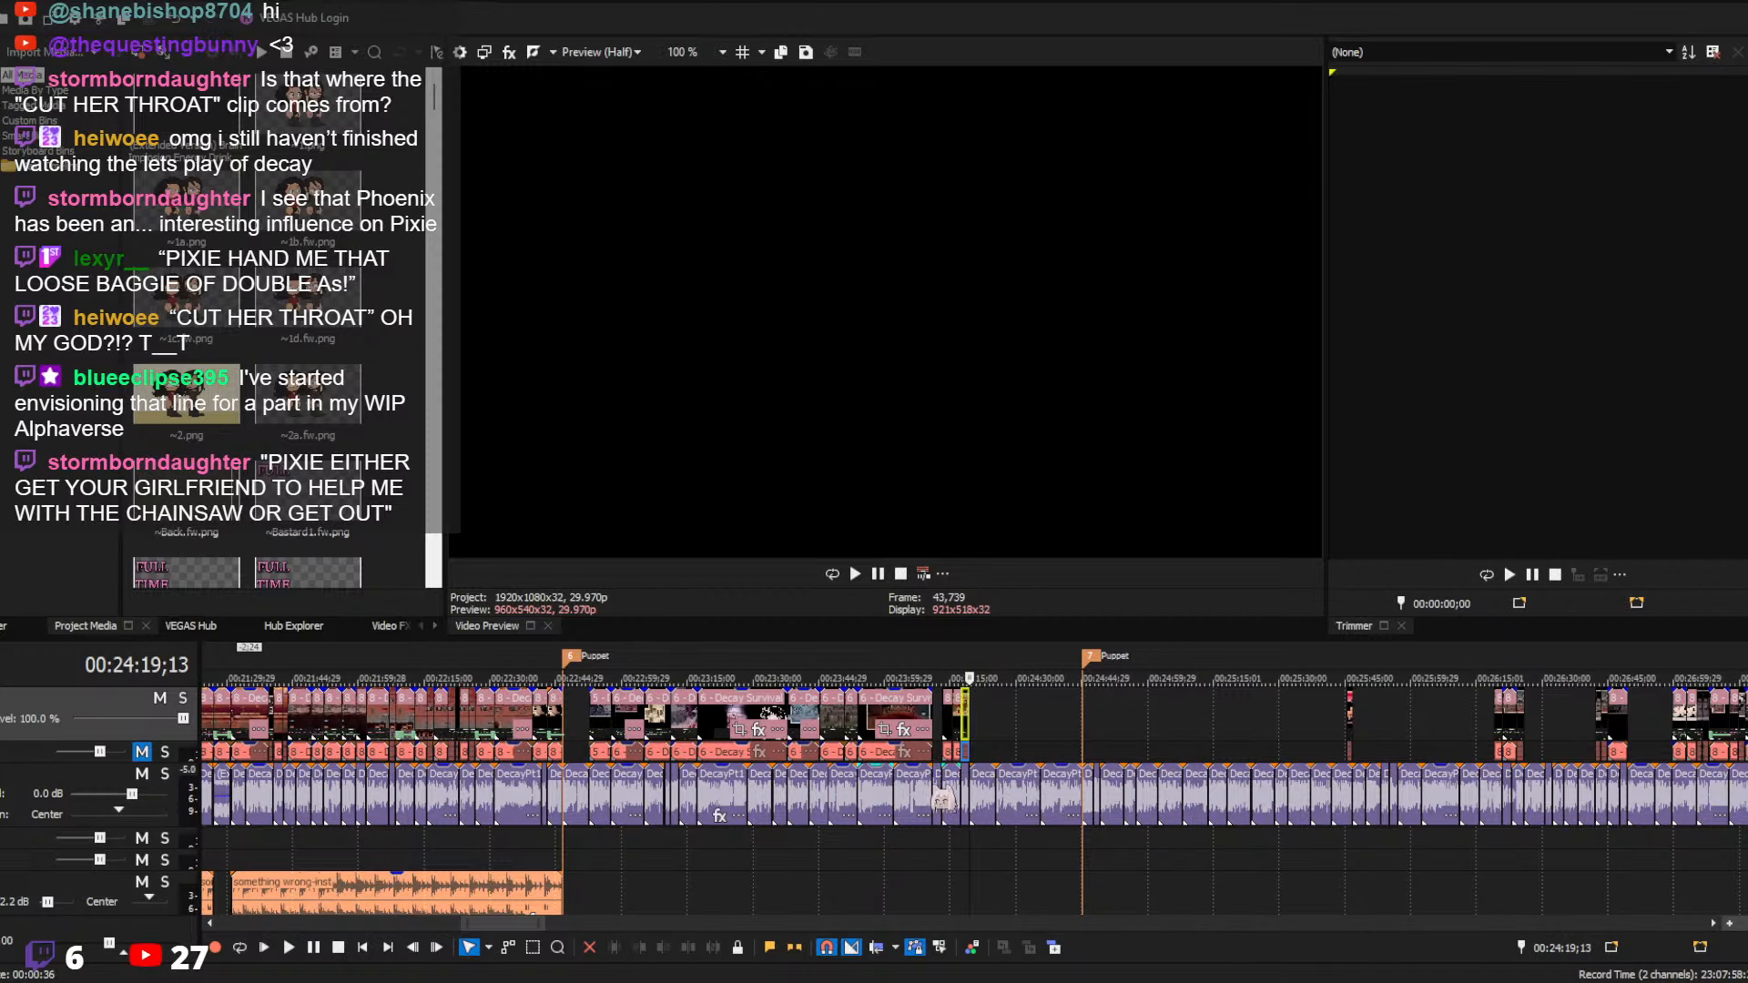
# Find and select the "Patch 5.4 - Y'Shaarj Sound Files" audio clip at about 00:14:51 in the timeline
pyautogui.scroll(-3, 692, 769)
pyautogui.click(372, 729)
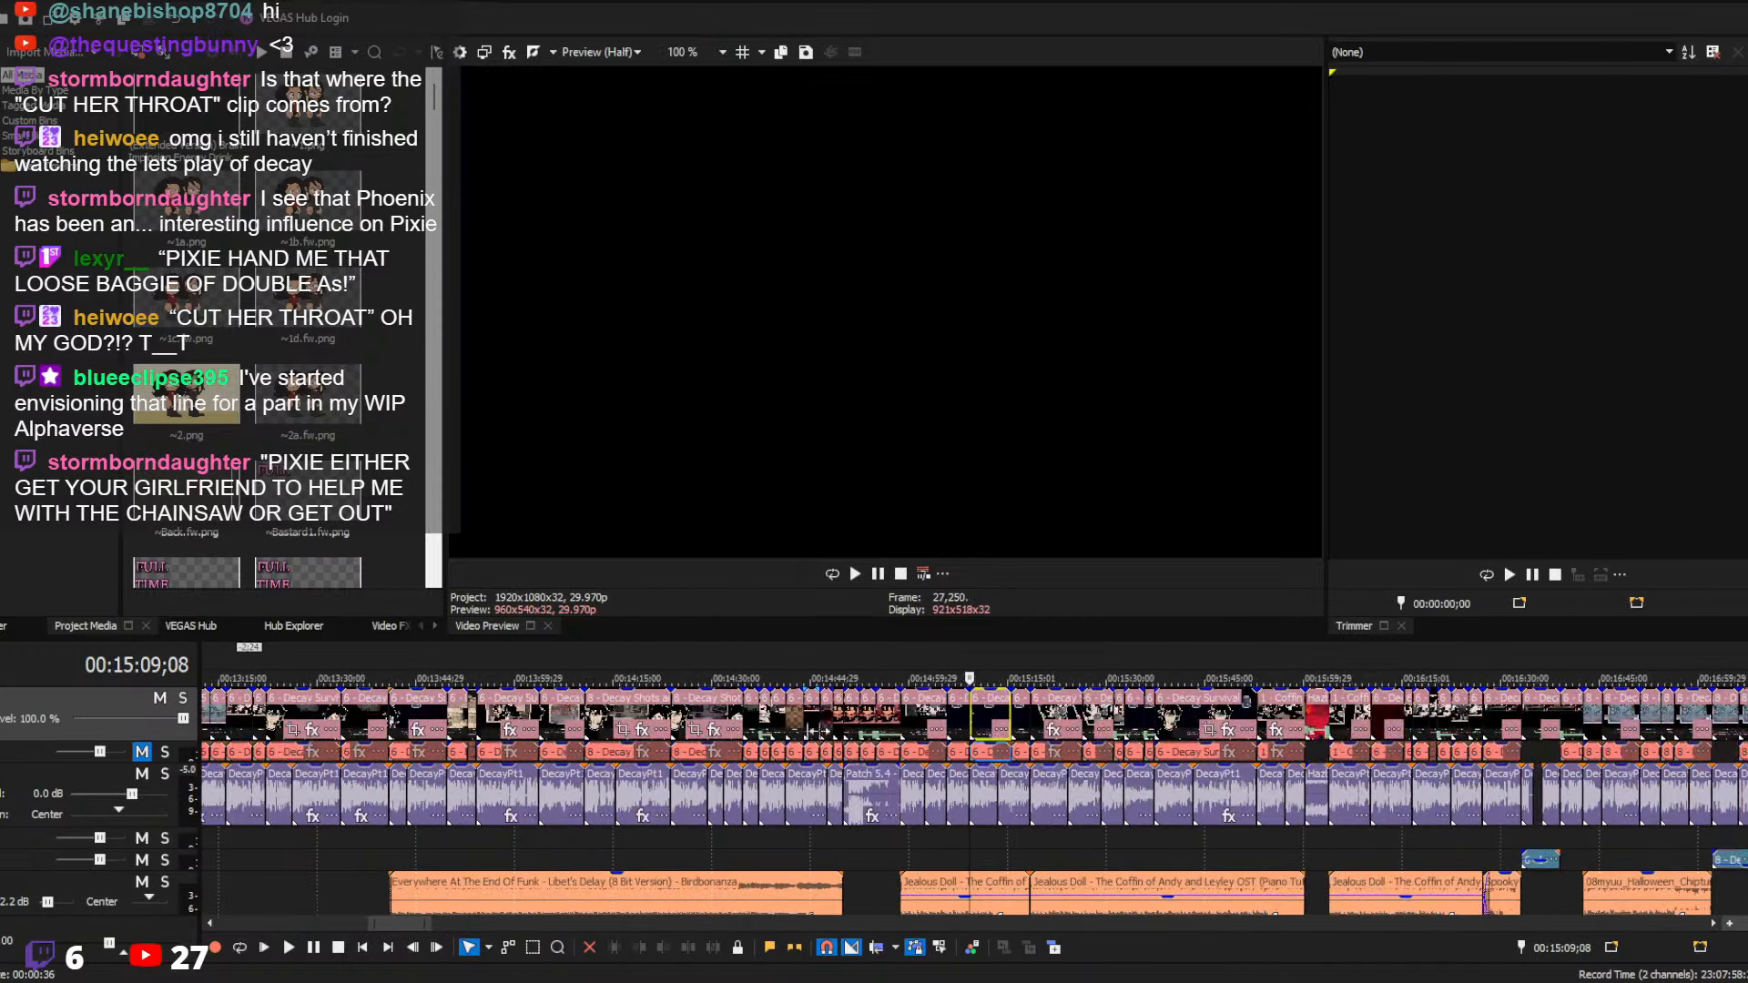
pyautogui.scroll(4, 491, 737)
pyautogui.scroll(3, 920, 740)
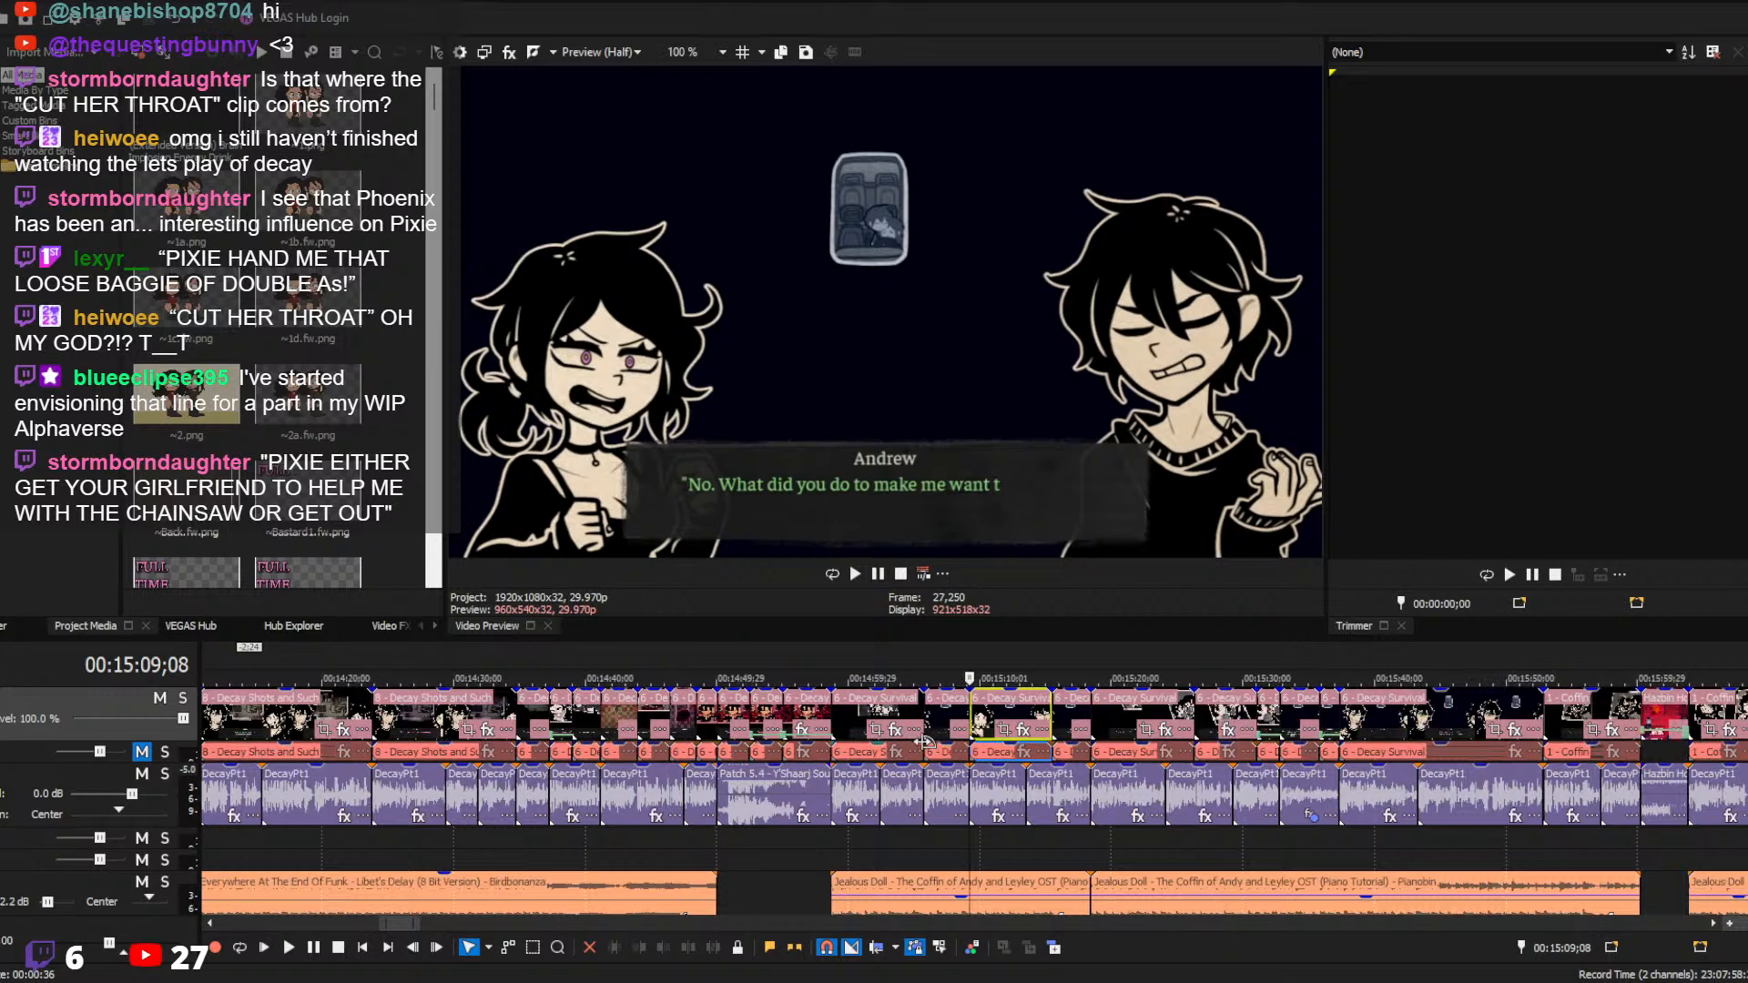
pyautogui.click(752, 808)
pyautogui.scroll(1, 748, 814)
pyautogui.scroll(2, 747, 816)
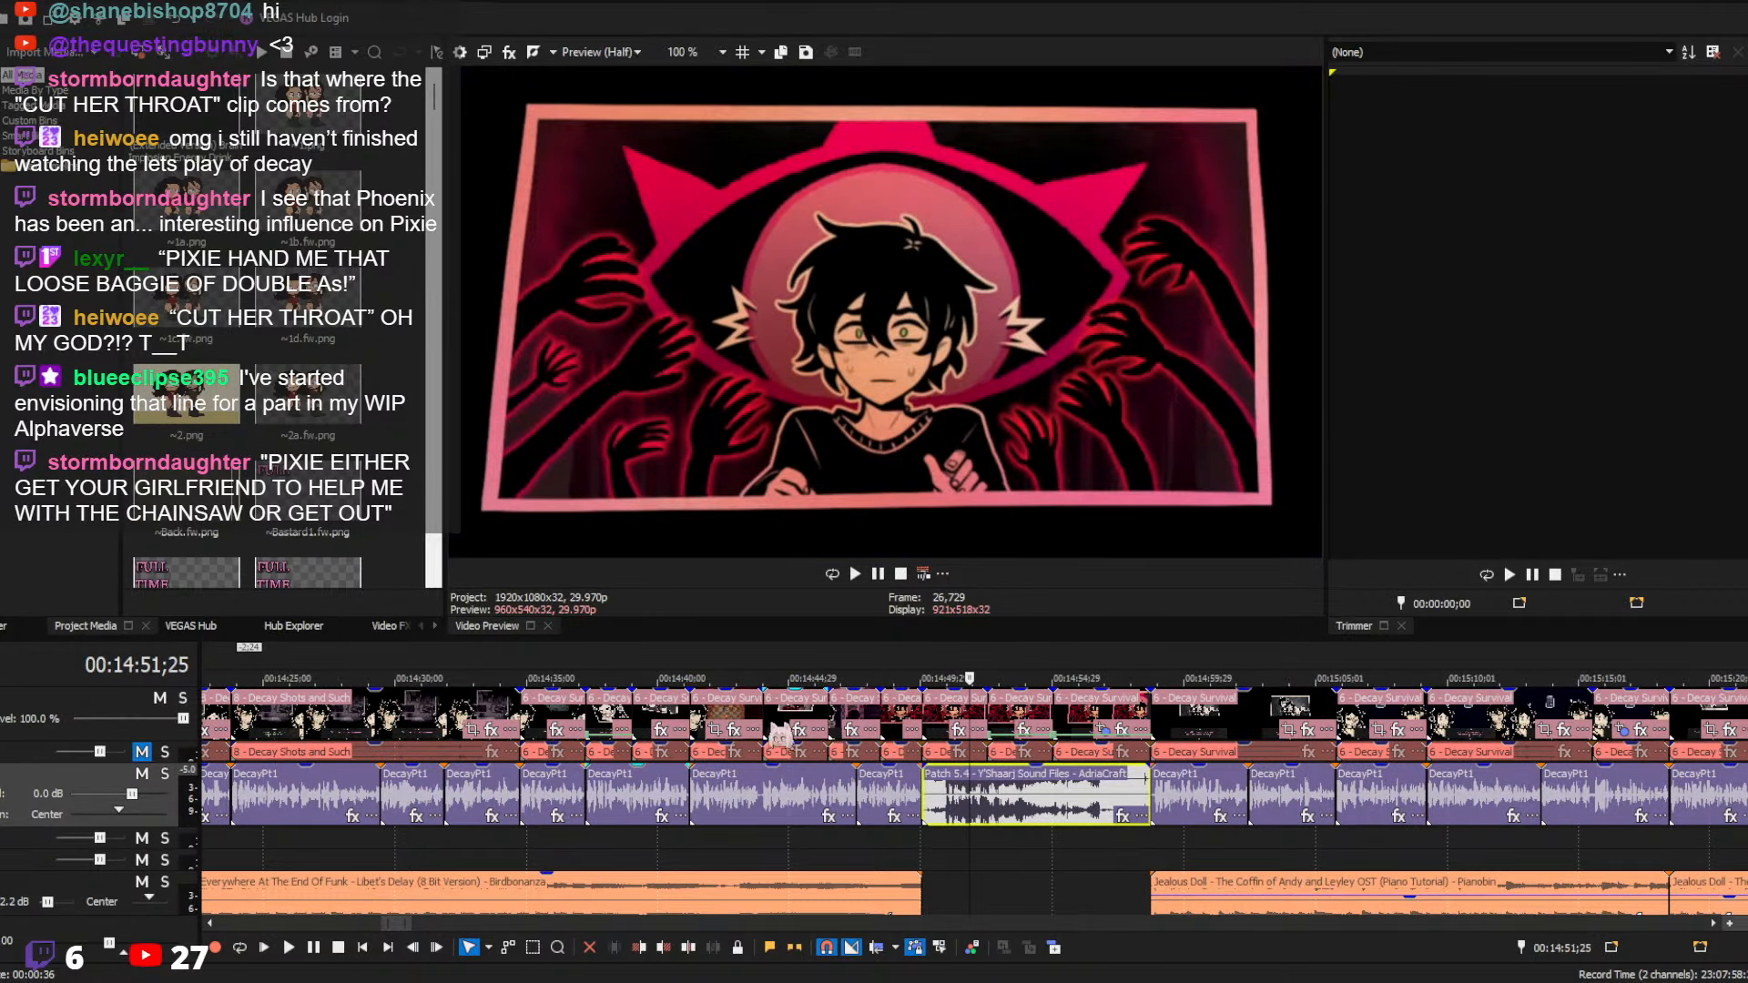
# Play the edit from 00:14:43;29 through the Y'Shaarj sound clip, then stop at its end at 00:14:58;21
pyautogui.click(763, 733)
pyautogui.scroll(2, 1001, 829)
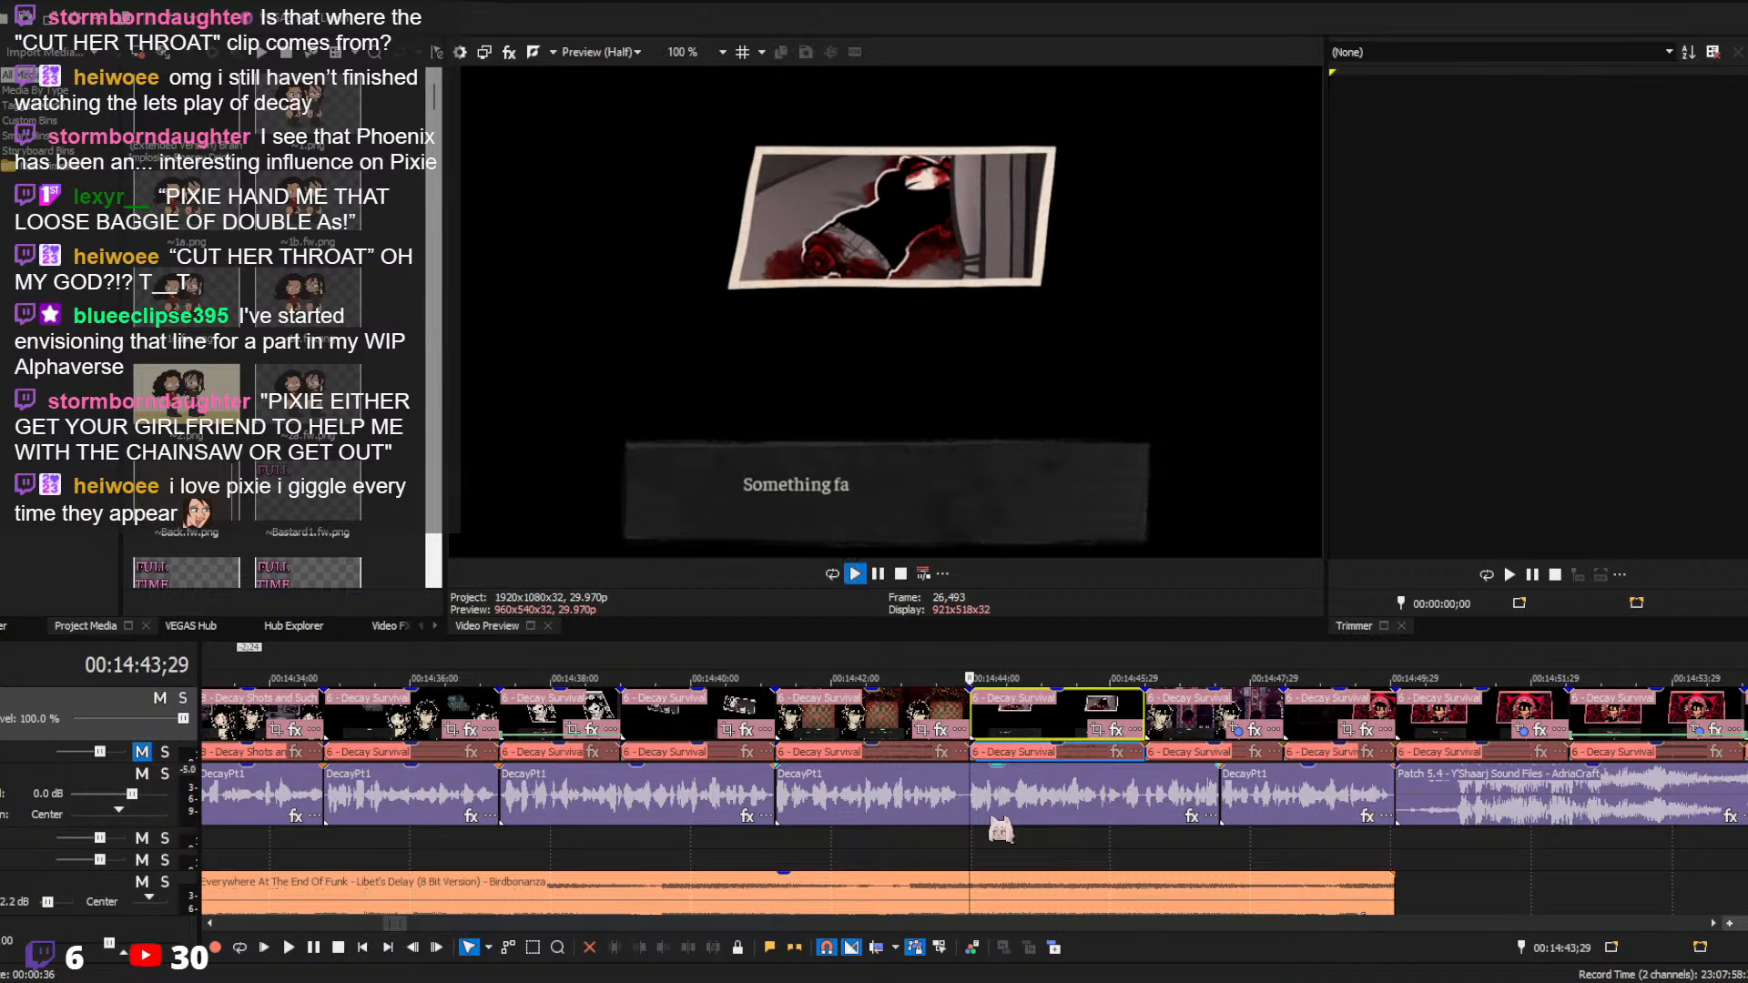
pyautogui.press('space')
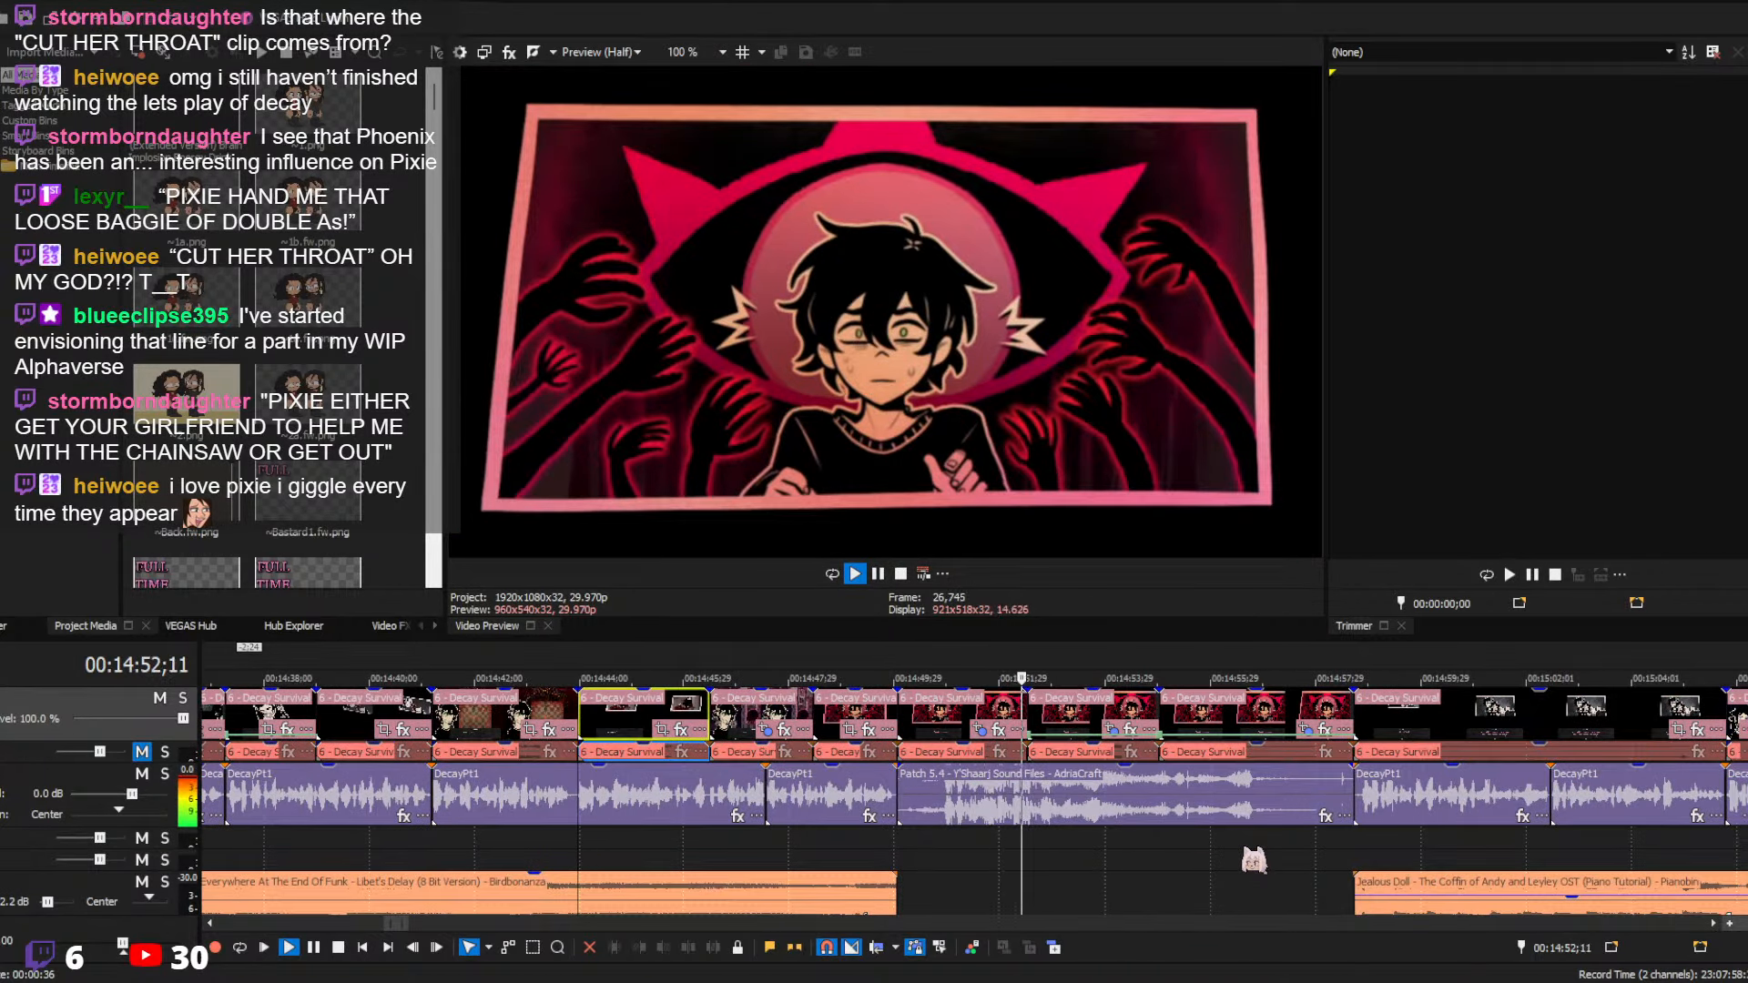
pyautogui.click(1356, 847)
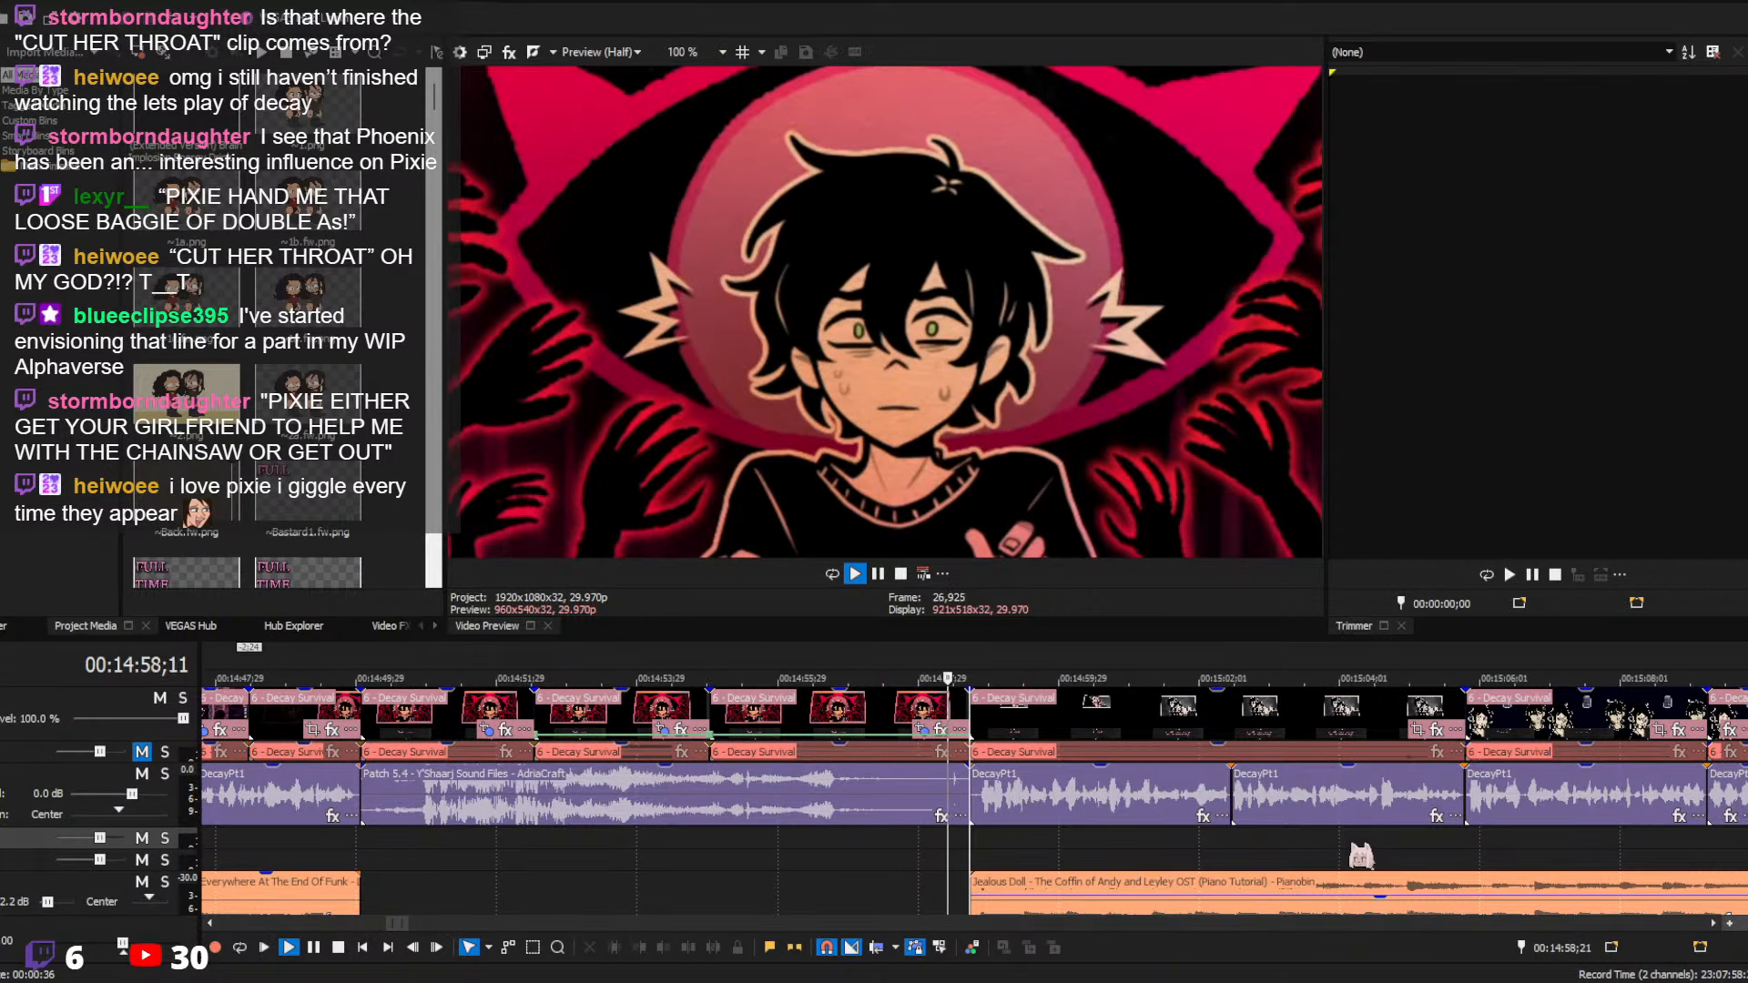
pyautogui.press('space')
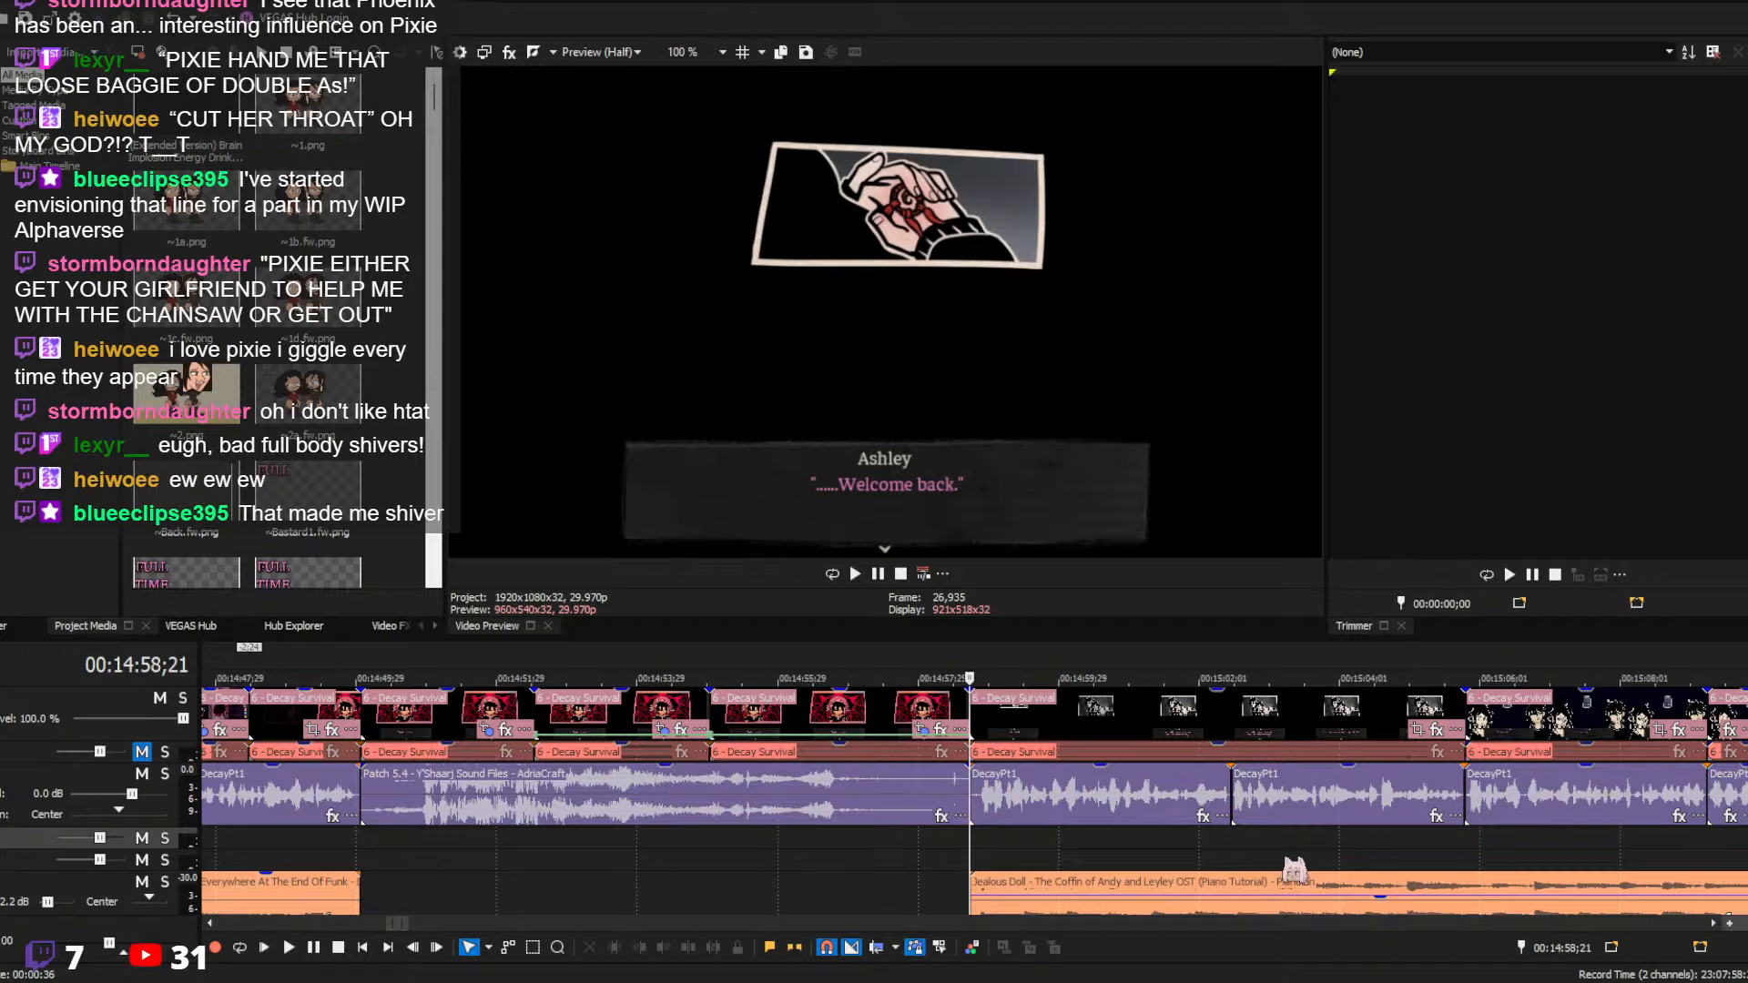
# Play the edit from about 00:15:53 through the Hazbin Hotel insert, then place the playhead at 00:16:10;08
pyautogui.click(1238, 864)
pyautogui.scroll(-6, 1229, 866)
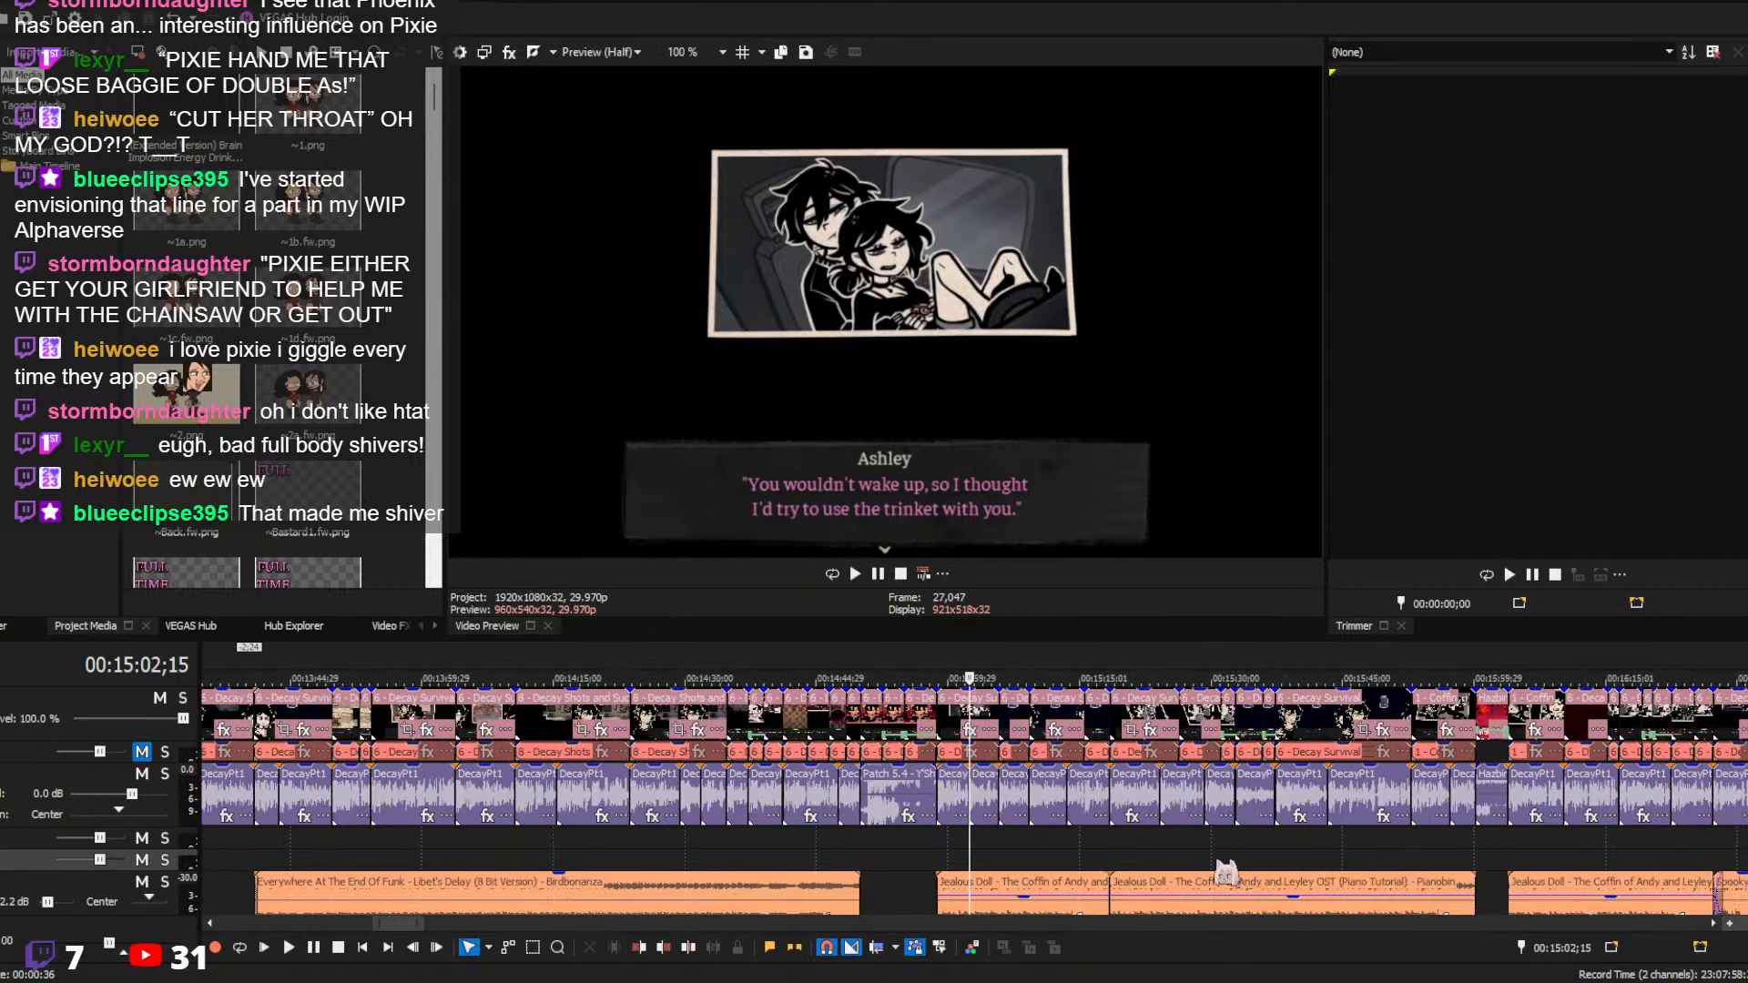
pyautogui.scroll(2, 1193, 865)
pyautogui.click(1330, 855)
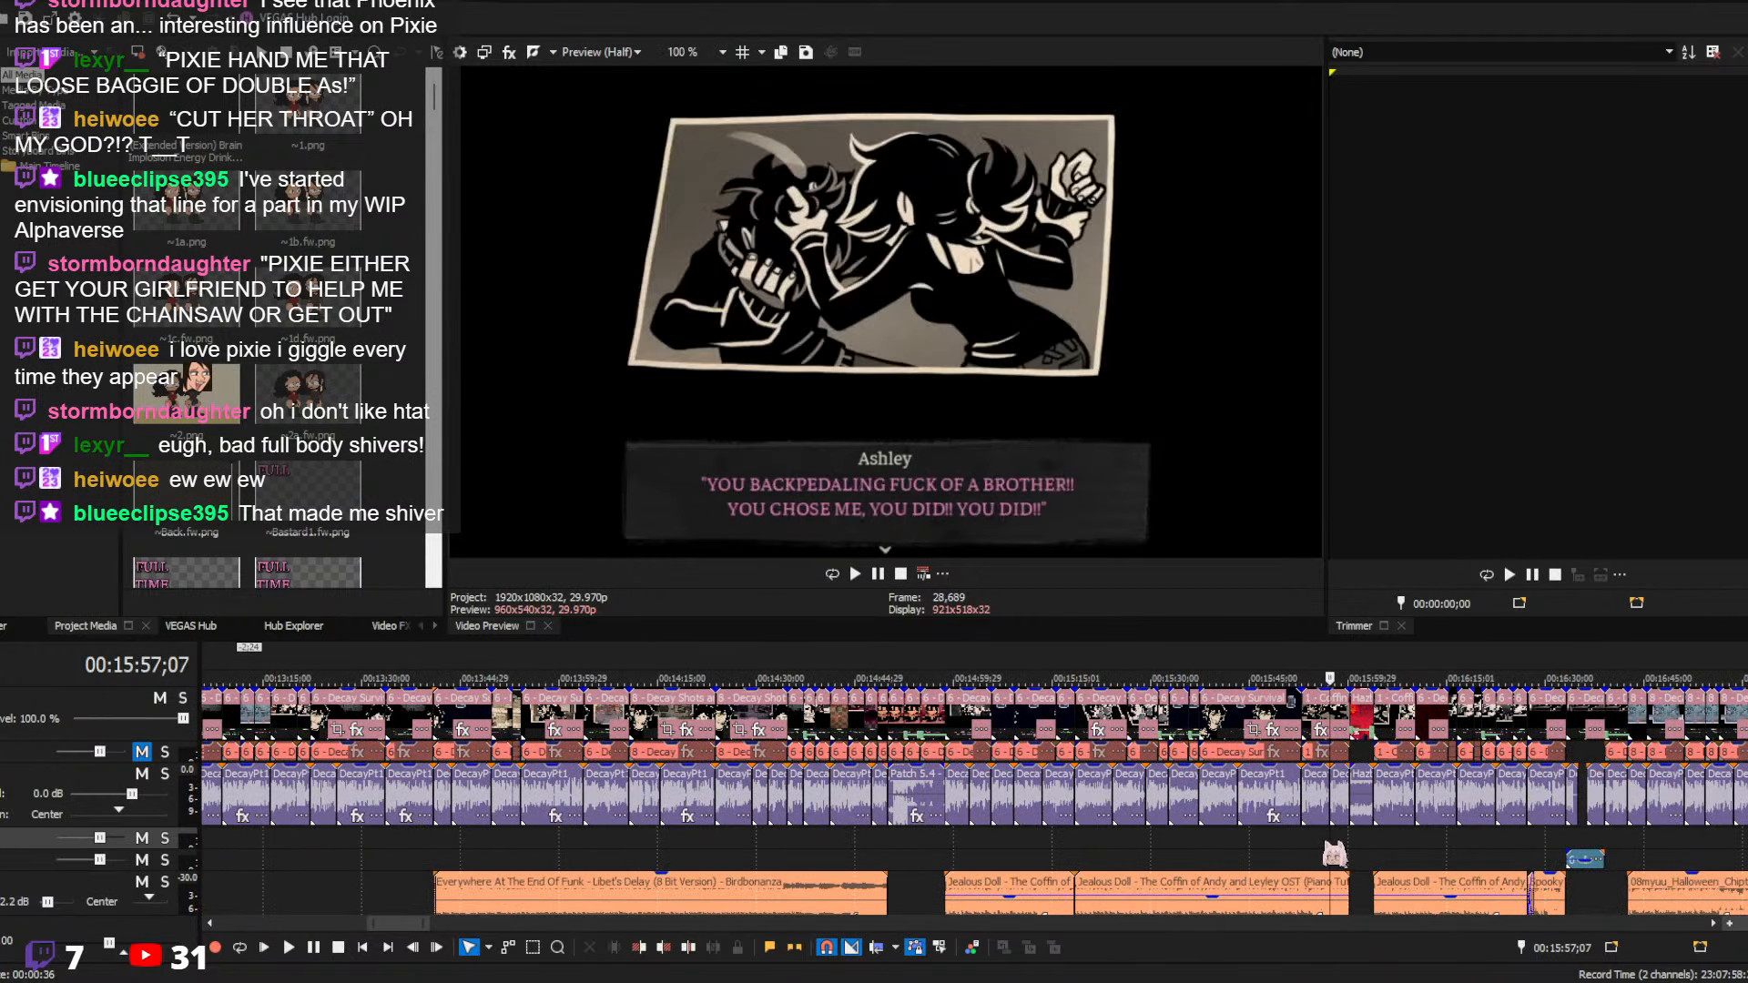
pyautogui.scroll(5, 1316, 863)
pyautogui.scroll(2, 1293, 865)
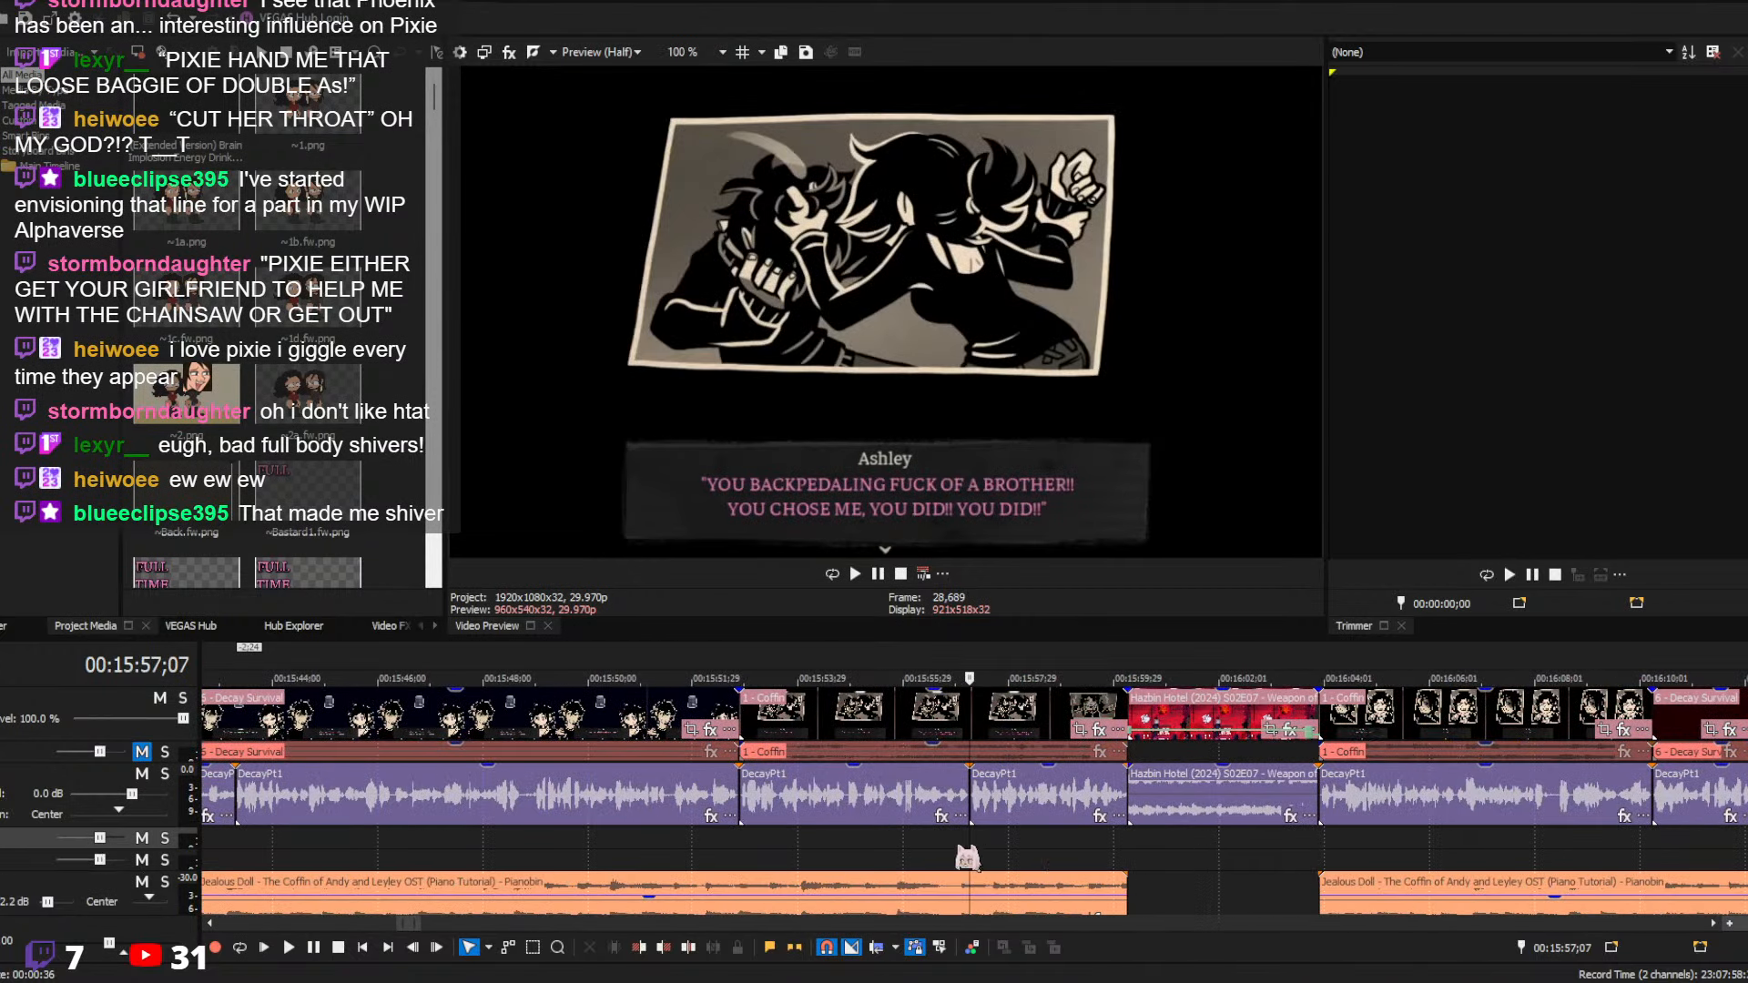
pyautogui.click(754, 861)
pyautogui.press('space')
pyautogui.scroll(-5, 1232, 865)
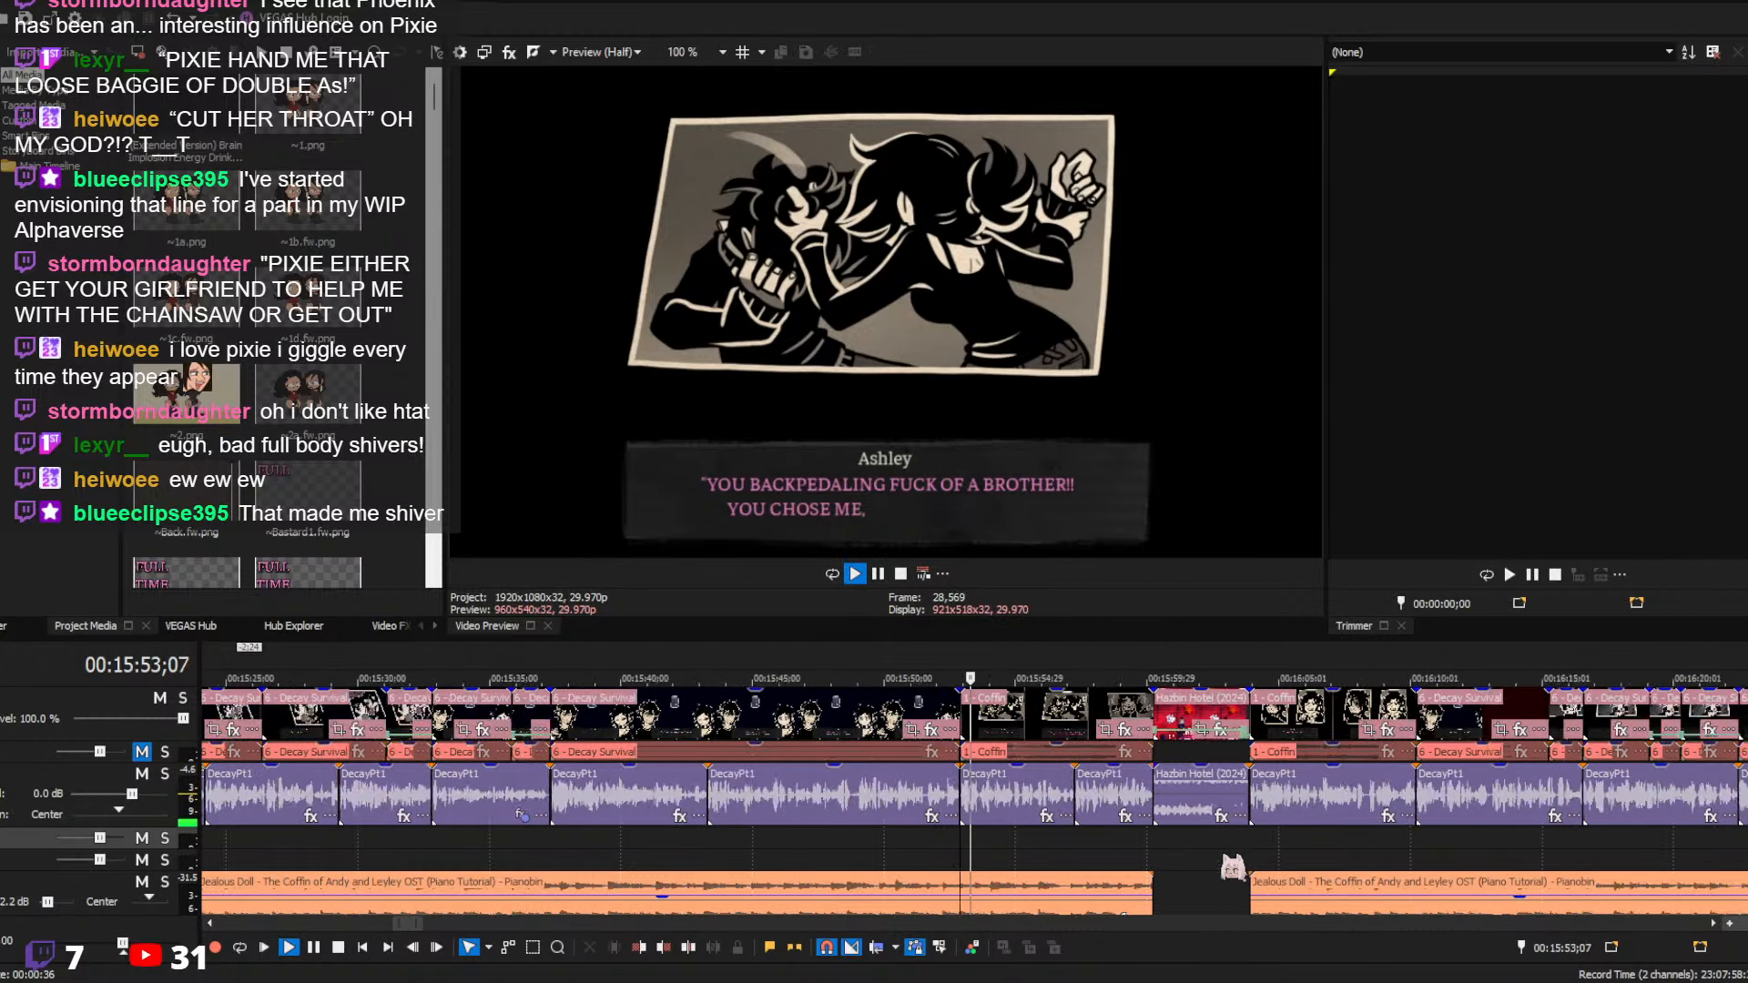
pyautogui.scroll(2, 1195, 856)
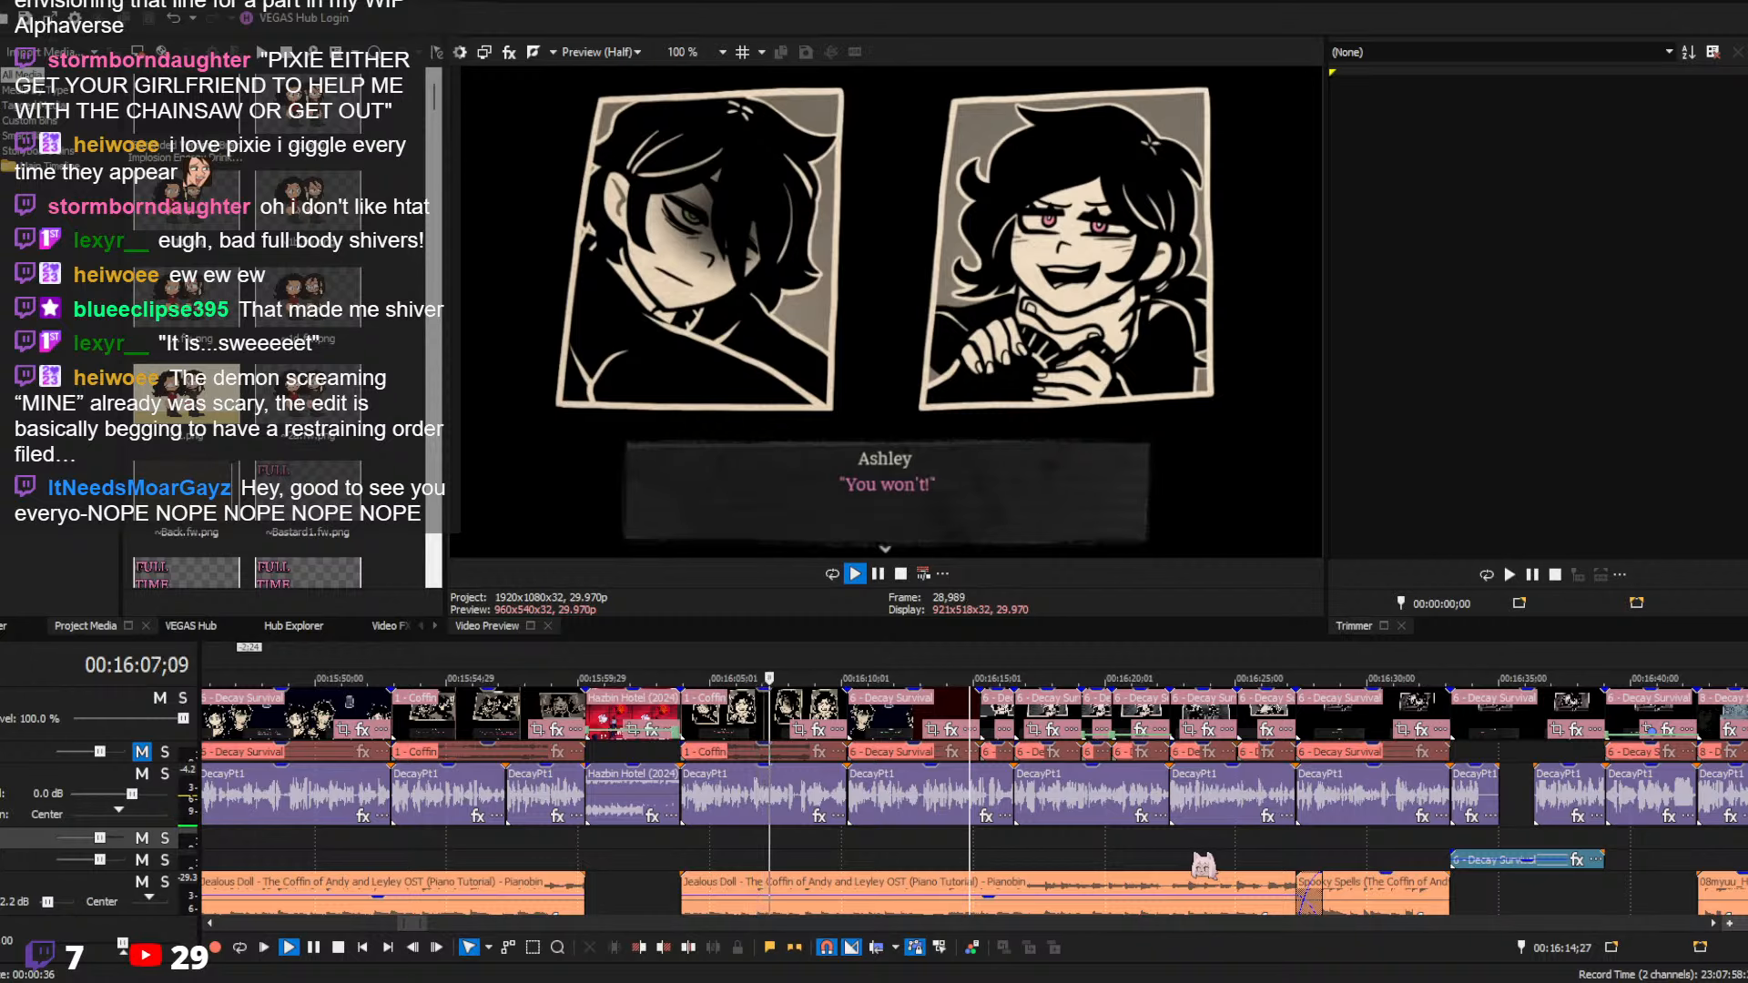
pyautogui.click(862, 854)
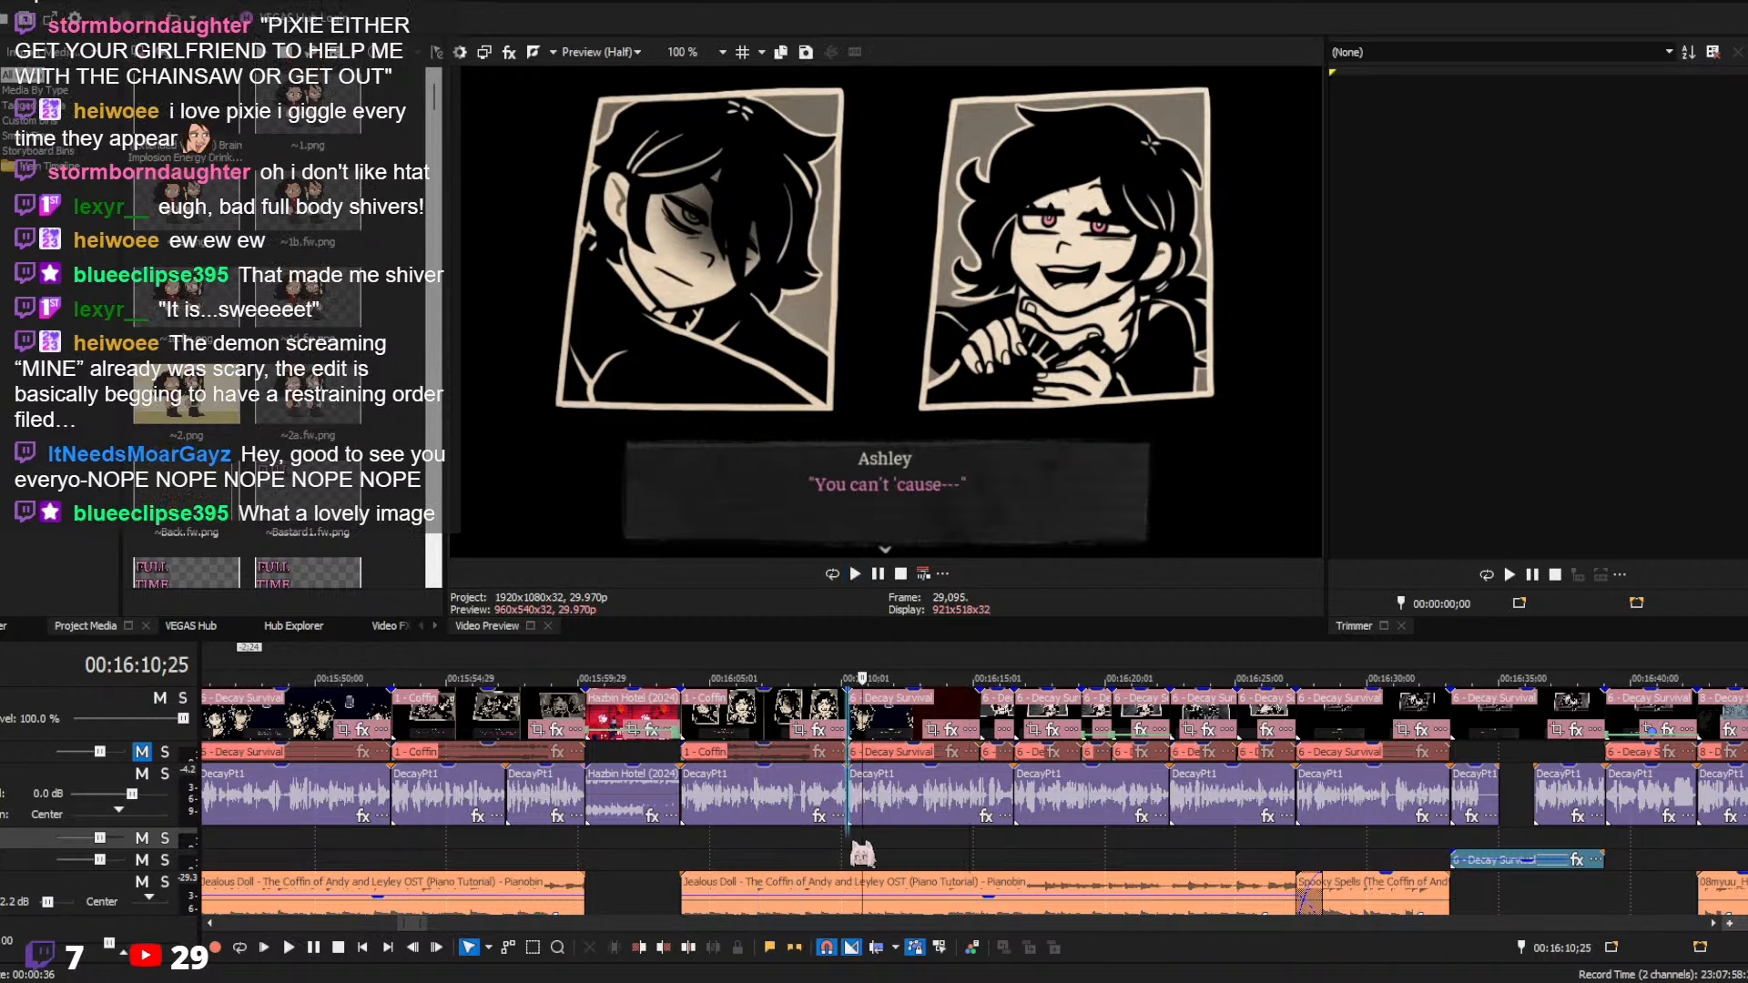
pyautogui.click(859, 853)
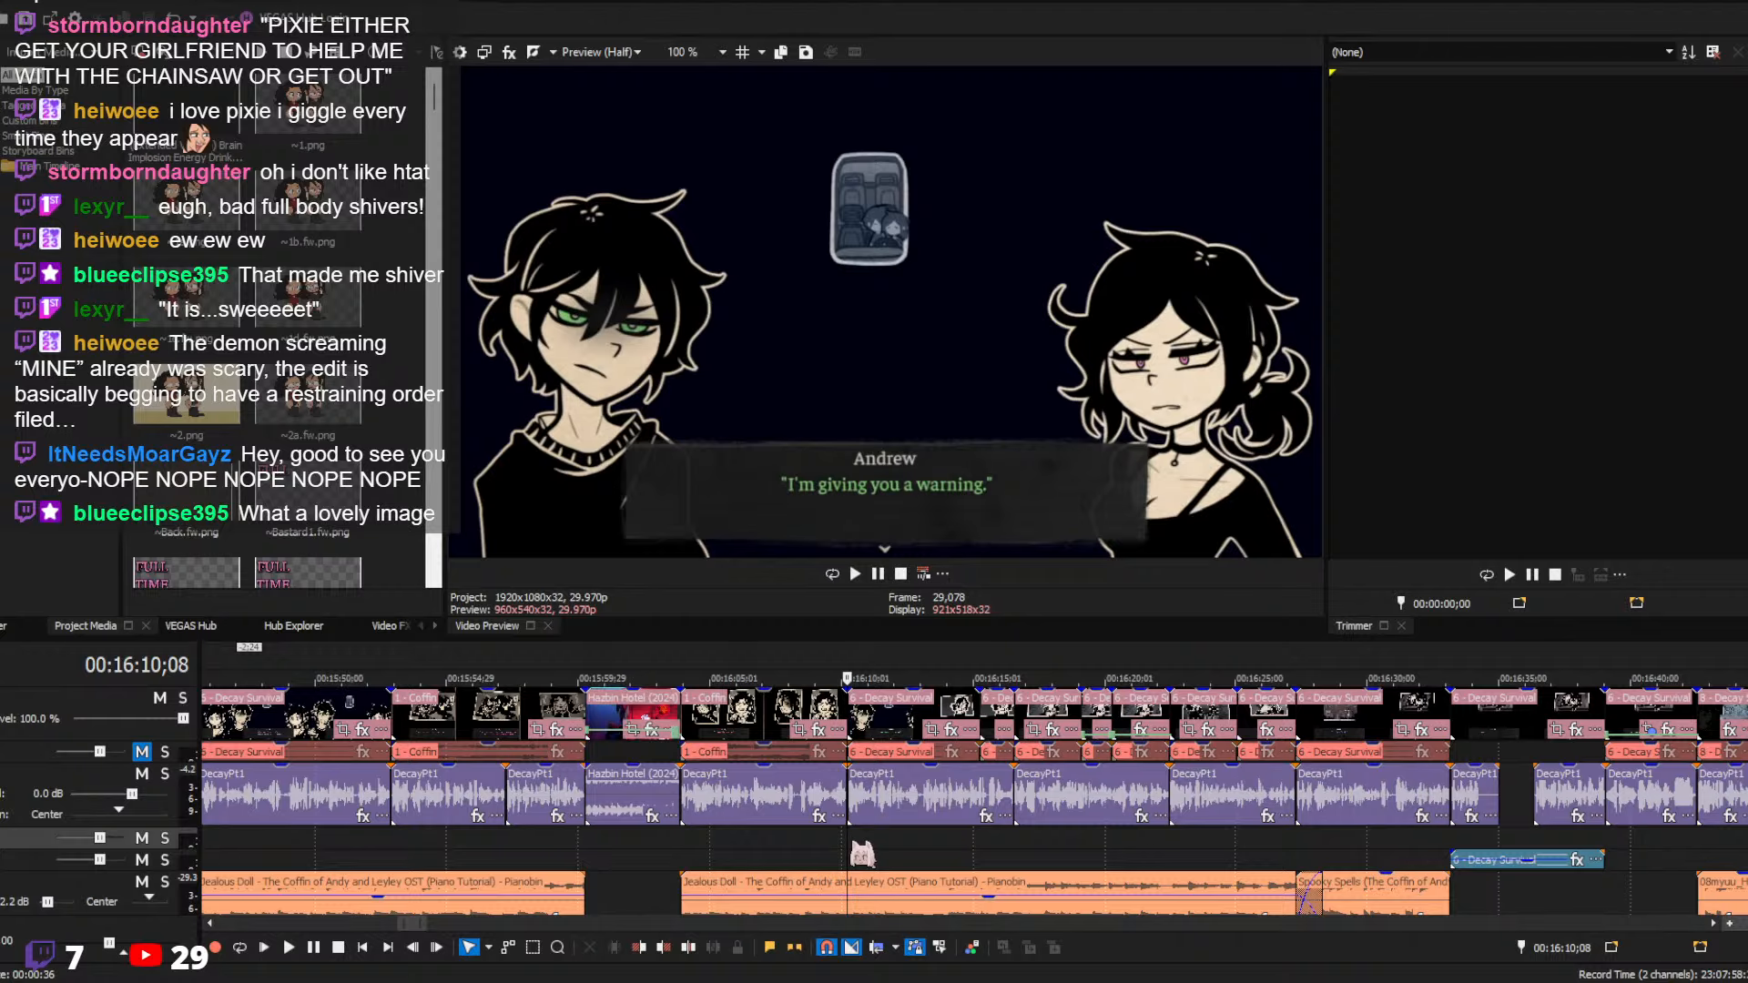
# Examine the timeline around the two blue audio clips, checking the frames at 00:16:33;07 and 00:16:59;27
pyautogui.click(1438, 818)
pyautogui.scroll(4, 1420, 845)
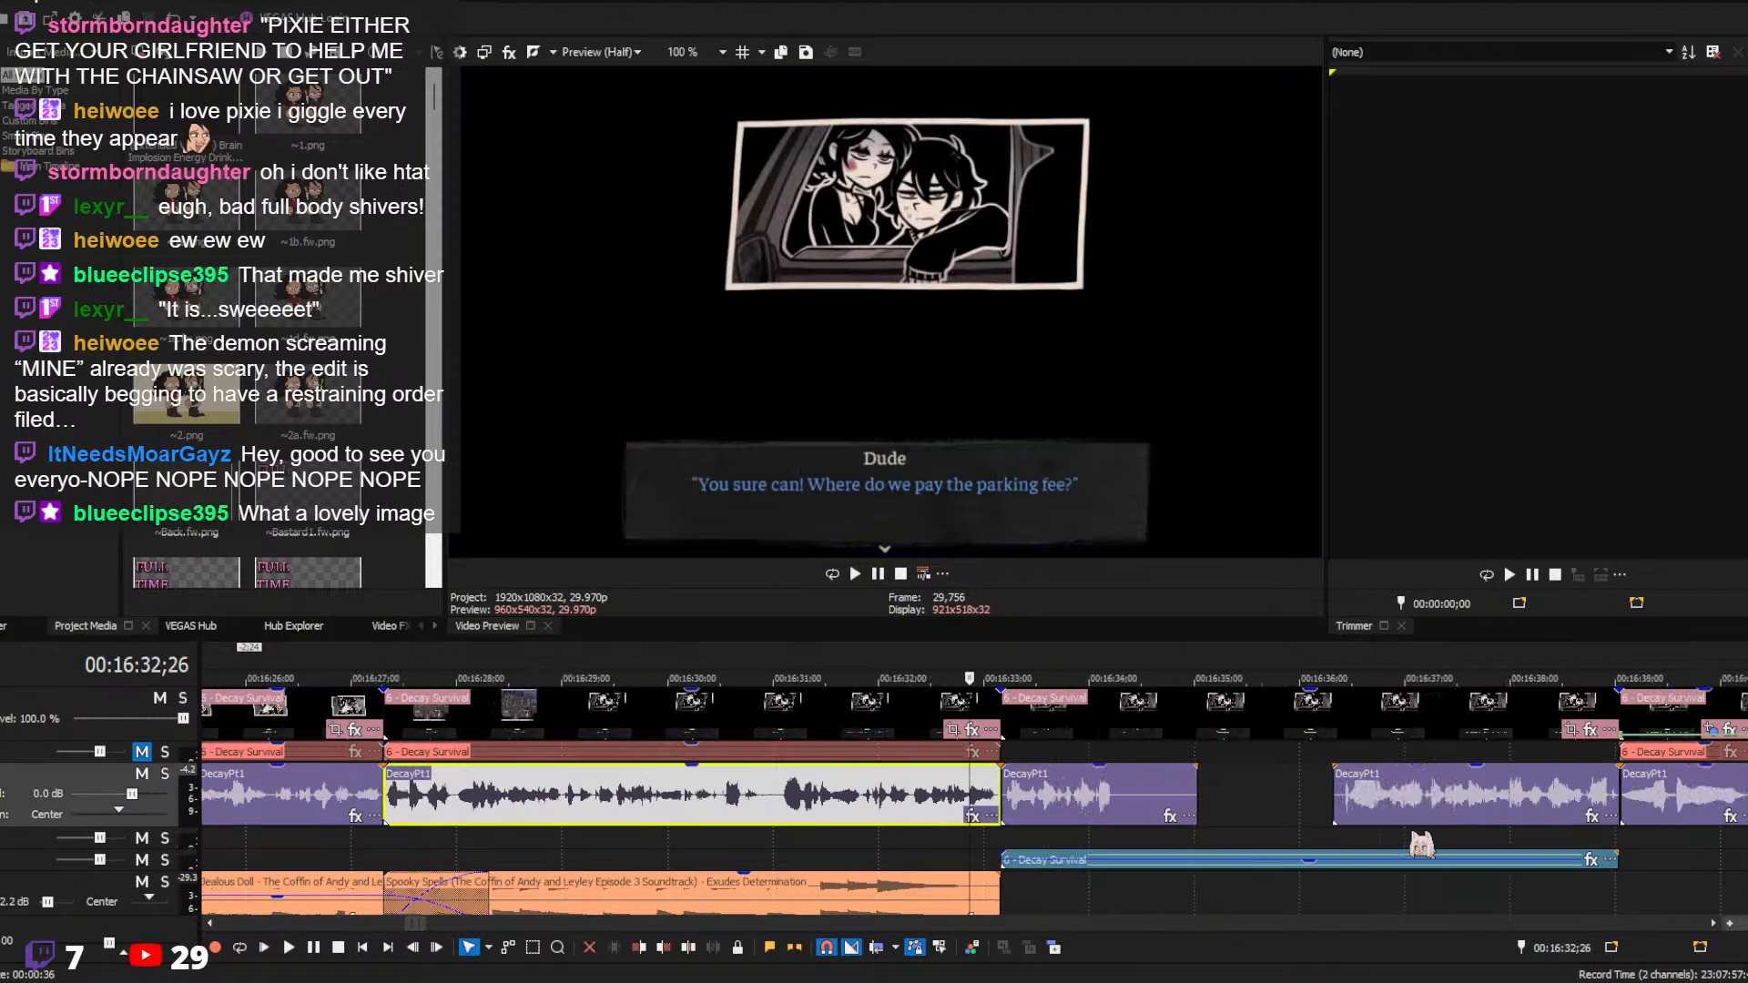
pyautogui.click(1008, 831)
pyautogui.scroll(-3, 1009, 830)
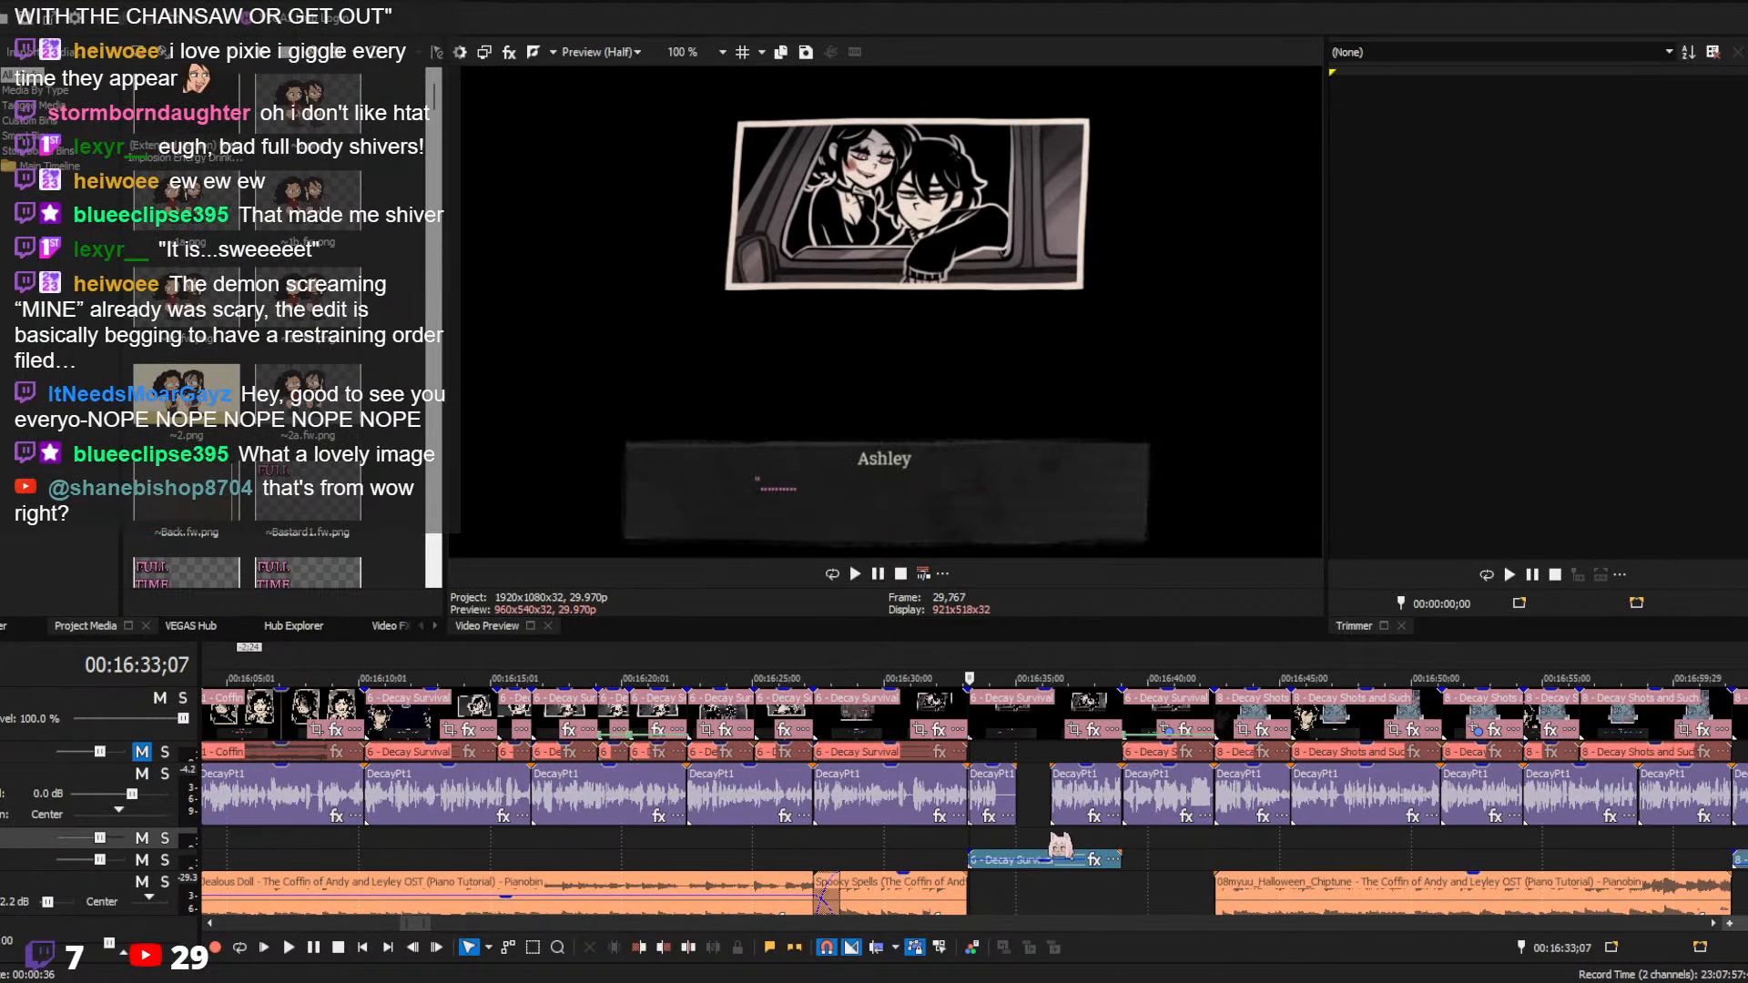
pyautogui.scroll(-3, 1211, 869)
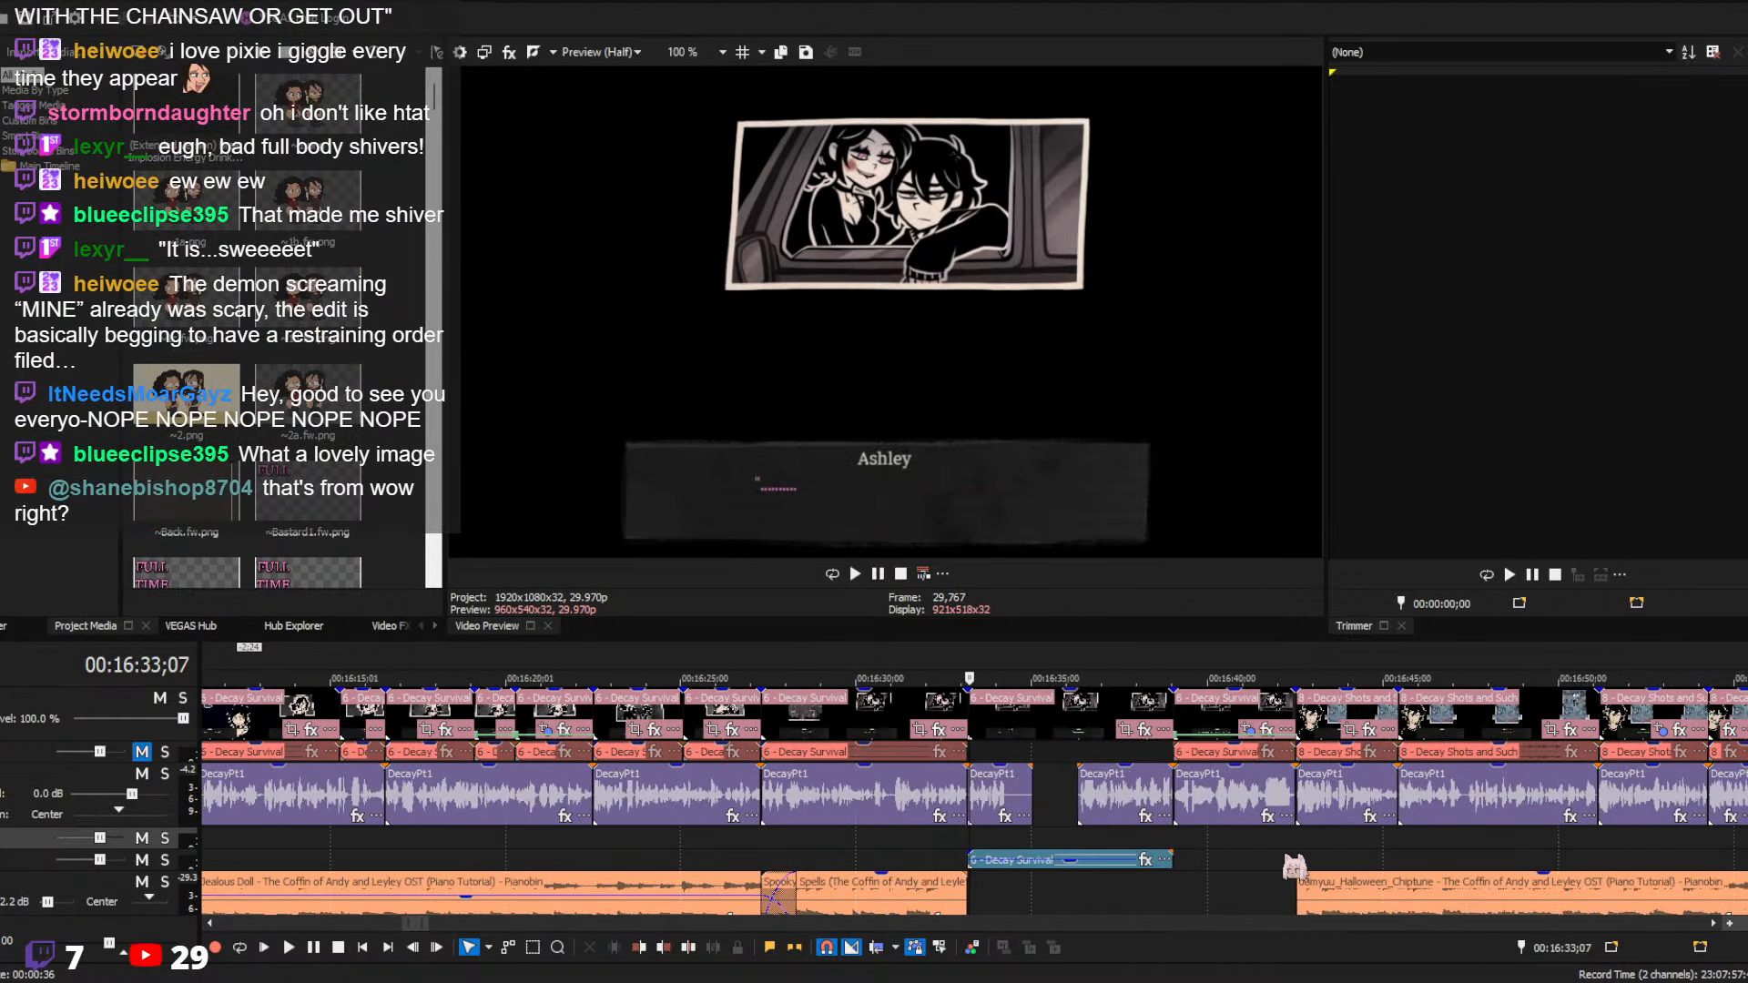
pyautogui.scroll(-3, 1339, 861)
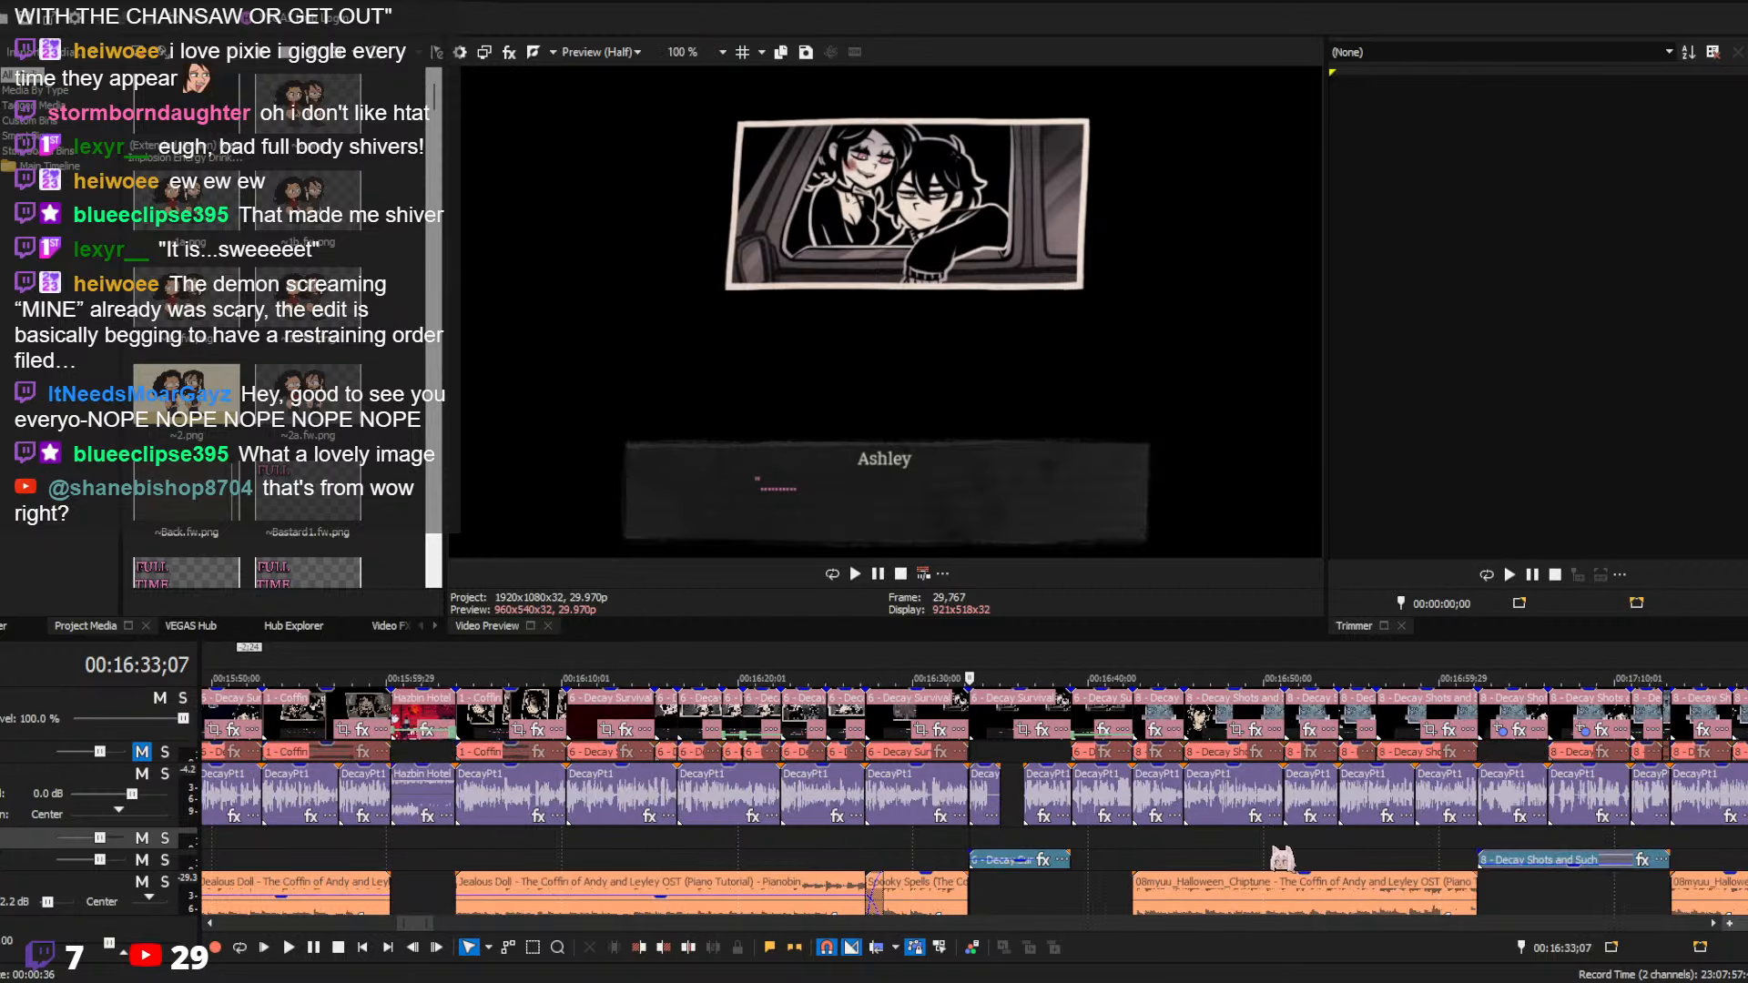
pyautogui.click(1447, 824)
pyautogui.scroll(4, 1420, 833)
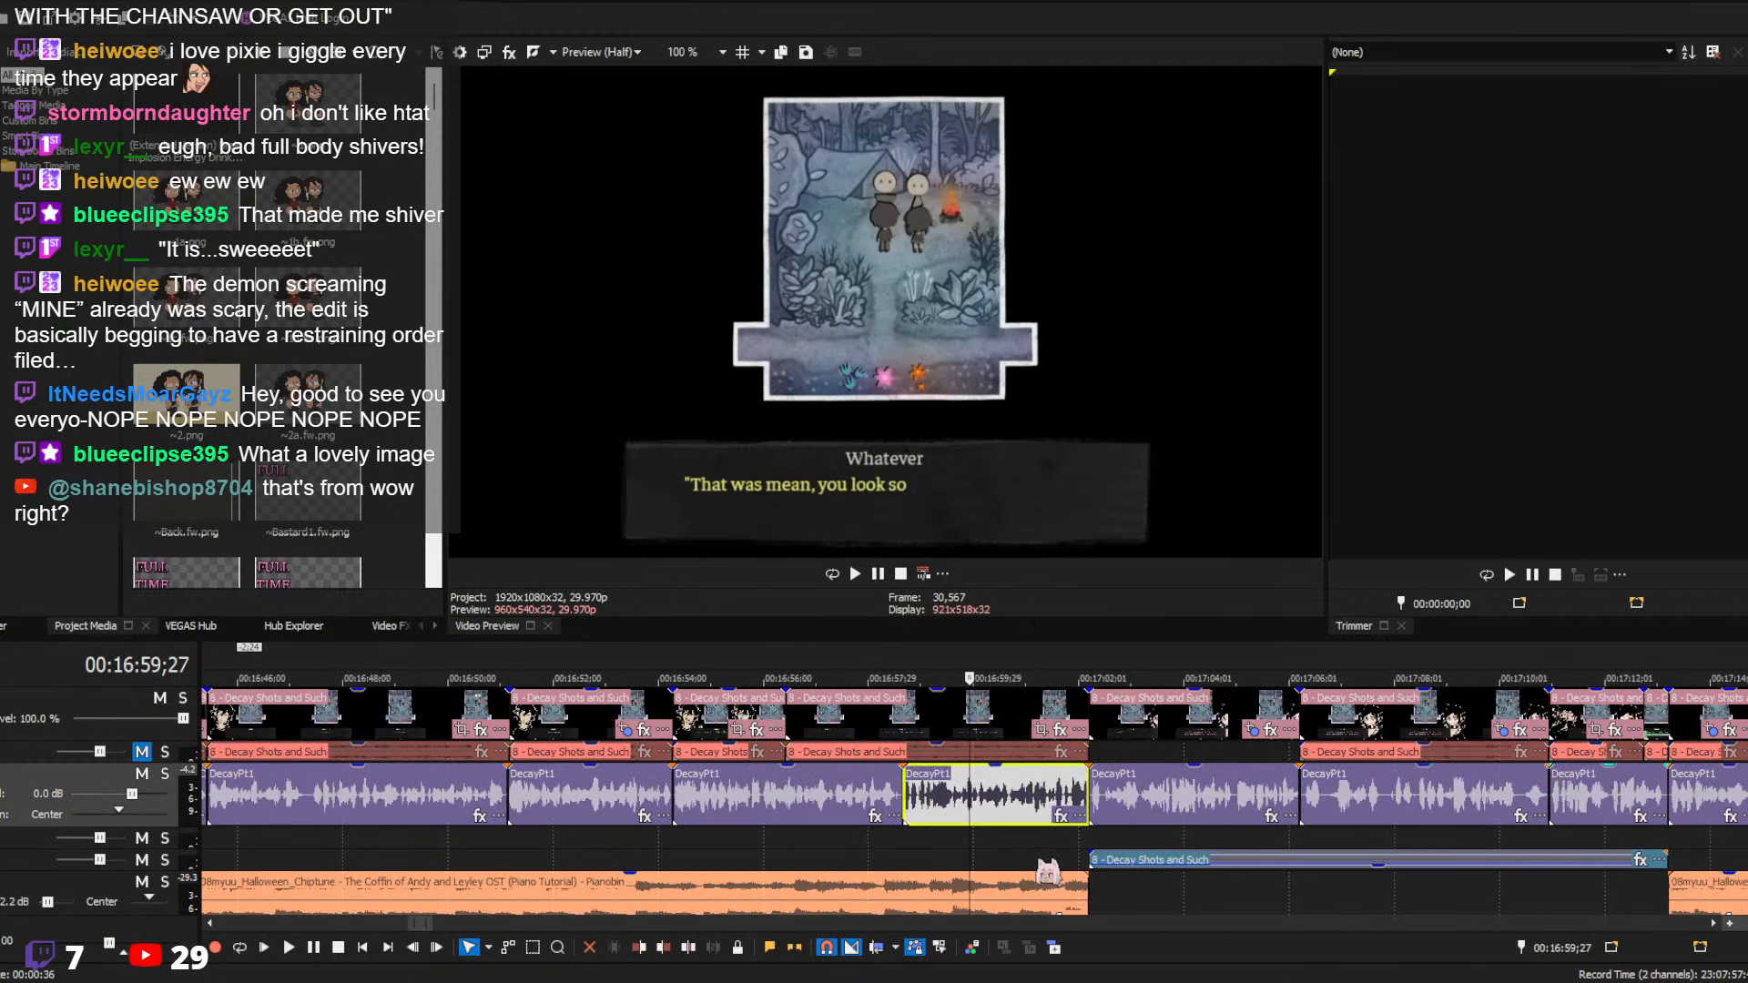
# Survey the rest of the edit, checking the frames at 00:17:26;19 and 00:22:28;14 before the Puppet marker
pyautogui.scroll(-5, 1102, 851)
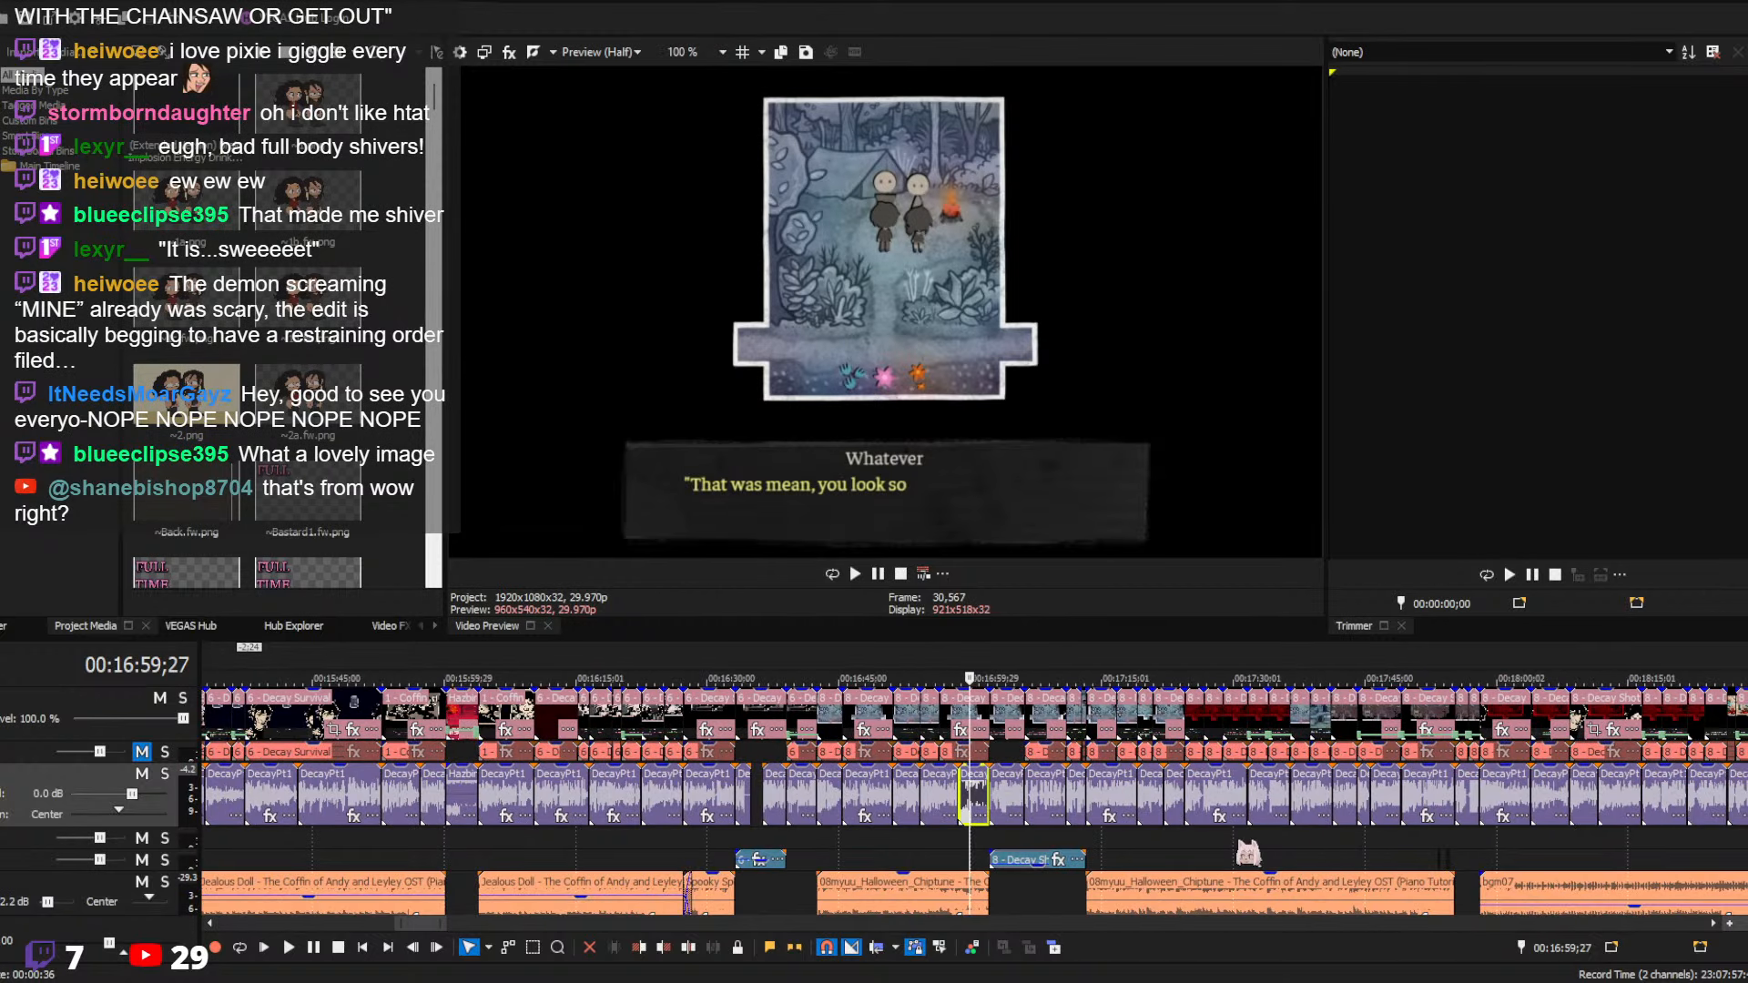
pyautogui.click(1437, 847)
pyautogui.click(1203, 852)
pyautogui.scroll(-3, 1203, 852)
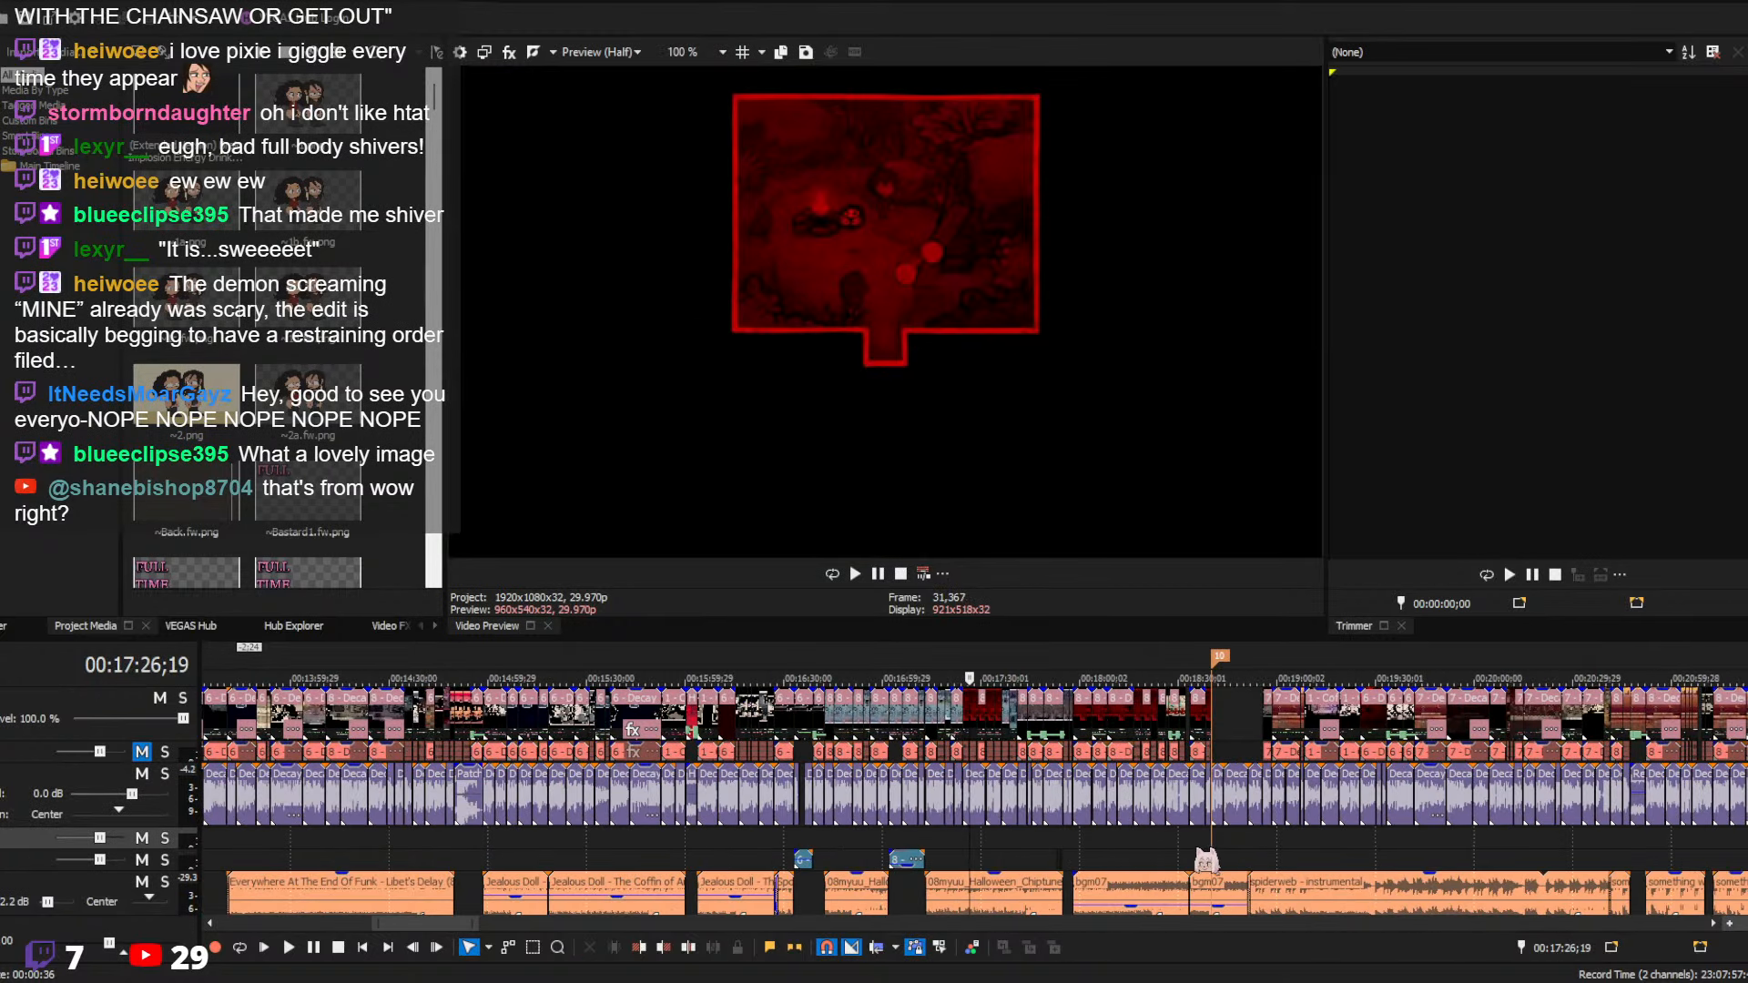
pyautogui.scroll(-2, 1521, 852)
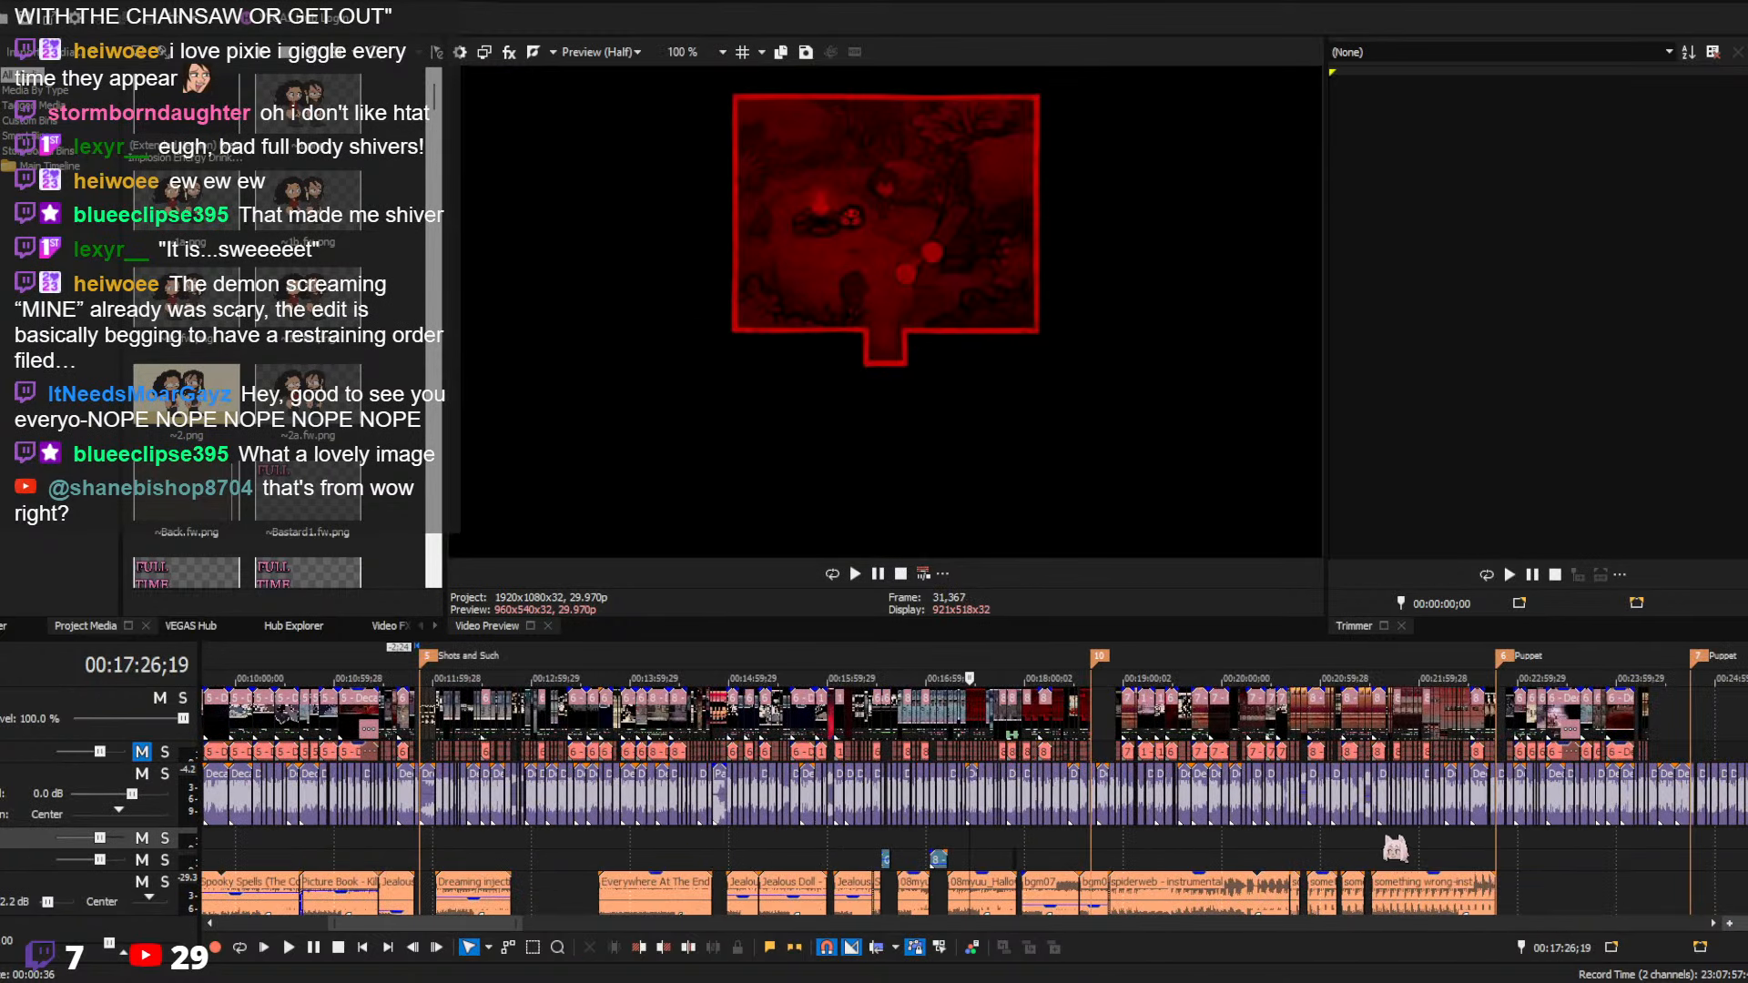
pyautogui.click(1543, 851)
pyautogui.scroll(5, 1508, 856)
pyautogui.click(595, 851)
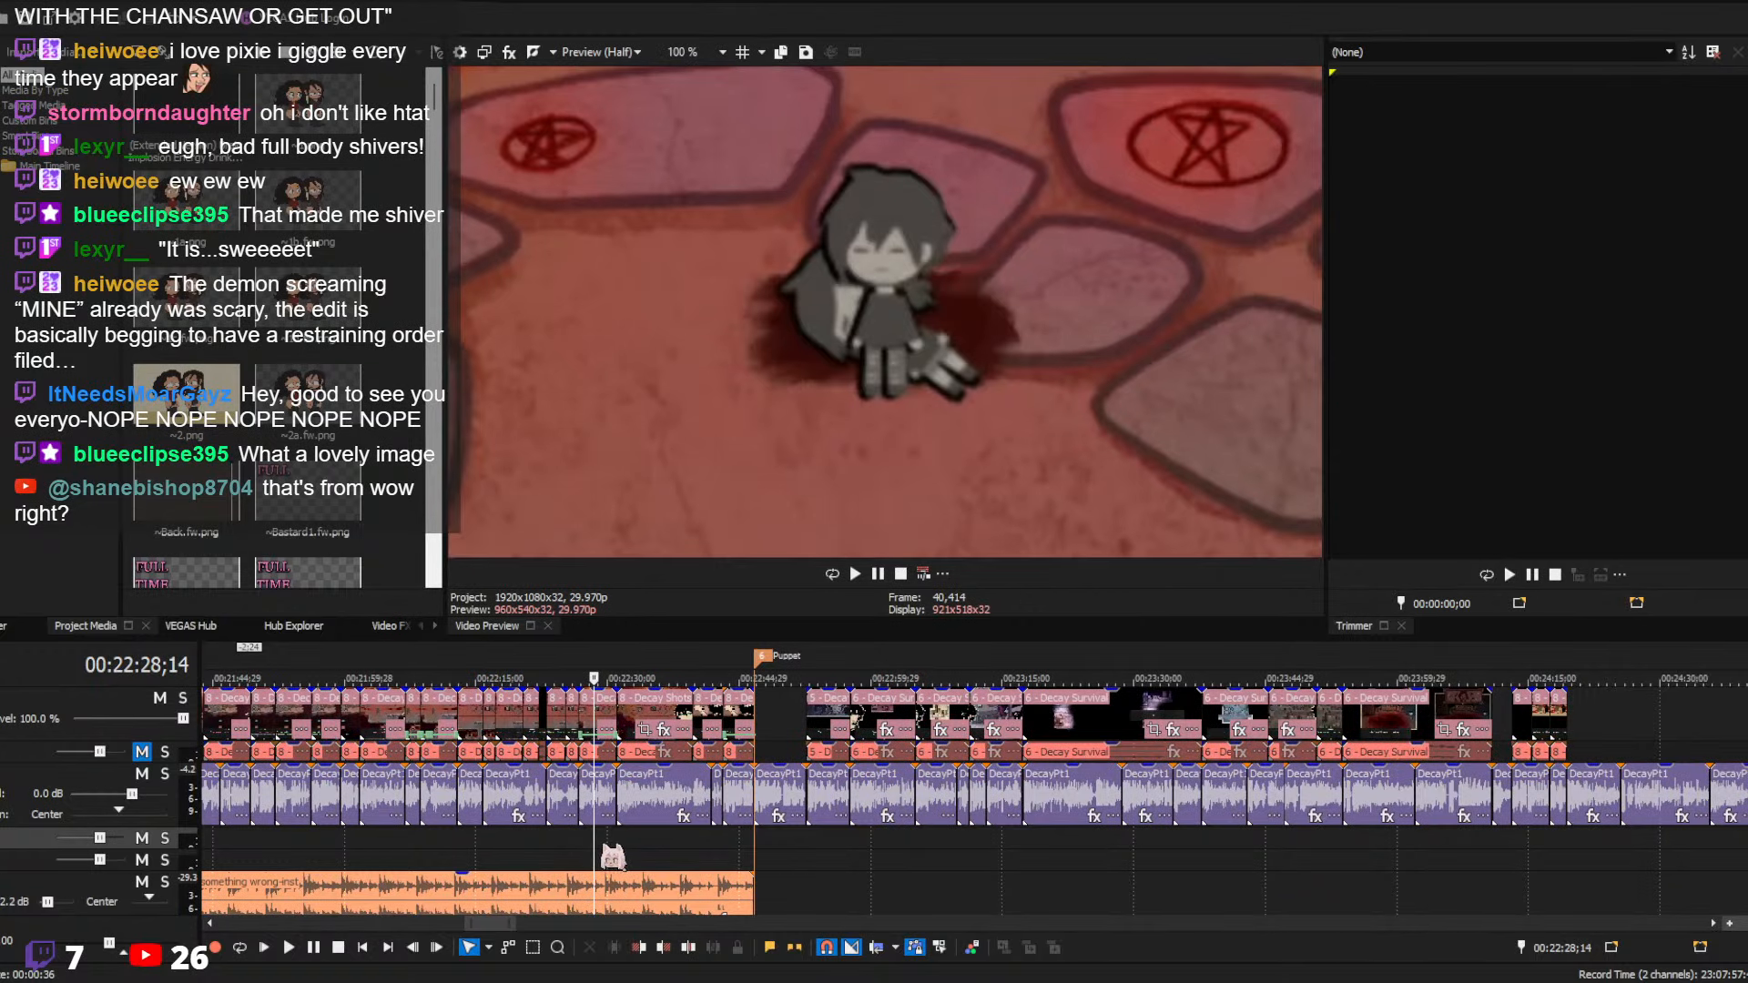
pyautogui.scroll(3, 1080, 881)
pyautogui.scroll(-3, 1080, 881)
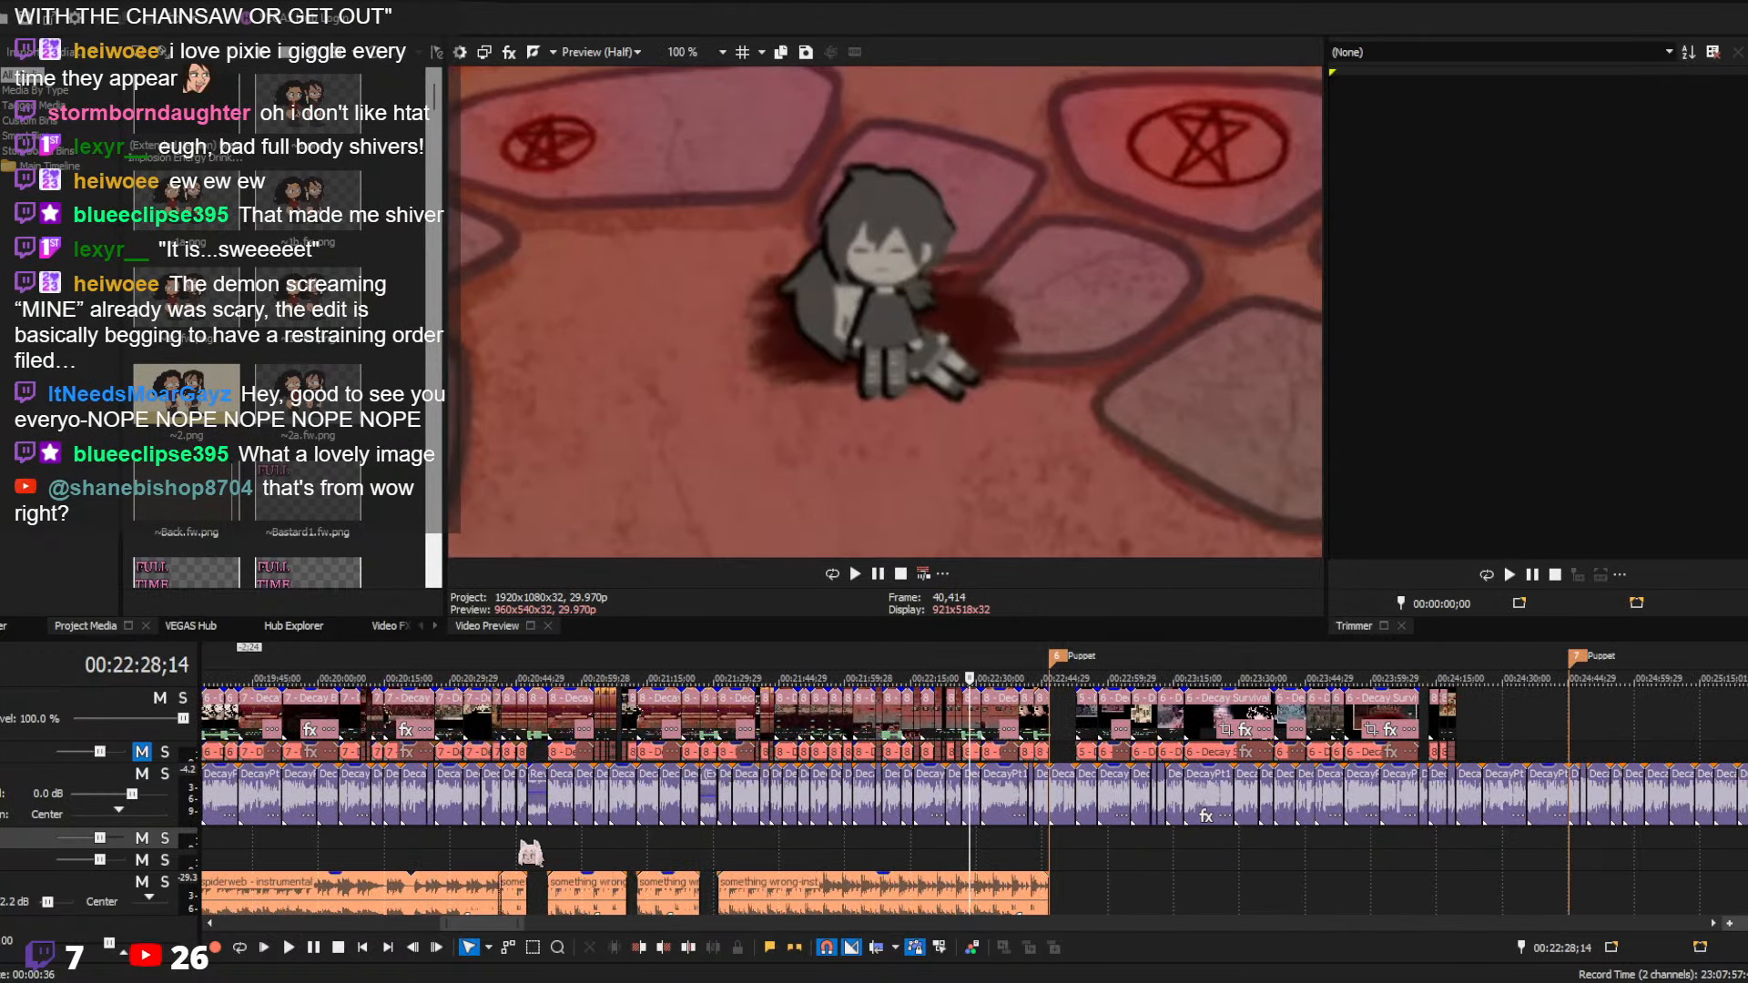
# Check the altar scene in the "7 - Decay Bitch in a Box" clips at 00:19:51;21 and 00:19:50;09
pyautogui.click(287, 875)
pyautogui.scroll(3, 605, 882)
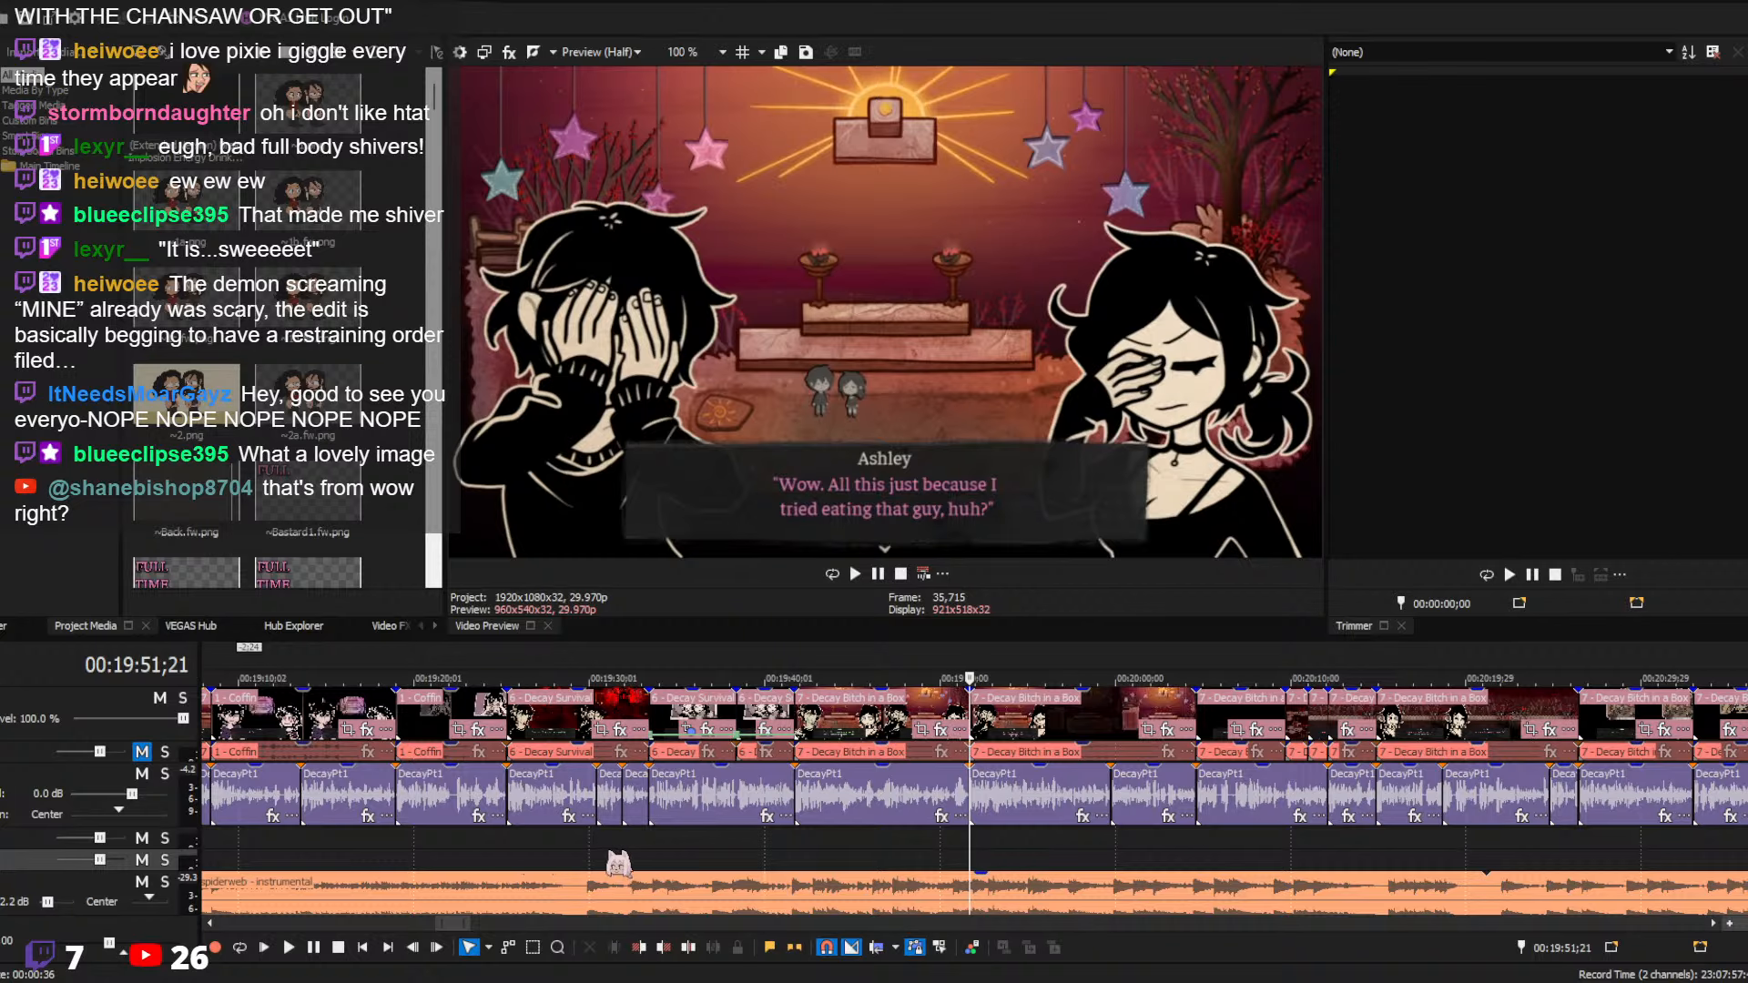
pyautogui.click(944, 856)
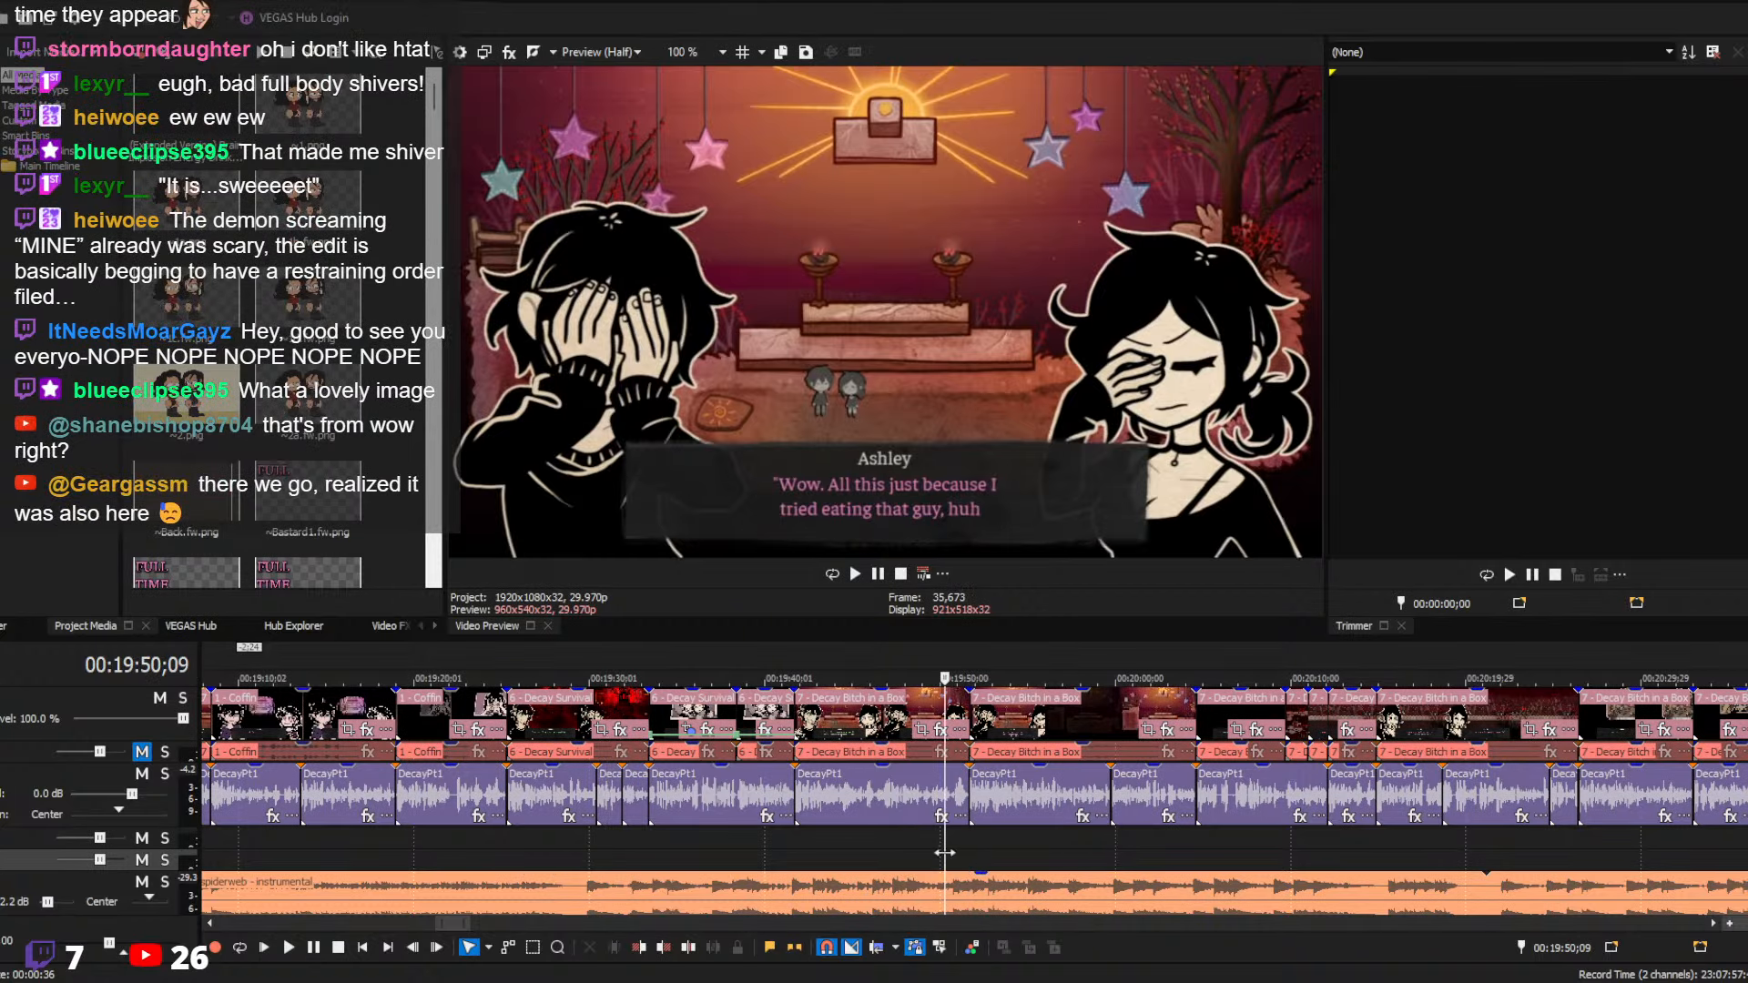
pyautogui.scroll(-3, 997, 870)
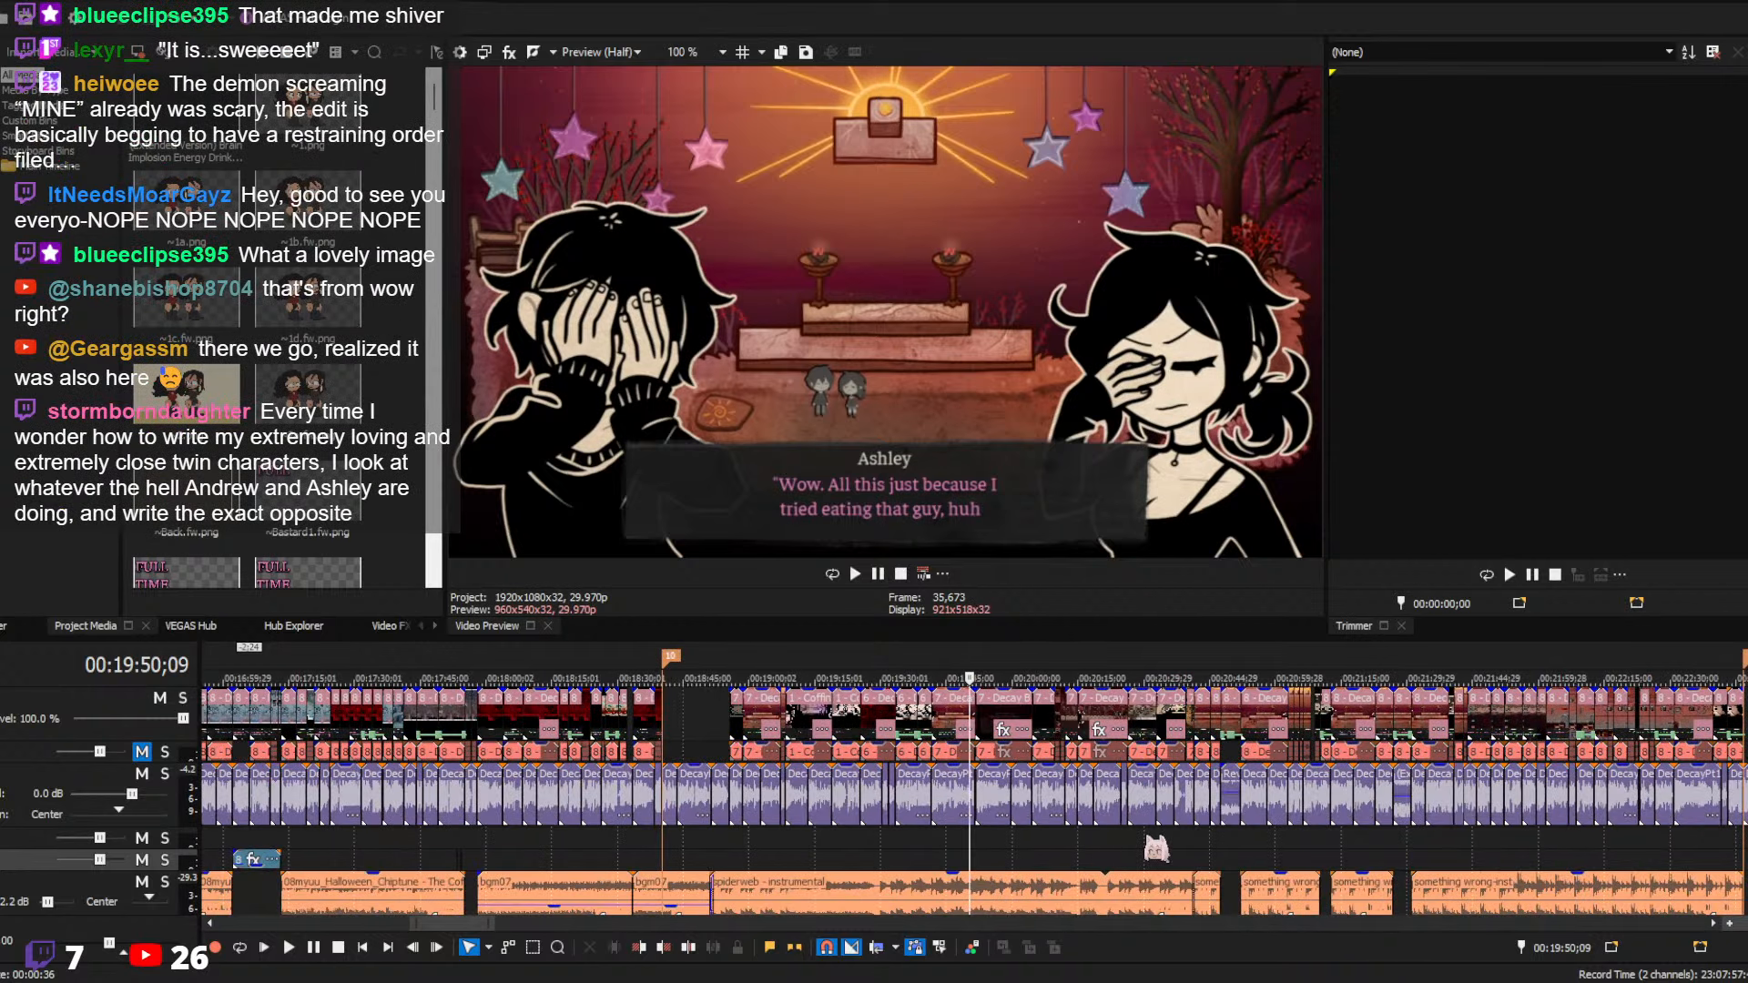
# Play the edit from 00:20:40;18 through the Revolutionary Girl Utena insert
pyautogui.click(1220, 847)
pyautogui.scroll(5, 1220, 846)
pyautogui.click(848, 854)
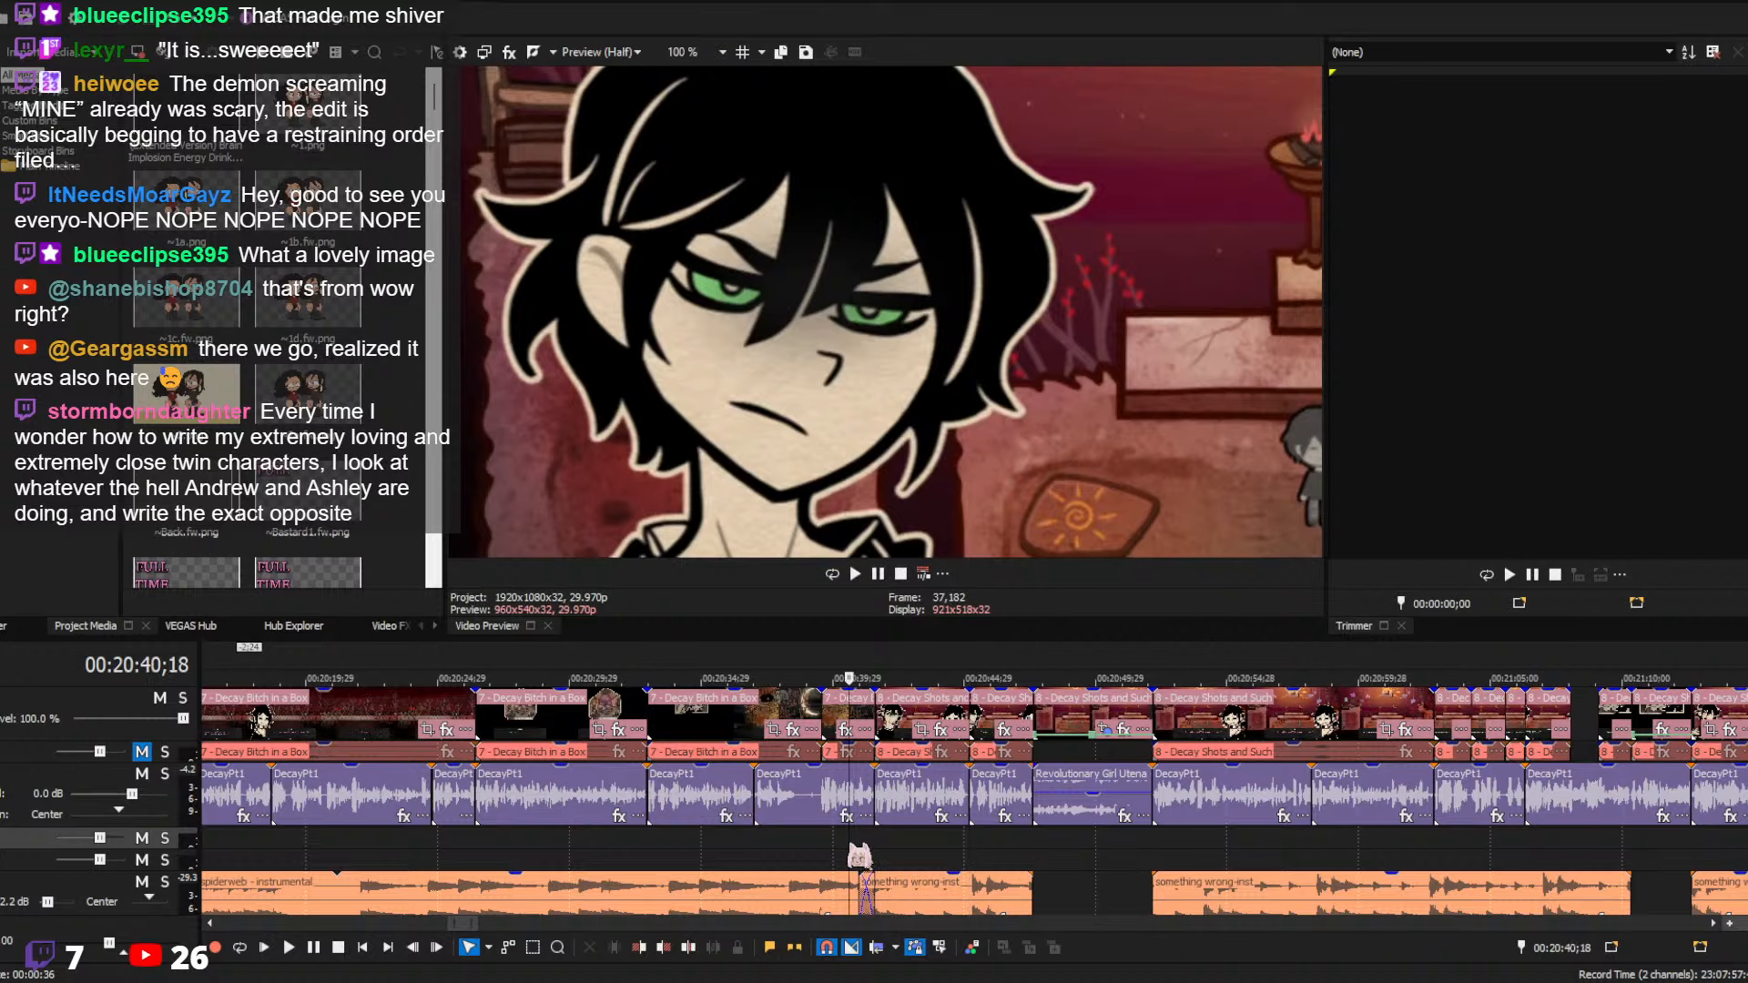
pyautogui.press('space')
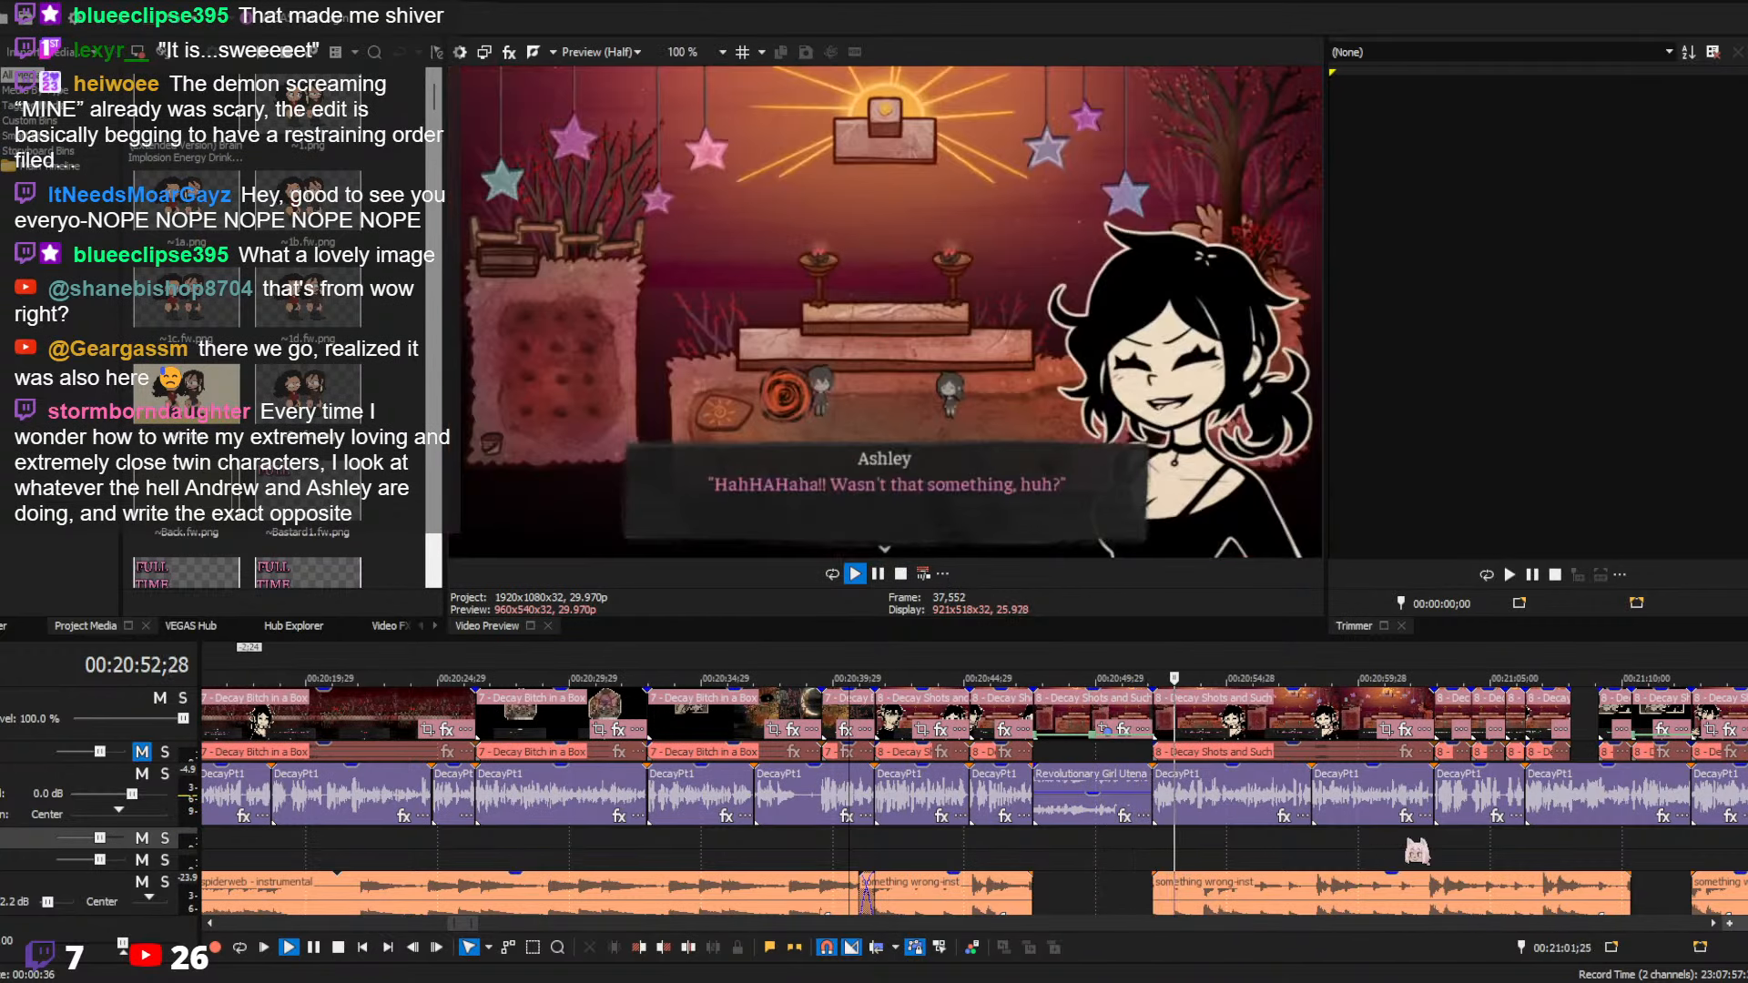
# Stop playback and play again from 00:21:22;23, just before the "(Extended Version) Brain Implosion Energy Drink" insert
pyautogui.scroll(-3, 1262, 860)
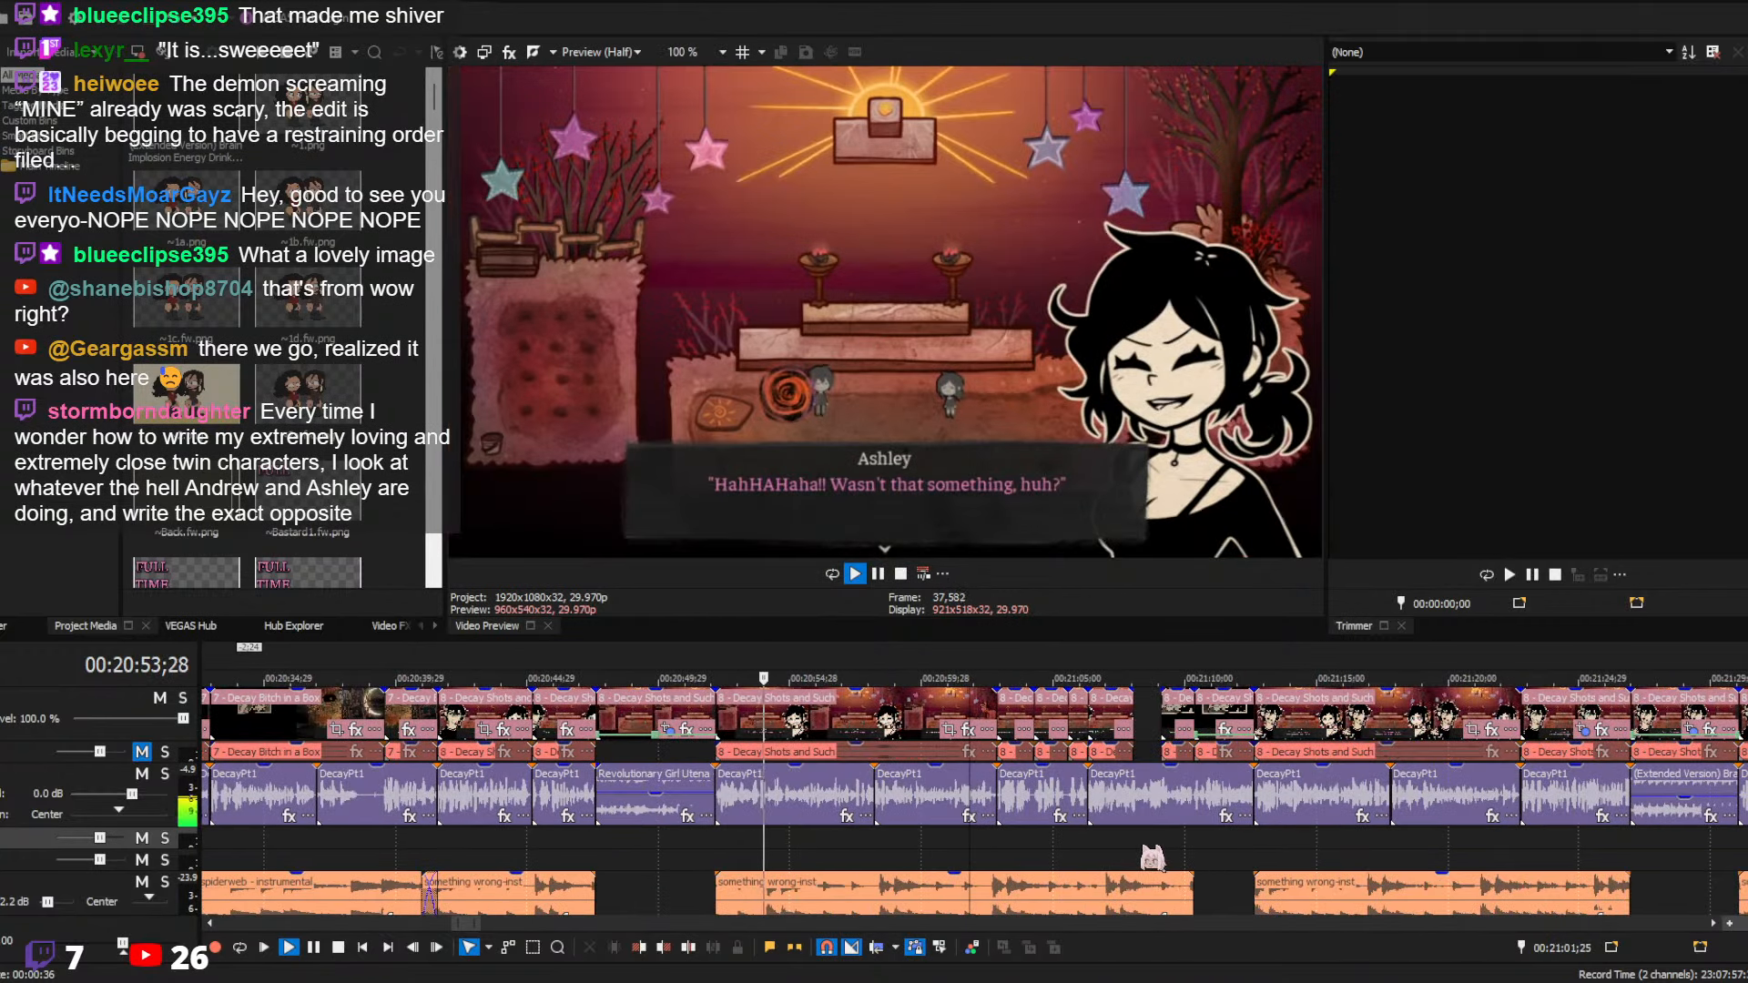
pyautogui.scroll(-1, 1138, 842)
pyautogui.scroll(-1, 1134, 847)
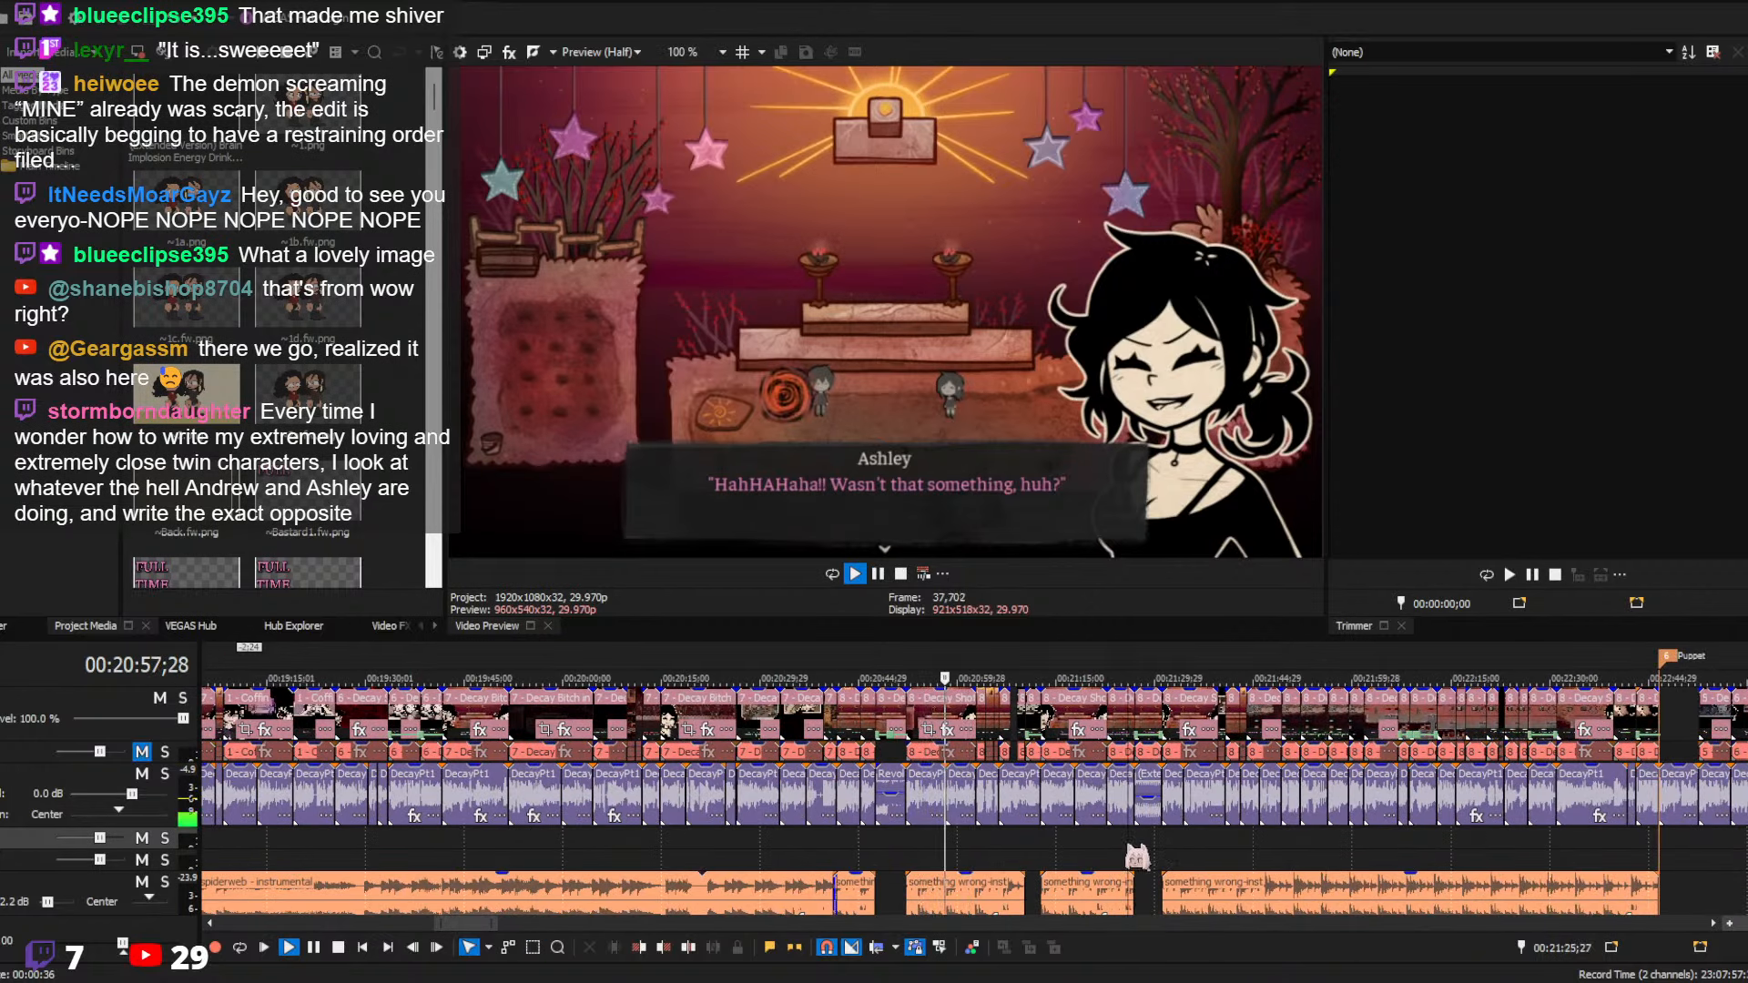
pyautogui.scroll(4, 1128, 844)
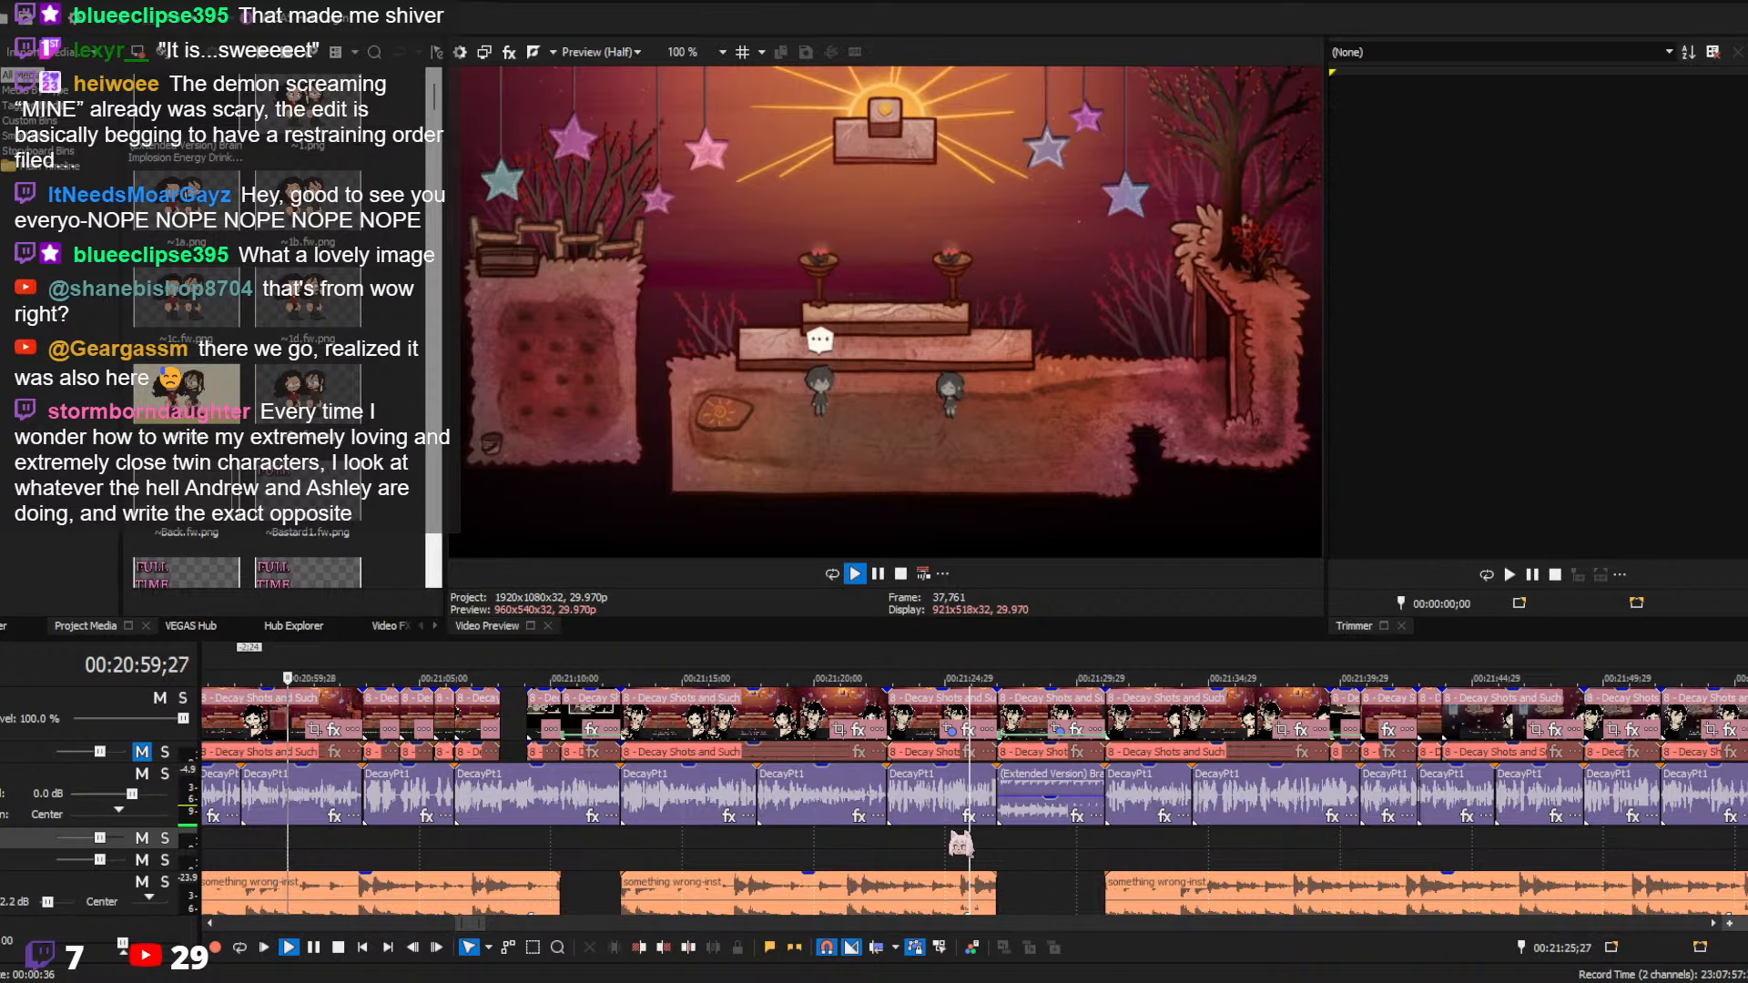
pyautogui.press('space')
pyautogui.click(889, 837)
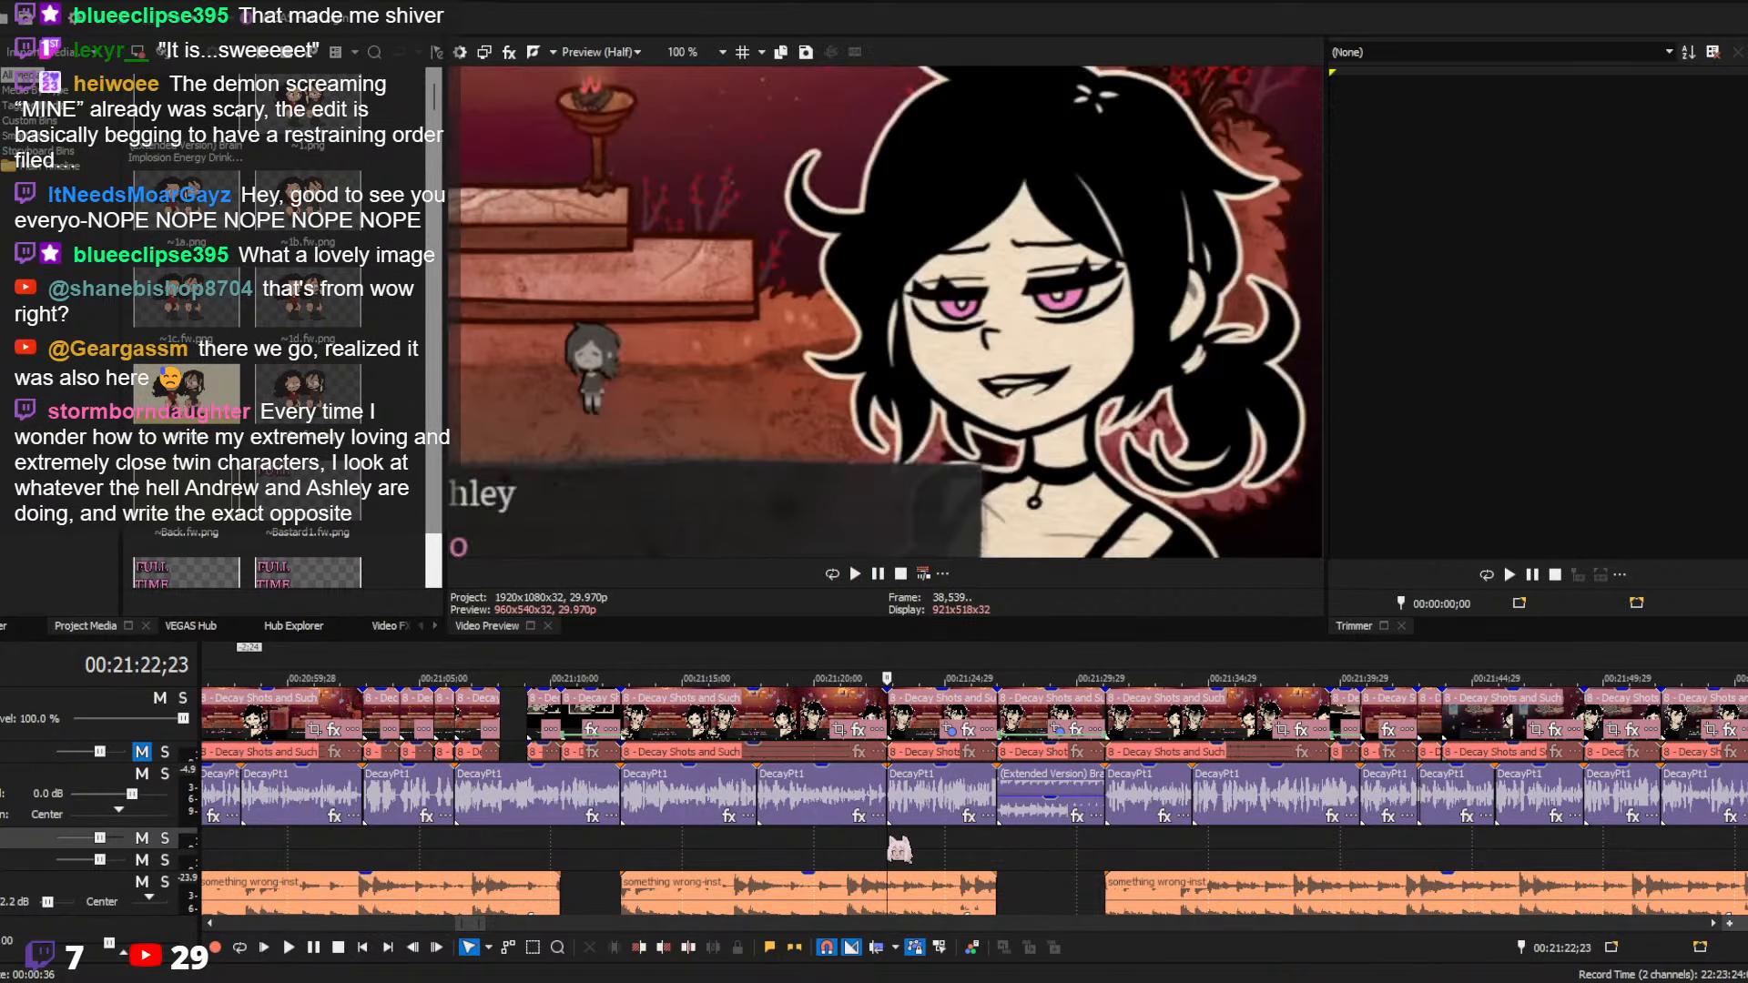
pyautogui.press('space')
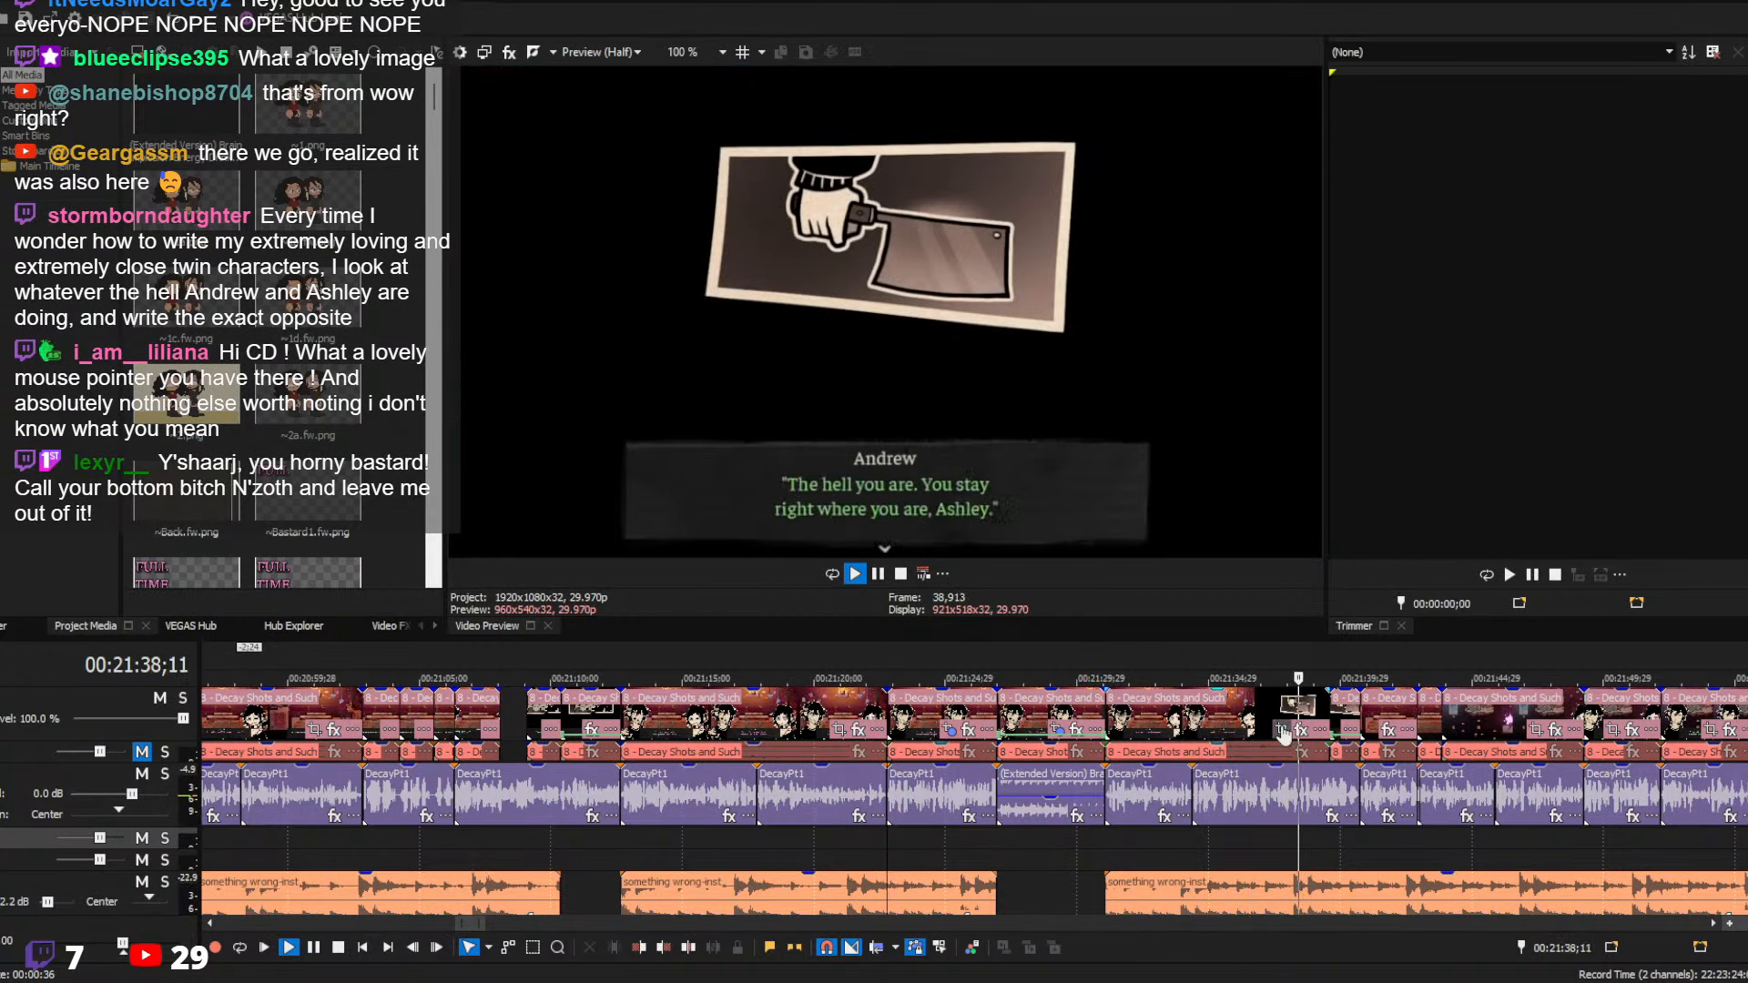
# Select the "8 - Decay Shots and Such" video clip containing the cleaver shot and stop playback with the playhead at 00:21:36;16
pyautogui.click(1225, 730)
pyautogui.click(1250, 720)
pyautogui.press('space')
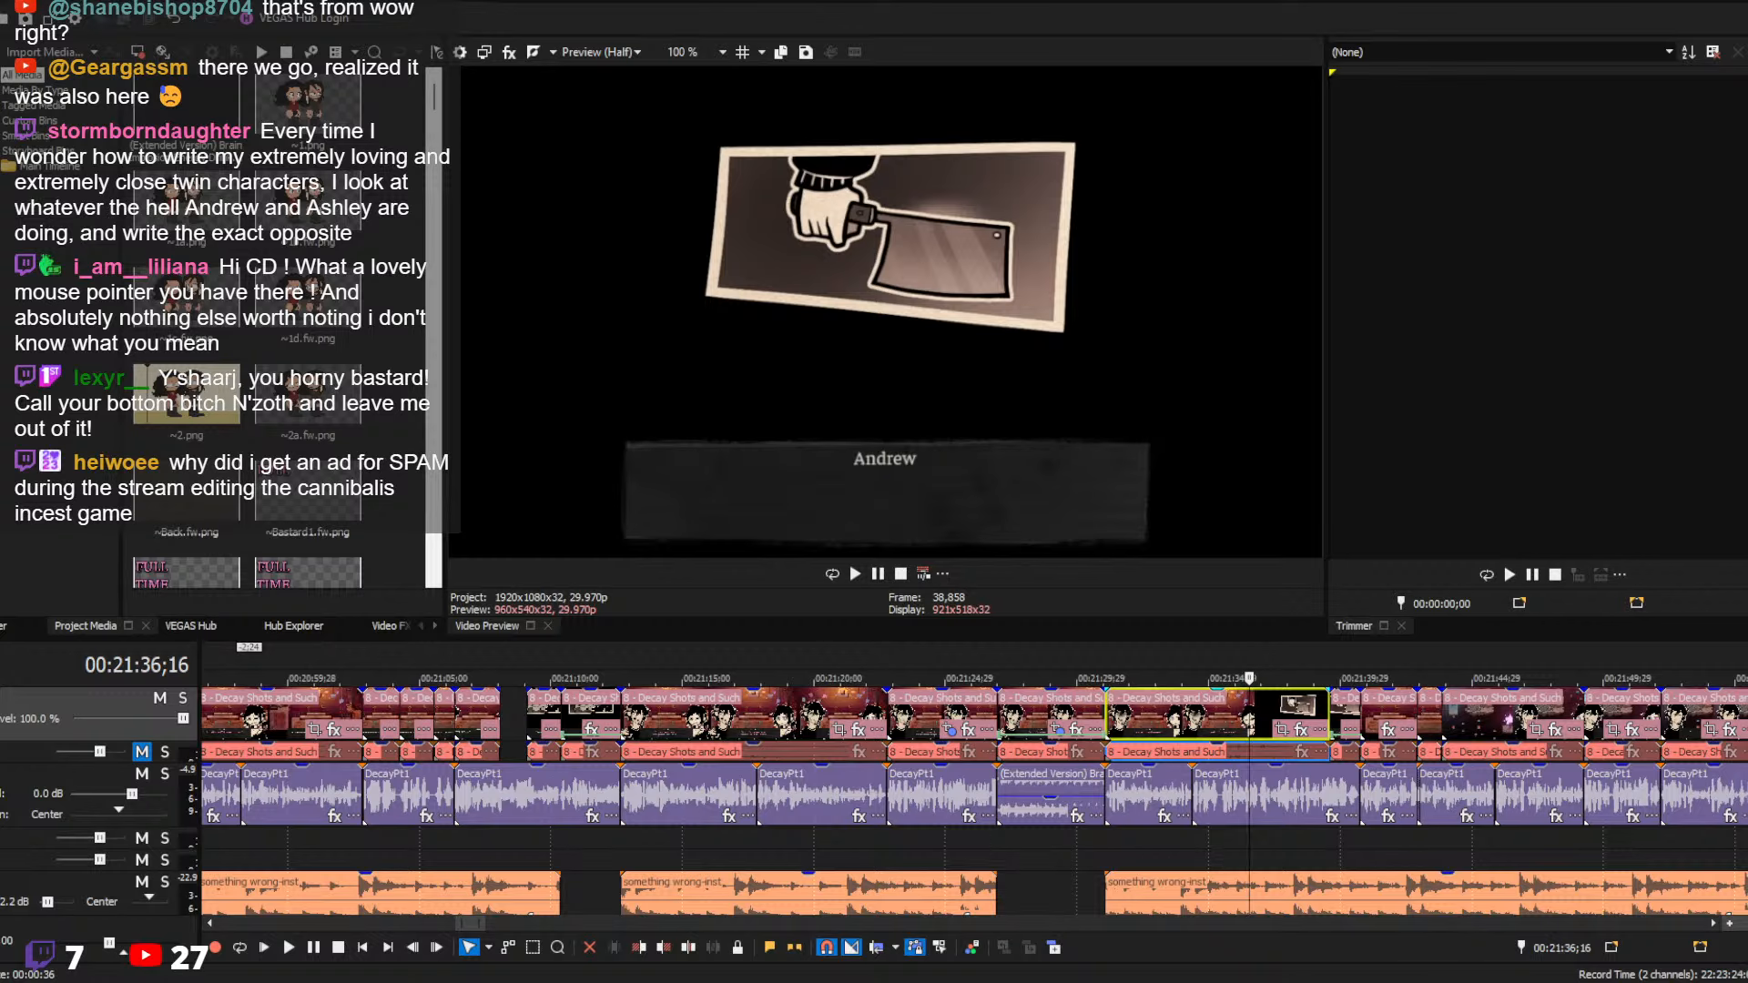
# Jump ahead to the altar scene at 00:22:20;11 and start playback from 00:22:36;02, before the first Puppet marker
pyautogui.scroll(-3, 975, 793)
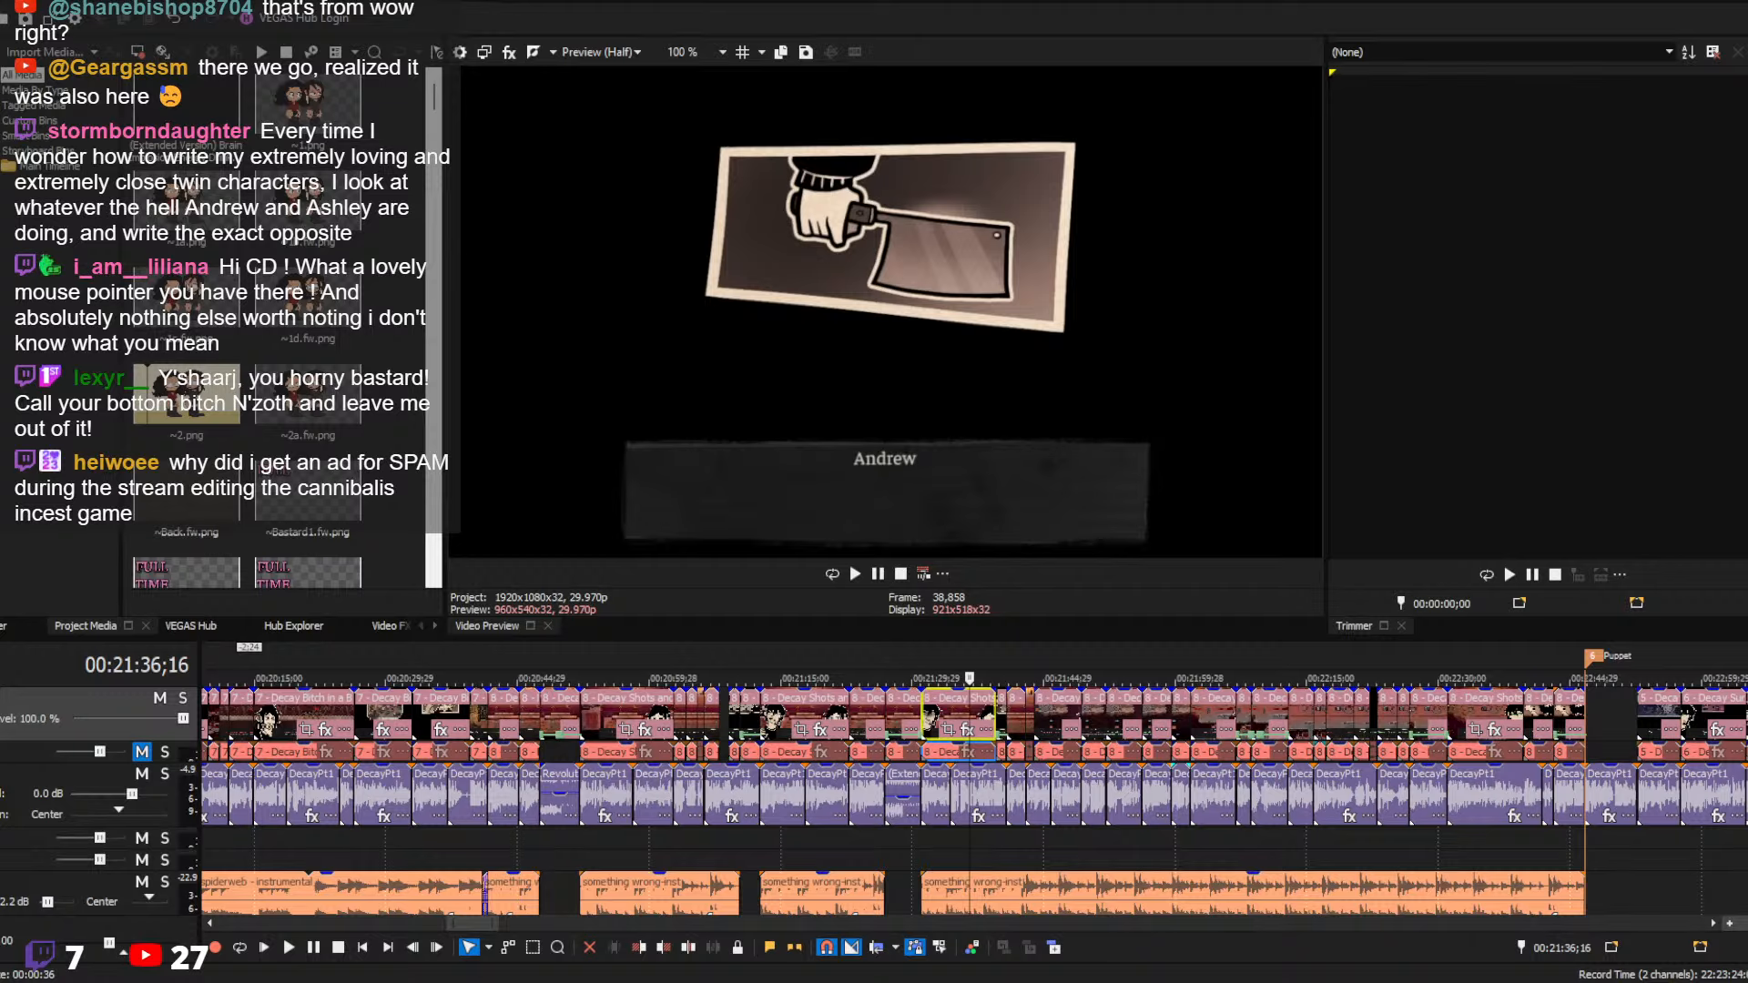
pyautogui.click(1355, 856)
pyautogui.scroll(-2, 1311, 857)
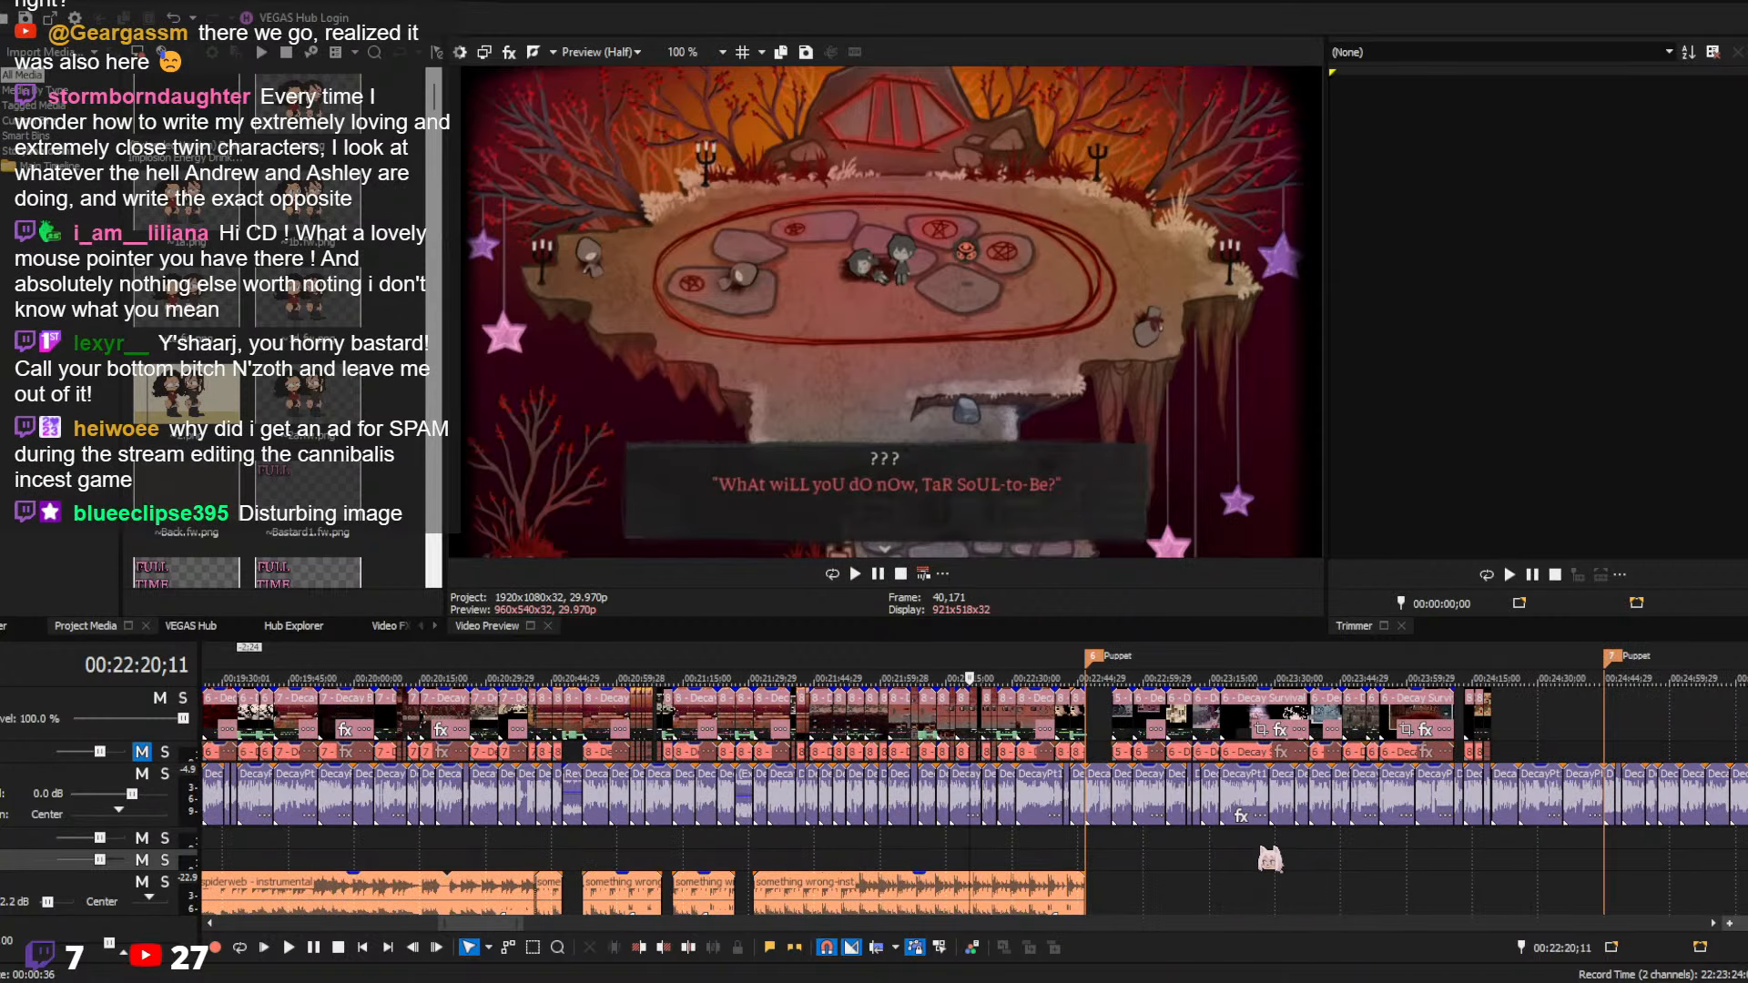
pyautogui.scroll(1, 1085, 851)
pyautogui.click(1073, 838)
pyautogui.scroll(2, 1097, 844)
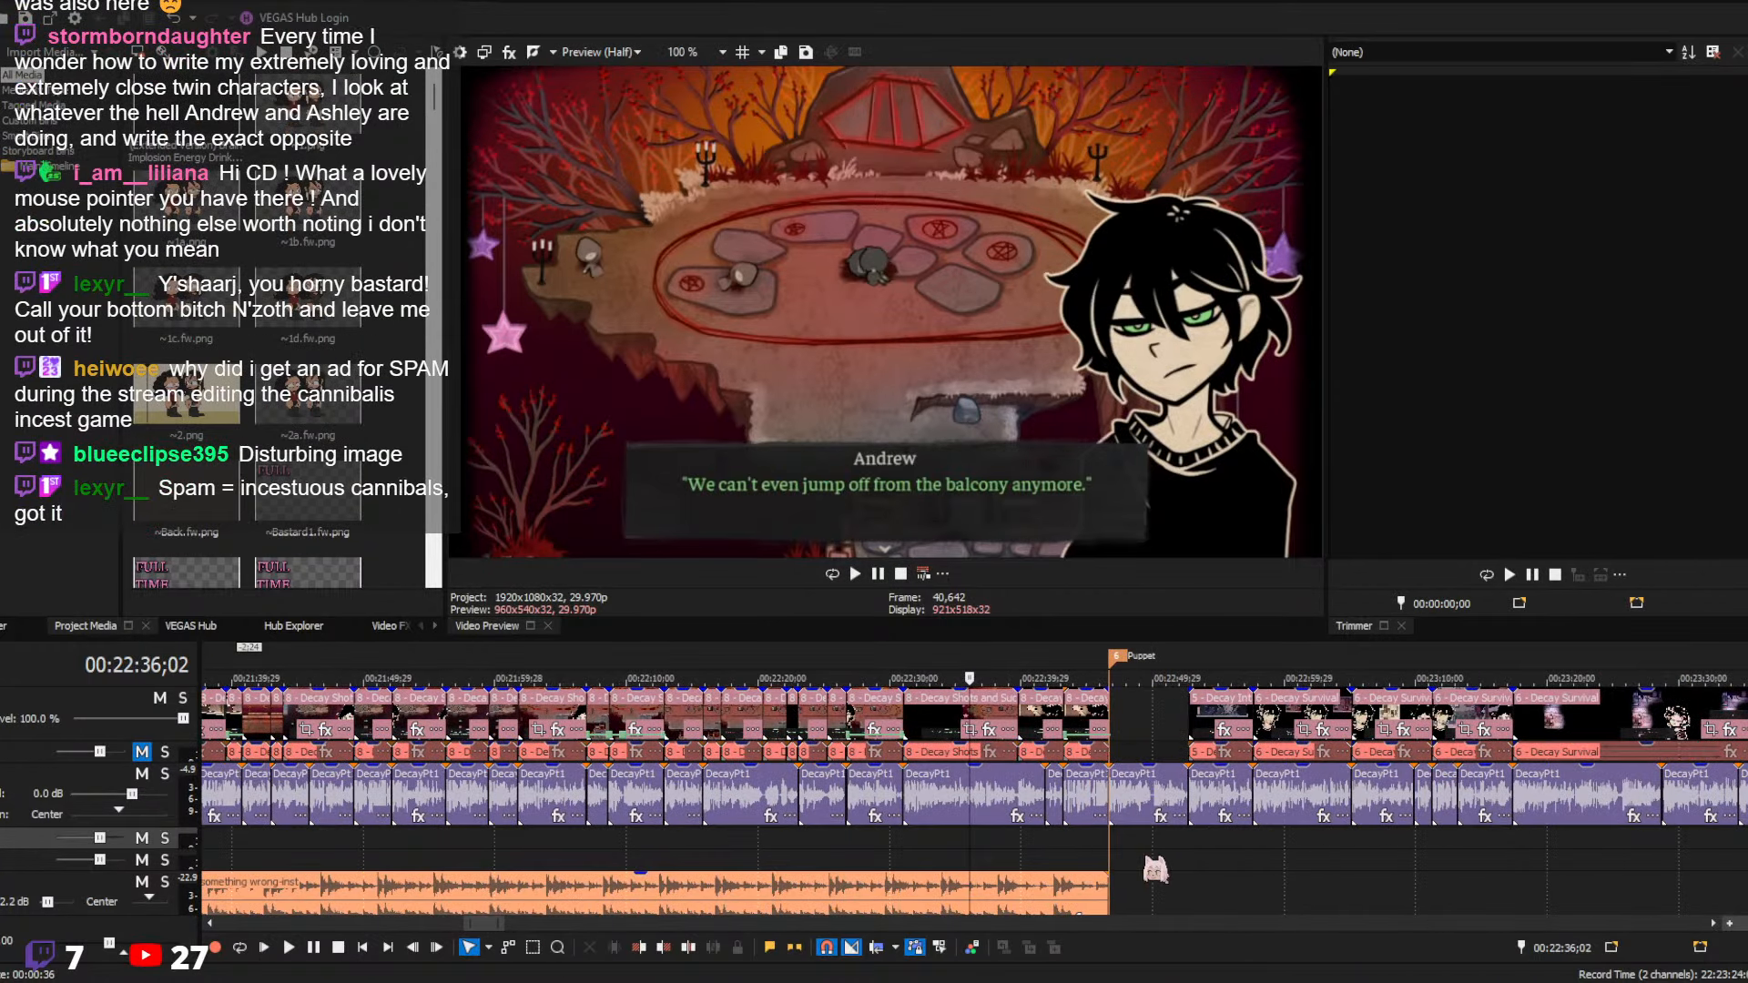
pyautogui.press('space')
# Watch the playback across the Puppet marker into the scene with Mom, and stop it
pyautogui.scroll(-3, 1143, 854)
pyautogui.scroll(3, 1142, 854)
pyautogui.scroll(3, 1125, 860)
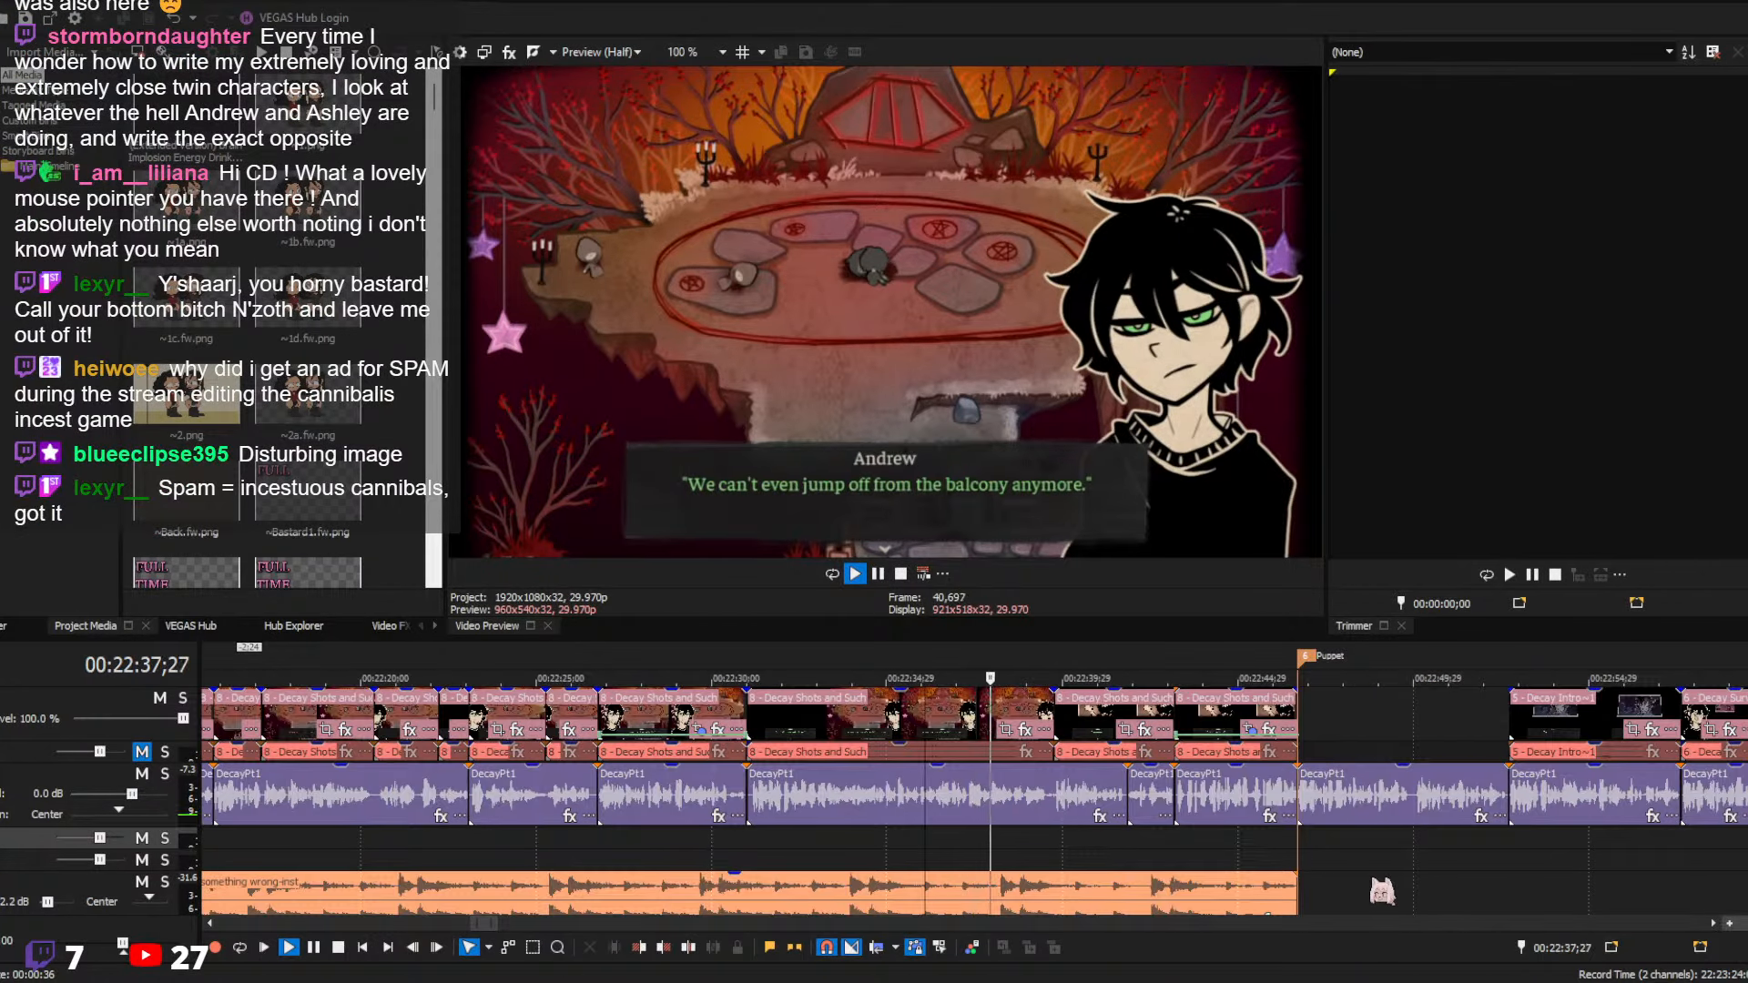
pyautogui.scroll(-4, 1308, 878)
pyautogui.scroll(2, 1186, 870)
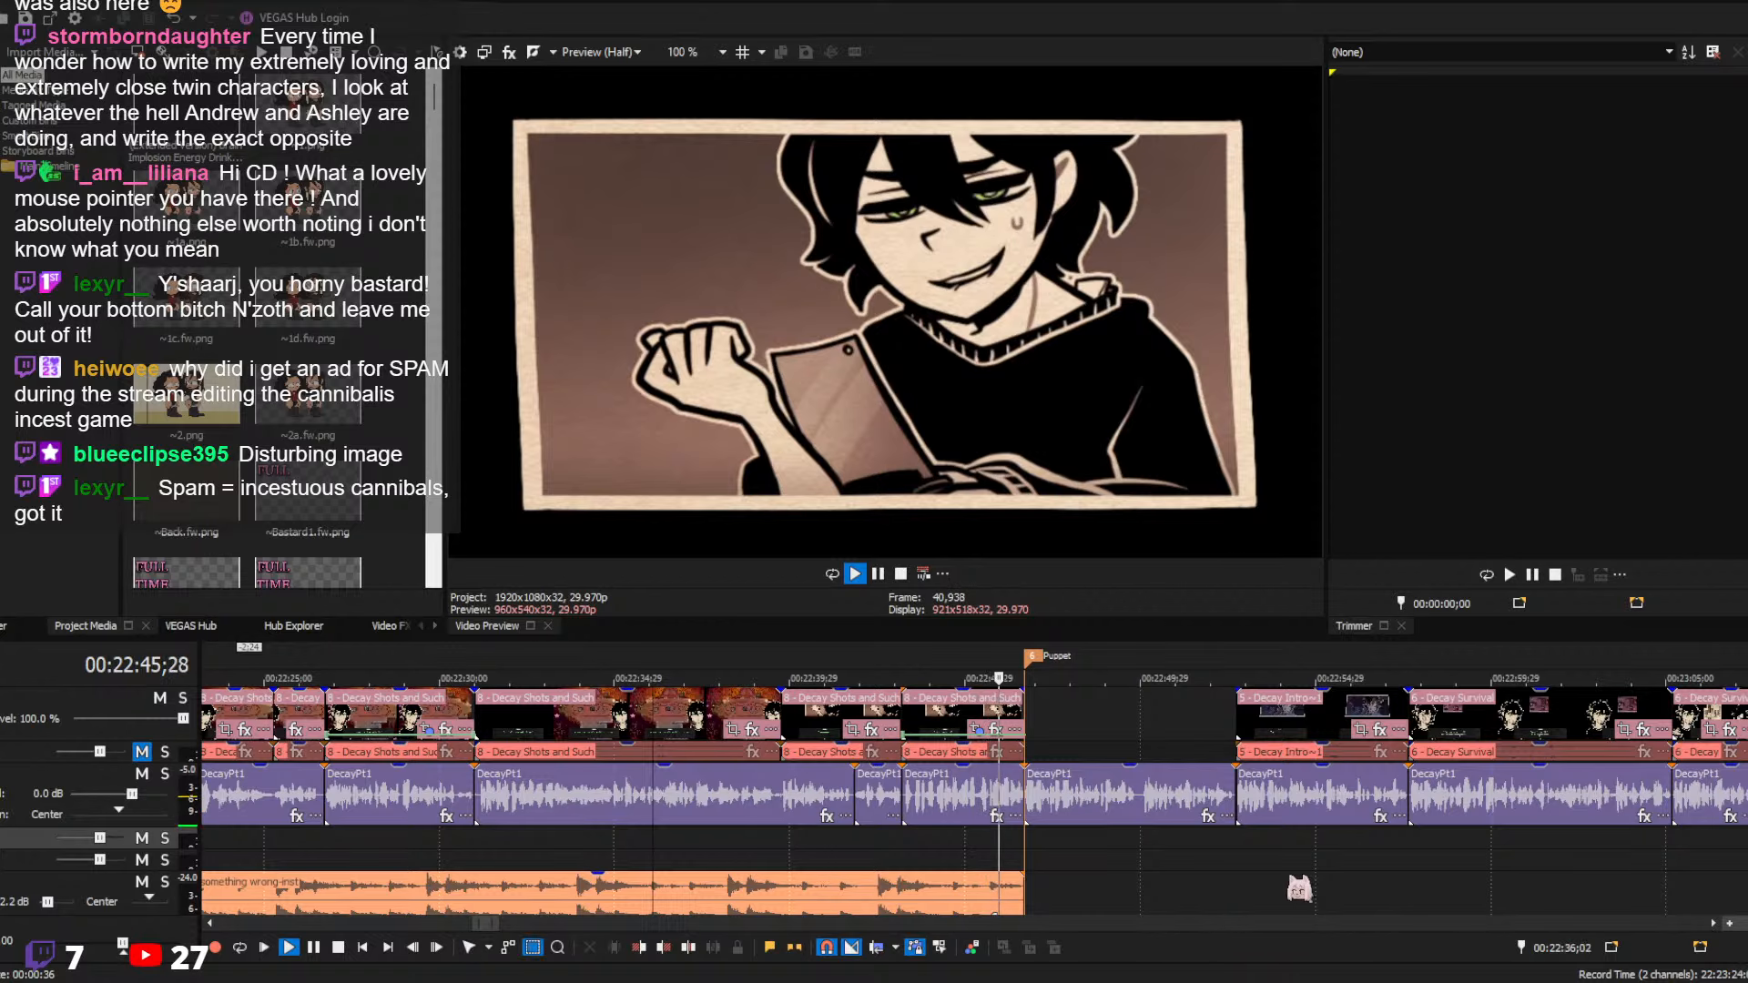
pyautogui.scroll(-3, 1299, 889)
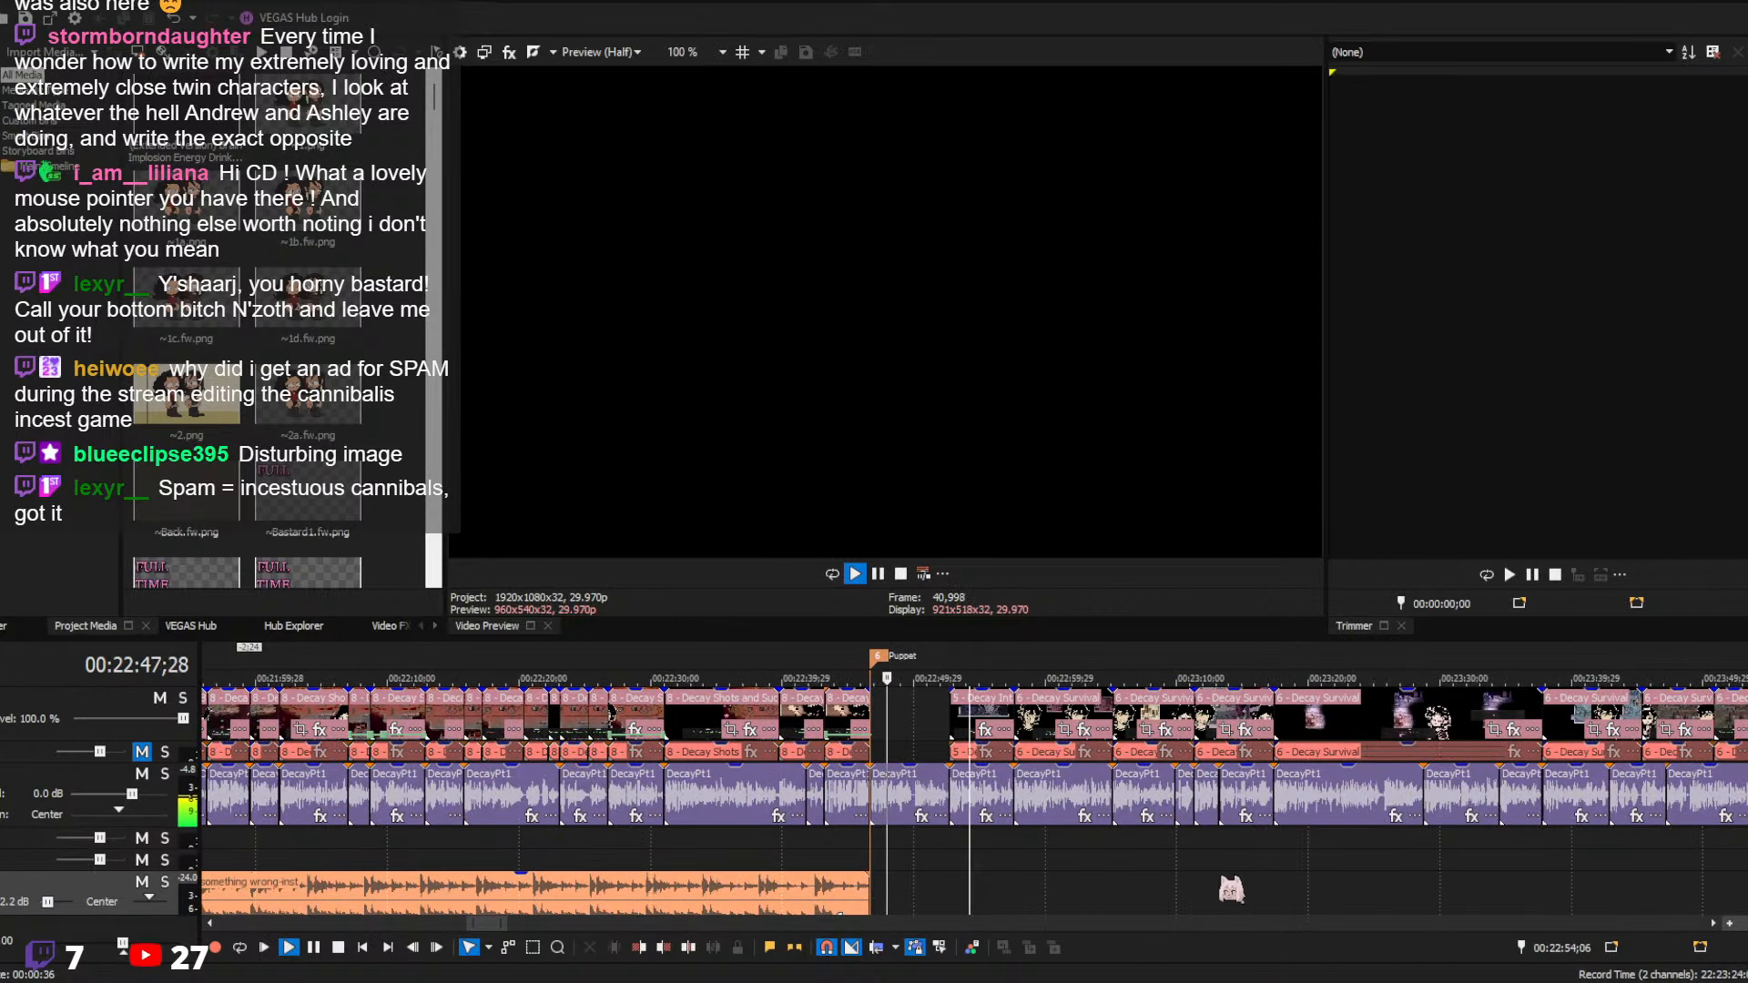
pyautogui.click(1217, 839)
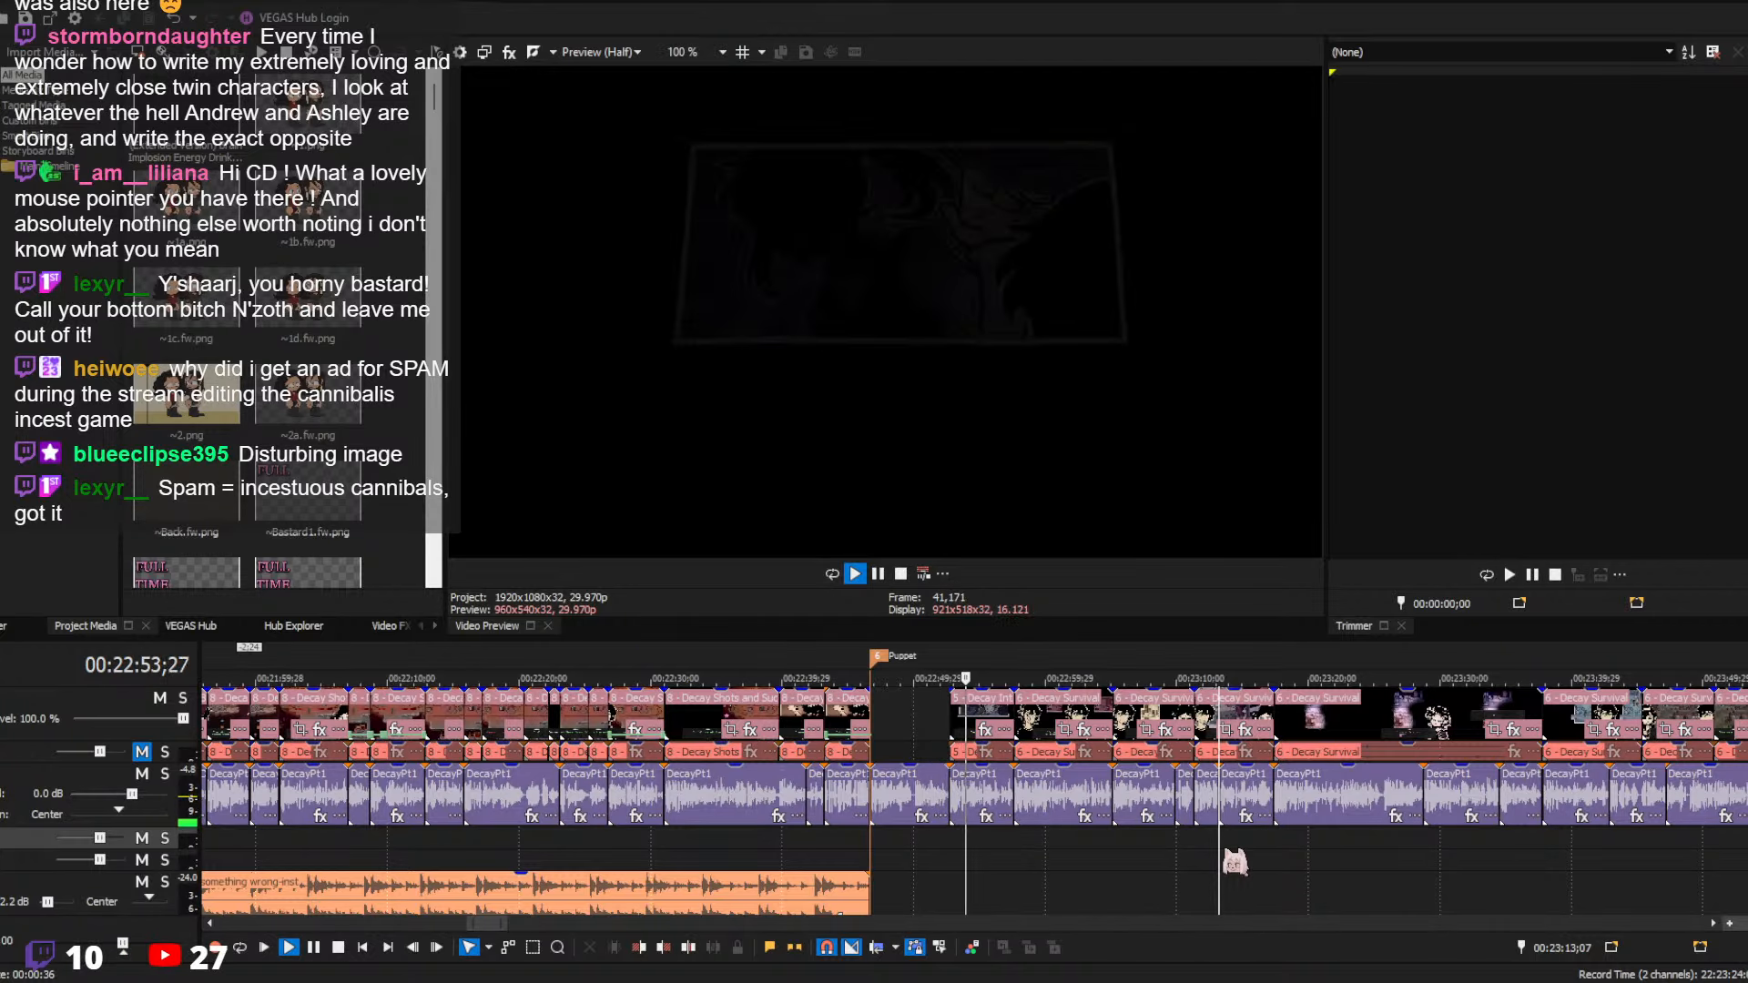
pyautogui.scroll(-4, 1193, 856)
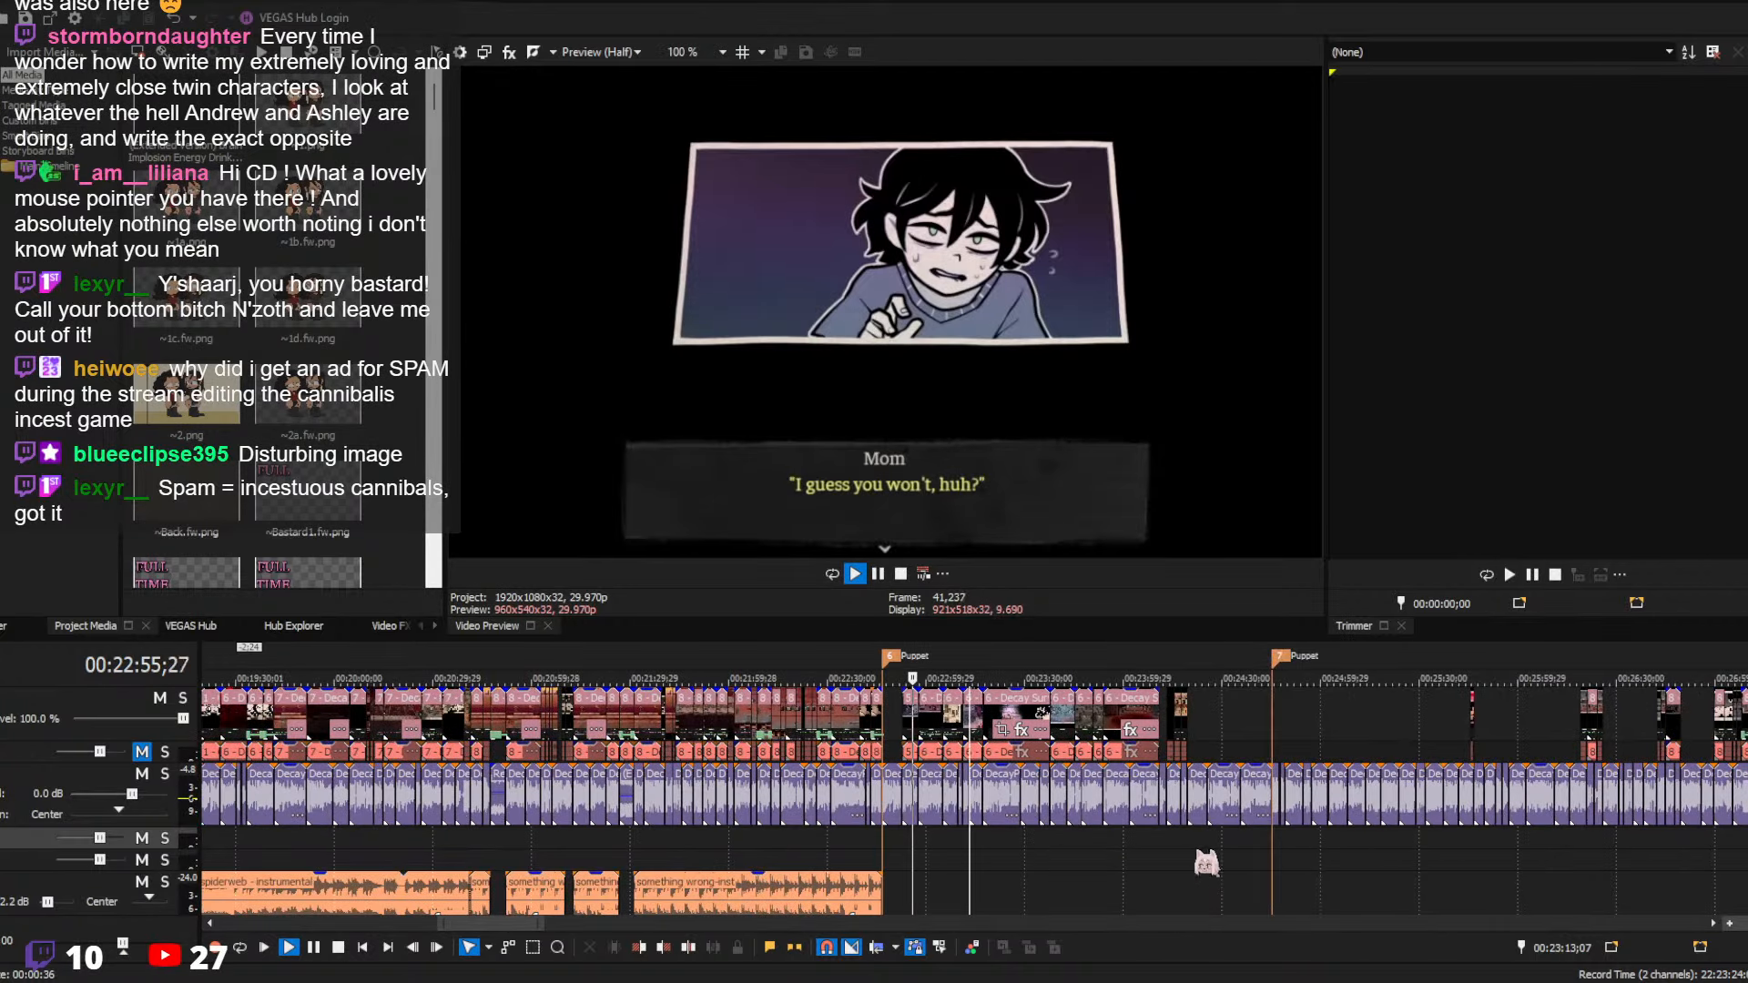
pyautogui.press('space')
# Play the edit around 00:24:10;28 through the crayon drawing clips and stop with the playhead at their end, 00:24:19;13
pyautogui.click(1167, 838)
pyautogui.scroll(4, 1166, 837)
pyautogui.click(932, 838)
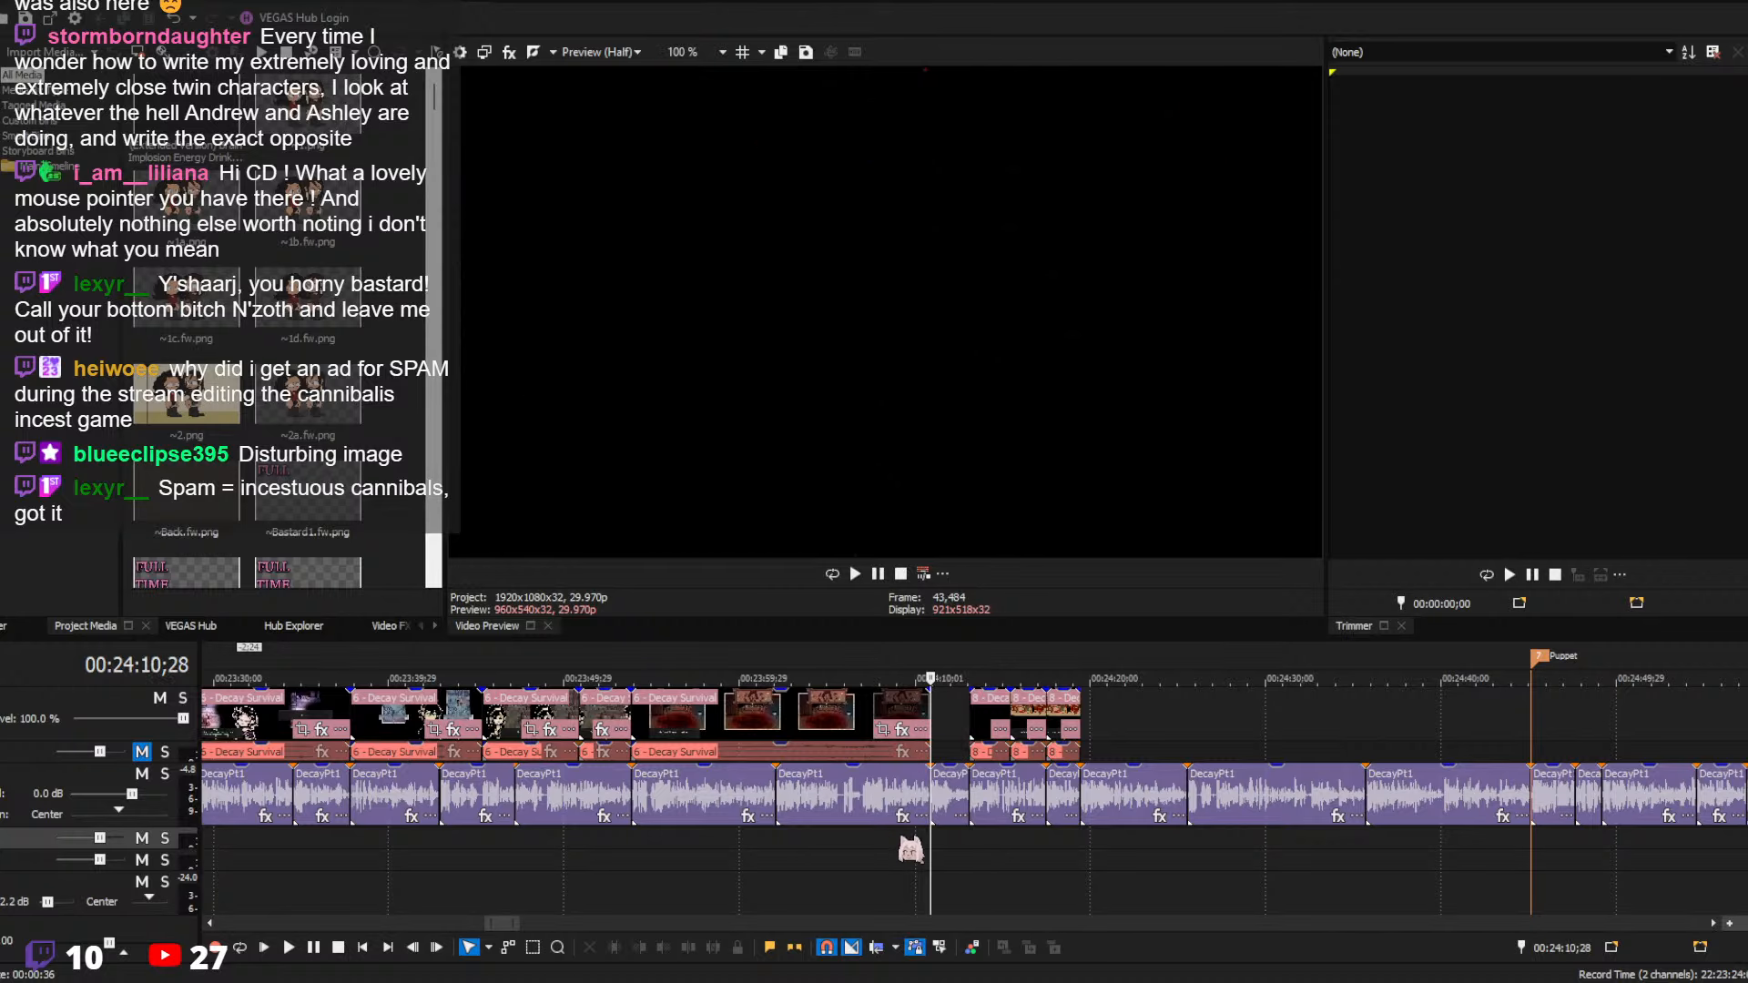
pyautogui.click(878, 838)
pyautogui.press('space')
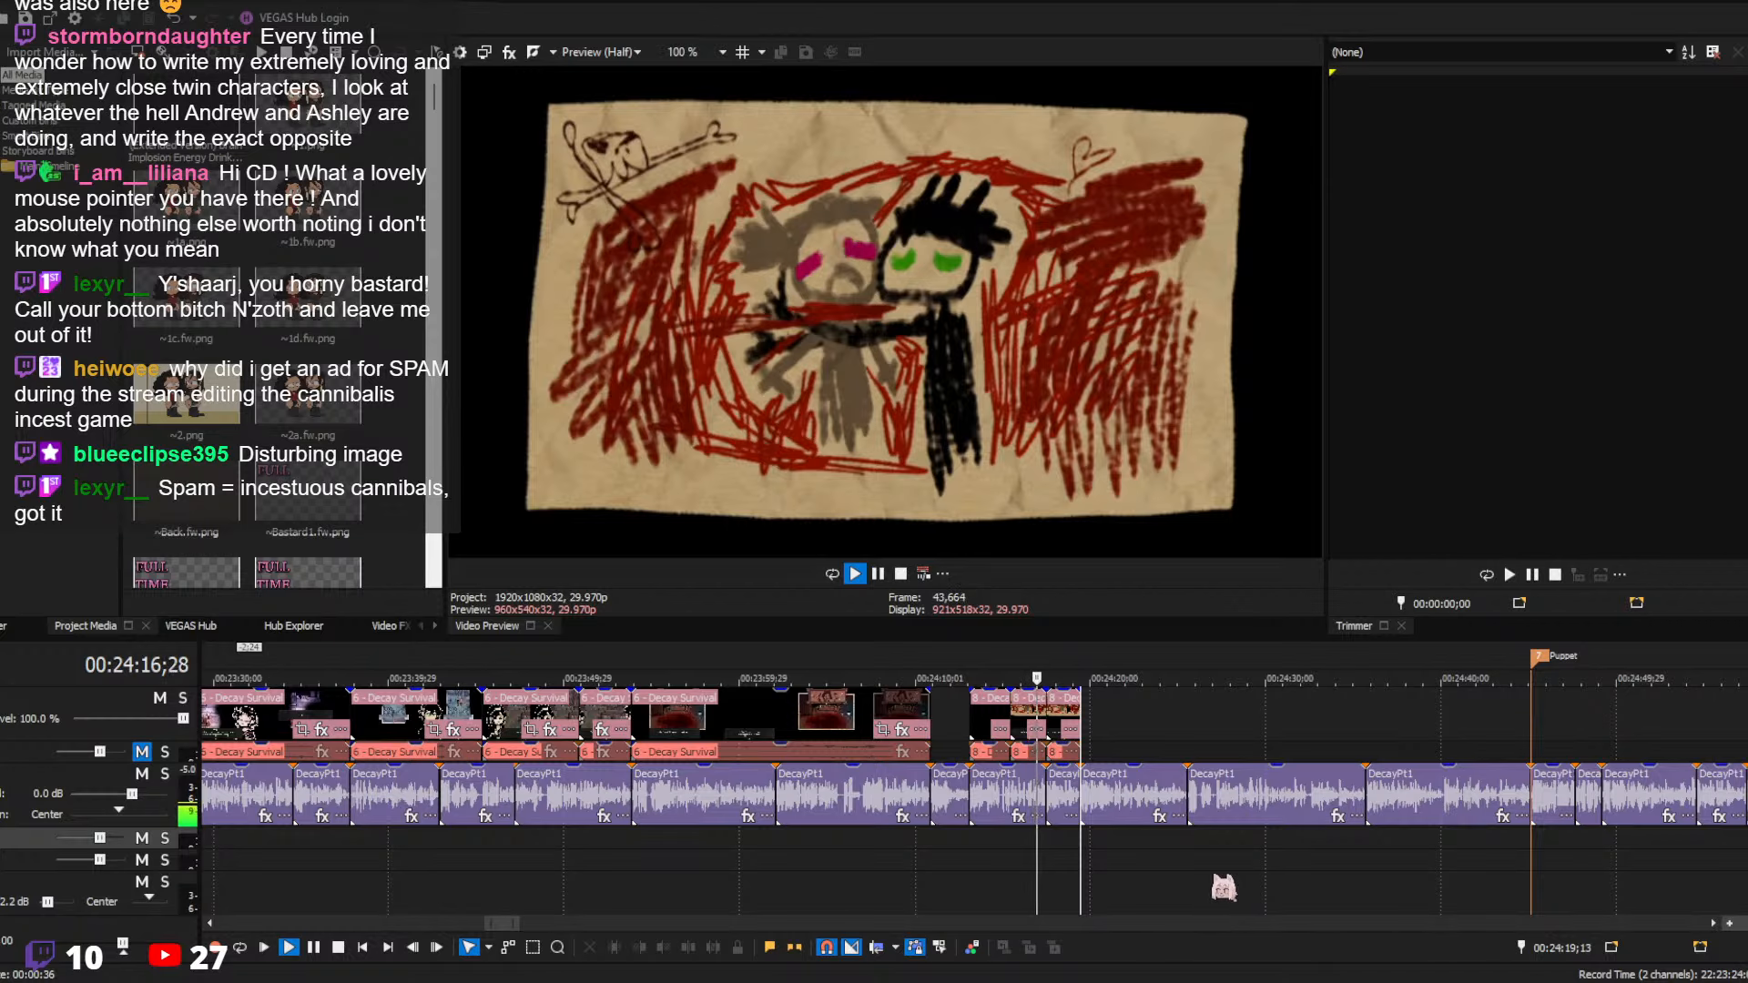
pyautogui.scroll(-5, 1231, 875)
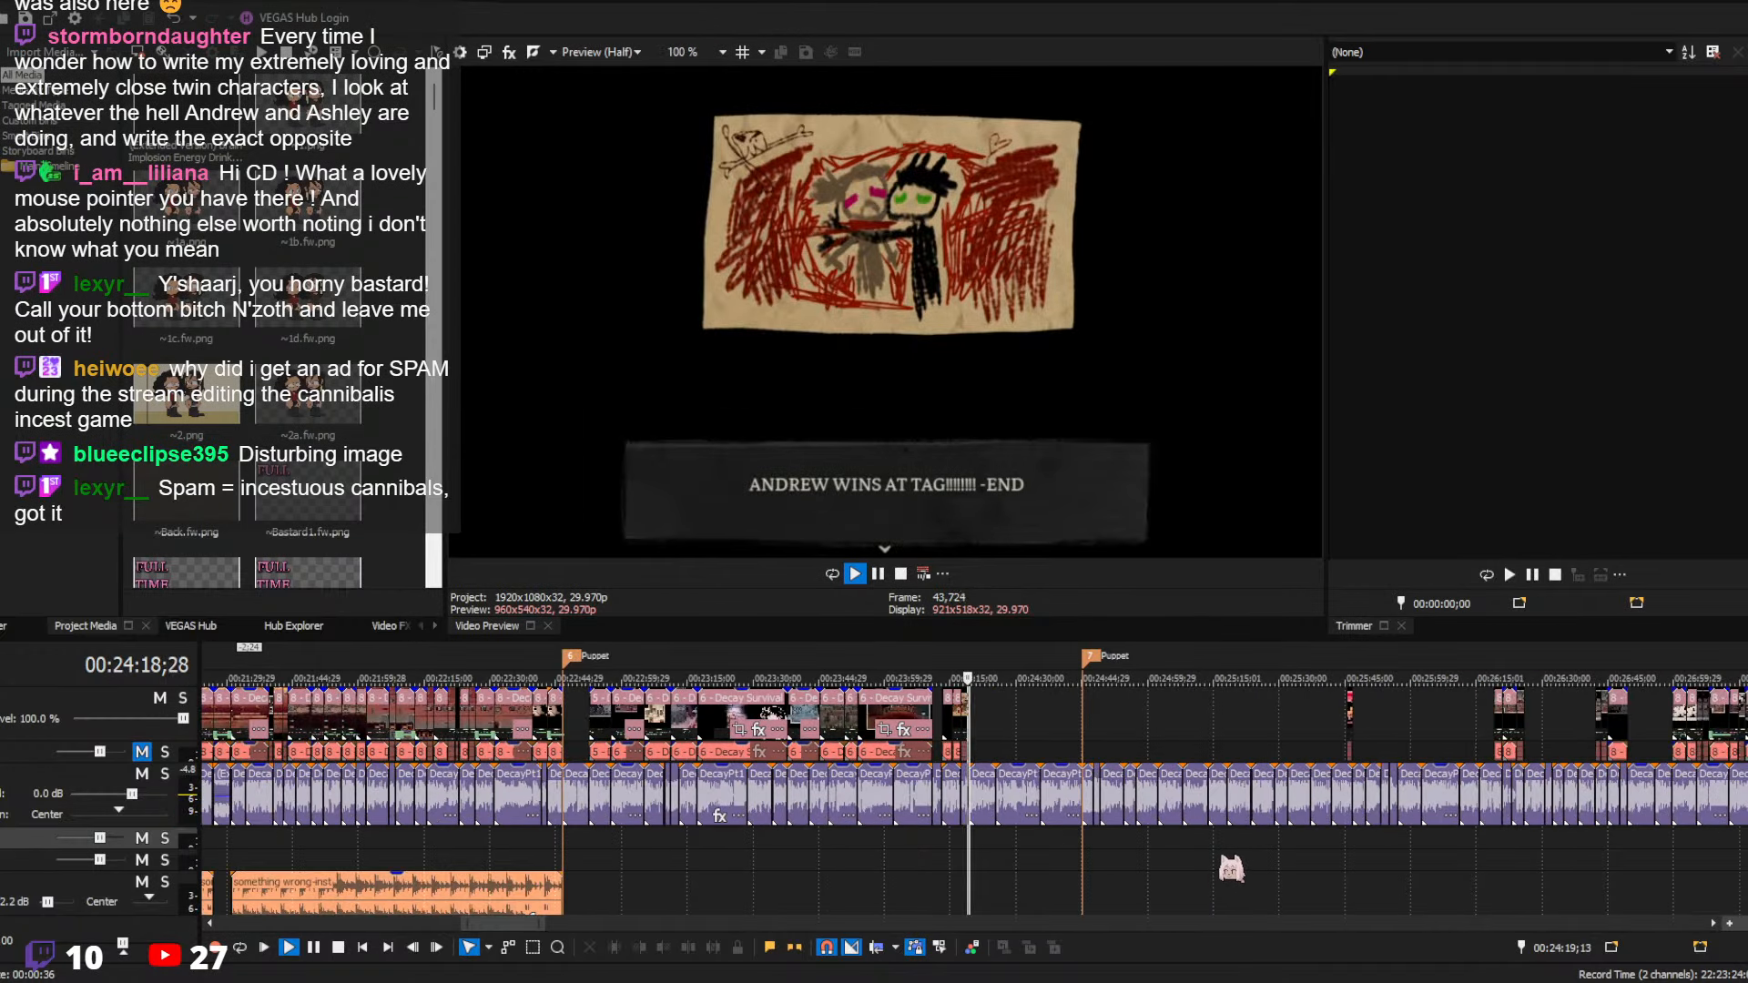
pyautogui.scroll(5, 1188, 851)
pyautogui.click(963, 728)
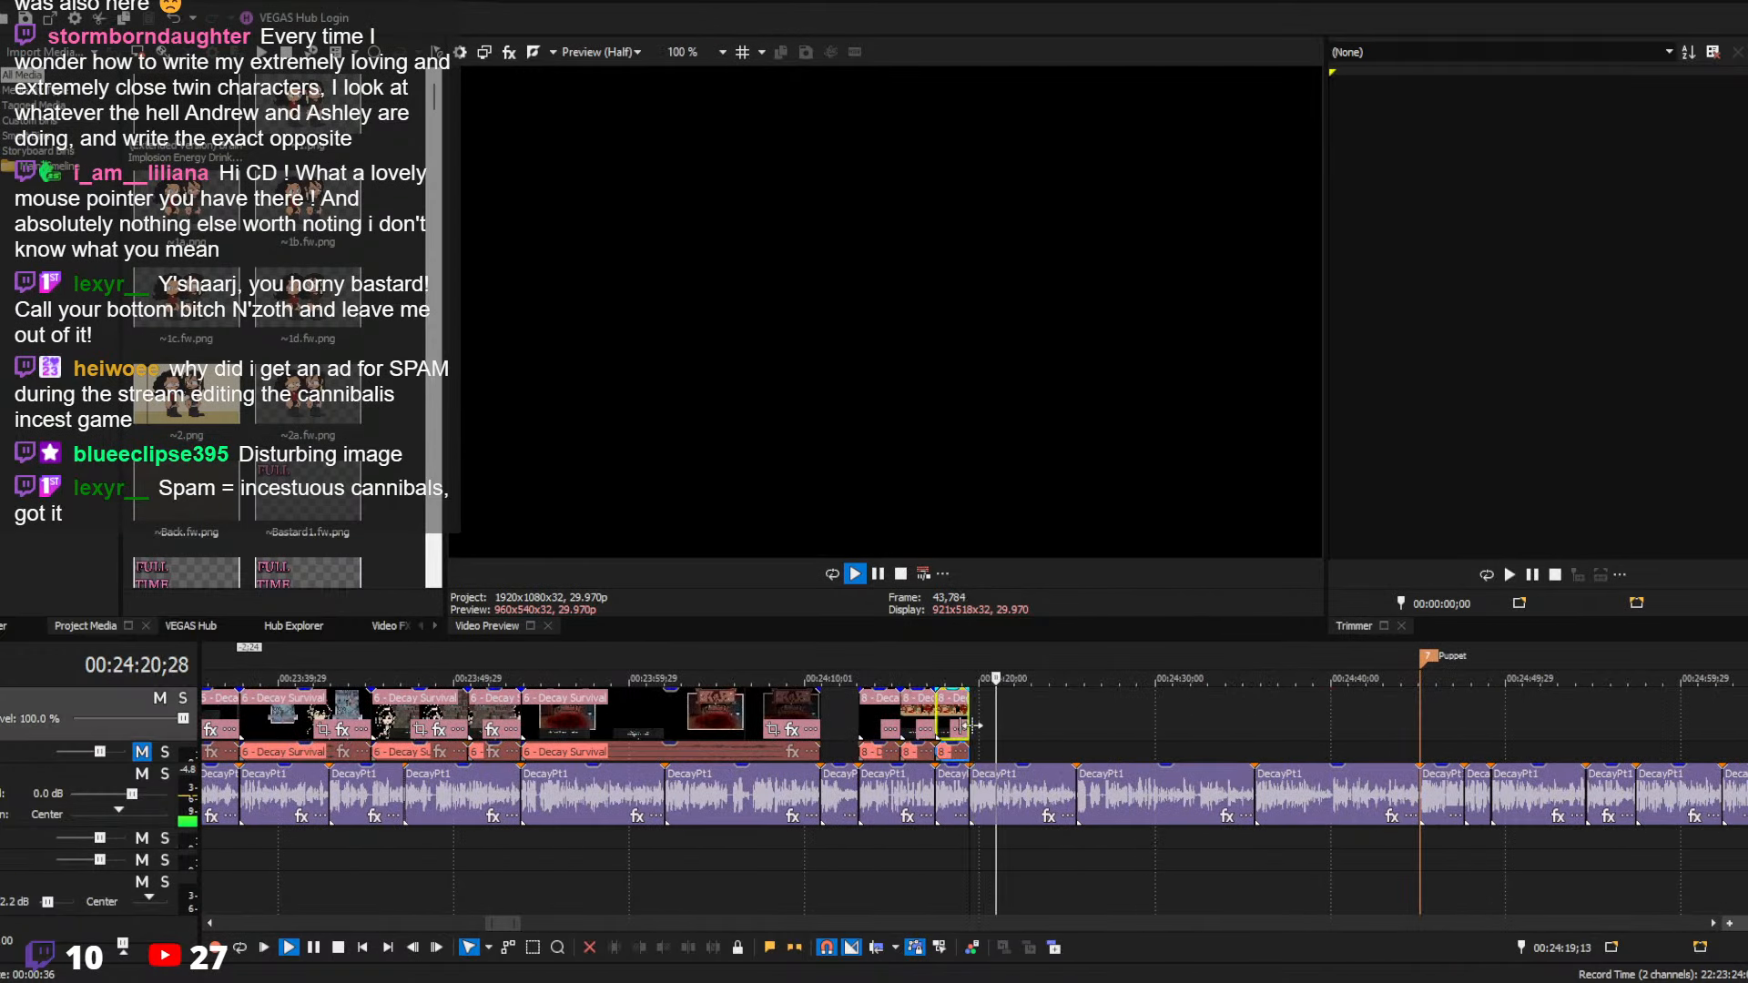
pyautogui.press('space')
# Open the source footage "8 - Decay Shots and Such.mp4" in the Trimmer and find the altar scene around 00:27:11;09
pyautogui.click(880, 727)
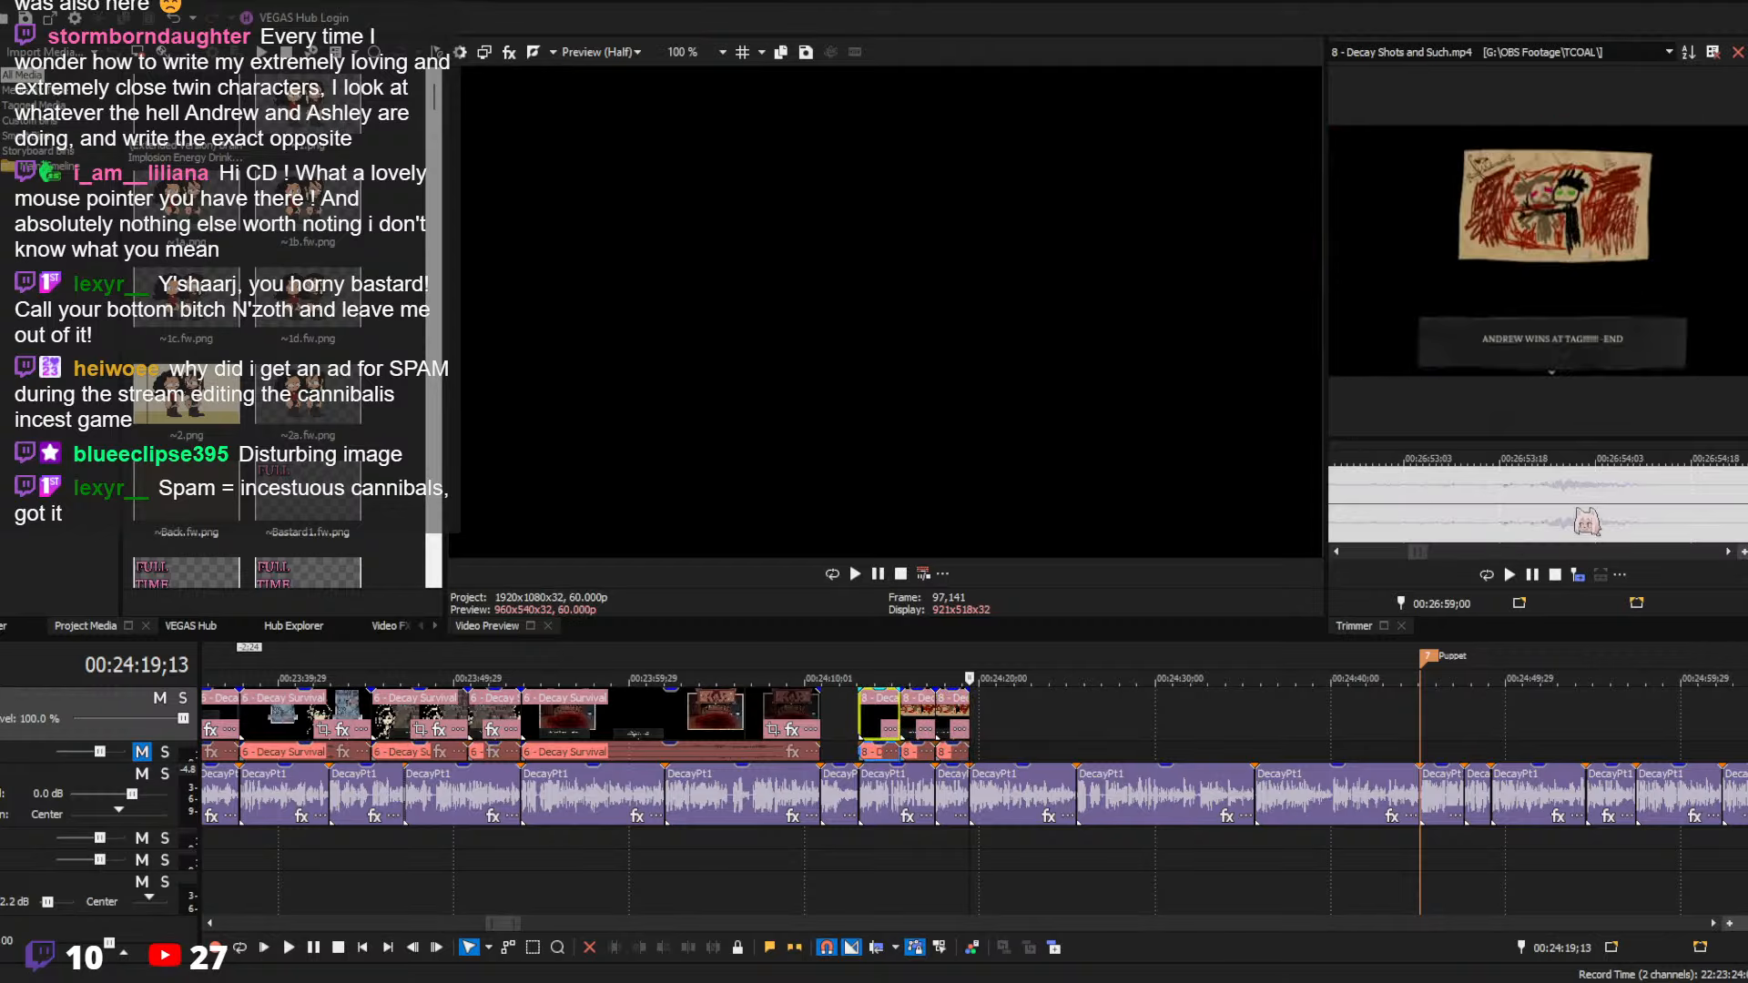
pyautogui.scroll(-5, 1590, 510)
pyautogui.scroll(5, 1589, 510)
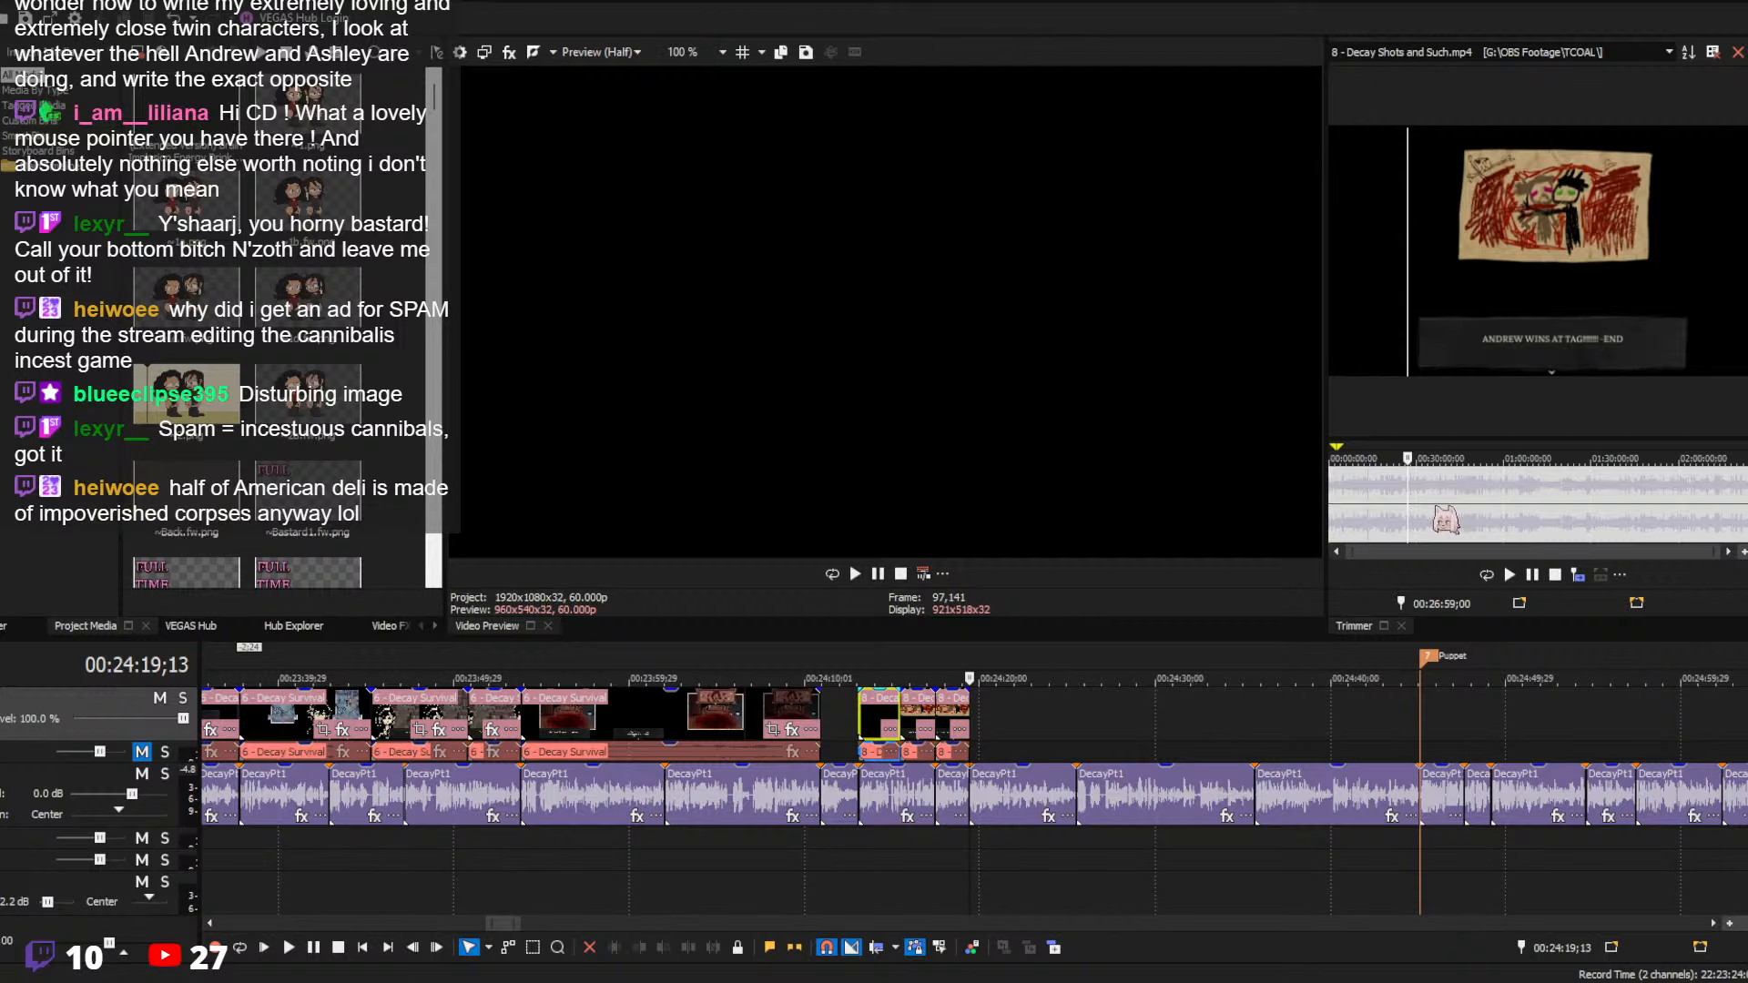
pyautogui.click(1591, 501)
pyautogui.scroll(3, 1616, 500)
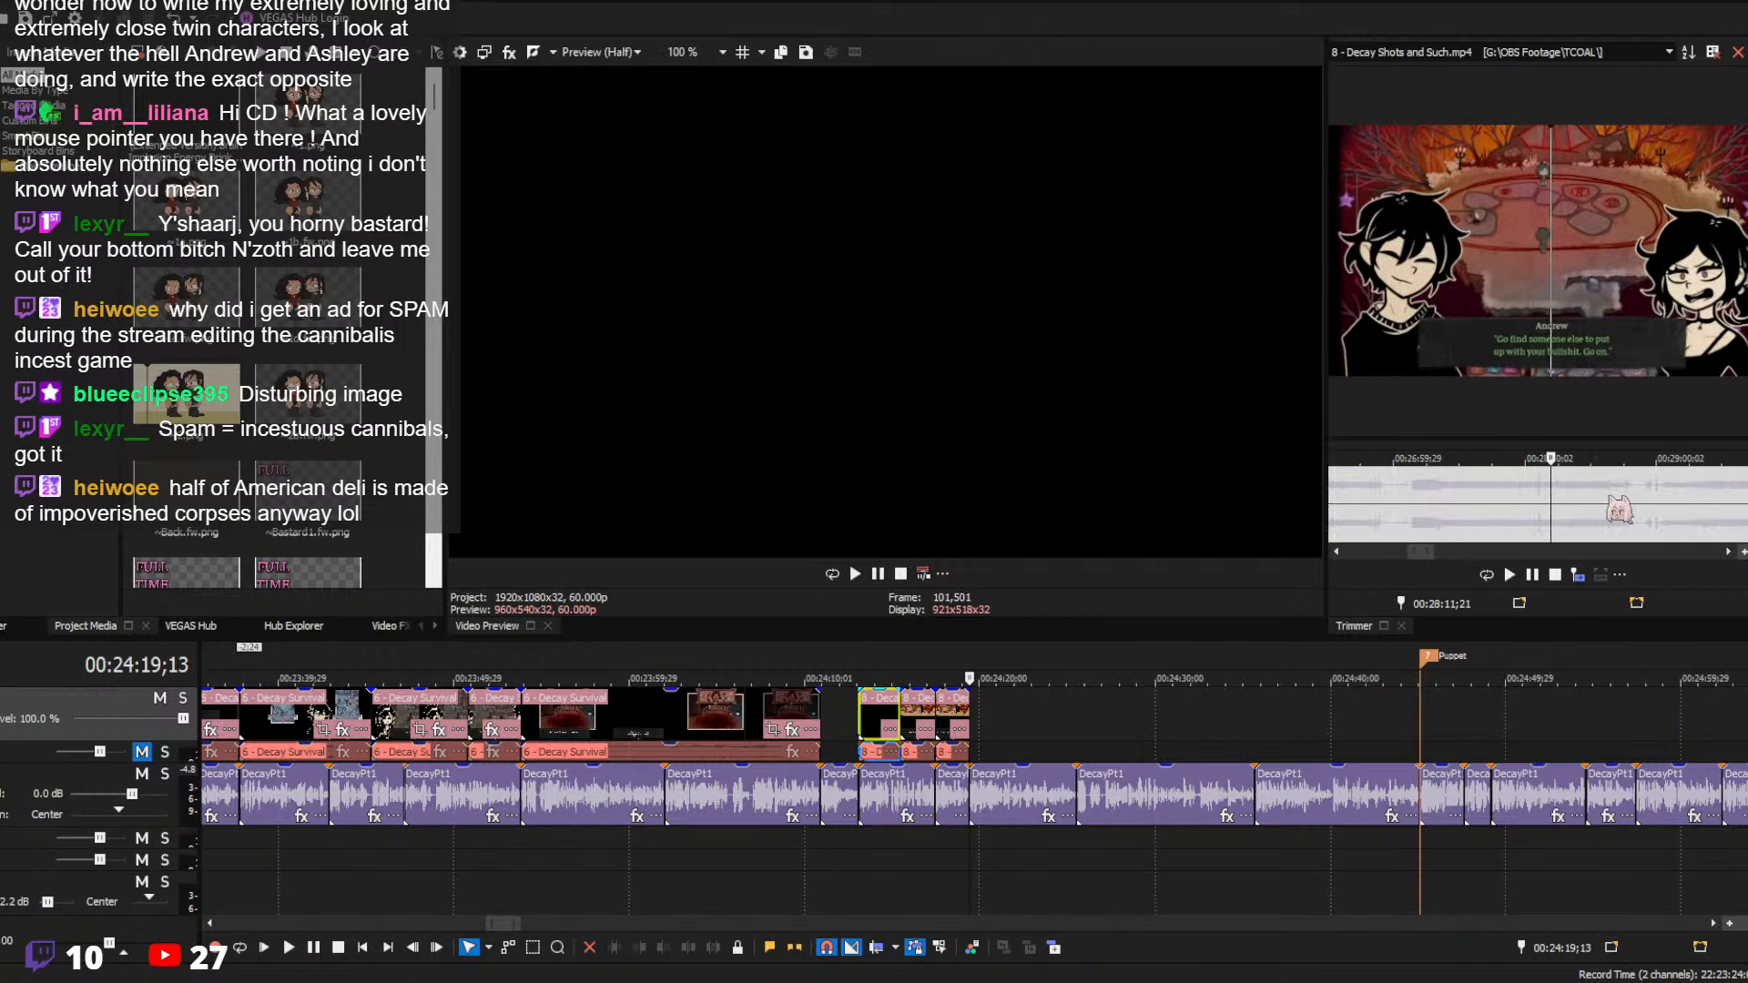
pyautogui.click(1417, 500)
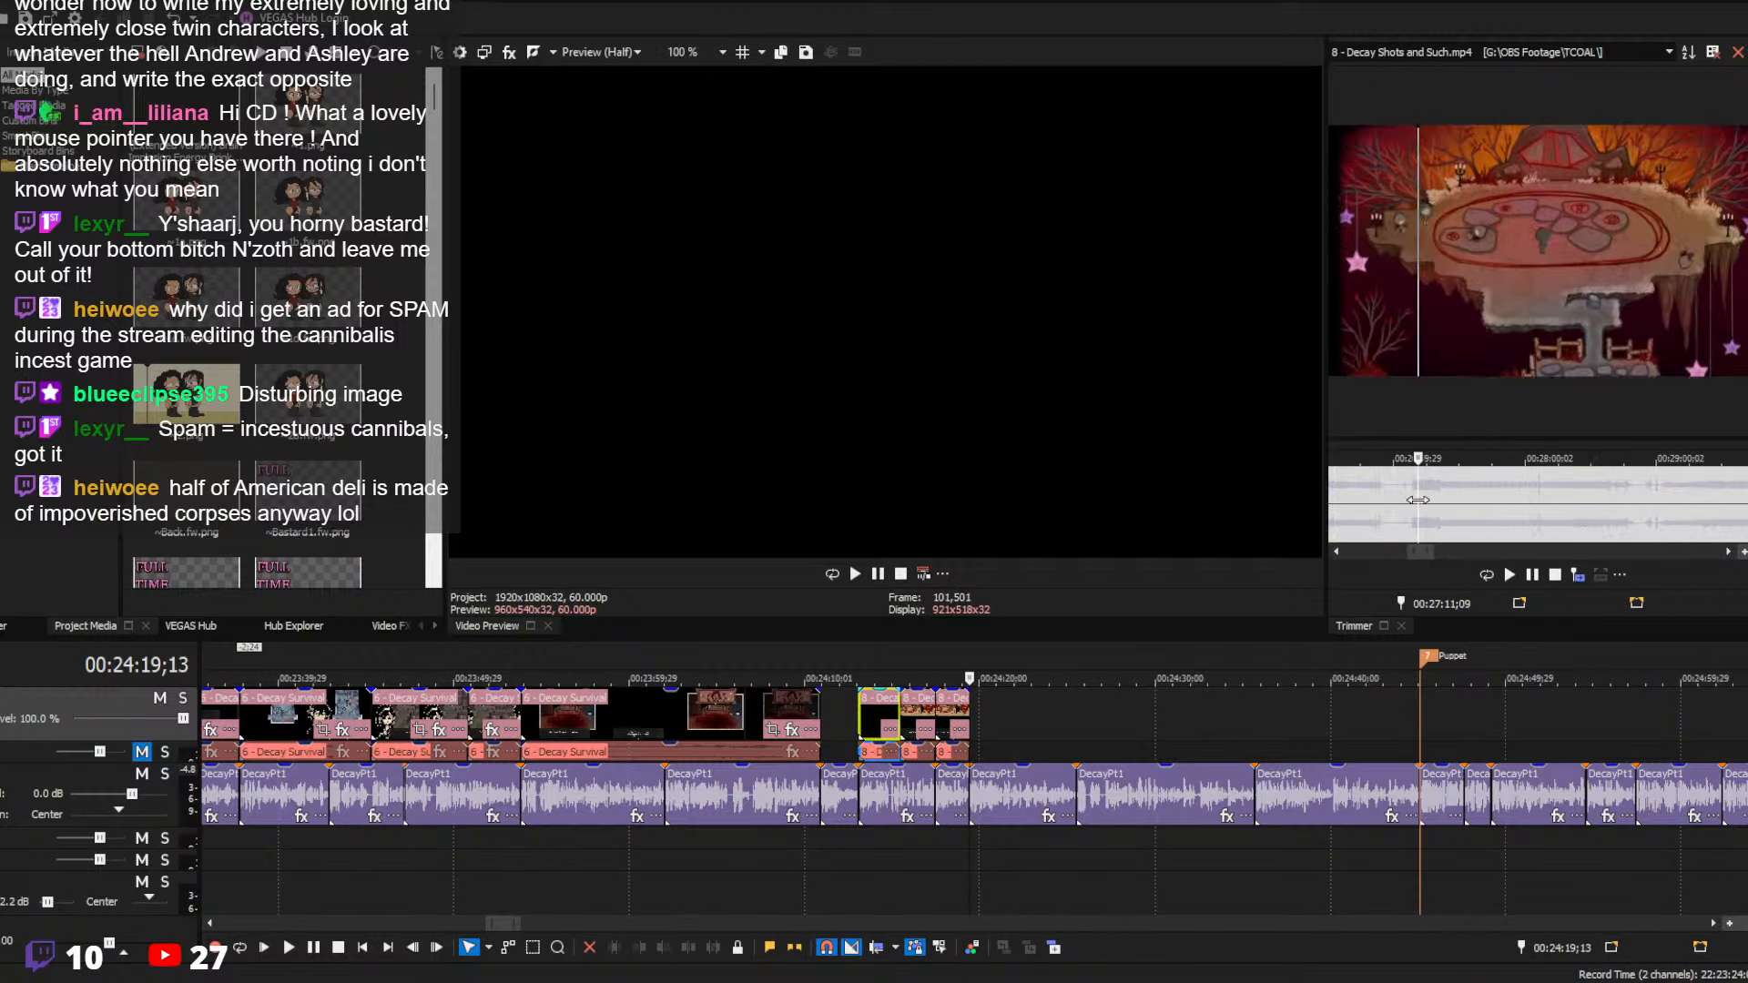
# Mark the altar footage from 00:27:12;18 to 00:27:13;09 in the Trimmer and insert it at 00:24:19;13 on the timeline
pyautogui.click(1422, 500)
pyautogui.press('space')
pyautogui.scroll(3, 1460, 508)
pyautogui.scroll(2, 1551, 523)
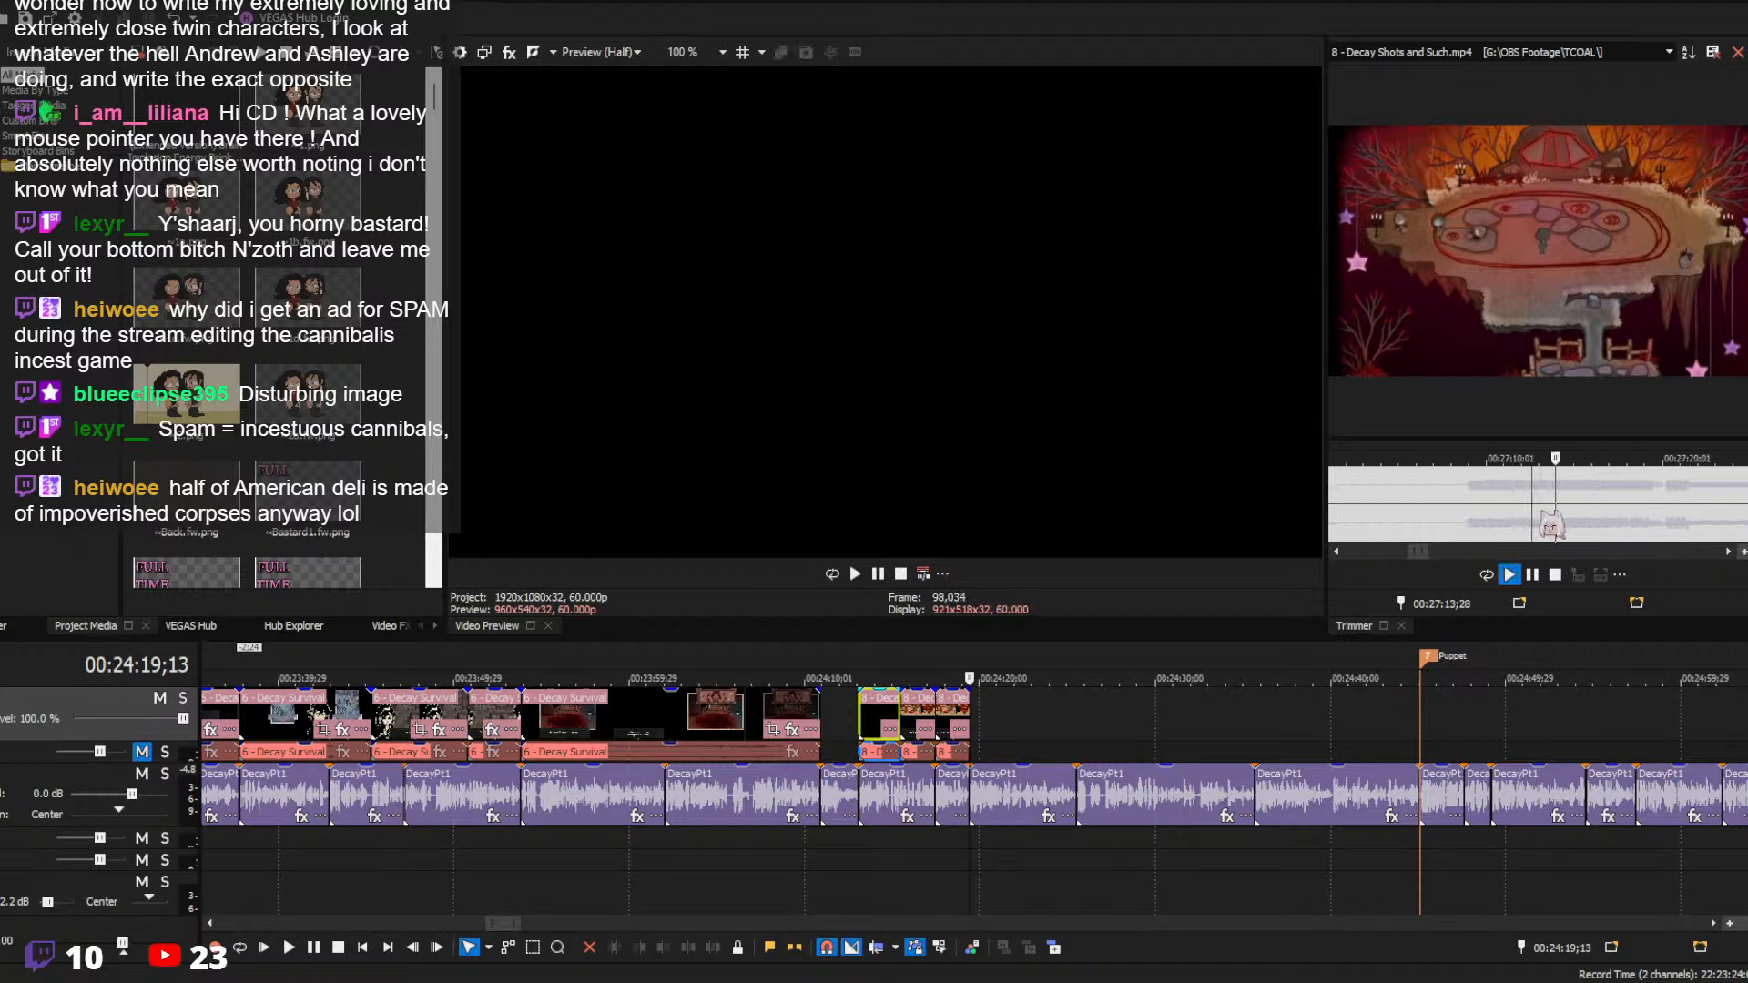
pyautogui.moveTo(1532, 500); pyautogui.dragTo(1545, 497)
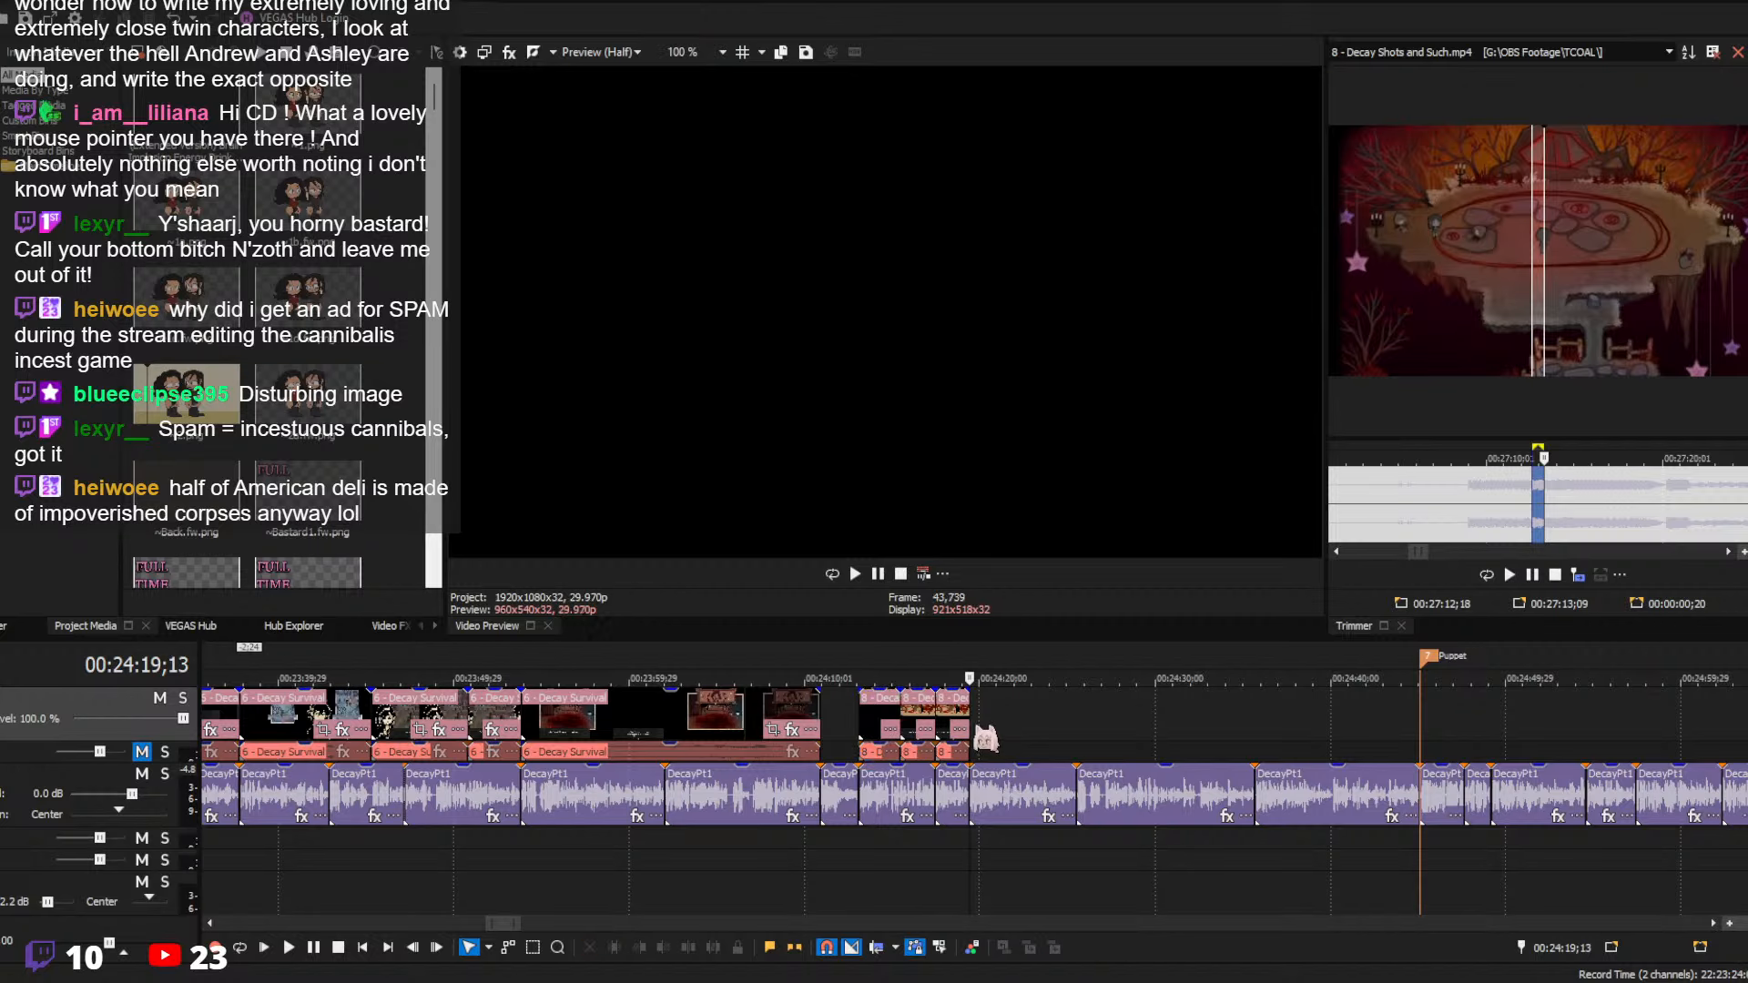
pyautogui.click(1578, 575)
# Extend the end of the inserted altar clip by about 1 second 20 frames and play it to find its cut point
pyautogui.scroll(5, 962, 750)
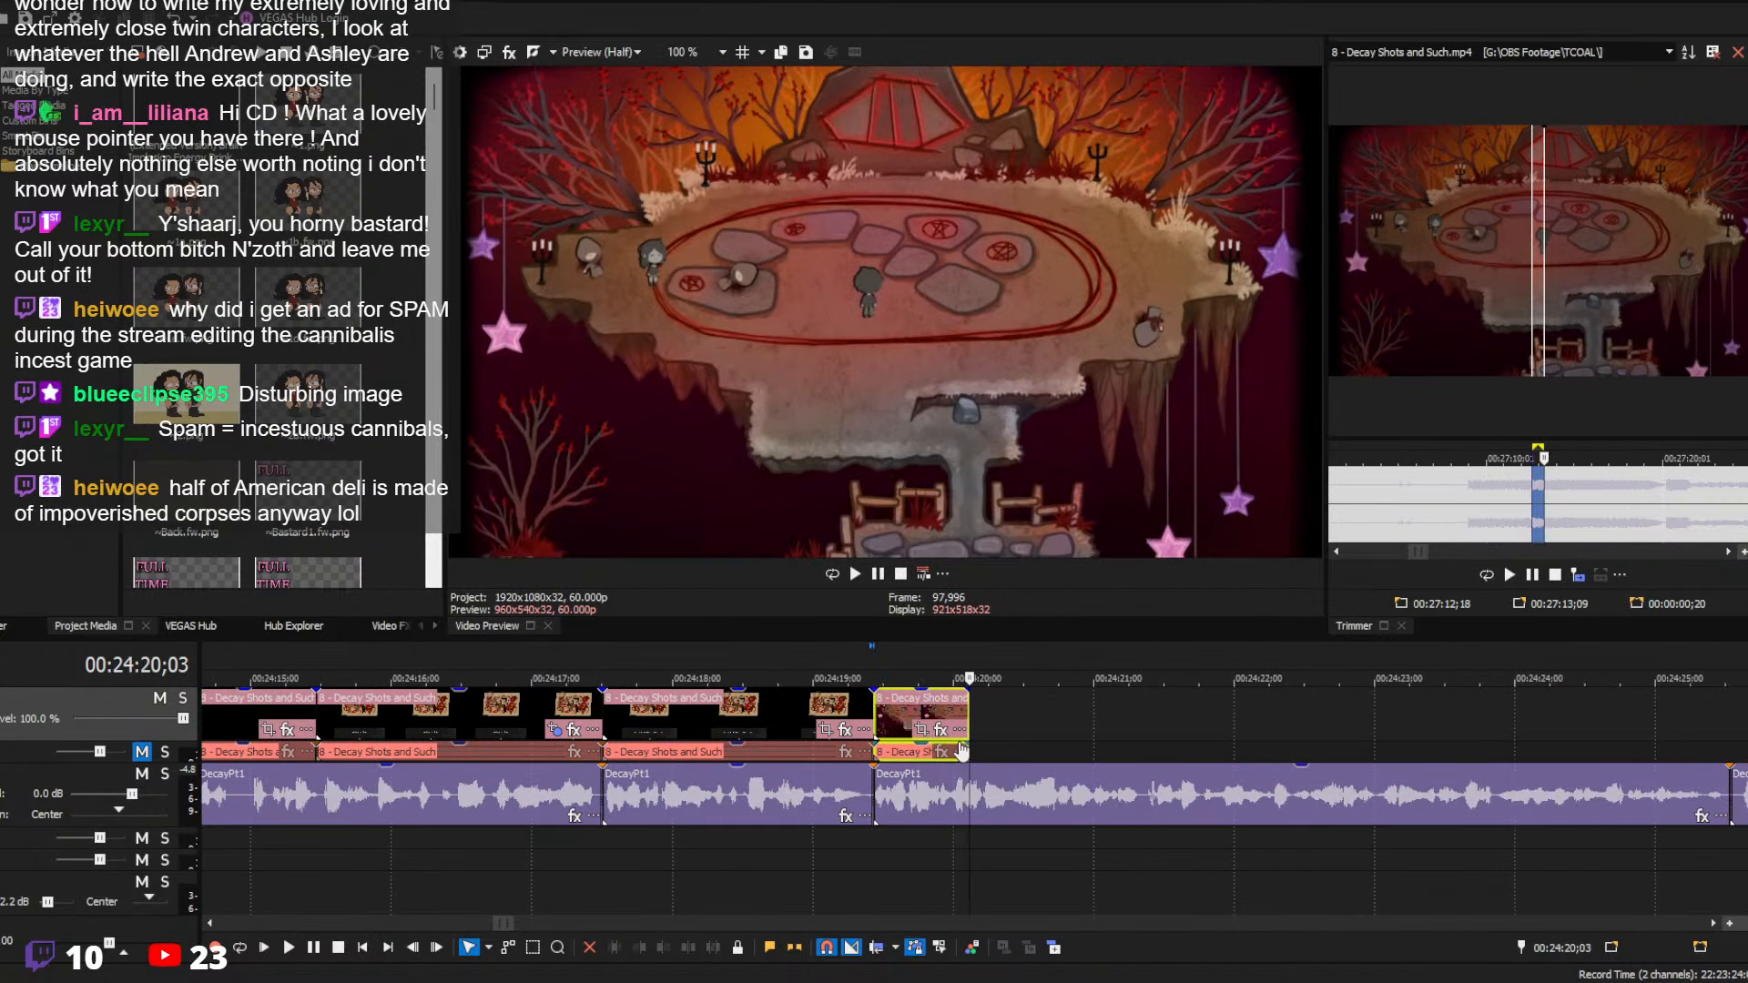
pyautogui.click(878, 717)
pyautogui.moveTo(967, 724); pyautogui.dragTo(1204, 730)
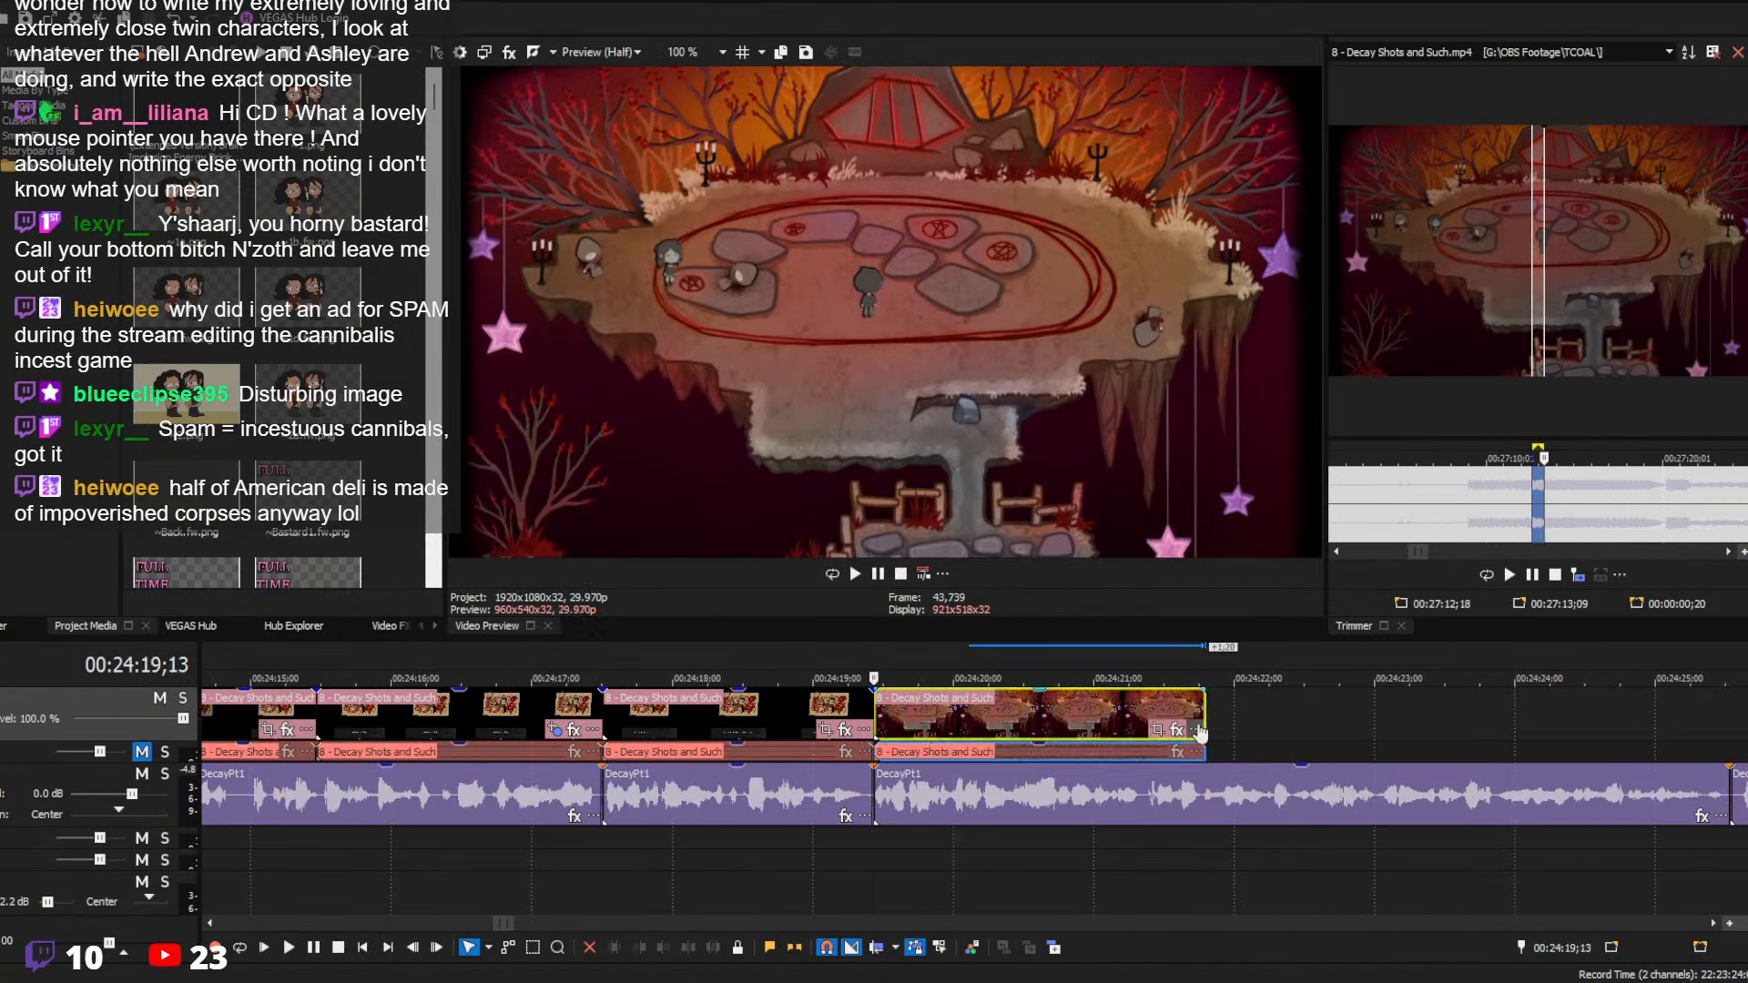
pyautogui.press('space')
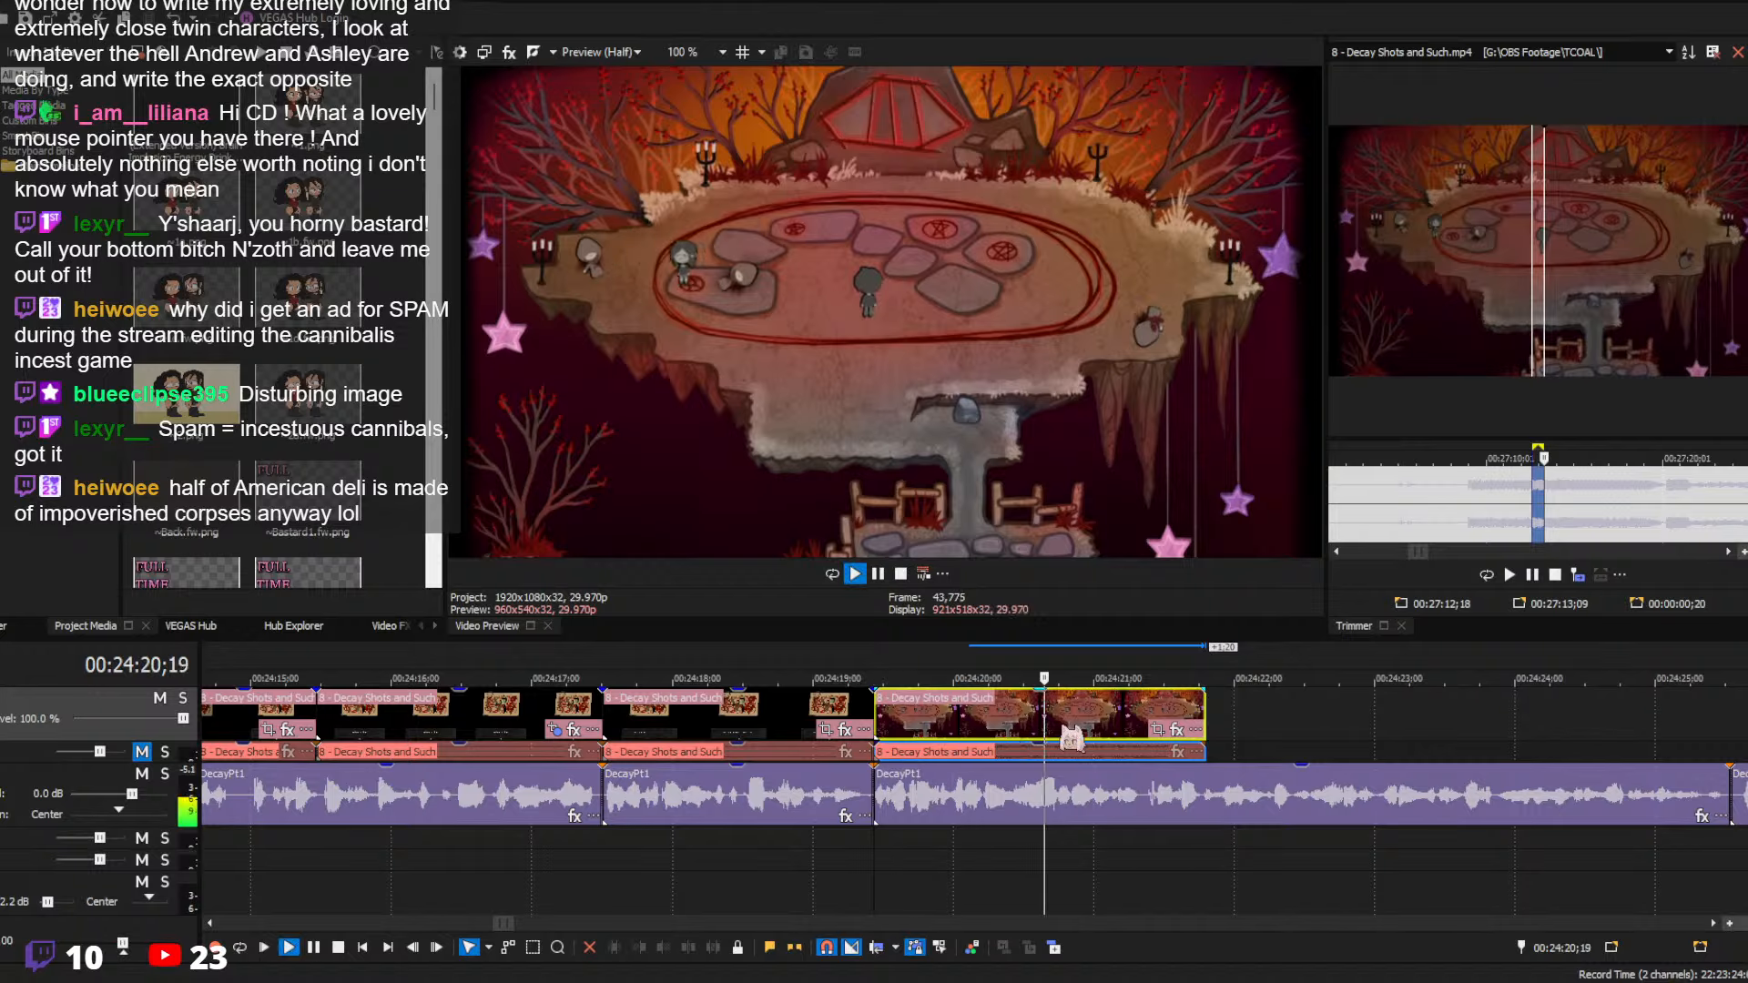
pyautogui.press('space')
# Split the altar clip at 00:24:20;21, delete the part after the cut, and trim the clip's end back to 00:24:20;17
pyautogui.click(1053, 724)
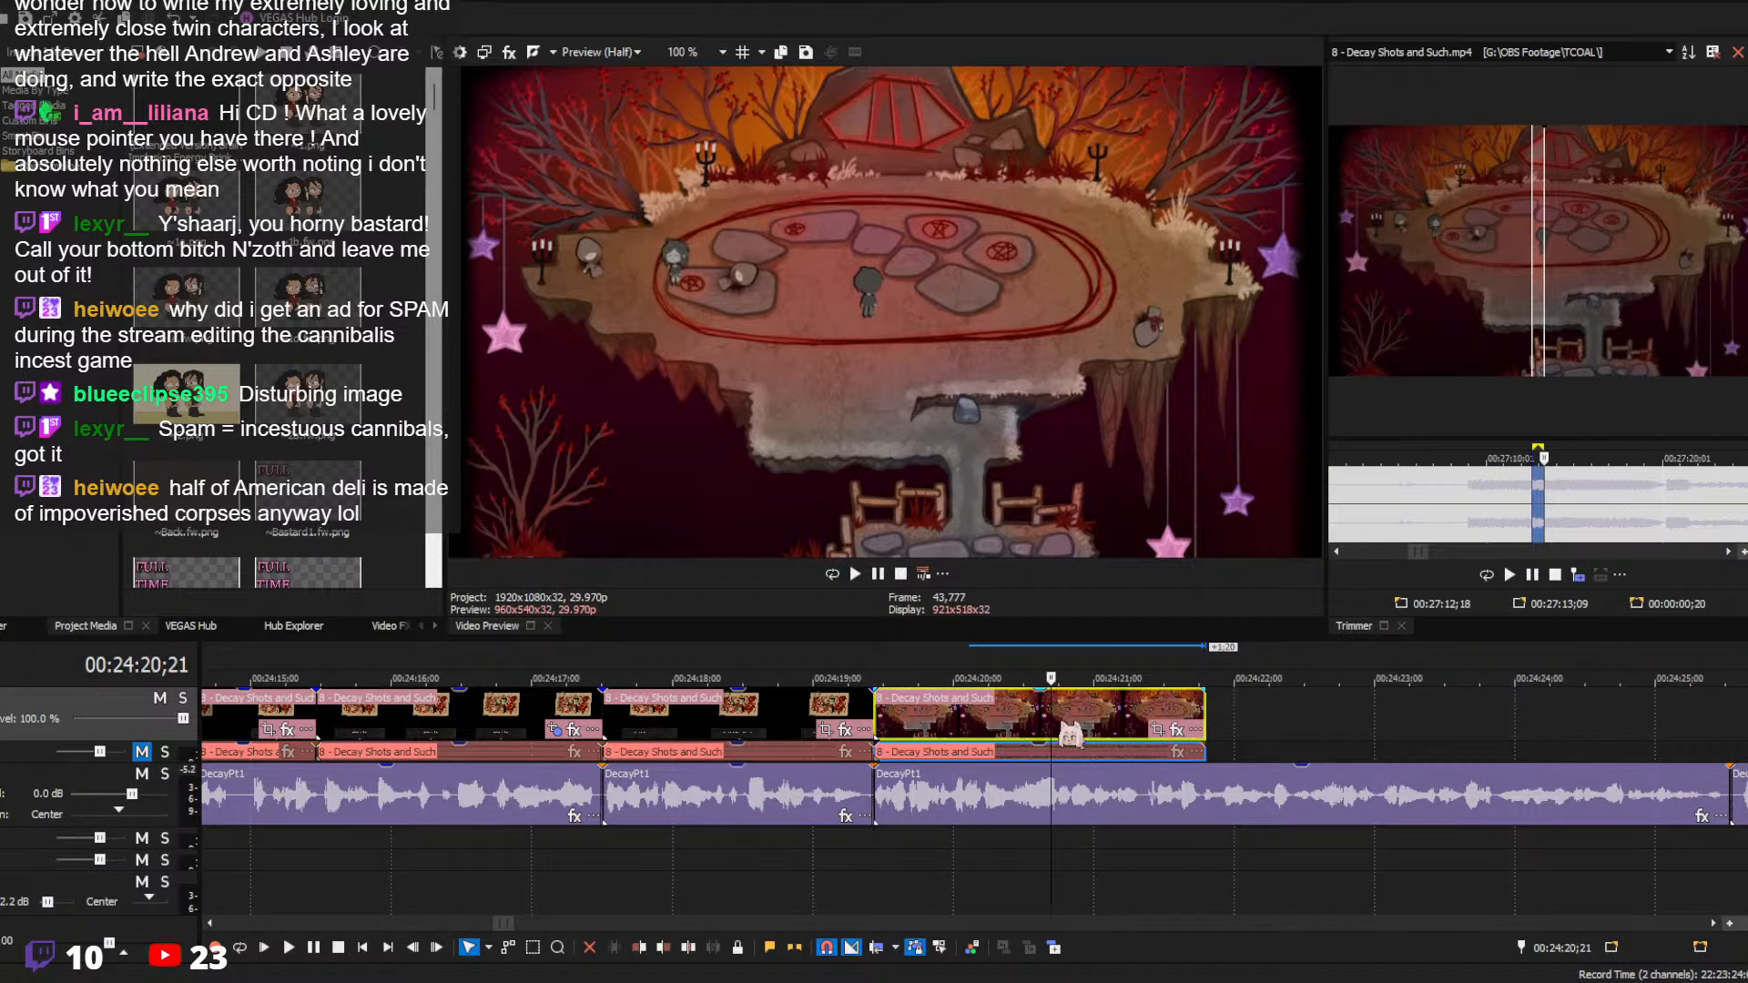
pyautogui.press('s')
pyautogui.click(1080, 726)
pyautogui.press('Delete')
pyautogui.click(990, 719)
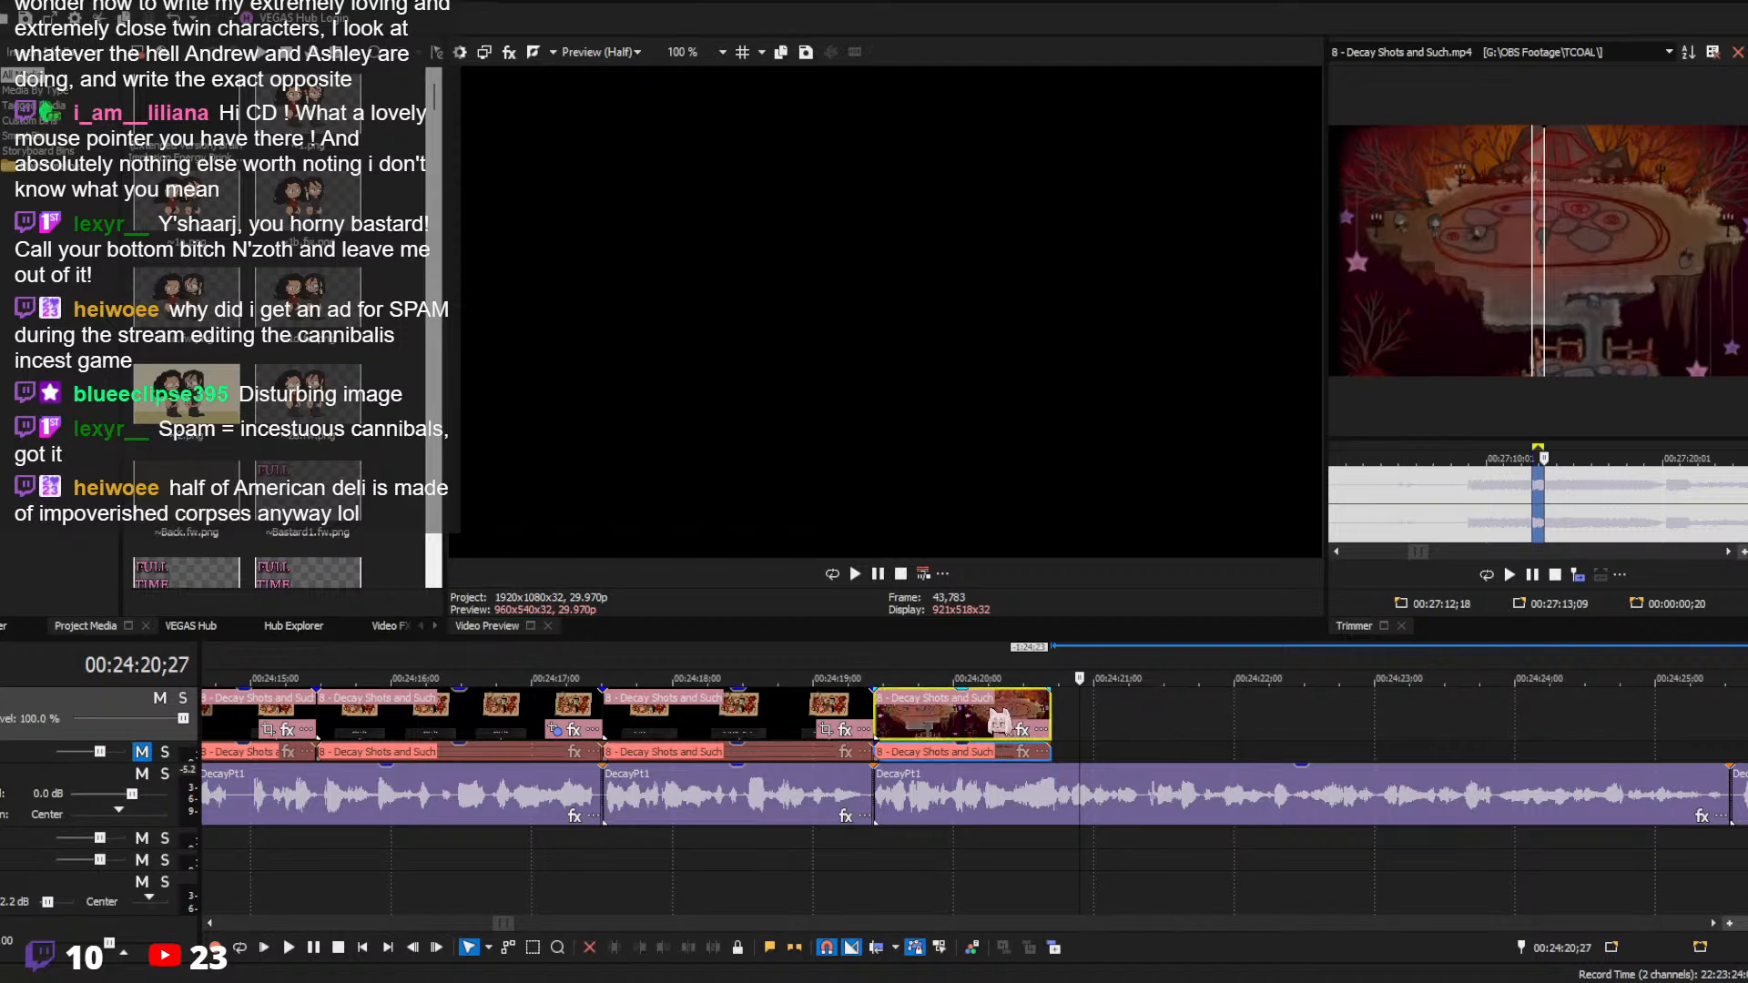
pyautogui.moveTo(1053, 724); pyautogui.dragTo(1033, 723)
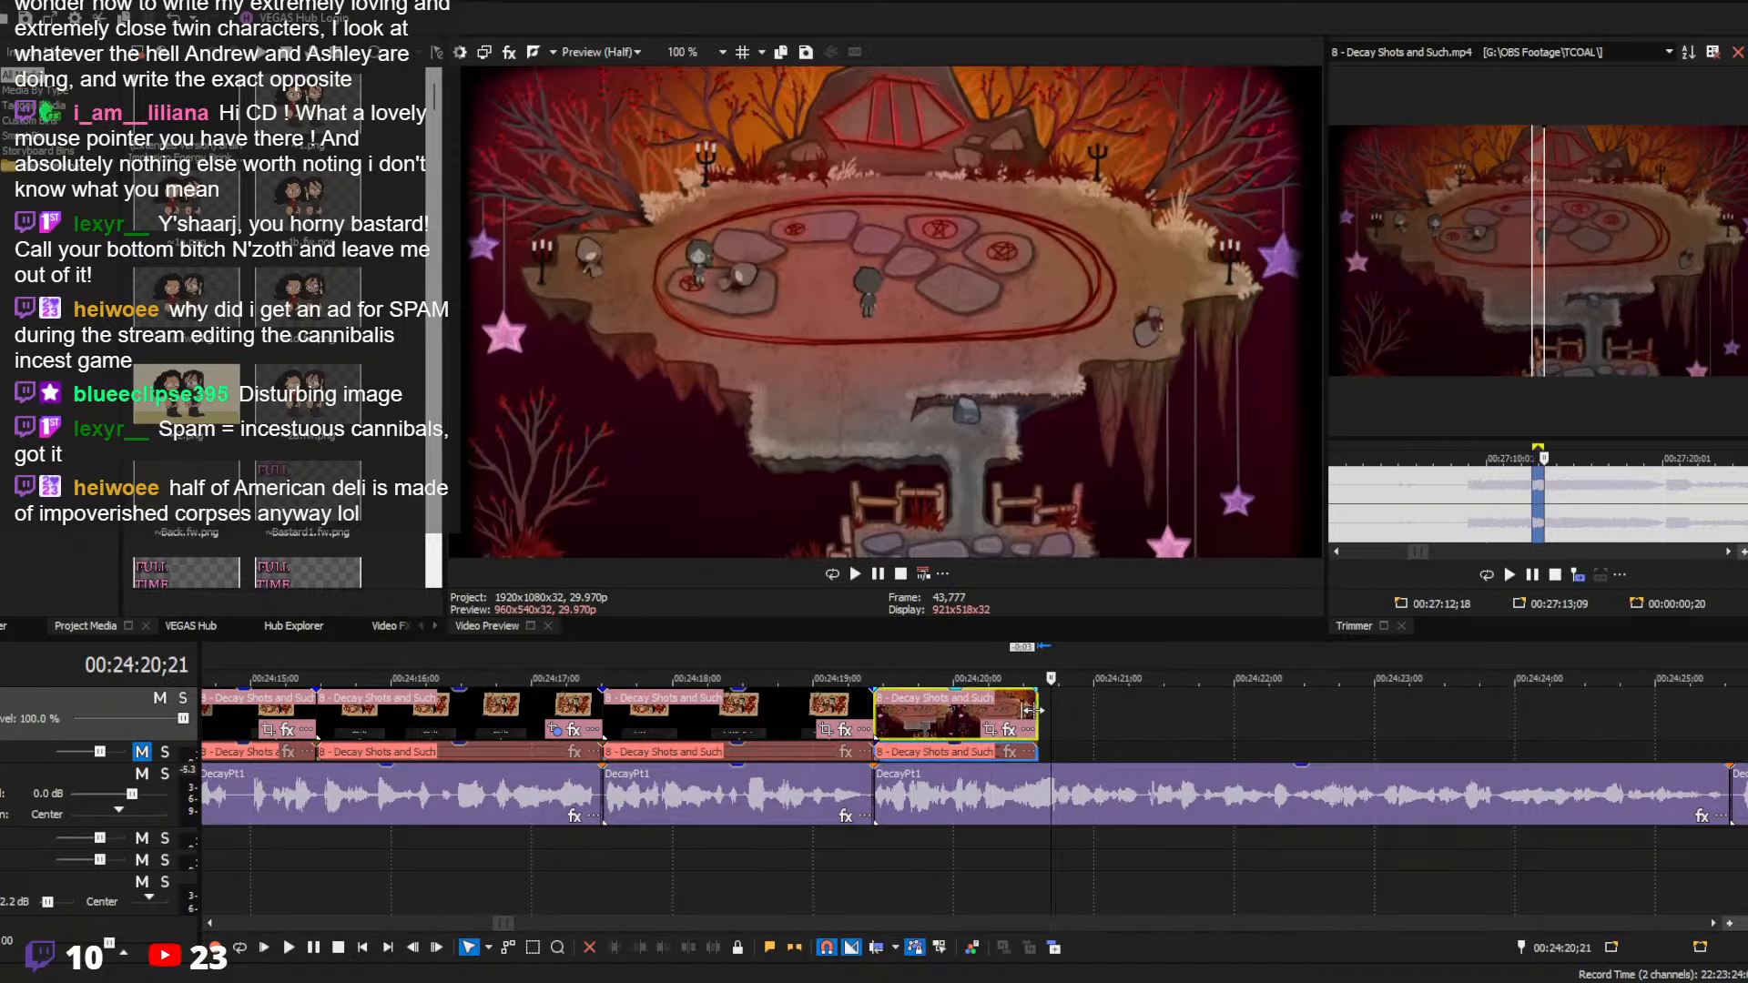
# Mark Ashley's gun shot from 00:27:24;24 to 00:27:26;18 in the Trimmer and insert it at 00:24:20;17 on the timeline
pyautogui.click(1665, 504)
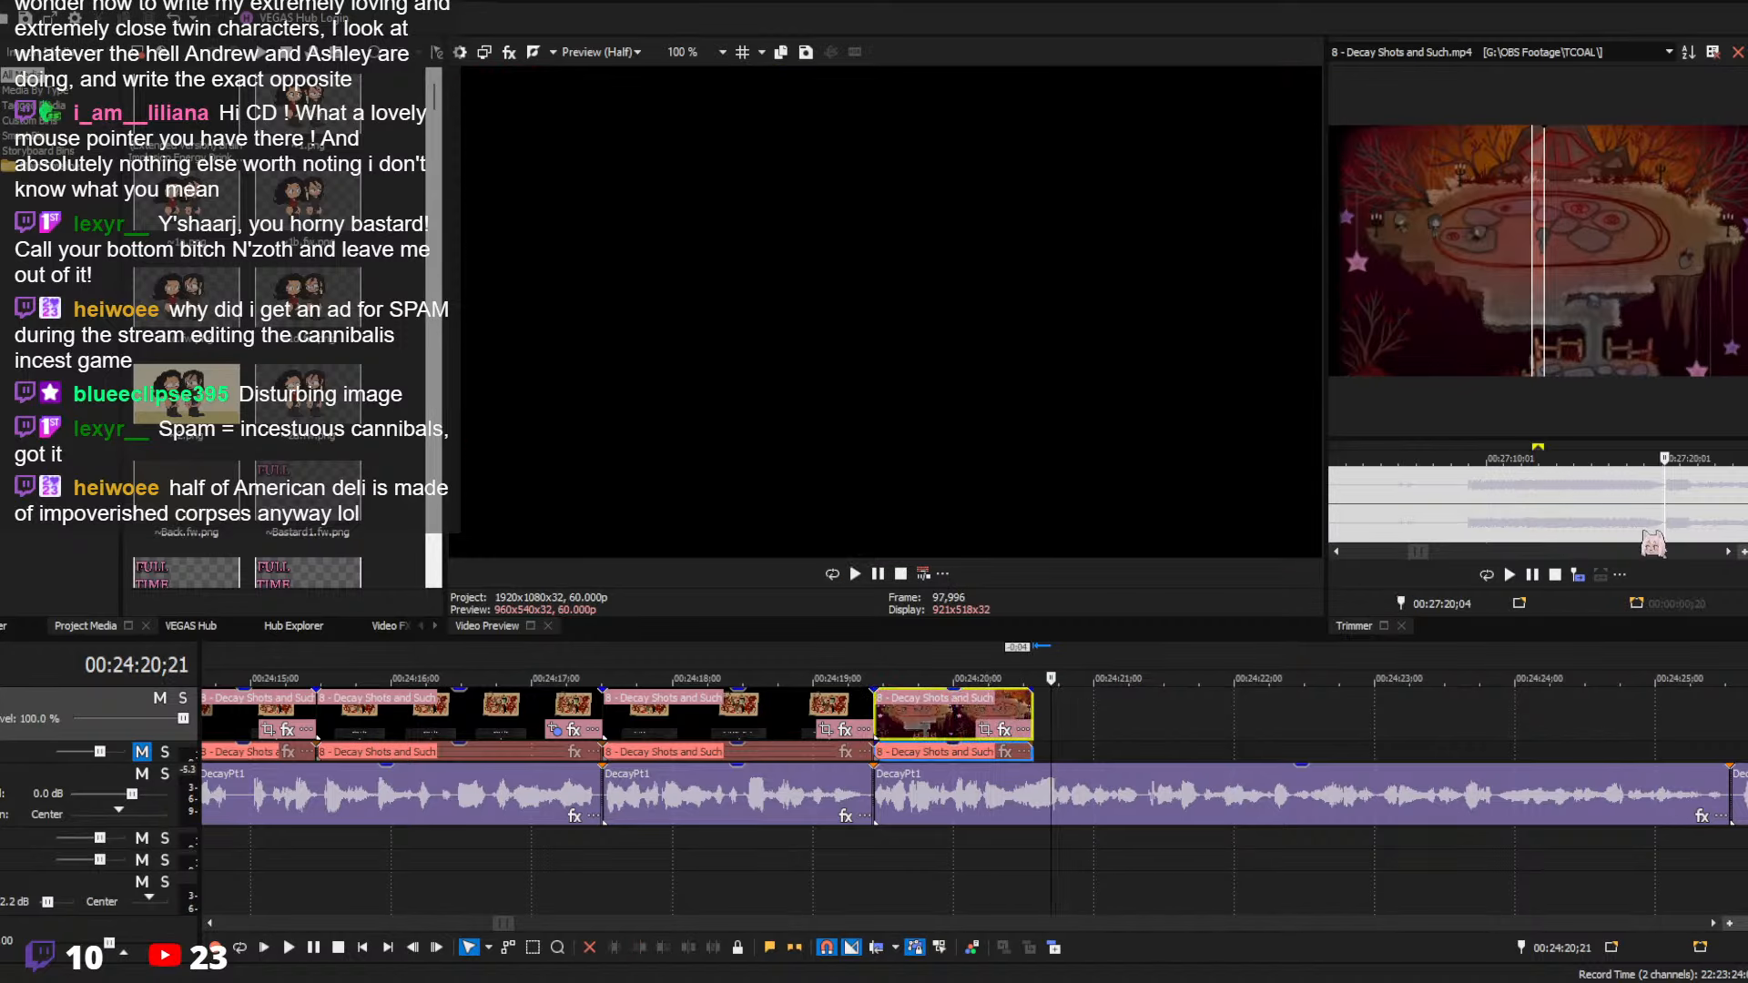
pyautogui.press('space')
pyautogui.scroll(1, 1604, 505)
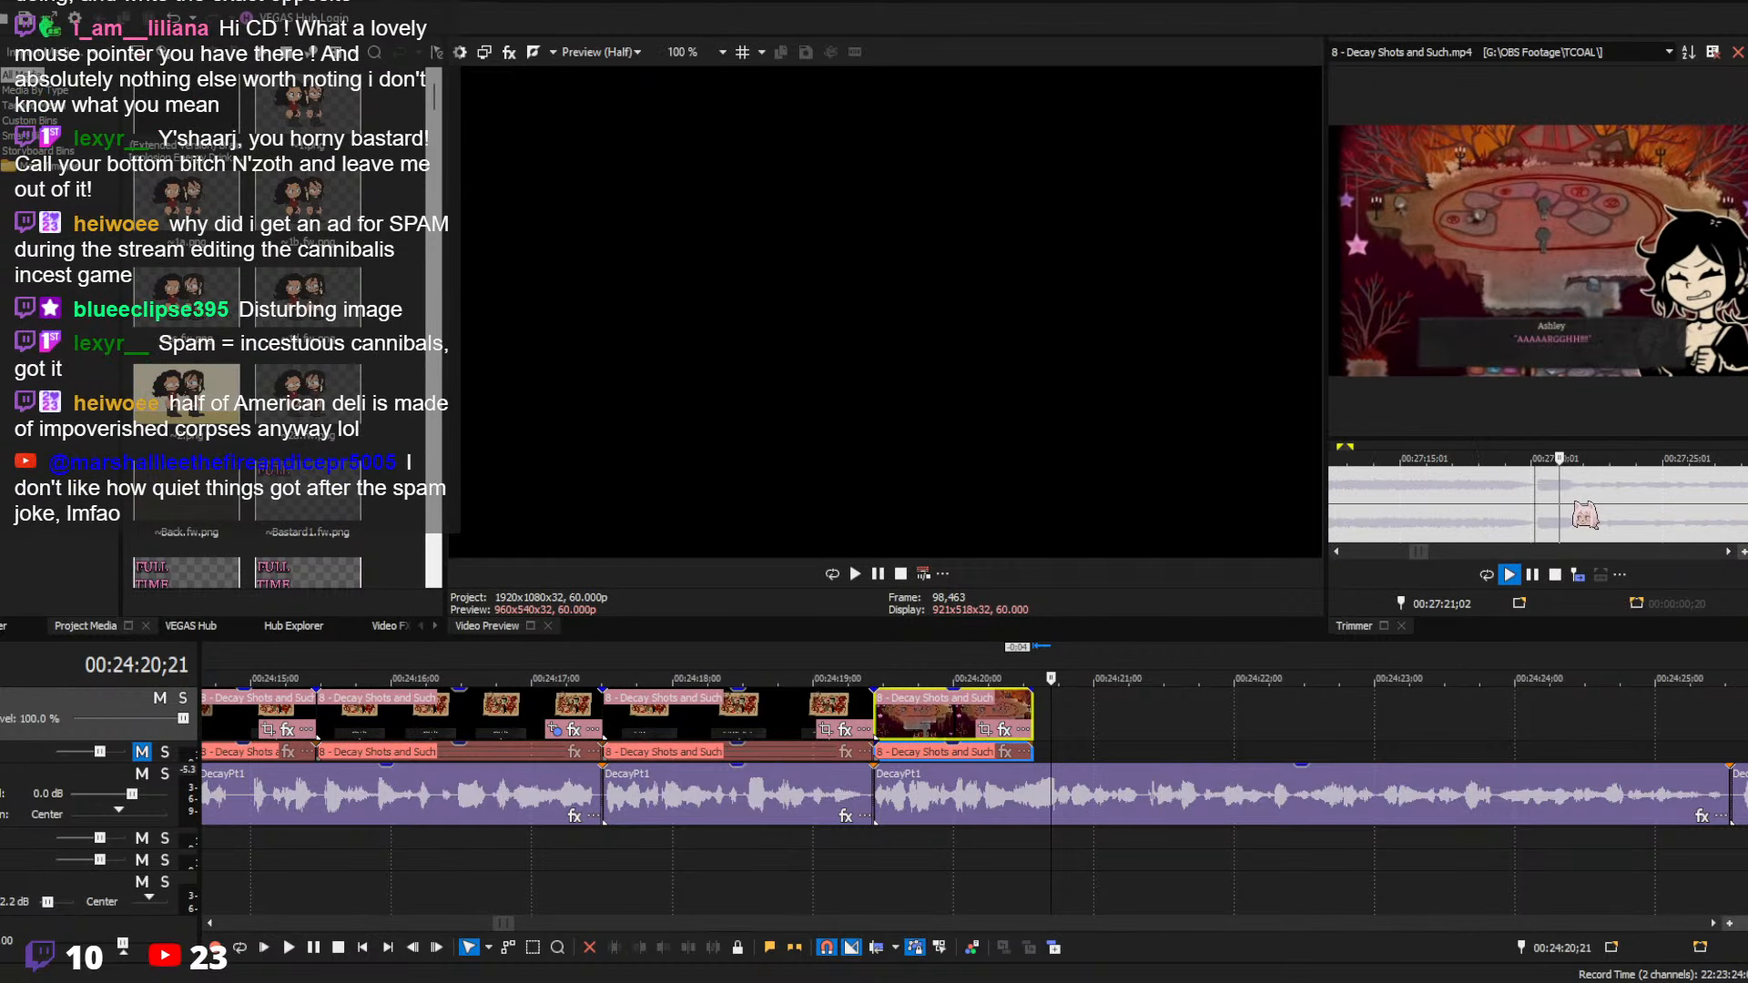
pyautogui.click(1630, 491)
pyautogui.keyDown('shift'); pyautogui.click(1678, 491); pyautogui.keyUp('shift')
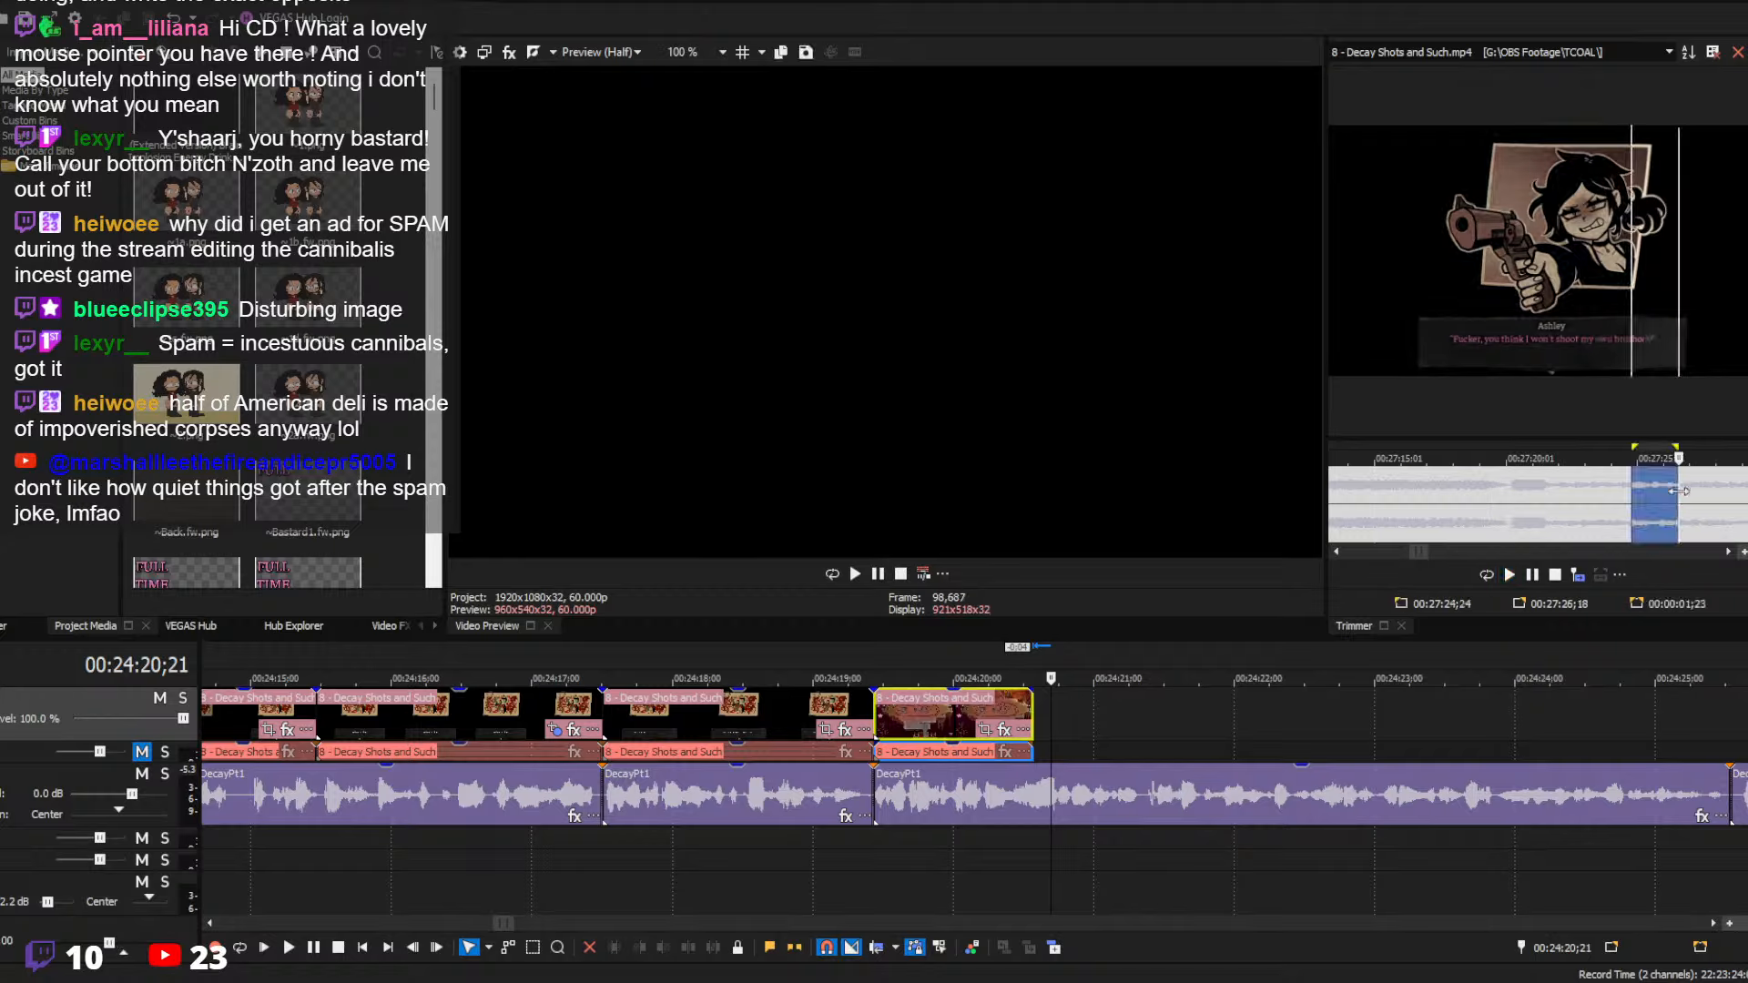
pyautogui.click(1029, 731)
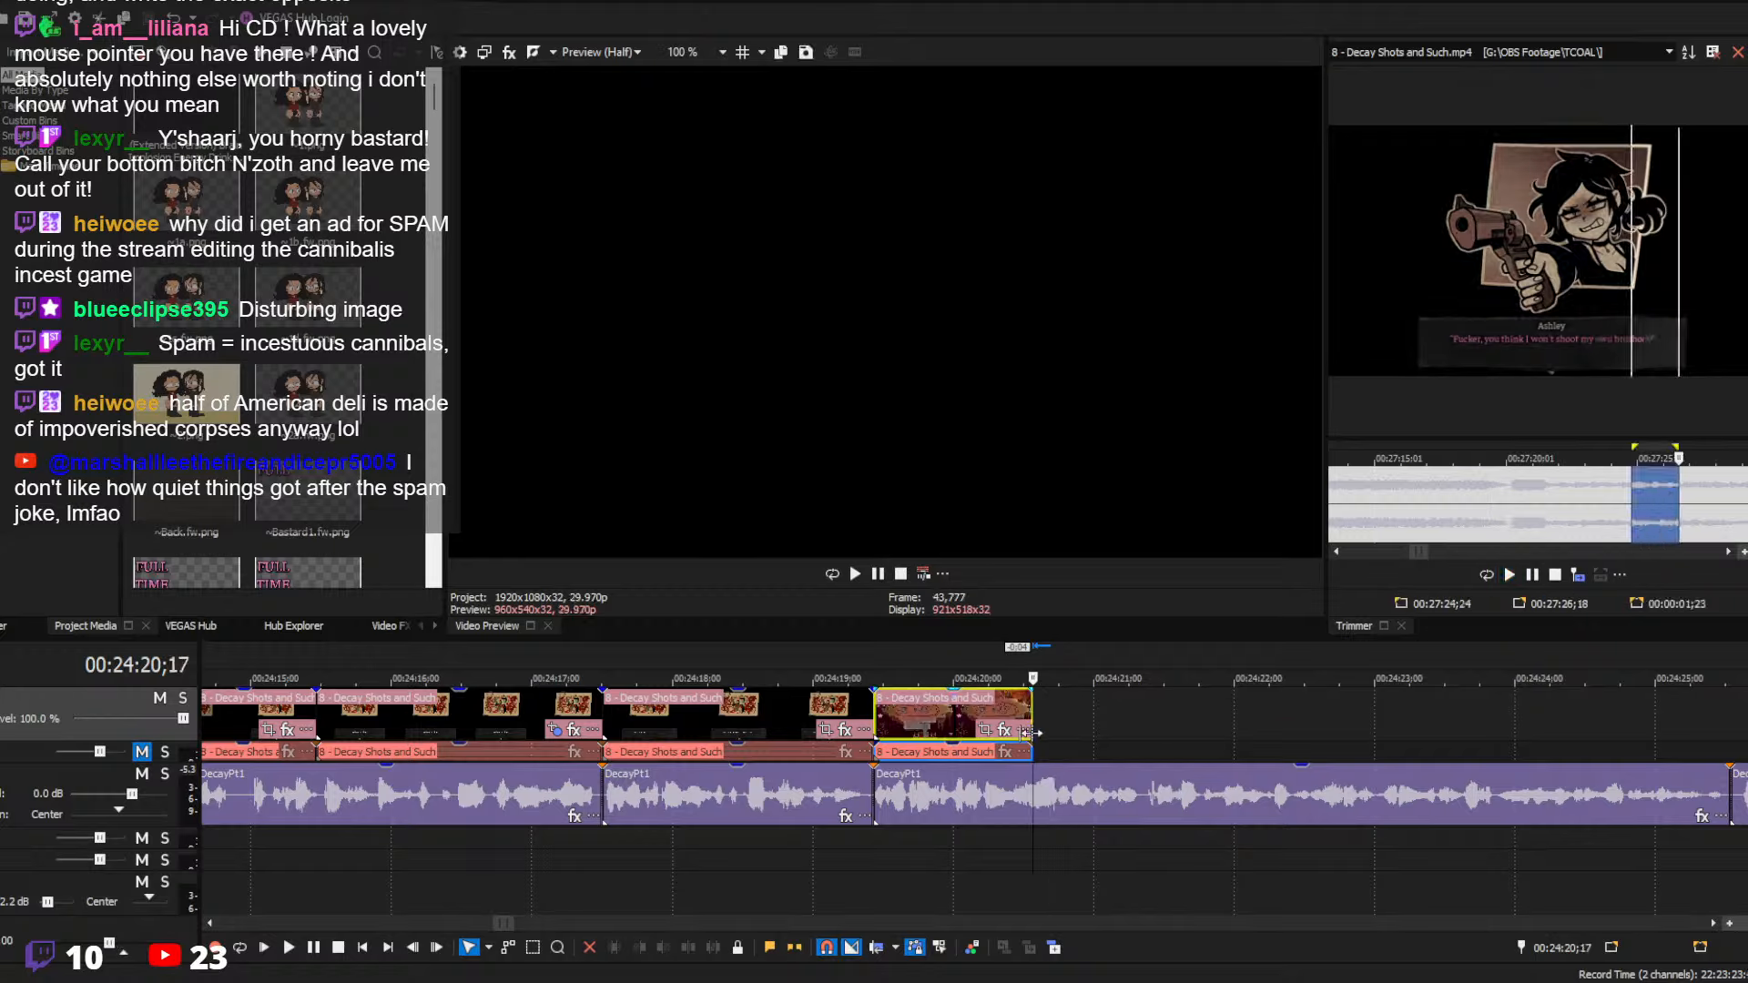
pyautogui.click(1576, 576)
# Play the inserted gun clip and extend its end to 00:24:23;01
pyautogui.press('space')
pyautogui.scroll(-3, 1138, 769)
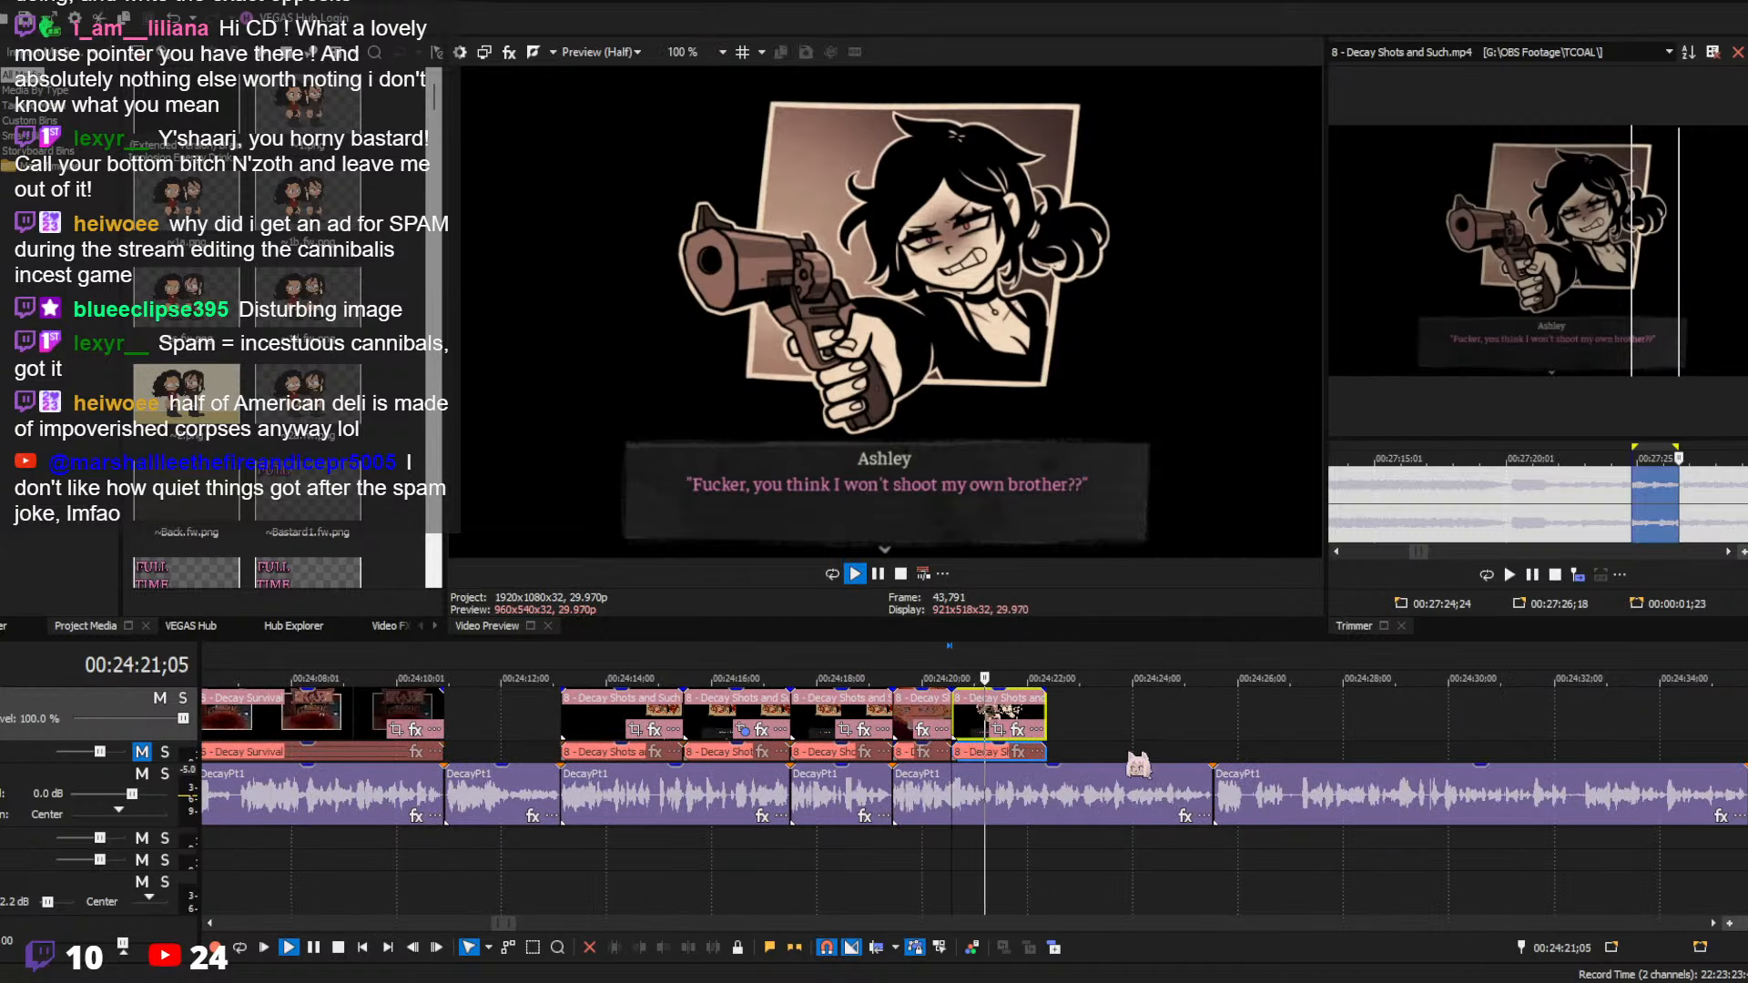
pyautogui.scroll(2, 1138, 765)
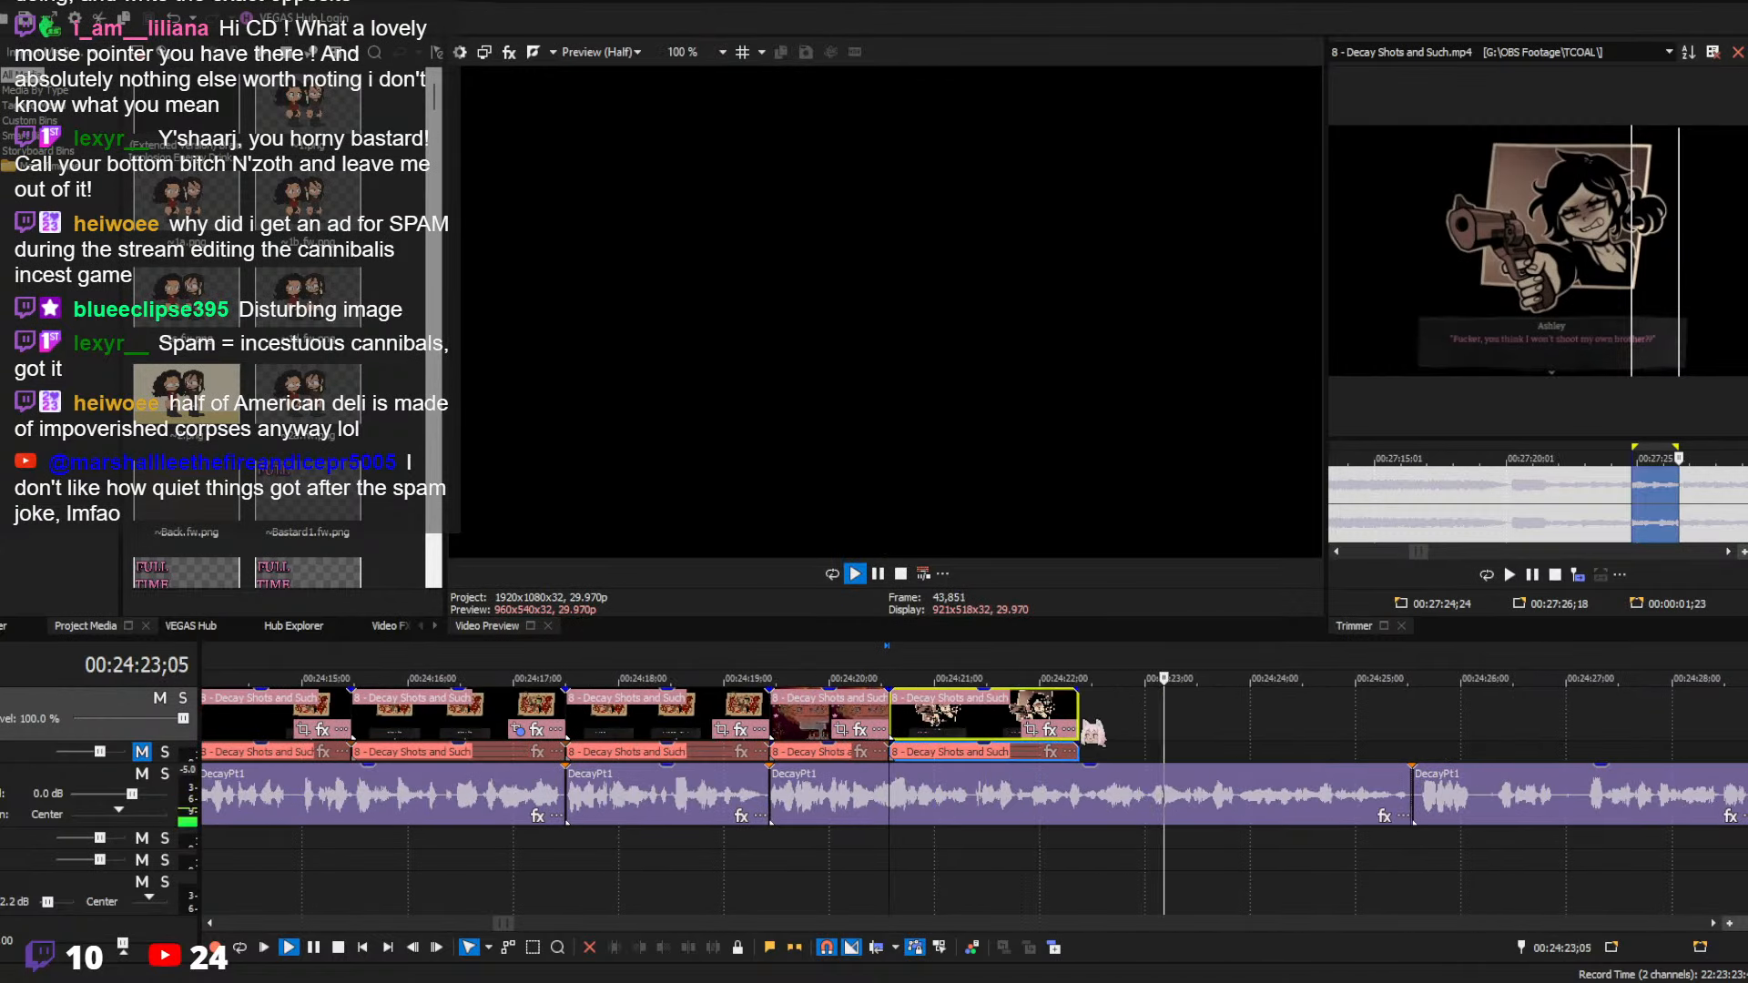
pyautogui.press('space')
pyautogui.moveTo(1078, 719); pyautogui.dragTo(1148, 719)
pyautogui.press('space')
pyautogui.click(1159, 728)
pyautogui.press('space')
# Mark the "I'll latch onto someone else" footage from 00:27:40;03 to 00:27:42;08 and insert it at 00:24:23;01 on the timeline
pyautogui.scroll(-3, 1639, 501)
pyautogui.click(1572, 502)
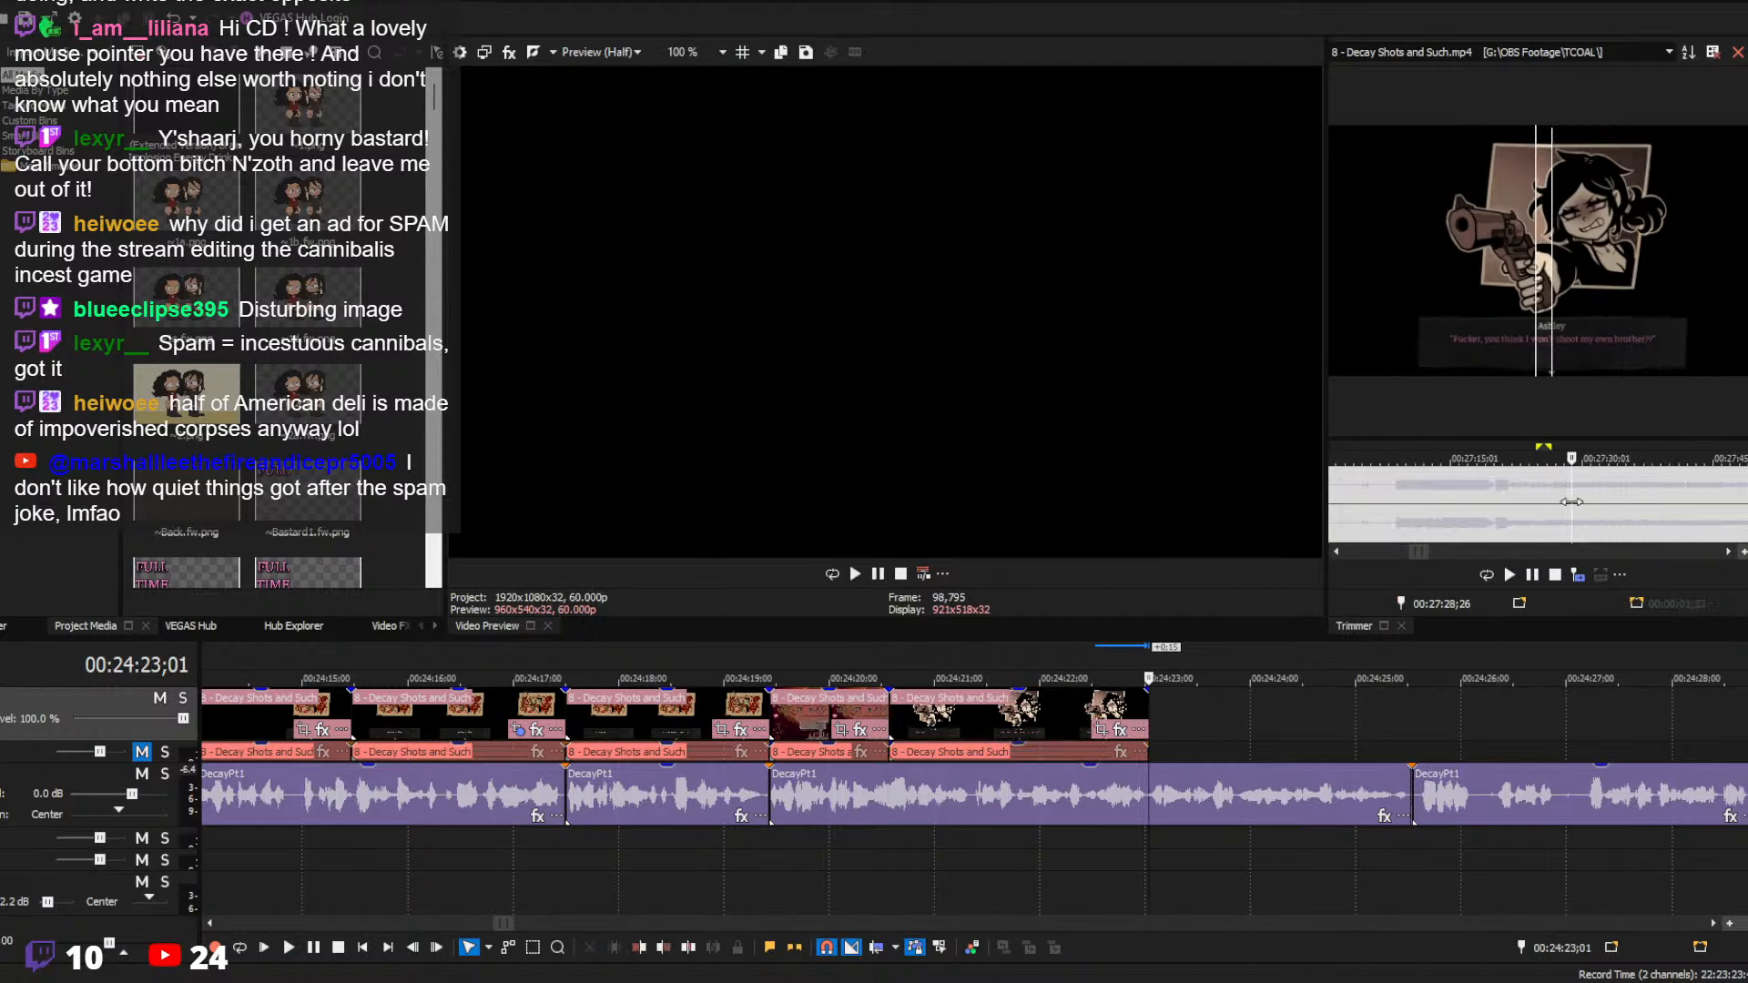
pyautogui.moveTo(1571, 502); pyautogui.dragTo(1690, 500)
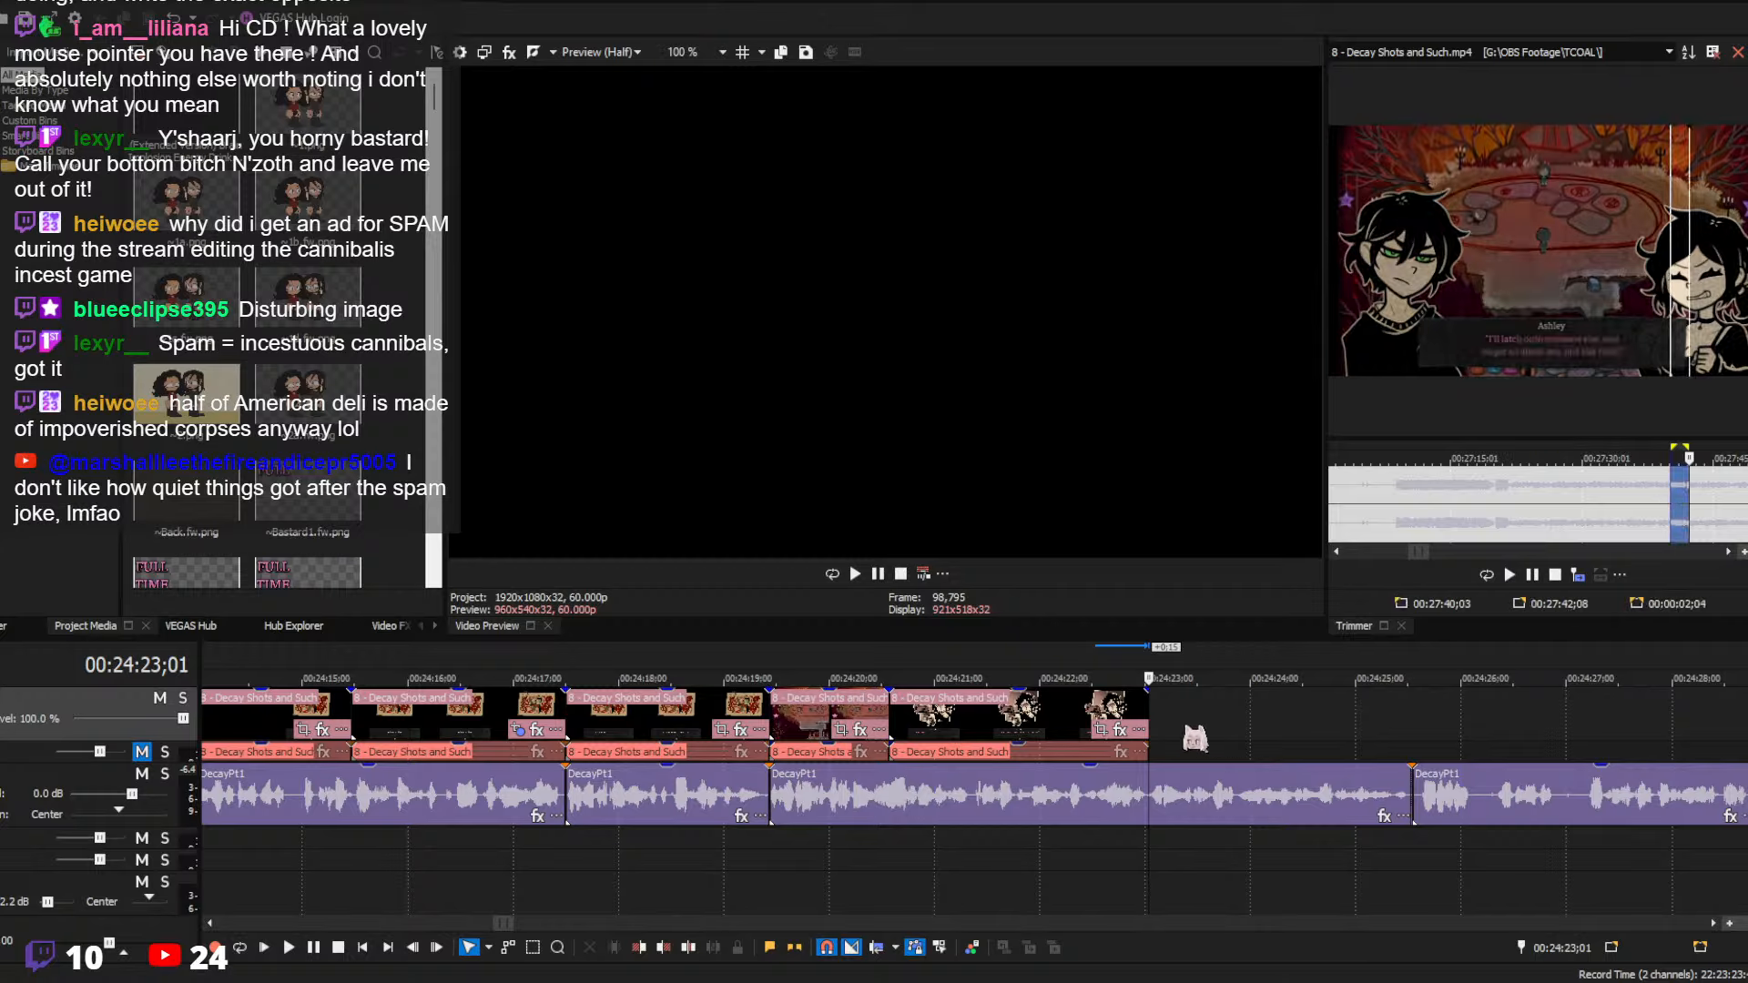
pyautogui.click(1140, 715)
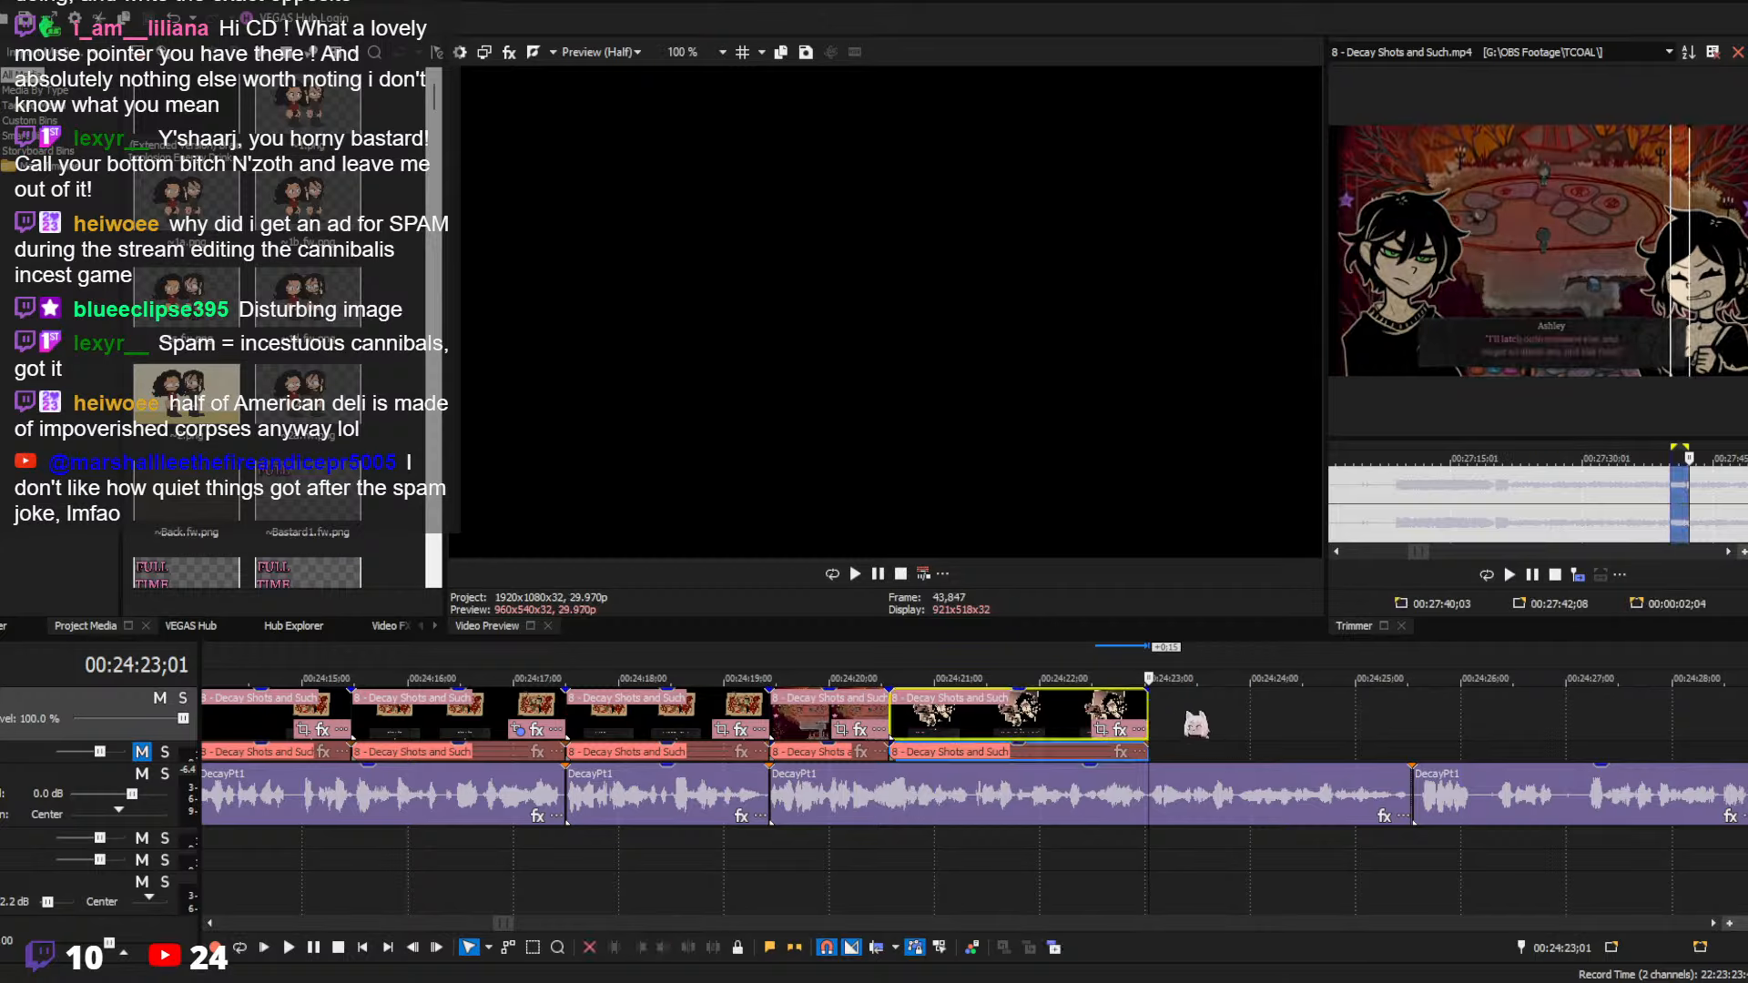
pyautogui.click(1578, 575)
# Play the new dialogue clip, extend it to the end of the following DecayPt1 narration clip, and split it at 00:24:25;16
pyautogui.click(1175, 728)
pyautogui.press('space')
pyautogui.scroll(-3, 1274, 758)
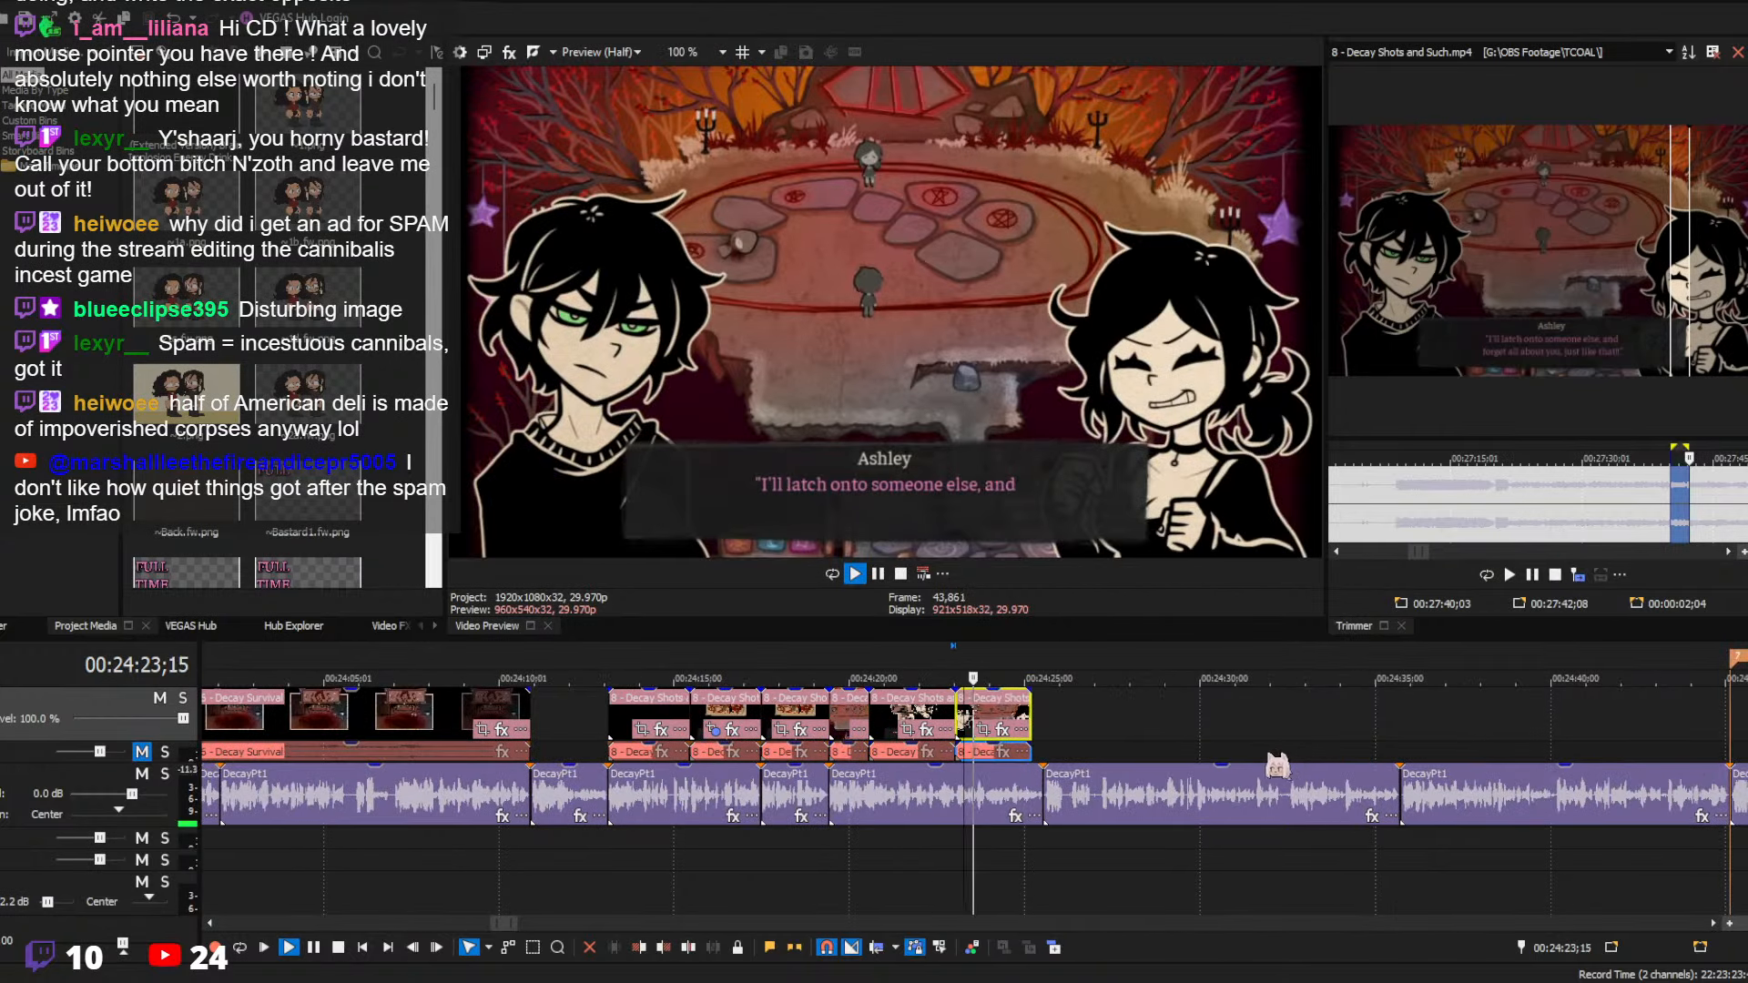
pyautogui.scroll(3, 1220, 758)
pyautogui.moveTo(1121, 719); pyautogui.dragTo(1403, 733)
pyautogui.scroll(-3, 1063, 736)
pyautogui.press('s')
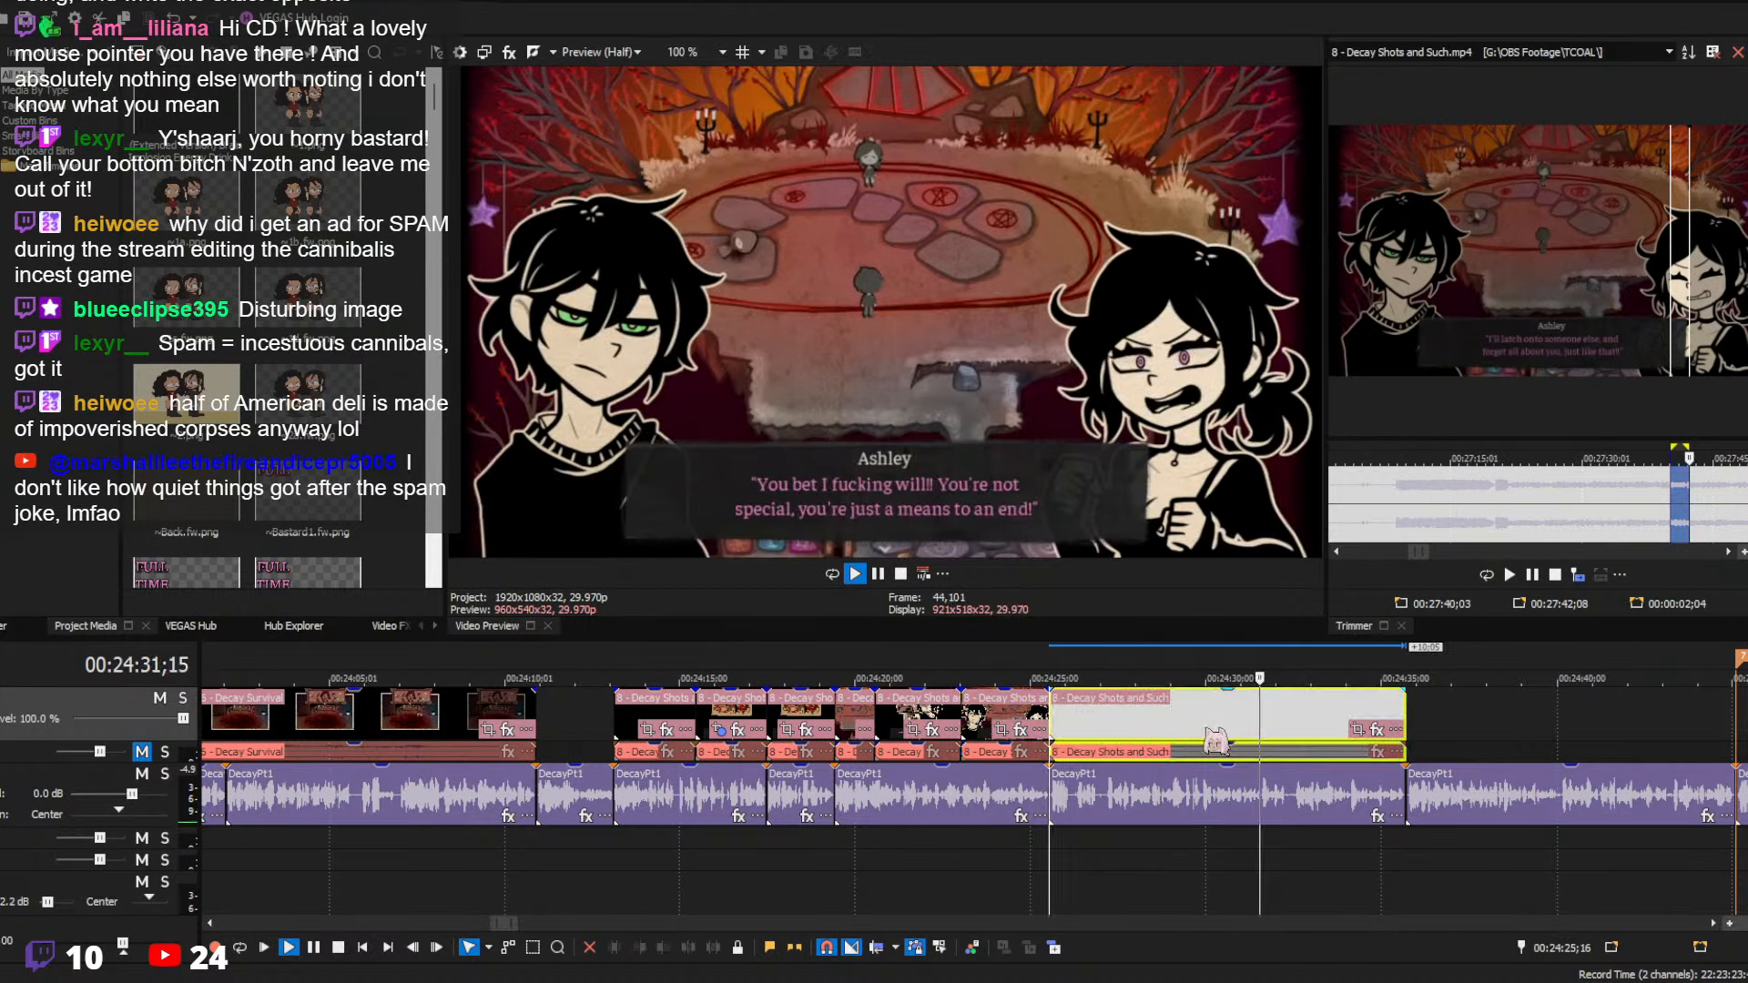
# Enlarge the clip starting at 00:24:25;16 and reframe it on the small long-haired girl sprite behind the paving stones
pyautogui.press('space')
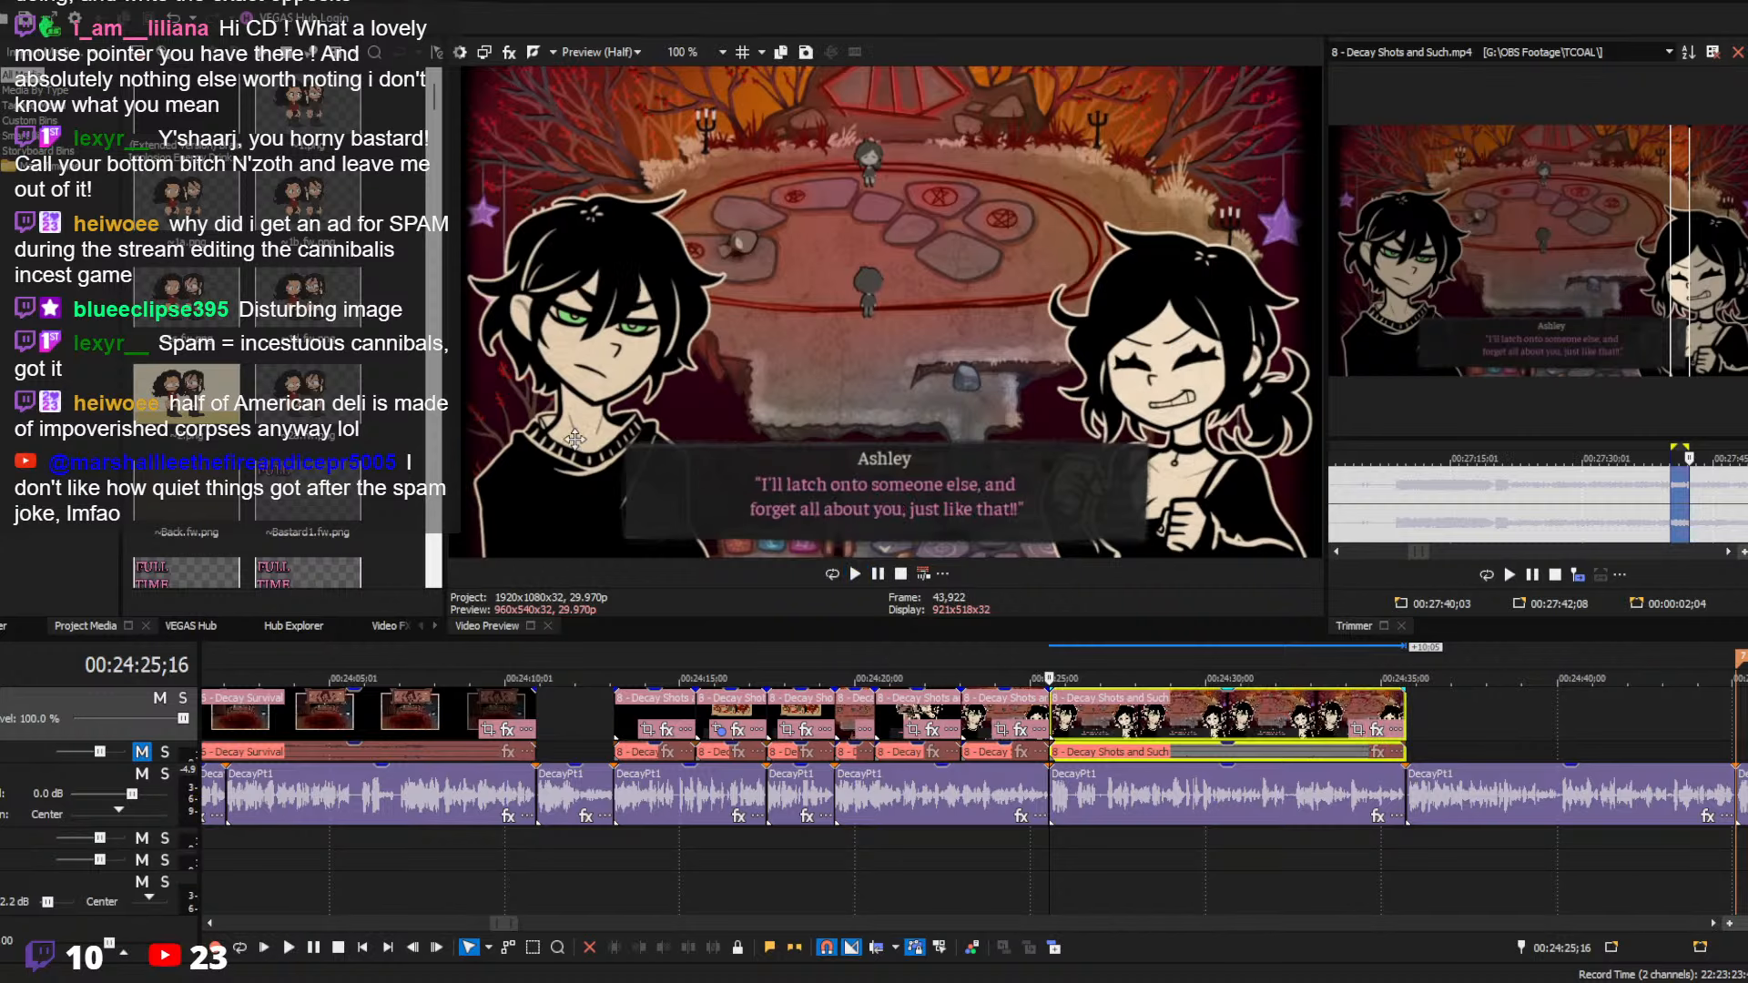
pyautogui.scroll(6, 884, 312)
pyautogui.moveTo(753, 237); pyautogui.dragTo(772, 456)
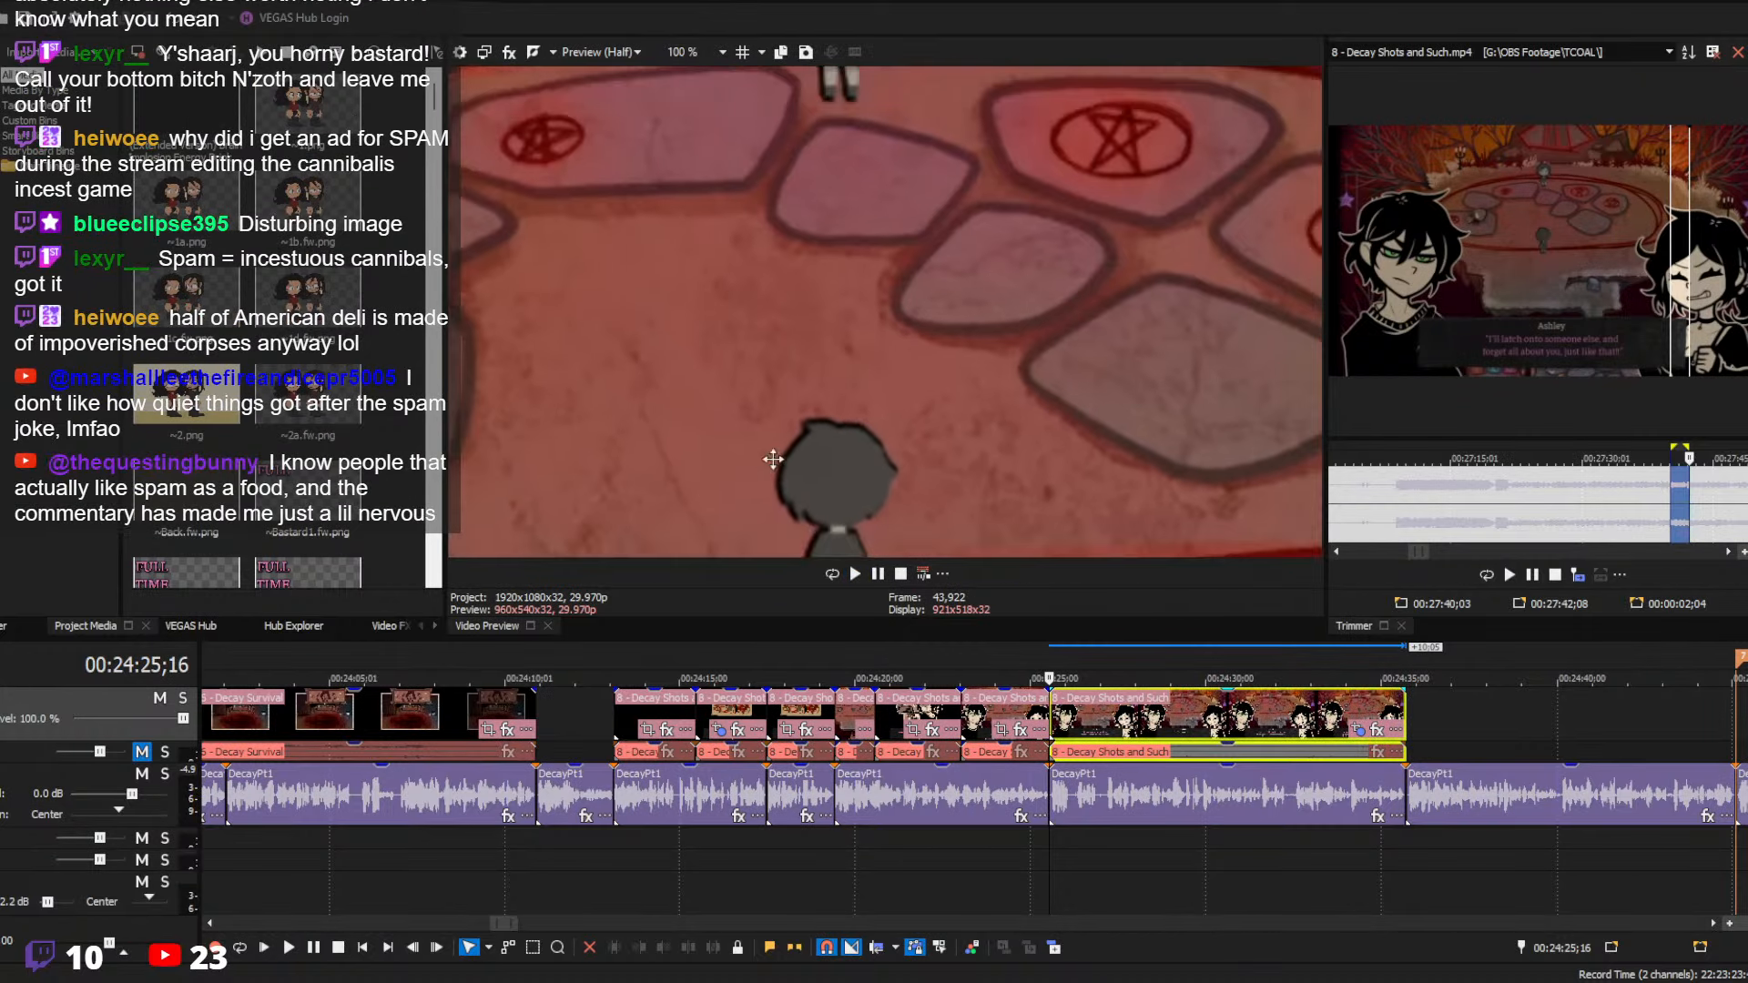
pyautogui.moveTo(734, 164); pyautogui.dragTo(771, 430)
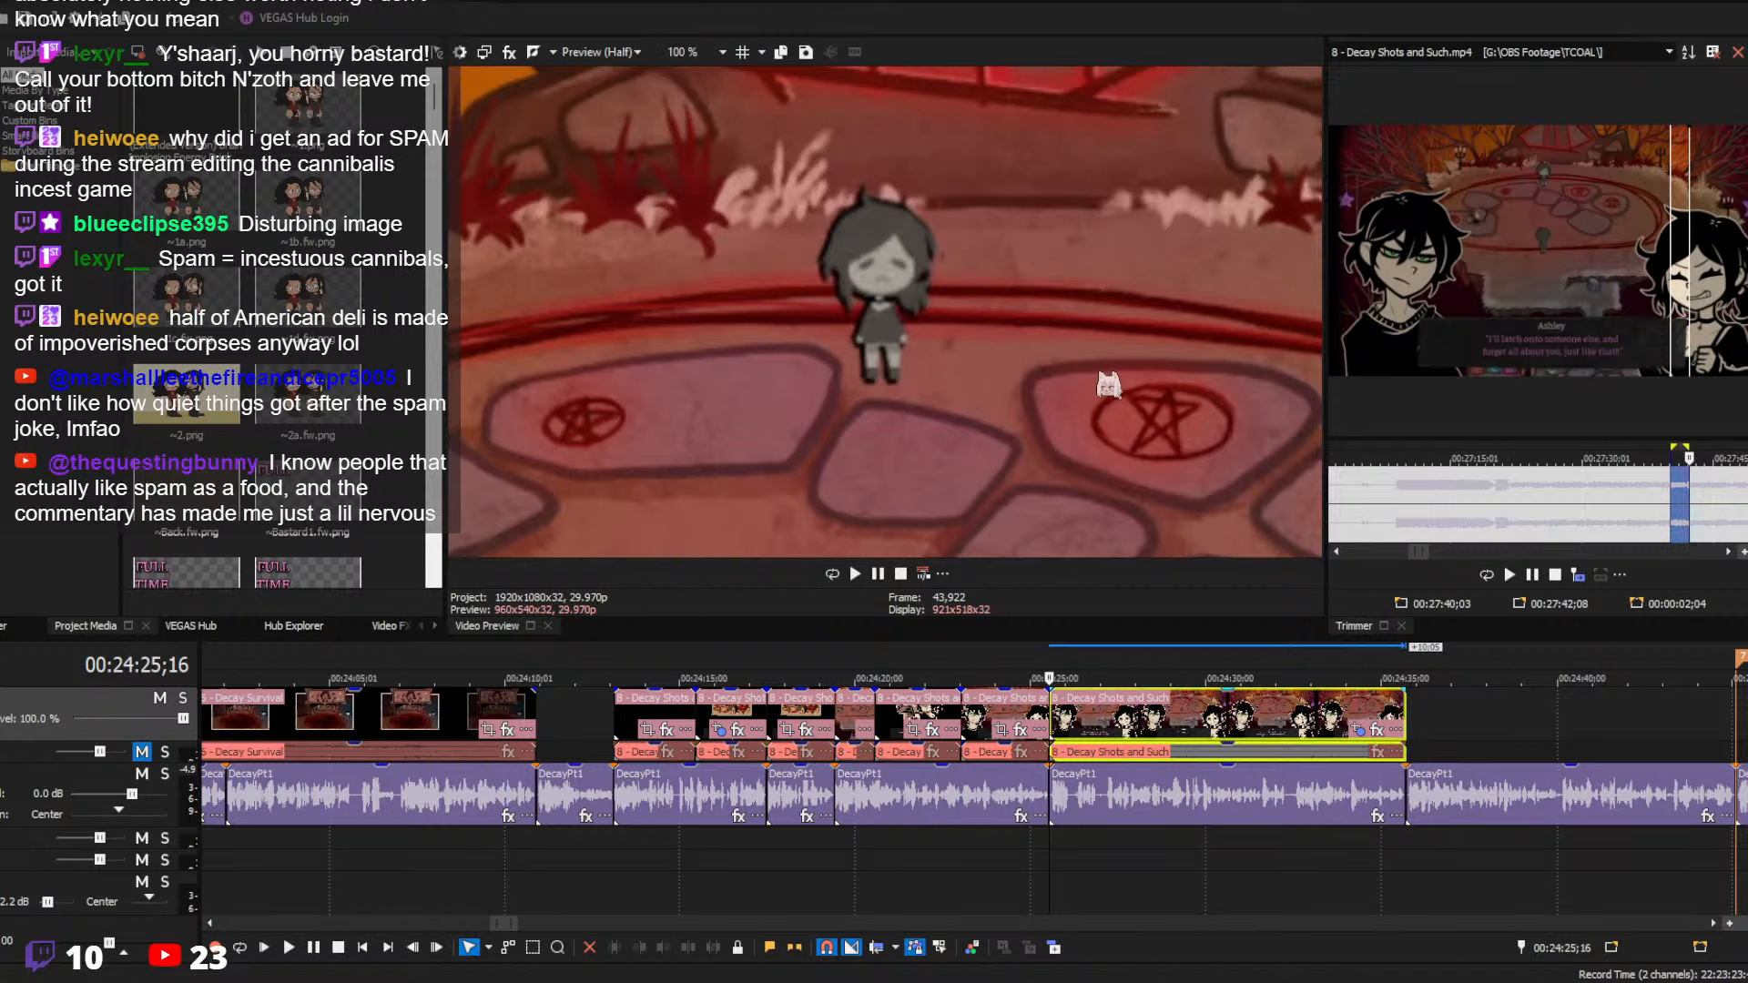
# Split the enlarged clip at 00:24:26;08 and zoom the second part in closer on the girl sprite
pyautogui.scroll(3, 1129, 720)
pyautogui.click(1022, 733)
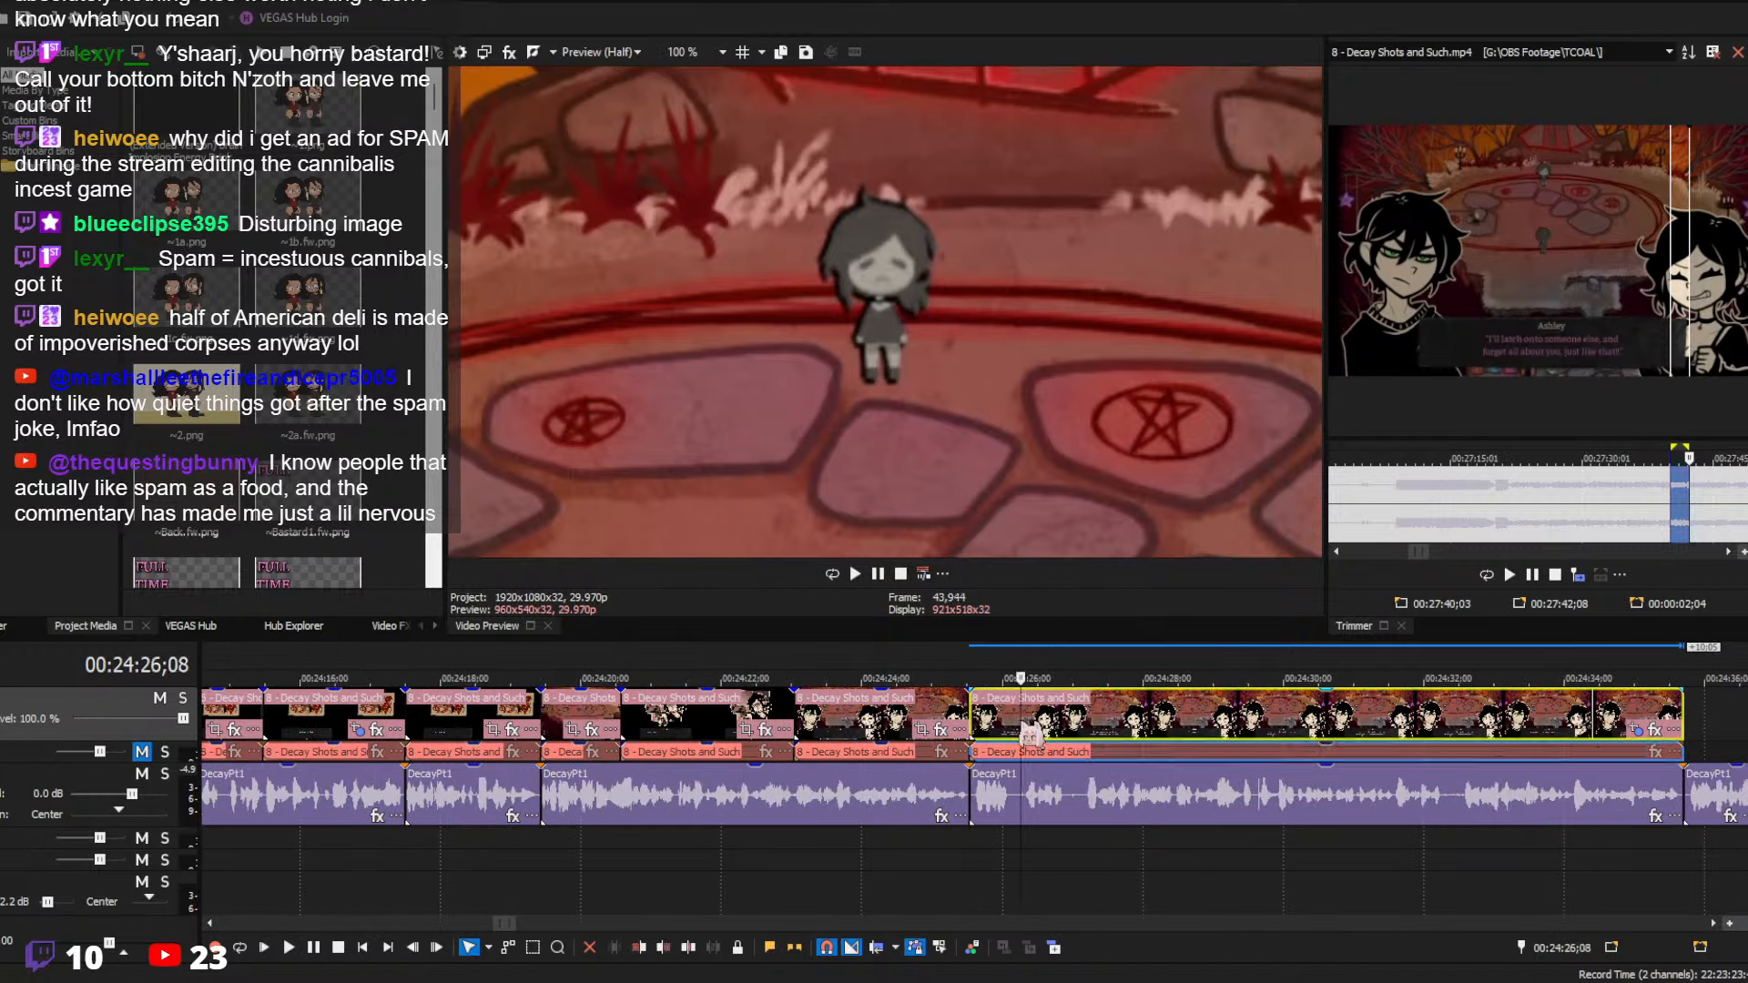
pyautogui.press('s')
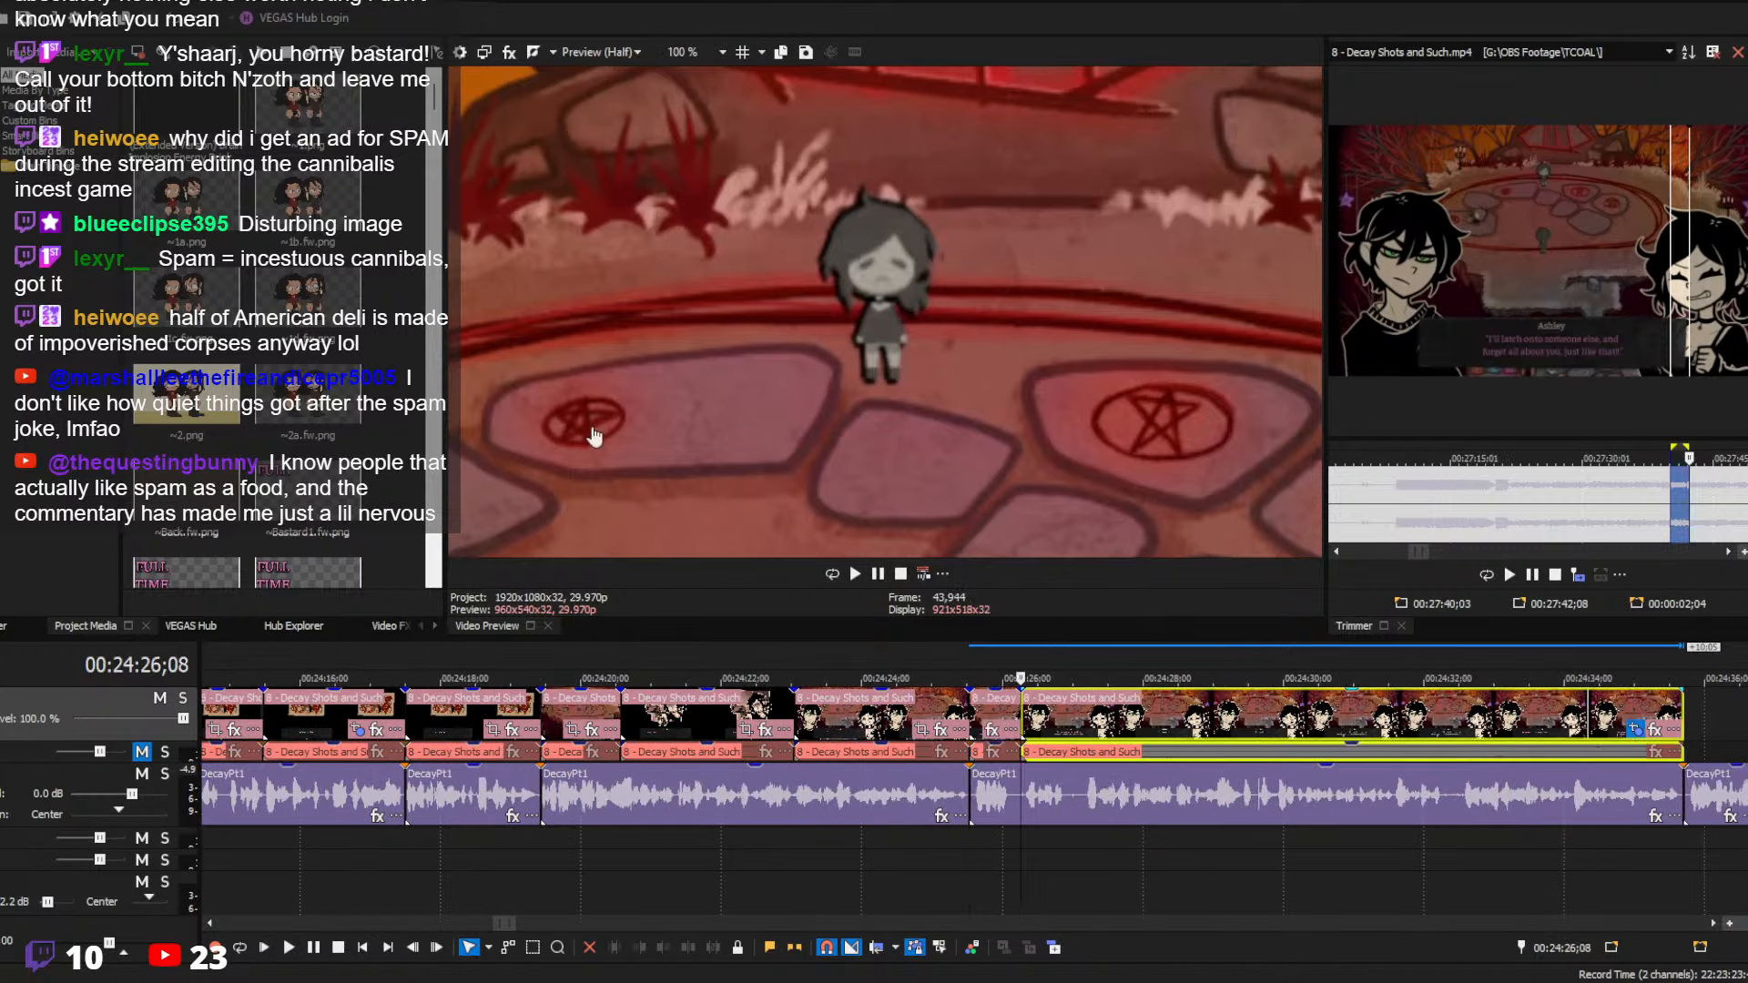
pyautogui.scroll(2, 665, 401)
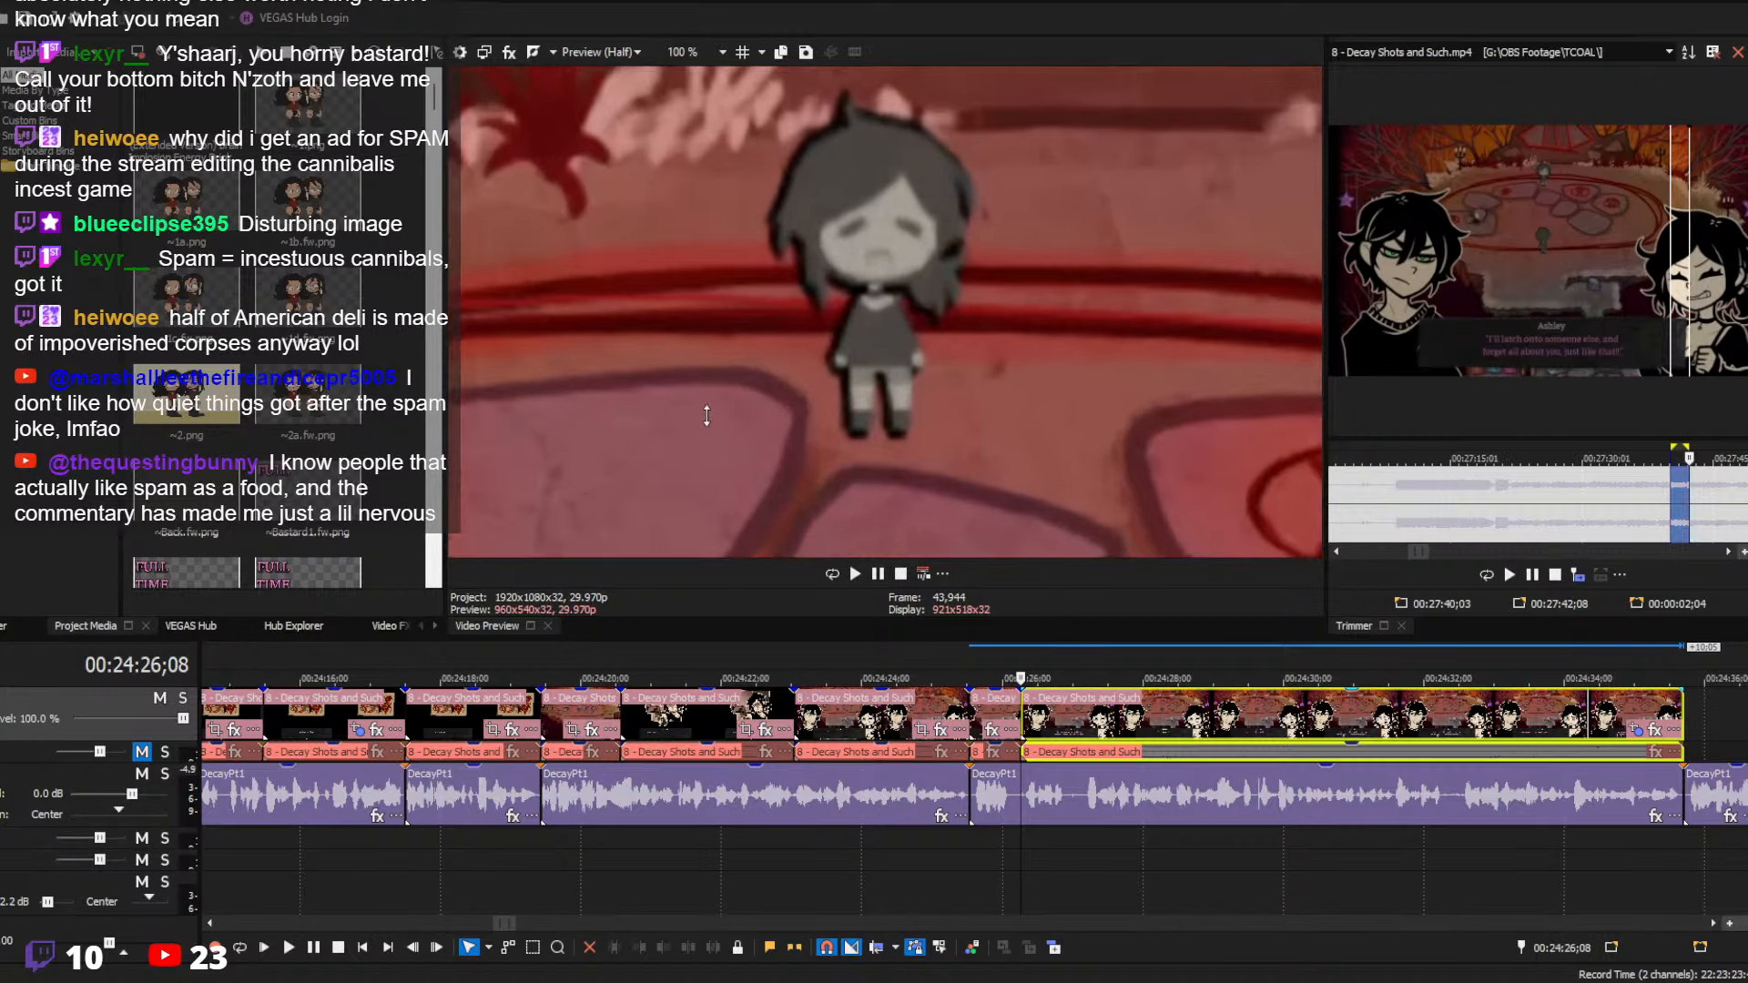
pyautogui.moveTo(756, 443); pyautogui.dragTo(755, 438)
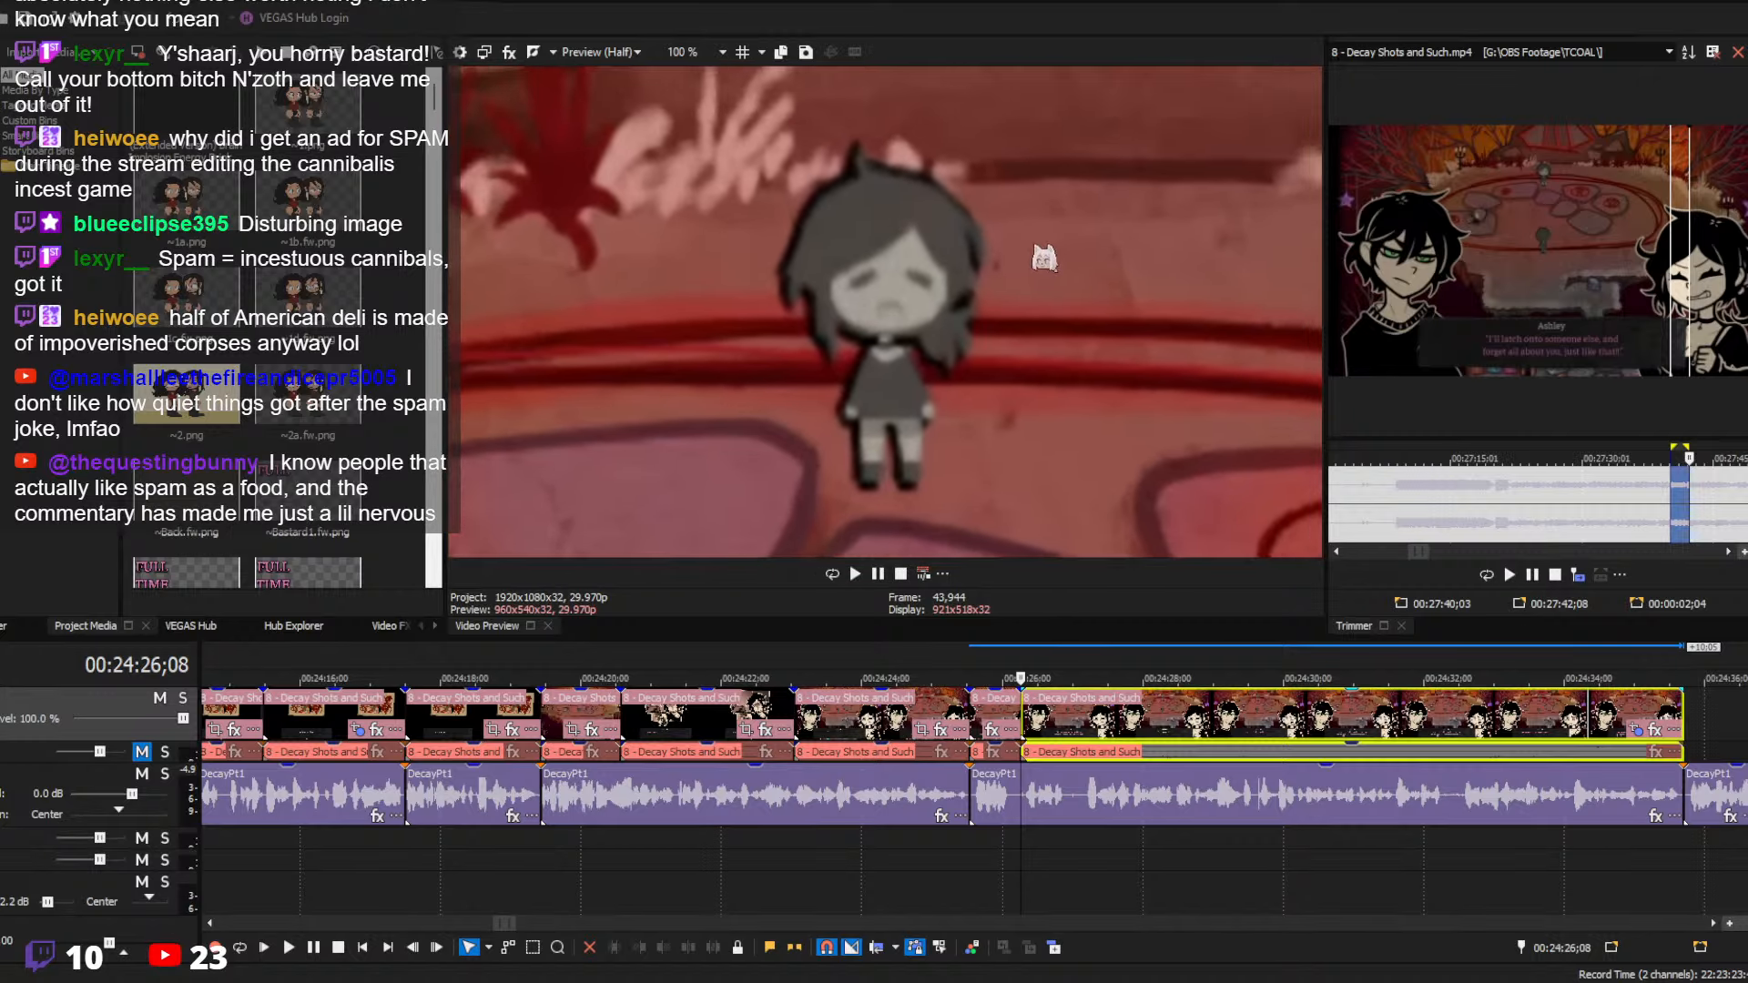
# Play the closer zoom and cut the clip off at 00:24:27;02, removing the remainder
pyautogui.scroll(3, 1150, 790)
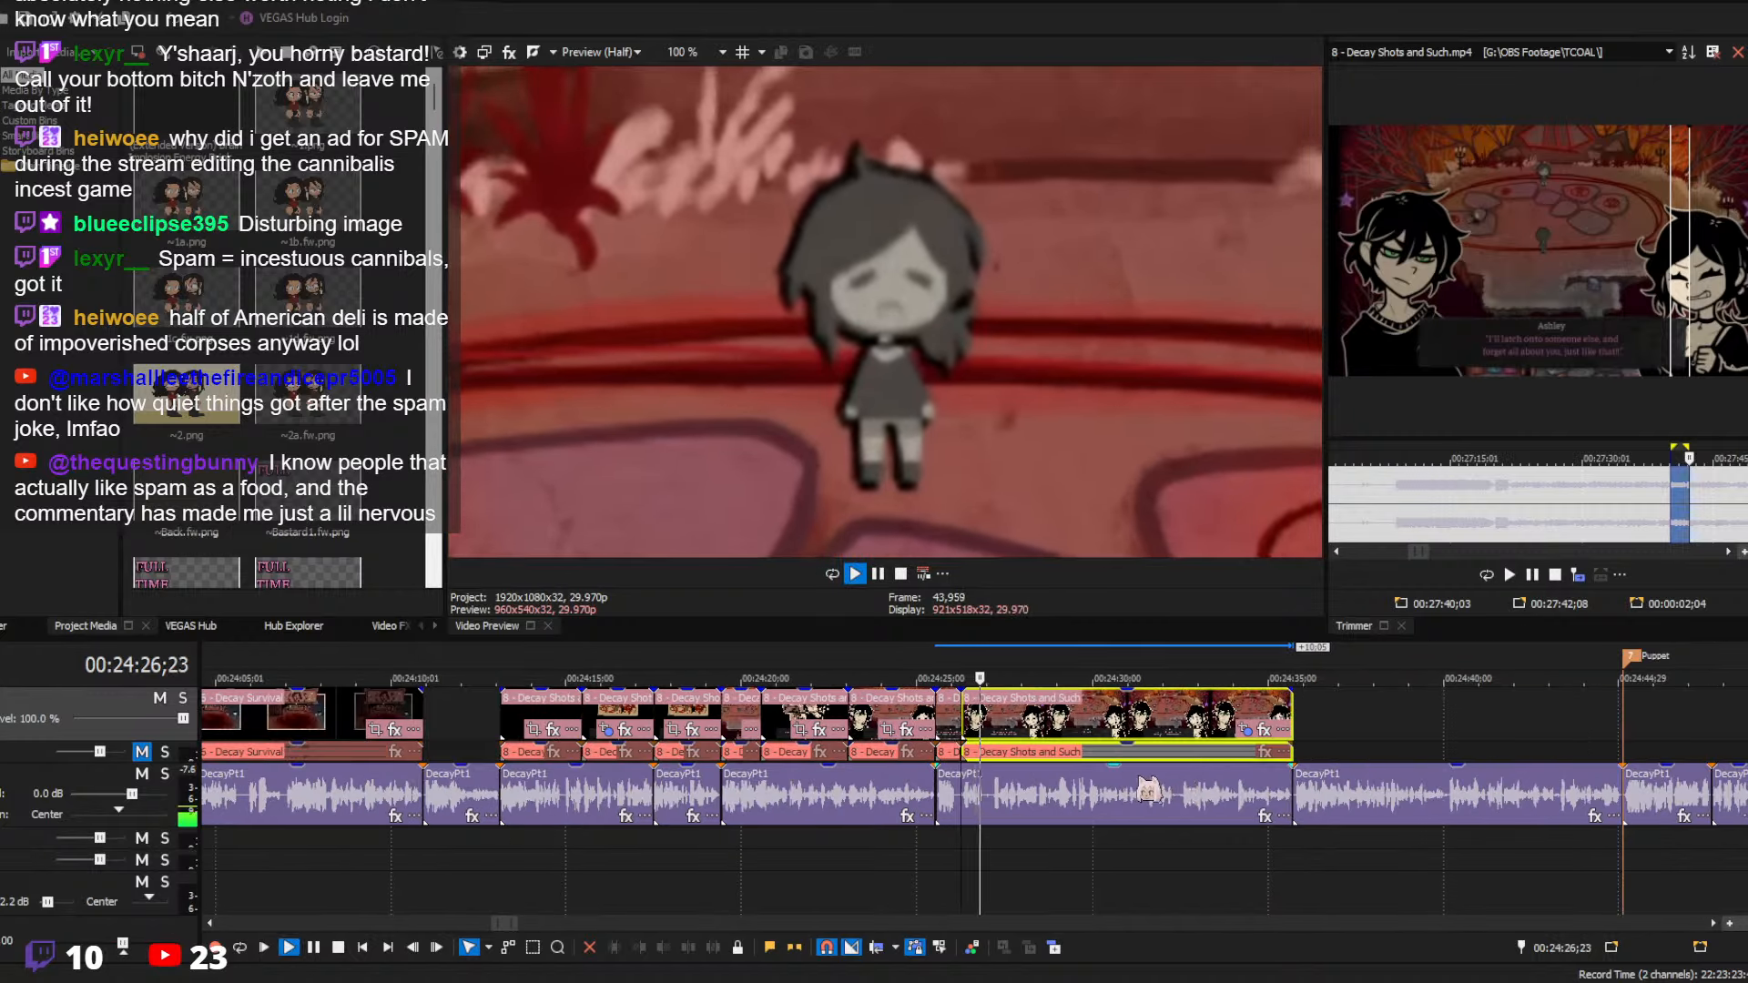
pyautogui.scroll(-2, 1018, 734)
pyautogui.click(1024, 737)
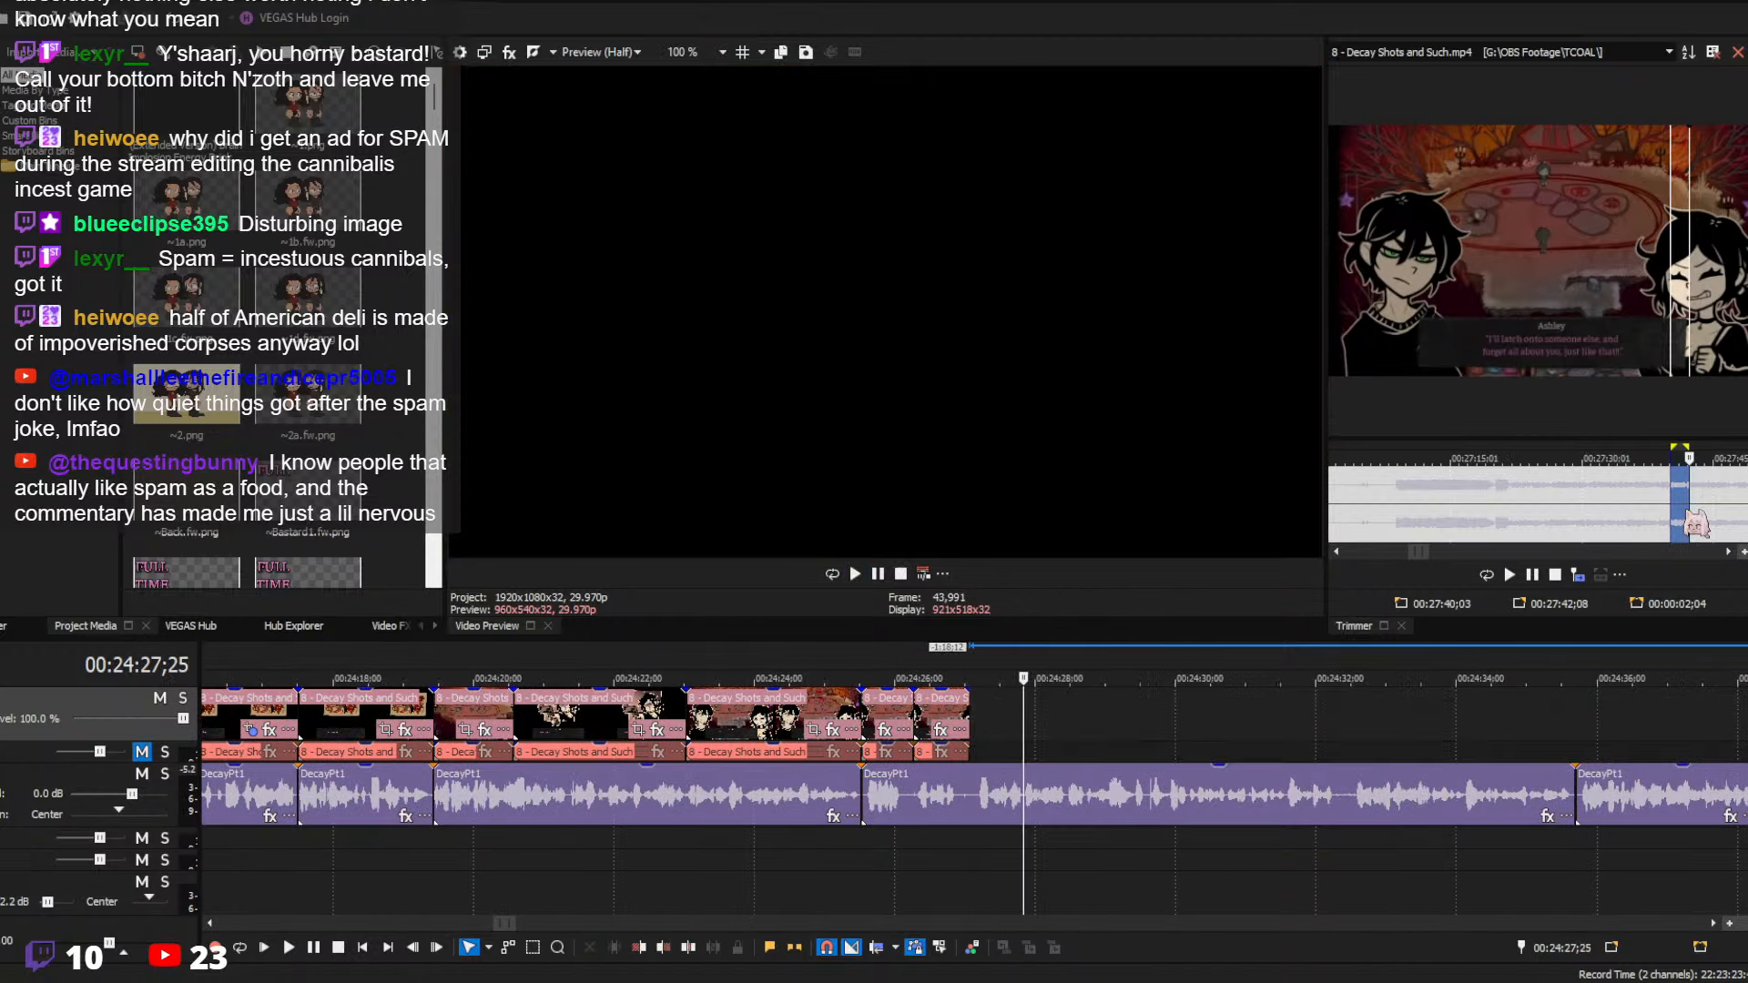
# Mark the dialogue footage from 00:27:42;14 to 00:27:43;26 in the Trimmer and insert it at 00:24:27;02 on the timeline
pyautogui.moveTo(1691, 508); pyautogui.dragTo(1703, 505)
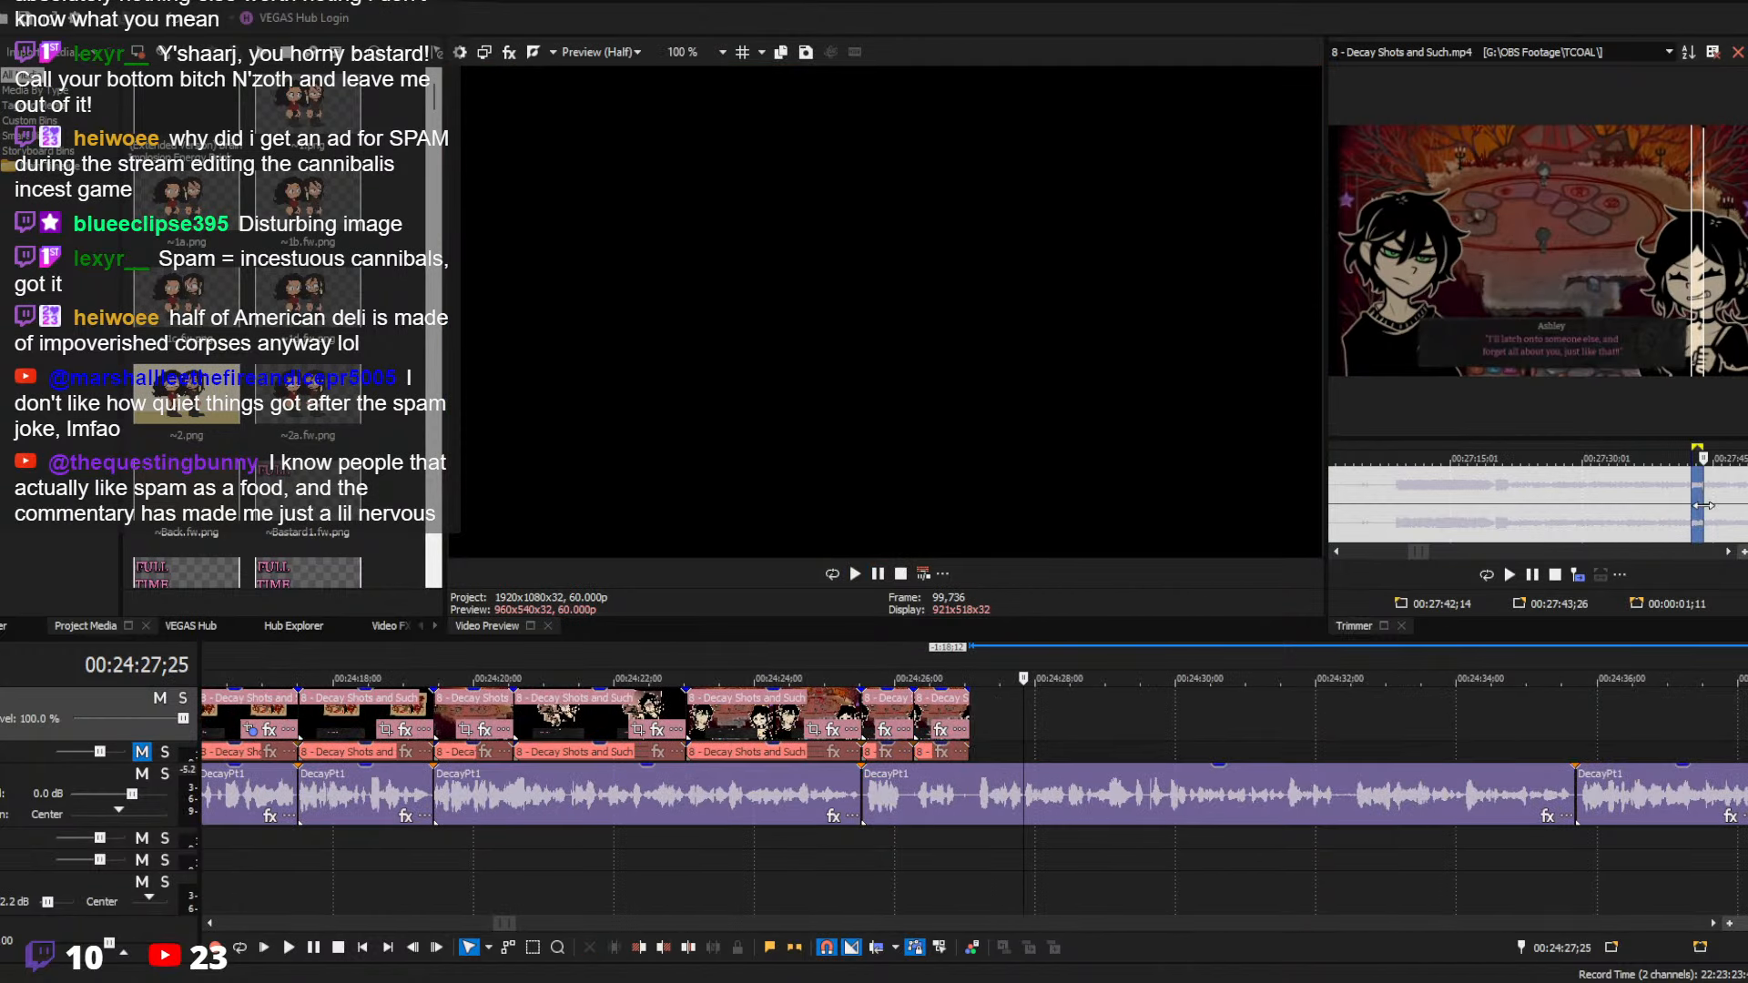
pyautogui.click(974, 724)
pyautogui.click(1577, 575)
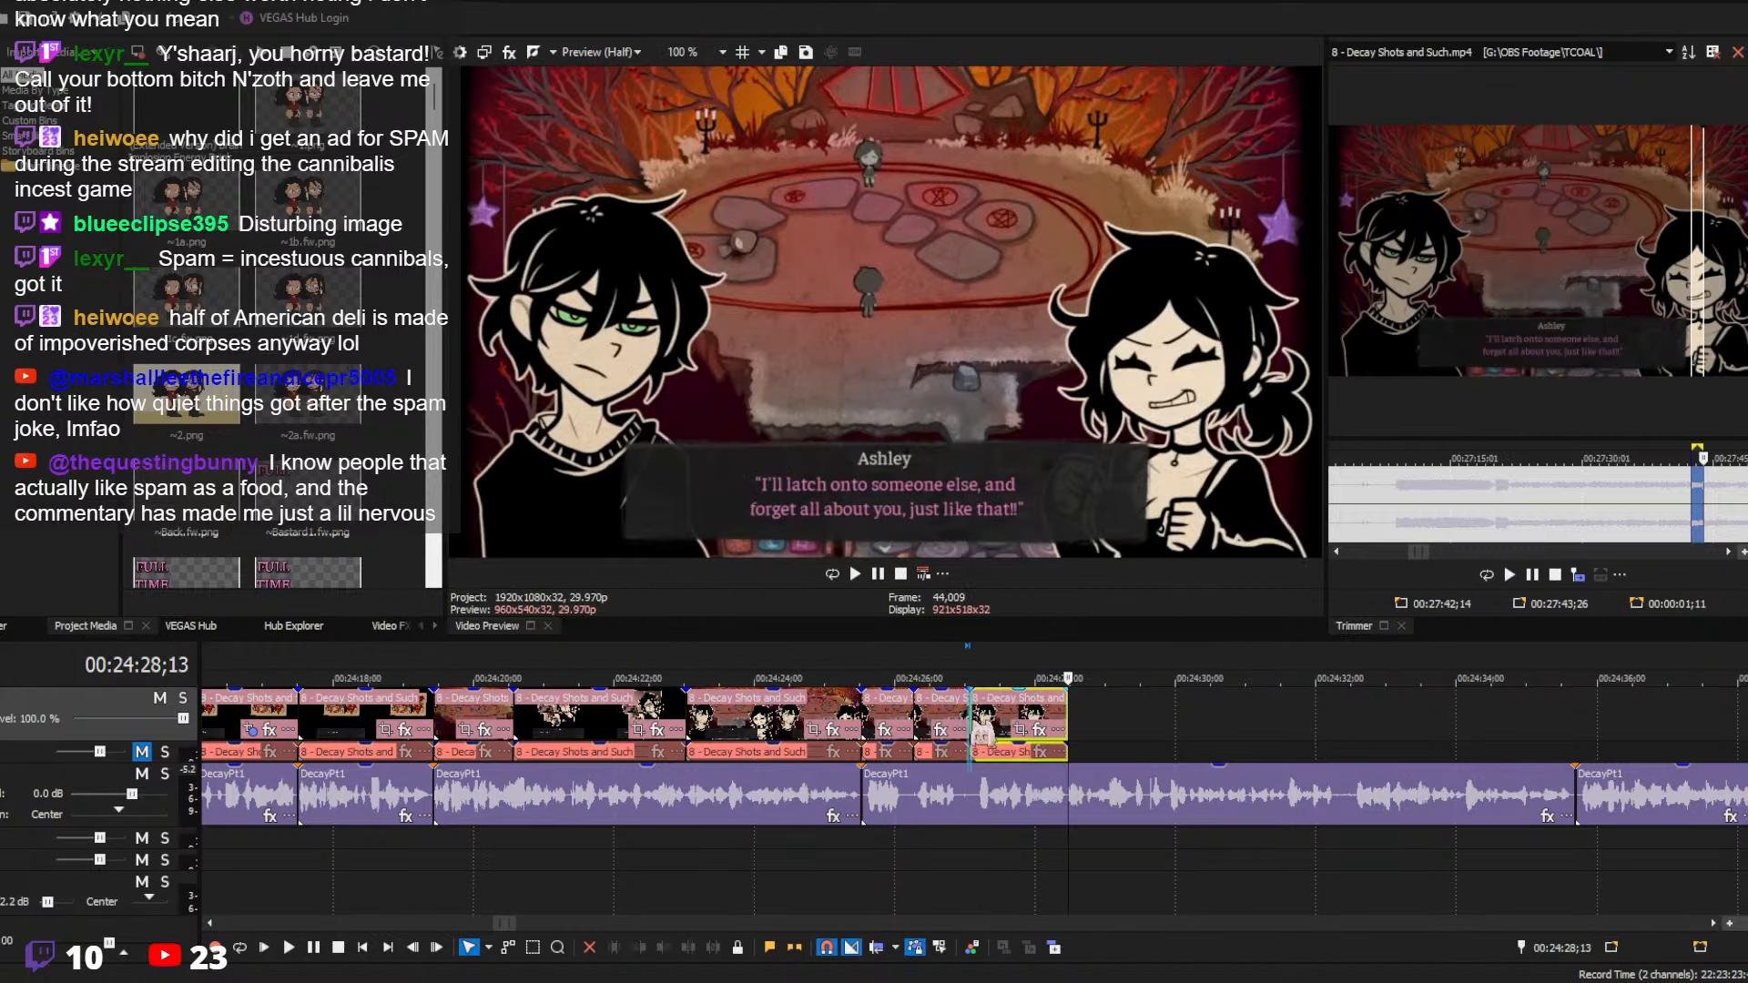
# Extend the inserted dialogue clip to 00:24:35;28, just past the end of the DecayPt1 narration clip below, and play it
pyautogui.moveTo(1067, 738); pyautogui.dragTo(1592, 737)
pyautogui.press('space')
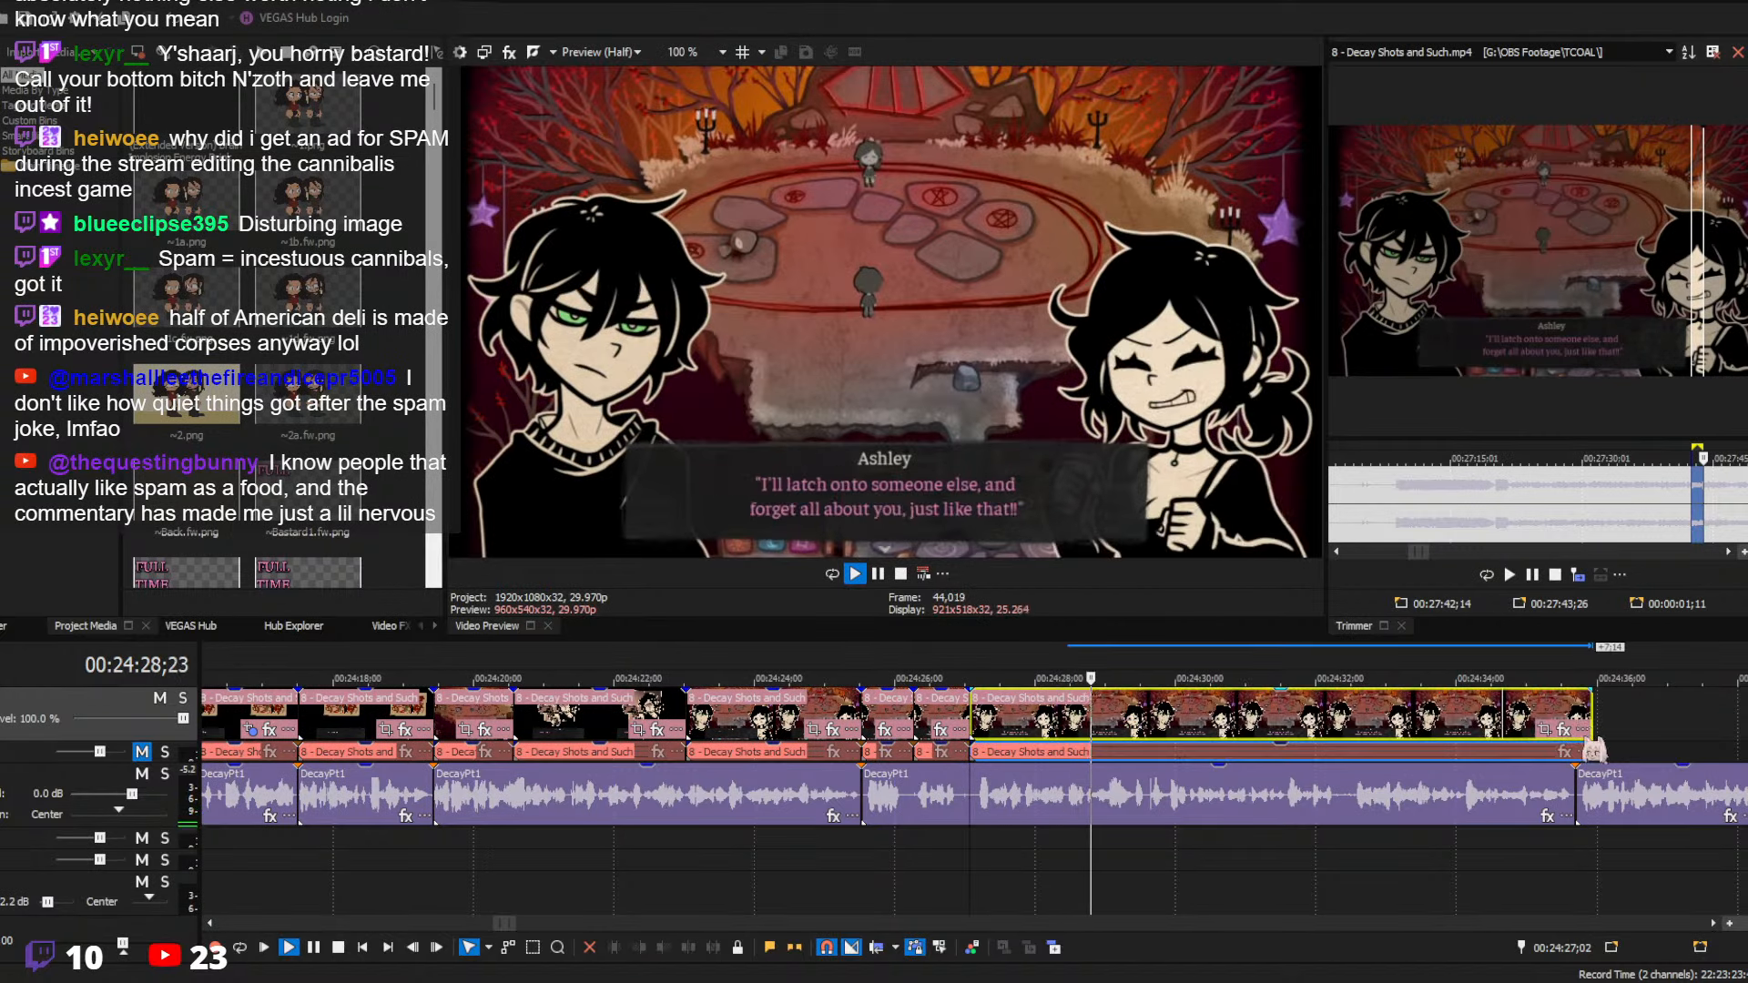
pyautogui.scroll(-4, 1593, 752)
pyautogui.scroll(1, 1190, 726)
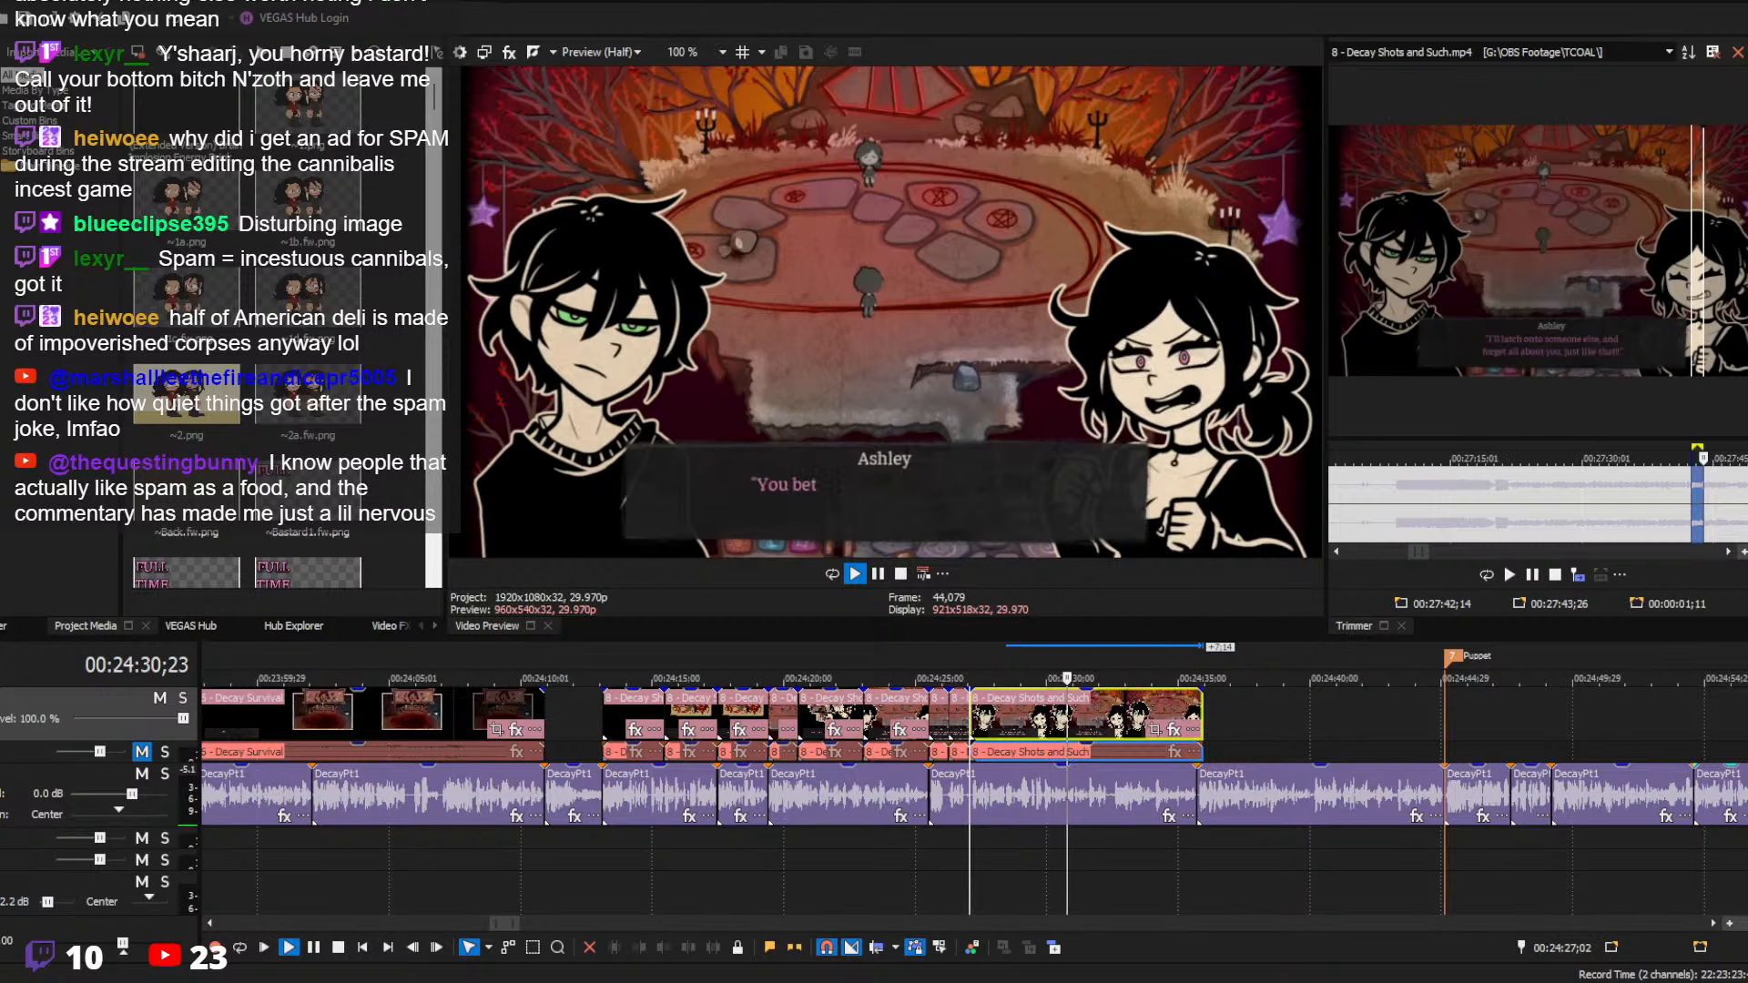
pyautogui.scroll(2, 972, 792)
pyautogui.scroll(-1, 973, 792)
# Extend the dialogue clip's end to the following Puppet marker, beneath the existing image overlay
pyautogui.click(1211, 744)
pyautogui.scroll(3, 1160, 769)
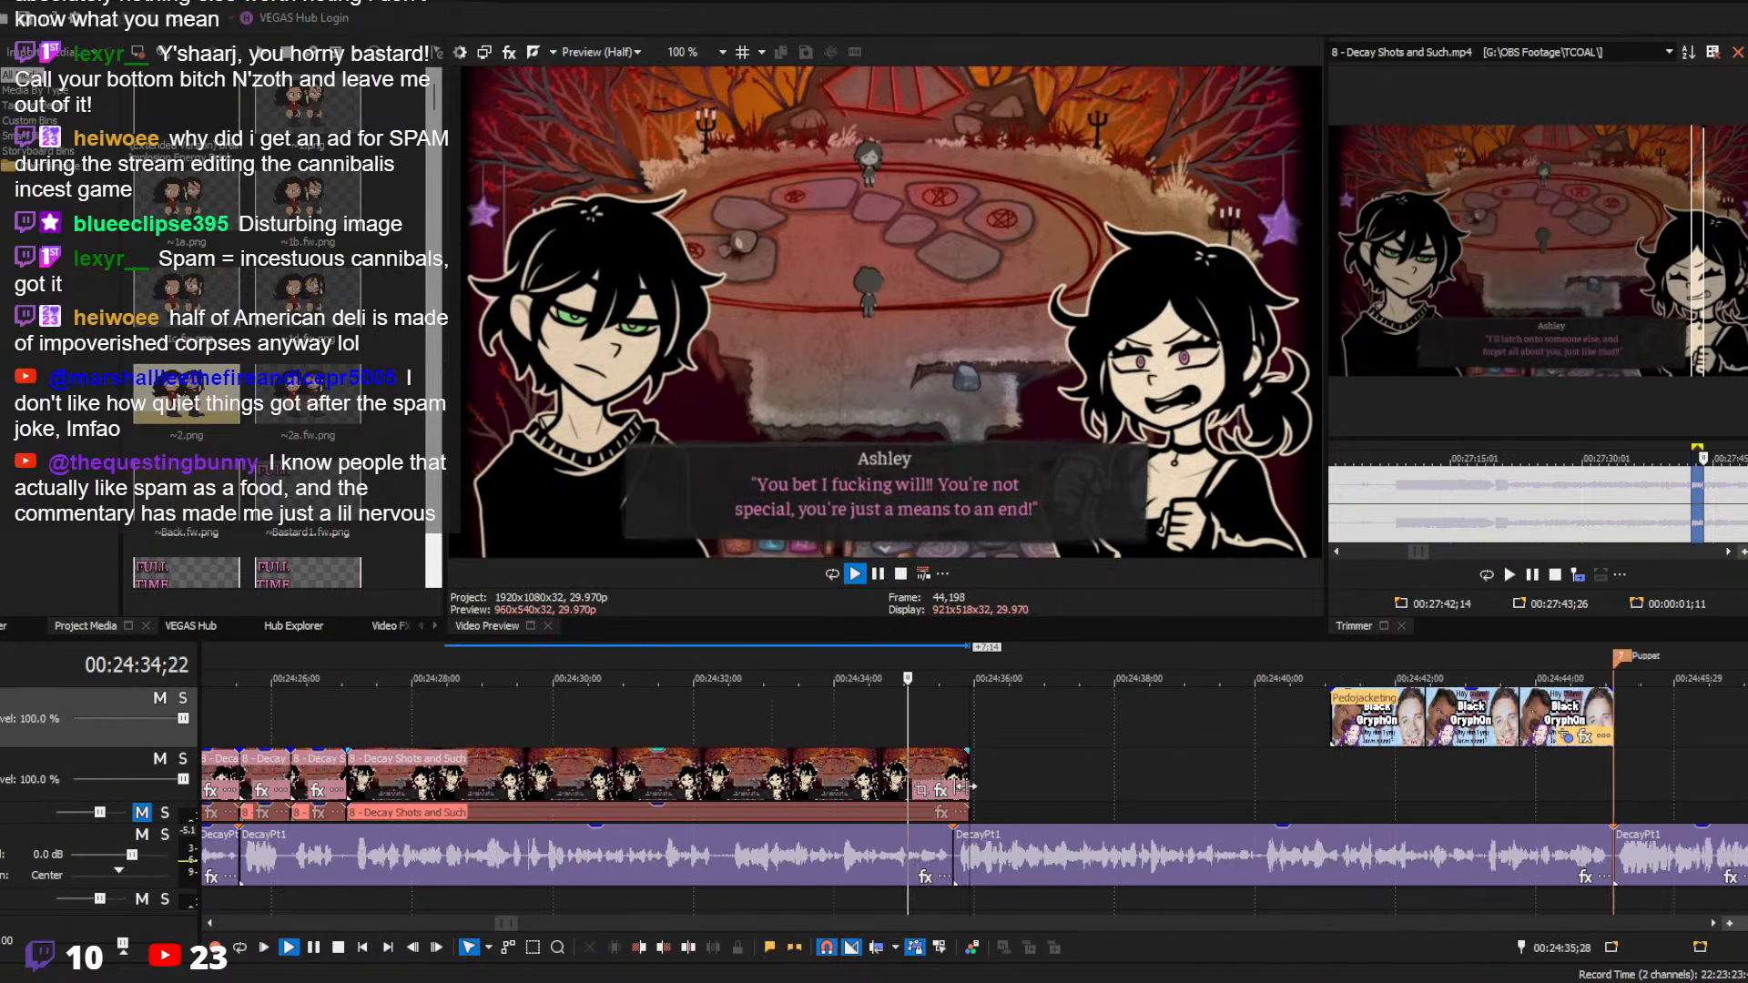
pyautogui.moveTo(967, 784); pyautogui.dragTo(1612, 807)
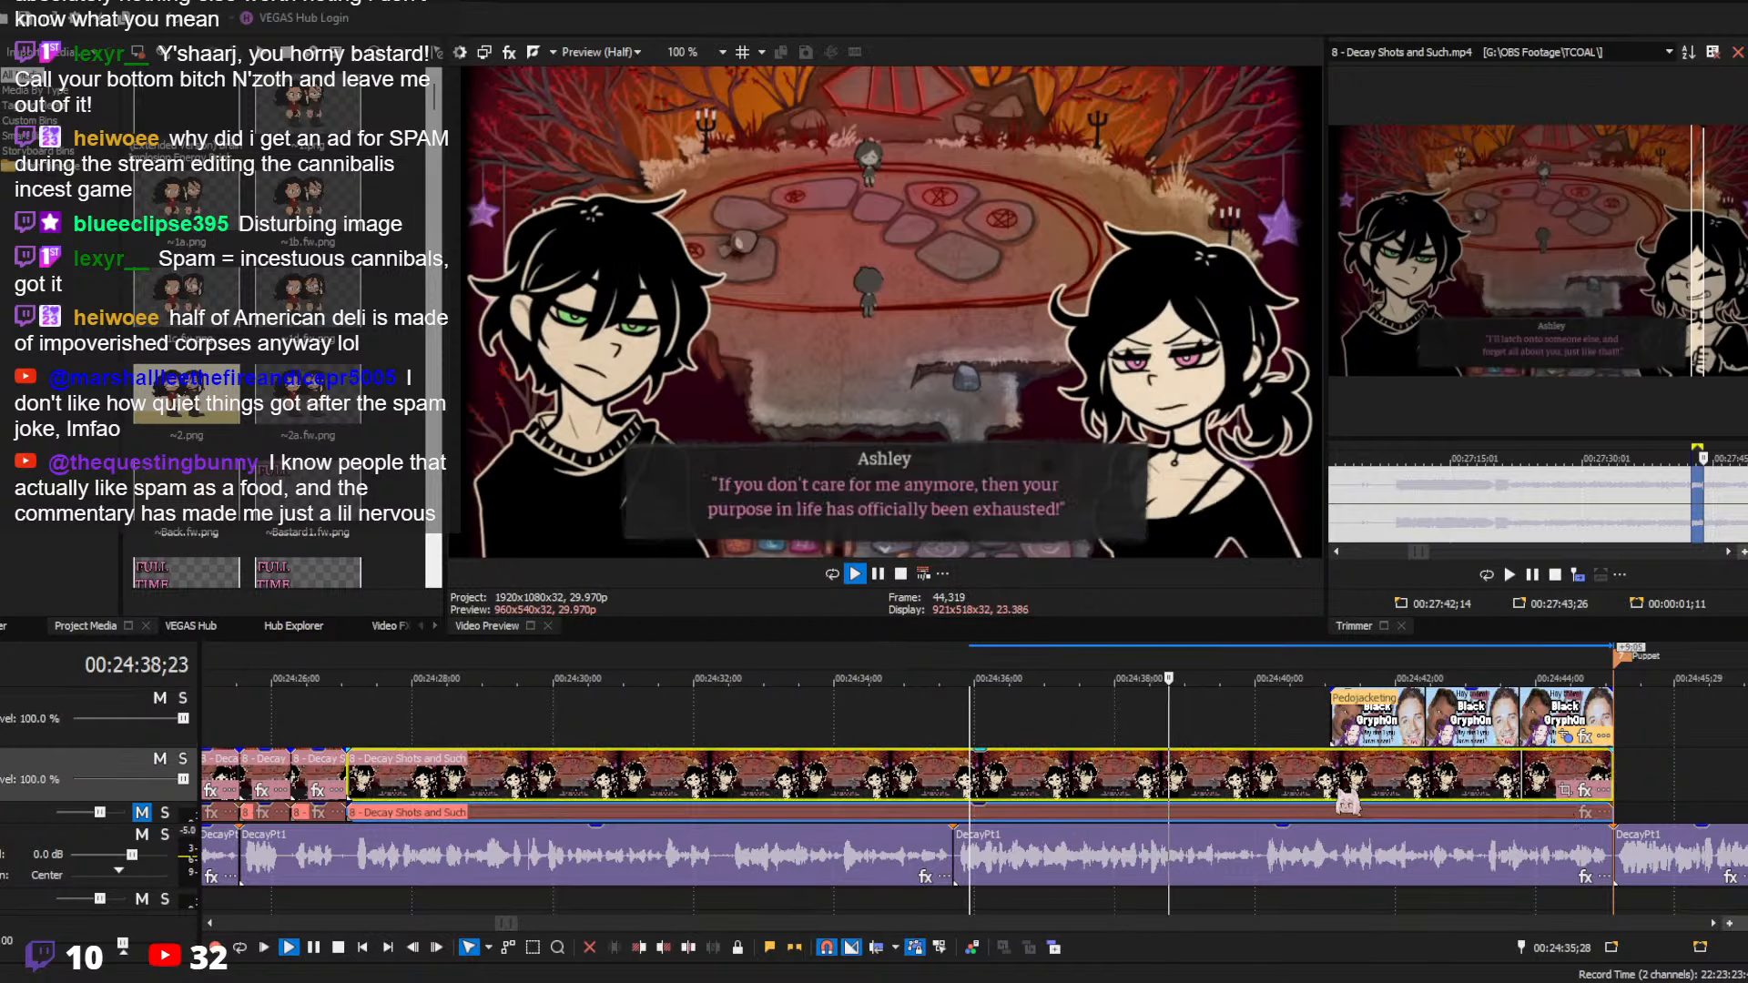
# Play the image overlay before the Puppet marker and the narration after it, check the overlay at 00:24:44;12, and return to 00:24:49;05
pyautogui.click(1265, 743)
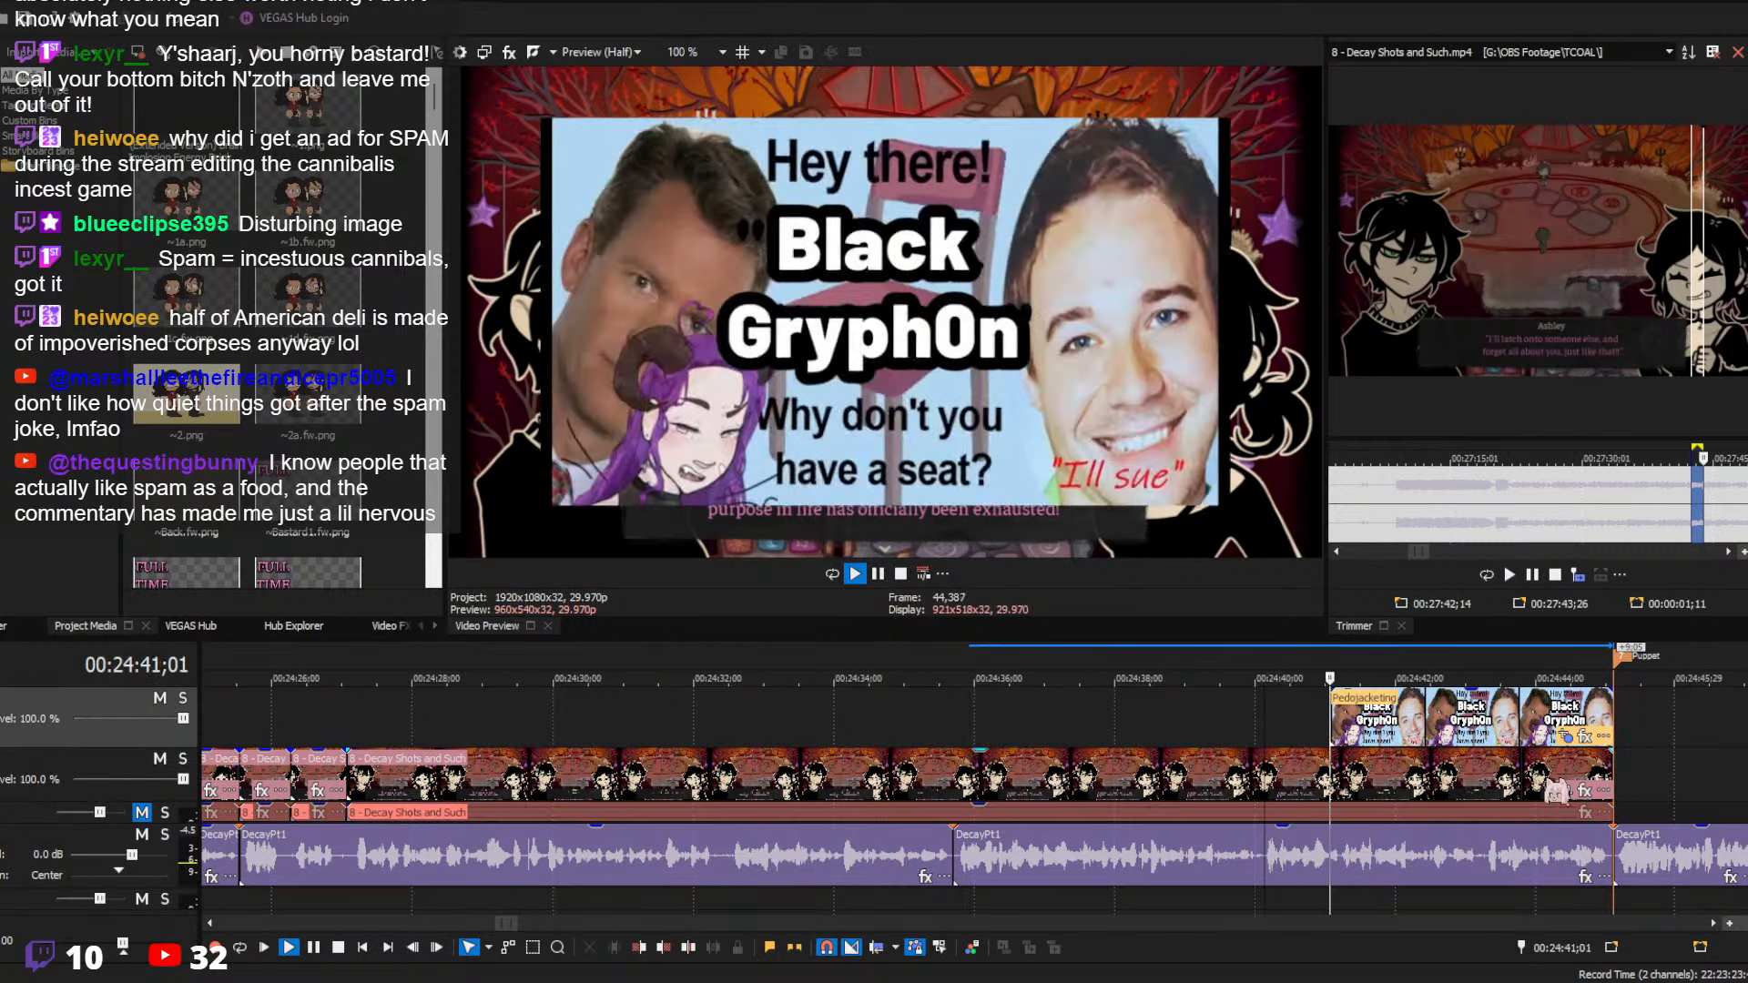
pyautogui.scroll(3, 1539, 790)
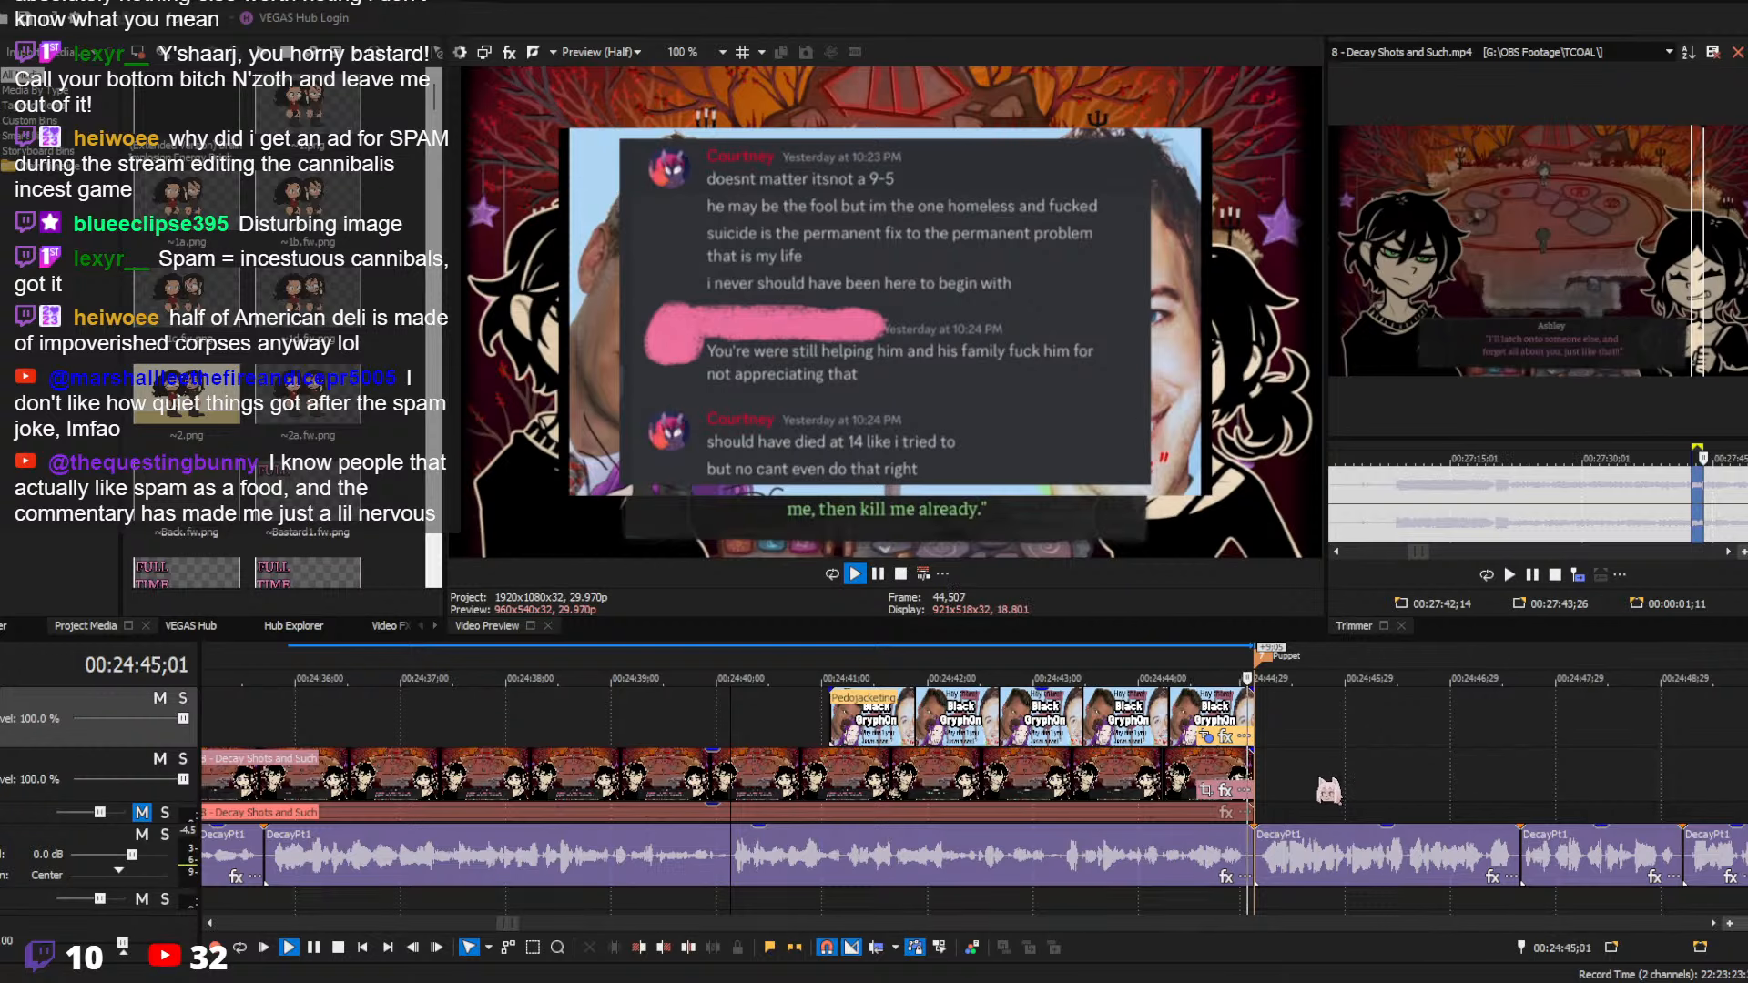
pyautogui.scroll(-2, 1275, 801)
pyautogui.scroll(-2, 1129, 815)
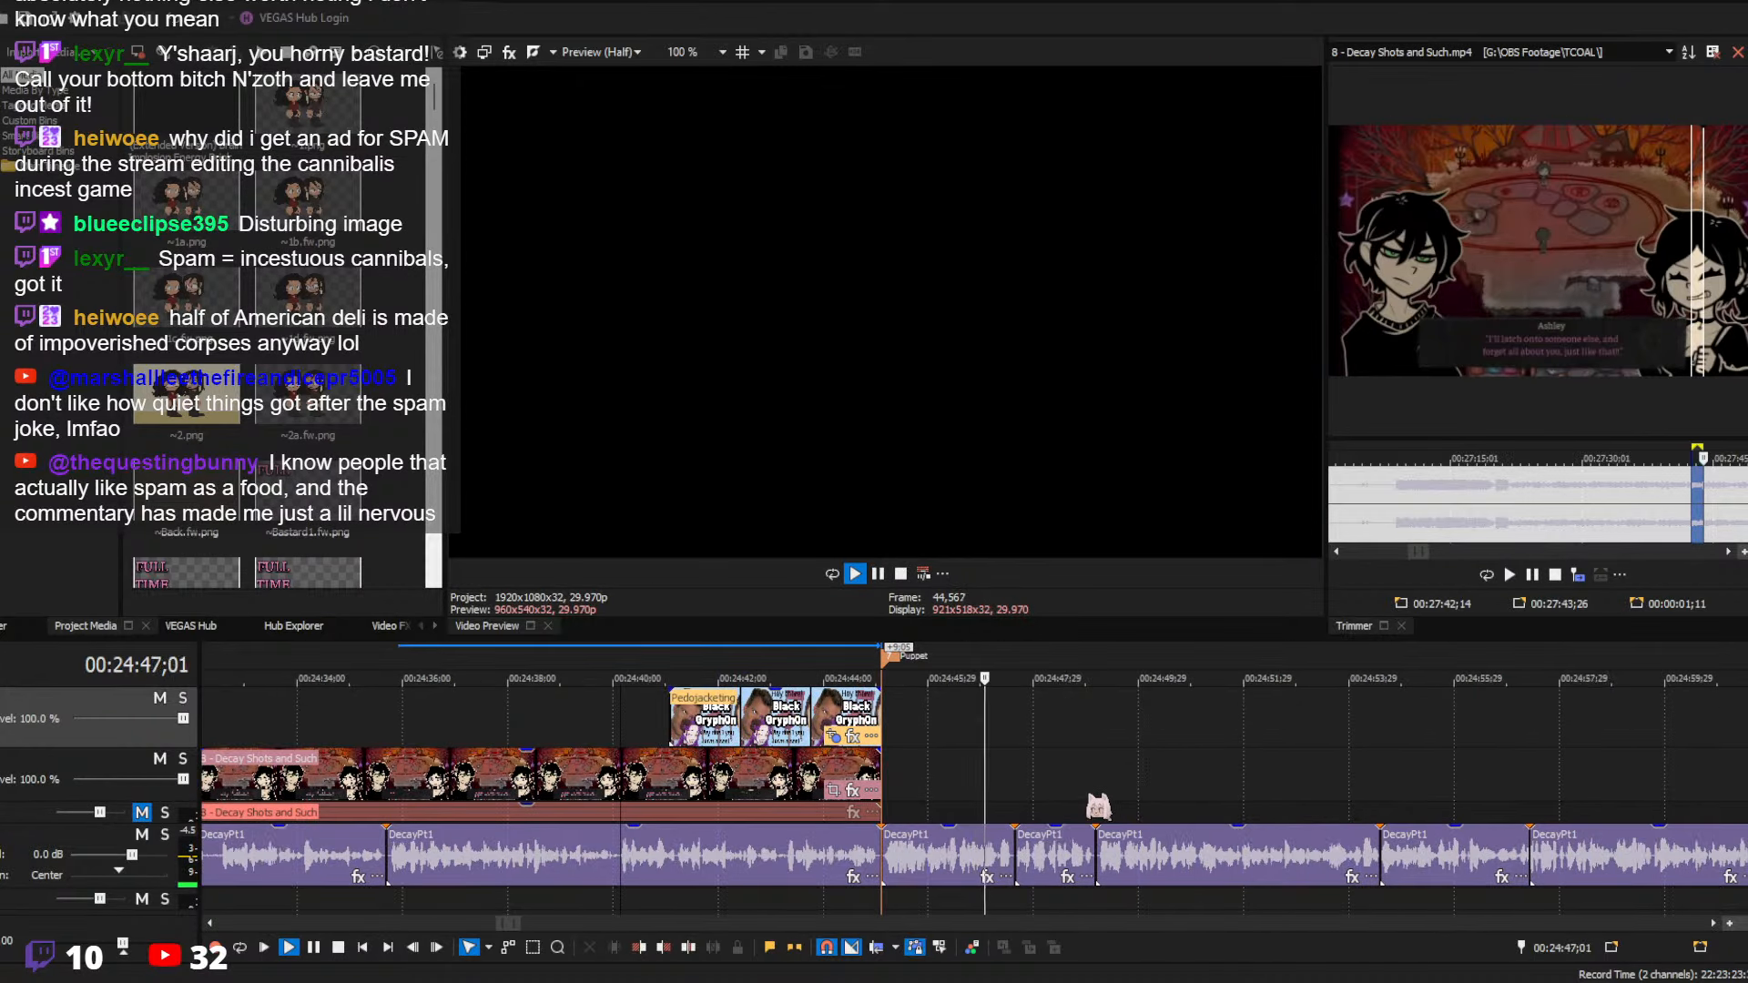
pyautogui.click(1097, 792)
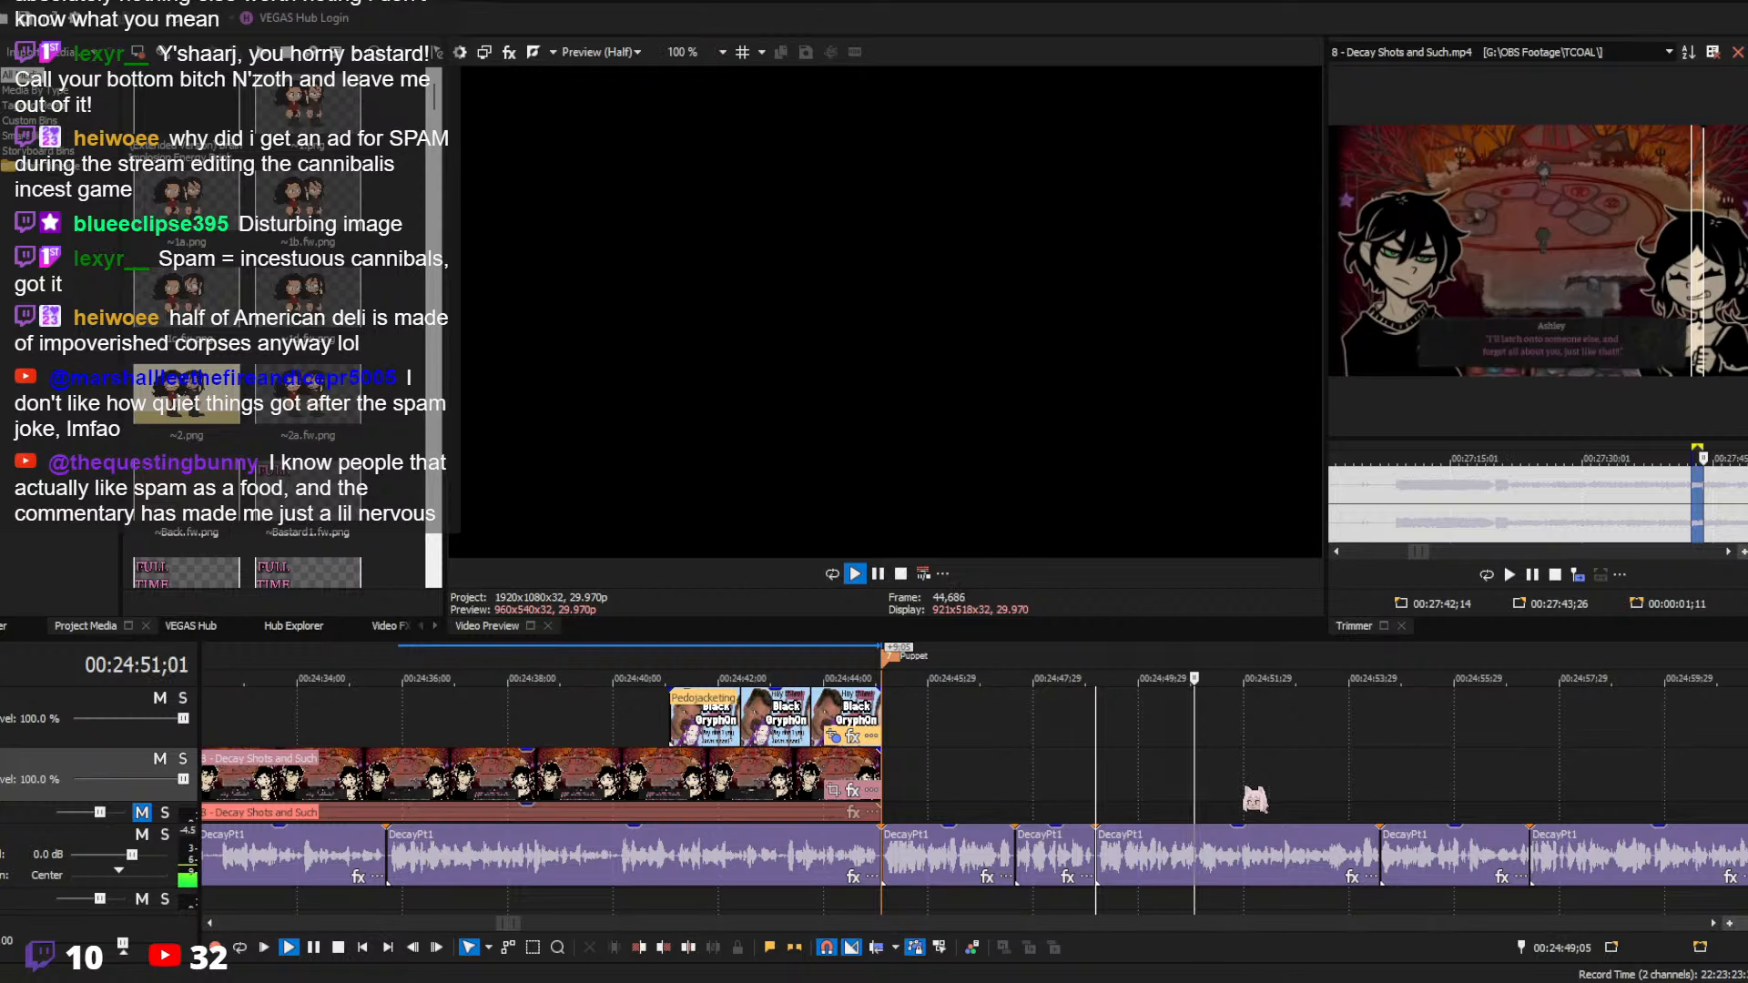
pyautogui.press('space')
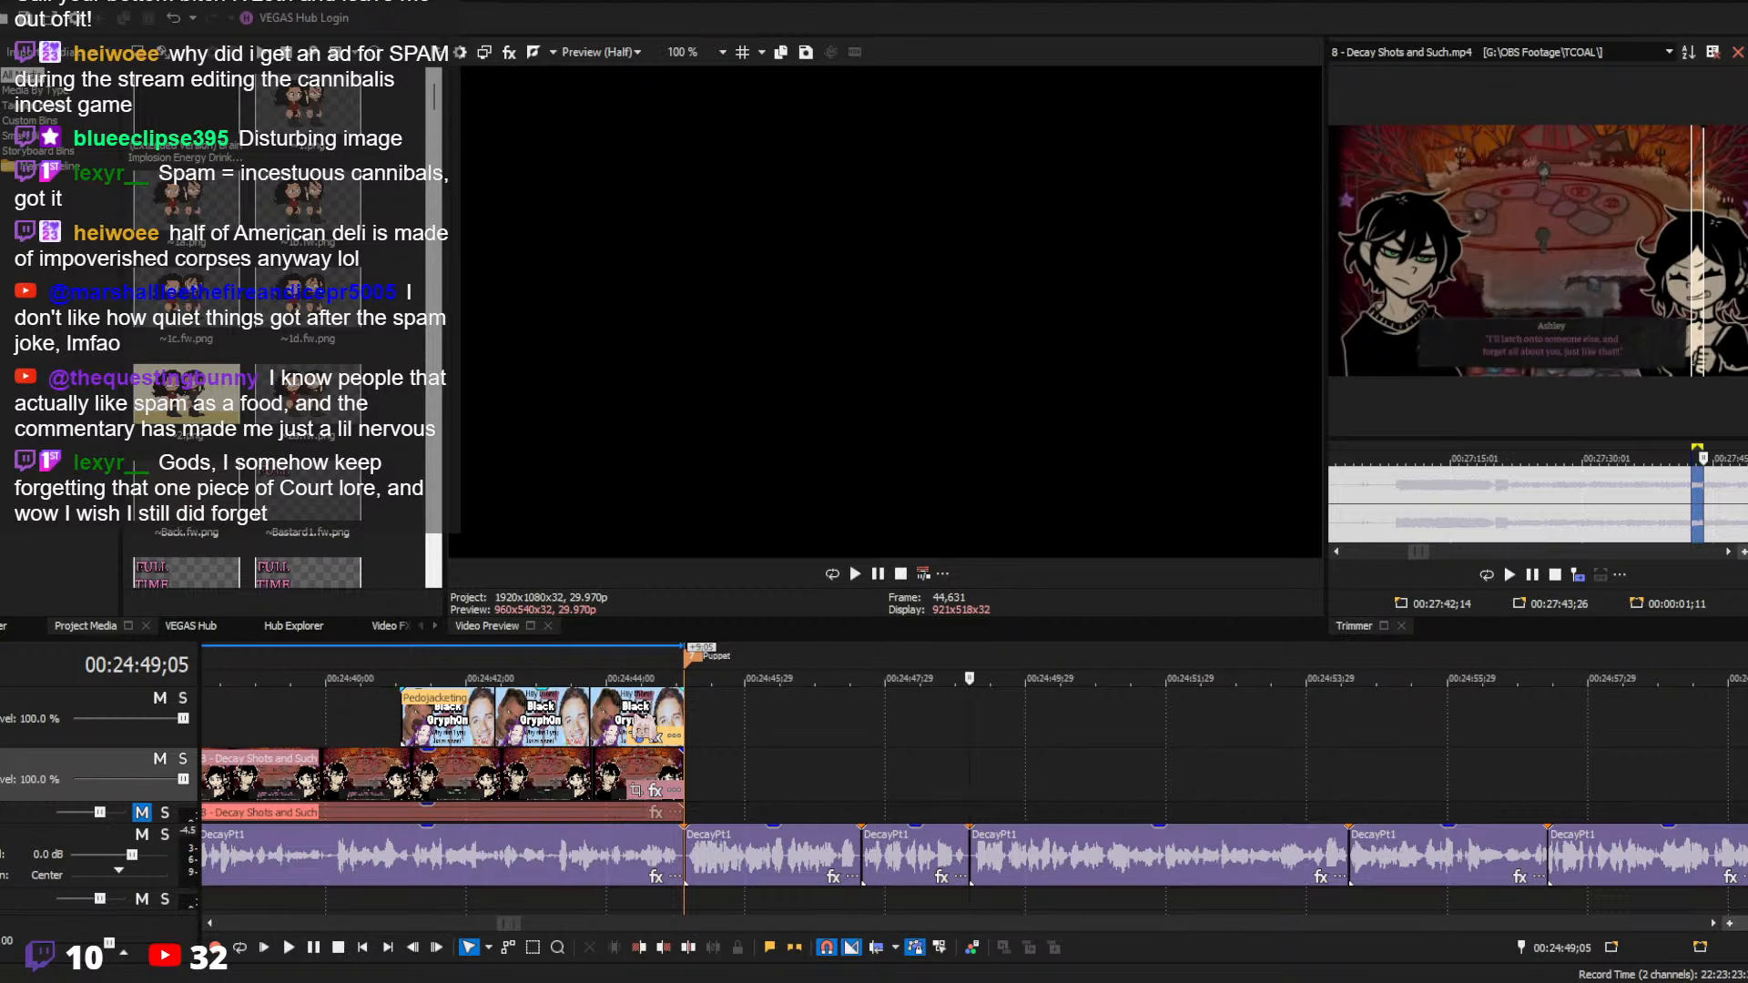
pyautogui.click(635, 728)
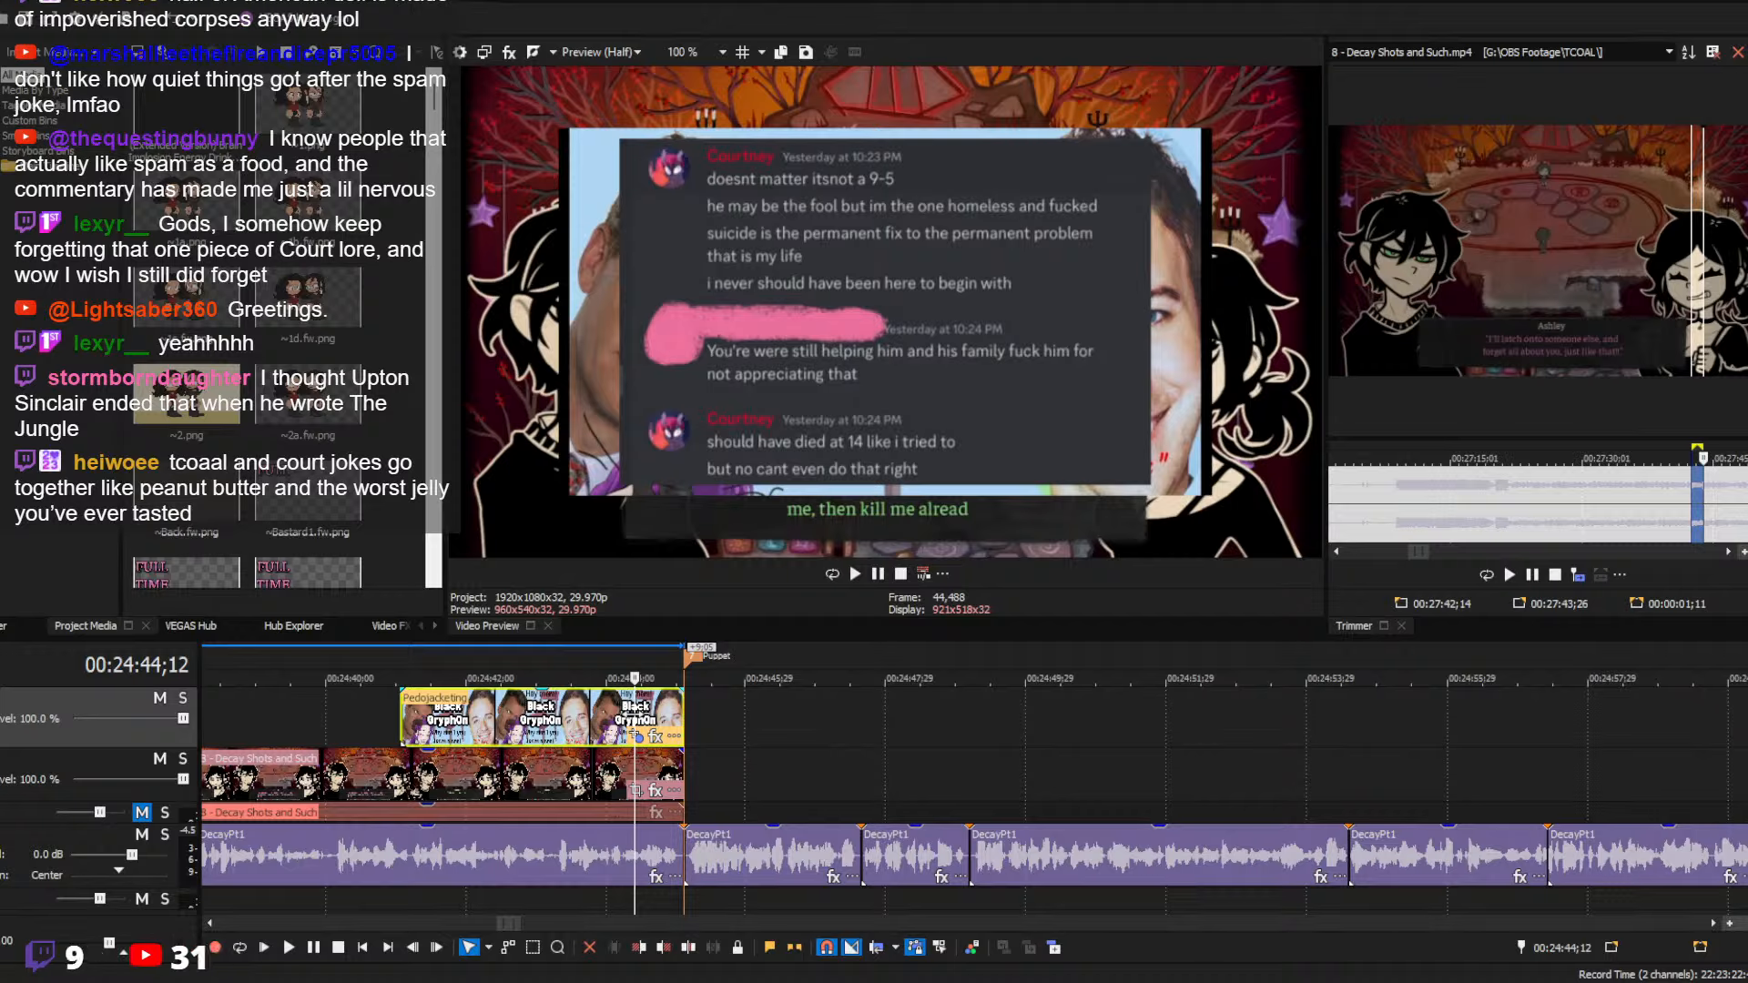
pyautogui.click(969, 793)
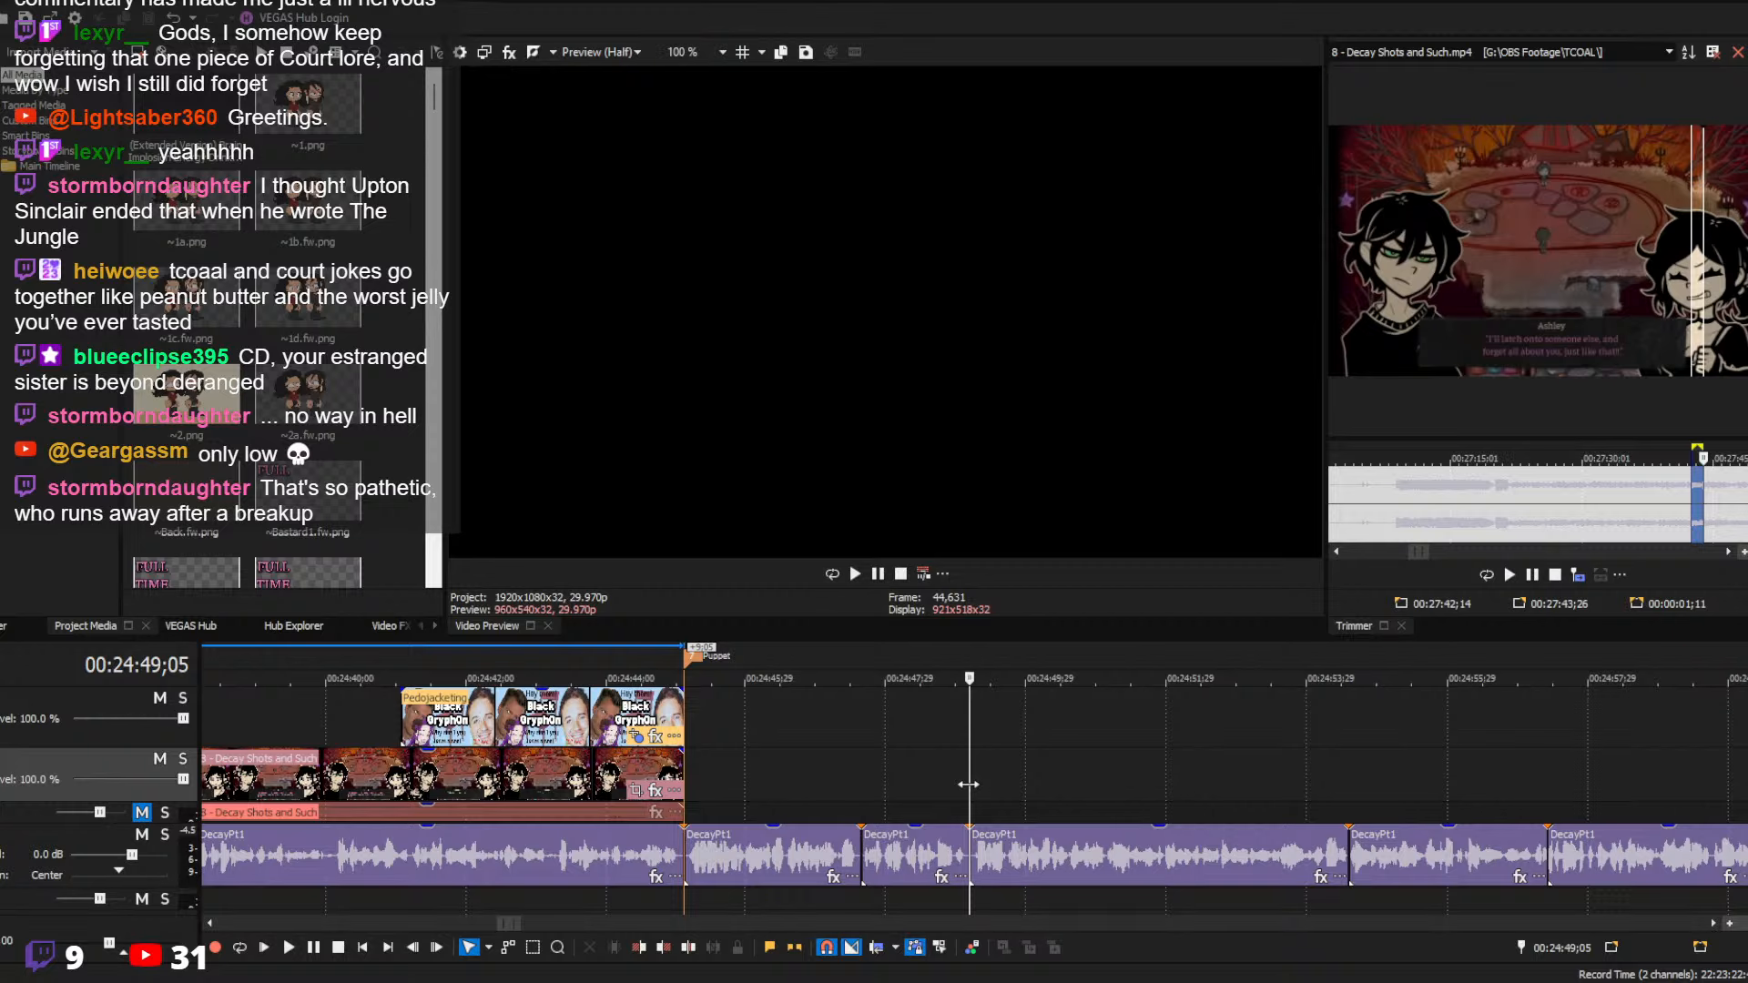
# Find the cartoon coffee-mug scene near 00:02:17;22 and play it from 00:02:13;25
pyautogui.scroll(-10, 1012, 731)
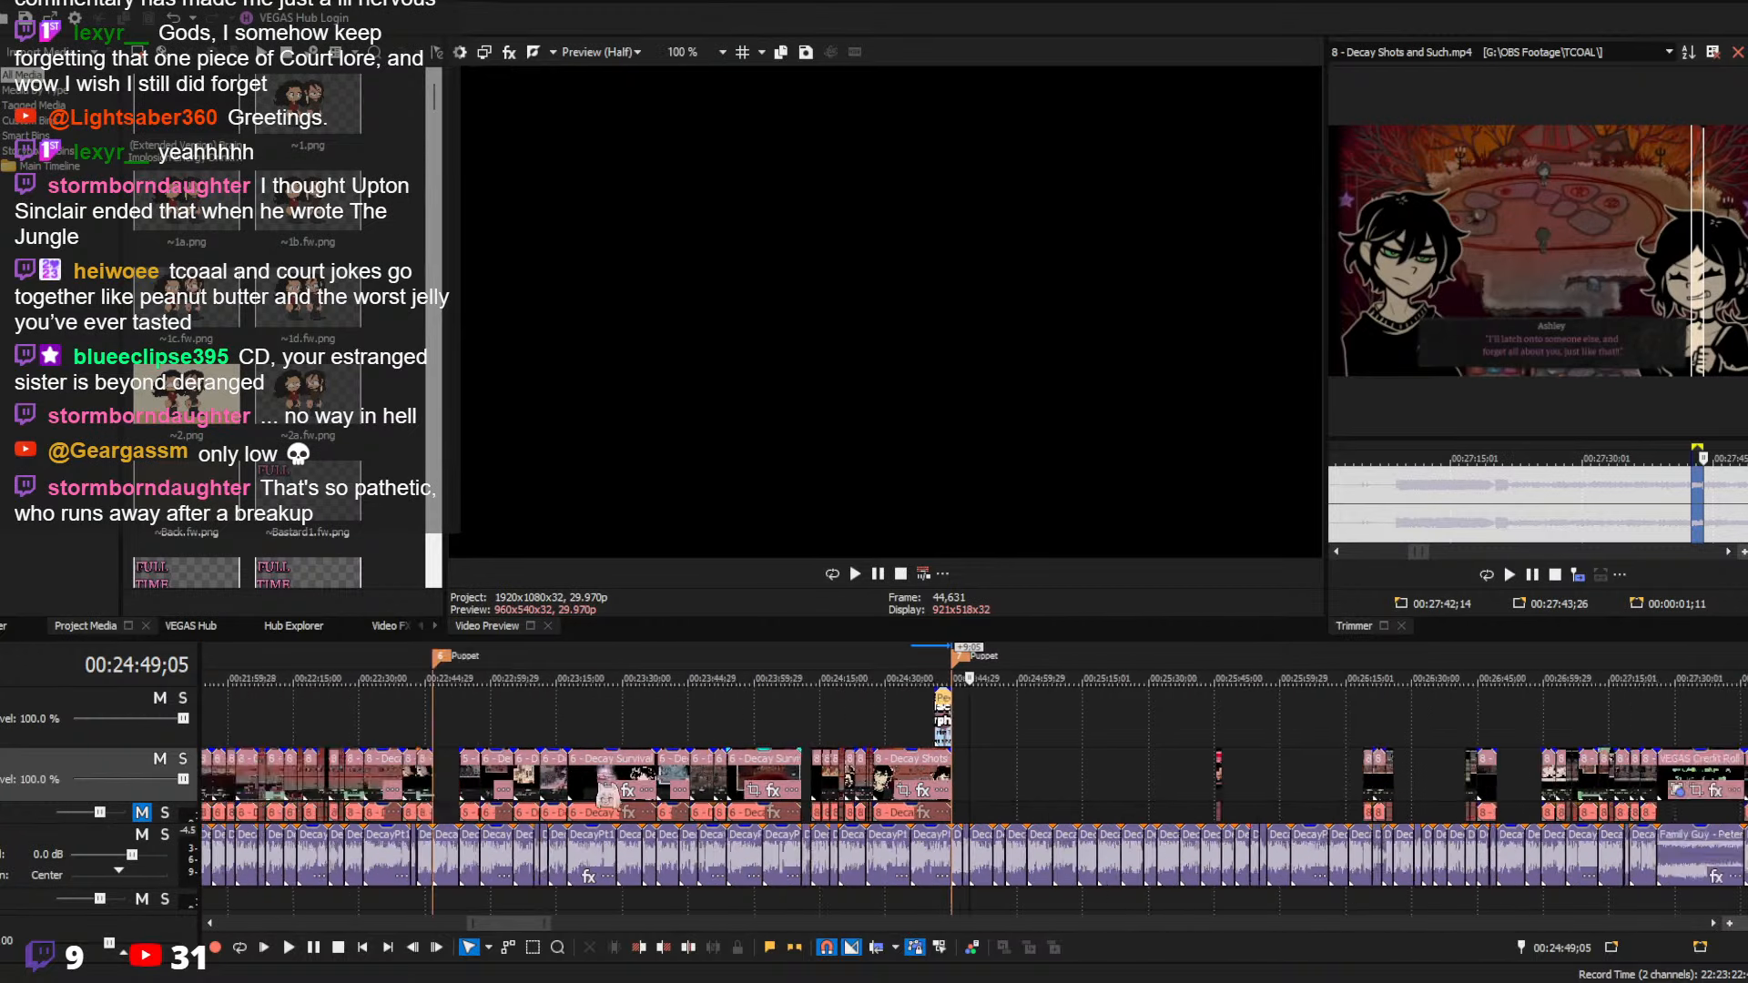
pyautogui.click(273, 738)
pyautogui.scroll(10, 272, 737)
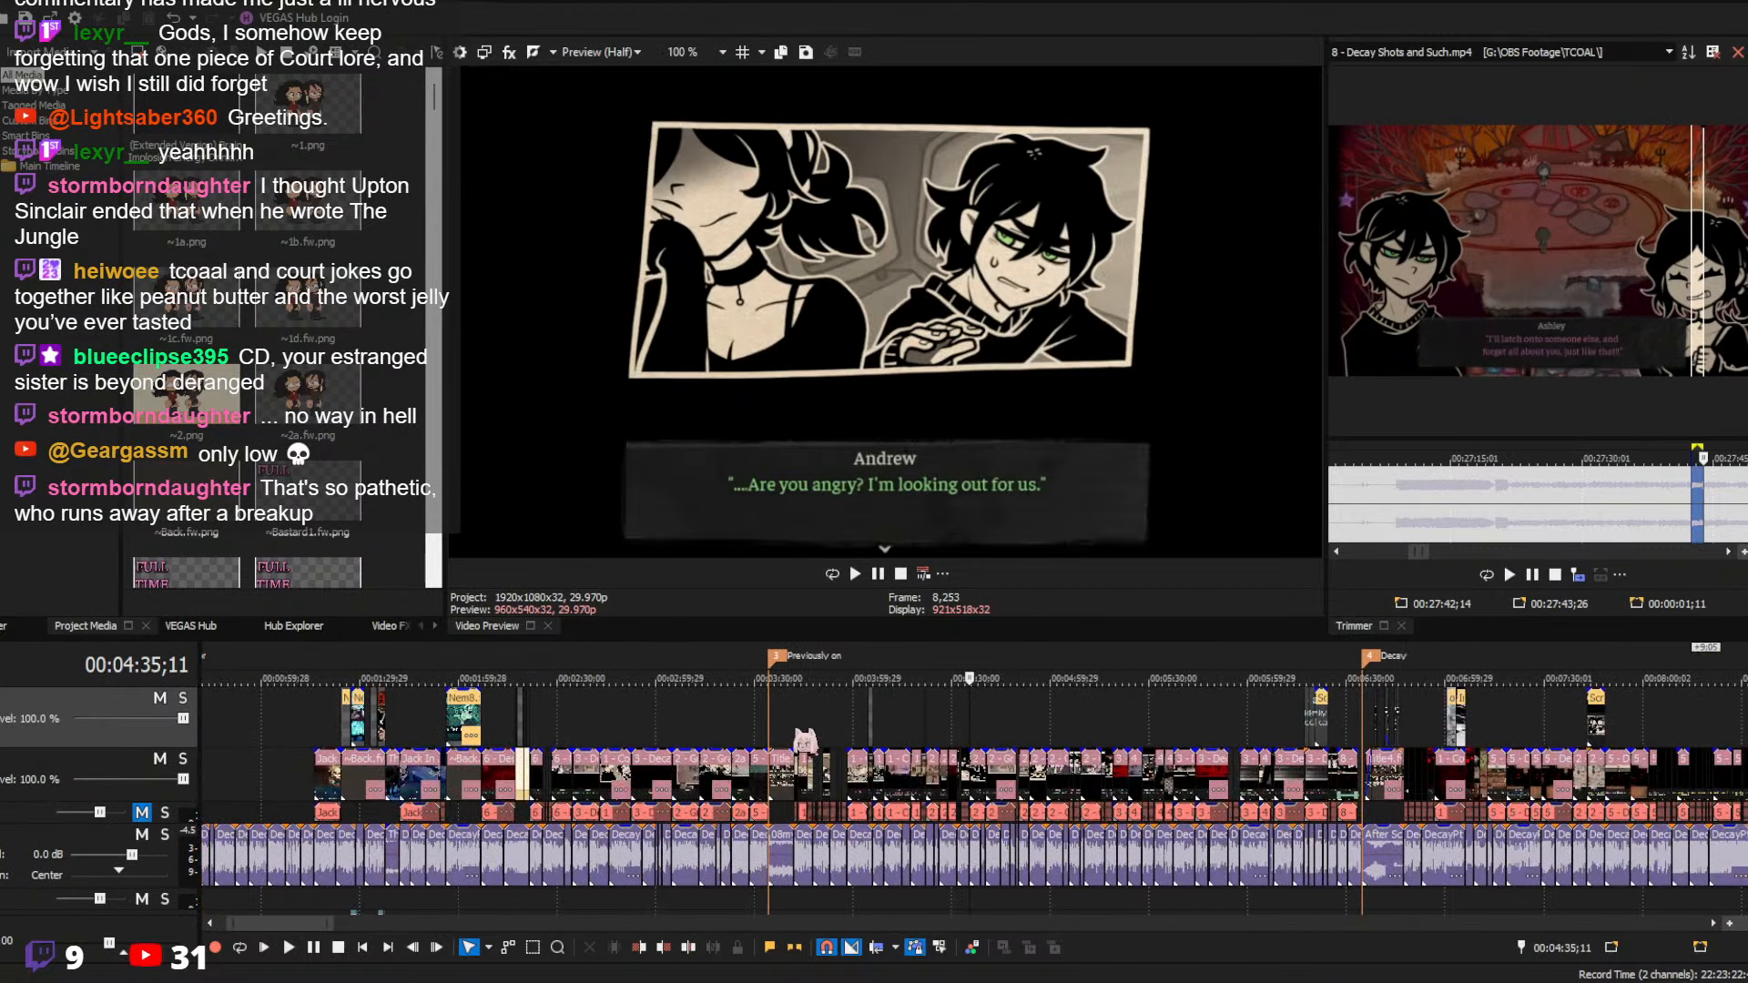
pyautogui.click(519, 739)
pyautogui.scroll(8, 521, 738)
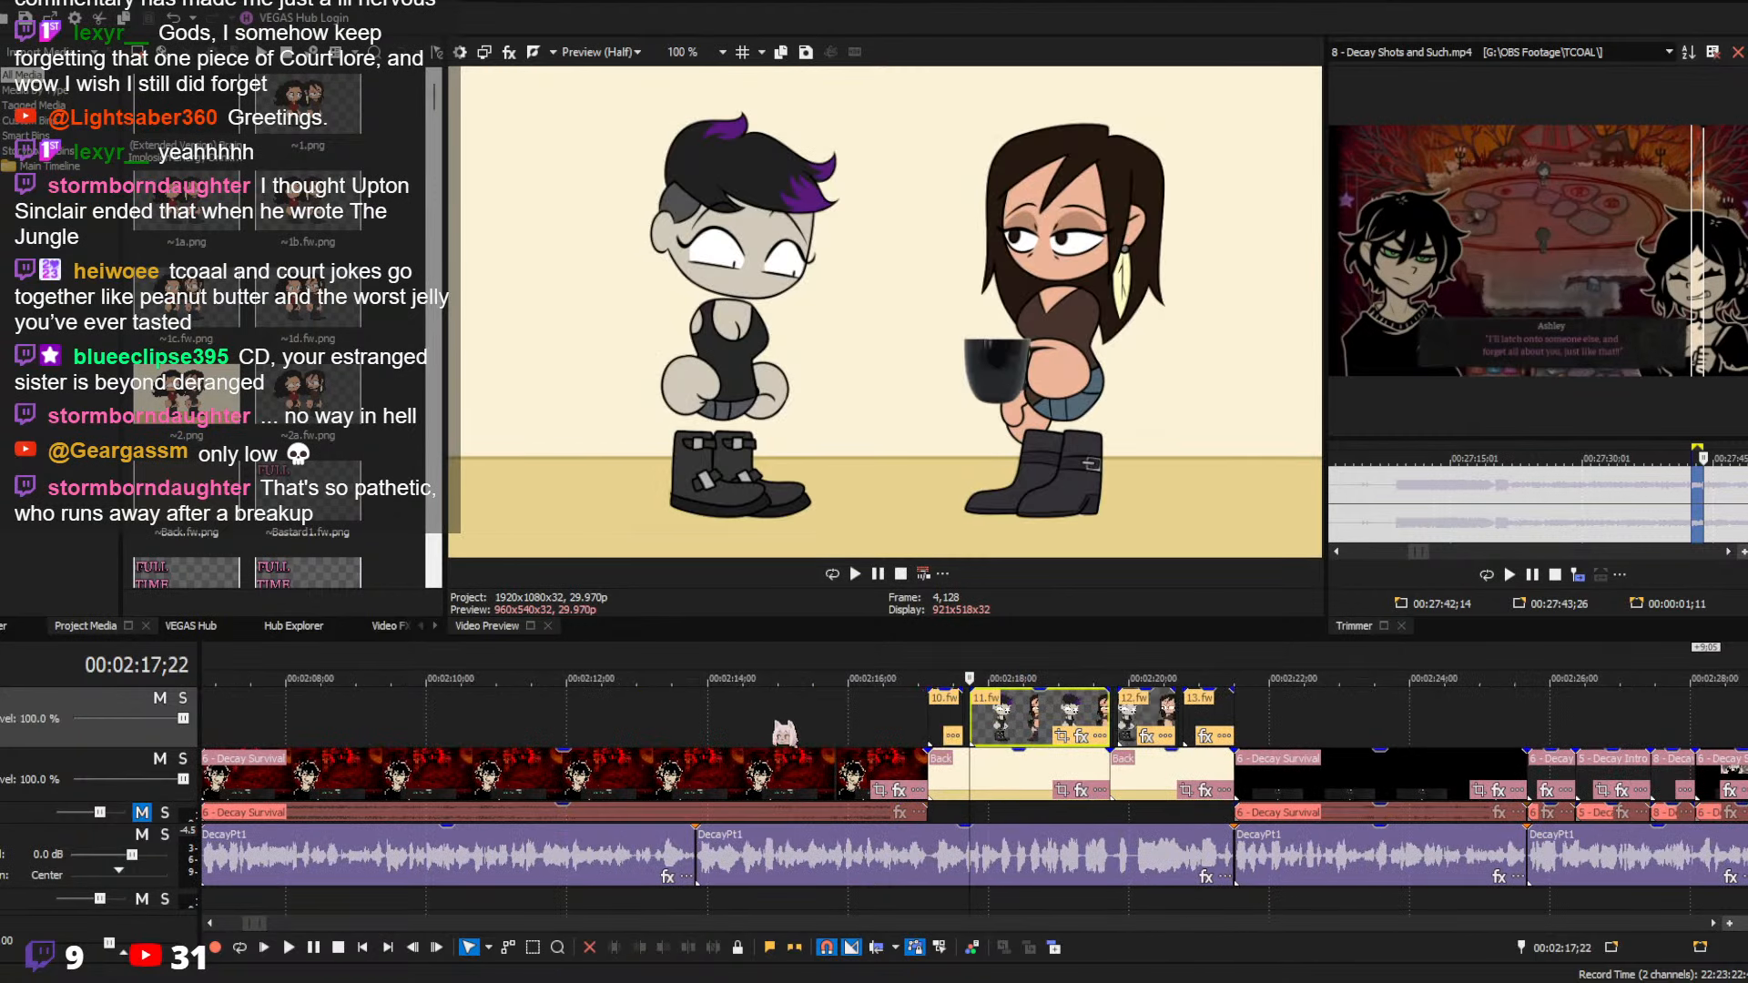
pyautogui.click(692, 722)
pyautogui.press('space')
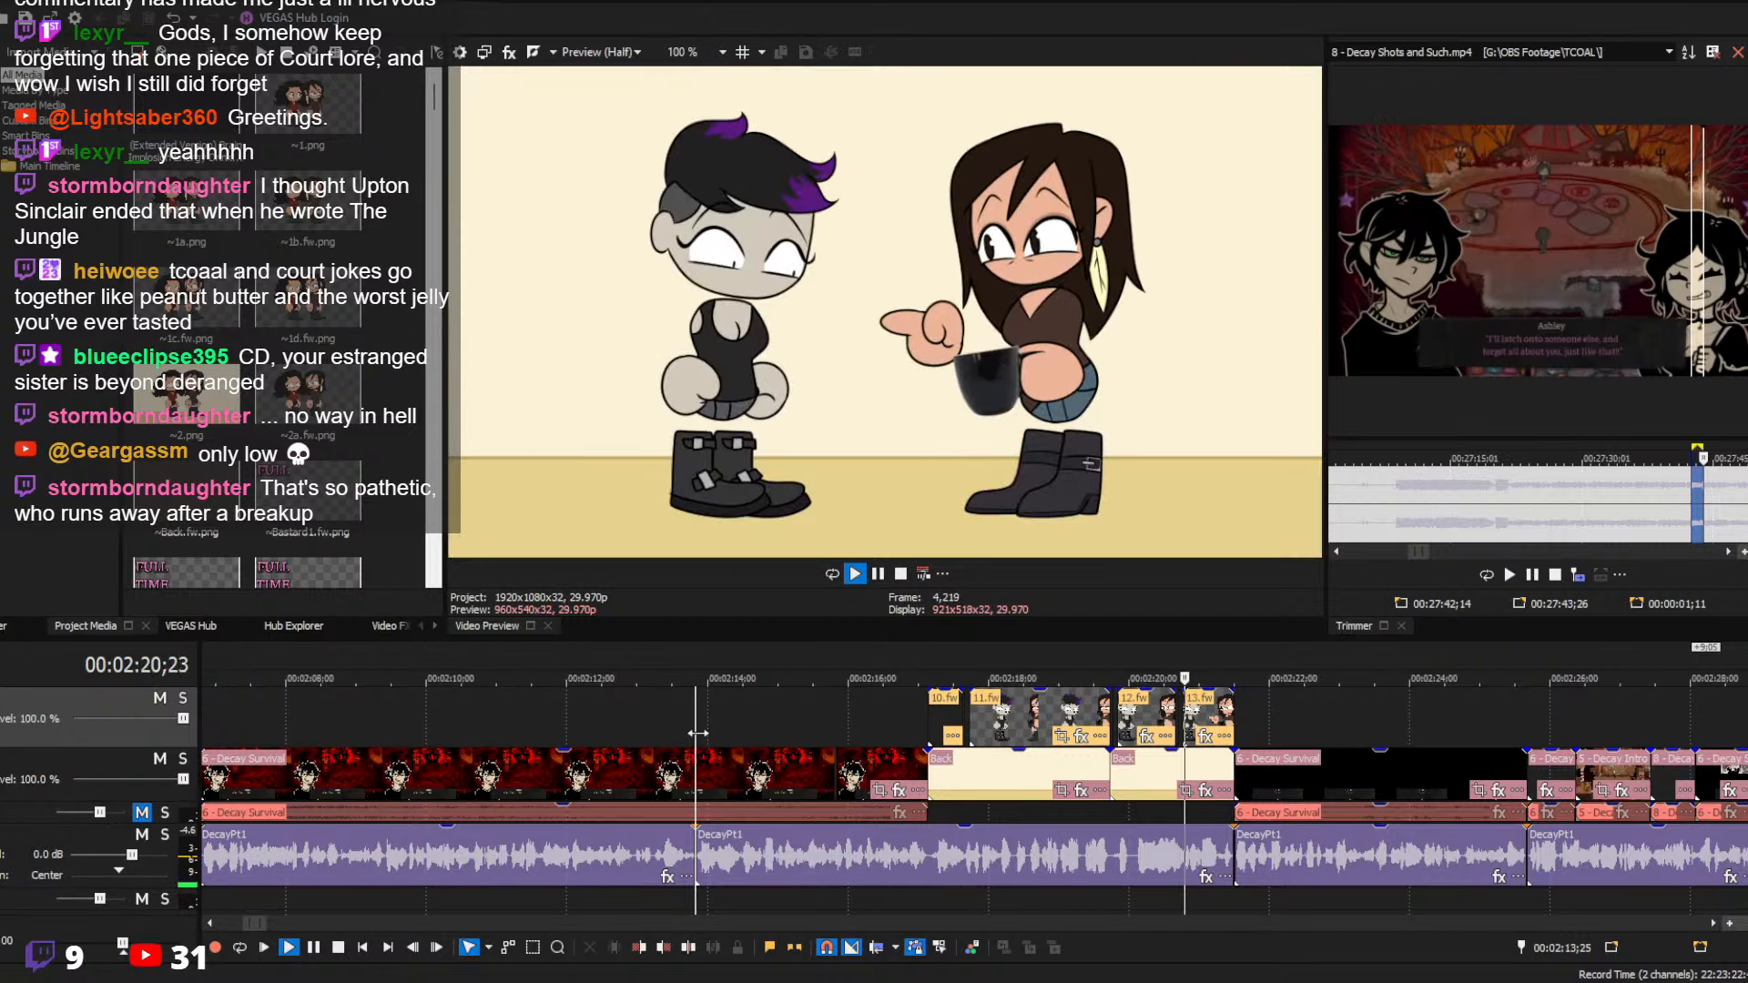
pyautogui.press('space')
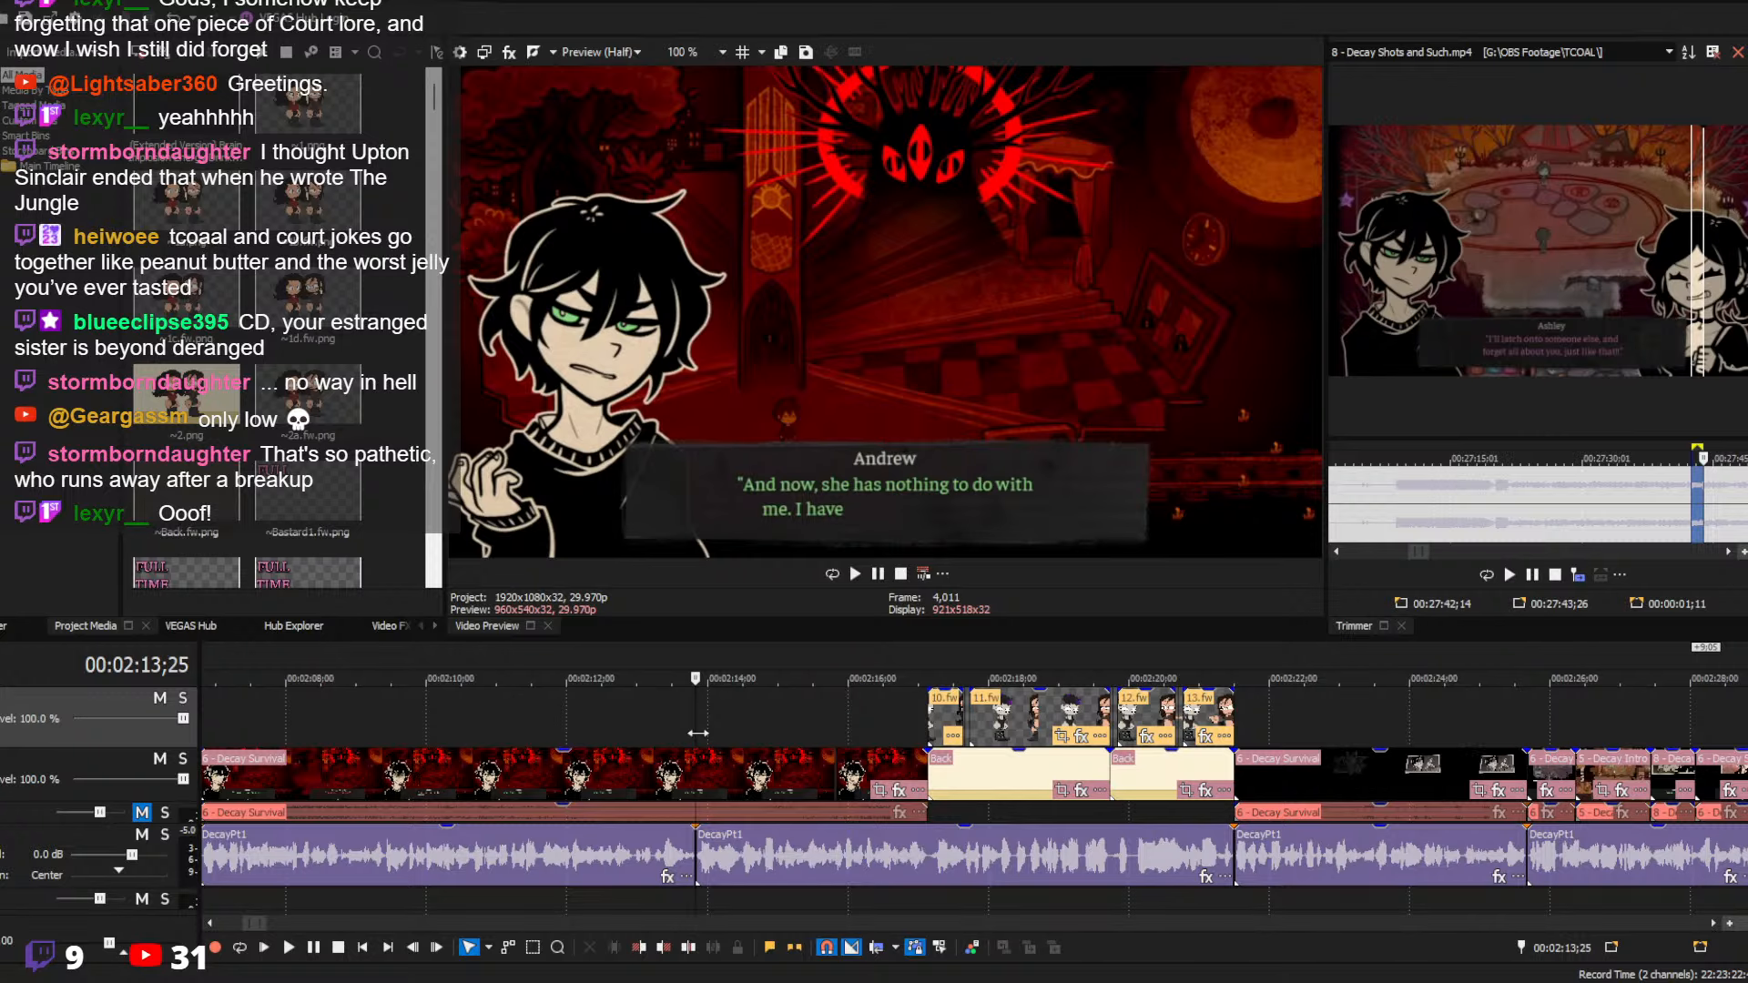
# Check the caption overlays in the Previously on section, including the one at 00:04:04;16
pyautogui.click(1389, 727)
pyautogui.scroll(-9, 1389, 727)
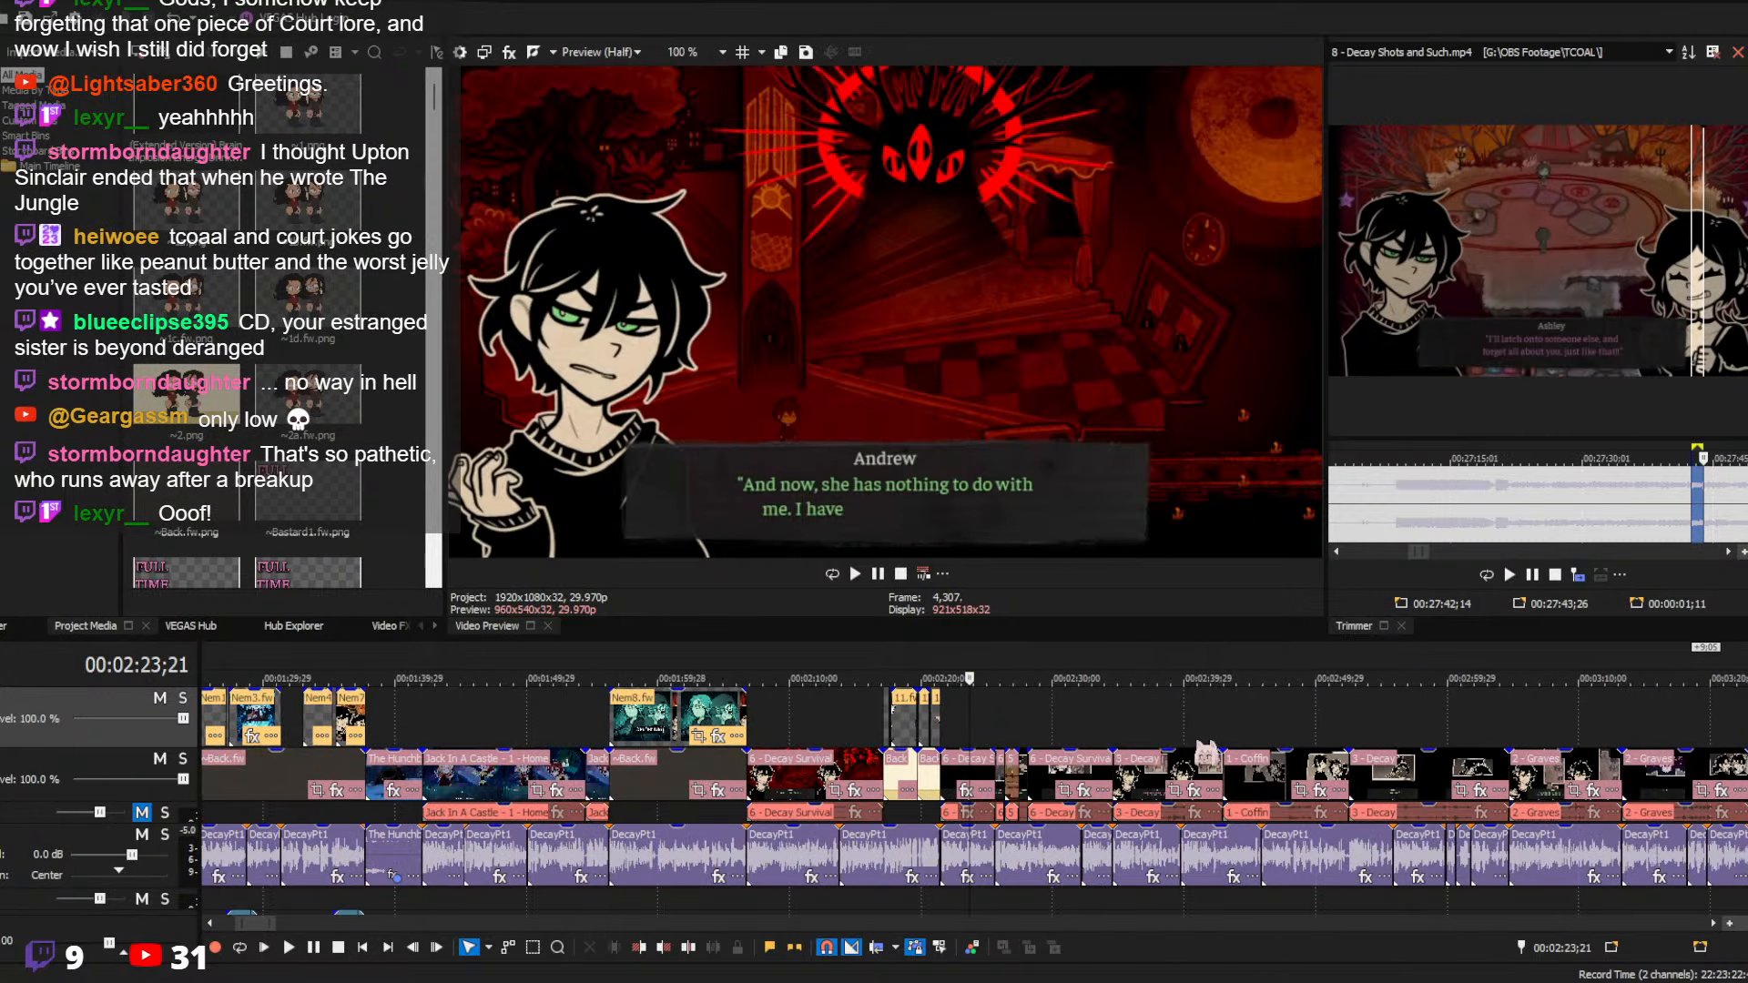
pyautogui.click(994, 740)
pyautogui.scroll(4, 994, 740)
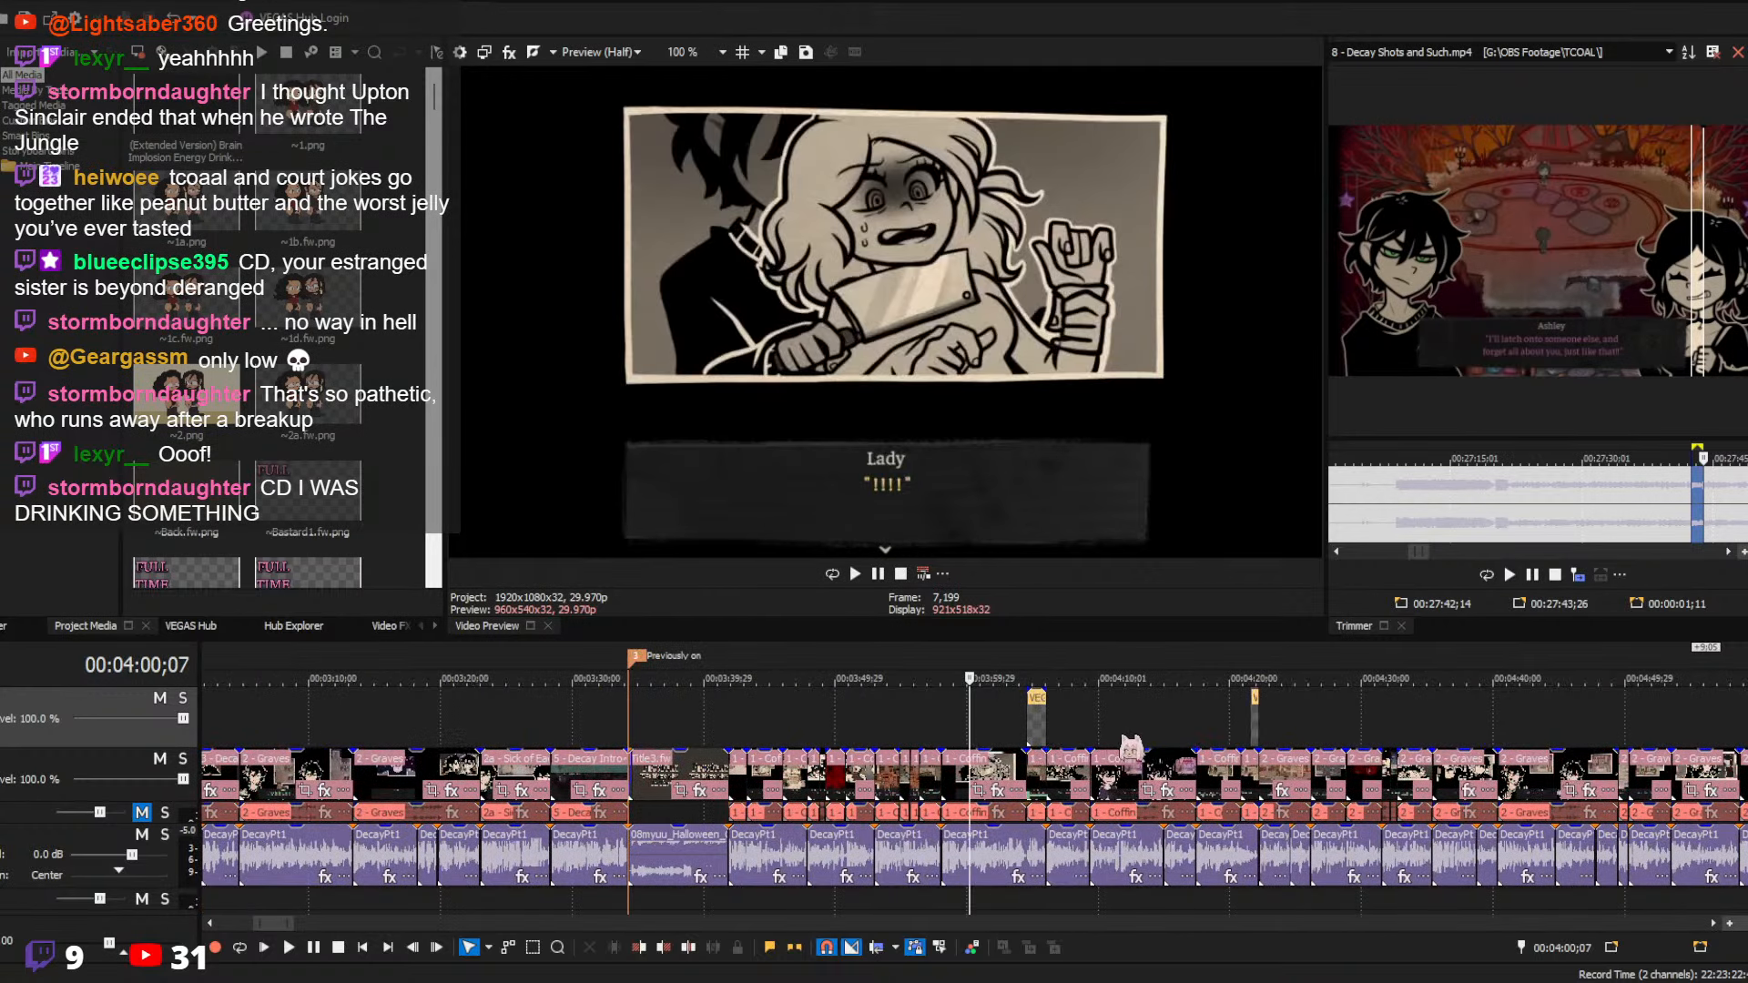
pyautogui.click(1034, 724)
pyautogui.scroll(3, 1154, 733)
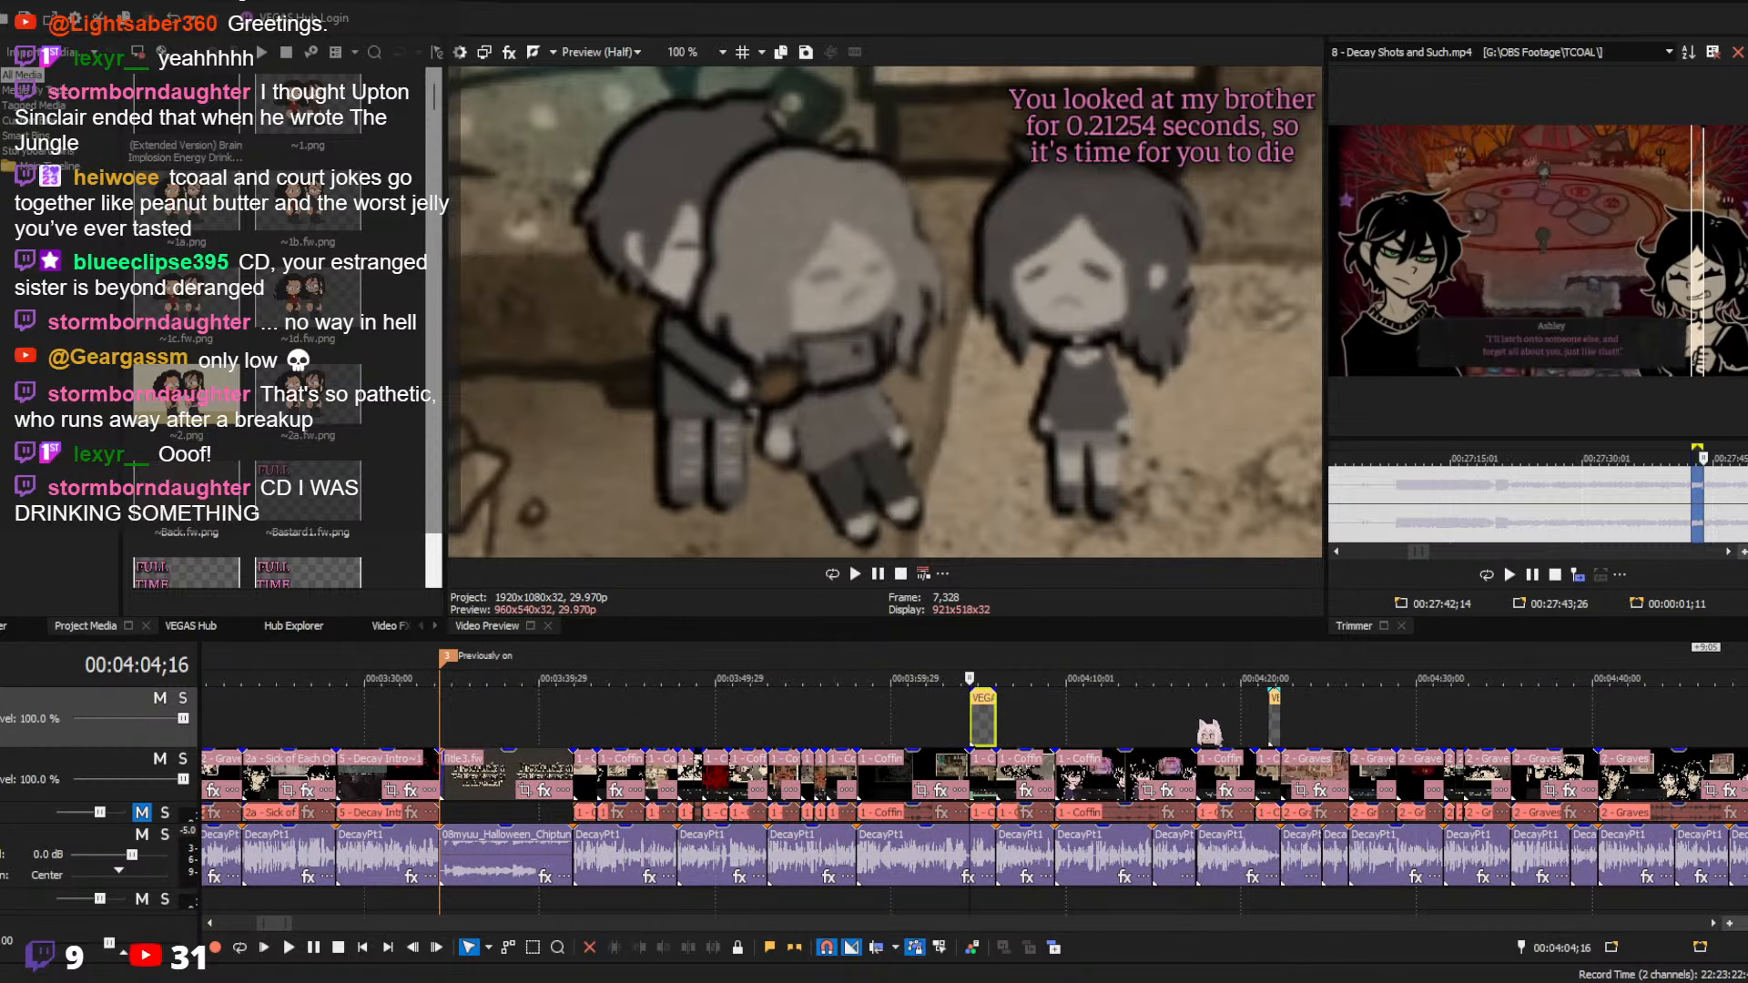
pyautogui.click(1273, 729)
# Examine the screenshot overlays at 00:06:17;15 and the start of the Decay title section at 00:06:34;28
pyautogui.scroll(-5, 1217, 720)
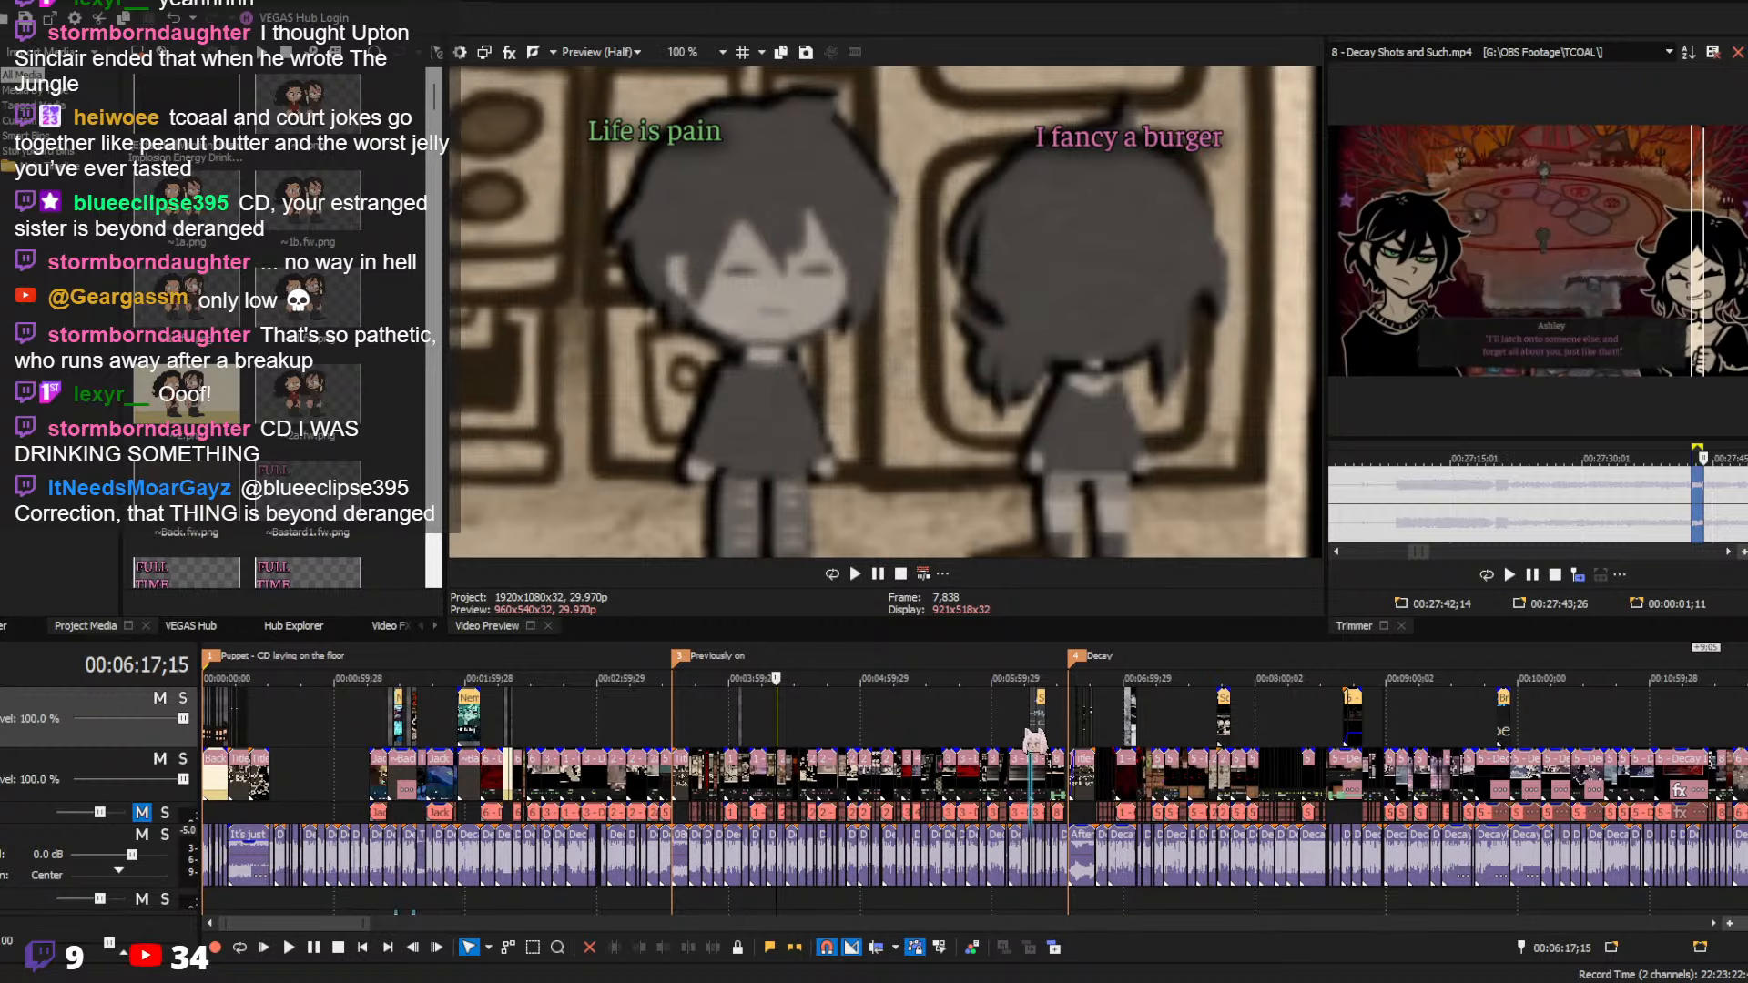
pyautogui.scroll(5, 1032, 740)
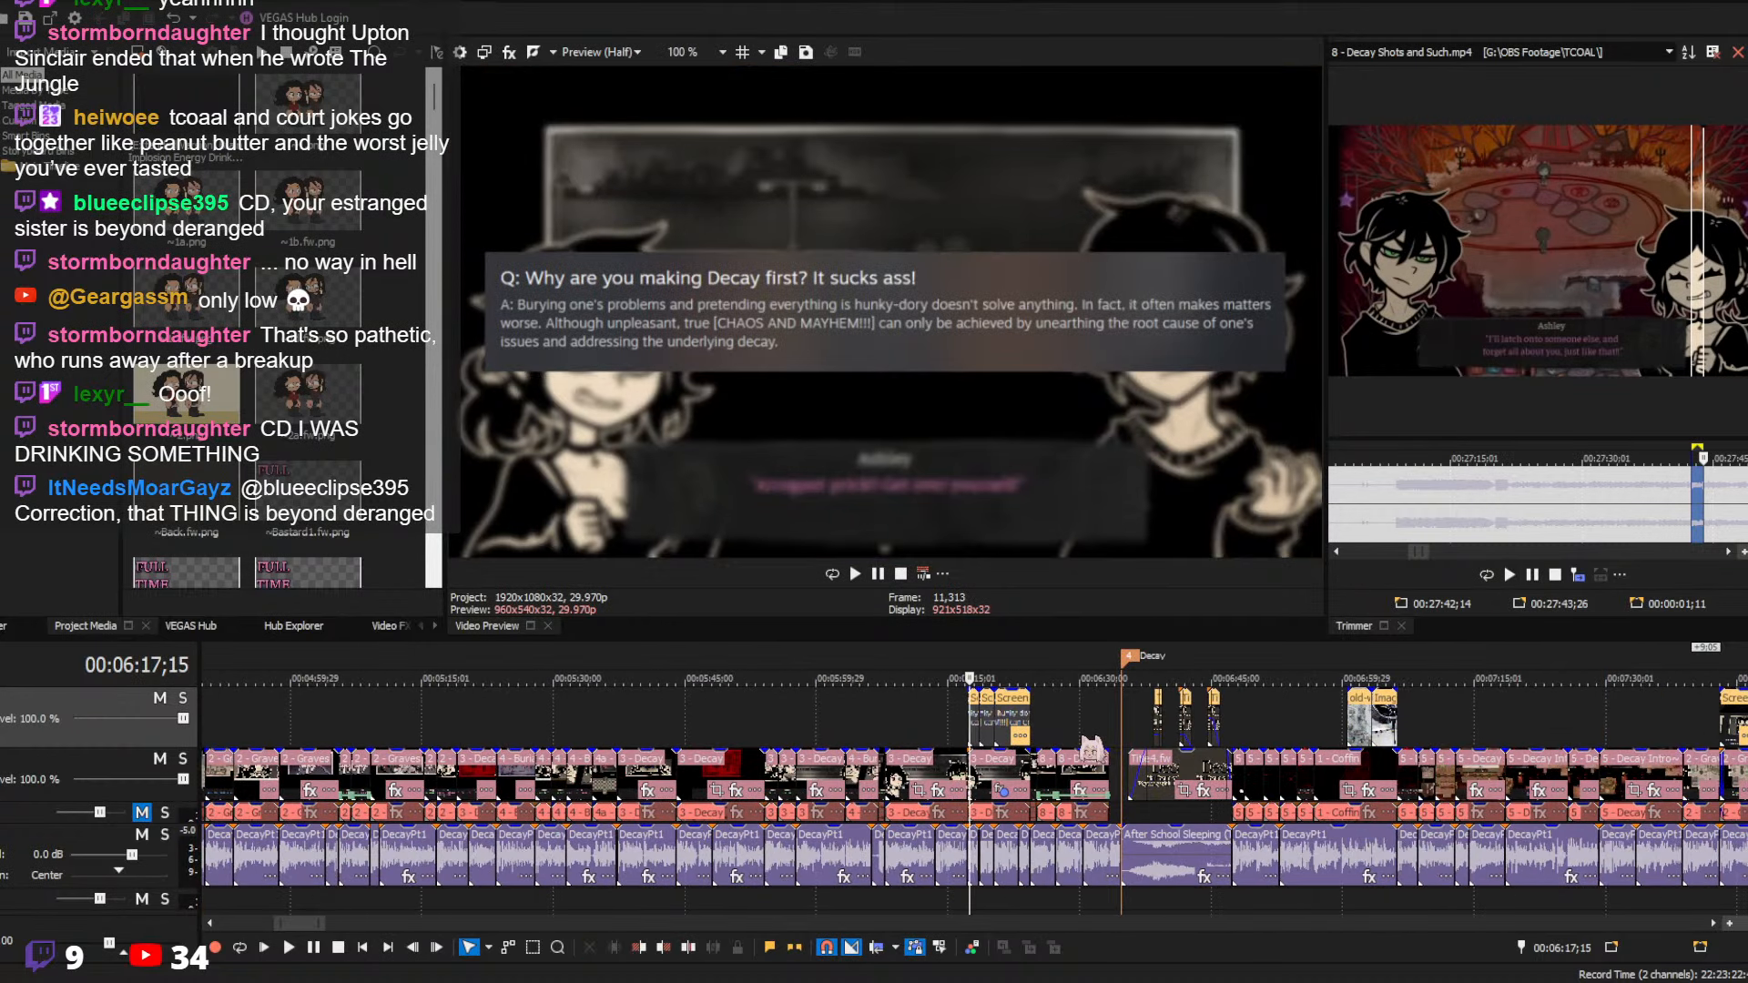
pyautogui.scroll(4, 992, 731)
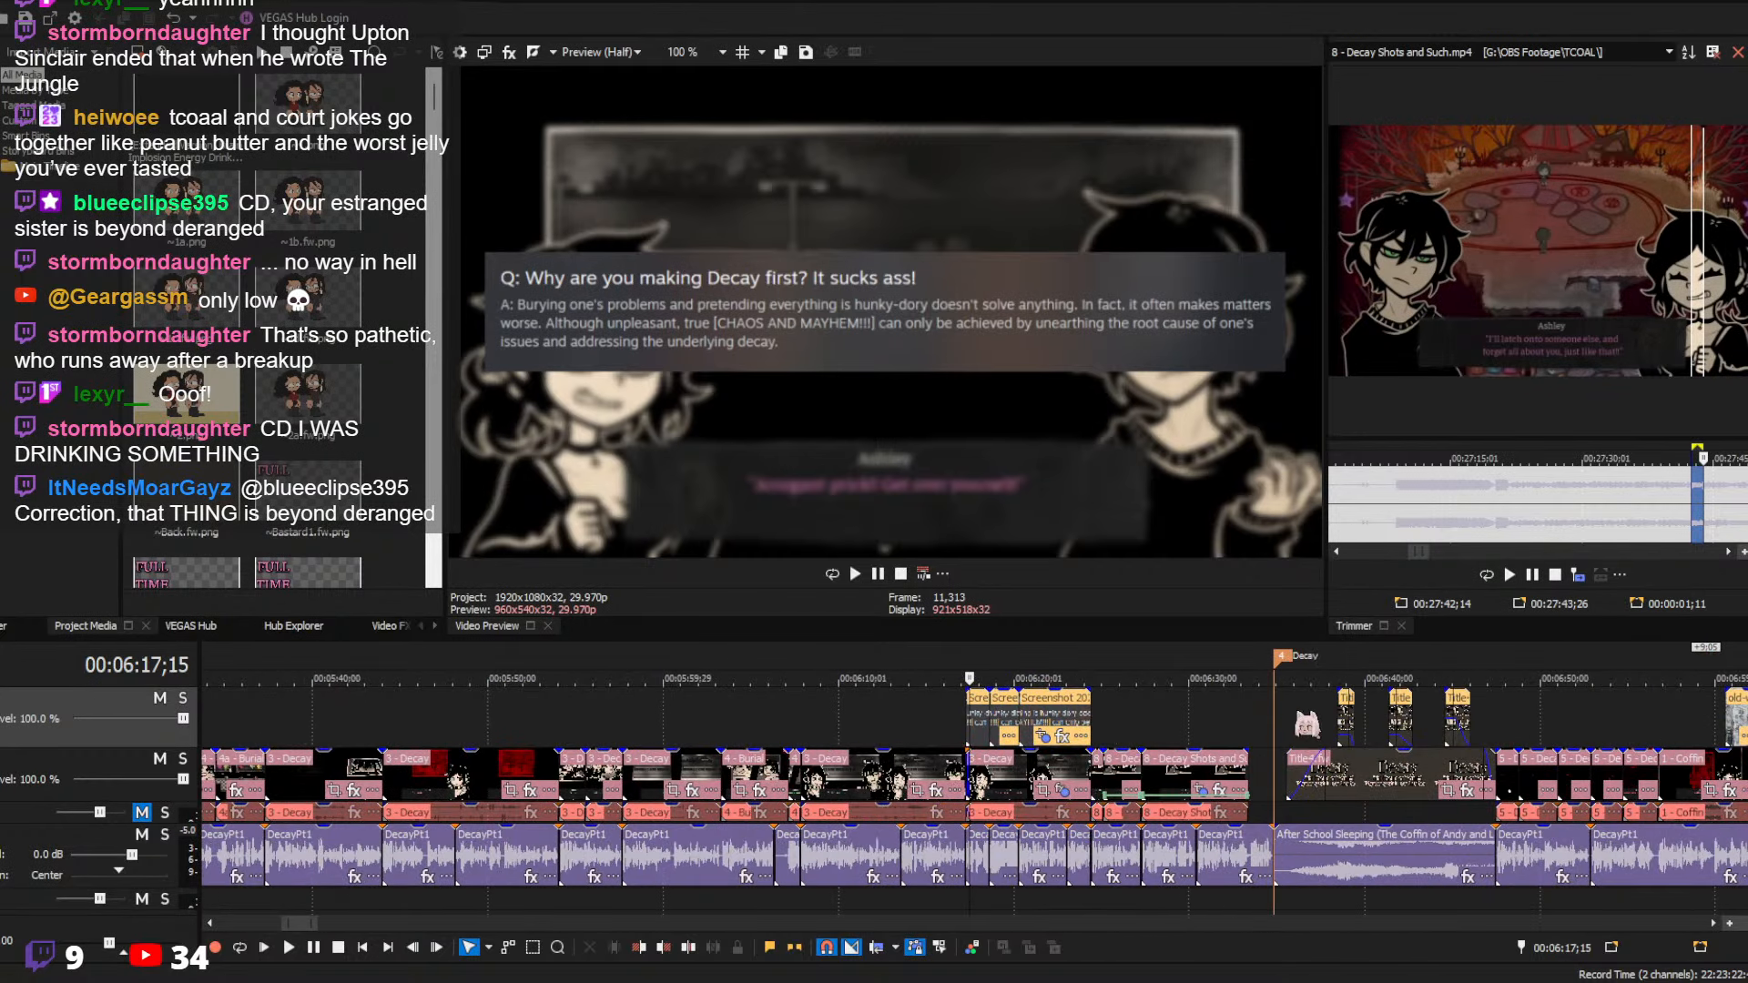
pyautogui.click(1316, 714)
pyautogui.scroll(5, 1317, 714)
pyautogui.click(800, 729)
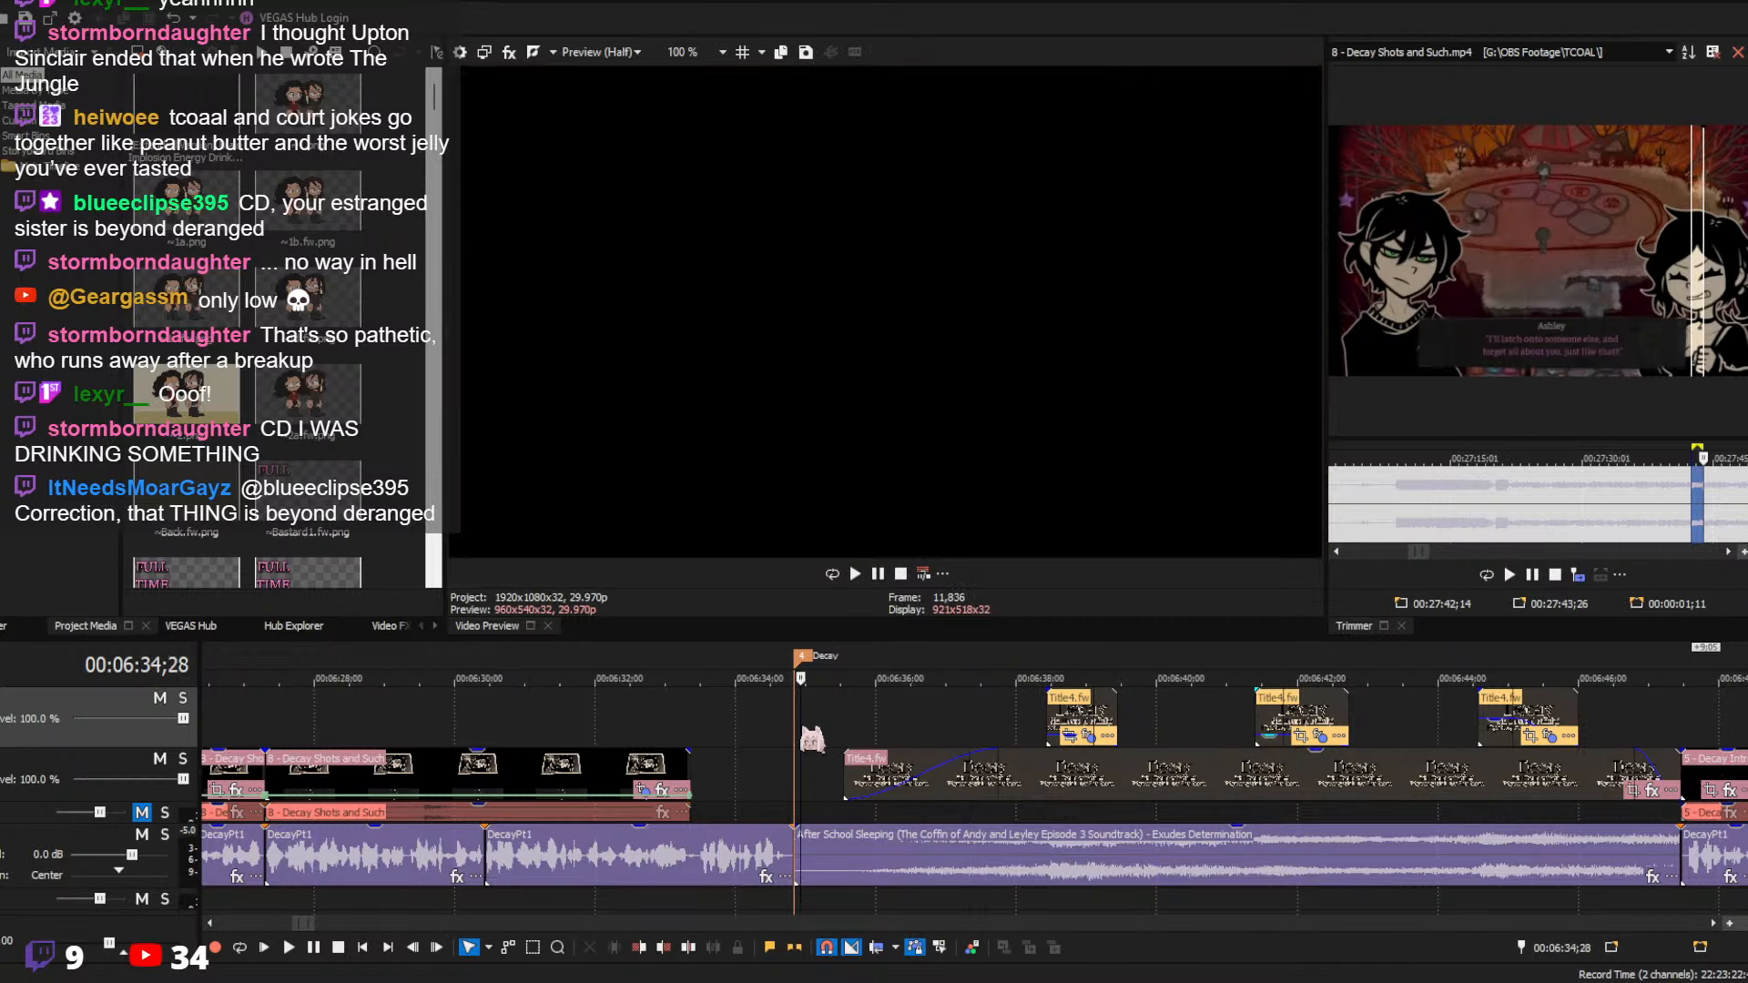
pyautogui.scroll(-10, 801, 726)
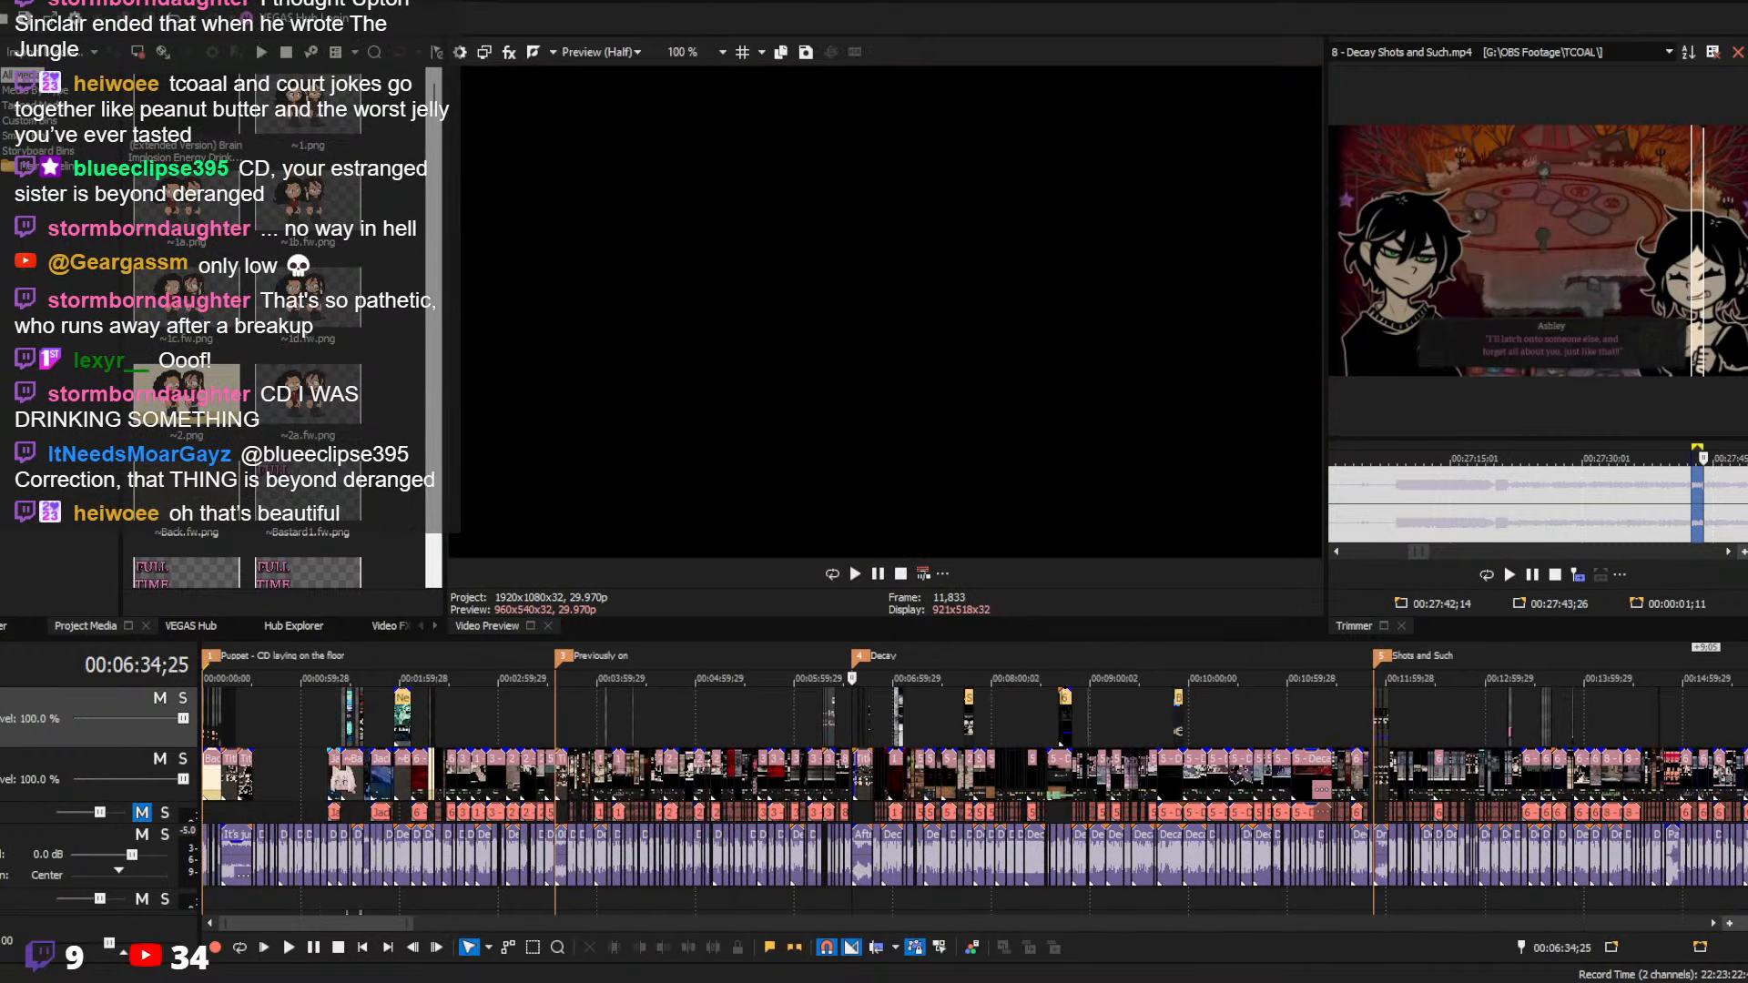
# Find the opening title card near 00:00:11;25 and play its CD's Terrible Game Reviews text effect
pyautogui.click(288, 744)
pyautogui.scroll(5, 308, 743)
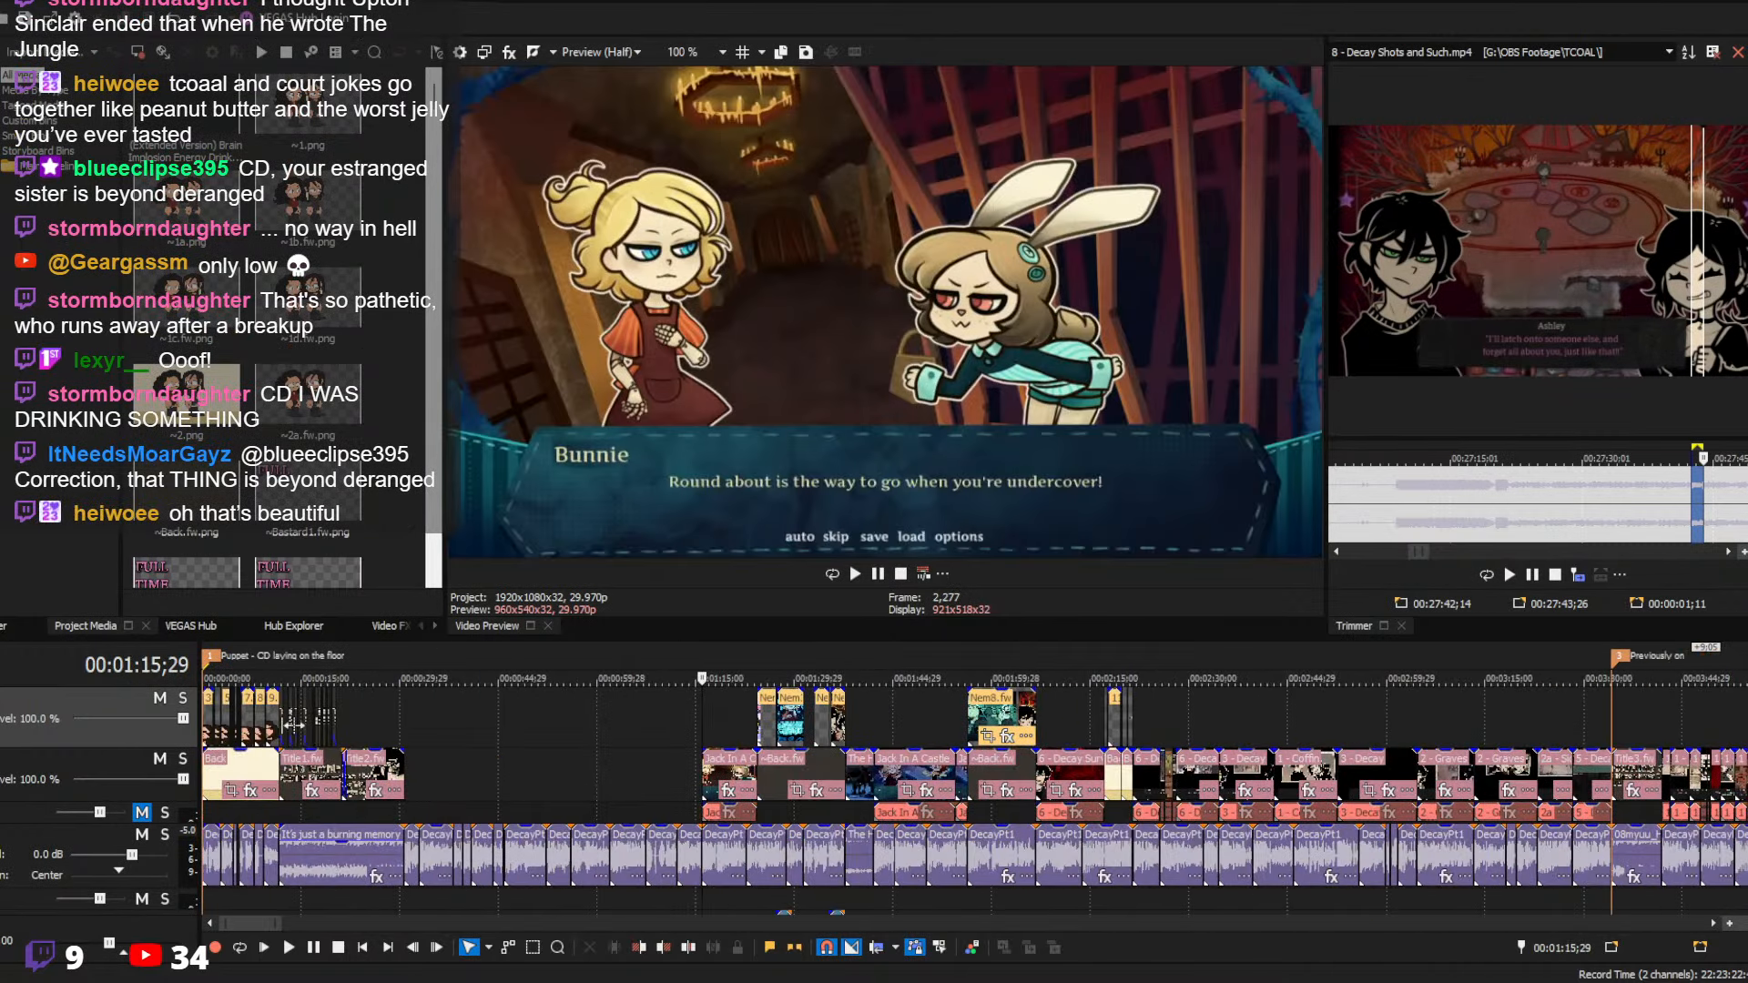
pyautogui.click(281, 726)
pyautogui.scroll(9, 286, 735)
pyautogui.press('space')
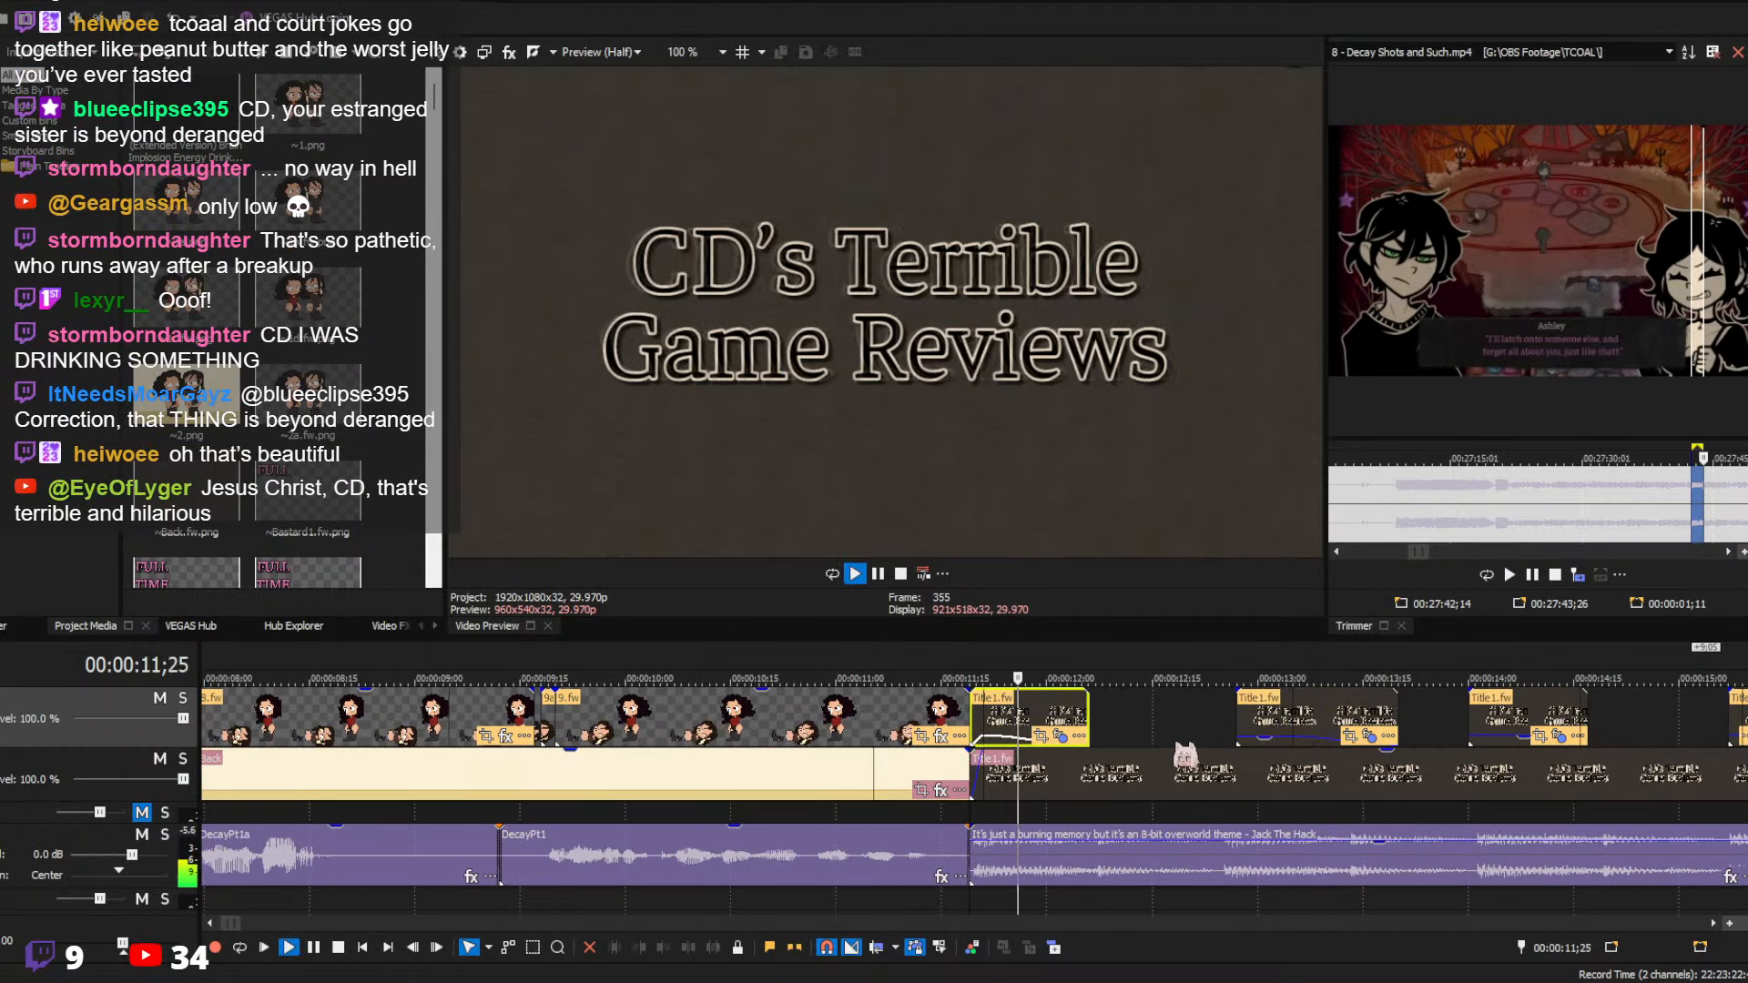
pyautogui.press('space')
# Play the puppet intro from the start of the project and enlarge the video preview in width and height
pyautogui.scroll(-5, 719, 749)
pyautogui.click(362, 947)
pyautogui.press('space')
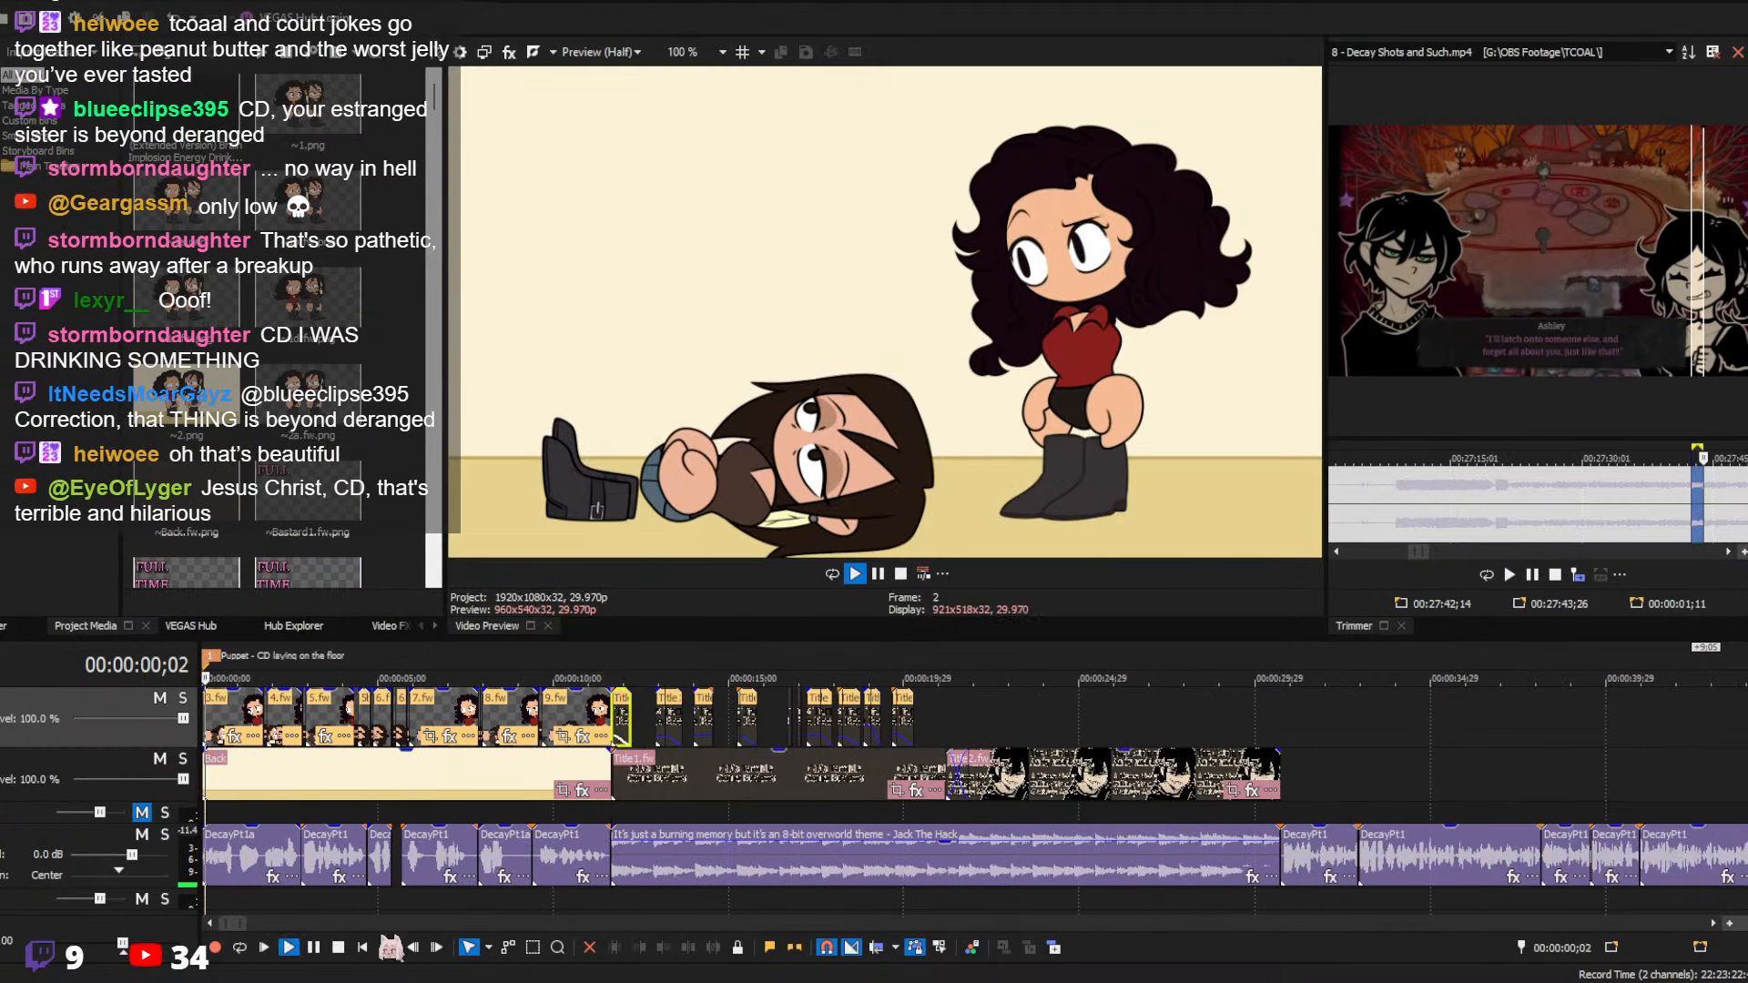
pyautogui.scroll(3, 768, 879)
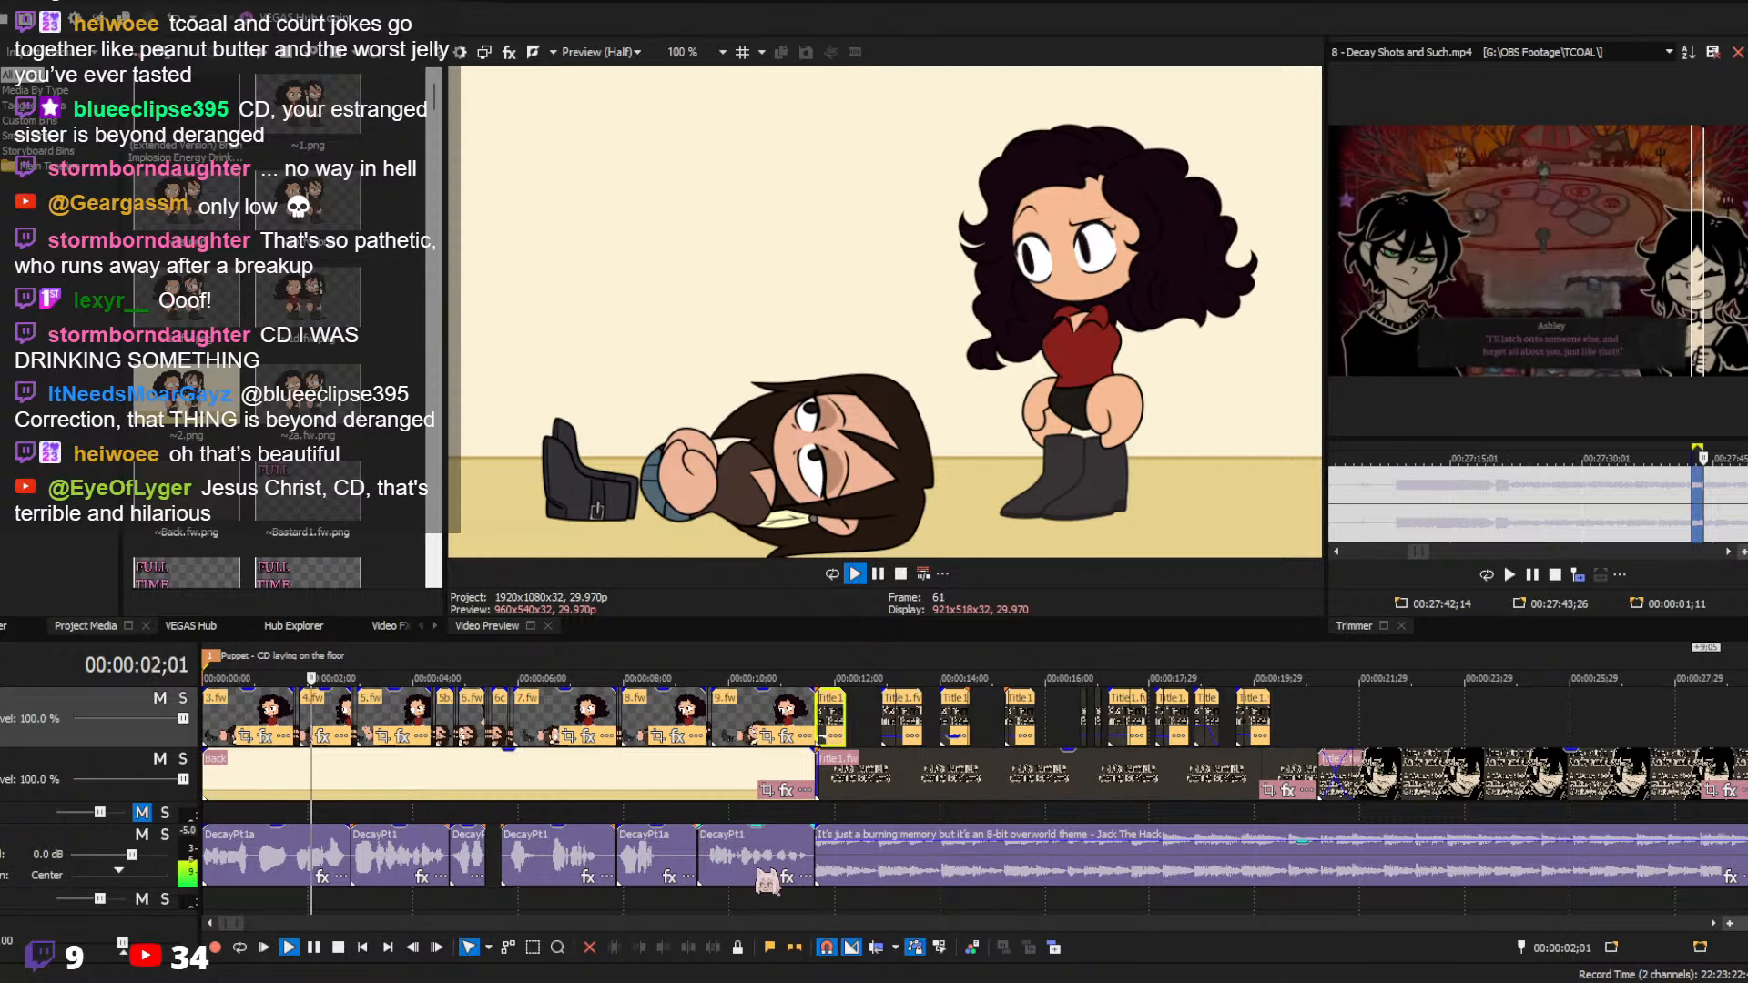
pyautogui.moveTo(1325, 569); pyautogui.dragTo(1395, 574)
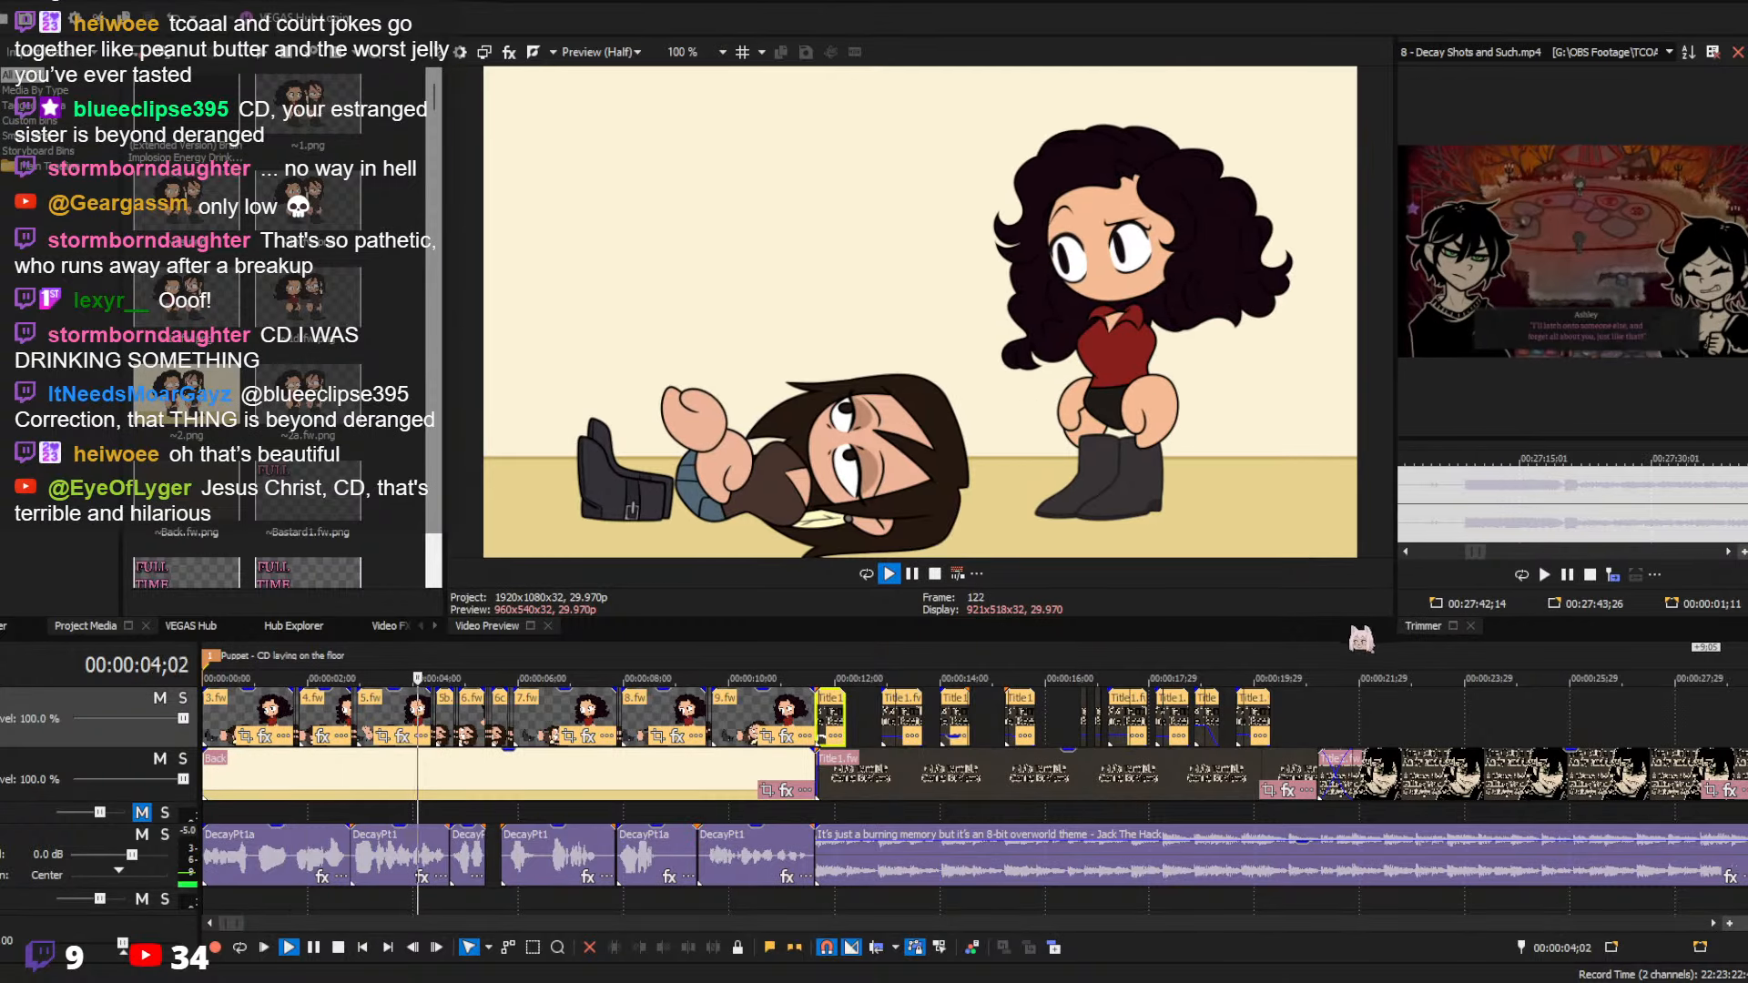
pyautogui.moveTo(1361, 640); pyautogui.dragTo(1359, 678)
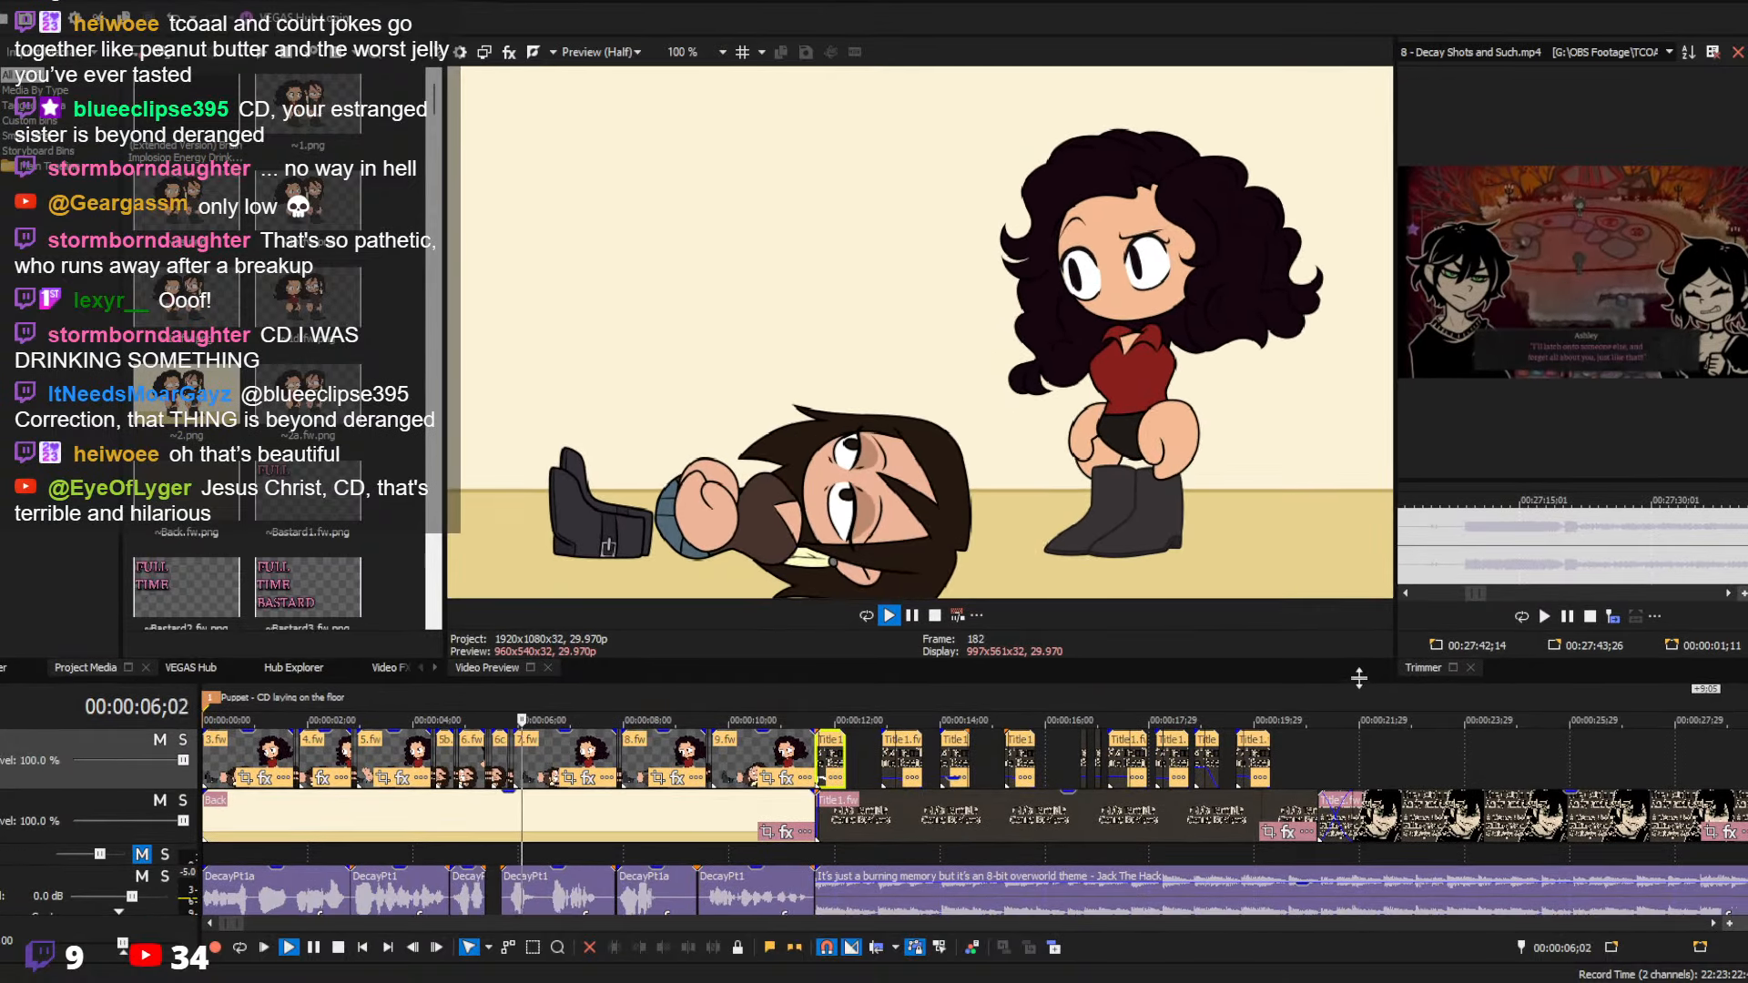
# Watch the opening through the title cards up to The Coffin of Andy and Leyley card, then stop playback
pyautogui.click(1287, 755)
pyautogui.press('d')
pyautogui.press('d')
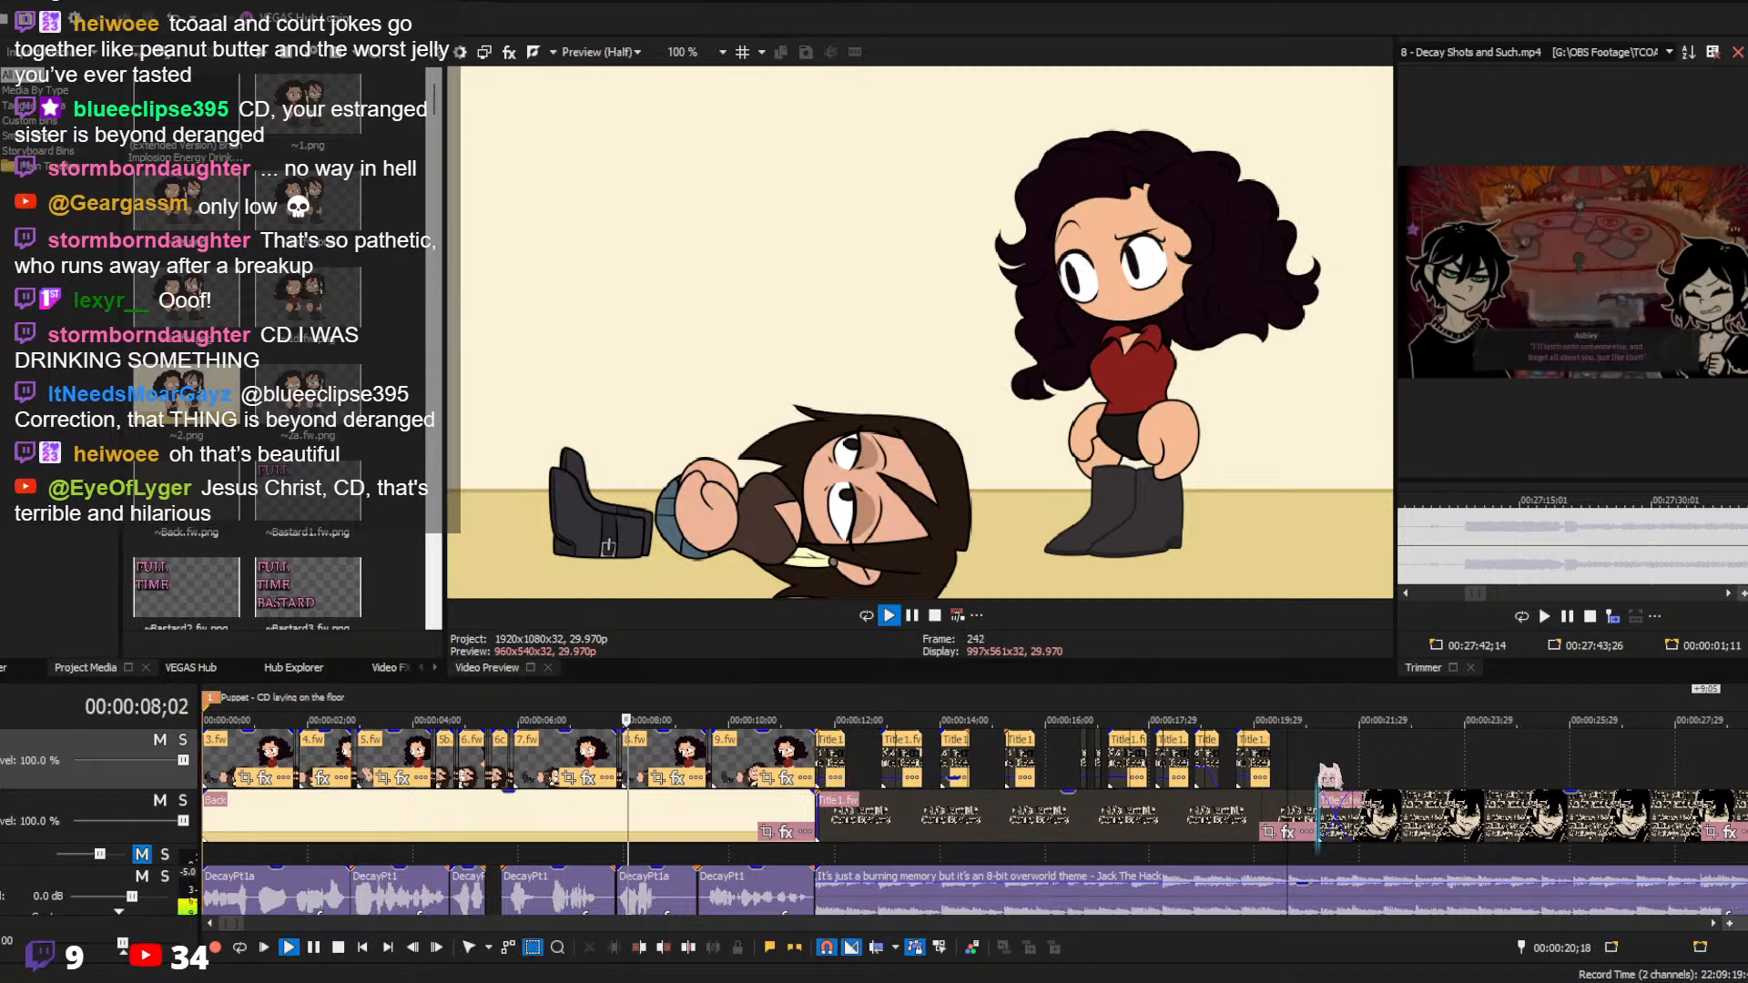
pyautogui.press('d')
pyautogui.press('d')
pyautogui.click(1319, 763)
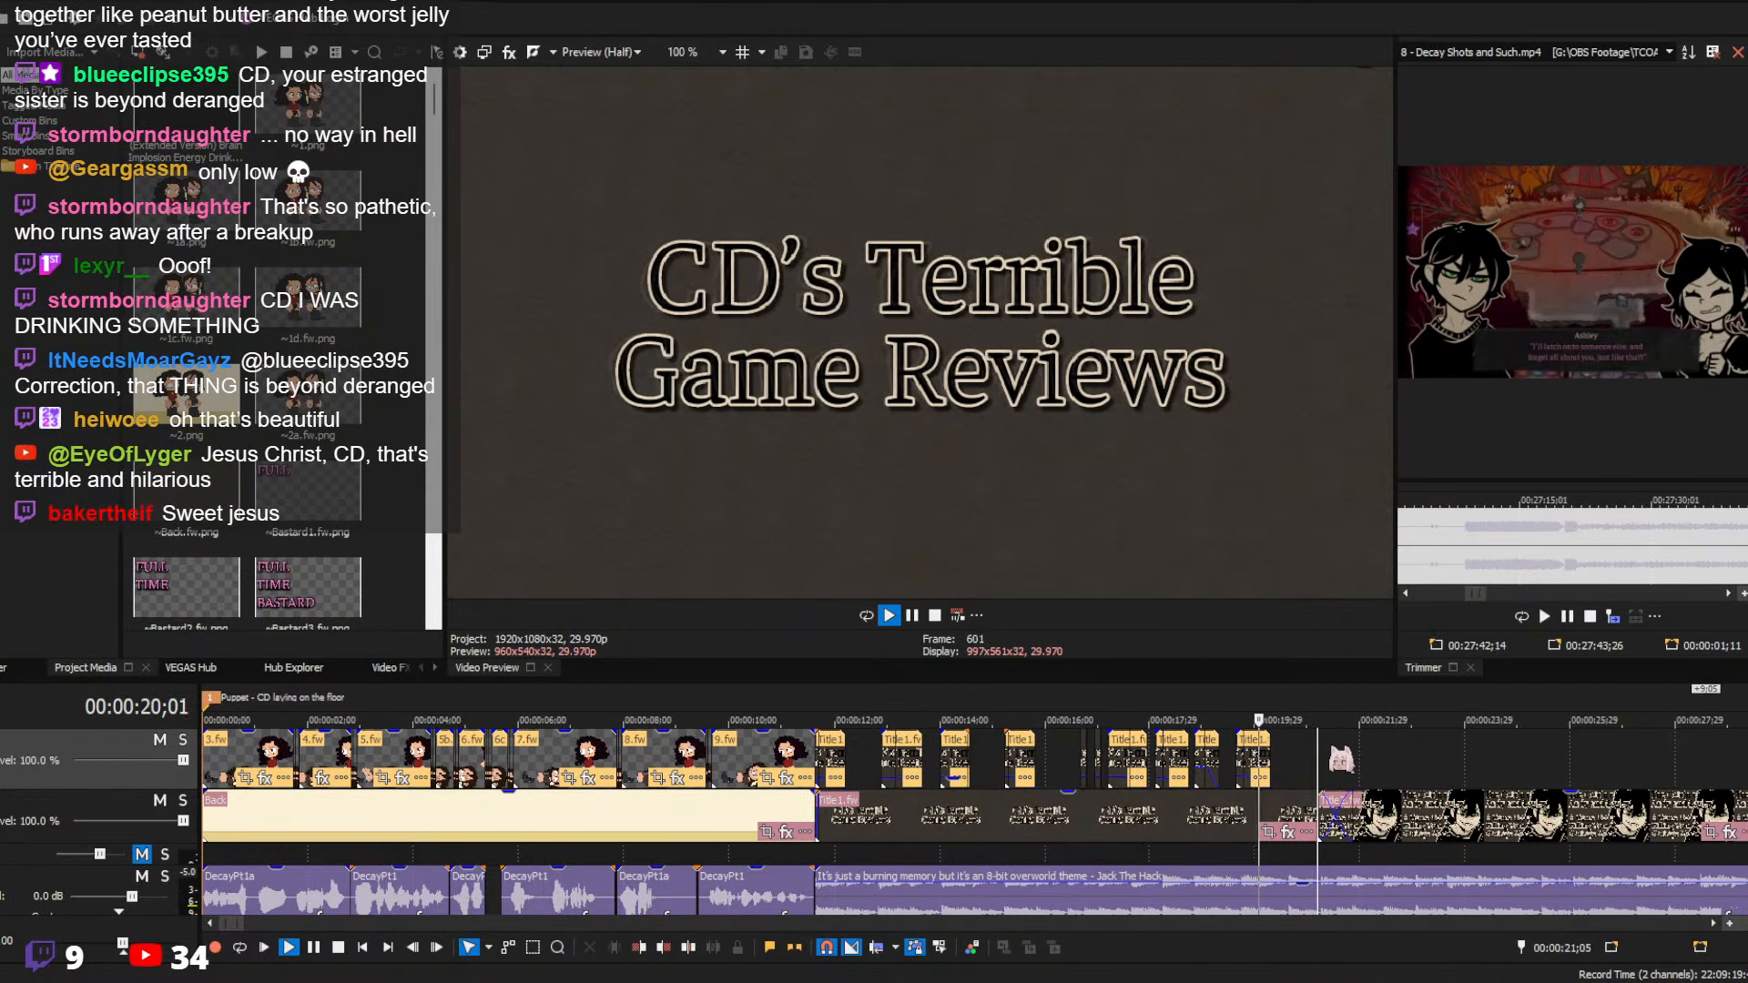
pyautogui.scroll(-2, 1344, 758)
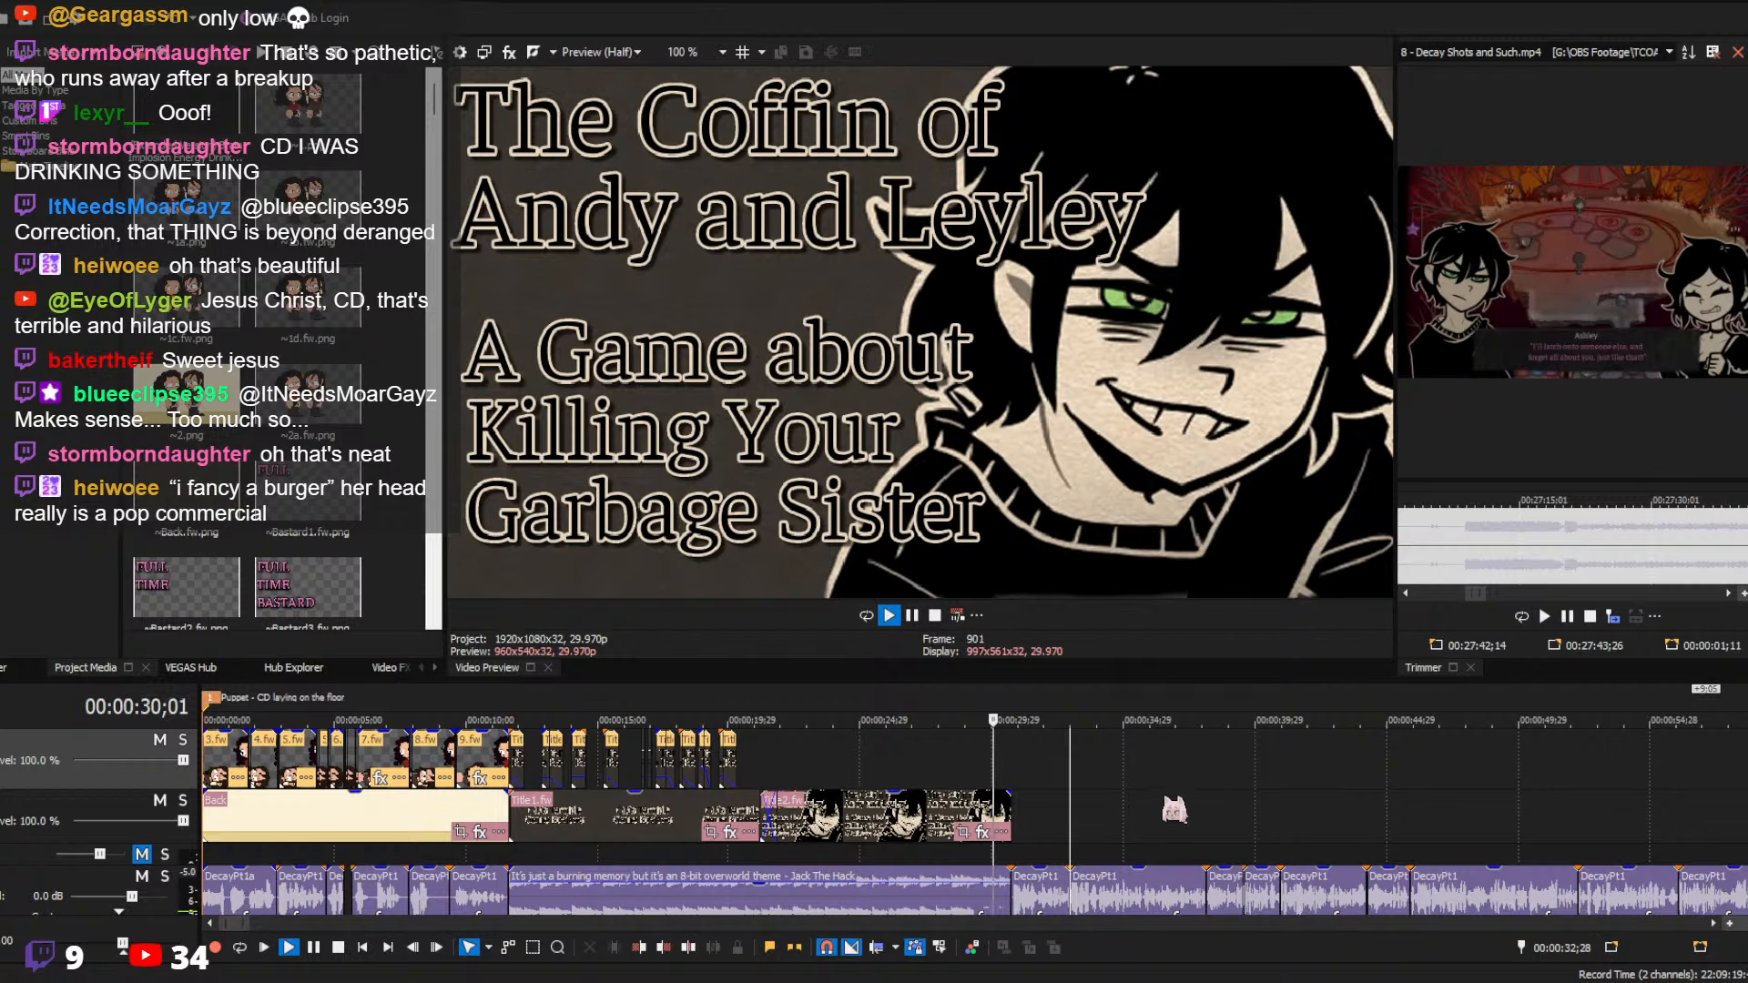
pyautogui.scroll(-5, 1182, 793)
pyautogui.press('space')
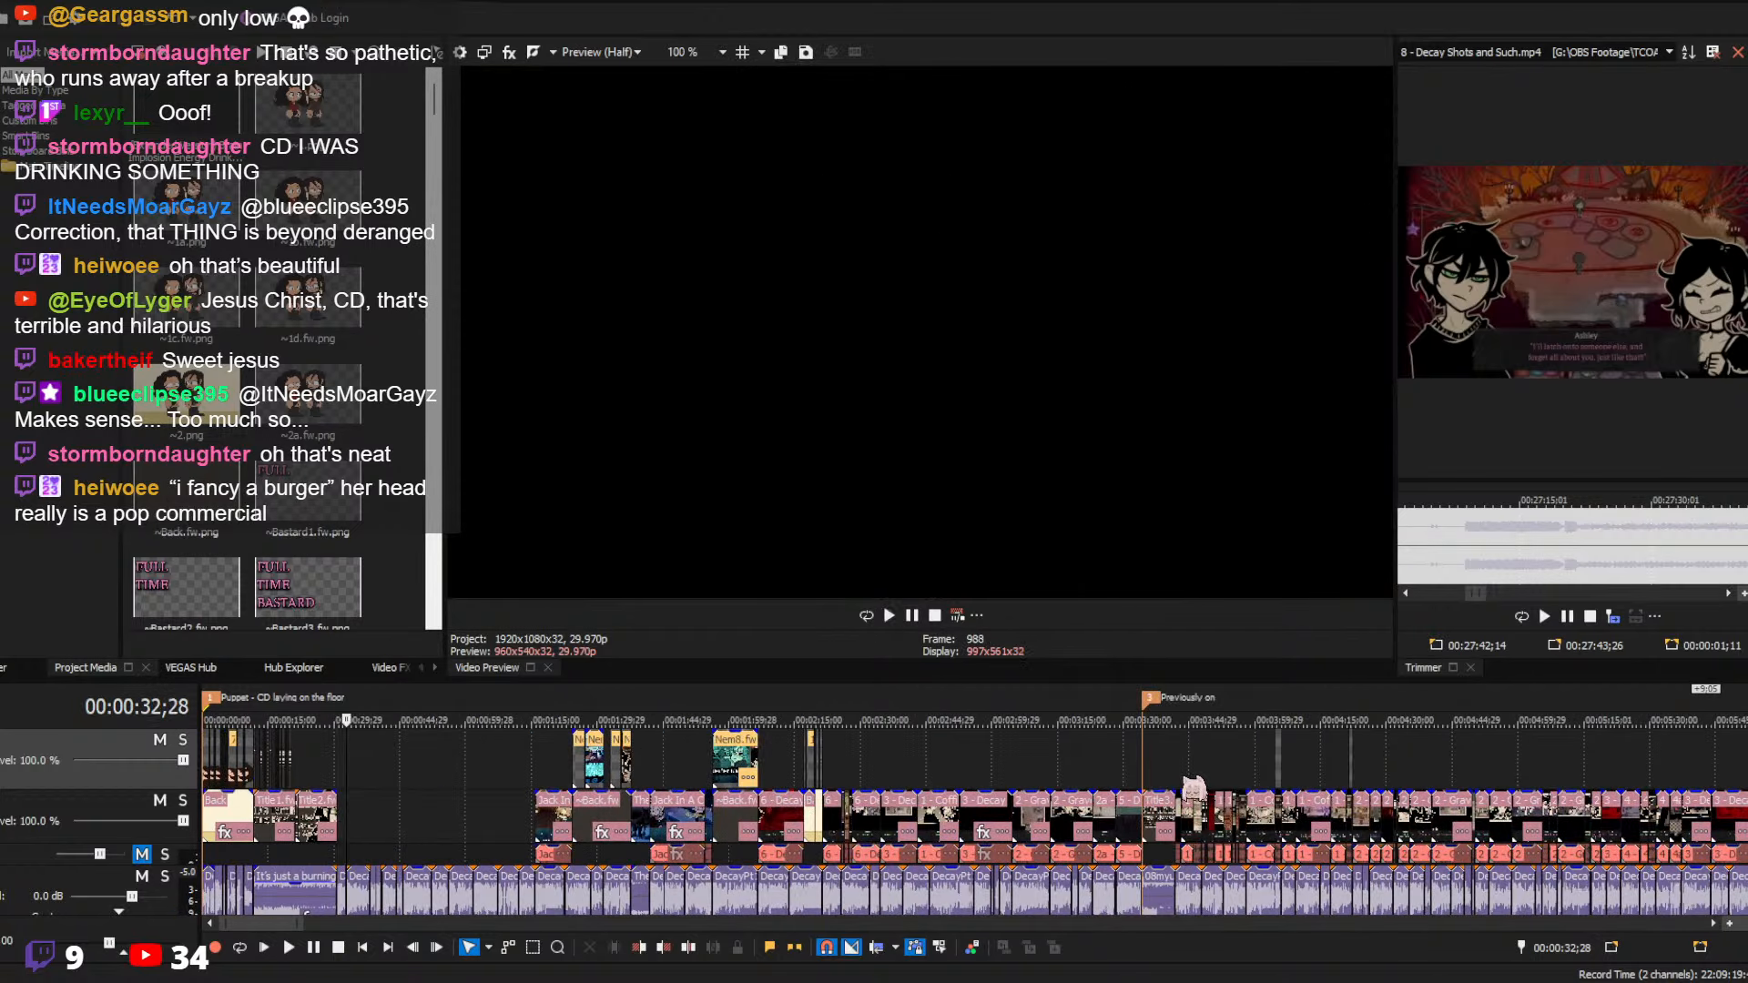
# Check the coffee-mug scene at 00:02:17;04 and the Previously on title card at 00:03:39;21
pyautogui.click(801, 757)
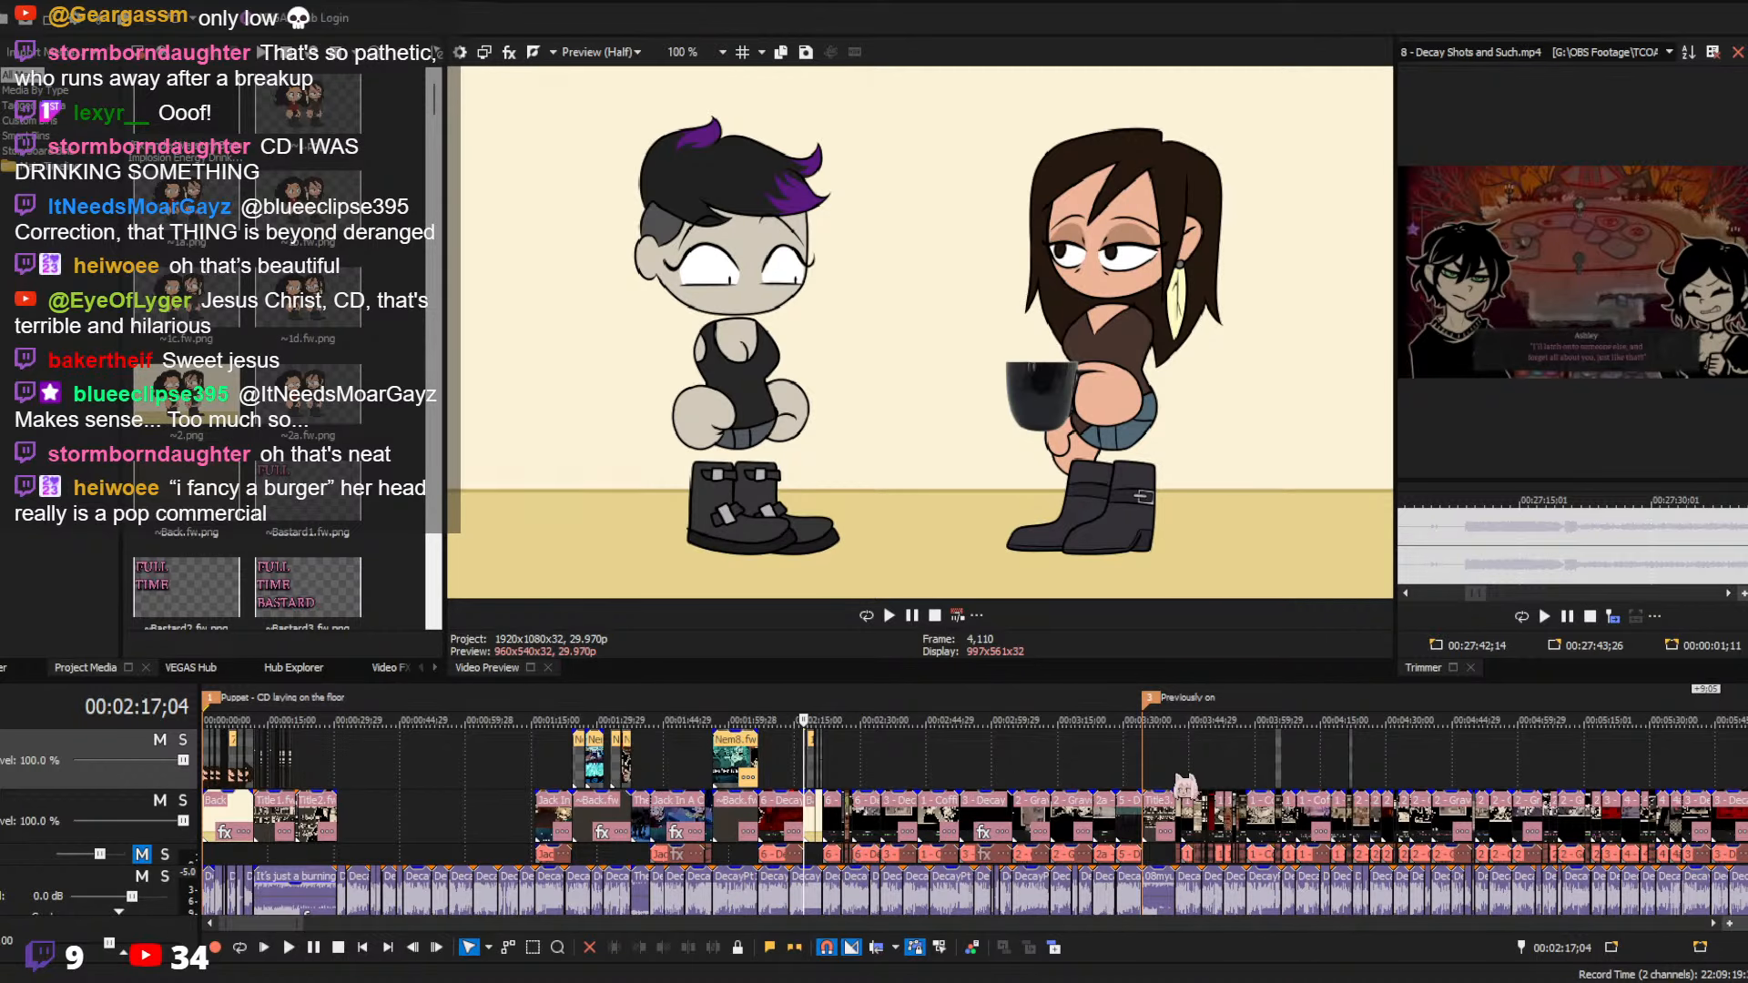
pyautogui.scroll(-2, 1177, 776)
pyautogui.click(926, 757)
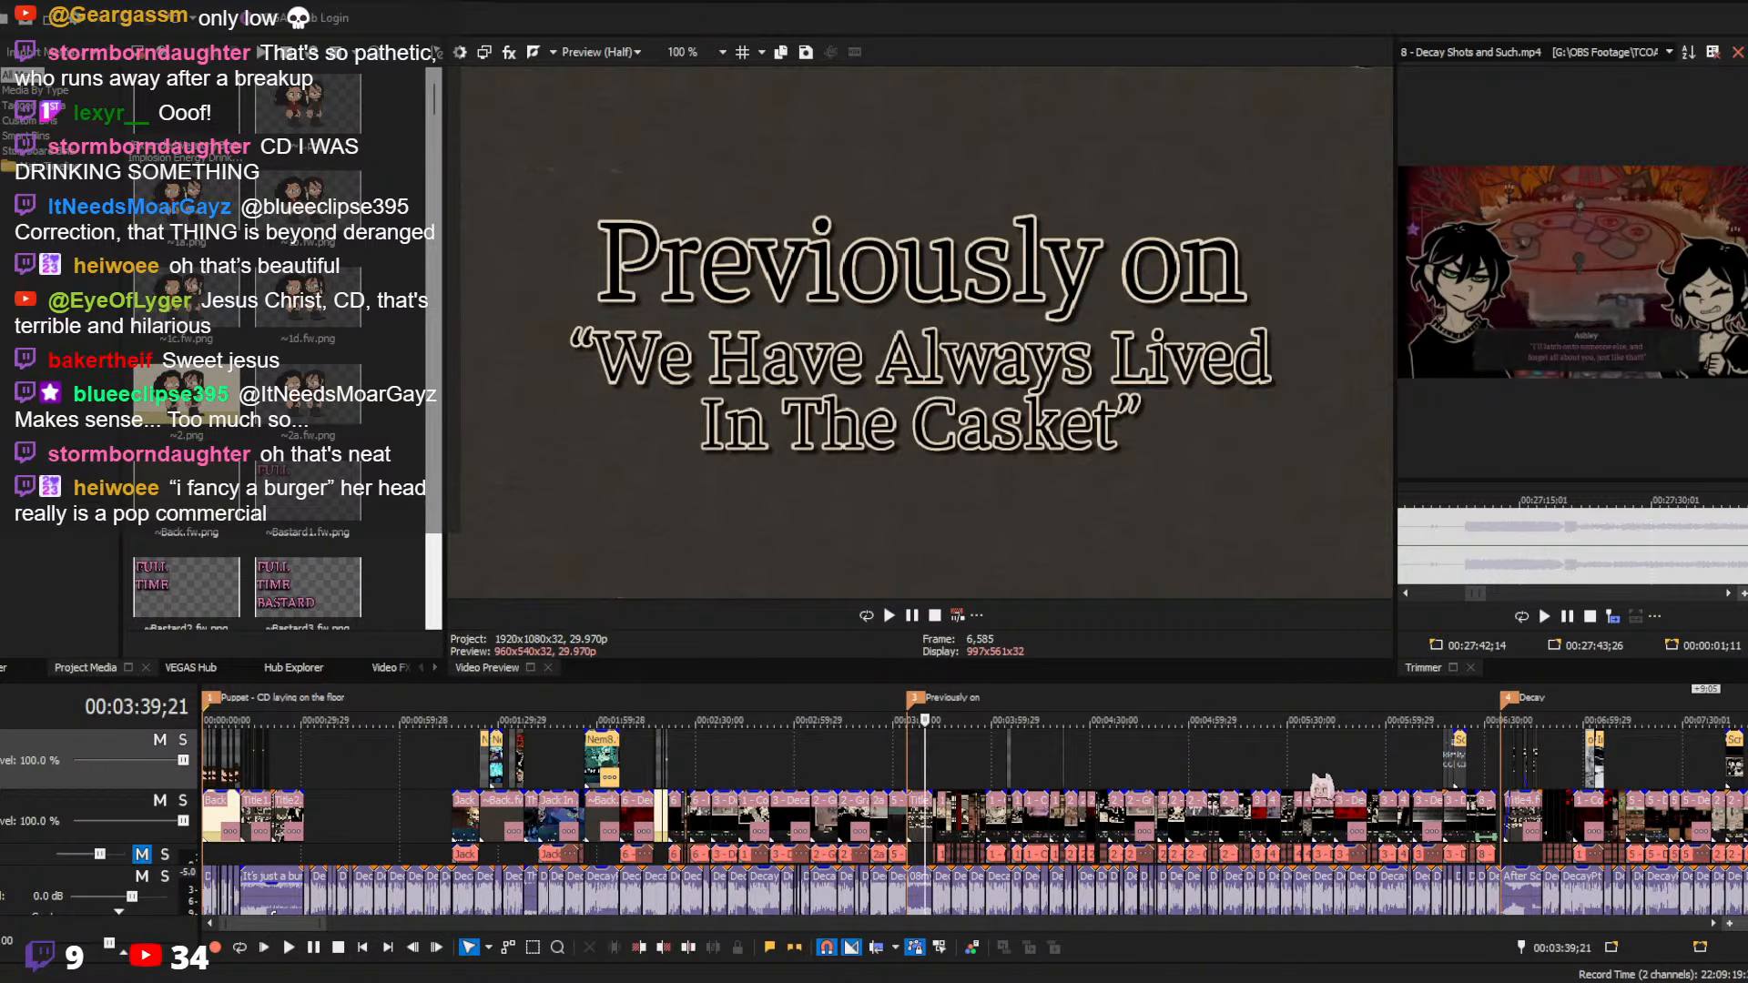
# Play the Decay title card from 00:06:34;25 and stop at the first gameplay clips at 00:06:47;14
pyautogui.click(1504, 767)
pyautogui.scroll(10, 1511, 772)
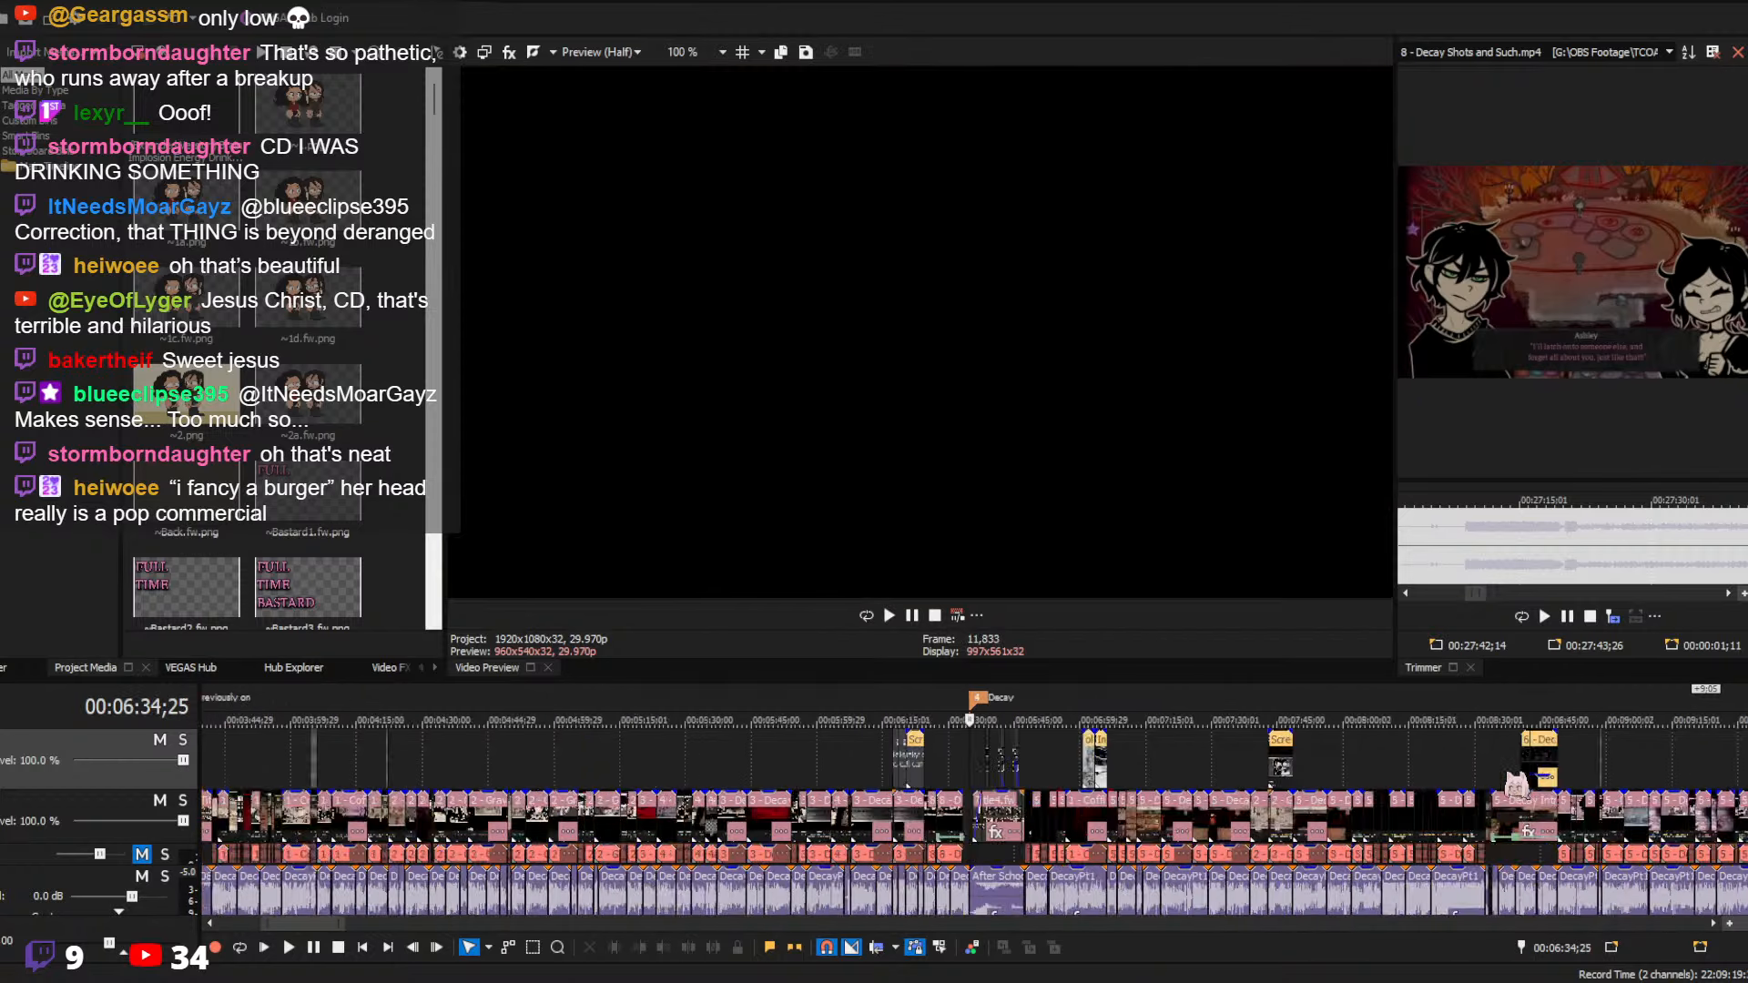
pyautogui.press('space')
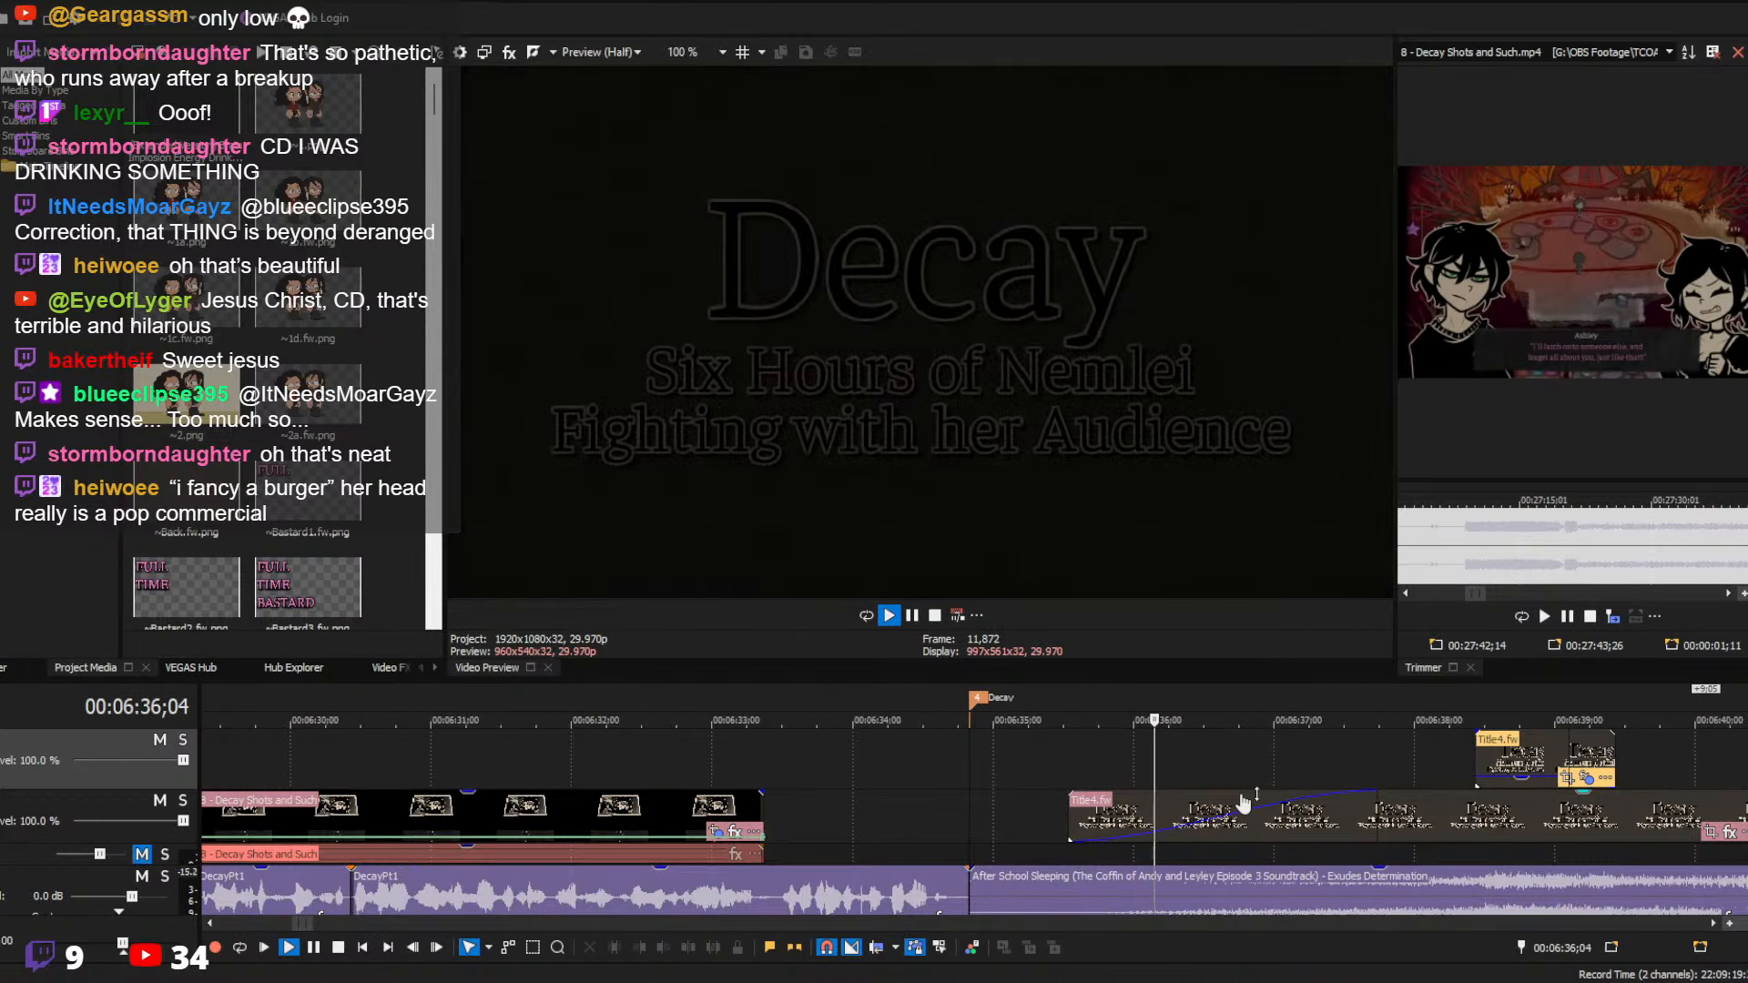
pyautogui.scroll(-5, 1244, 803)
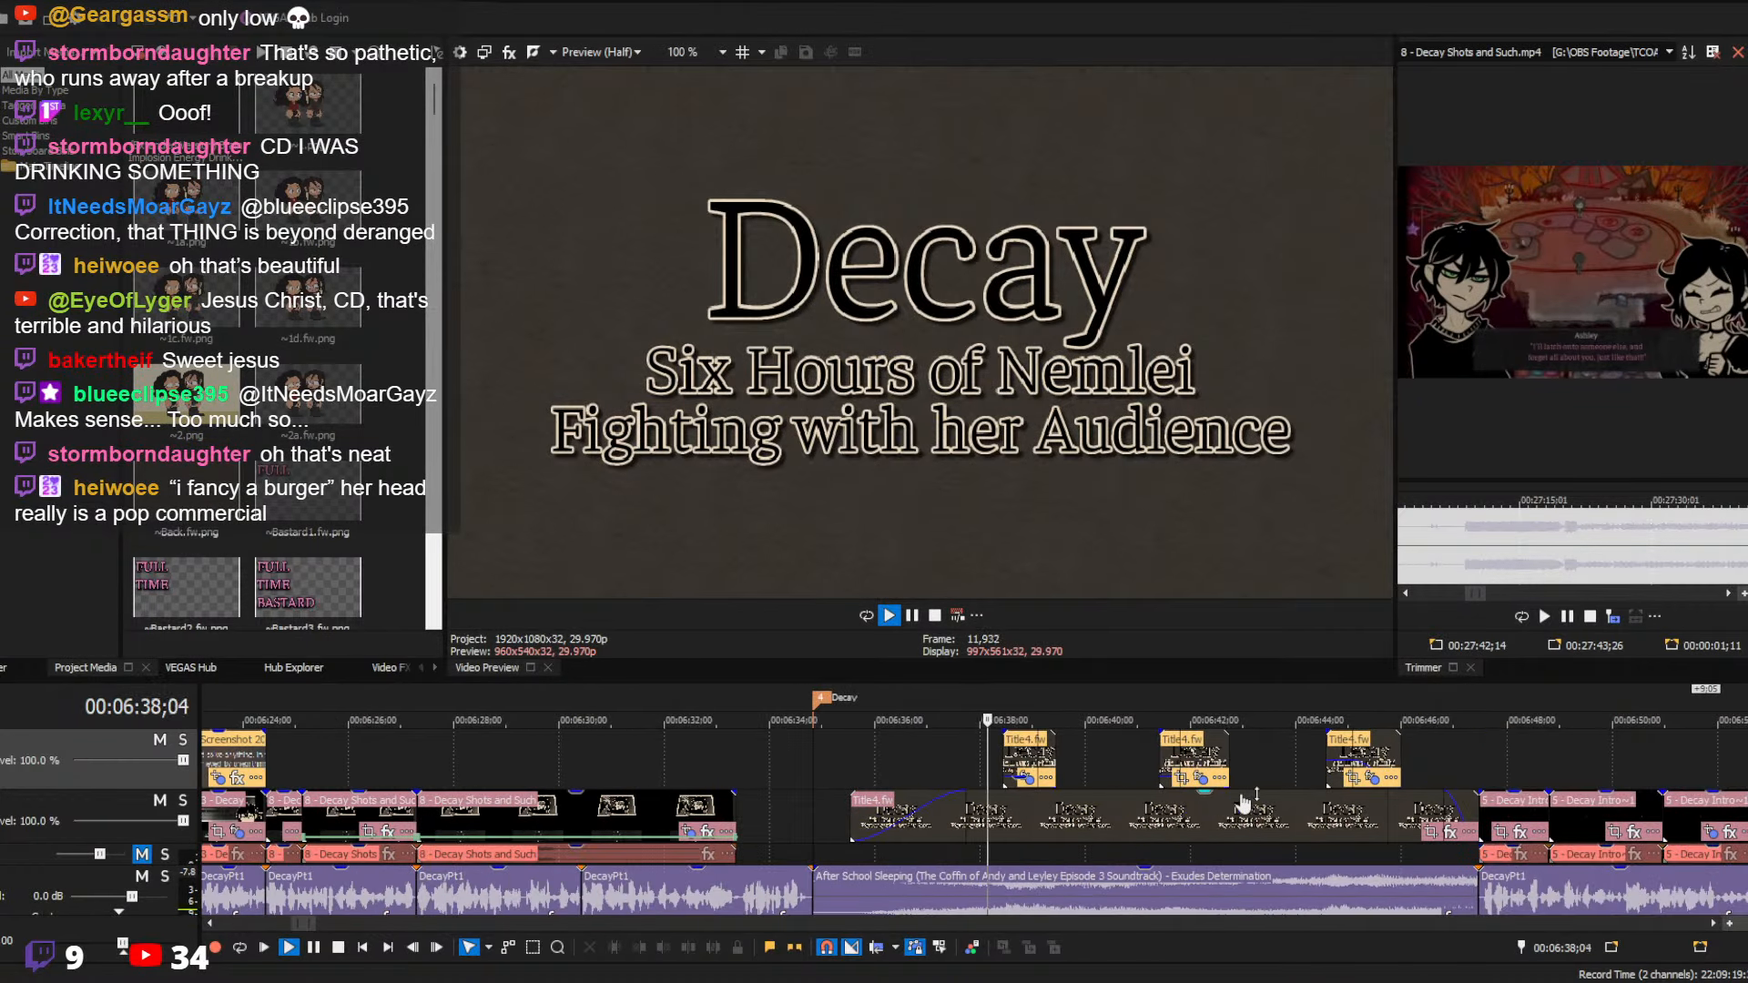
pyautogui.scroll(2, 1244, 803)
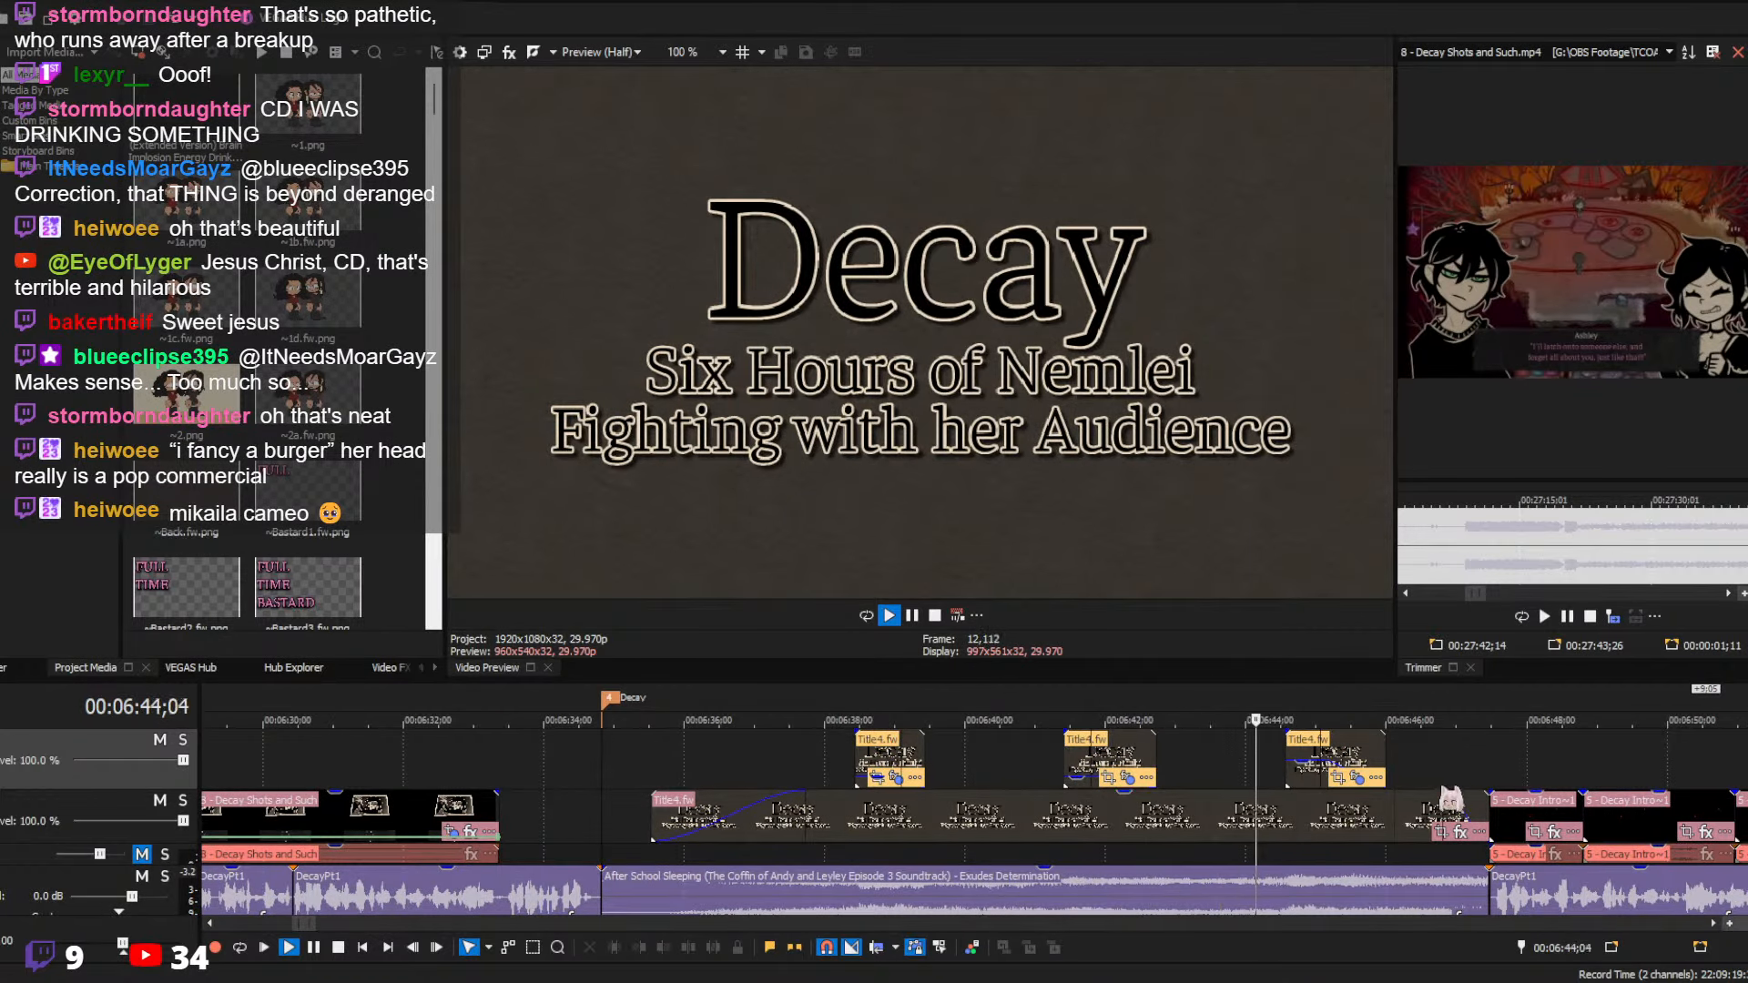
pyautogui.moveTo(1448, 787); pyautogui.dragTo(1486, 765)
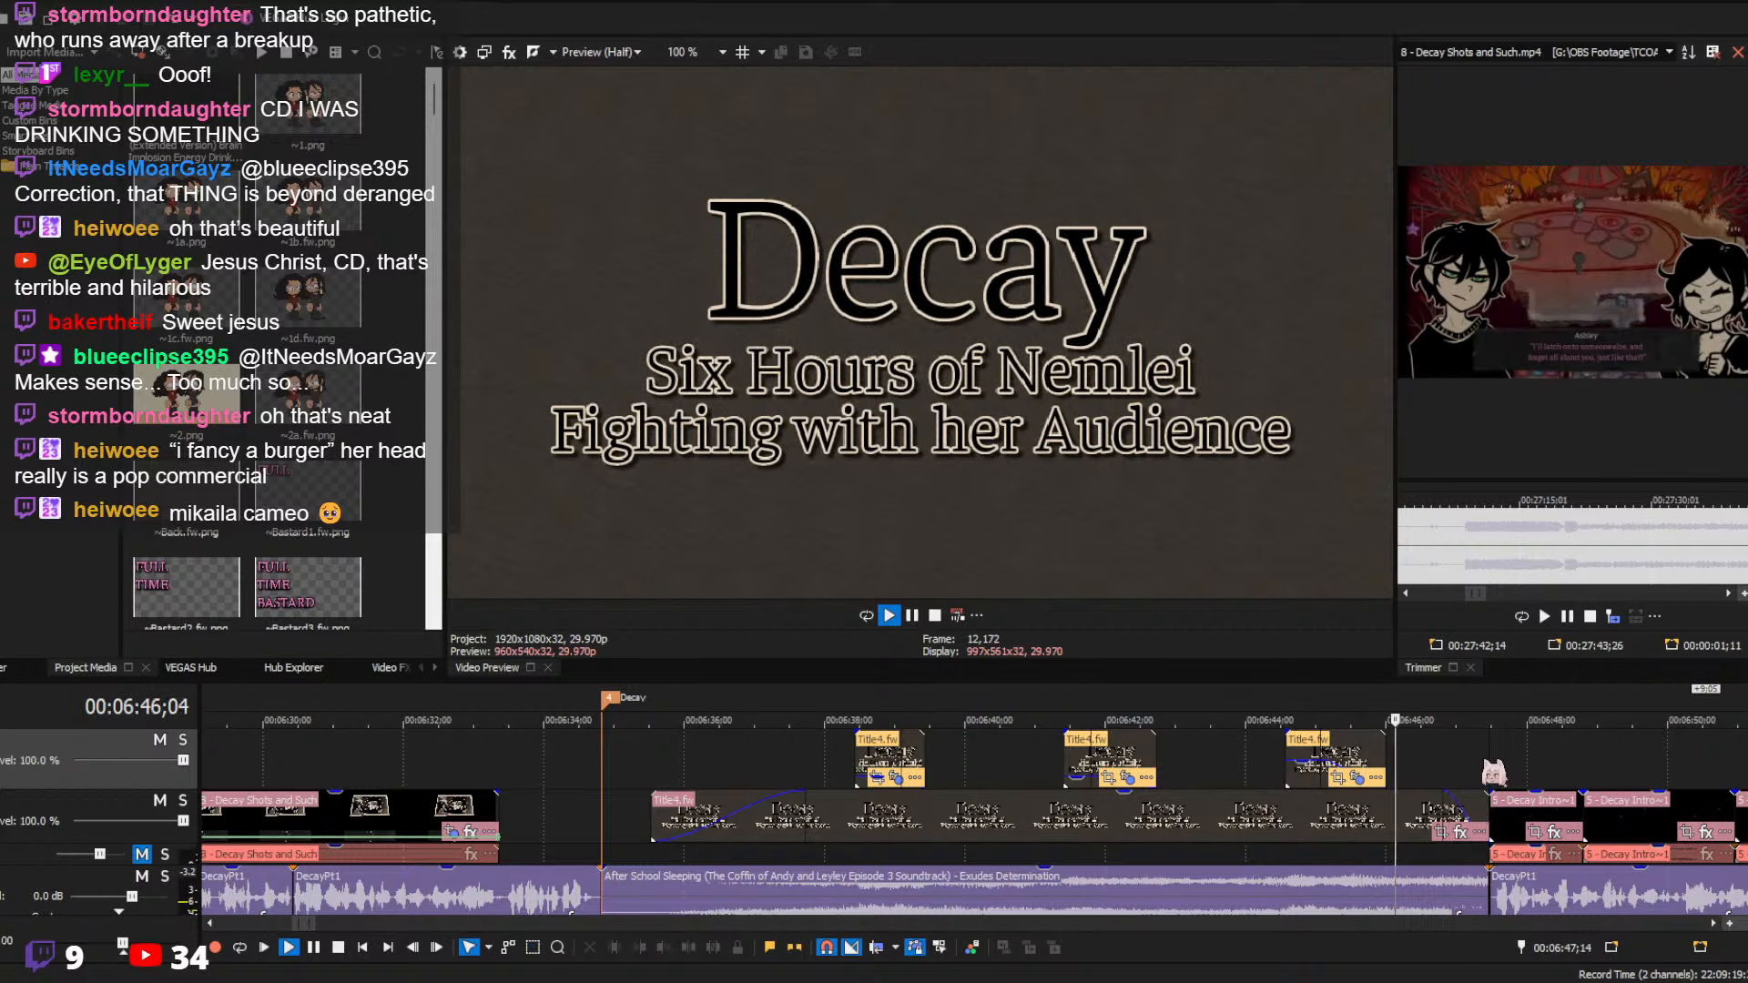
pyautogui.scroll(-5, 1481, 765)
pyautogui.press('Return')
pyautogui.scroll(-10, 1378, 774)
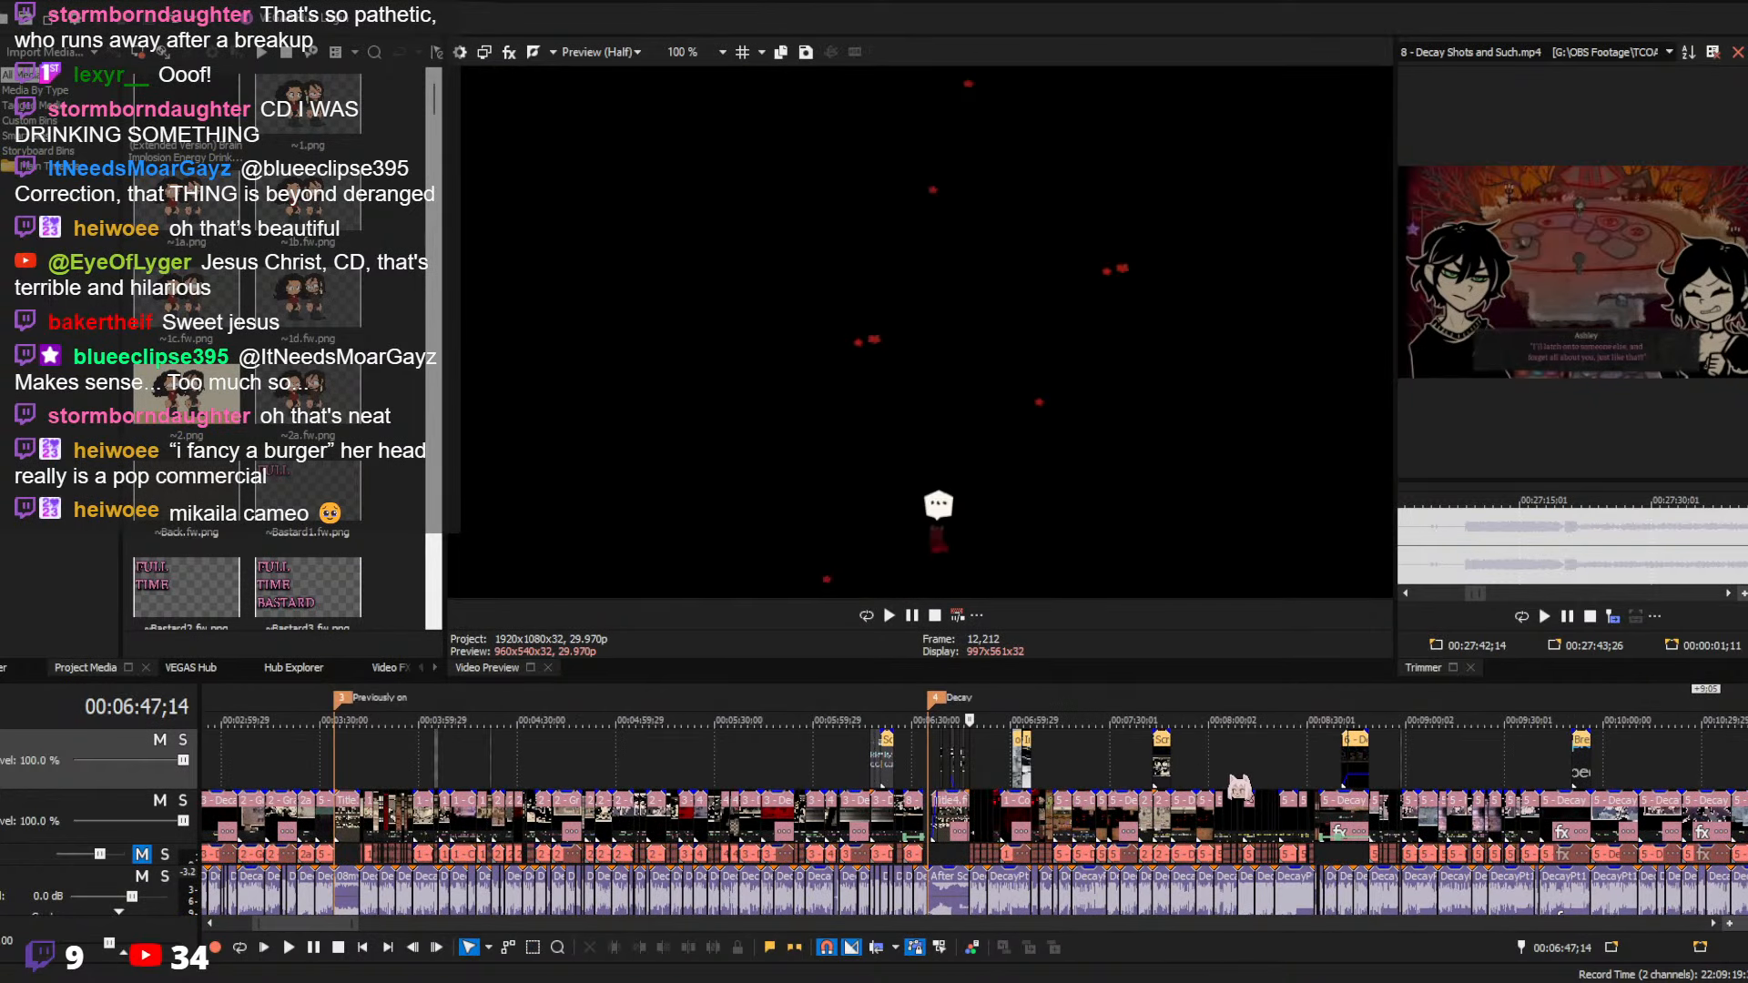
# Play the Shots and Such title card from 00:11:52;08 to review its distorted text effect
pyautogui.click(1374, 779)
pyautogui.scroll(12, 1374, 780)
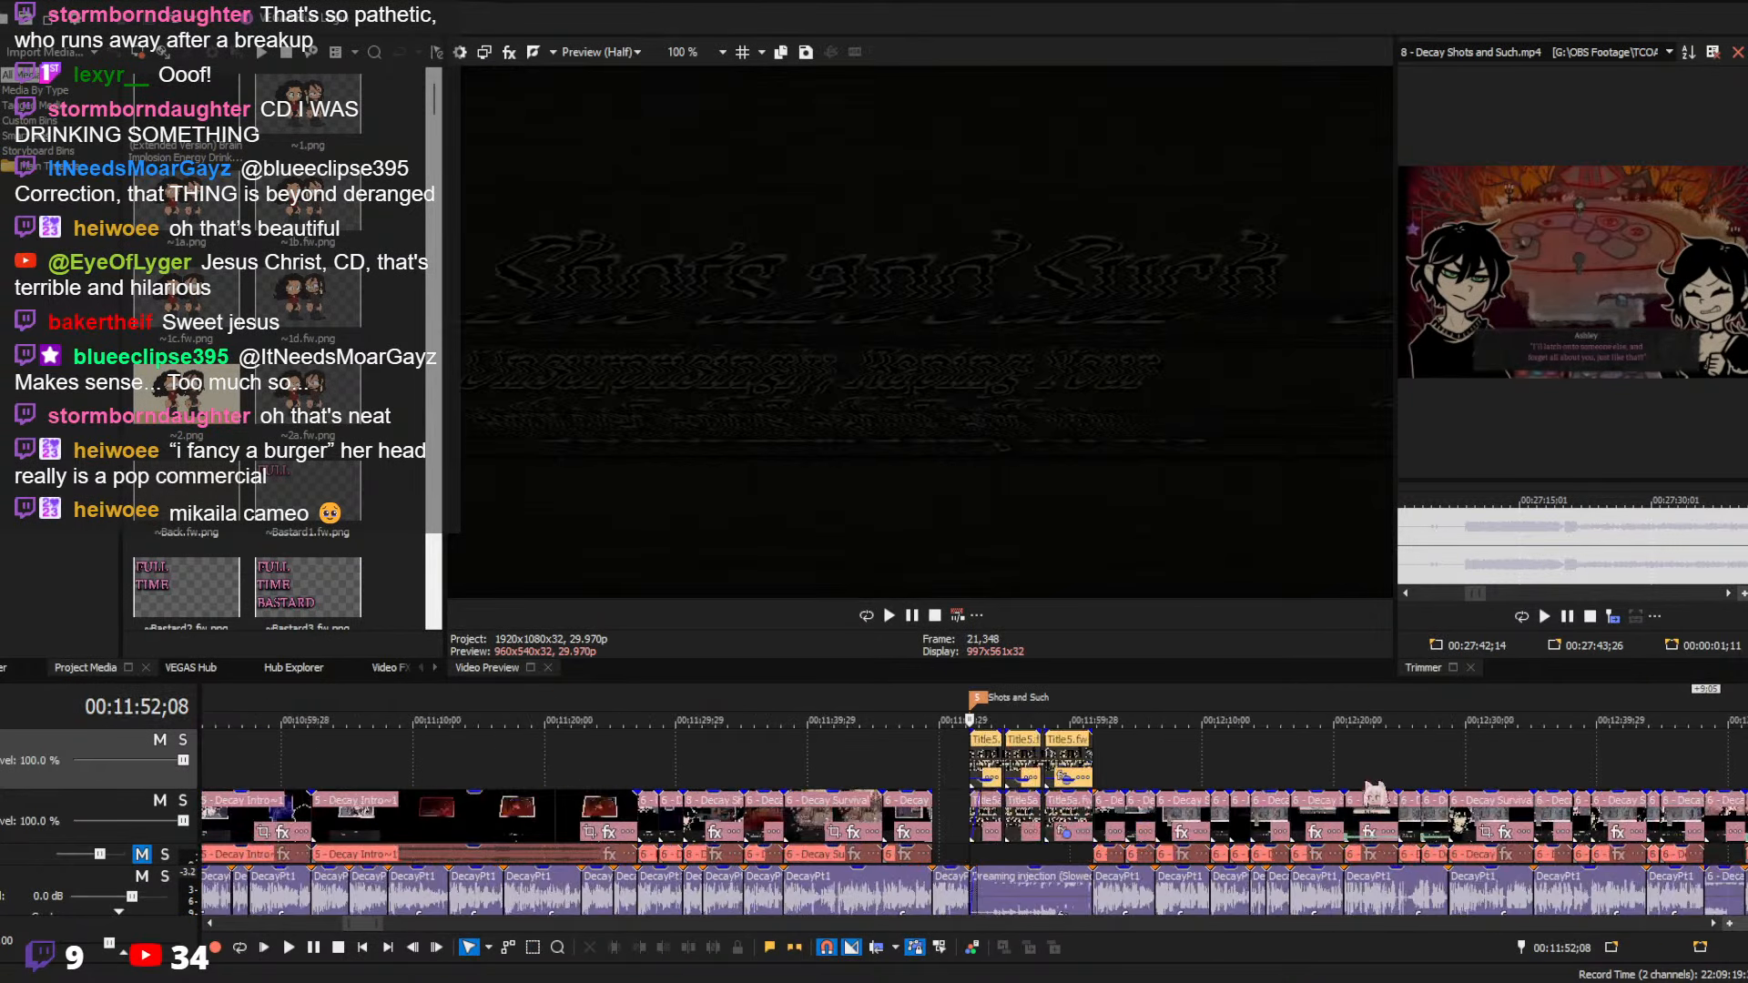
pyautogui.press('space')
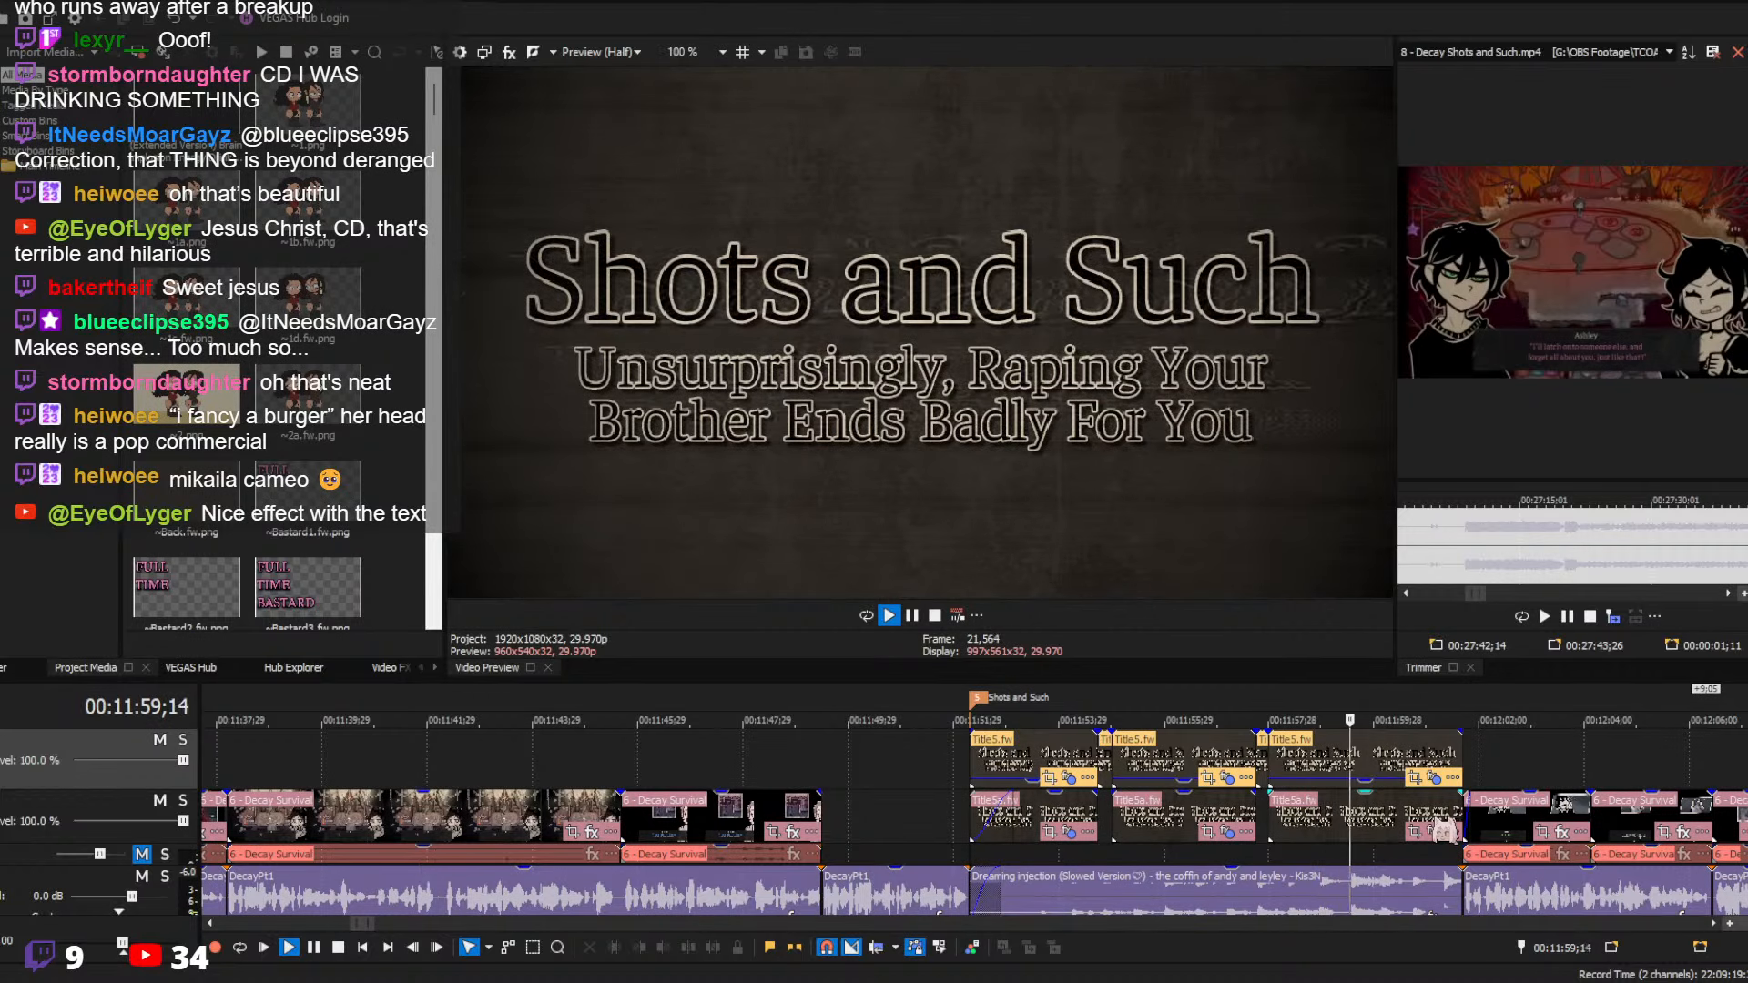
pyautogui.scroll(-10, 1400, 795)
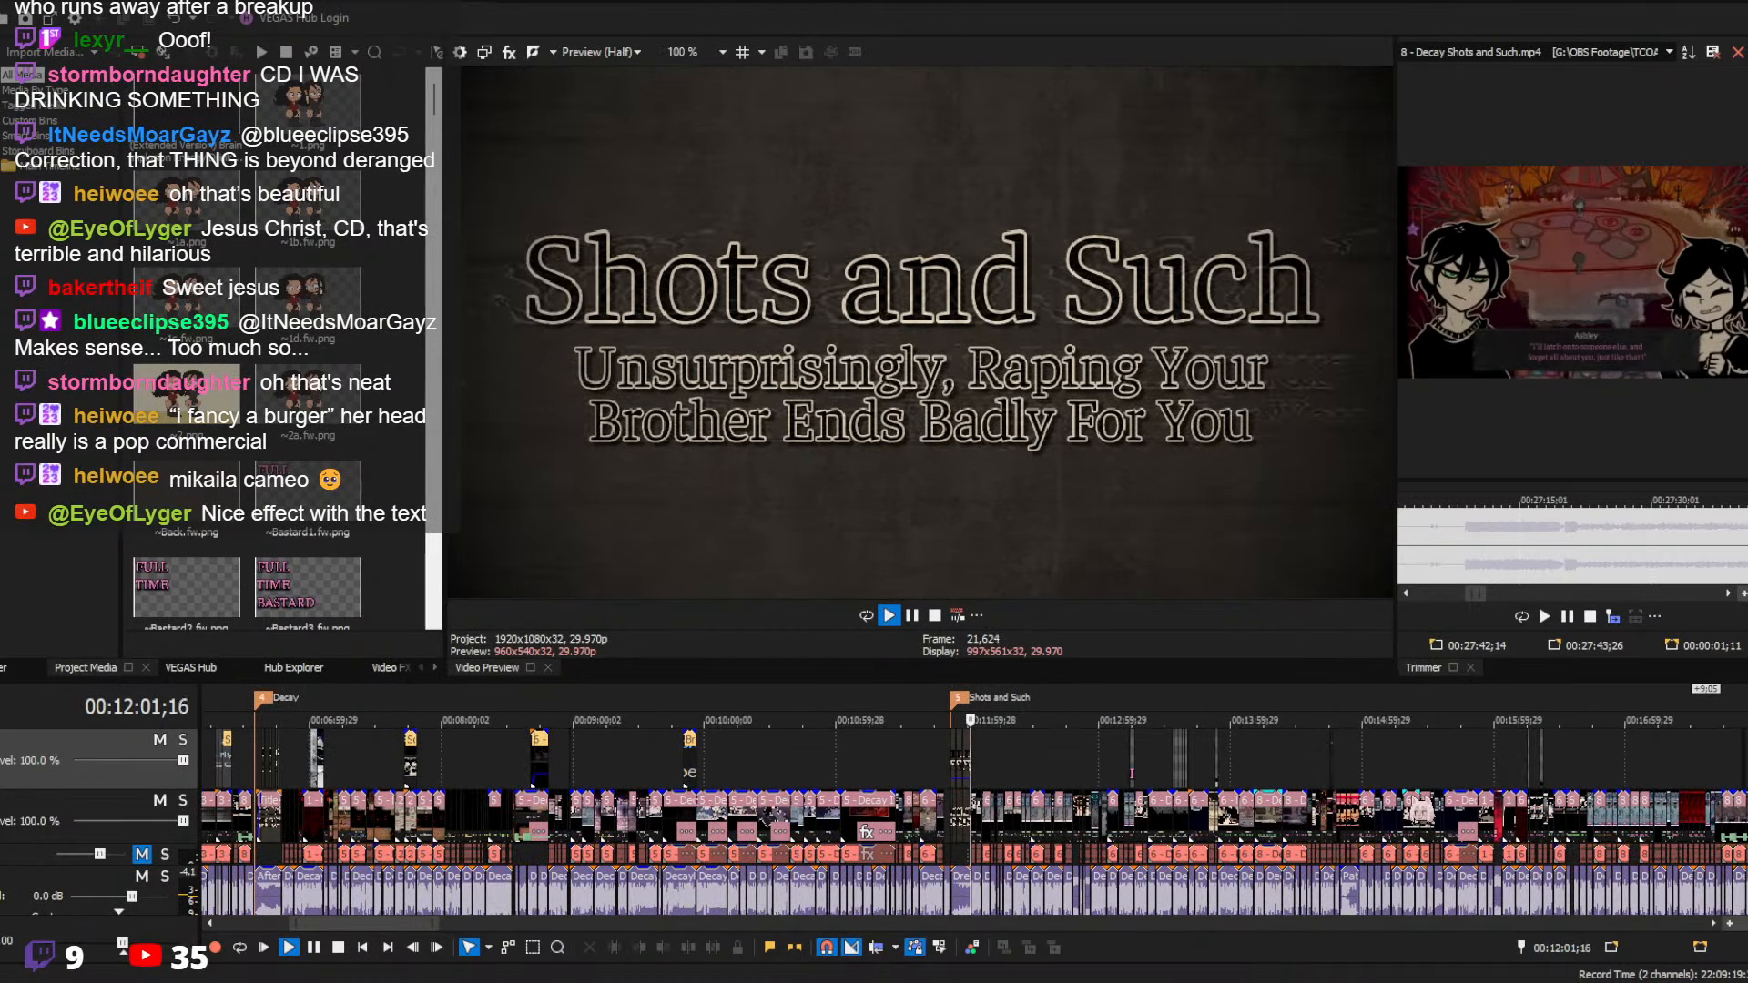
pyautogui.press('space')
# Find the puppet scene at 00:46:13;07 and play it through the Decaying Along title card
pyautogui.scroll(-4, 1456, 792)
pyautogui.scroll(-4, 1436, 774)
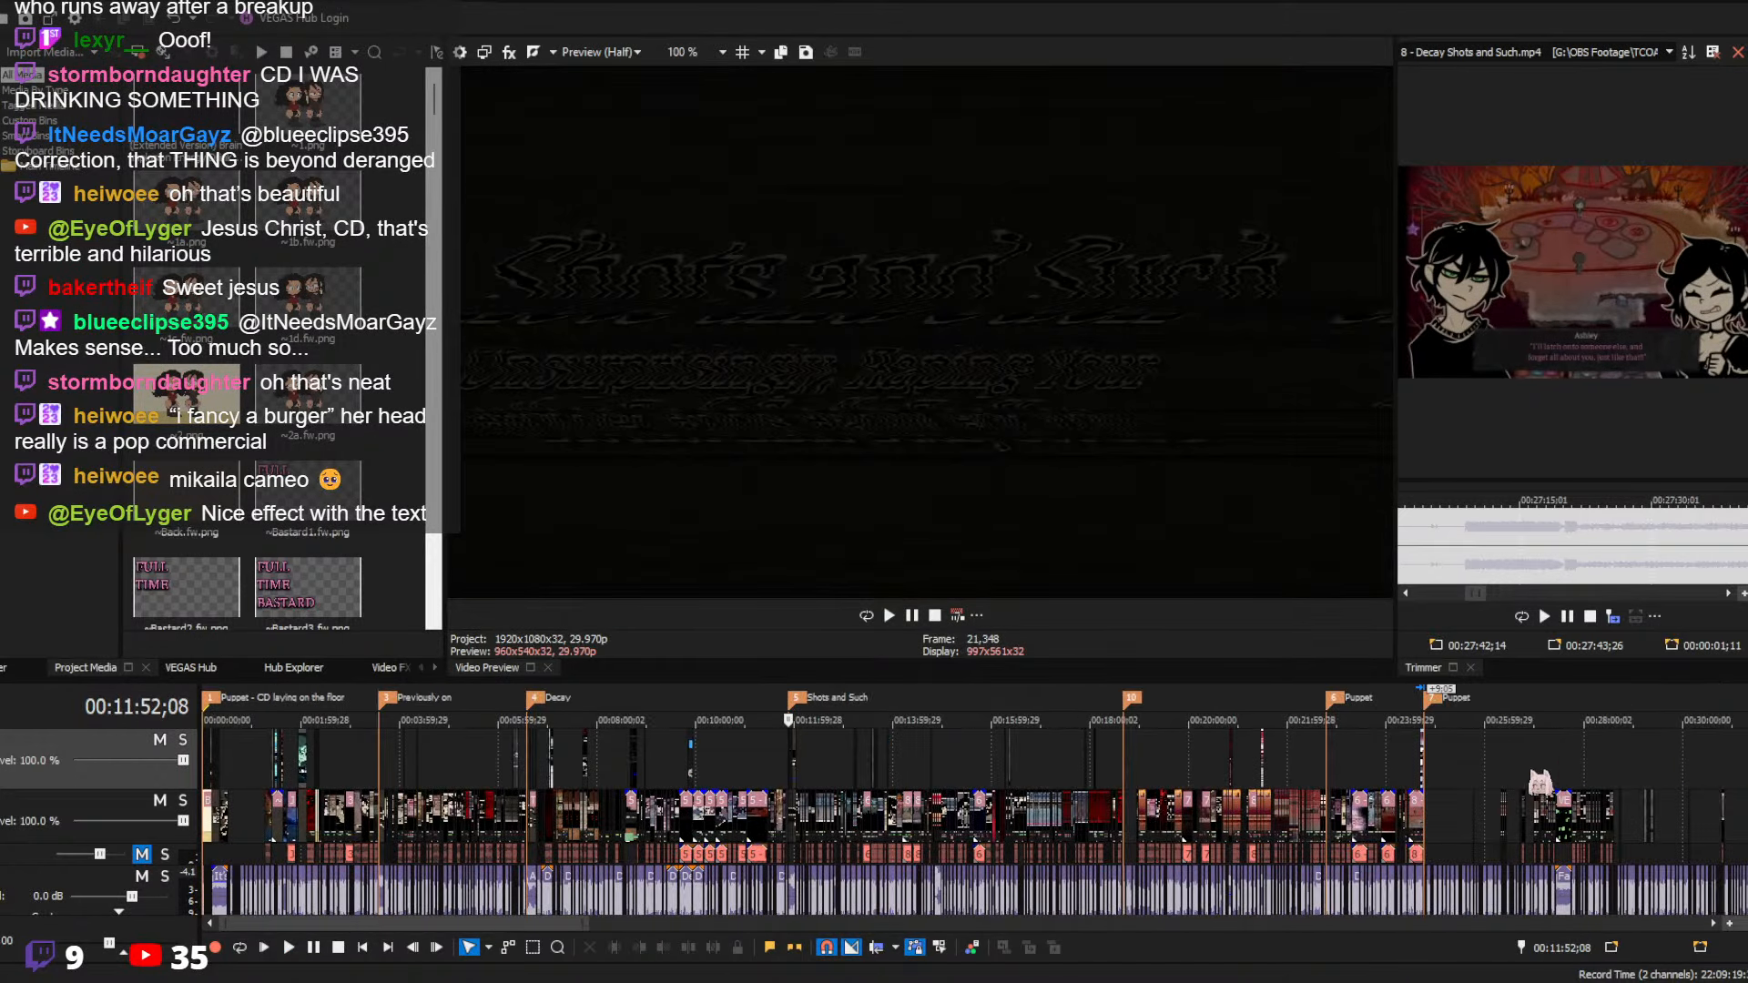
pyautogui.click(1331, 771)
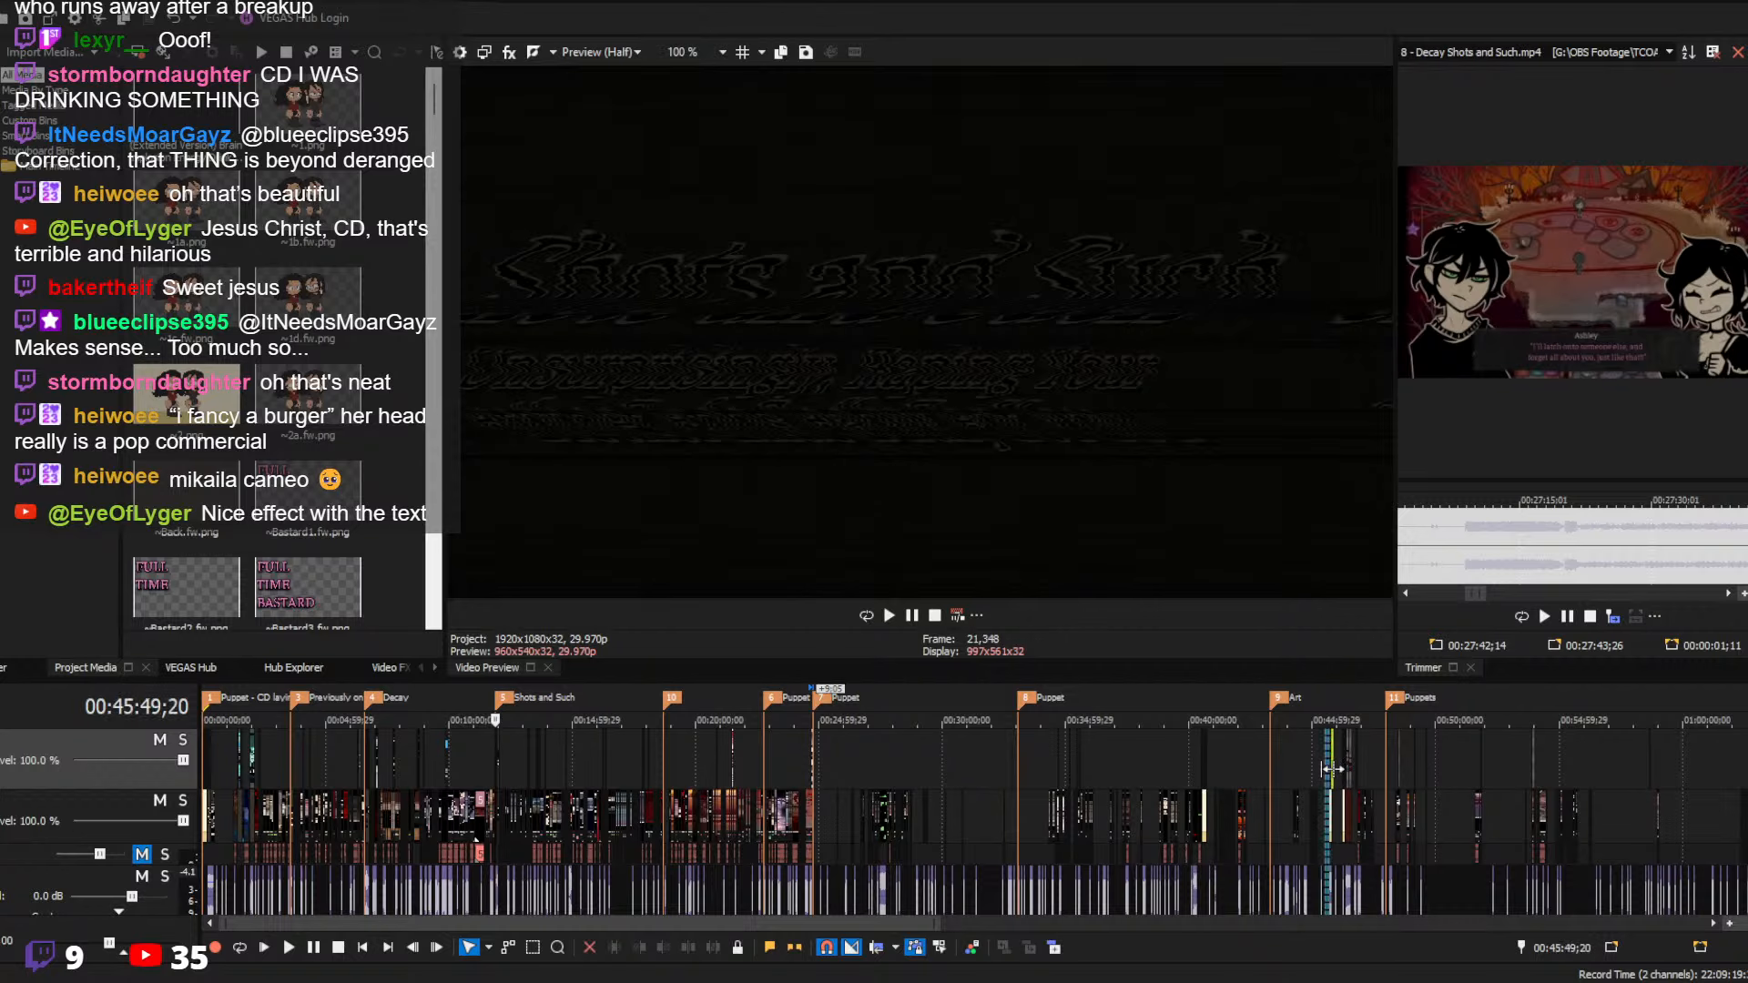
pyautogui.scroll(6, 1335, 771)
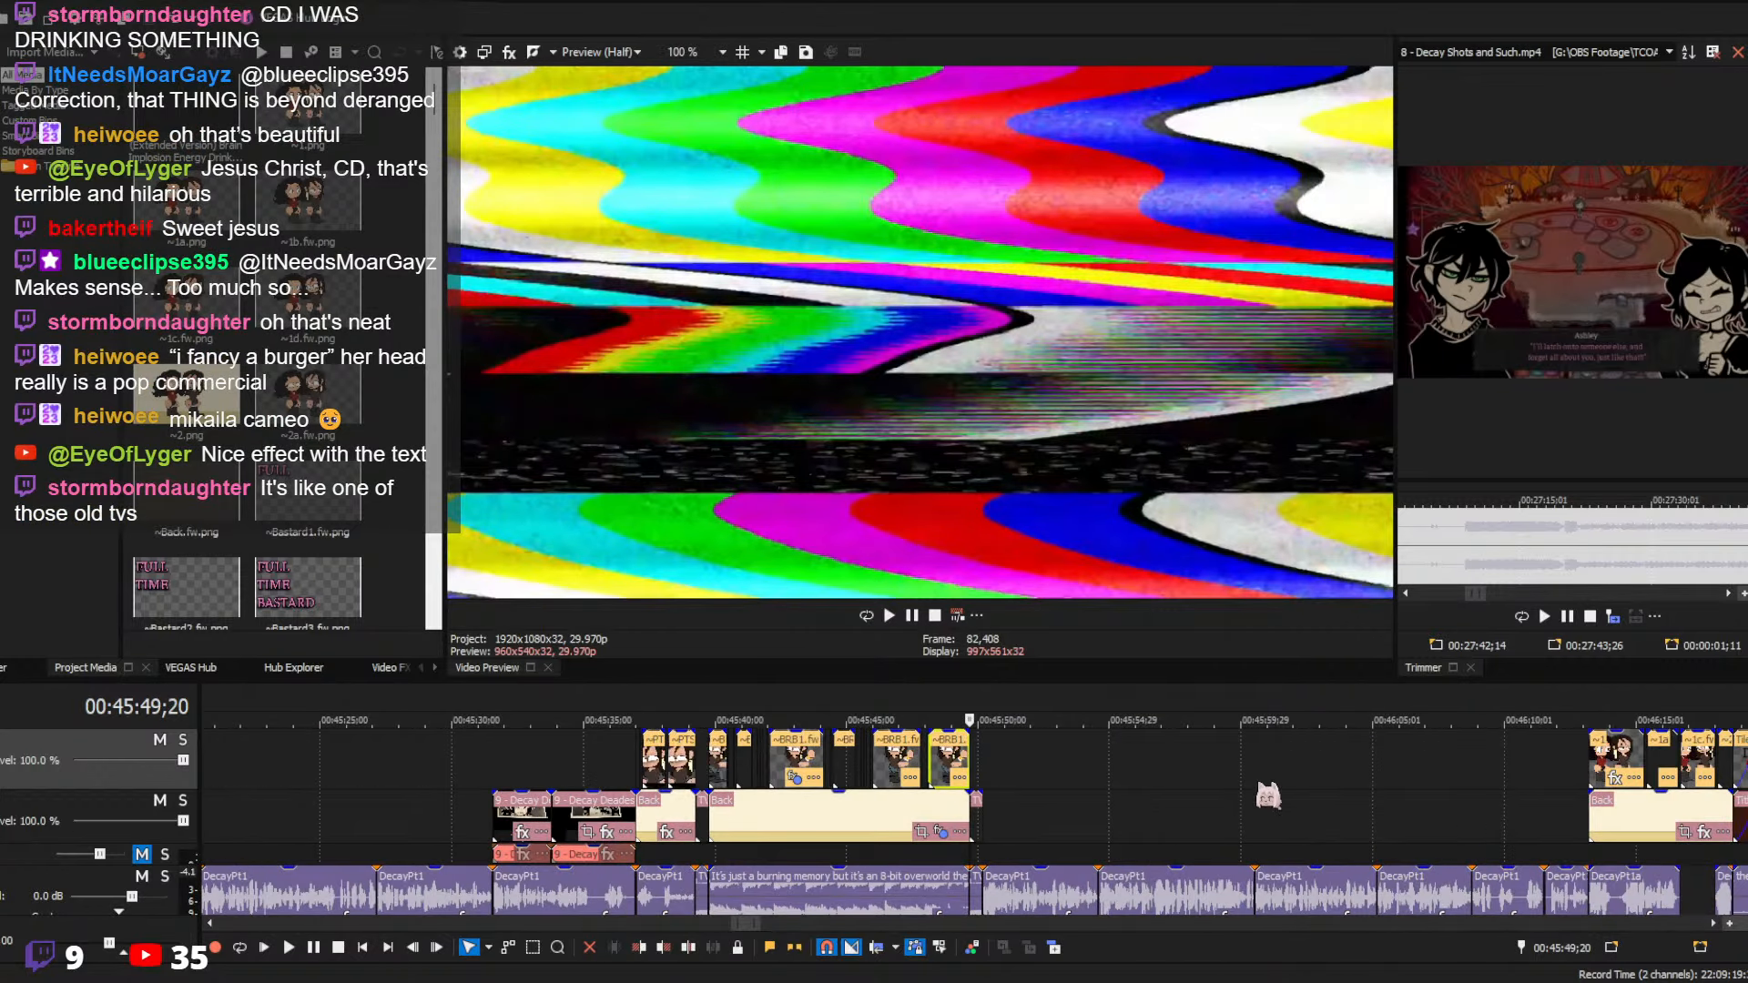
pyautogui.click(1582, 794)
pyautogui.scroll(-3, 1568, 800)
pyautogui.scroll(3, 1568, 800)
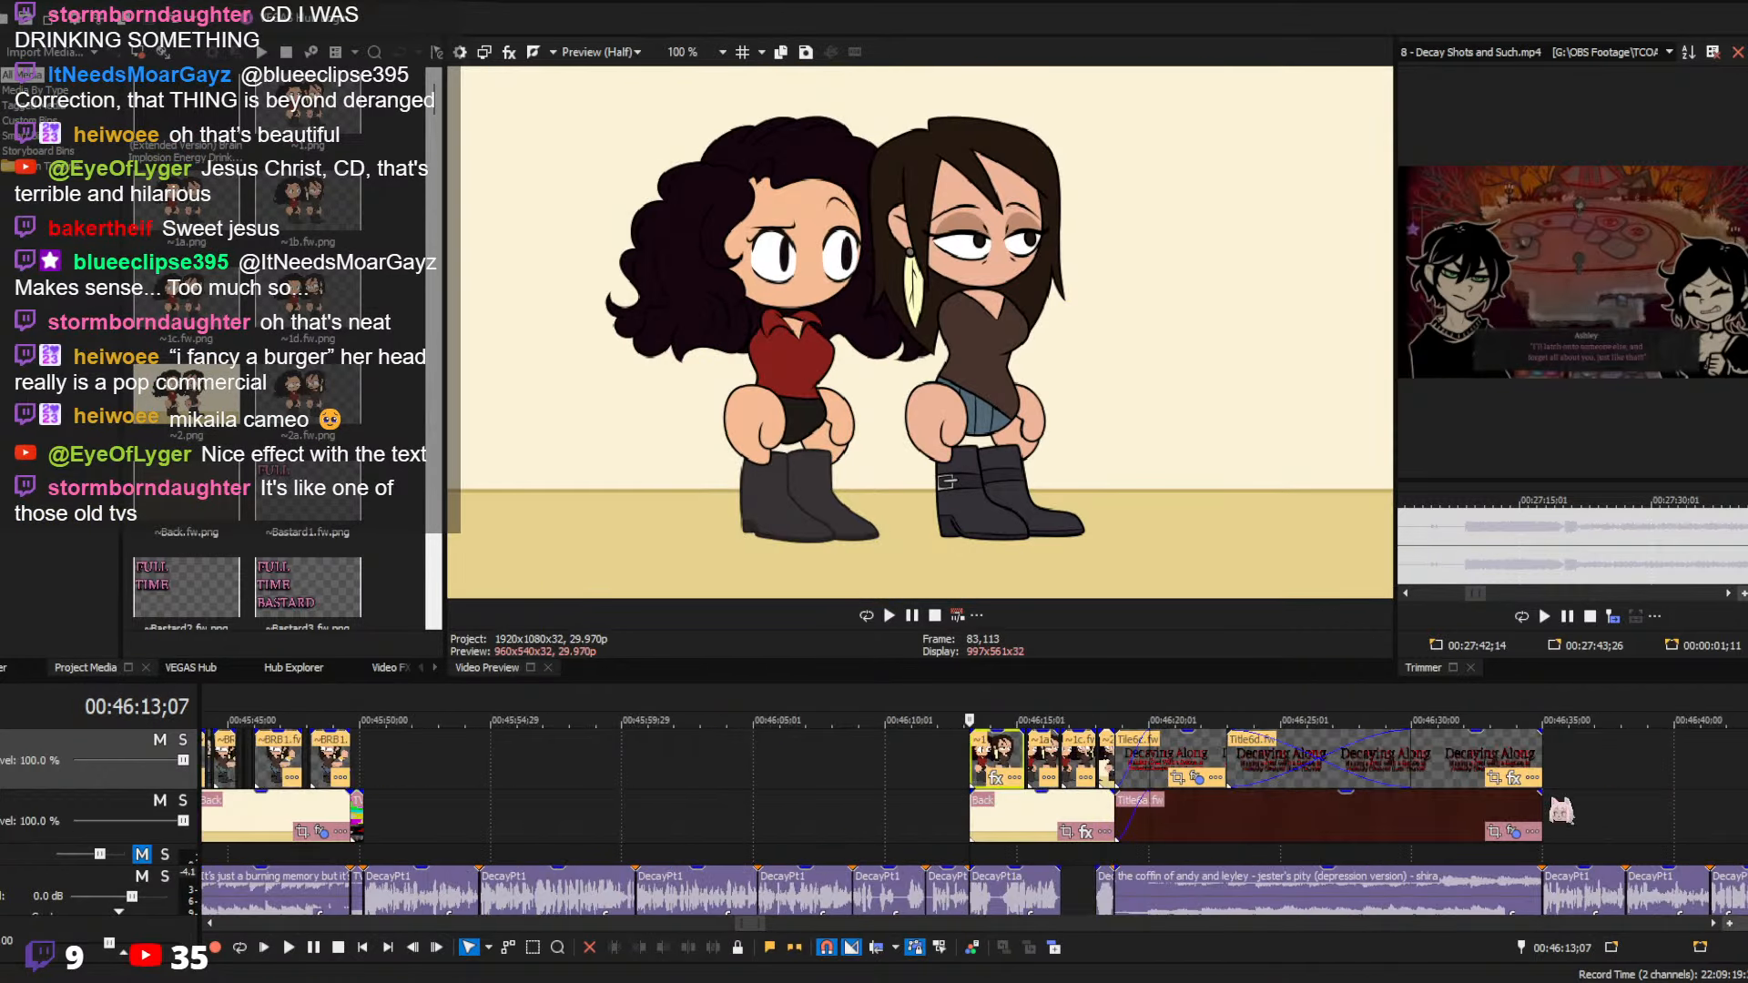
pyautogui.press('space')
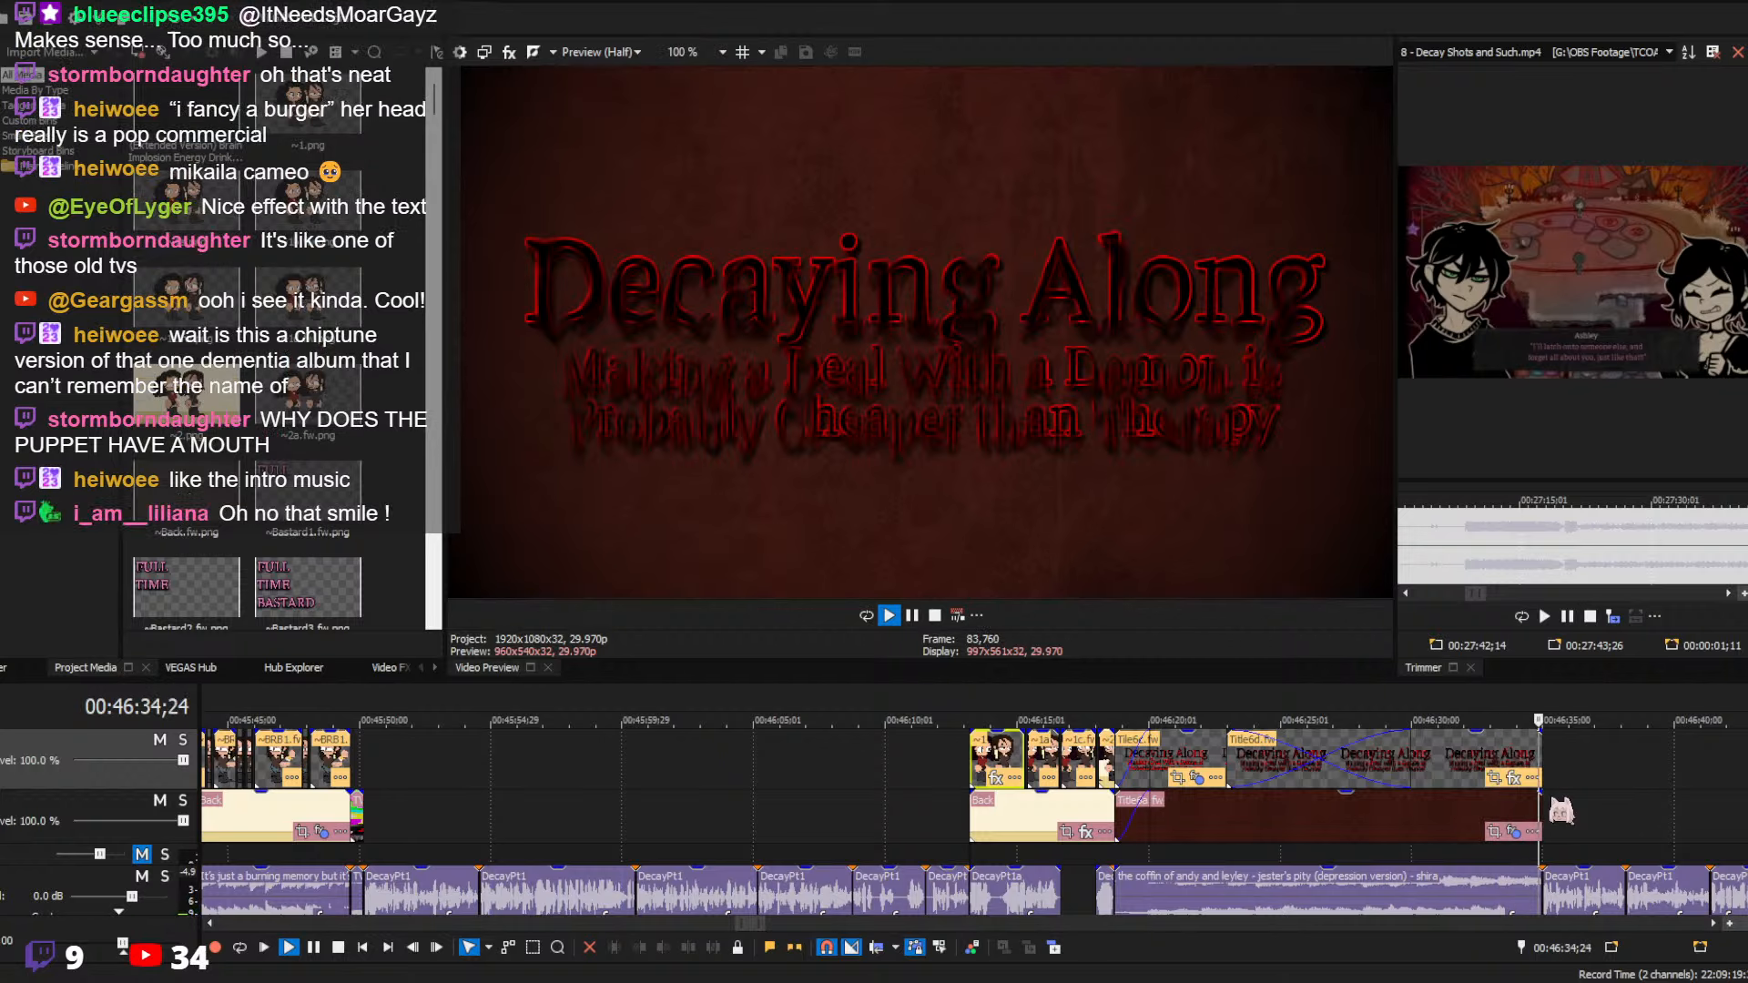
pyautogui.press('space')
# Examine the puppet expression frames at 00:46:15;22 and 00:46:17;02
pyautogui.press('space')
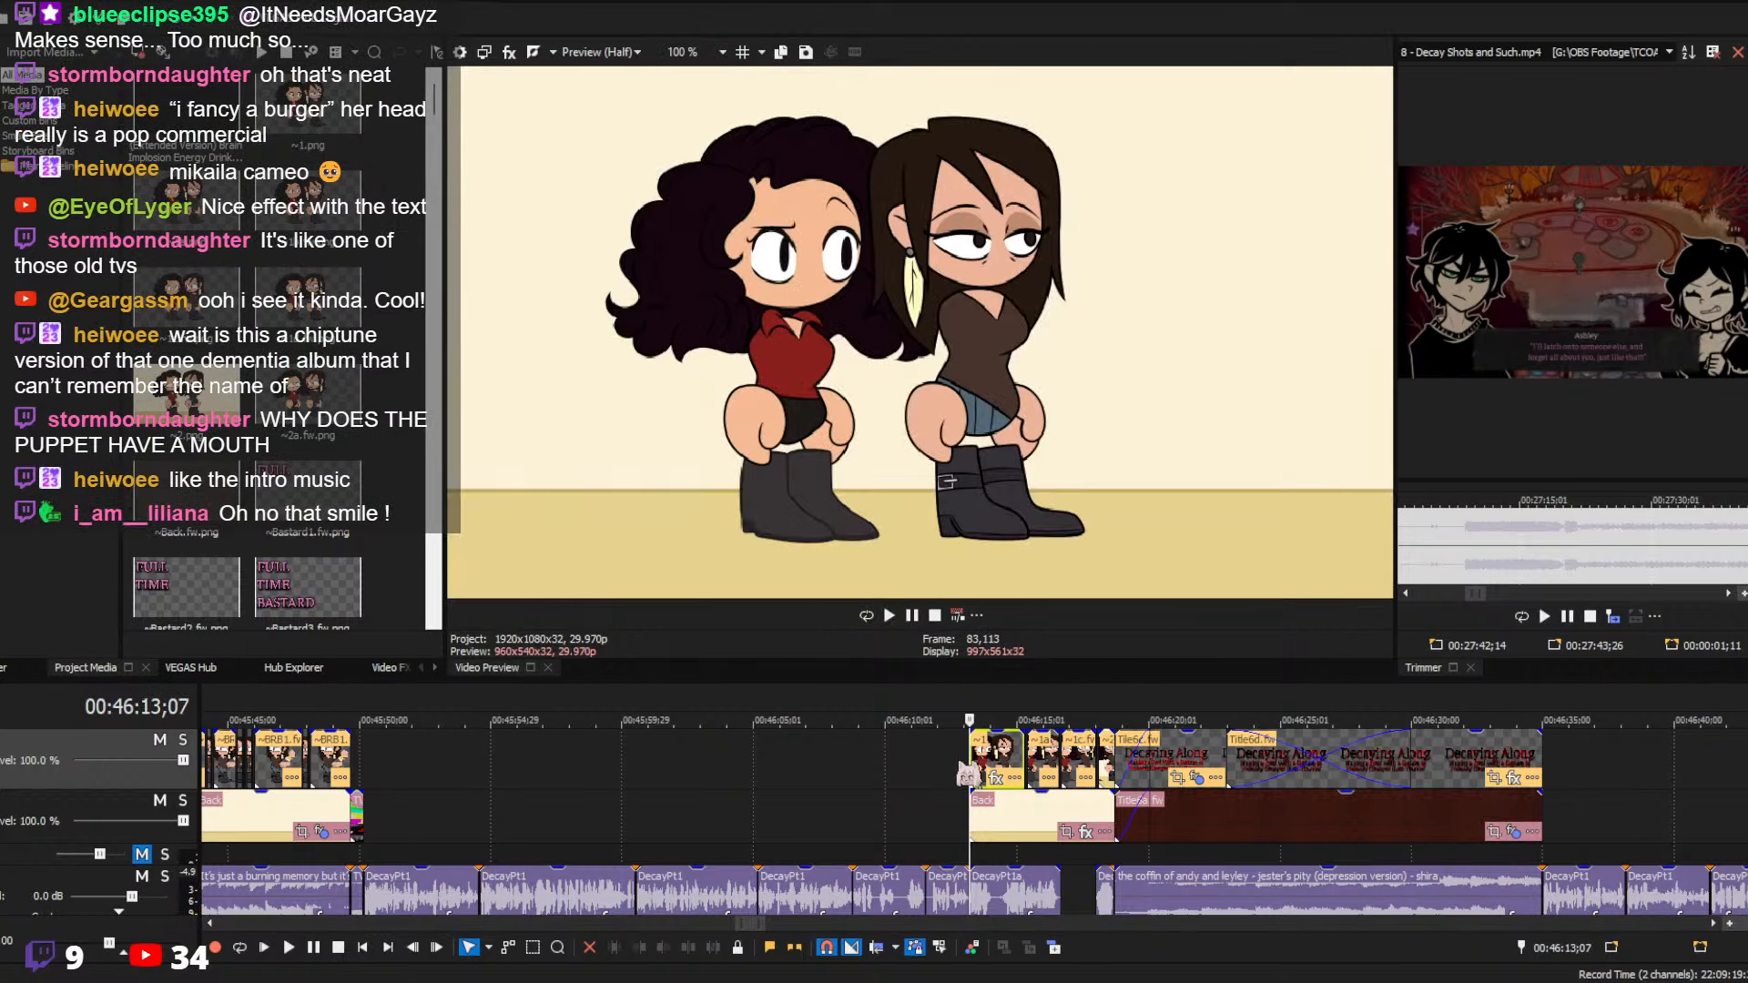
pyautogui.scroll(4, 970, 785)
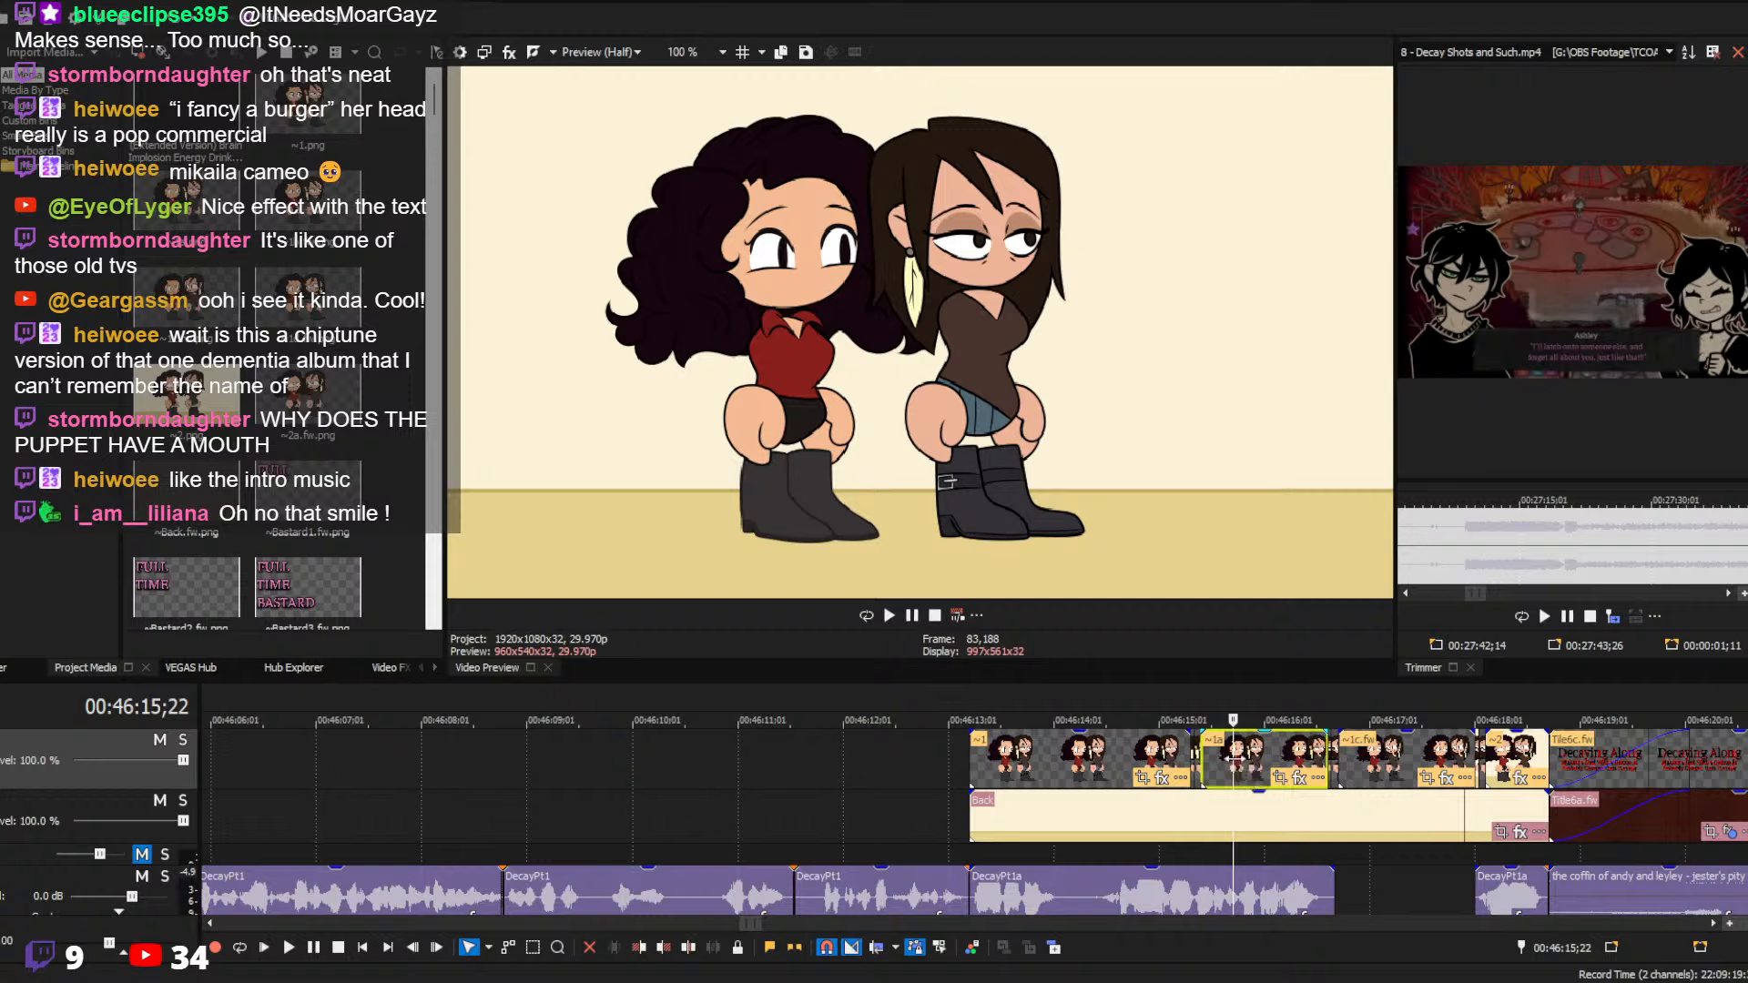
pyautogui.click(1375, 765)
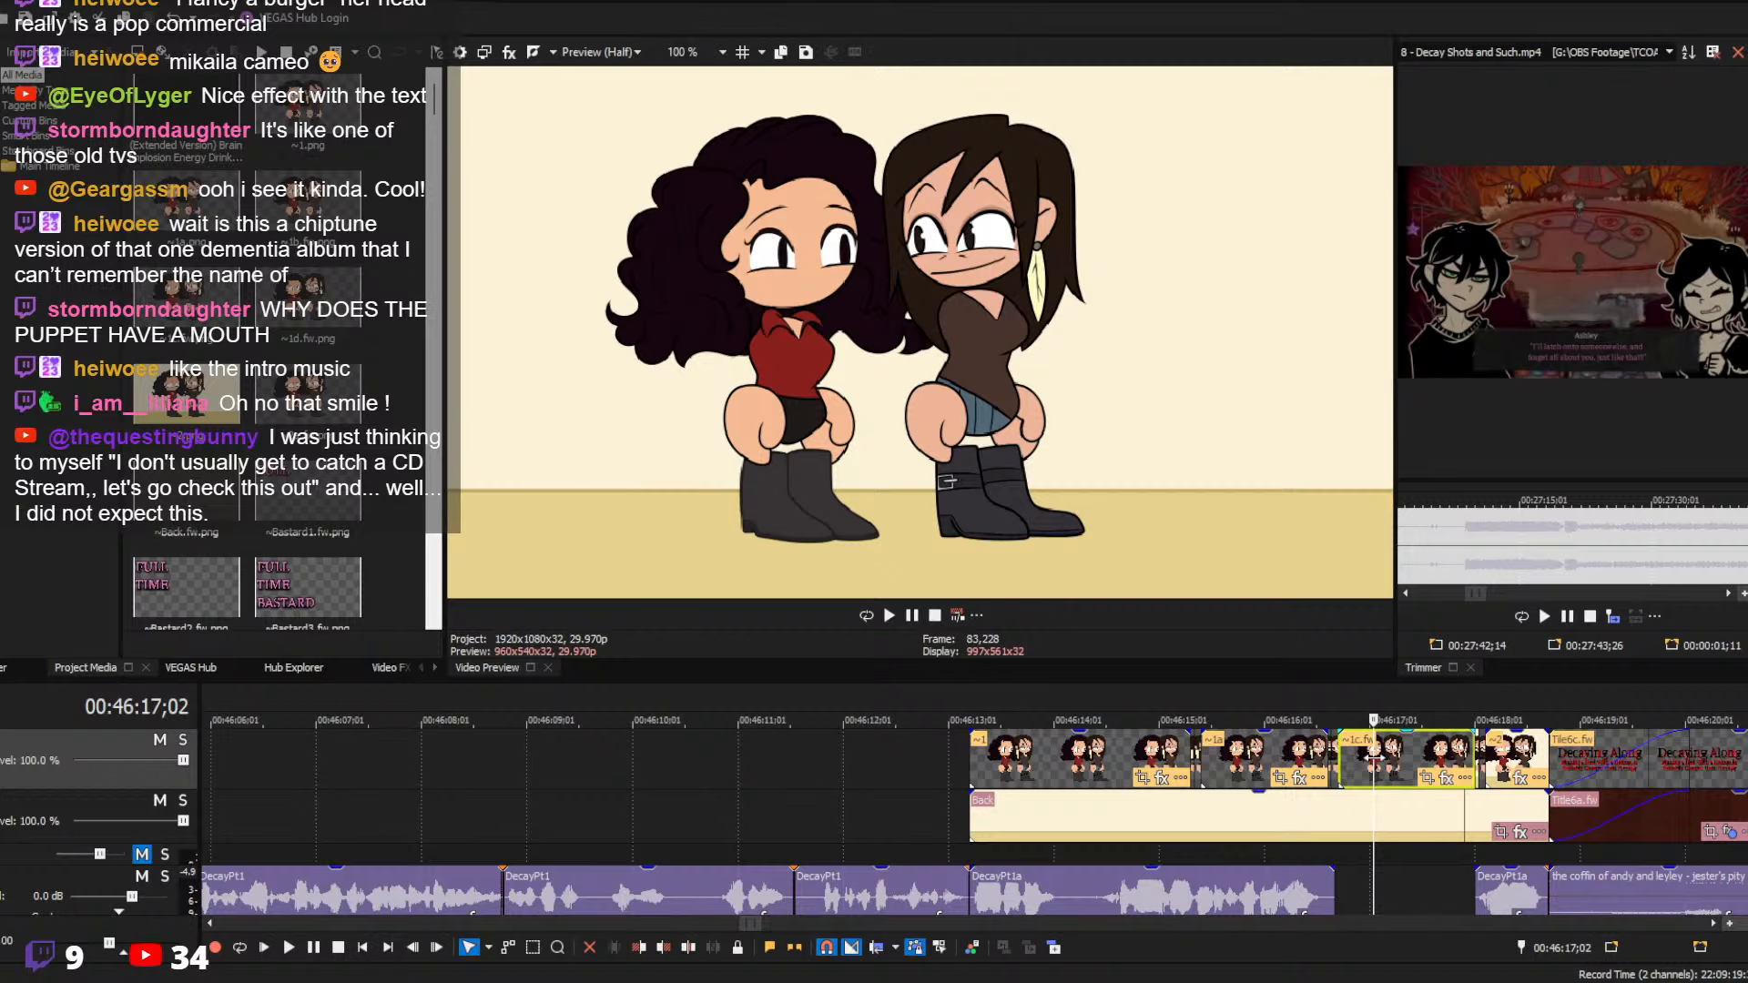
# Return to the Decay title section and preview the second title overlay at 00:06:41;12
pyautogui.scroll(-15, 1375, 756)
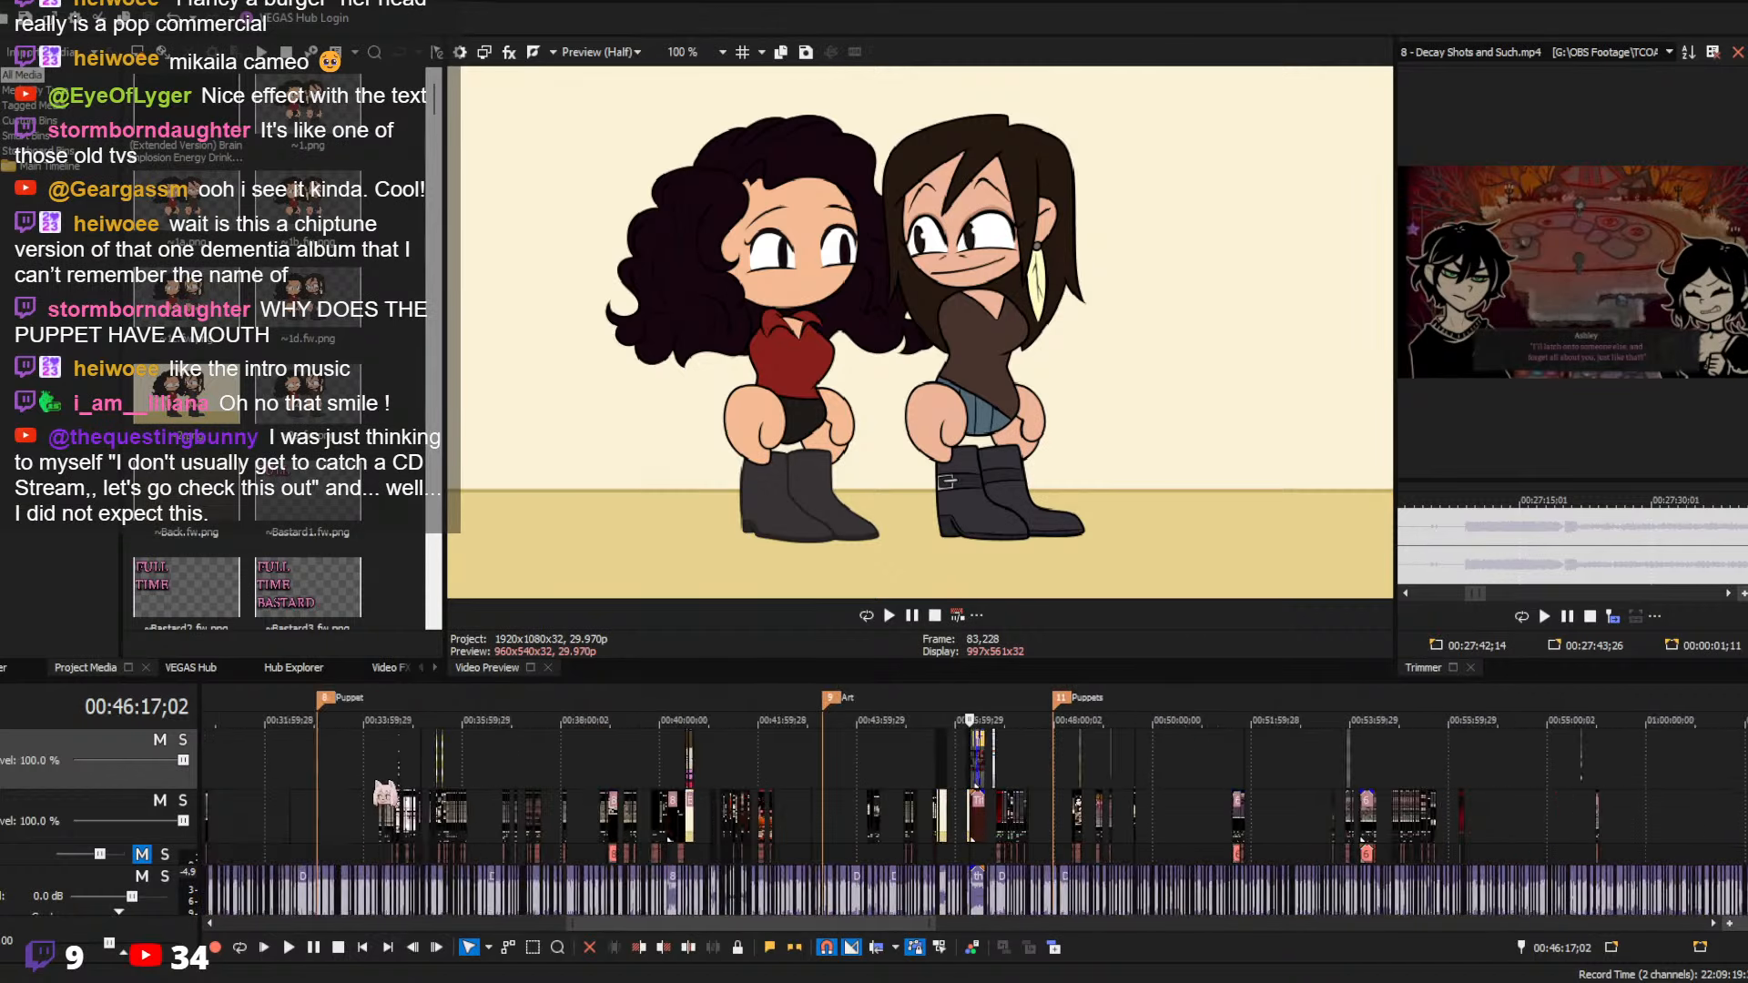
pyautogui.click(325, 757)
pyautogui.scroll(12, 325, 758)
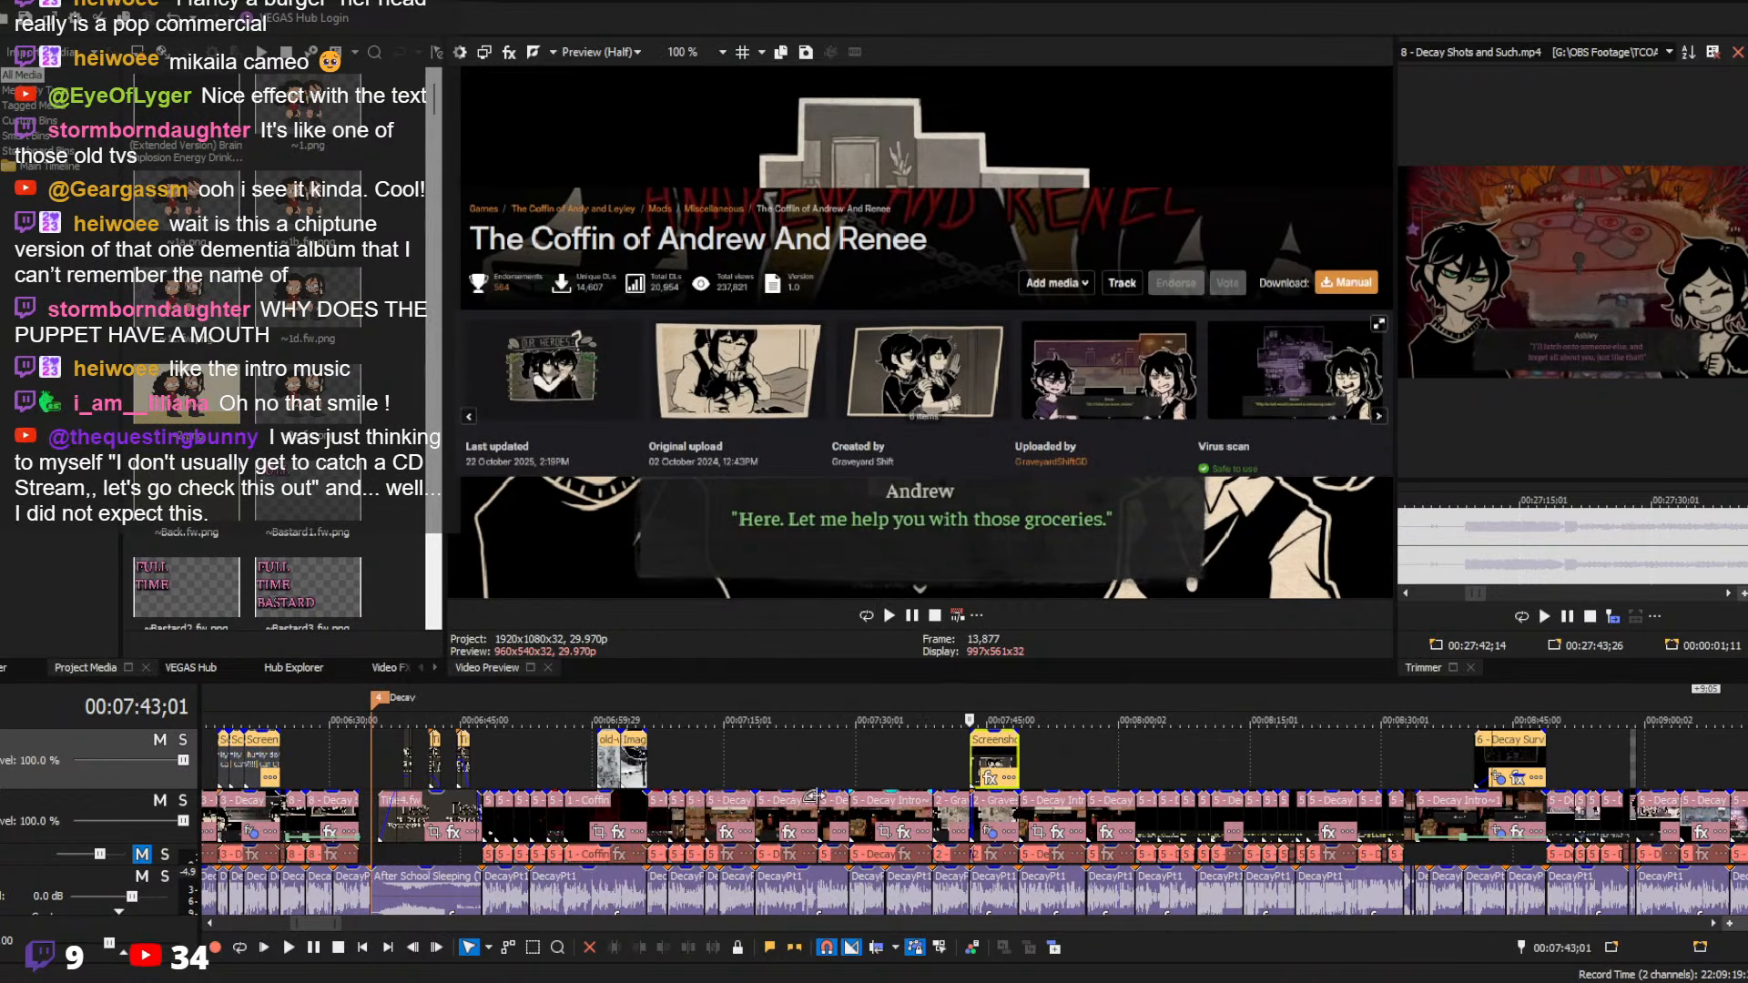
pyautogui.click(441, 748)
pyautogui.scroll(10, 441, 749)
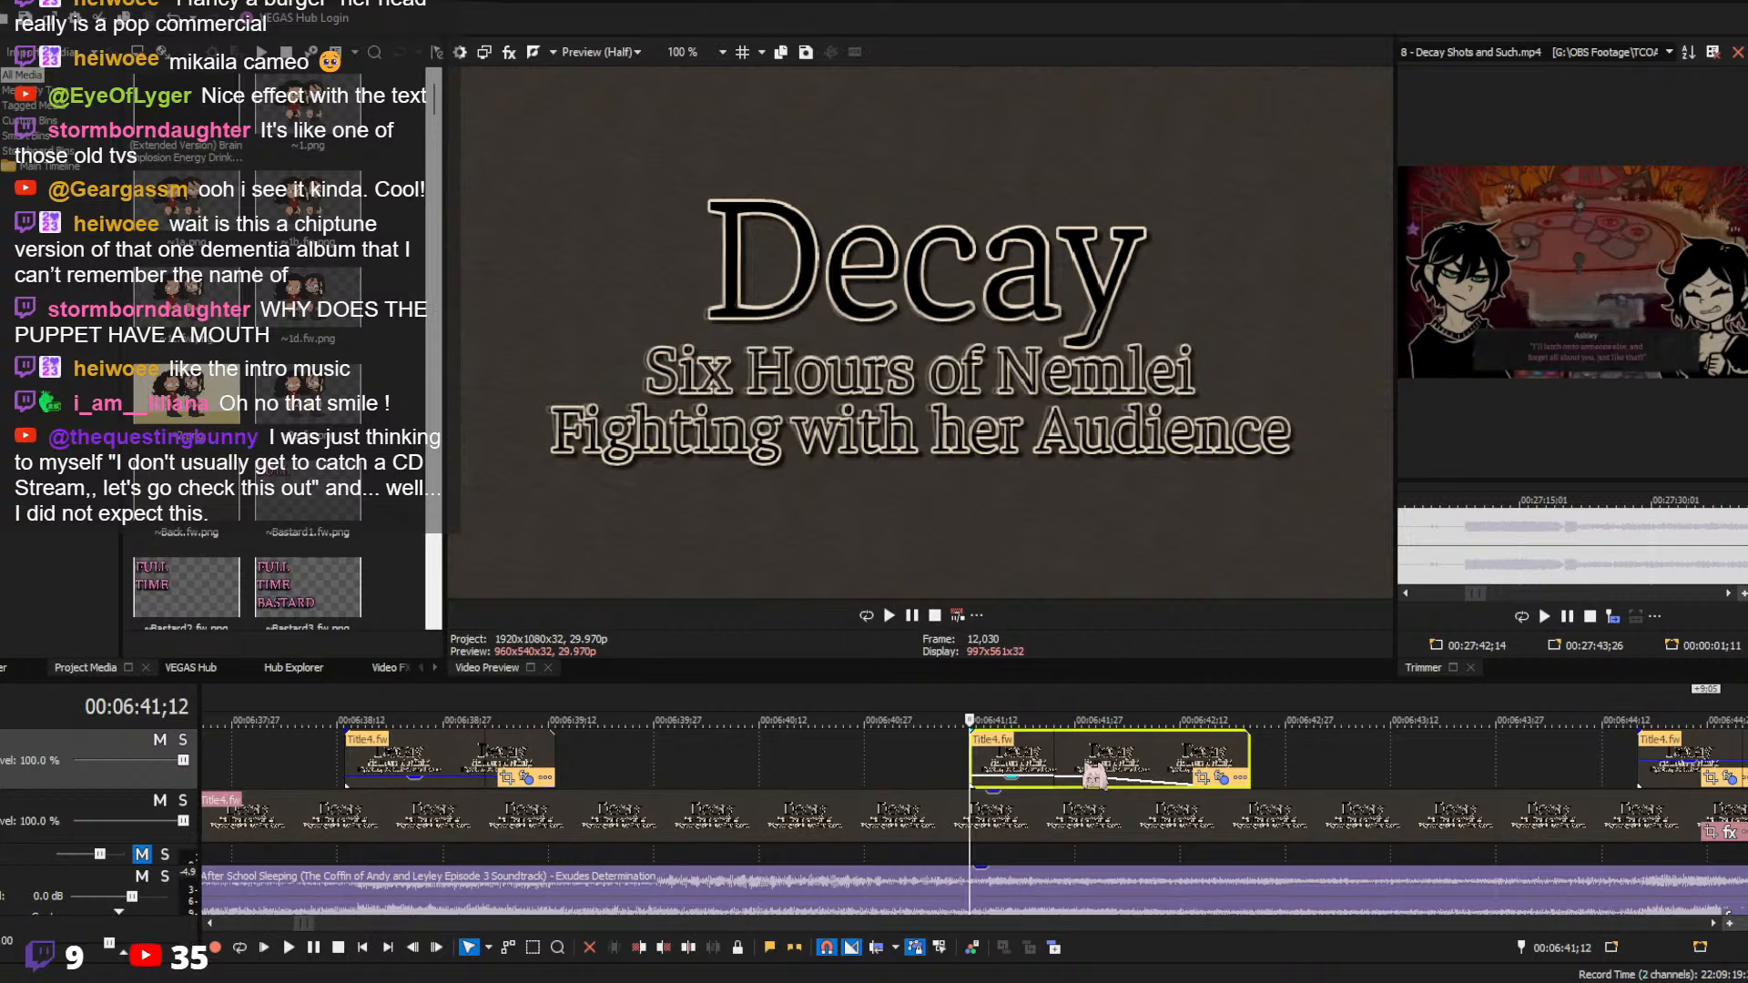
pyautogui.press('space')
pyautogui.press('space')
# Remove the fade-out from the Title4 overlay at 00:06:41;12 and raise its opacity to full
pyautogui.scroll(2, 1116, 781)
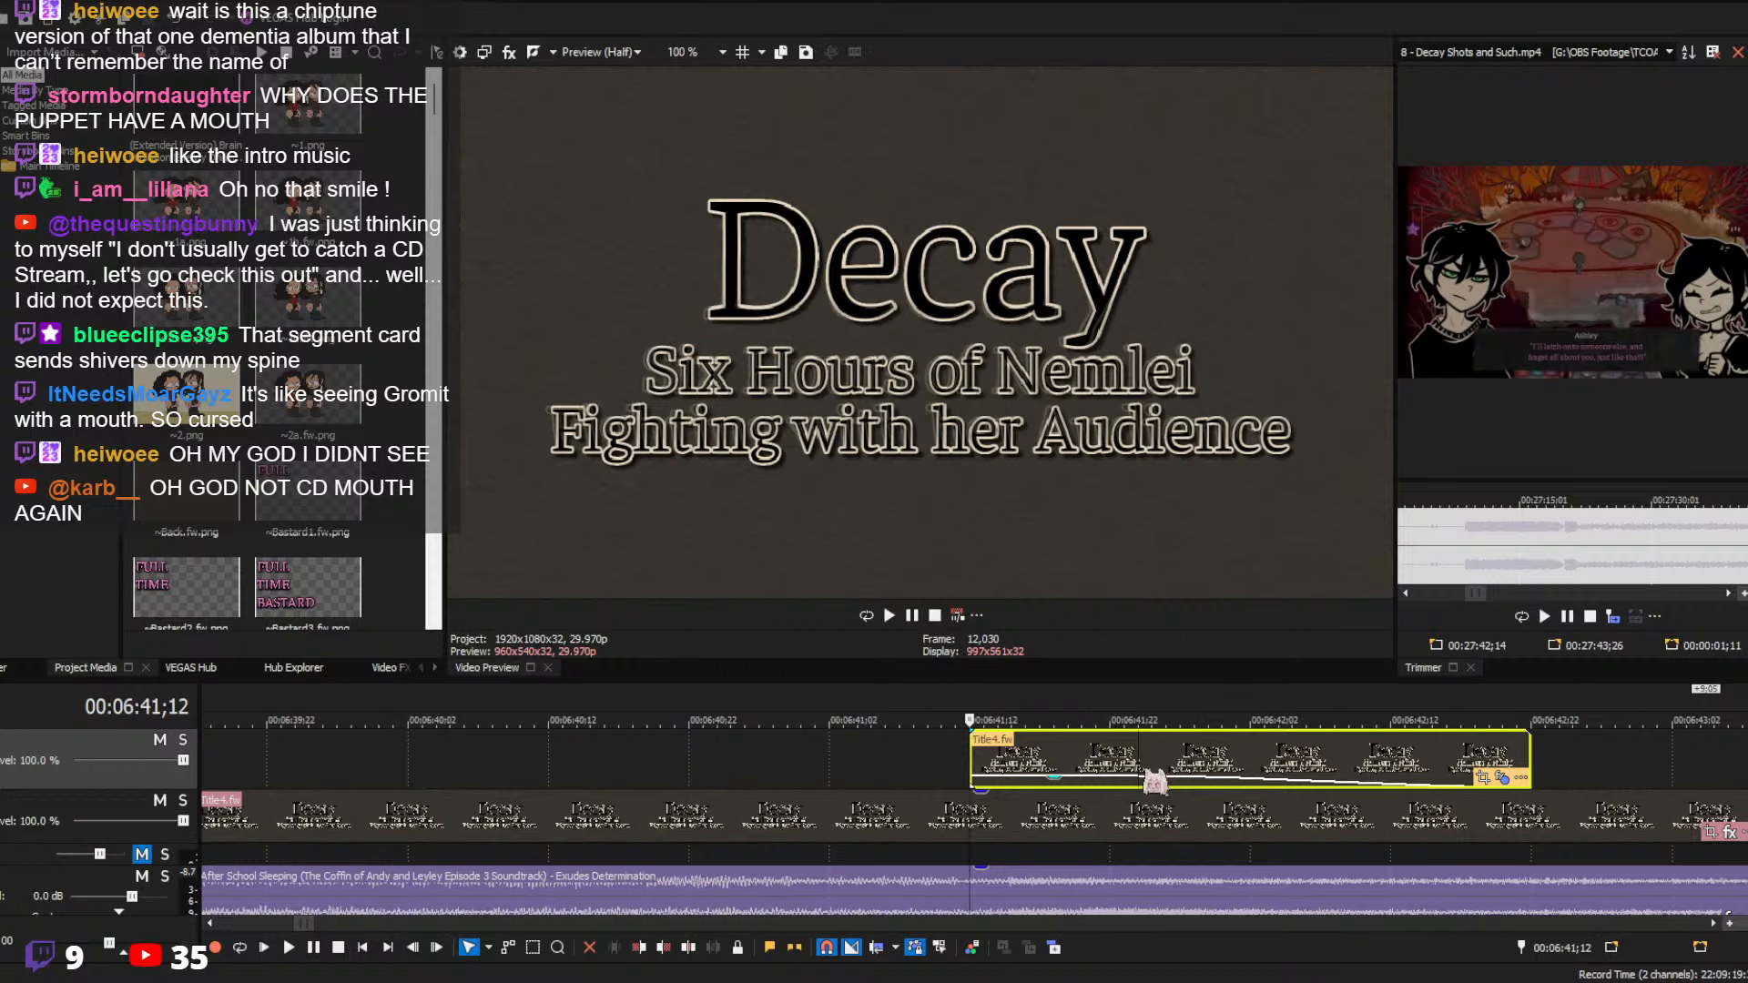
pyautogui.moveTo(1143, 763); pyautogui.dragTo(1532, 767)
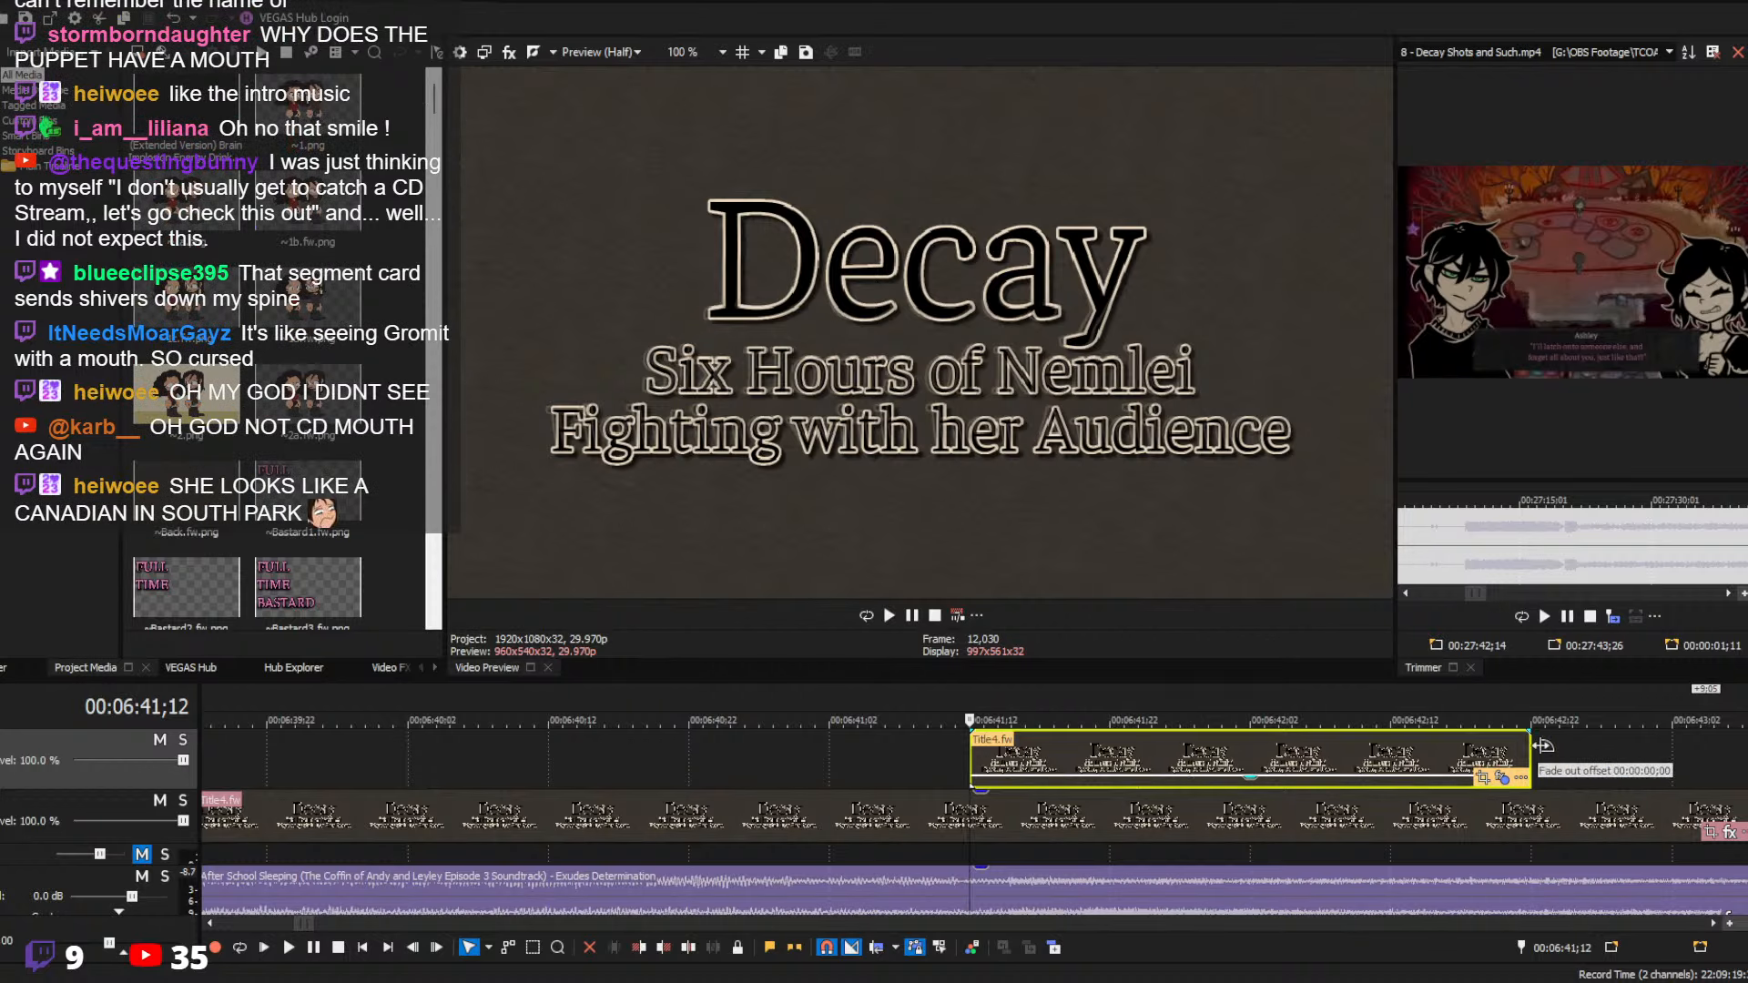
pyautogui.moveTo(1196, 775); pyautogui.dragTo(1210, 730)
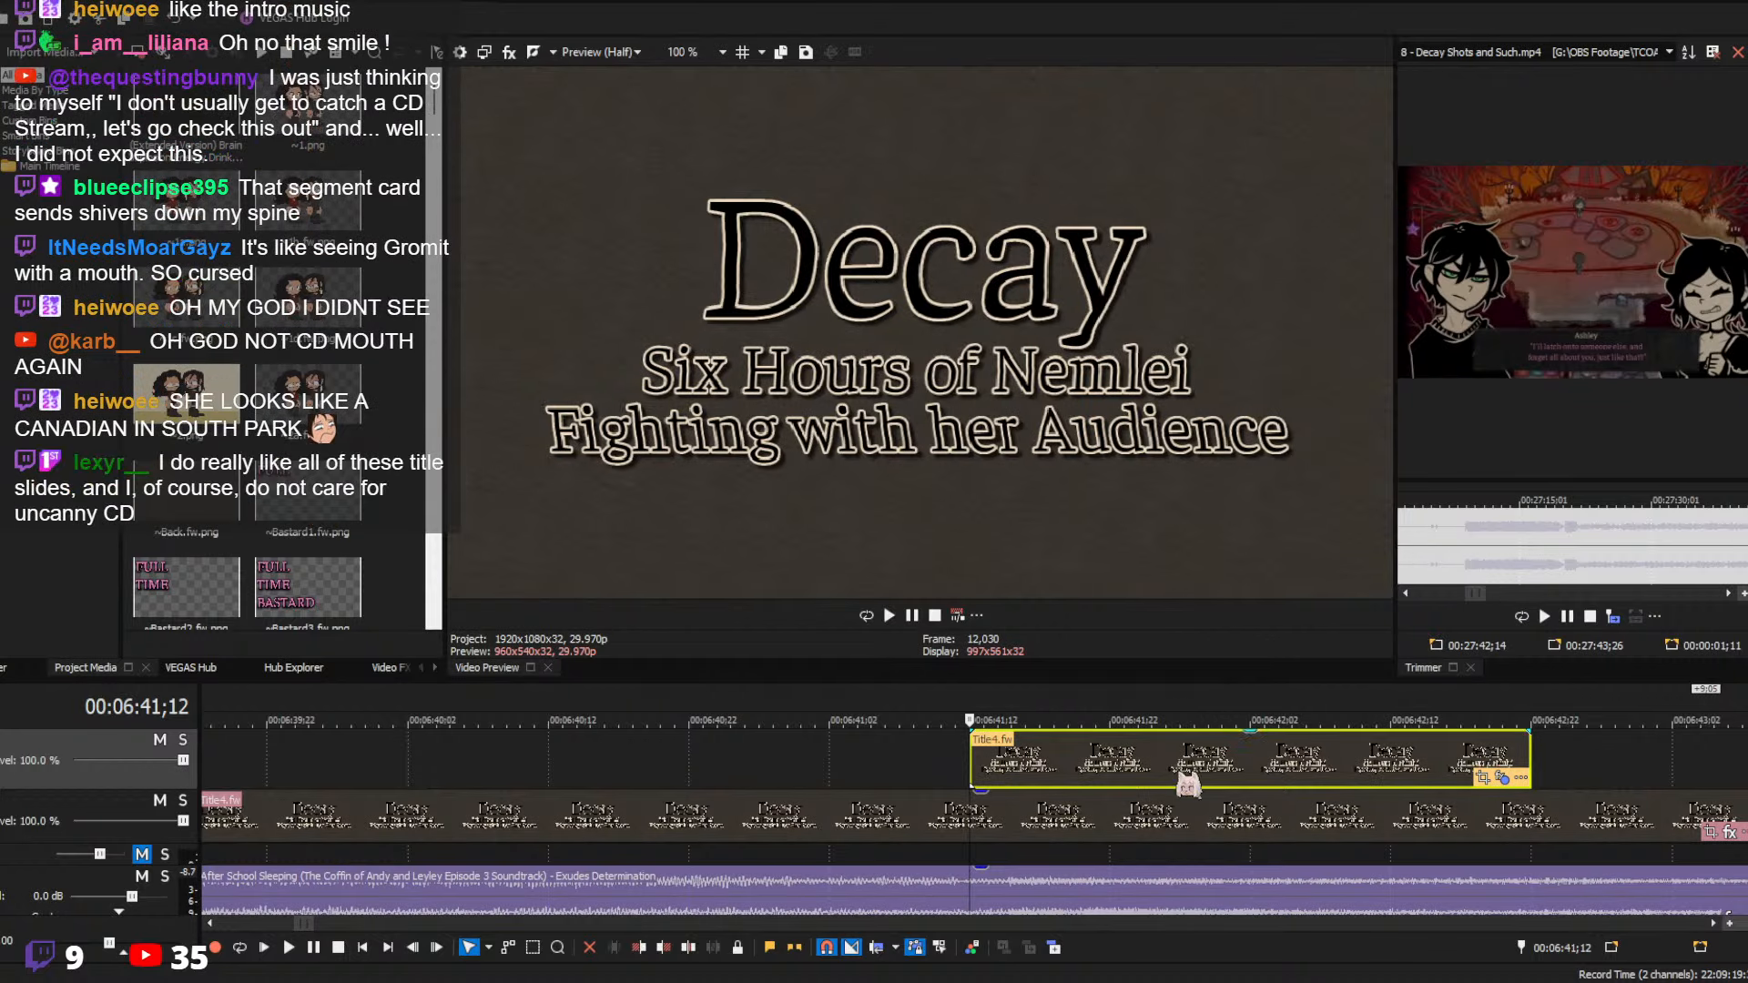
# Lower the opacity of the Title4 overlay at 00:06:41;12 well below full and add a long fade-out starting shortly after its beginning
pyautogui.press('space')
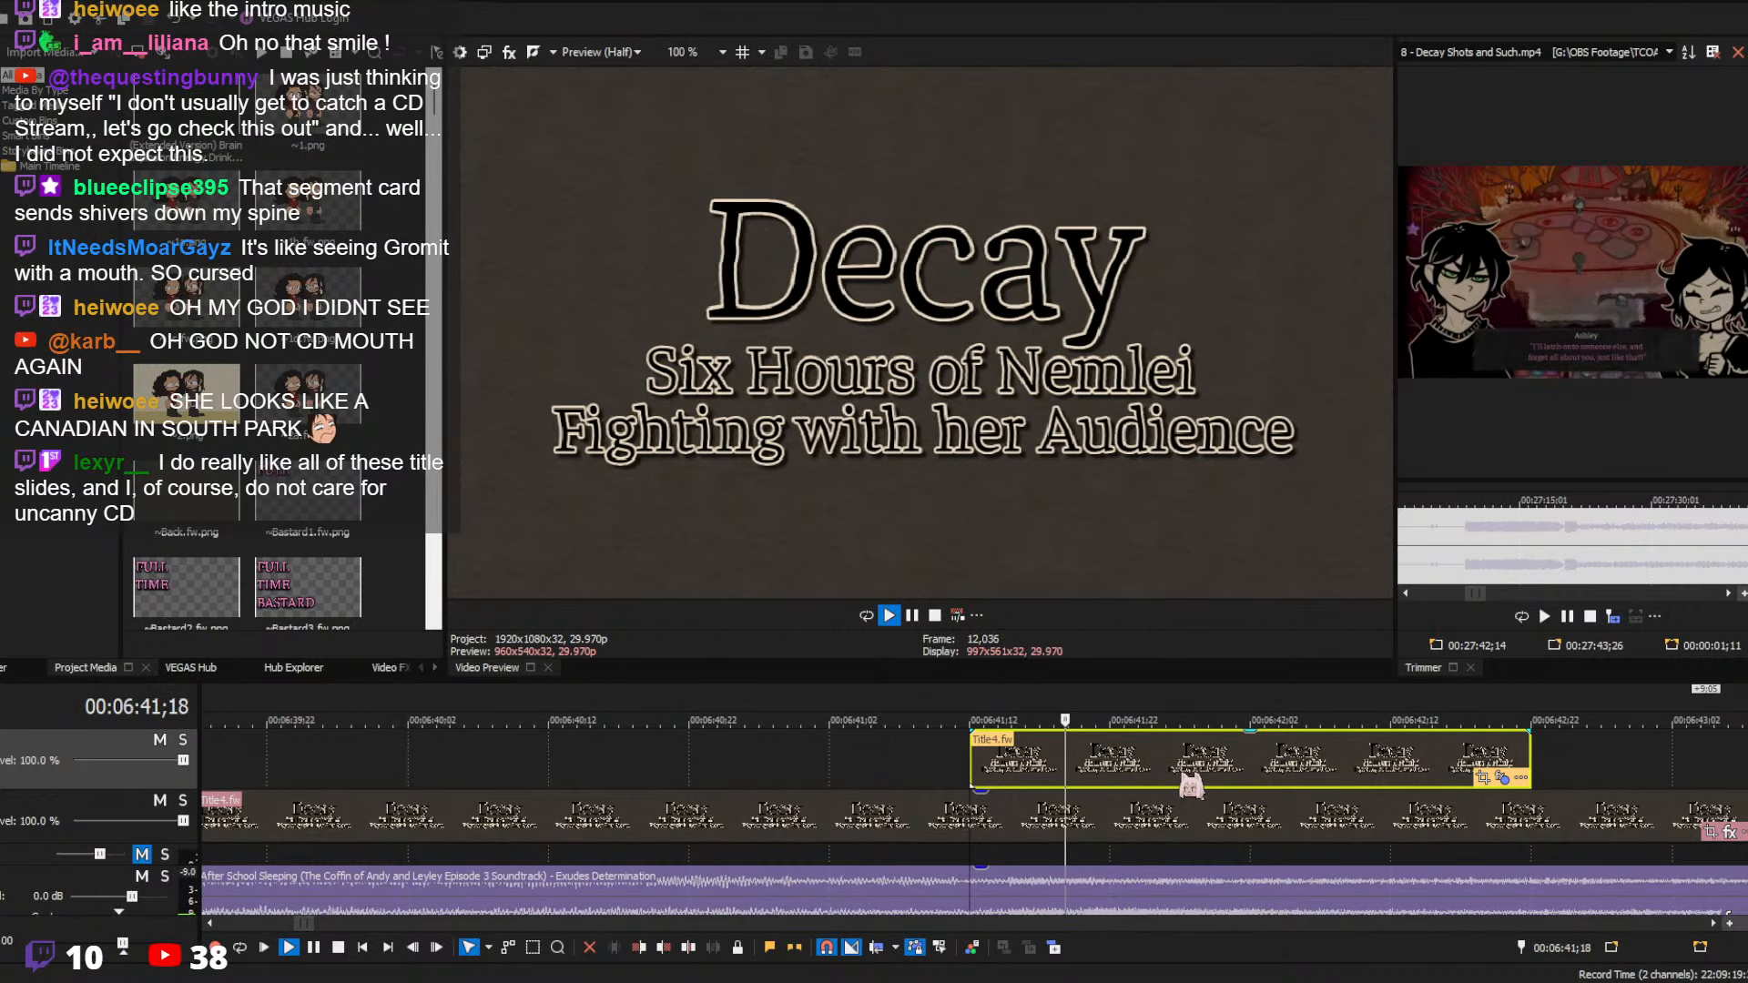
pyautogui.press('space')
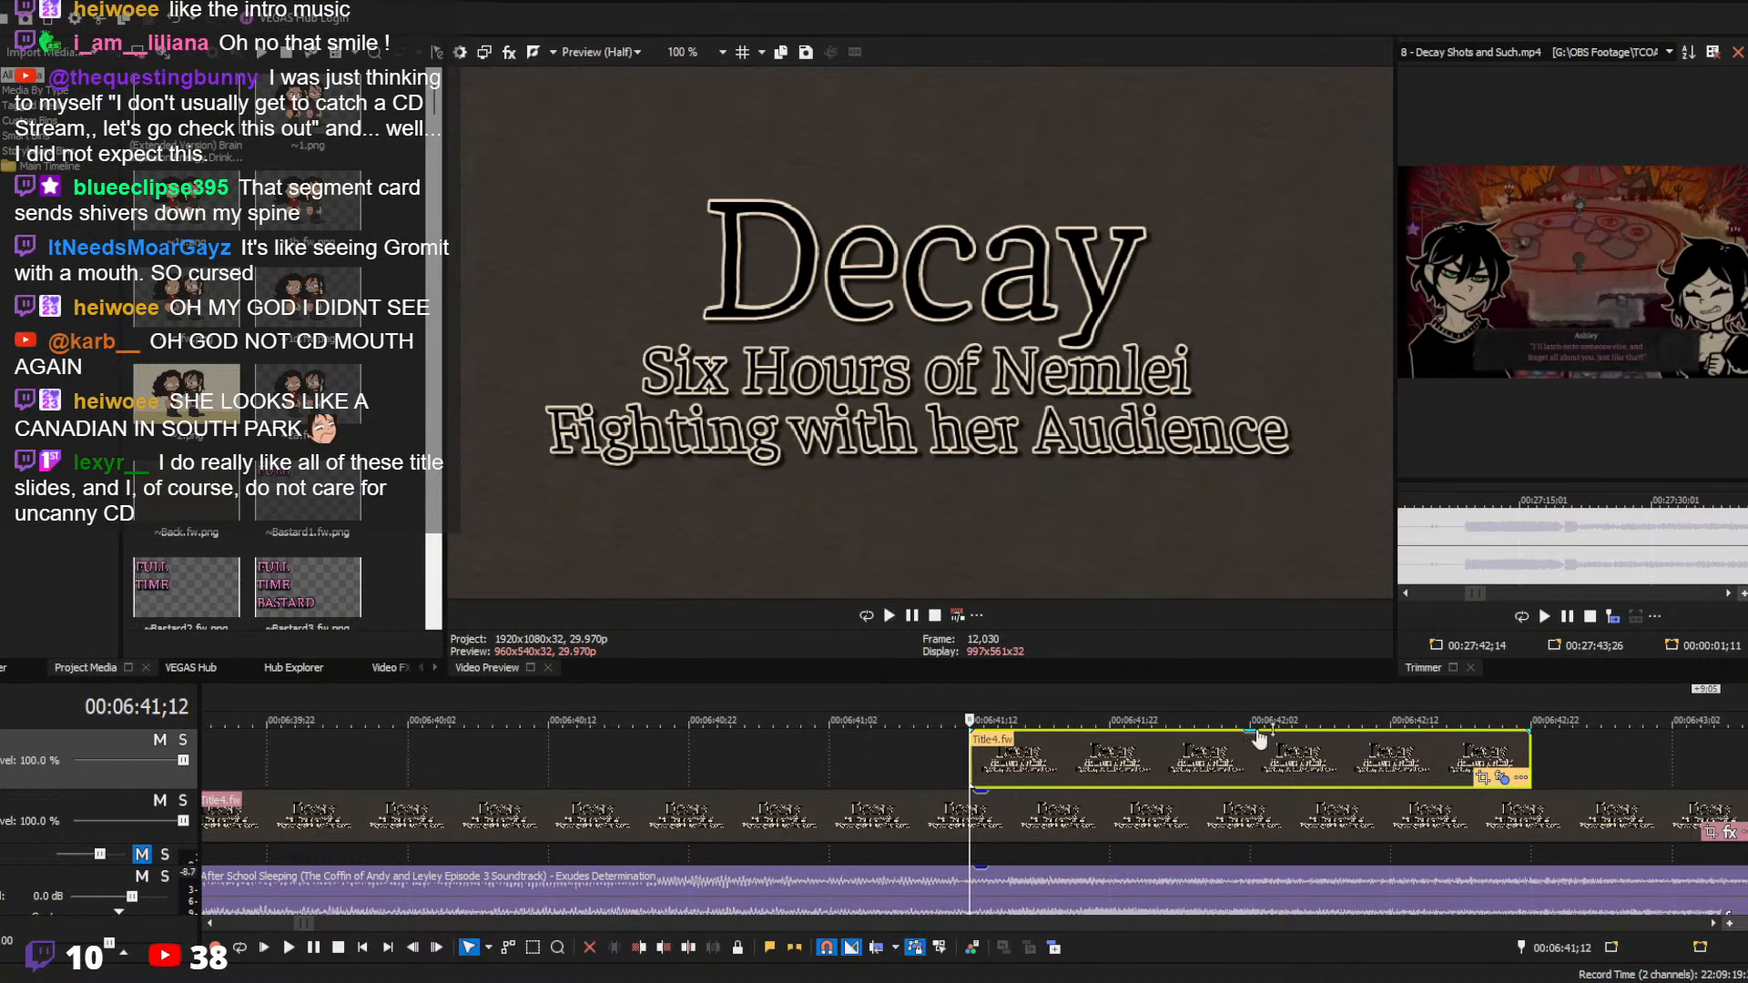
pyautogui.moveTo(1257, 731); pyautogui.dragTo(1259, 781)
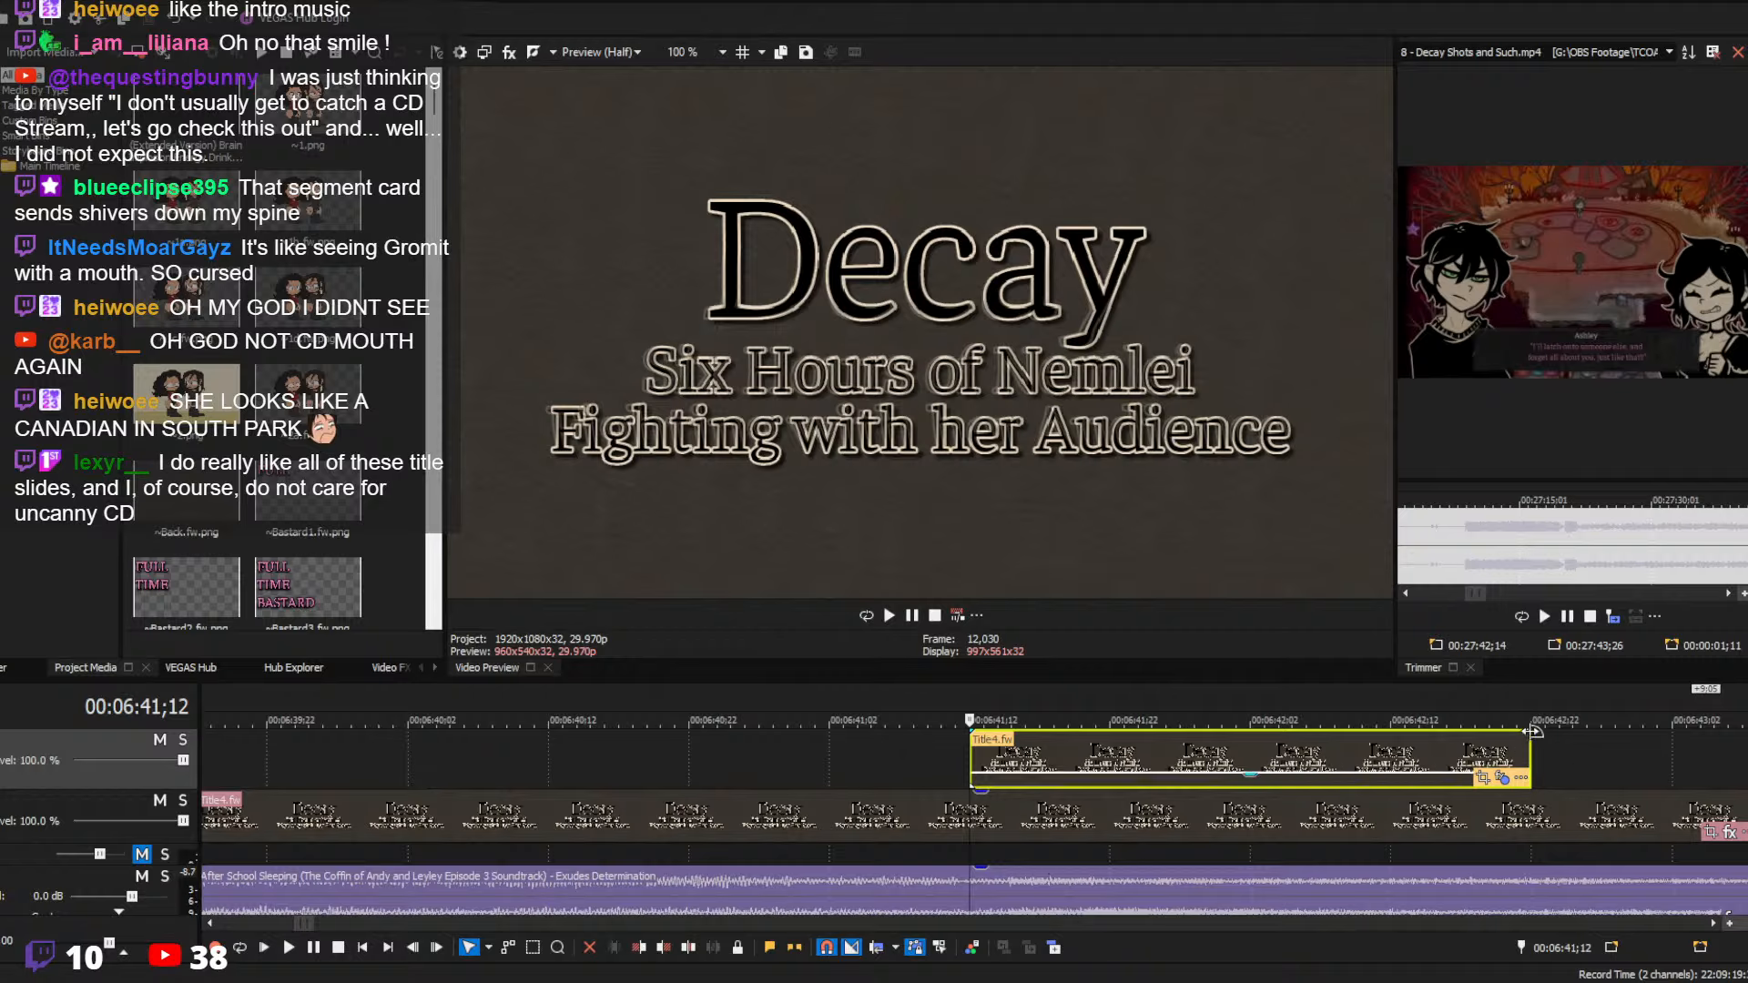
pyautogui.moveTo(1533, 731); pyautogui.dragTo(1085, 763)
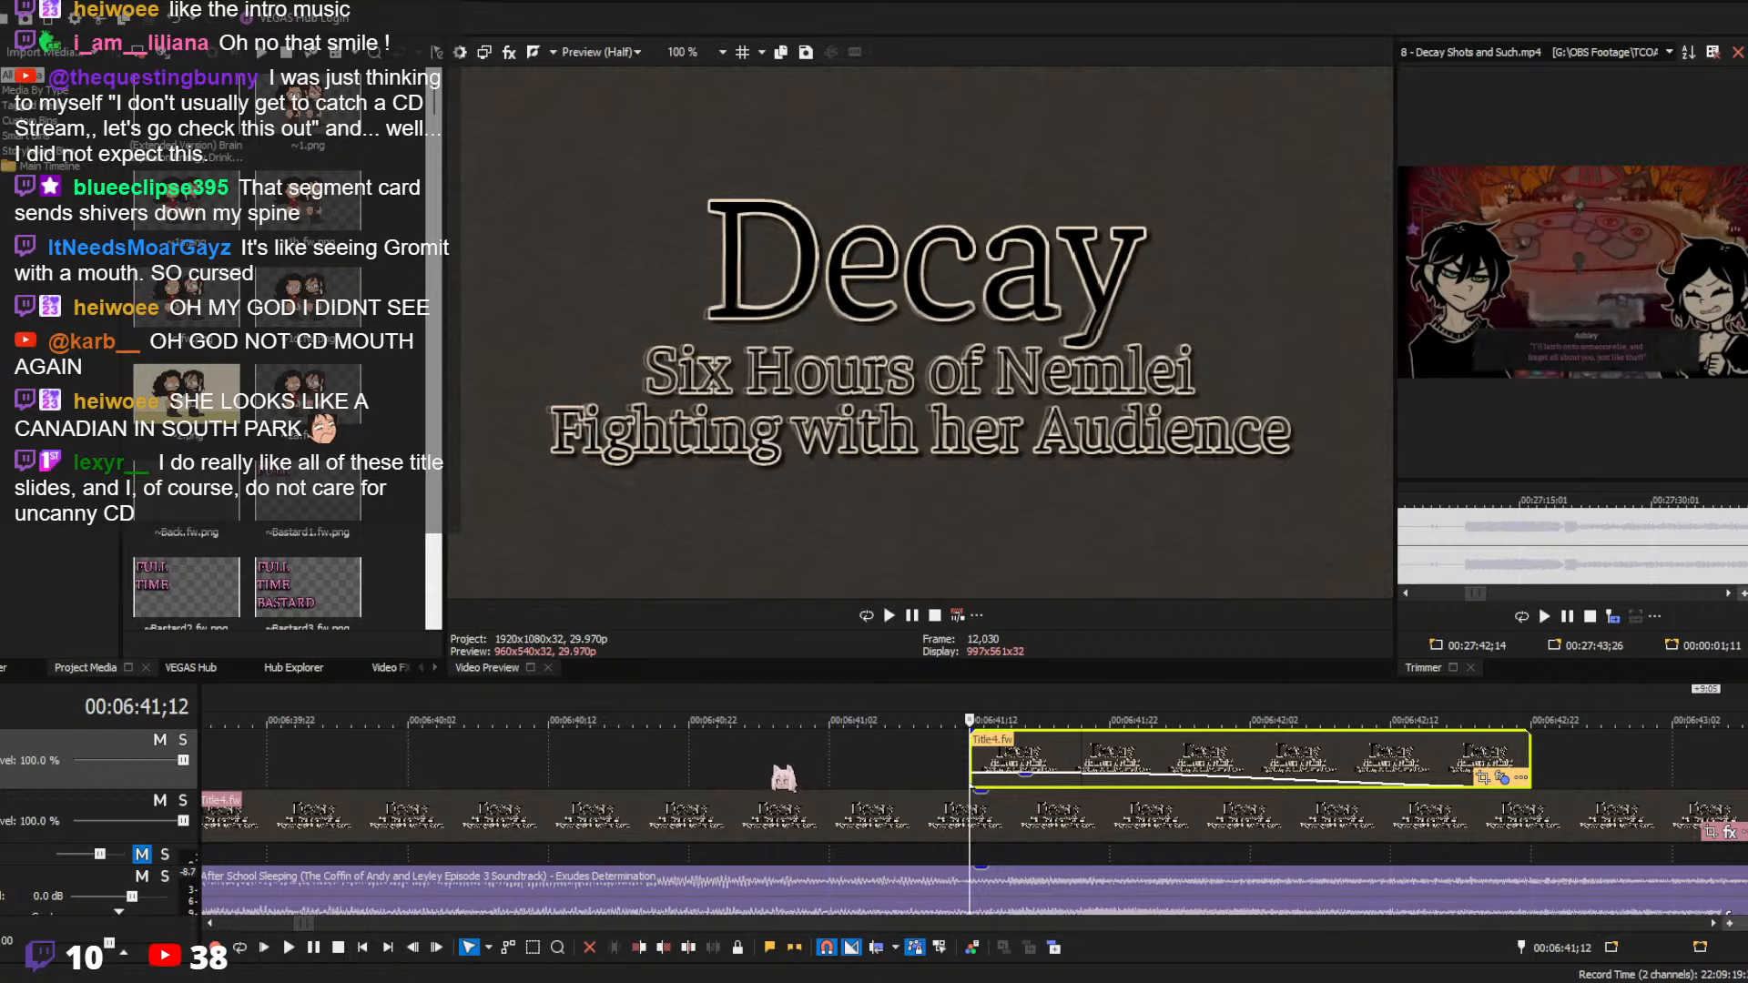
# Play the Decay title card from about 00:06:40;18 through the second and third overlays
pyautogui.click(641, 778)
pyautogui.press('space')
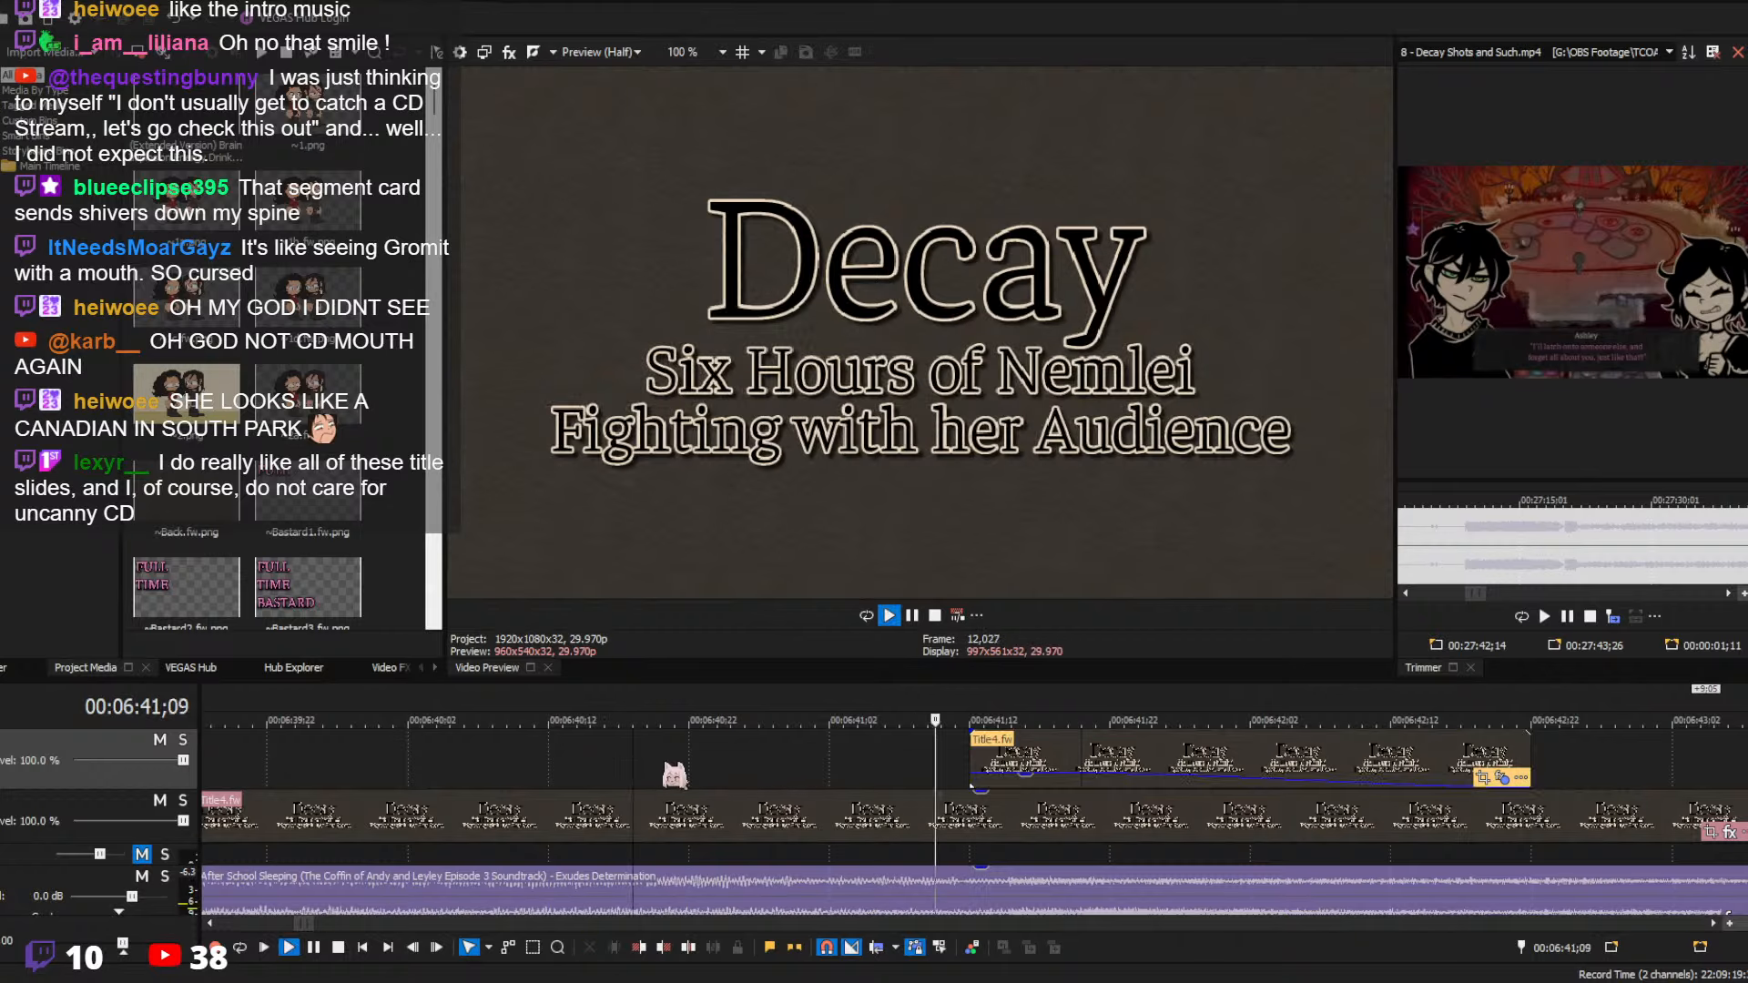
pyautogui.scroll(-4, 734, 785)
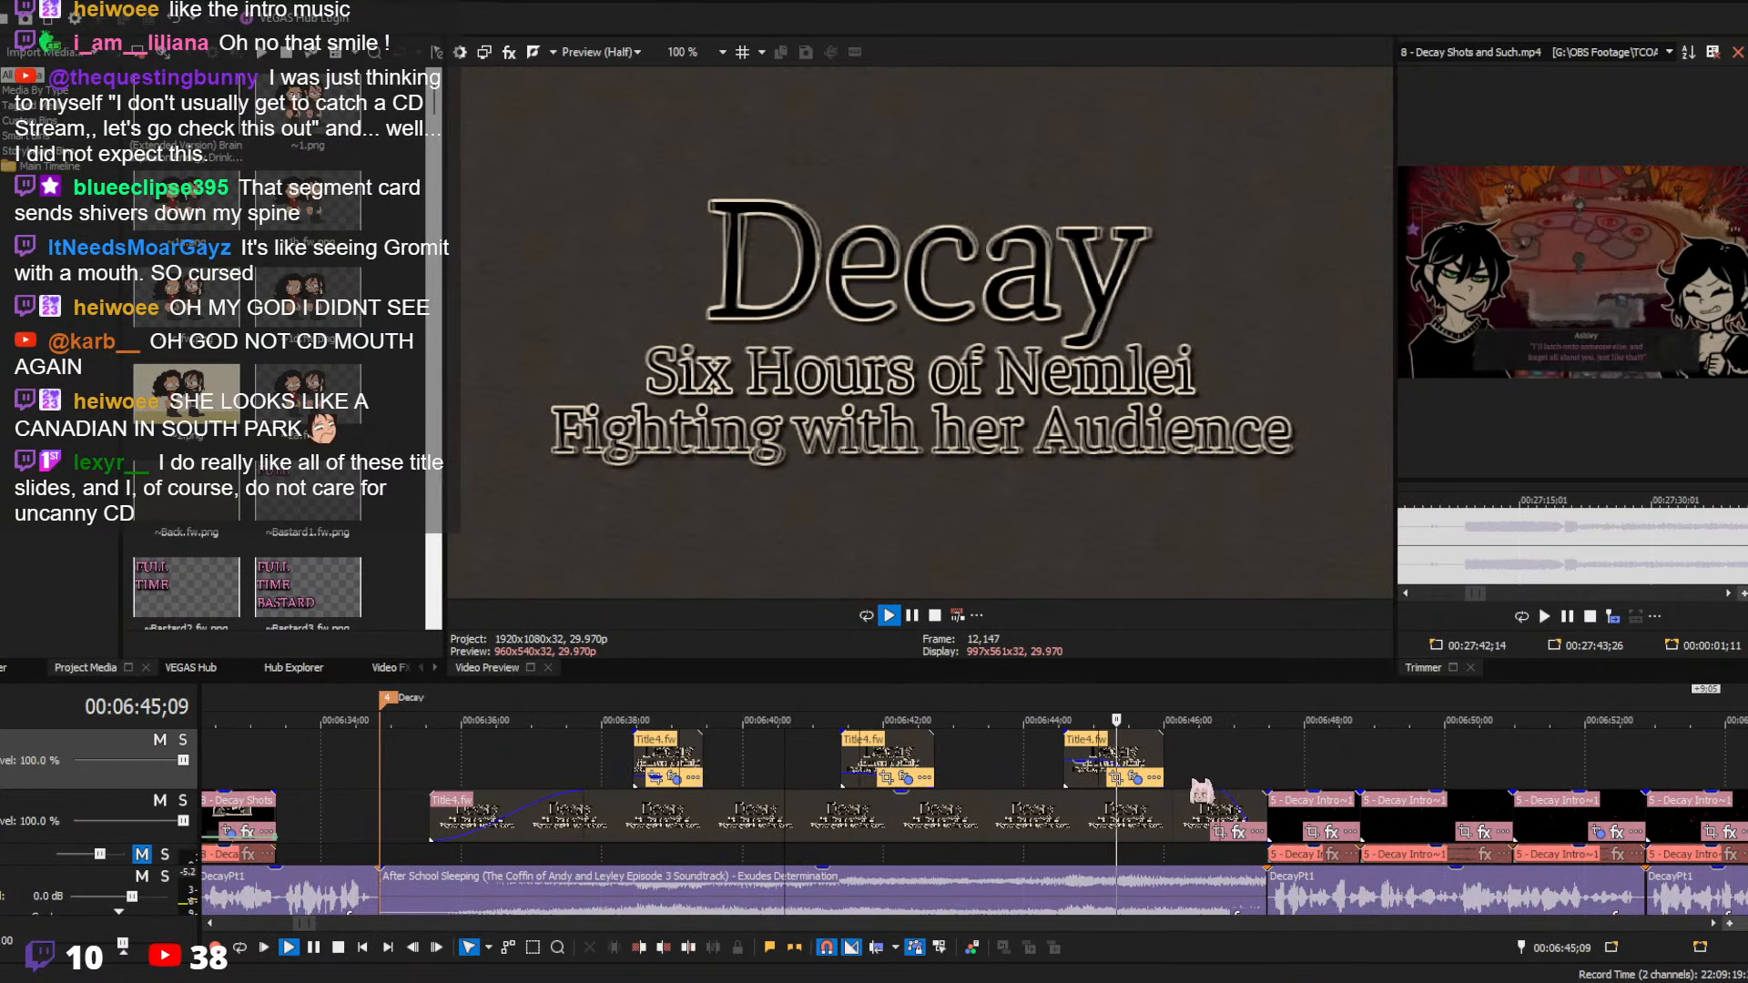
# Replay the Decay title card from about 00:06:38 and compare how its three Title4 overlays fade
pyautogui.click(1007, 776)
pyautogui.scroll(4, 1038, 825)
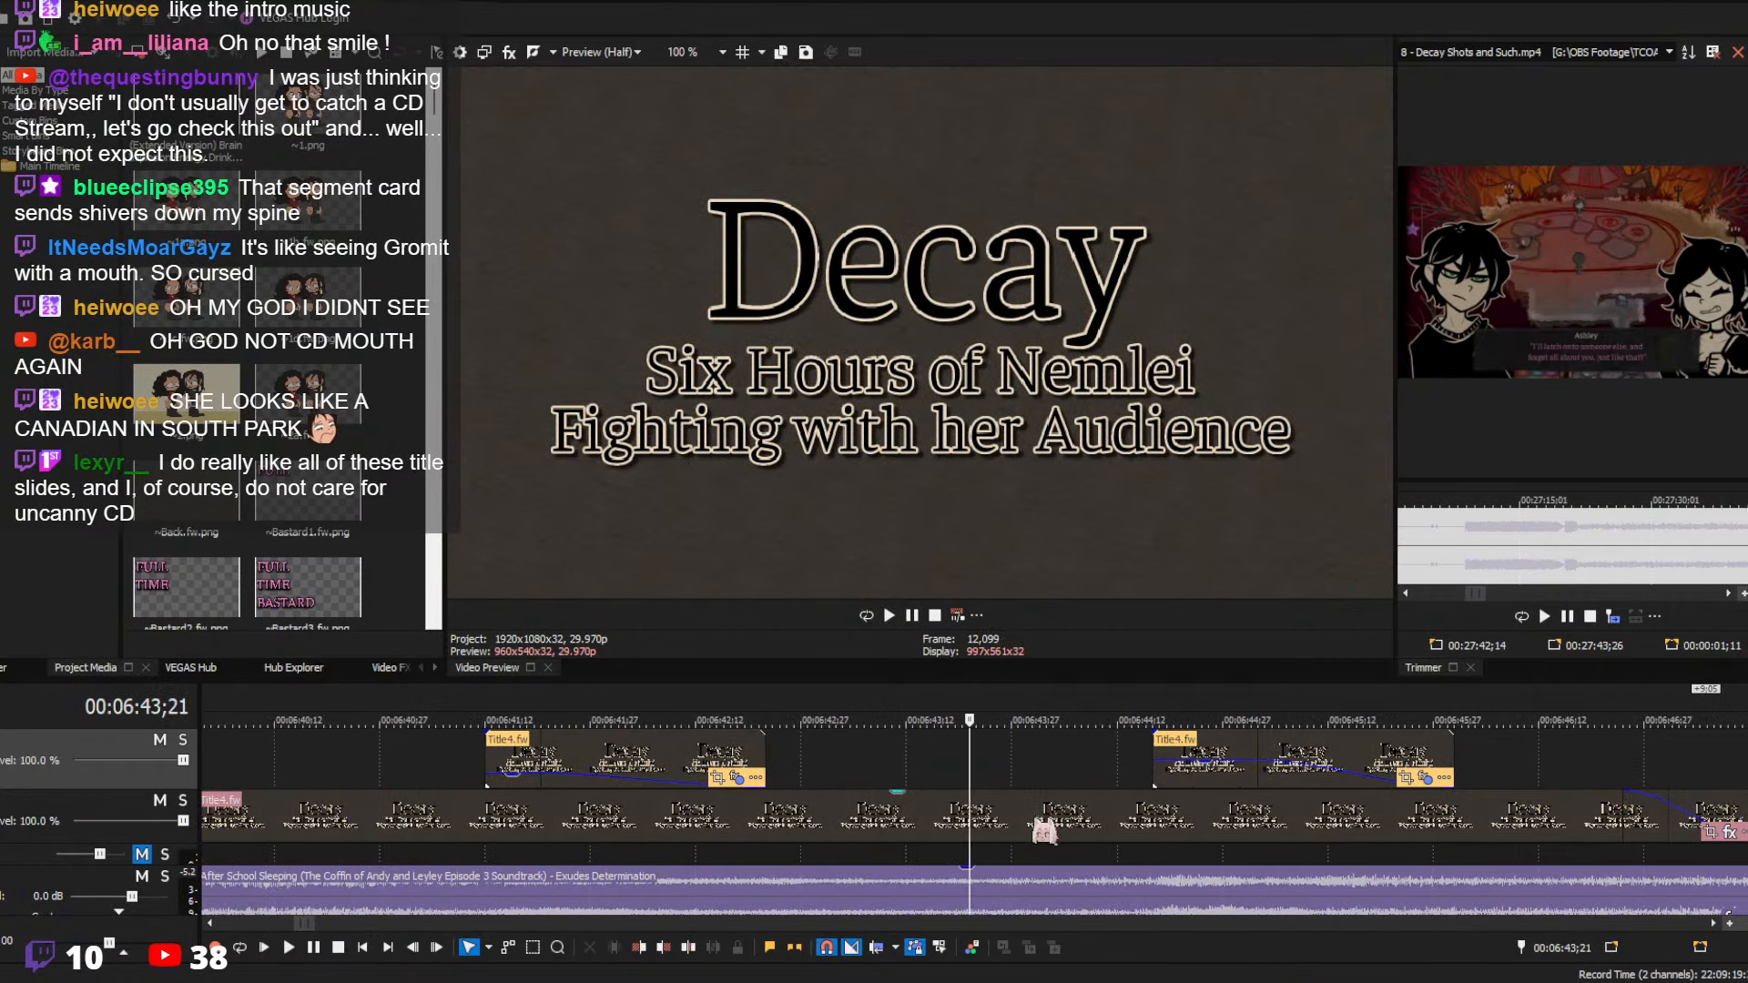
pyautogui.click(1159, 827)
pyautogui.click(943, 824)
pyautogui.scroll(-3, 944, 827)
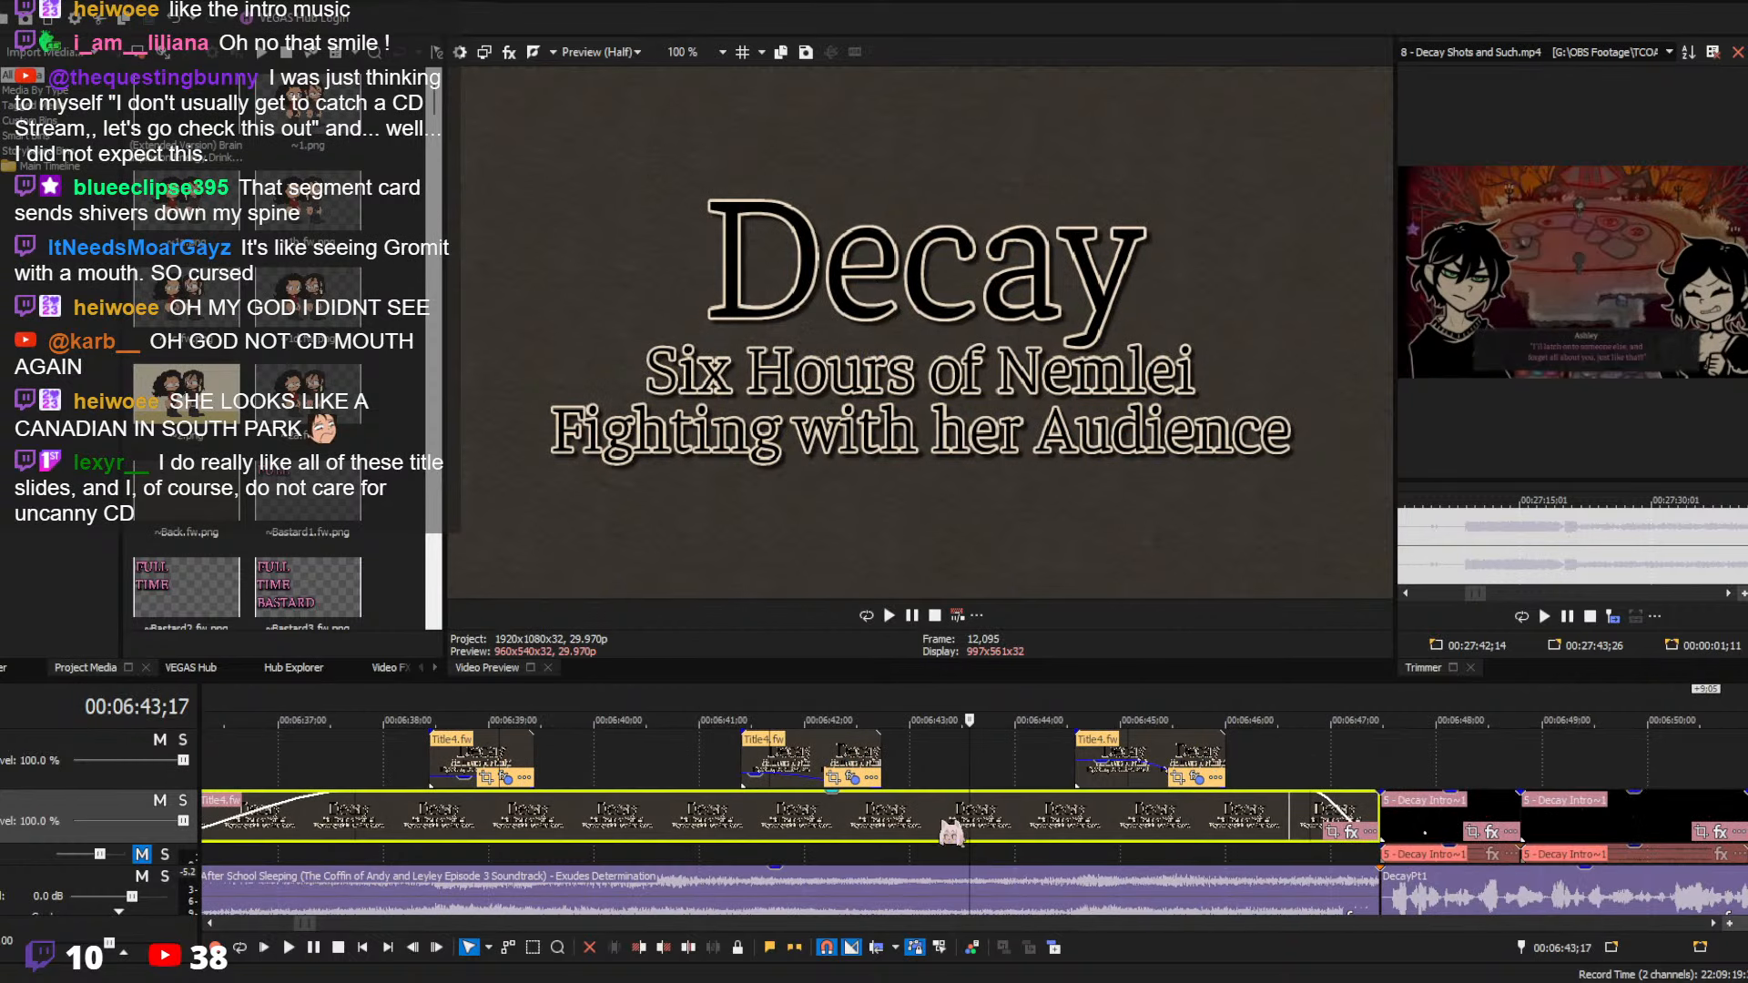
pyautogui.click(658, 846)
pyautogui.scroll(2, 798, 845)
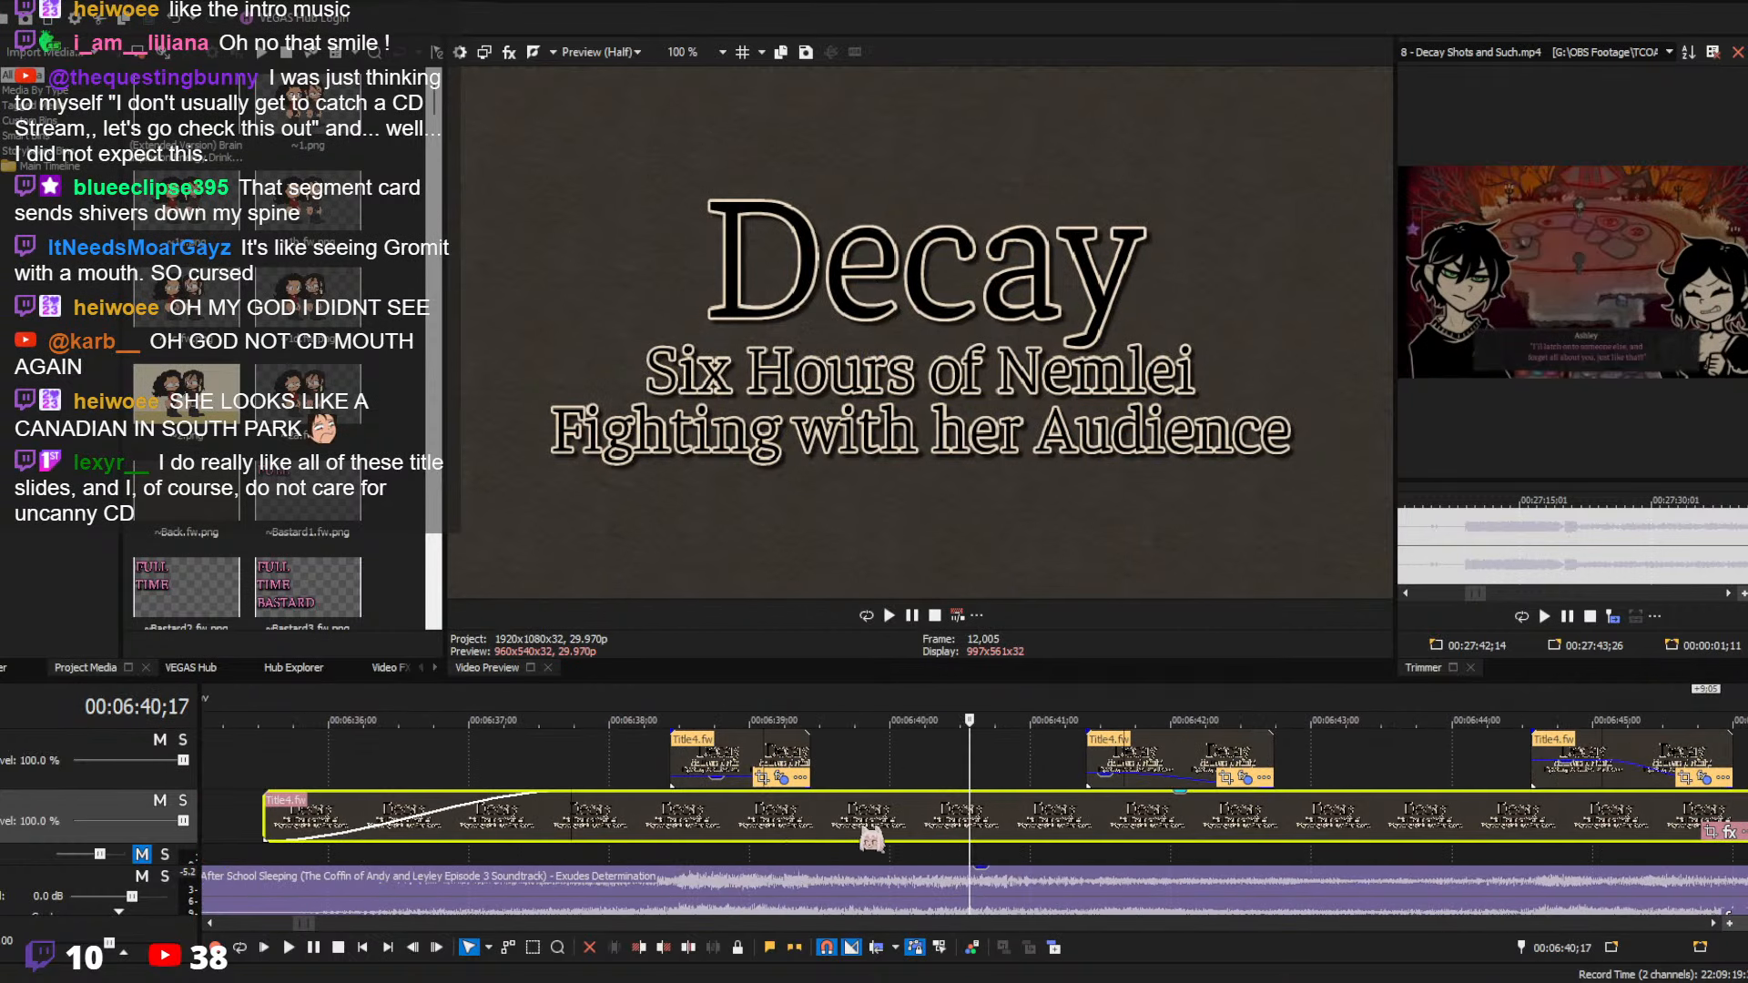
pyautogui.click(623, 774)
pyautogui.press('space')
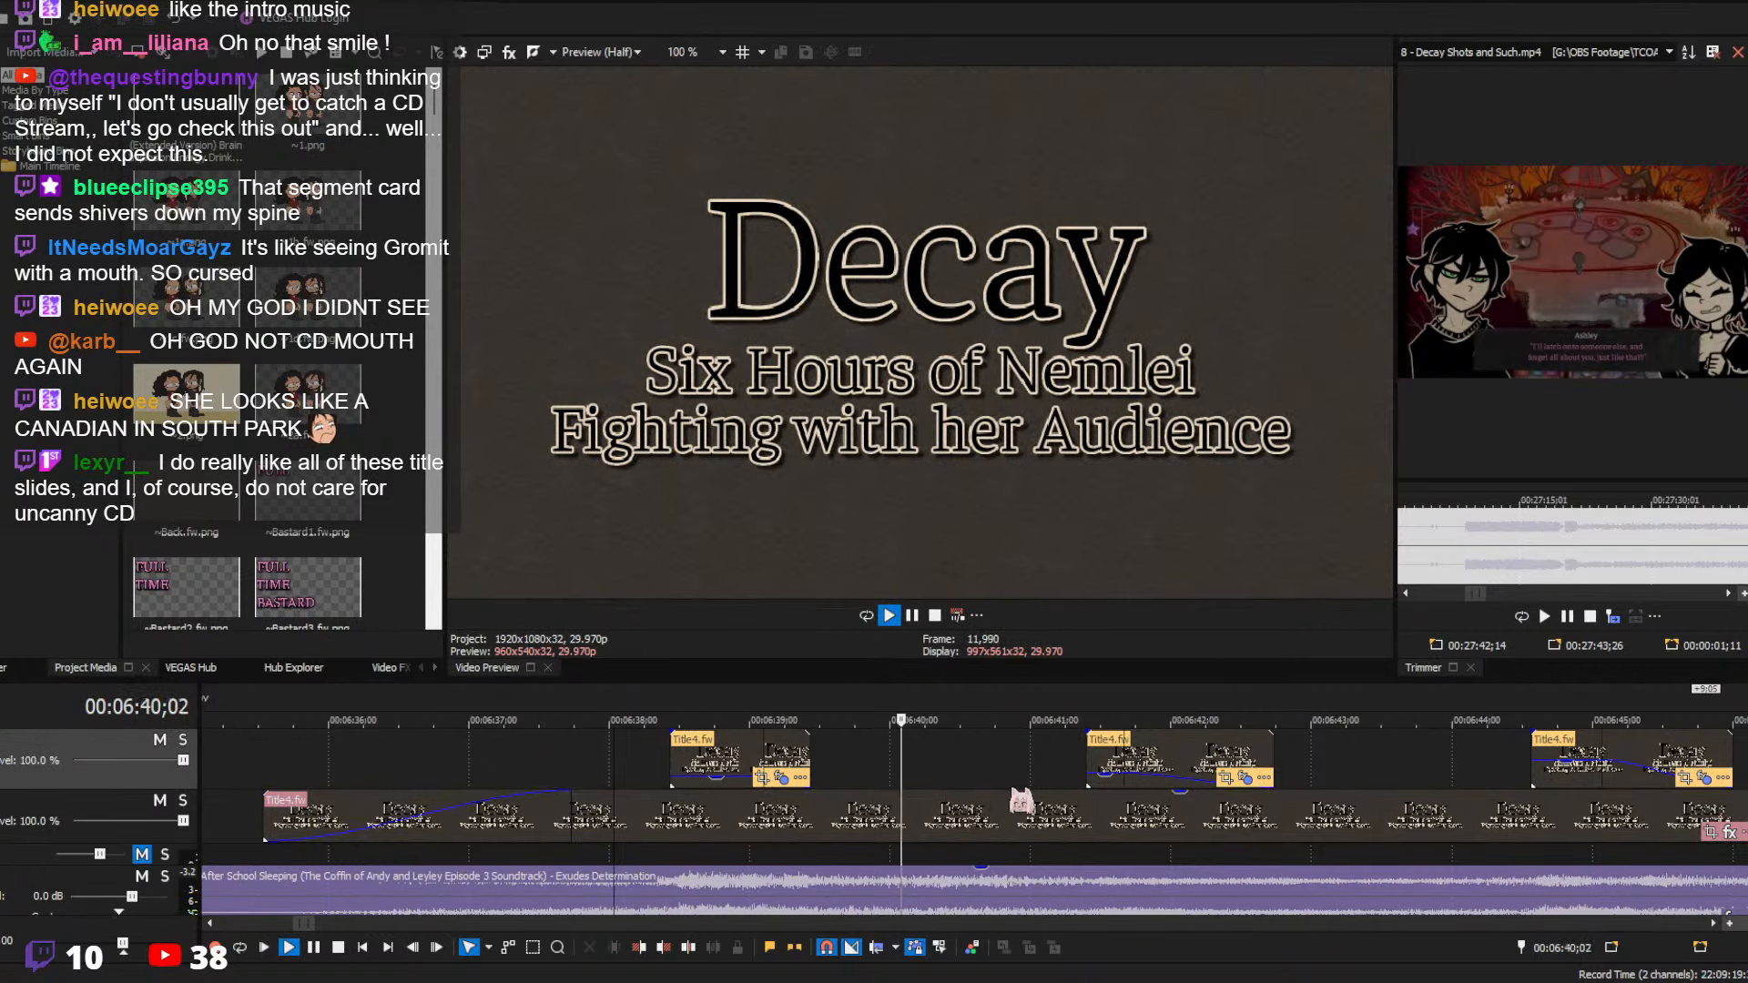
pyautogui.click(1048, 781)
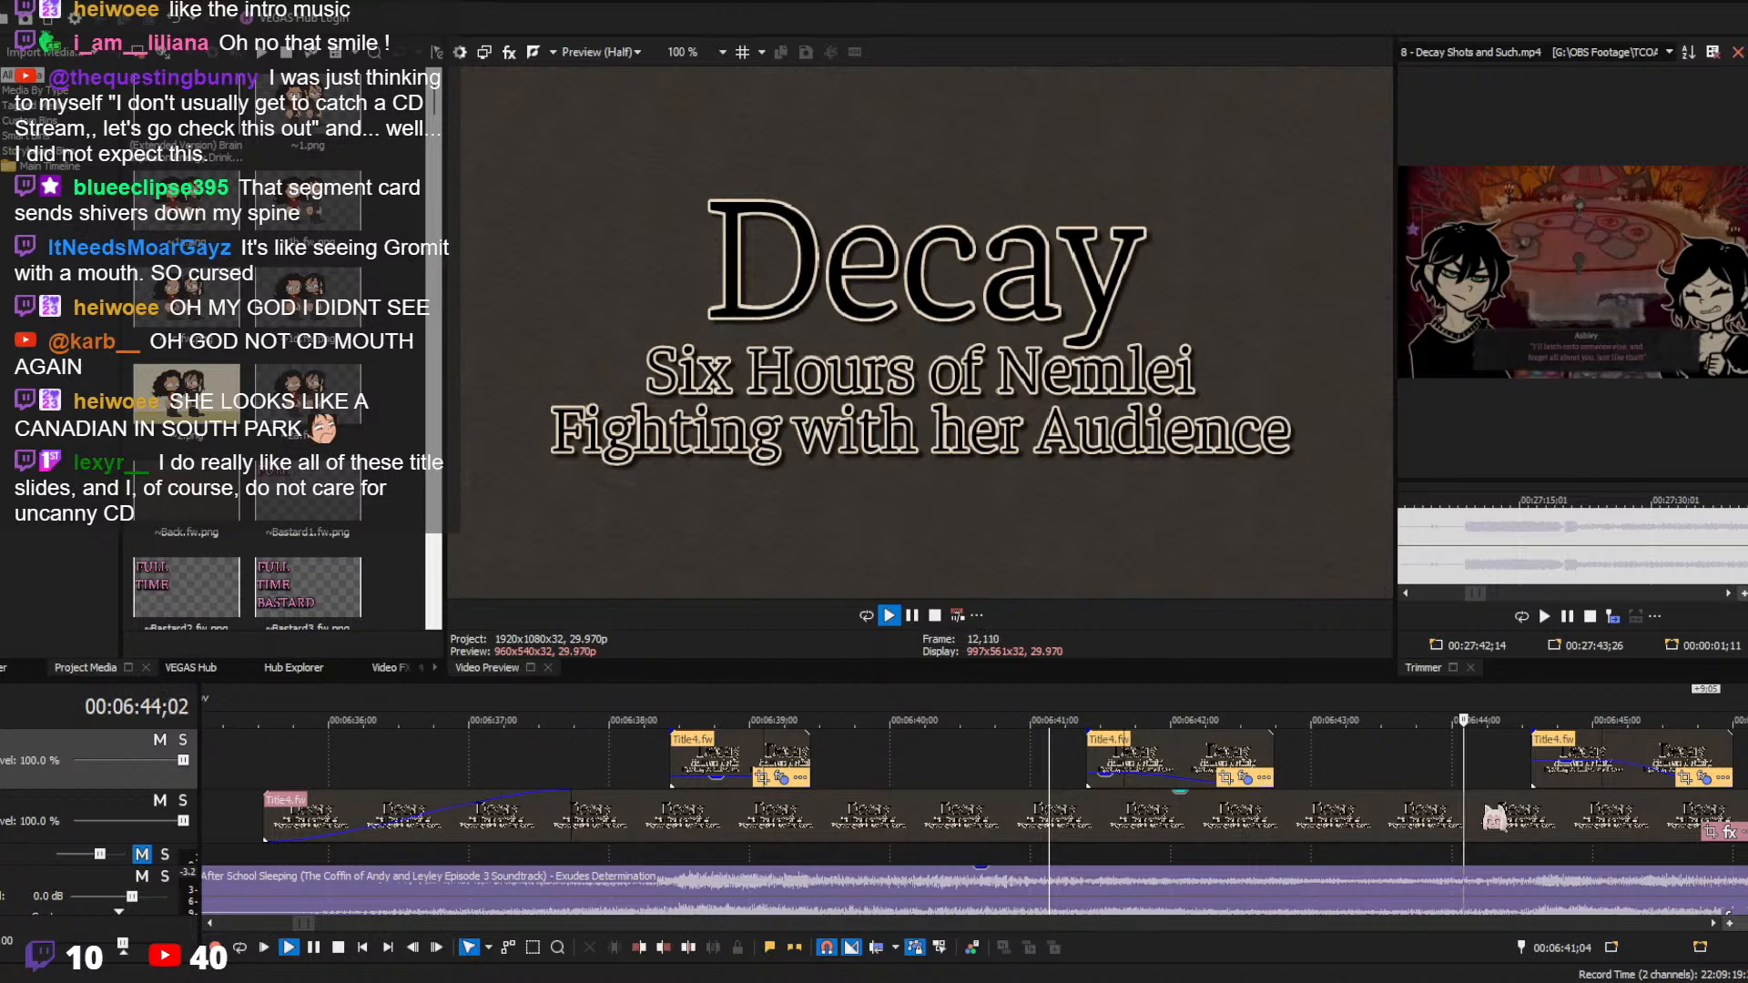
pyautogui.scroll(-5, 973, 802)
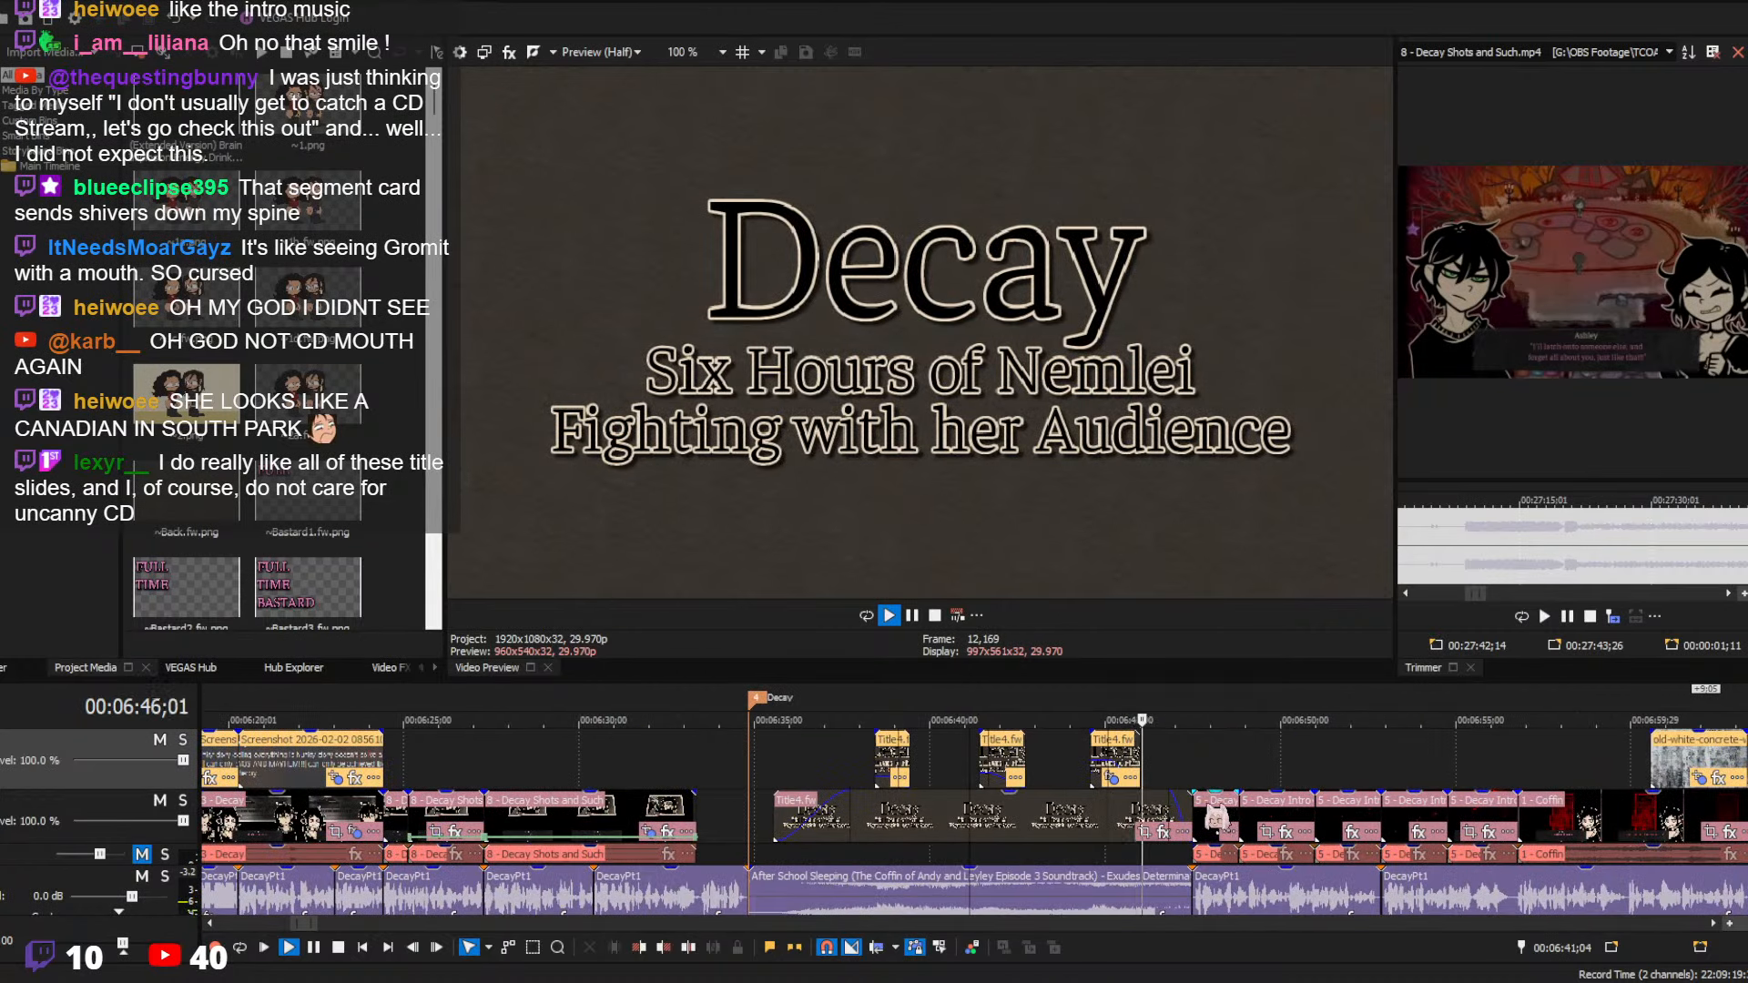
pyautogui.press('space')
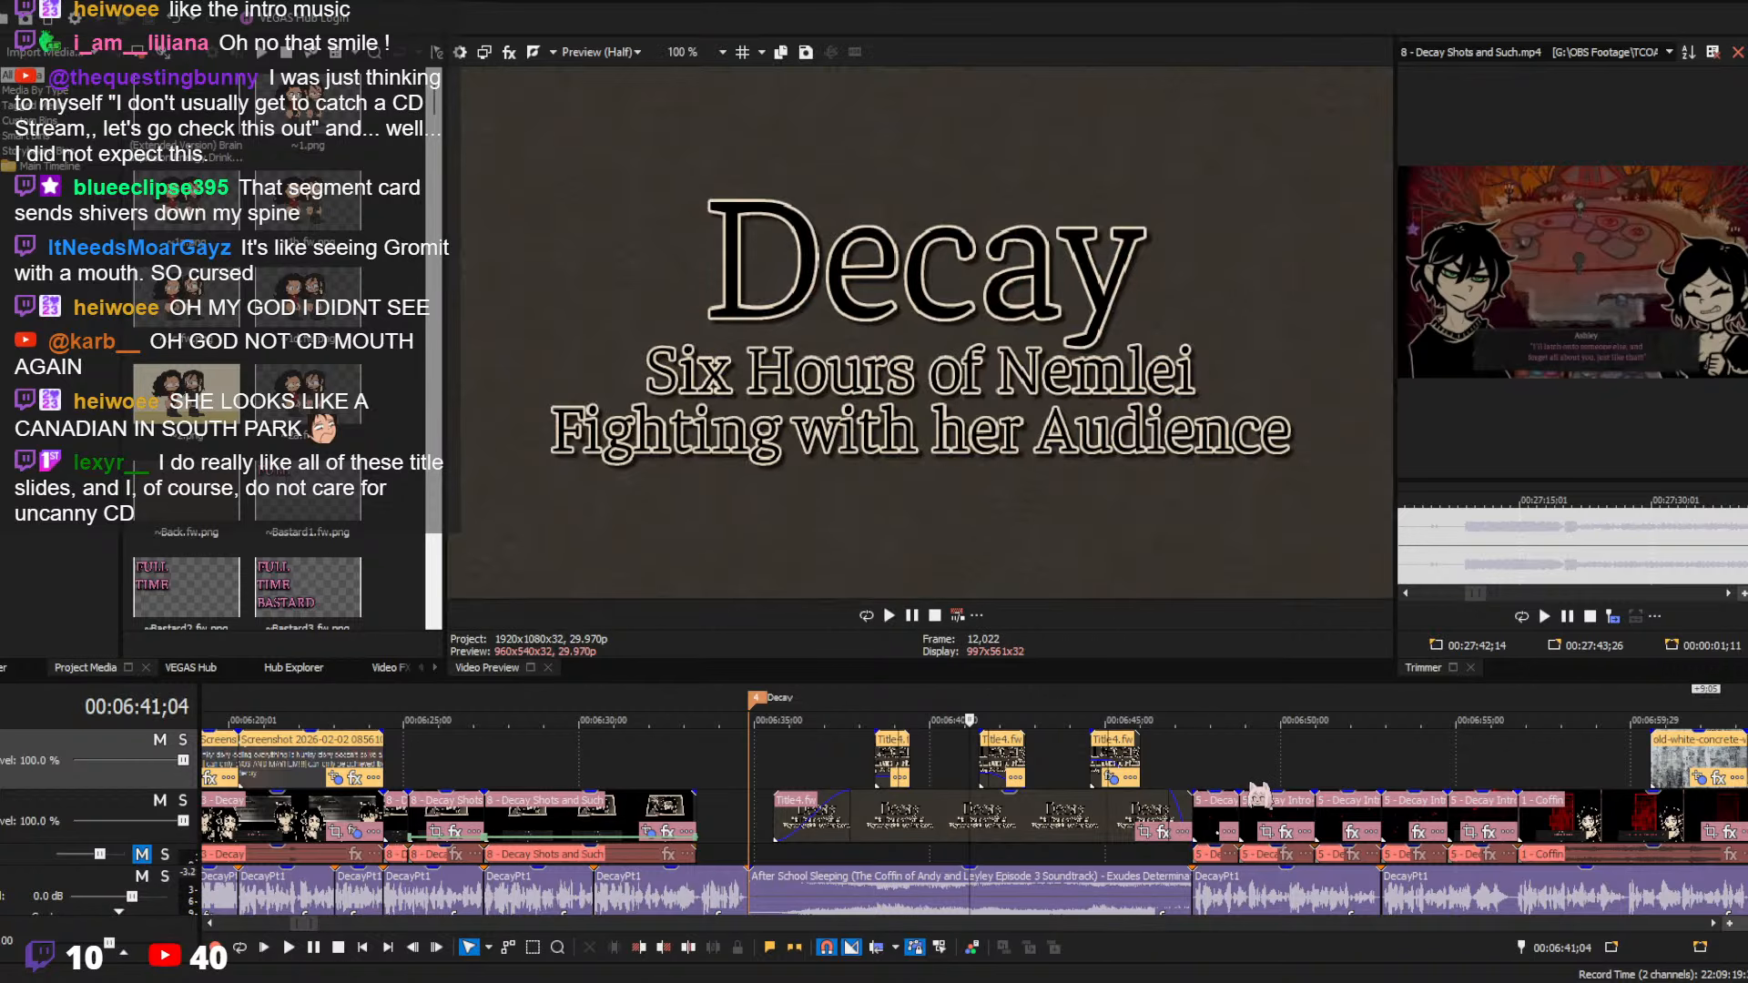
# Go to the puppet scene before the Decaying Along title card and show the frame at 00:46:17;04
pyautogui.scroll(-6, 1252, 796)
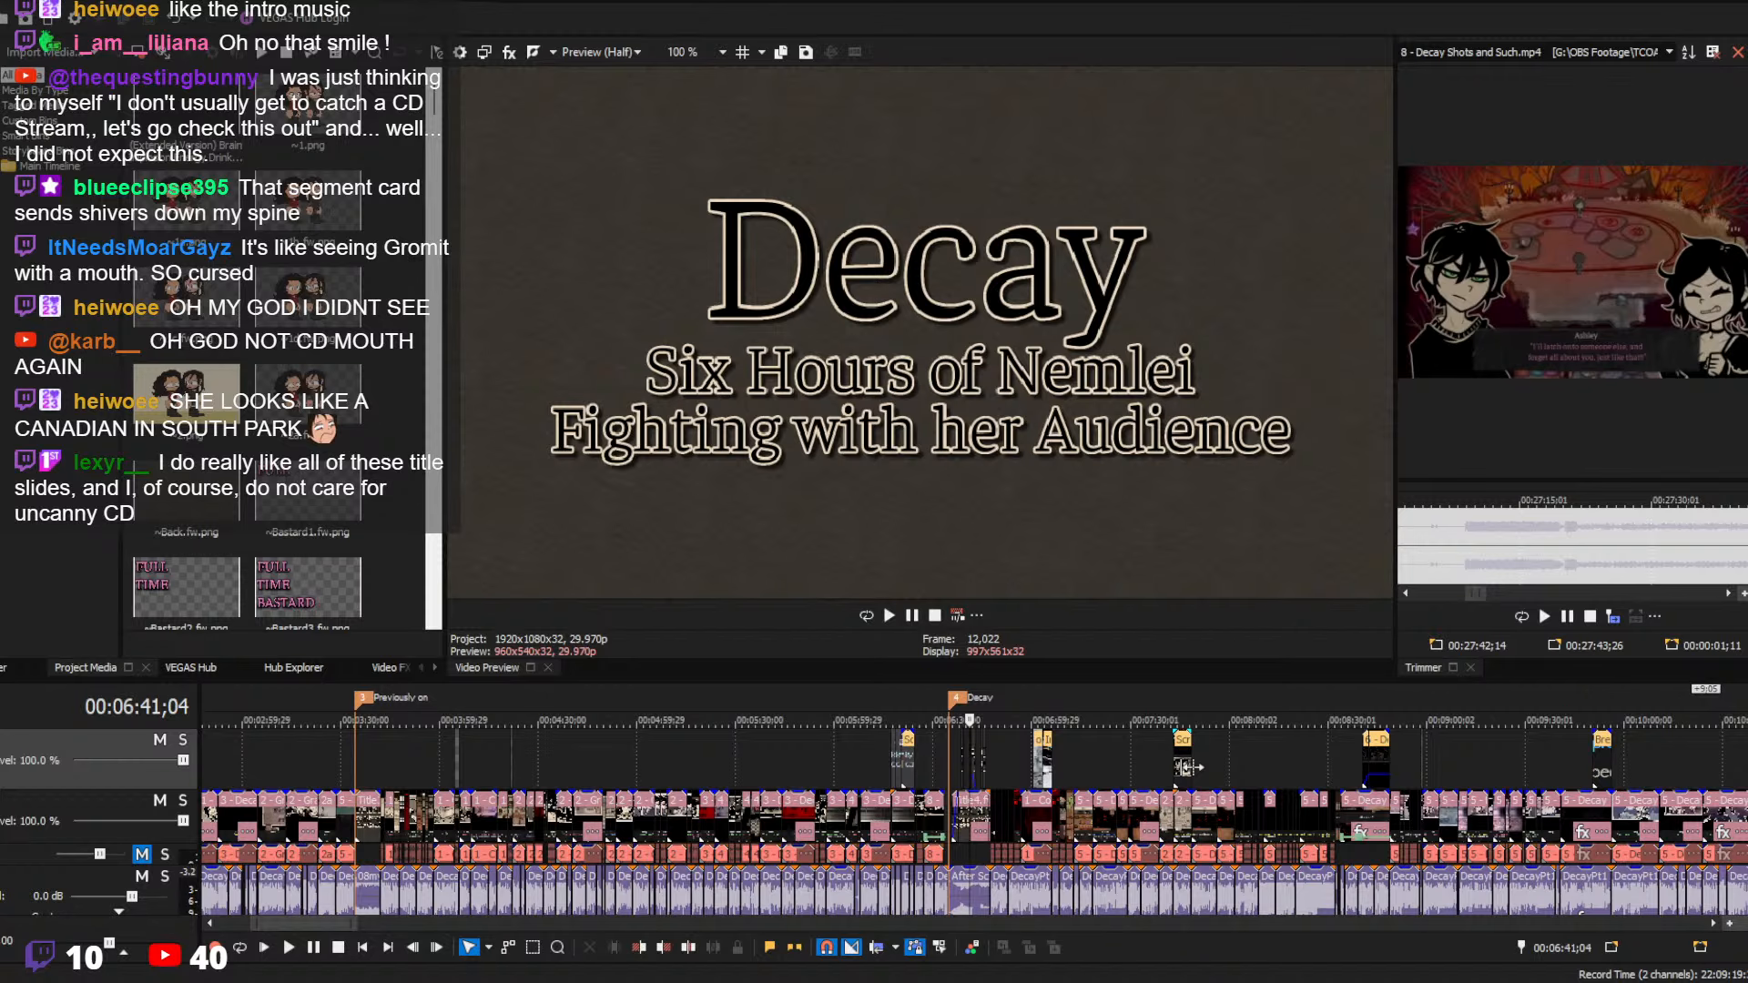
pyautogui.scroll(-6, 1247, 783)
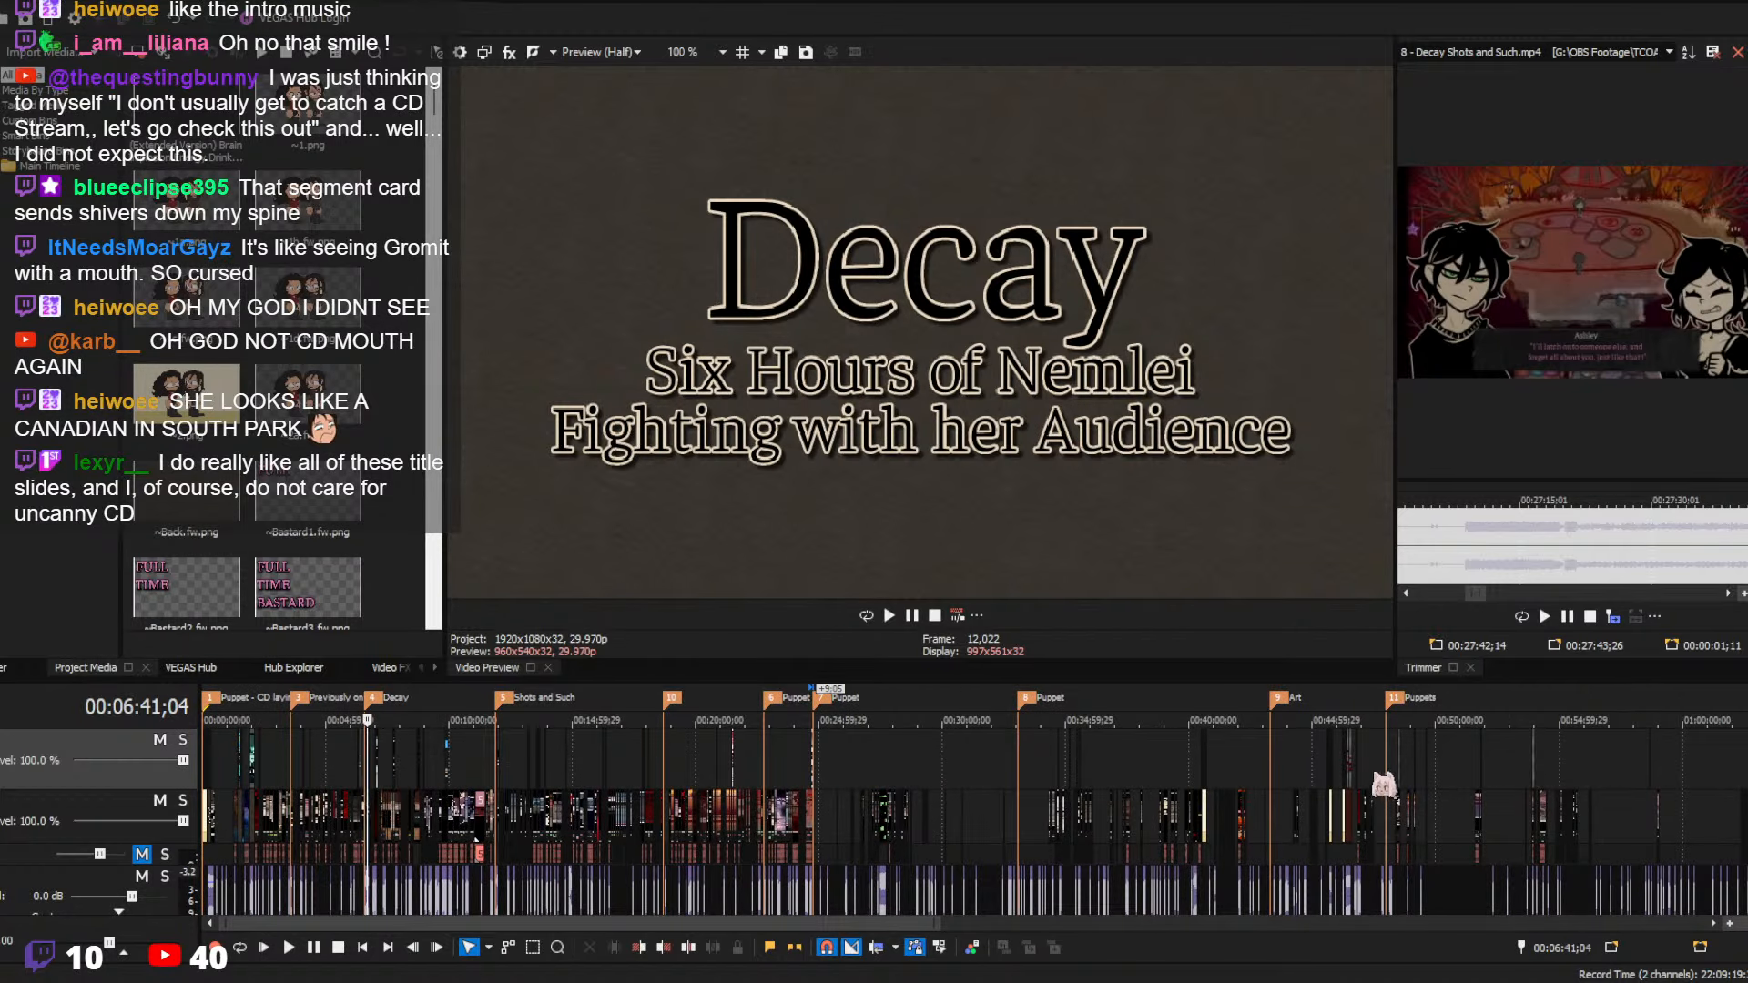
pyautogui.click(1329, 783)
pyautogui.scroll(8, 1334, 783)
pyautogui.click(1145, 775)
pyautogui.click(1275, 779)
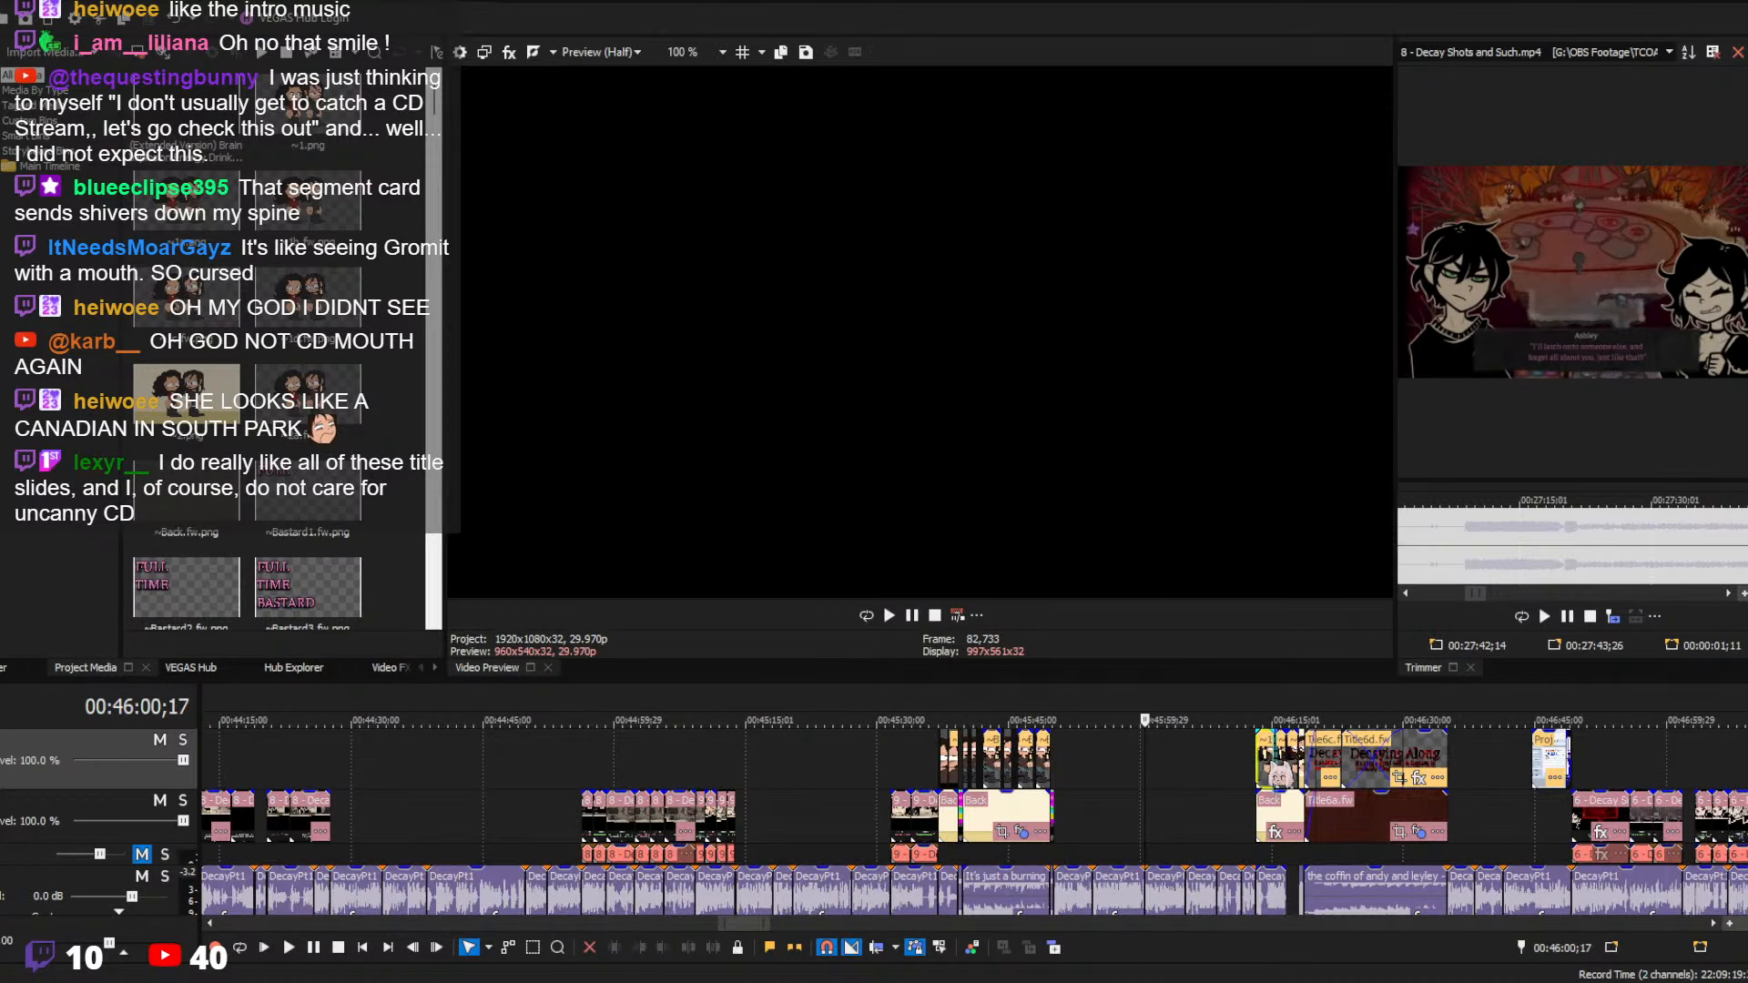
pyautogui.scroll(6, 1275, 779)
pyautogui.click(1234, 774)
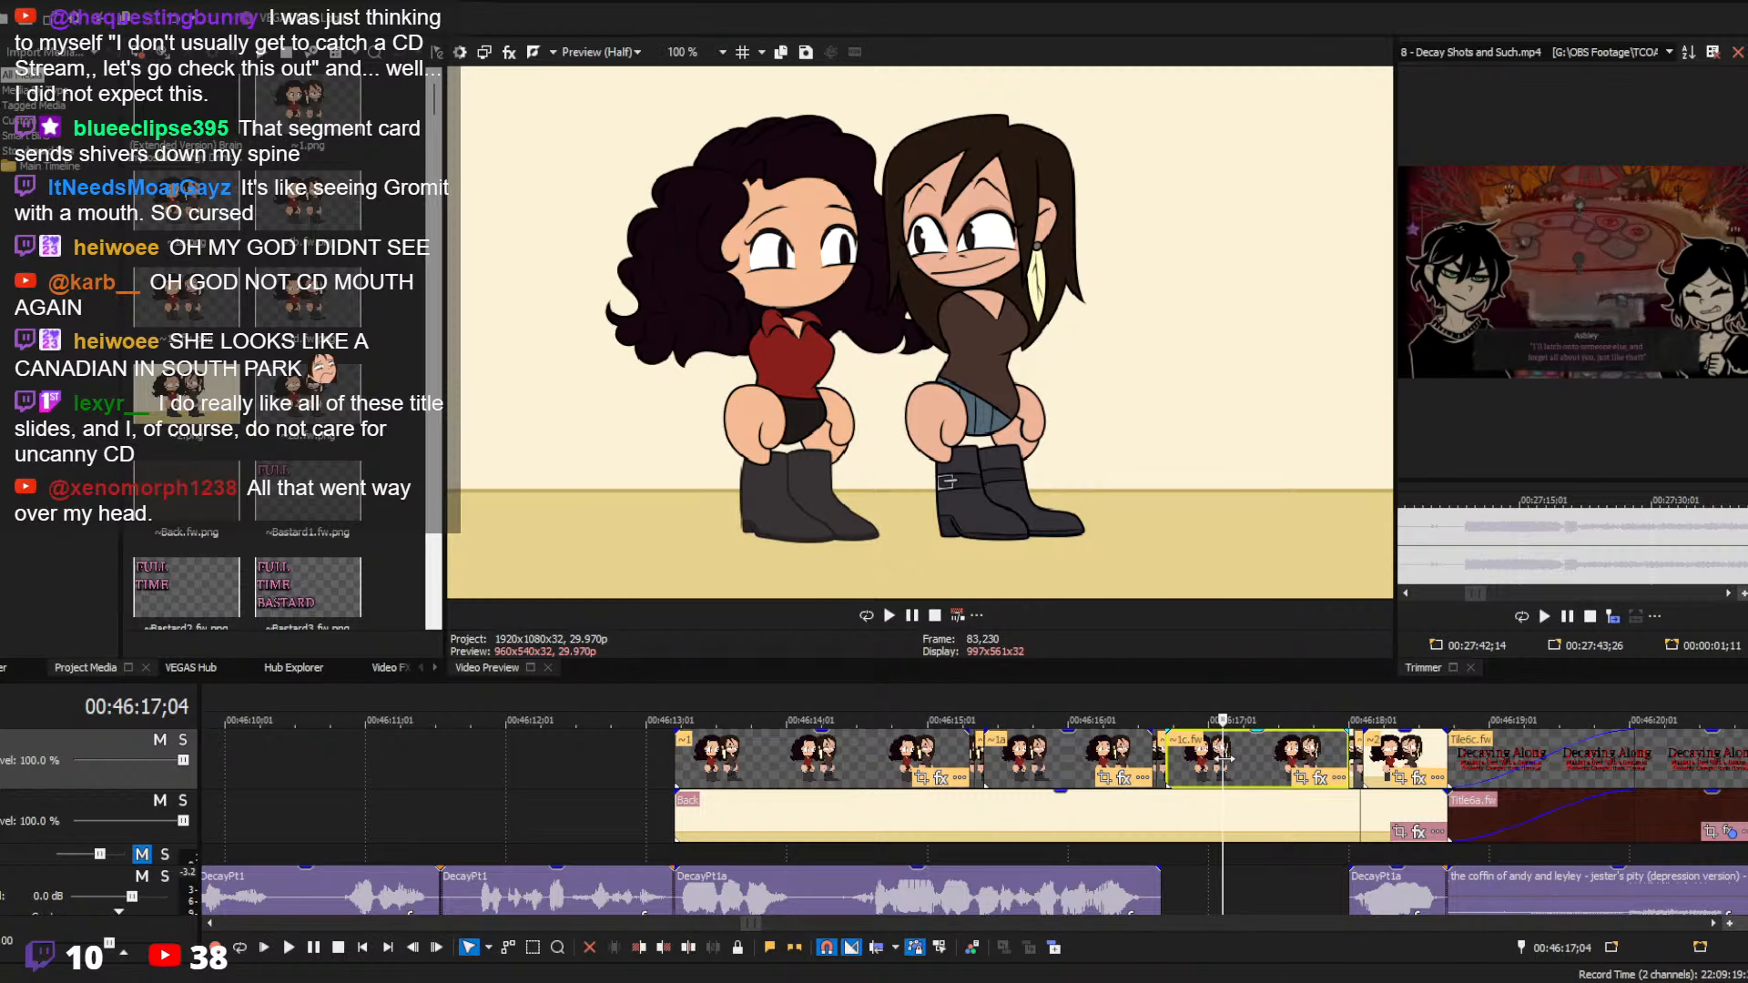
# Show the Decaying Along title card at 00:46:22;10, just before the Title6d overlay
pyautogui.scroll(-2, 1226, 760)
pyautogui.click(1337, 768)
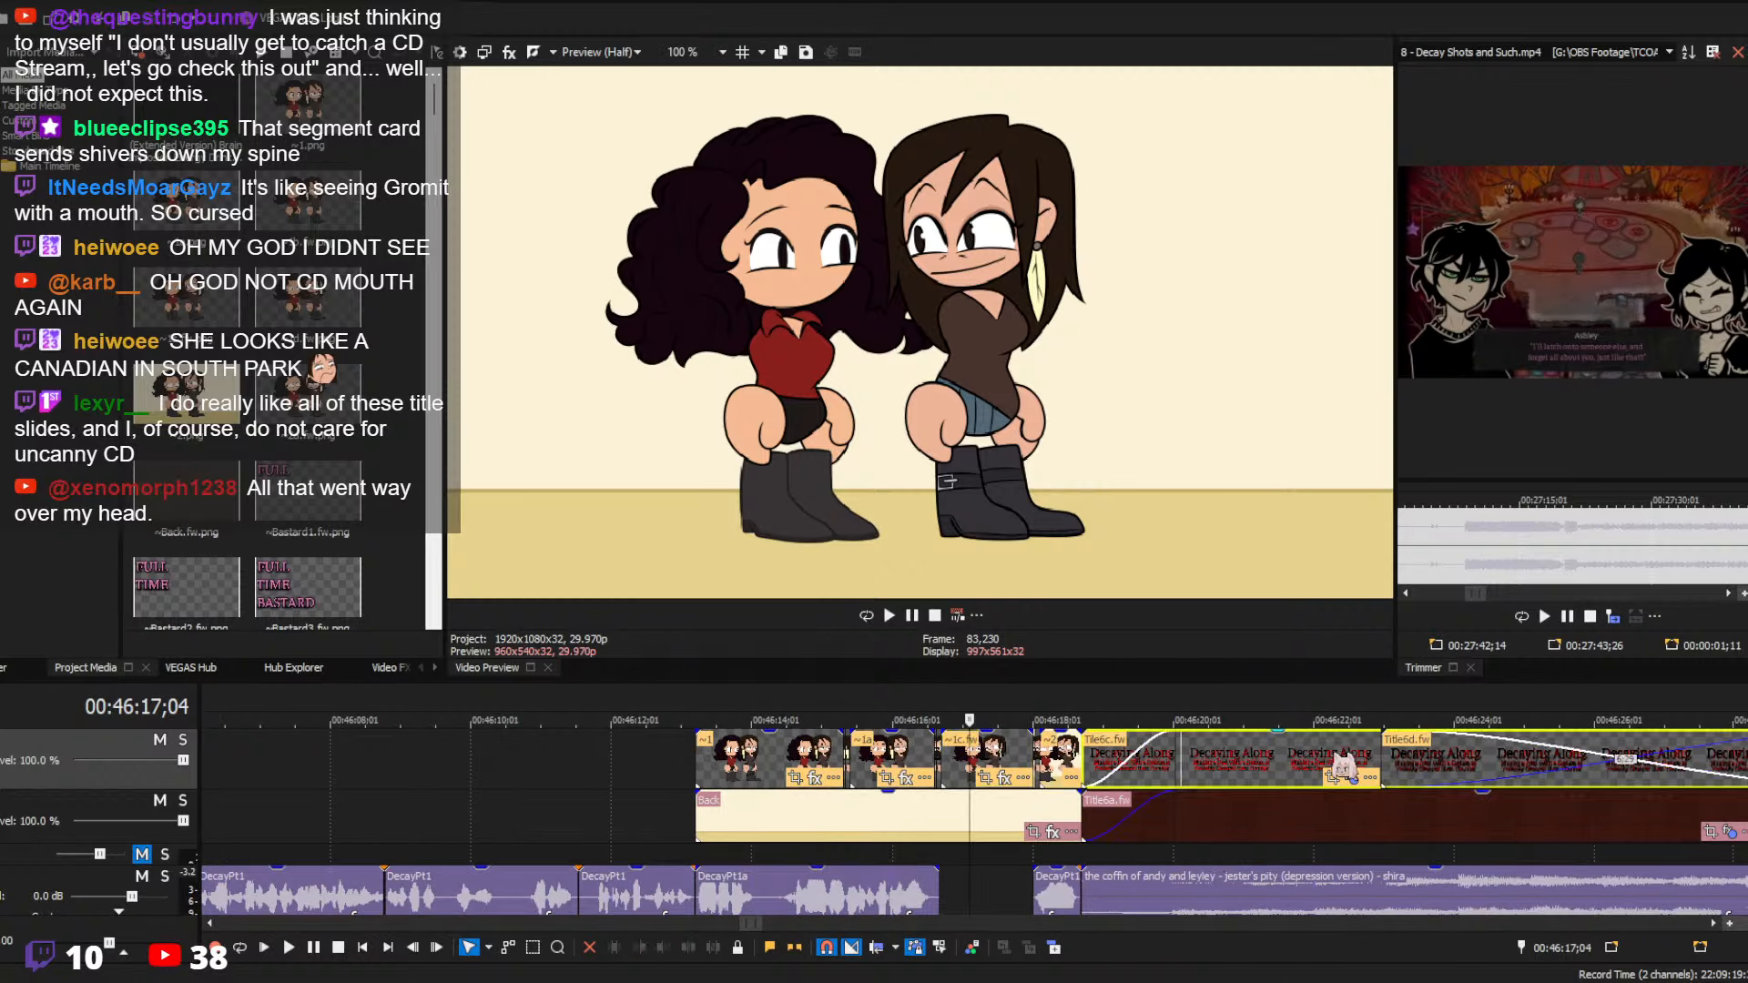
pyautogui.scroll(3, 1353, 782)
pyautogui.scroll(-3, 1229, 791)
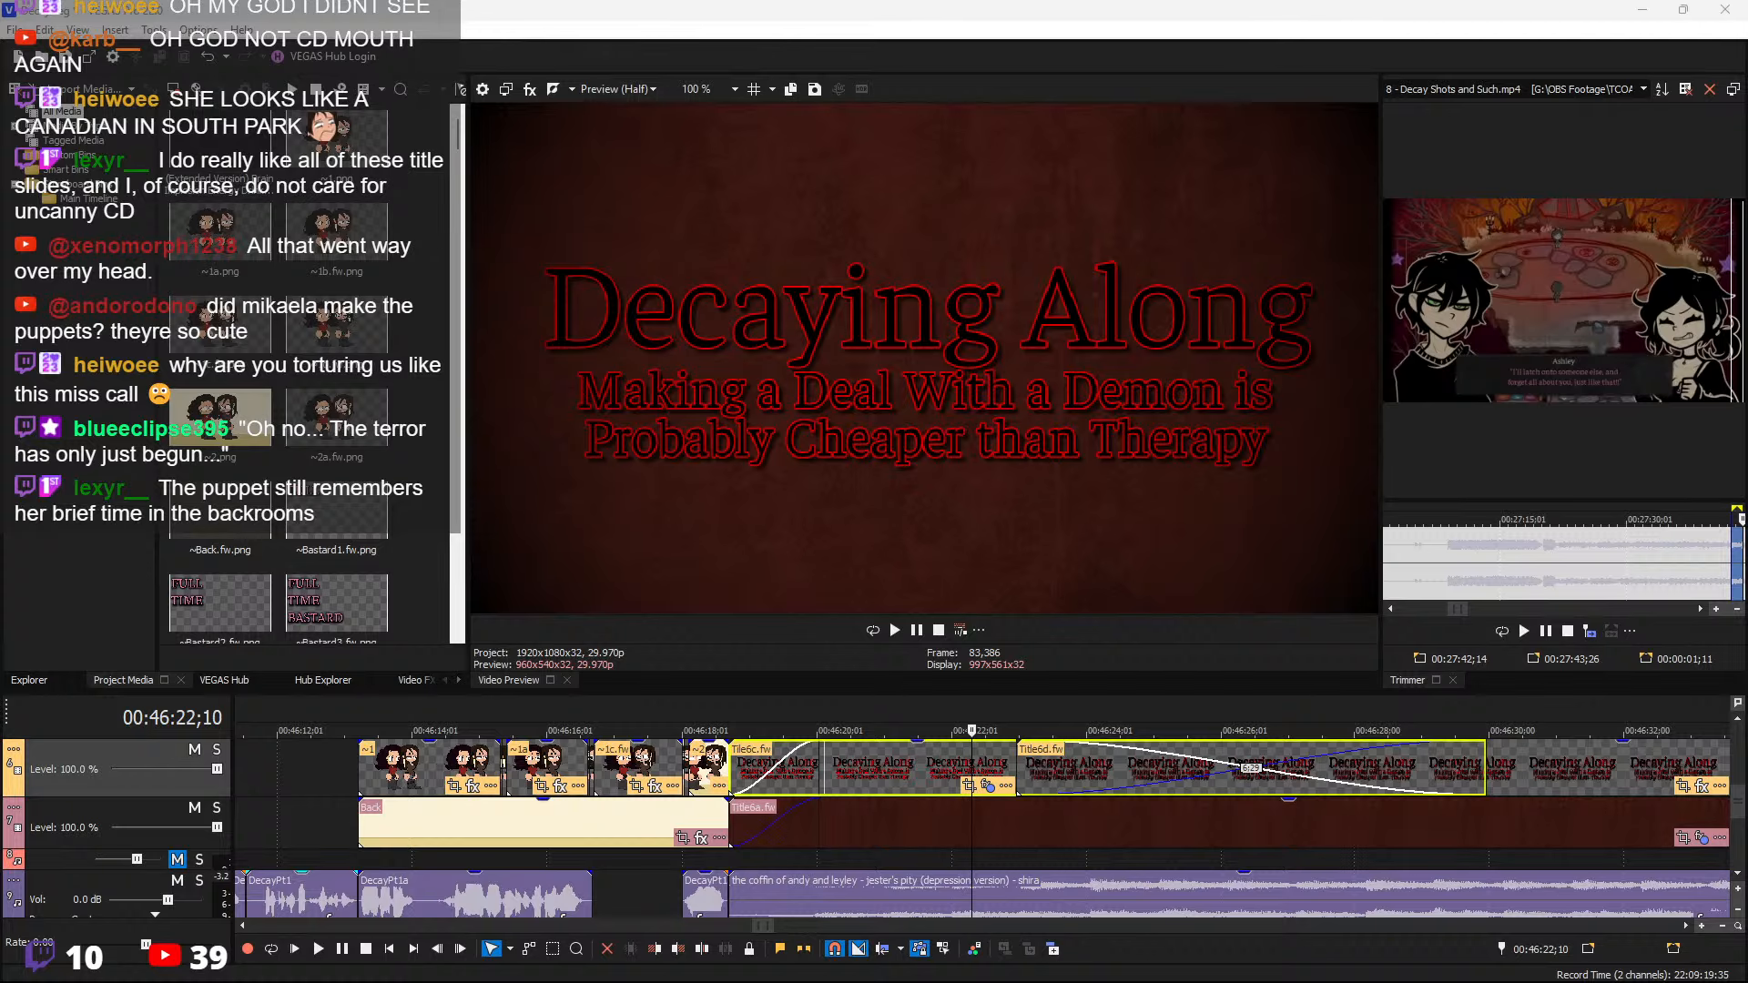
# Examine the smeared Decaying Along title image in a maximized image viewer, and close the viewer
pyautogui.moveTo(0, 300); pyautogui.dragTo(1101, 7)
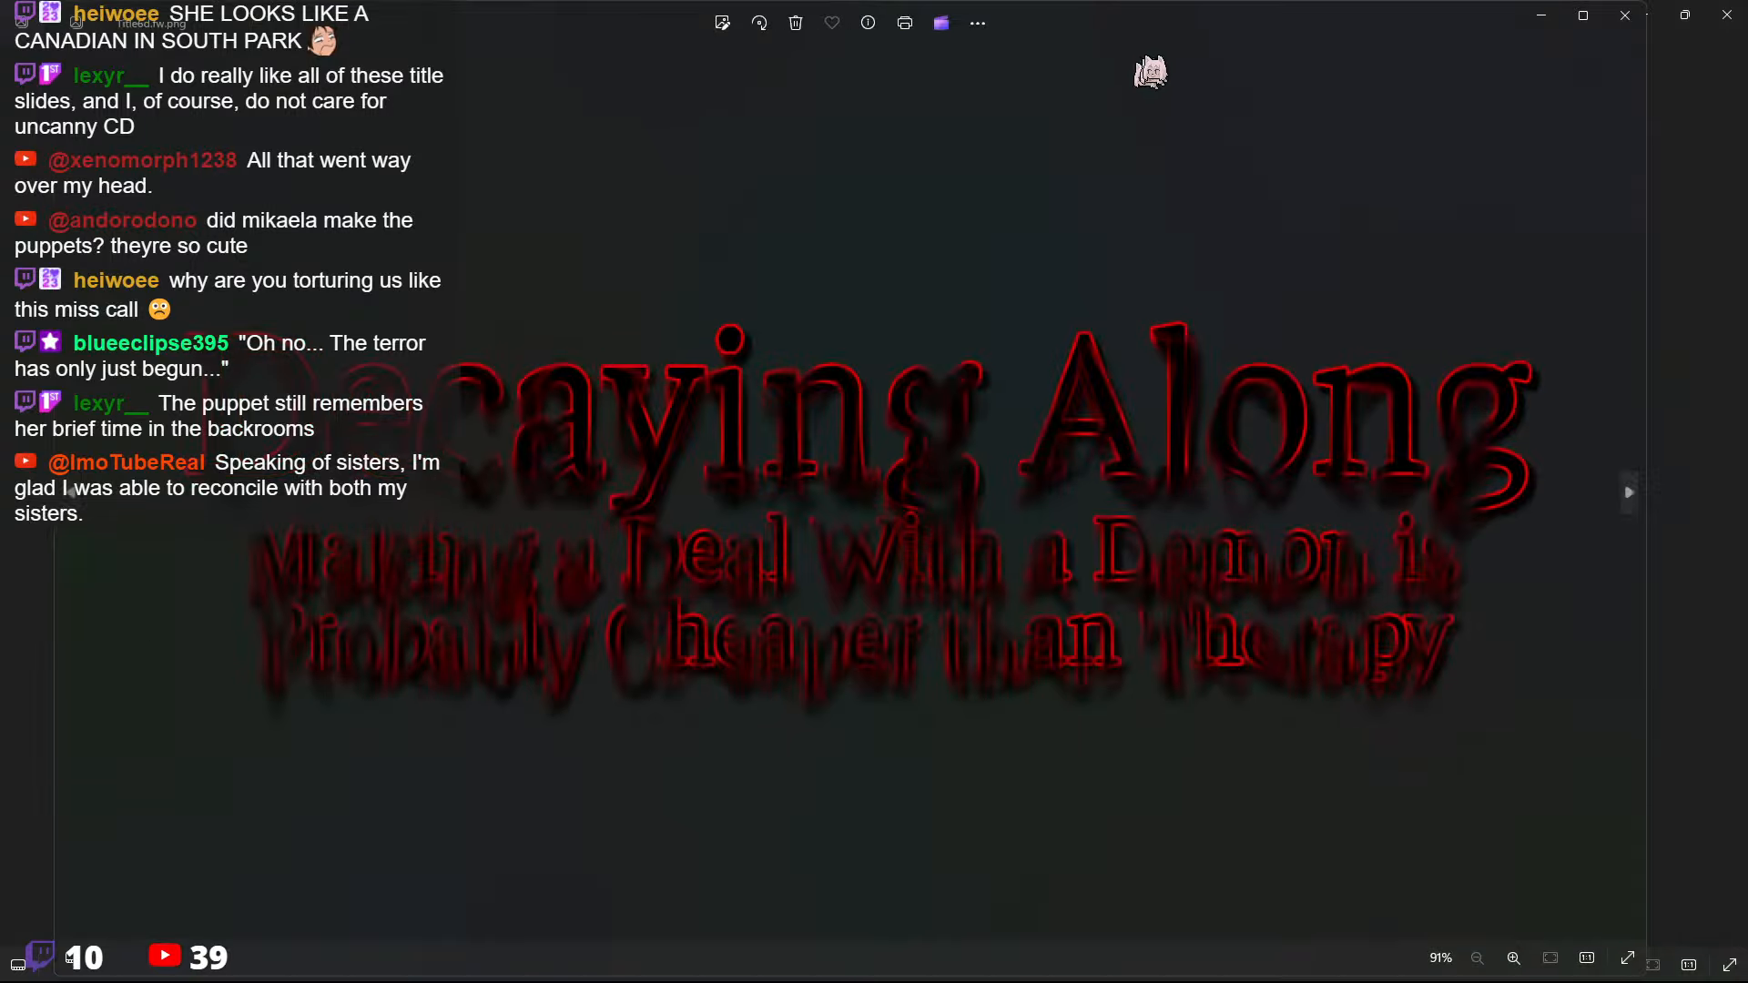
pyautogui.doubleClick(1166, 24)
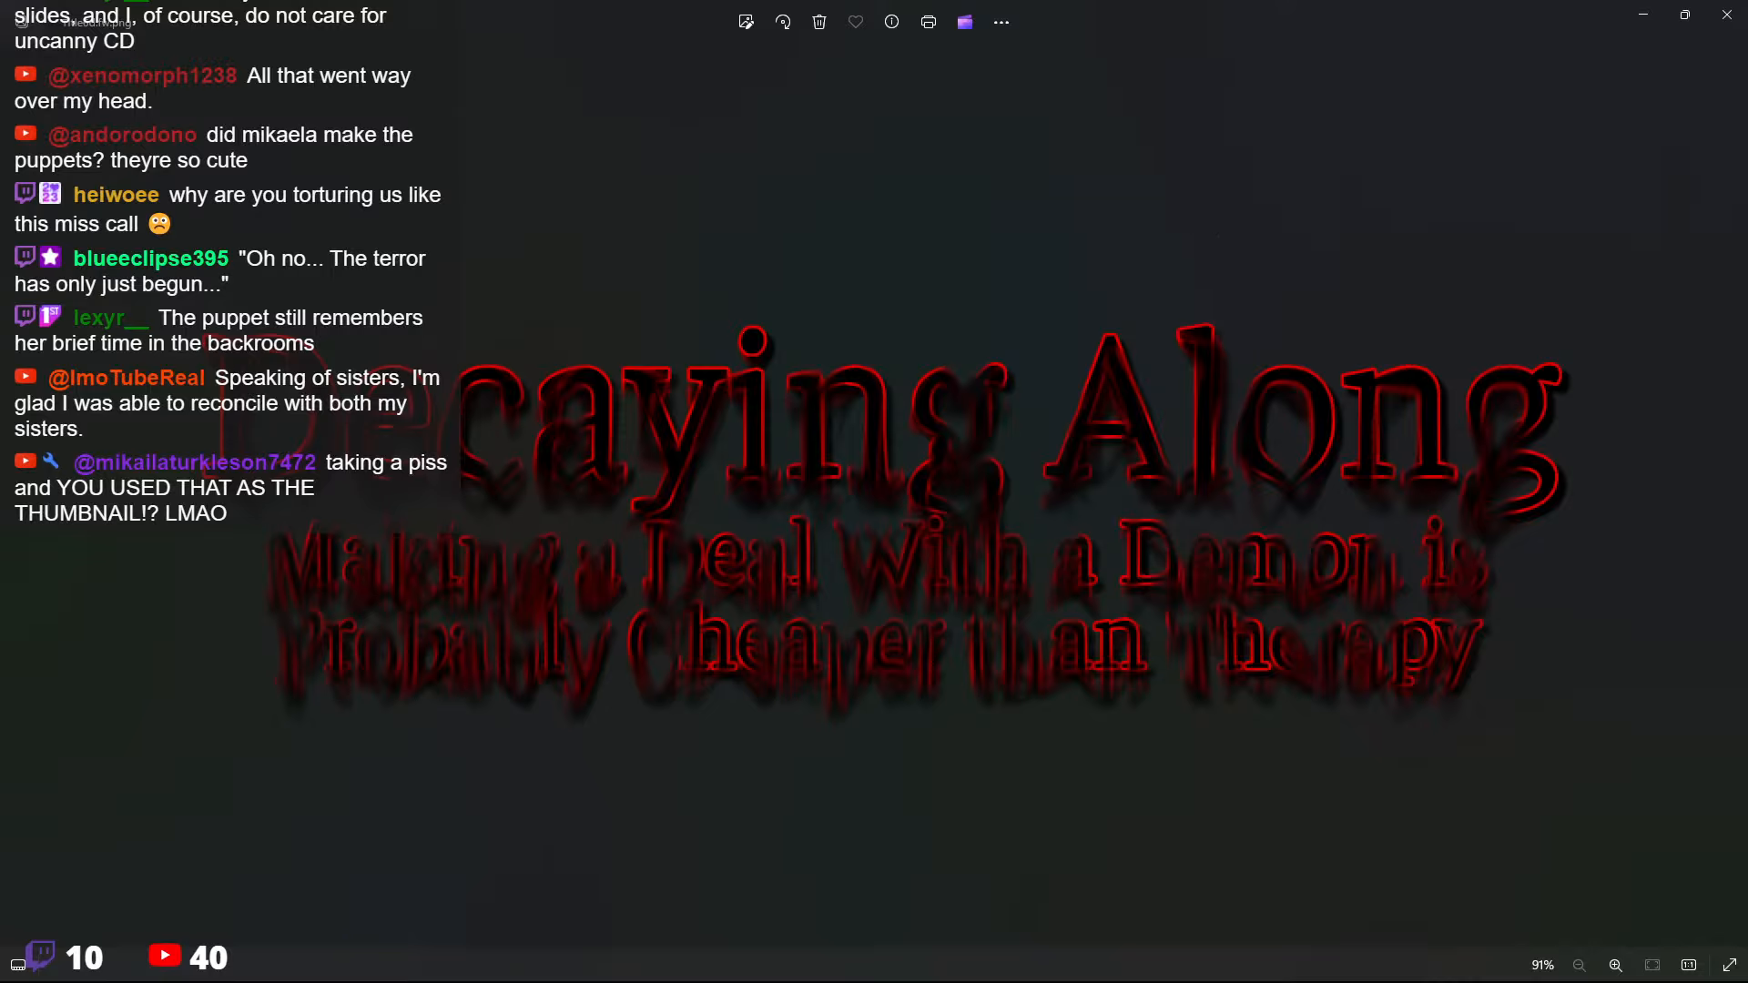
pyautogui.click(1738, 20)
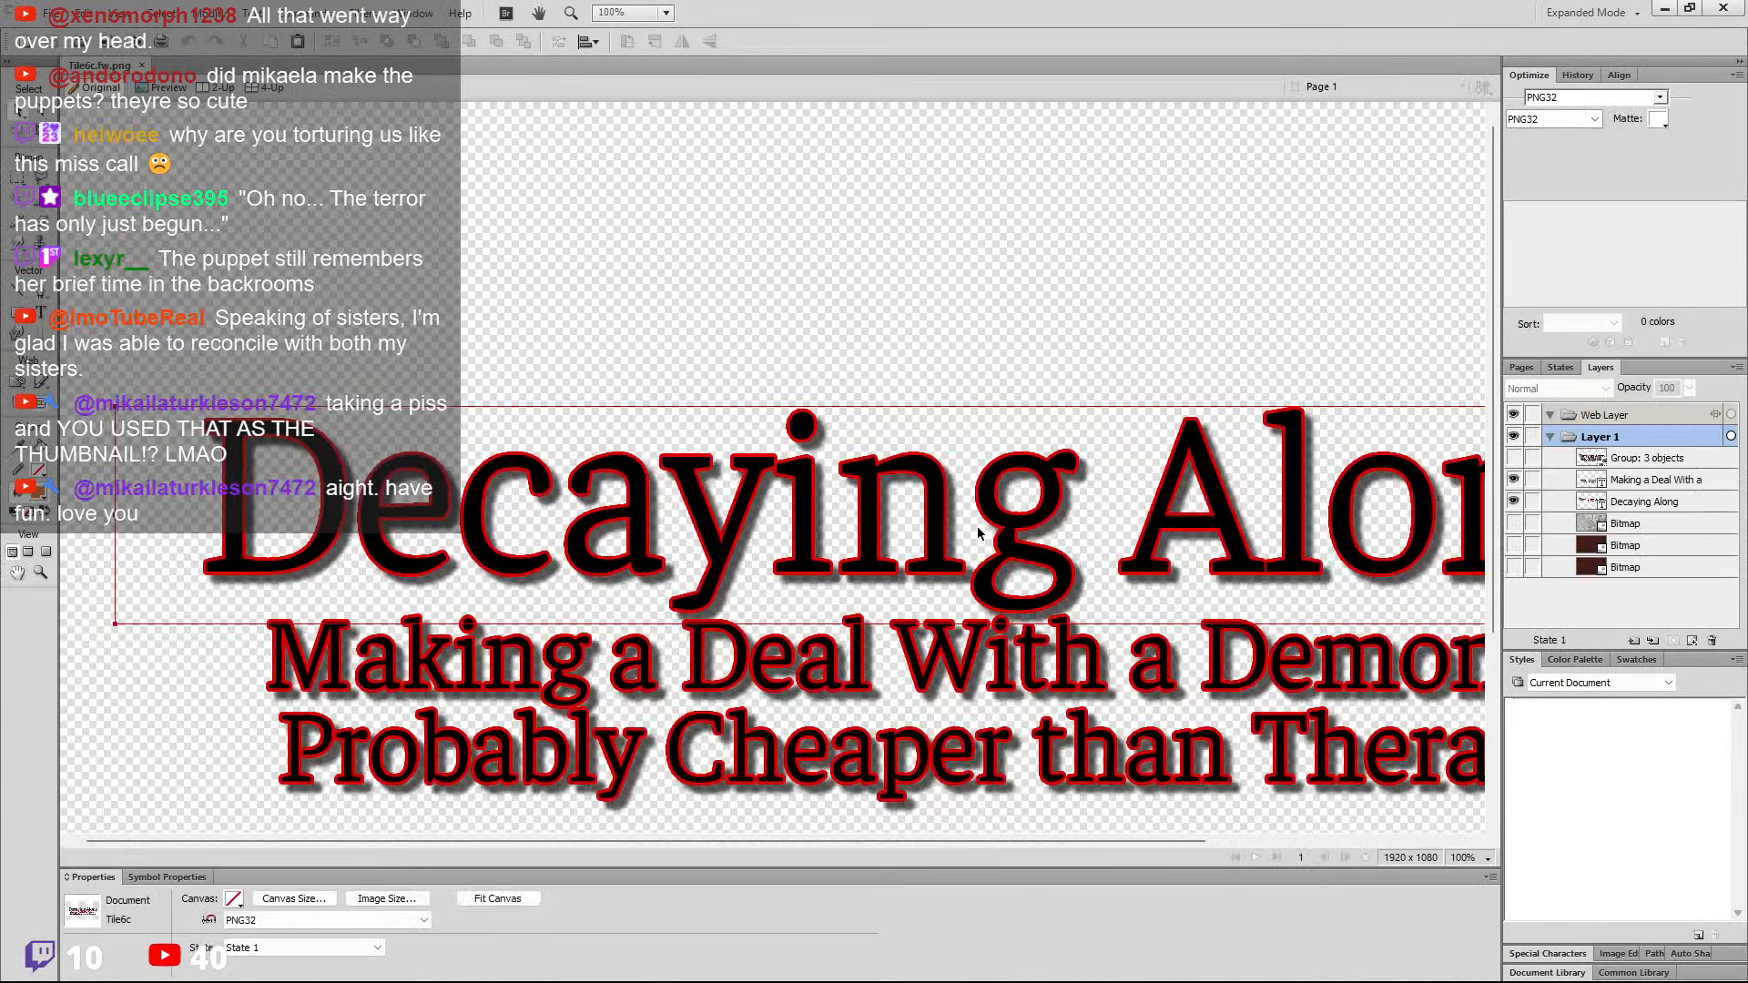
# In the Fireworks file Title6c, flatten the Decaying Along heading and its subtitle text into a single bitmap
pyautogui.click(882, 534)
pyautogui.hotkey('ctrl', '-')
pyautogui.hotkey('ctrl', '-')
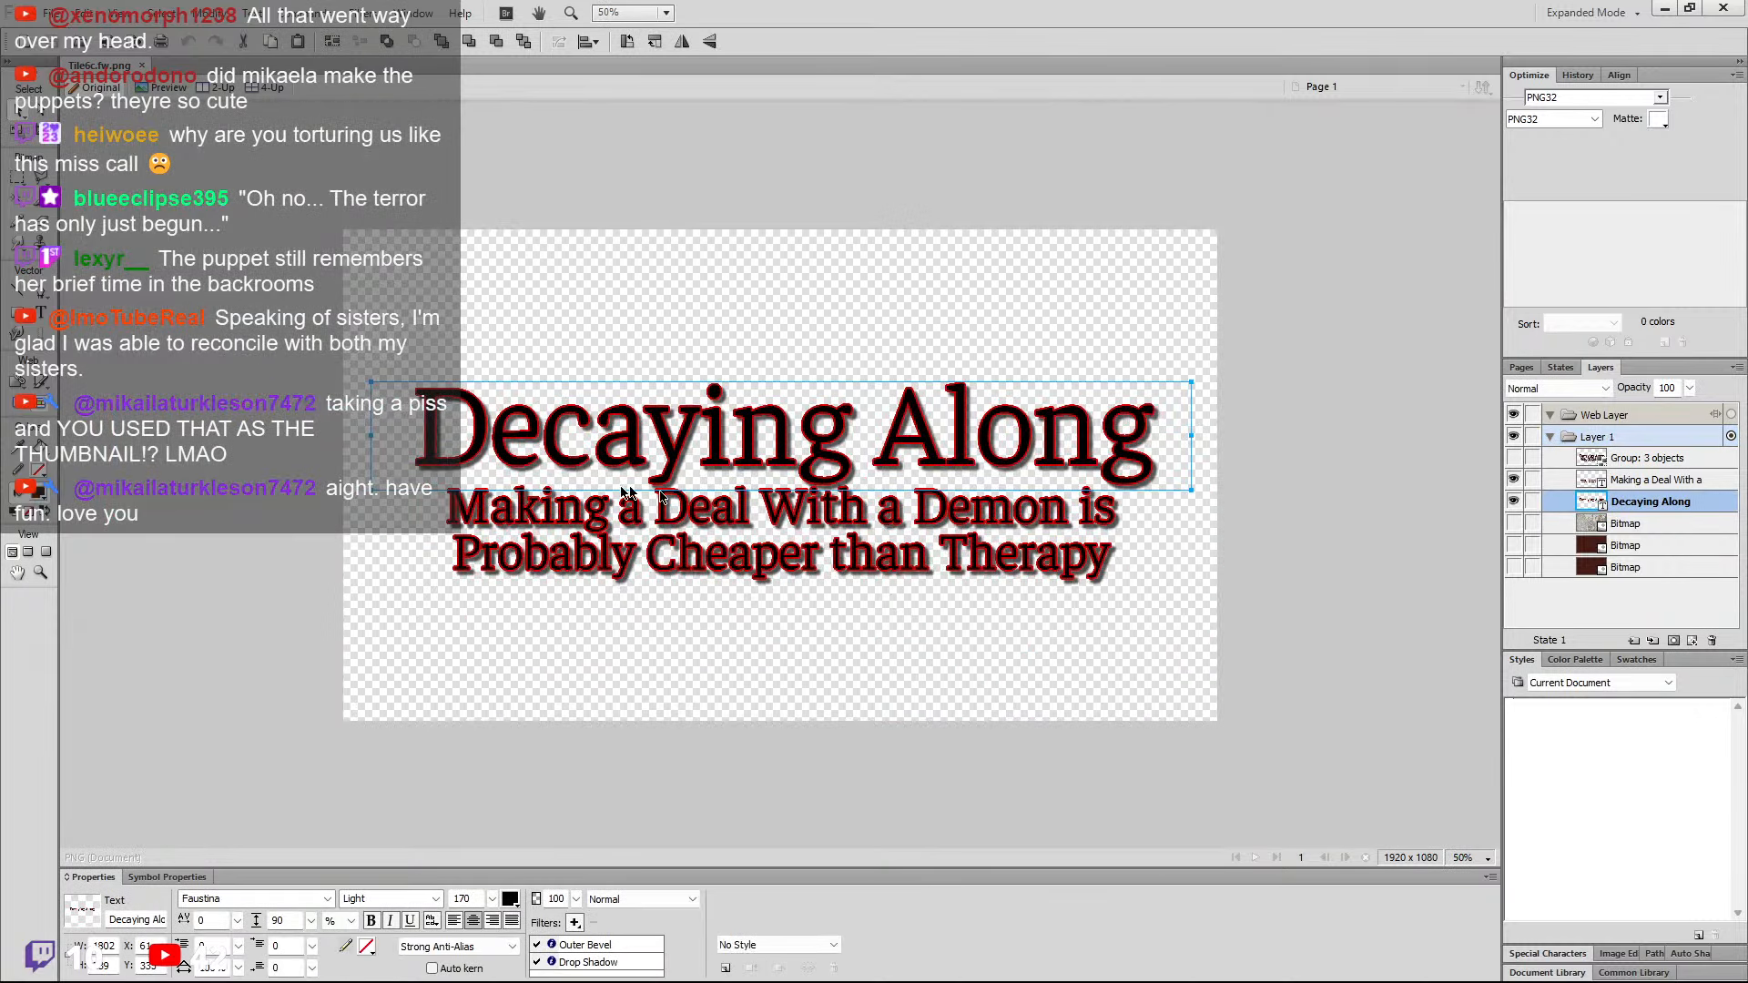
pyautogui.hotkey('ctrl', '=')
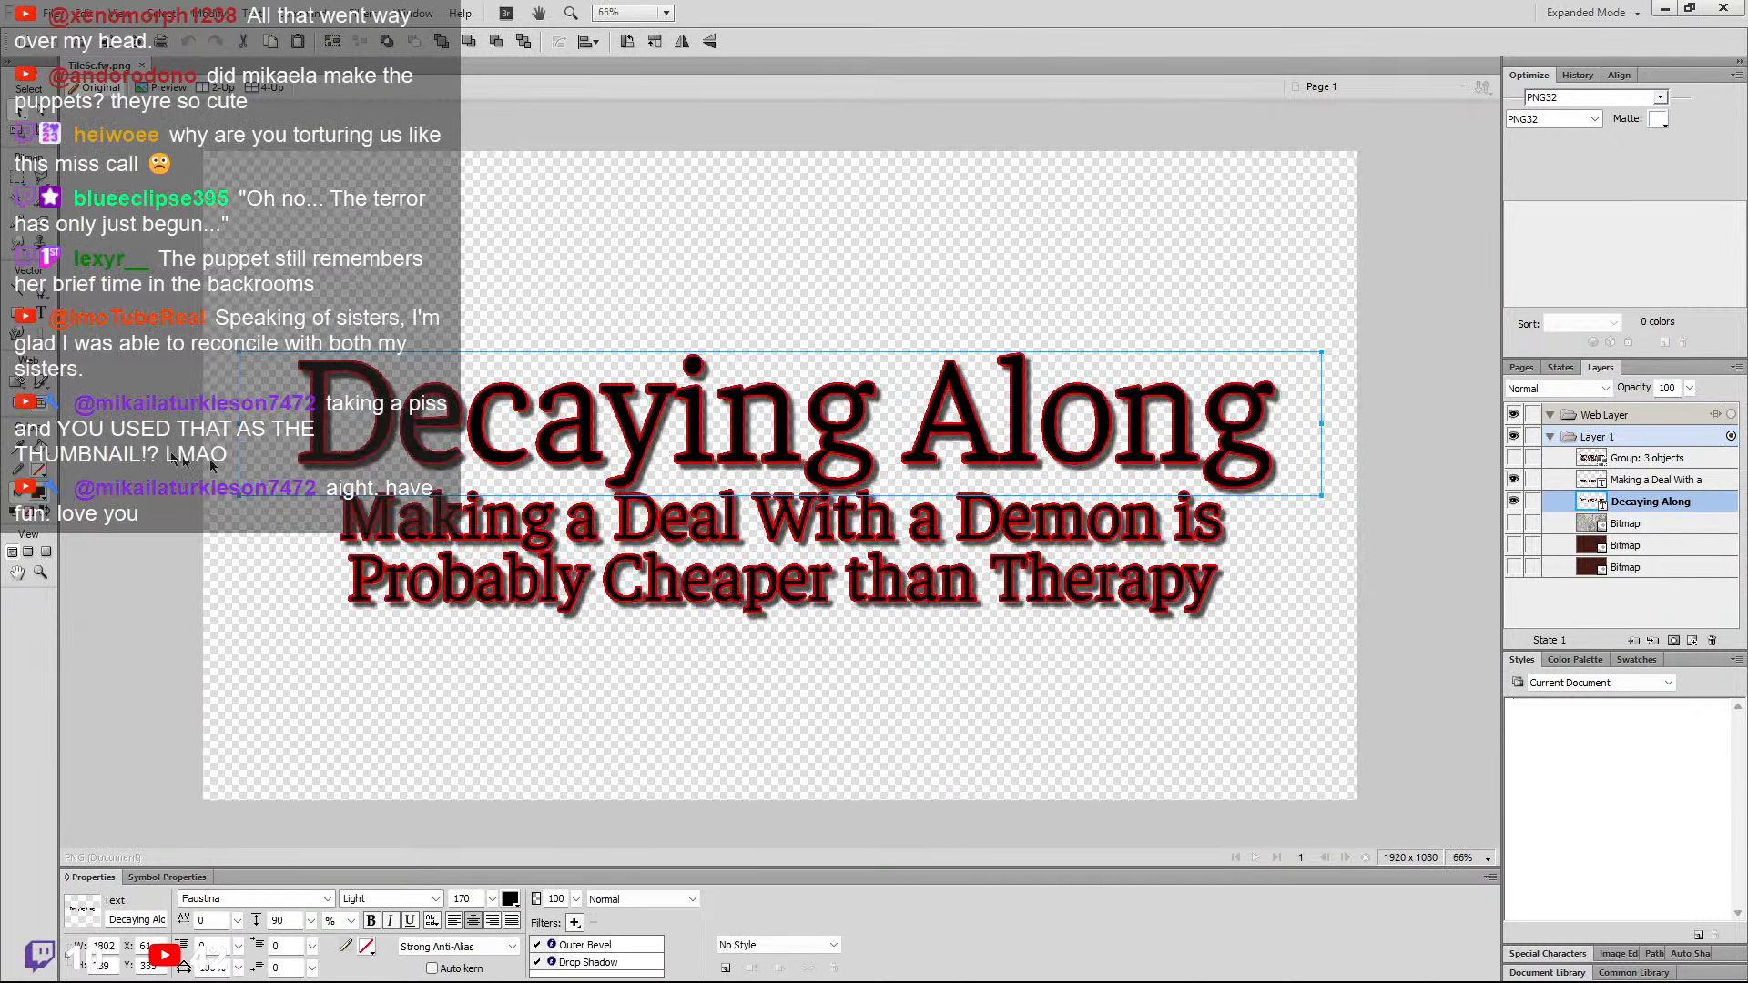
pyautogui.keyDown('shift'); pyautogui.click(1184, 543); pyautogui.keyUp('shift')
pyautogui.rightClick(1612, 491)
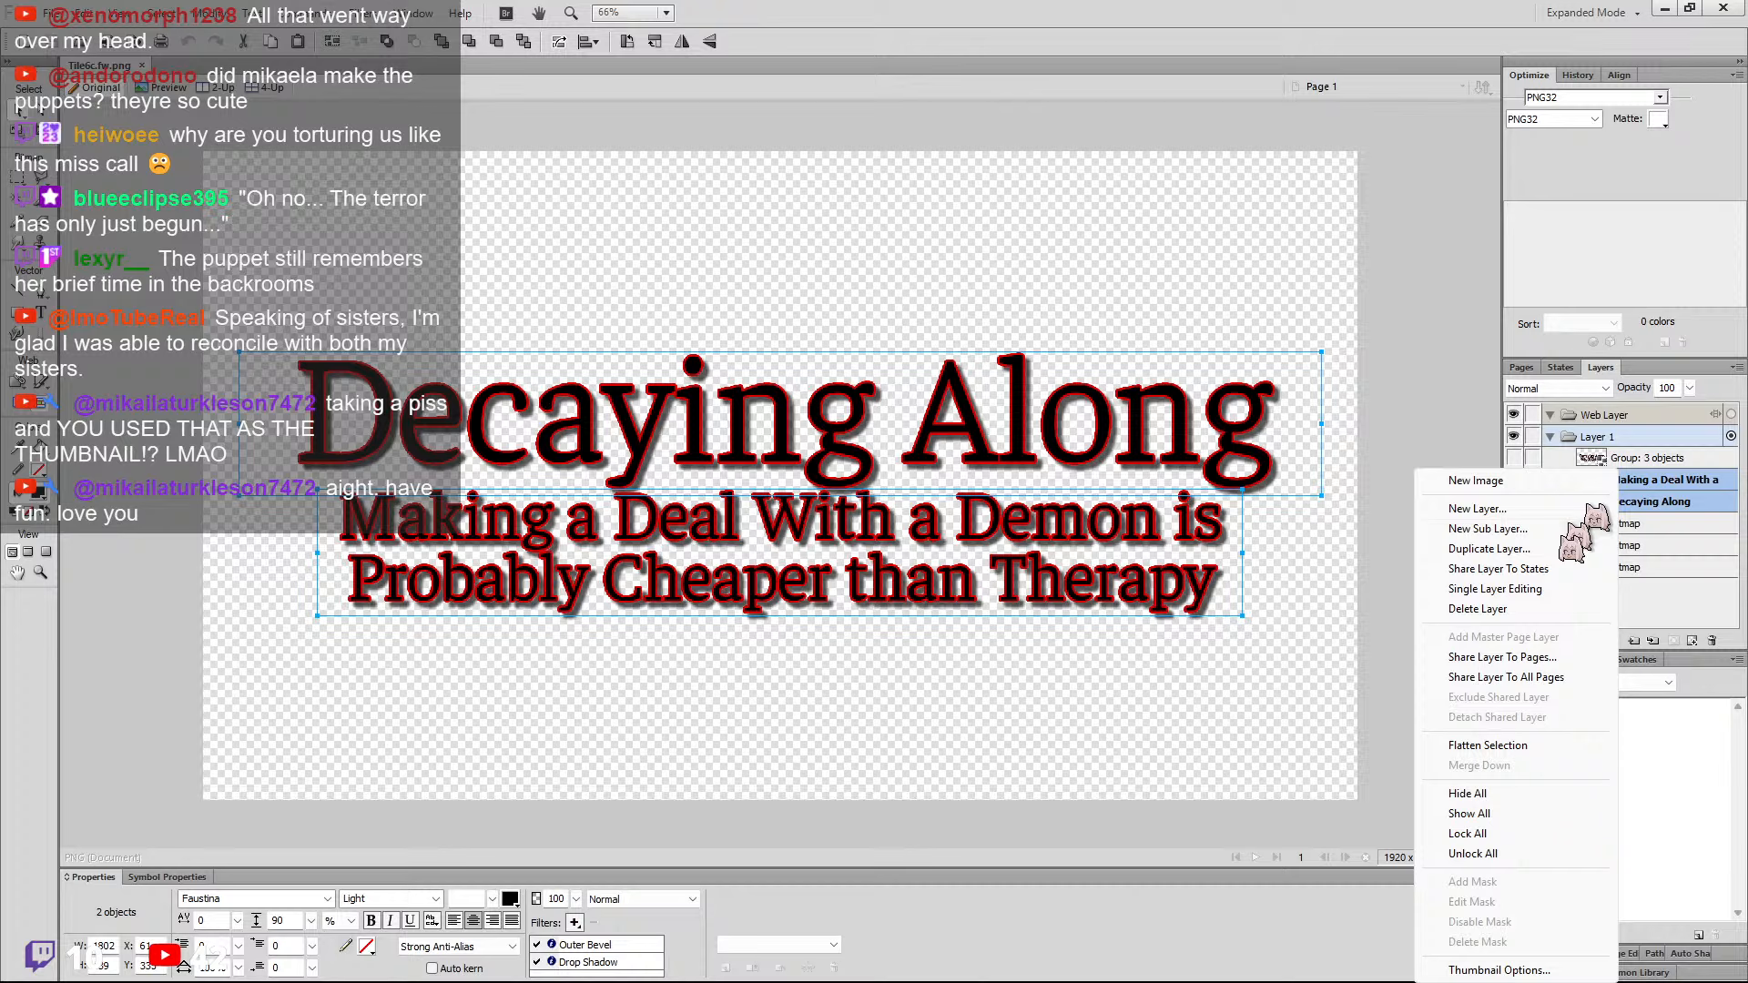
pyautogui.click(1487, 745)
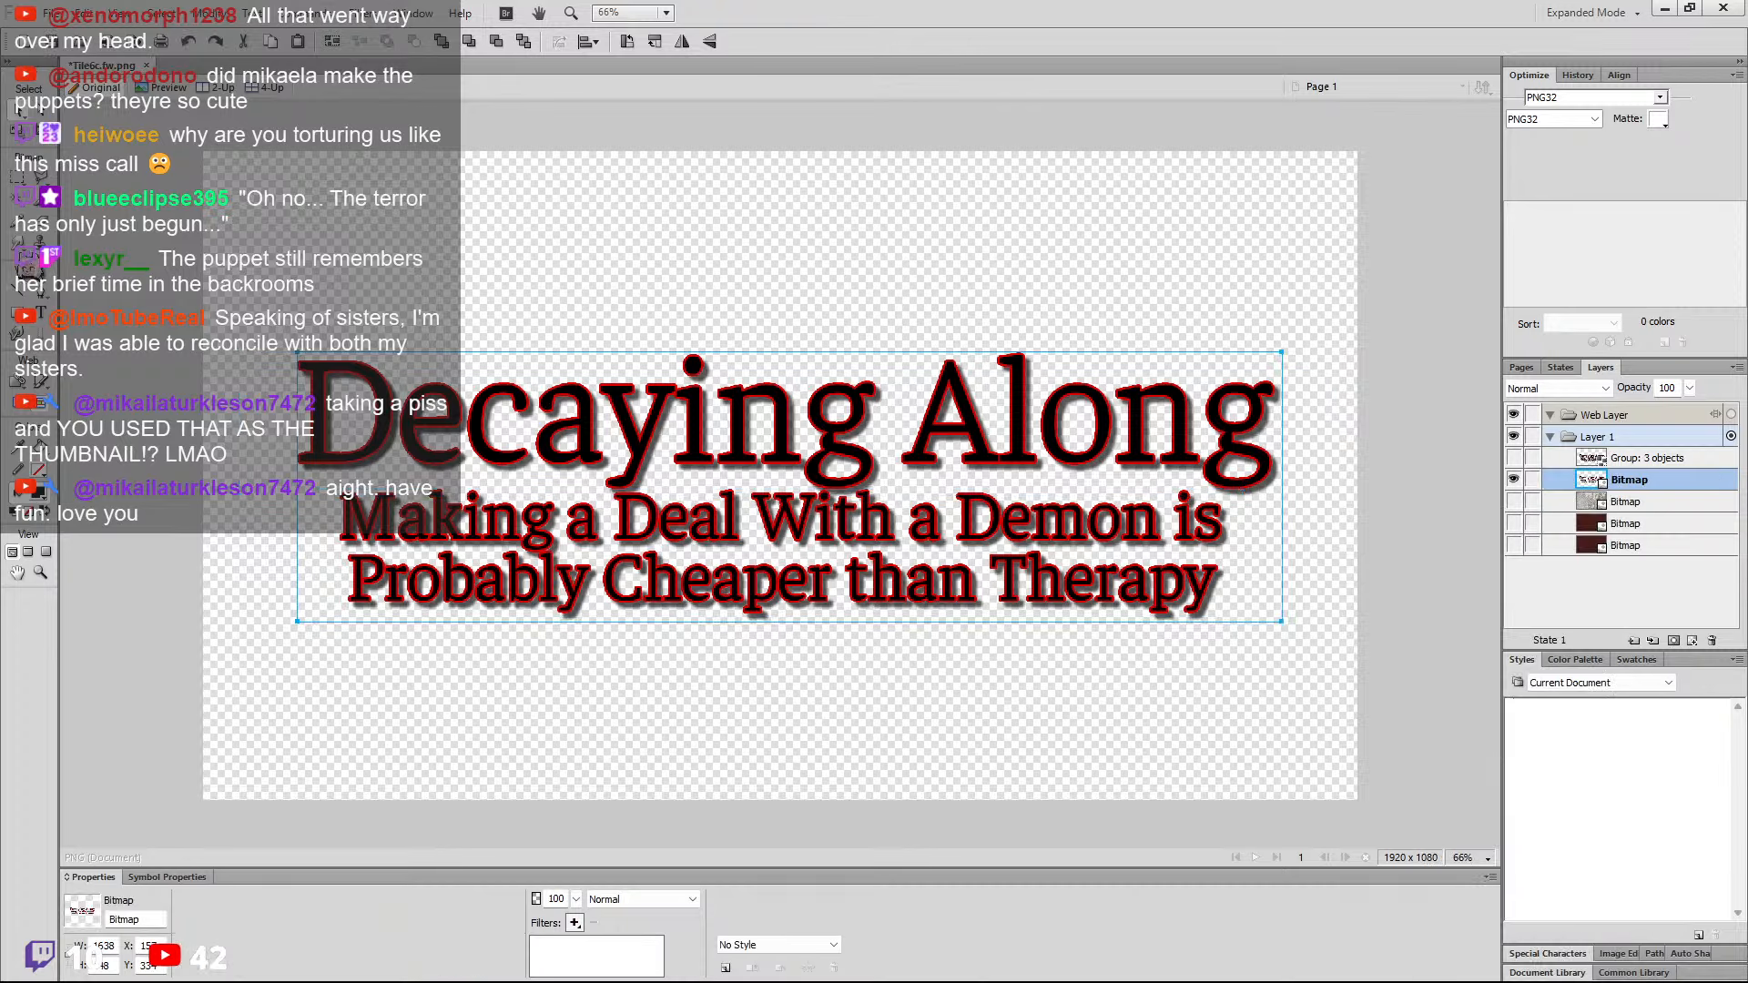
# Smear the flattened title text downward across its width with a size 100, pressure 50 Smudge tool, and close Fireworks without saving
pyautogui.moveTo(18, 244); pyautogui.dragTo(41, 341)
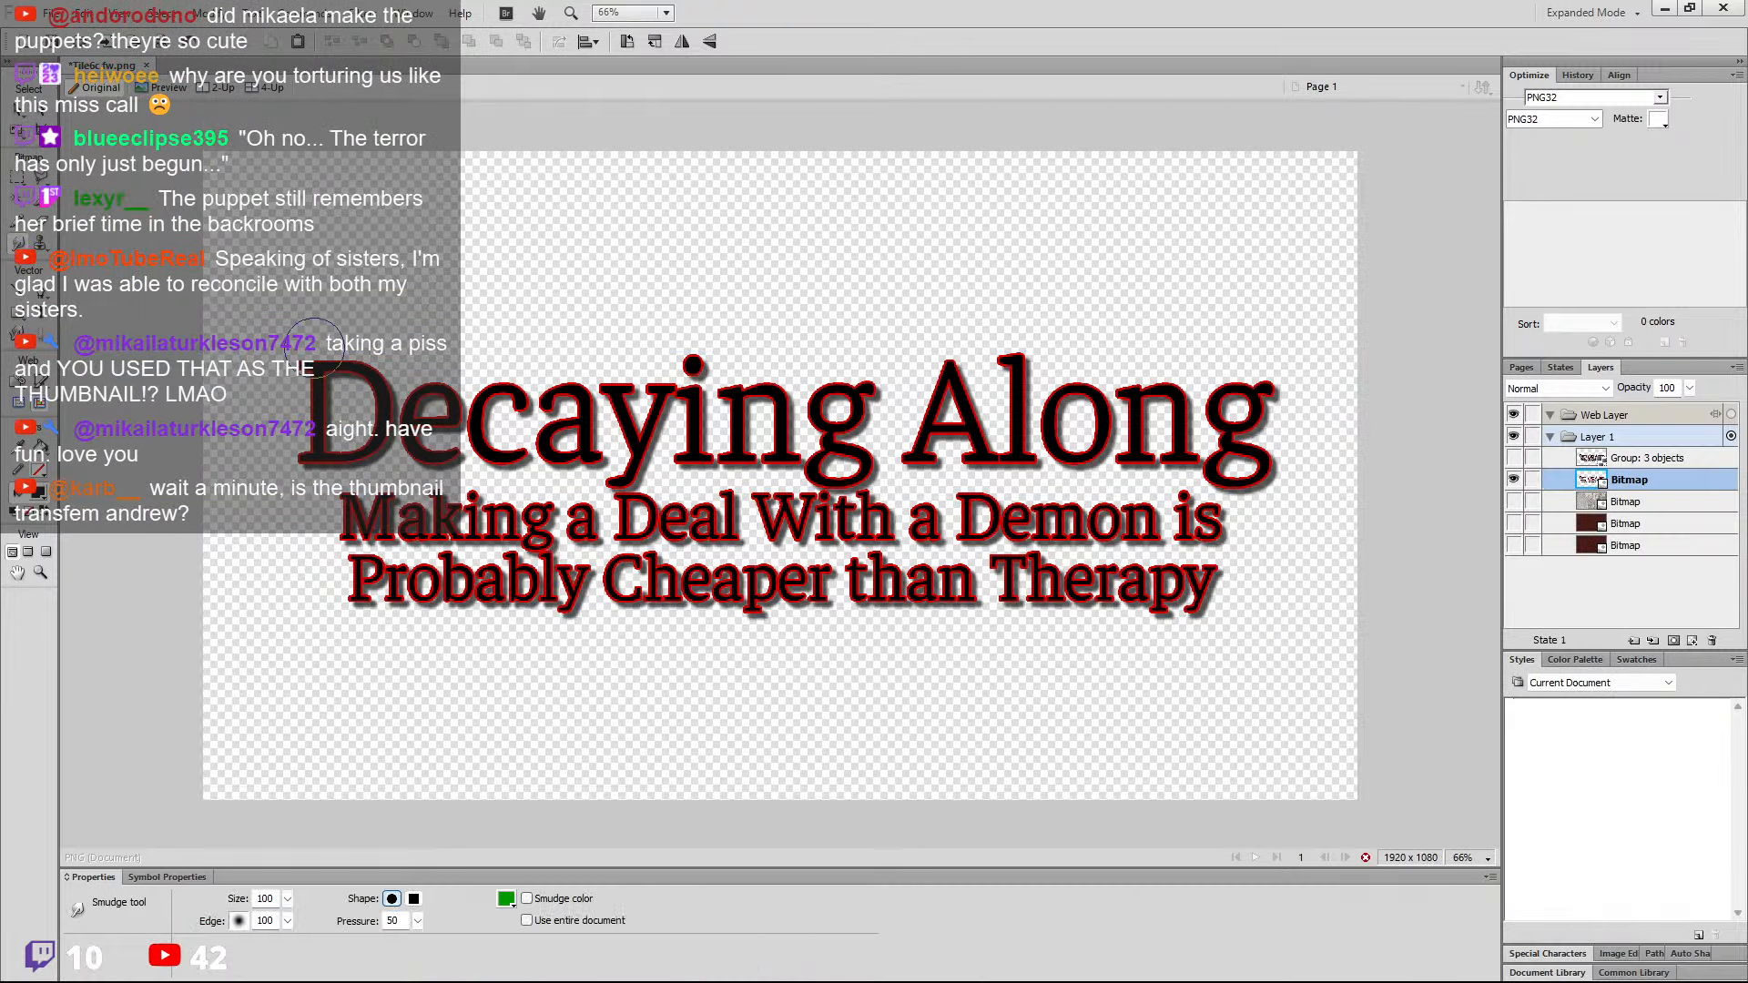
pyautogui.moveTo(324, 347); pyautogui.dragTo(324, 572)
pyautogui.moveTo(398, 335)
pyautogui.mouseDown()
pyautogui.moveTo(359, 540)
pyautogui.moveTo(375, 664)
pyautogui.mouseUp()
pyautogui.moveTo(468, 370); pyautogui.dragTo(452, 651)
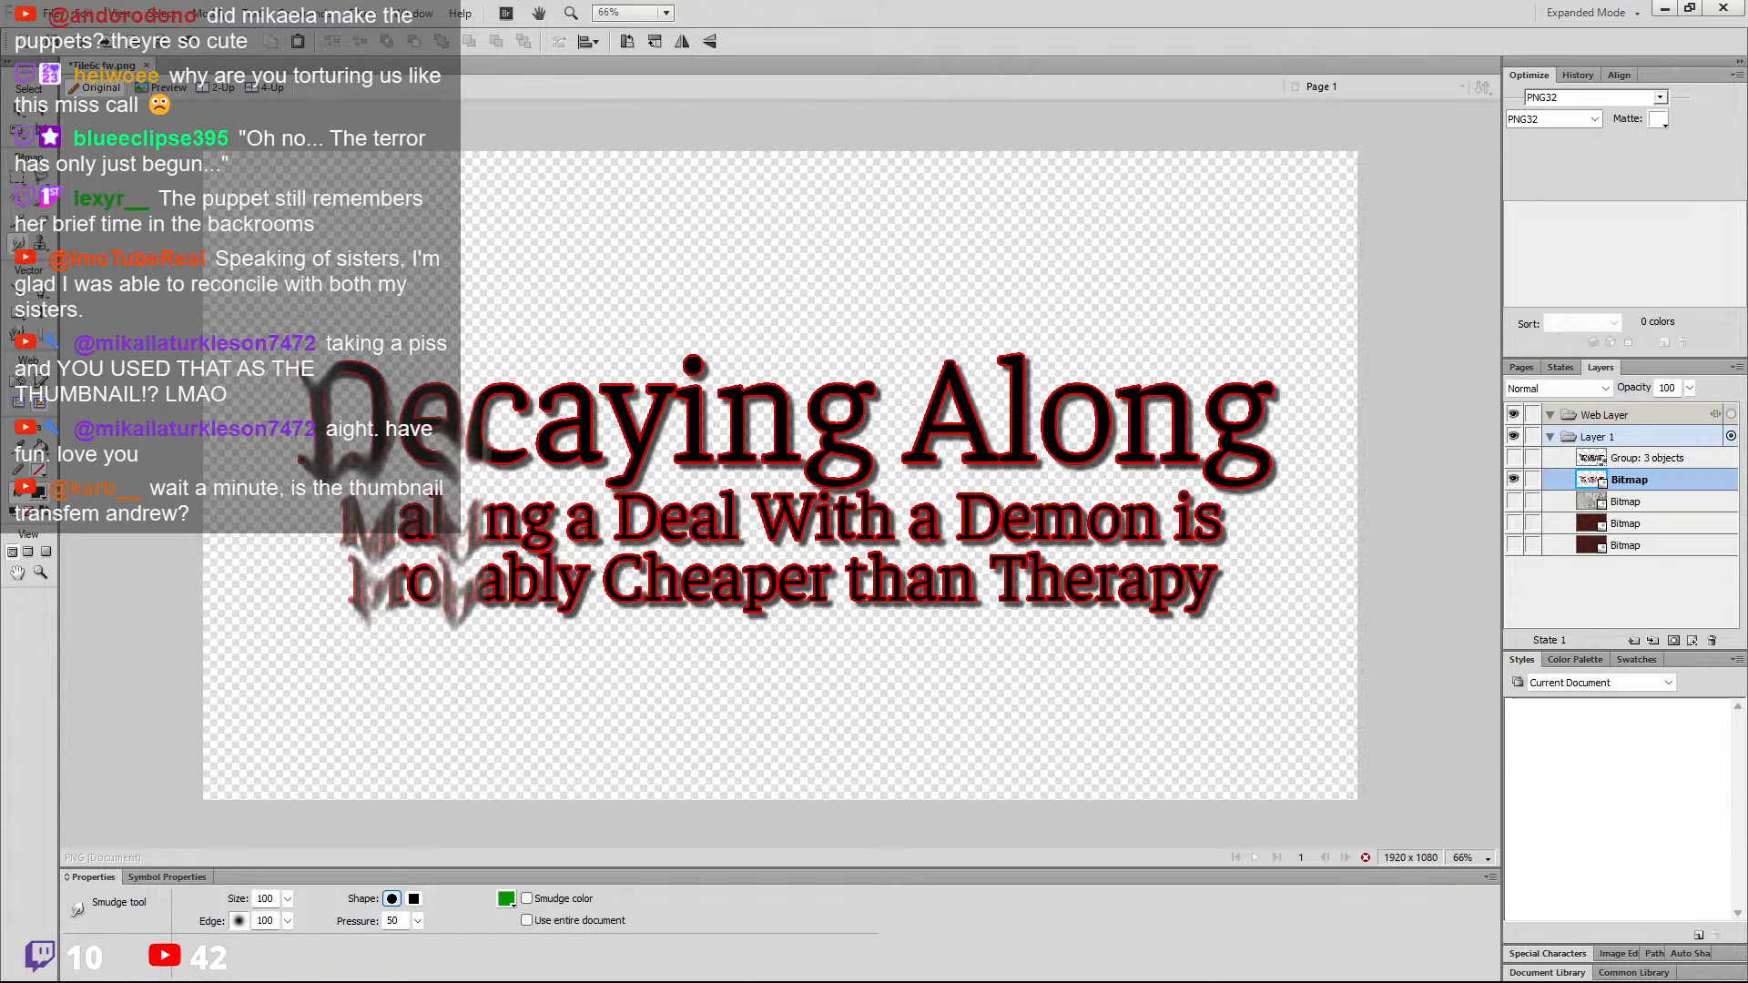
pyautogui.moveTo(572, 361); pyautogui.dragTo(536, 687)
pyautogui.moveTo(667, 378); pyautogui.dragTo(651, 596)
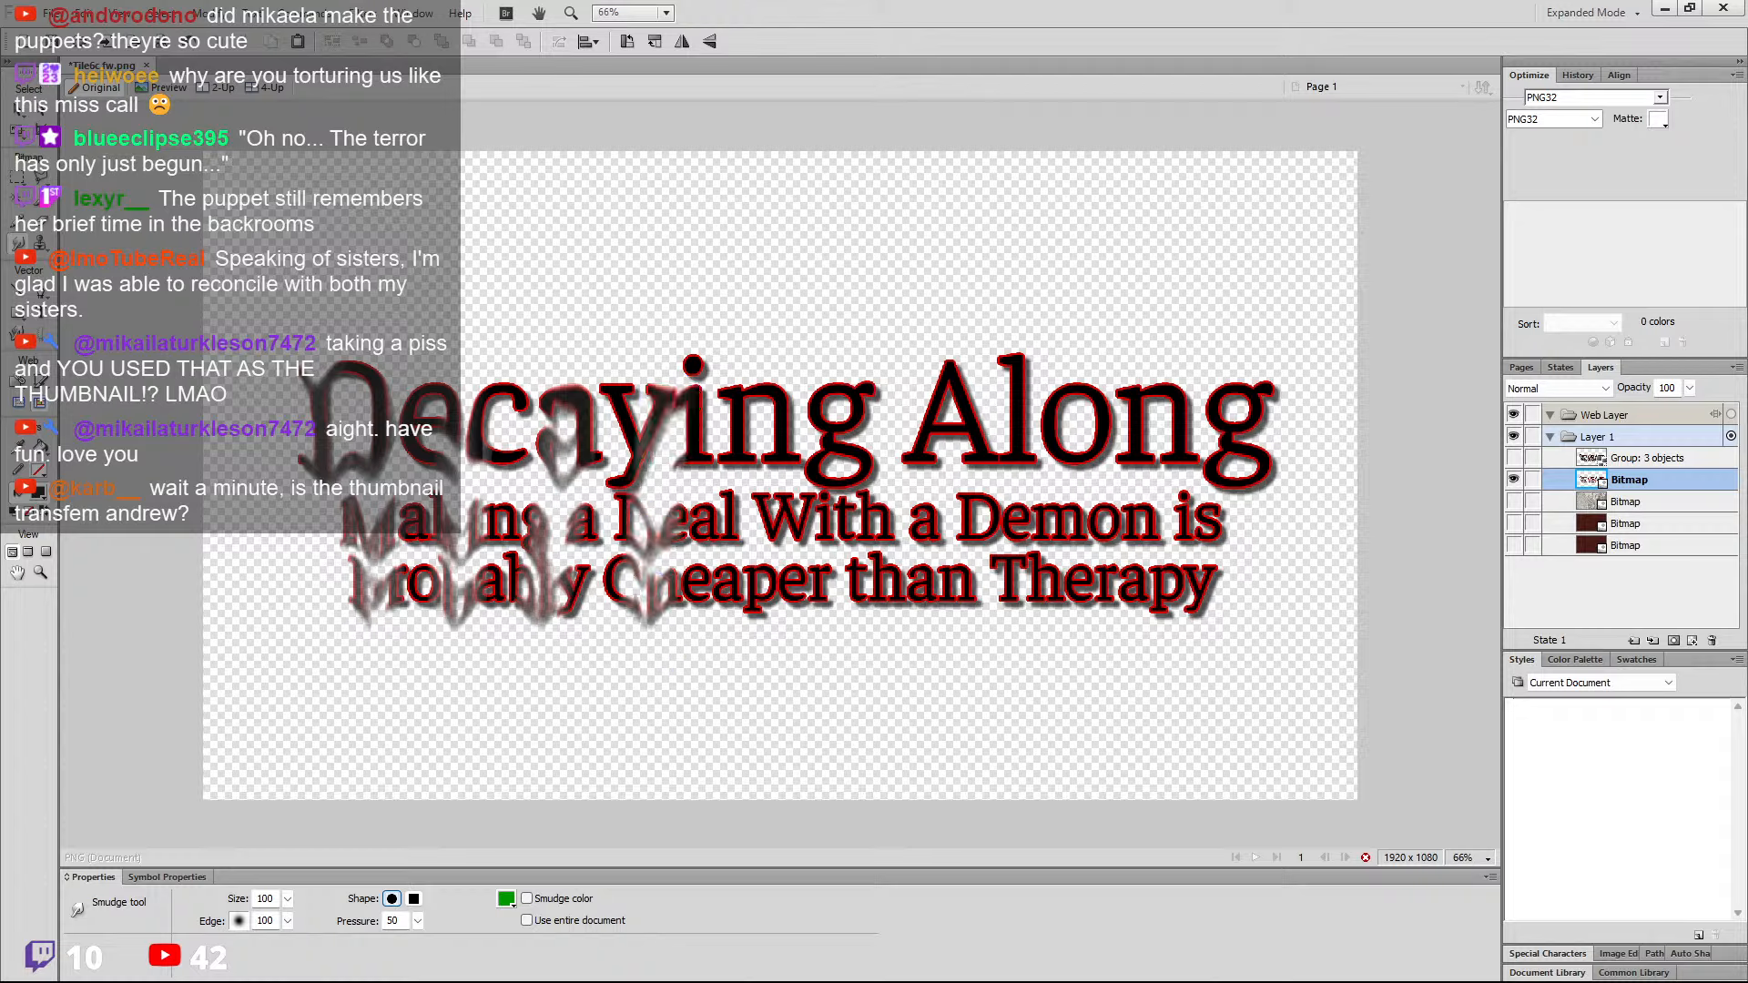
pyautogui.moveTo(748, 376); pyautogui.dragTo(742, 628)
pyautogui.moveTo(860, 338); pyautogui.dragTo(823, 679)
pyautogui.moveTo(957, 338)
pyautogui.mouseDown()
pyautogui.moveTo(917, 481)
pyautogui.moveTo(929, 611)
pyautogui.mouseUp()
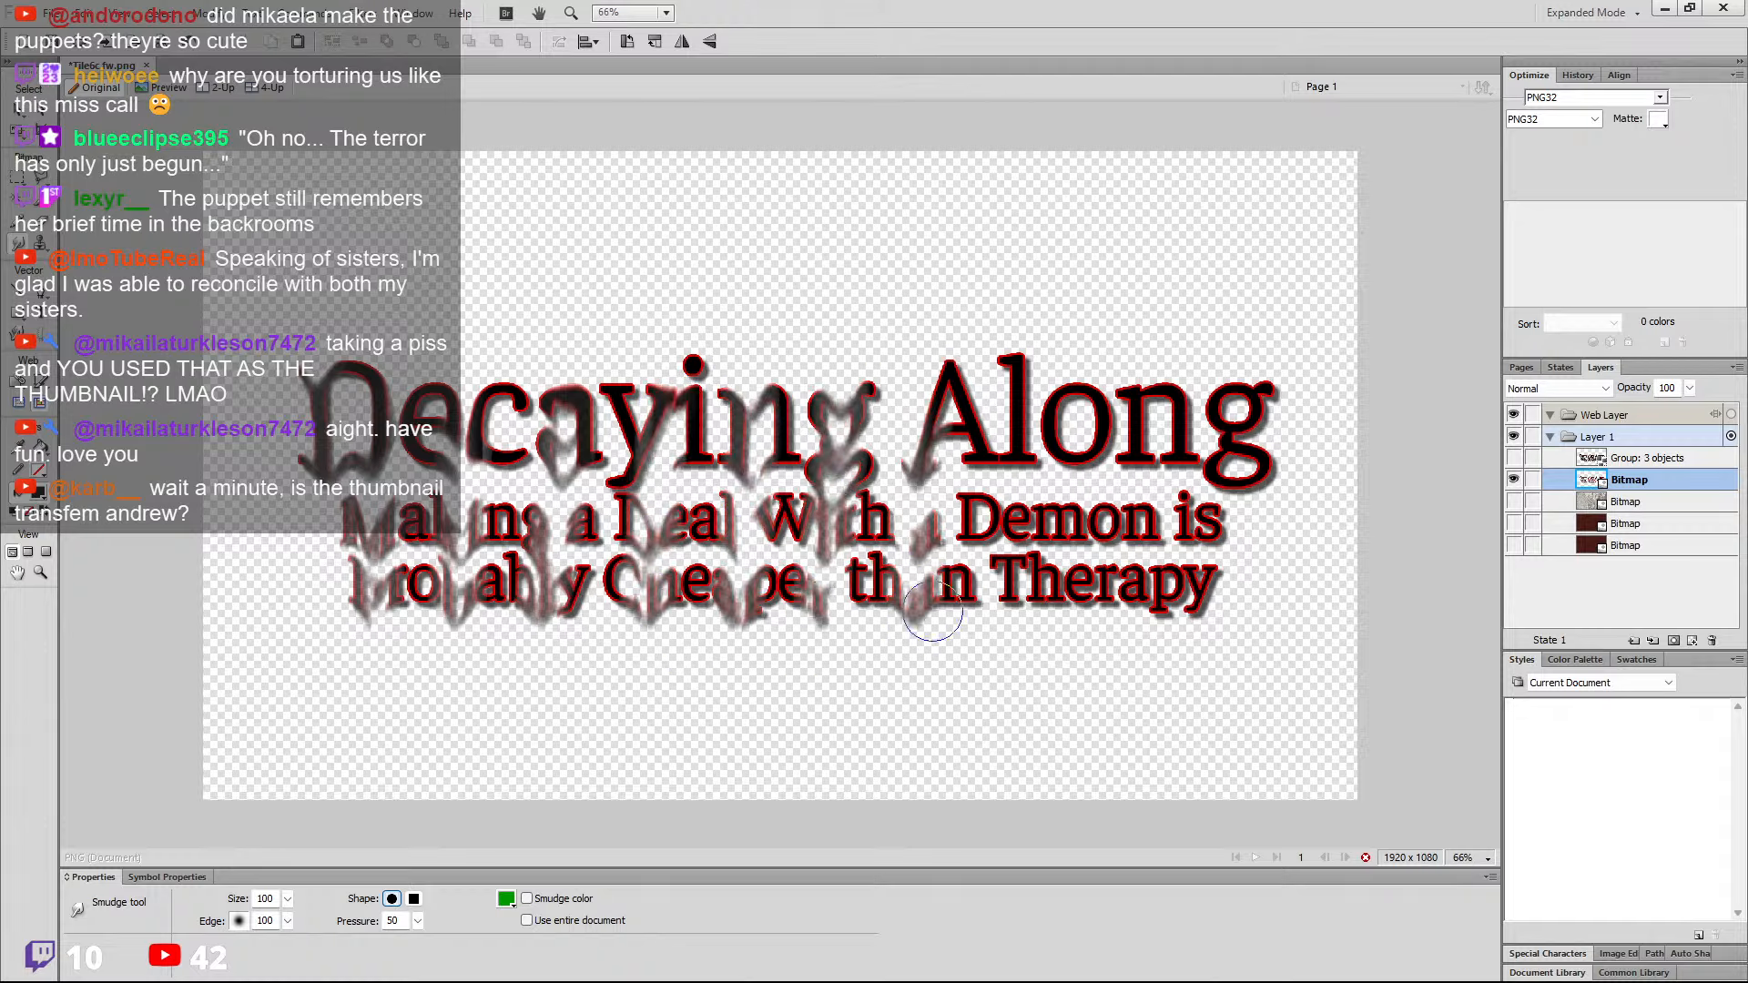
pyautogui.moveTo(1047, 367); pyautogui.dragTo(1027, 596)
pyautogui.moveTo(1148, 373); pyautogui.dragTo(1142, 628)
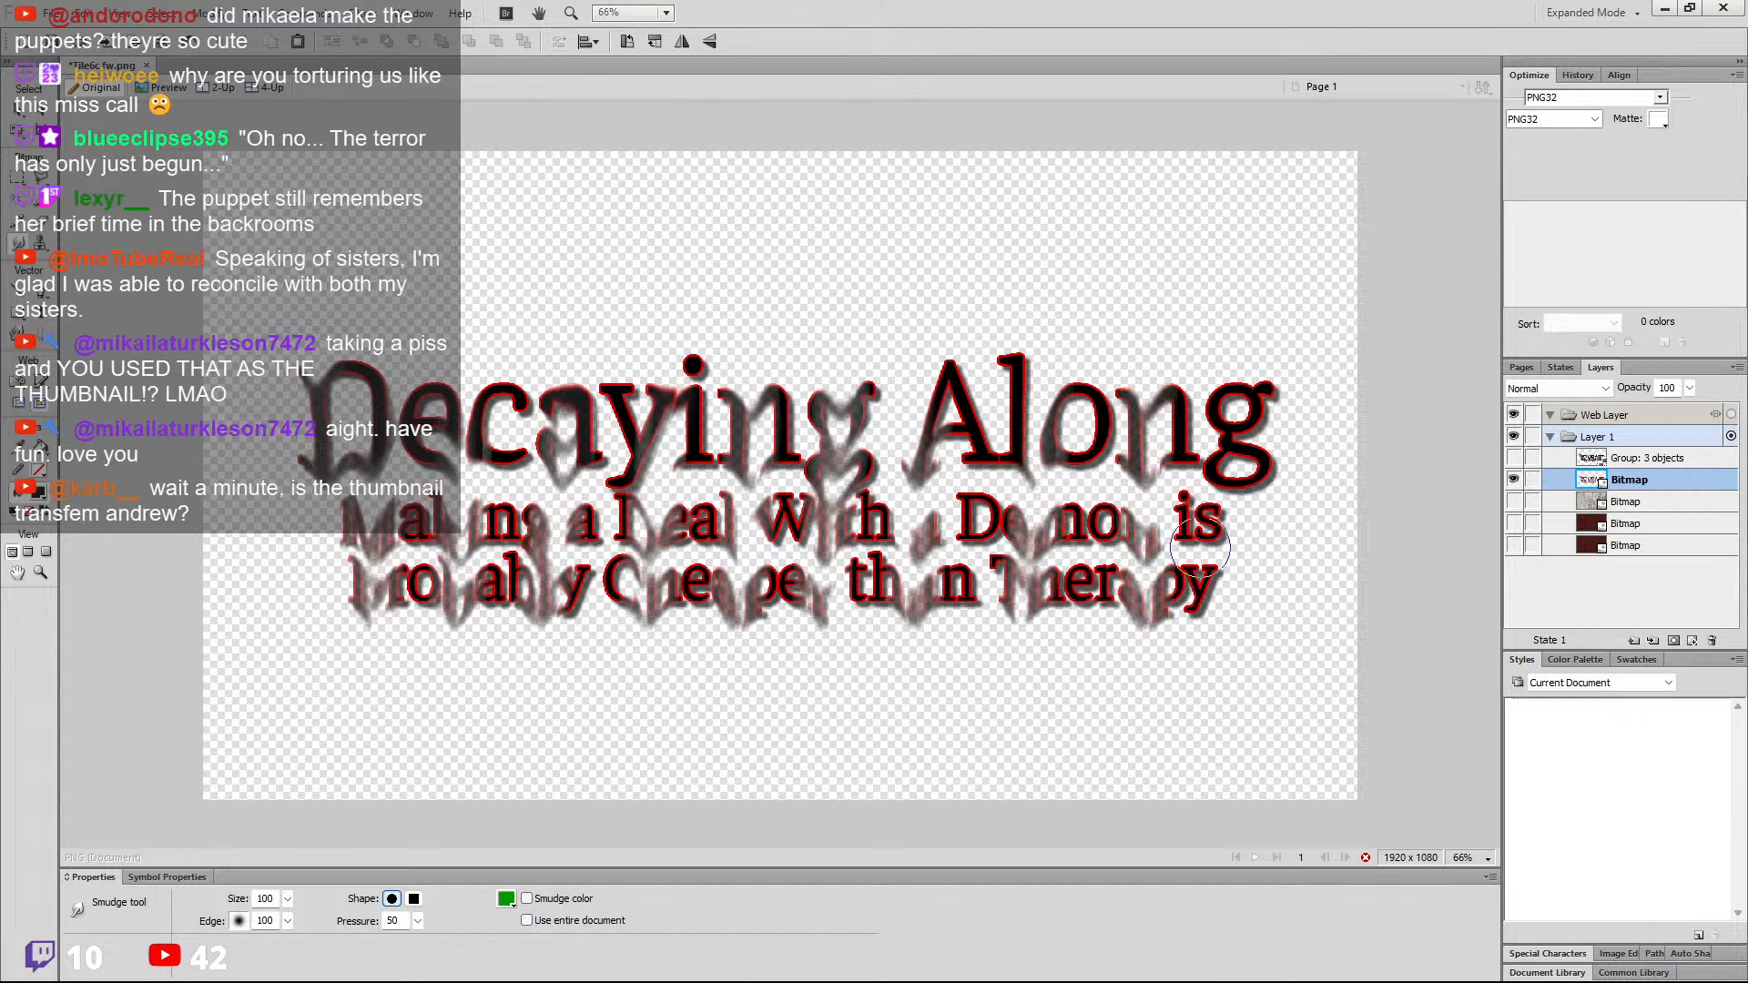
pyautogui.moveTo(1235, 373); pyautogui.dragTo(1217, 629)
pyautogui.moveTo(1105, 381); pyautogui.dragTo(1097, 630)
pyautogui.moveTo(972, 382); pyautogui.dragTo(974, 556)
pyautogui.moveTo(858, 497); pyautogui.dragTo(865, 534)
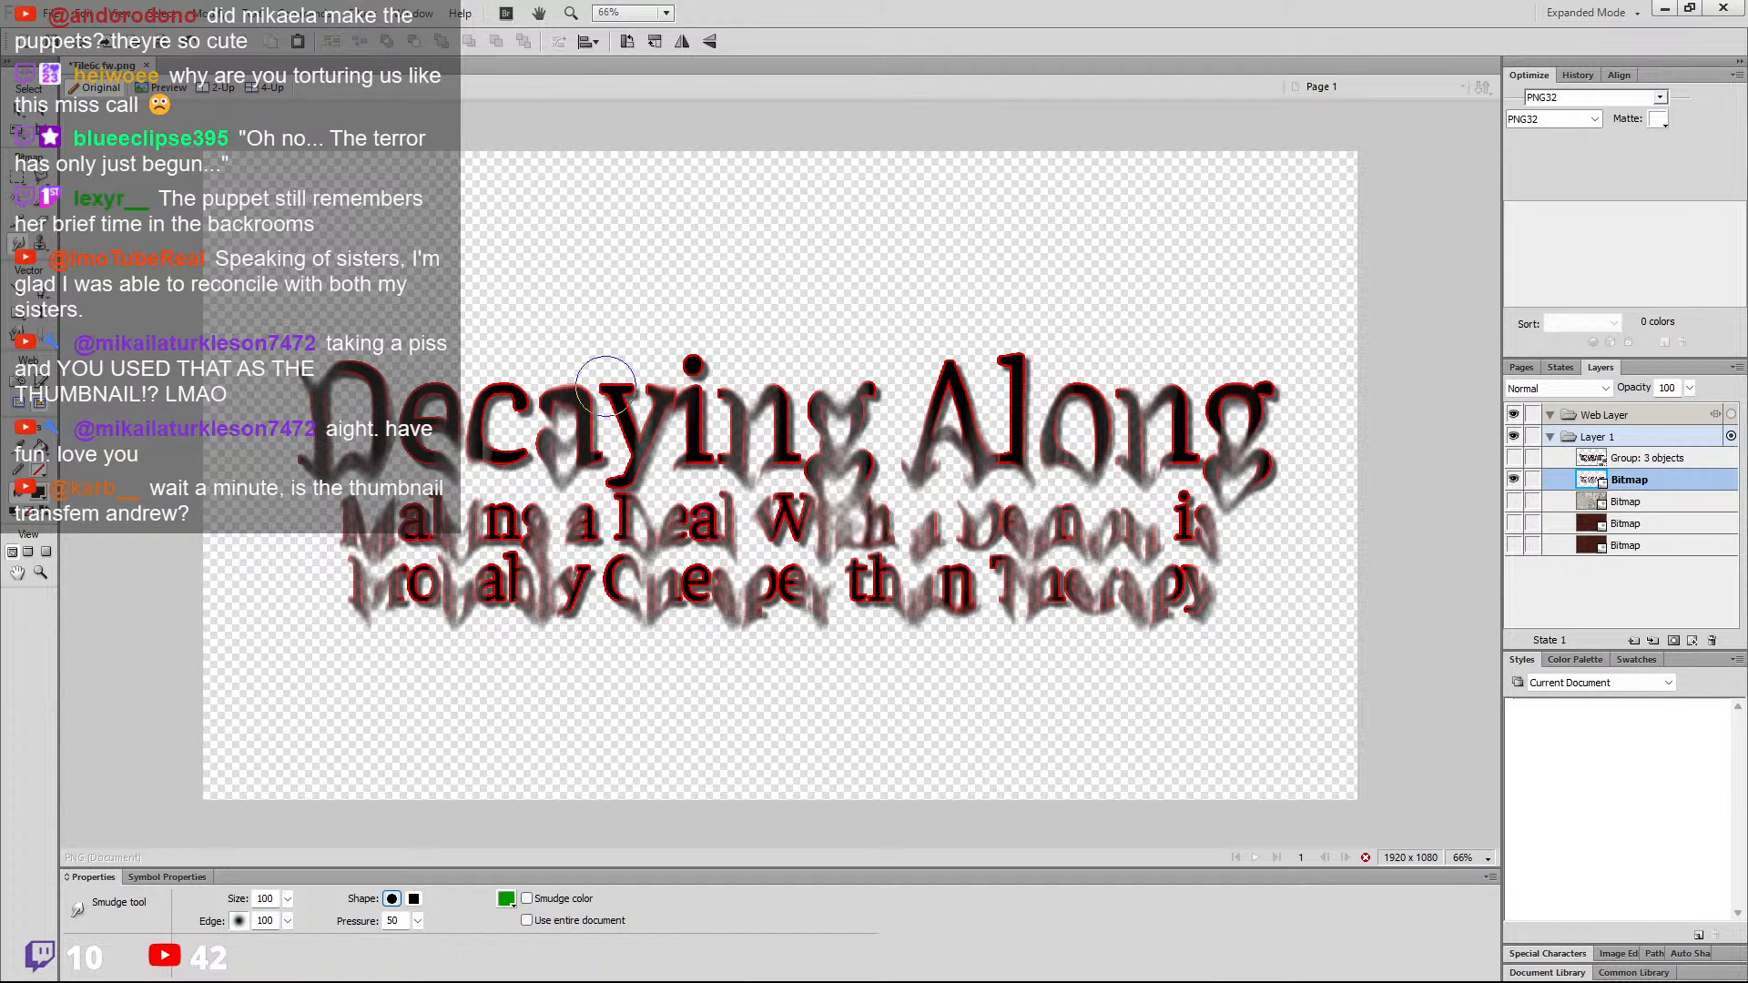
pyautogui.moveTo(625, 419); pyautogui.dragTo(630, 478)
pyautogui.moveTo(592, 562); pyautogui.dragTo(592, 607)
pyautogui.moveTo(426, 495); pyautogui.dragTo(419, 572)
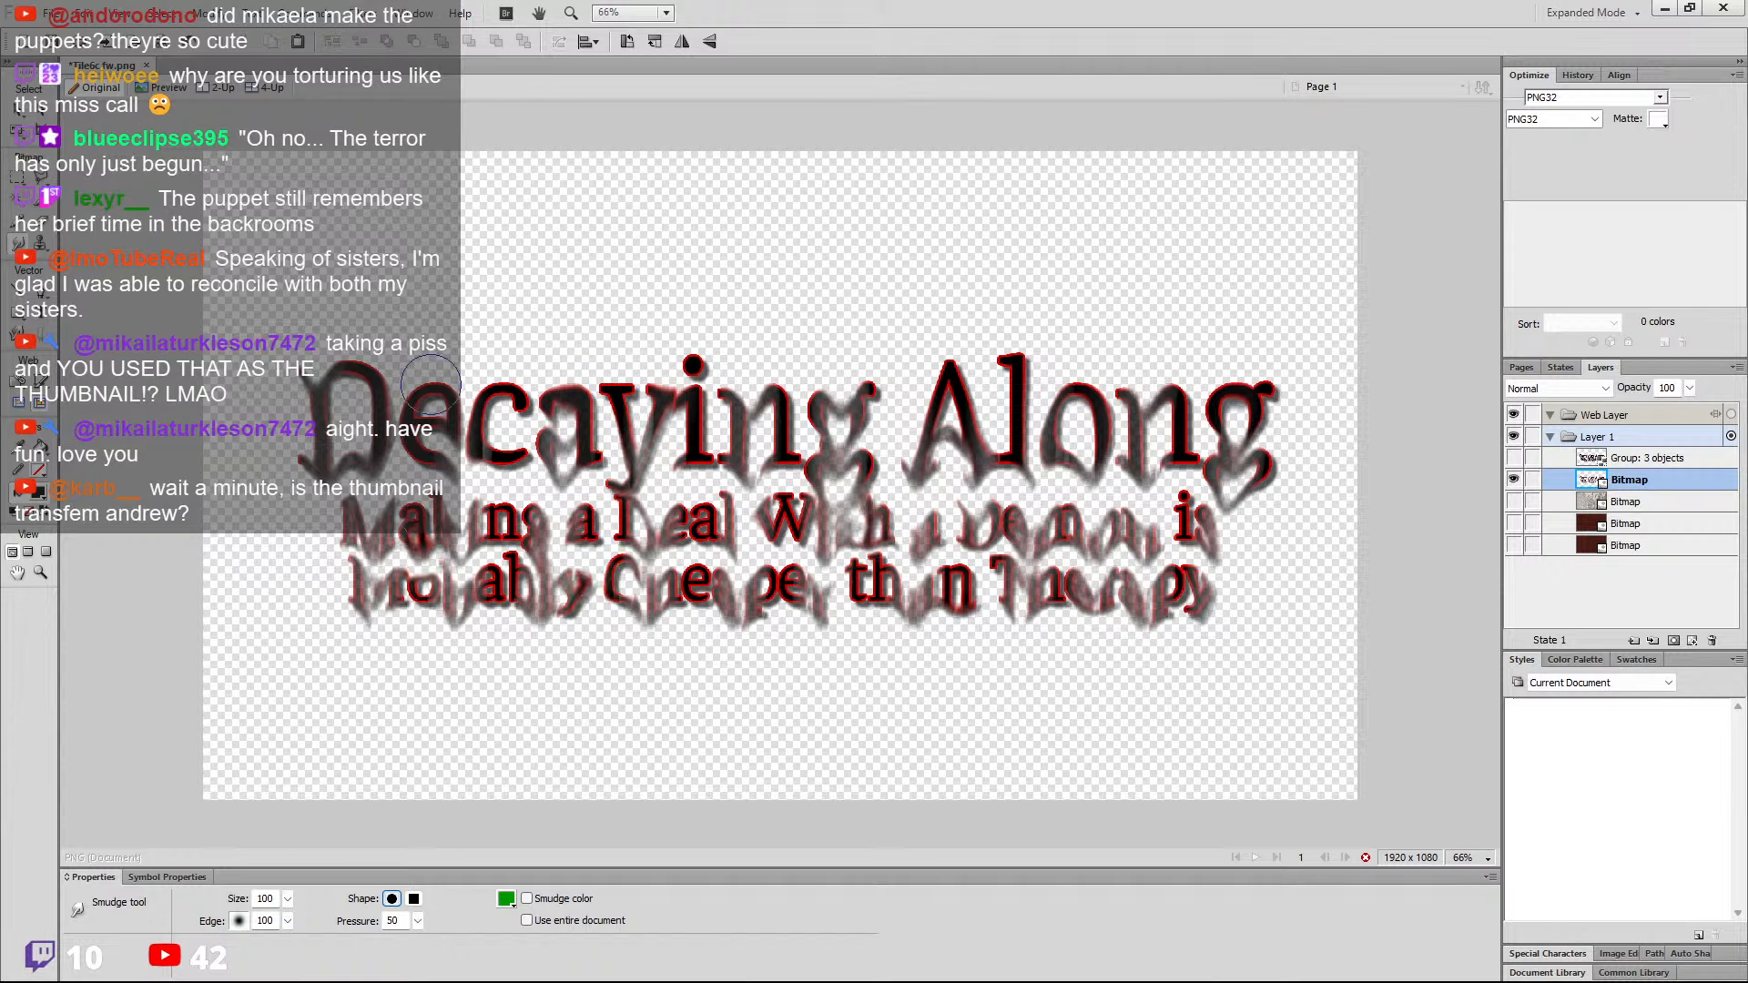
pyautogui.moveTo(429, 383); pyautogui.dragTo(424, 451)
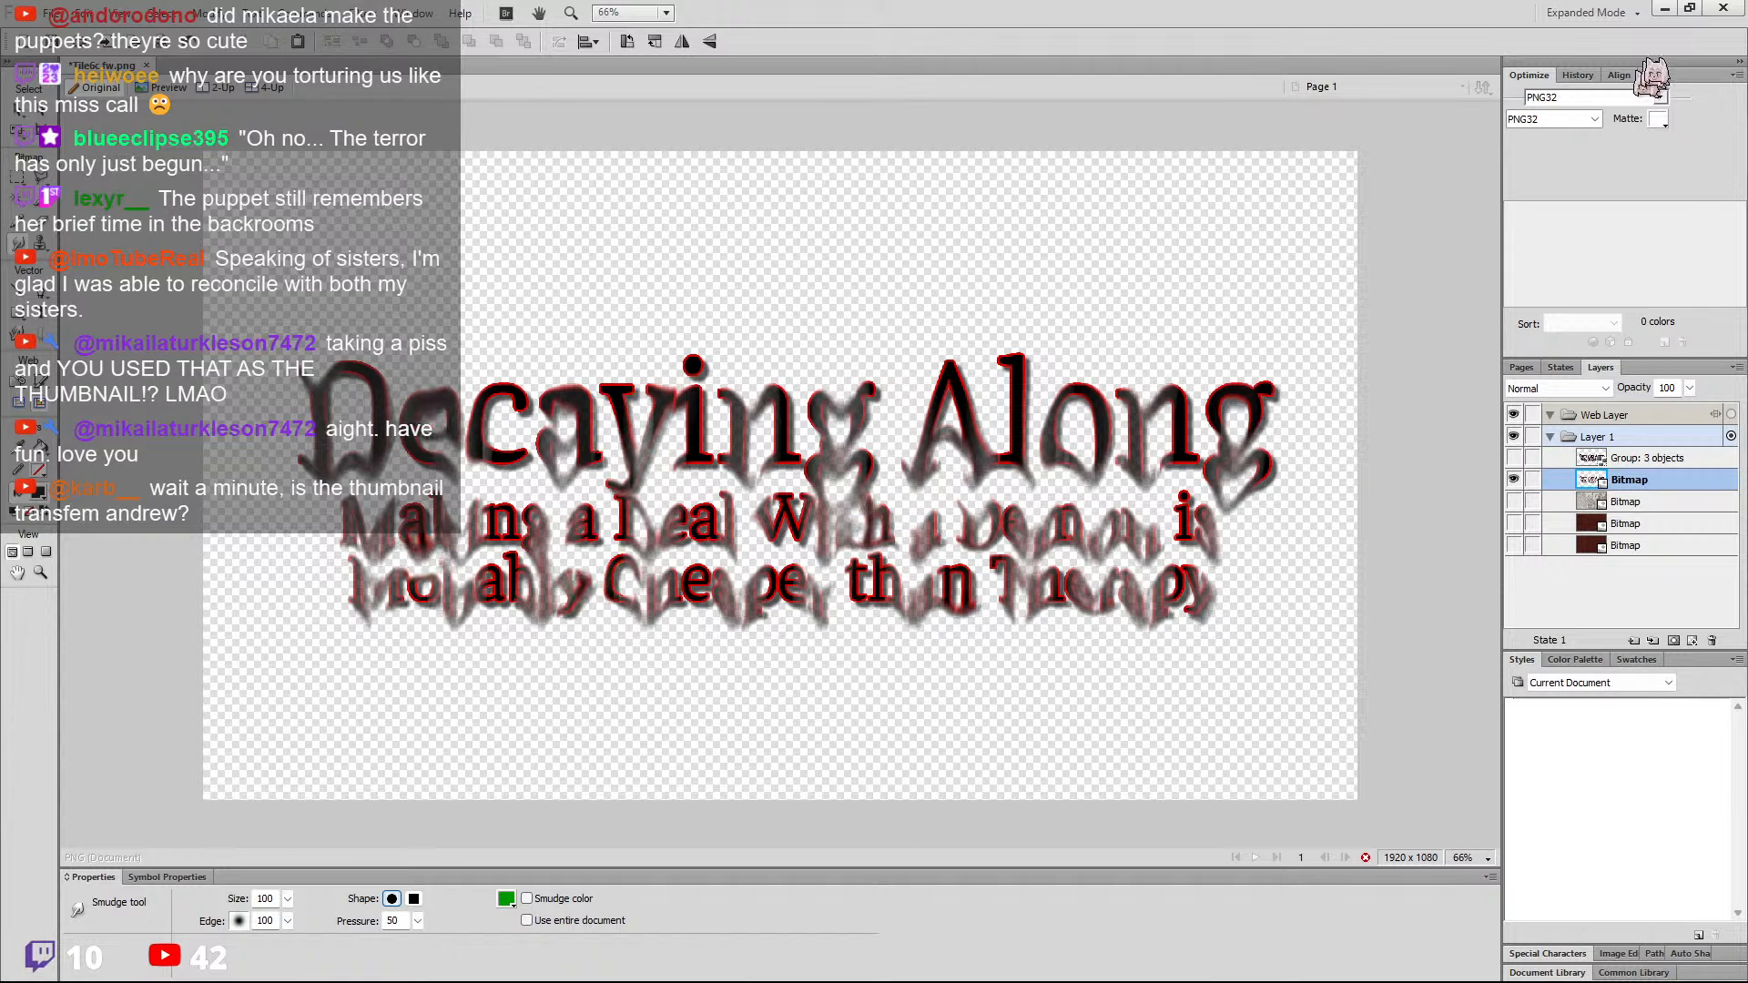
pyautogui.click(1723, 8)
pyautogui.click(888, 539)
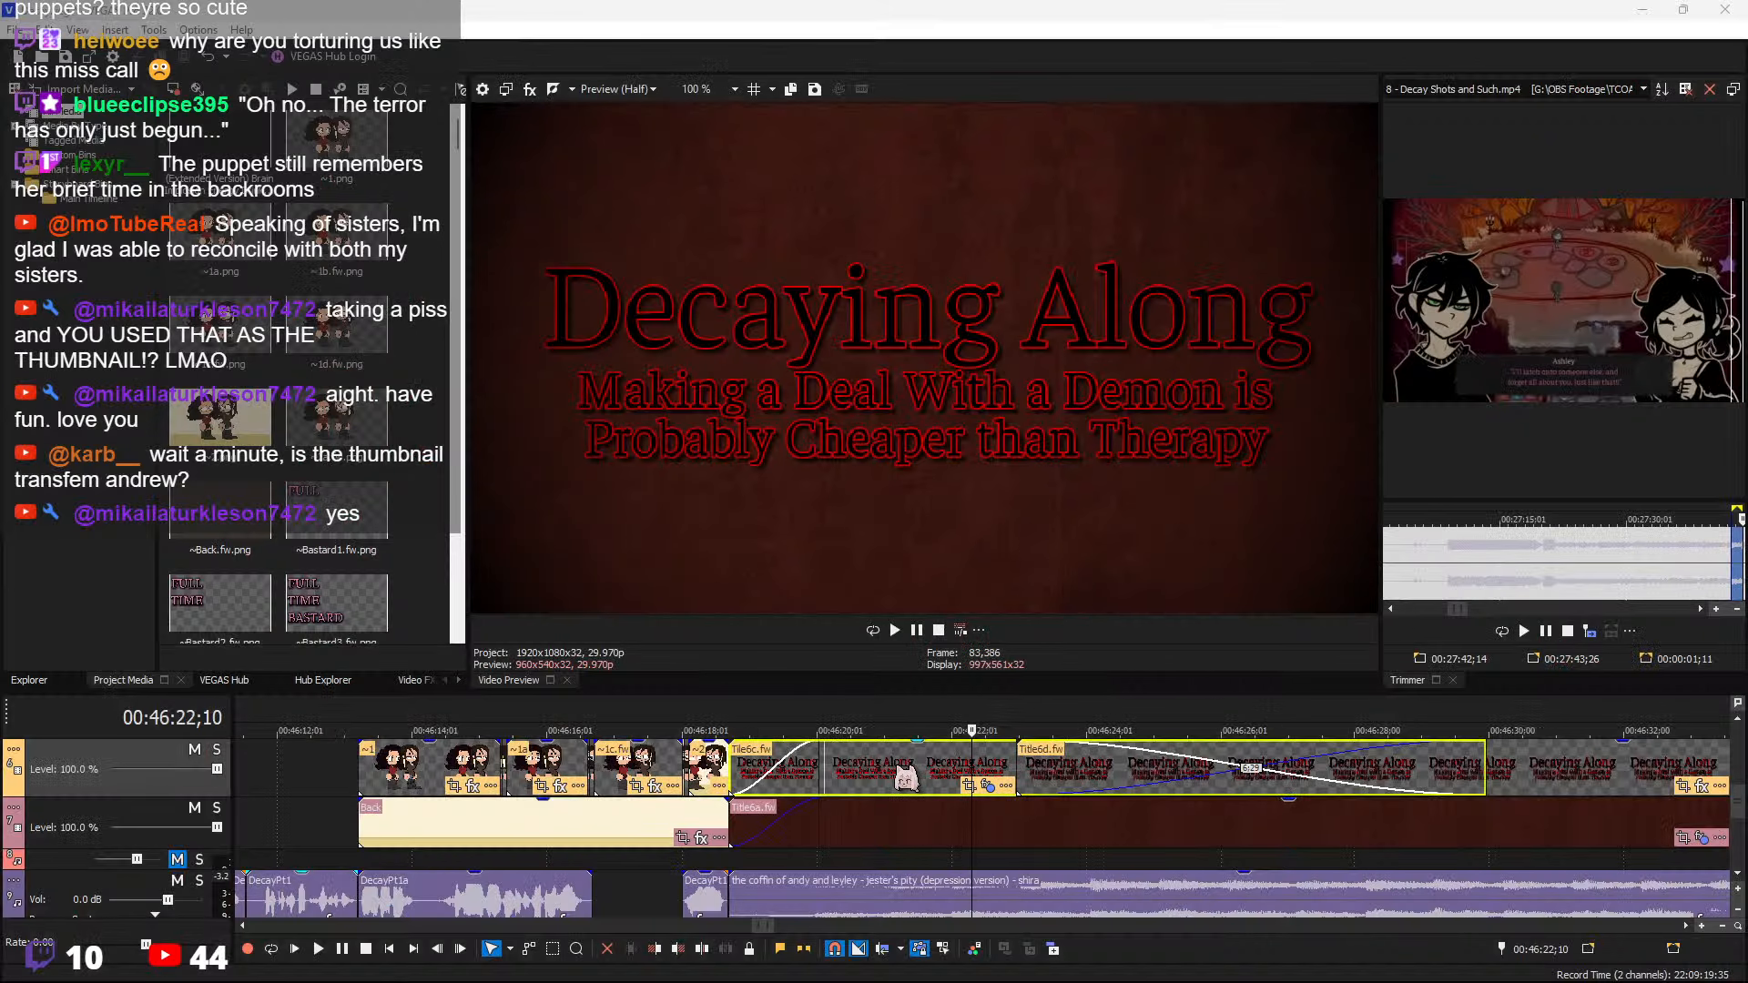
# Play the Decaying Along title card from 00:46:18;22 through its fade into the smeared version, and compare the clean and smeared frames
pyautogui.click(728, 774)
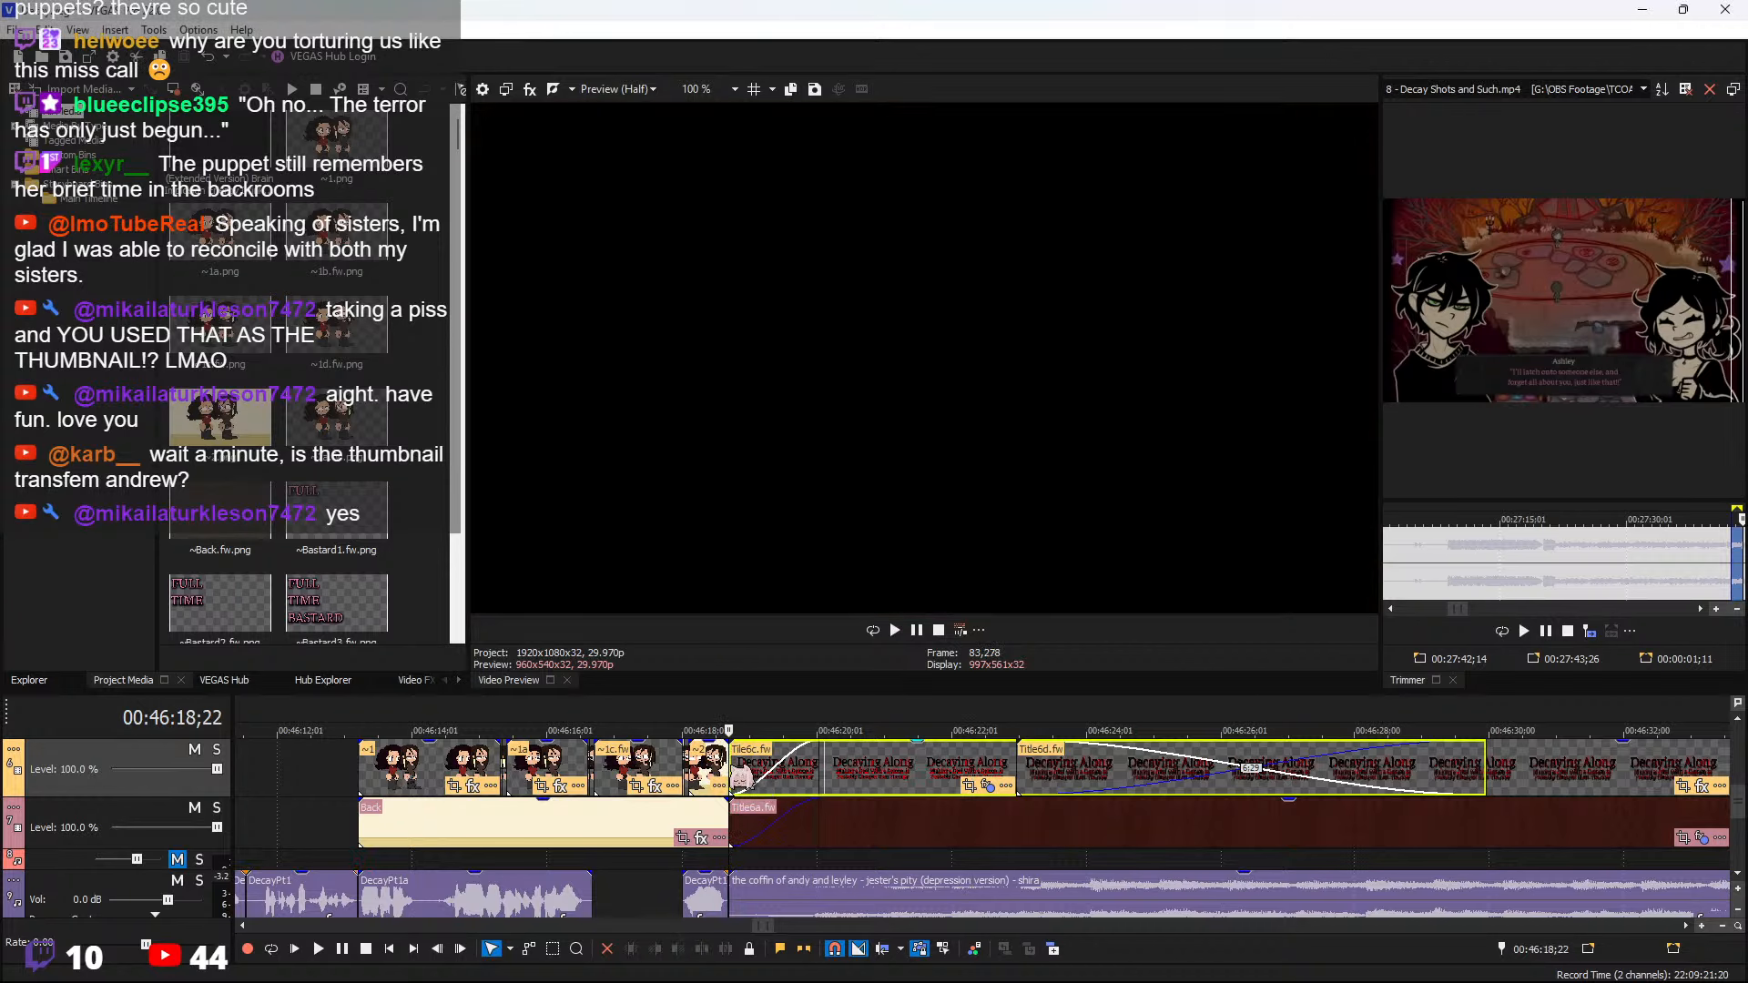
pyautogui.press('space')
pyautogui.scroll(-4, 1108, 759)
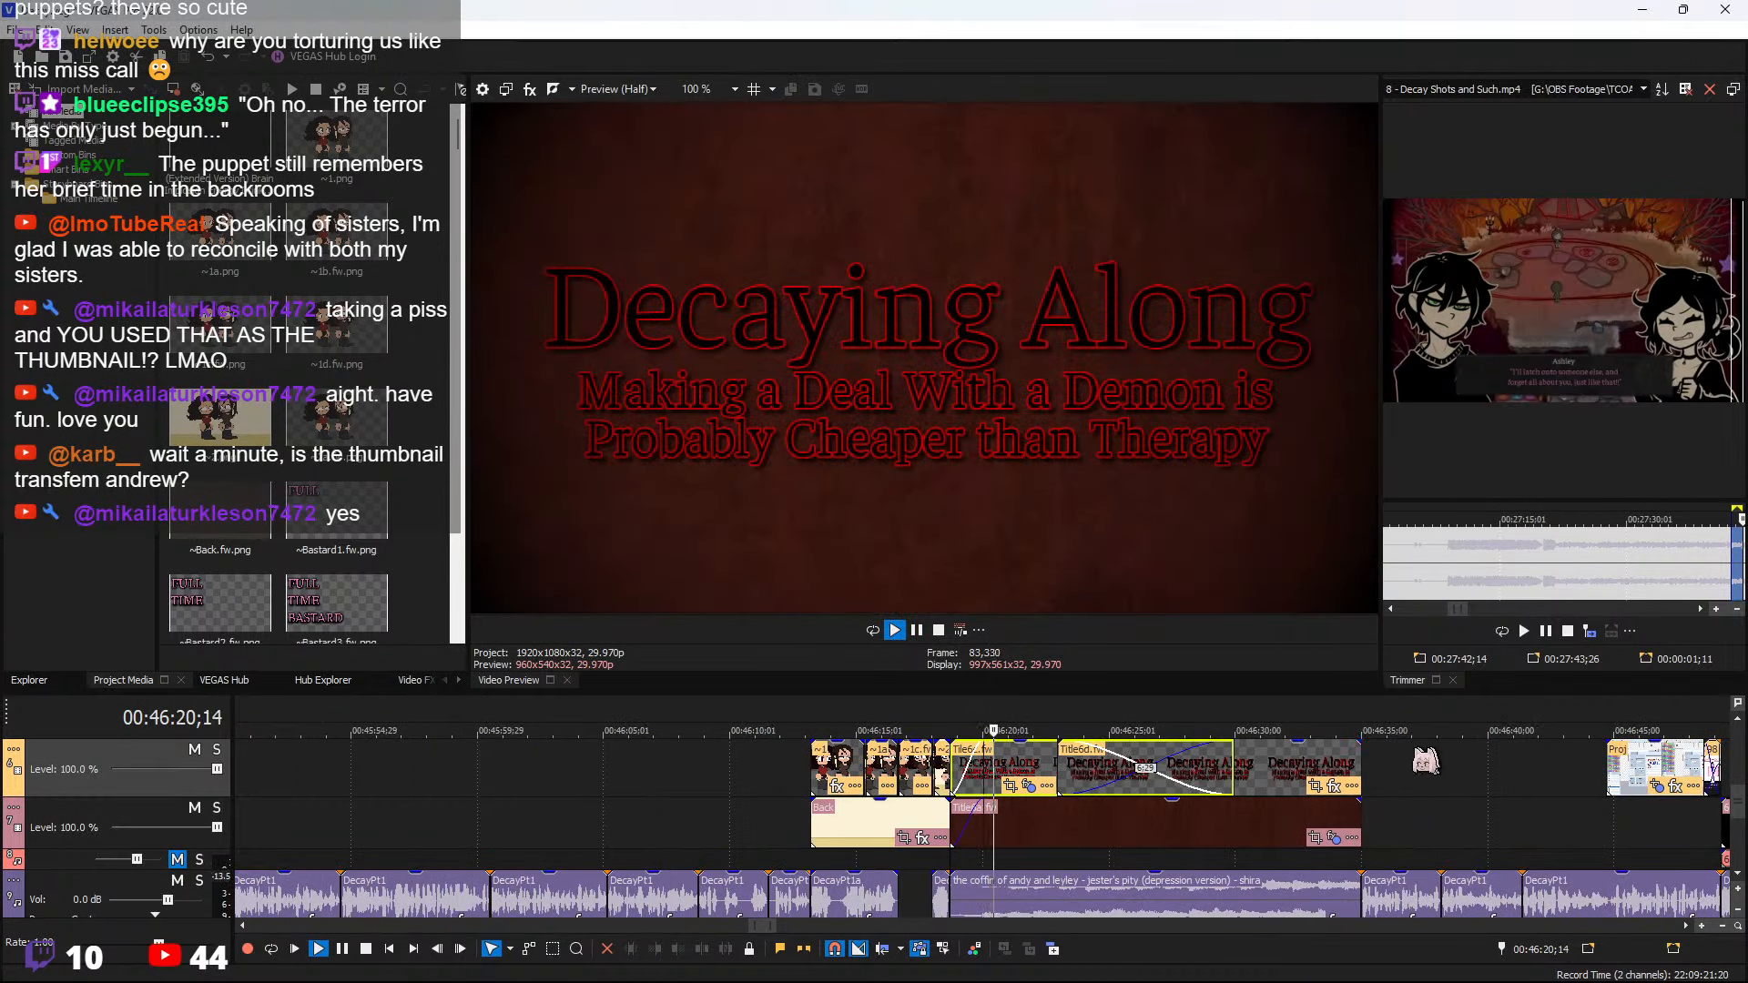
pyautogui.click(1363, 763)
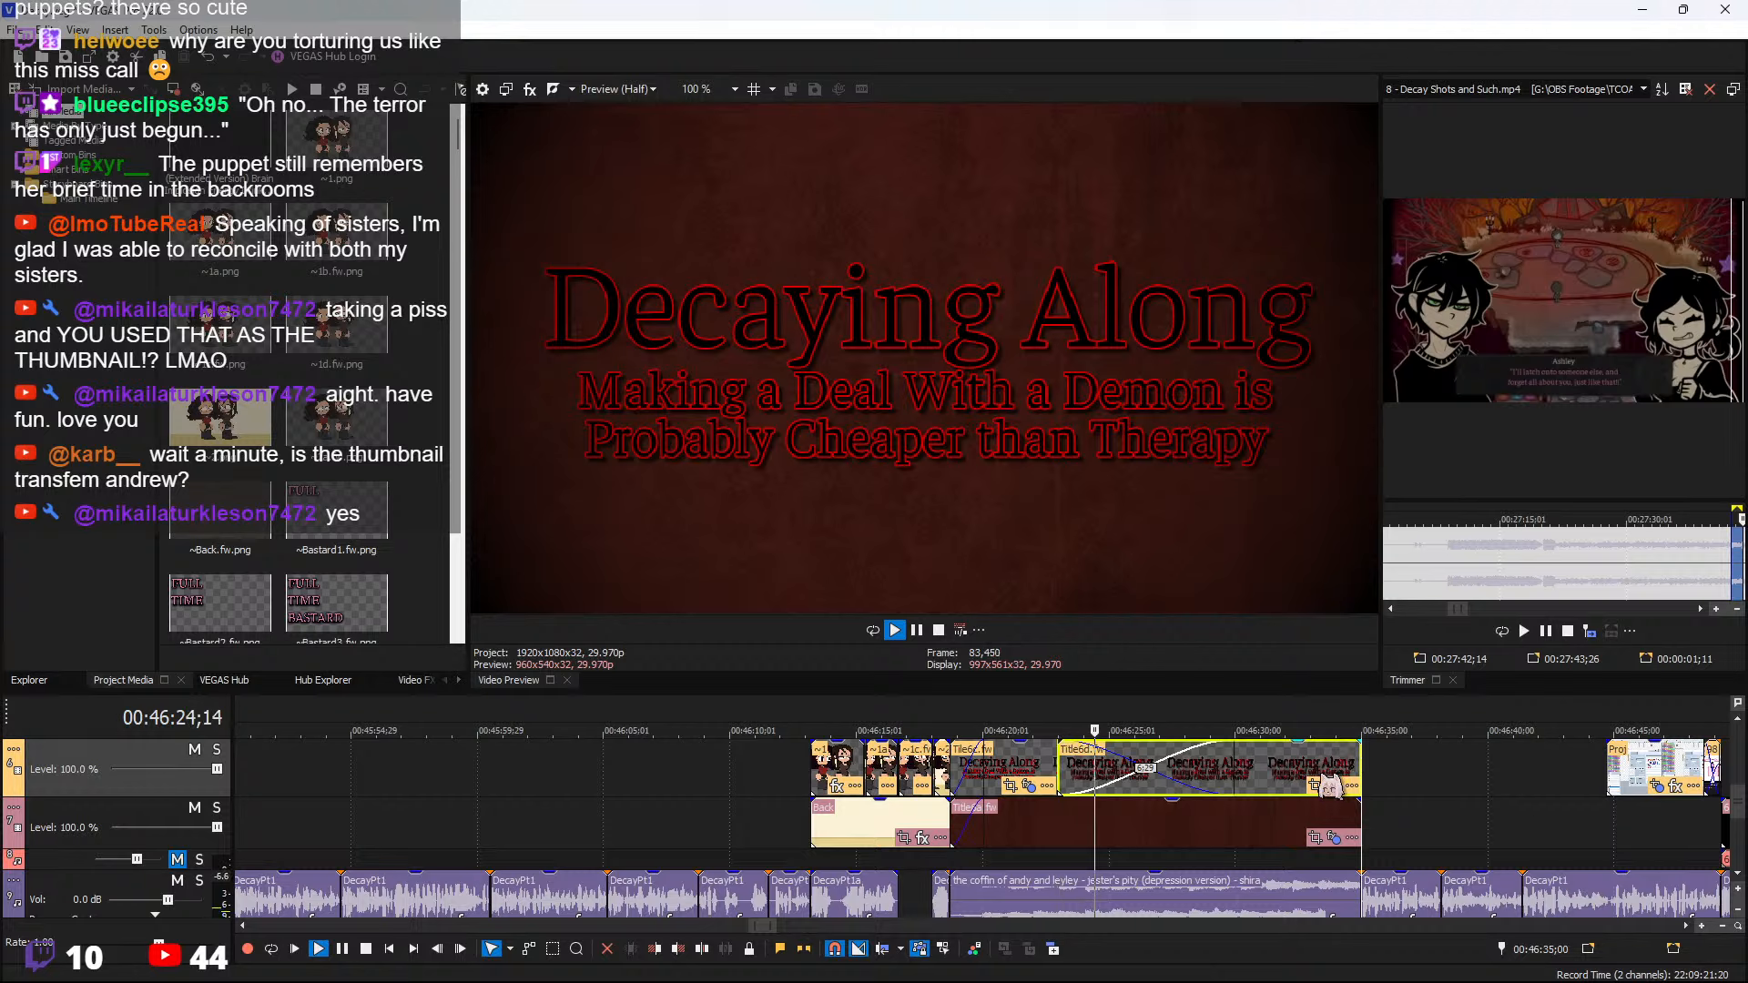
pyautogui.hscroll(5, 1275, 787)
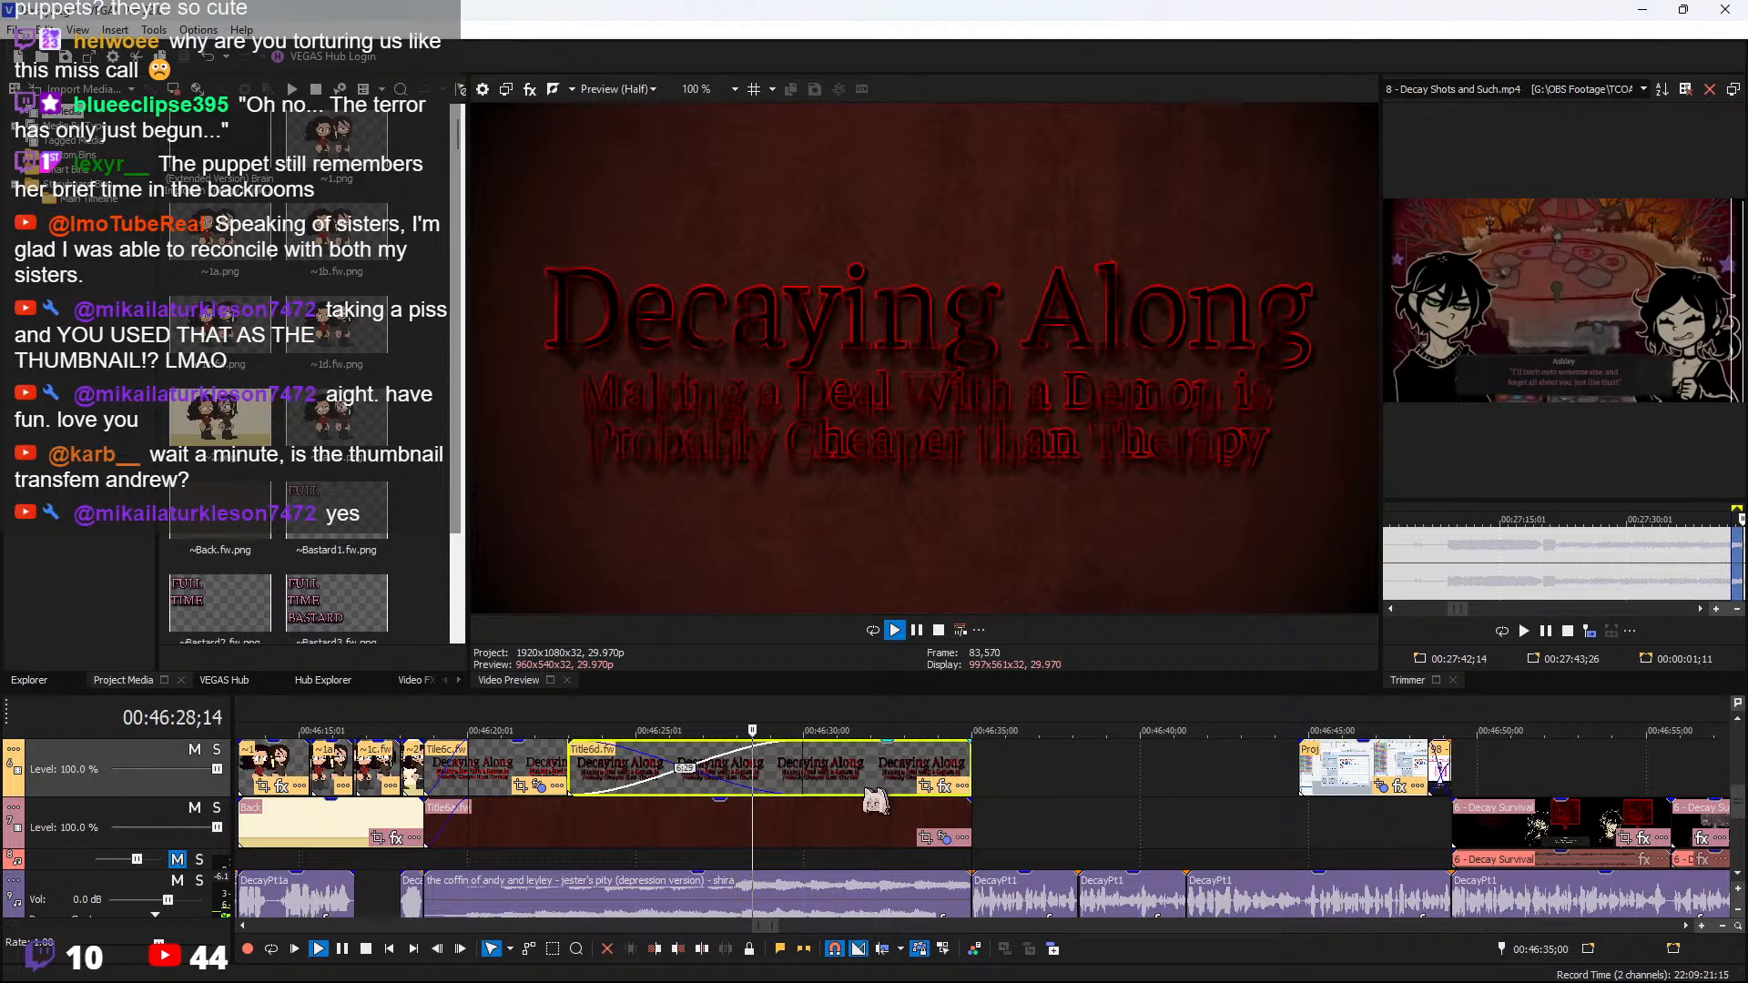
pyautogui.scroll(1, 992, 819)
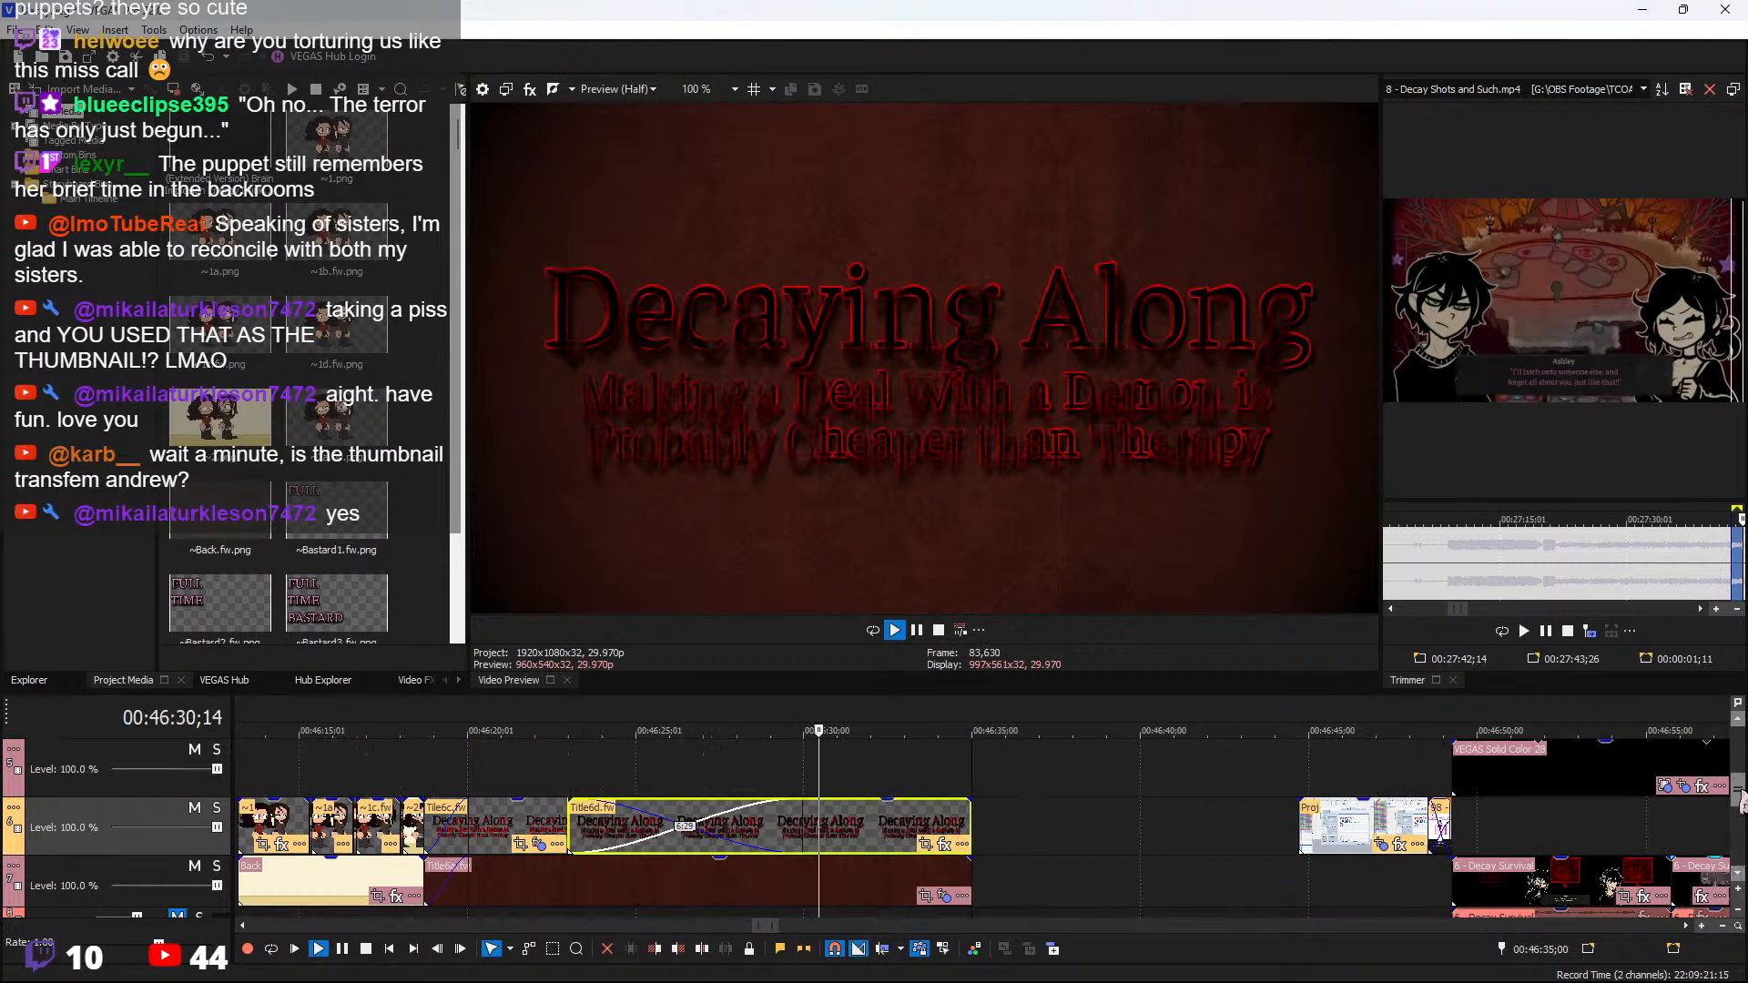
pyautogui.scroll(-1, 1734, 792)
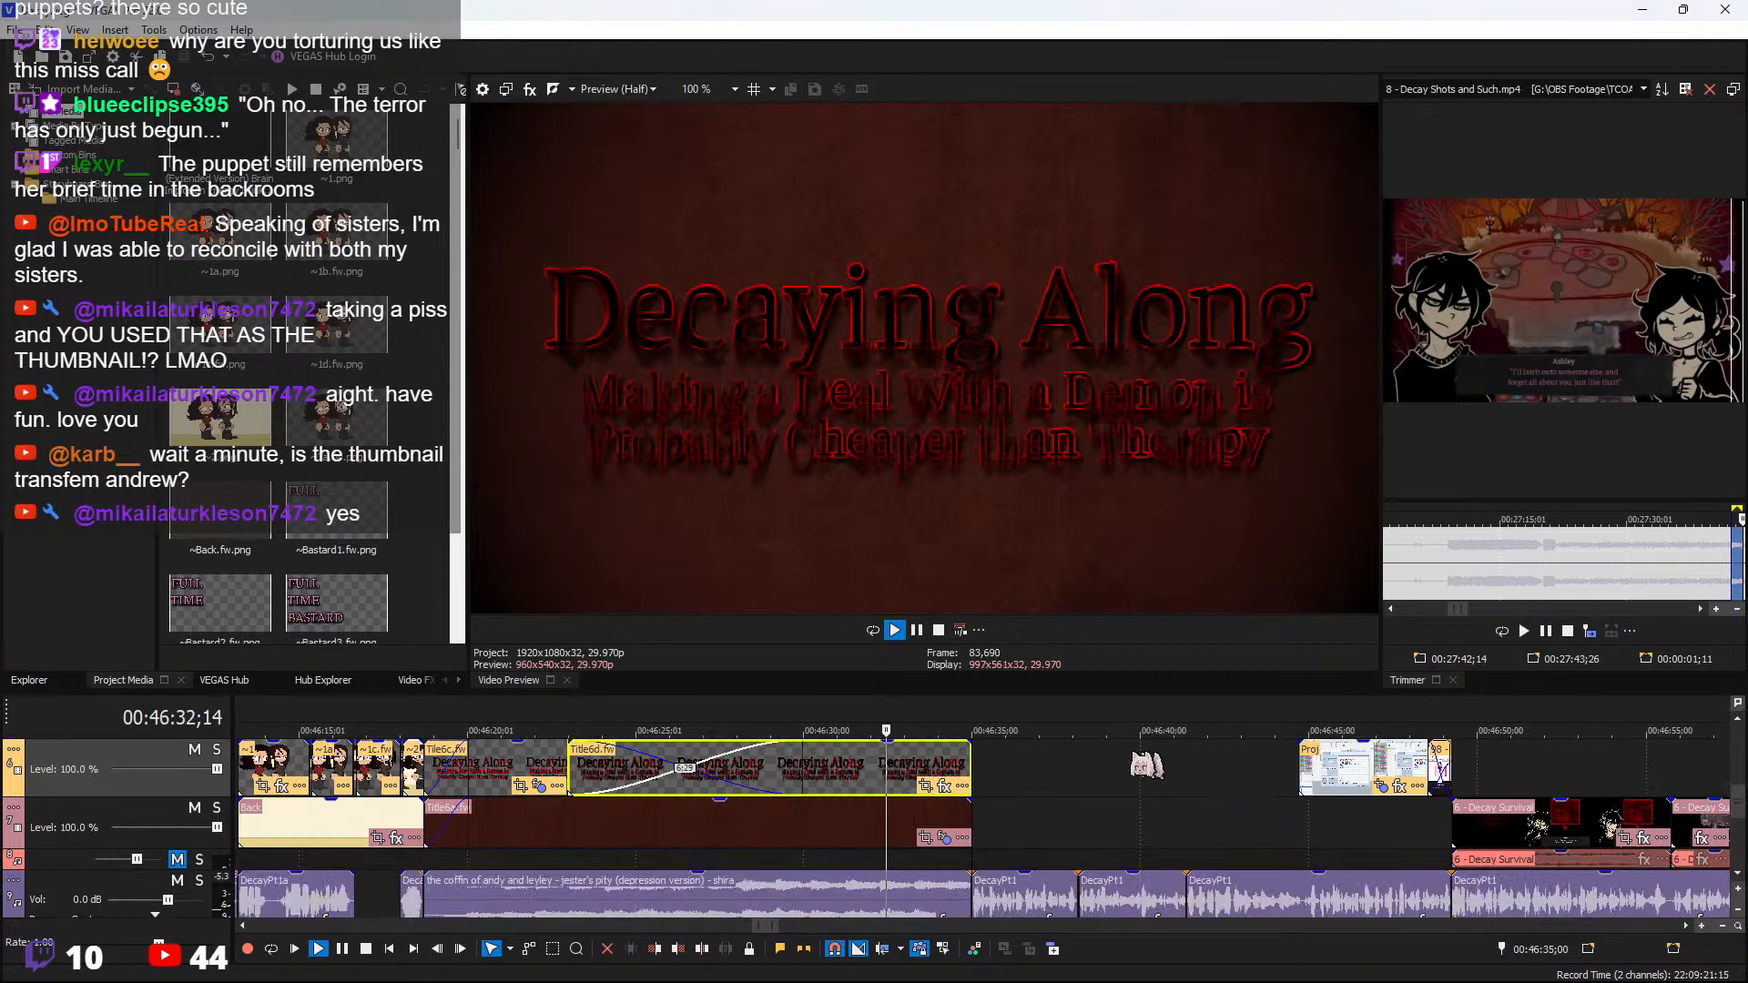
pyautogui.press('space')
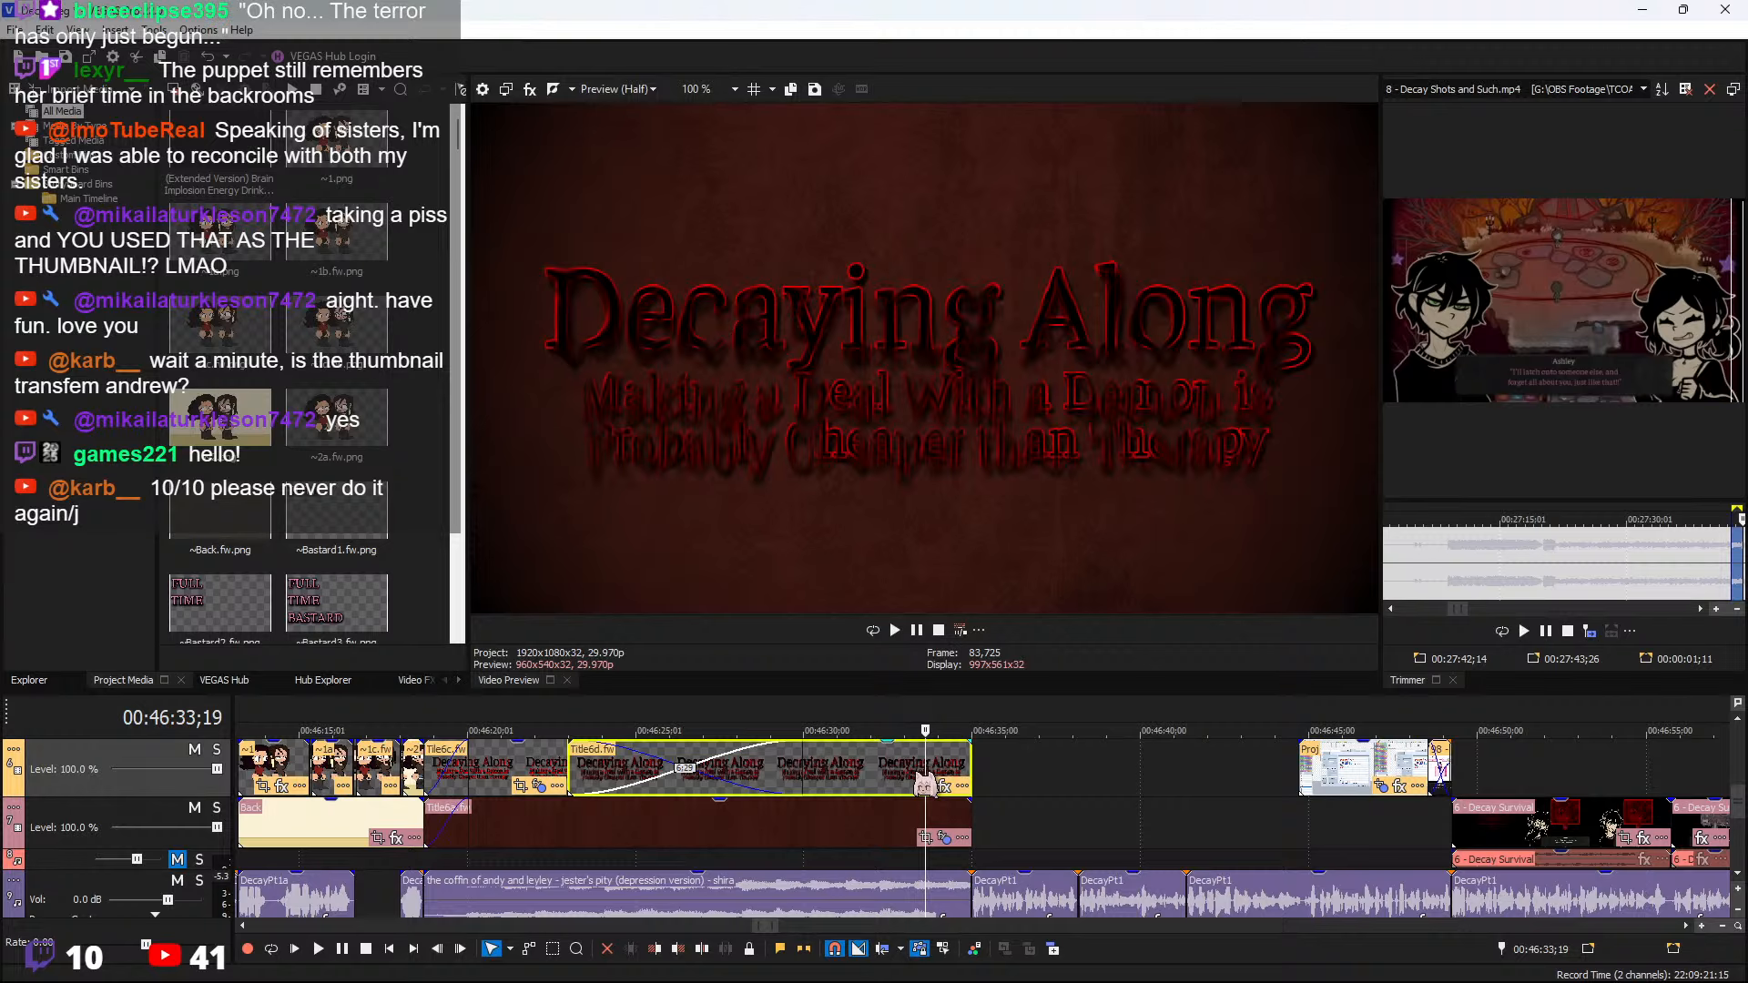
pyautogui.click(521, 776)
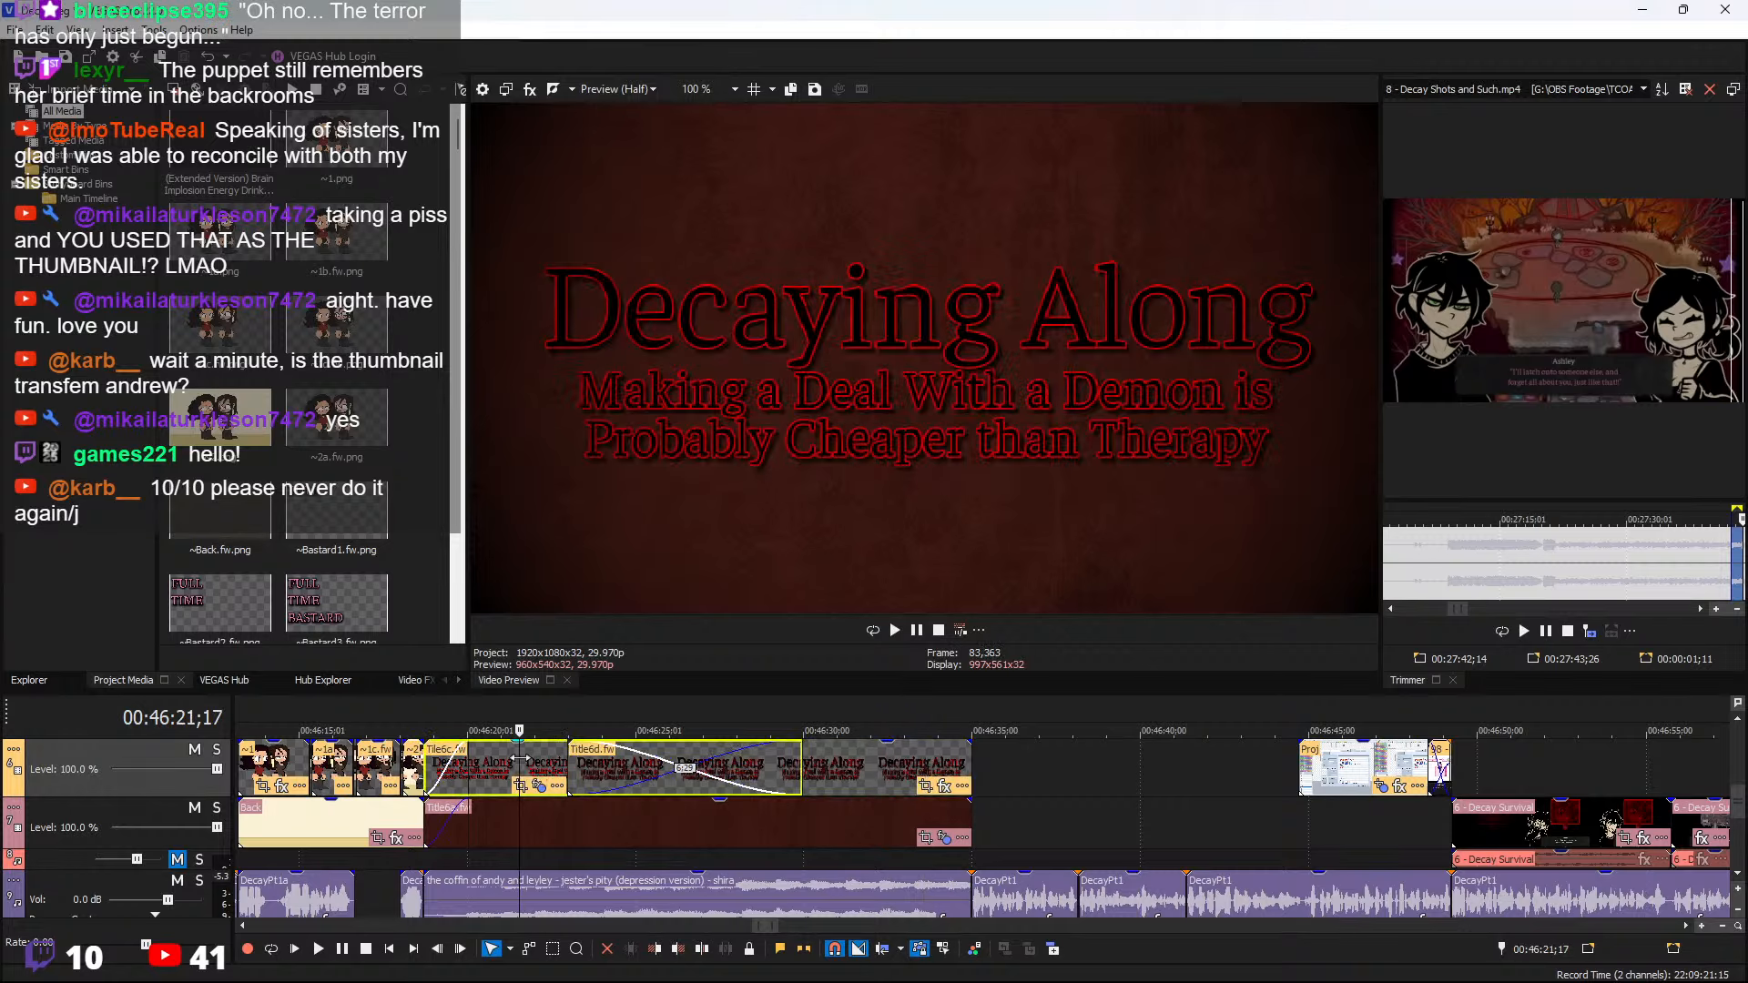
pyautogui.moveTo(521, 759); pyautogui.dragTo(929, 801)
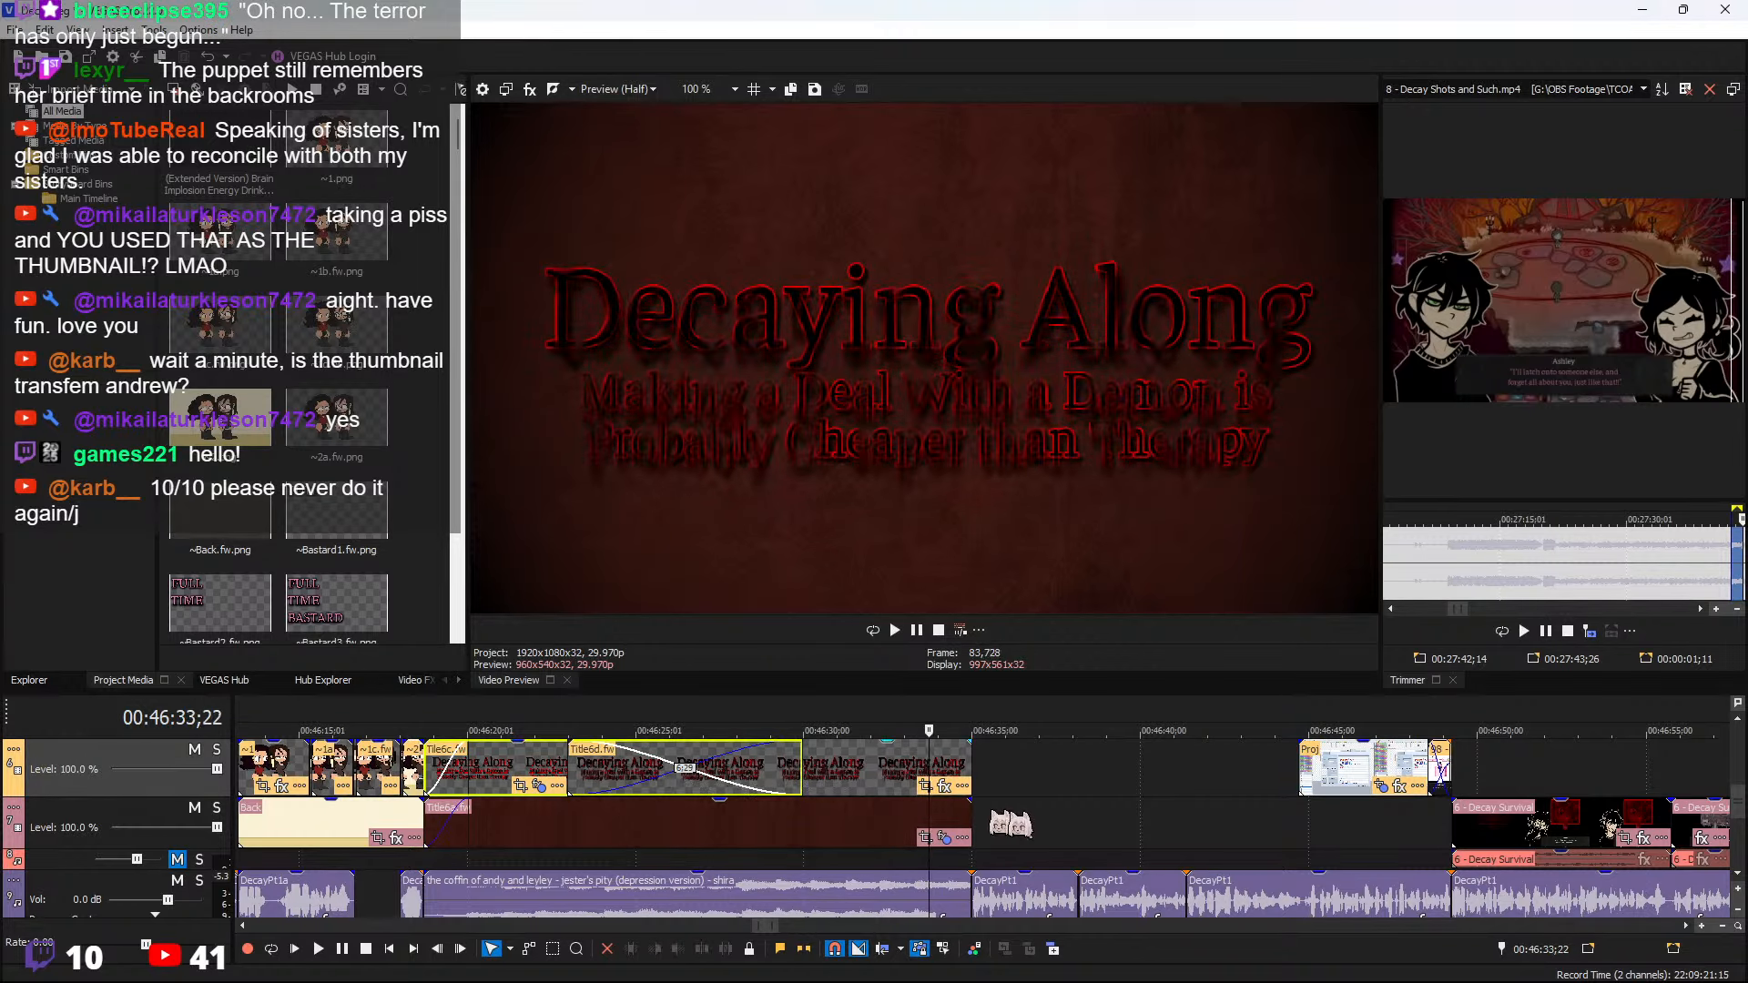
# Return to the unfilled gap after the Black Gryph0n image and listen to the DecayPt1 narration up to the cut at 00:24:49;05
pyautogui.scroll(-3, 1120, 829)
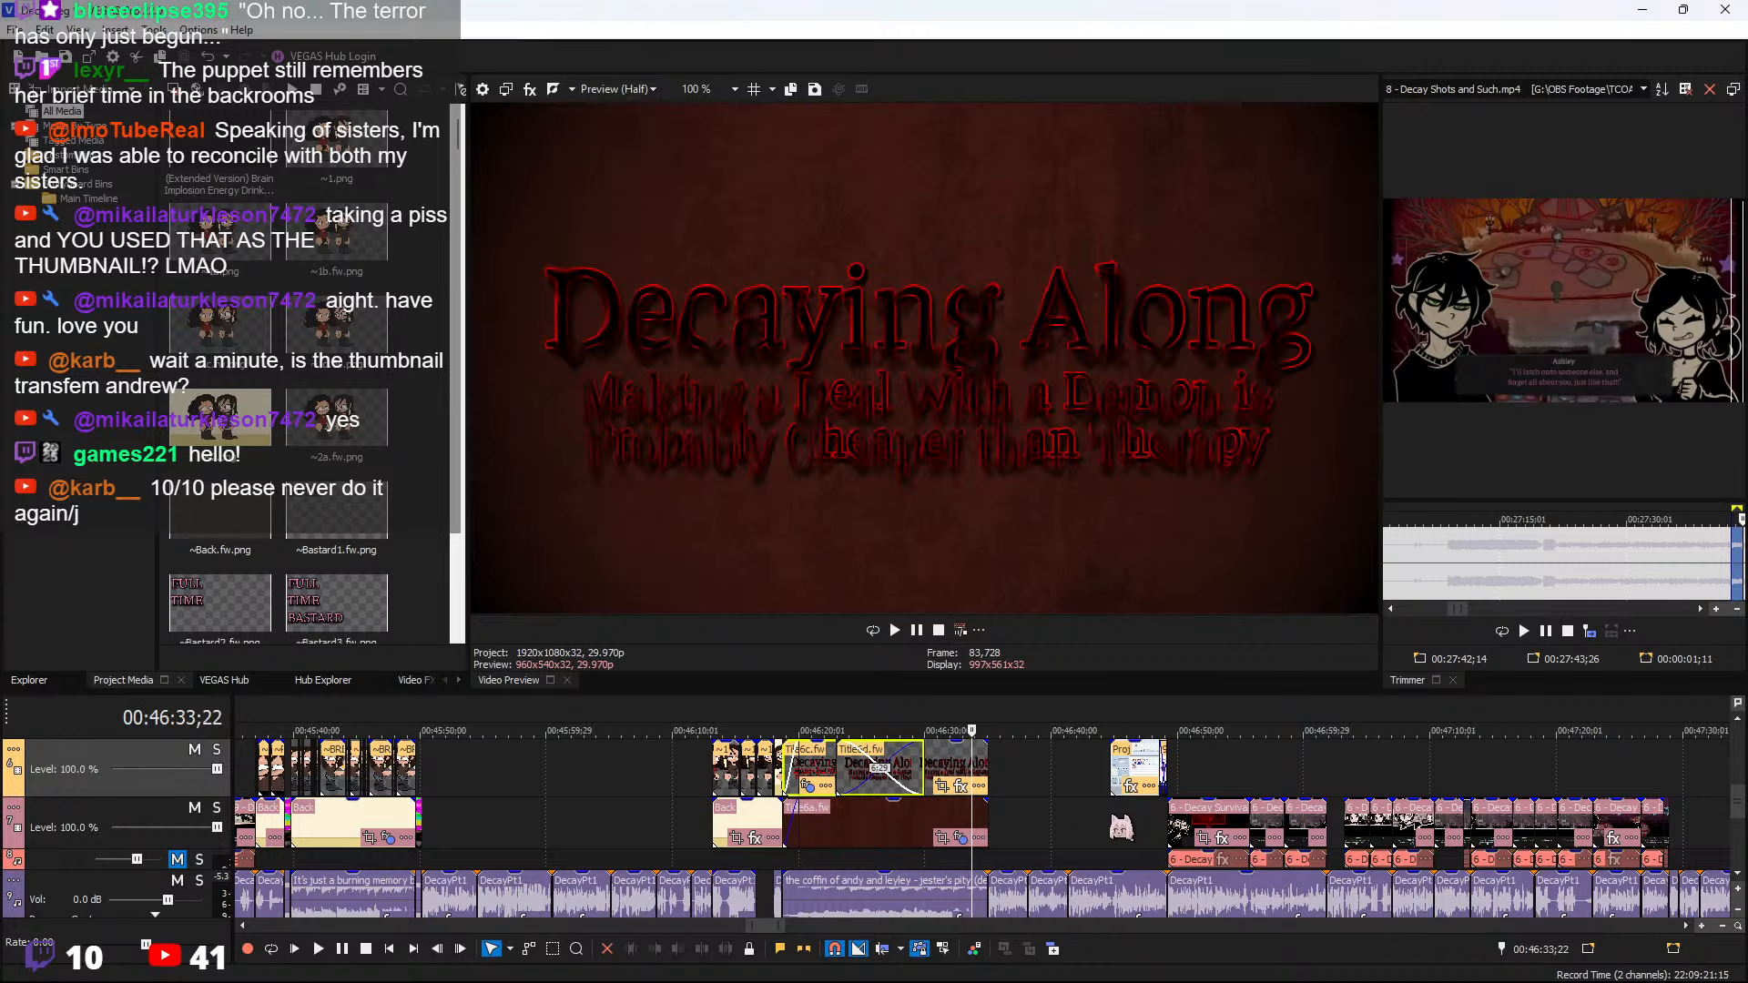
pyautogui.scroll(-8, 1108, 826)
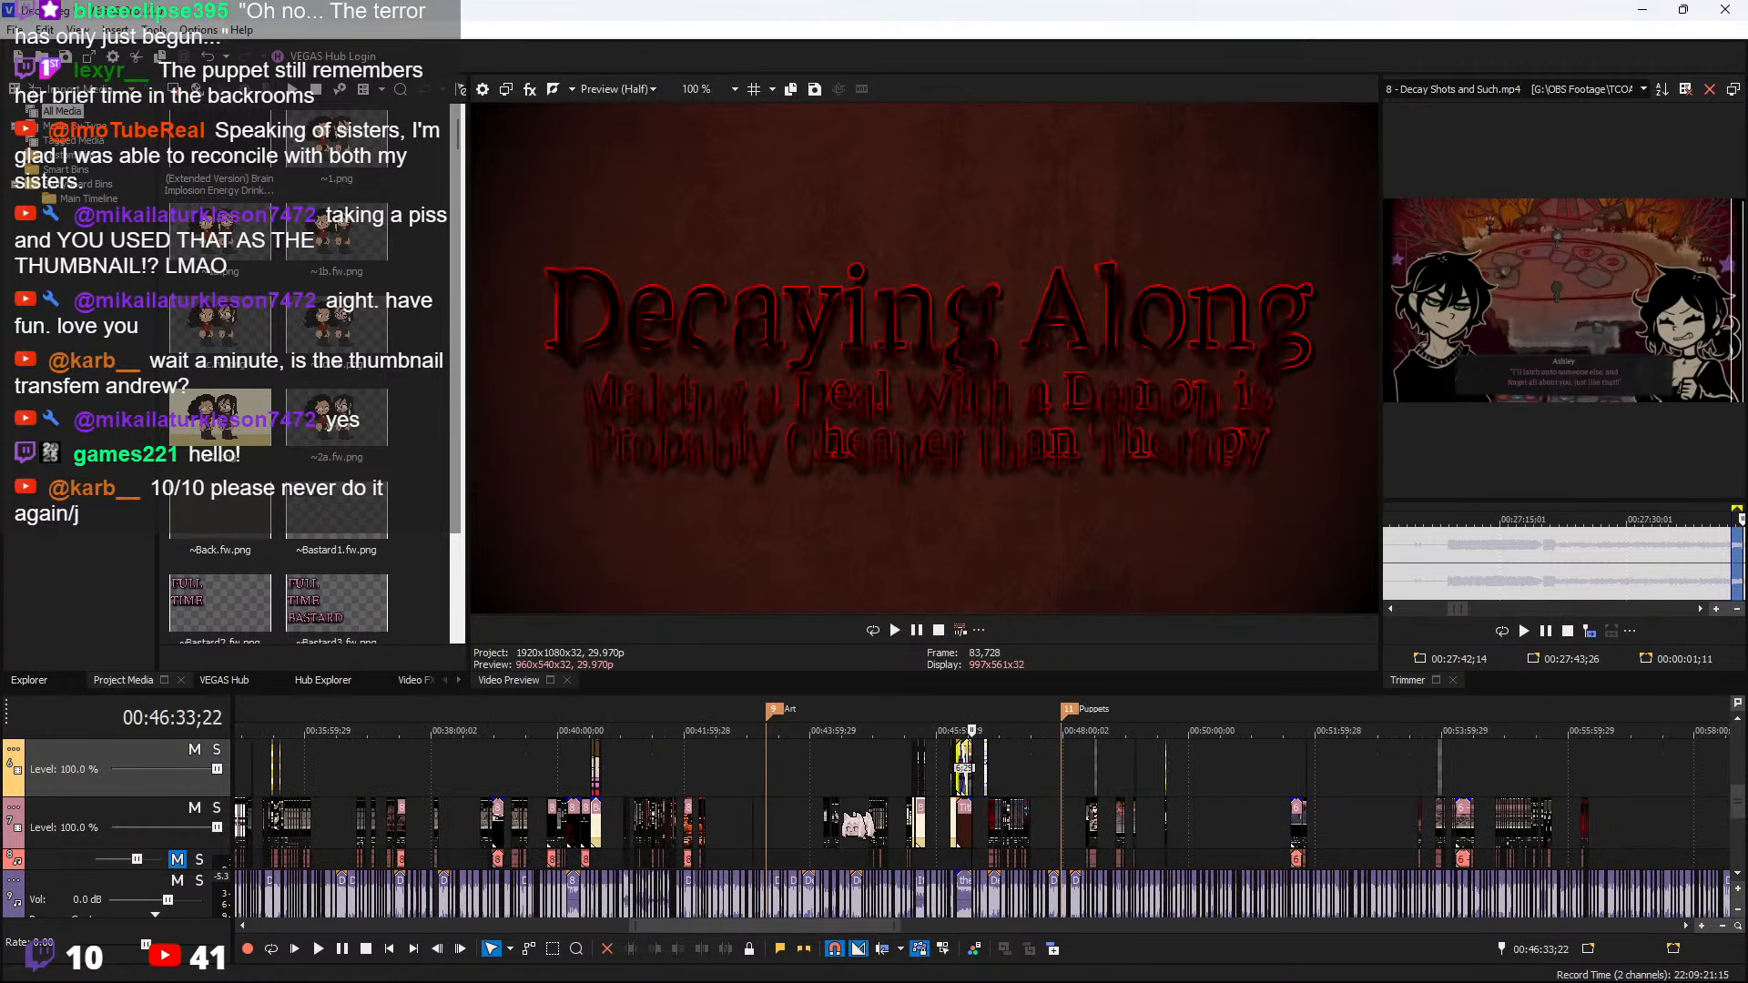
pyautogui.scroll(-5, 473, 806)
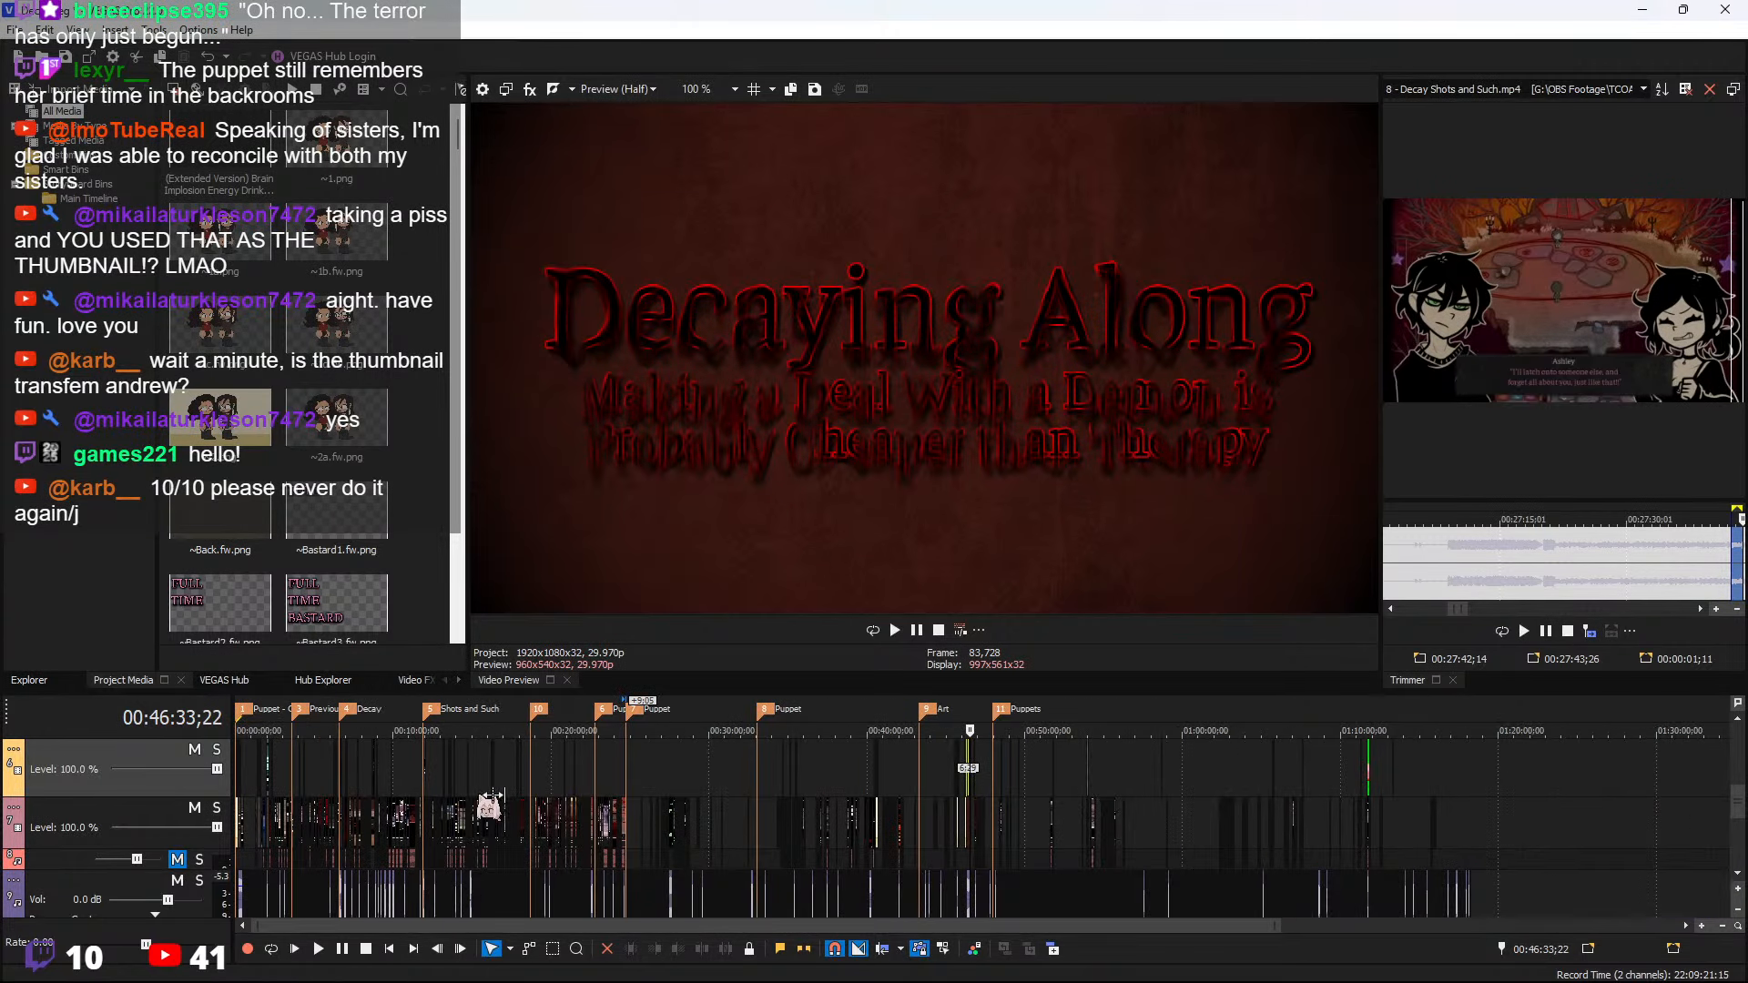
pyautogui.click(624, 771)
pyautogui.scroll(13, 781, 792)
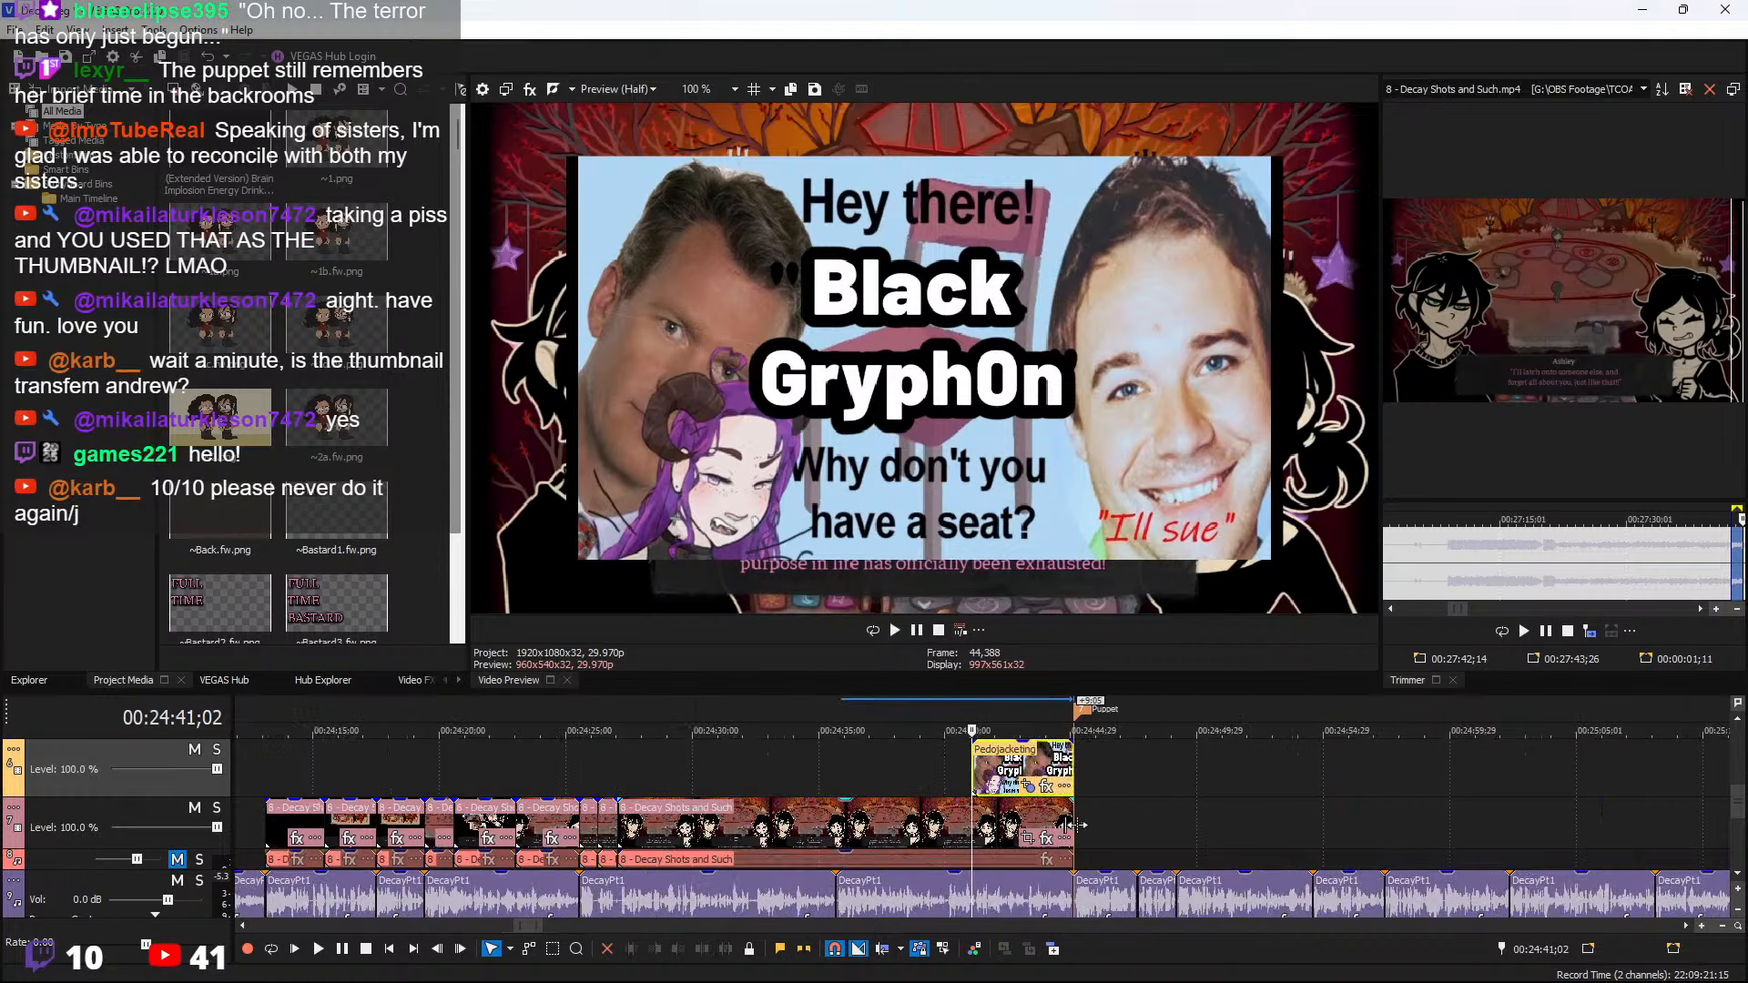
pyautogui.click(1095, 824)
pyautogui.press('space')
pyautogui.scroll(1, 1202, 852)
pyautogui.scroll(1, 1193, 860)
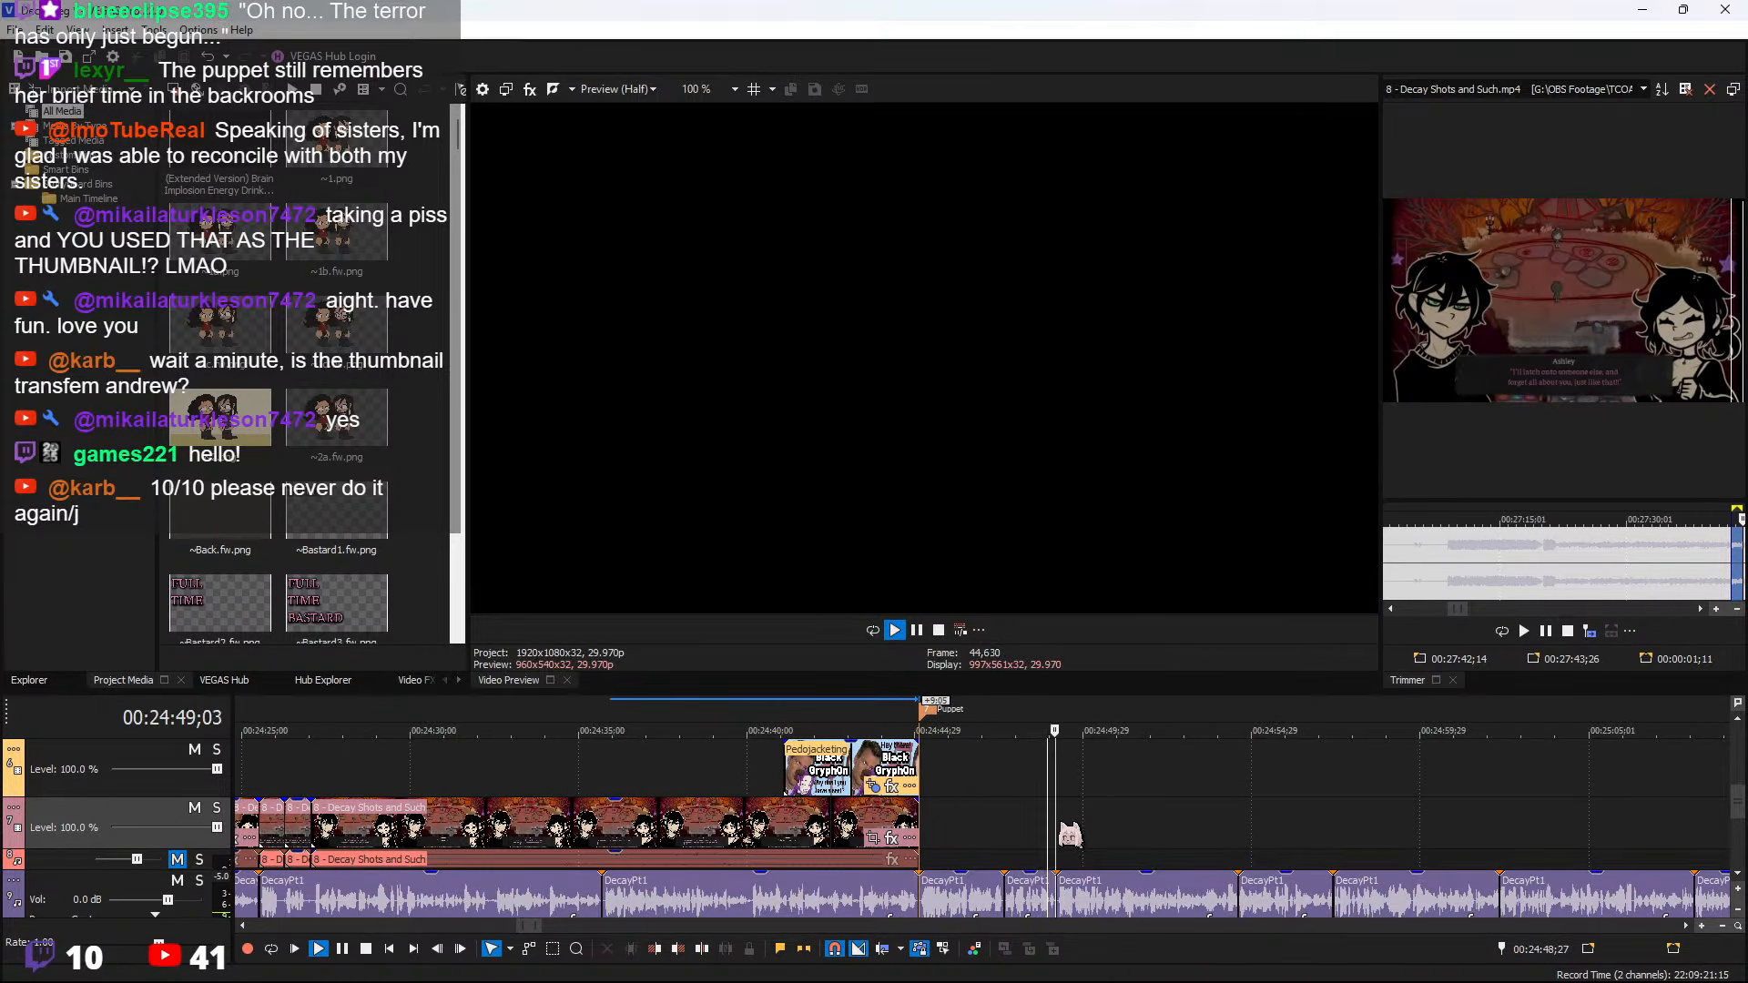
pyautogui.scroll(-1, 1067, 833)
pyautogui.scroll(-1, 1068, 833)
pyautogui.scroll(-1, 1622, 579)
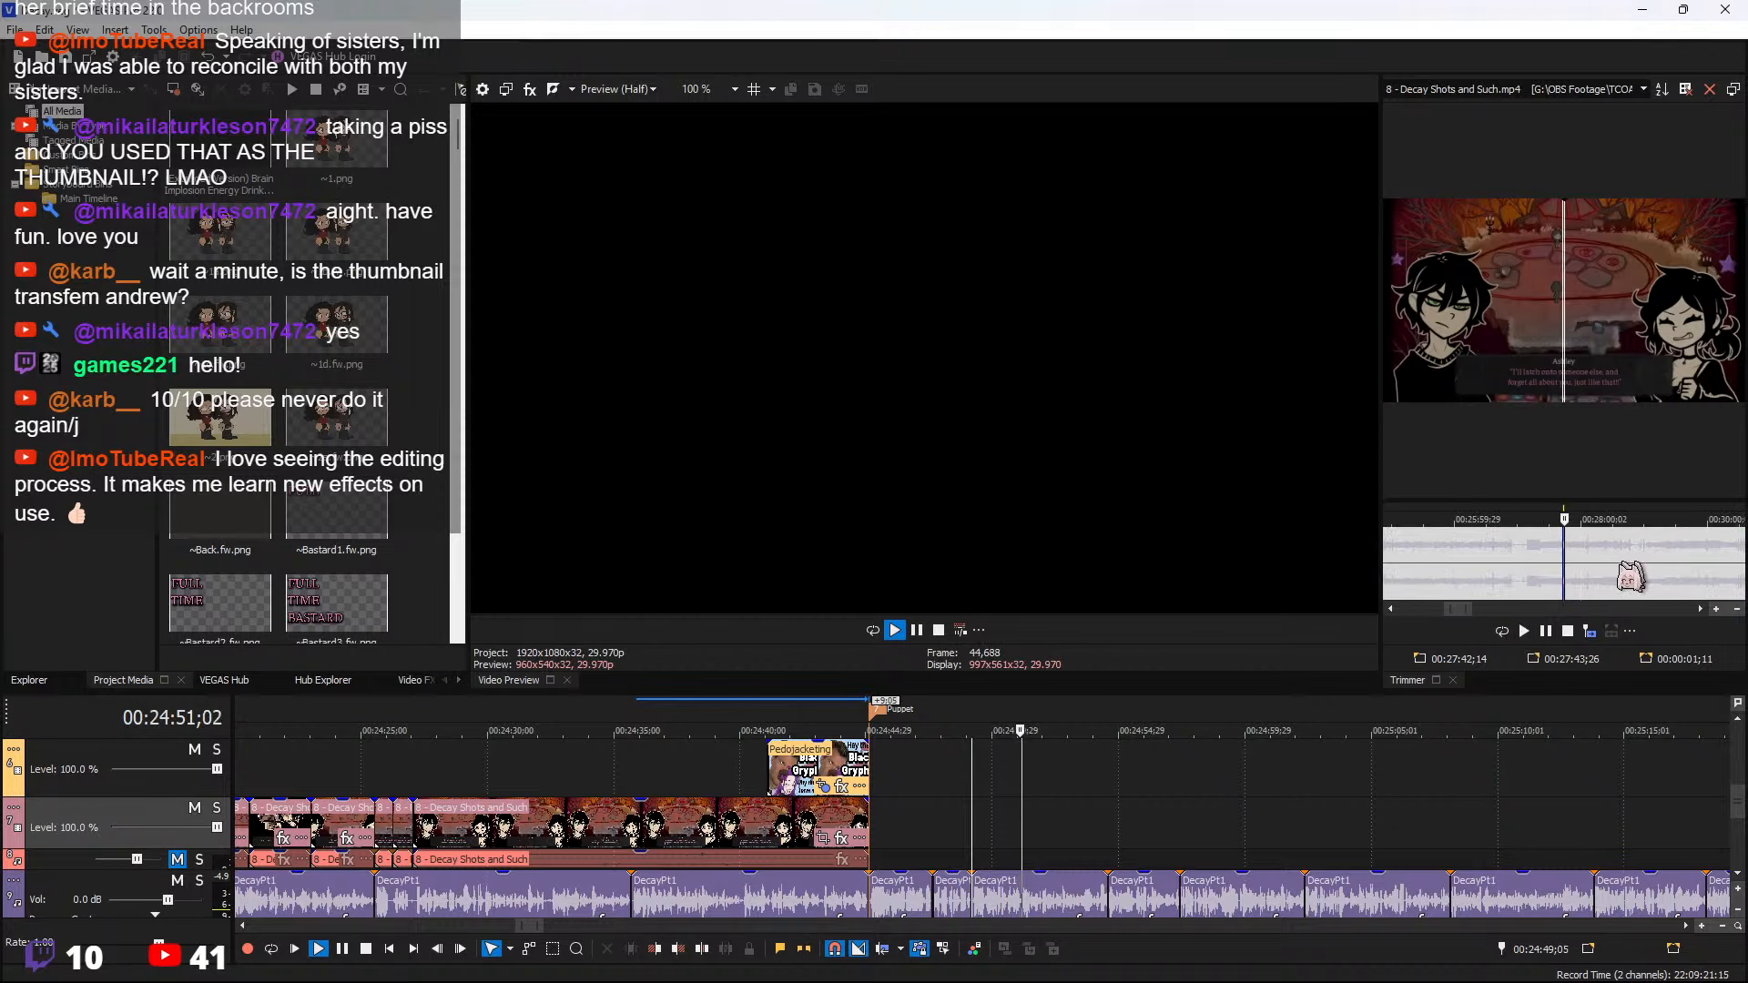
# Insert the 8 - Decay Shots and Such footage from 00:28:25;19 to 00:28:31;01 into the gameplay track at 00:24:49;05
pyautogui.click(1605, 559)
pyautogui.click(1654, 550)
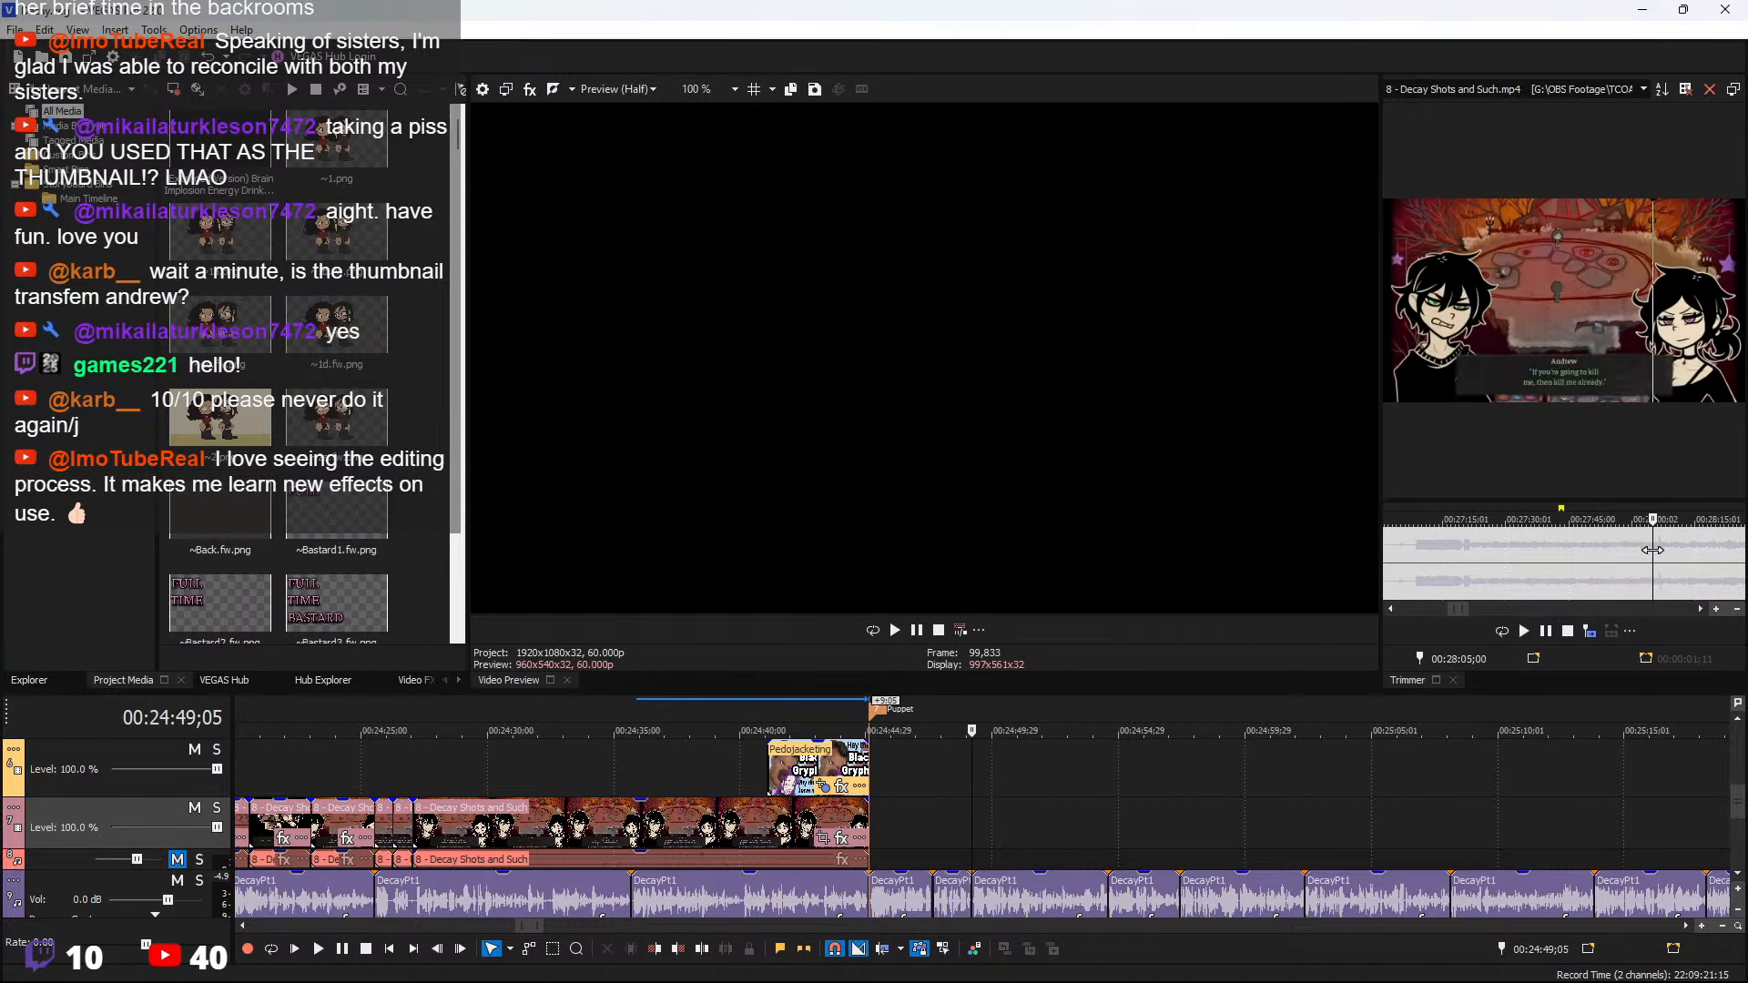
pyautogui.moveTo(1660, 548); pyautogui.dragTo(1729, 545)
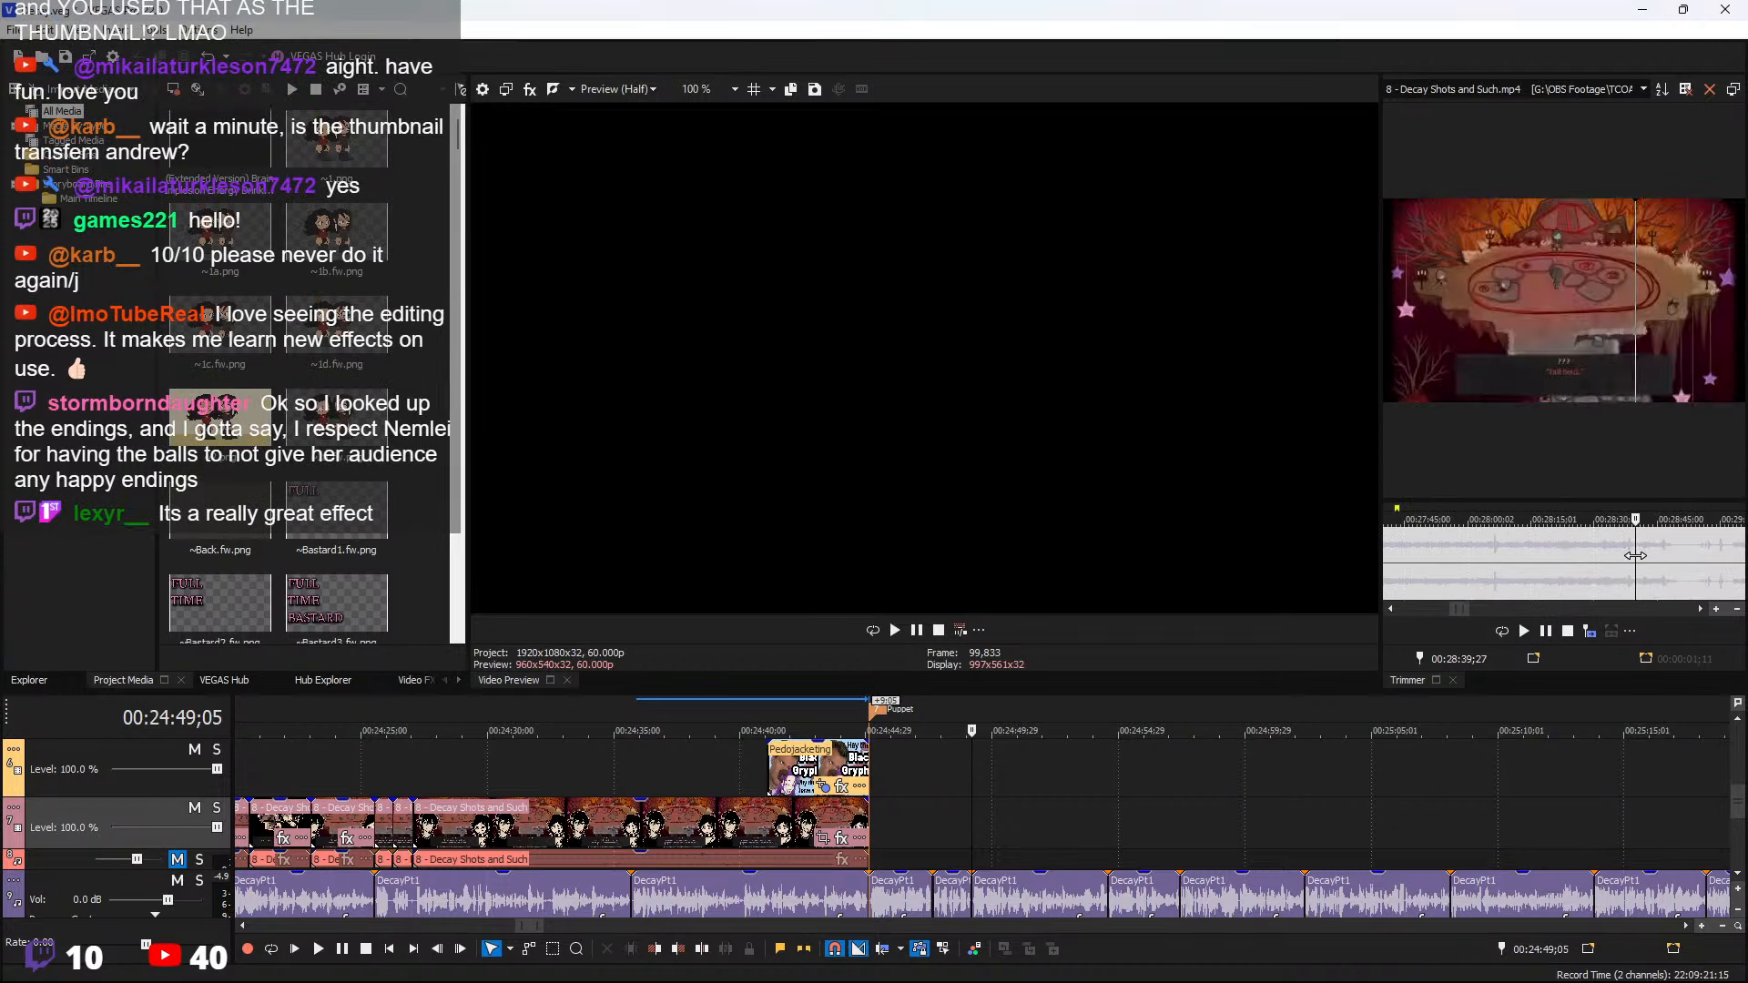
pyautogui.moveTo(1632, 555); pyautogui.dragTo(995, 826)
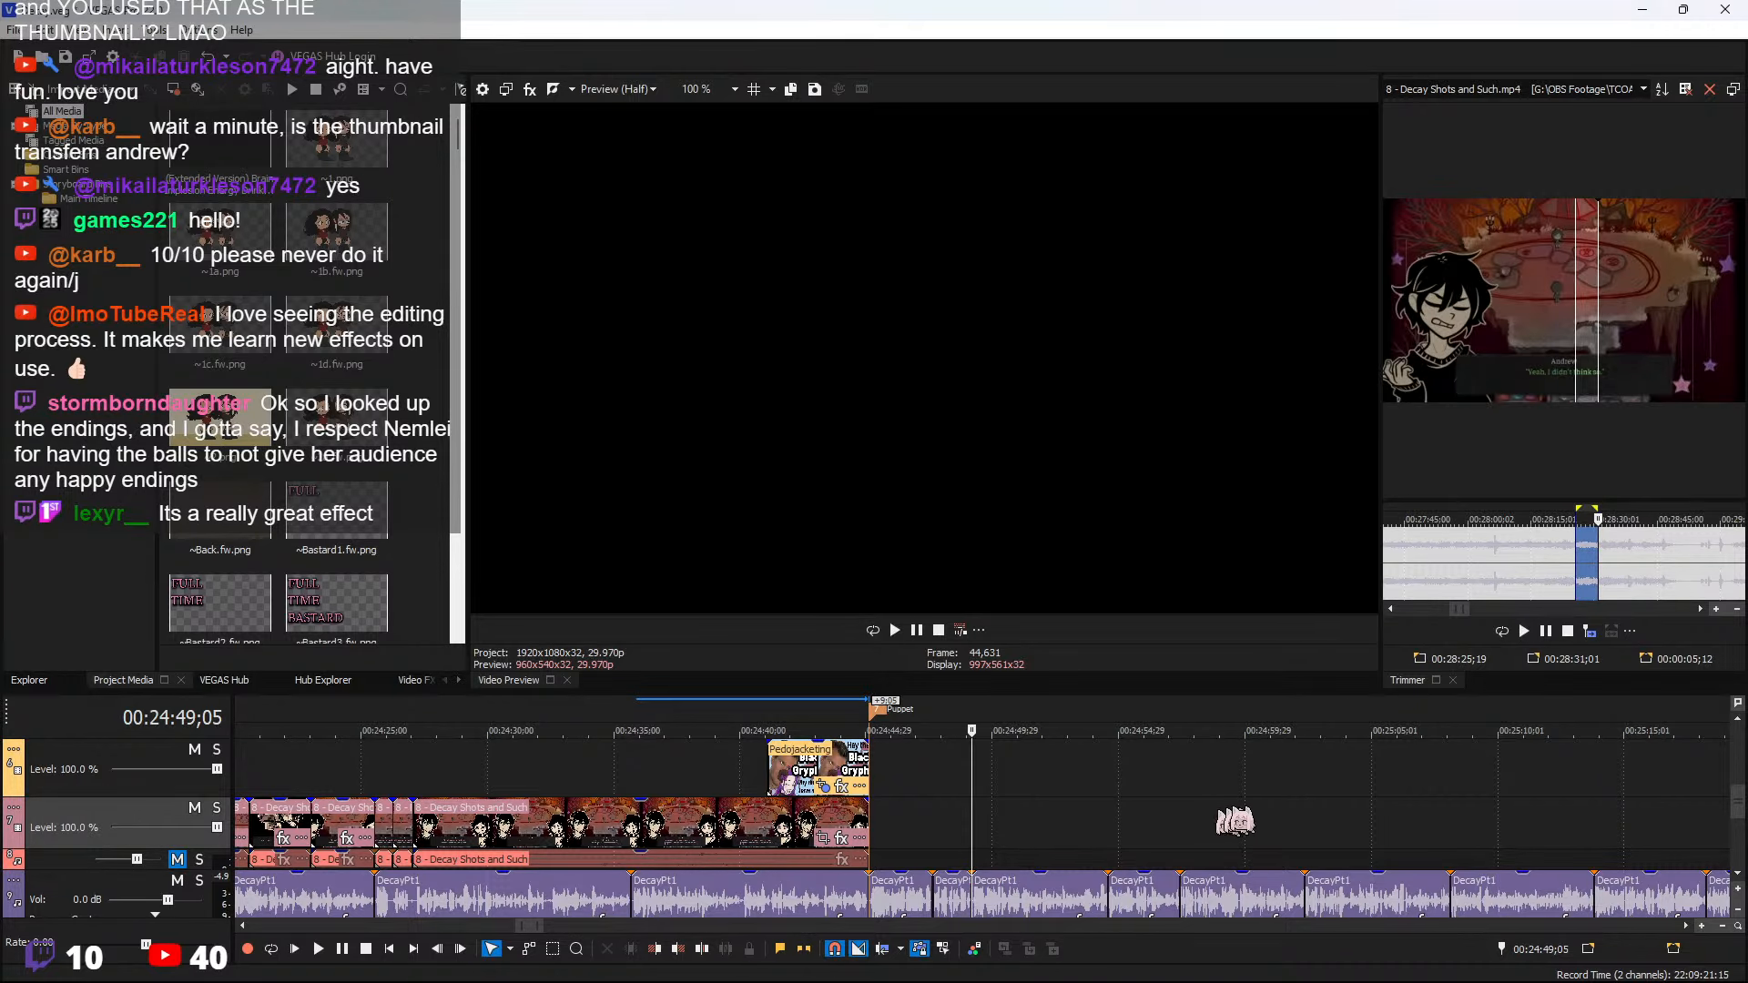
pyautogui.scroll(1, 1287, 804)
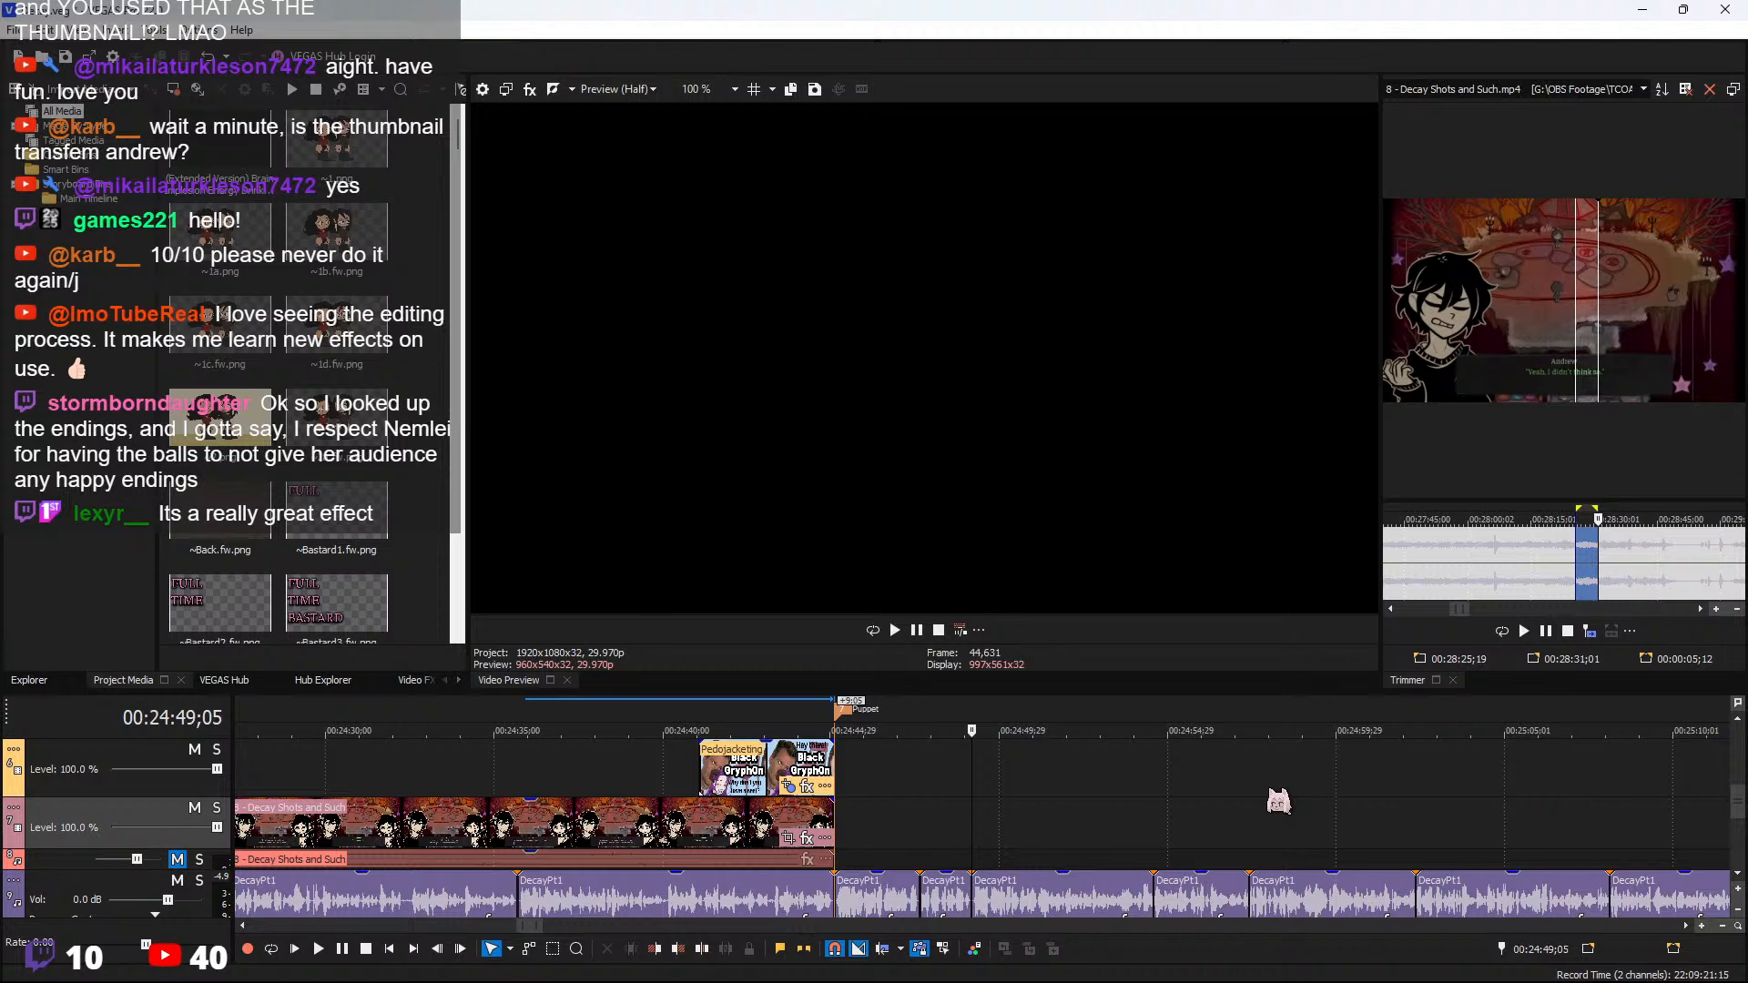
pyautogui.click(1588, 631)
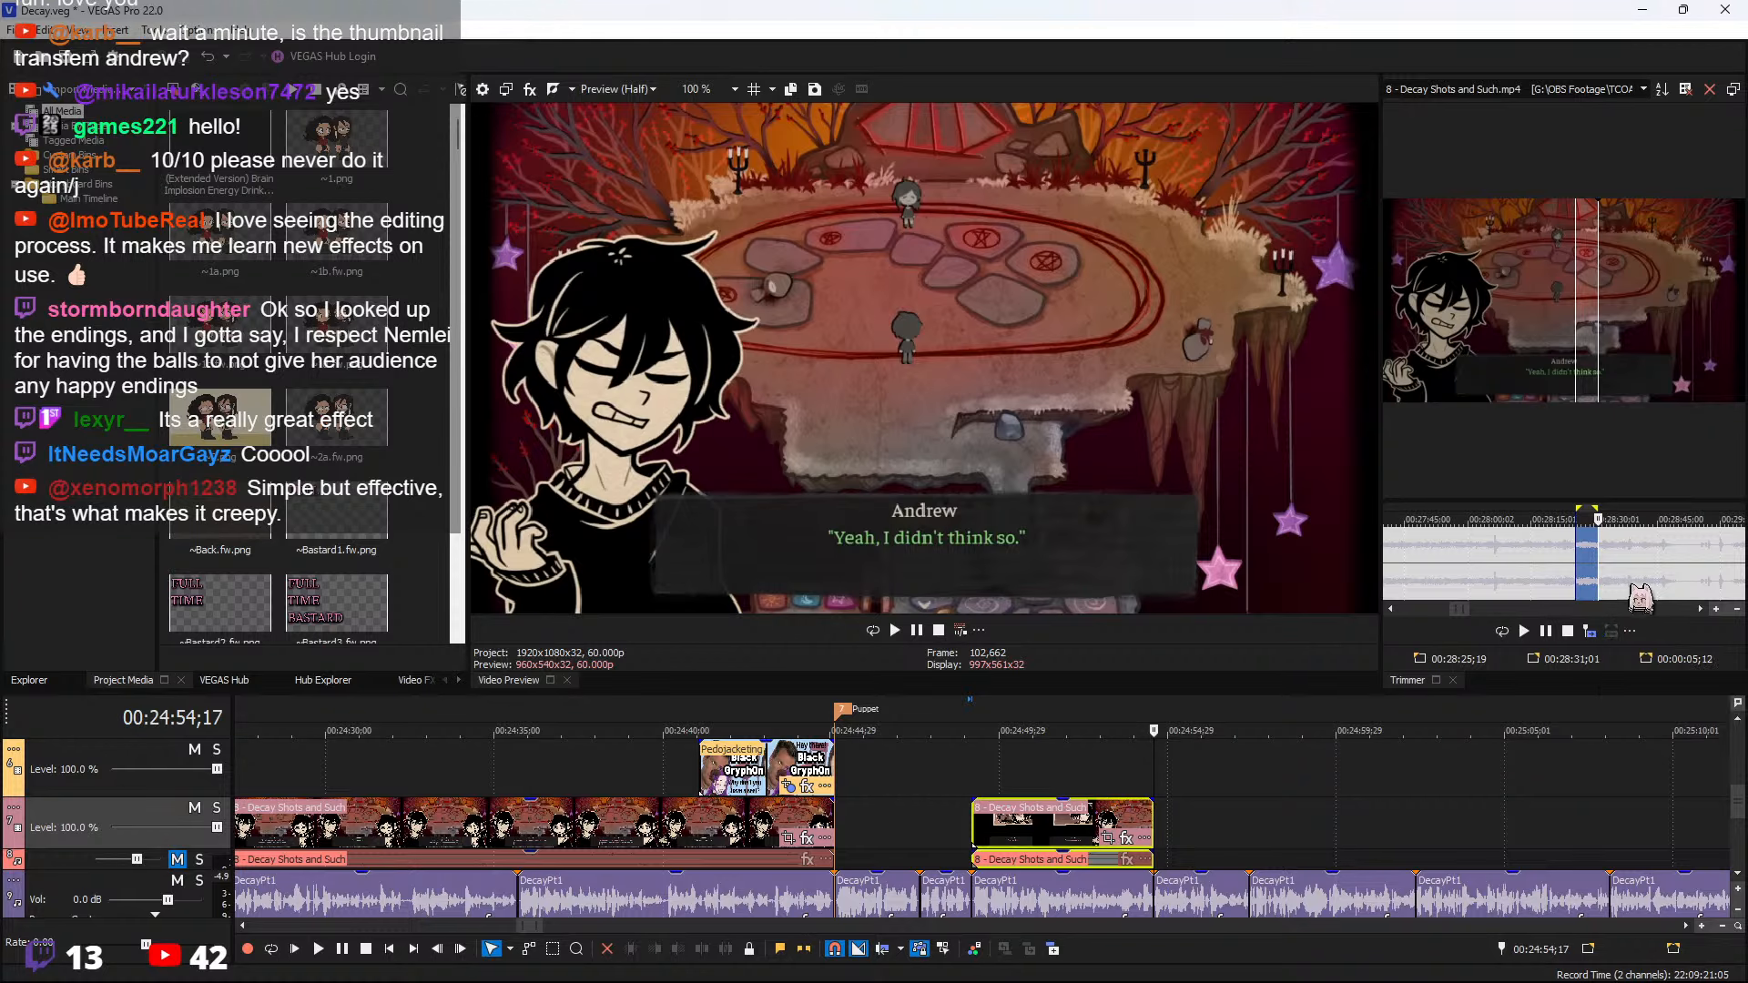
# Play the inserted footage against the narration and split it at 00:24:51;22, on Ashley's "Tch." line
pyautogui.click(980, 767)
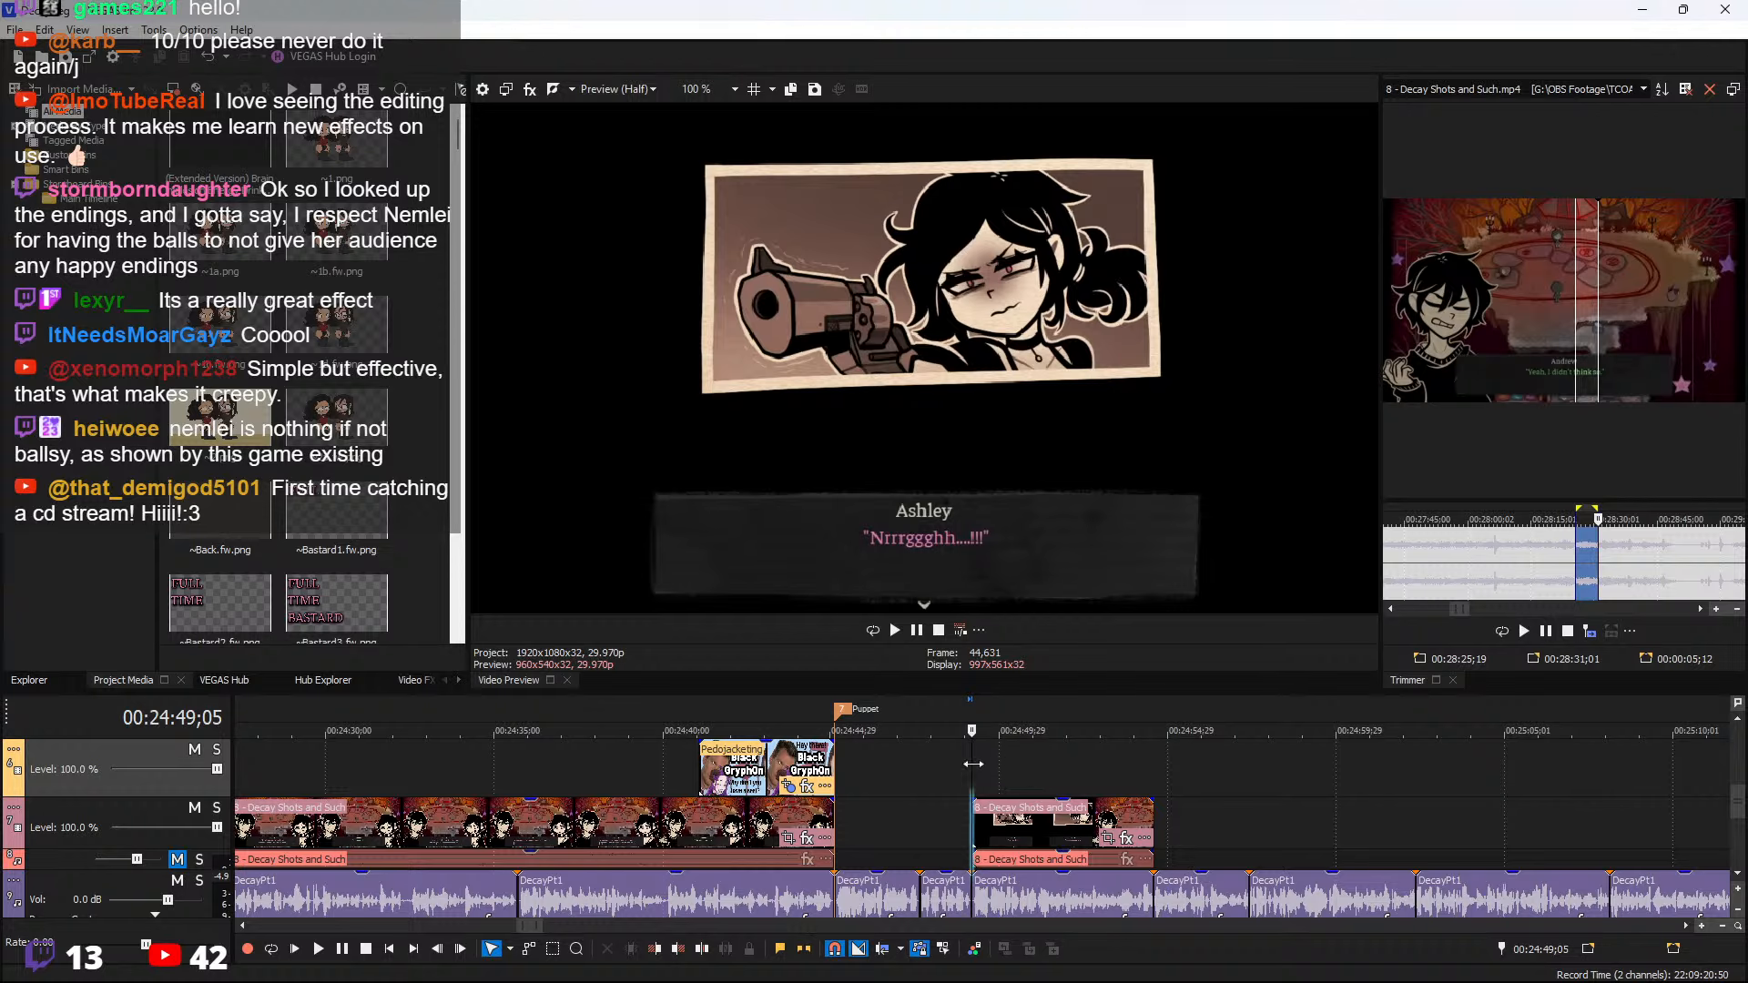
pyautogui.press('space')
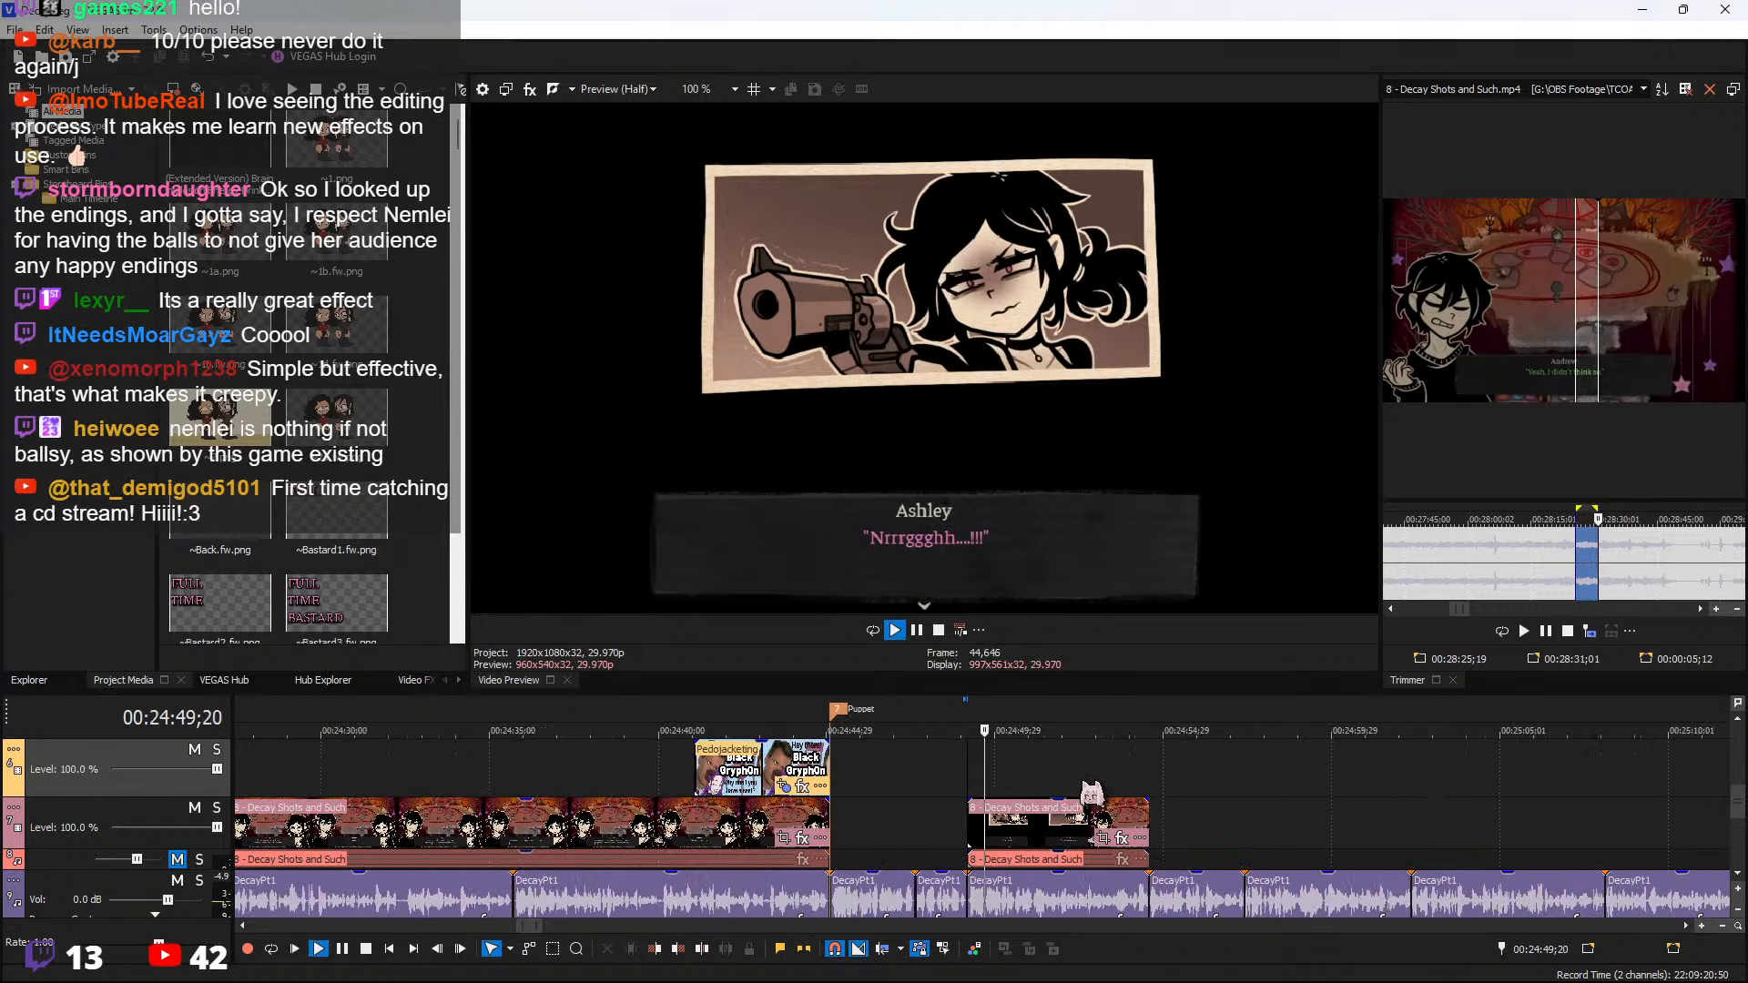
pyautogui.scroll(3, 1090, 792)
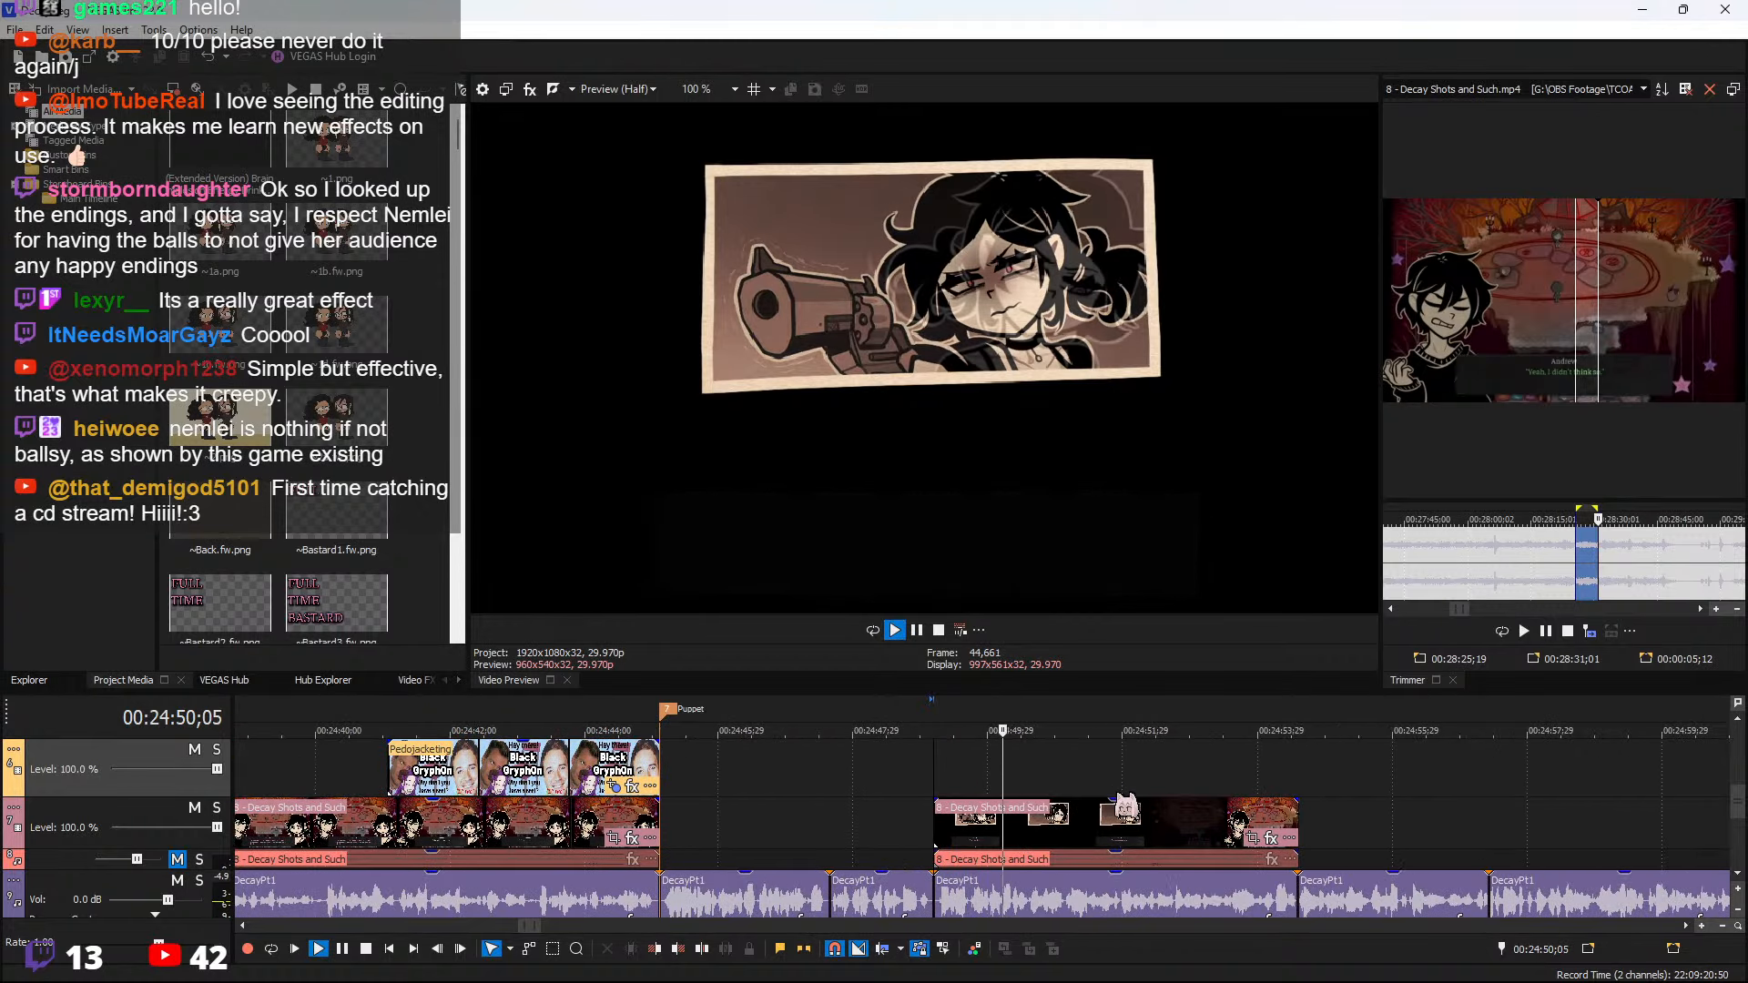
pyautogui.press('space')
pyautogui.click(1106, 835)
pyautogui.press('space')
pyautogui.press('space')
pyautogui.press('s')
pyautogui.scroll(-1, 1193, 837)
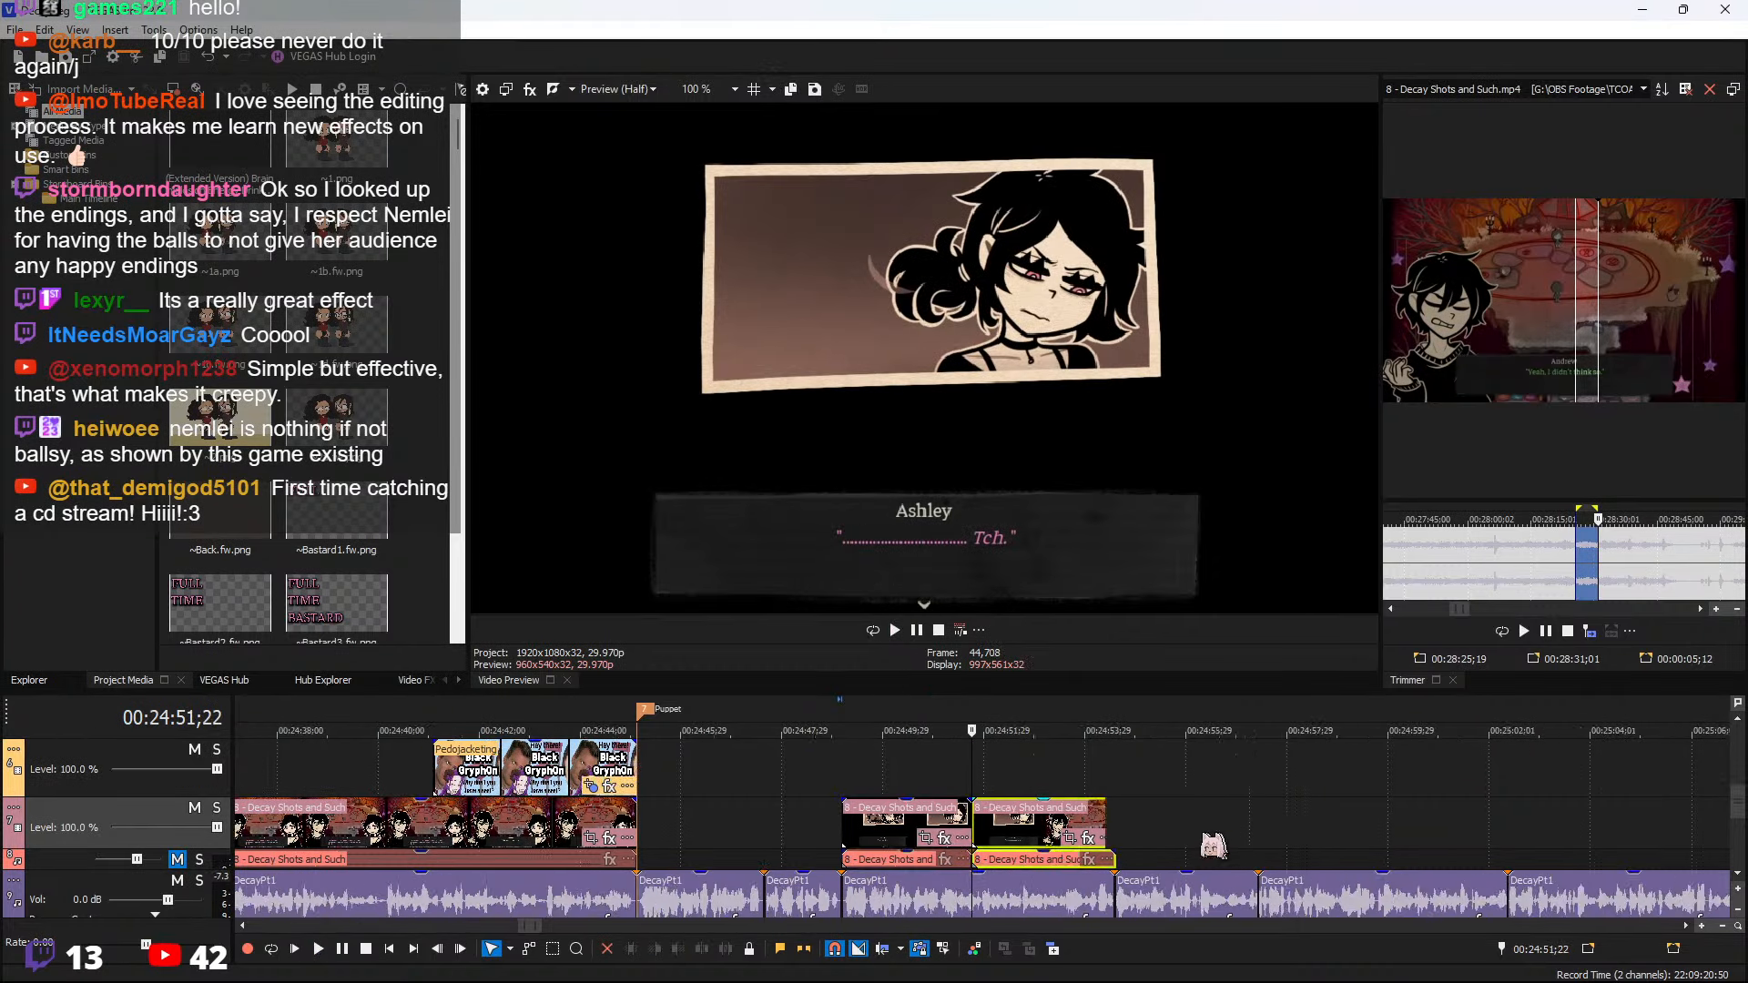
pyautogui.scroll(-1, 1213, 845)
# Extend the second piece with more source footage and ripple-delete its opening so it starts at the "TaR SouL." dialogue
pyautogui.moveTo(1065, 830); pyautogui.dragTo(1646, 824)
pyautogui.click(1119, 832)
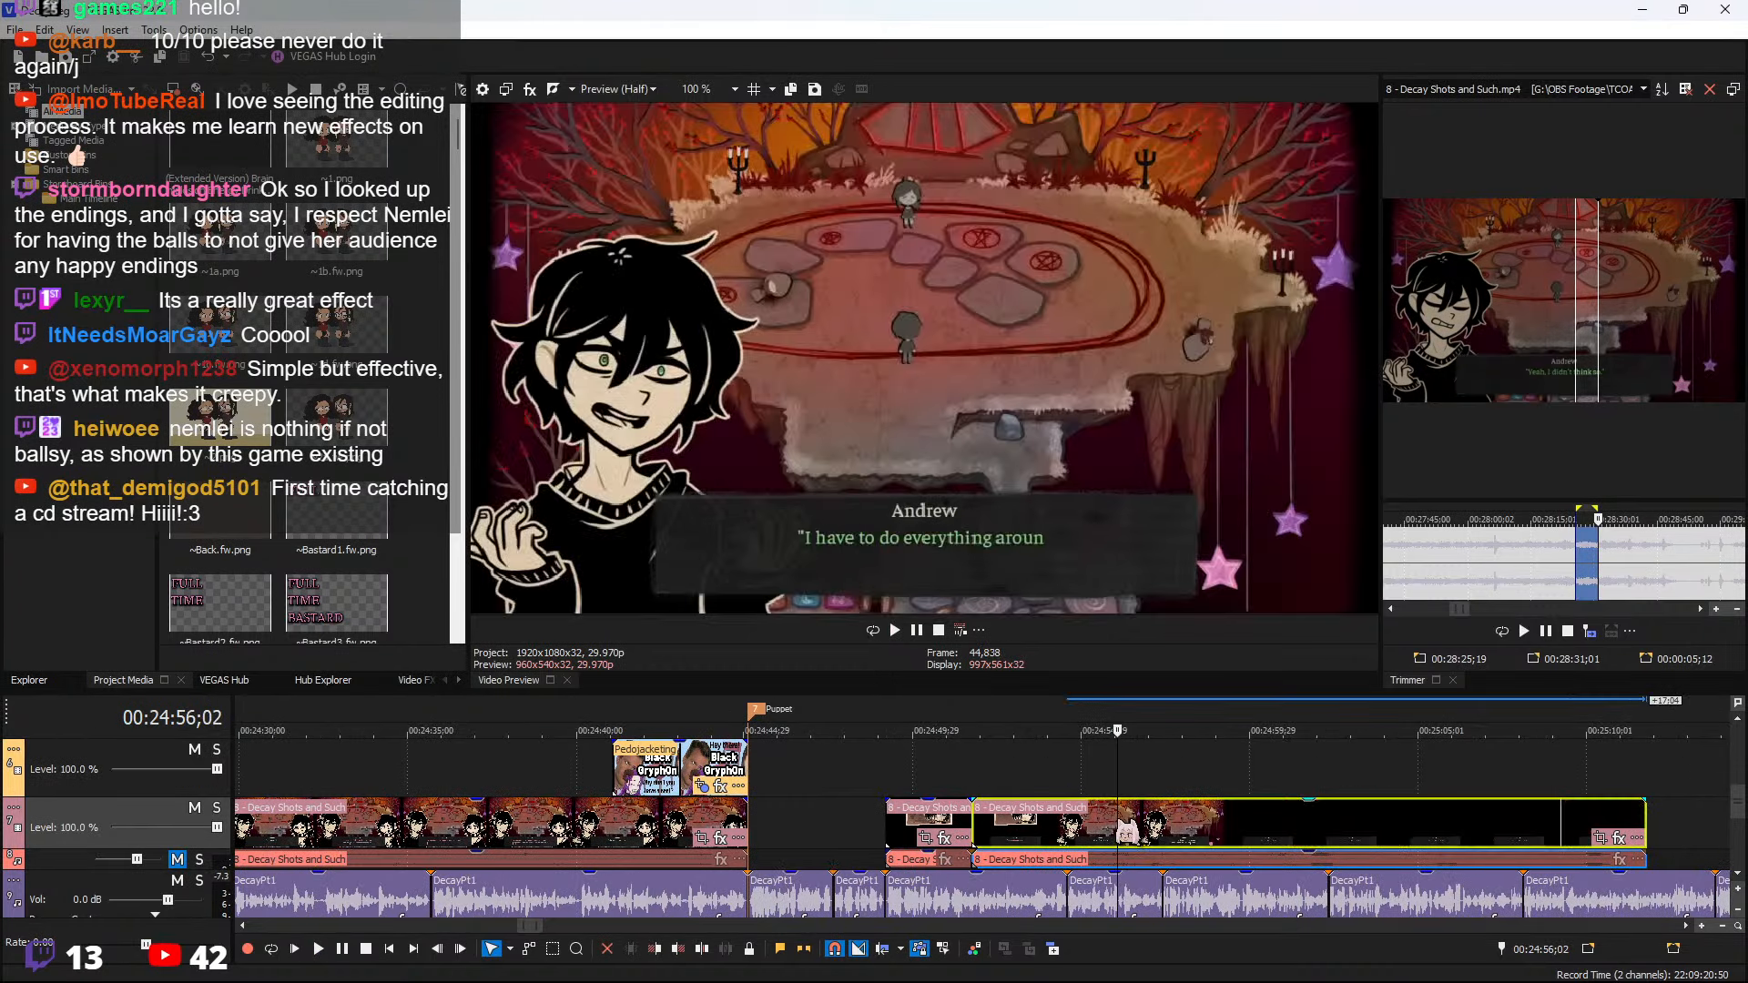
pyautogui.moveTo(1120, 824); pyautogui.dragTo(1013, 813)
pyautogui.press('s')
pyautogui.click(1209, 824)
pyautogui.press('Delete')
# Play the "TaR SouL." clip against the narration and split it at 00:24:52;22
pyautogui.click(987, 773)
pyautogui.press('space')
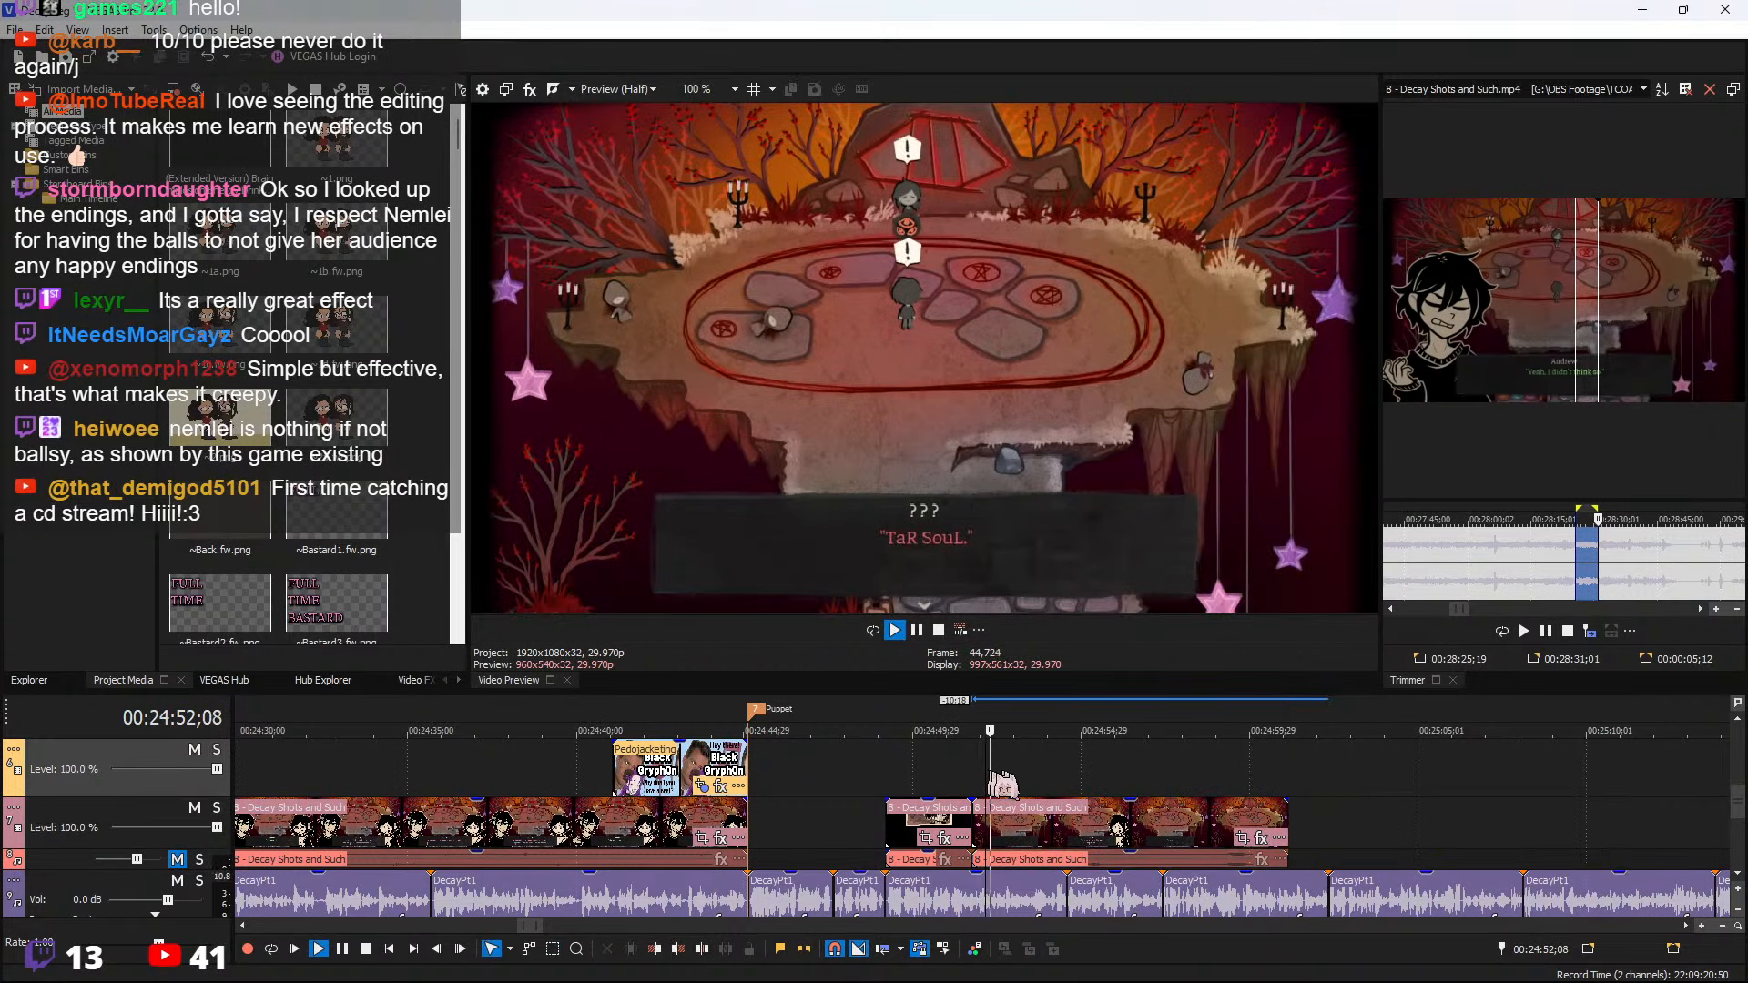
pyautogui.scroll(3, 1002, 783)
pyautogui.press('space')
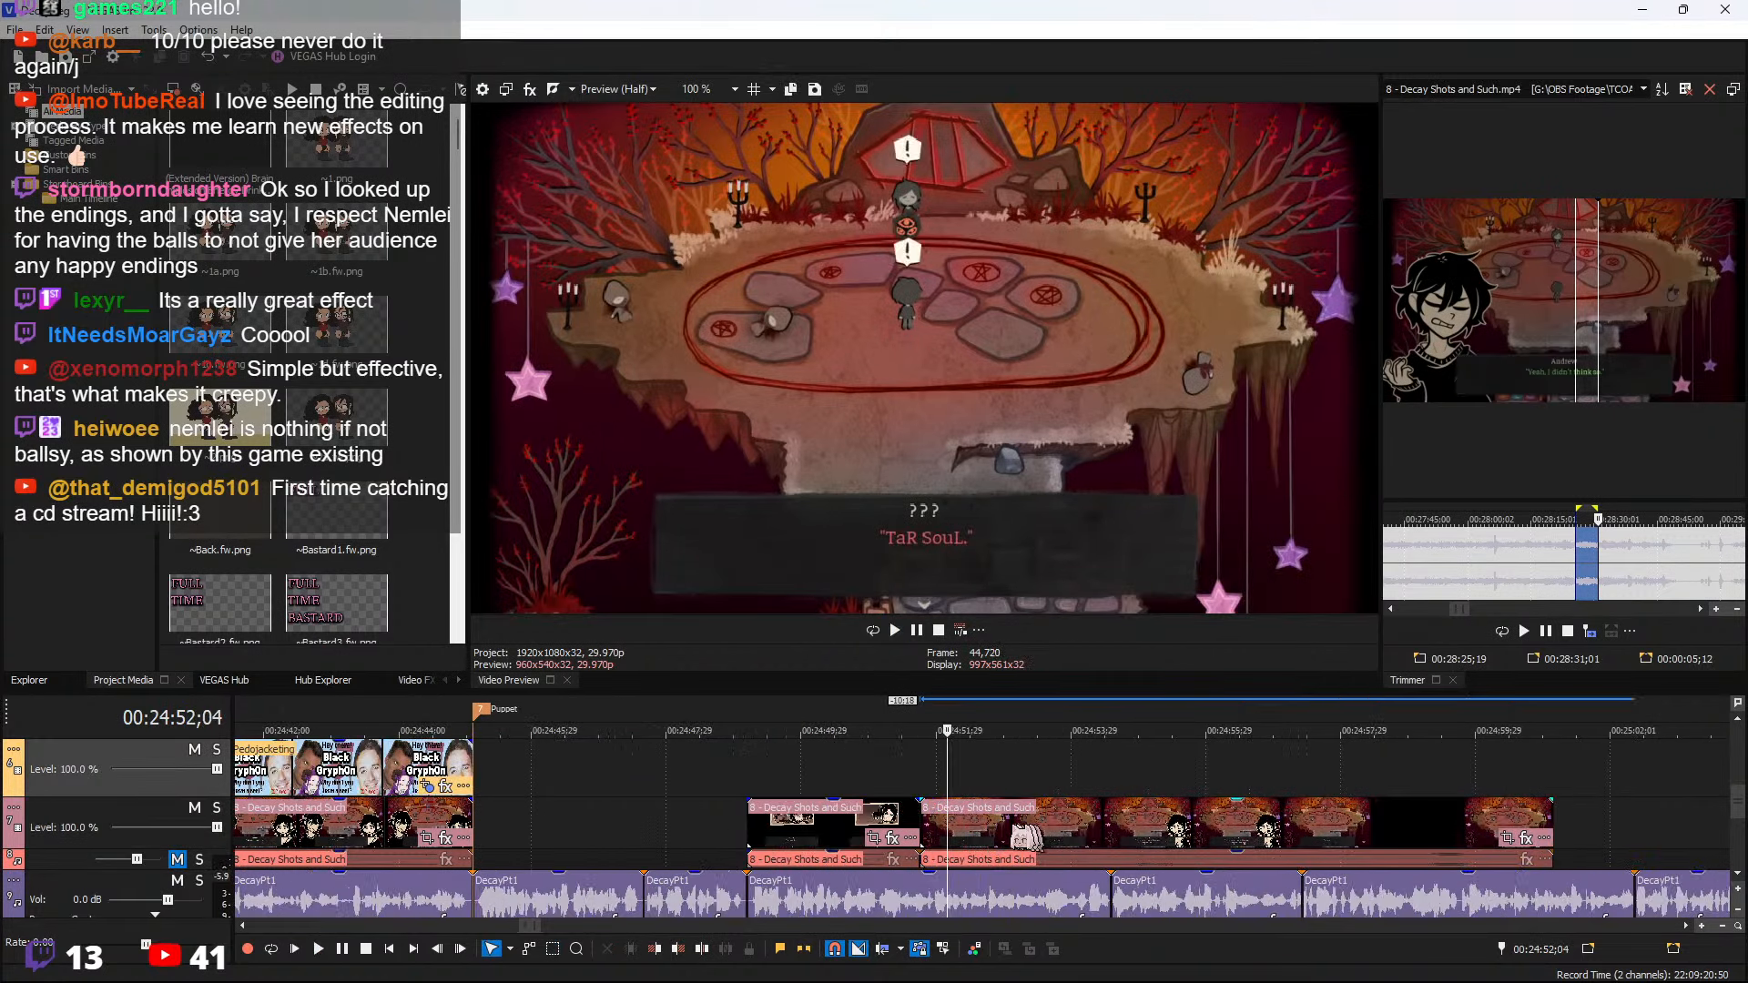
pyautogui.click(1026, 831)
pyautogui.press('space')
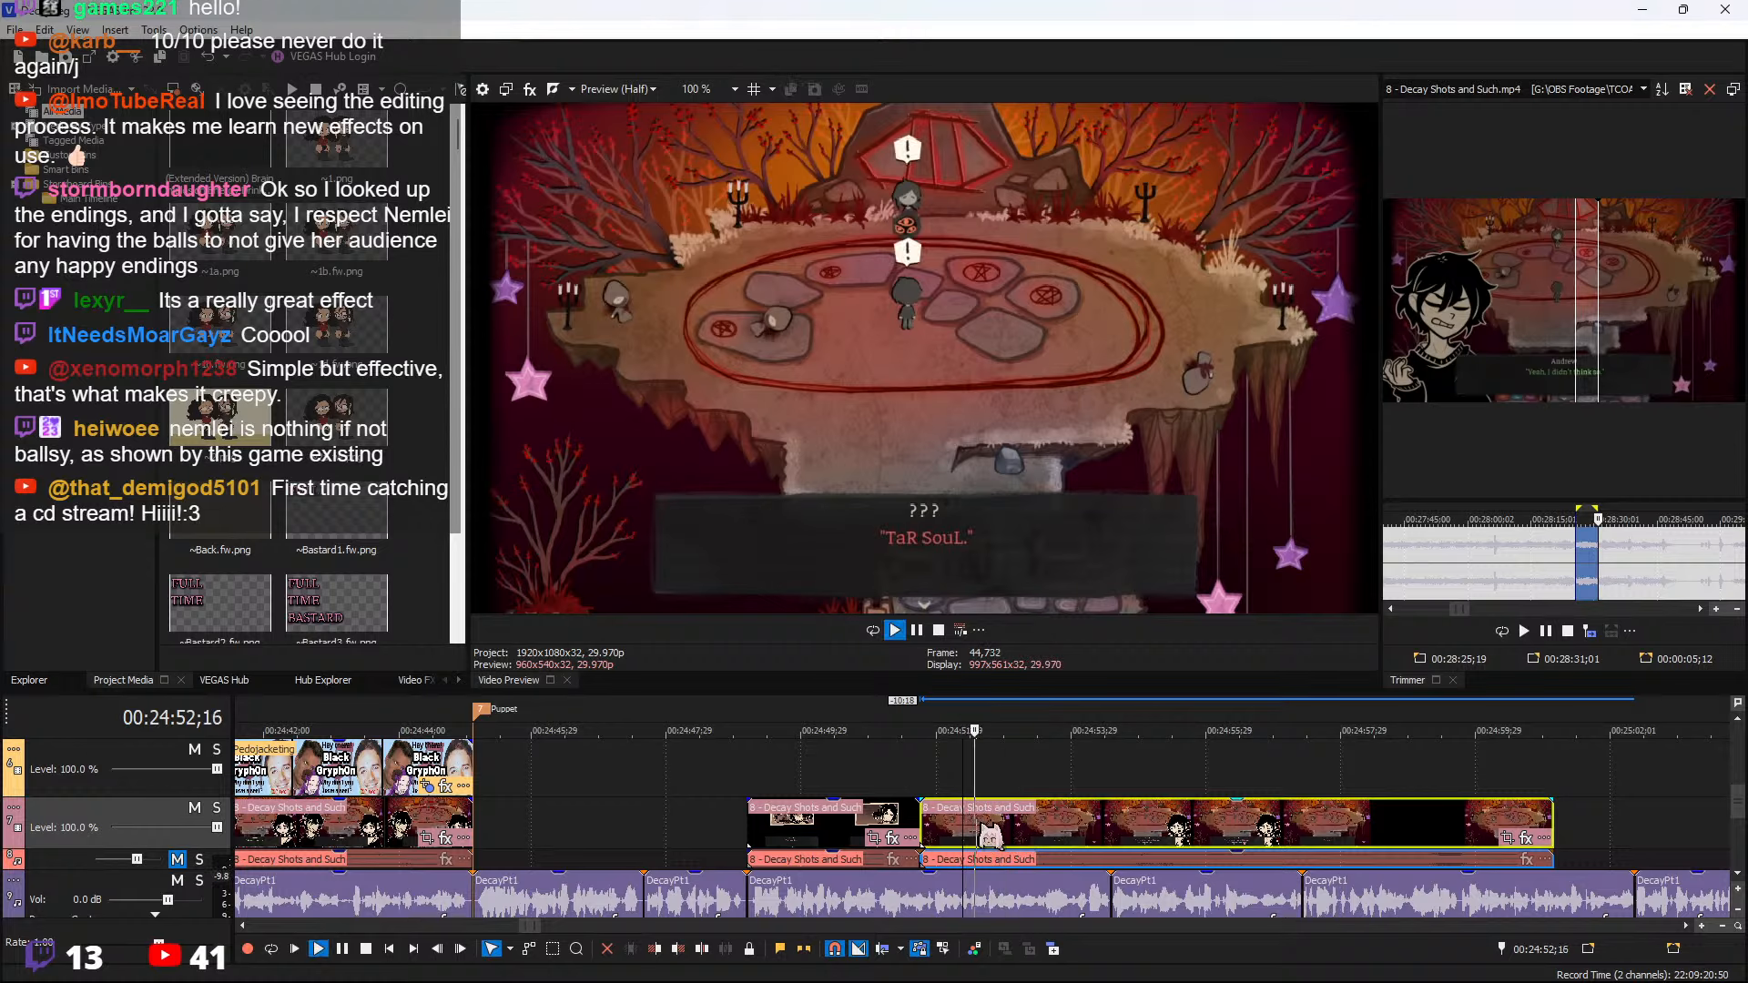
pyautogui.press('space')
pyautogui.click(988, 824)
pyautogui.press('s')
# Ripple-delete the footage after the 00:24:52;22 split, including Ashley's "Make him stop!" line, up to the scene preceding her "?!" dialogue
pyautogui.click(1230, 821)
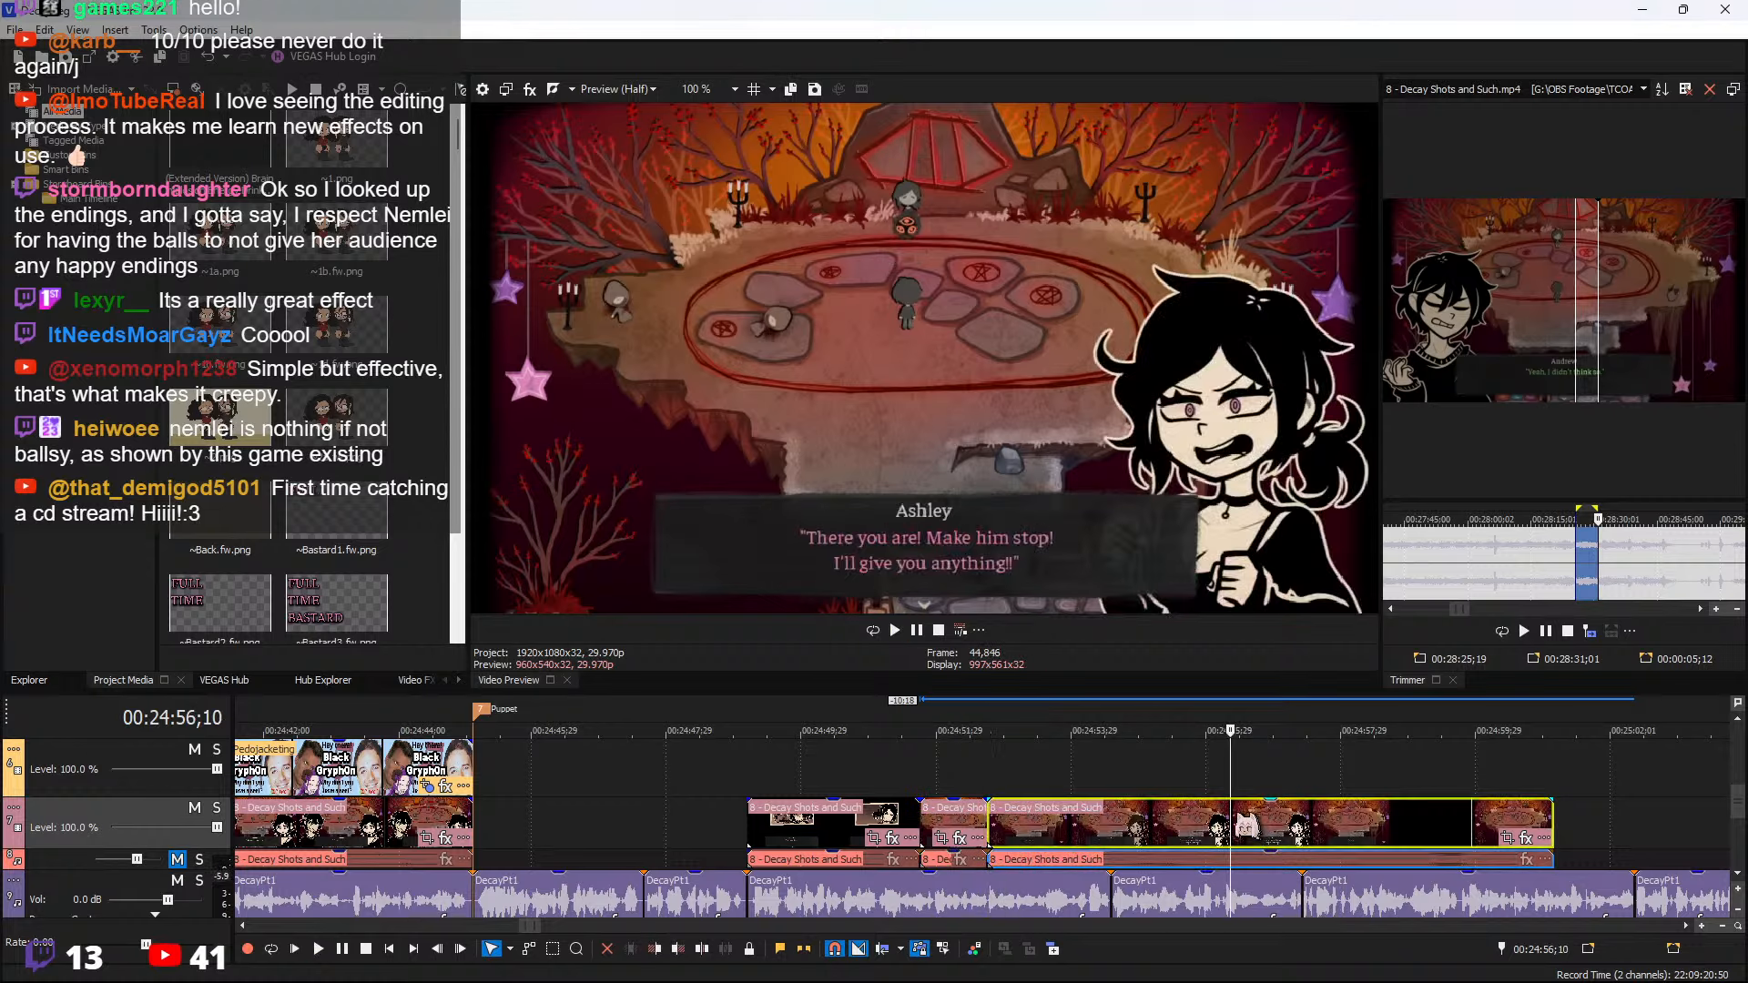
pyautogui.moveTo(1236, 815)
pyautogui.mouseDown()
pyautogui.moveTo(1519, 820)
pyautogui.moveTo(1008, 822)
pyautogui.moveTo(1249, 822)
pyautogui.mouseUp()
pyautogui.press('s')
pyautogui.click(1320, 827)
pyautogui.press('Delete')
# Review the shortened footage, split it at 00:24:54;17 and extend the last piece to the end of the narration clip beneath it
pyautogui.click(997, 779)
pyautogui.press('space')
pyautogui.press('space')
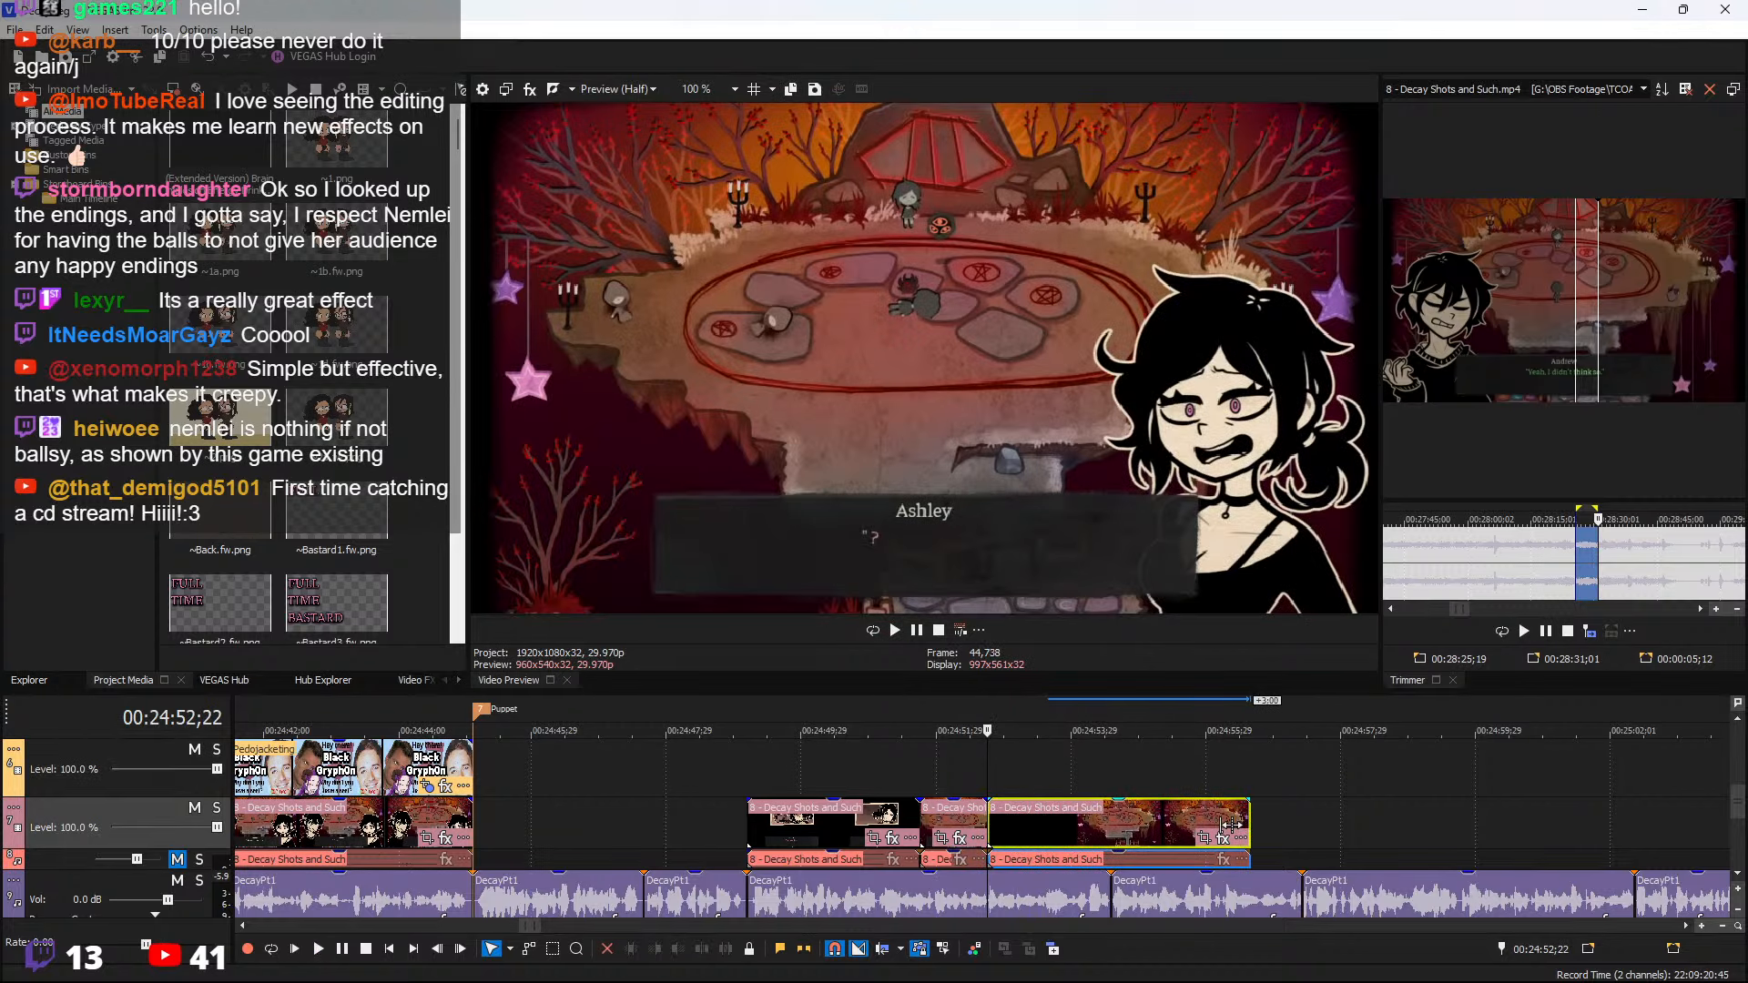
pyautogui.press('space')
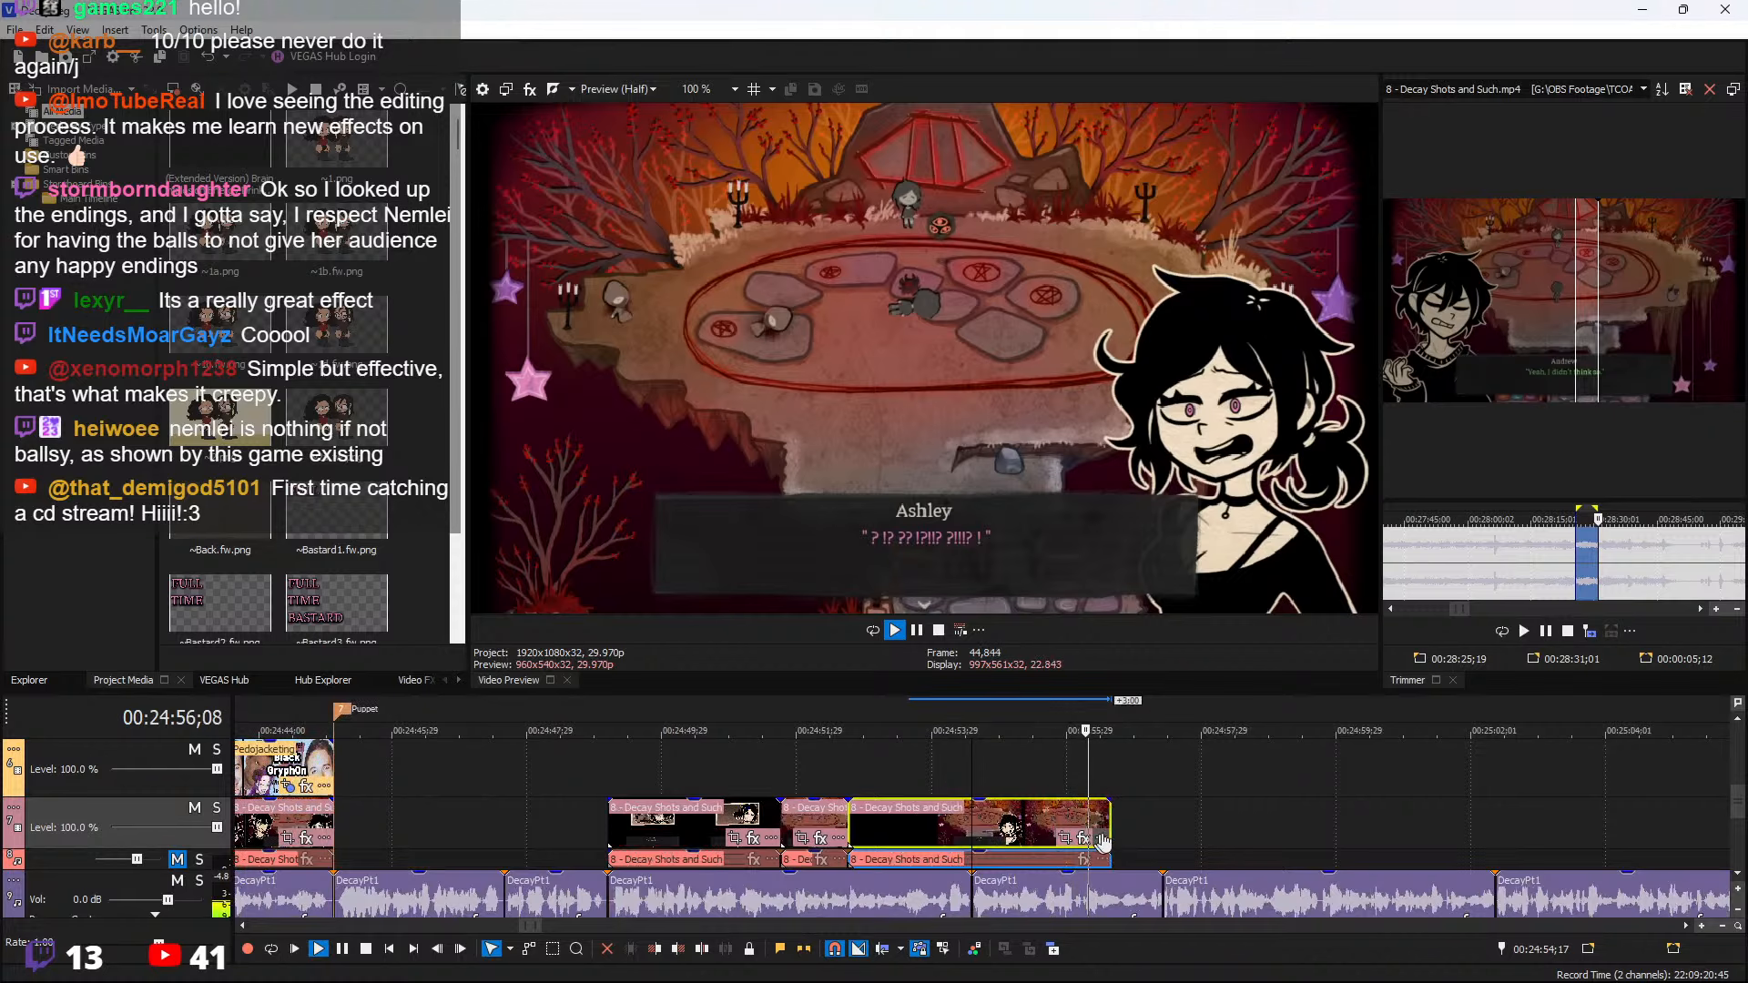
pyautogui.press('s')
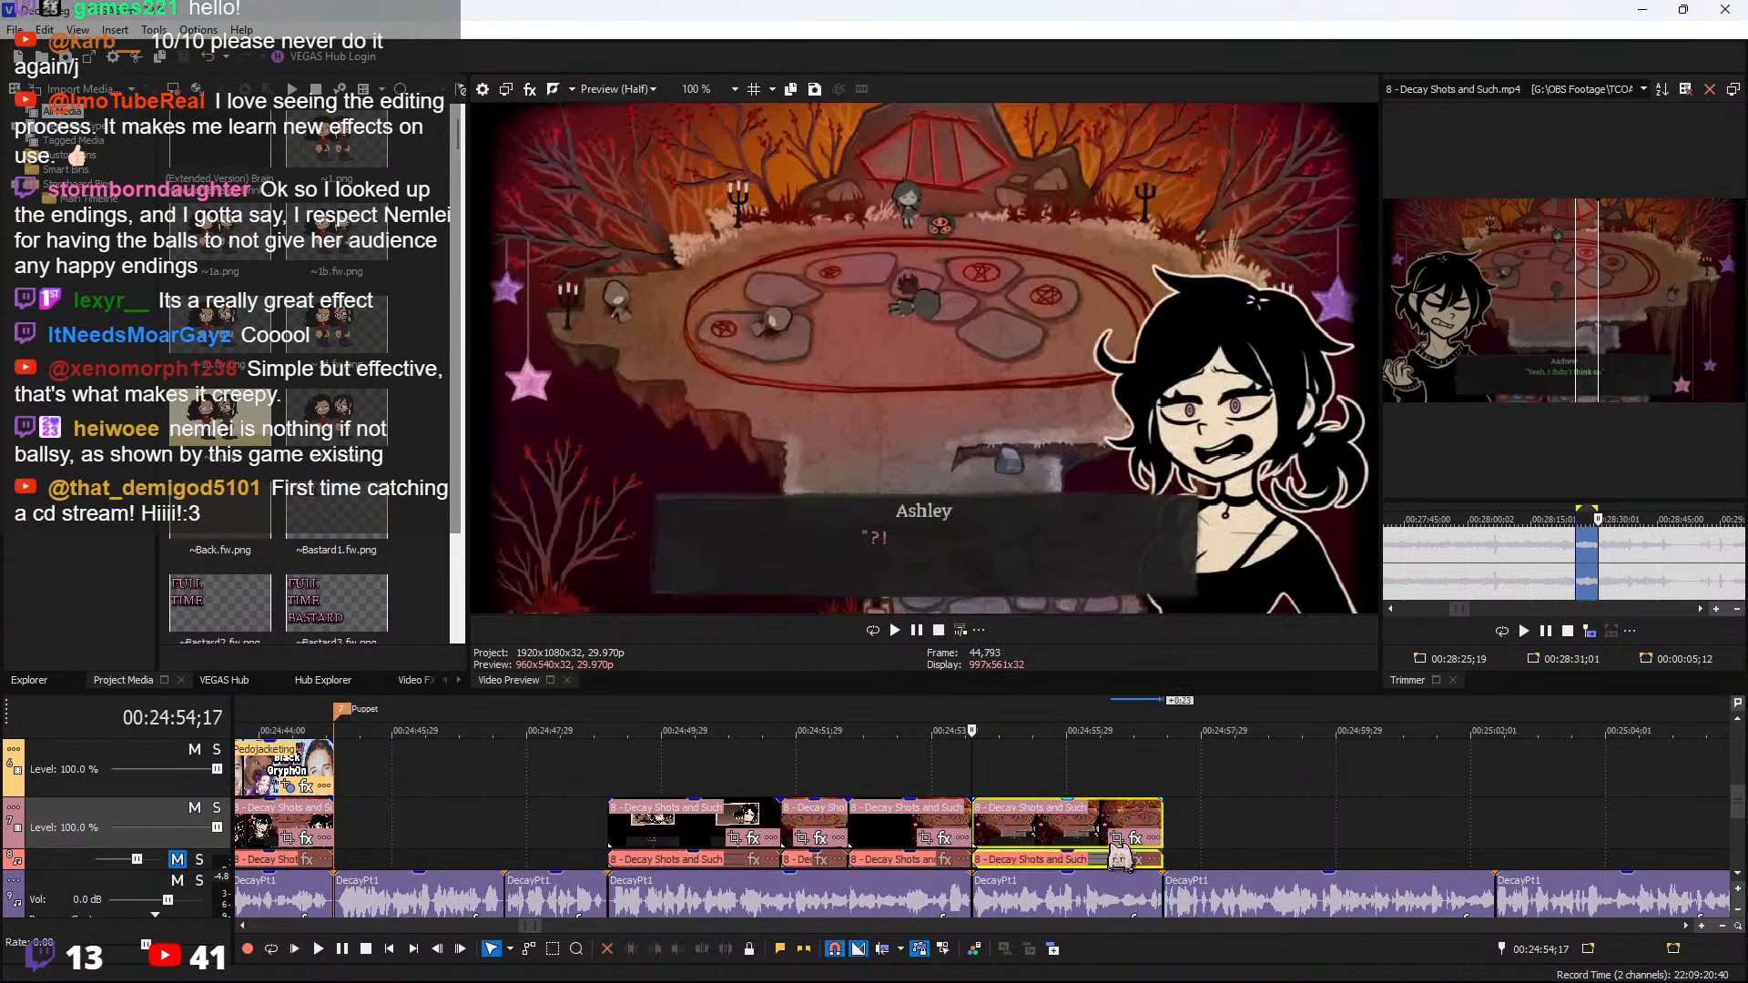
# Pan/crop the clip at 00:24:54;17 to a 221.2 by 124.4 close-up of the small dark creature, centred at 927.7, 387.7
pyautogui.click(1117, 836)
pyautogui.moveTo(844, 393); pyautogui.dragTo(1120, 496)
pyautogui.scroll(2, 1124, 508)
pyautogui.scroll(1, 1124, 508)
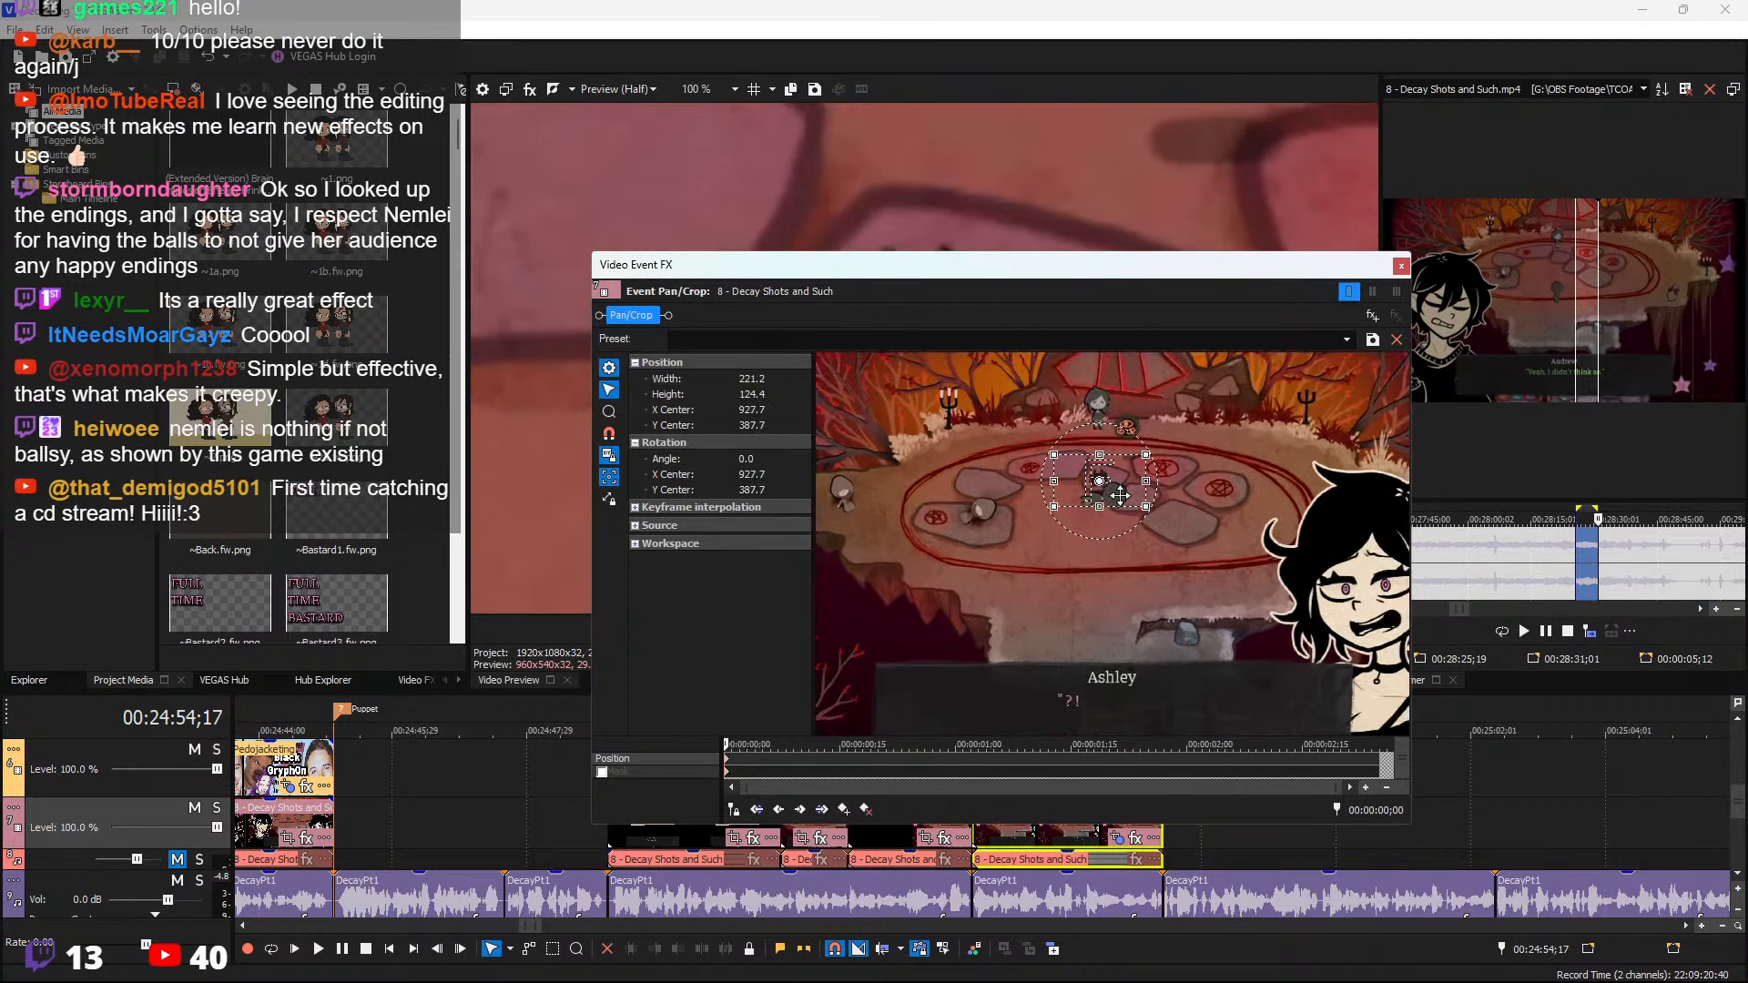
pyautogui.click(1400, 265)
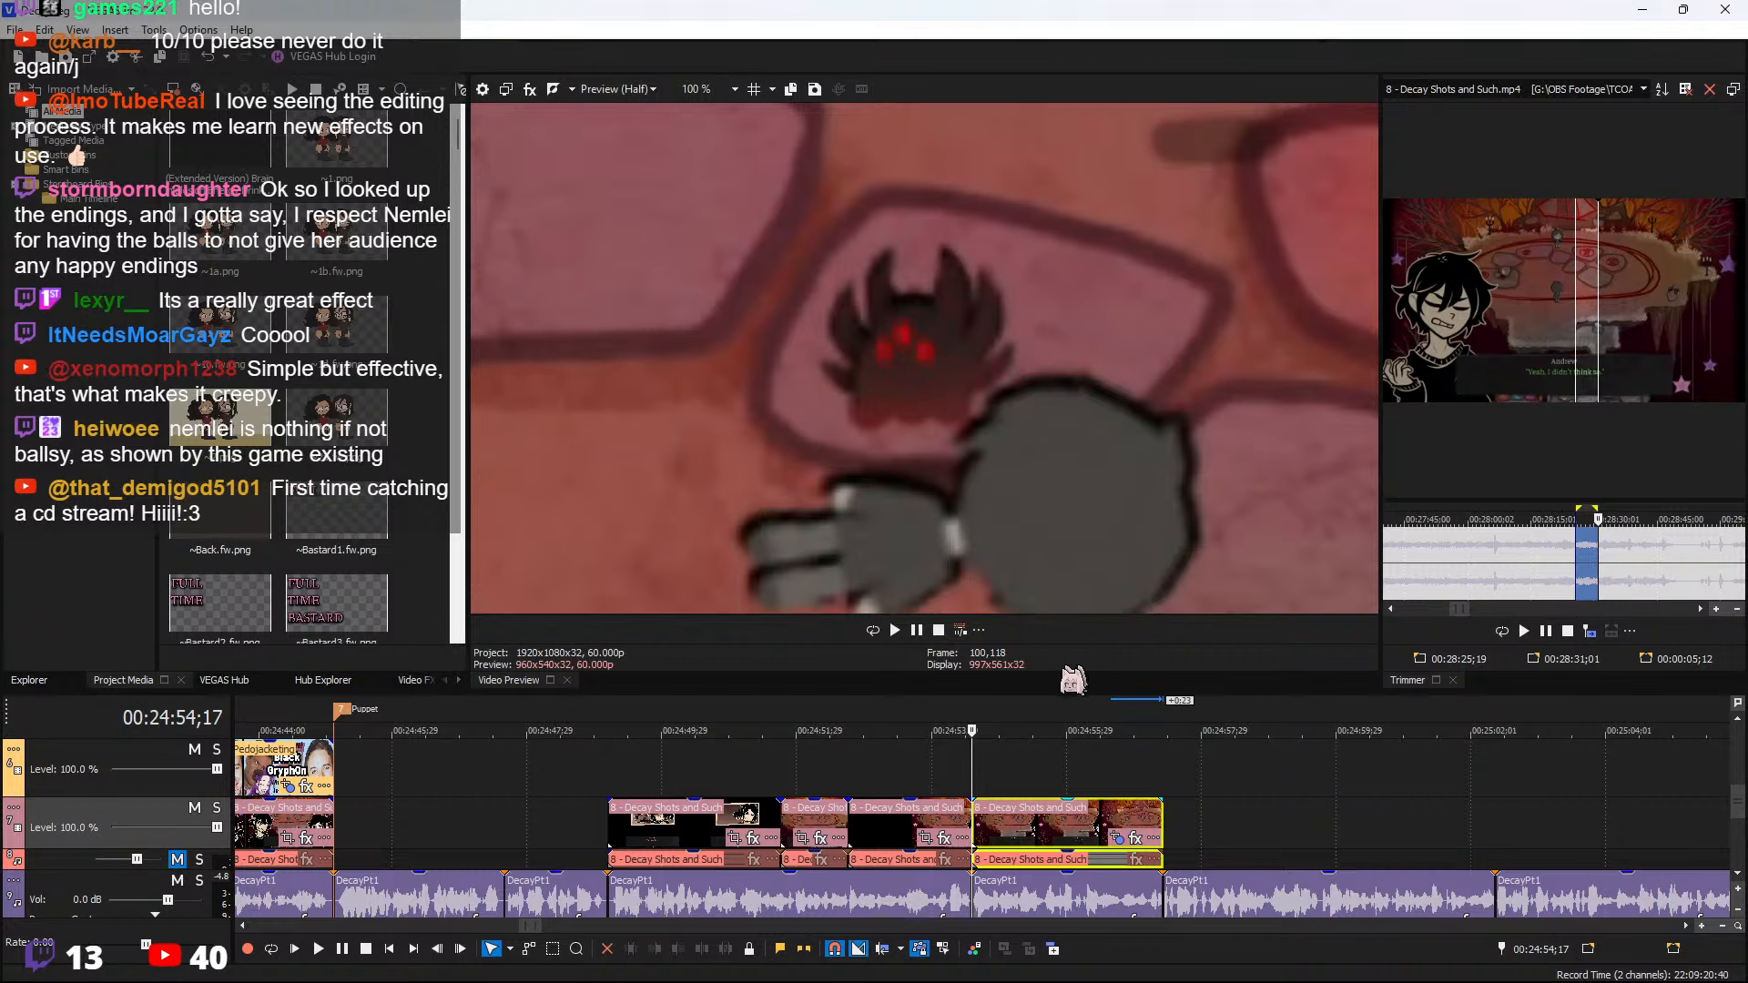
pyautogui.scroll(-4, 630, 788)
pyautogui.scroll(-3, 870, 809)
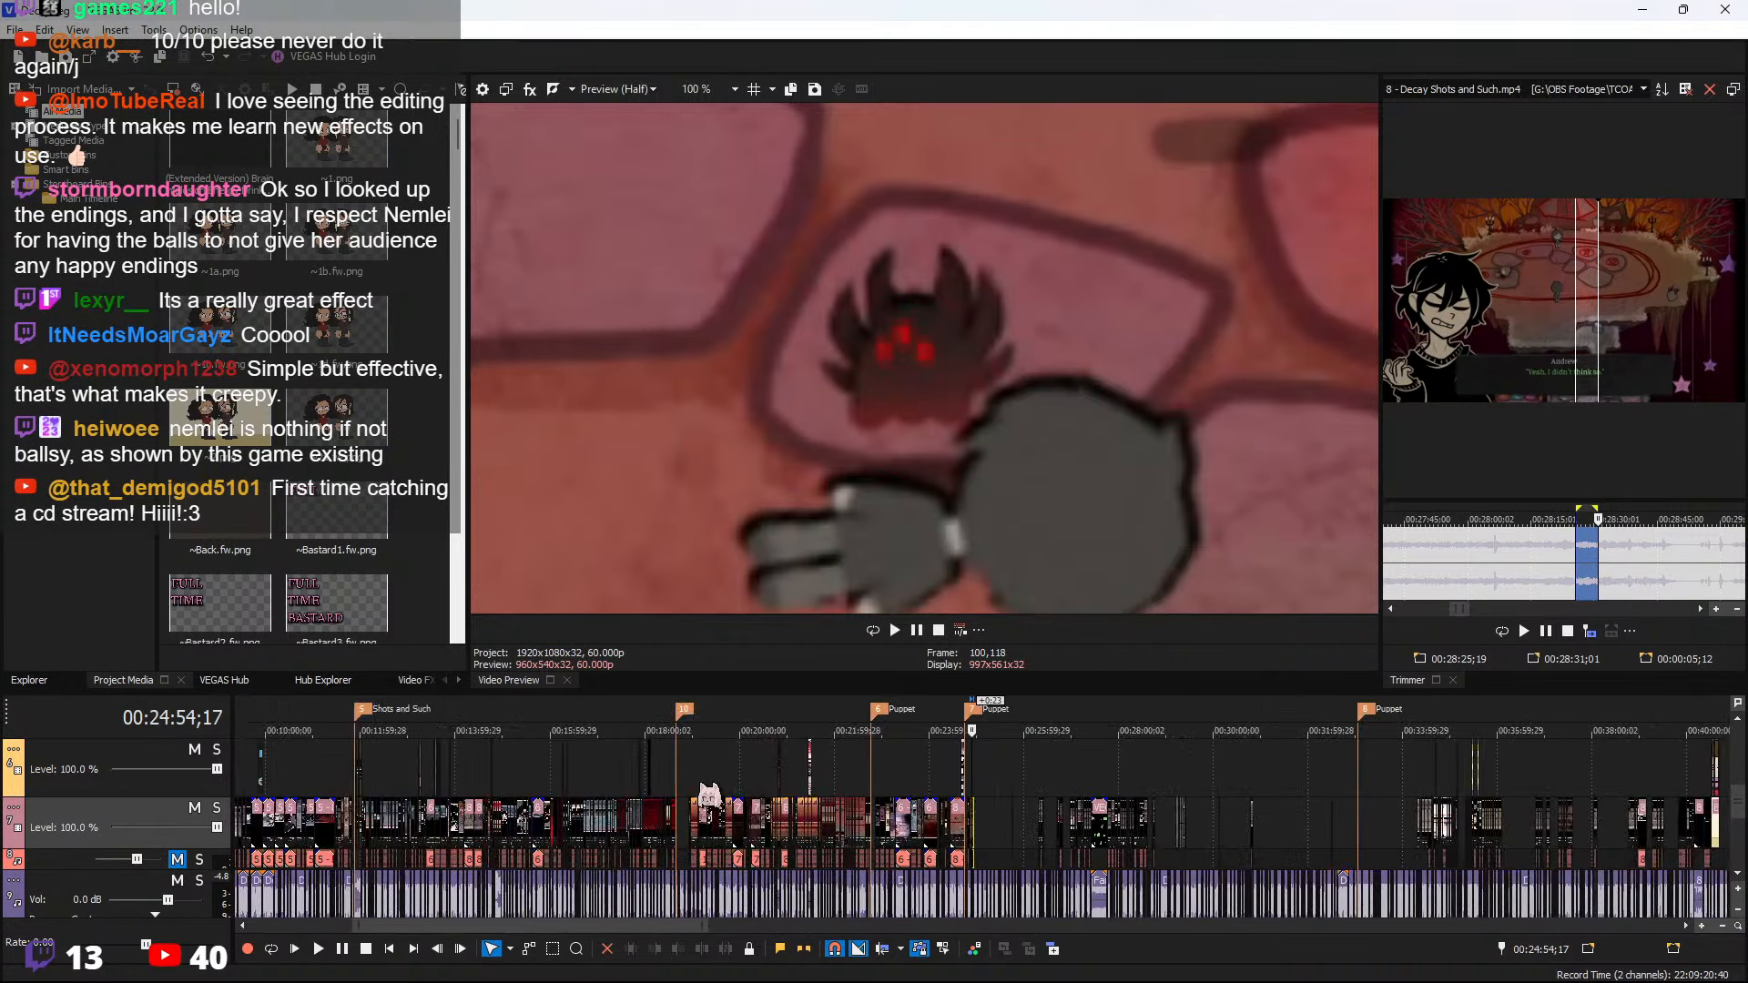
# Look through the caption clips between about 00:16:16 and 00:18:04 for a text title to reuse
pyautogui.moveTo(1737, 811); pyautogui.dragTo(1739, 800)
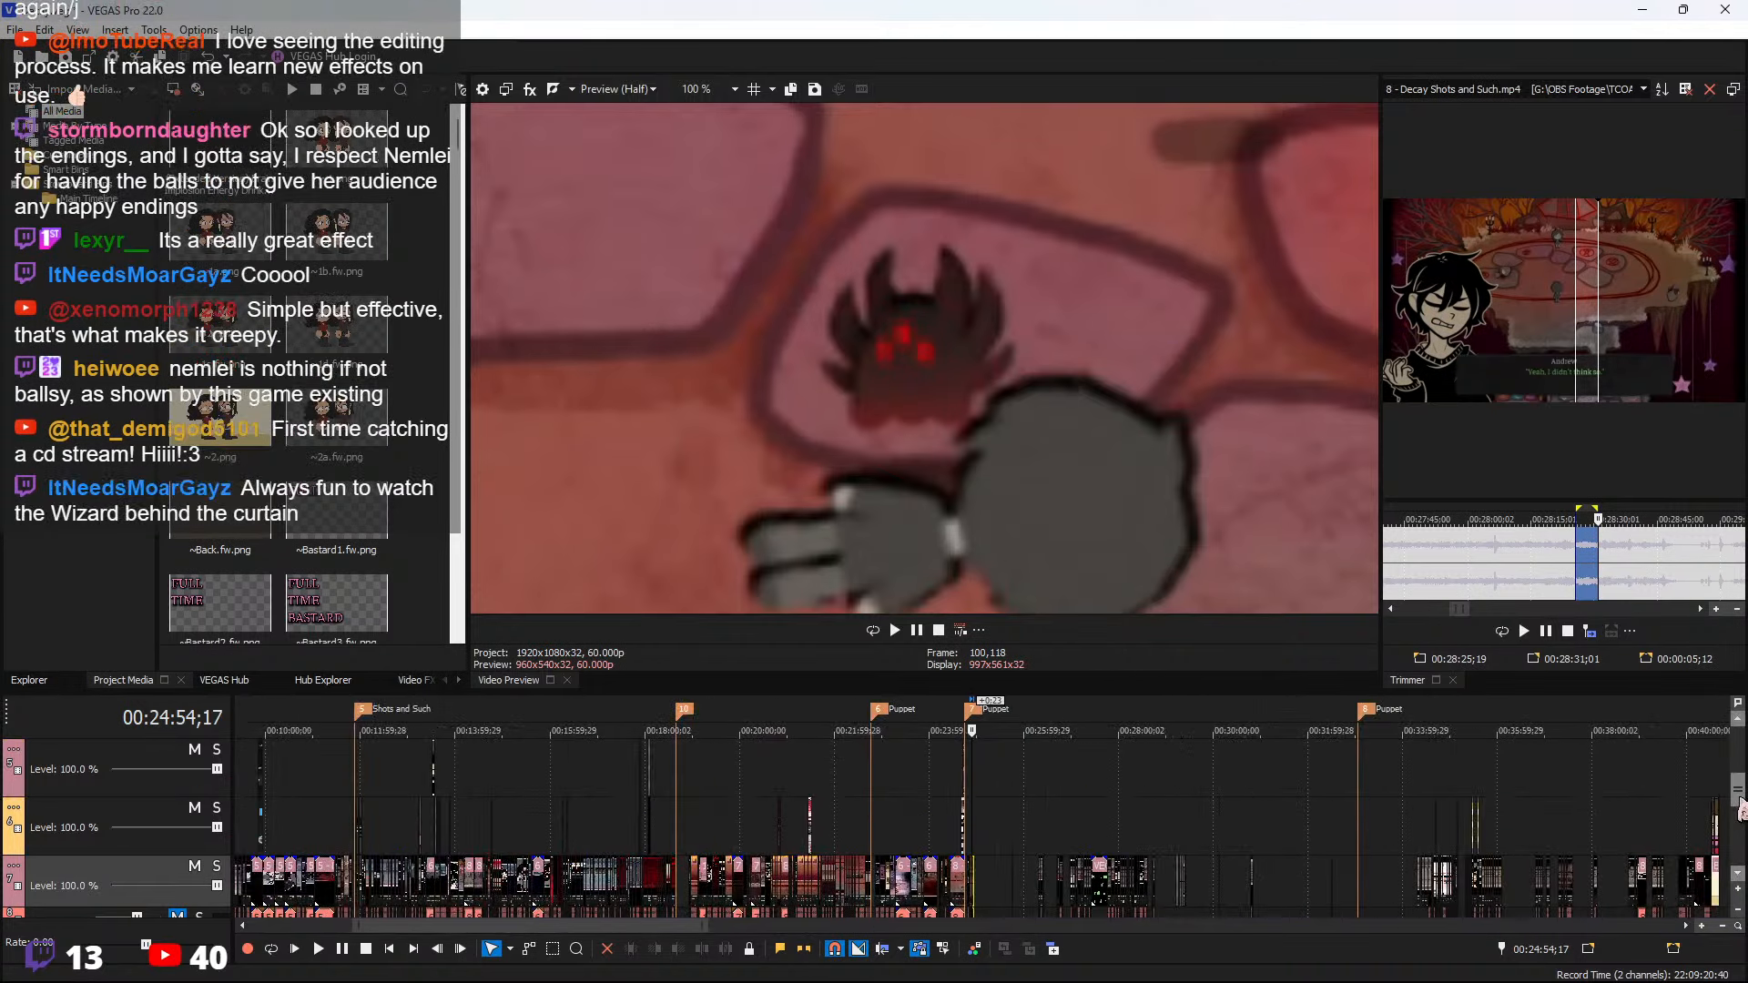
pyautogui.click(650, 779)
pyautogui.scroll(4, 770, 794)
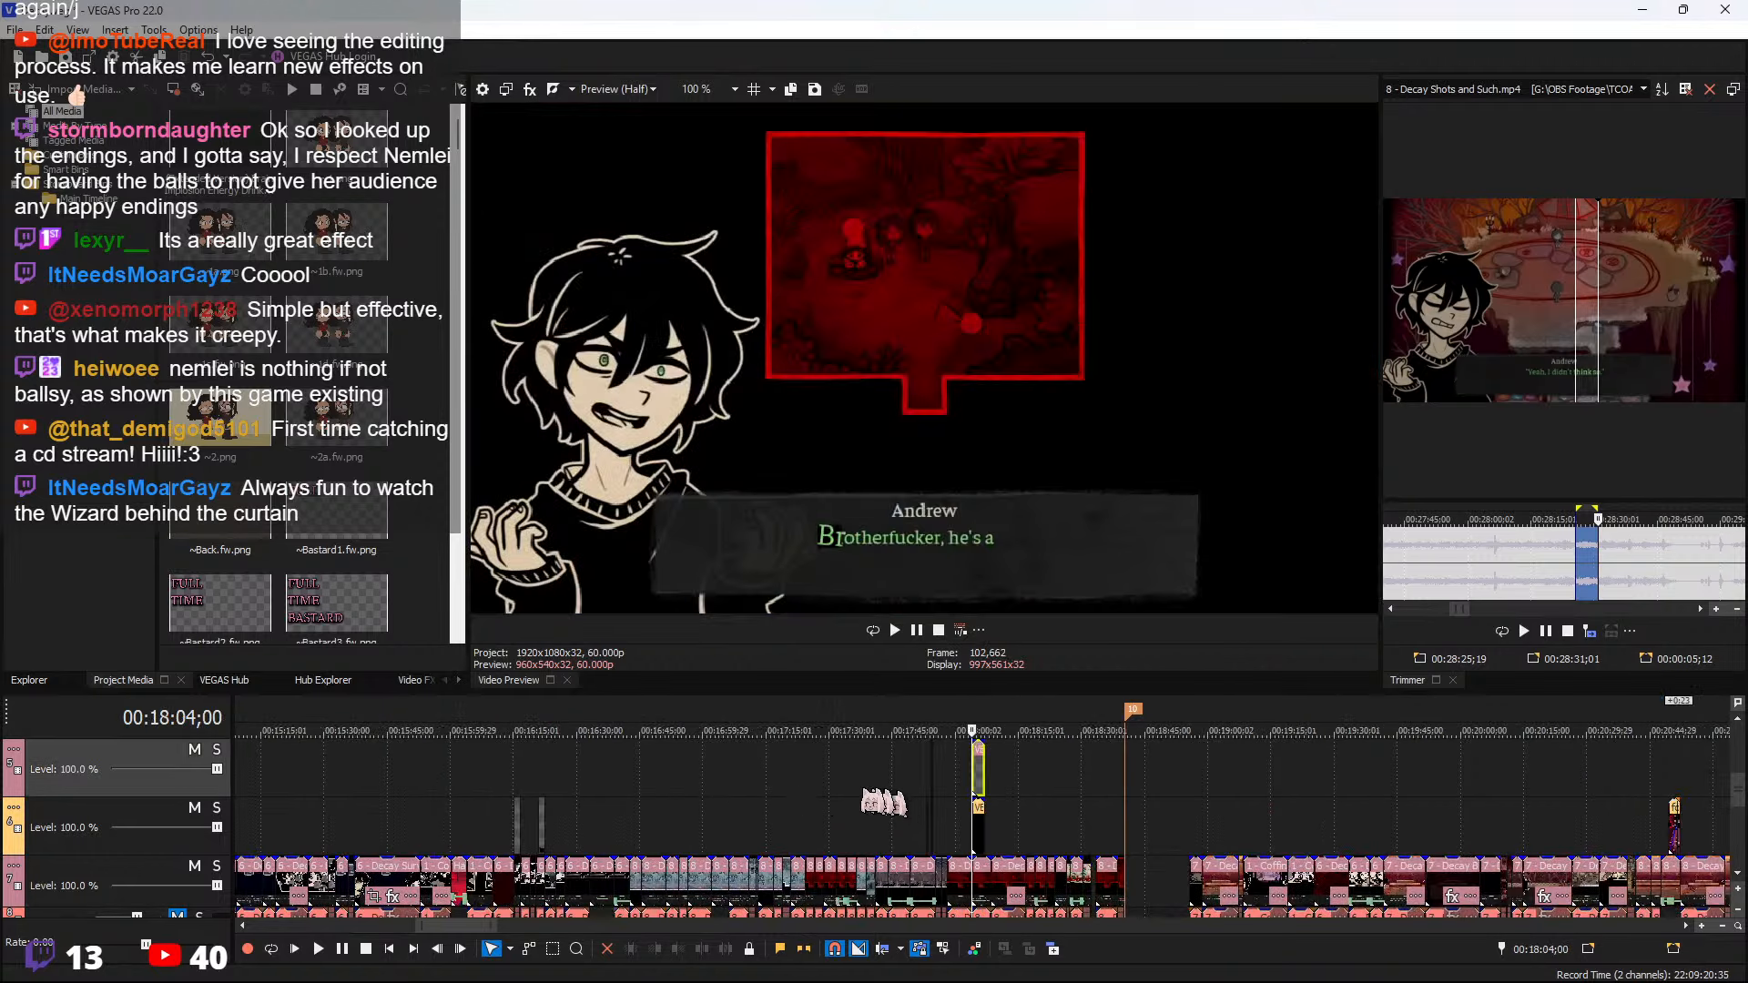
pyautogui.scroll(-3, 811, 809)
pyautogui.scroll(3, 845, 813)
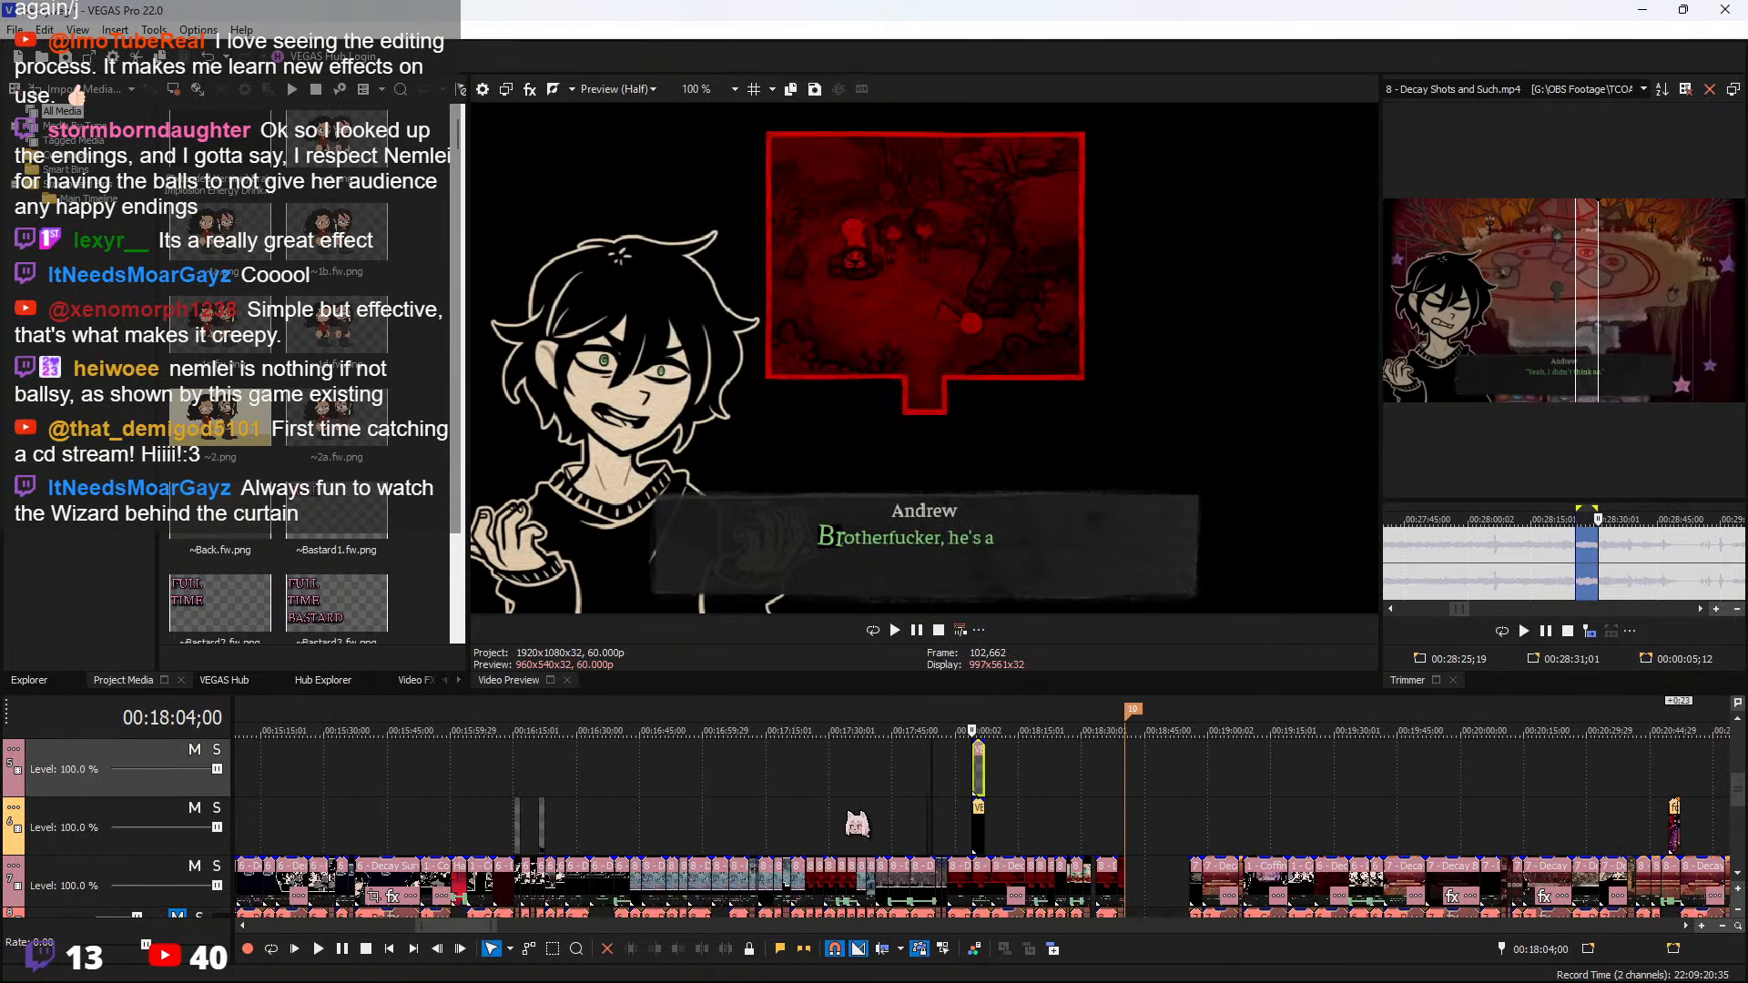
pyautogui.click(791, 798)
pyautogui.click(531, 806)
pyautogui.scroll(4, 583, 808)
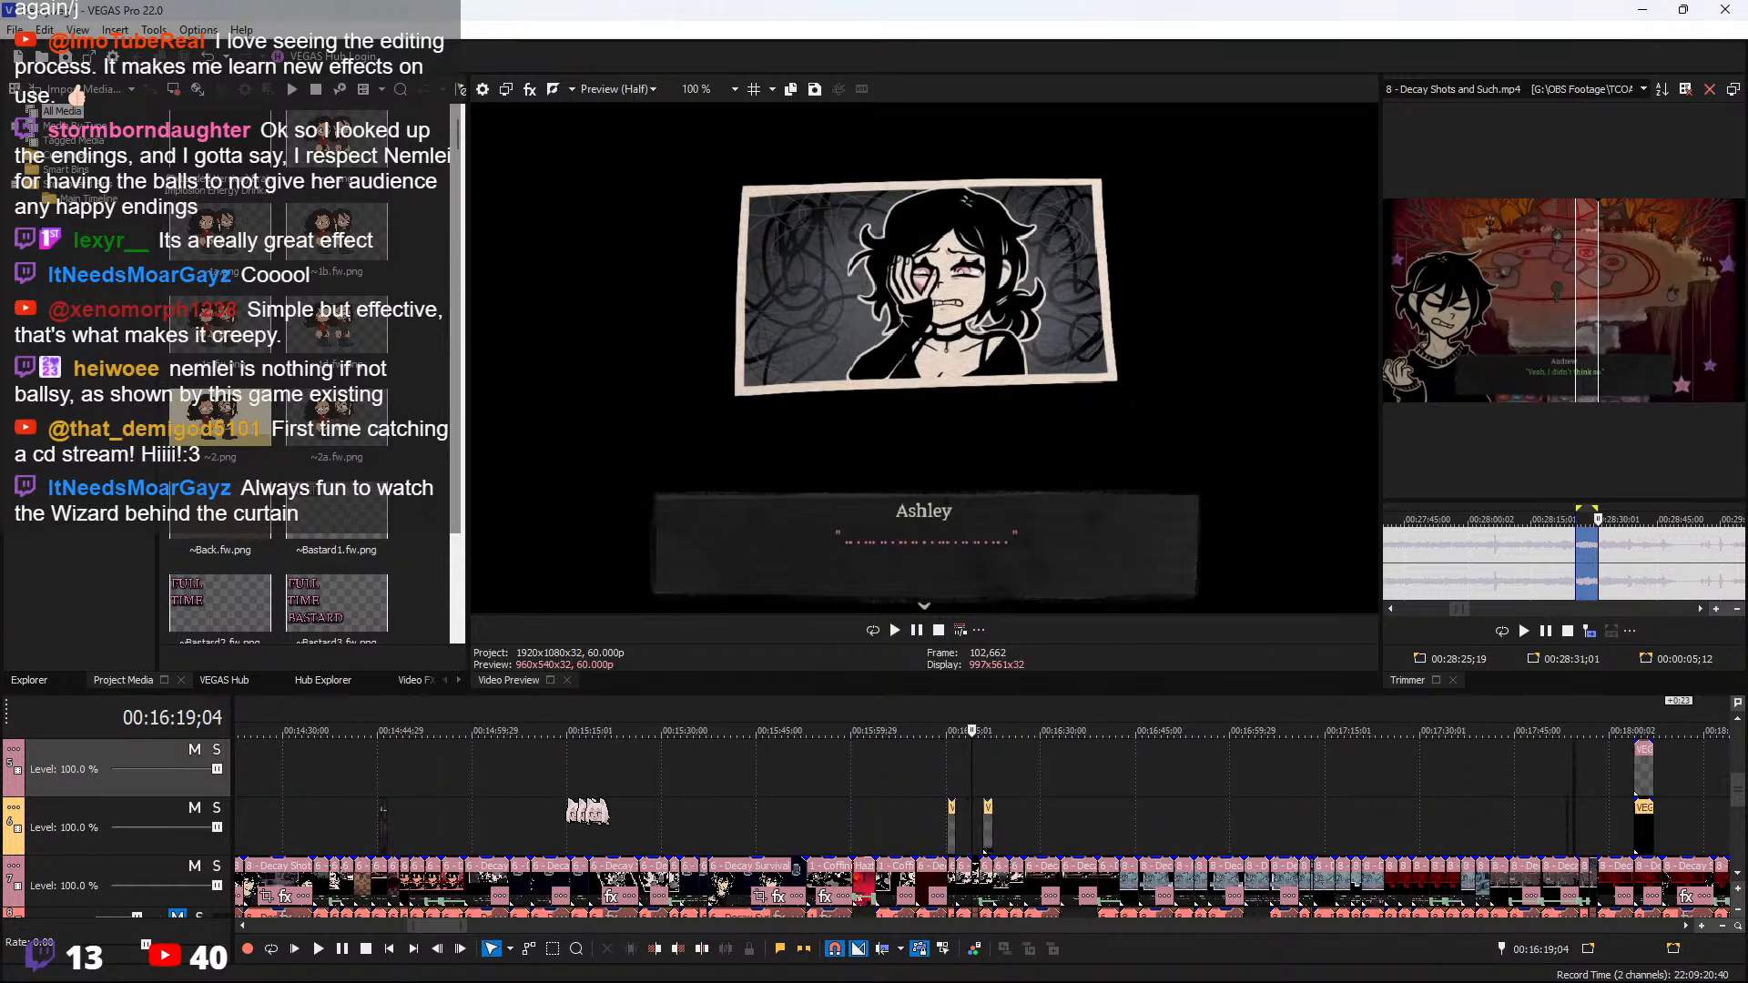
pyautogui.scroll(4, 793, 810)
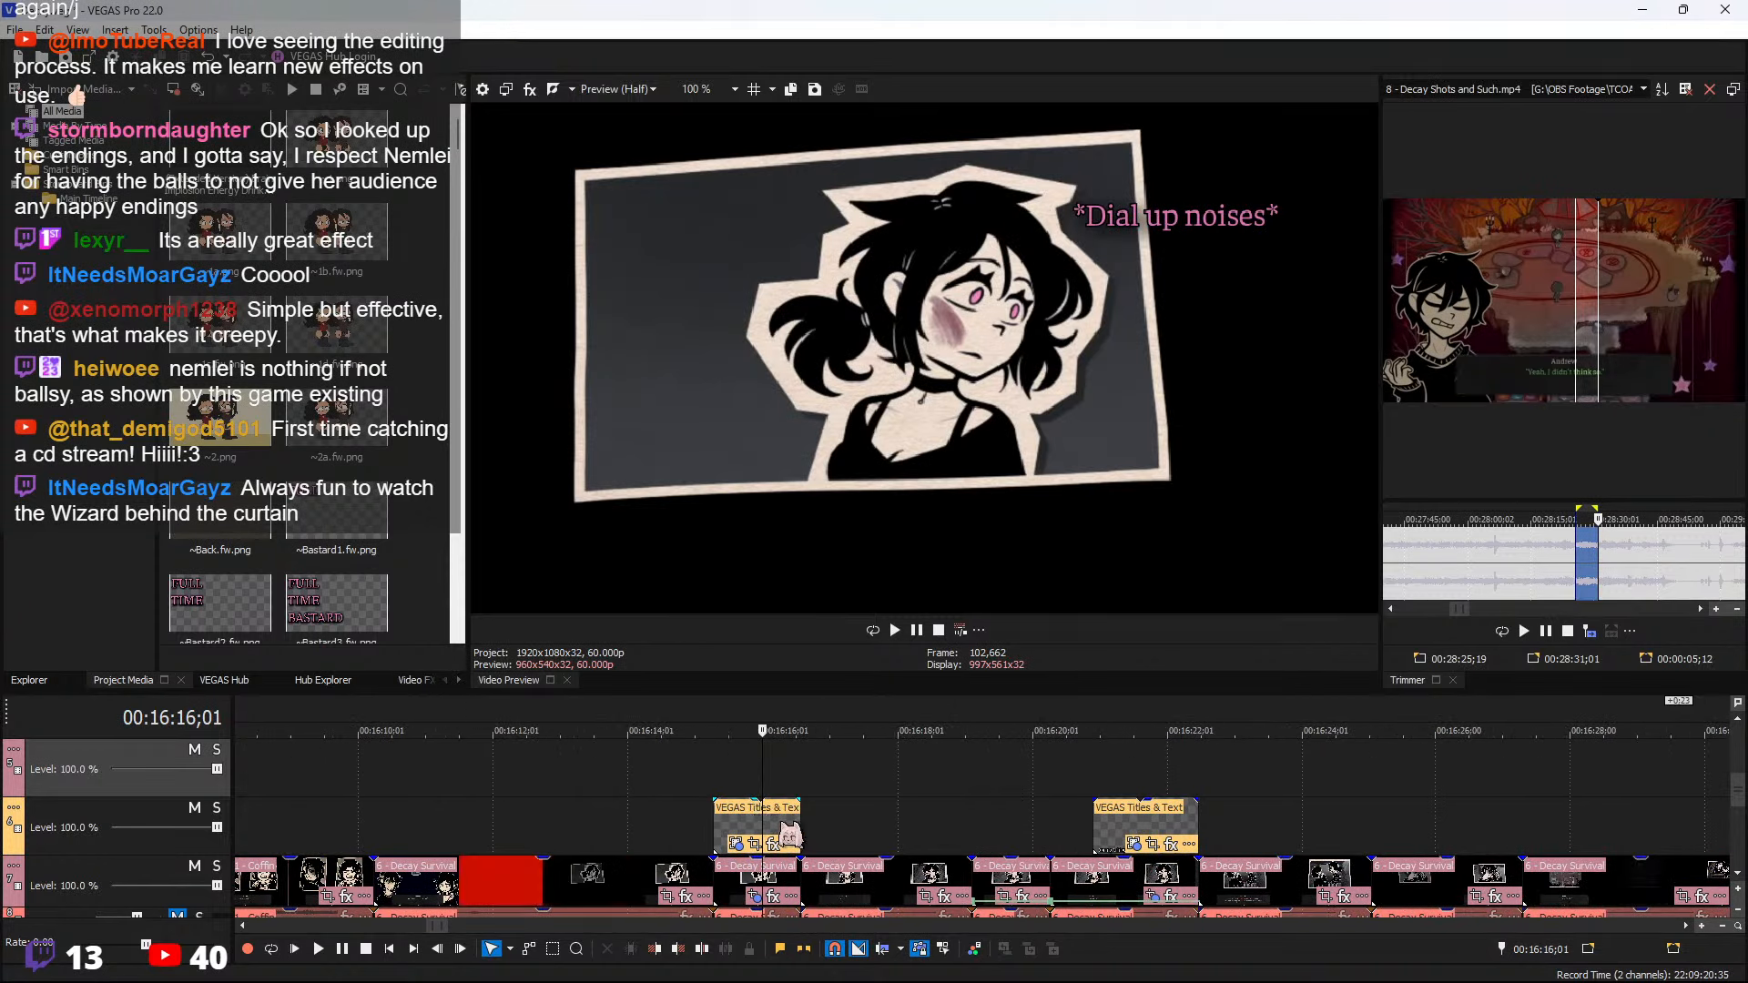
# Check the earlier sections, including the "Decay" title card, for a reusable caption, ending at the titles around 00:04:04;16
pyautogui.scroll(-15, 774, 824)
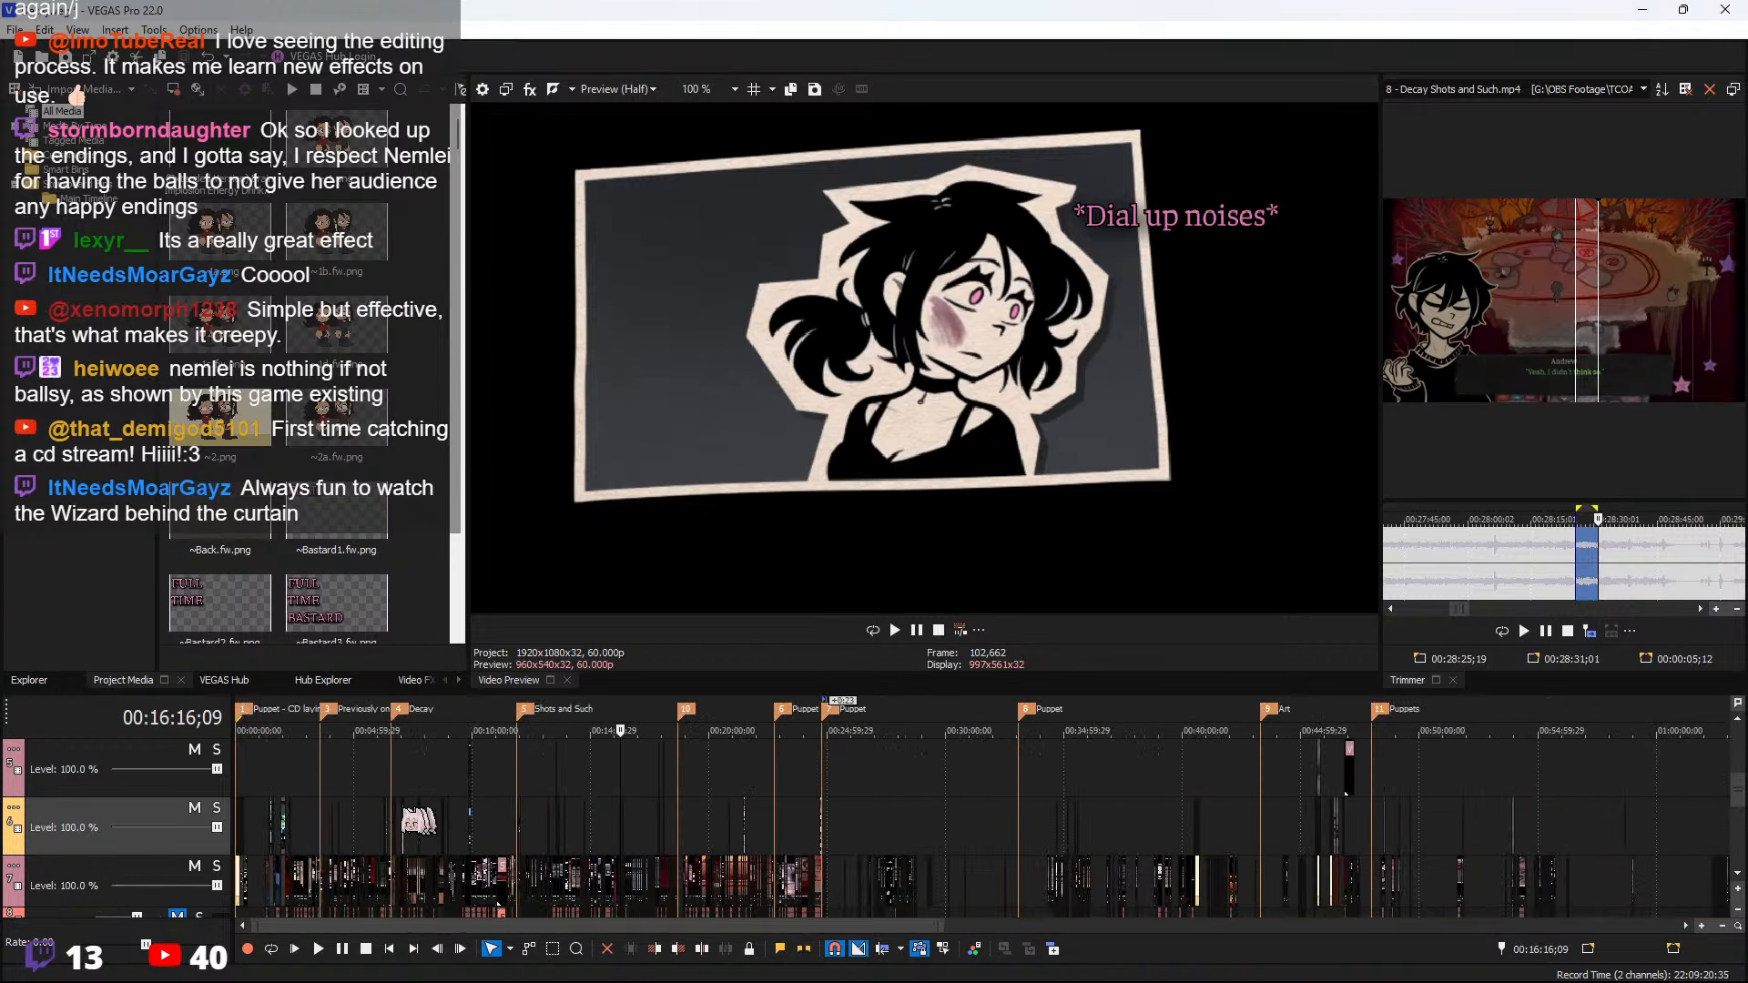
pyautogui.click(340, 794)
pyautogui.scroll(6, 355, 803)
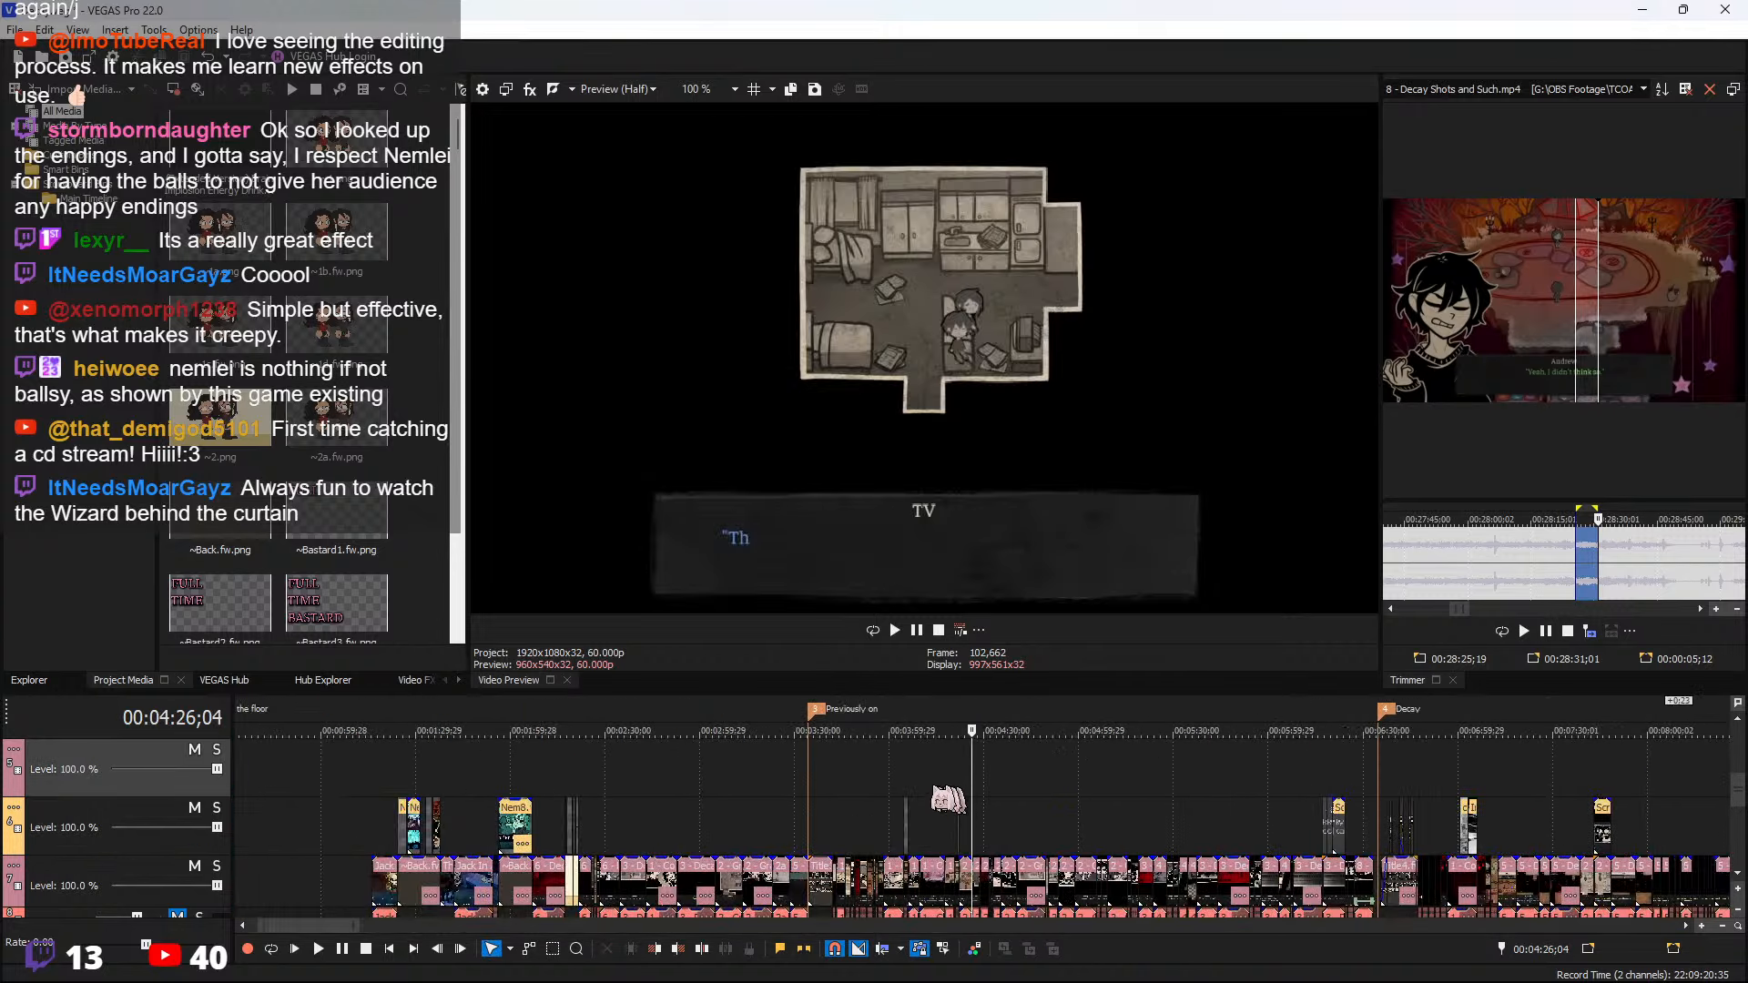
pyautogui.scroll(2, 947, 801)
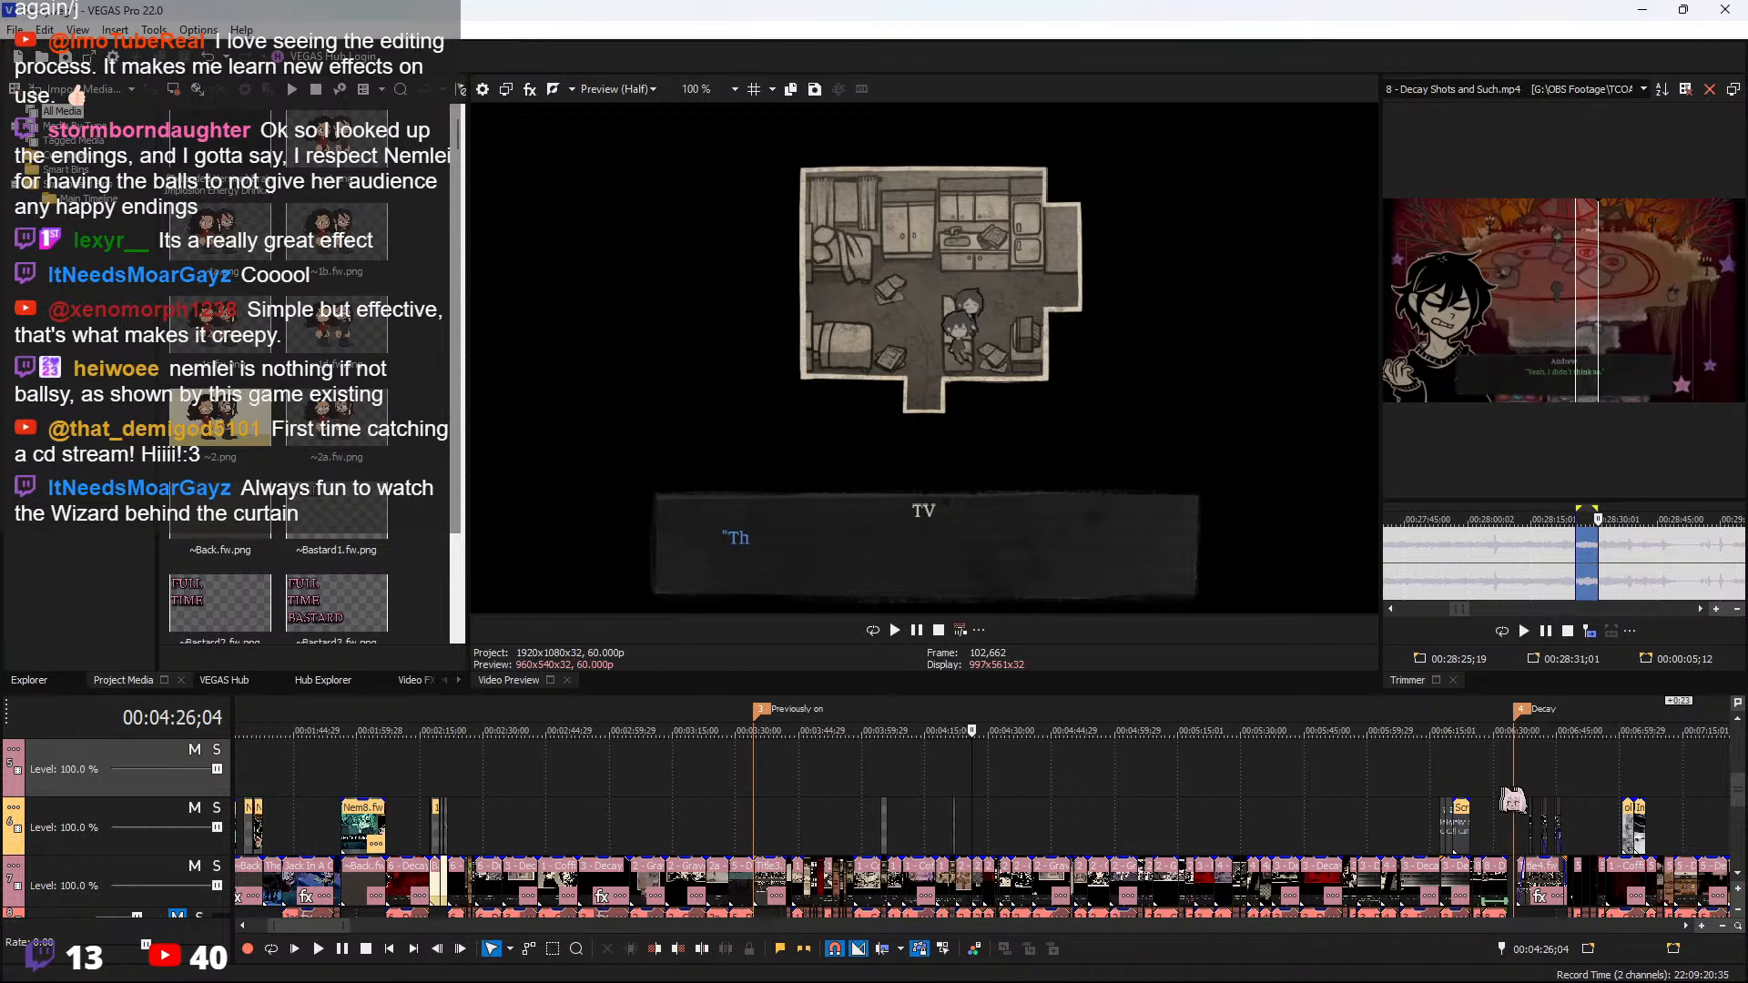
pyautogui.click(1555, 792)
pyautogui.scroll(-5, 414, 802)
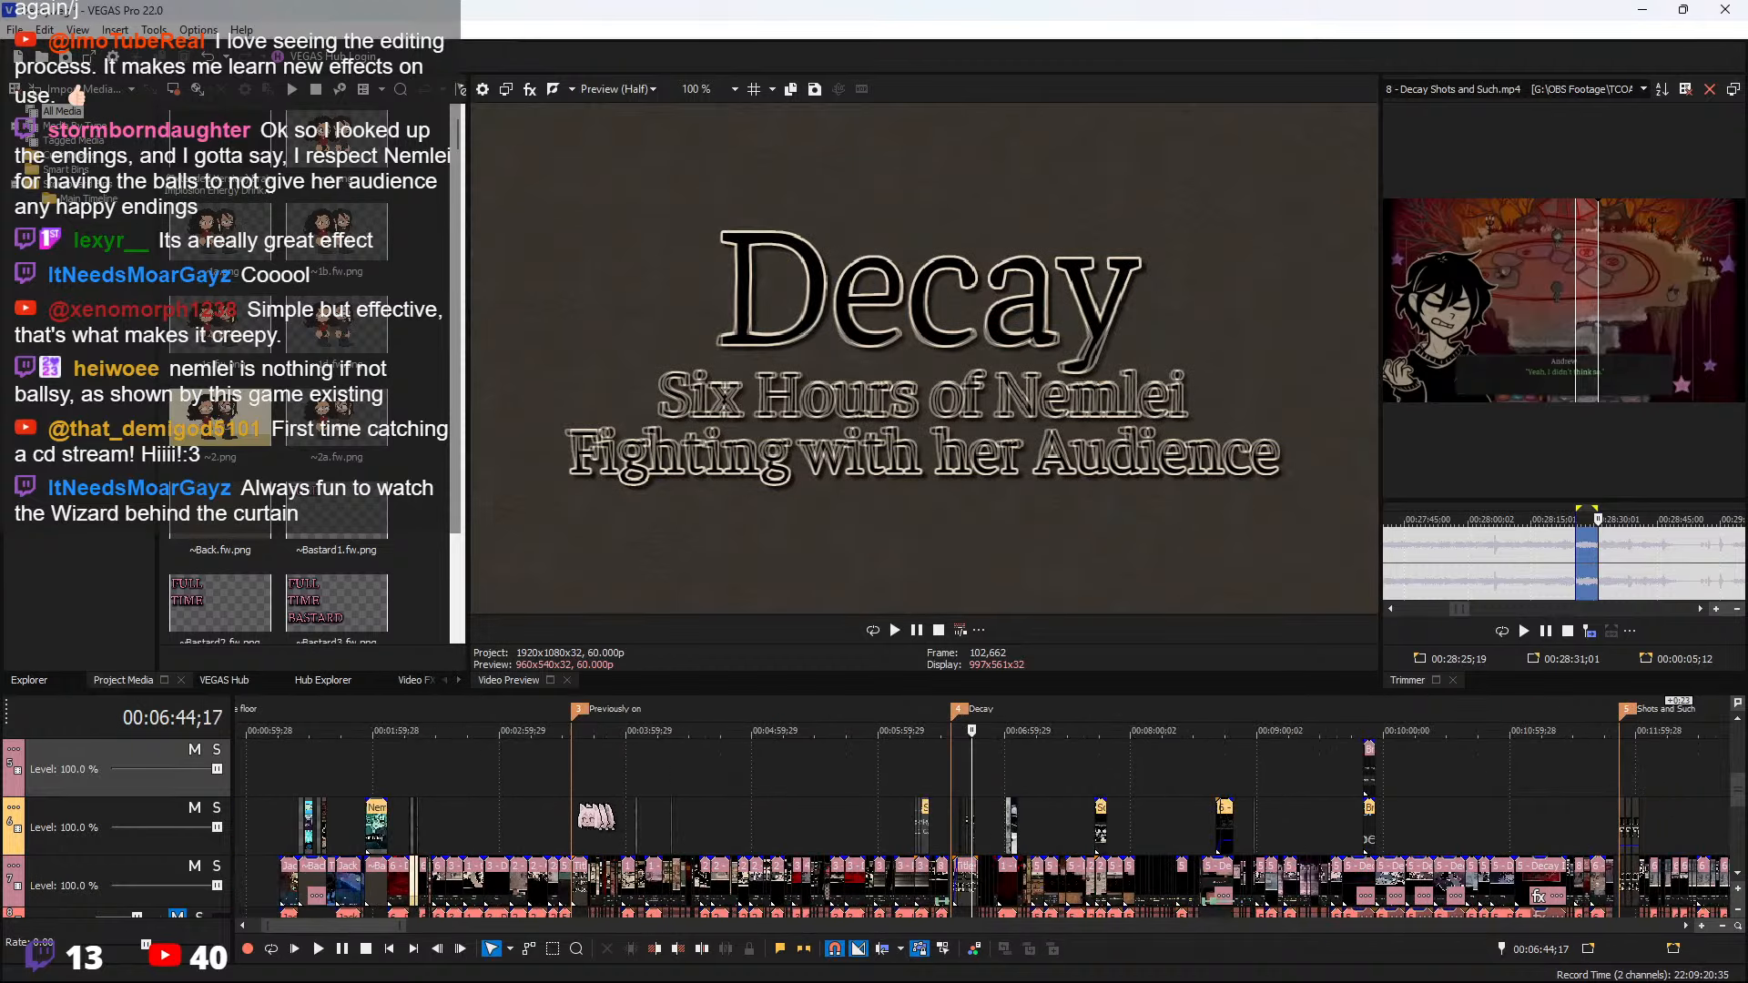
pyautogui.click(636, 797)
pyautogui.scroll(8, 925, 805)
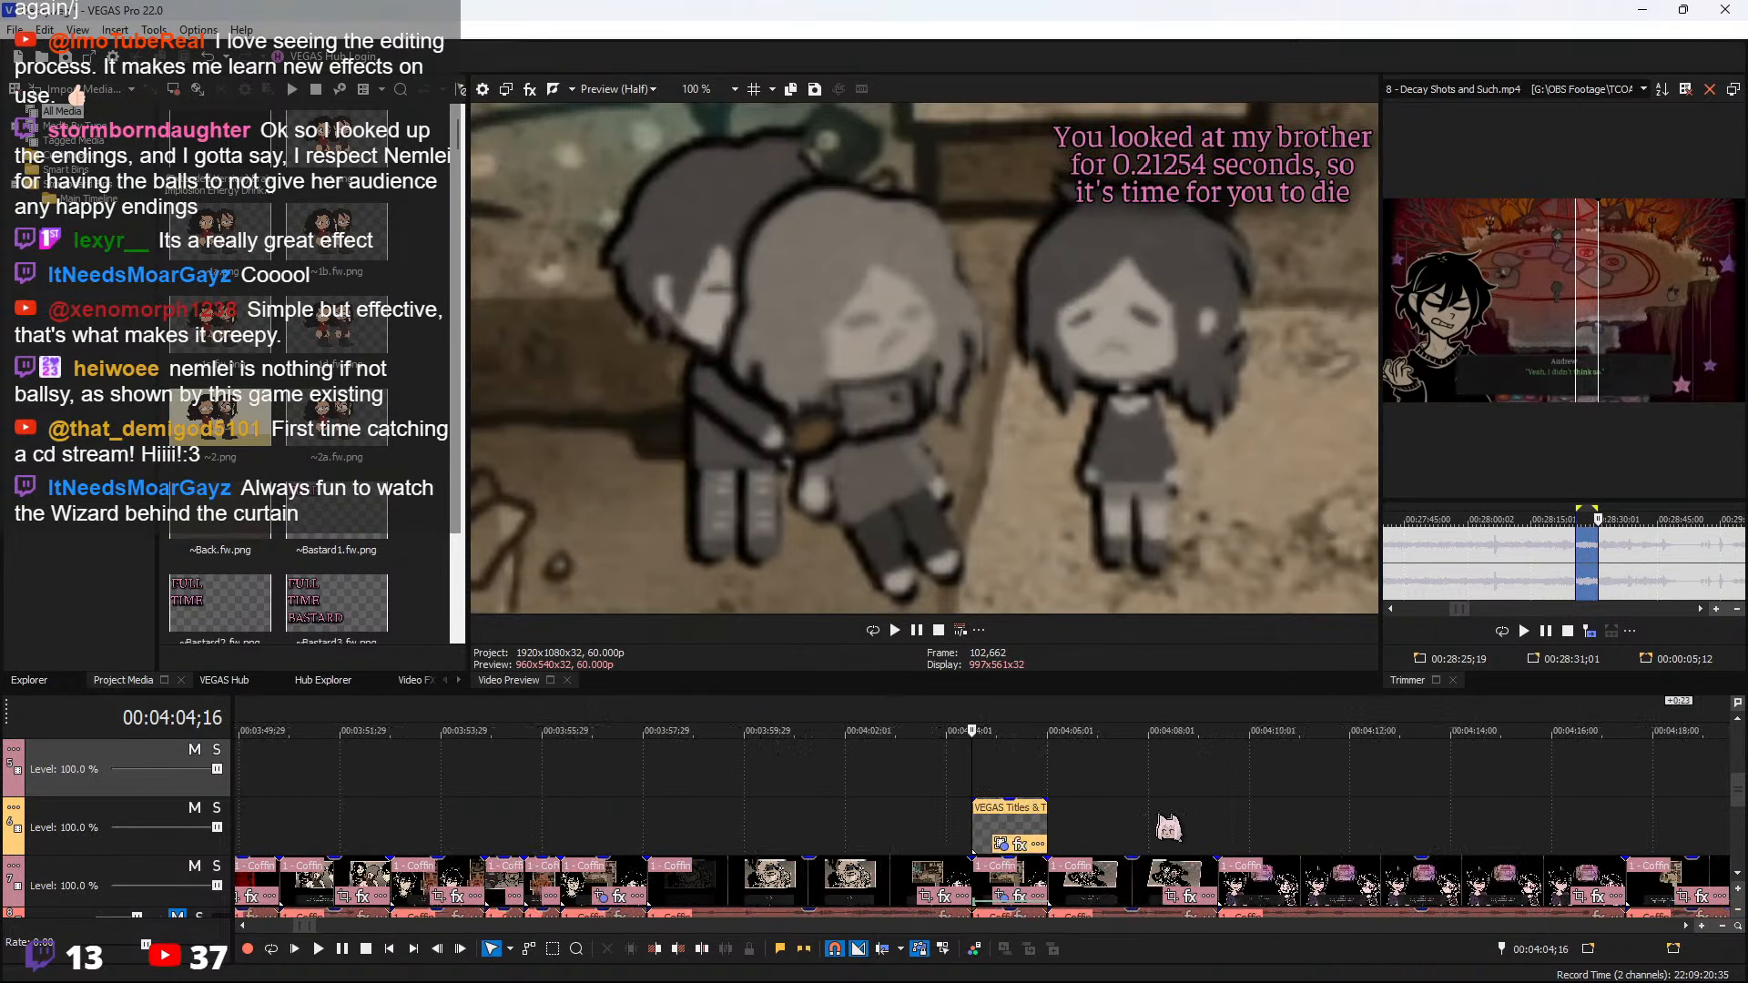
# Move the green "CEASE AND DESIST" title down one track, directly above the pink-text title, and copy it
pyautogui.moveTo(1736, 789); pyautogui.dragTo(1736, 777)
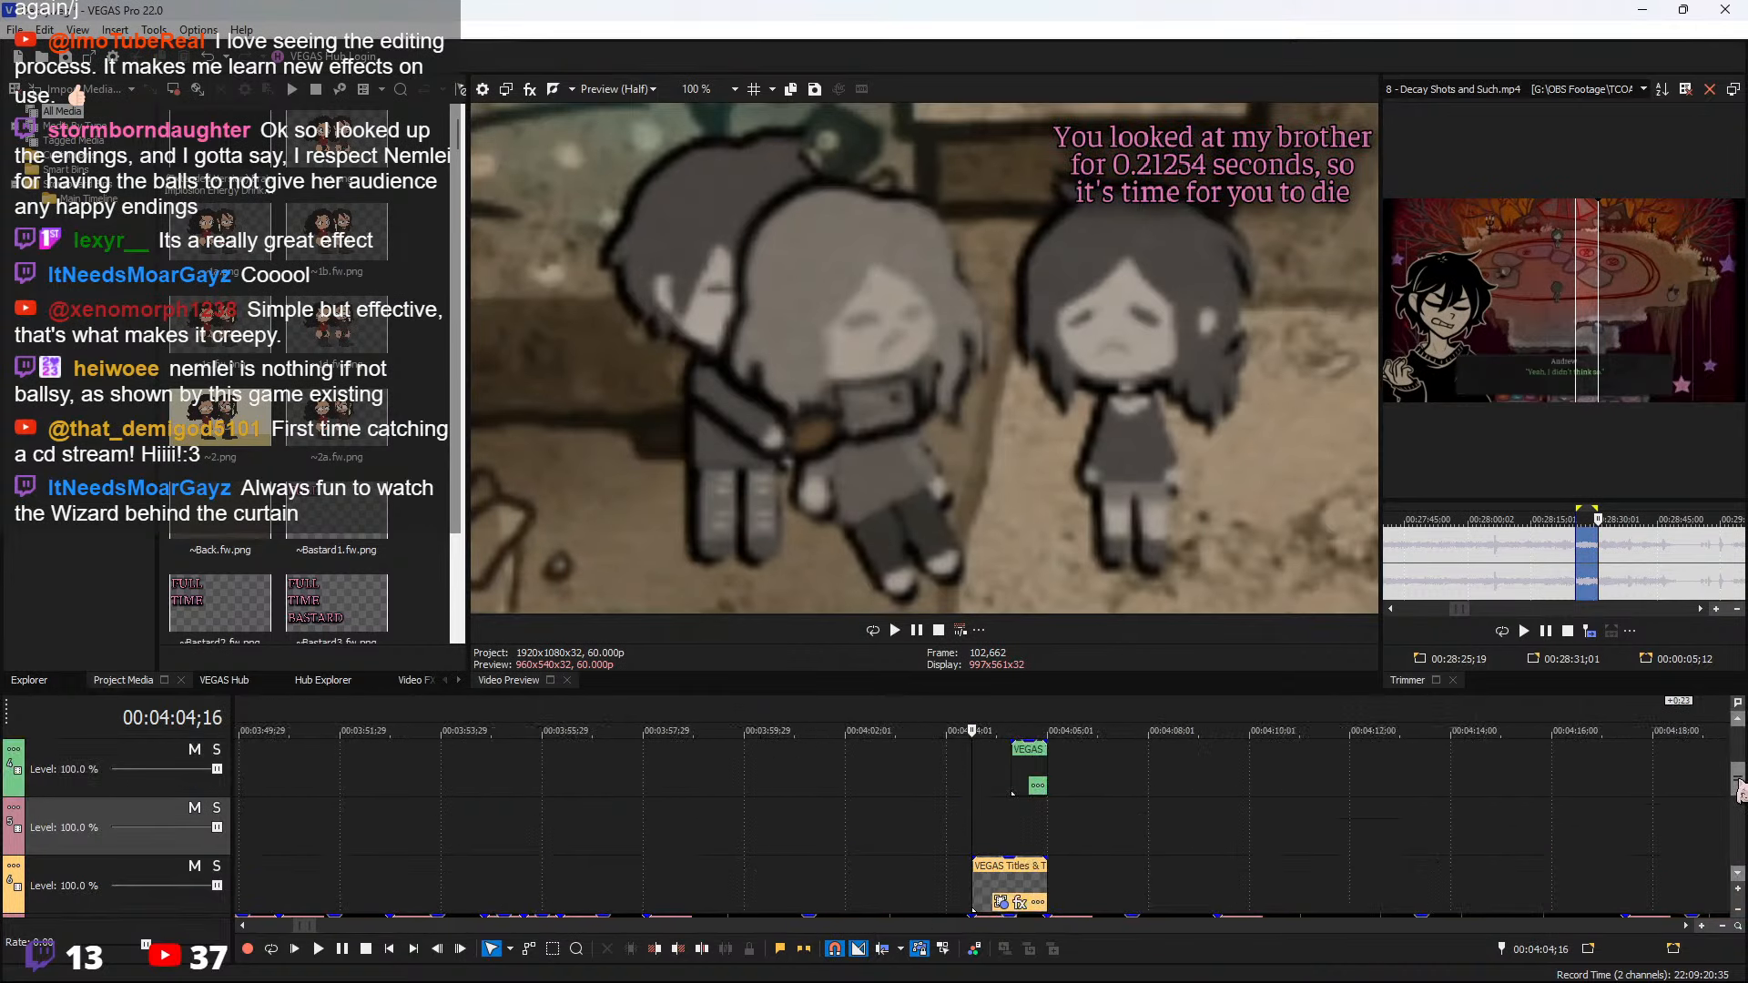
pyautogui.moveTo(1034, 771); pyautogui.dragTo(1026, 816)
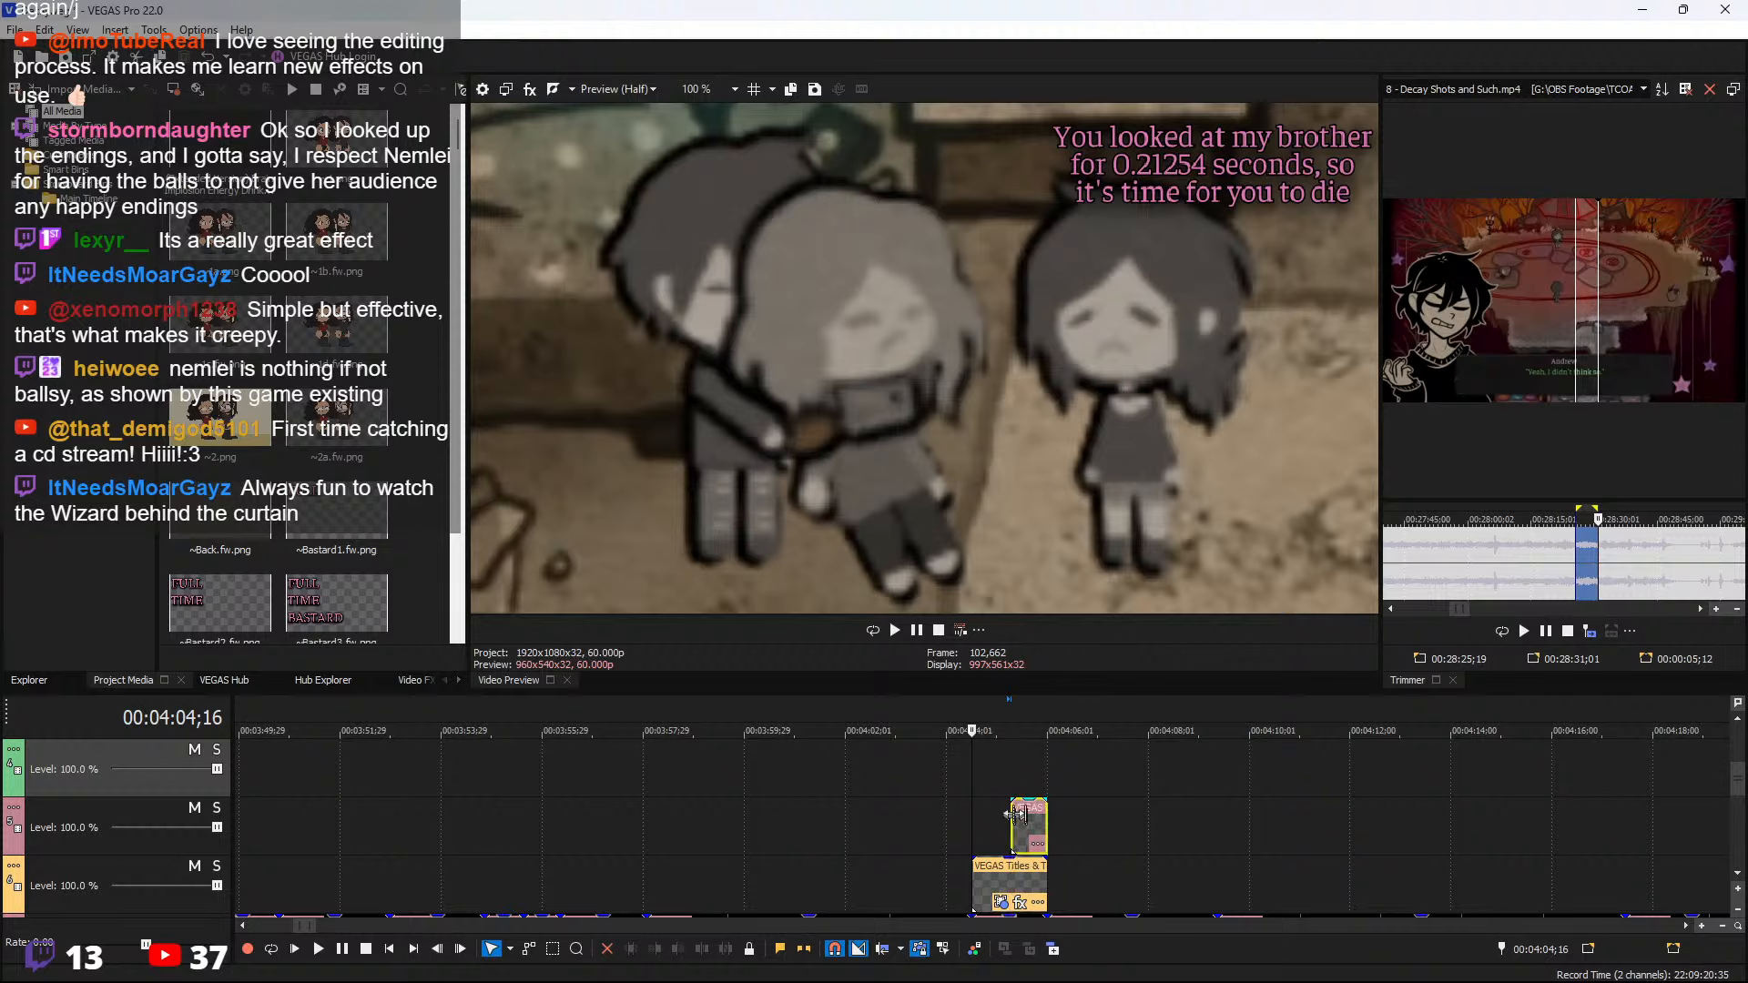
pyautogui.click(1016, 809)
pyautogui.click(1023, 809)
pyautogui.scroll(-10, 1216, 818)
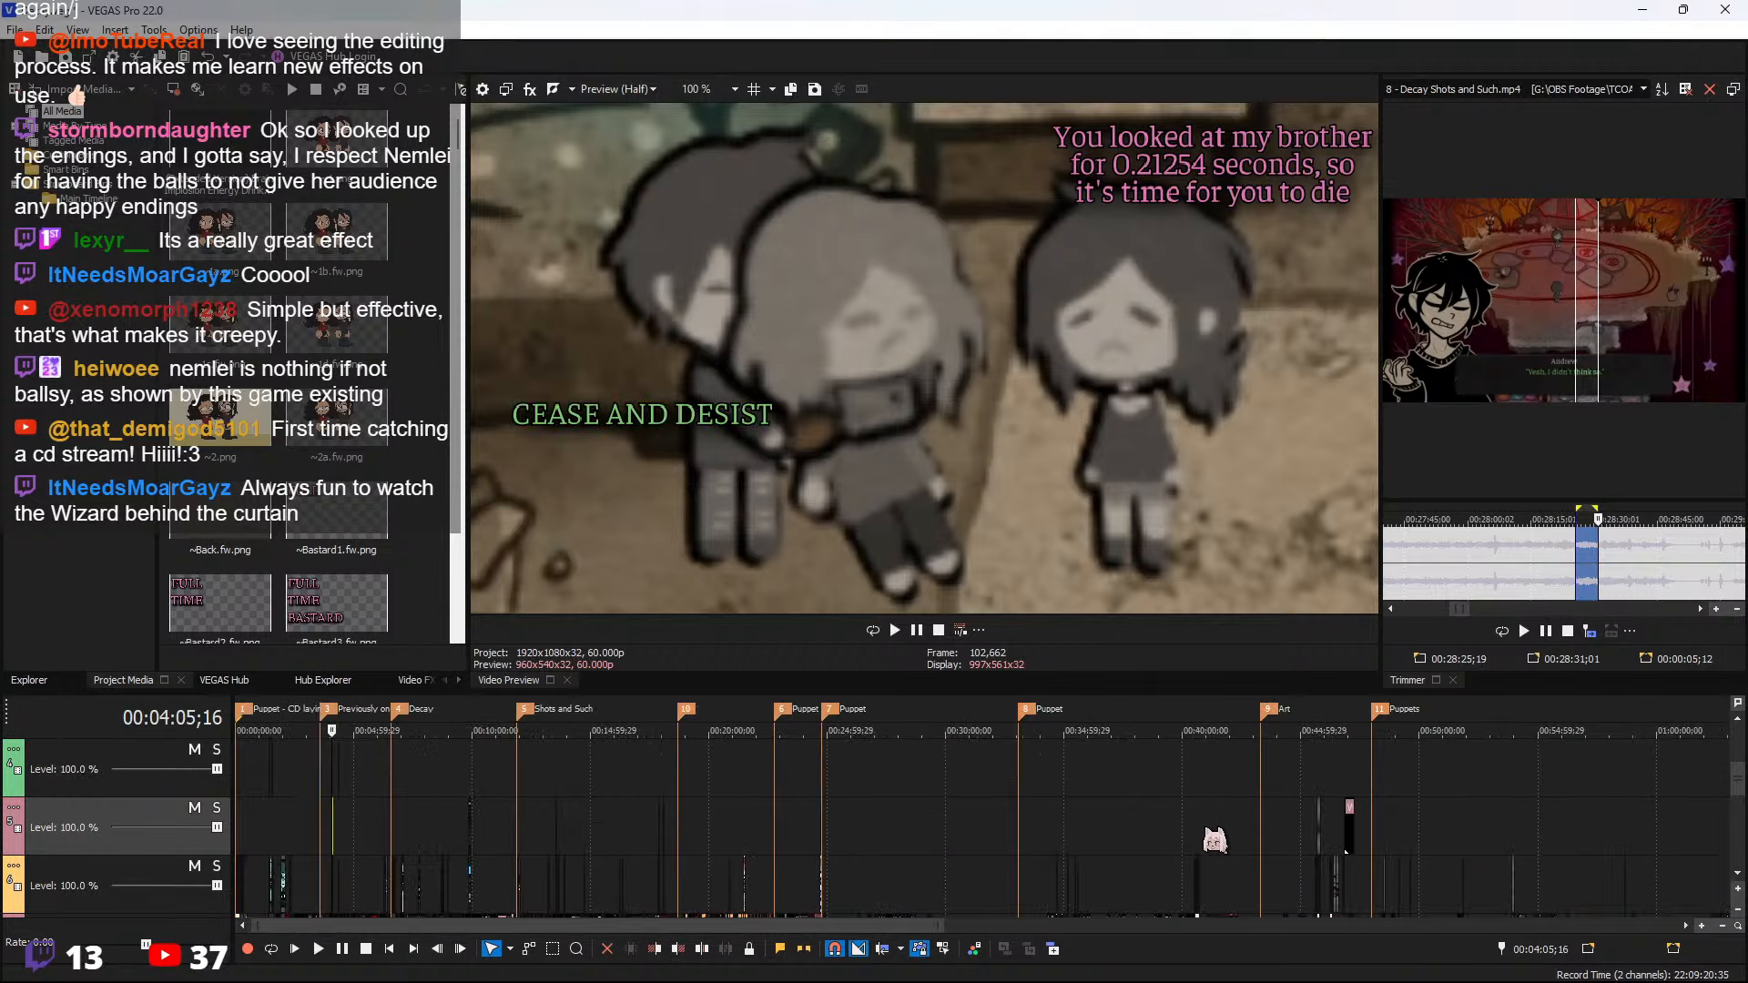
pyautogui.scroll(-2, 1184, 851)
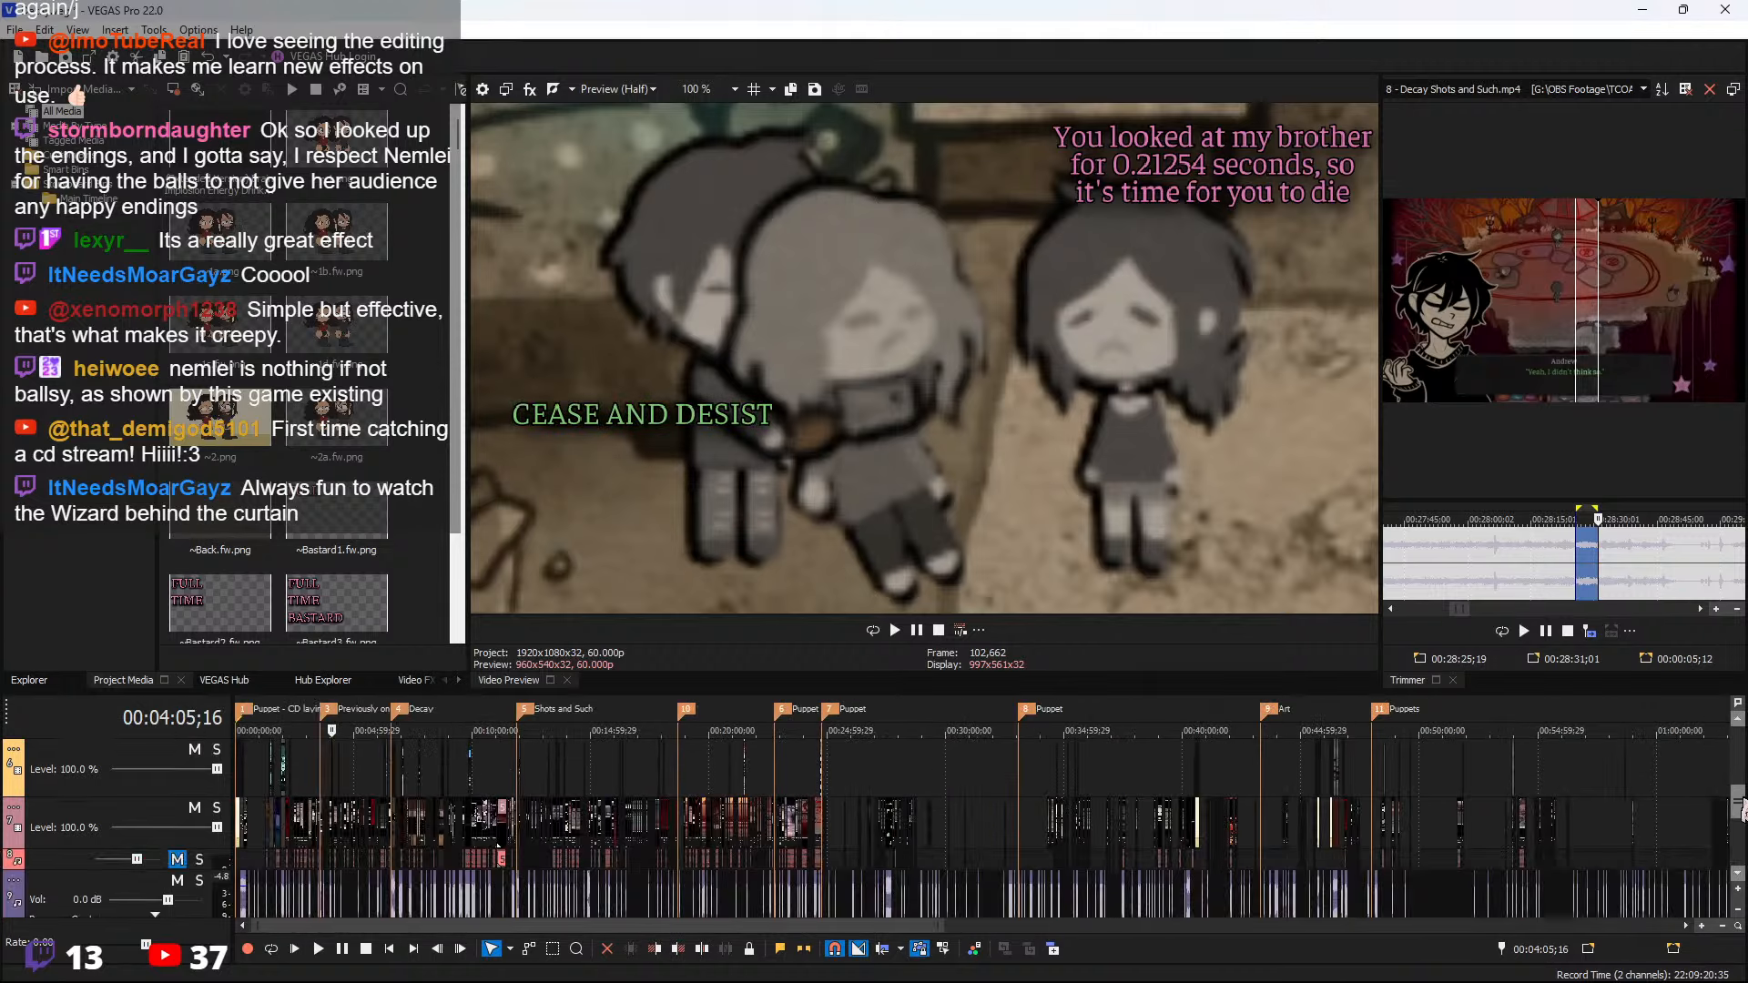
# Play the creature close-up after 00:24:54;17 and paste the copied title above it at 00:24:56;17
pyautogui.click(825, 768)
pyautogui.scroll(8, 1035, 809)
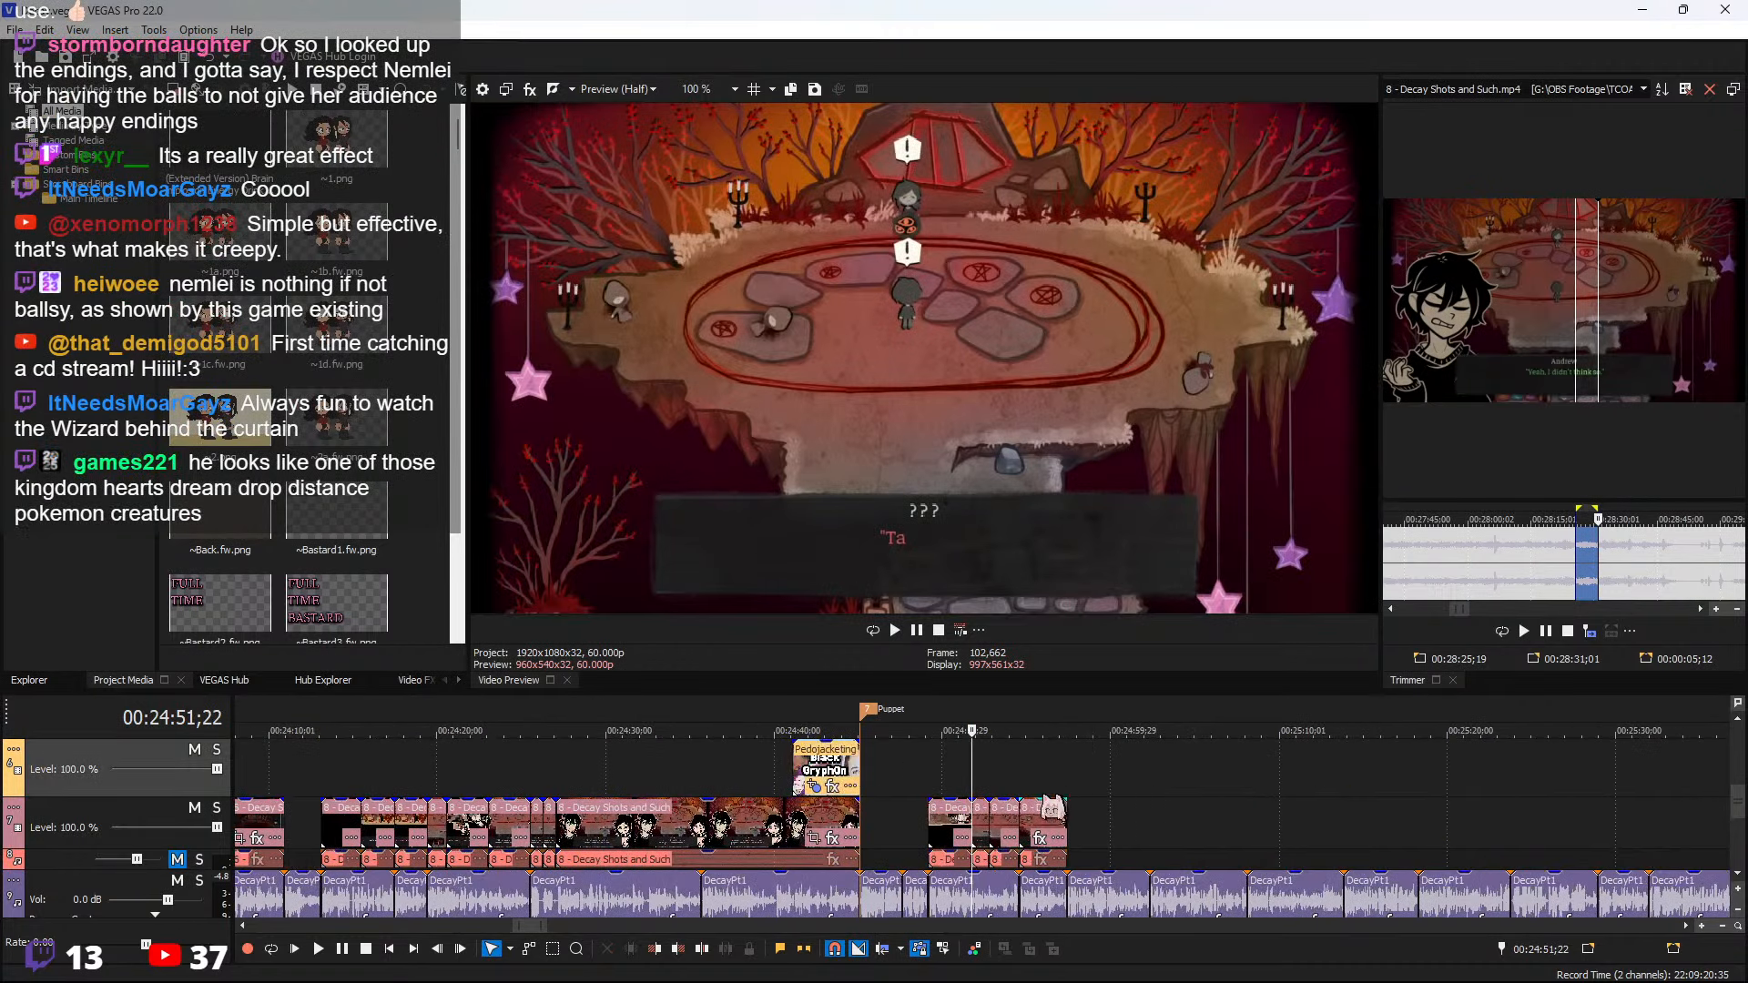
pyautogui.click(1037, 778)
pyautogui.scroll(4, 1074, 790)
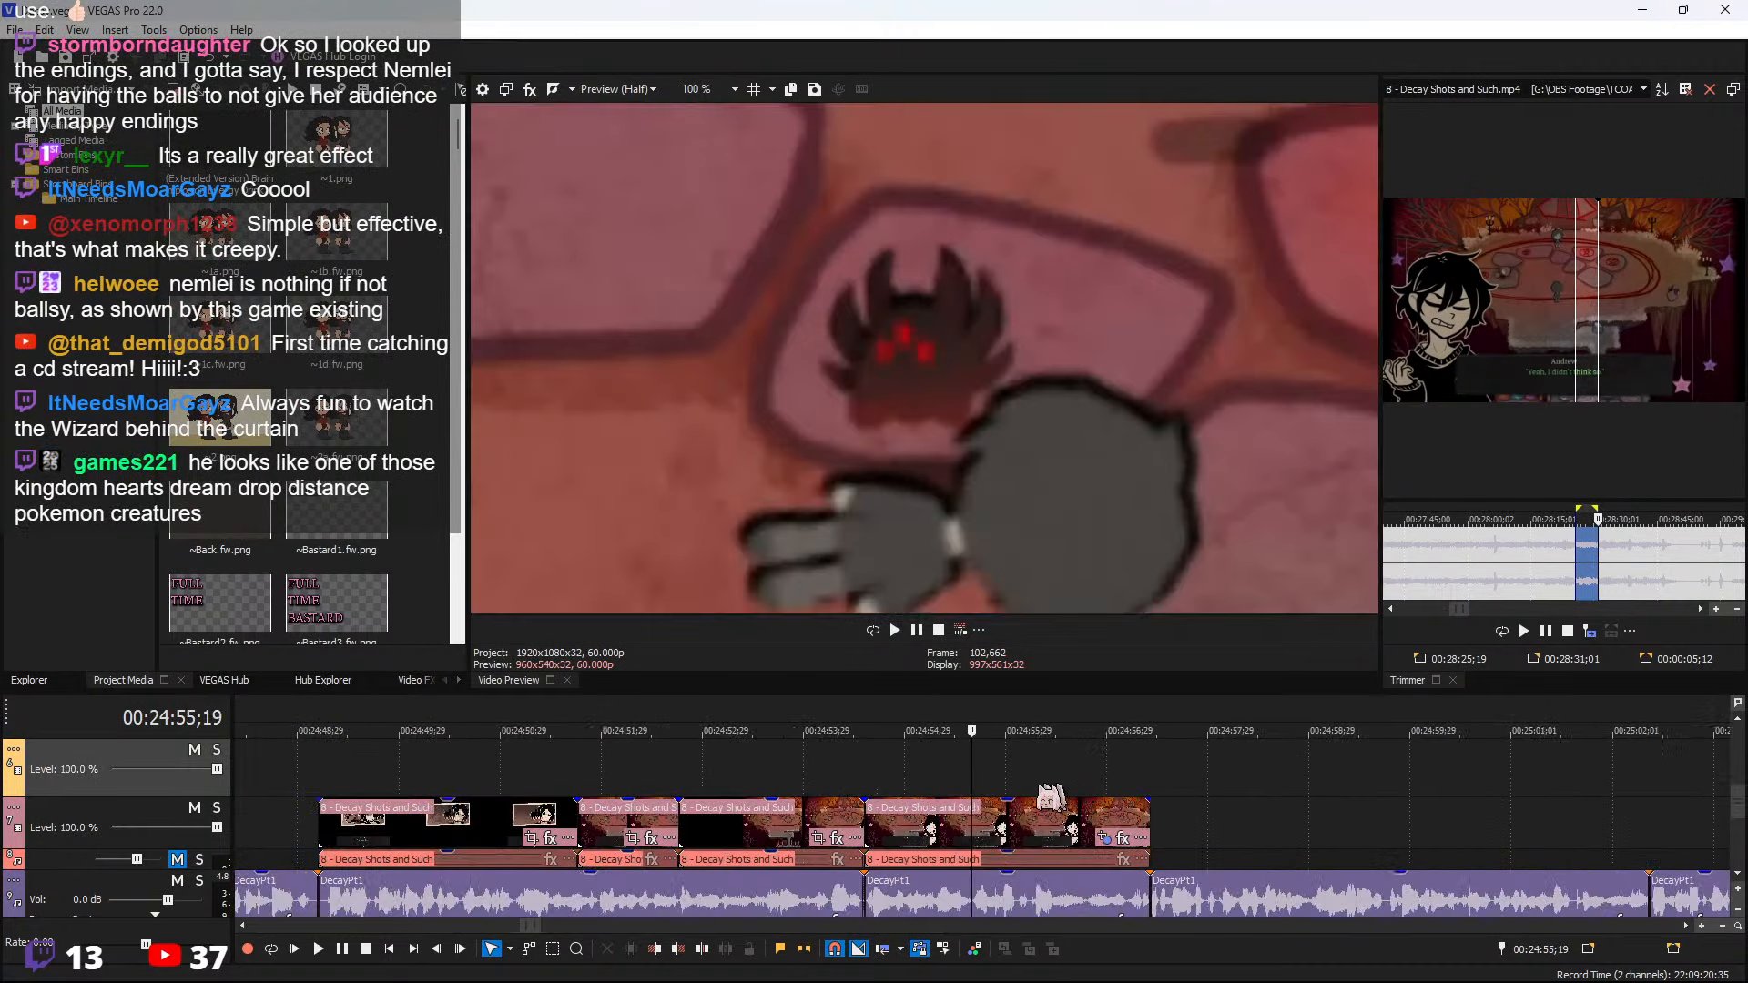
pyautogui.click(922, 783)
pyautogui.press('space')
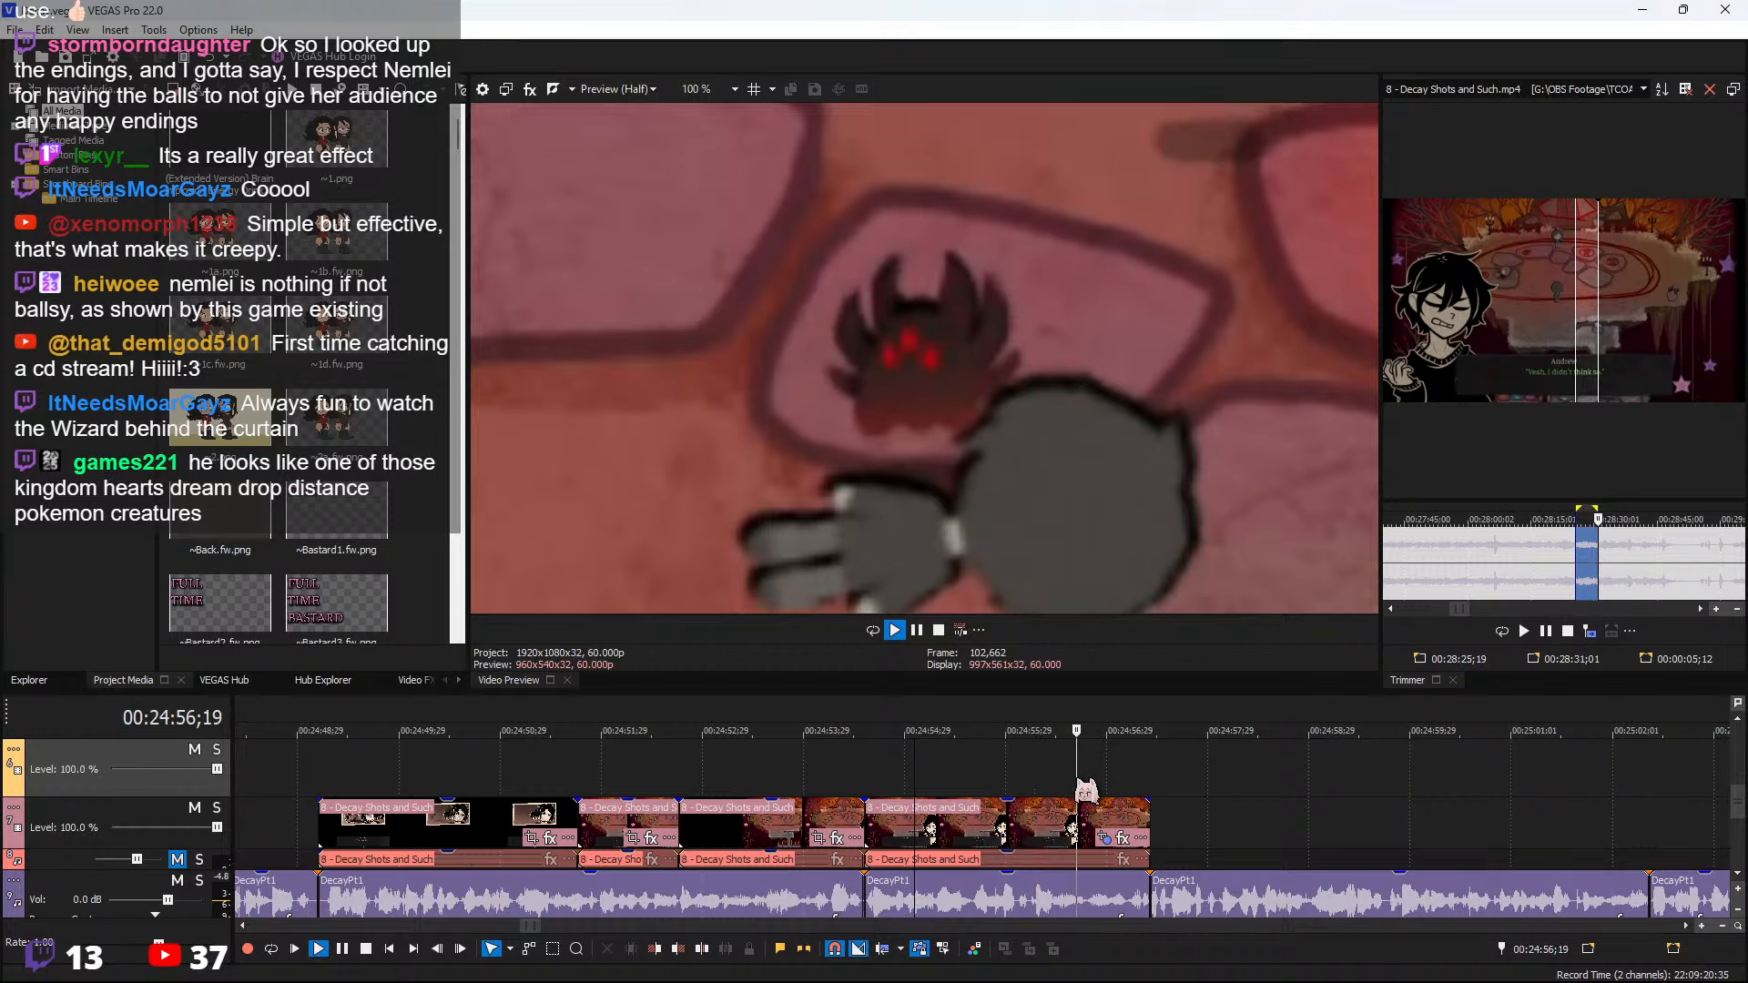
pyautogui.hotkey('ctrl', 'v')
pyautogui.click(1035, 418)
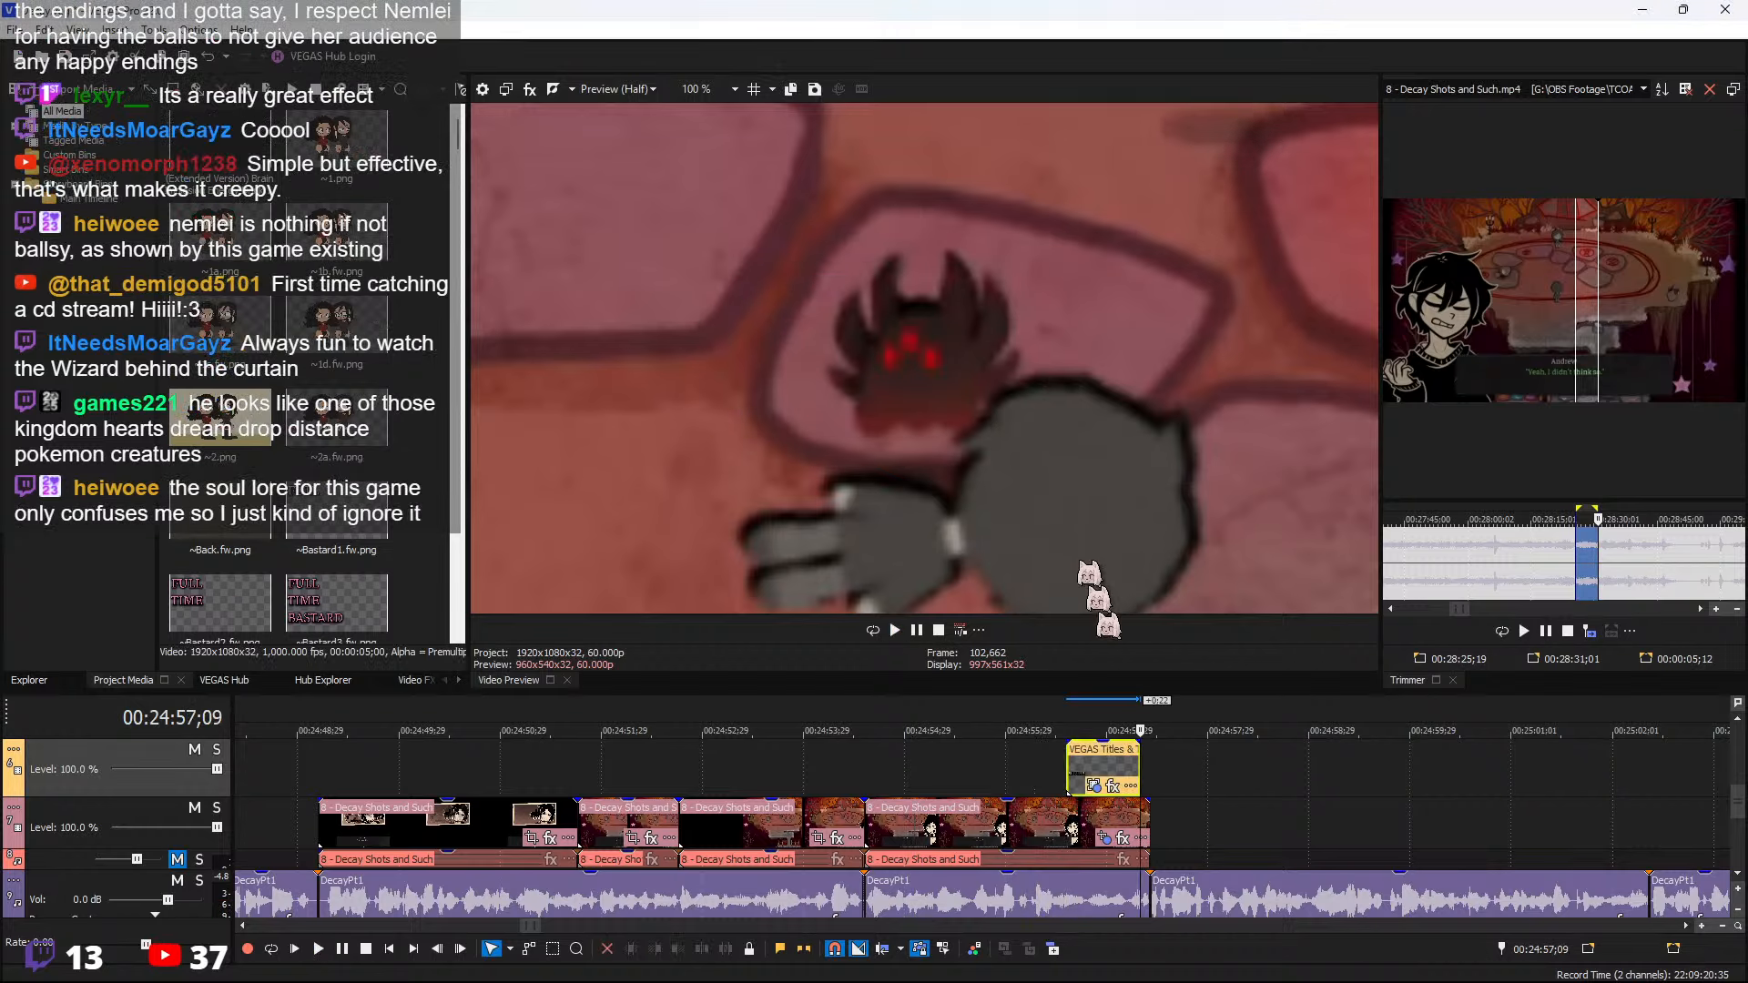
# Replace the pasted title's text with "Prickly creechur" and position it just above the dark creature's head
pyautogui.click(1071, 774)
pyautogui.scroll(2, 1060, 792)
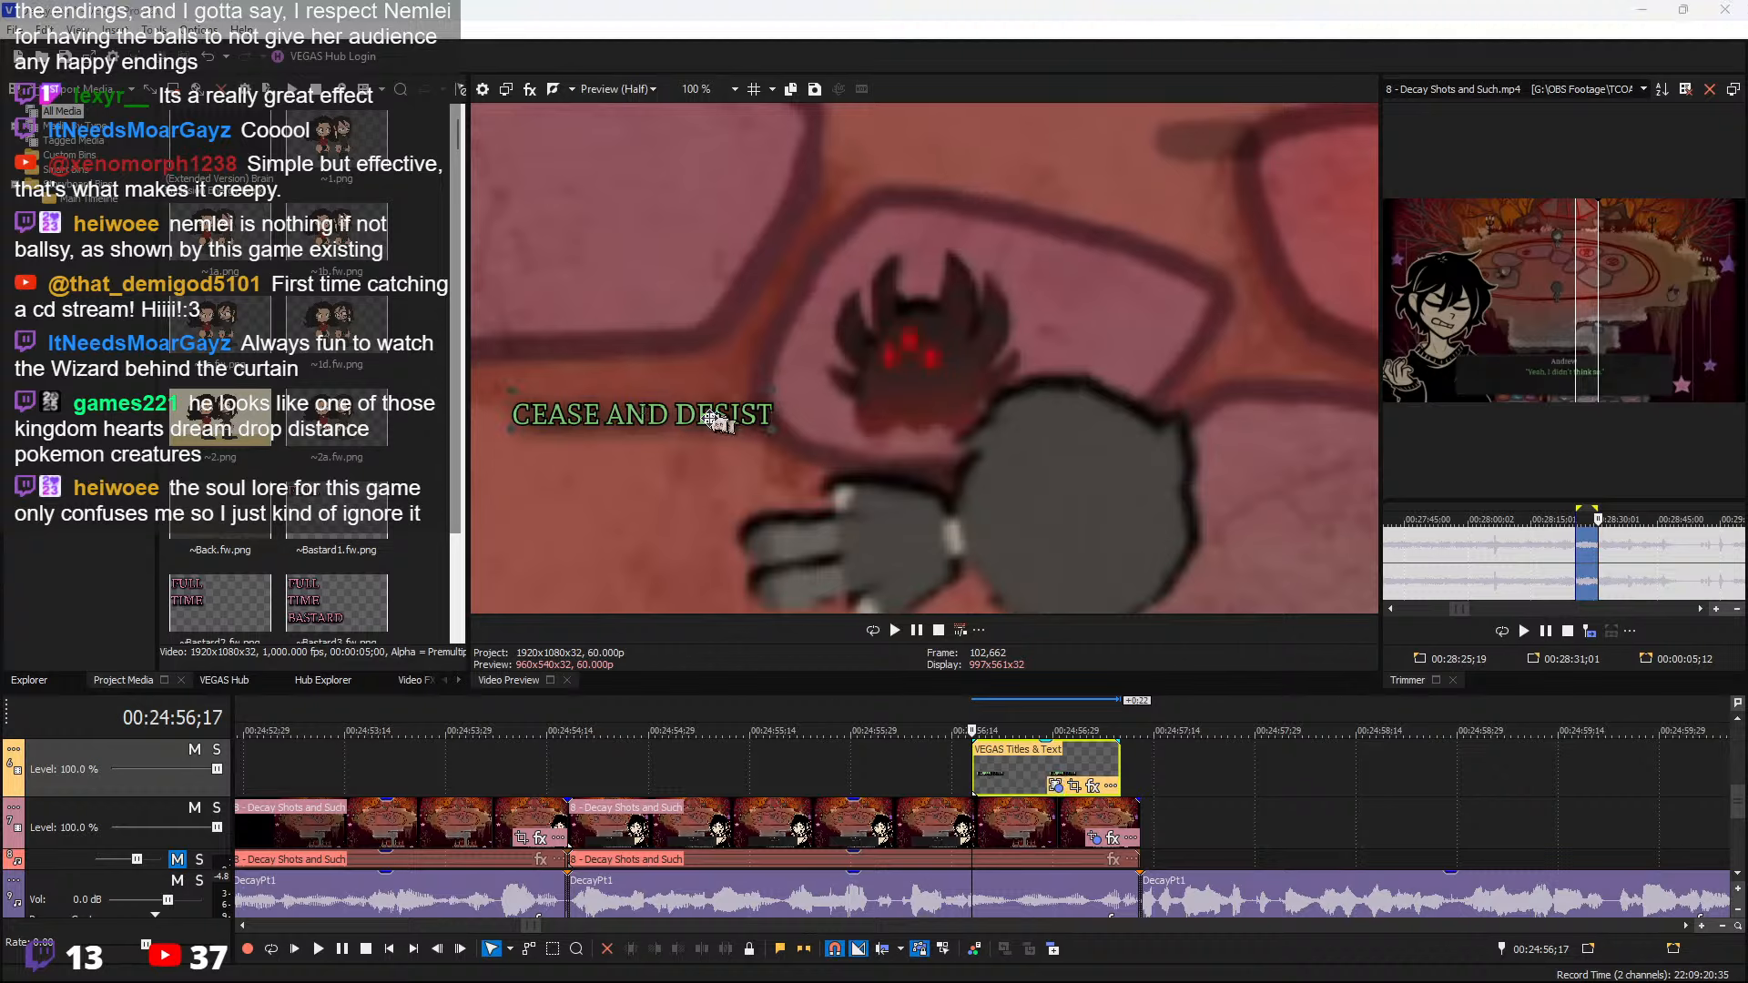
pyautogui.moveTo(714, 422); pyautogui.dragTo(790, 250)
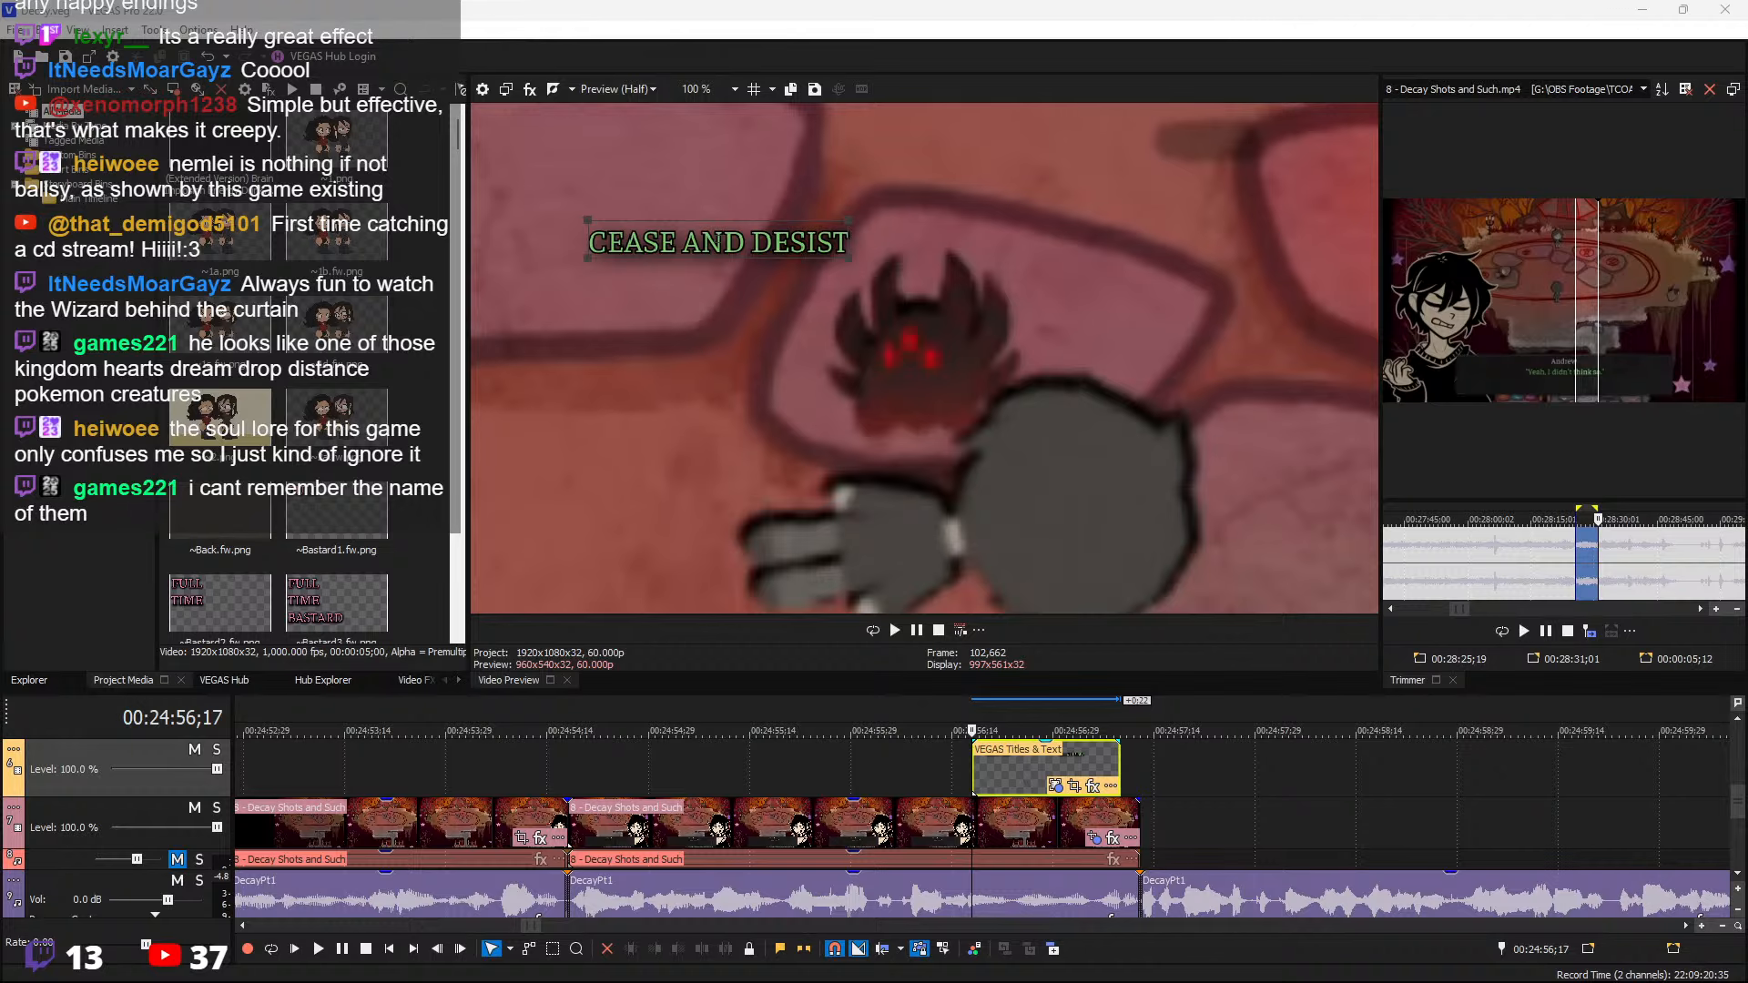
pyautogui.write('pri')
pyautogui.press('BackSpace')
pyautogui.press('BackSpace')
pyautogui.press('BackSpace')
pyautogui.write('Prickly')
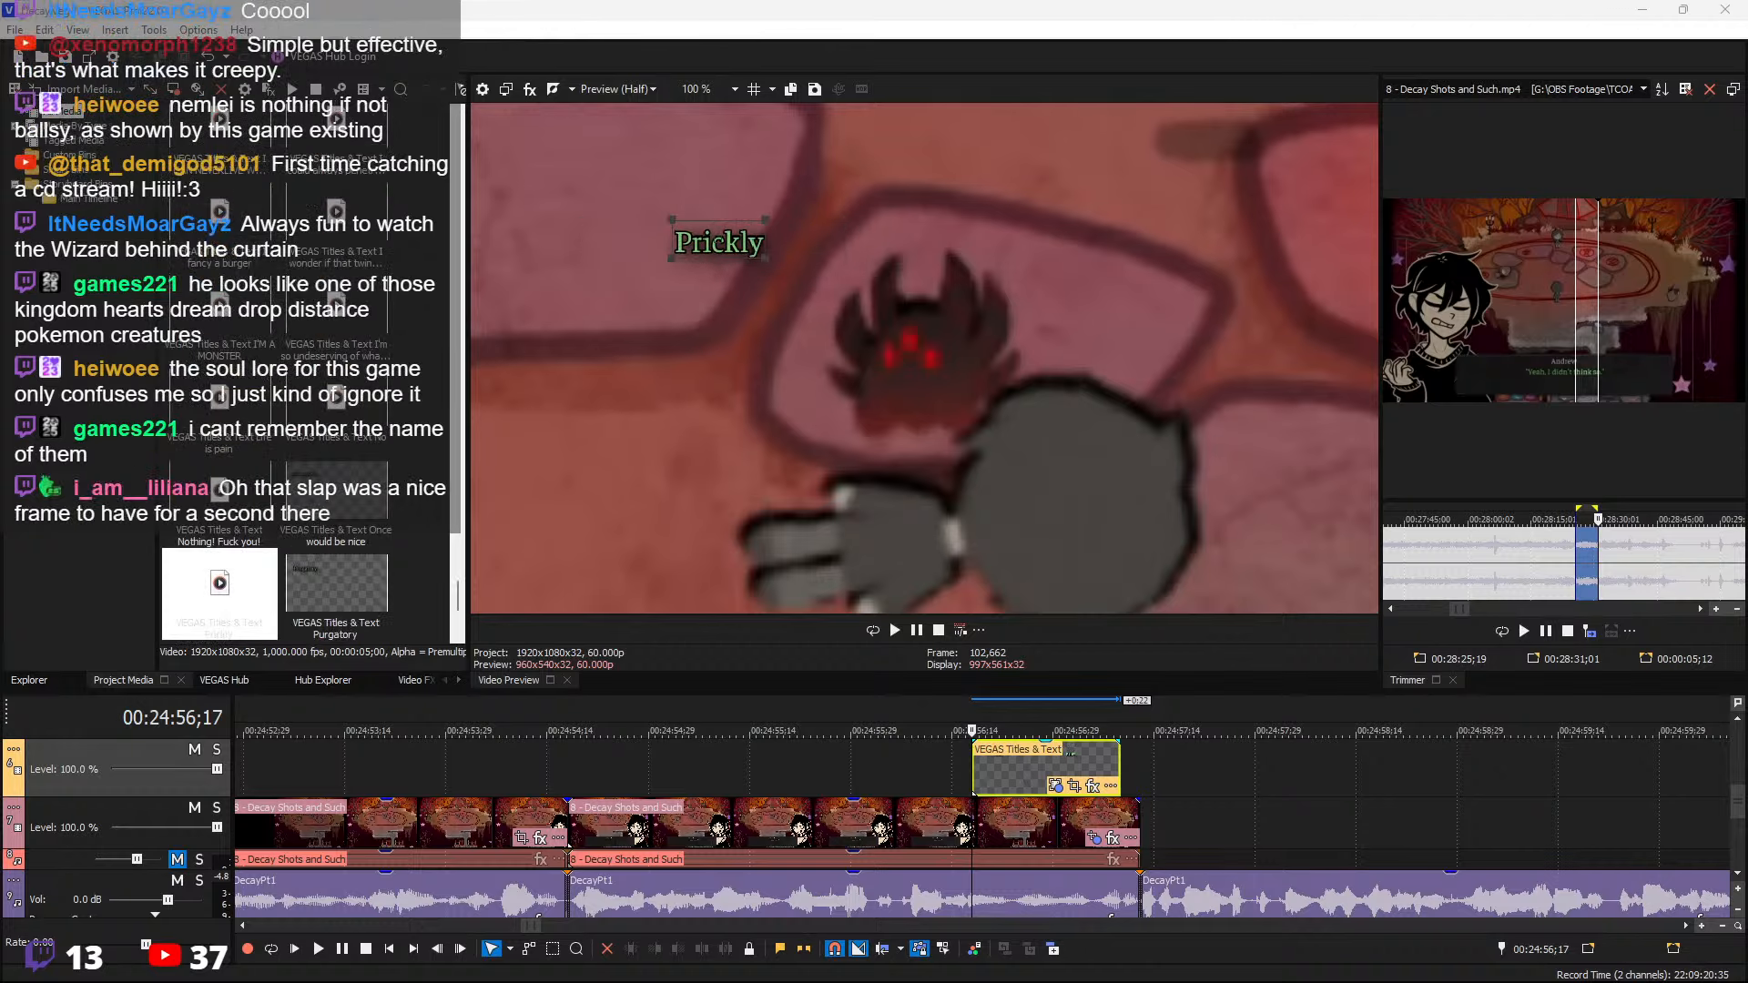
pyautogui.write(' creechur')
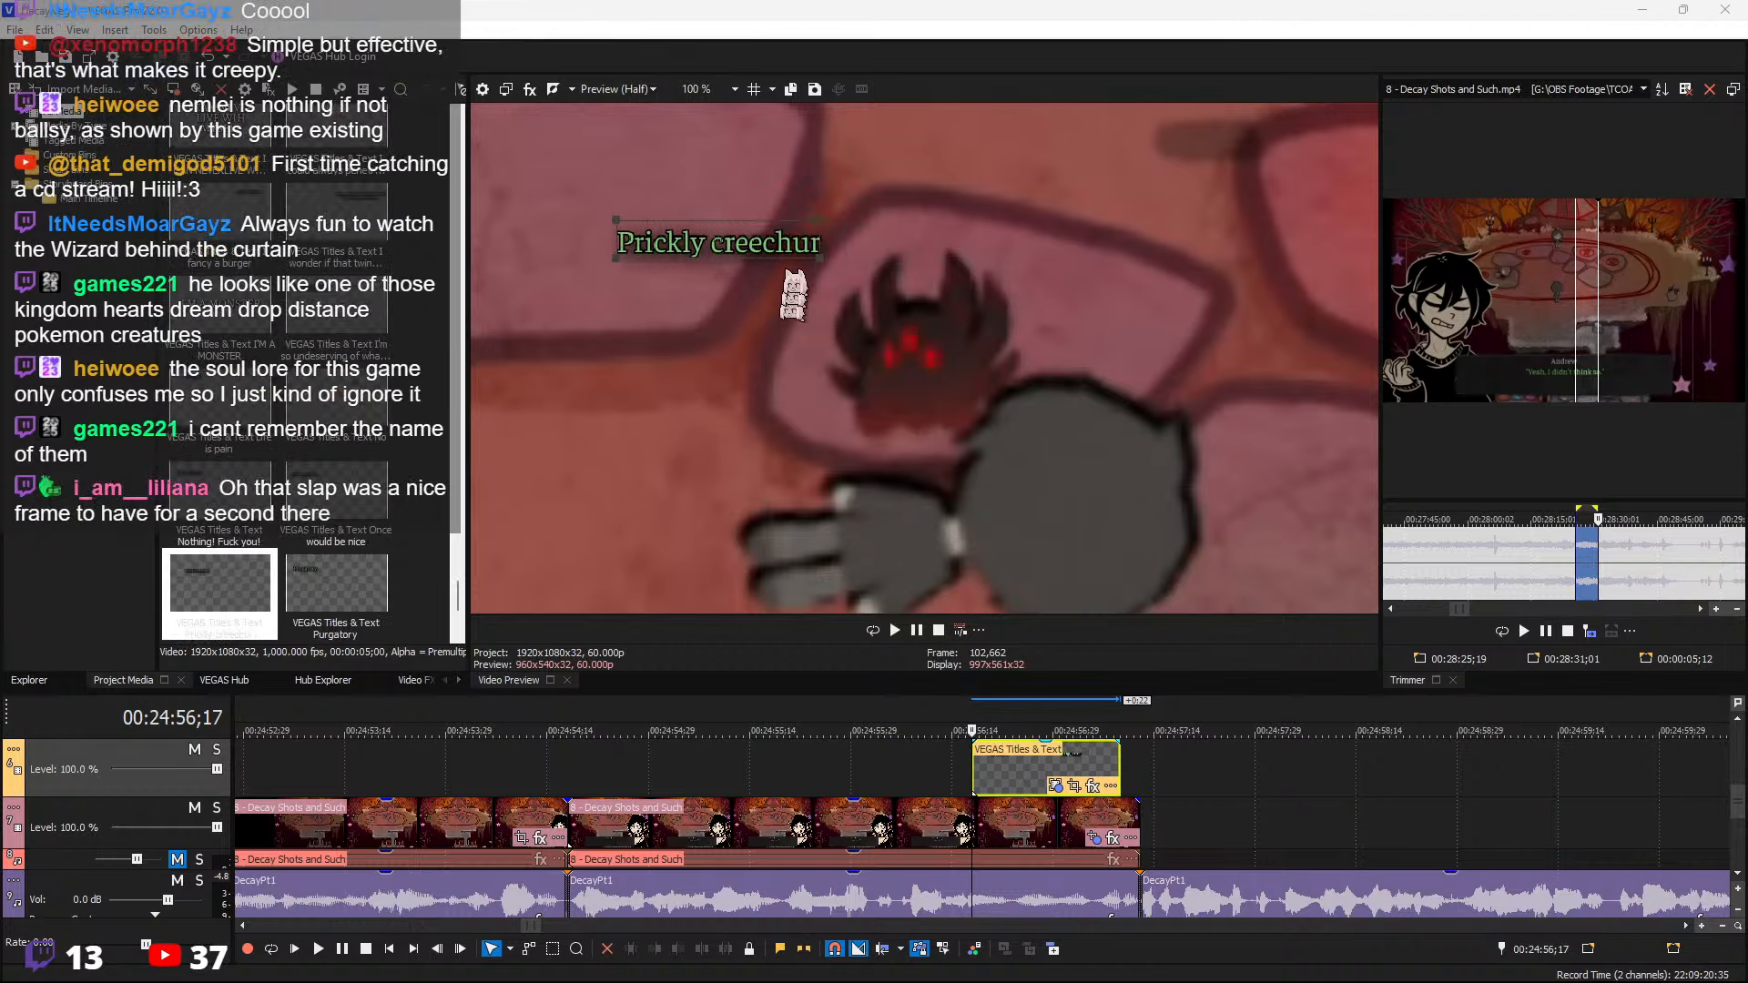
pyautogui.moveTo(794, 252); pyautogui.dragTo(870, 251)
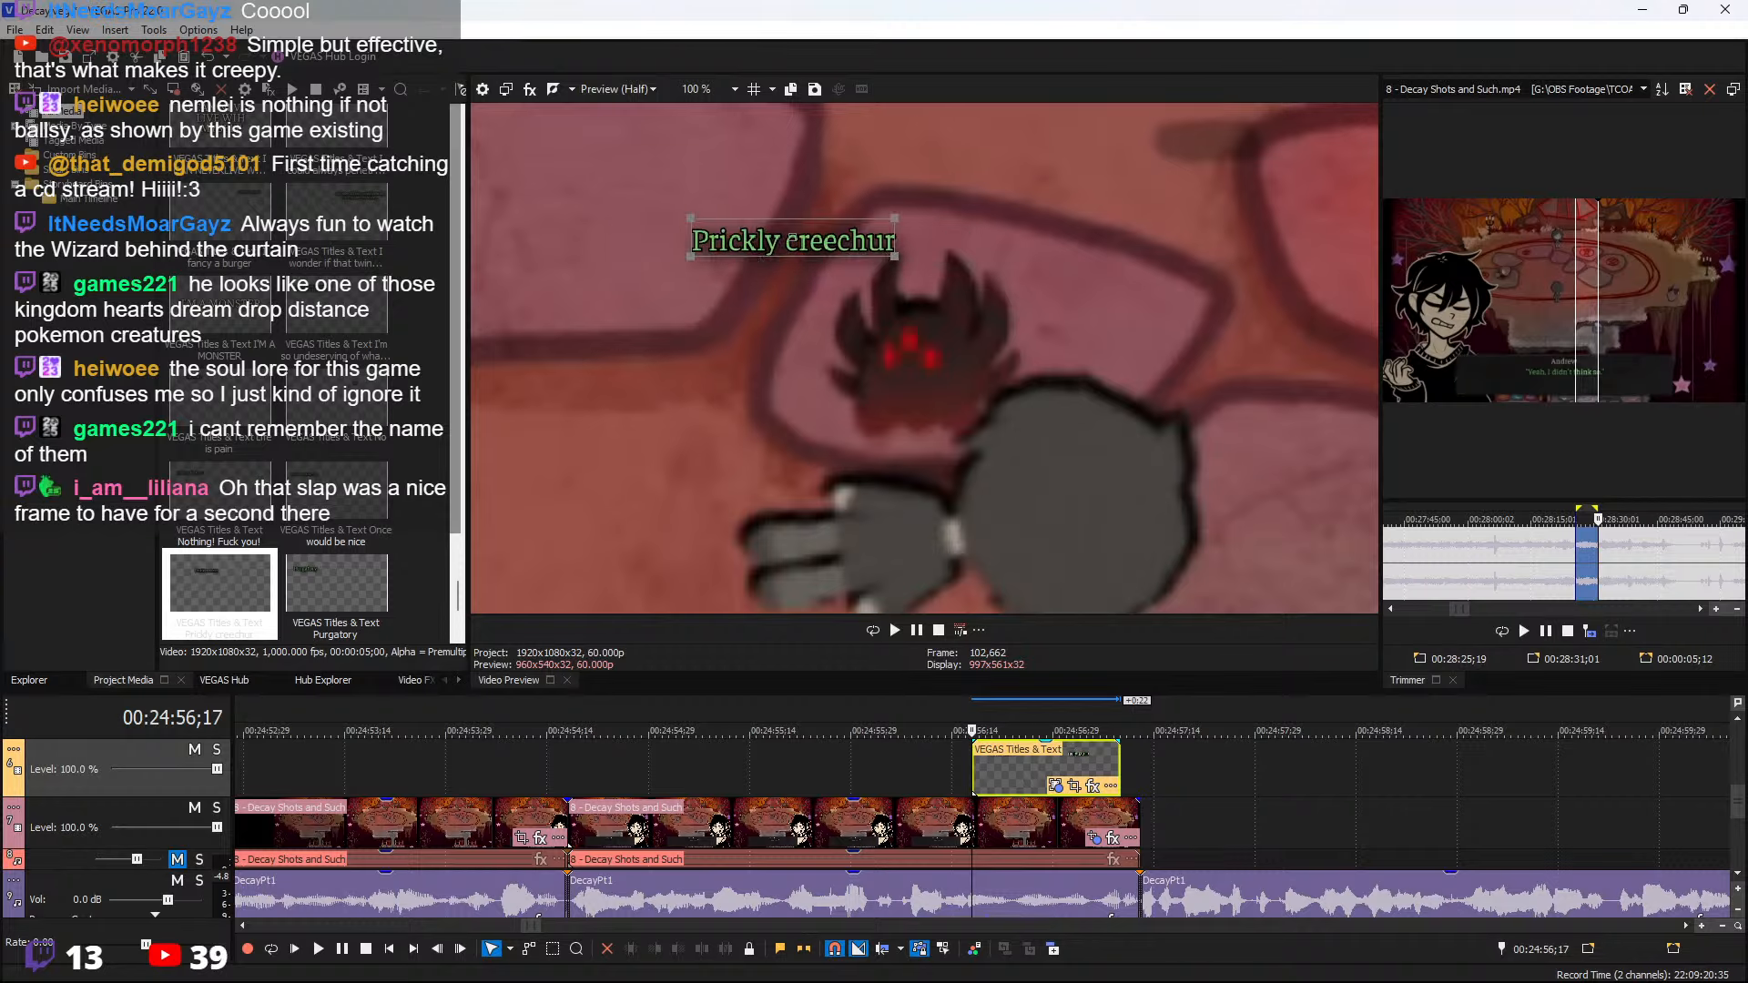
# Pan/crop the "Prickly creechur" title to a 6.4 degree angle and shift it right, closer to the creature's head
pyautogui.click(1074, 787)
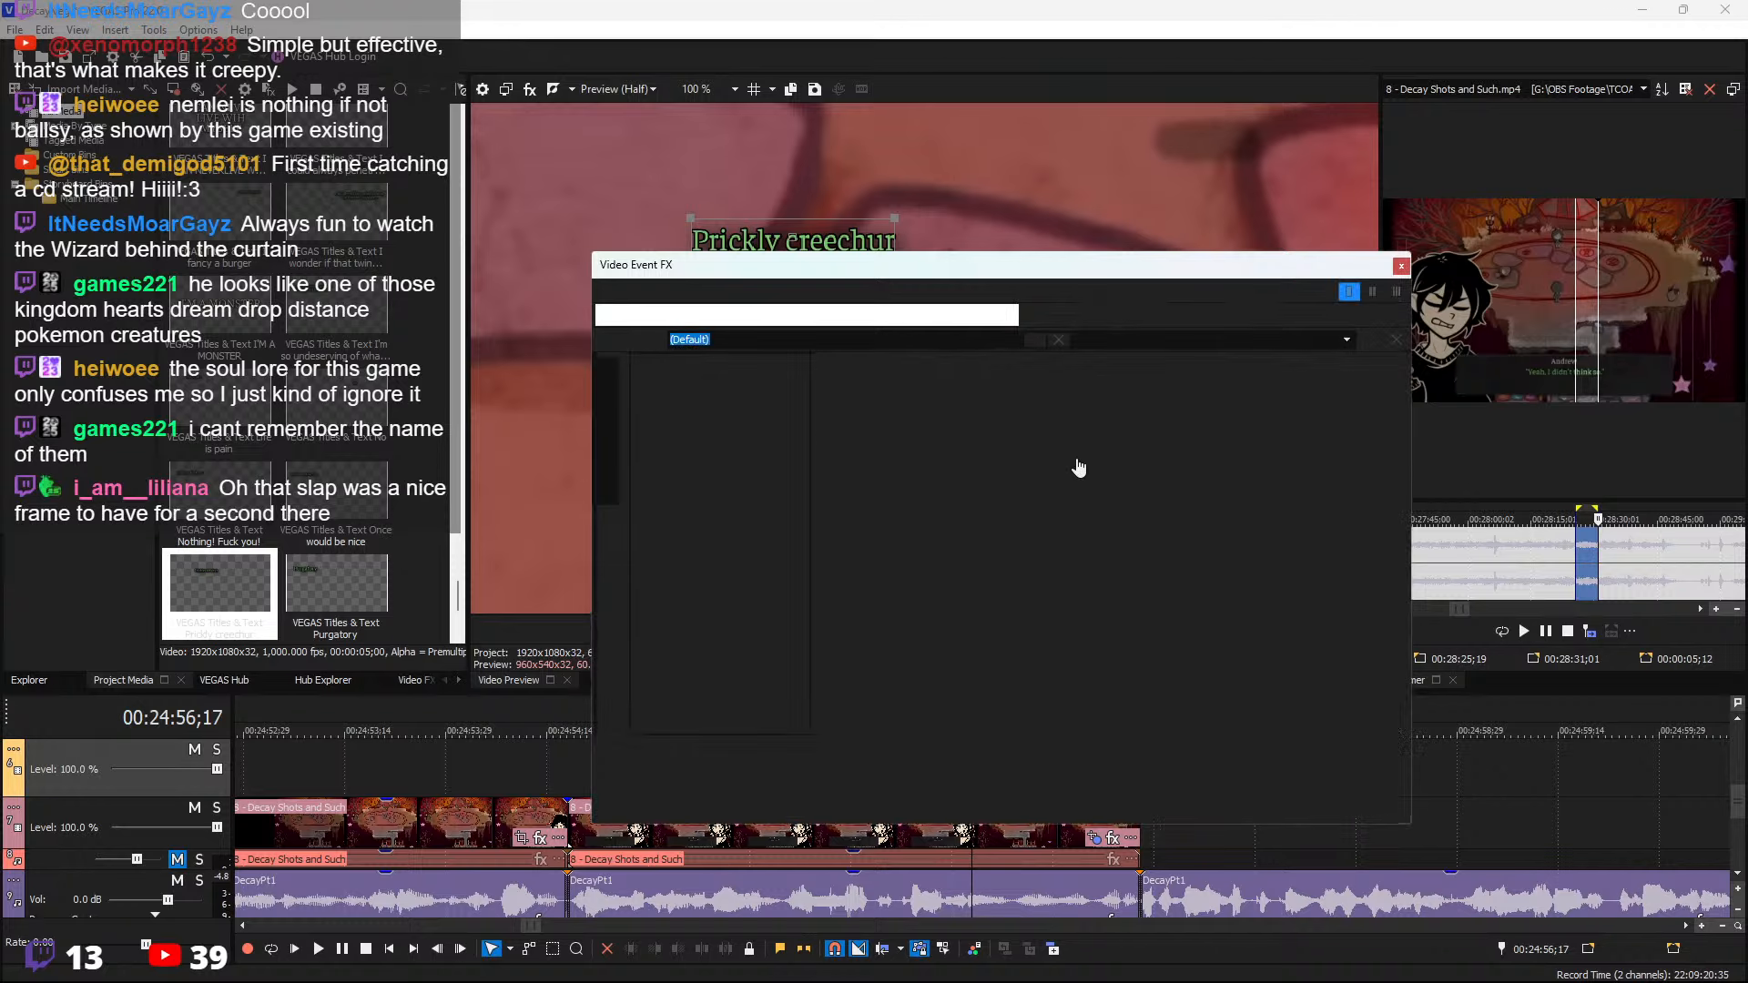
pyautogui.moveTo(992, 379); pyautogui.dragTo(1020, 380)
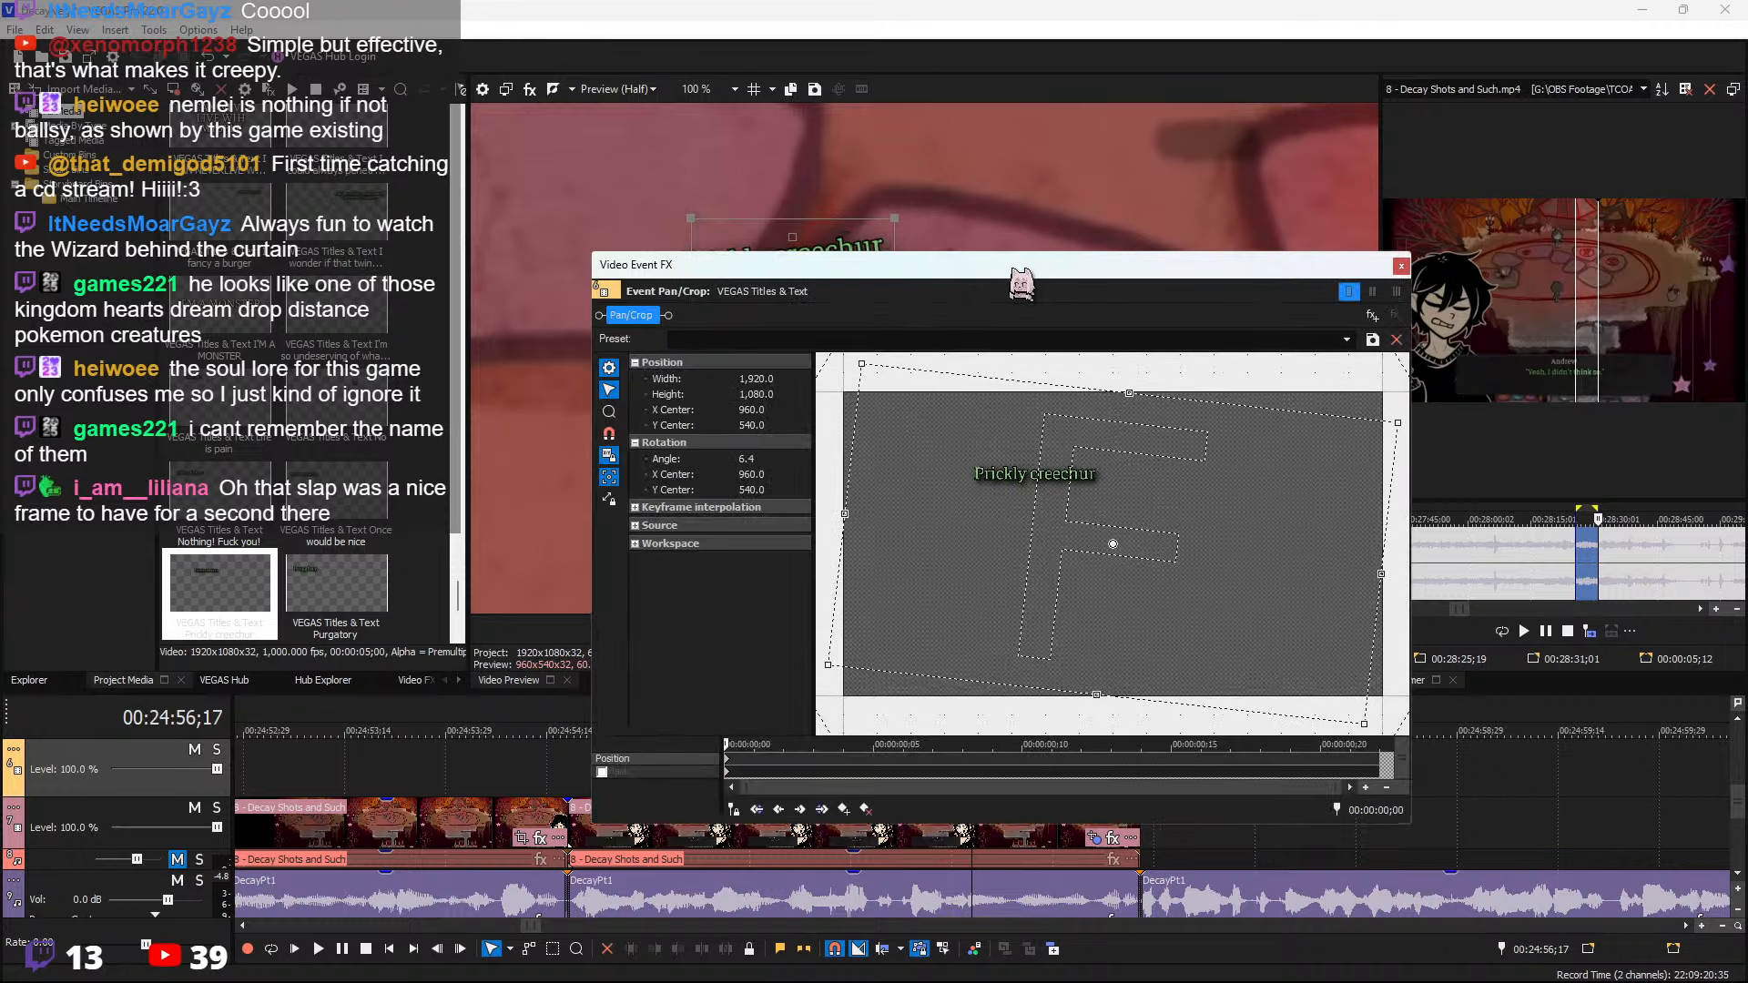
pyautogui.moveTo(1022, 284); pyautogui.dragTo(934, 422)
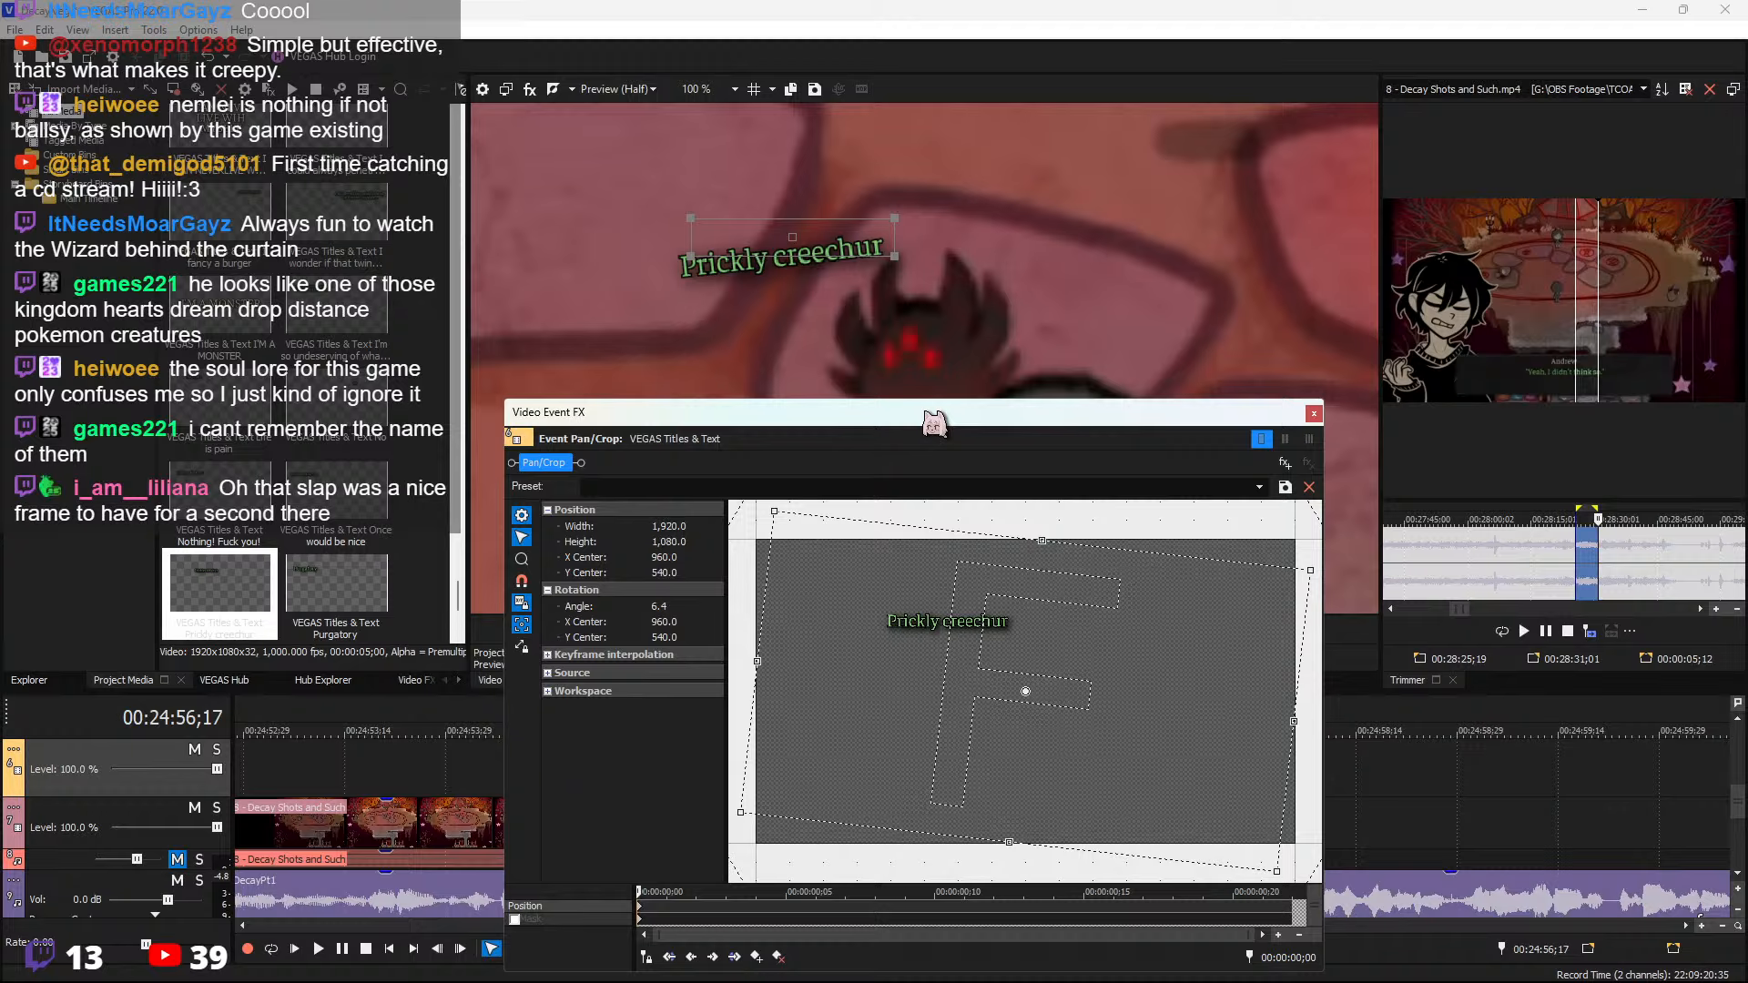
pyautogui.moveTo(942, 608); pyautogui.dragTo(921, 626)
pyautogui.click(1313, 413)
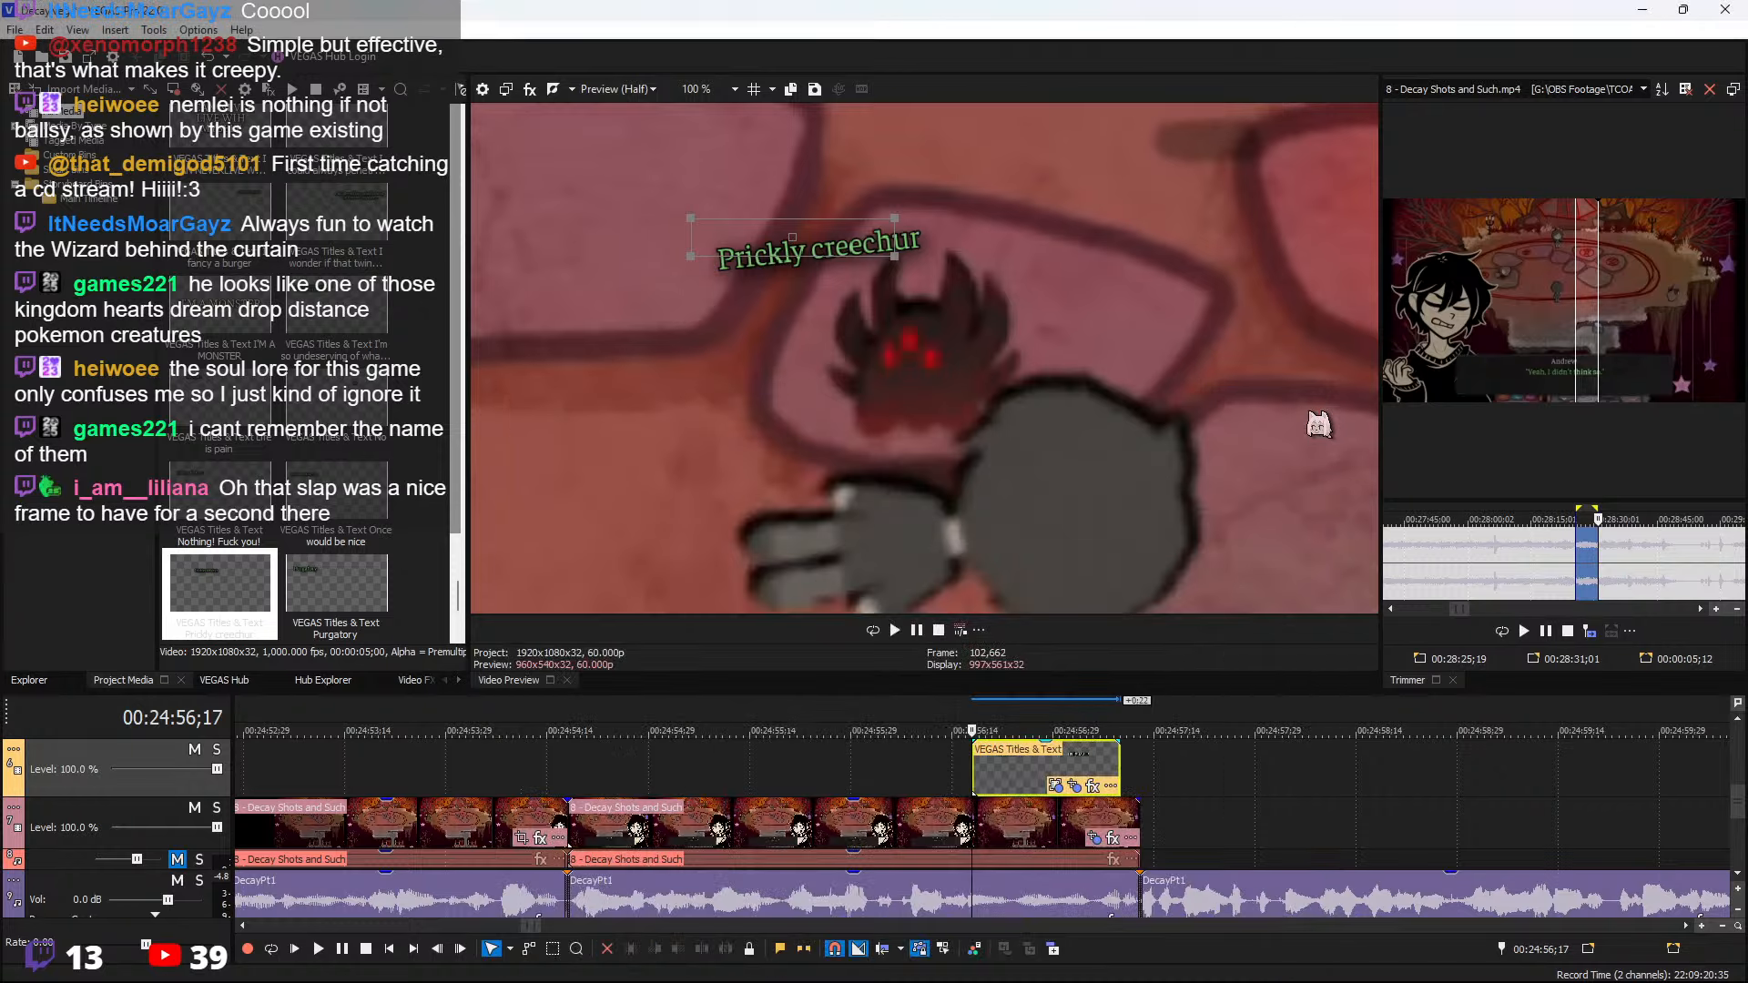
# Play back the captioned close-up and extend the "Prickly creechur" title to the end of the footage clip beneath it
pyautogui.click(898, 778)
pyautogui.press('space')
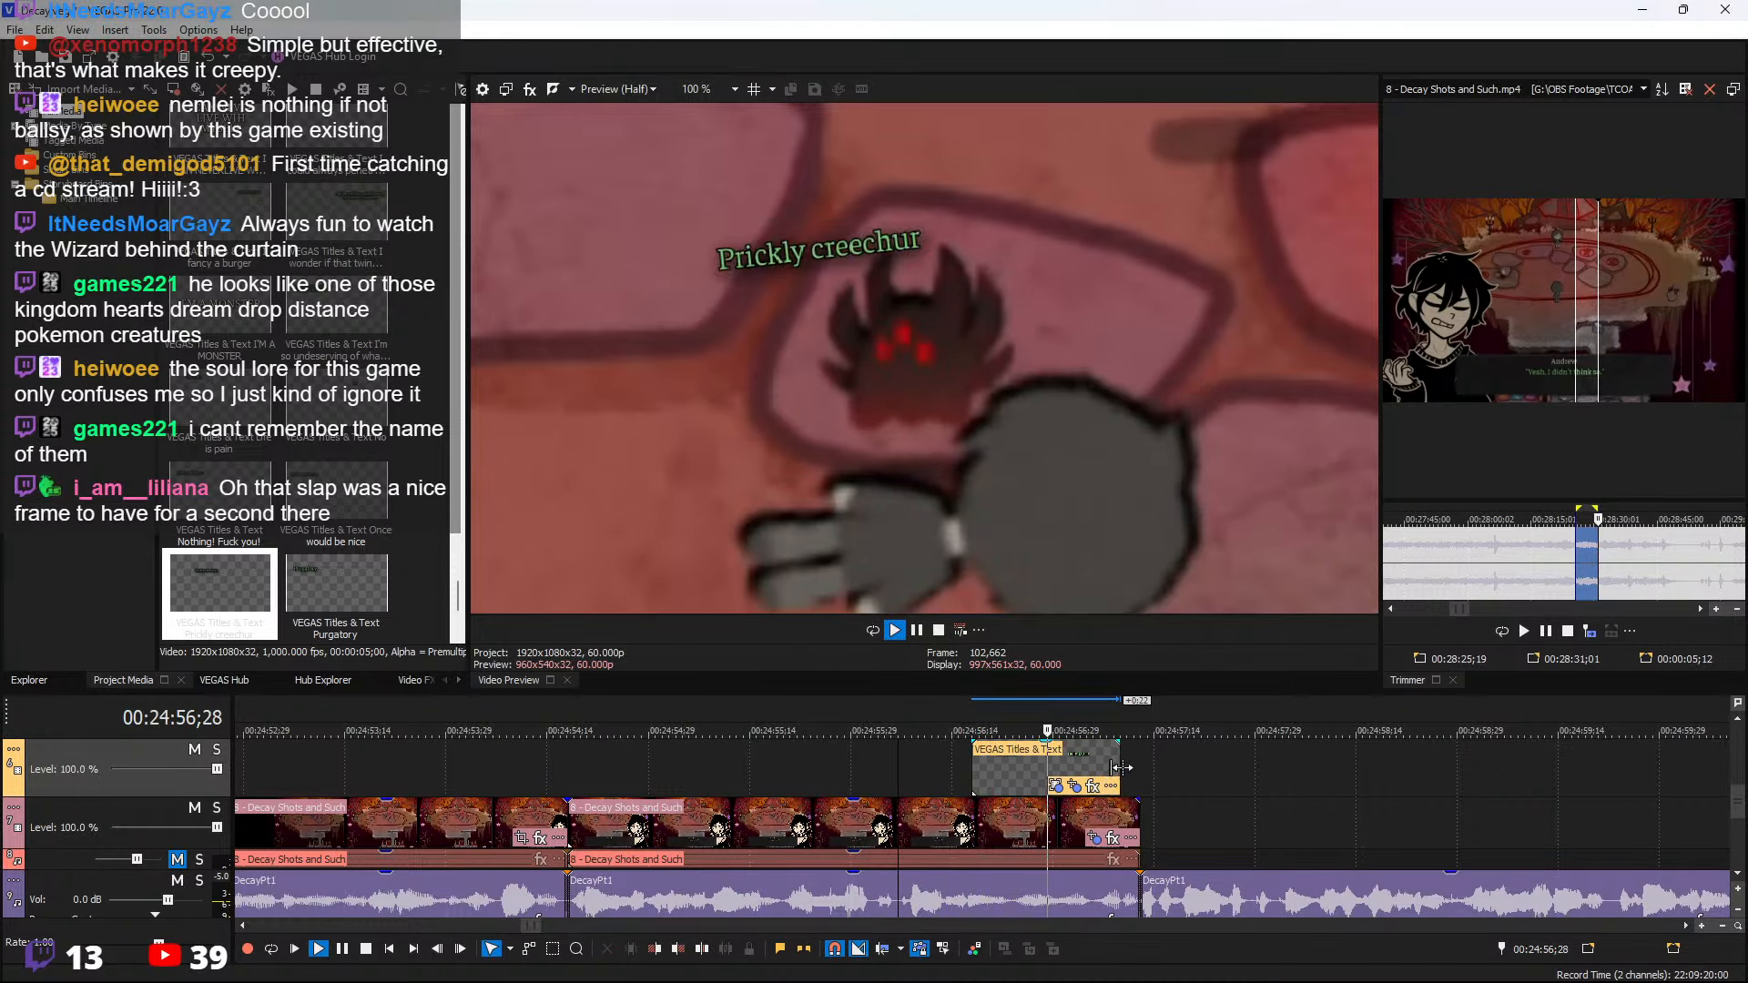
pyautogui.moveTo(1119, 762); pyautogui.dragTo(1140, 763)
pyautogui.click(1137, 820)
pyautogui.scroll(-3, 1257, 853)
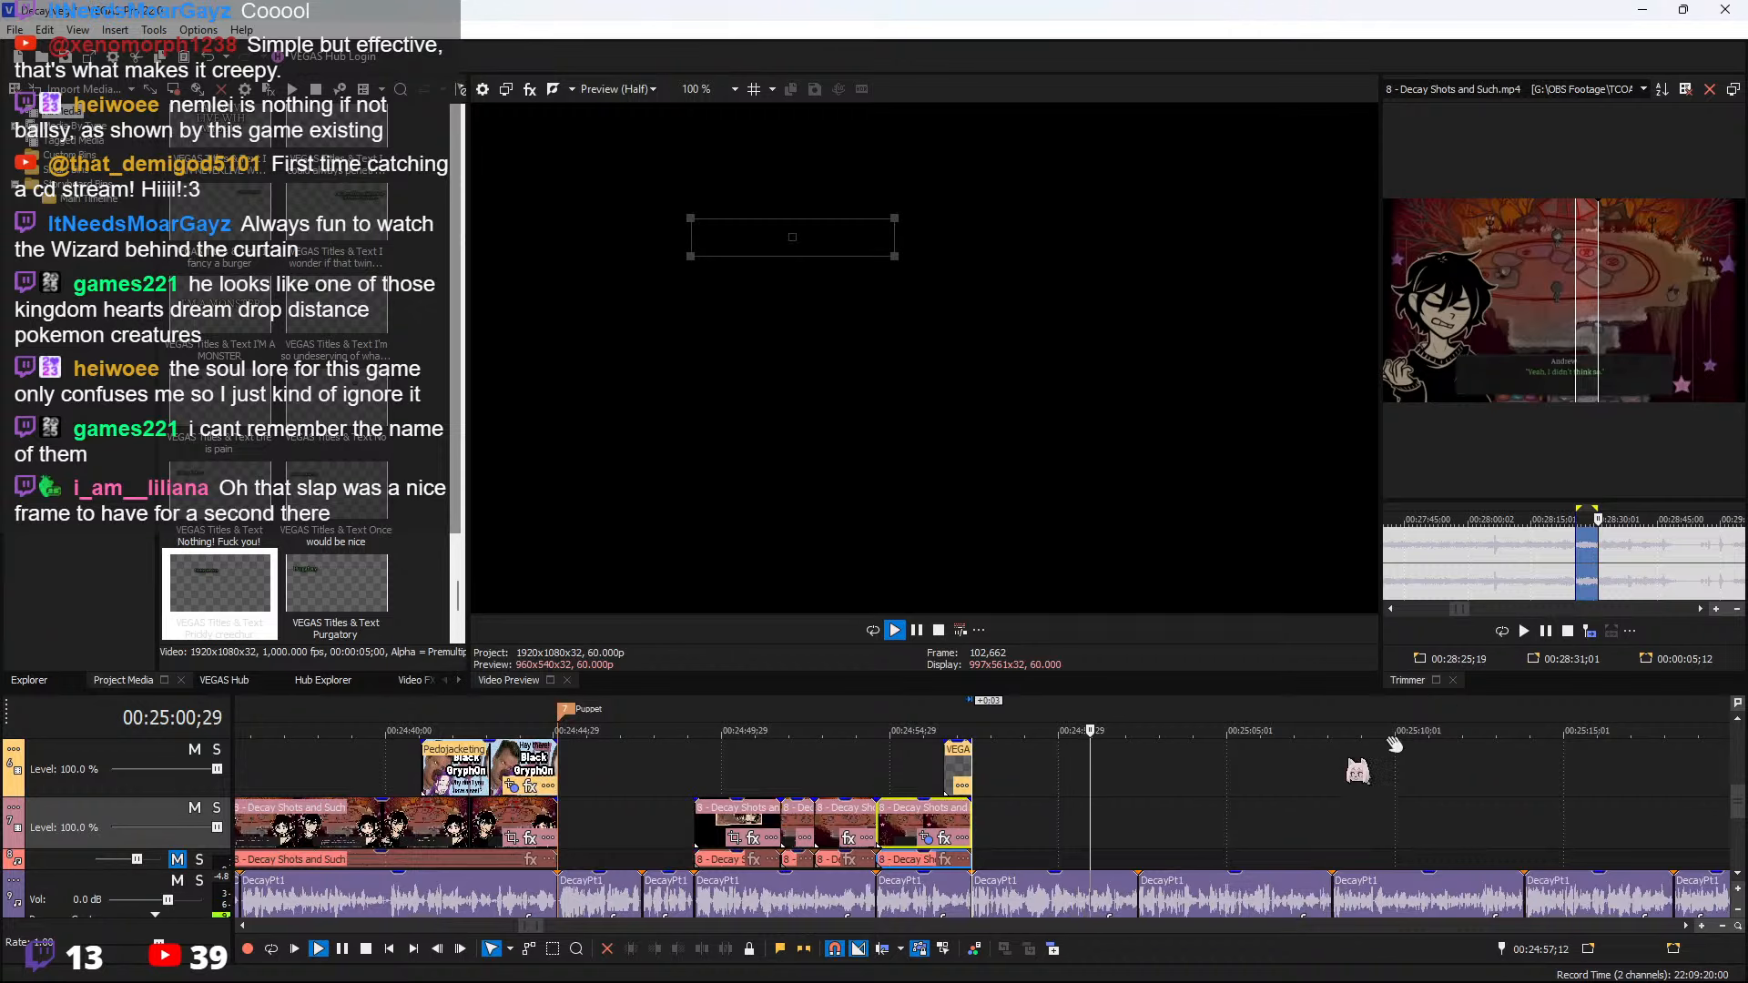
pyautogui.press('space')
# Insert Ashley's "O-oh shit... Shit!" source footage from 00:29:04;05 to 00:29:06;15 at 00:24:57;12 and lengthen the clip to about 00:25:04
pyautogui.click(1609, 559)
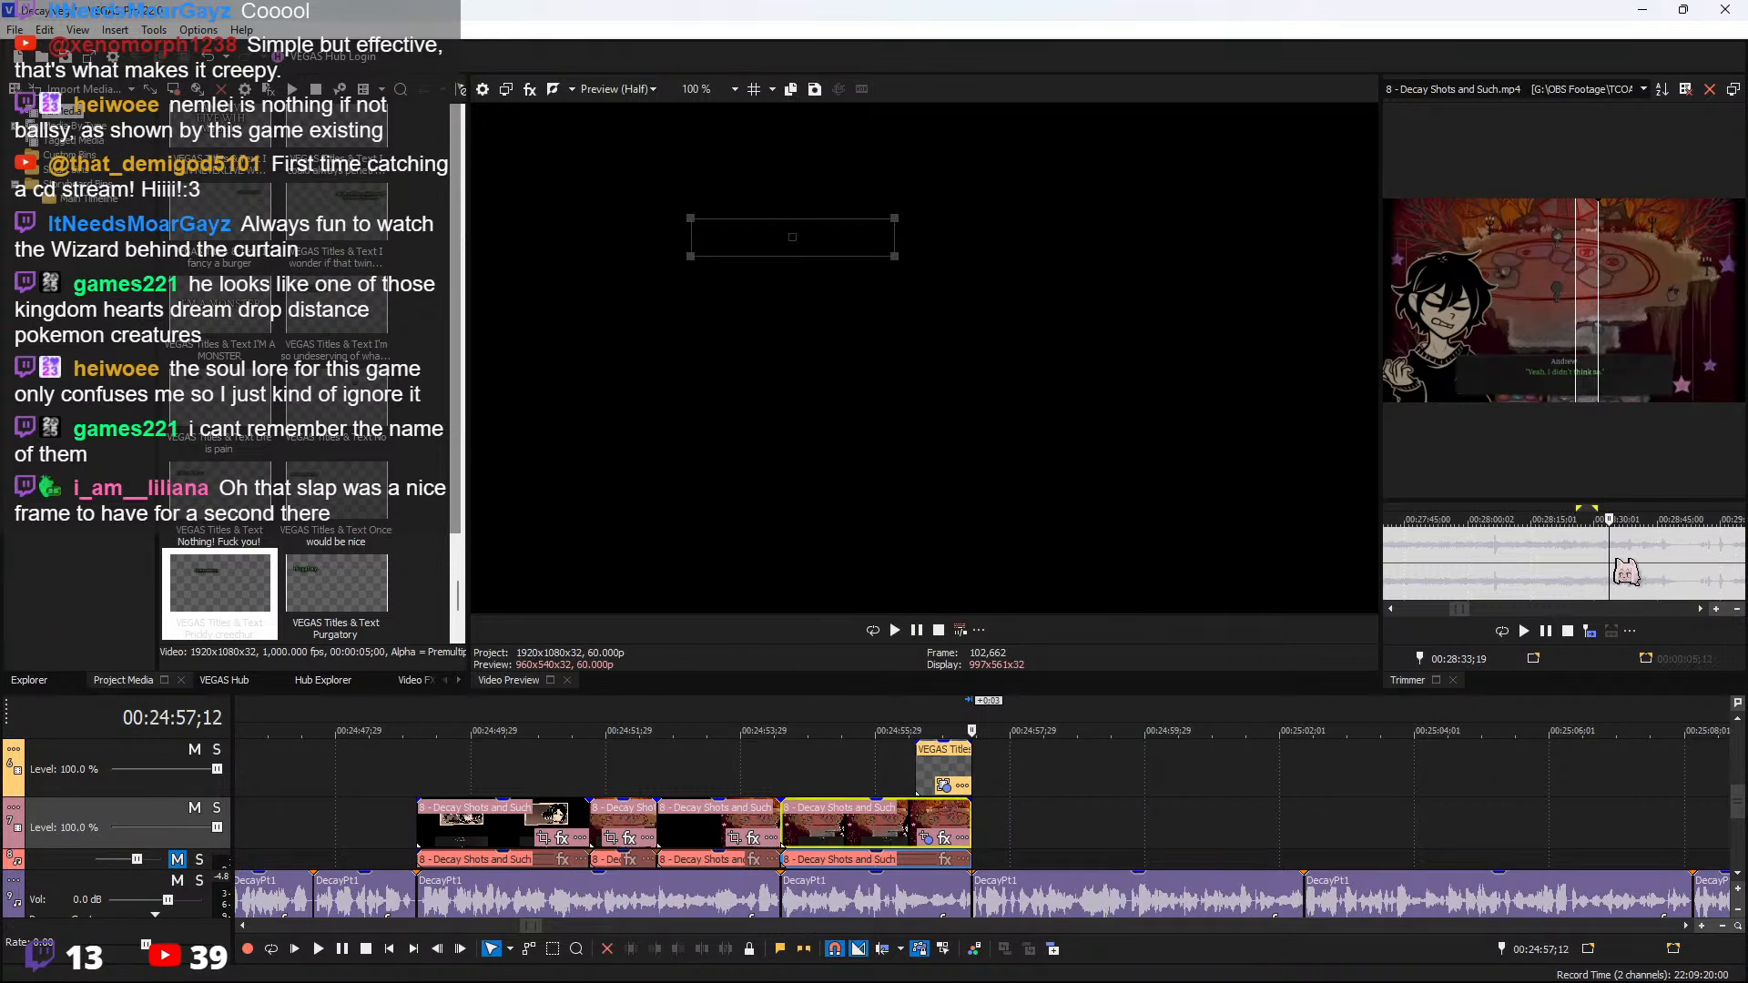
pyautogui.press('space')
pyautogui.scroll(-3, 1610, 553)
pyautogui.press('space')
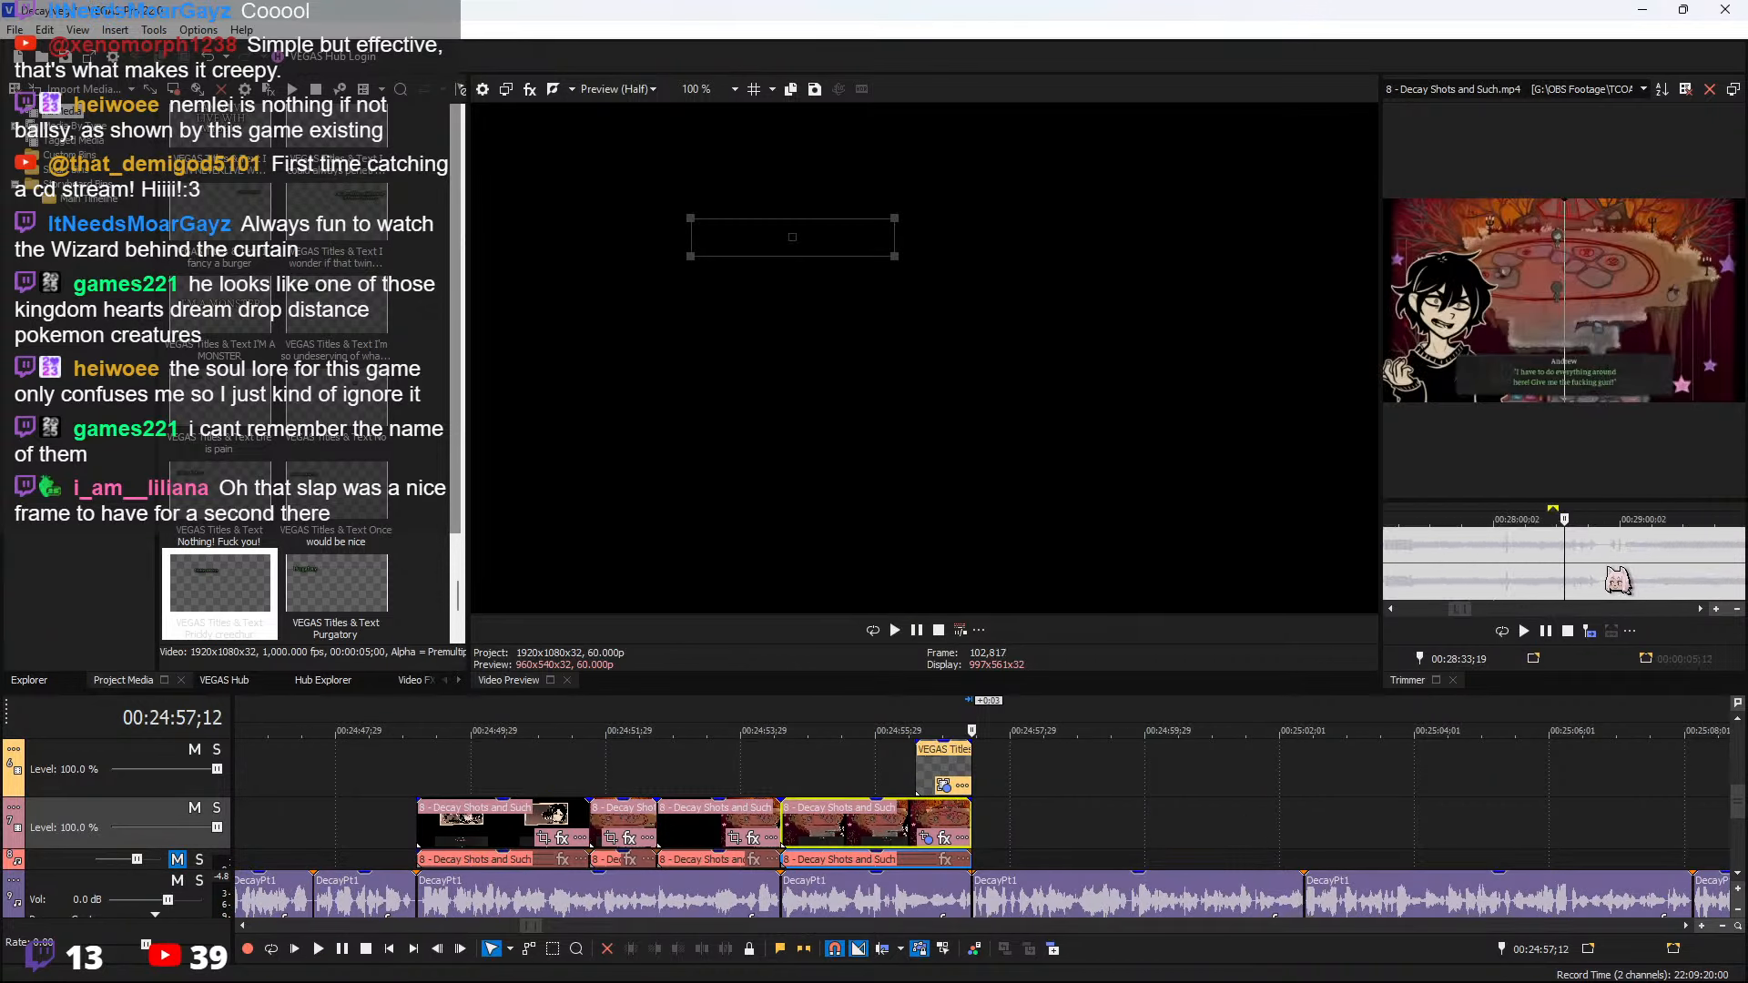
pyautogui.scroll(3, 1628, 553)
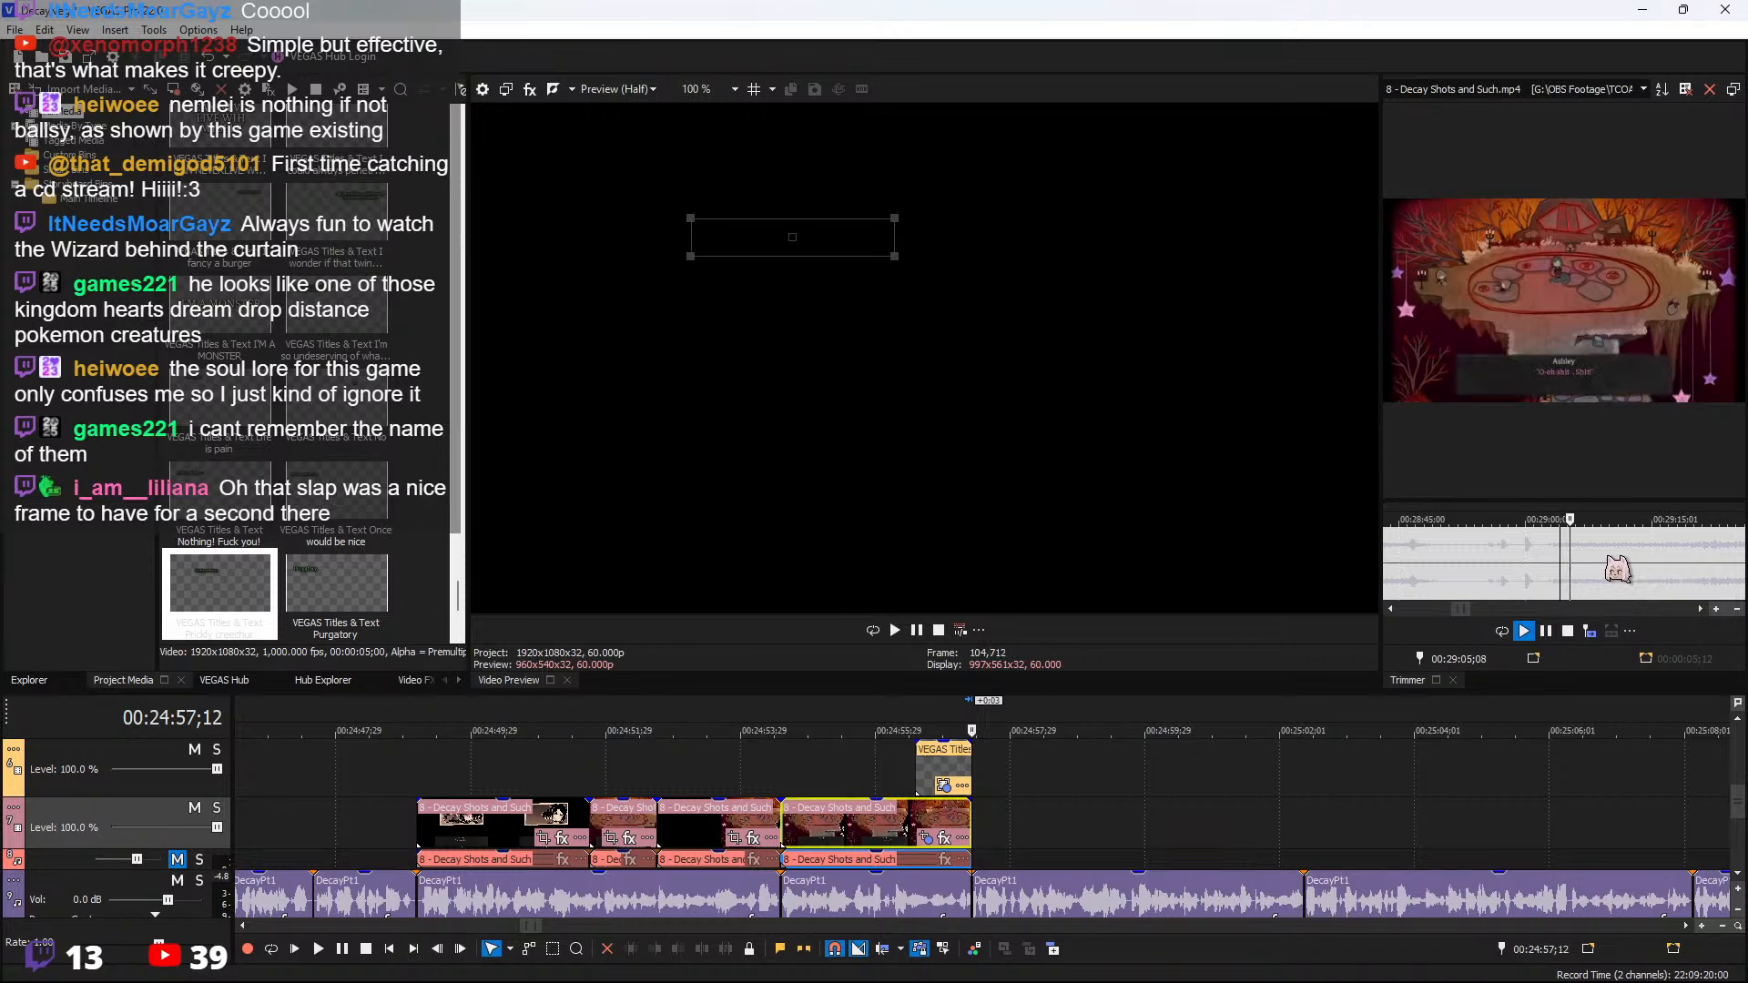
pyautogui.moveTo(1559, 556); pyautogui.dragTo(1580, 556)
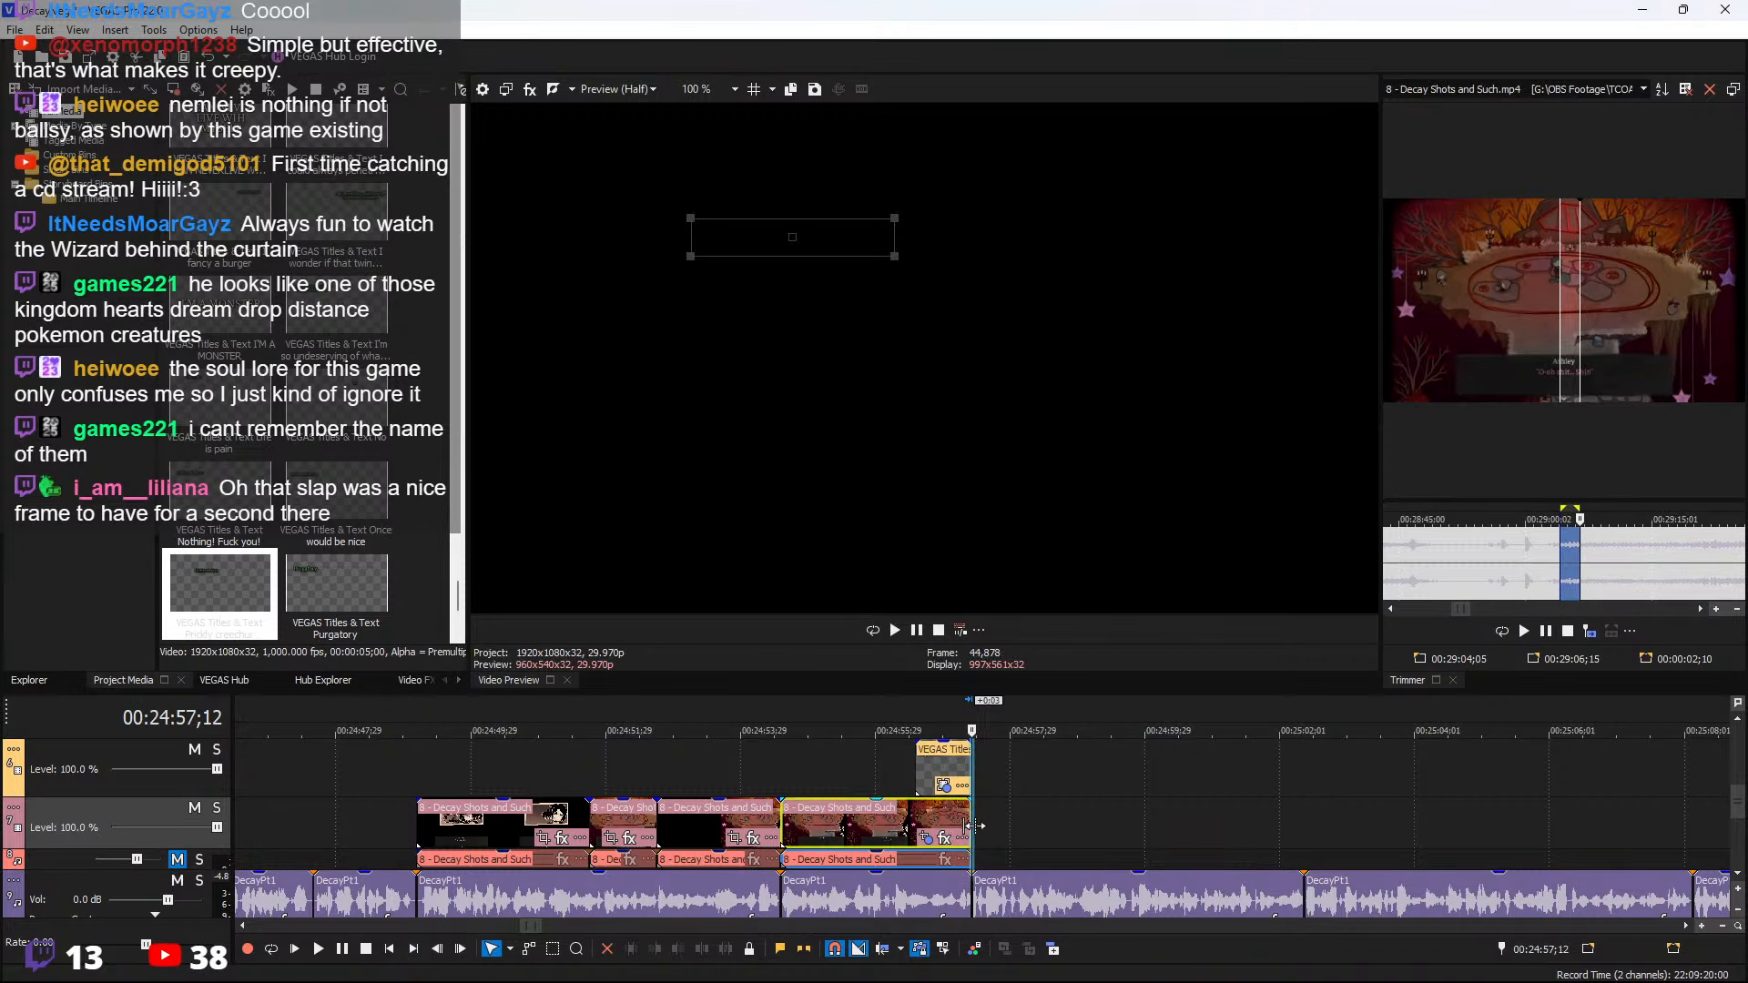
pyautogui.moveTo(1589, 669); pyautogui.dragTo(1024, 833)
pyautogui.press('space')
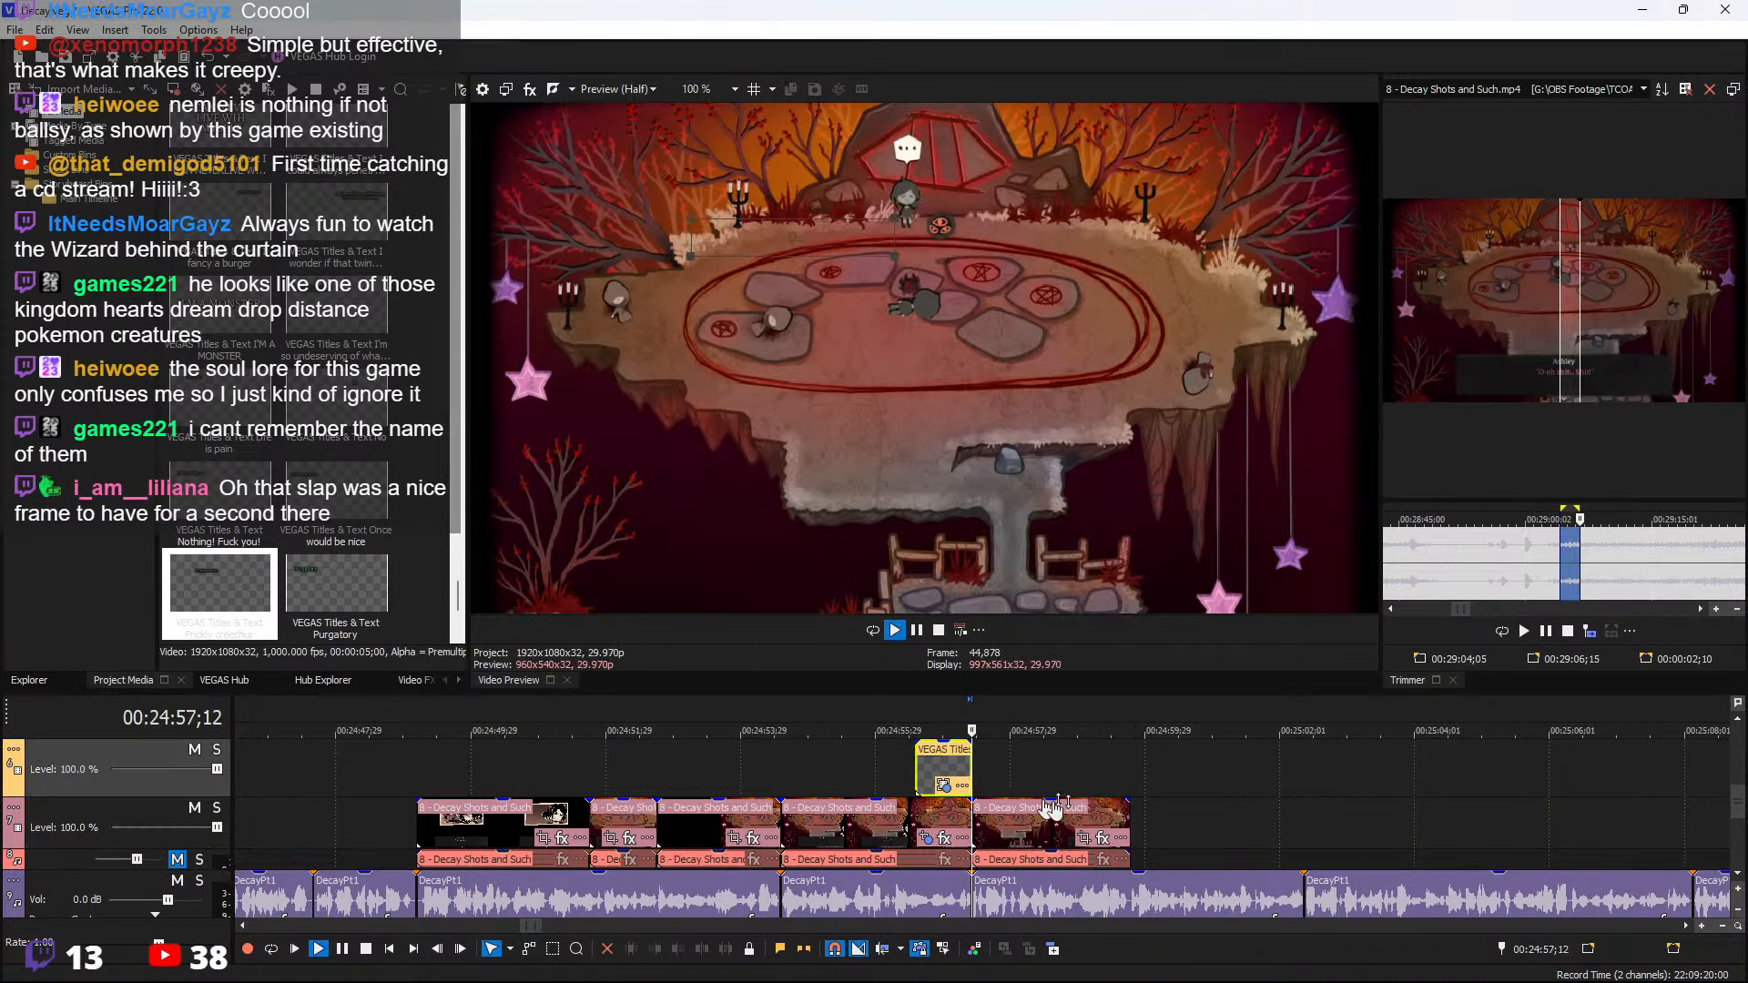
pyautogui.moveTo(1125, 831); pyautogui.dragTo(1454, 830)
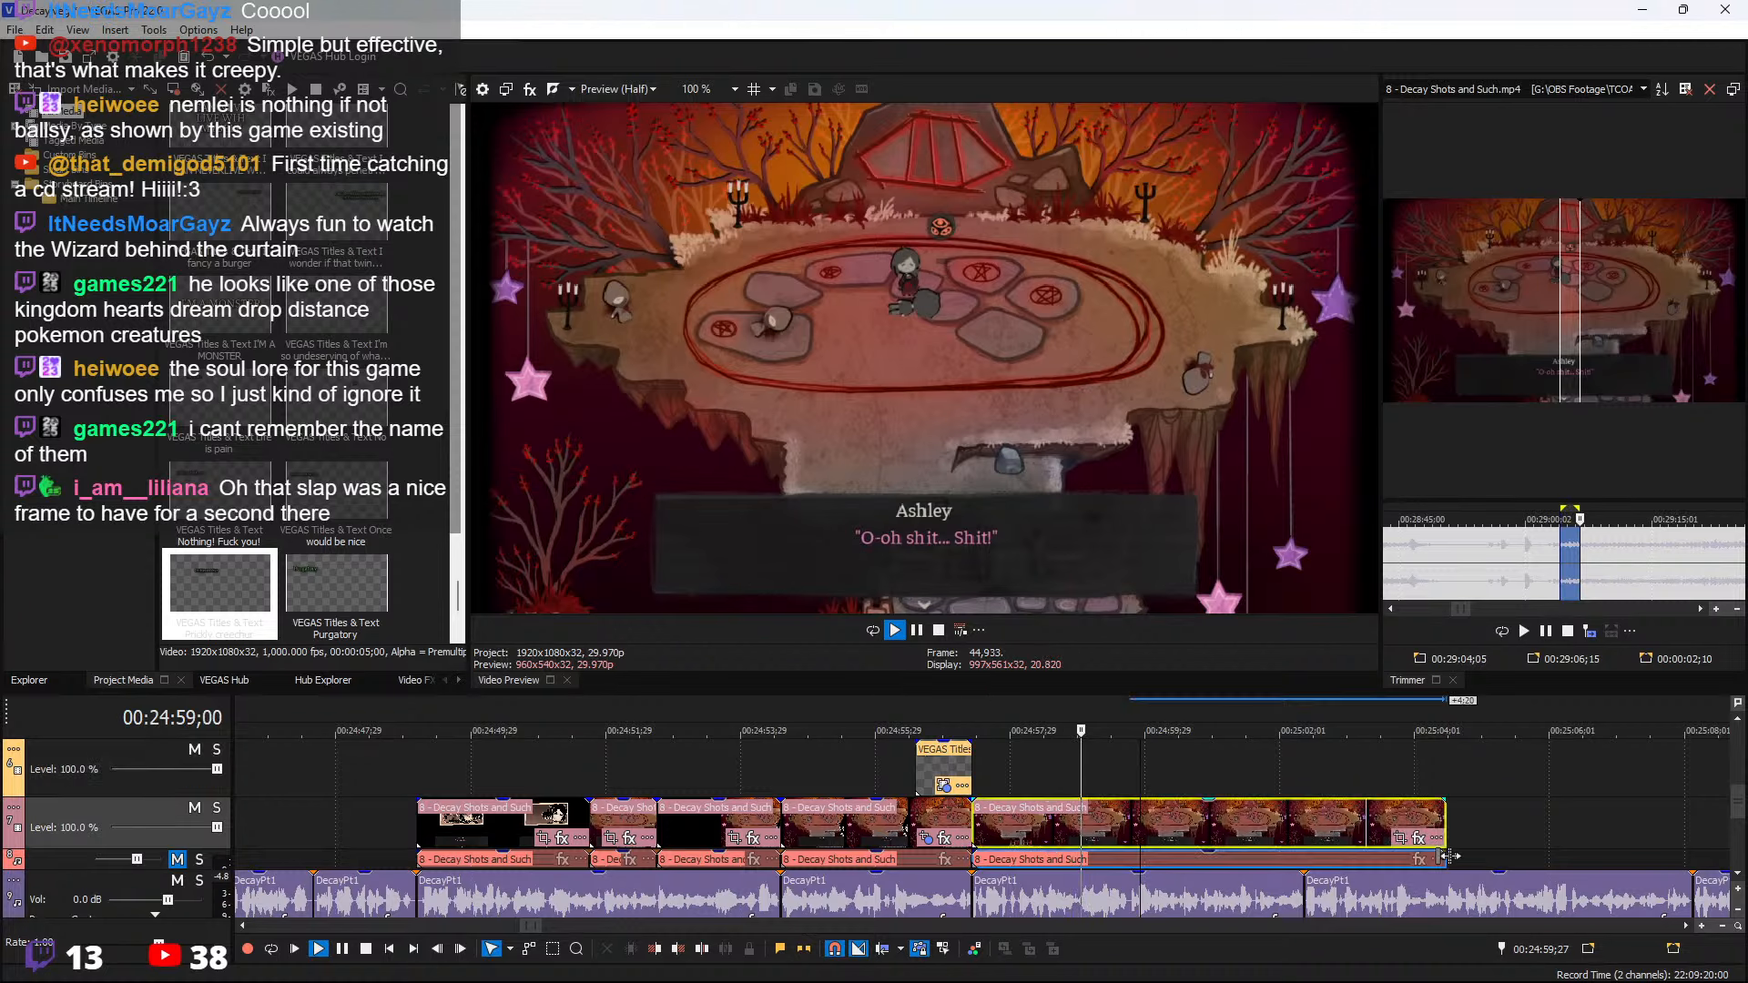
# Lengthen the "O-oh shit... Shit!" clip, split it at 00:25:08;05 where a new narration piece begins, and delete the remainder
pyautogui.scroll(2, 1293, 756)
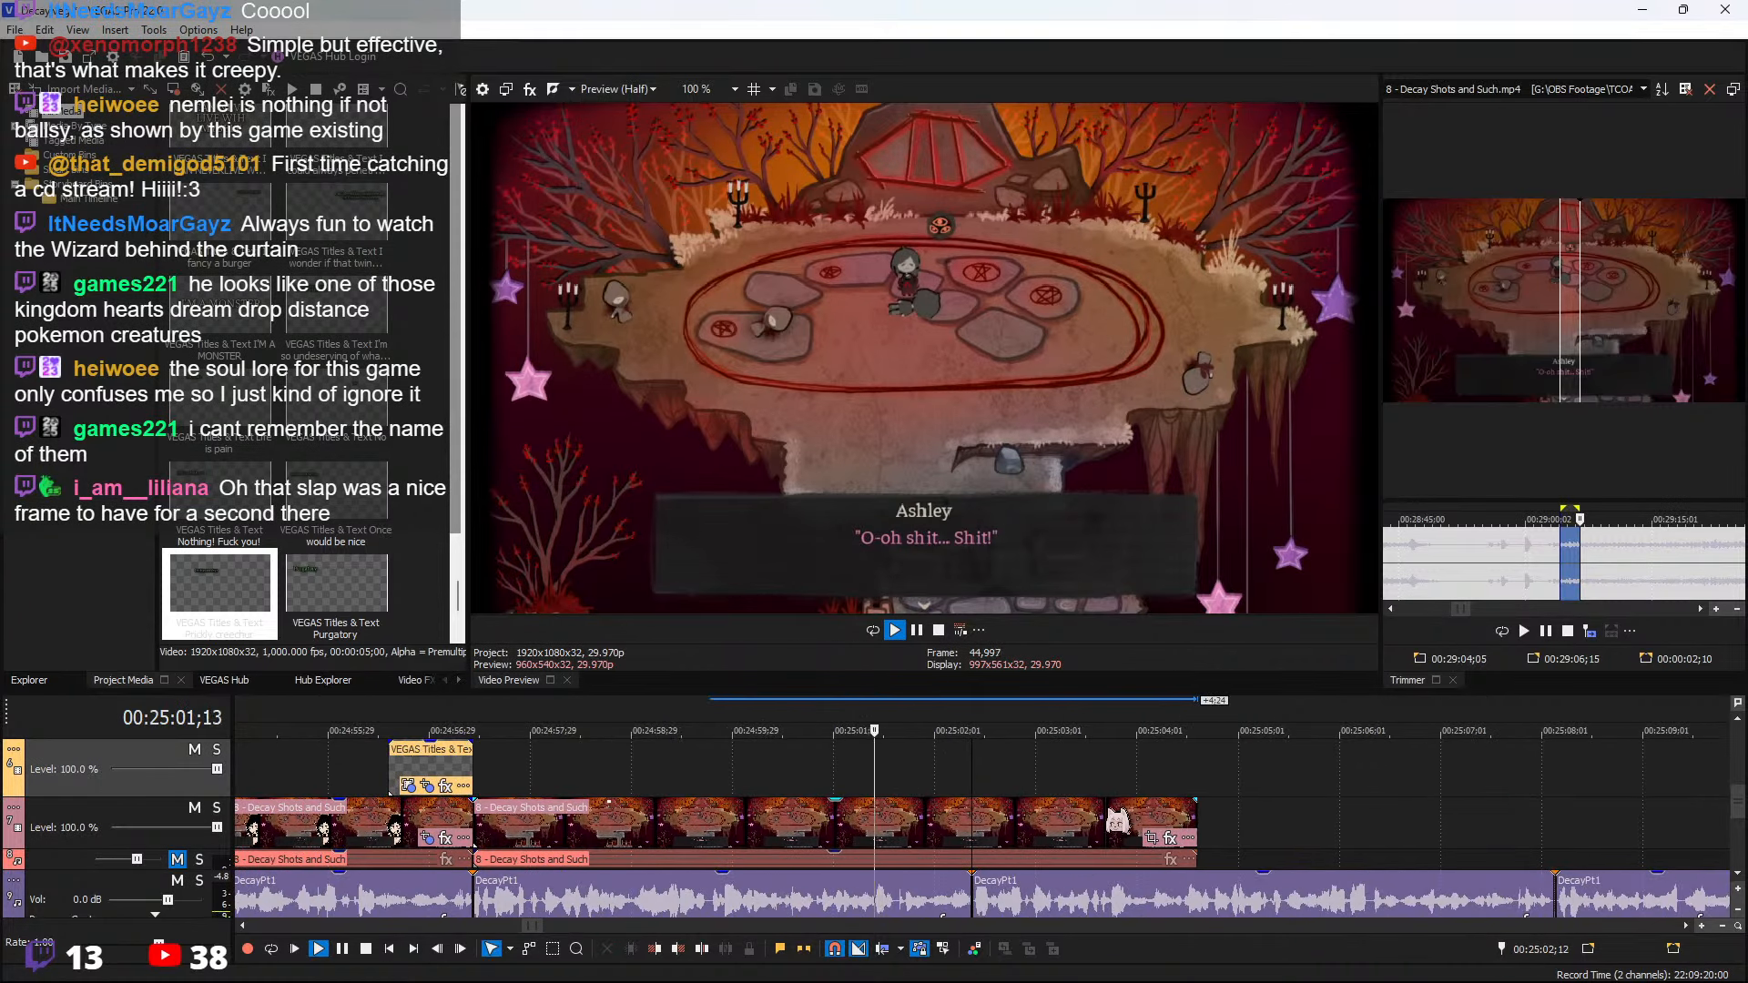
pyautogui.click(986, 835)
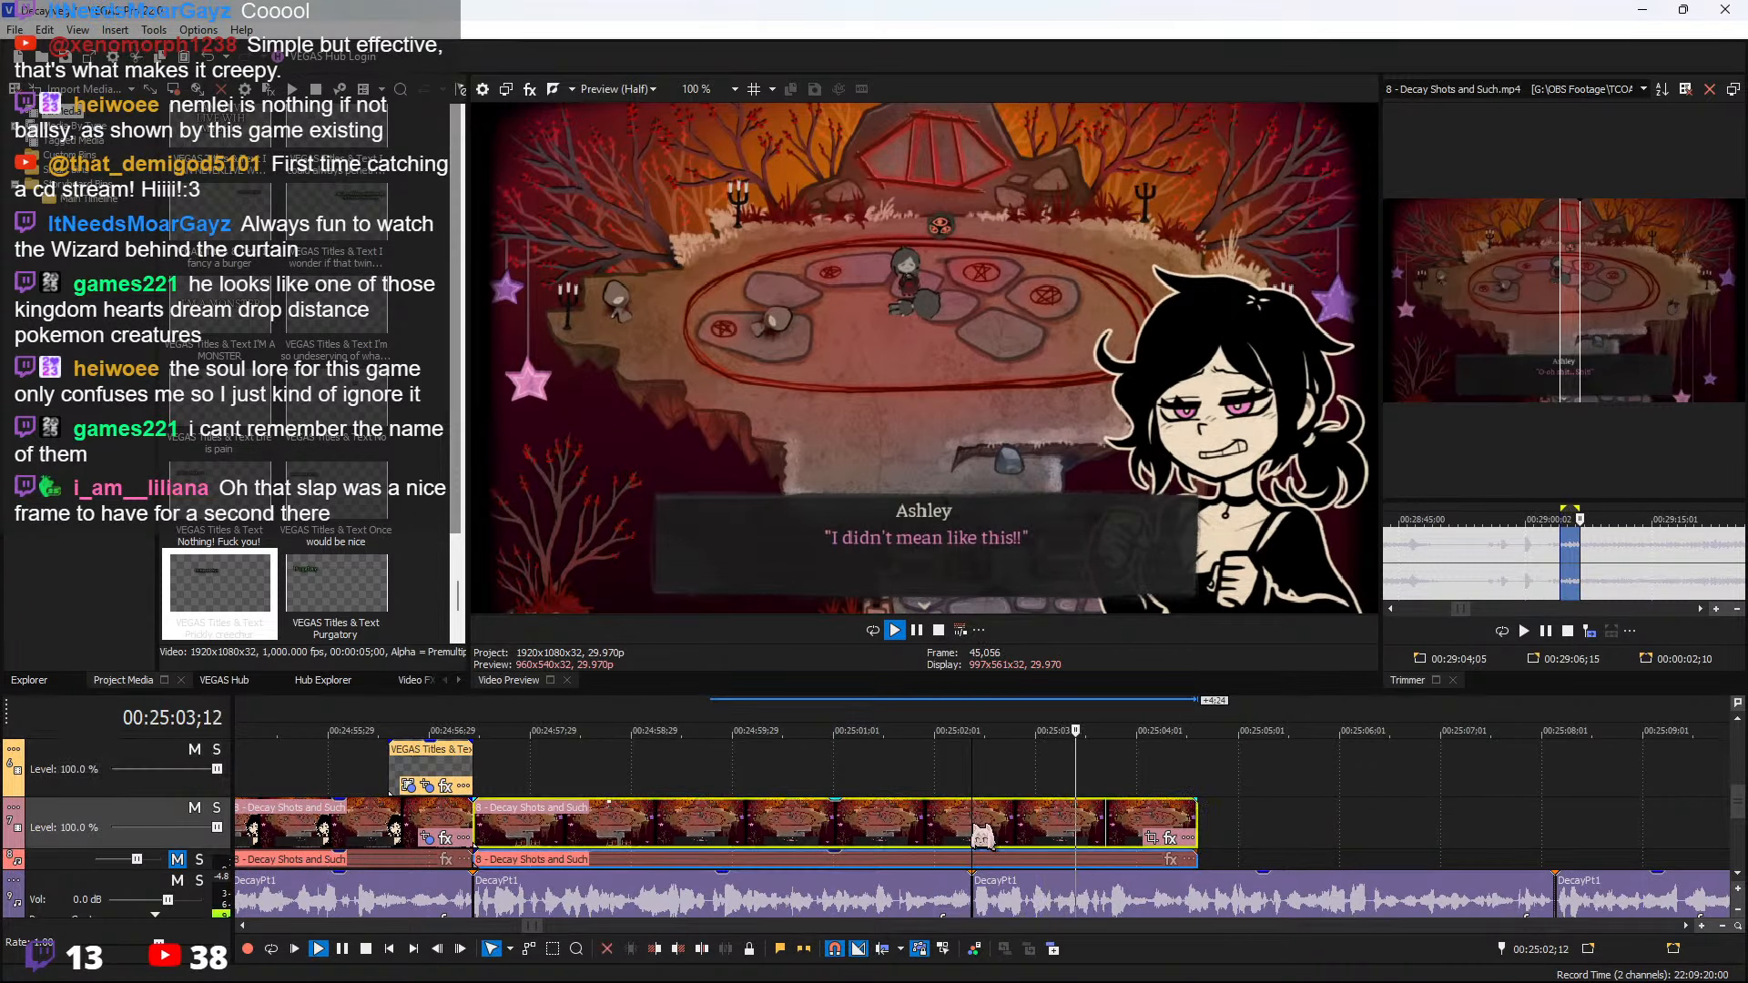
pyautogui.scroll(-4, 992, 833)
pyautogui.moveTo(1044, 827); pyautogui.dragTo(1363, 831)
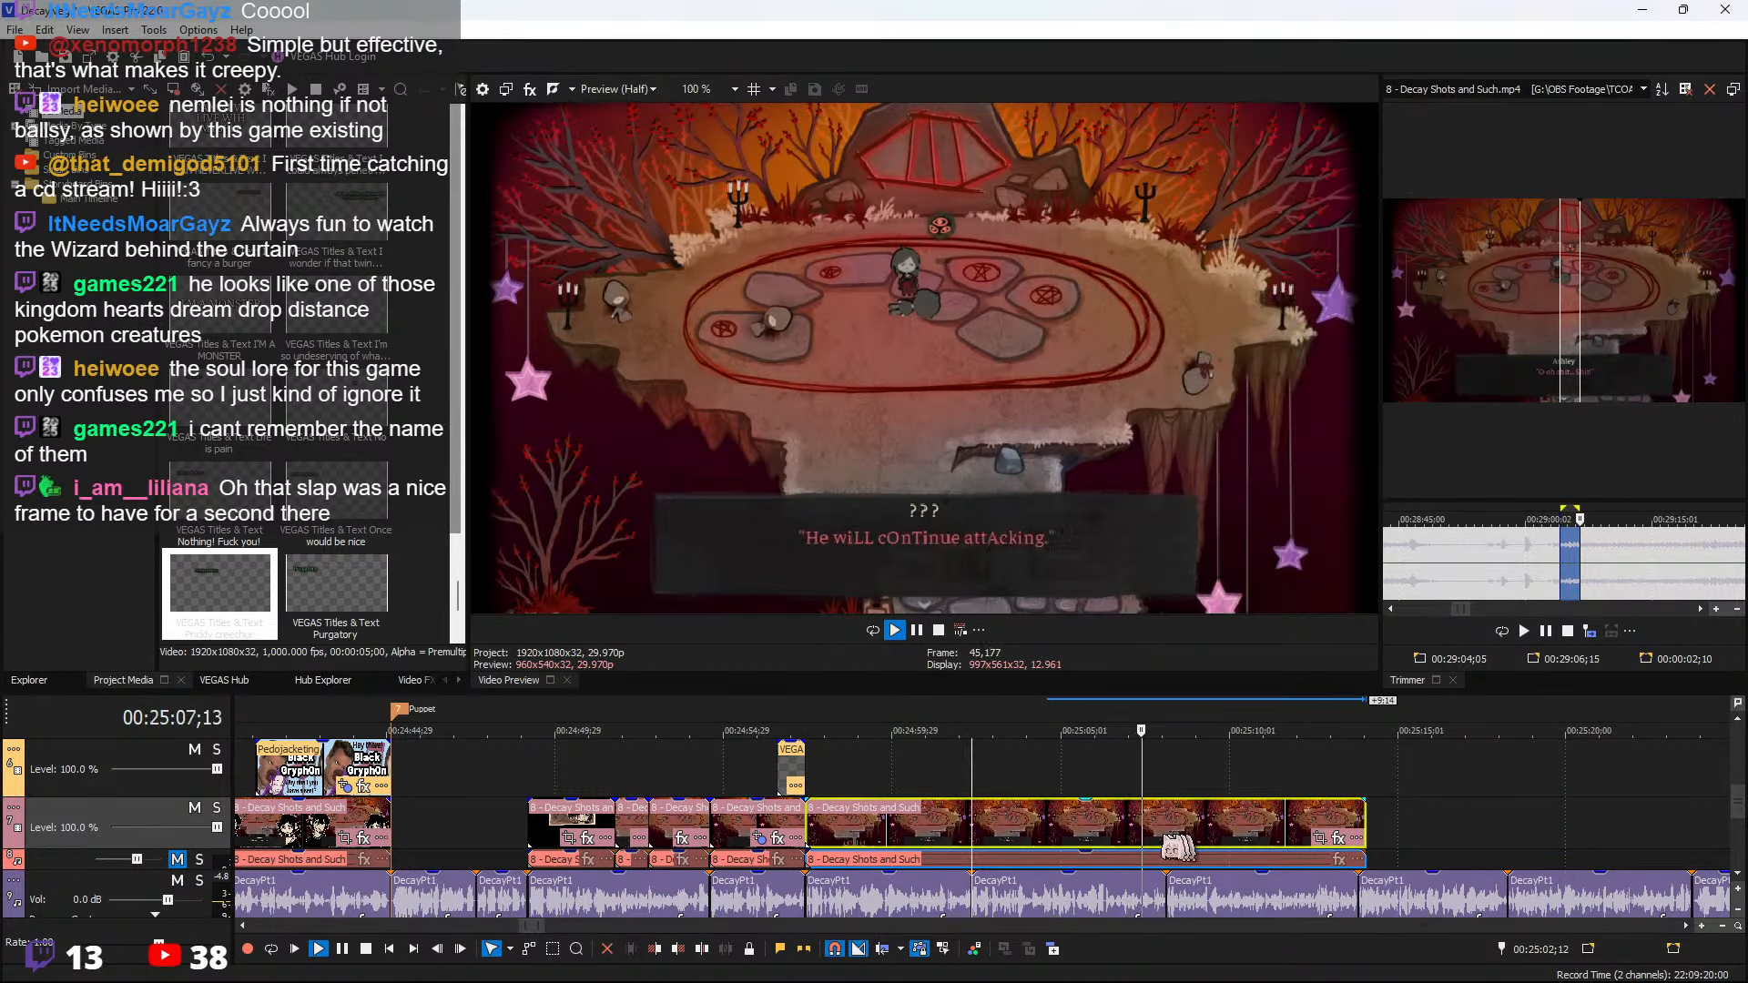
pyautogui.press('s')
pyautogui.click(1221, 834)
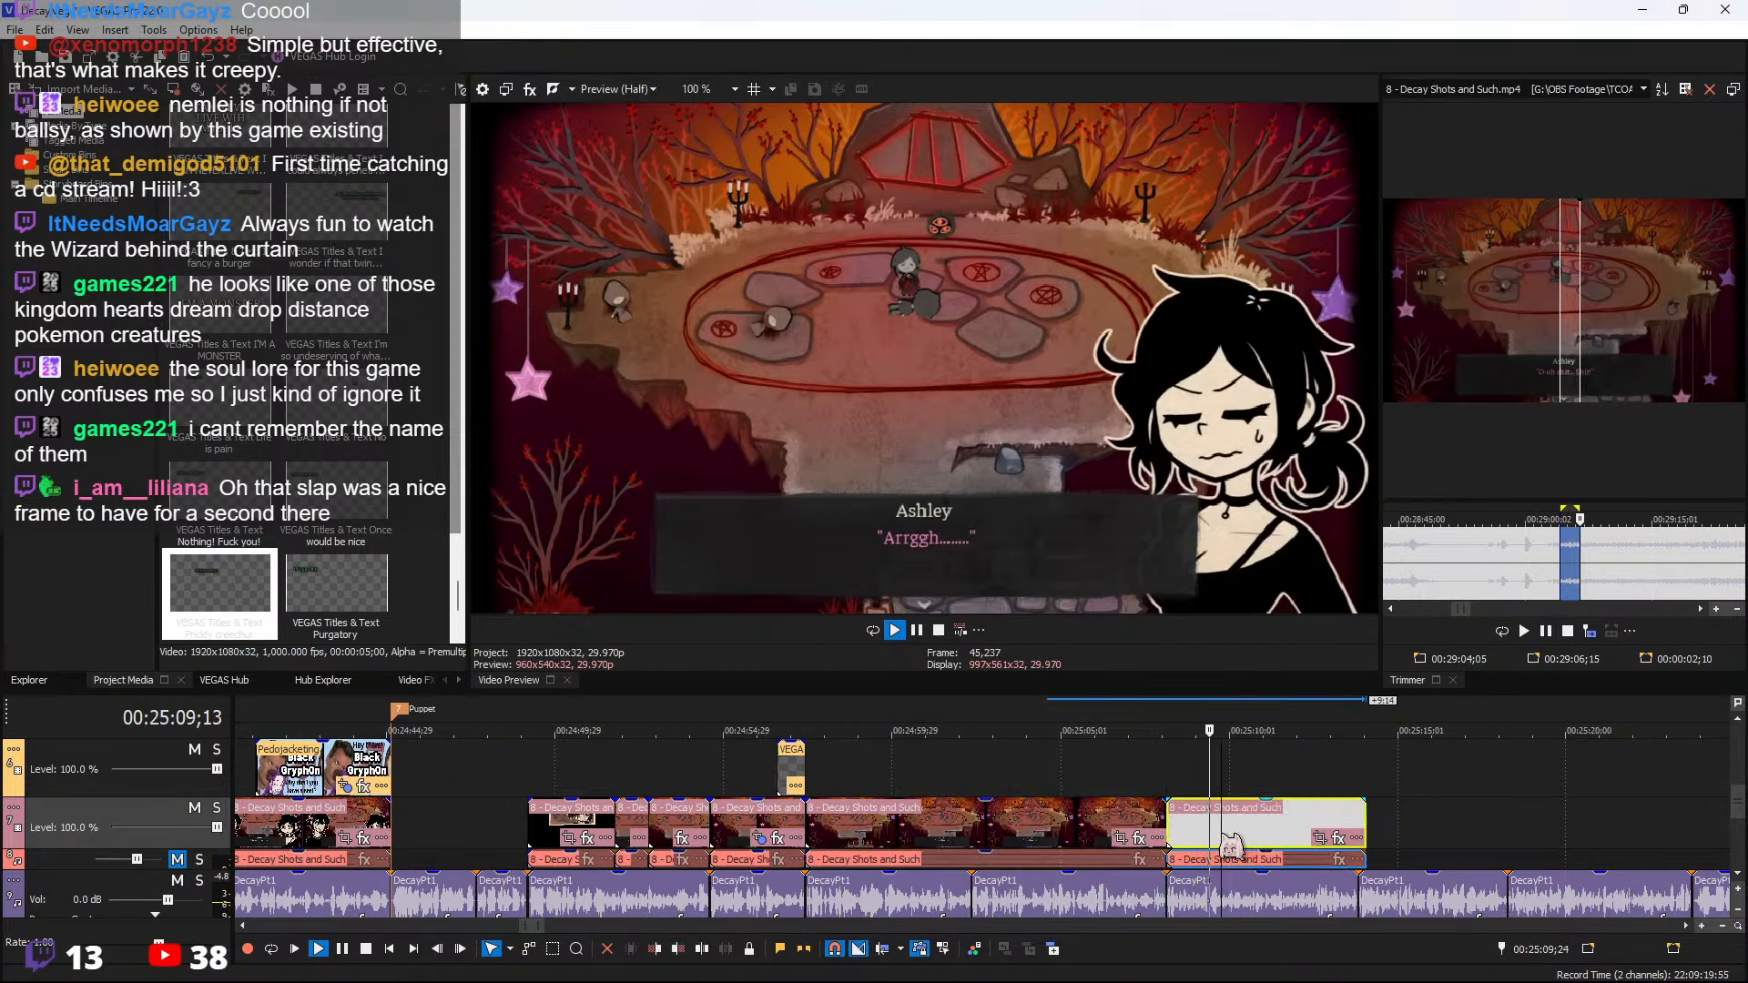
pyautogui.scroll(-2, 1221, 833)
pyautogui.press('Delete')
# Insert Ashley's "Okay.... Okay, I can fix this..." source footage from 00:30:18;20 to 00:30:20;24 at 00:25:08;05
pyautogui.scroll(-5, 1595, 592)
pyautogui.press('space')
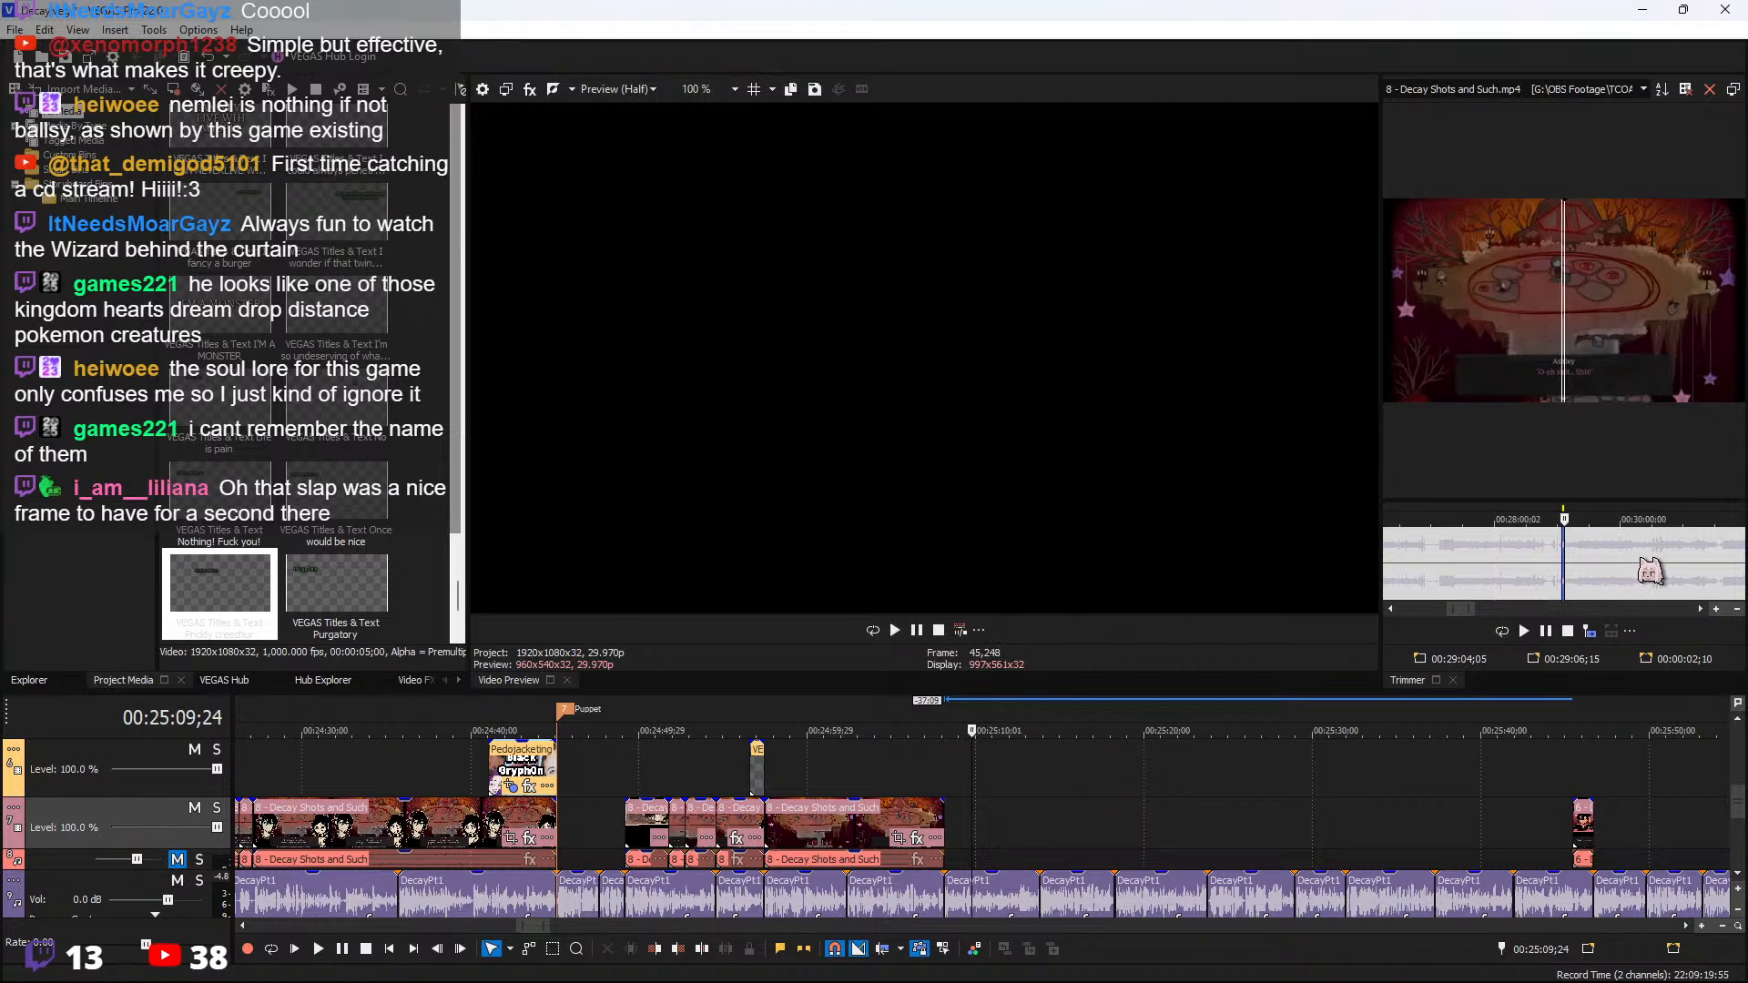
pyautogui.click(1640, 559)
pyautogui.scroll(3, 1625, 560)
pyautogui.press('space')
pyautogui.scroll(3, 1566, 559)
pyautogui.press('space')
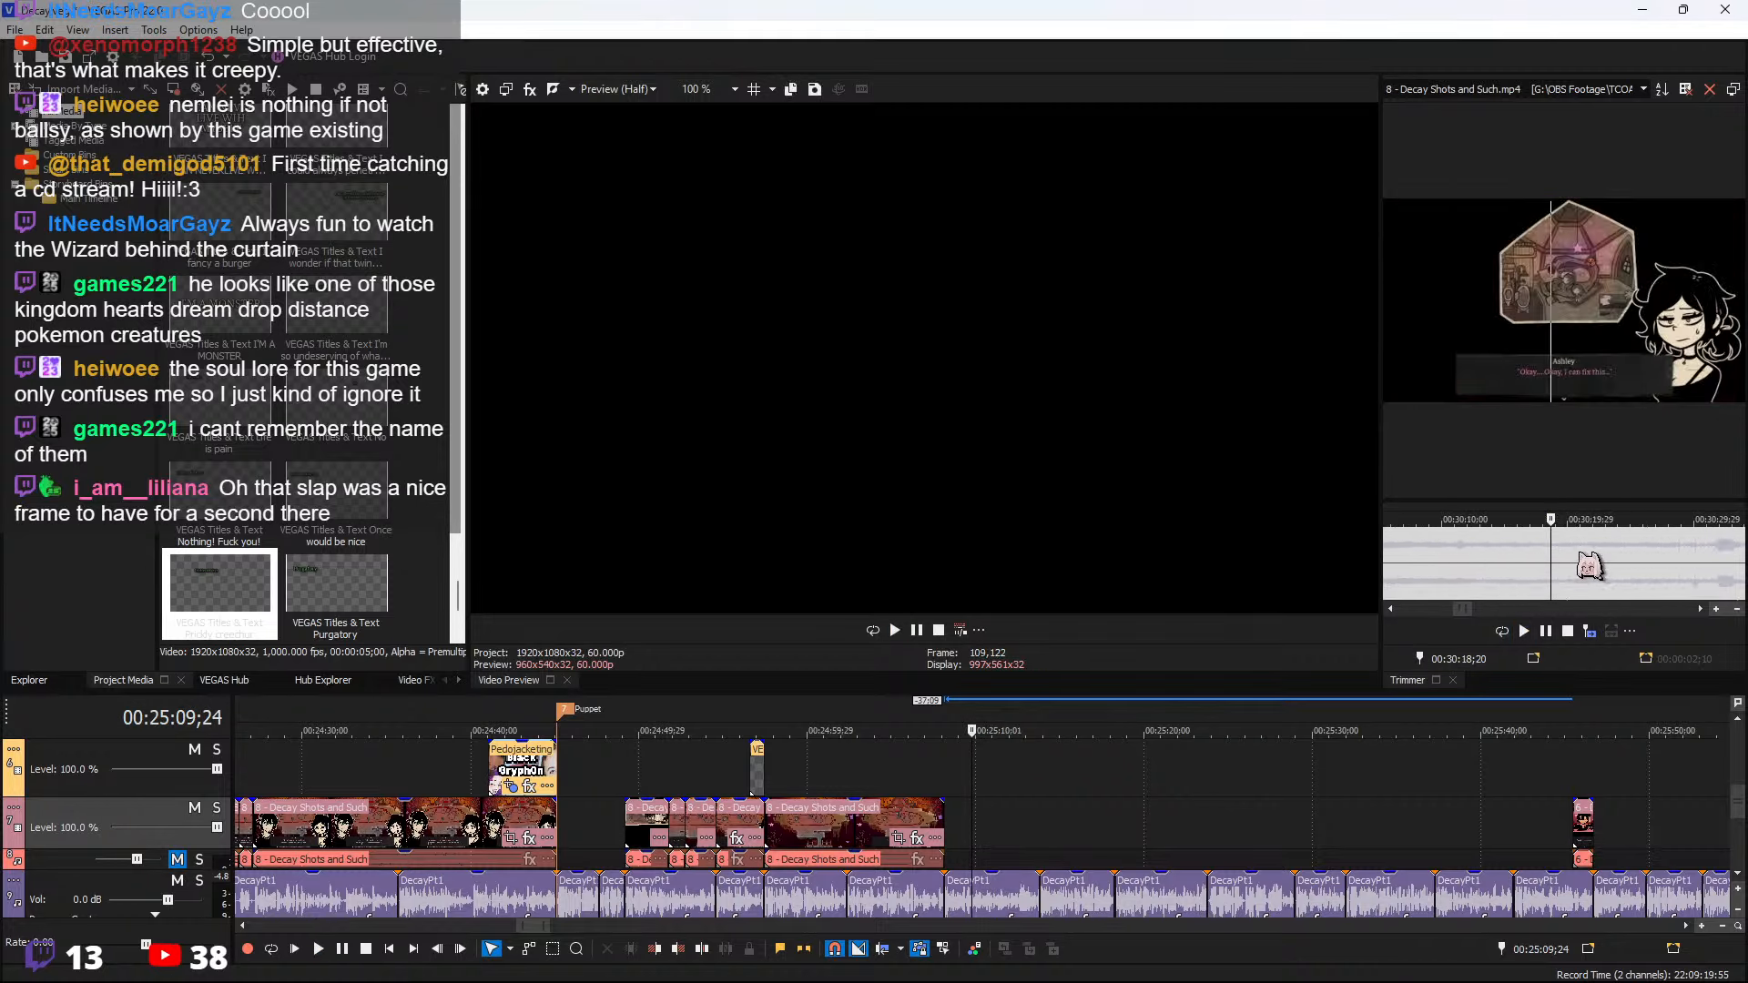
pyautogui.moveTo(1578, 563); pyautogui.dragTo(1552, 569)
pyautogui.click(941, 817)
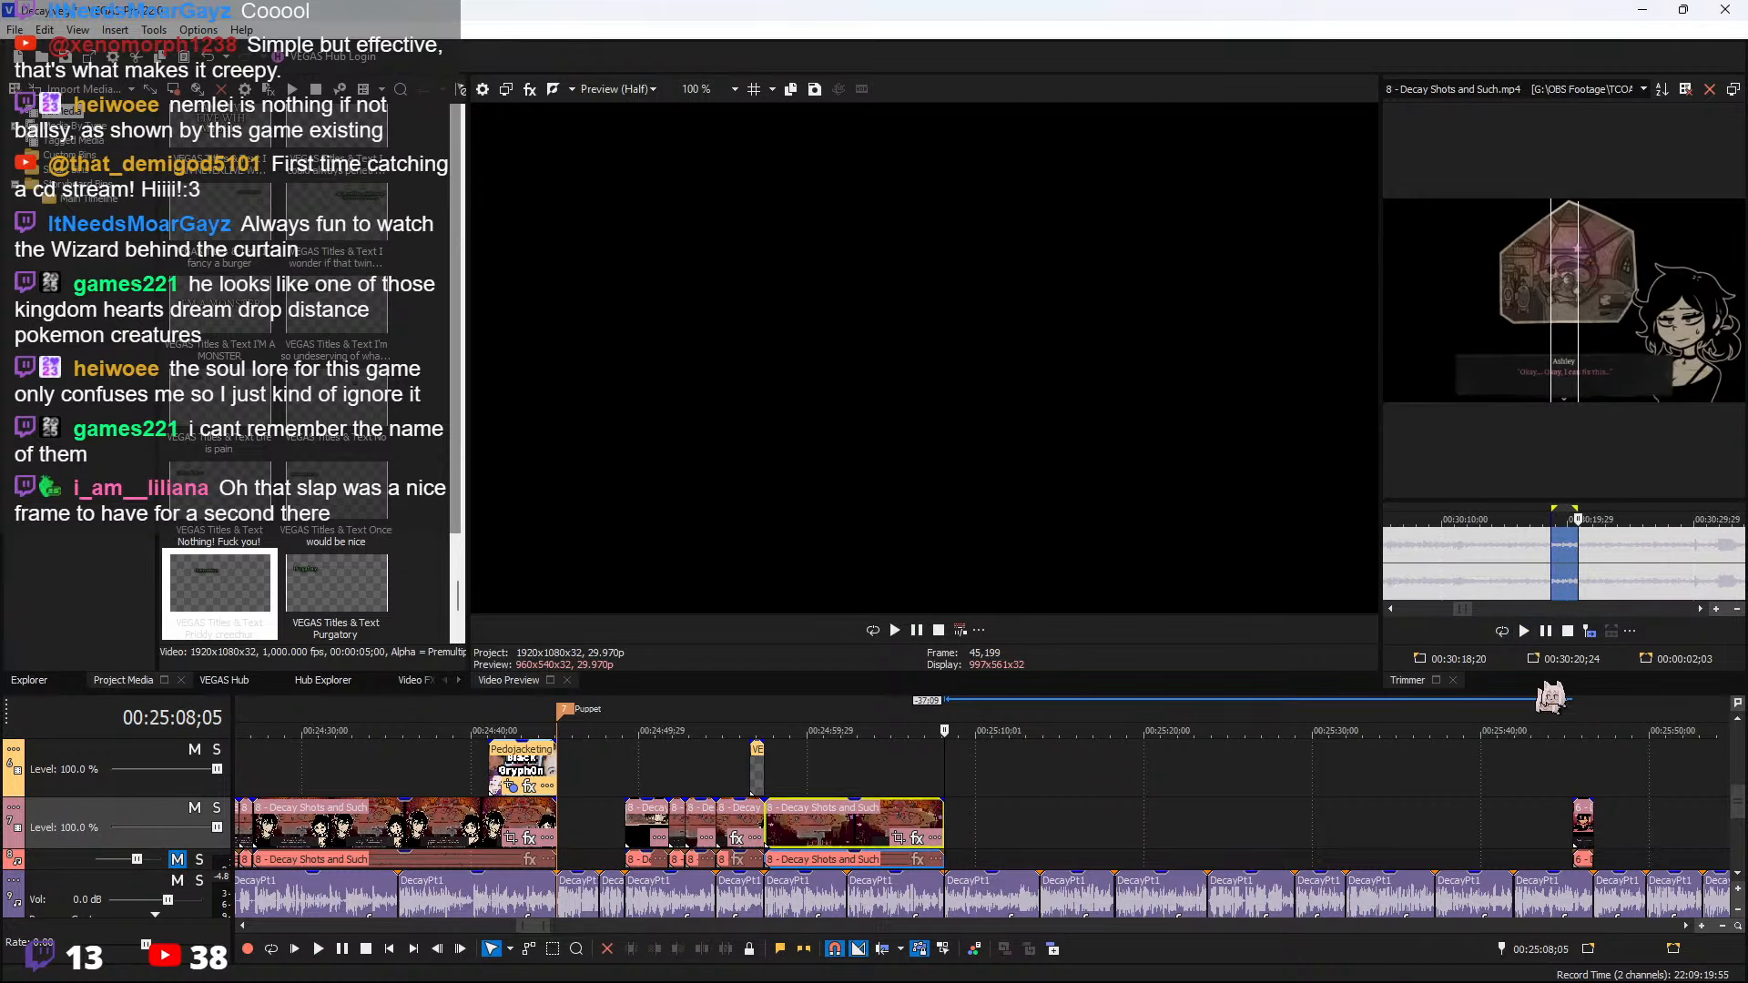
pyautogui.click(1590, 631)
pyautogui.press('space')
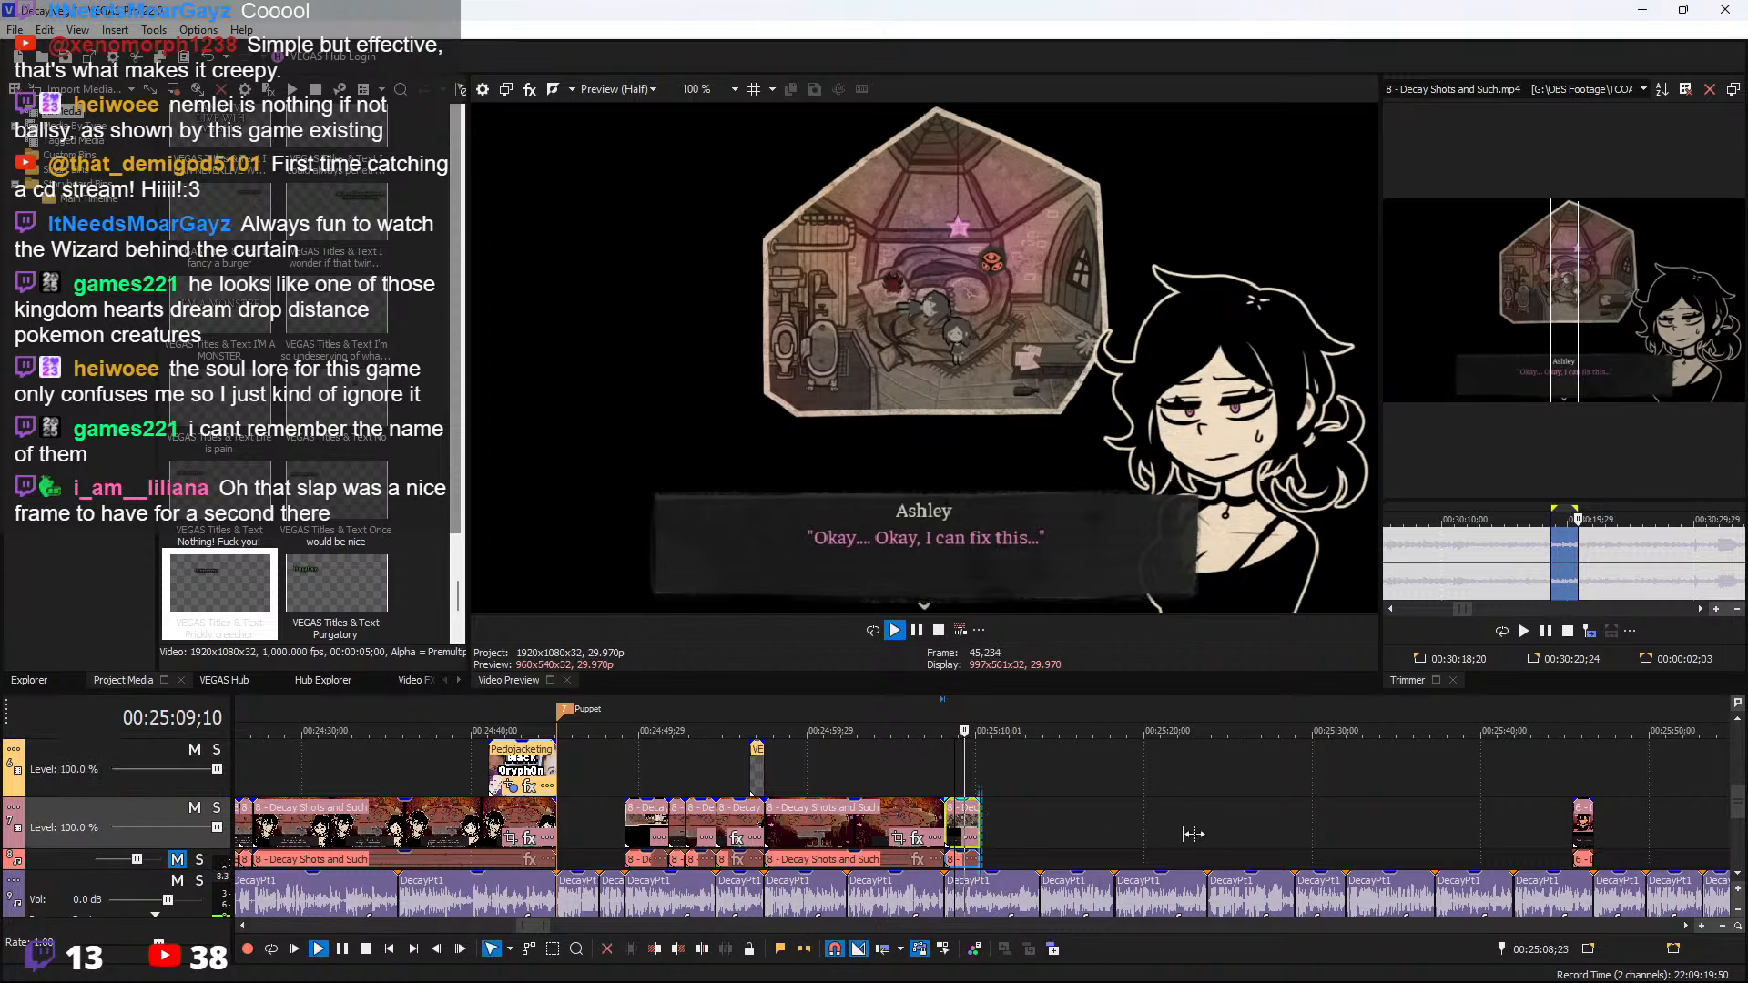
# Lengthen the inserted "Okay, I can fix this..." clip to about 00:25:23 and play it back with the narration
pyautogui.moveTo(1193, 834); pyautogui.dragTo(1195, 834)
pyautogui.scroll(4, 1056, 772)
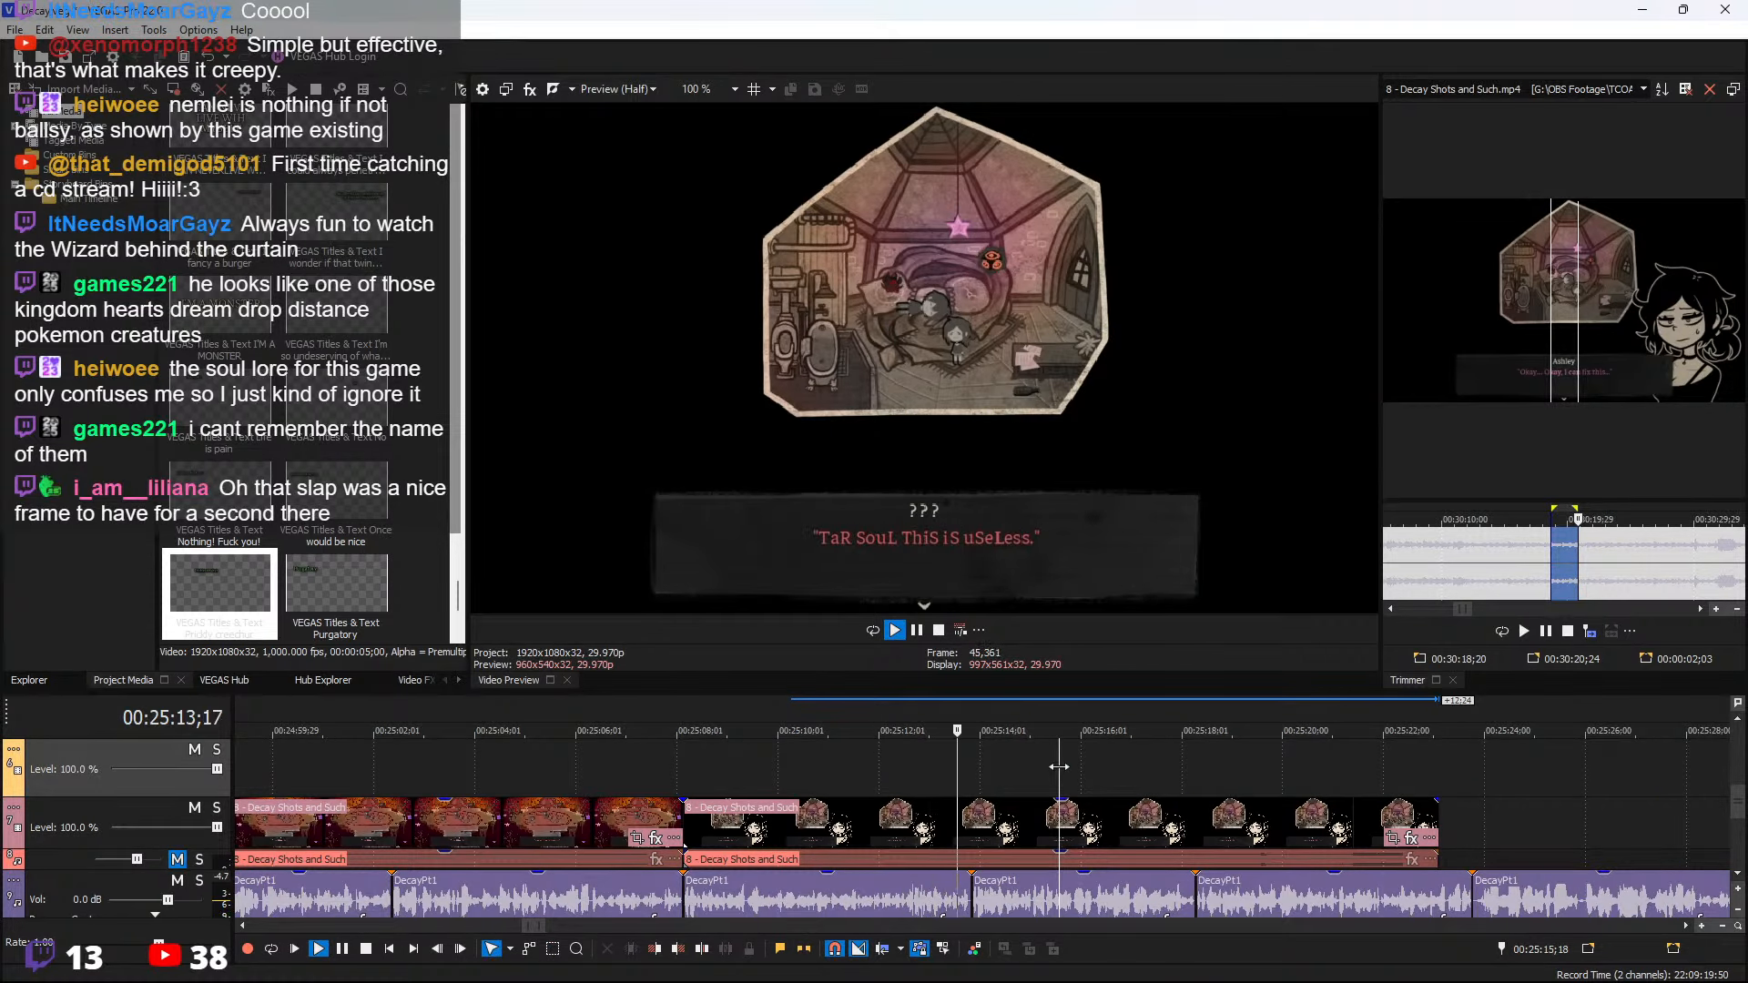
pyautogui.scroll(-2, 1058, 766)
pyautogui.scroll(-2, 1058, 767)
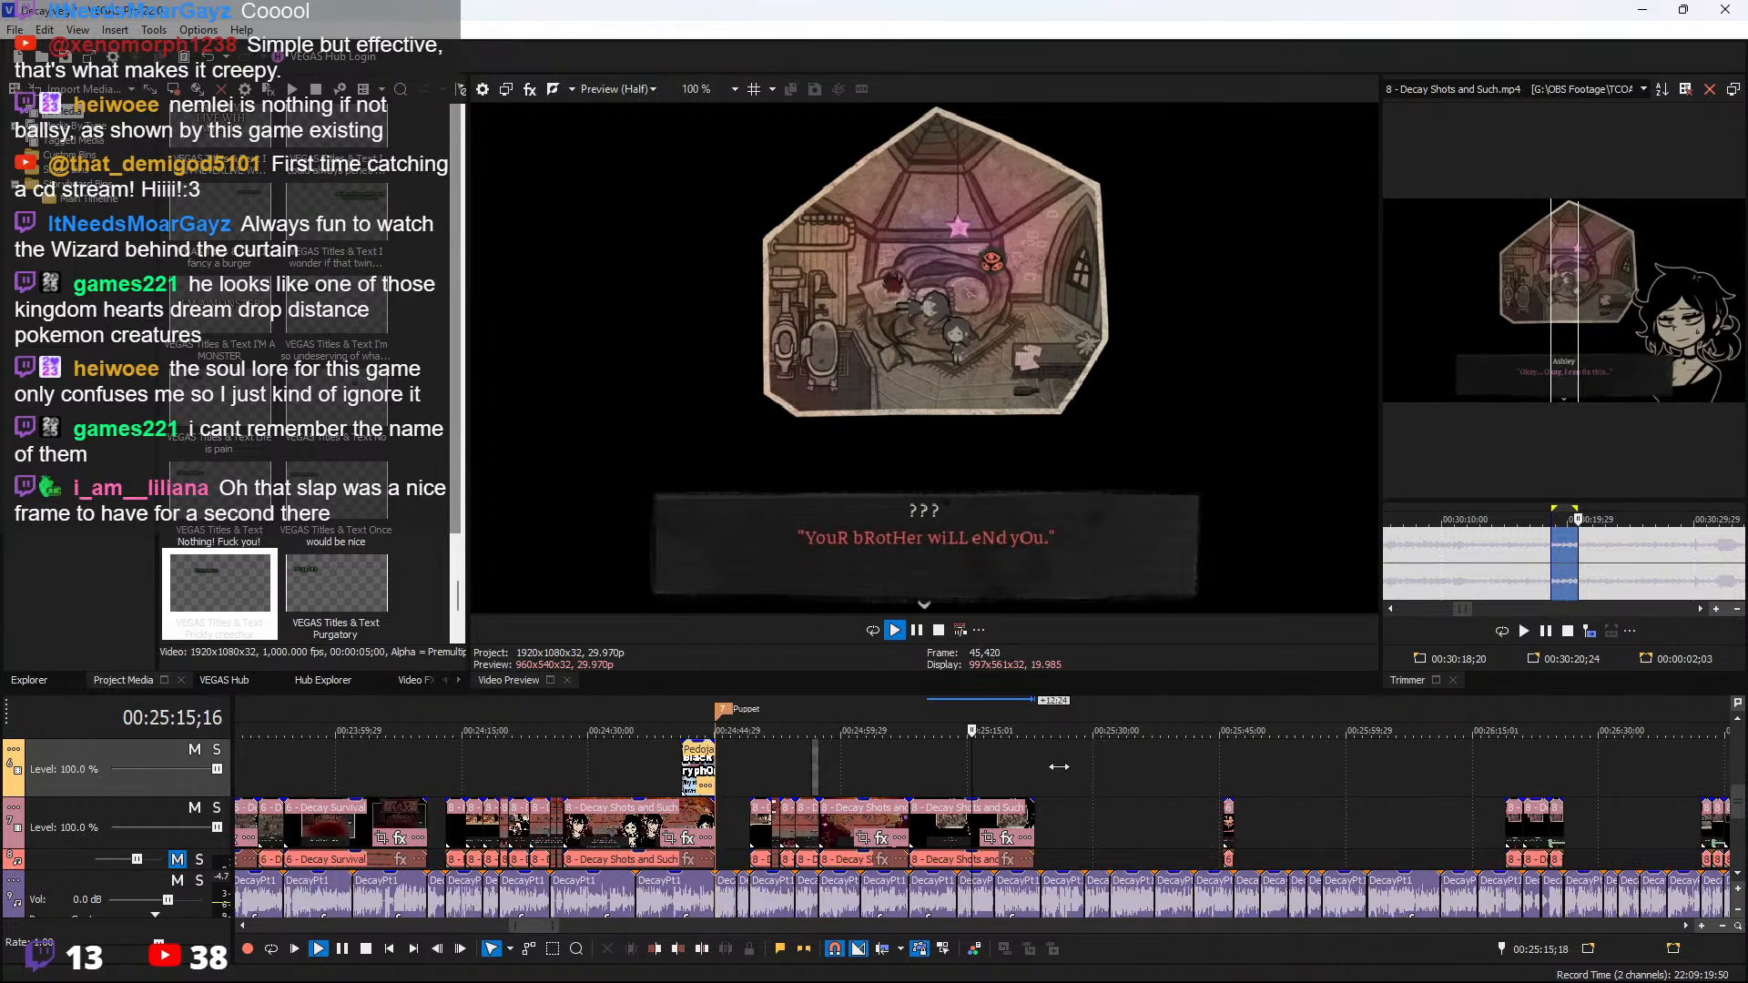
pyautogui.press('space')
# Review the already edited red-flower section by playing it from about 00:40:04 and checking the footage near 00:40:28
pyautogui.scroll(-4, 1065, 783)
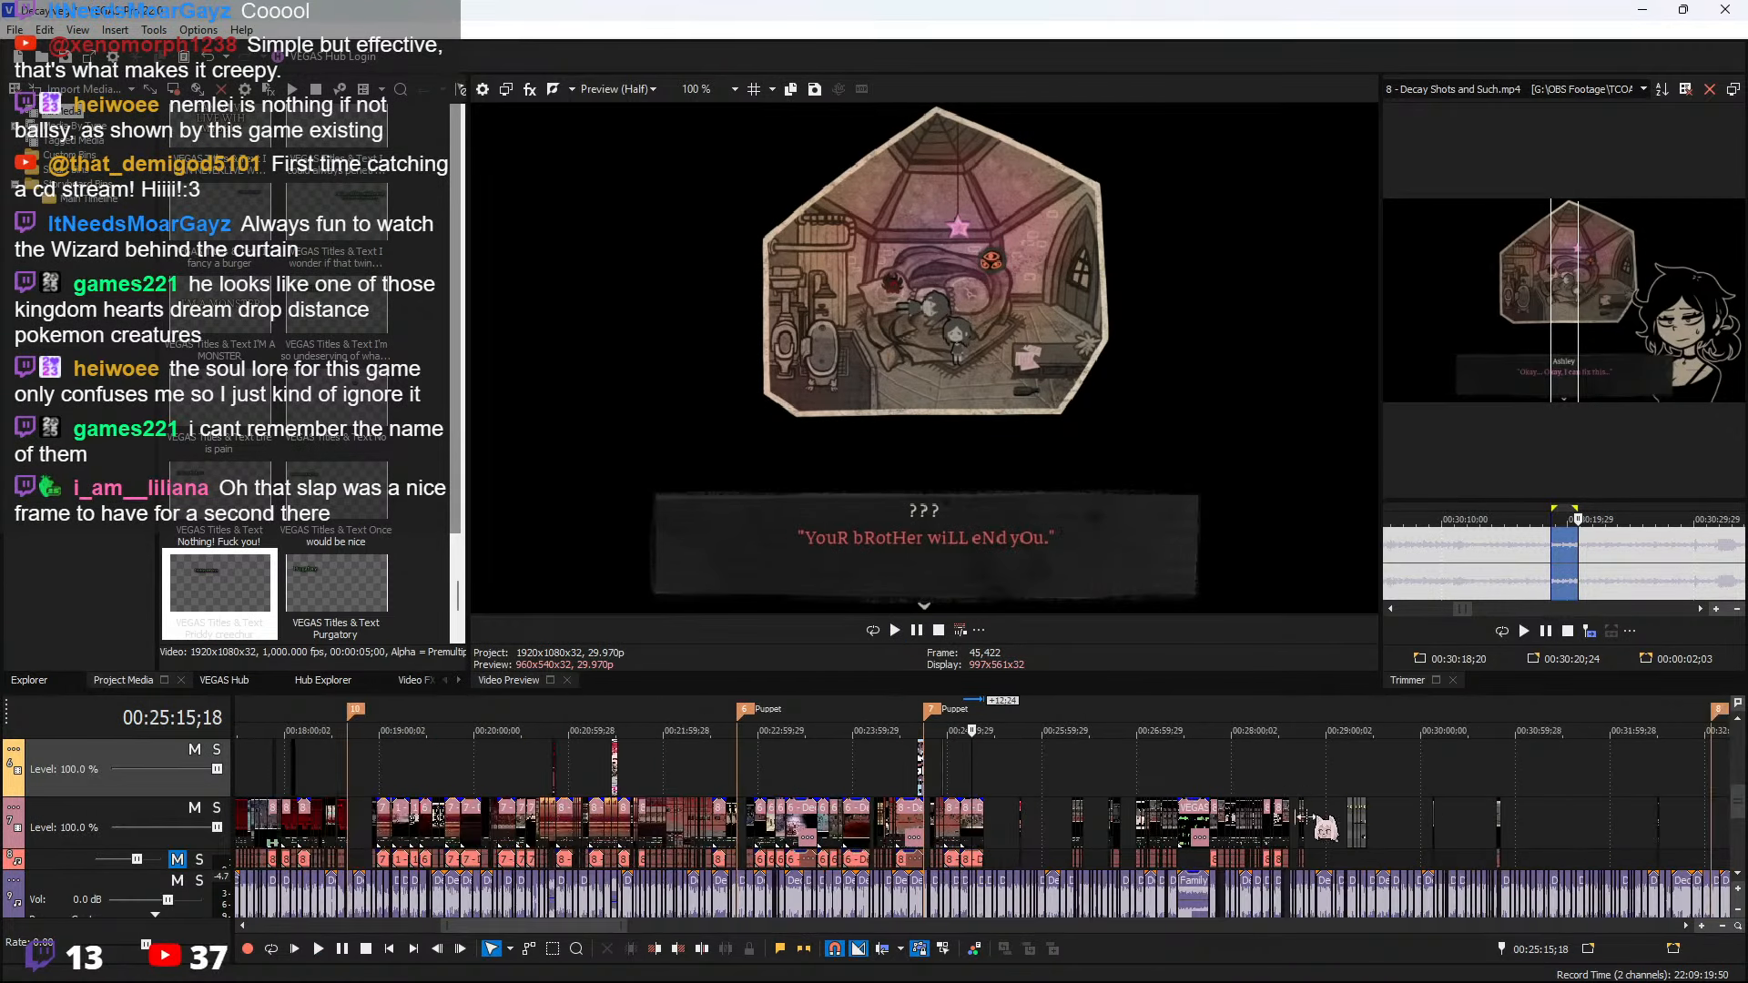
pyautogui.scroll(-3, 1400, 822)
pyautogui.scroll(-2, 1537, 828)
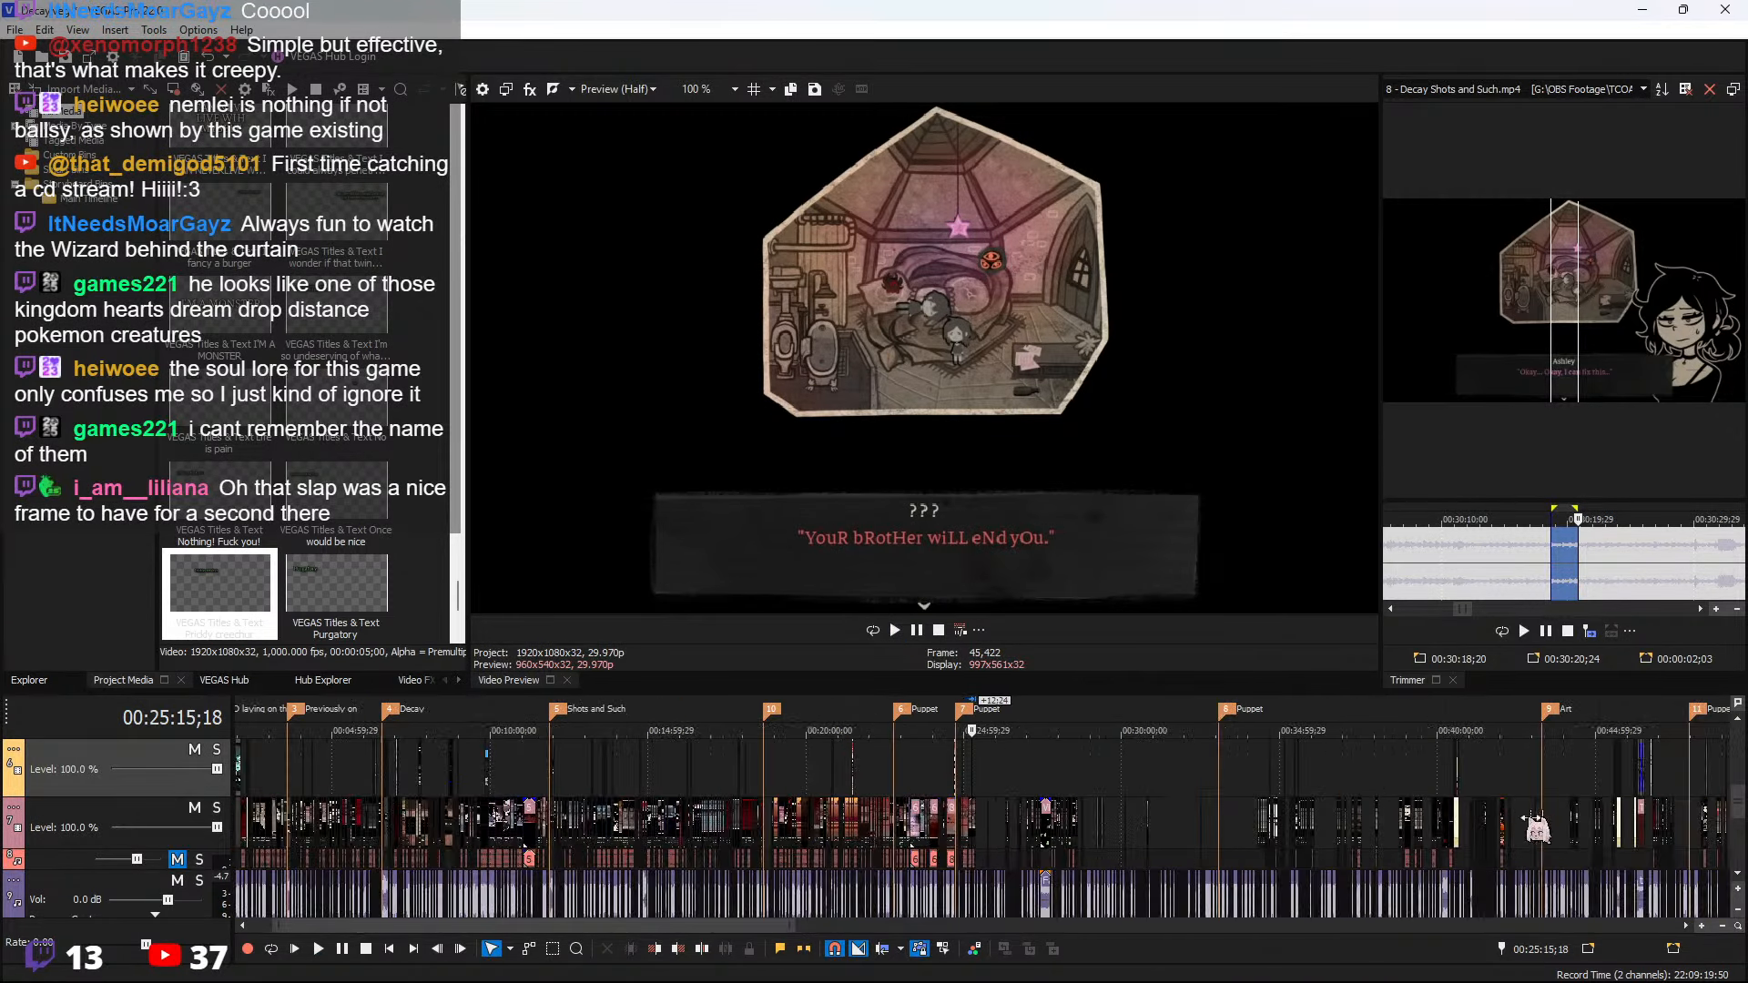
pyautogui.click(1496, 778)
pyautogui.scroll(5, 1494, 783)
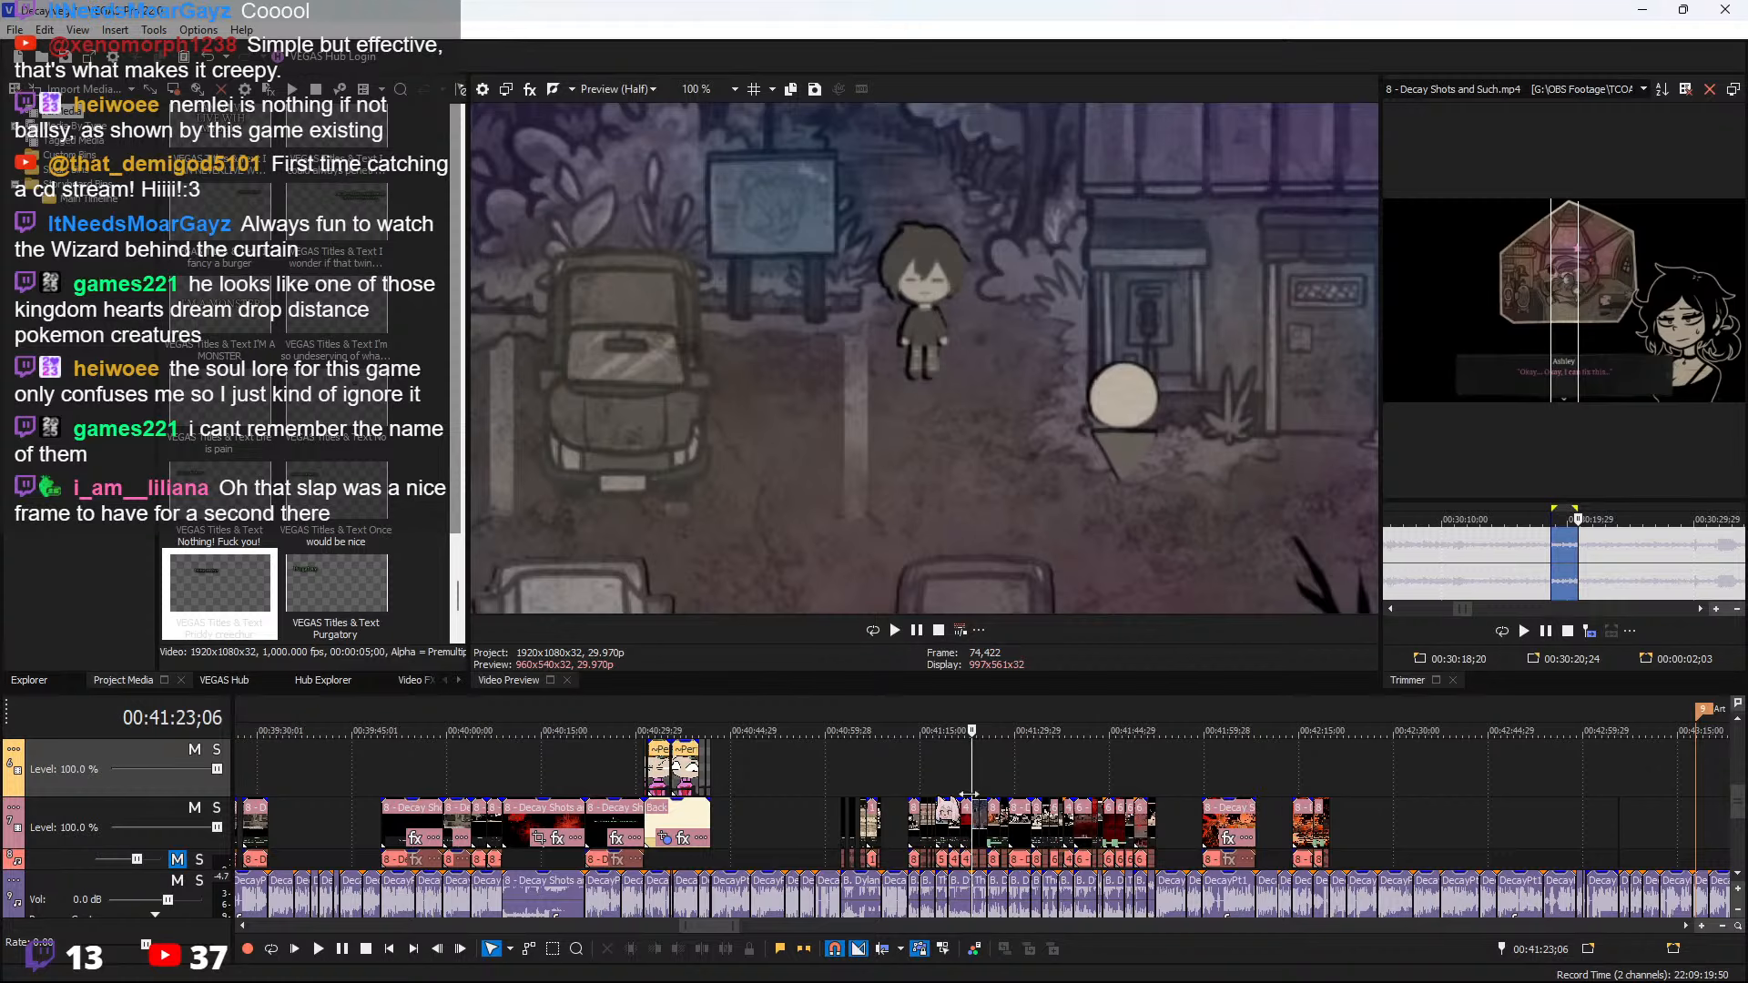
pyautogui.scroll(4, 488, 781)
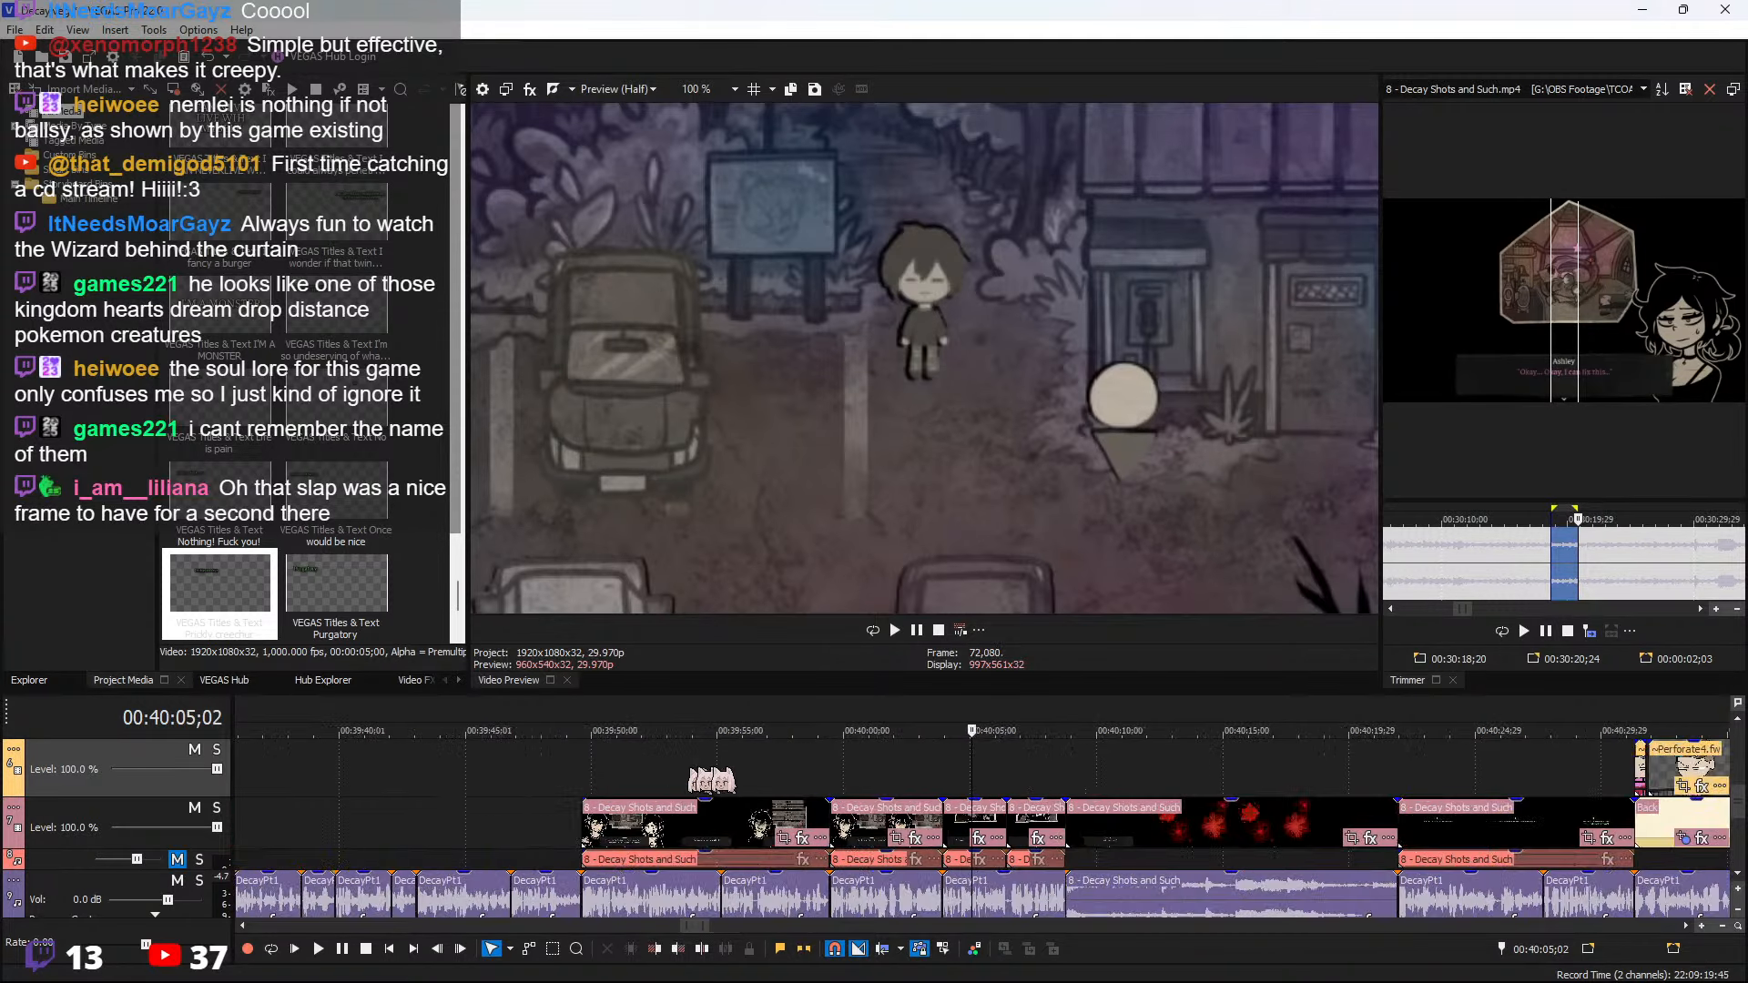
pyautogui.press('space')
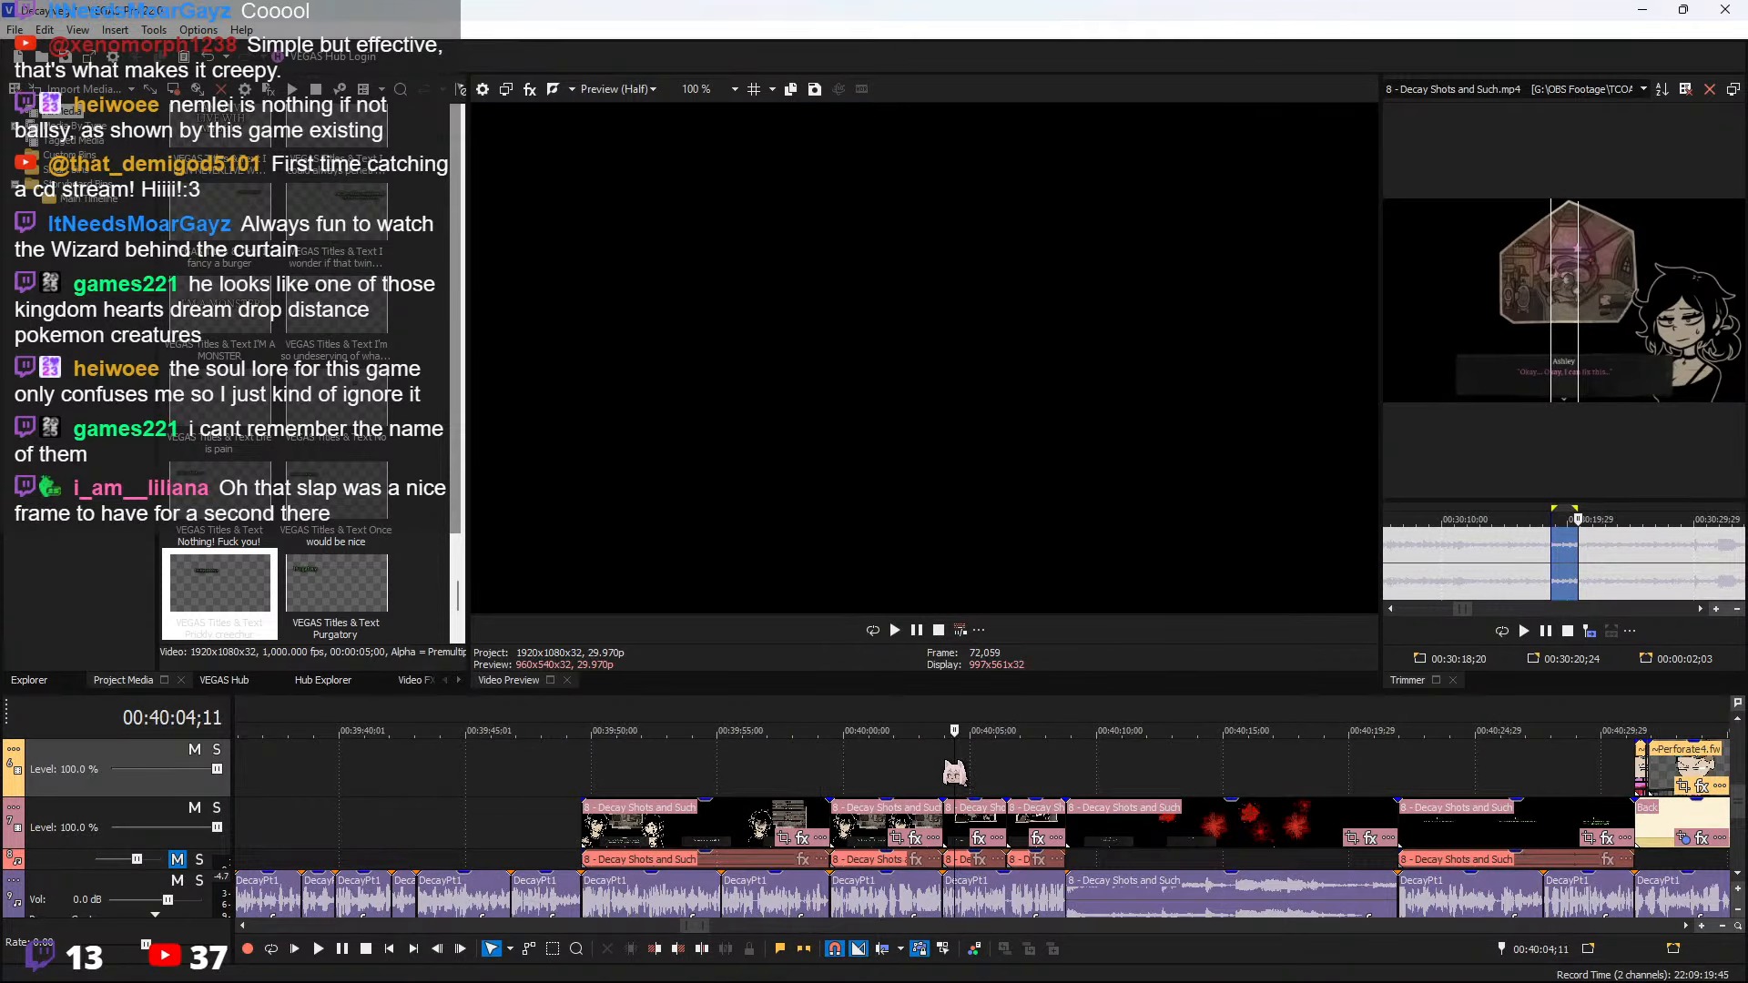
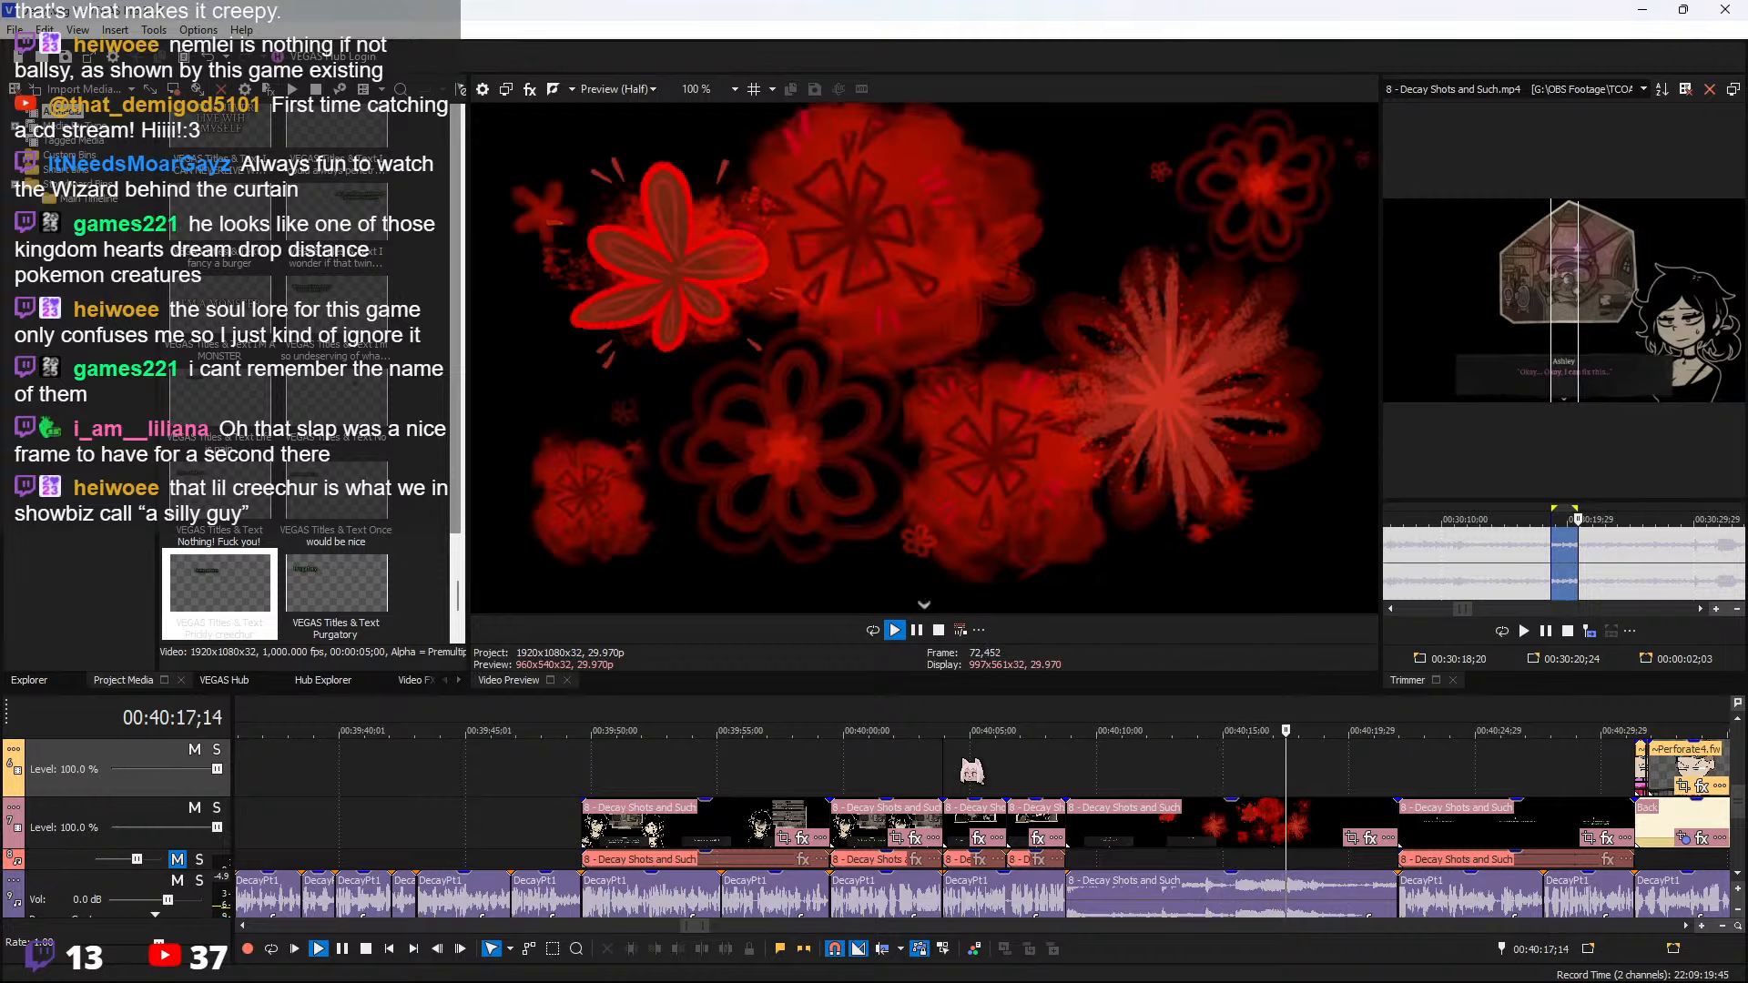
pyautogui.click(1399, 771)
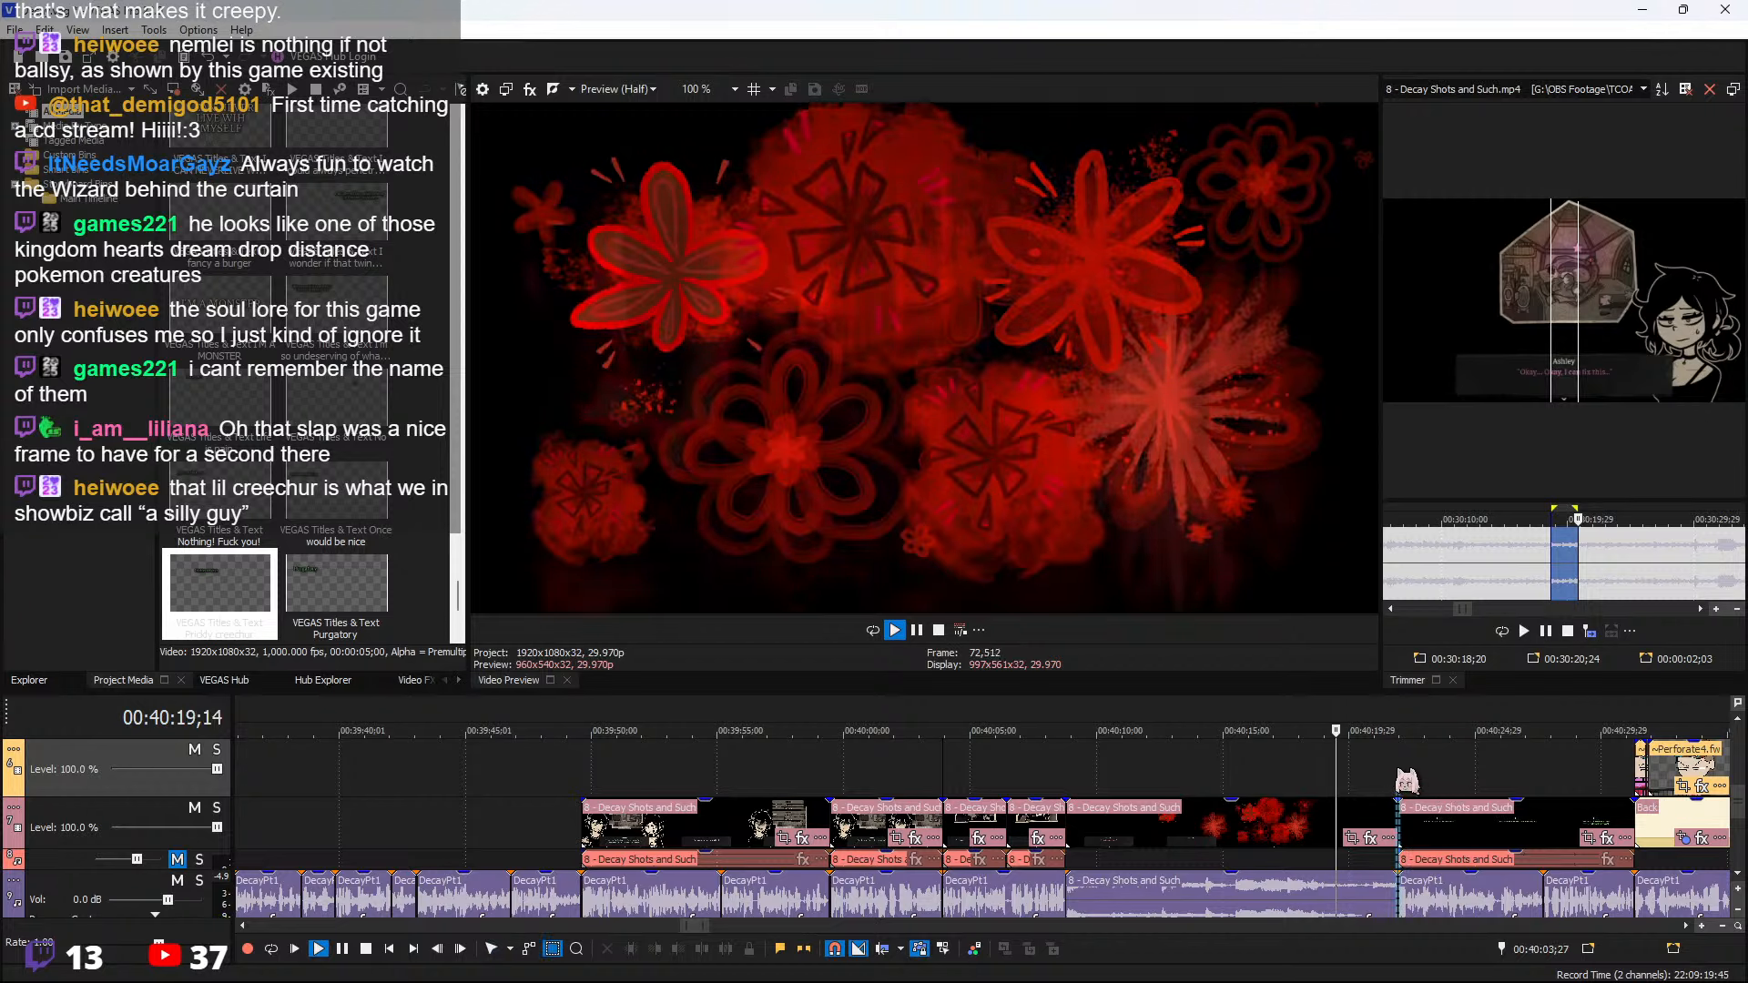
pyautogui.scroll(-1, 1395, 765)
pyautogui.scroll(1, 1395, 765)
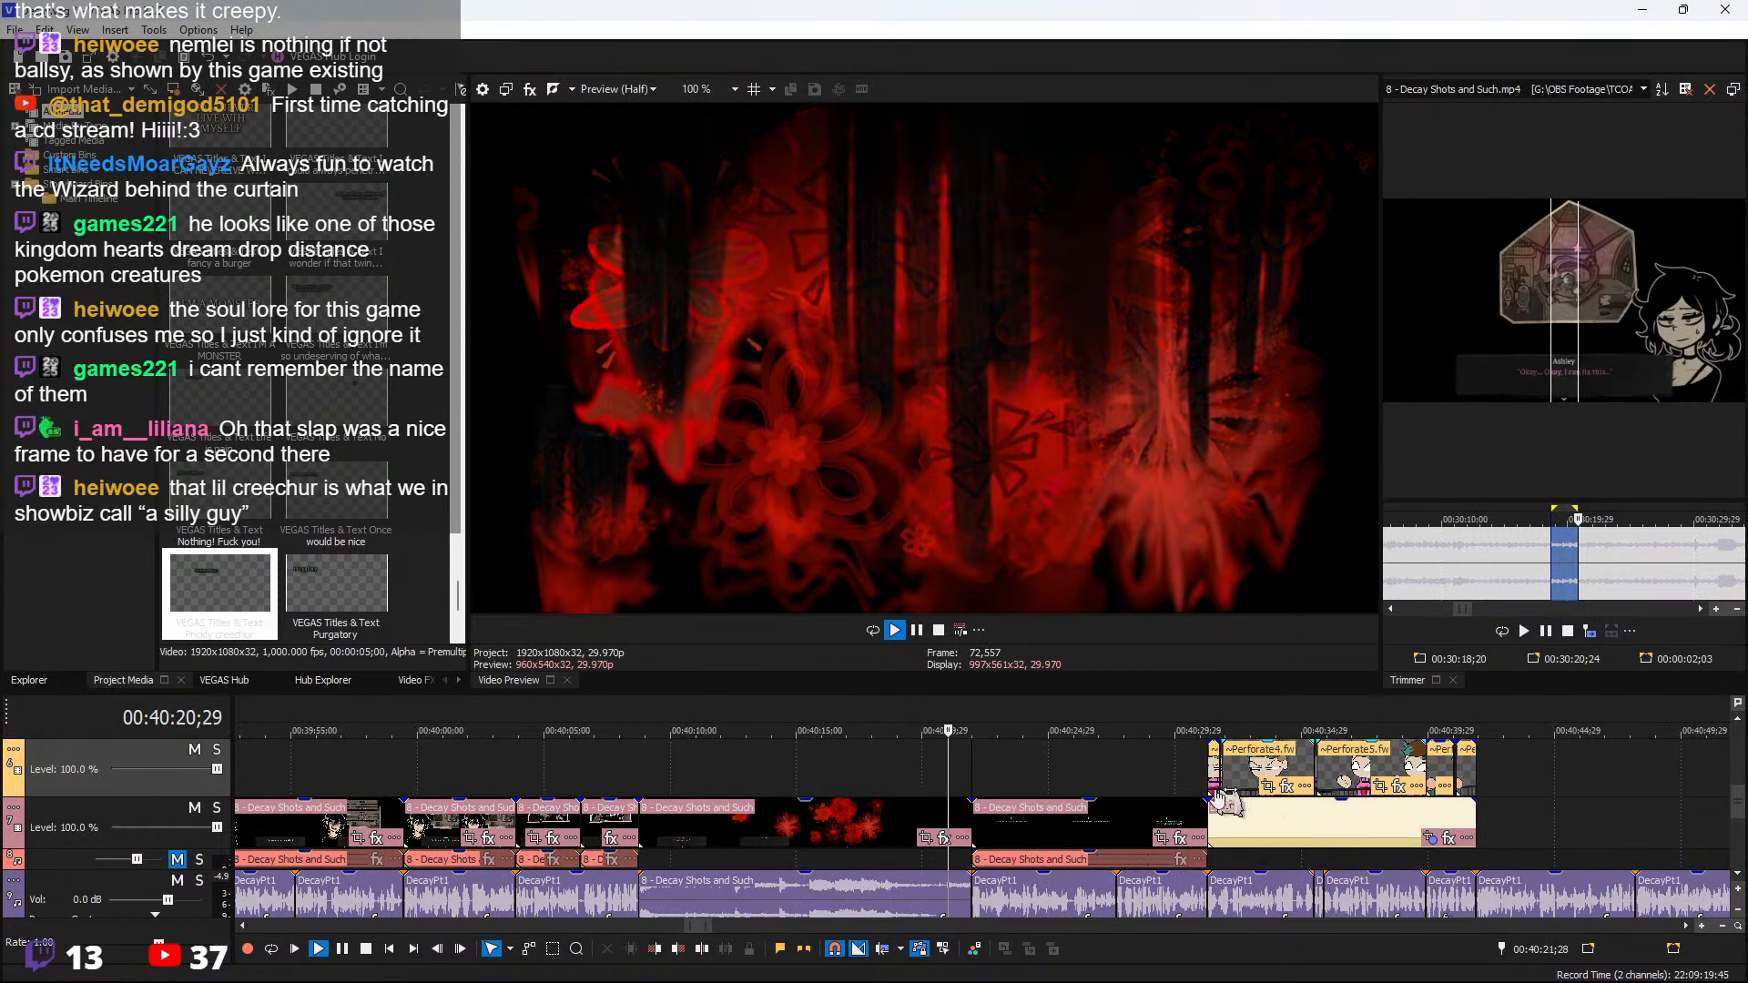
pyautogui.click(1128, 765)
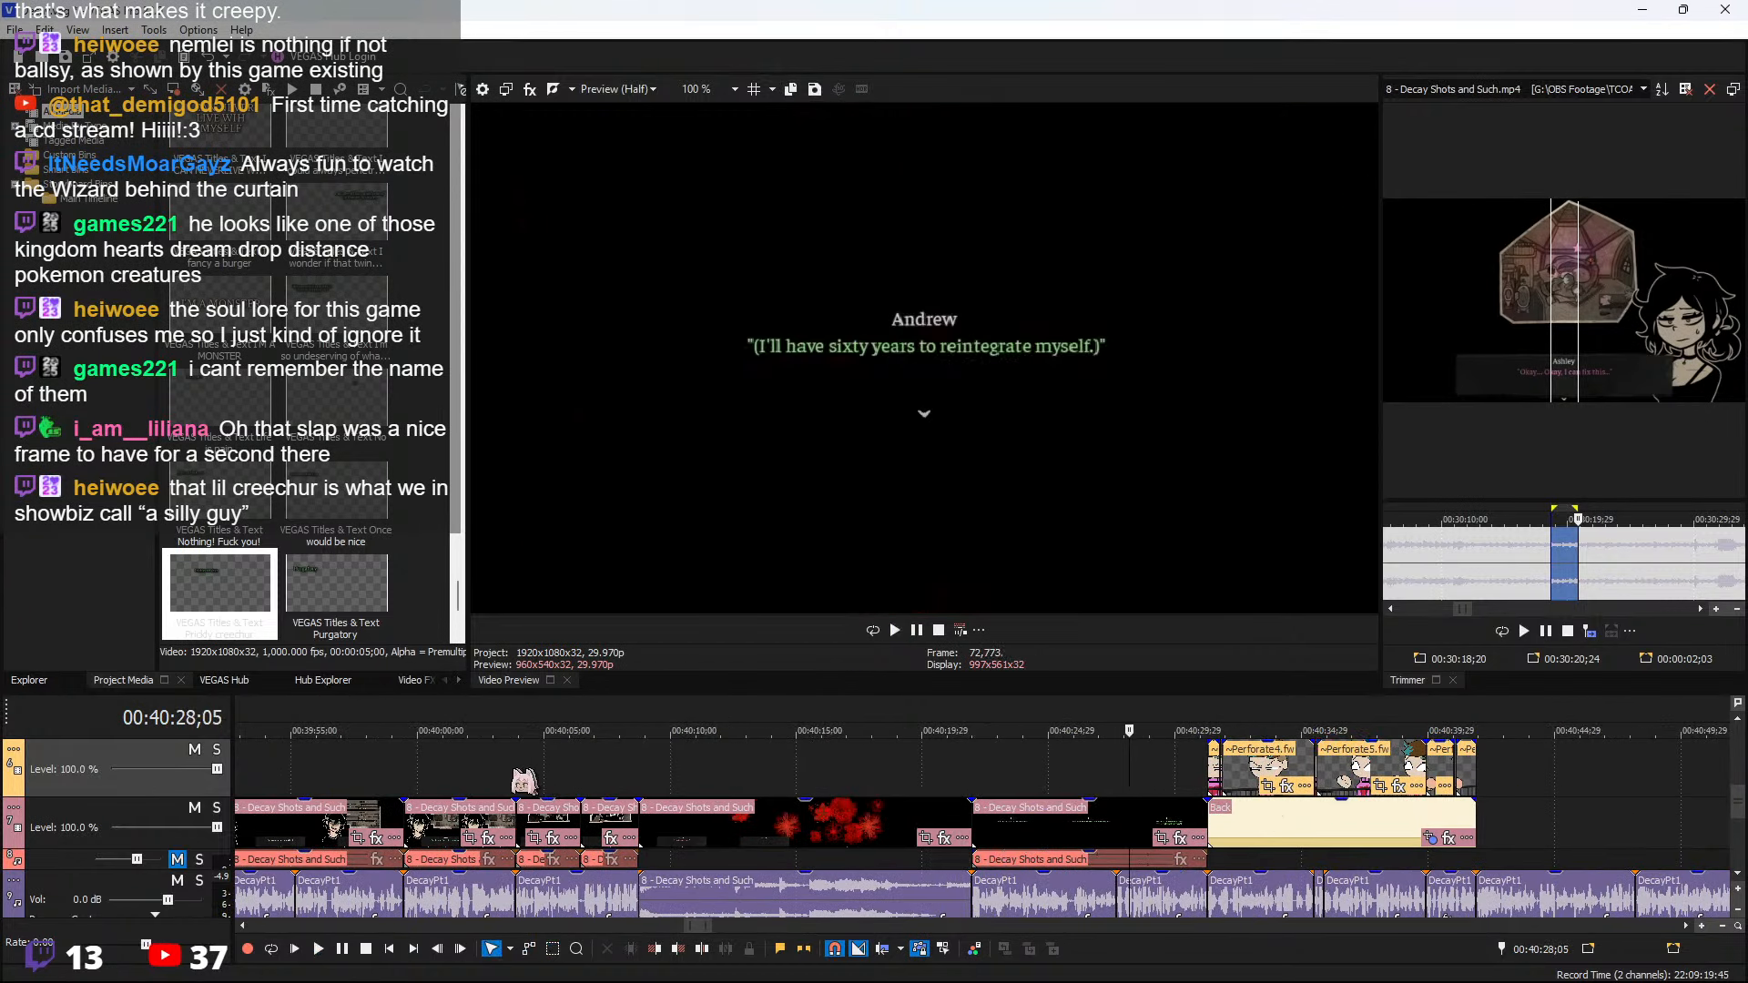
# Survey the whole timeline for sections of narration without footage after 00:25:23
pyautogui.scroll(-4, 537, 781)
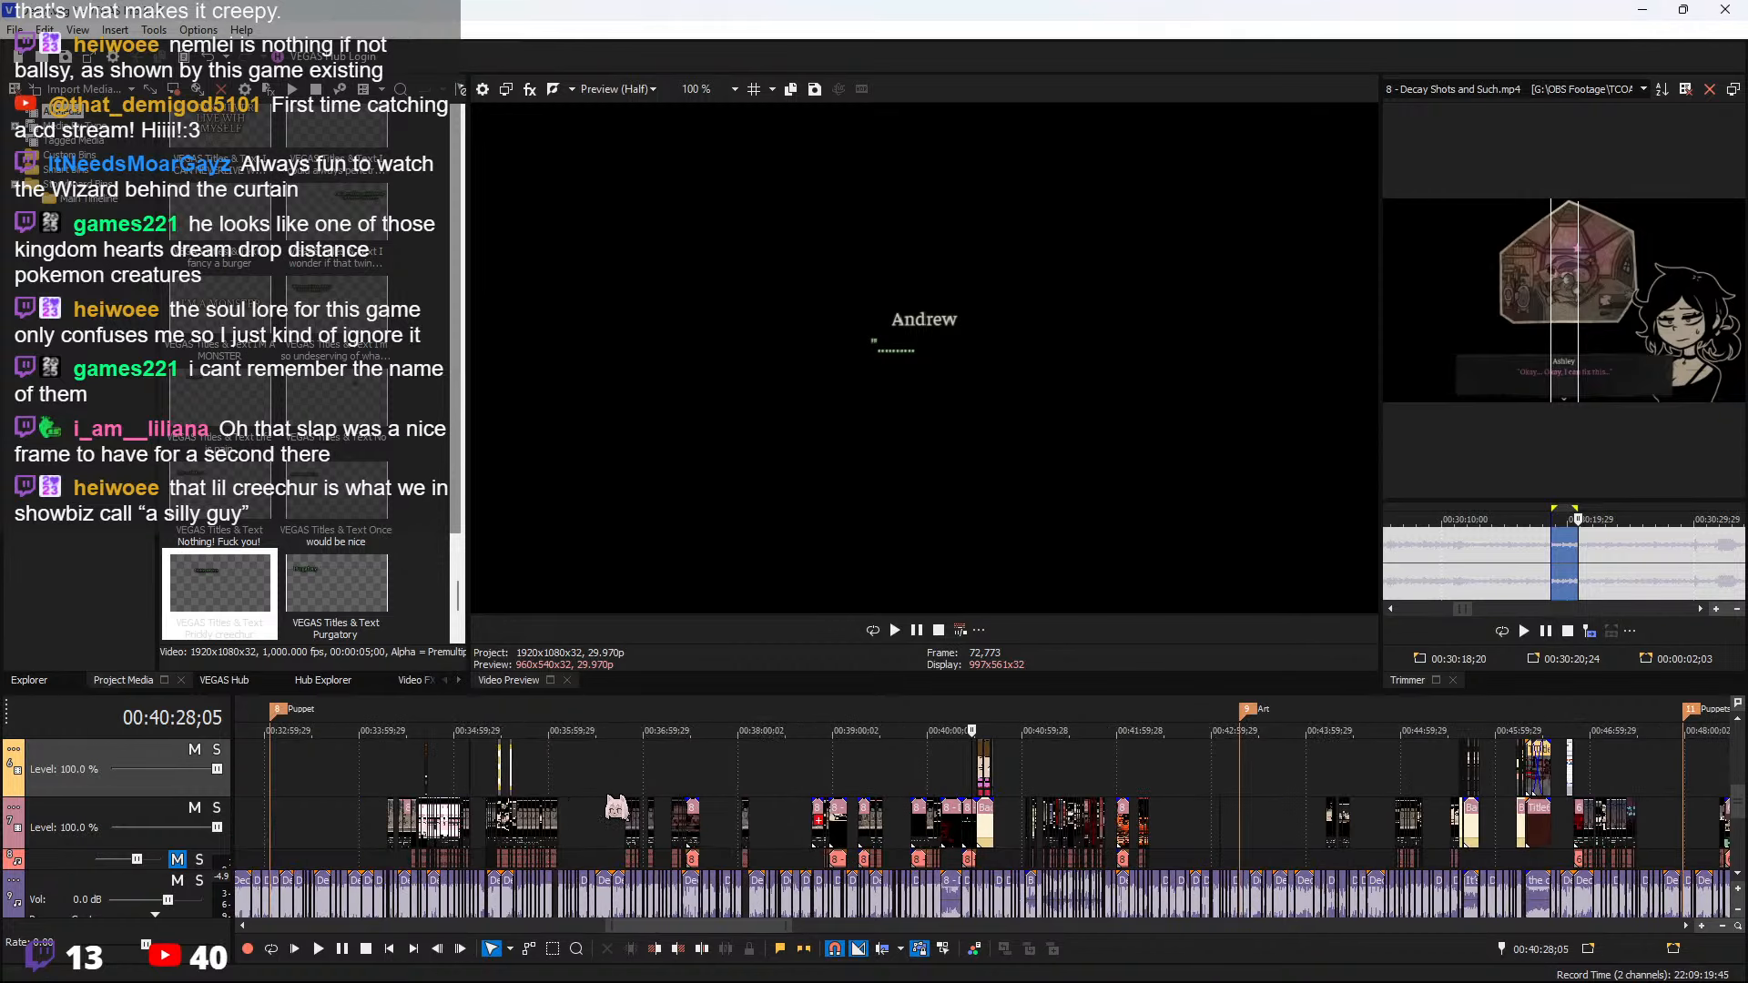
pyautogui.scroll(-3, 627, 785)
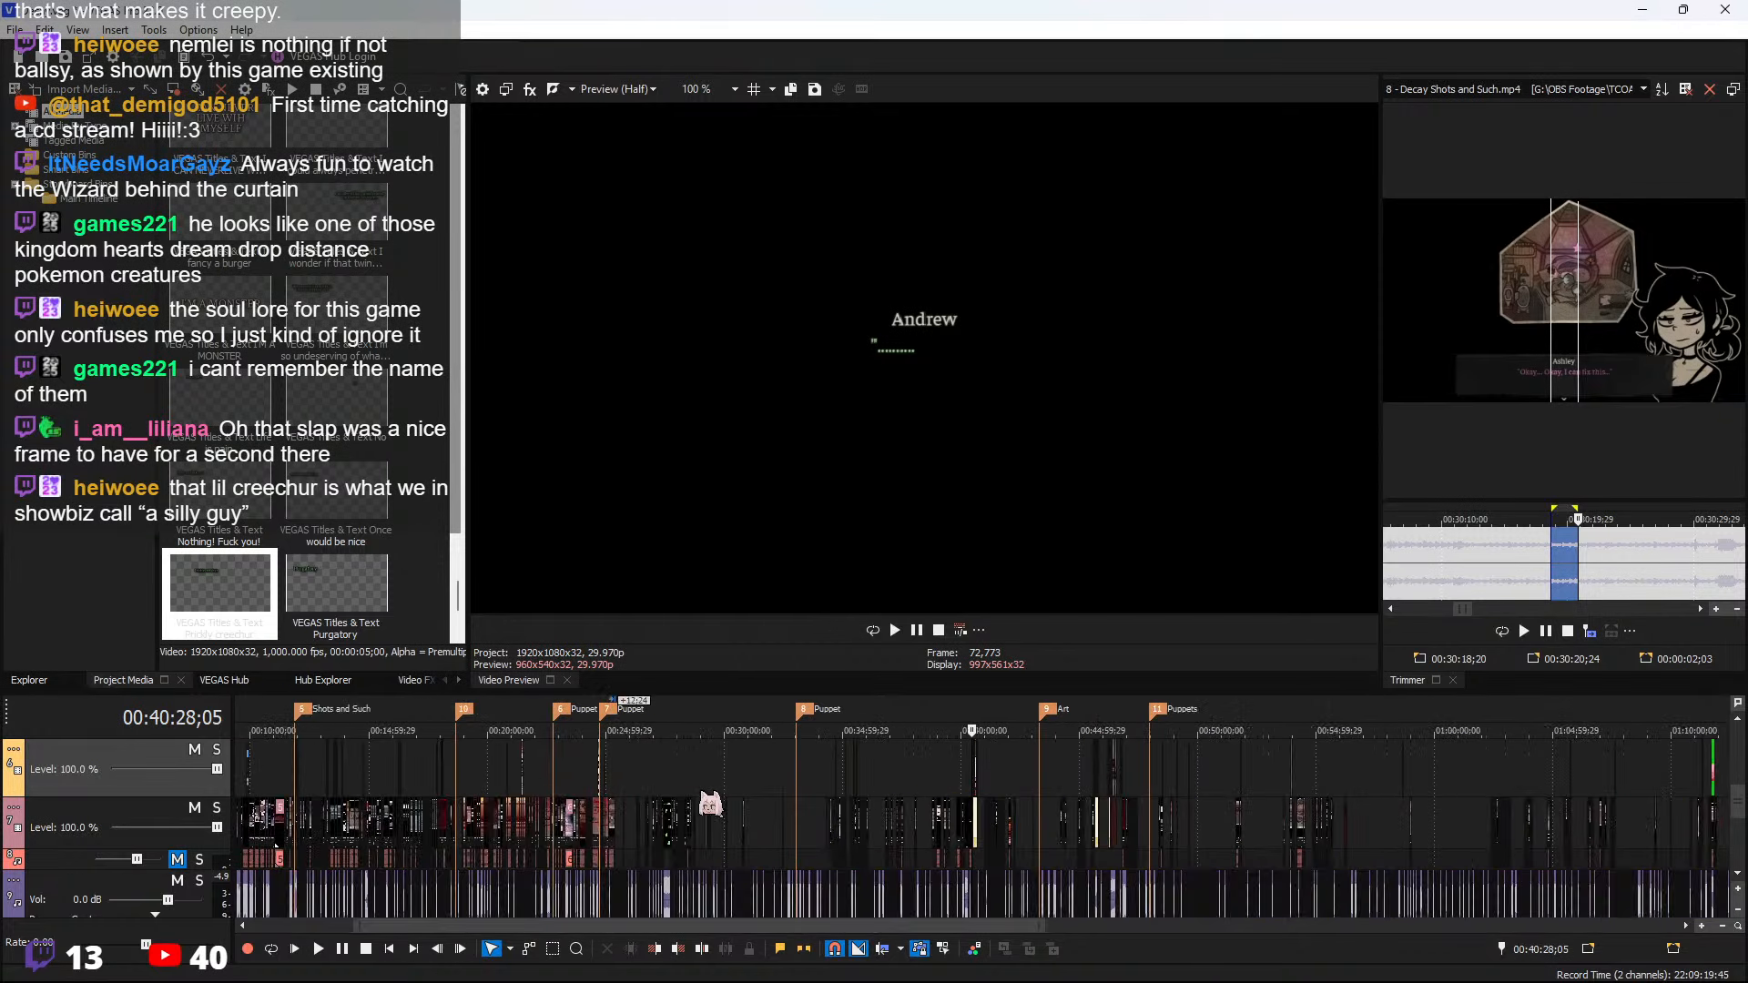
pyautogui.scroll(5, 723, 800)
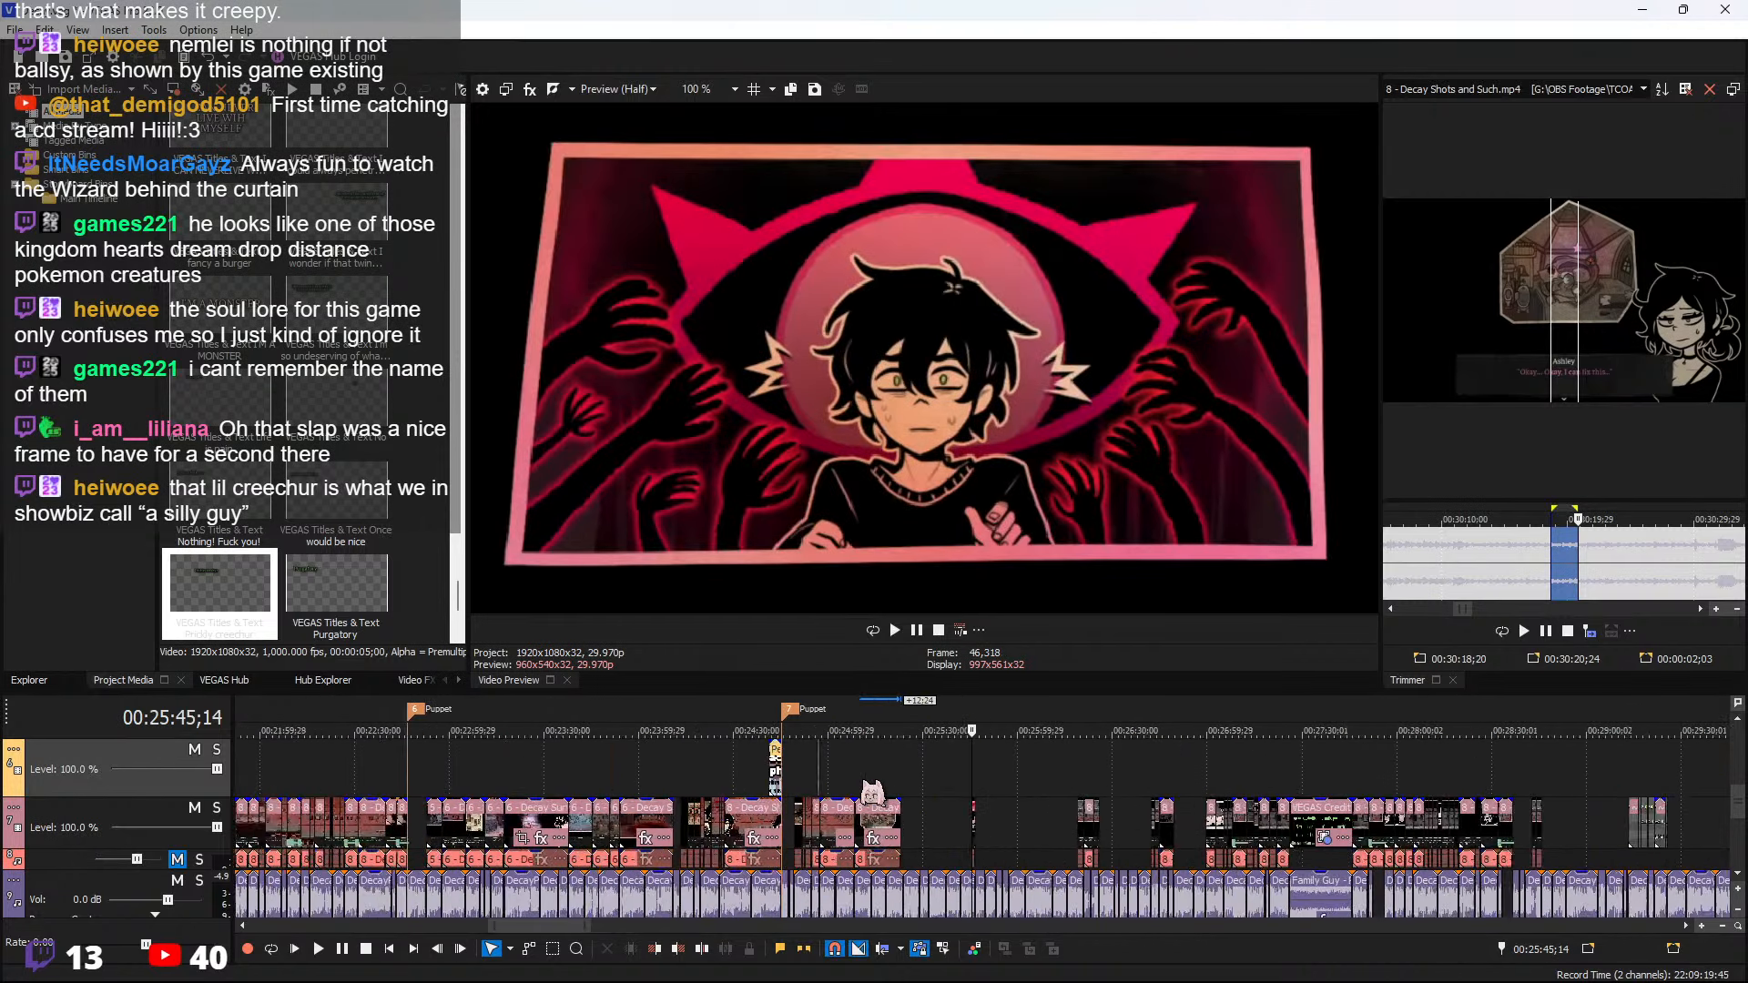
pyautogui.scroll(-4, 960, 783)
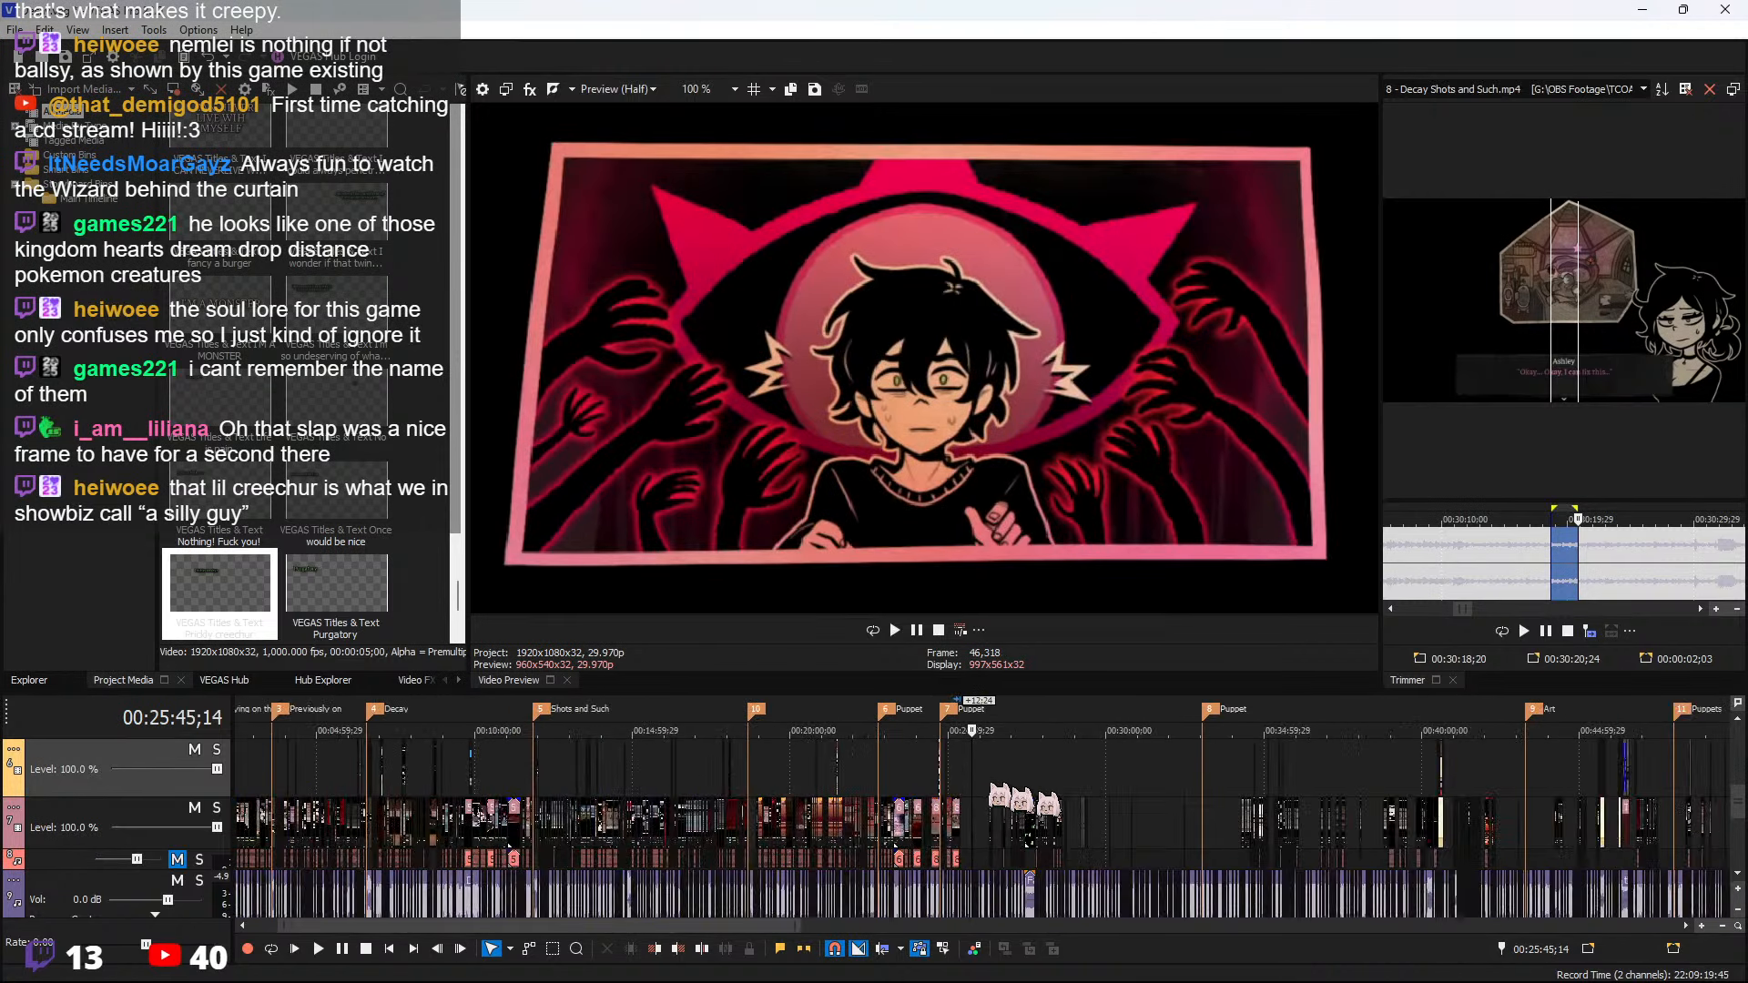
pyautogui.scroll(2, 974, 801)
pyautogui.scroll(-2, 718, 819)
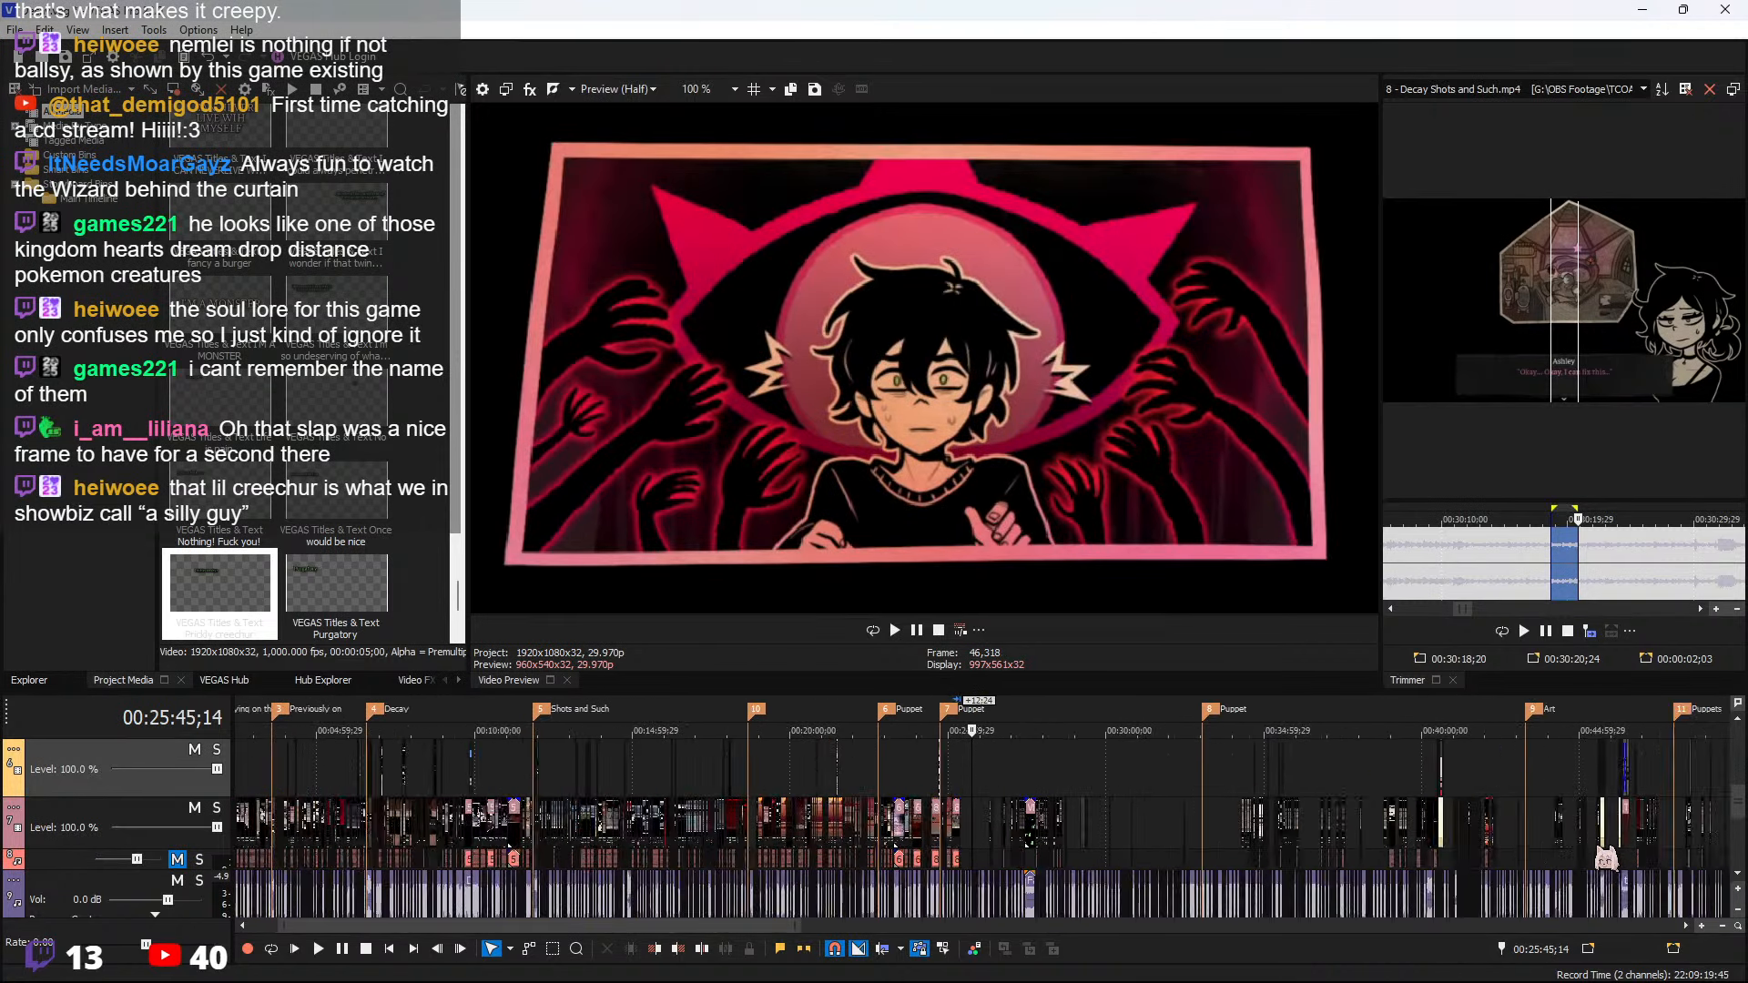
pyautogui.scroll(8, 1373, 824)
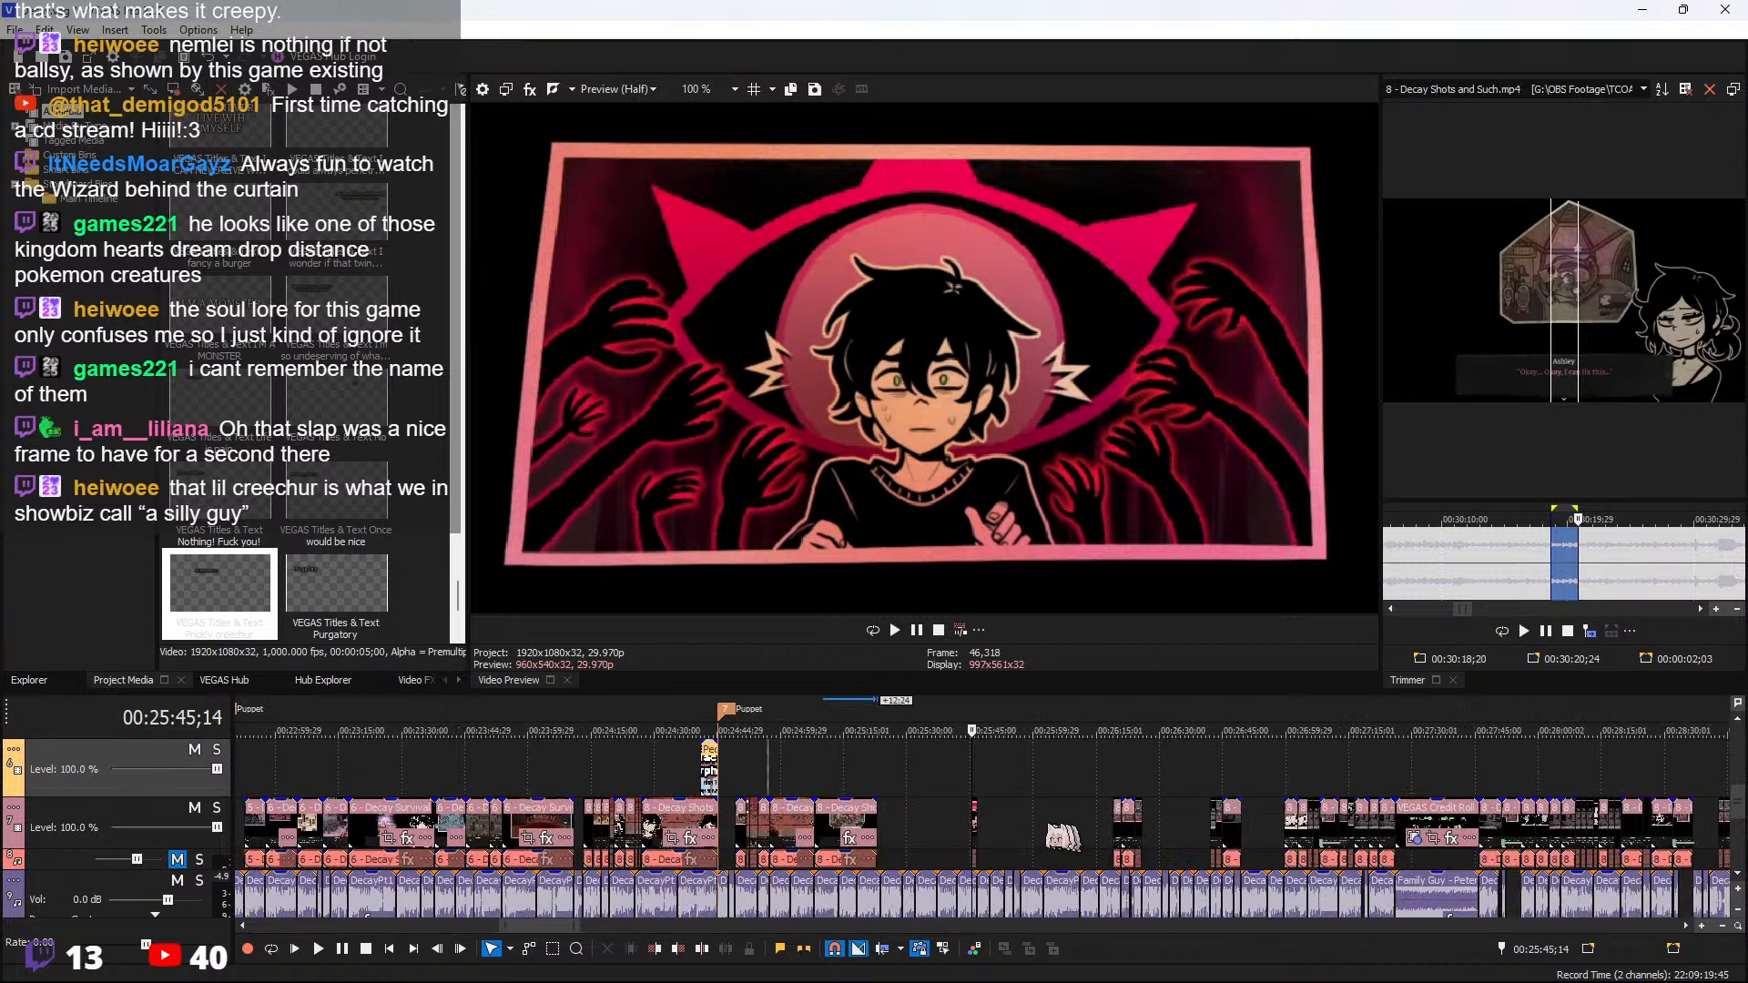
# Replay the "Okay, I can fix this..." clip against the narration, split it at 00:25:13;26 and delete the remainder
pyautogui.click(689, 779)
pyautogui.press('space')
pyautogui.scroll(3, 940, 813)
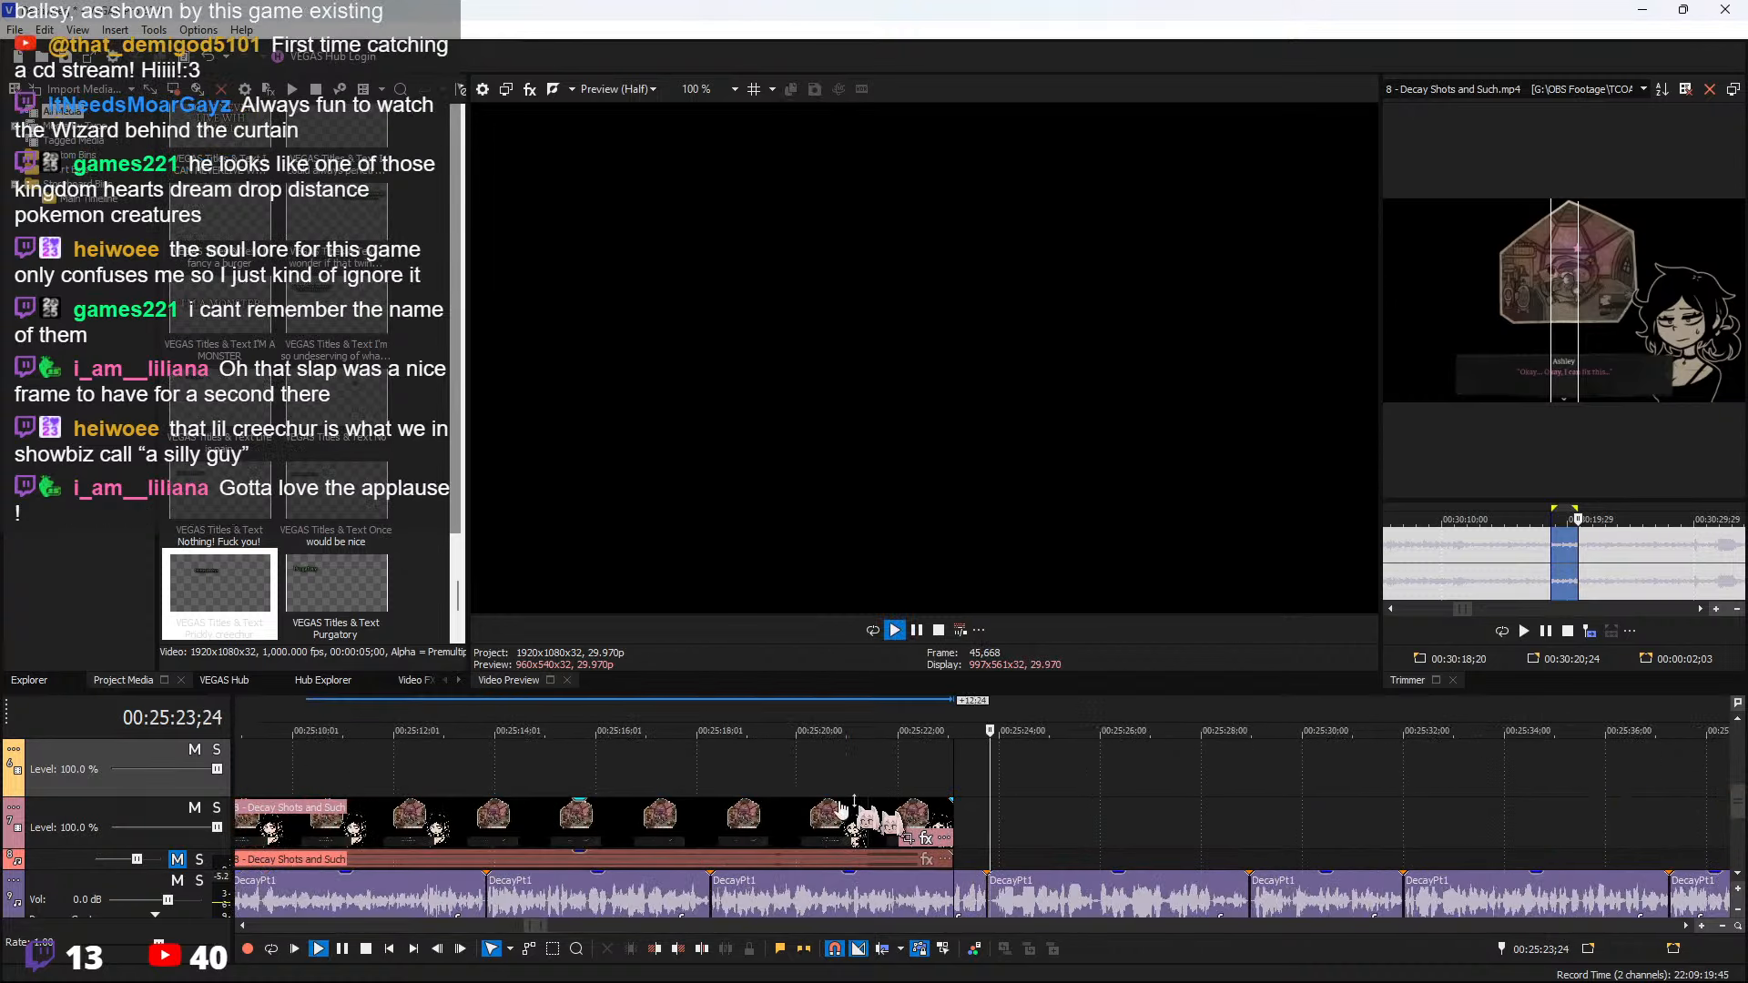
pyautogui.press('space')
pyautogui.click(514, 769)
pyautogui.press('space')
pyautogui.scroll(-2, 497, 808)
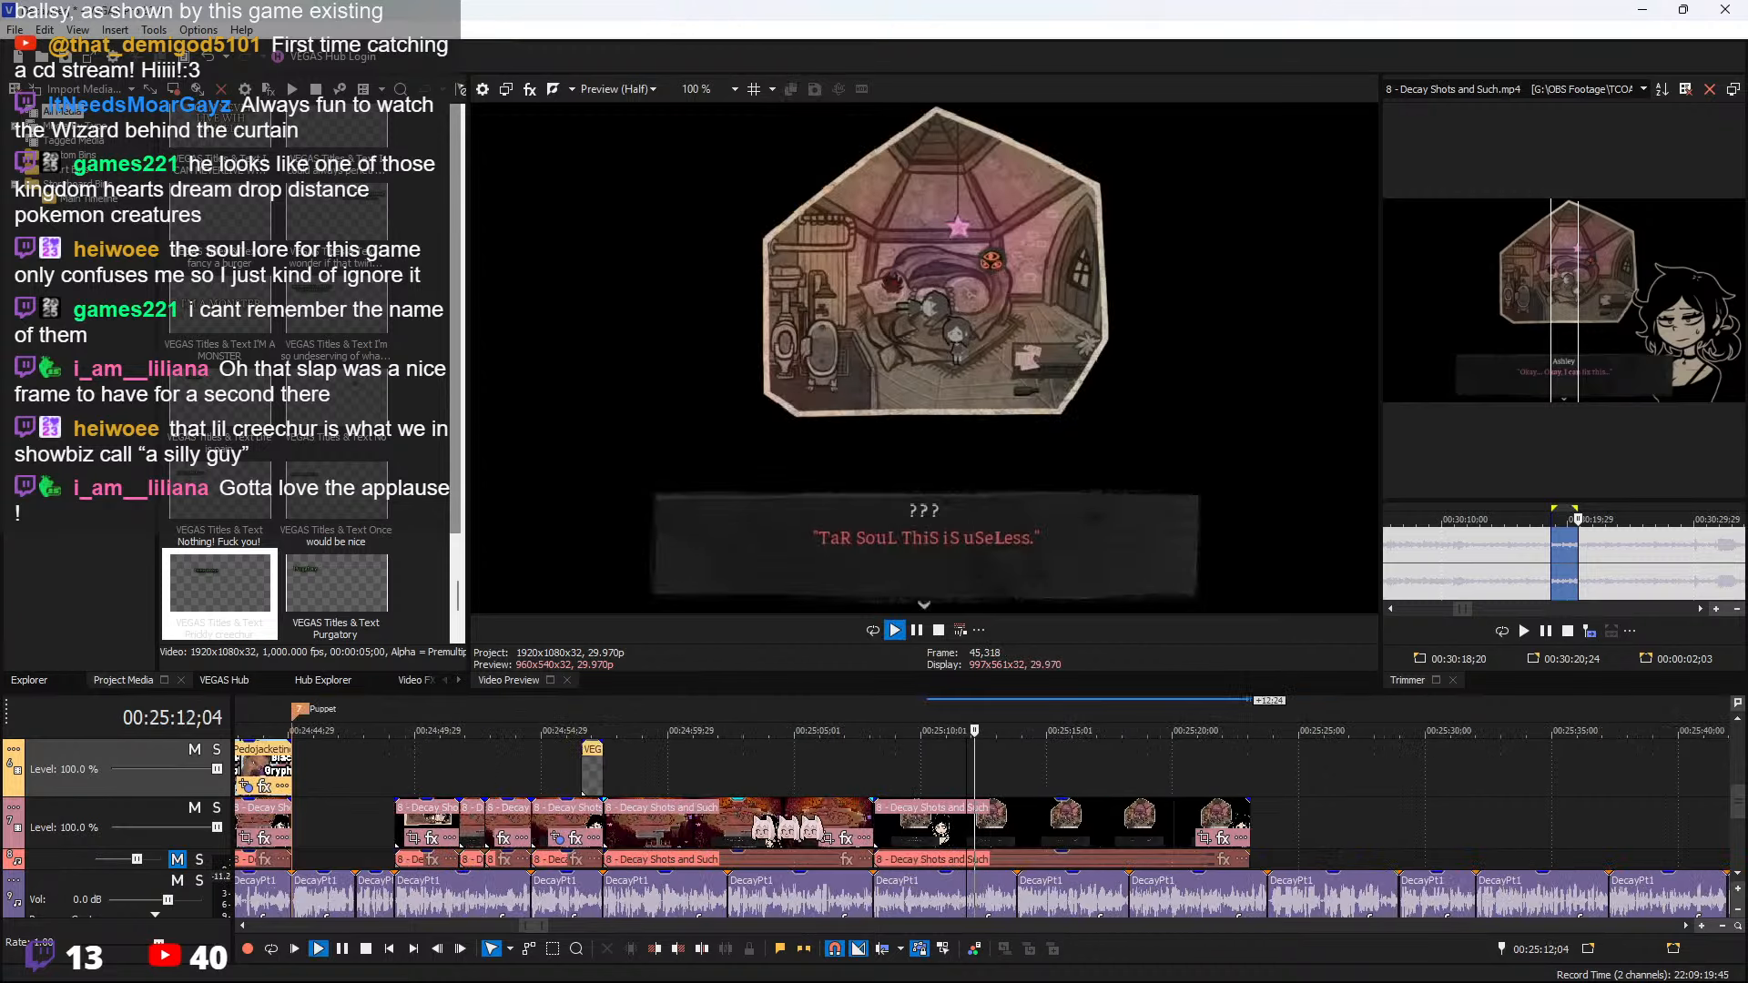
pyautogui.scroll(1, 877, 819)
pyautogui.press('space')
pyautogui.click(833, 765)
pyautogui.press('space')
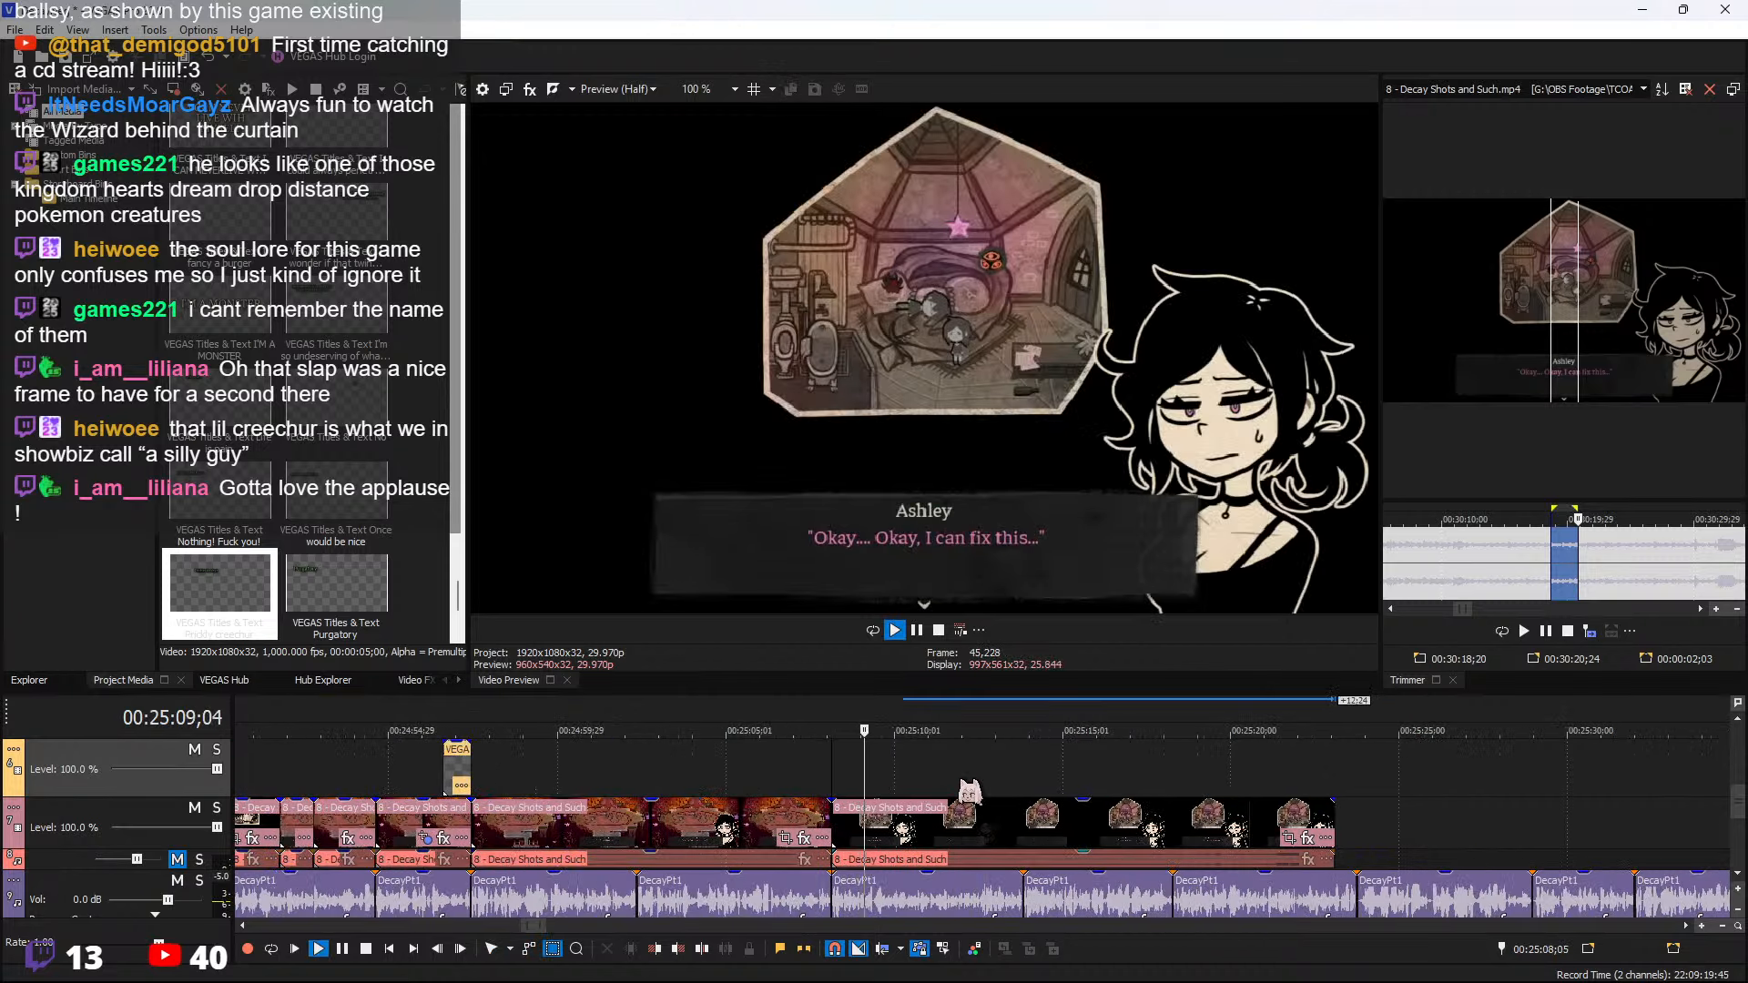
pyautogui.scroll(1, 1002, 819)
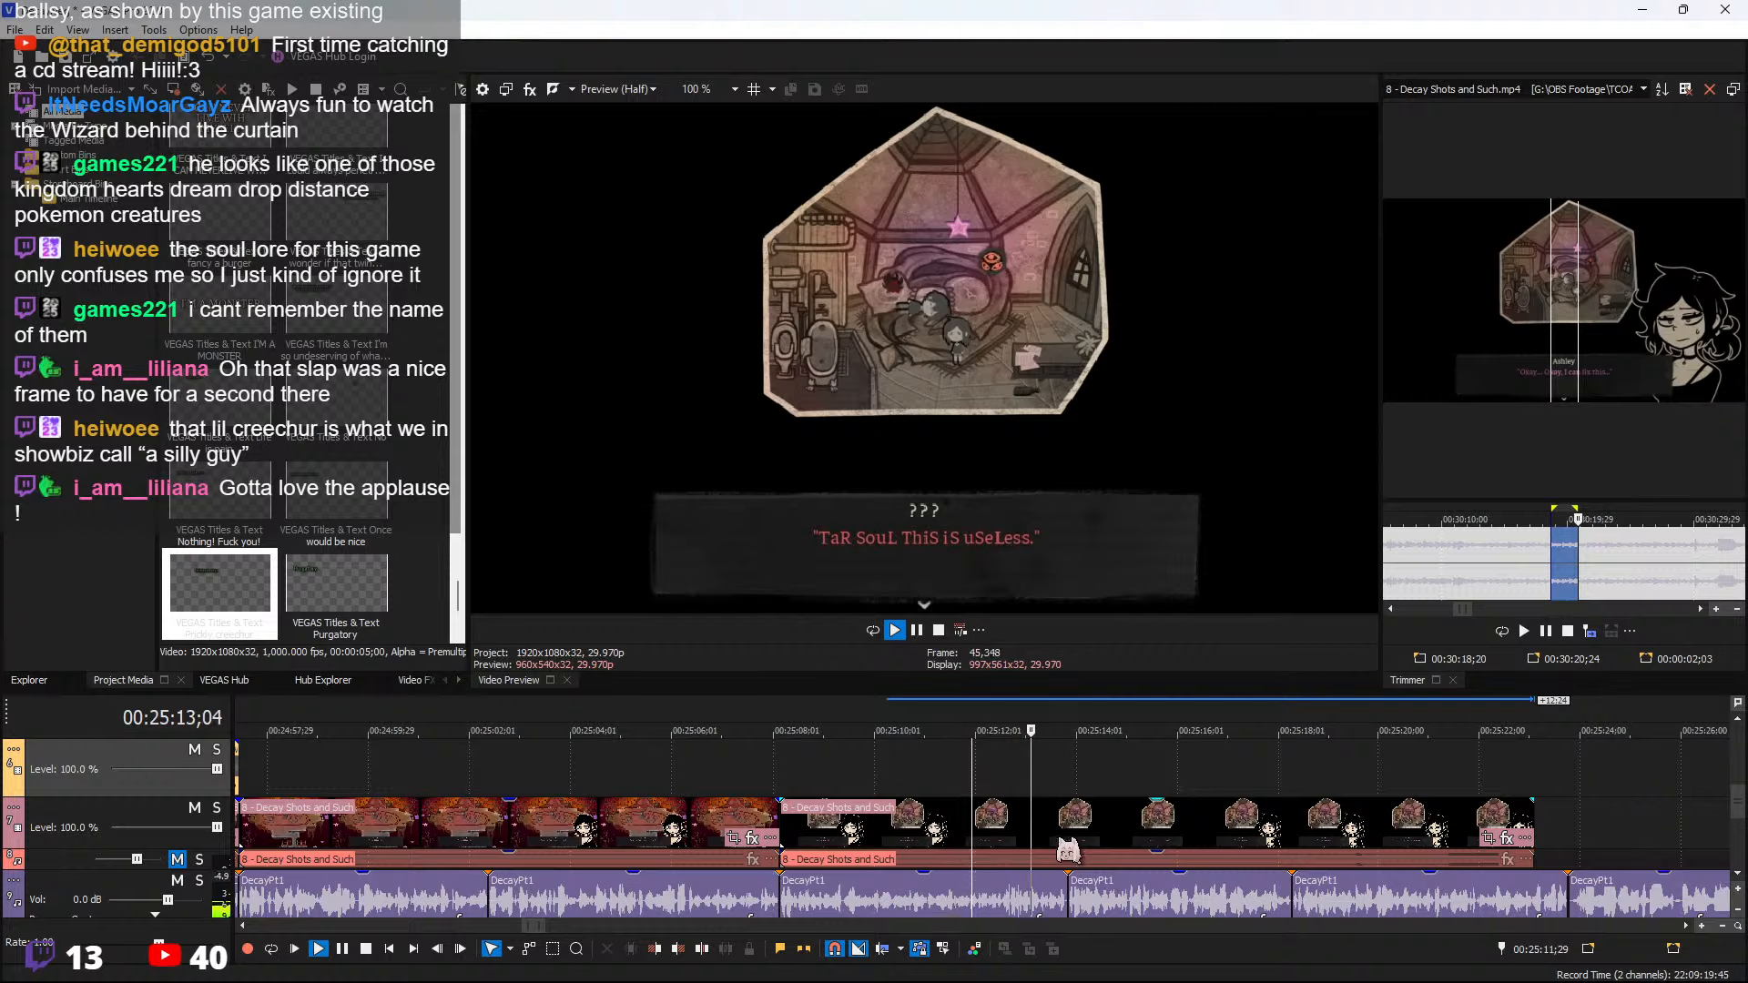
pyautogui.press('s')
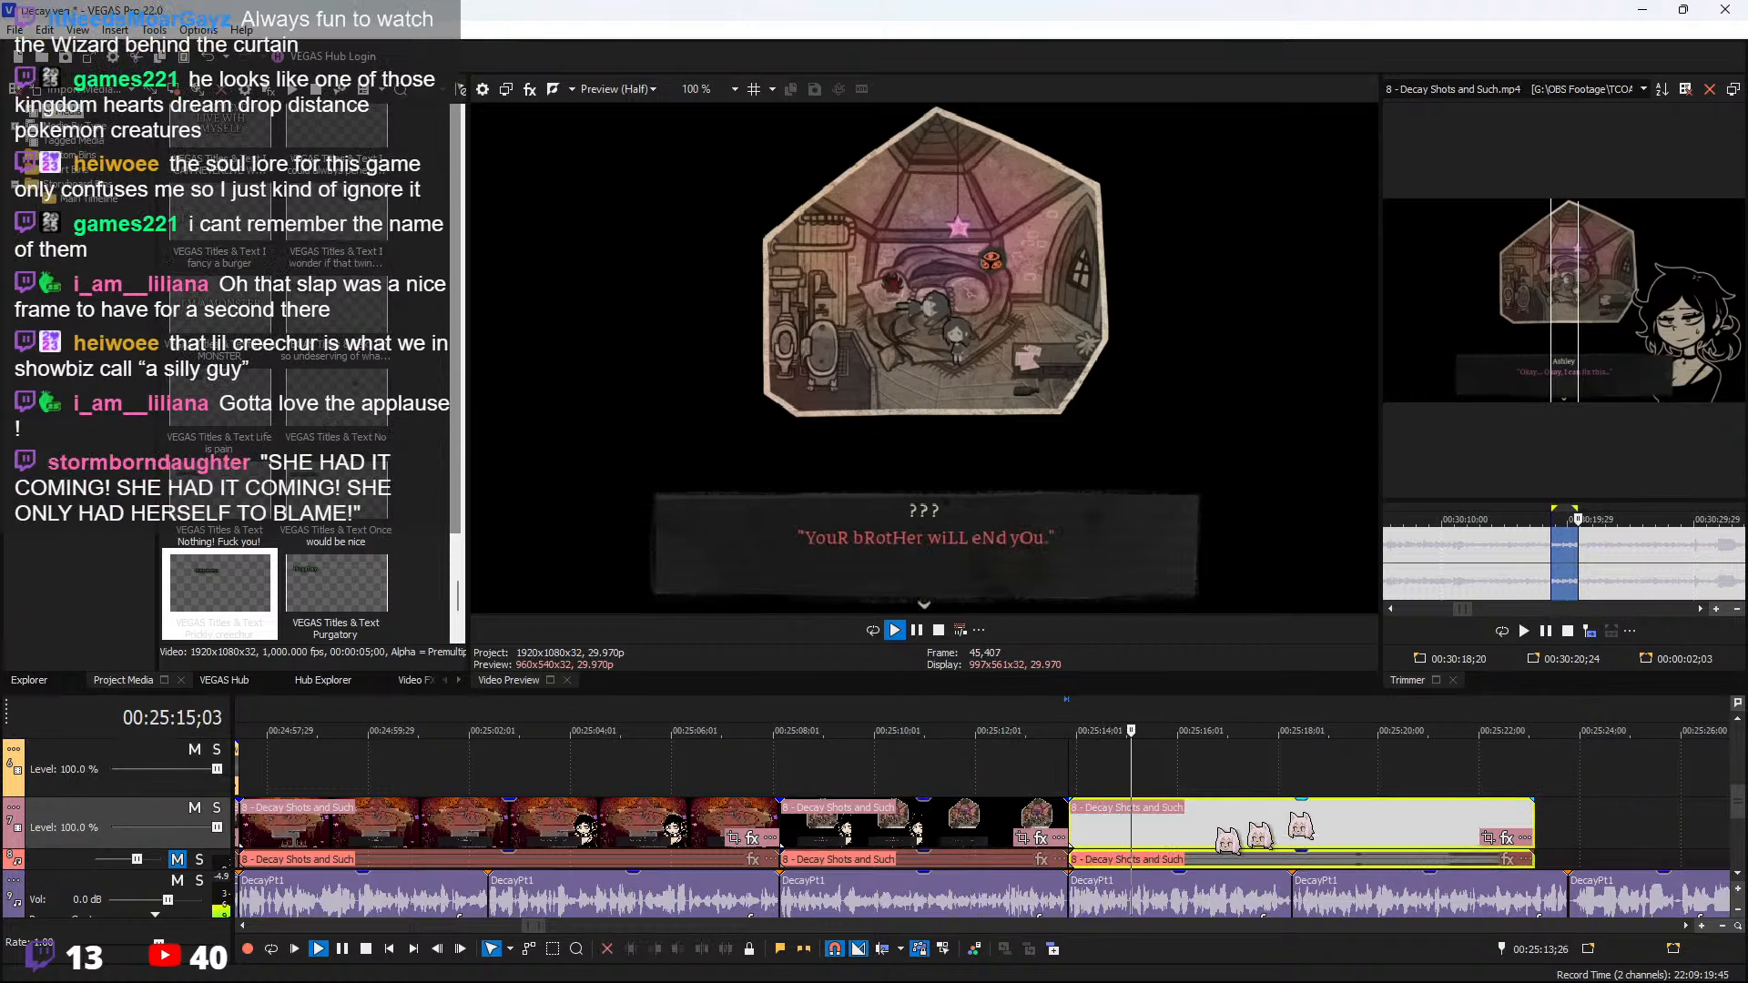
pyautogui.press('Delete')
# Scan the "8 - Decay Shots and Such" source footage after the "Okay, I can fix this..." moment, up to about 00:31:13, for the next shot
pyautogui.scroll(-3, 1584, 580)
pyautogui.press('space')
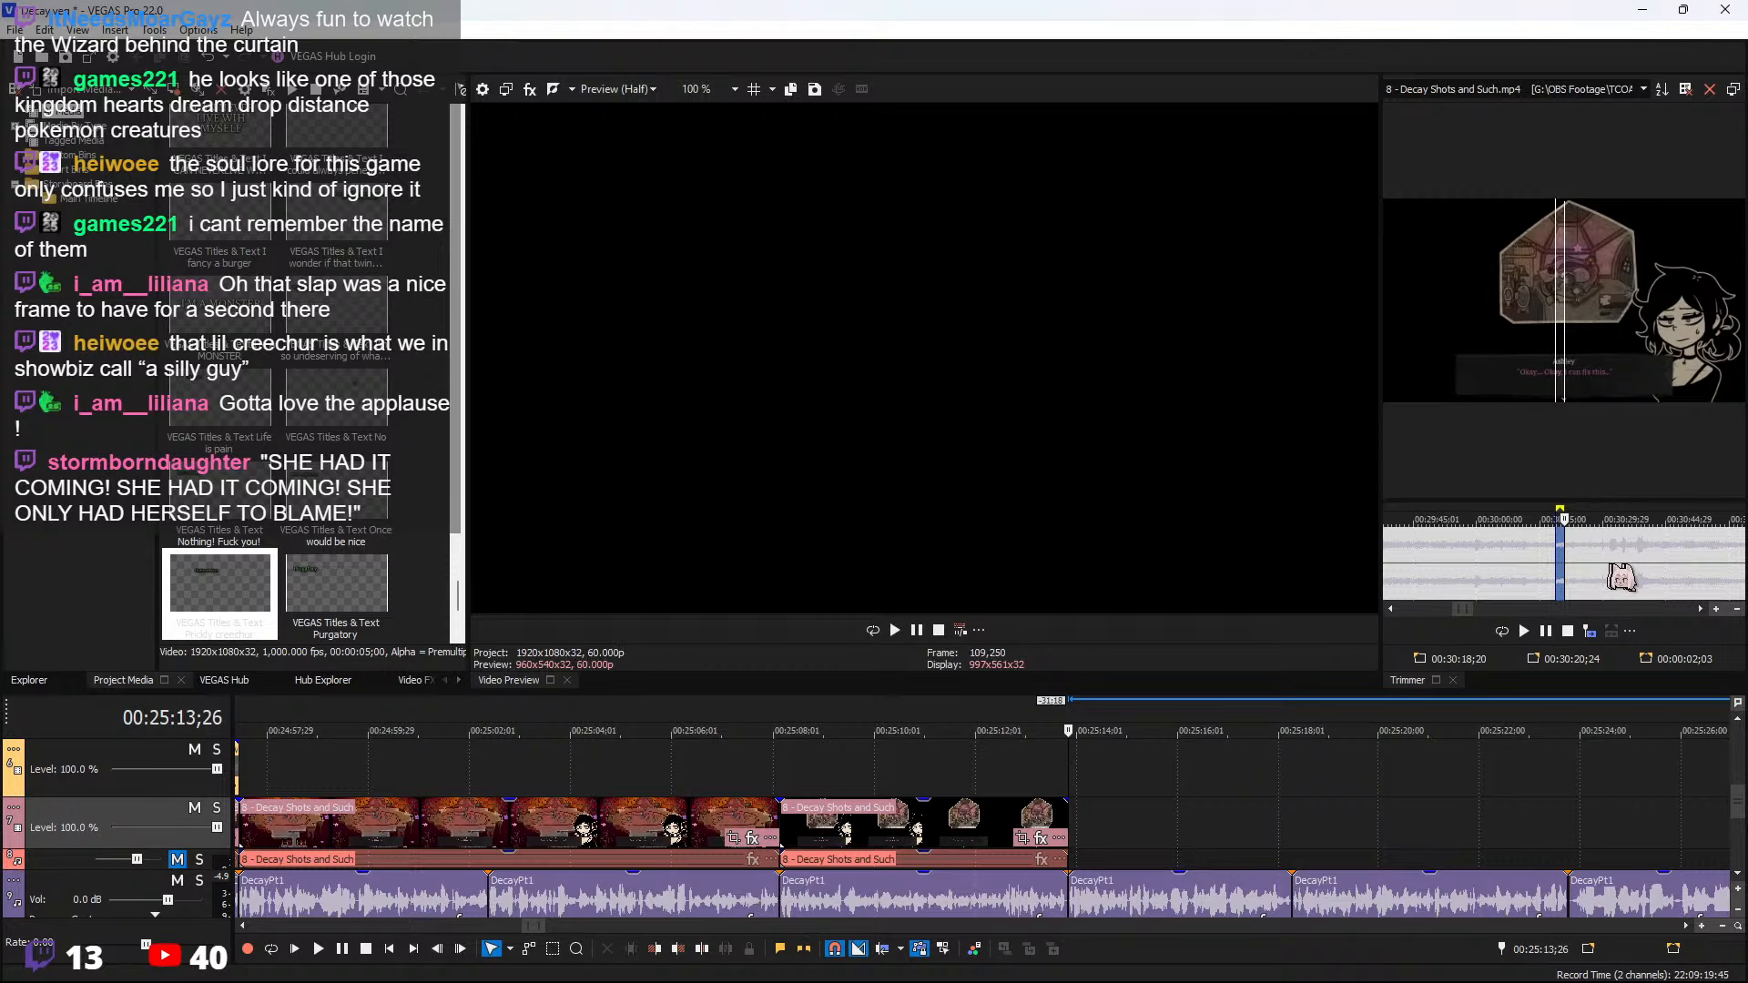
pyautogui.click(1601, 565)
pyautogui.press('space')
pyautogui.scroll(3, 1607, 563)
pyautogui.click(1679, 560)
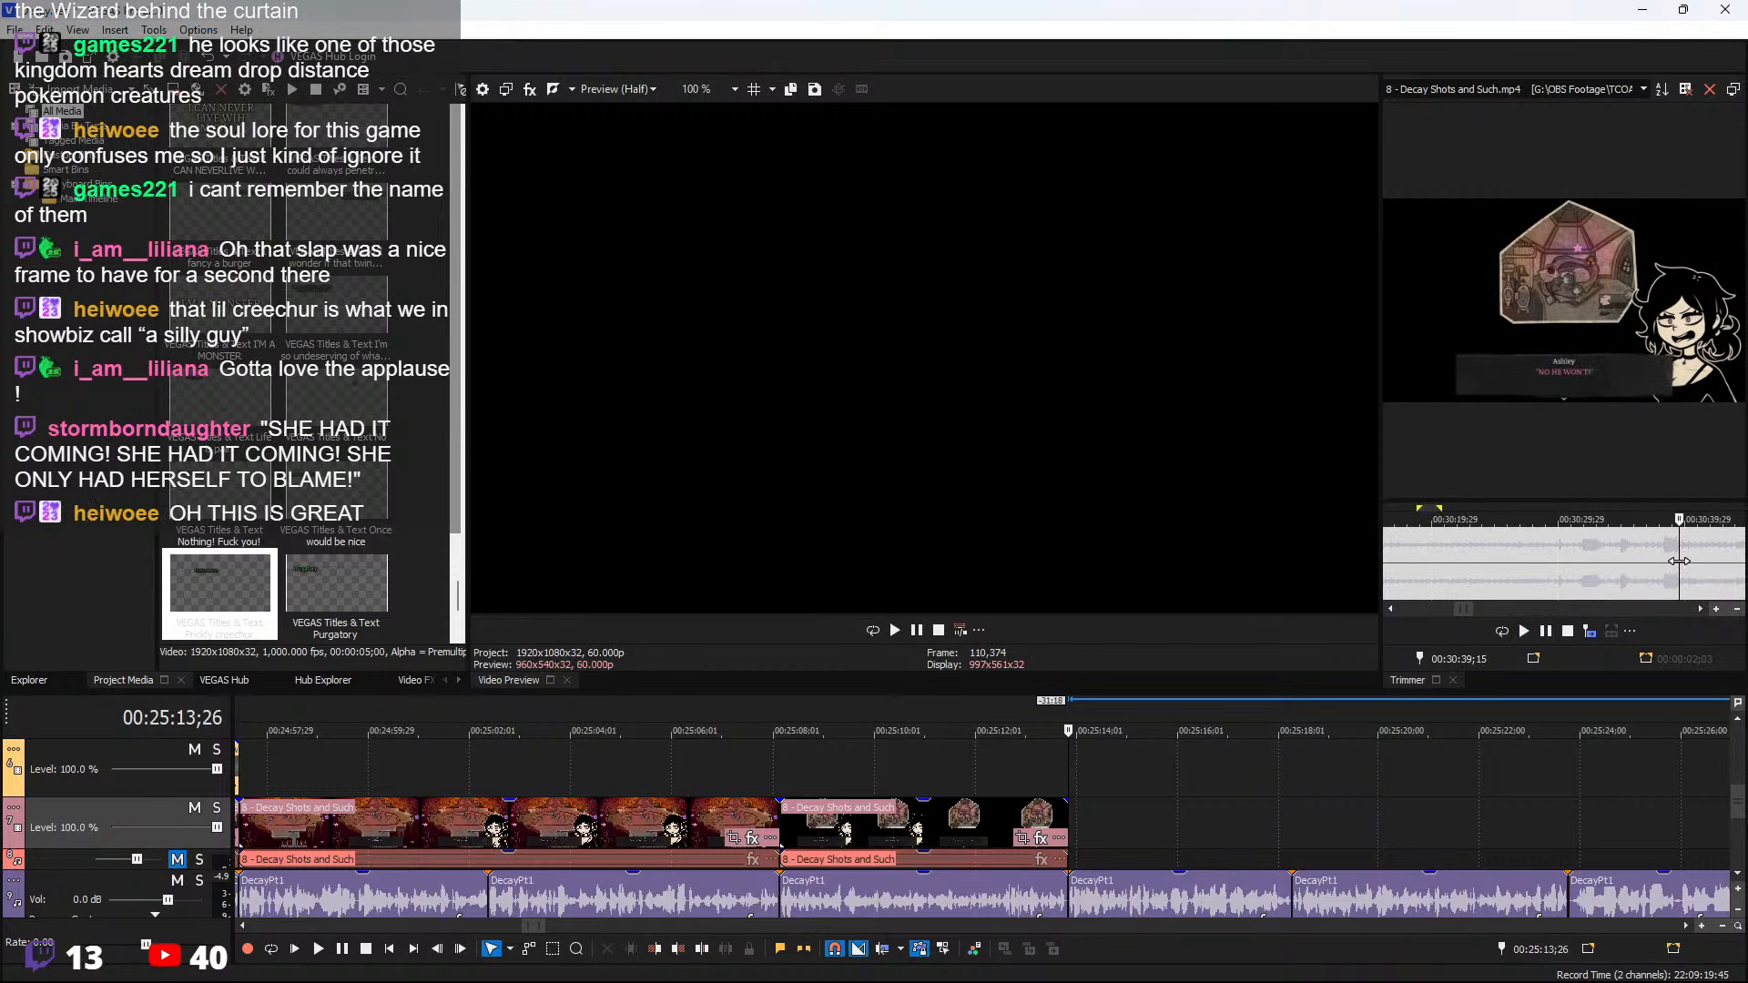
pyautogui.press('space')
pyautogui.scroll(-2, 1674, 569)
pyautogui.click(1645, 561)
pyautogui.press('space')
pyautogui.scroll(1, 1659, 574)
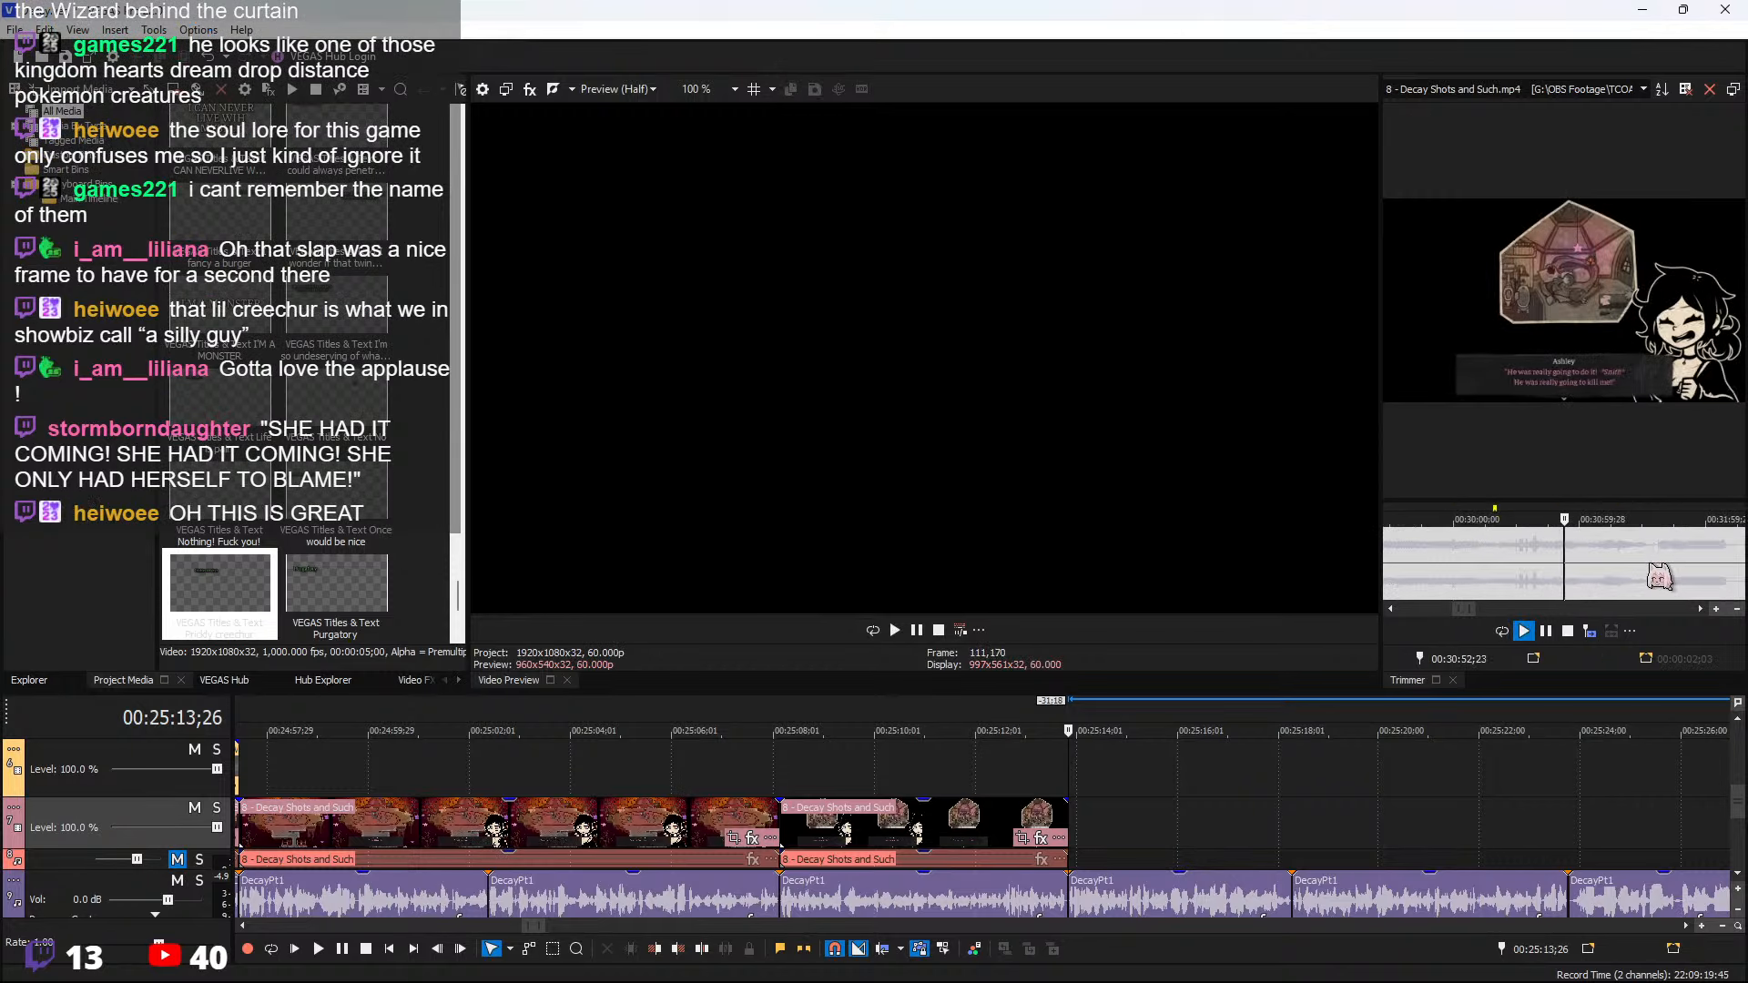
pyautogui.scroll(-1, 1659, 573)
pyautogui.click(1647, 560)
pyautogui.press('space')
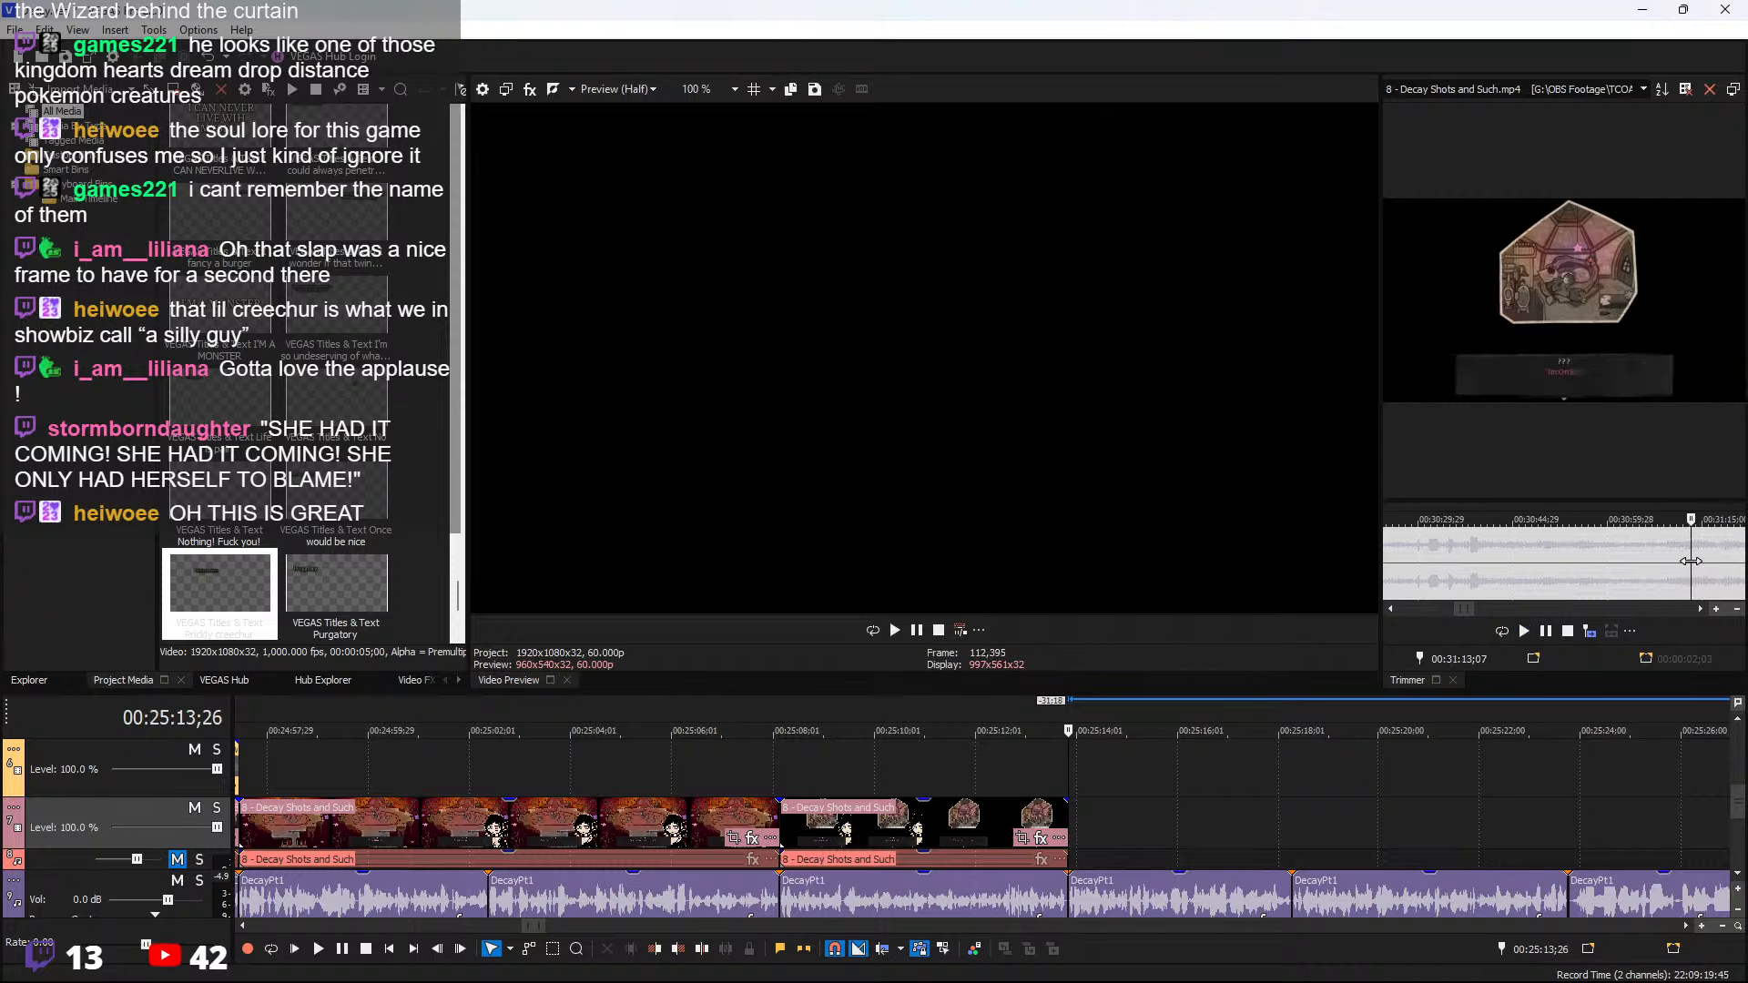
# Check the source footage between about 00:31:28 and 00:33:31 for a shot that suits the narration
pyautogui.press('space')
pyautogui.scroll(-2, 1680, 574)
pyautogui.click(1606, 560)
pyautogui.press('space')
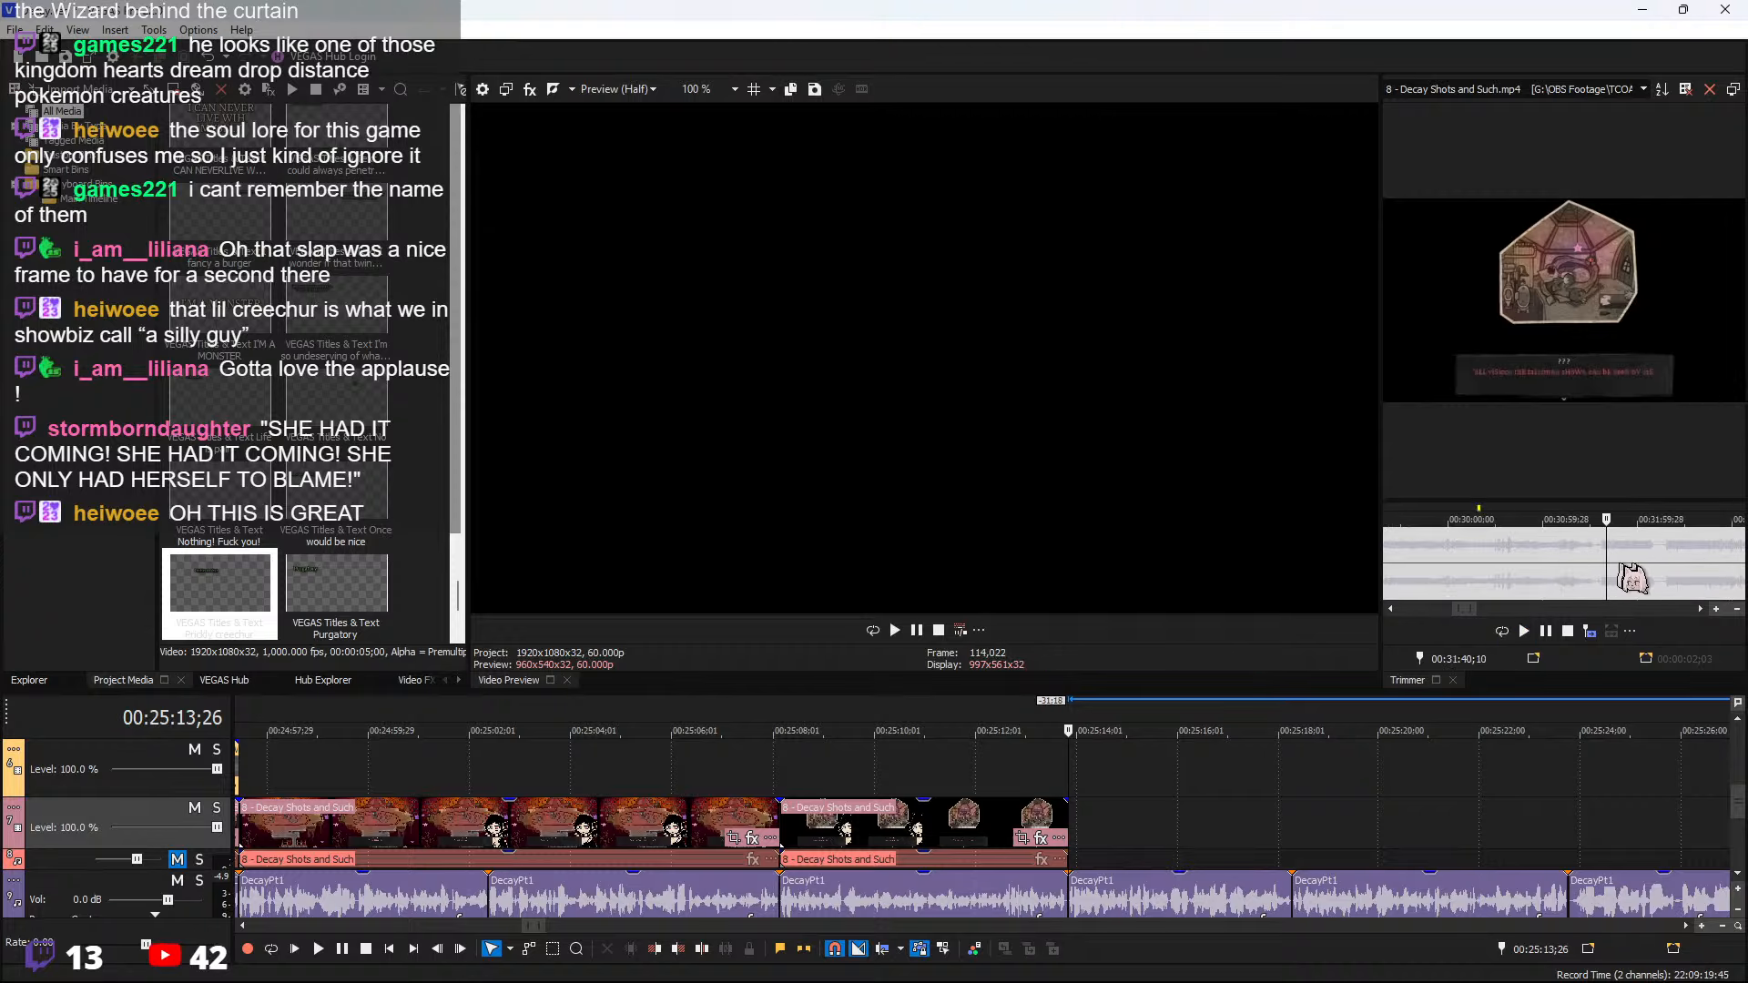
pyautogui.scroll(2, 1630, 564)
pyautogui.press('space')
pyautogui.press('space')
pyautogui.click(1514, 557)
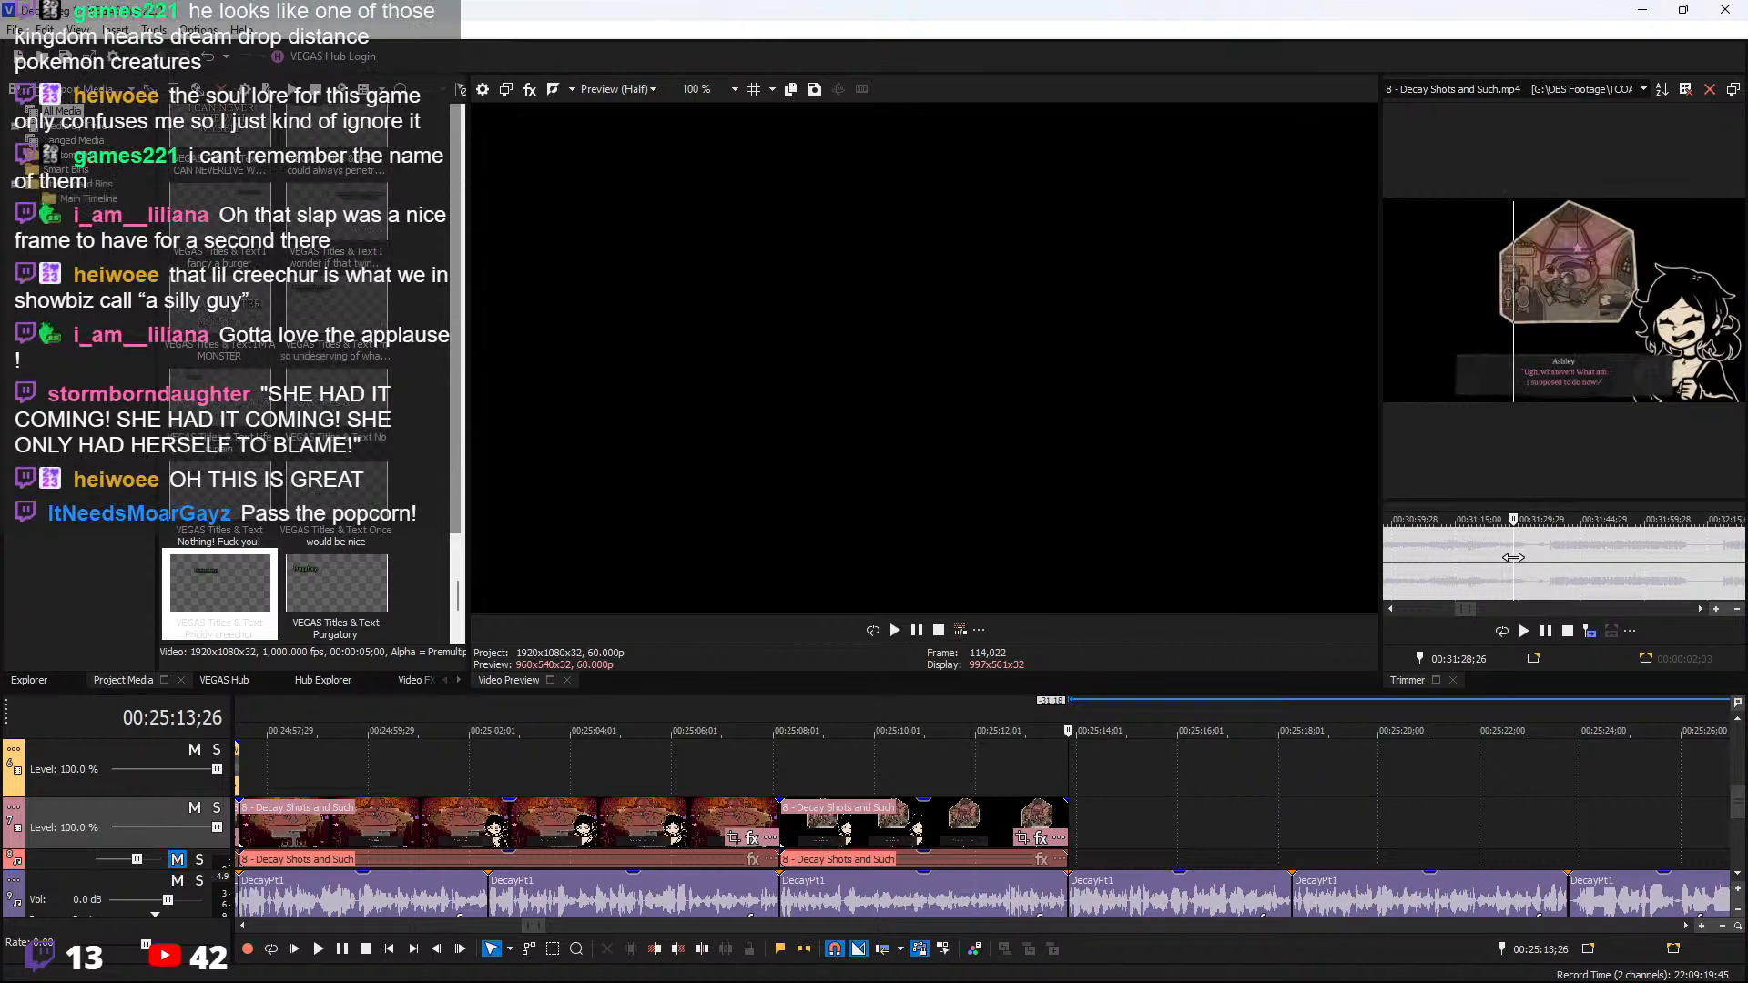
pyautogui.click(1542, 559)
pyautogui.click(1544, 559)
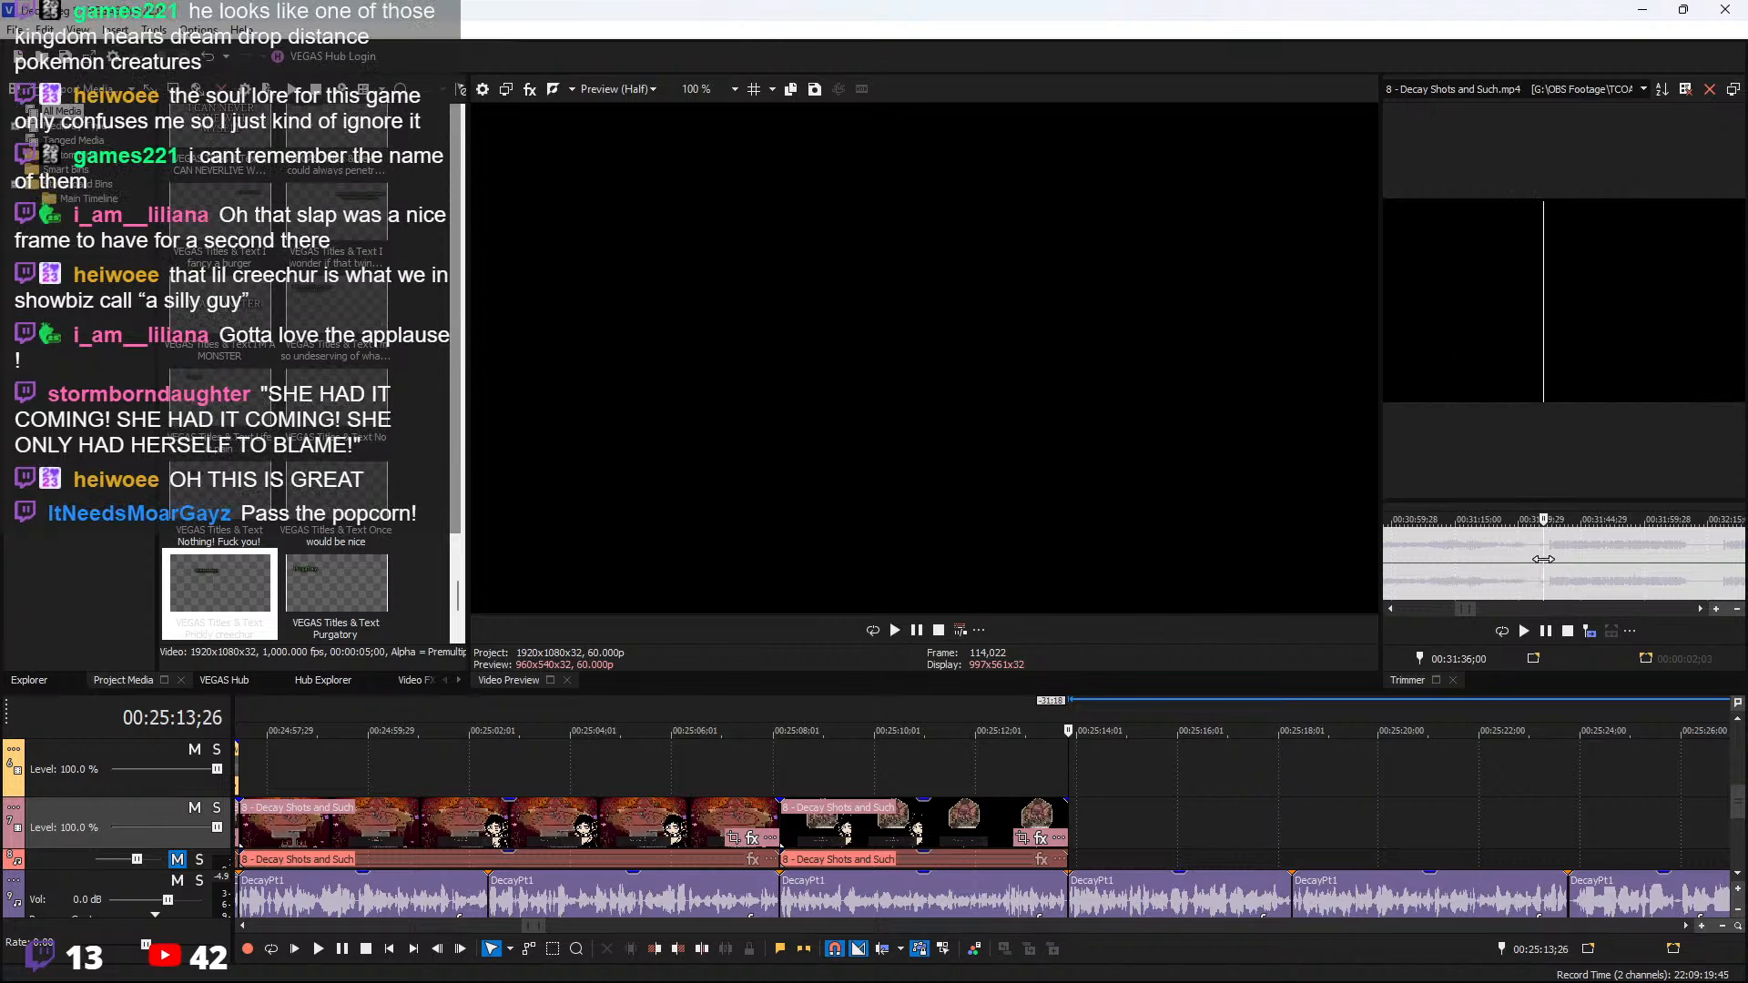
pyautogui.moveTo(1553, 561); pyautogui.dragTo(1721, 571)
pyautogui.scroll(-3, 1683, 572)
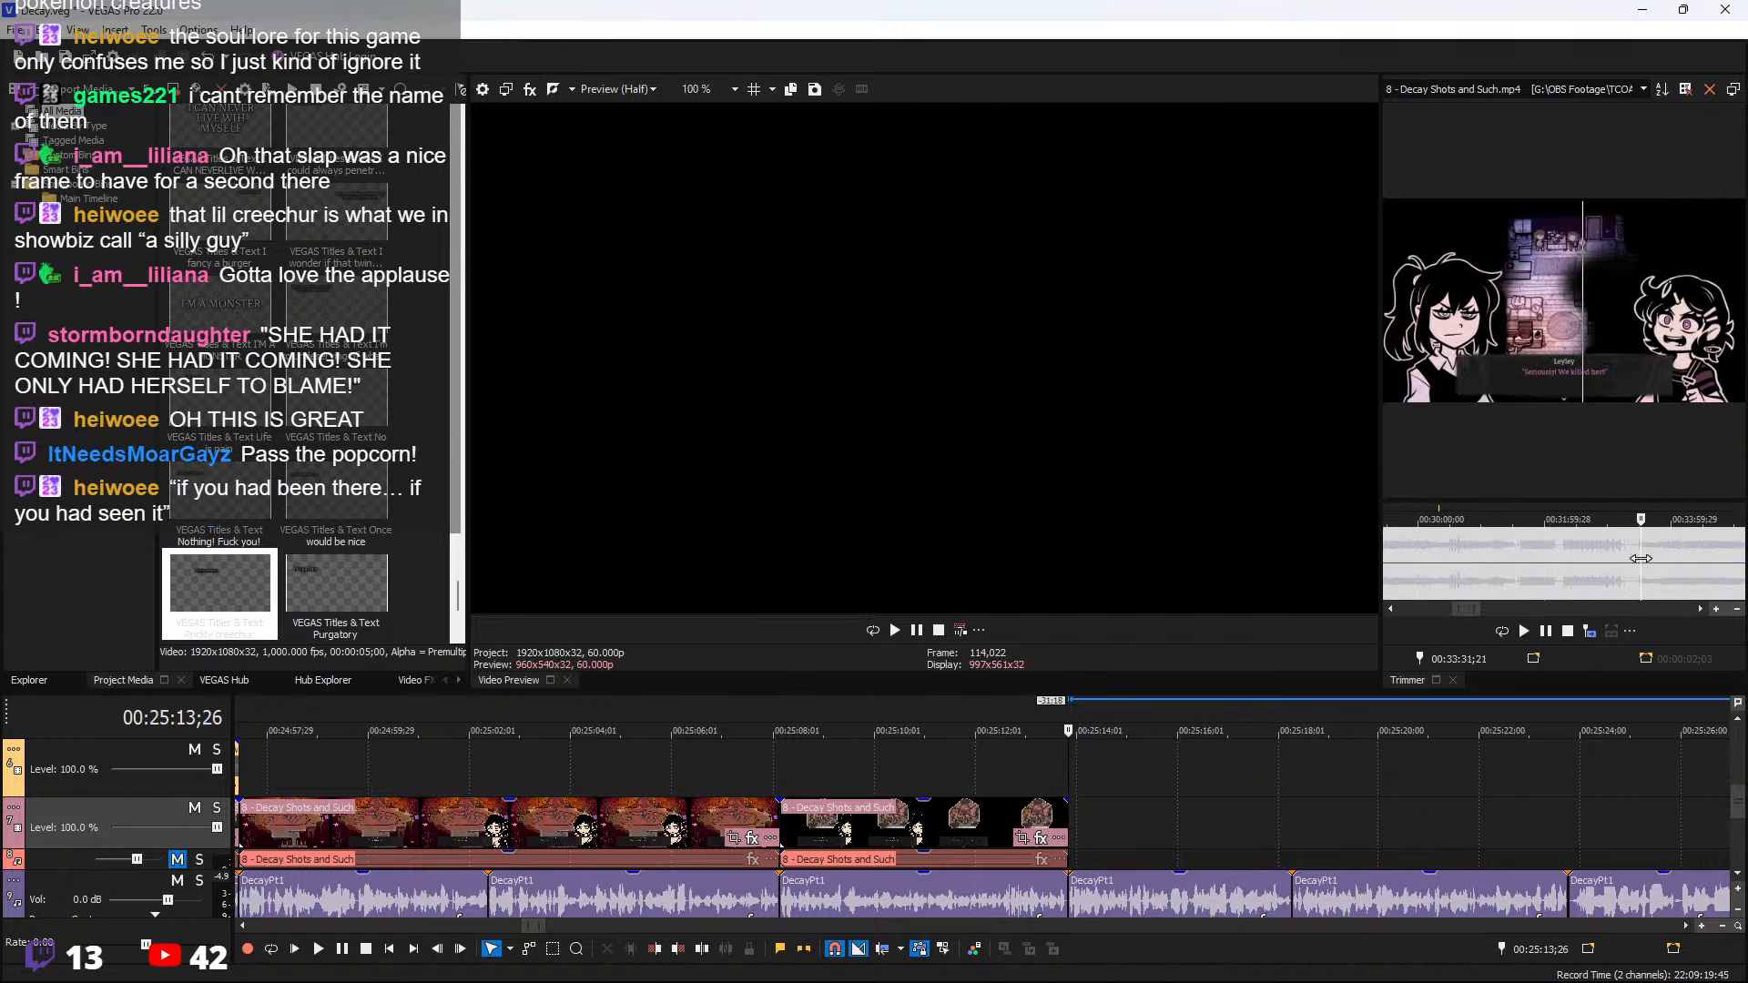
# Skim the source footage from about 00:34:15 to 00:36:48, sampling the dialogue scenes
pyautogui.press('space')
pyautogui.scroll(2, 1675, 574)
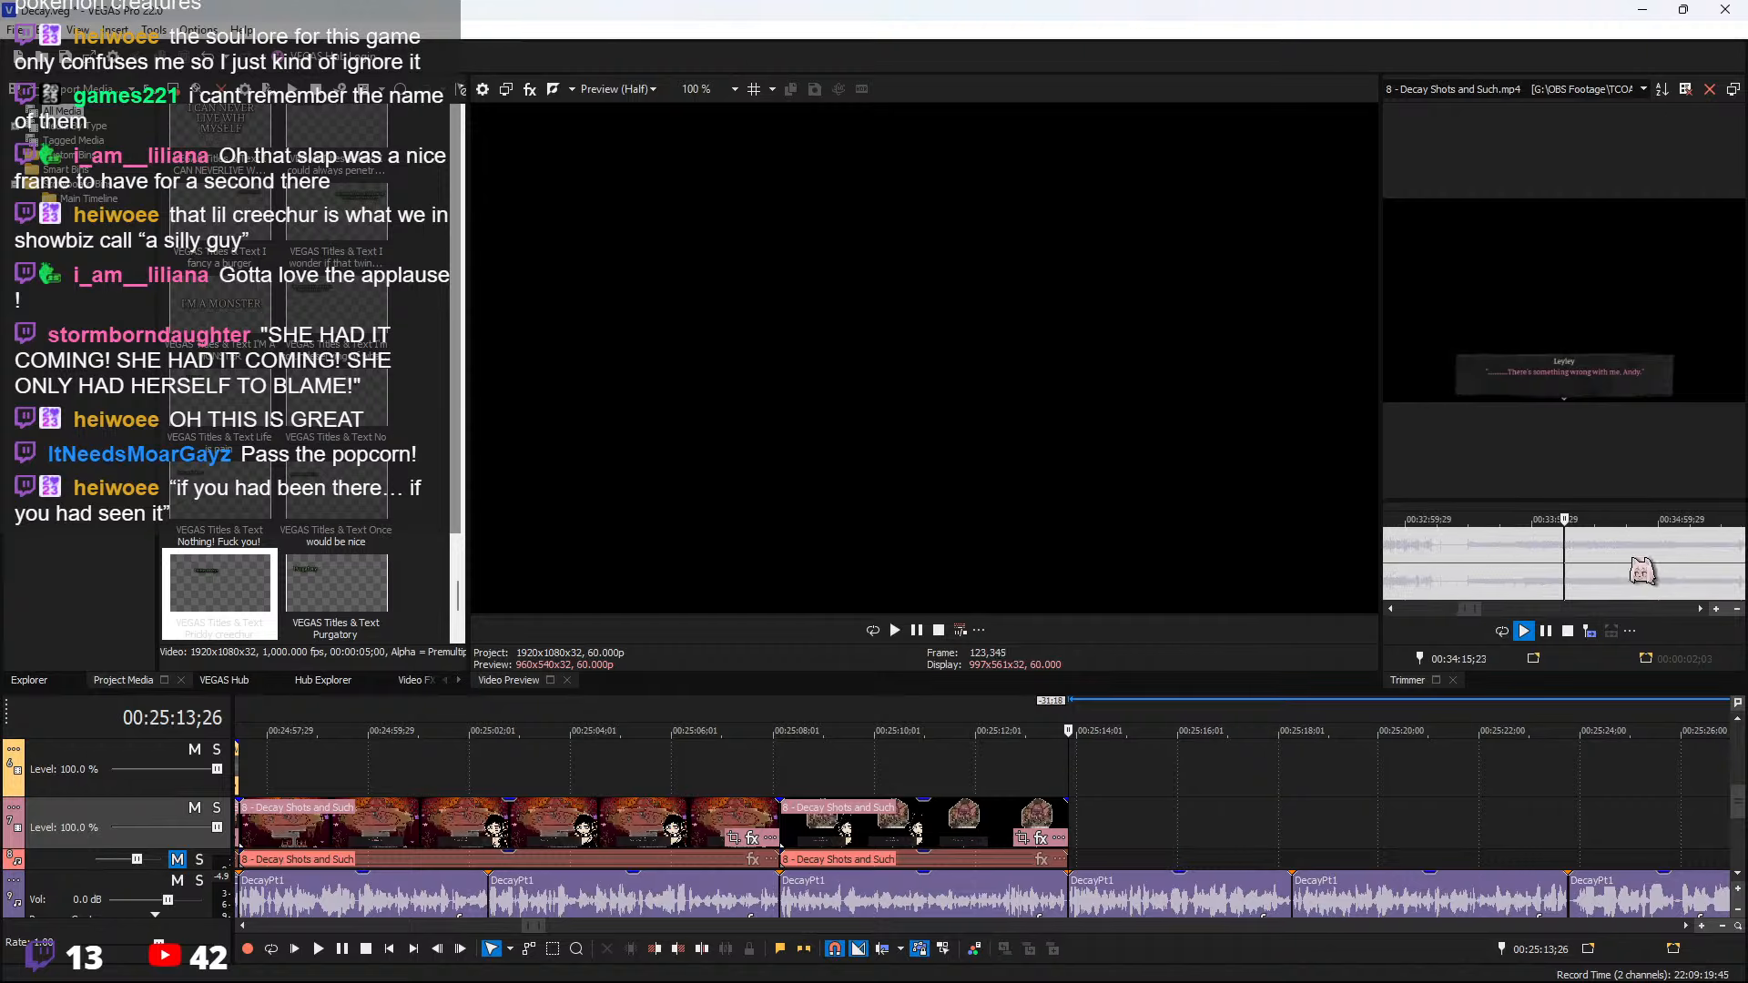
pyautogui.click(1632, 558)
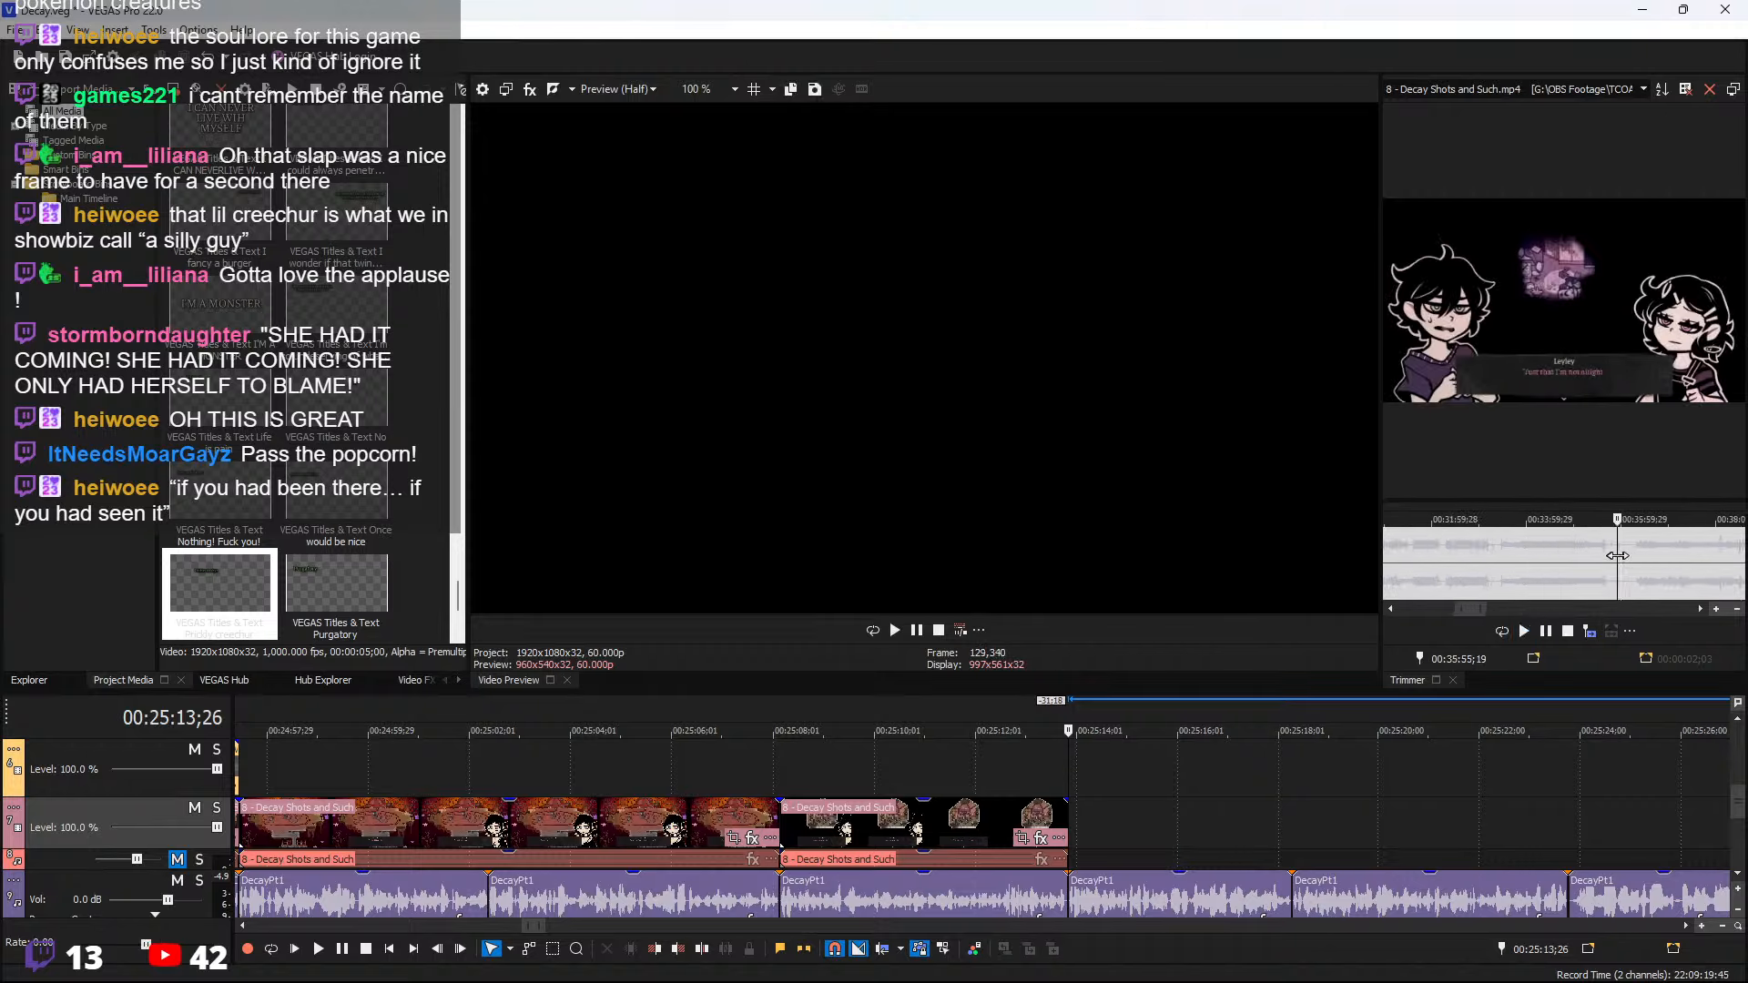
pyautogui.press('space')
pyautogui.scroll(2, 1645, 557)
pyautogui.press('space')
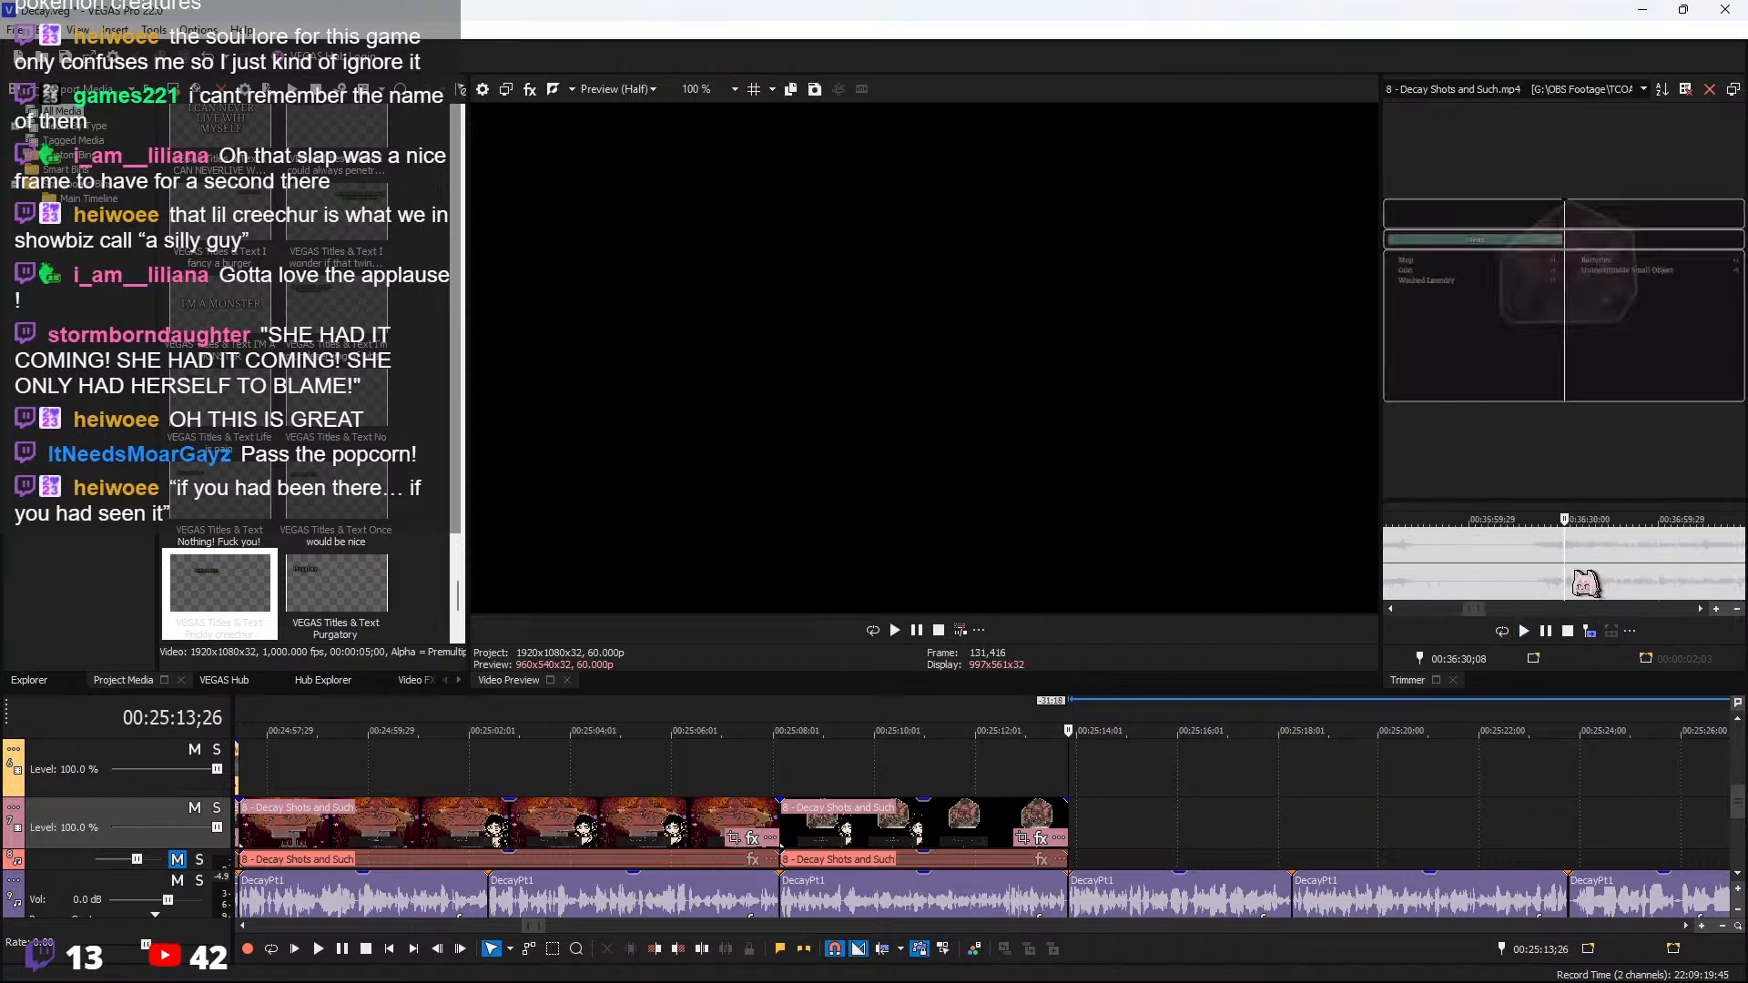
pyautogui.press('space')
pyautogui.click(1513, 561)
pyautogui.click(1624, 561)
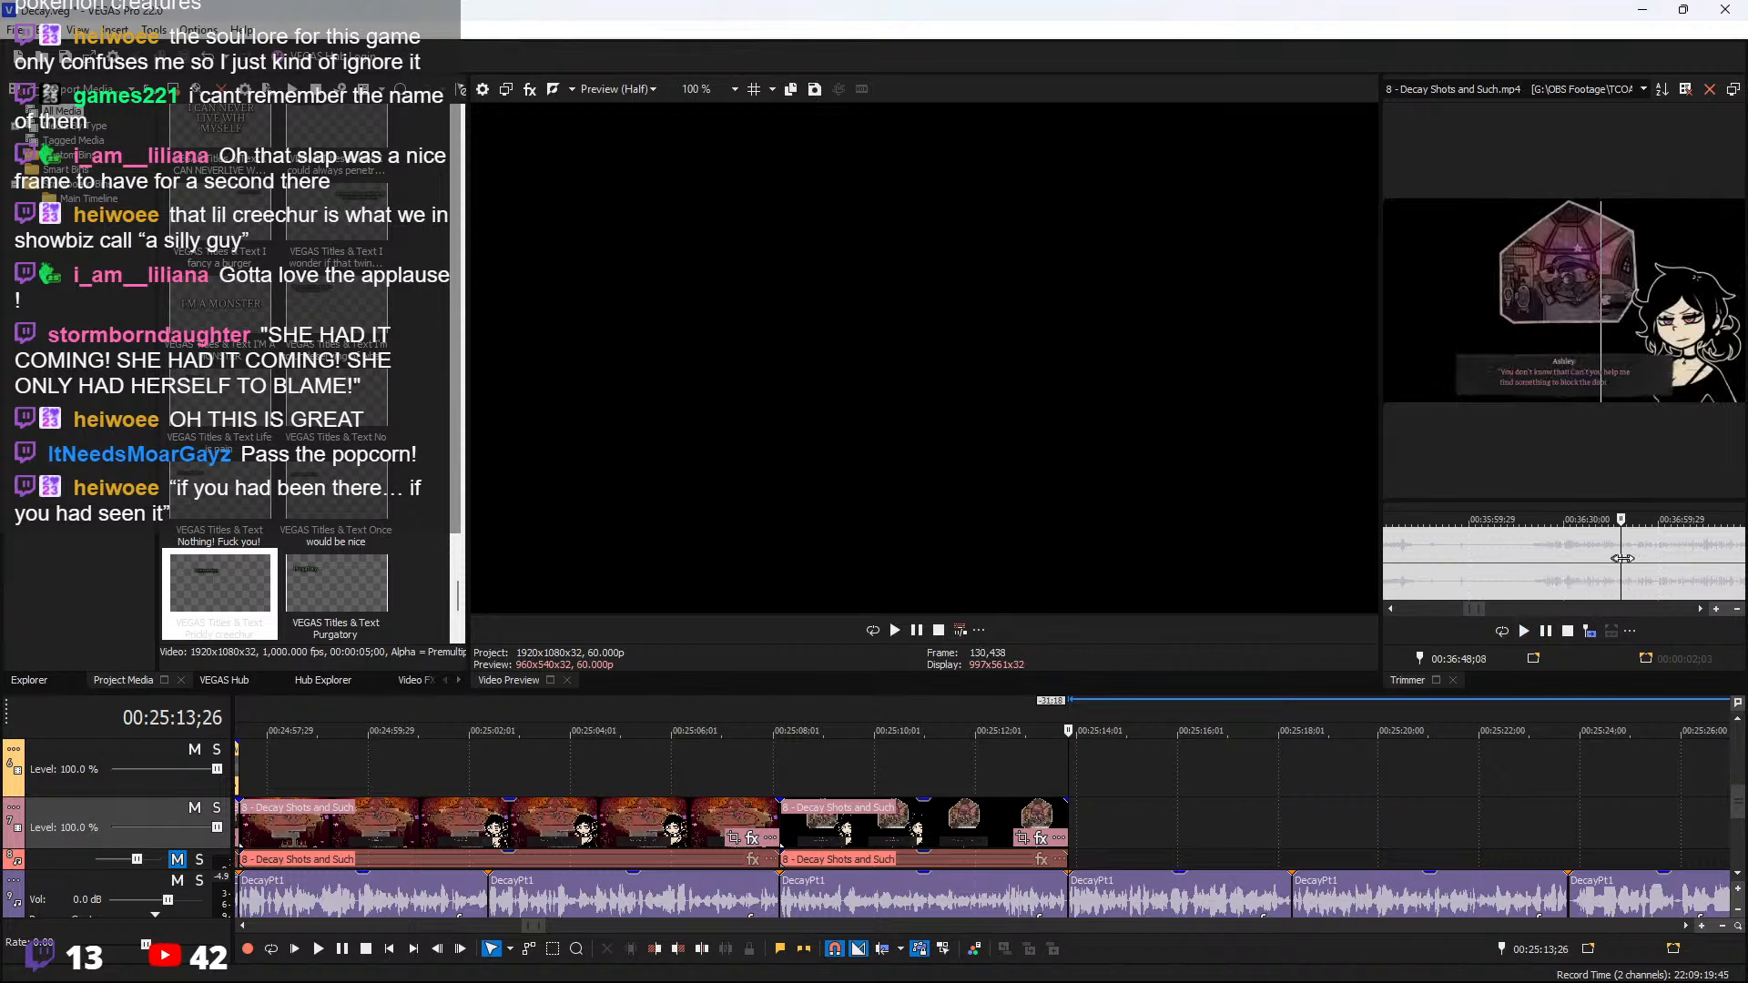
pyautogui.click(1699, 561)
# Jump further ahead through the source footage, from about 00:38:54 to 00:46:39, looking for a usable scene
pyautogui.press('space')
pyautogui.scroll(-2, 1667, 561)
pyautogui.press('space')
pyautogui.click(1645, 561)
pyautogui.scroll(-2, 1645, 560)
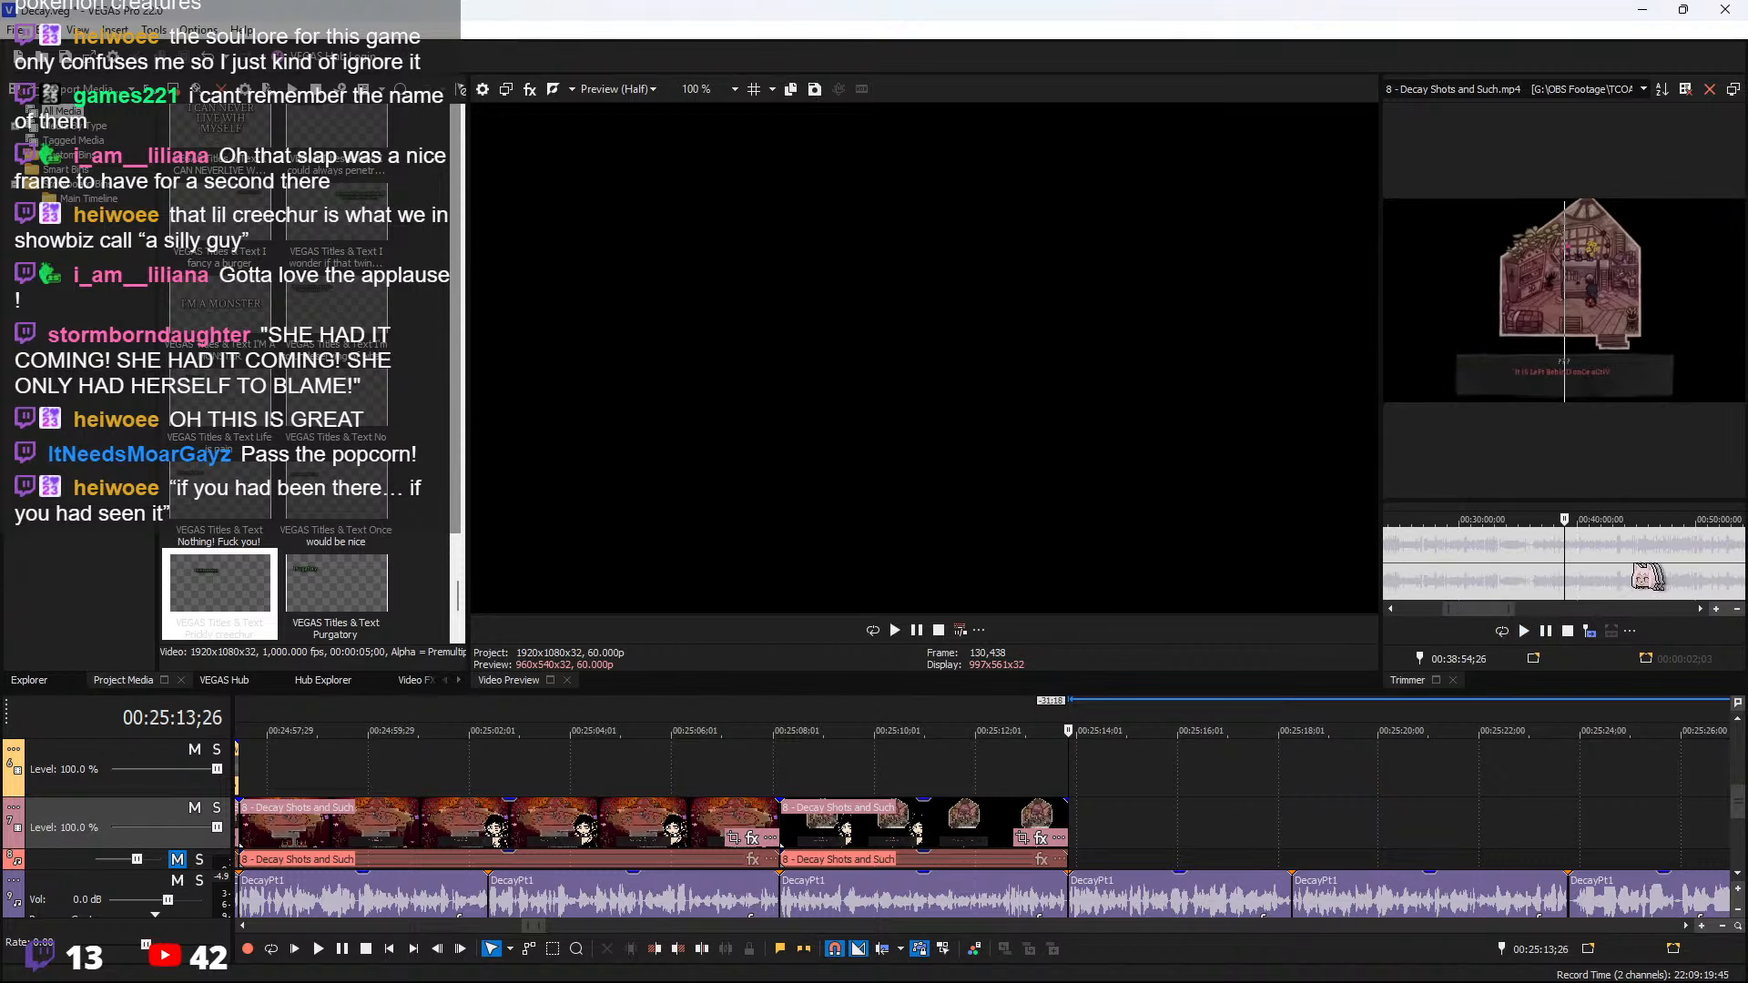
pyautogui.click(1620, 560)
pyautogui.scroll(2, 1619, 560)
pyautogui.click(1656, 553)
pyautogui.press('space')
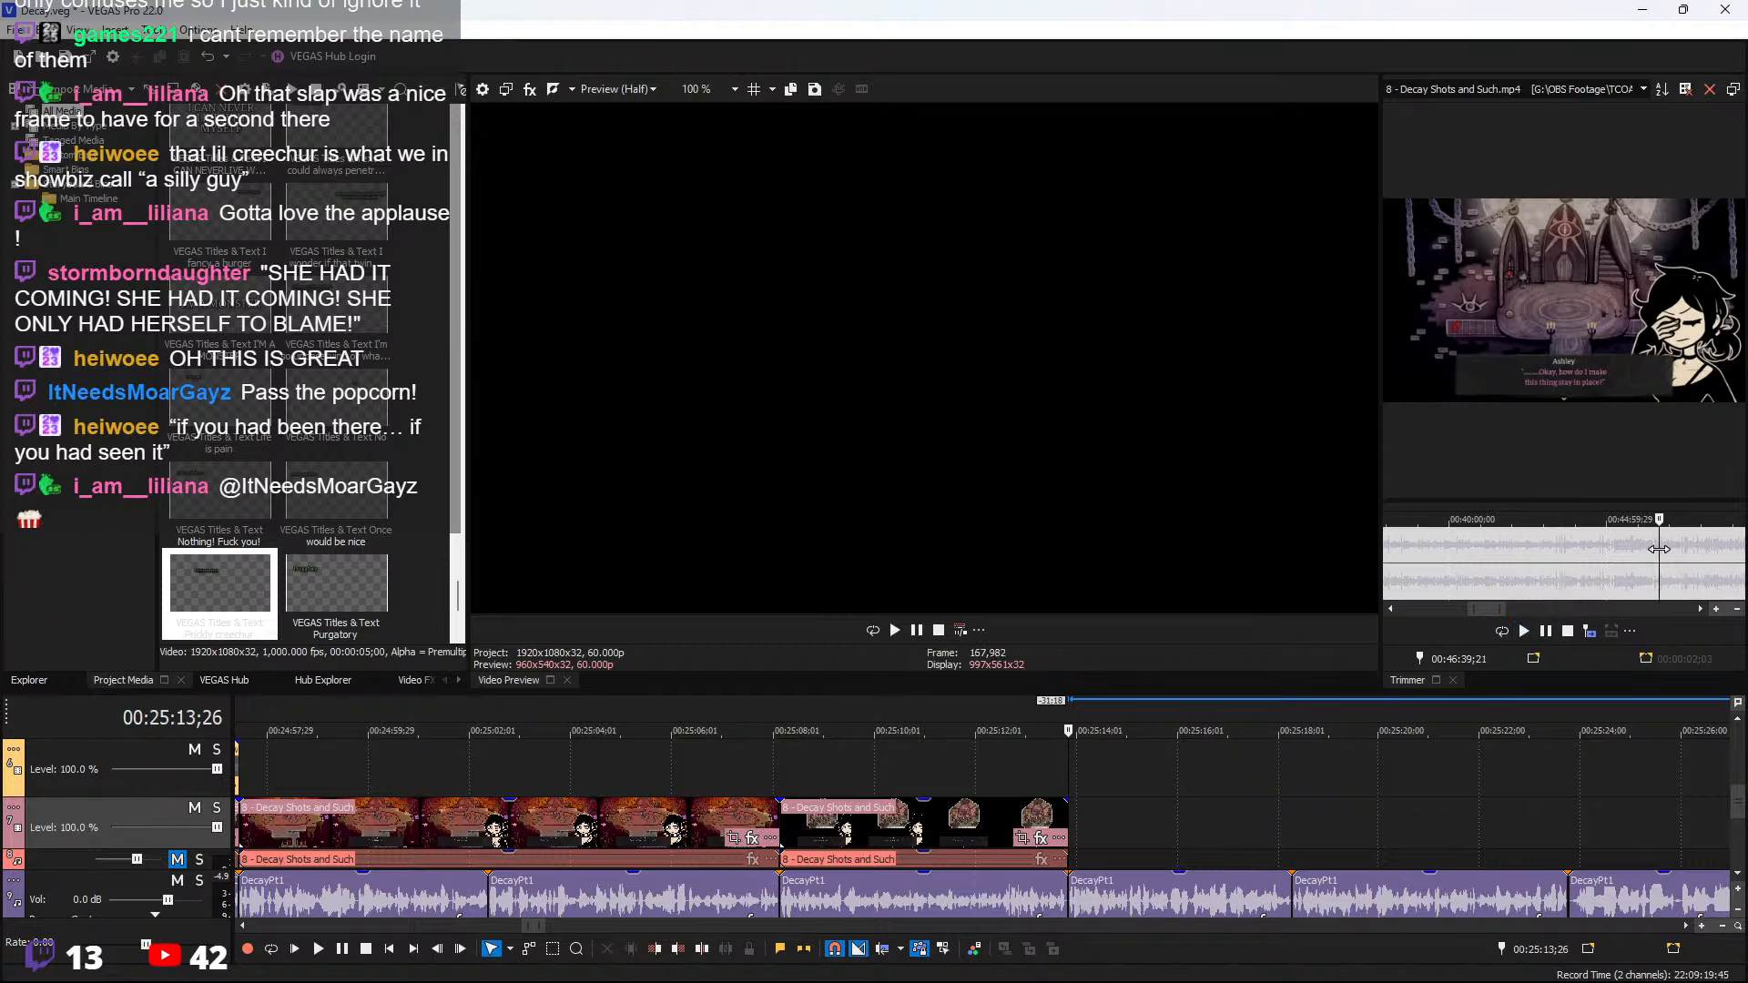
pyautogui.scroll(-3, 1638, 557)
pyautogui.press('space')
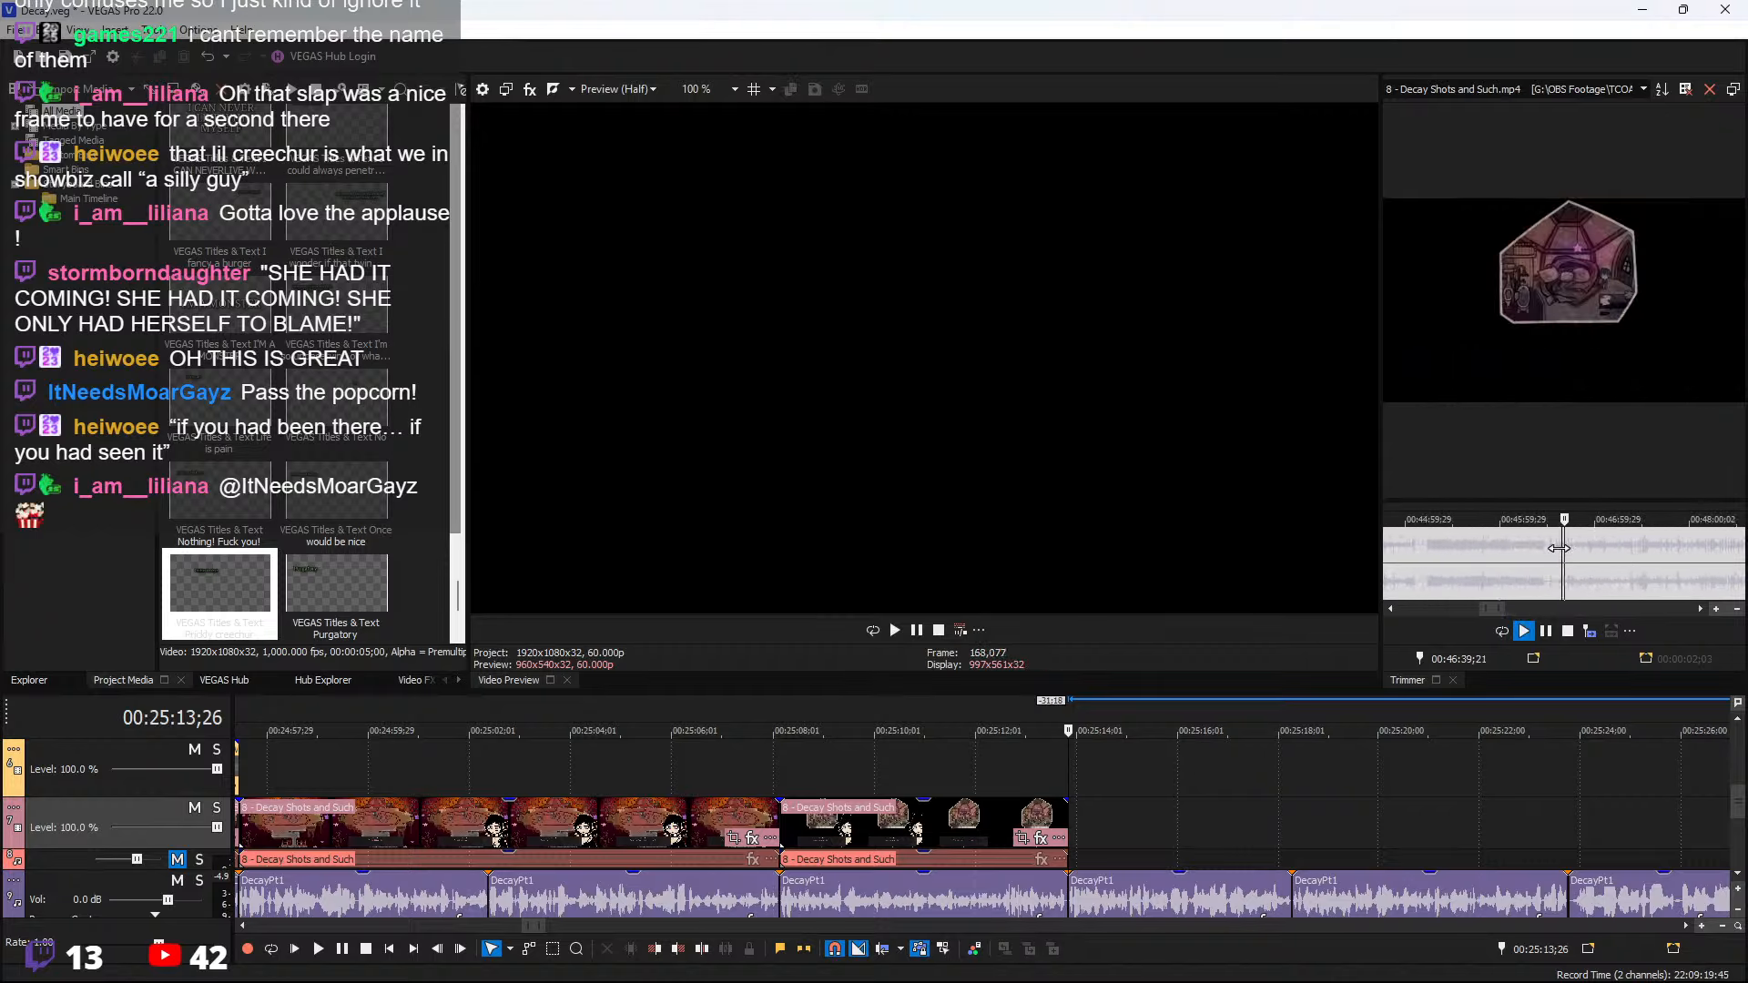
# Mark the "Your darling sister, who you failed to kill..." moment in the source footage from 00:46:37;15 to 00:46:40;11
pyautogui.press('space')
pyautogui.scroll(5, 1559, 547)
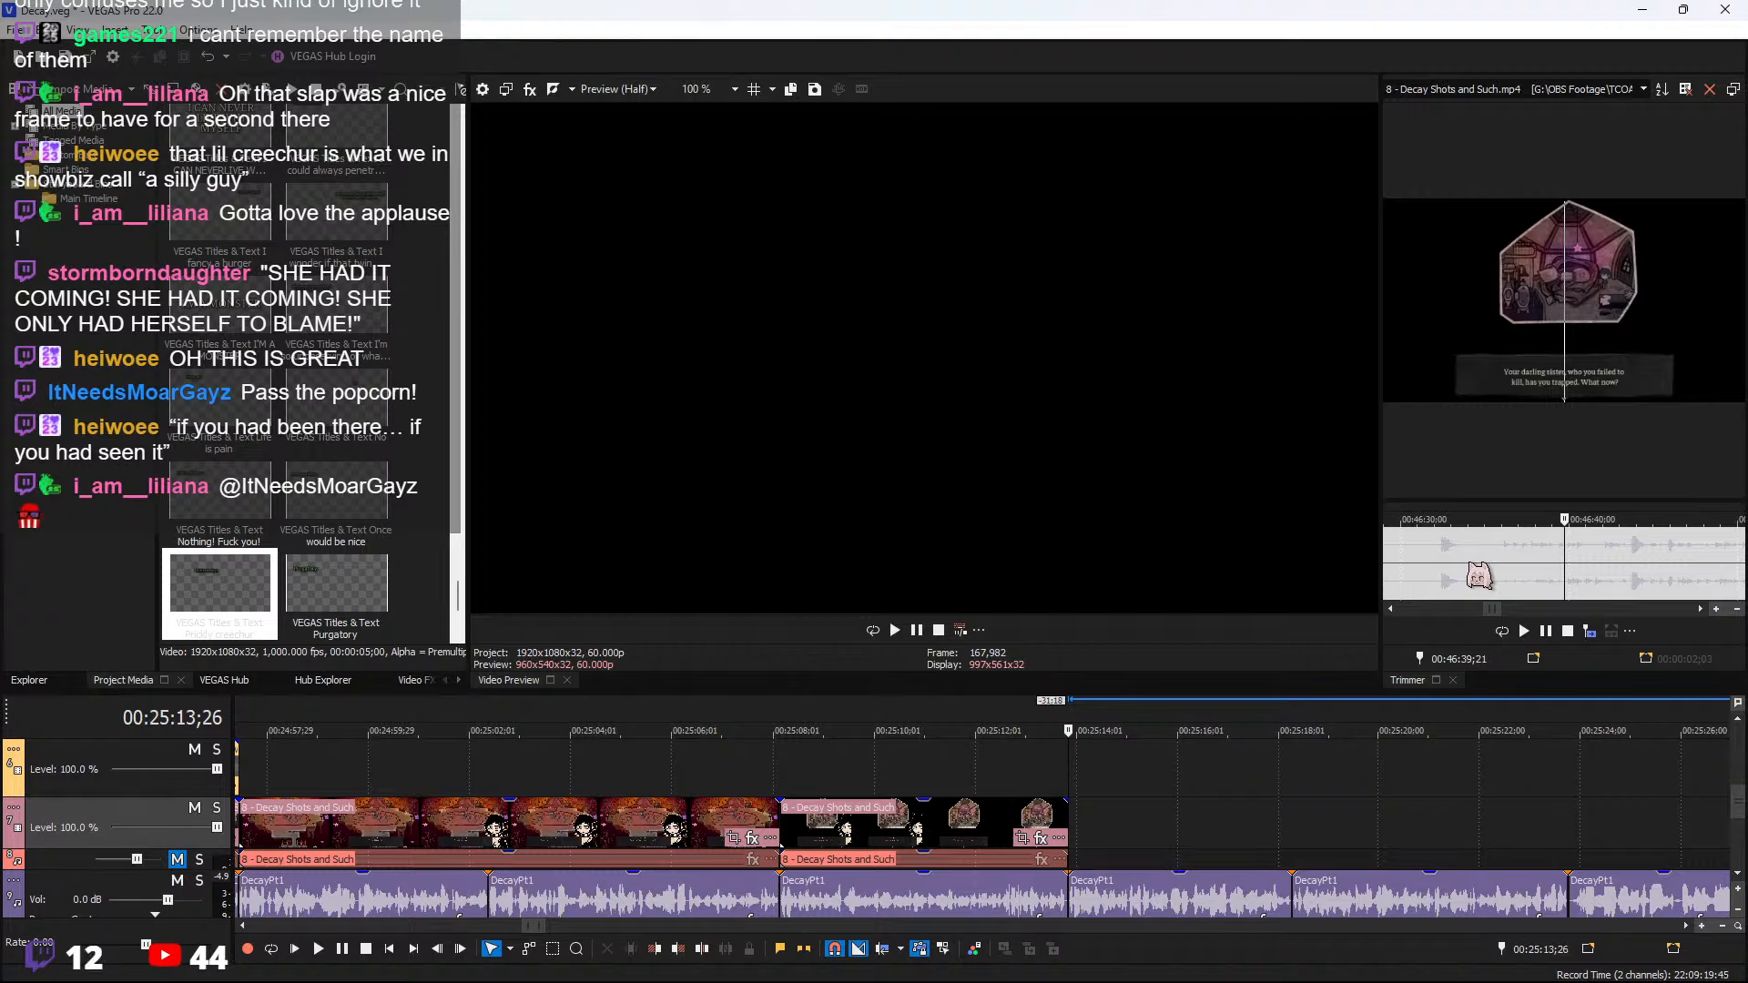
pyautogui.press('space')
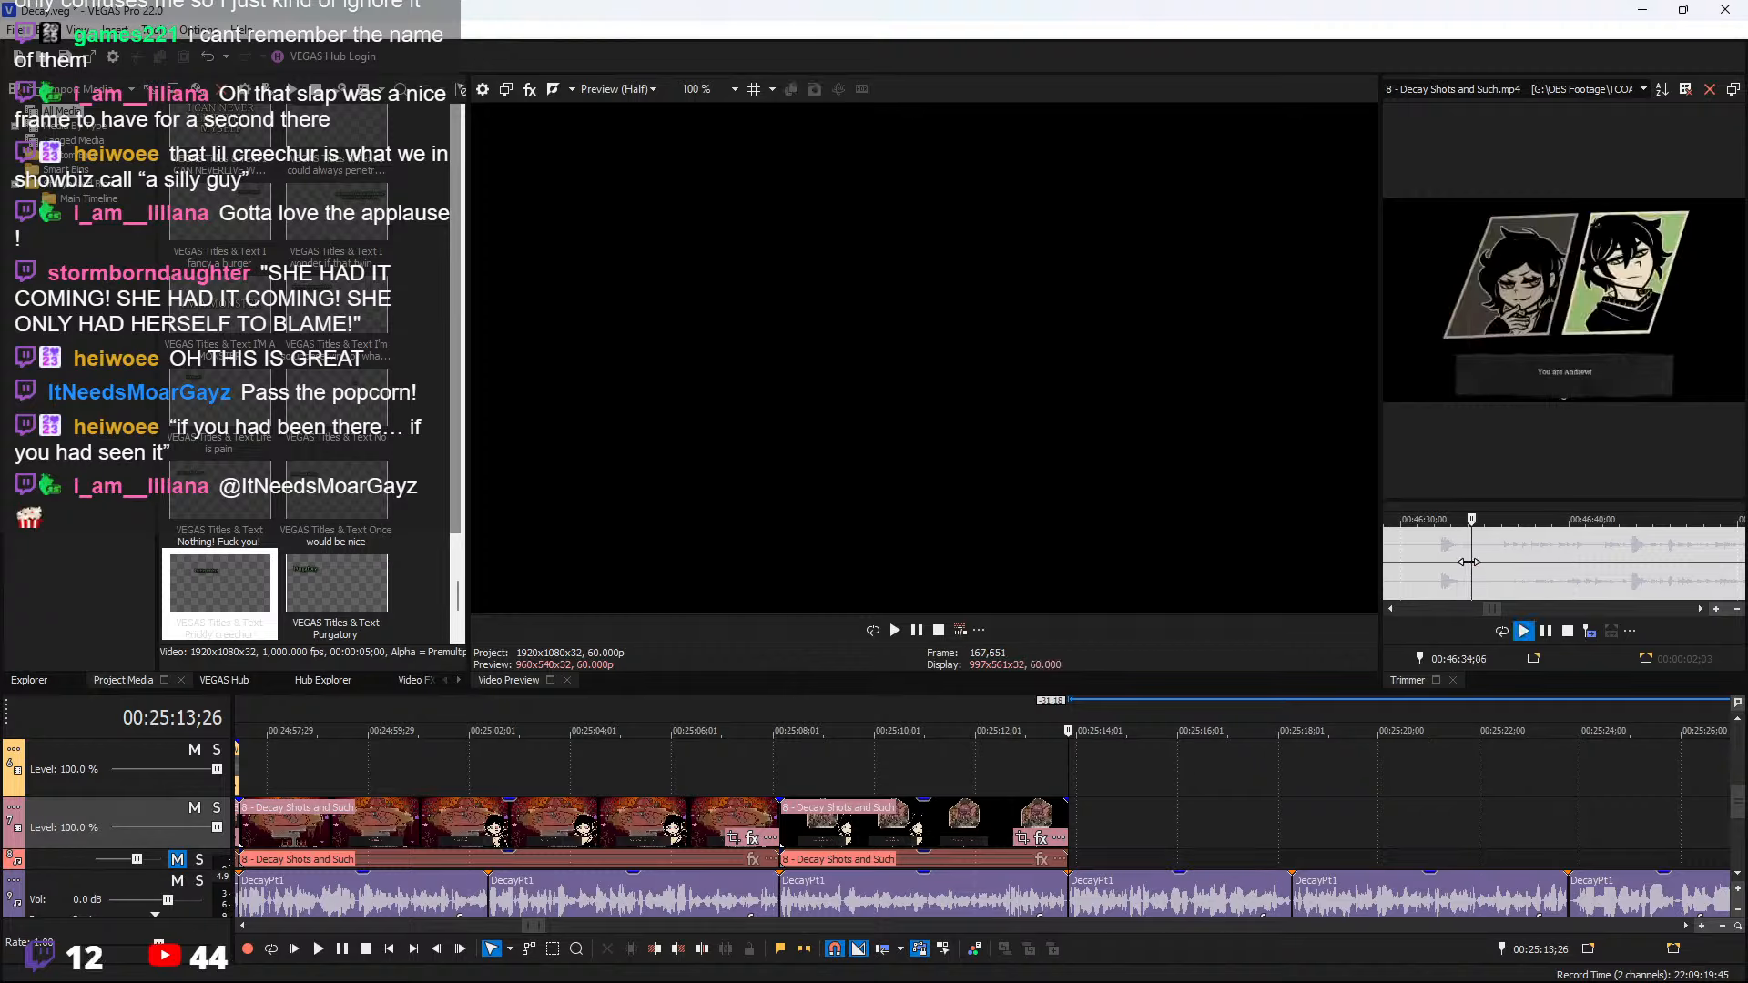
pyautogui.click(1528, 561)
pyautogui.moveTo(1527, 557); pyautogui.dragTo(1578, 555)
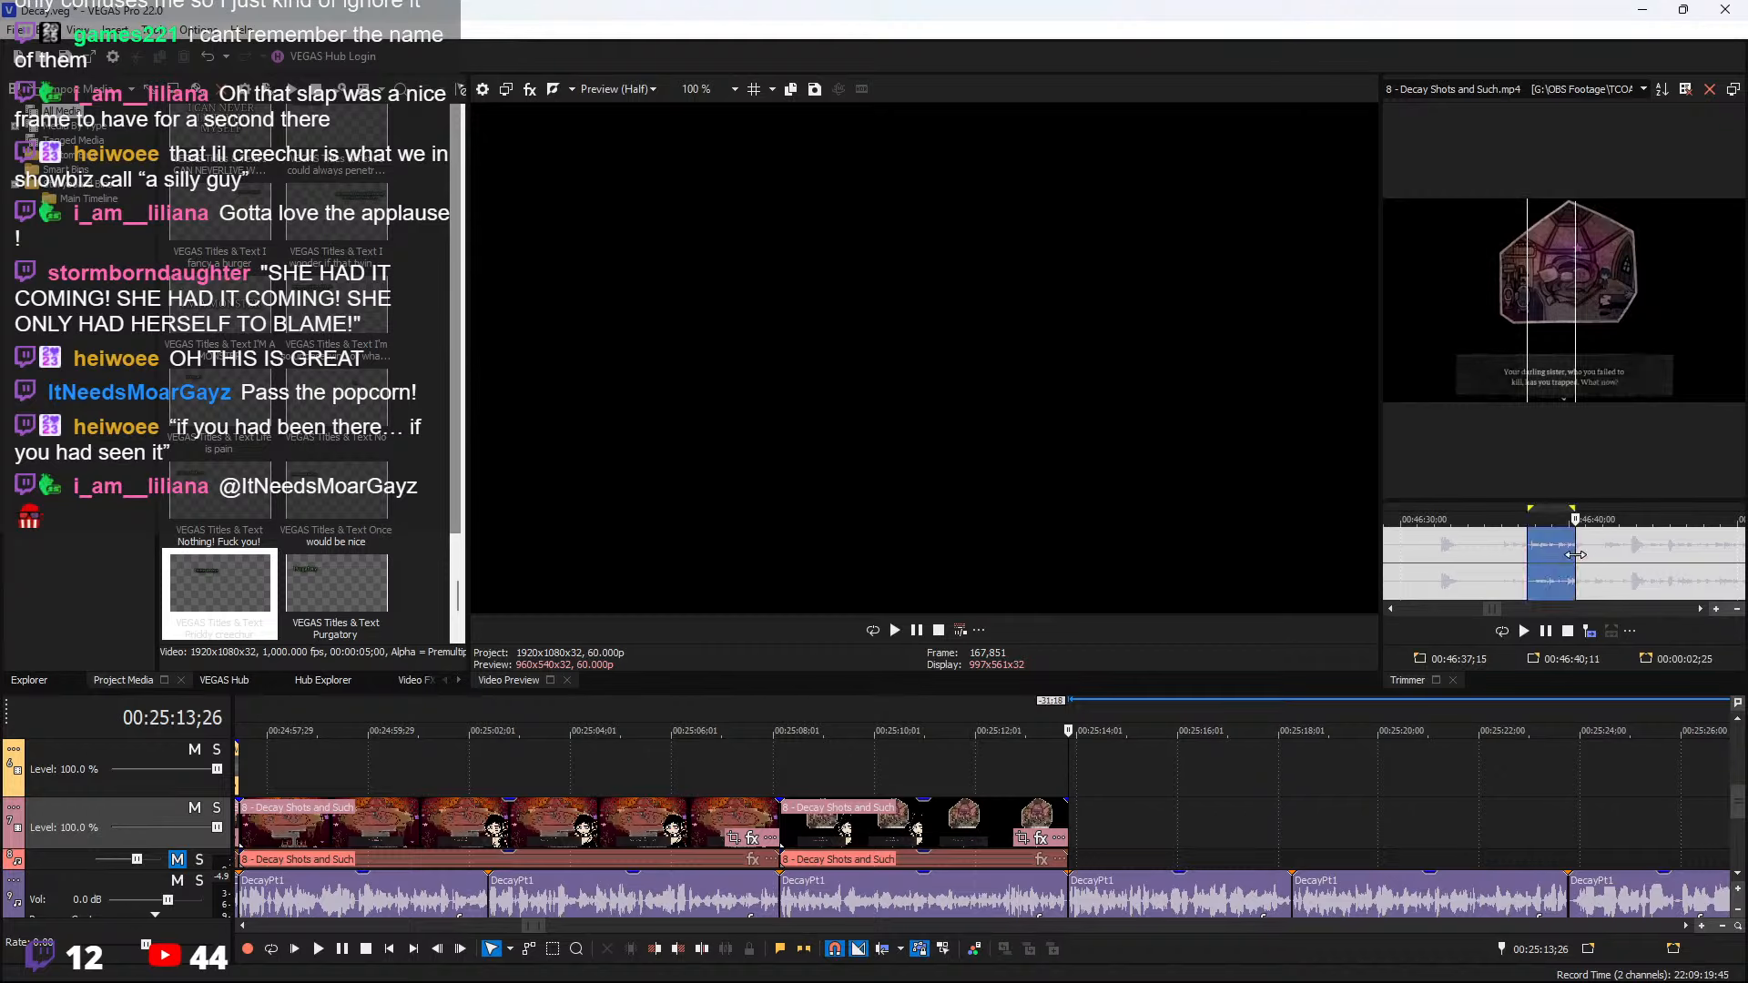
# Insert the marked "Your darling sister..." footage on the gameplay track at 00:25:13;26, directly after the preceding clip
pyautogui.click(1058, 837)
pyautogui.click(1067, 840)
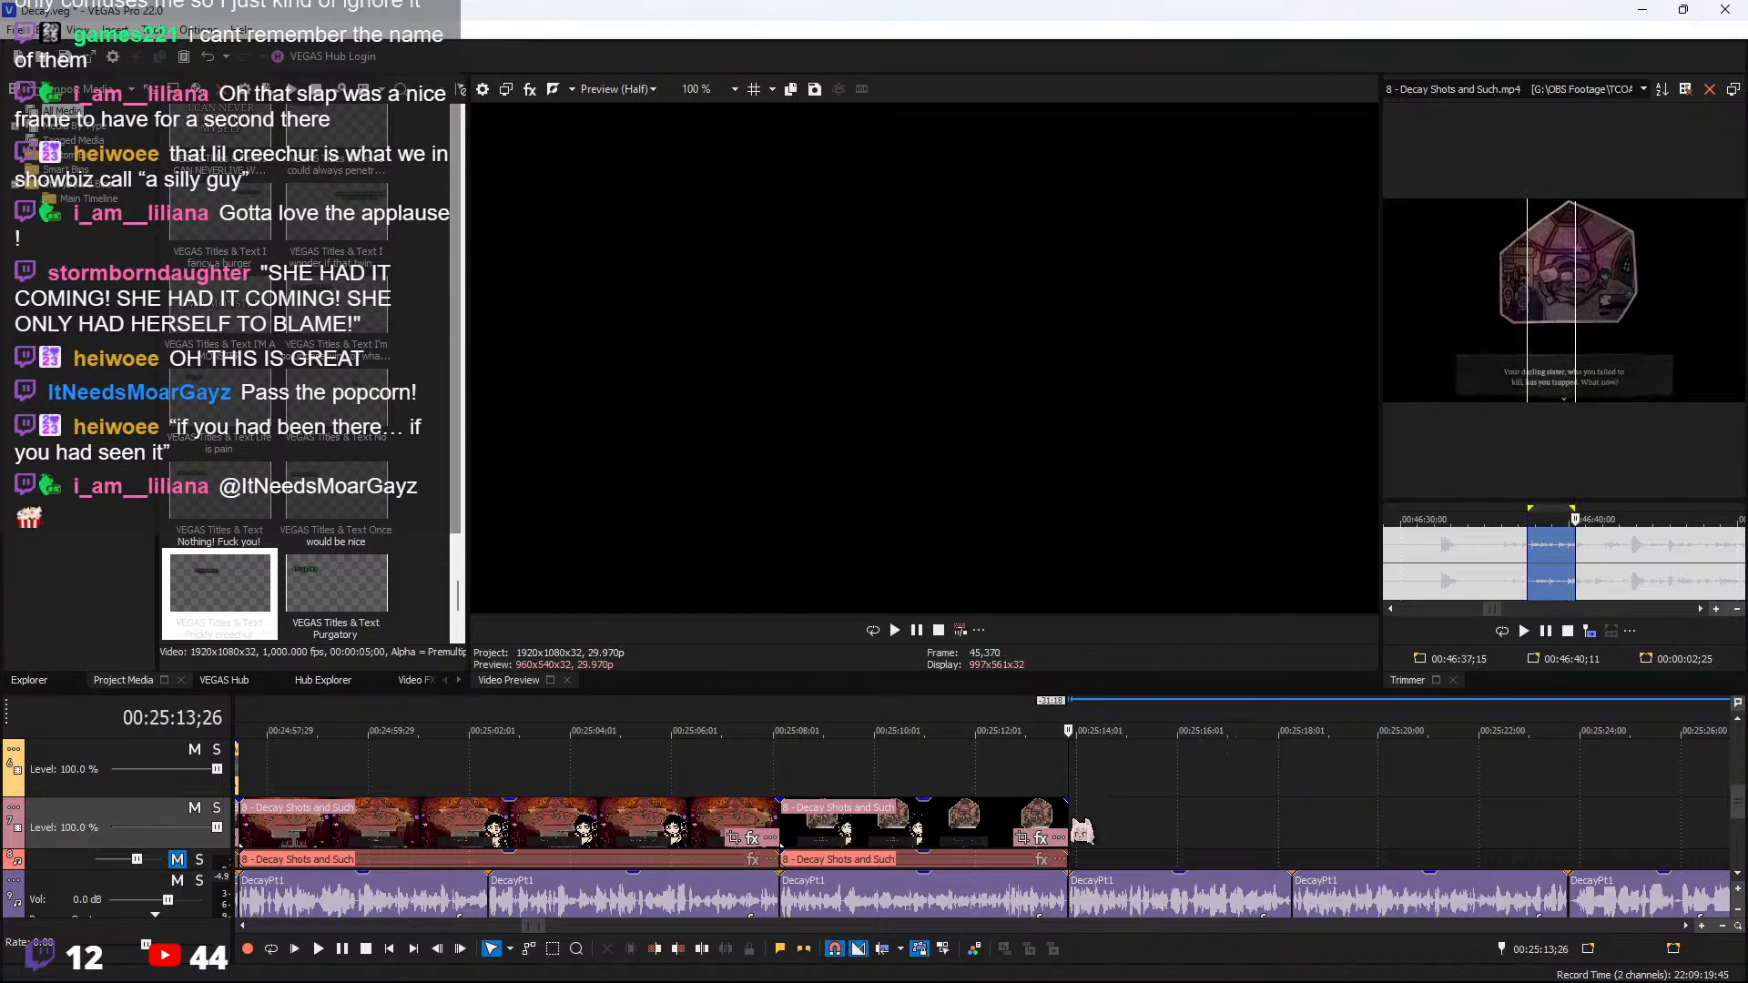
pyautogui.click(1063, 820)
pyautogui.click(1589, 631)
# Play the "Your darling sister..." clip against the narration, split it at 00:25:15;02 and delete the remainder
pyautogui.click(1076, 765)
pyautogui.press('space')
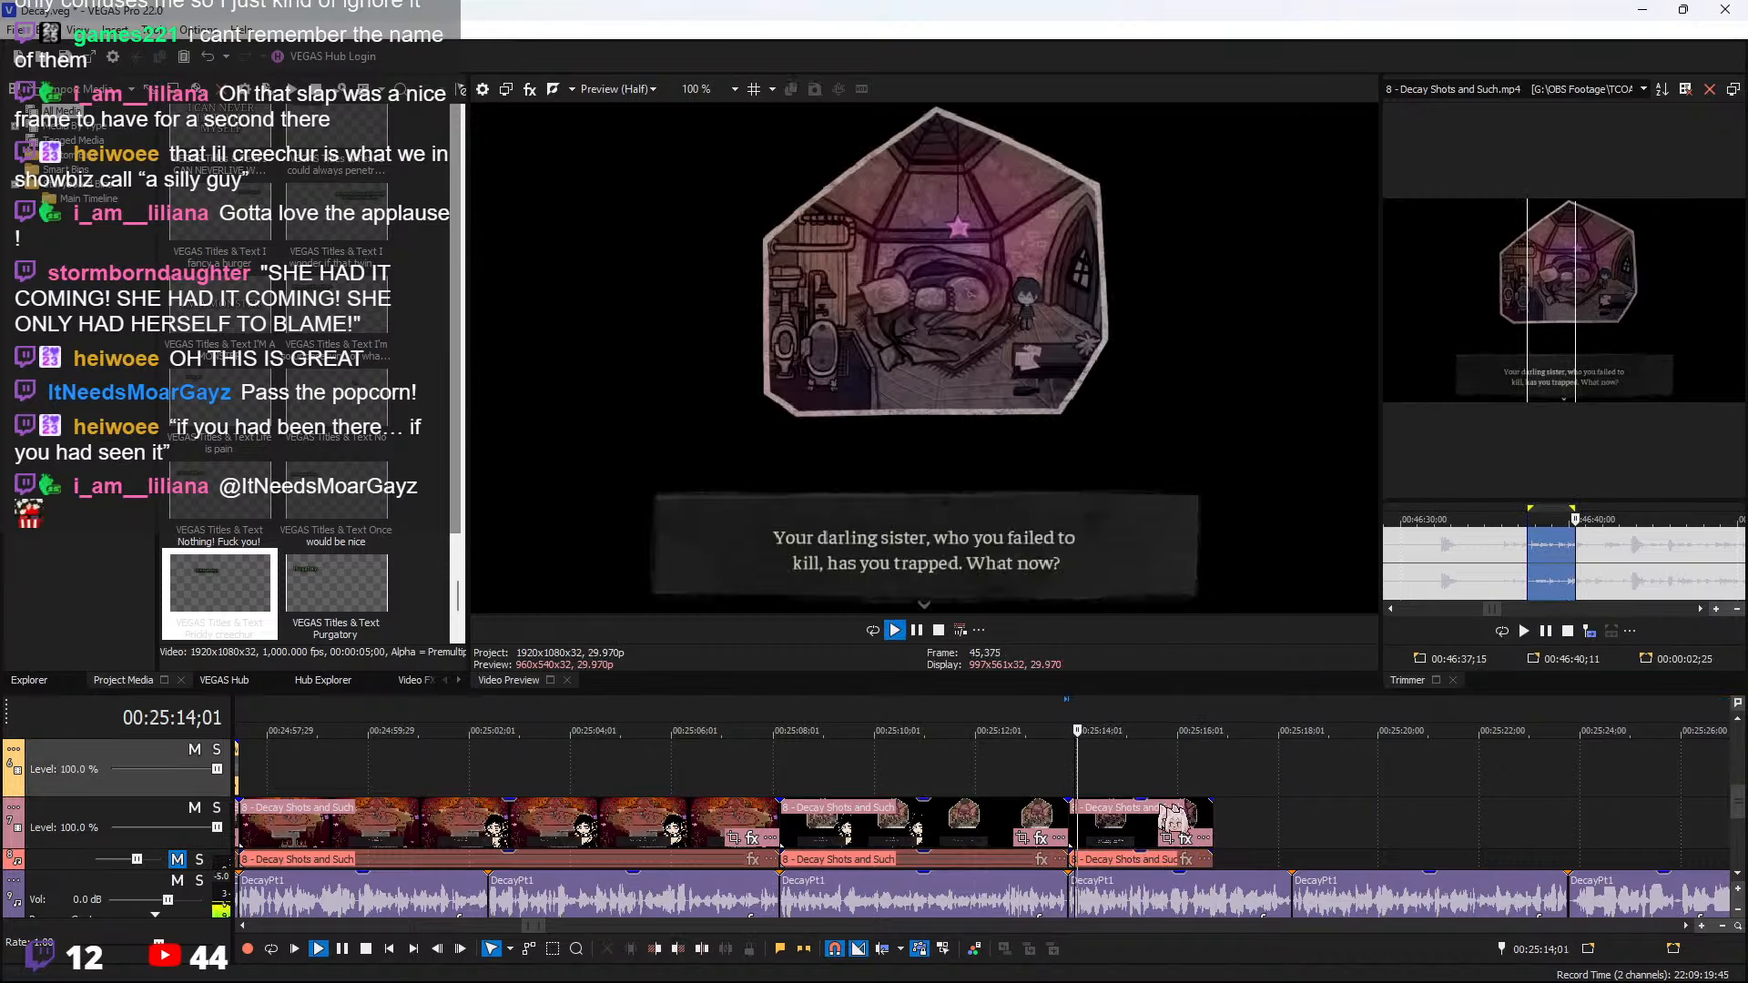
pyautogui.scroll(1, 1165, 810)
pyautogui.press('space')
pyautogui.click(1075, 849)
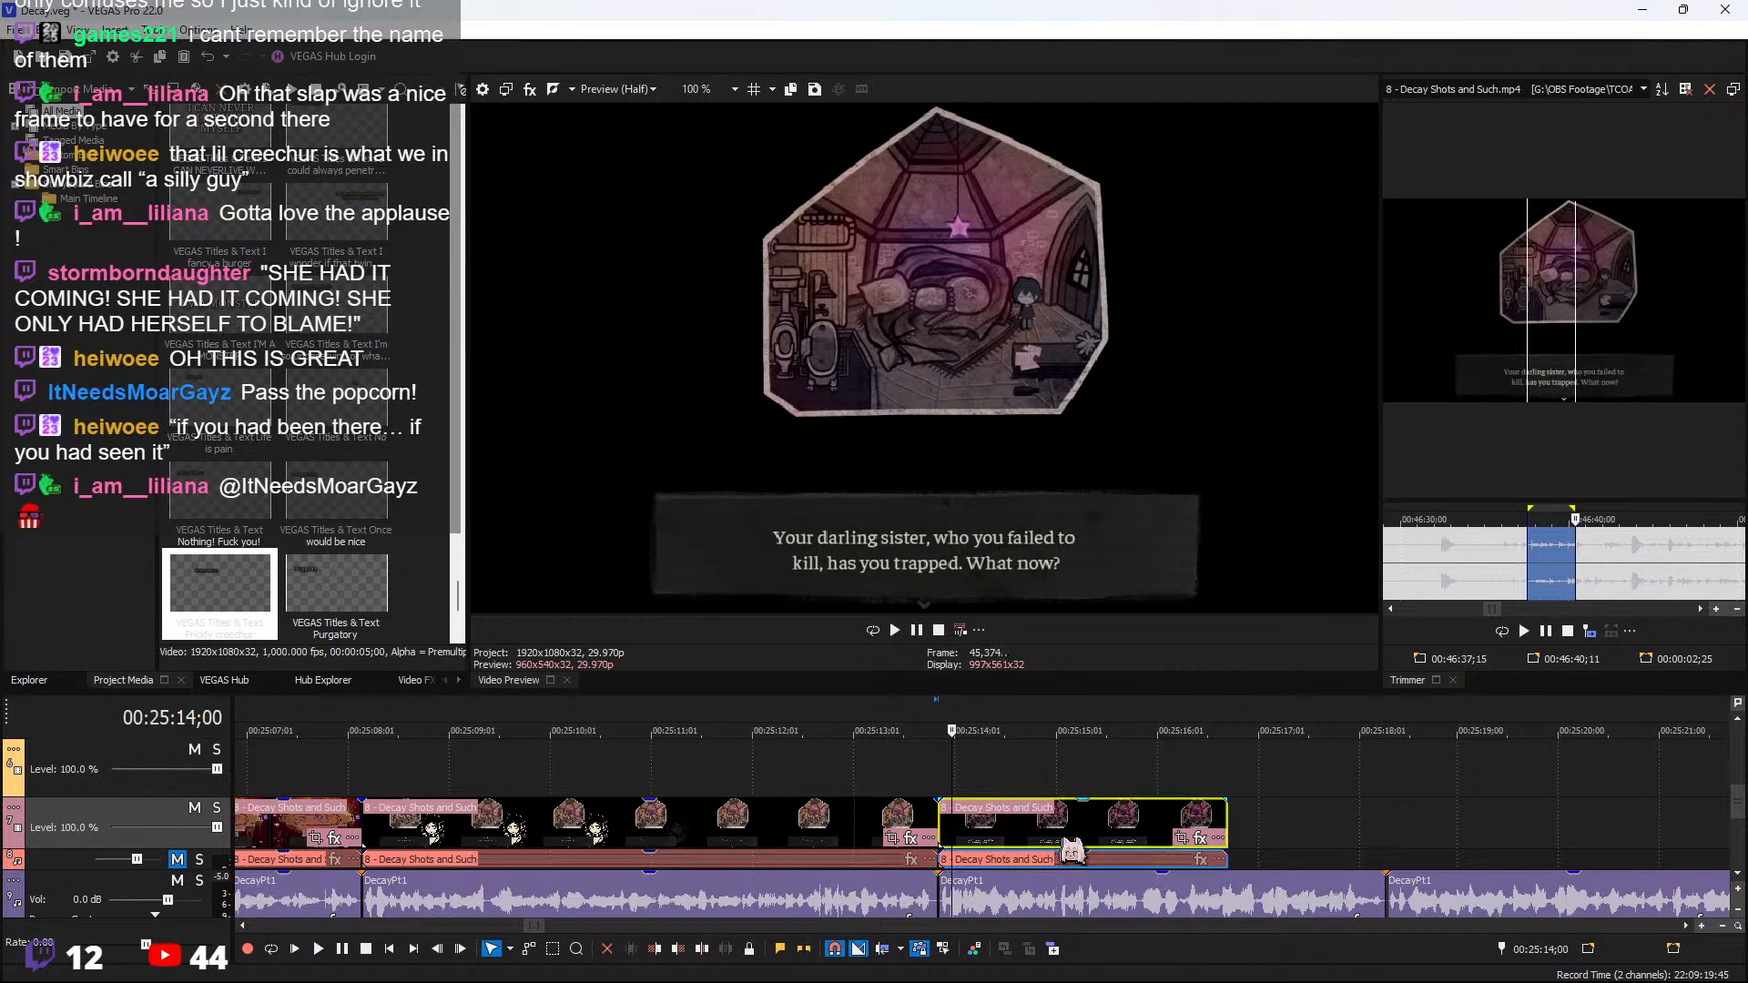
pyautogui.click(1059, 834)
pyautogui.press('s')
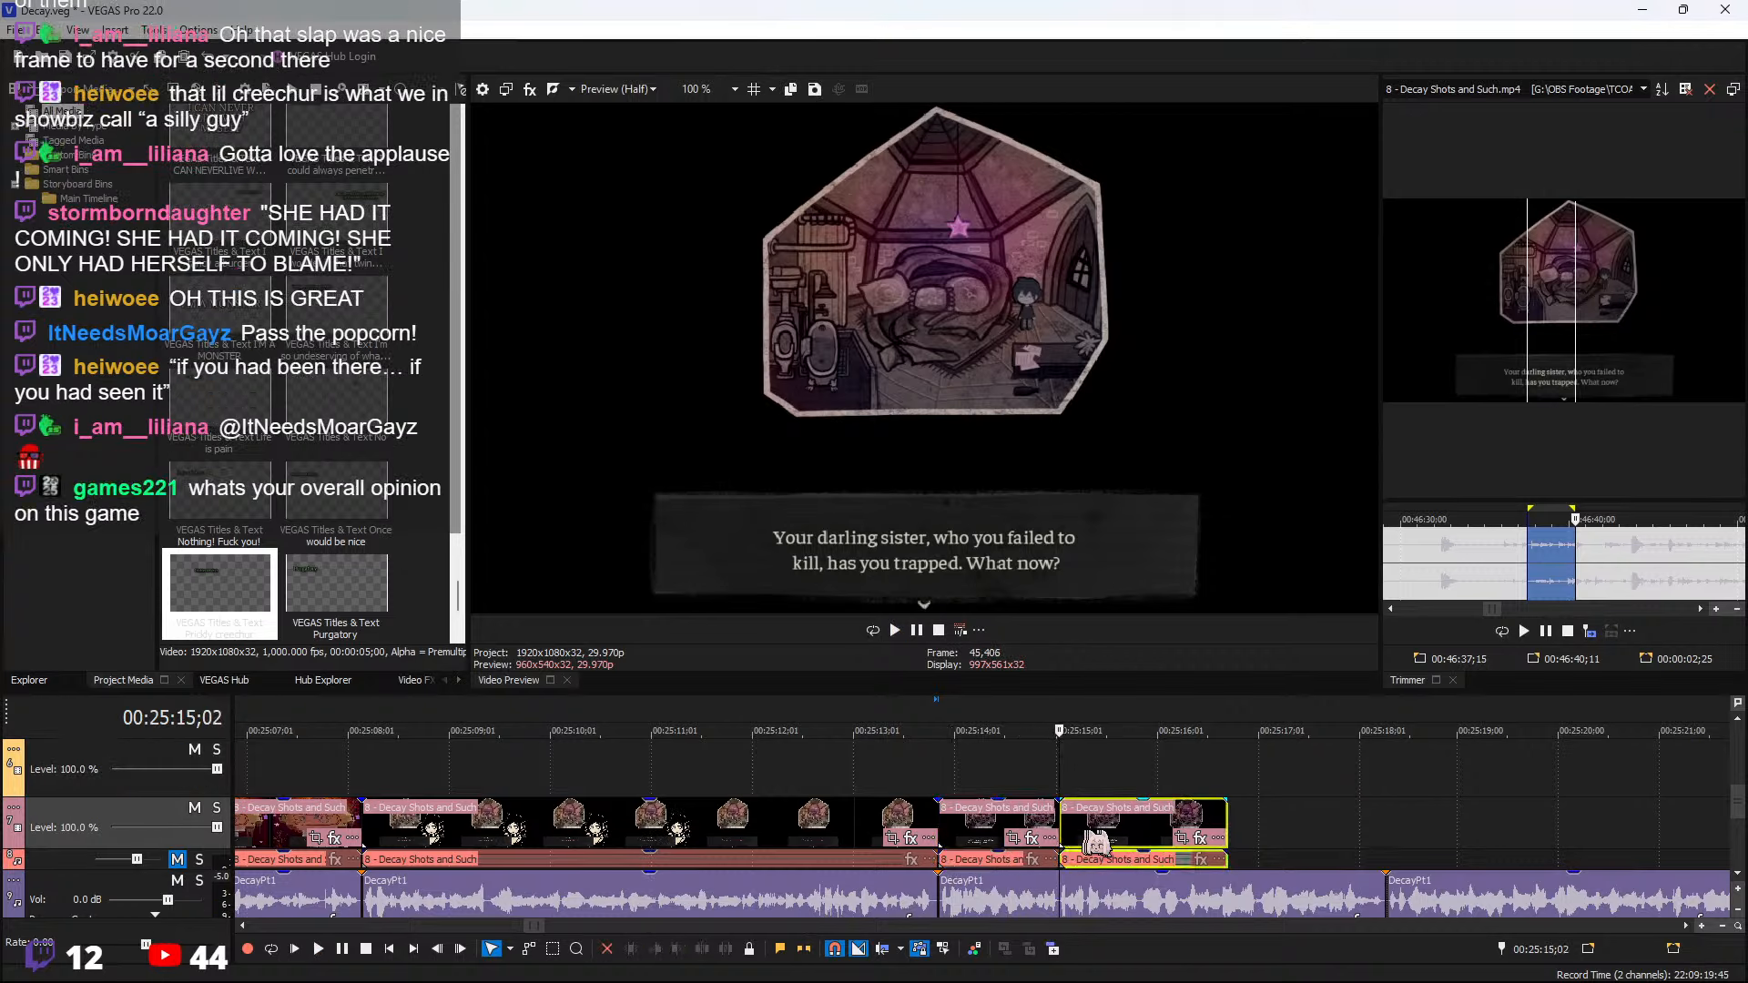
pyautogui.click(1093, 842)
pyautogui.press('Delete')
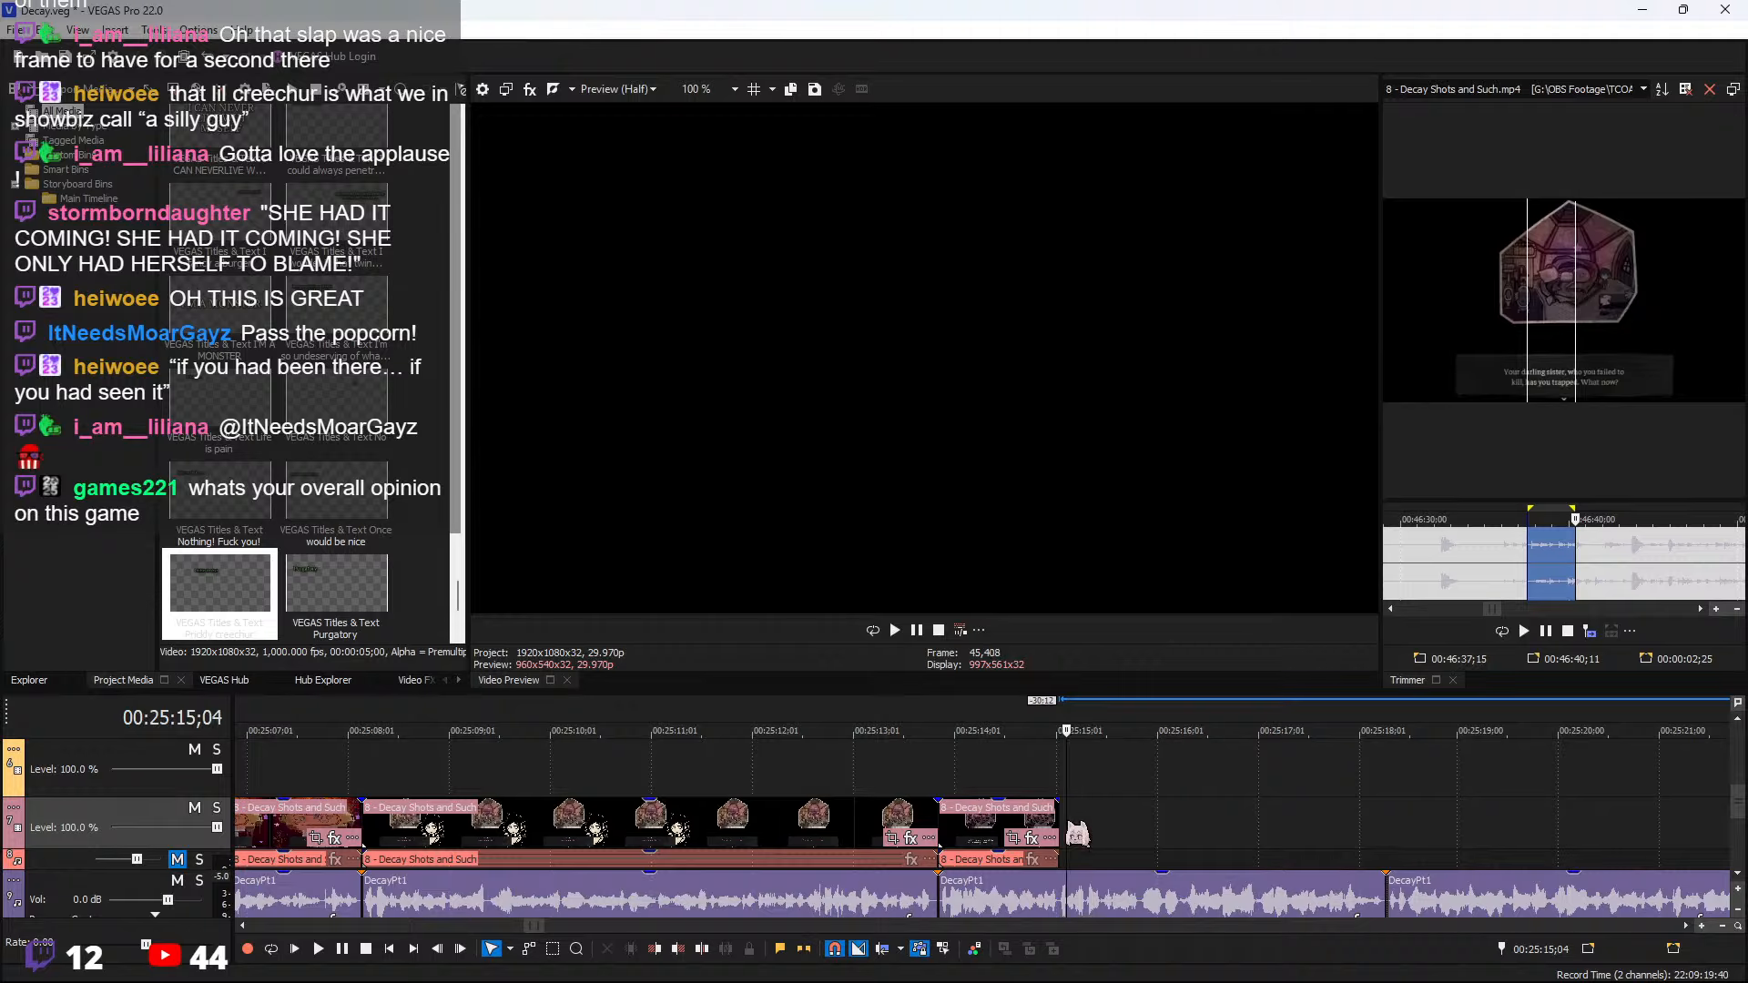
pyautogui.click(1063, 819)
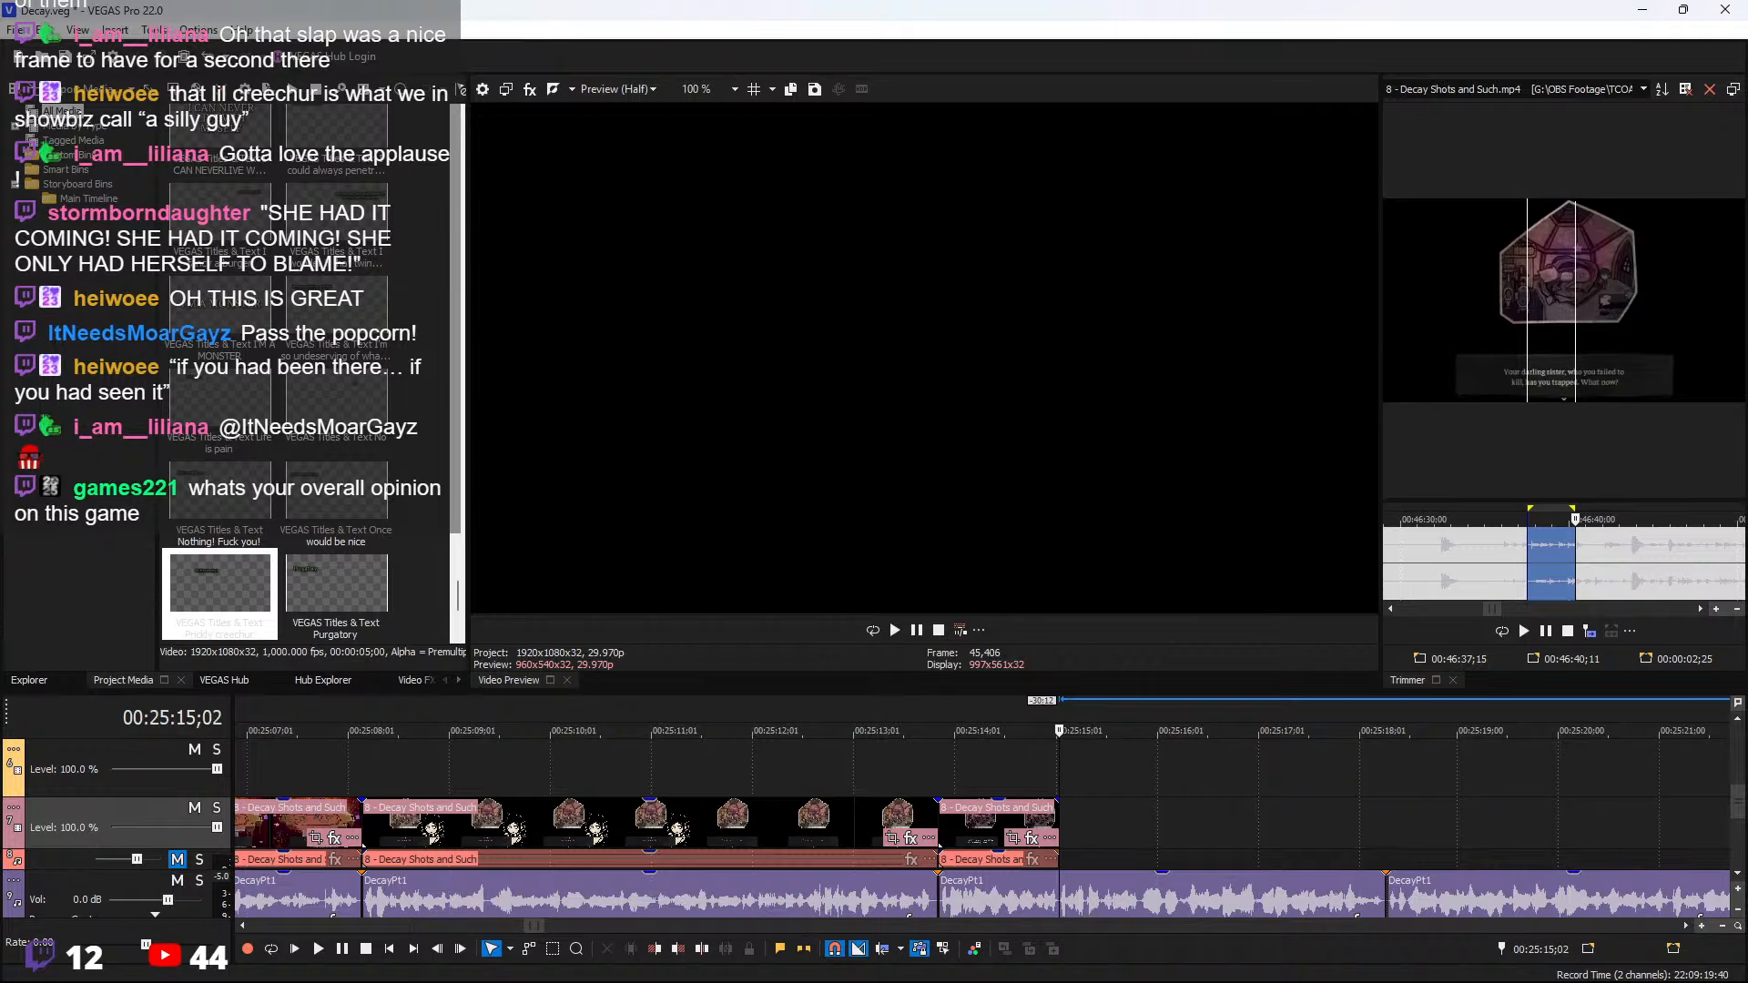
# Search the source footage for the next shot, sampling from about 00:46:43 to 00:47:31
pyautogui.click(1633, 571)
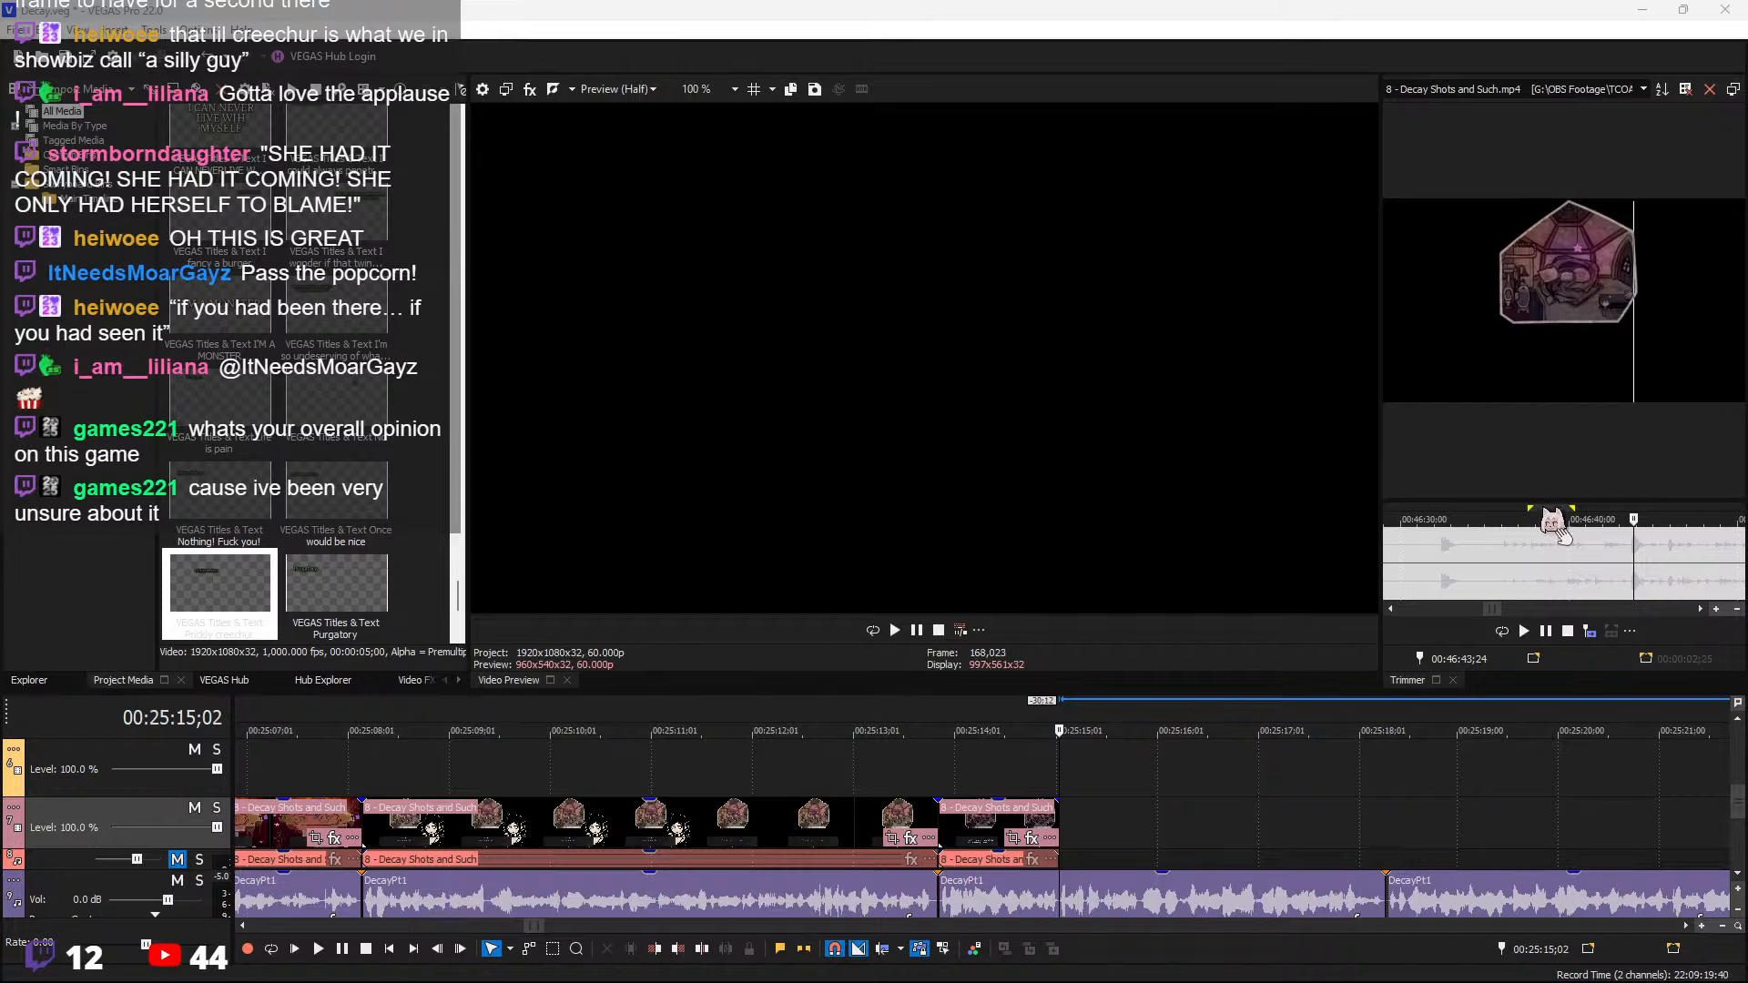
pyautogui.scroll(-3, 1690, 590)
pyautogui.click(1648, 565)
pyautogui.press('space')
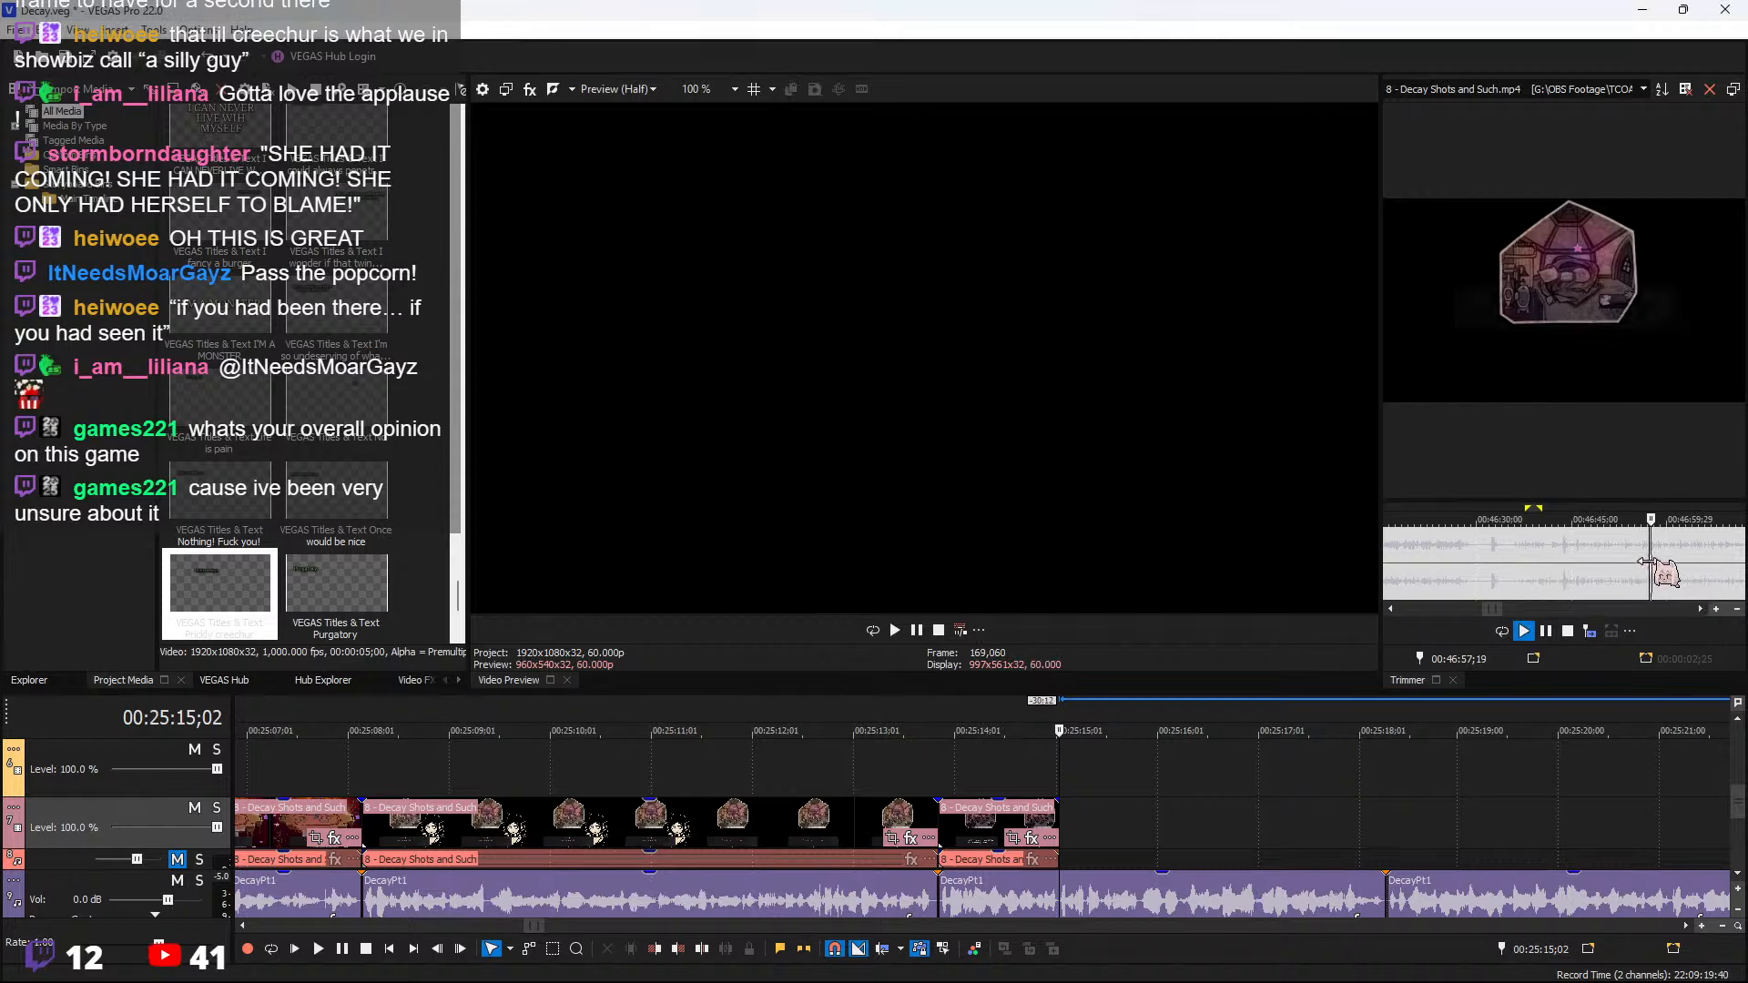
pyautogui.scroll(-1, 1673, 574)
pyautogui.click(1628, 560)
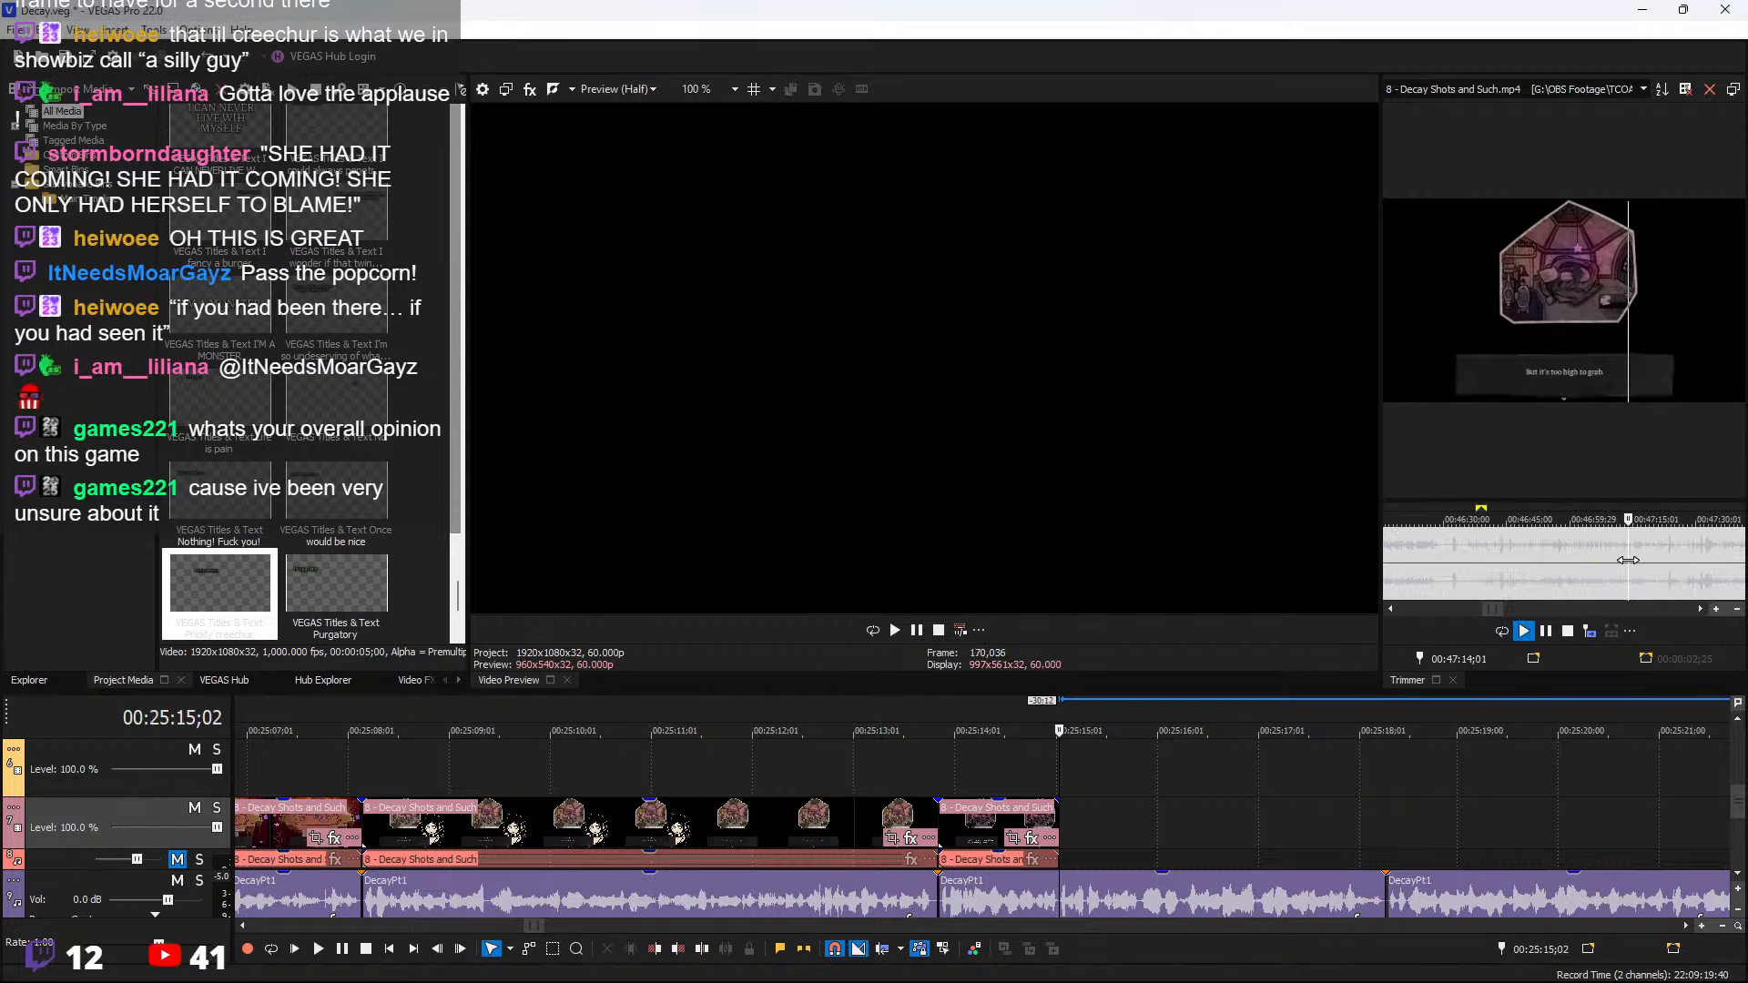
pyautogui.press('space')
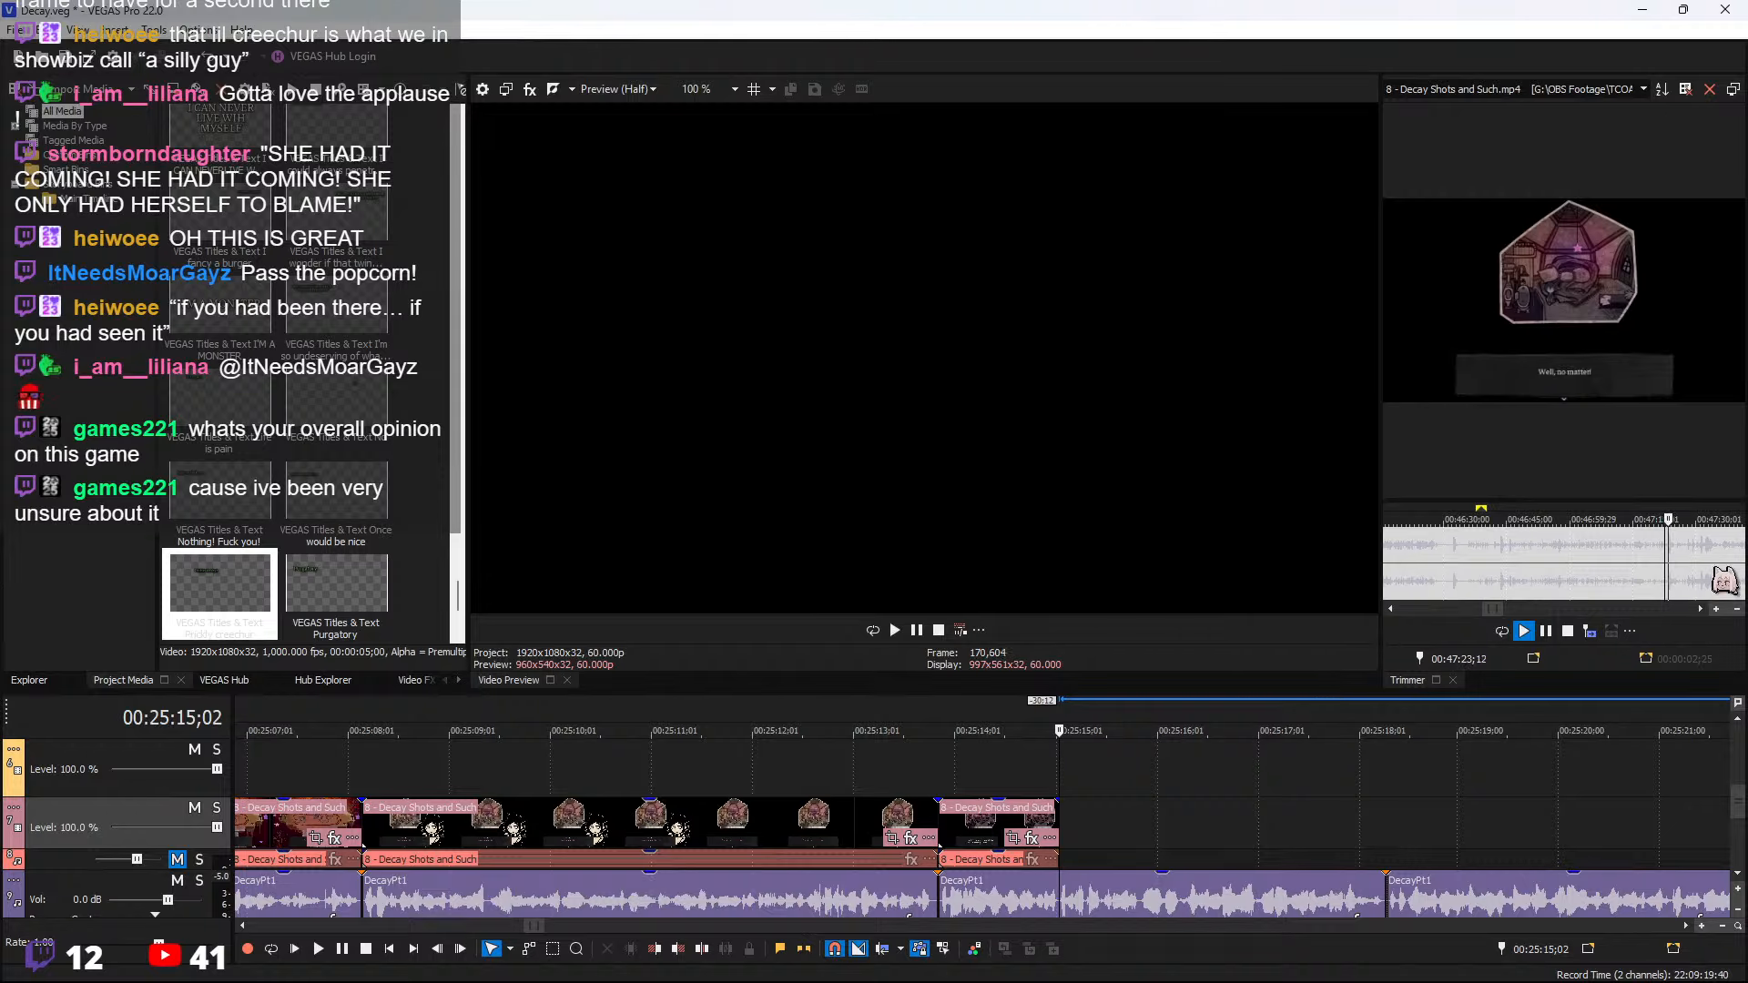
pyautogui.click(1596, 553)
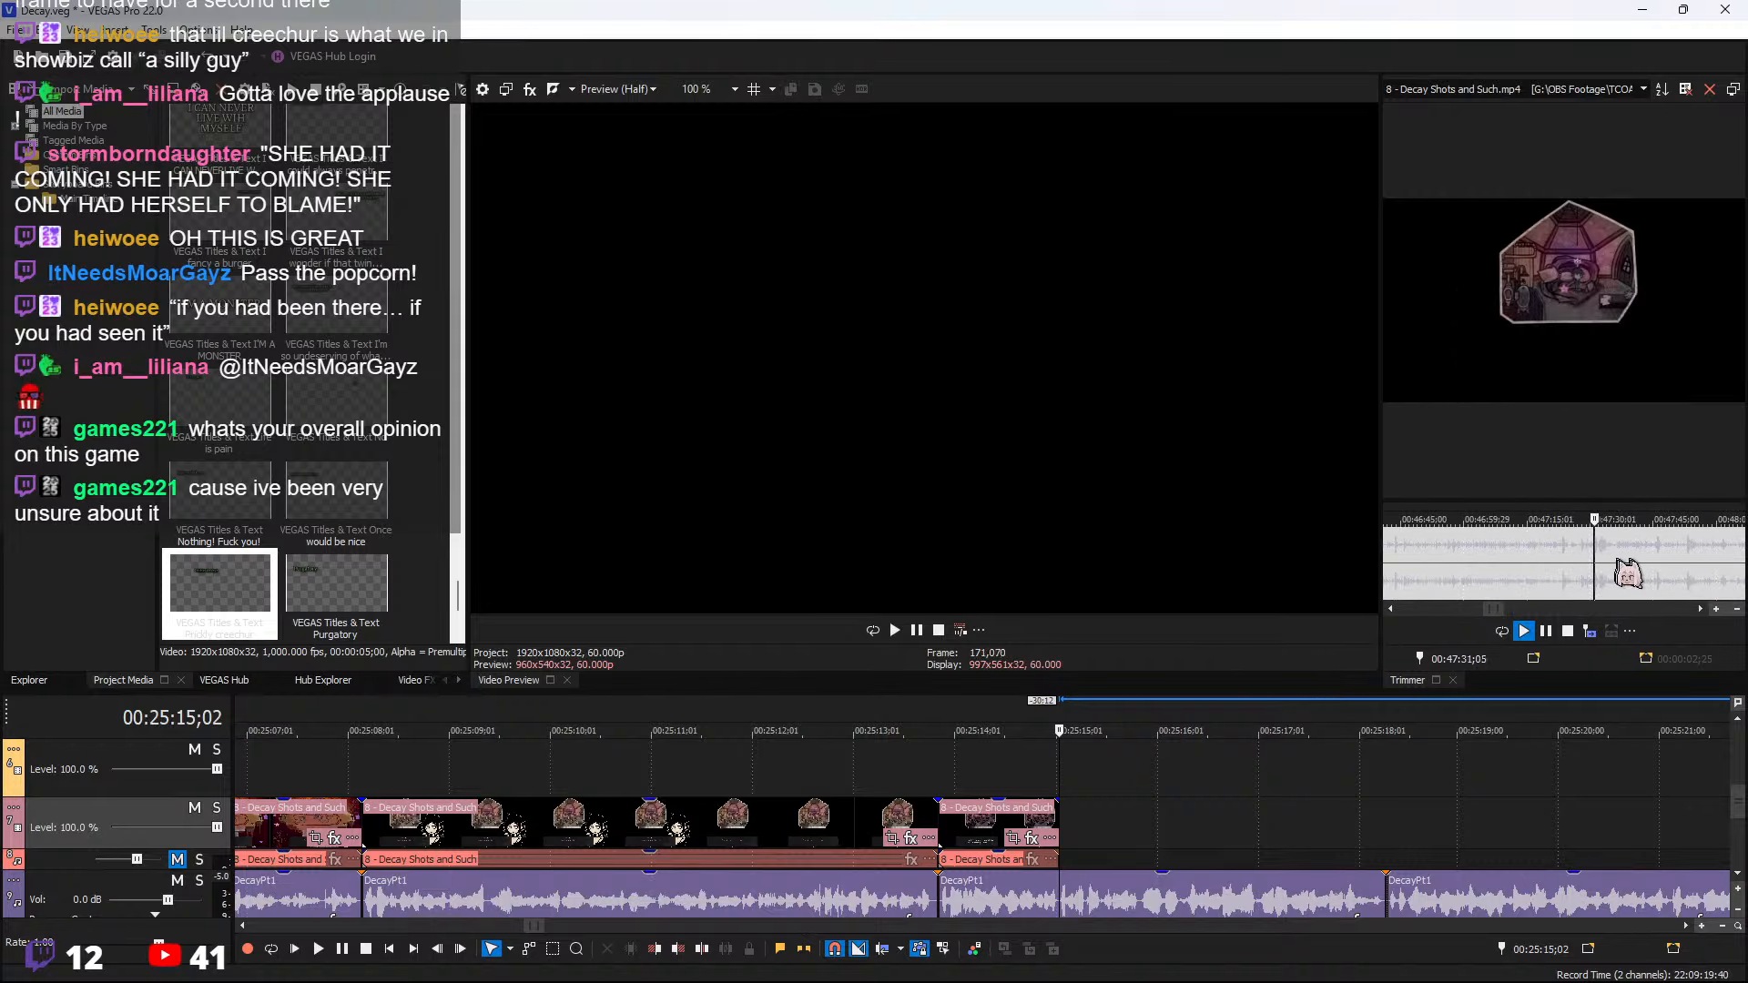
# Examine the source footage around the altar room closely, from about 00:47:55 to 00:48:03
pyautogui.scroll(3, 1648, 572)
pyautogui.moveTo(1682, 556); pyautogui.dragTo(1614, 565)
pyautogui.scroll(3, 1604, 552)
pyautogui.press('space')
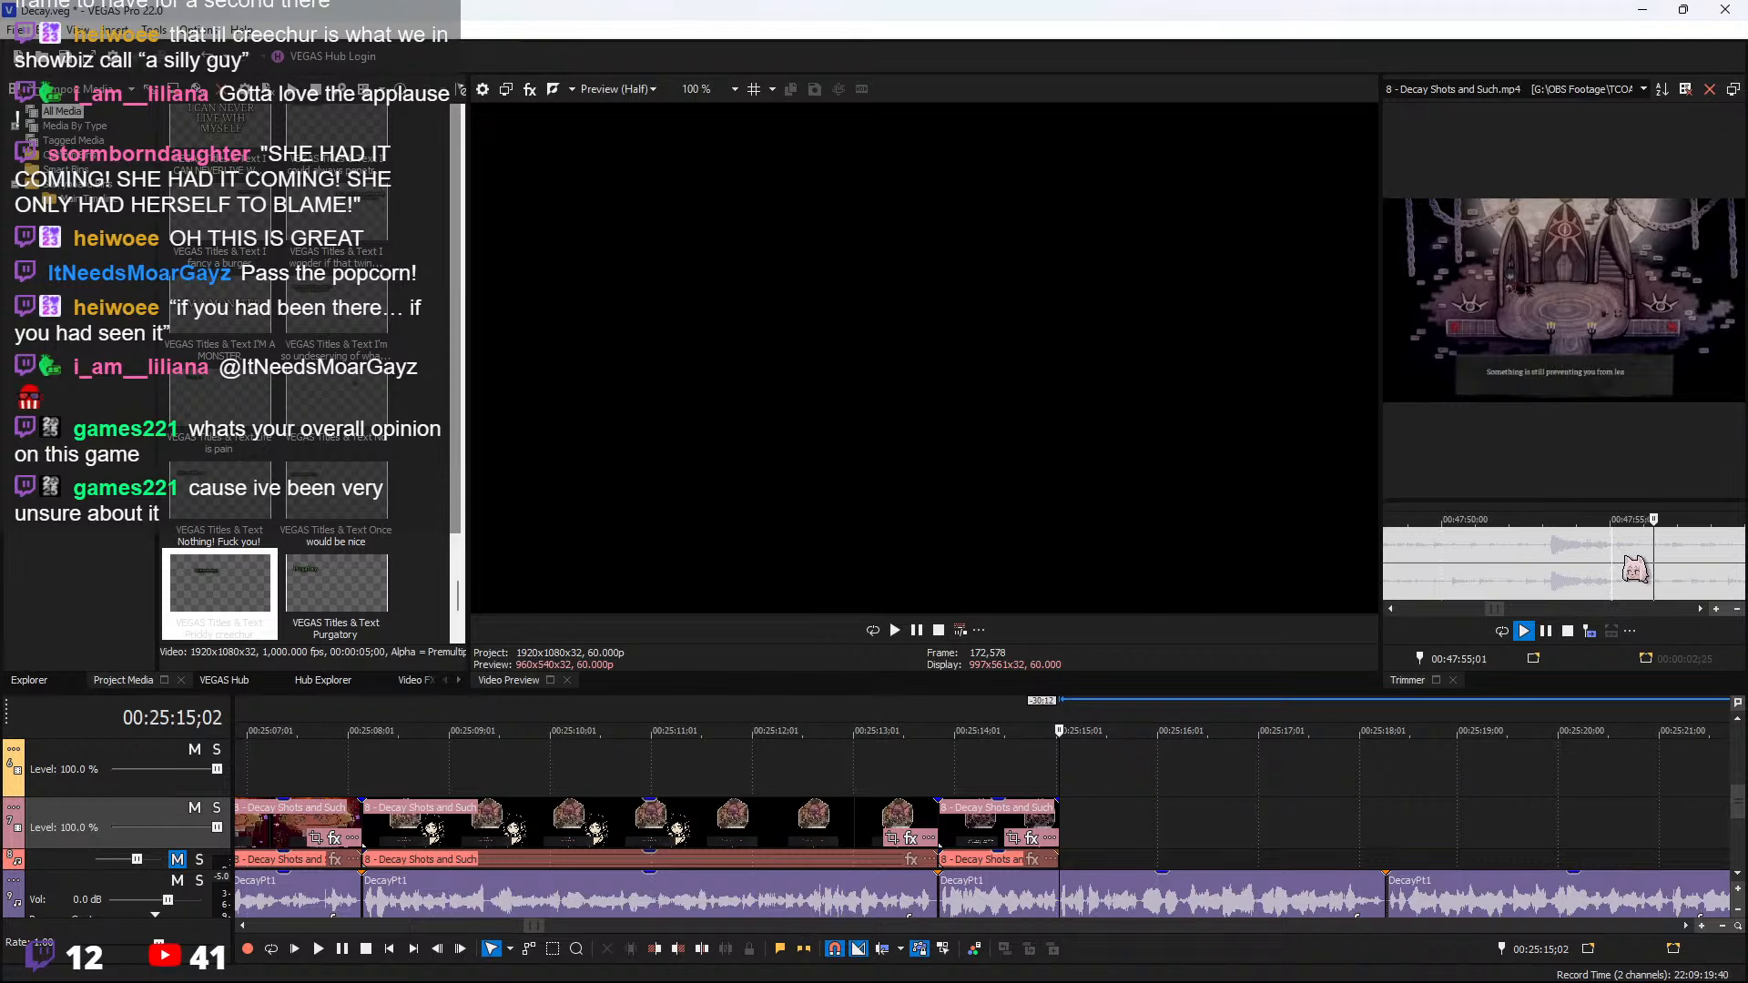
pyautogui.press('space')
pyautogui.moveTo(1623, 552); pyautogui.dragTo(1712, 543)
pyautogui.press('space')
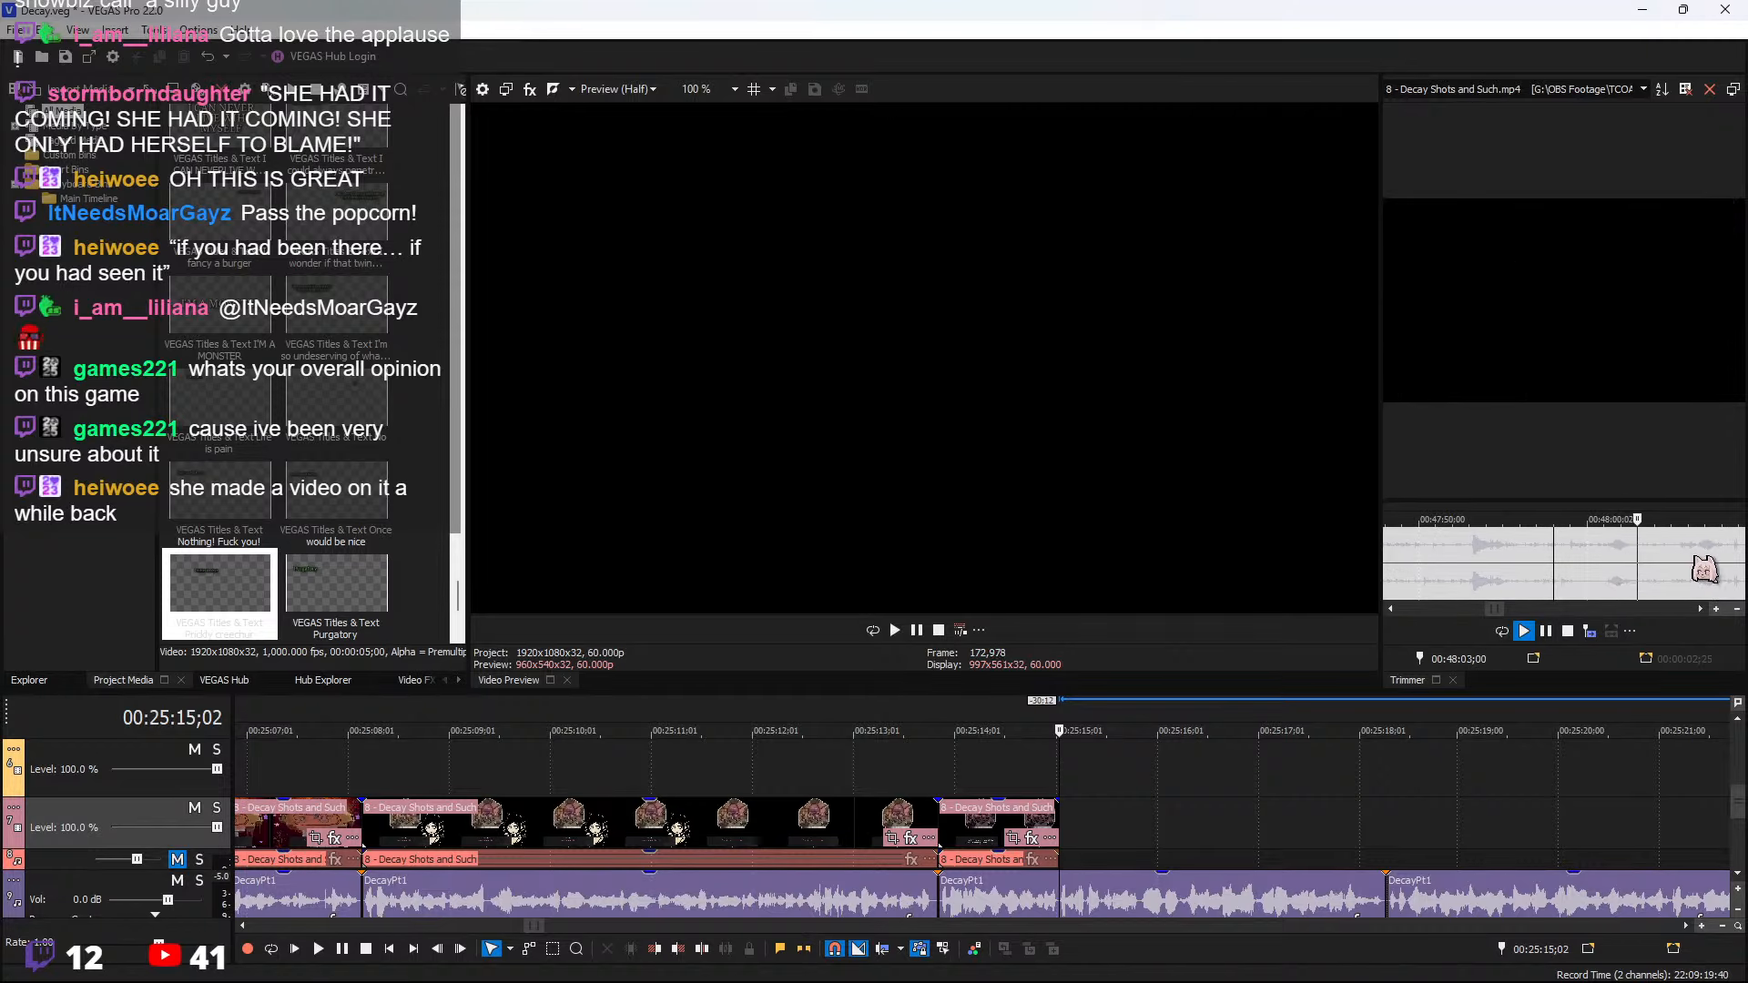
# Search the source footage for the next shot, sampling from about 00:48:07 to 00:52:05
pyautogui.scroll(-3, 1695, 565)
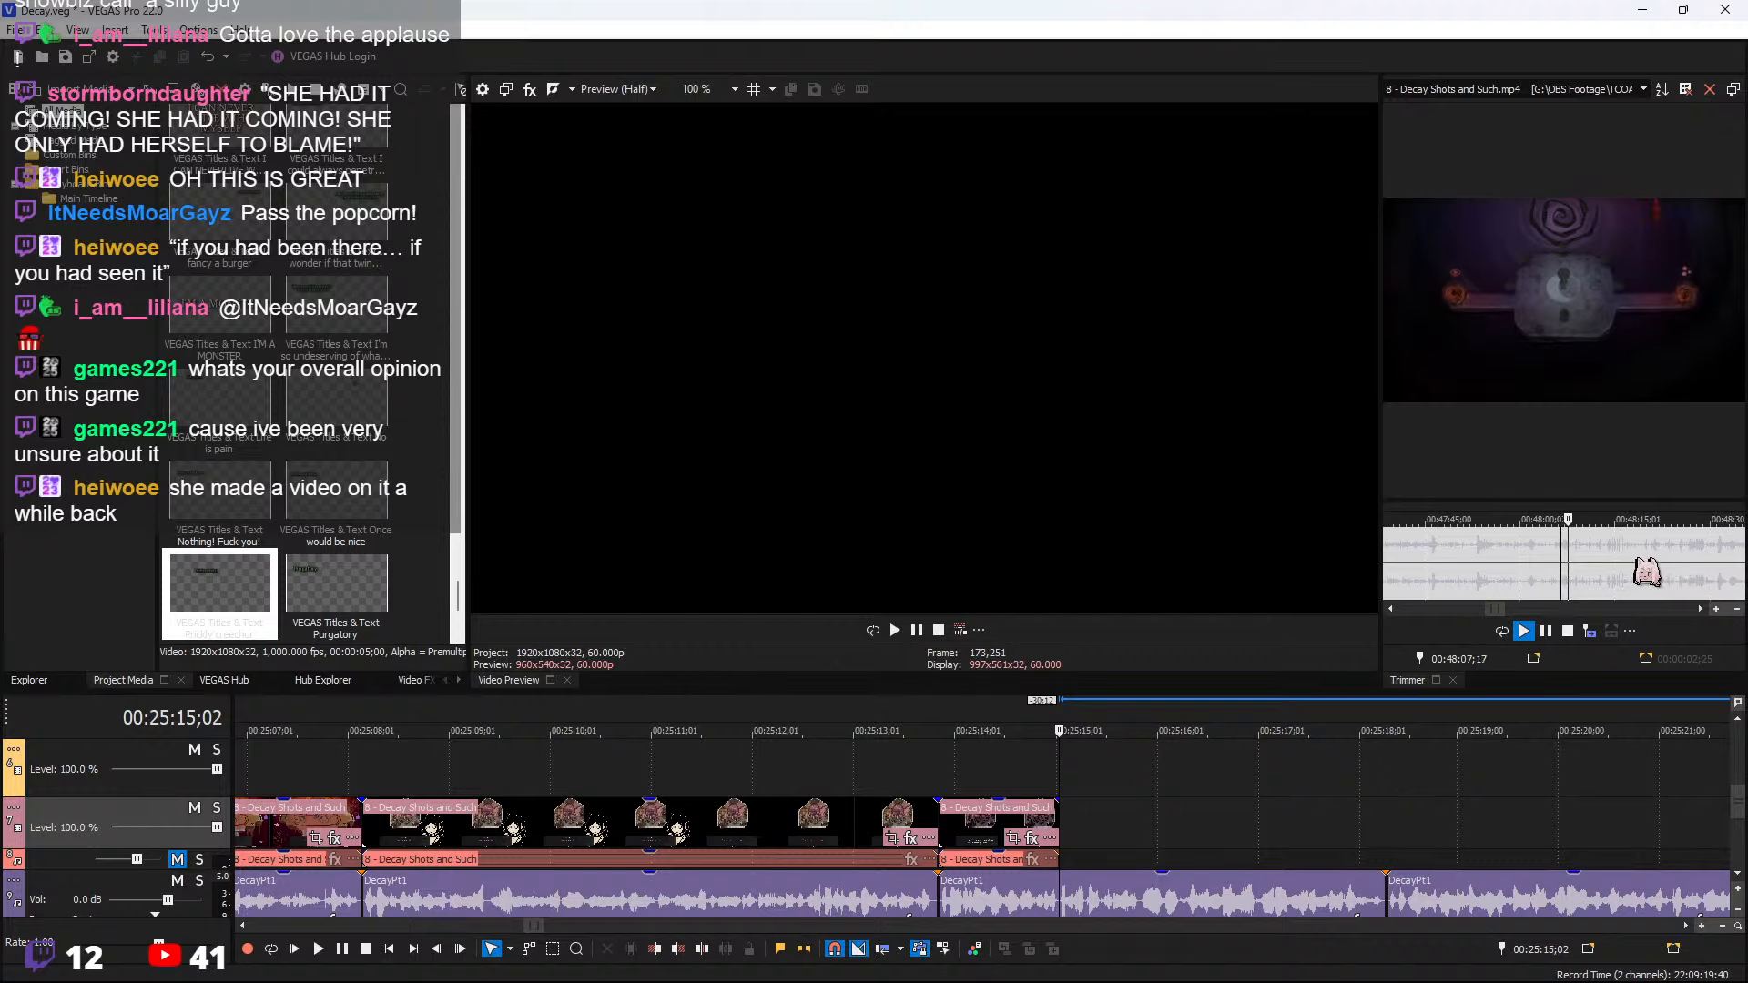
pyautogui.click(1689, 560)
pyautogui.press('space')
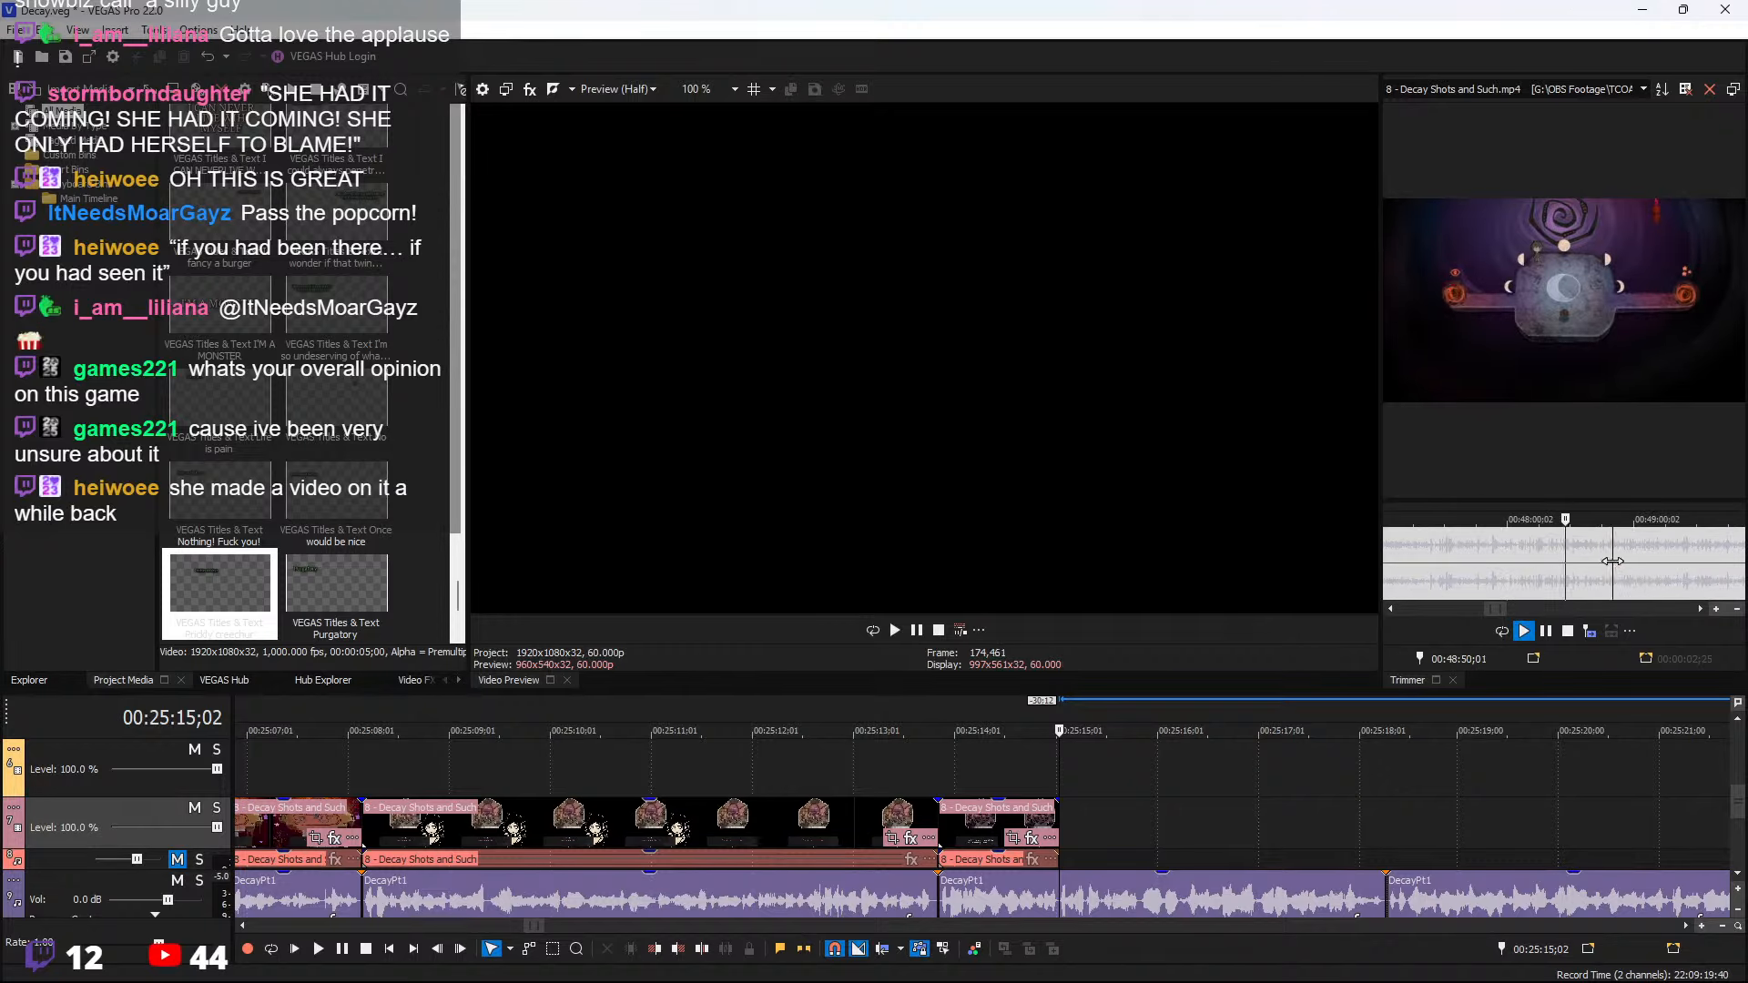
pyautogui.press('space')
pyautogui.scroll(3, 1653, 569)
pyautogui.click(1645, 556)
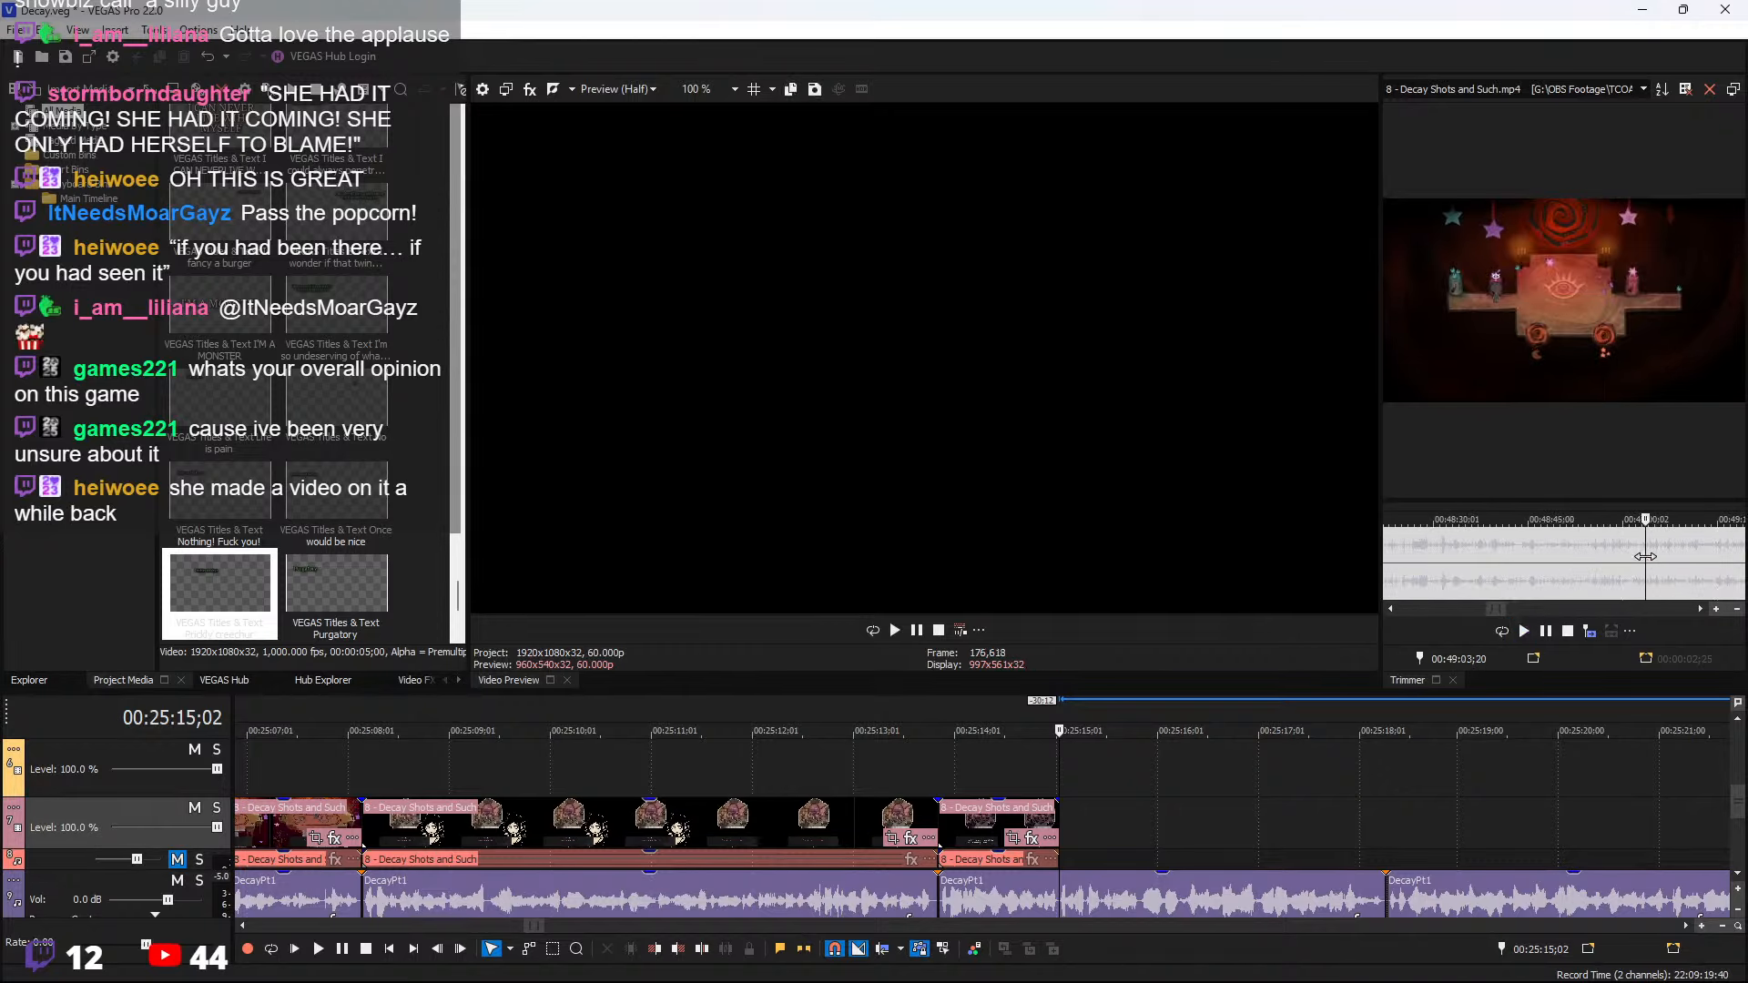
pyautogui.scroll(-3, 1645, 560)
pyautogui.click(1703, 569)
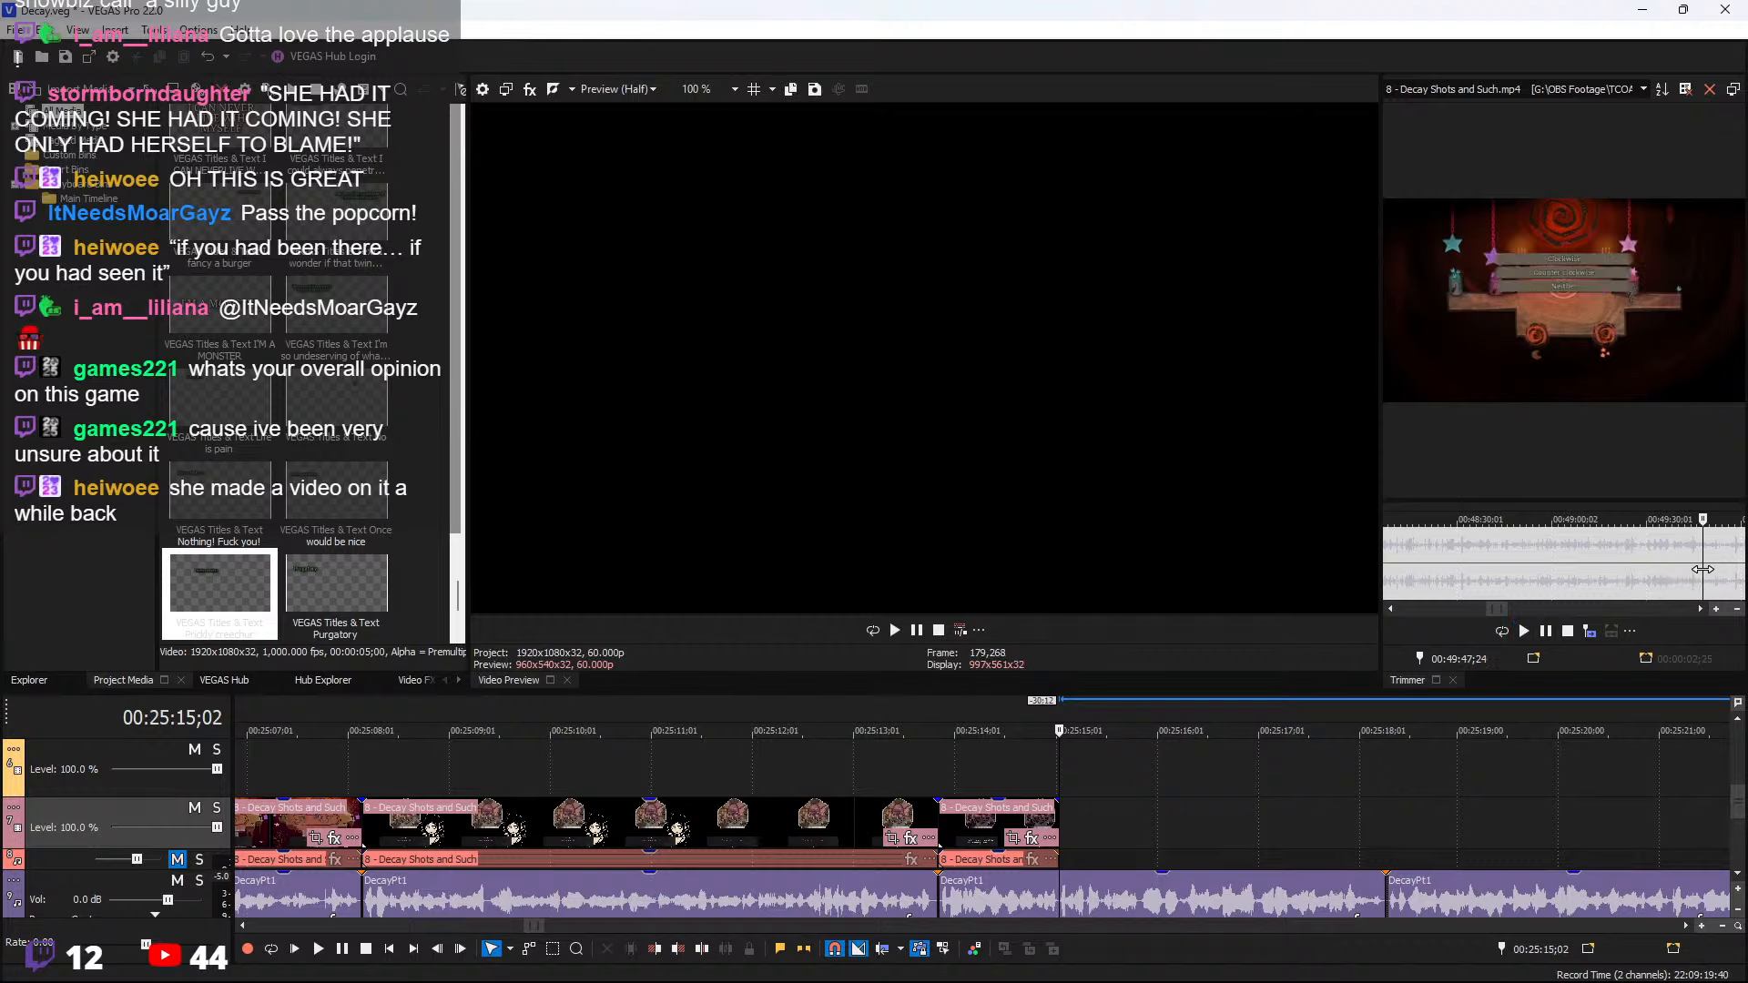
pyautogui.scroll(-3, 1675, 578)
pyautogui.click(1623, 568)
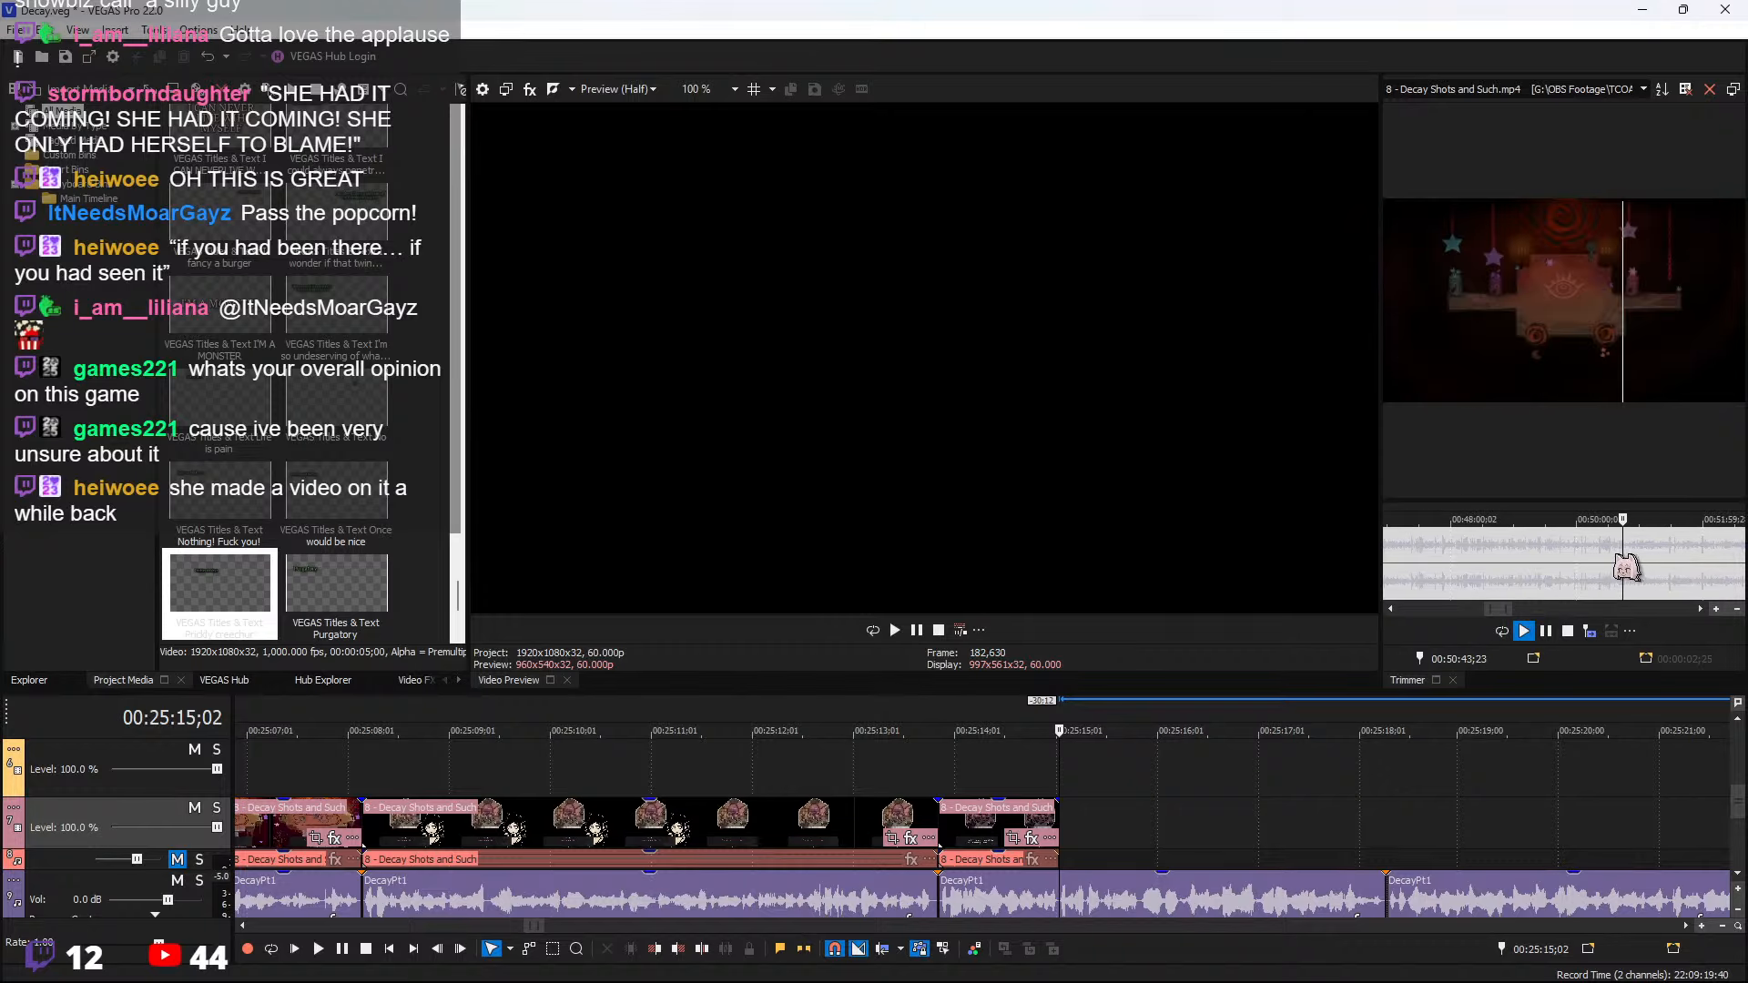
pyautogui.click(1712, 574)
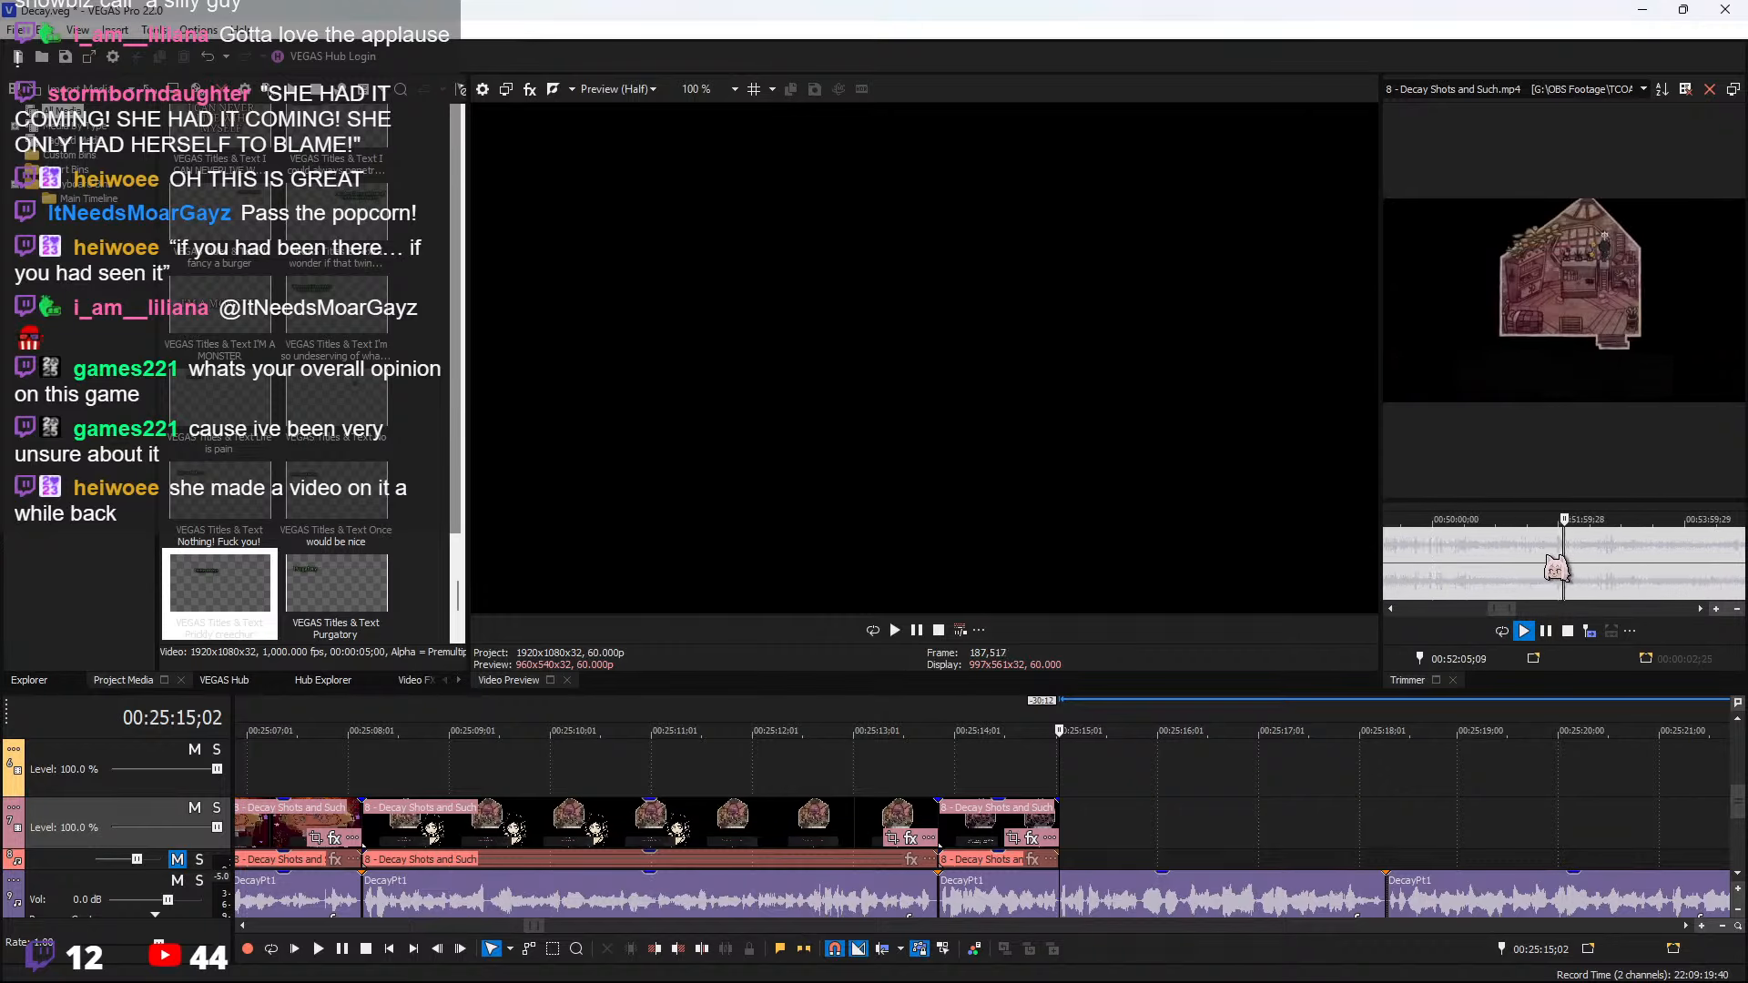
# Mark the altar-room footage from 00:50:45;00 to 00:50:53;27 in the source and insert it on the gameplay track at 00:25:15;02
pyautogui.click(1477, 551)
pyautogui.click(1397, 558)
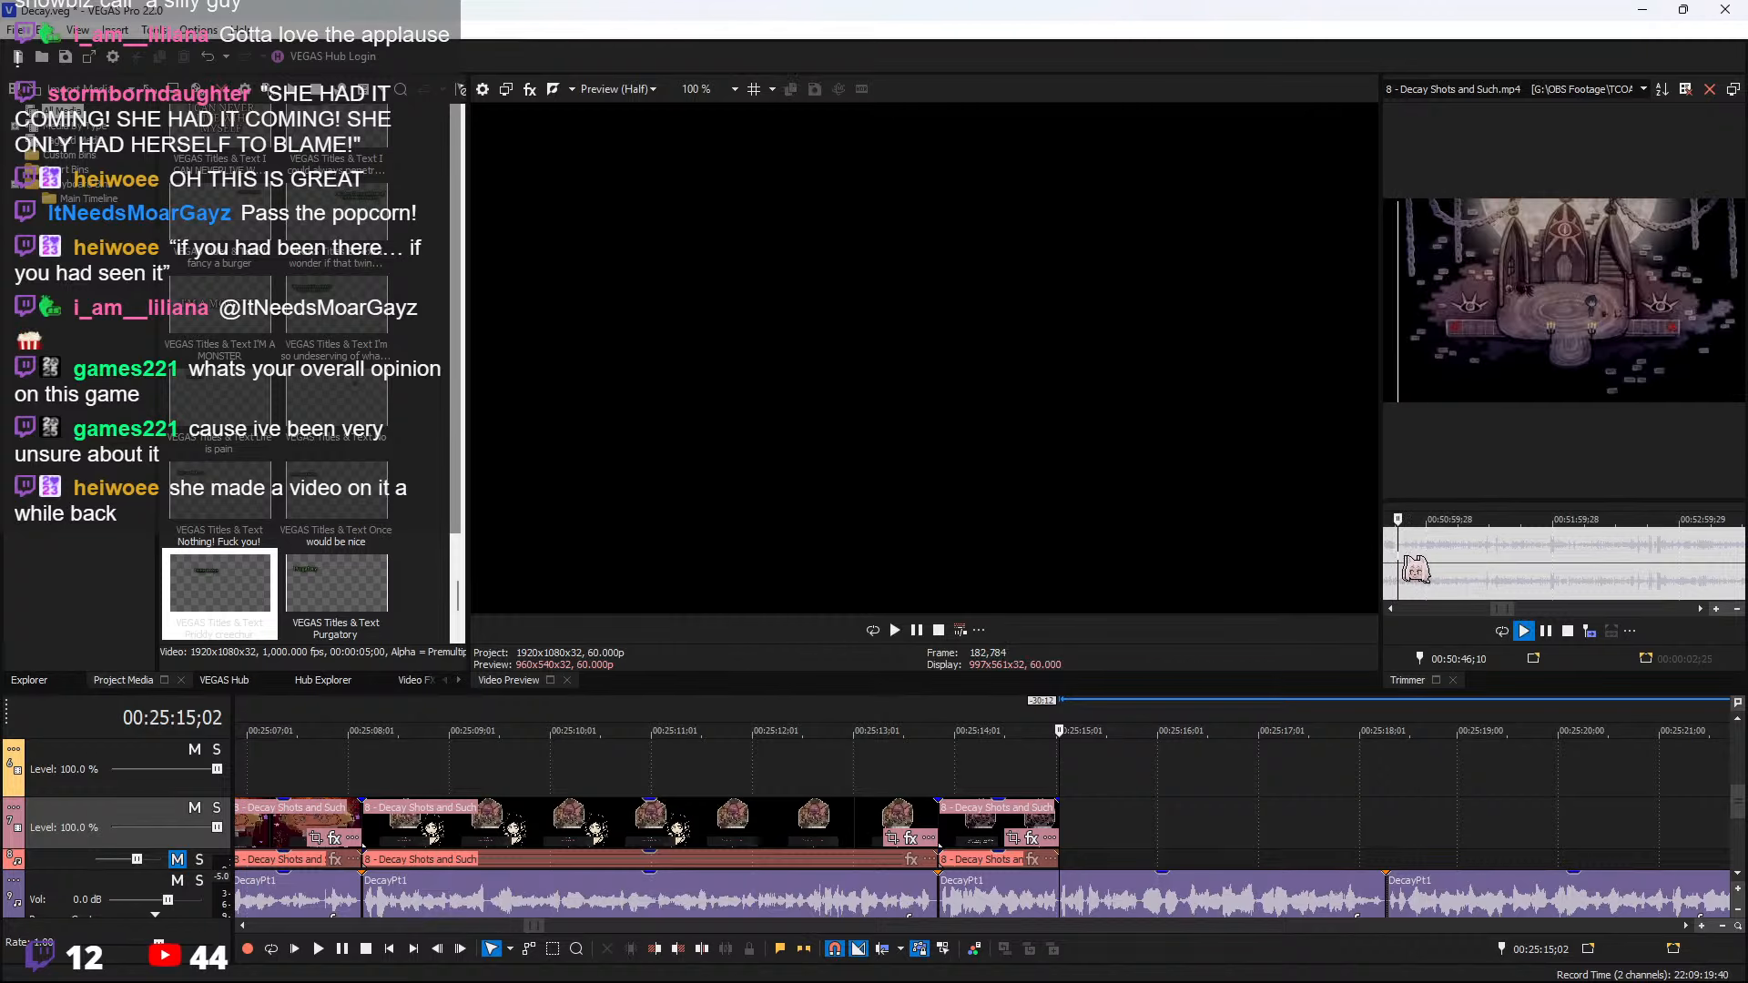
pyautogui.scroll(1, 1516, 559)
pyautogui.press('space')
pyautogui.moveTo(1547, 550); pyautogui.dragTo(1562, 549)
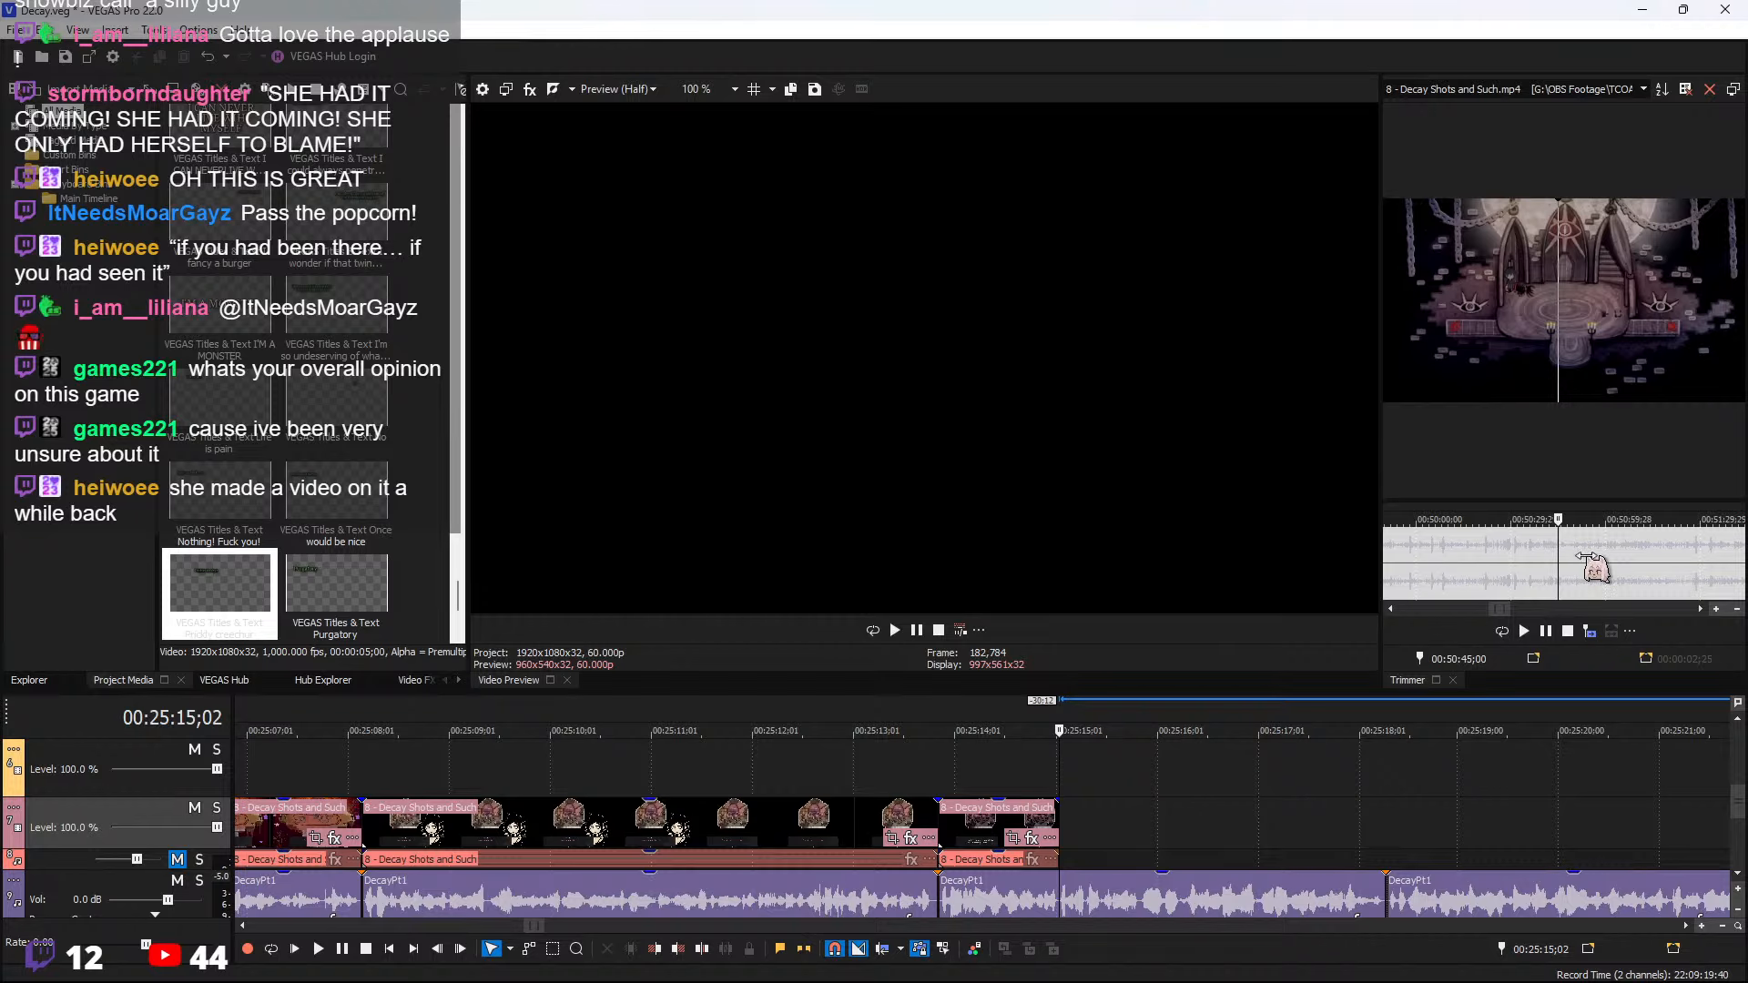
pyautogui.moveTo(1557, 556); pyautogui.dragTo(1586, 555)
pyautogui.click(1067, 829)
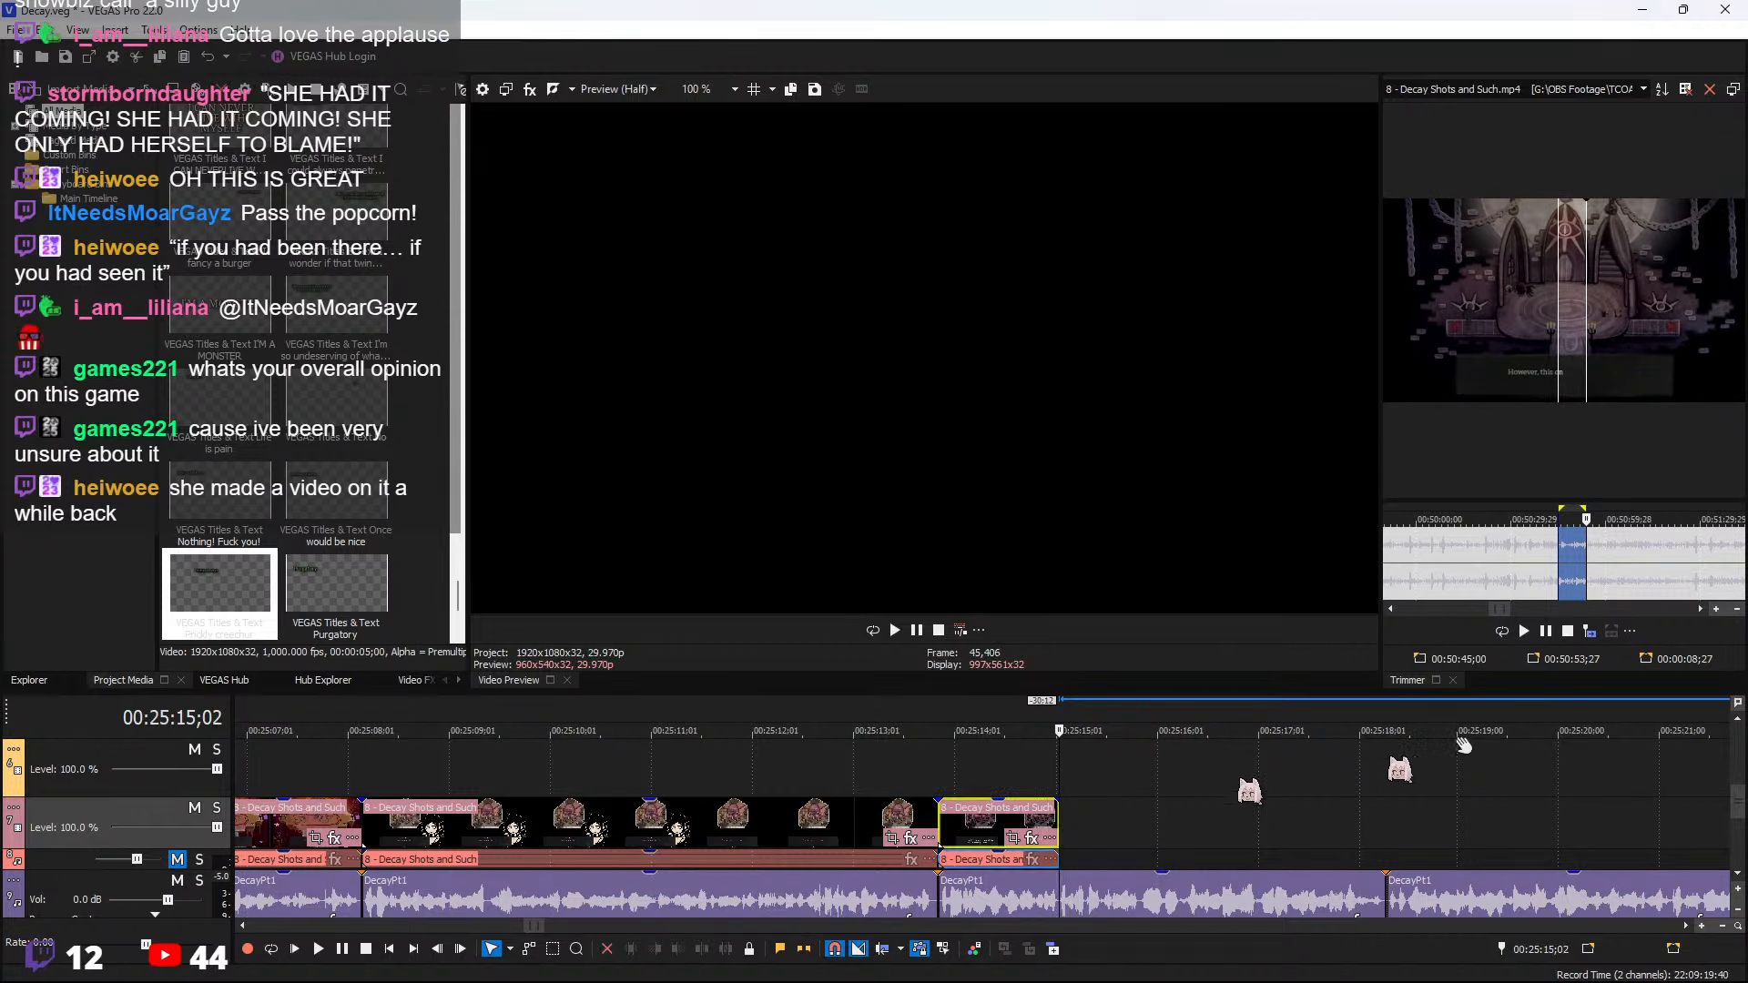
pyautogui.press('a')
# Play the inserted altar-room clip against the narration, split it at 00:25:18;09 and delete the remainder
pyautogui.click(602, 773)
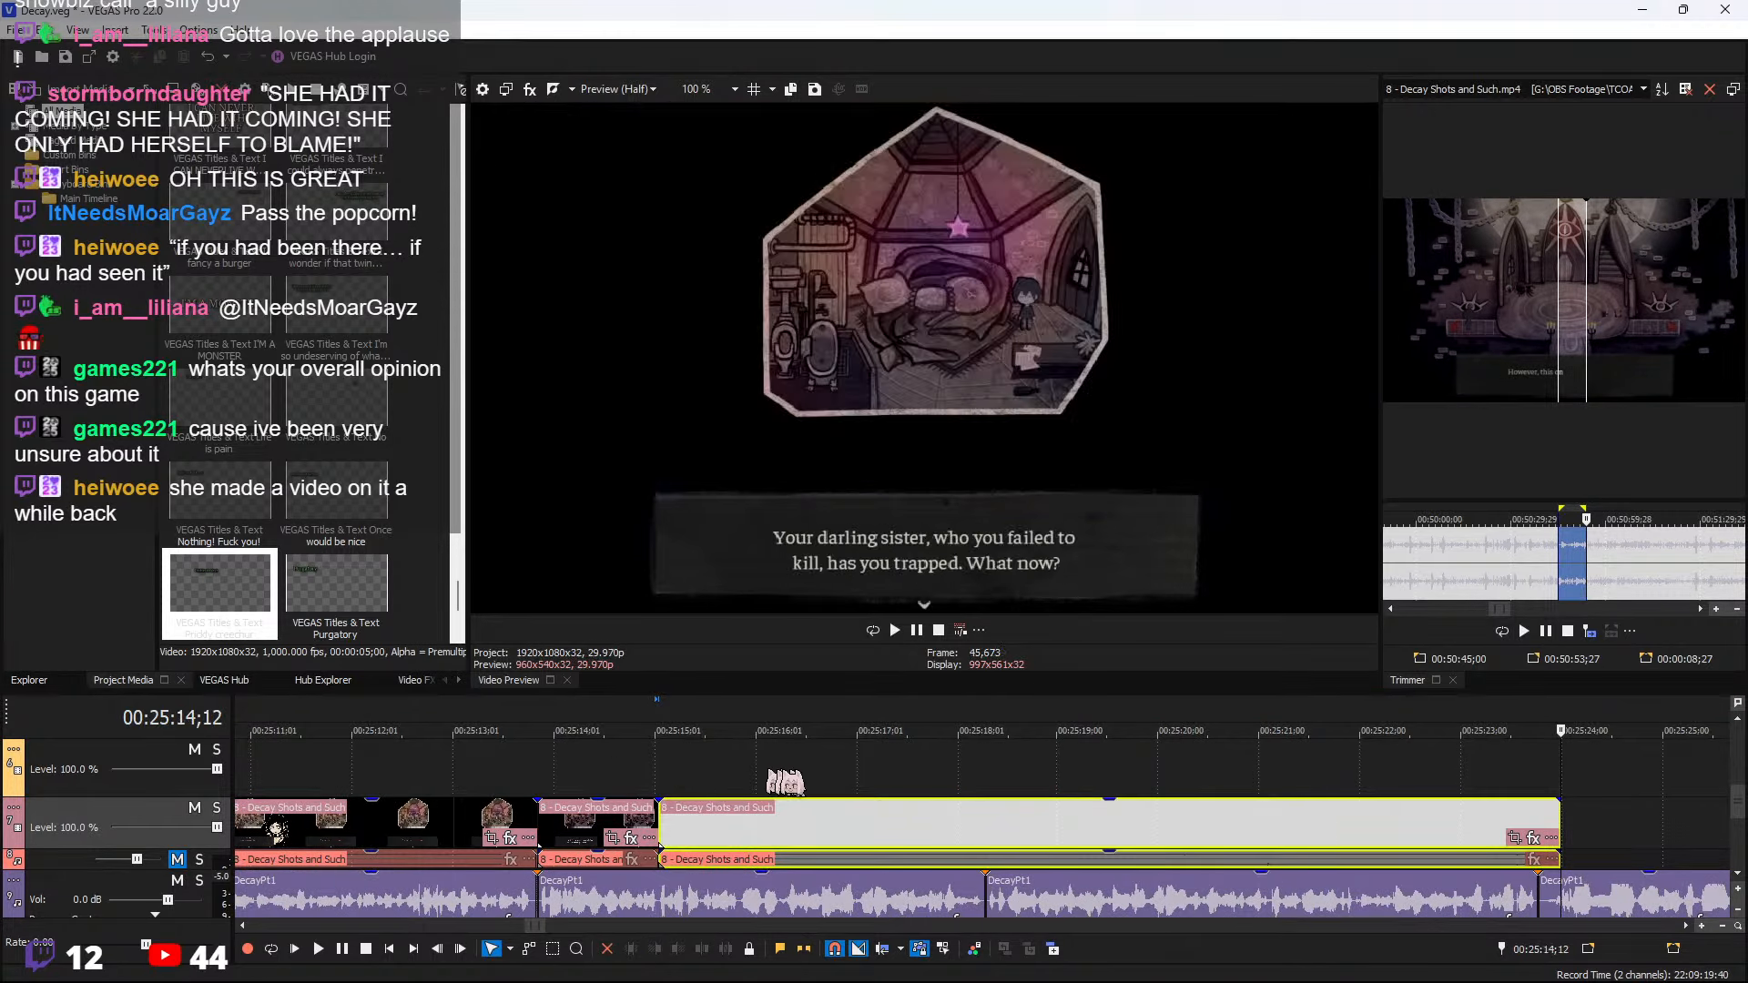
pyautogui.press('space')
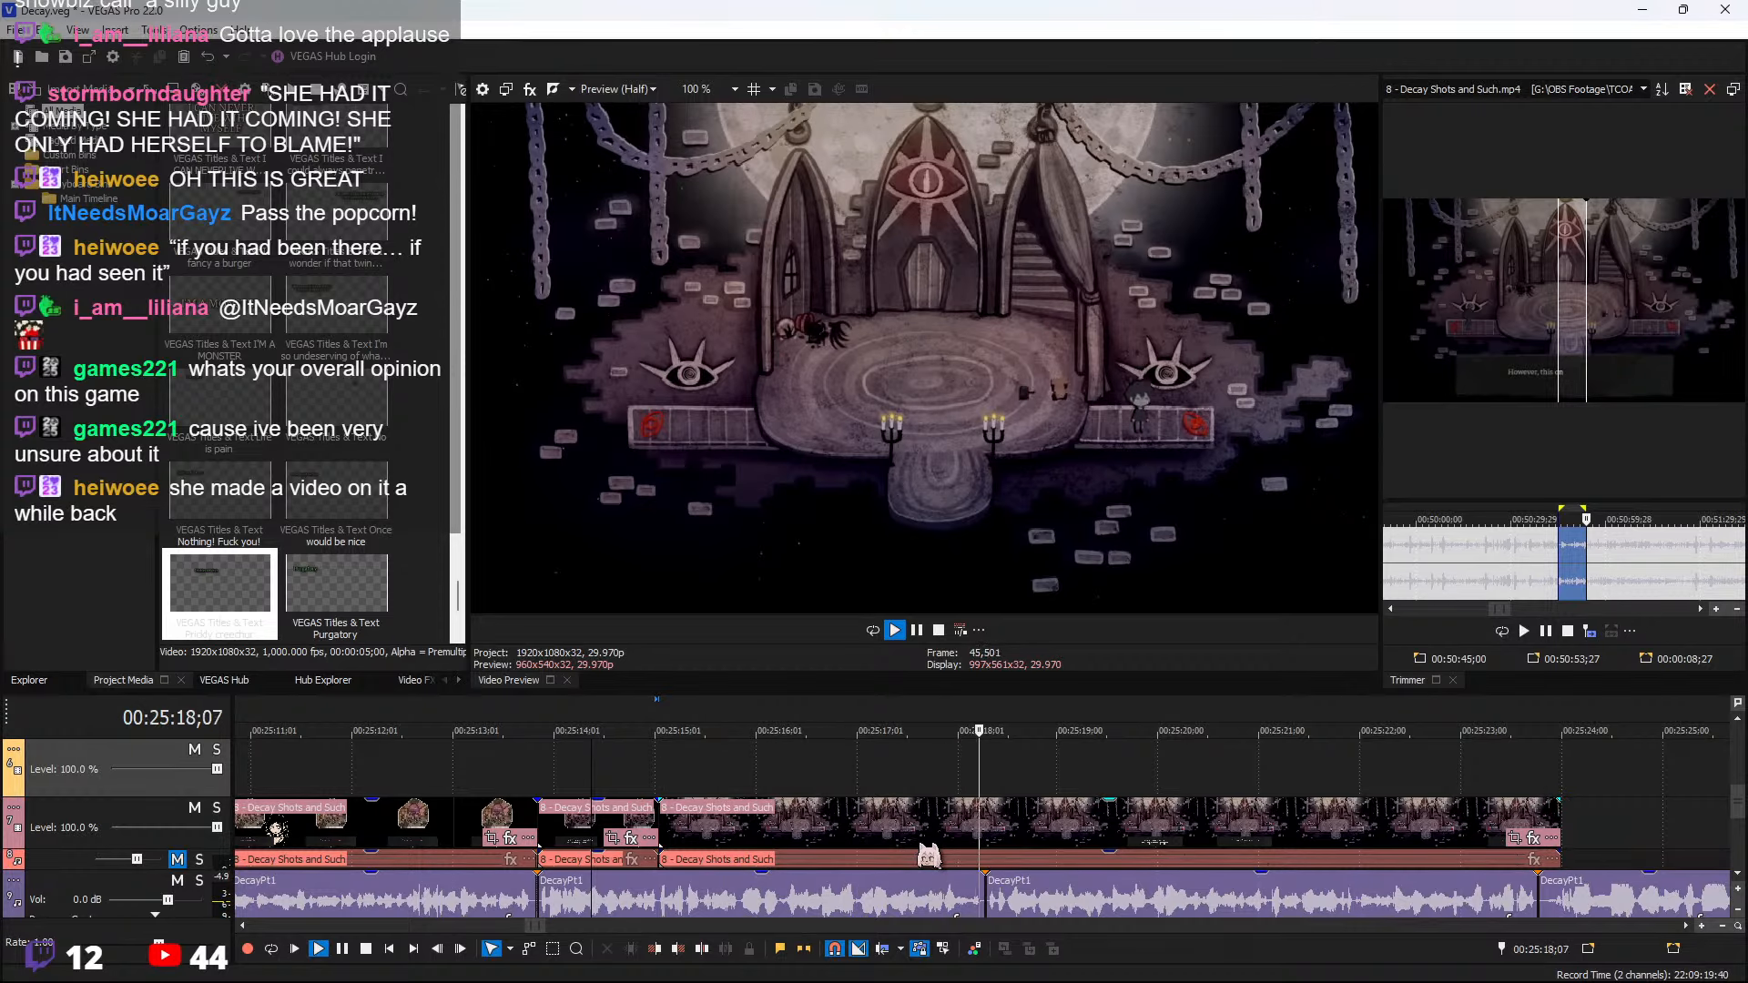
pyautogui.press('s')
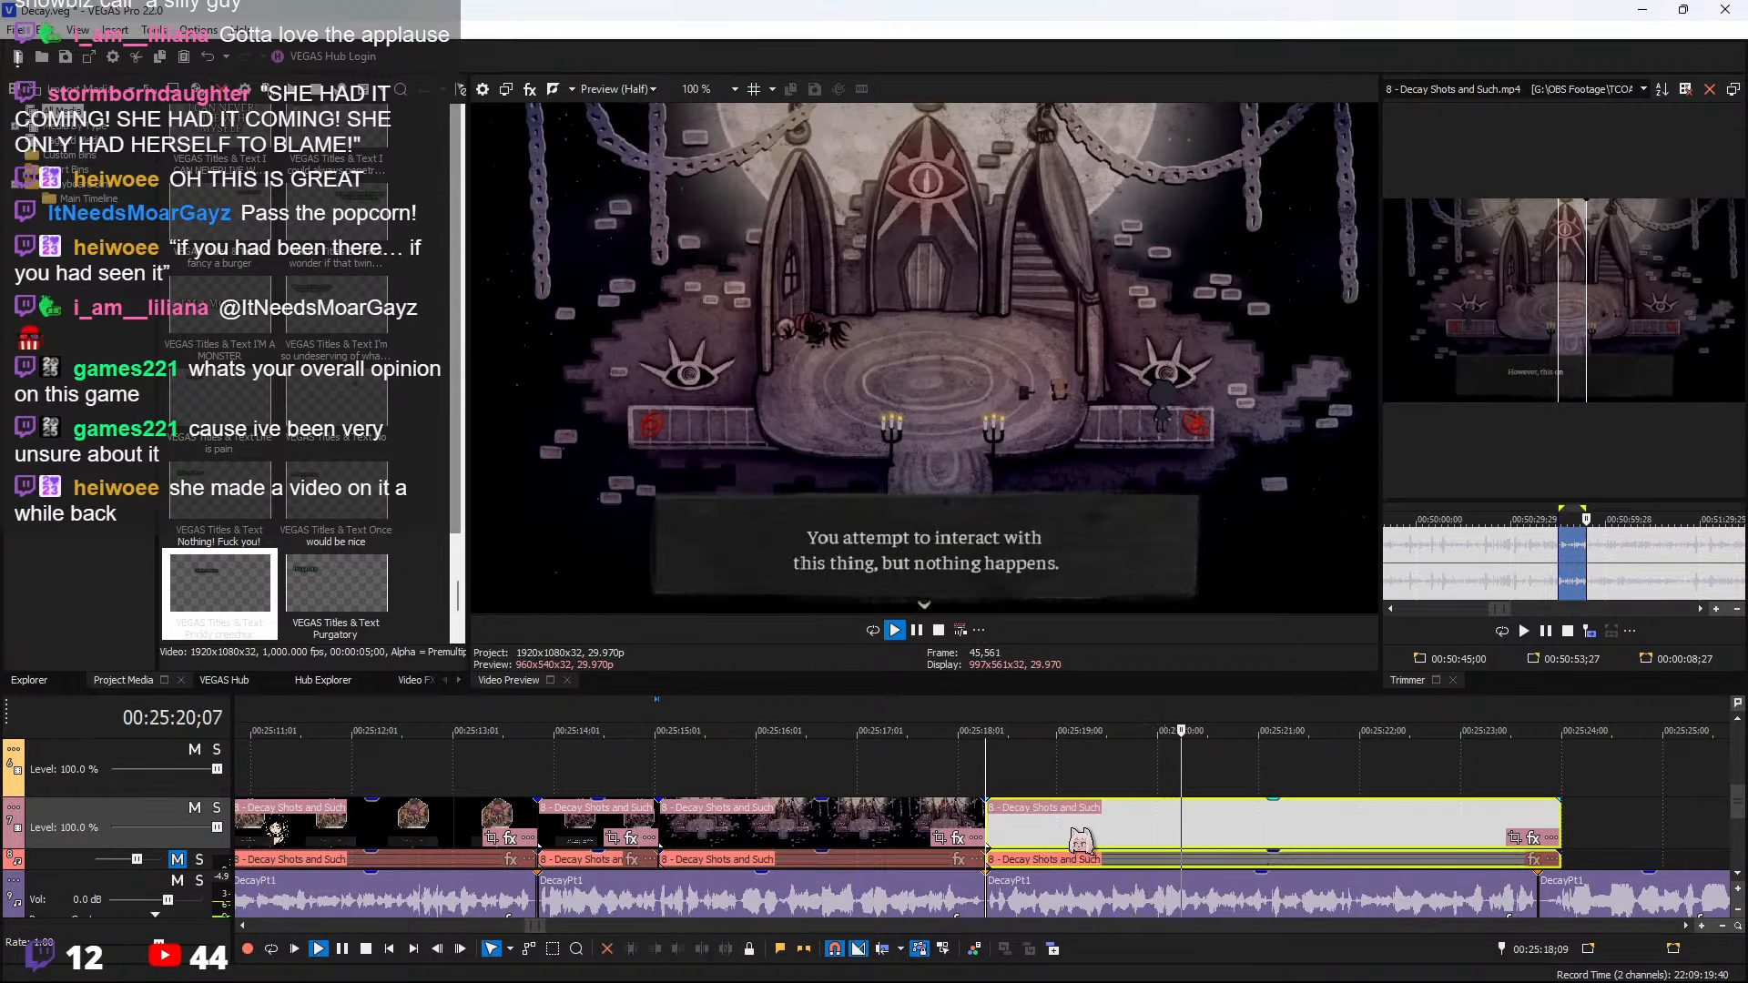
pyautogui.press('Delete')
pyautogui.press('space')
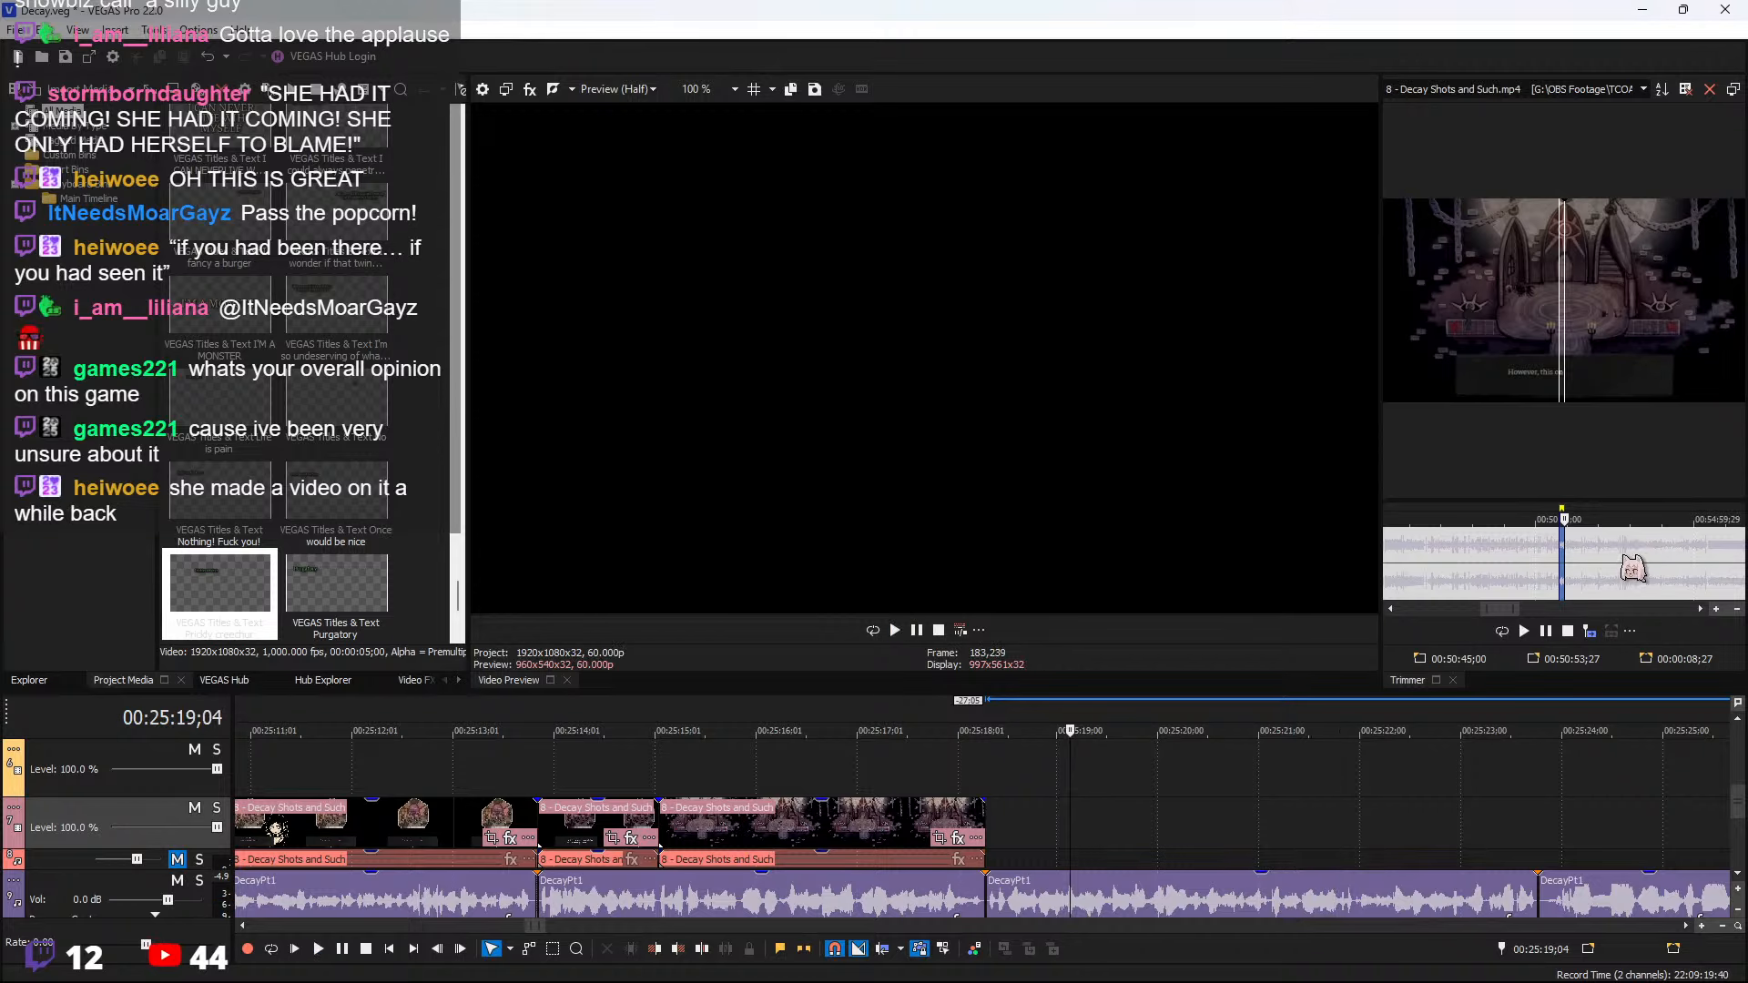
# Mark the tree-garden footage from 00:54:17;13 to 00:54:21;20 in the source and insert it on the gameplay track at 00:25:18;09
pyautogui.click(1623, 553)
pyautogui.press('space')
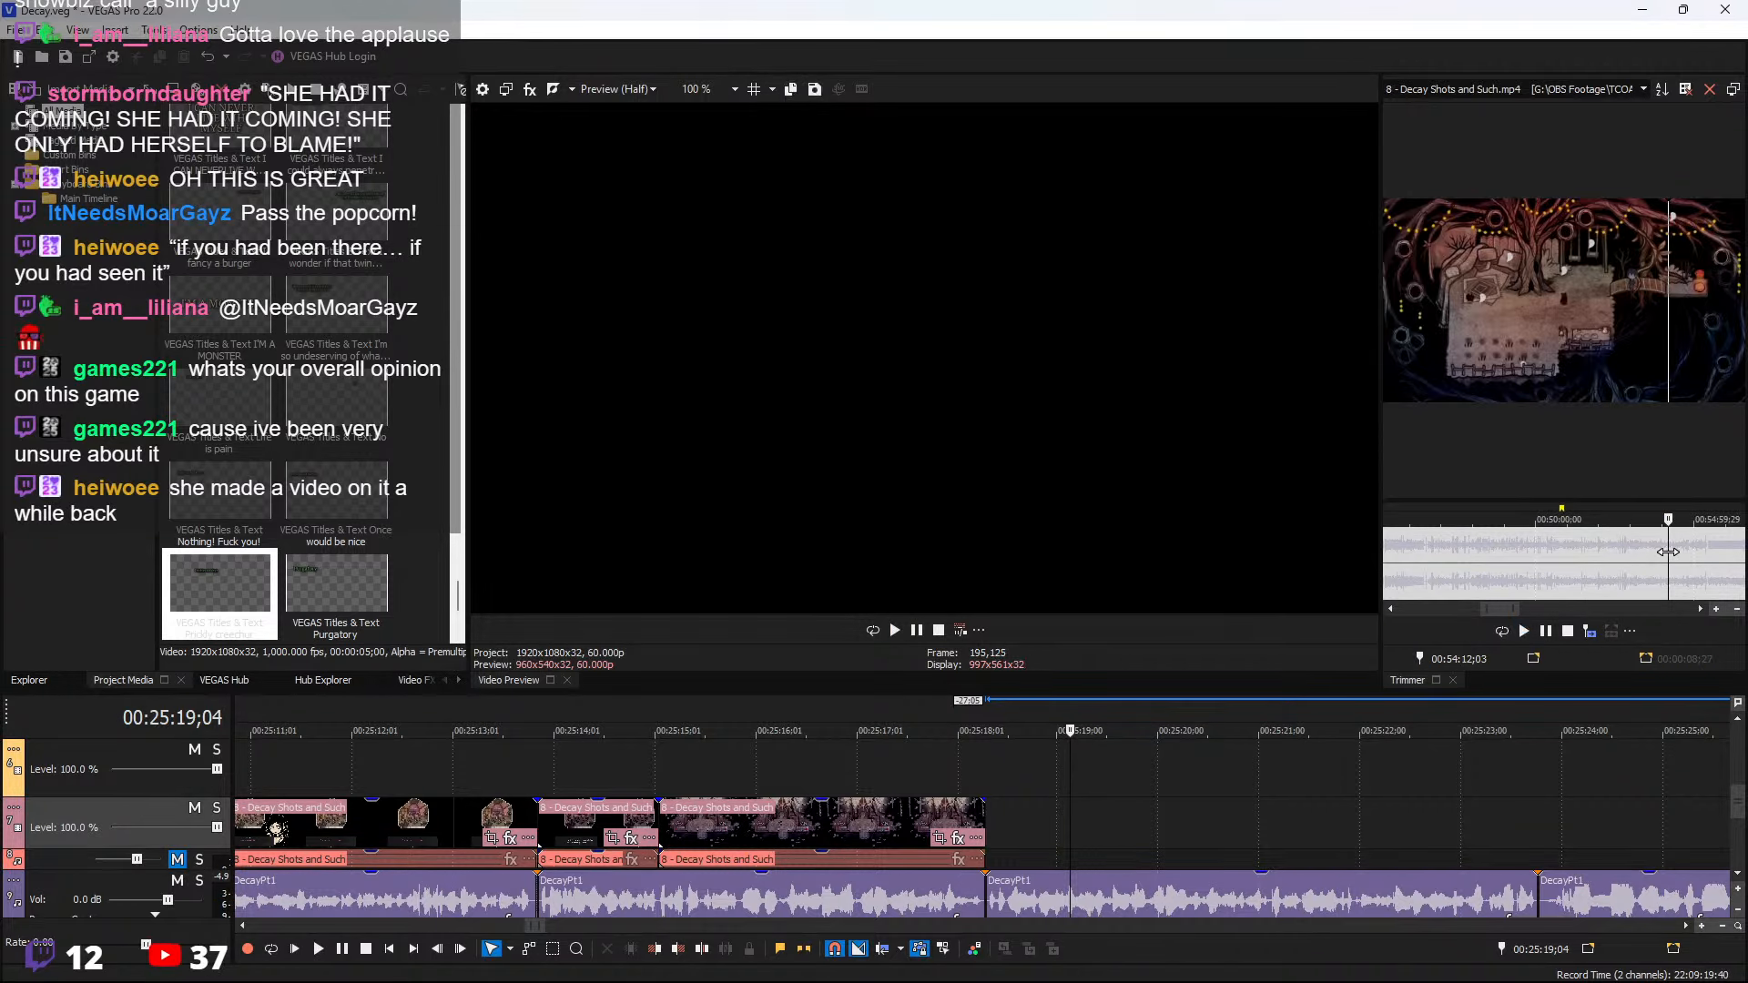
pyautogui.scroll(3, 1684, 560)
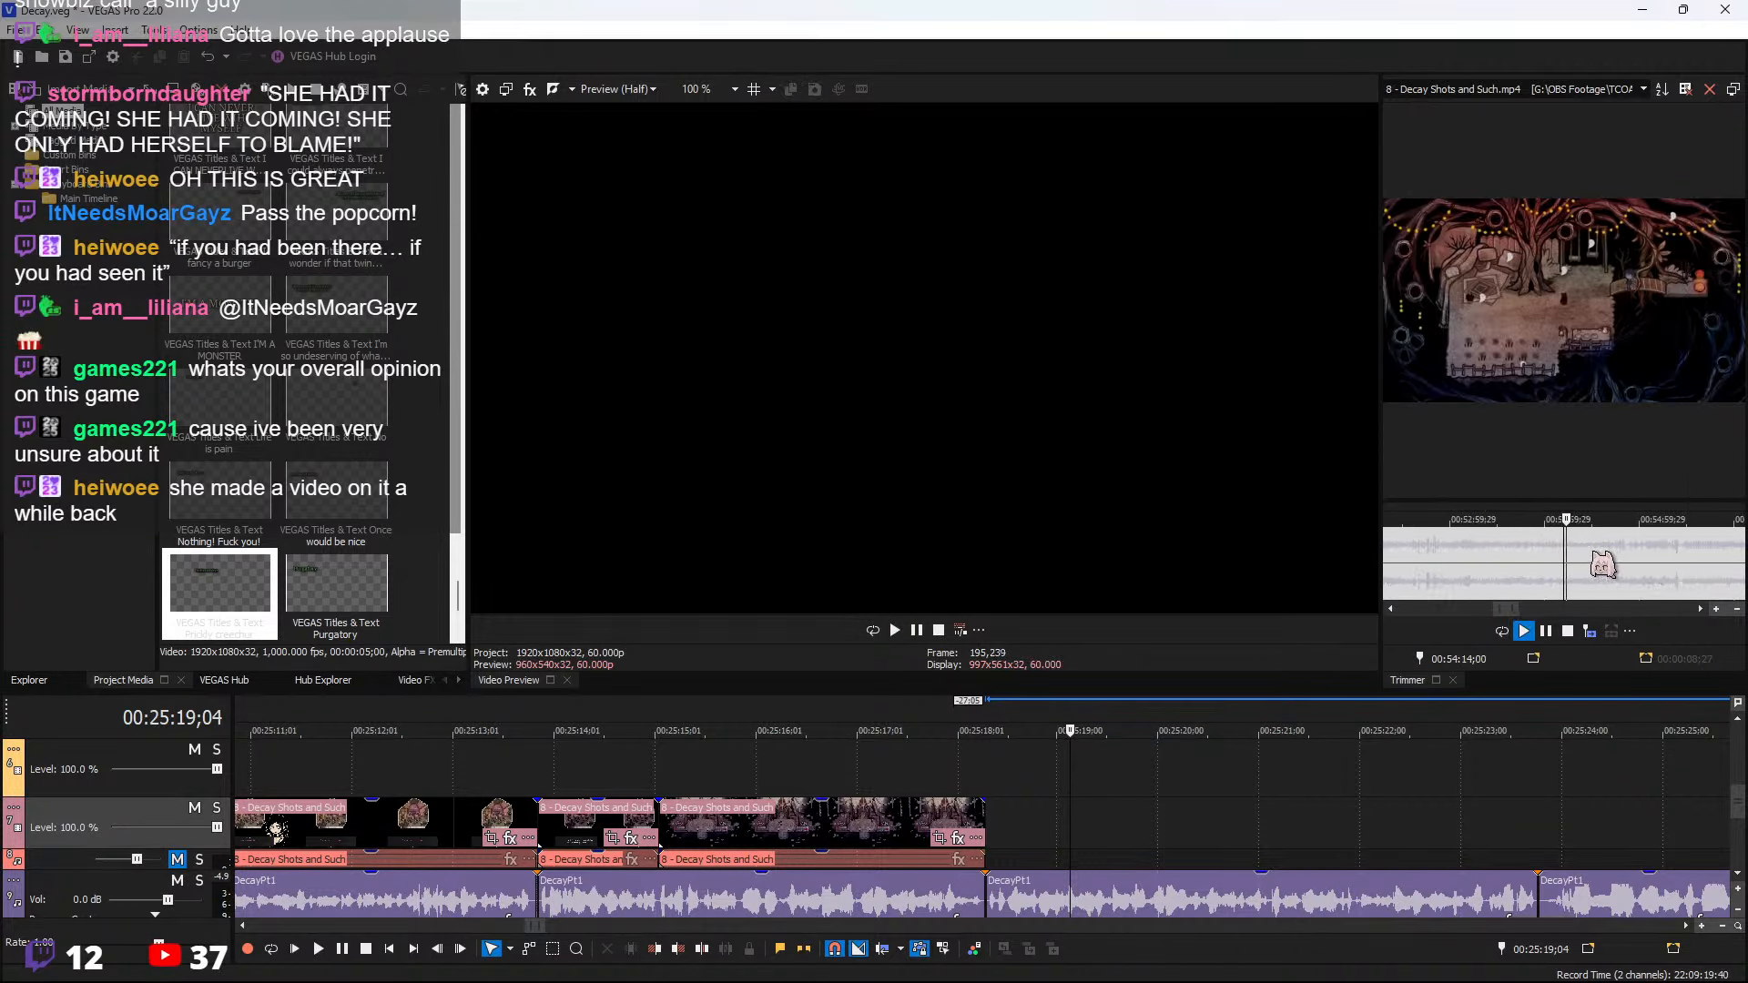
pyautogui.press('space')
pyautogui.scroll(2, 1572, 552)
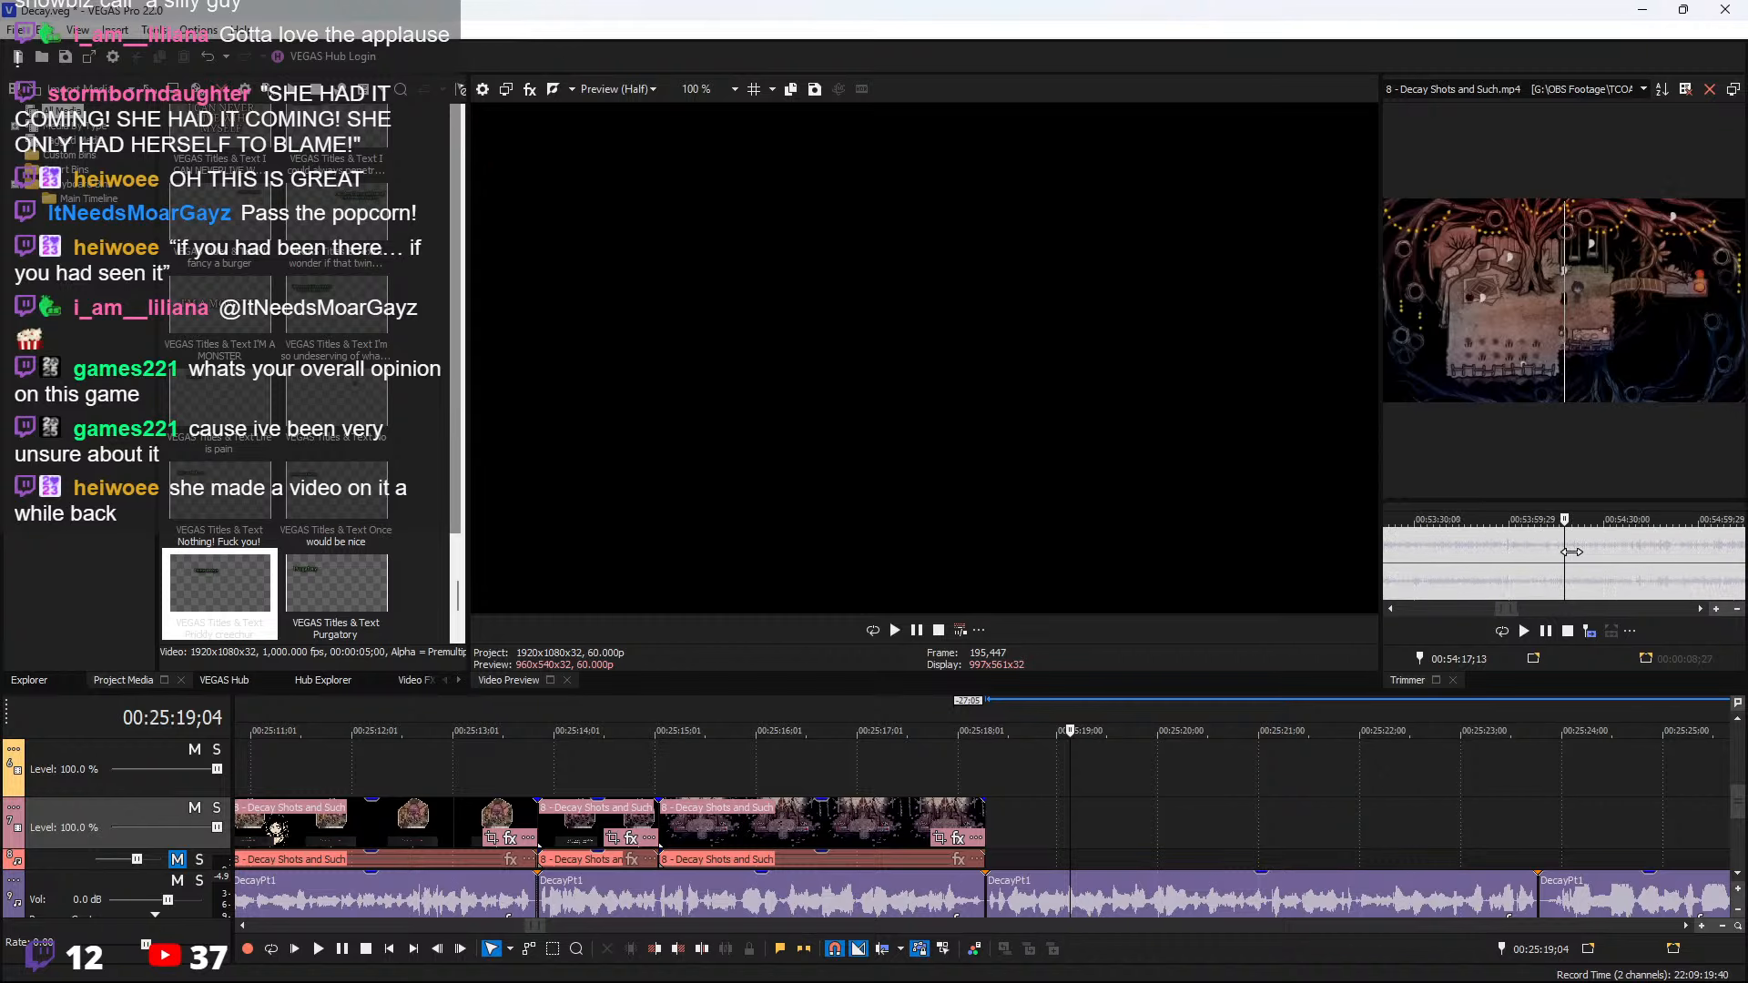
pyautogui.press('space')
pyautogui.press('space')
pyautogui.keyDown('shift'); pyautogui.click(1581, 552); pyautogui.keyUp('shift')
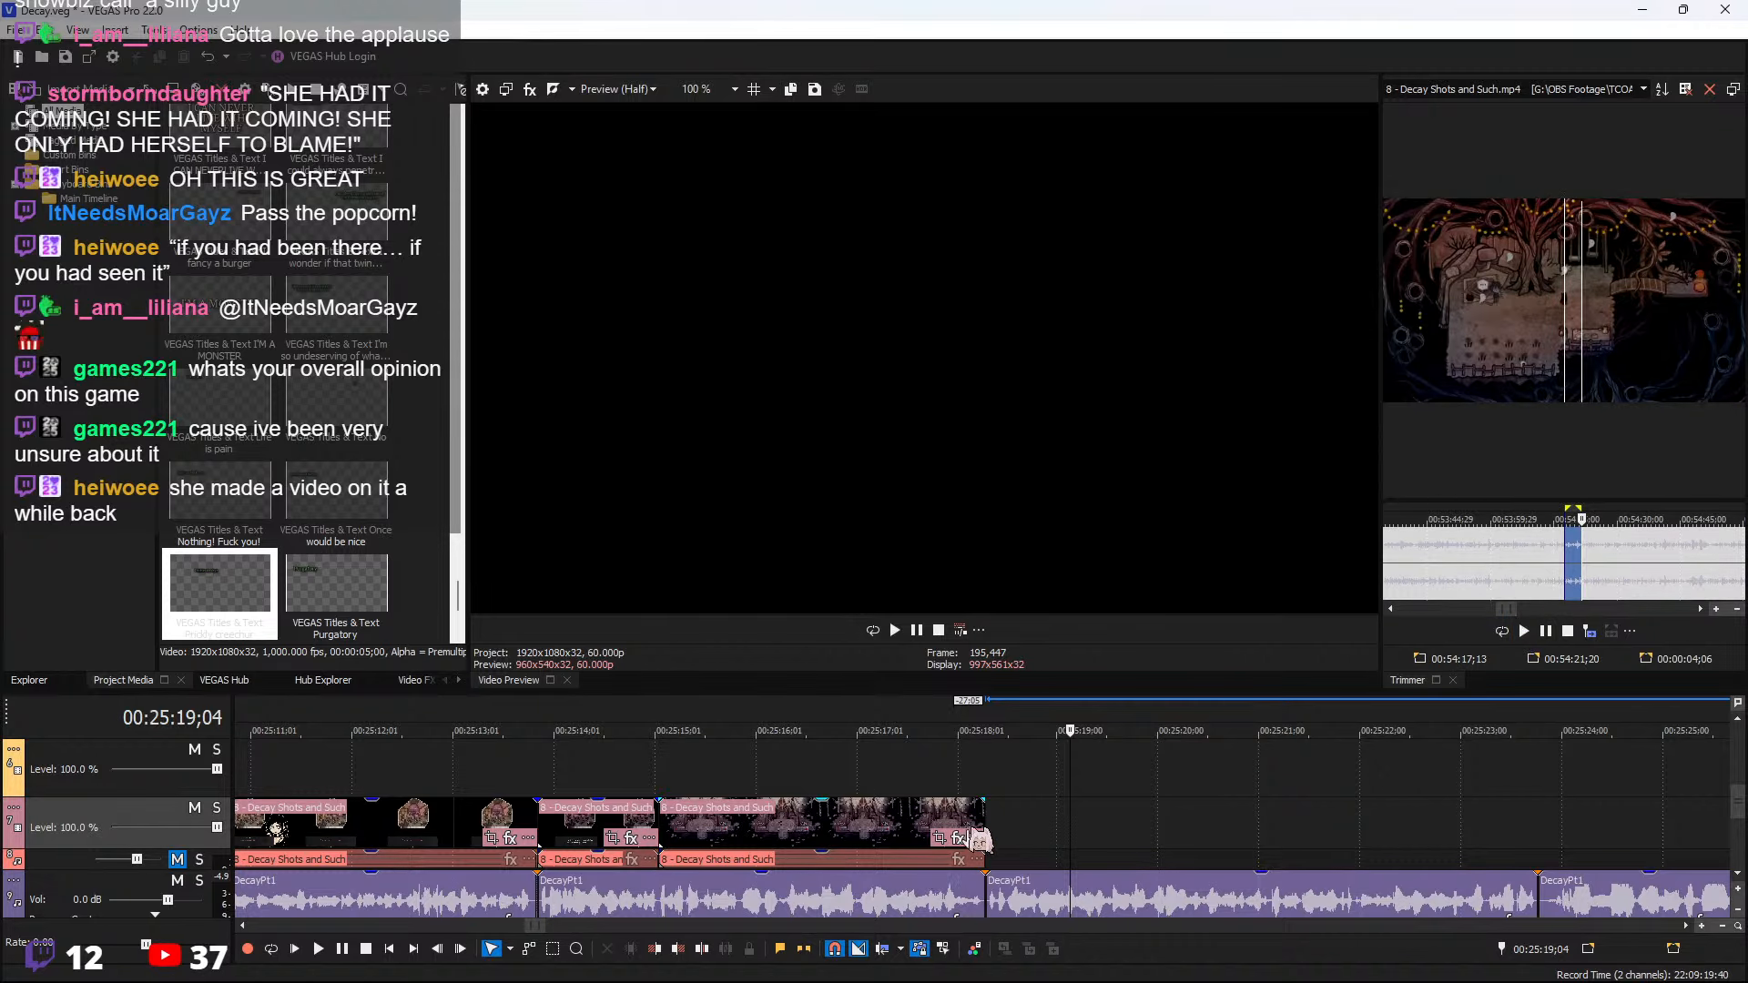
pyautogui.click(979, 824)
pyautogui.click(1590, 631)
# Extend the end of the tree-garden clip past the narration cut, split it at 00:25:23;23 and delete the remainder
pyautogui.press('space')
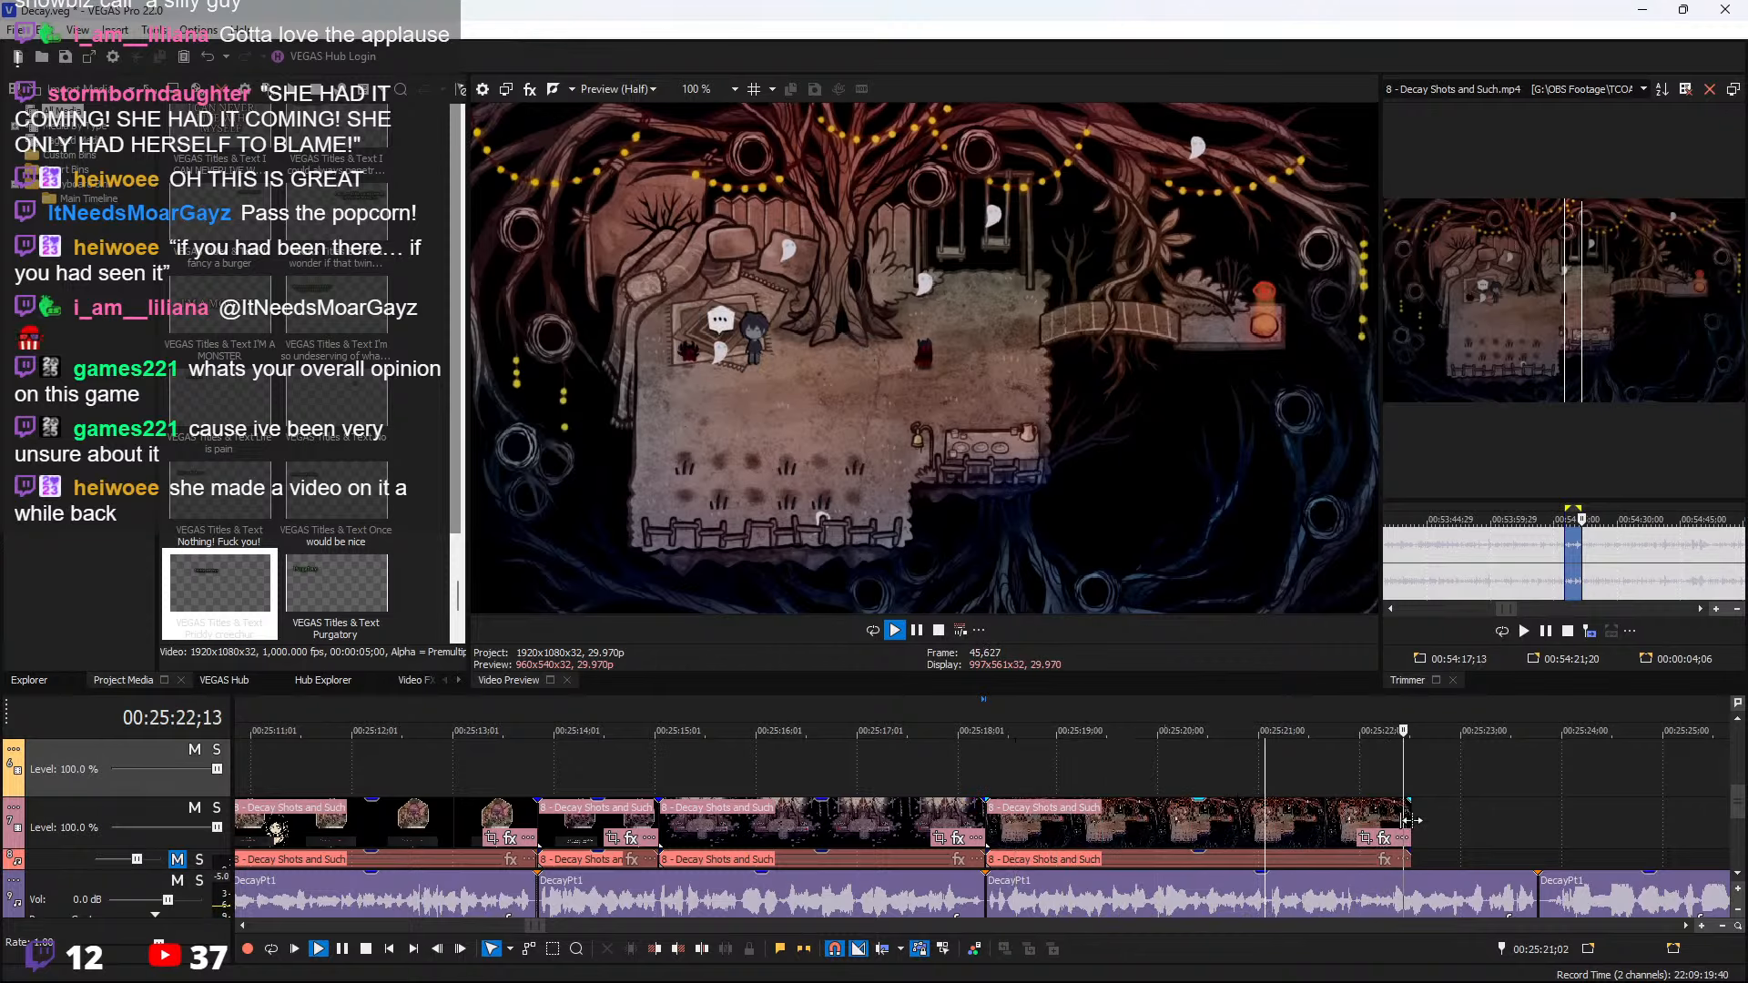
pyautogui.moveTo(1408, 824); pyautogui.dragTo(1727, 824)
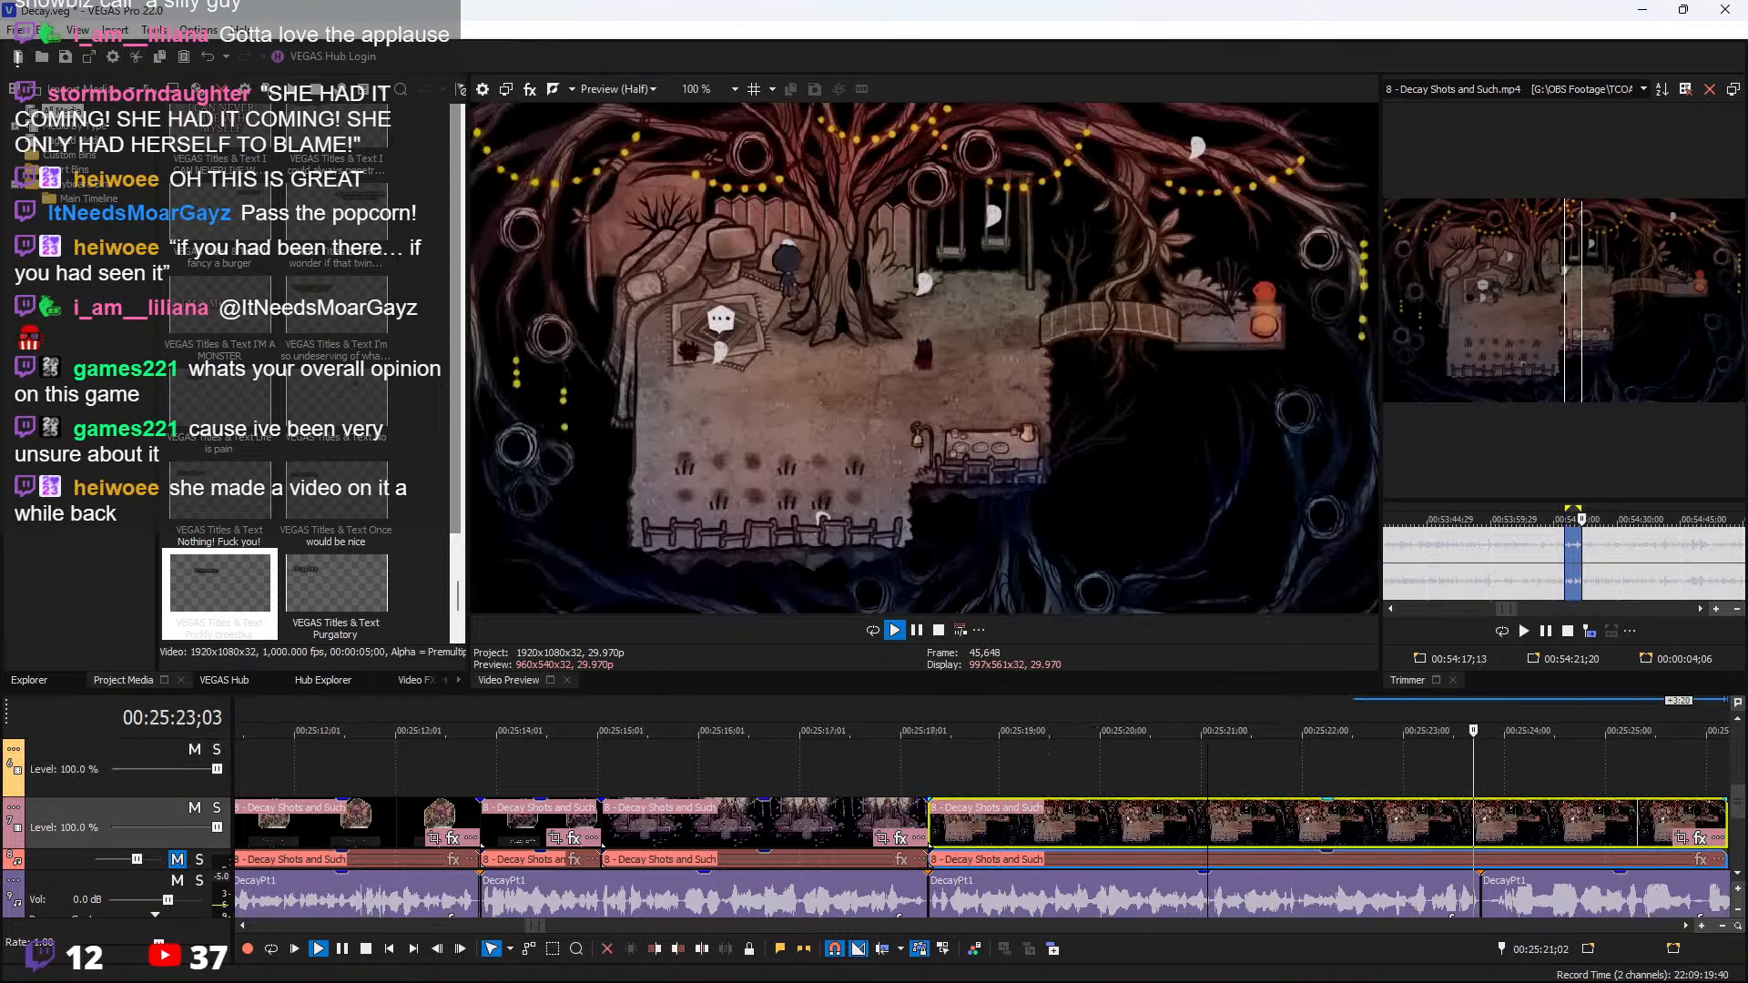
pyautogui.click(1487, 841)
pyautogui.scroll(-2, 1314, 863)
pyautogui.scroll(1, 1006, 856)
pyautogui.click(971, 841)
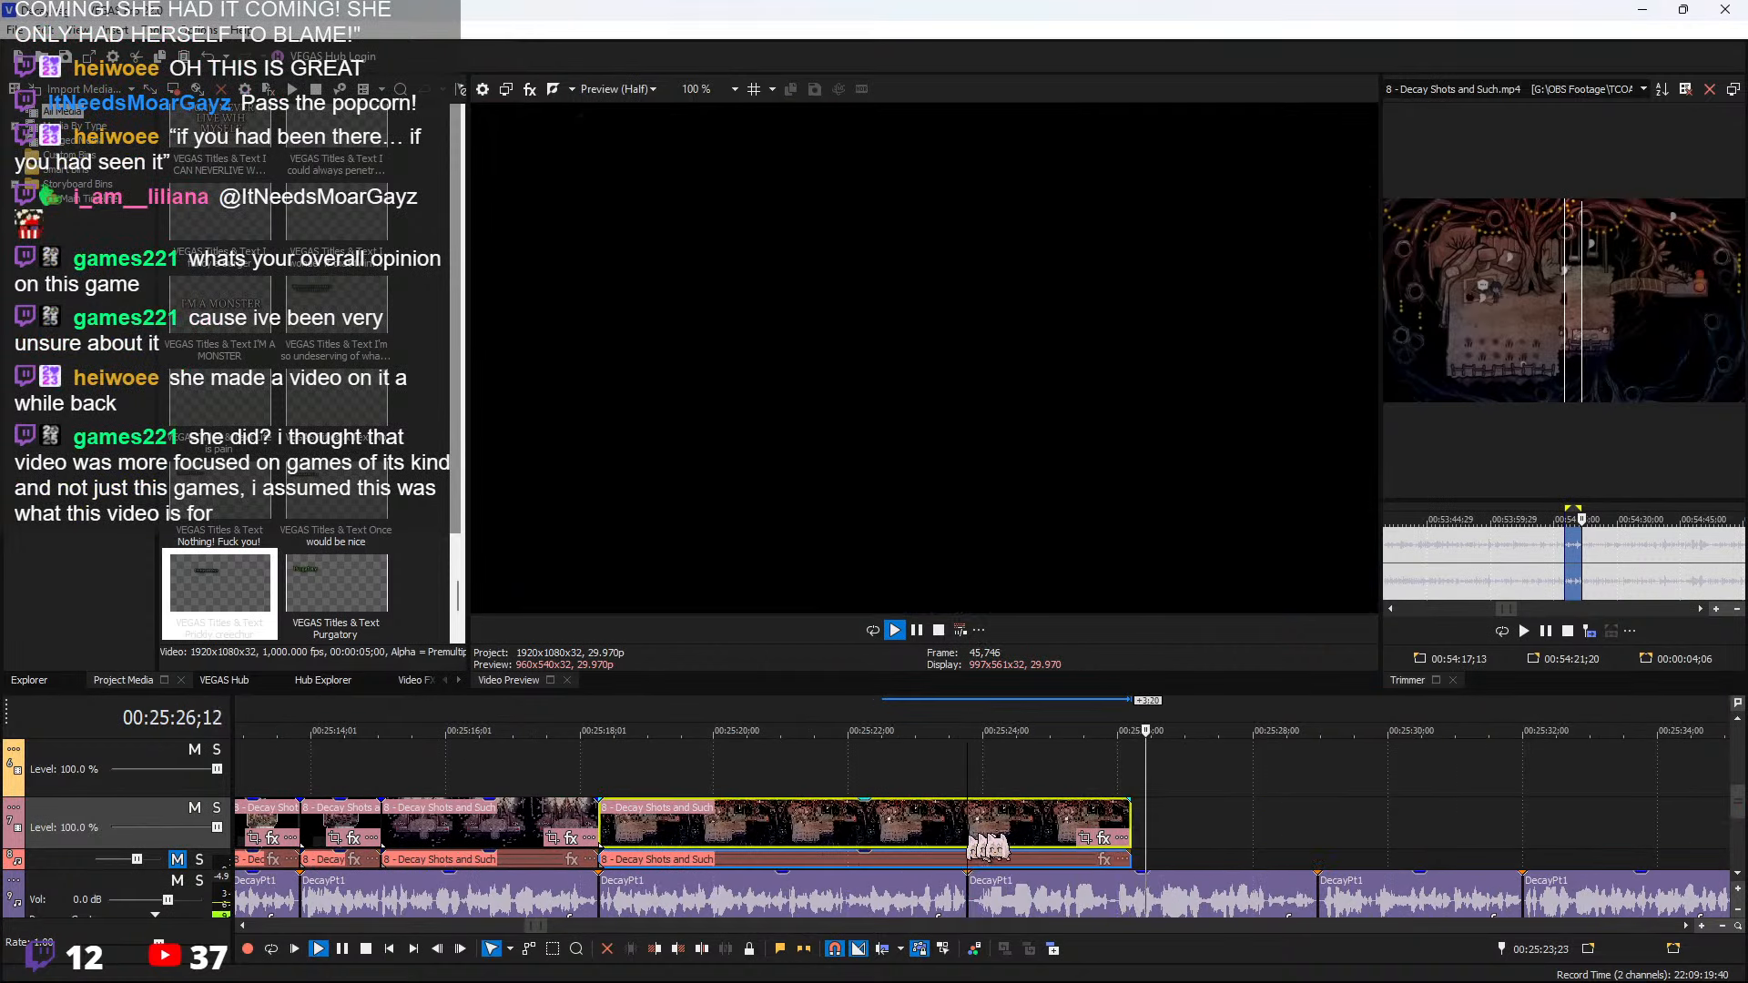
pyautogui.press('s')
pyautogui.click(1010, 842)
pyautogui.press('Delete')
# Play the DecayPt1 narration segment starting at 00:25:23;23 and split it at 00:25:27;22
pyautogui.scroll(-2, 1734, 820)
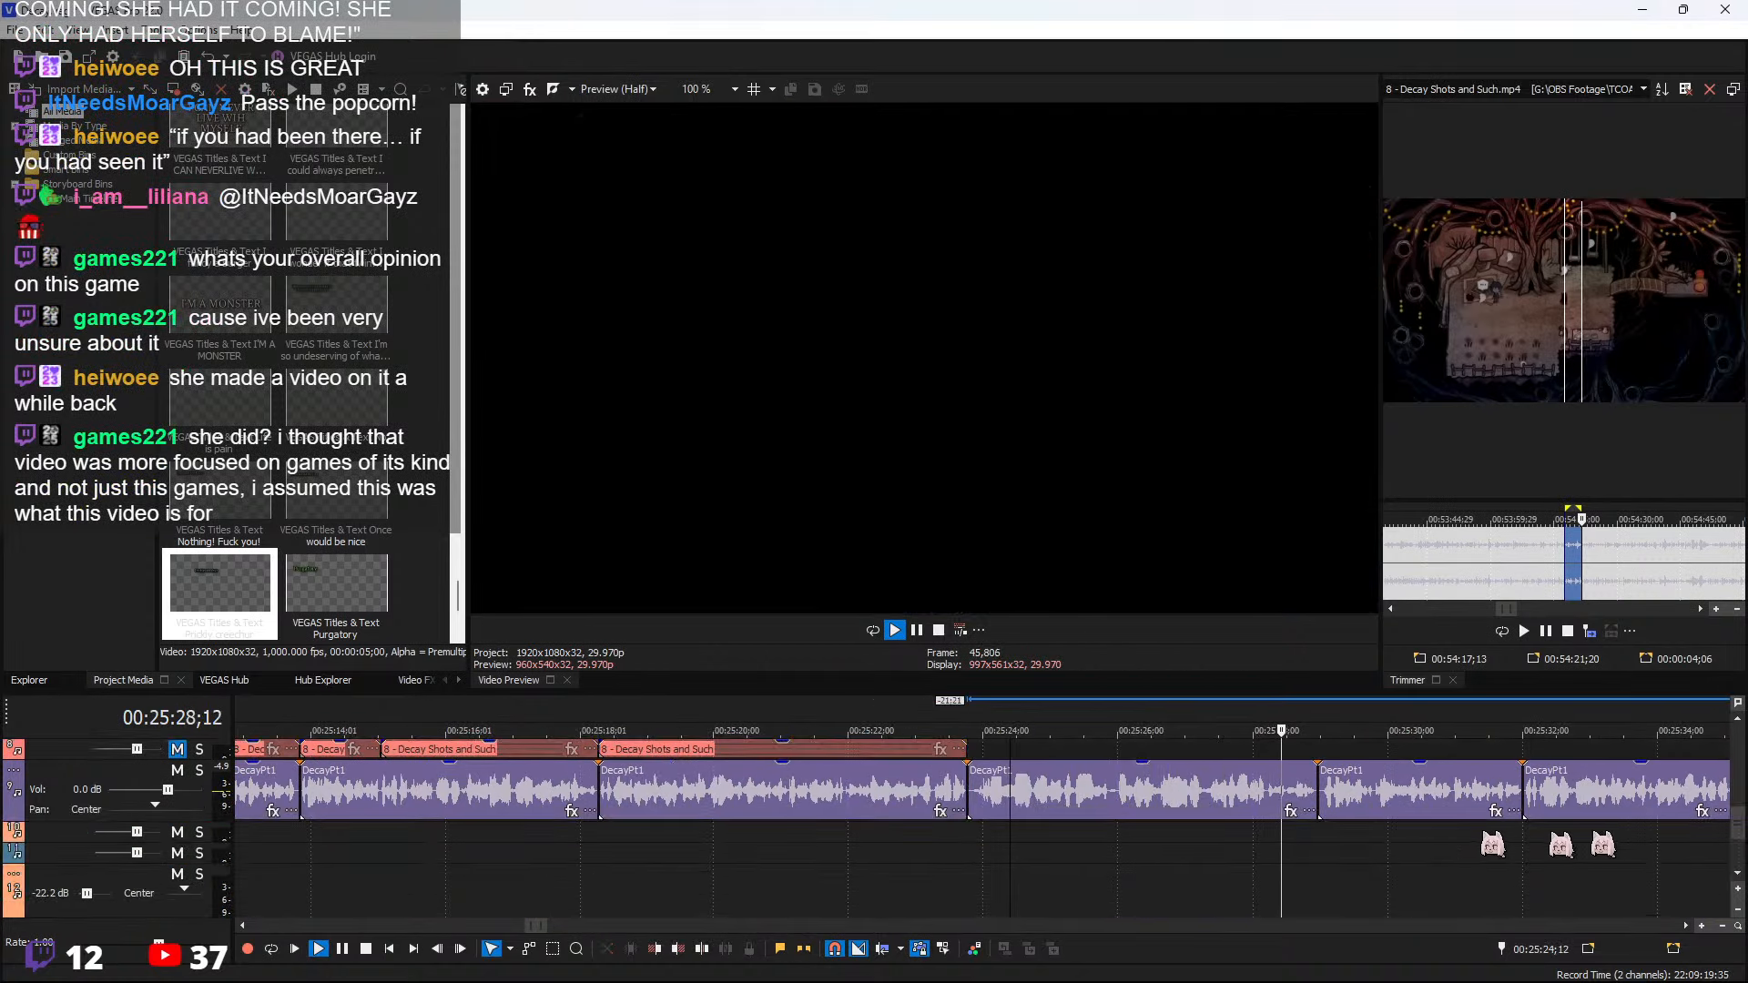
pyautogui.click(1129, 811)
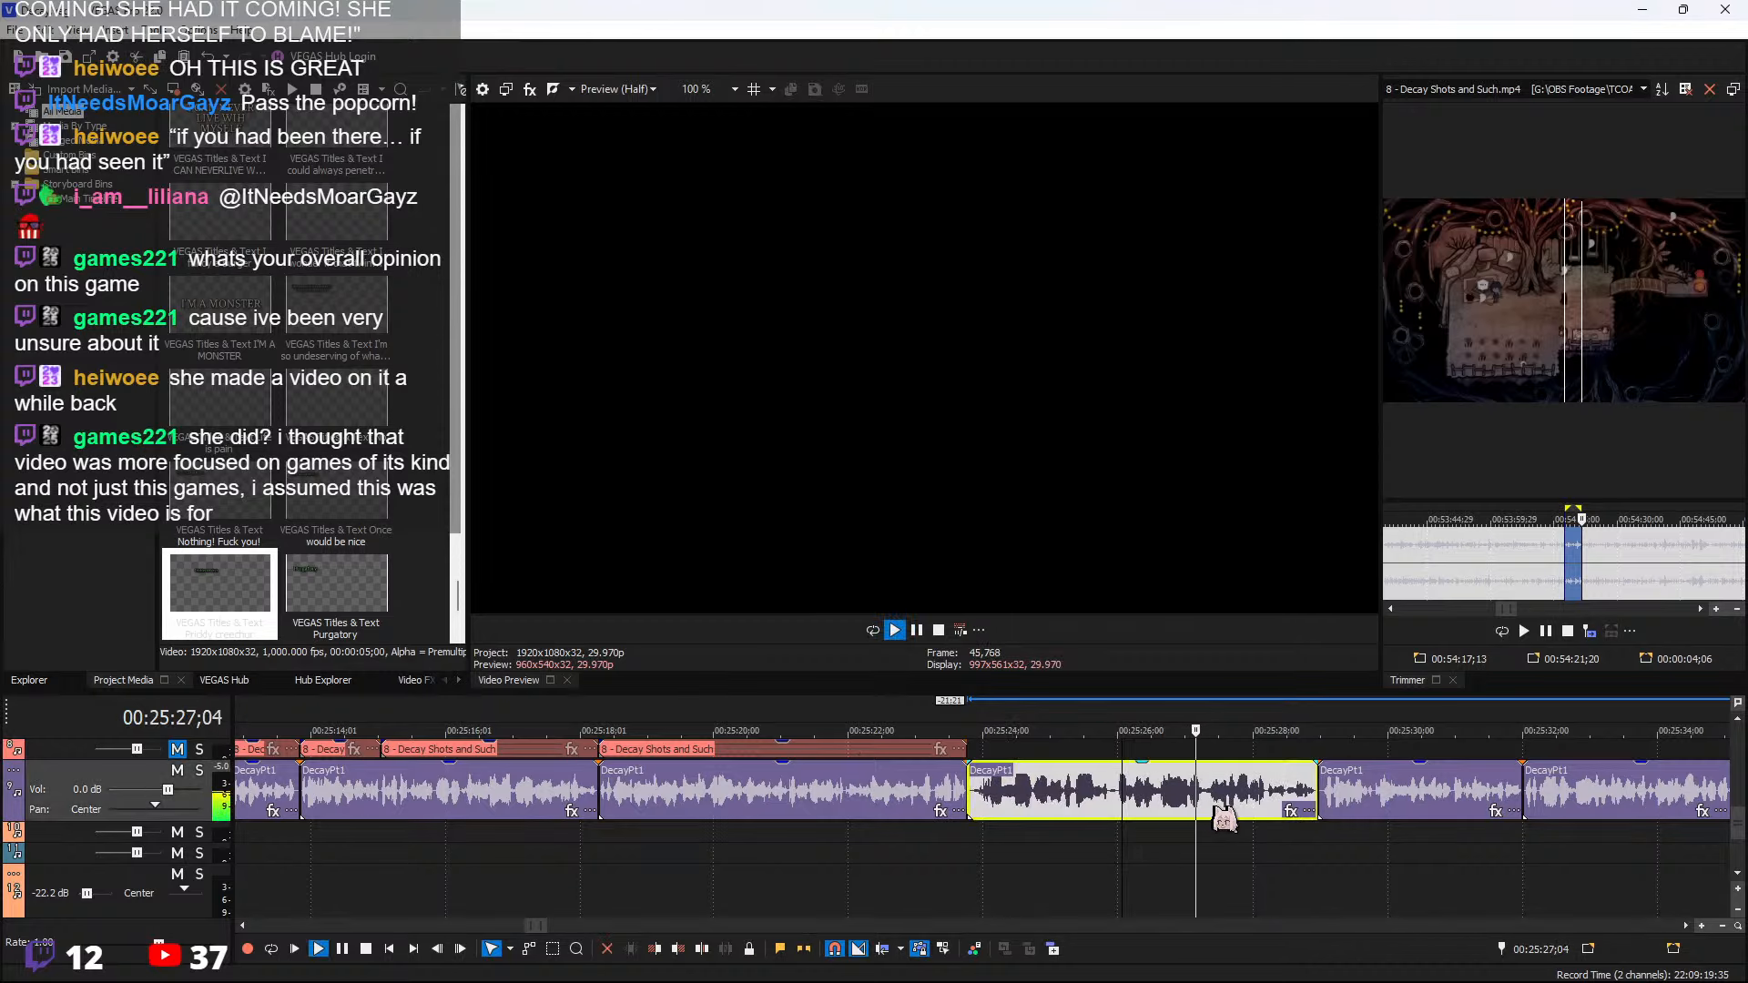
pyautogui.press('space')
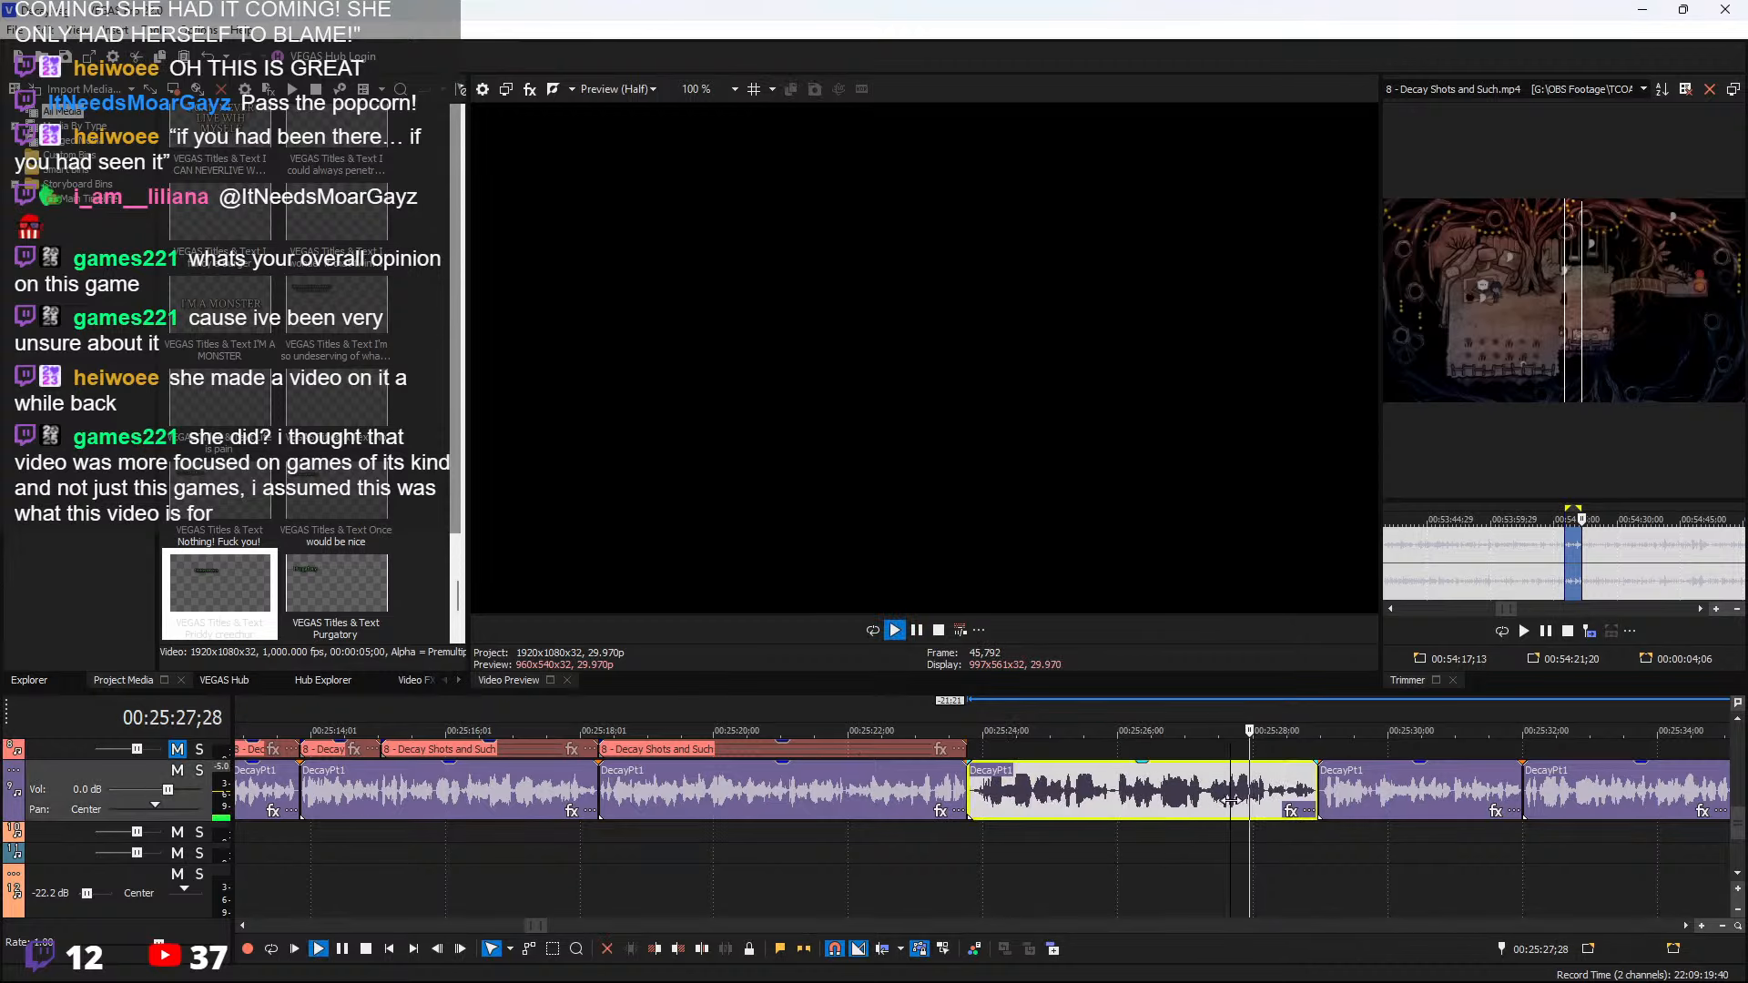
pyautogui.scroll(3, 1229, 808)
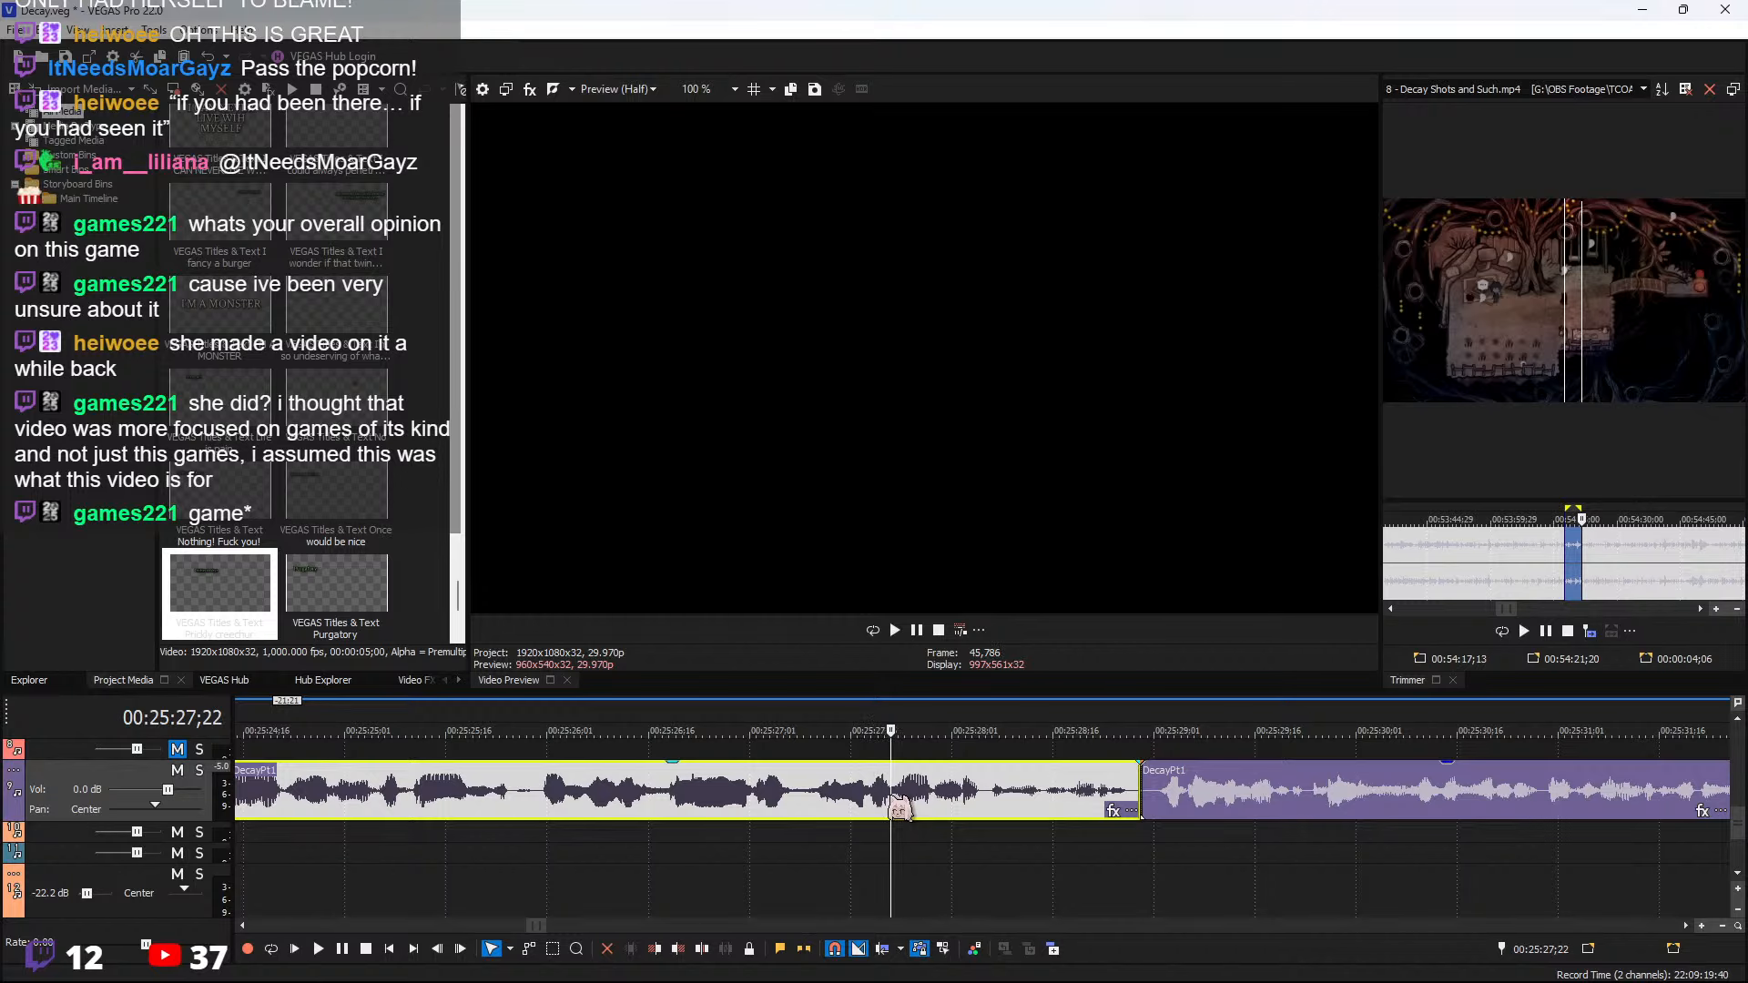
pyautogui.scroll(-3, 900, 808)
# Copy the narration segment between 00:25:23;23 and 00:25:27;22 onto the audio track directly below, aligned with the original
pyautogui.click(770, 811)
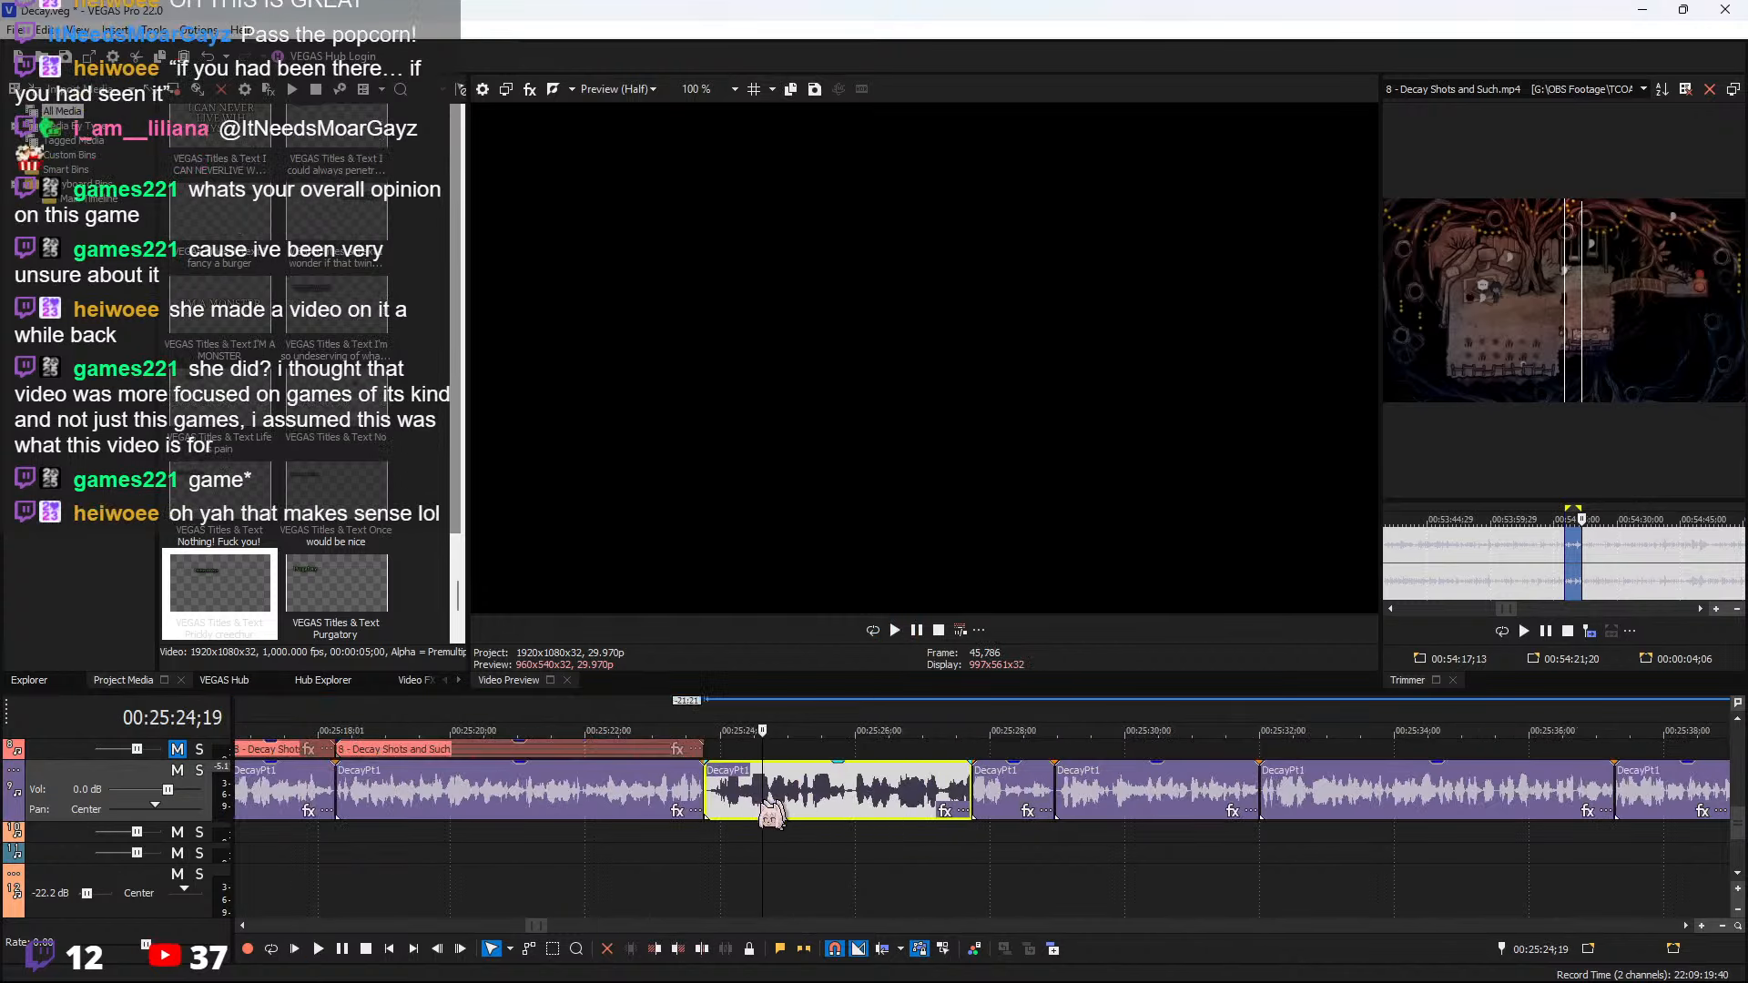
pyautogui.click(708, 834)
pyautogui.hotkey('ctrl', 'v')
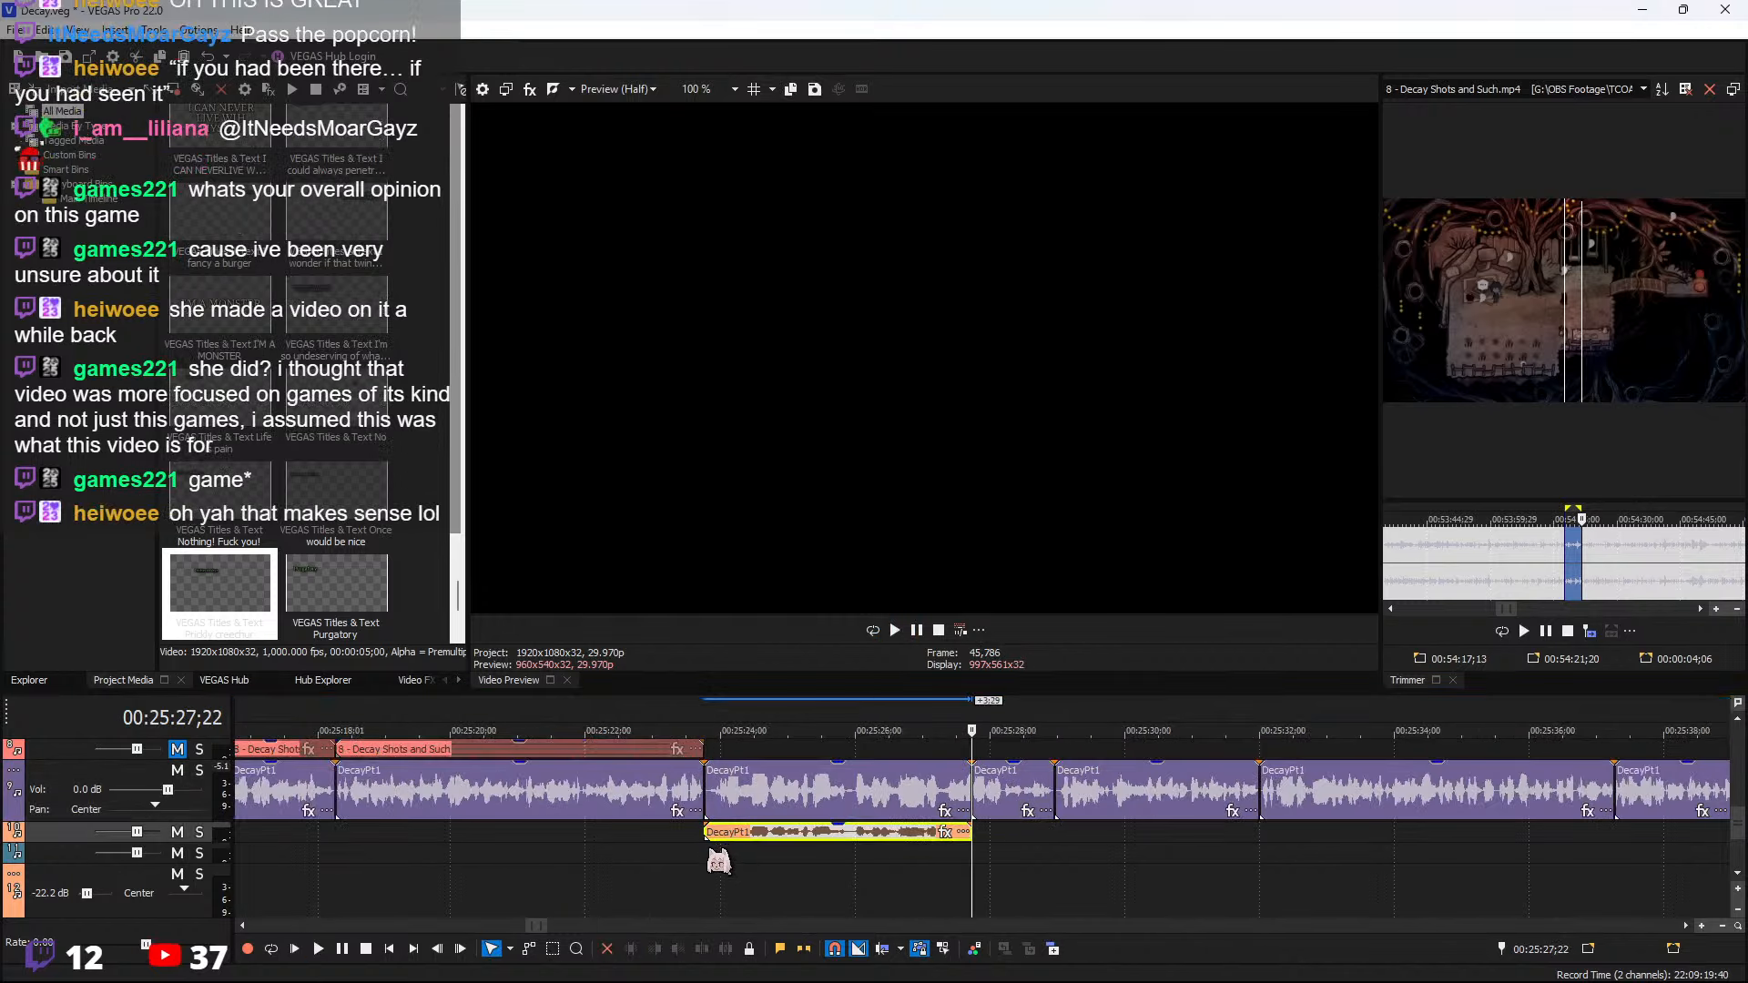
pyautogui.click(718, 855)
pyautogui.click(877, 795)
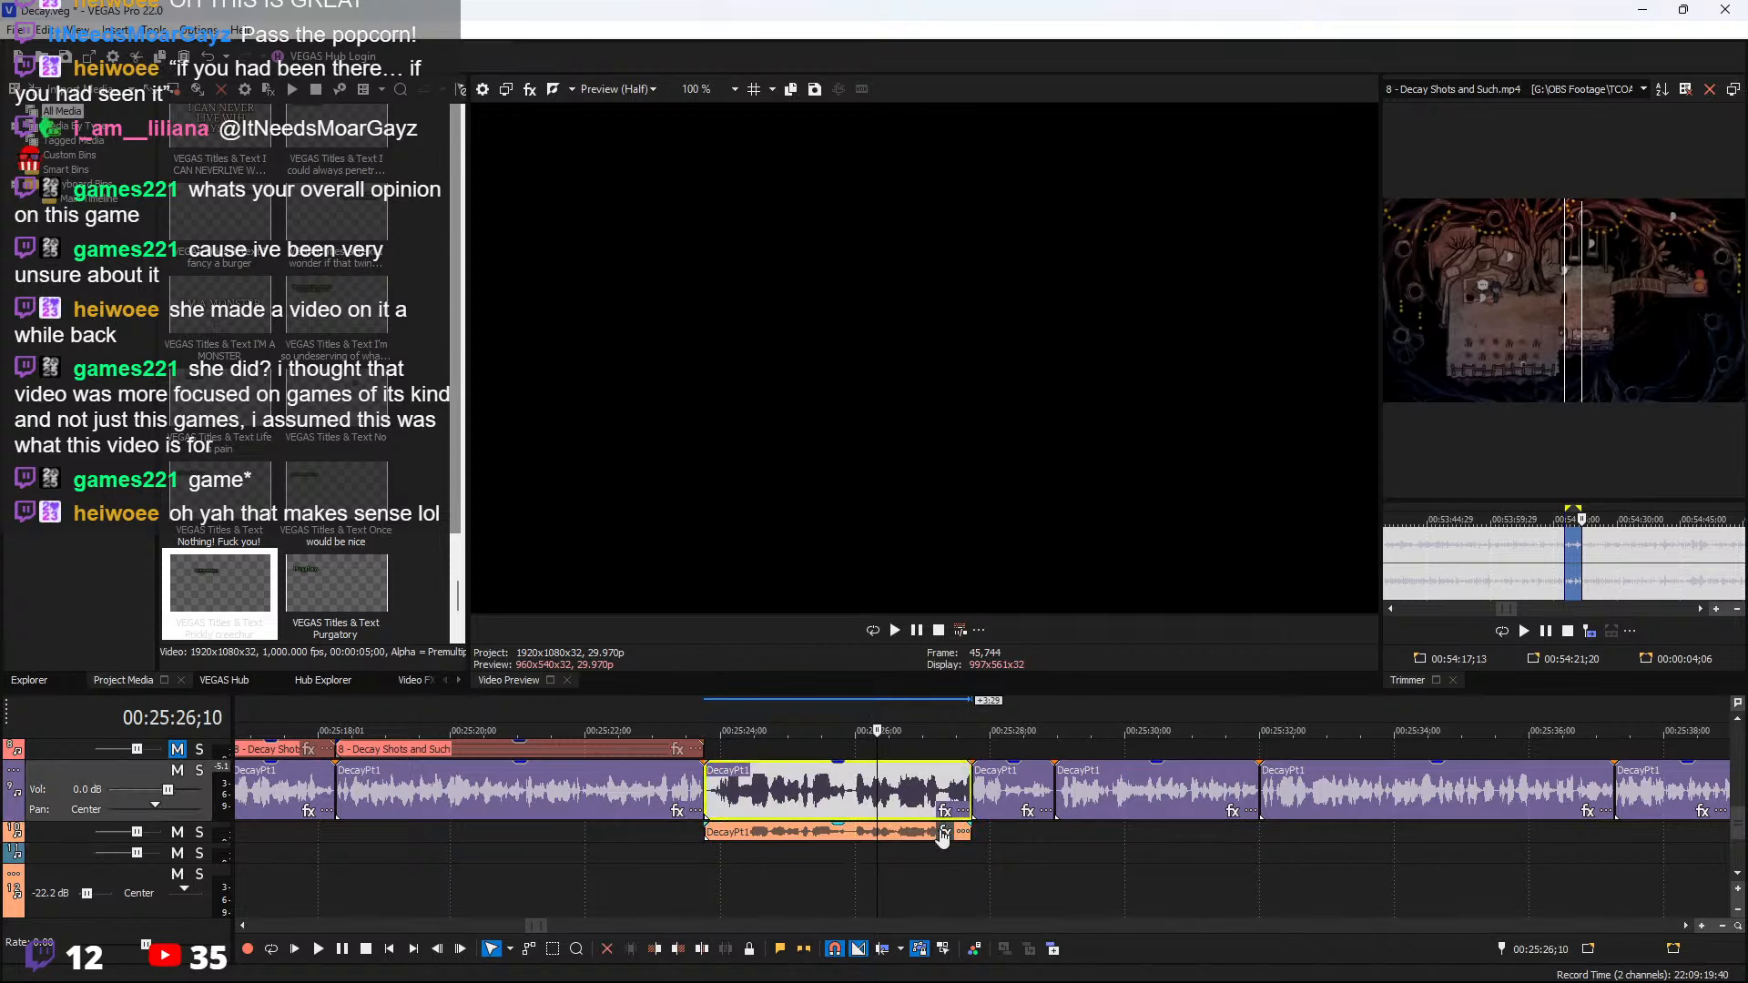
# Add the Pitch Shift and ExpressFX Reverb effects to the copied narration segment
pyautogui.click(943, 831)
pyautogui.click(483, 693)
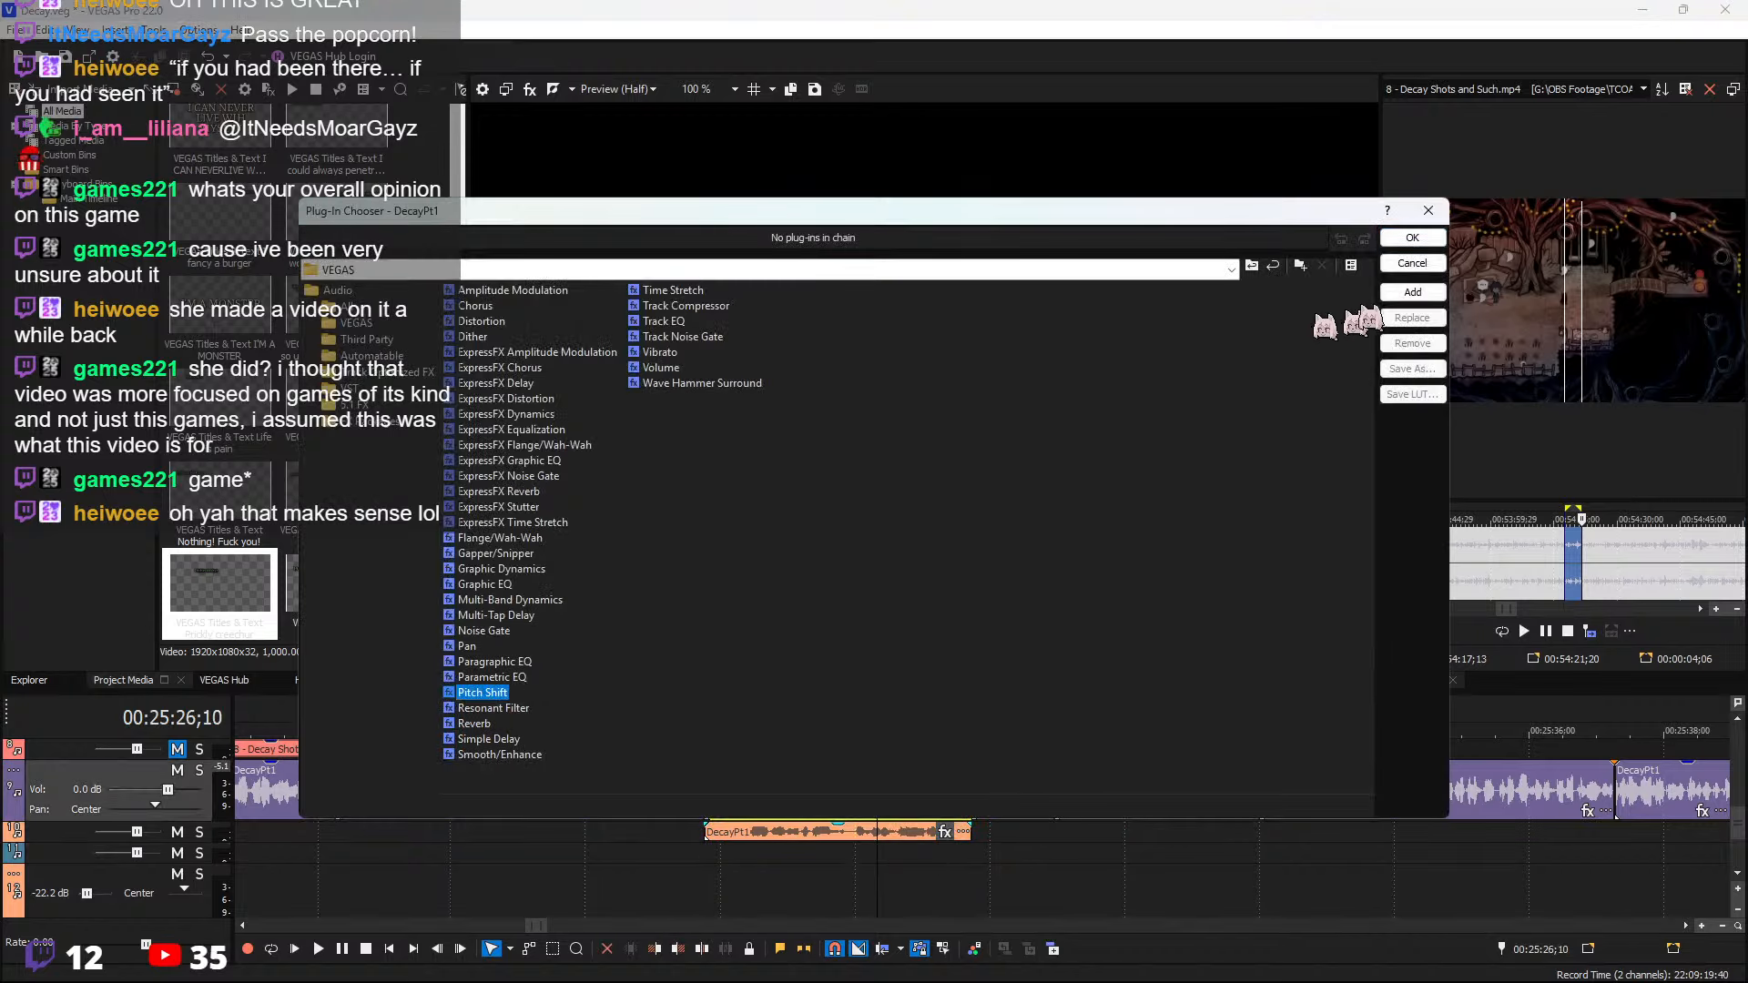
pyautogui.click(1413, 293)
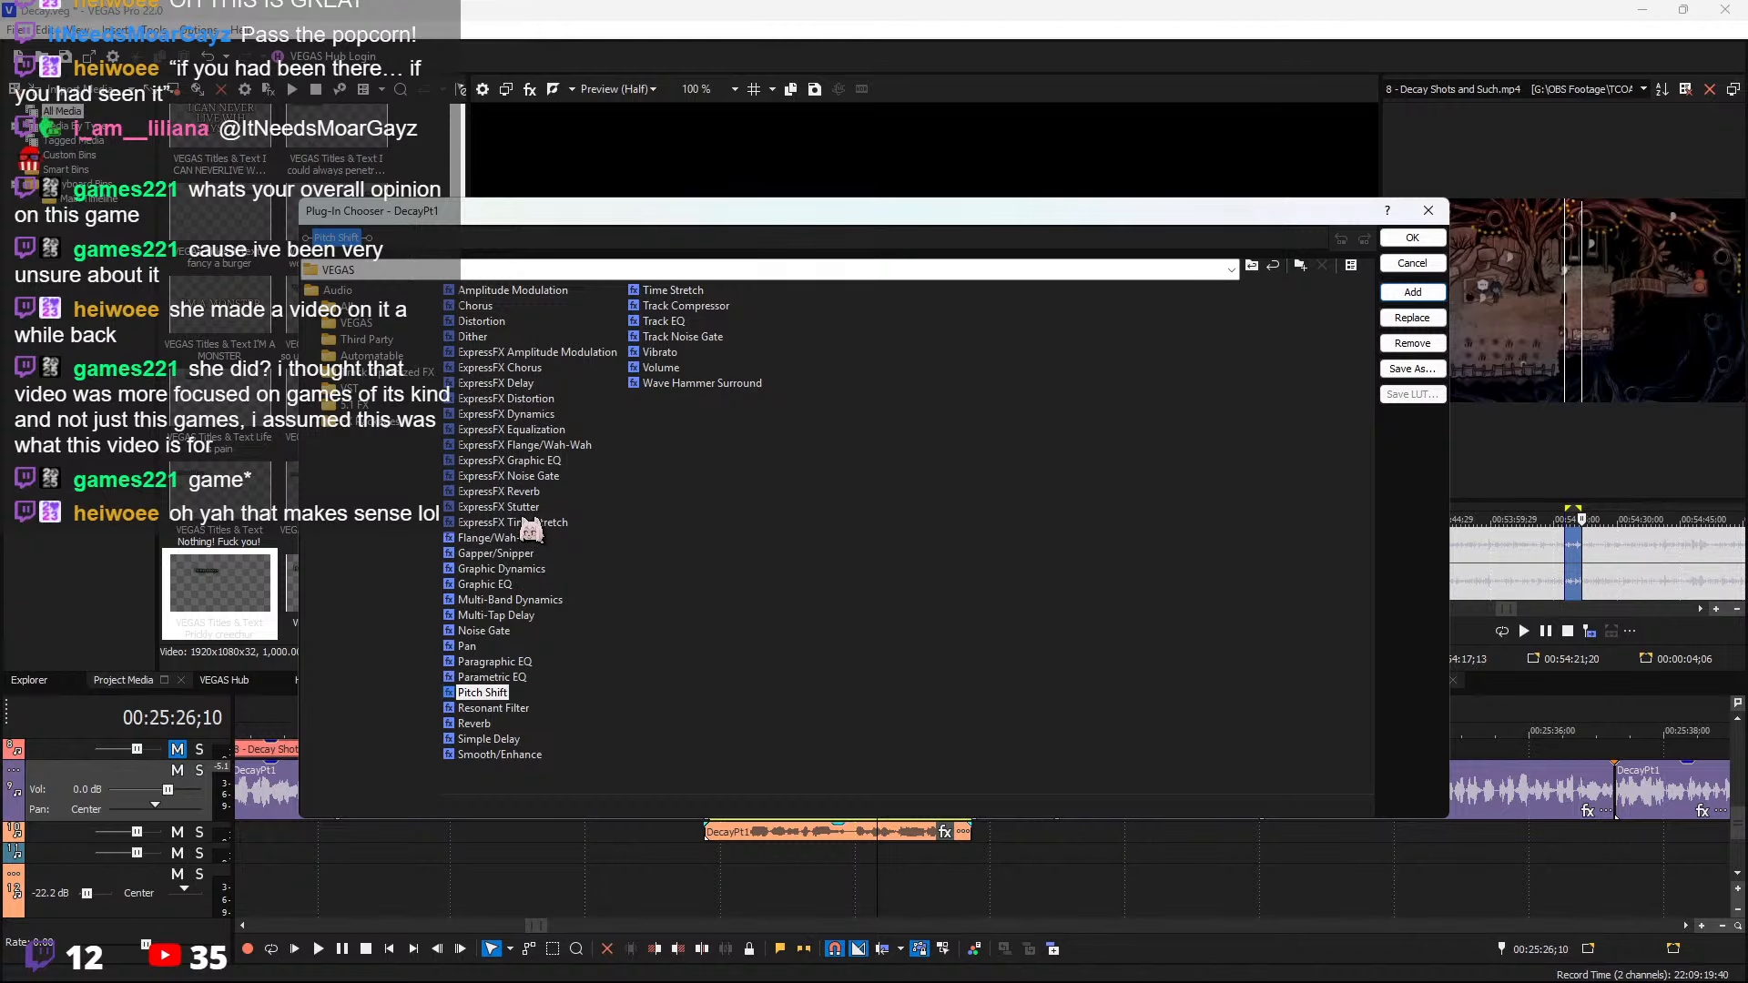
pyautogui.click(499, 492)
pyautogui.click(1412, 292)
pyautogui.click(1412, 238)
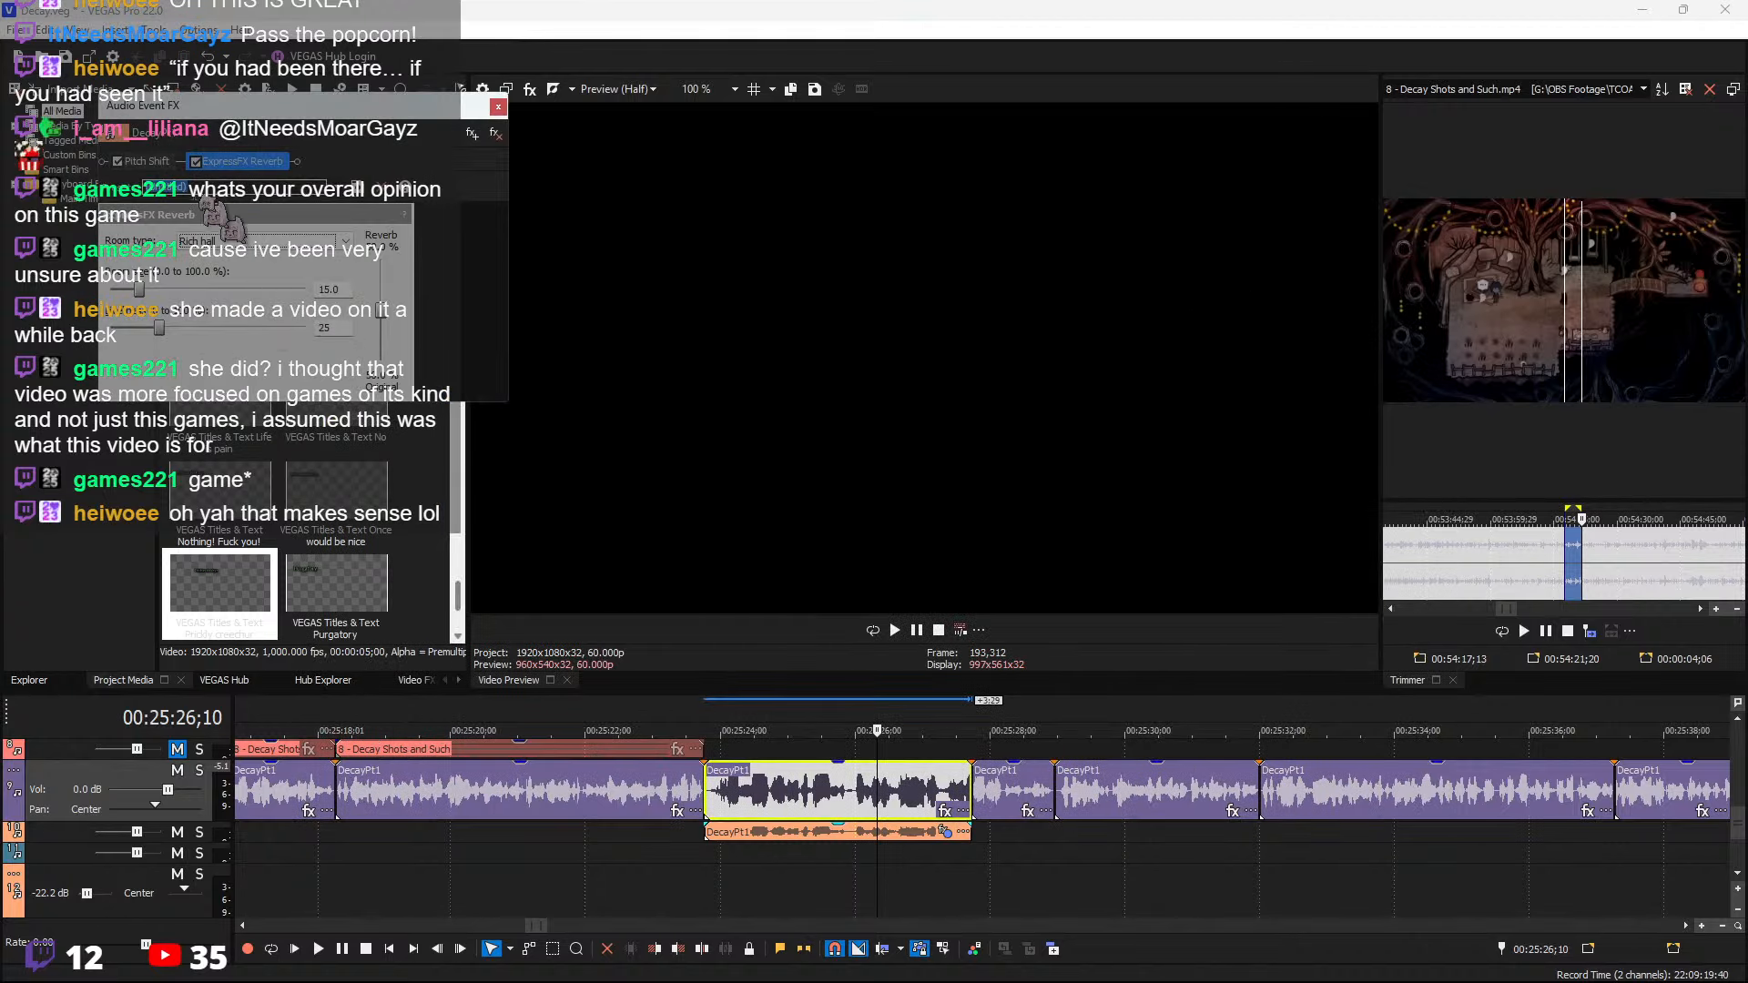
# Set the copied segment's Pitch Shift to -1 semitone with Preserve duration enabled, and play the layered narration
pyautogui.click(141, 161)
pyautogui.click(112, 358)
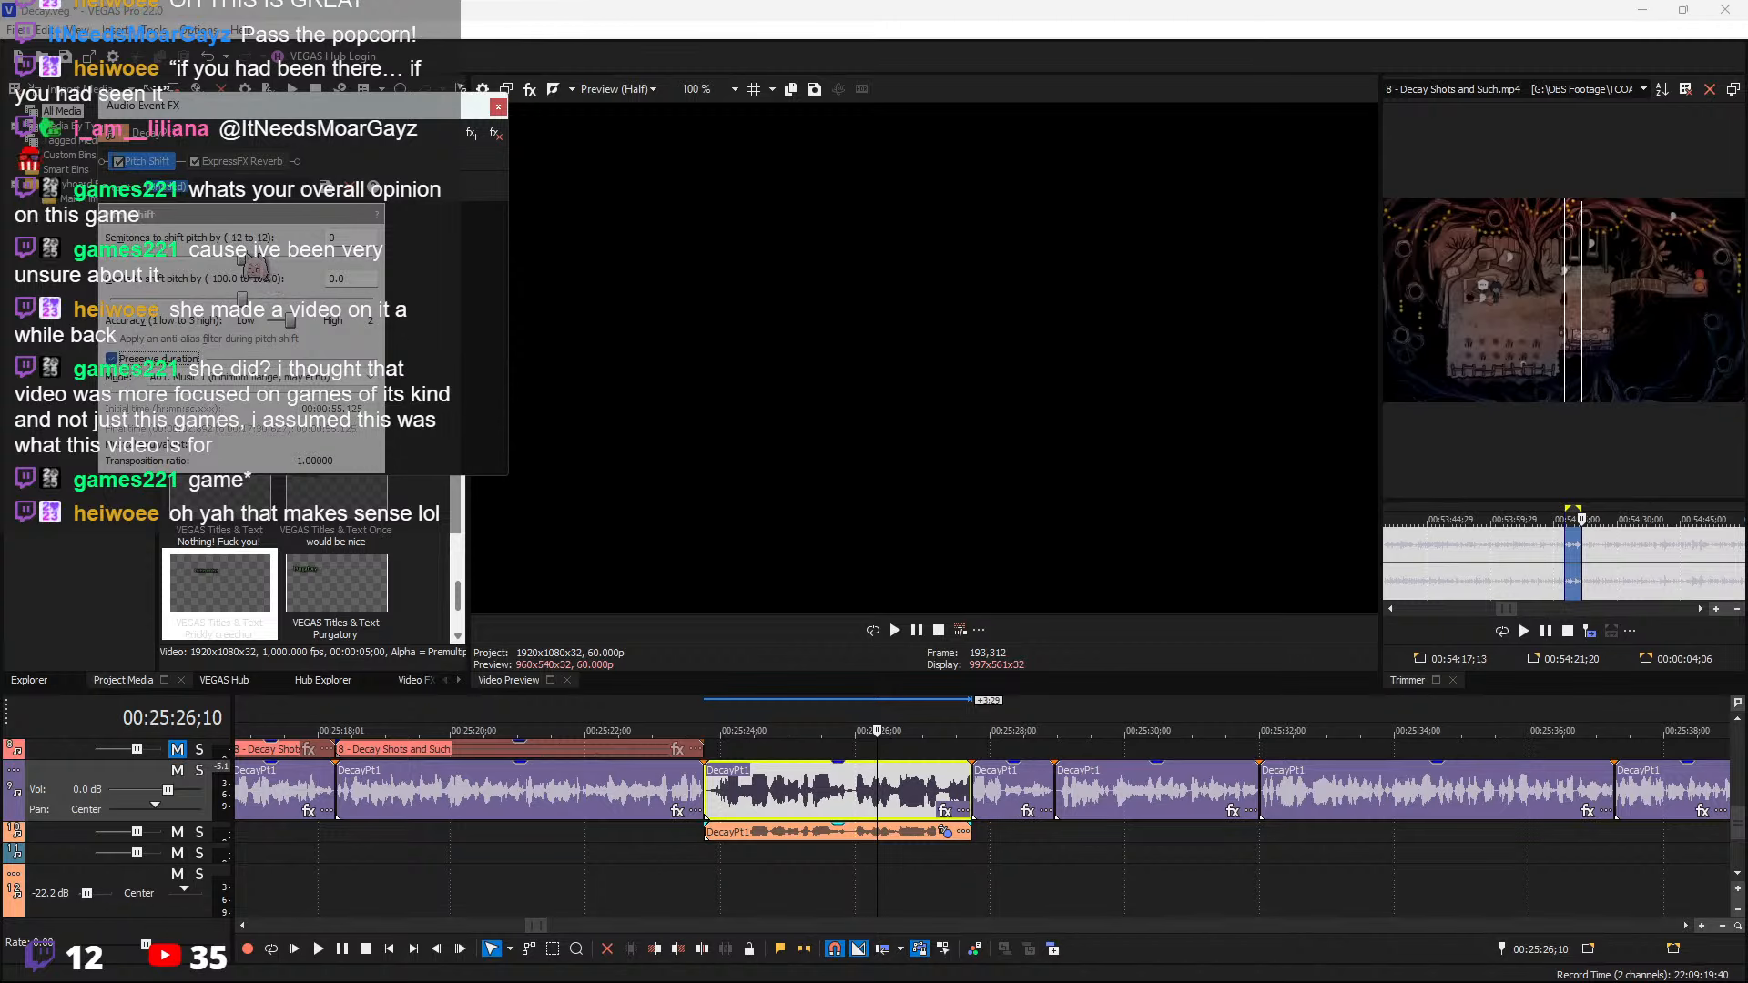
pyautogui.click(681, 802)
pyautogui.press('space')
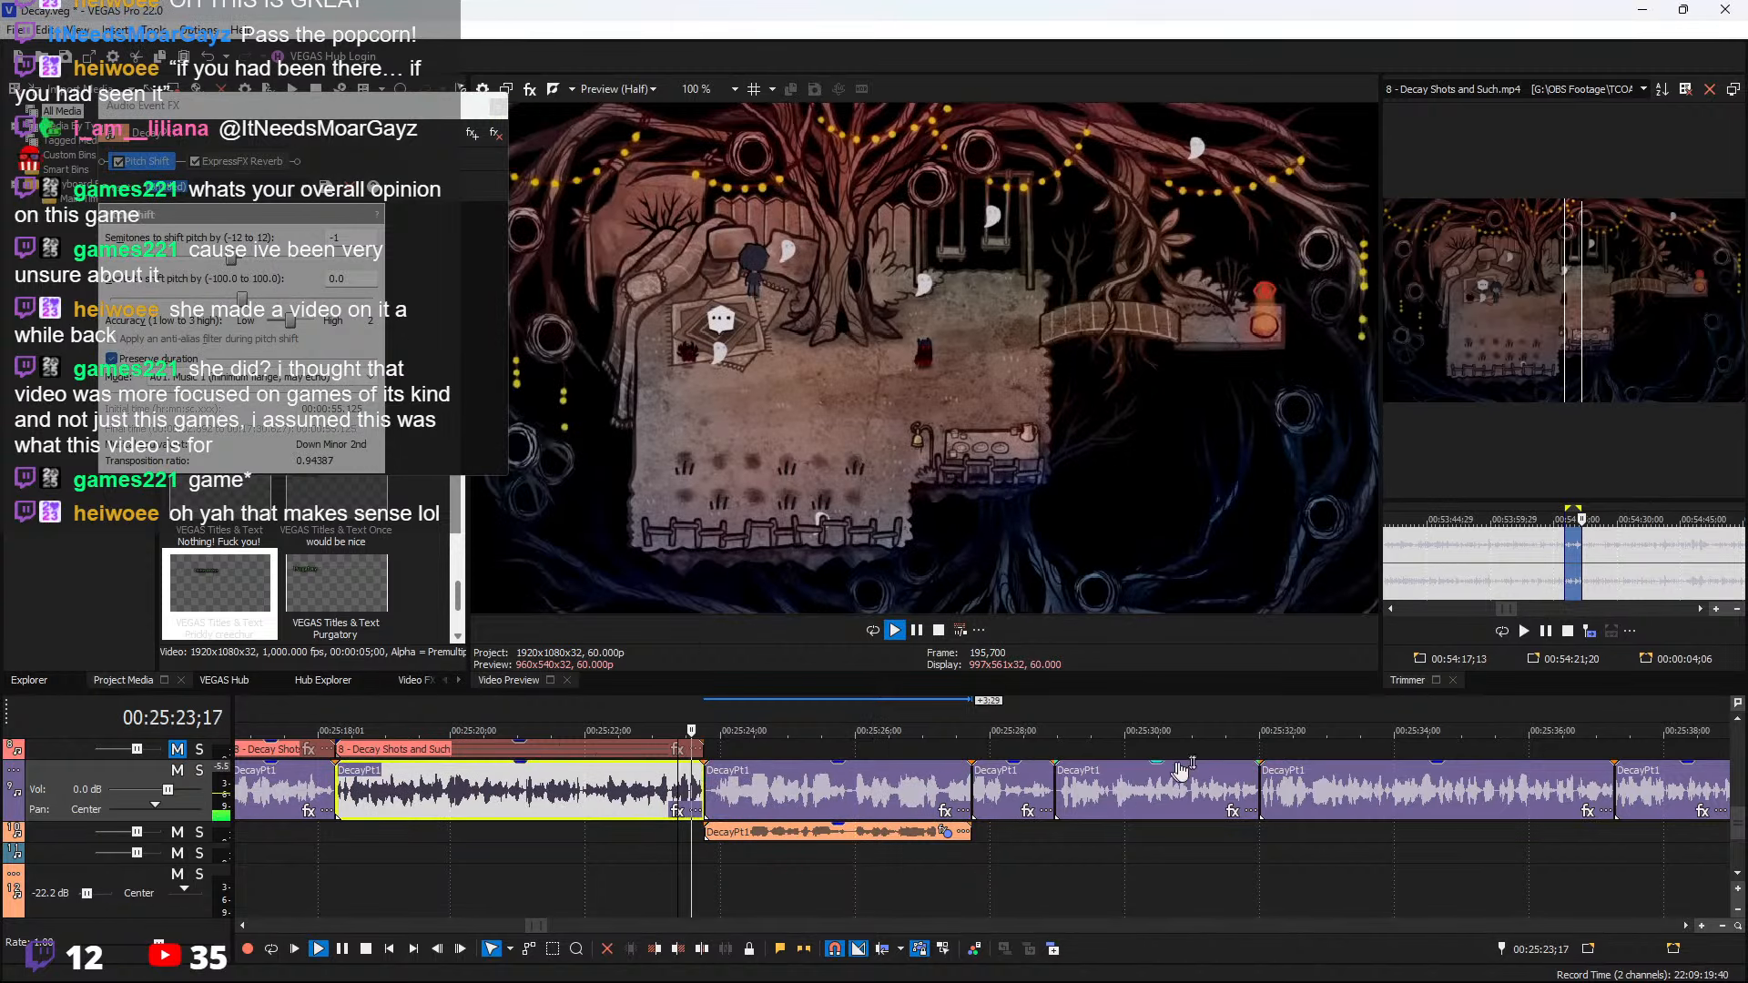
pyautogui.click(497, 105)
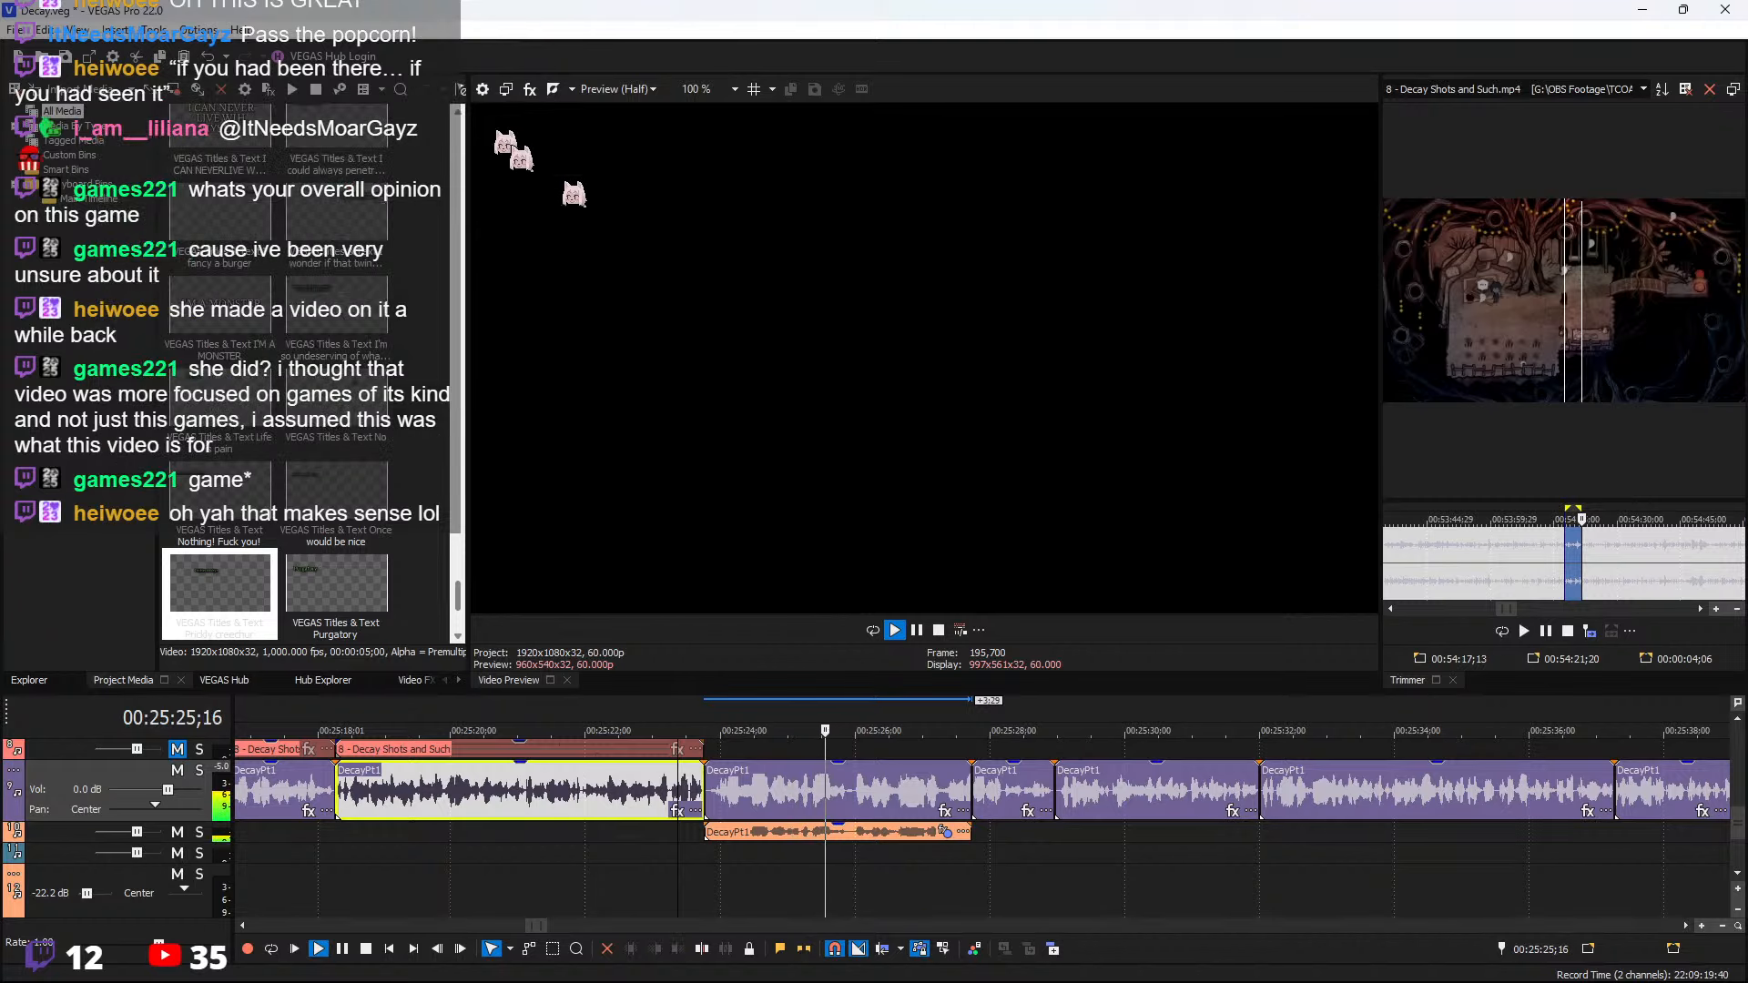
pyautogui.scroll(1, 1739, 819)
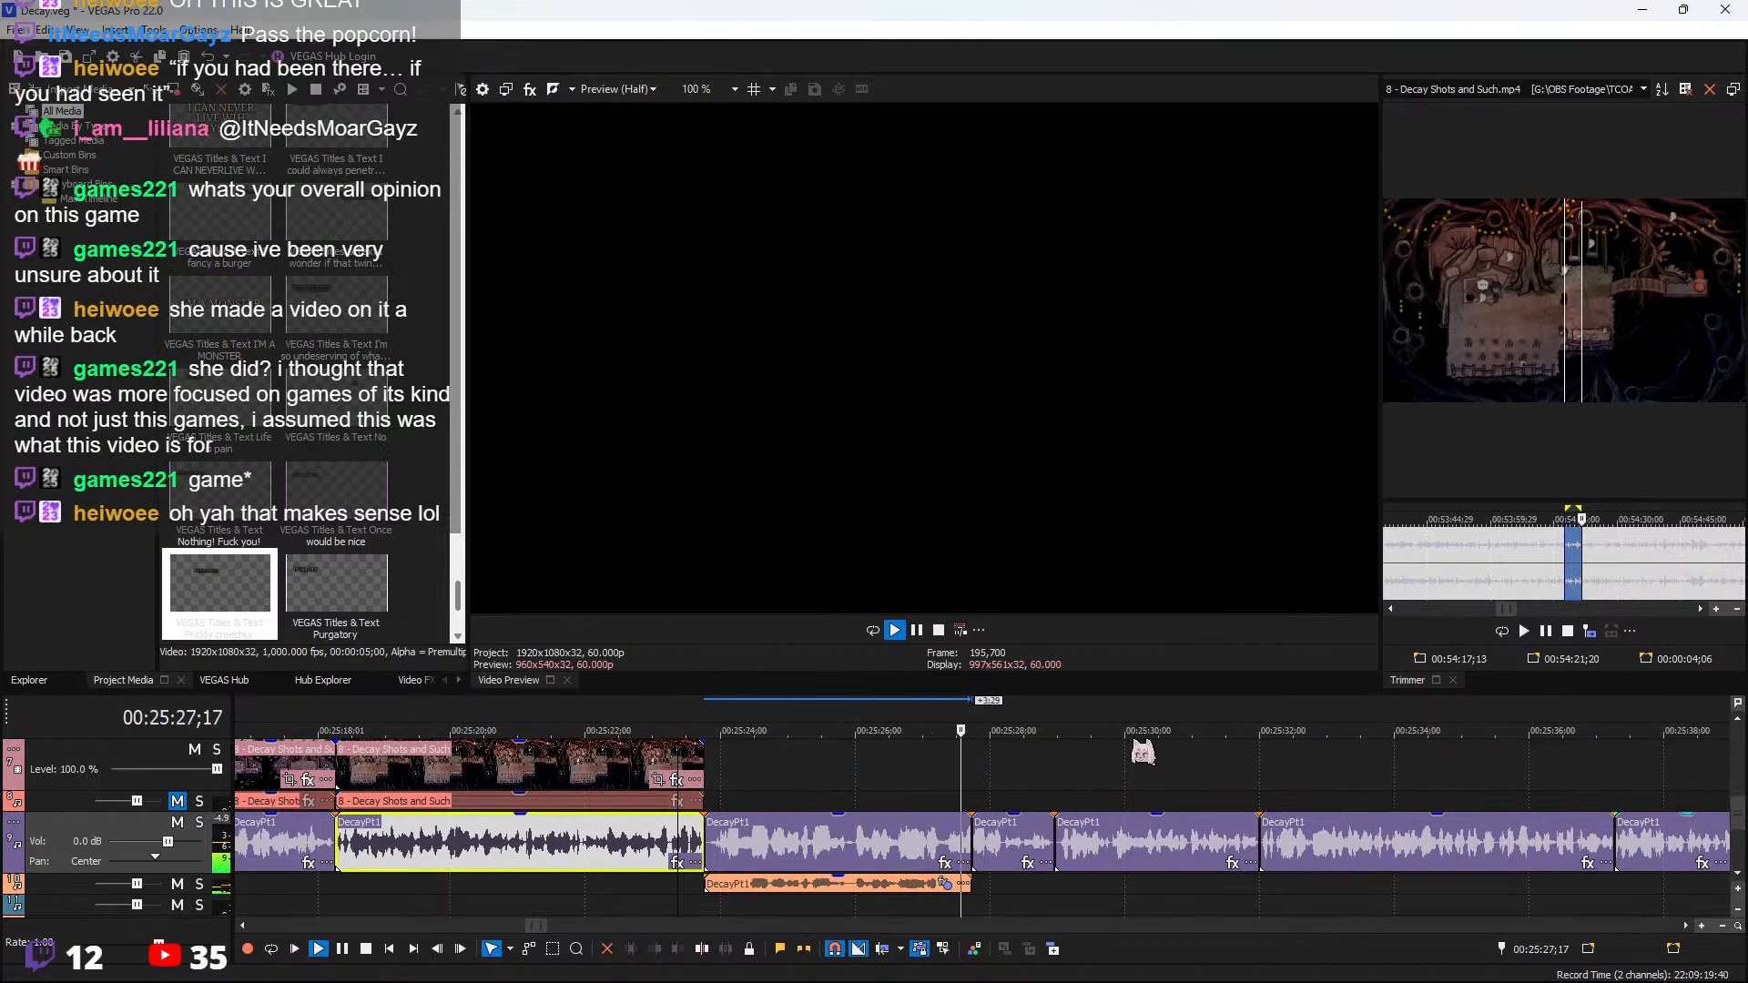
pyautogui.press('space')
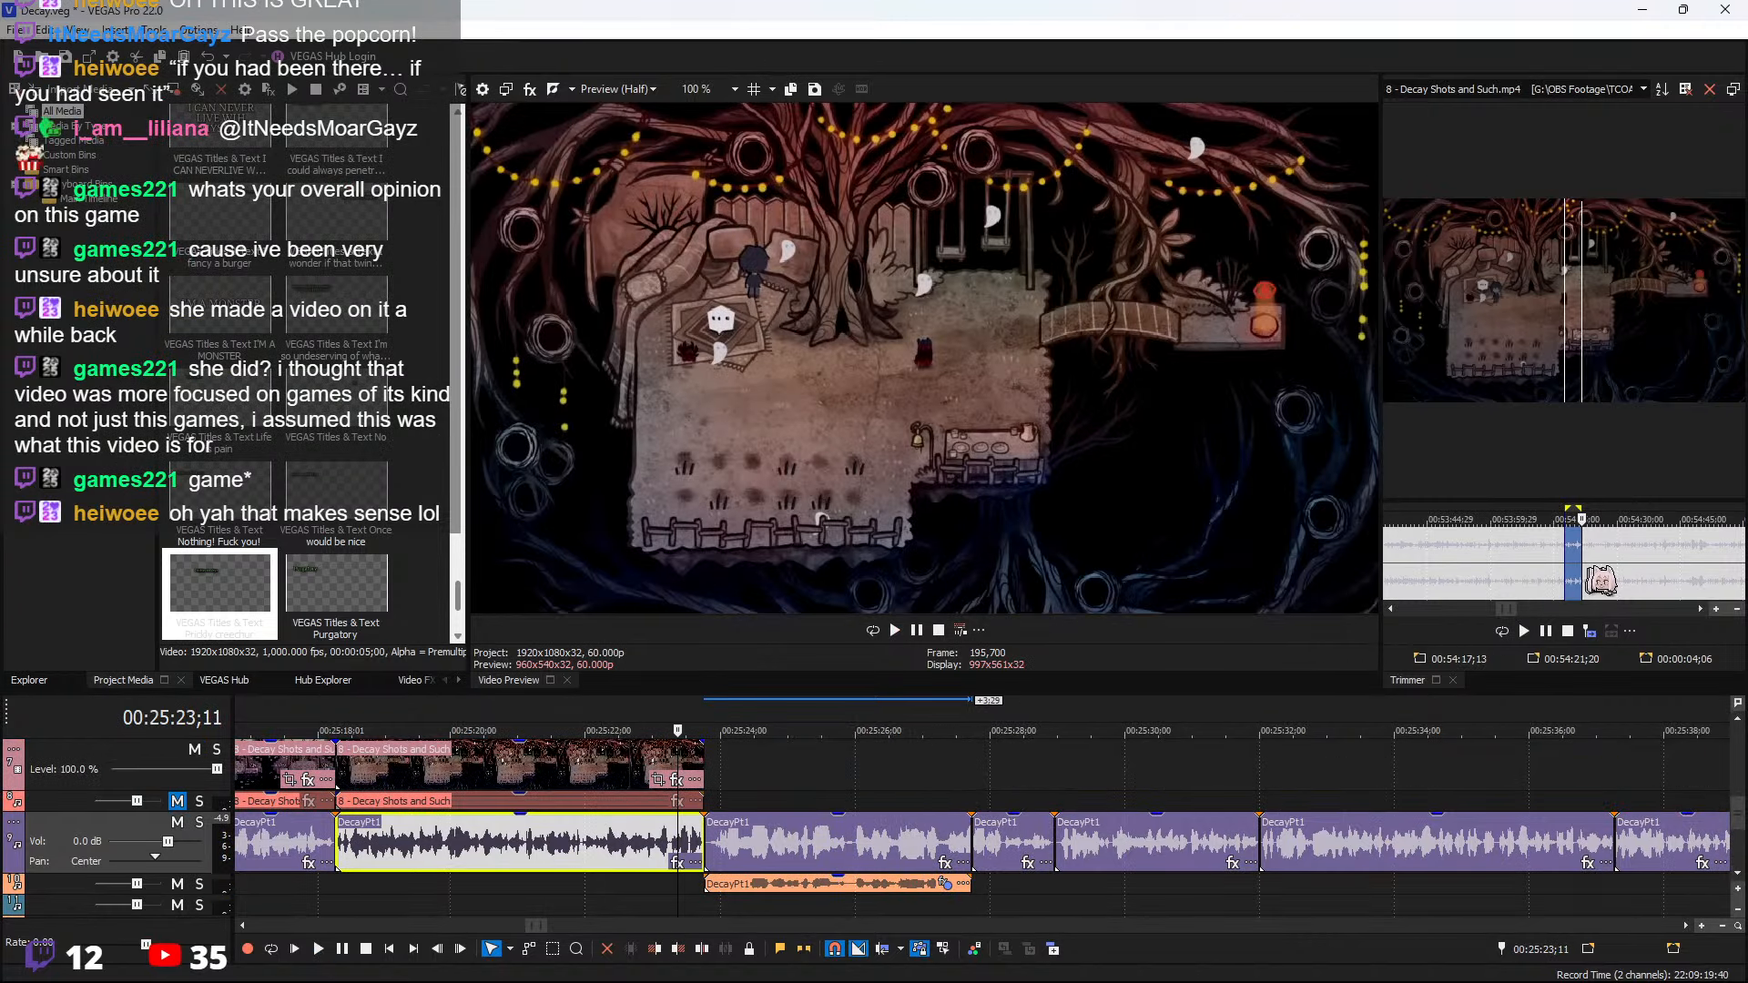
# Skim the source gameplay footage between about 00:54:41 and 00:55:17 for a shot to place over the next narration segment
pyautogui.click(1668, 573)
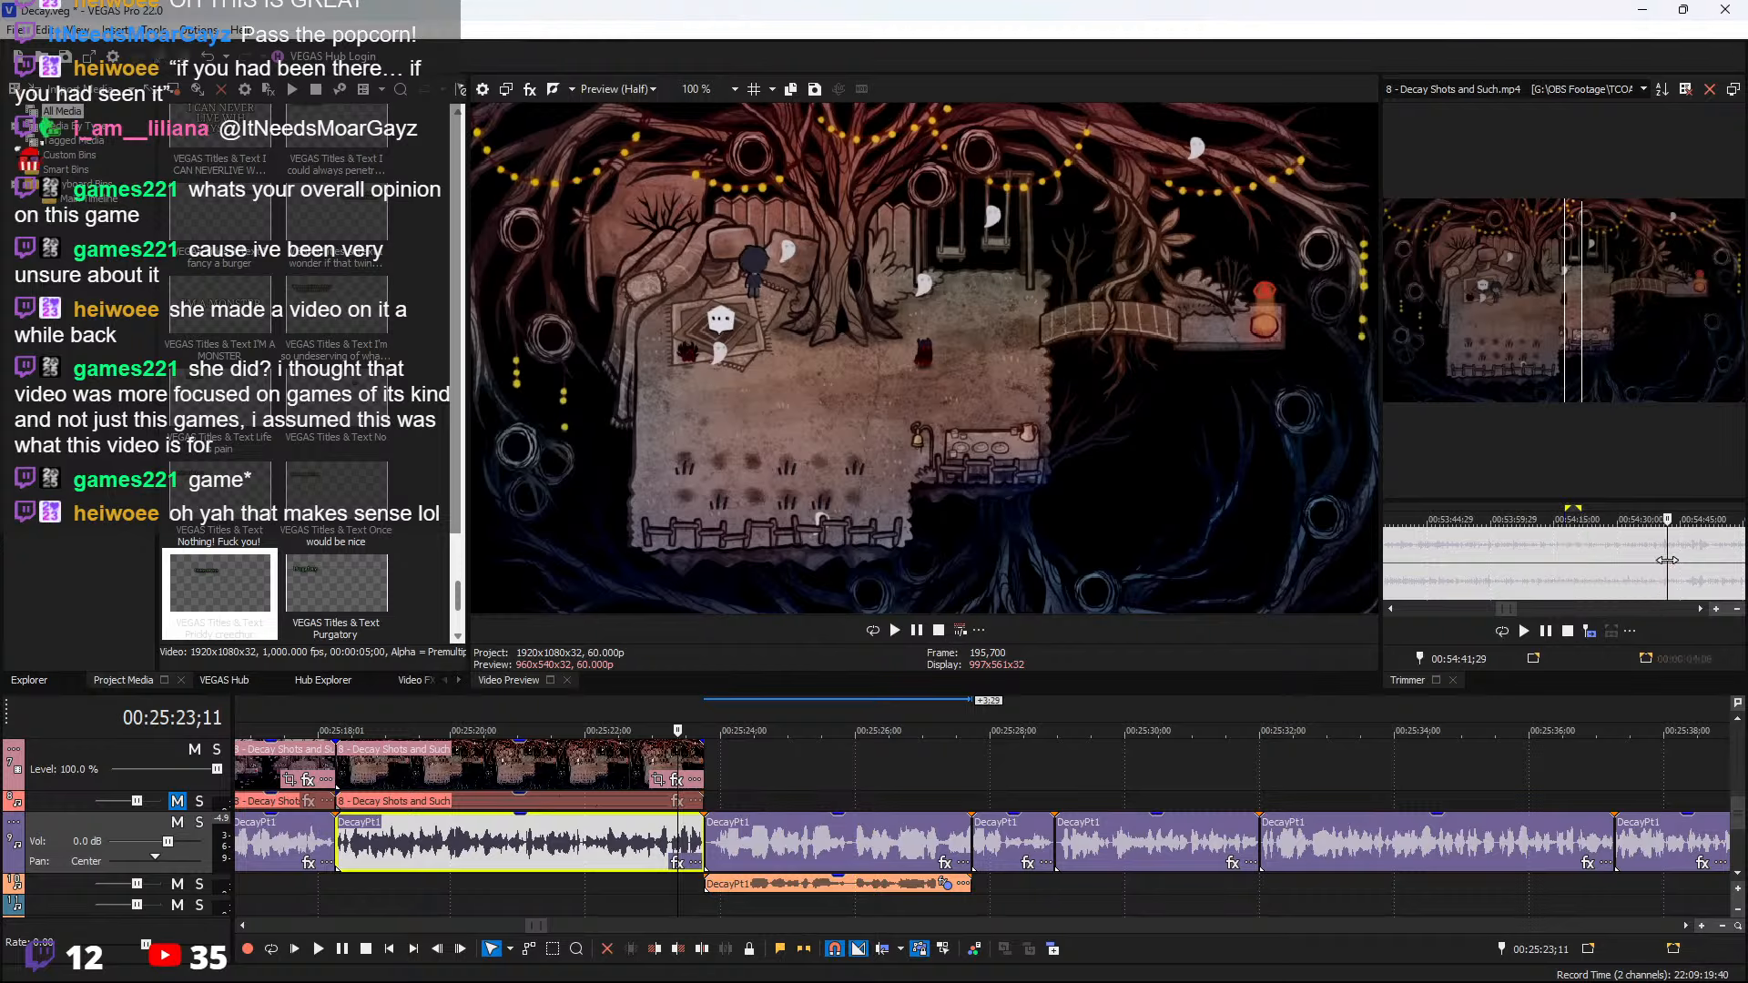
pyautogui.scroll(-1, 1672, 574)
pyautogui.press('space')
pyautogui.click(1668, 574)
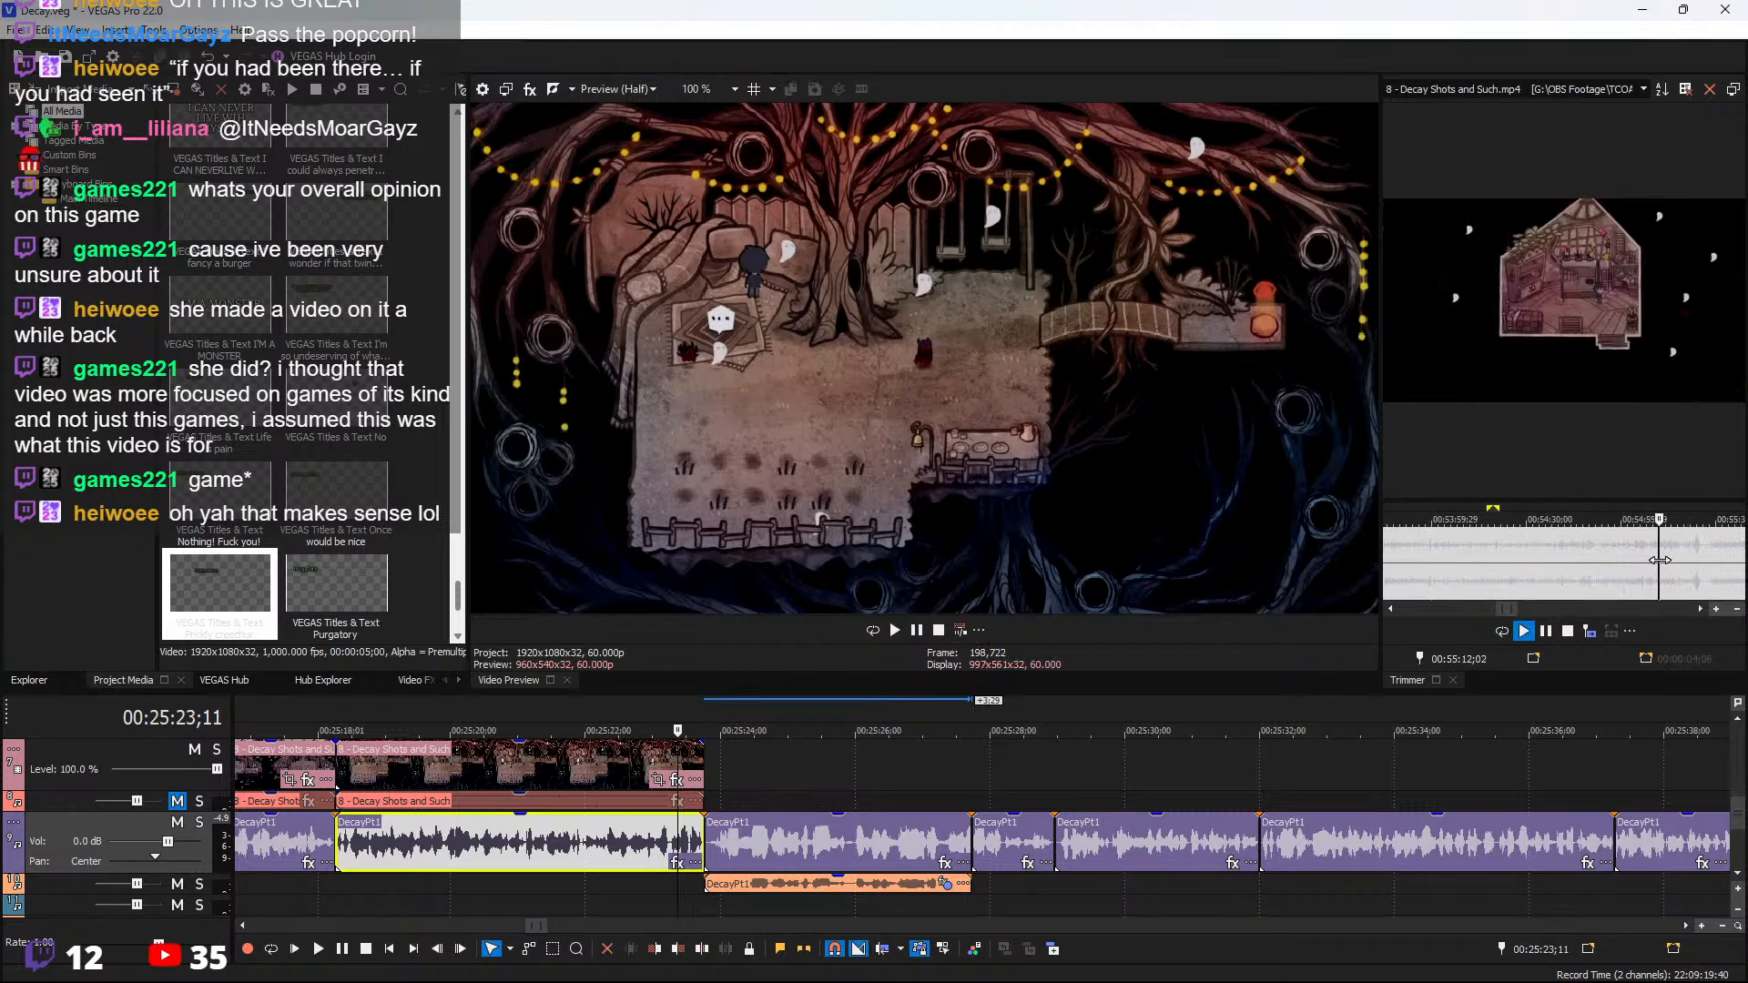
pyautogui.scroll(1, 1668, 574)
pyautogui.press('space')
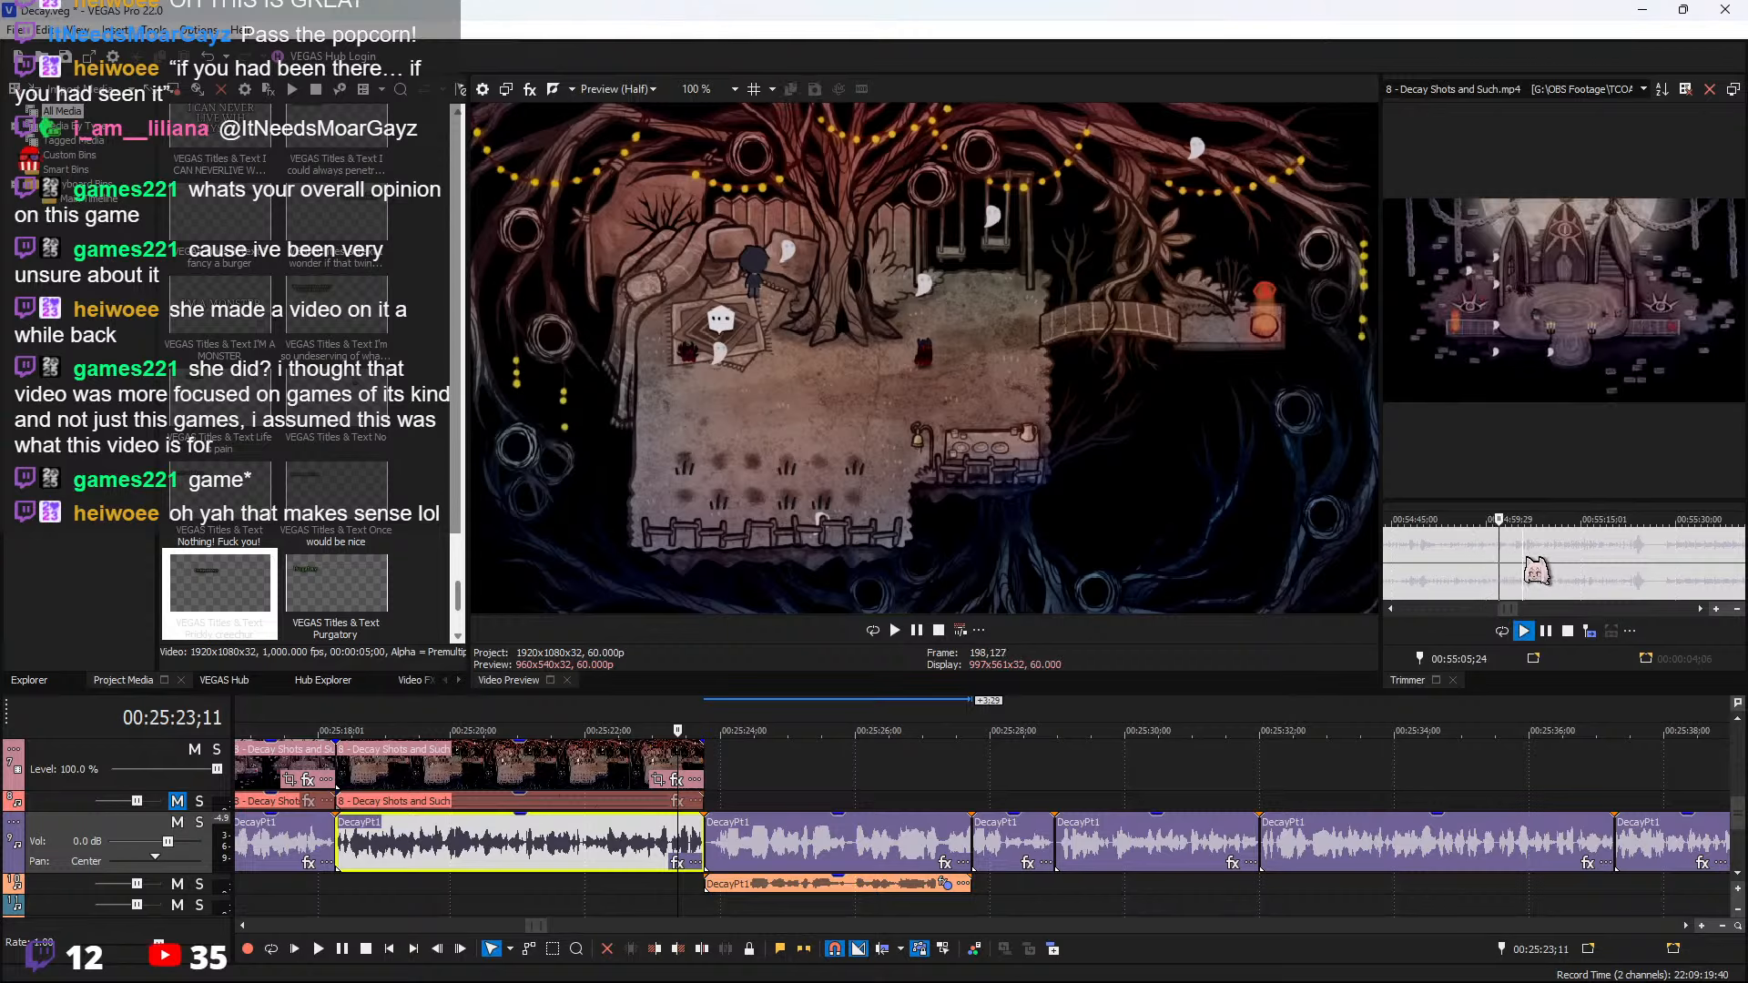
pyautogui.click(1589, 571)
pyautogui.scroll(1, 1592, 571)
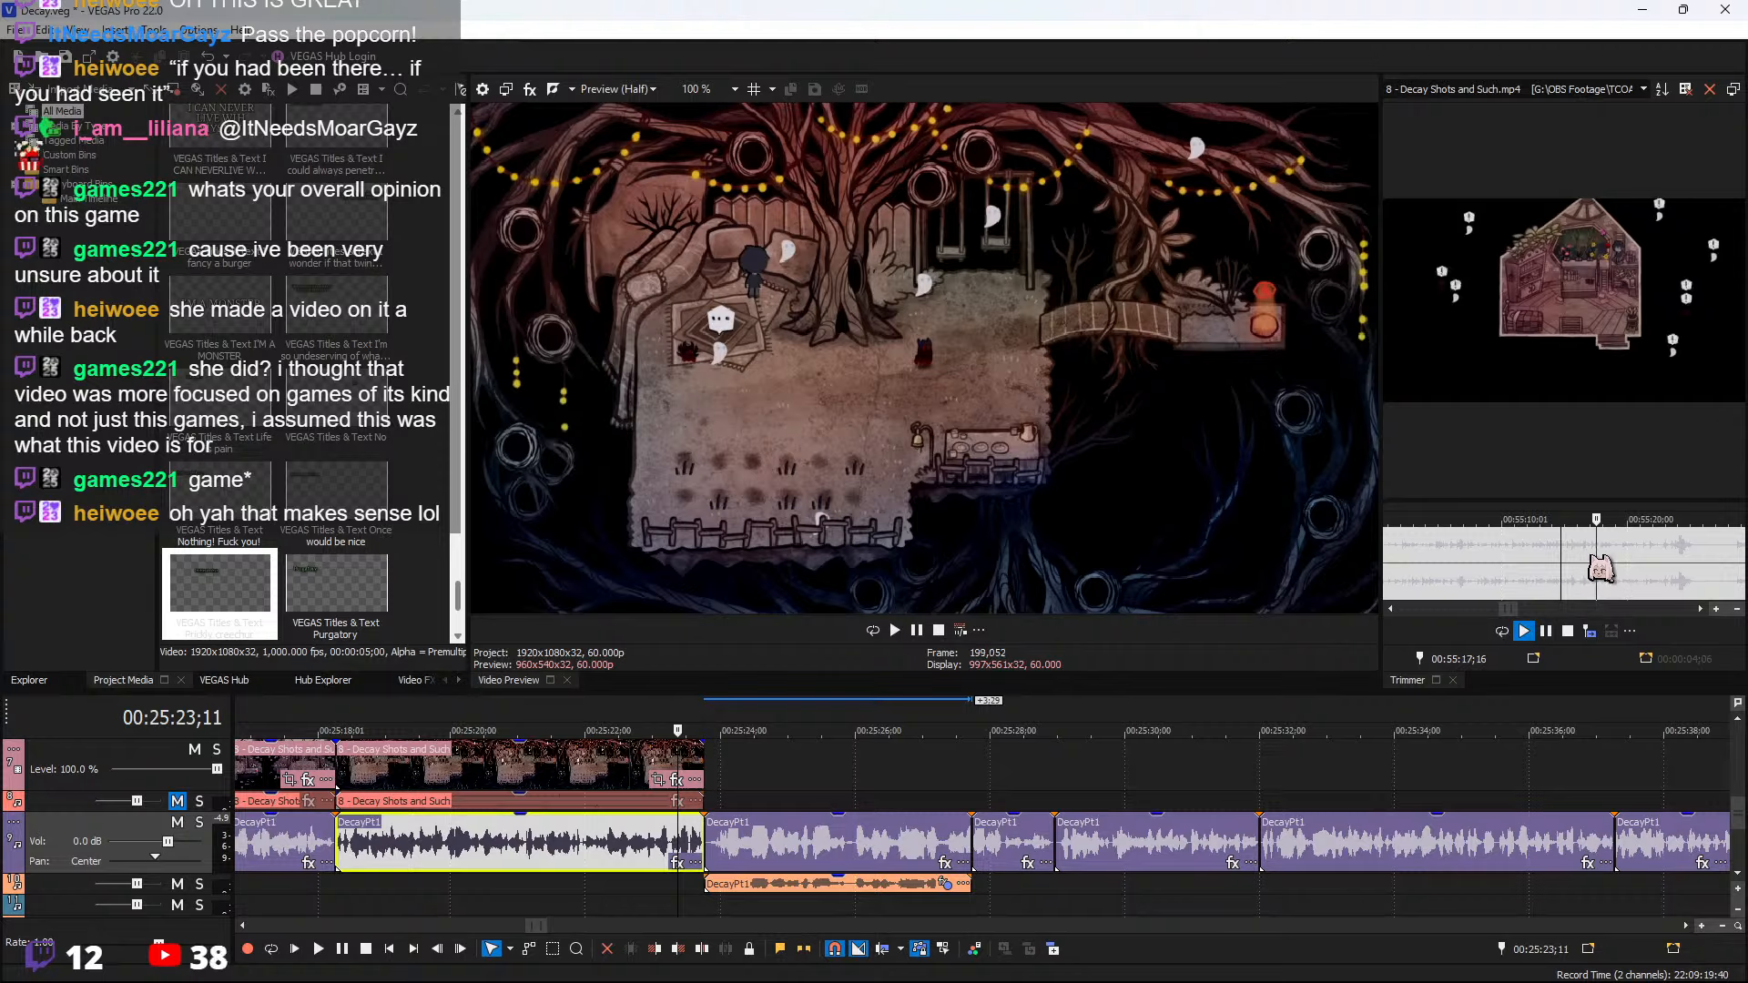
pyautogui.click(1587, 562)
pyautogui.scroll(1, 1587, 562)
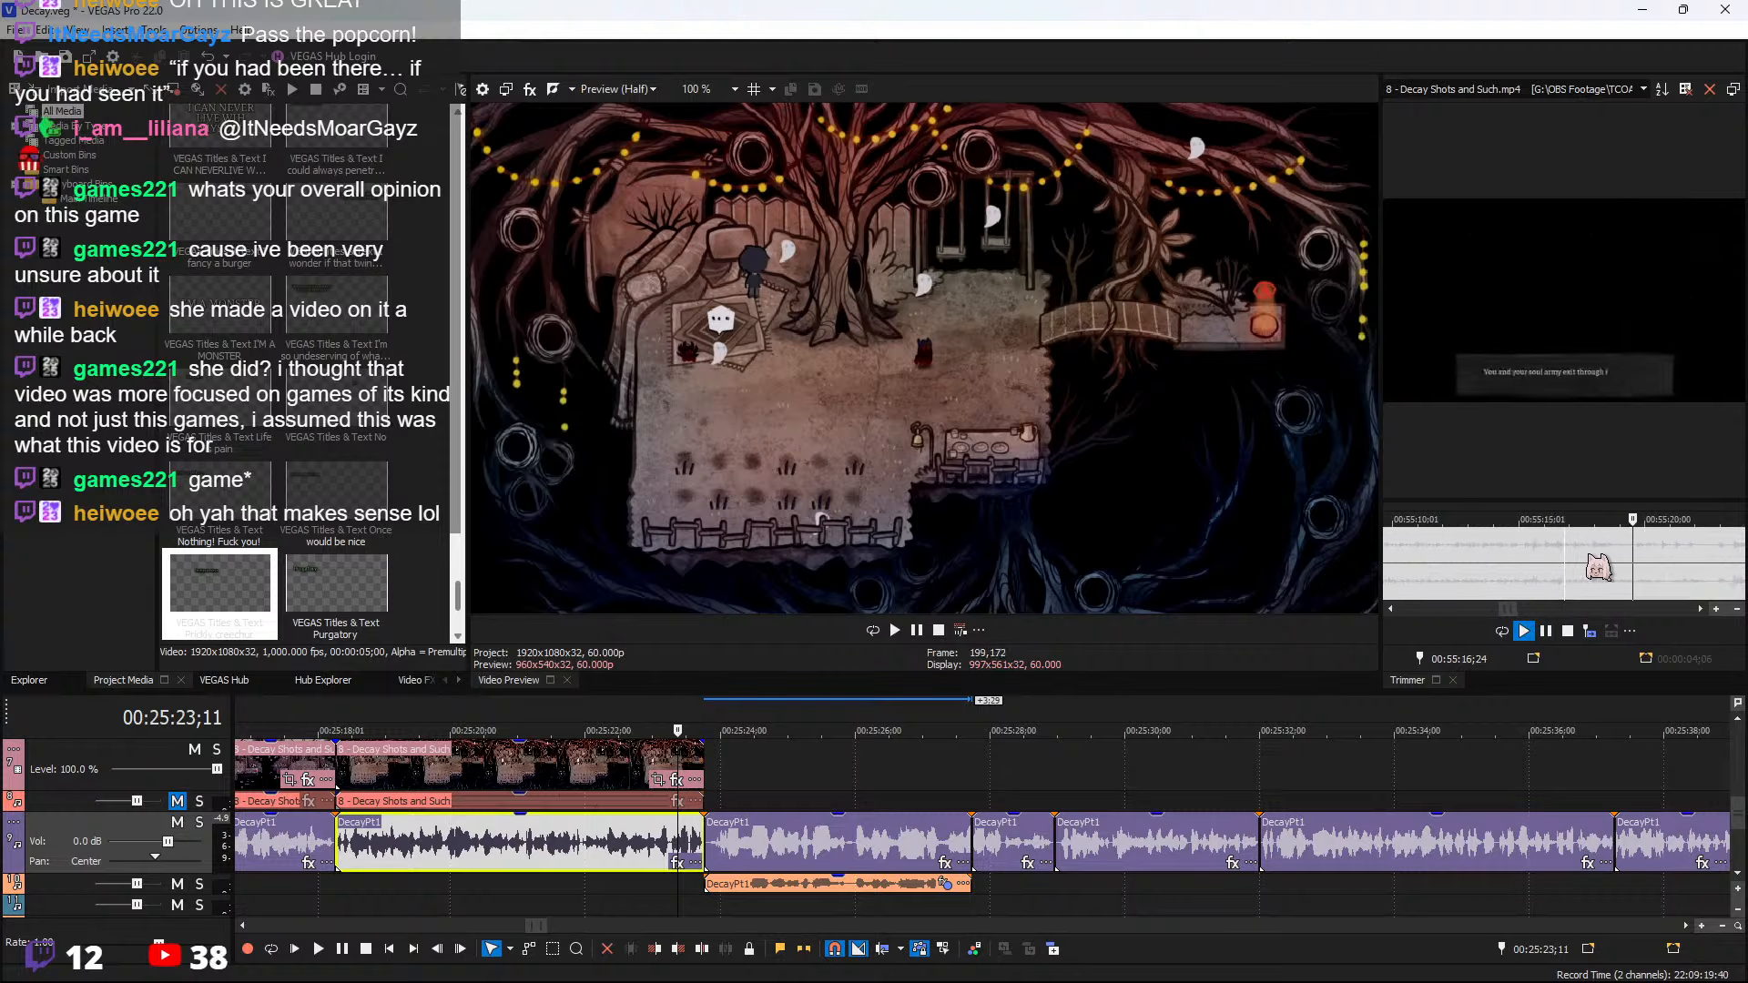
# Select the house interior footage from 00:55:15;21 to 00:55:16;27 and insert it on the timeline at 00:25:23;23
pyautogui.press('space')
pyautogui.click(1536, 552)
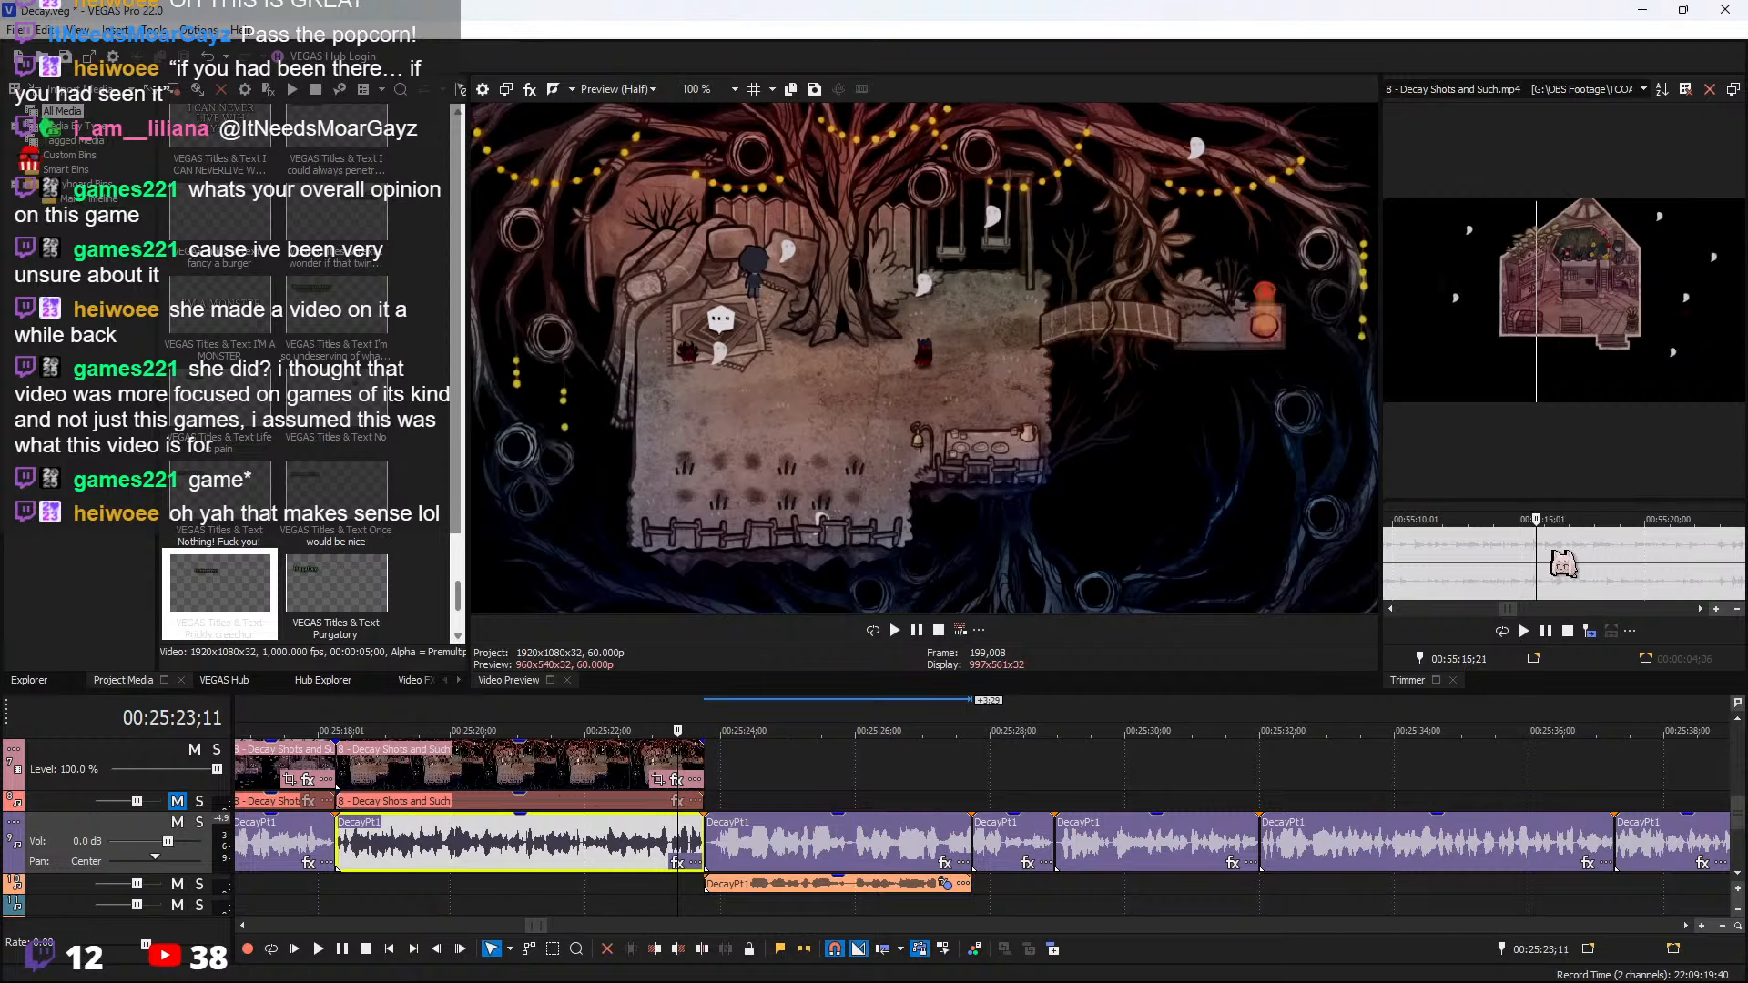
pyautogui.press('space')
pyautogui.press('space')
pyautogui.moveTo(1539, 552); pyautogui.dragTo(1566, 551)
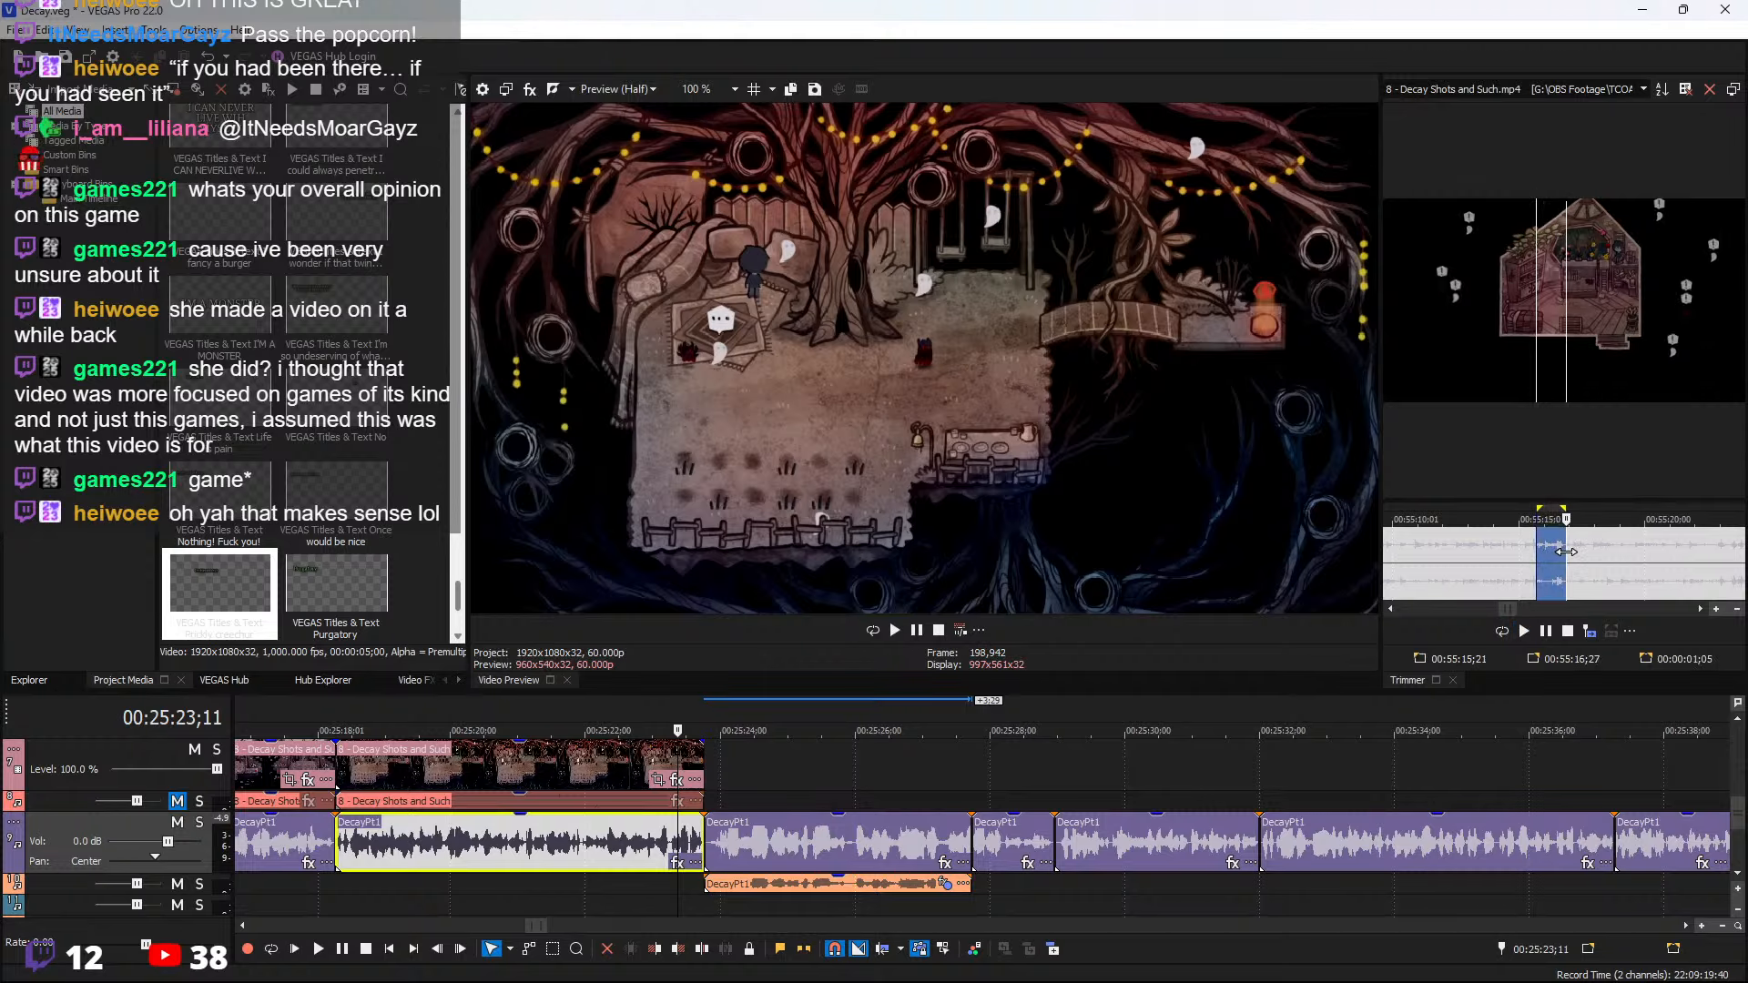
pyautogui.click(701, 766)
pyautogui.click(1589, 631)
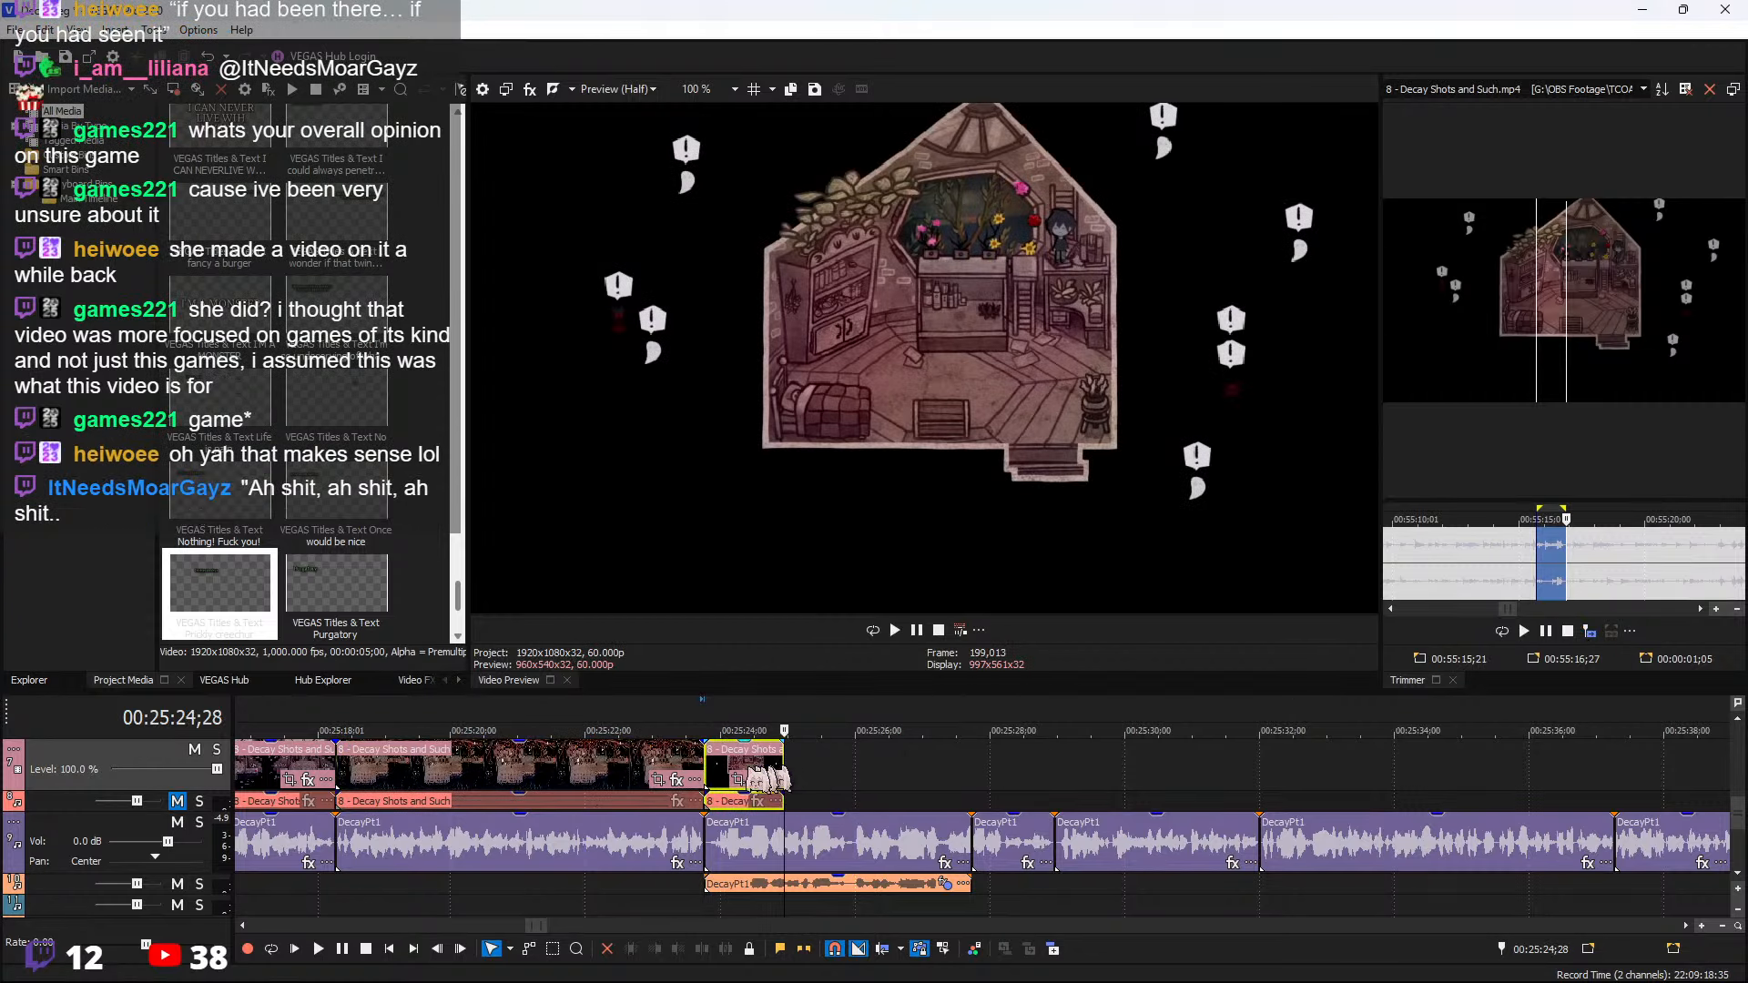
# Fit the inserted house clip over the narration segment from 00:25:23;23 to 00:25:27;22 and play it
pyautogui.moveTo(765, 779); pyautogui.dragTo(704, 768)
pyautogui.click(701, 768)
pyautogui.click(701, 767)
pyautogui.press('space')
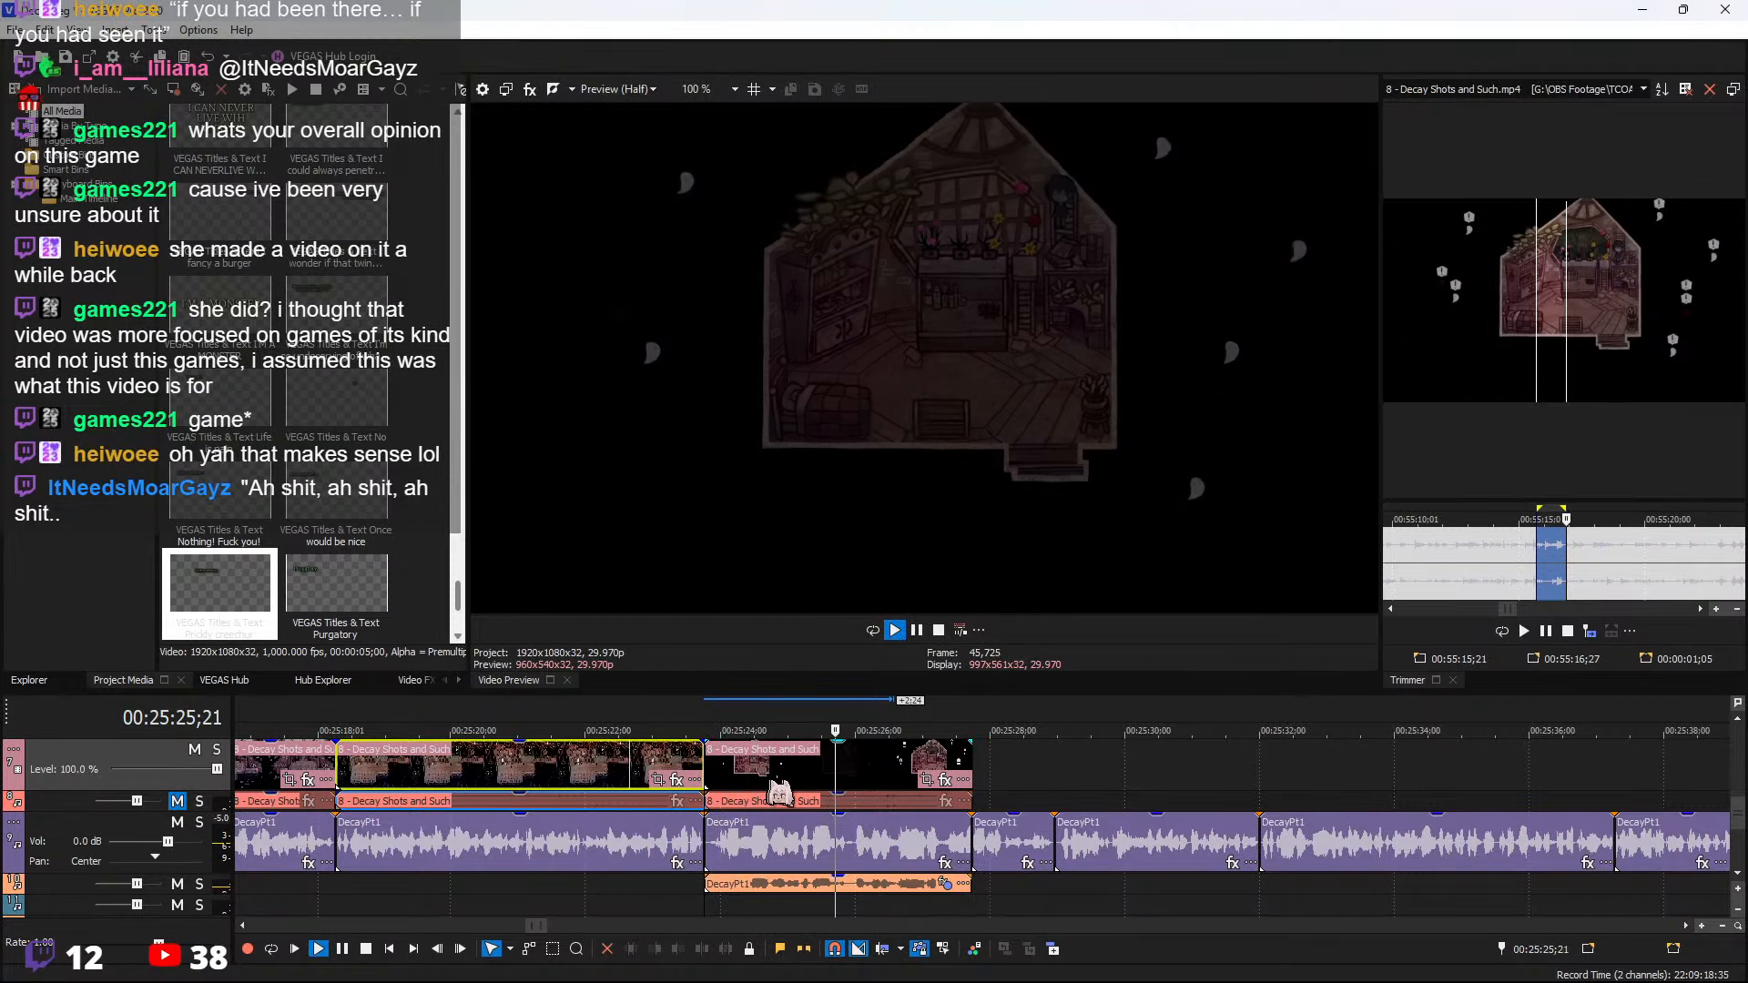
# Split the house clip at 00:25:26;03, delete the unwanted footage and adjust what remains to start at 00:25:23;23
pyautogui.click(877, 780)
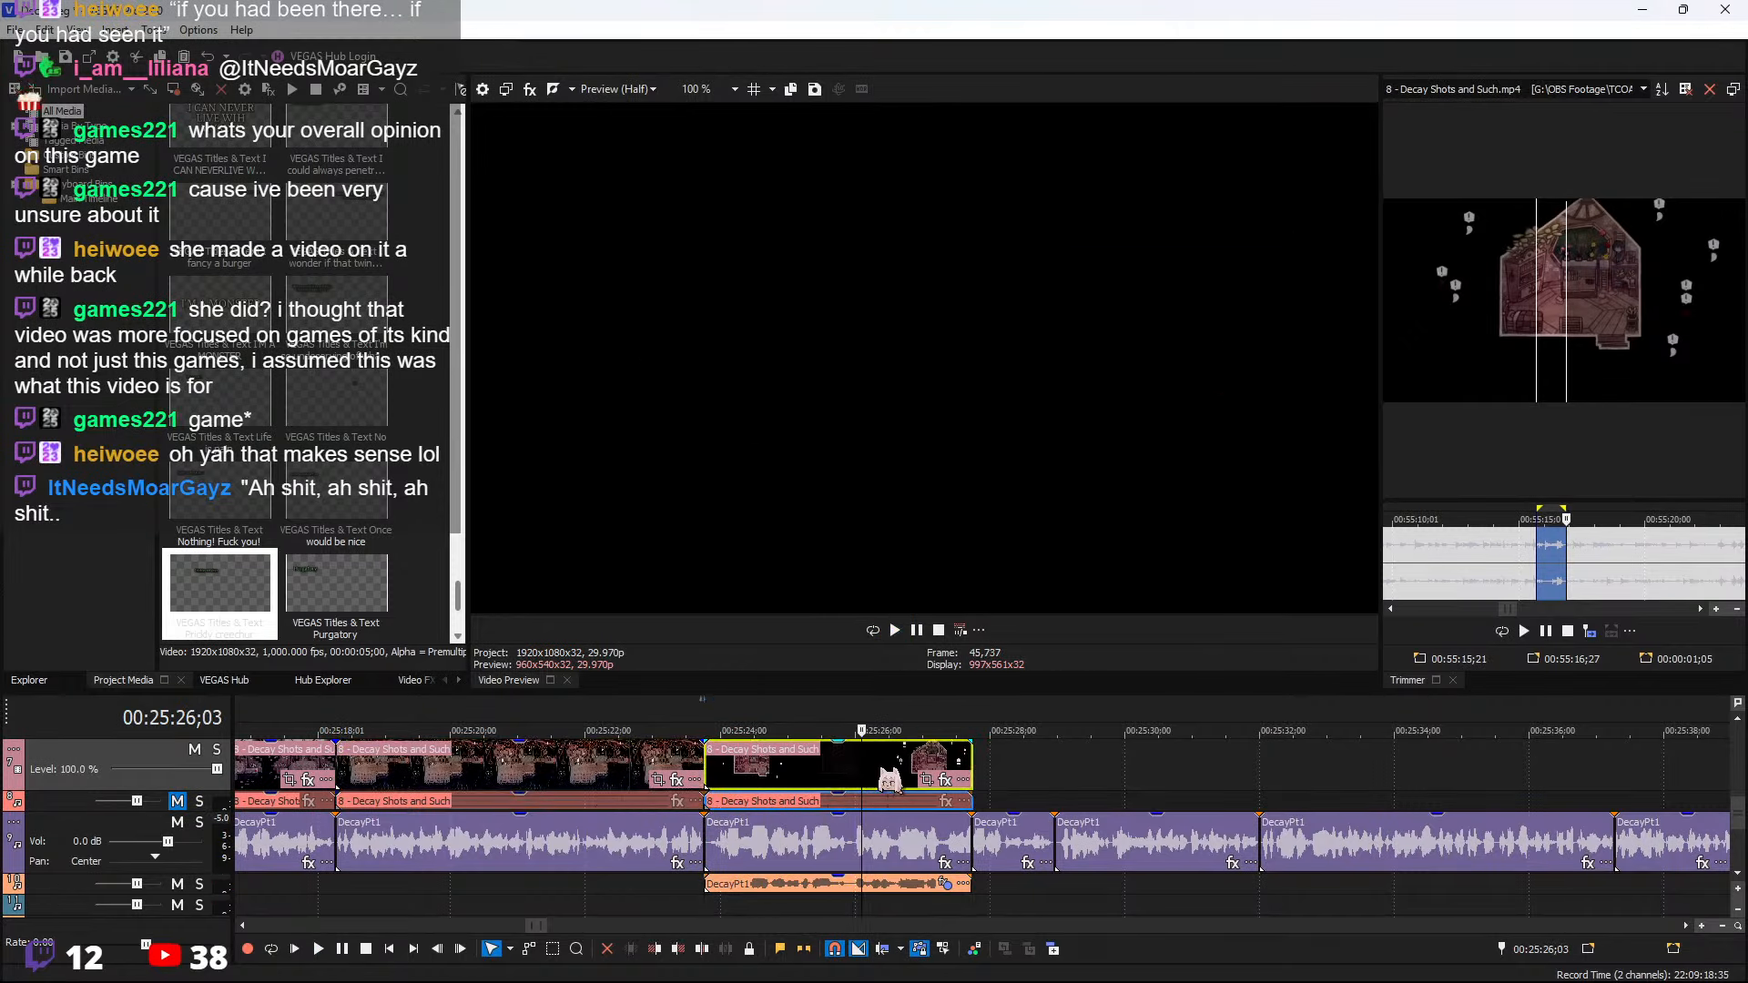
pyautogui.press('s')
pyautogui.click(795, 766)
pyautogui.press('Delete')
pyautogui.moveTo(909, 767); pyautogui.dragTo(948, 764)
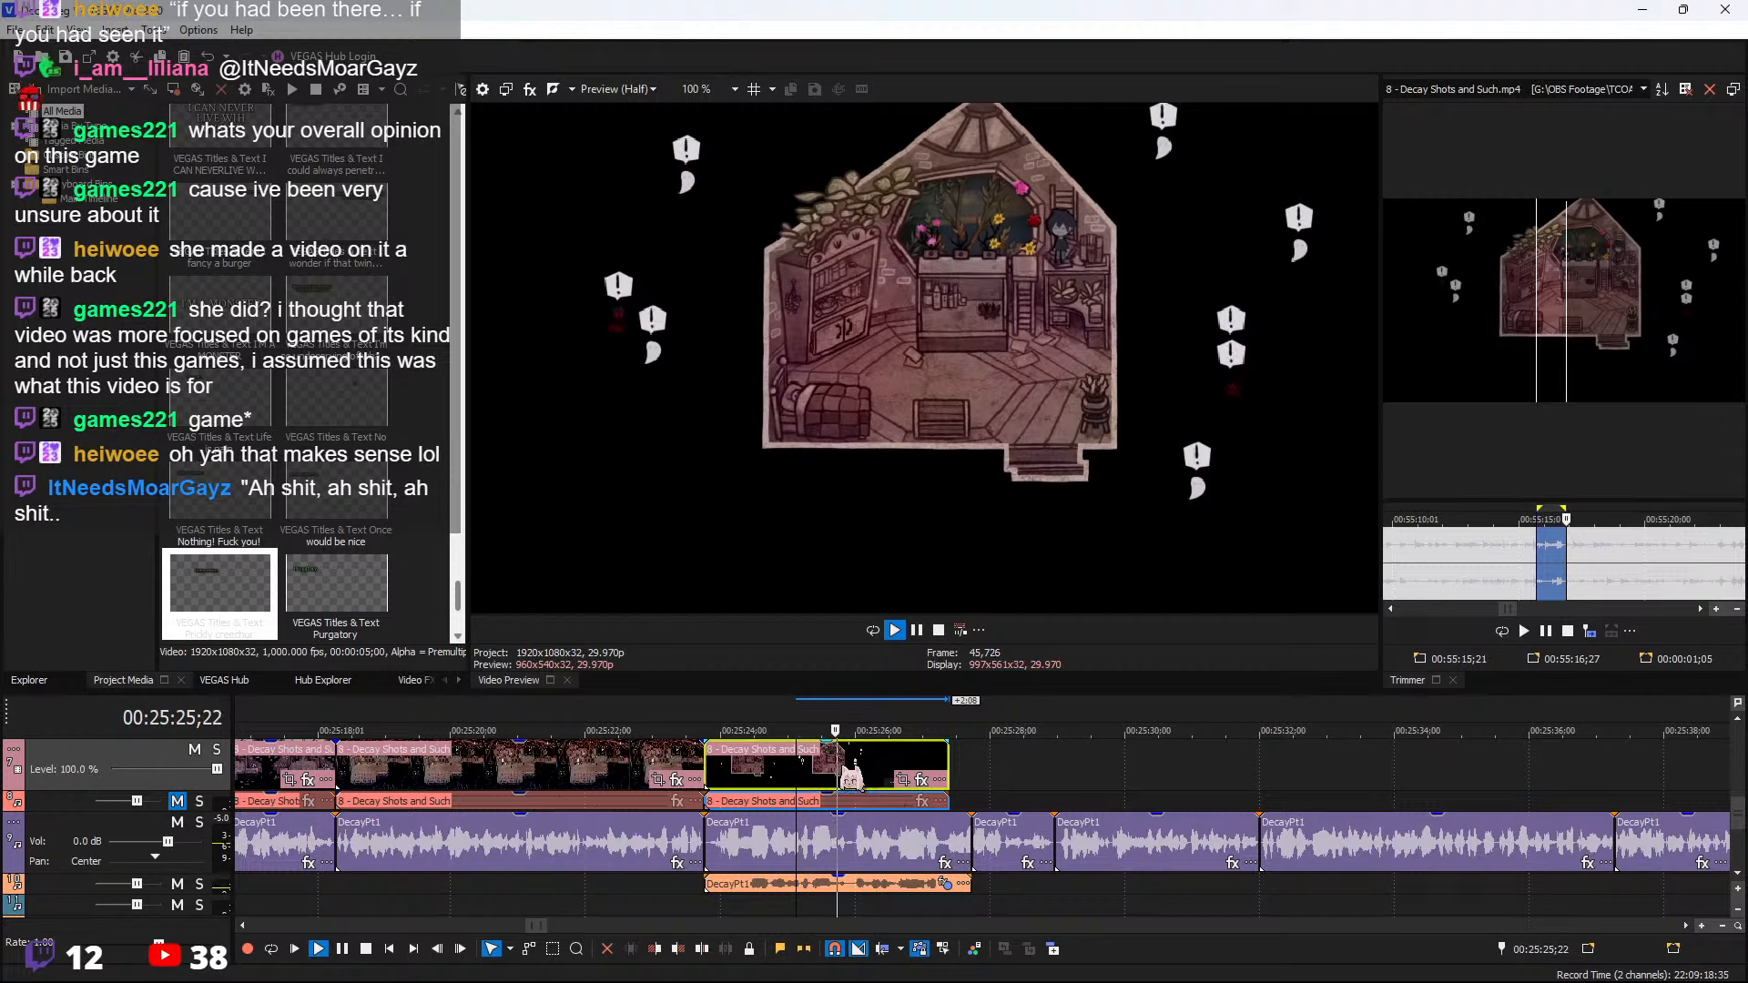
# Split the house clip at 00:25:25;21, freeze the second part on that frame and extend it to 00:25:27;22
pyautogui.click(835, 770)
pyautogui.press('s')
pyautogui.rightClick(883, 783)
pyautogui.moveTo(1002, 792)
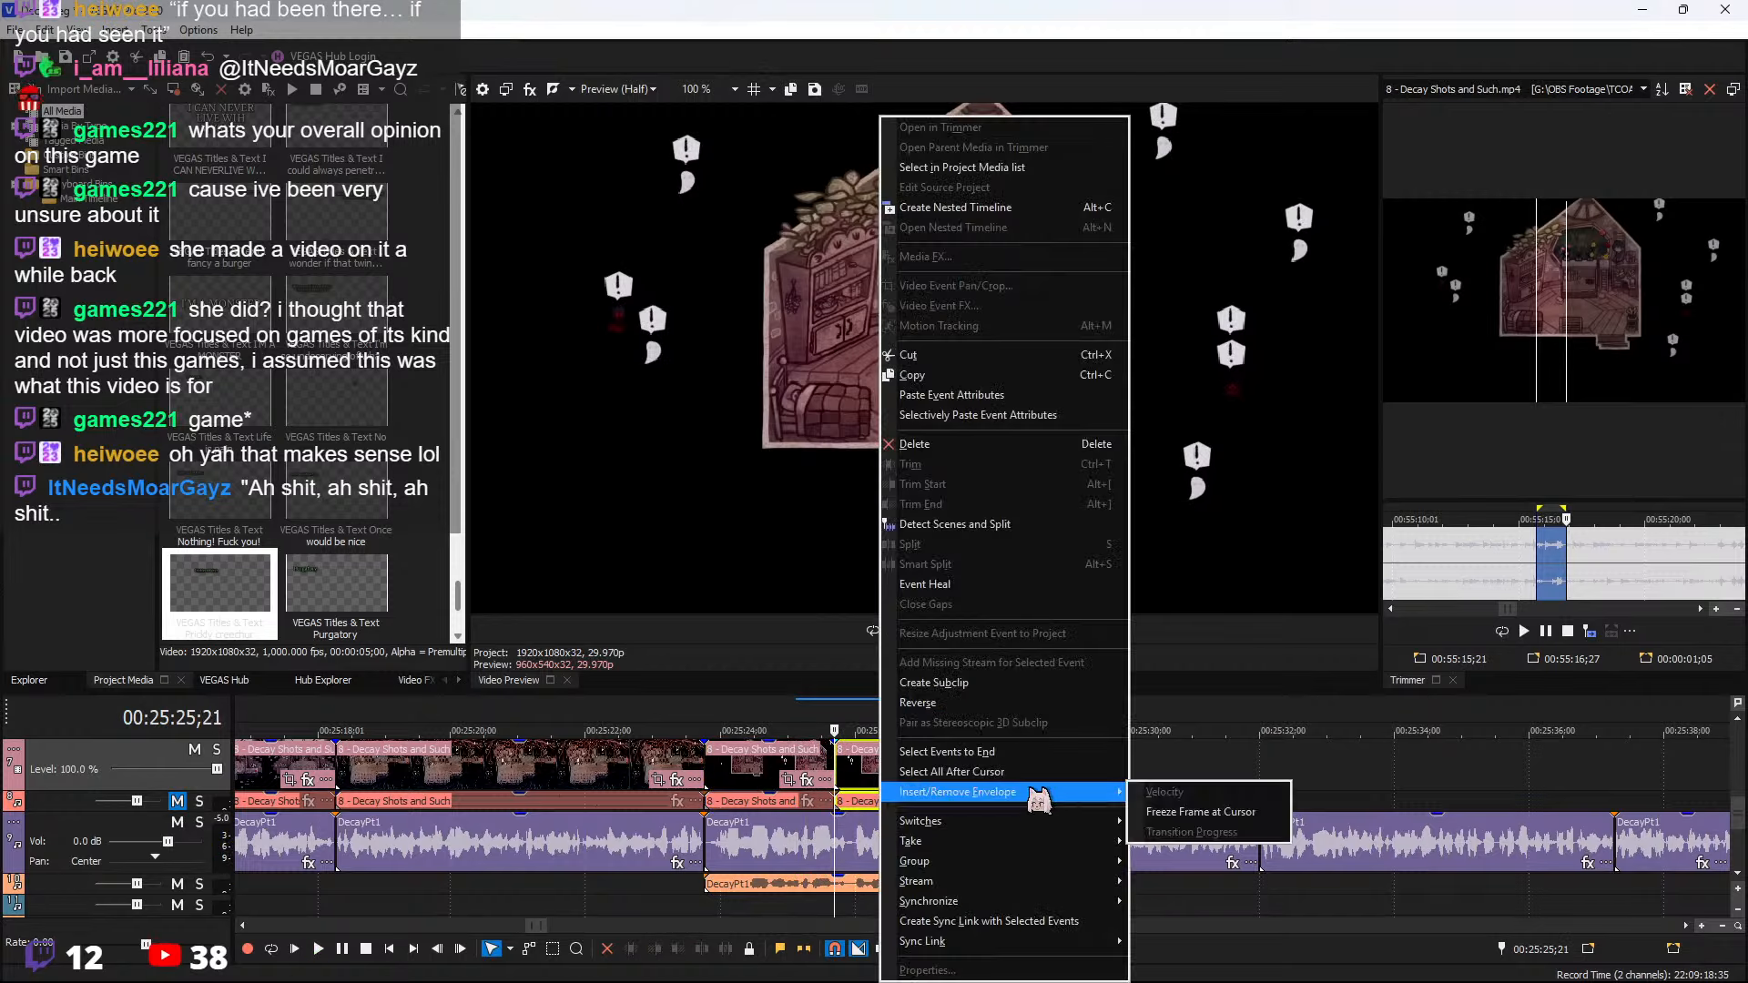
pyautogui.click(1197, 812)
pyautogui.moveTo(947, 760); pyautogui.dragTo(971, 761)
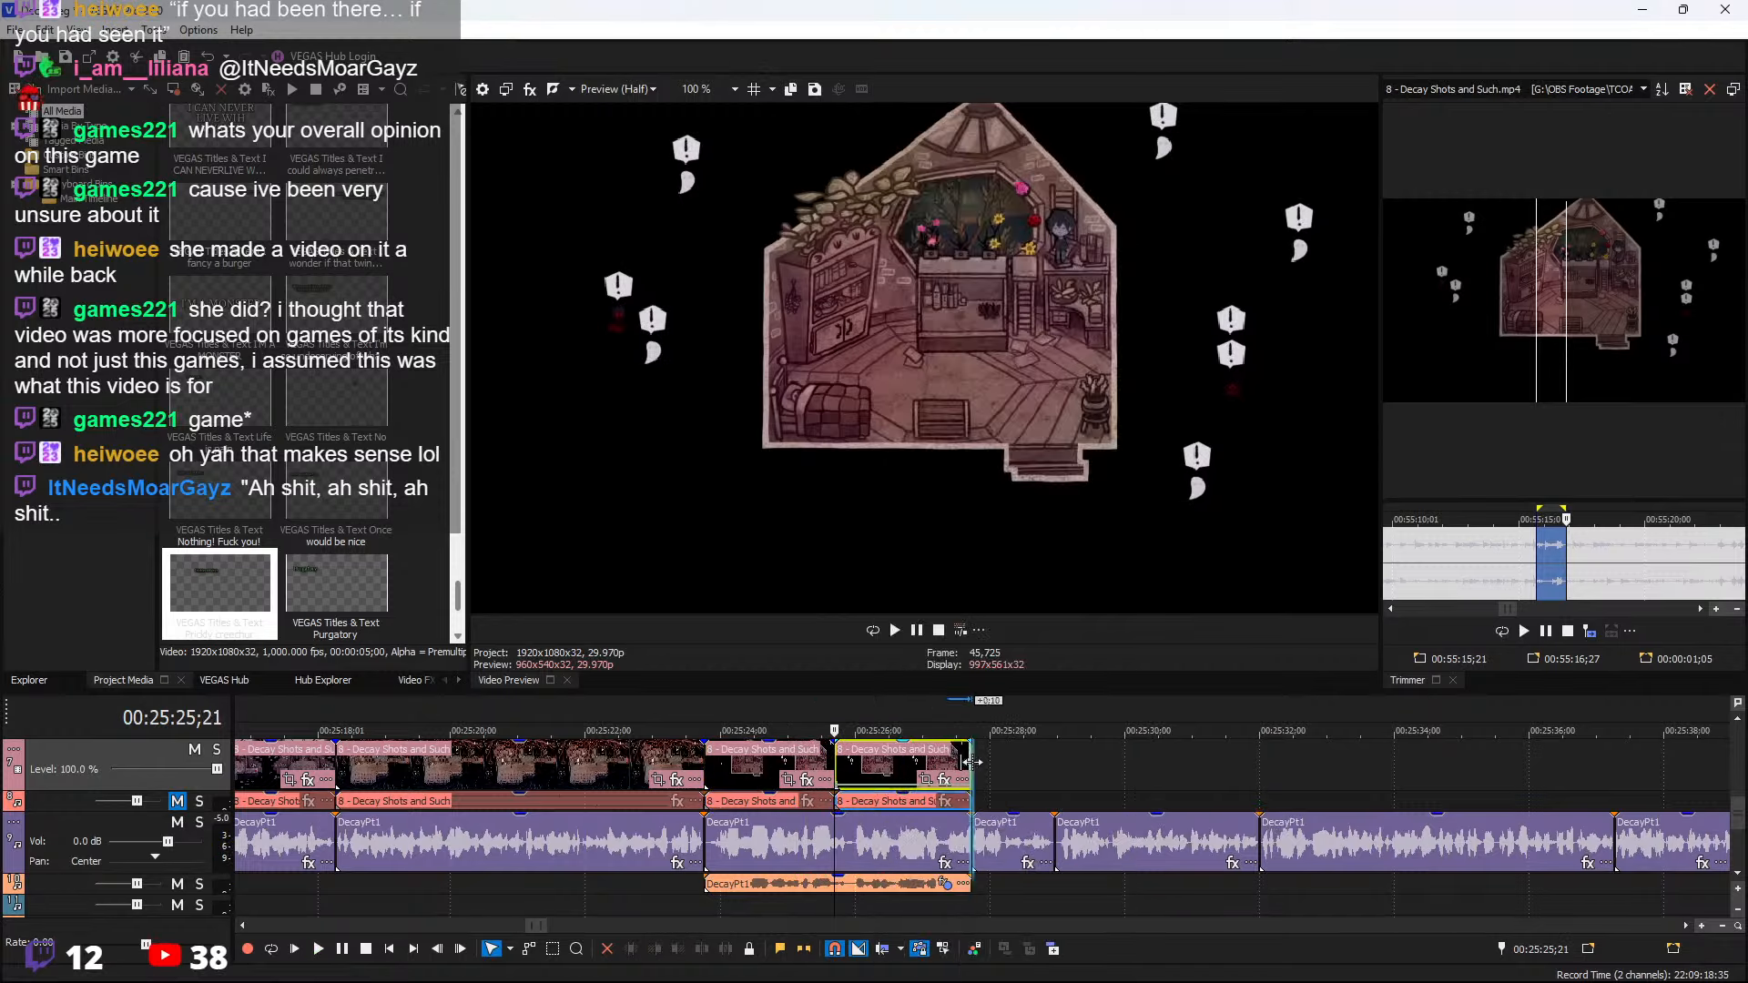
# Crop the frozen clip to about 514 × 289 around the dark-haired character beside the window and play the zoom
pyautogui.click(927, 780)
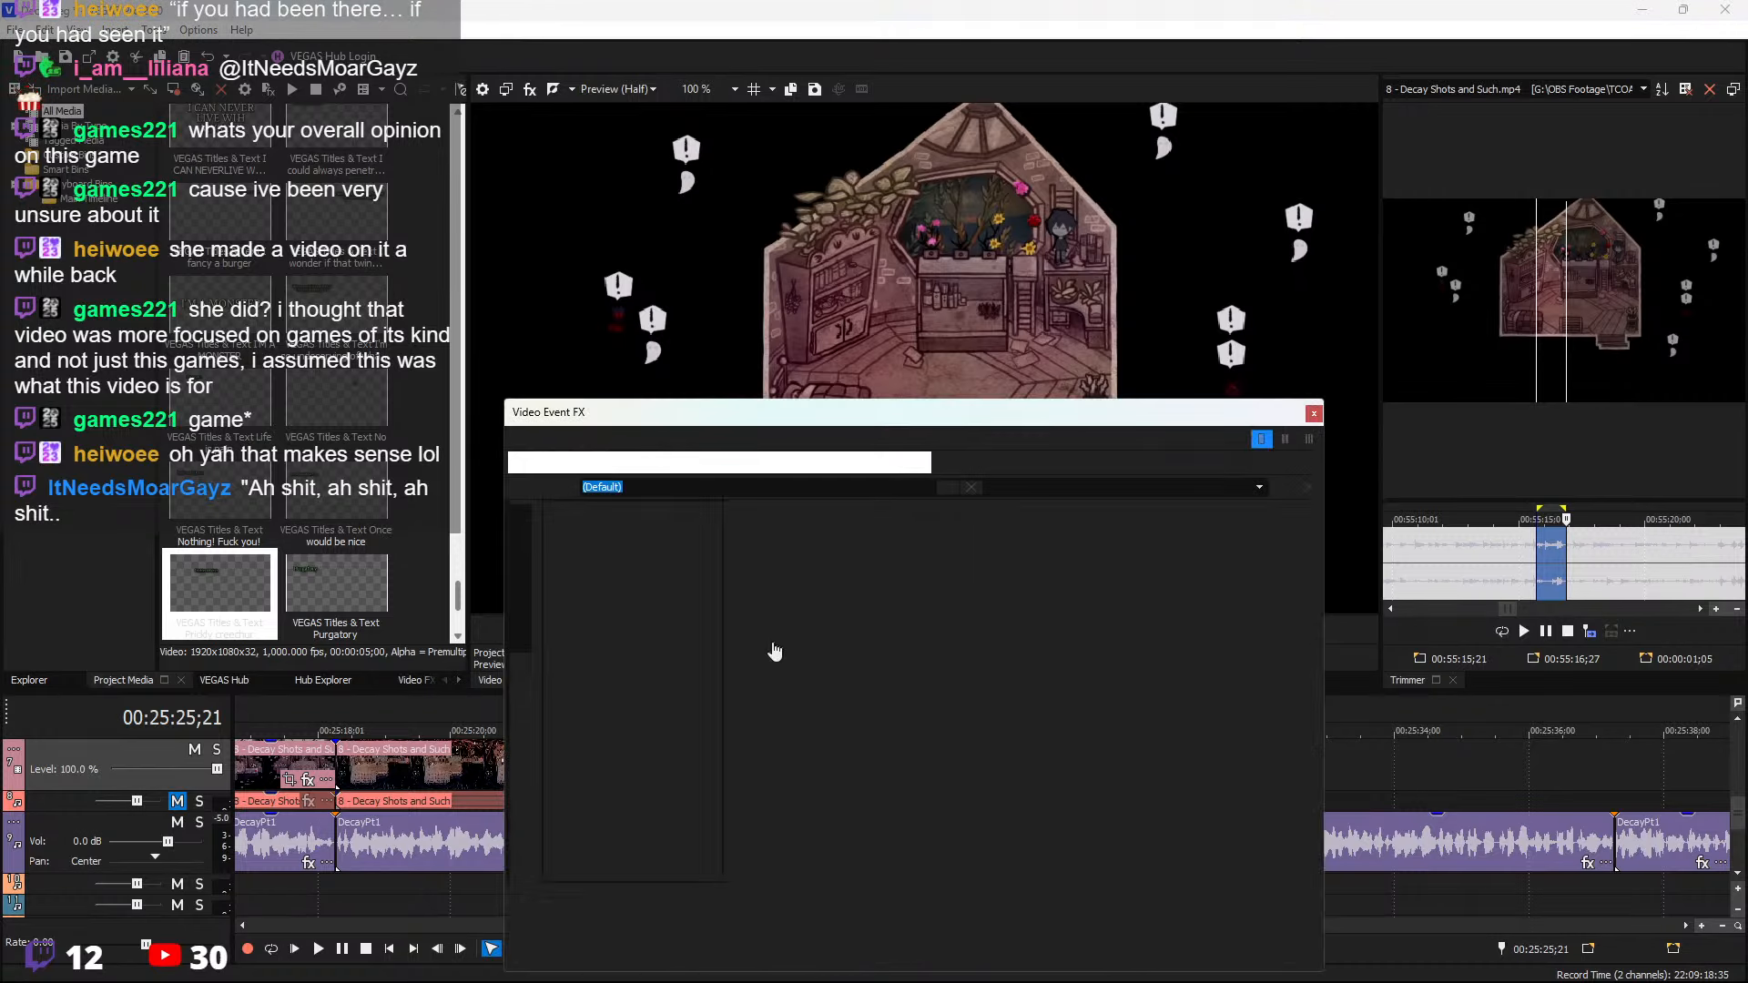
pyautogui.moveTo(757, 541); pyautogui.dragTo(954, 650)
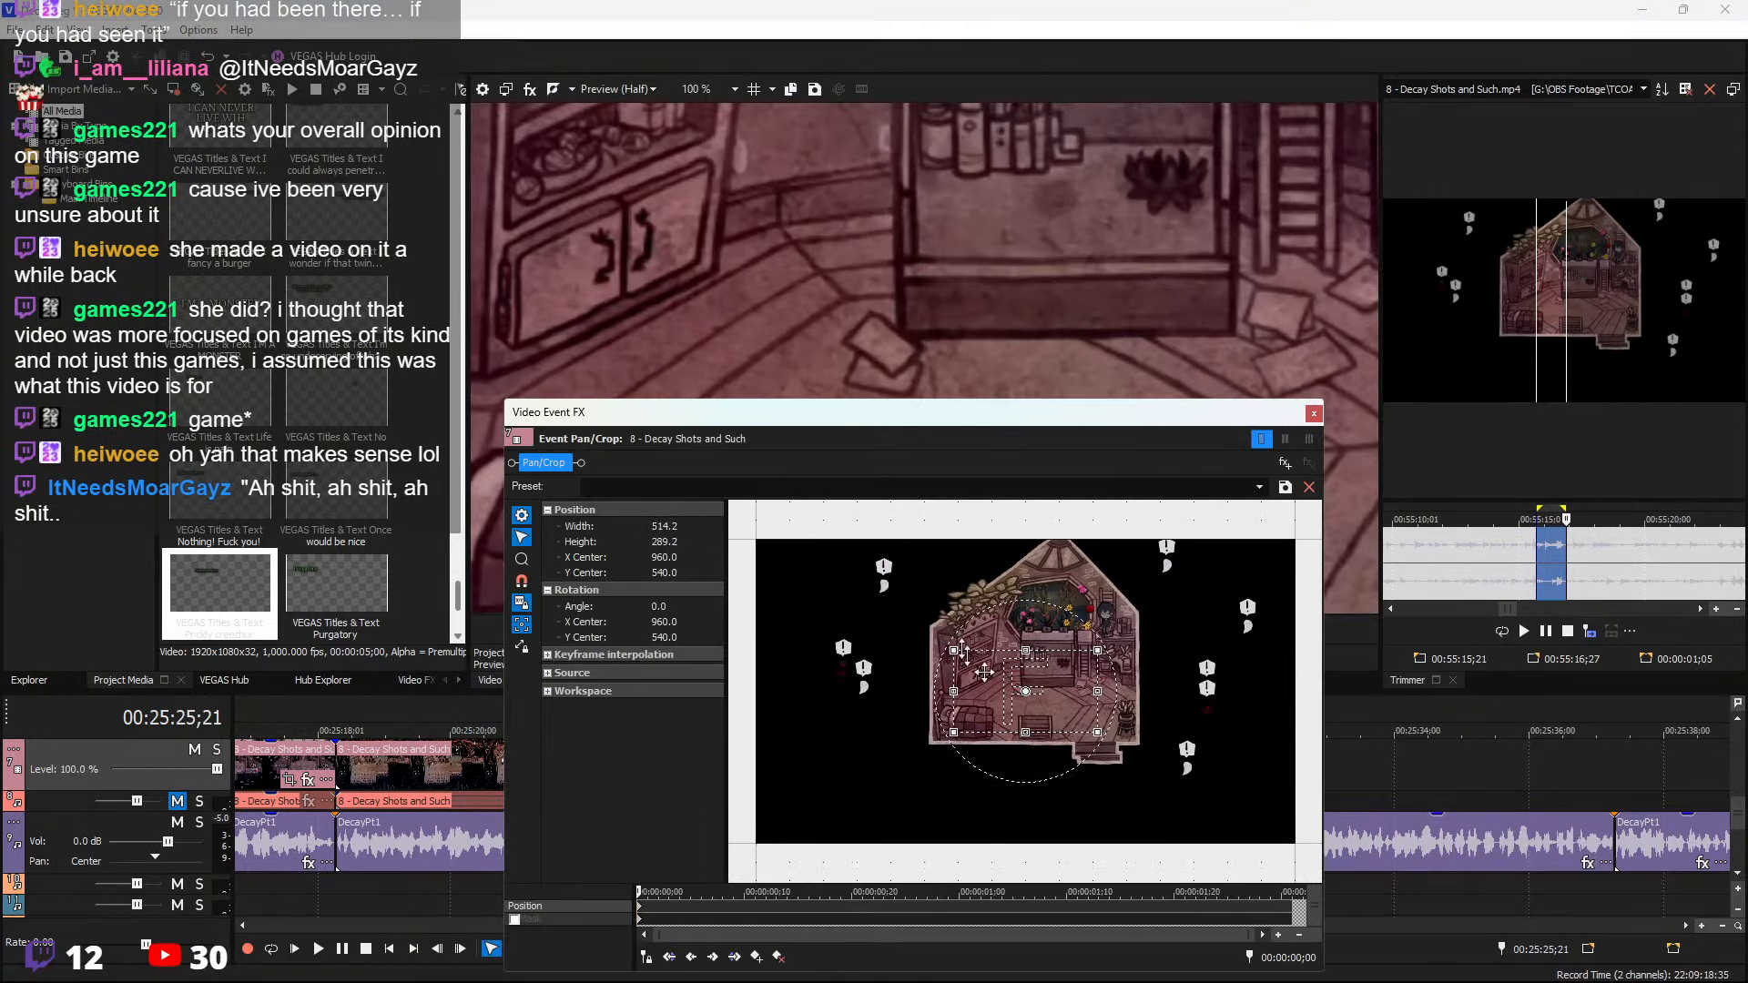
pyautogui.moveTo(1054, 695); pyautogui.dragTo(1132, 625)
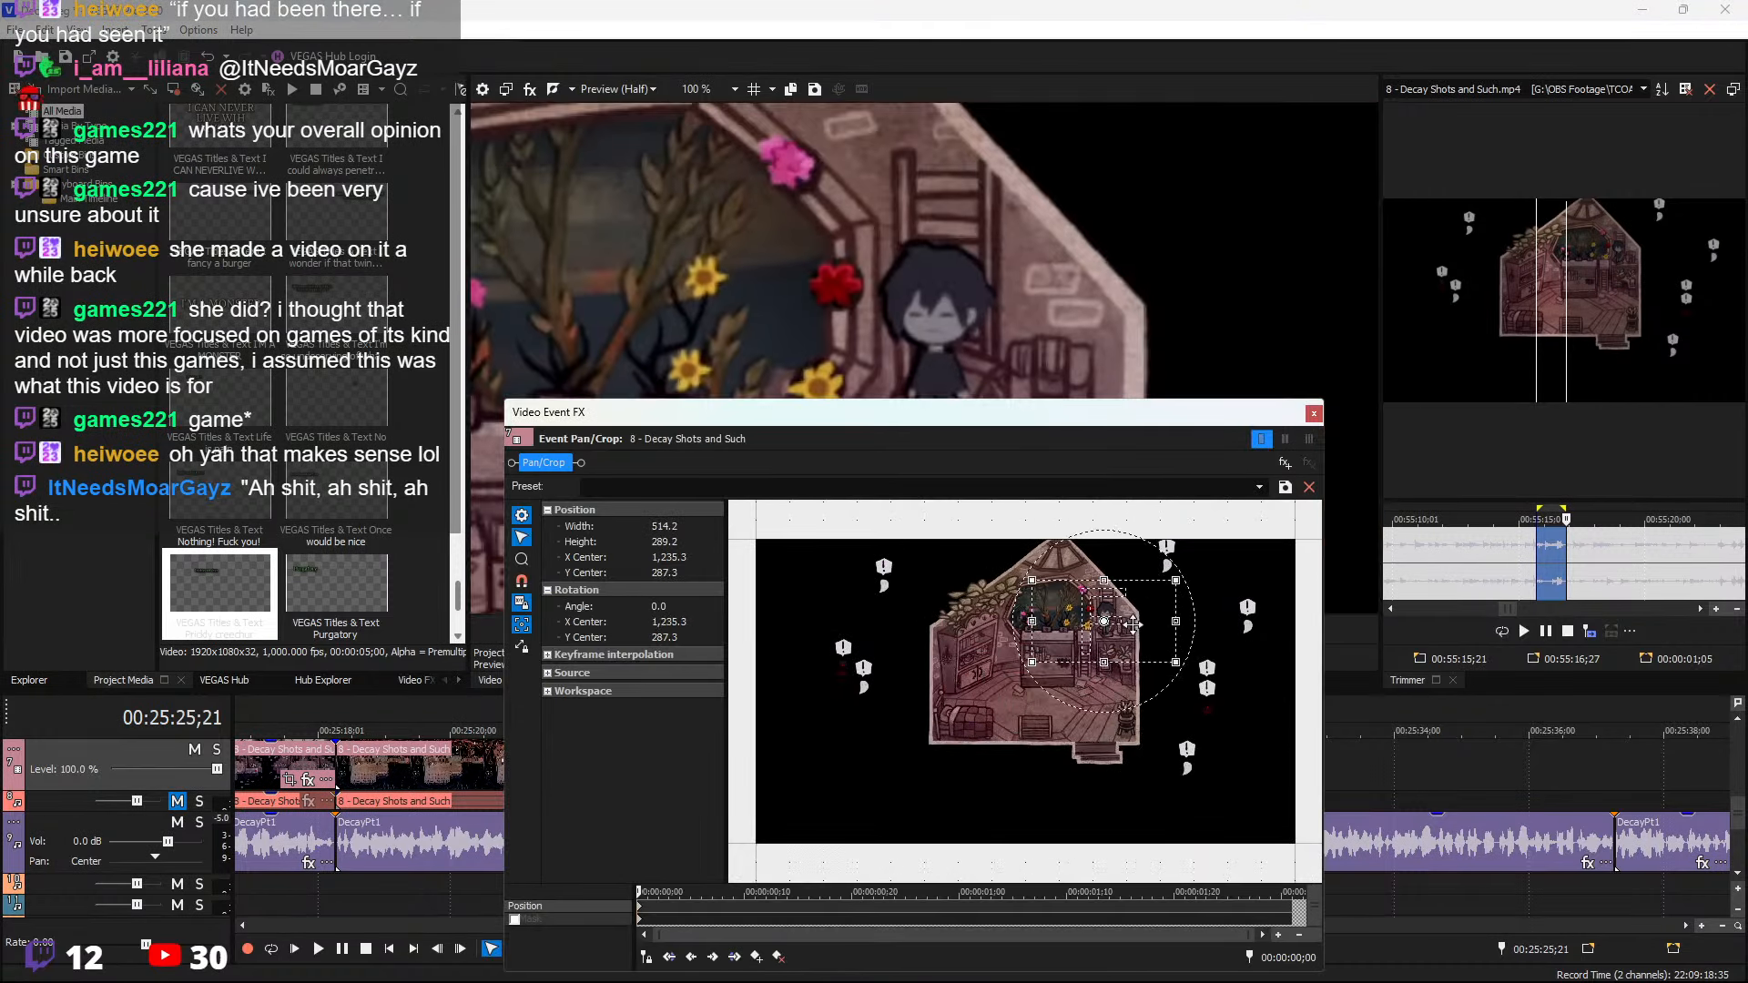
pyautogui.click(1314, 413)
pyautogui.press('space')
pyautogui.press('space')
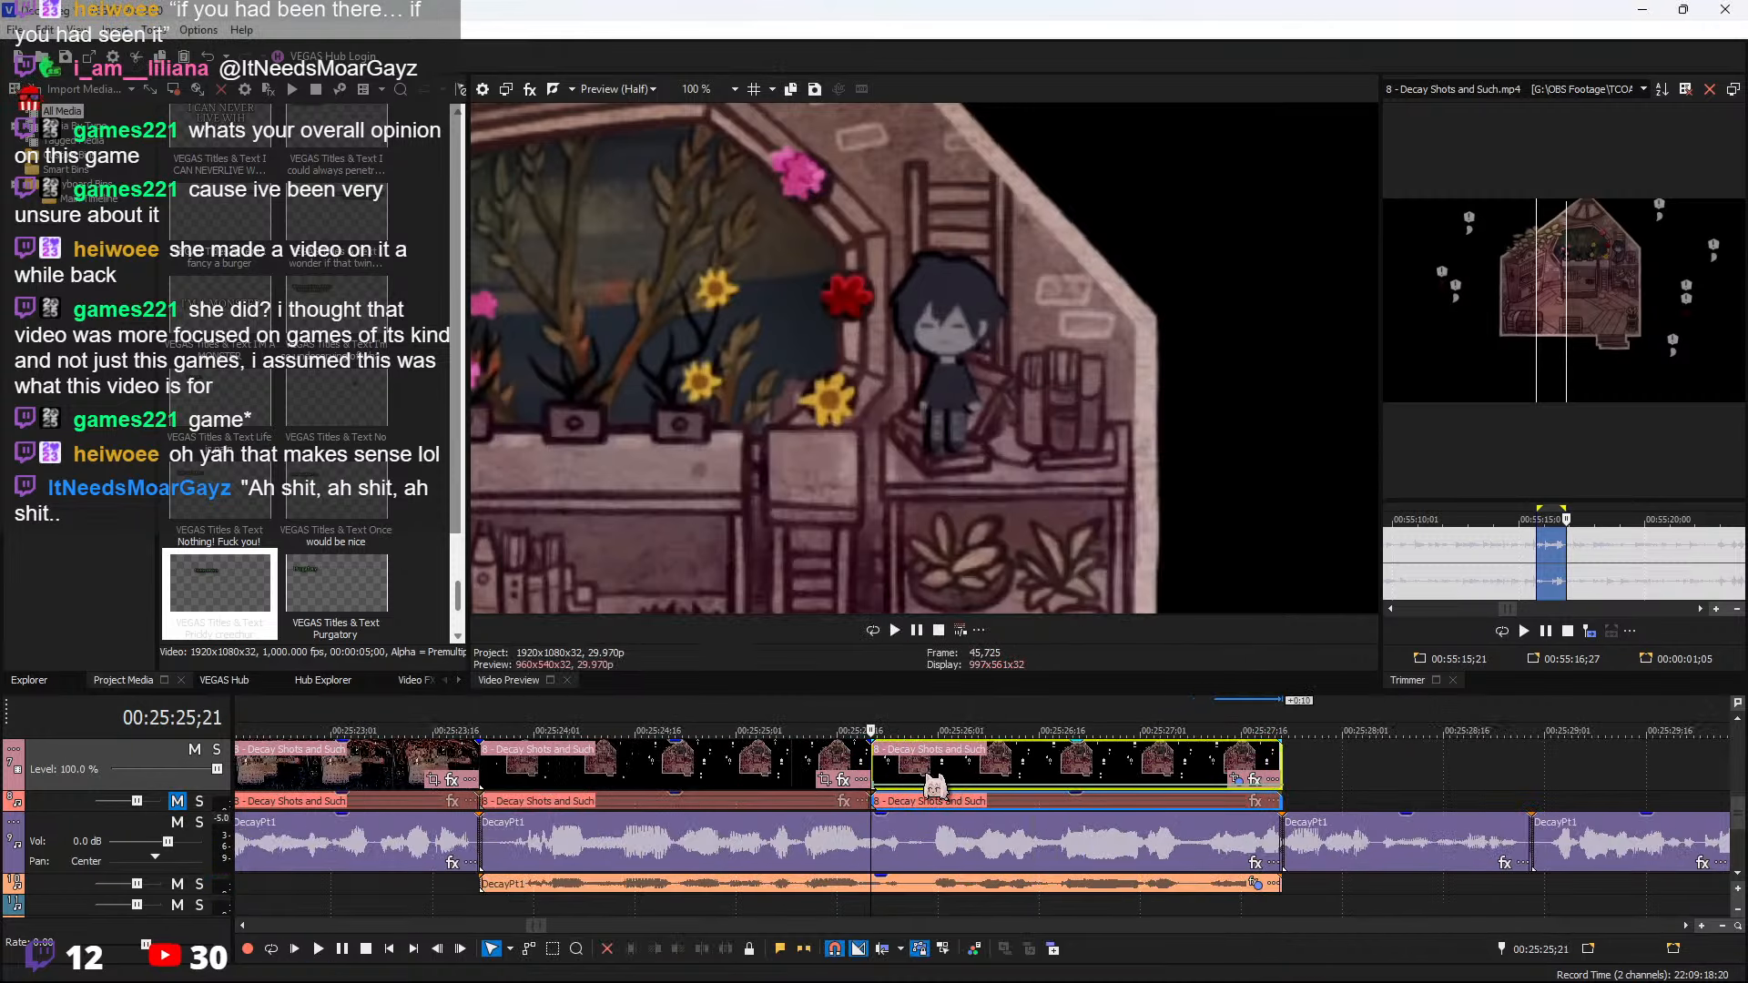
# Delay the frozen close-up by 8 frames, extend the preceding clip to meet it, and trim the close-up's end to 00:25:27;22
pyautogui.moveTo(925, 778); pyautogui.dragTo(979, 773)
pyautogui.moveTo(870, 761); pyautogui.dragTo(925, 761)
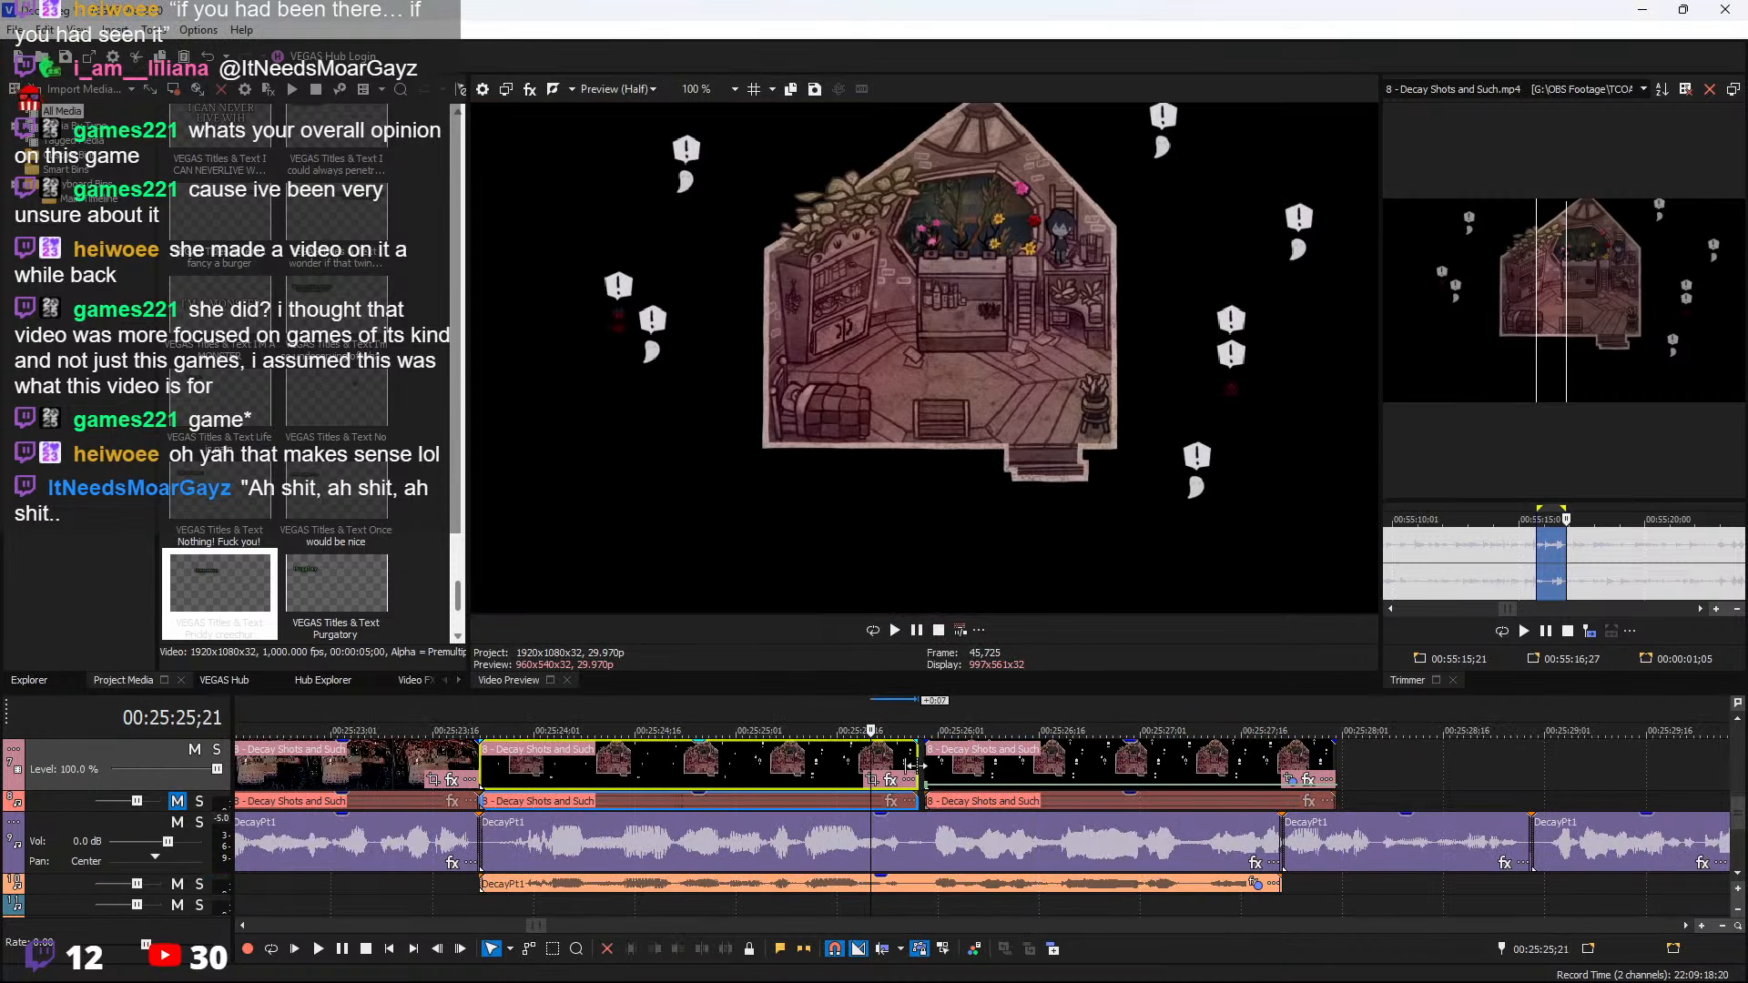
pyautogui.press('space')
pyautogui.scroll(-2, 1050, 772)
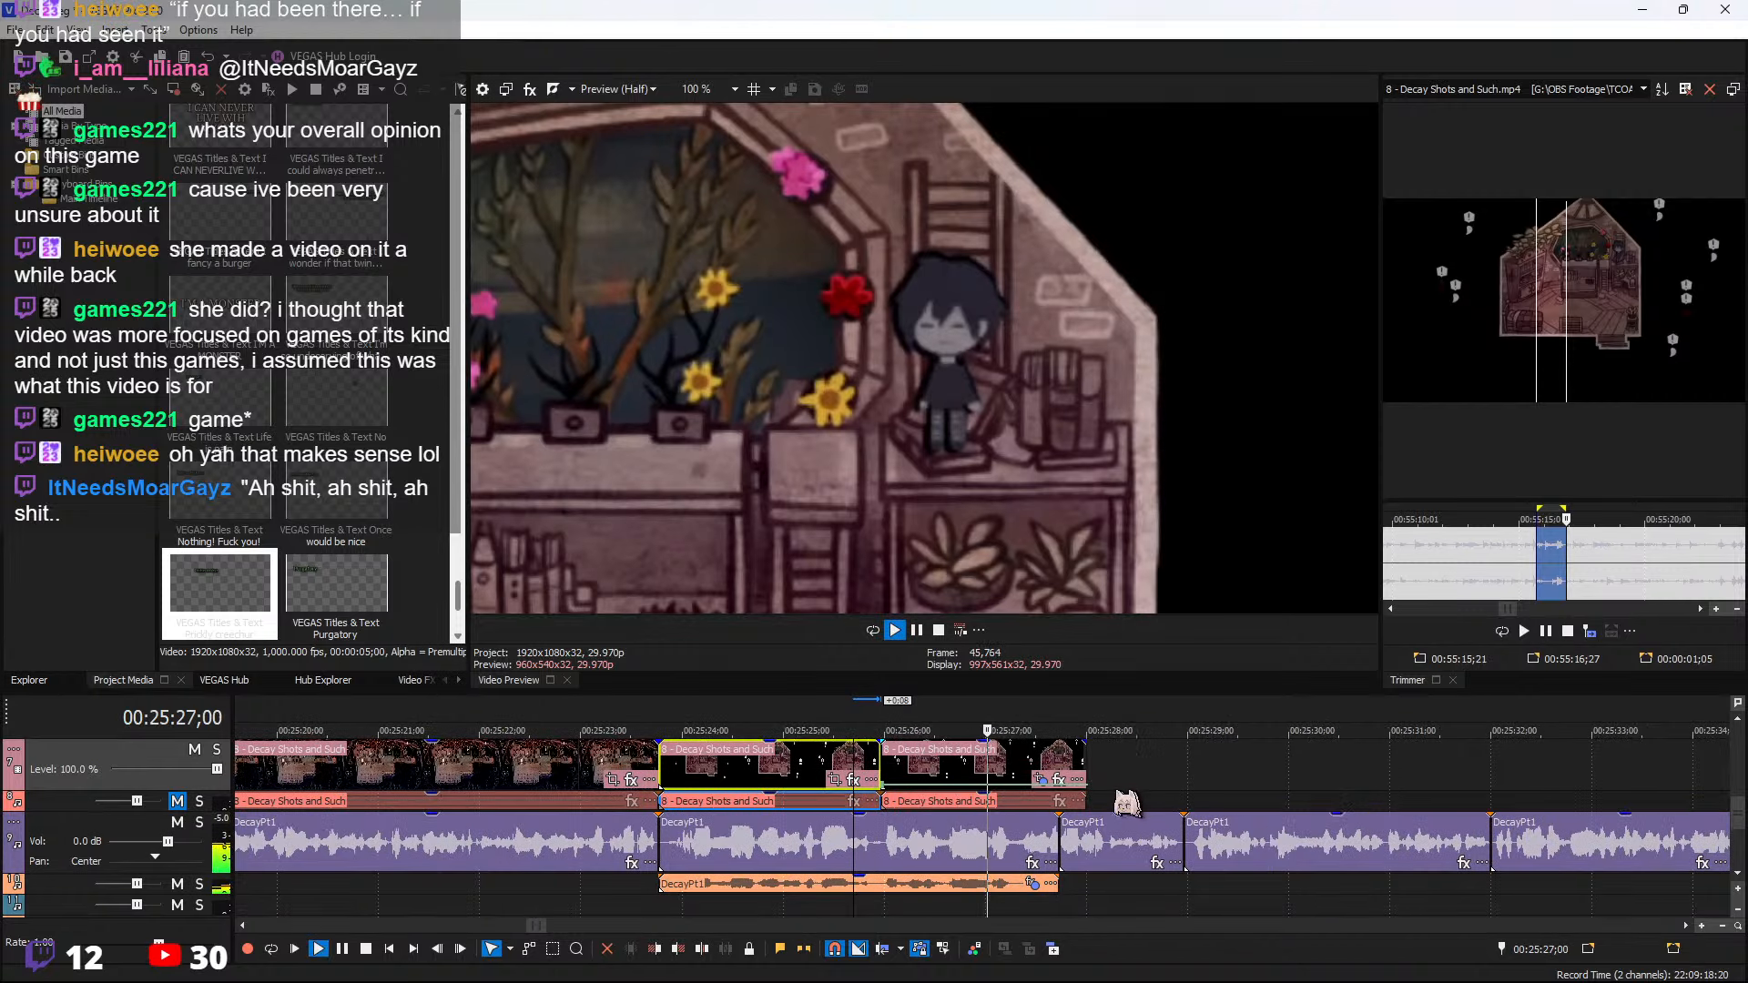
pyautogui.moveTo(1087, 763); pyautogui.dragTo(1057, 755)
pyautogui.press('space')
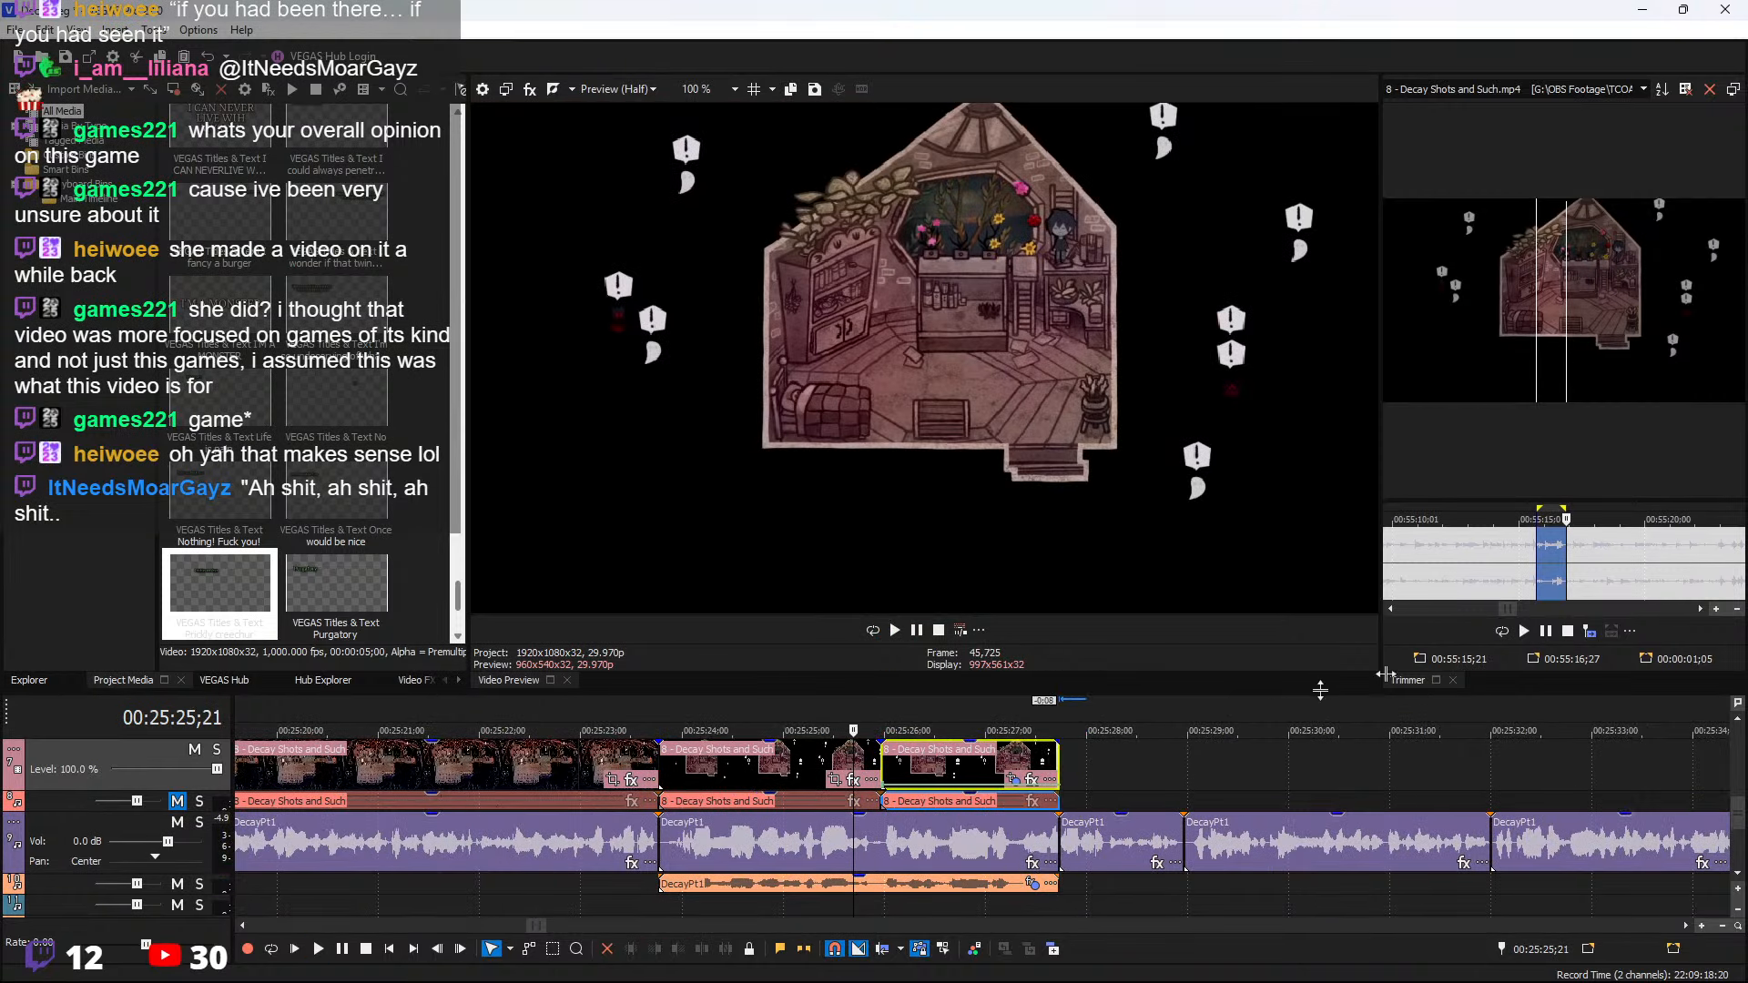
# Select the source footage from 00:55:23;27 to 00:55:24;26 and set the timeline insertion point to 00:25:27;22
pyautogui.scroll(-3, 1630, 563)
pyautogui.moveTo(1626, 561); pyautogui.dragTo(1660, 560)
pyautogui.scroll(7, 1651, 569)
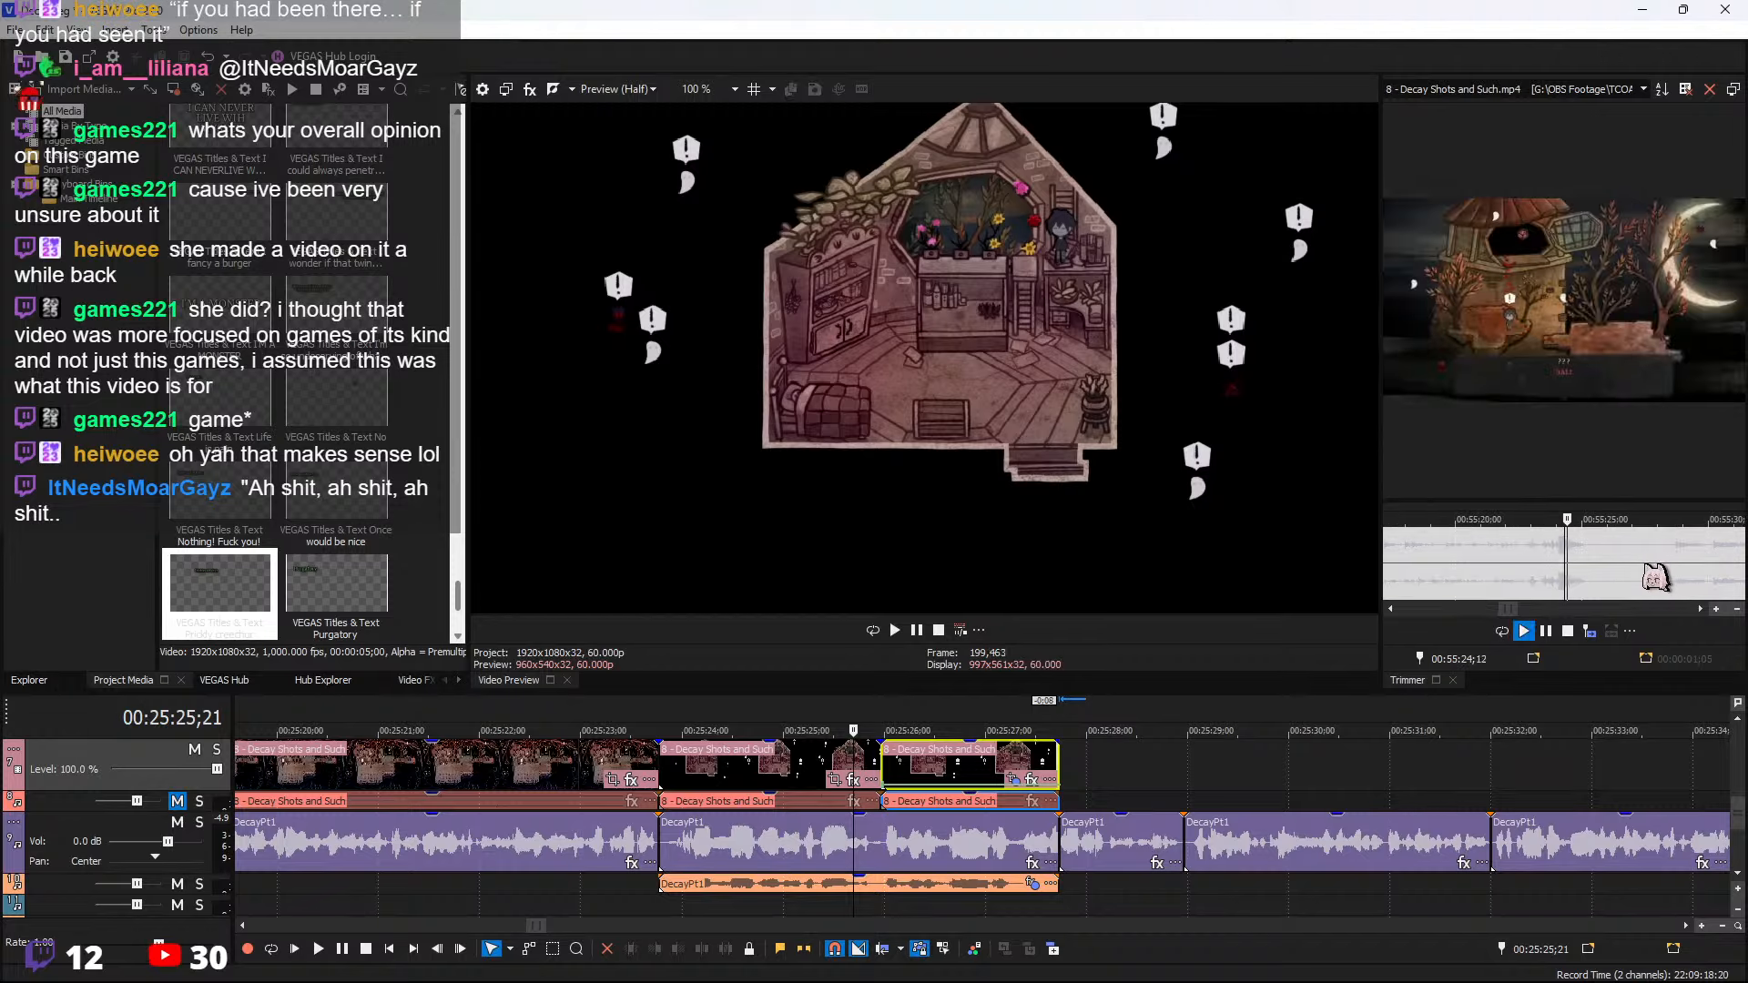
pyautogui.click(1476, 554)
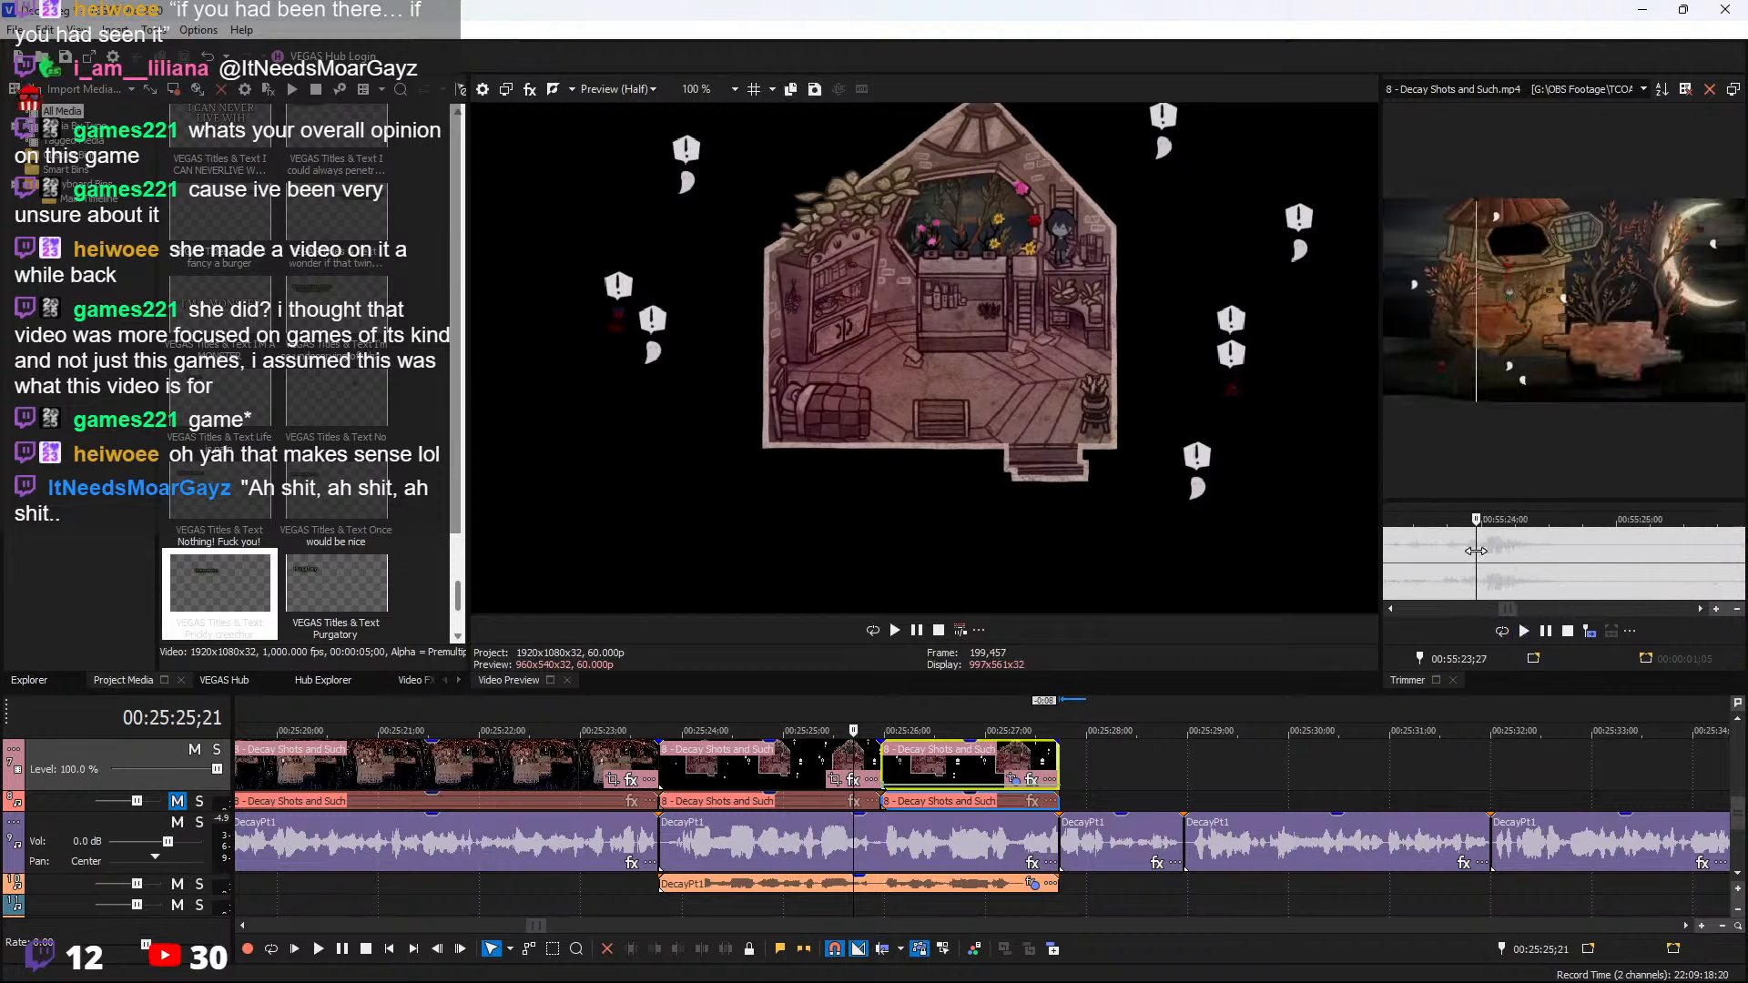
pyautogui.press('space')
pyautogui.press('space')
pyautogui.keyDown('shift'); pyautogui.click(1541, 561); pyautogui.keyUp('shift')
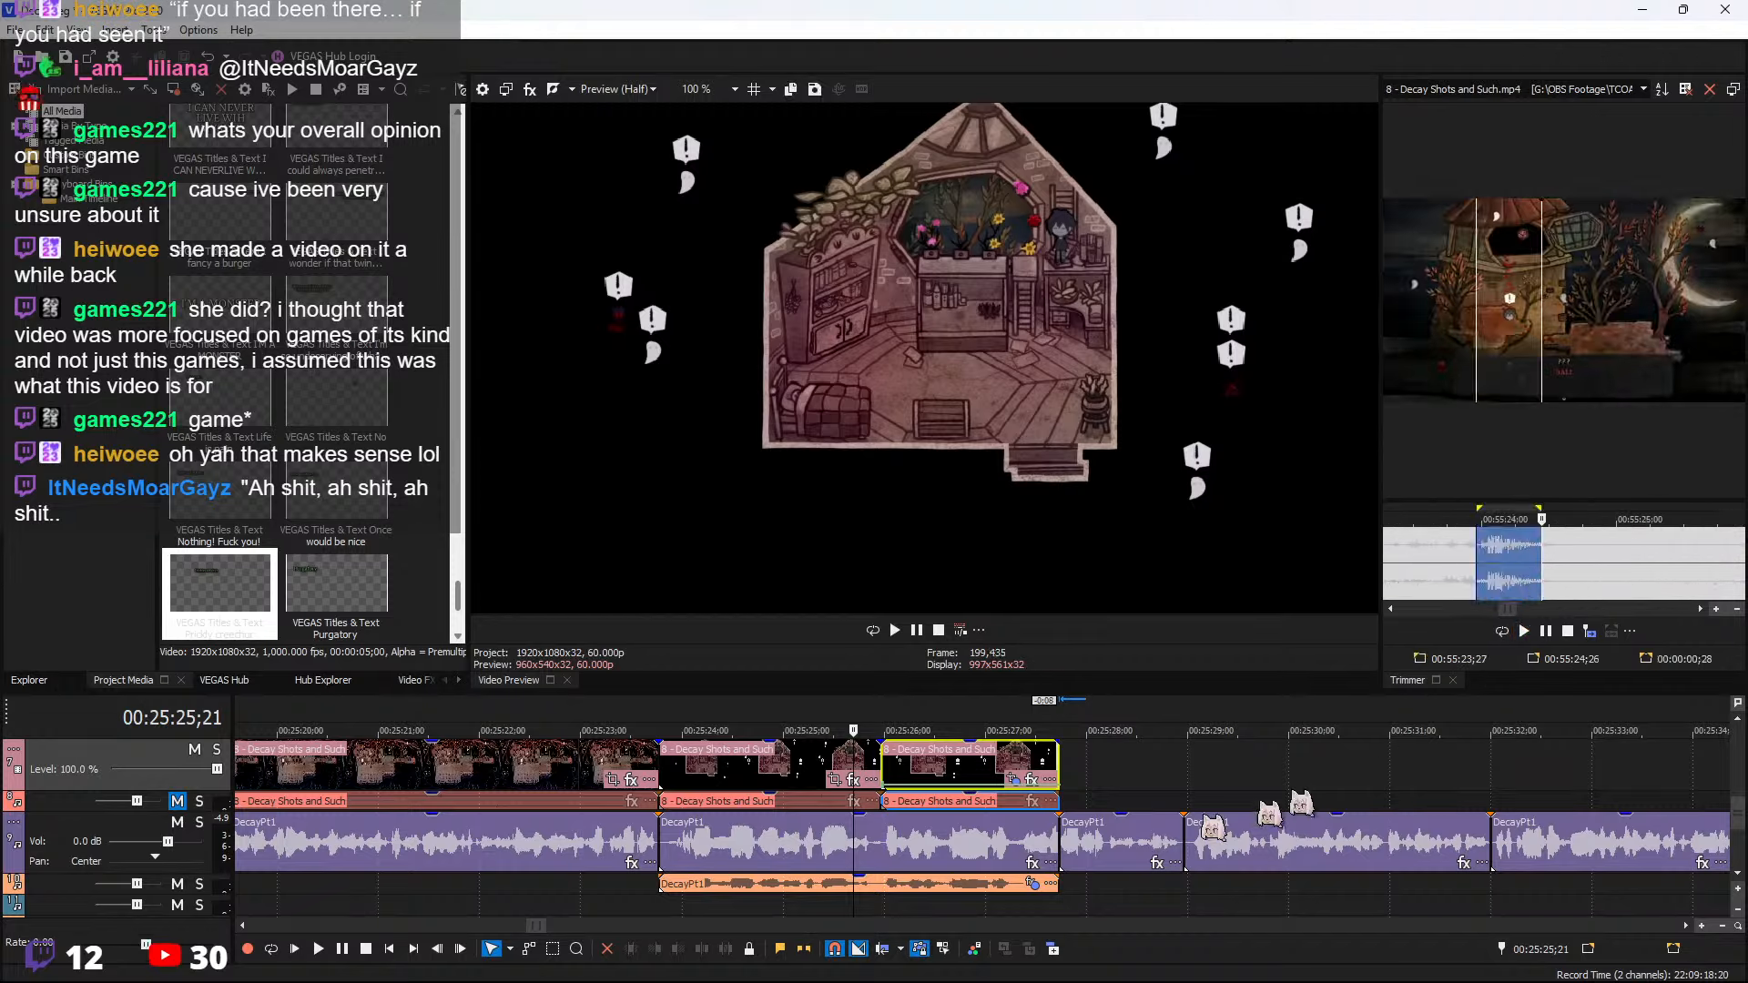
pyautogui.click(1049, 765)
pyautogui.click(1059, 765)
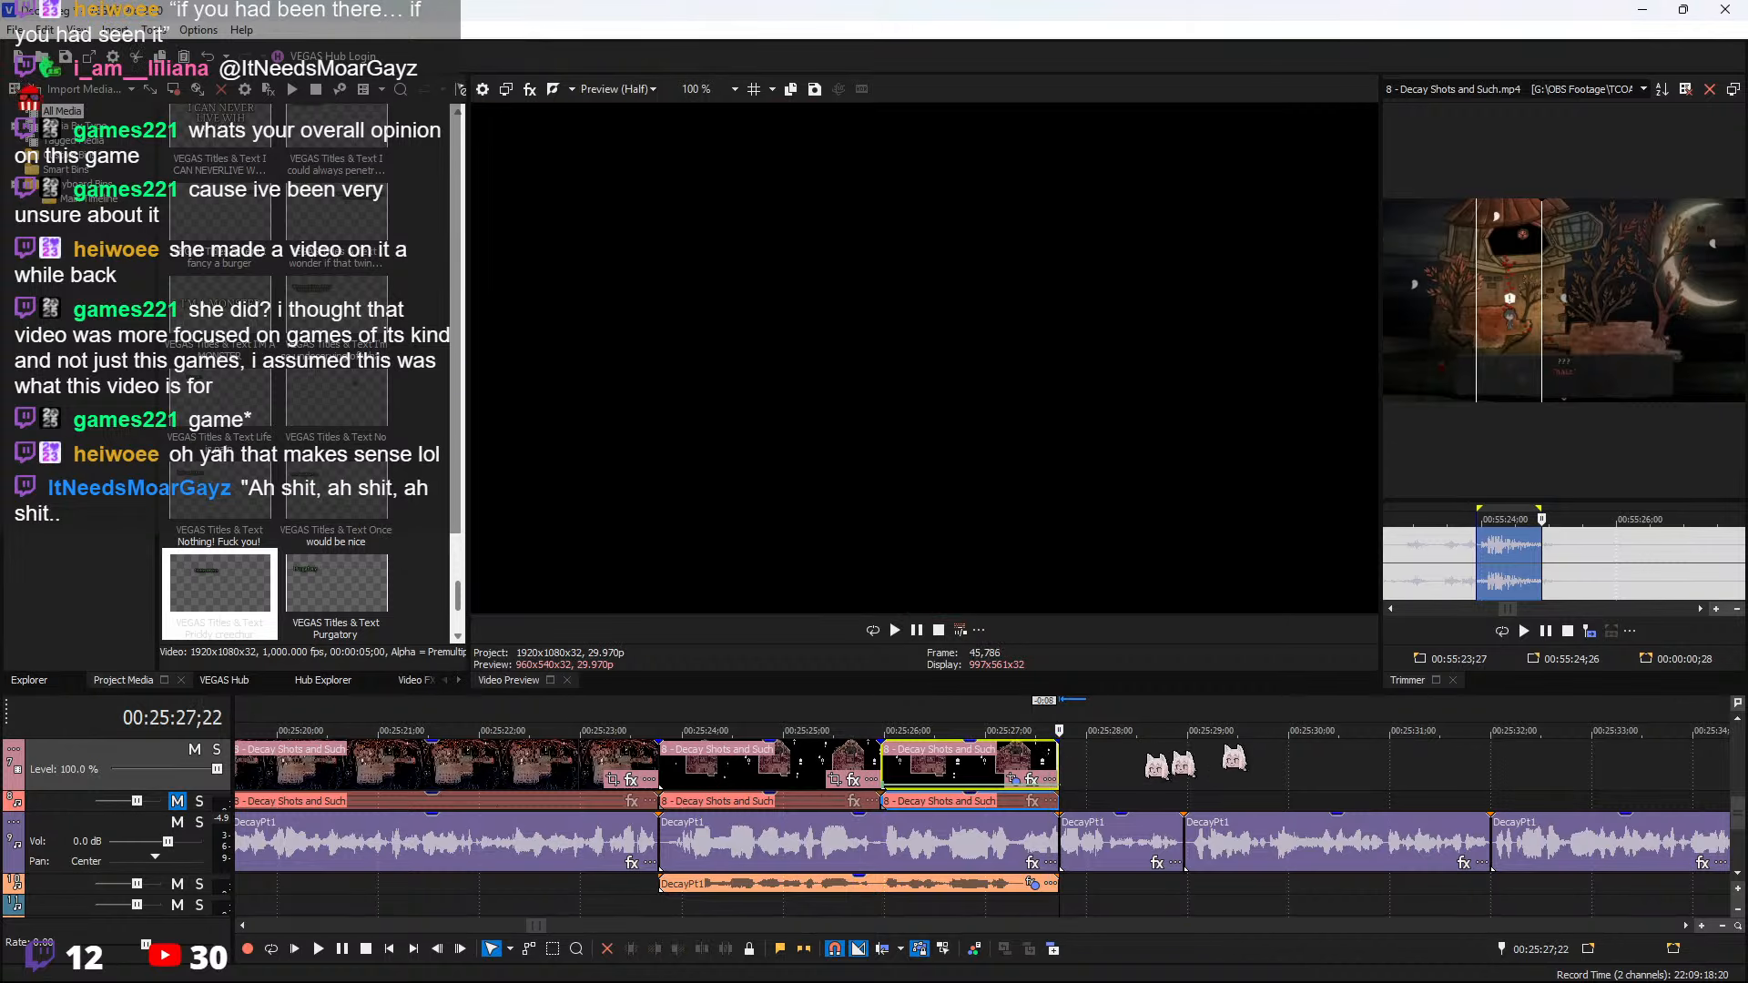
# Insert the marked trimmer footage at 00:25:27;22 and extend its end across the following two narration clips
pyautogui.click(1589, 631)
pyautogui.click(1062, 758)
pyautogui.press('space')
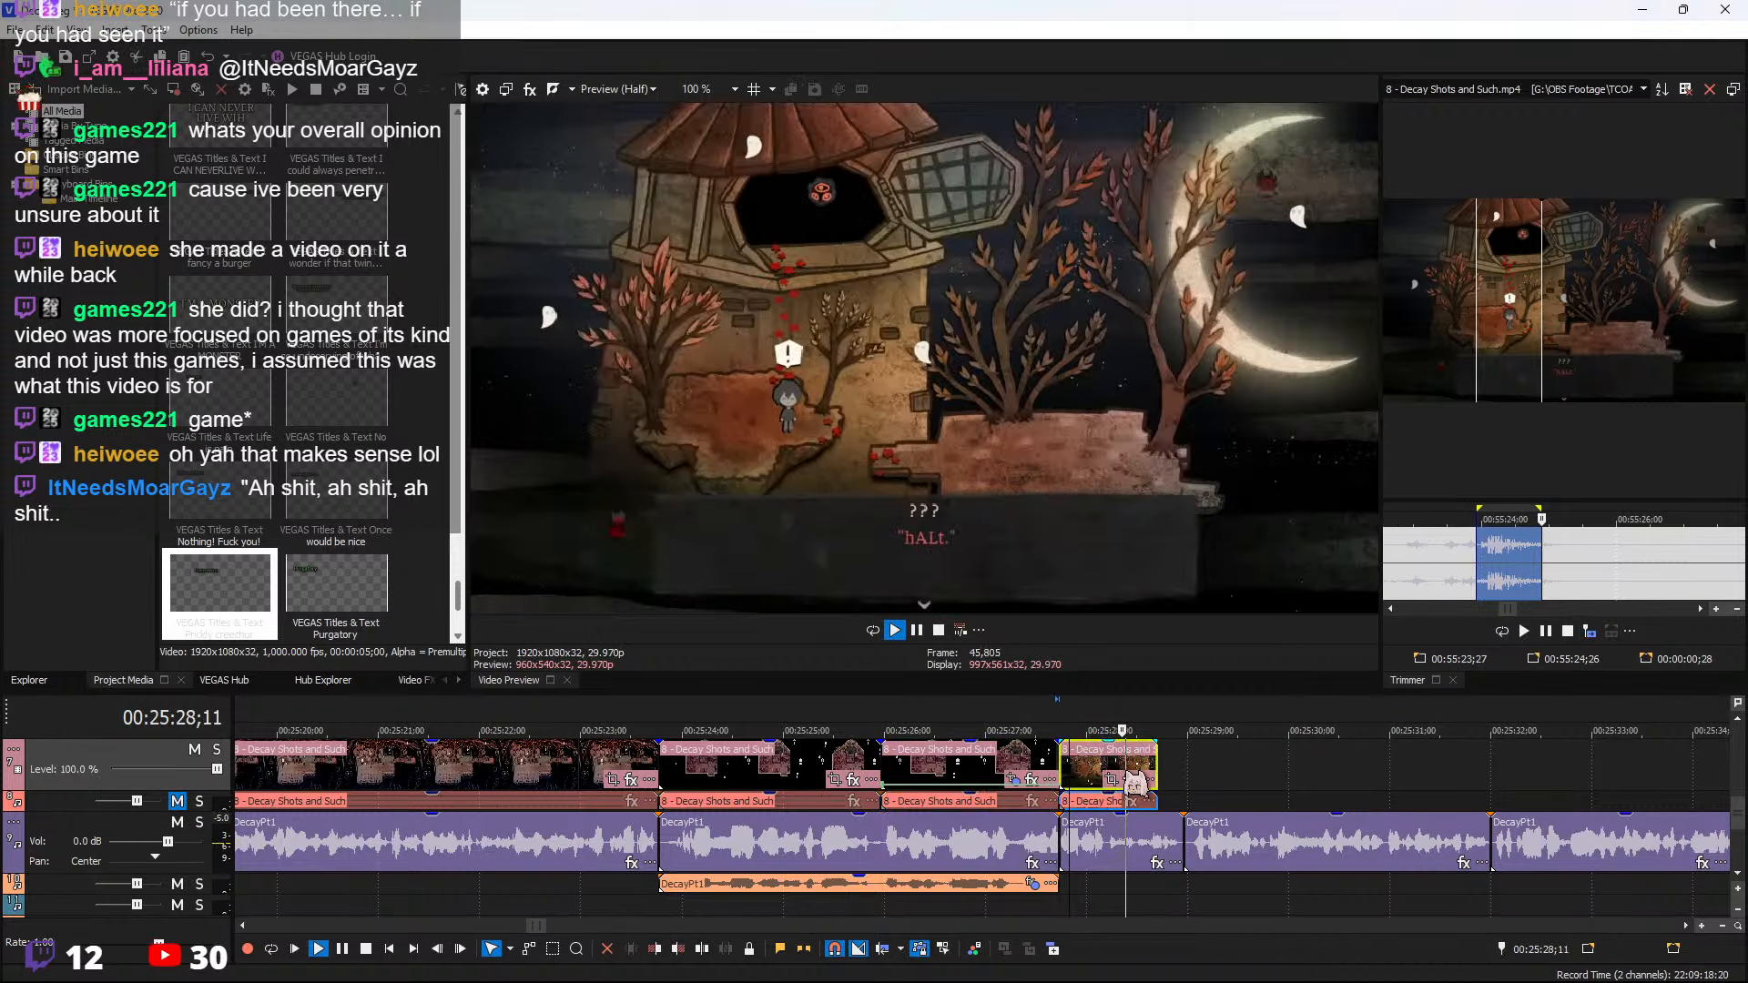
pyautogui.press('space')
pyautogui.moveTo(1061, 763); pyautogui.dragTo(1486, 783)
pyautogui.press('space')
pyautogui.press('space')
# Split the newly extended footage clip at the narration cut at 00:25:28;29 and delete the part after it
pyautogui.doubleClick(1350, 768)
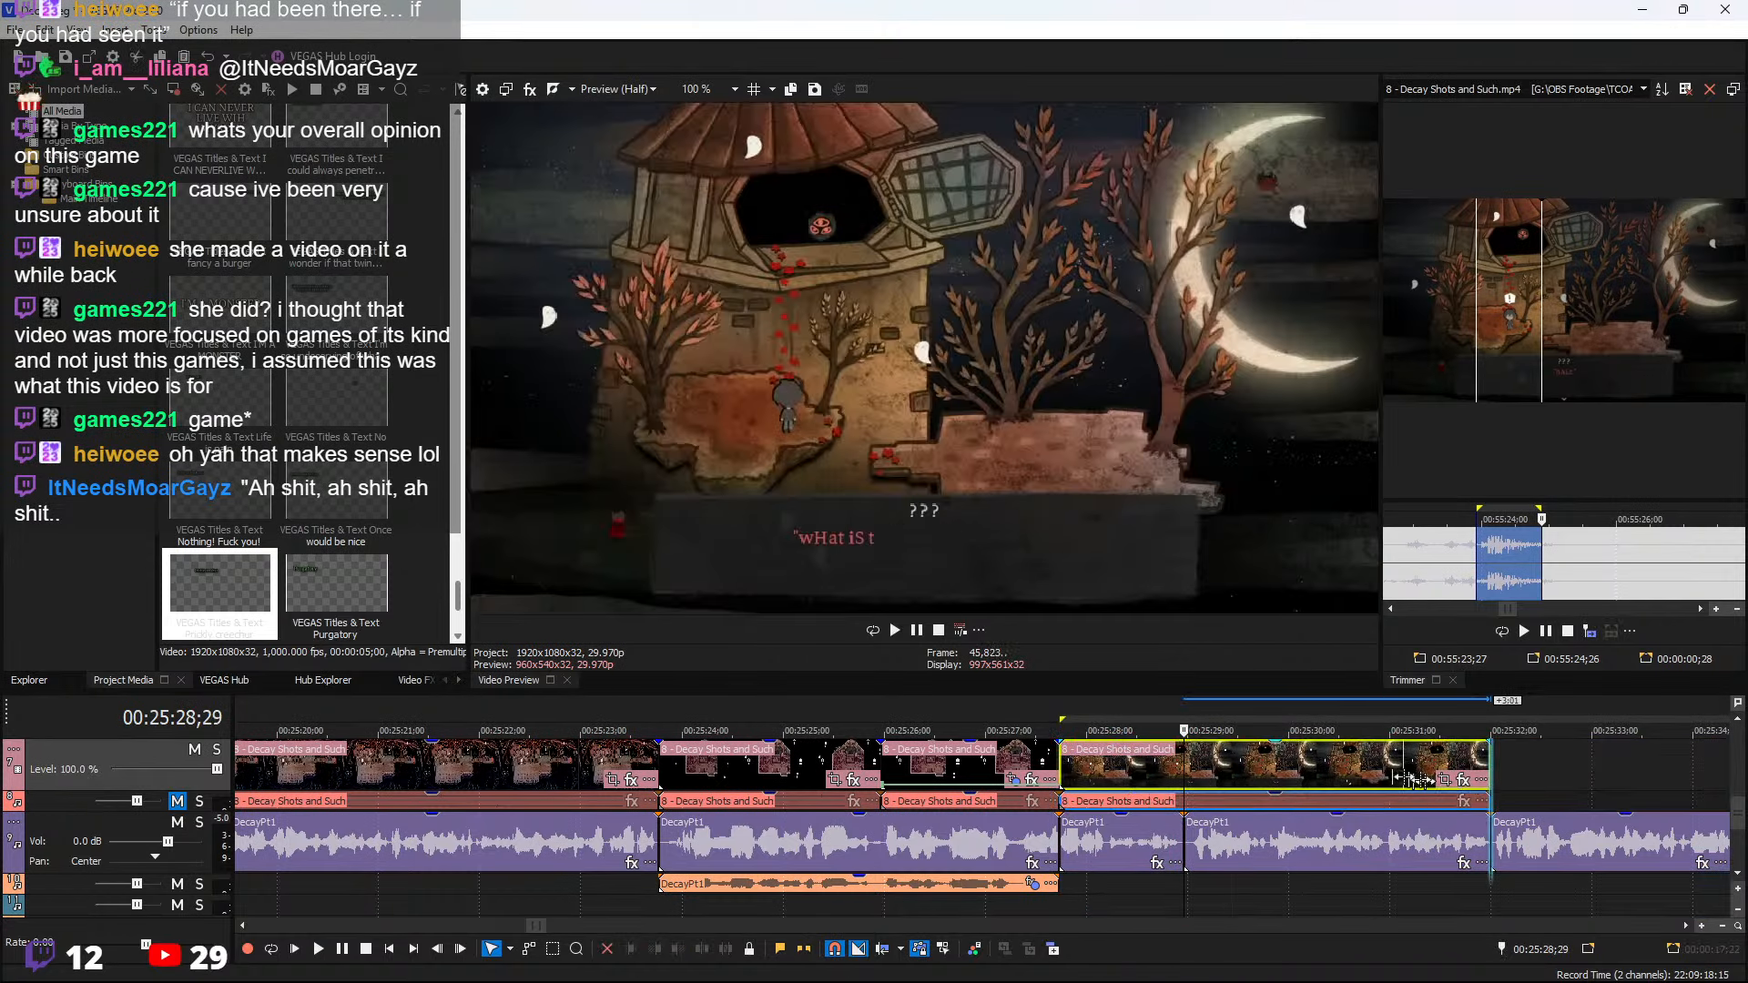
pyautogui.press('s')
pyautogui.press('space')
pyautogui.scroll(-1, 1320, 788)
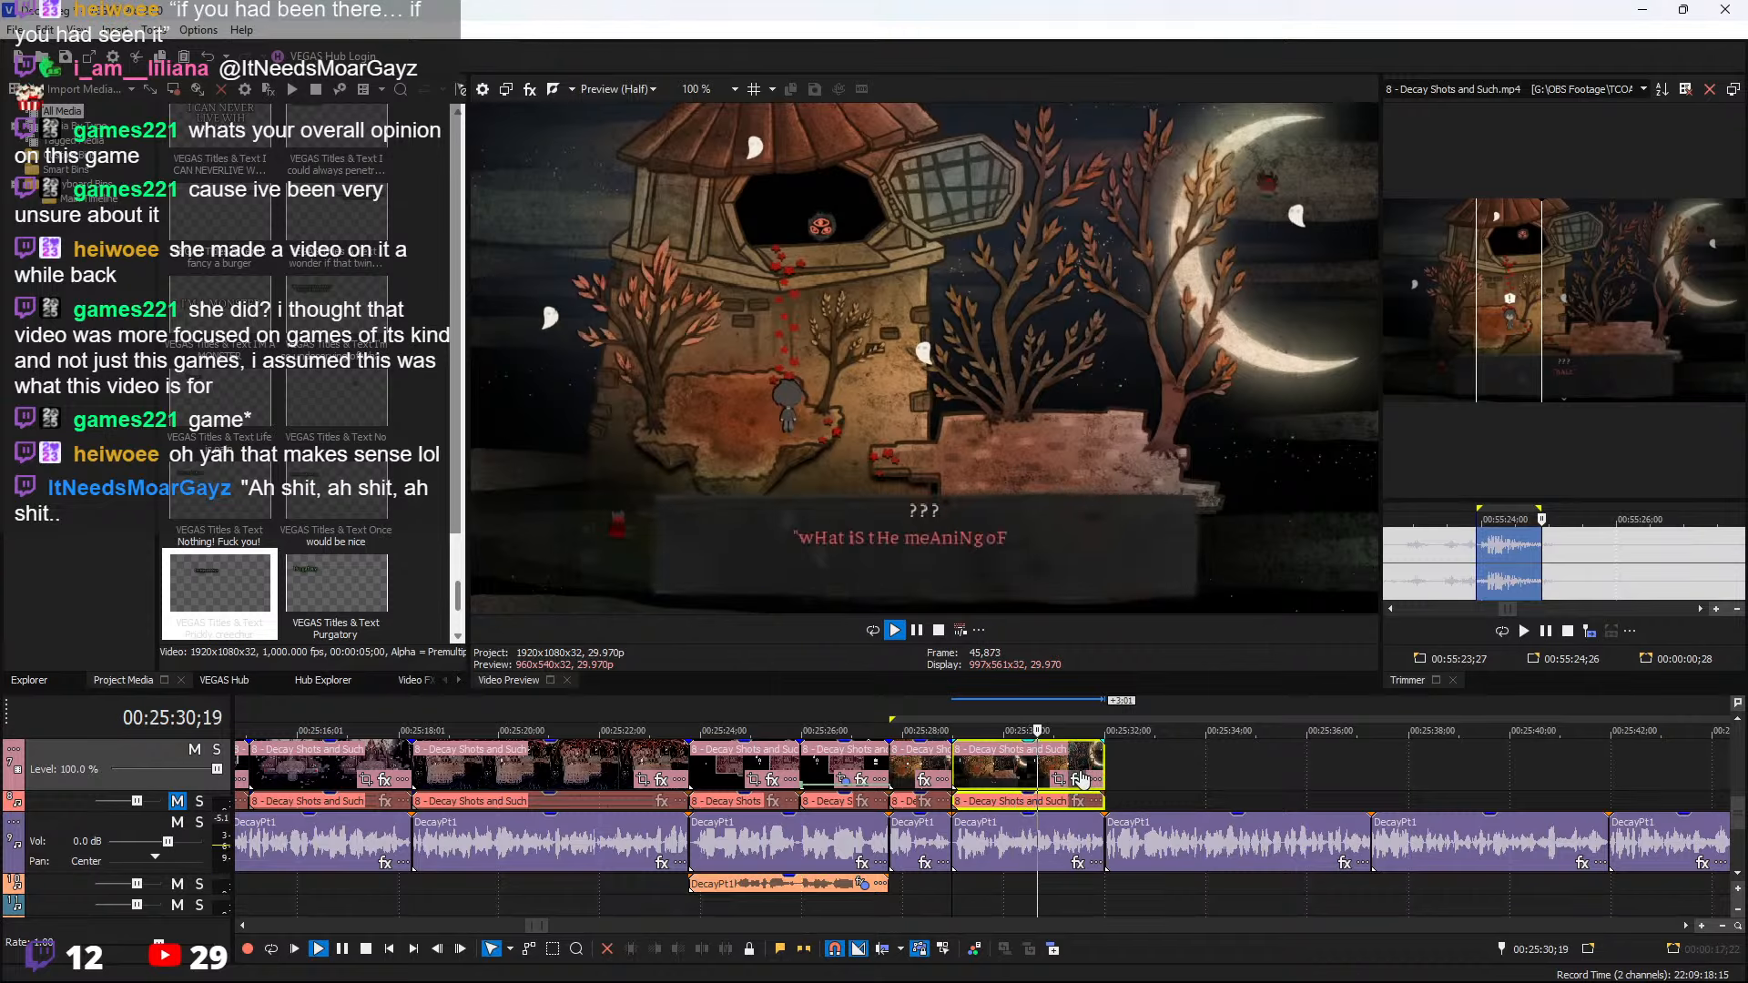
pyautogui.press('space')
pyautogui.press('Delete')
# Scan further through the 8 - Decay Shots and Such footage in the trimmer and mark the range 00:55:45;10 to 00:55:46;21
pyautogui.click(1685, 559)
pyautogui.press('space')
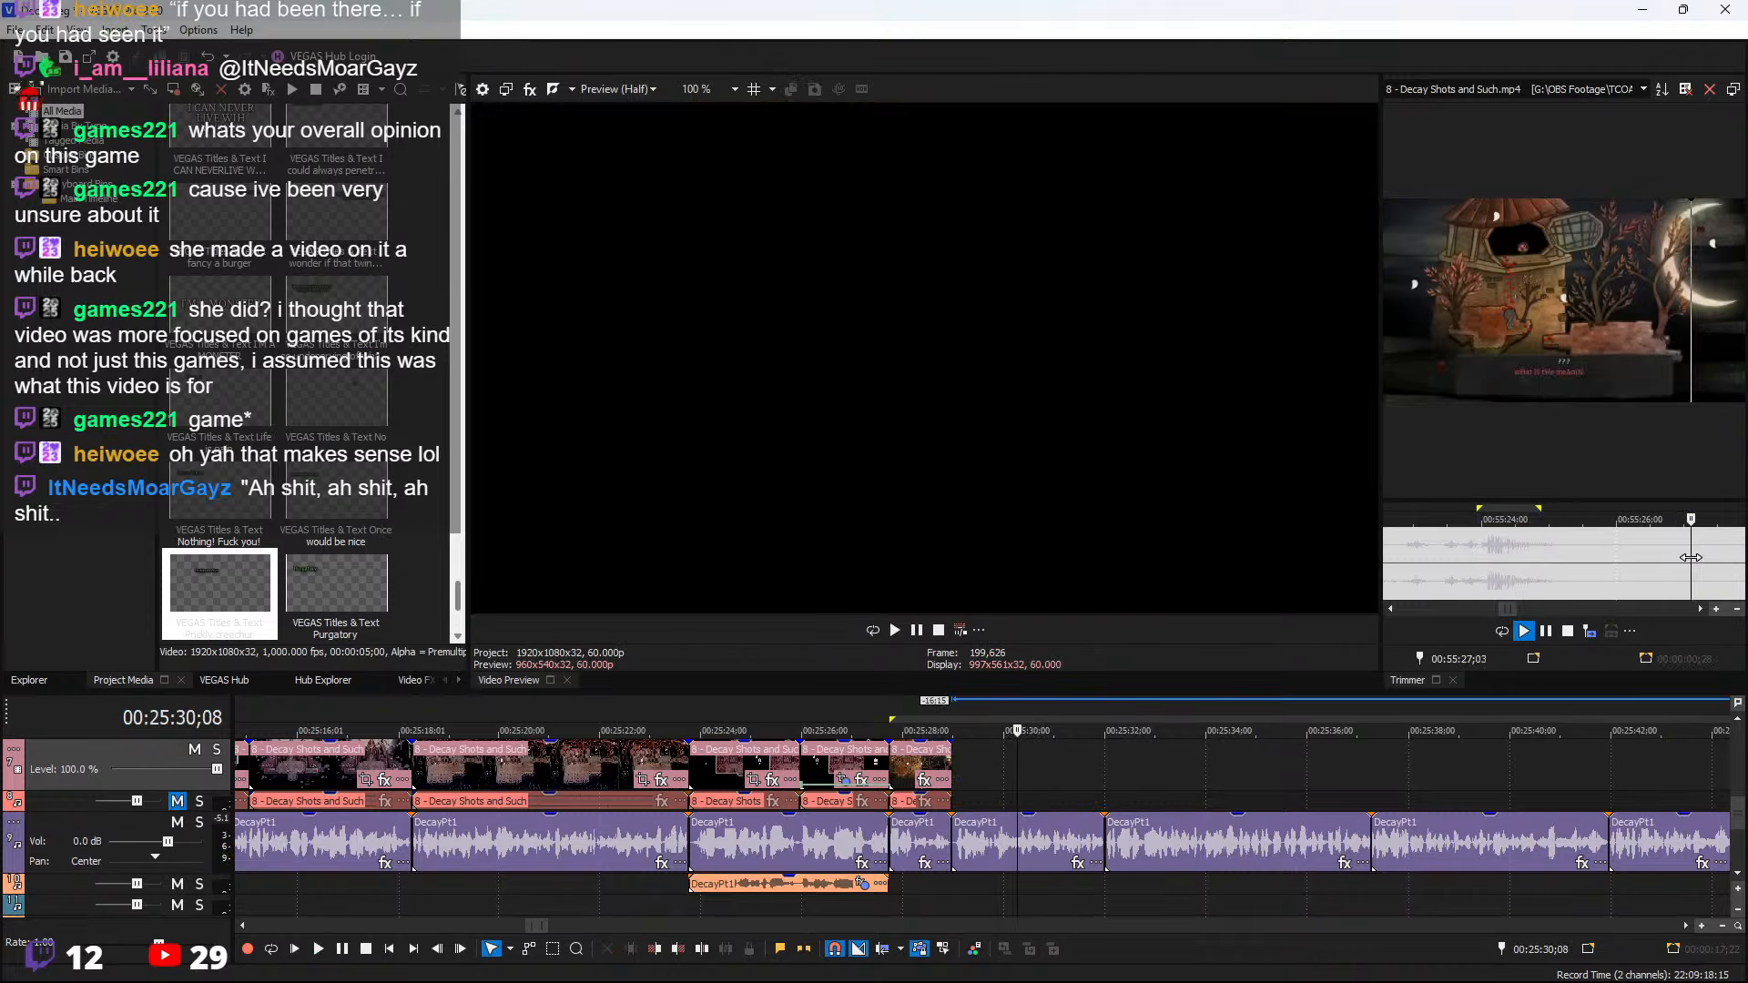
pyautogui.scroll(-1, 1677, 558)
pyautogui.press('space')
pyautogui.click(1647, 548)
pyautogui.press('space')
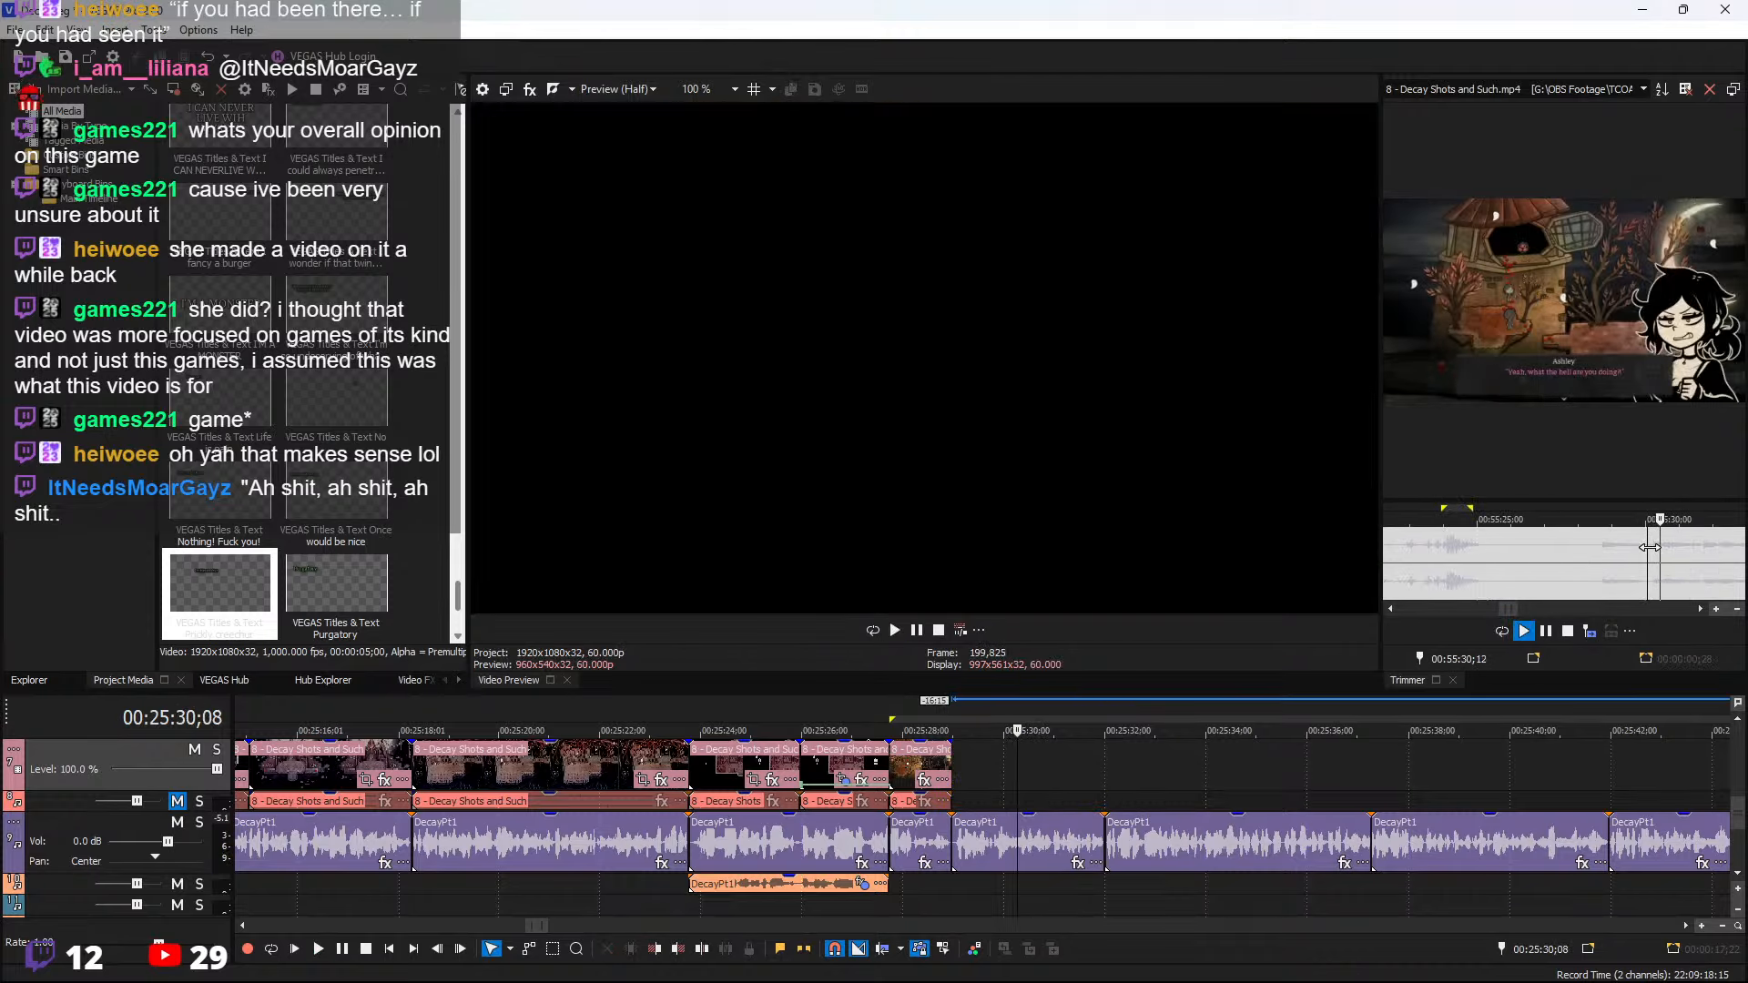
pyautogui.scroll(1, 1644, 555)
pyautogui.scroll(-1, 1636, 566)
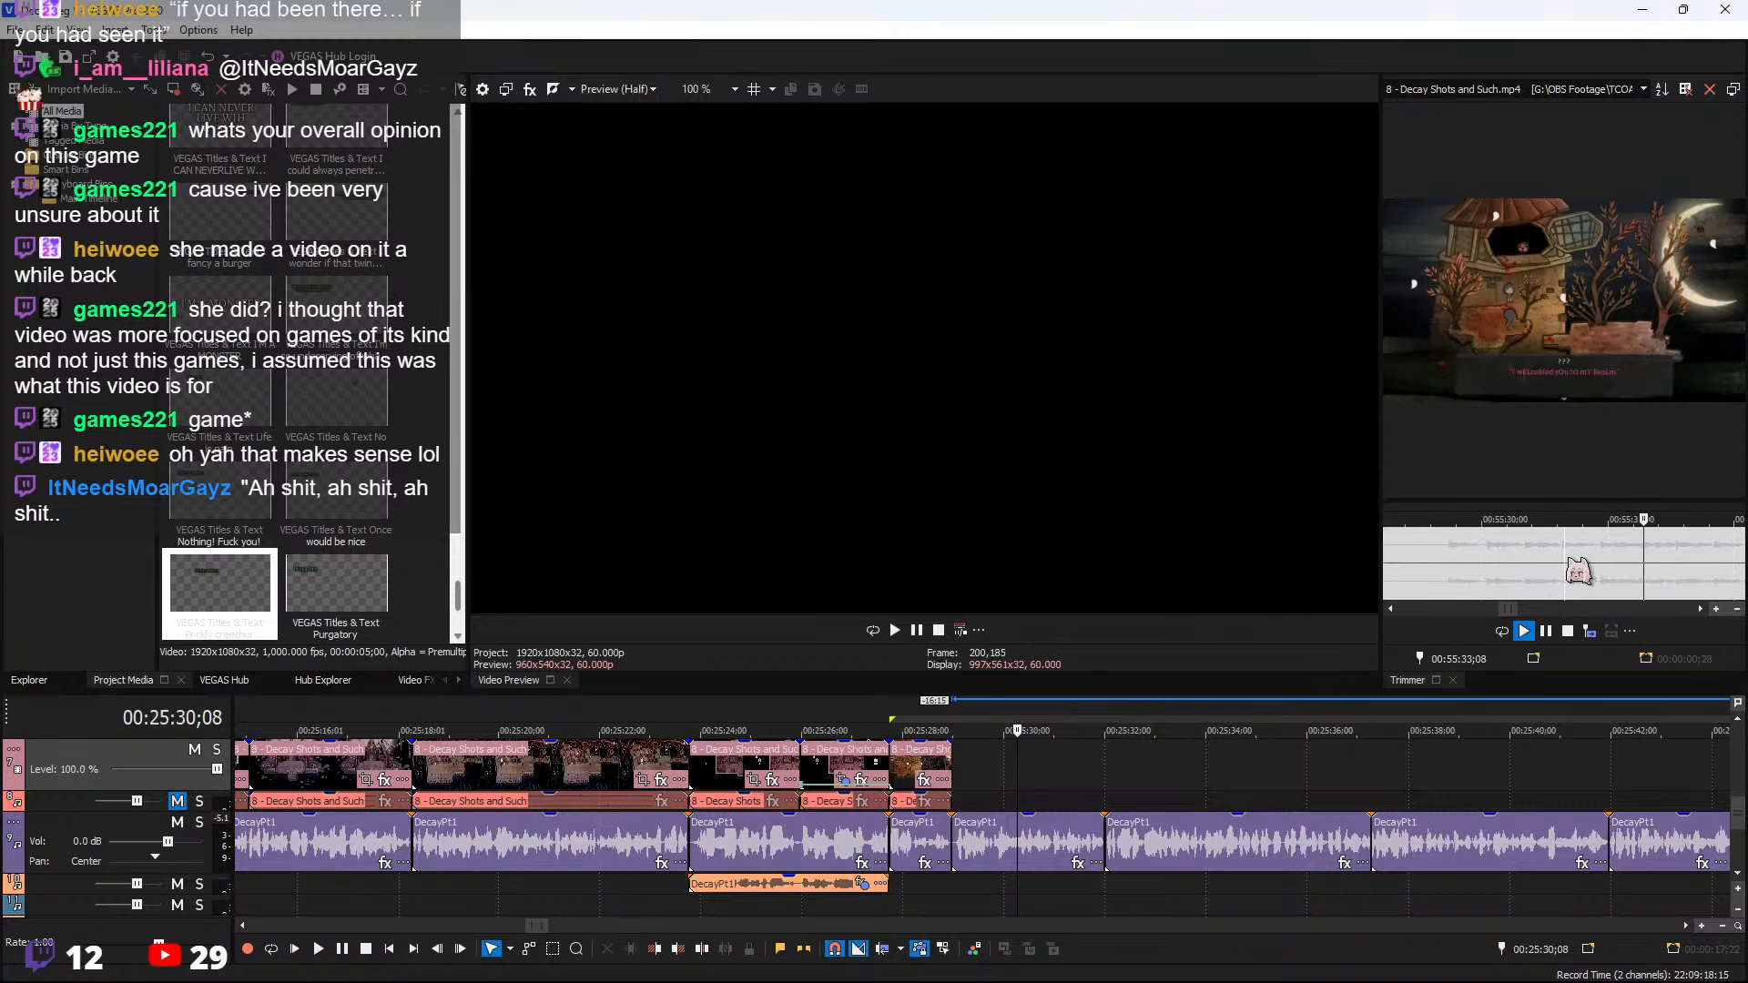
pyautogui.scroll(-1, 1580, 571)
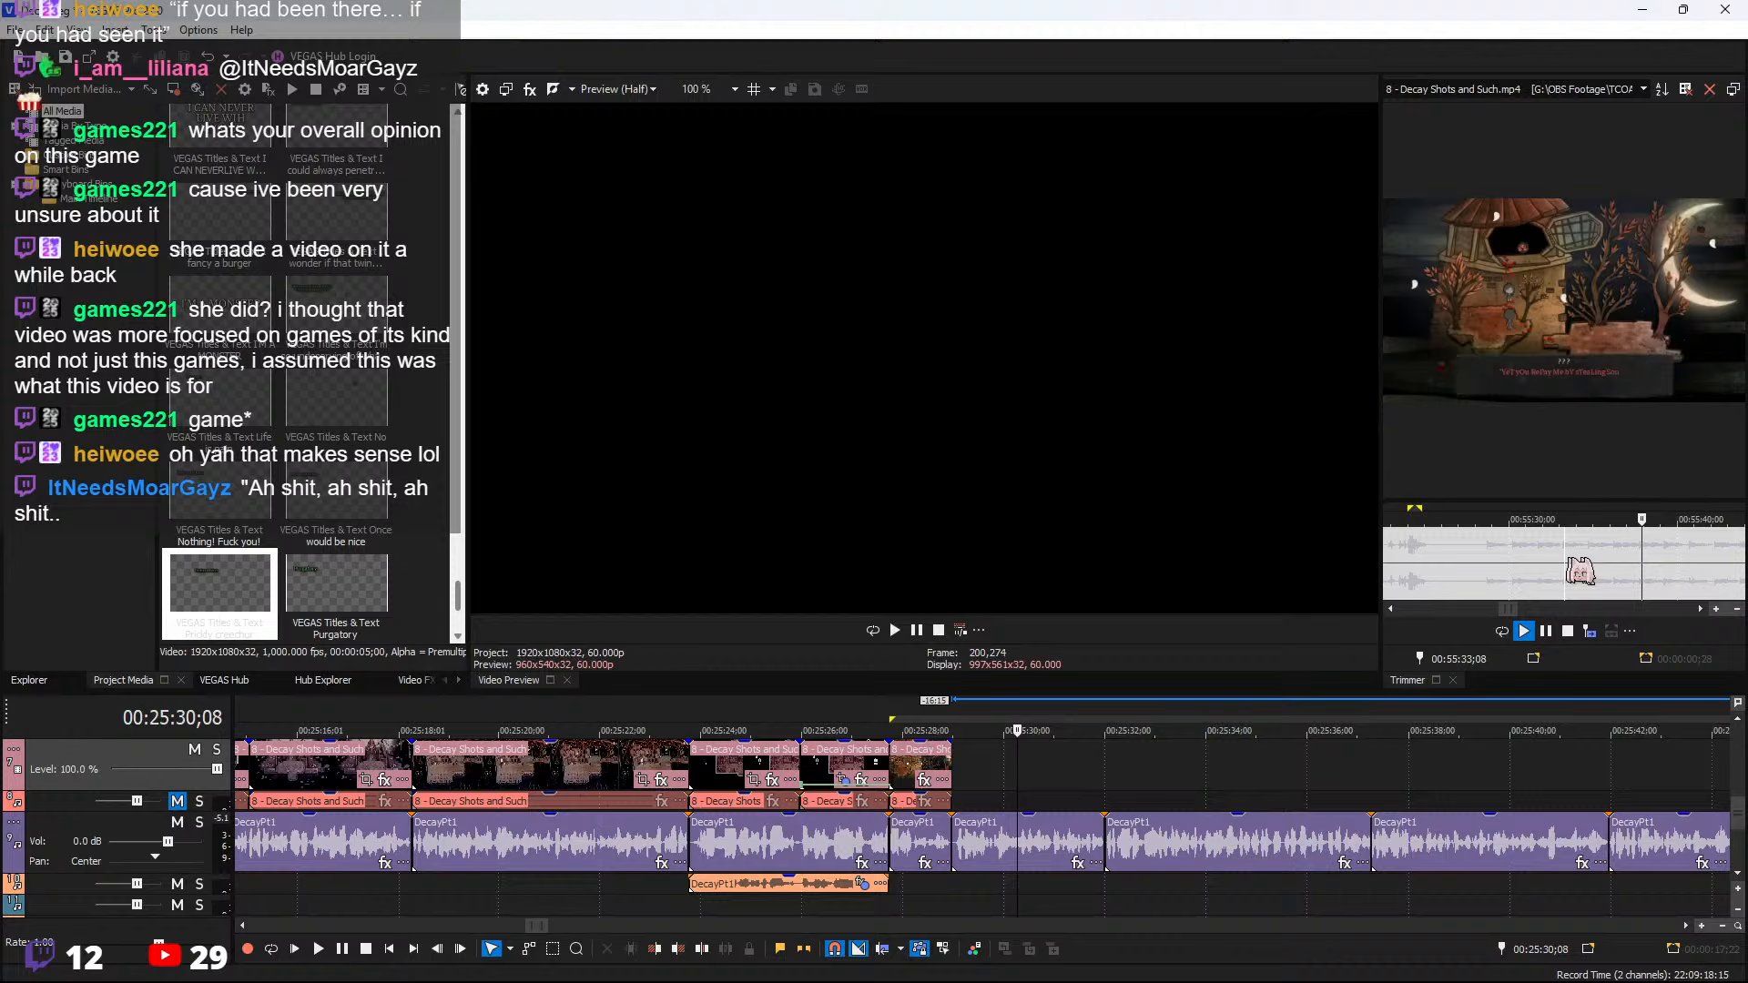
pyautogui.click(1686, 579)
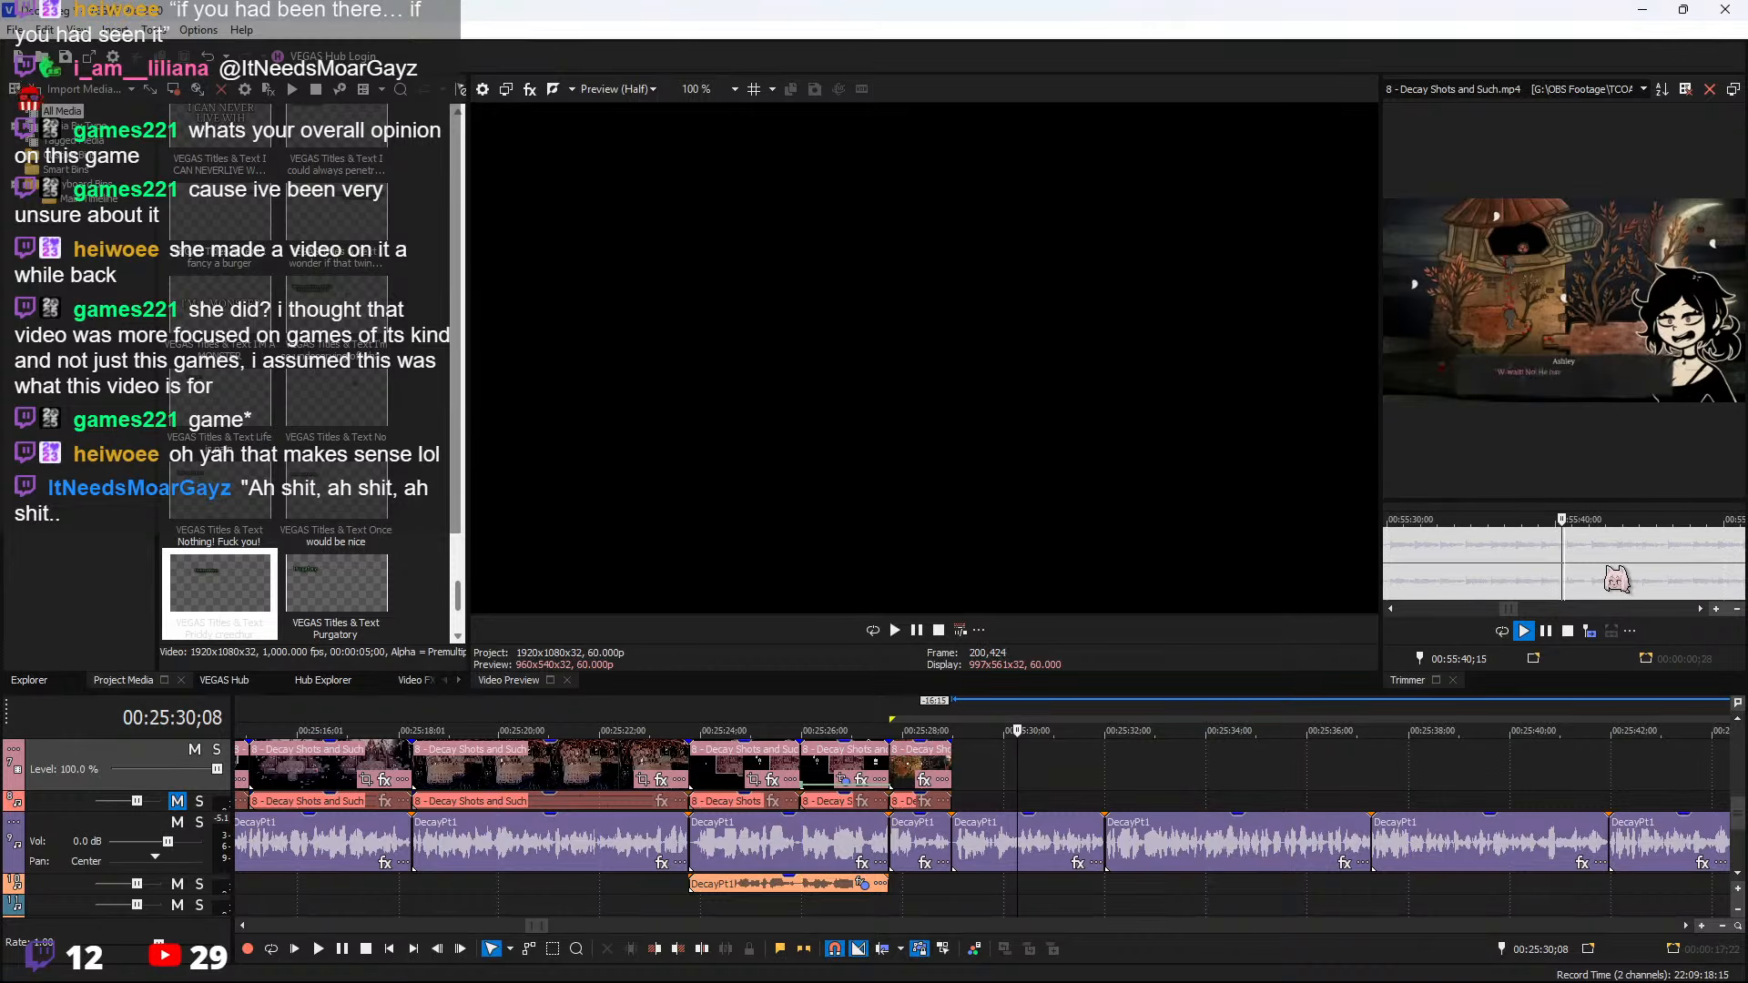
pyautogui.click(1490, 558)
pyautogui.moveTo(1489, 557); pyautogui.dragTo(1668, 545)
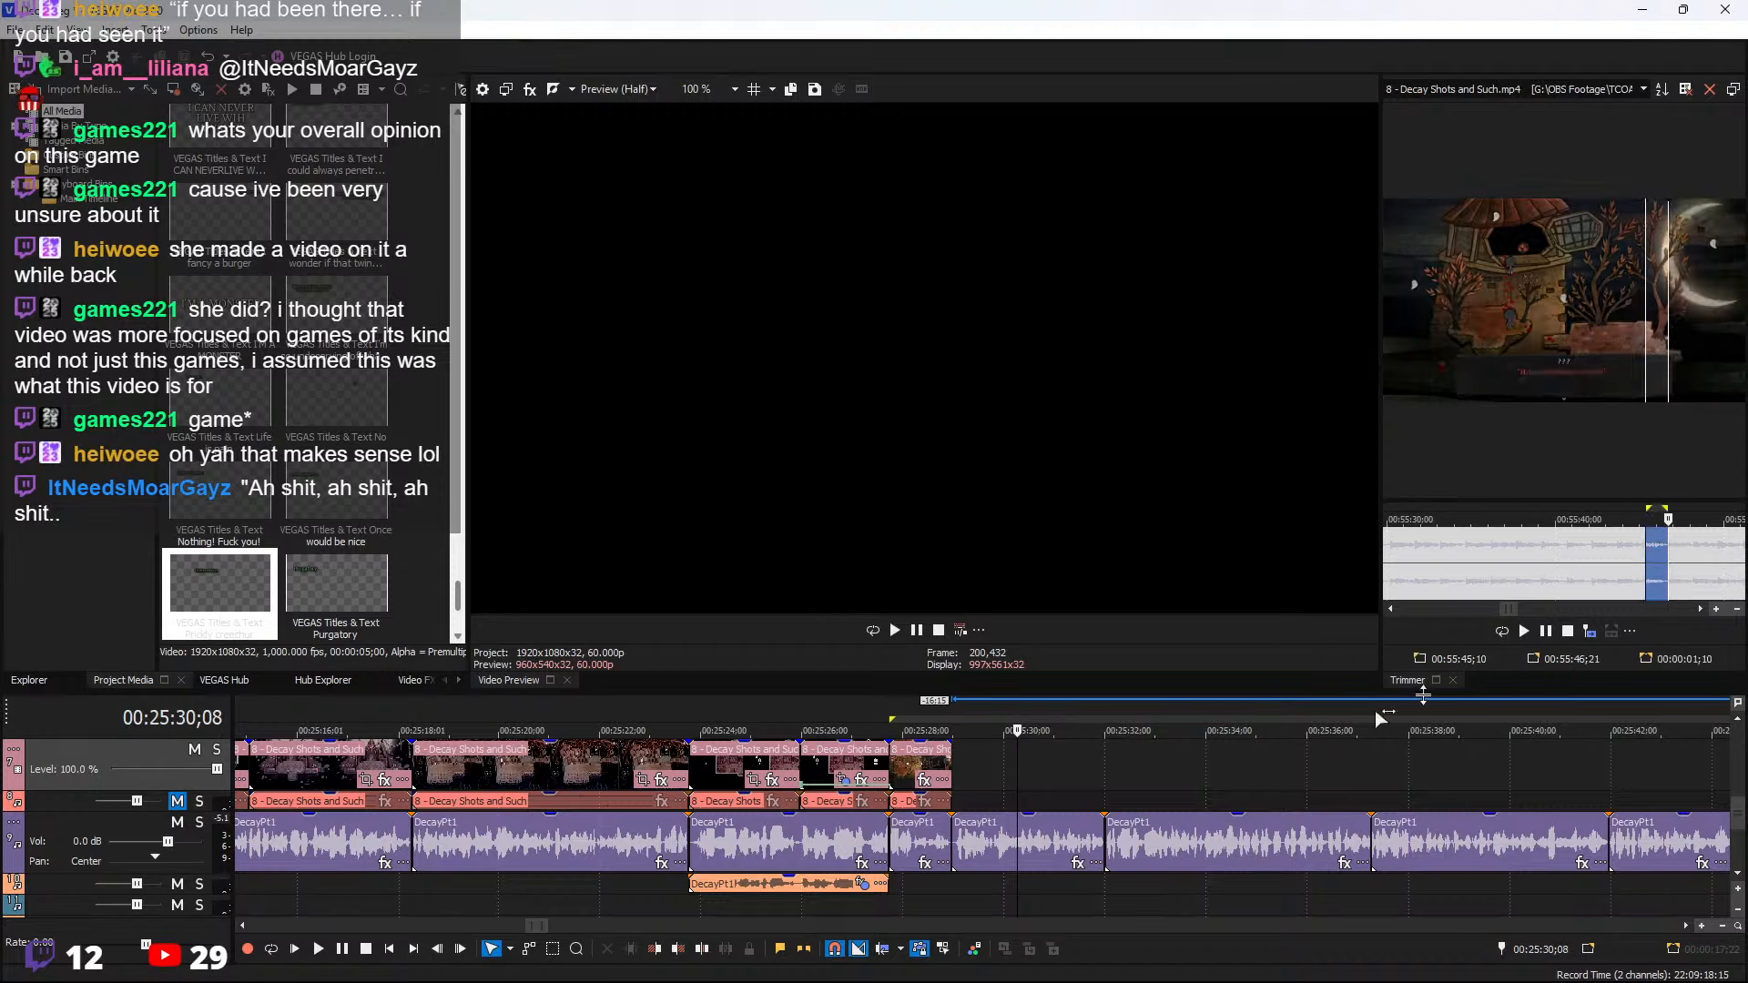
# Insert the marked footage at 00:25:28;29, trim its start by two frames and lengthen its end by two frames, keeping it against the previous clip
pyautogui.click(944, 767)
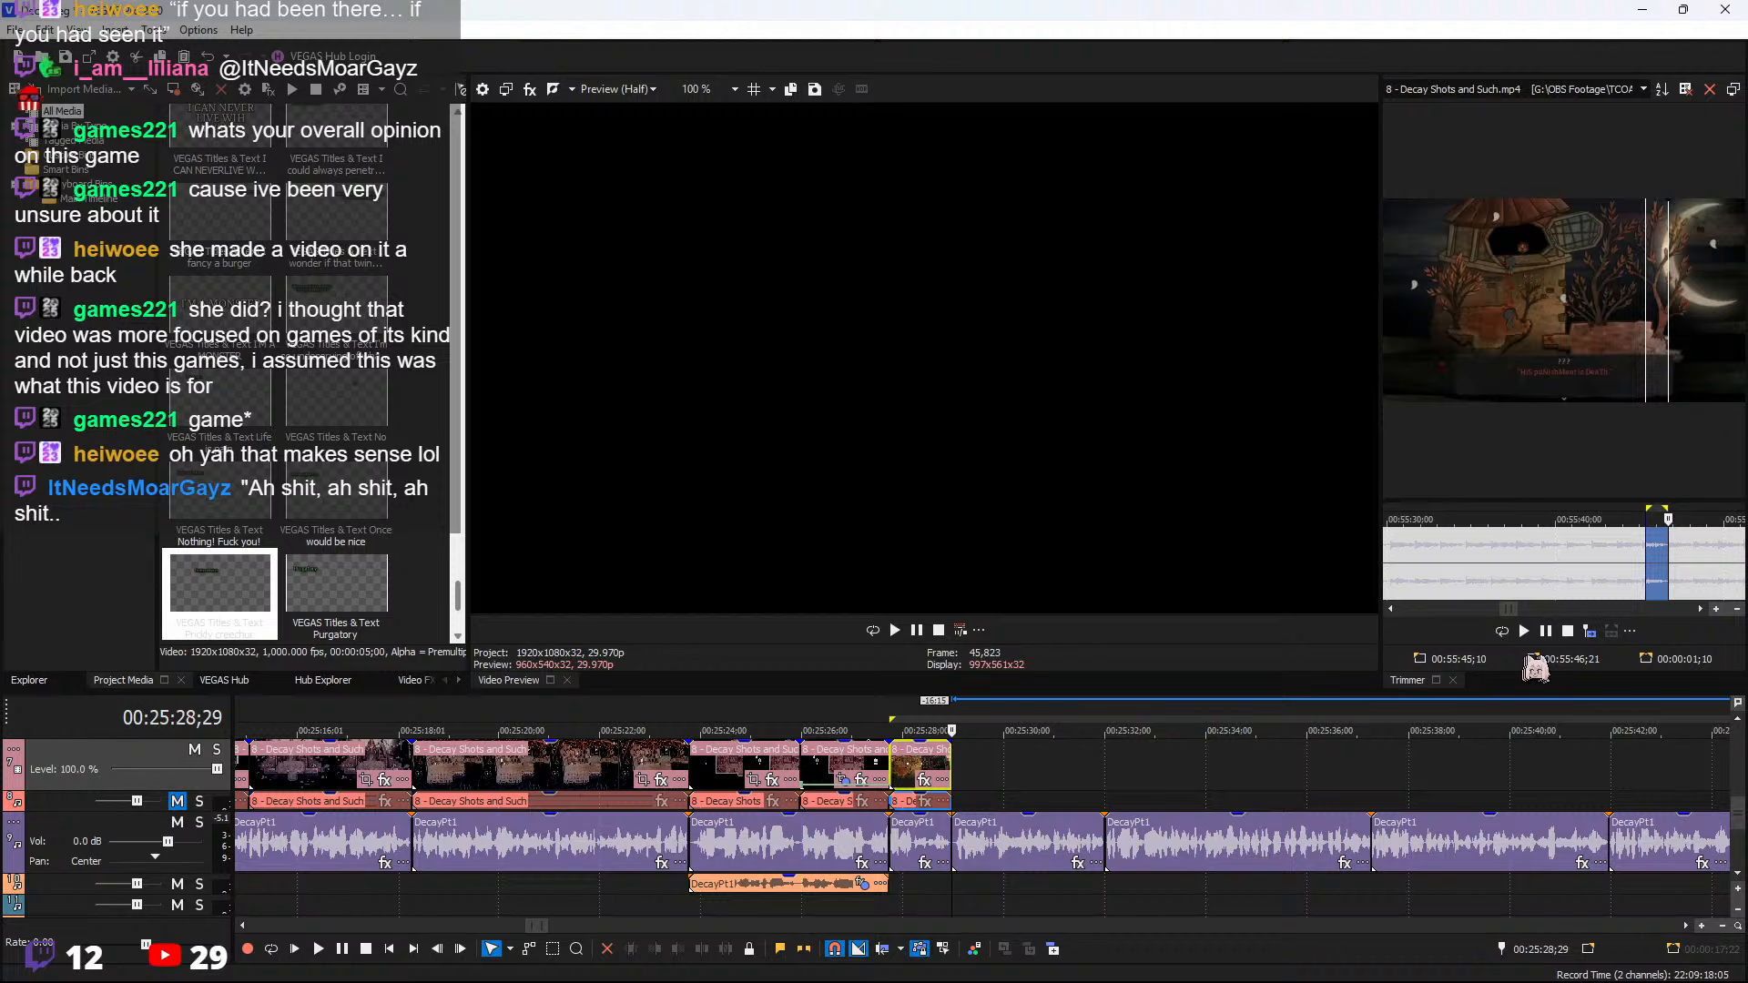
pyautogui.click(1588, 630)
pyautogui.click(958, 754)
pyautogui.scroll(3, 1066, 772)
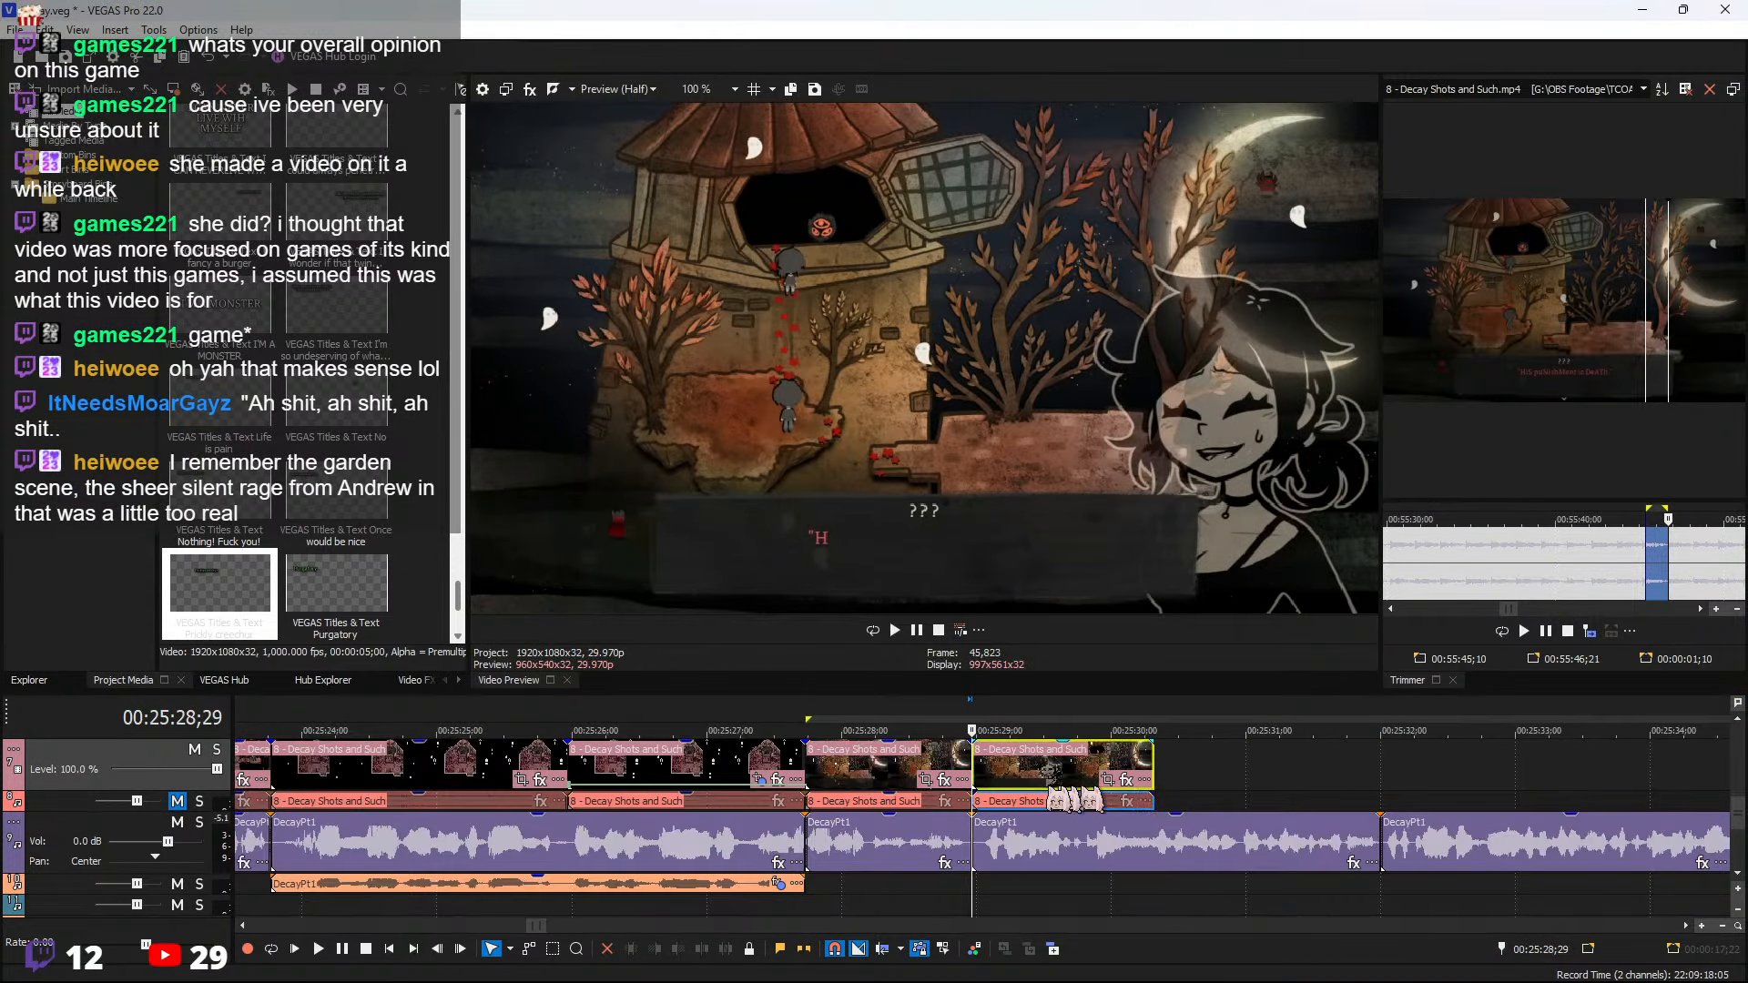
pyautogui.scroll(4, 997, 778)
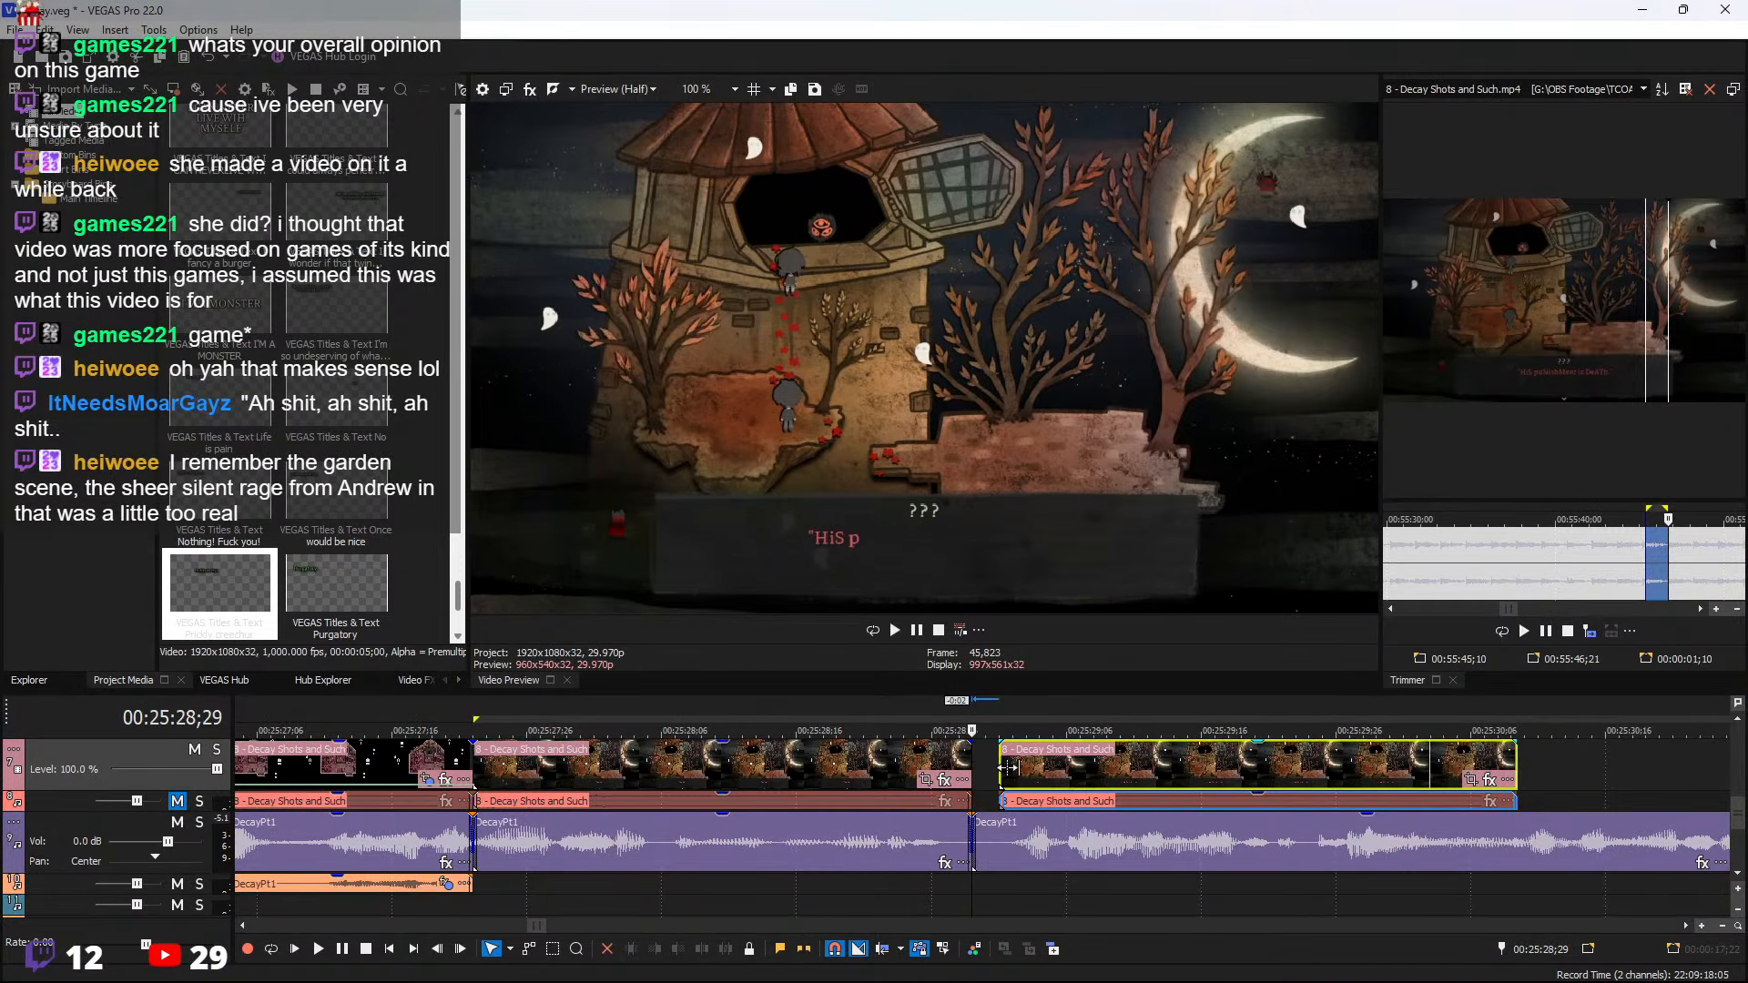
pyautogui.press('space')
pyautogui.scroll(-5, 1102, 779)
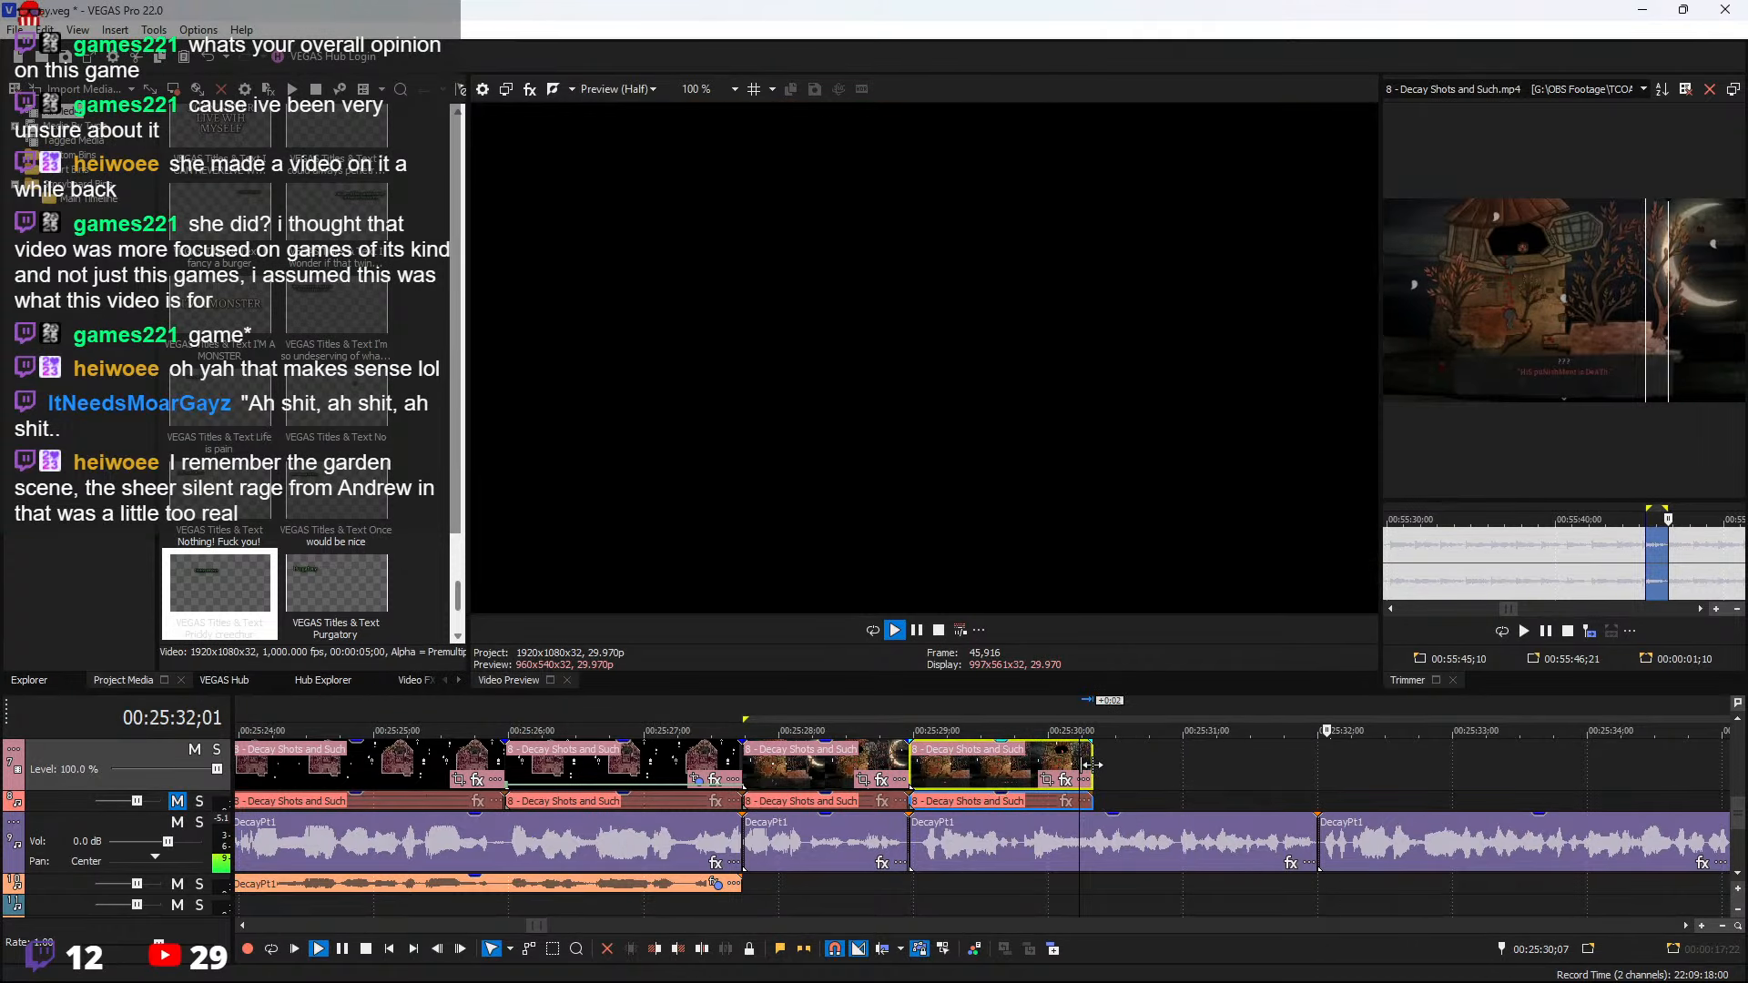
pyautogui.scroll(-3, 988, 776)
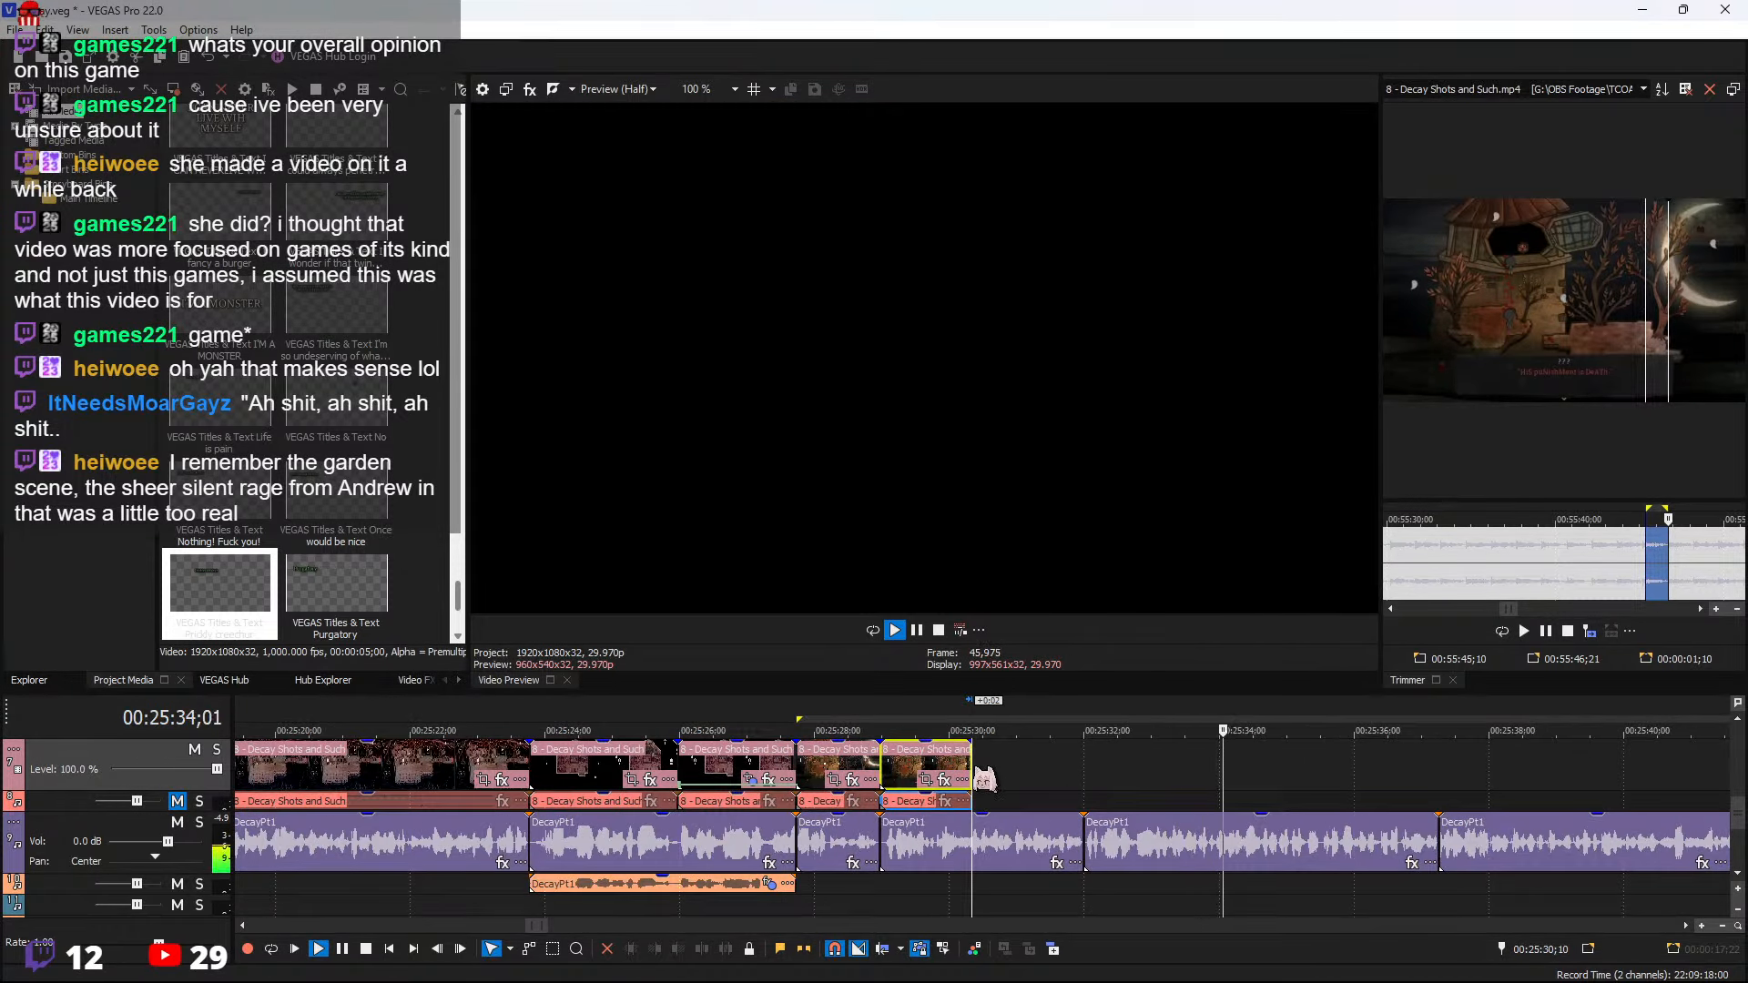
# Lengthen the clip and split it at 00:25:30;09, trimming about one second from the second part's start and closing the gap
pyautogui.press('space')
pyautogui.moveTo(971, 770); pyautogui.dragTo(1048, 756)
pyautogui.press('s')
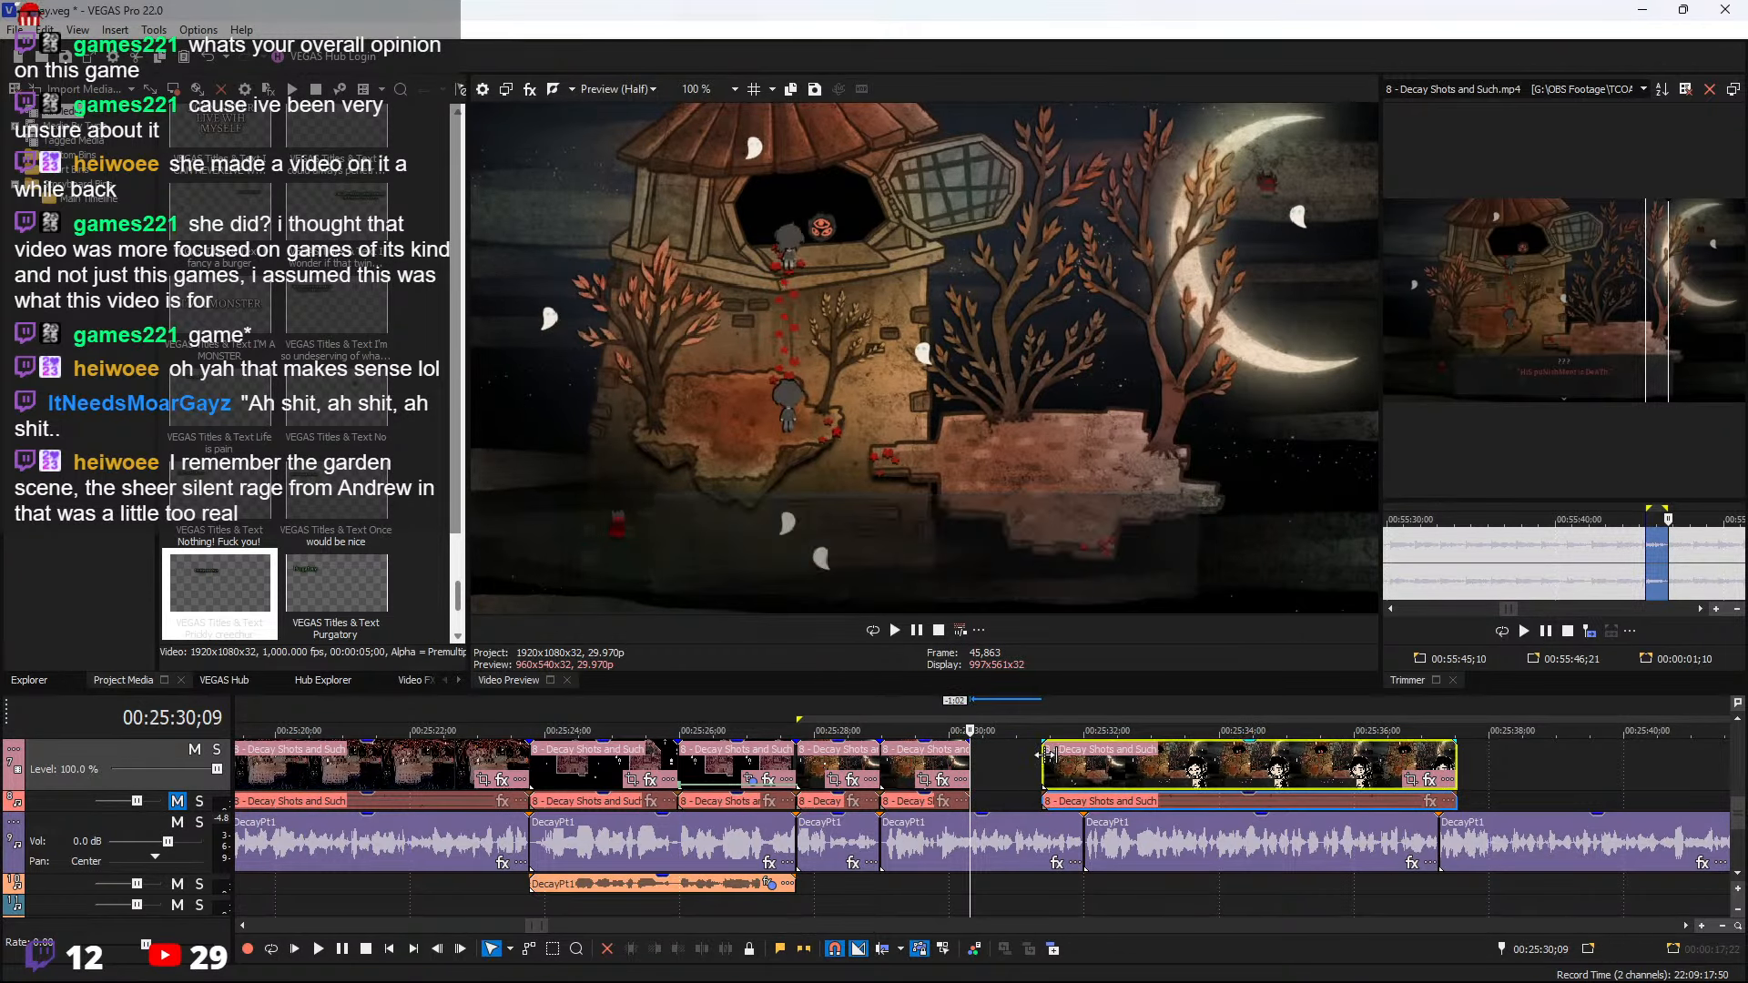
pyautogui.hotkey('ctrl', 'z')
pyautogui.press('space')
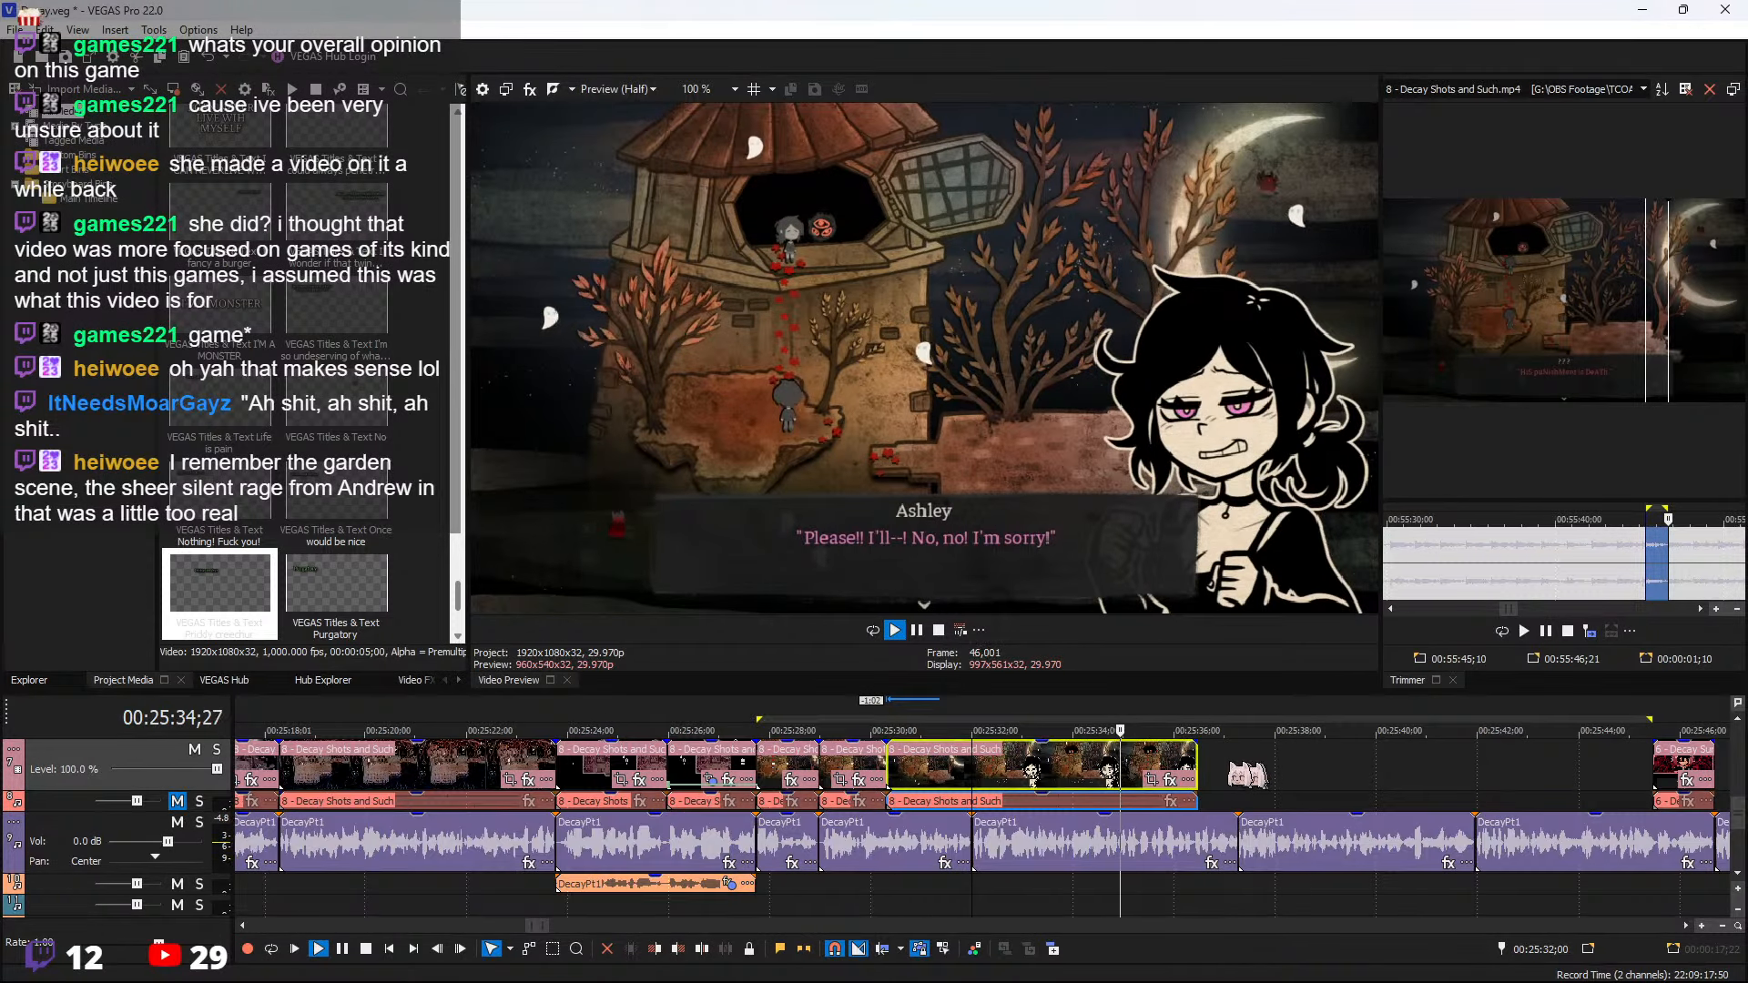
# Extend the end of the last inserted footage clip by about 6:26 and split it at the narration cut at 00:25:41;29
pyautogui.moveTo(1196, 765); pyautogui.dragTo(1541, 778)
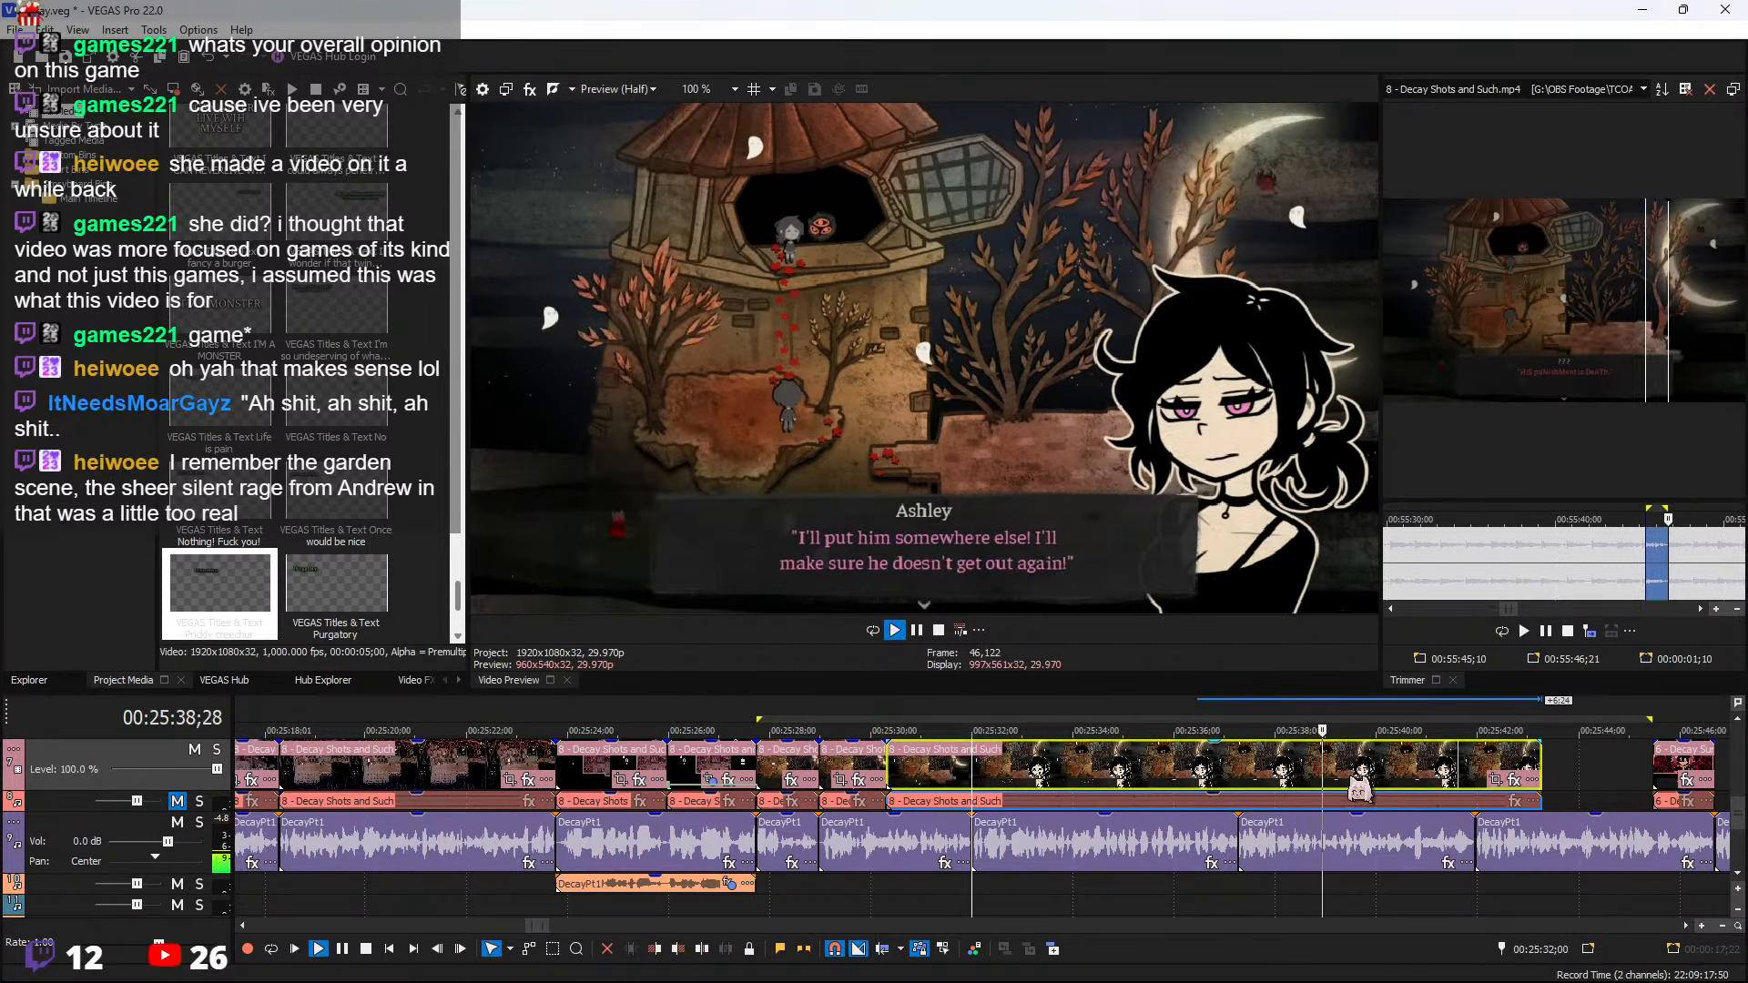
pyautogui.scroll(-2, 1302, 790)
pyautogui.scroll(2, 1248, 790)
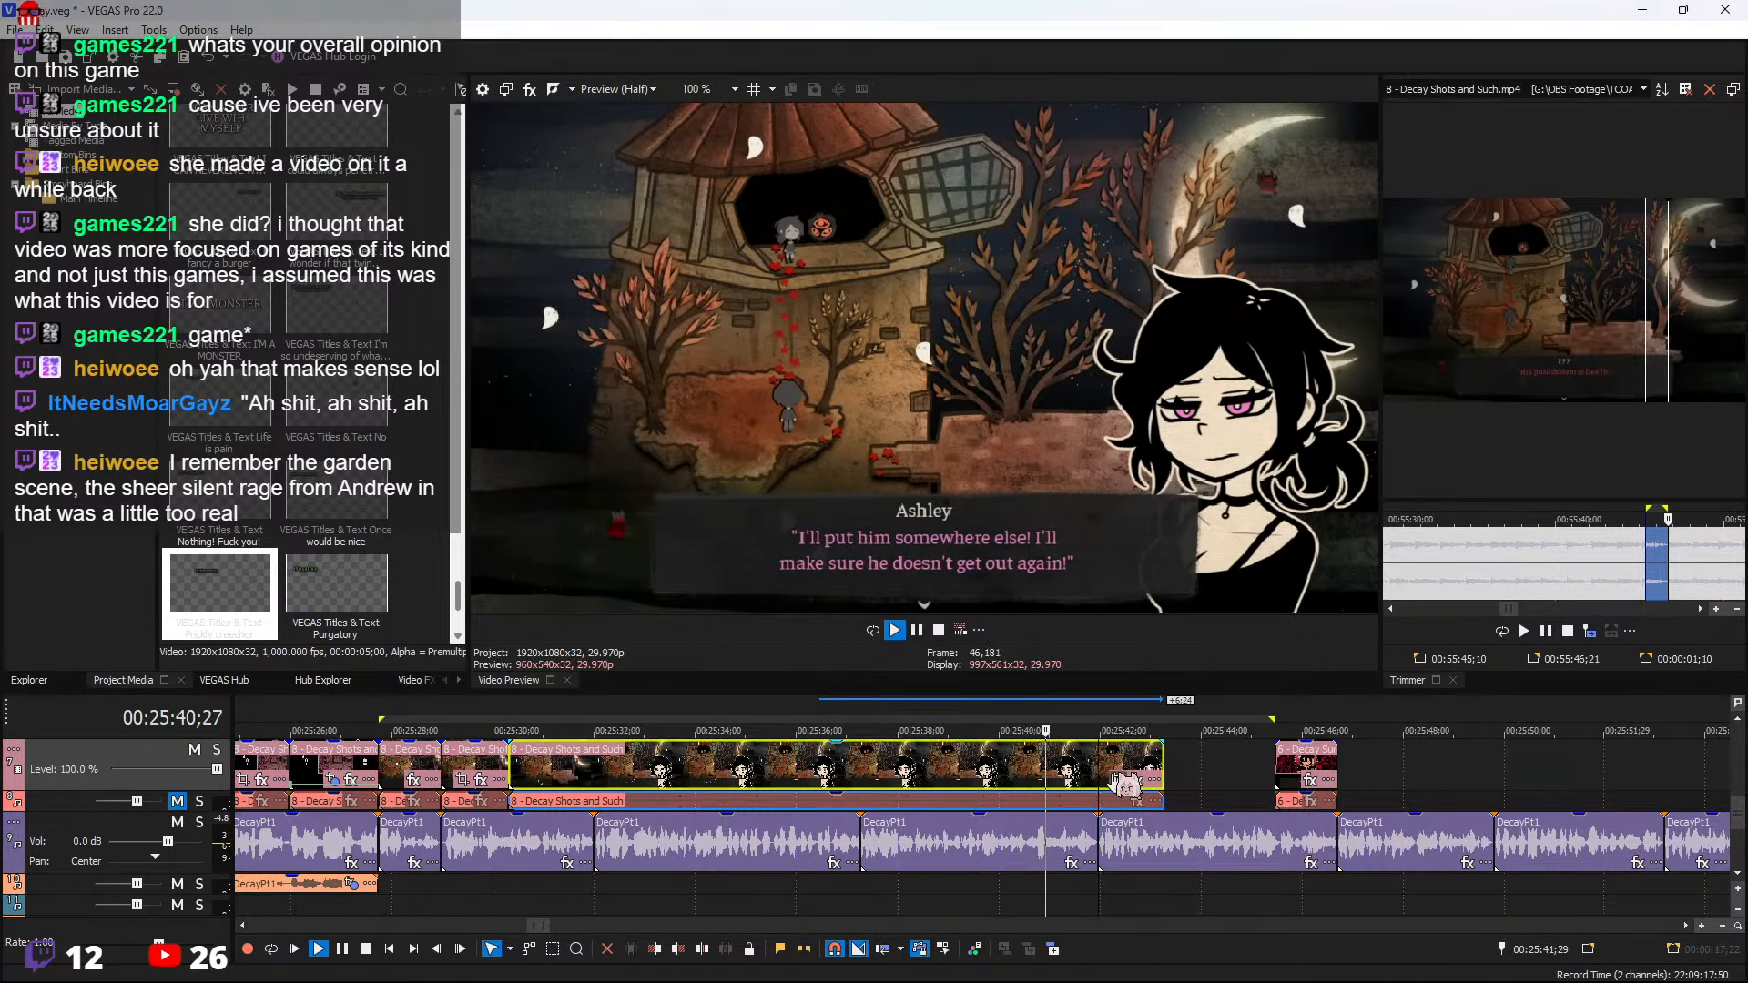
pyautogui.click(1099, 779)
pyautogui.press('s')
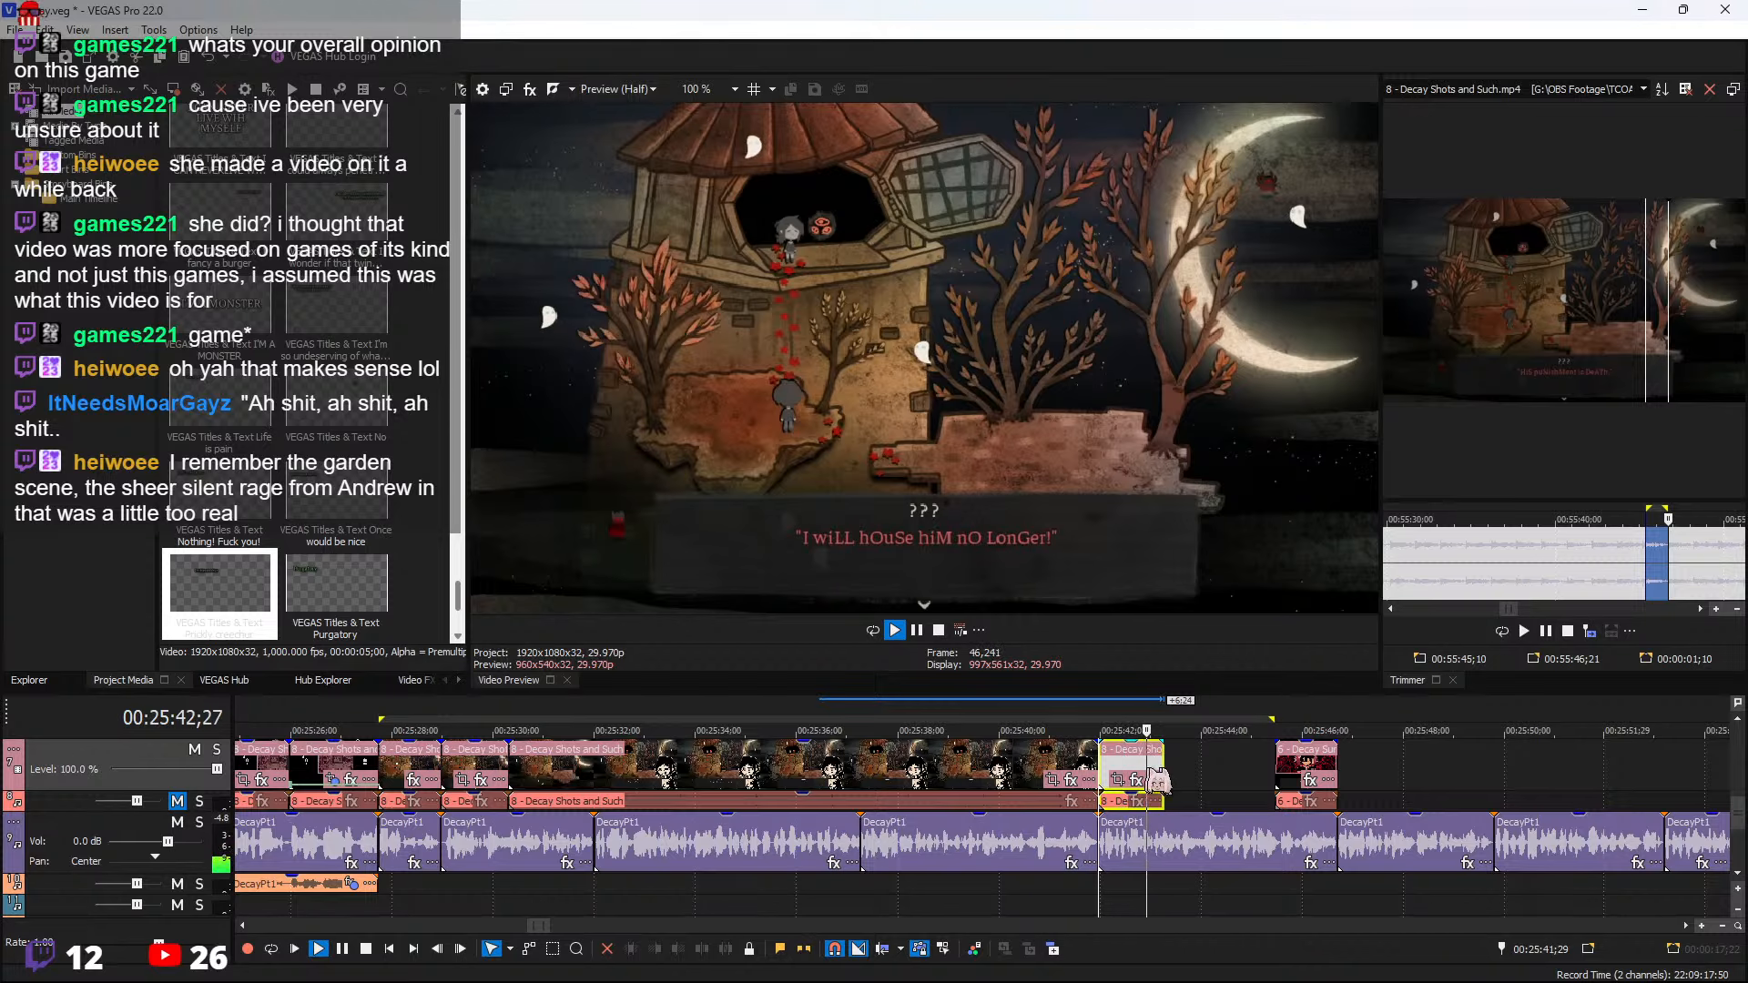
# Extend the part after the split until it meets the Decay Survival clip, and play back the join
pyautogui.moveTo(1162, 763); pyautogui.dragTo(1275, 766)
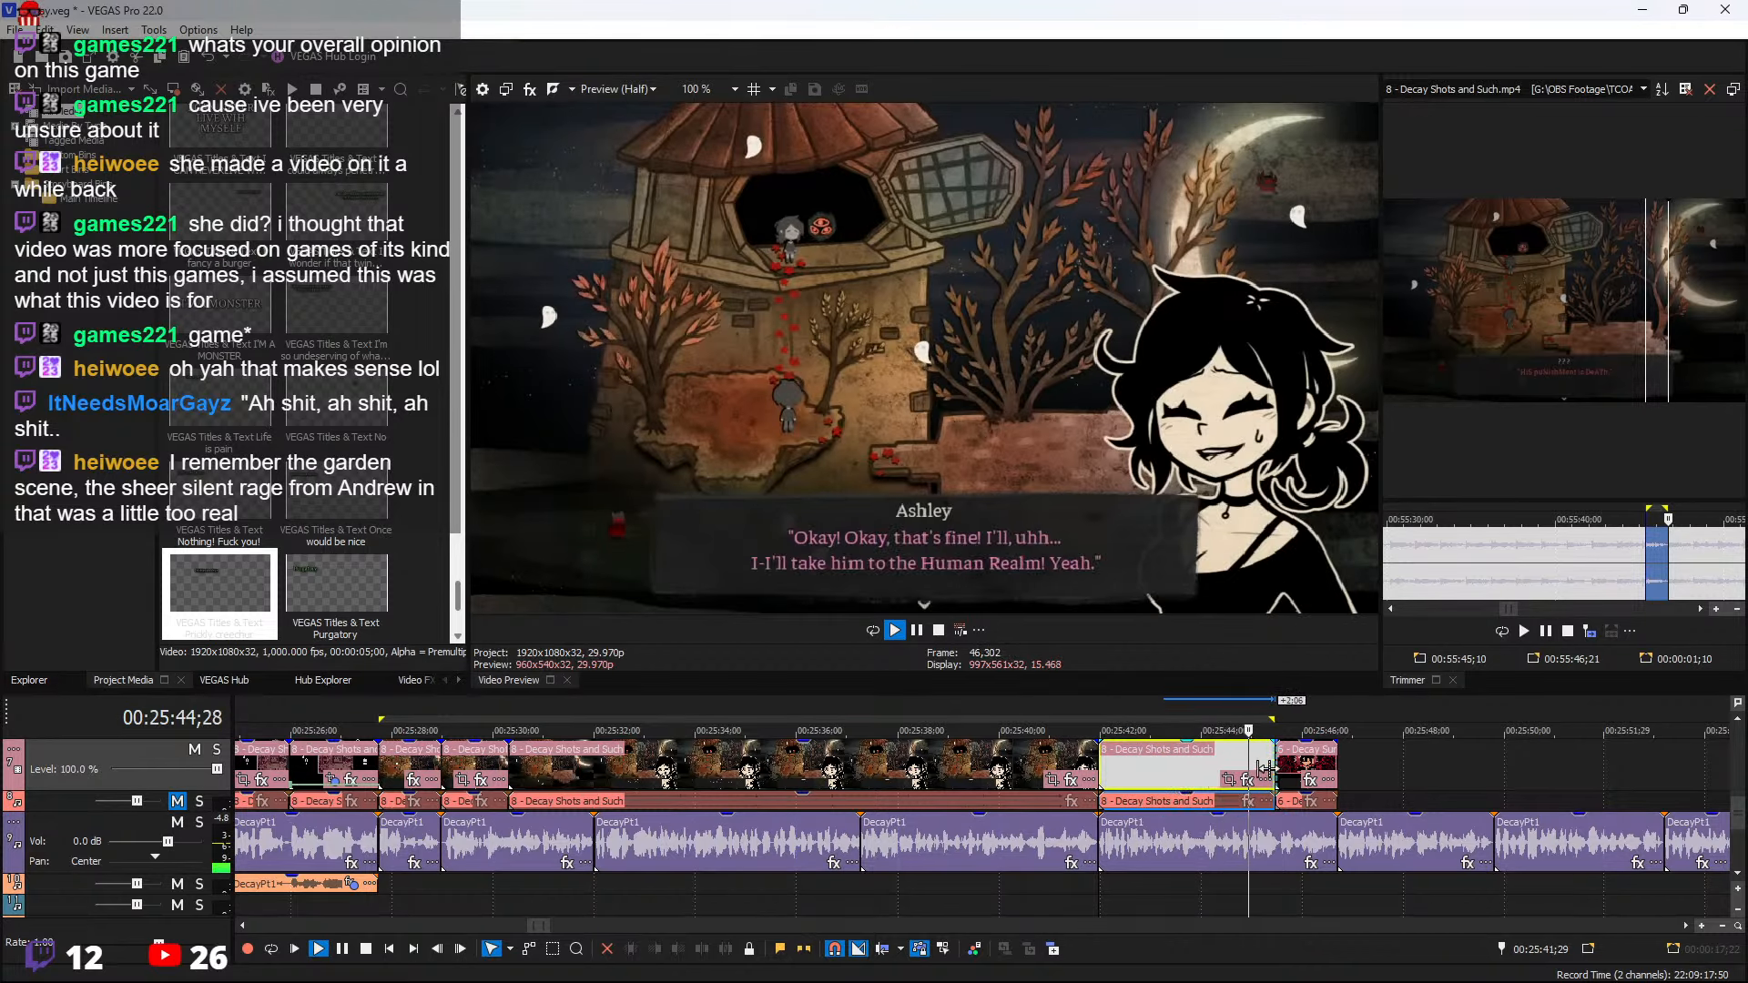
pyautogui.click(1304, 765)
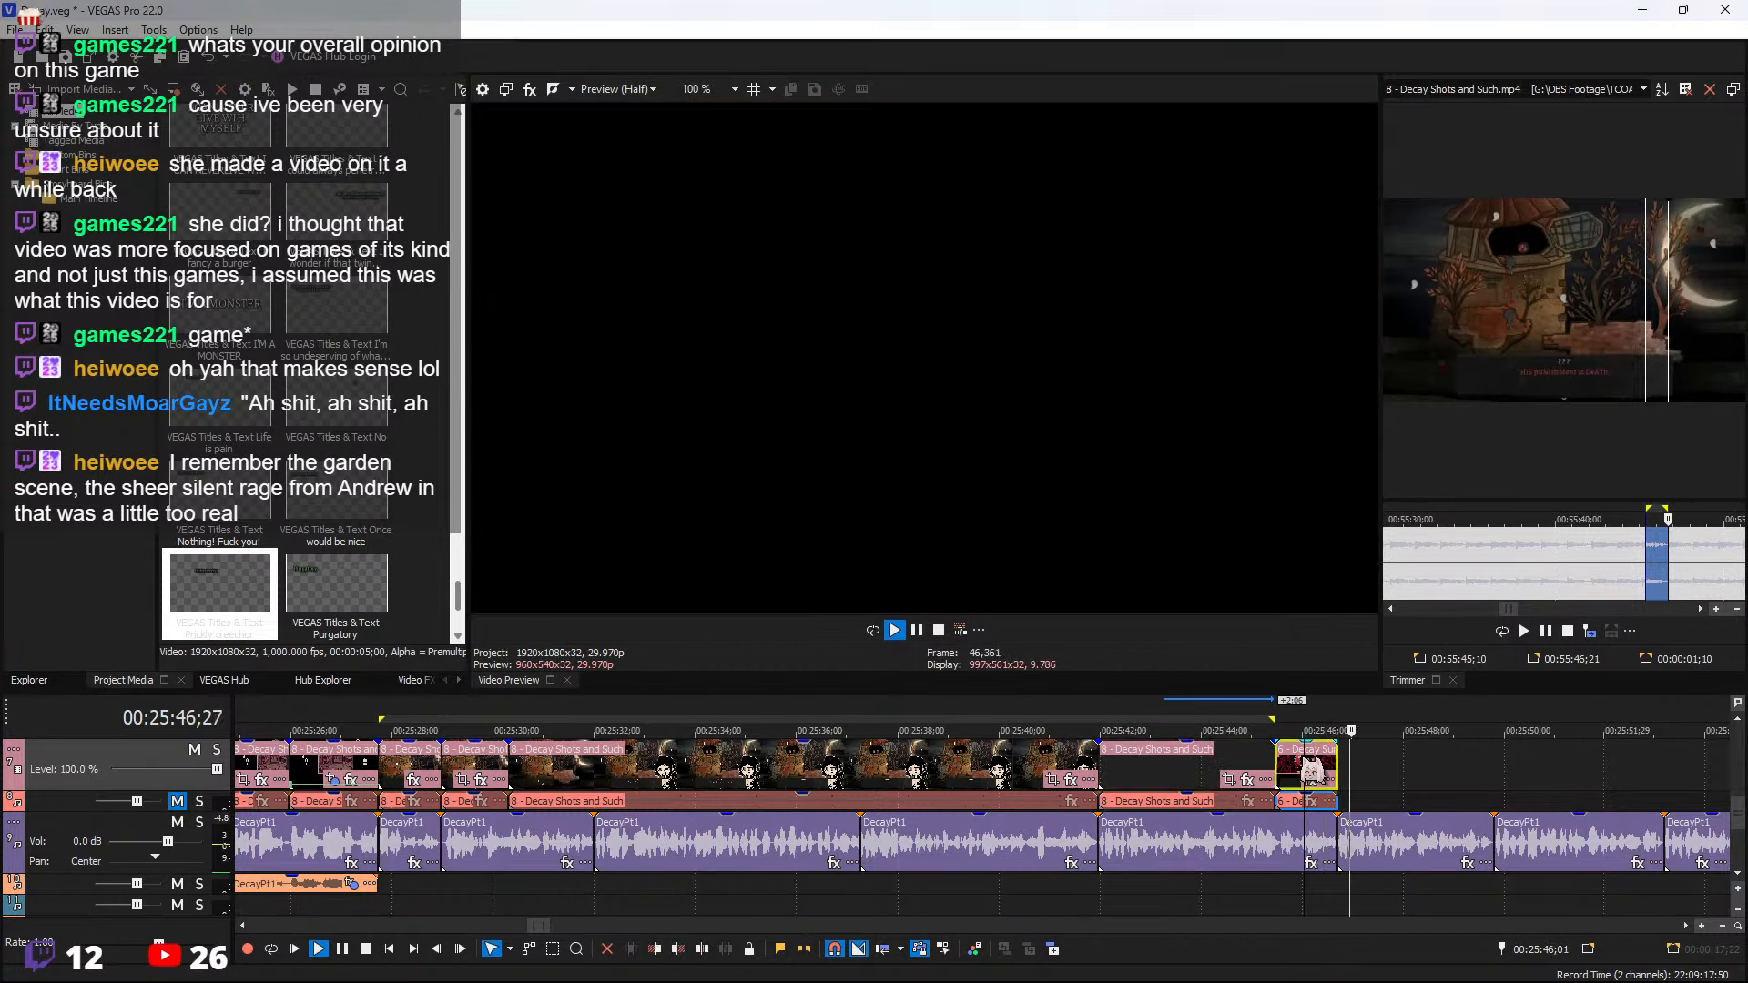
pyautogui.press('space')
pyautogui.click(1234, 767)
pyautogui.press('space')
pyautogui.scroll(3, 1343, 770)
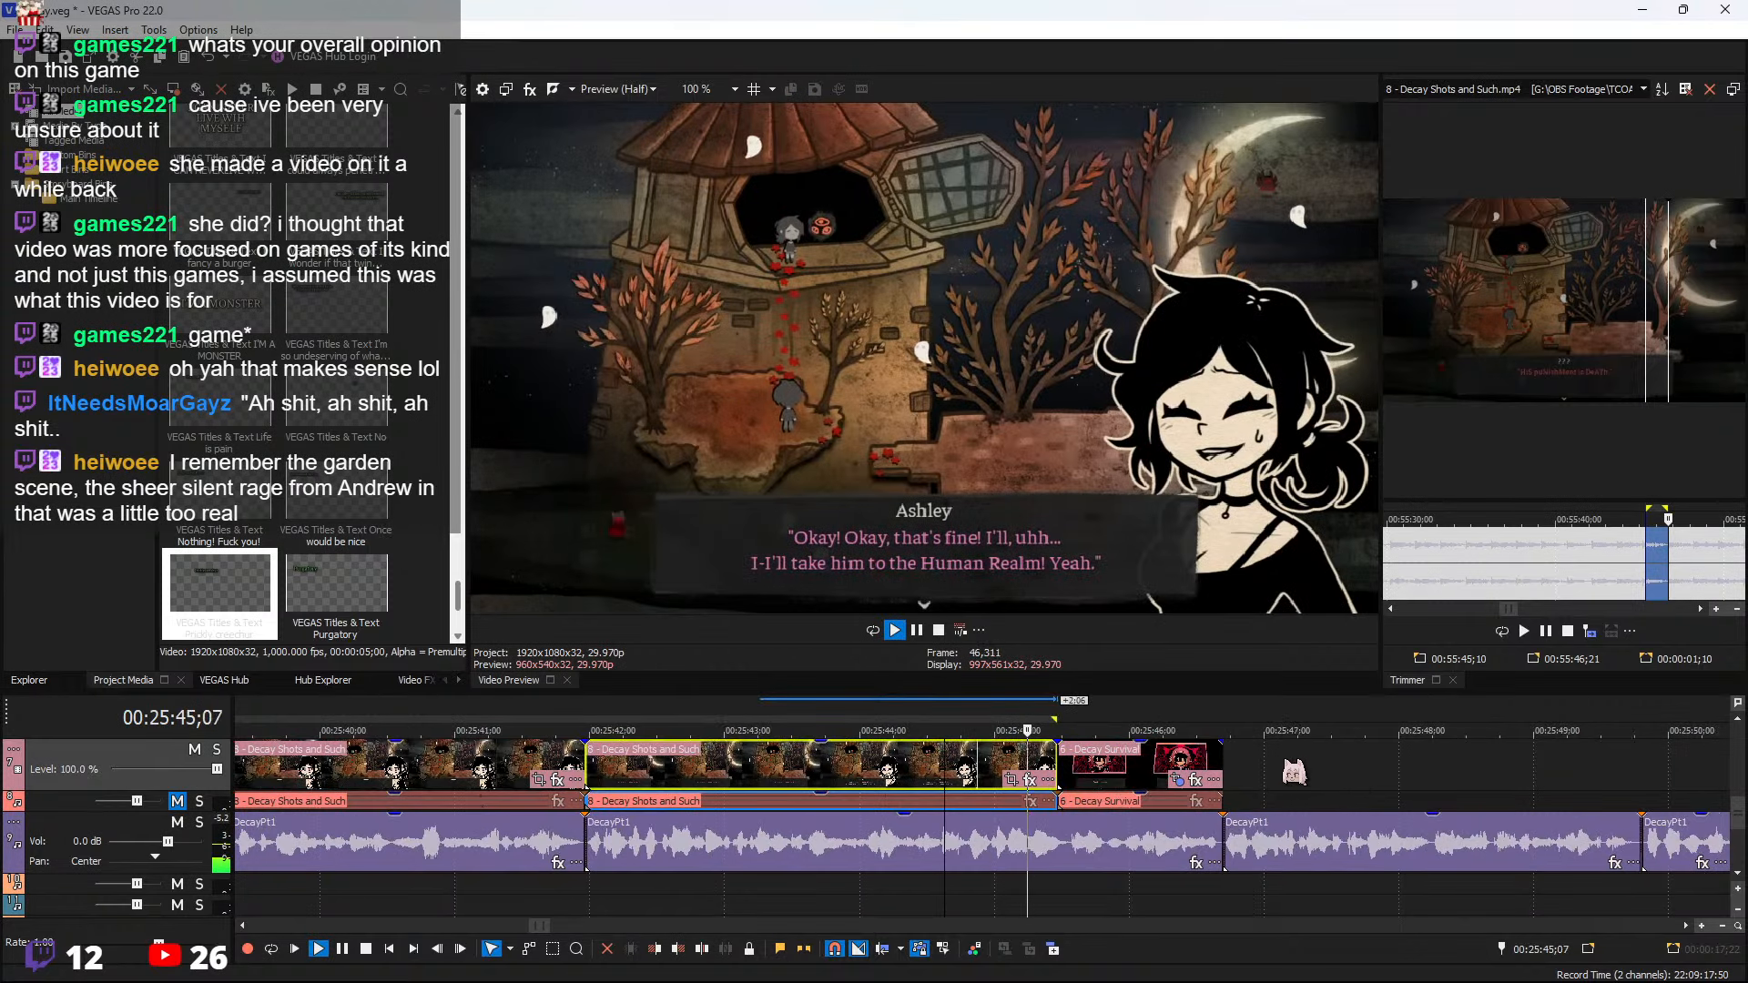
pyautogui.click(1220, 772)
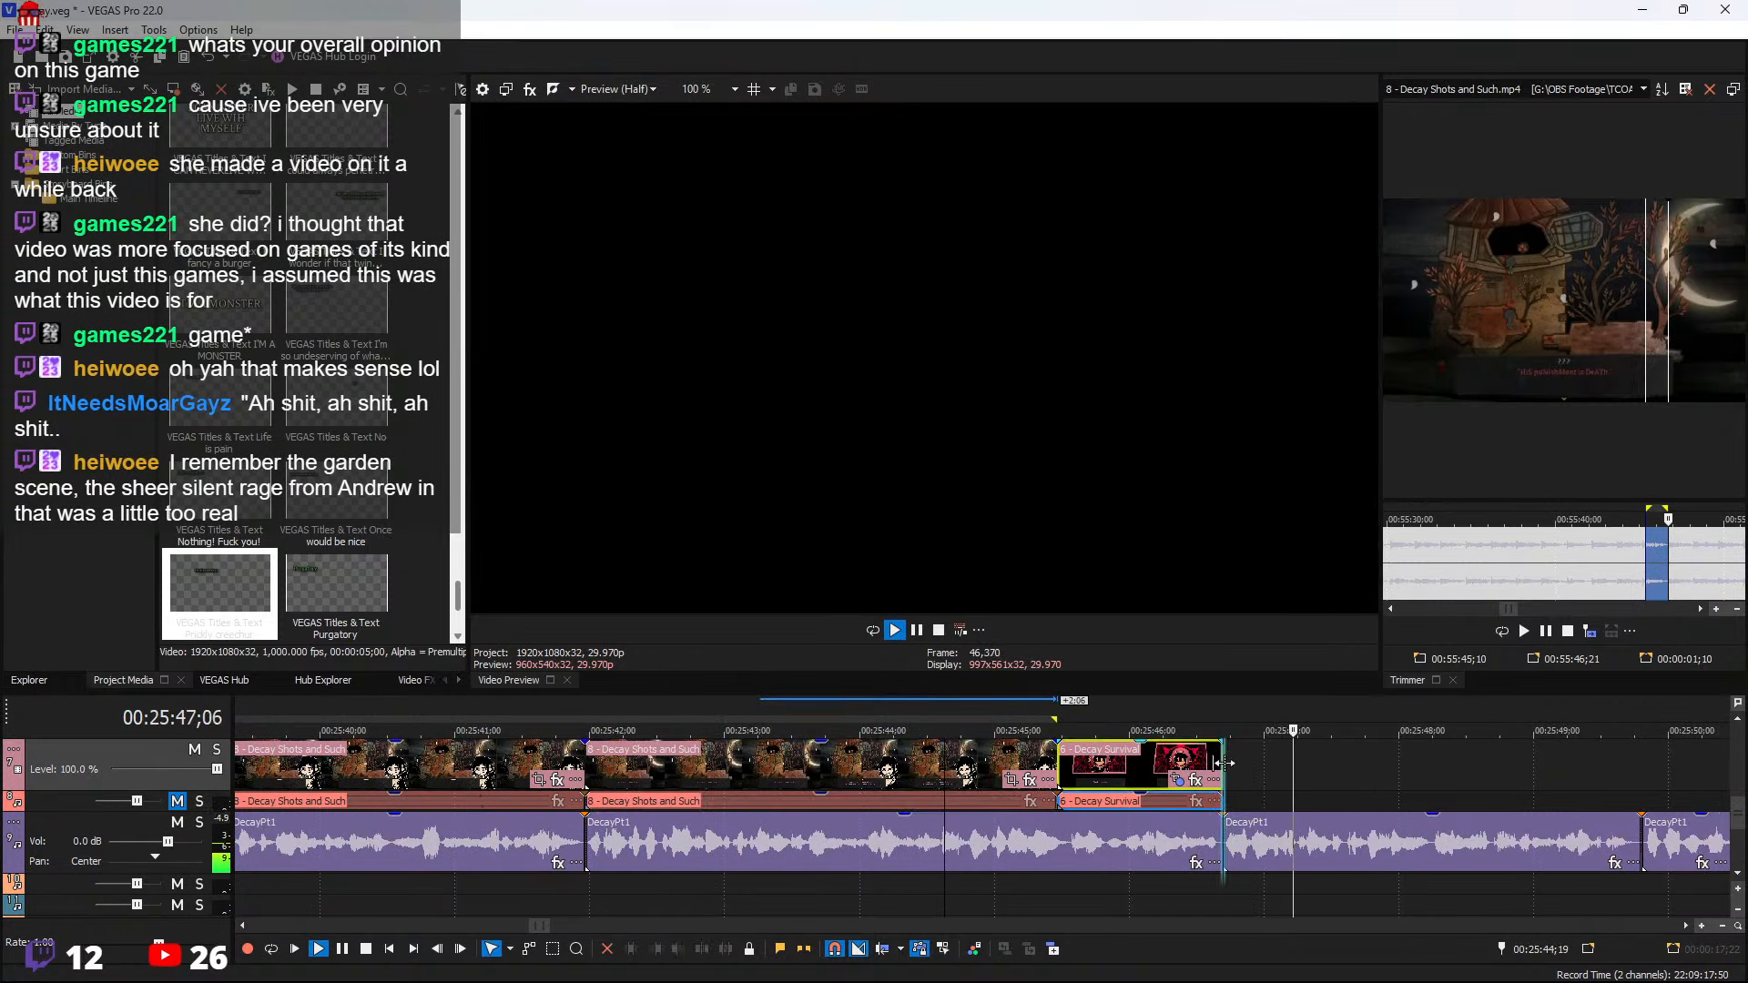
pyautogui.scroll(-2, 1252, 774)
pyautogui.scroll(-2, 1252, 774)
pyautogui.press('space')
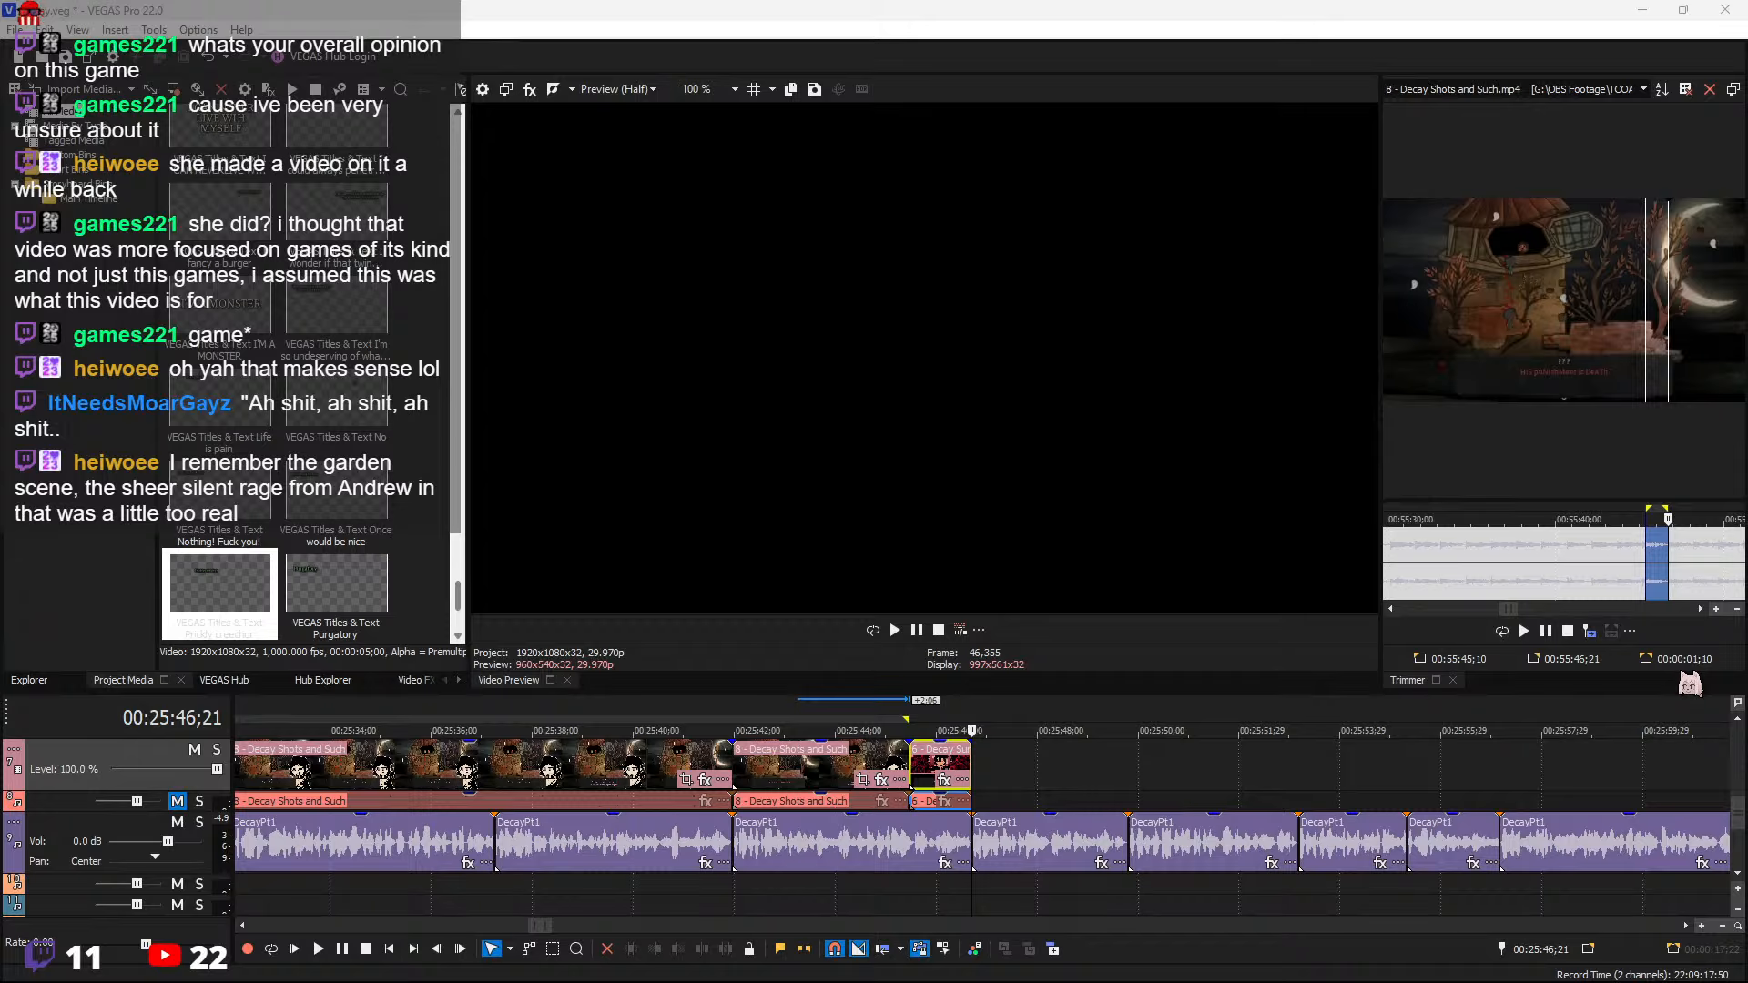
# Switch to the file manager, view the image Coffin.fw.png and close it
pyautogui.press('super')
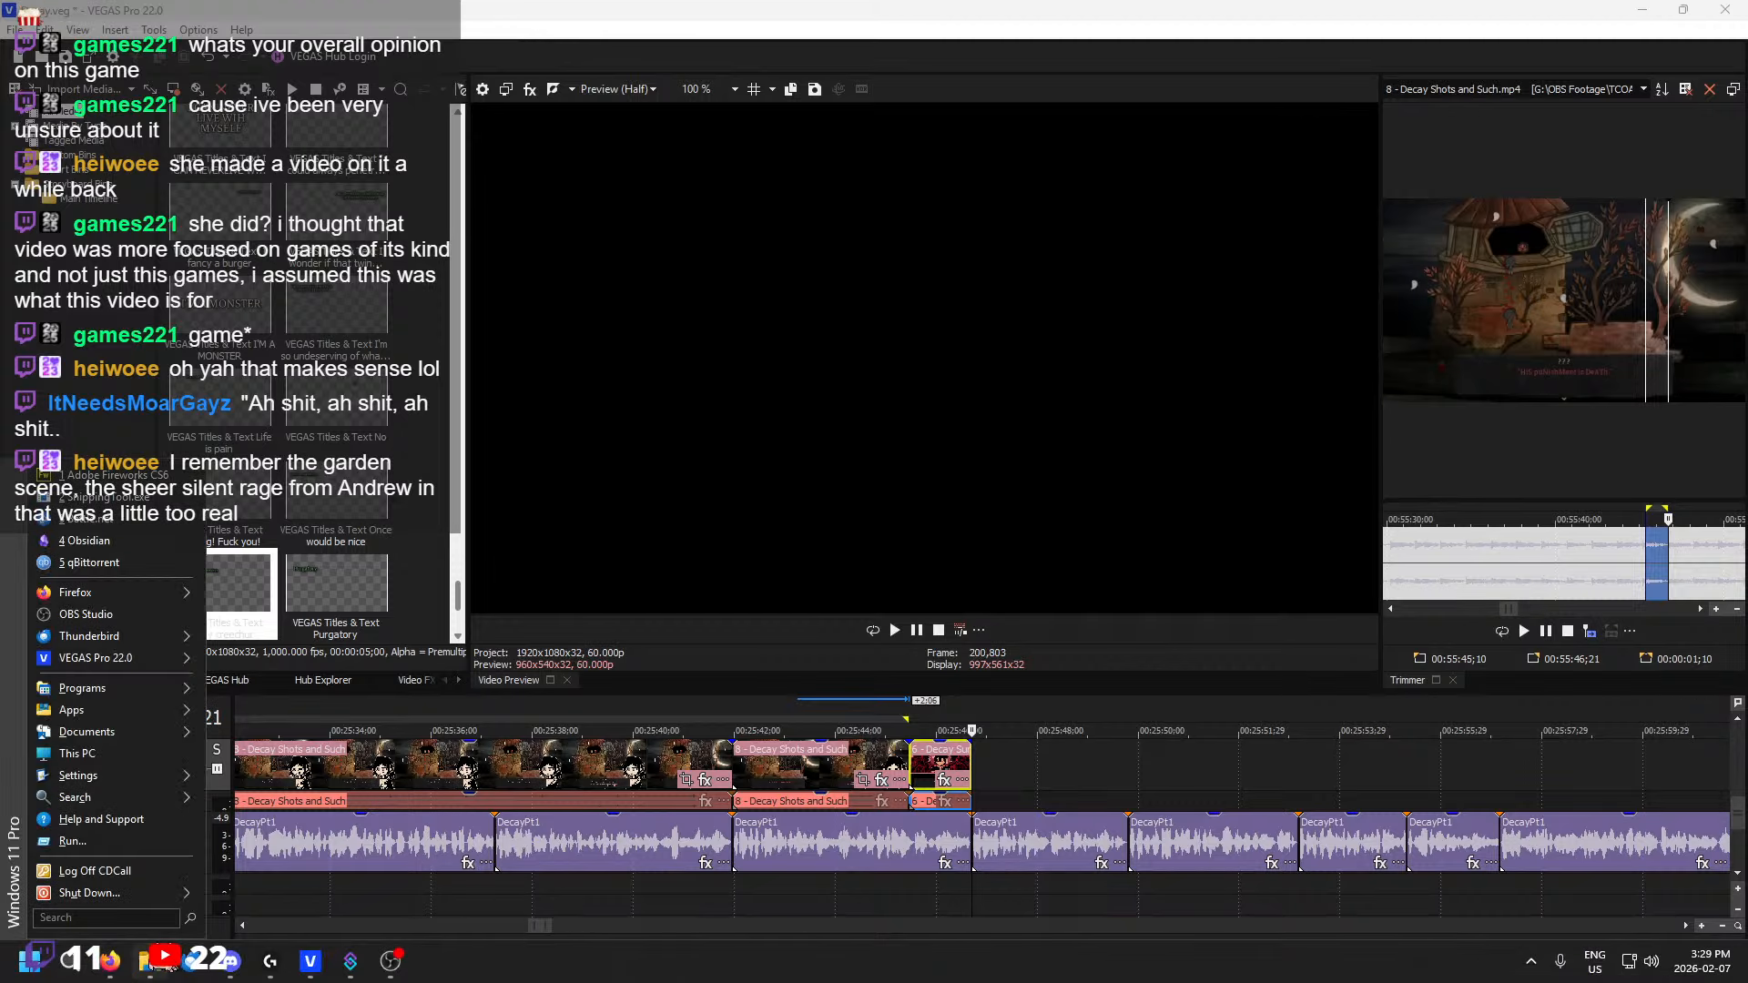
pyautogui.click(151, 961)
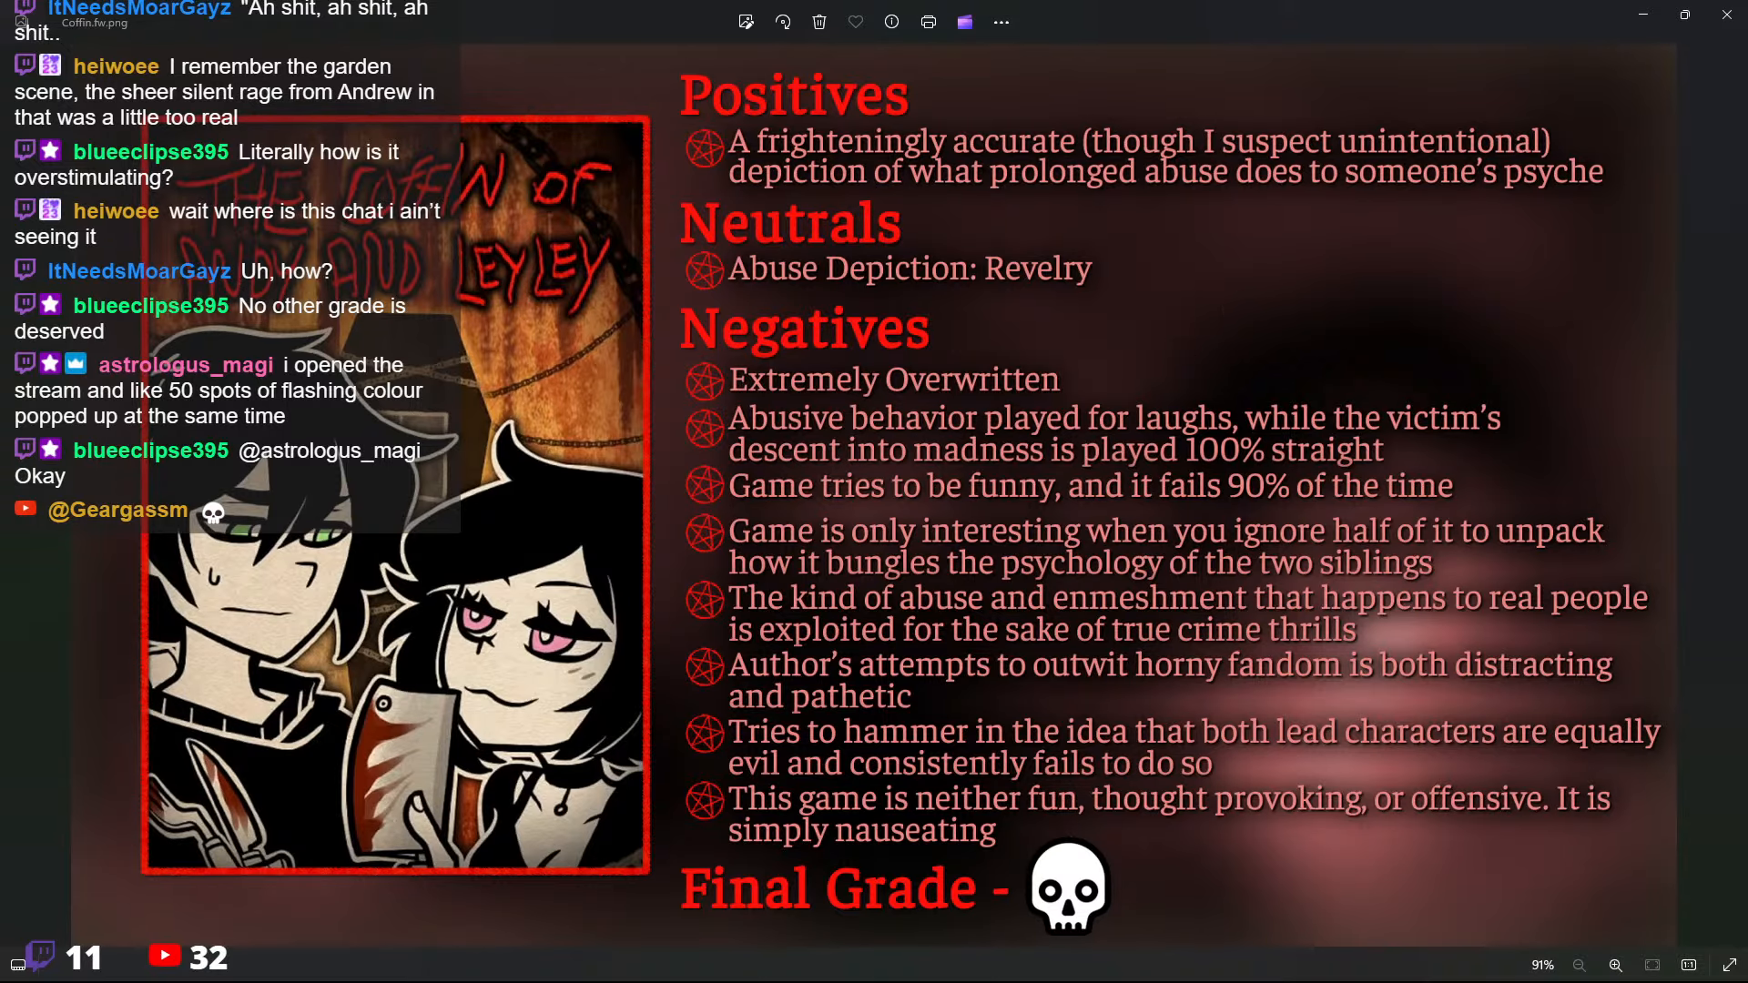
pyautogui.click(1727, 14)
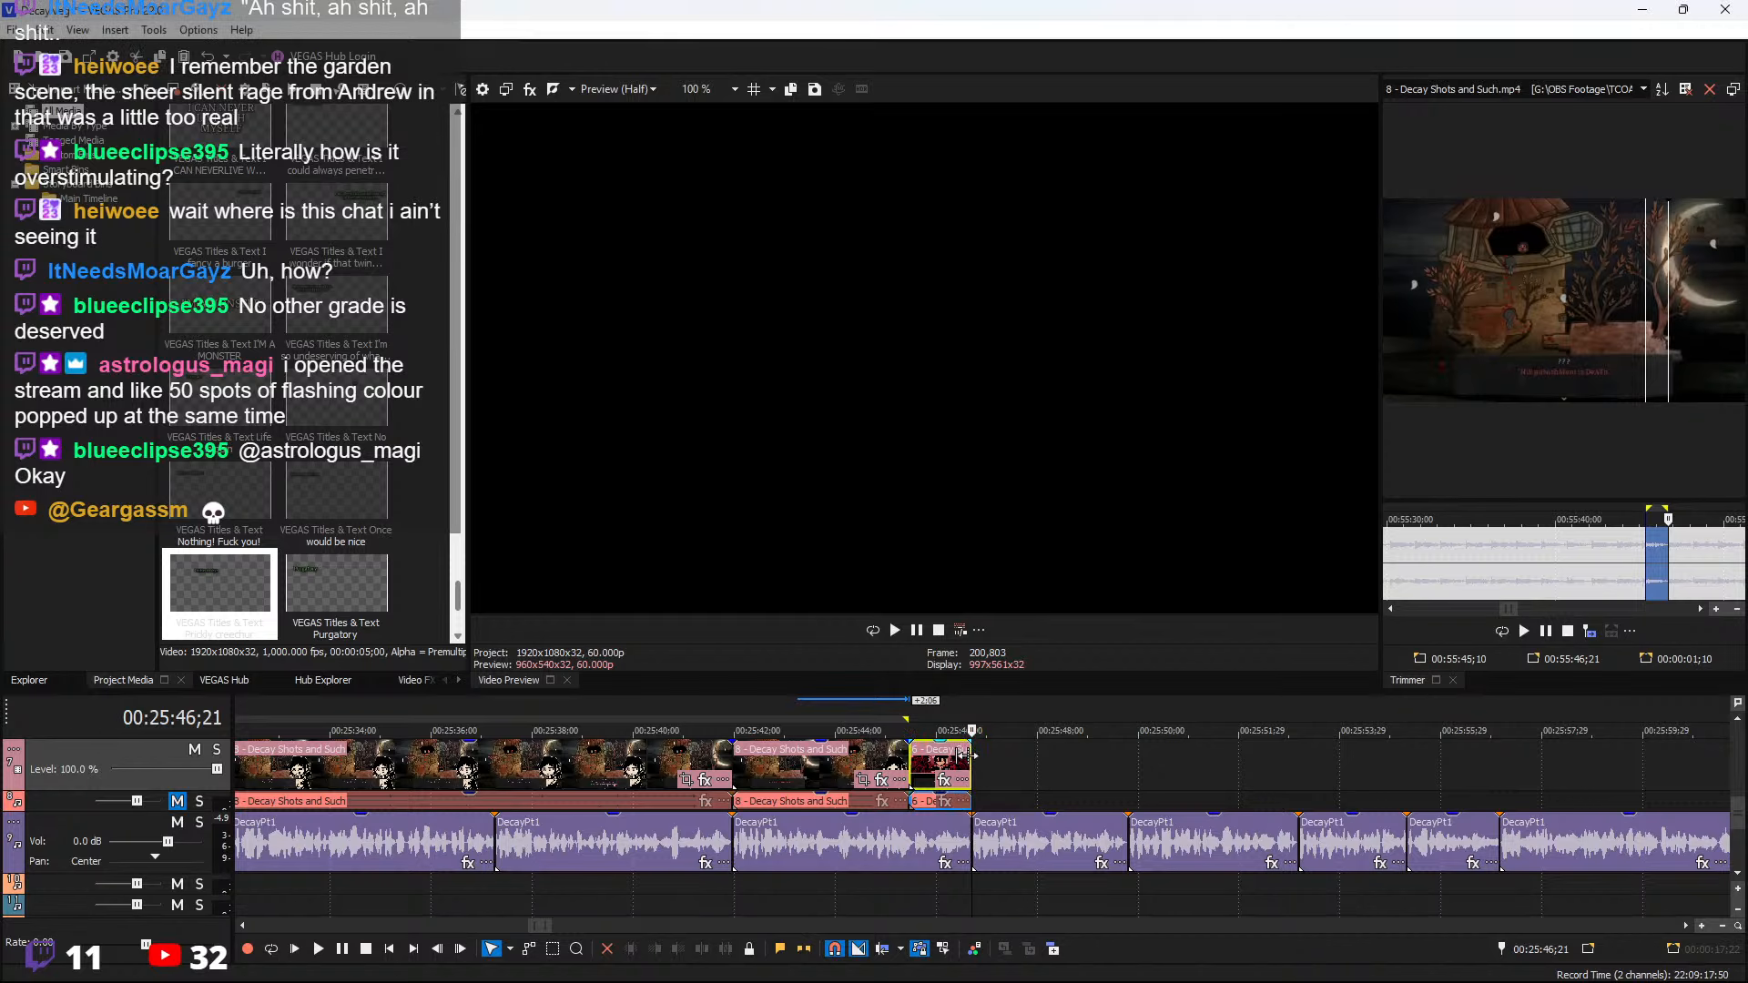
# Mark the footage from 00:56:01;10 to 00:56:09;03 in the trimmer and insert it on the timeline at 00:25:46;21
pyautogui.press('space')
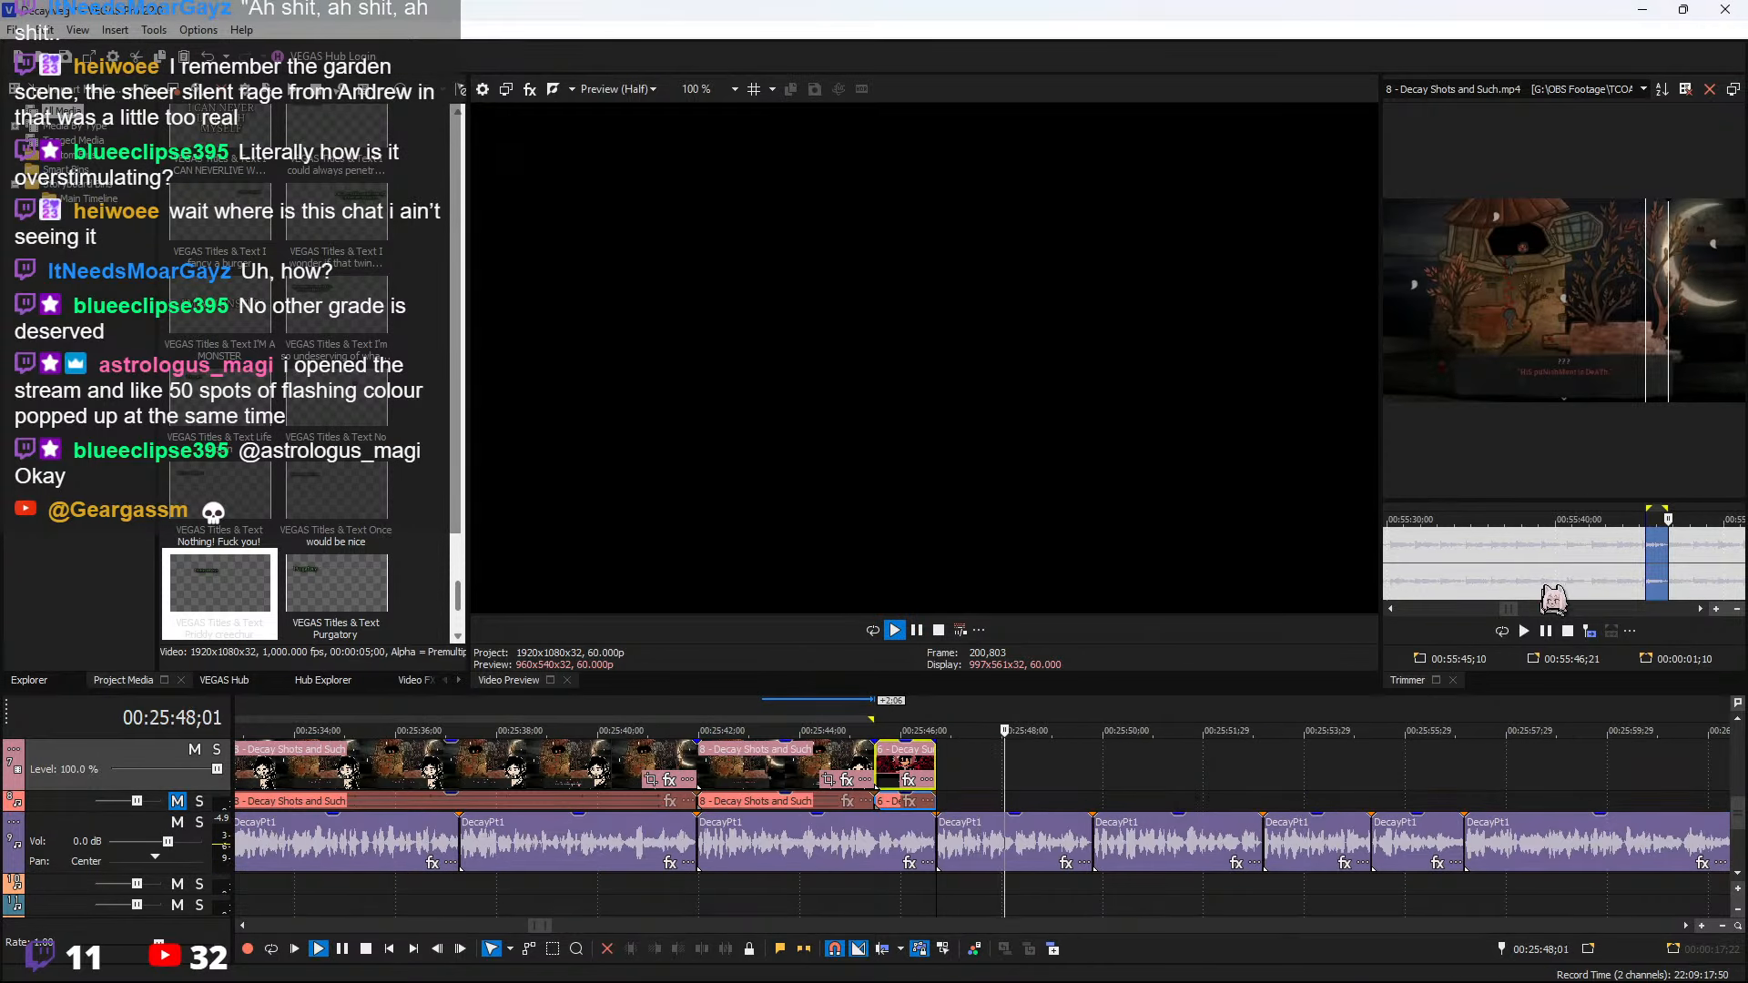
pyautogui.scroll(-3, 1551, 568)
pyautogui.click(1626, 571)
pyautogui.press('space')
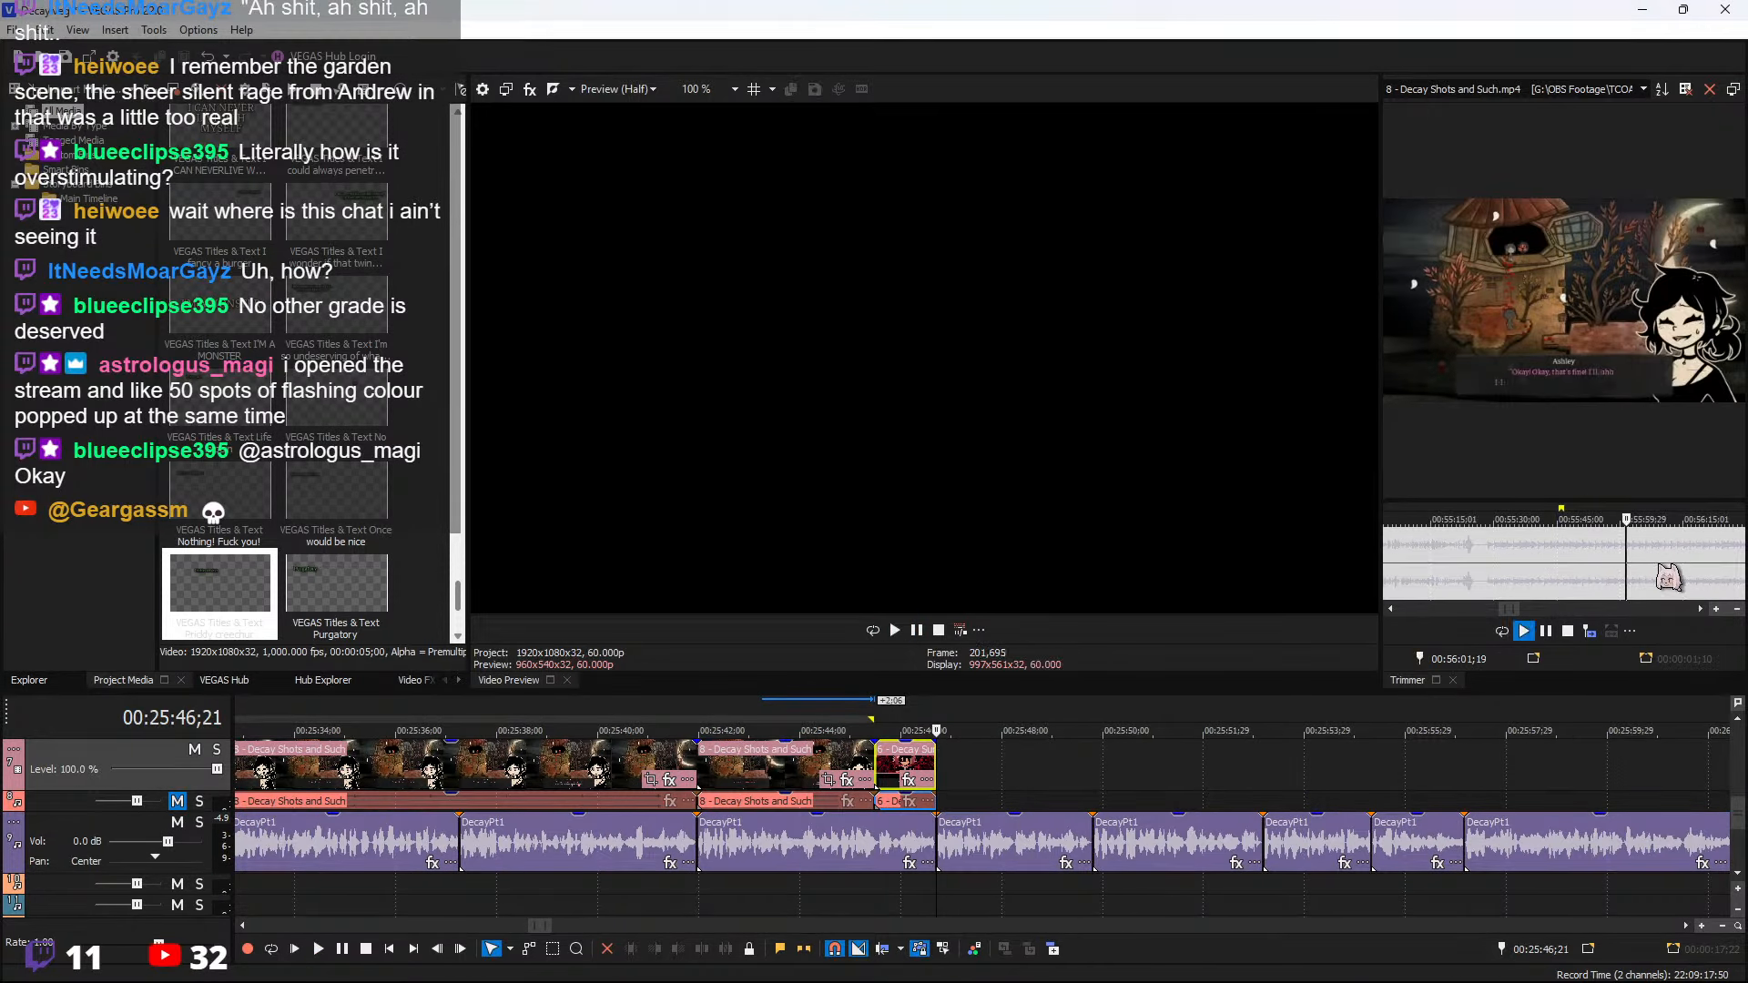
pyautogui.scroll(2, 1666, 576)
pyautogui.moveTo(1625, 569); pyautogui.dragTo(1561, 588)
pyautogui.press('space')
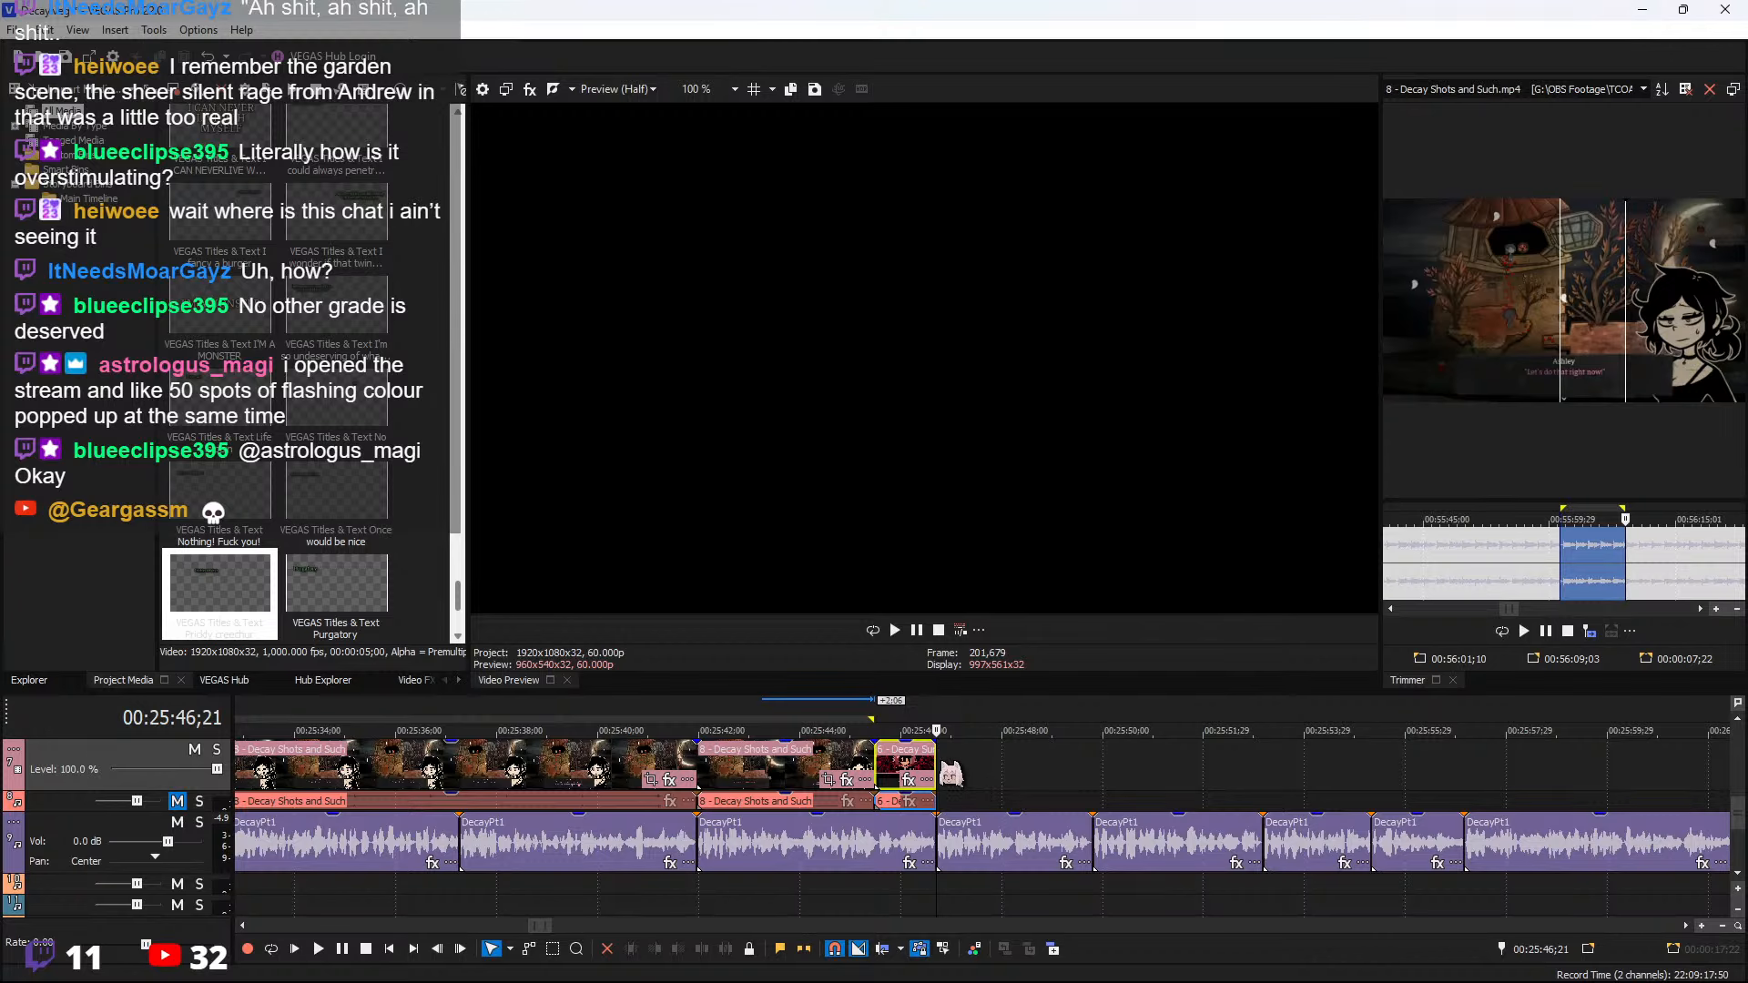
pyautogui.click(1587, 631)
pyautogui.click(940, 766)
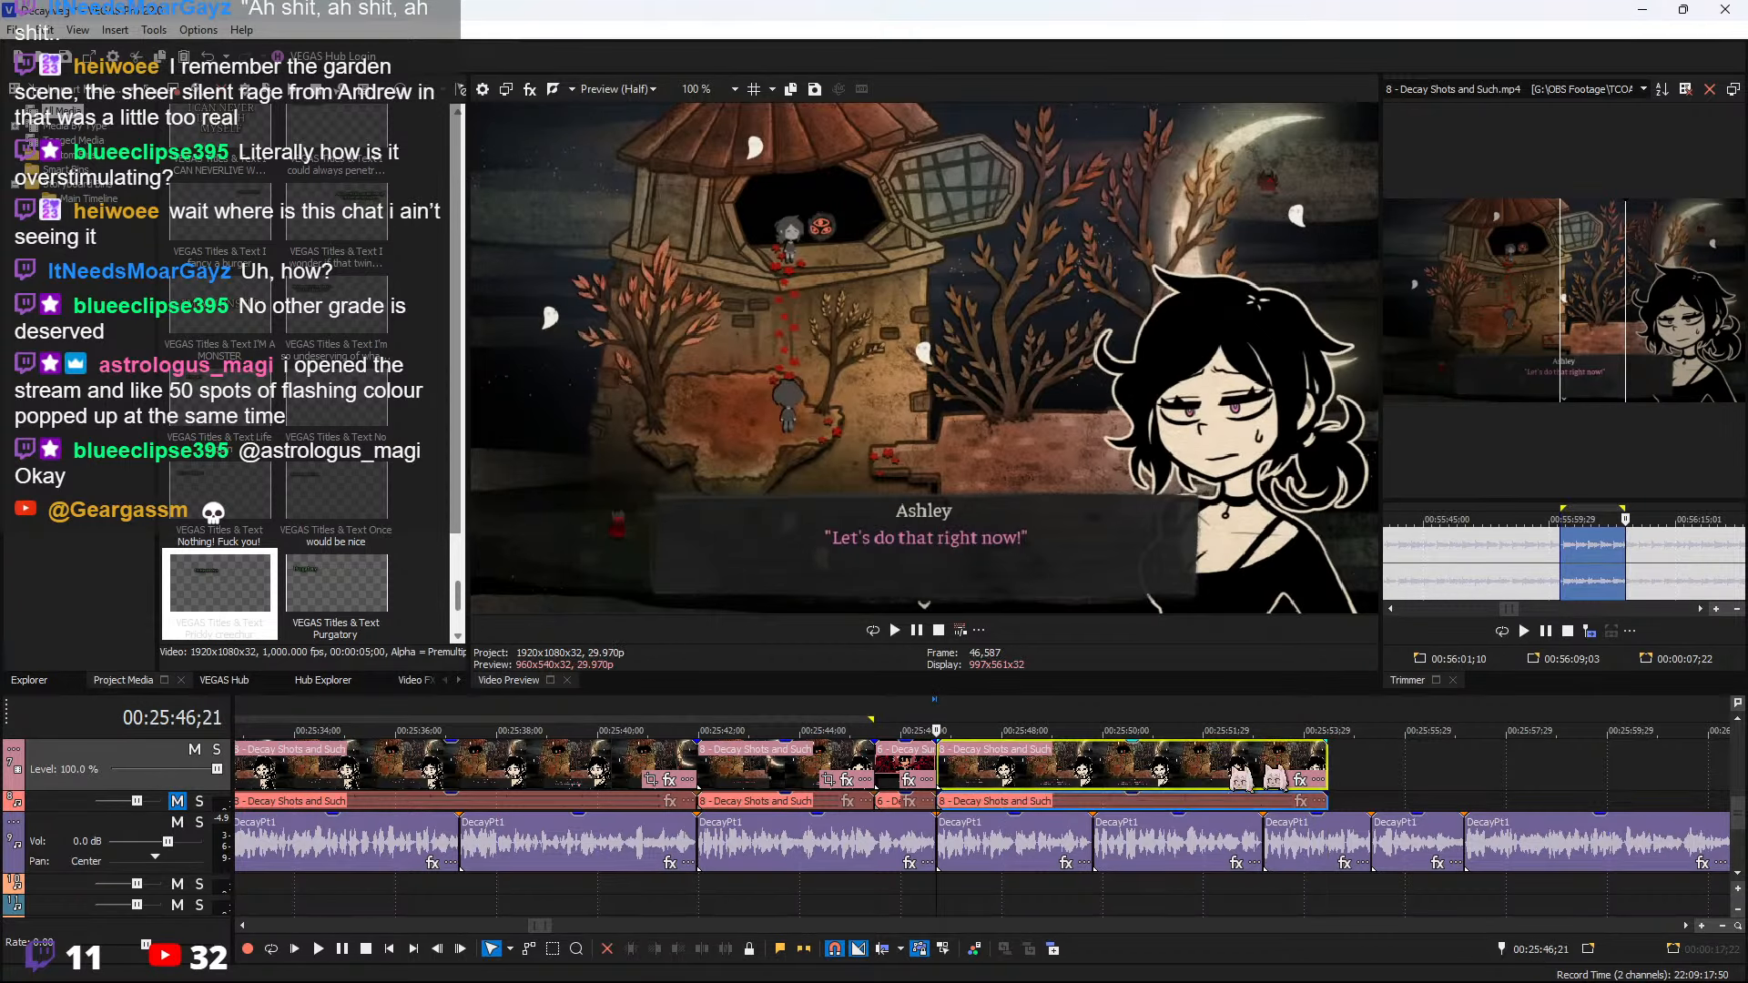
# Crop the inserted clip to about 378 × 213, centred on the tower window at about X 720, Y 265, and play it back
pyautogui.click(1280, 779)
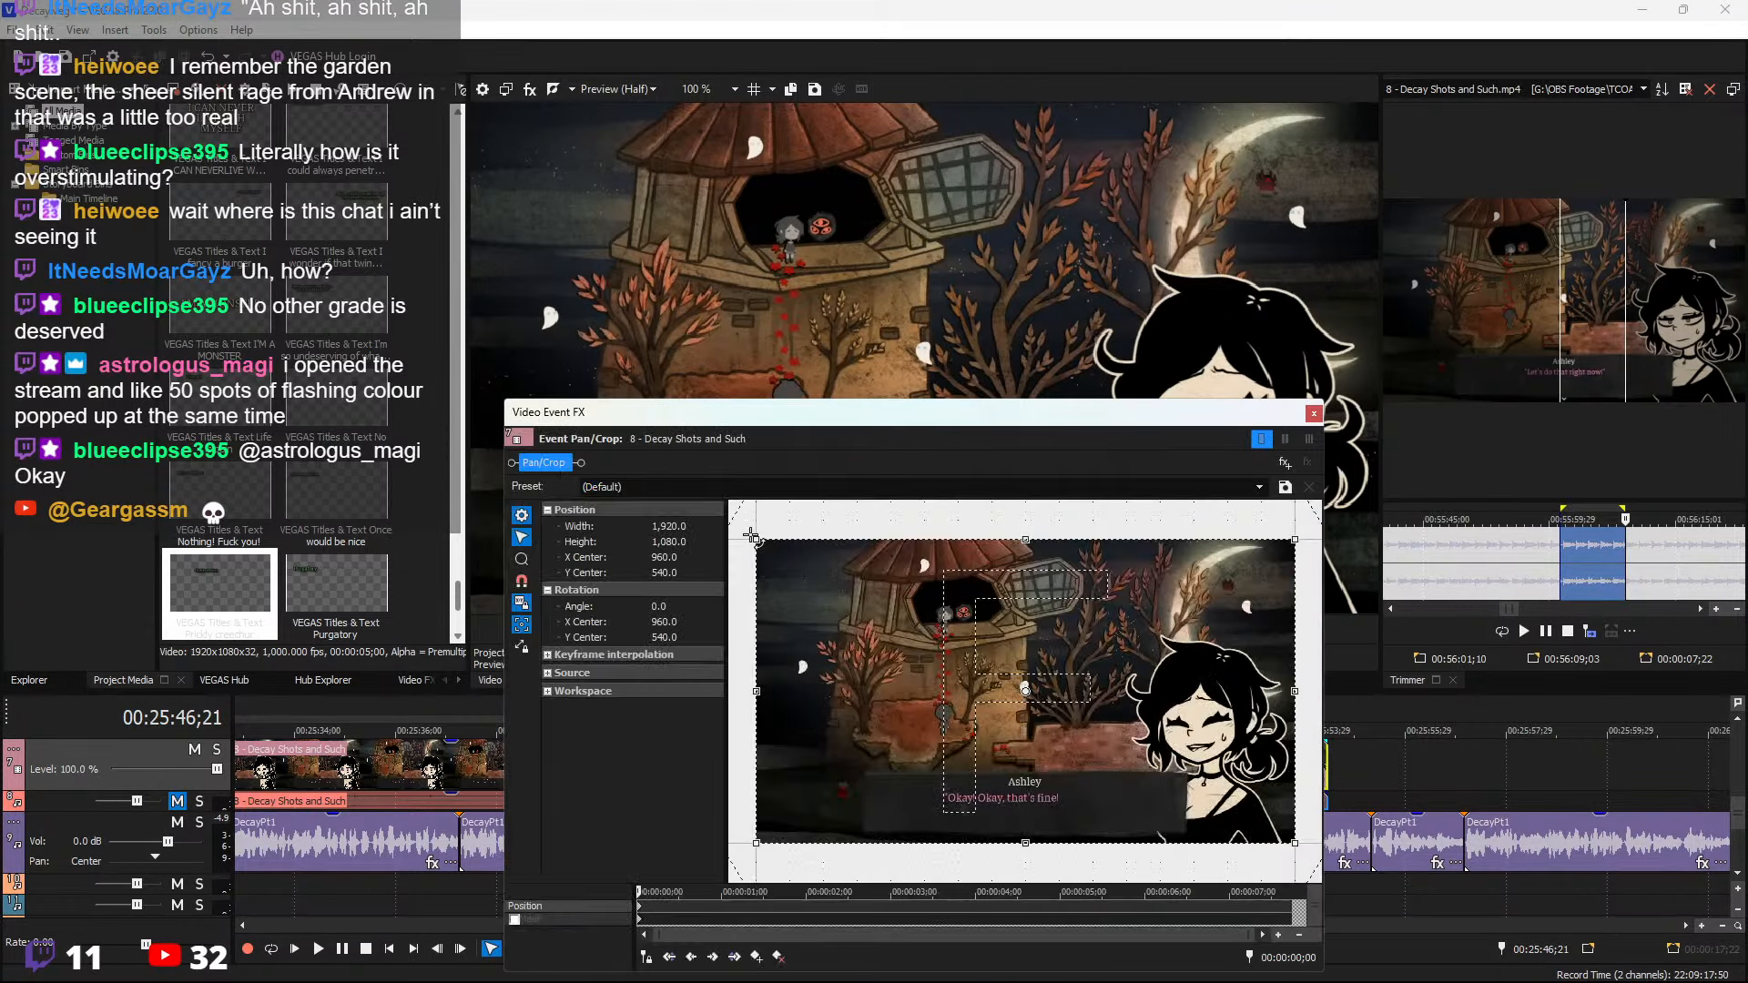
pyautogui.moveTo(754, 538); pyautogui.dragTo(968, 657)
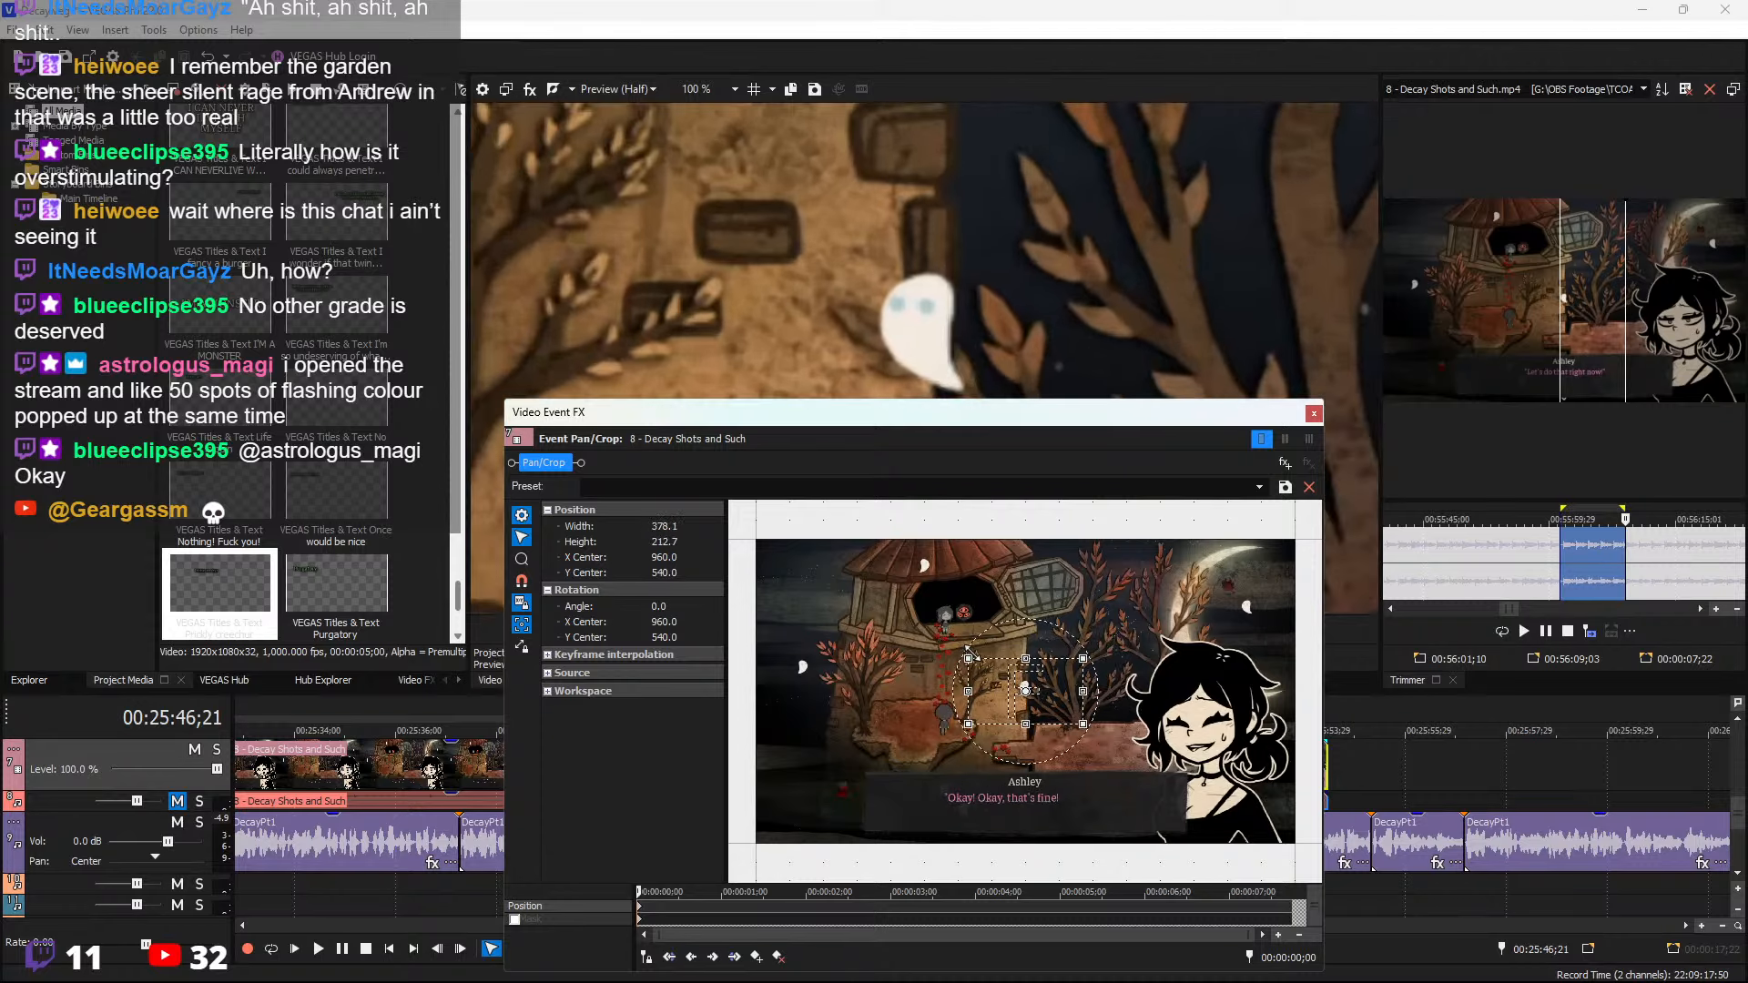
pyautogui.moveTo(1068, 681); pyautogui.dragTo(999, 603)
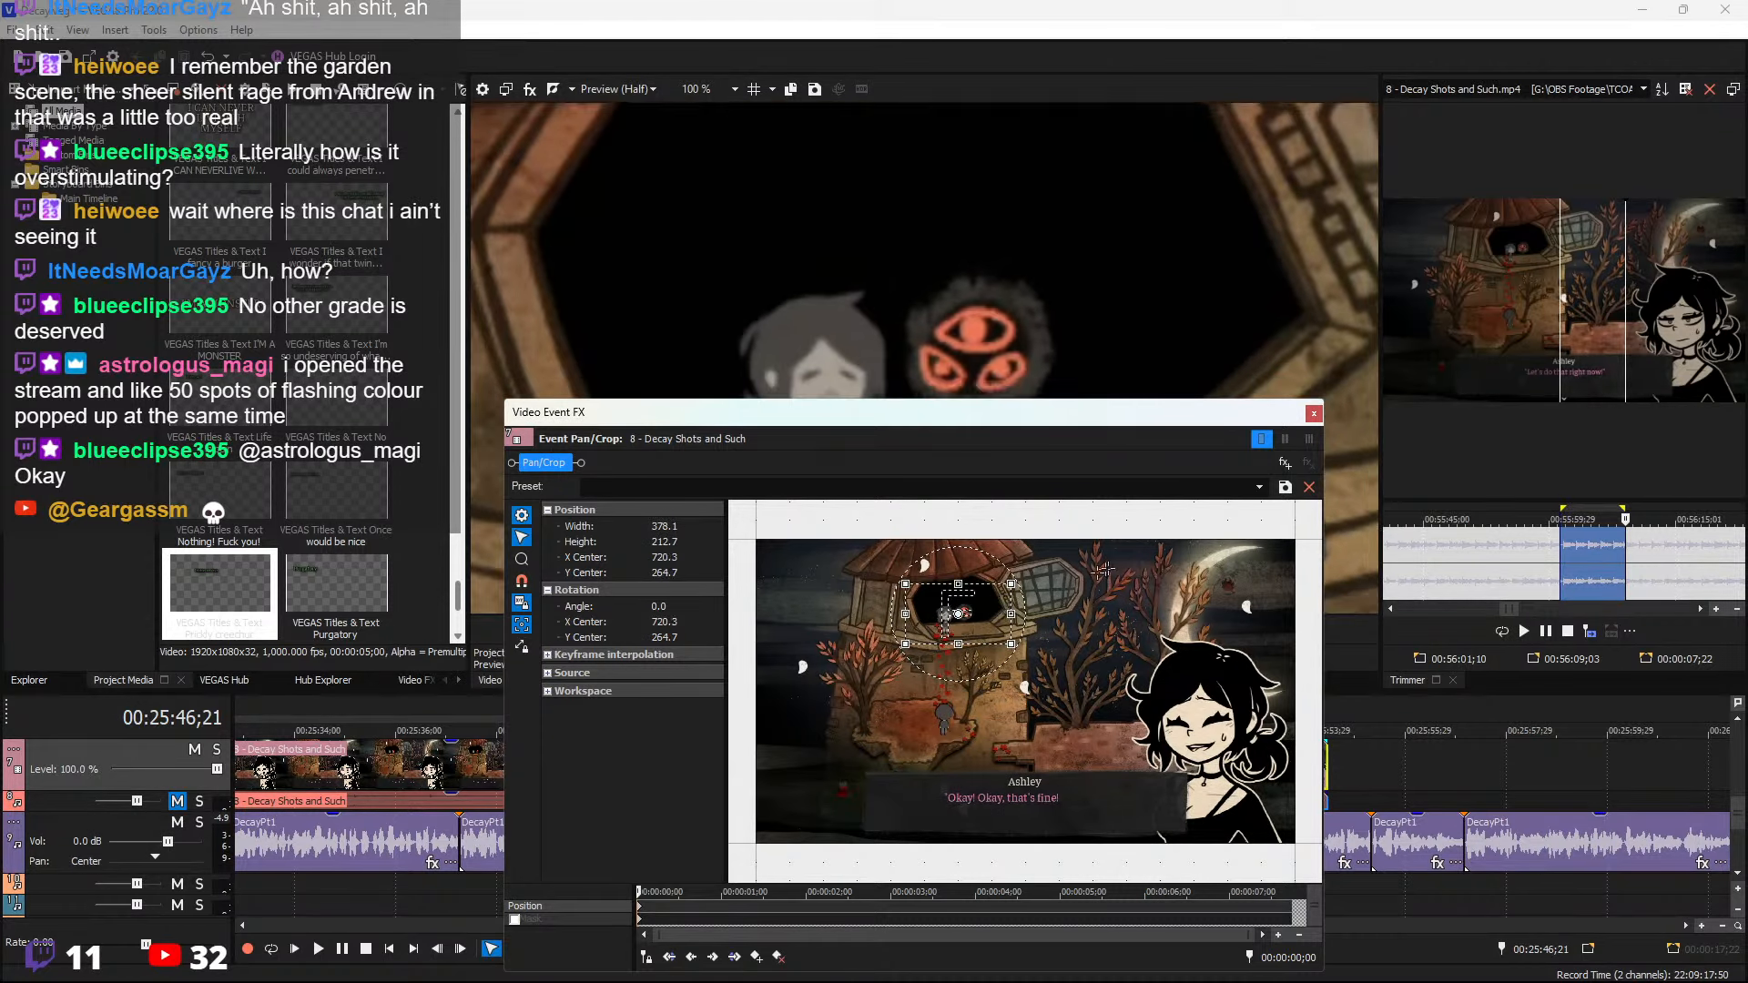
pyautogui.click(1314, 413)
pyautogui.press('space')
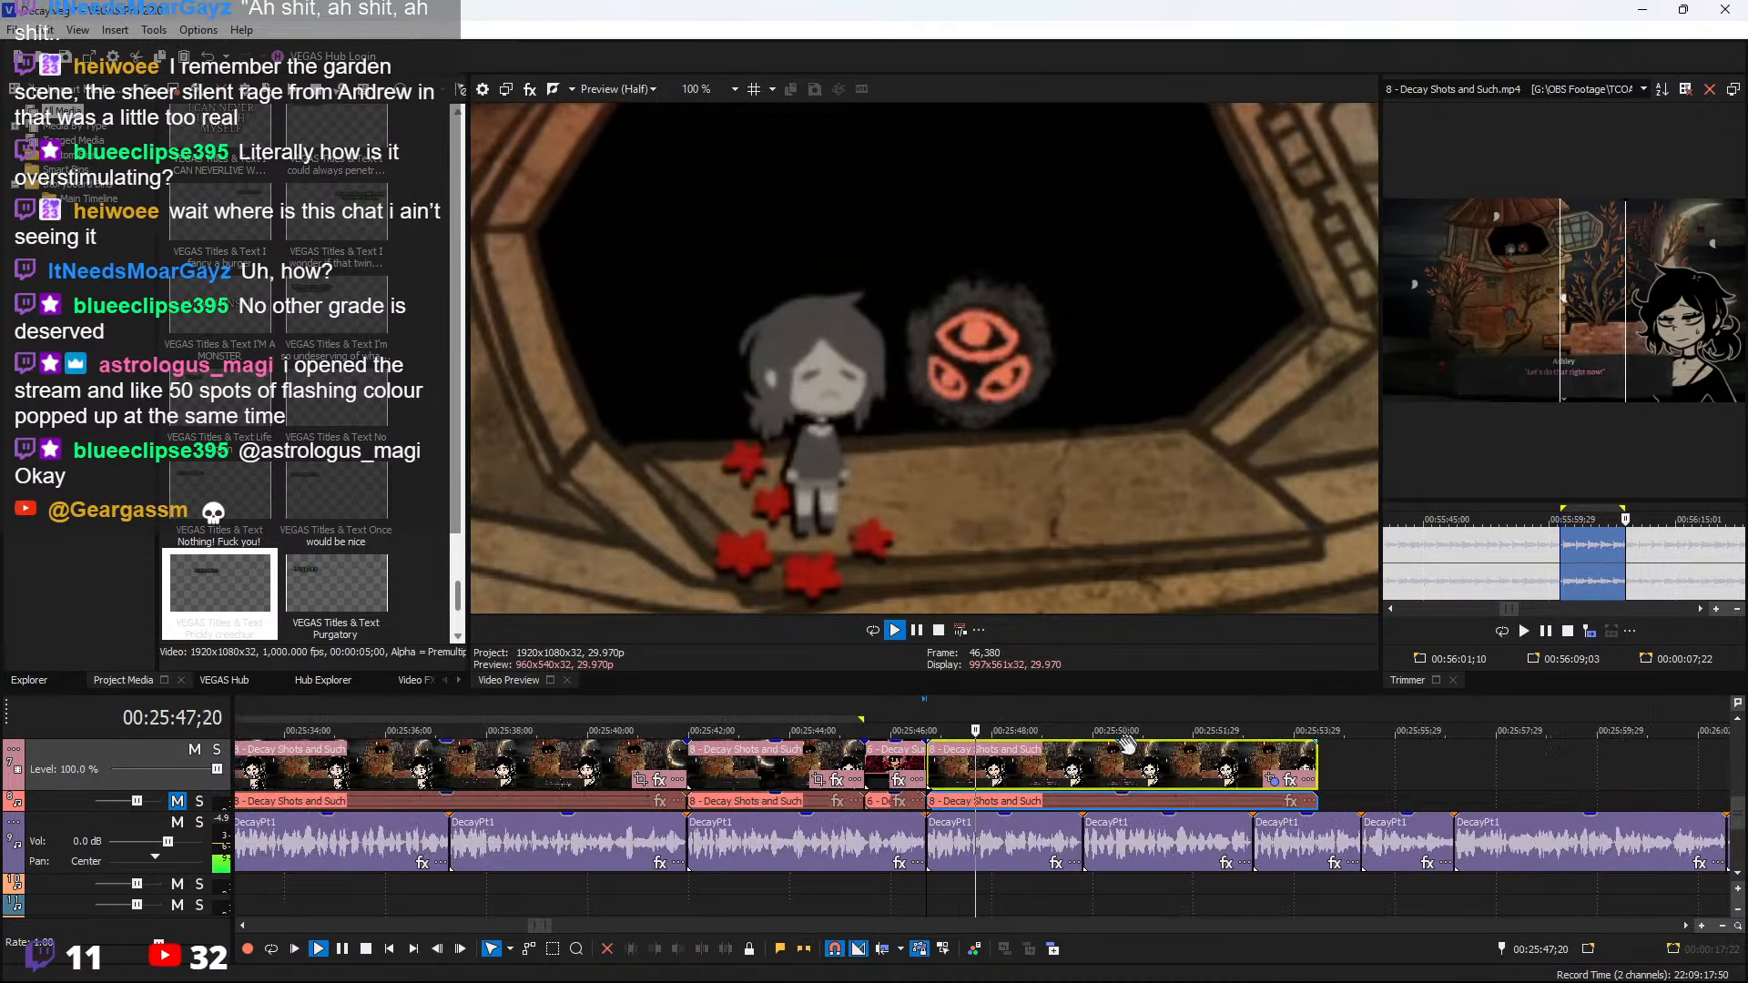
# Split the inserted clip at the DecayPt1 cut at 00:25:49;24 and restore the full uncropped frame on the part after the split
pyautogui.scroll(2, 1088, 788)
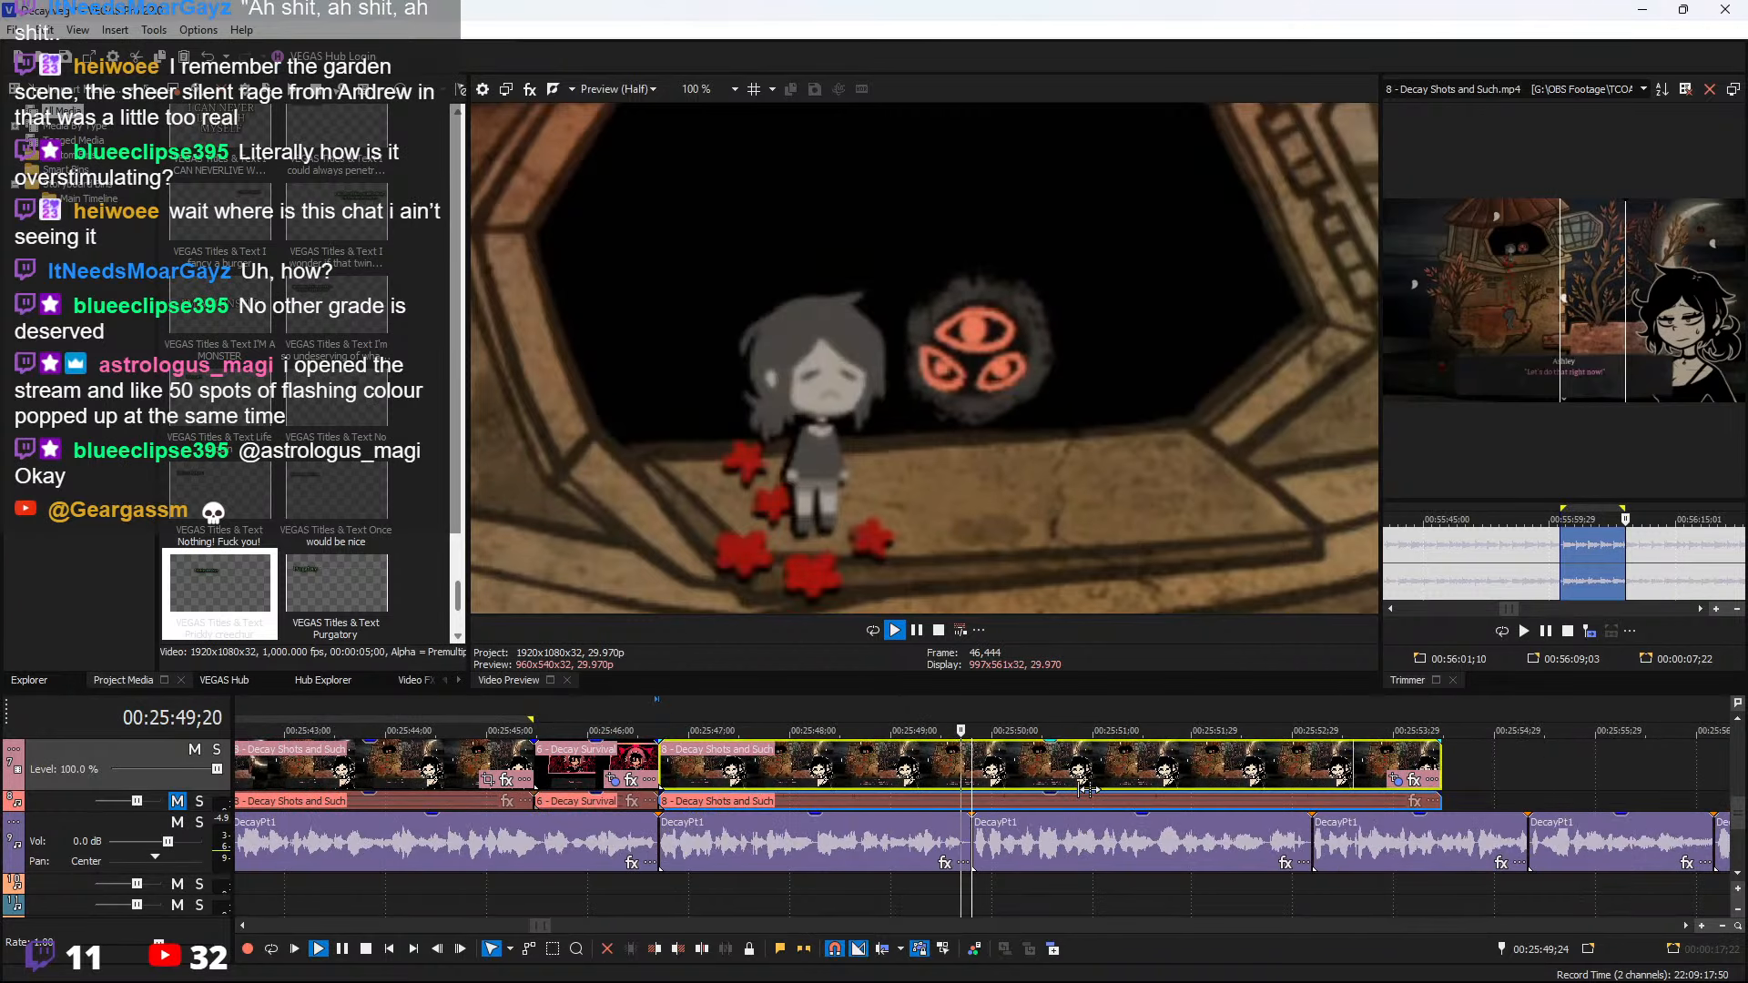
pyautogui.scroll(-3, 1088, 789)
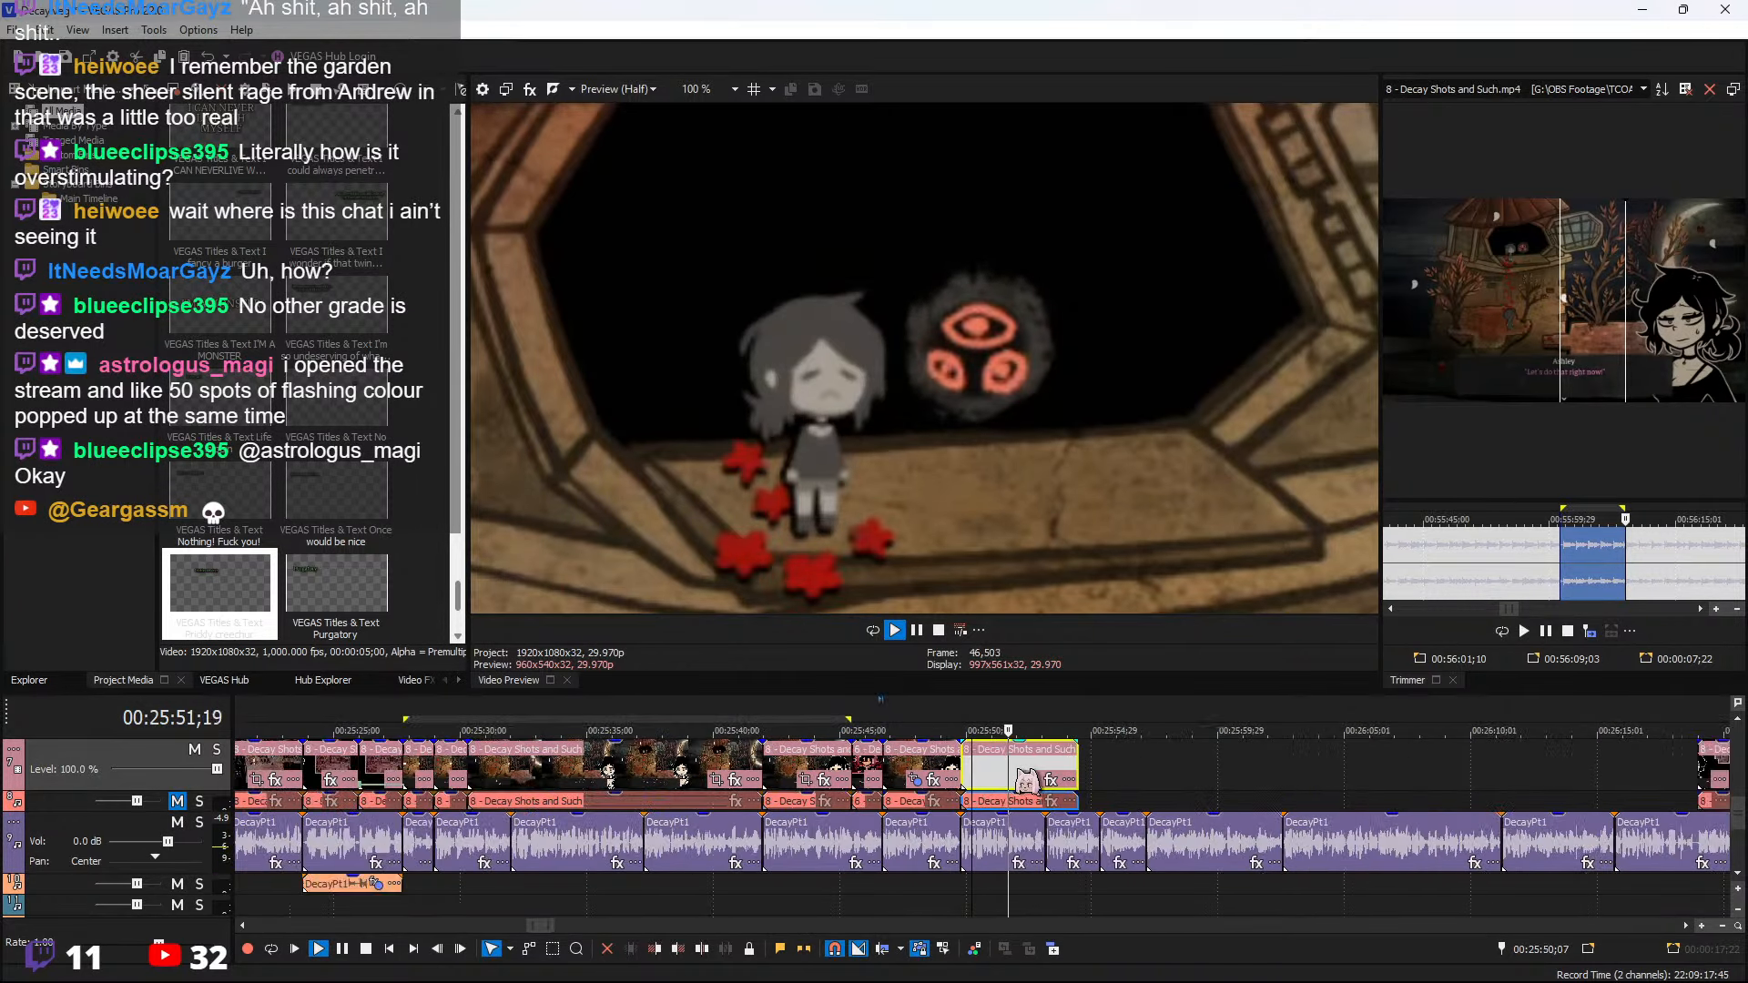
pyautogui.click(1050, 780)
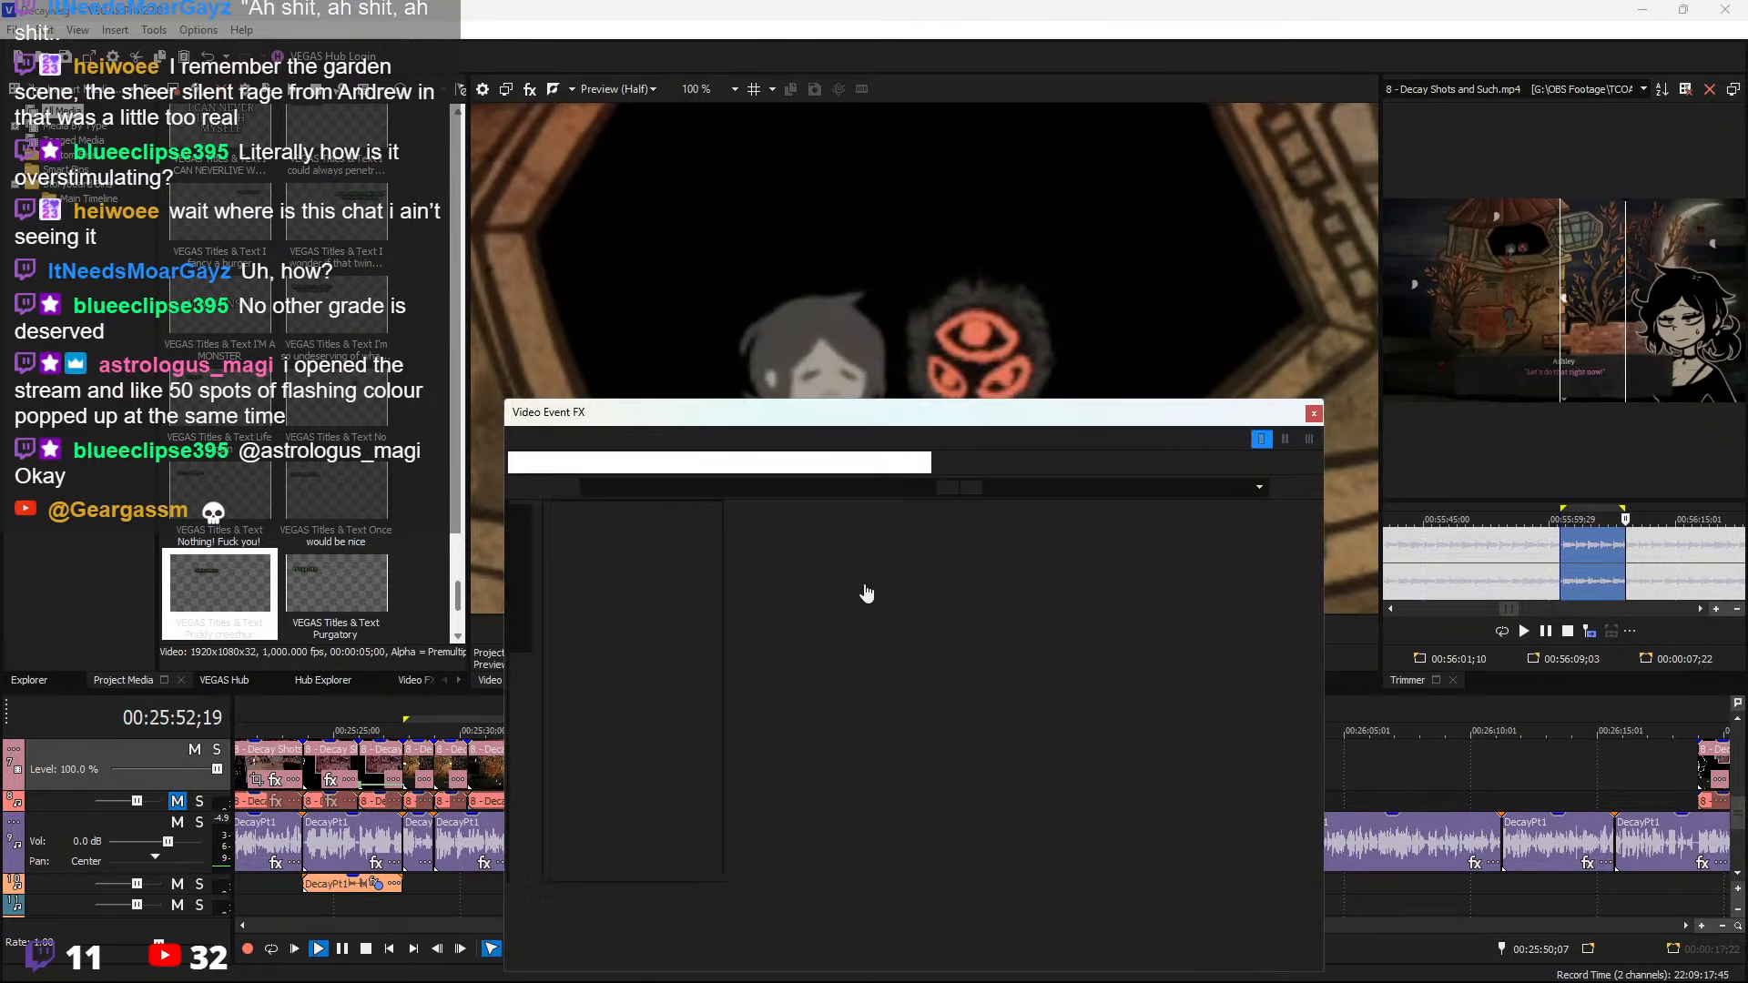
pyautogui.click(1314, 414)
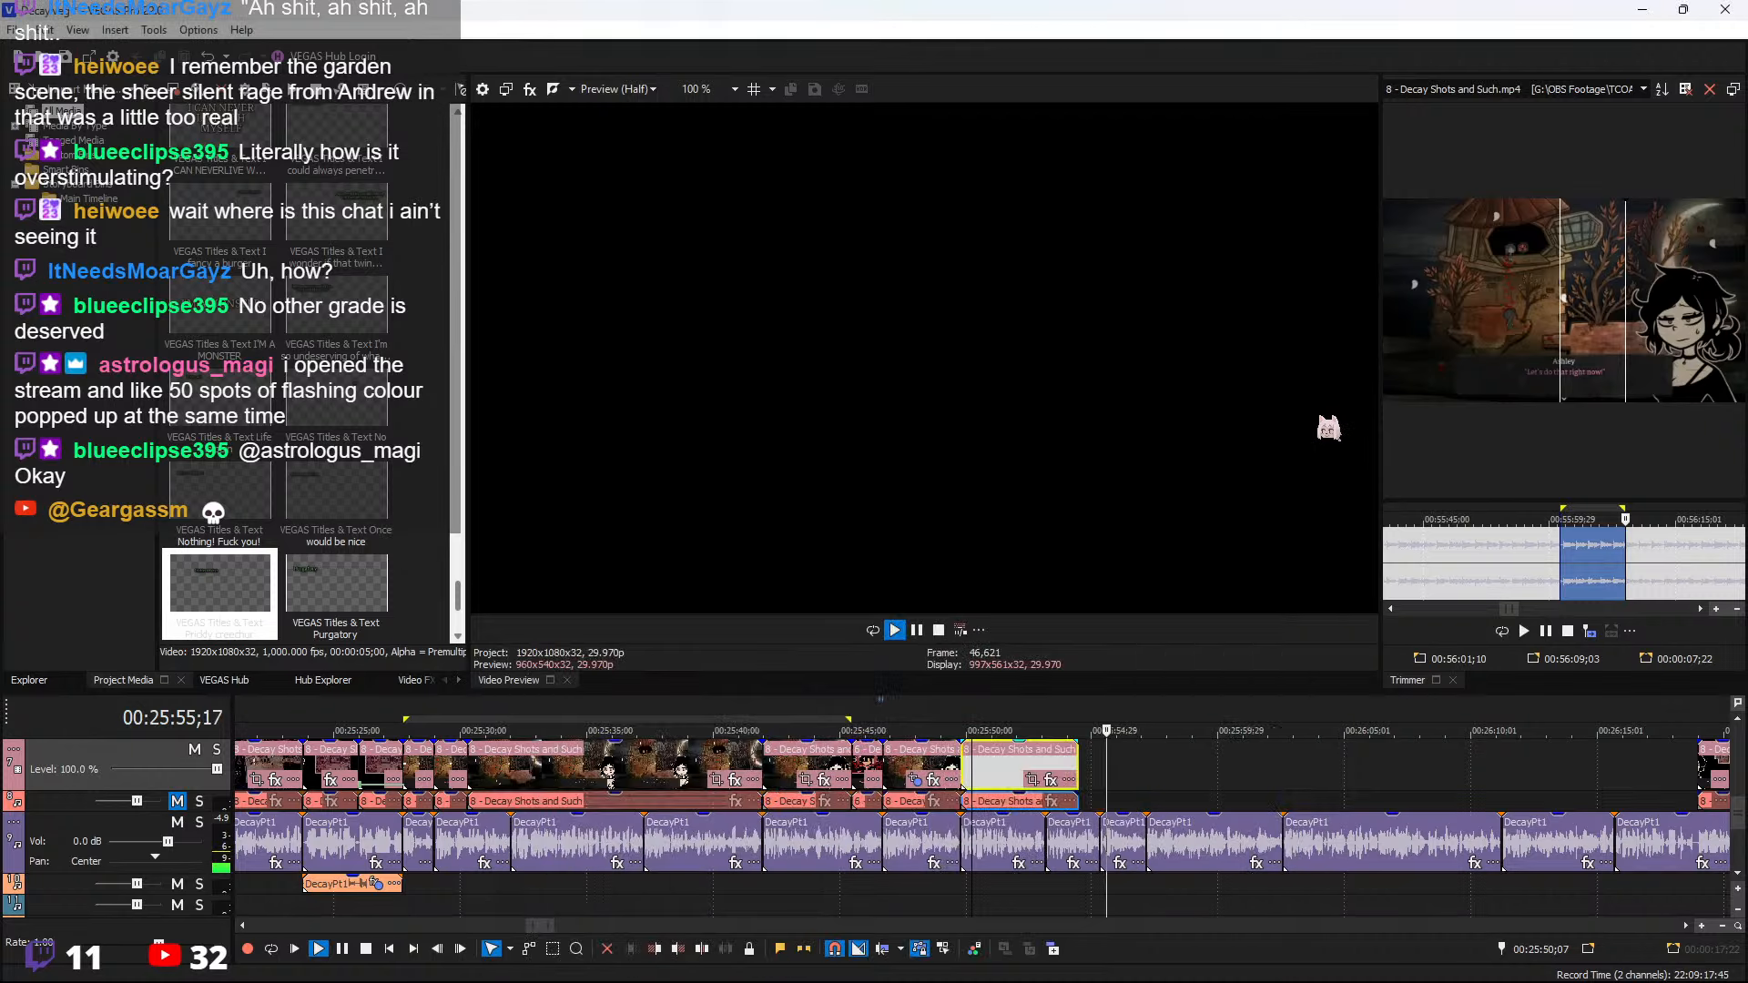
pyautogui.click(1018, 781)
pyautogui.scroll(-2, 1111, 765)
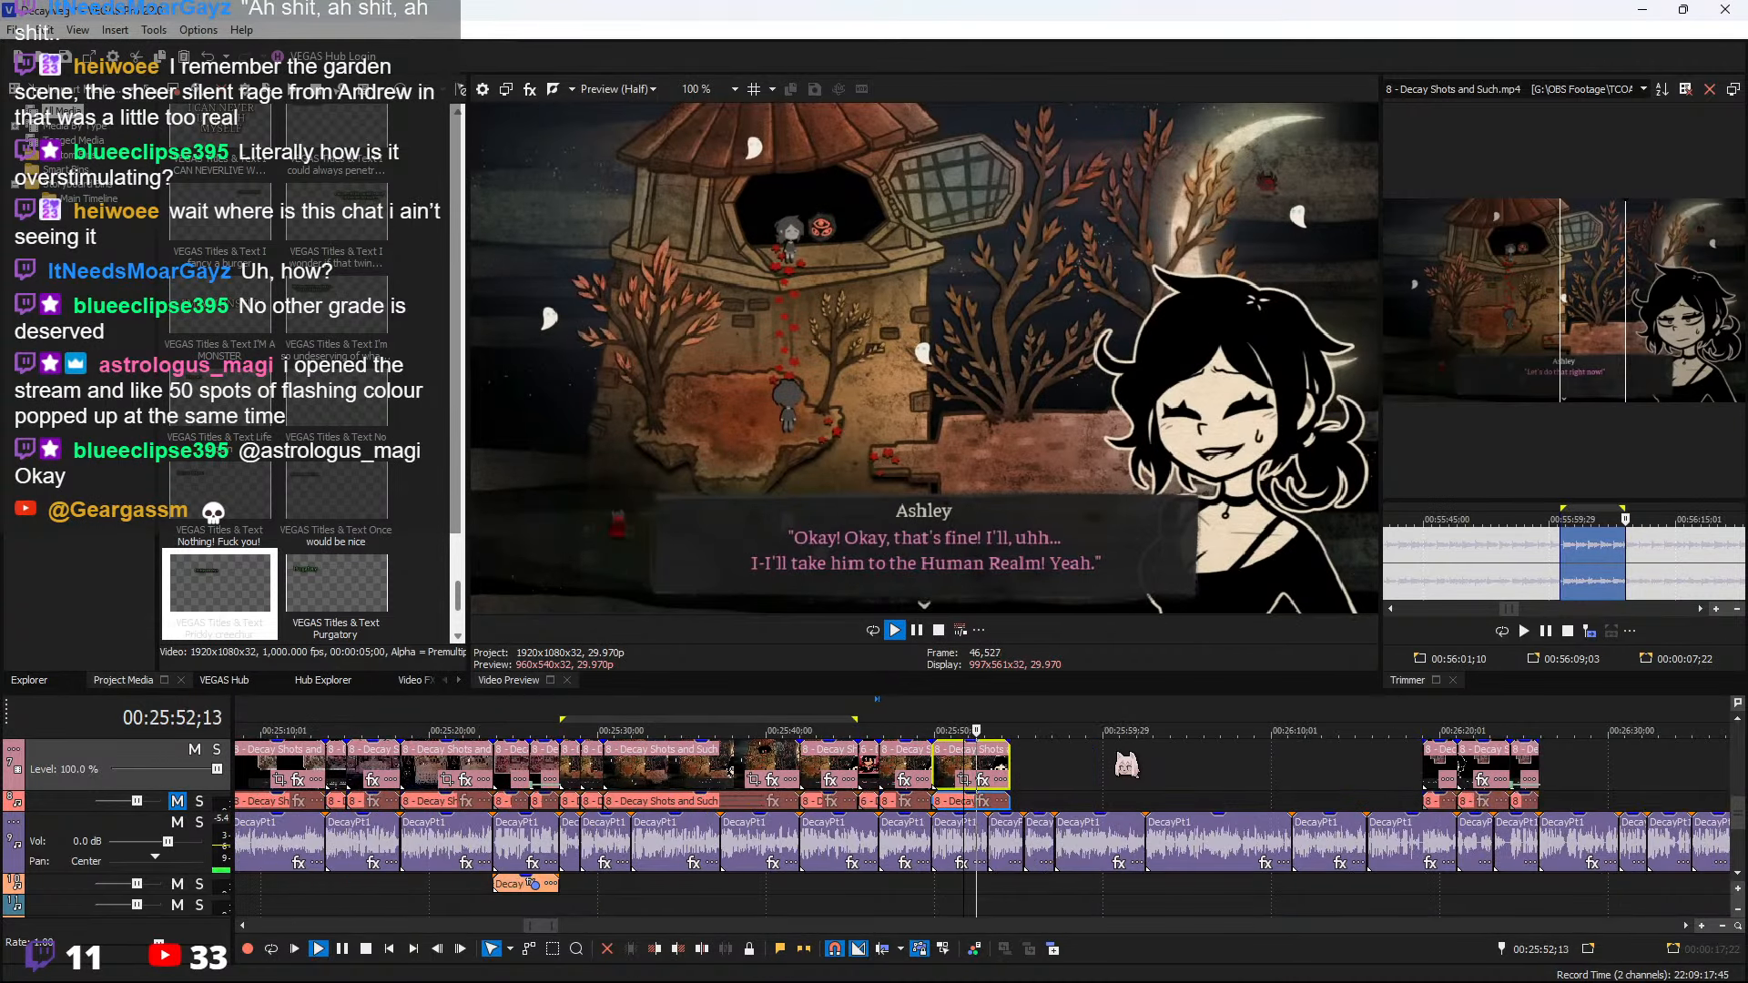
# Trim the end of the uncropped part back to the DecayPt1 cut at 00:25:53;05 and stop playback
pyautogui.scroll(2, 1127, 765)
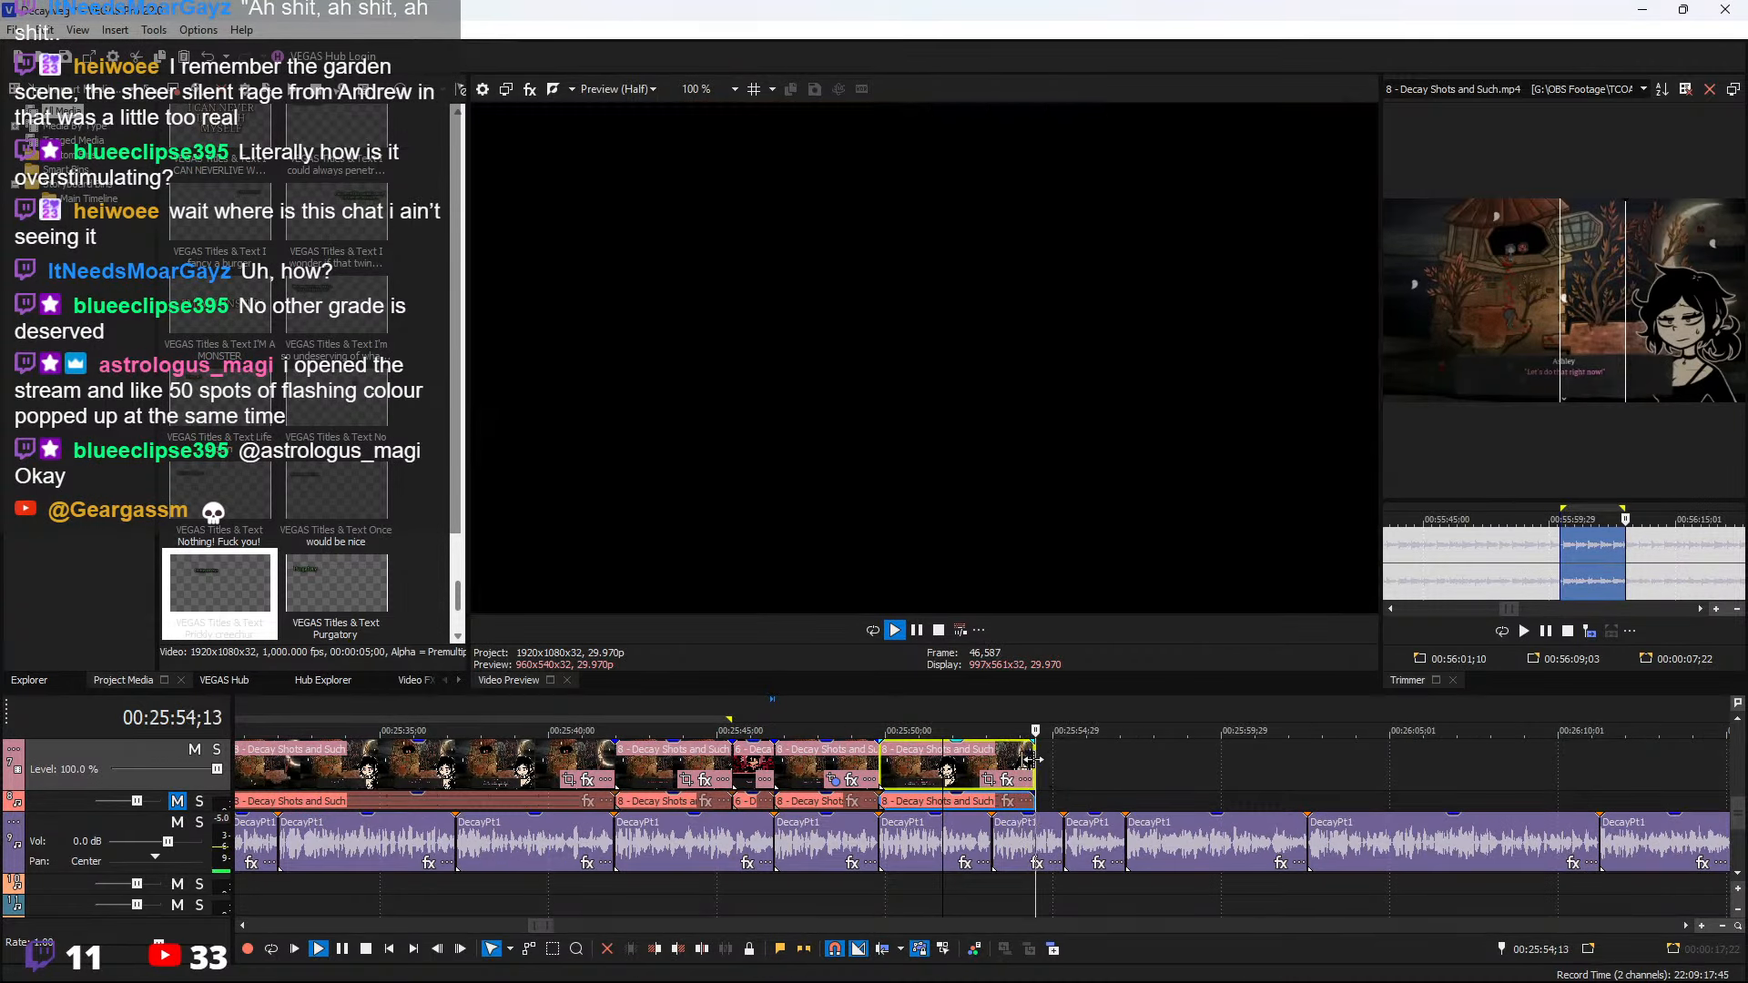
pyautogui.moveTo(1029, 760); pyautogui.dragTo(991, 760)
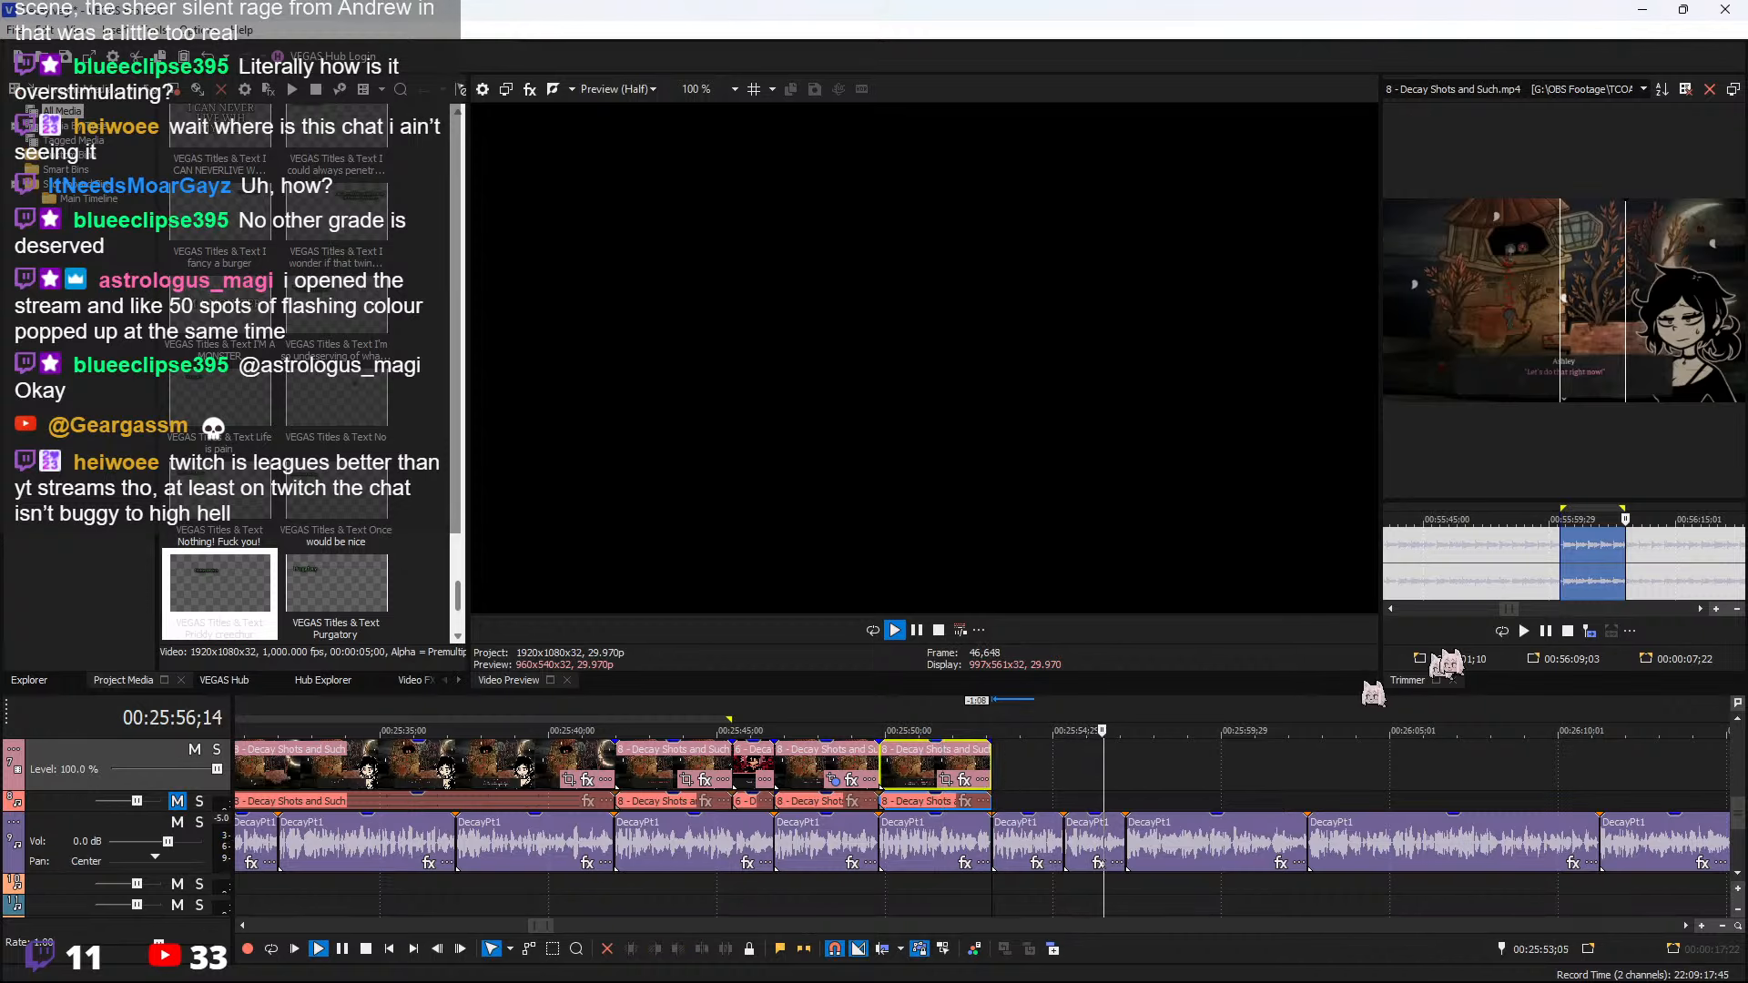
pyautogui.press('space')
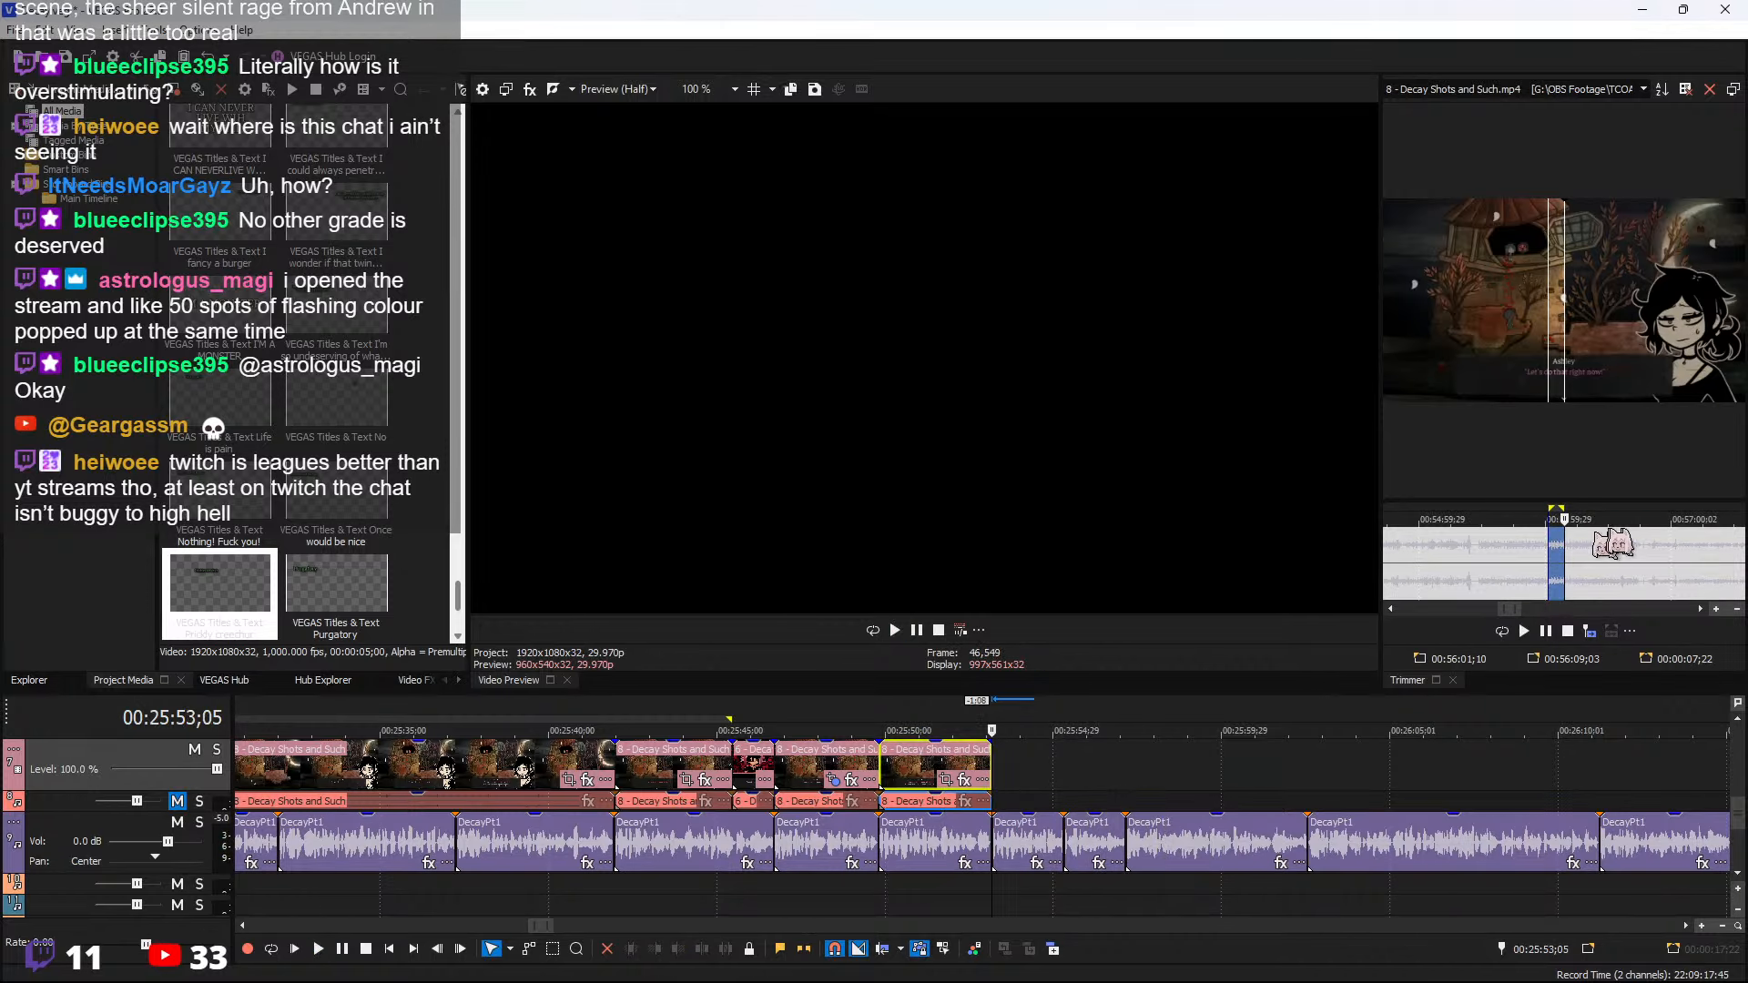
# Look through the Decay Shots and Such footage in the trimmer between about 00:56:34 and 00:56:53 for the next shot
pyautogui.click(1626, 567)
pyautogui.press('space')
pyautogui.scroll(3, 1705, 573)
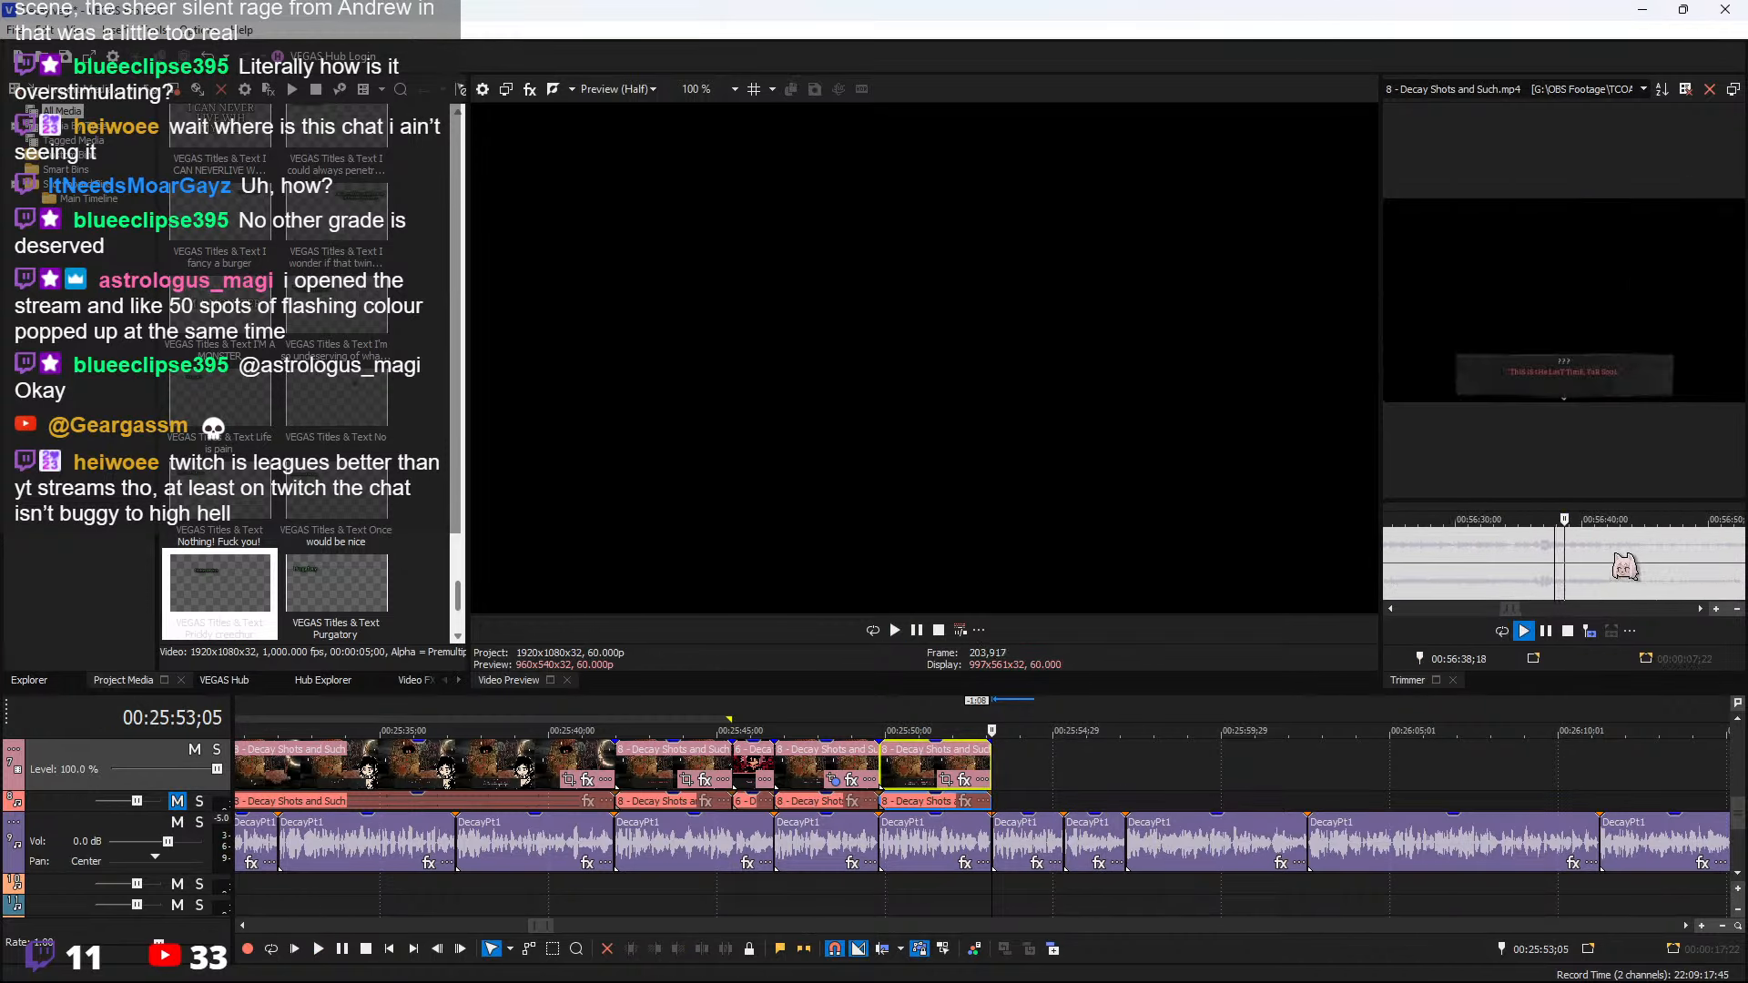
pyautogui.press('space')
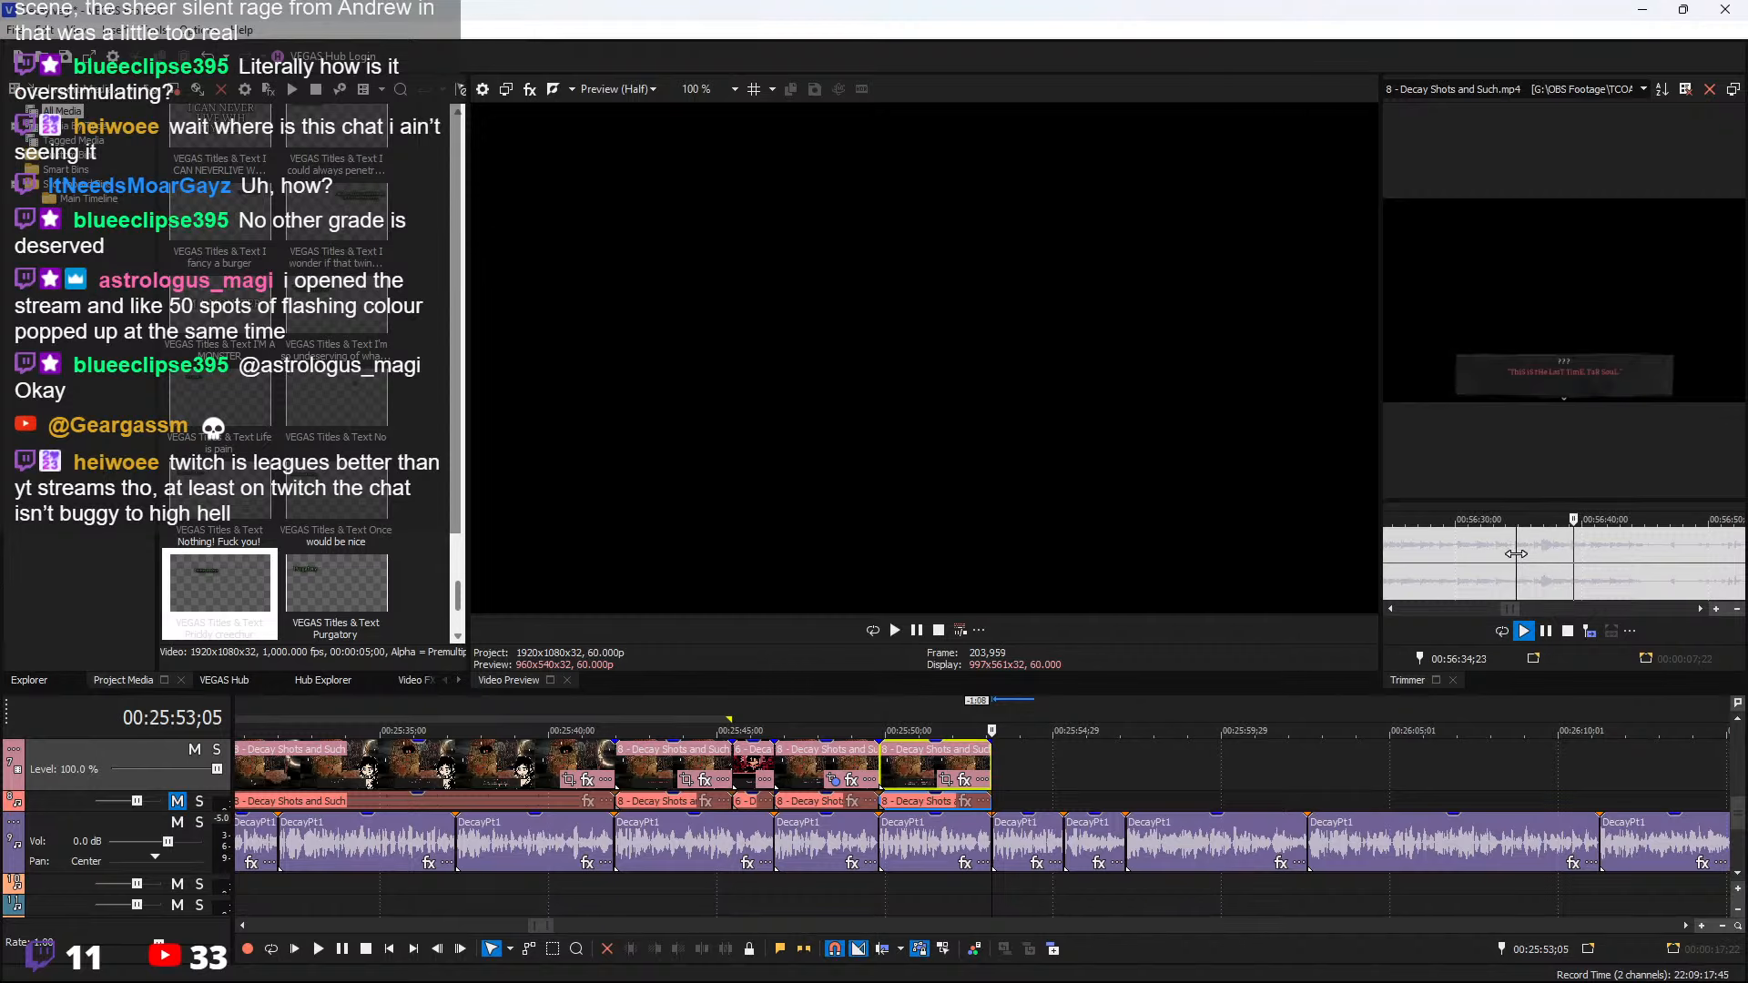
pyautogui.click(1666, 571)
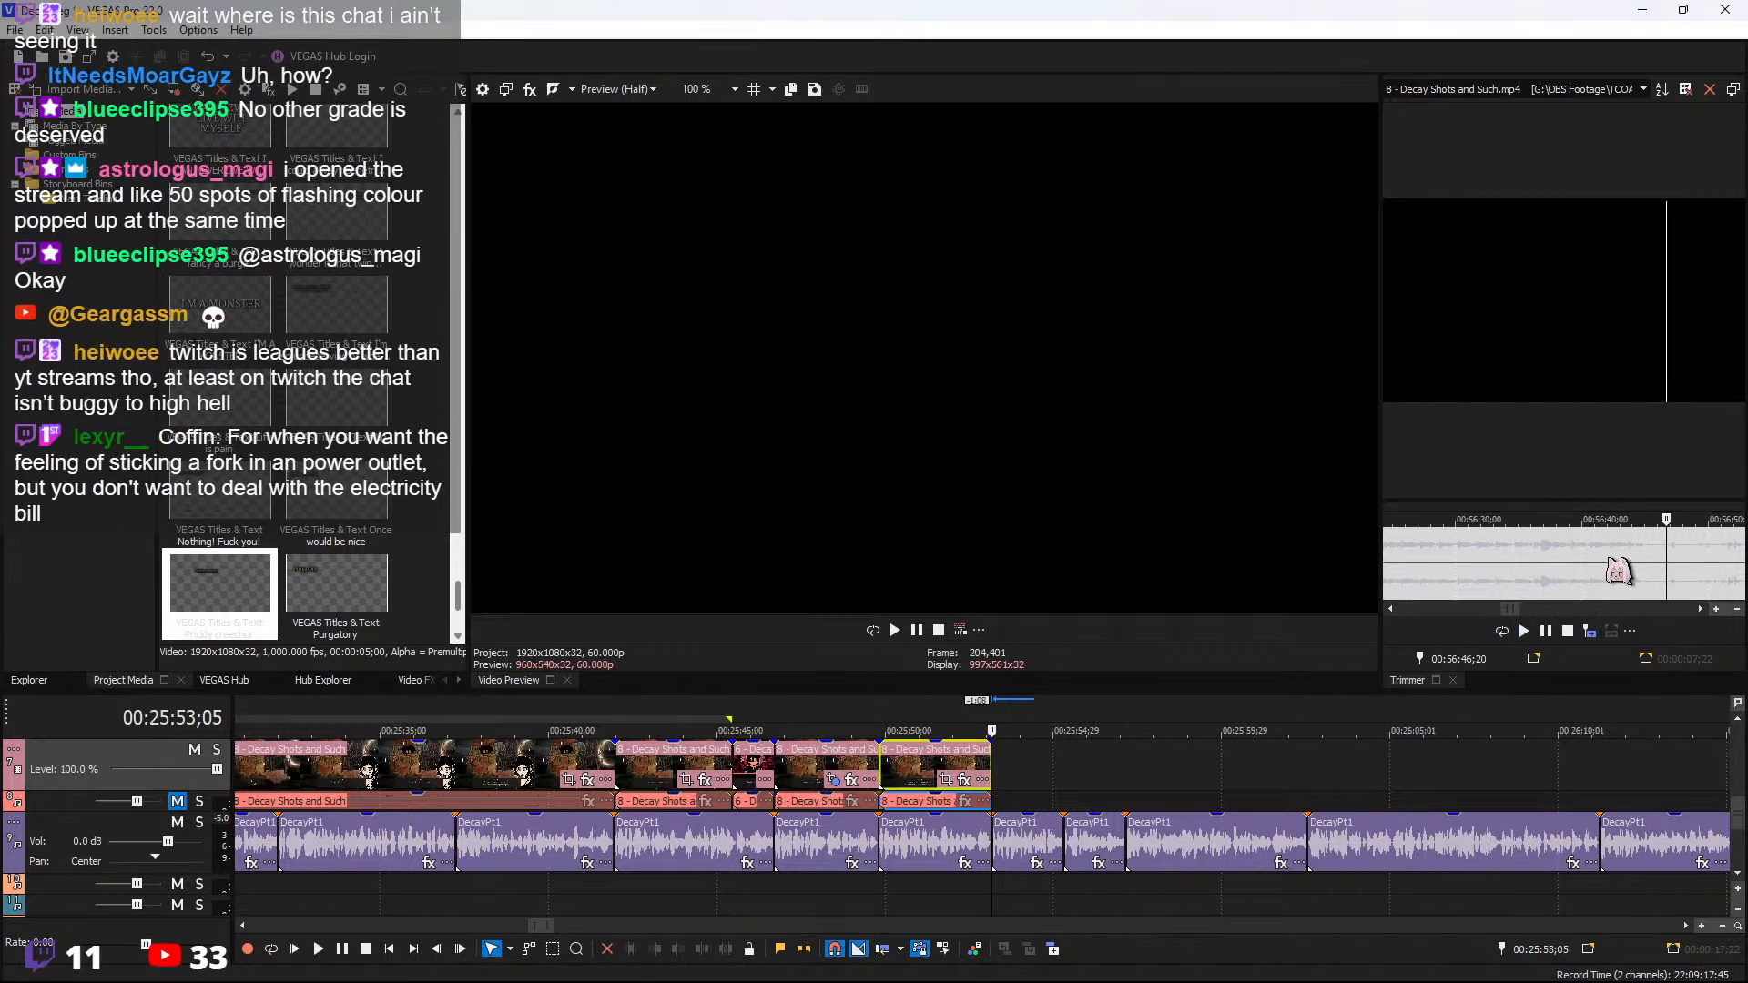
pyautogui.press('space')
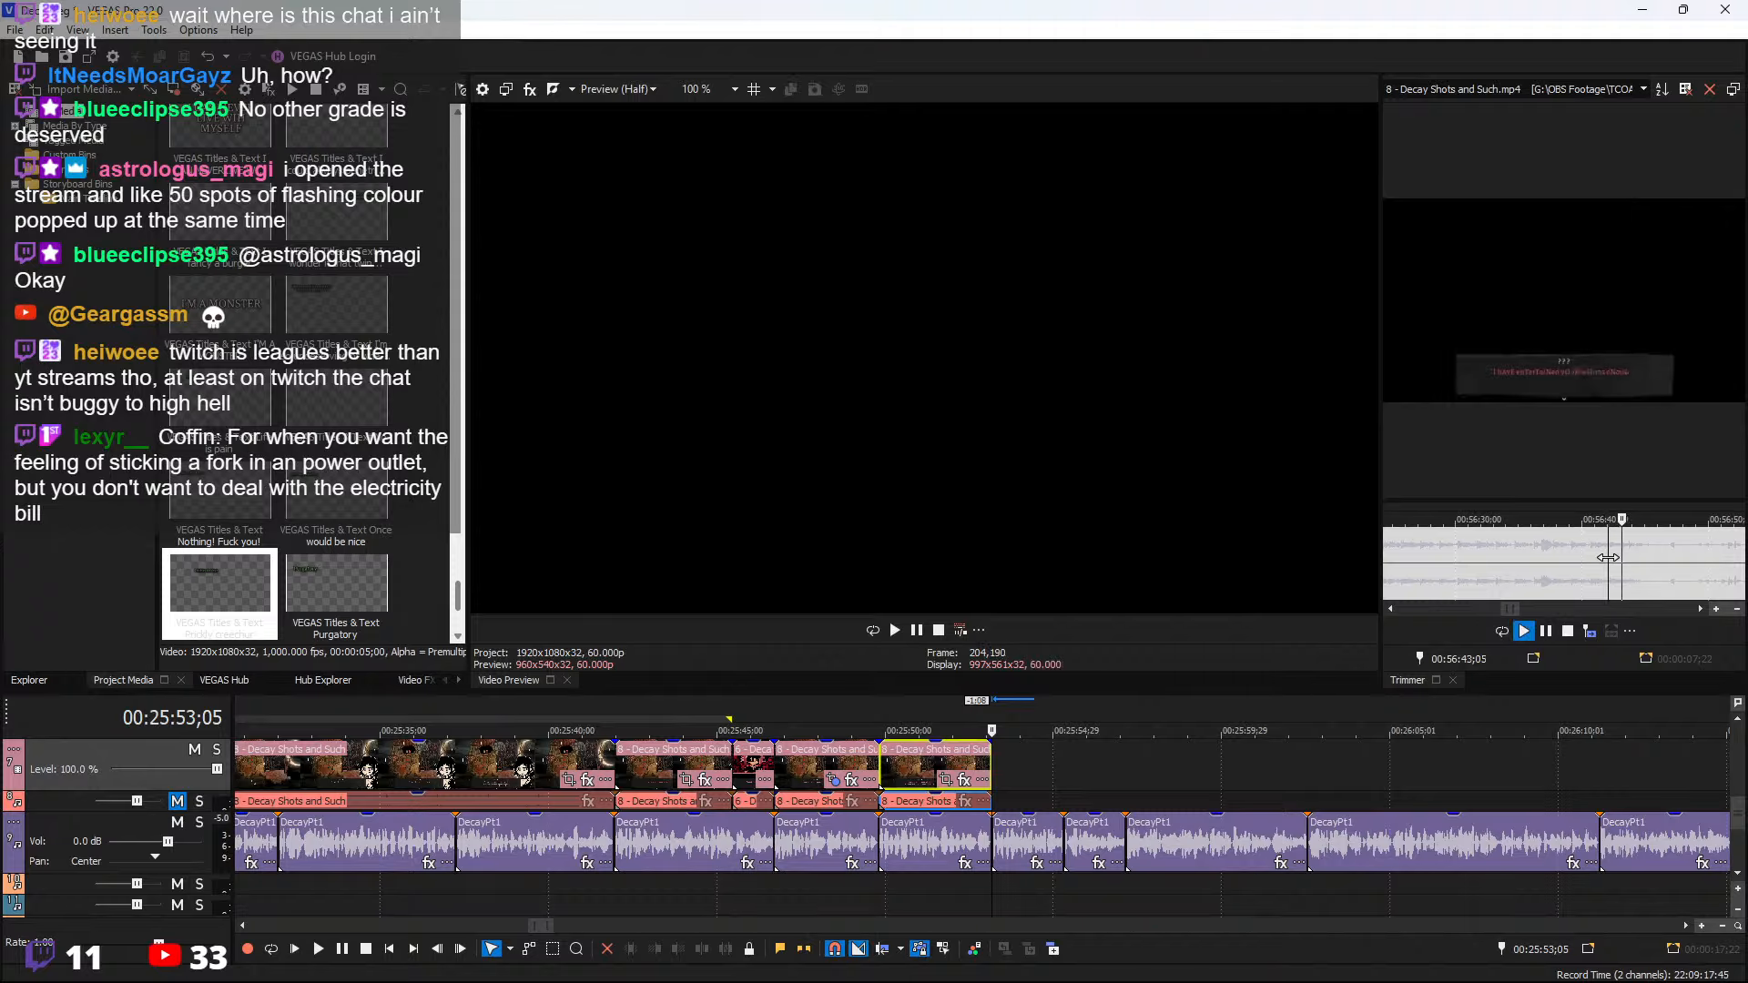
pyautogui.scroll(-2, 1637, 573)
pyautogui.click(1610, 574)
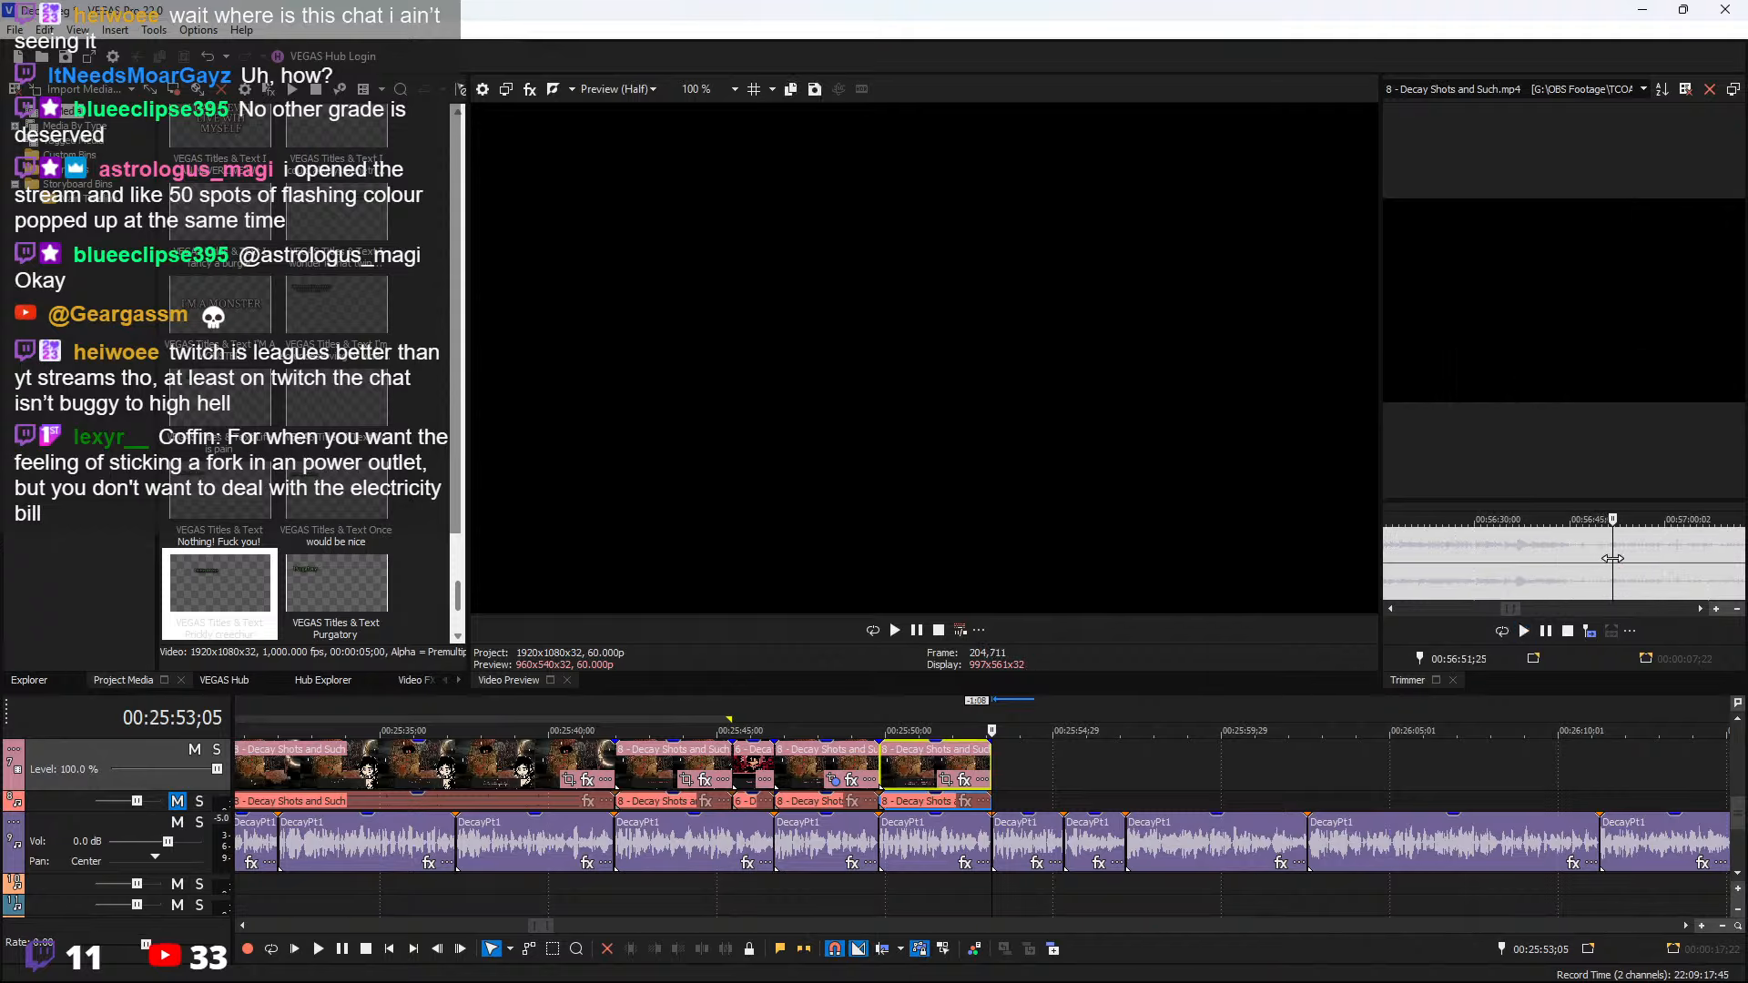
pyautogui.scroll(2, 1639, 575)
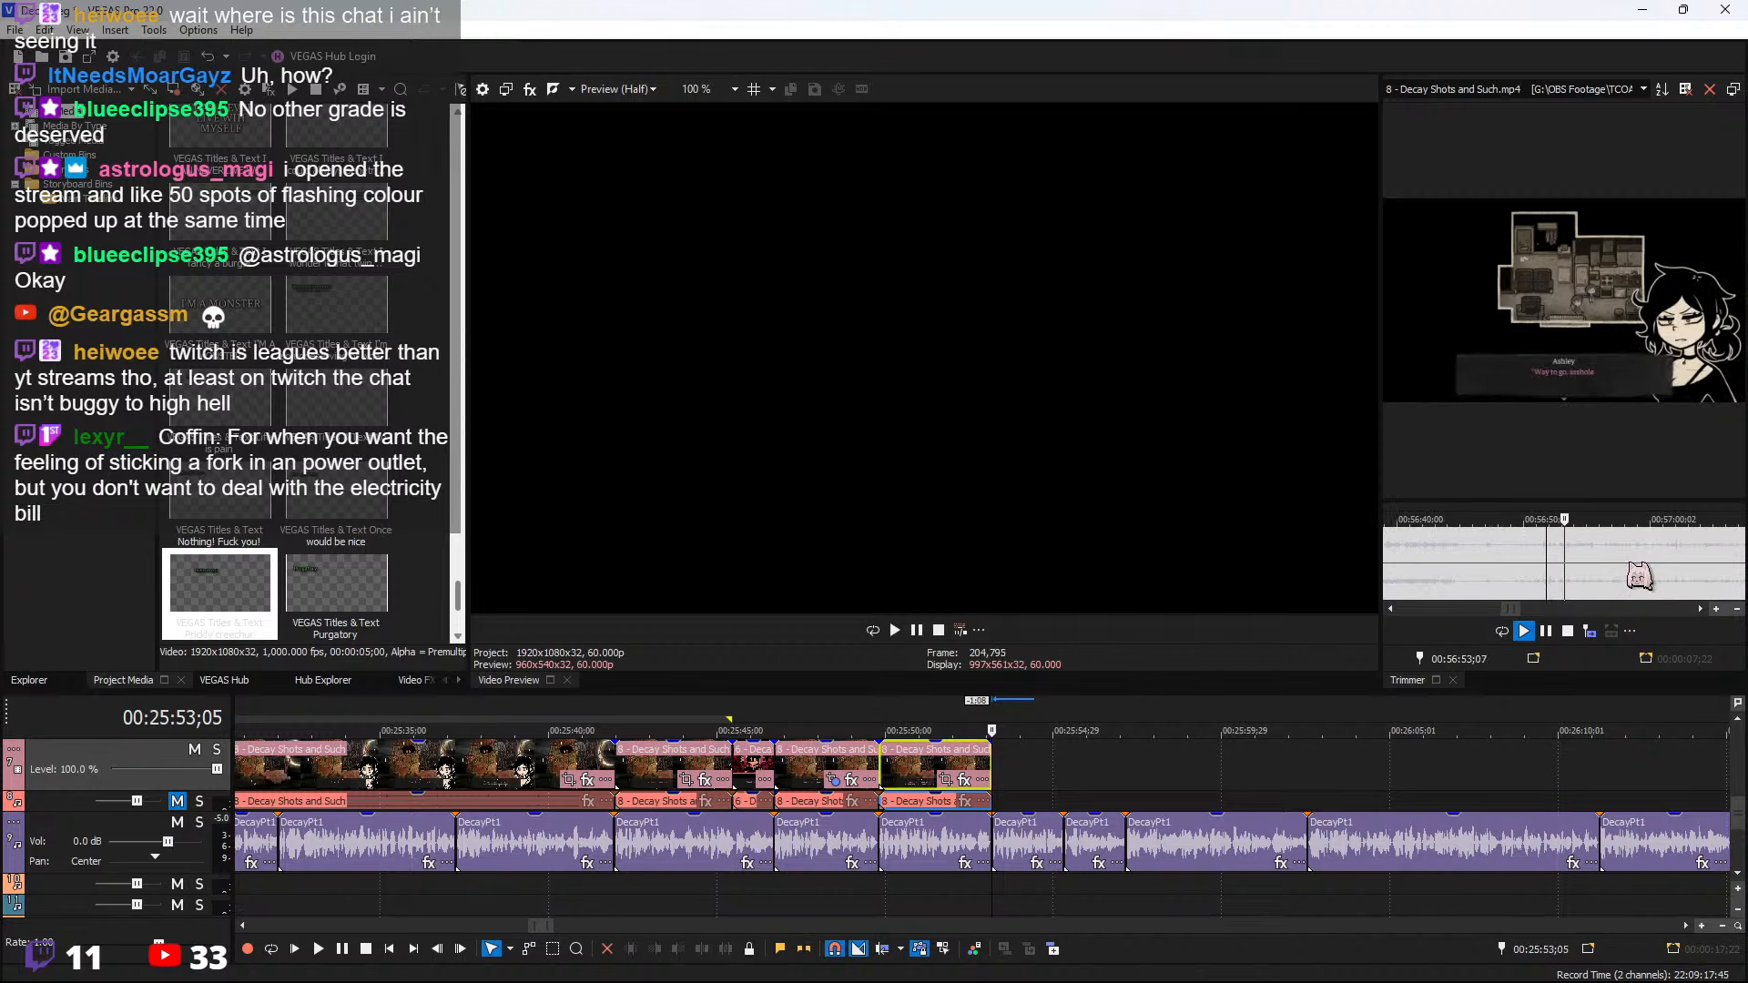
pyautogui.press('space')
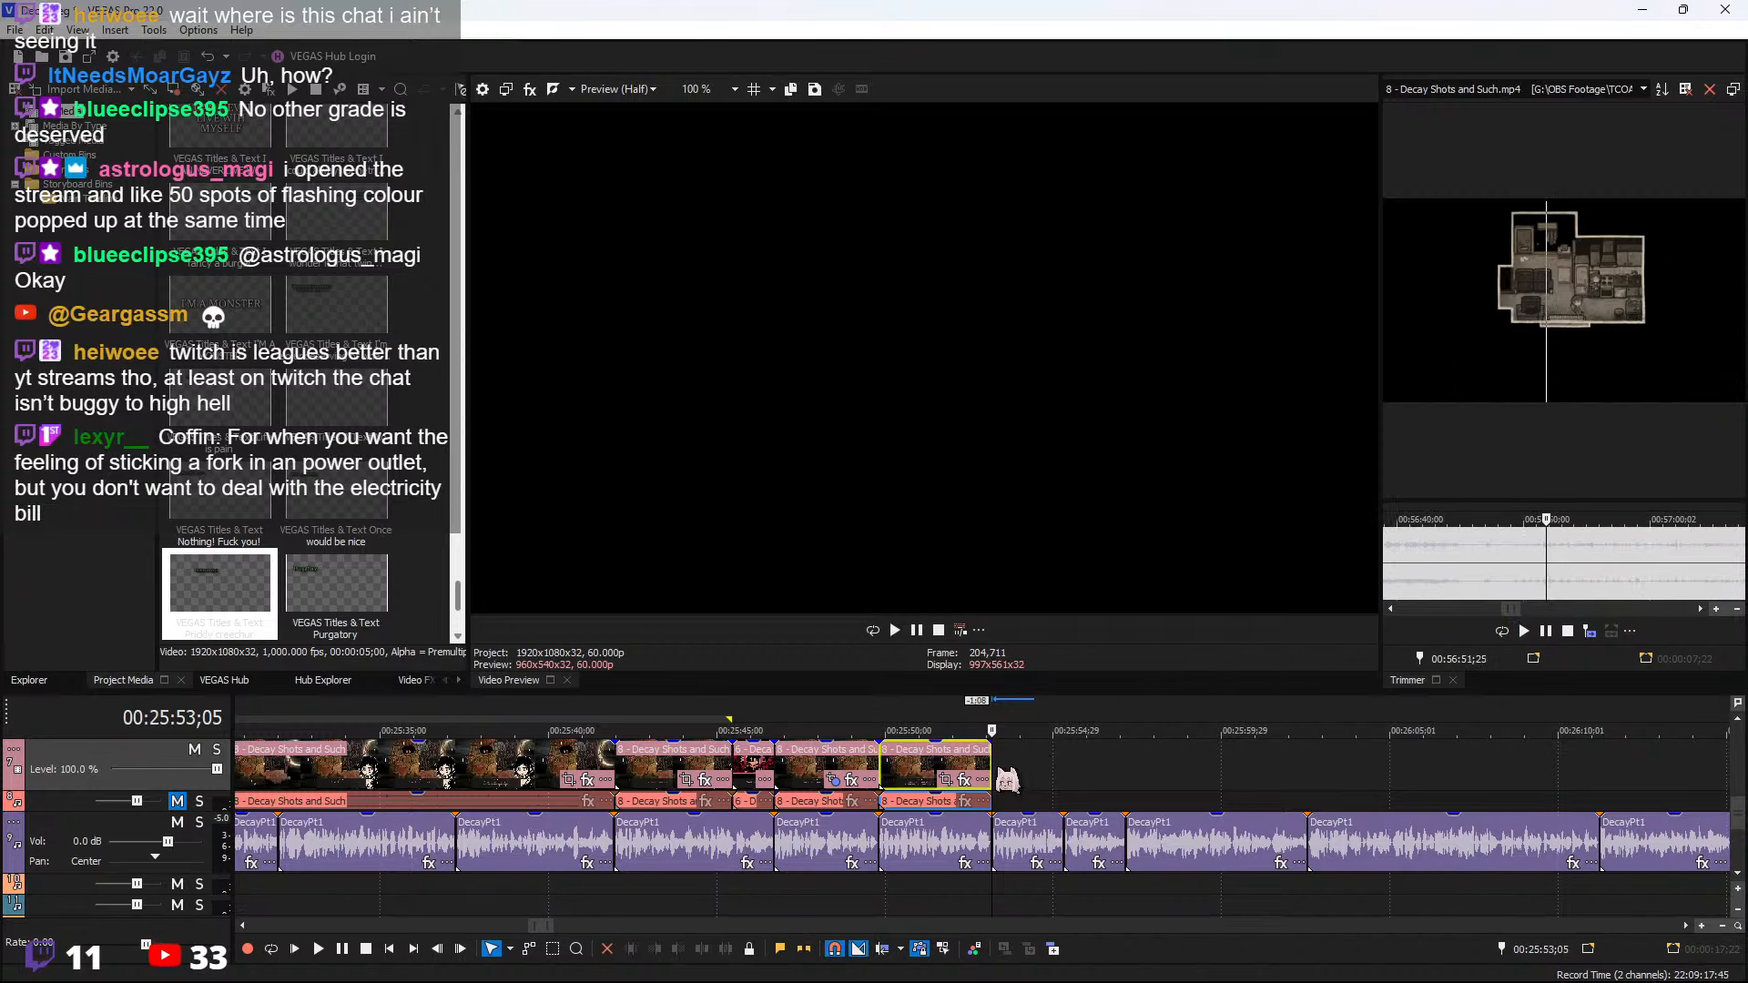
# Extend the uncropped clip past the following narration cuts, play it back and split it at the DecayPt1 cut at 00:25:57;04
pyautogui.moveTo(992, 766); pyautogui.dragTo(1184, 769)
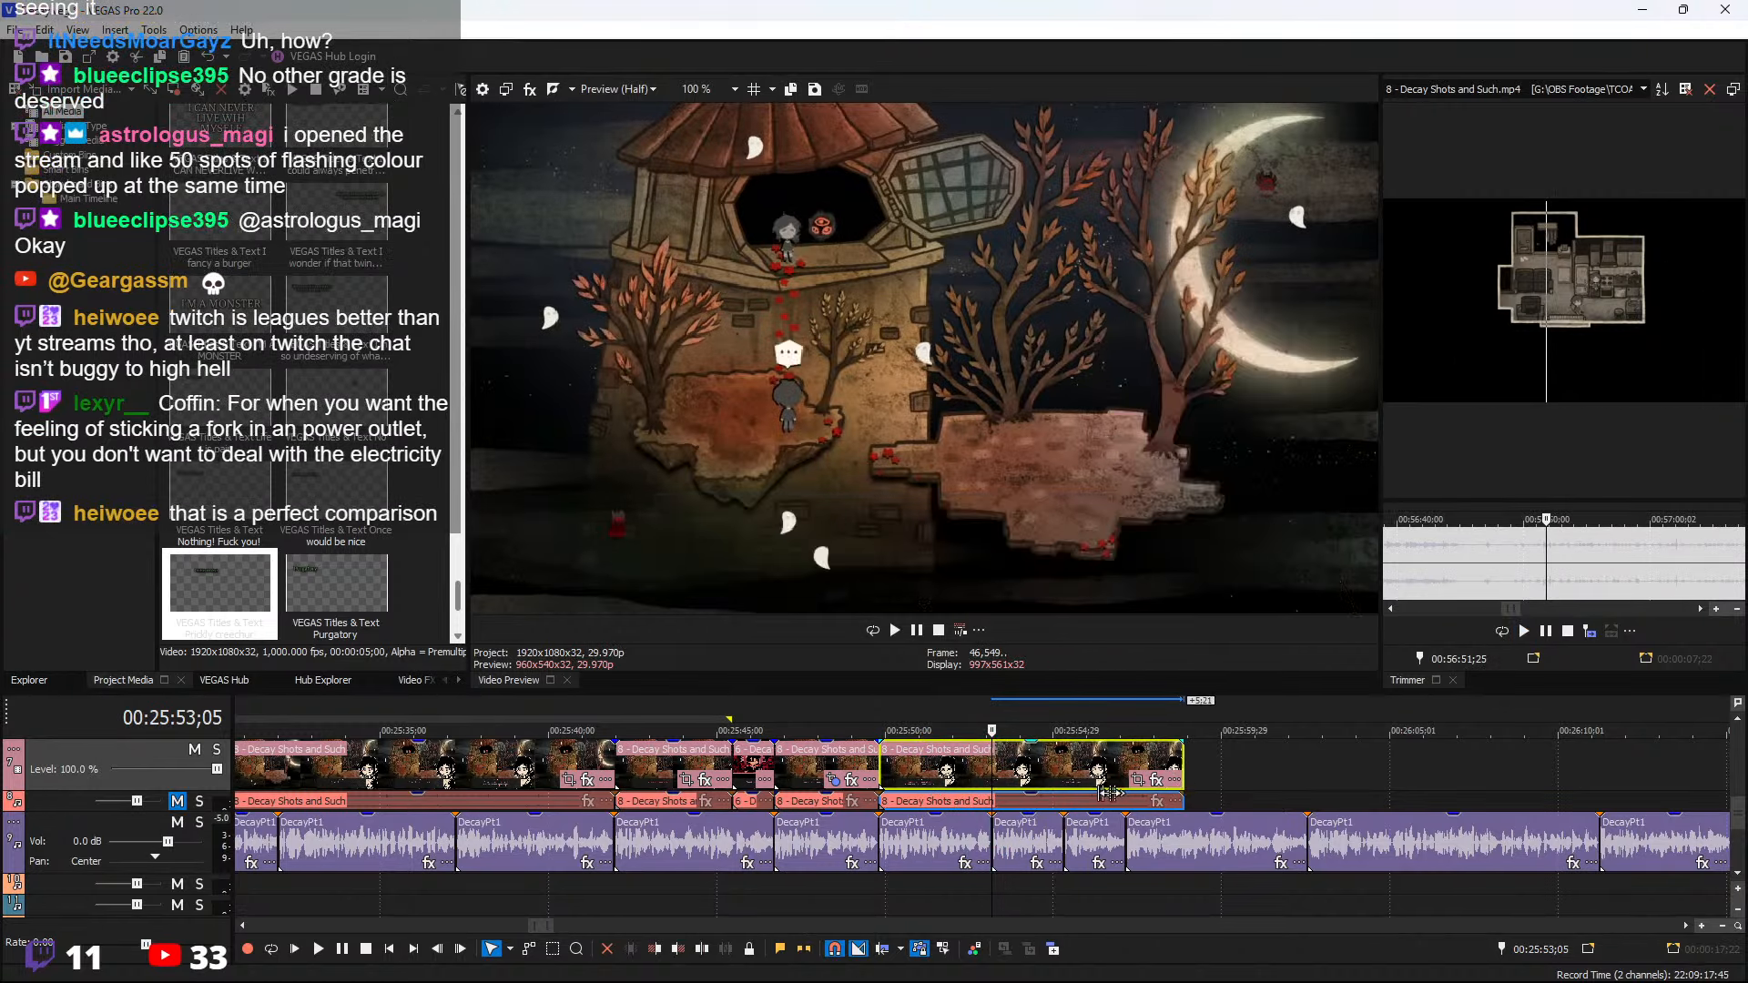
pyautogui.press('space')
pyautogui.scroll(2, 1083, 785)
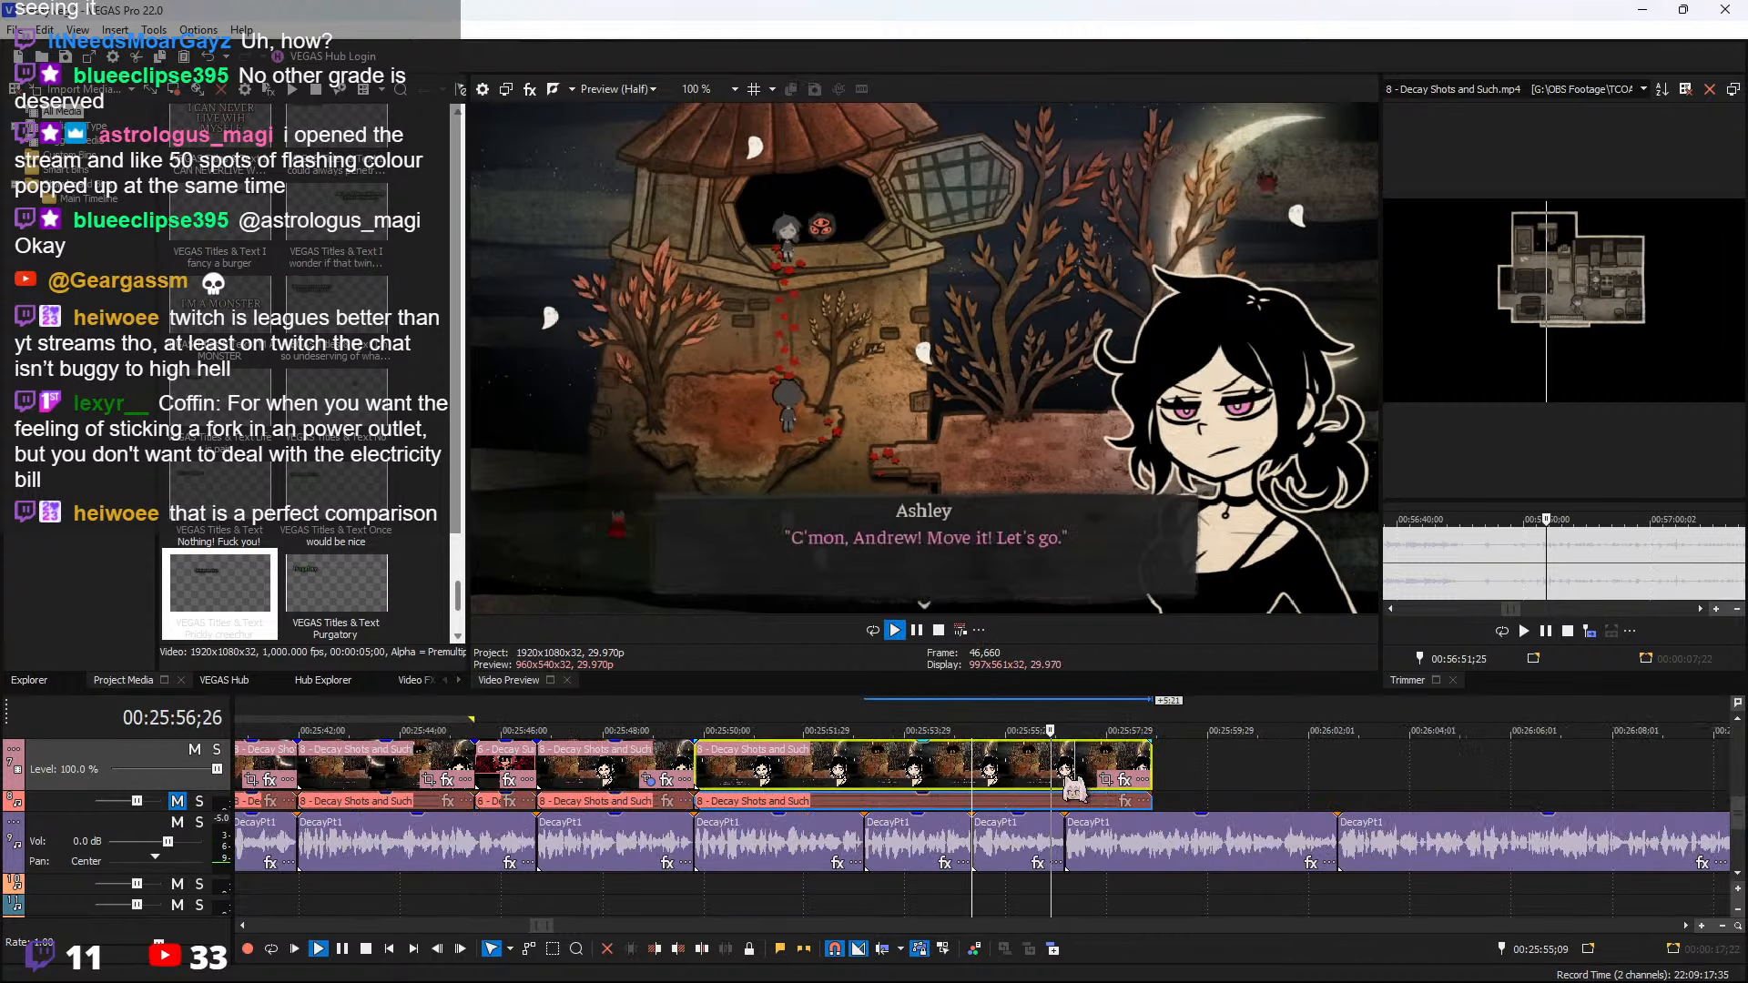
pyautogui.click(1079, 768)
pyautogui.scroll(1, 1090, 781)
pyautogui.press('space')
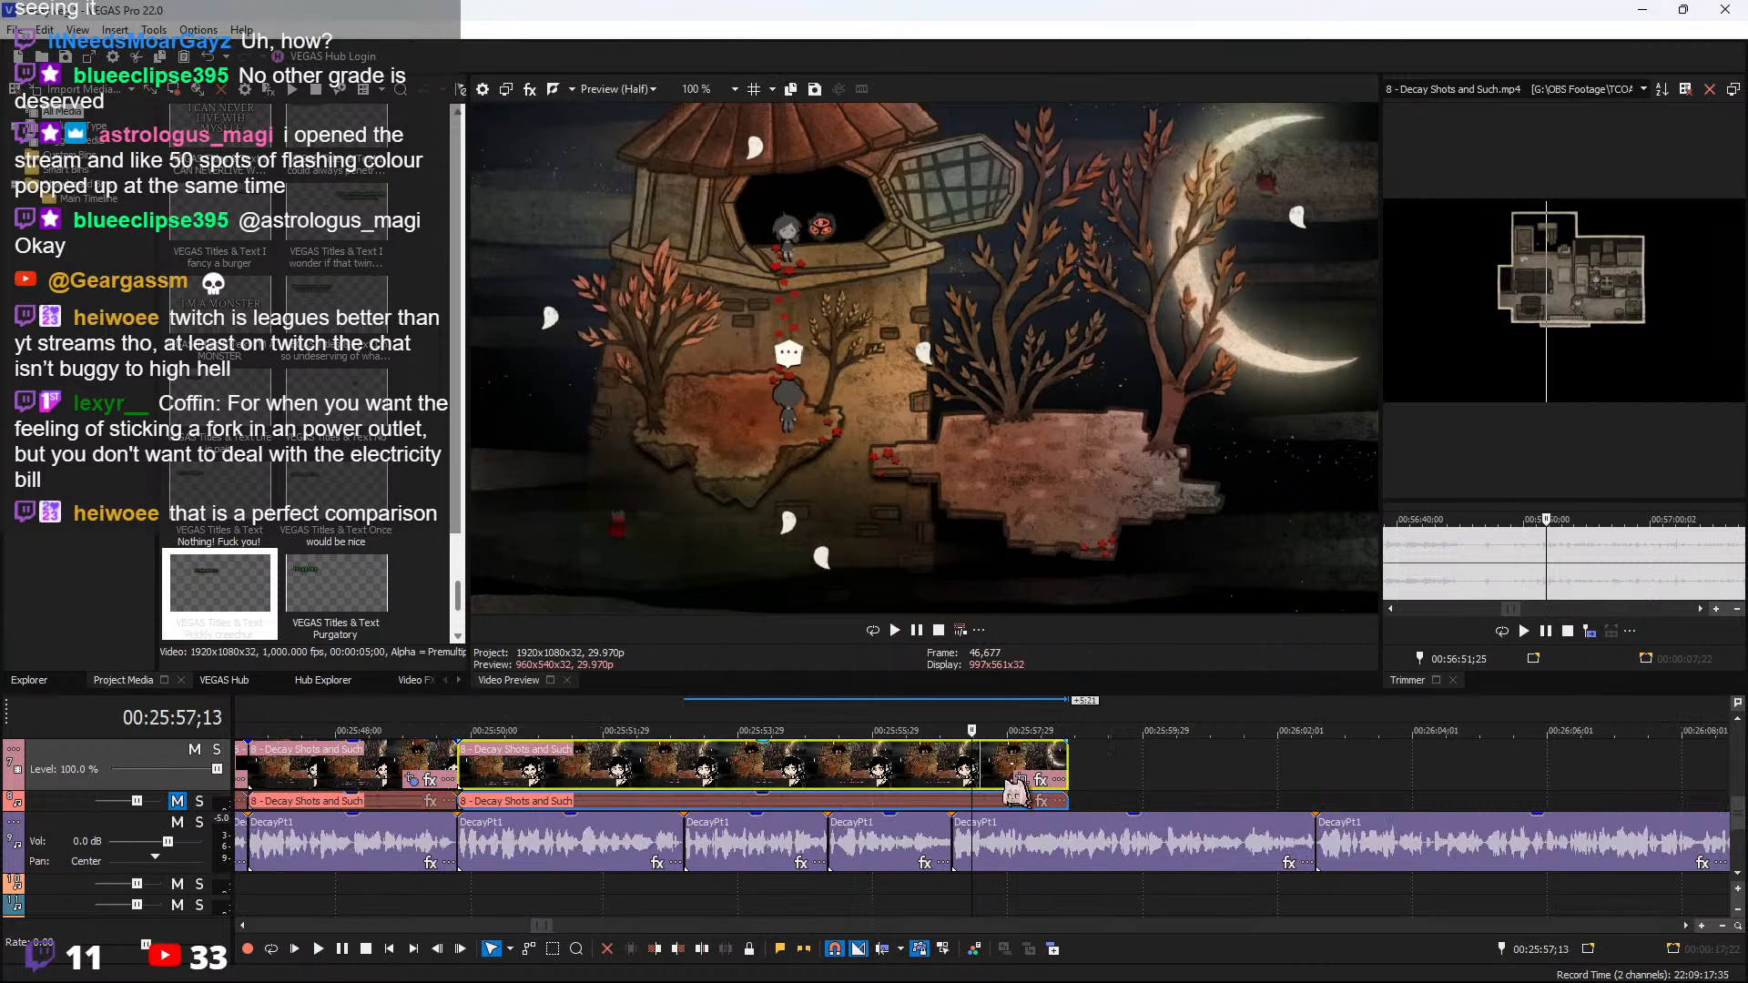
pyautogui.click(956, 765)
pyautogui.press('s')
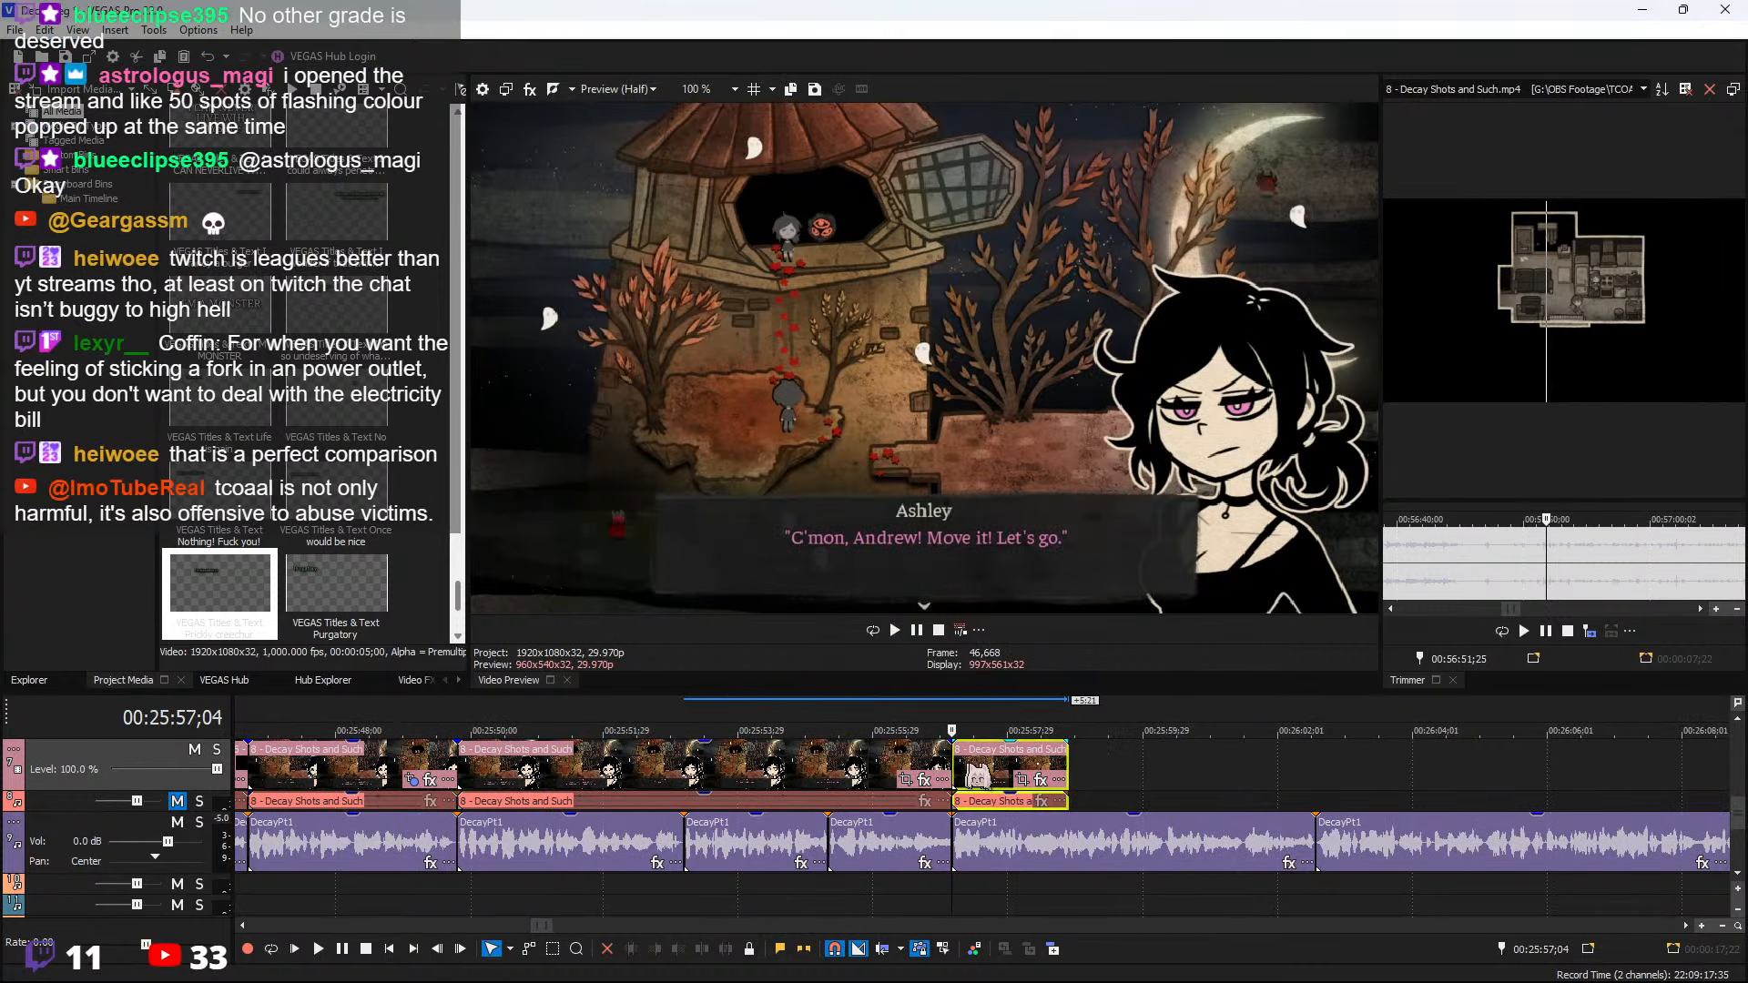
# Extend the part after the split to about 00:26:16 and check the frames along it
pyautogui.moveTo(1061, 761); pyautogui.dragTo(1389, 763)
pyautogui.click(1214, 768)
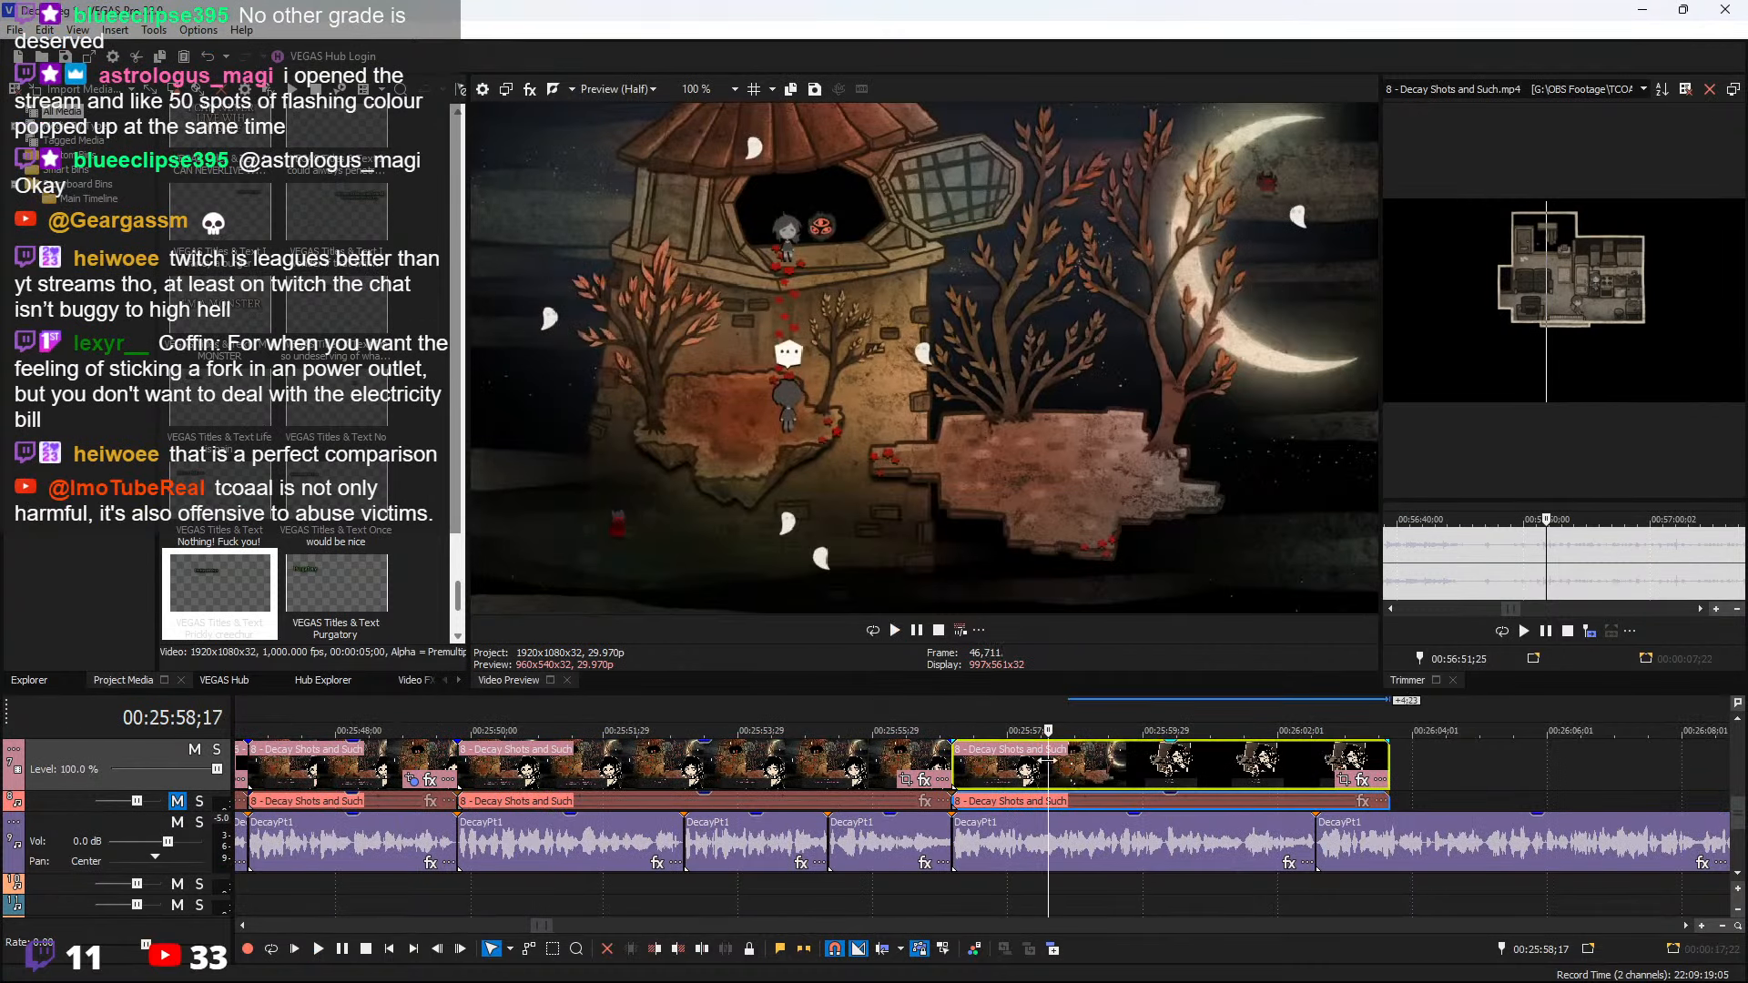
pyautogui.click(1332, 765)
pyautogui.scroll(-2, 1346, 767)
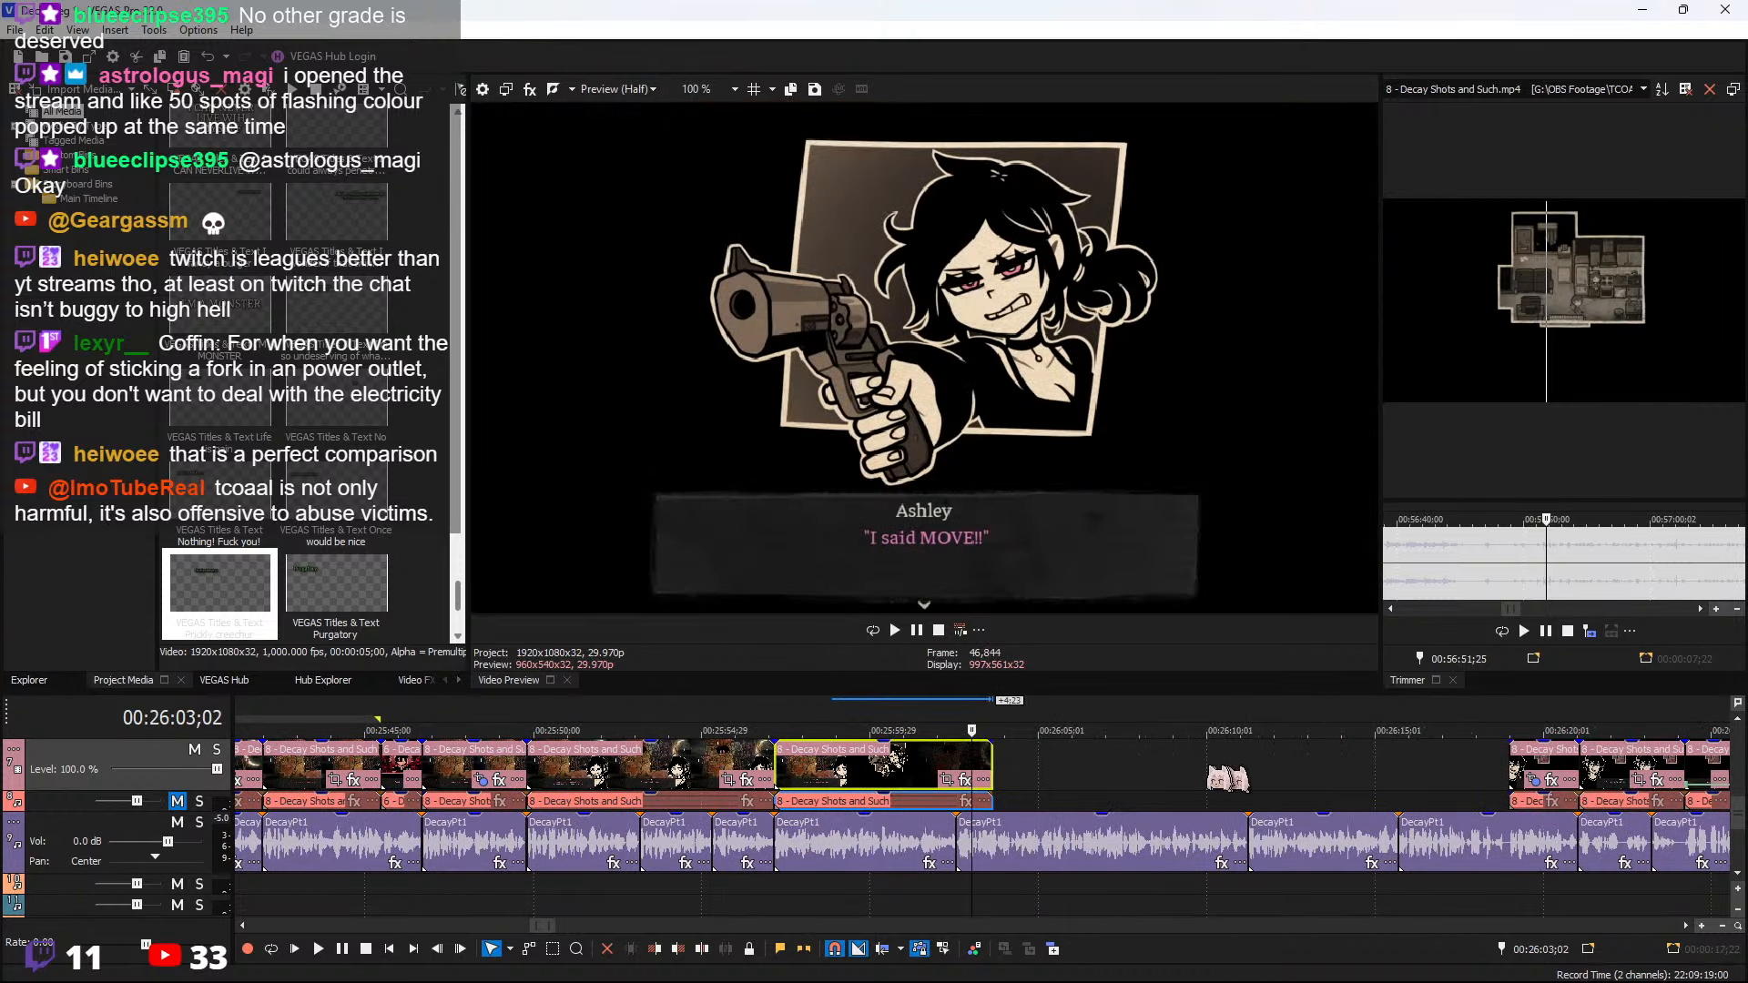
pyautogui.moveTo(991, 761); pyautogui.dragTo(1414, 761)
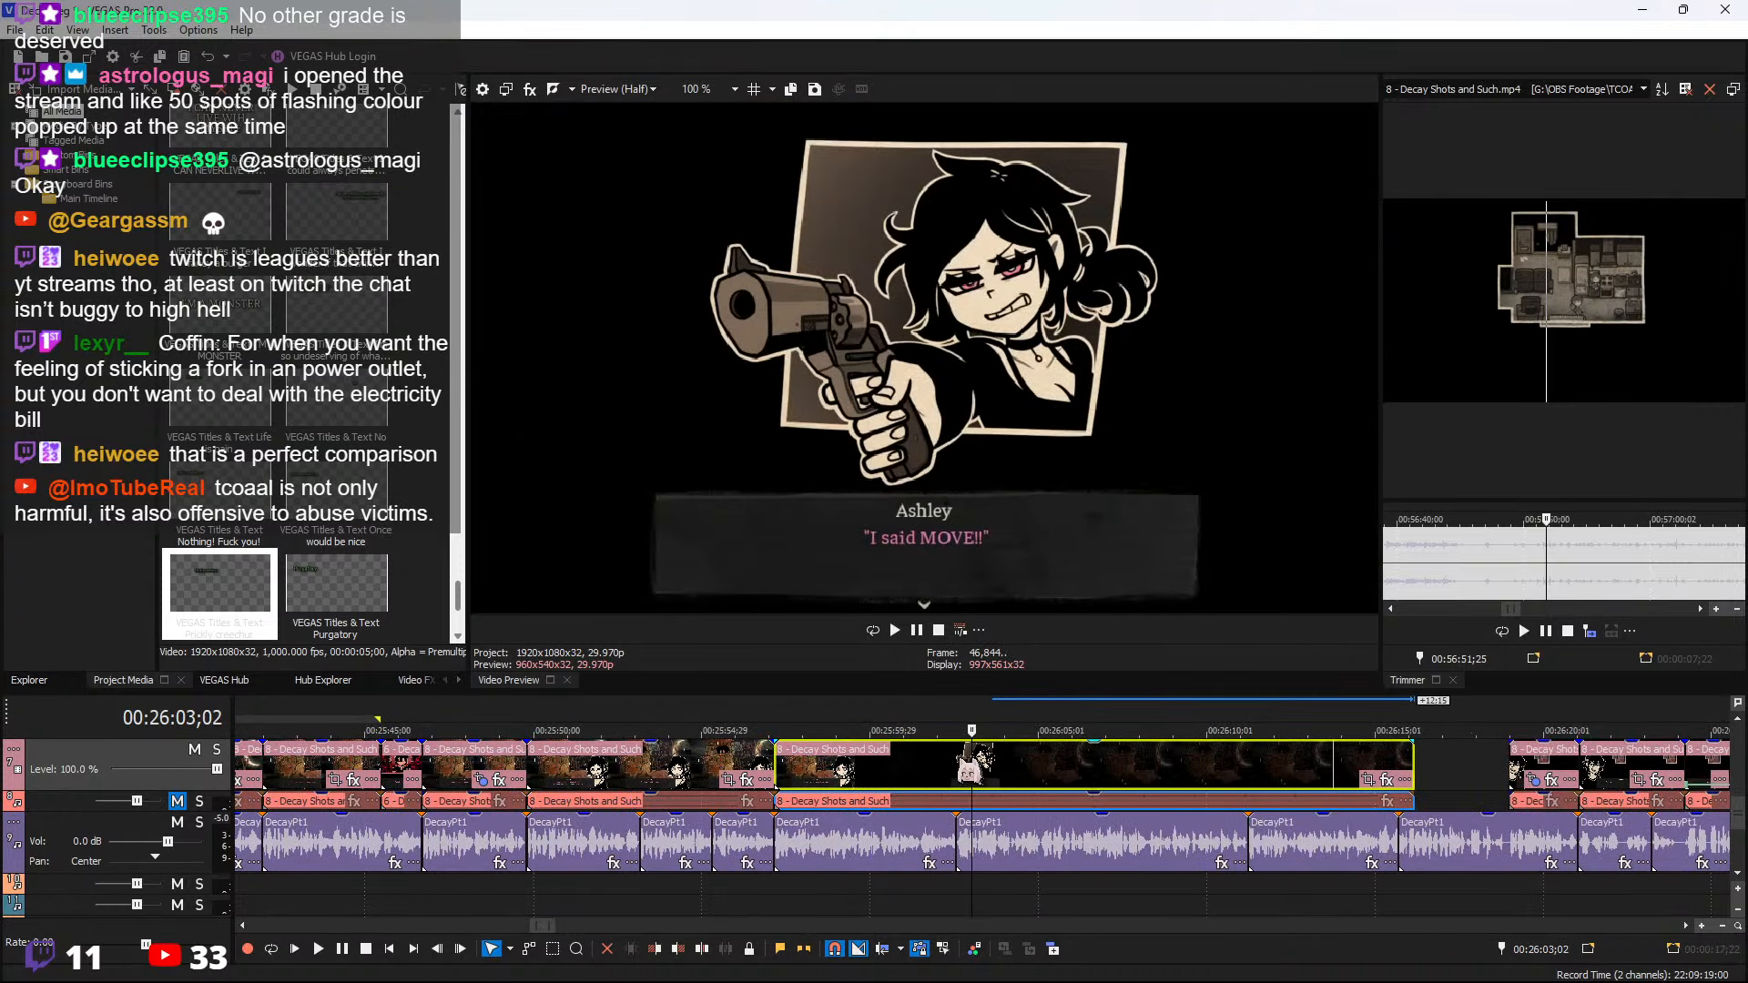
pyautogui.click(1051, 762)
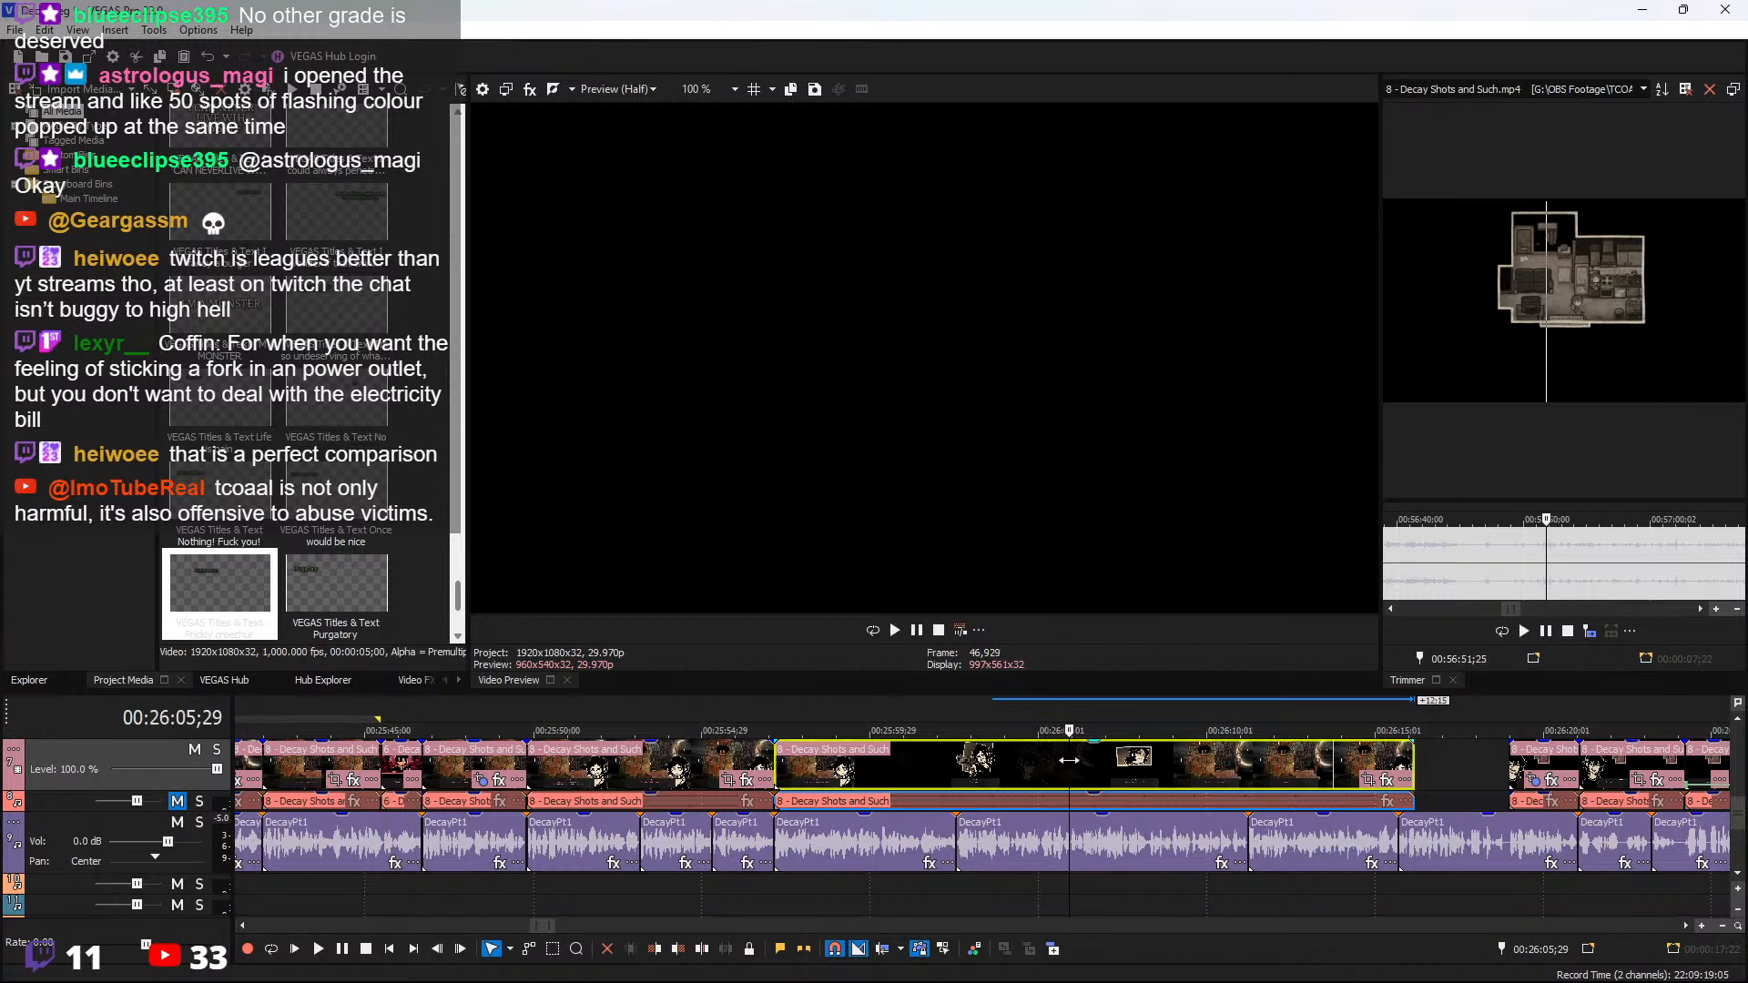
# Cut away the unwanted section of the extended footage, leaving the remainder from about 00:26:04 up to the next clip at about 00:26:19
pyautogui.moveTo(1150, 764); pyautogui.dragTo(1512, 774)
pyautogui.press('s')
pyautogui.click(1228, 764)
pyautogui.press('Delete')
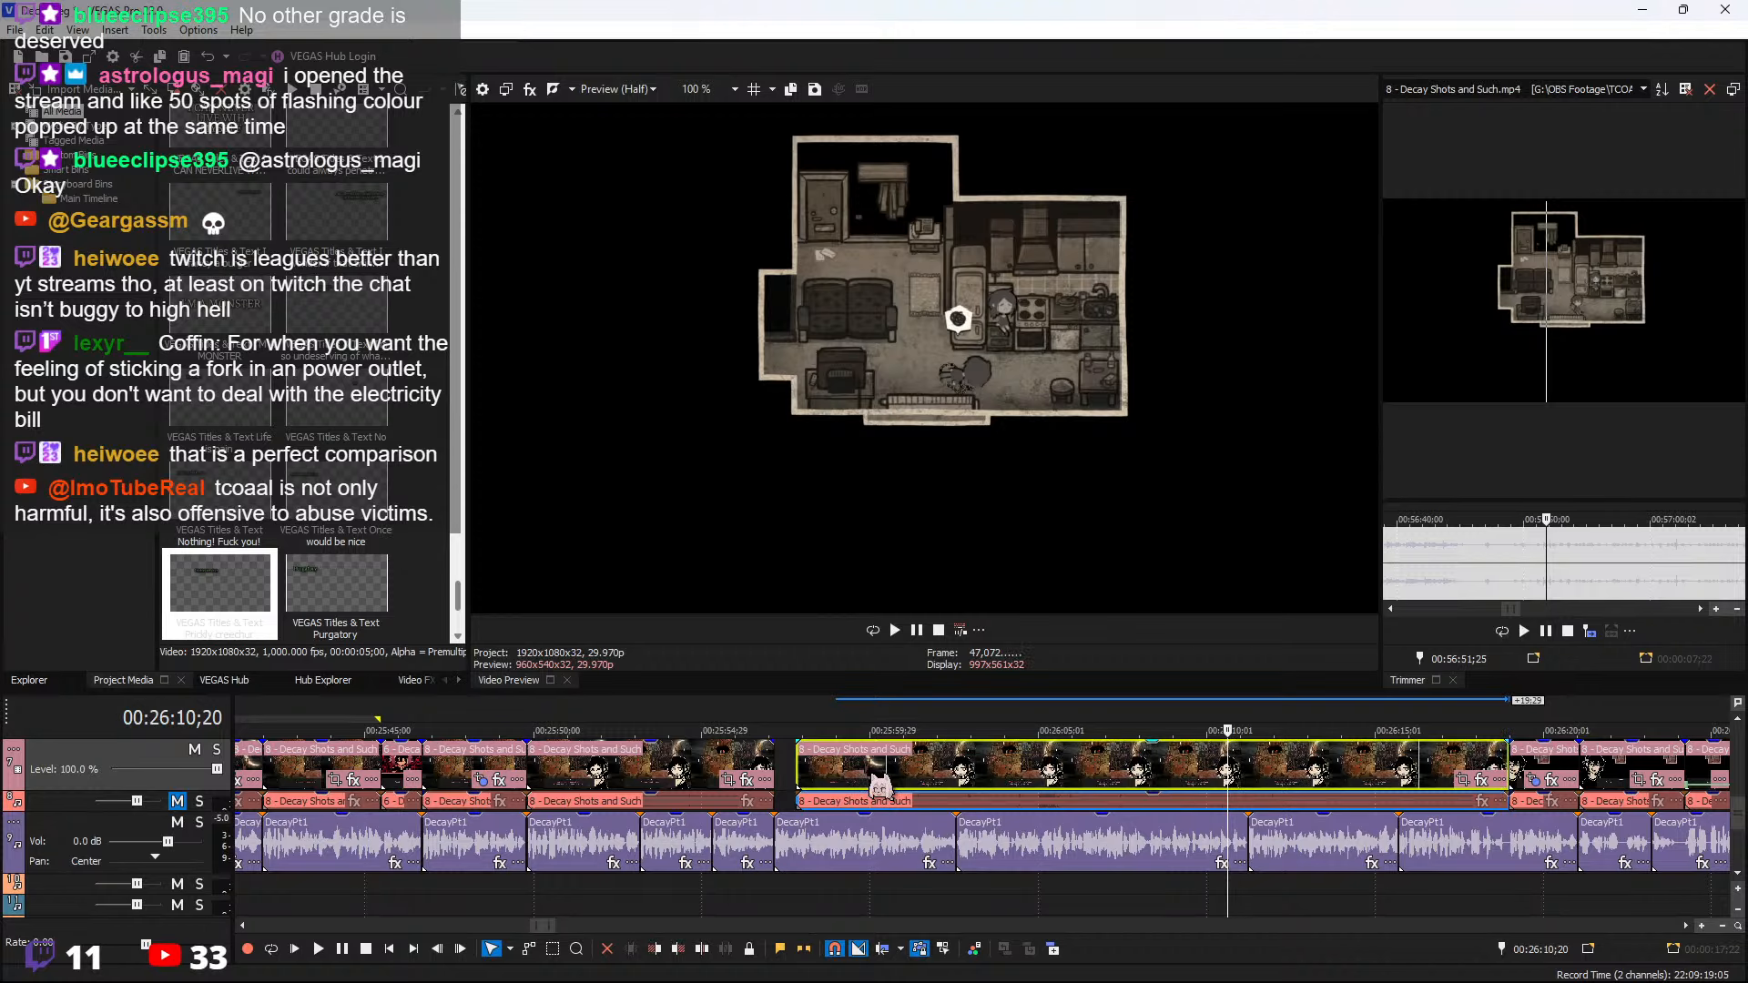
pyautogui.moveTo(798, 769); pyautogui.dragTo(1007, 770)
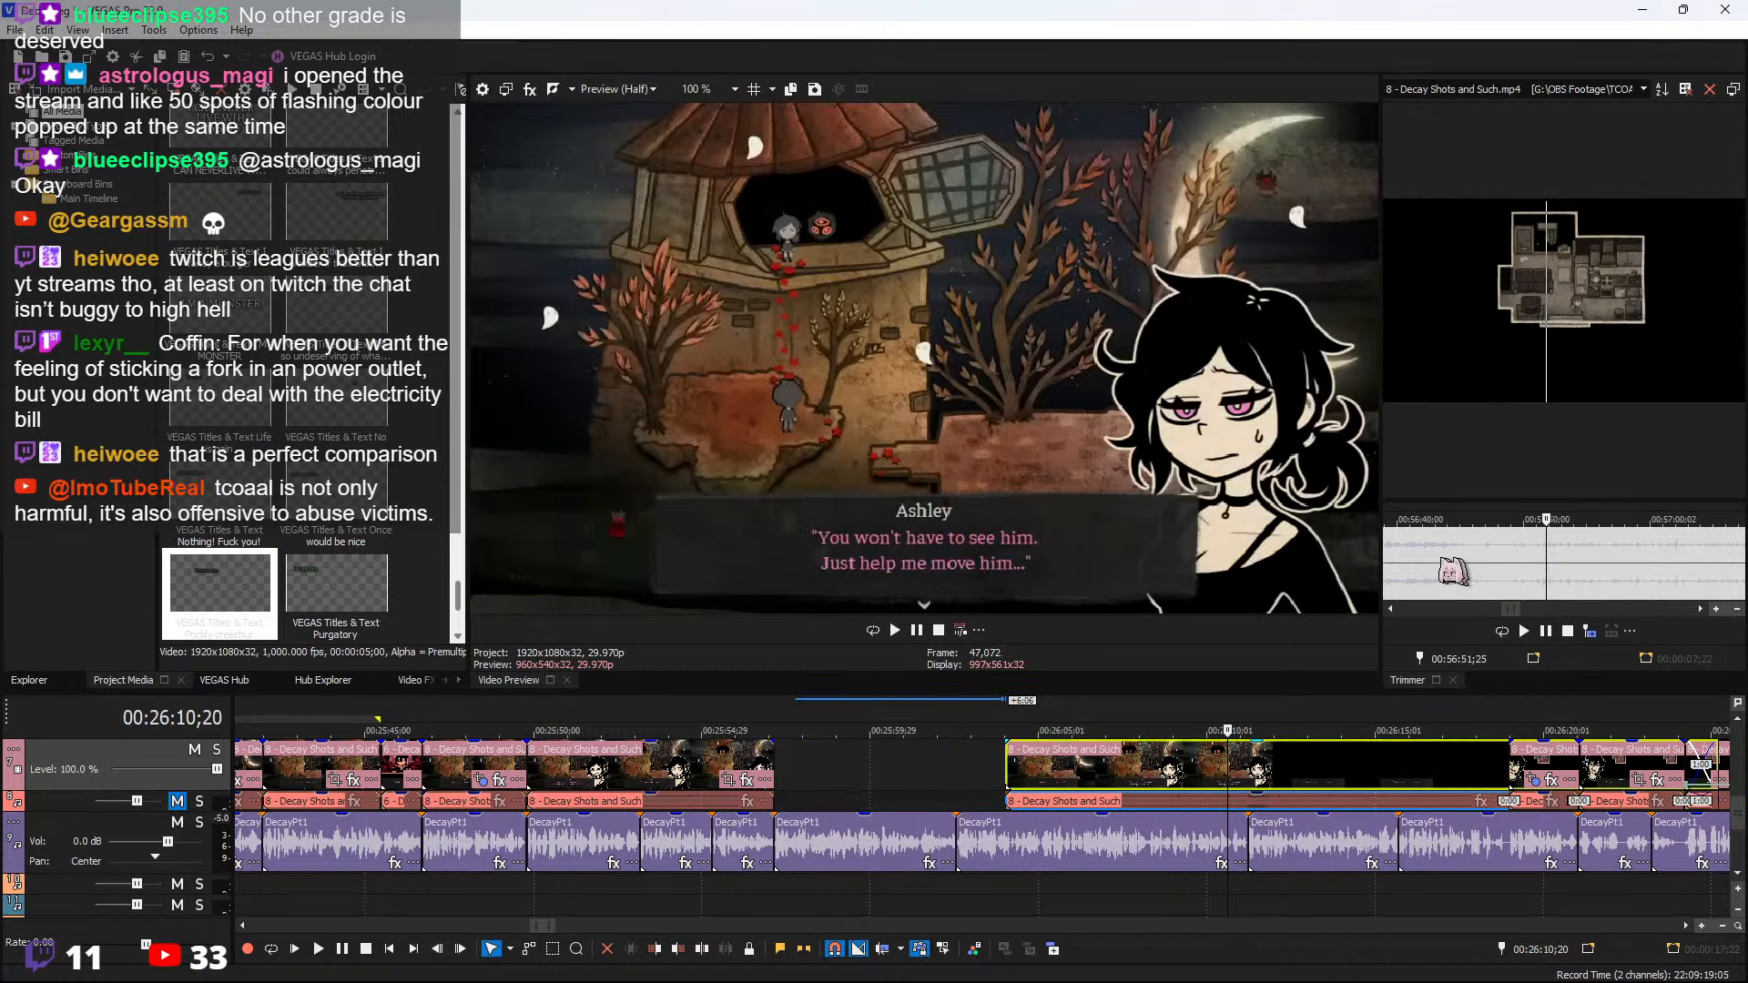
# Search the trimmer footage between about 00:56:20 and 00:56:36 for a shot to fill the gap after 00:25:57;04
pyautogui.click(1472, 560)
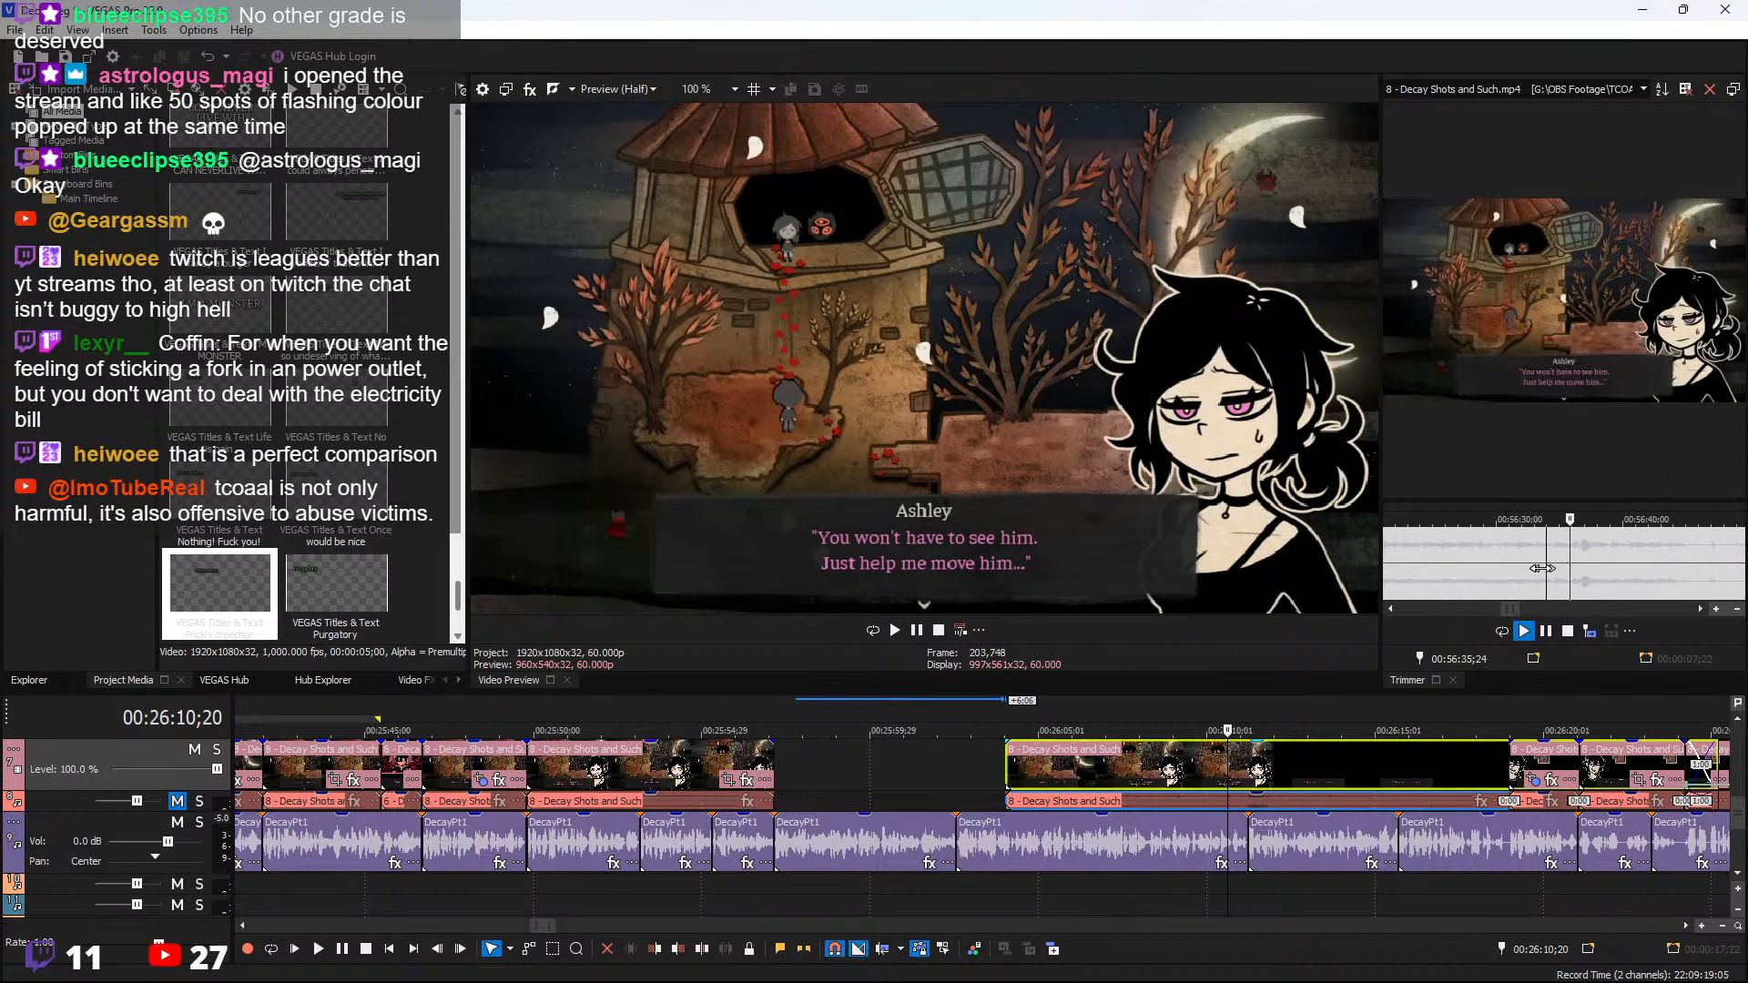
pyautogui.click(1467, 563)
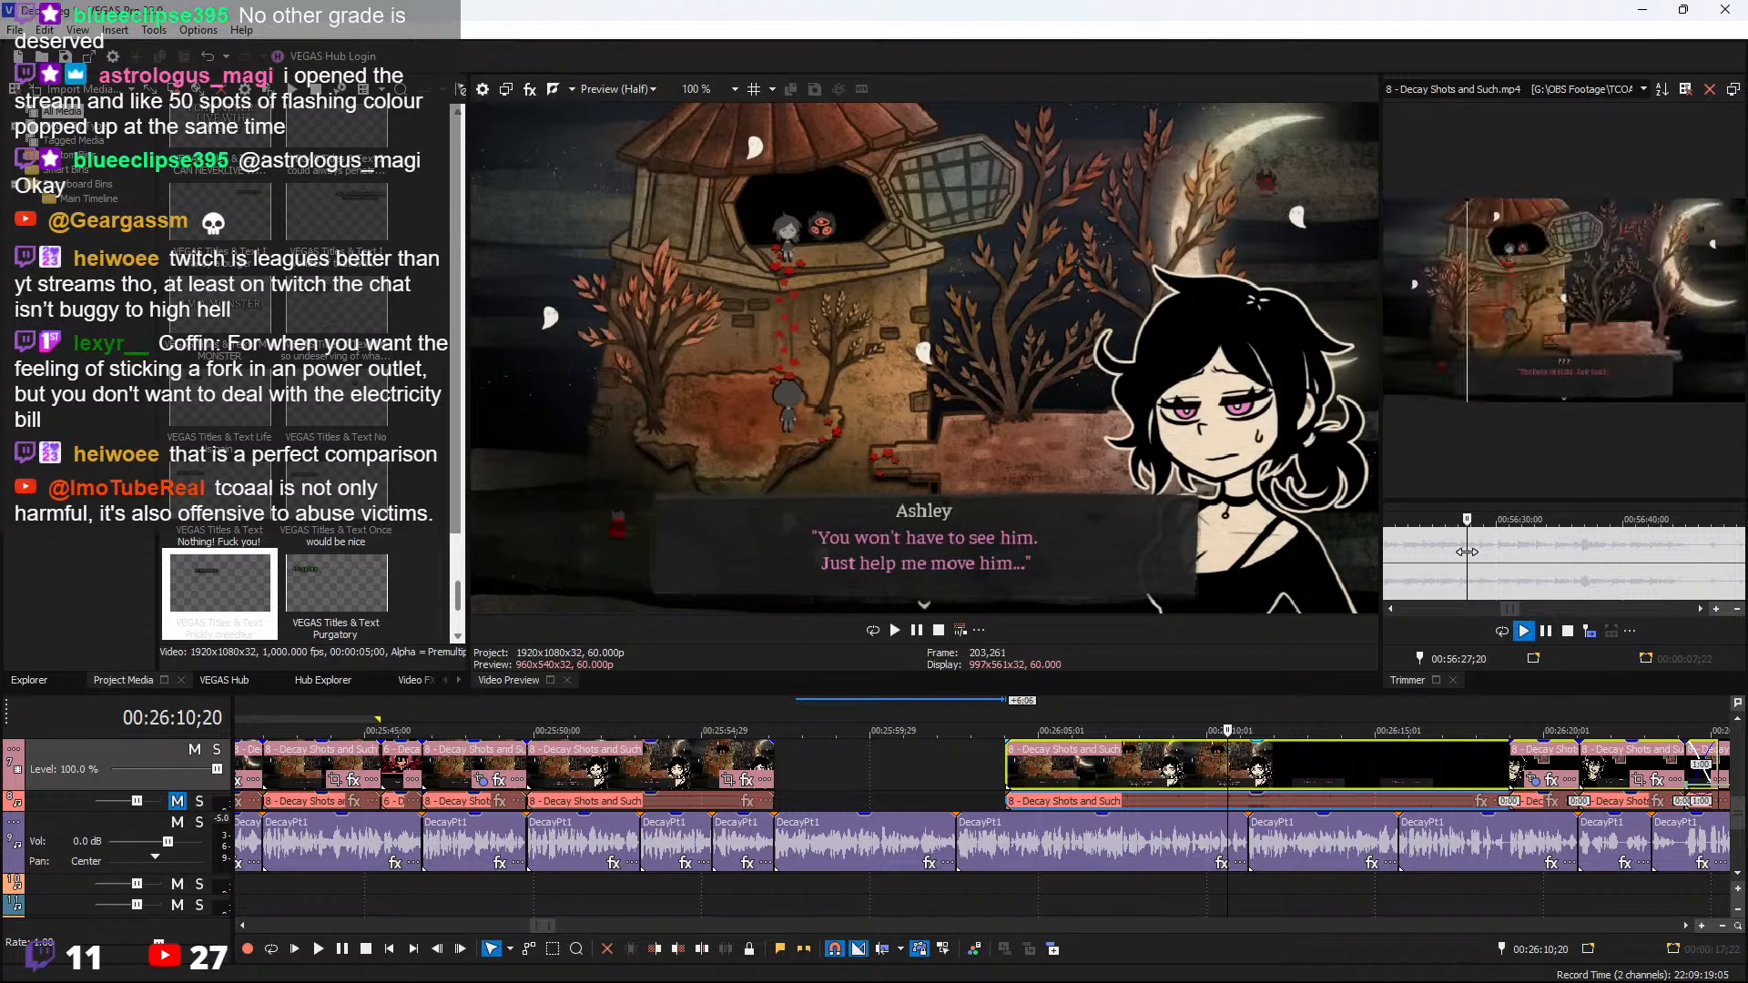
pyautogui.scroll(2, 1502, 566)
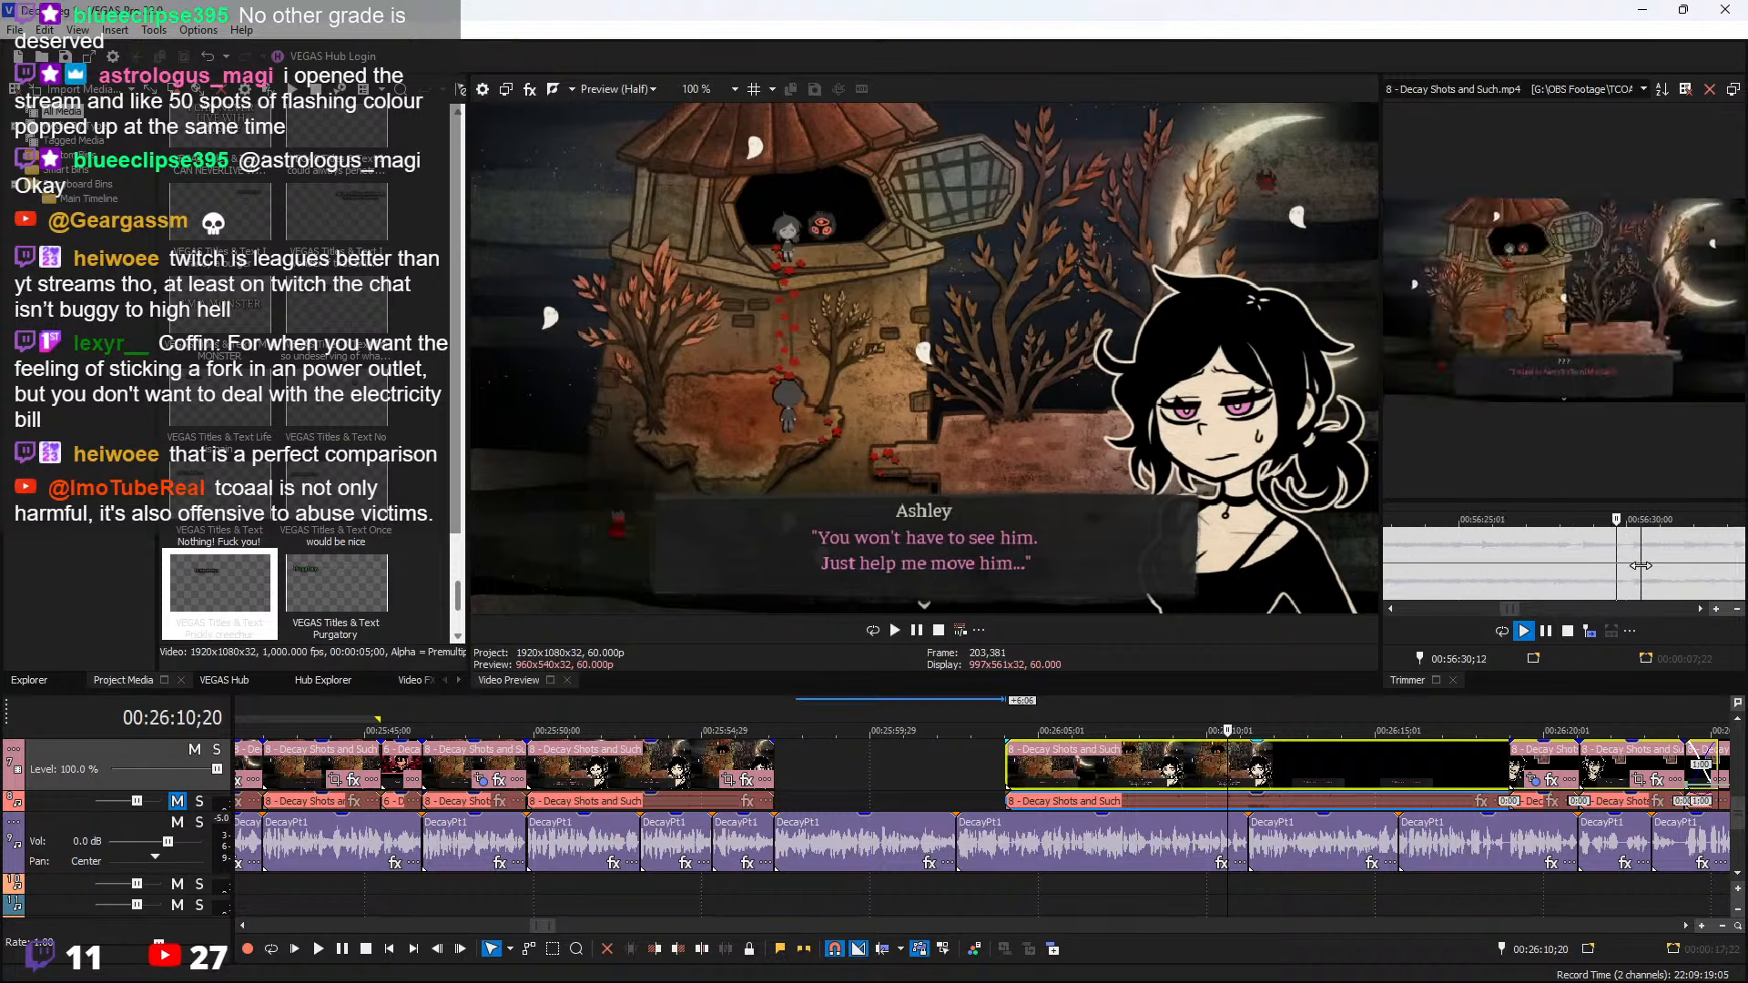
pyautogui.scroll(-2, 1608, 568)
pyautogui.click(1458, 562)
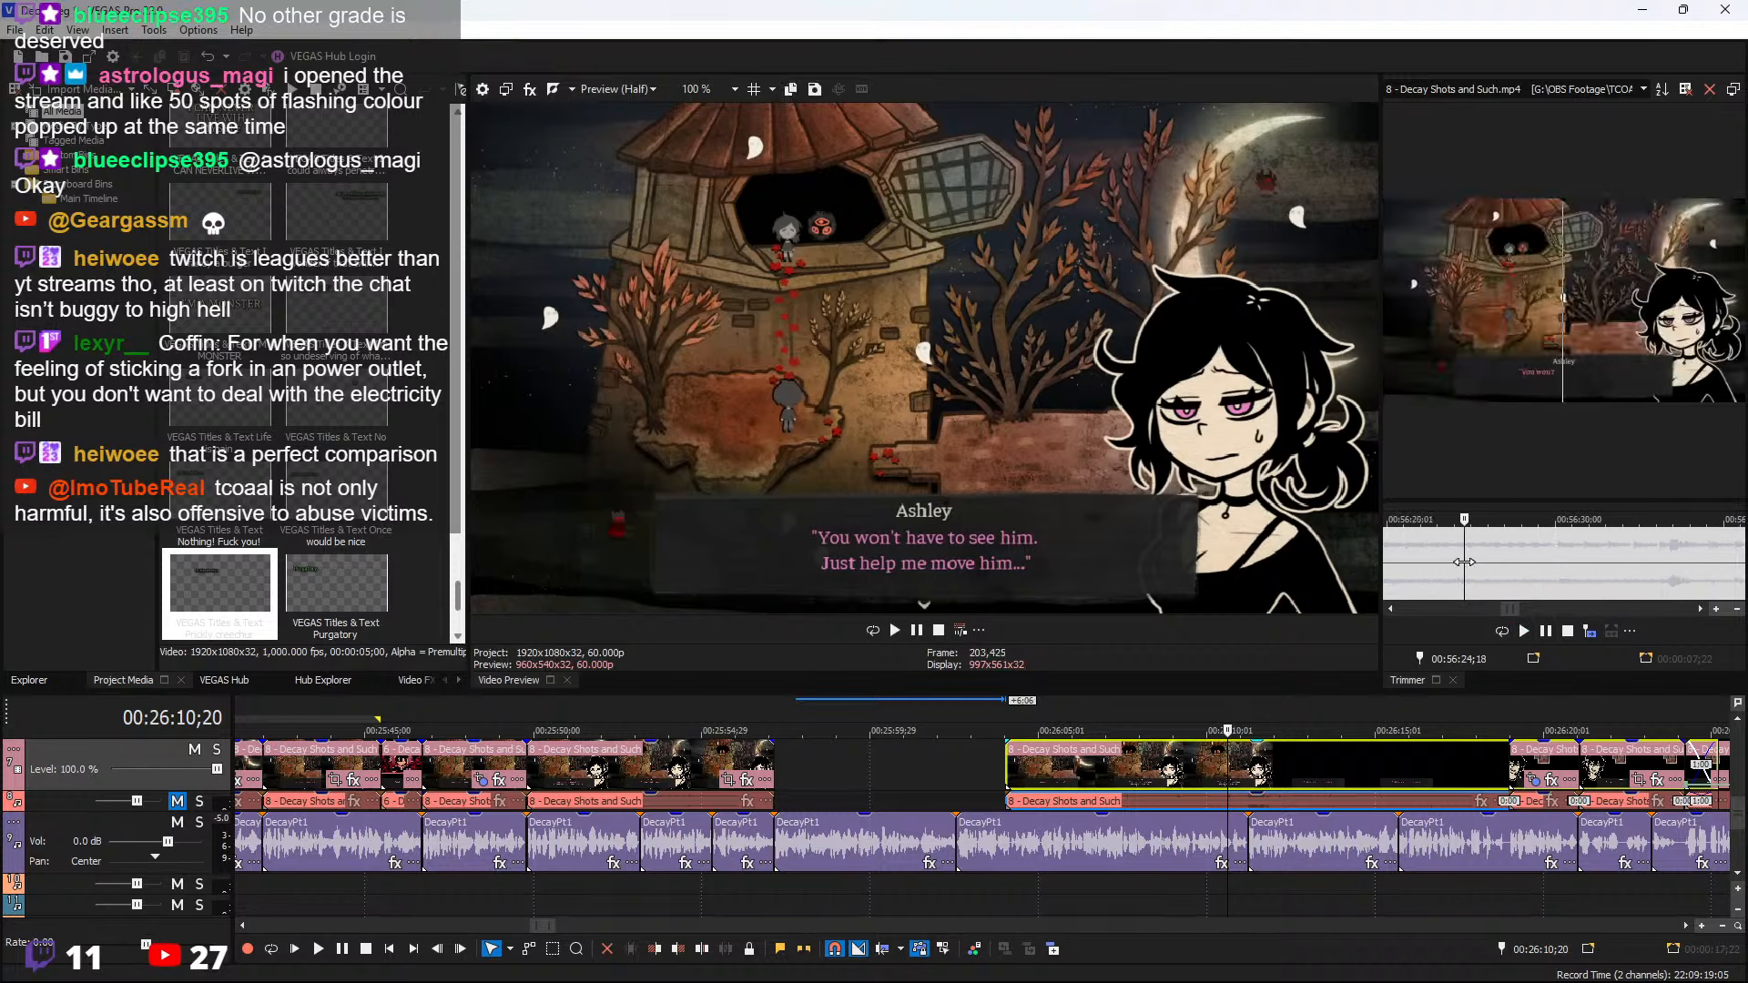
pyautogui.press('space')
pyautogui.click(1393, 565)
pyautogui.scroll(2, 1457, 565)
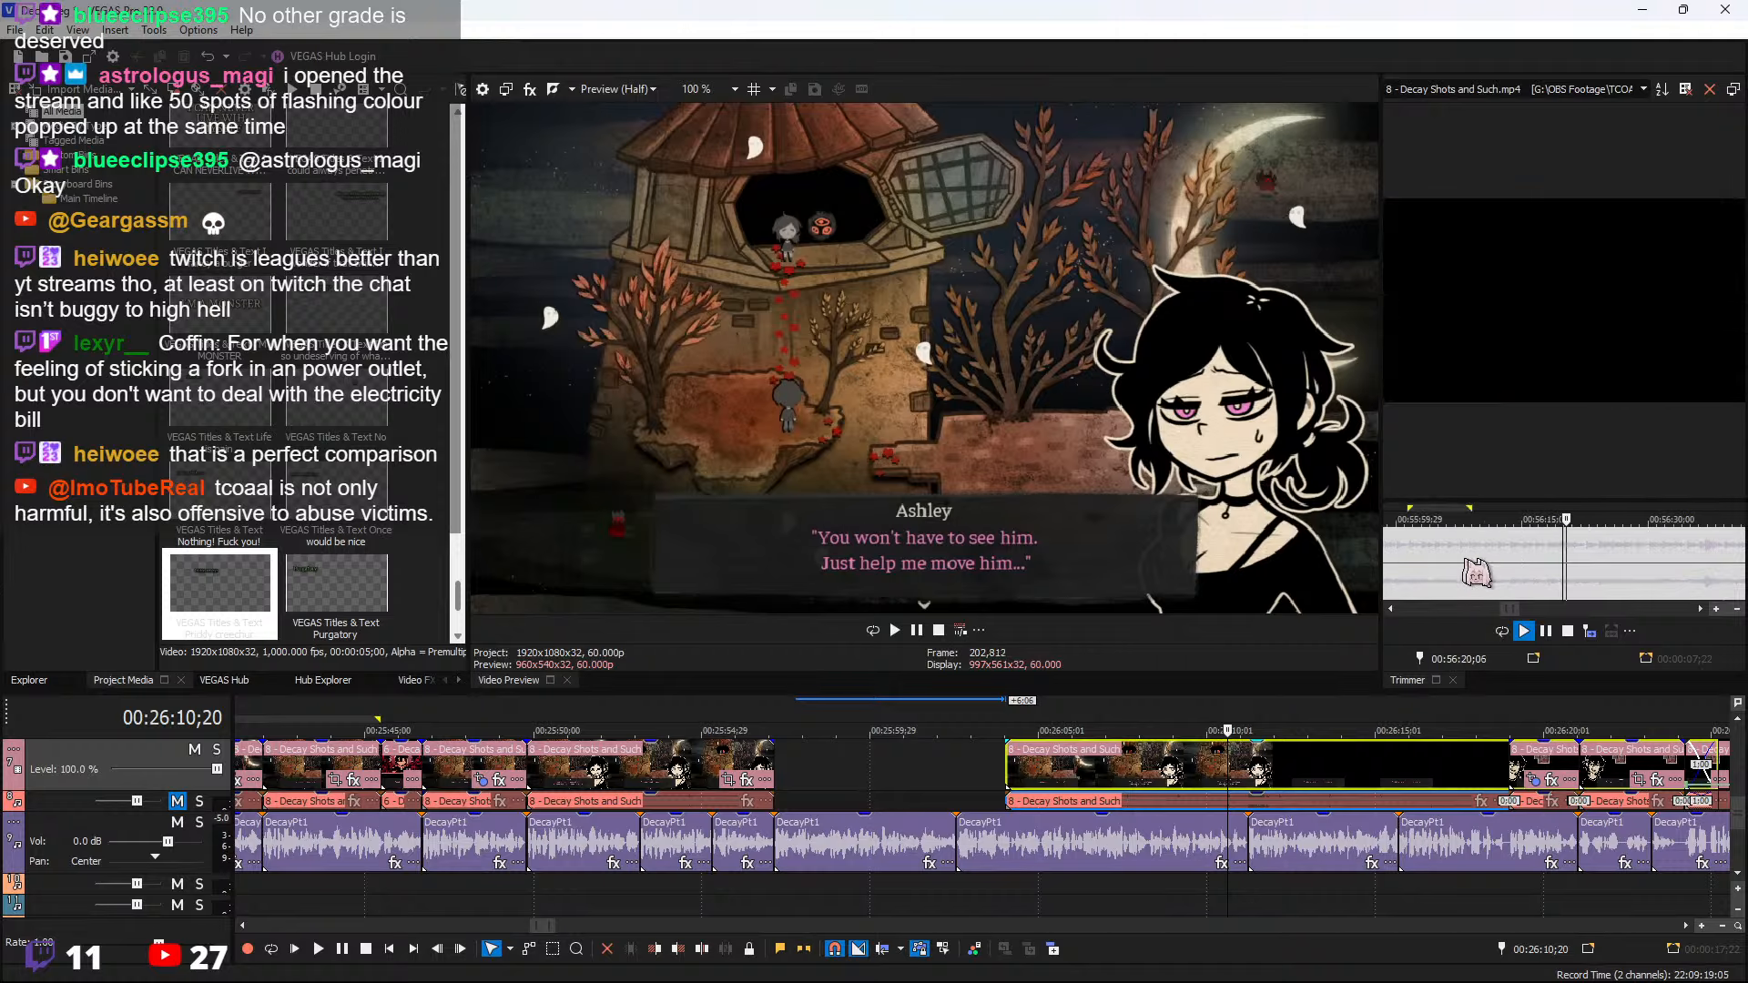
# Mark the footage from 00:56:18;26 to 00:56:19;17 in the trimmer and insert it on the timeline at 00:25:57;04
pyautogui.click(1507, 564)
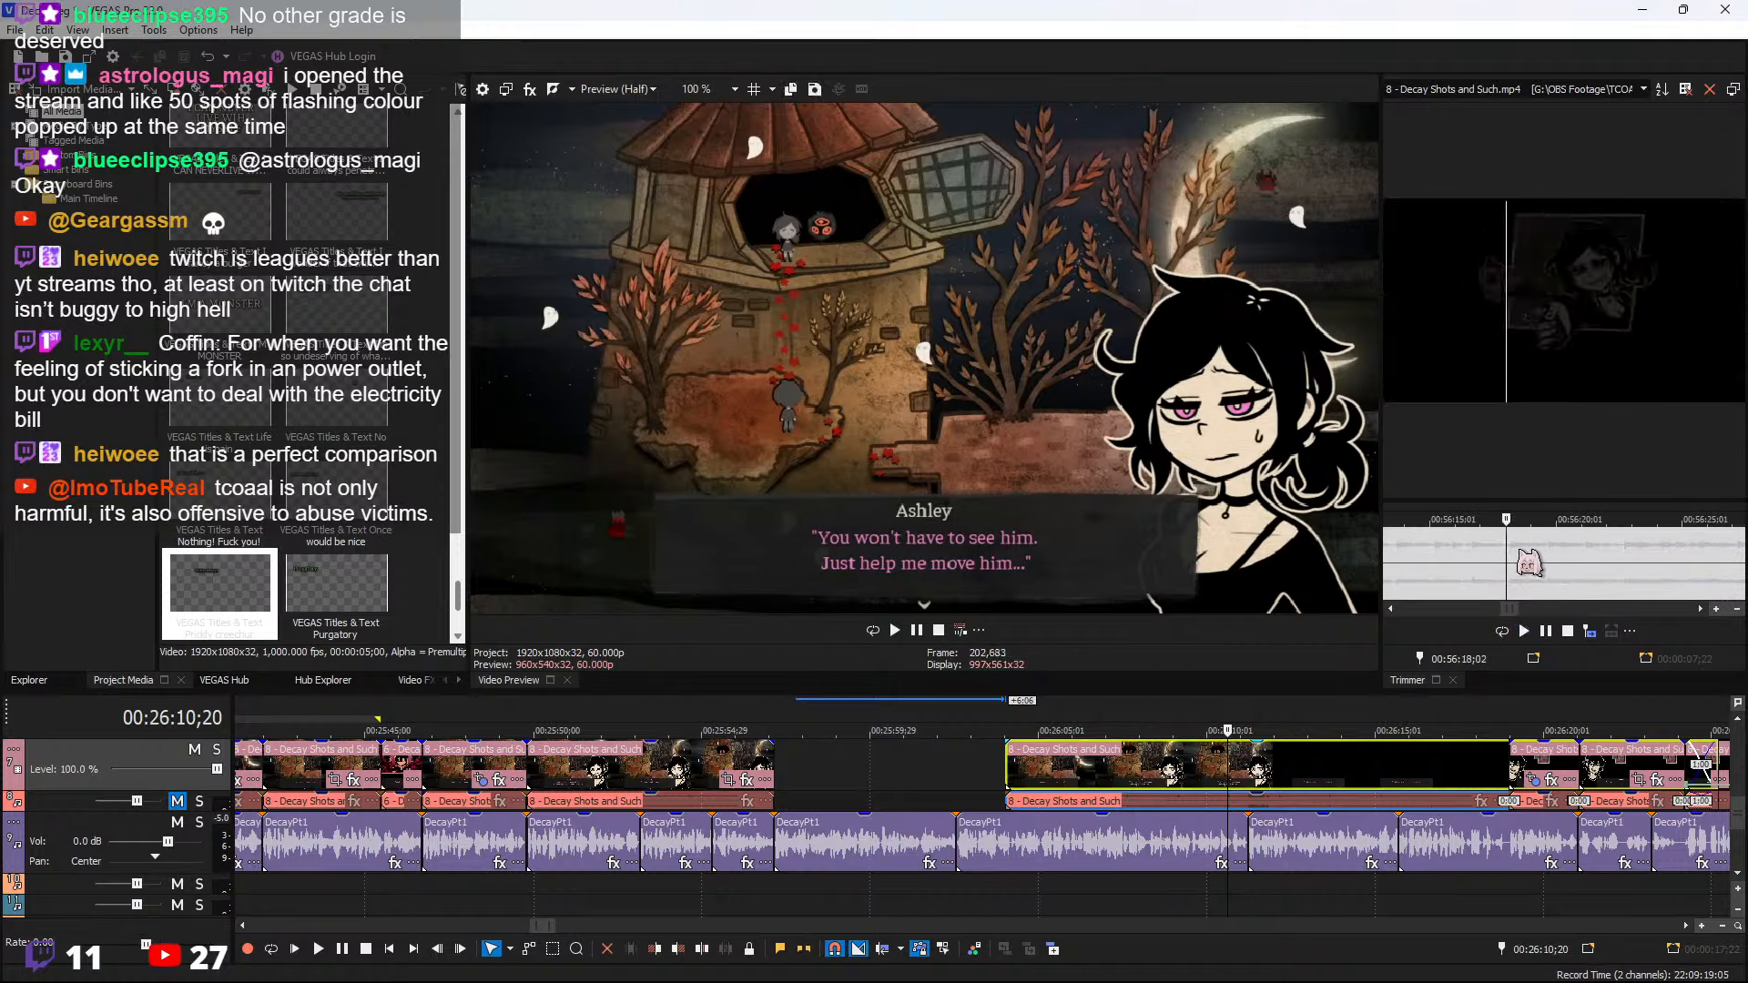
pyautogui.click(1514, 560)
pyautogui.moveTo(1514, 550); pyautogui.dragTo(1544, 551)
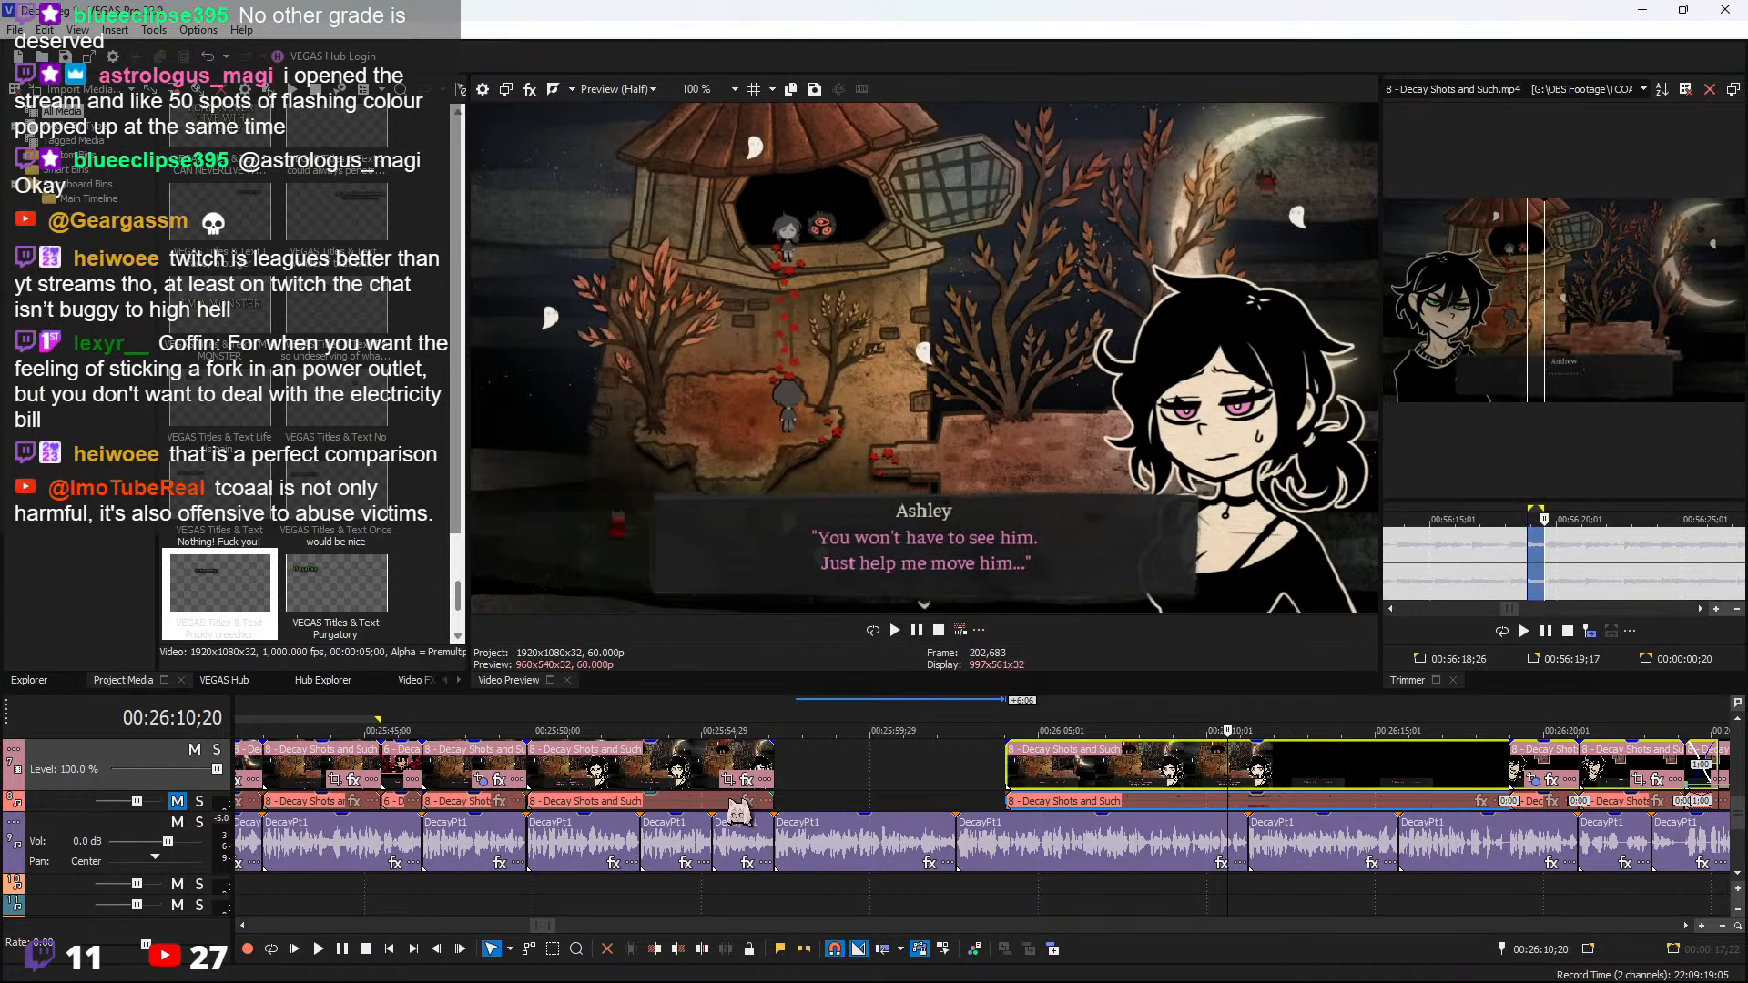
pyautogui.click(766, 765)
pyautogui.click(1589, 631)
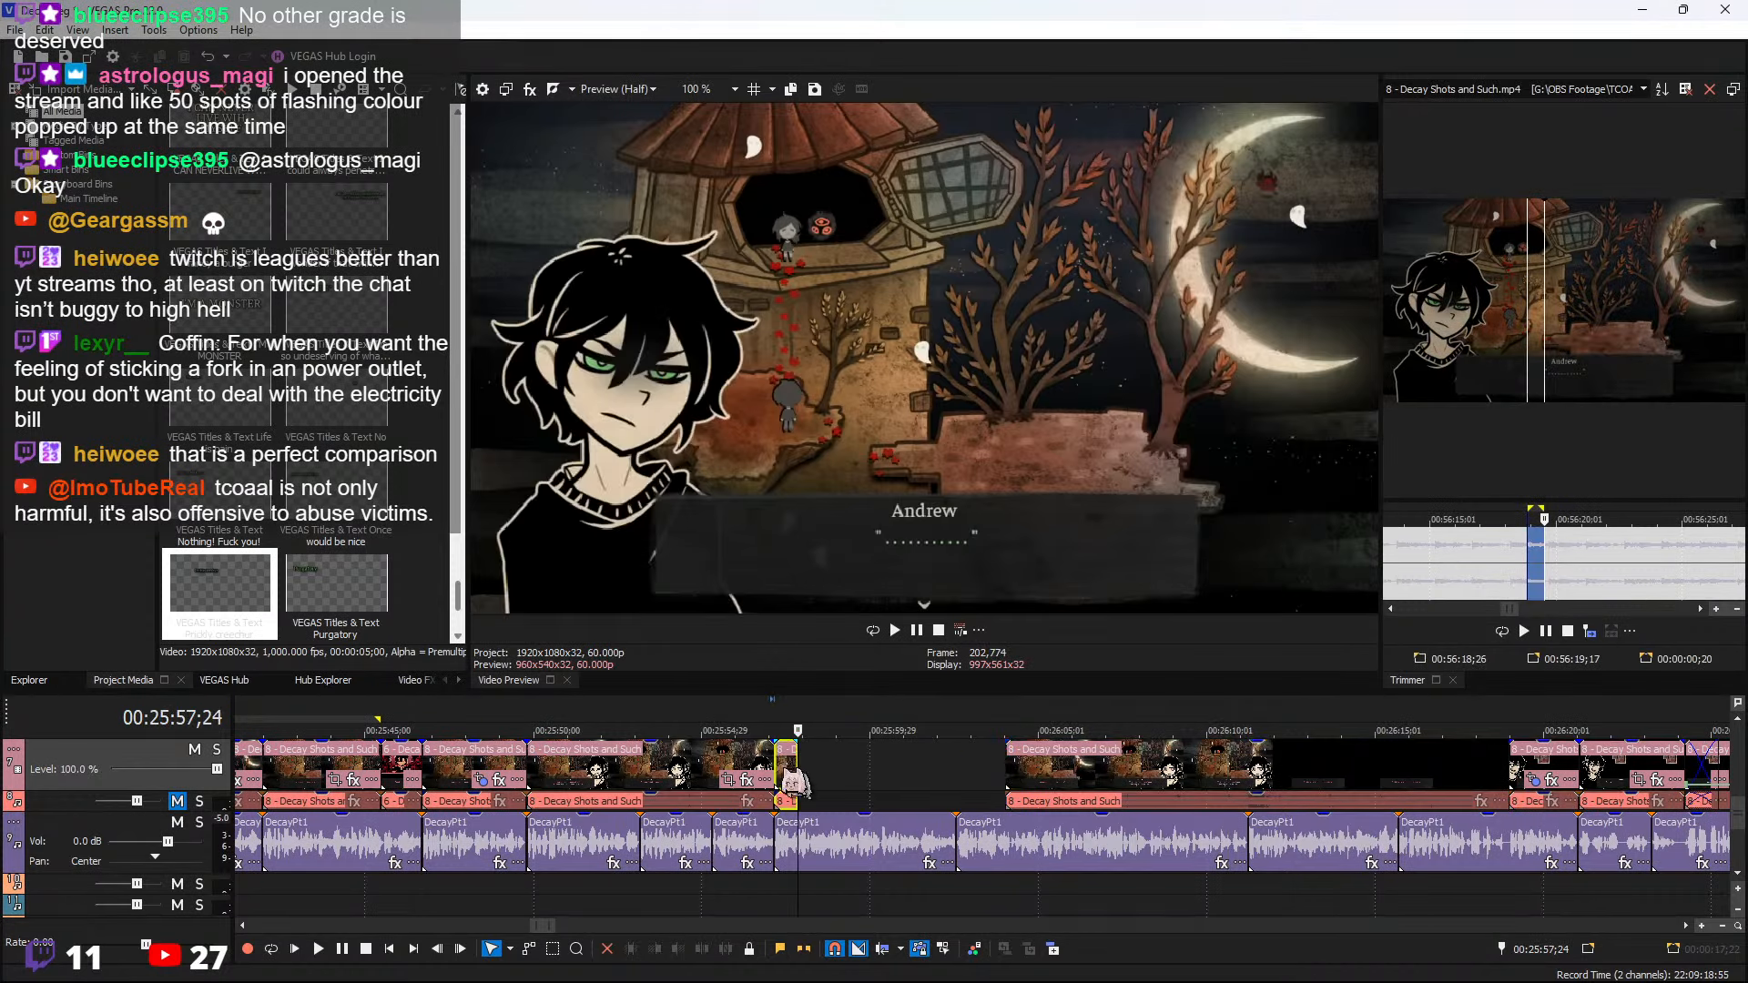
# Extend the short inserted clip, split it at 00:25:57;27 and freeze the frame at that point on the second part
pyautogui.click(783, 769)
pyautogui.scroll(4, 784, 770)
pyautogui.moveTo(1028, 769); pyautogui.dragTo(1148, 774)
pyautogui.rightClick(1089, 758)
pyautogui.moveTo(1270, 792)
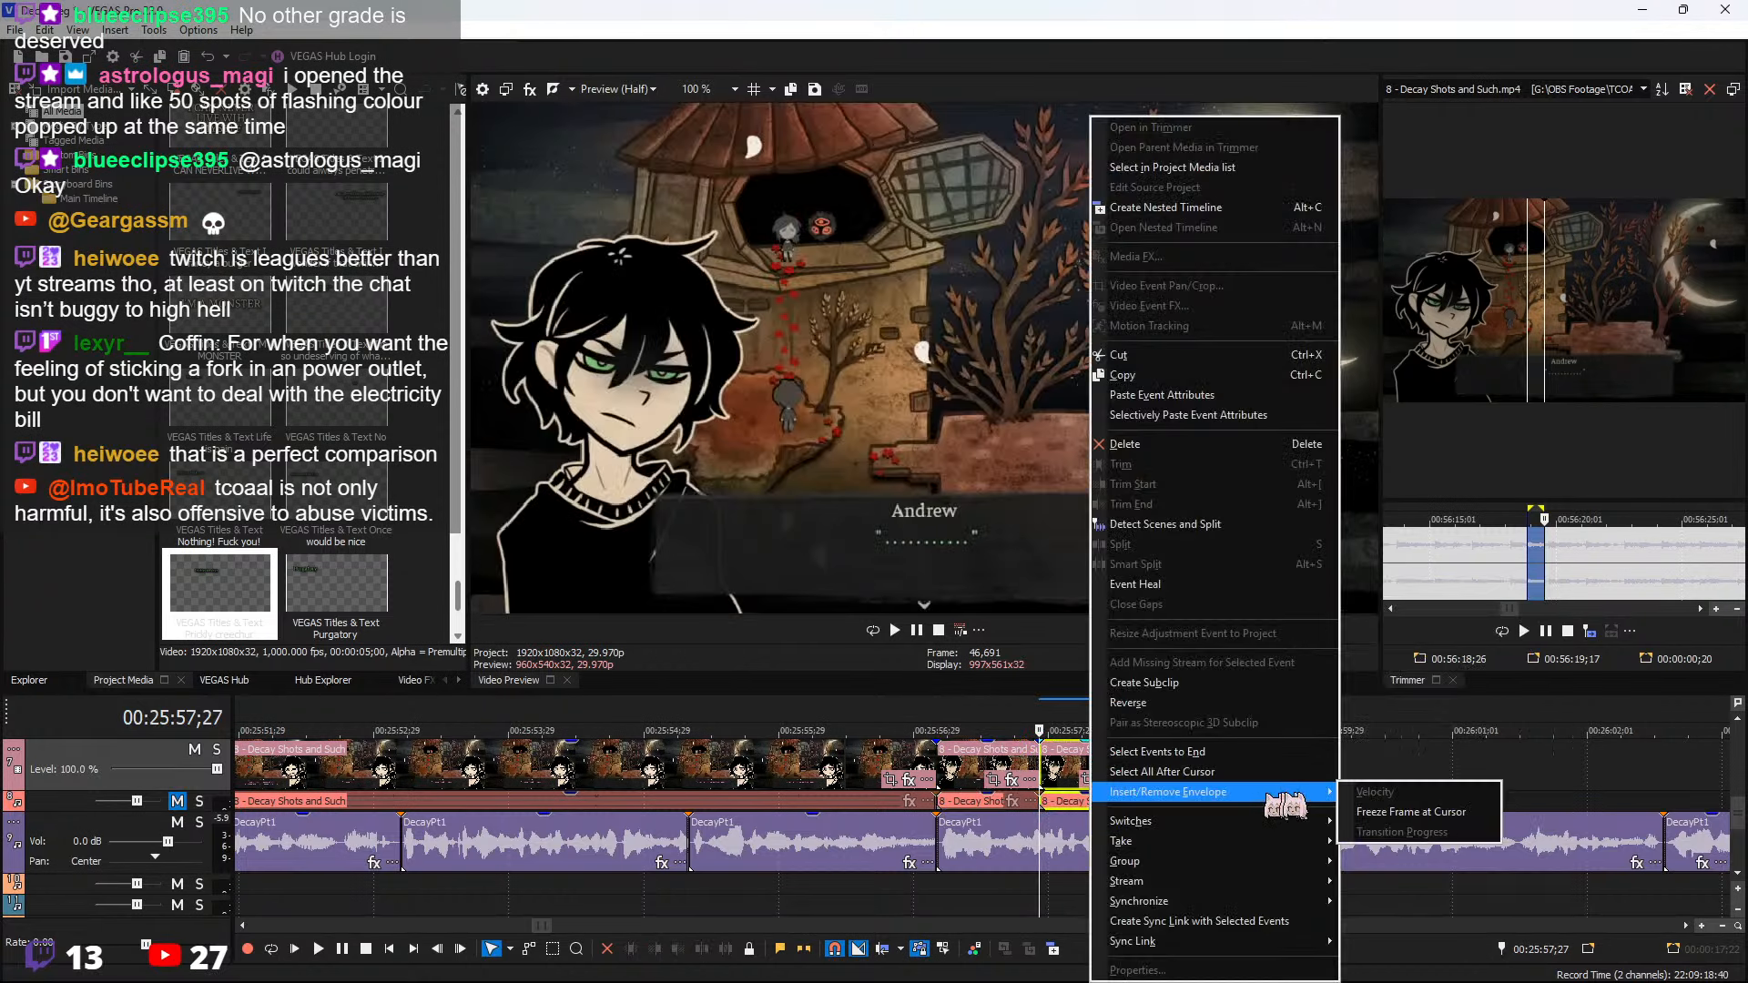
pyautogui.click(1374, 811)
pyautogui.press('space')
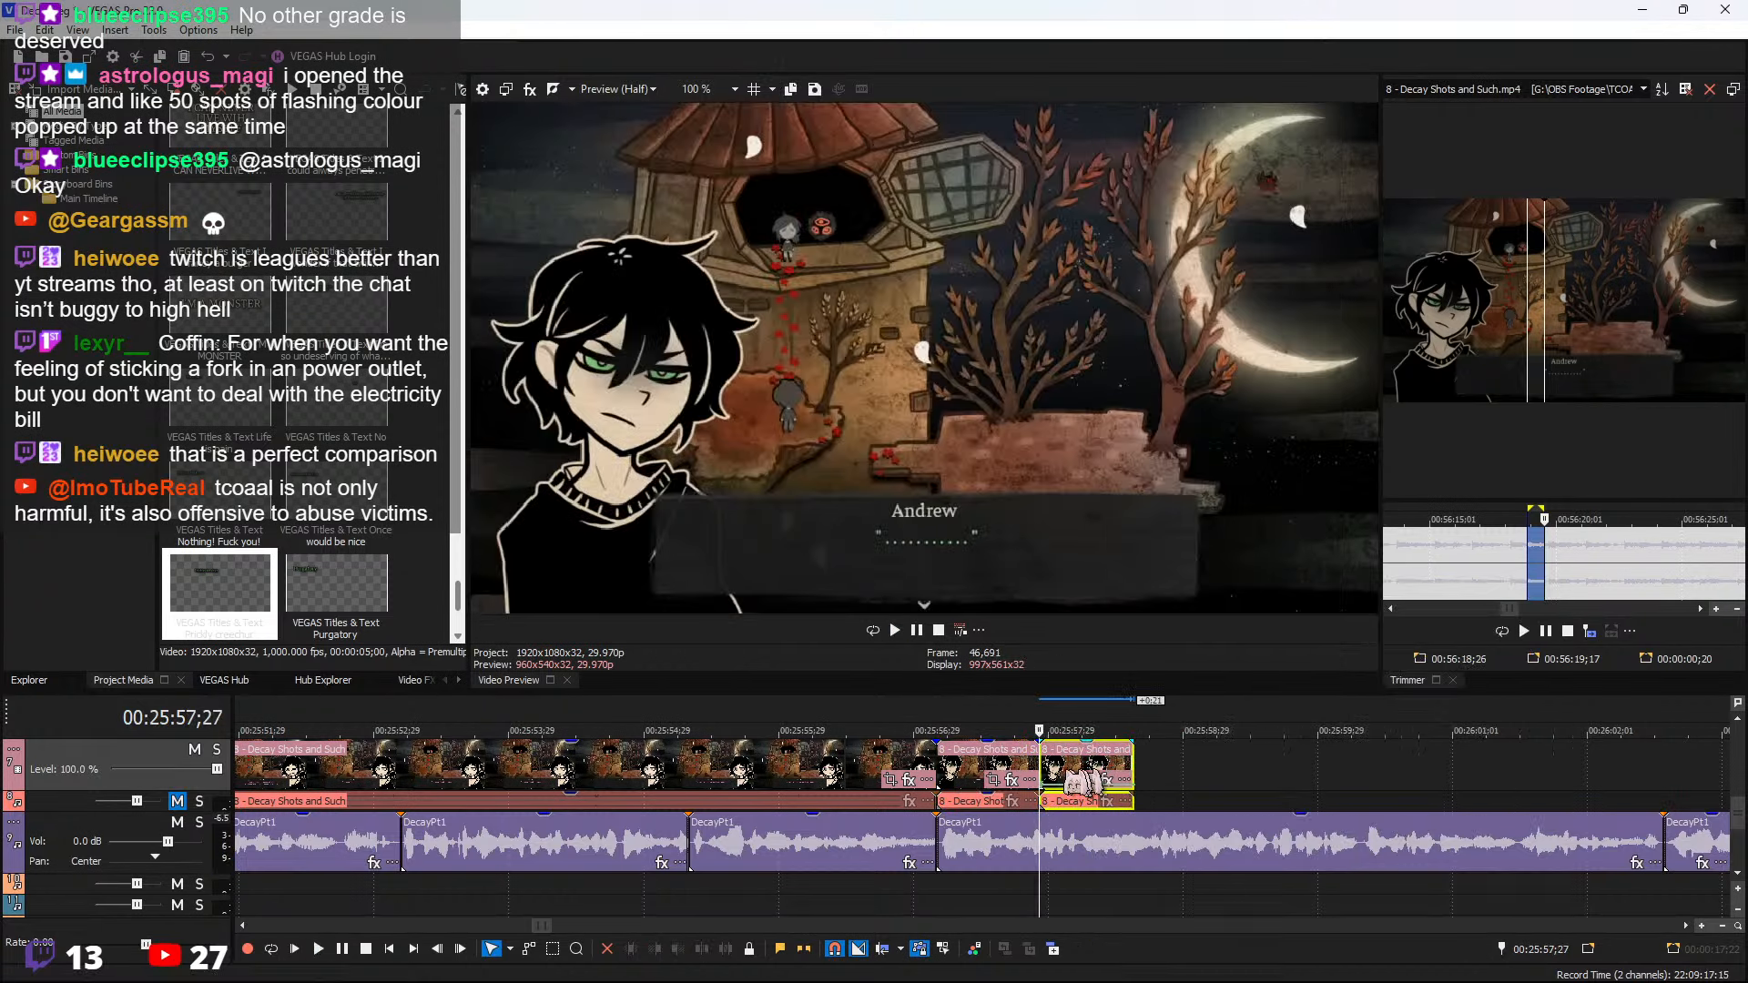
# Move the footage clip that starts at about 00:26:04 back to about 00:25:58;20, behind the short inserted clip
pyautogui.click(977, 771)
pyautogui.press('space')
pyautogui.press('space')
pyautogui.scroll(-5, 1081, 781)
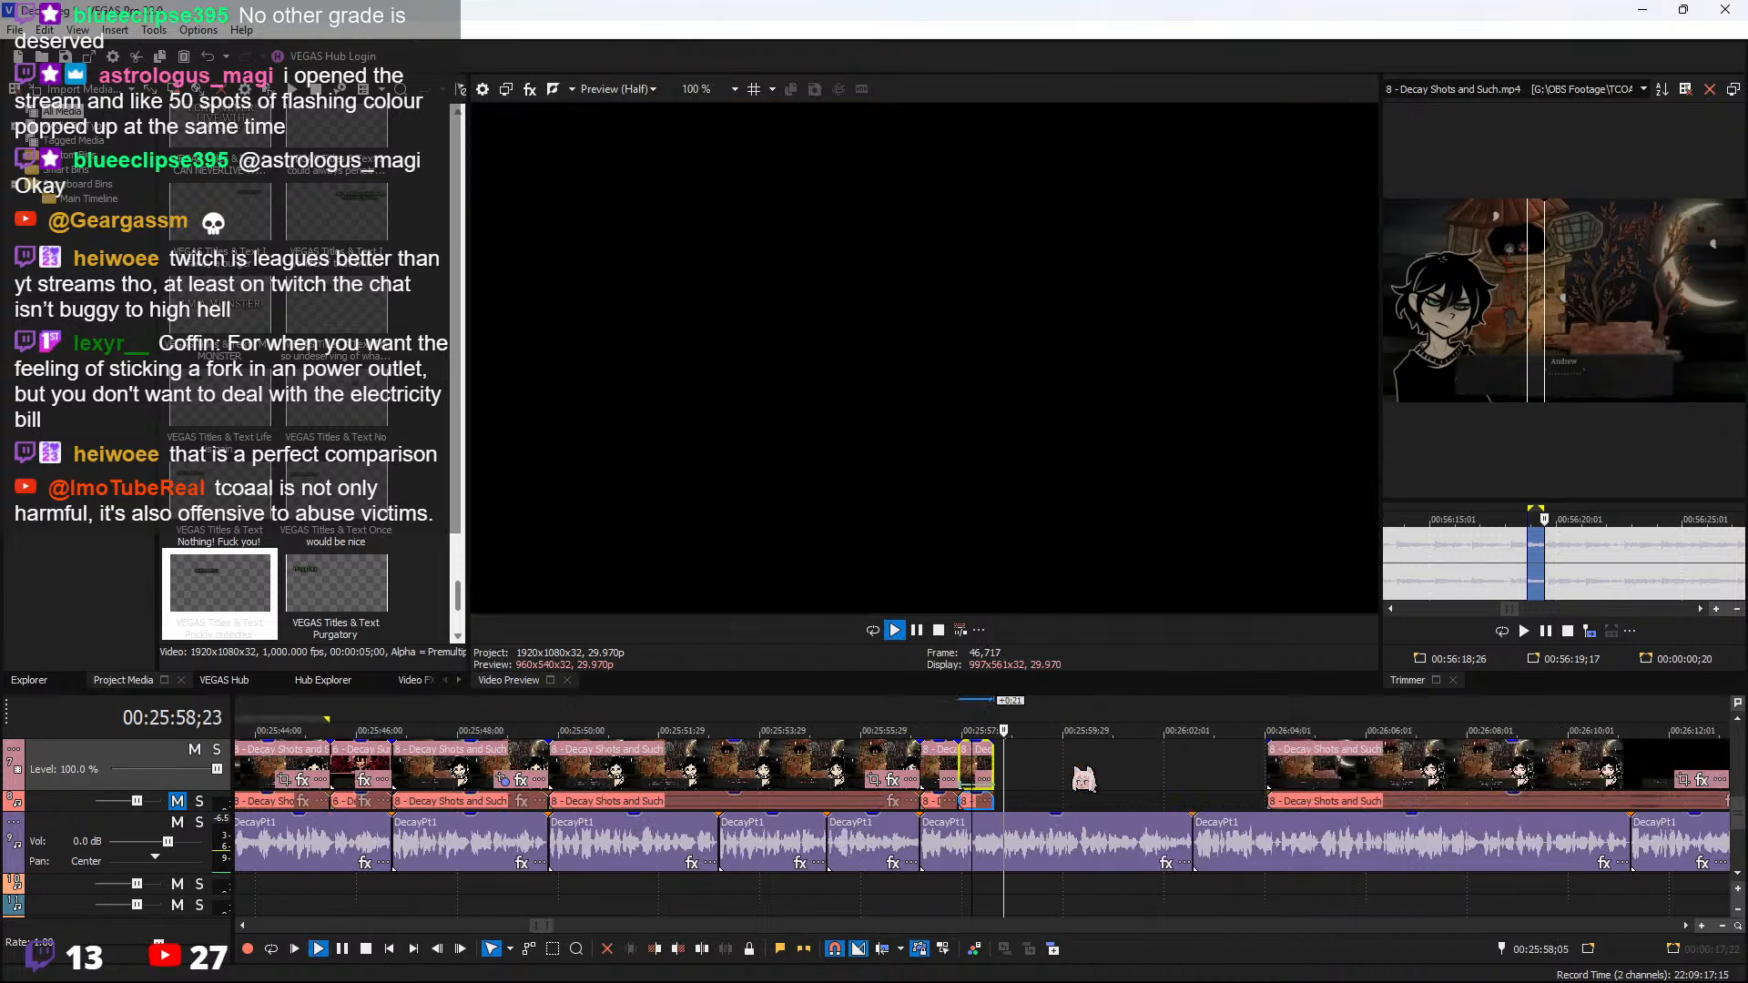
pyautogui.moveTo(1318, 778); pyautogui.dragTo(1049, 780)
pyautogui.click(1372, 781)
# Cut away the moved clip's part before 00:26:06;04 and move the remainder back to start at 00:25:57;27
pyautogui.scroll(-4, 1090, 779)
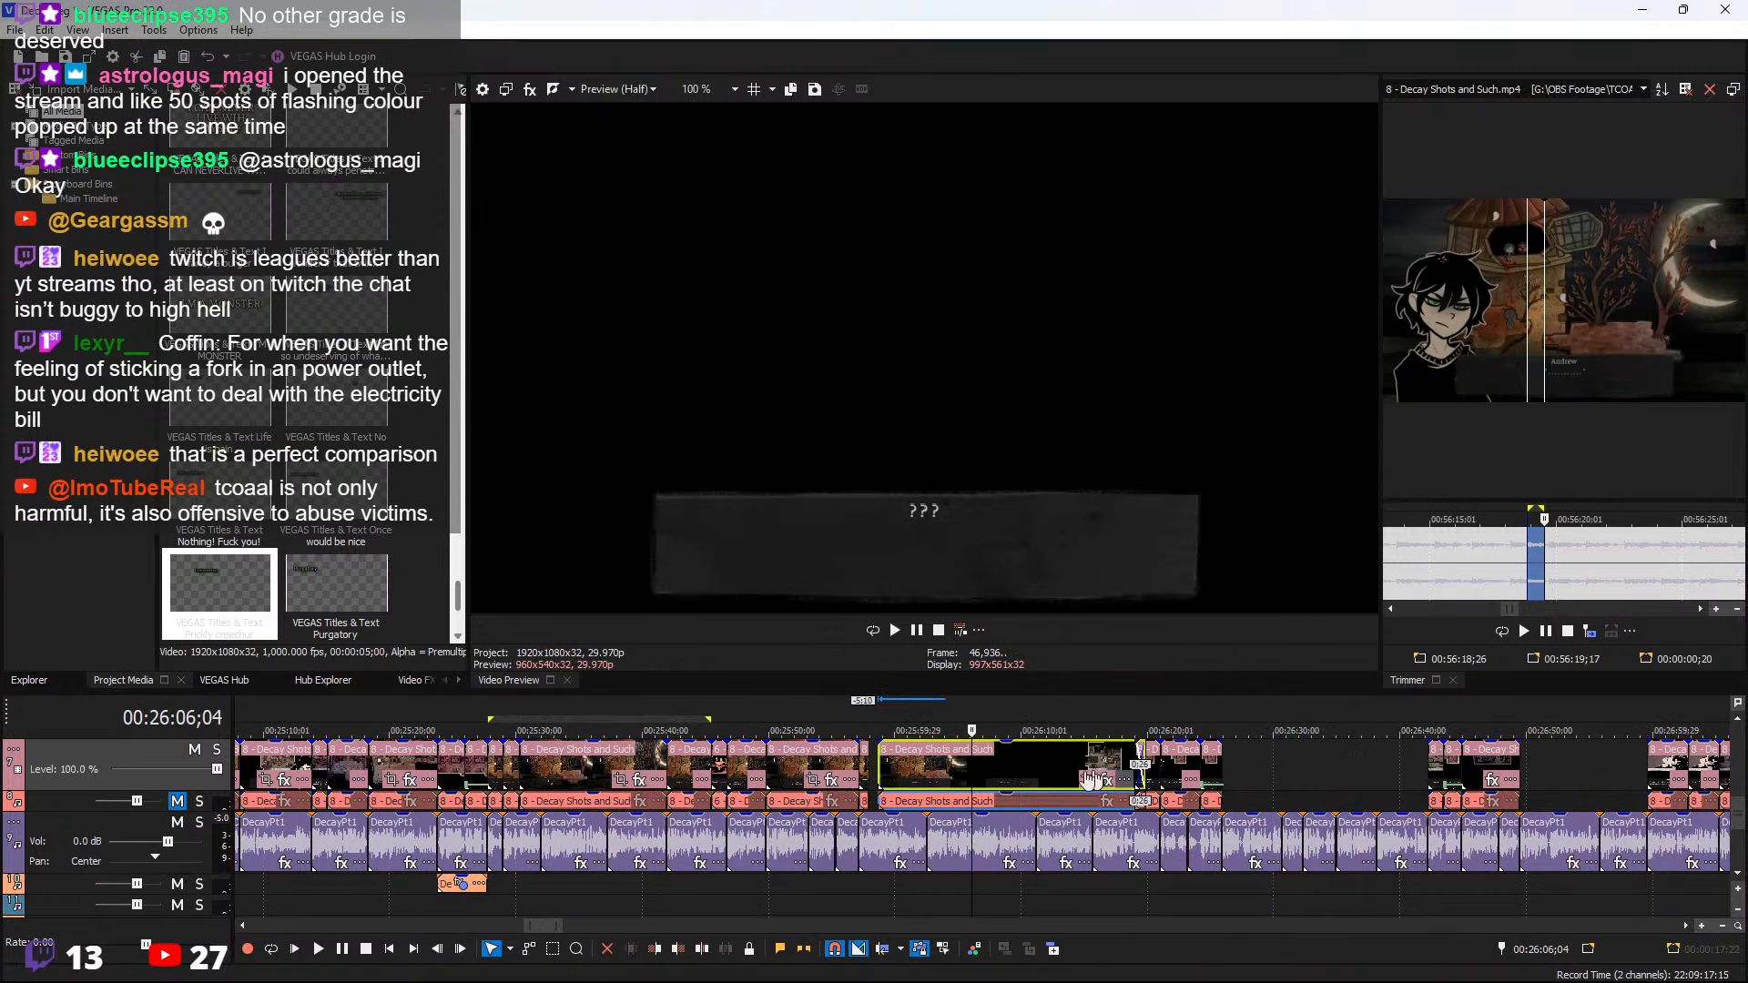
pyautogui.press('s')
pyautogui.click(911, 779)
pyautogui.press('Delete')
pyautogui.moveTo(1022, 773); pyautogui.dragTo(931, 776)
pyautogui.click(871, 778)
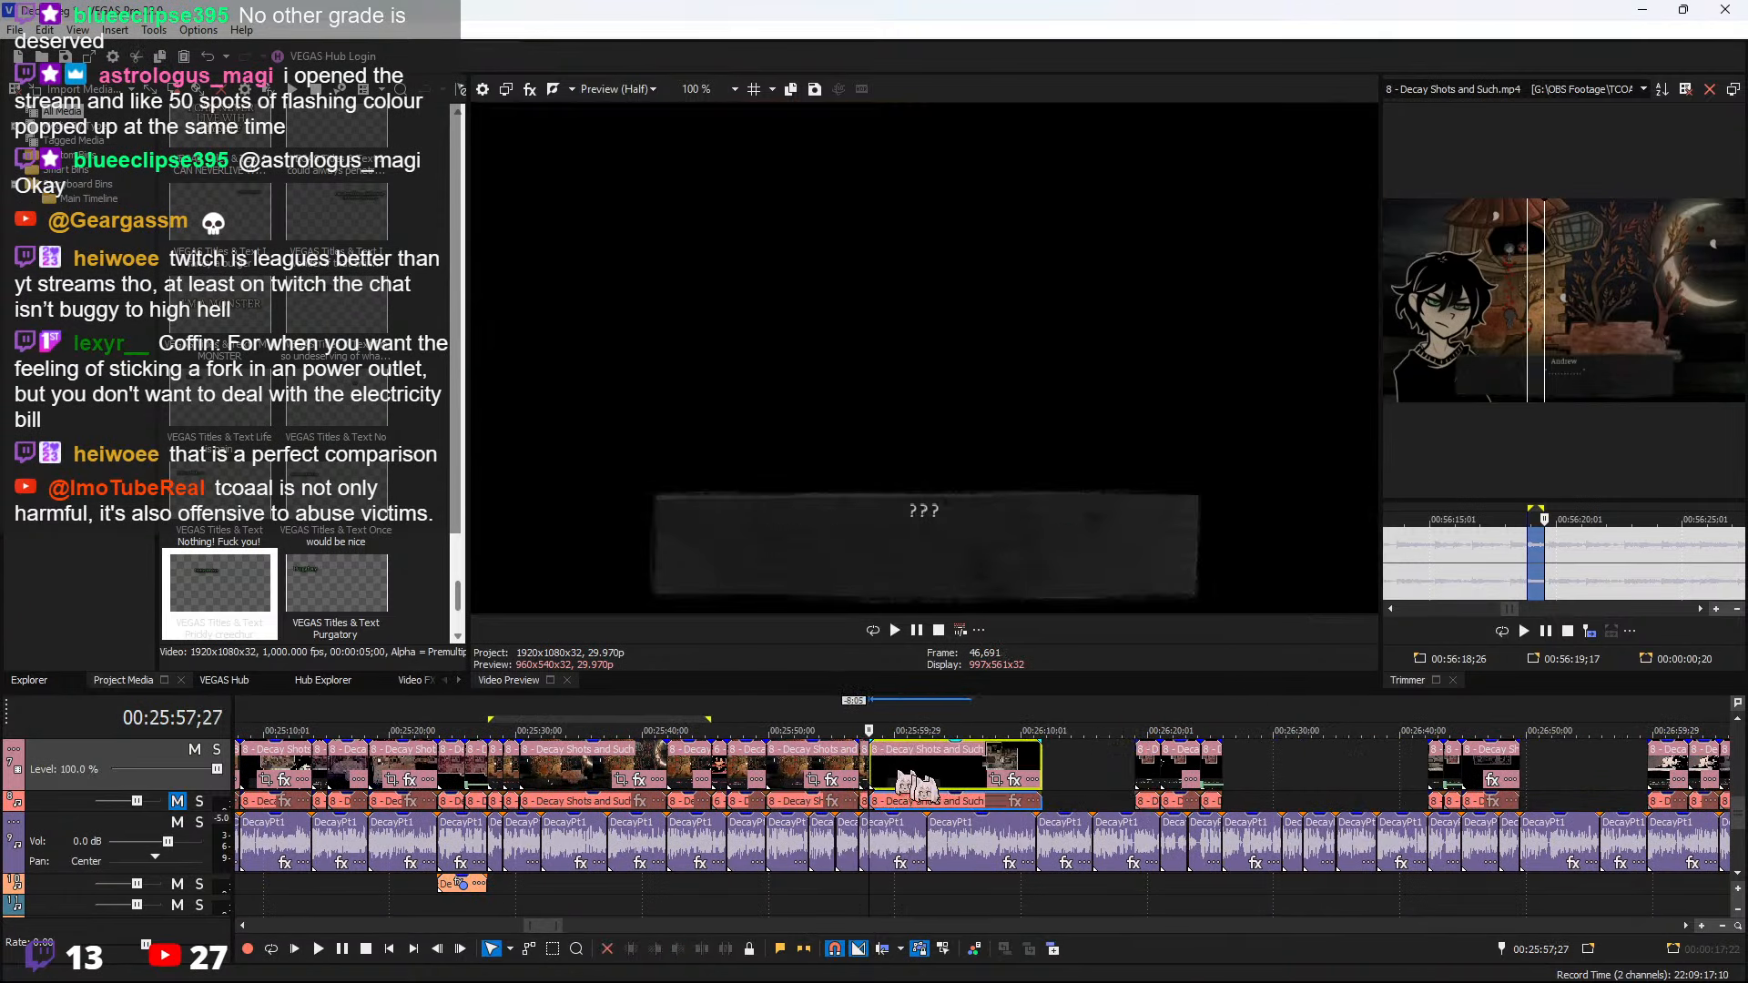
# Split the black dialogue clip at about 00:25:59;10 and delete everything after the cut
pyautogui.scroll(4, 924, 782)
pyautogui.press('space')
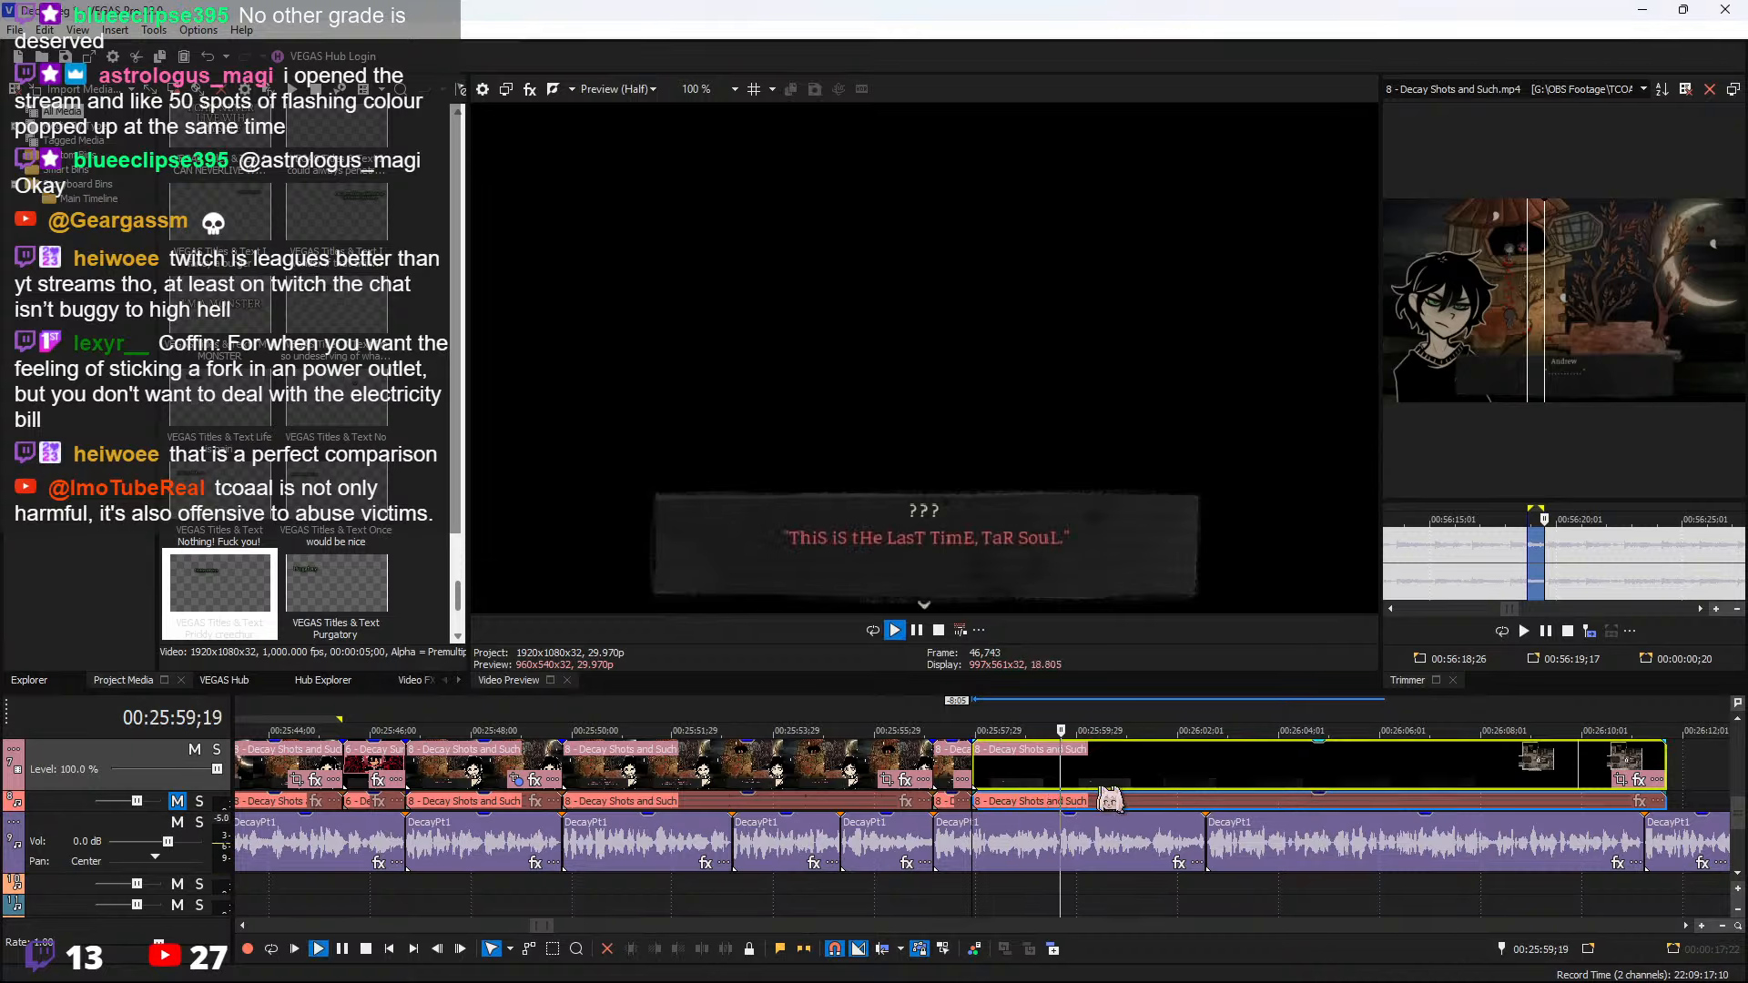
pyautogui.click(1051, 778)
pyautogui.press('space')
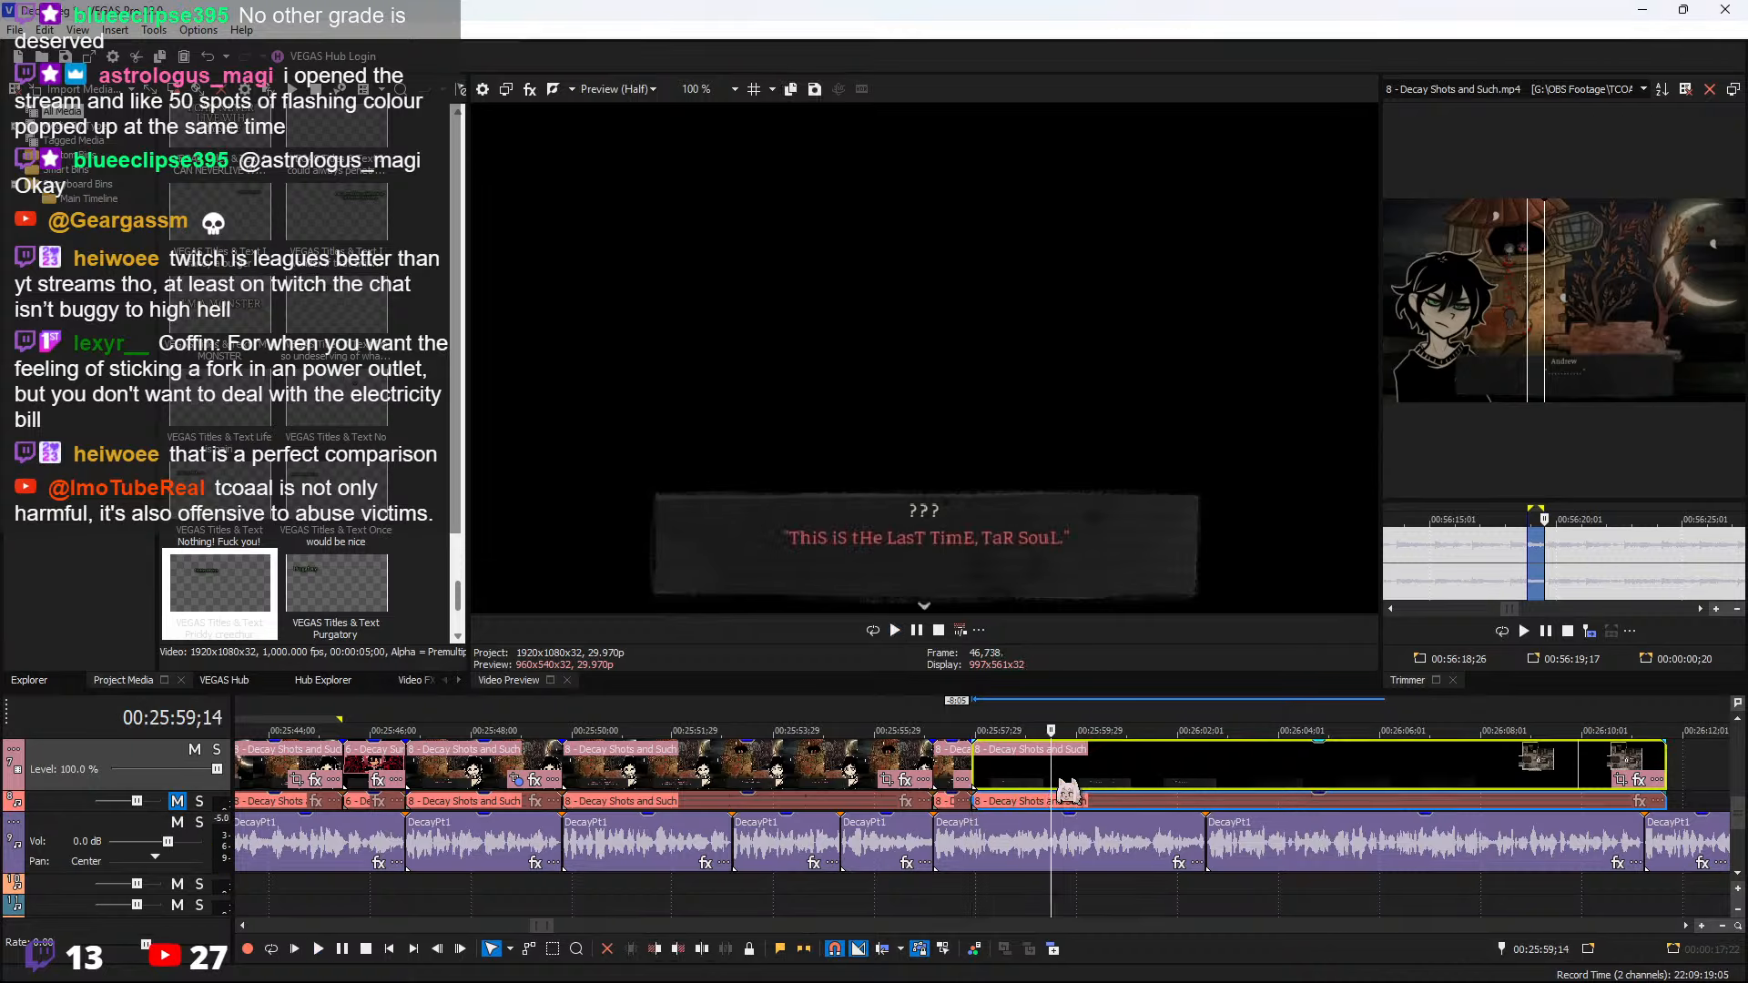
pyautogui.click(1021, 785)
pyautogui.scroll(3, 1029, 791)
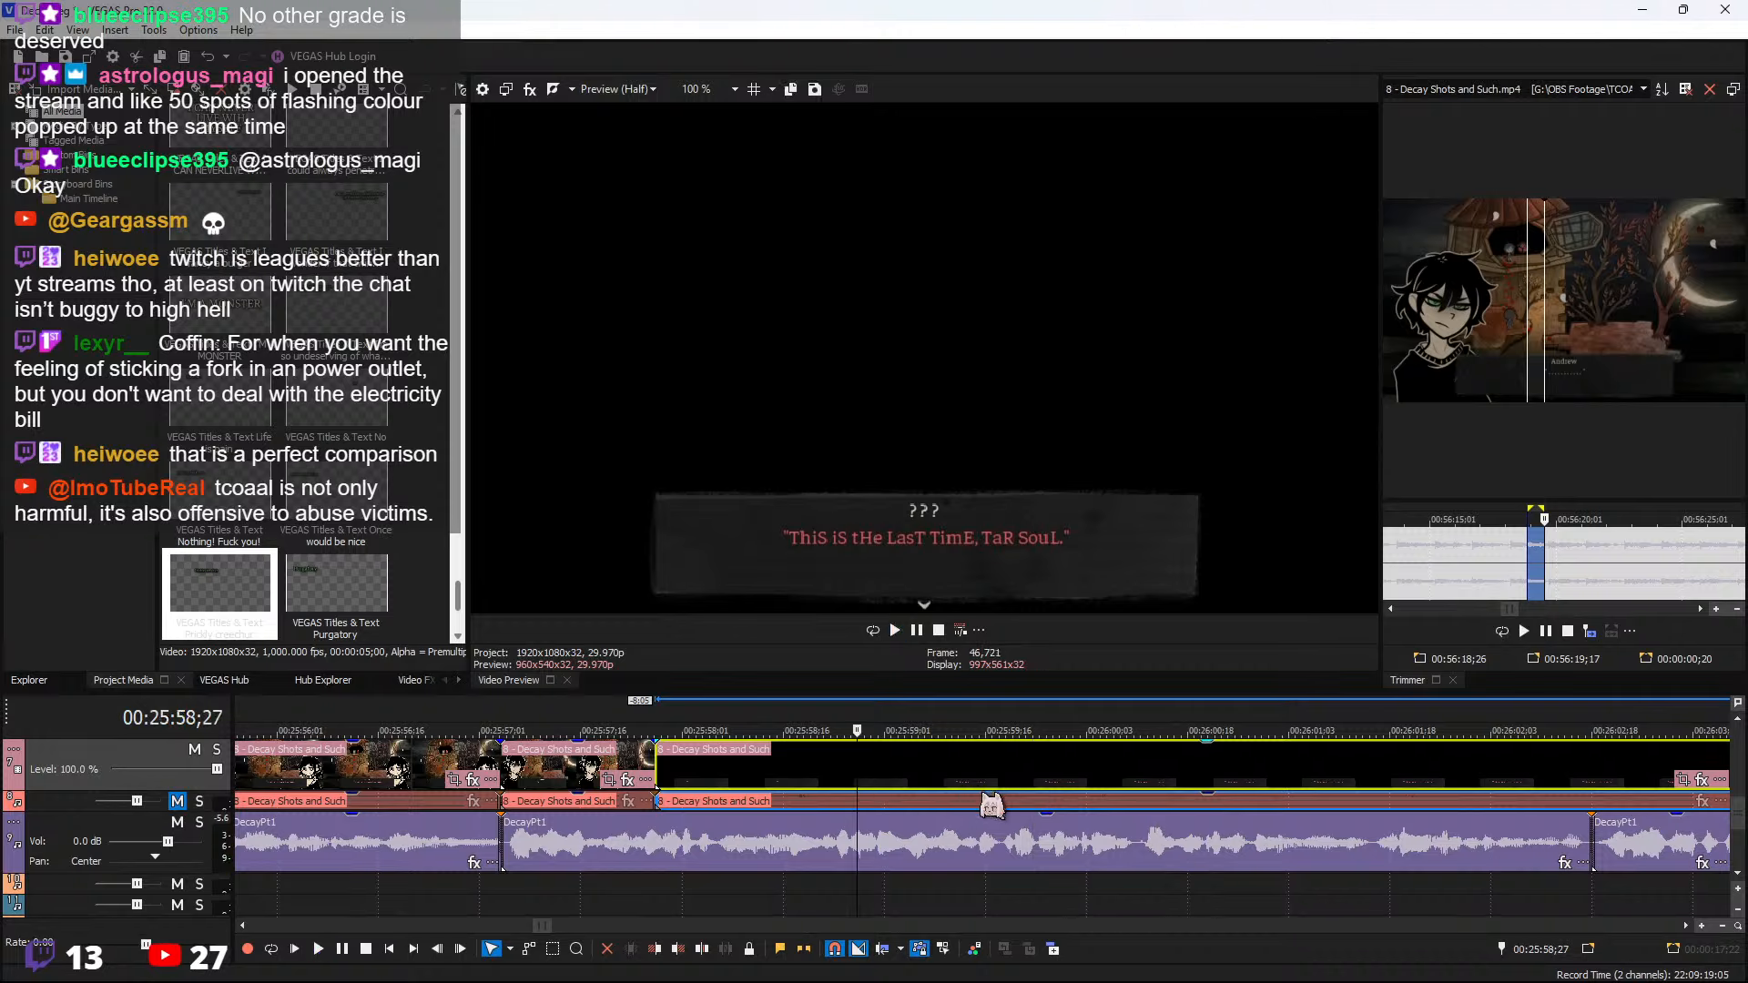
pyautogui.click(946, 794)
pyautogui.press('s')
pyautogui.click(993, 795)
pyautogui.press('Delete')
# Search the trimmer footage between about 00:56:23 and 00:56:55 for the apartment scene and widen the trimmer
pyautogui.scroll(-3, 1629, 576)
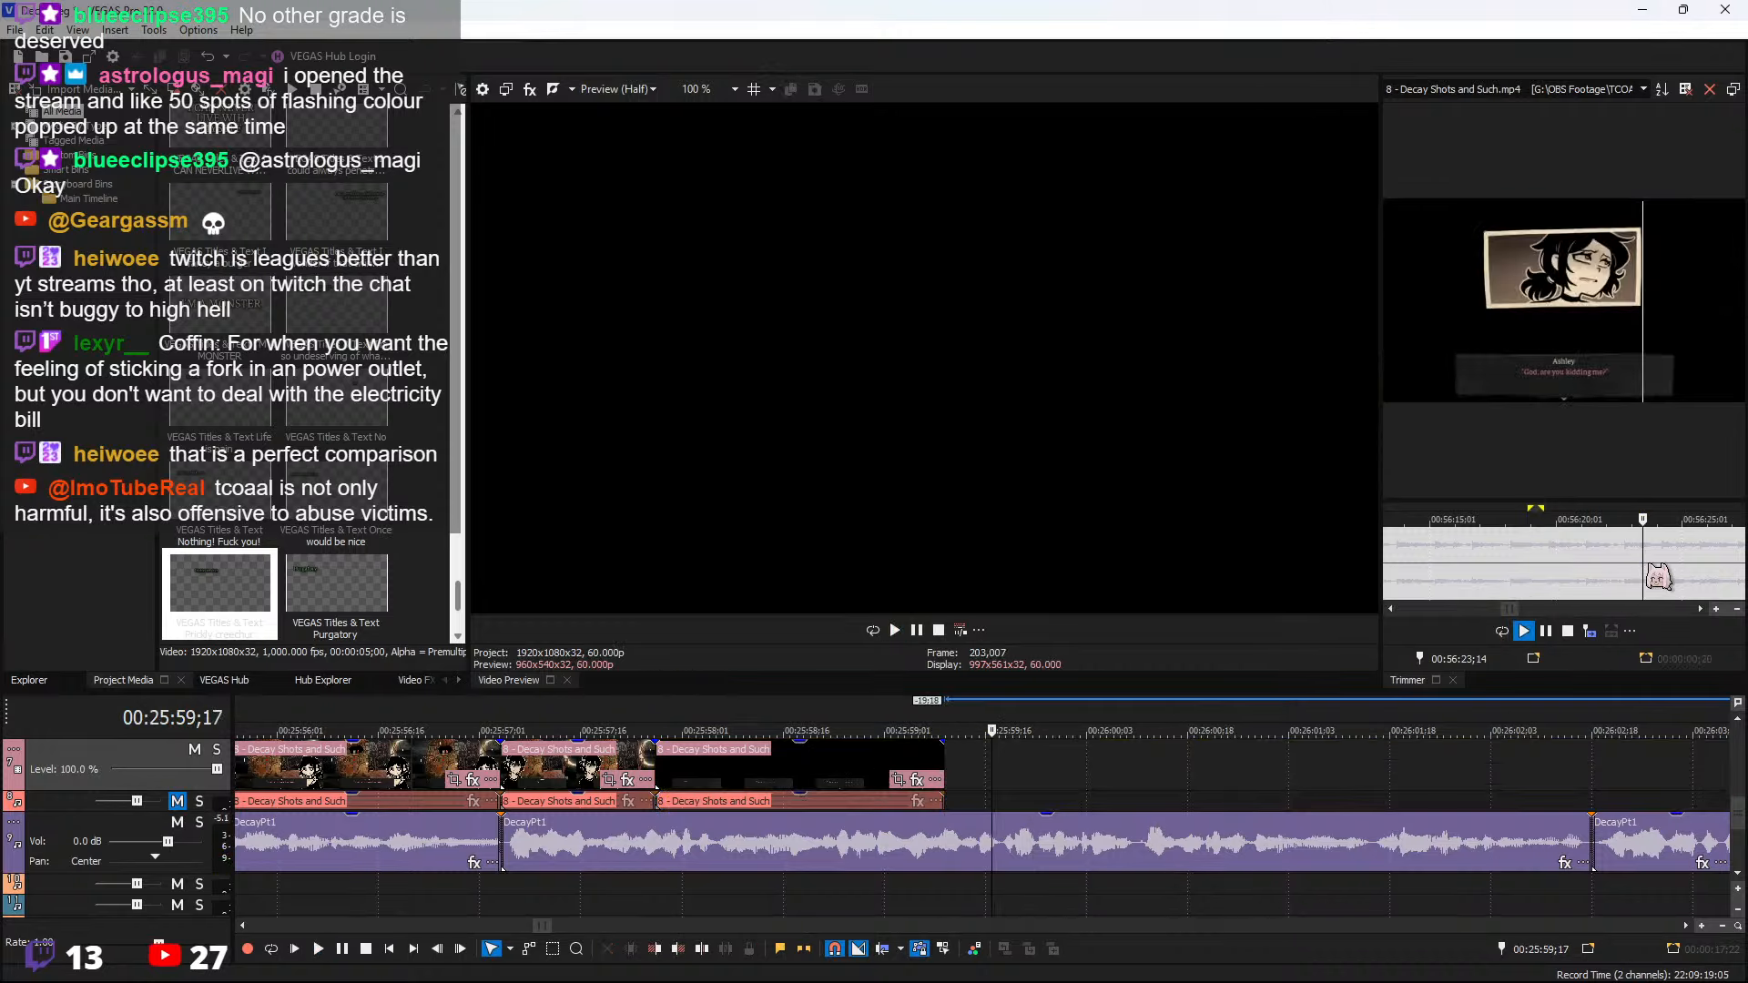
pyautogui.click(1603, 563)
pyautogui.click(1701, 568)
pyautogui.scroll(2, 1680, 569)
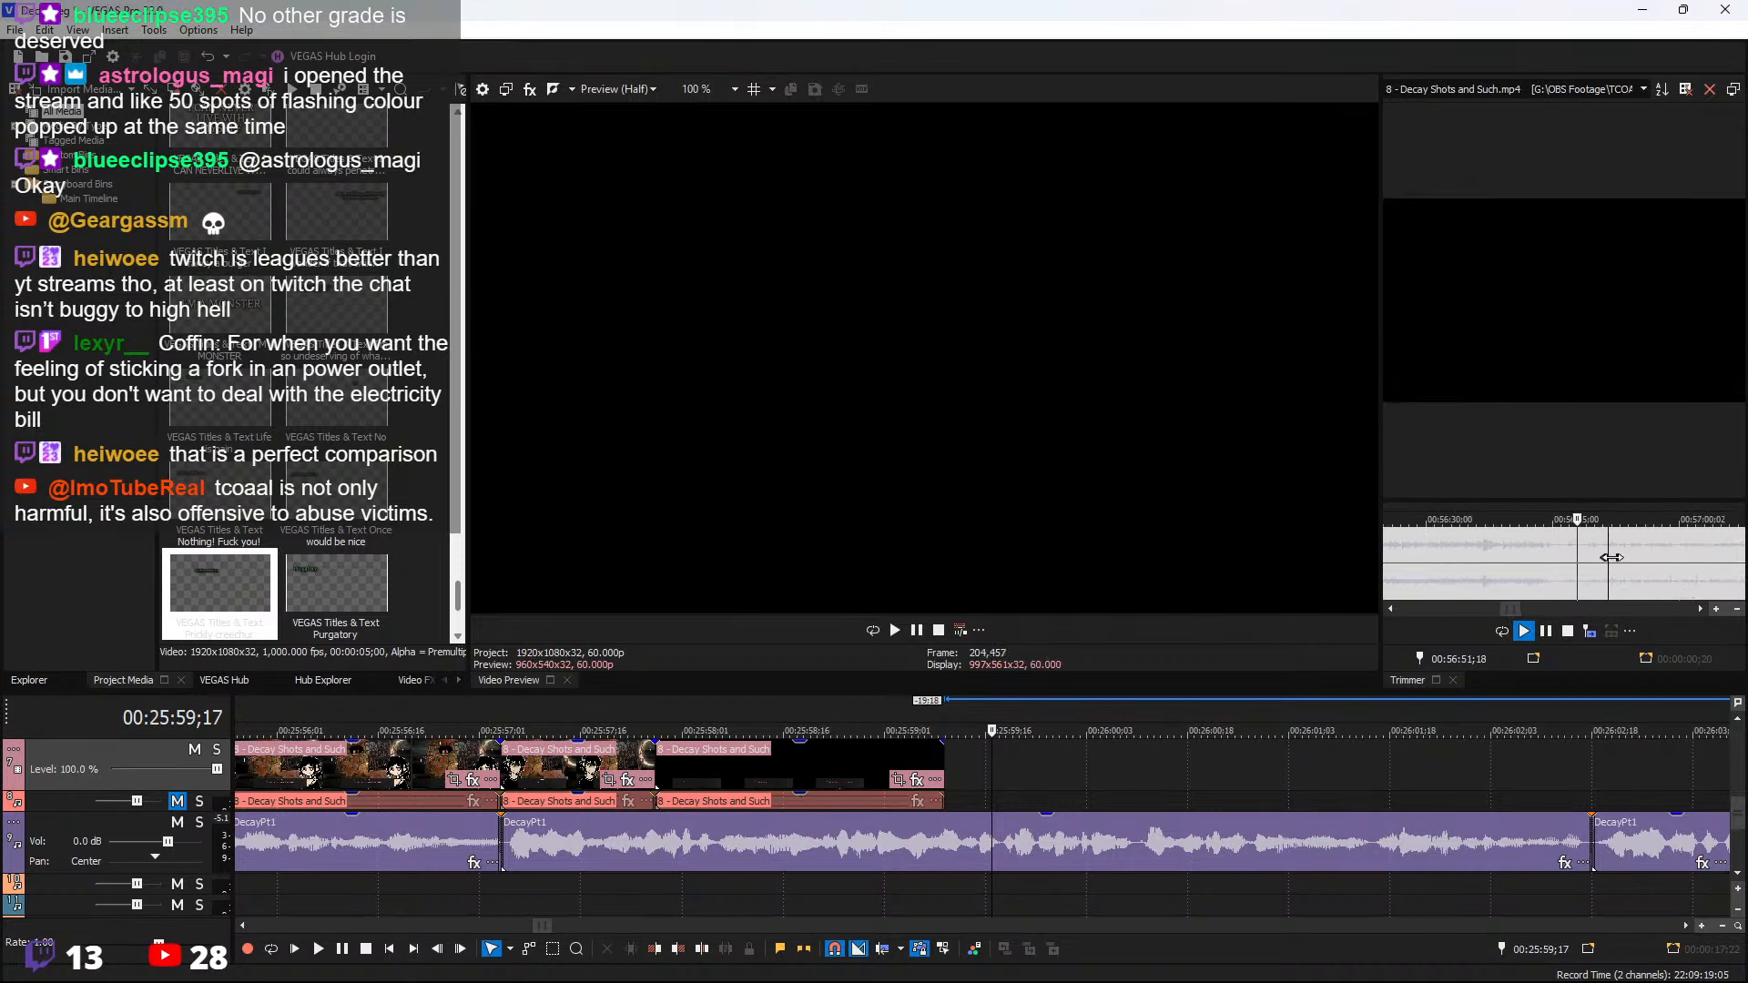
pyautogui.scroll(3, 1651, 573)
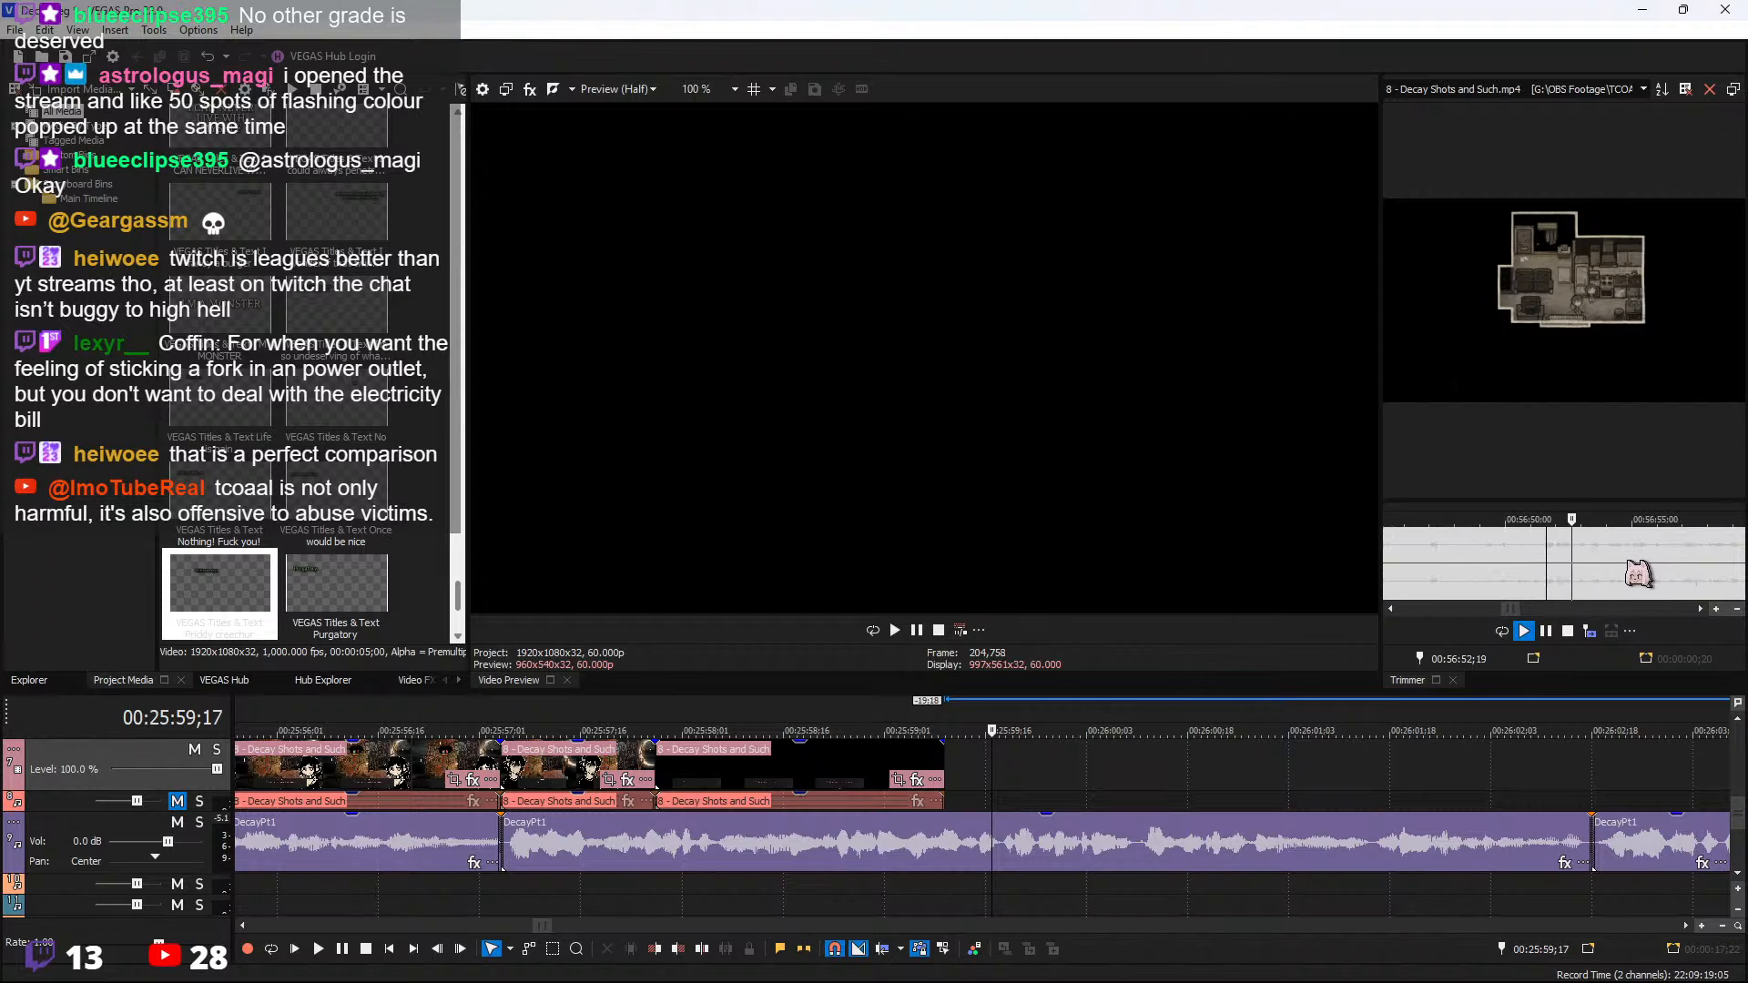
pyautogui.press('space')
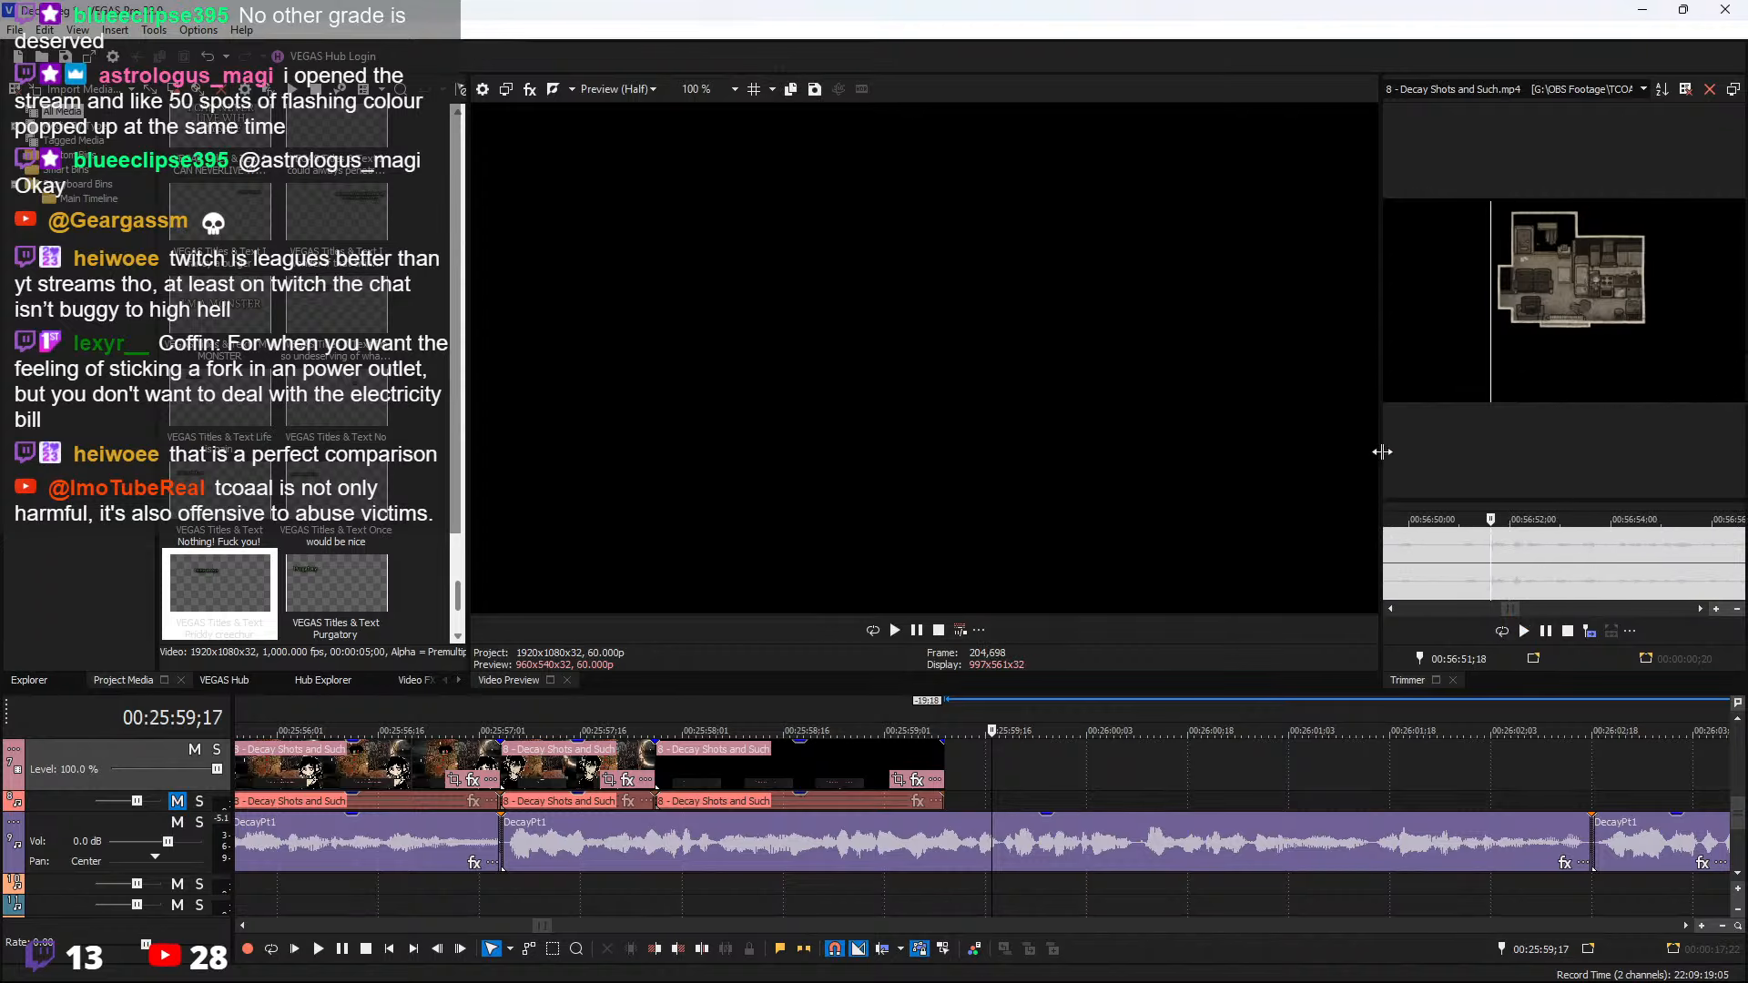
pyautogui.moveTo(1382, 451); pyautogui.dragTo(1316, 474)
# Mark the apartment footage from 00:56:51;16 to 00:56:52;16 in the trimmer and insert it on the timeline at about 00:25:59;11
pyautogui.press('space')
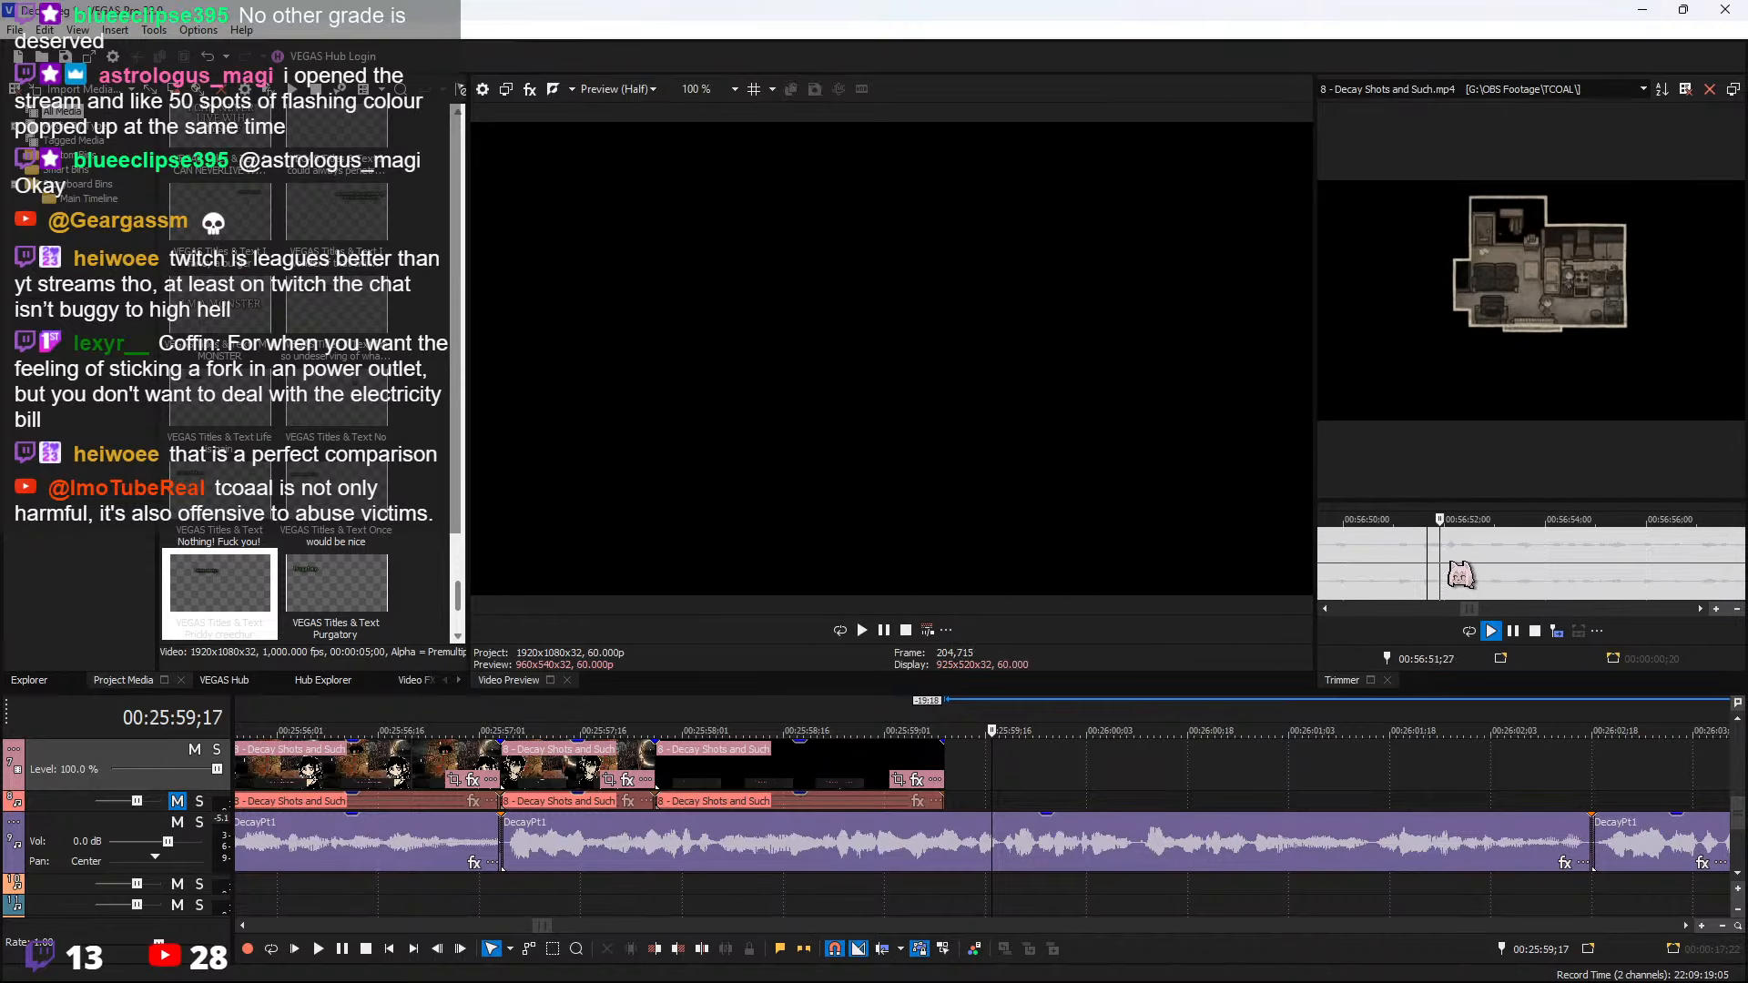
pyautogui.press('space')
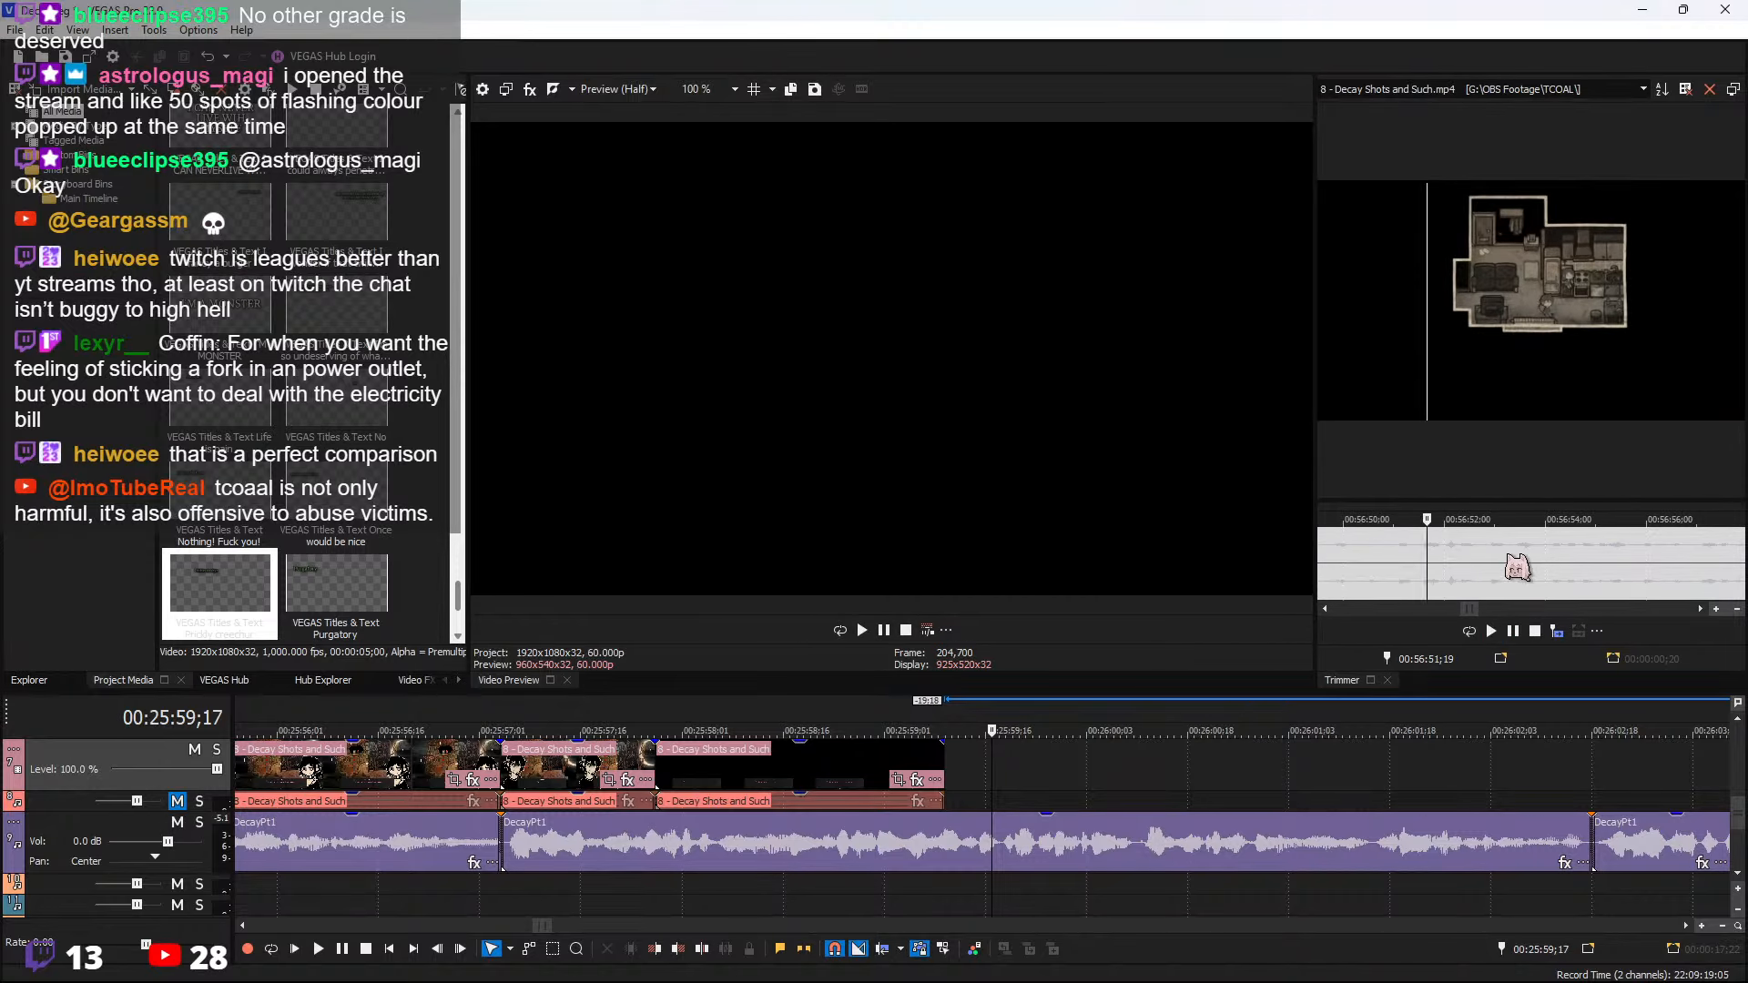
pyautogui.click(1403, 560)
pyautogui.moveTo(1427, 561); pyautogui.dragTo(1473, 569)
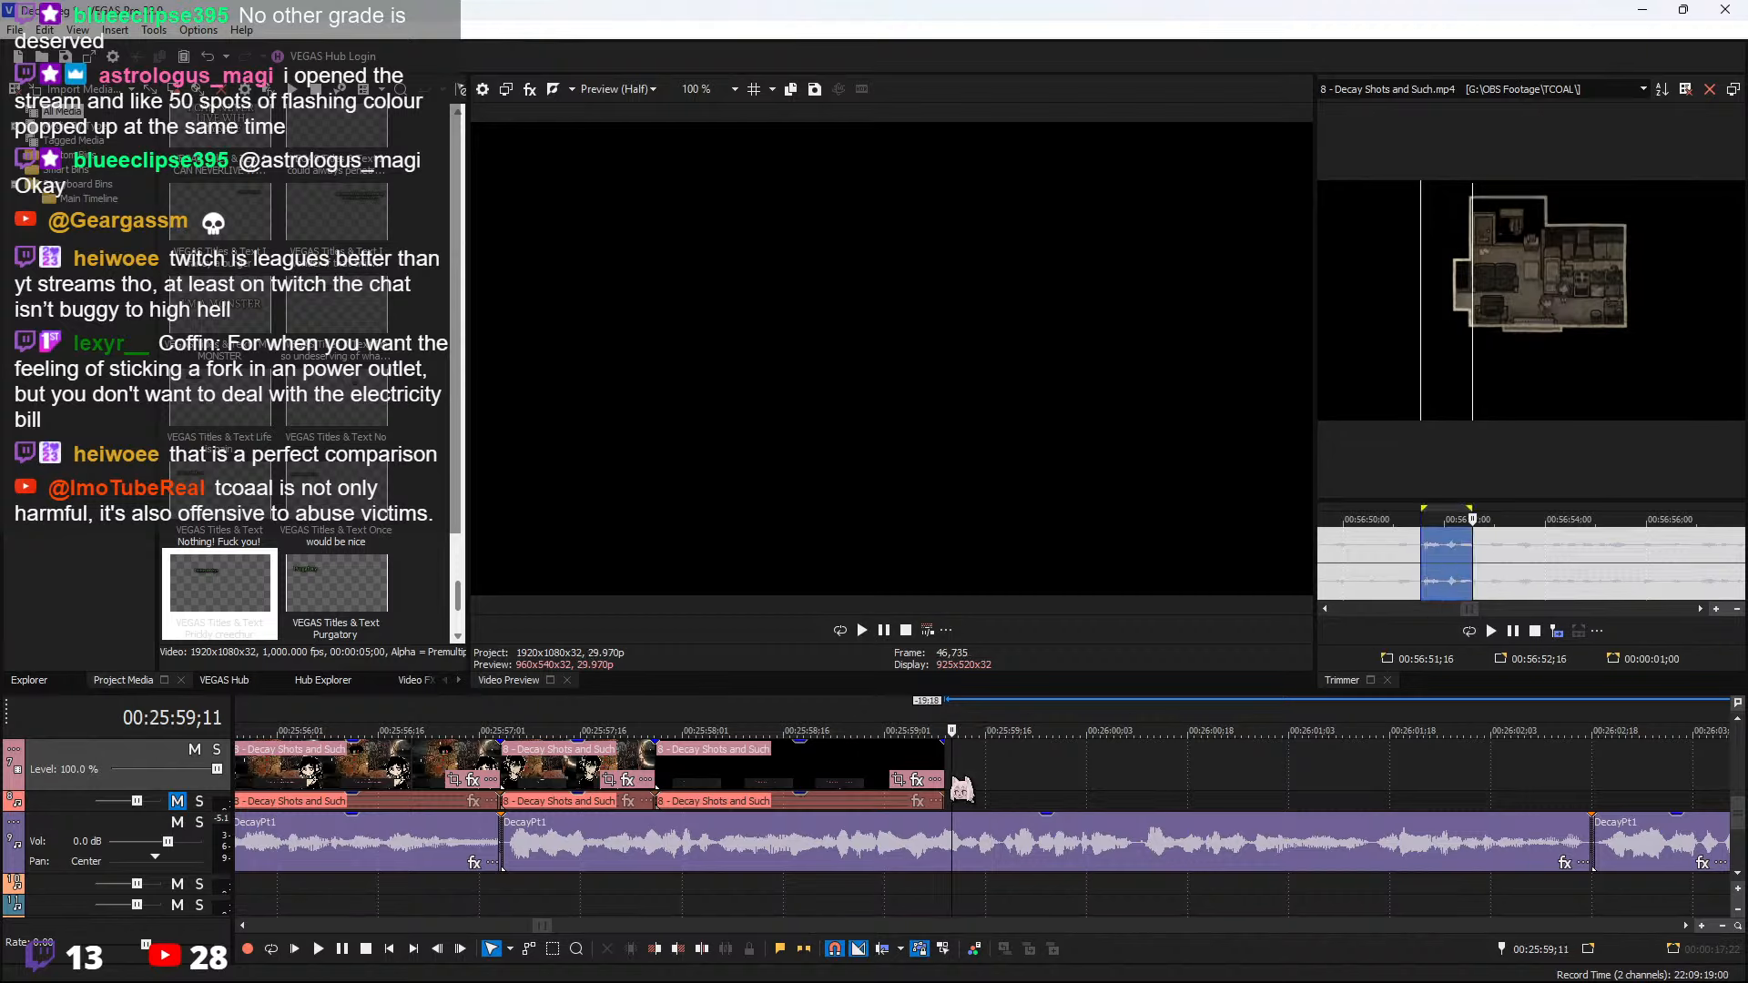
pyautogui.click(1557, 631)
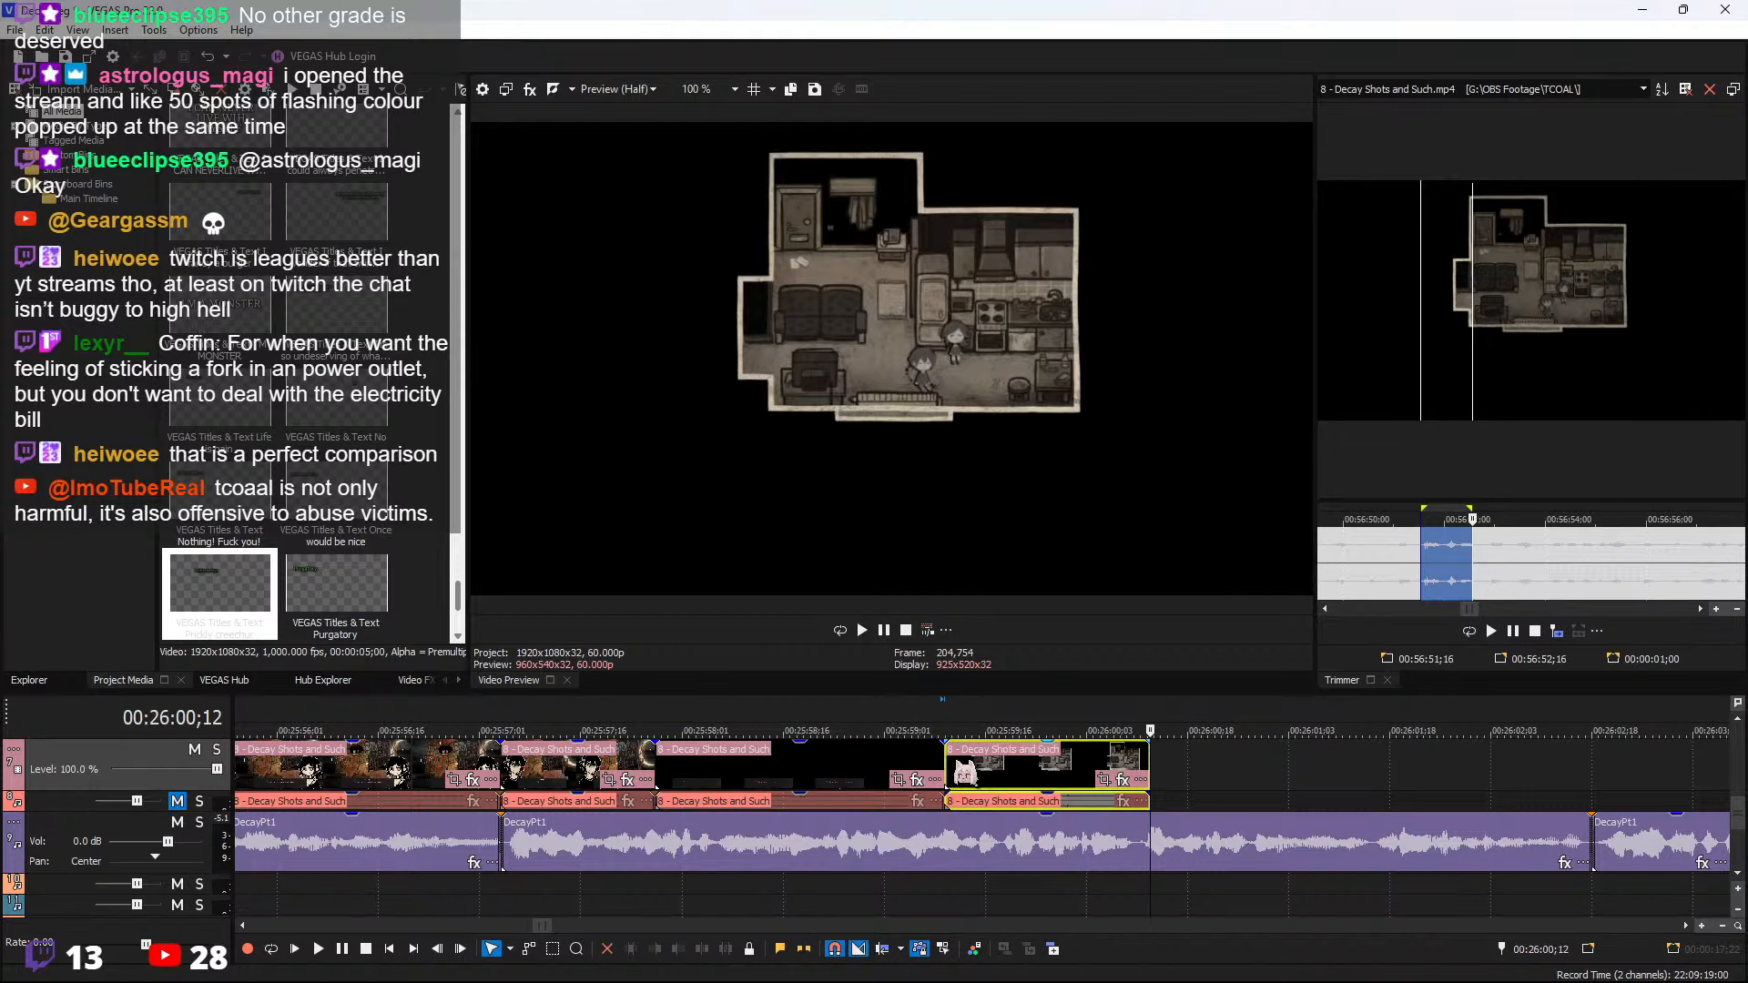
# Extend the inserted apartment clip up to the next clip at about 00:26:19
pyautogui.press('space')
pyautogui.scroll(-2, 1118, 776)
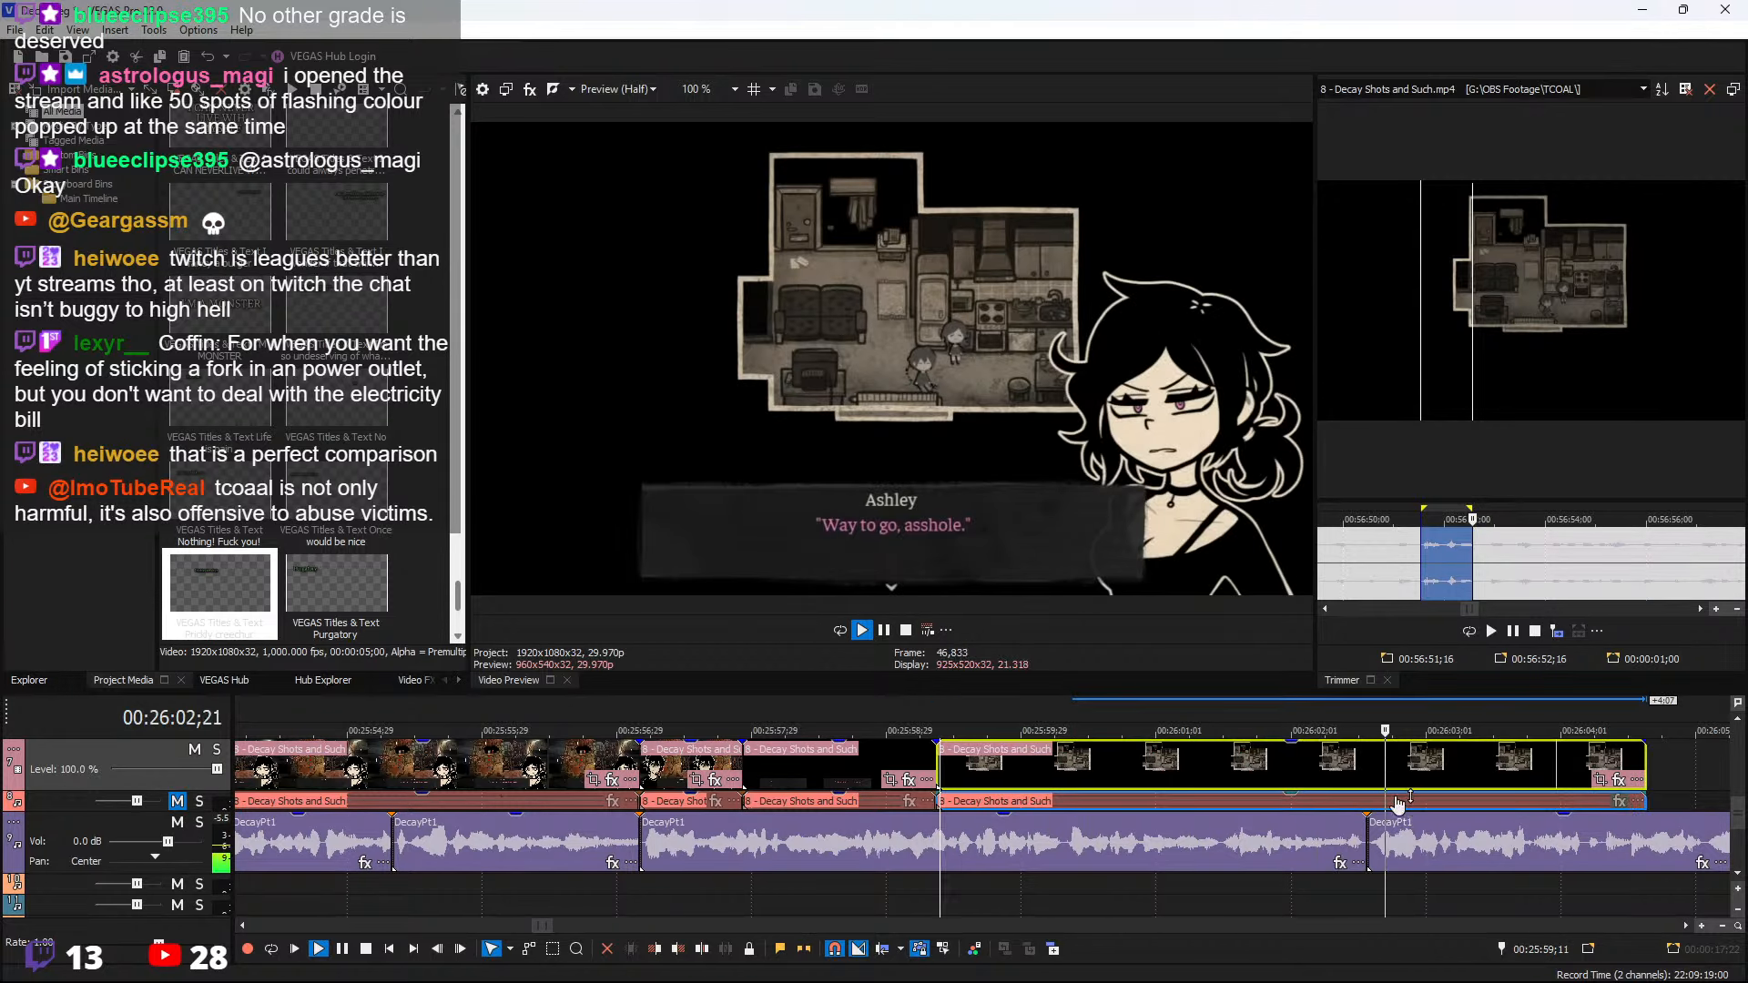
pyautogui.scroll(-3, 1070, 772)
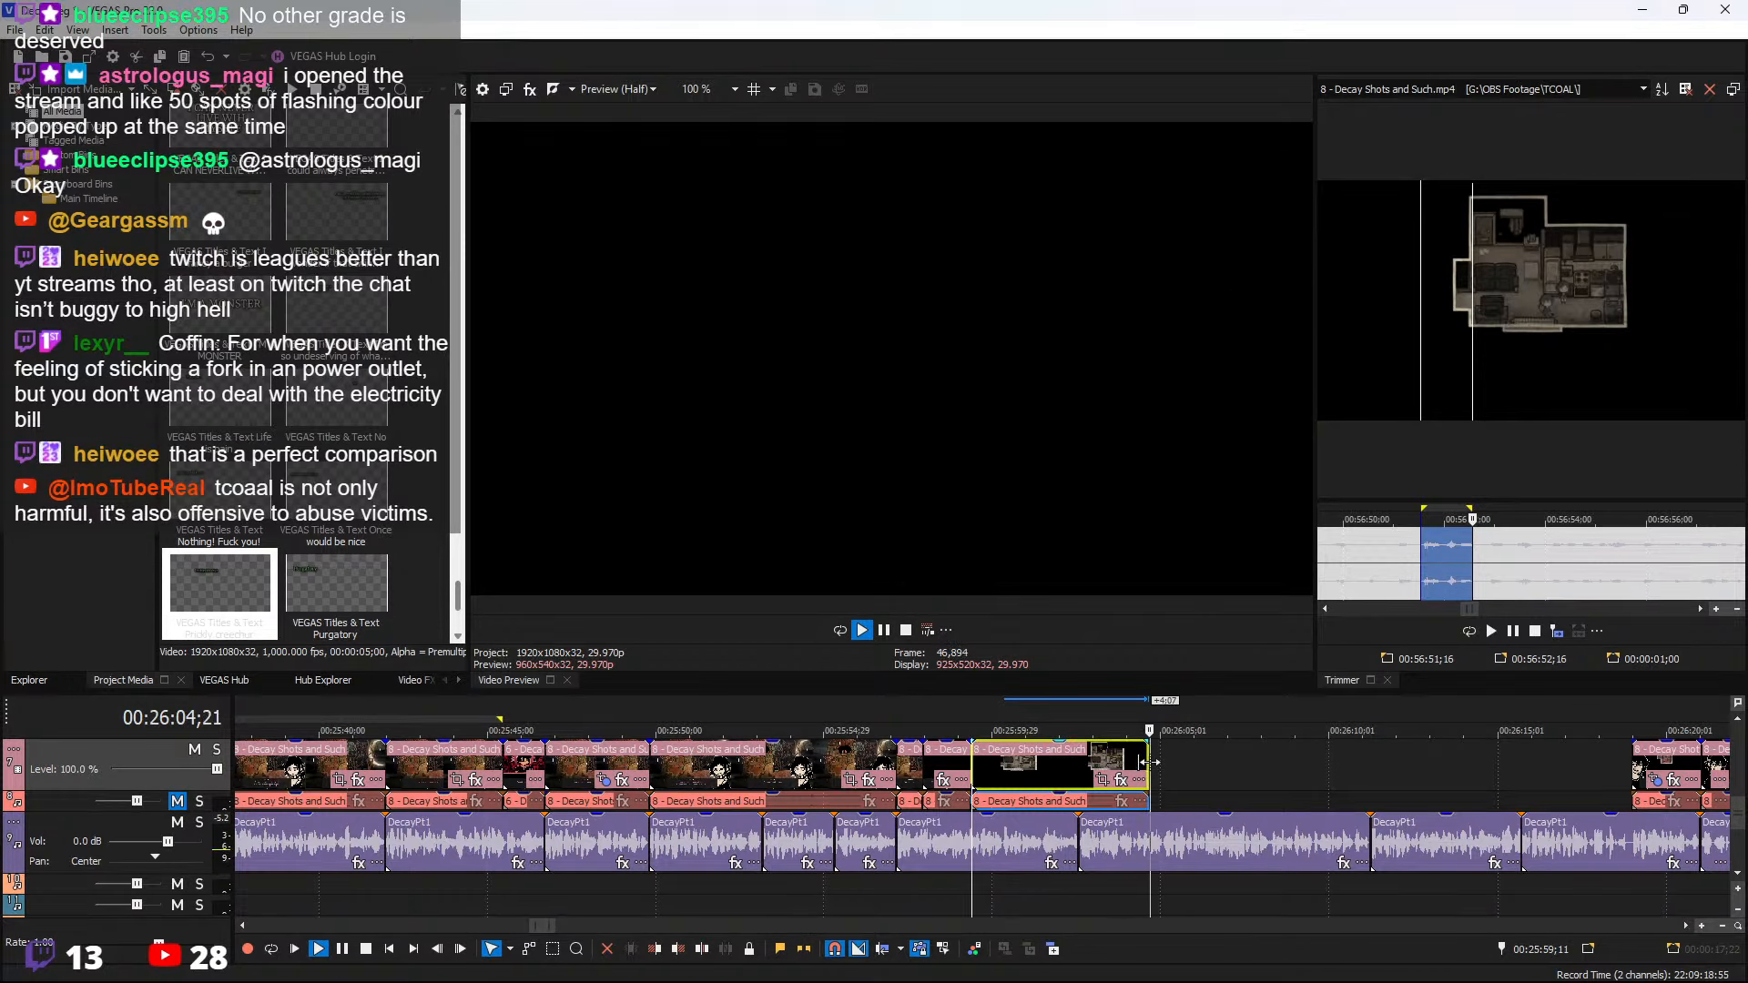
pyautogui.moveTo(1149, 773); pyautogui.dragTo(1629, 782)
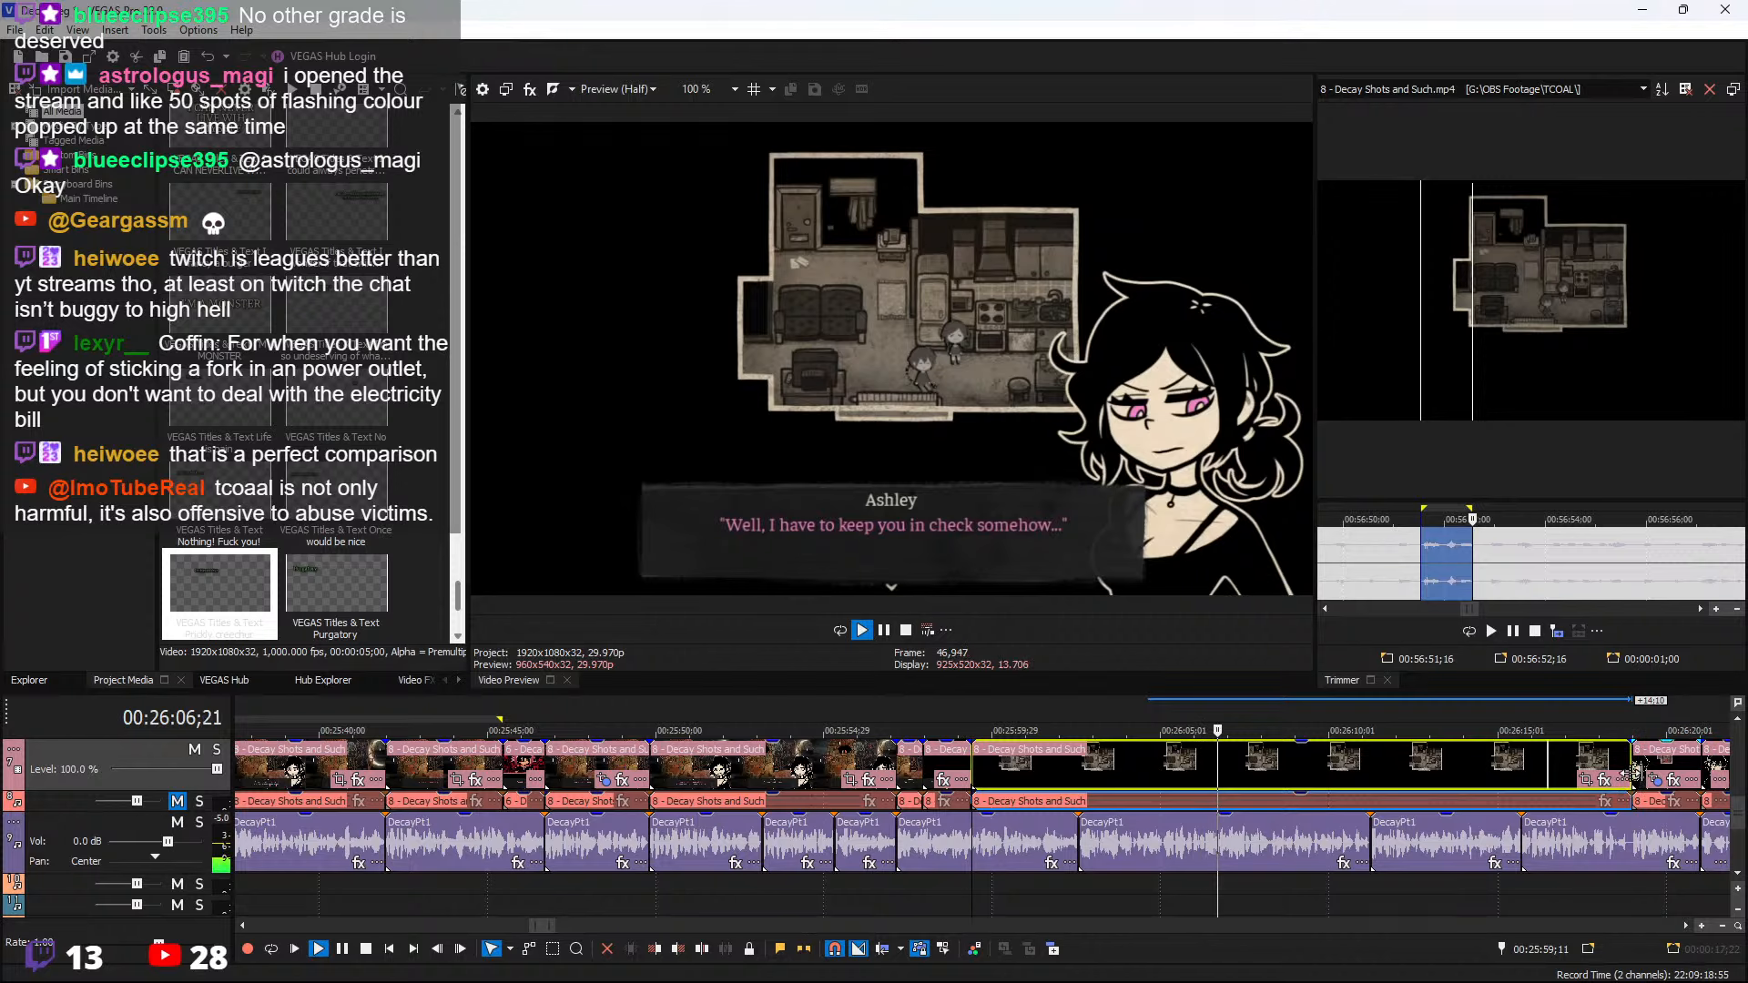
# Split the extended apartment clip at 00:26:11;08, where a new narration clip starts, and delete the part after it
pyautogui.scroll(2, 1347, 792)
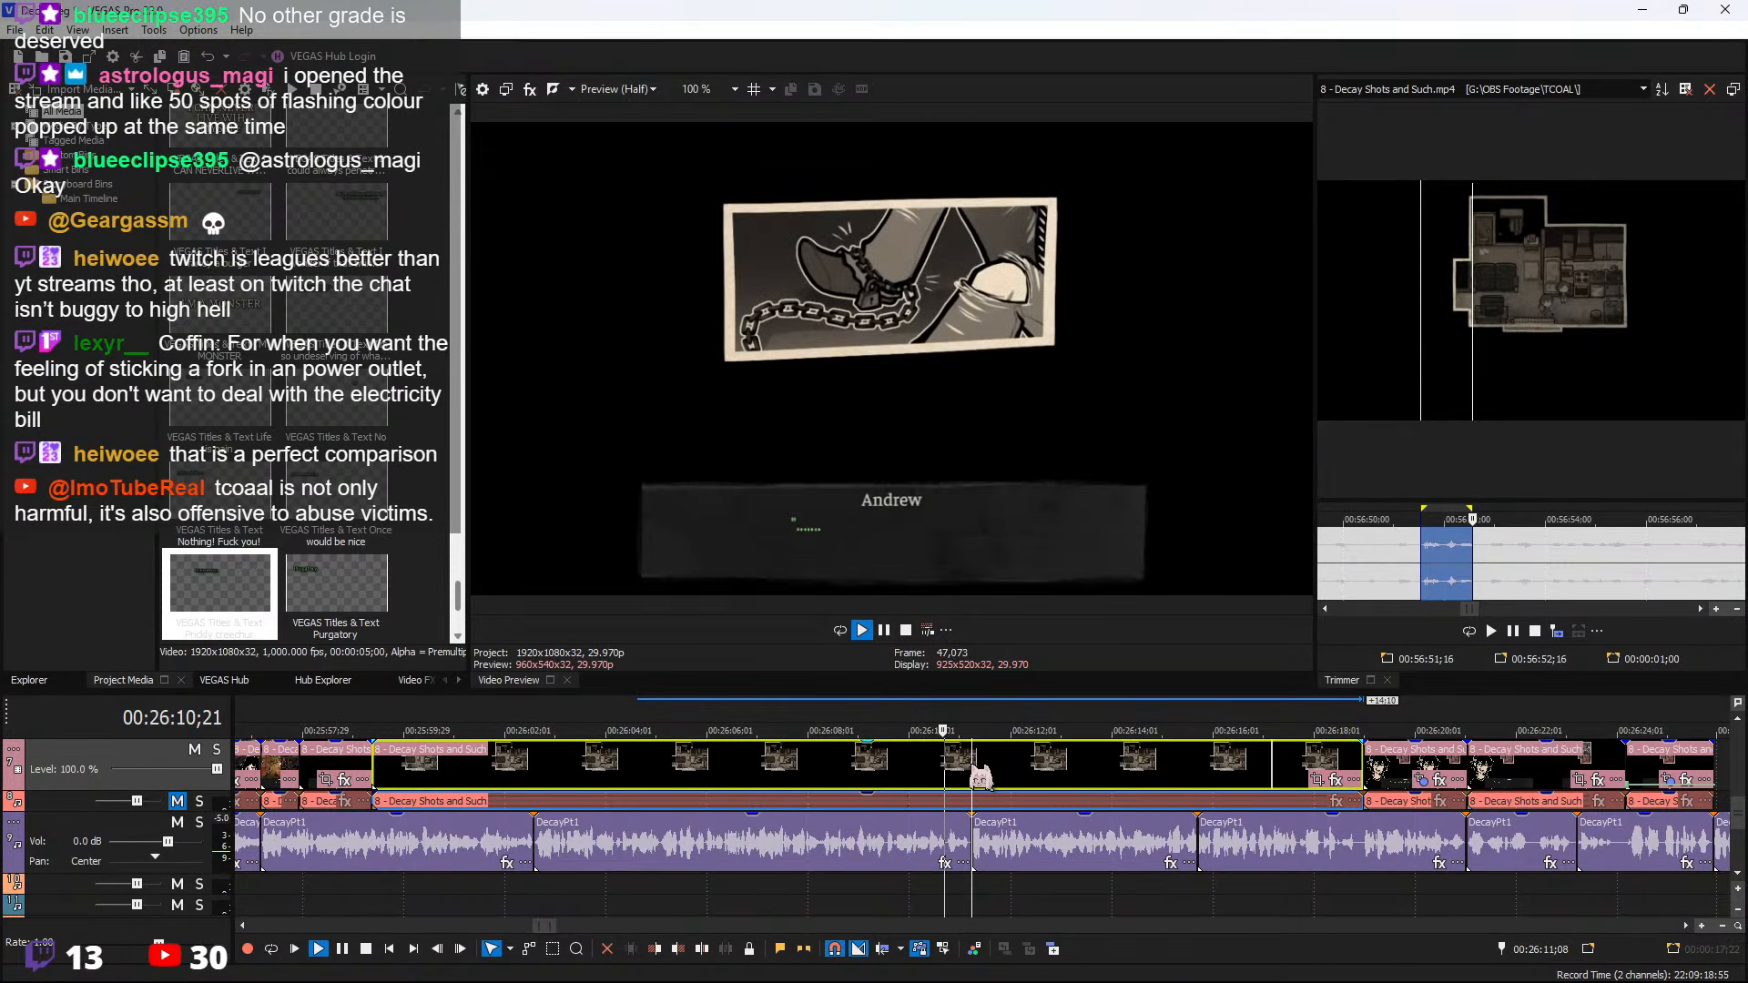
pyautogui.press('space')
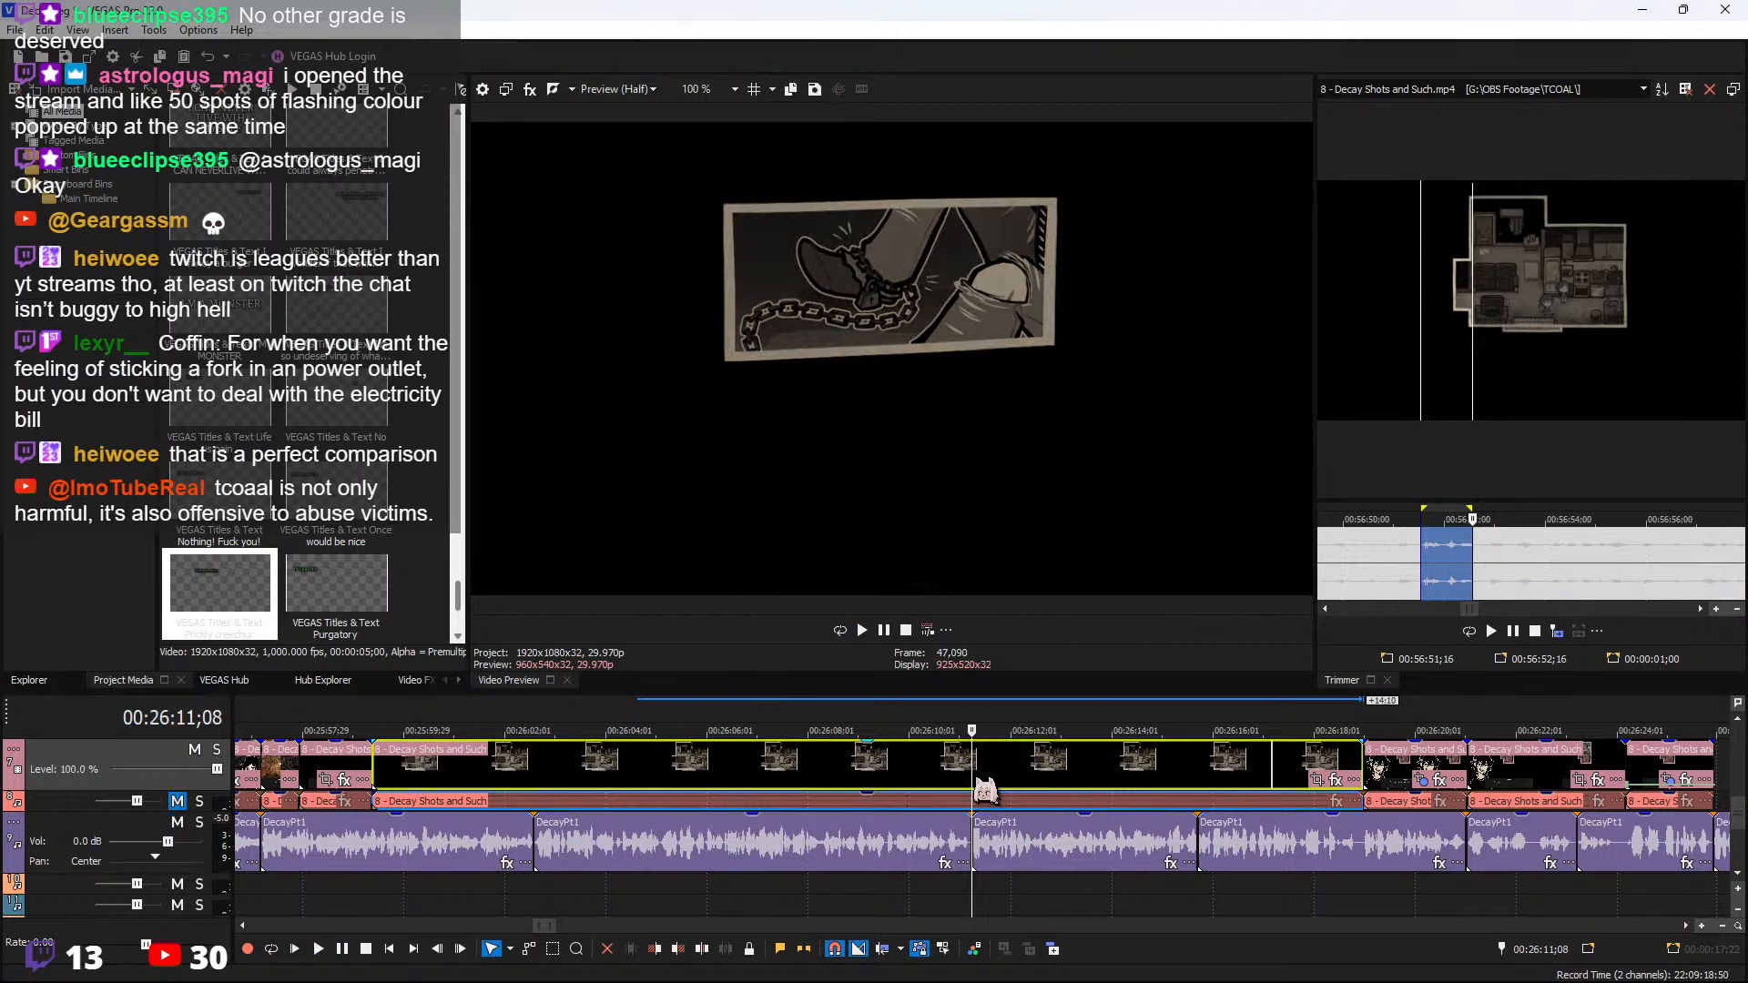
pyautogui.press('s')
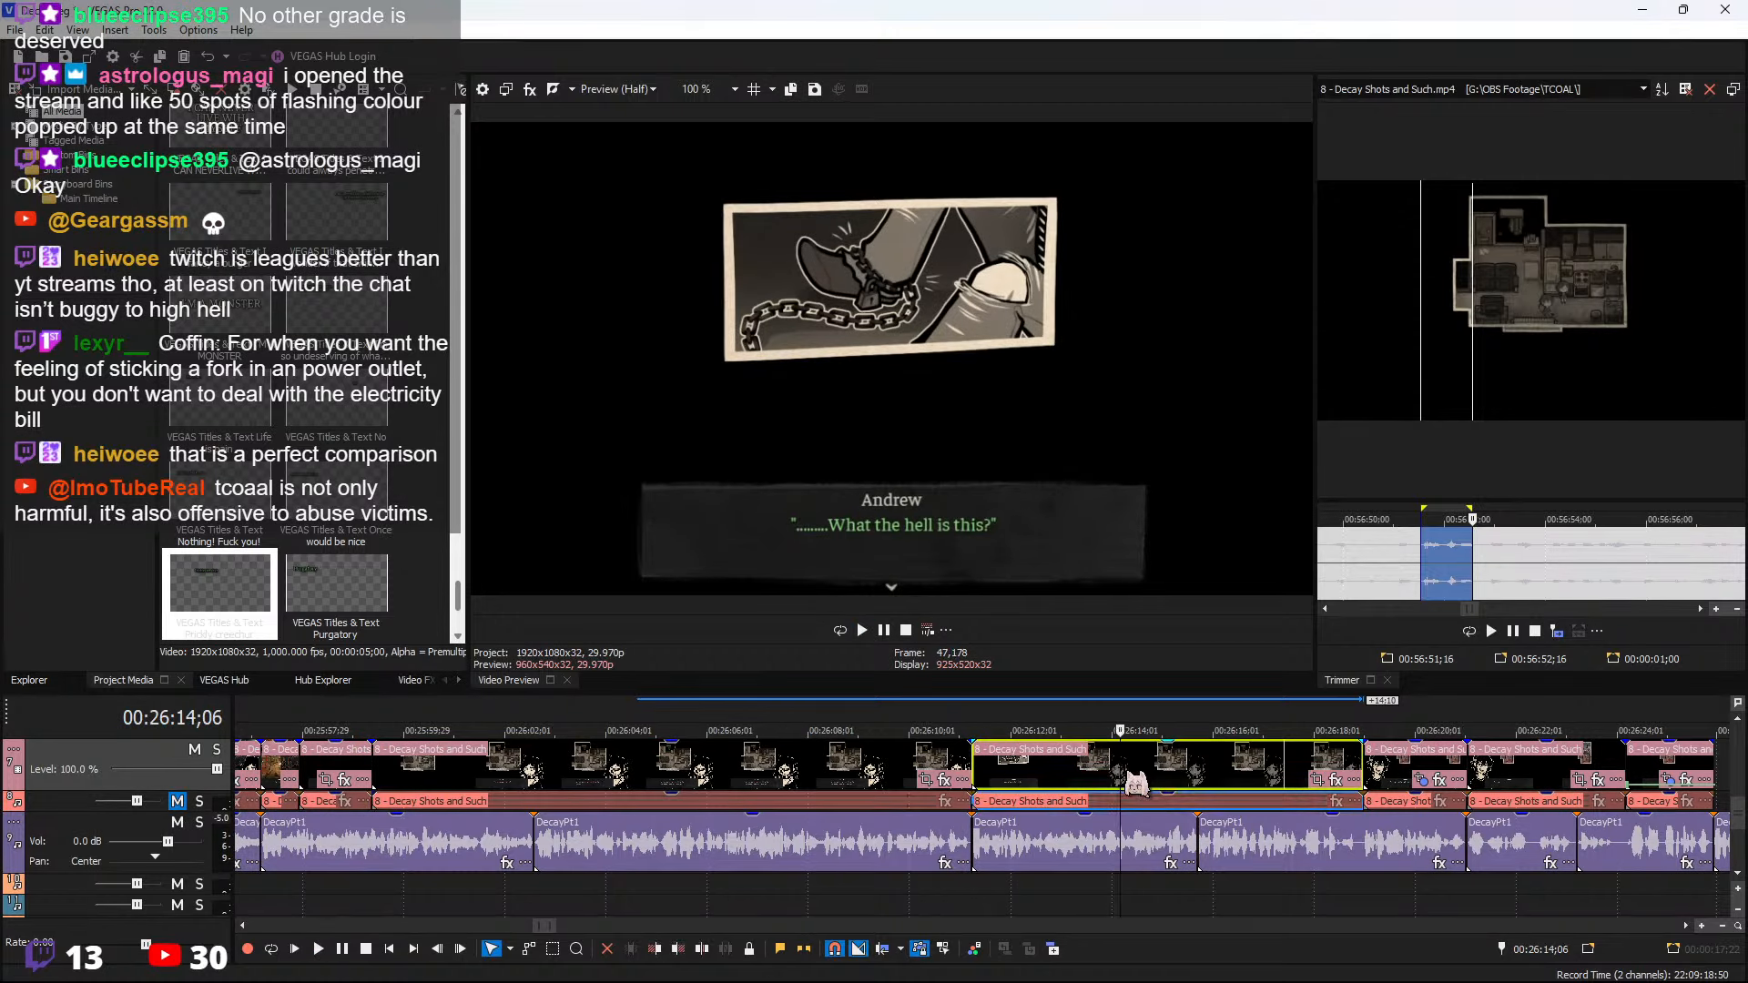
pyautogui.press('space')
pyautogui.press('Delete')
# Split the remaining apartment clip at 00:26:08;28 and at 00:26:06;29
pyautogui.click(854, 770)
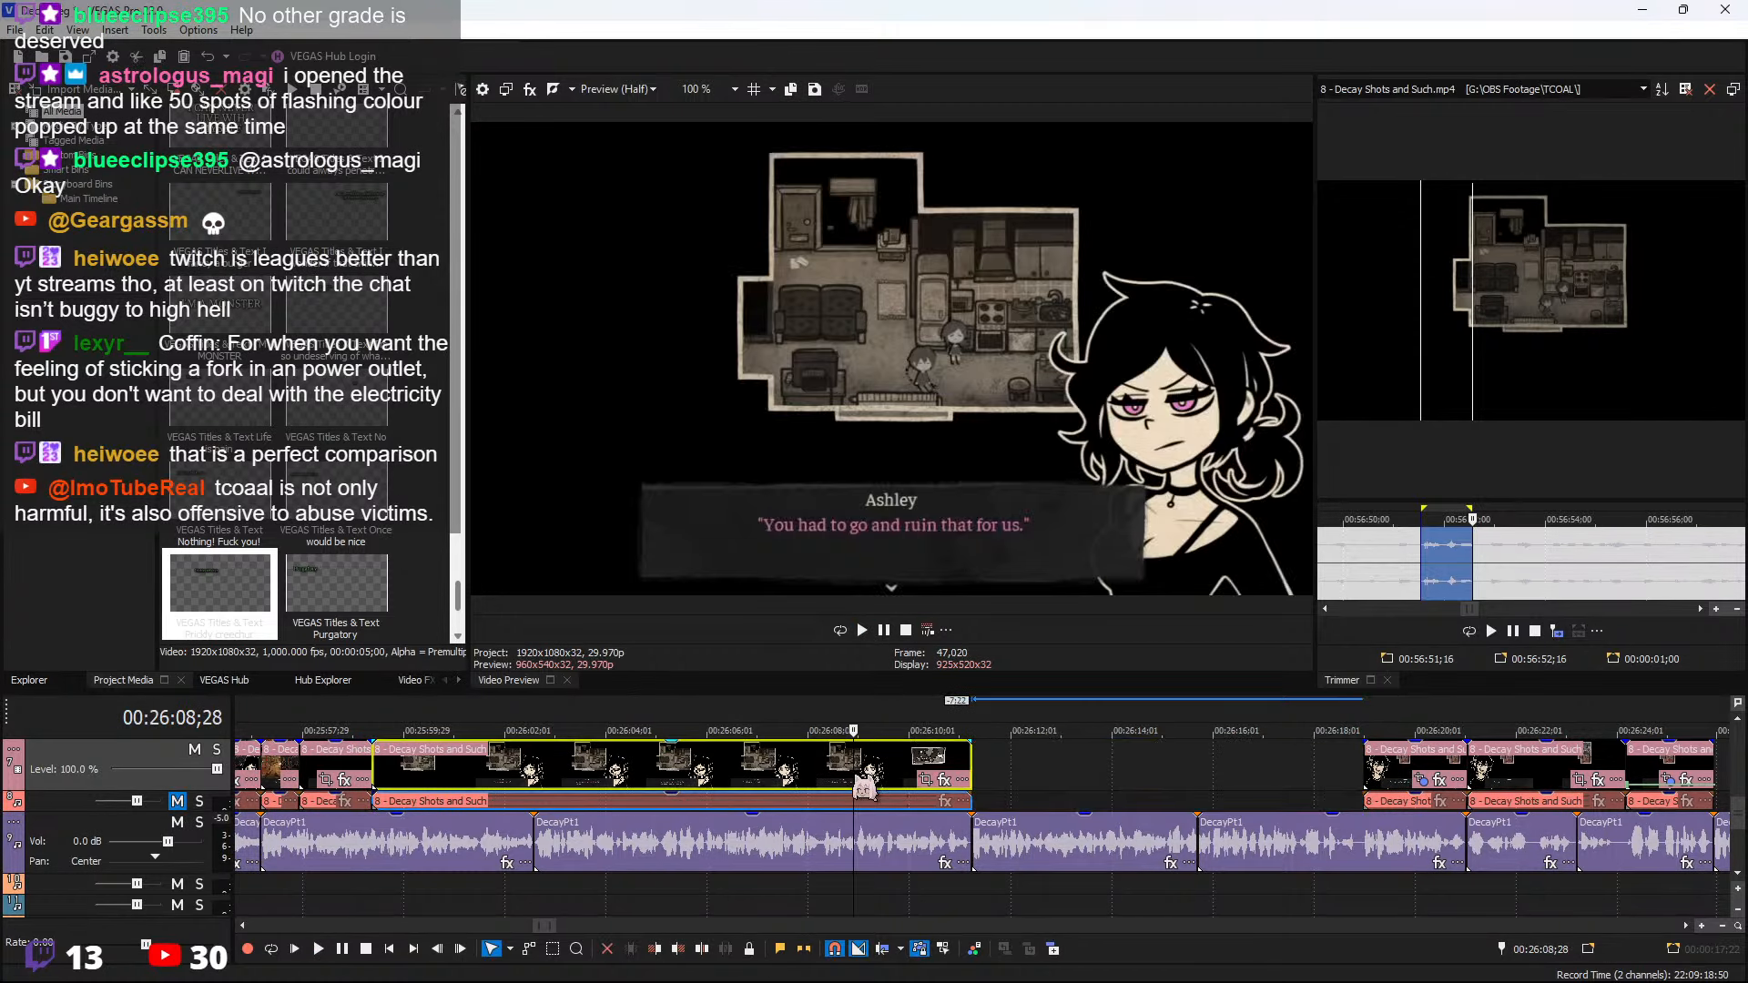
pyautogui.press('s')
pyautogui.rightClick(907, 770)
pyautogui.click(656, 771)
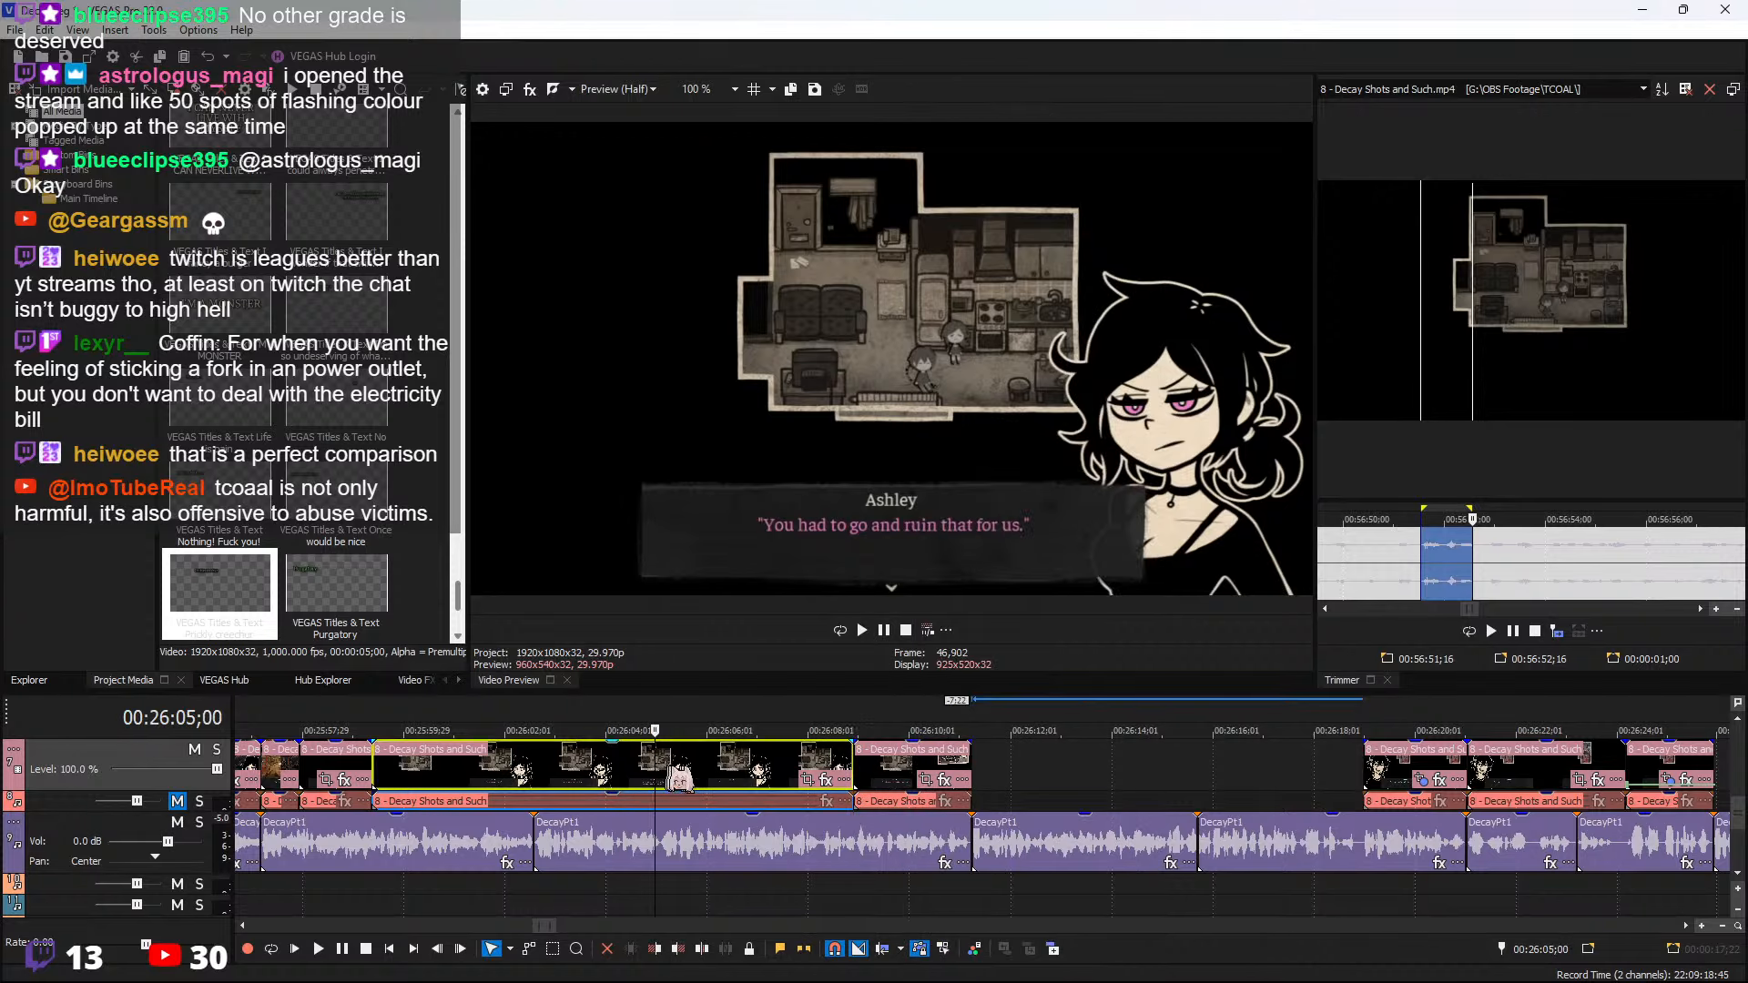
pyautogui.press('space')
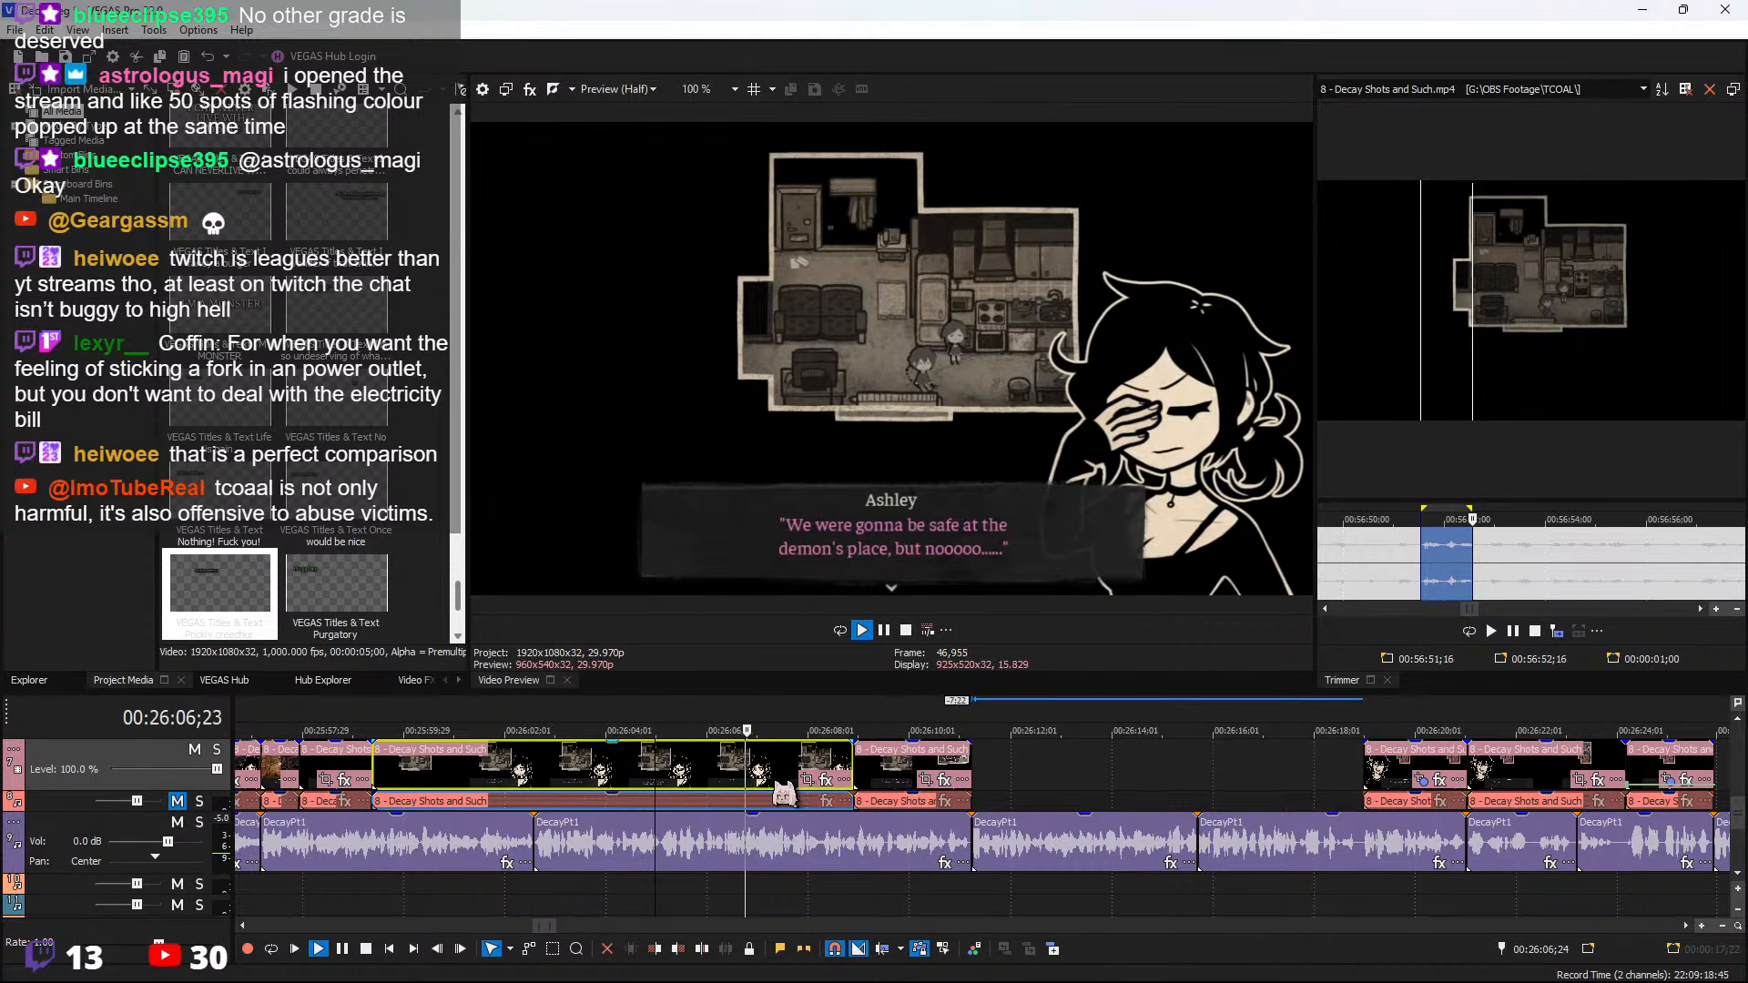
pyautogui.press('space')
pyautogui.click(757, 774)
pyautogui.press('s')
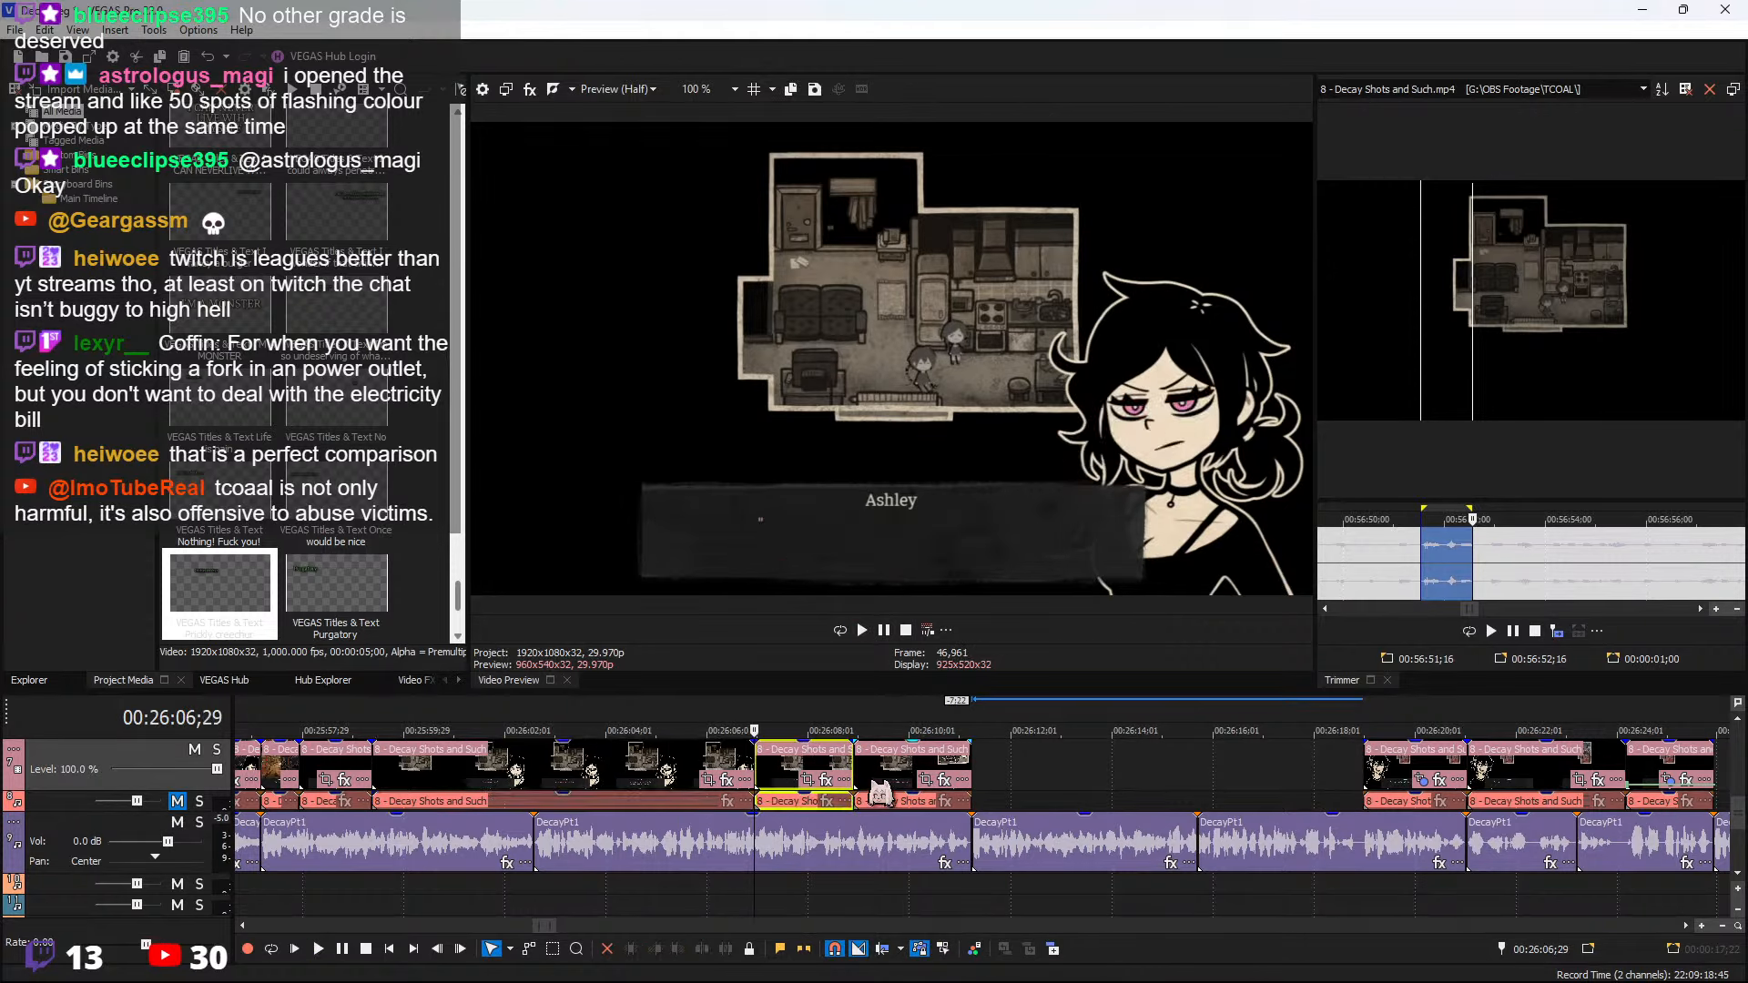
# Delete the piece after 00:26:08;28 and extend the piece before it to 00:26:11;08
pyautogui.click(882, 775)
pyautogui.press('Delete')
pyautogui.moveTo(852, 769); pyautogui.dragTo(967, 777)
# Freeze the frame at 00:26:06;29 on the extended piece
pyautogui.click(755, 767)
pyautogui.rightClick(830, 778)
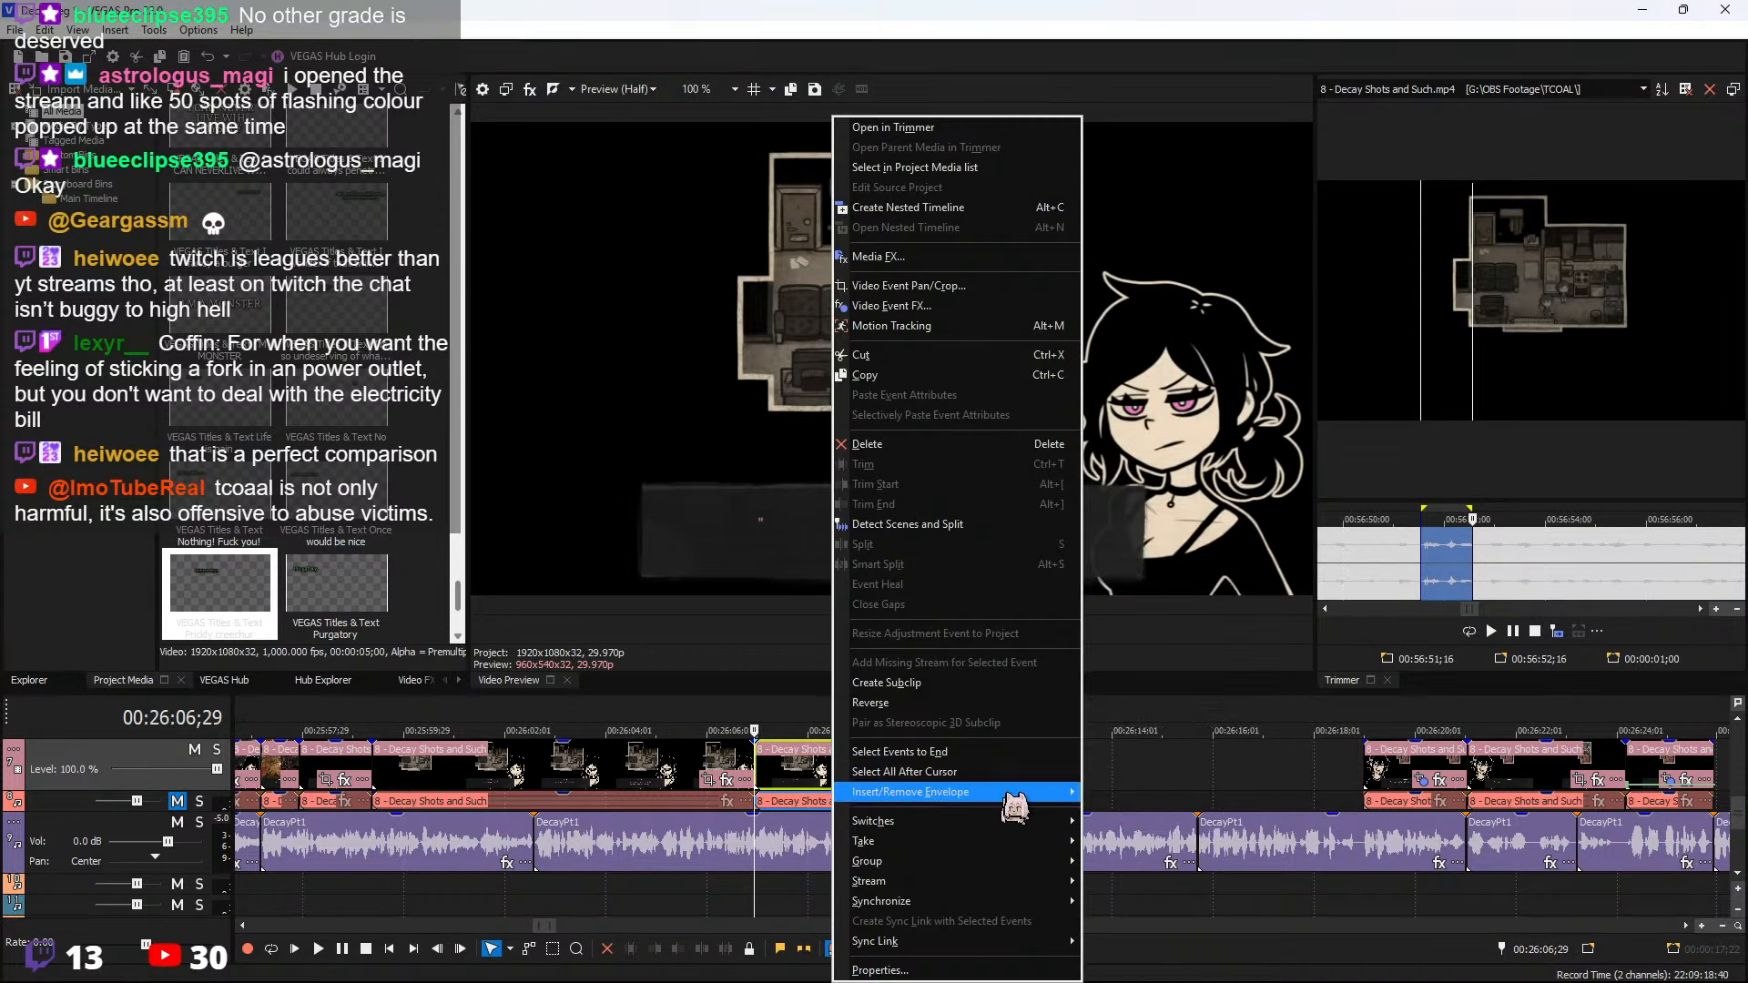
pyautogui.moveTo(1011, 789)
pyautogui.click(1168, 817)
# Crop the frozen piece to the two characters with a frame of 332.2 by 186.8 centred at 1,075.1, 525.1
pyautogui.click(924, 780)
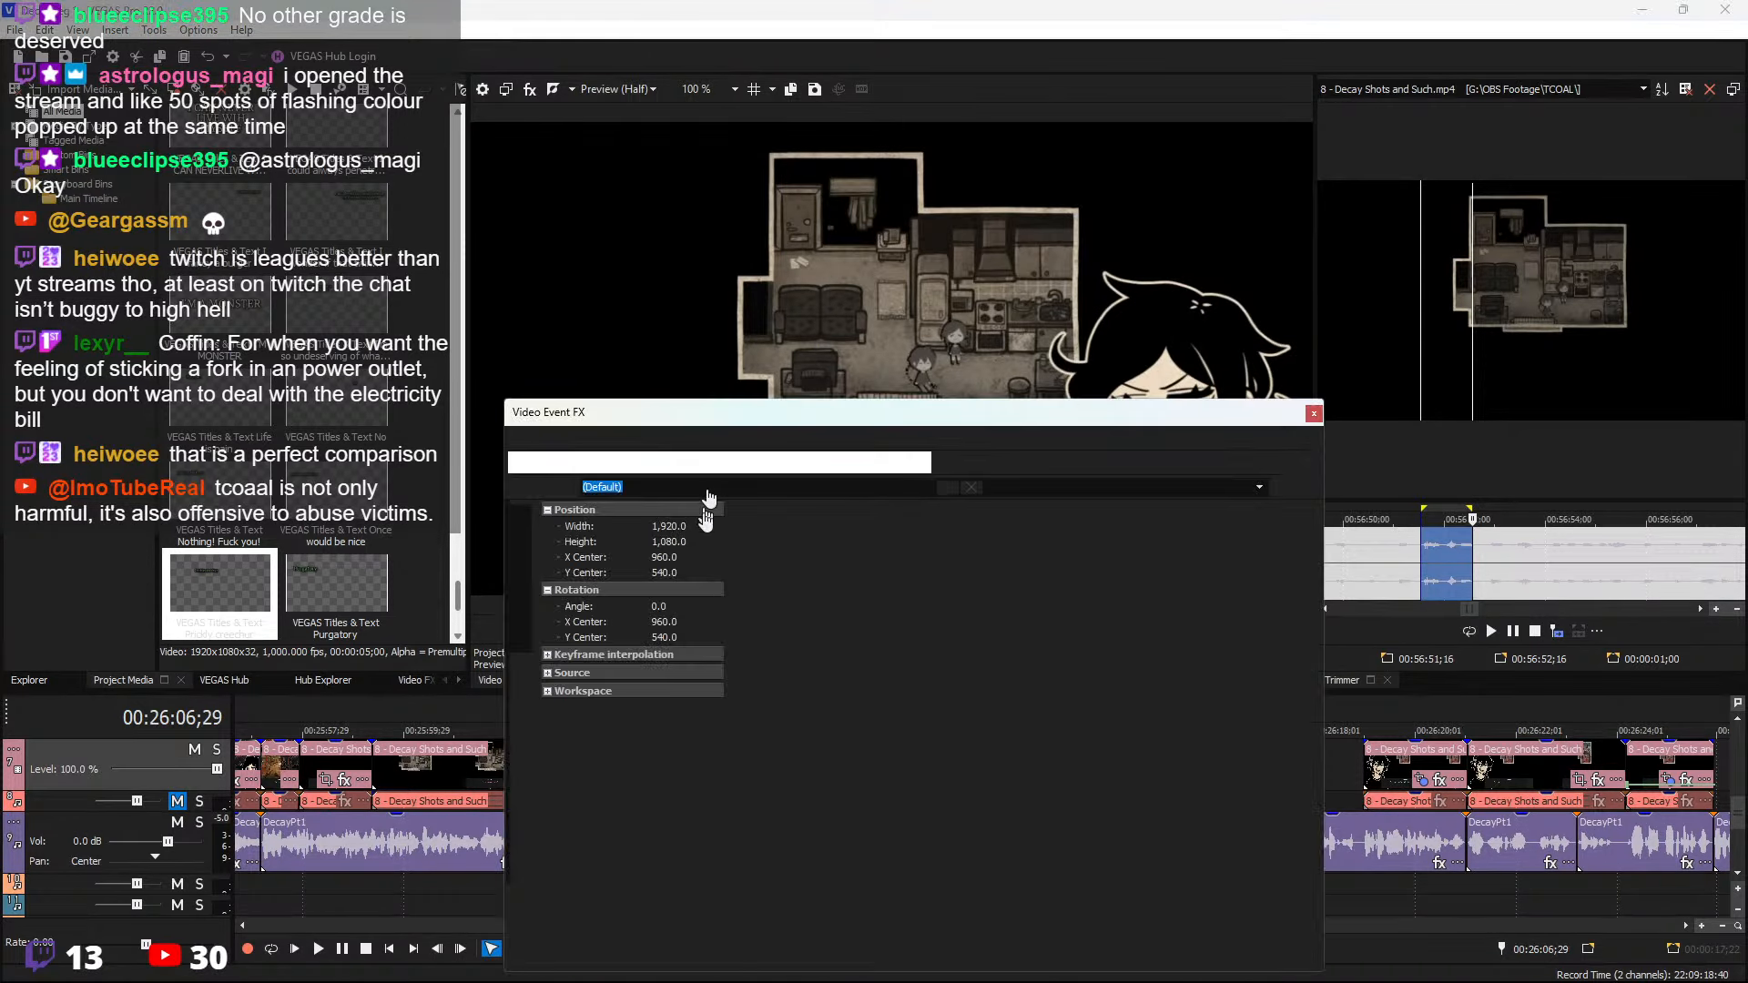
pyautogui.moveTo(765, 542); pyautogui.dragTo(961, 655)
pyautogui.moveTo(1062, 676); pyautogui.dragTo(1093, 673)
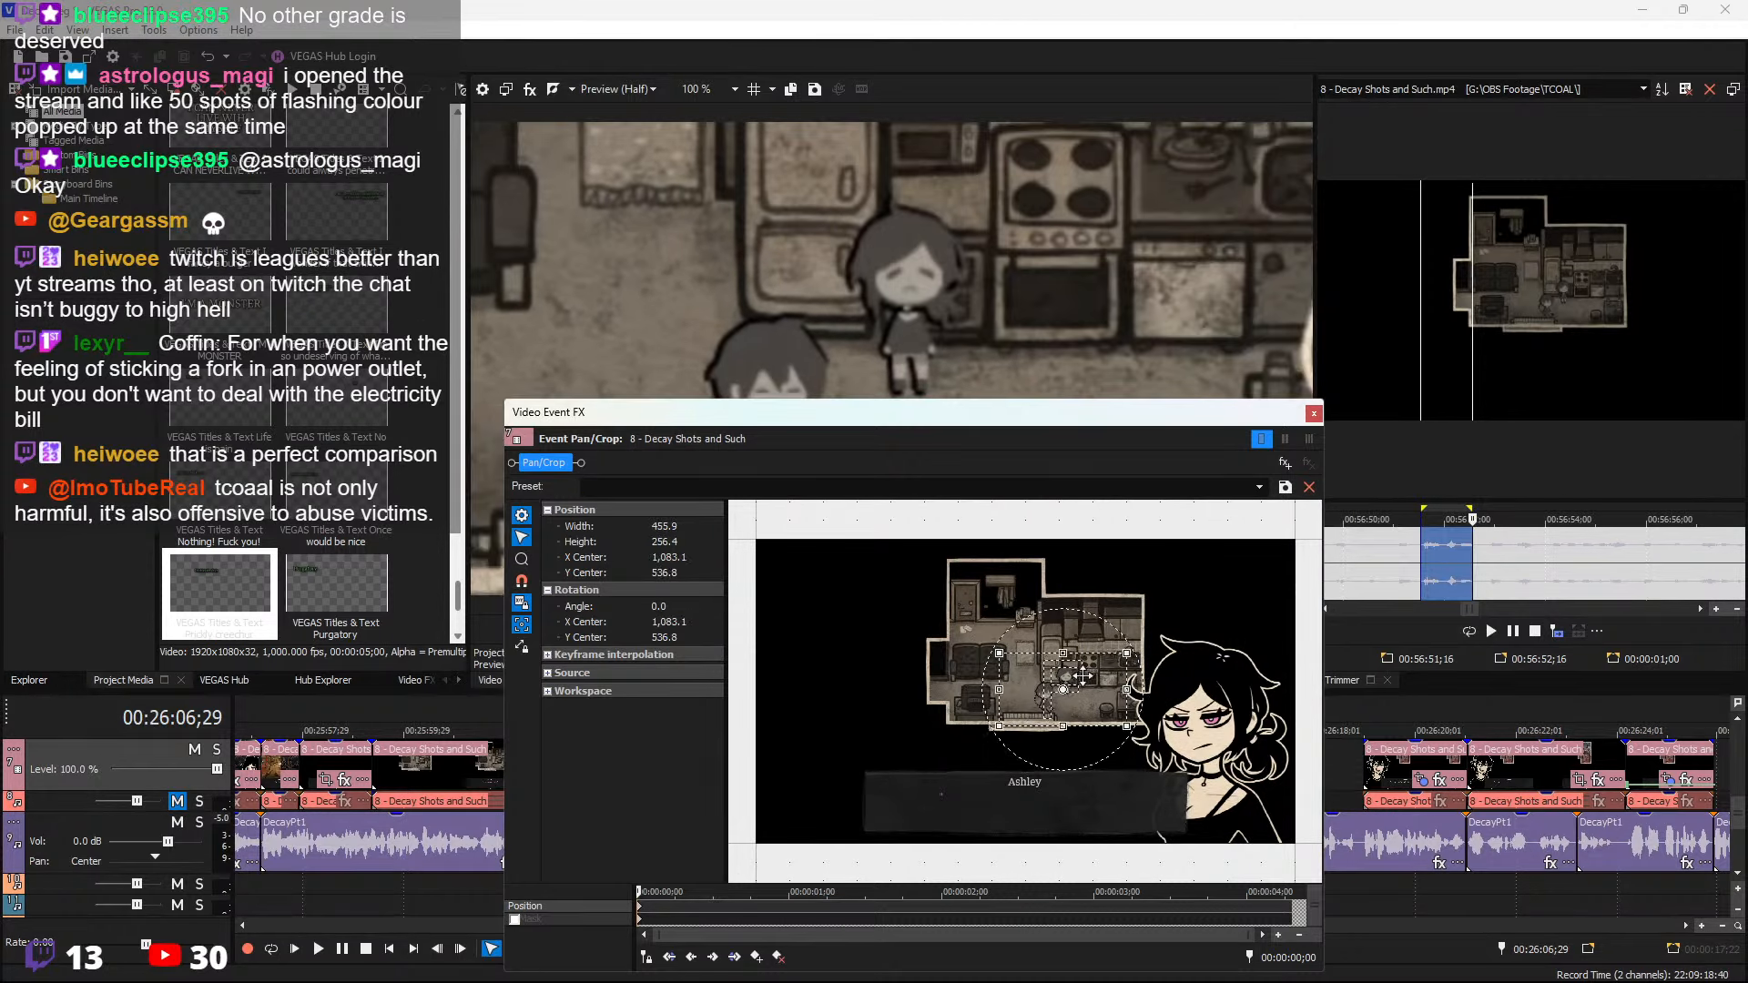
pyautogui.scroll(4, 1080, 674)
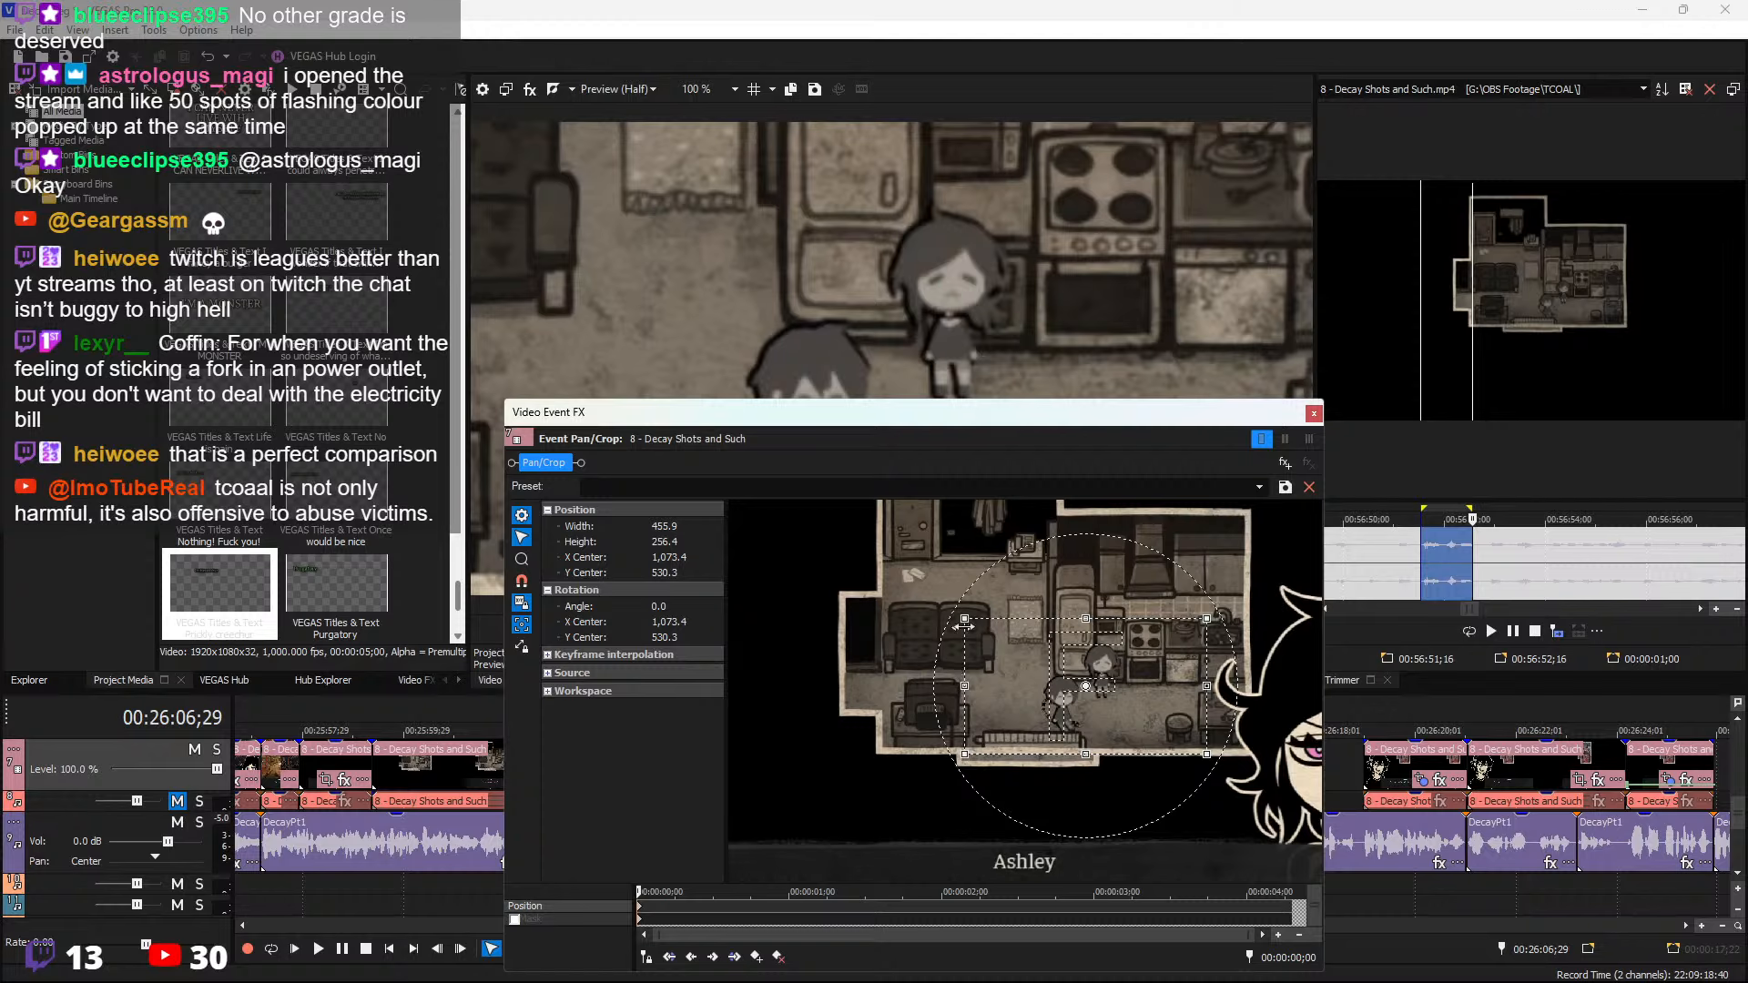
pyautogui.moveTo(964, 620); pyautogui.dragTo(998, 638)
pyautogui.moveTo(1129, 697); pyautogui.dragTo(1131, 693)
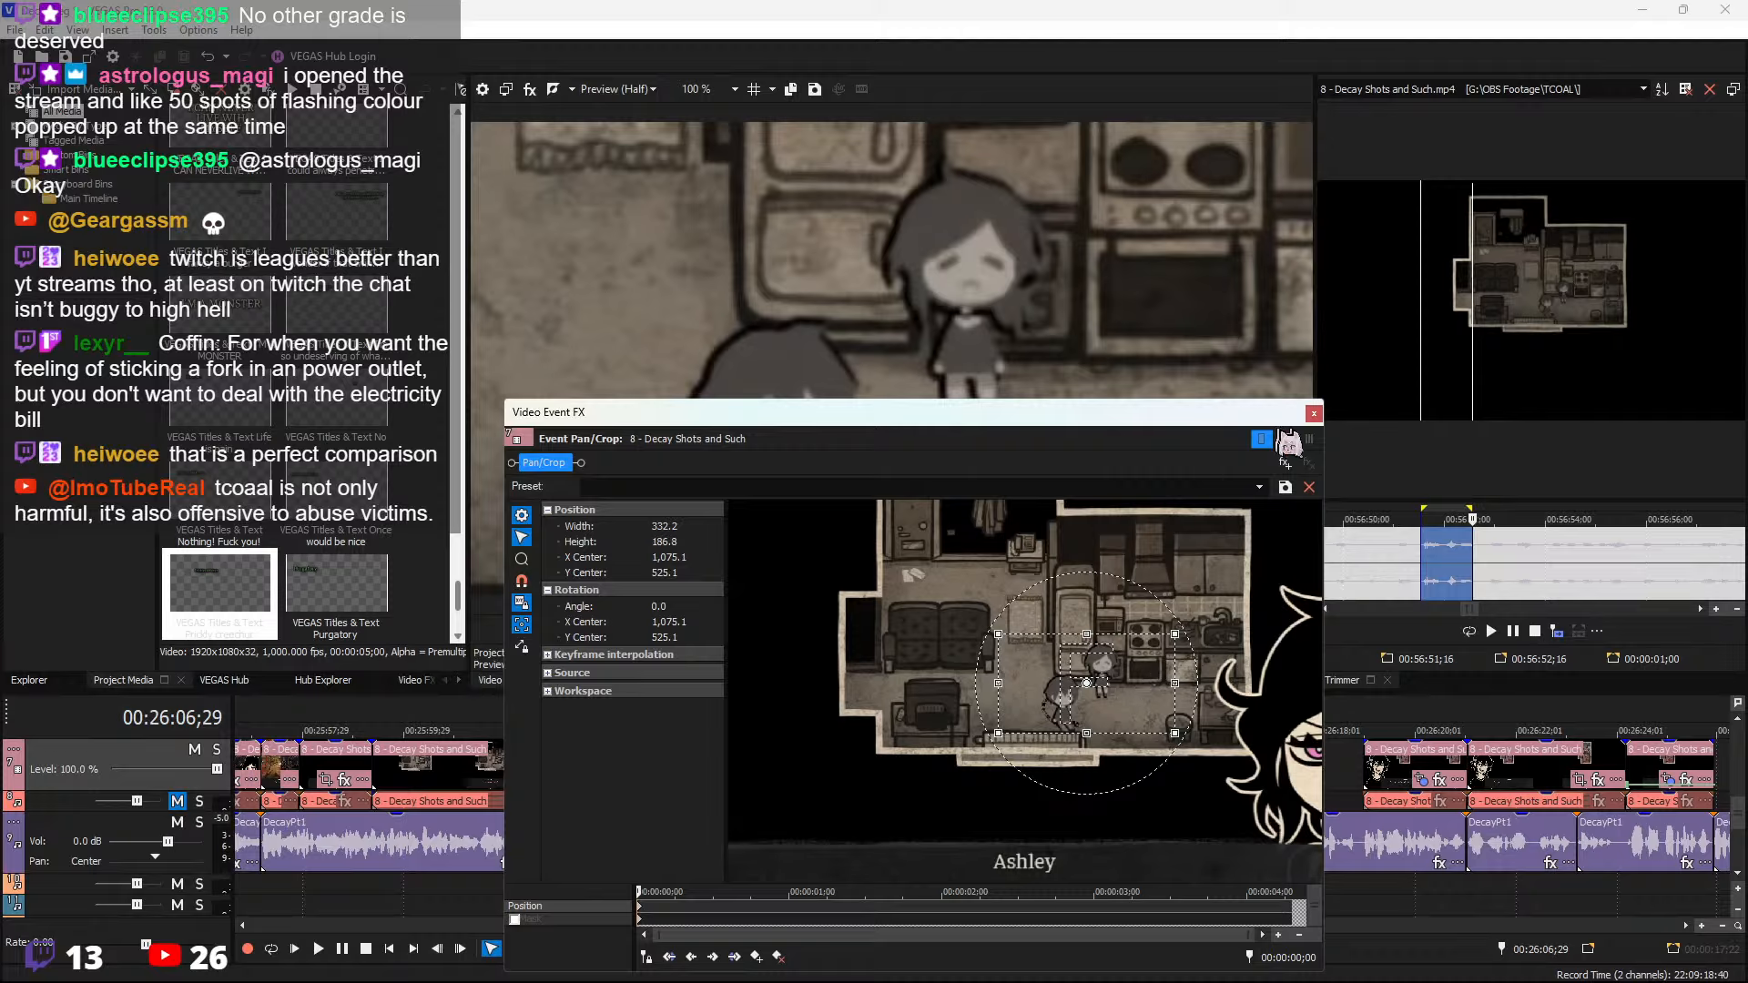
pyautogui.click(1314, 414)
# Play back the cropped freeze frame with the narration past 00:26:11;08 and look over the following gap
pyautogui.press('space')
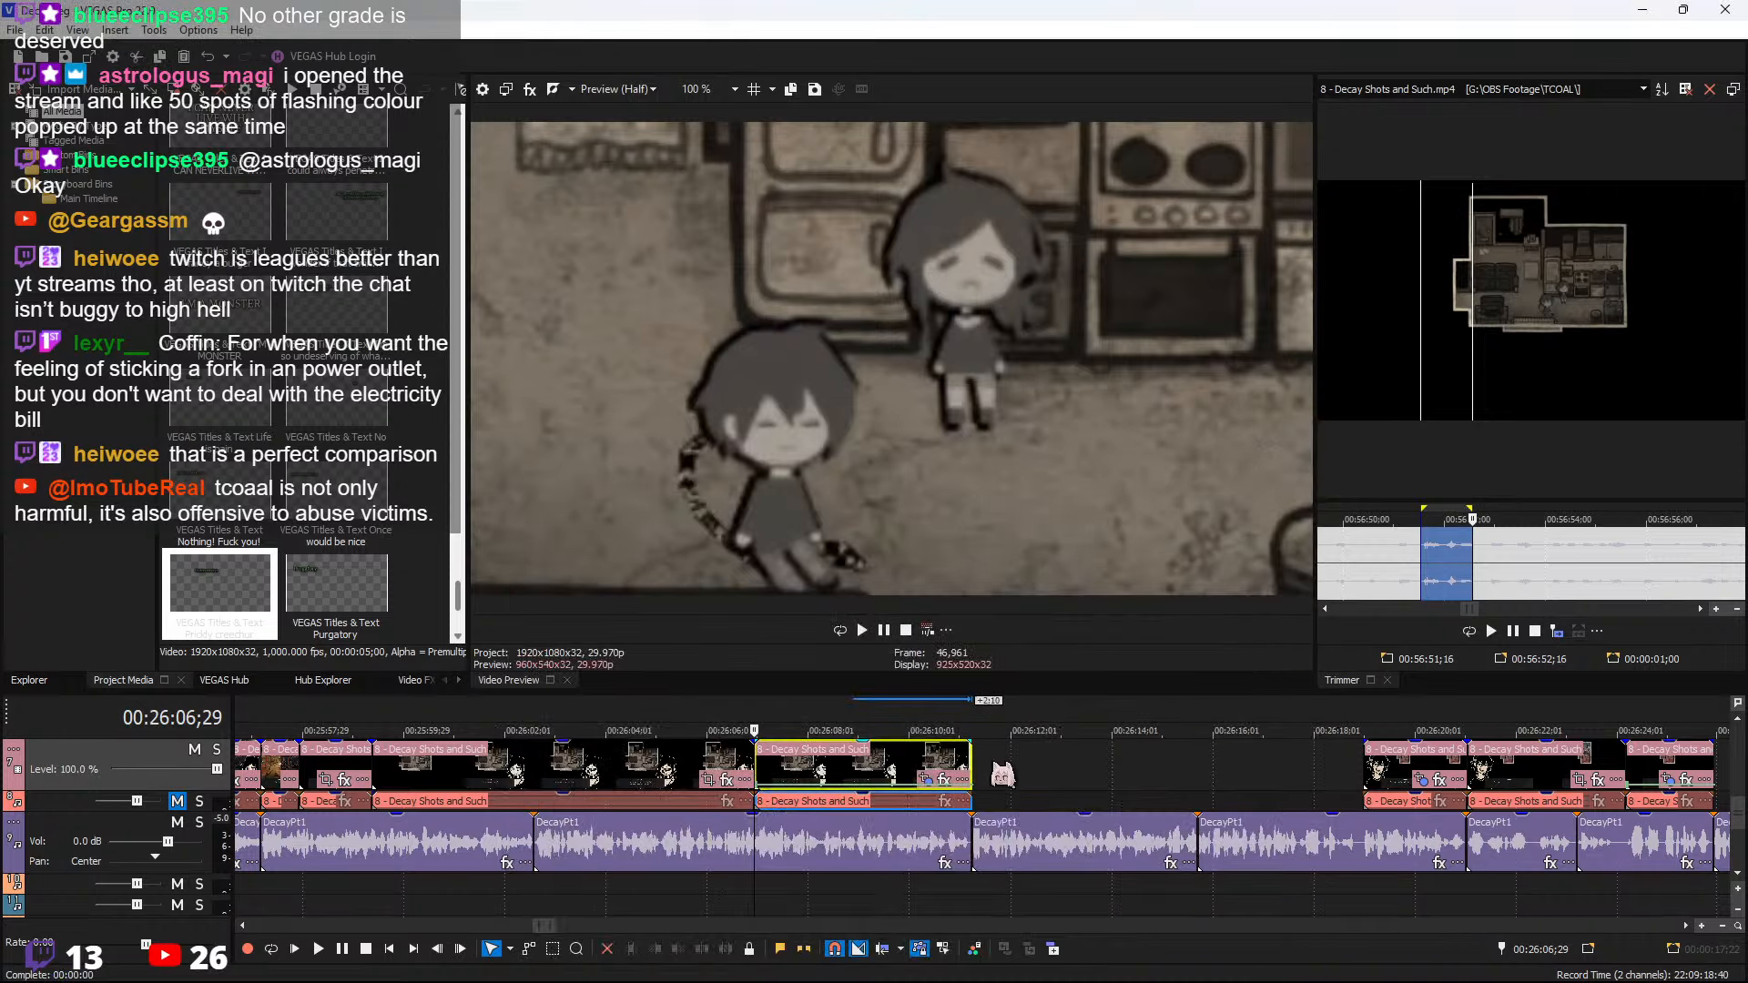
pyautogui.scroll(2, 1038, 763)
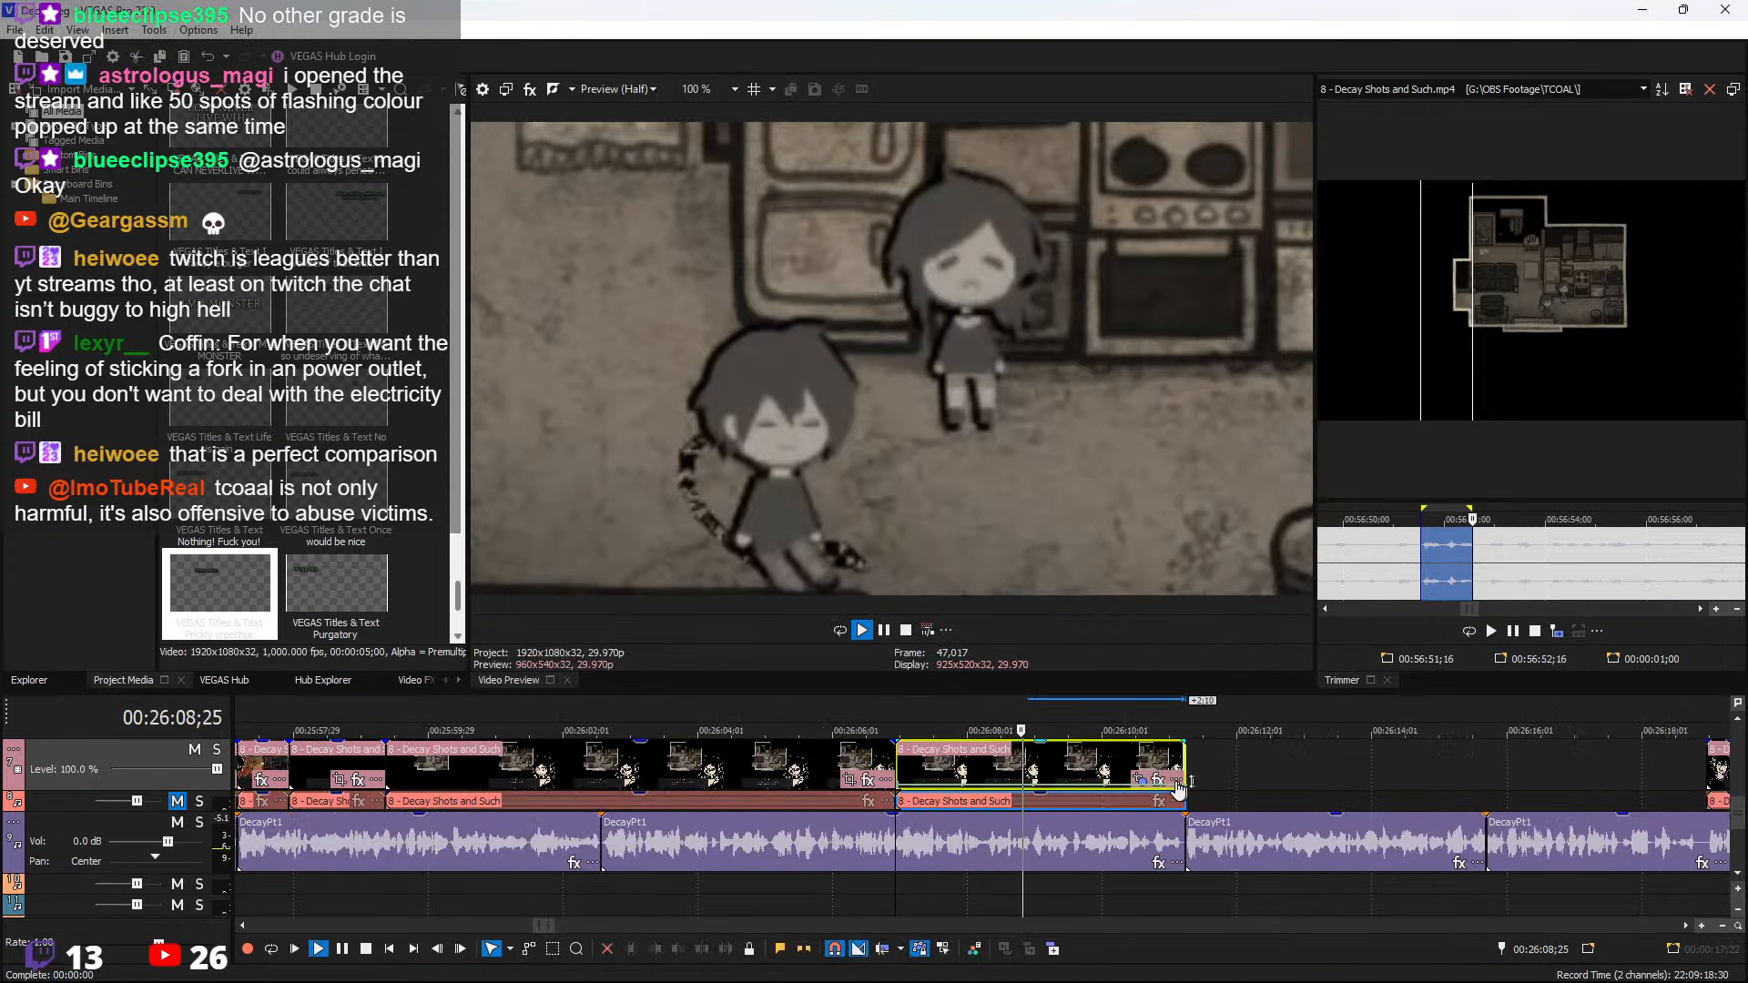
pyautogui.click(1186, 769)
pyautogui.scroll(-2, 1207, 786)
pyautogui.scroll(2, 1207, 787)
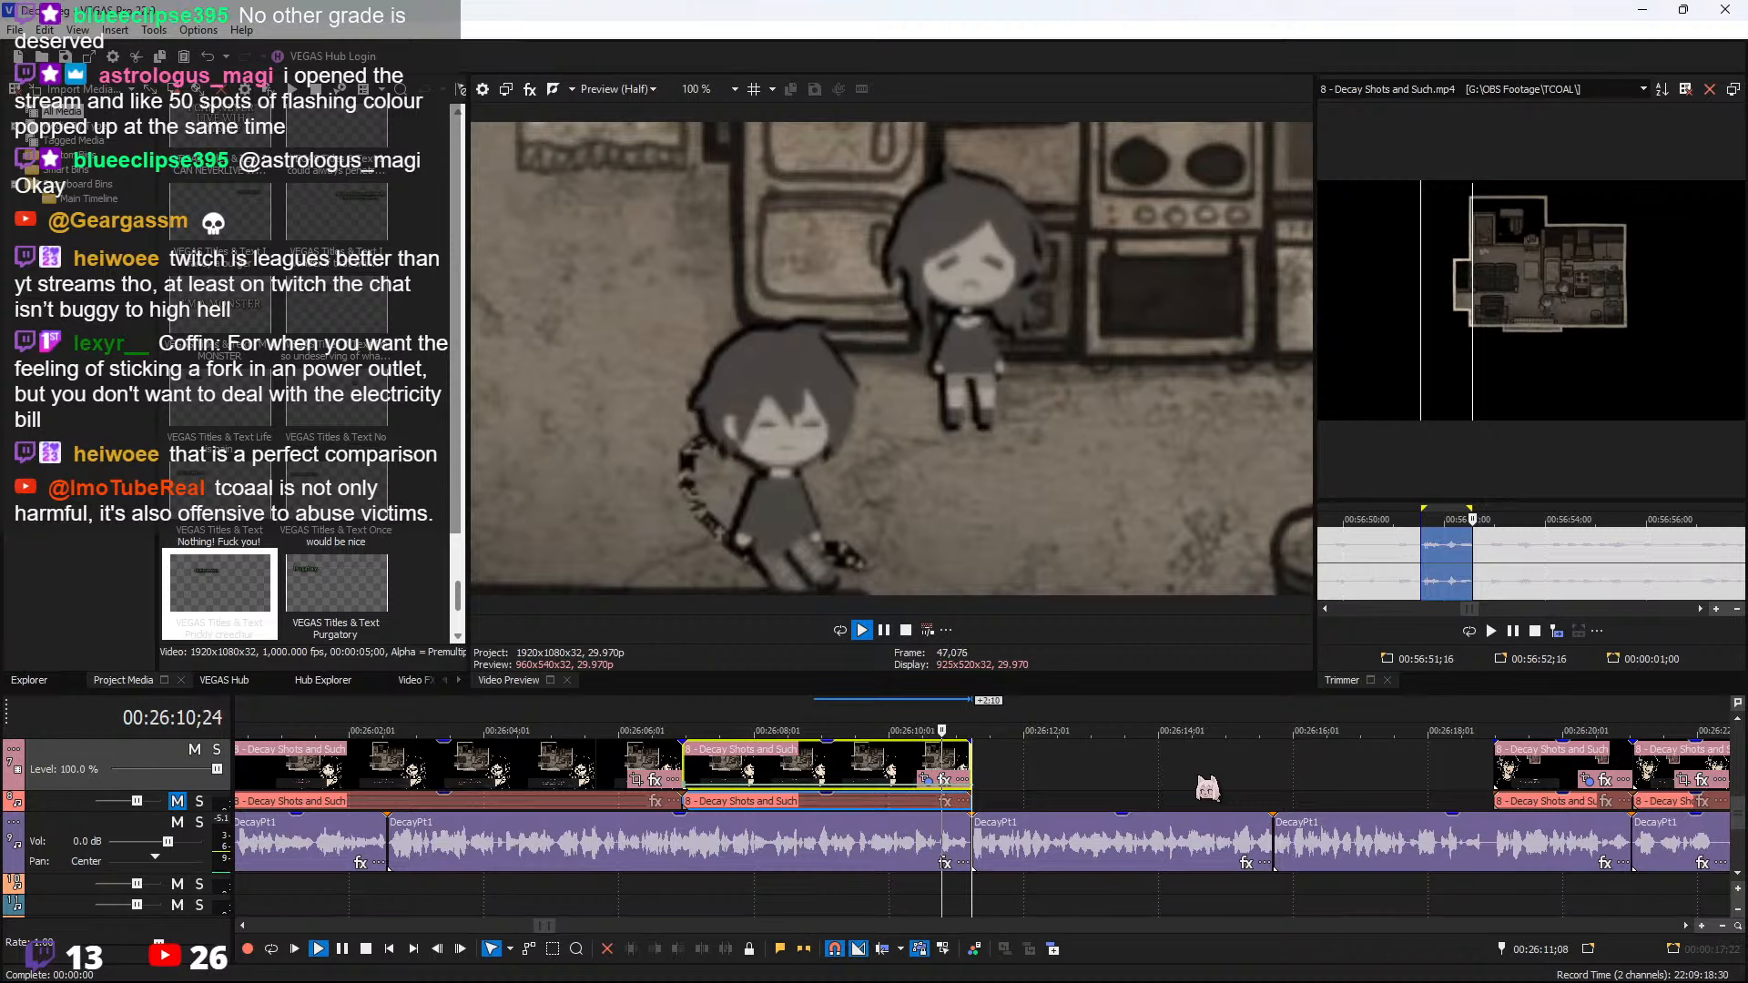
pyautogui.scroll(-2, 1102, 772)
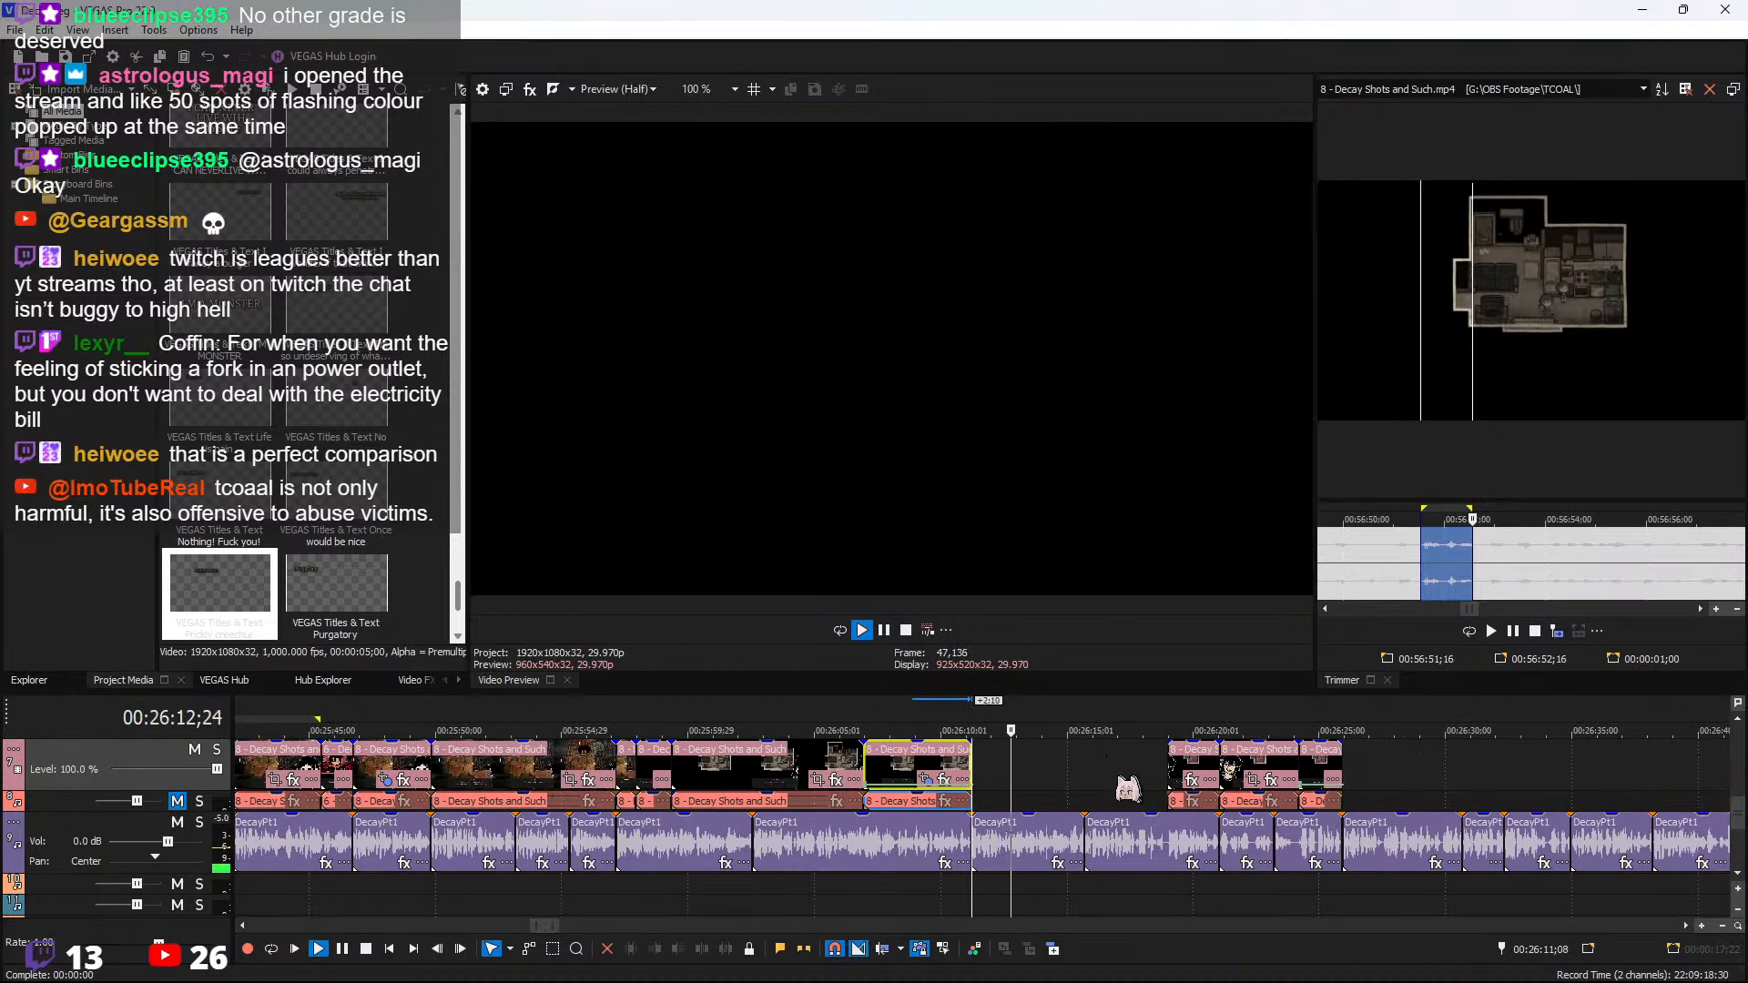
pyautogui.scroll(2, 1138, 788)
pyautogui.scroll(-5, 1545, 552)
pyautogui.press('space')
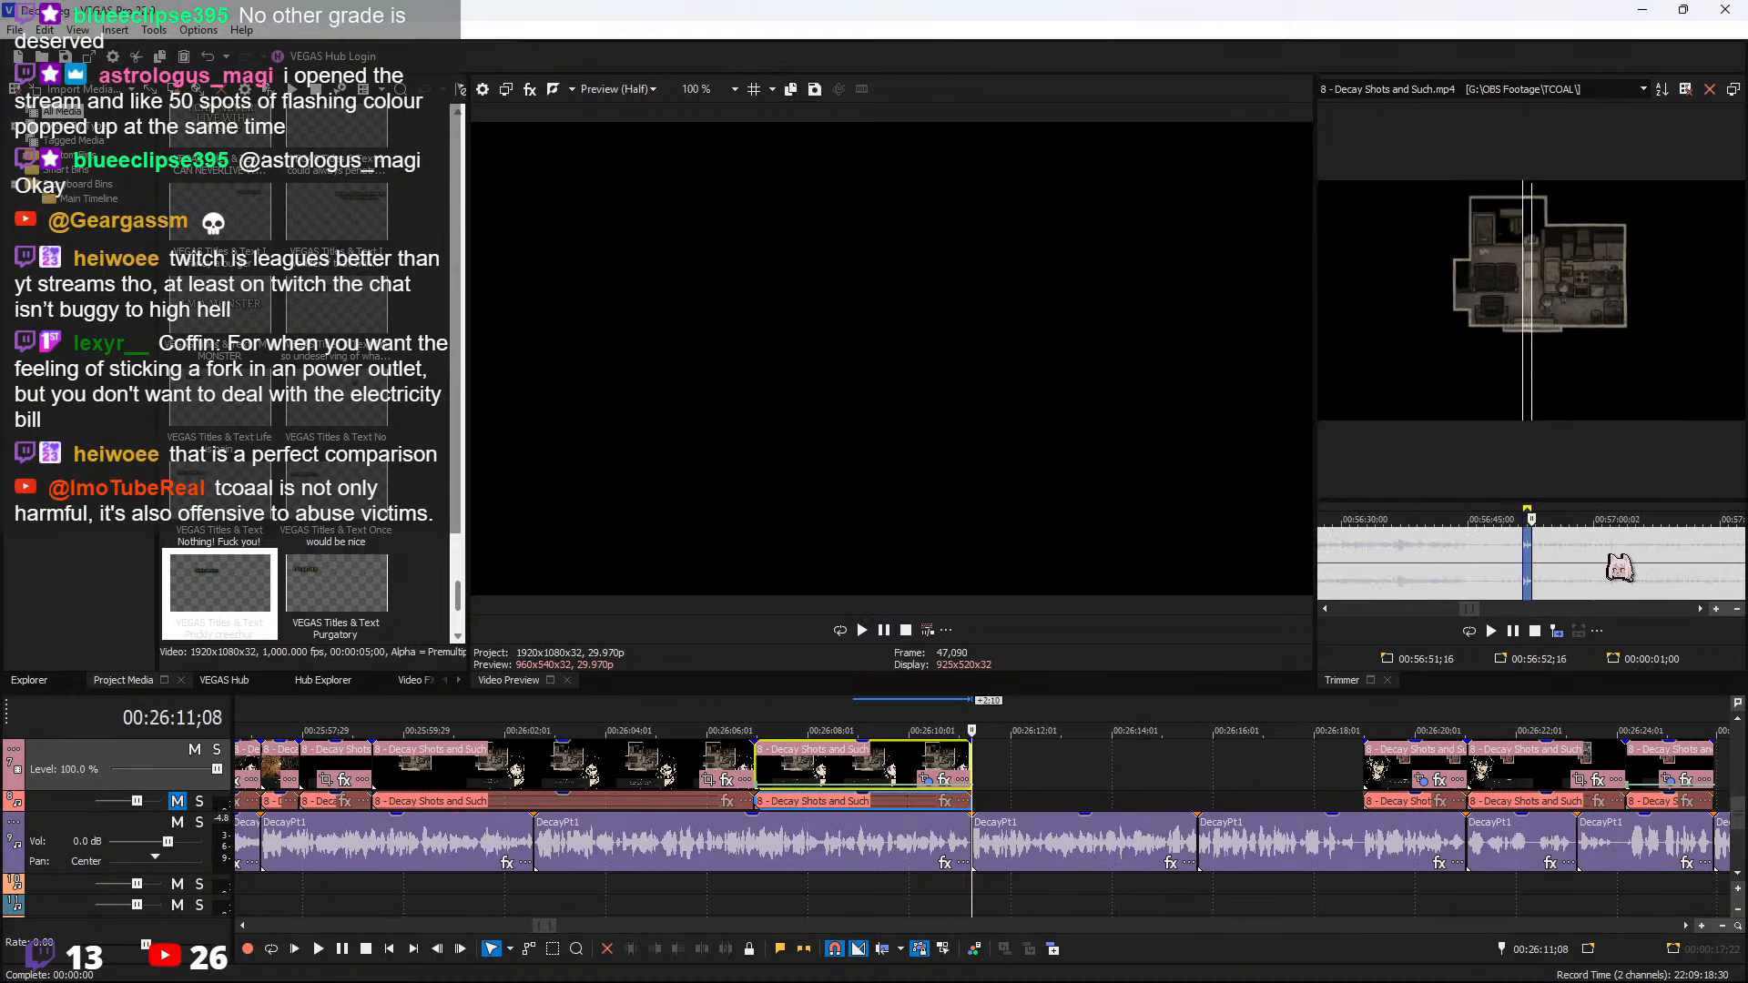
# Scan the Decay Shots and Such source footage from about 00:57:00 to 01:00:48 for a shot to fill the gap
pyautogui.click(1611, 556)
pyautogui.press('space')
pyautogui.scroll(-3, 1595, 565)
pyautogui.click(1576, 564)
pyautogui.click(1632, 562)
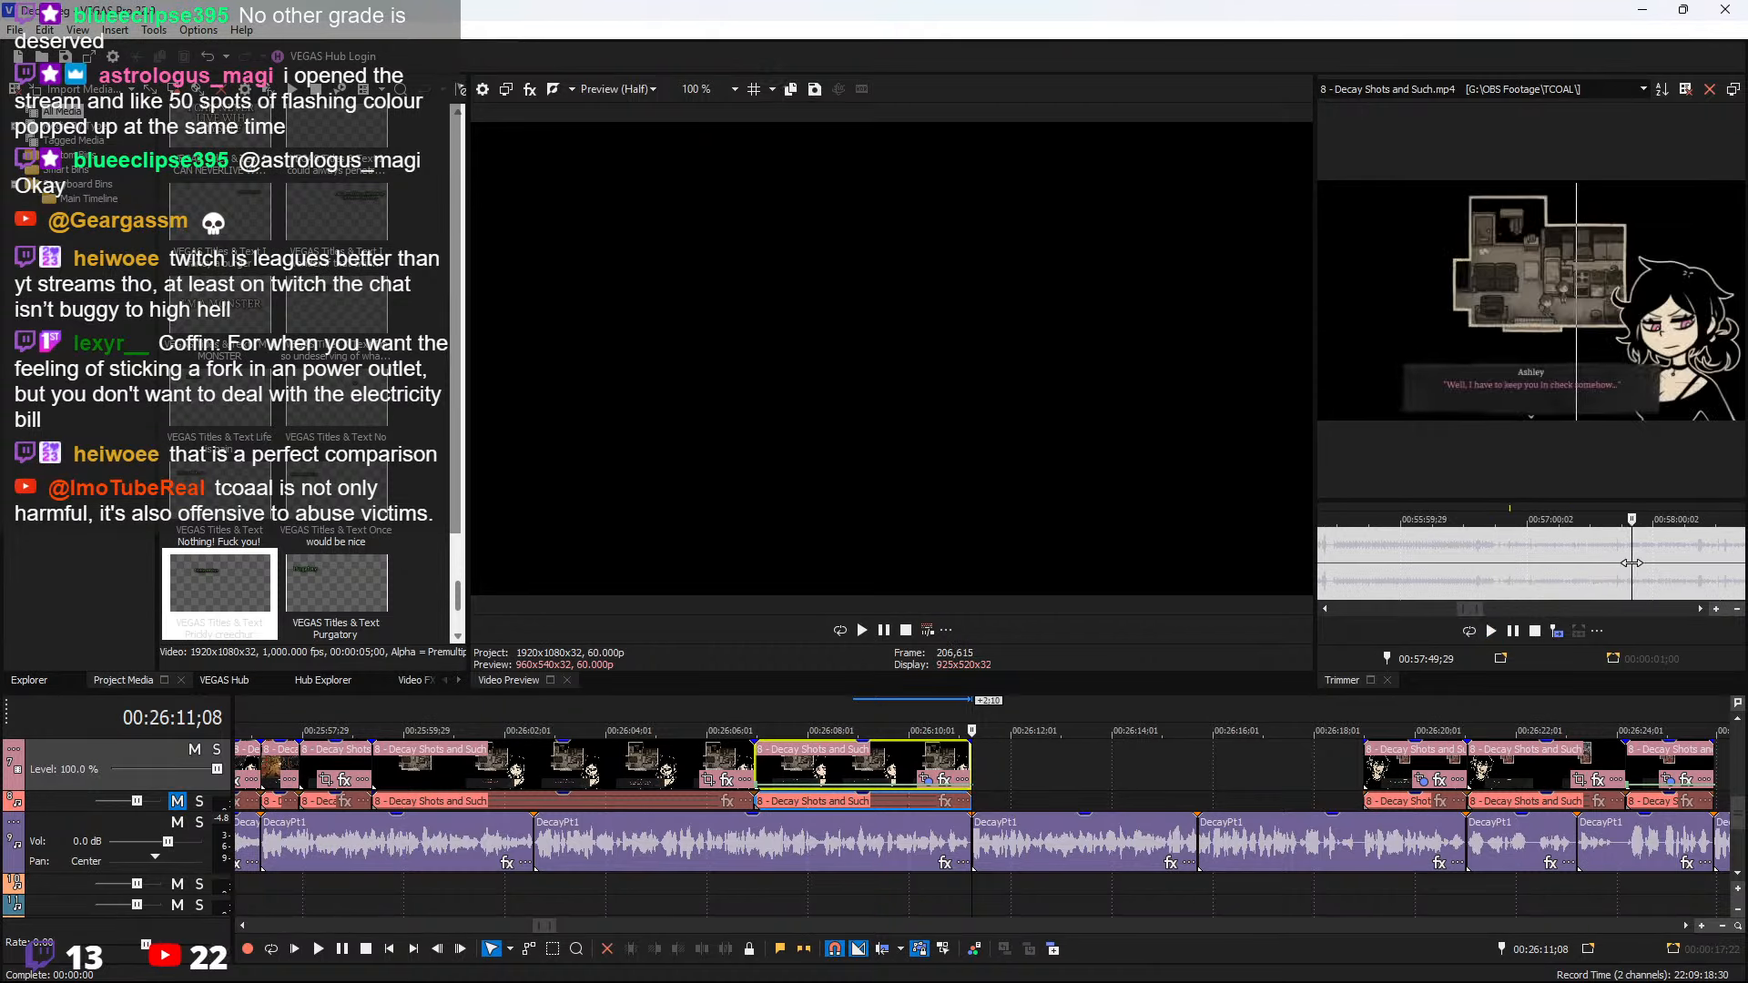
pyautogui.press('space')
pyautogui.scroll(4, 1639, 565)
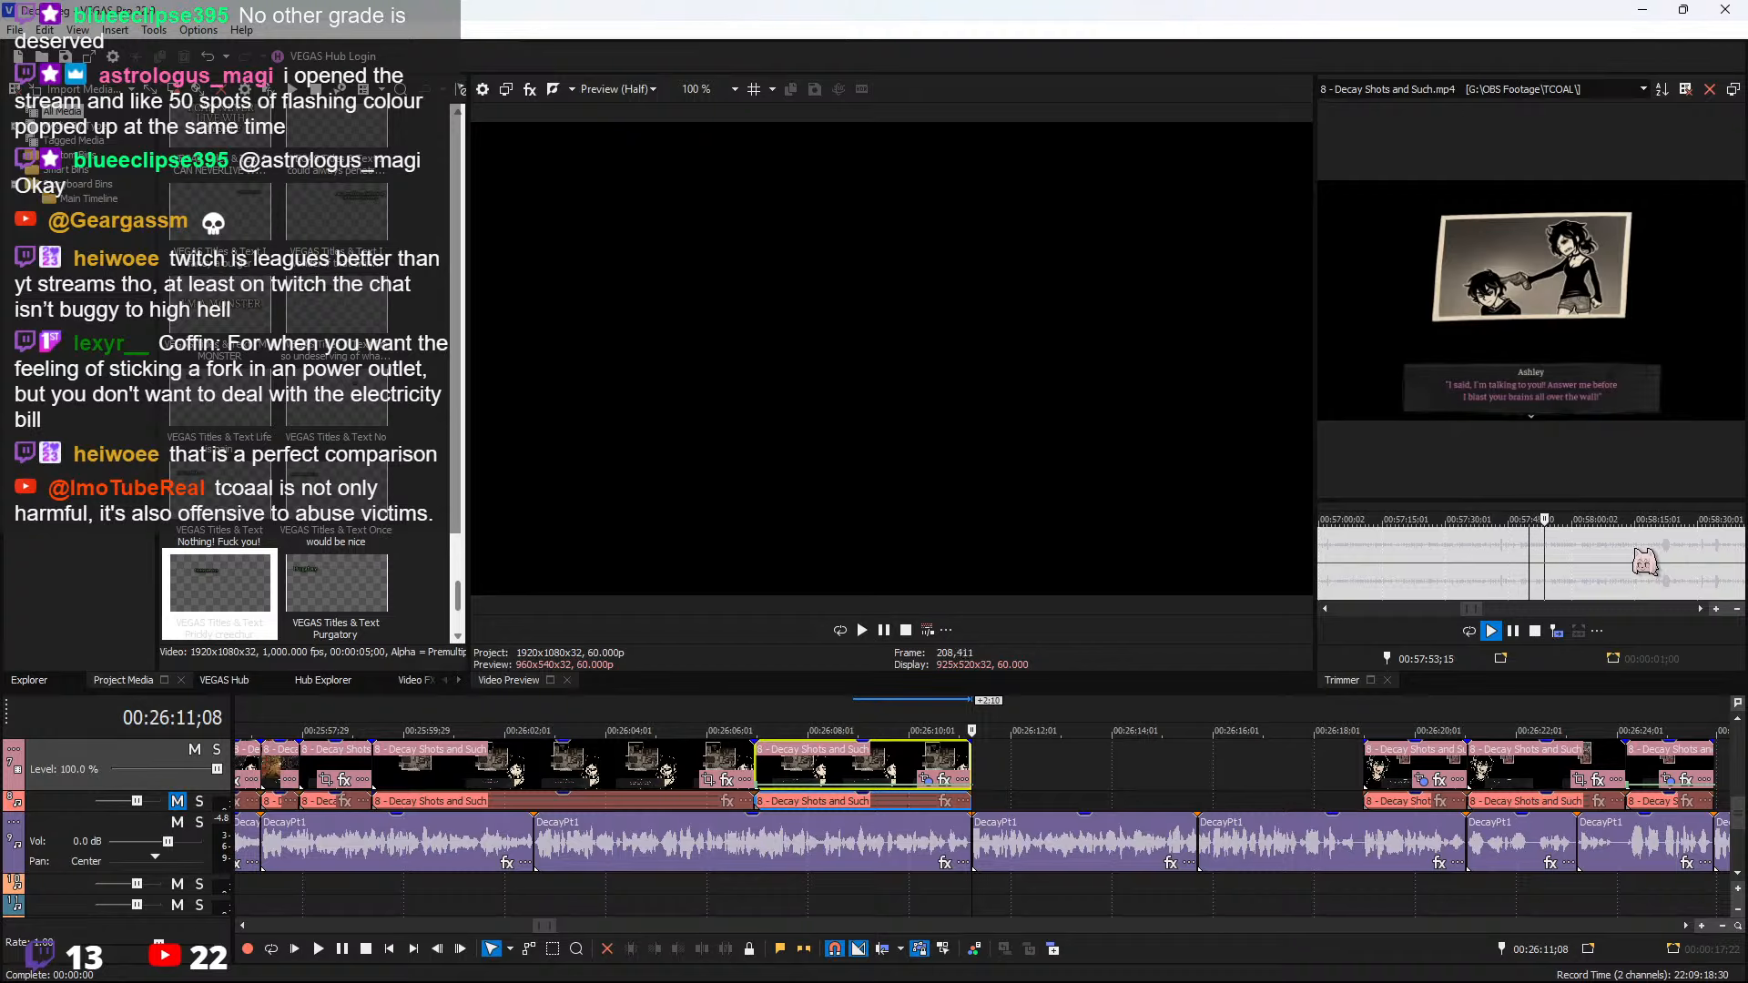
pyautogui.press('space')
pyautogui.click(1646, 561)
pyautogui.scroll(-2, 1646, 562)
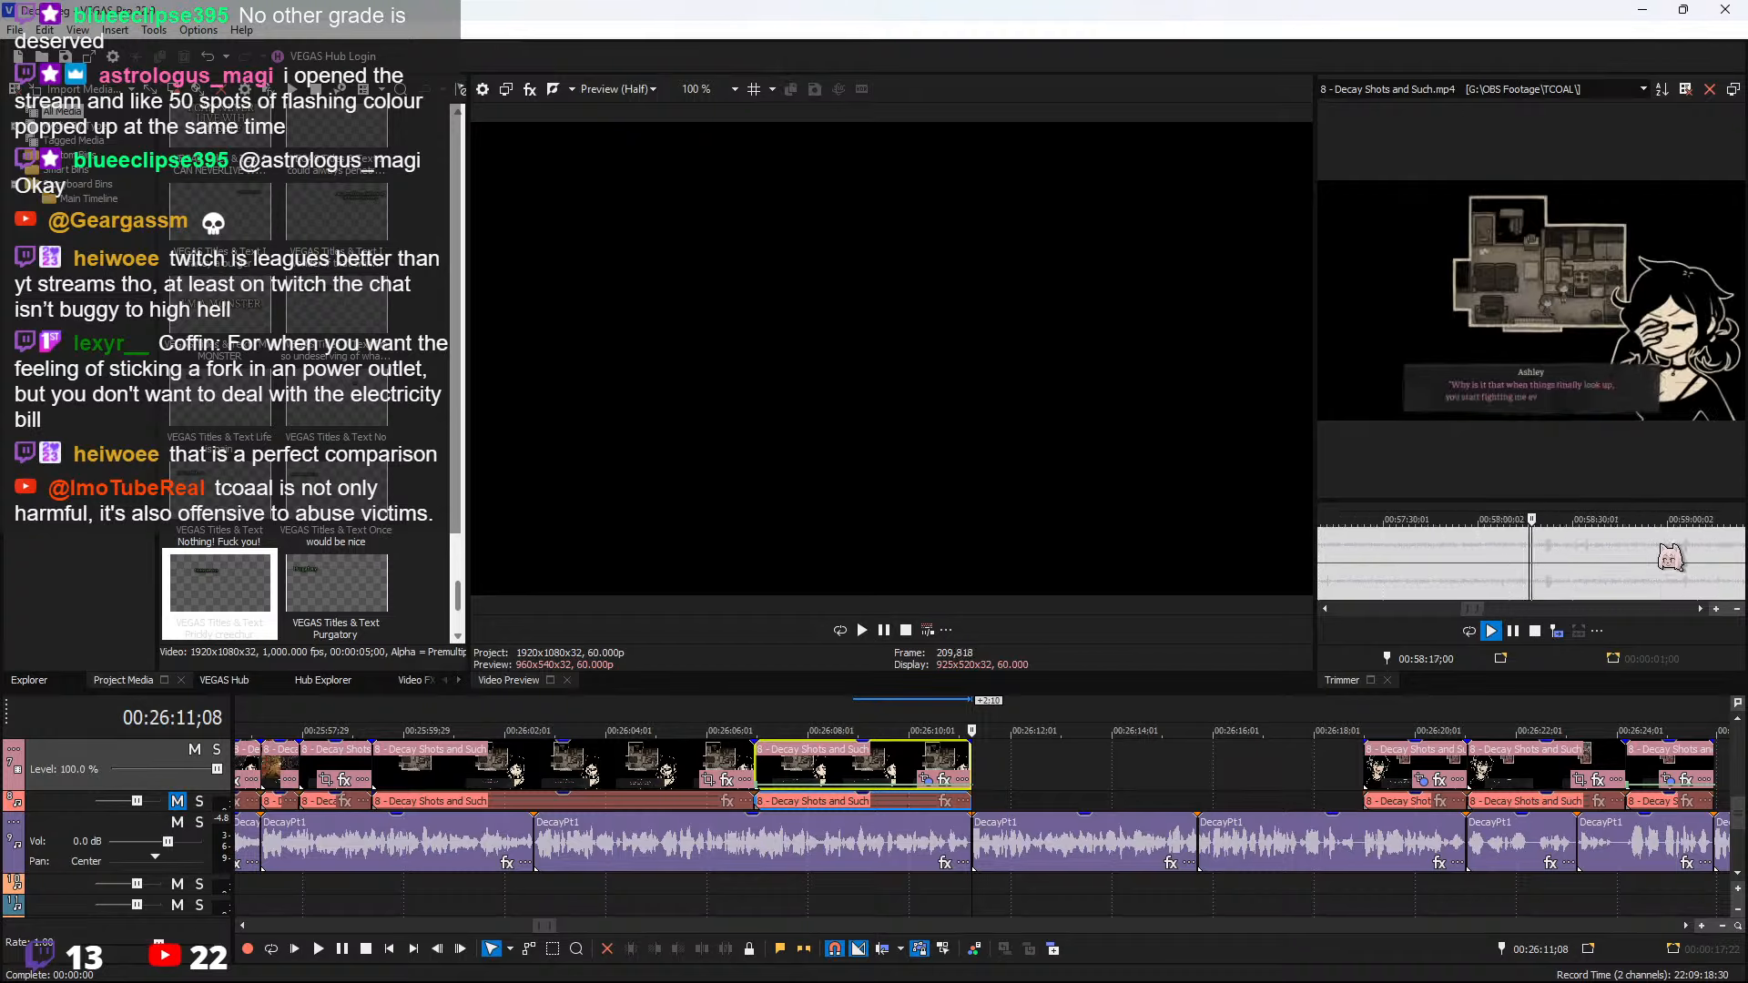
pyautogui.click(1491, 542)
pyautogui.moveTo(1465, 546); pyautogui.dragTo(1669, 546)
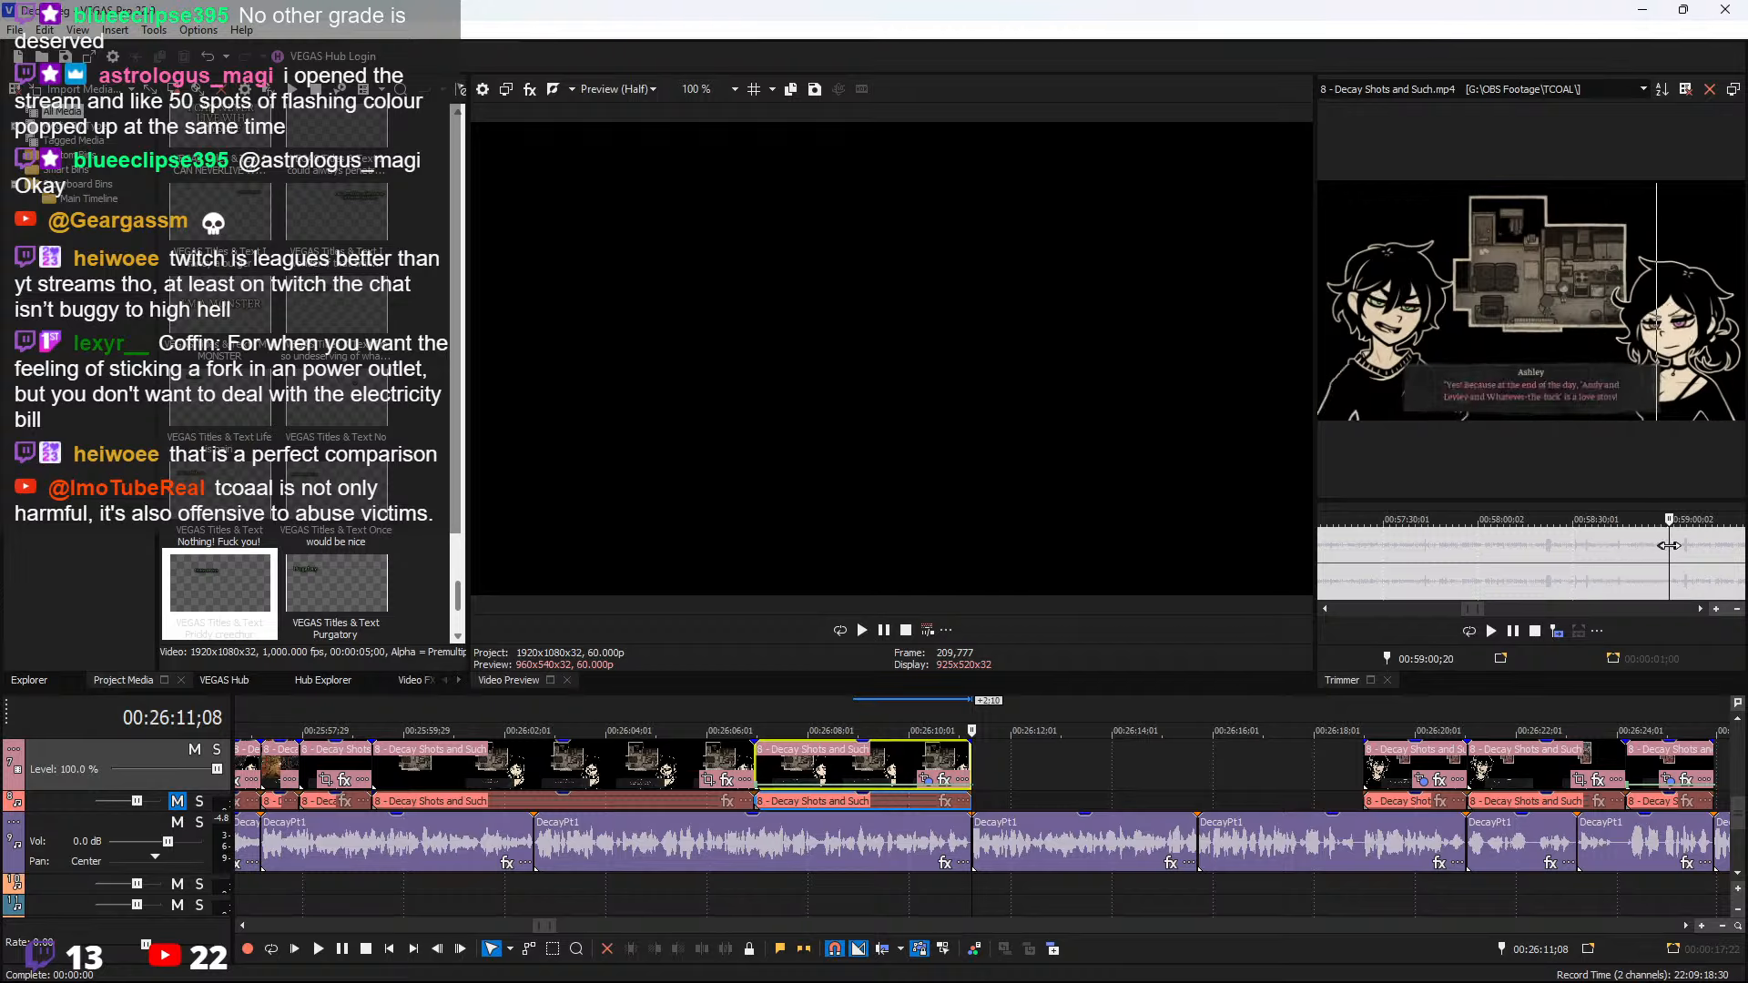
pyautogui.scroll(-2, 1675, 552)
pyautogui.press('space')
pyautogui.click(1605, 562)
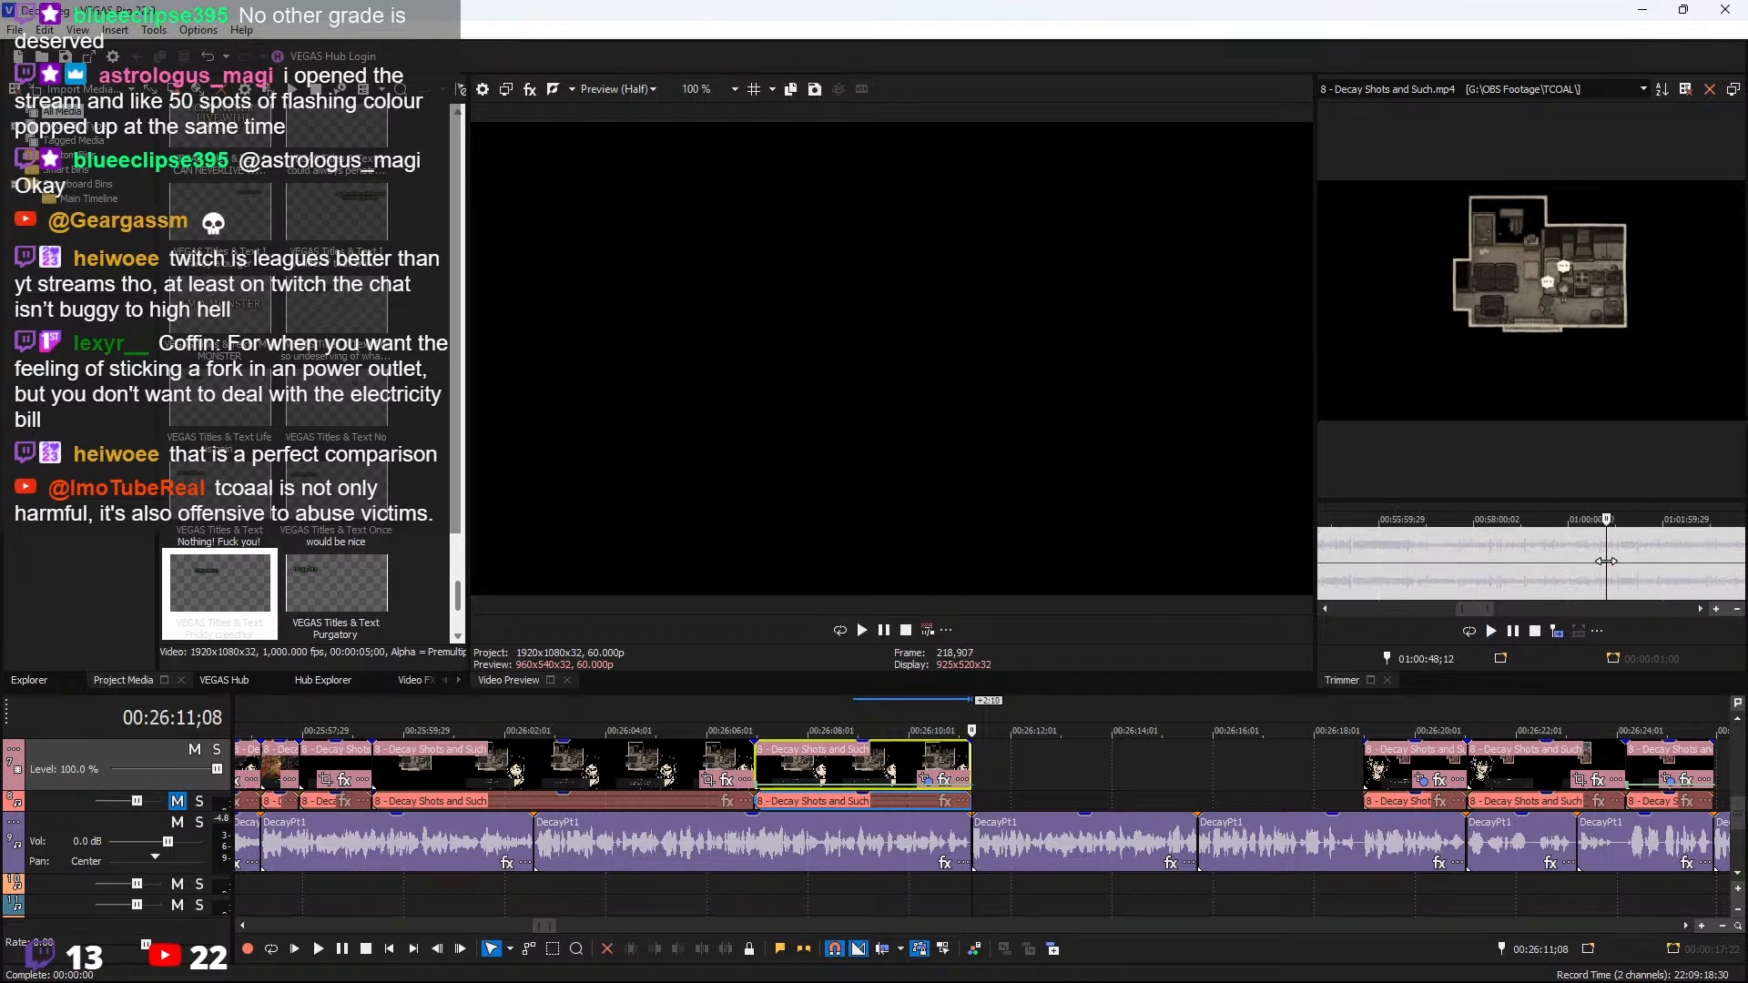
# Insert the source range 00:59:20;02 to 00:59:24;16 of Ashley and Andrew's dialogue on the timeline at 00:26:11;08
pyautogui.scroll(3, 1639, 560)
pyautogui.press('space')
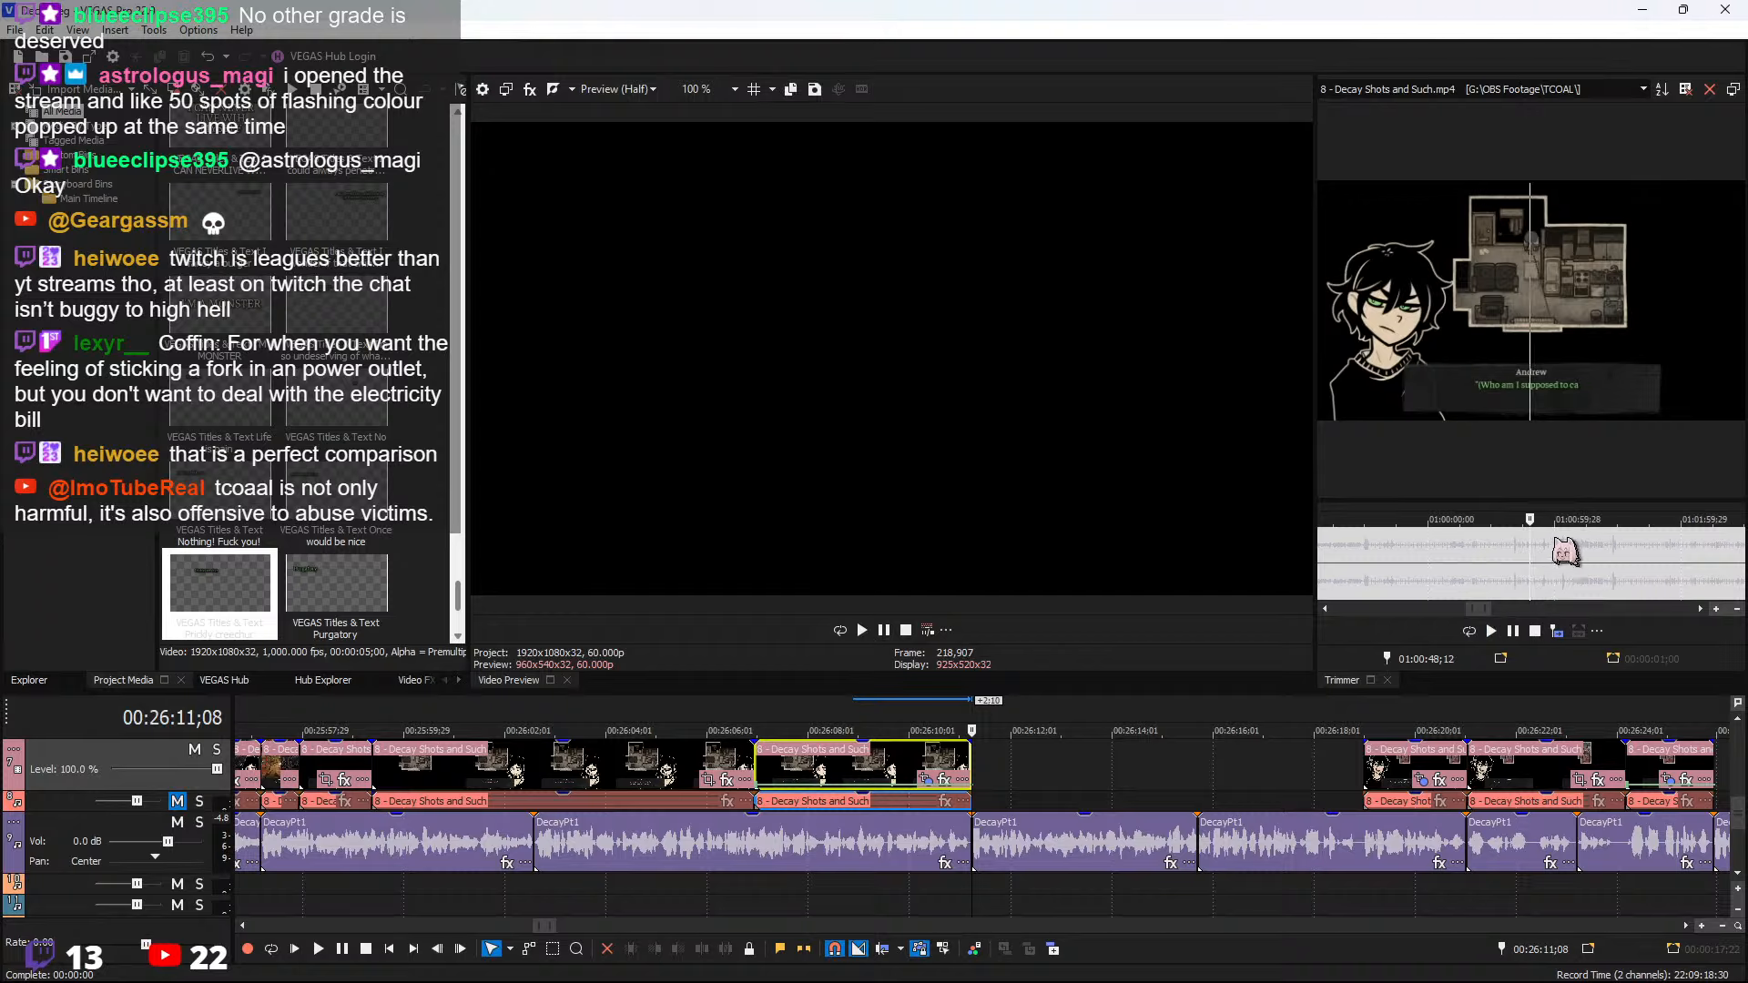
pyautogui.moveTo(1513, 530); pyautogui.dragTo(1331, 547)
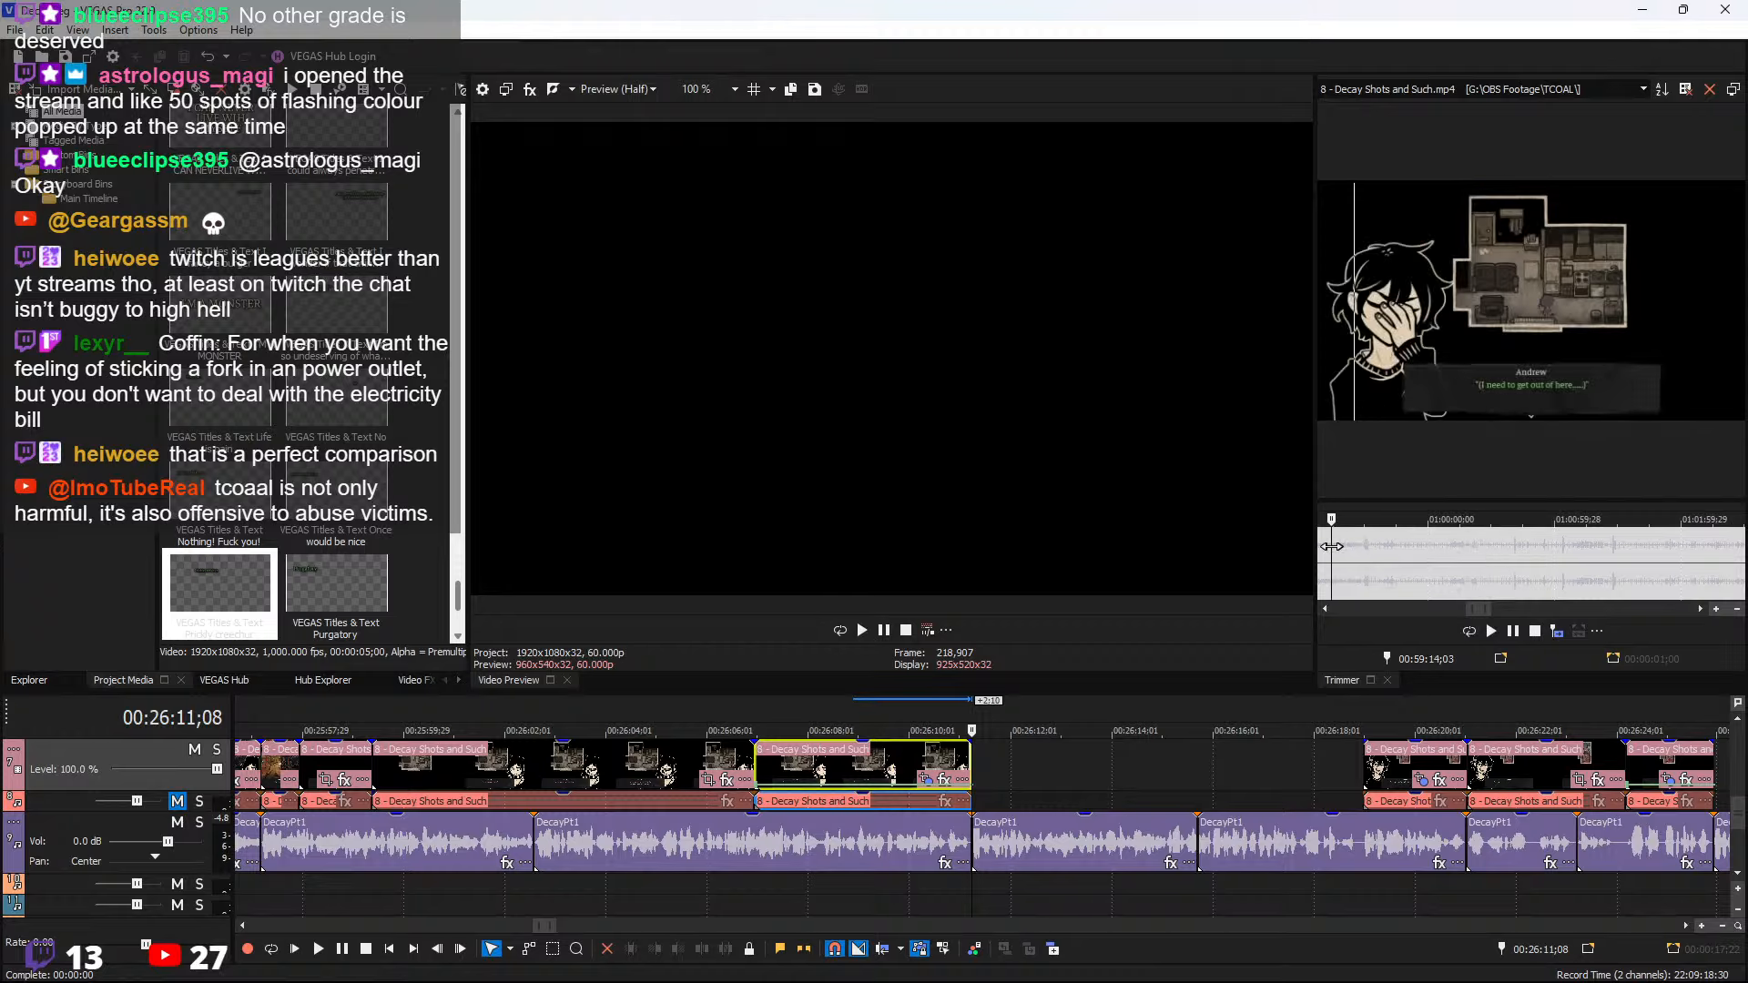
pyautogui.scroll(3, 1517, 572)
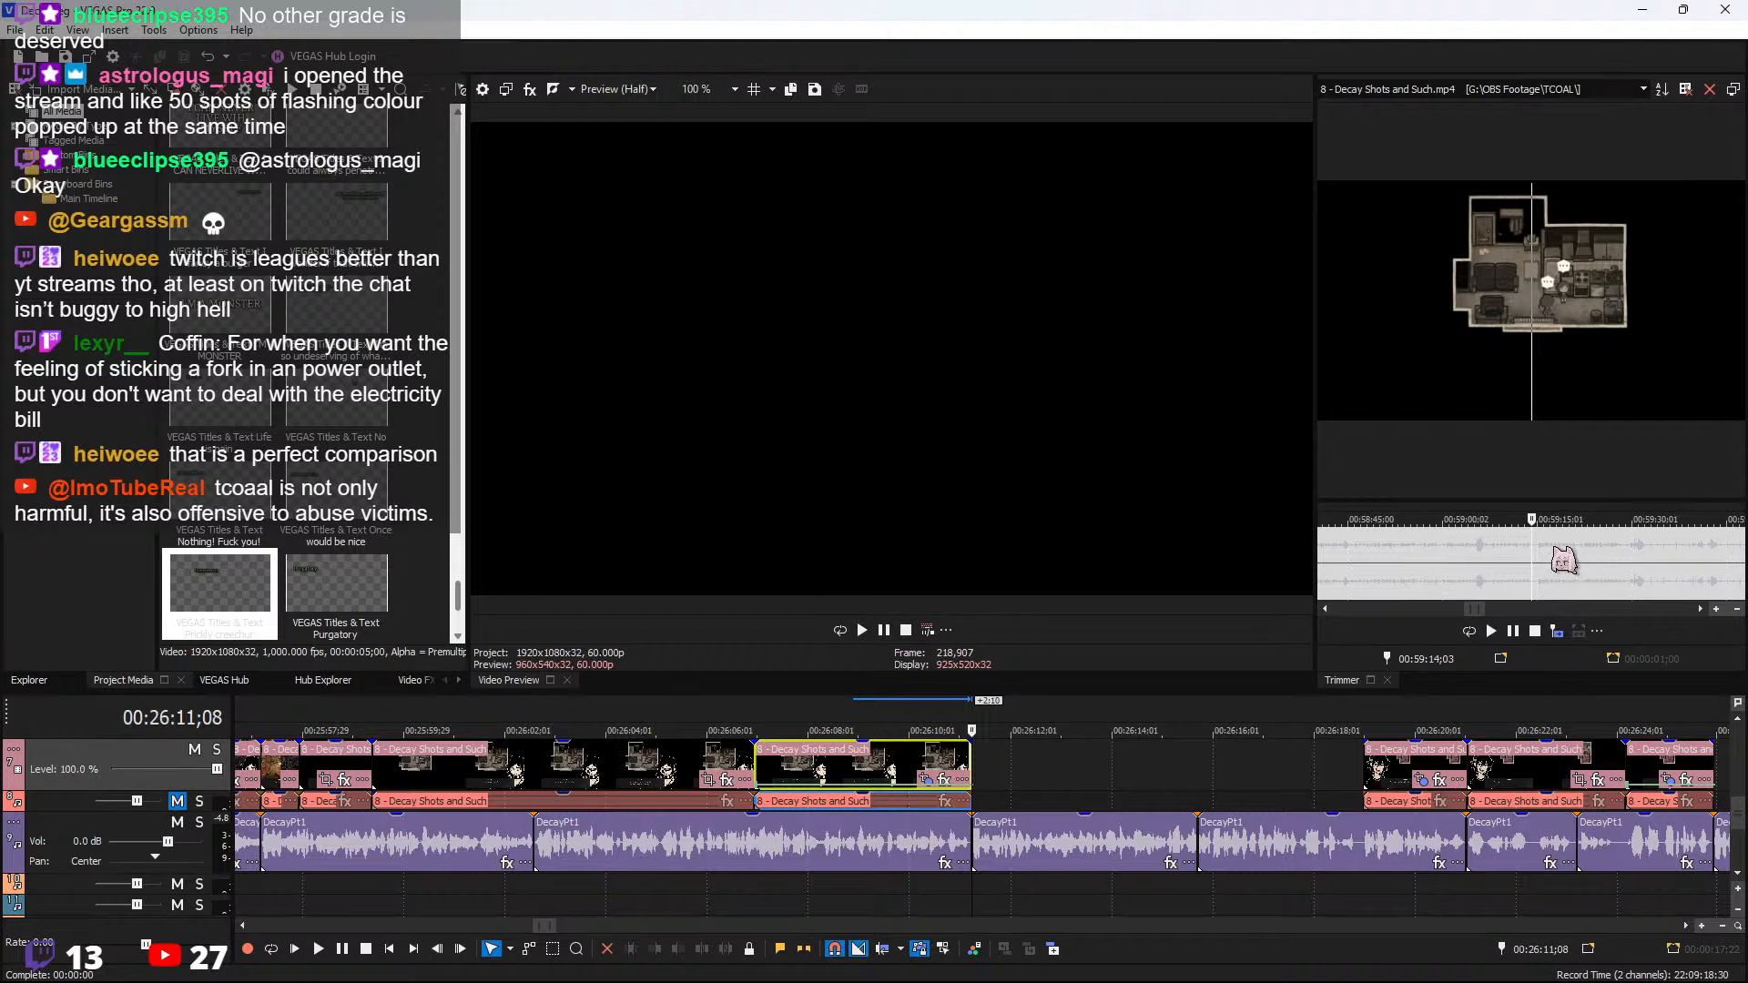
pyautogui.press('space')
pyautogui.moveTo(1591, 567)
pyautogui.mouseDown()
pyautogui.moveTo(1565, 554)
pyautogui.moveTo(1597, 553)
pyautogui.mouseUp()
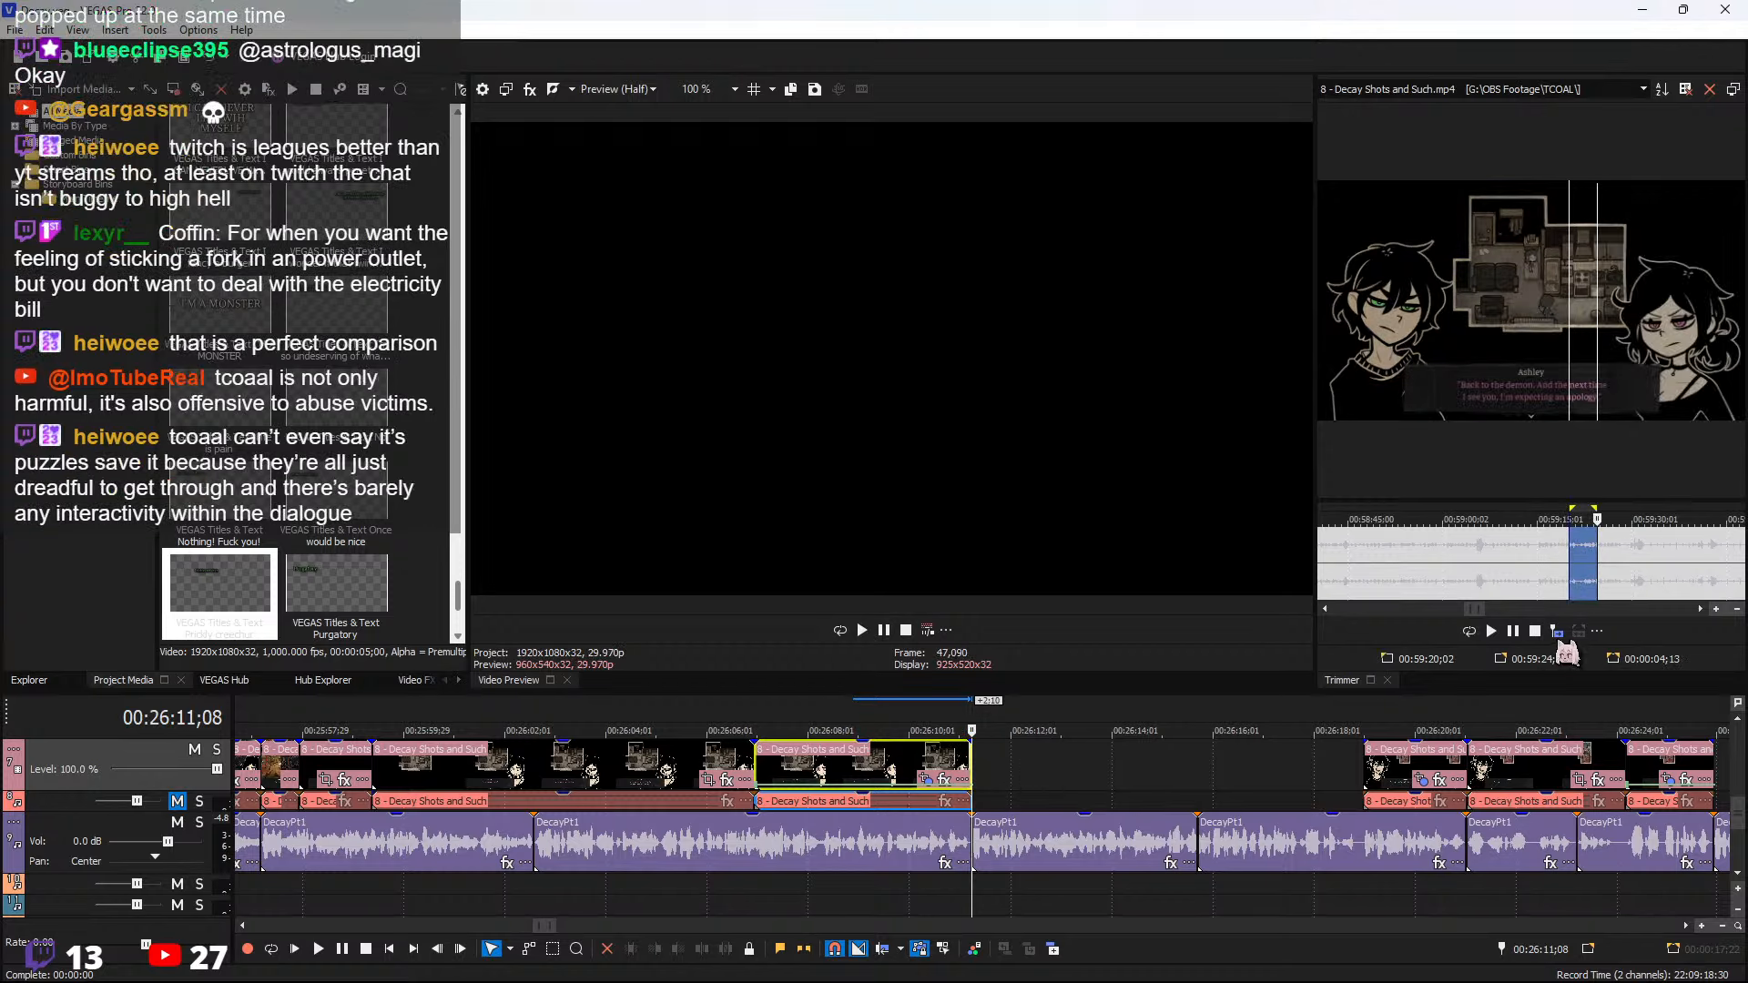
# Play back the inserted dialogue clip with the narration and into the remaining gap after 00:26:15;22
pyautogui.press('space')
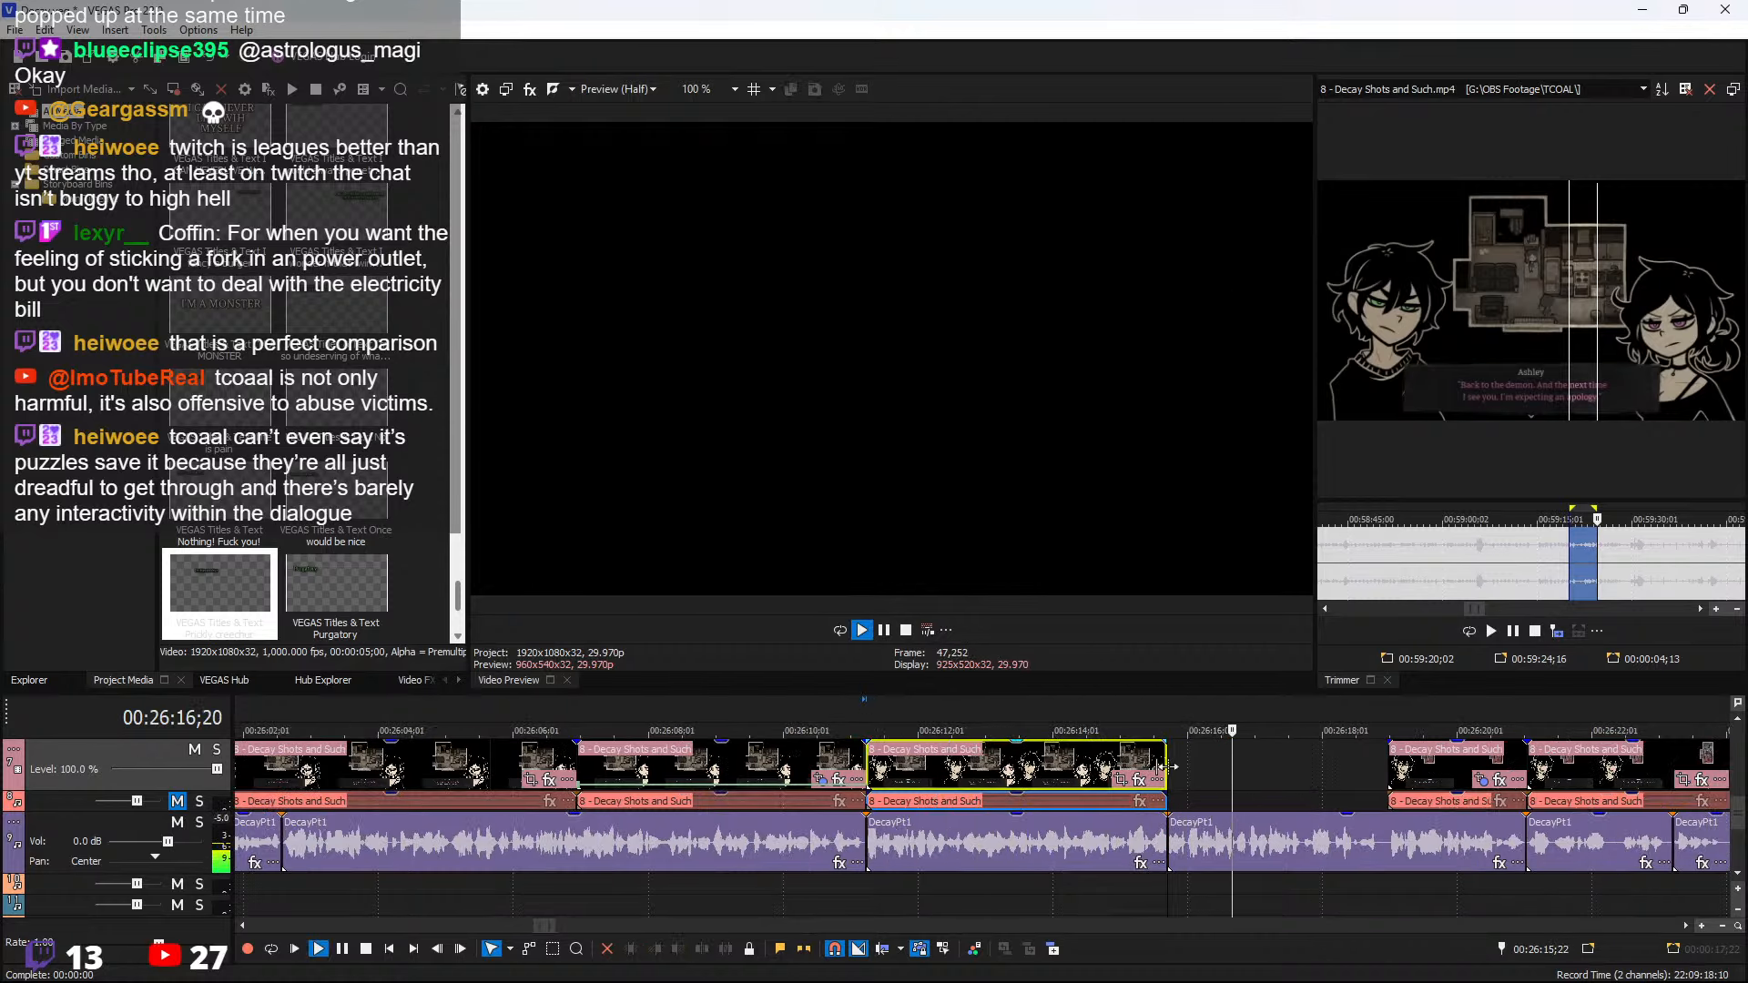
pyautogui.scroll(-3, 1211, 778)
pyautogui.scroll(2, 1211, 779)
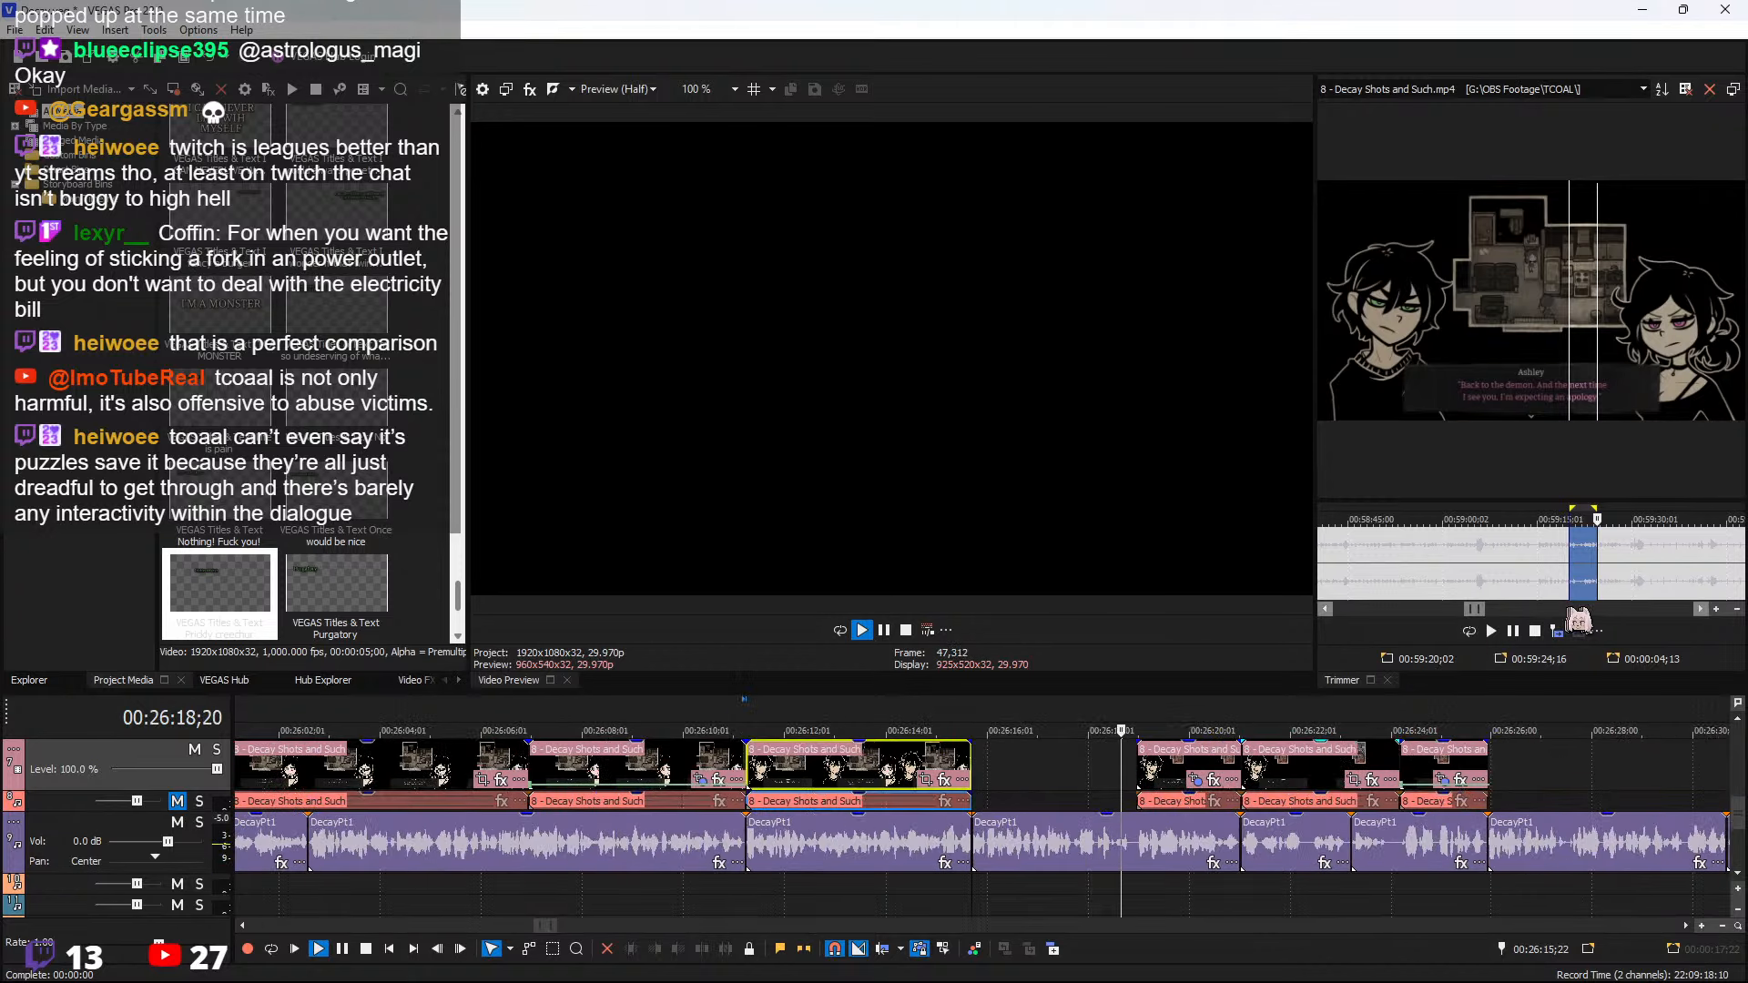
pyautogui.press('space')
# Review Andrew's inner dialogue in the source footage between about 00:59:33 and 00:59:50 for the next shot
pyautogui.click(1654, 559)
pyautogui.press('space')
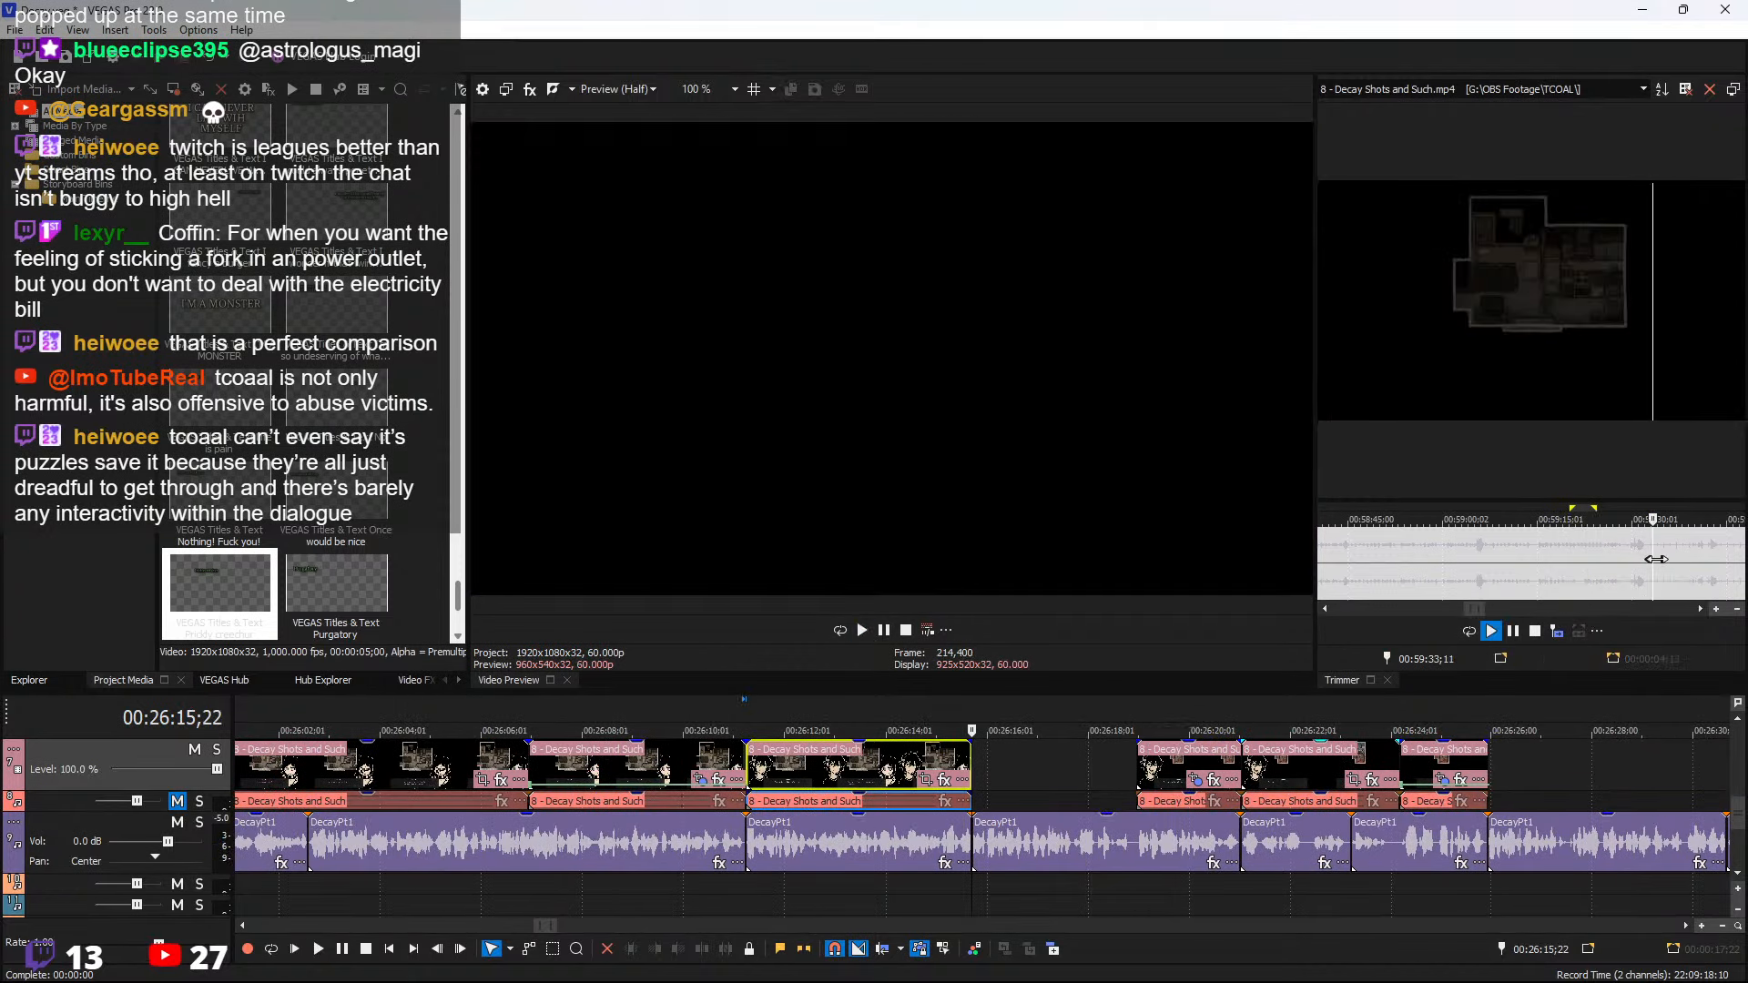
pyautogui.scroll(2, 1606, 574)
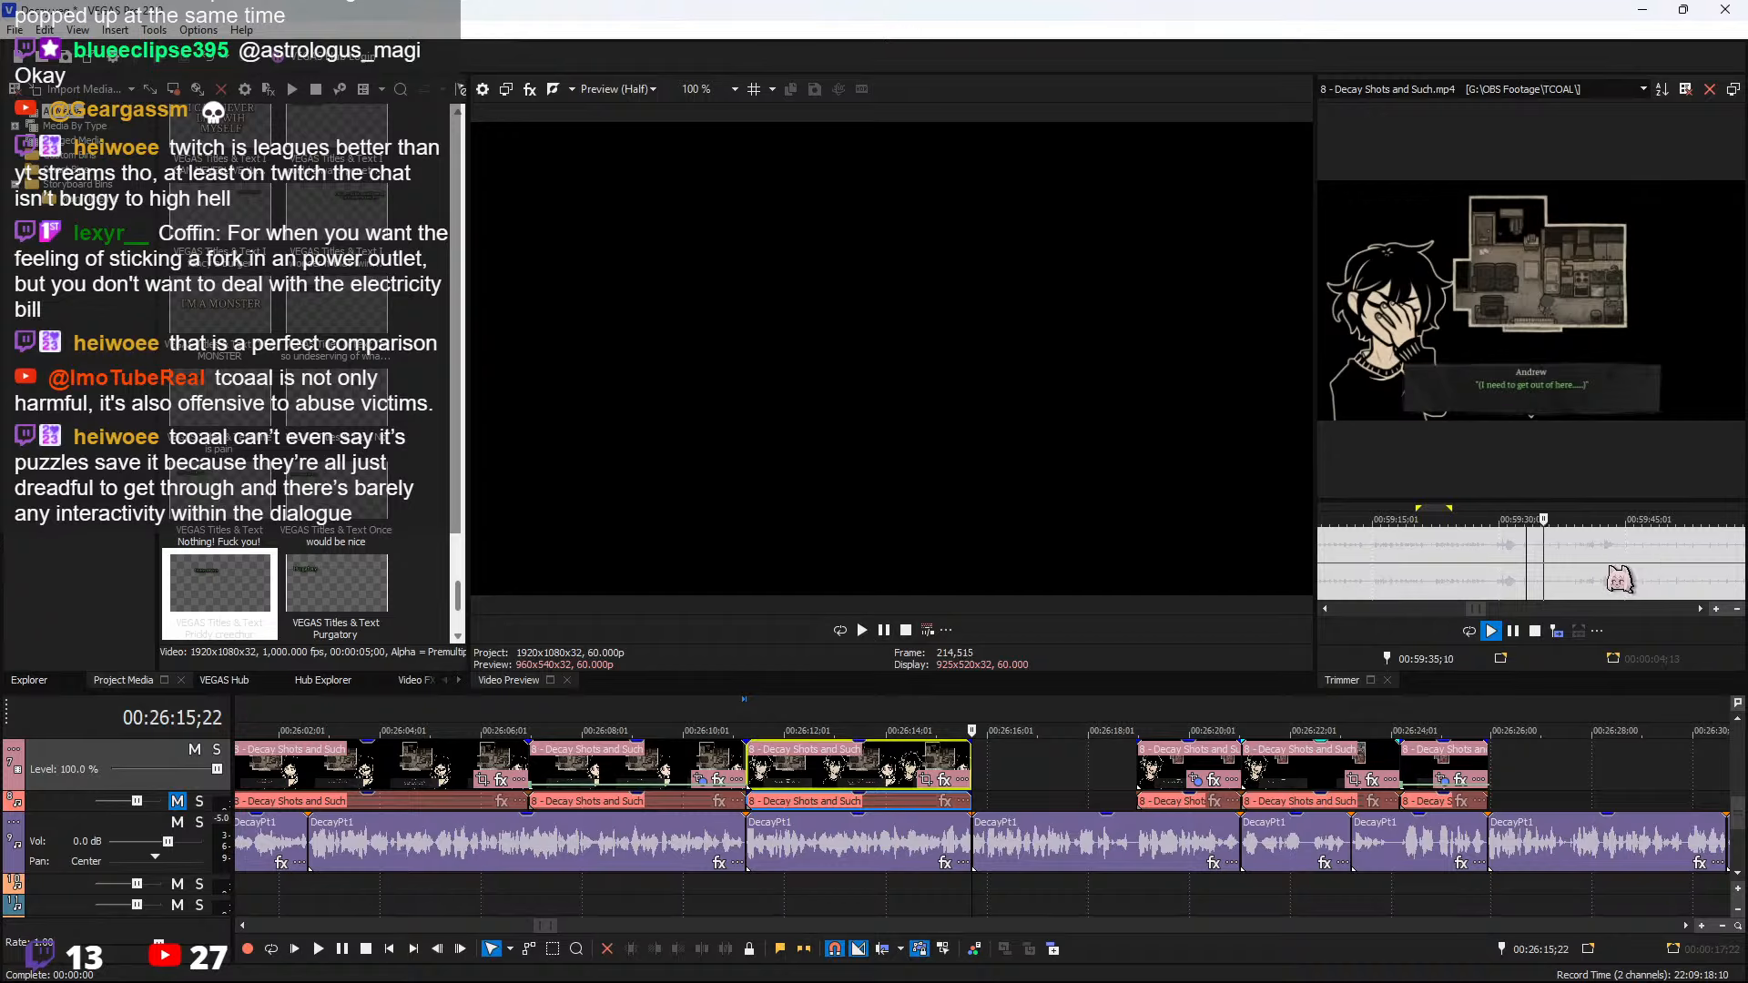
pyautogui.click(1603, 558)
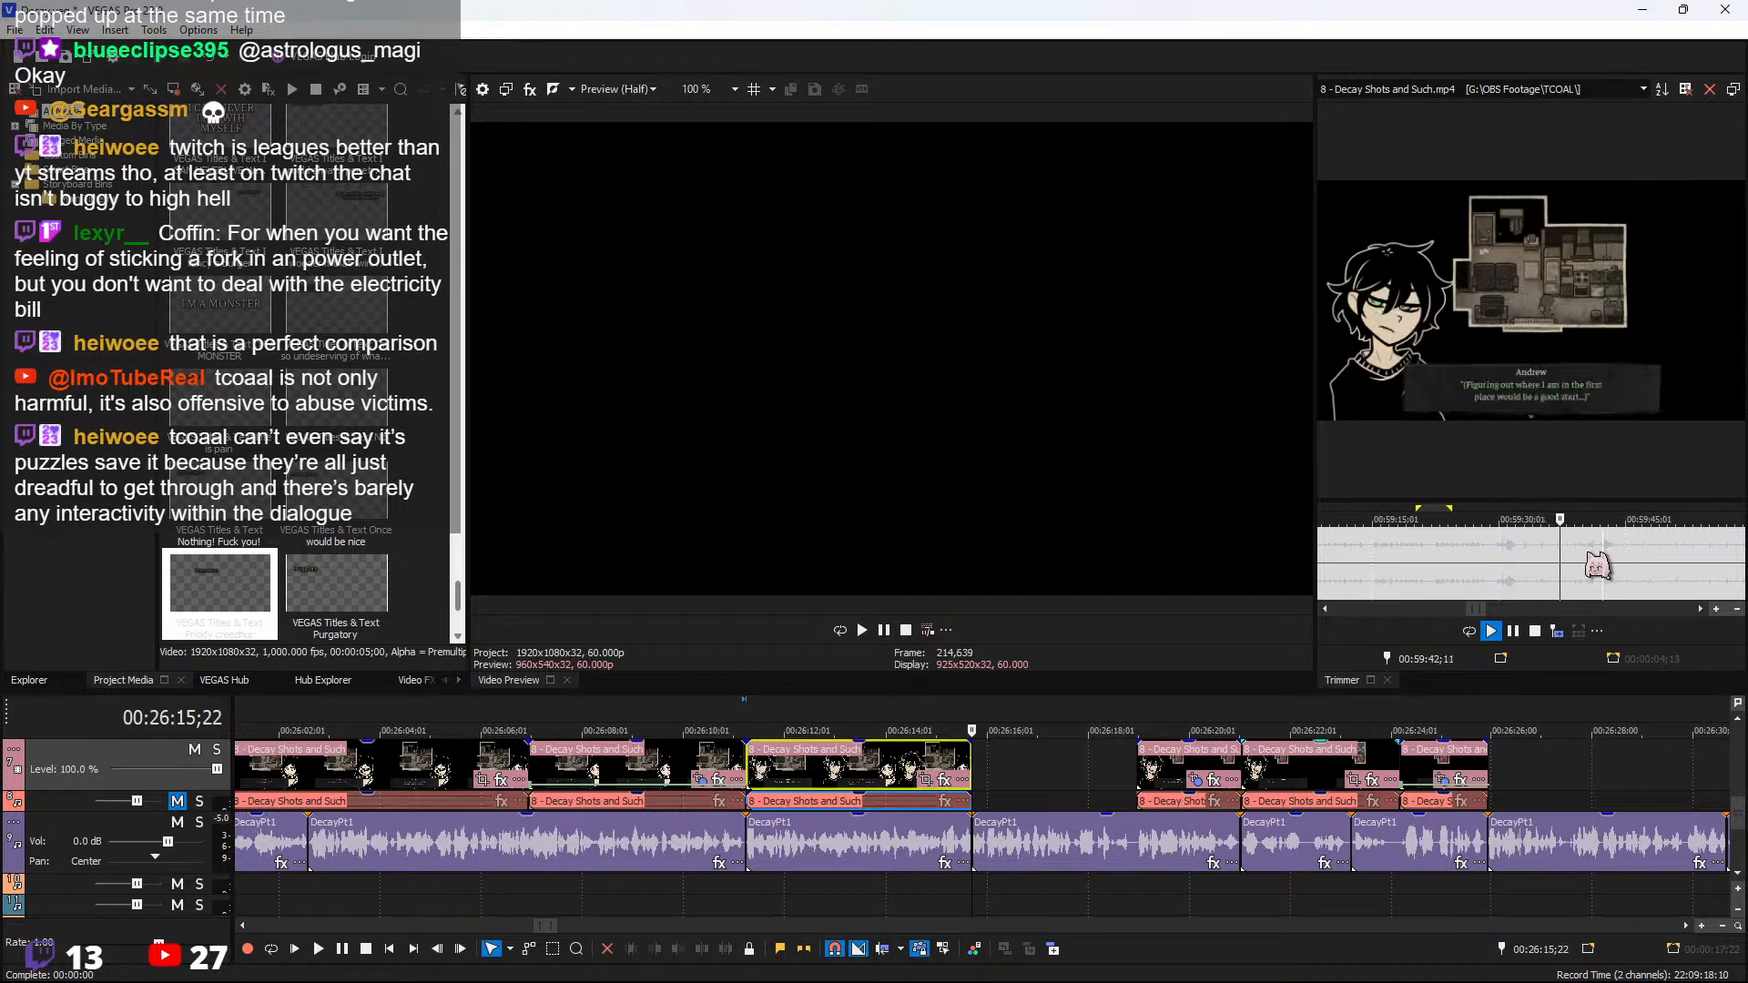
pyautogui.click(1586, 554)
pyautogui.scroll(2, 1606, 556)
pyautogui.press('space')
pyautogui.press('space')
pyautogui.press('space')
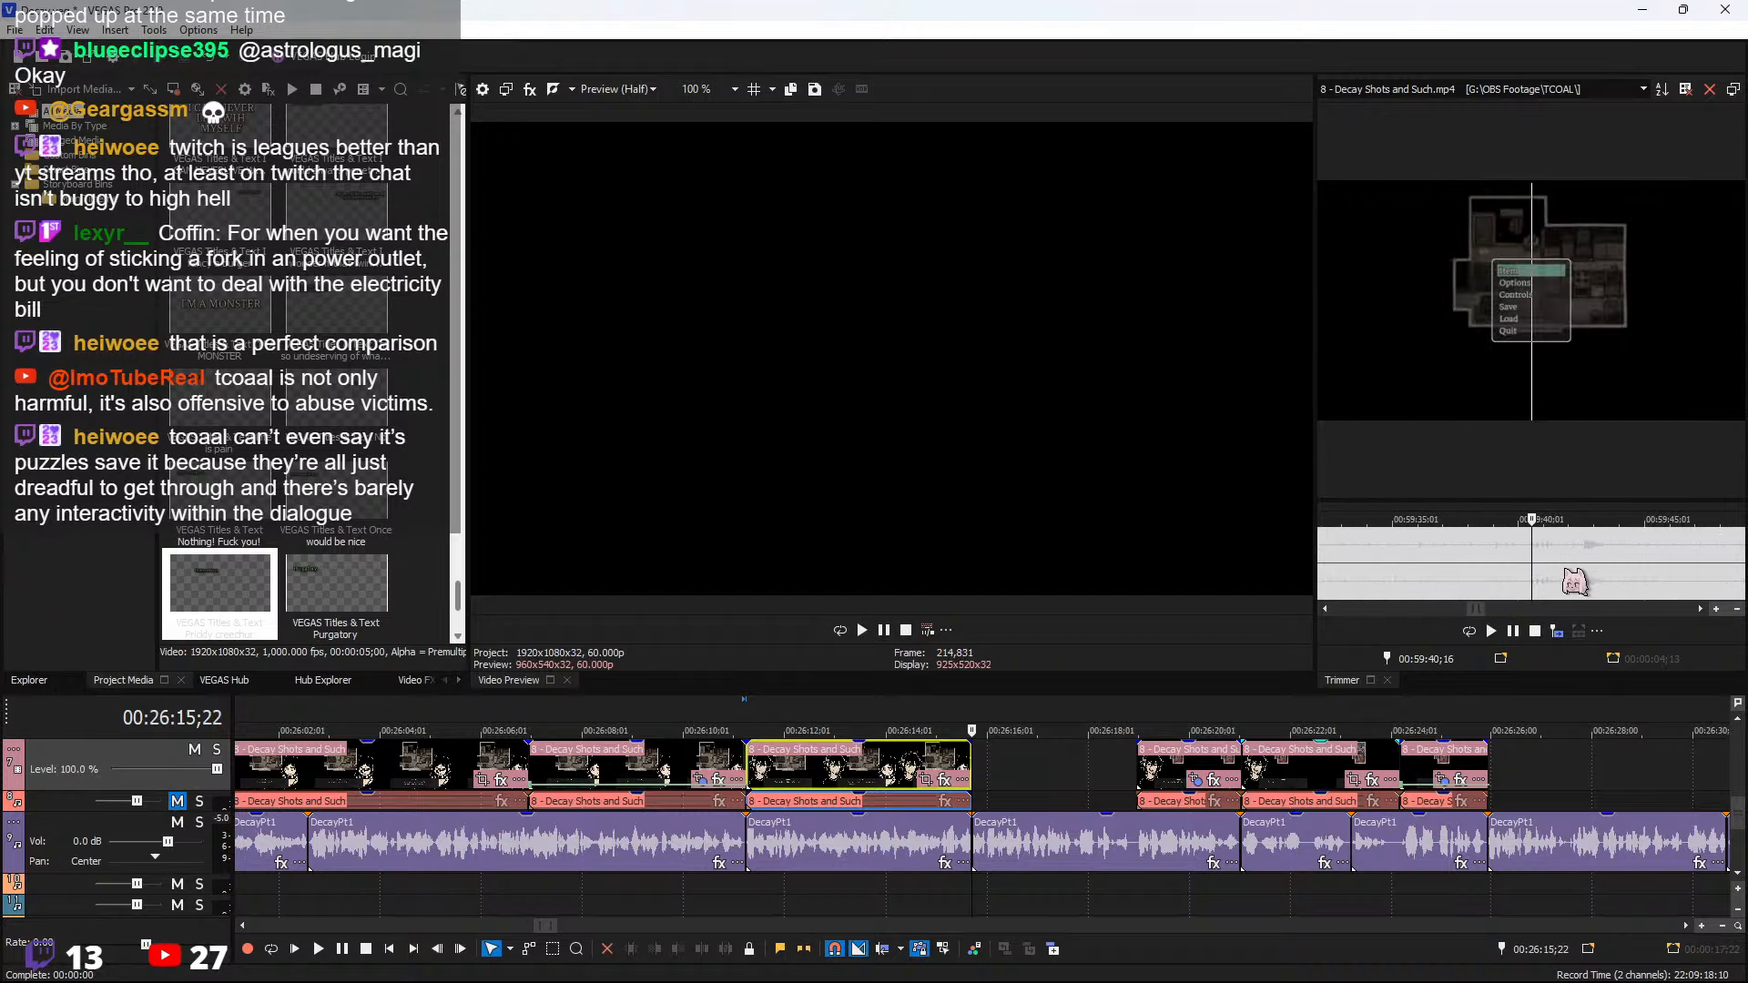
pyautogui.press('space')
pyautogui.scroll(-1, 1629, 562)
pyautogui.click(1631, 560)
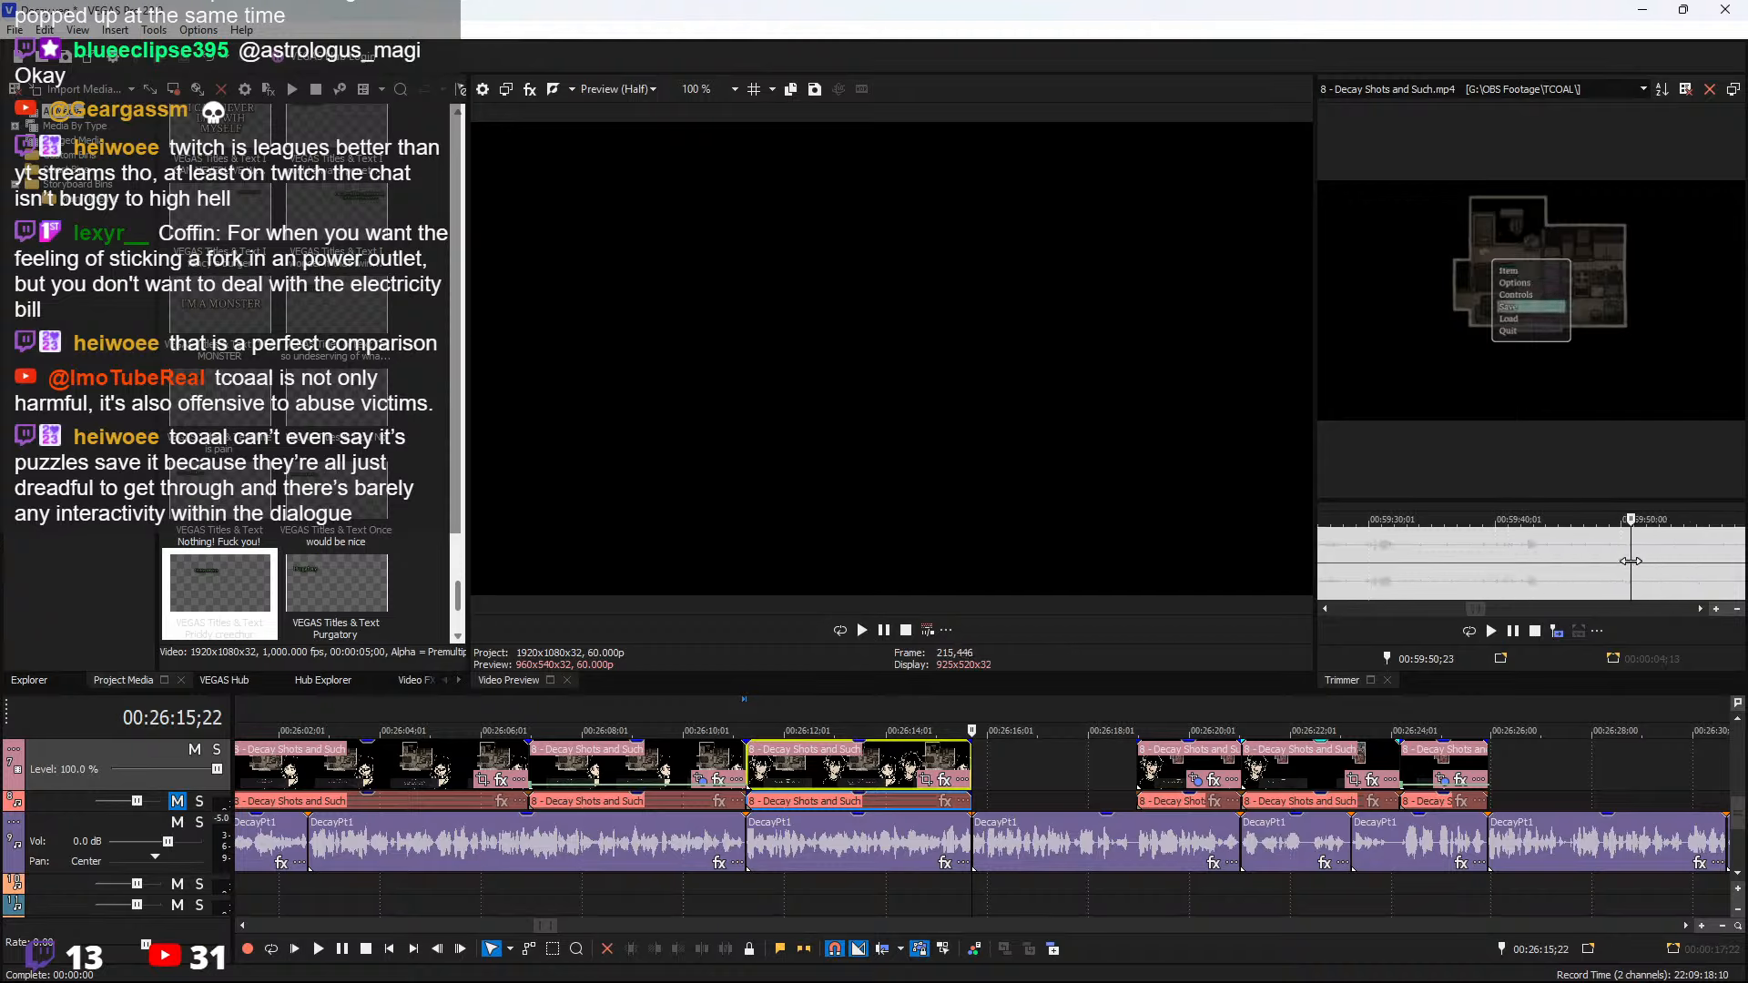
# Examine the source footage from about 01:00:11 to 01:01:20 for a shot matching the next narration line
pyautogui.scroll(-2, 1608, 563)
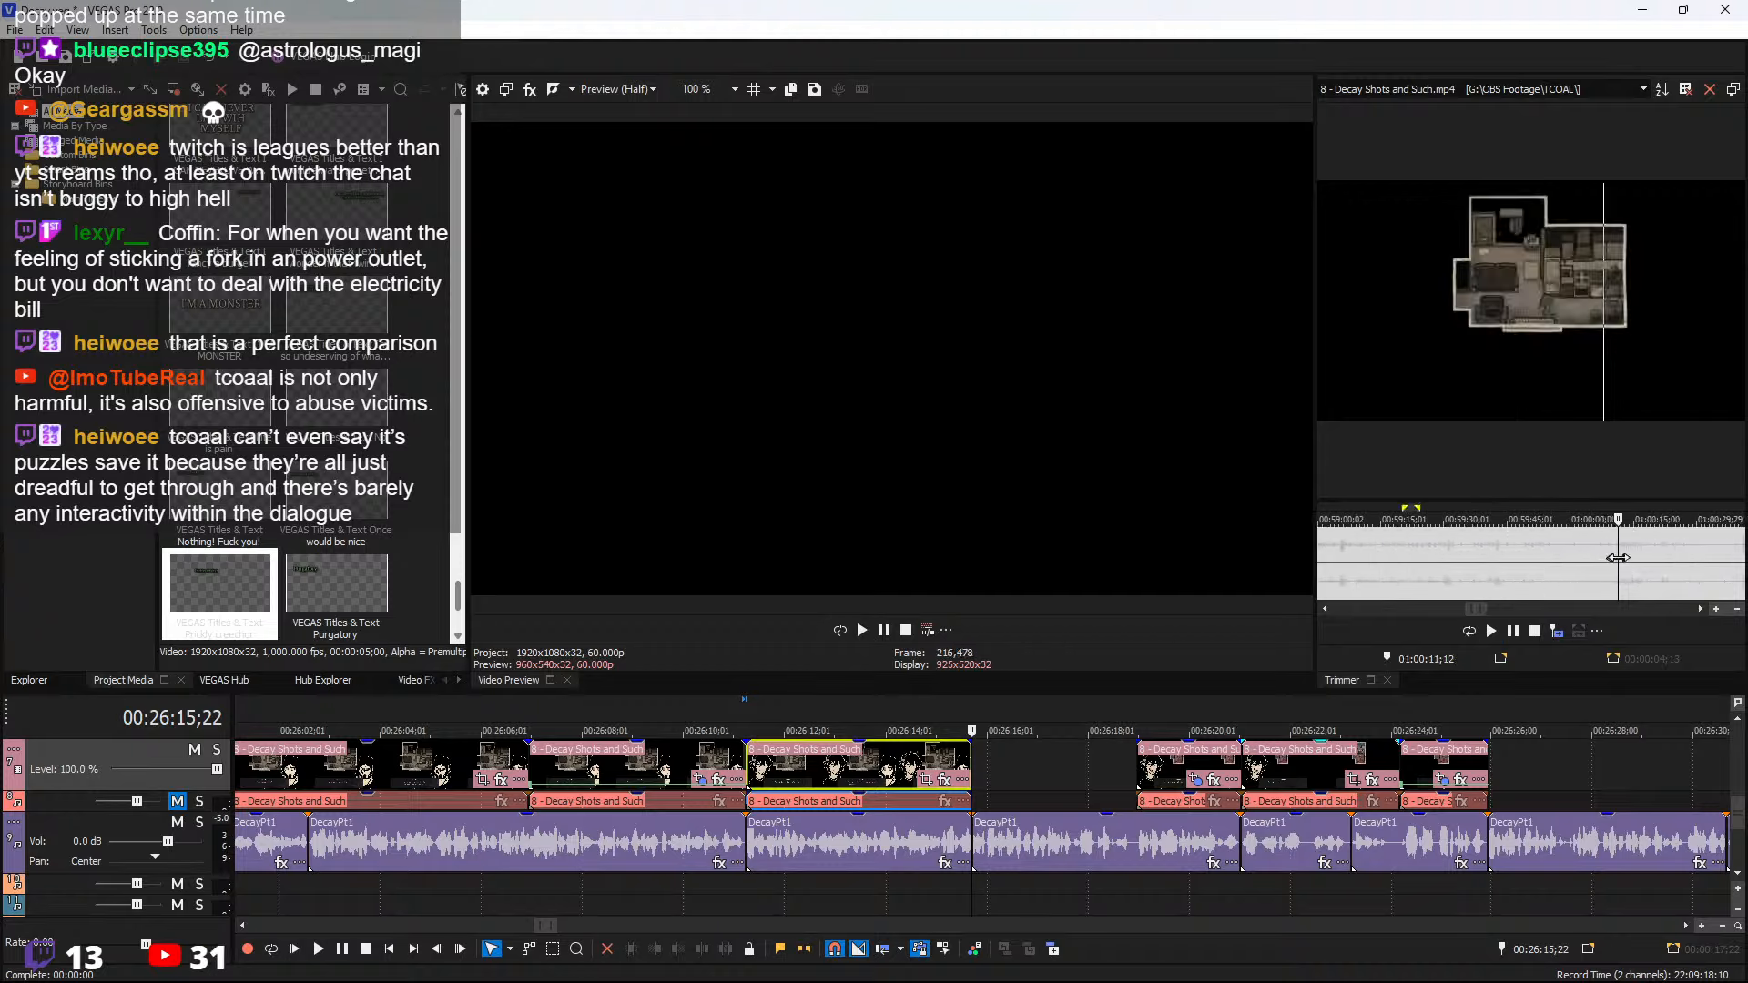
pyautogui.moveTo(1634, 554); pyautogui.dragTo(1692, 558)
pyautogui.press('space')
pyautogui.scroll(2, 1581, 580)
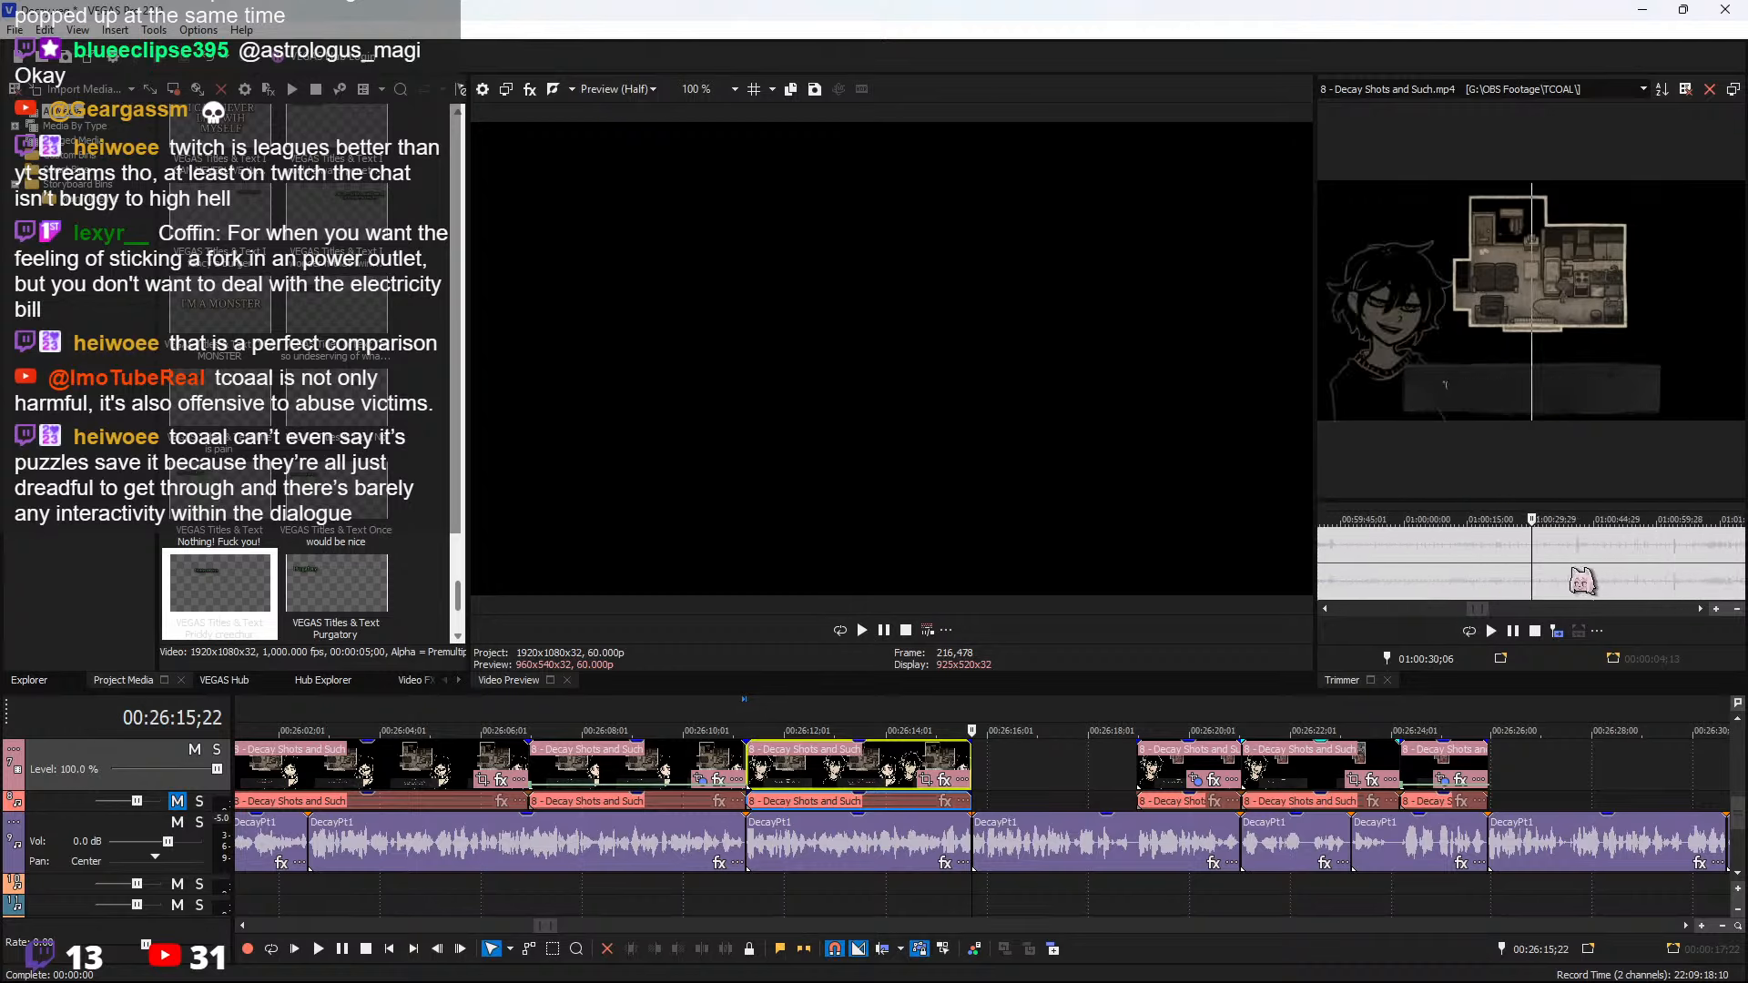
pyautogui.scroll(-2, 1589, 578)
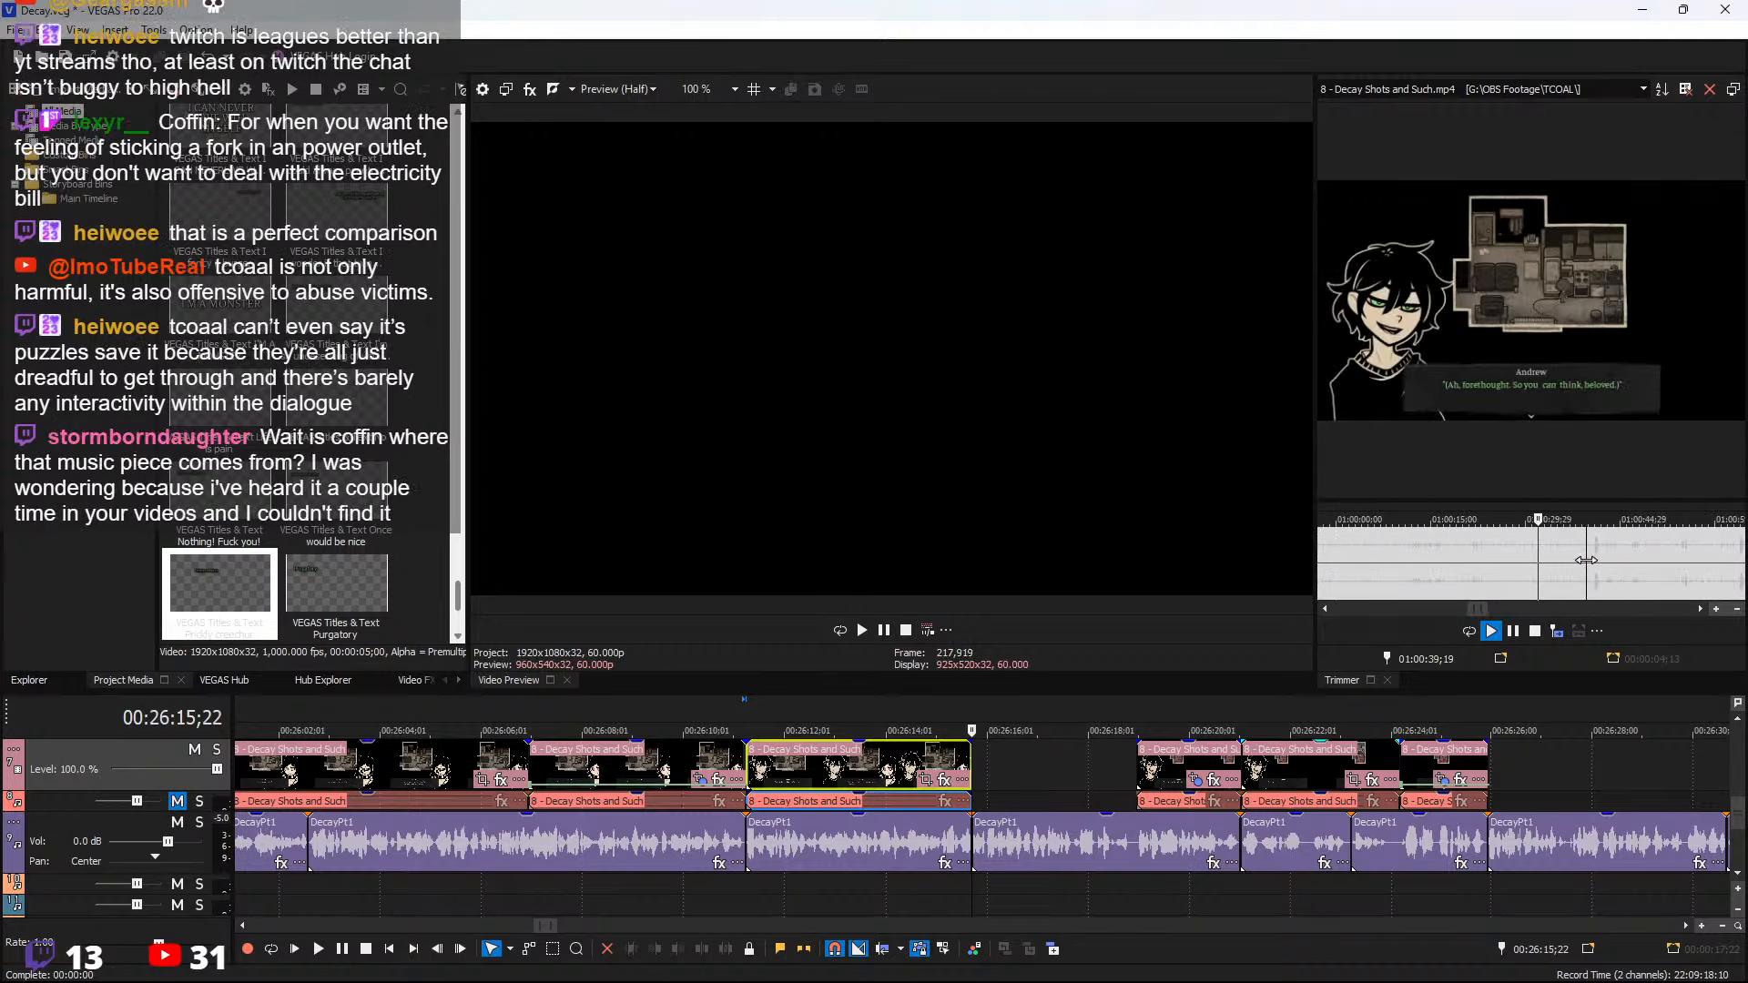
pyautogui.moveTo(1586, 559); pyautogui.dragTo(1708, 558)
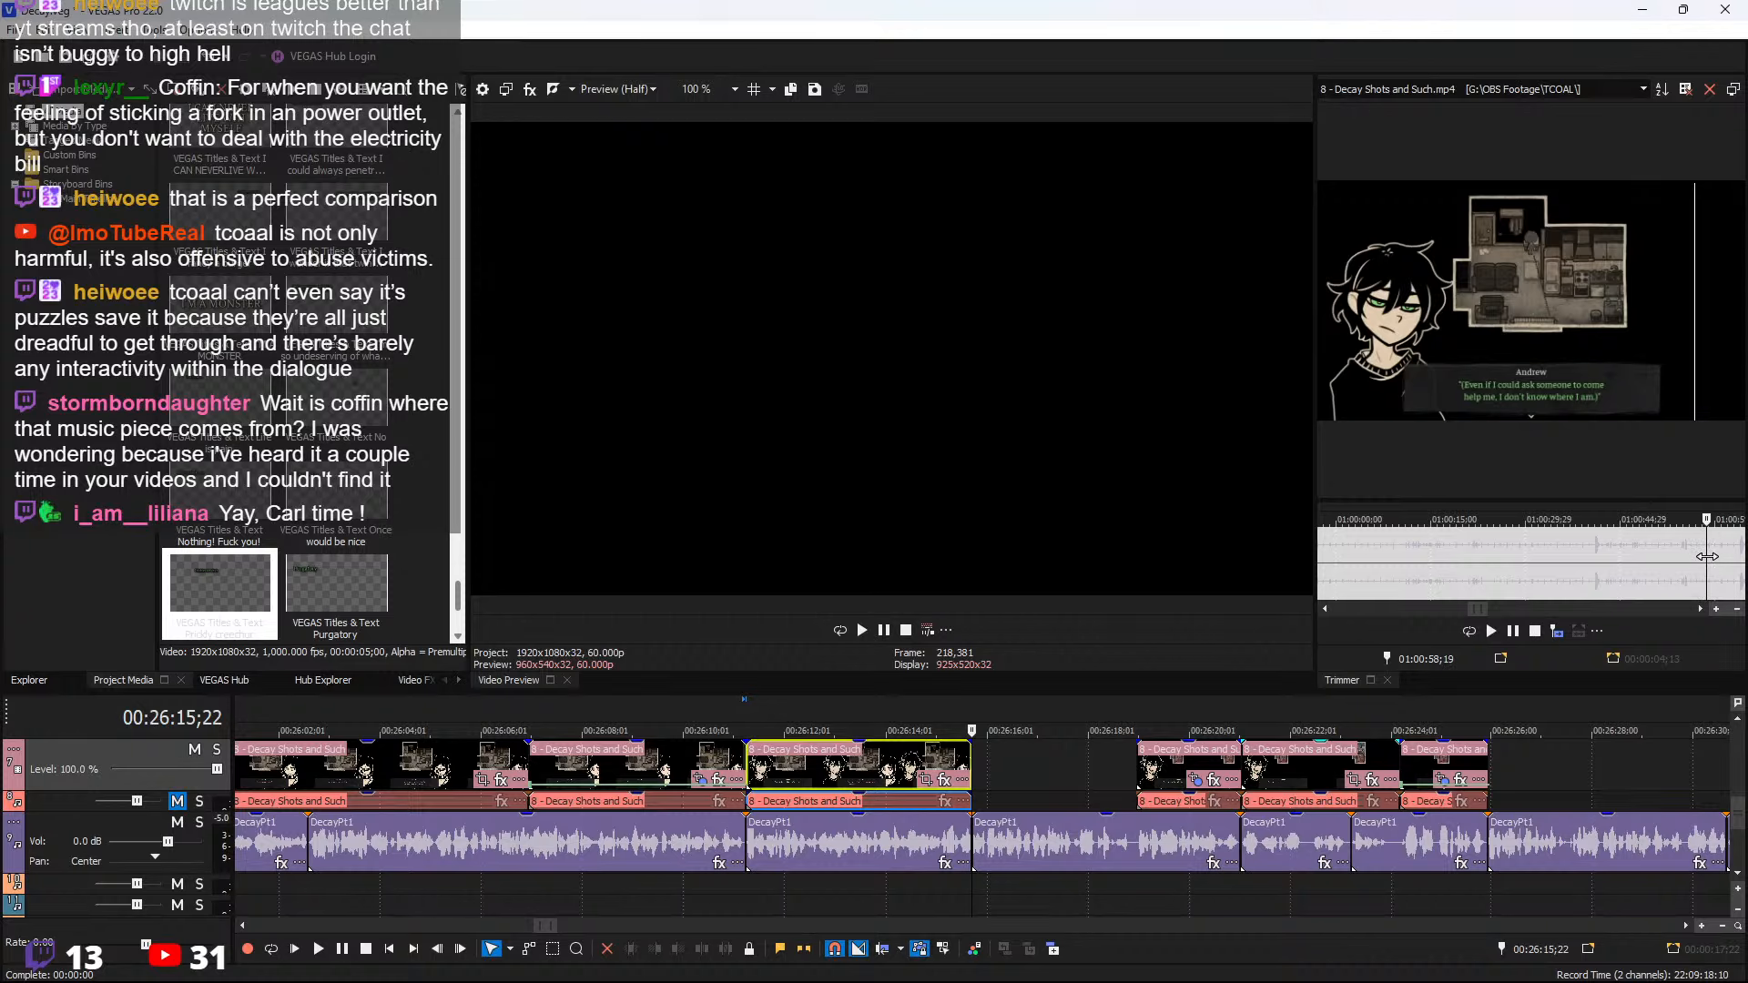
pyautogui.scroll(3, 1599, 571)
pyautogui.press('space')
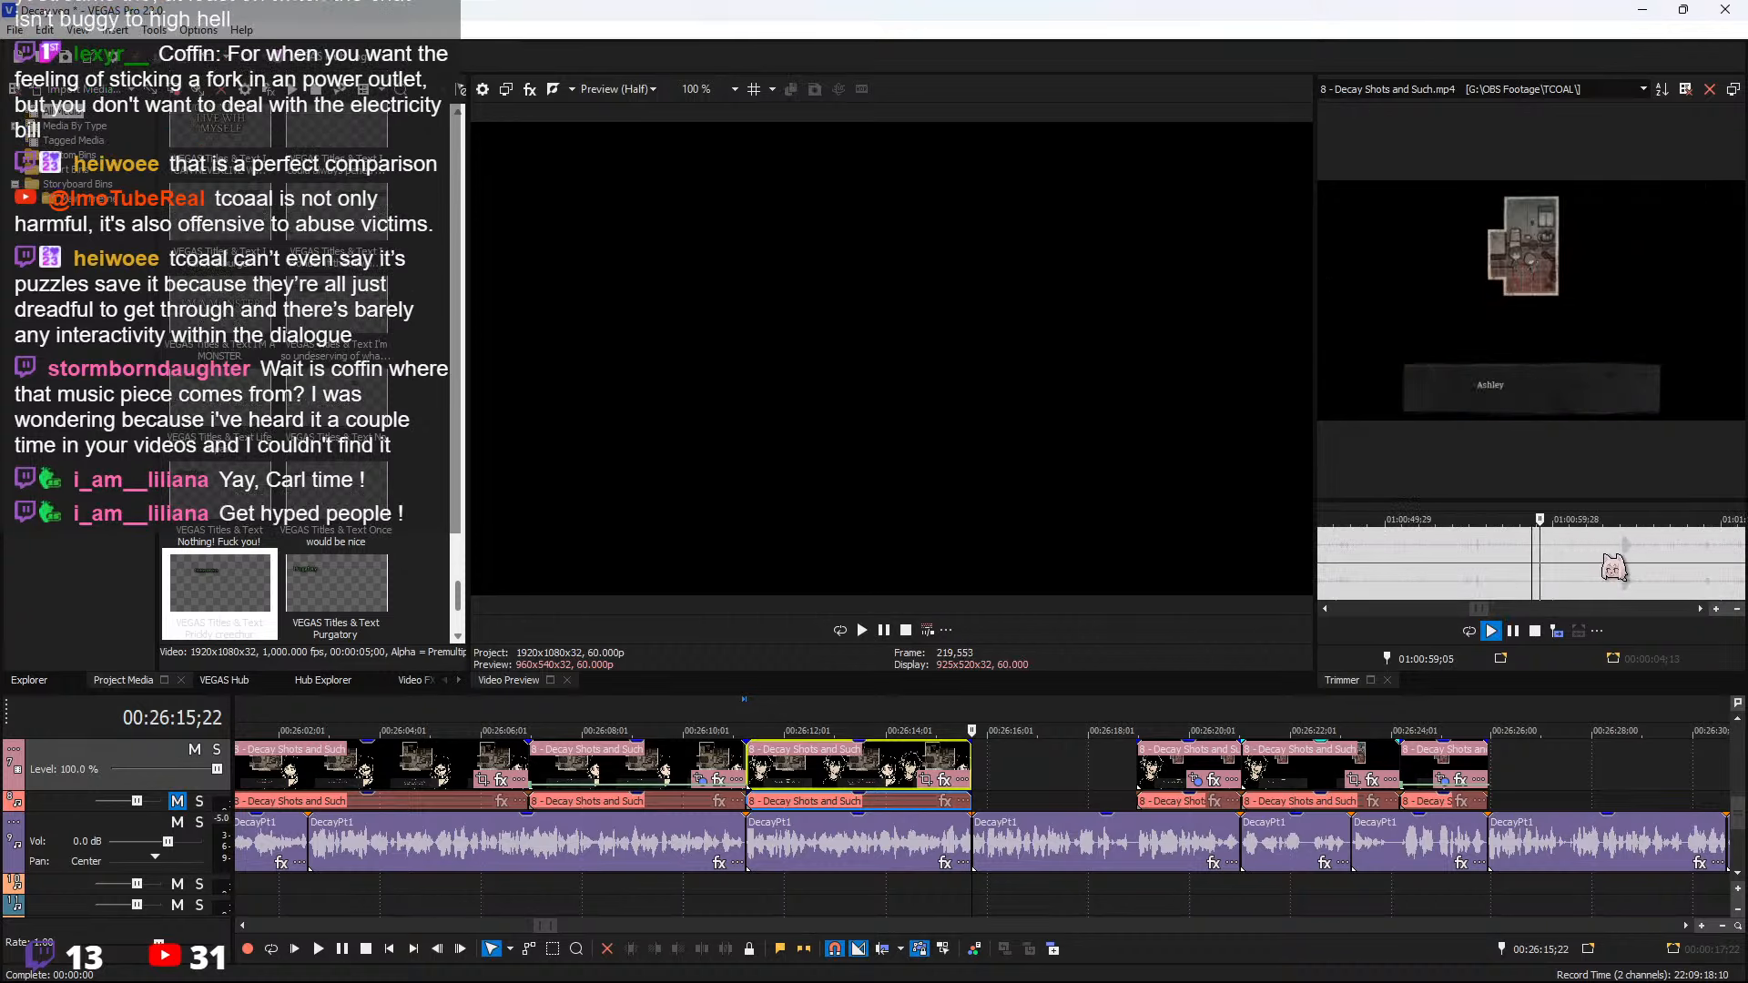
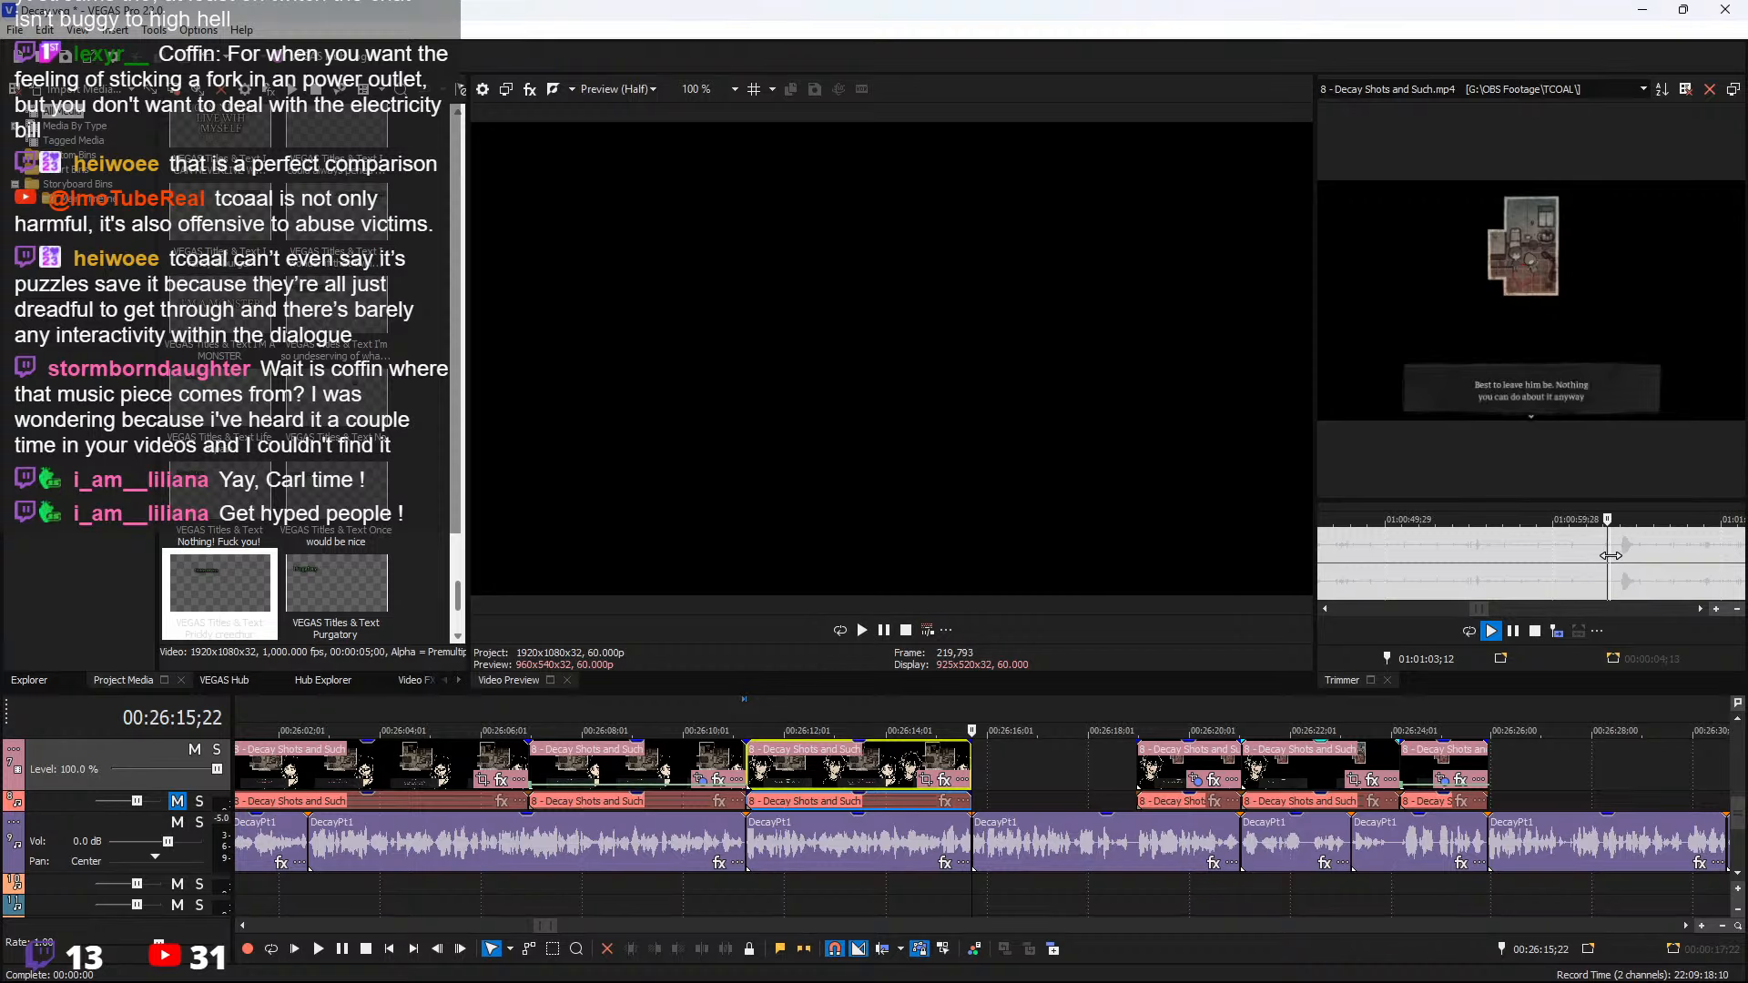
pyautogui.scroll(-2, 1607, 560)
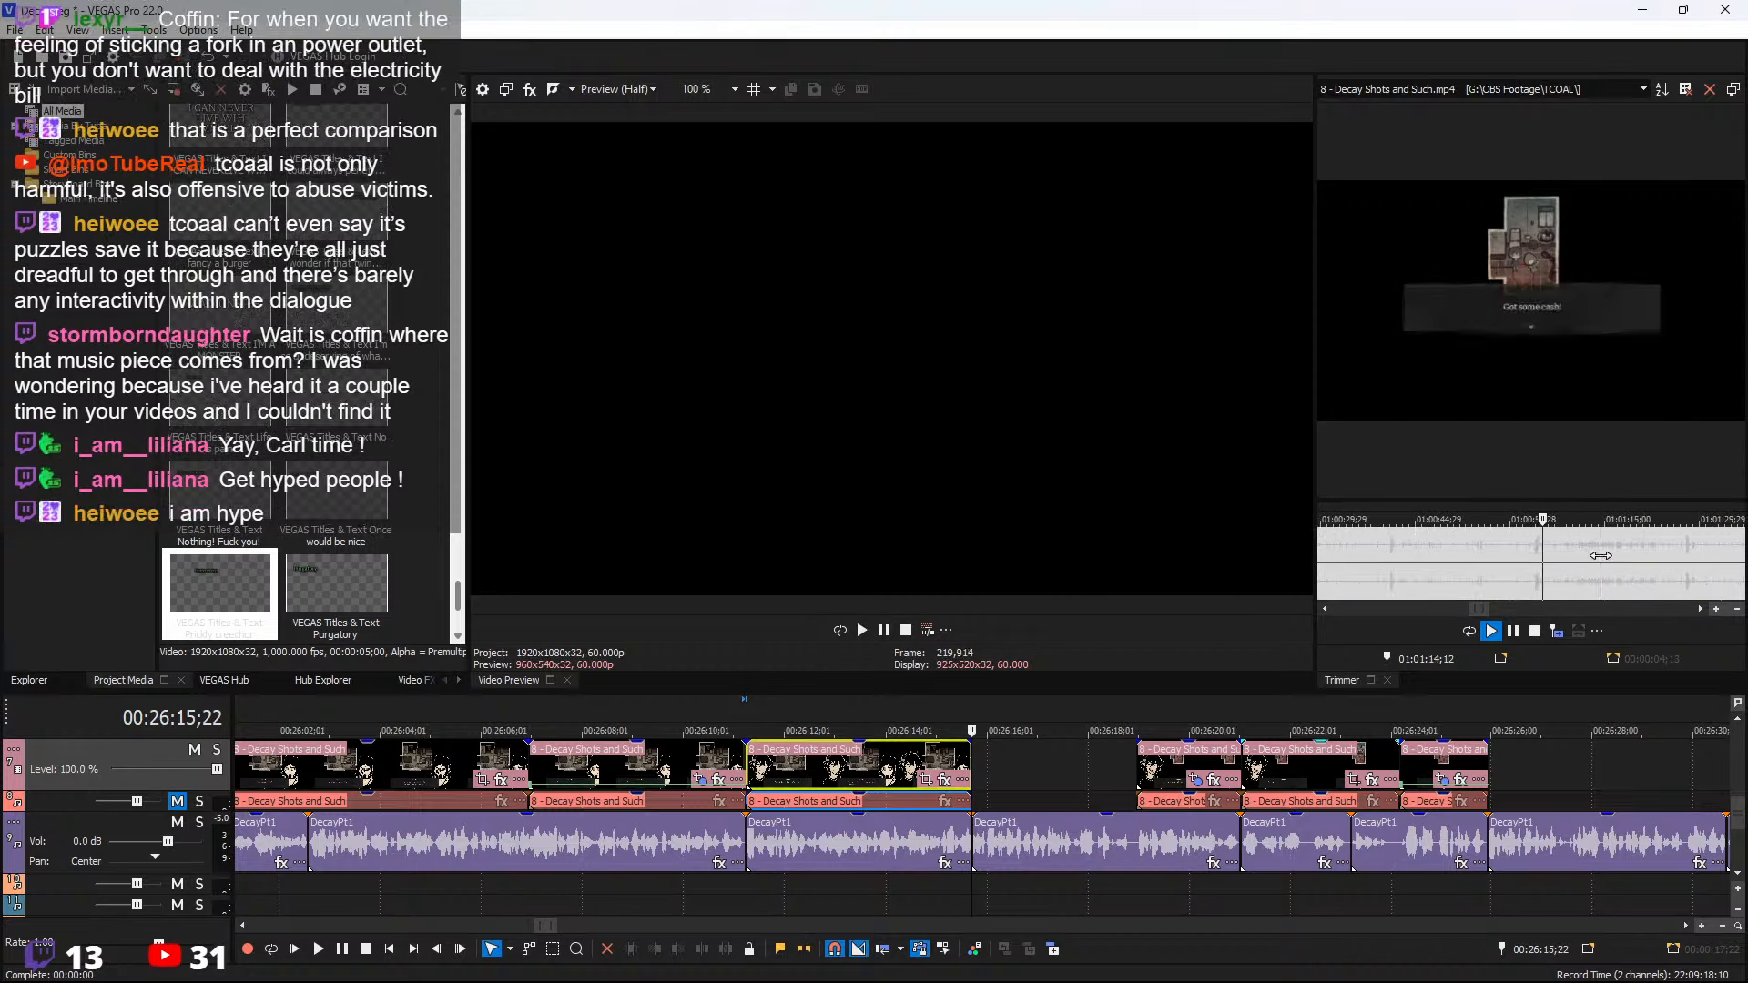
pyautogui.scroll(-1, 1601, 555)
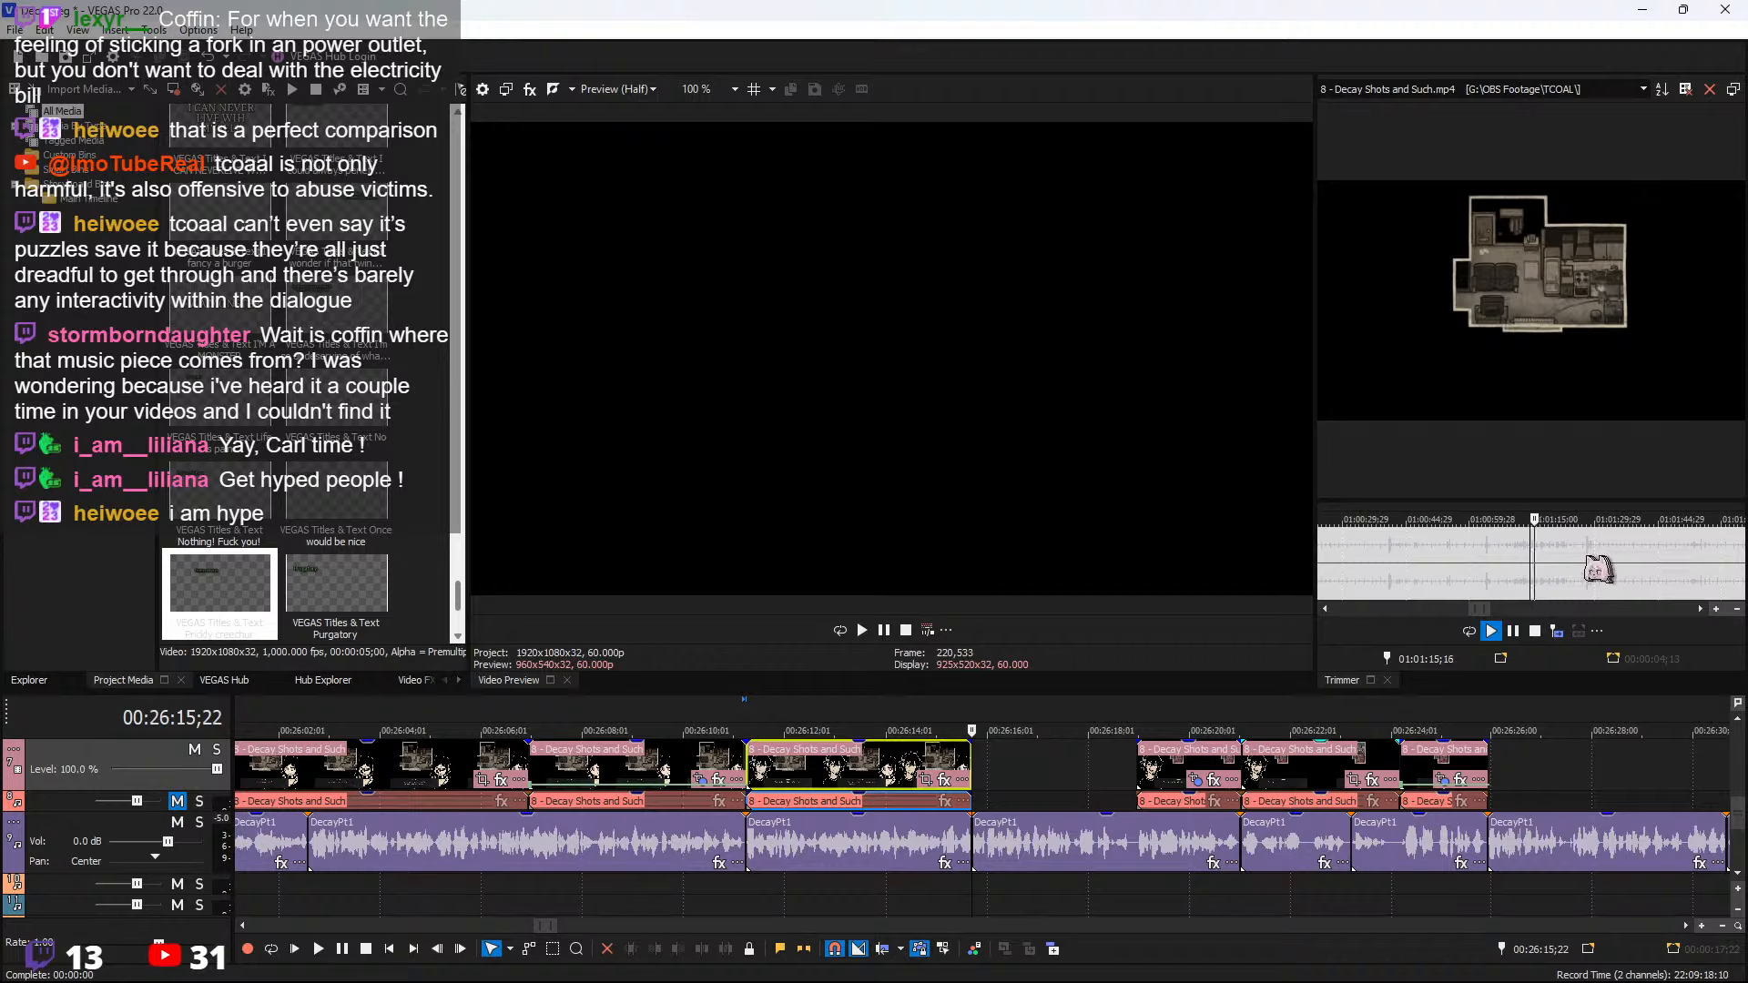
pyautogui.click(1530, 549)
pyautogui.click(1541, 557)
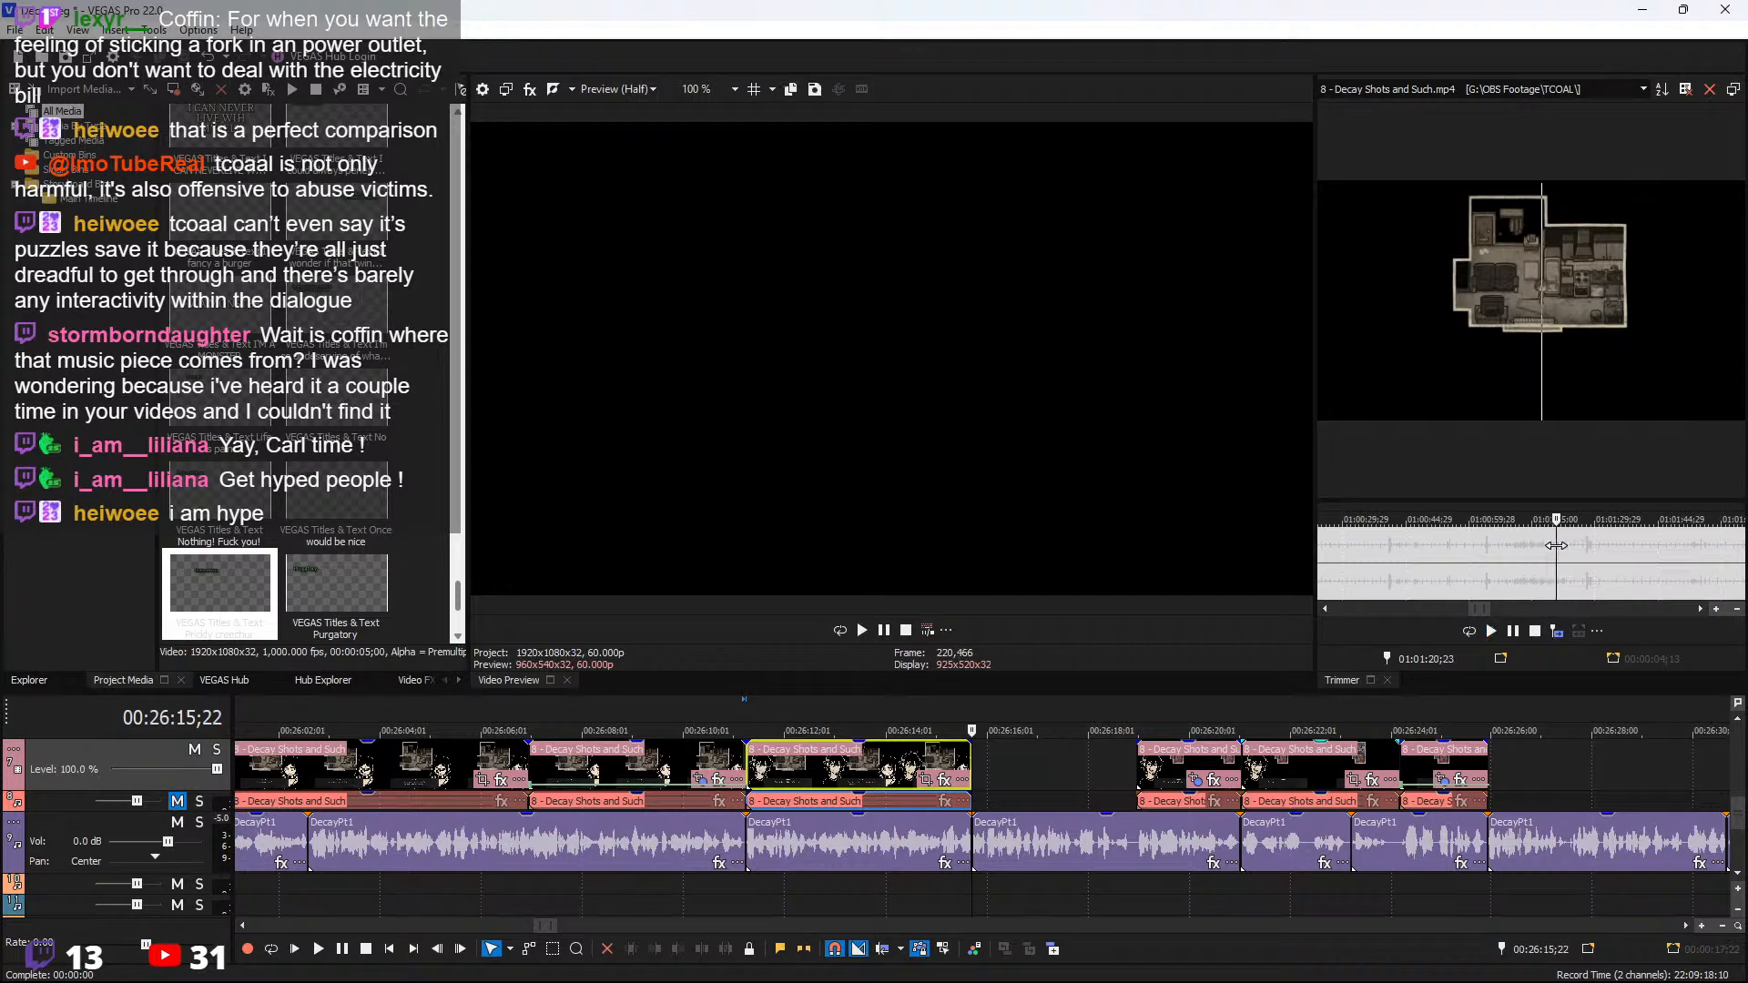
pyautogui.scroll(2, 1557, 545)
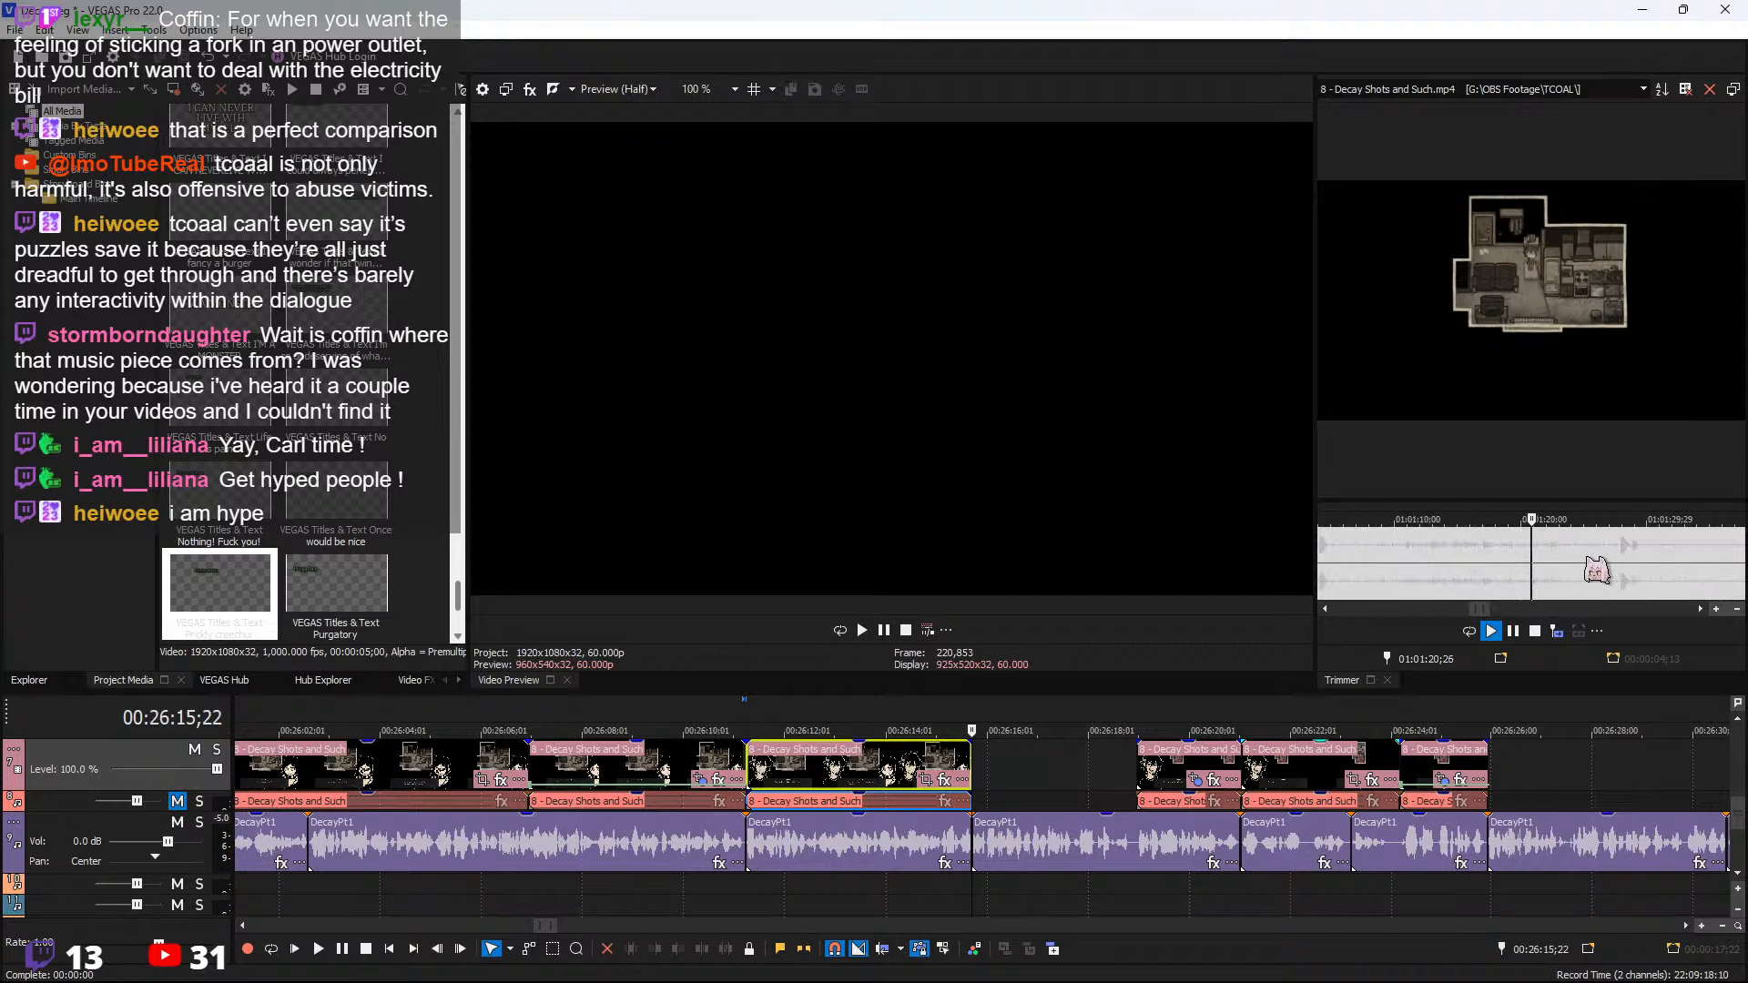
# Open the cropped clip starting at 00:26:19;00 in the Trimmer to locate its place in the source footage
pyautogui.click(1138, 776)
pyautogui.rightClick(1166, 782)
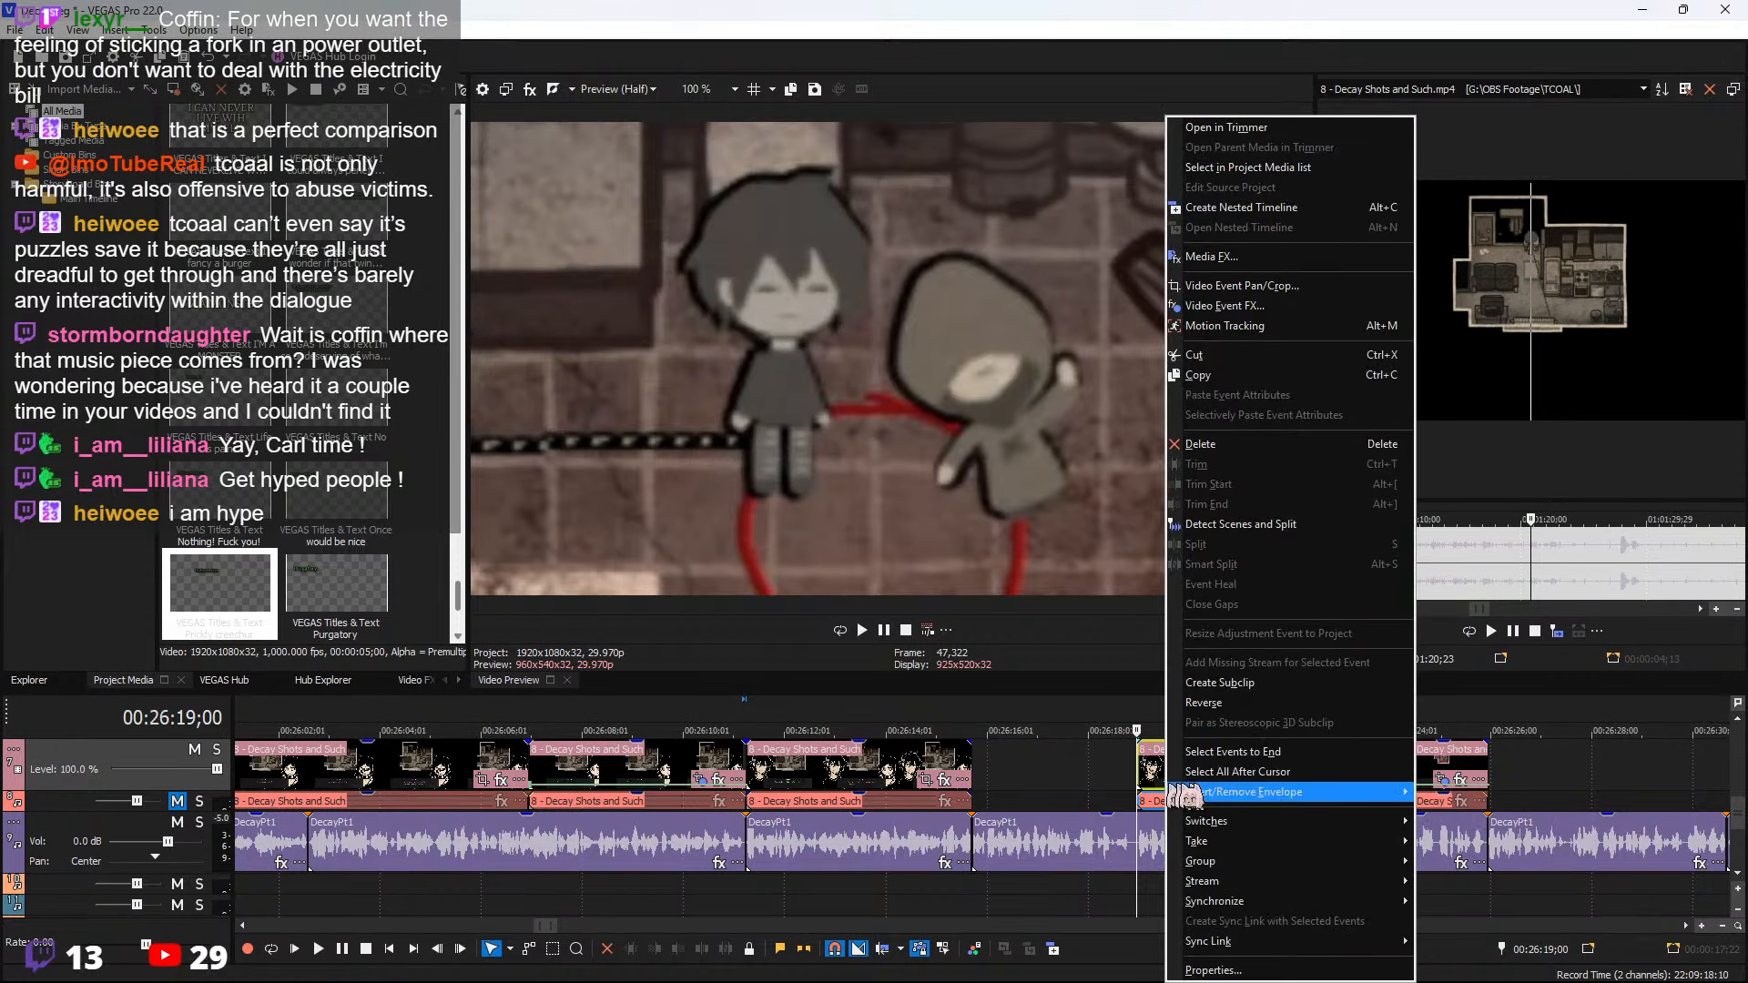
pyautogui.moveTo(1288, 794)
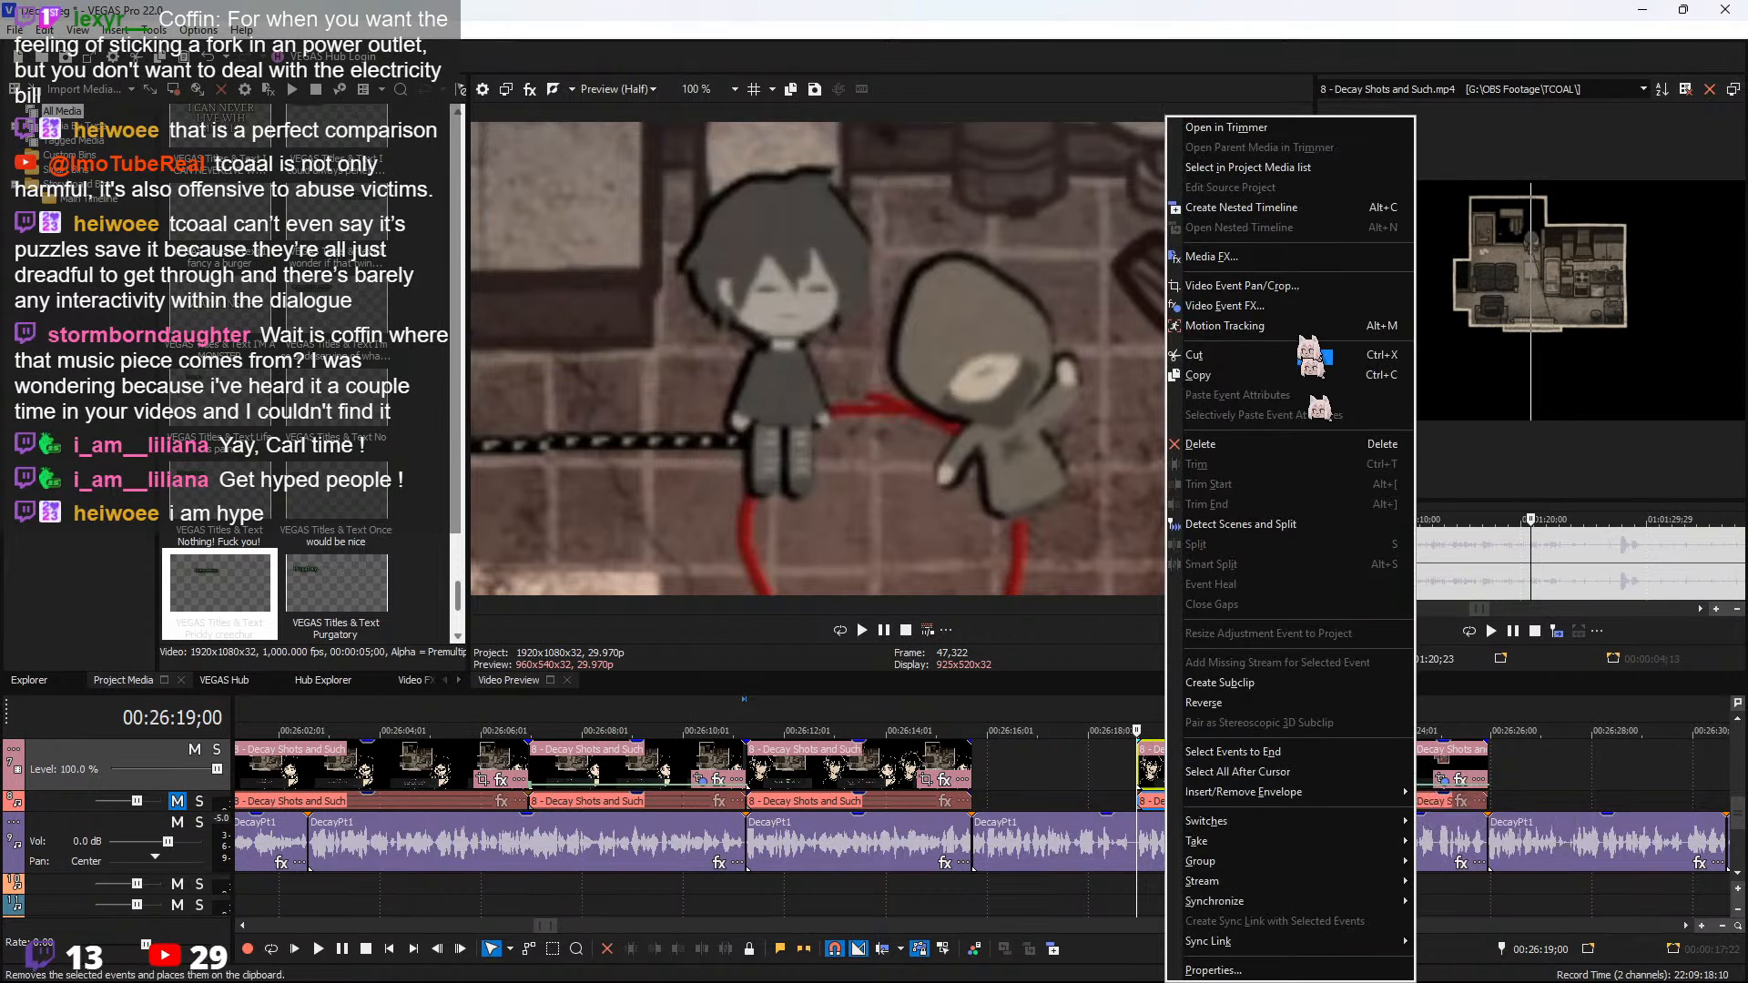
pyautogui.click(1227, 127)
# Examine the source footage between about 01:01:49 and 01:01:57 for a shot to fill the narration gap at 00:26:15;22
pyautogui.scroll(-4, 1483, 587)
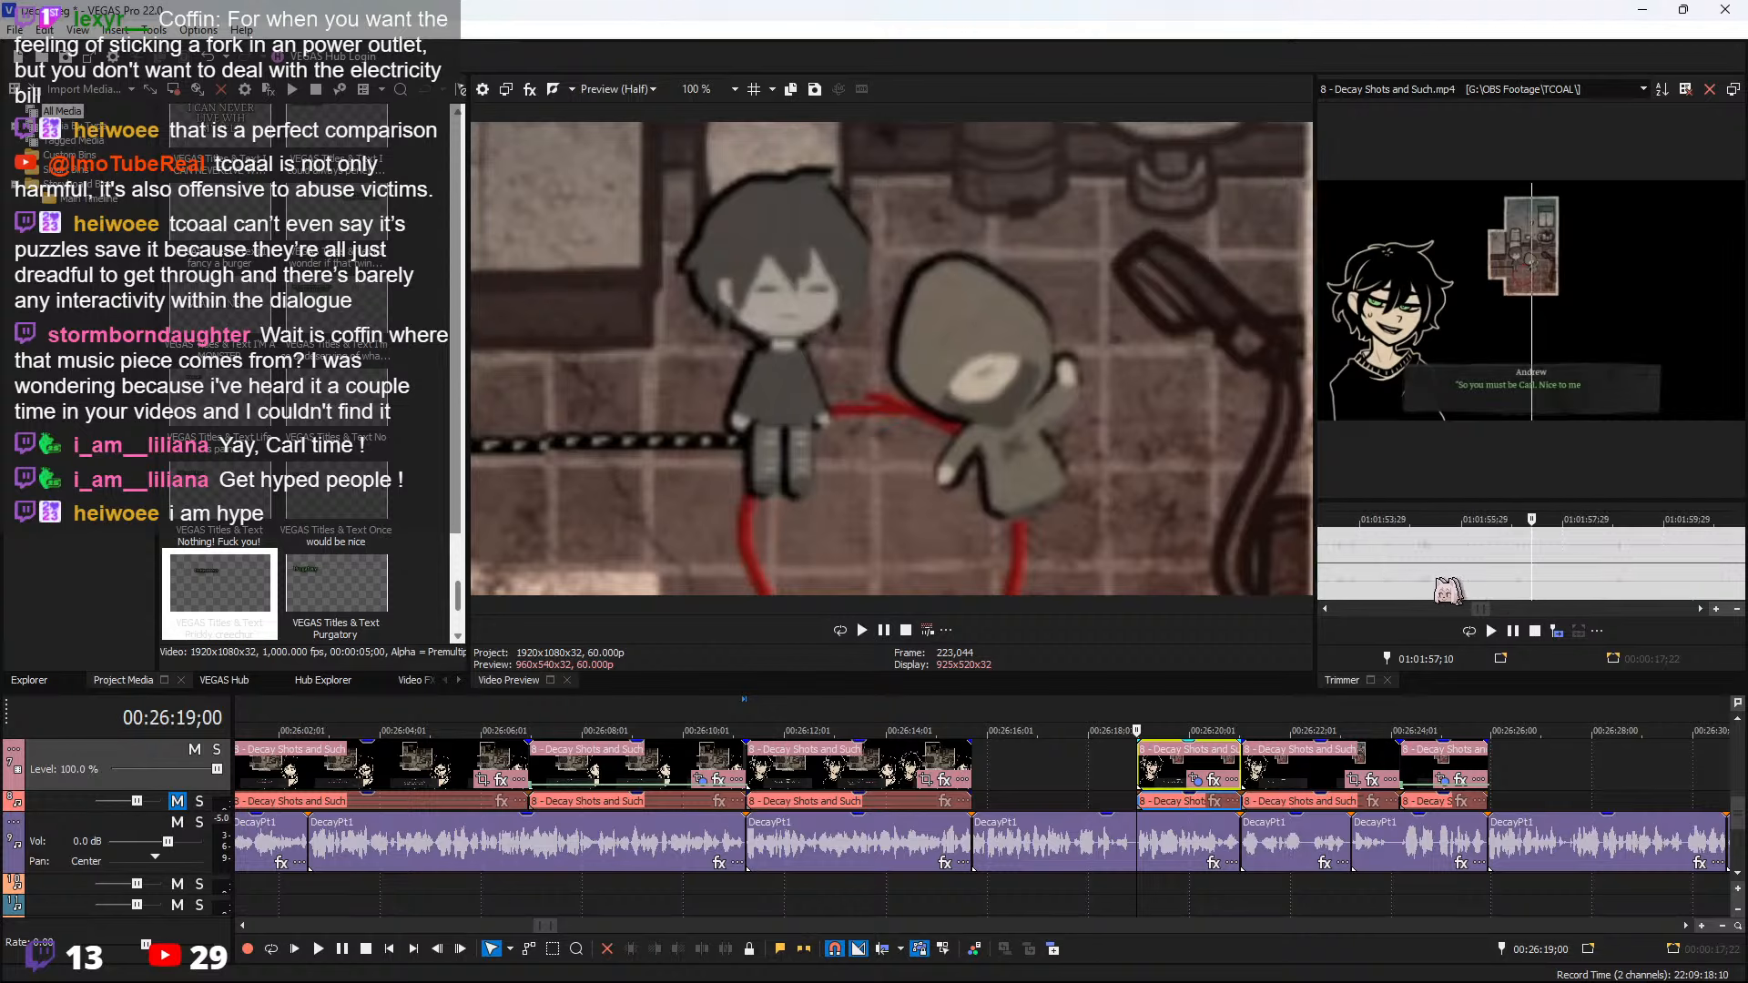
pyautogui.click(1403, 566)
pyautogui.press('space')
pyautogui.scroll(2, 1442, 568)
pyautogui.press('space')
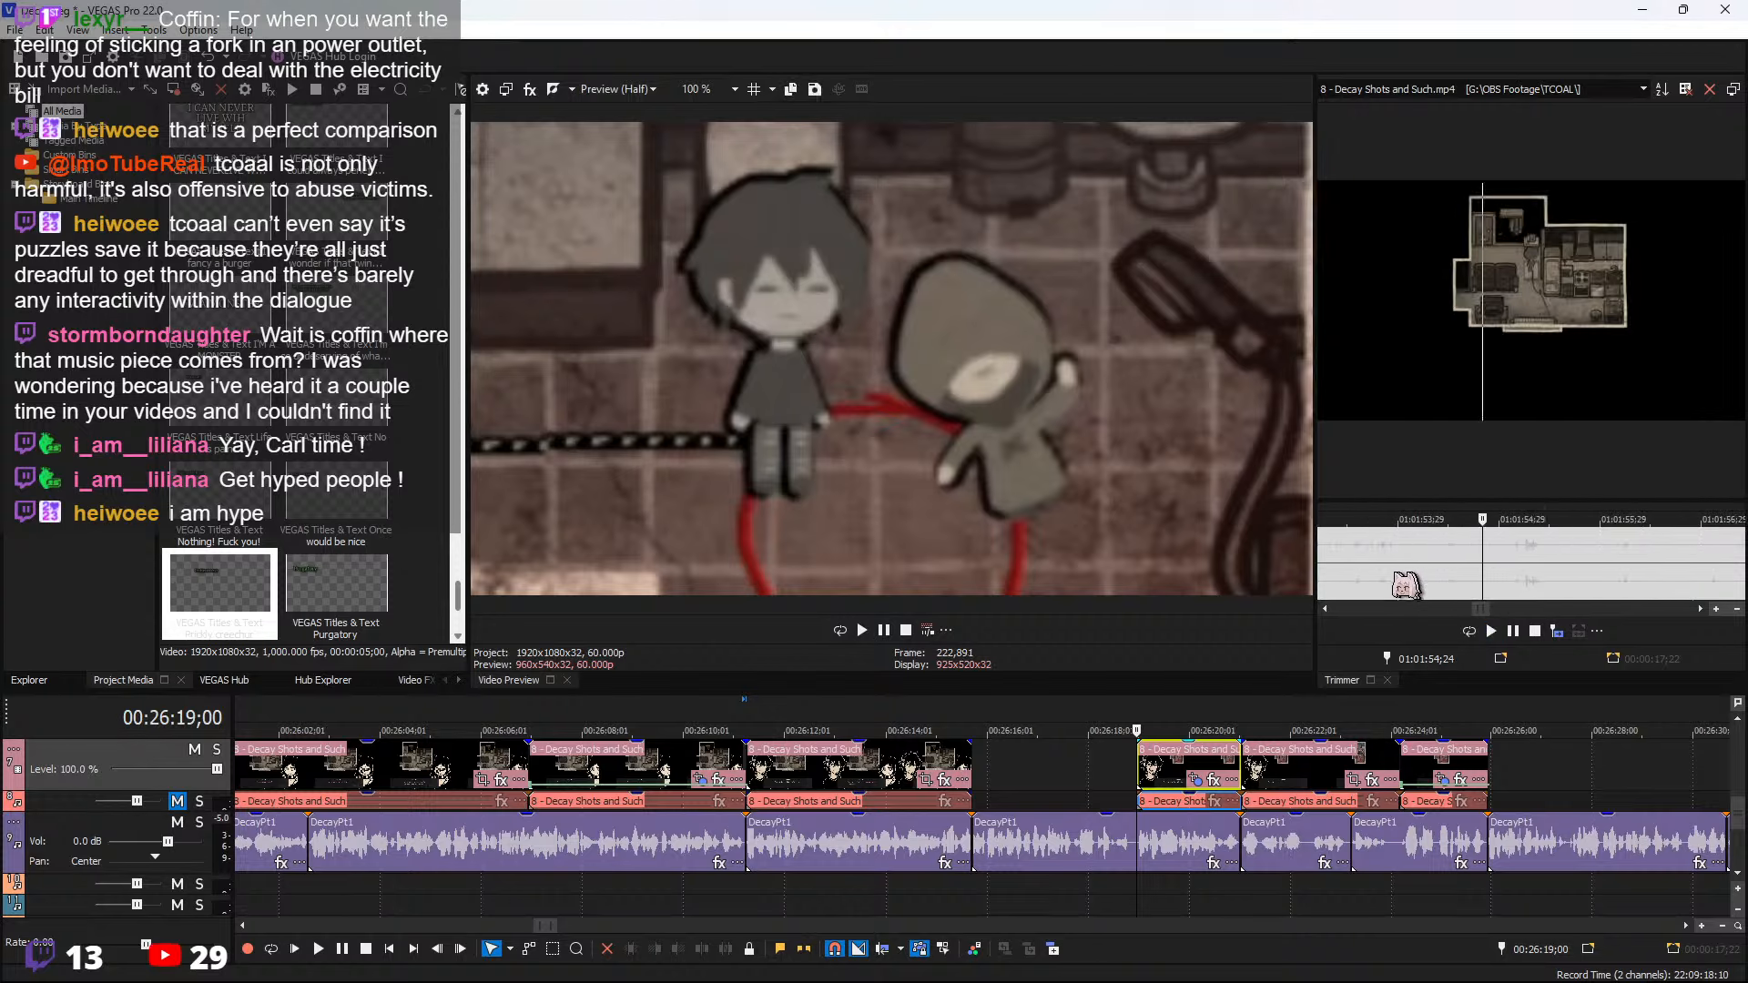
pyautogui.click(1346, 566)
pyautogui.press('space')
pyautogui.scroll(-2, 1511, 567)
pyautogui.click(1394, 567)
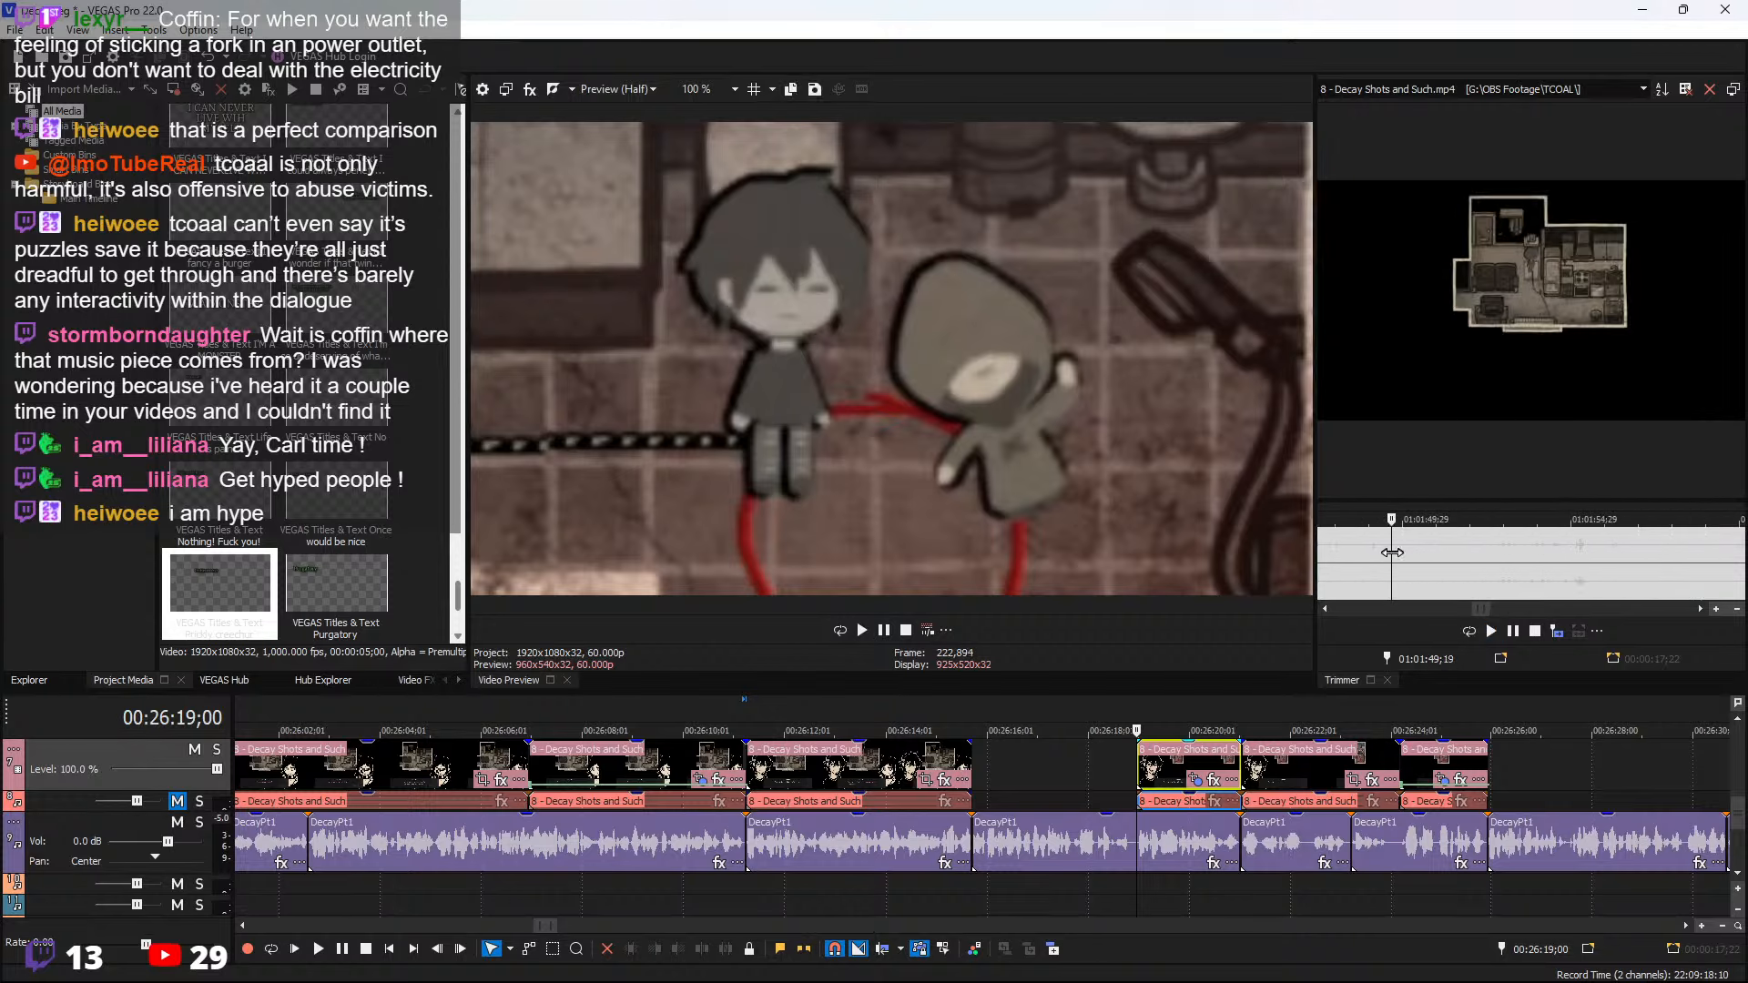
pyautogui.scroll(2, 1411, 559)
pyautogui.press('space')
pyautogui.click(1382, 557)
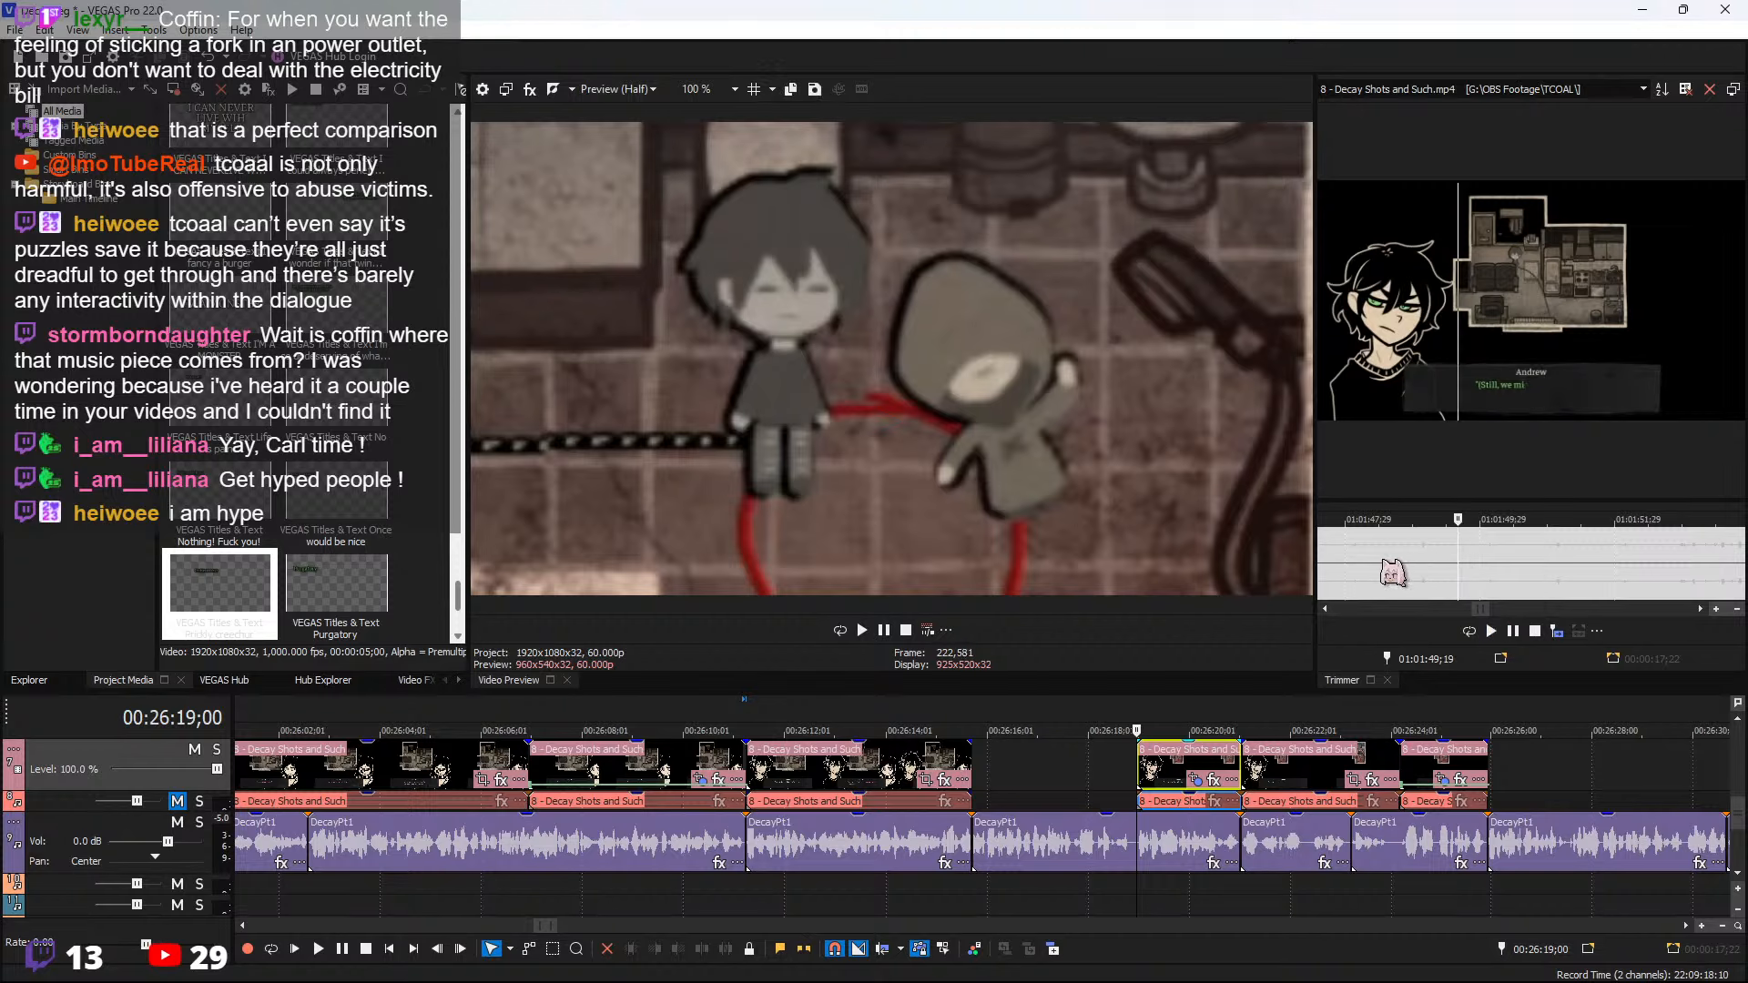
pyautogui.press('space')
pyautogui.scroll(-2, 1455, 579)
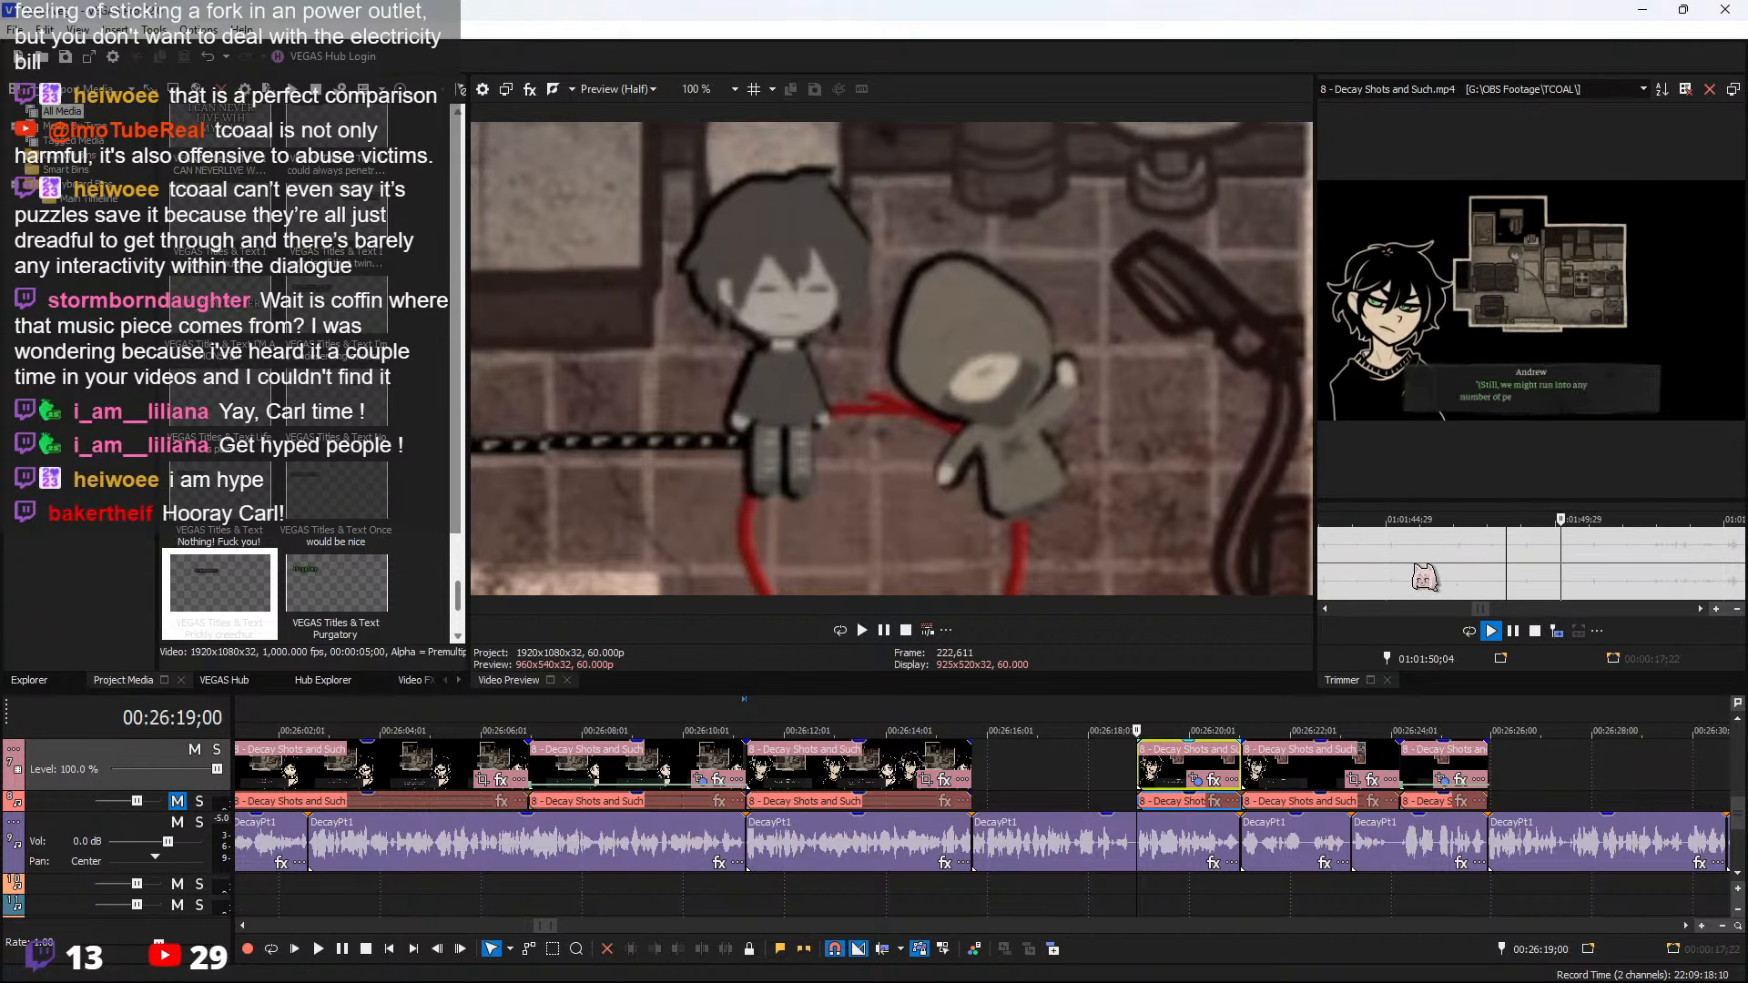
# Search backward through the source footage to Andrew's "(Why haven't you taken care of these-...)" line at 01:01:34;16
pyautogui.click(1414, 565)
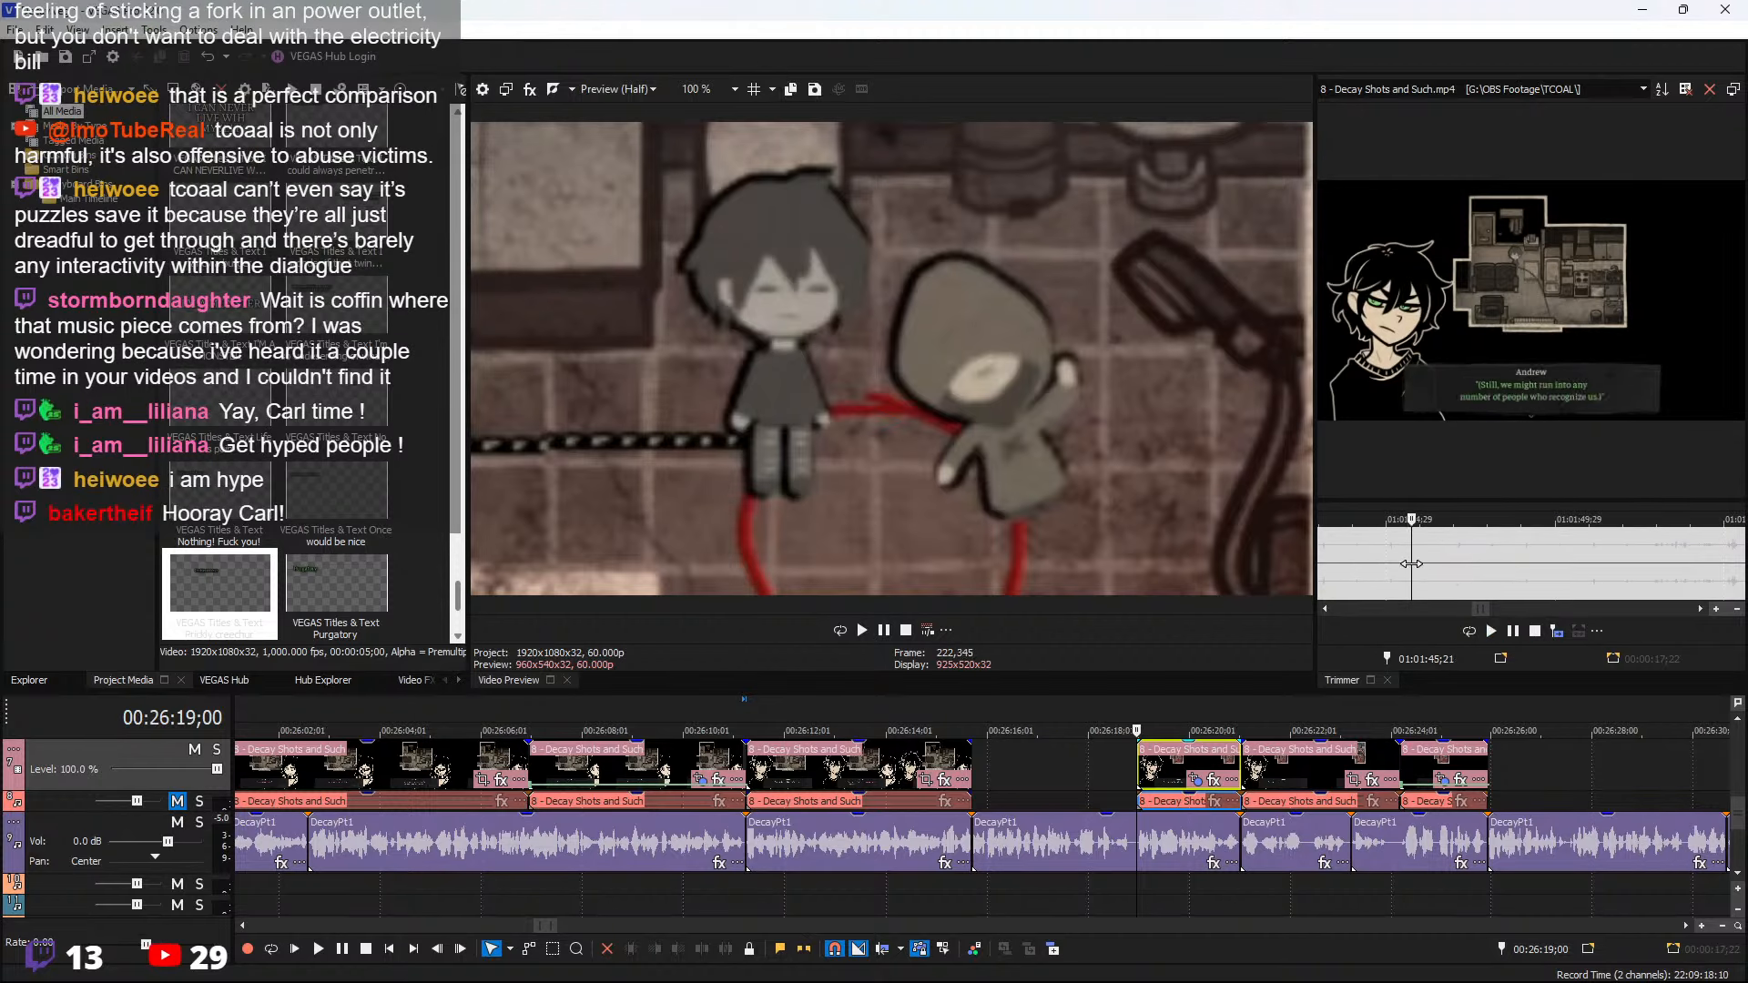
pyautogui.click(1349, 573)
pyautogui.scroll(-2, 1407, 574)
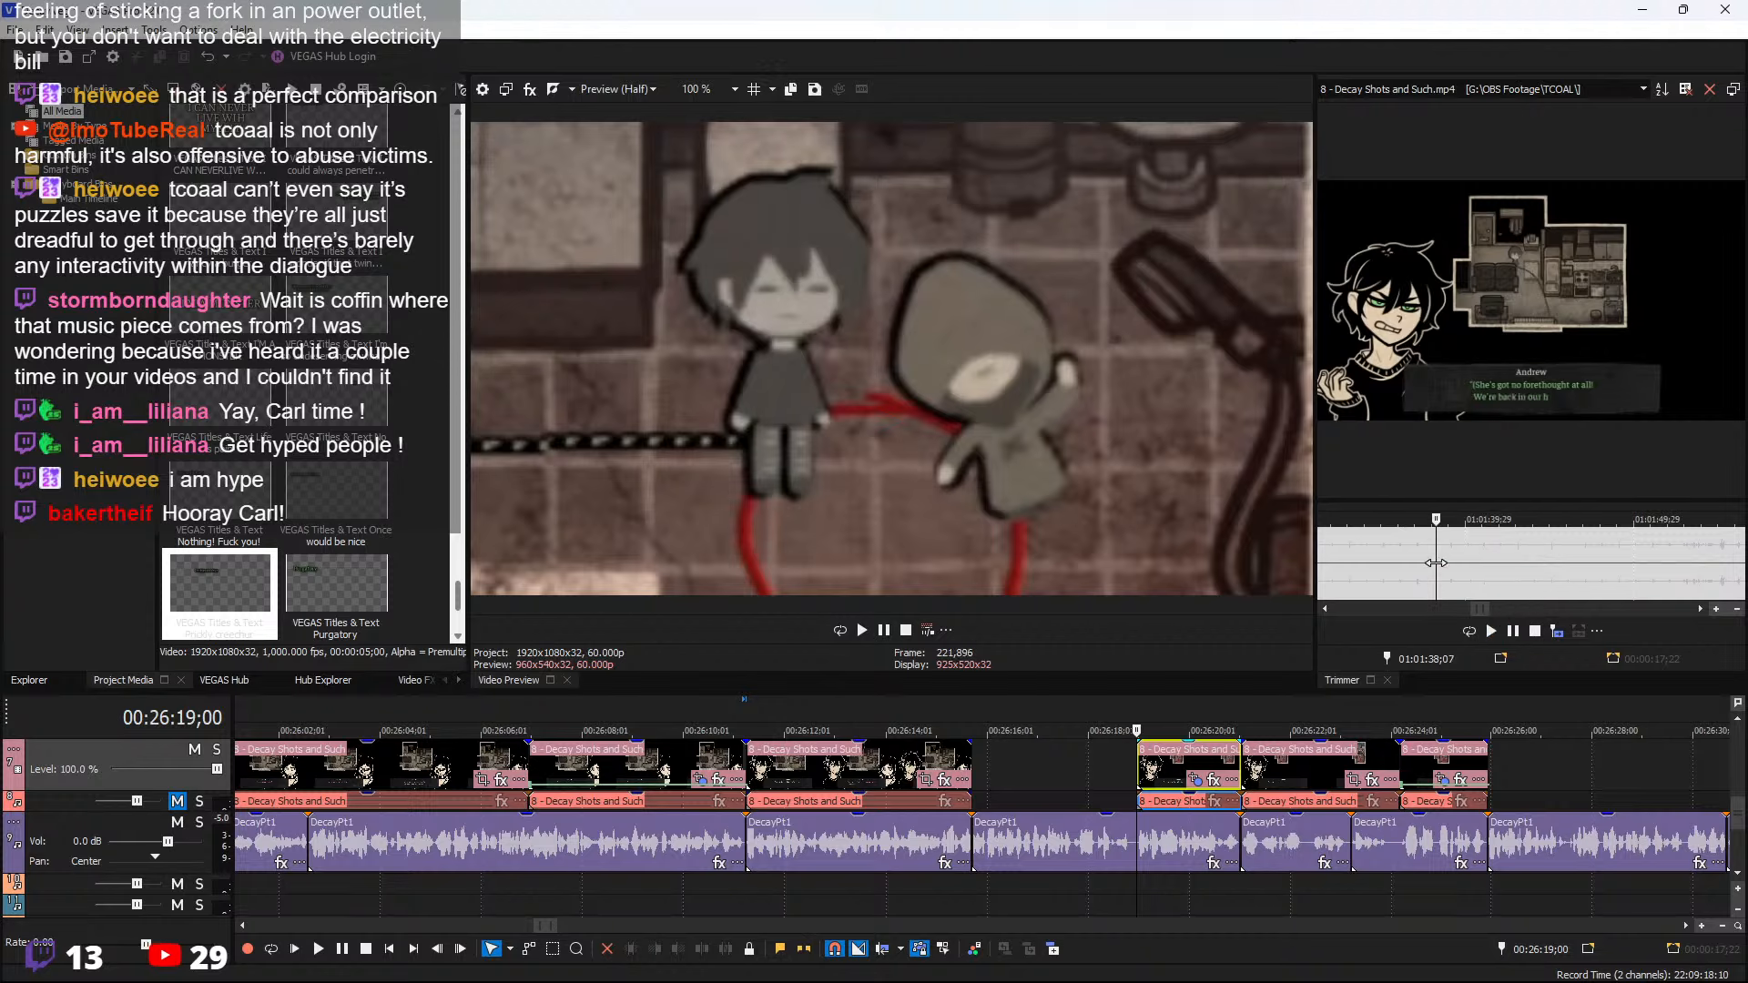
pyautogui.scroll(3, 1436, 565)
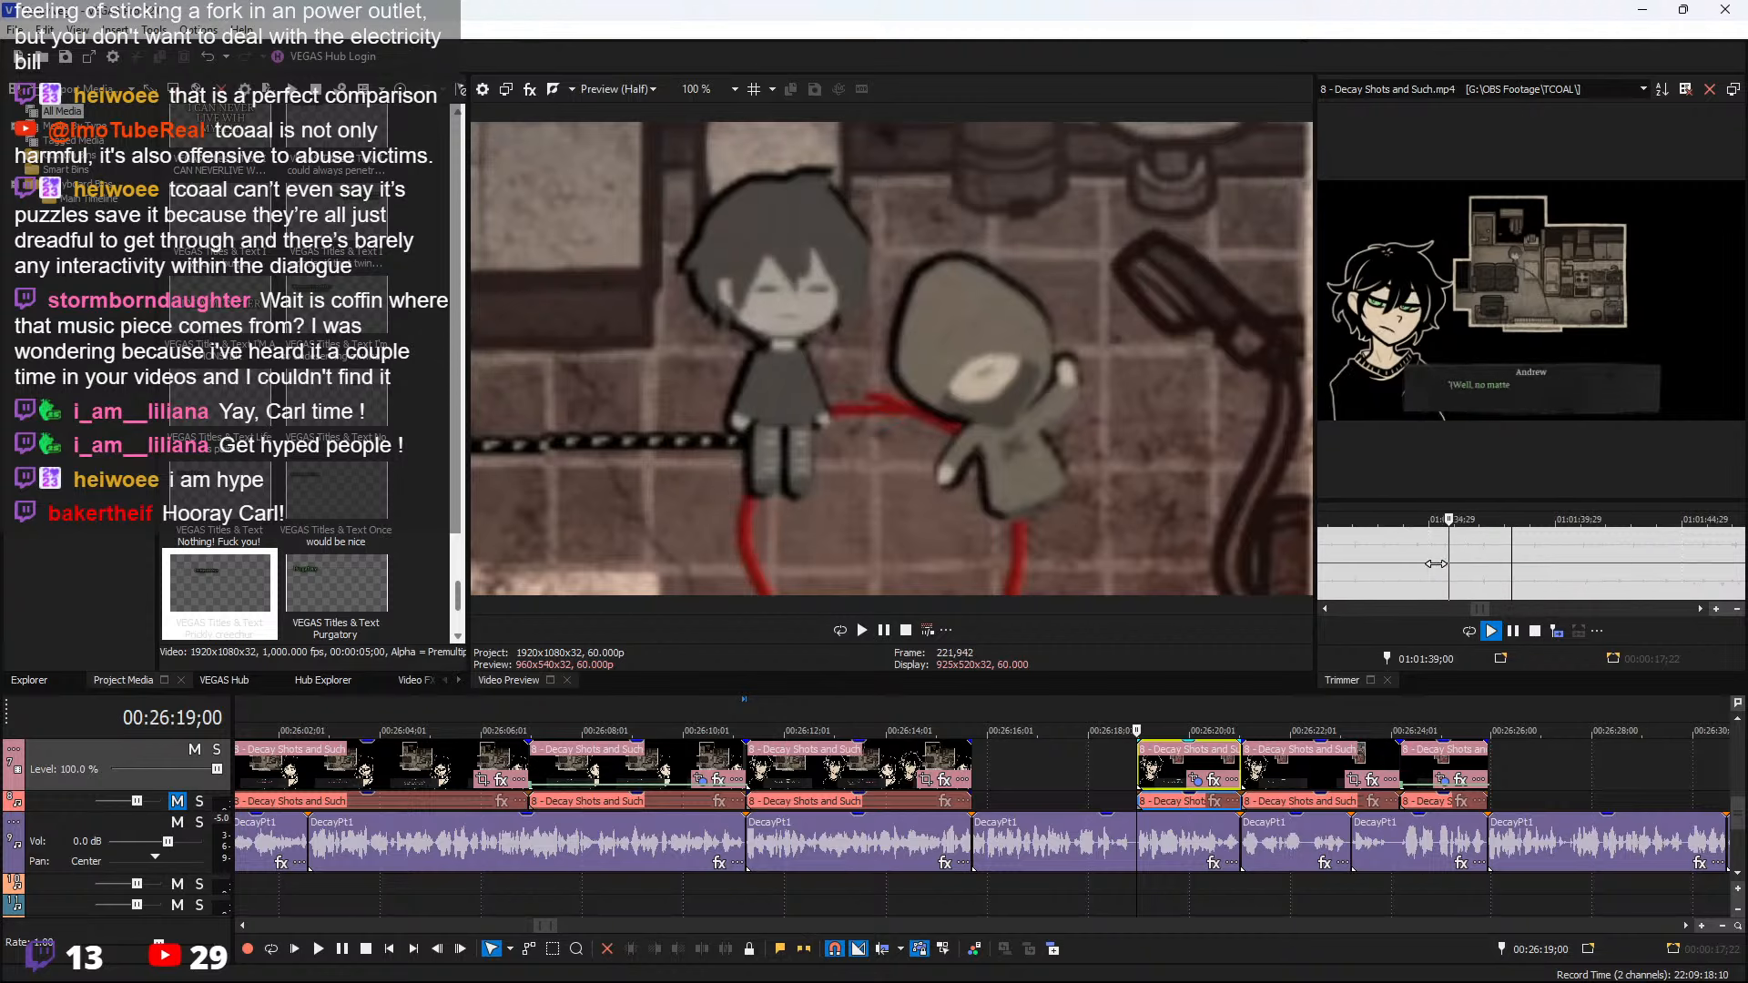
pyautogui.click(1372, 562)
pyautogui.press('space')
pyautogui.scroll(-2, 1386, 570)
pyautogui.click(1434, 561)
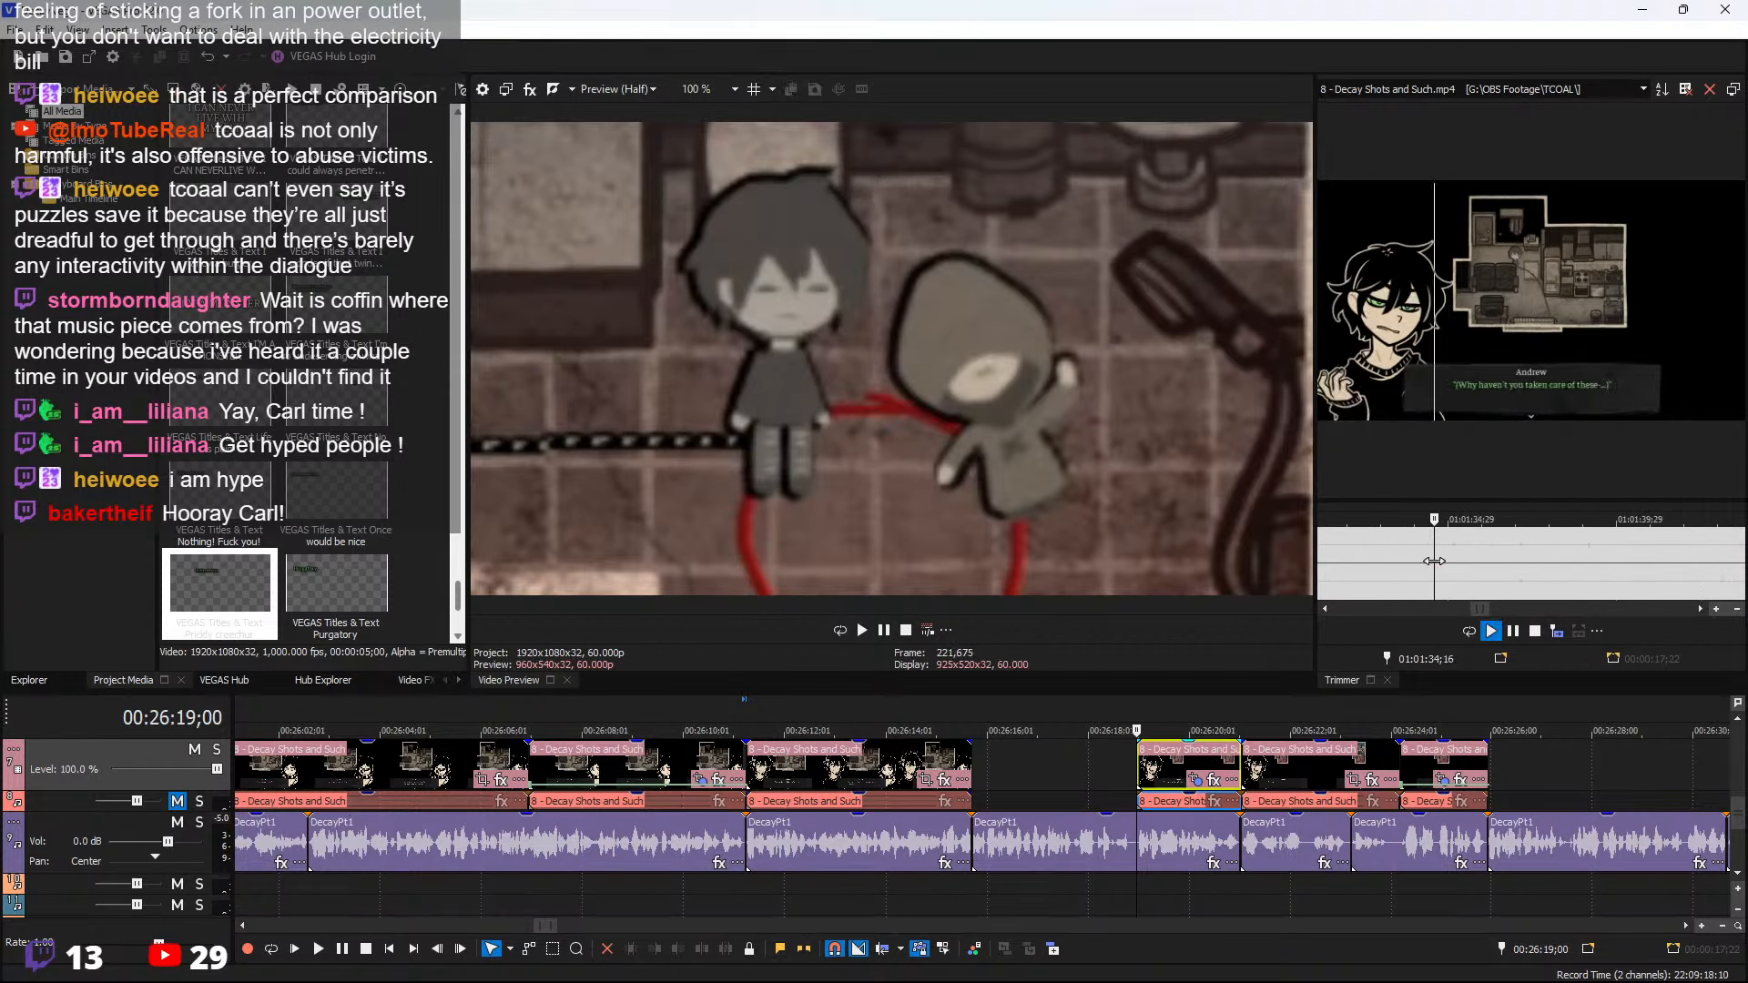
pyautogui.press('space')
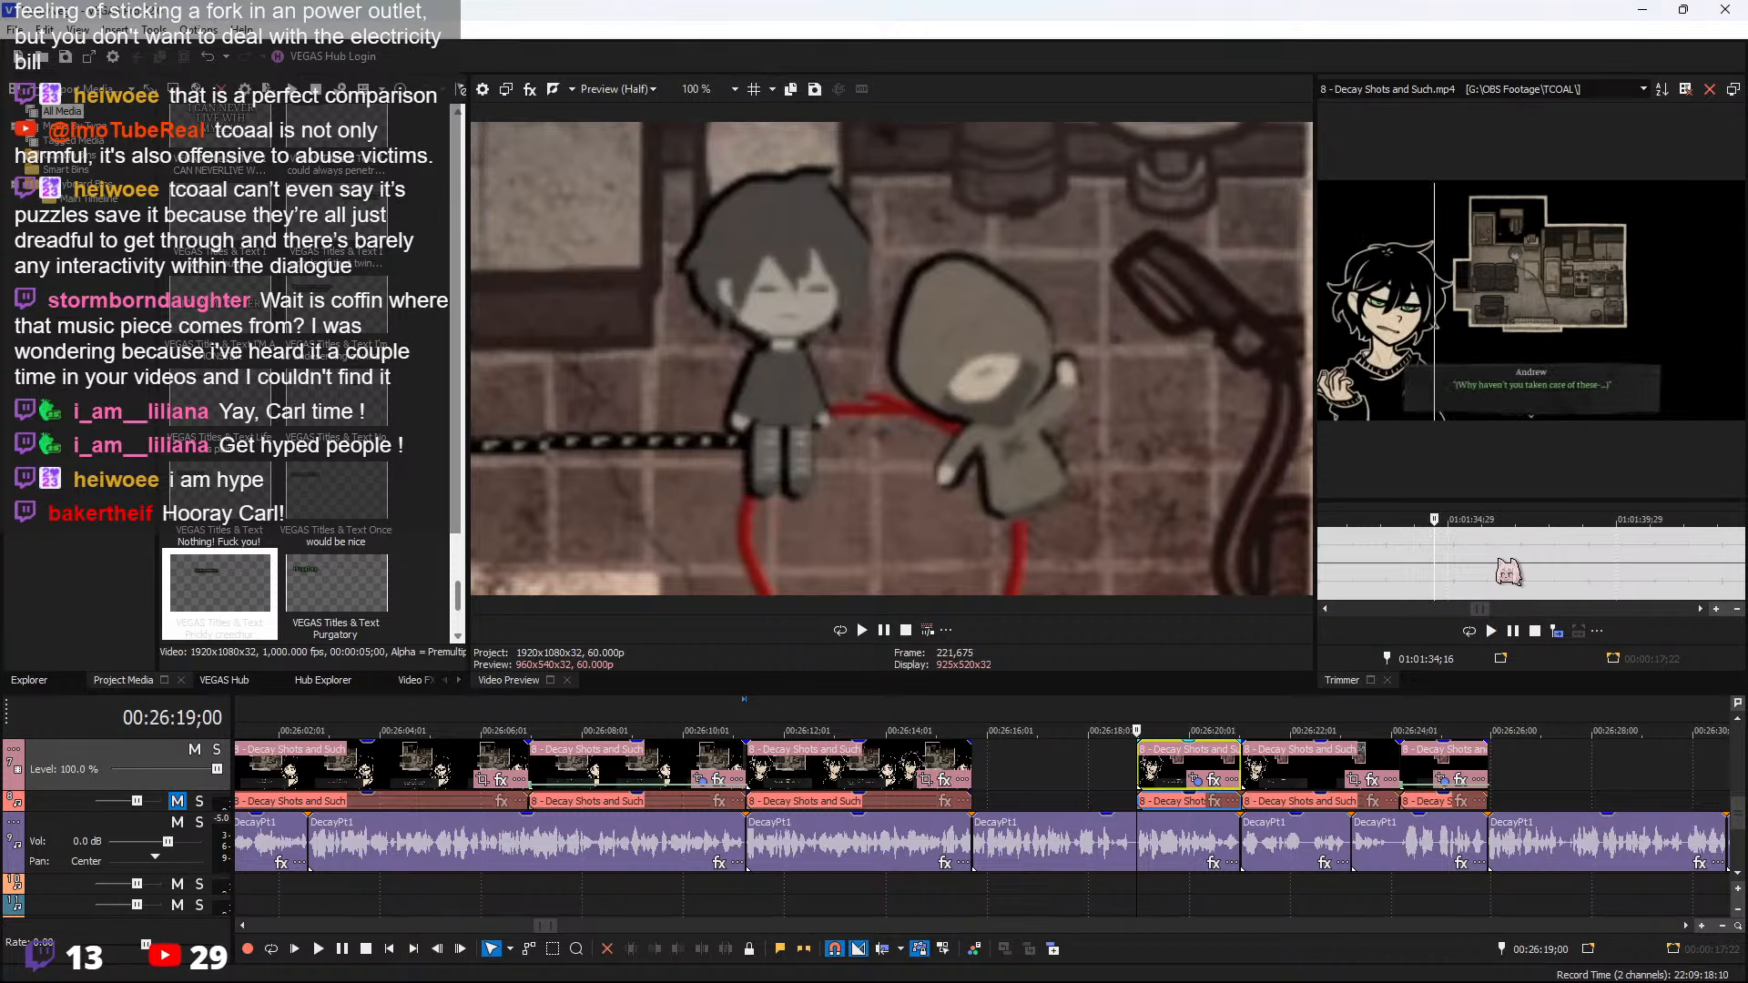
# Mark the source footage from 01:01:34;16 to 01:01:37;29 and insert it into the timeline gap before the cropped close-up
pyautogui.keyDown('shift'); pyautogui.click(1506, 588); pyautogui.keyUp('shift')
pyautogui.moveTo(1506, 556); pyautogui.dragTo(1549, 556)
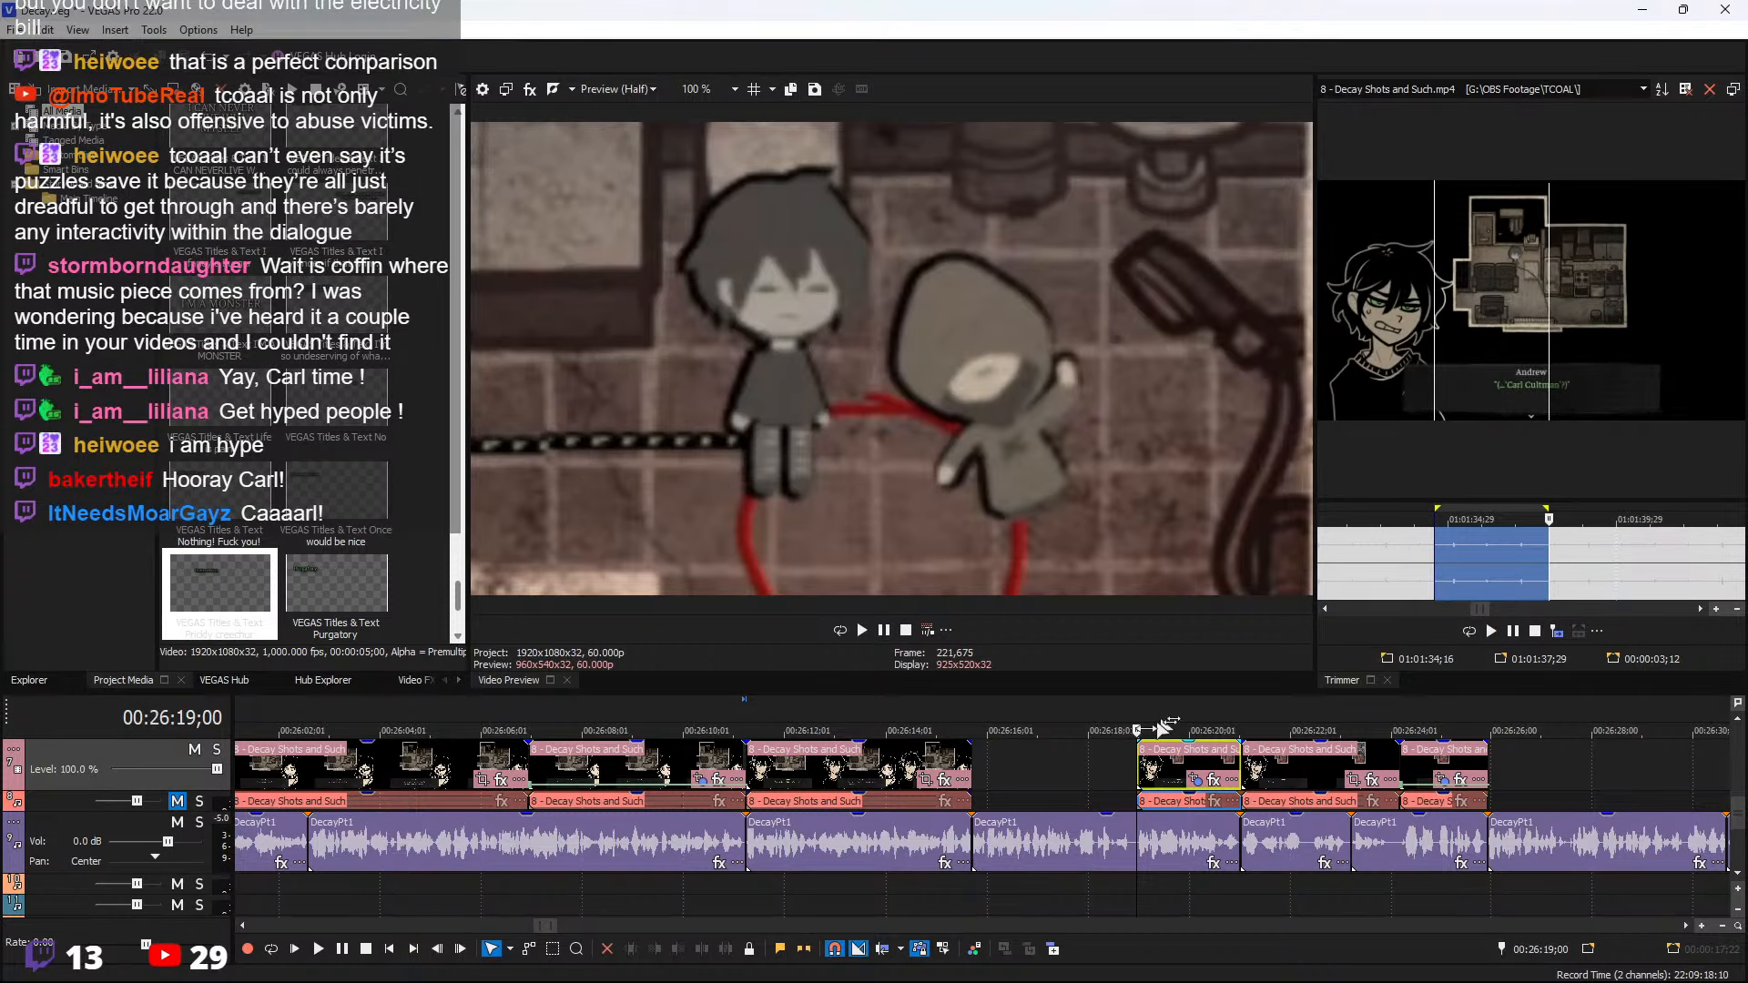
pyautogui.click(974, 770)
pyautogui.click(1556, 631)
pyautogui.click(998, 773)
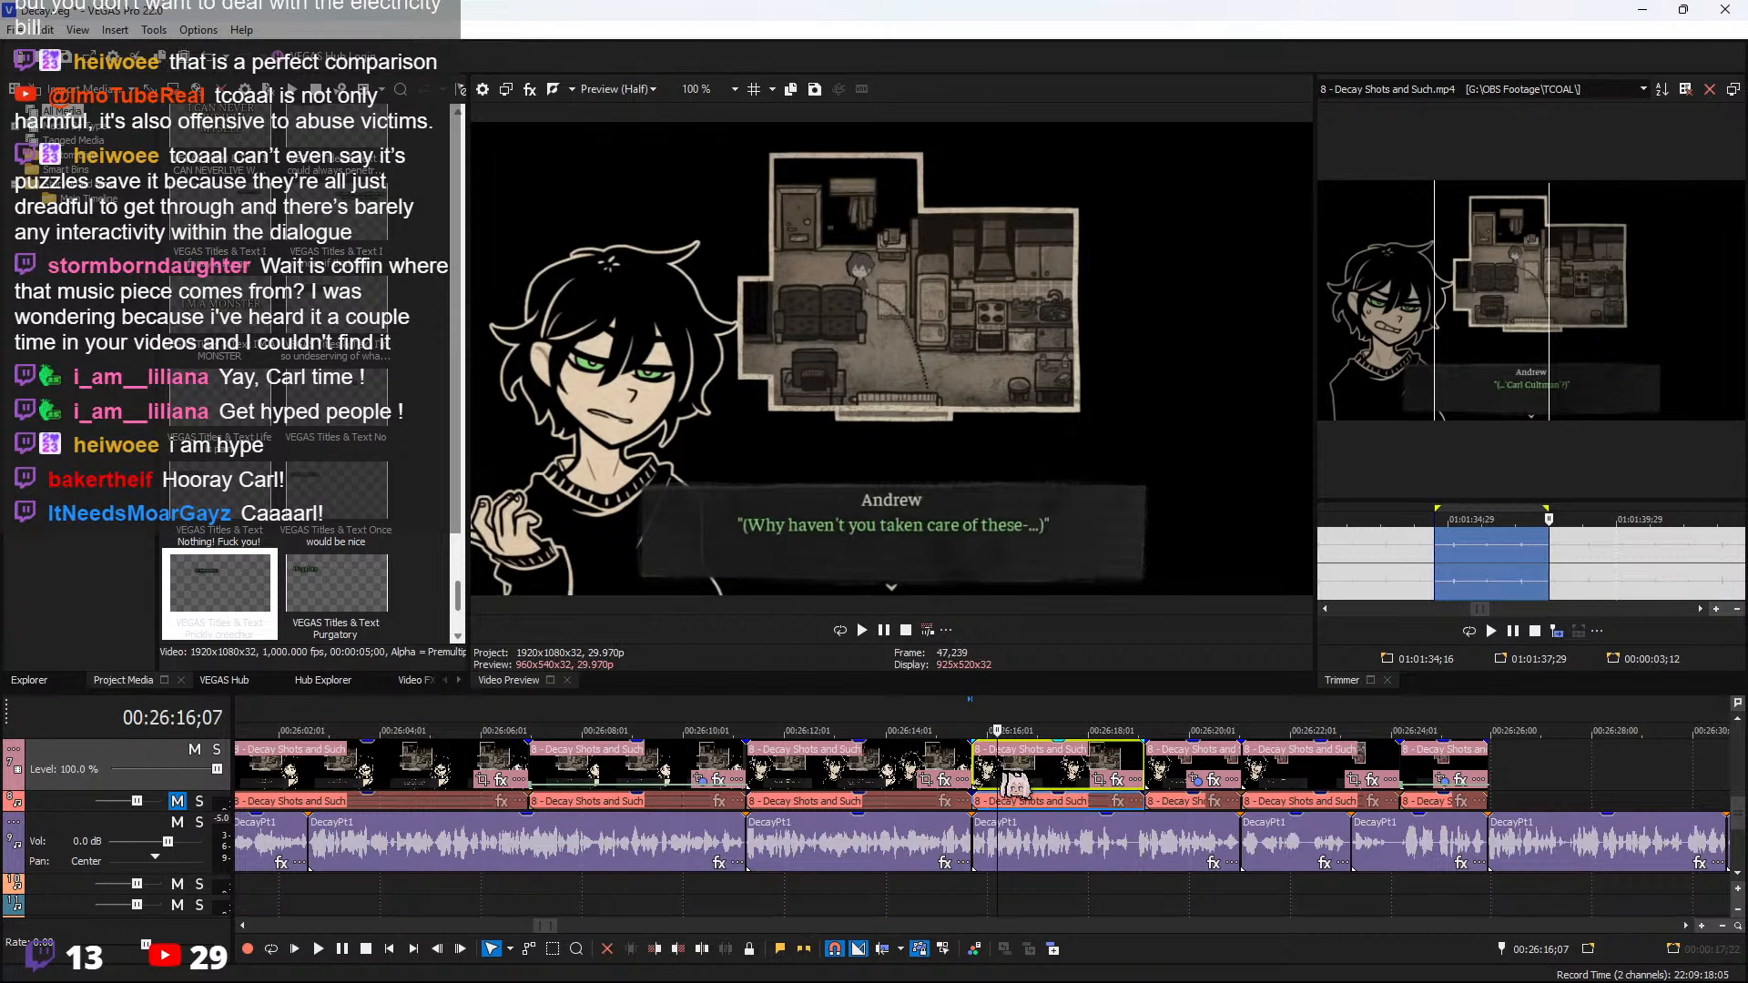
# Play back the inserted clip and following shots with the narration, continuing into the empty gap after 00:26:25;28
pyautogui.press('space')
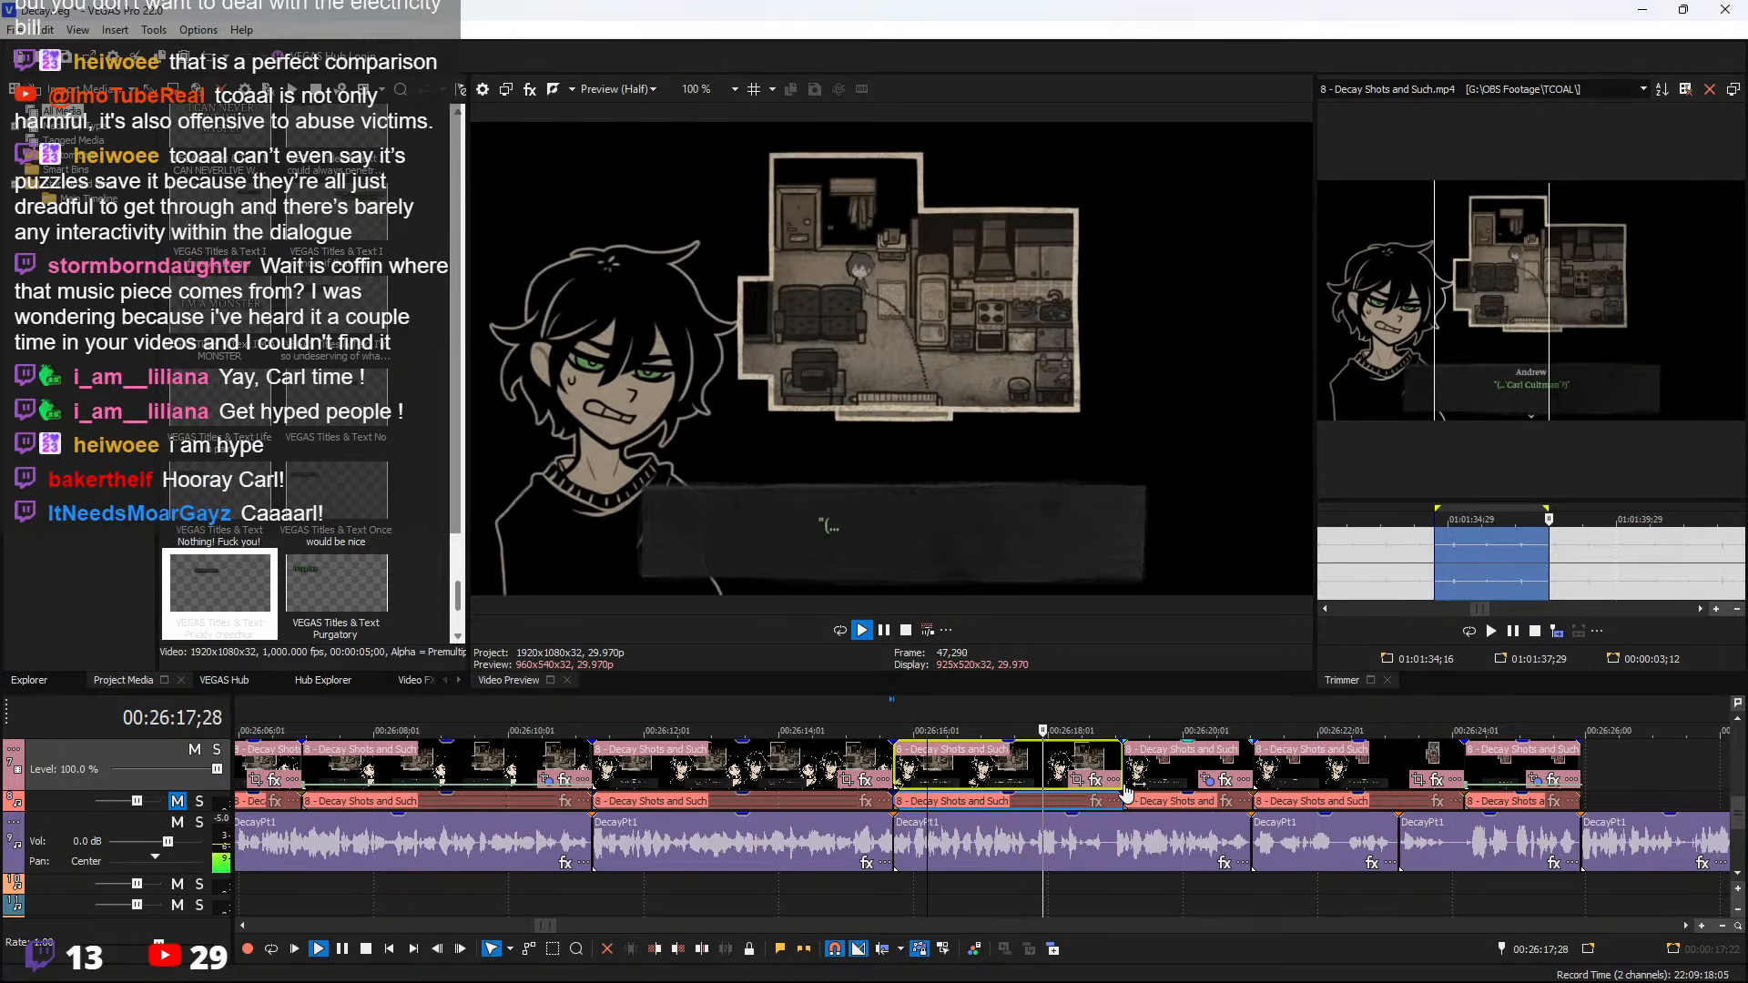
pyautogui.click(1138, 781)
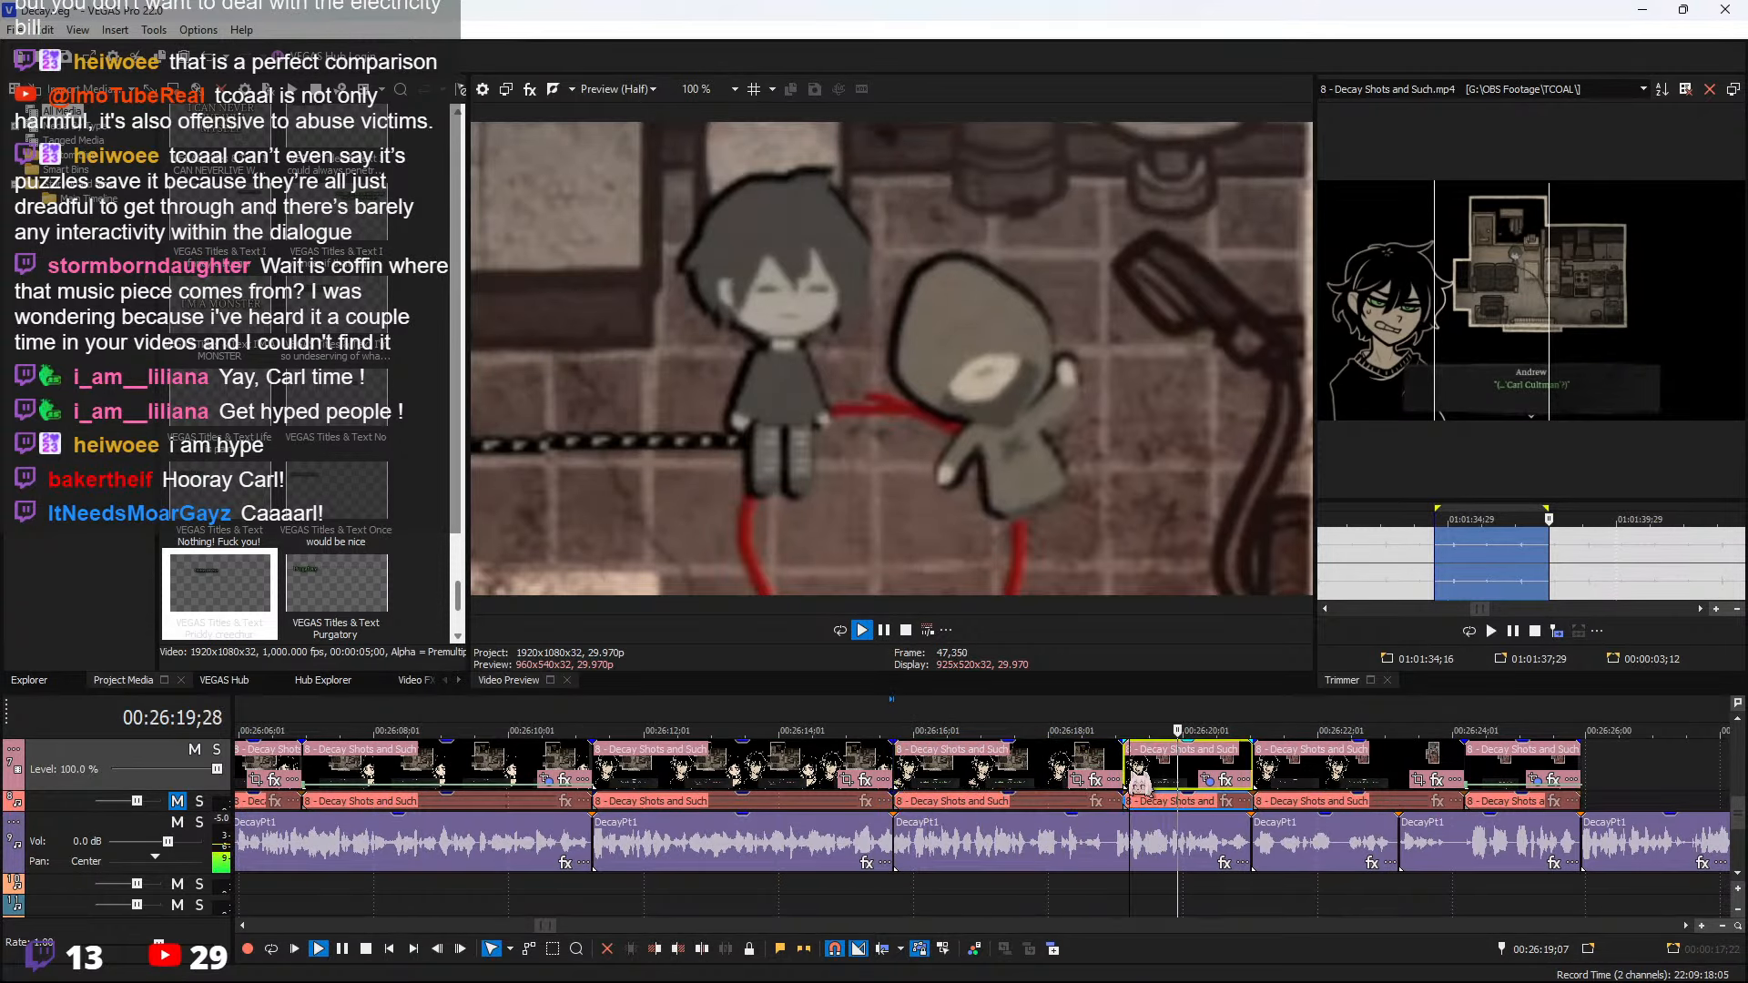
pyautogui.scroll(-2, 1138, 782)
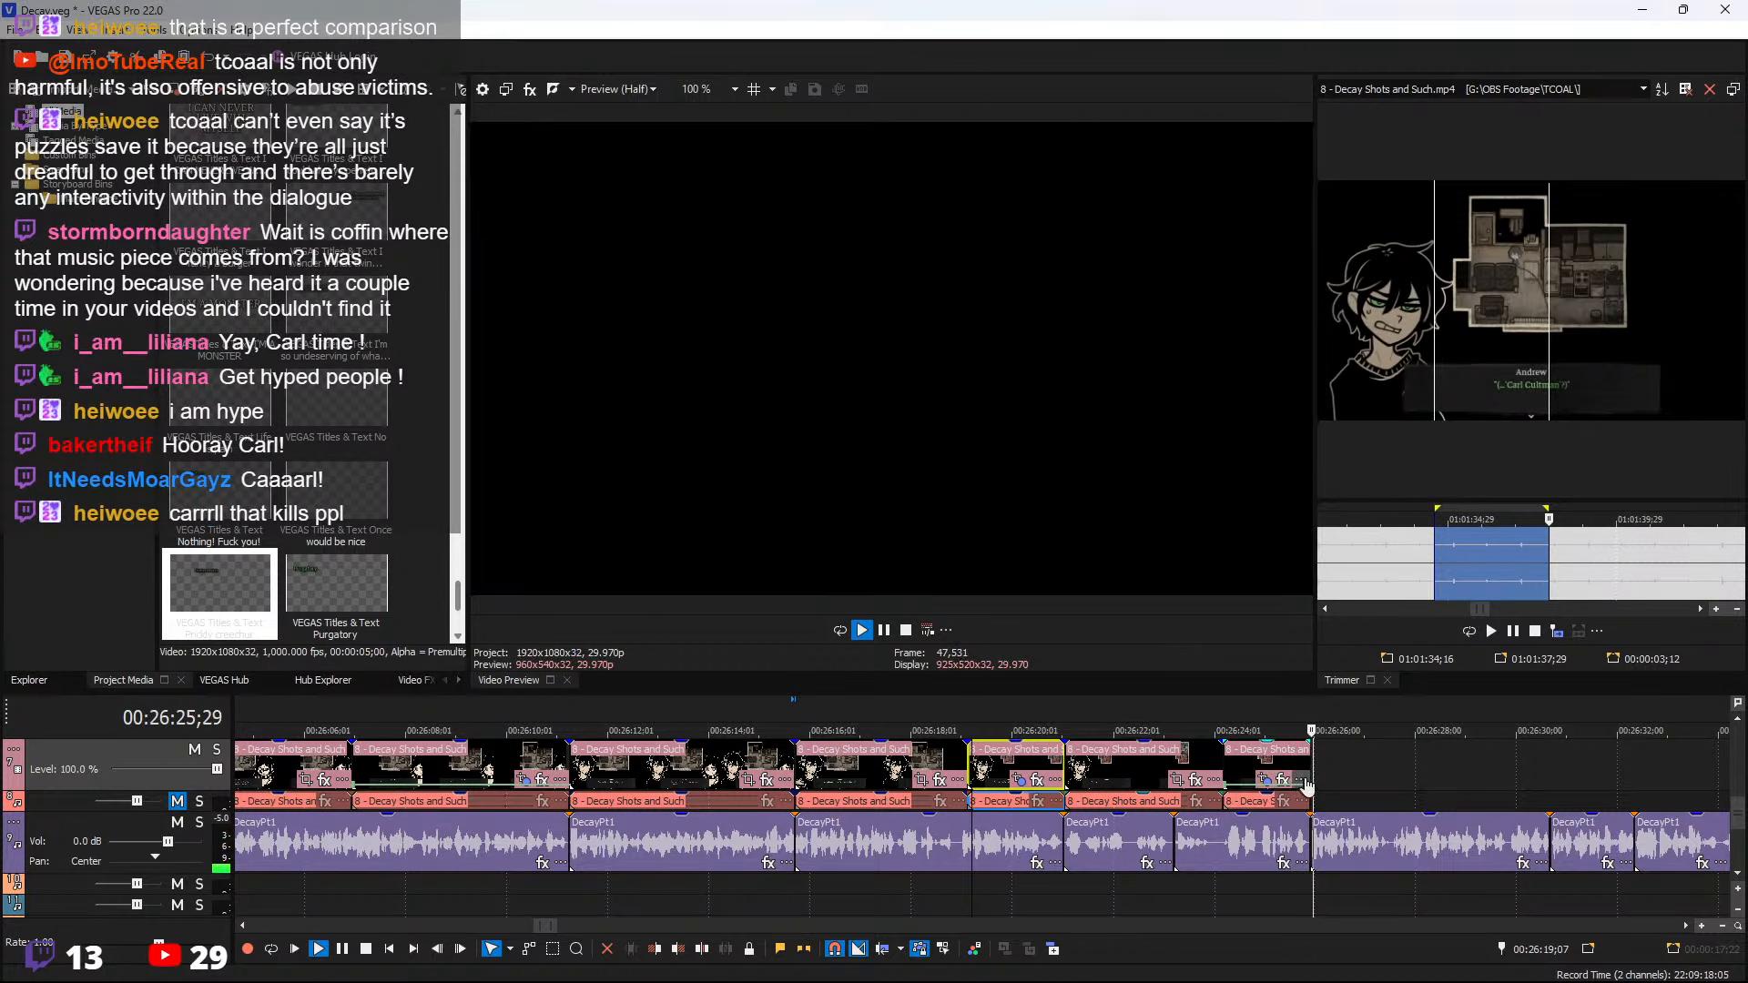
pyautogui.scroll(-5, 1206, 801)
pyautogui.scroll(2, 1213, 806)
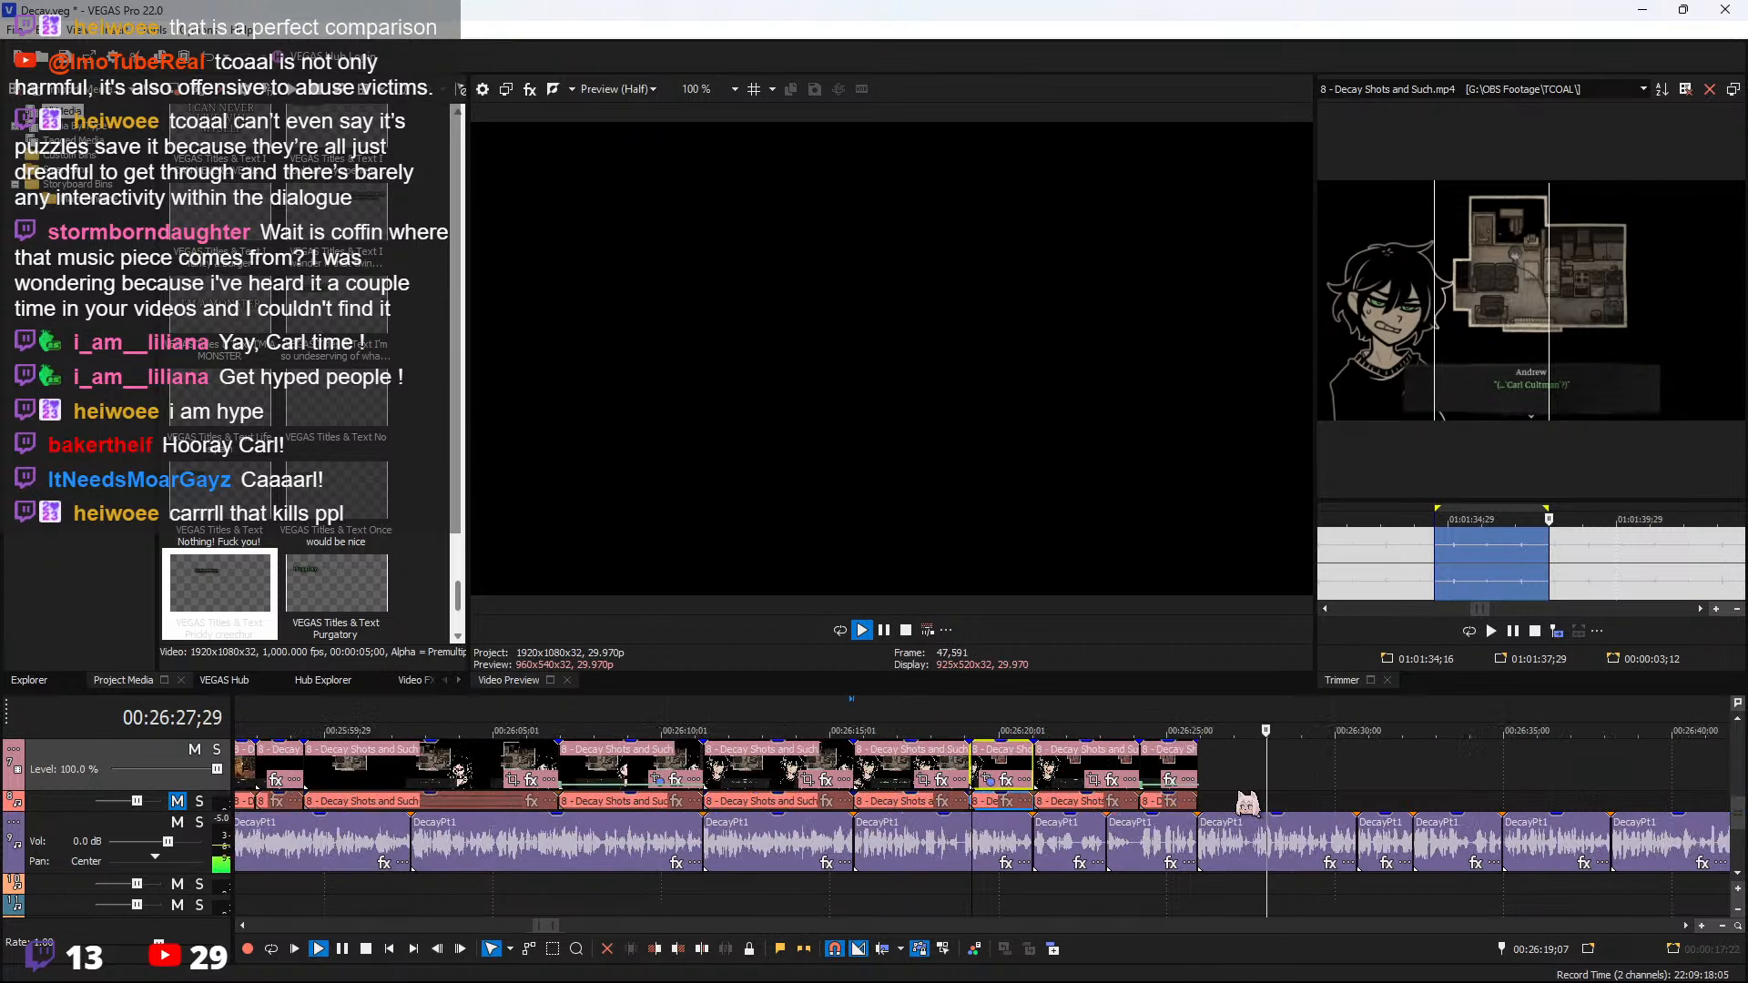
pyautogui.scroll(-3, 1575, 572)
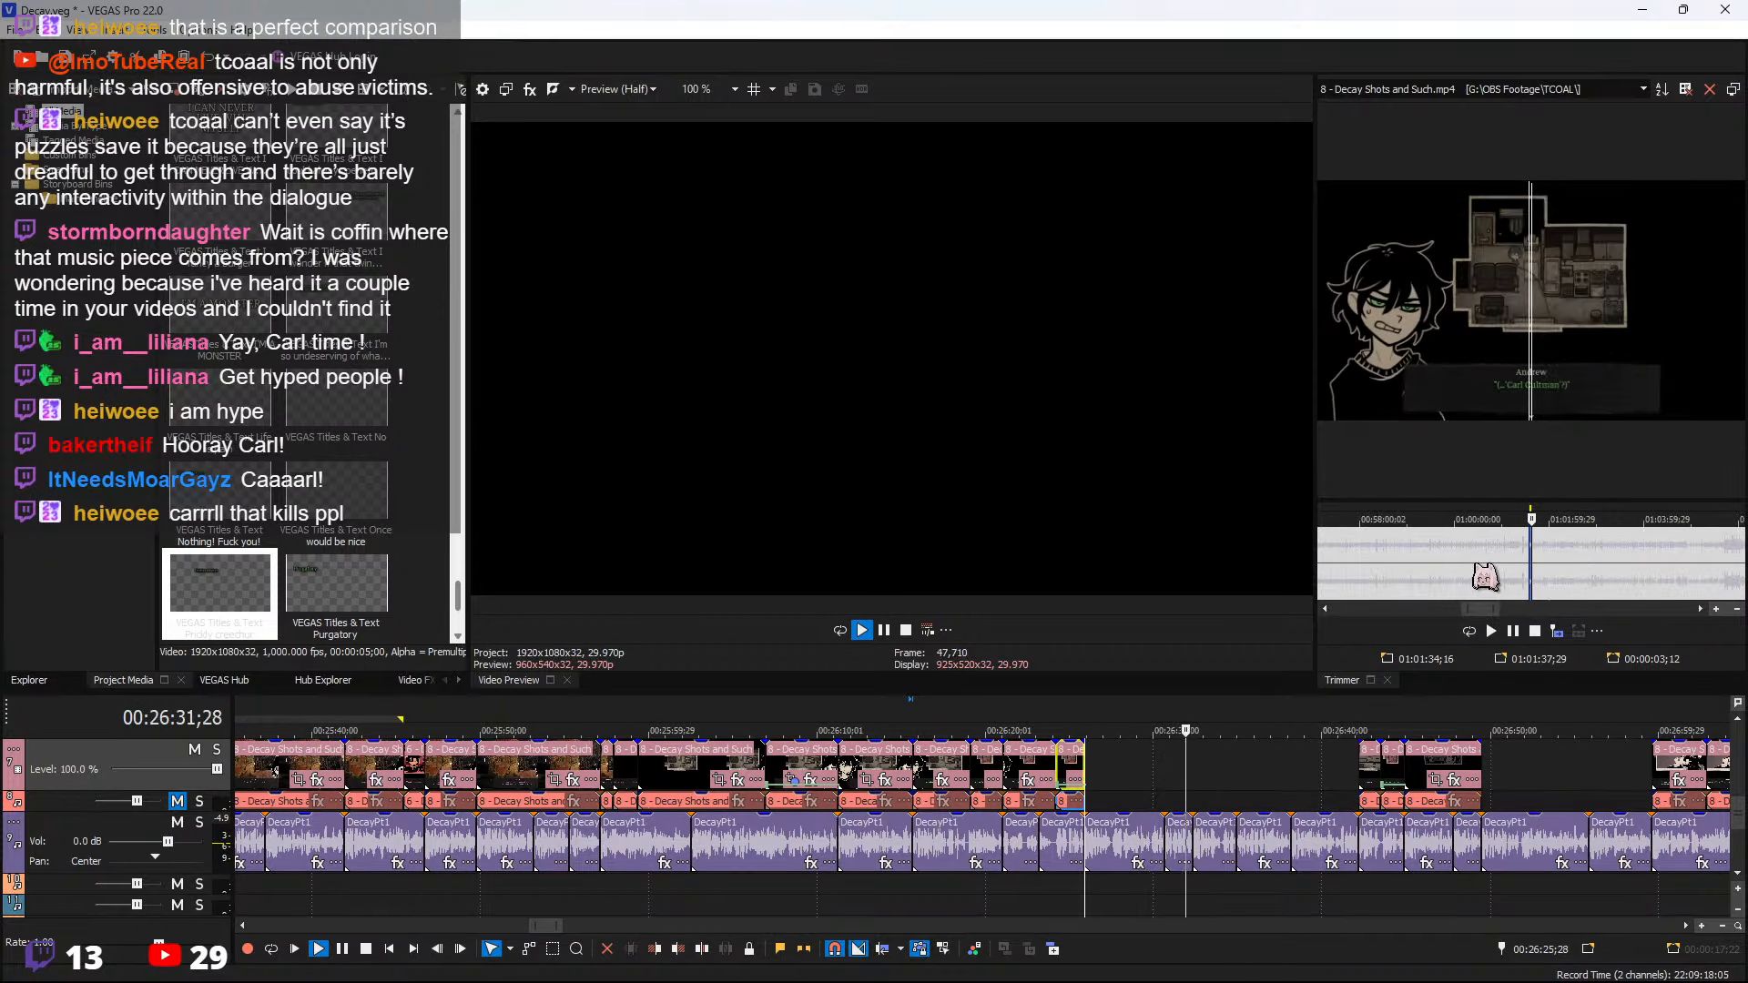
# Find Andrew's "(Ooookay. Now that I know where I am...)" line and insert source section 01:02:29;03 to 01:02:31;22 at 00:26:25;28
pyautogui.click(1458, 572)
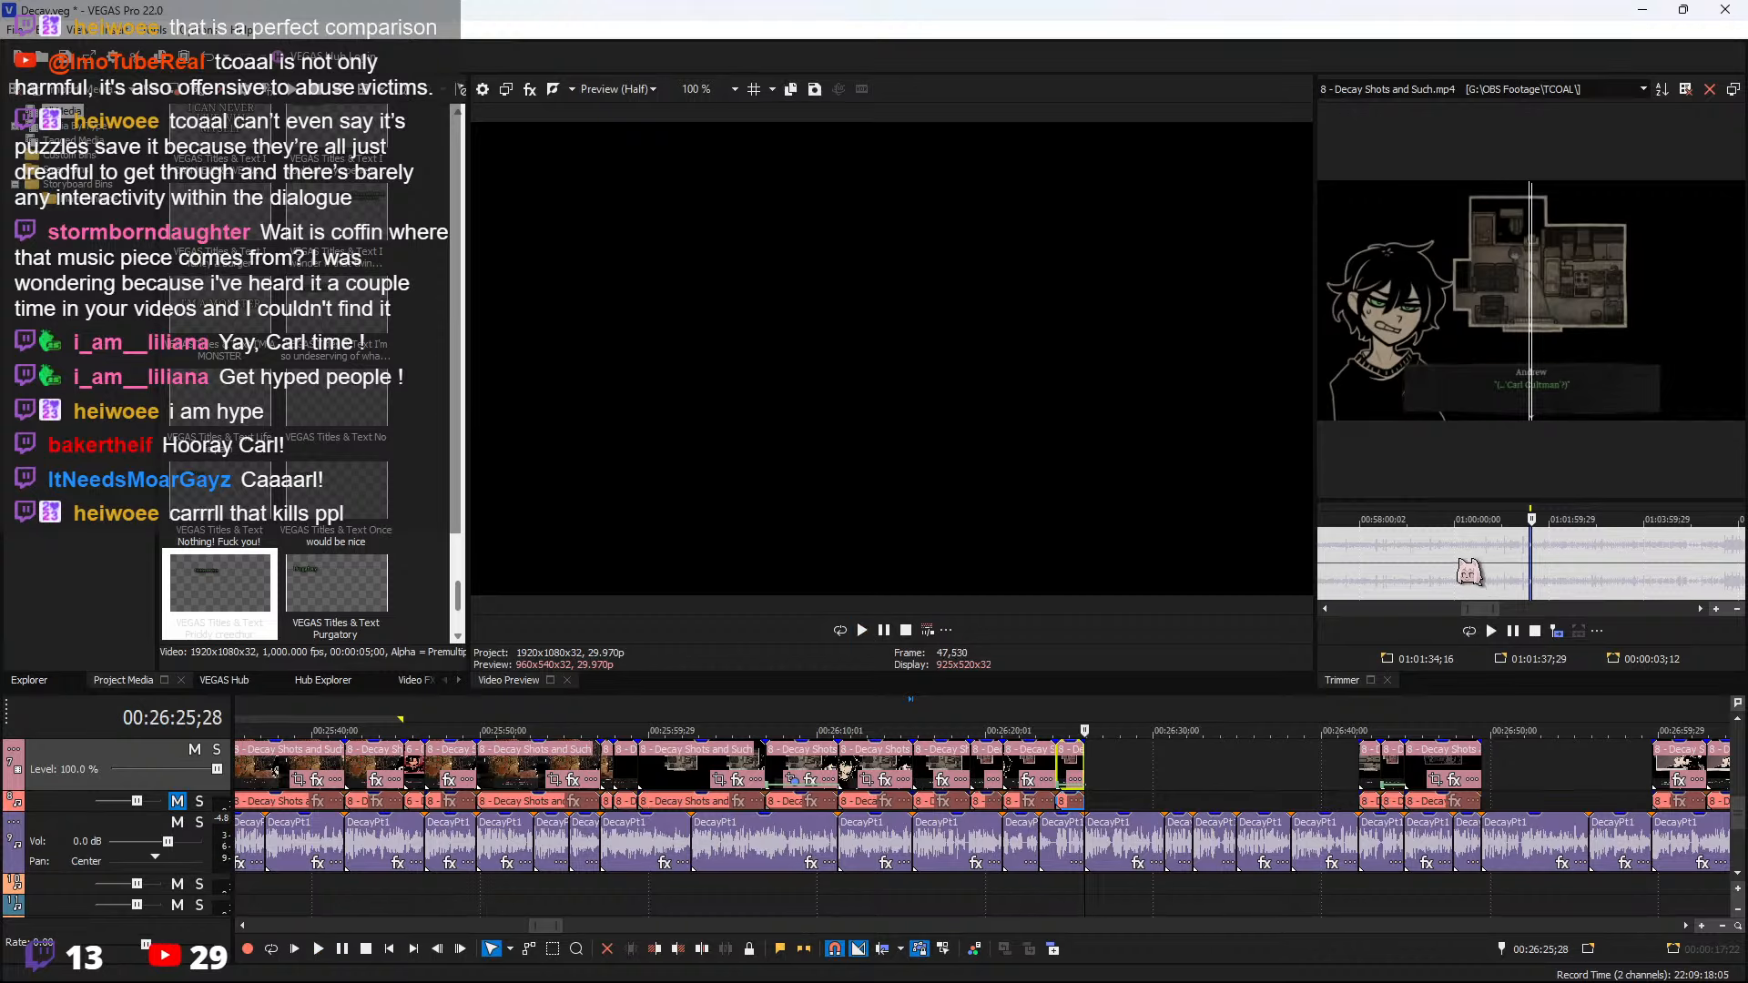
pyautogui.press('space')
pyautogui.click(1493, 567)
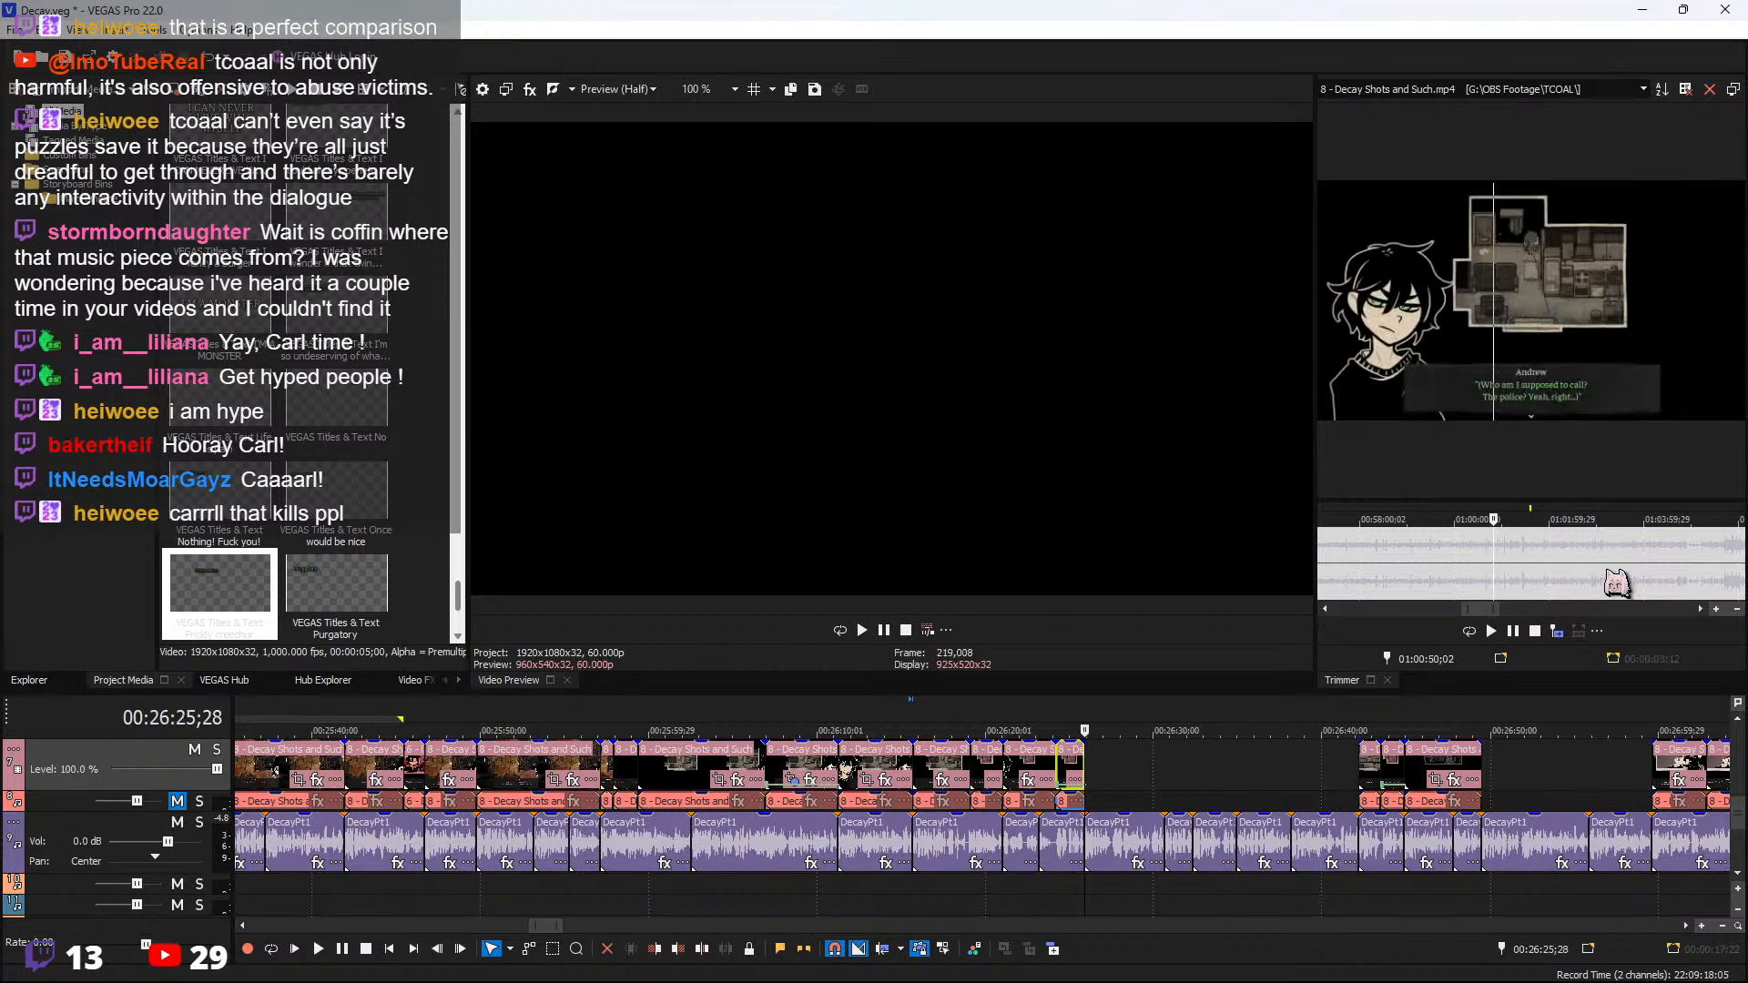
pyautogui.scroll(2, 1587, 556)
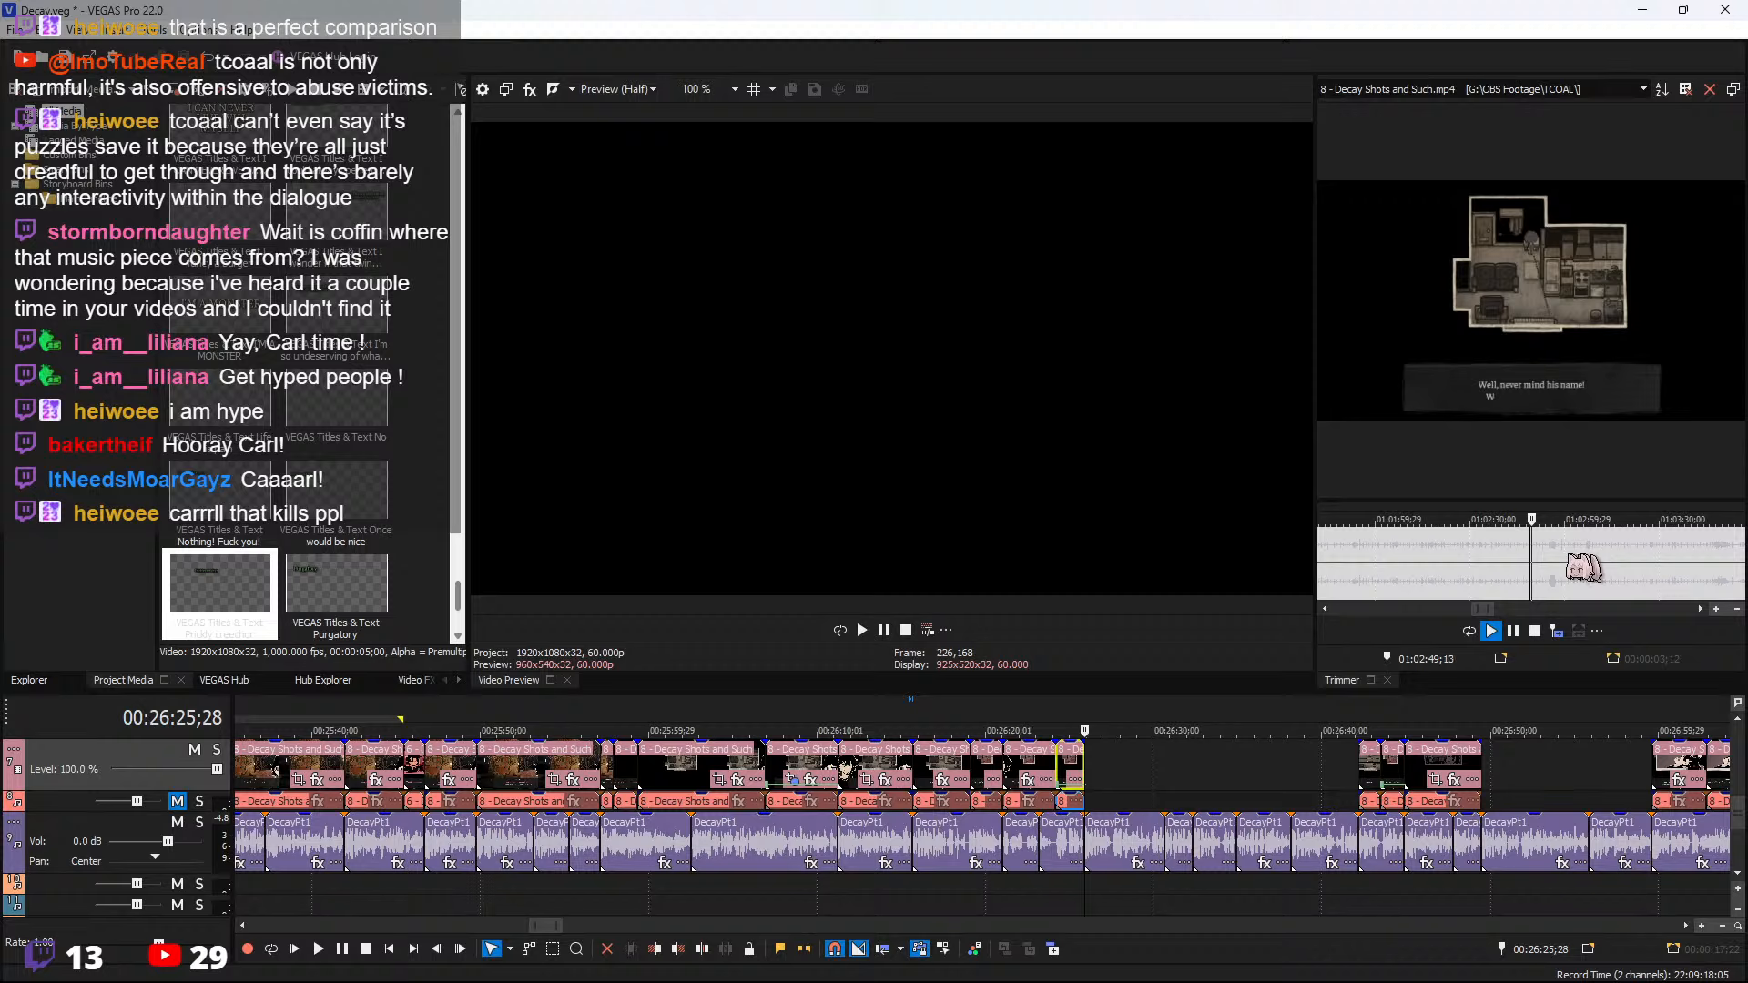
pyautogui.click(1467, 552)
pyautogui.press('space')
pyautogui.scroll(2, 1467, 552)
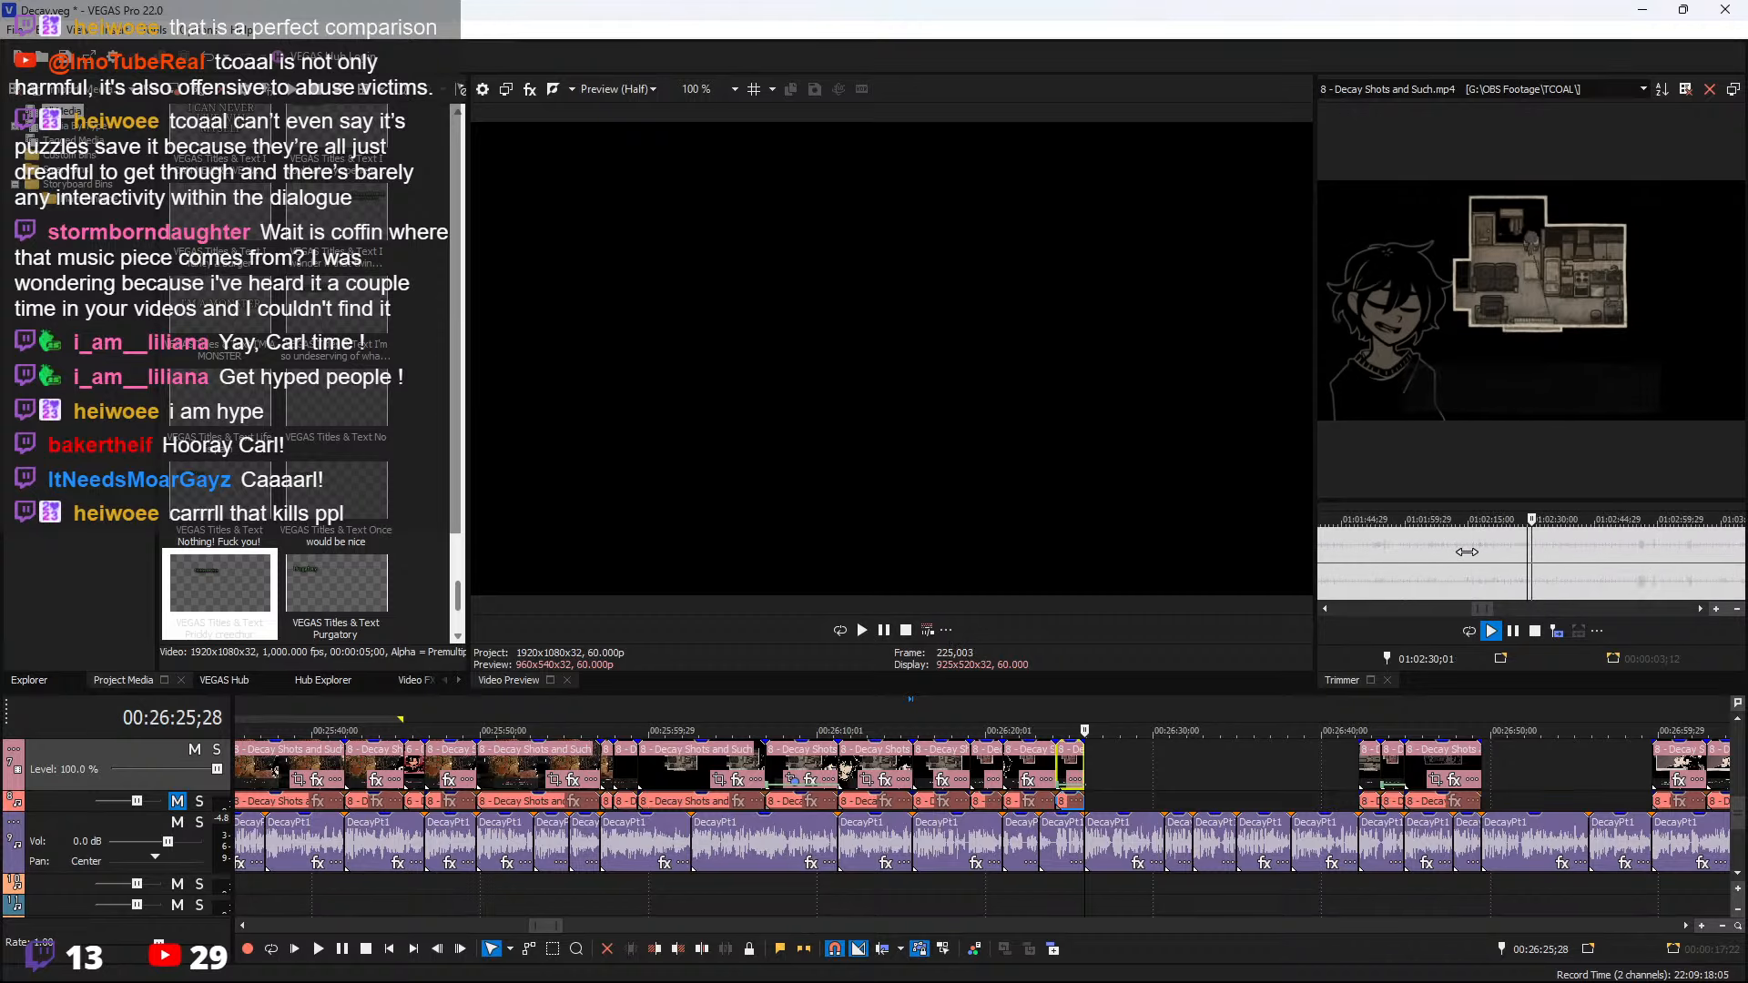
pyautogui.moveTo(1546, 553); pyautogui.dragTo(1524, 570)
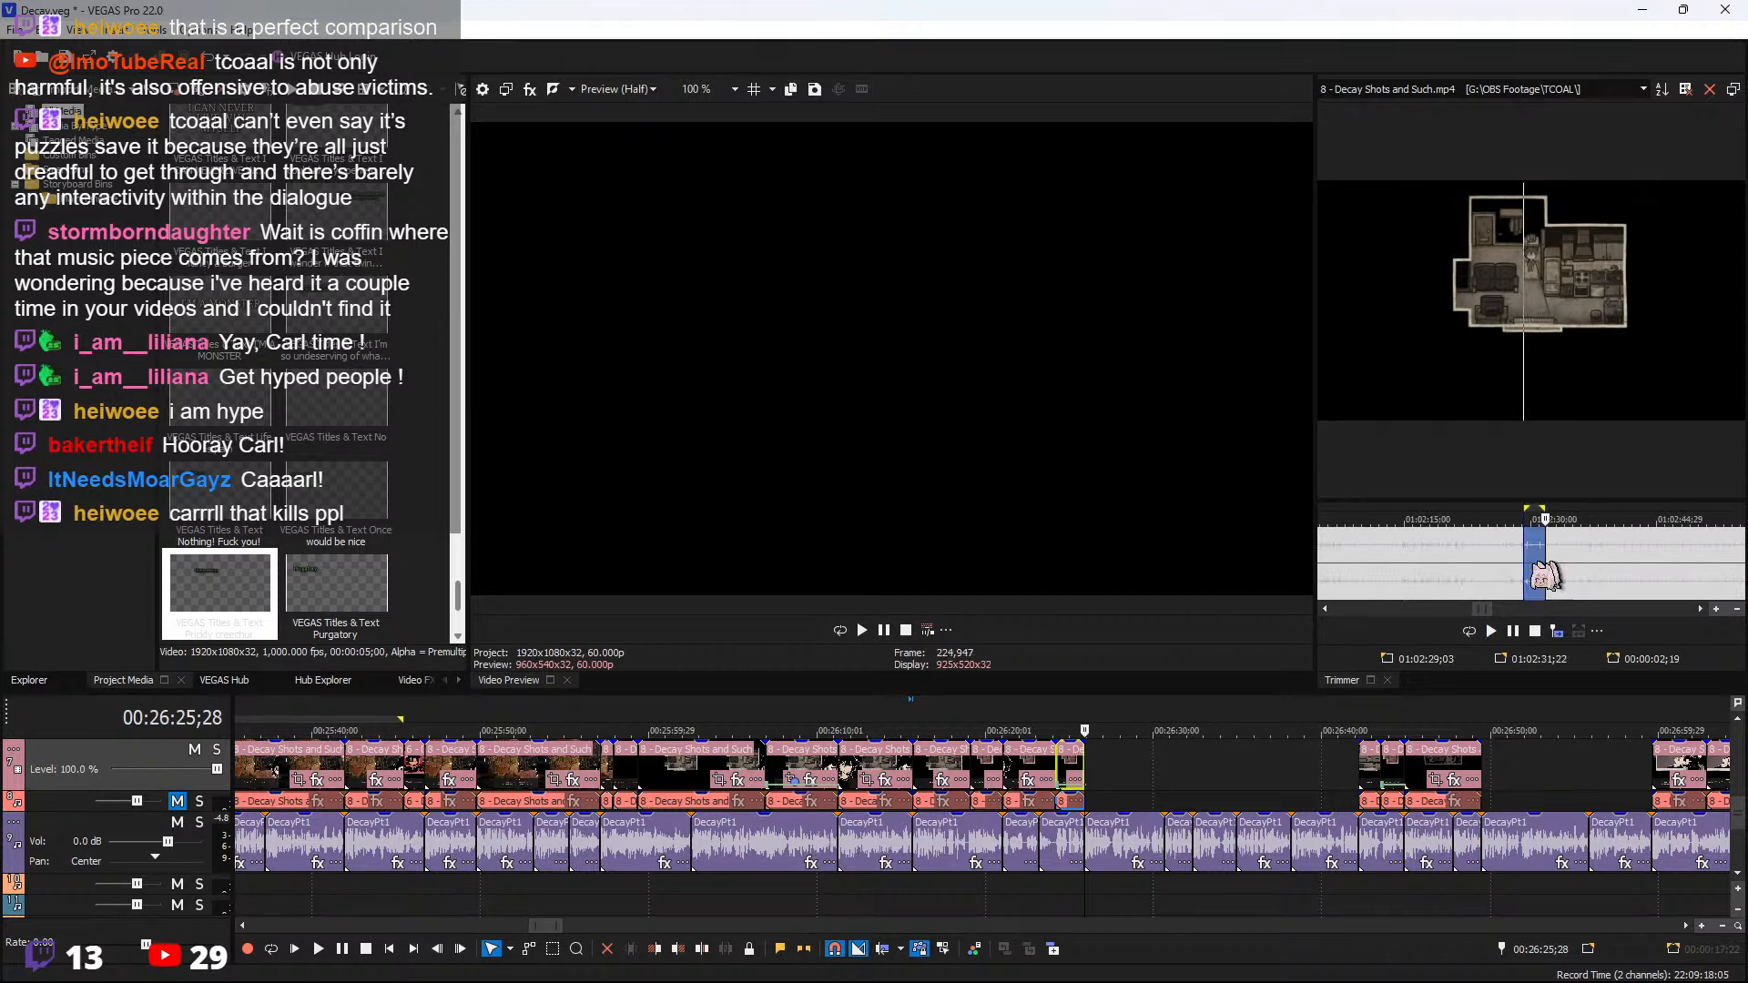
pyautogui.click(1557, 632)
pyautogui.click(1100, 765)
# Play the inserted dialogue clip against the narration and split it at 00:26:27;18
pyautogui.press('space')
pyautogui.scroll(3, 1118, 770)
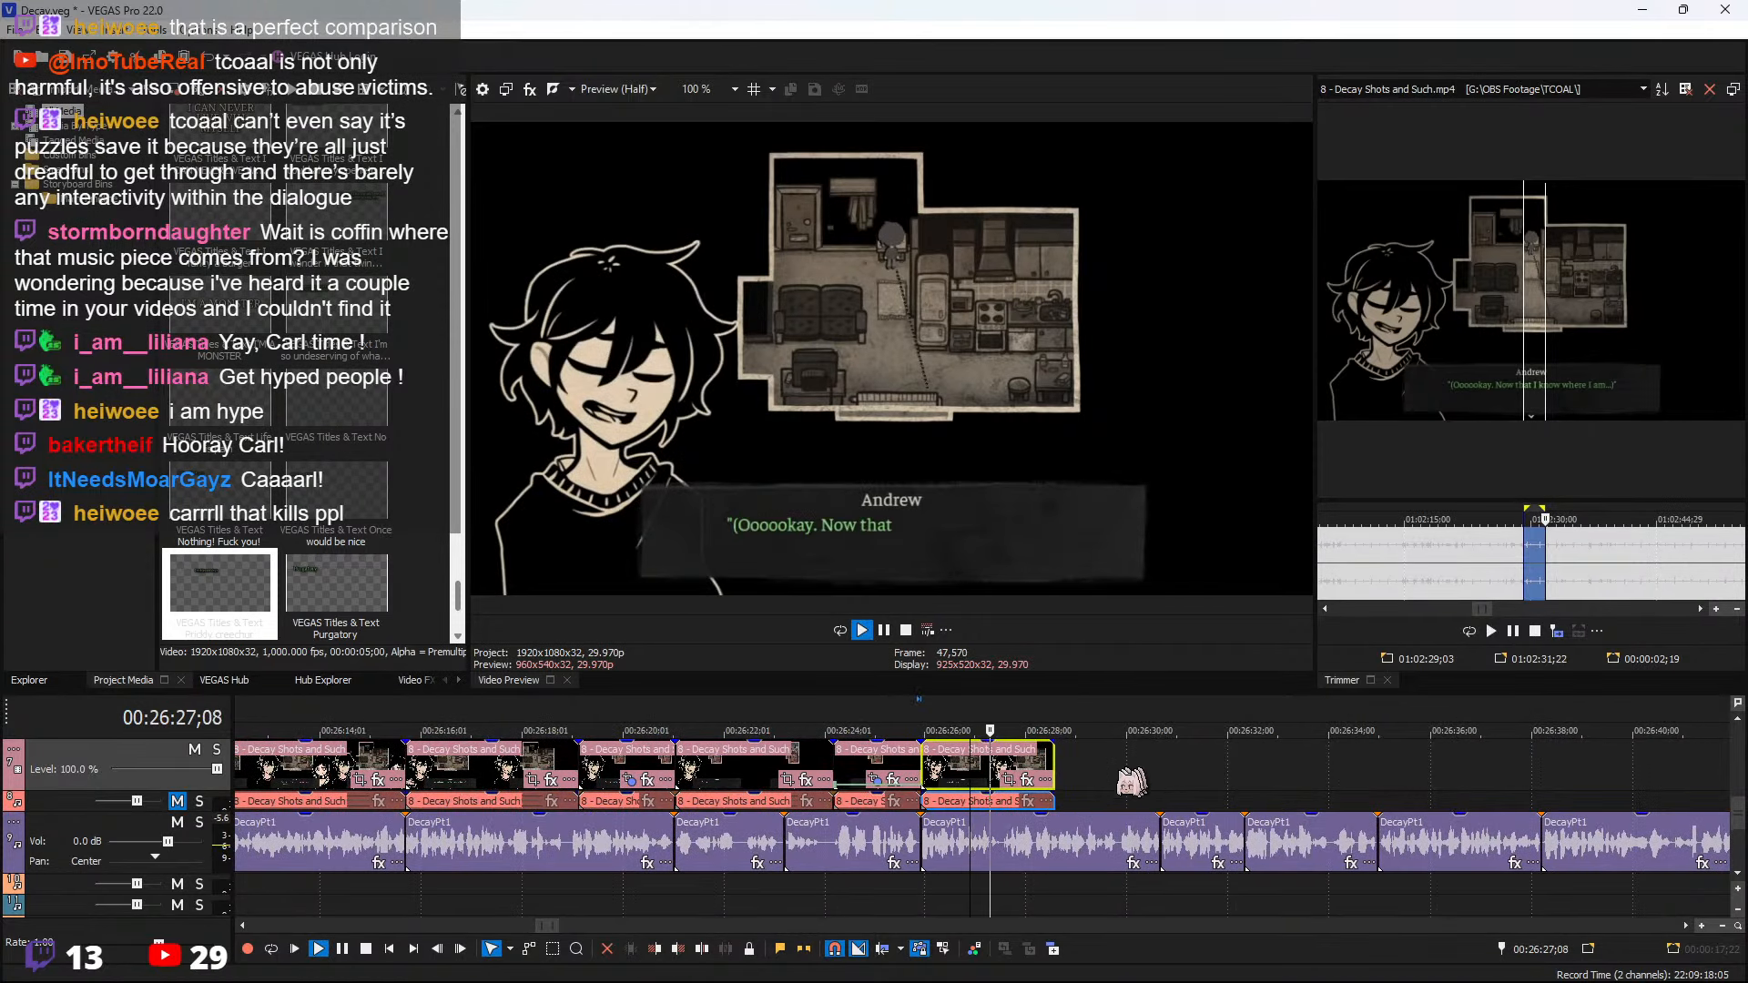
pyautogui.click(1006, 767)
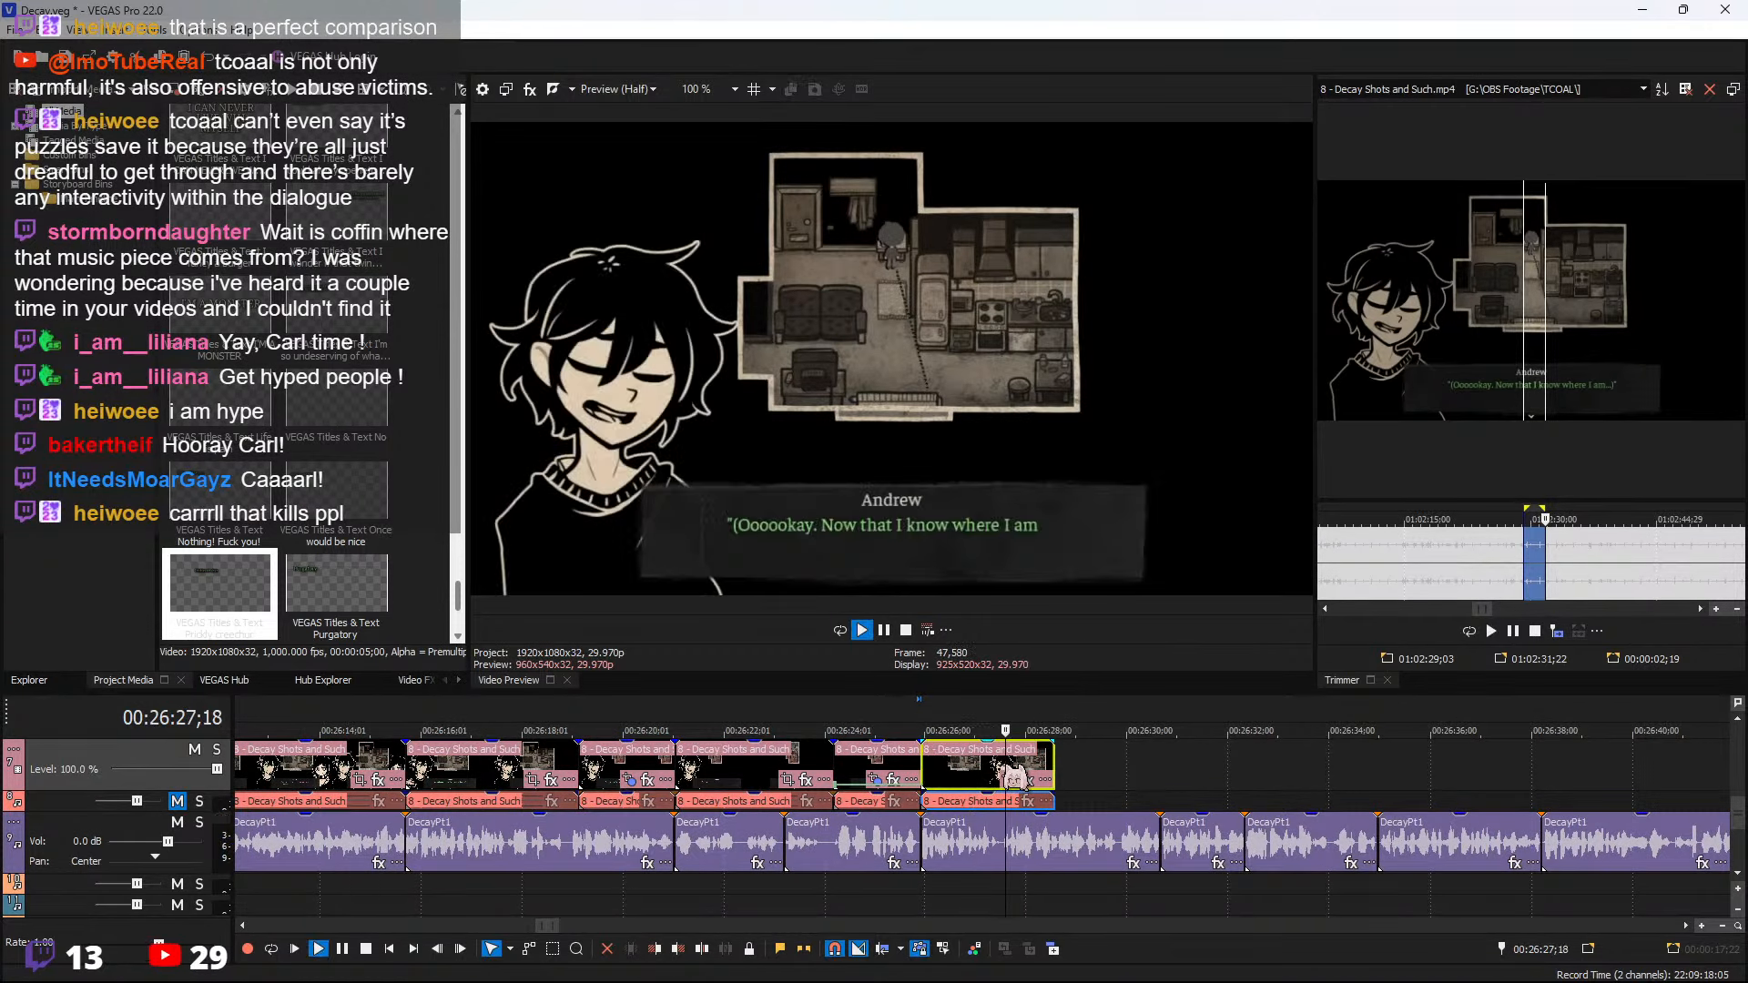
pyautogui.press('space')
pyautogui.press('s')
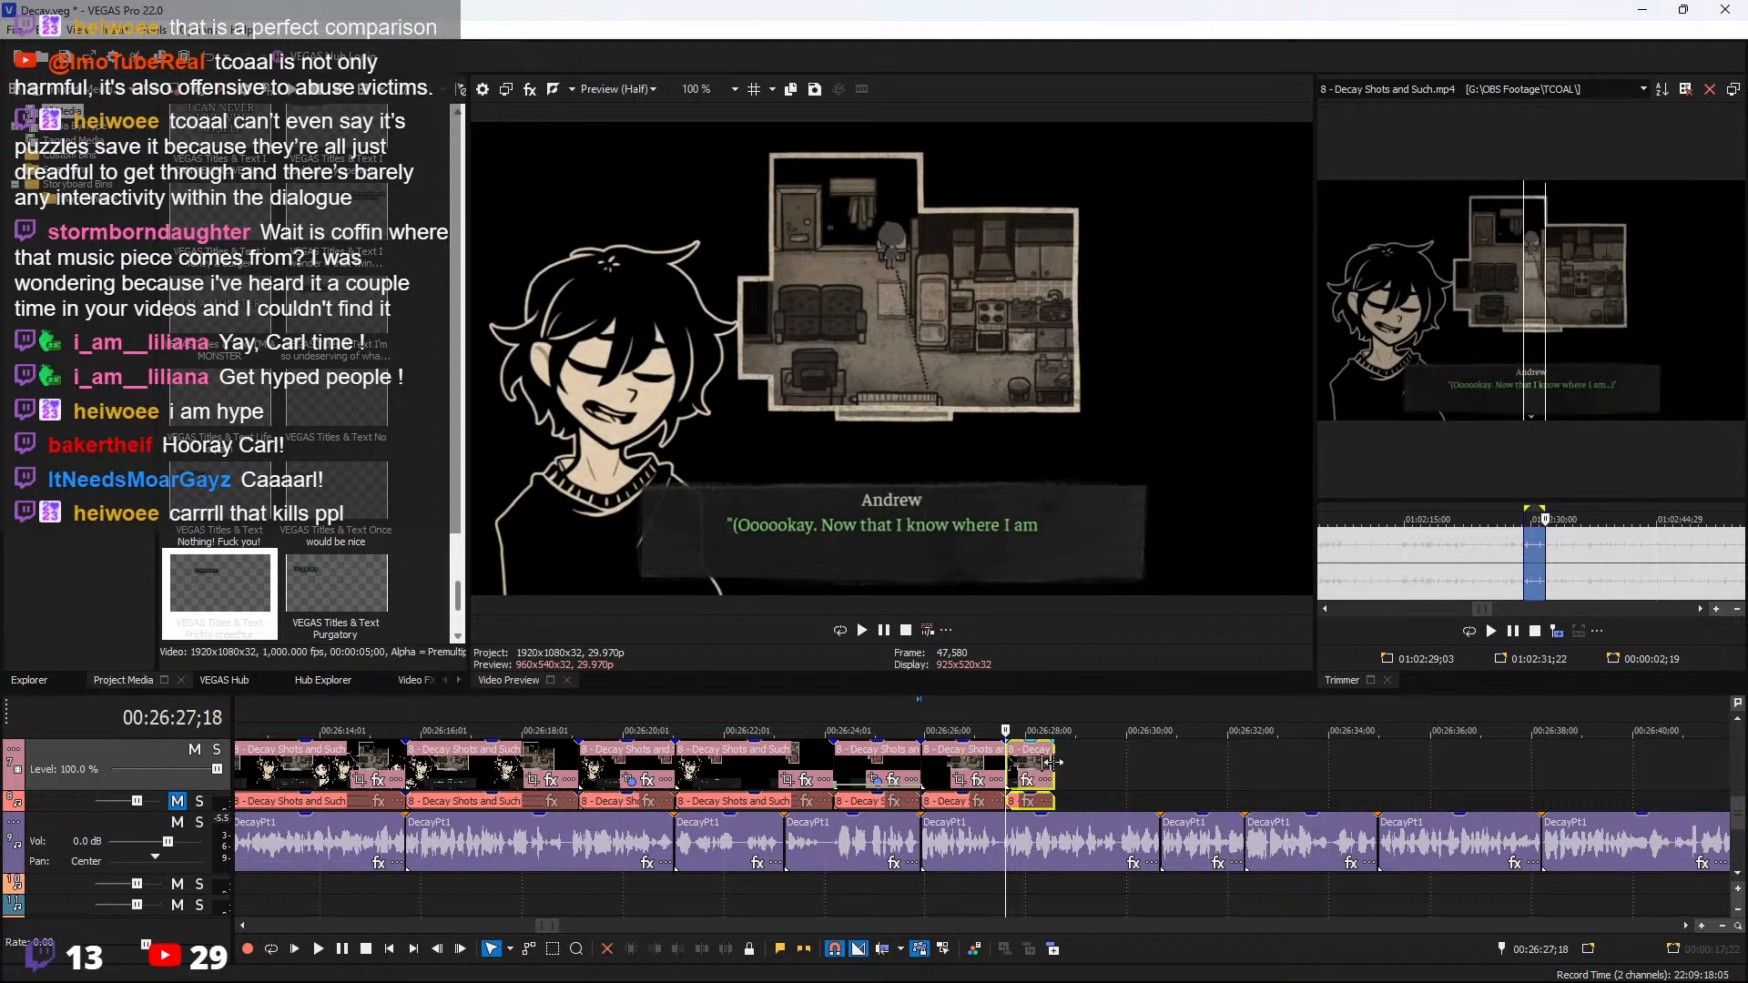
# Extend the piece after 00:26:27;18 and cut its opening so it starts on the "Call the police?" choice, closing the gap
pyautogui.moveTo(1053, 762); pyautogui.dragTo(1241, 773)
pyautogui.moveTo(1494, 776); pyautogui.dragTo(1497, 776)
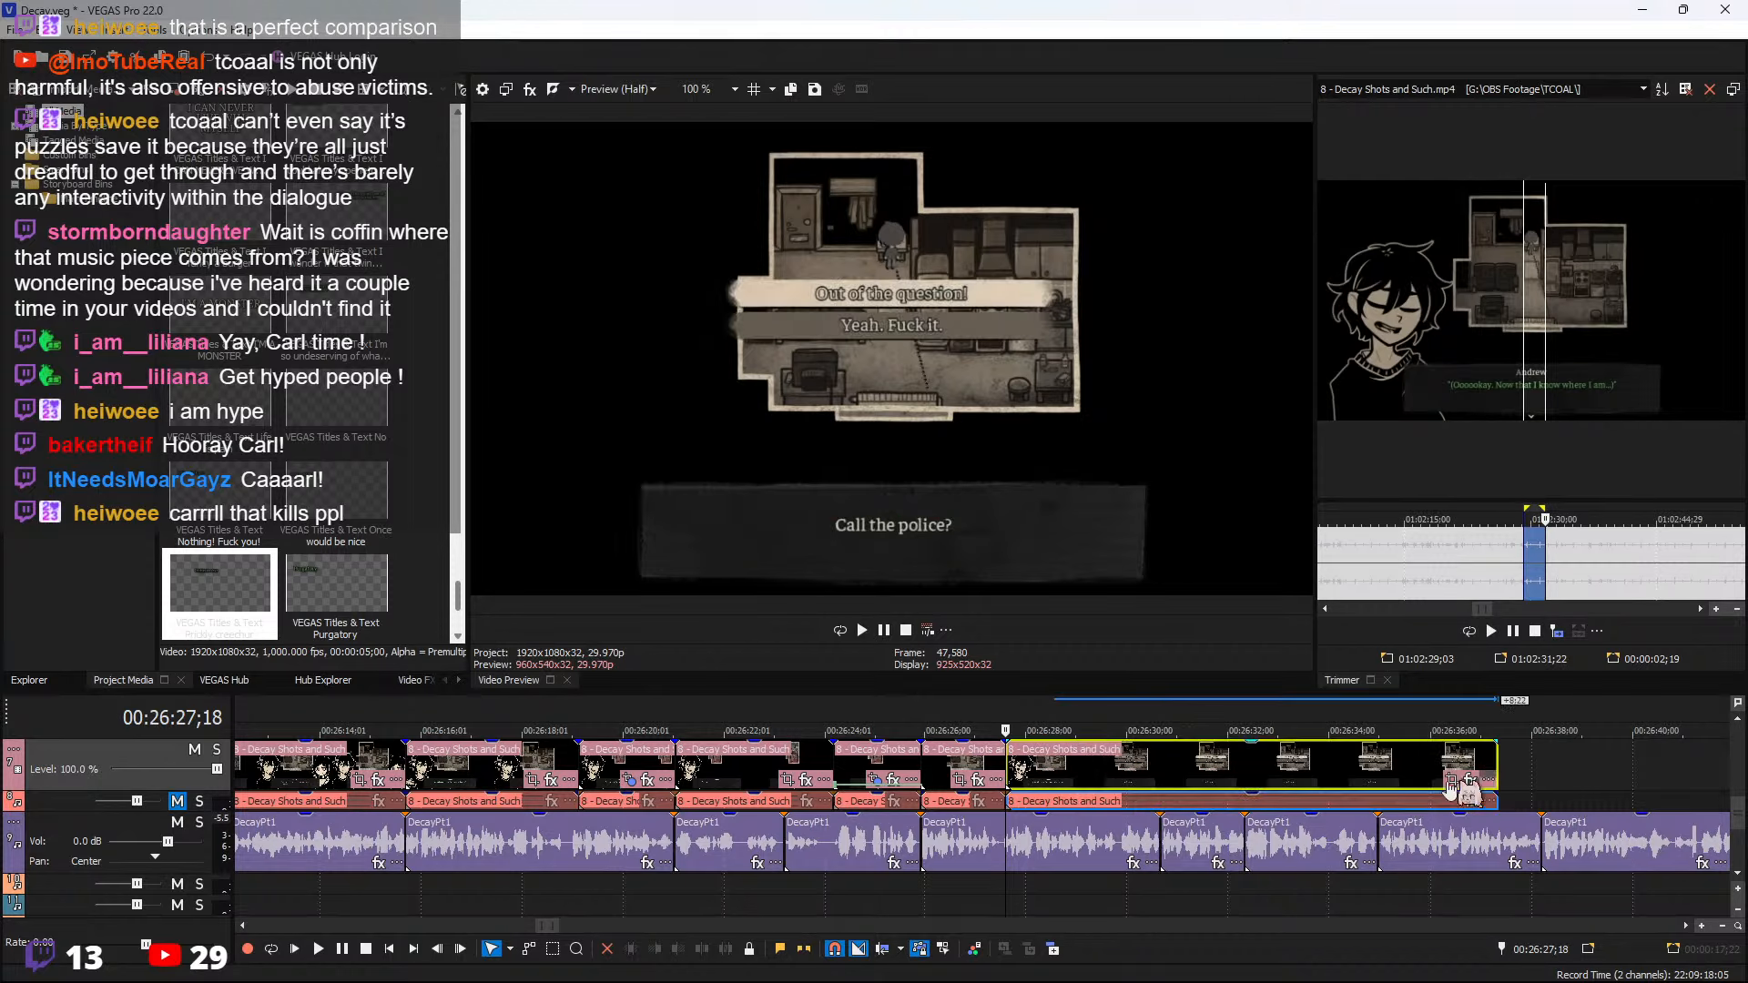
pyautogui.click(1114, 783)
pyautogui.moveTo(1115, 769); pyautogui.dragTo(1040, 767)
pyautogui.press('s')
pyautogui.click(1028, 767)
pyautogui.press('Delete')
# Play the "Call the police?" clip with the narration and split it at 00:26:28;06
pyautogui.press('space')
pyautogui.press('space')
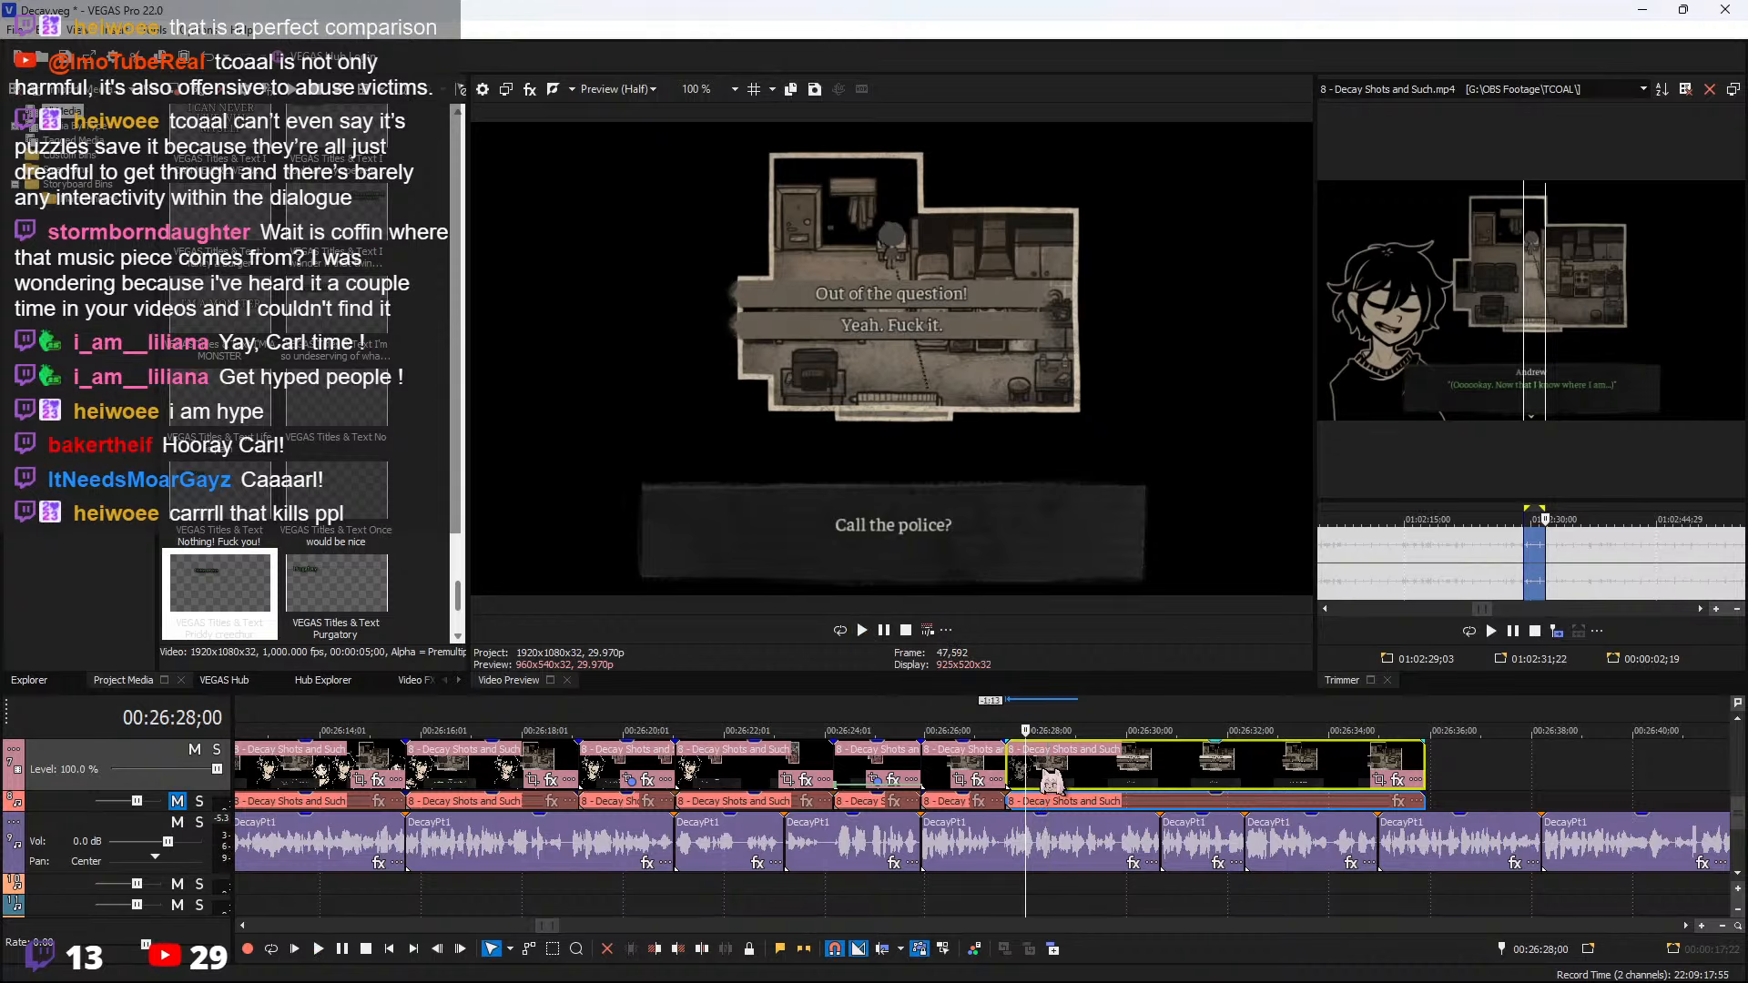
pyautogui.press('space')
pyautogui.scroll(3, 1046, 770)
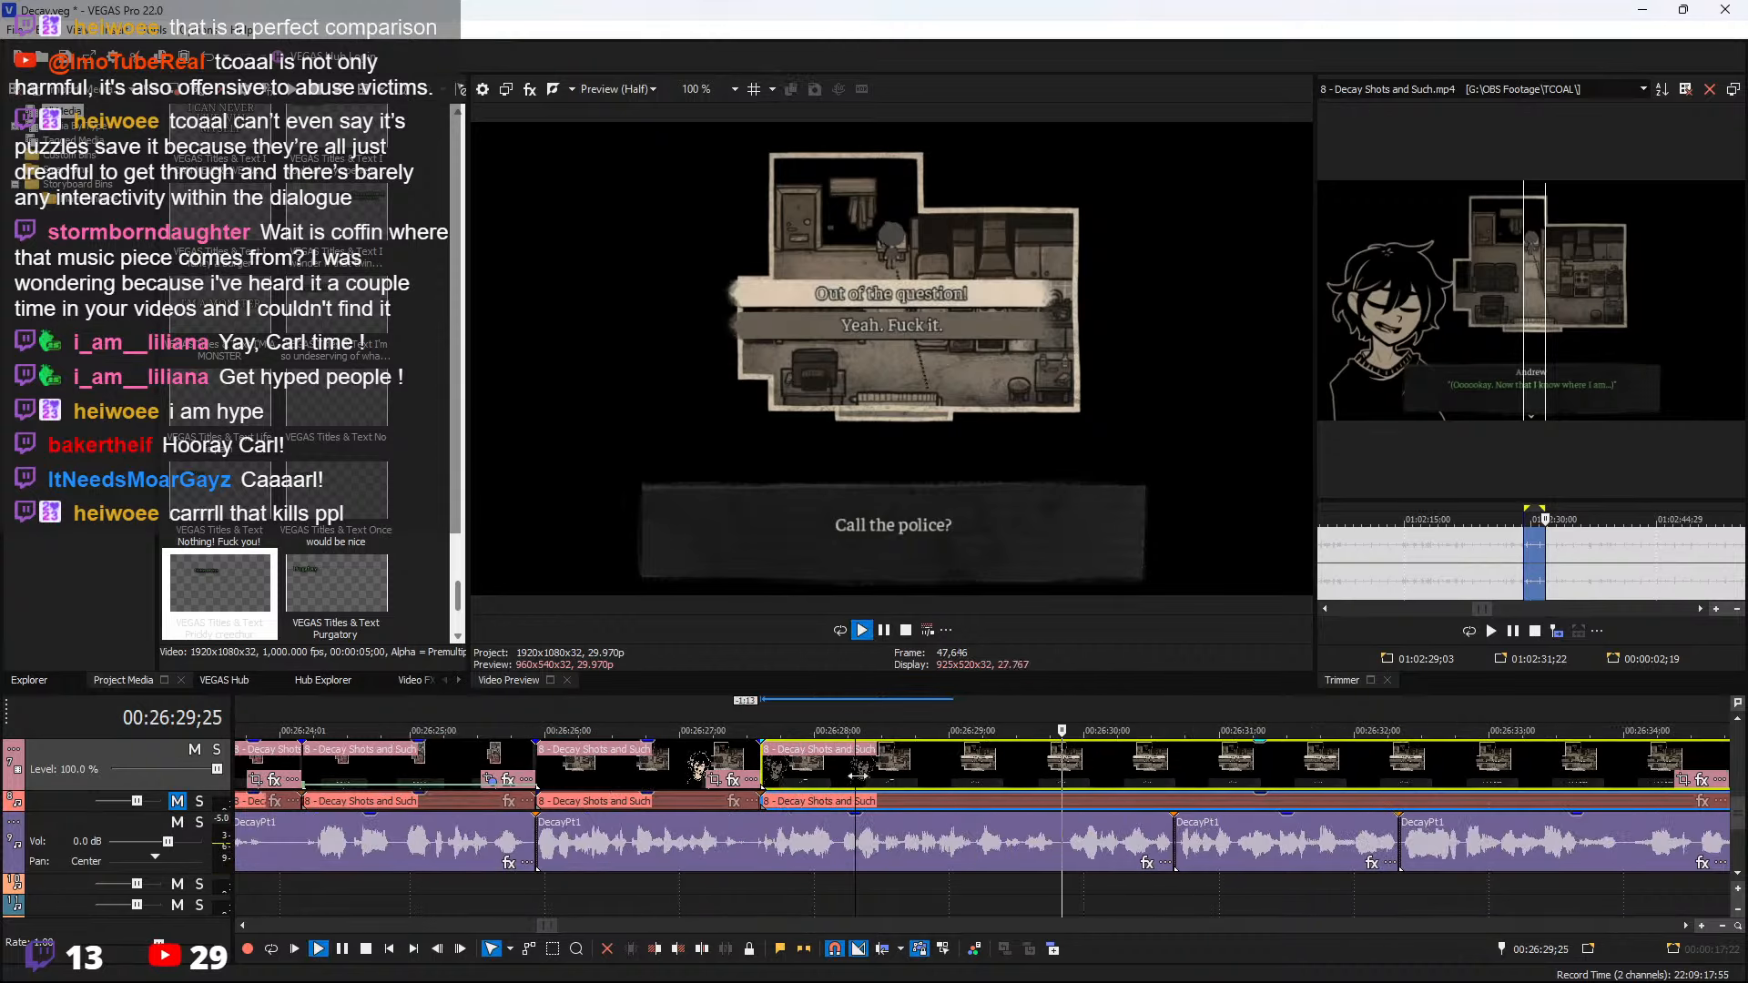
pyautogui.press('space')
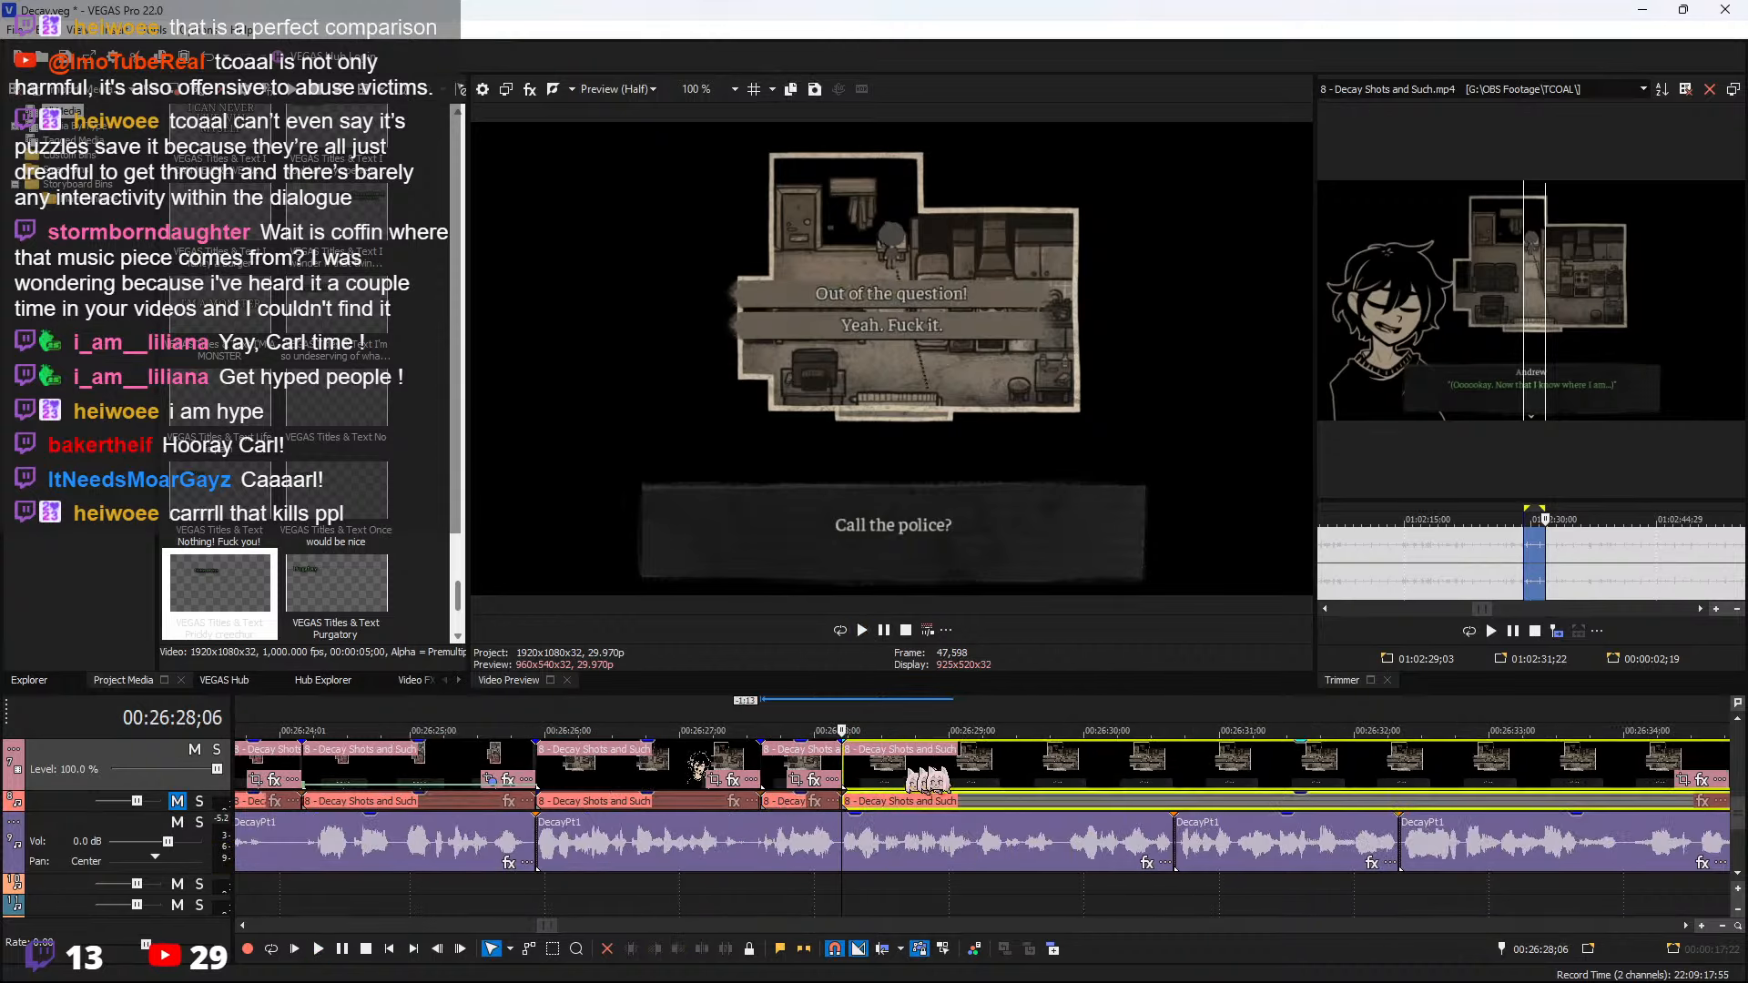
# Crop the piece starting at 00:26:28;06 to a 248.5 by 139.8 close-up of the character, centred at X 960, Y 277.6
pyautogui.scroll(-3, 1161, 783)
pyautogui.click(1445, 782)
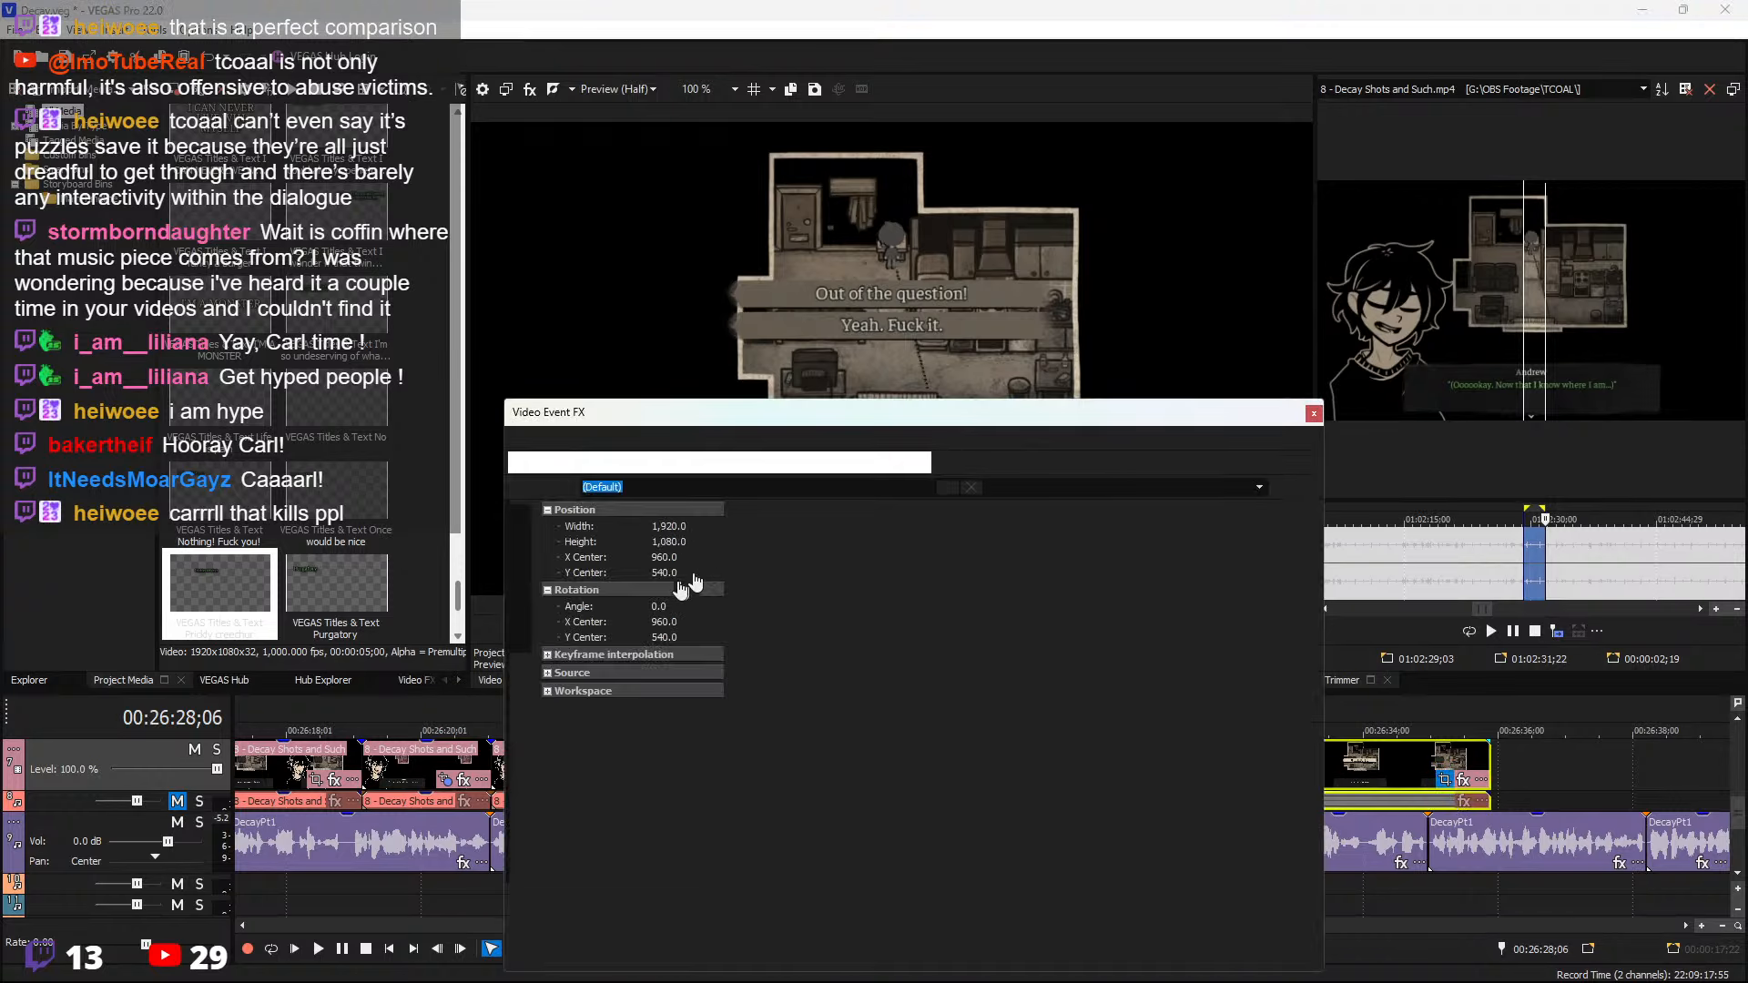
pyautogui.moveTo(755, 540); pyautogui.dragTo(993, 597)
pyautogui.click(1314, 414)
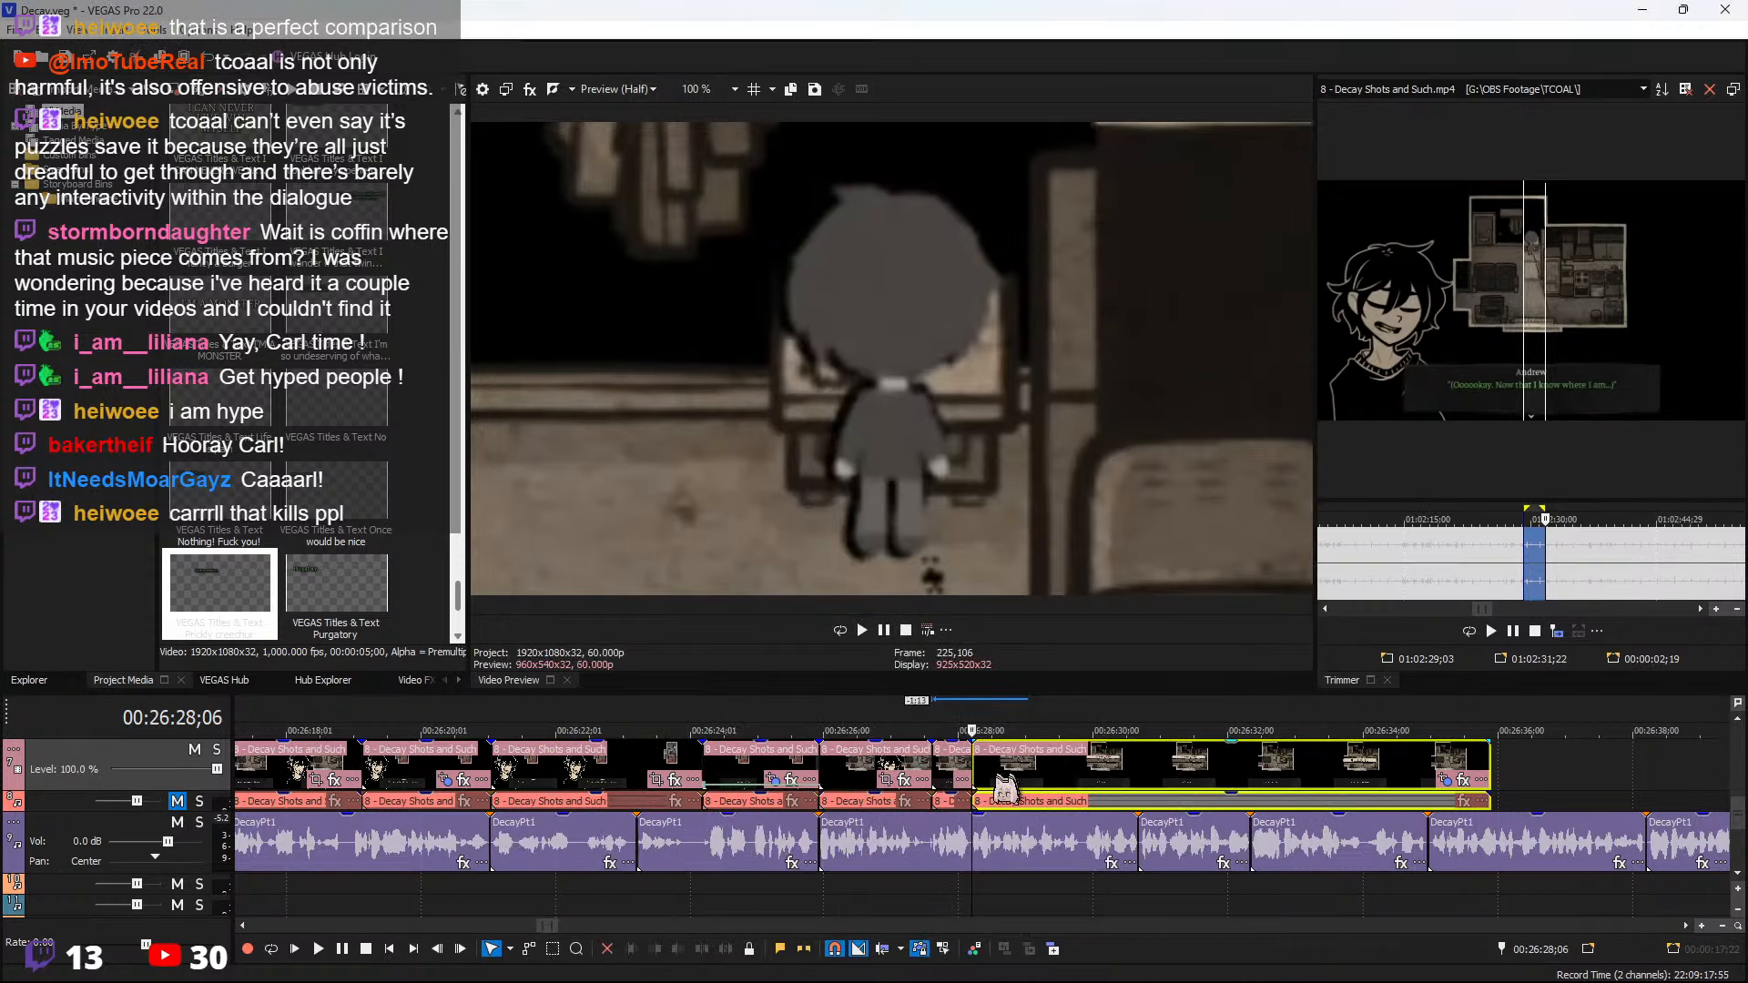
# Play the close-up with the narration and split it at 00:26:28;29
pyautogui.press('space')
pyautogui.press('space')
pyautogui.press('space')
pyautogui.press('s')
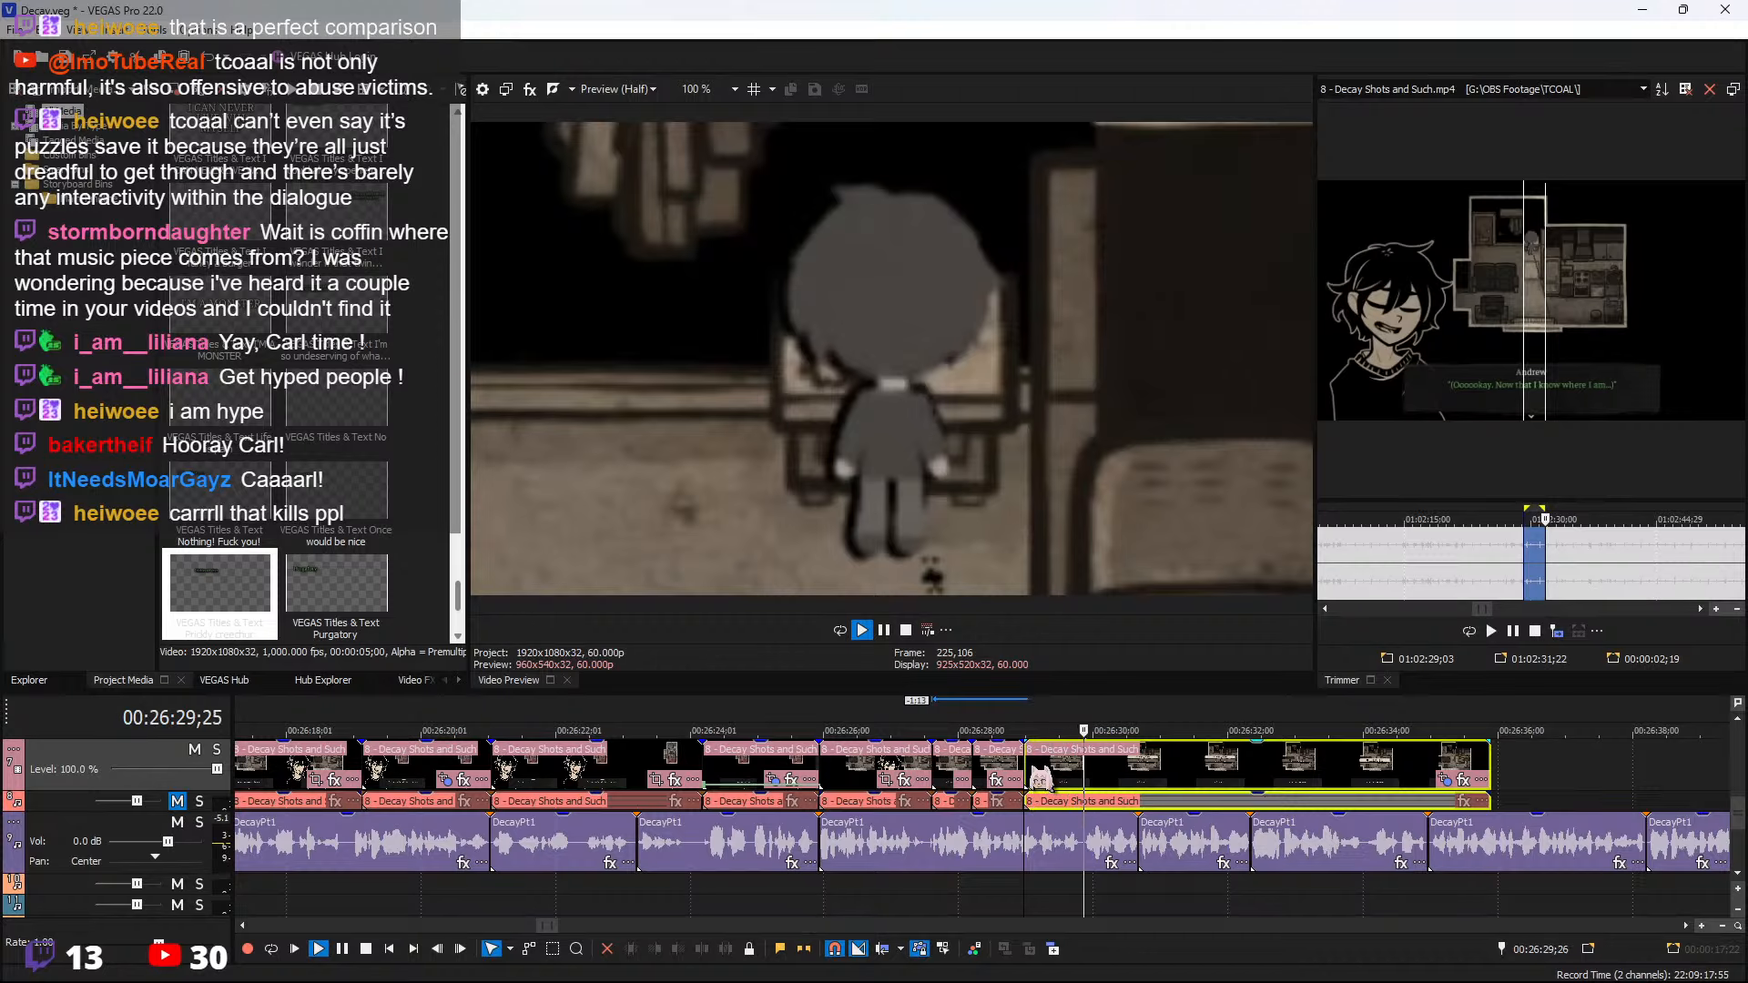
pyautogui.press('space')
pyautogui.click(1032, 764)
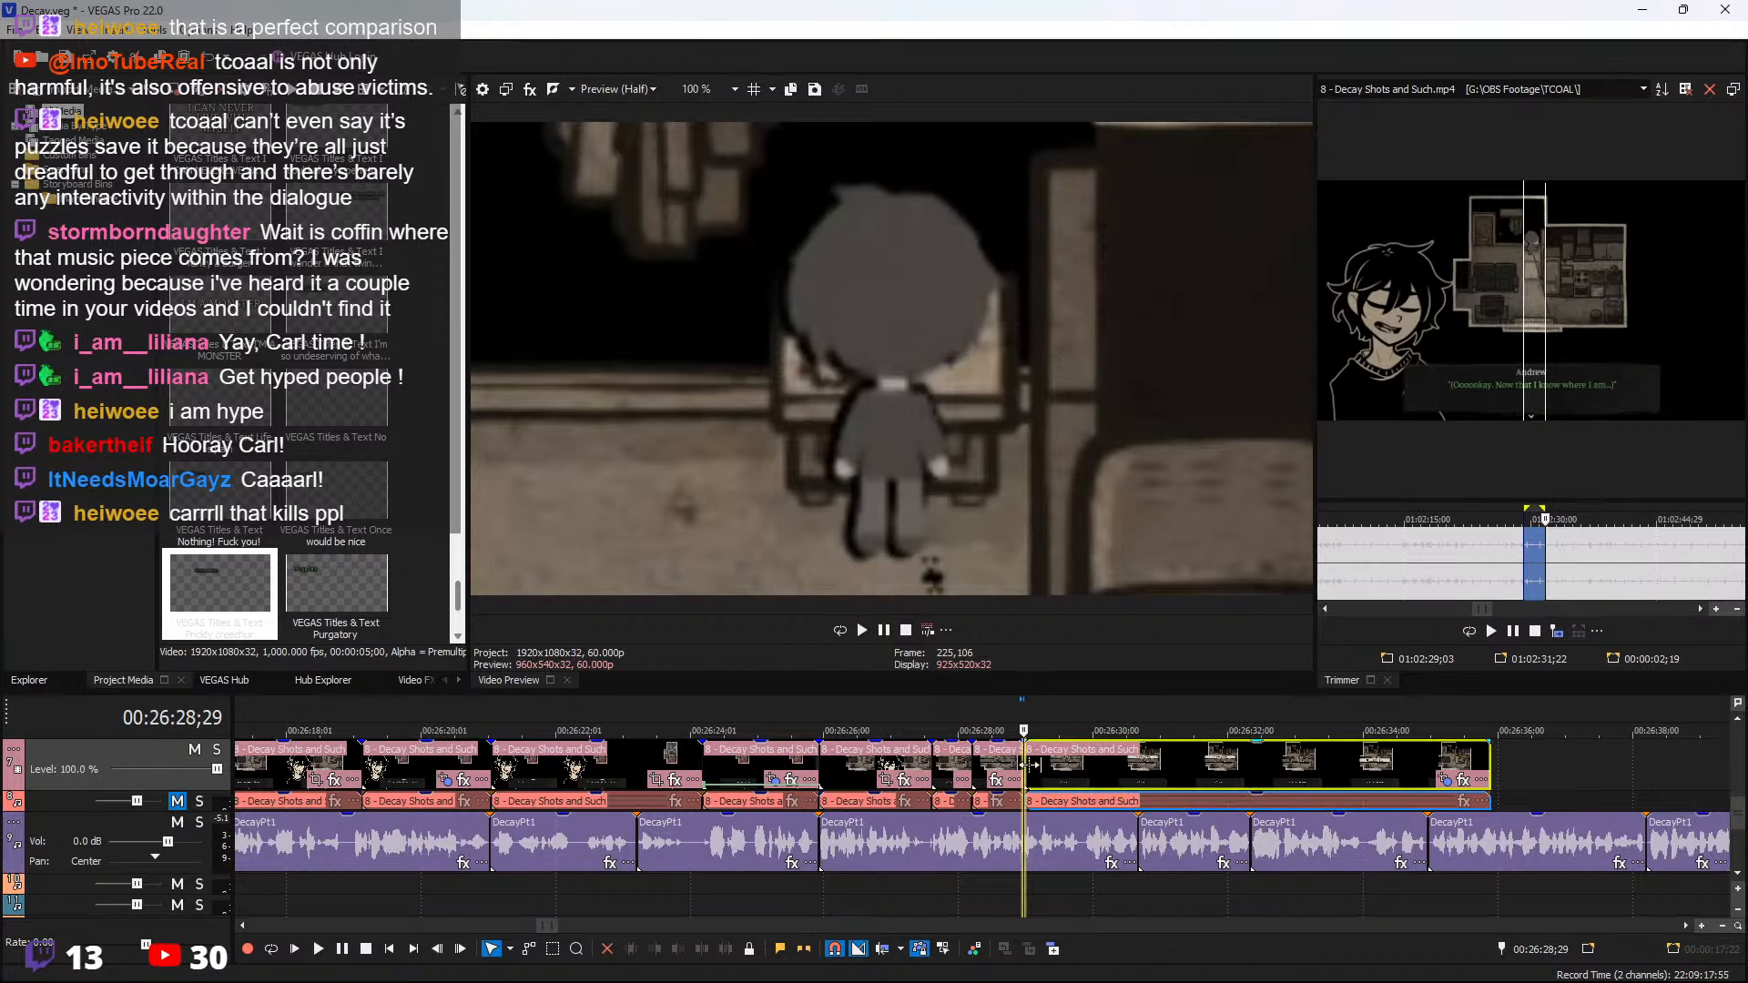
# Restore the crop of the piece starting at 00:26:28;29 to the full 1,920 by 1,080 frame and play it
pyautogui.click(1446, 781)
pyautogui.rightClick(947, 597)
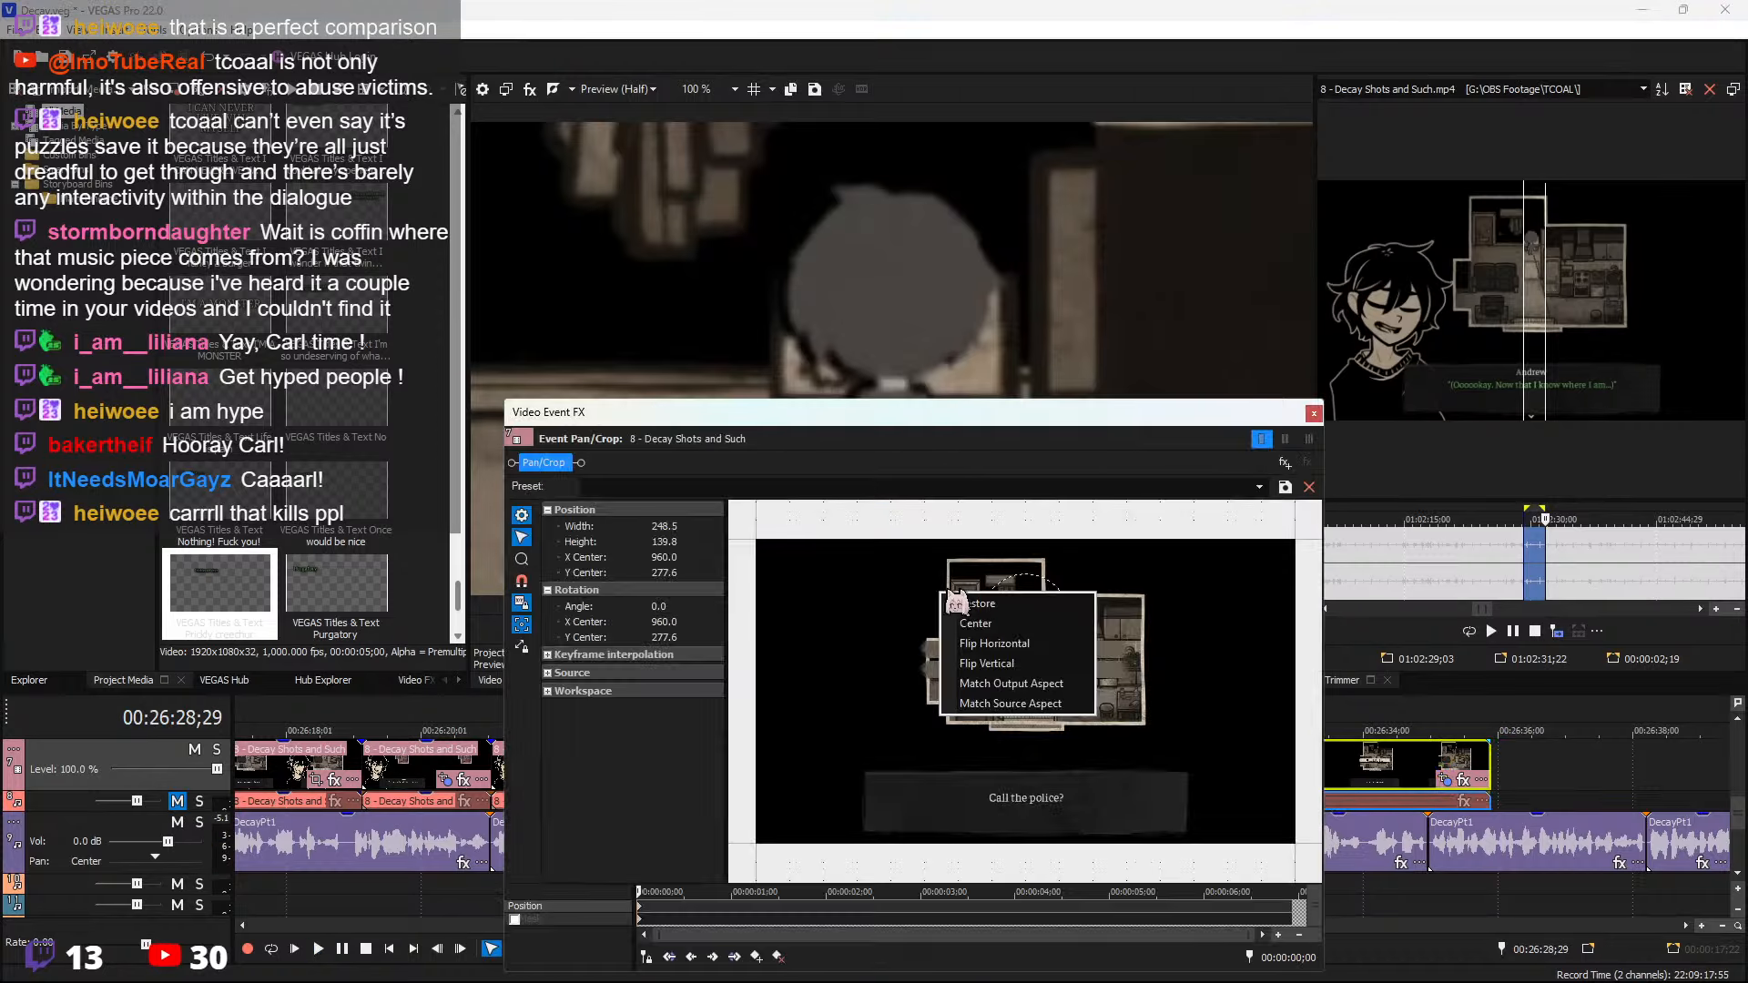
pyautogui.click(958, 603)
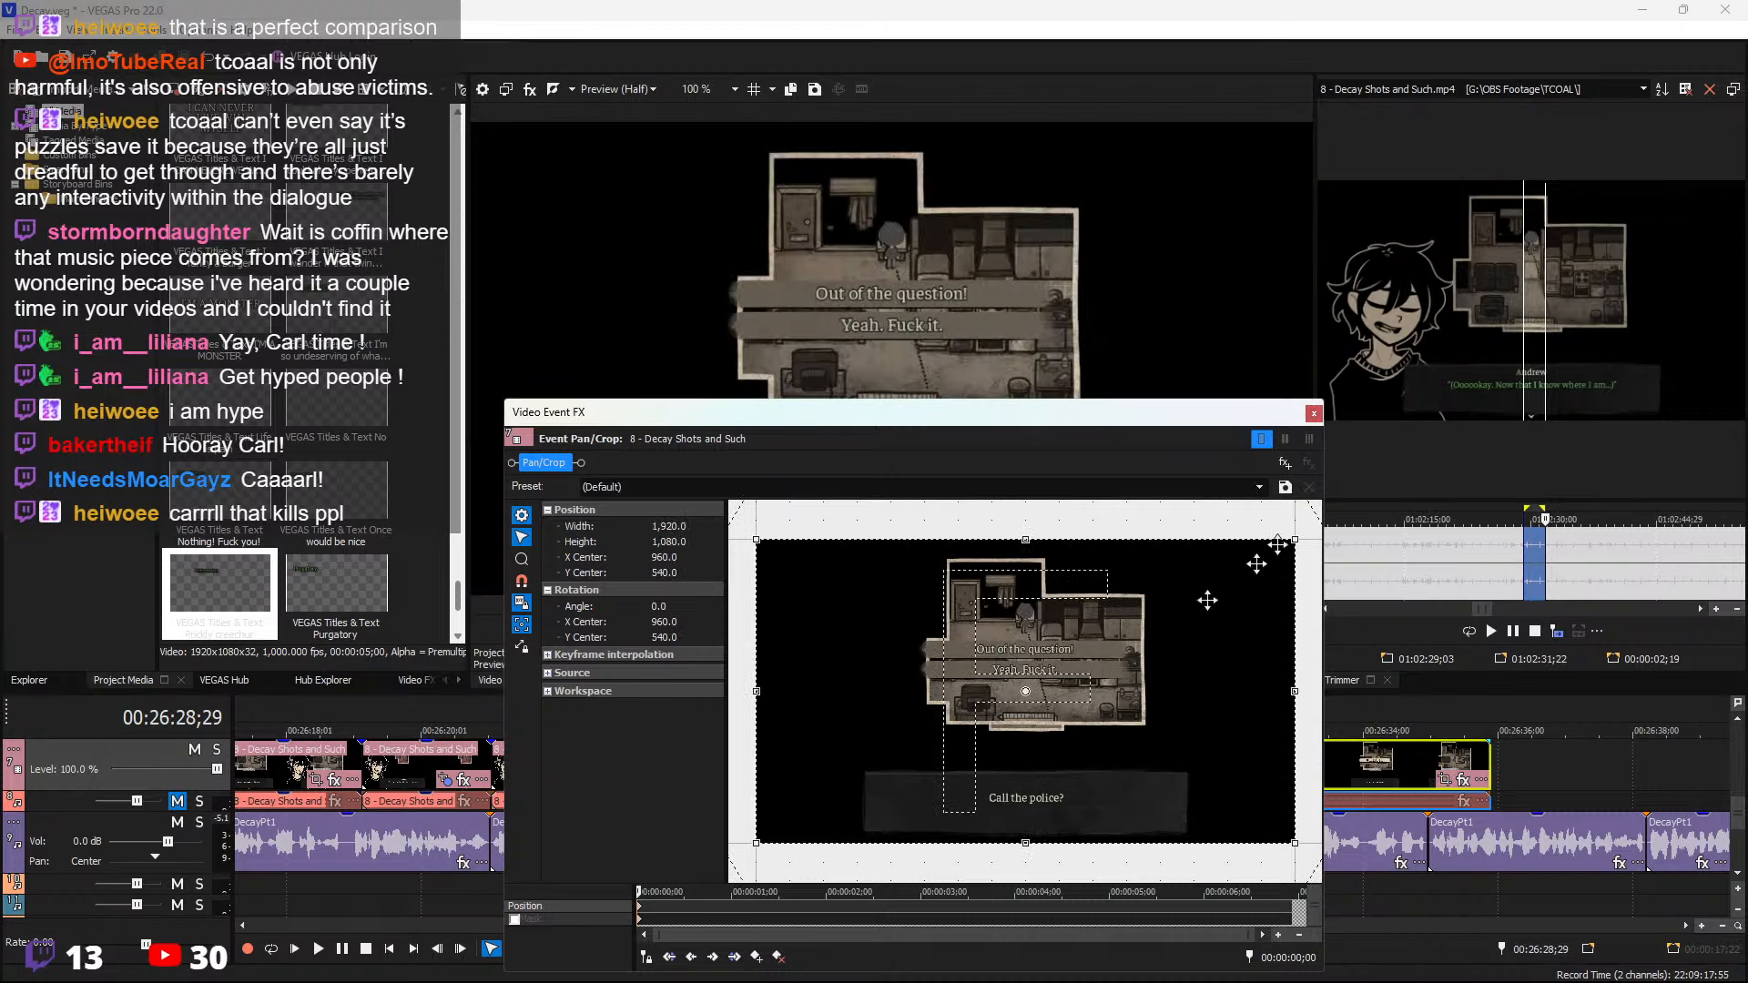
pyautogui.click(1314, 412)
pyautogui.press('space')
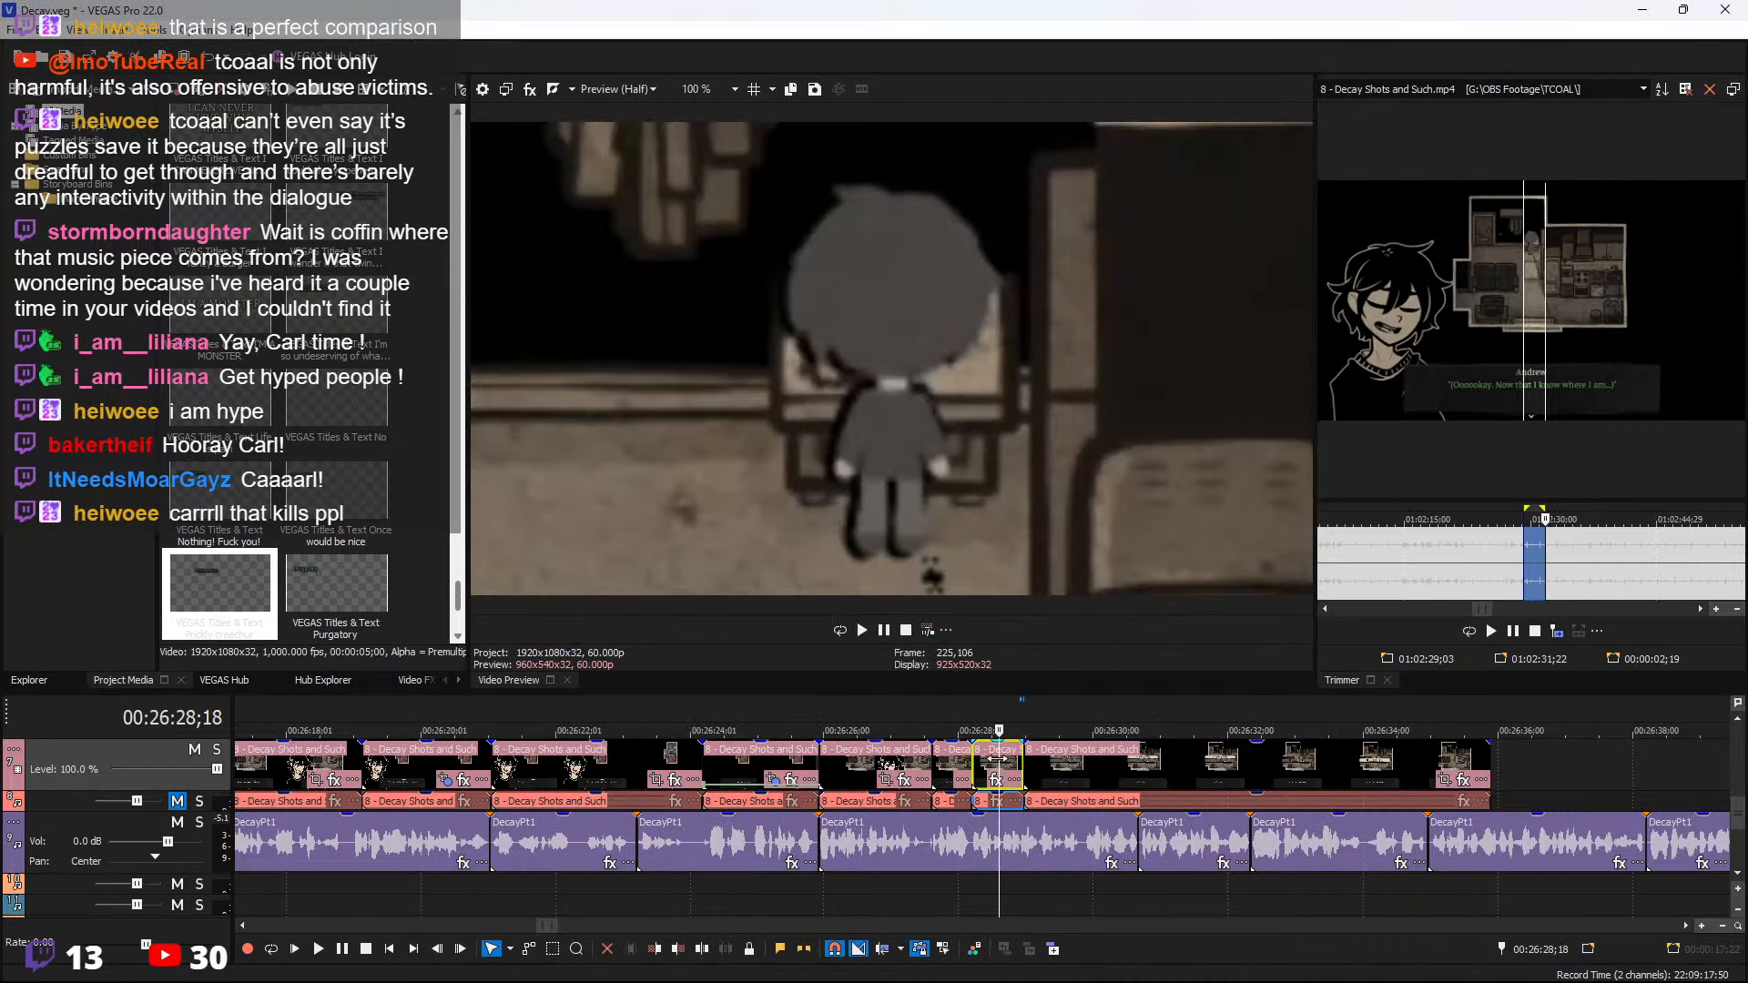
# Cut the opening of the piece at 00:26:28;29 so it starts on the "Call your parents instead?" choice, closing the gap
pyautogui.click(1137, 770)
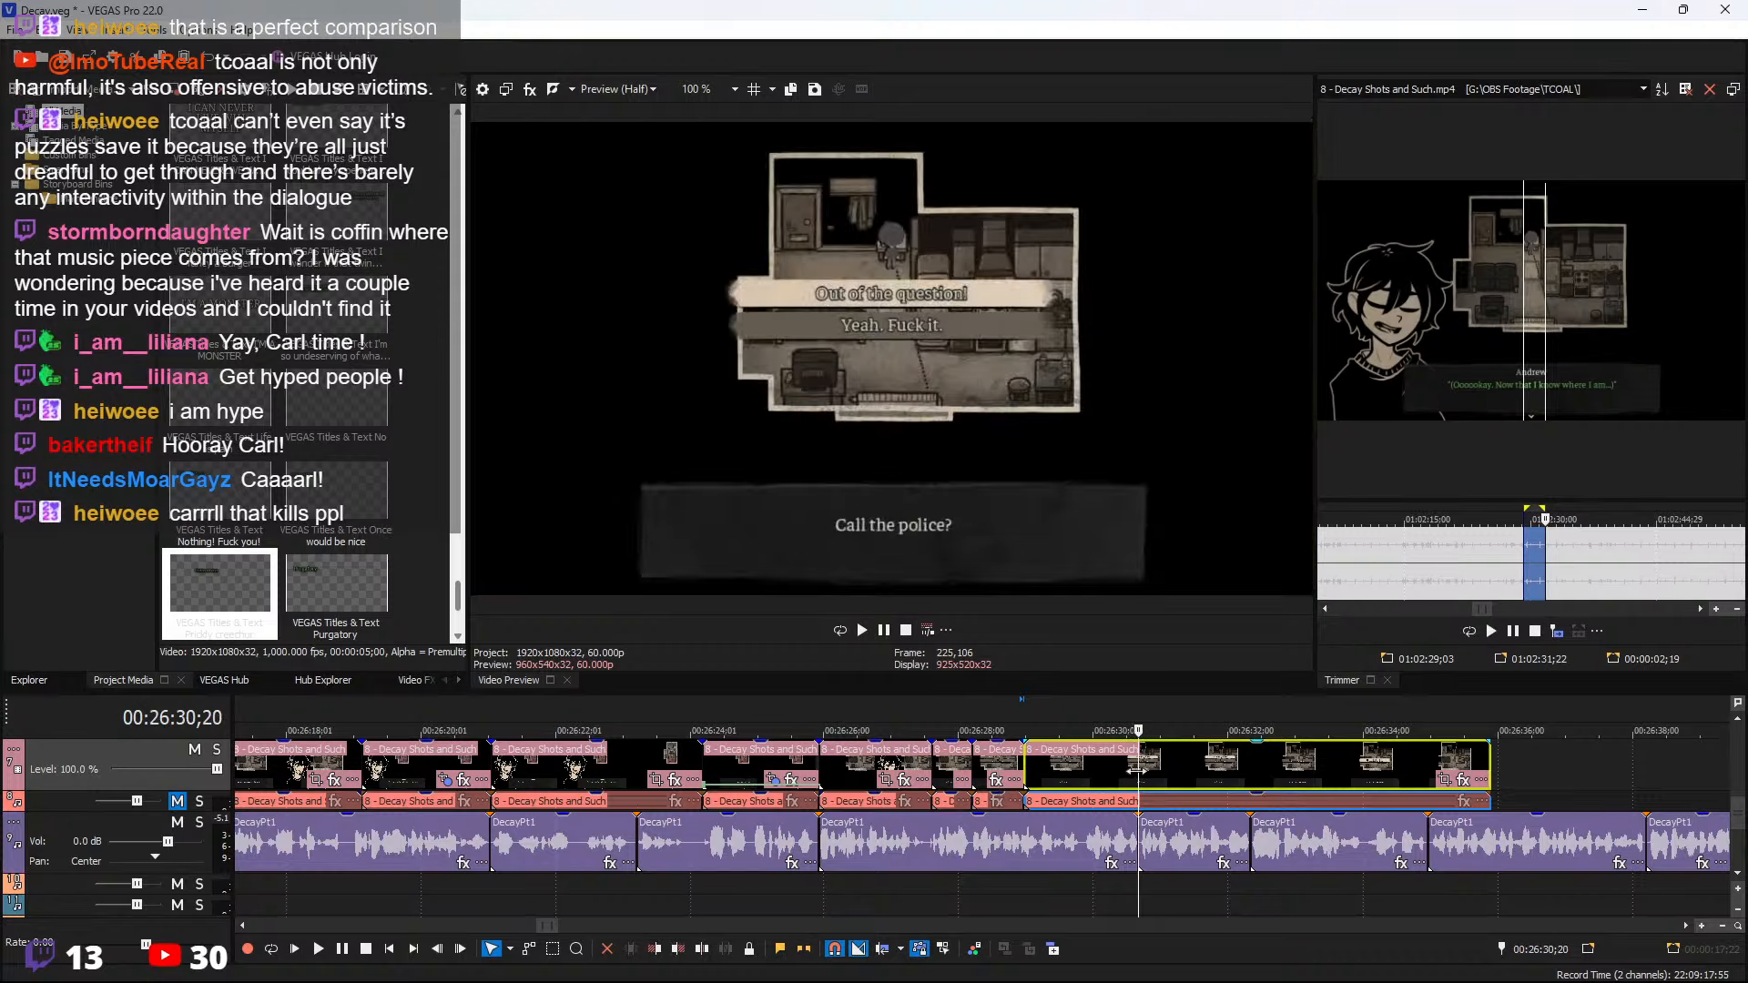
pyautogui.moveTo(1244, 765); pyautogui.dragTo(1023, 769)
pyautogui.press('s')
pyautogui.click(1208, 770)
pyautogui.press('Delete')
# Play the "Call your parents instead?" piece with the narration and split it at 00:26:29;25
pyautogui.click(991, 763)
pyautogui.press('space')
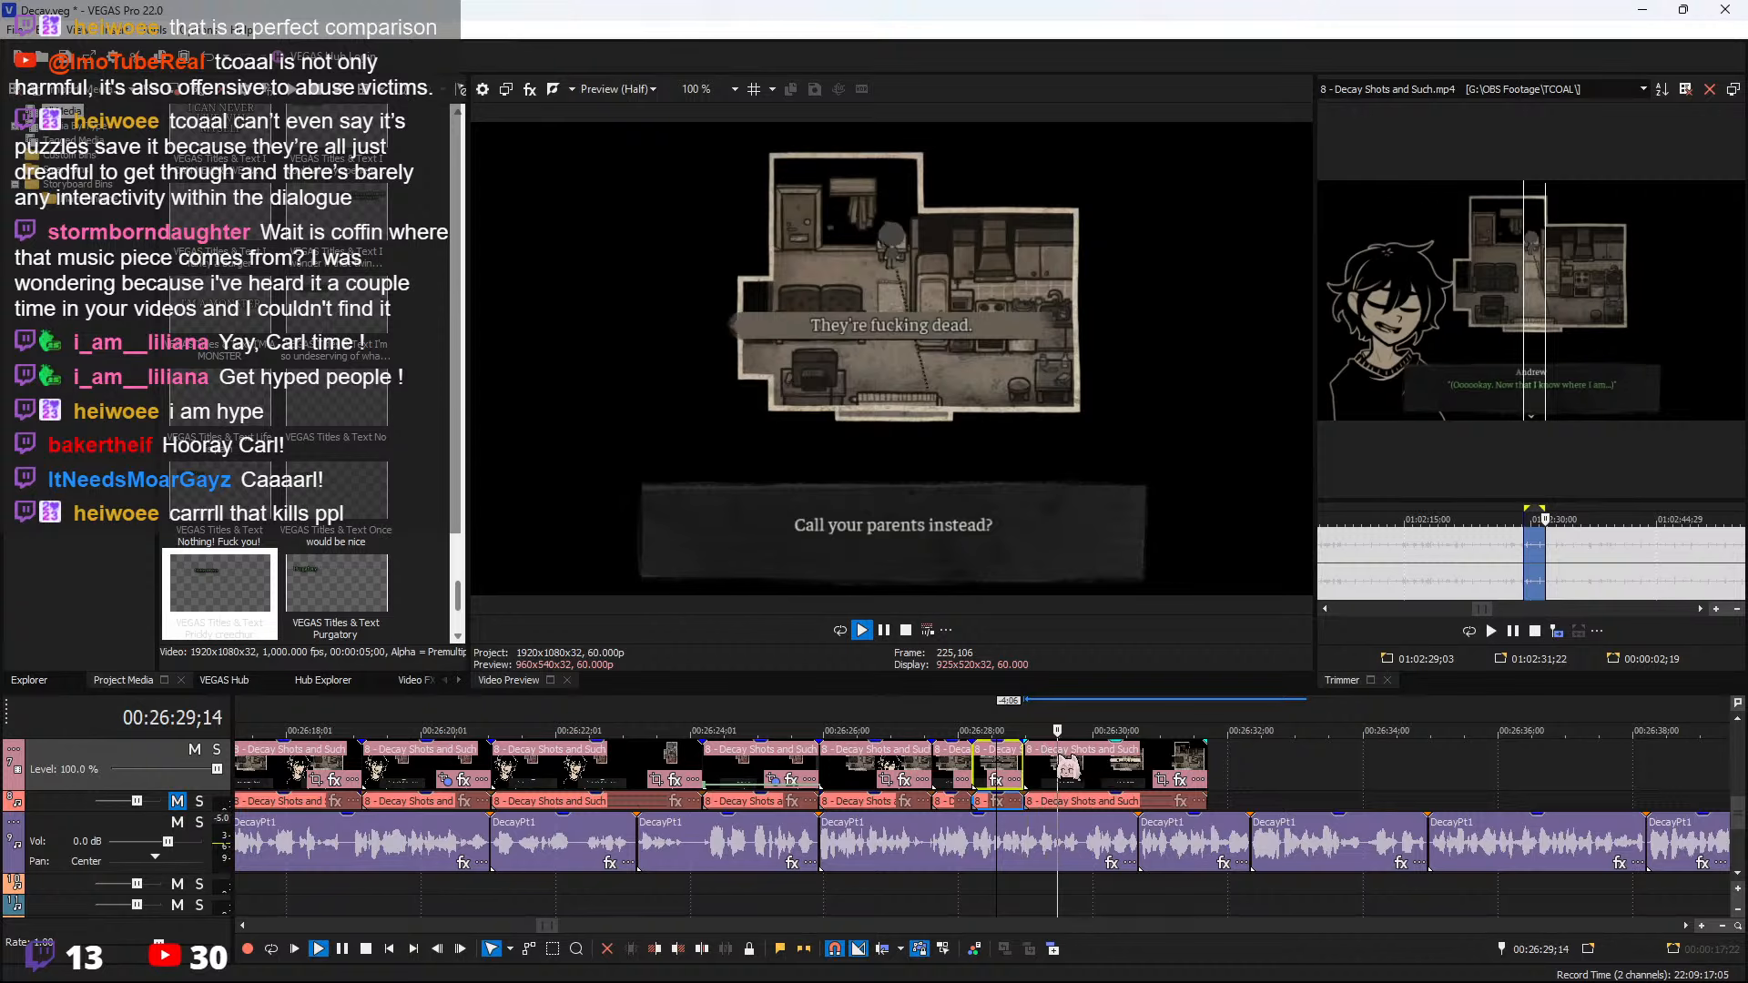
pyautogui.press('space')
pyautogui.click(1086, 782)
pyautogui.press('space')
pyautogui.scroll(3, 1085, 785)
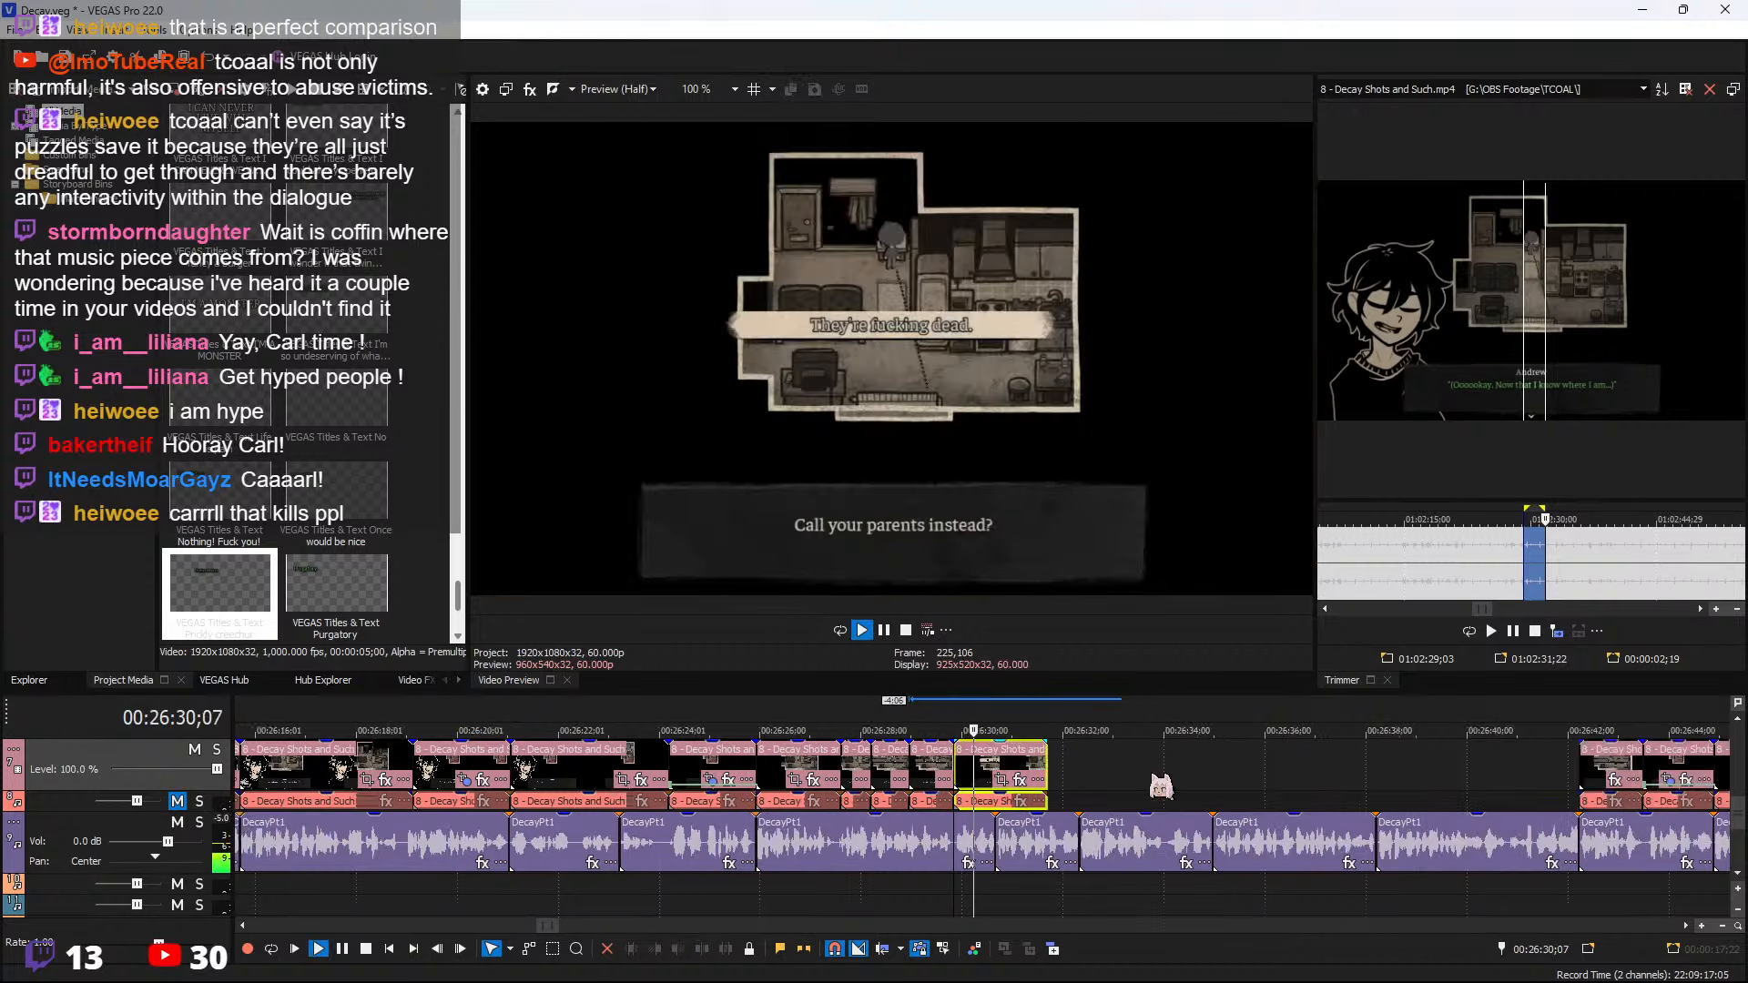
pyautogui.scroll(-3, 1077, 788)
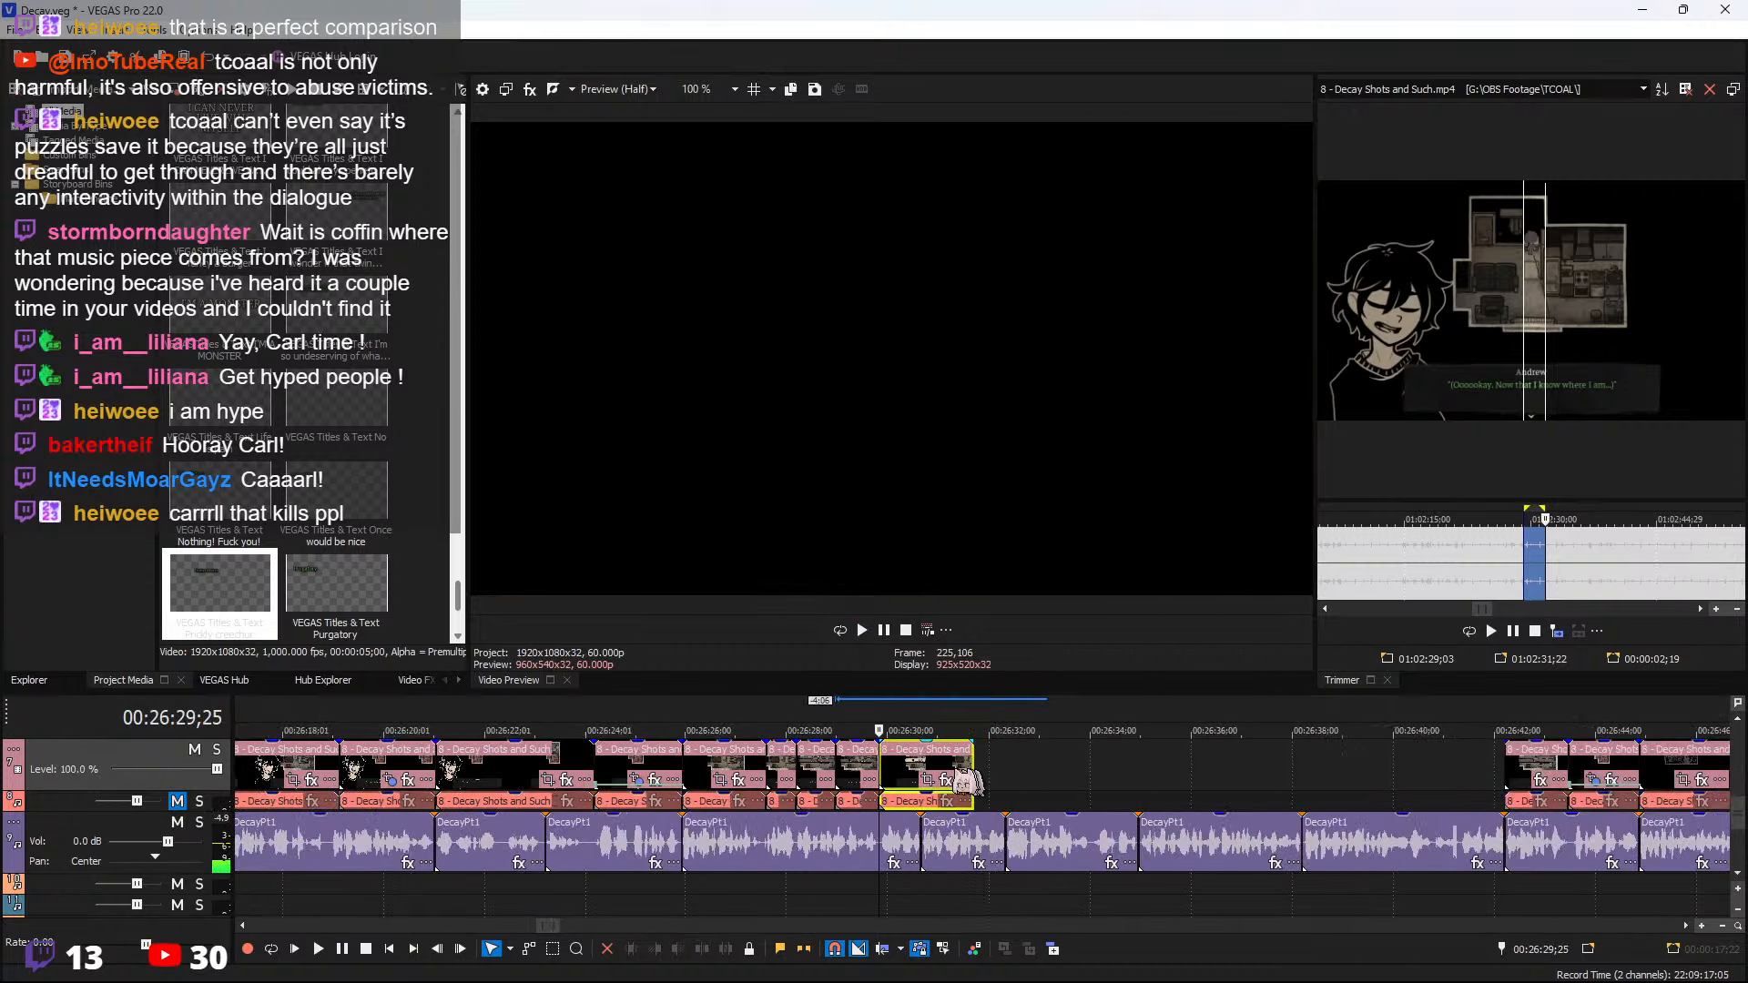
pyautogui.press('space')
# Trim the opening of the piece starting at 00:26:29;25, extend its end, and play it with the narration
pyautogui.moveTo(880, 761); pyautogui.dragTo(931, 761)
pyautogui.moveTo(951, 763); pyautogui.dragTo(1274, 790)
pyautogui.press('space')
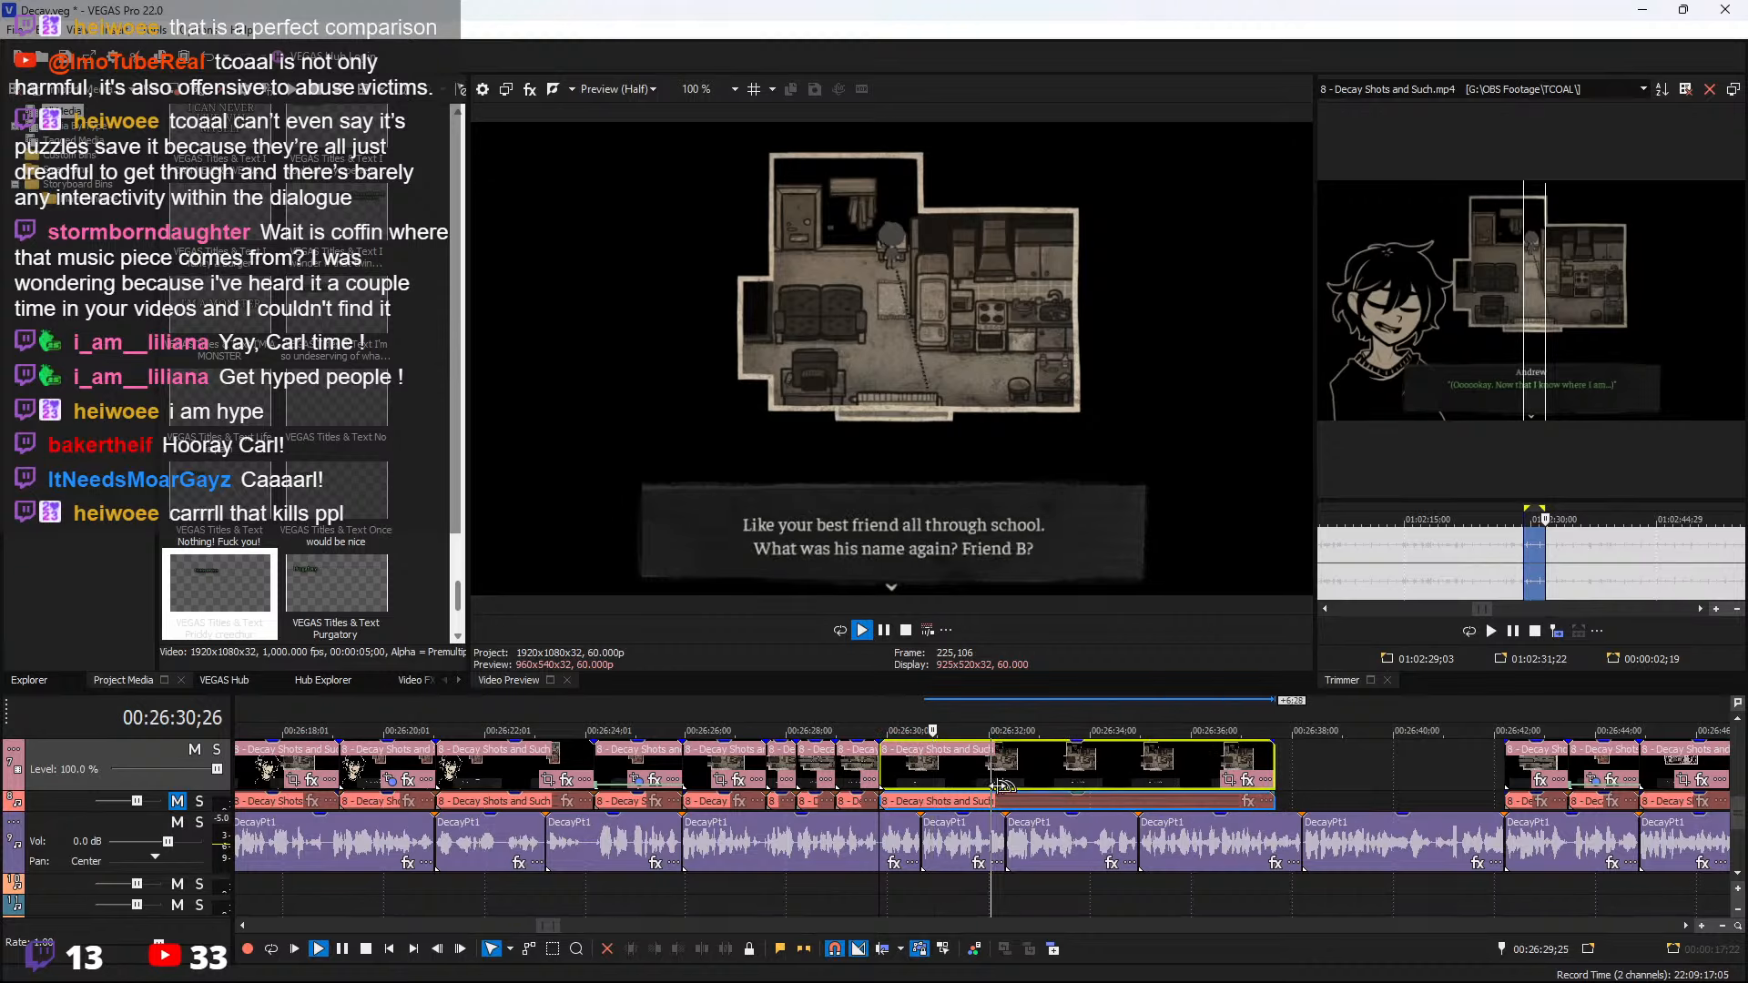
pyautogui.press('space')
pyautogui.press('space')
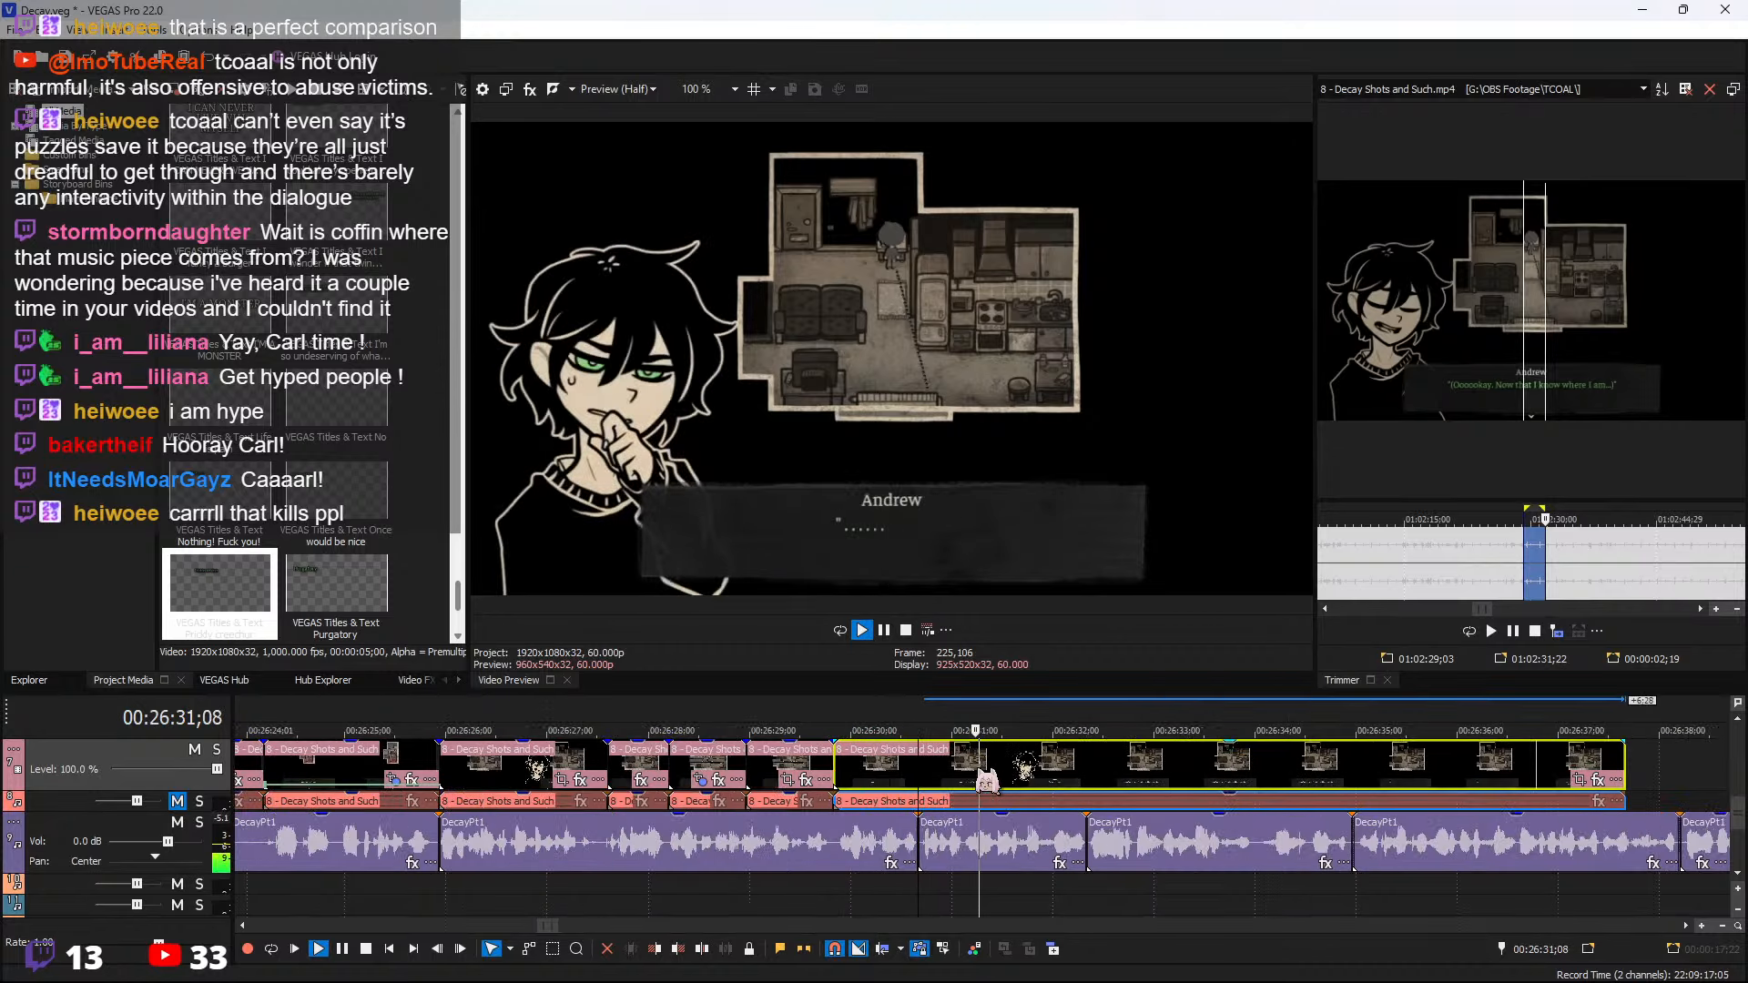
pyautogui.press('space')
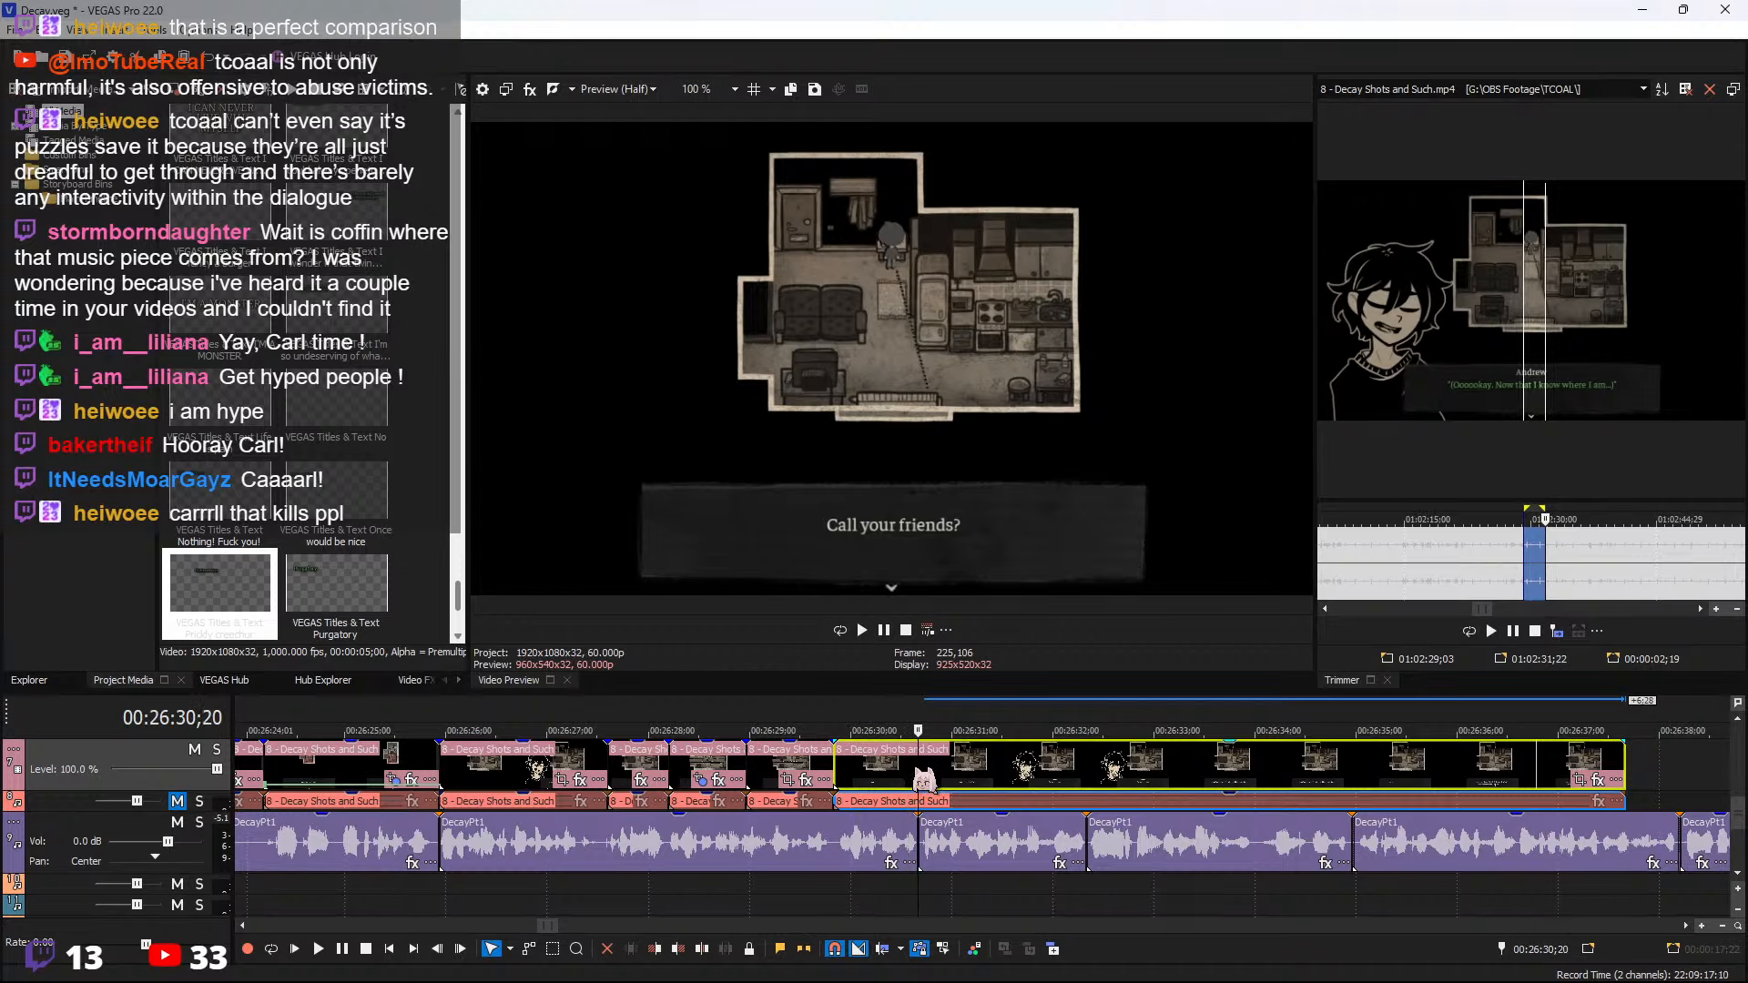
# Split the piece at 00:26:30;20 and freeze the new piece on its "Call your friends?" frame
pyautogui.press('s')
pyautogui.rightClick(979, 774)
pyautogui.moveTo(1175, 790)
pyautogui.click(1273, 820)
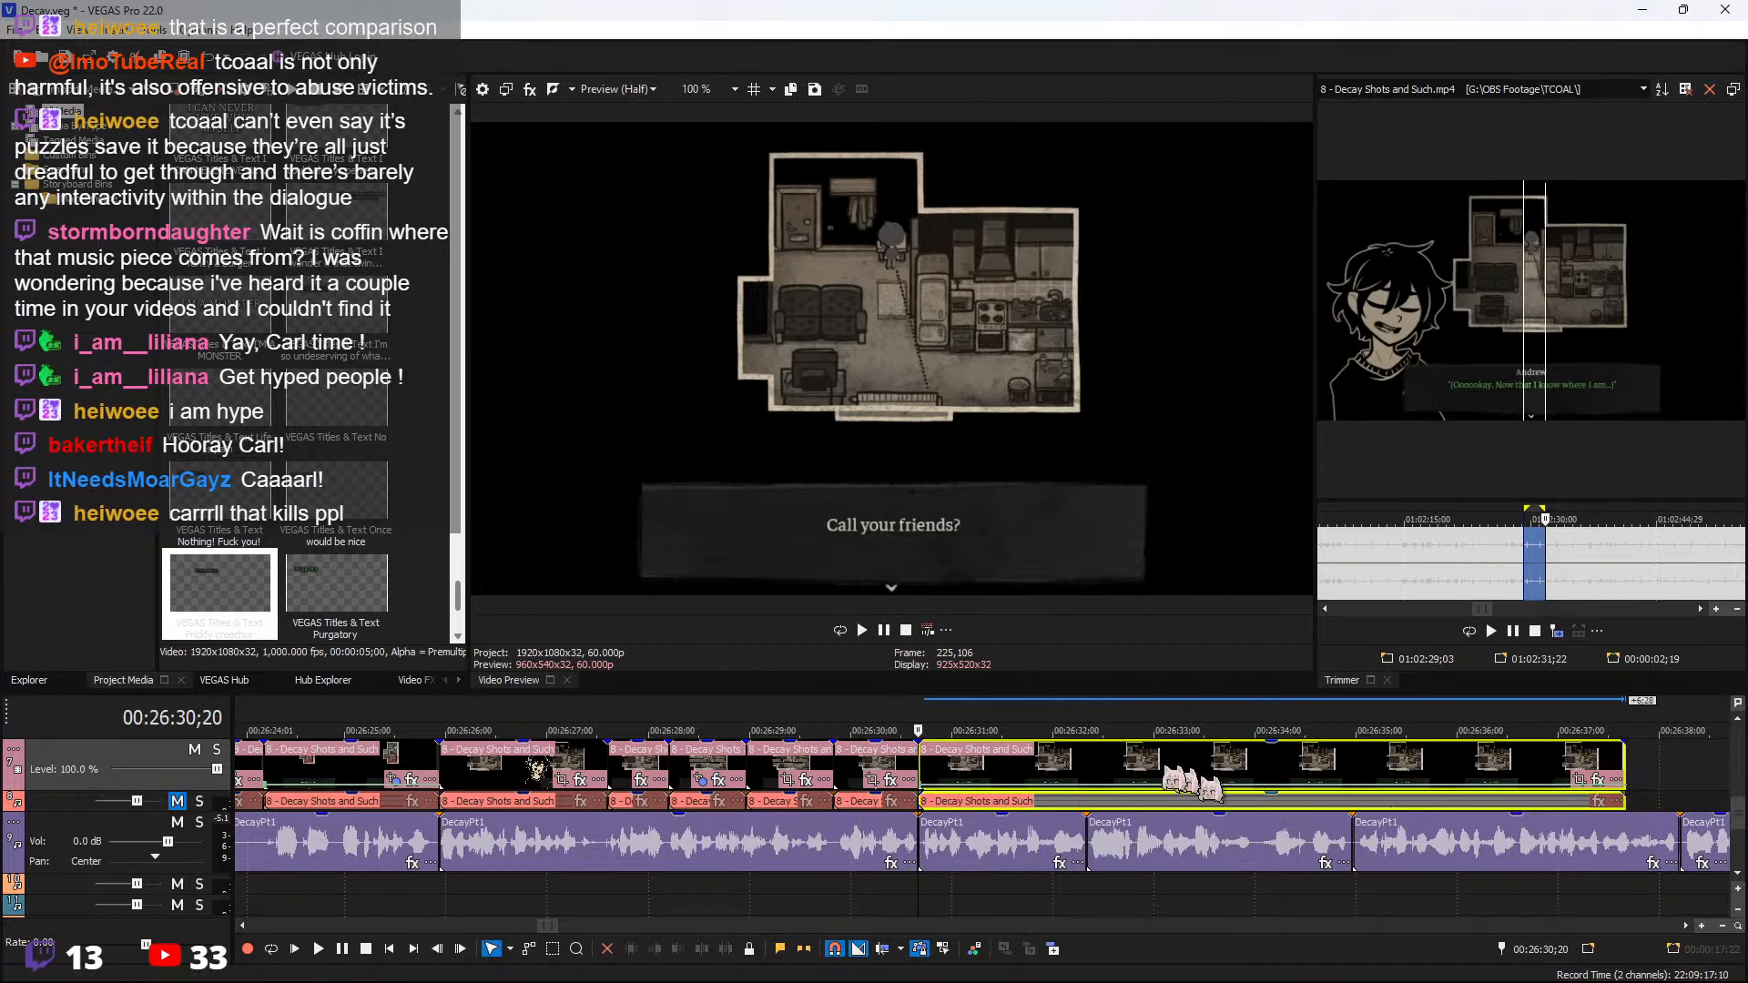
# Crop the frozen piece to a 397.5 by 223.6 close-up of the character, centred at X 960, Y 274.4
pyautogui.click(1578, 781)
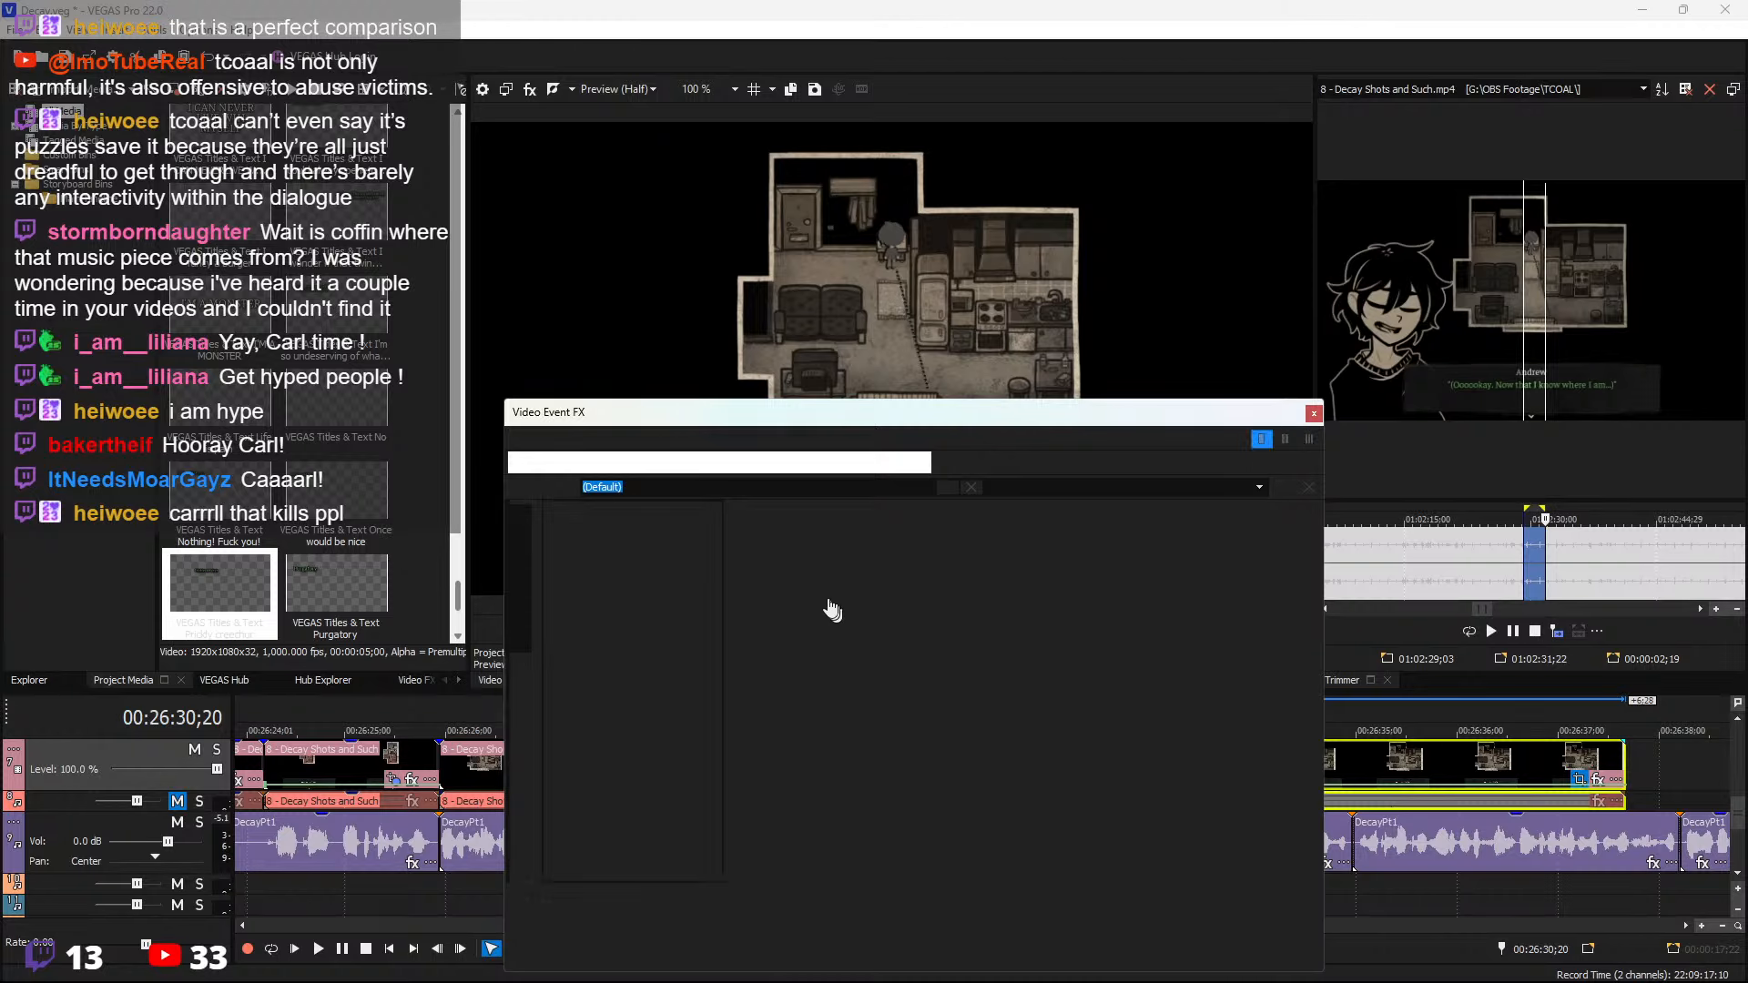
pyautogui.moveTo(761, 544); pyautogui.dragTo(969, 656)
pyautogui.moveTo(1050, 703); pyautogui.dragTo(1064, 624)
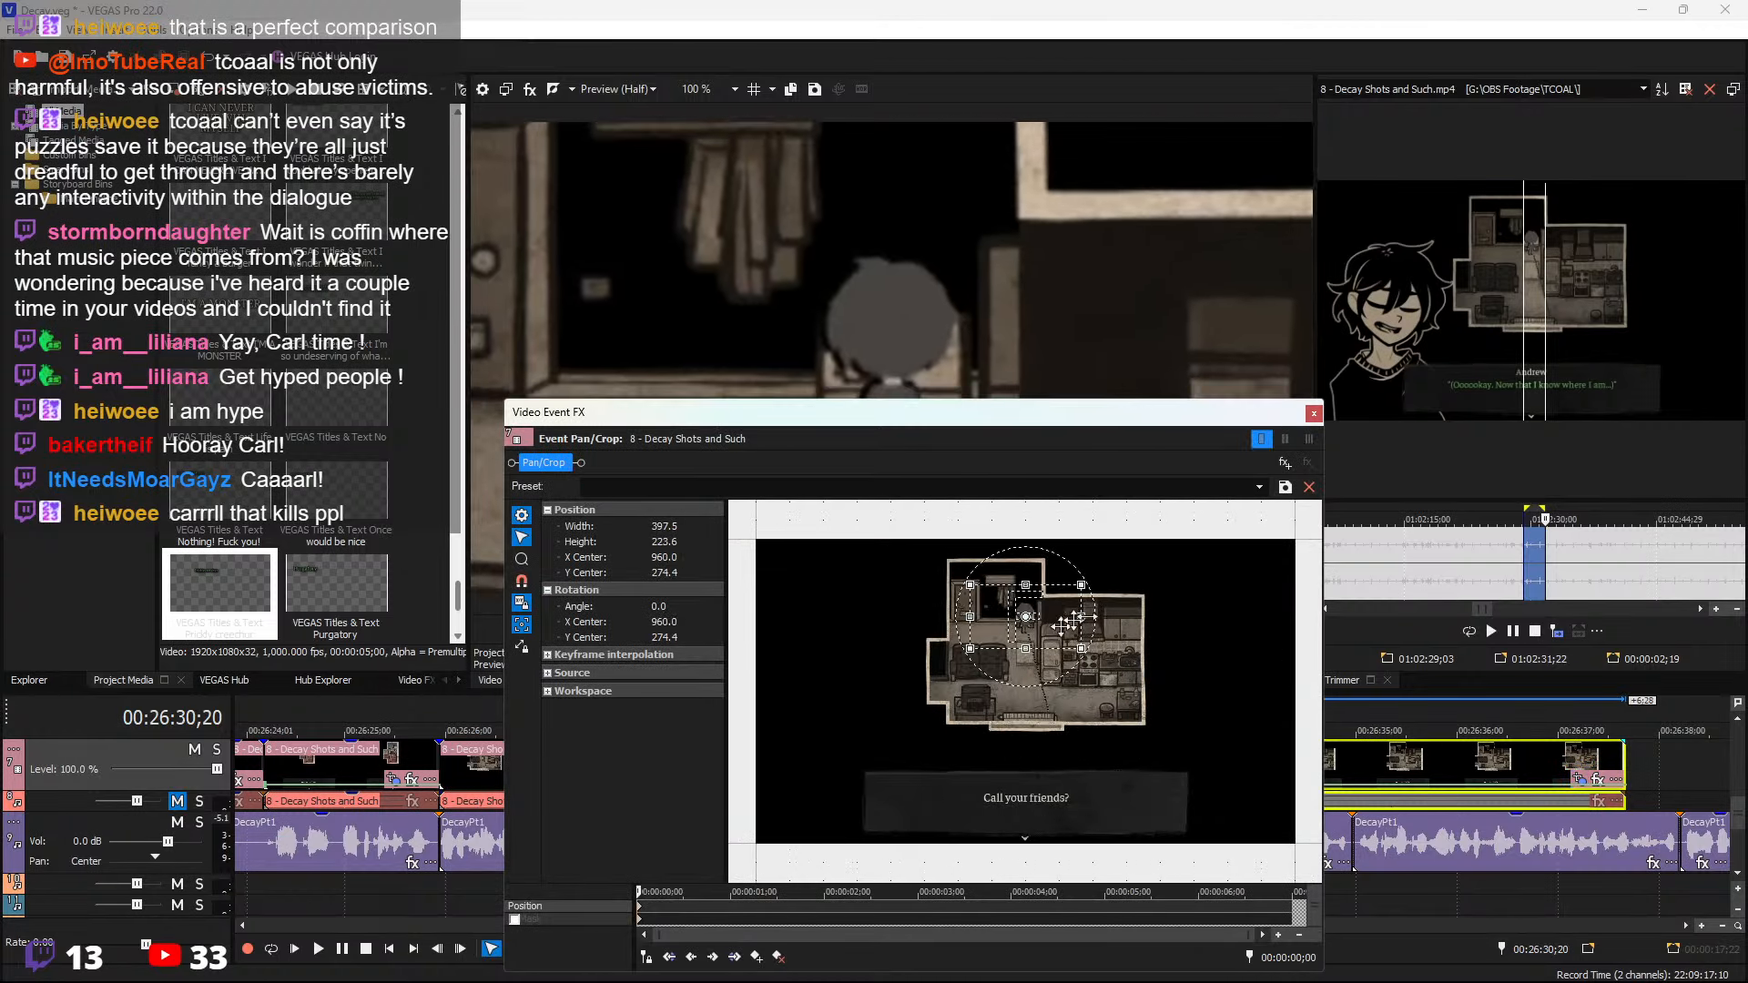
pyautogui.click(1313, 414)
# Play the frozen close-up, split it at the narration break at 00:26:32;10 and delete the remainder
pyautogui.press('space')
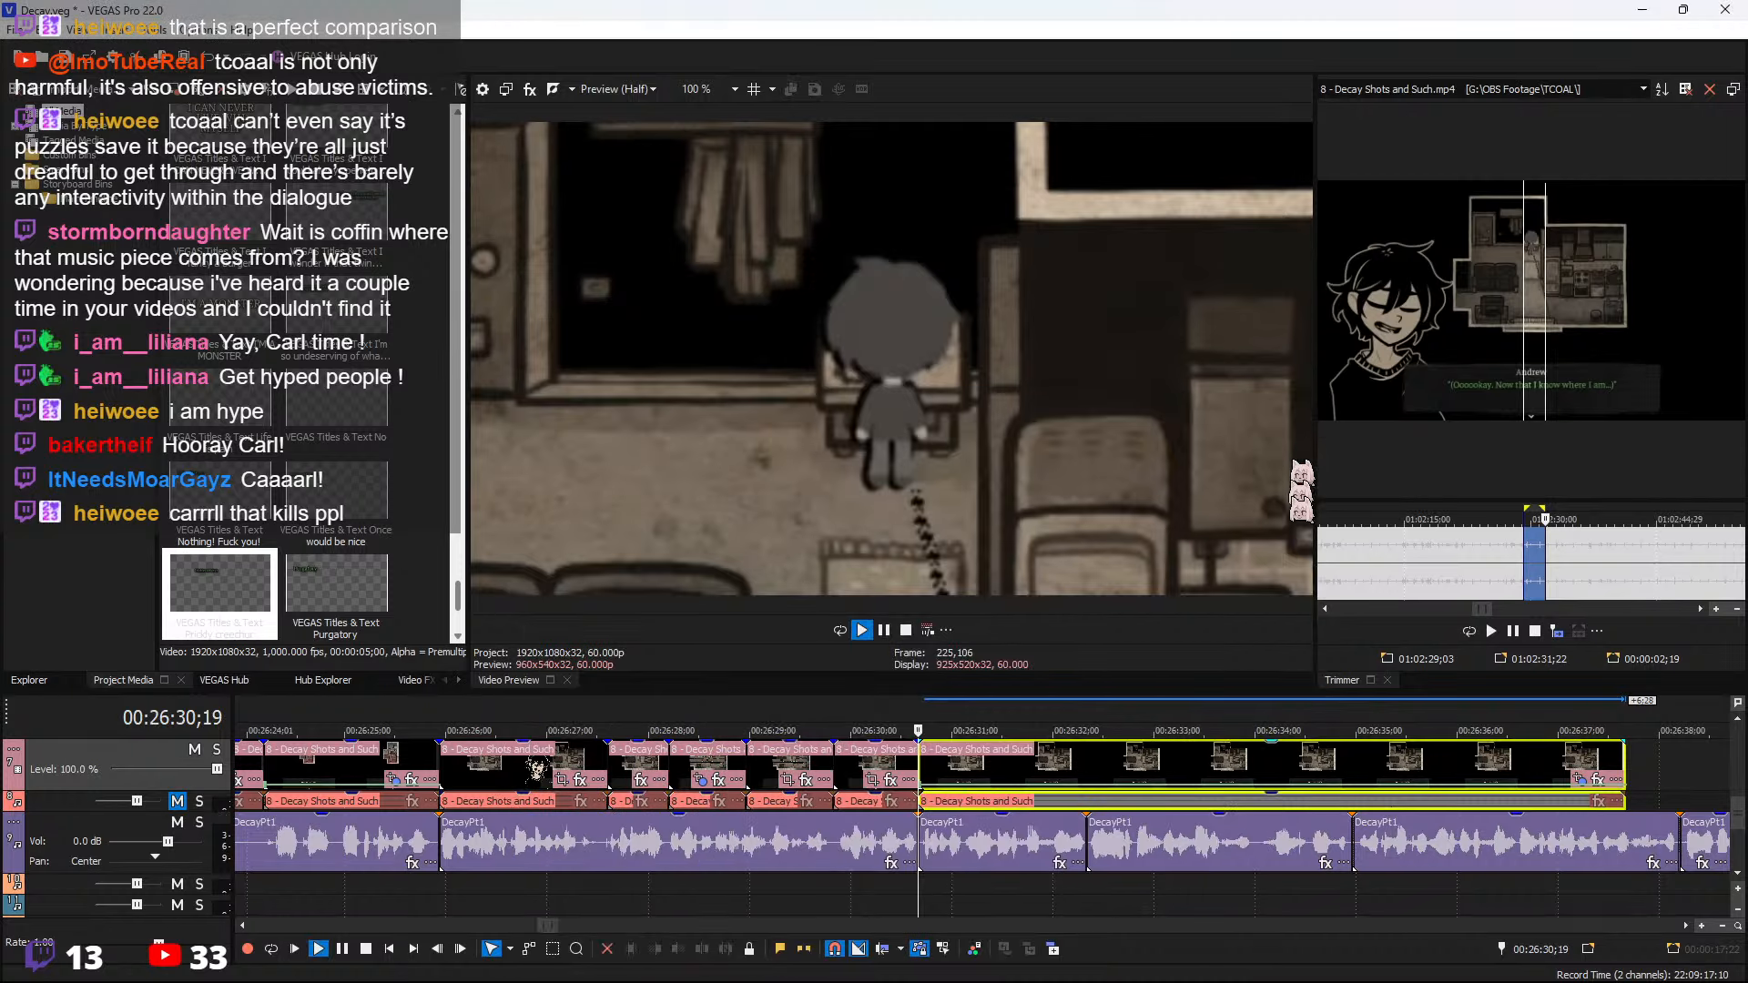
pyautogui.click(1088, 766)
pyautogui.press('s')
pyautogui.click(1170, 772)
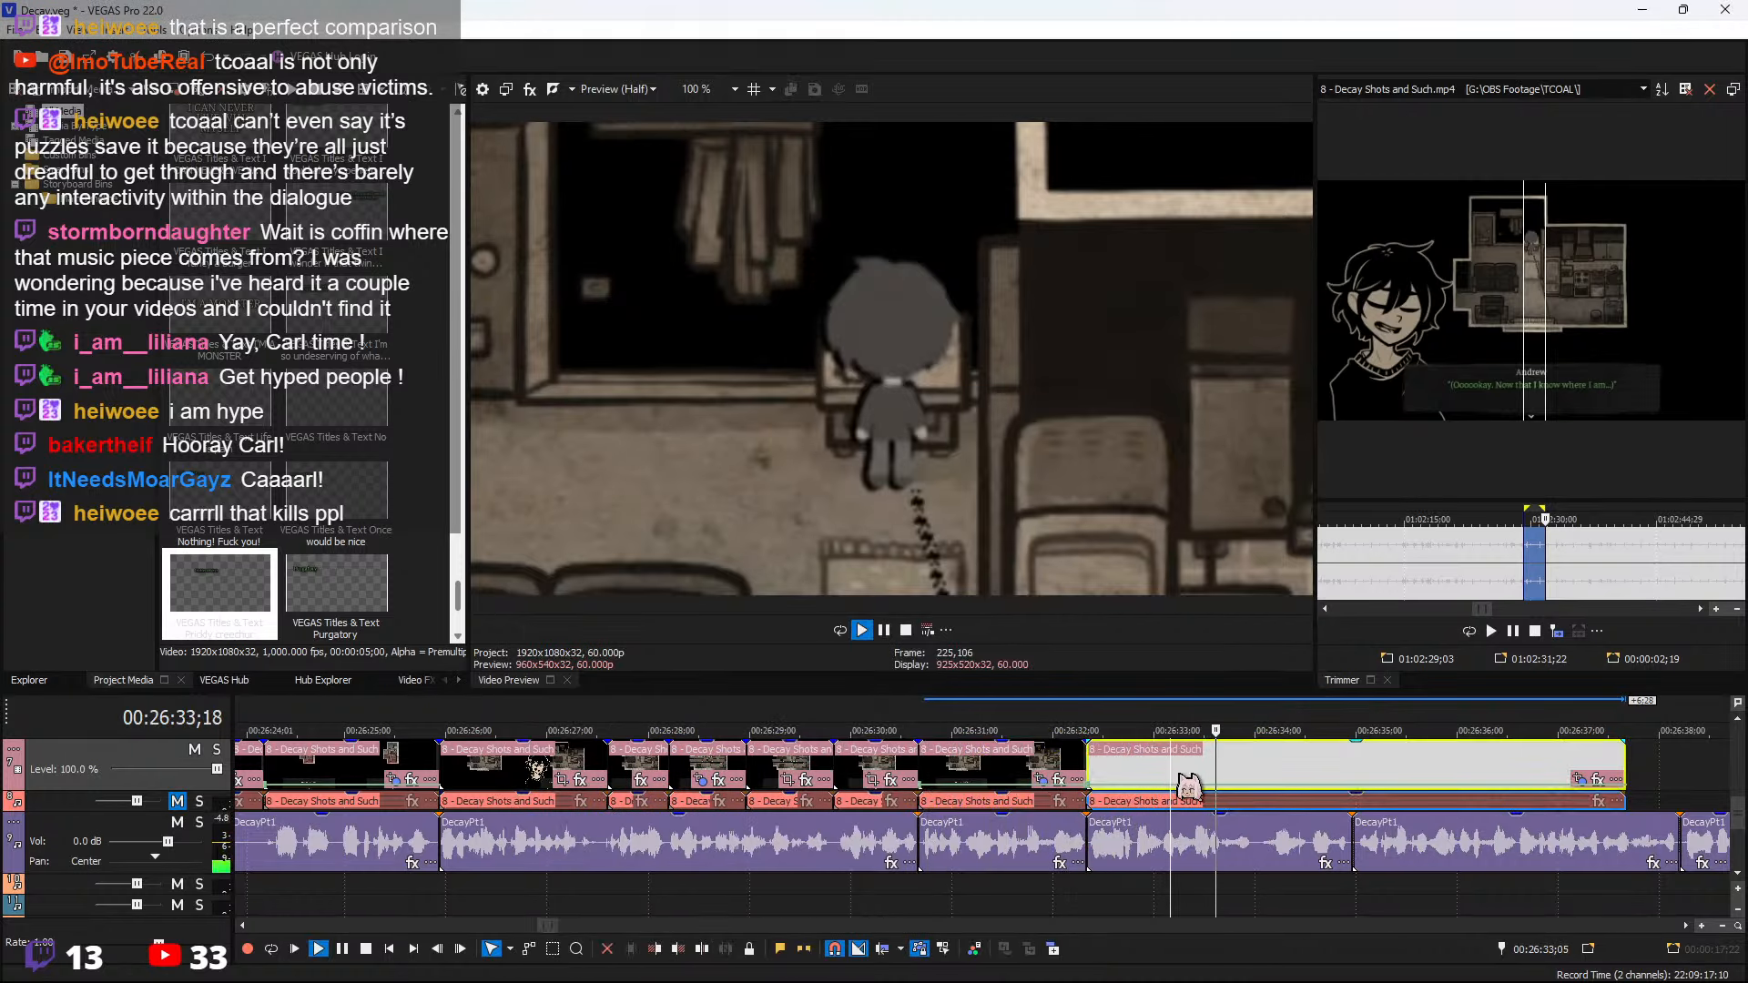
pyautogui.press('Delete')
pyautogui.scroll(-4, 1175, 772)
pyautogui.press('space')
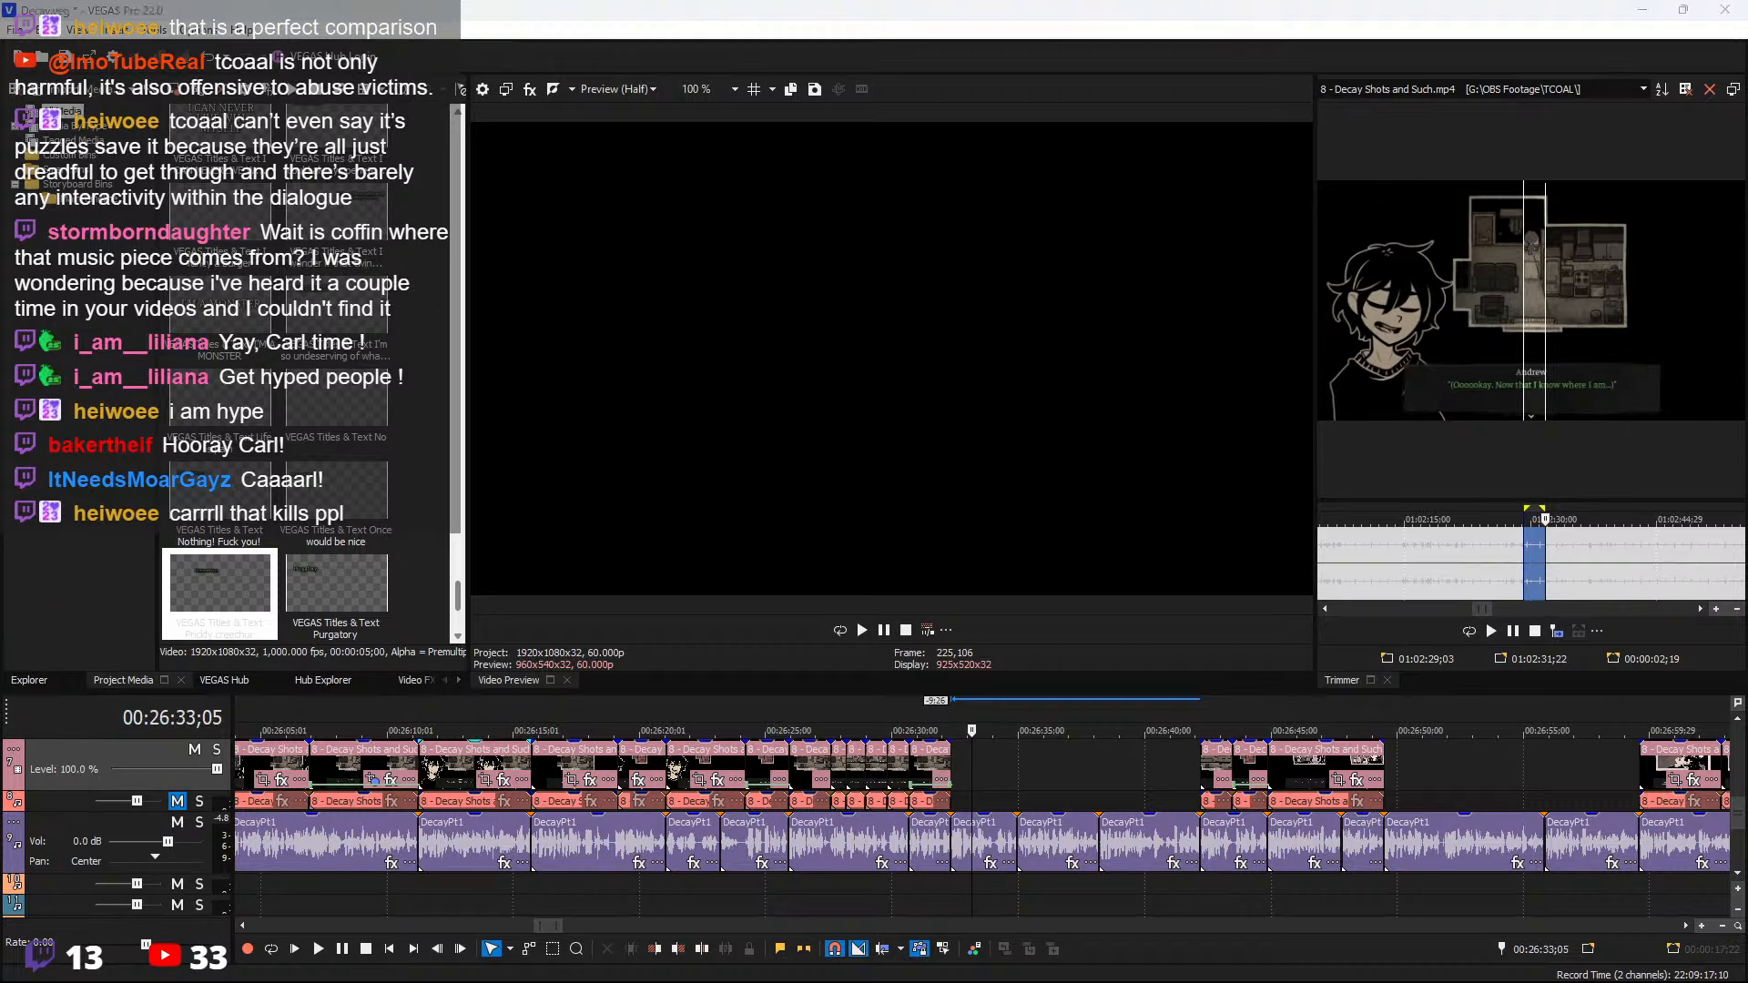
# Open 5 - Decay Intro~1.mp4 in the Trimmer and search it for the scene with Friend A and Friend B
pyautogui.click(1475, 353)
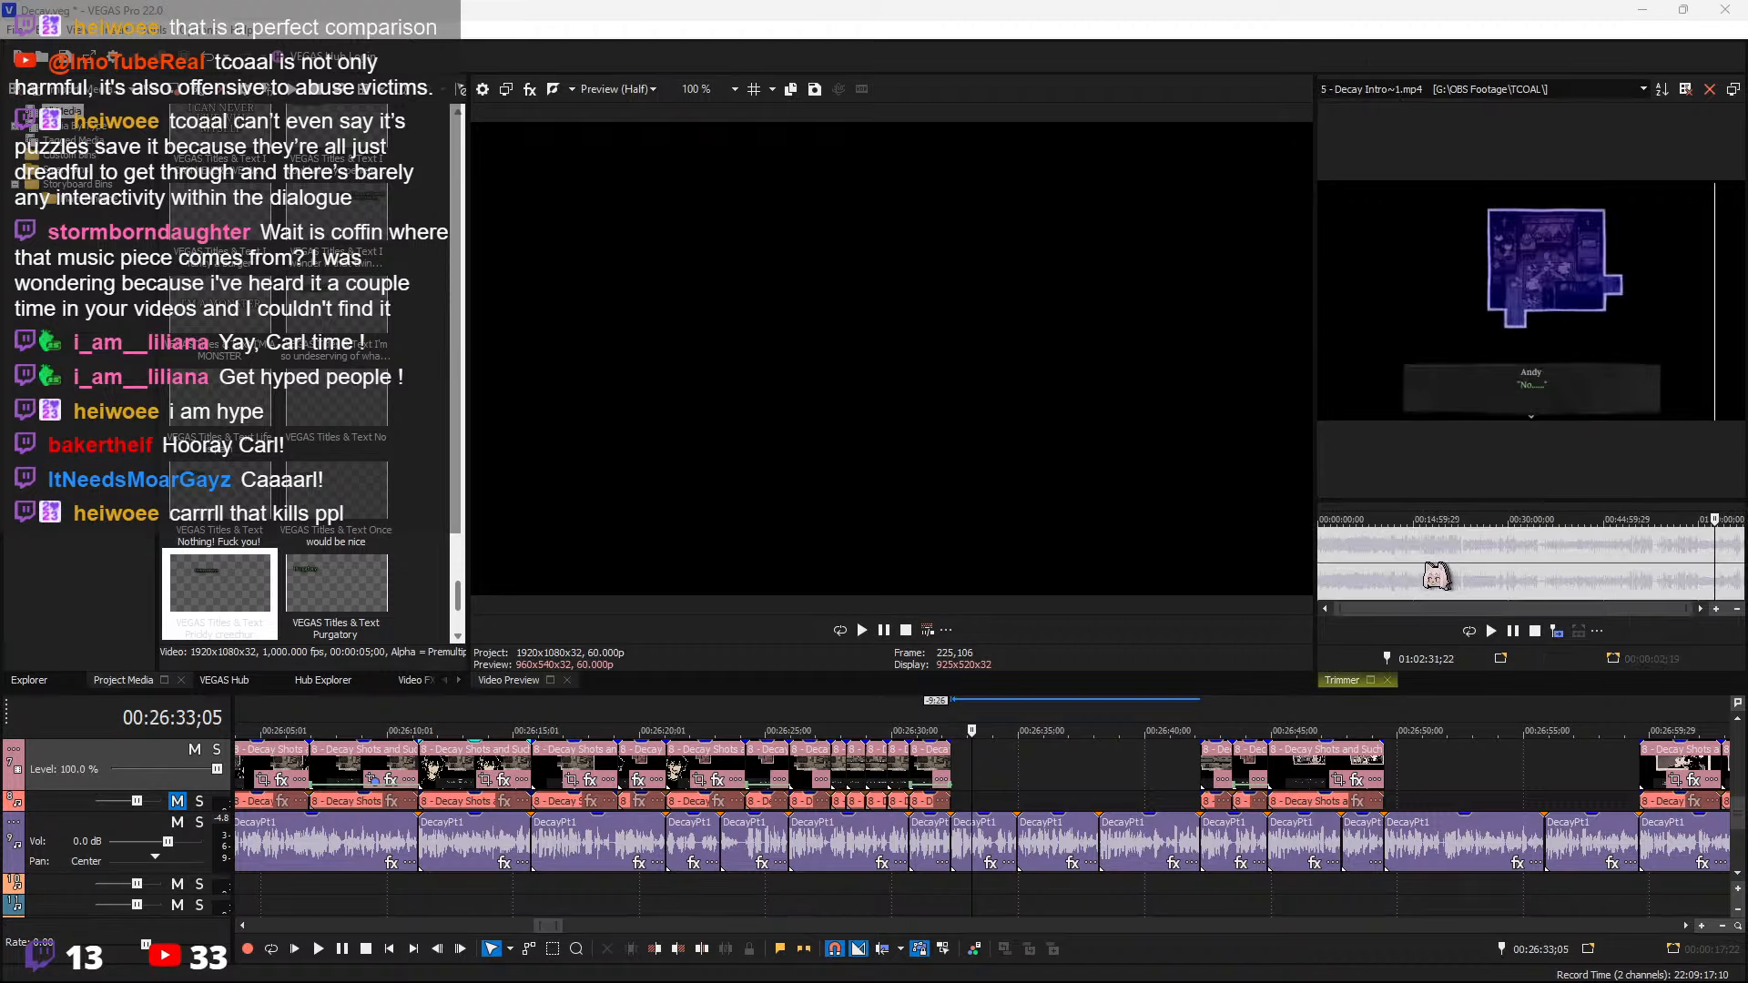
pyautogui.click(1463, 569)
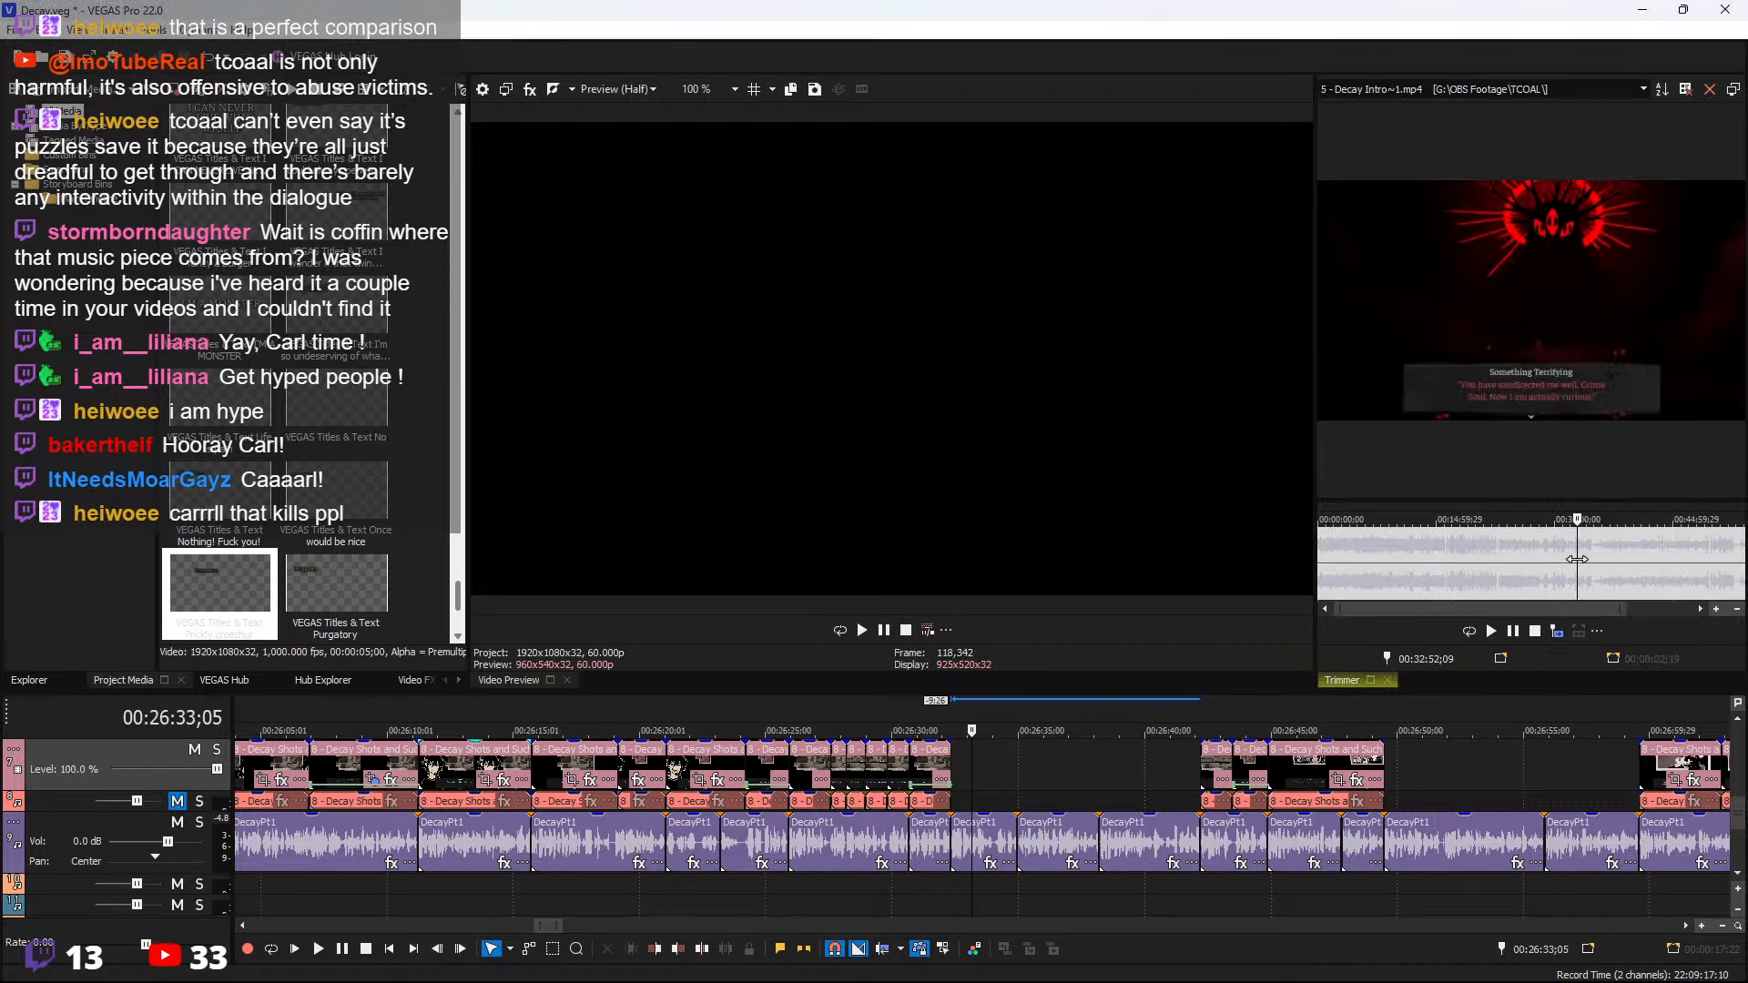
pyautogui.click(1579, 559)
pyautogui.click(1505, 549)
pyautogui.scroll(3, 1519, 549)
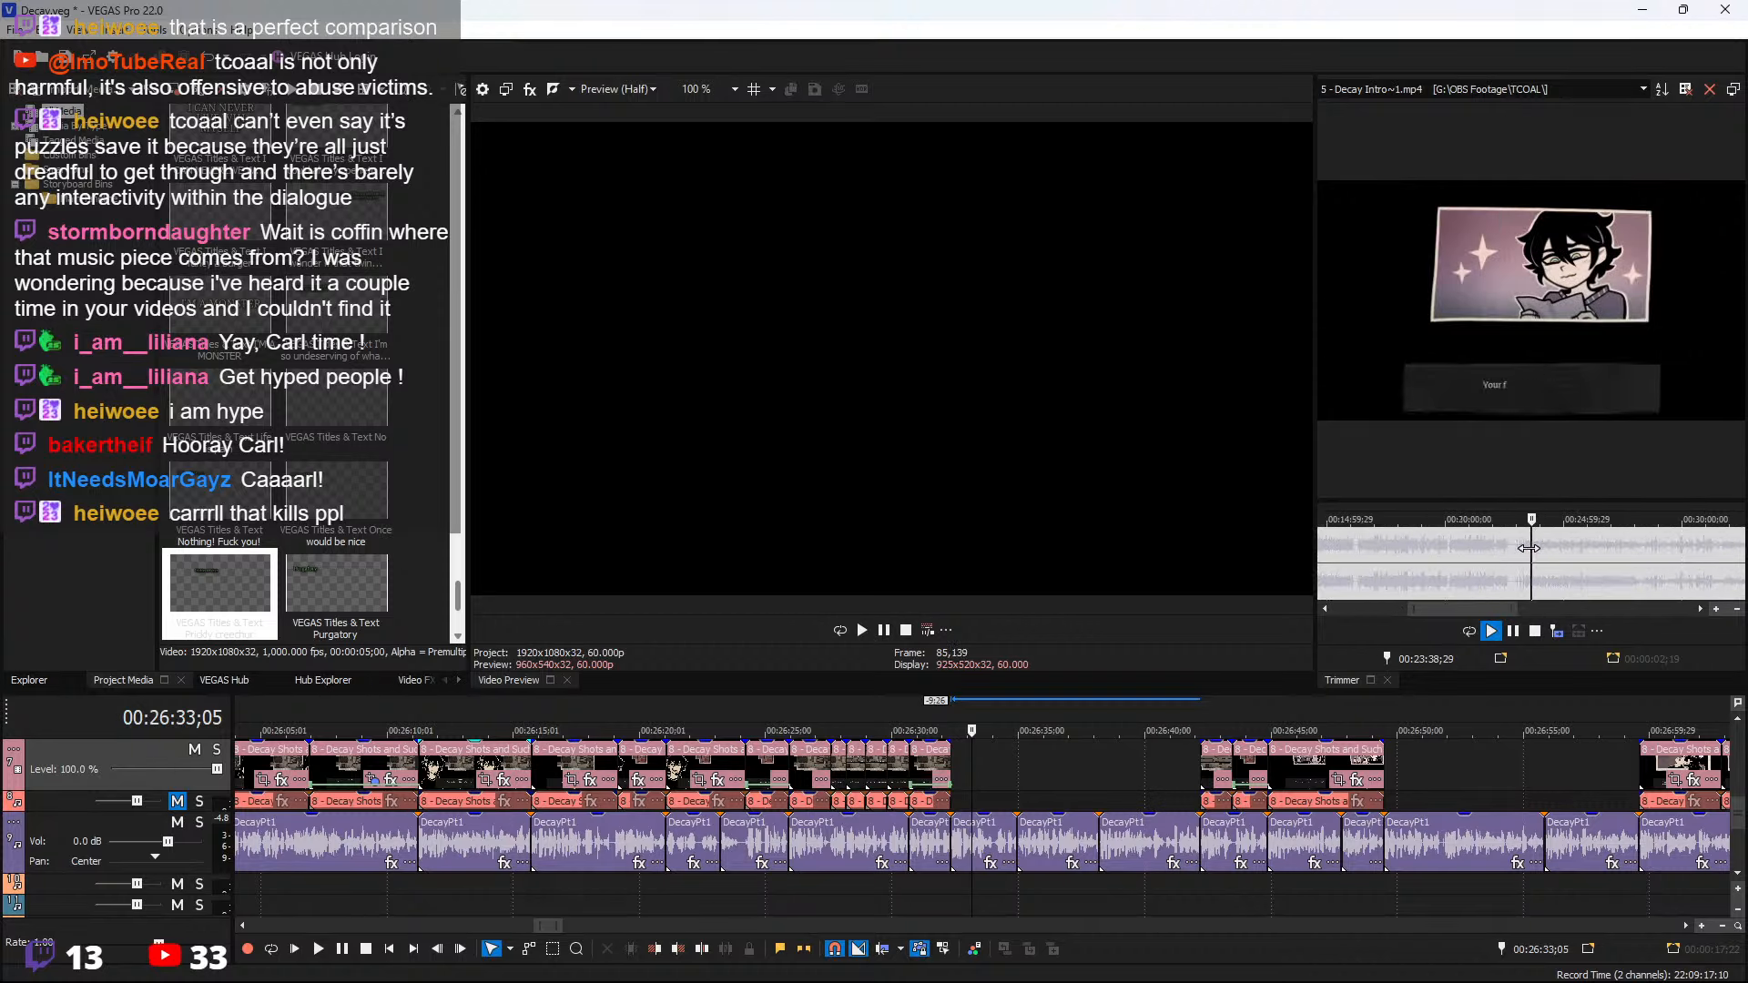
pyautogui.scroll(3, 1557, 575)
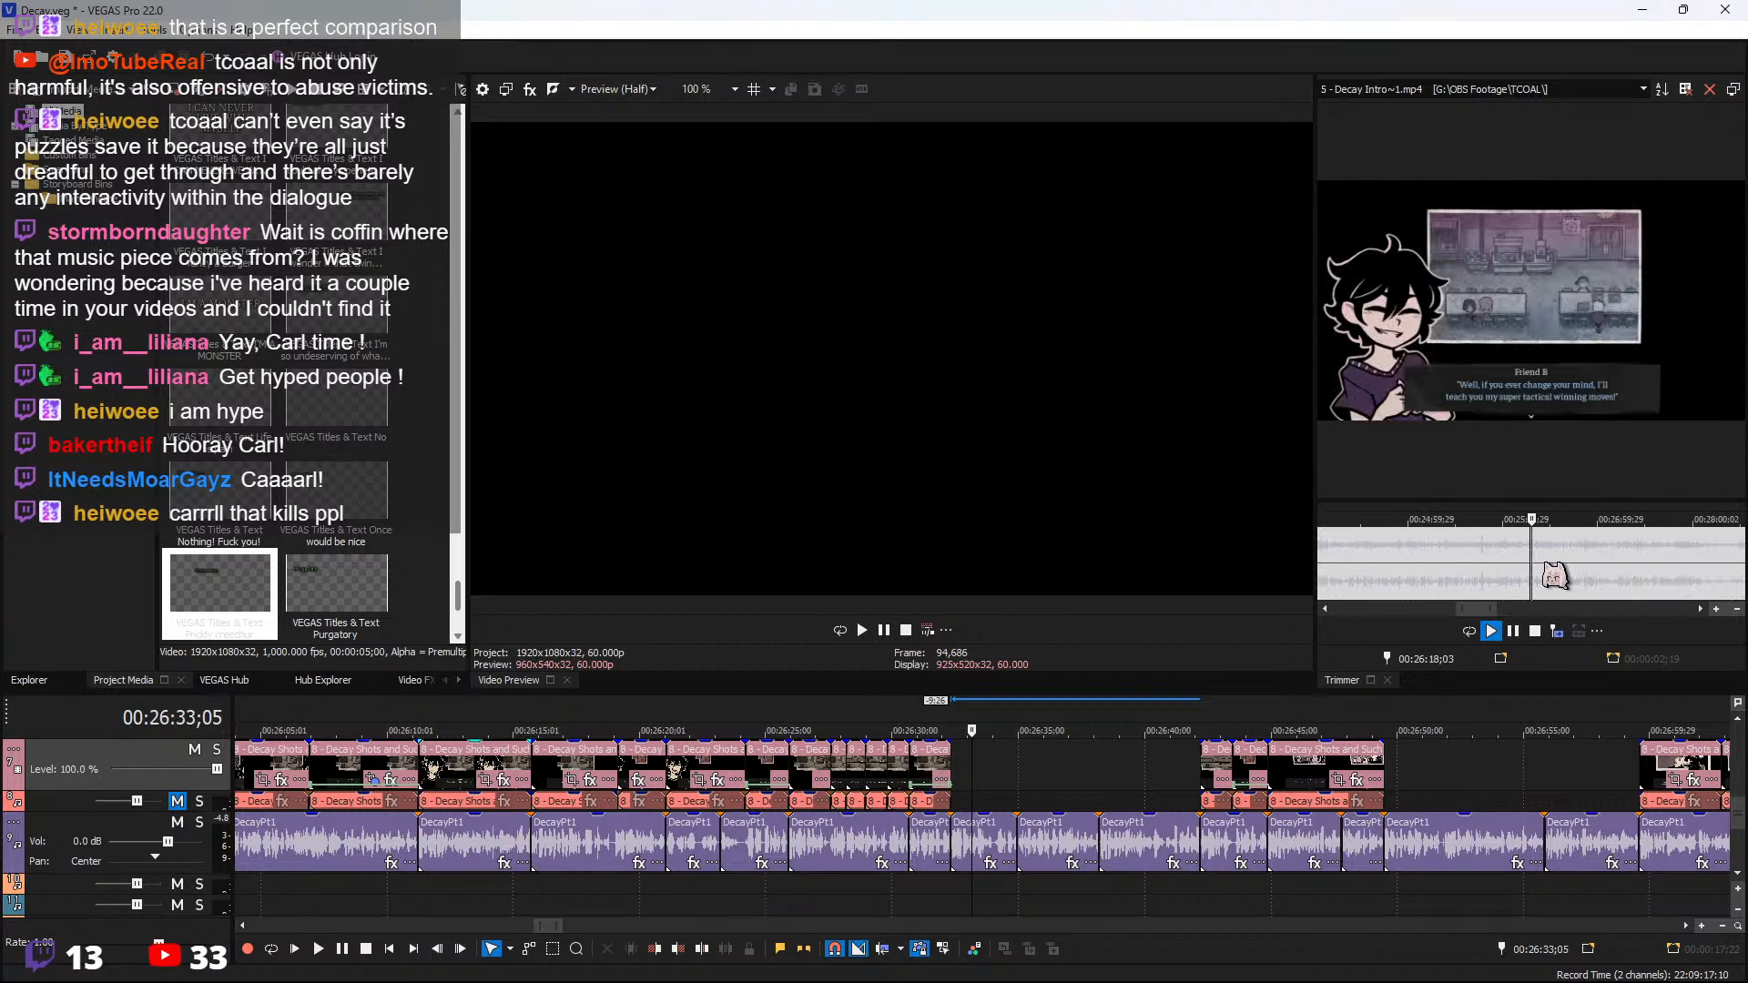
pyautogui.moveTo(1481, 569); pyautogui.dragTo(1340, 547)
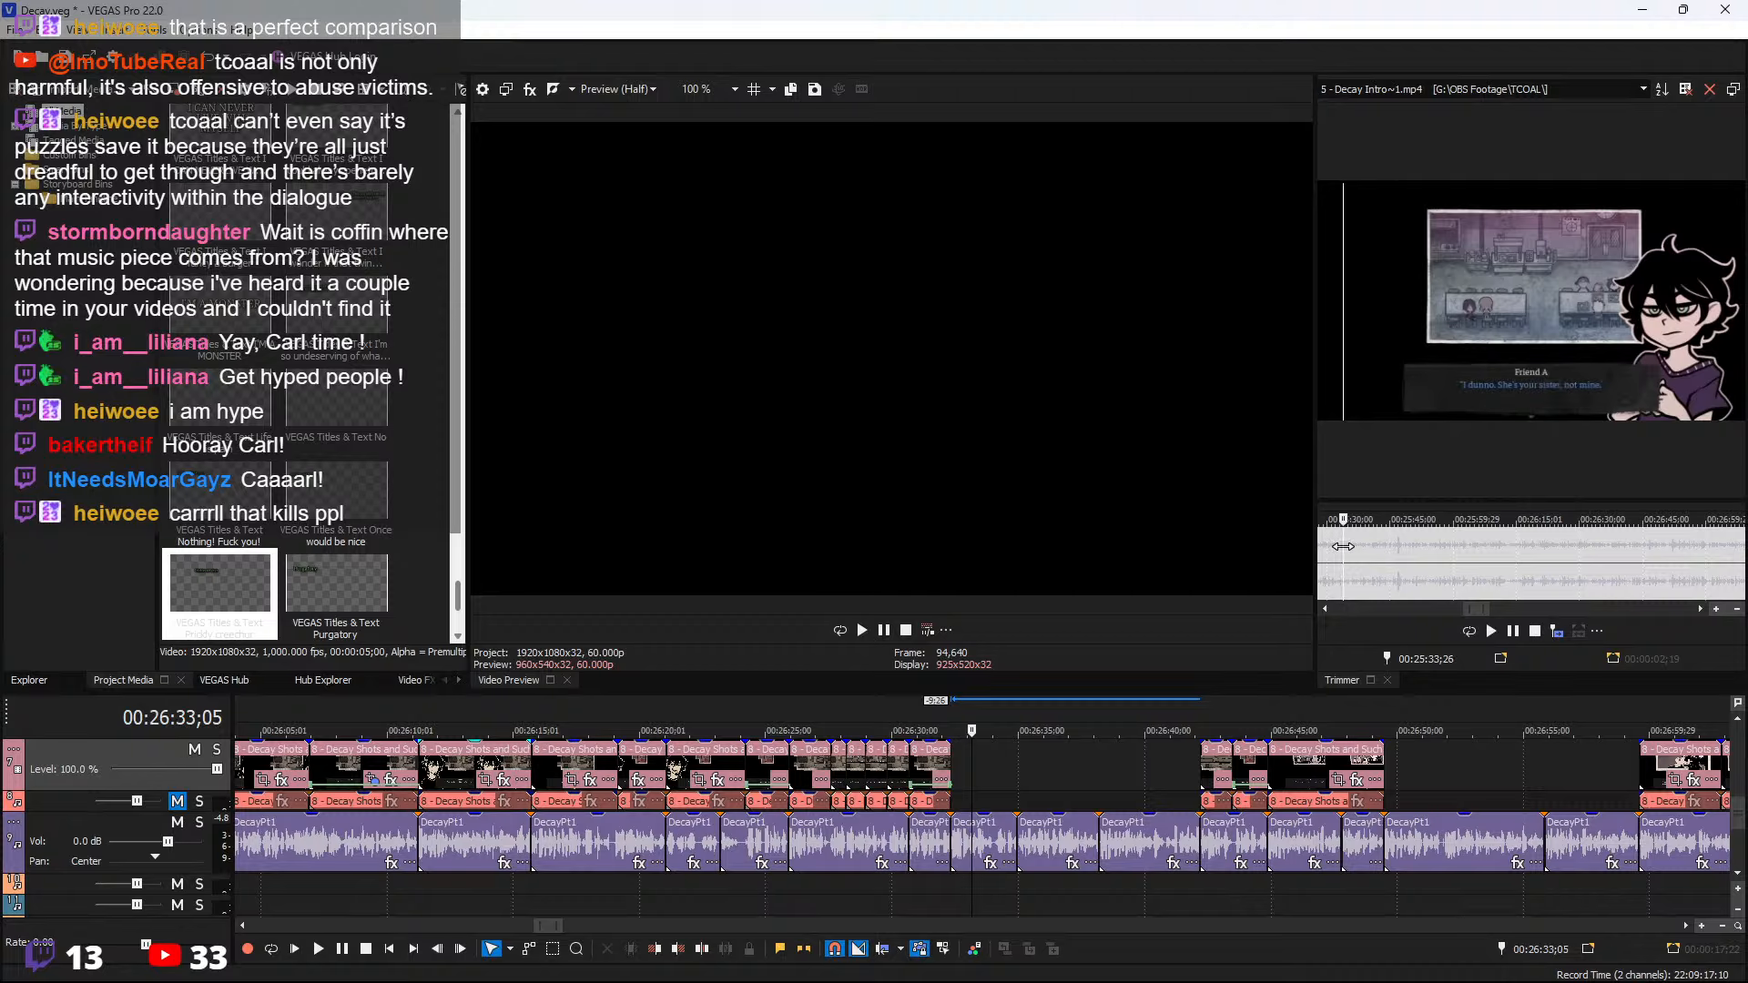
pyautogui.scroll(-1, 1350, 550)
pyautogui.click(1399, 553)
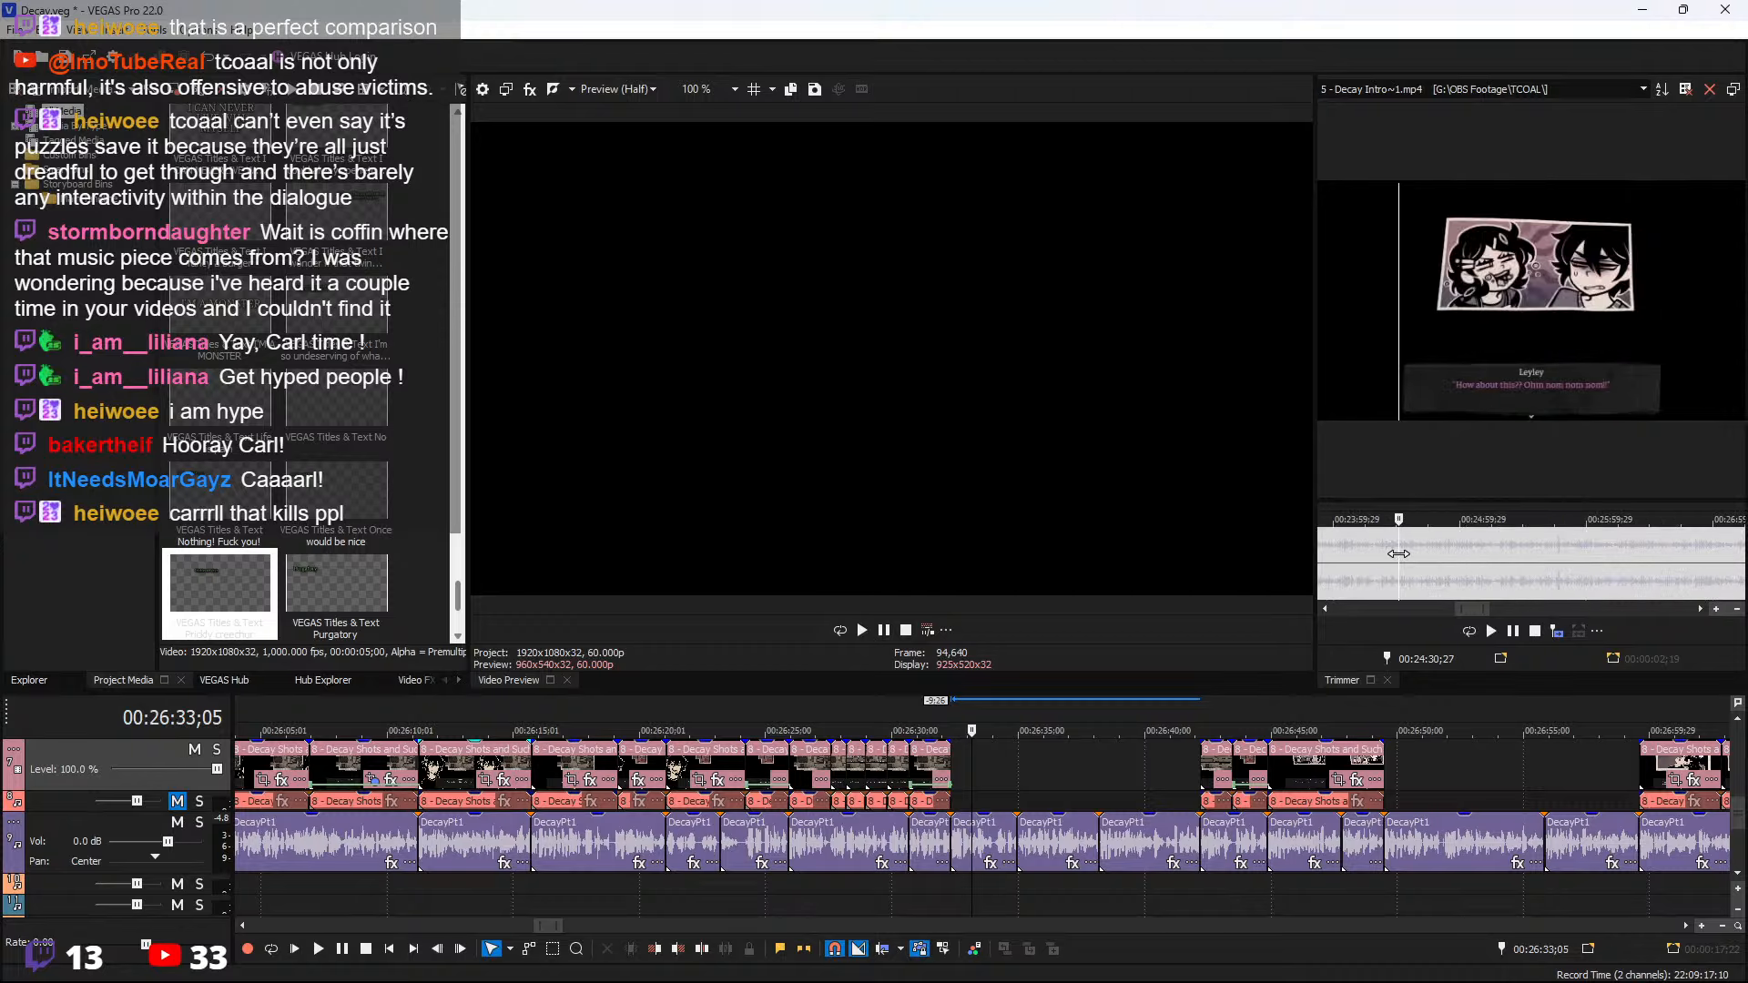
pyautogui.moveTo(1328, 550); pyautogui.dragTo(1349, 565)
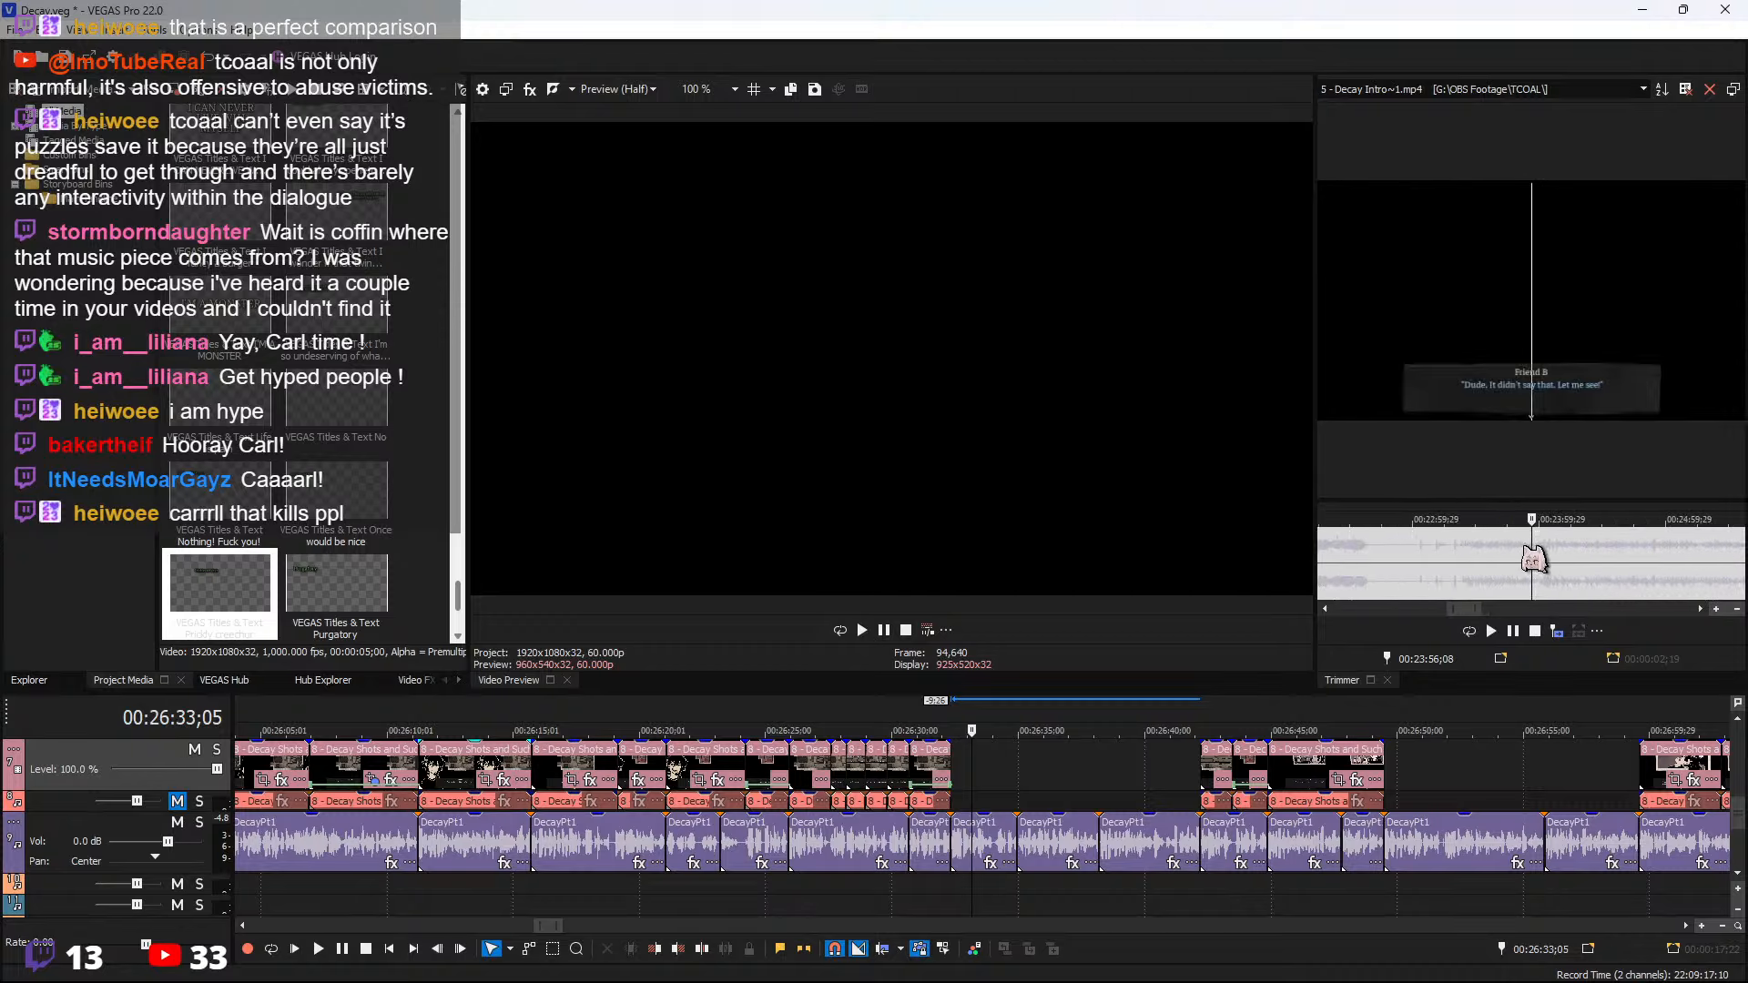
# Select the source footage from 00:23:51;06 to 00:23:55;22 and insert it on the timeline at 00:26:32;10
pyautogui.scroll(3, 1493, 555)
pyautogui.click(1431, 551)
pyautogui.moveTo(1463, 552); pyautogui.dragTo(1508, 552)
pyautogui.click(947, 778)
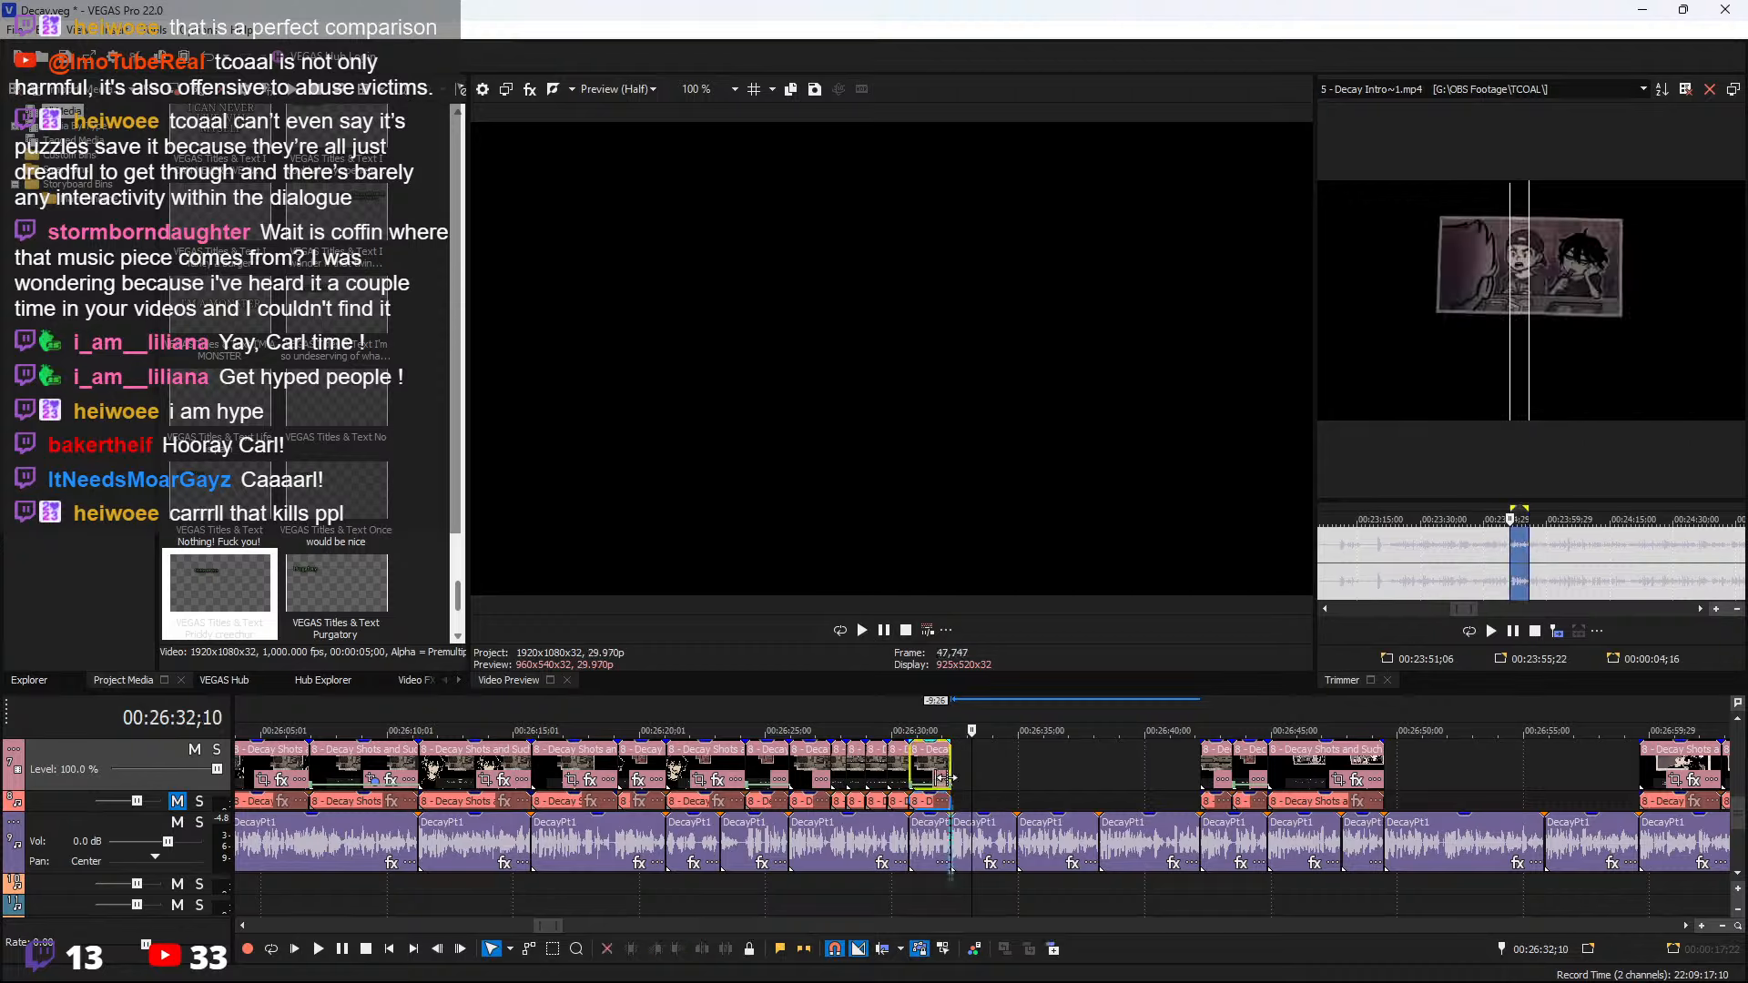
pyautogui.click(1558, 631)
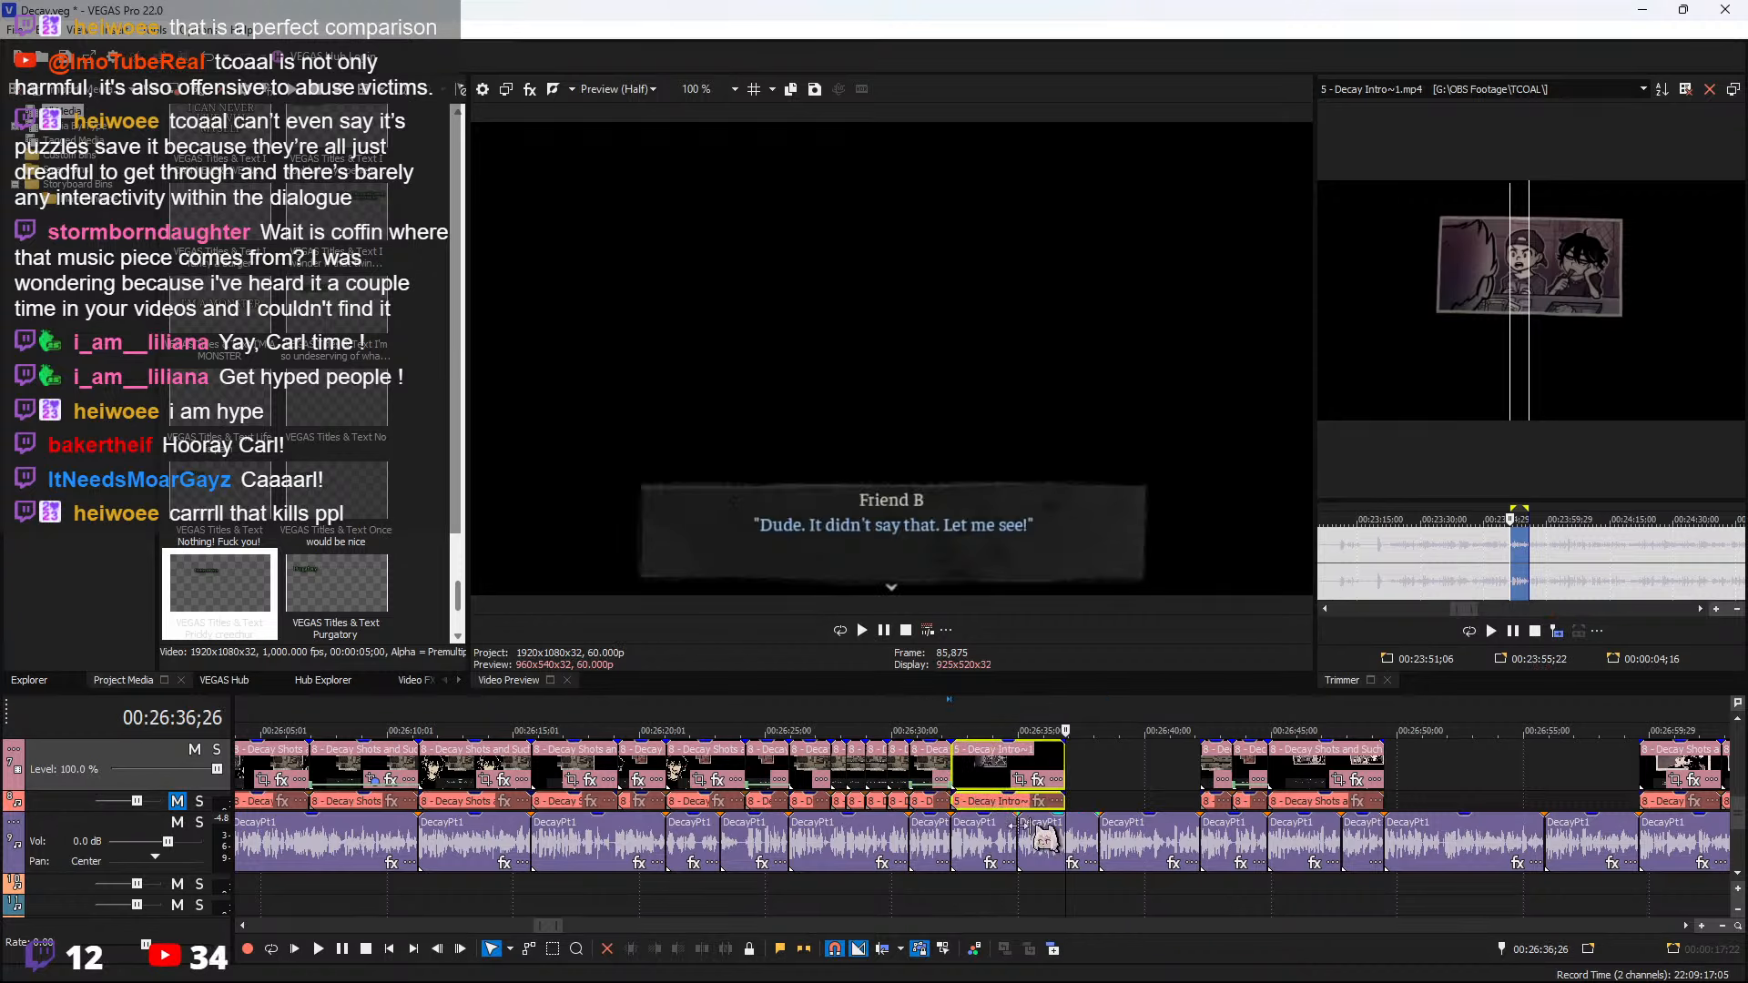
# Play the inserted Decay Intro clip, extend its end and cut about 3;25 from its opening, closing the gap
pyautogui.click(946, 761)
pyautogui.scroll(2, 1045, 788)
pyautogui.press('space')
pyautogui.scroll(-1, 1059, 799)
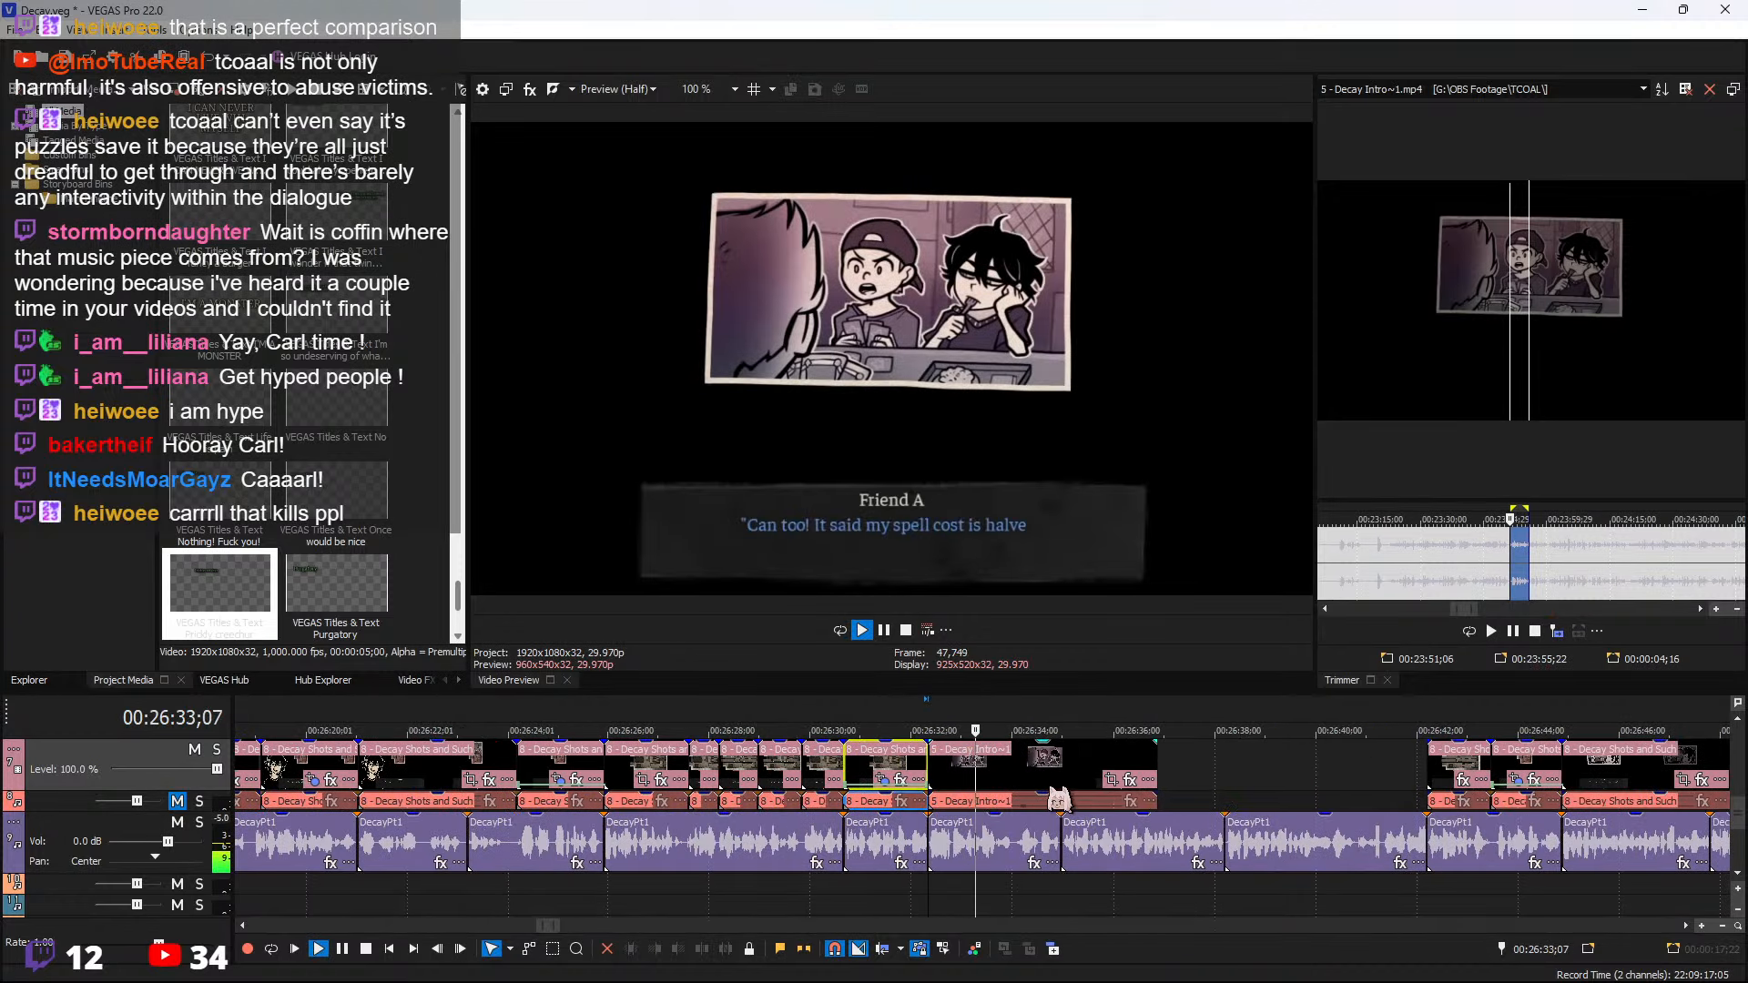
pyautogui.click(1074, 779)
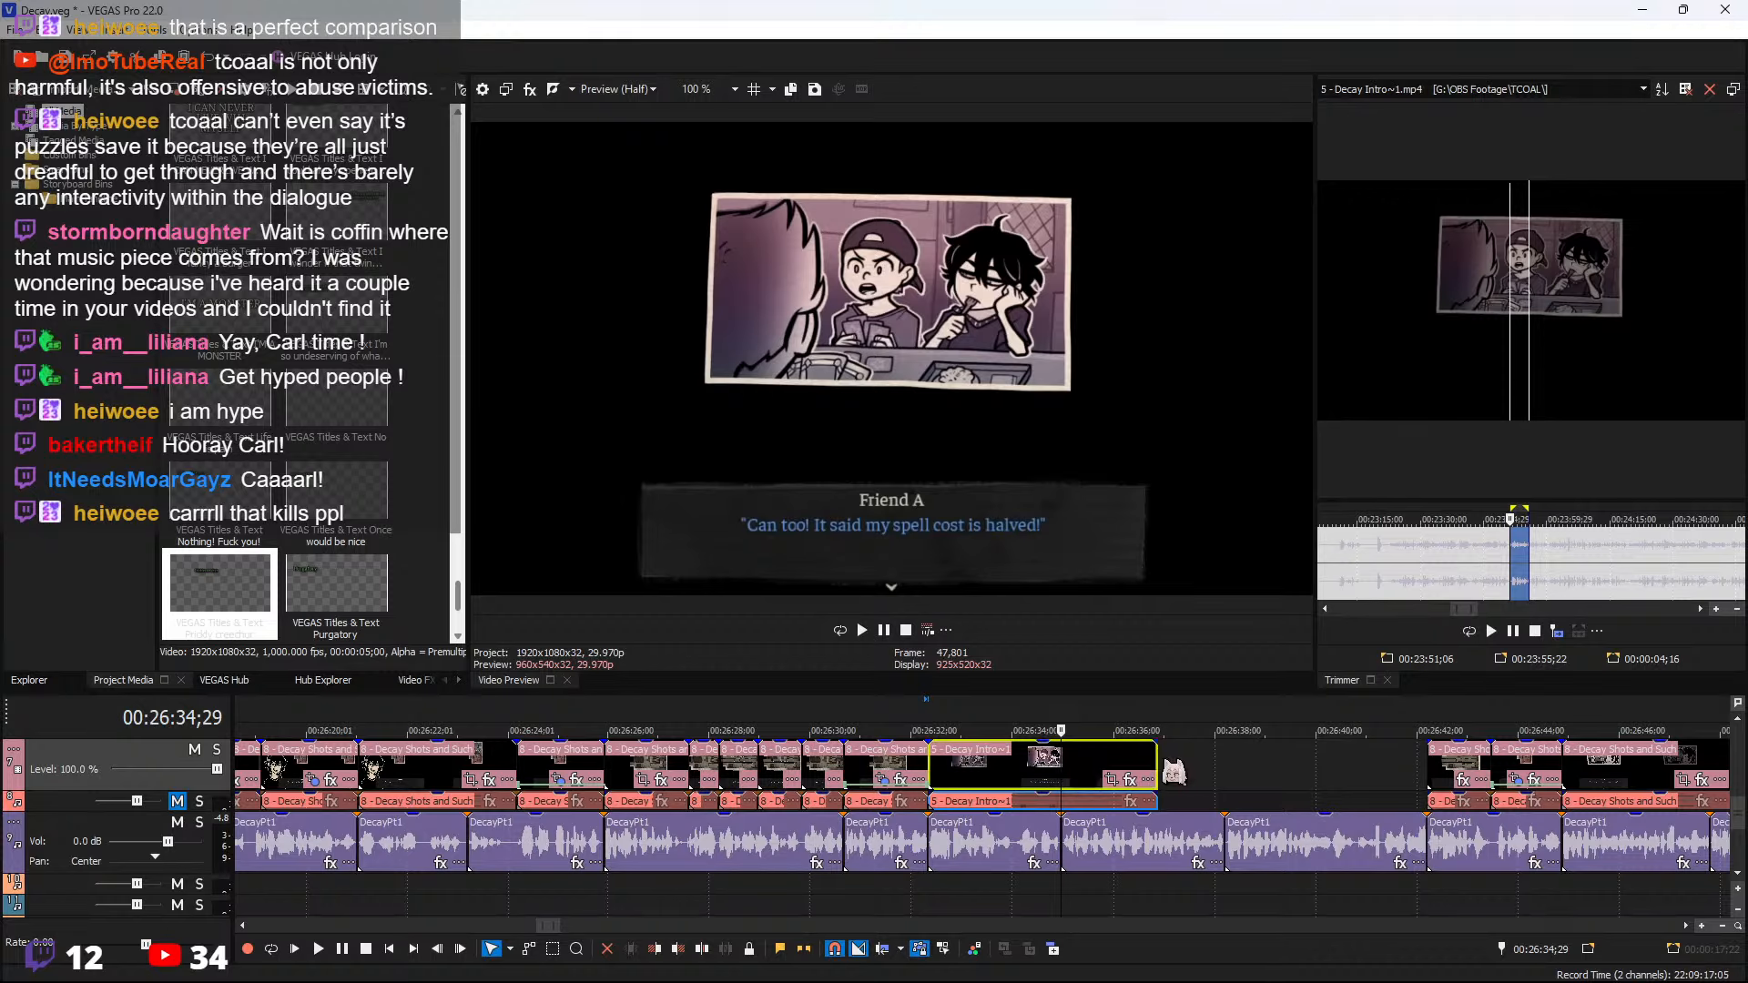
pyautogui.moveTo(1155, 760); pyautogui.dragTo(1391, 759)
pyautogui.click(1156, 783)
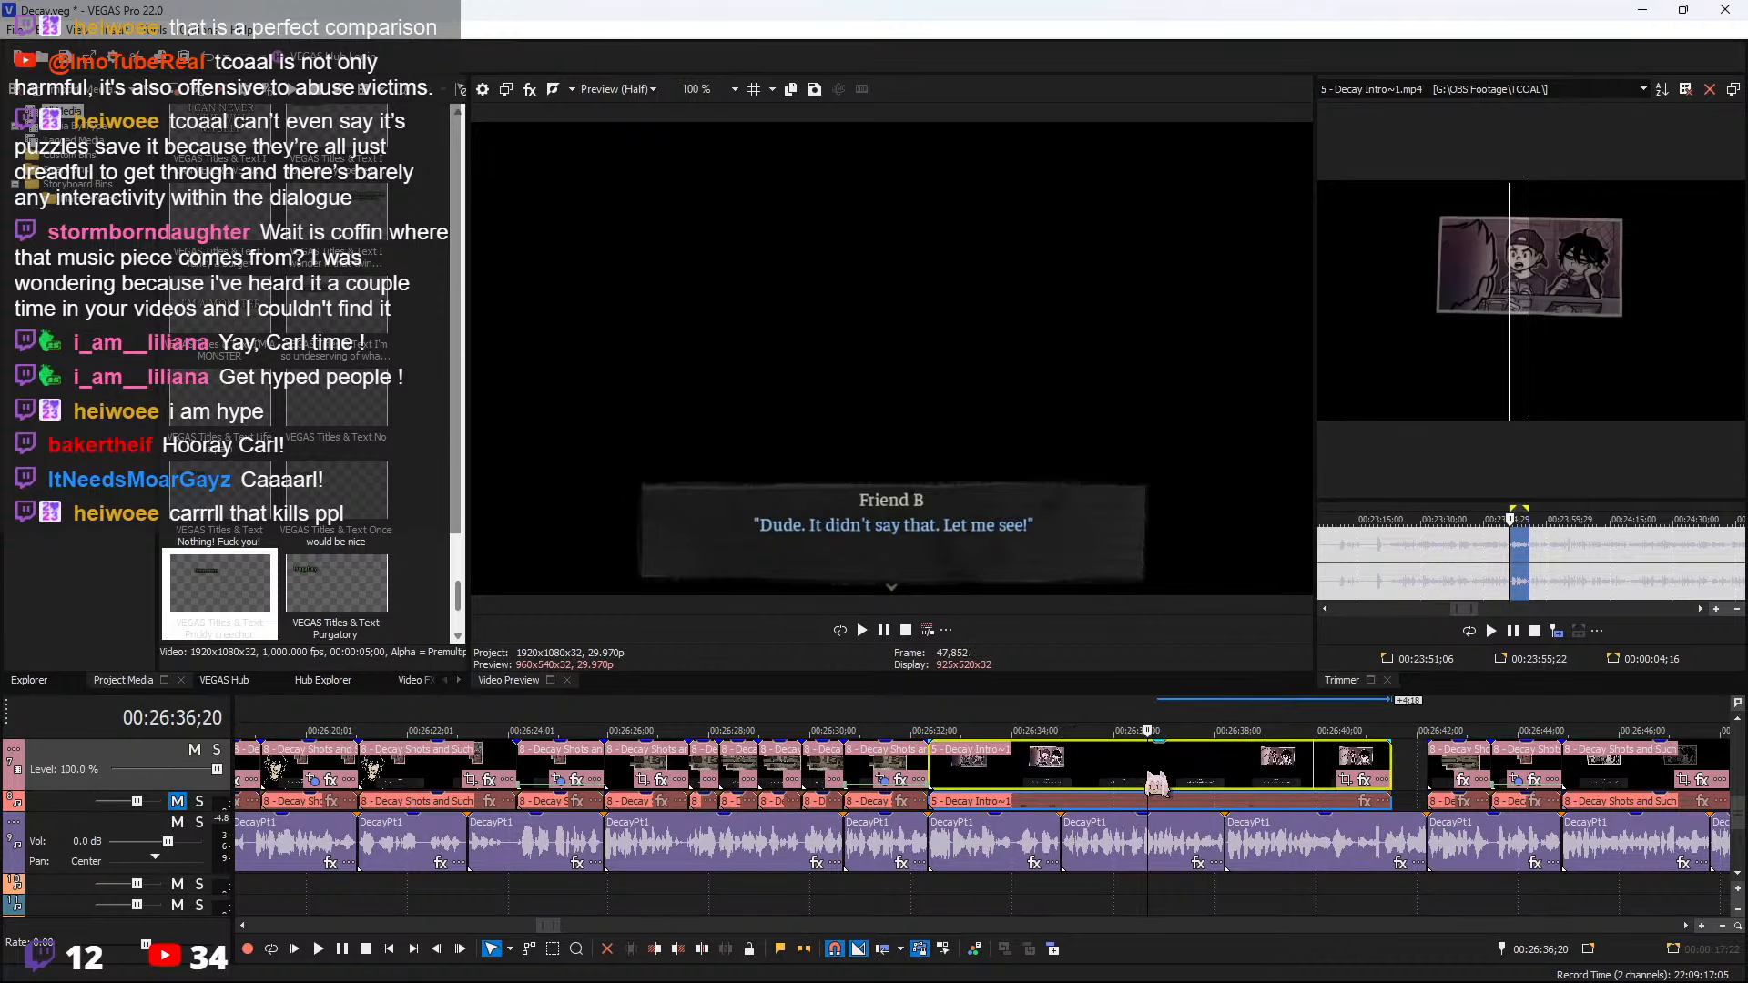
pyautogui.moveTo(1146, 770); pyautogui.dragTo(1013, 789)
pyautogui.press('s')
pyautogui.click(1051, 785)
pyautogui.press('Delete')
# Extend the end of the Decay Intro clip to 00:26:38;06 and play it with the narration
pyautogui.press('space')
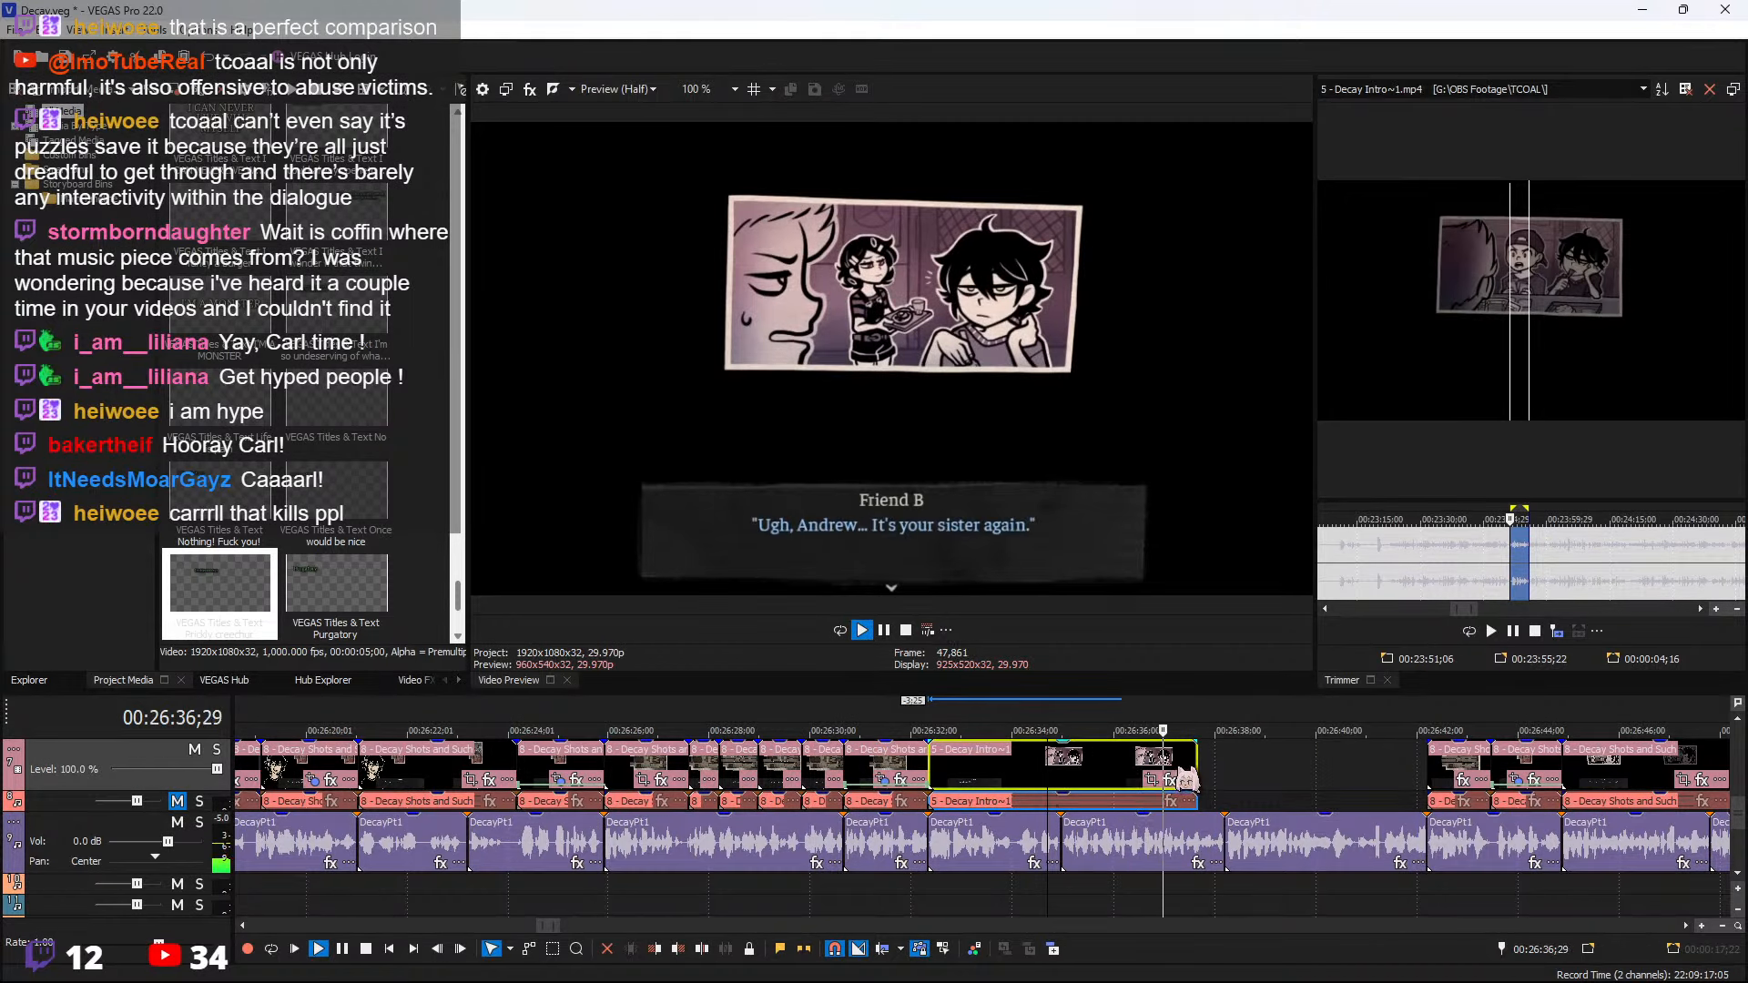
pyautogui.moveTo(1197, 769); pyautogui.dragTo(1226, 765)
pyautogui.press('space')
pyautogui.press('space')
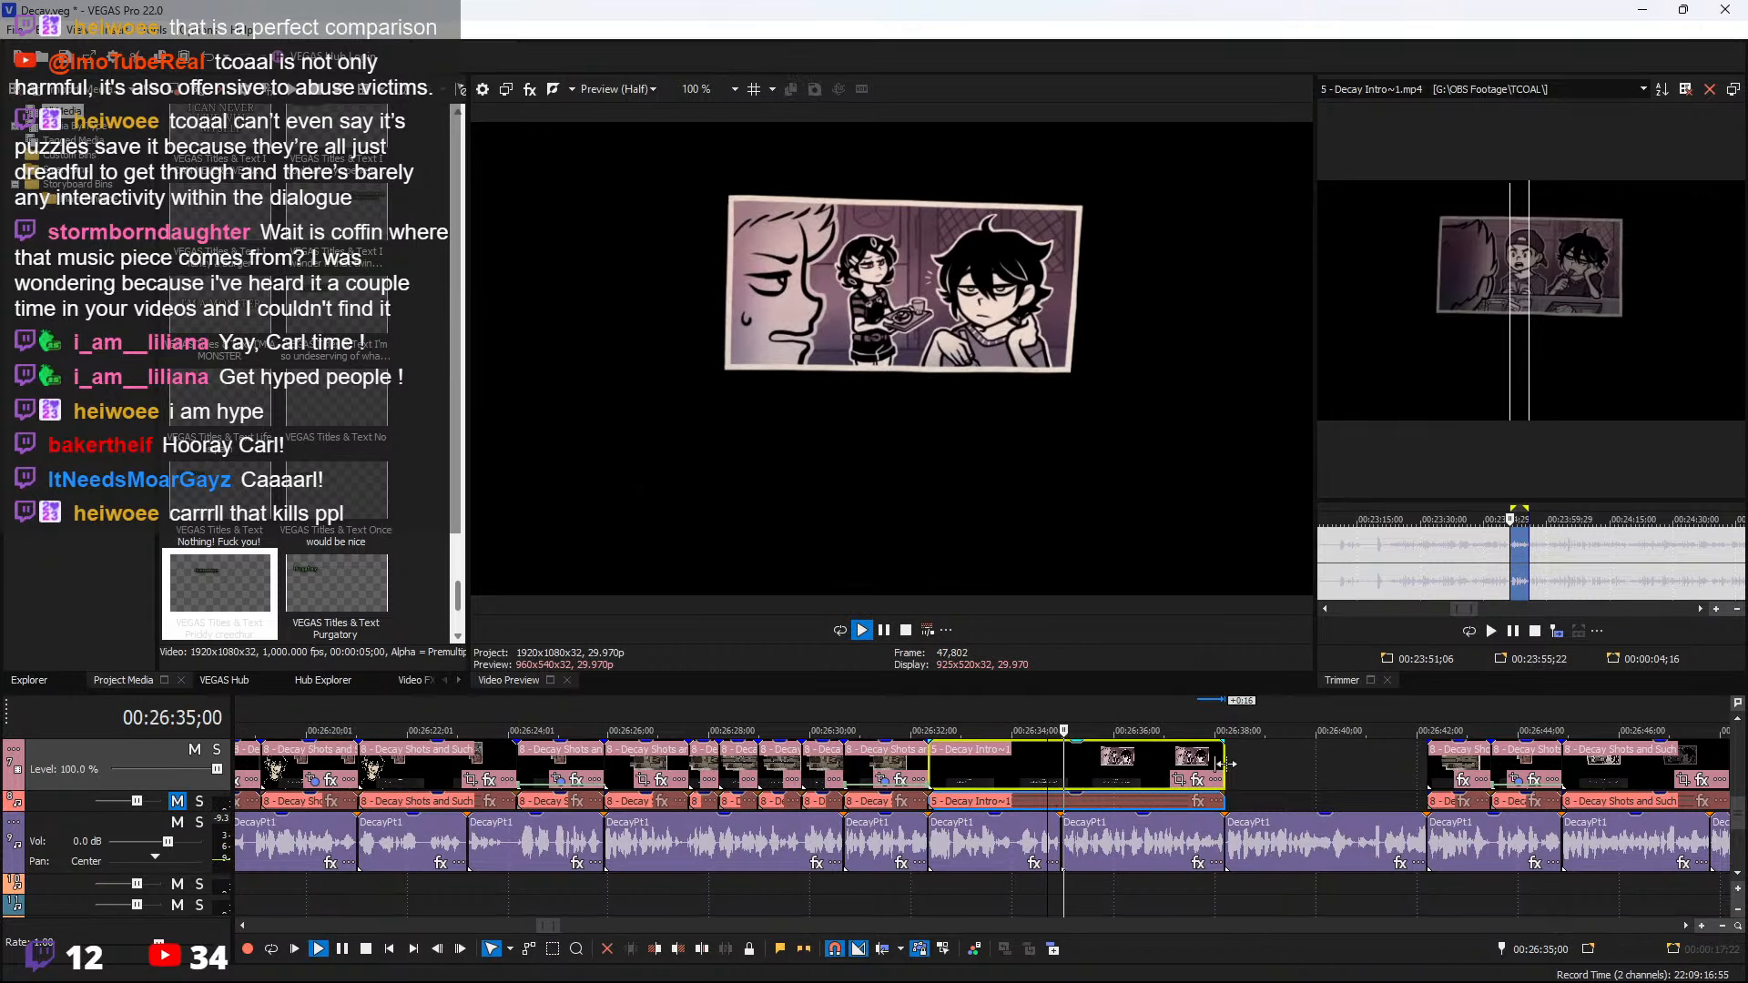
pyautogui.scroll(2, 948, 785)
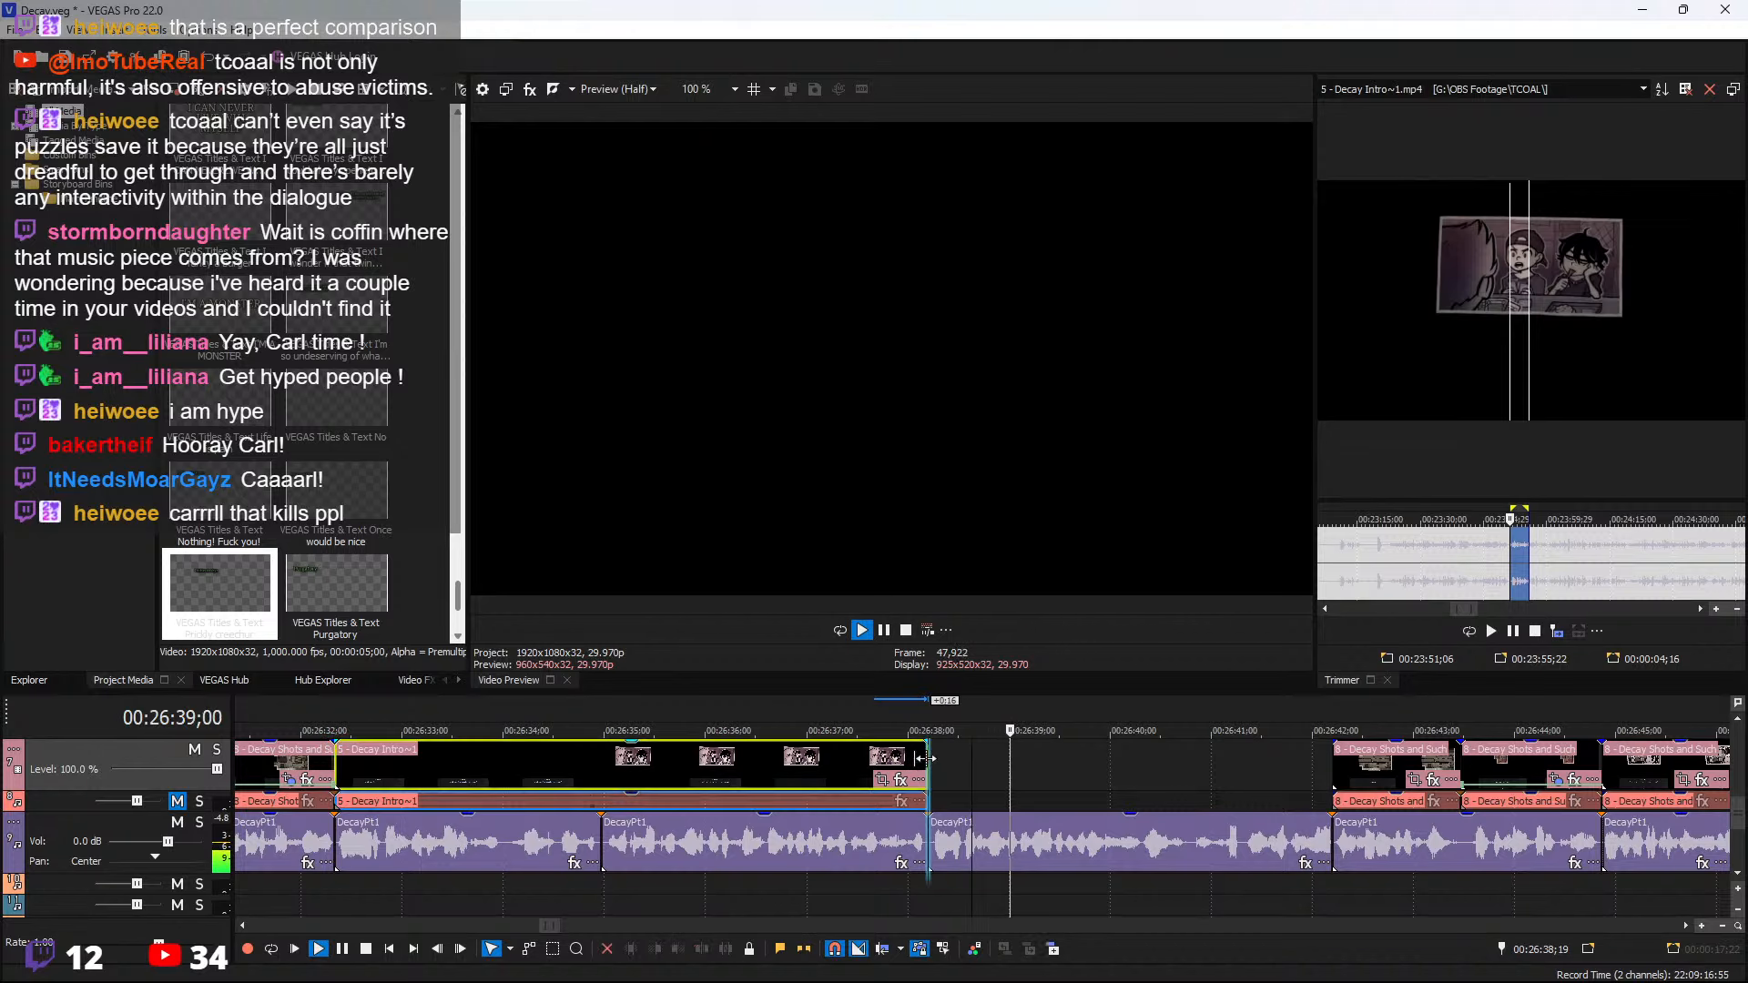
pyautogui.scroll(-2, 984, 779)
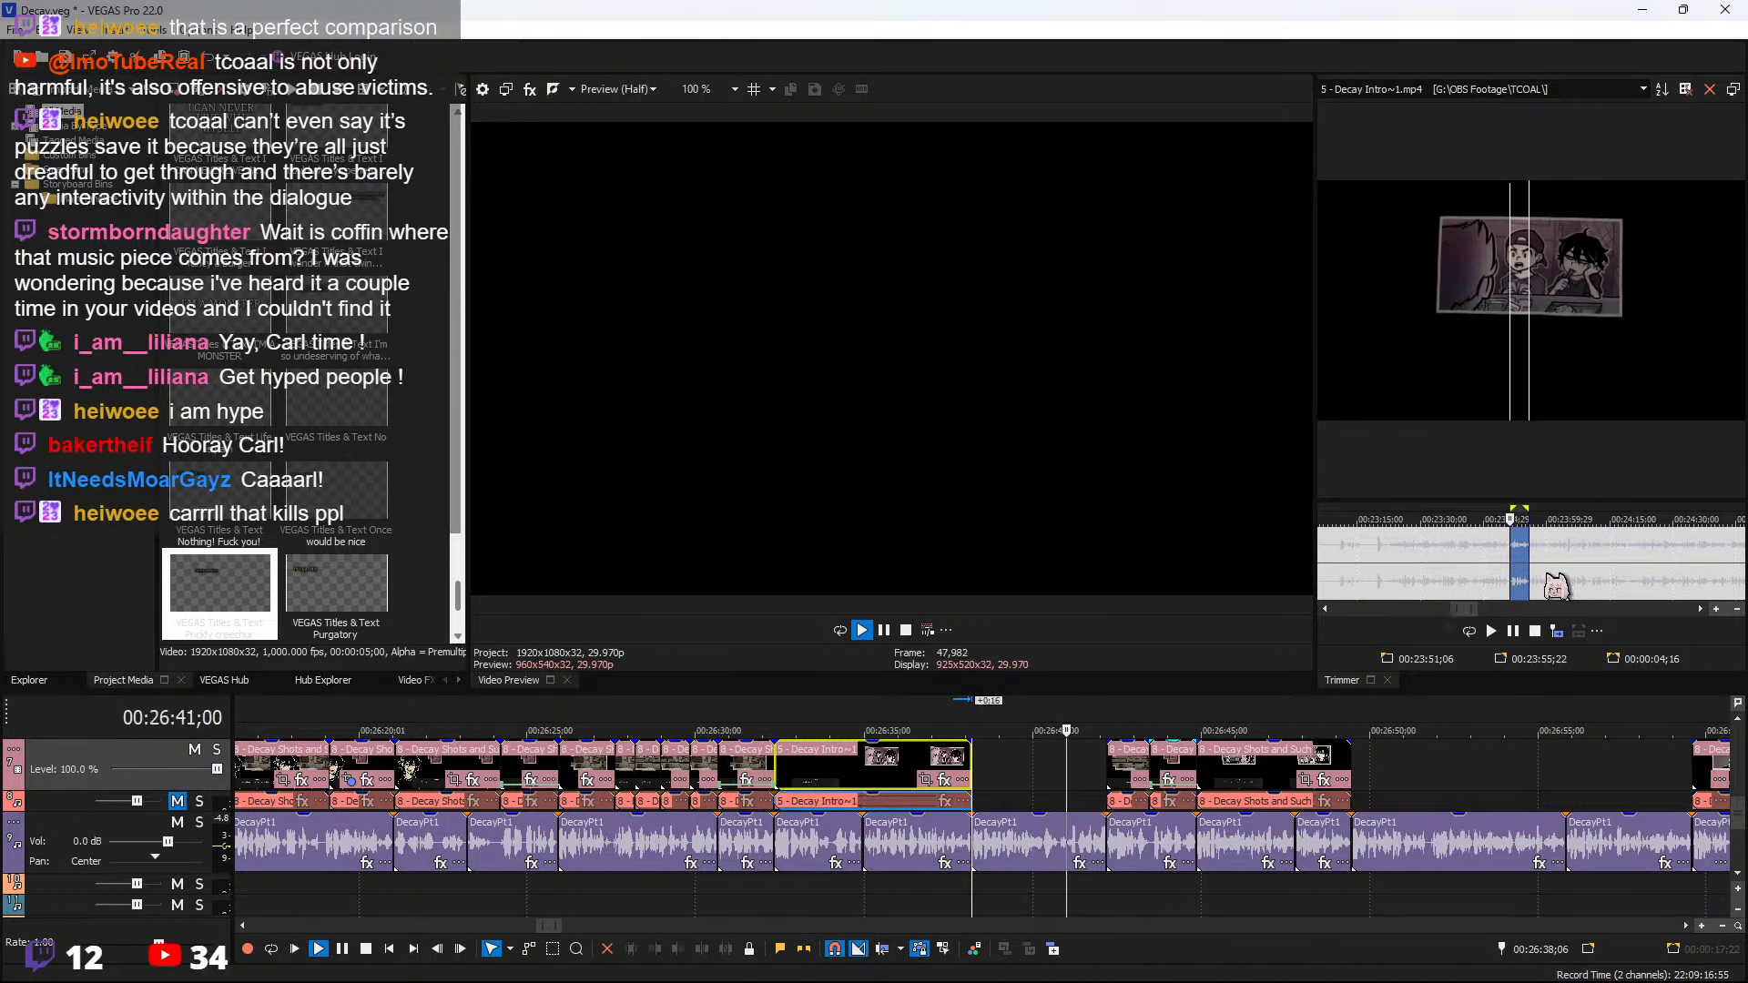
pyautogui.press('space')
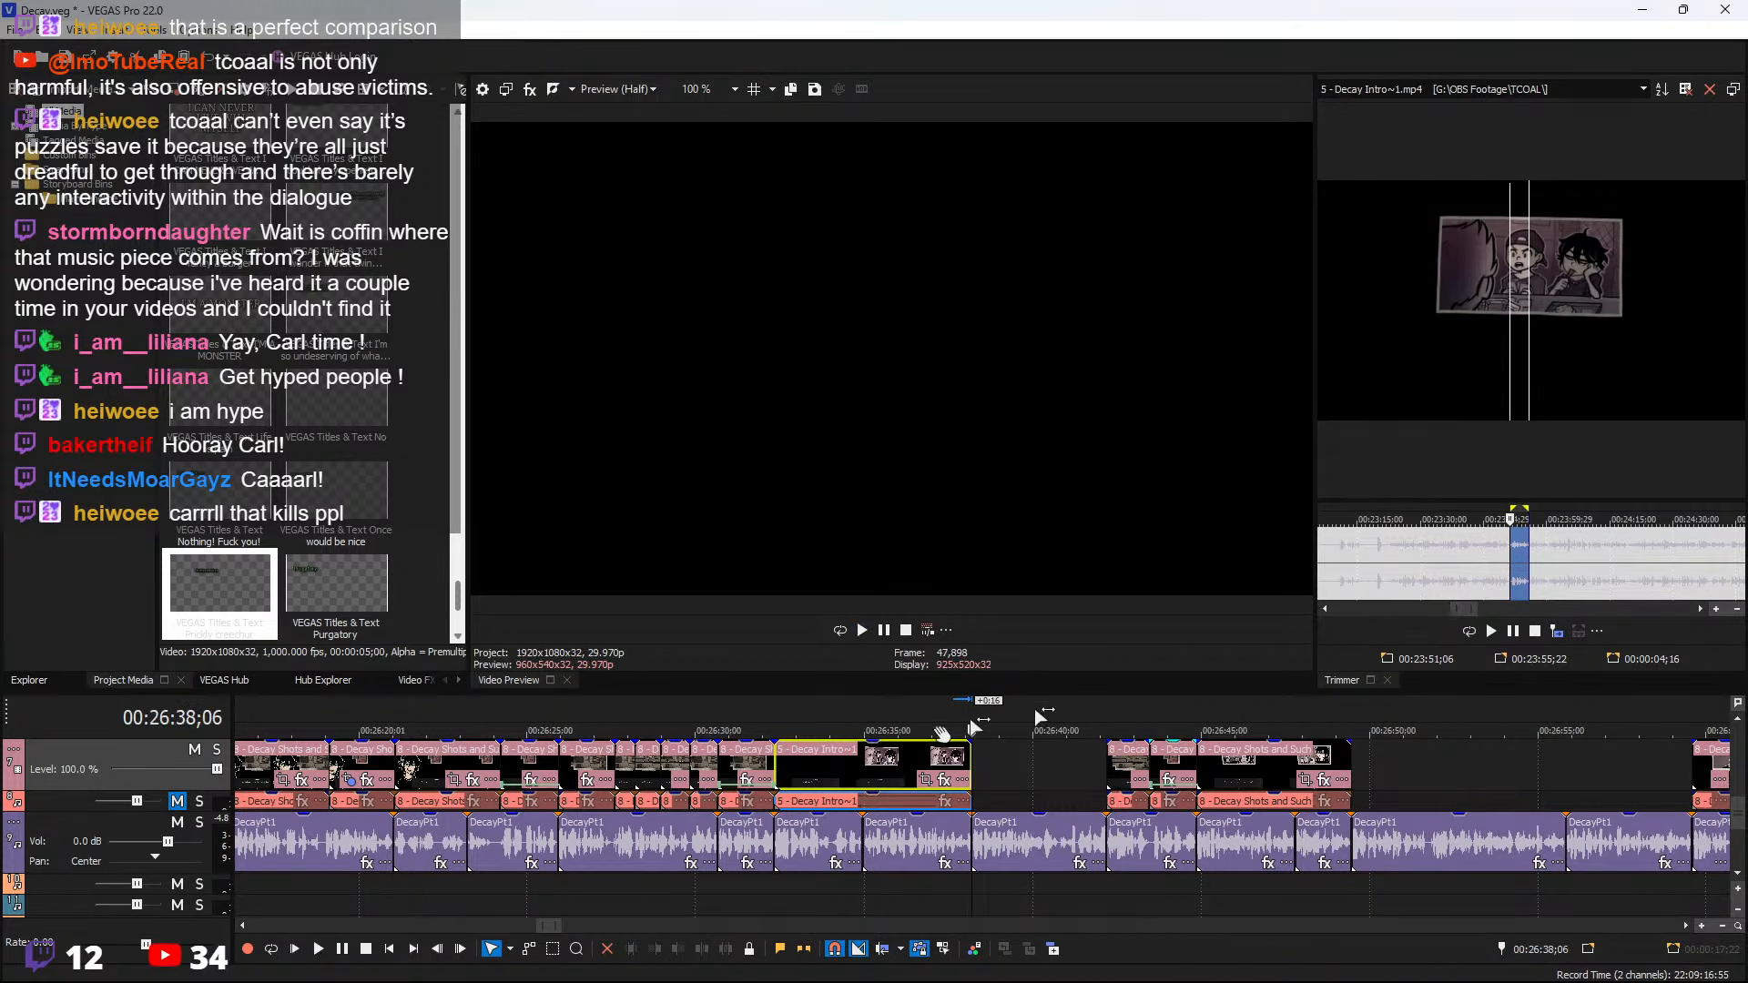
# Open the source of the Decay Shots and Such clip at 00:26:31;08 in the Trimmer and search it for Andrew's line about Julia's number
pyautogui.click(737, 763)
pyautogui.rightClick(730, 765)
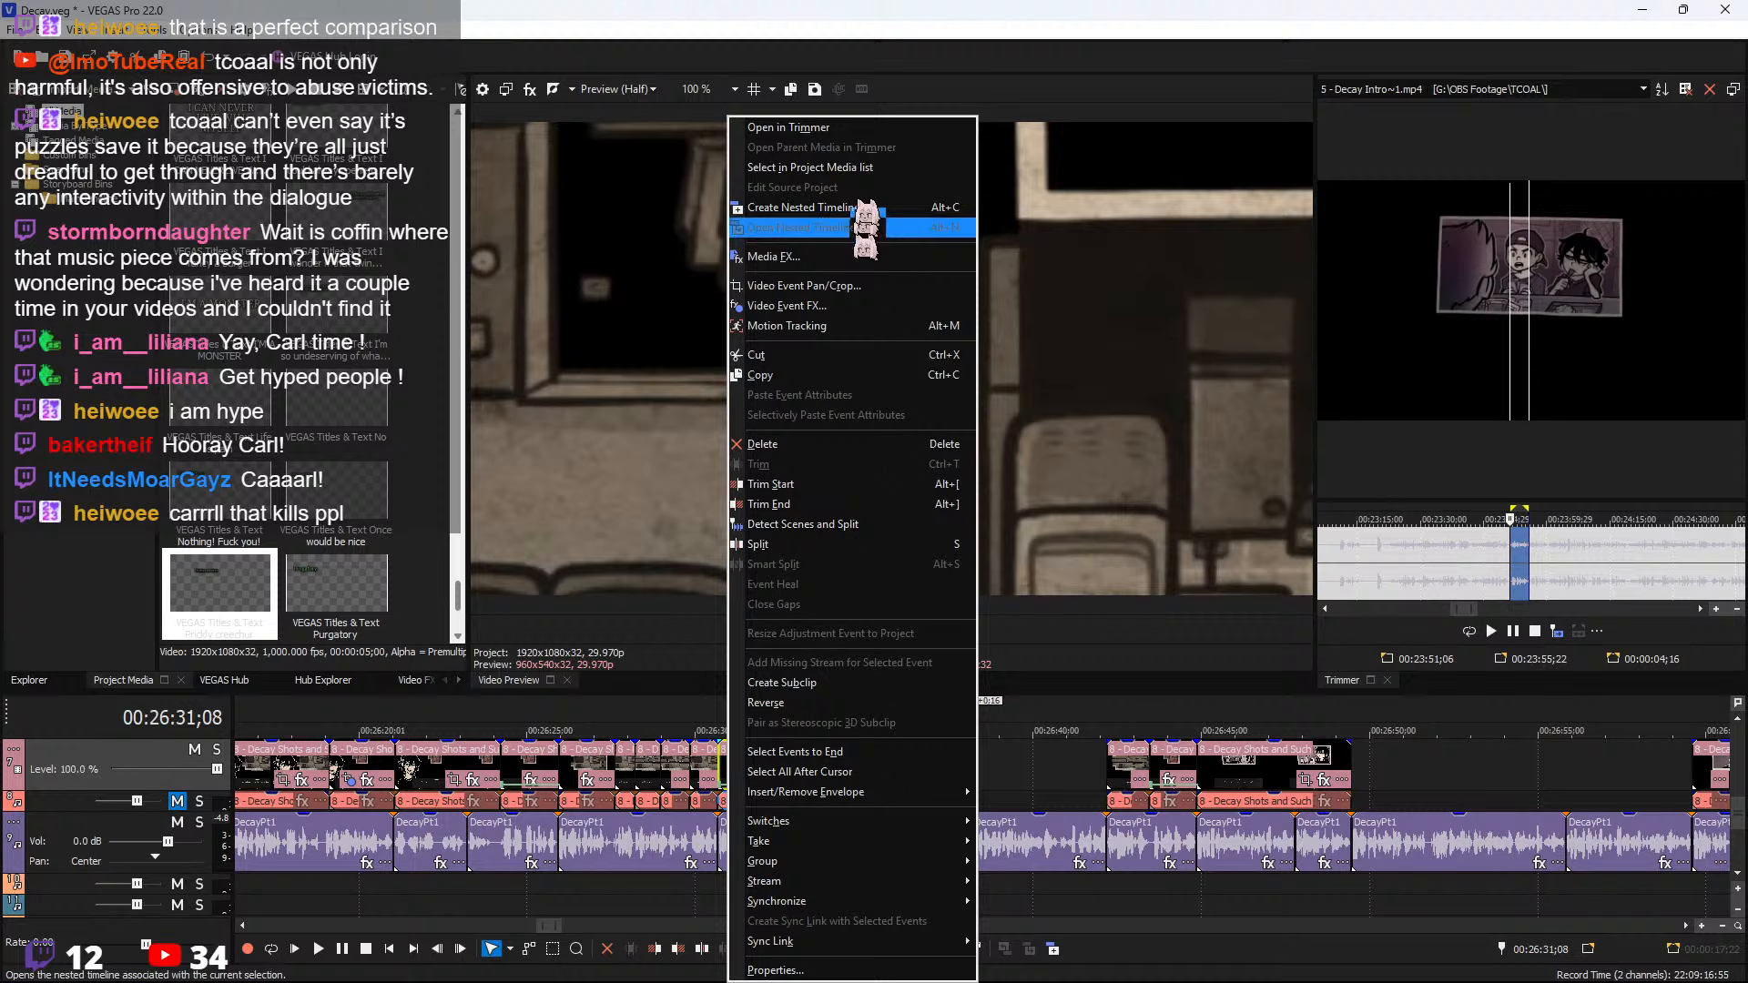
pyautogui.click(861, 128)
pyautogui.scroll(-2, 1553, 566)
pyautogui.click(1584, 567)
pyautogui.press('space')
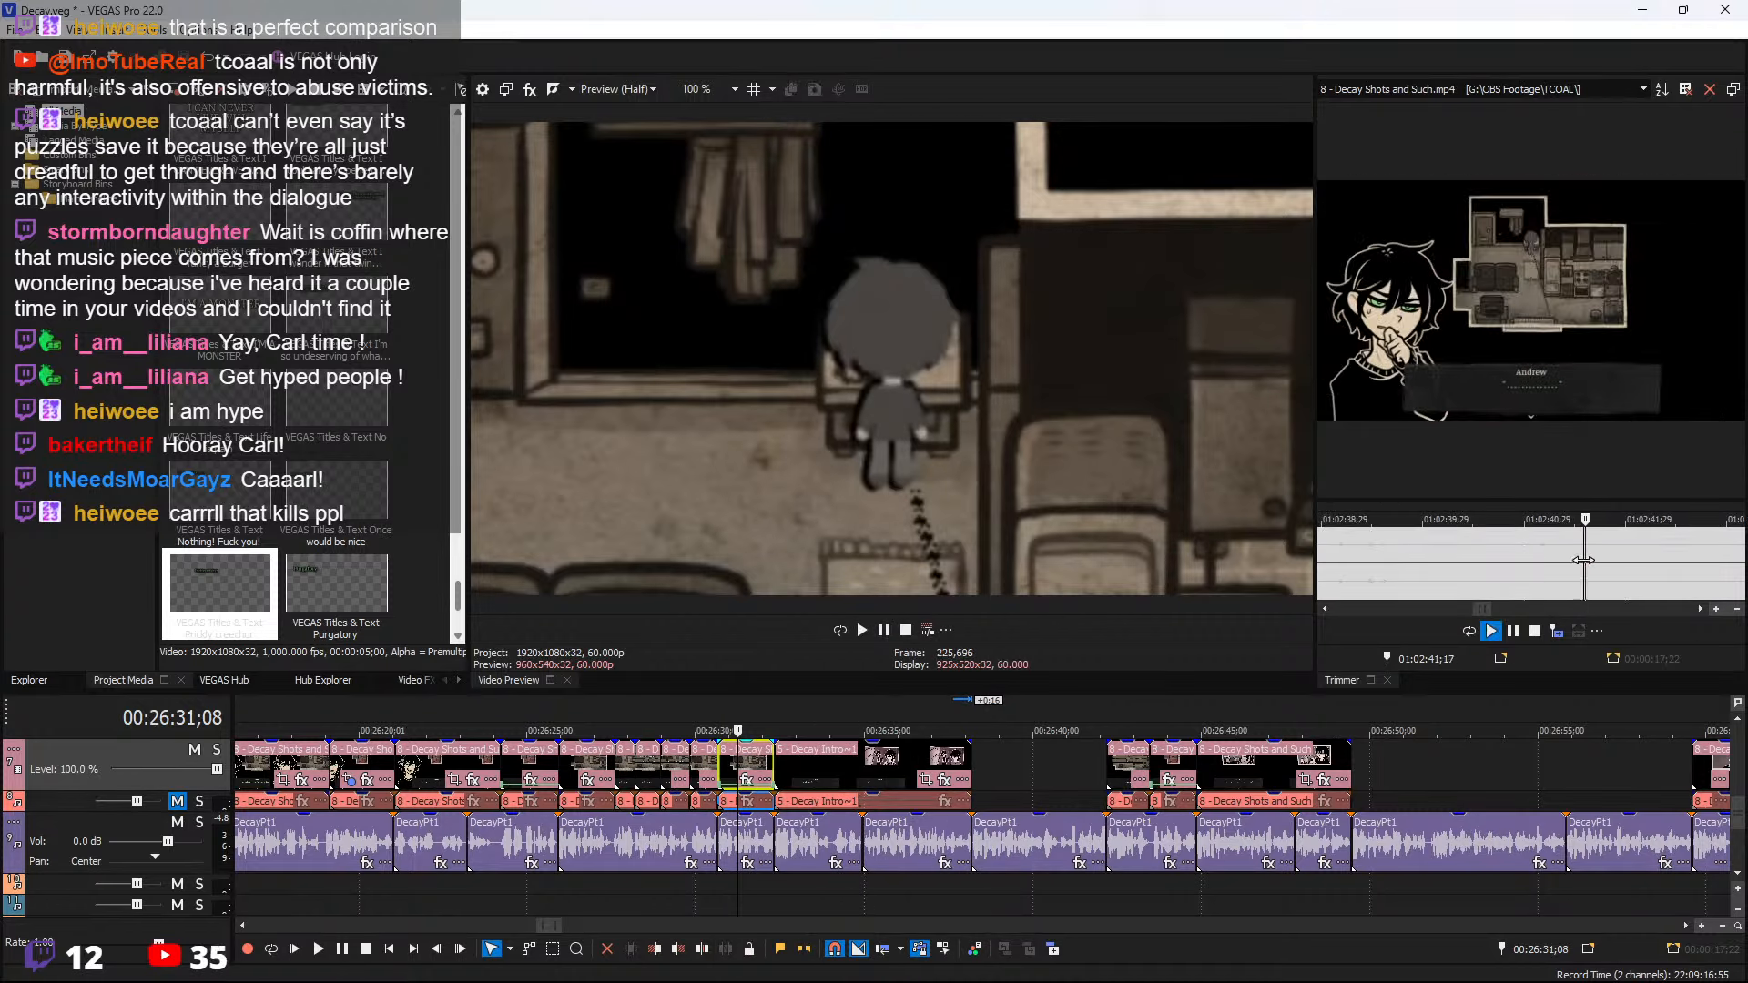
pyautogui.scroll(-3, 1576, 566)
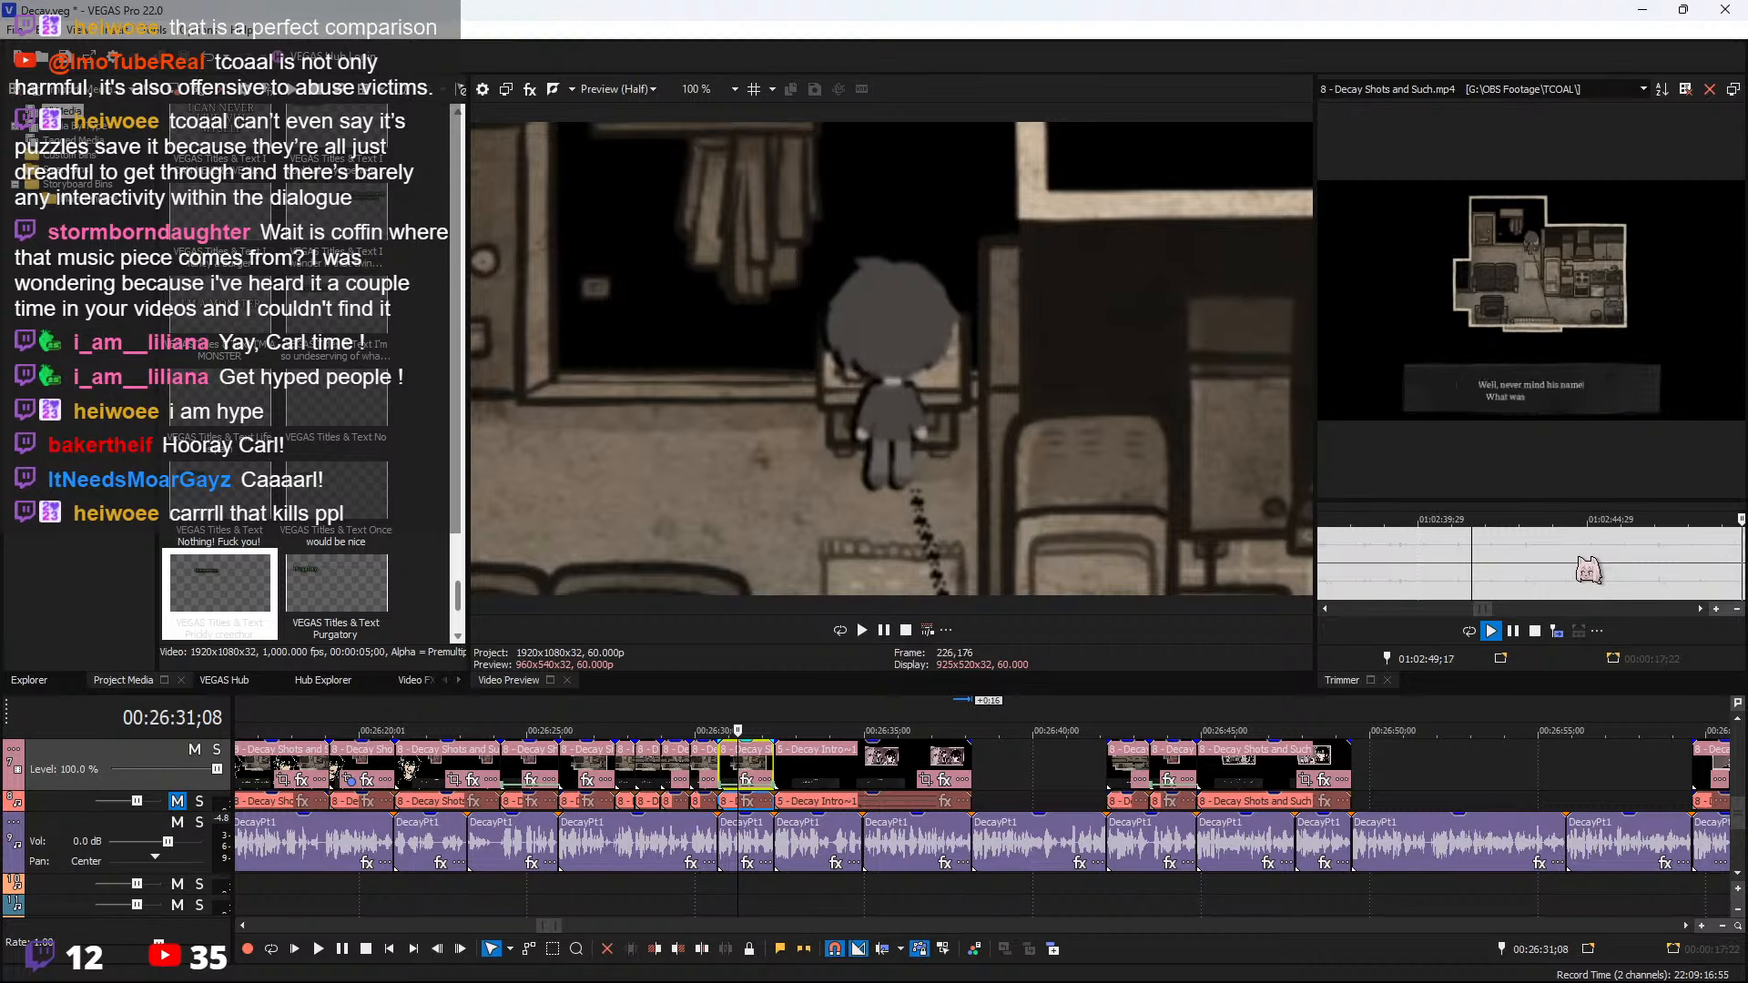
pyautogui.scroll(-4, 1652, 580)
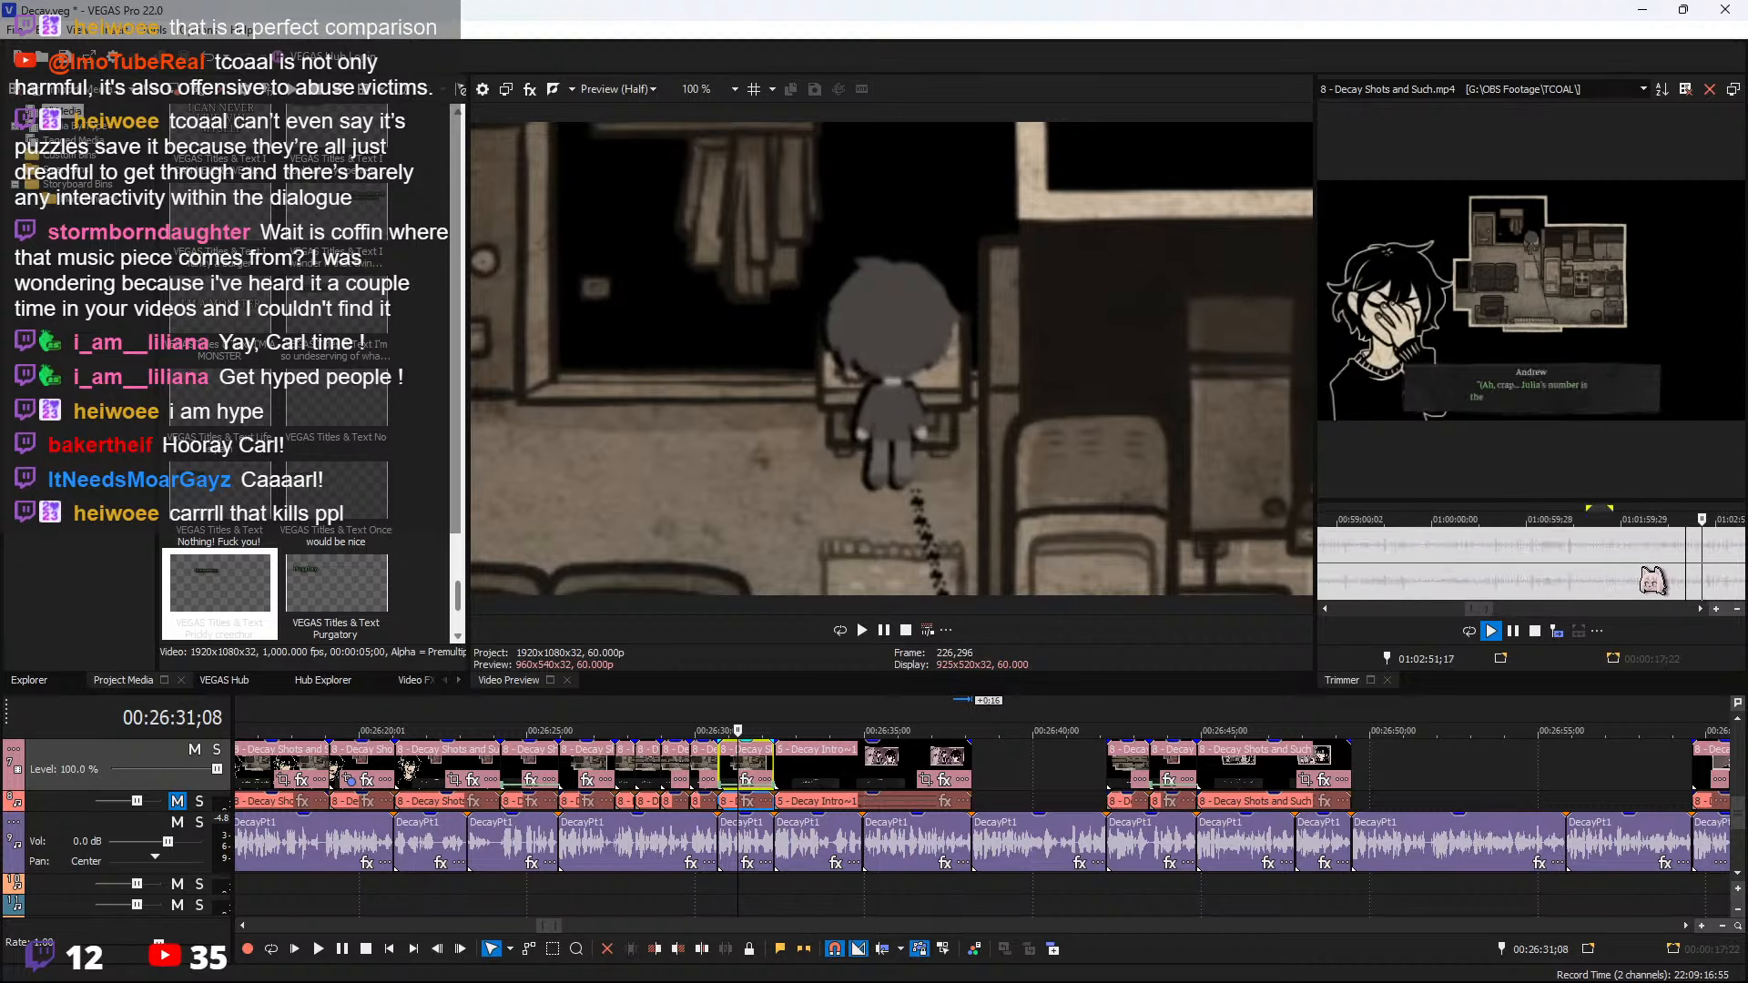
pyautogui.scroll(4, 1562, 576)
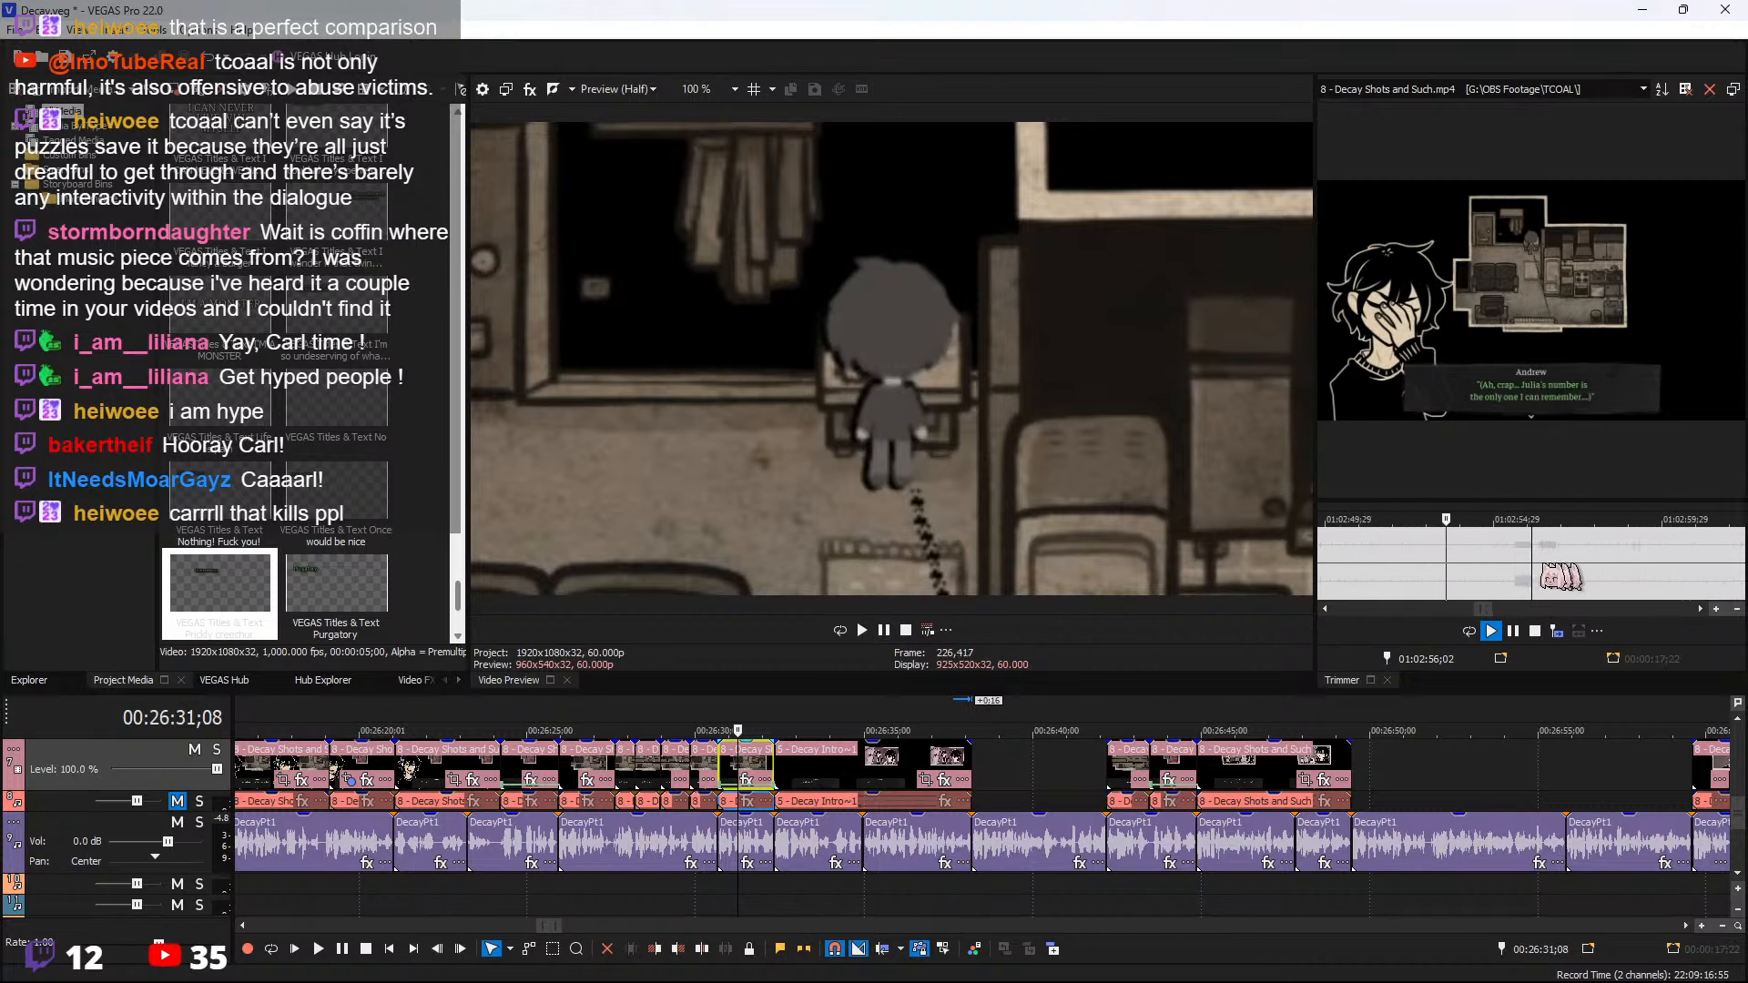
# Select the source footage from 01:02:51;16 to 01:02:53;25 and insert it on the timeline at 00:26:38;06
pyautogui.click(1377, 558)
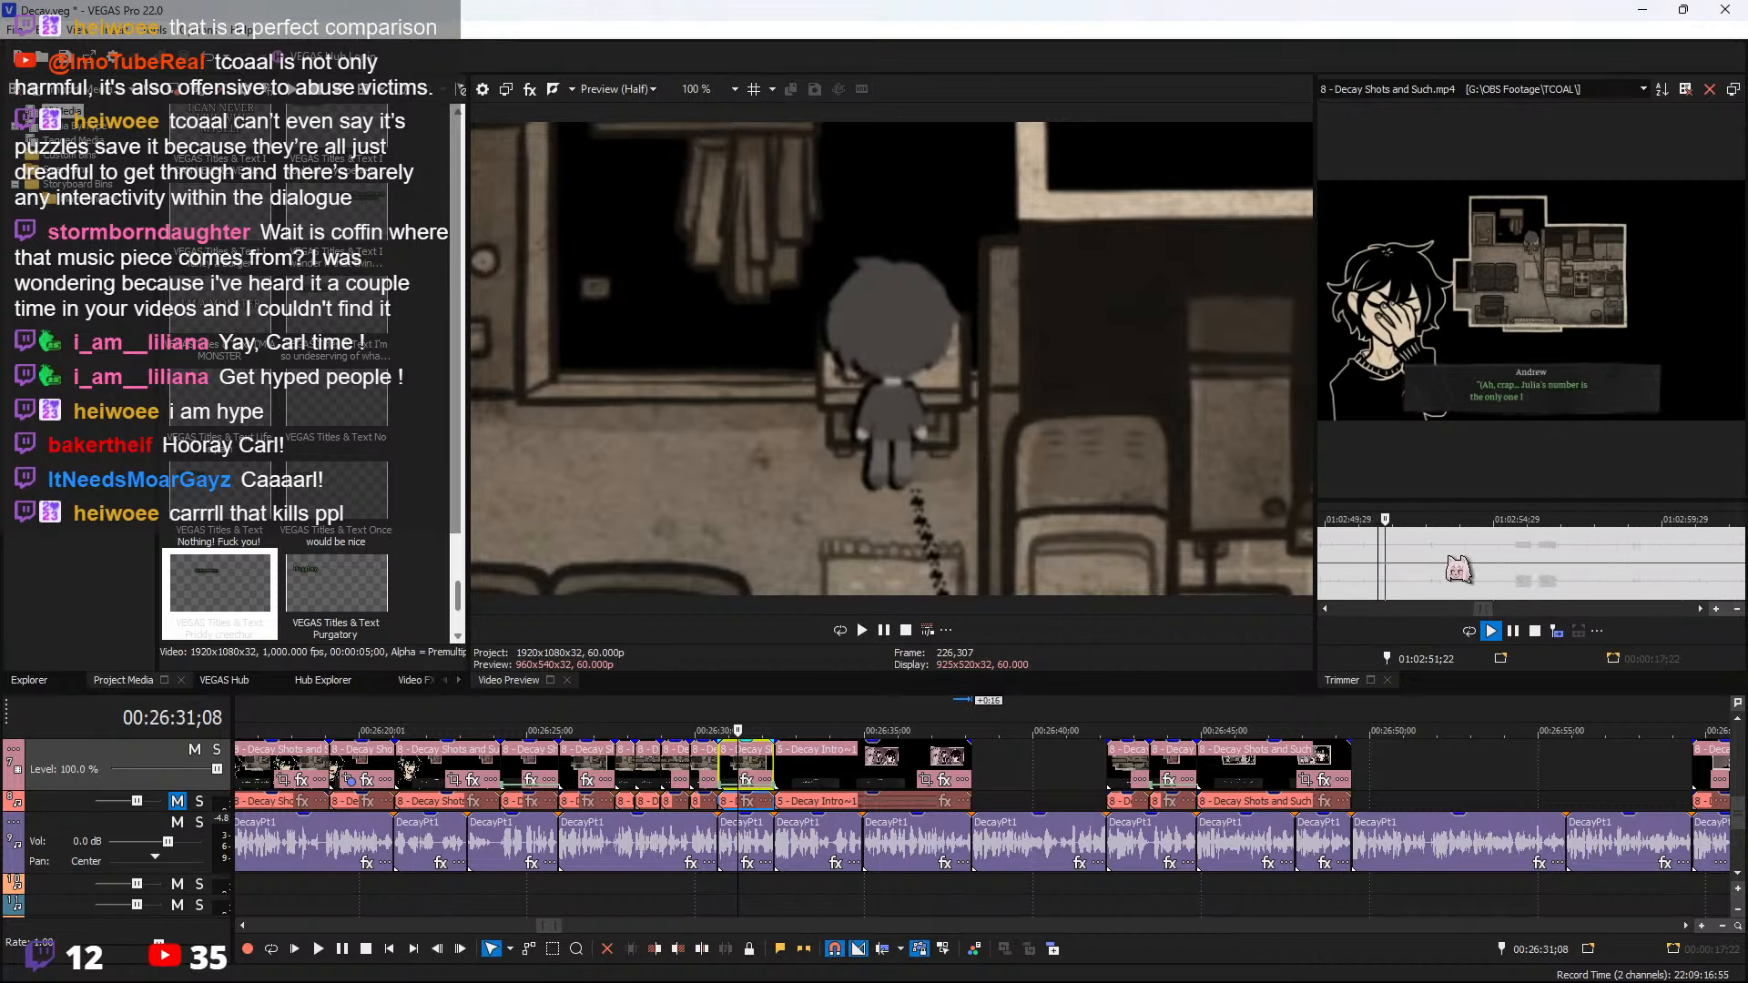
pyautogui.moveTo(1378, 557); pyautogui.dragTo(1456, 552)
pyautogui.click(964, 763)
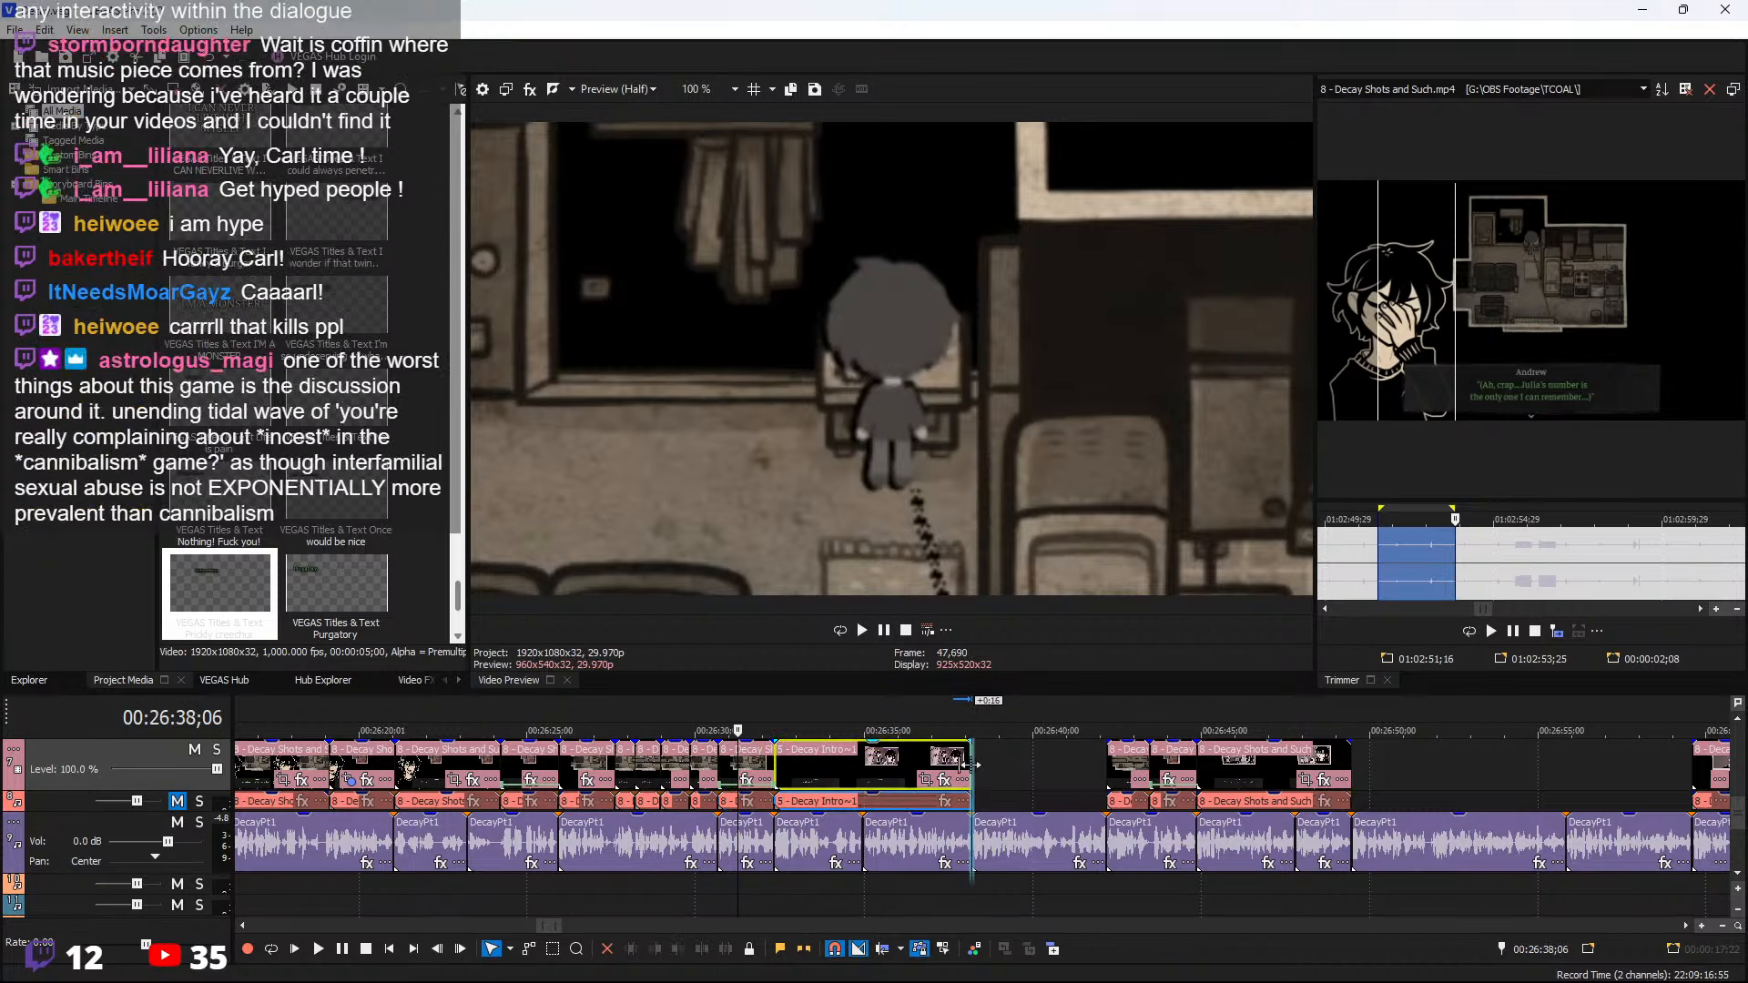
pyautogui.click(1557, 631)
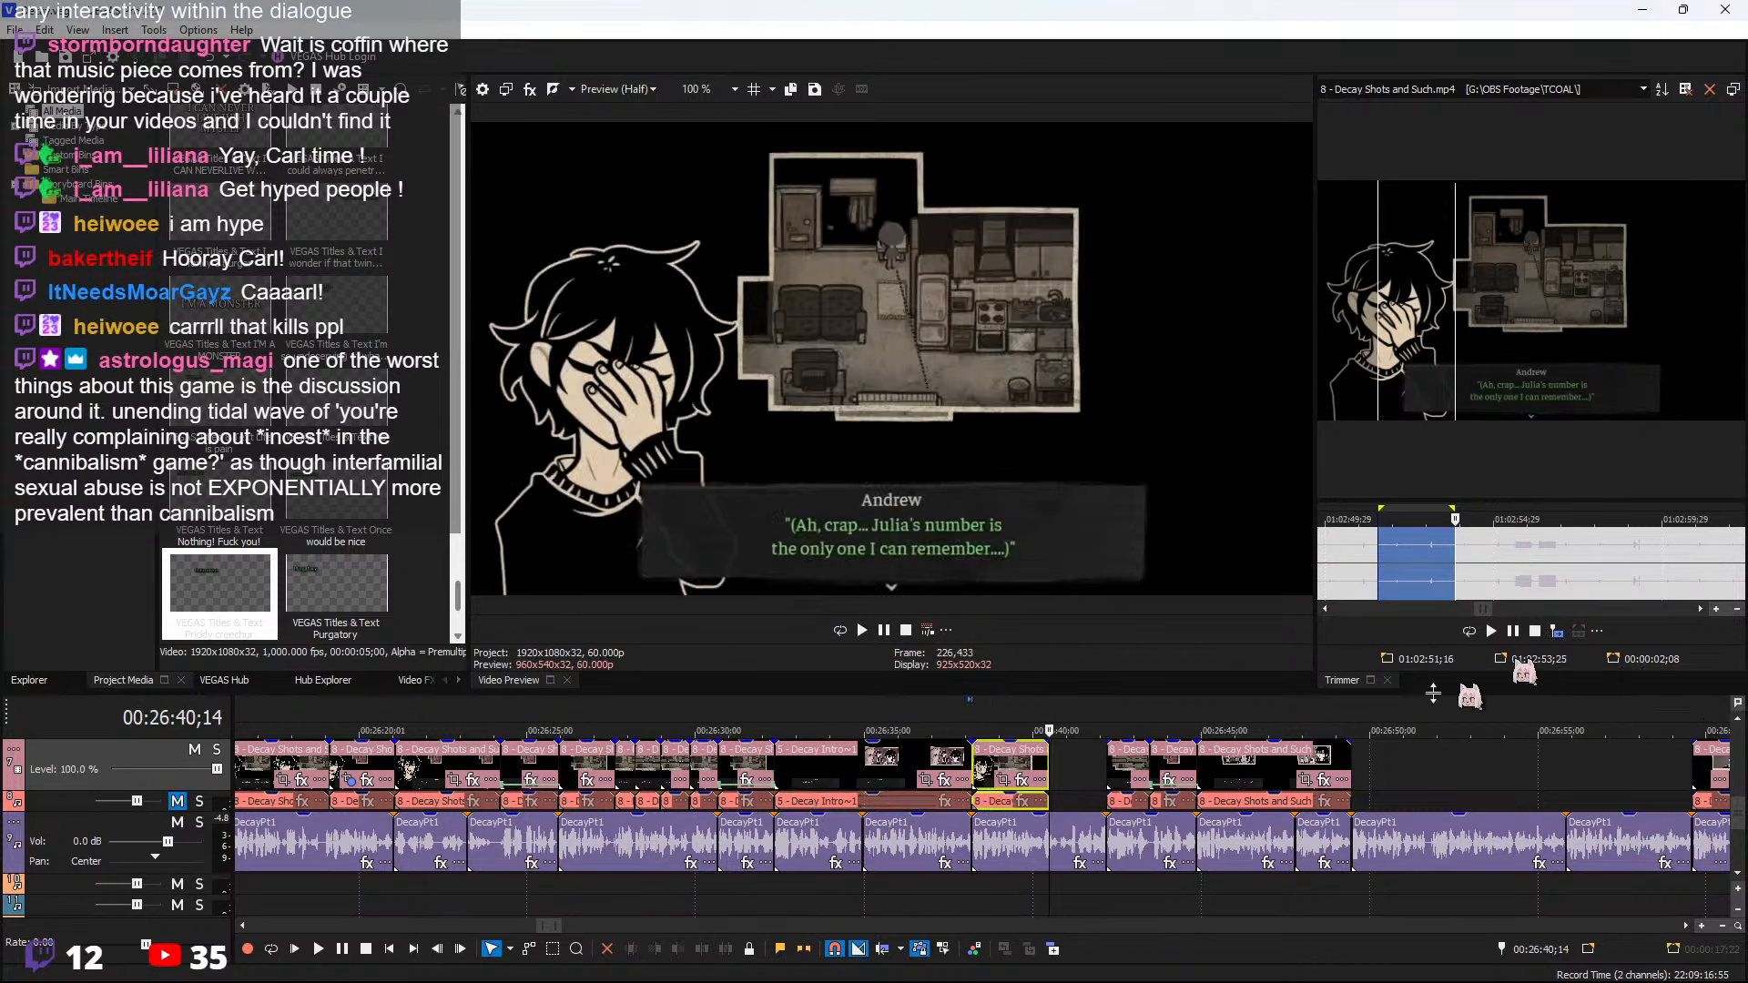
# Play the inserted Julia's number clip, extend its end by 1;21 to meet the next clip, and check the transition with the narration
pyautogui.press('space')
pyautogui.scroll(4, 1148, 780)
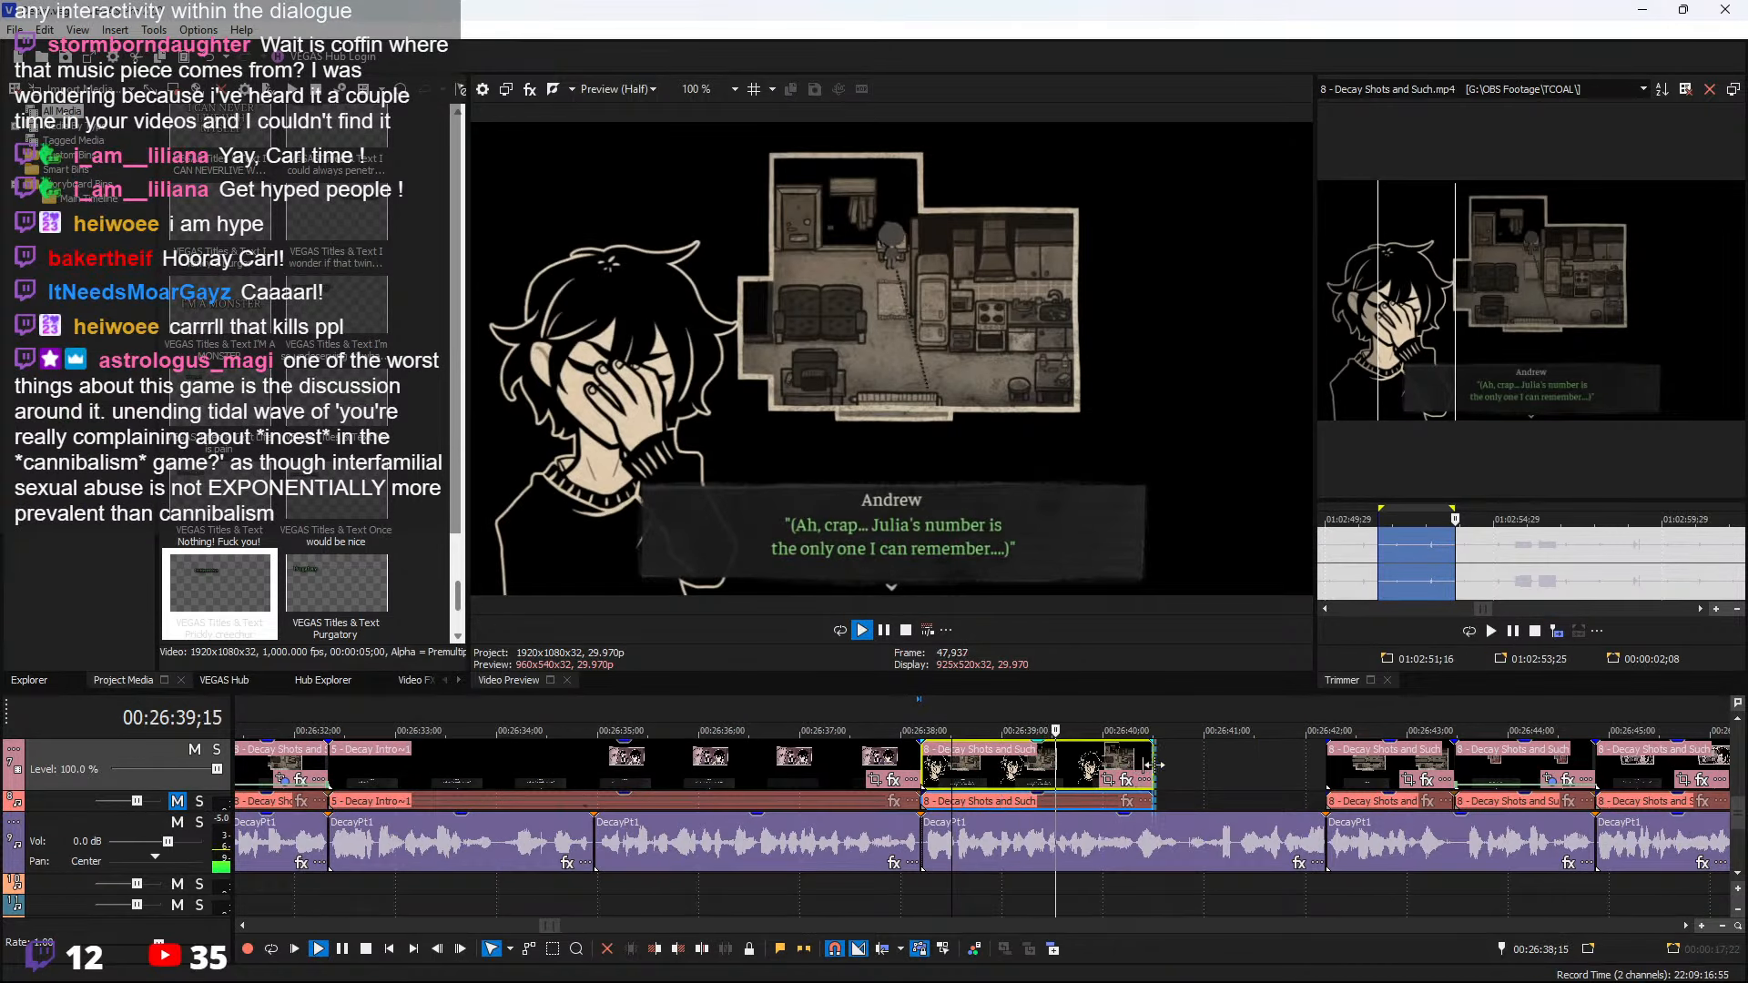
pyautogui.moveTo(1149, 765); pyautogui.dragTo(1327, 765)
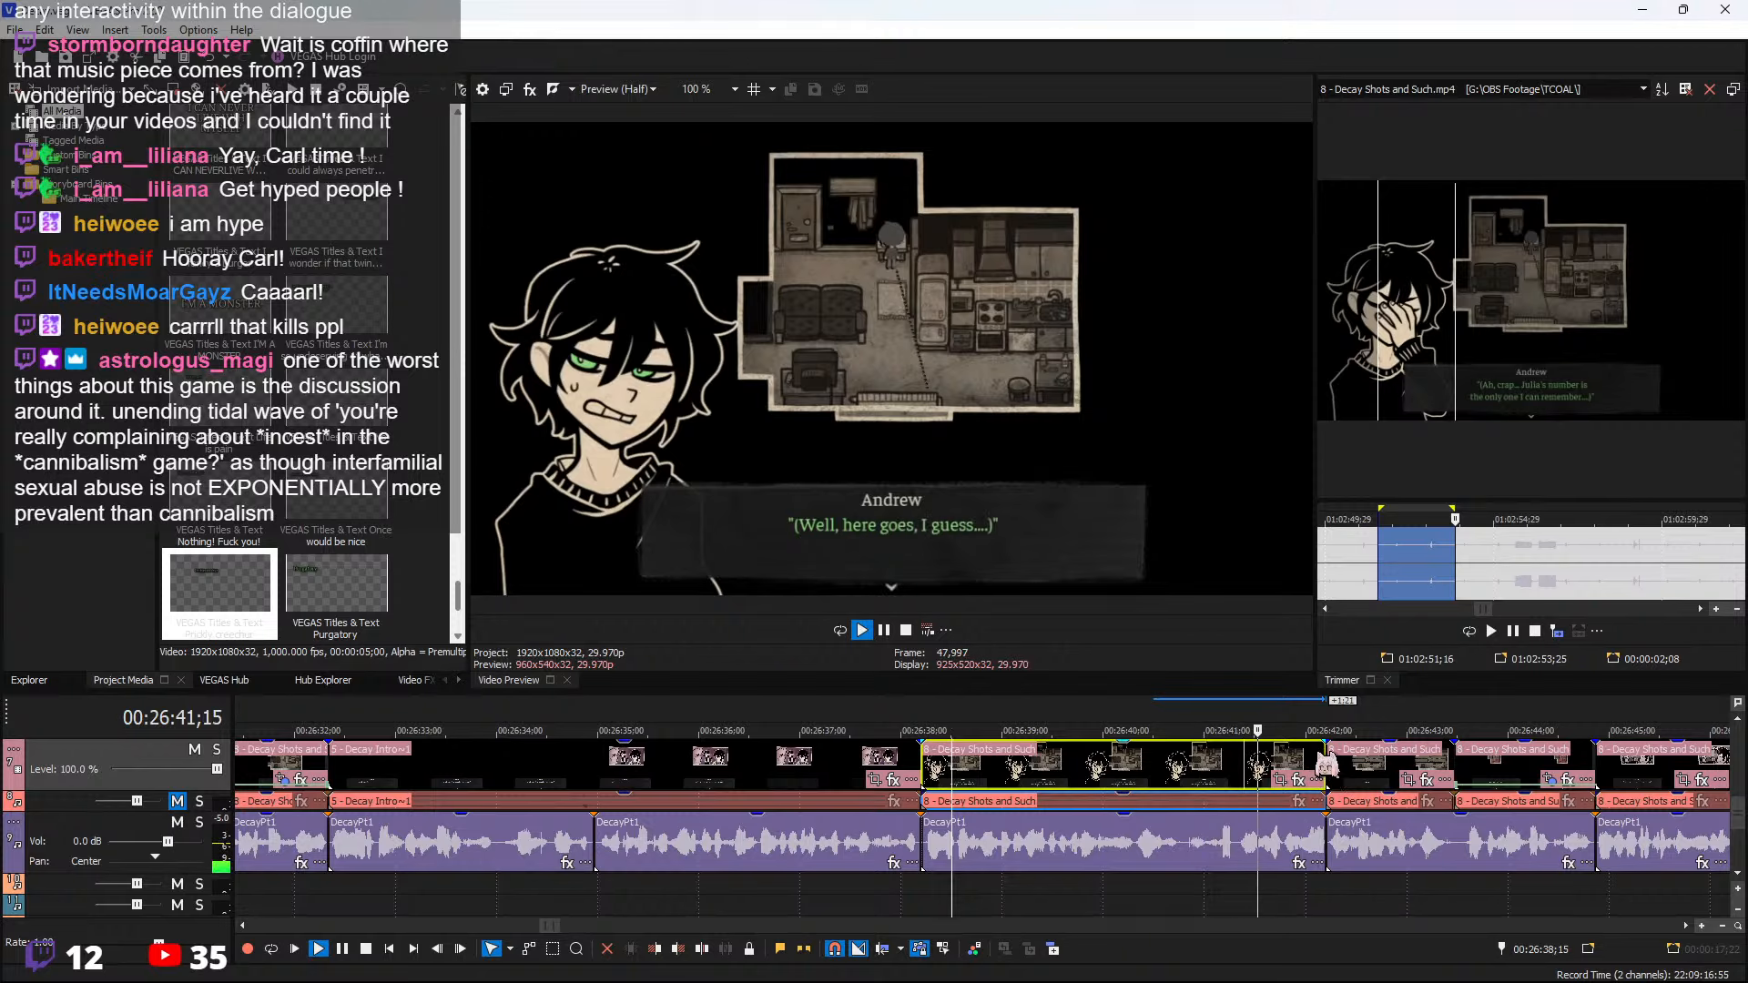
pyautogui.press('space')
pyautogui.click(1269, 762)
pyautogui.press('space')
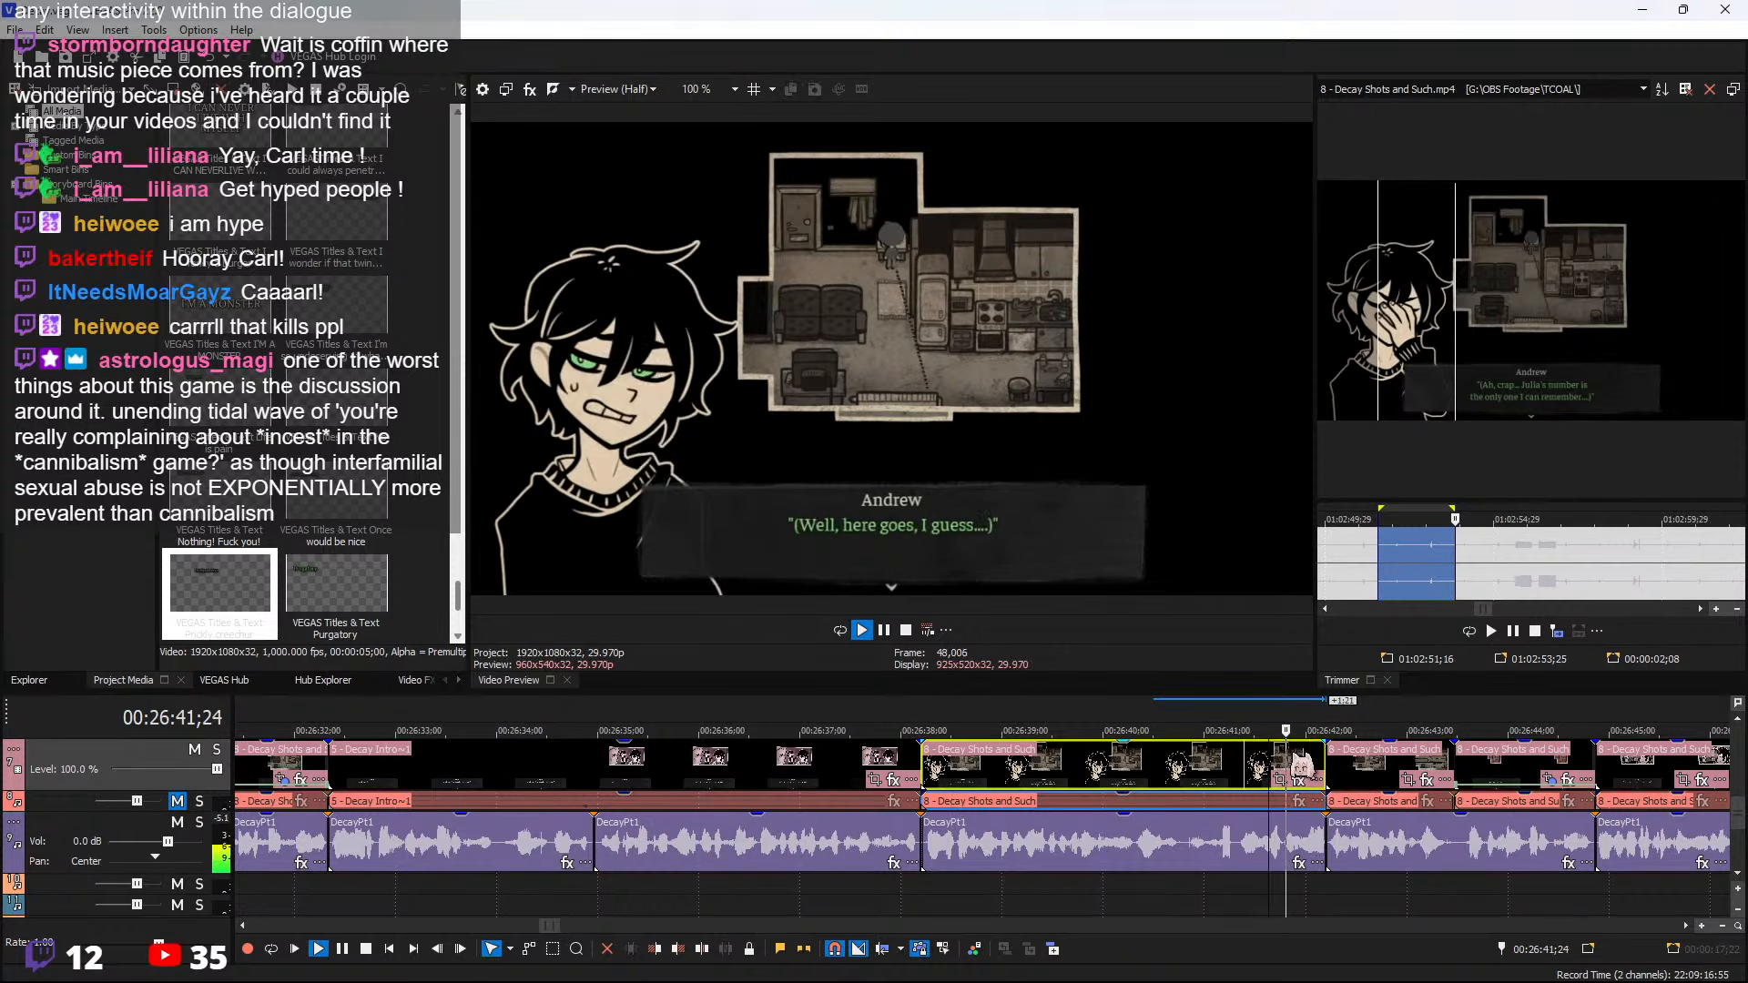
pyautogui.scroll(2, 1138, 763)
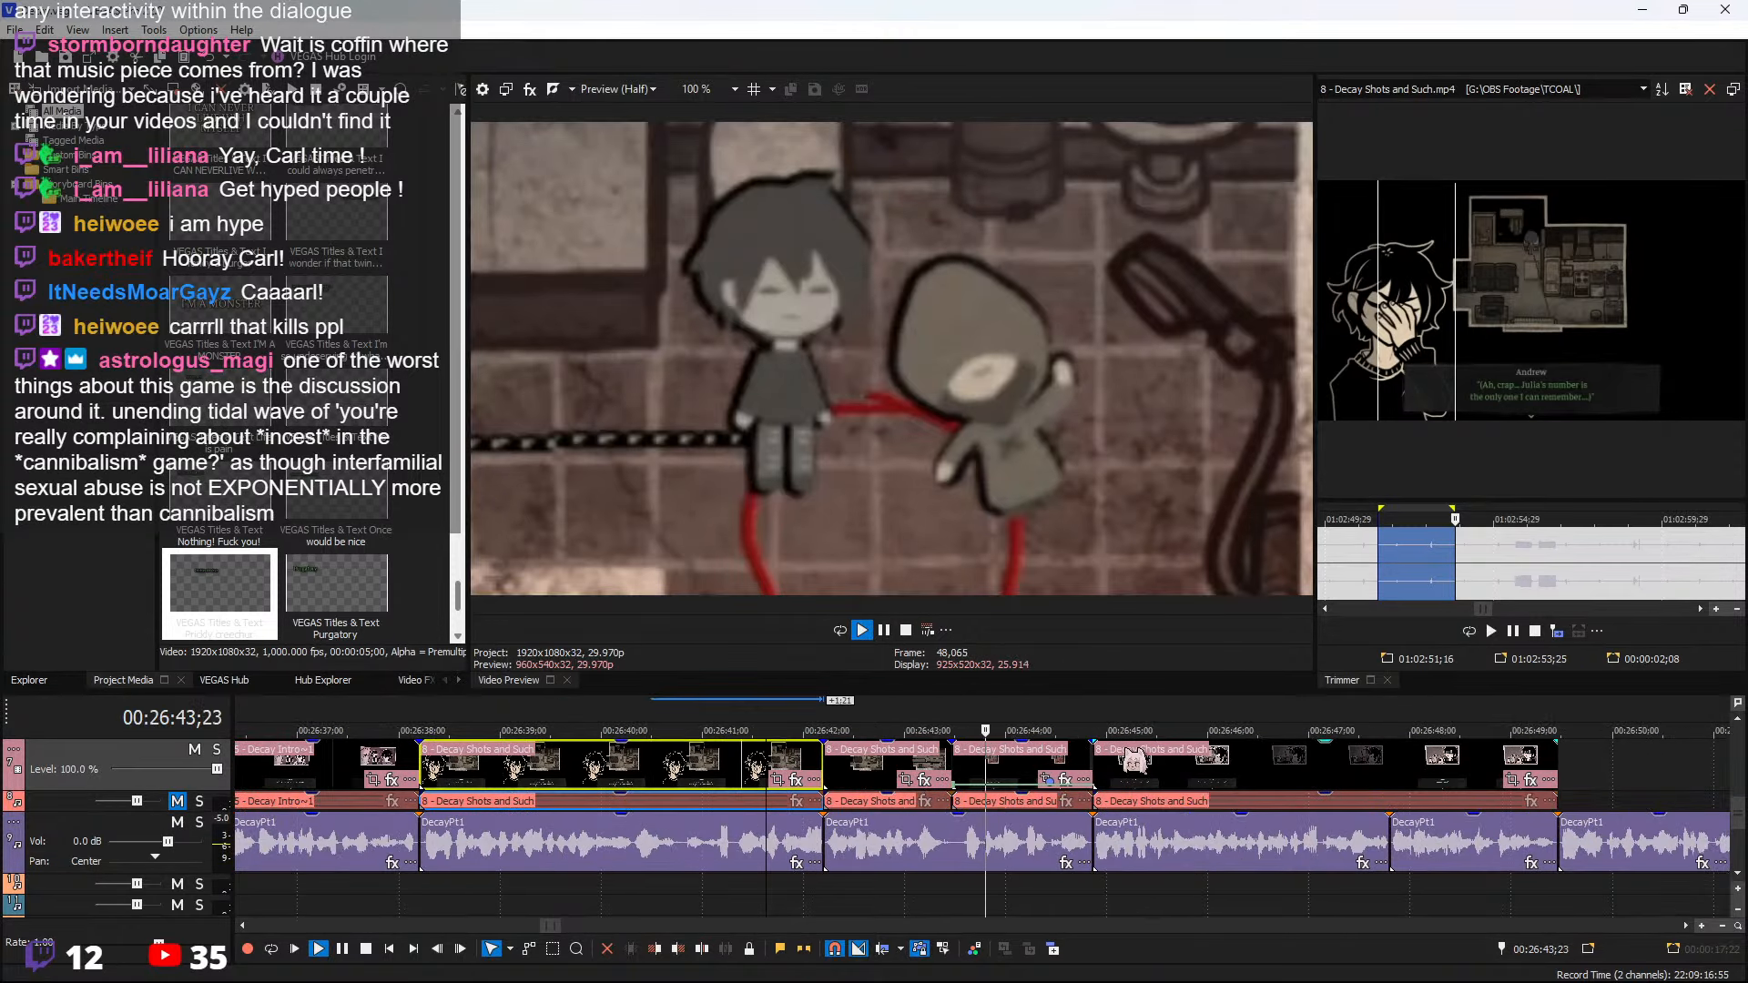
pyautogui.press('space')
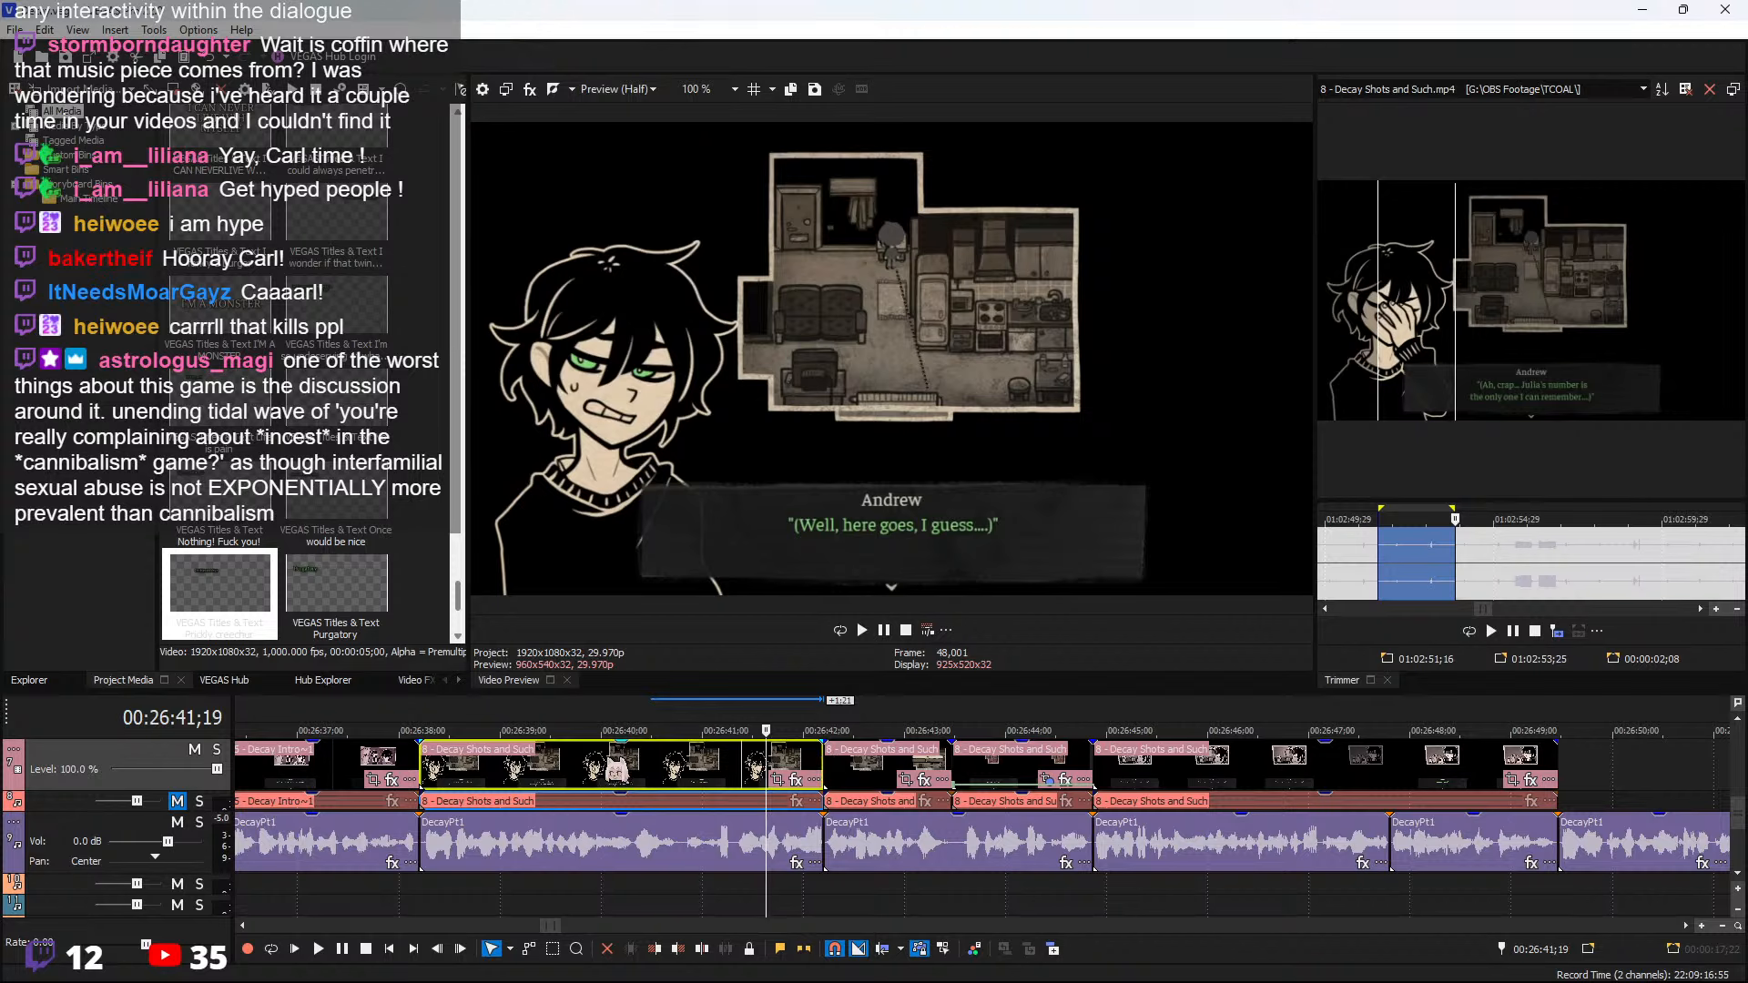
# Split the extended clip at 00:26:40;11, freeze the second part on its current frame, and split that part again at 00:26:40;24
pyautogui.click(608, 770)
pyautogui.click(638, 758)
pyautogui.press('s')
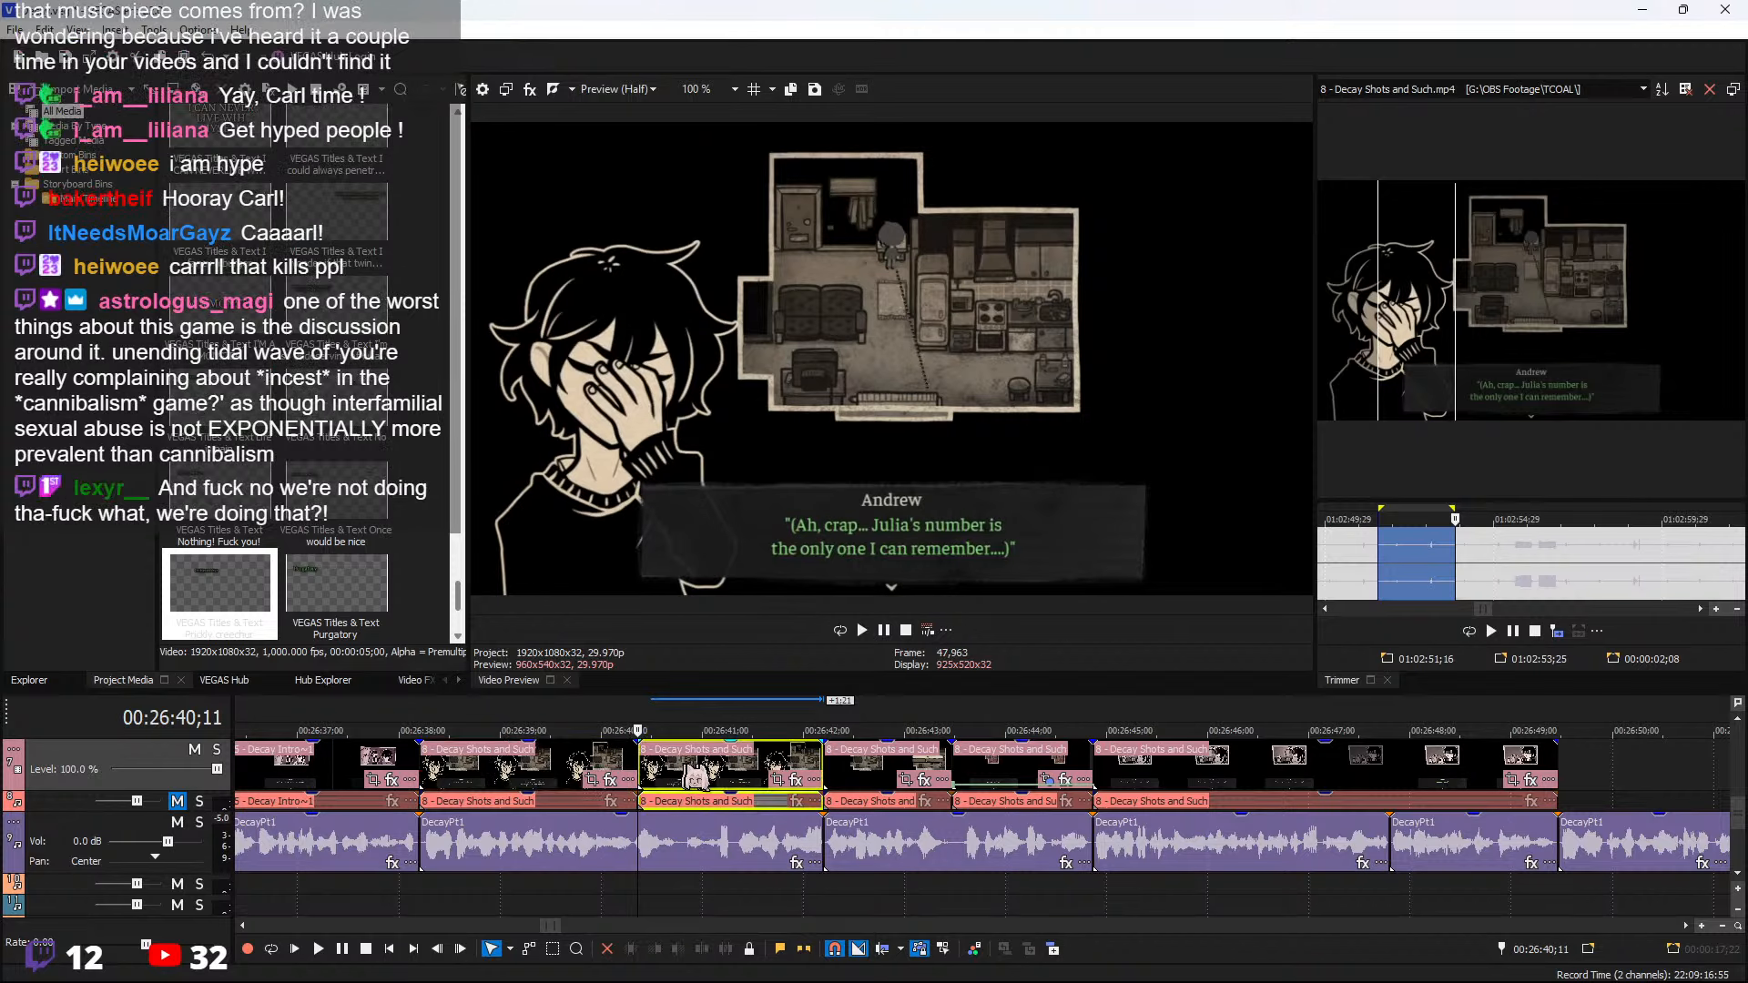
pyautogui.rightClick(680, 764)
pyautogui.moveTo(873, 790)
pyautogui.click(956, 808)
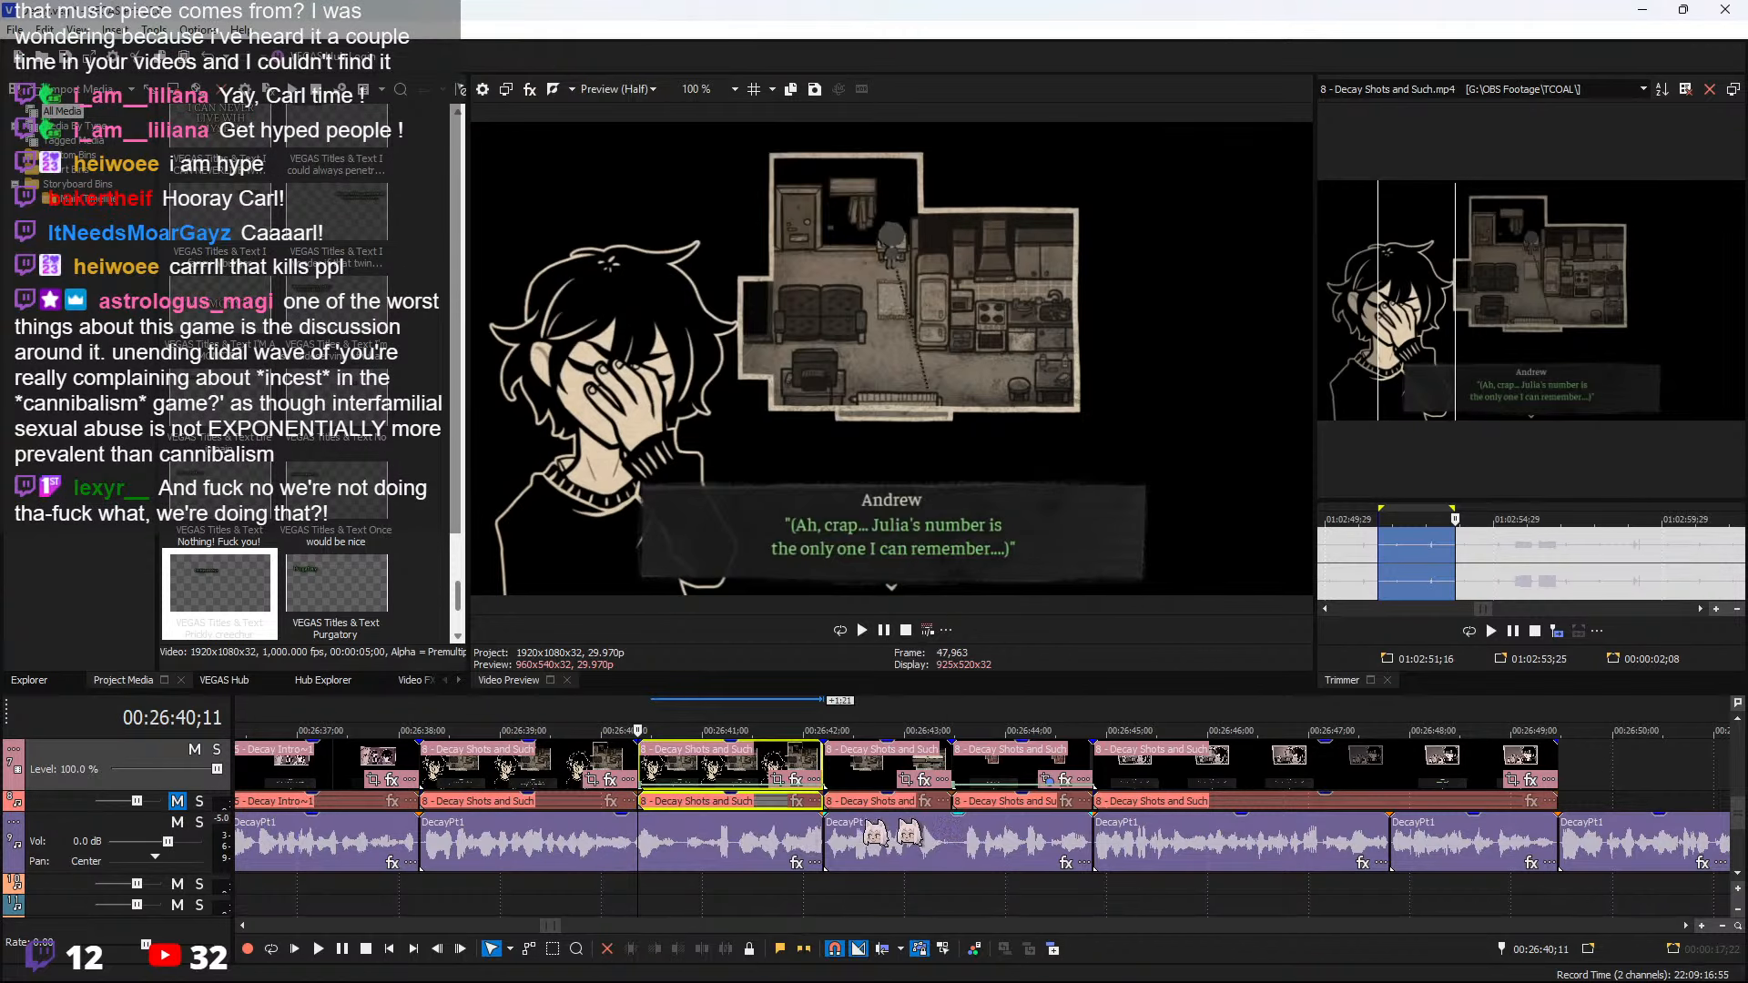
pyautogui.click(682, 847)
pyautogui.press('space')
pyautogui.press('space')
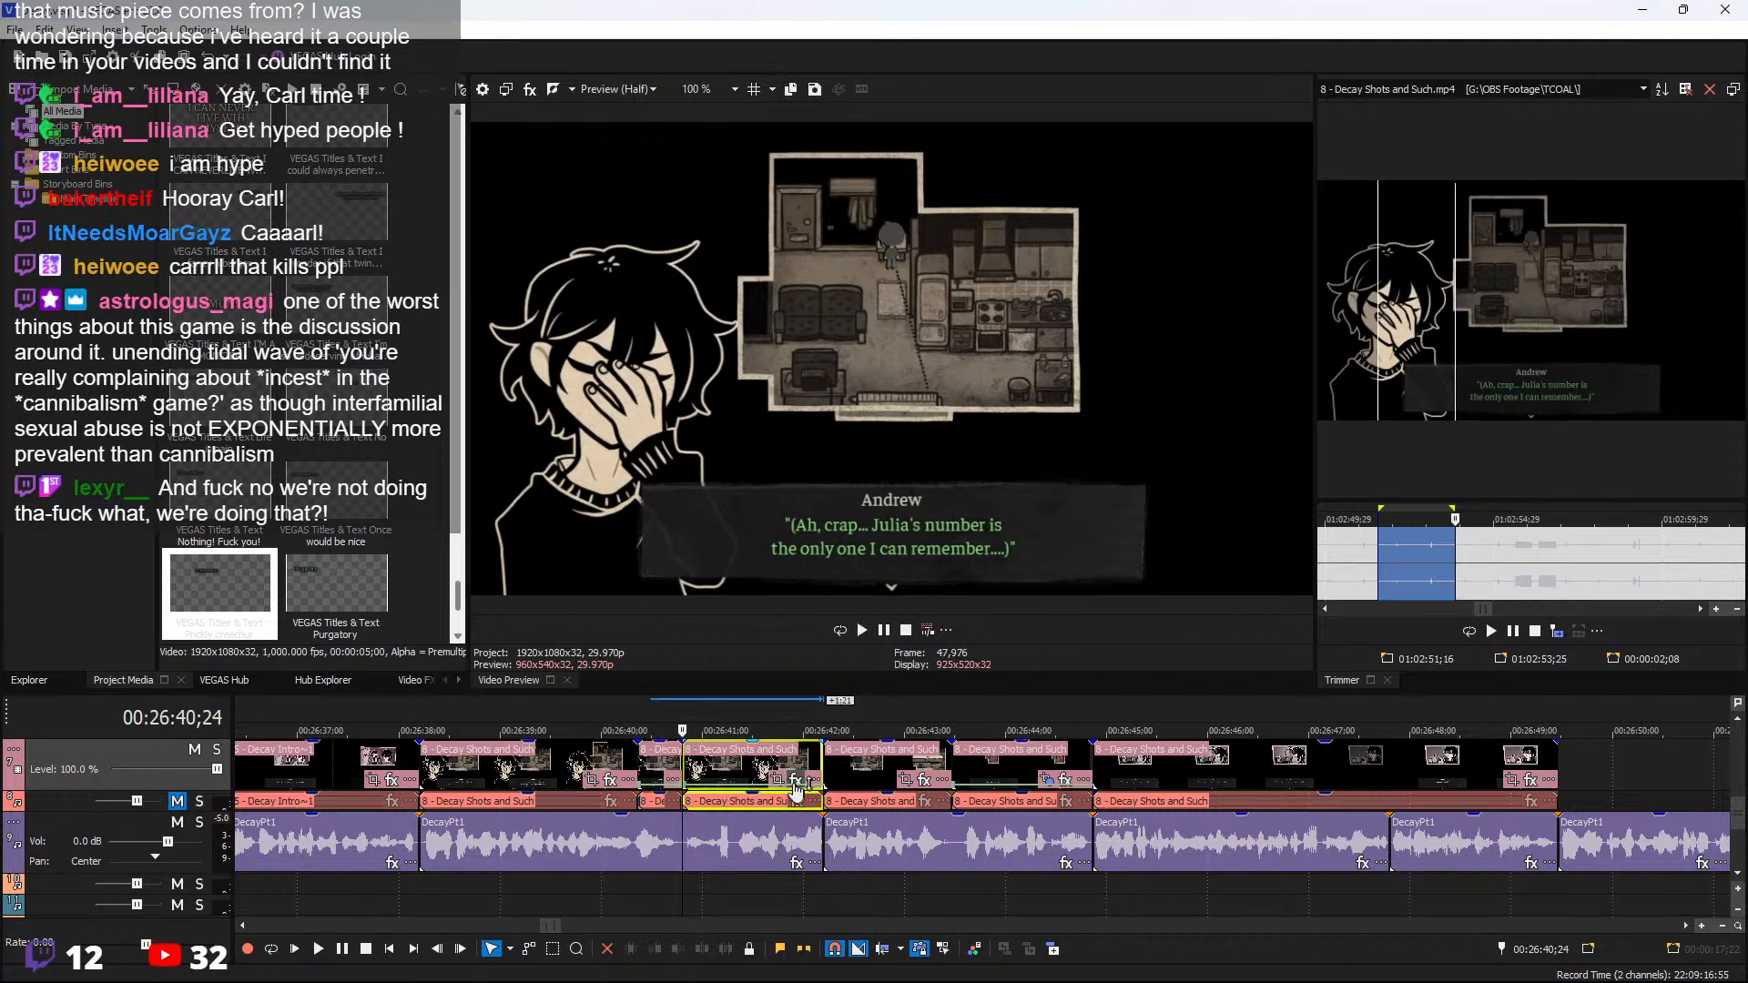
# Crop the clip starting at 00:26:40;24 to about 837 by 471 around Andrew's face and play it
pyautogui.click(795, 780)
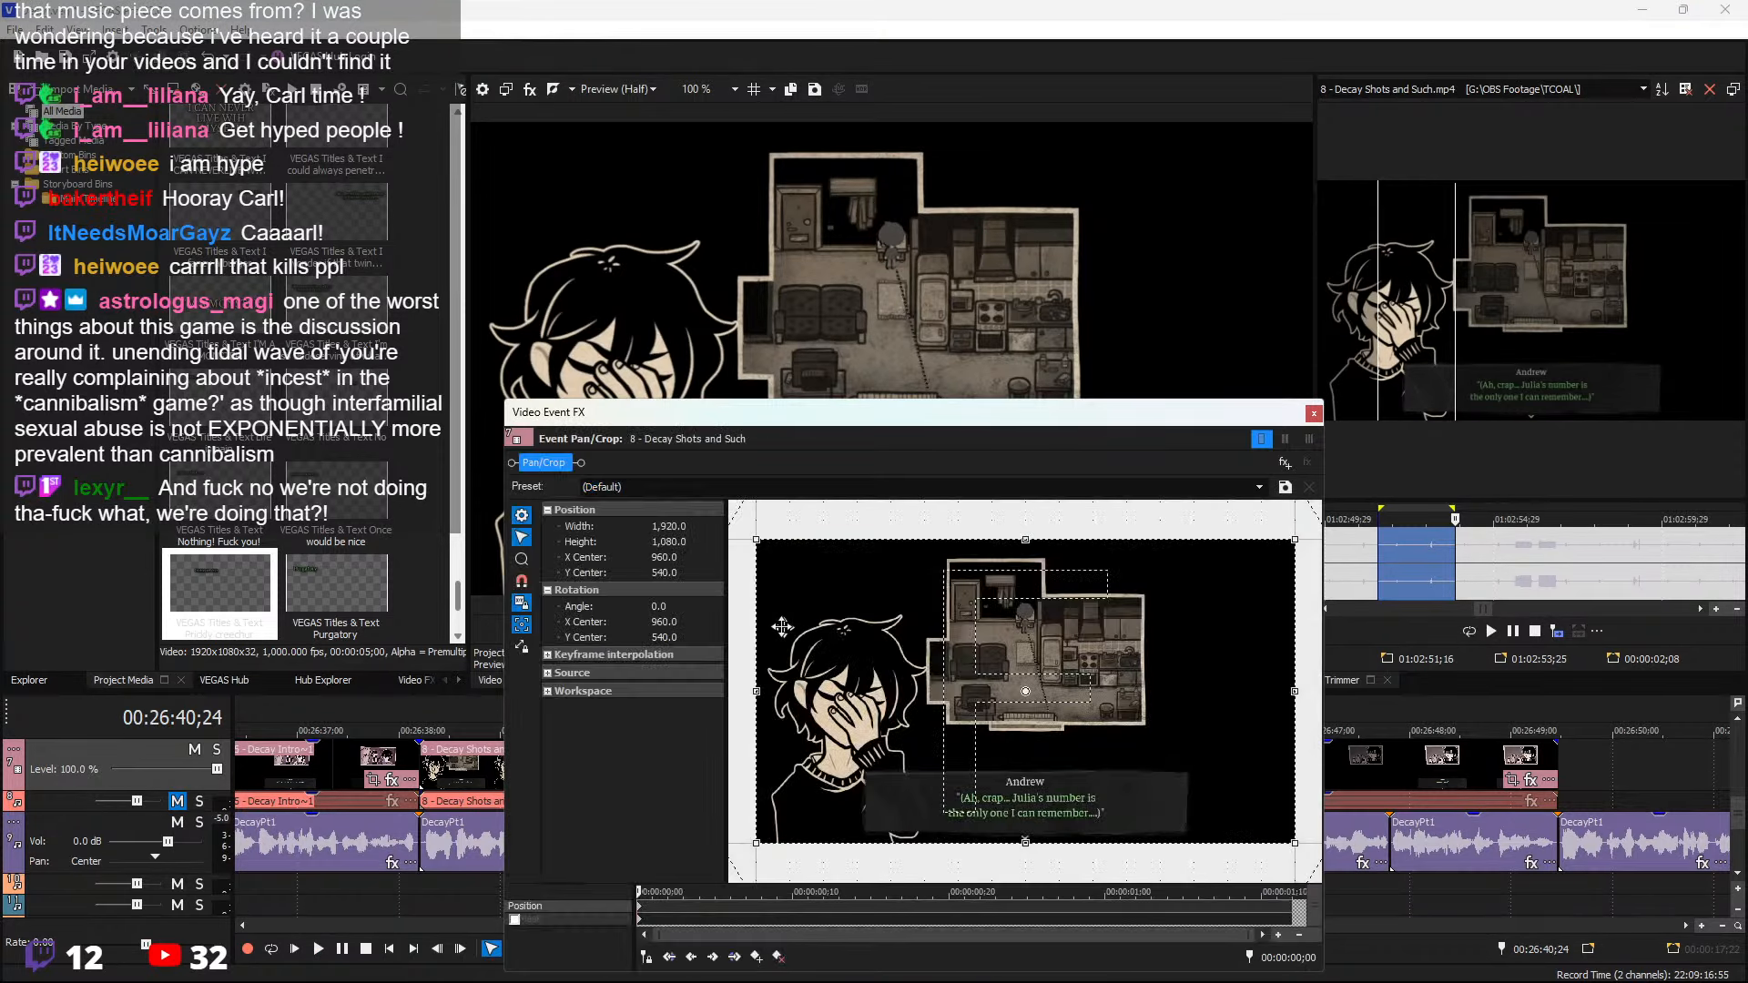
pyautogui.moveTo(763, 538); pyautogui.dragTo(835, 673)
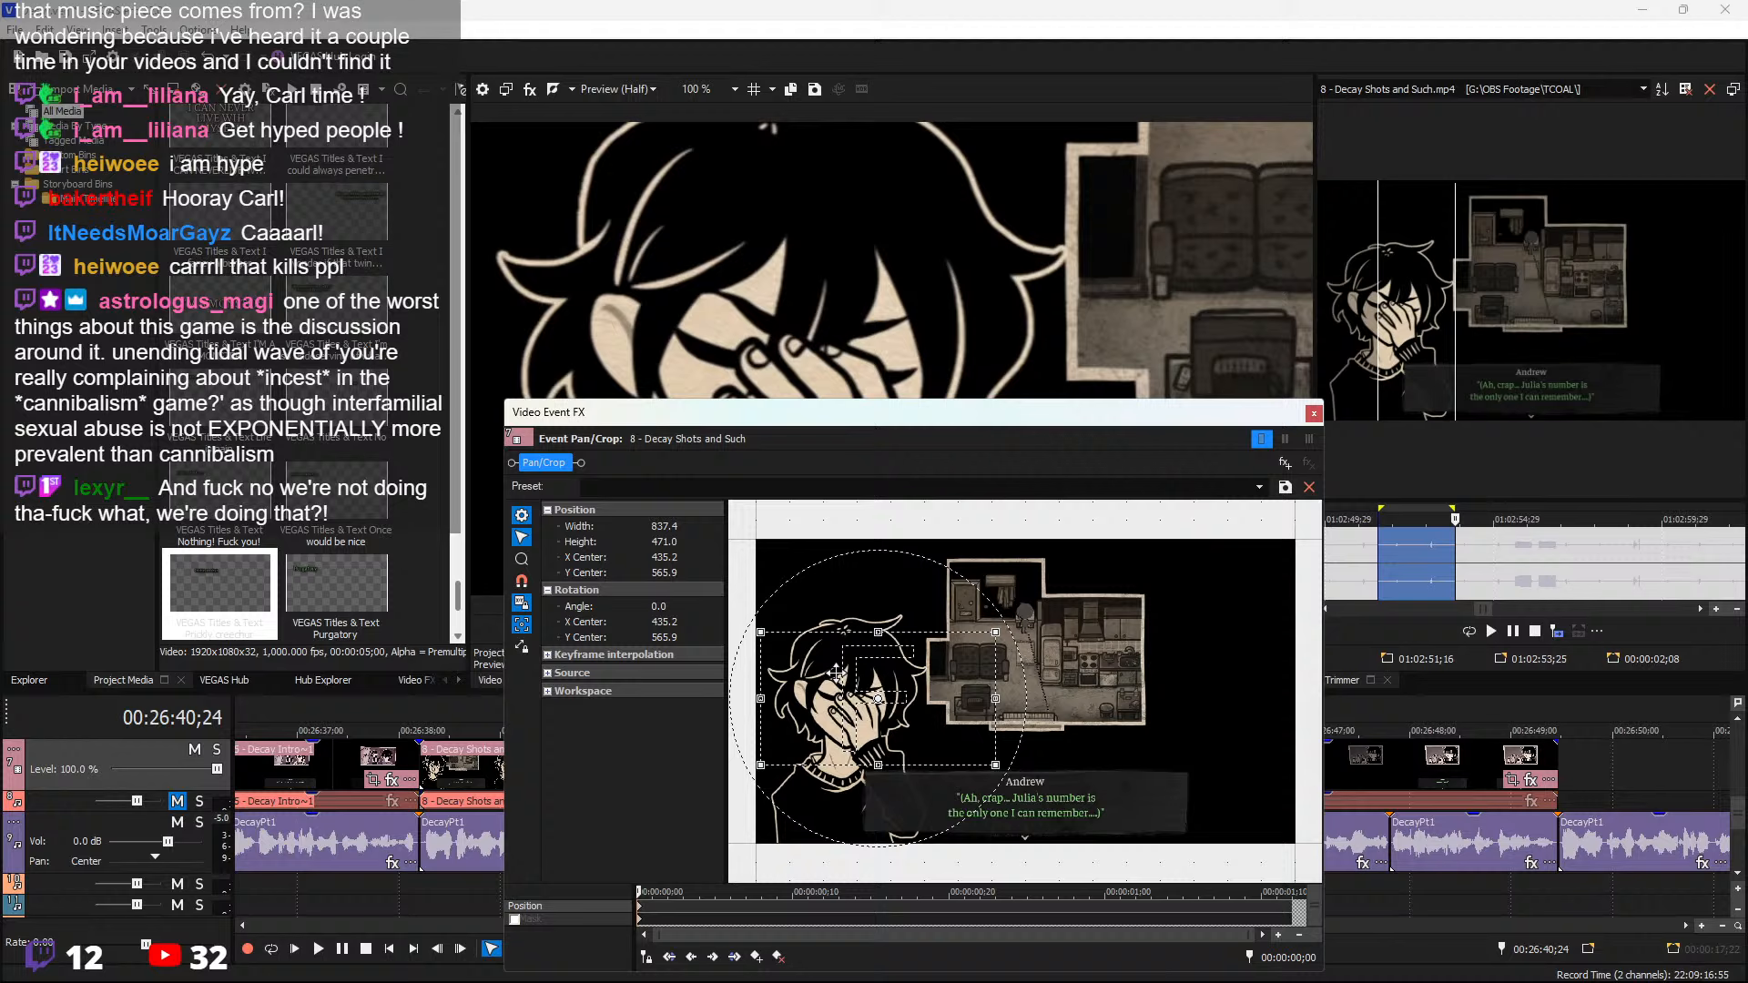
pyautogui.click(1314, 414)
pyautogui.press('space')
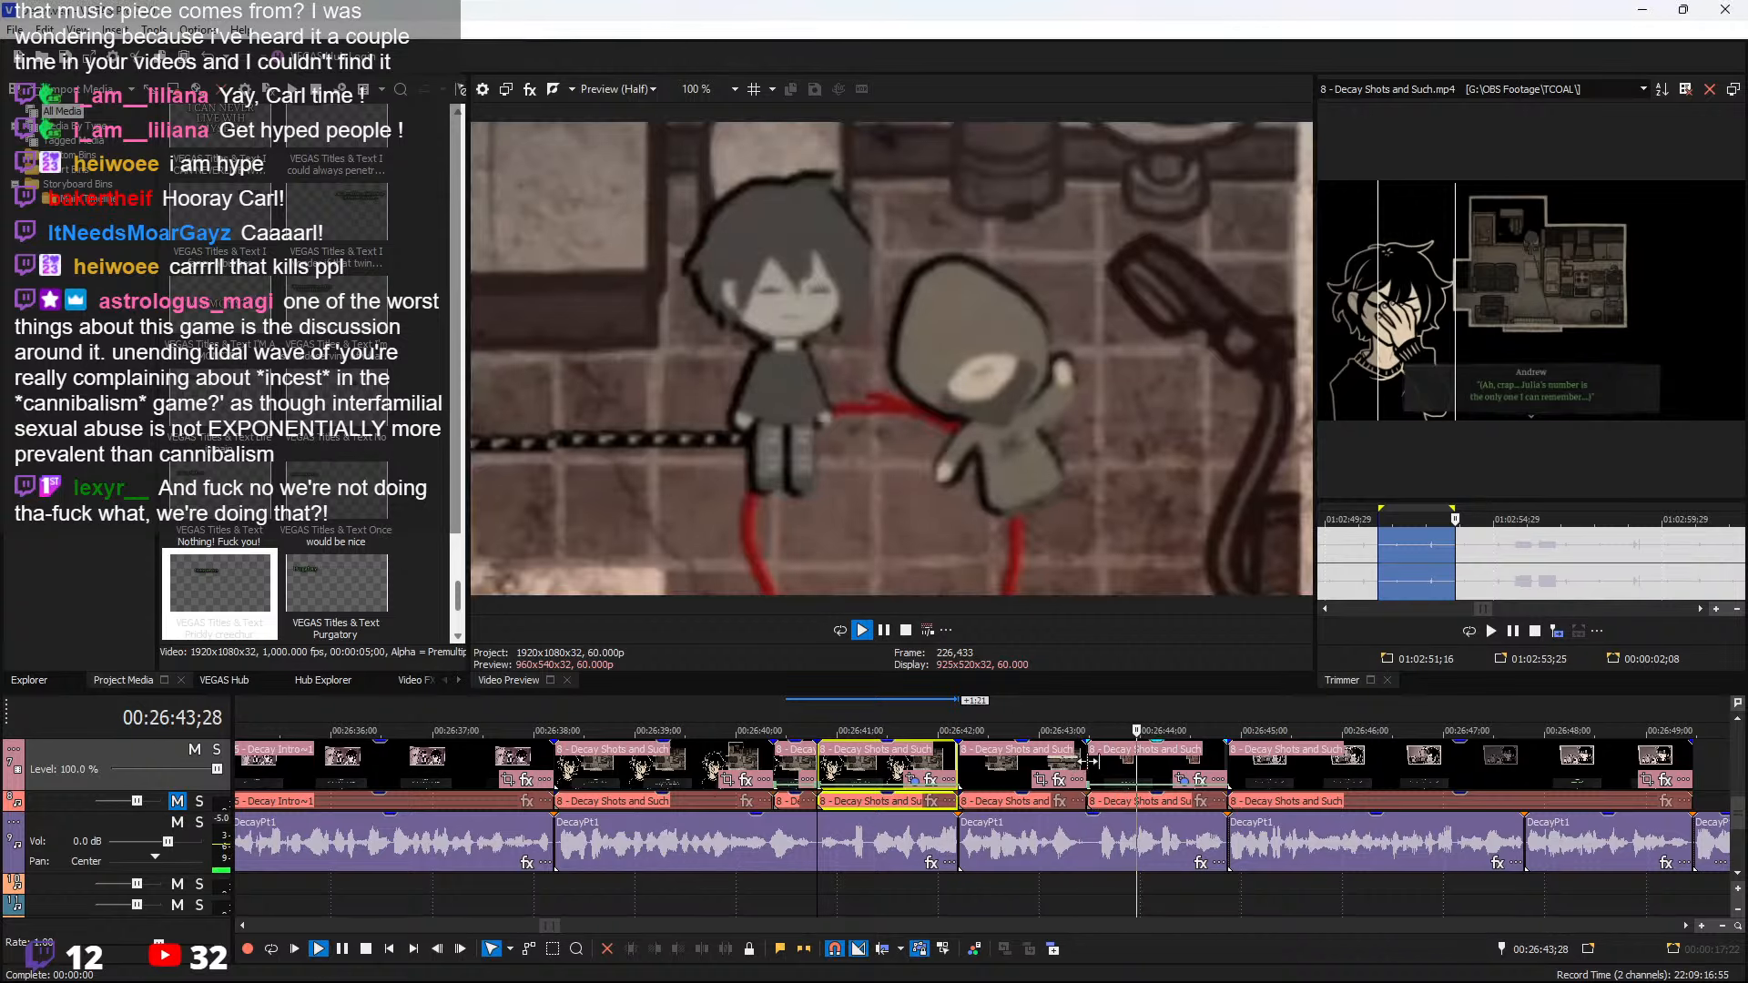
# Play the timeline into the gap after 00:26:49;14 and open the source of the last clip before it in the Trimmer
pyautogui.scroll(-3, 1257, 783)
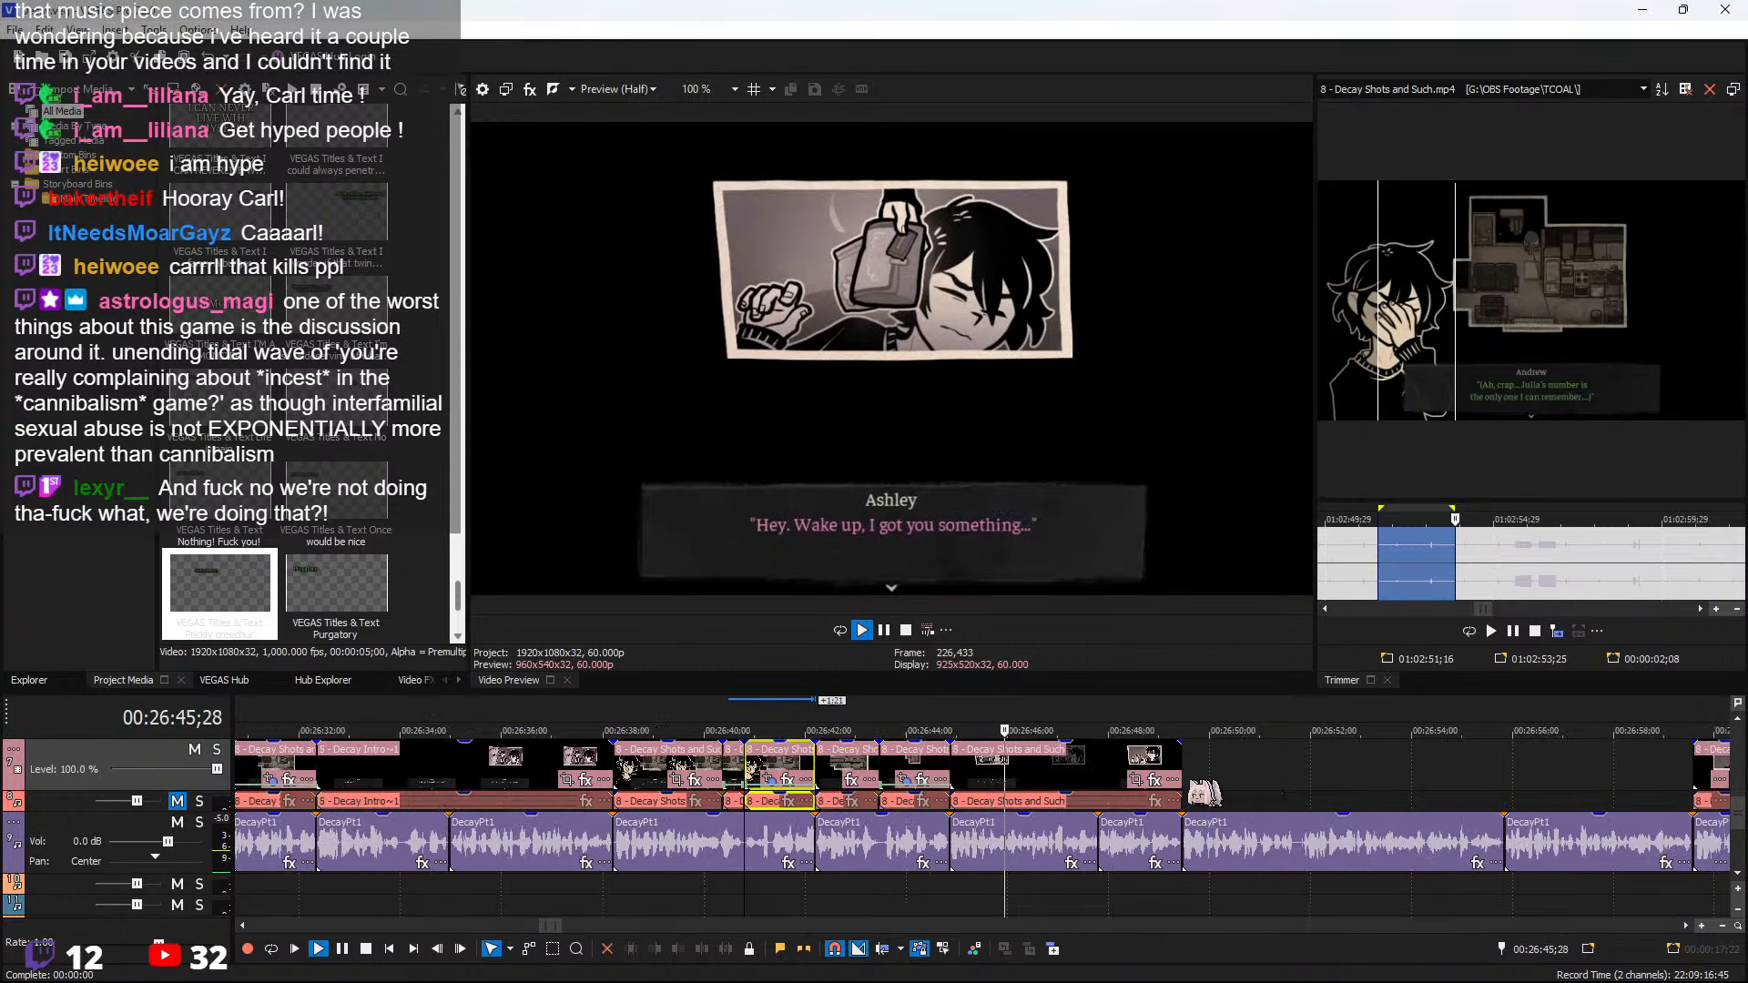
pyautogui.click(1155, 780)
pyautogui.scroll(2, 1138, 778)
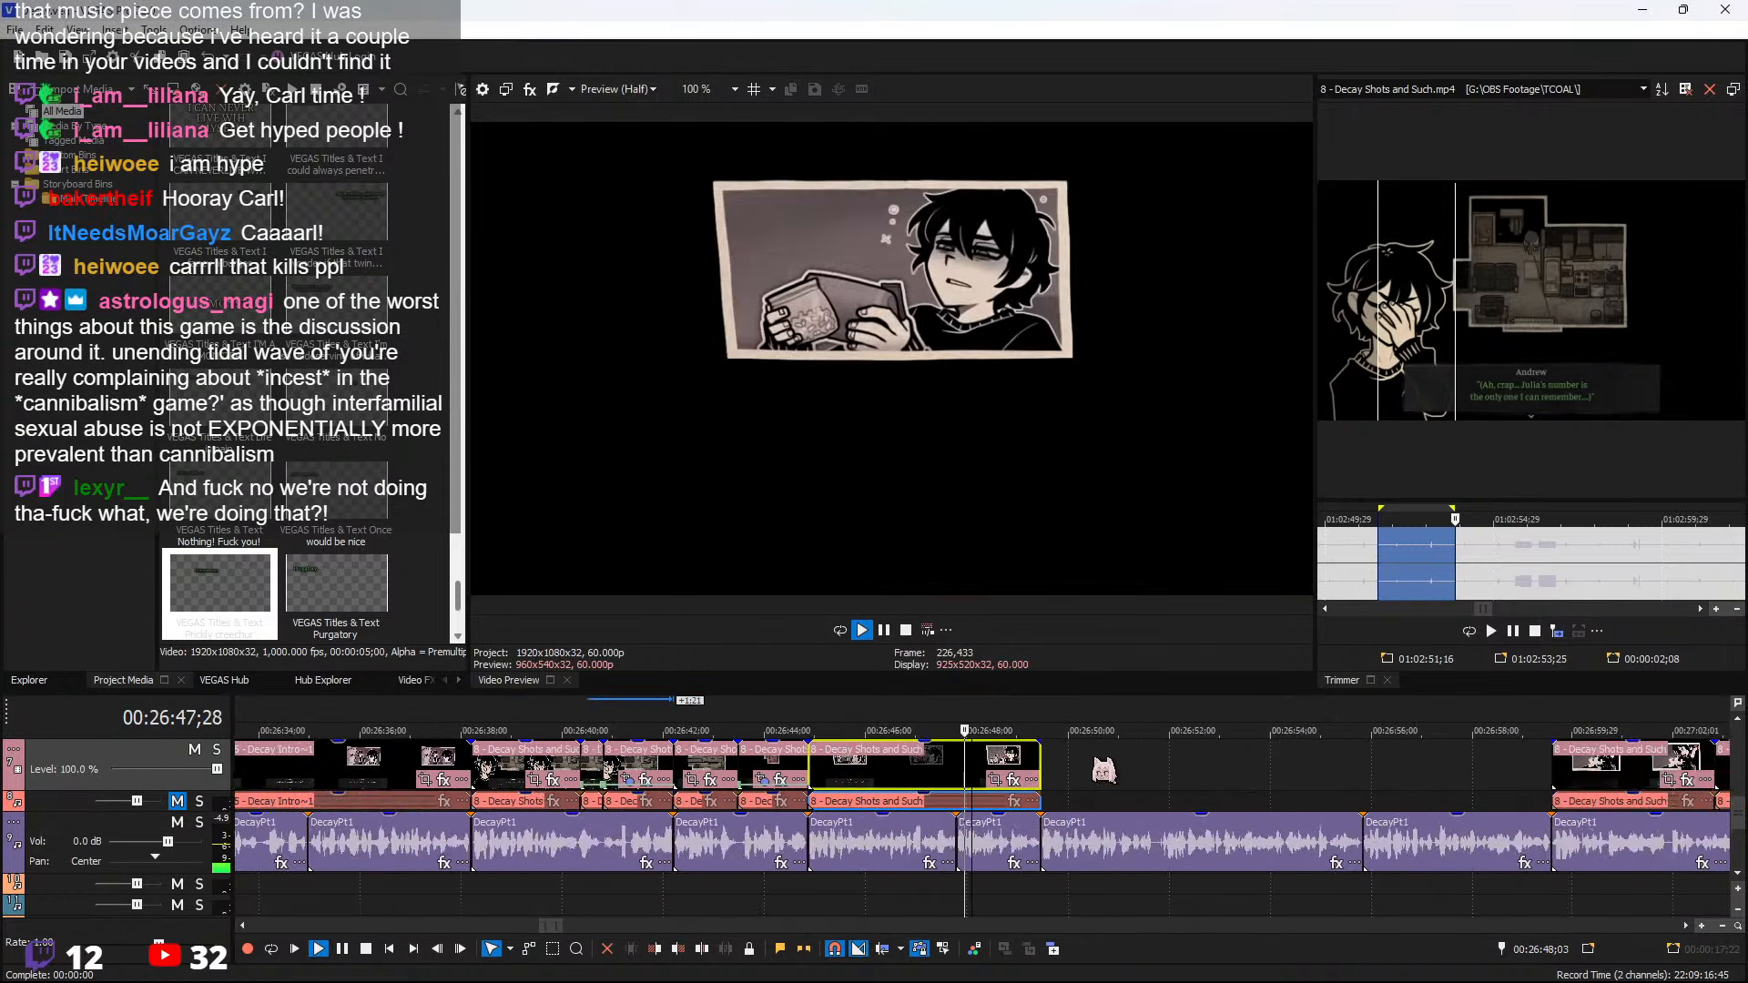
pyautogui.scroll(-3, 1112, 778)
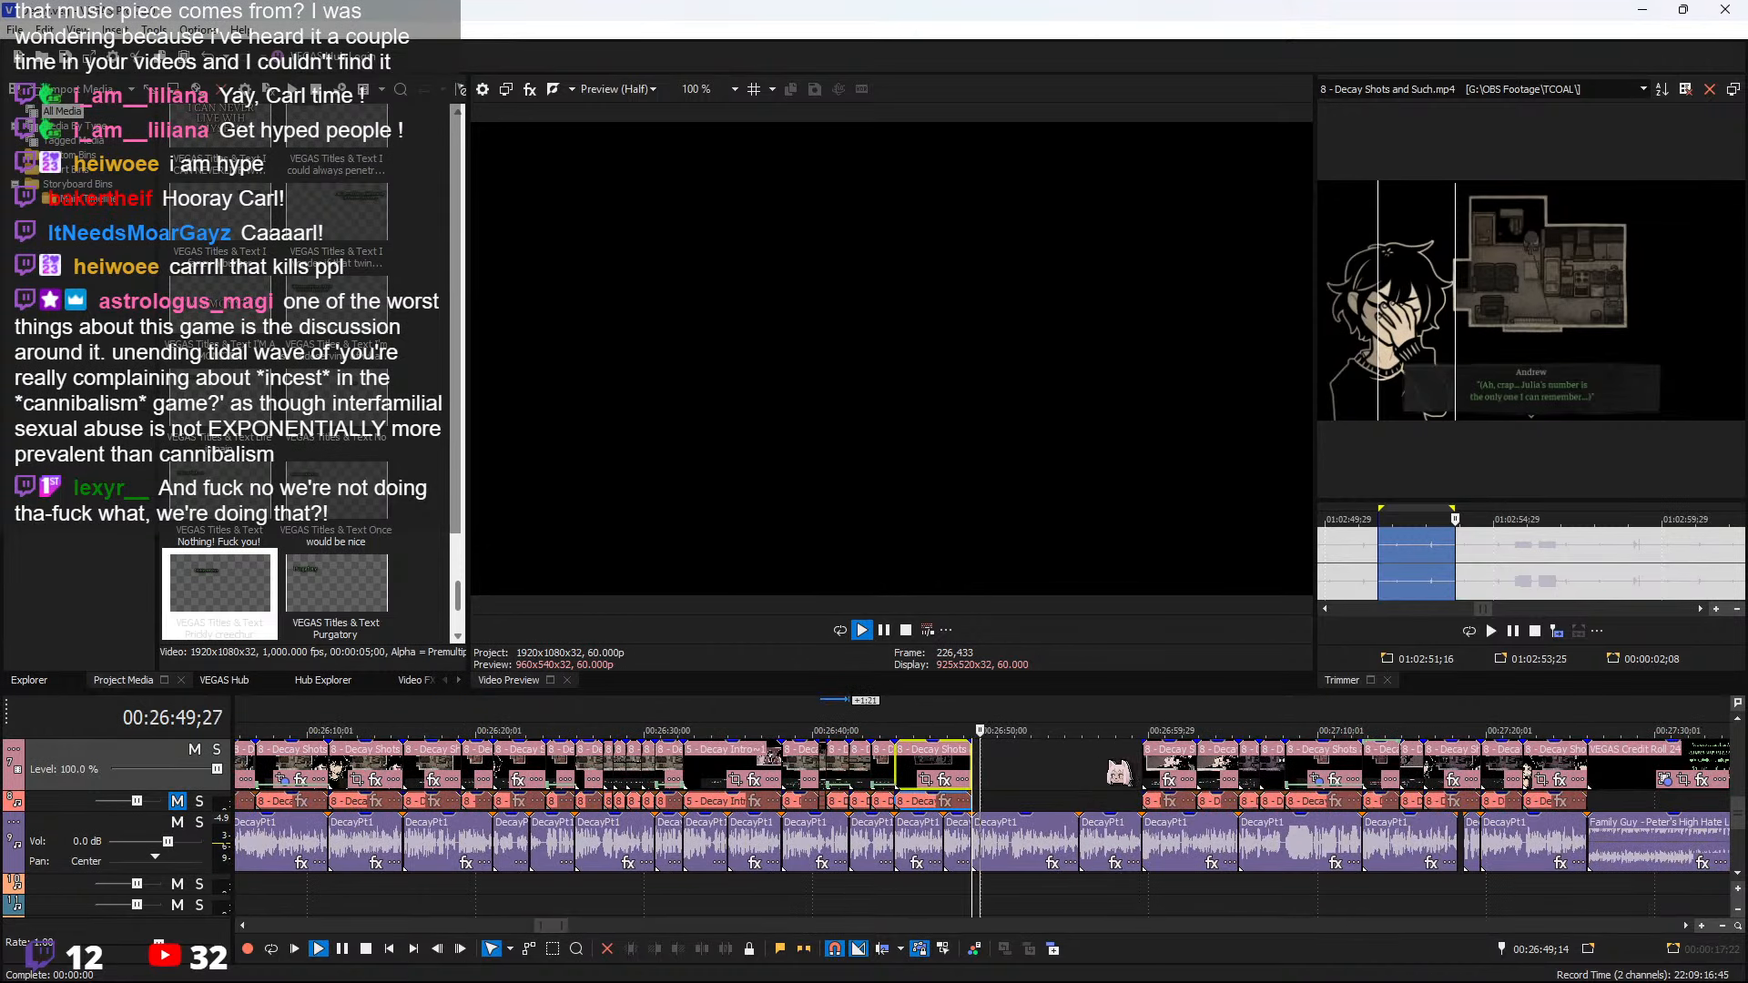
pyautogui.scroll(3, 1113, 781)
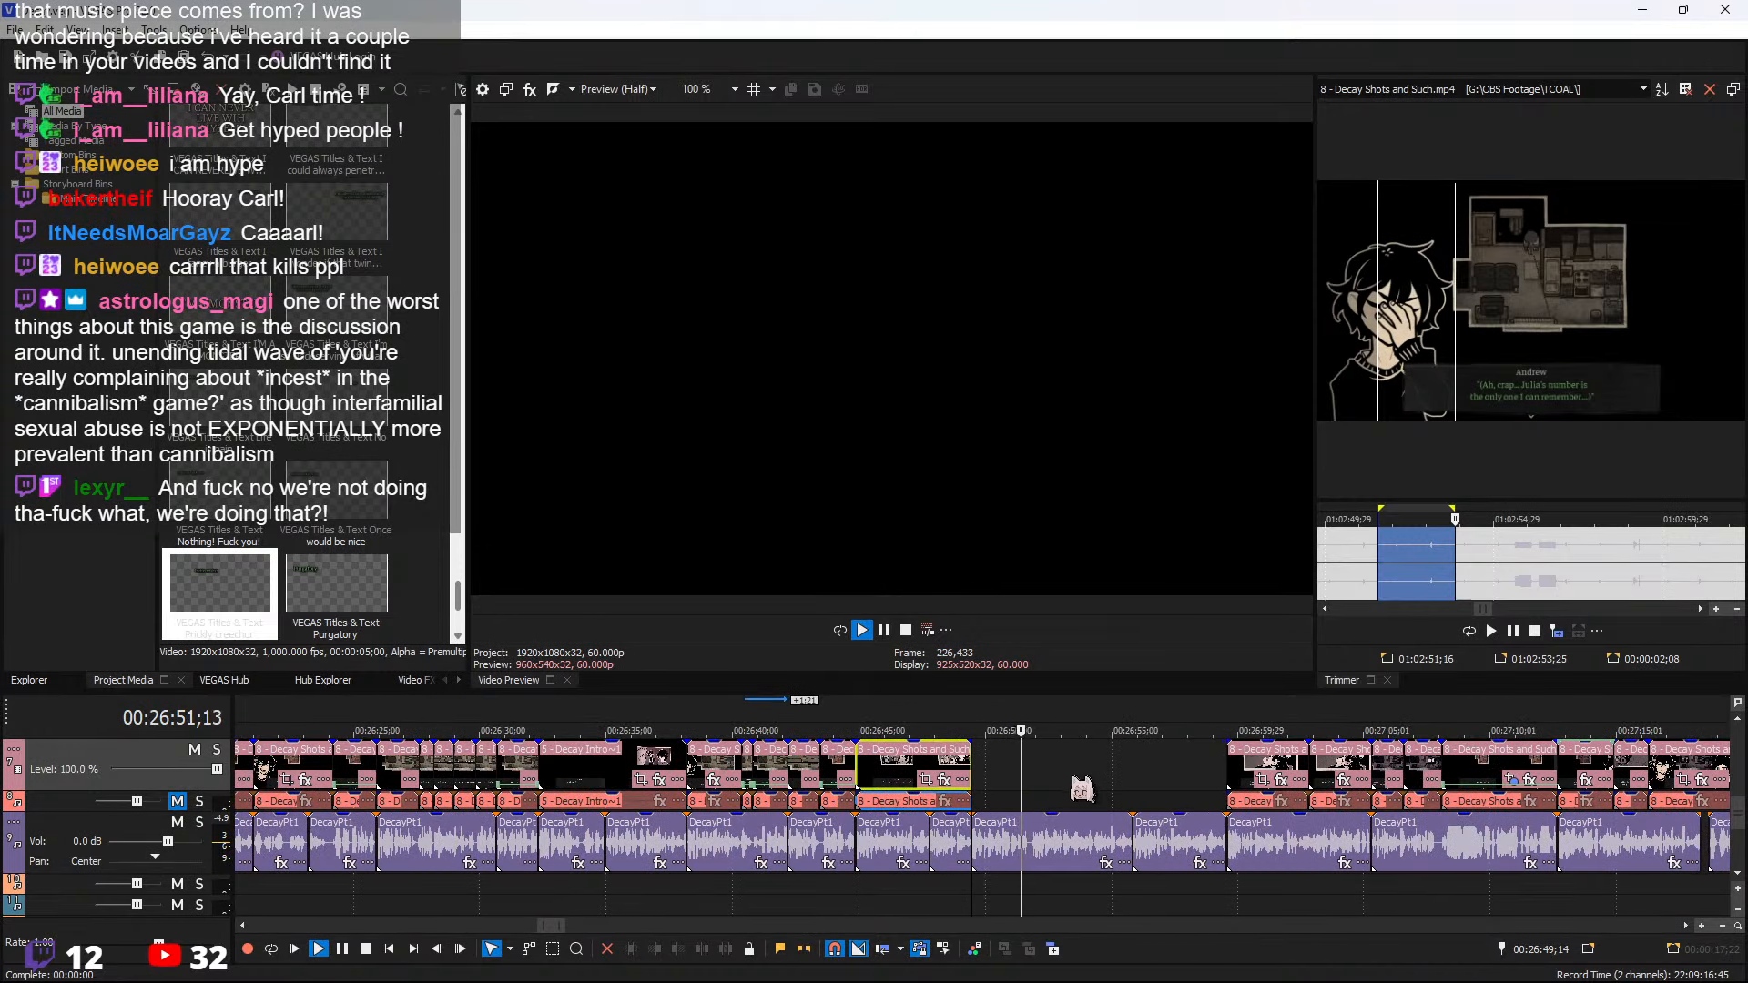
pyautogui.rightClick(927, 779)
pyautogui.click(1000, 127)
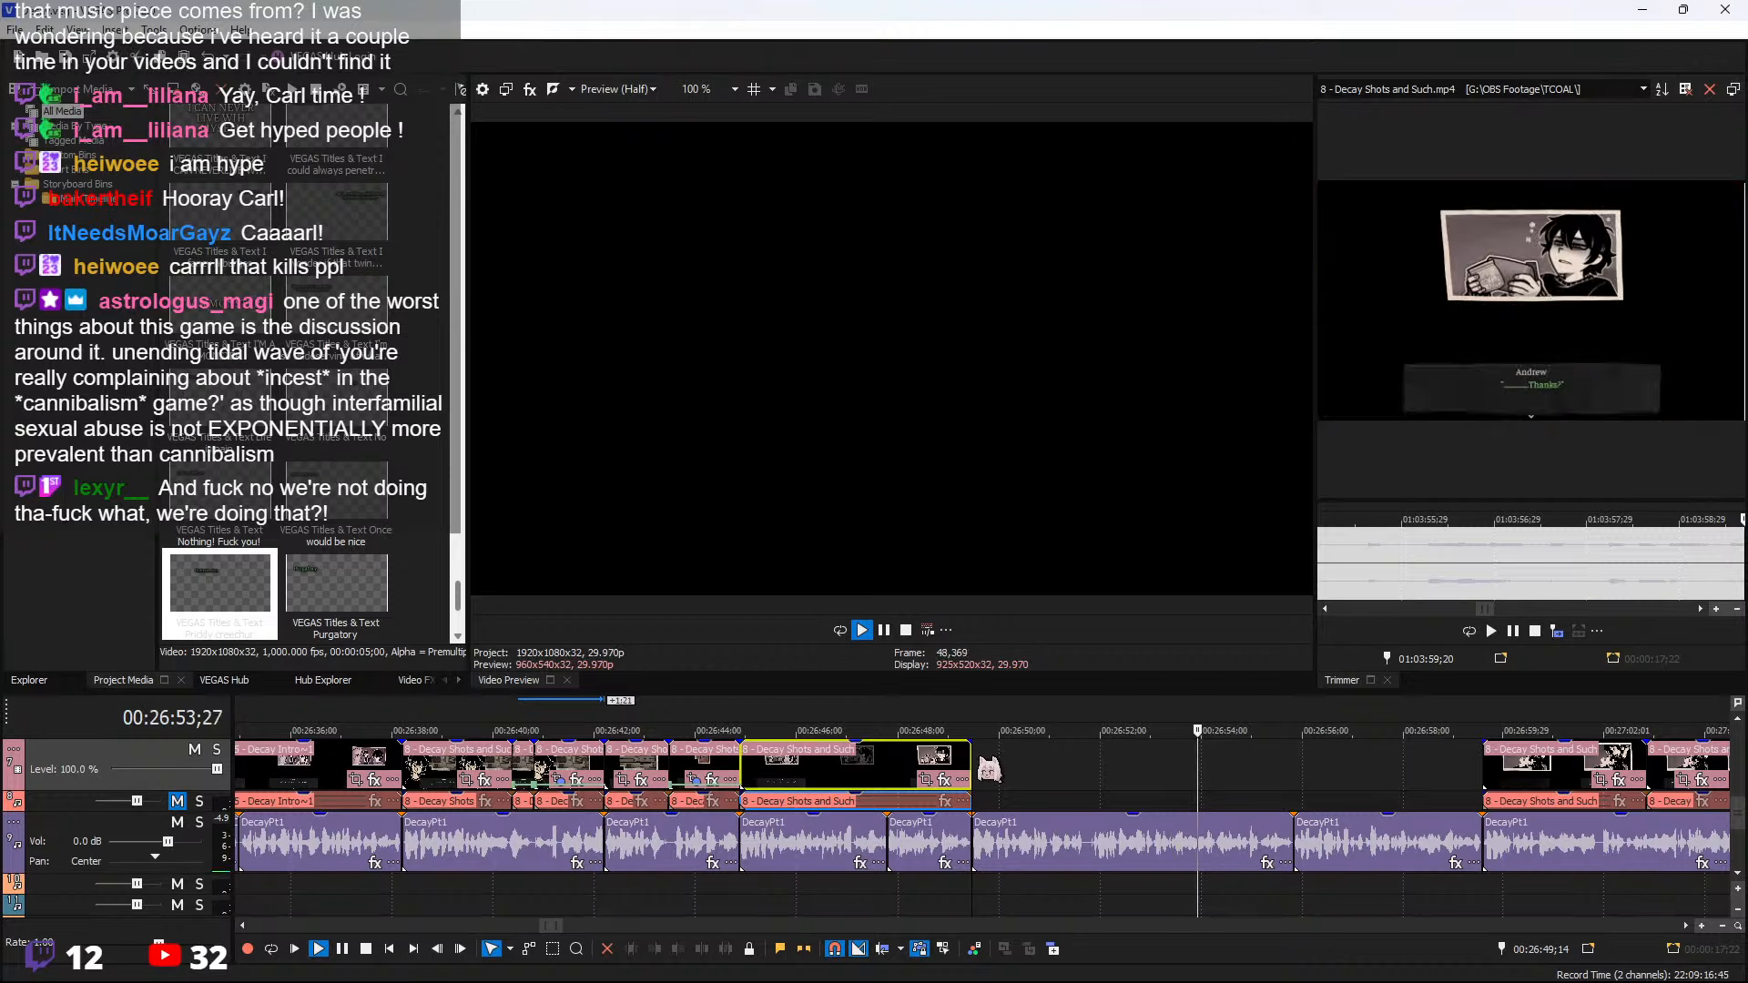
pyautogui.scroll(-8, 1586, 557)
pyautogui.press('space')
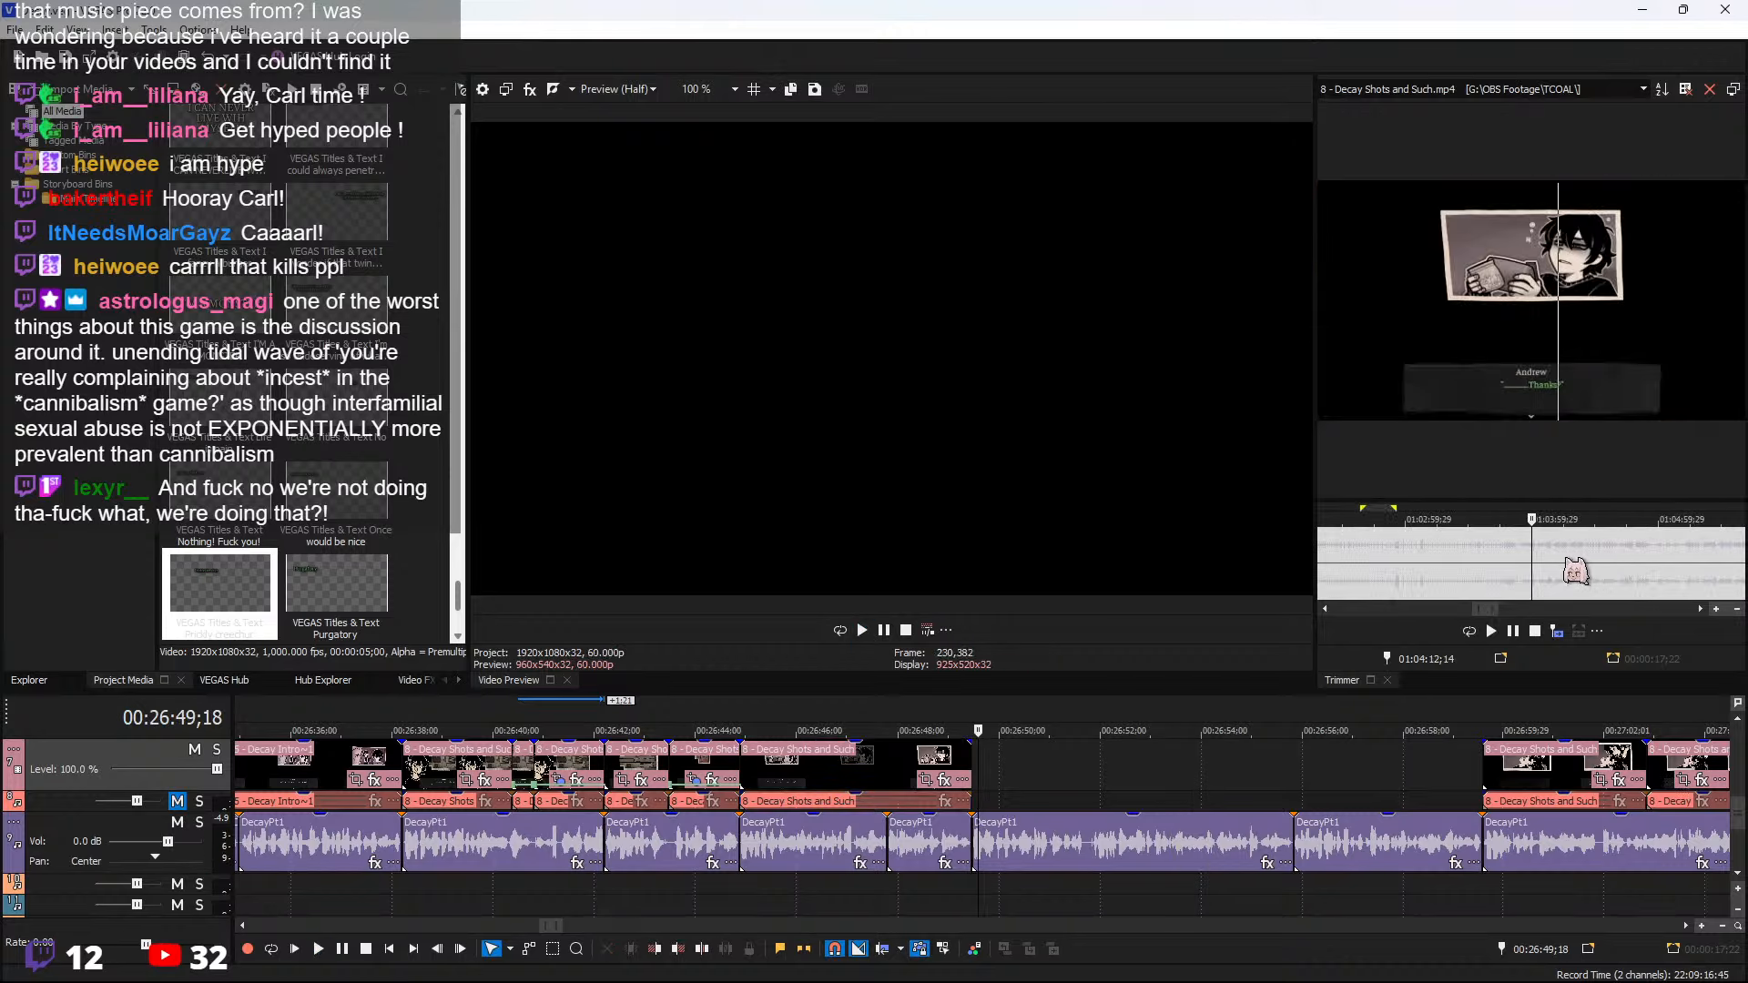
# Find Andrew's silent reaction in the source, select 01:04:14;16 to 01:04:16;08, and insert it on the timeline at 00:26:49;14
pyautogui.click(1558, 554)
pyautogui.scroll(5, 1571, 558)
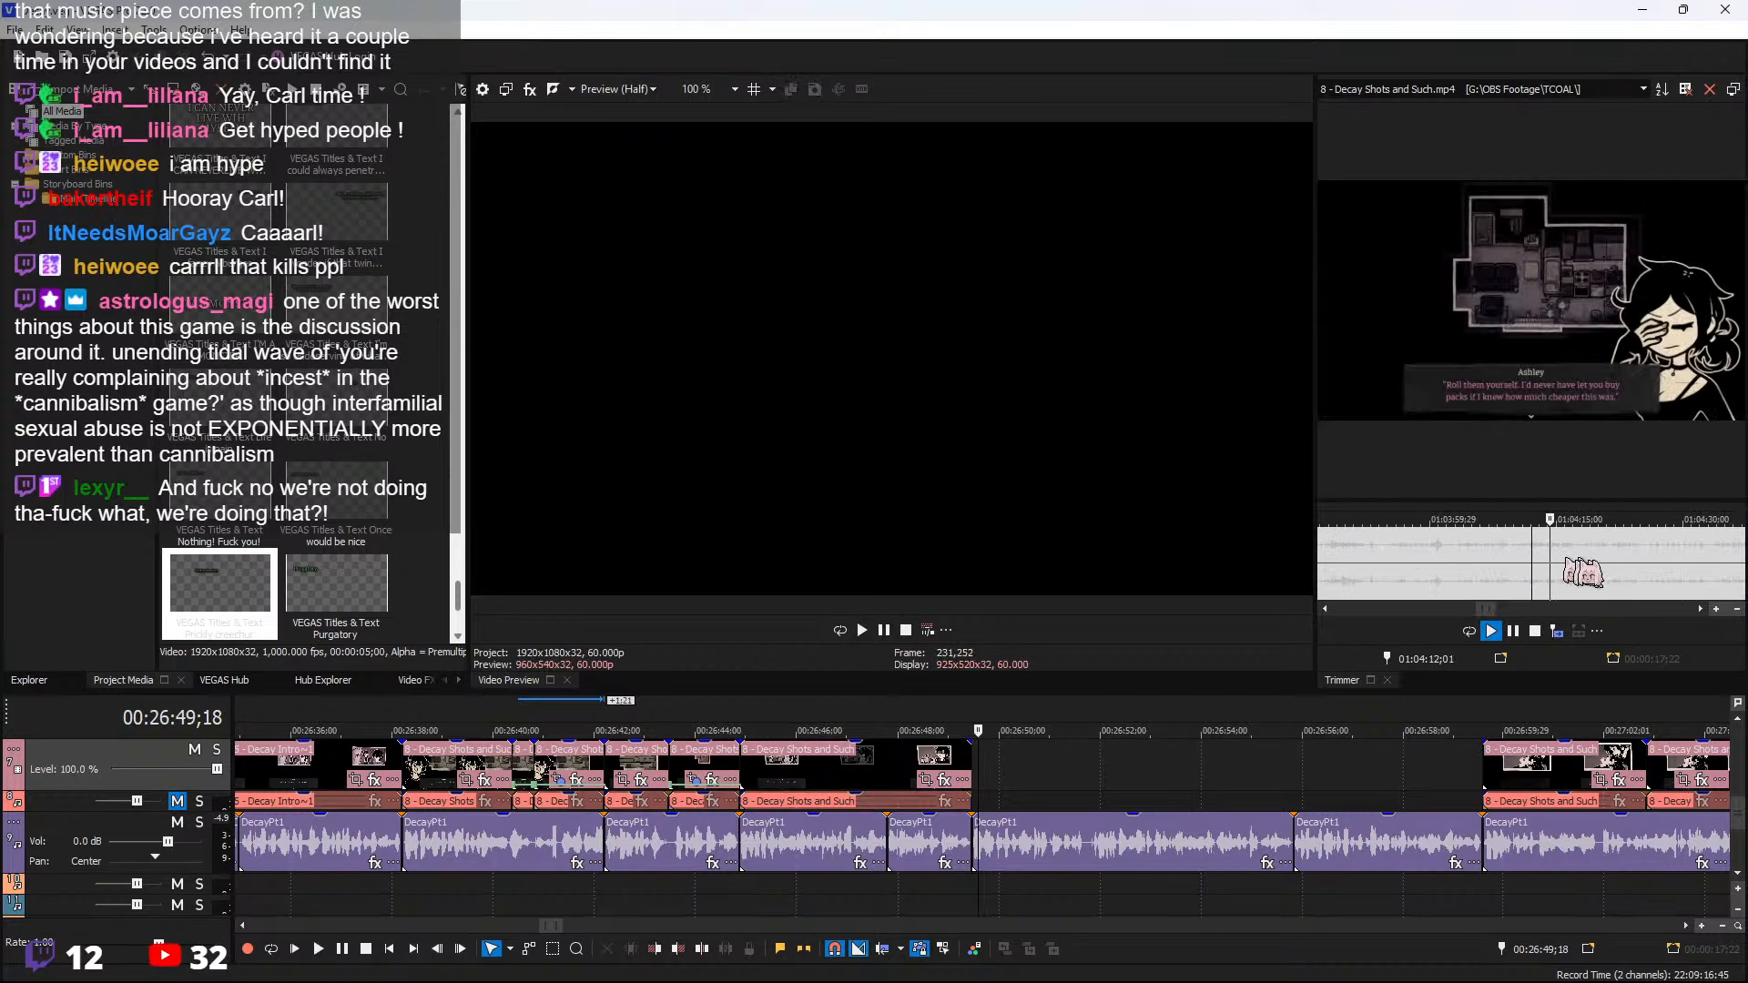
pyautogui.scroll(1, 1582, 554)
pyautogui.click(1581, 554)
pyautogui.click(1557, 552)
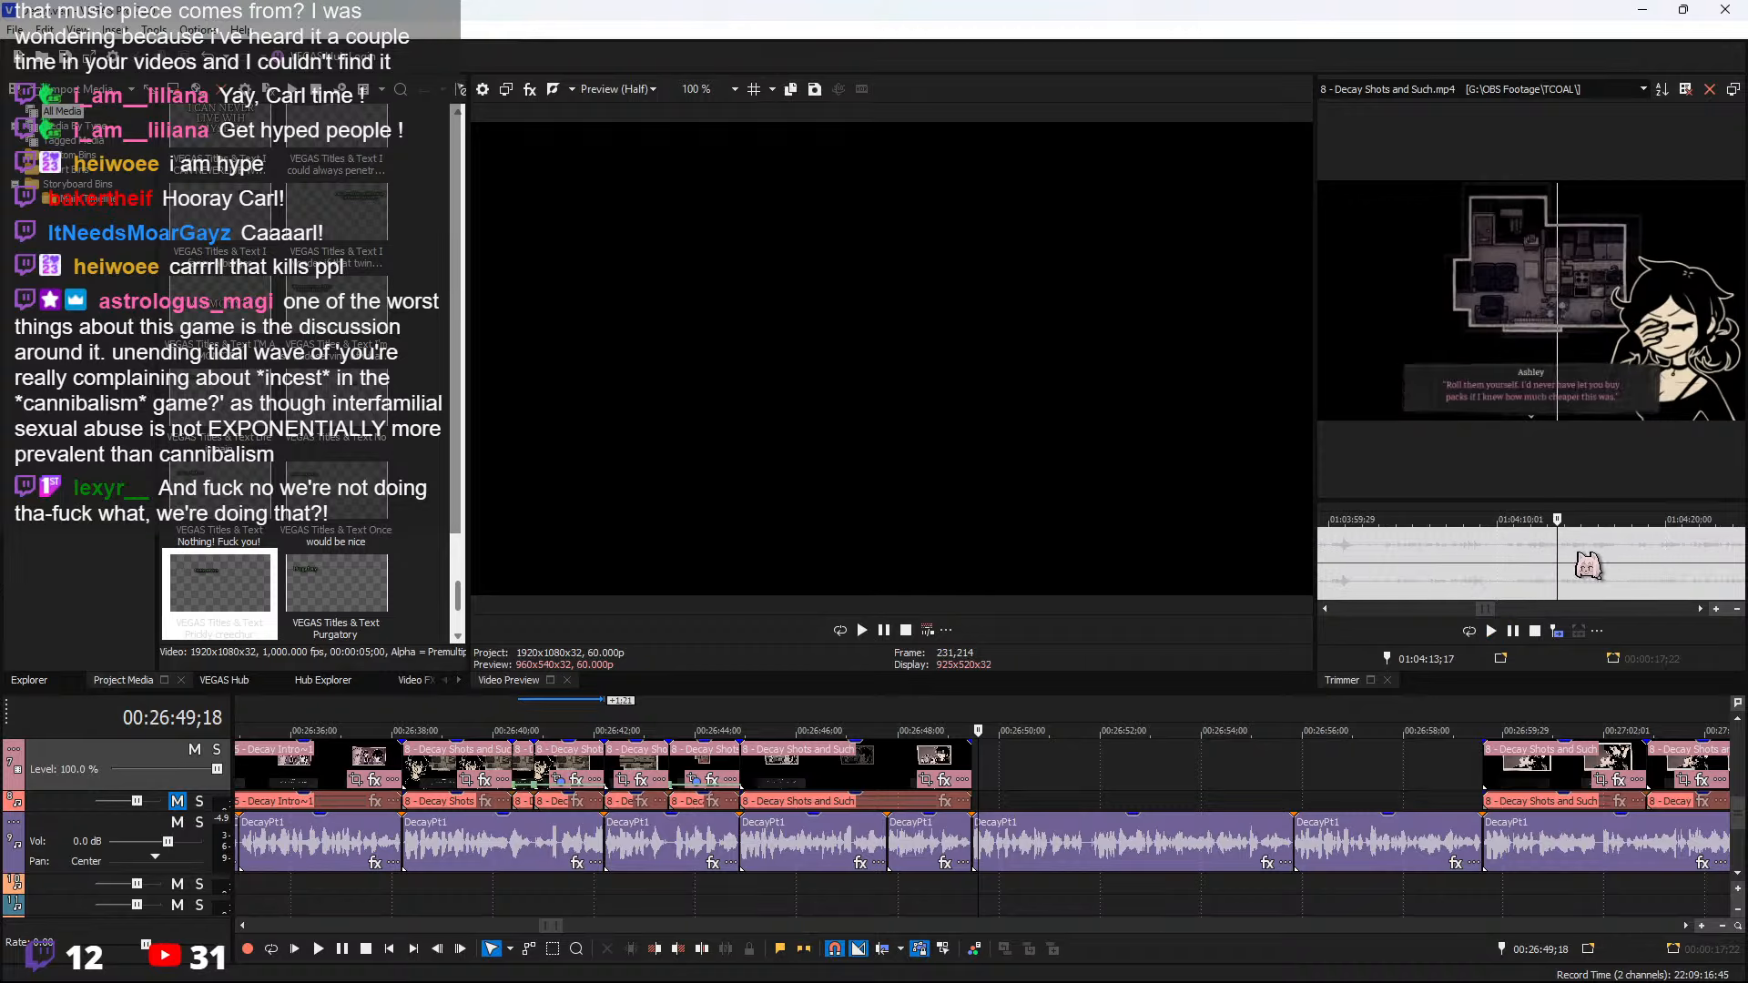
pyautogui.press('space')
pyautogui.moveTo(1557, 550); pyautogui.dragTo(1604, 550)
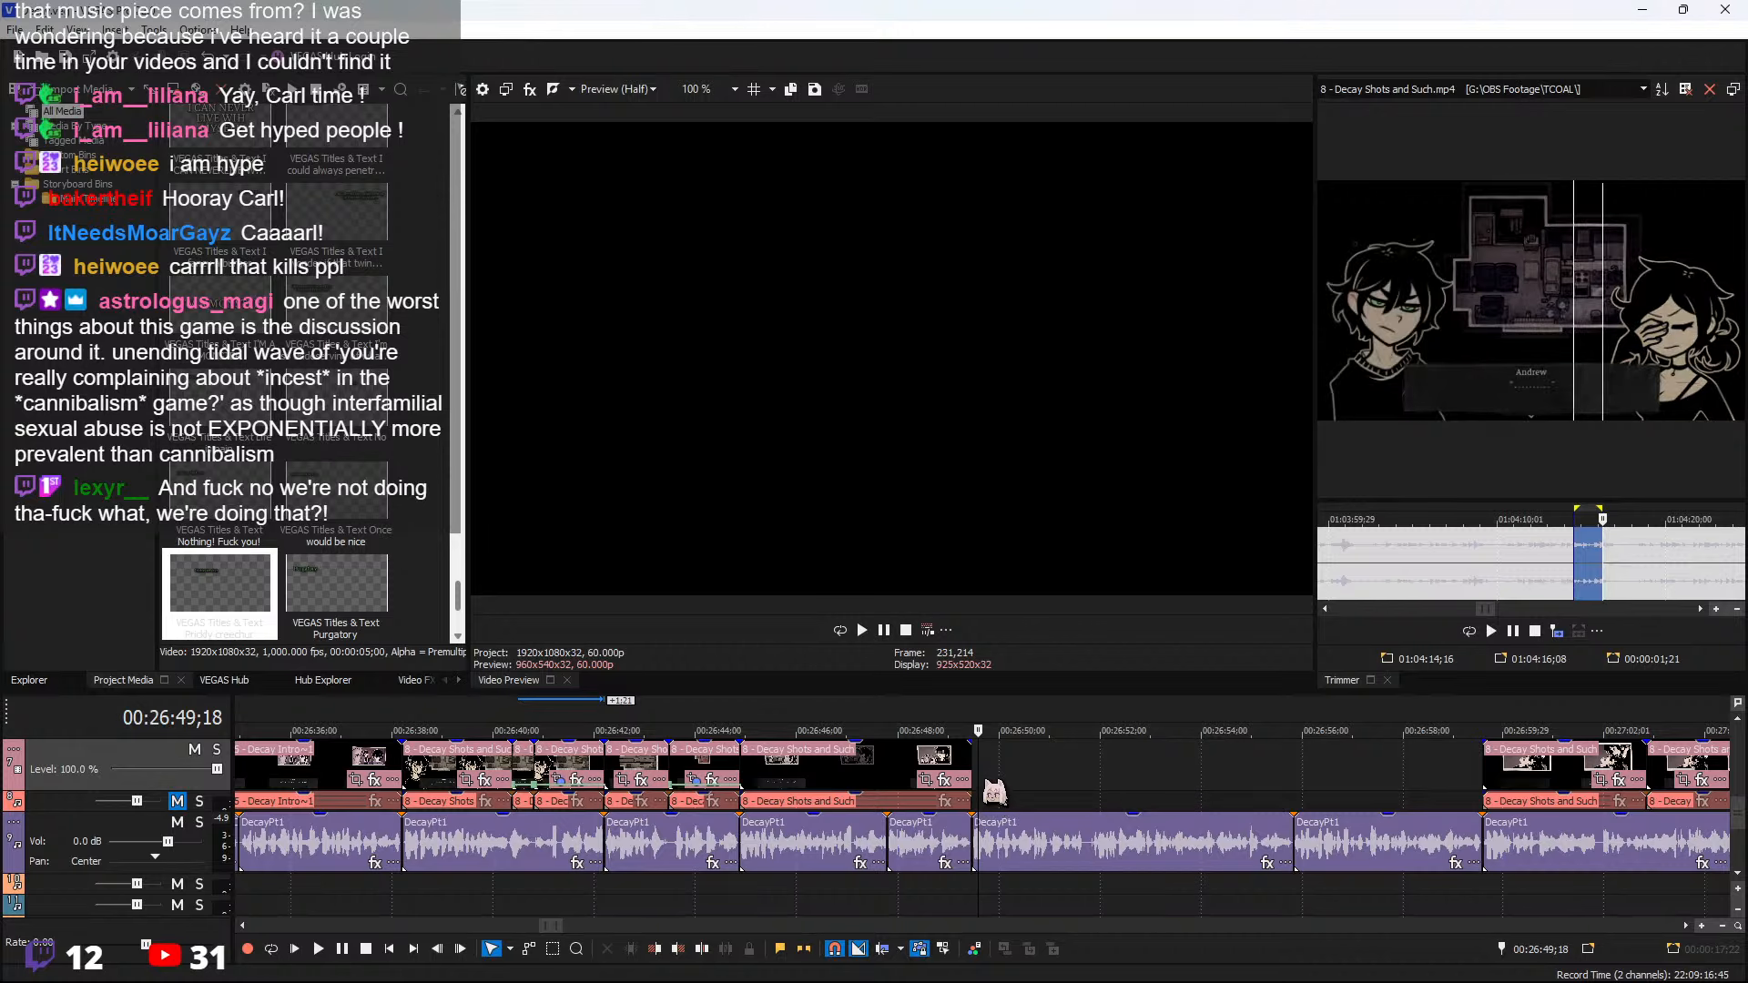
pyautogui.click(1557, 631)
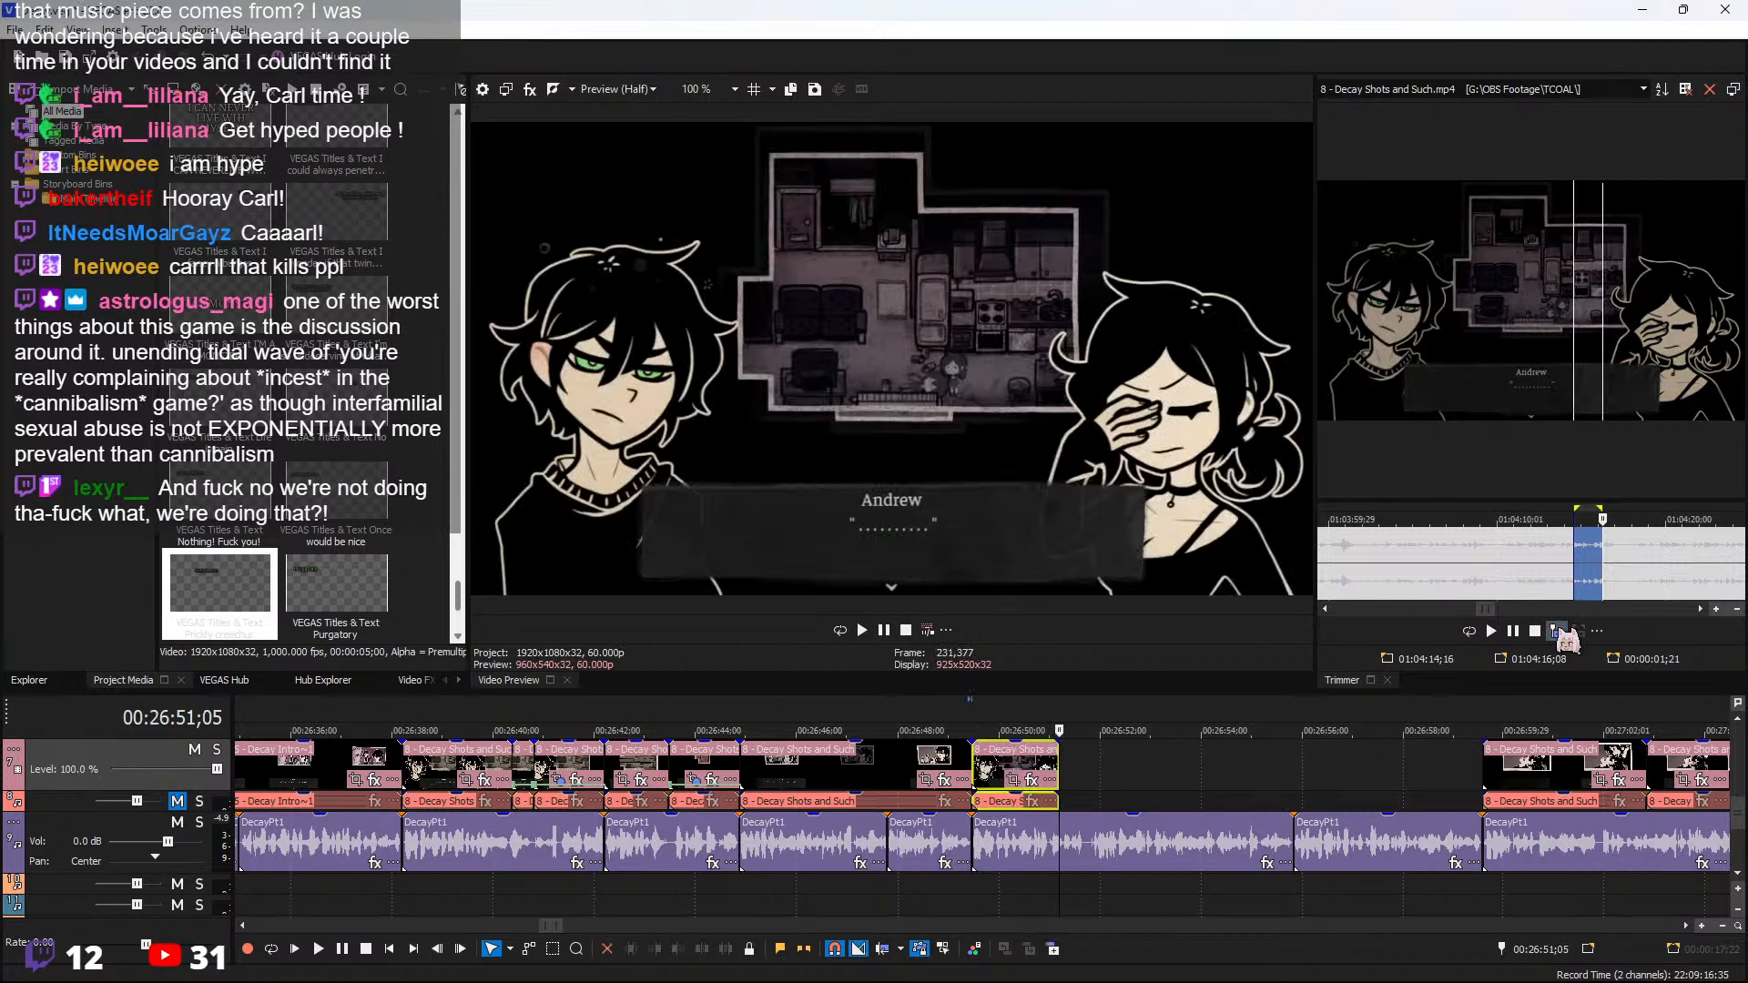
# Play the clip inserted at 00:26:49;14 and extend its end by about half a second to suit the narration
pyautogui.click(1021, 764)
pyautogui.scroll(3, 1024, 765)
pyautogui.press('space')
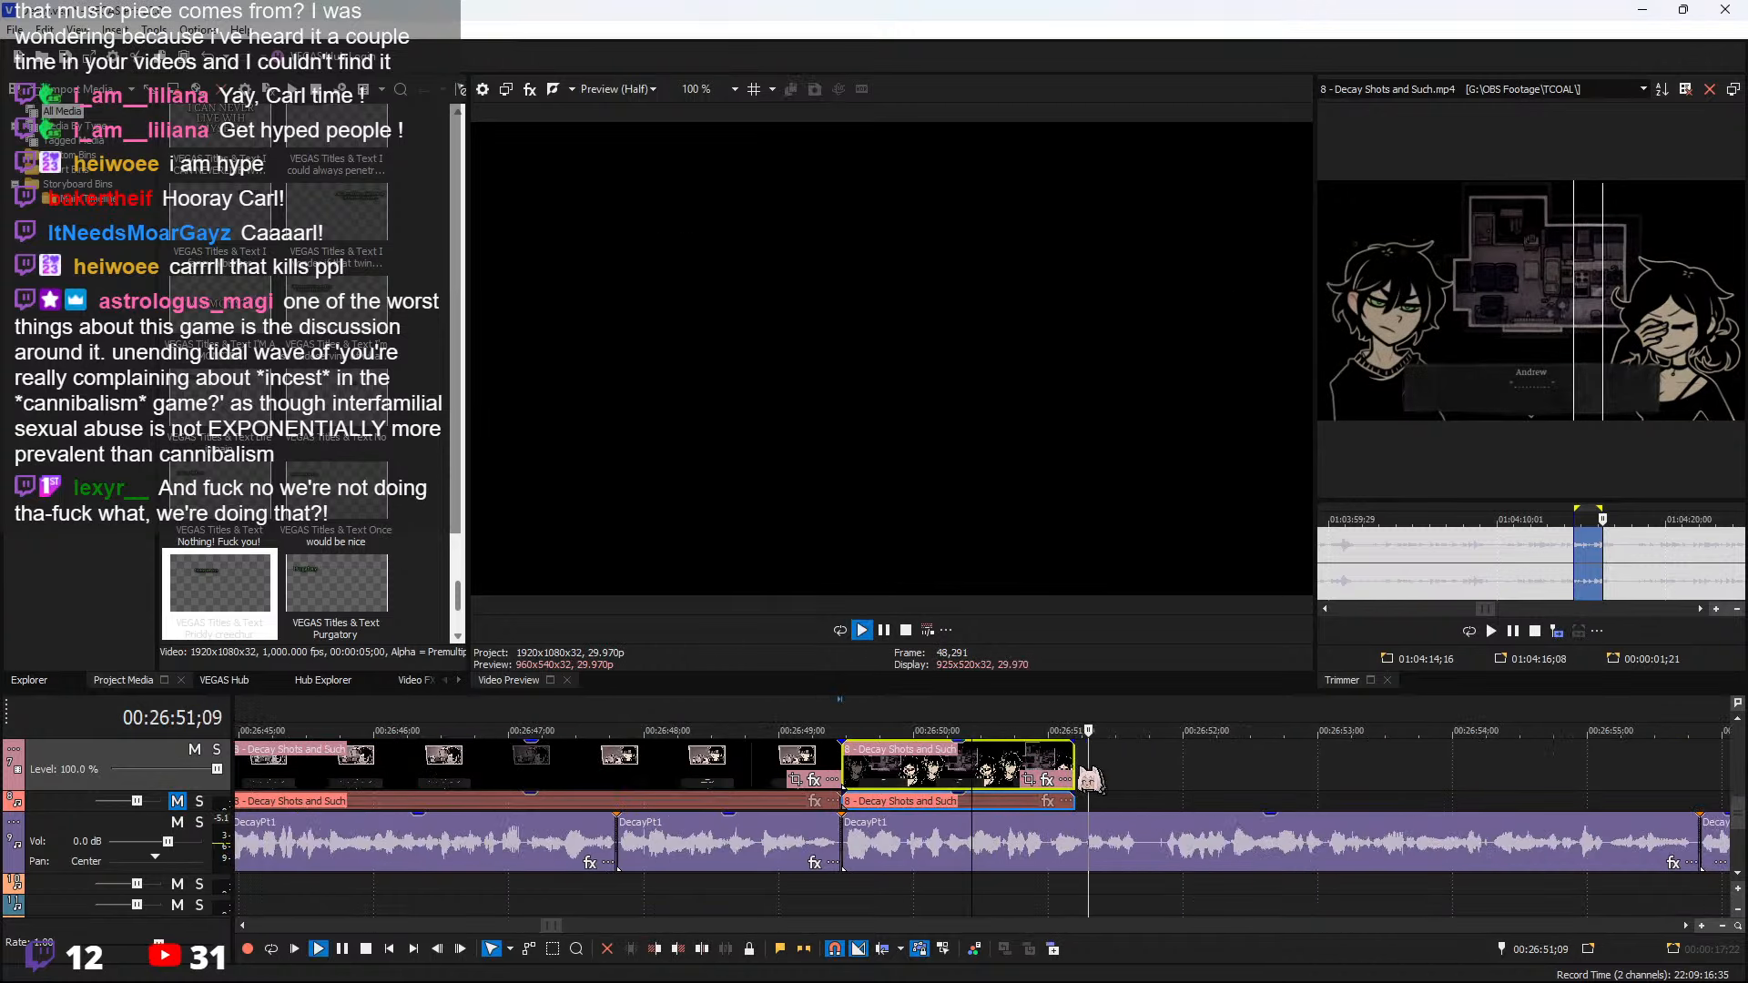
pyautogui.moveTo(1074, 771); pyautogui.dragTo(1146, 759)
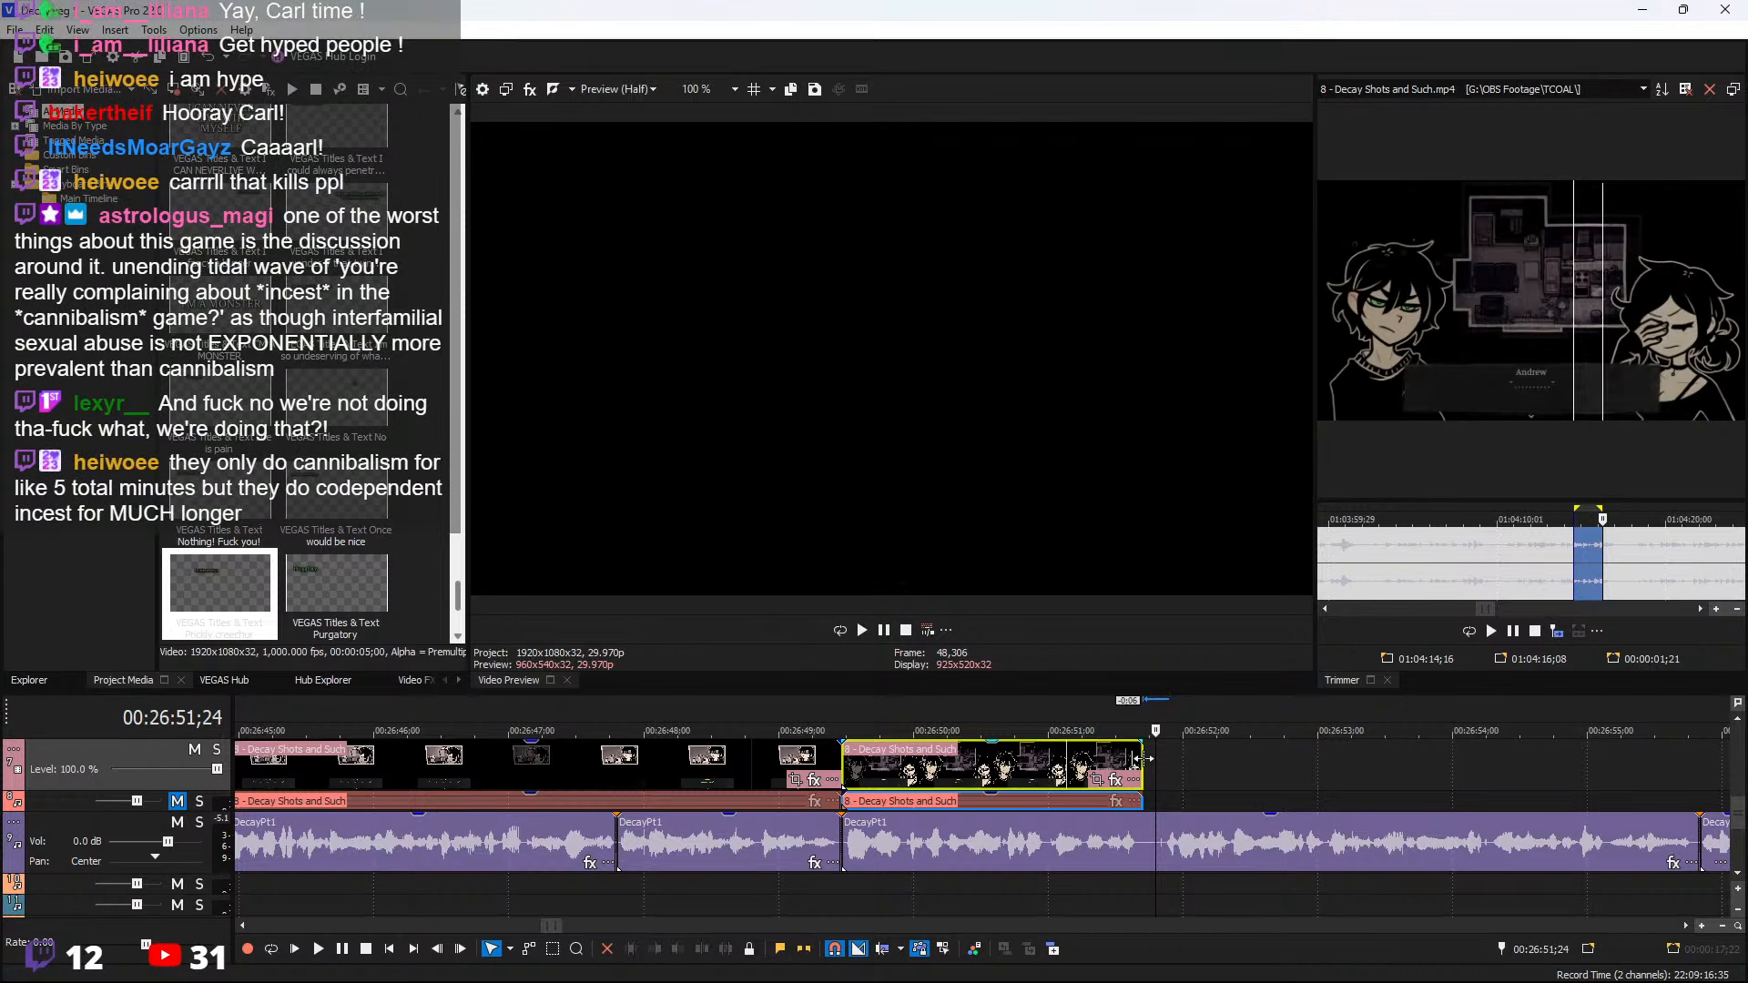
# Find Ashley's line about the demon's orders in the 8 - Decay Shots and Such source and select 01:04:43;15 to 01:04:49;17
pyautogui.click(1659, 557)
pyautogui.press('space')
pyautogui.scroll(-2, 1646, 556)
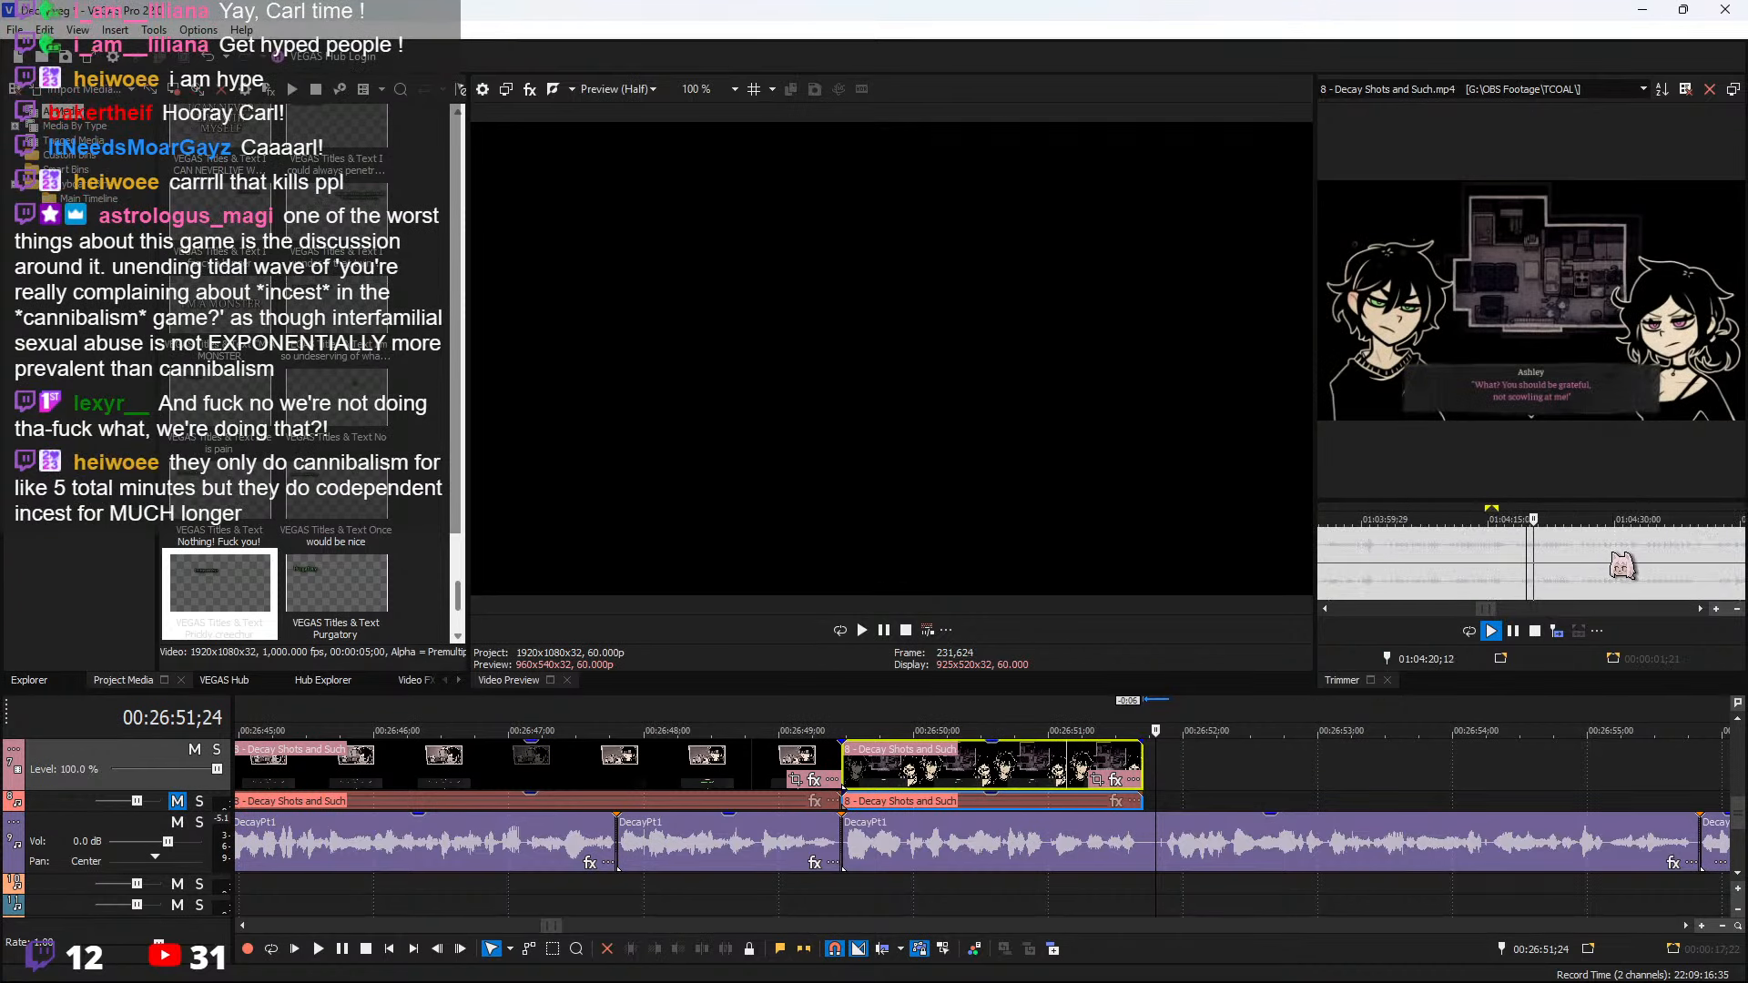
pyautogui.click(1611, 556)
pyautogui.scroll(-2, 1616, 567)
pyautogui.click(1588, 564)
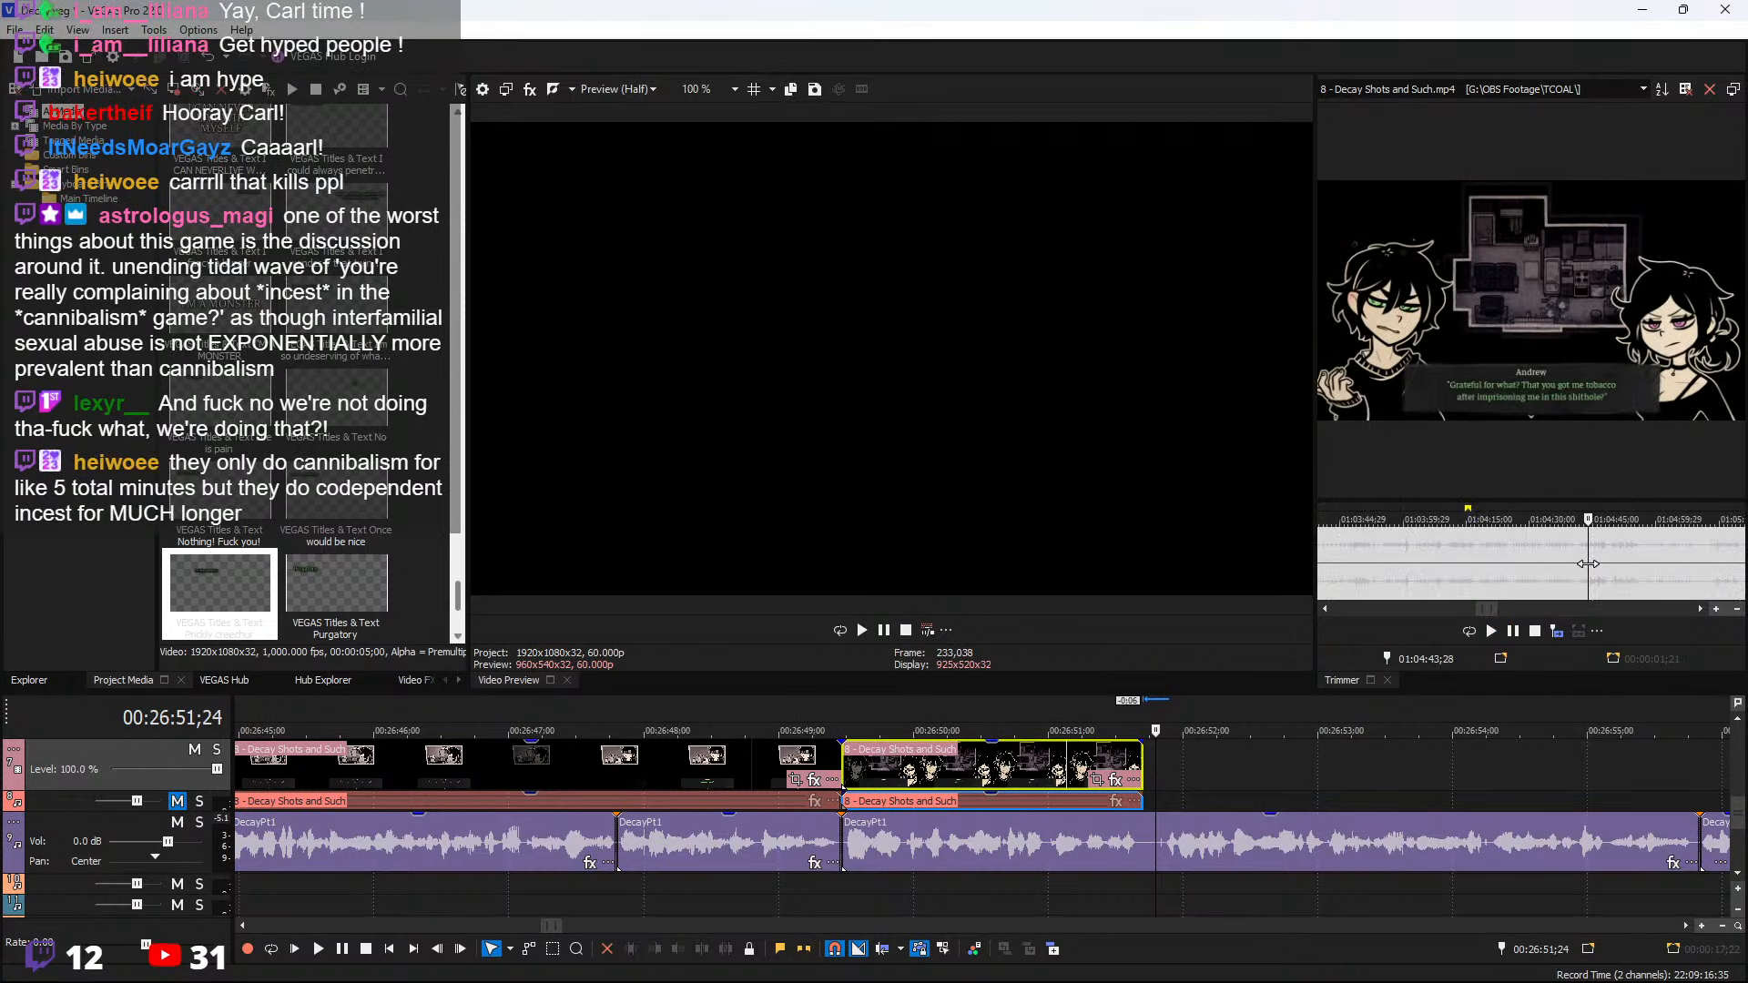
pyautogui.press('space')
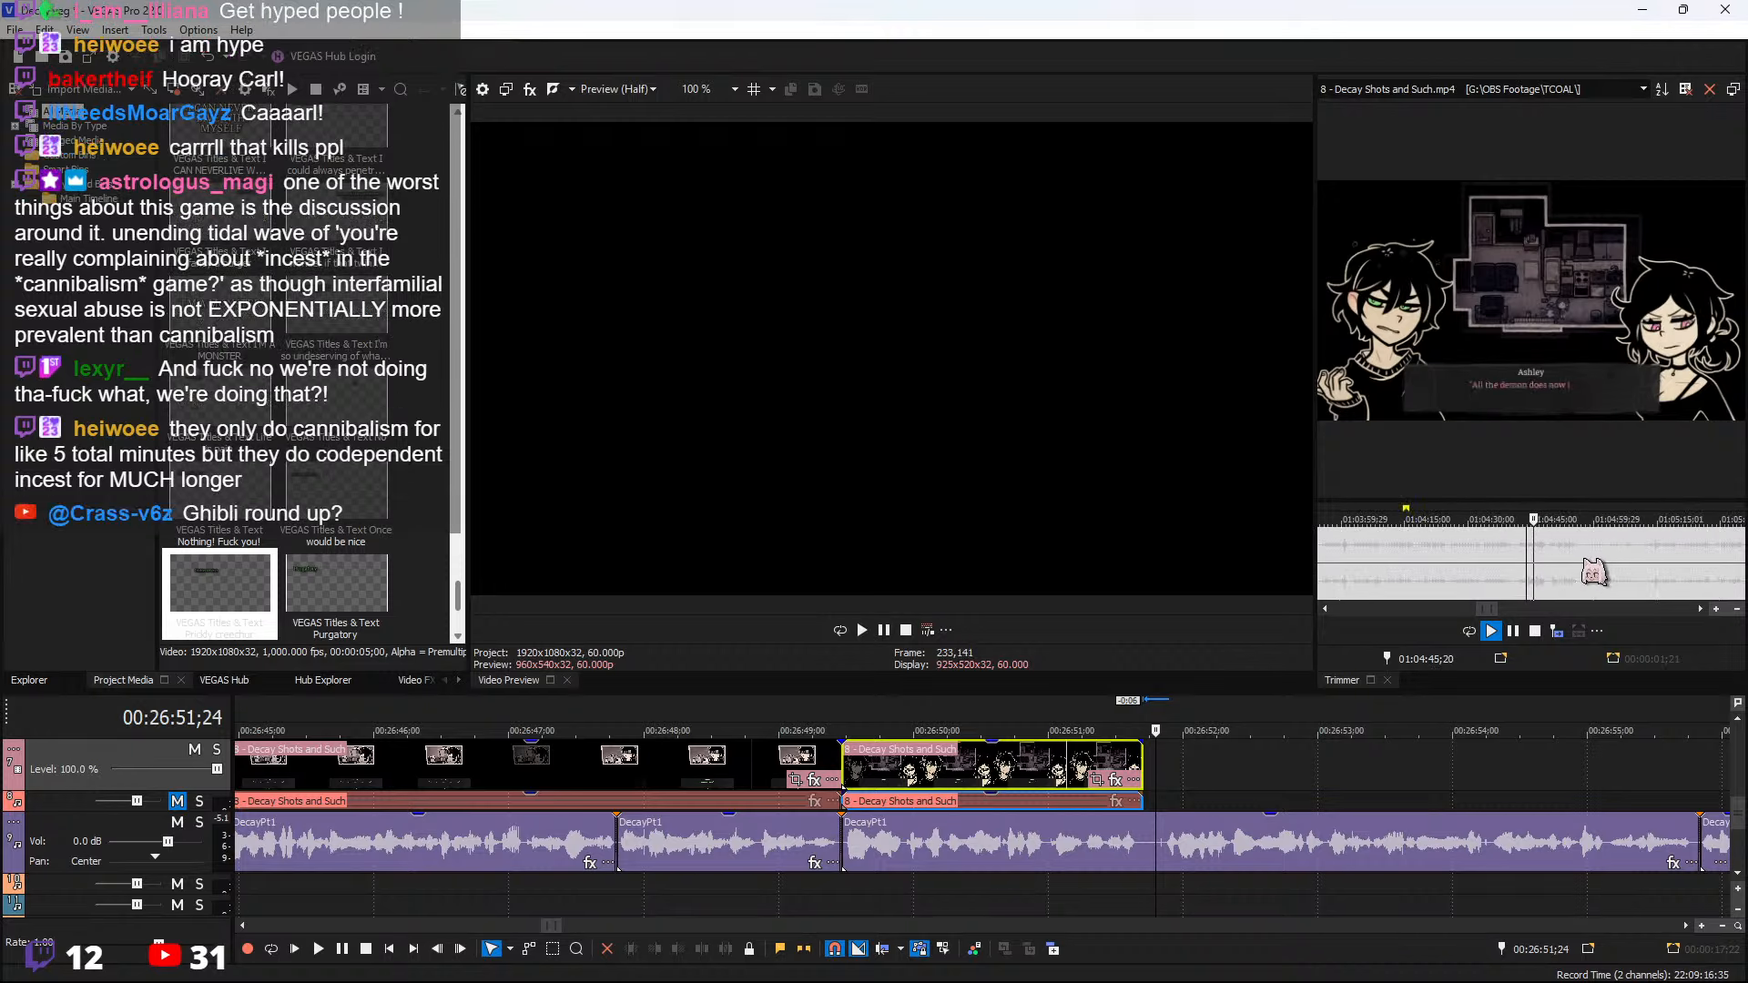
pyautogui.scroll(3, 1593, 571)
pyautogui.press('space')
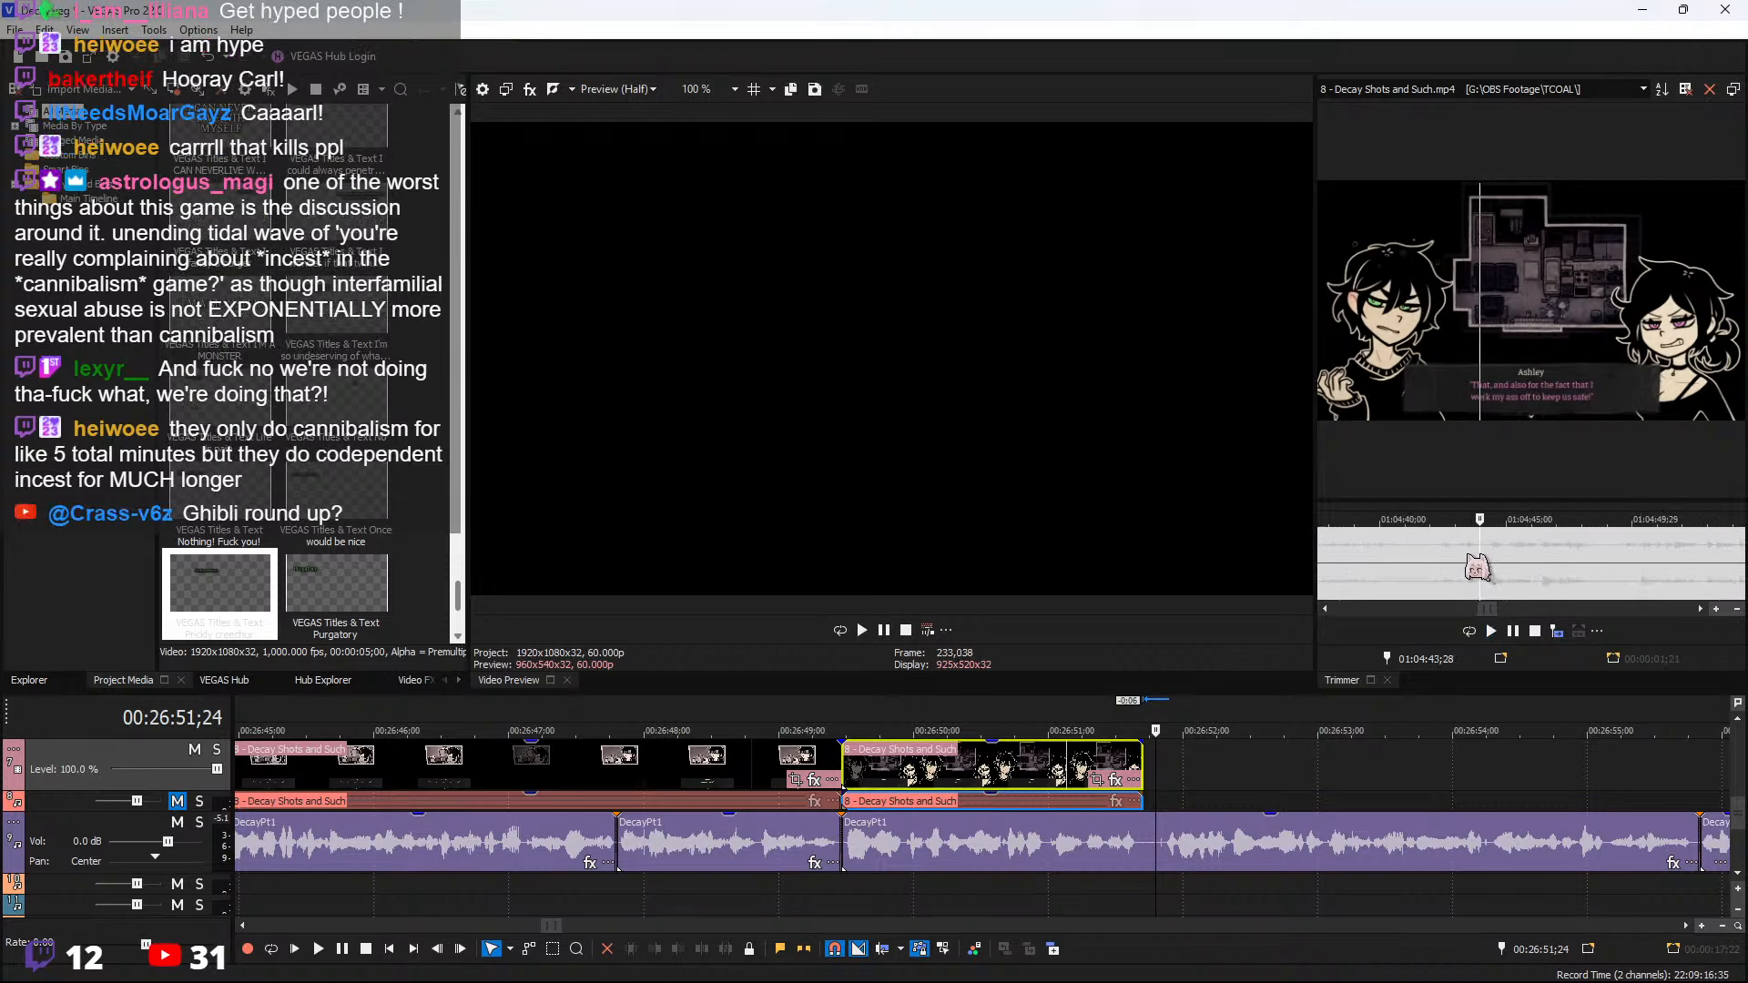
pyautogui.press('space')
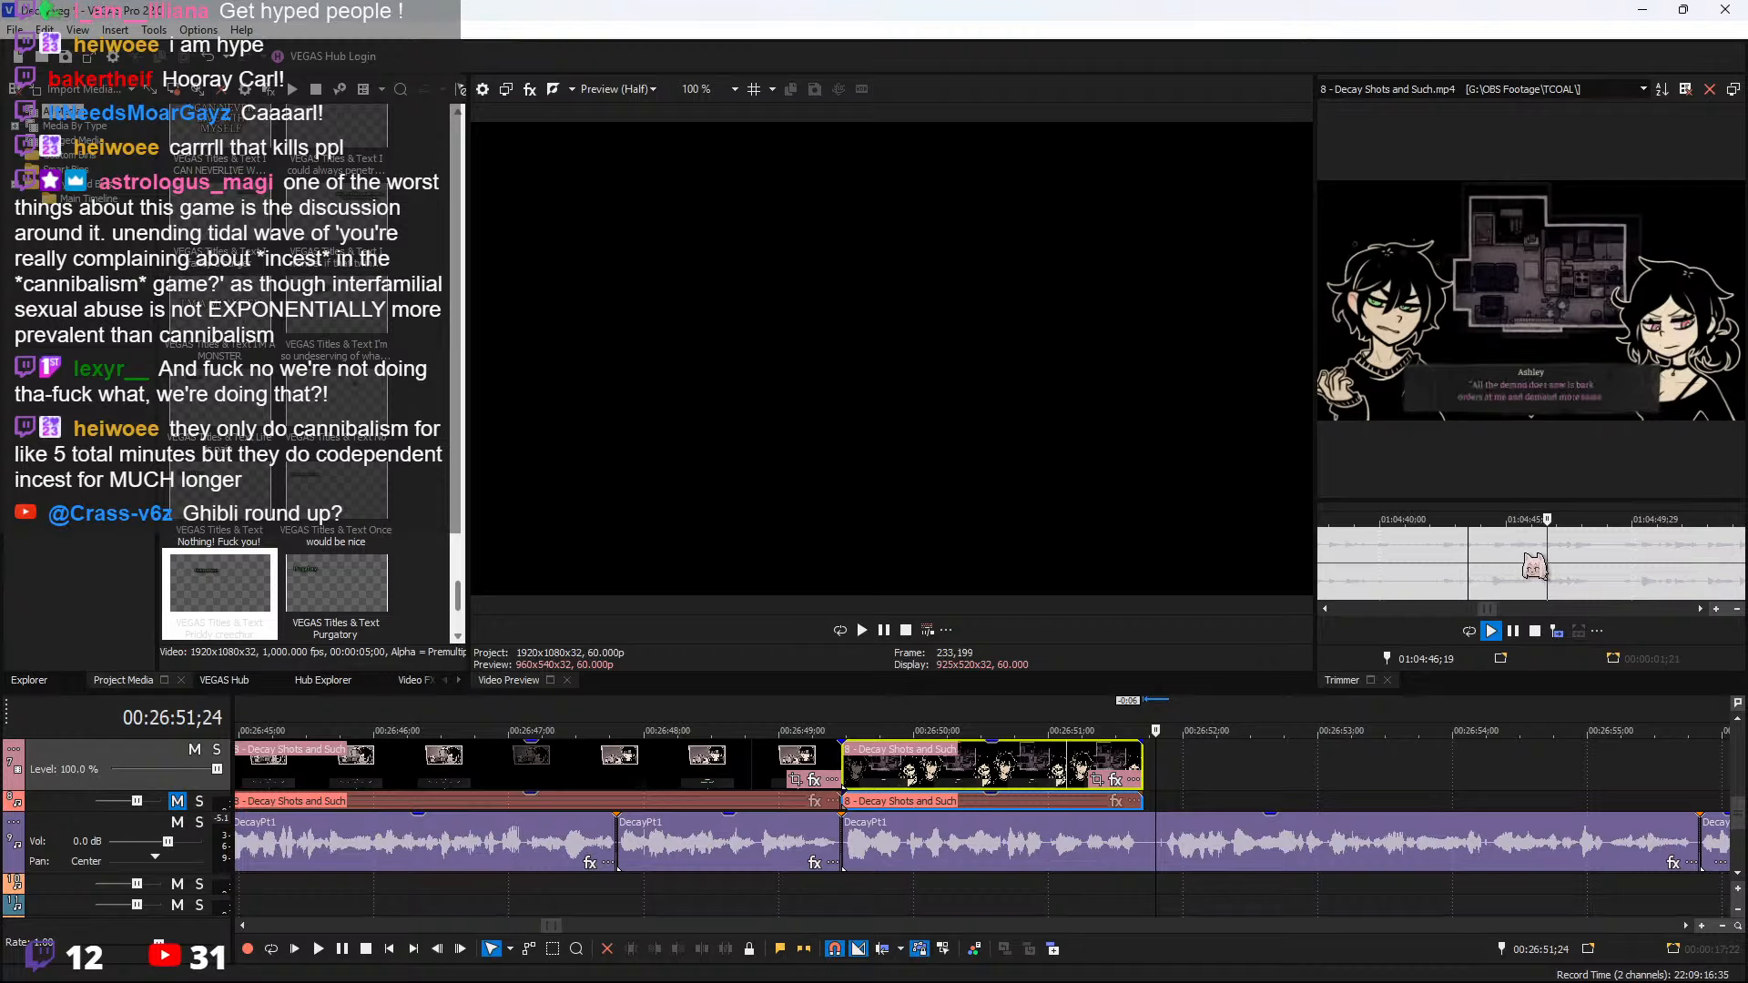
pyautogui.keyDown('shift'); pyautogui.click(1622, 564); pyautogui.keyUp('shift')
# Extend the preceding clip's end slightly, insert the selected source range at about 00:26:51;24, and play it against the narration
pyautogui.moveTo(1135, 767); pyautogui.dragTo(1140, 767)
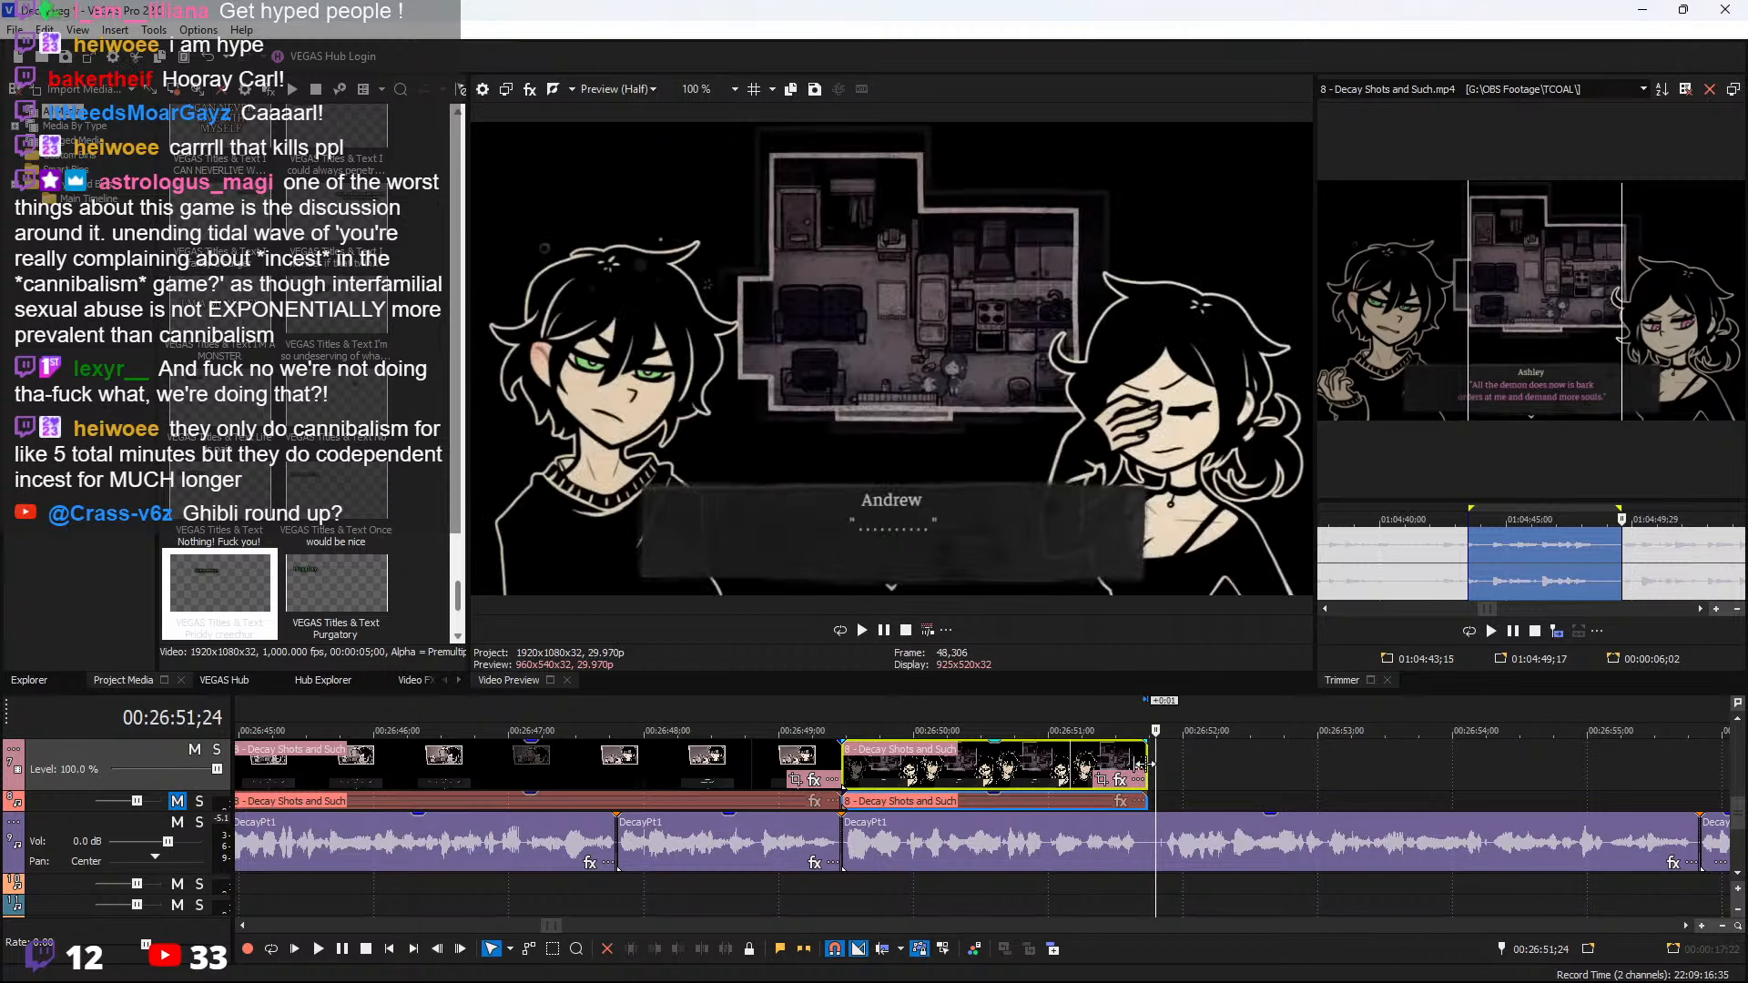
pyautogui.click(1557, 631)
pyautogui.click(755, 775)
pyautogui.press('space')
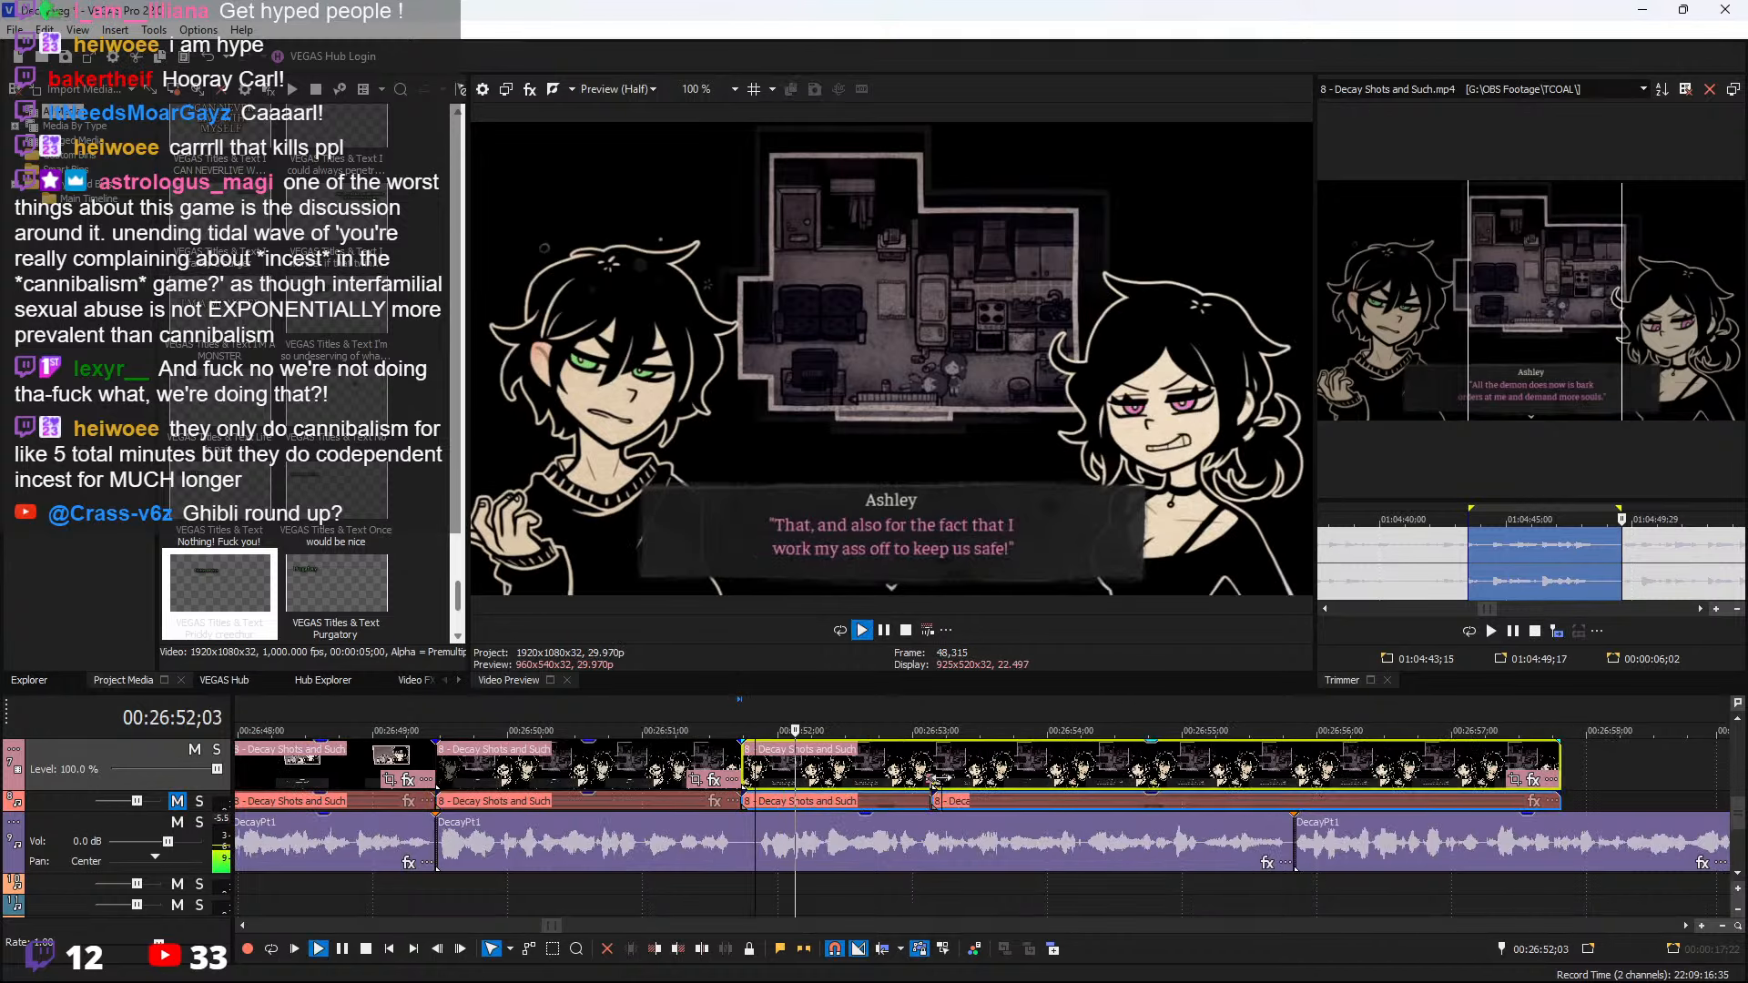
pyautogui.scroll(-3, 1007, 783)
pyautogui.press('space')
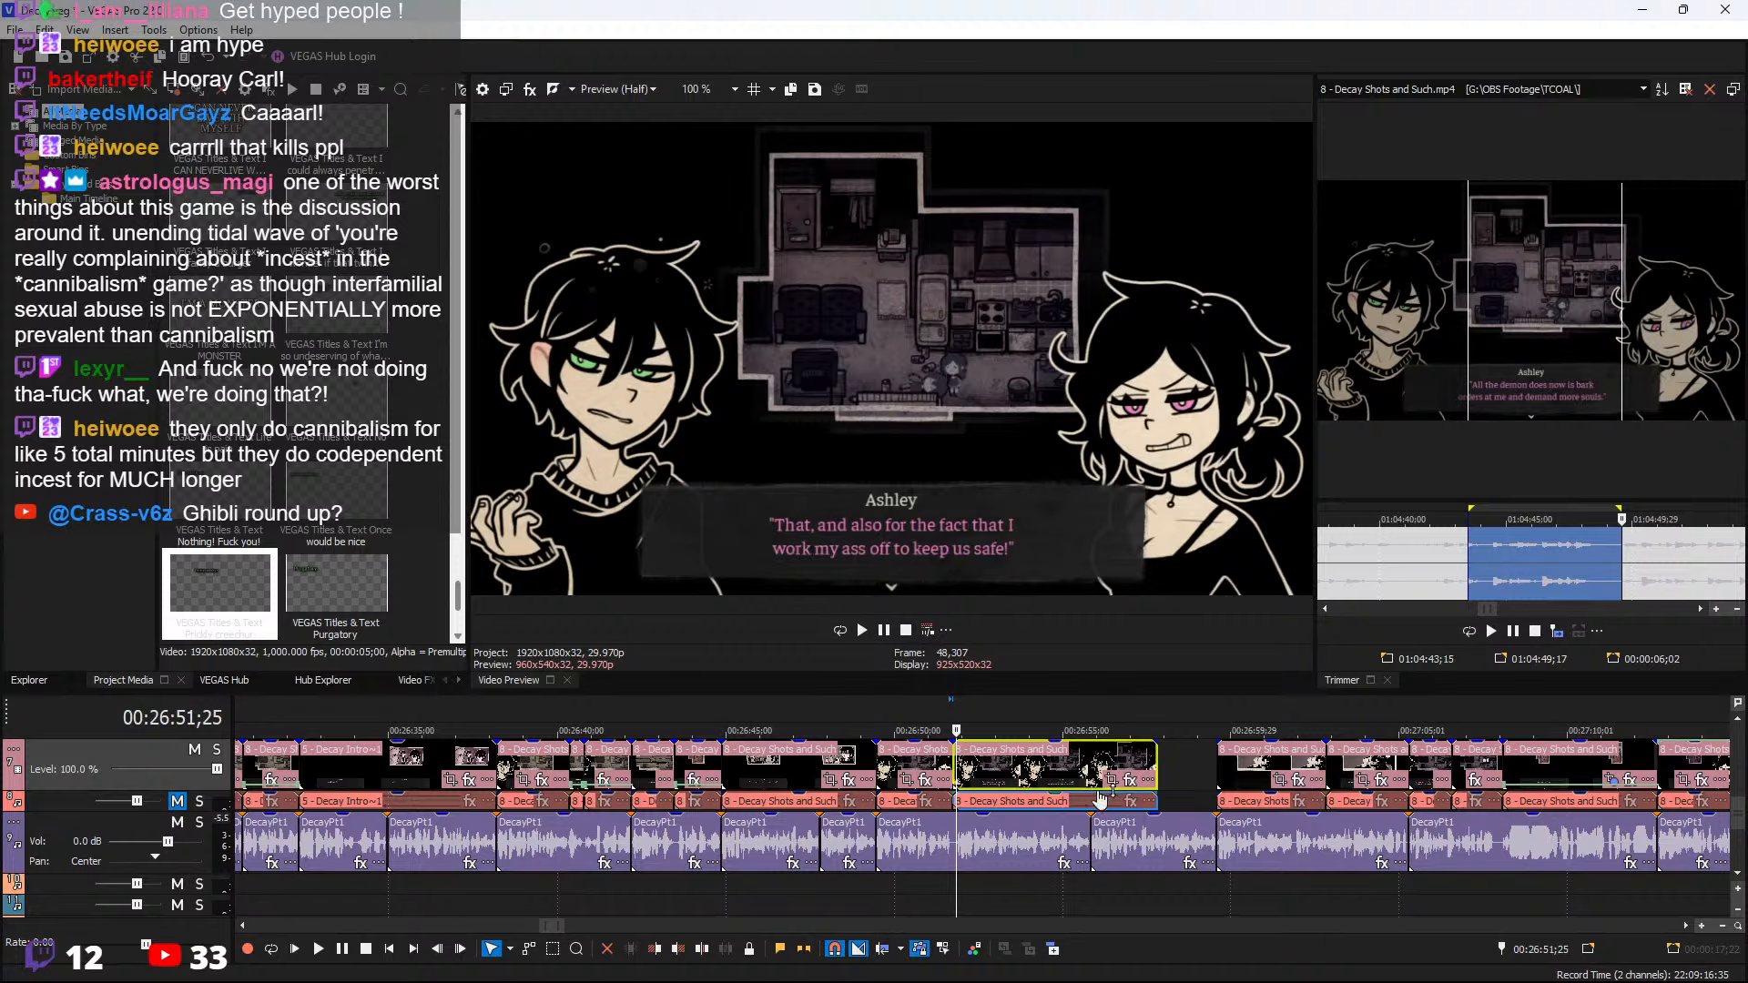
pyautogui.scroll(3, 1077, 775)
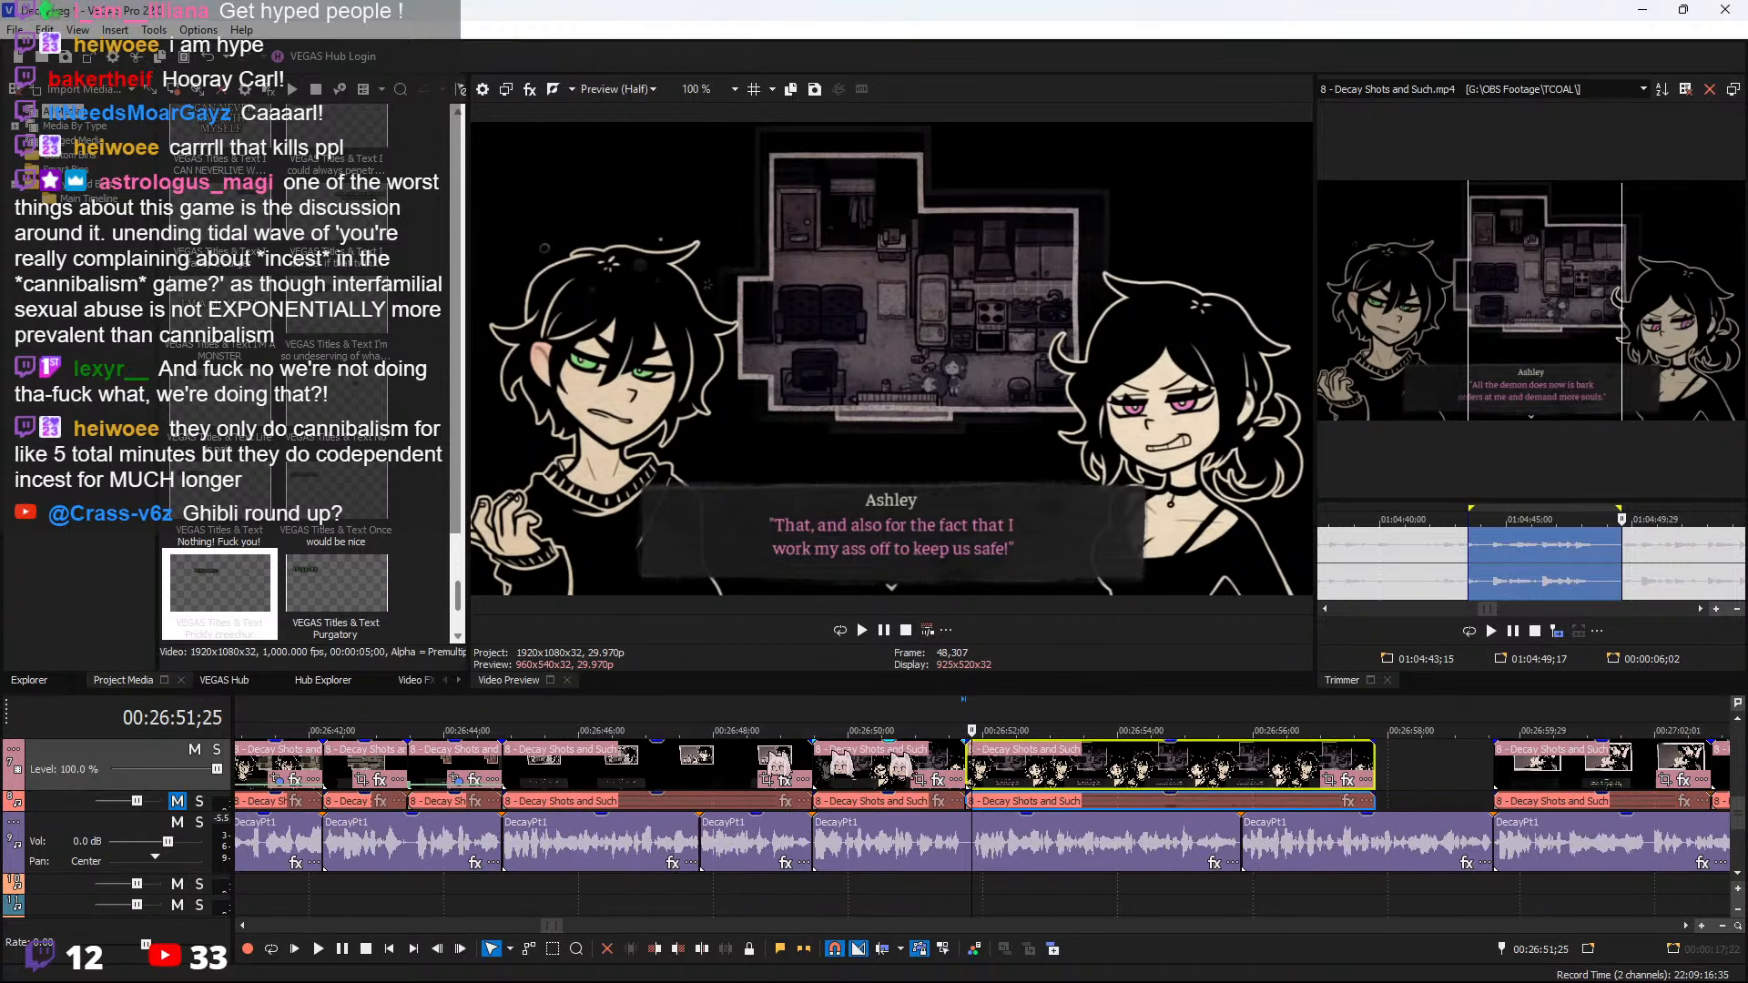
# Open a second VEGAS Pro window, dismiss its welcome screen, and load the GhibliGradeCards.veg project
pyautogui.press('super')
pyautogui.press('super')
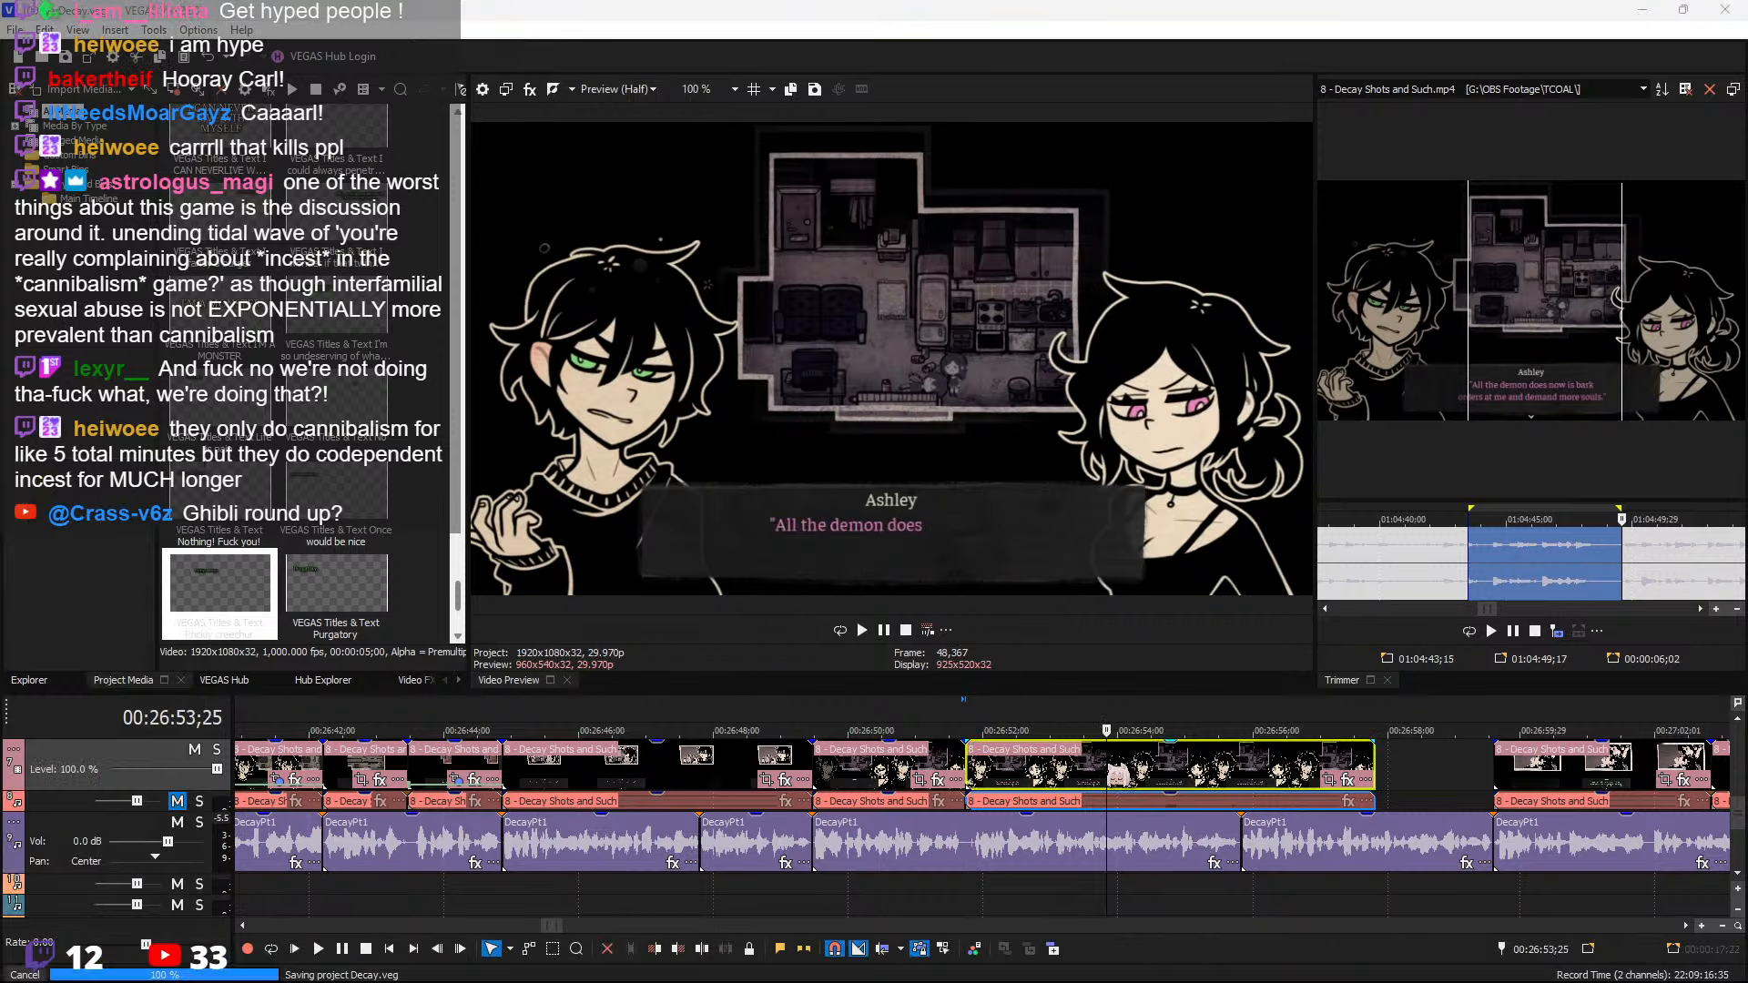
pyautogui.press('super')
pyautogui.click(127, 656)
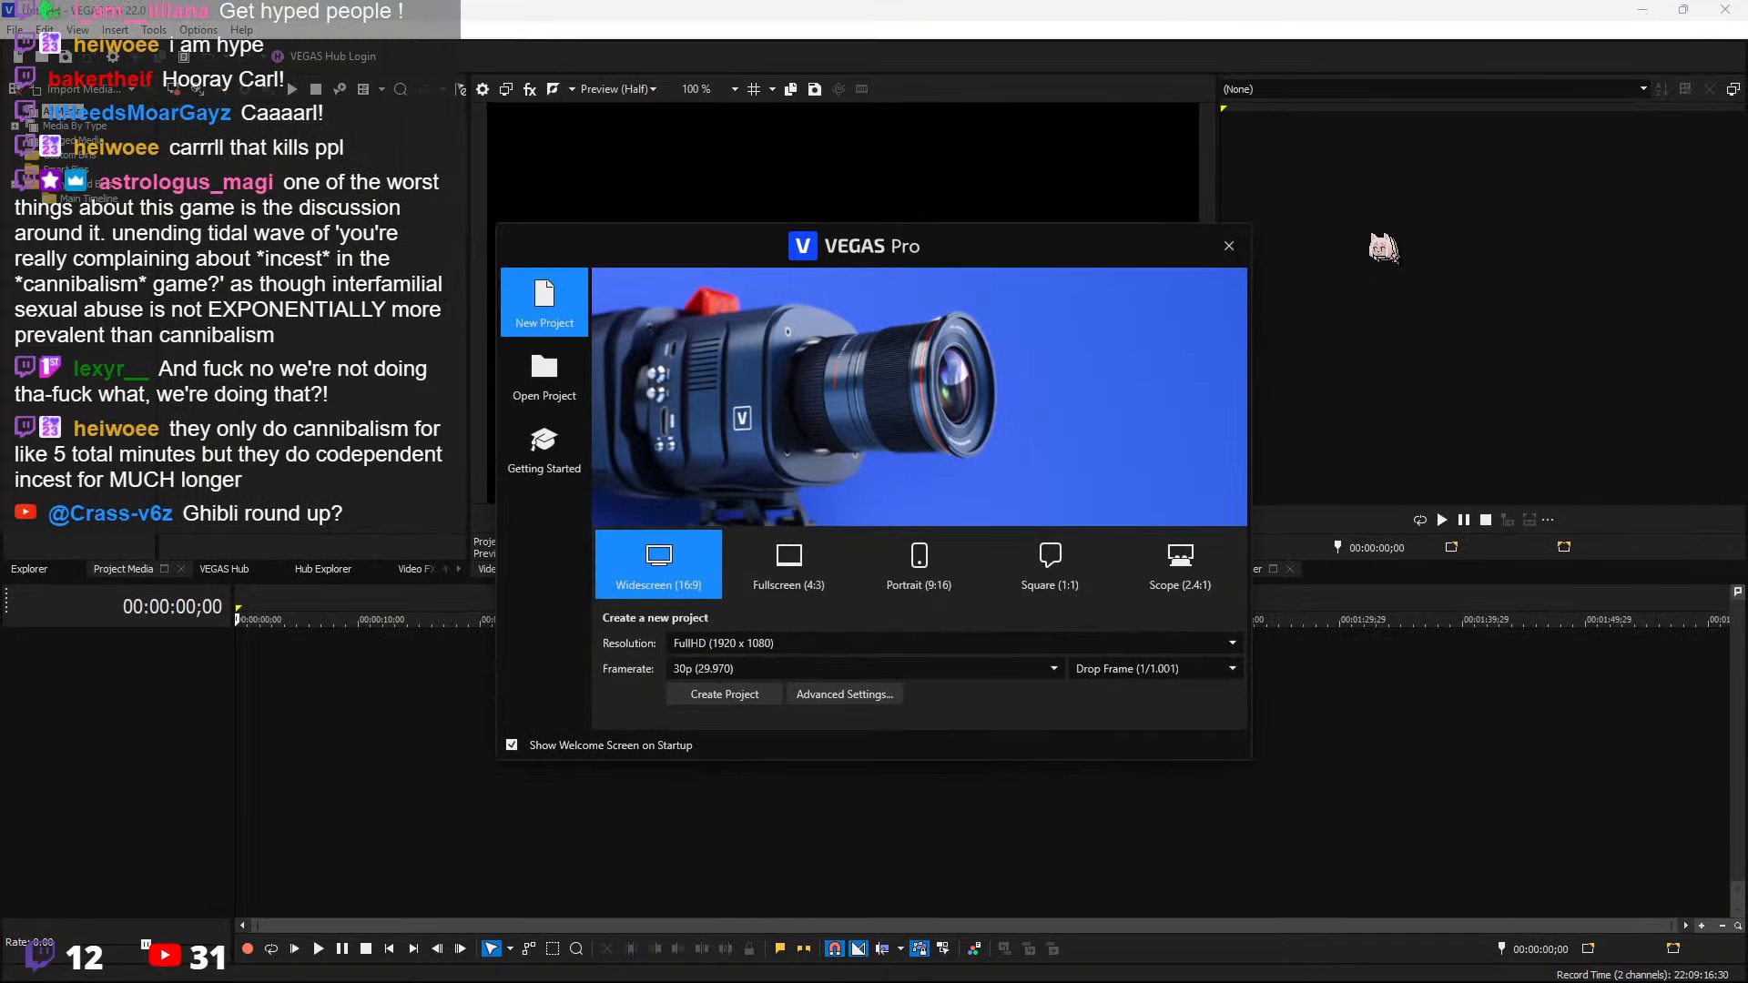
pyautogui.click(1229, 246)
pyautogui.click(14, 29)
pyautogui.click(238, 410)
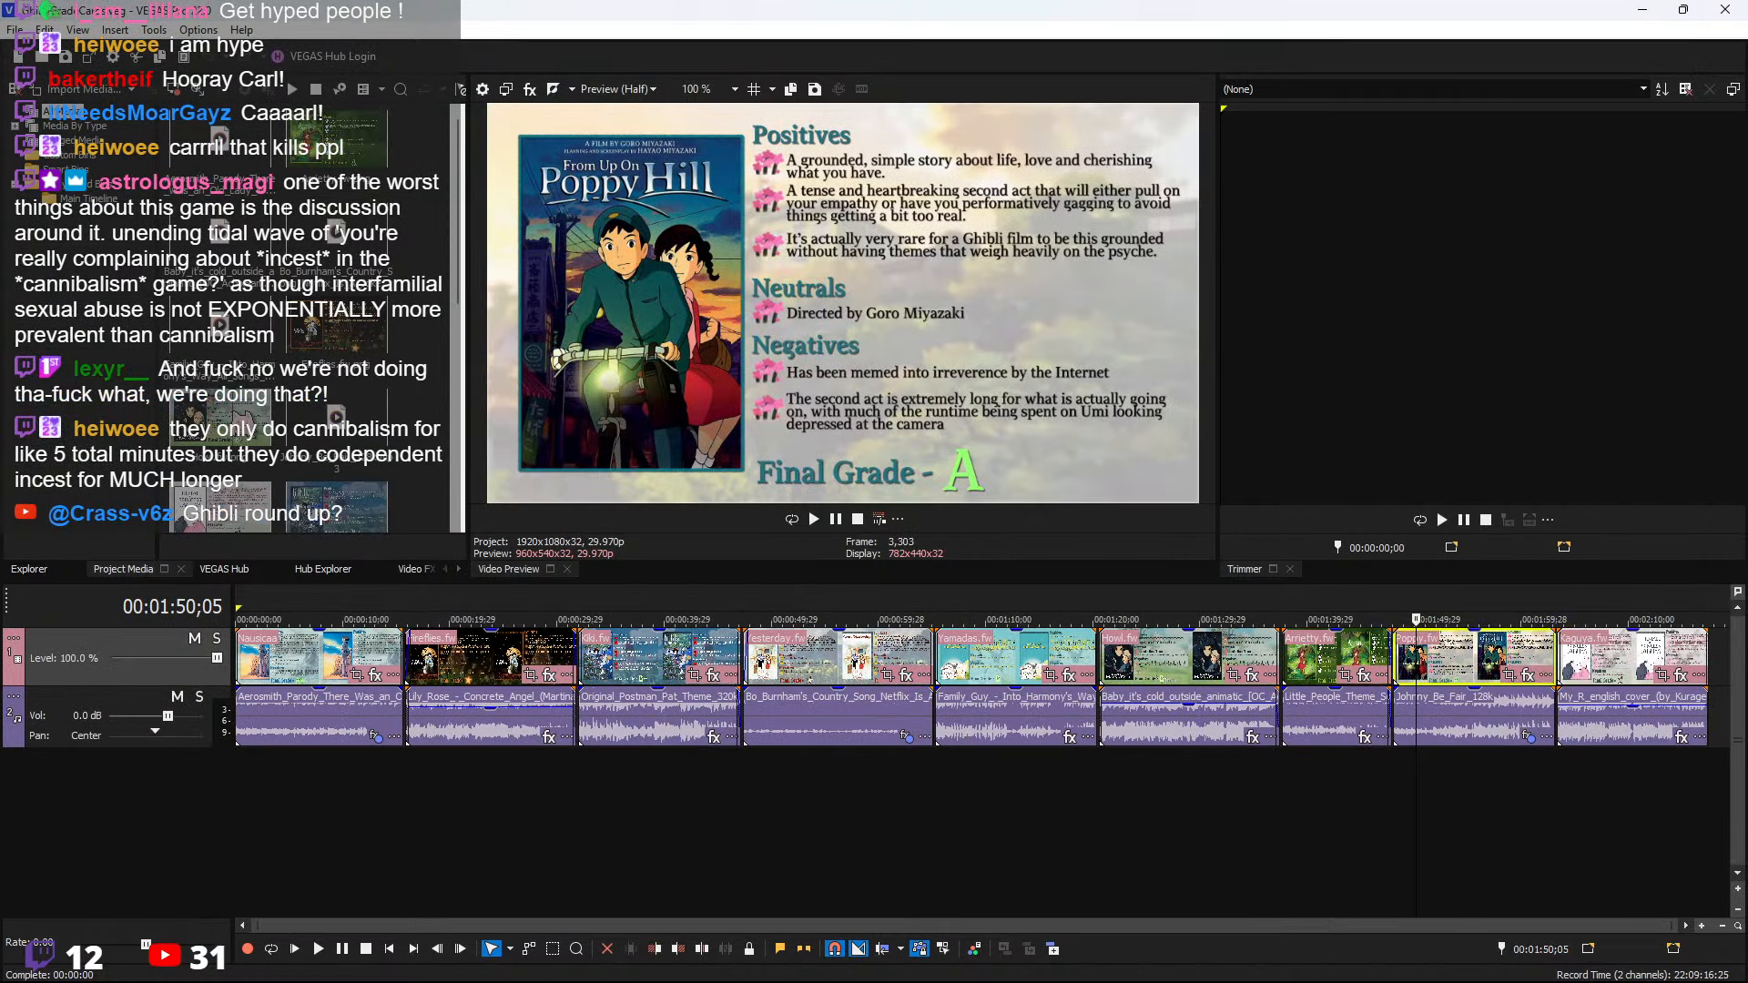
# Play the grade cards timeline from the start and enlarge the video preview area in both directions
pyautogui.click(239, 654)
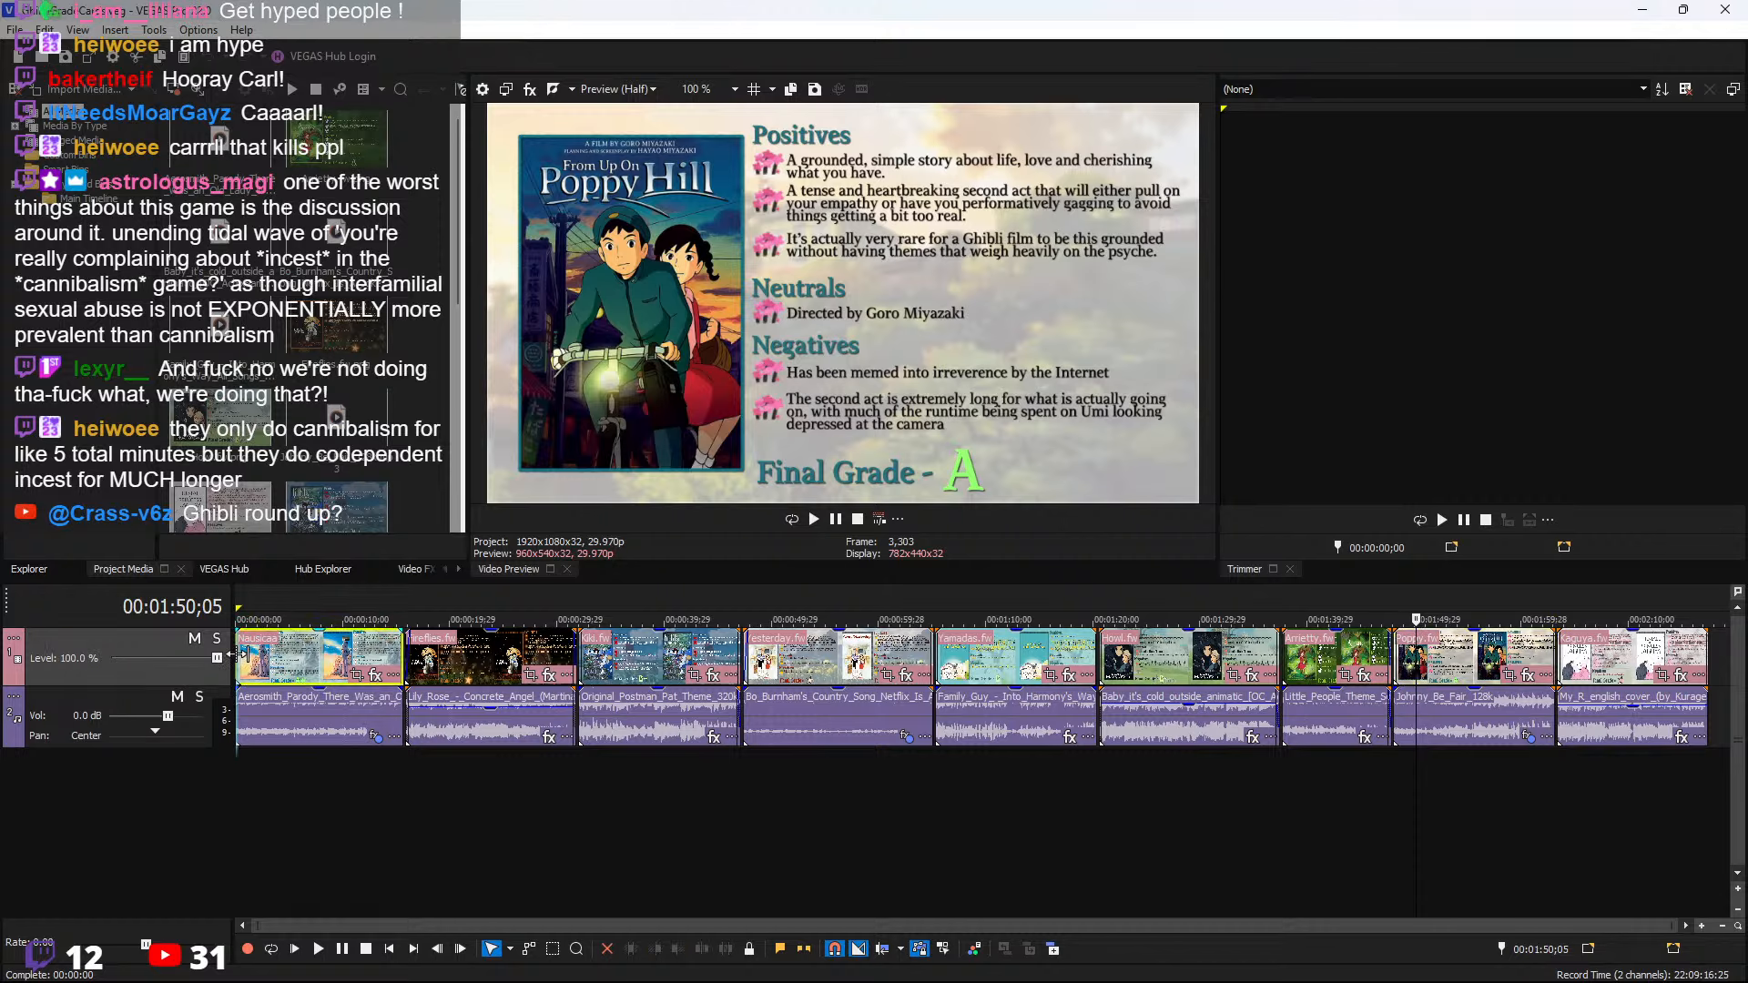
pyautogui.press('space')
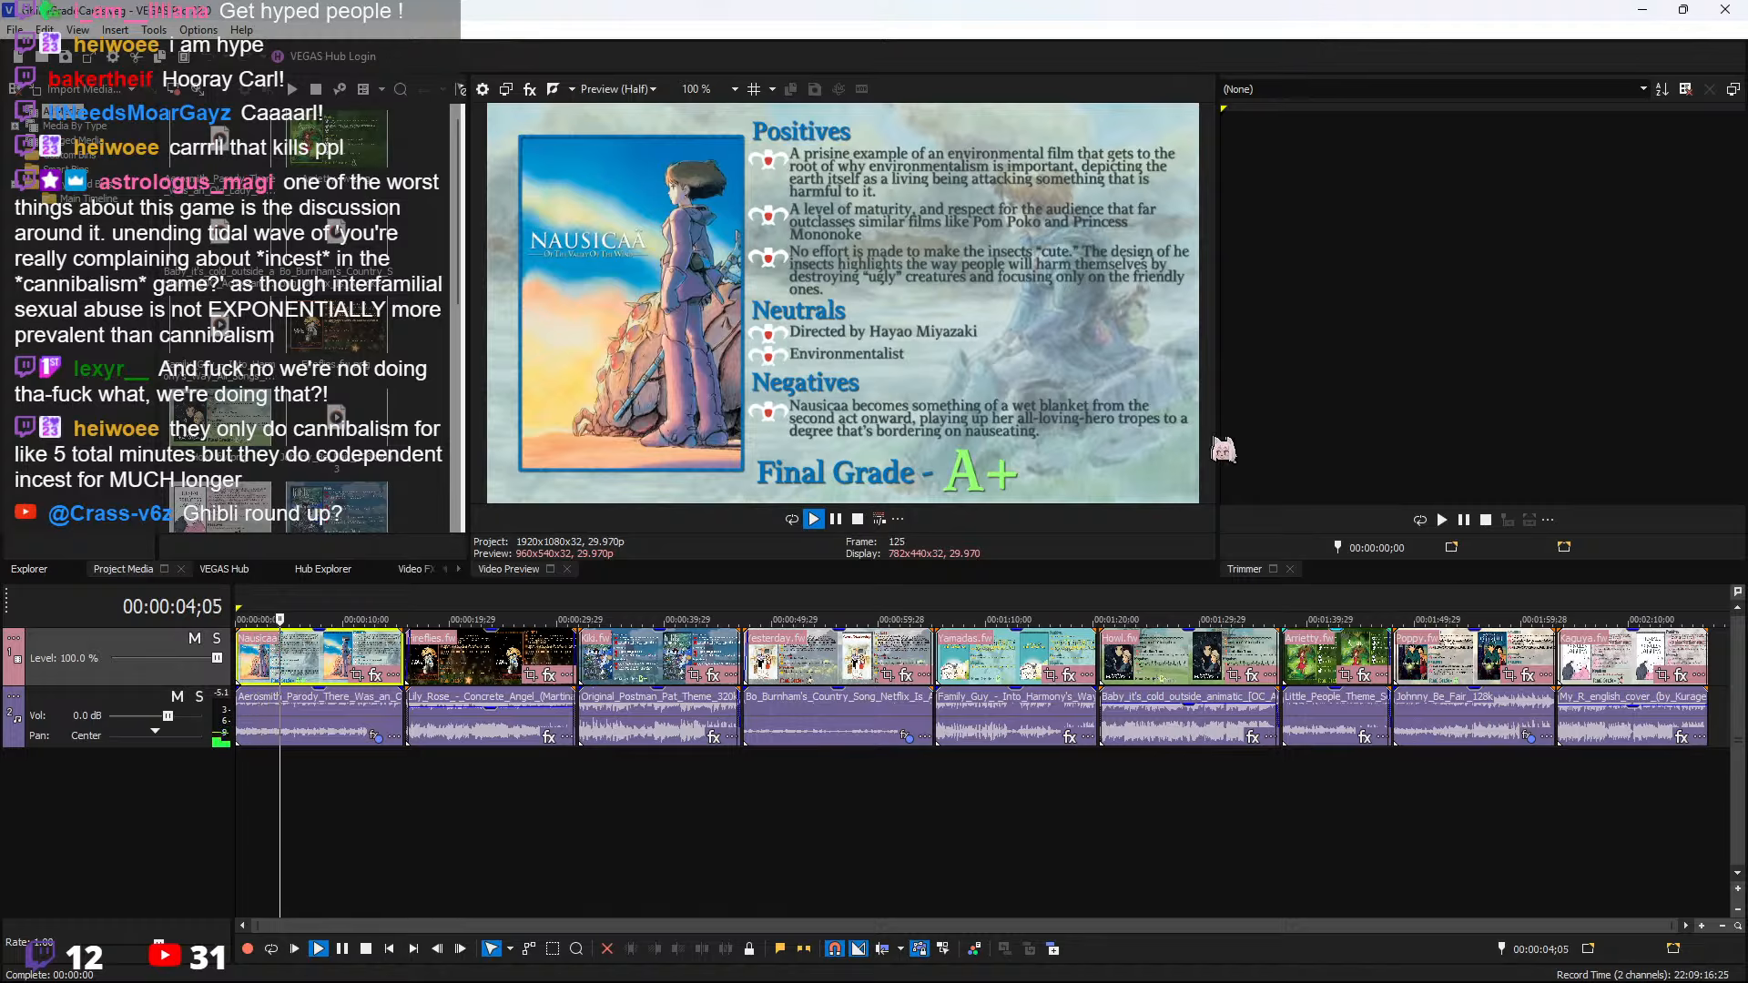
pyautogui.moveTo(1220, 452); pyautogui.dragTo(1382, 451)
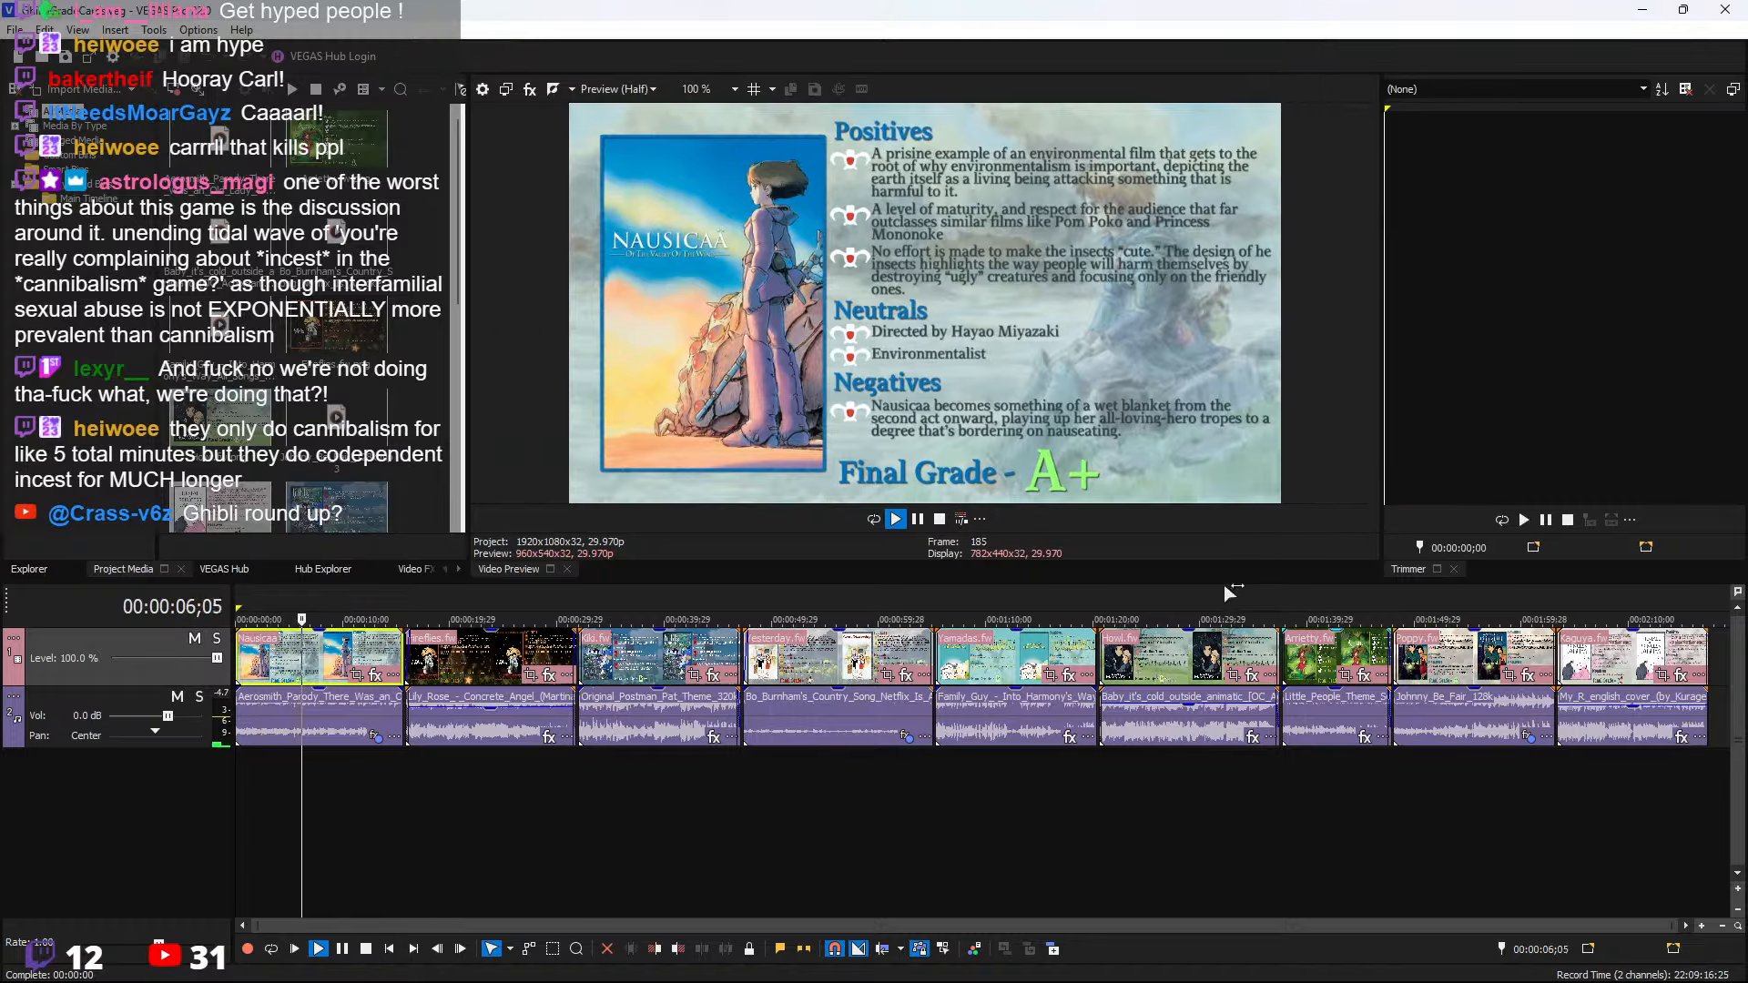
pyautogui.moveTo(1224, 581); pyautogui.dragTo(1224, 775)
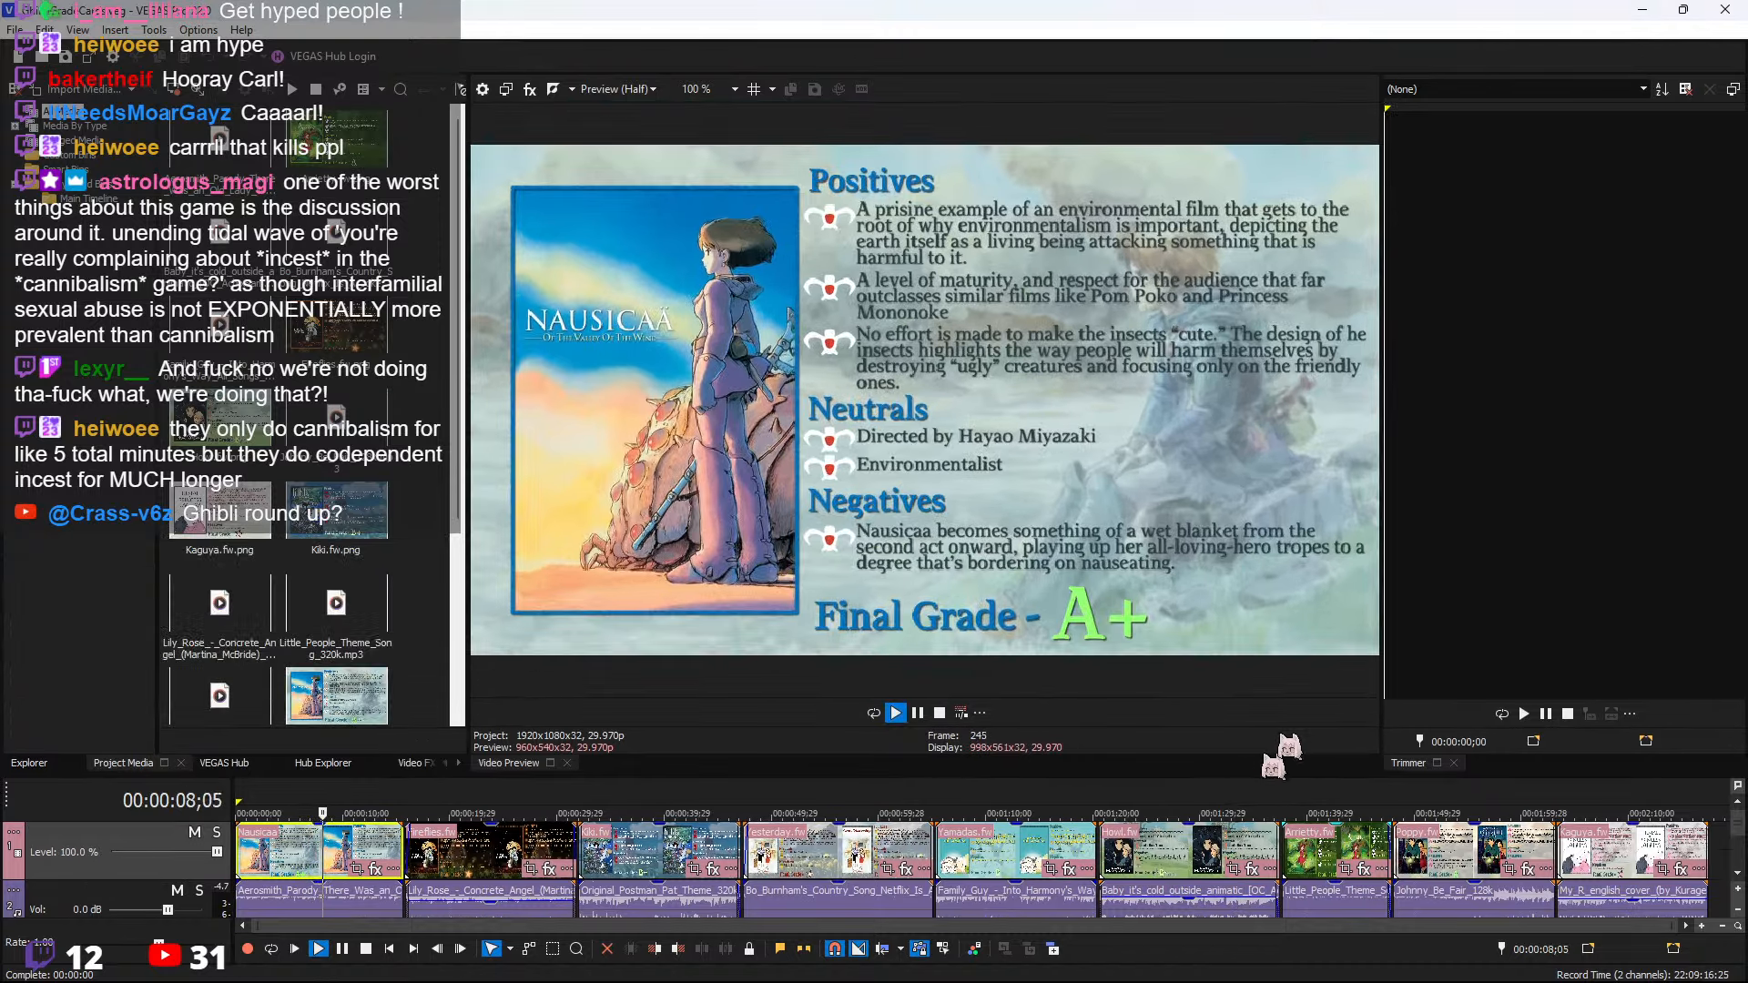
pyautogui.moveTo(1382, 469); pyautogui.dragTo(1519, 505)
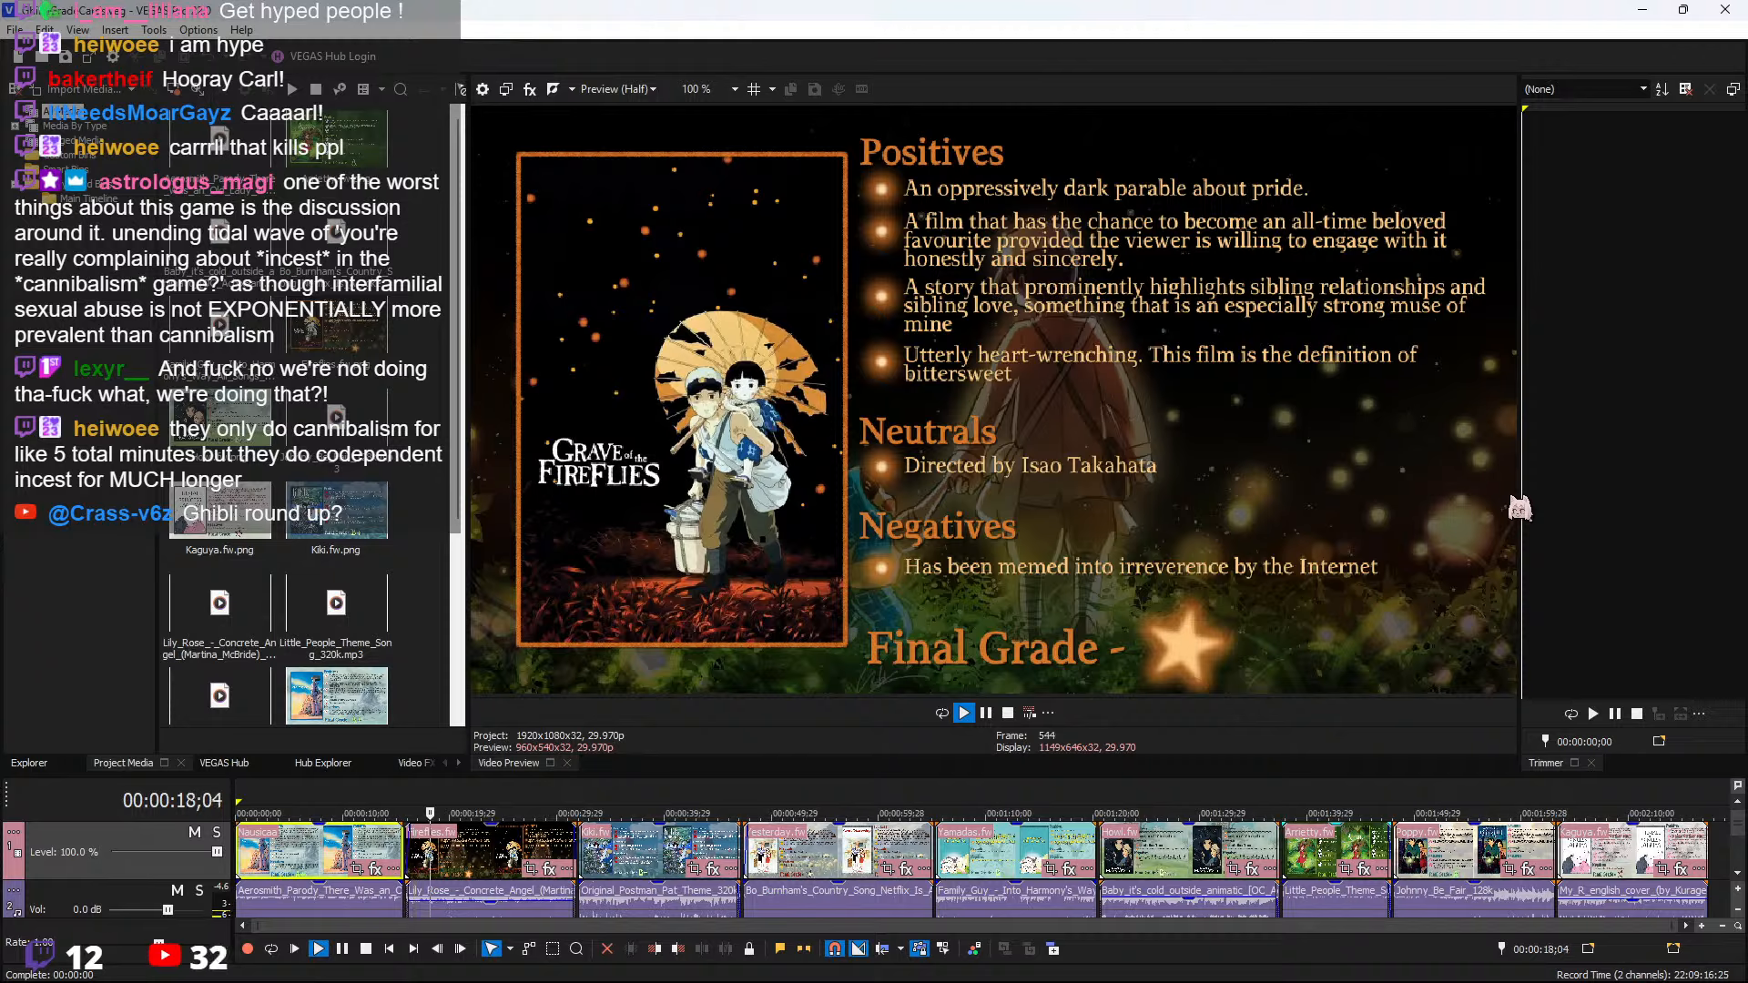
# Set the grade cards project's preview quality to Best (Full)
pyautogui.click(617, 88)
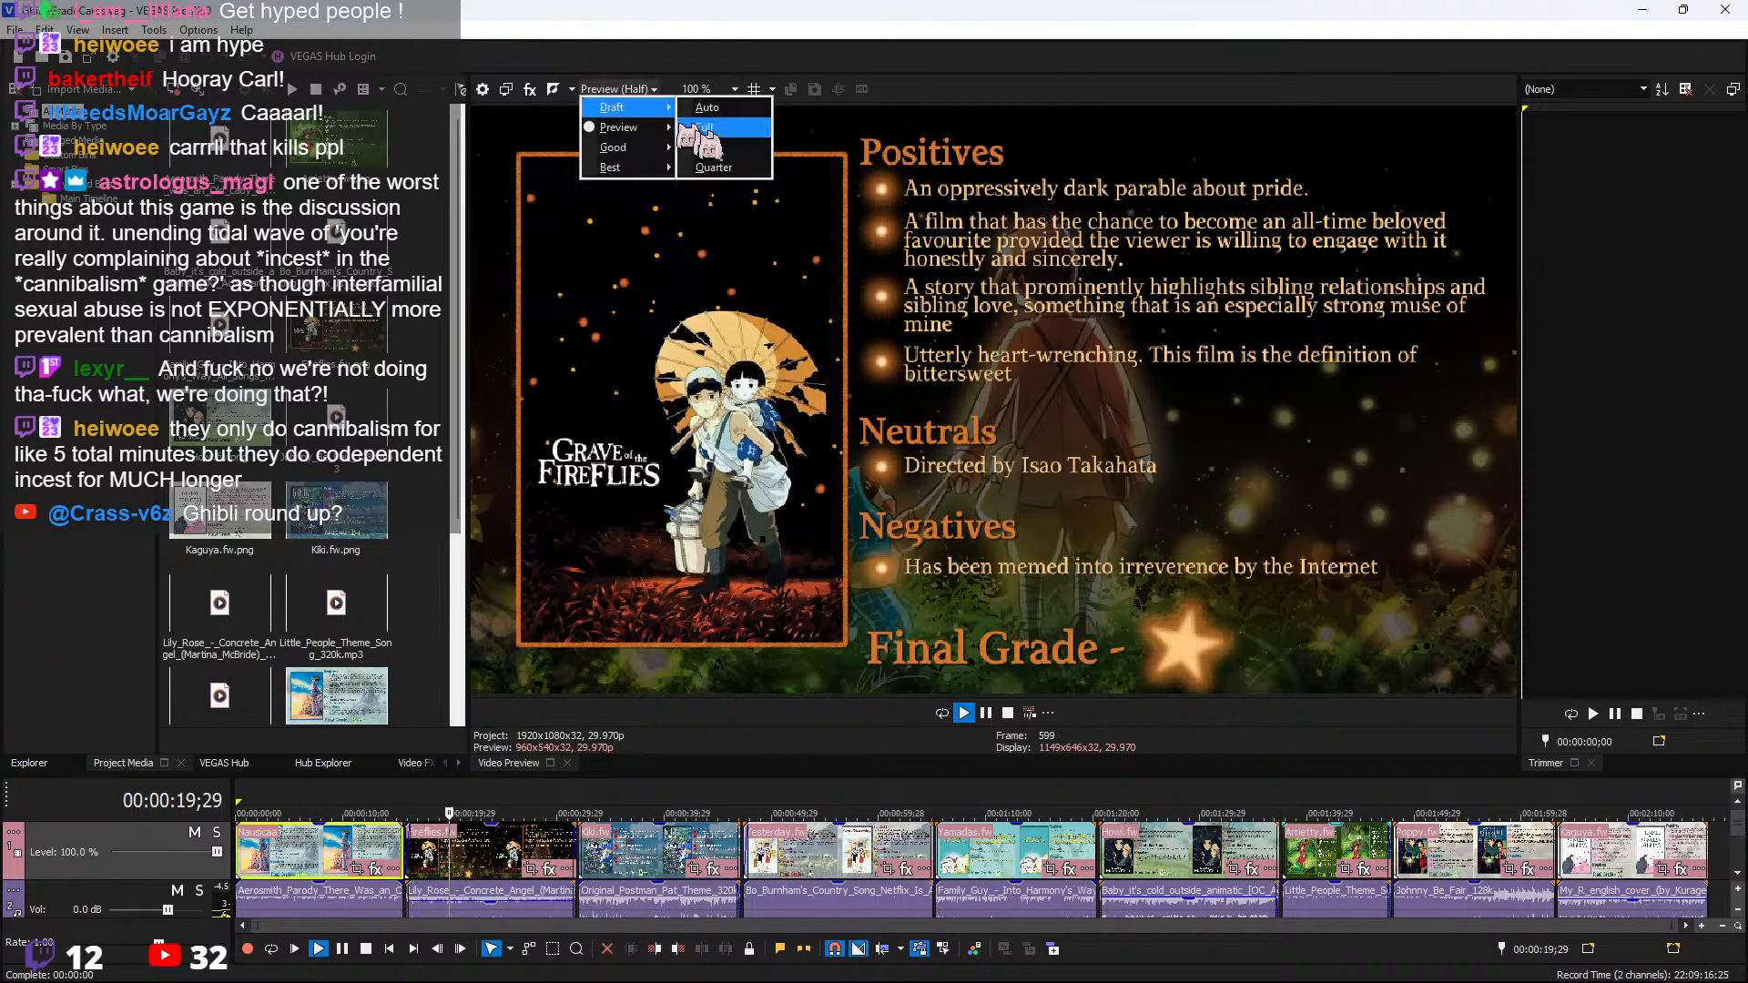
pyautogui.moveTo(637, 166)
pyautogui.click(706, 187)
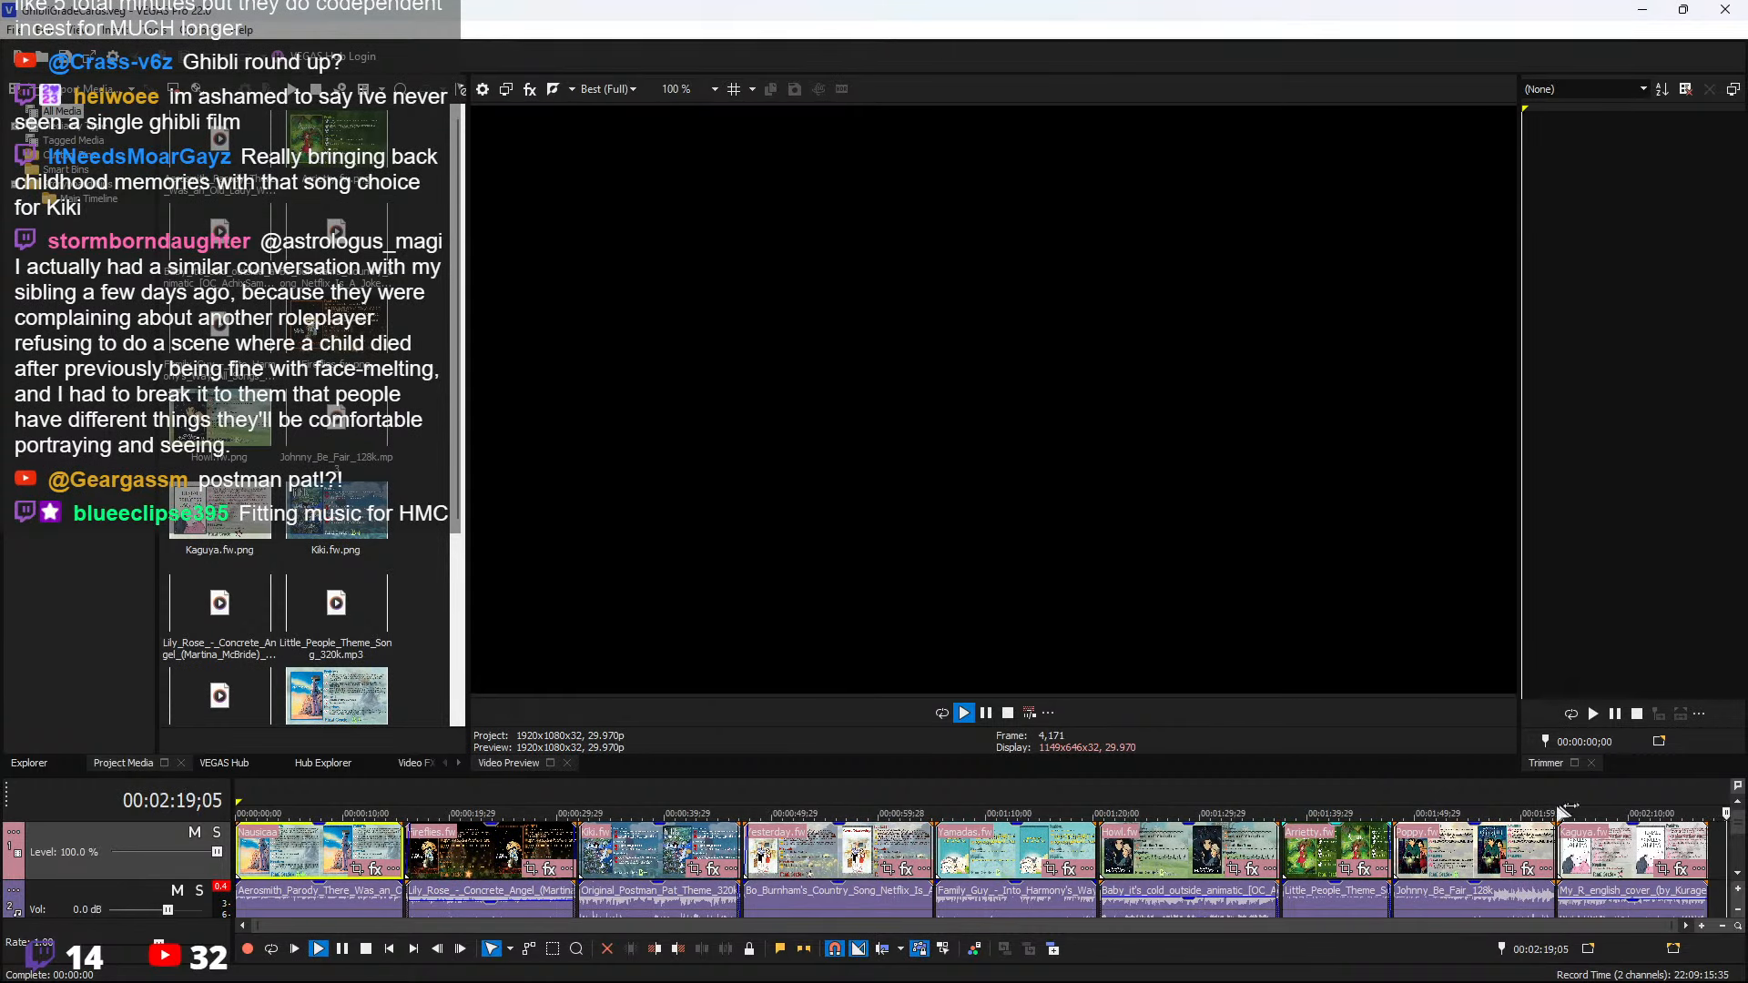
# Stop playback, view the Howl's Moving Castle, Princess Kaguya and Grave of the Fireflies cards, and close the GhibliGradeCards window
pyautogui.click(1553, 838)
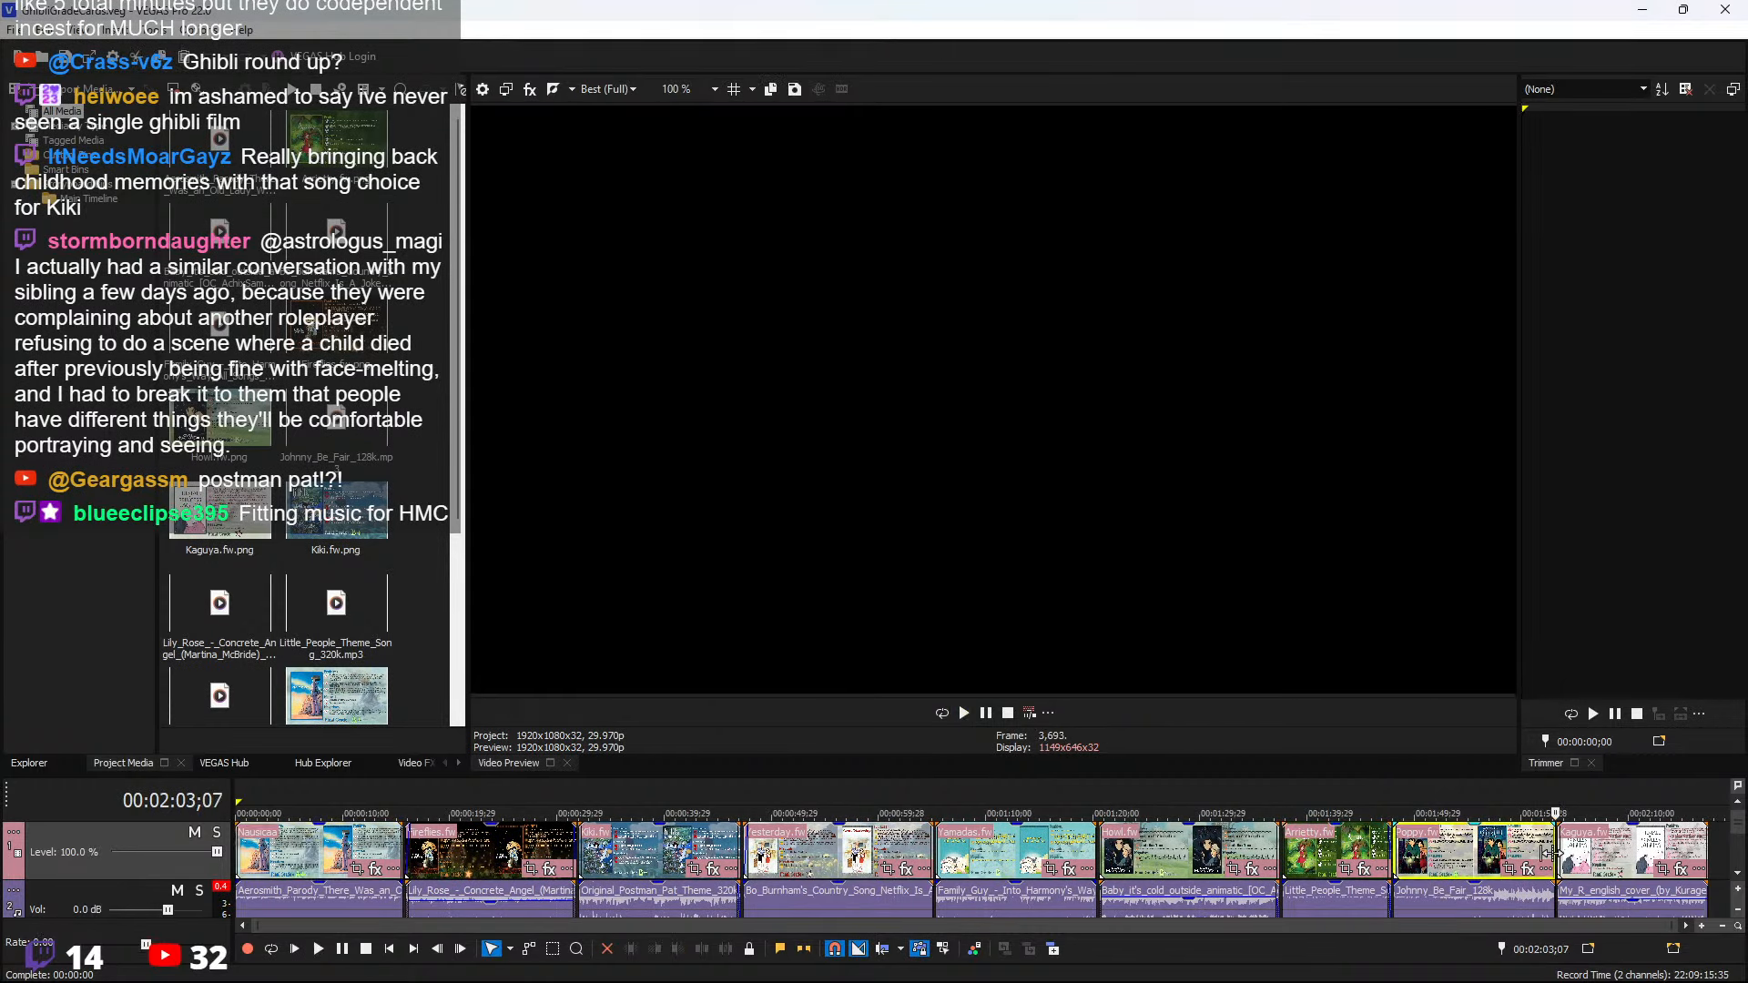
pyautogui.press('space')
pyautogui.click(14, 30)
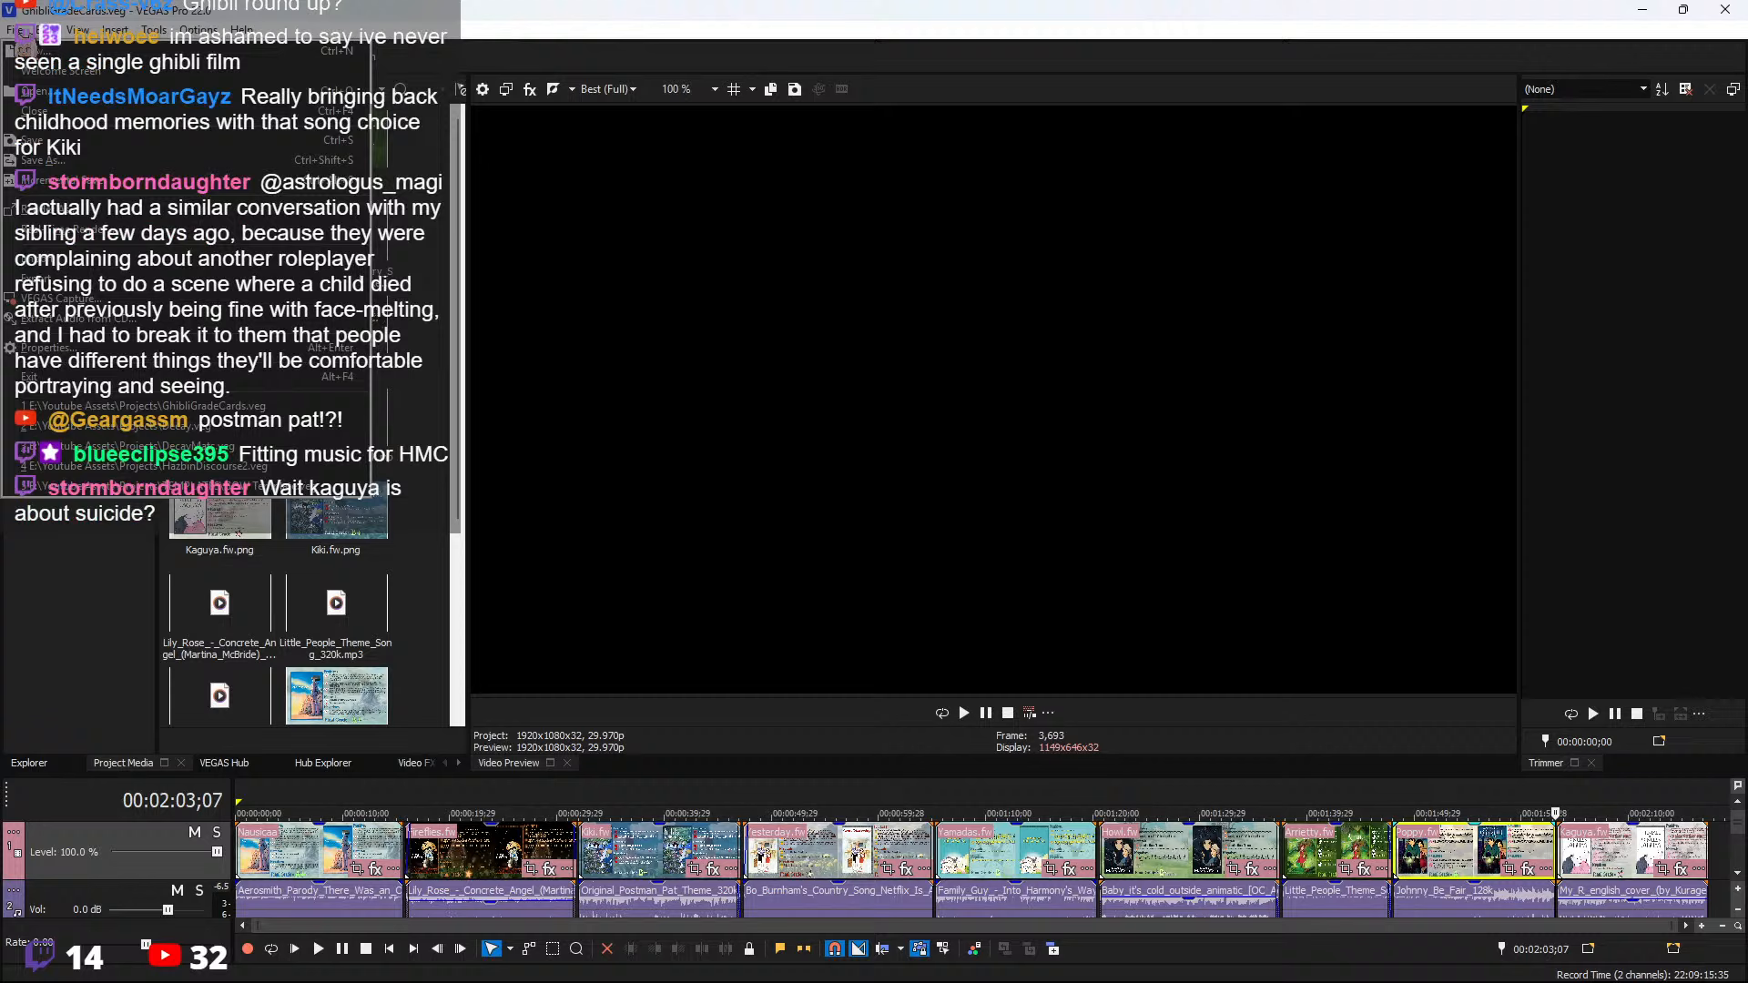
pyautogui.click(1357, 11)
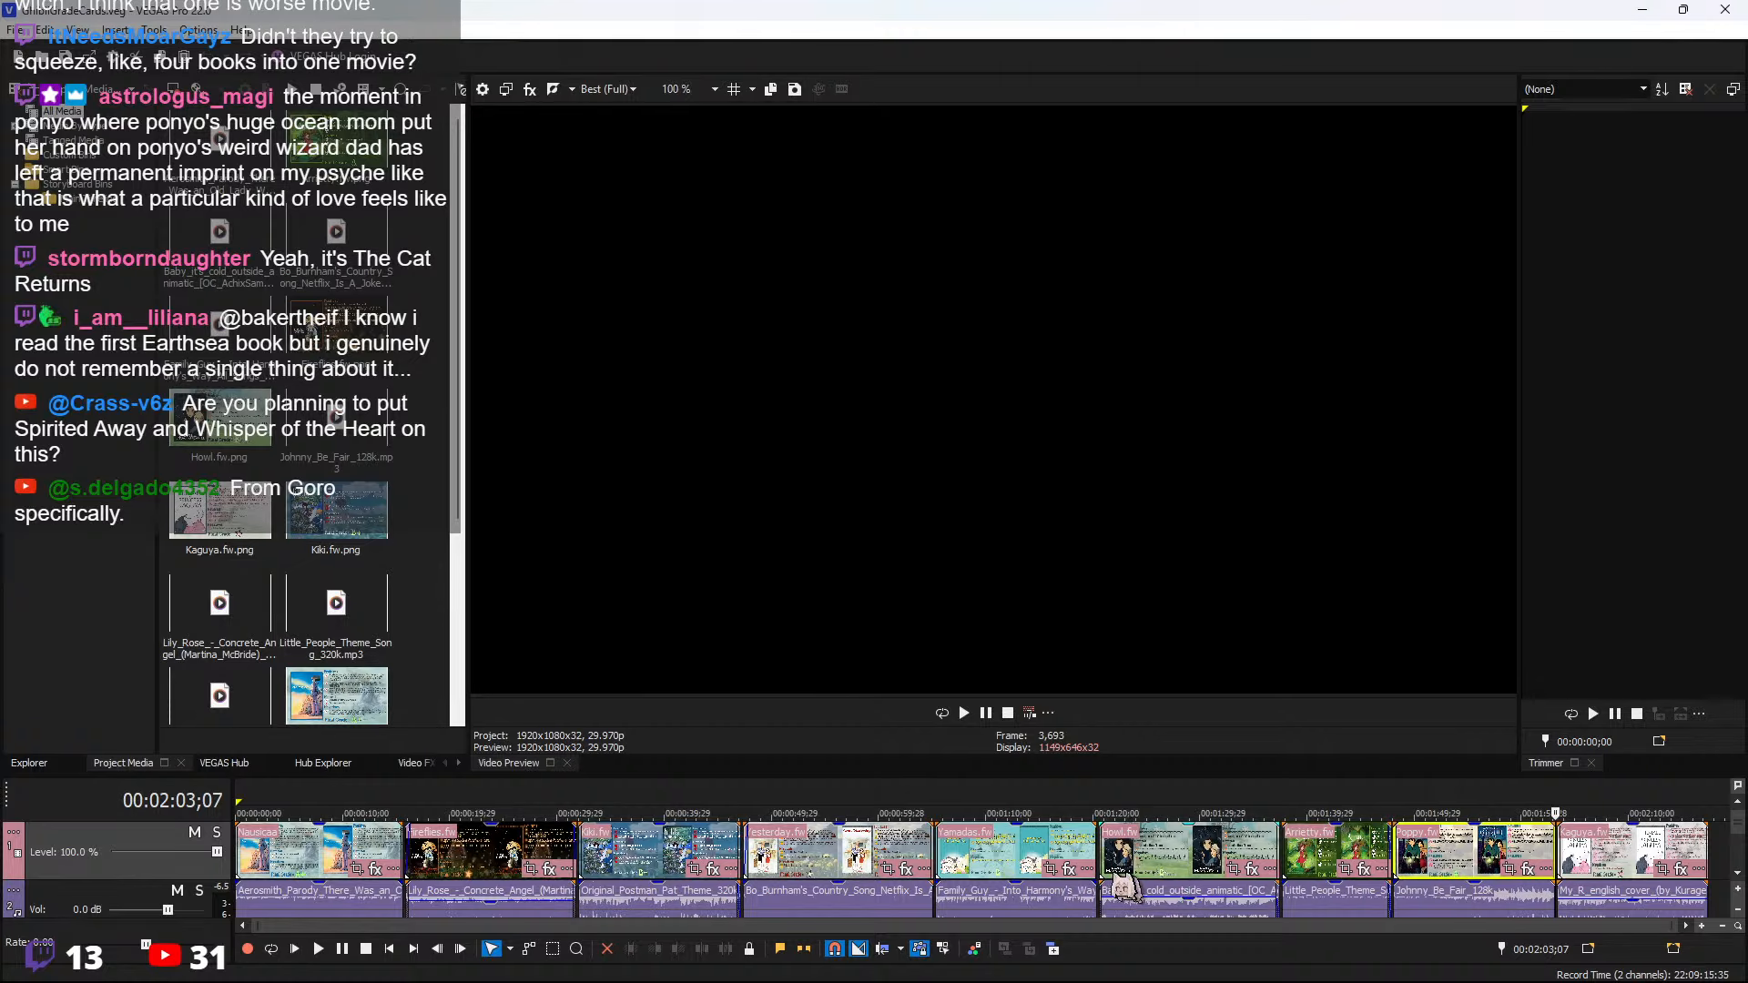
pyautogui.click(1182, 861)
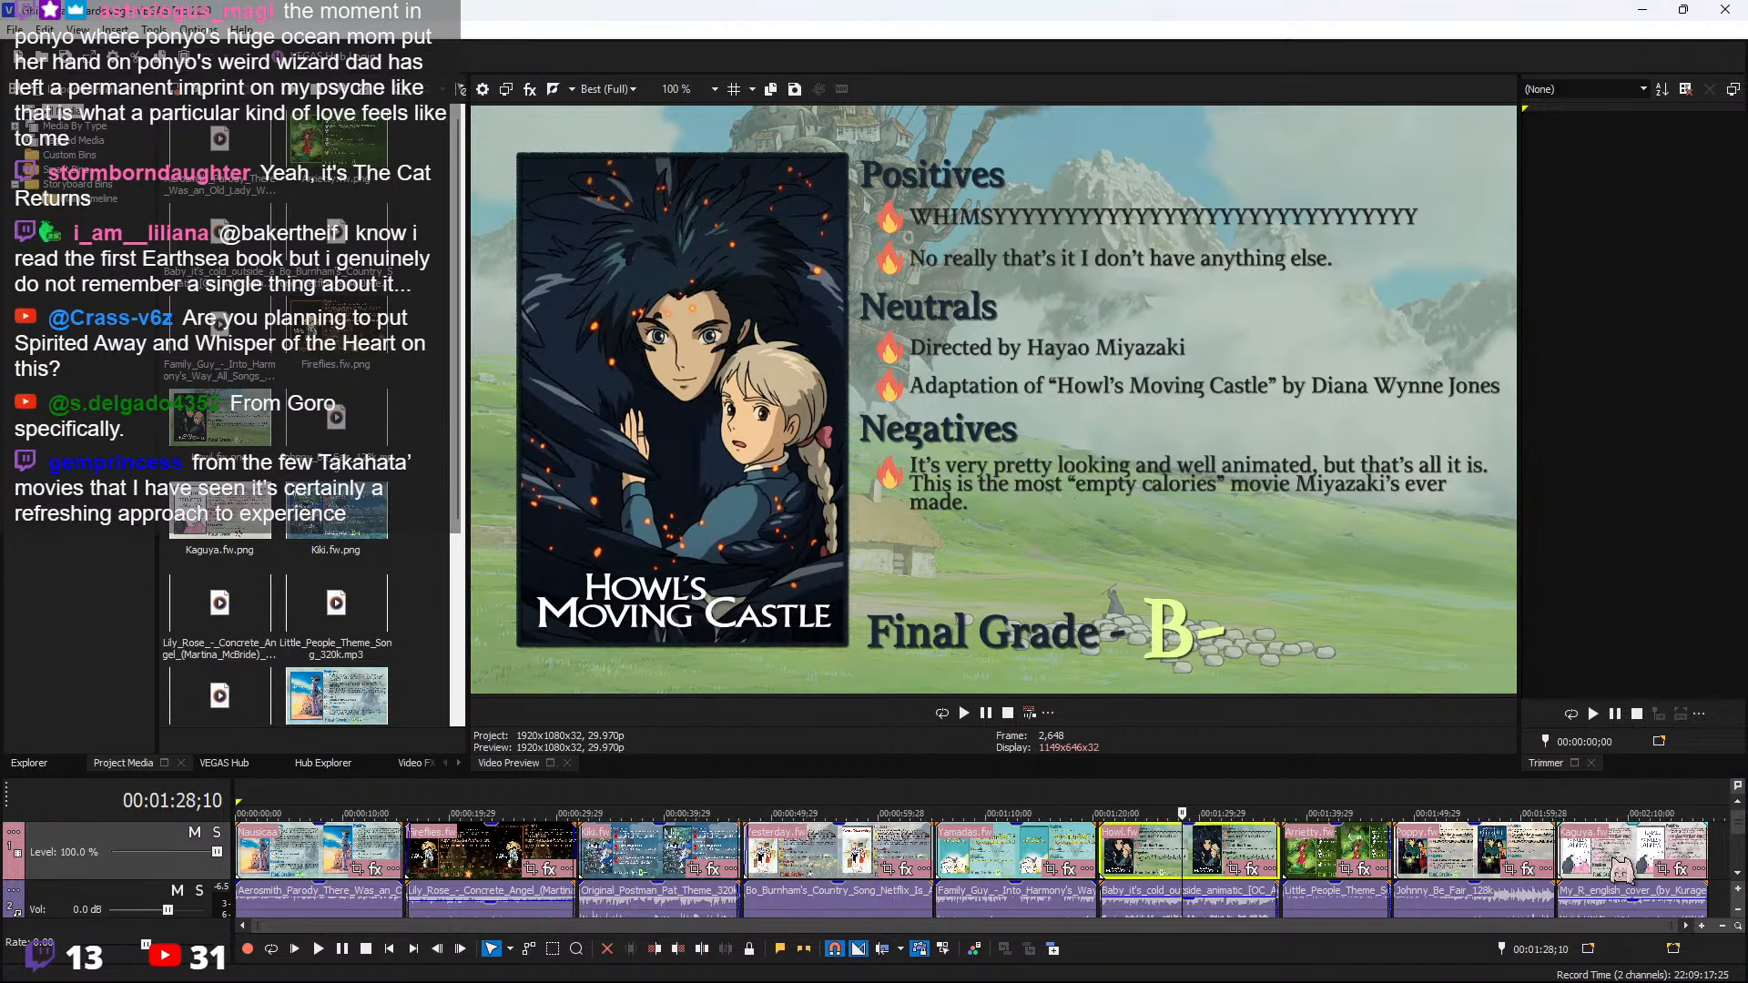
pyautogui.click(1612, 857)
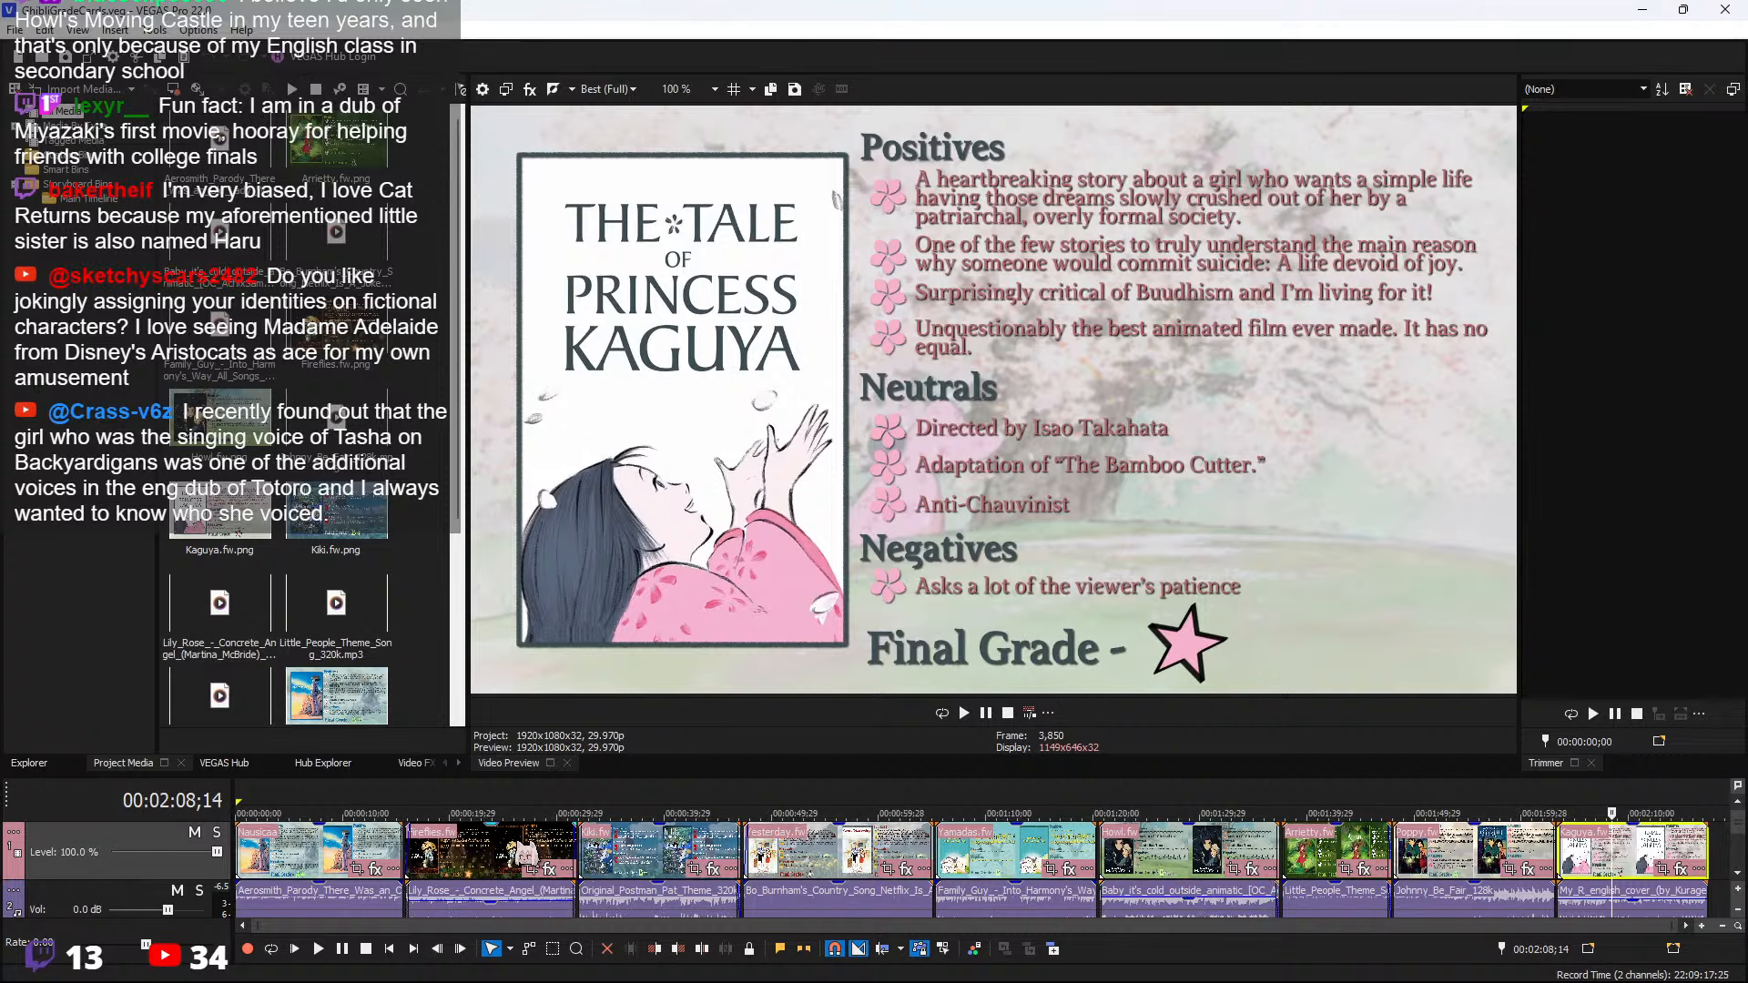
pyautogui.click(516, 852)
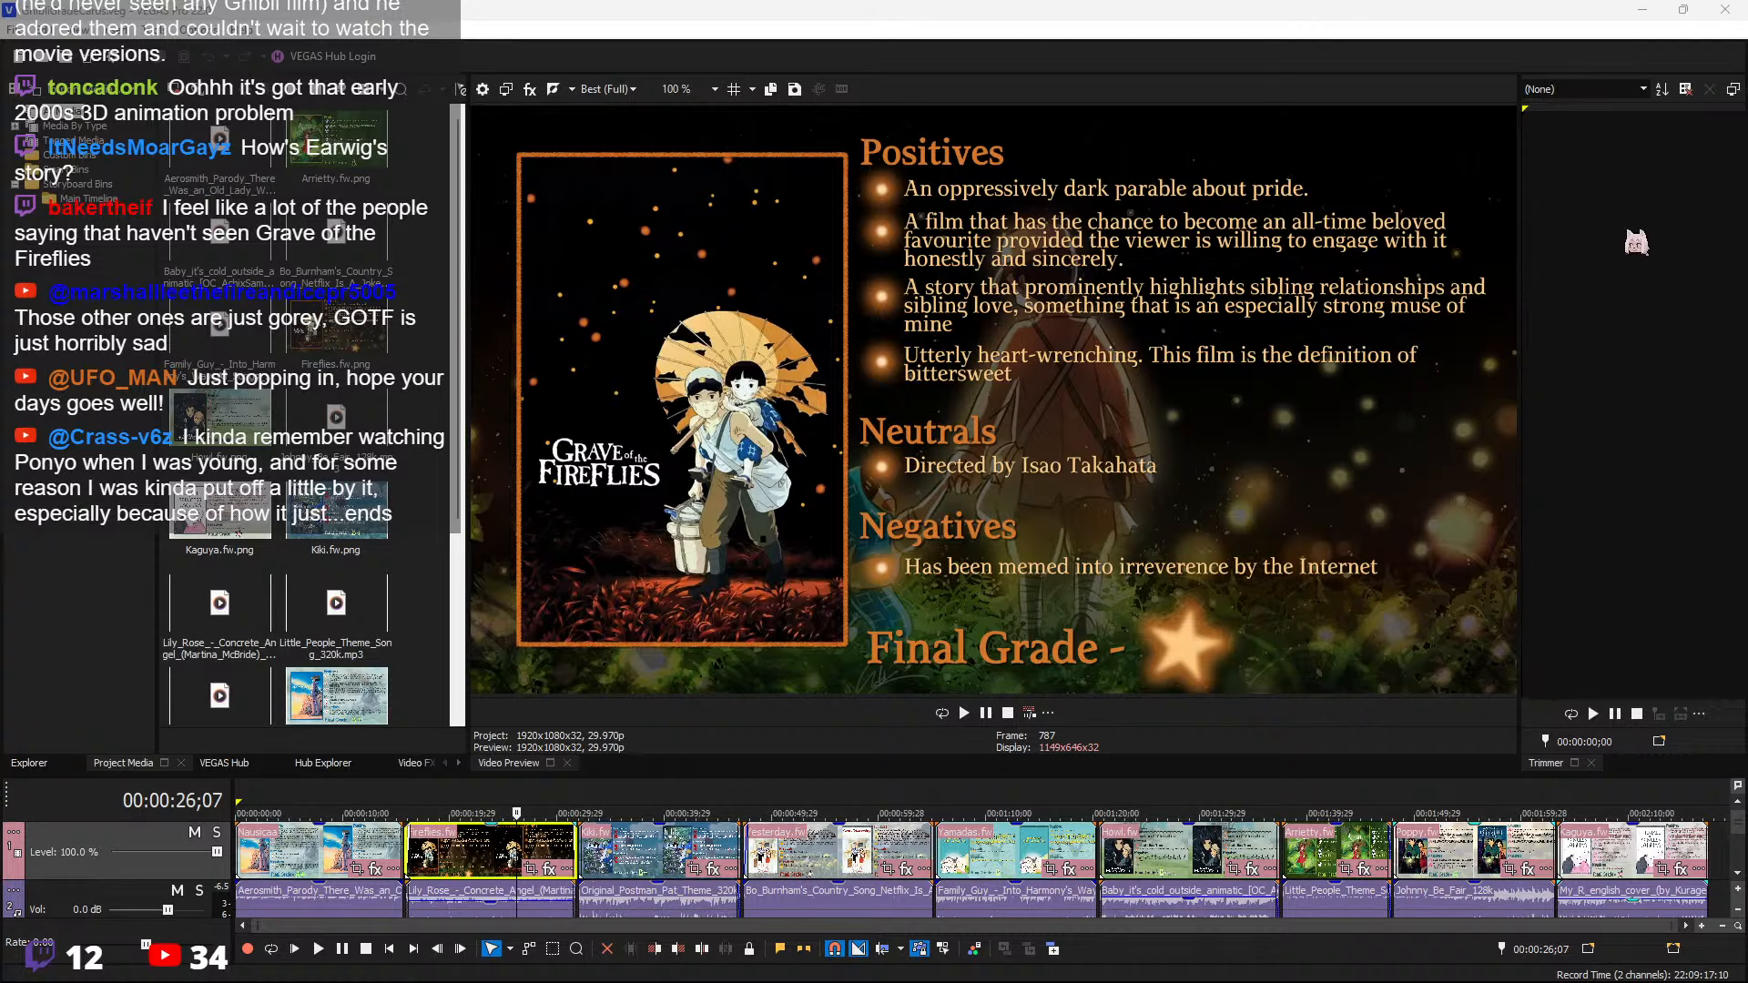
pyautogui.click(1724, 9)
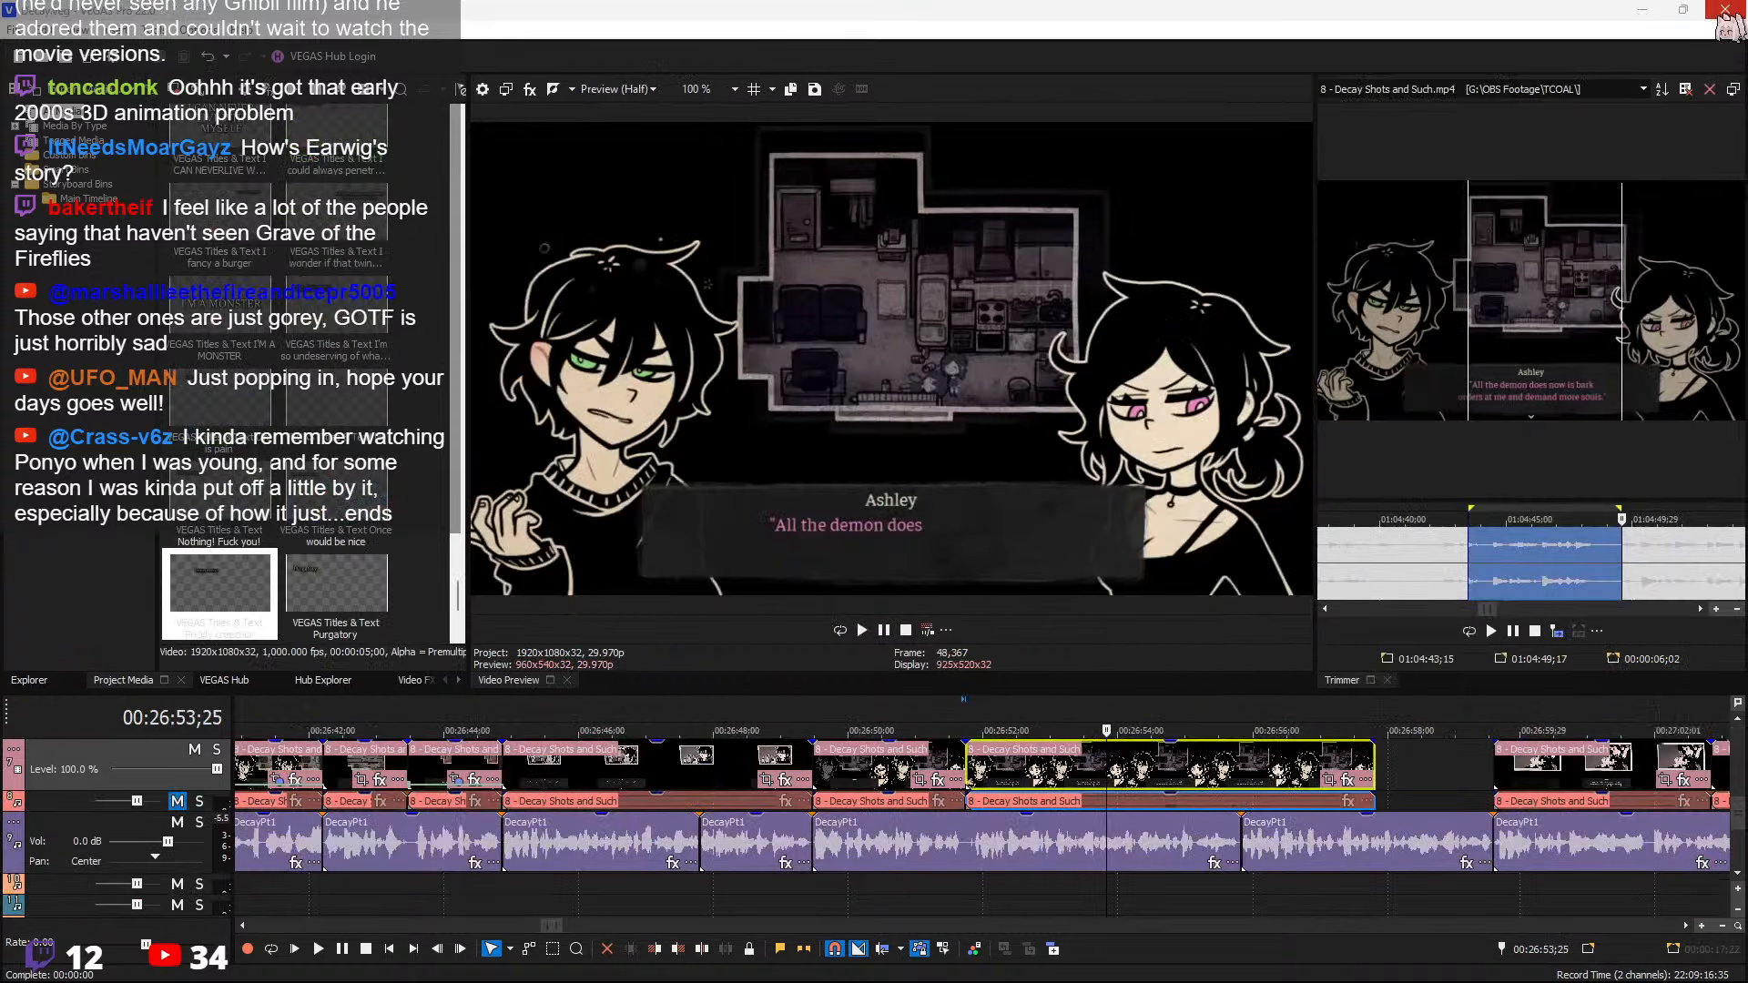
# Play the gap after Ashley's demon clip in the Decay project and extend that clip's end by 1:22 to meet the next clip
pyautogui.moveTo(674, 981)
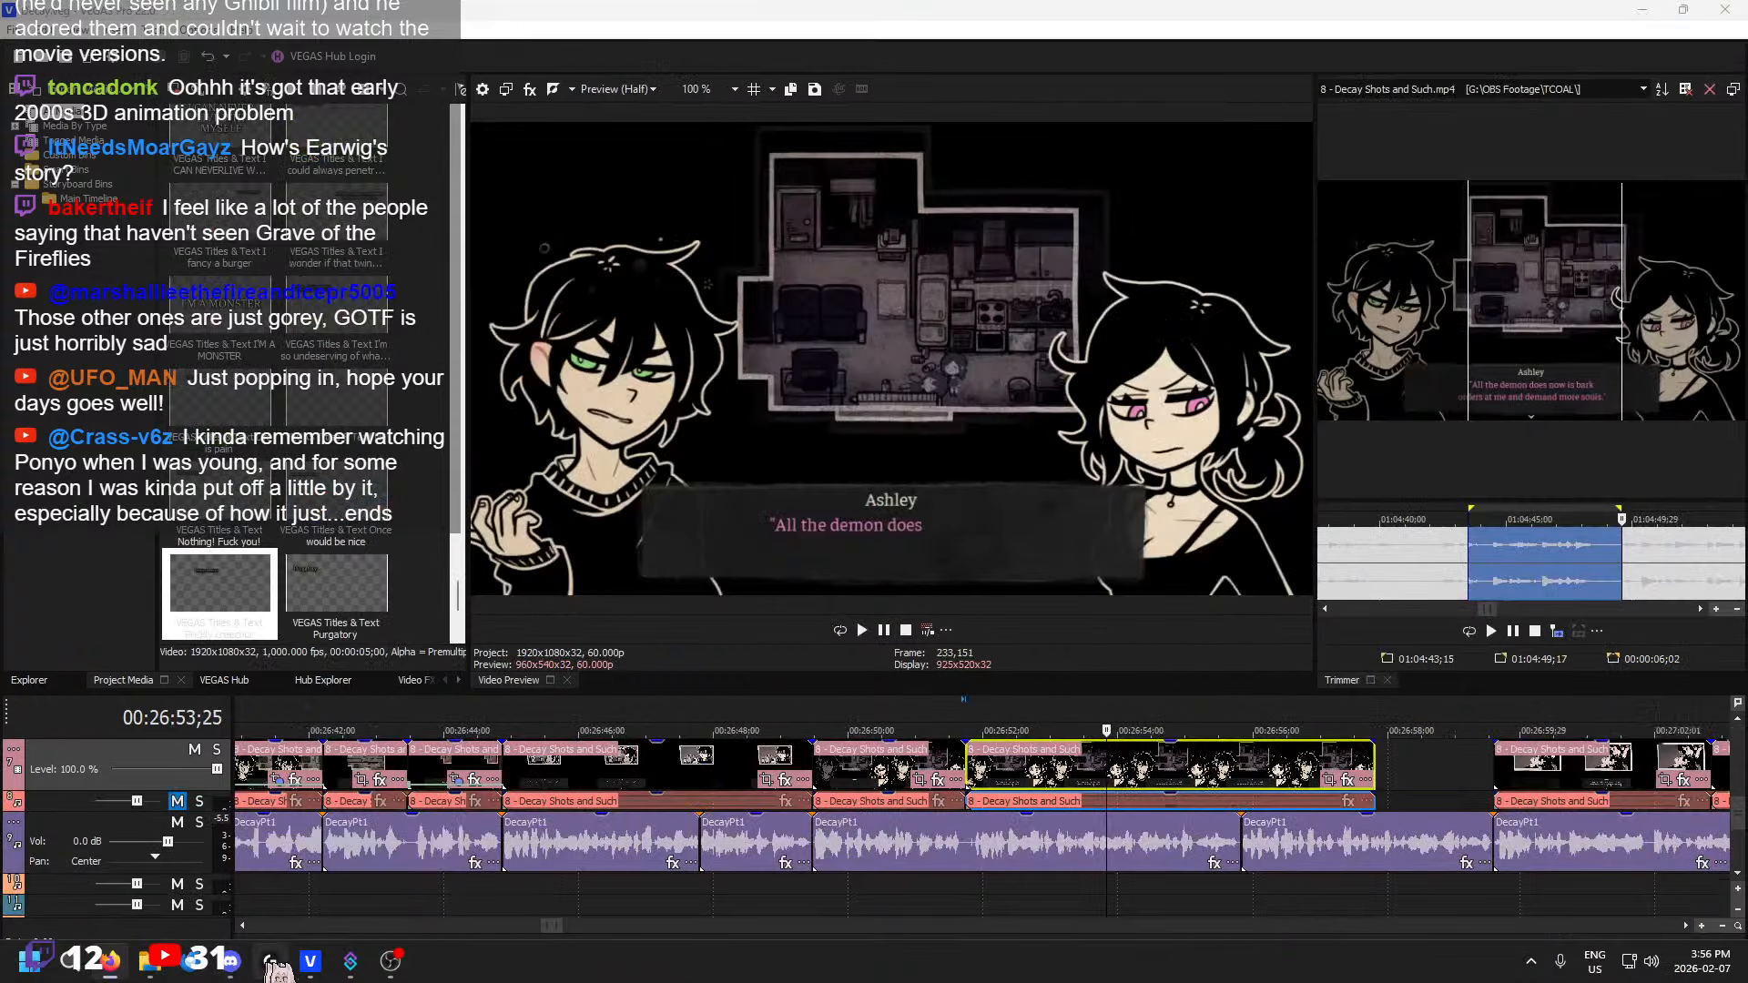
pyautogui.click(1383, 769)
pyautogui.press('space')
pyautogui.scroll(-2, 1386, 774)
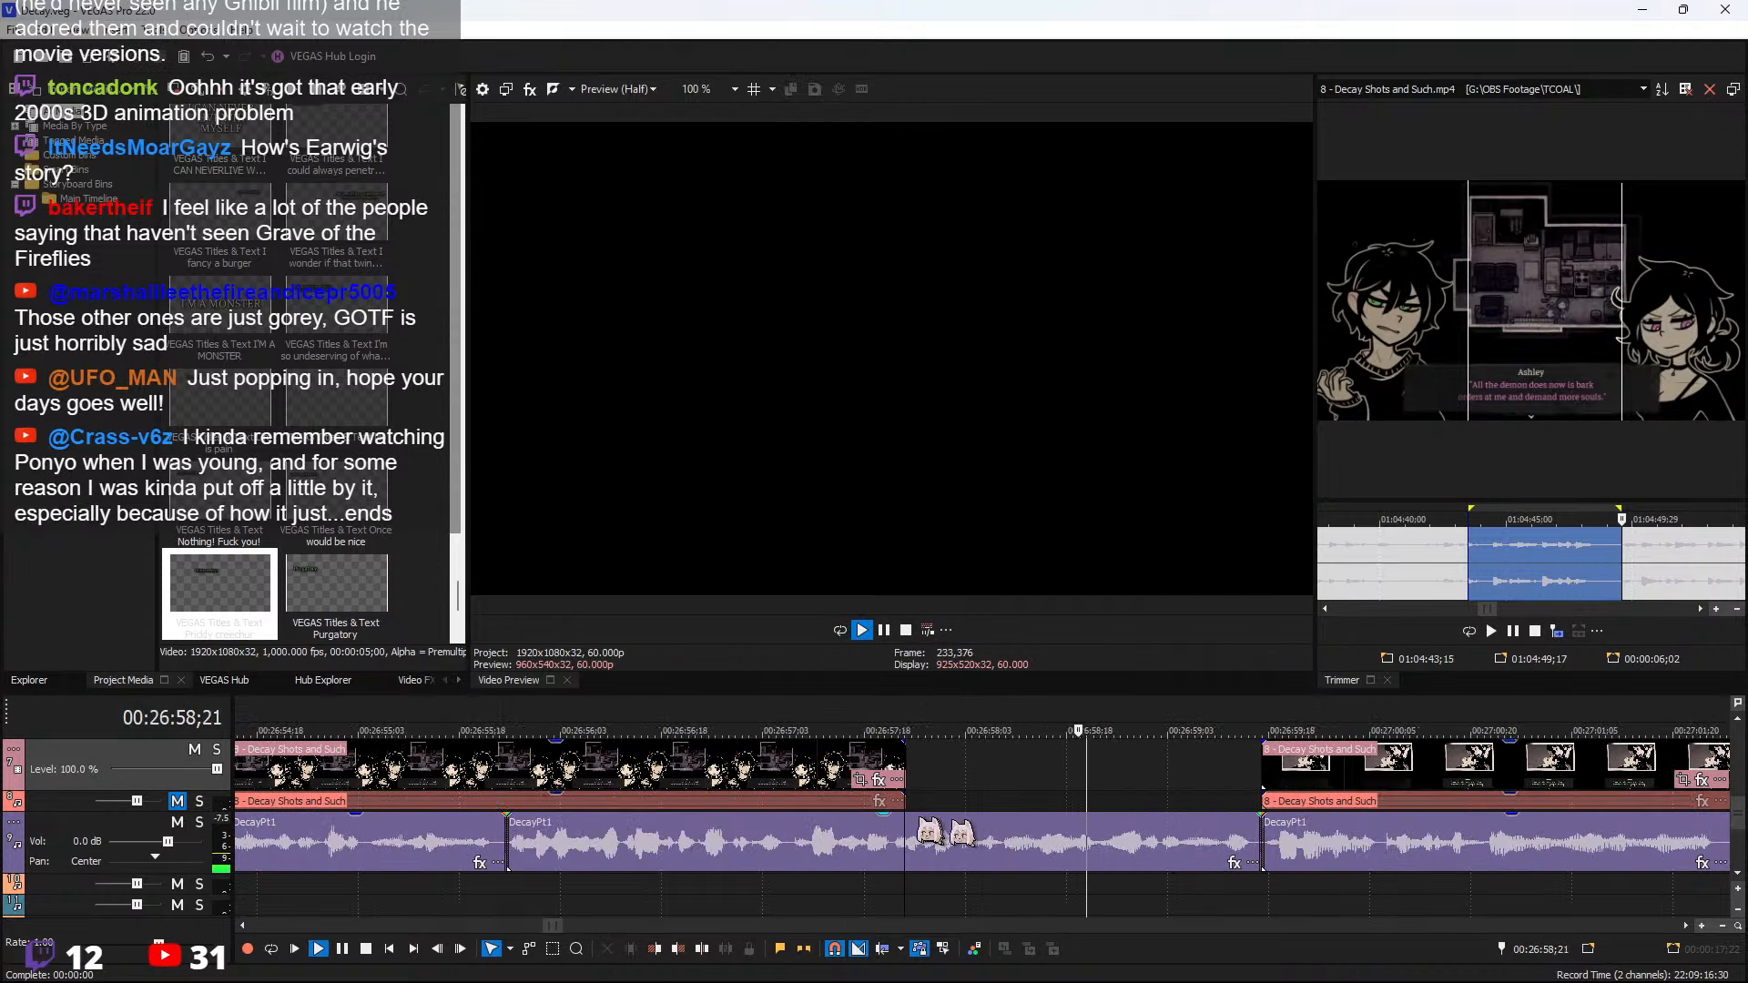
pyautogui.click(810, 770)
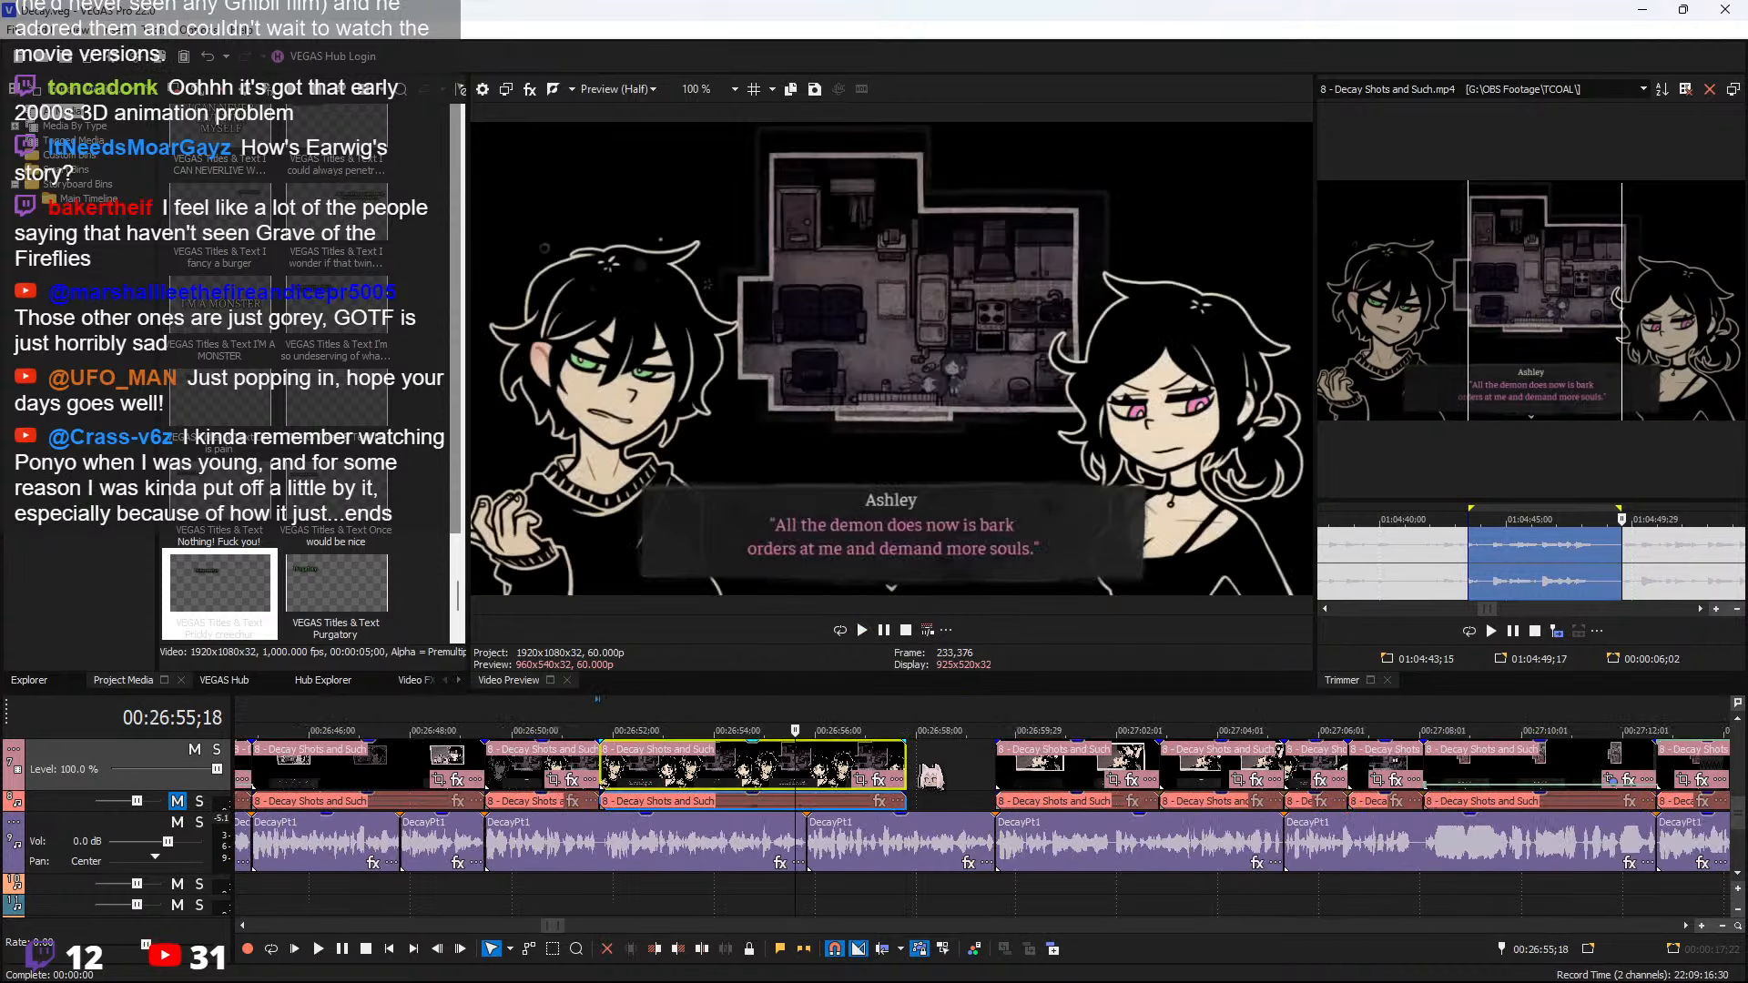
pyautogui.moveTo(906, 773); pyautogui.dragTo(999, 778)
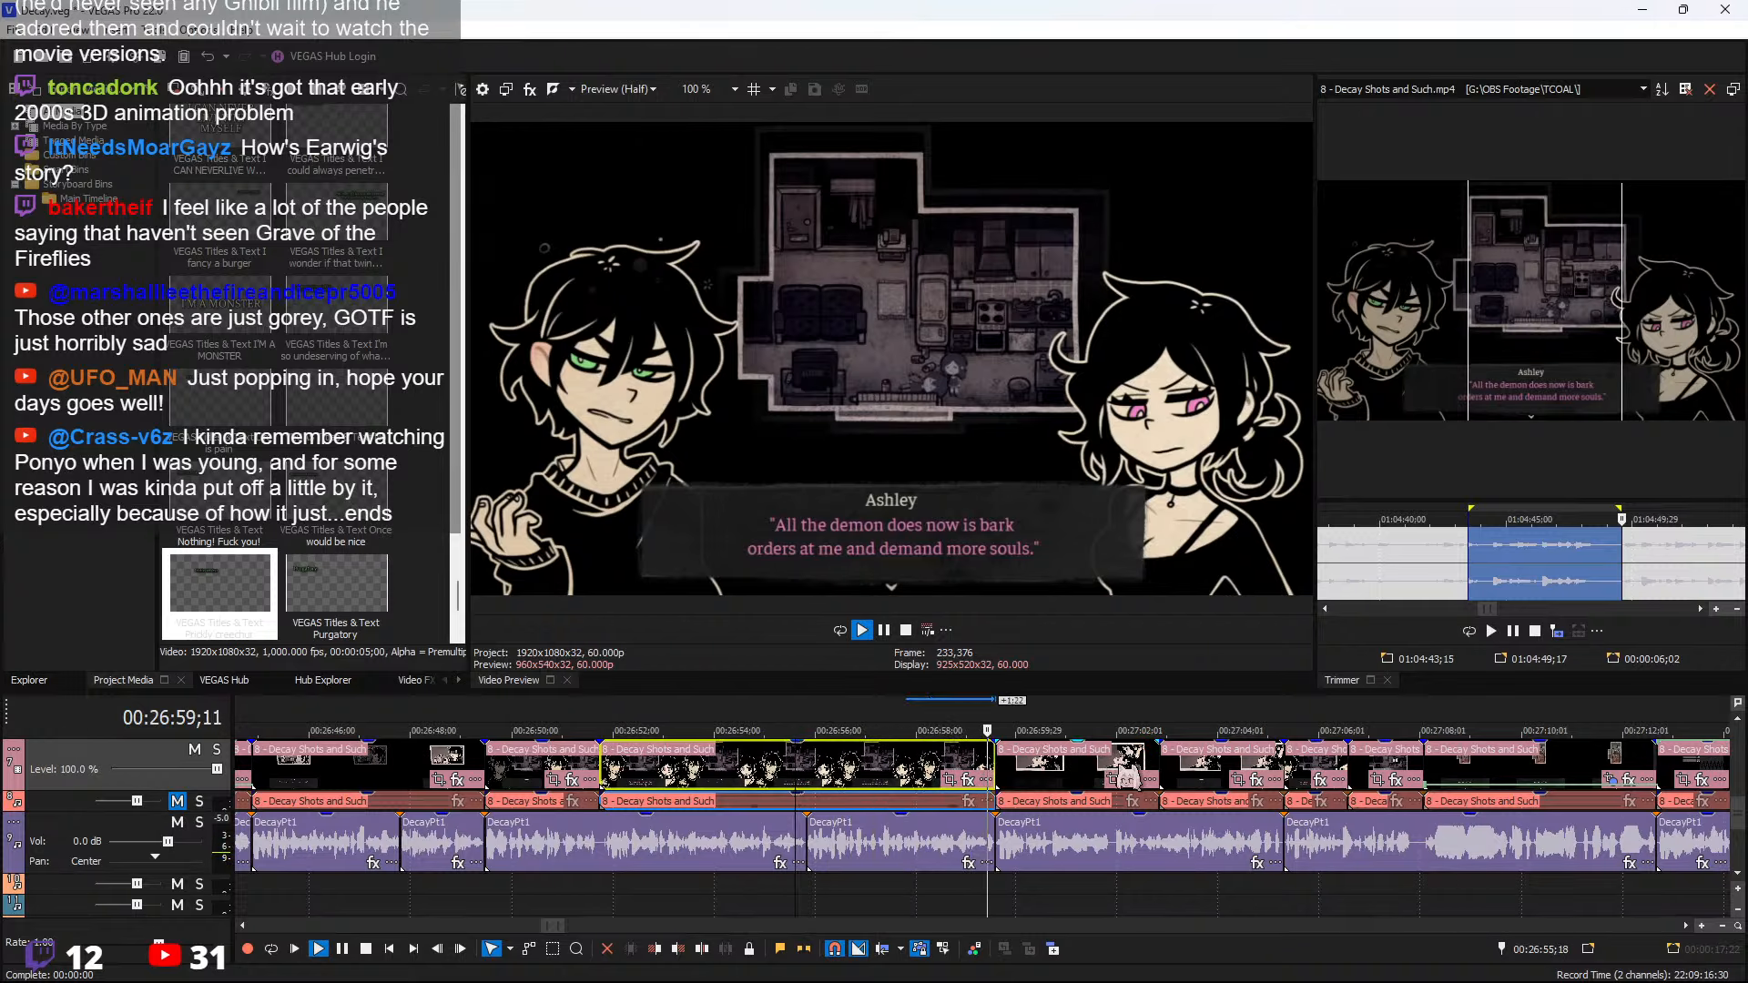
pyautogui.click(1254, 780)
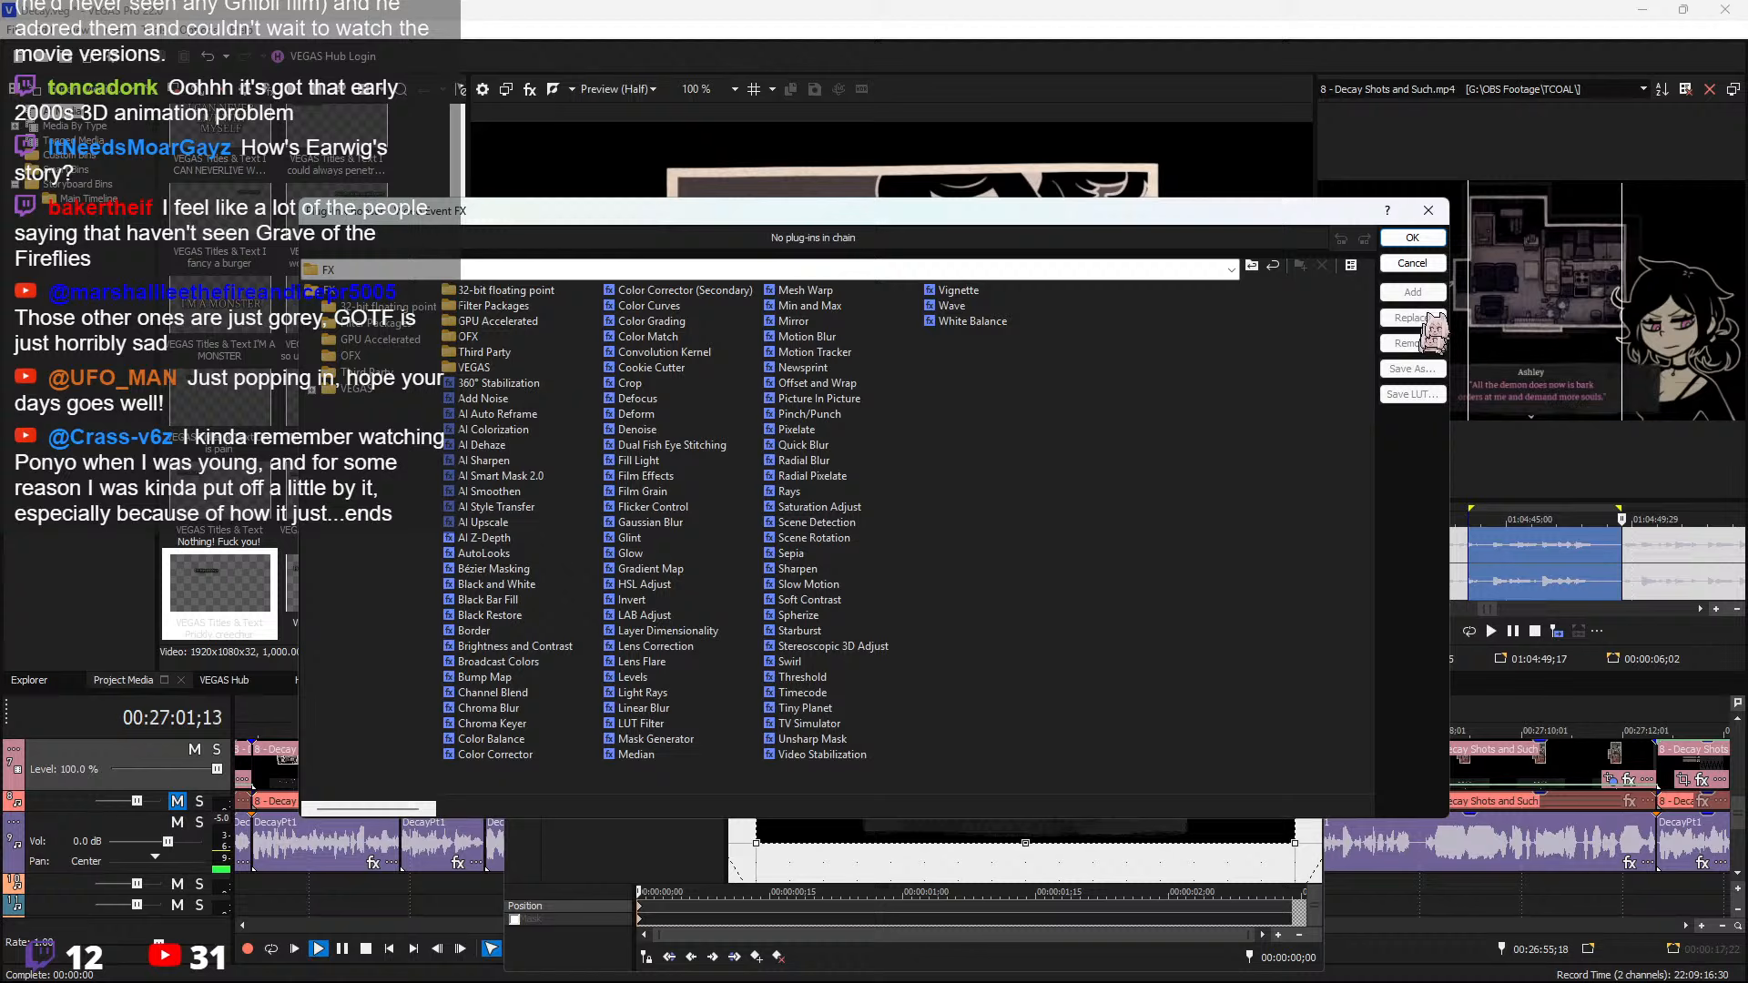
pyautogui.click(1438, 215)
pyautogui.click(1327, 401)
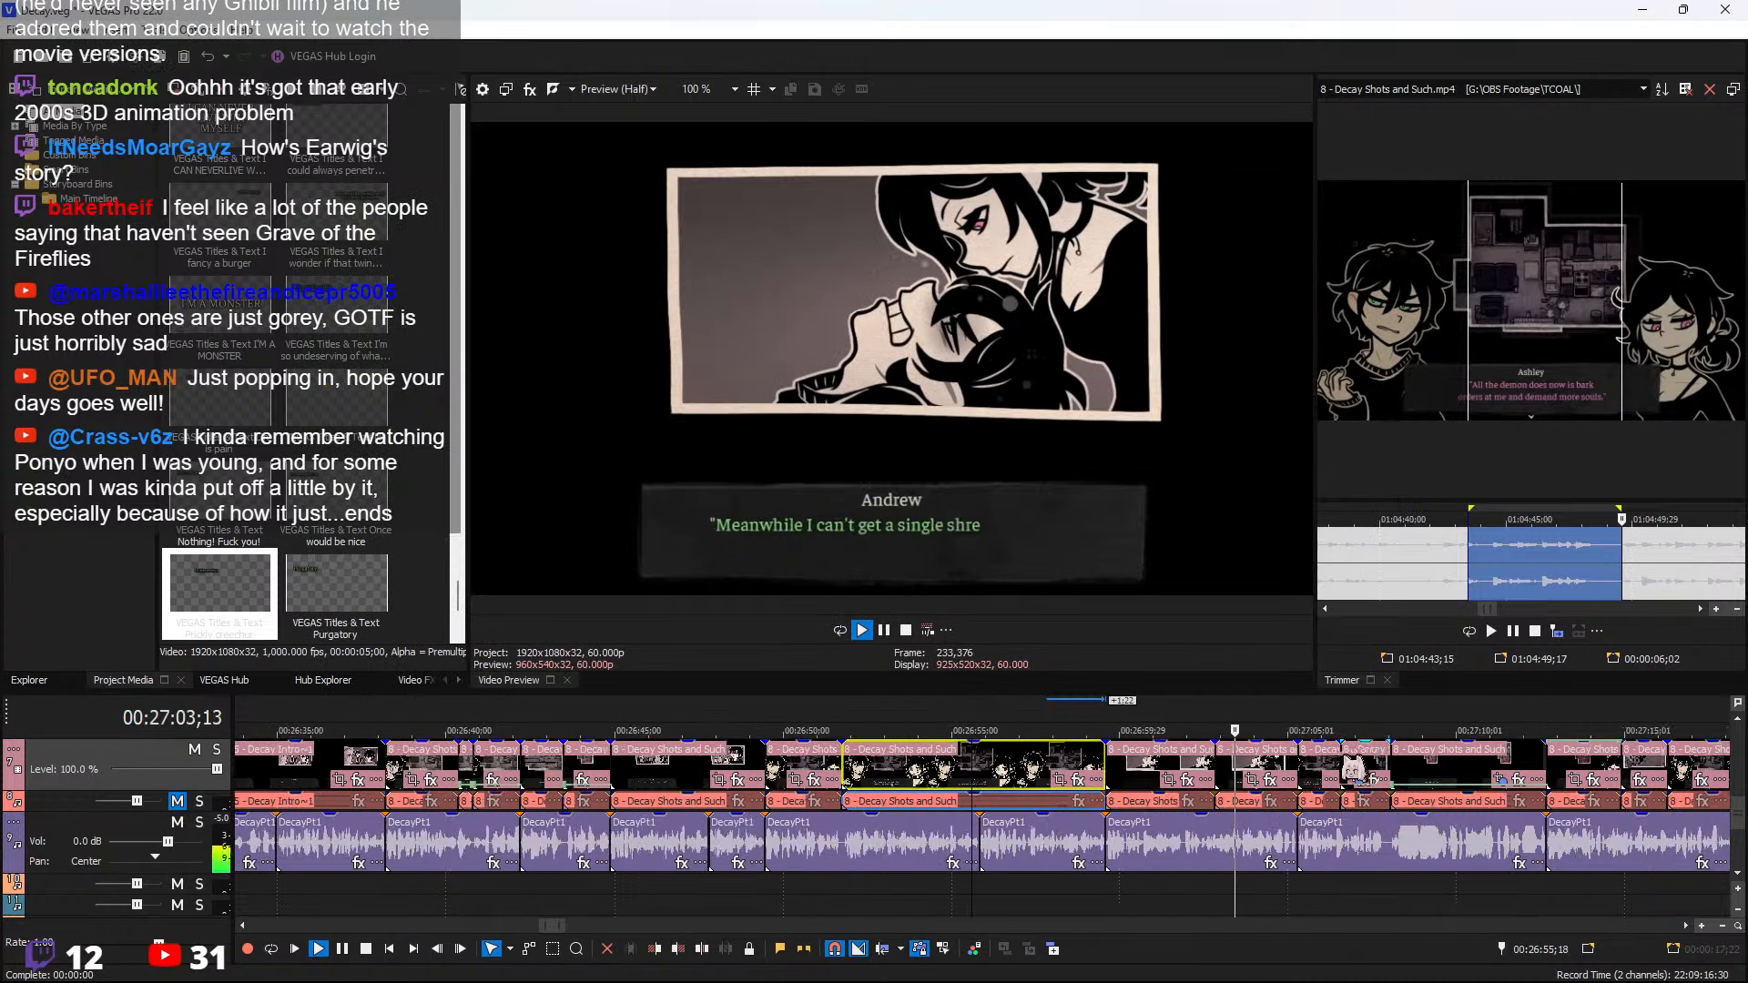
# Play on through the clips after 00:27:03;13 and look over the timeline as far as the VEGAS Credit Roll section
pyautogui.scroll(-3, 1267, 800)
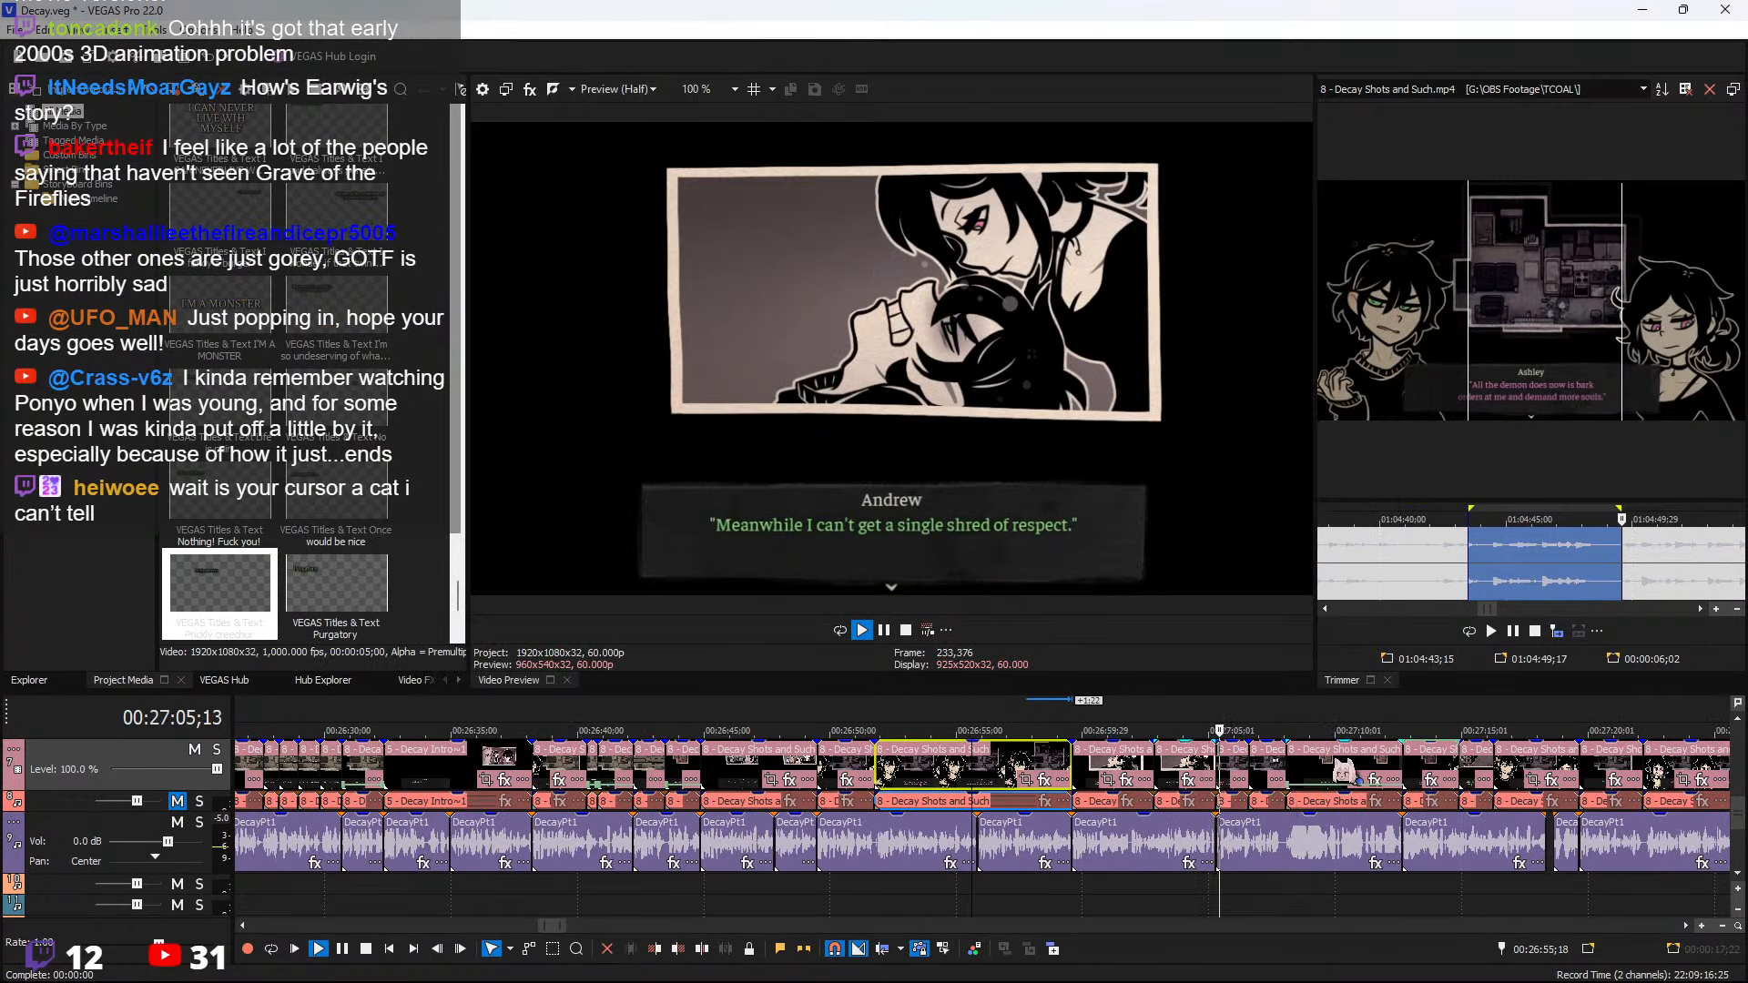
pyautogui.click(1335, 772)
pyautogui.scroll(3, 1259, 776)
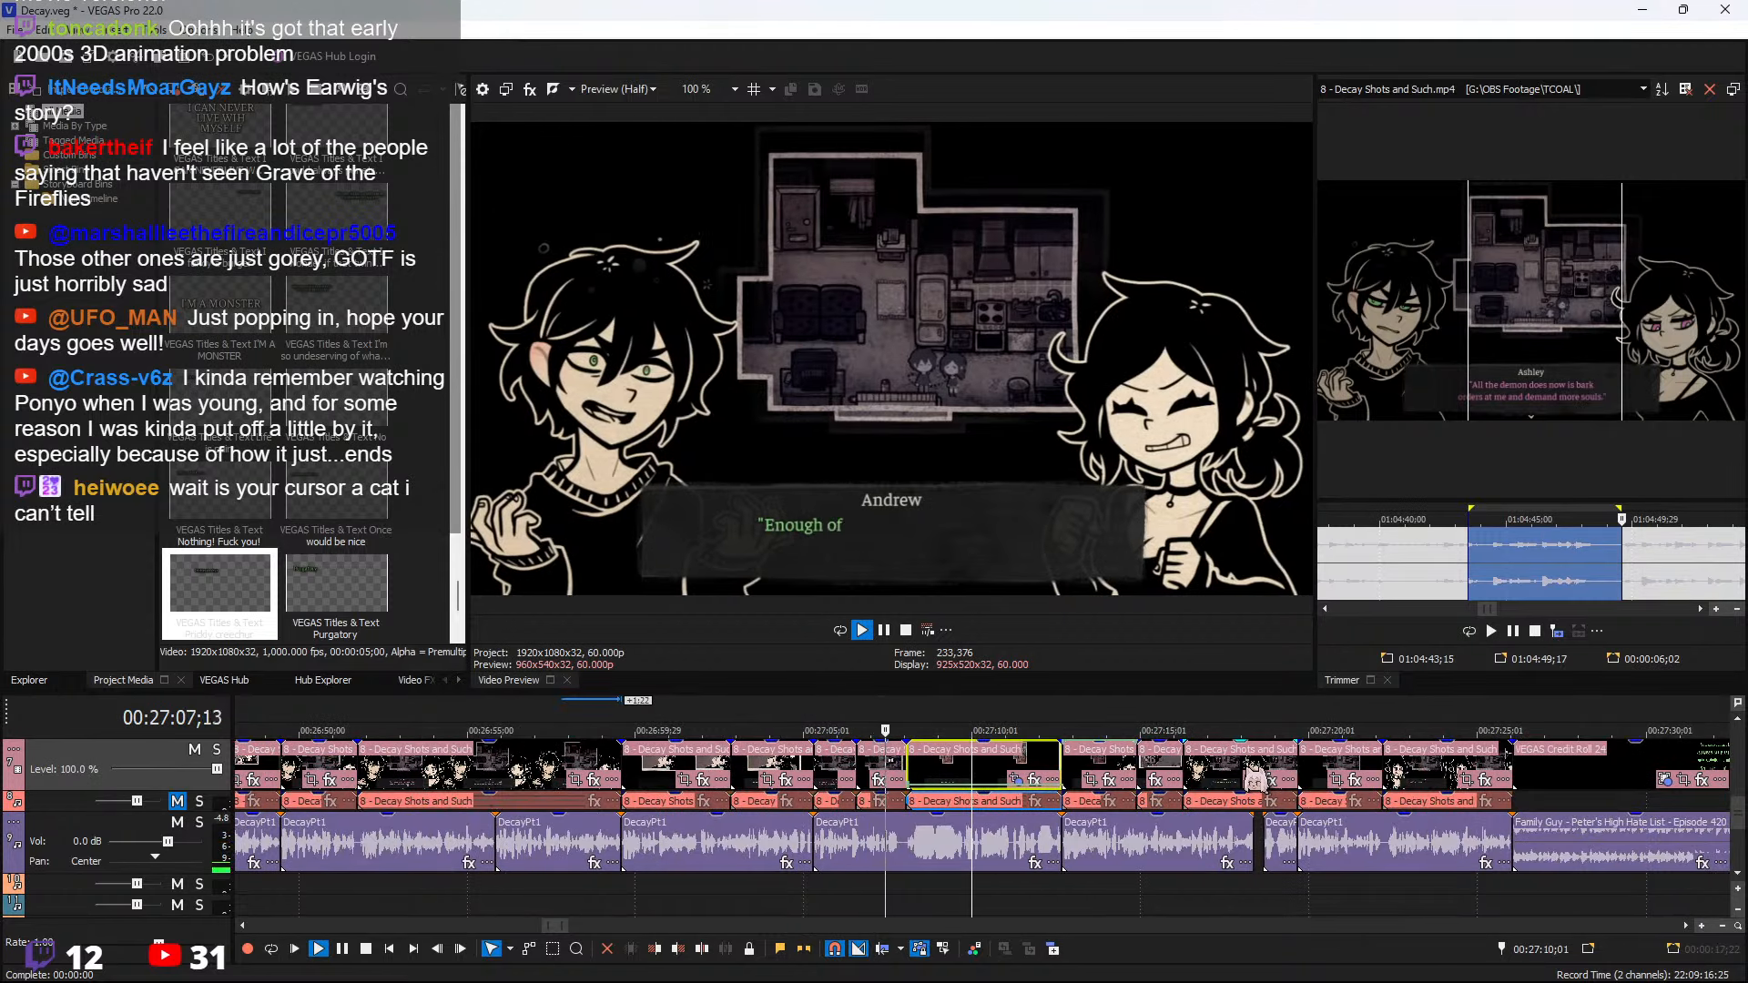
pyautogui.scroll(-1, 1278, 799)
pyautogui.scroll(-1, 1278, 799)
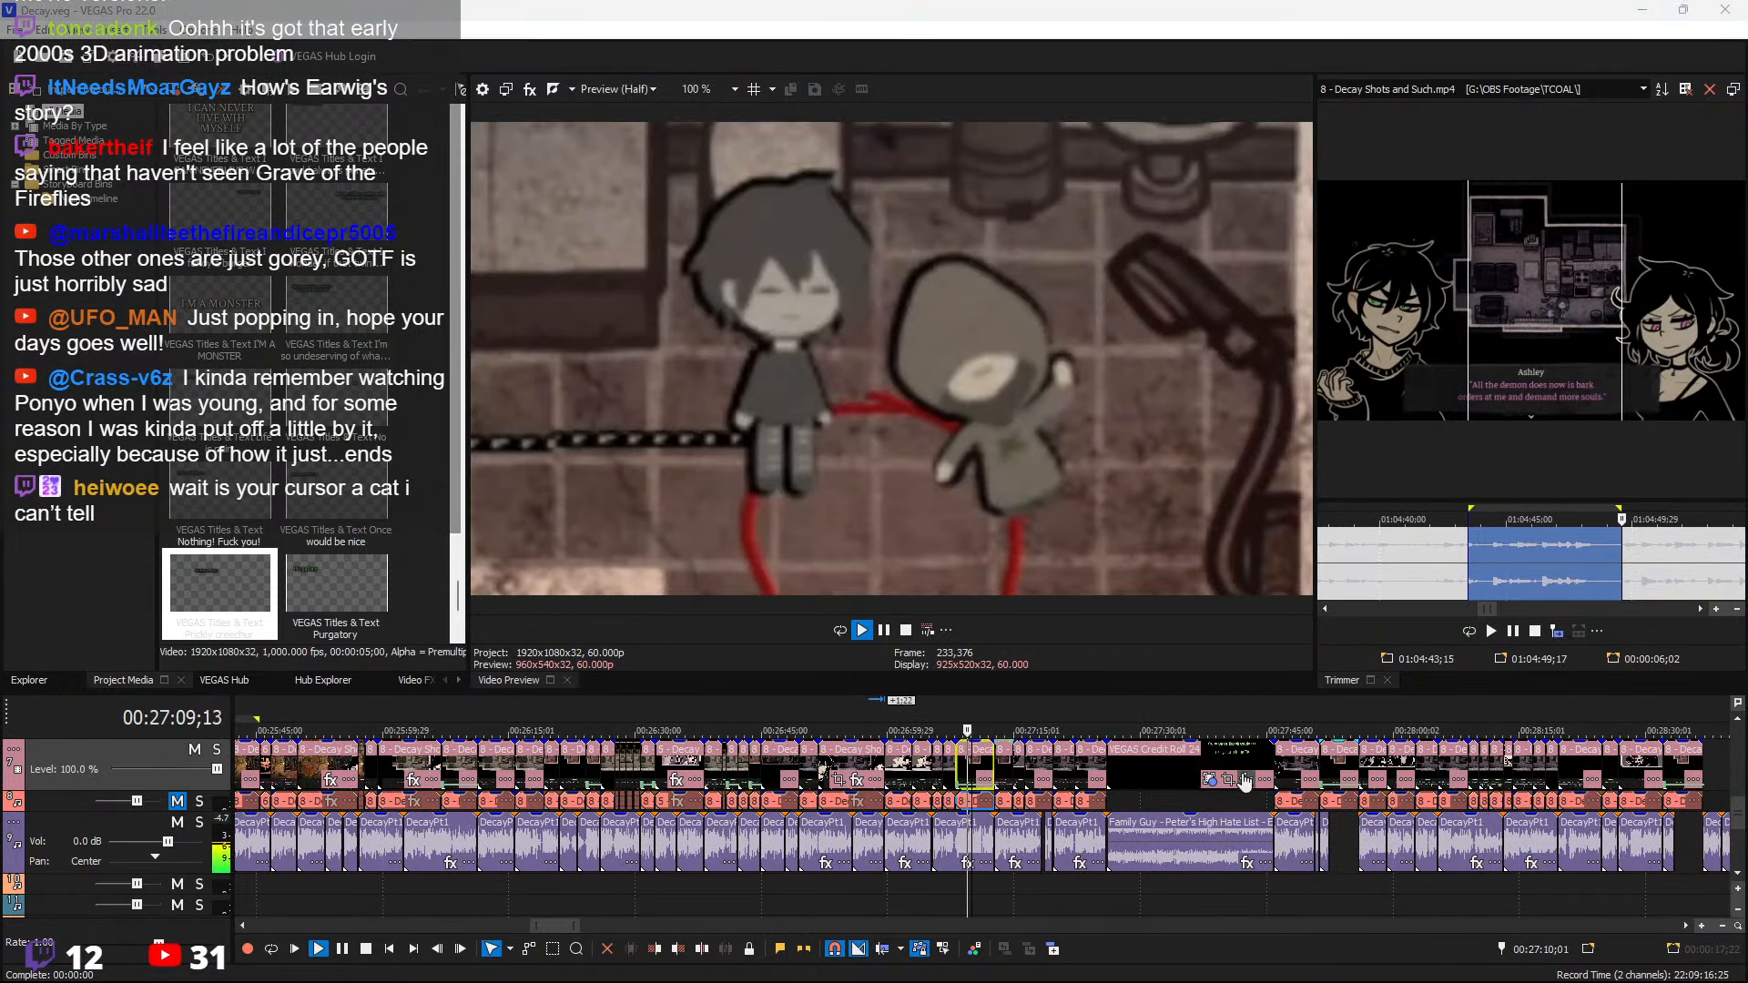
# Play the end of the VEGAS Credit Roll section and the following clips up to the narration gap around 00:27:53
pyautogui.click(1233, 805)
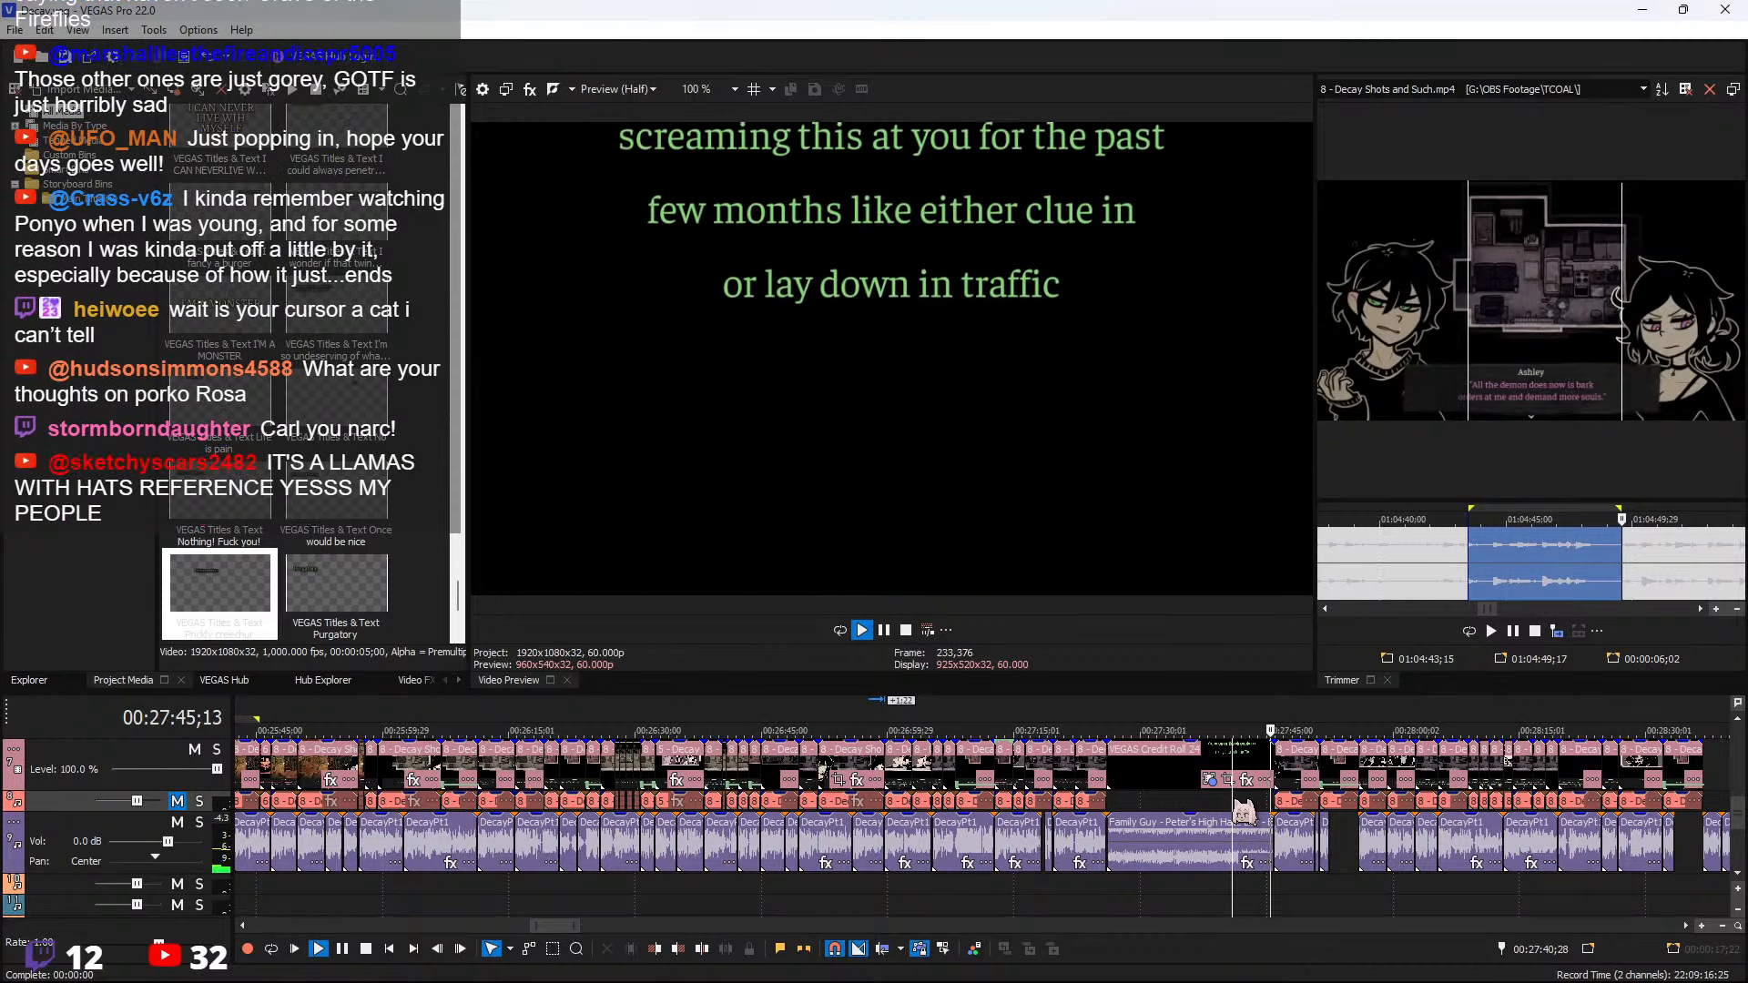
pyautogui.scroll(5, 1290, 820)
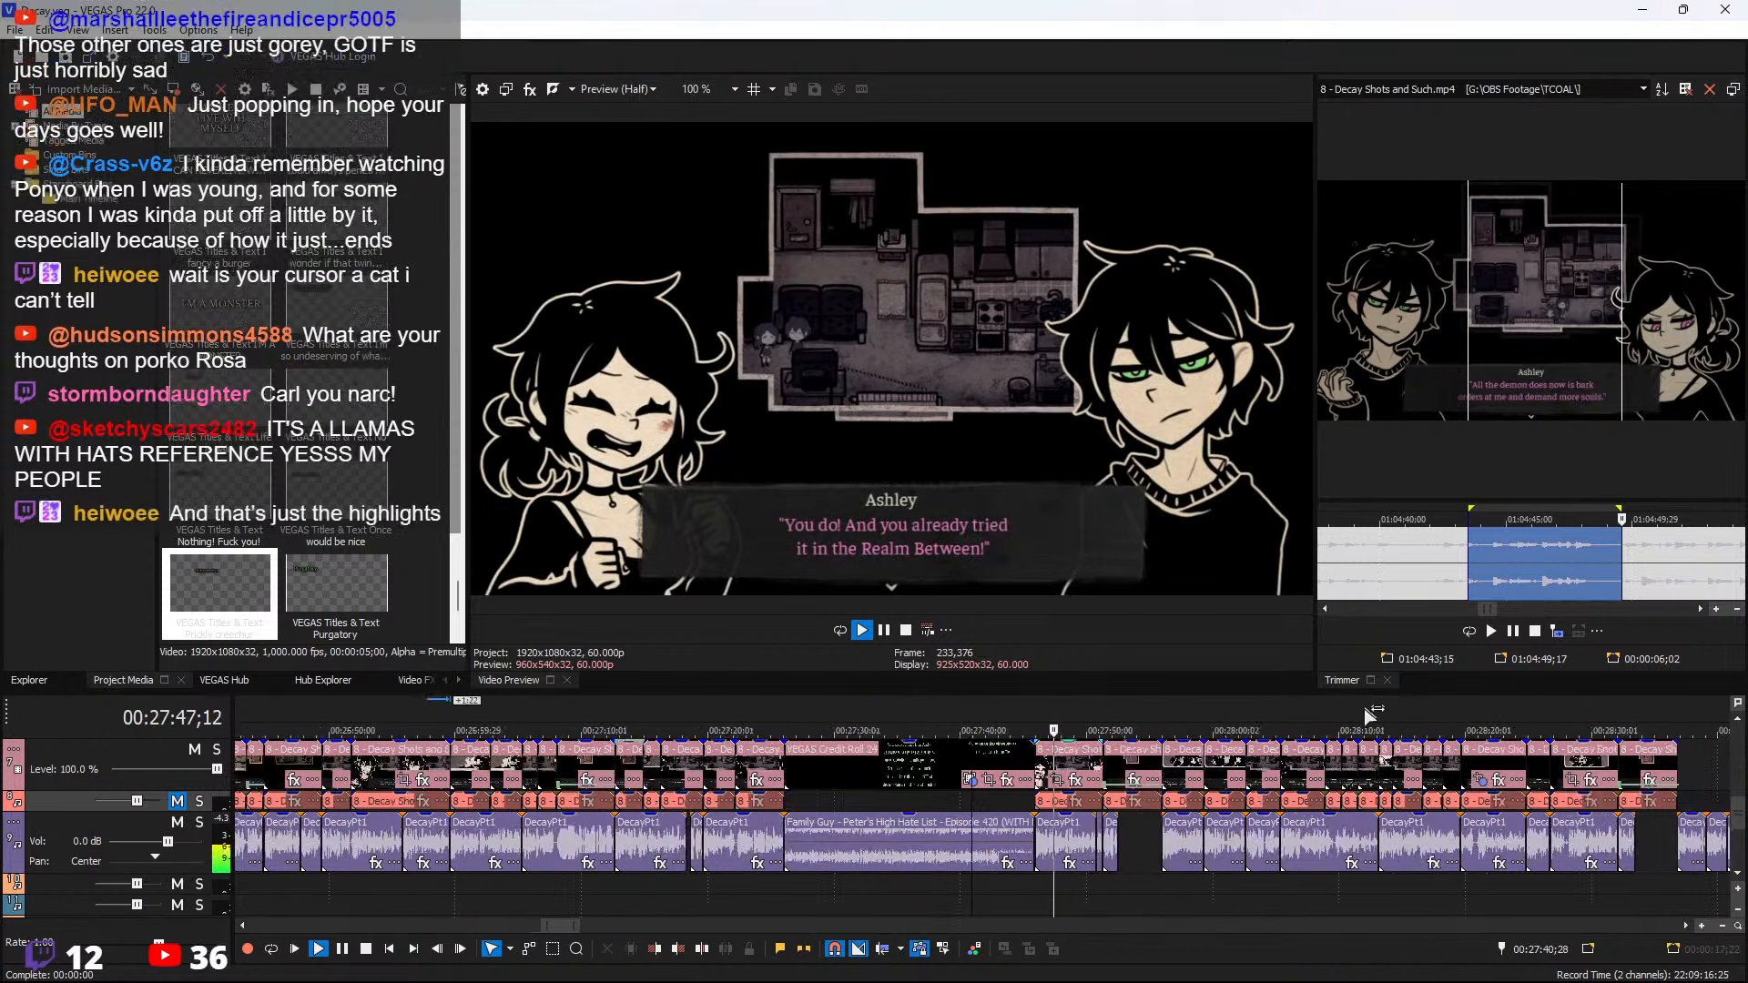
pyautogui.click(1168, 845)
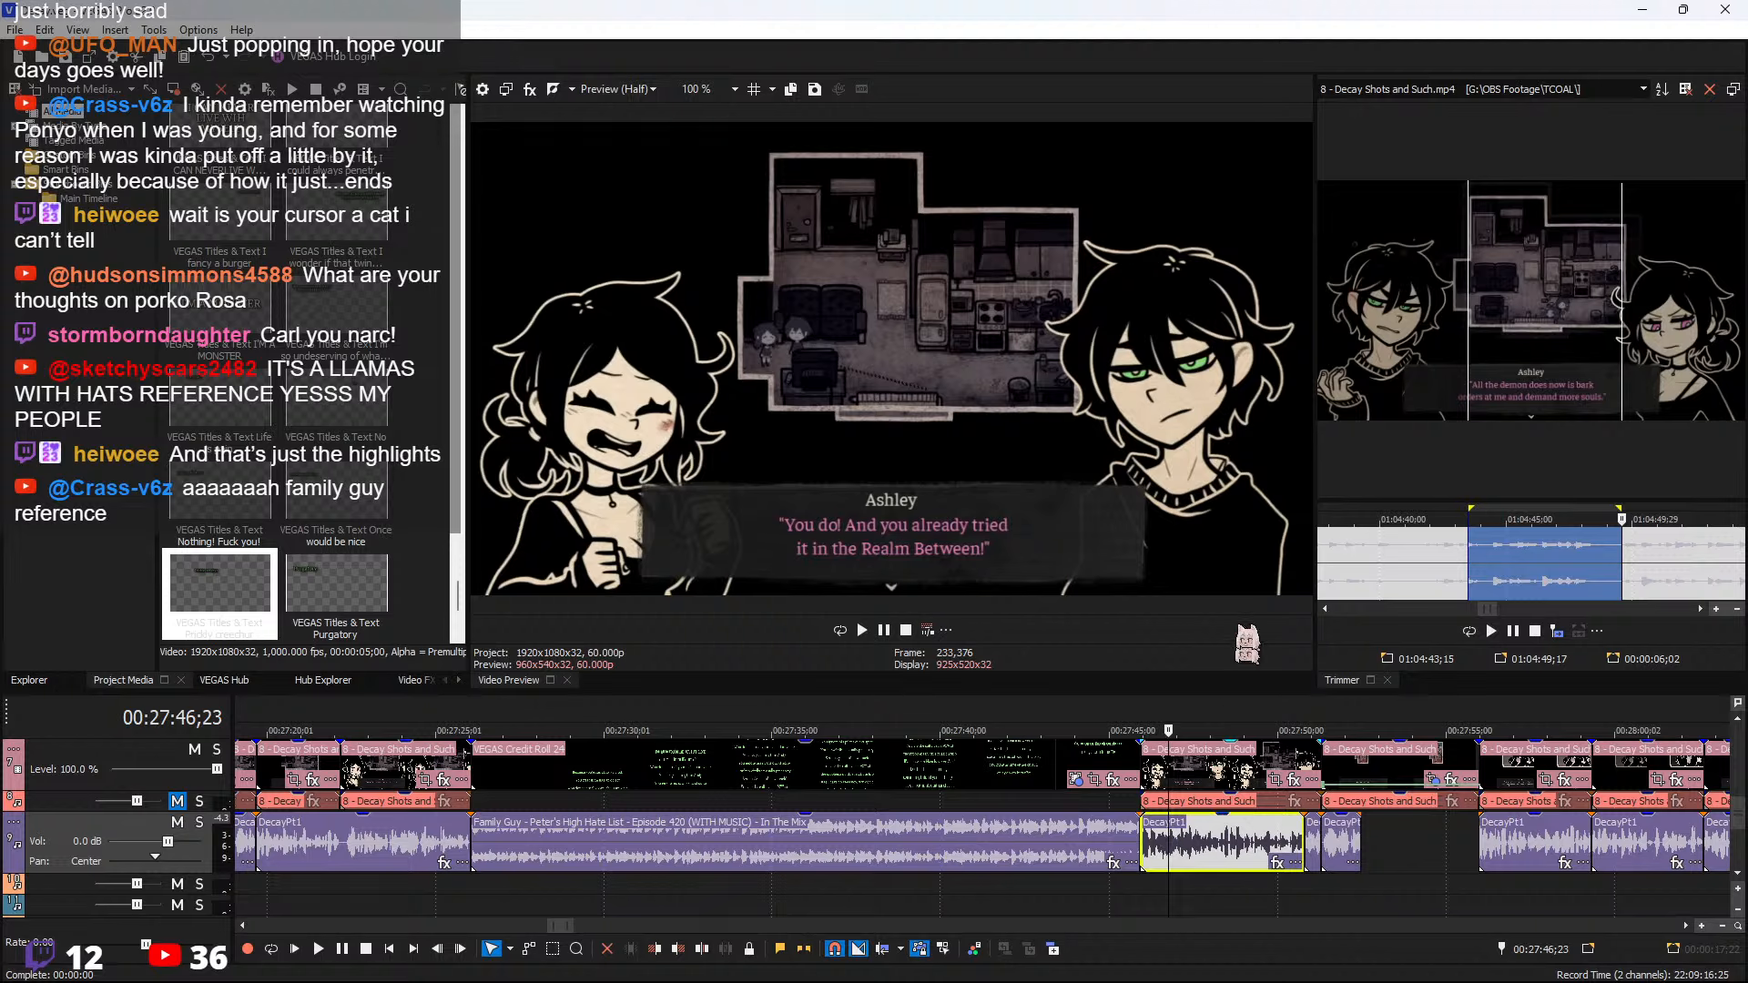
pyautogui.scroll(-2, 1106, 851)
pyautogui.press('space')
pyautogui.scroll(2, 1071, 845)
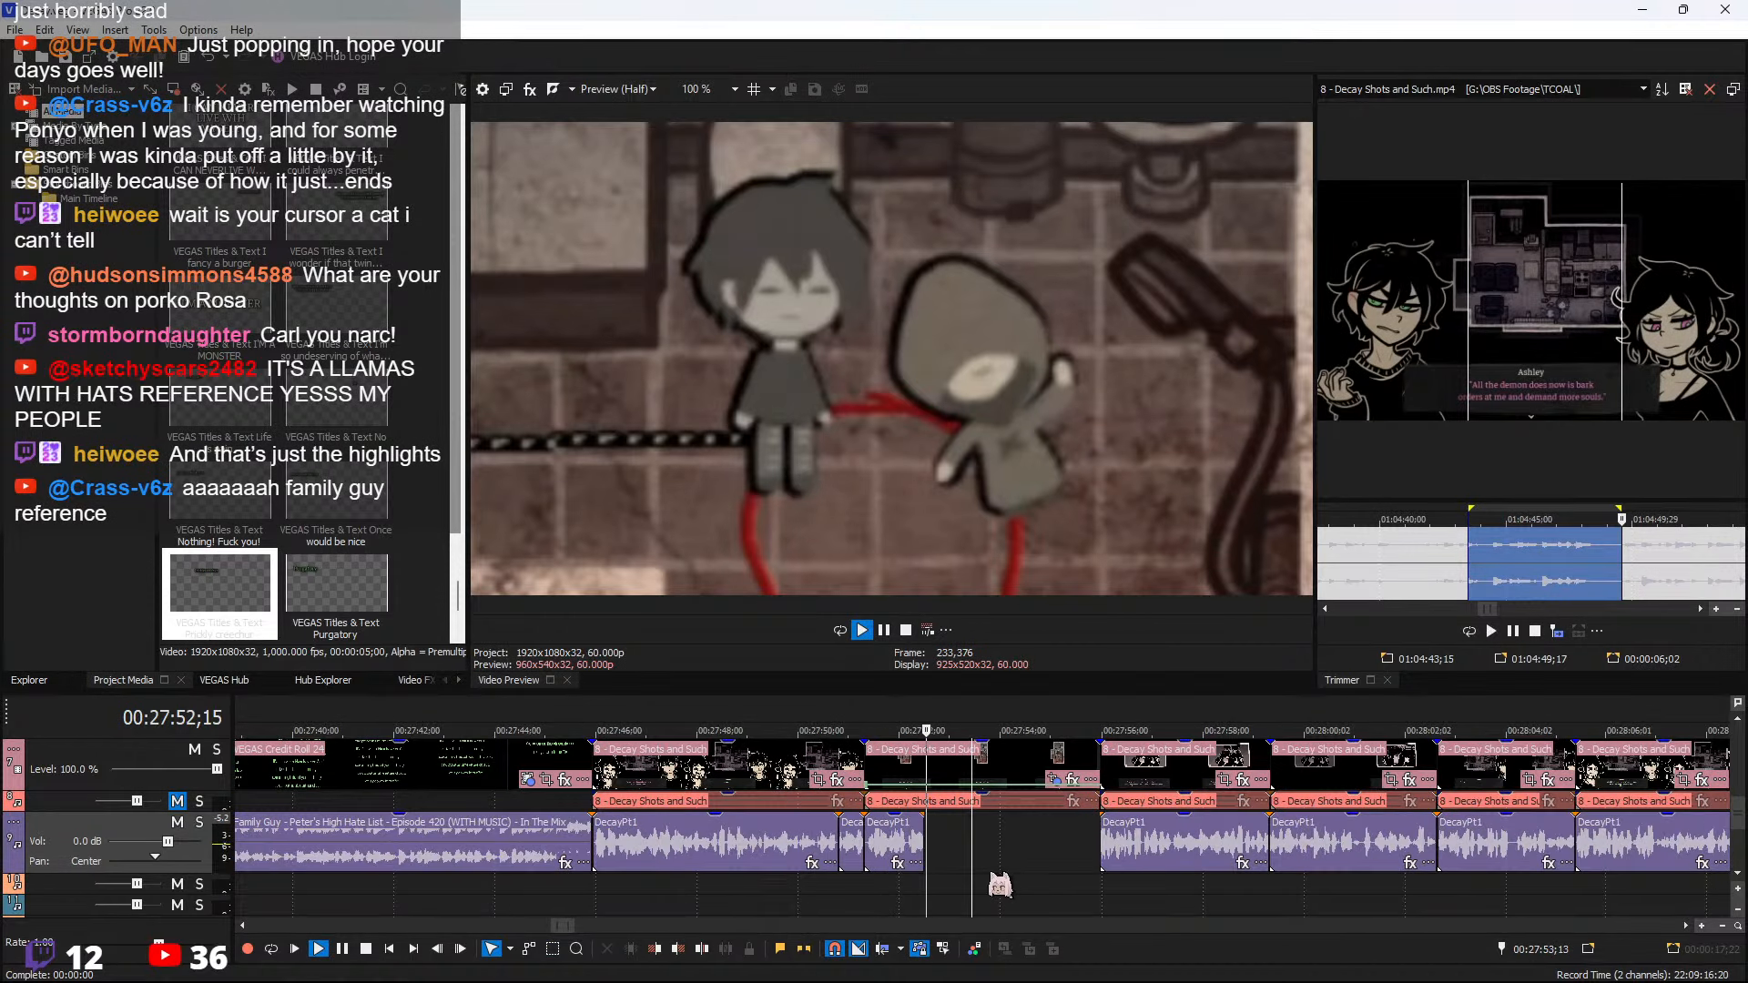
pyautogui.press('space')
pyautogui.click(798, 792)
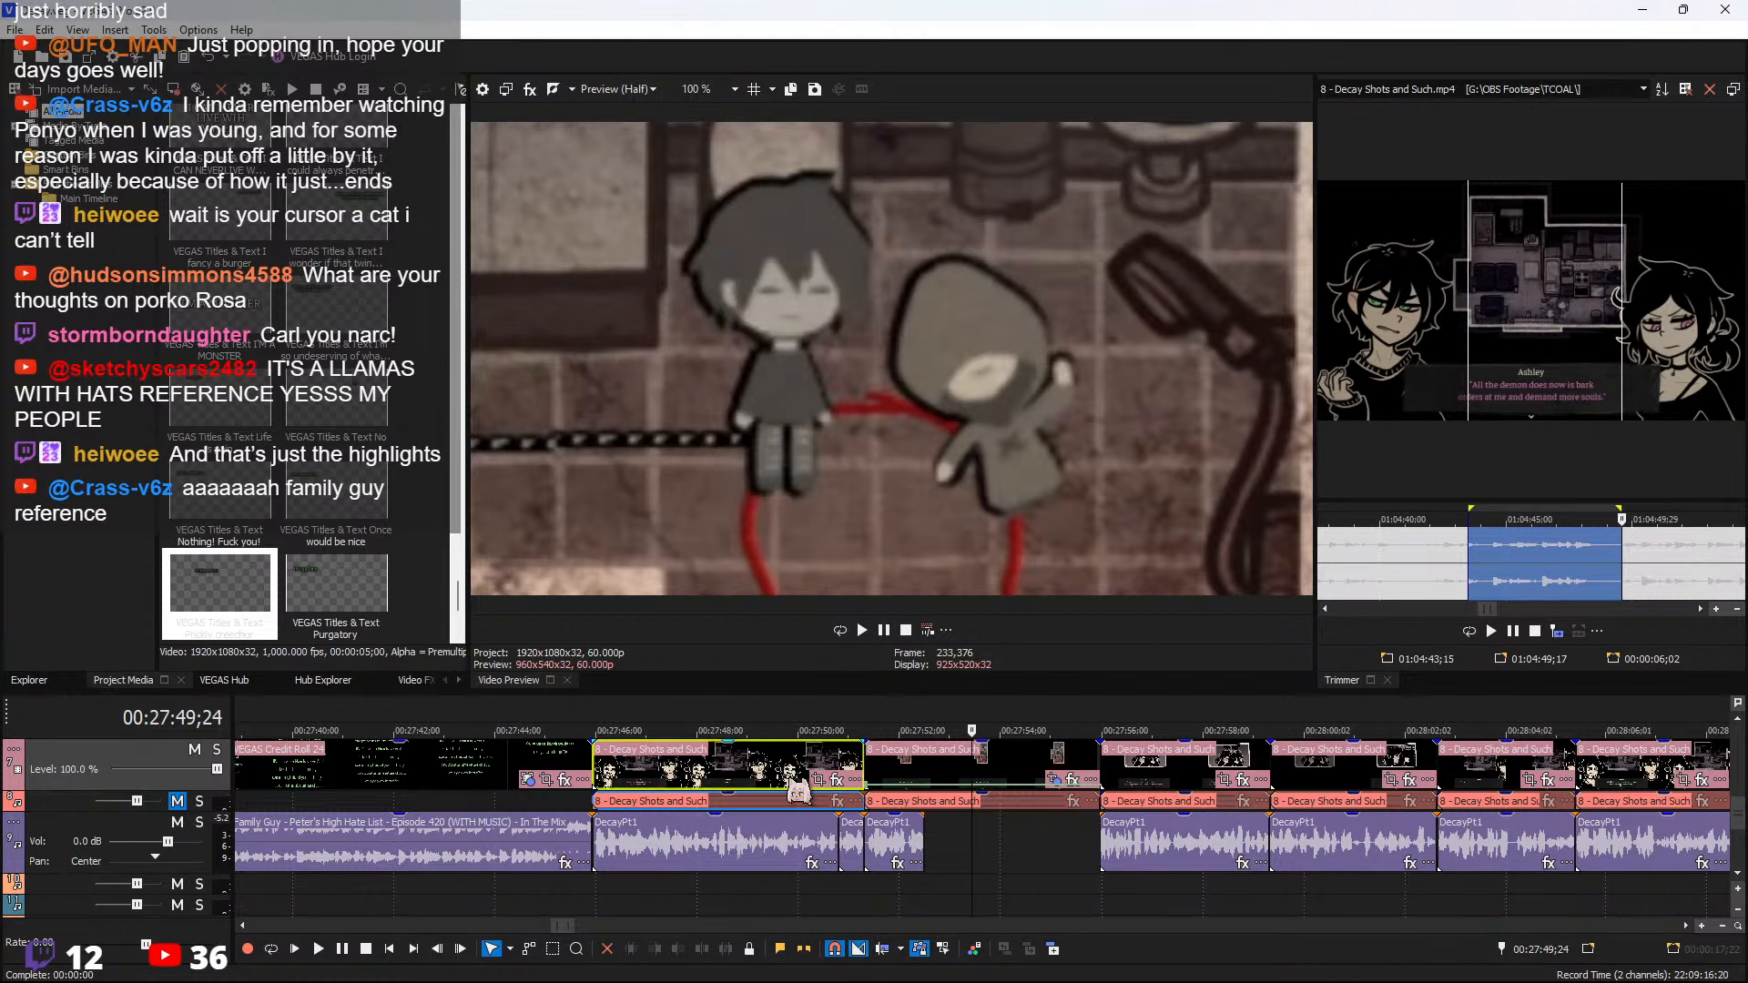
pyautogui.press('space')
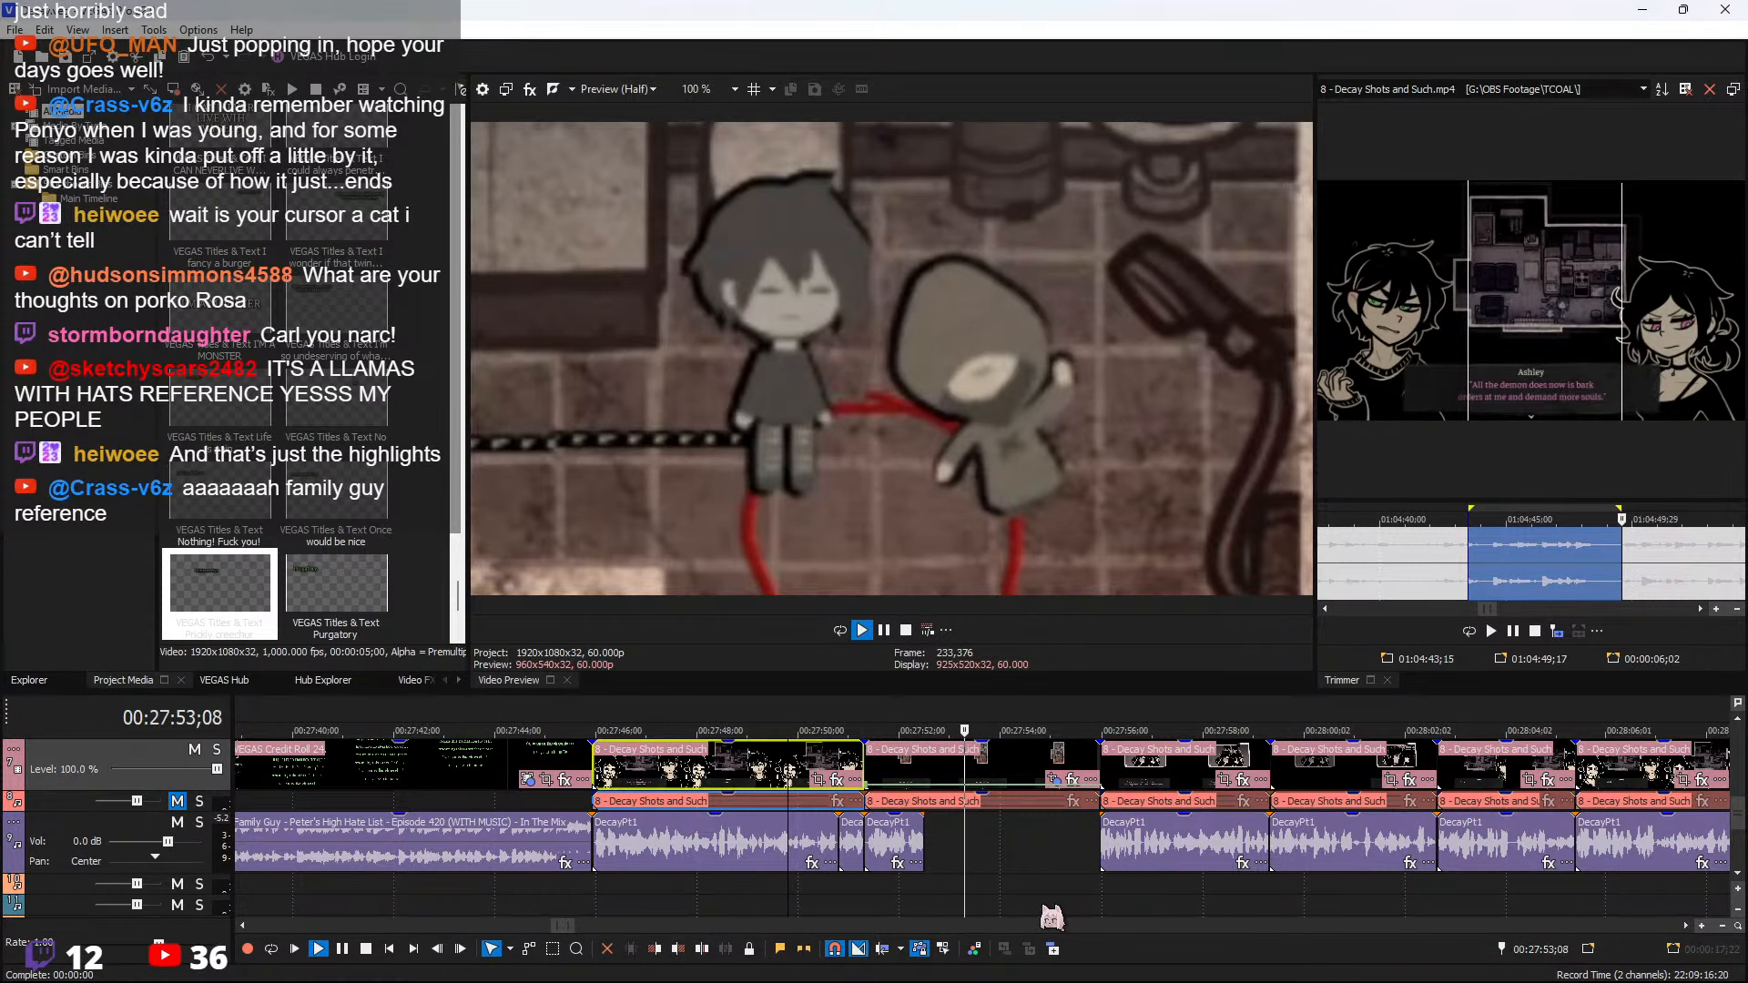
# Play on past the narration gap and look over the timeline beyond 00:28:33;16 for the remaining footage gaps
pyautogui.click(1106, 851)
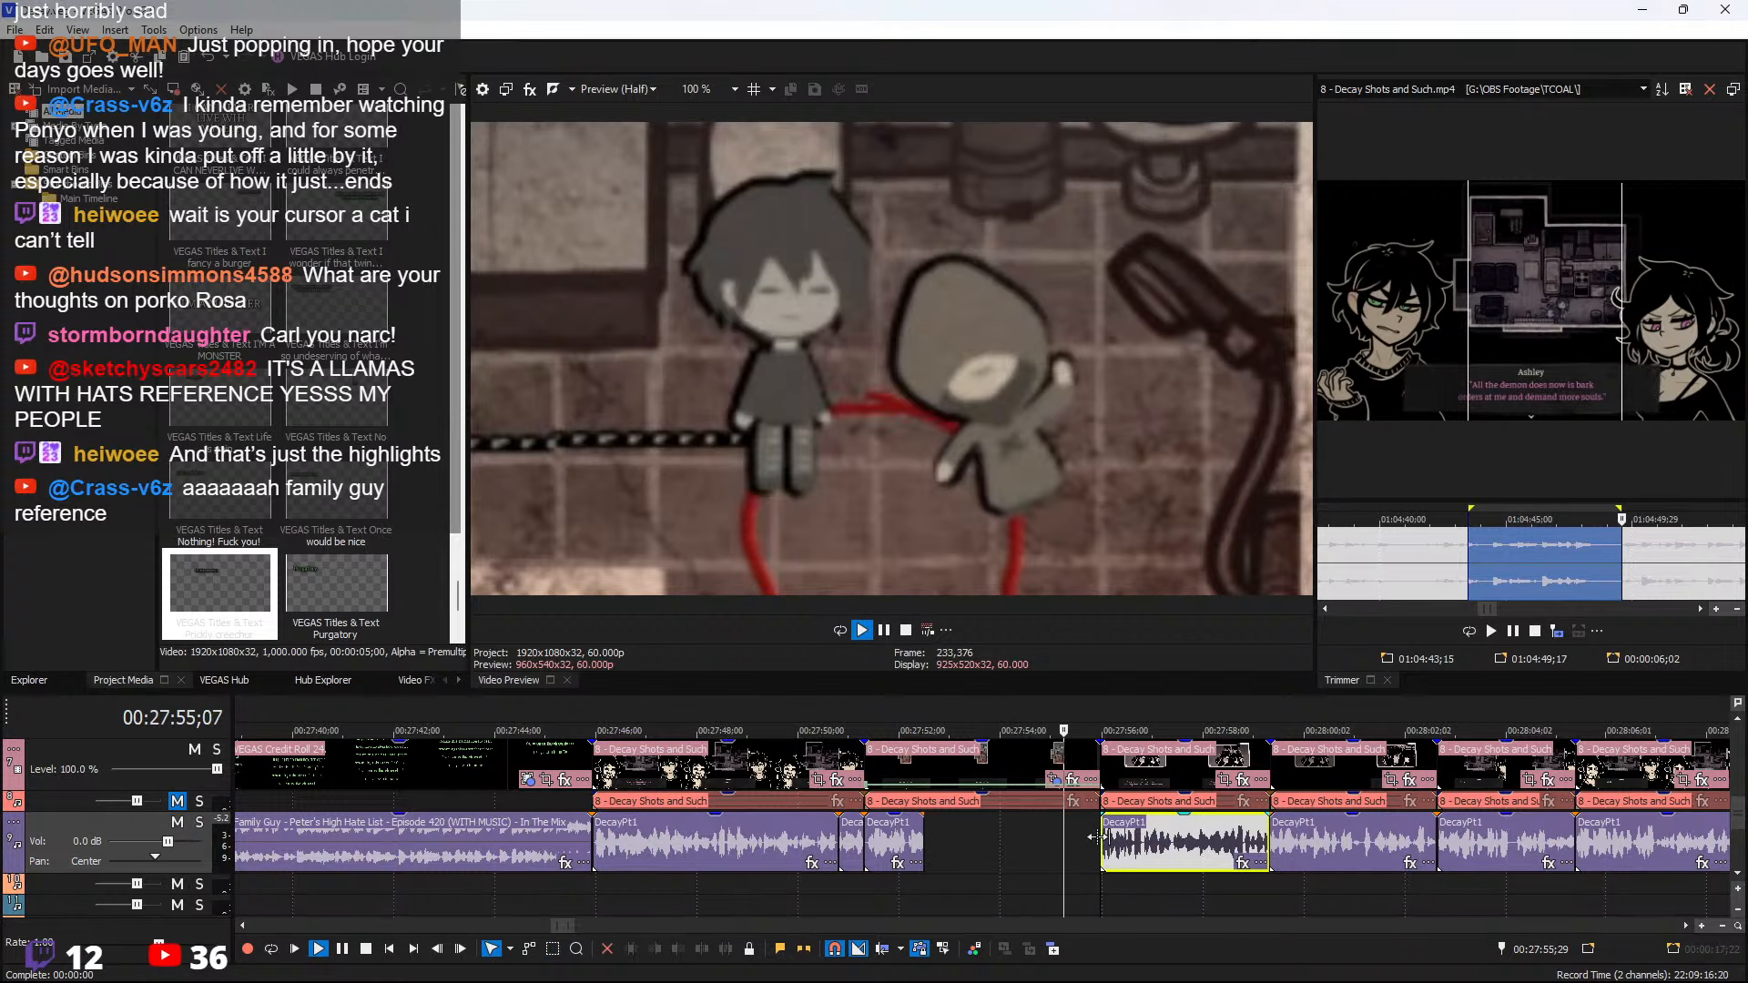
pyautogui.scroll(-4, 1129, 865)
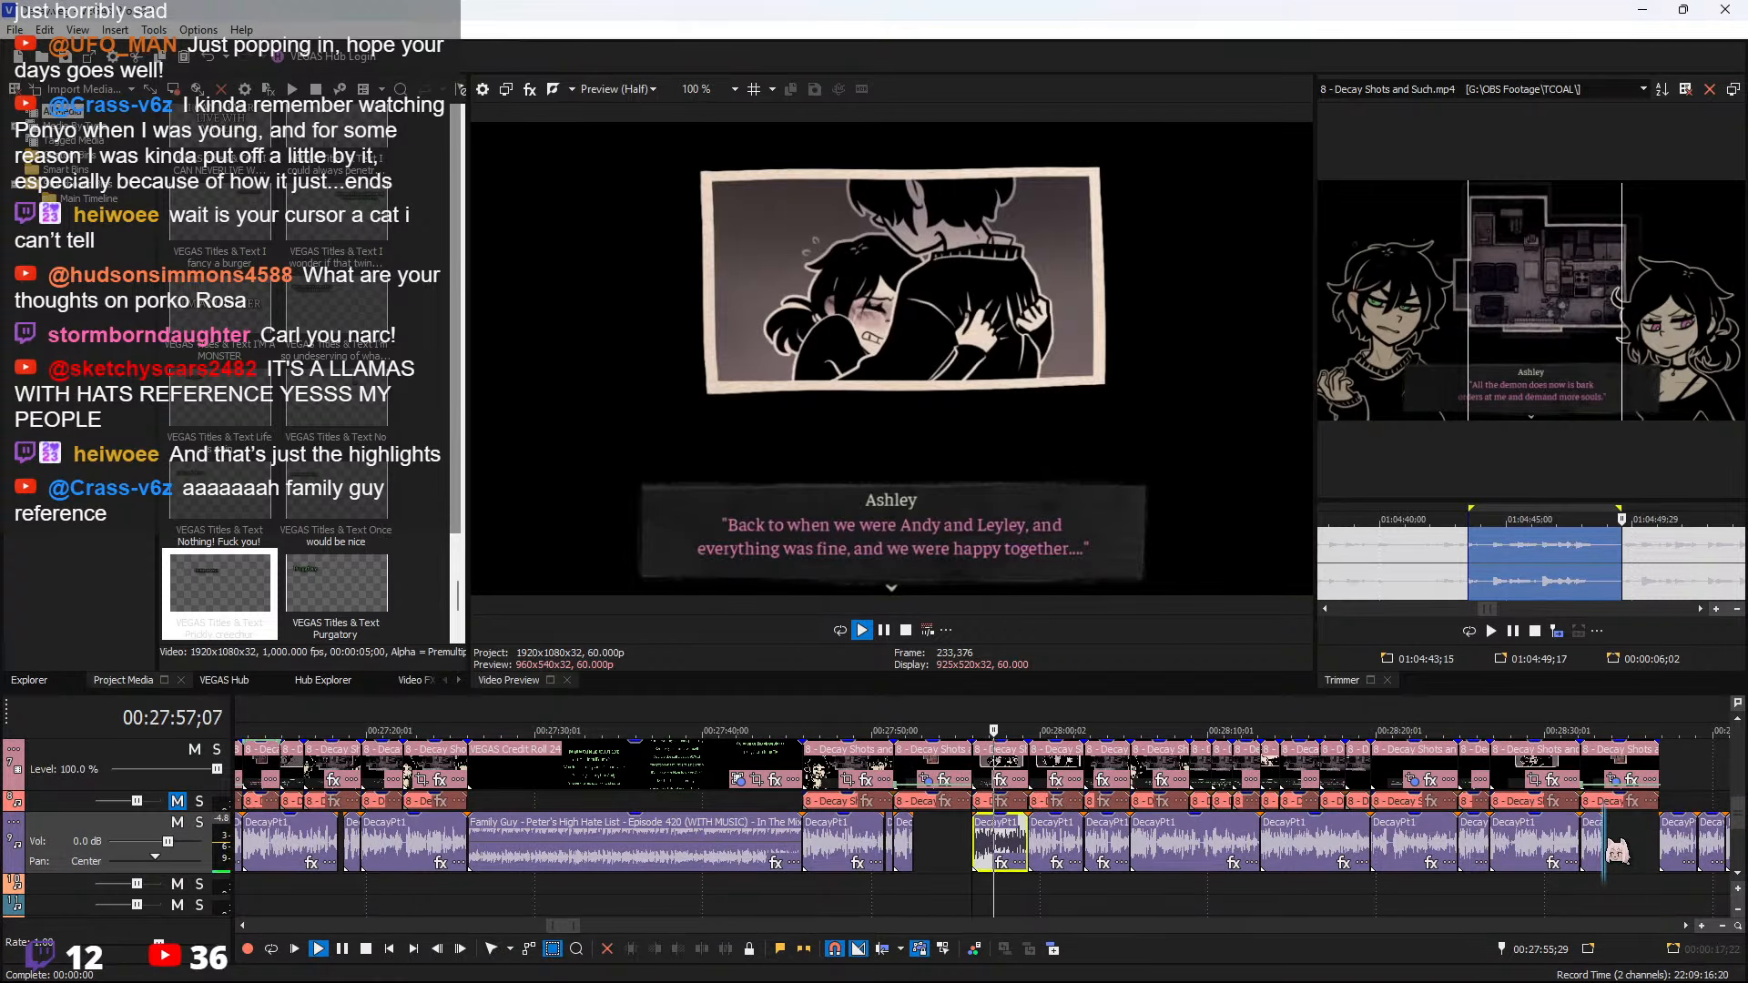
pyautogui.click(1606, 852)
pyautogui.scroll(-5, 1365, 890)
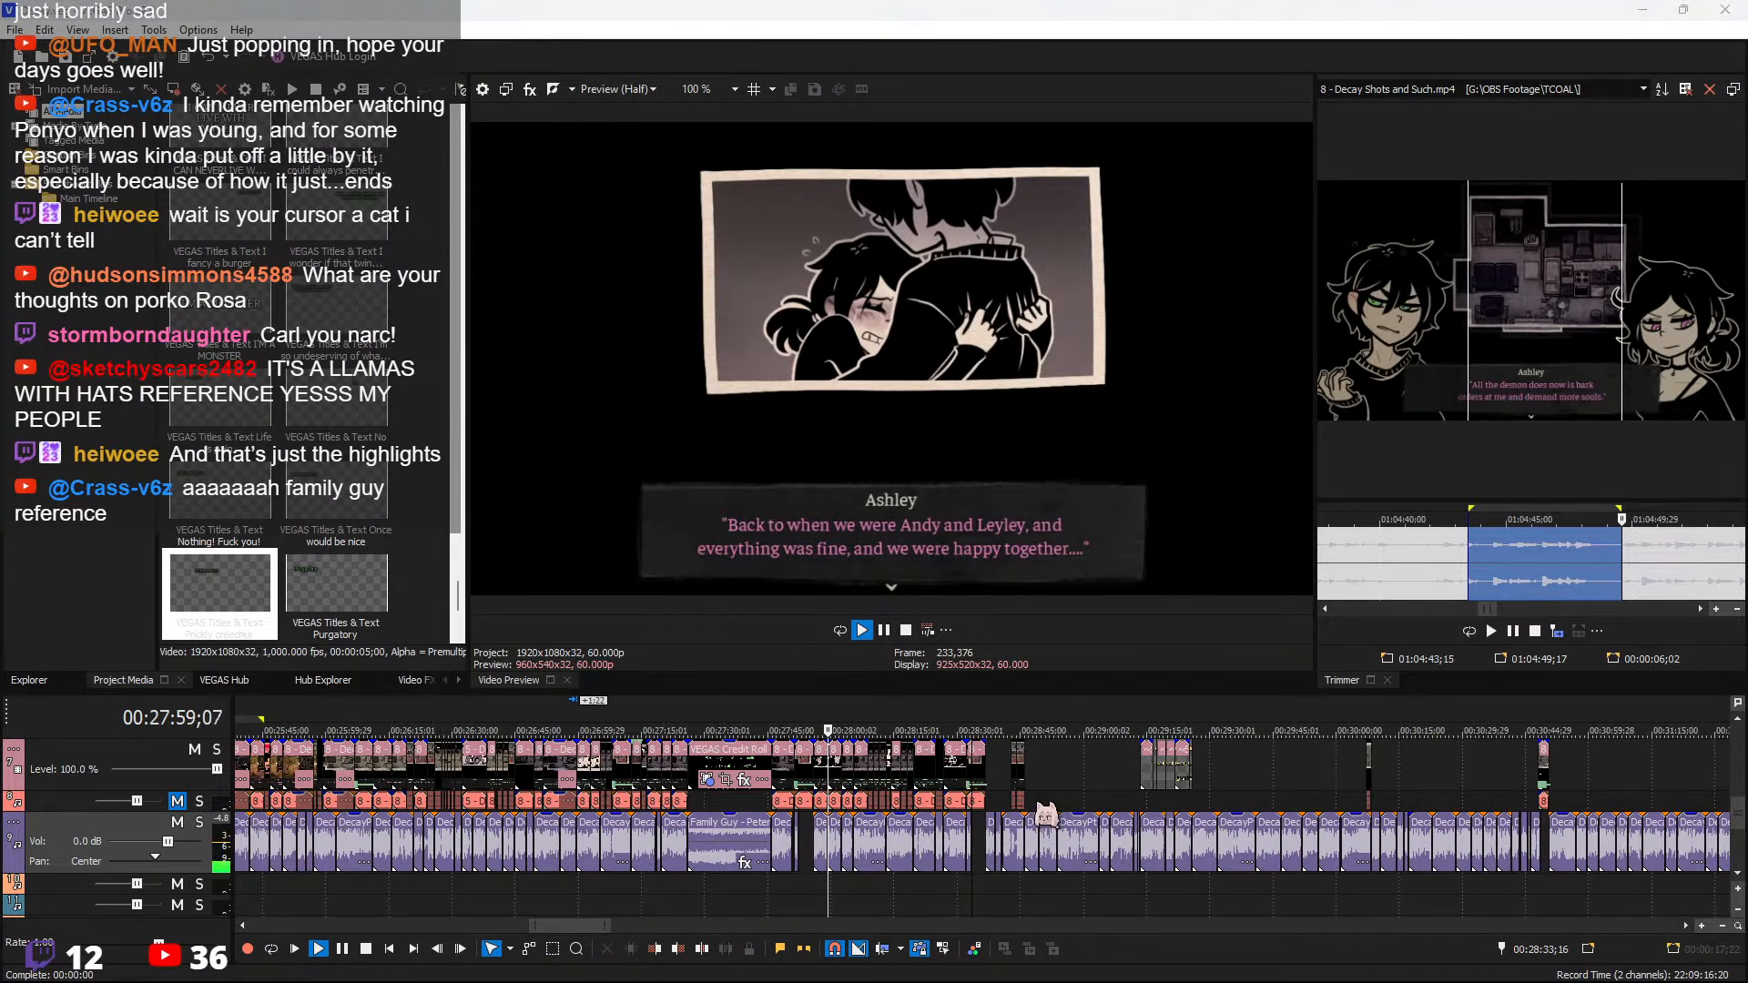
pyautogui.scroll(5, 1046, 813)
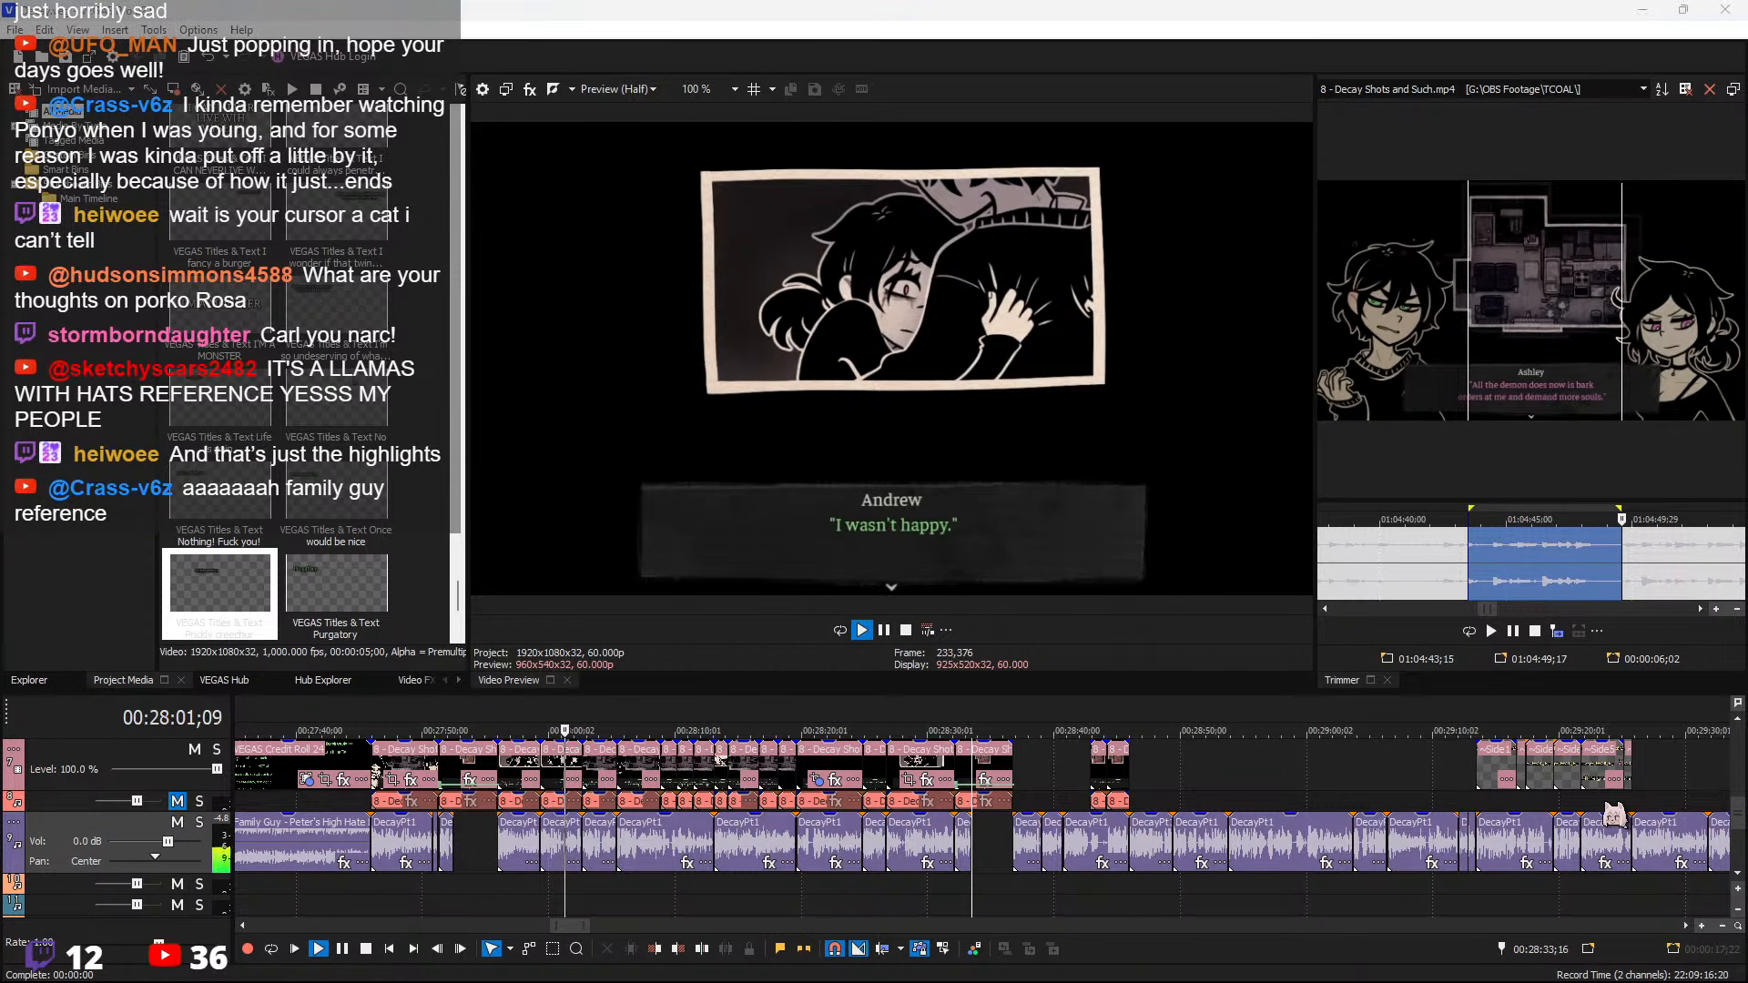
# Select the Side1 to Side5 clips near 00:29:15 and move them up to the track above the gameplay footage
pyautogui.click(1487, 774)
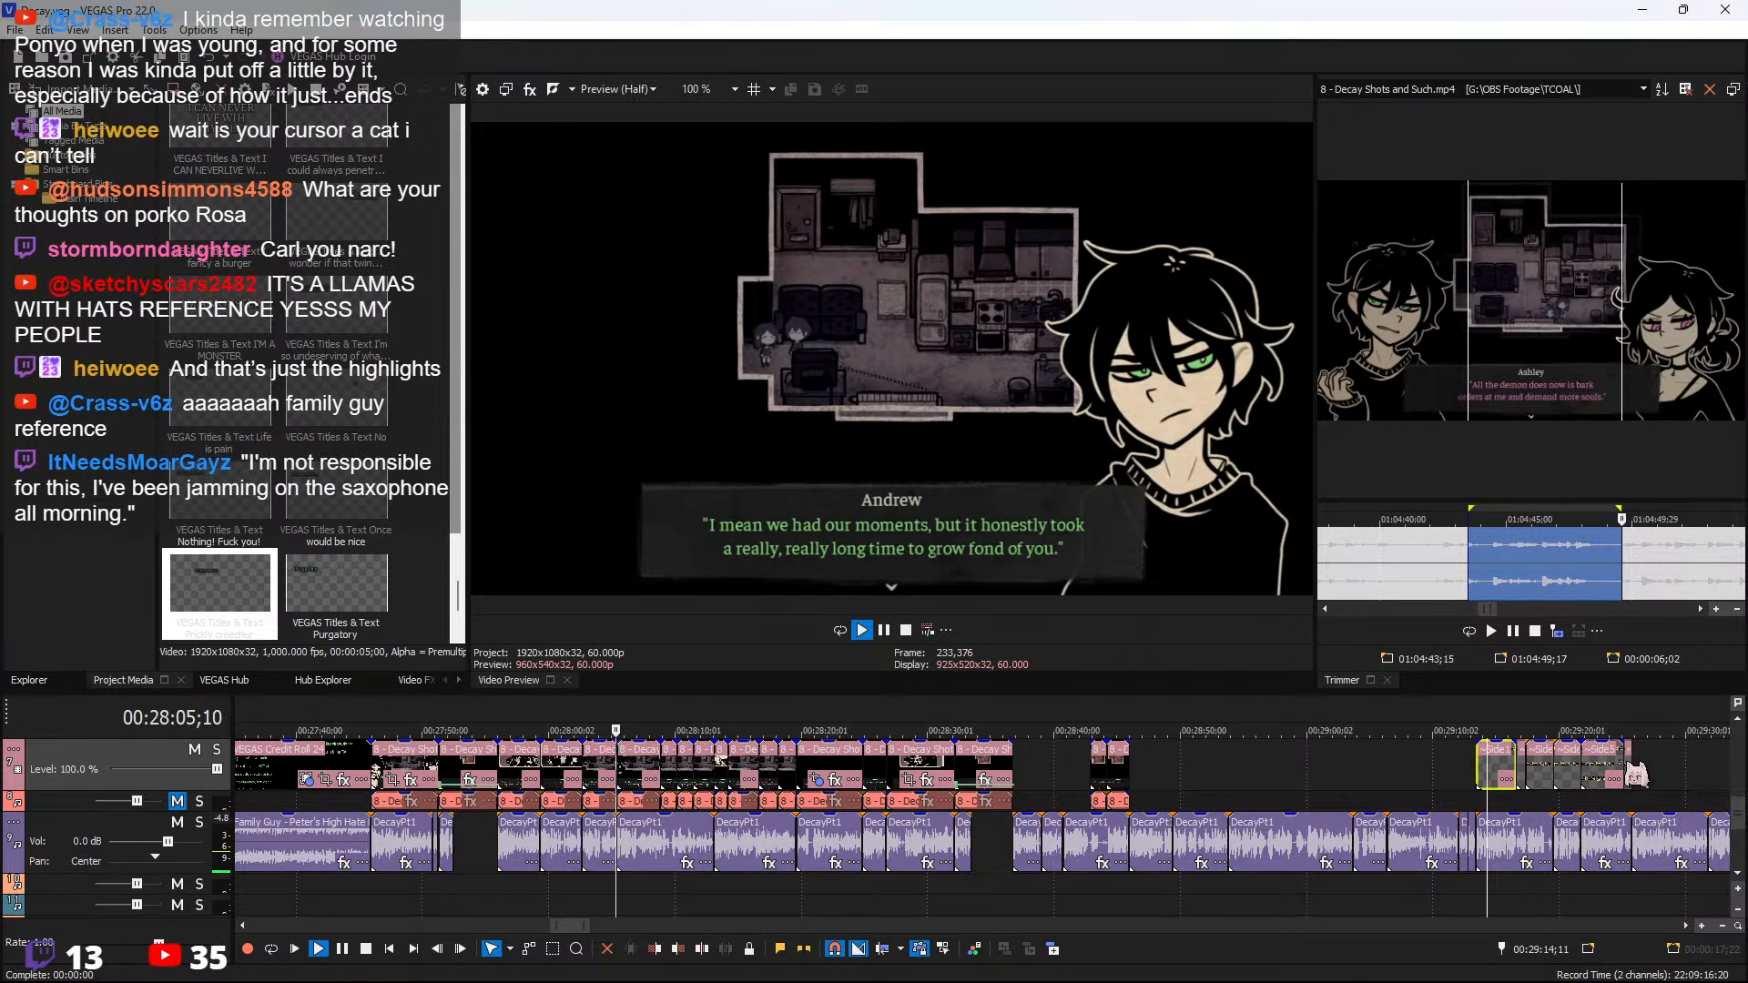
pyautogui.scroll(2, 1591, 851)
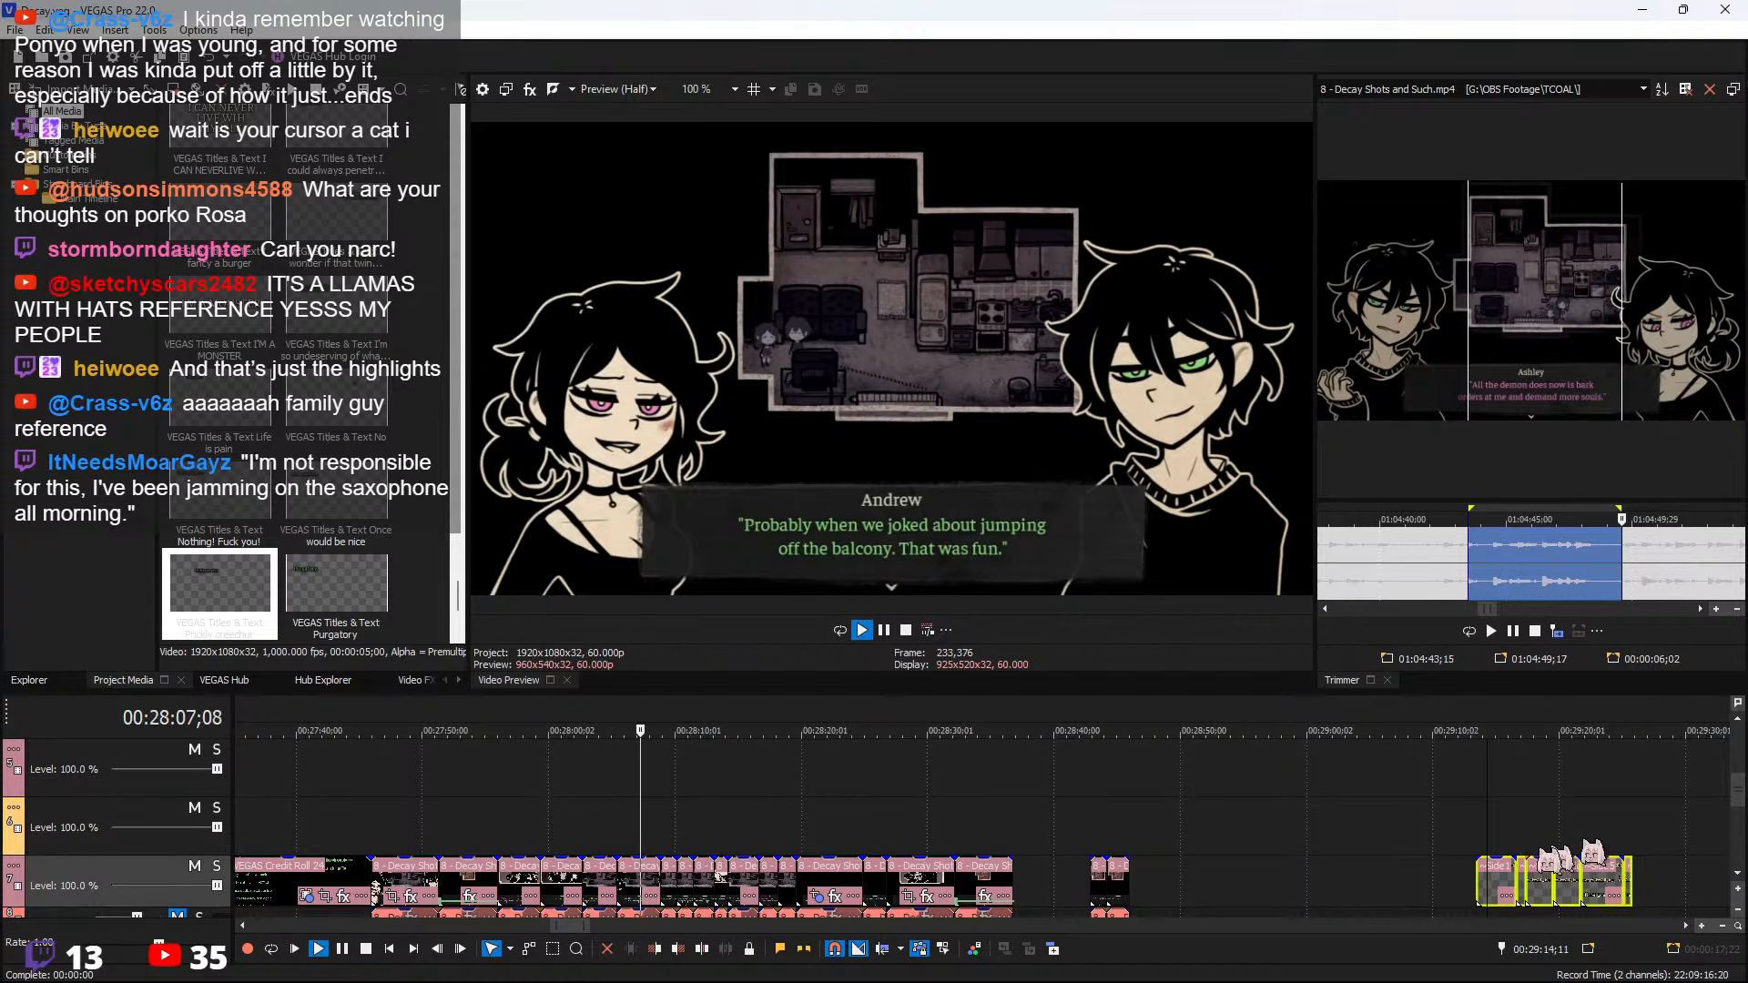
pyautogui.moveTo(1547, 865); pyautogui.dragTo(1546, 861)
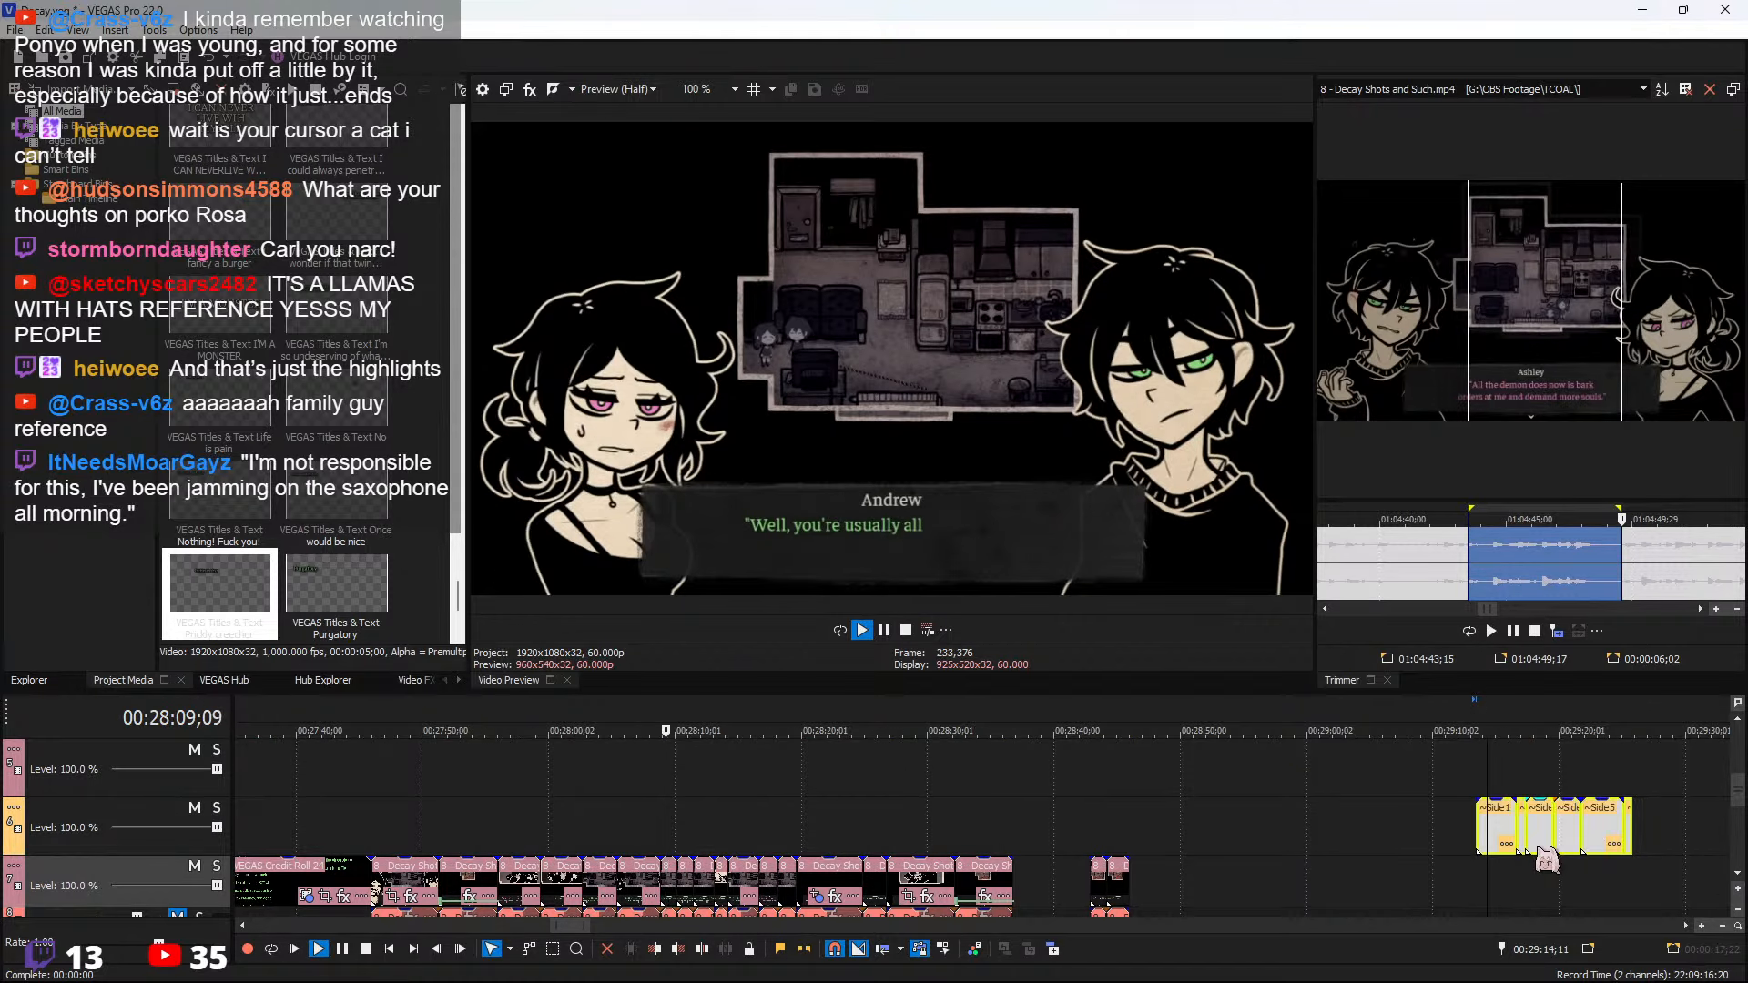
pyautogui.scroll(-1, 1735, 820)
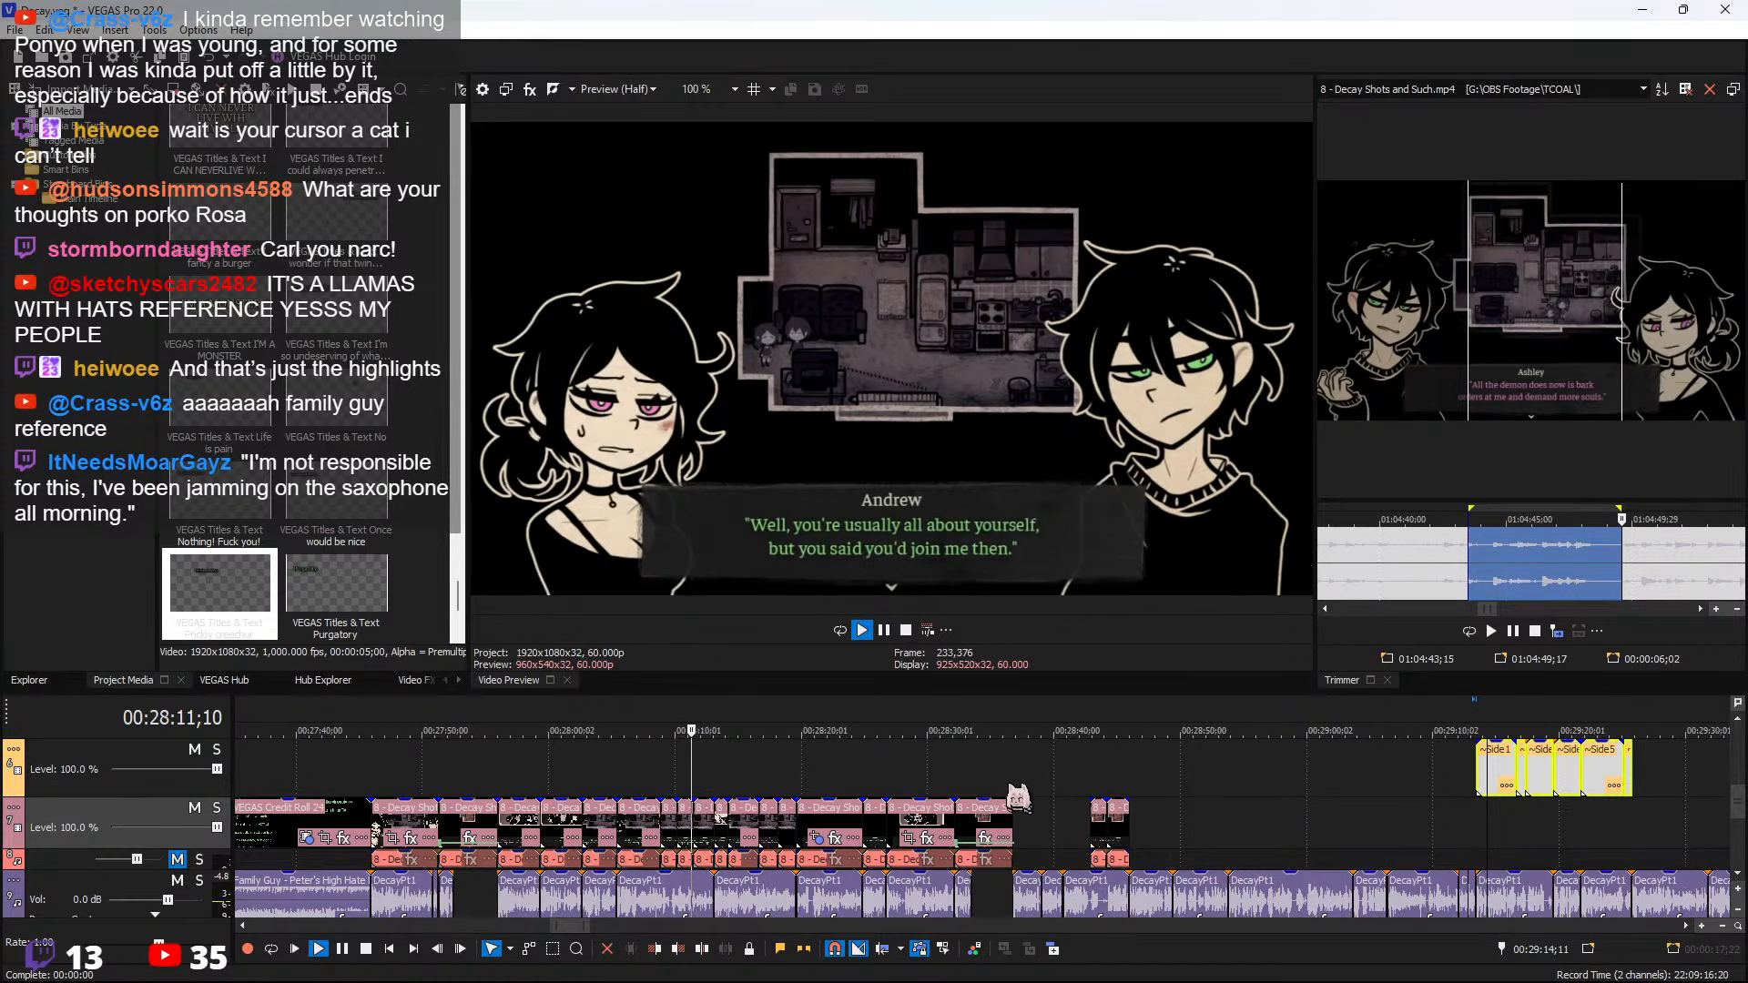
# Stop playback at the footage gap starting at 00:28:36;24 and open the second-to-last gameplay clip before it in the Trimmer
pyautogui.click(1050, 810)
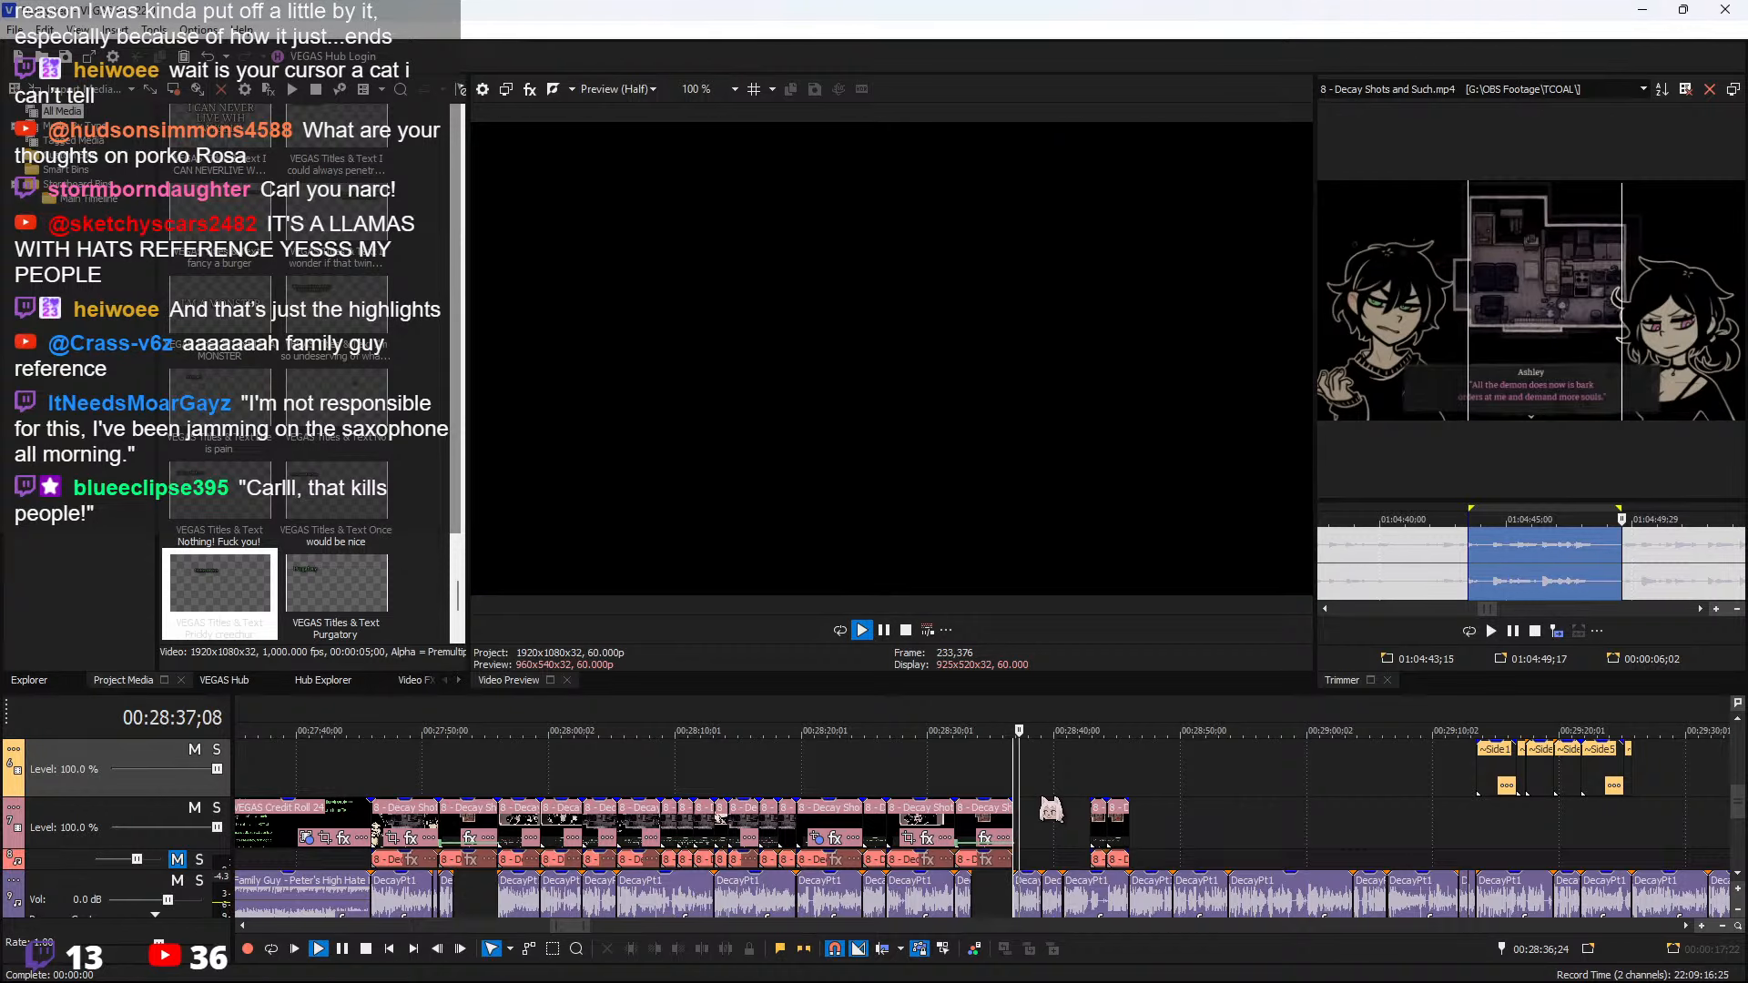
pyautogui.scroll(3, 1052, 809)
pyautogui.click(817, 816)
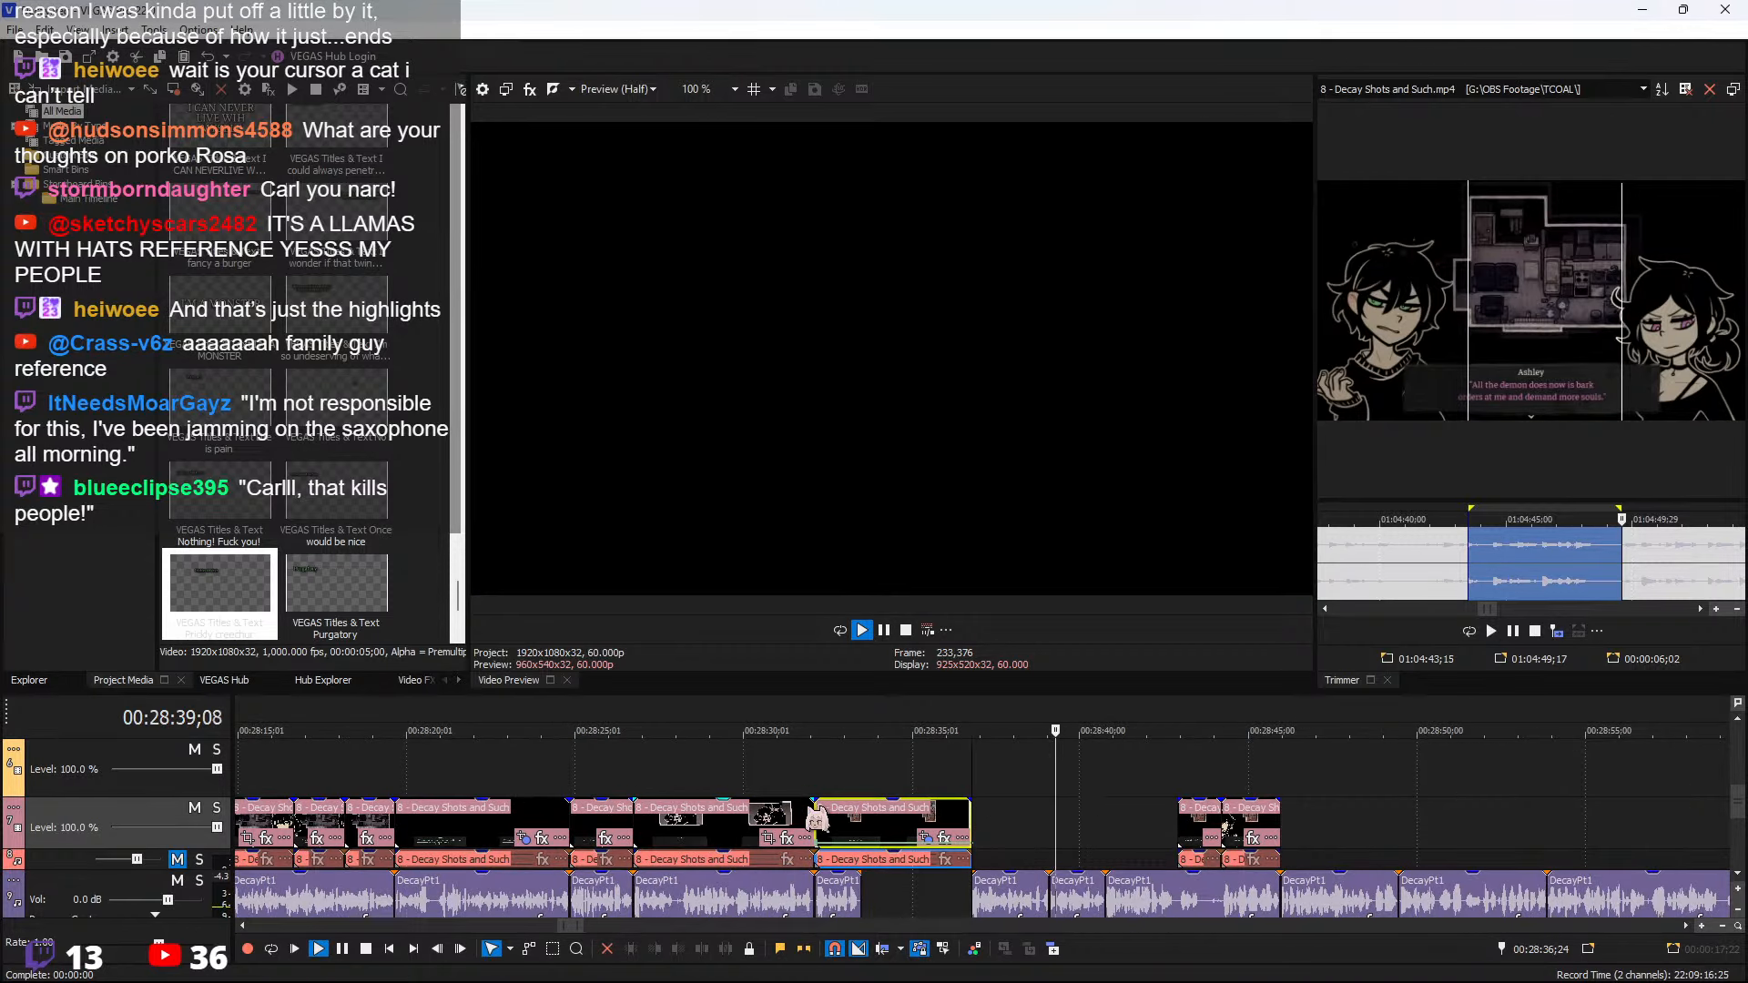
pyautogui.press('space')
pyautogui.rightClick(687, 827)
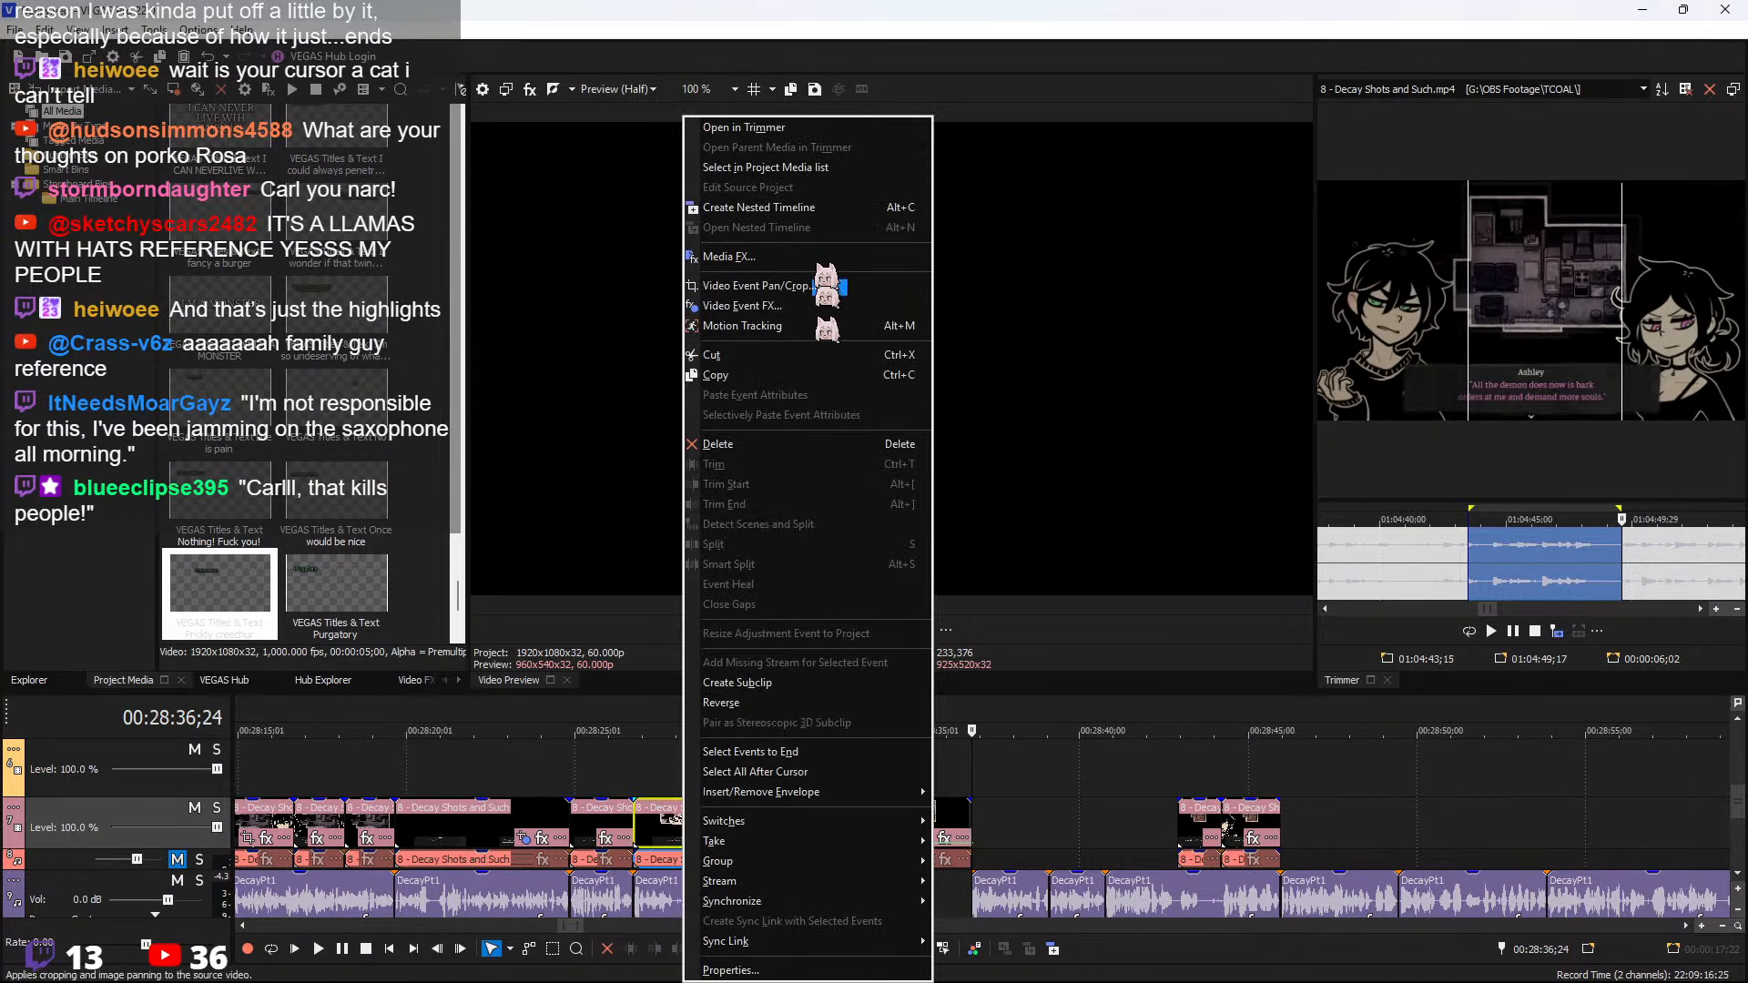
pyautogui.click(820, 148)
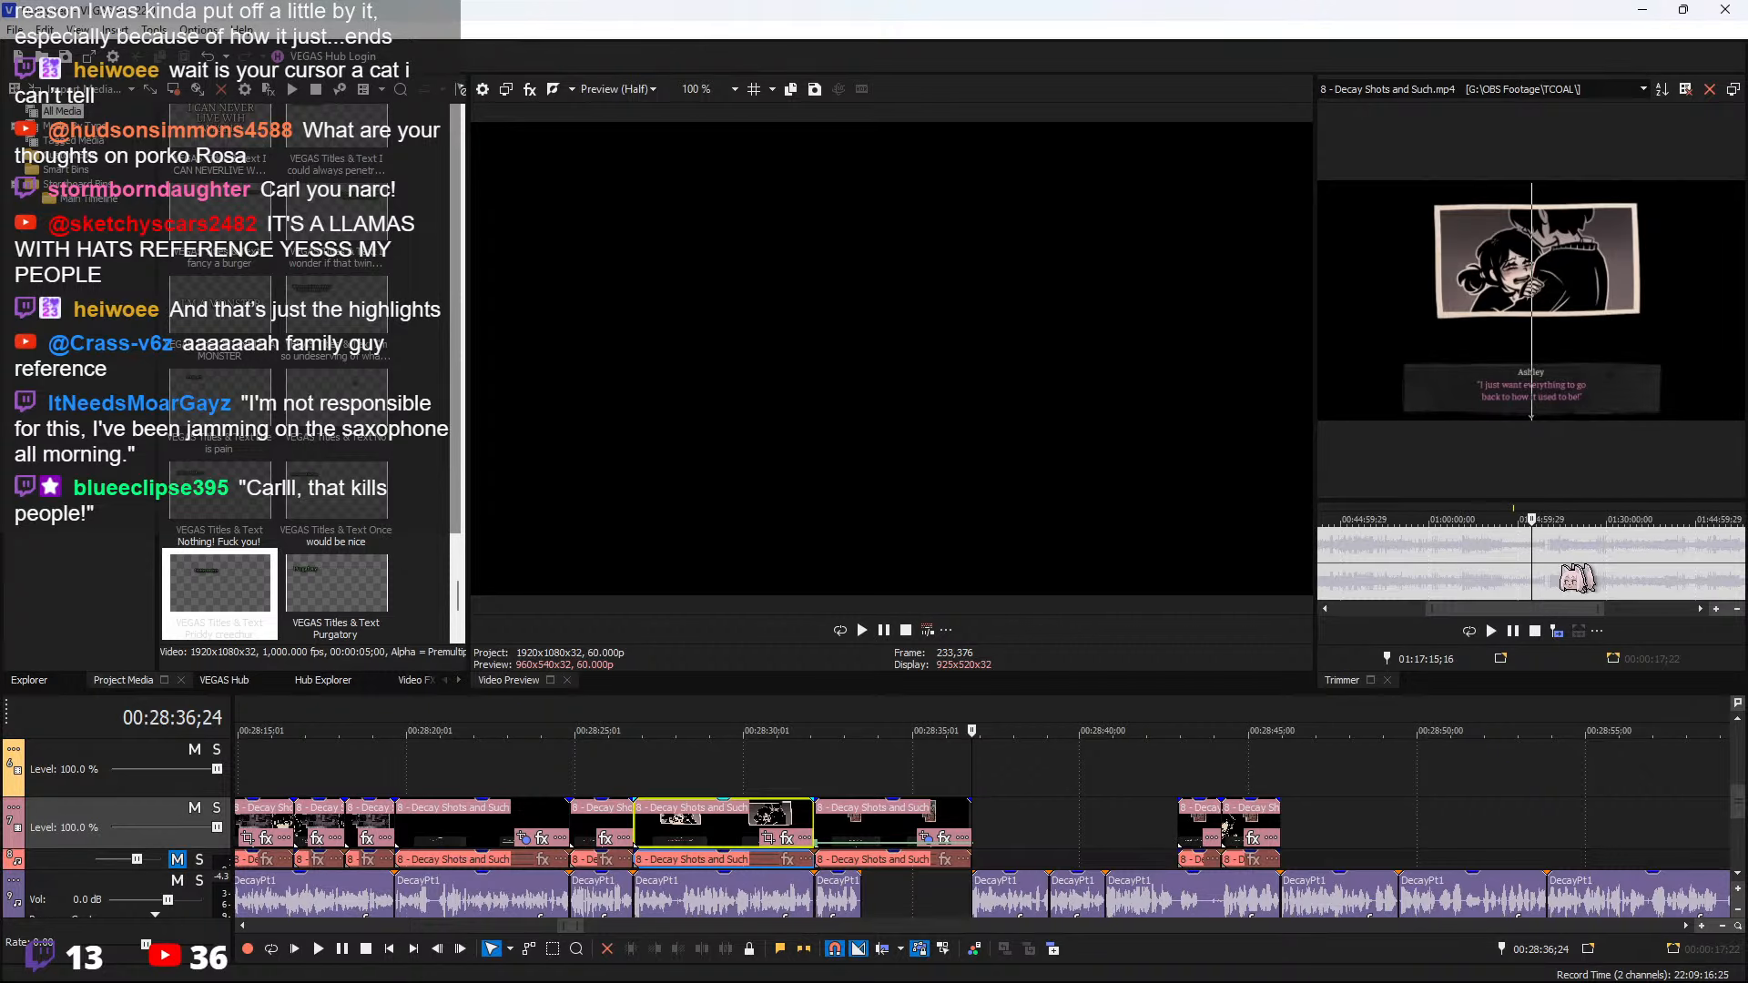
# Find Andrew's "Where are you off to?" exchange in the source footage, select 01:20:31;07 to 01:20:34;03 and insert it at 00:28:36;24
pyautogui.scroll(5, 1568, 574)
pyautogui.scroll(5, 1629, 559)
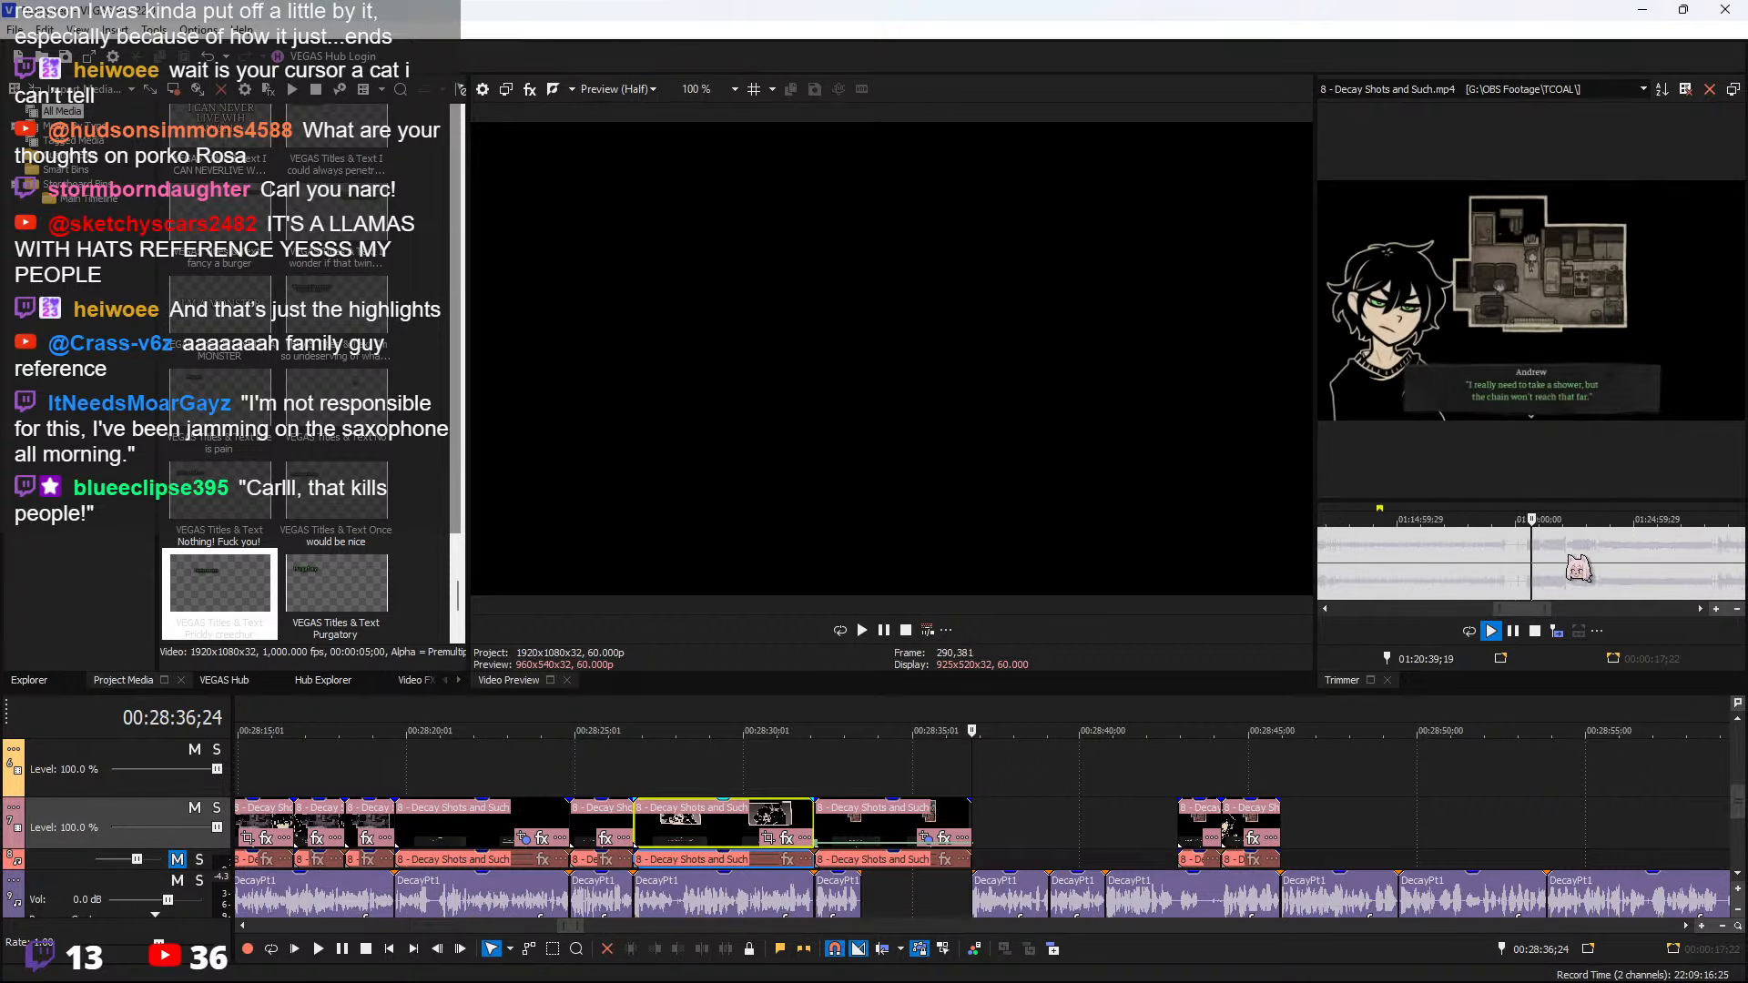
pyautogui.click(1458, 555)
pyautogui.press('space')
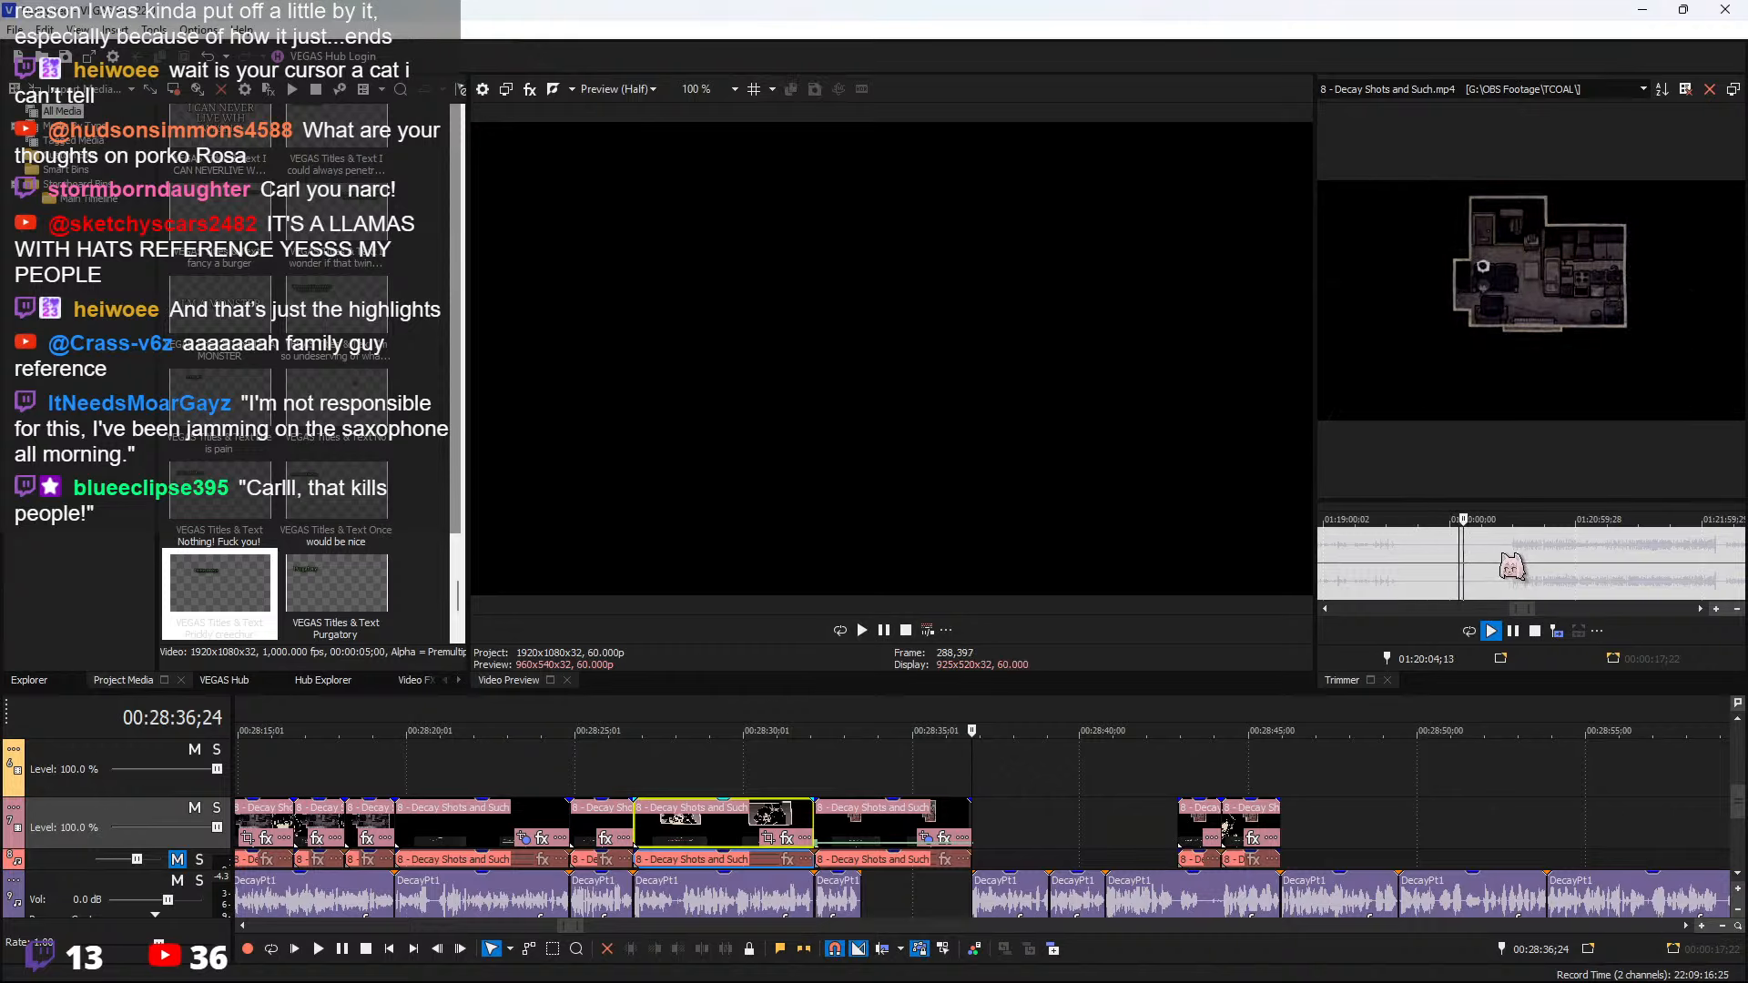
pyautogui.click(1505, 555)
pyautogui.scroll(4, 1521, 564)
pyautogui.press('space')
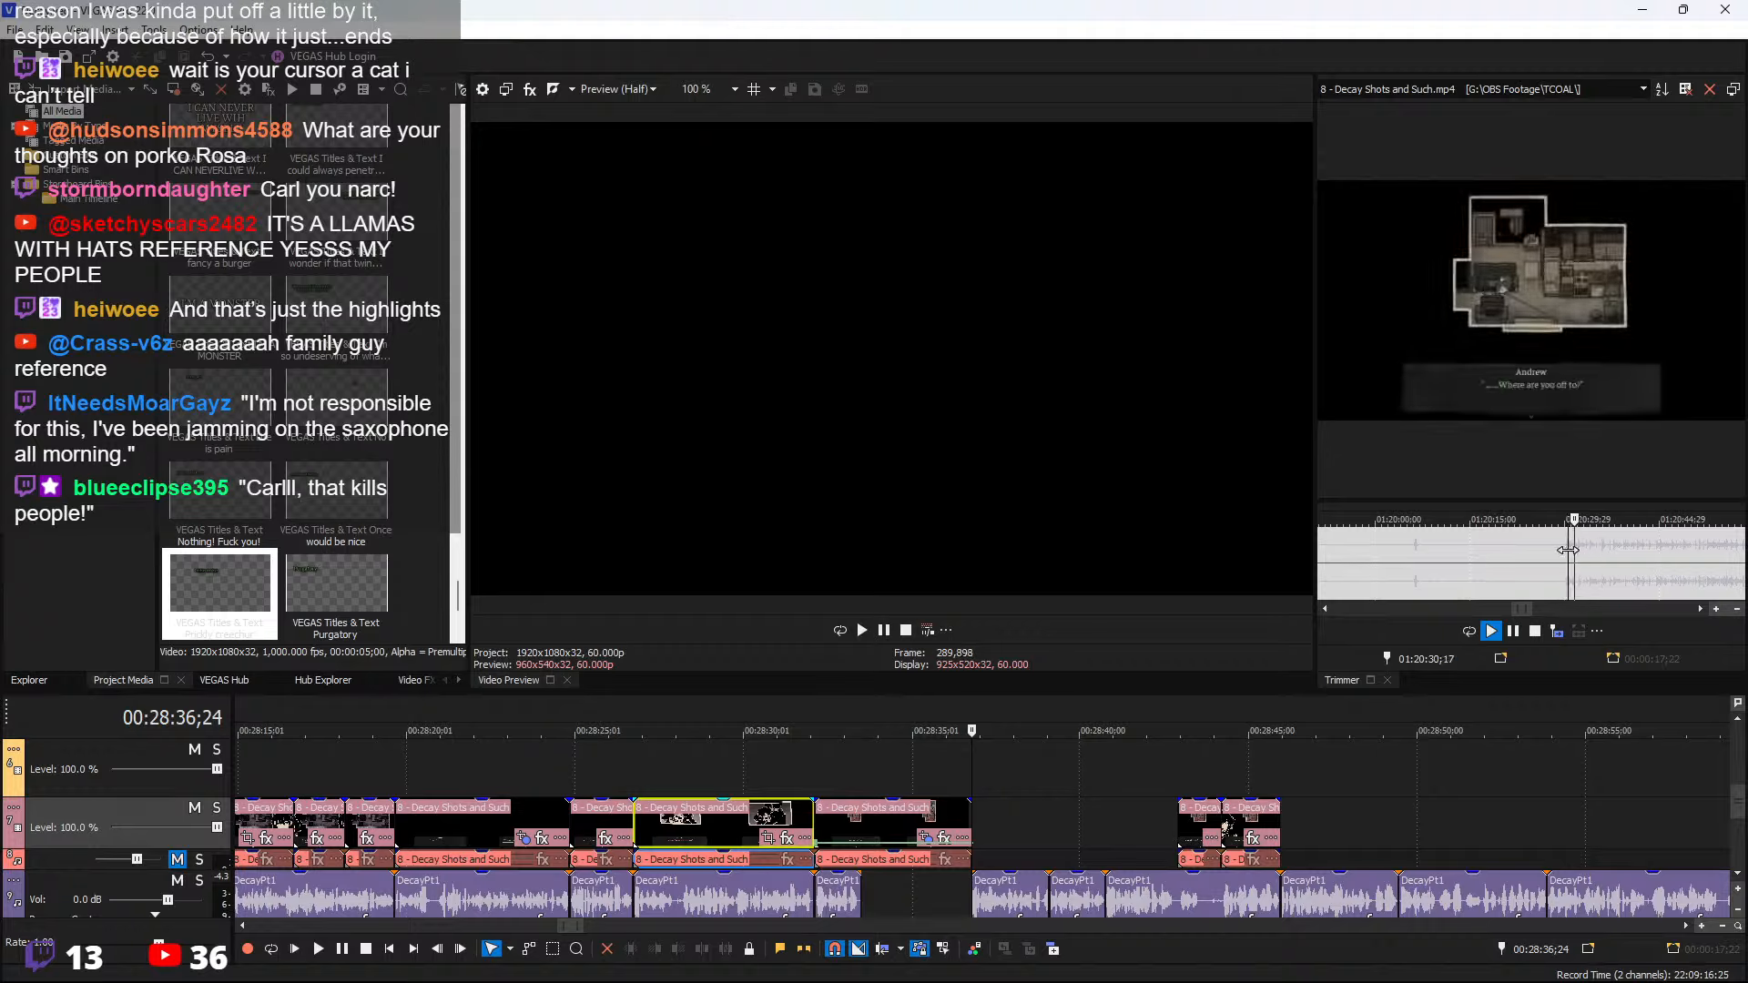
pyautogui.press('space')
pyautogui.scroll(3, 1582, 549)
pyautogui.click(1559, 546)
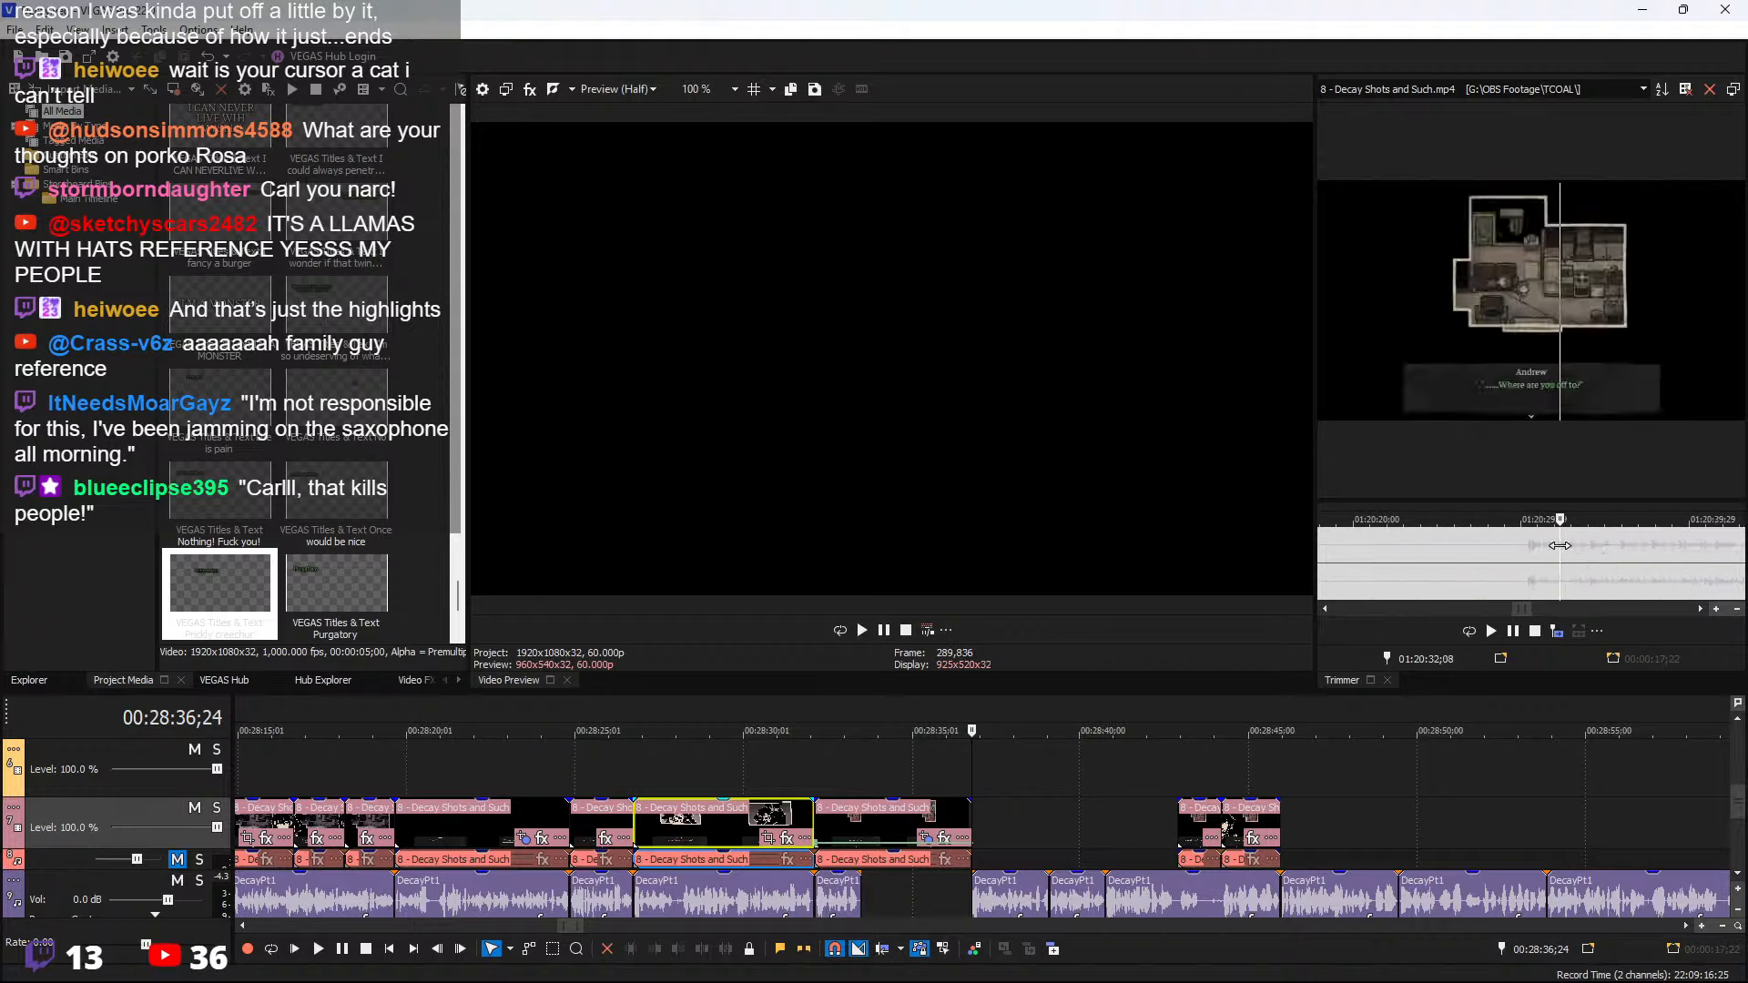
pyautogui.moveTo(1605, 549)
pyautogui.mouseDown()
pyautogui.moveTo(1678, 542)
pyautogui.moveTo(1543, 541)
pyautogui.moveTo(1590, 546)
pyautogui.mouseUp()
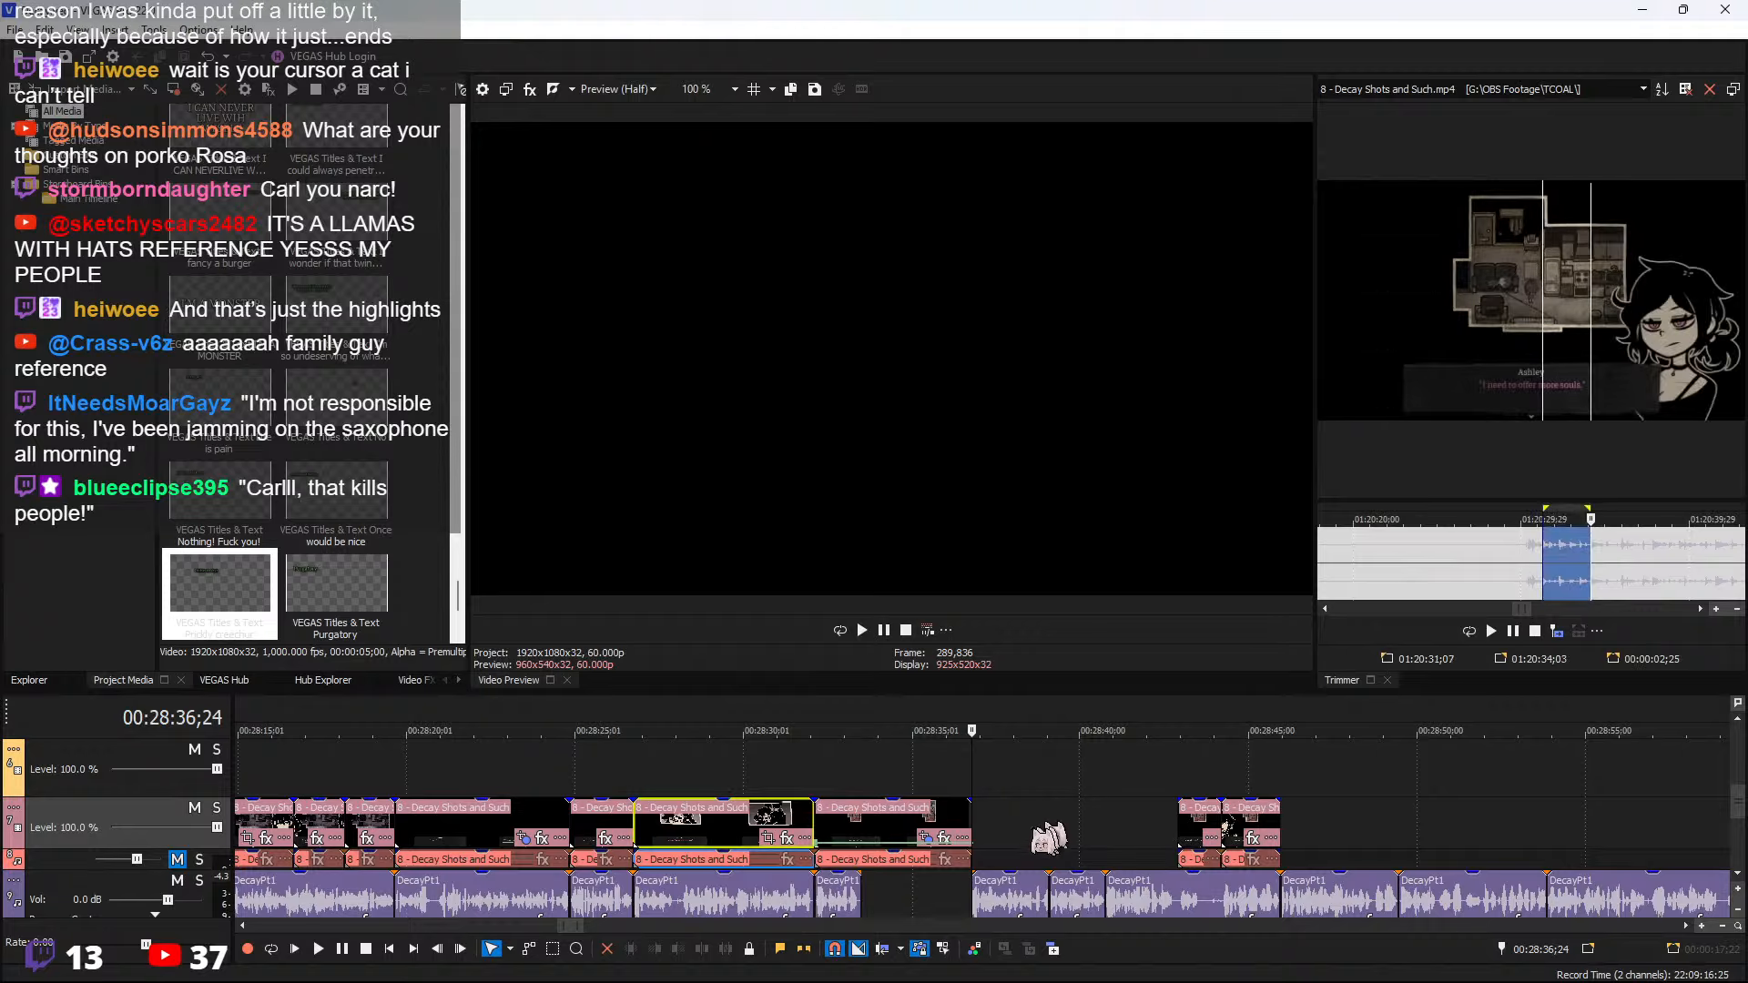
pyautogui.click(1557, 631)
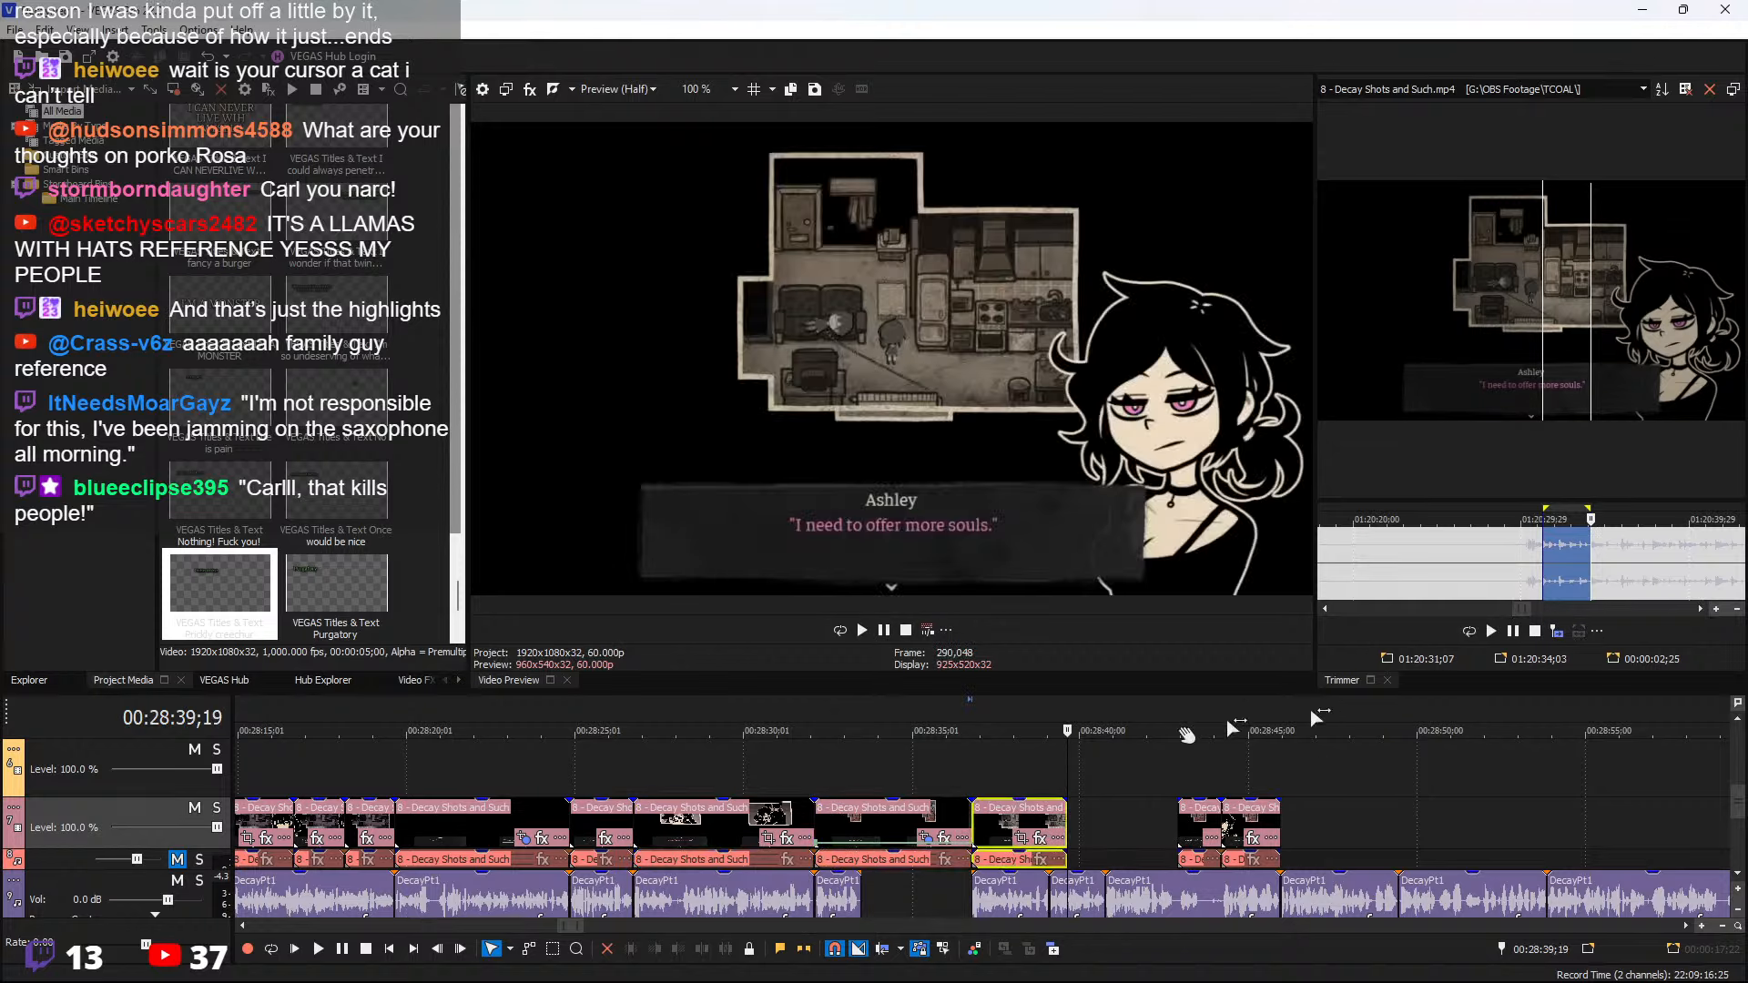
# Play the inserted exchange against the narration and extend its end by 1:03 to 00:28:40;23
pyautogui.click(986, 742)
pyautogui.scroll(2, 1138, 820)
pyautogui.press('space')
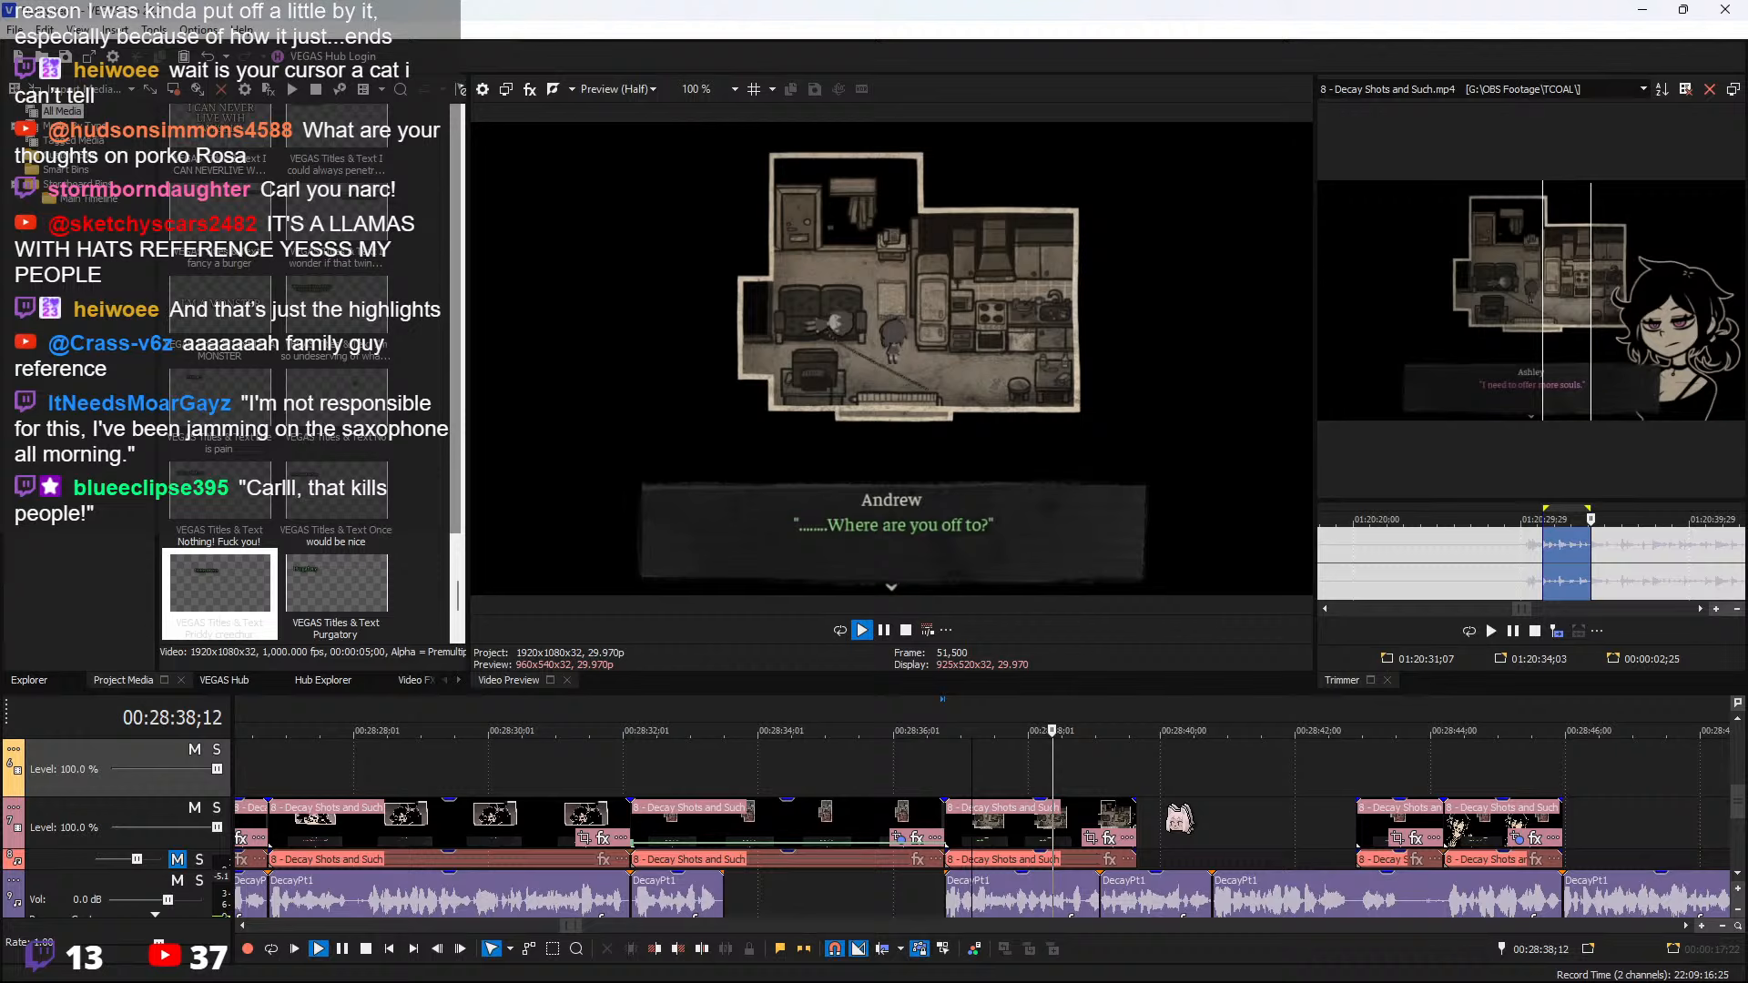
pyautogui.press('space')
pyautogui.click(1100, 824)
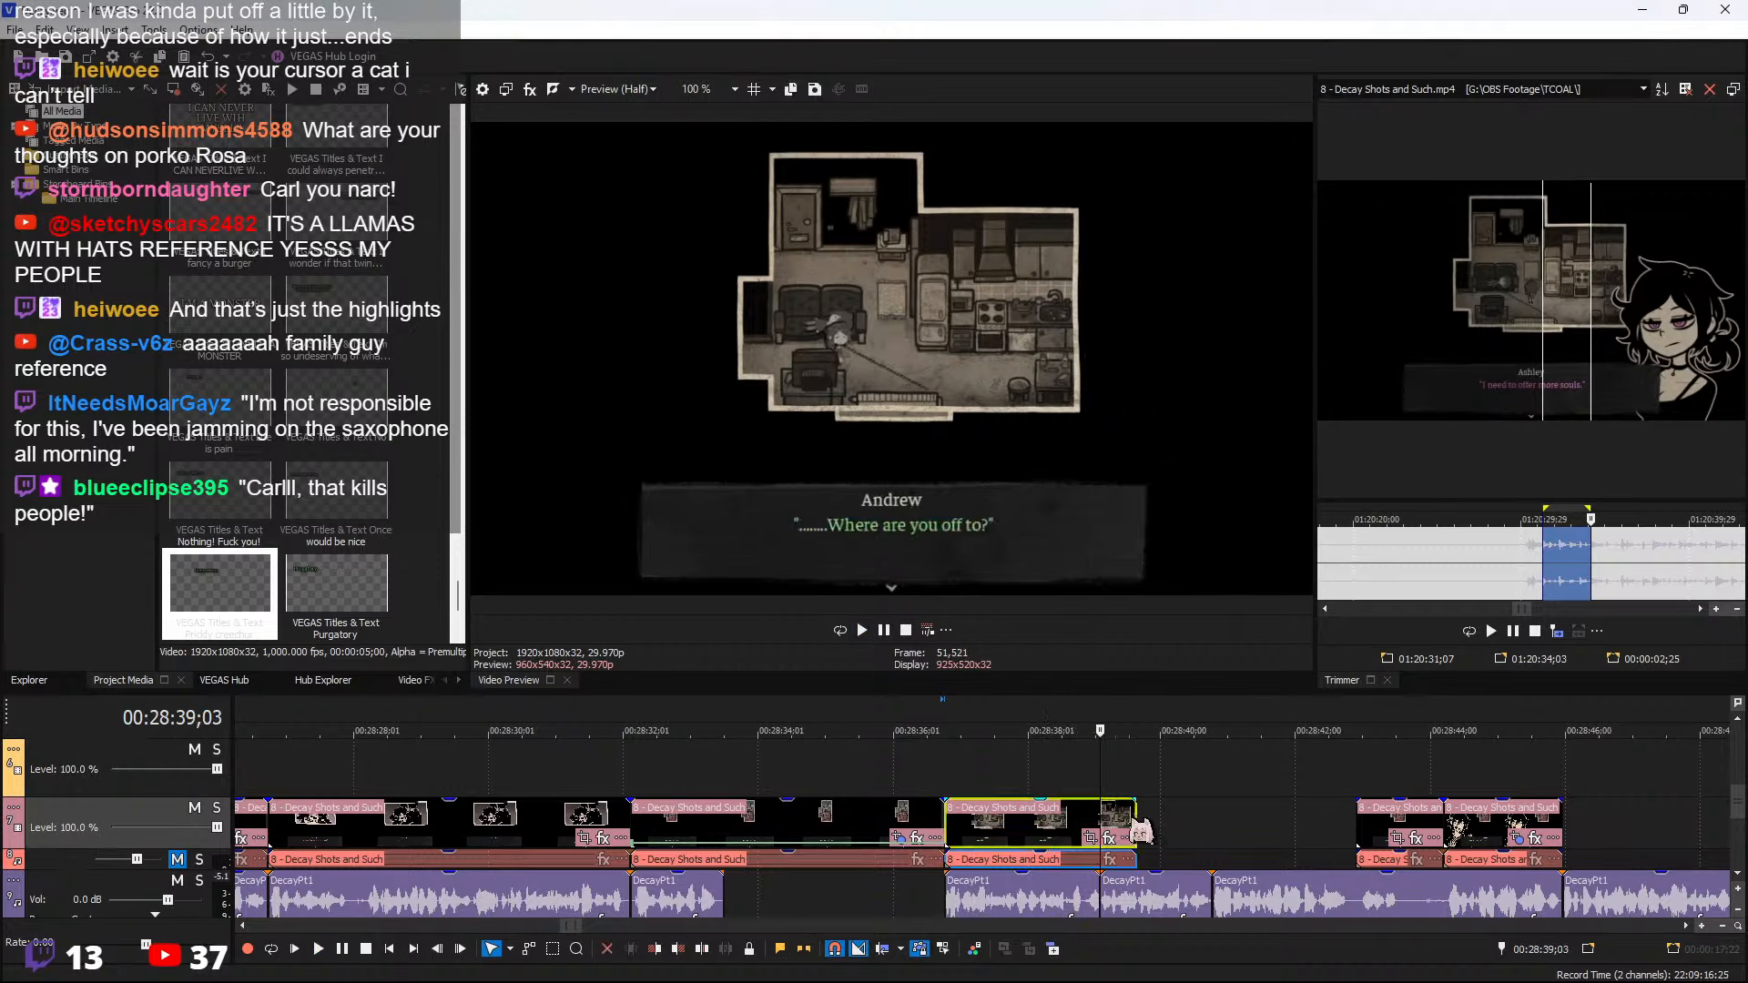
pyautogui.press('space')
pyautogui.moveTo(1149, 831); pyautogui.dragTo(1214, 823)
pyautogui.click(1220, 822)
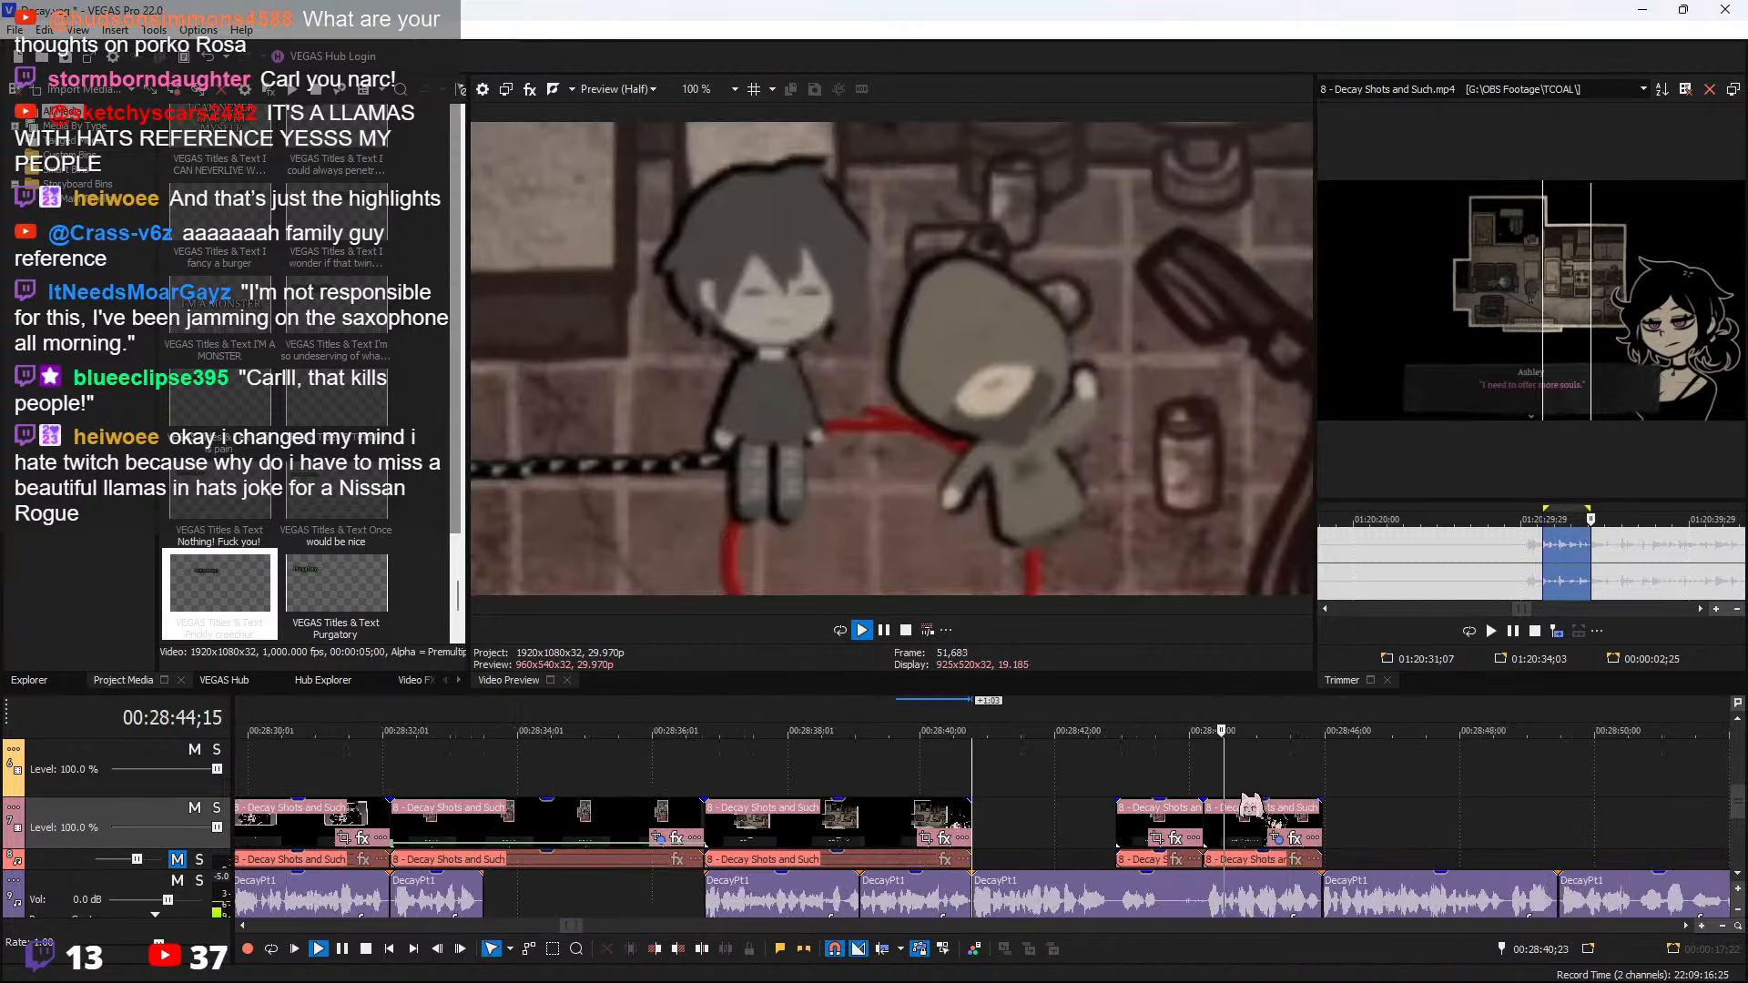
pyautogui.press('space')
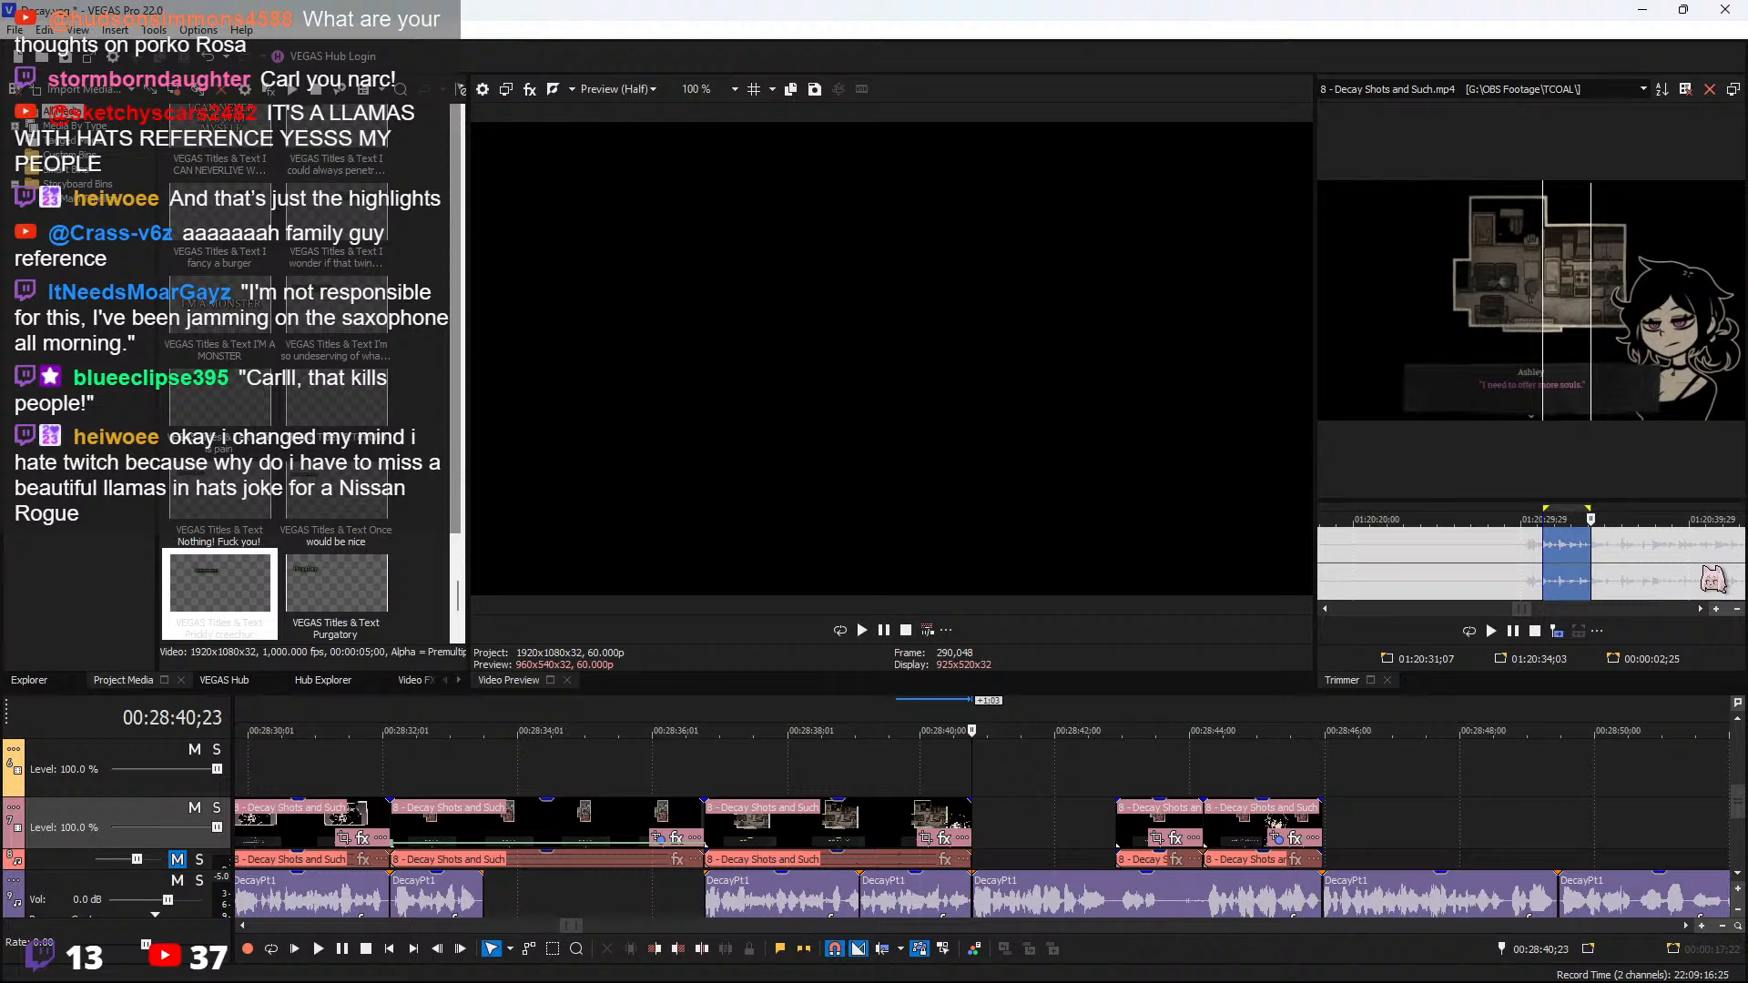
# Select 01:21:02;18 to 01:21:06;05 of the source footage, insert it on the timeline and move it to 00:28:40;23, directly after the extended clip
pyautogui.click(1703, 567)
pyautogui.press('space')
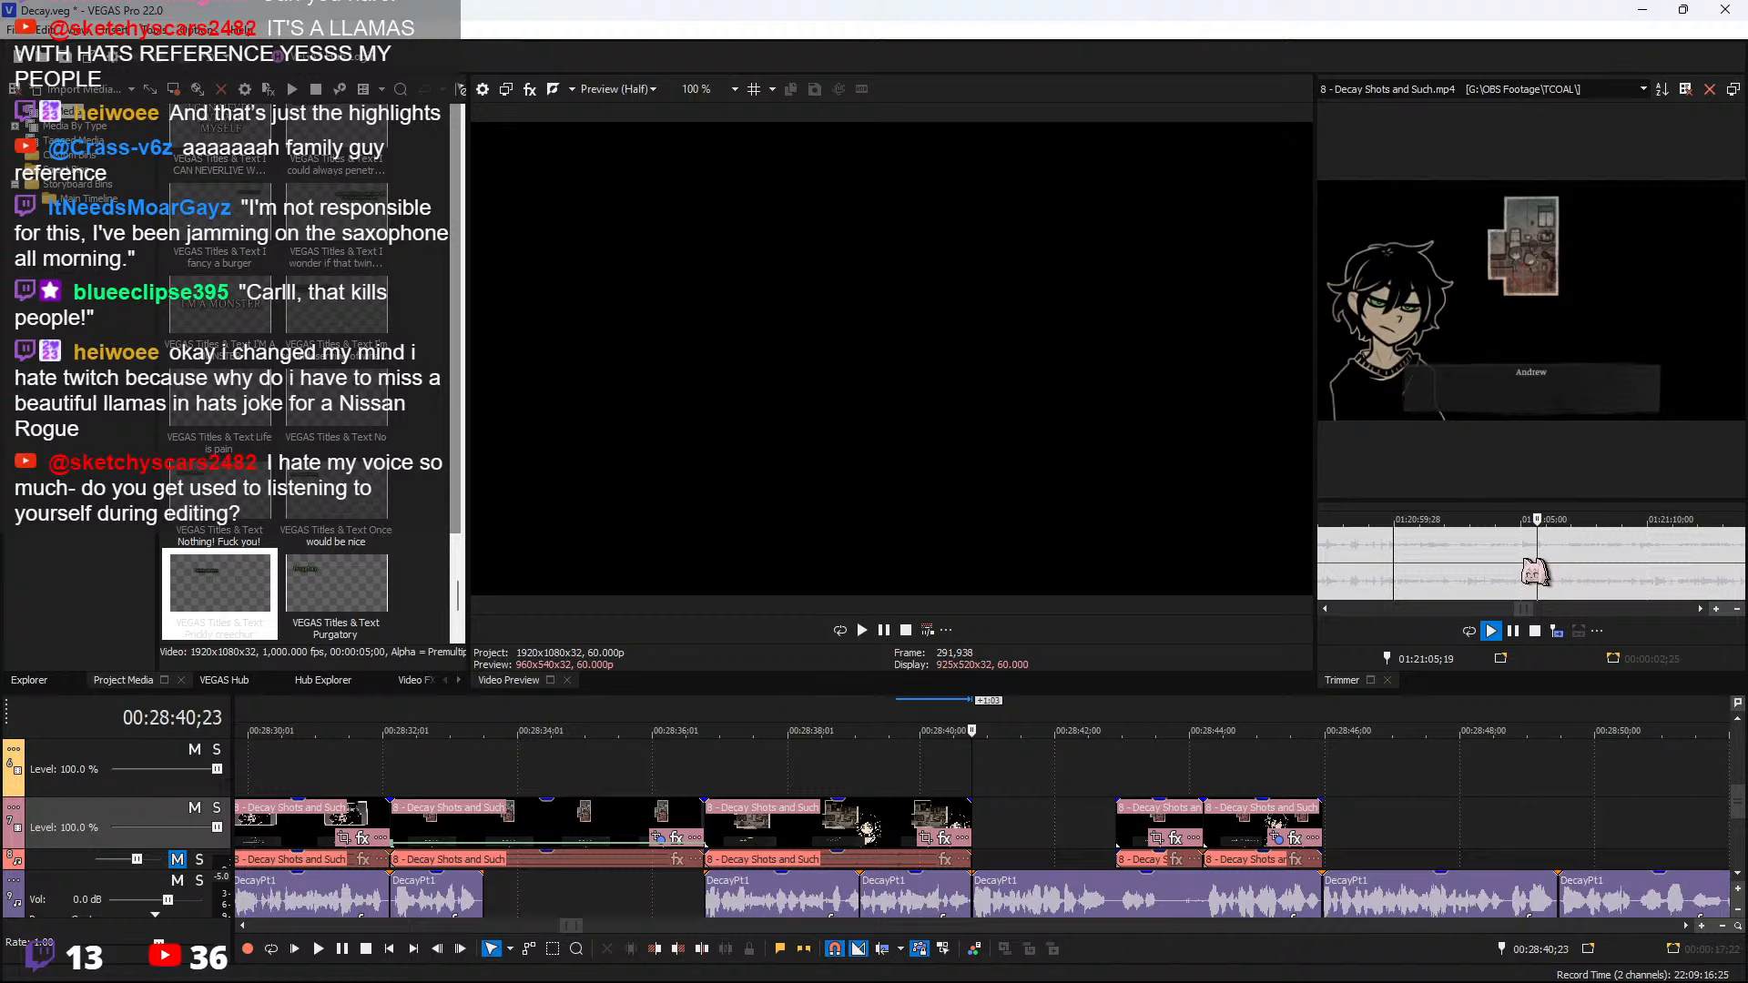
pyautogui.click(1460, 558)
pyautogui.moveTo(1461, 565); pyautogui.dragTo(1550, 565)
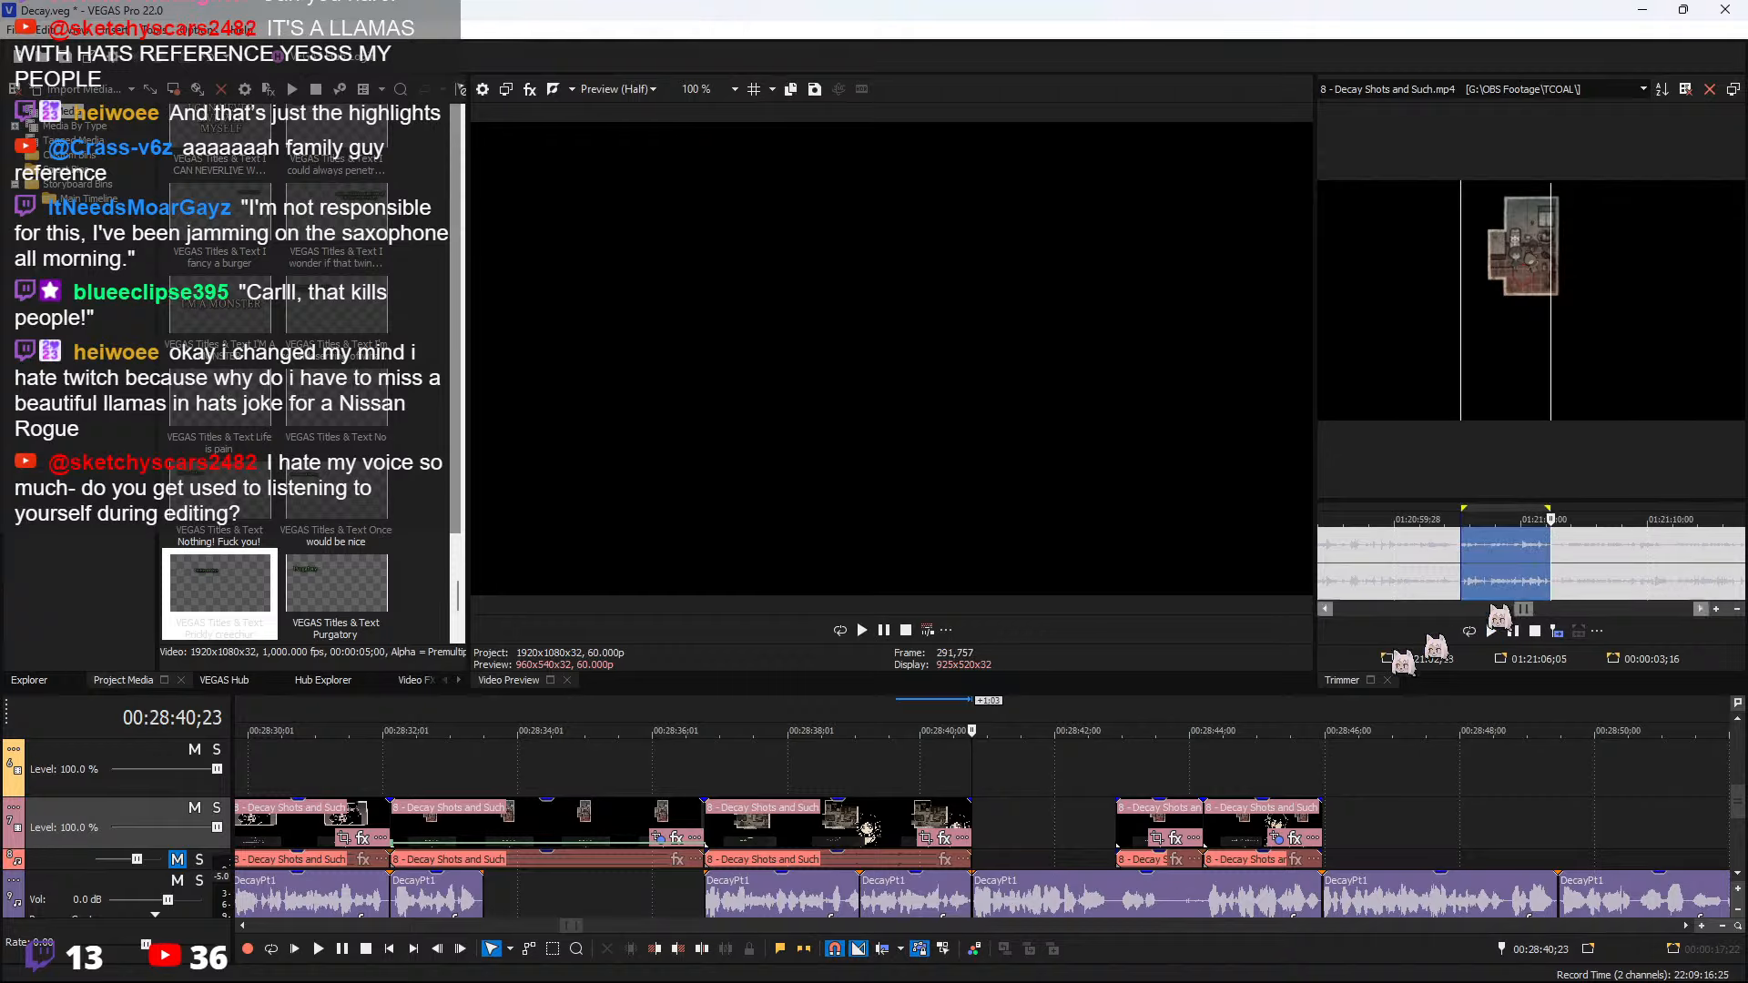
pyautogui.click(960, 831)
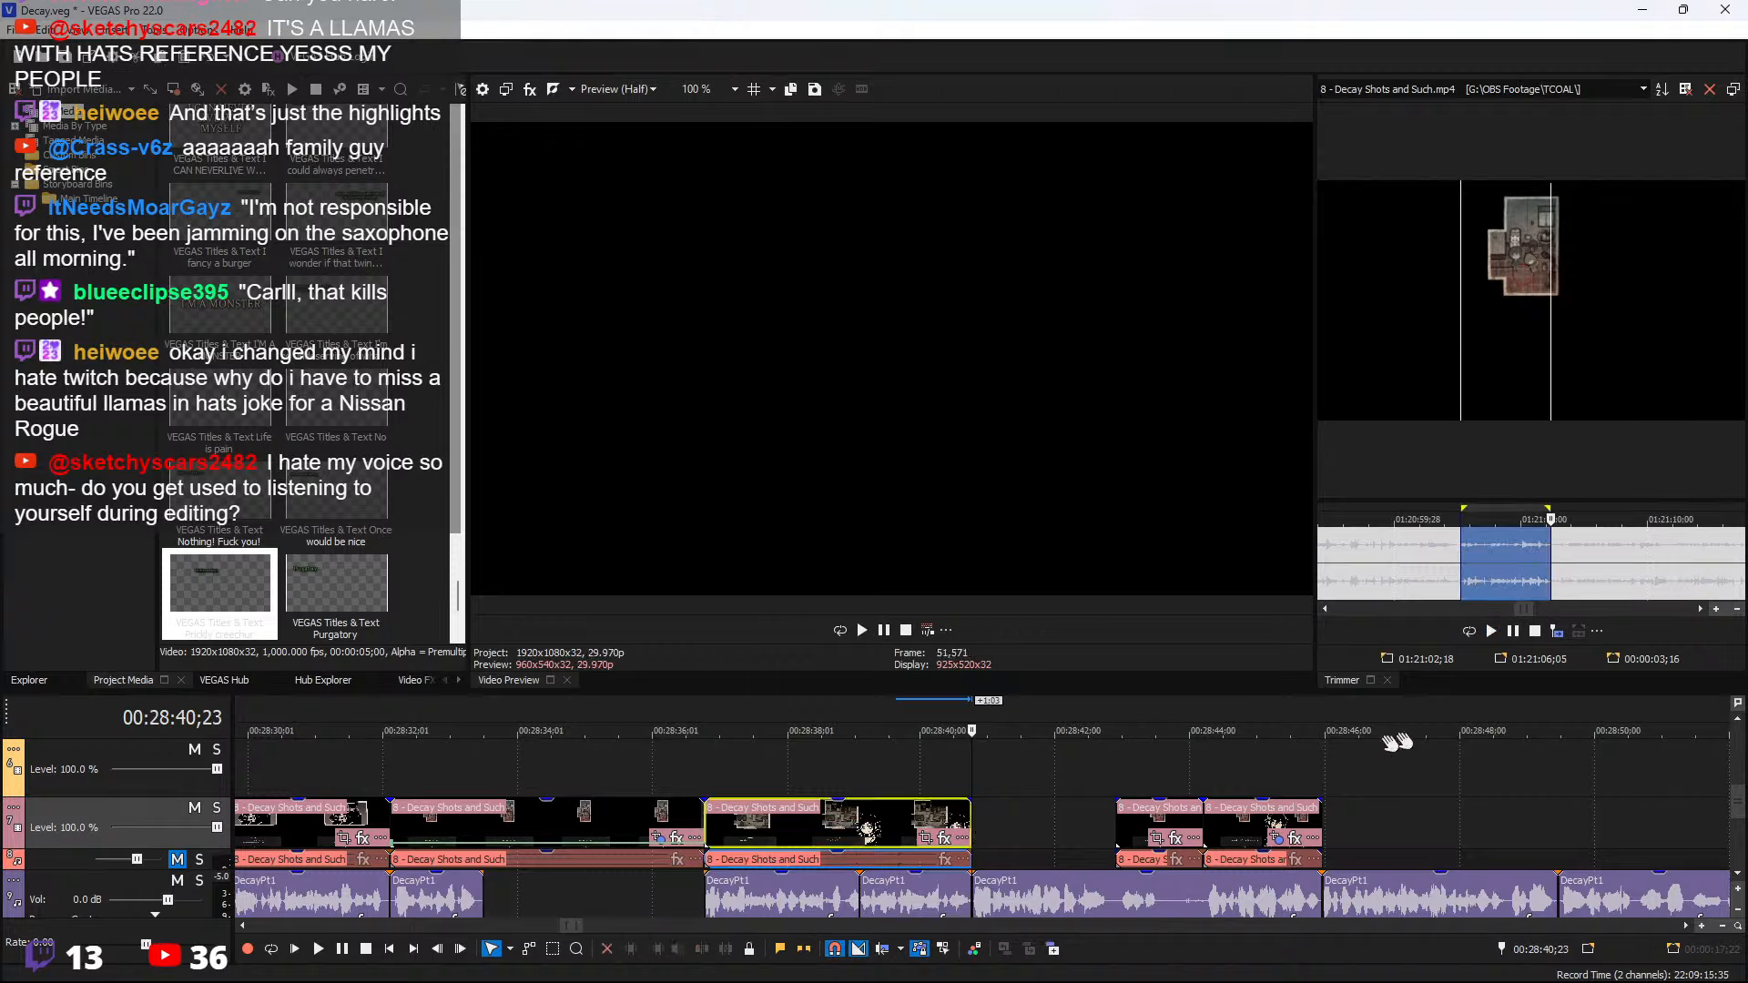
pyautogui.click(1557, 631)
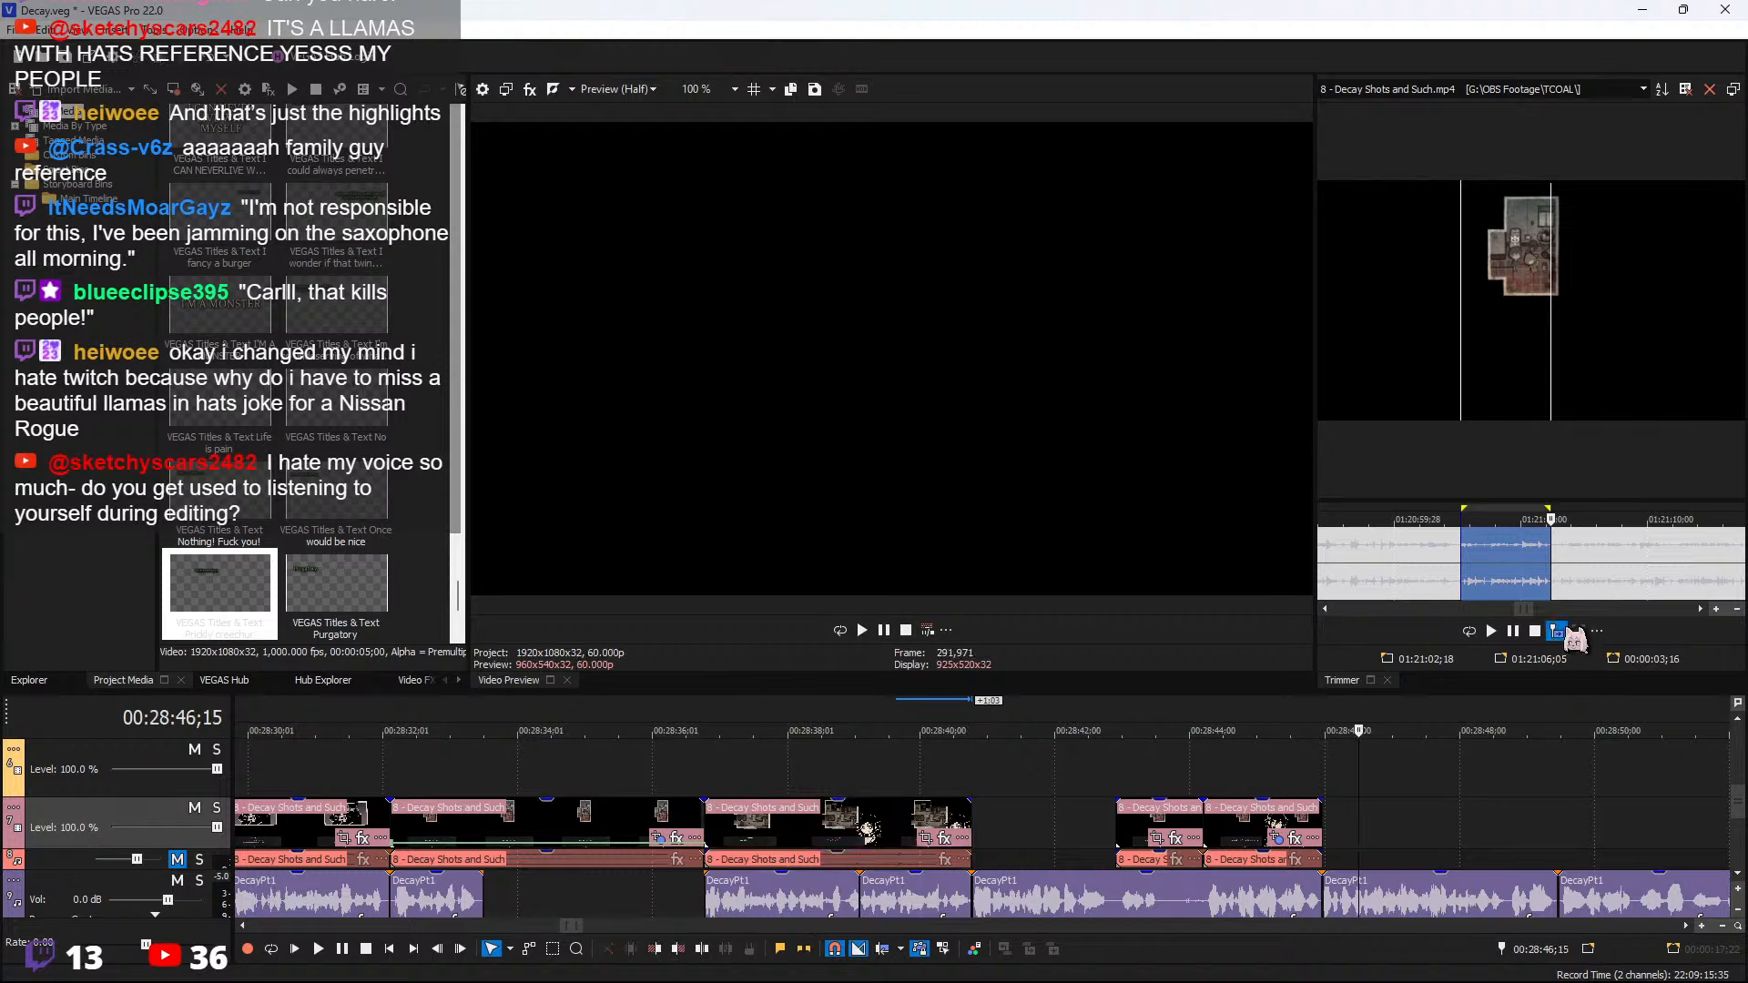
pyautogui.moveTo(1404, 817); pyautogui.dragTo(1017, 822)
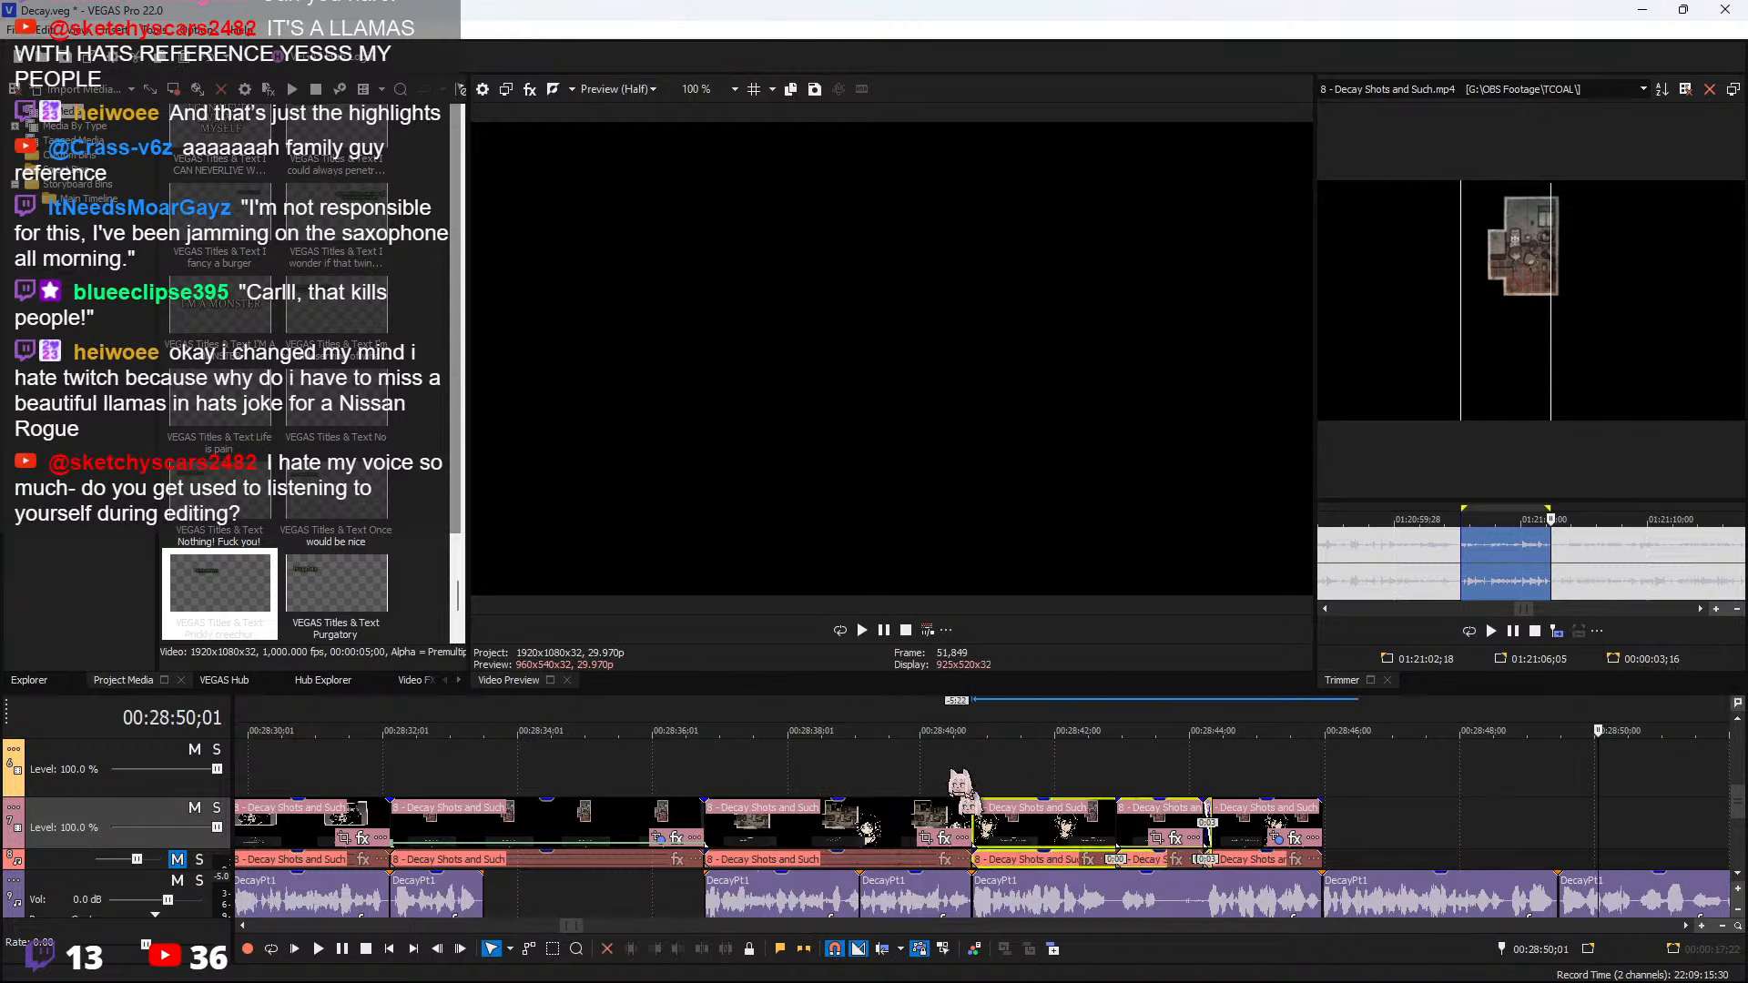
# Play the clip placed at 00:28:40;23, split it at 00:28:42;15, delete the remainder and extend the clip's end by 0:12
pyautogui.click(949, 772)
pyautogui.press('space')
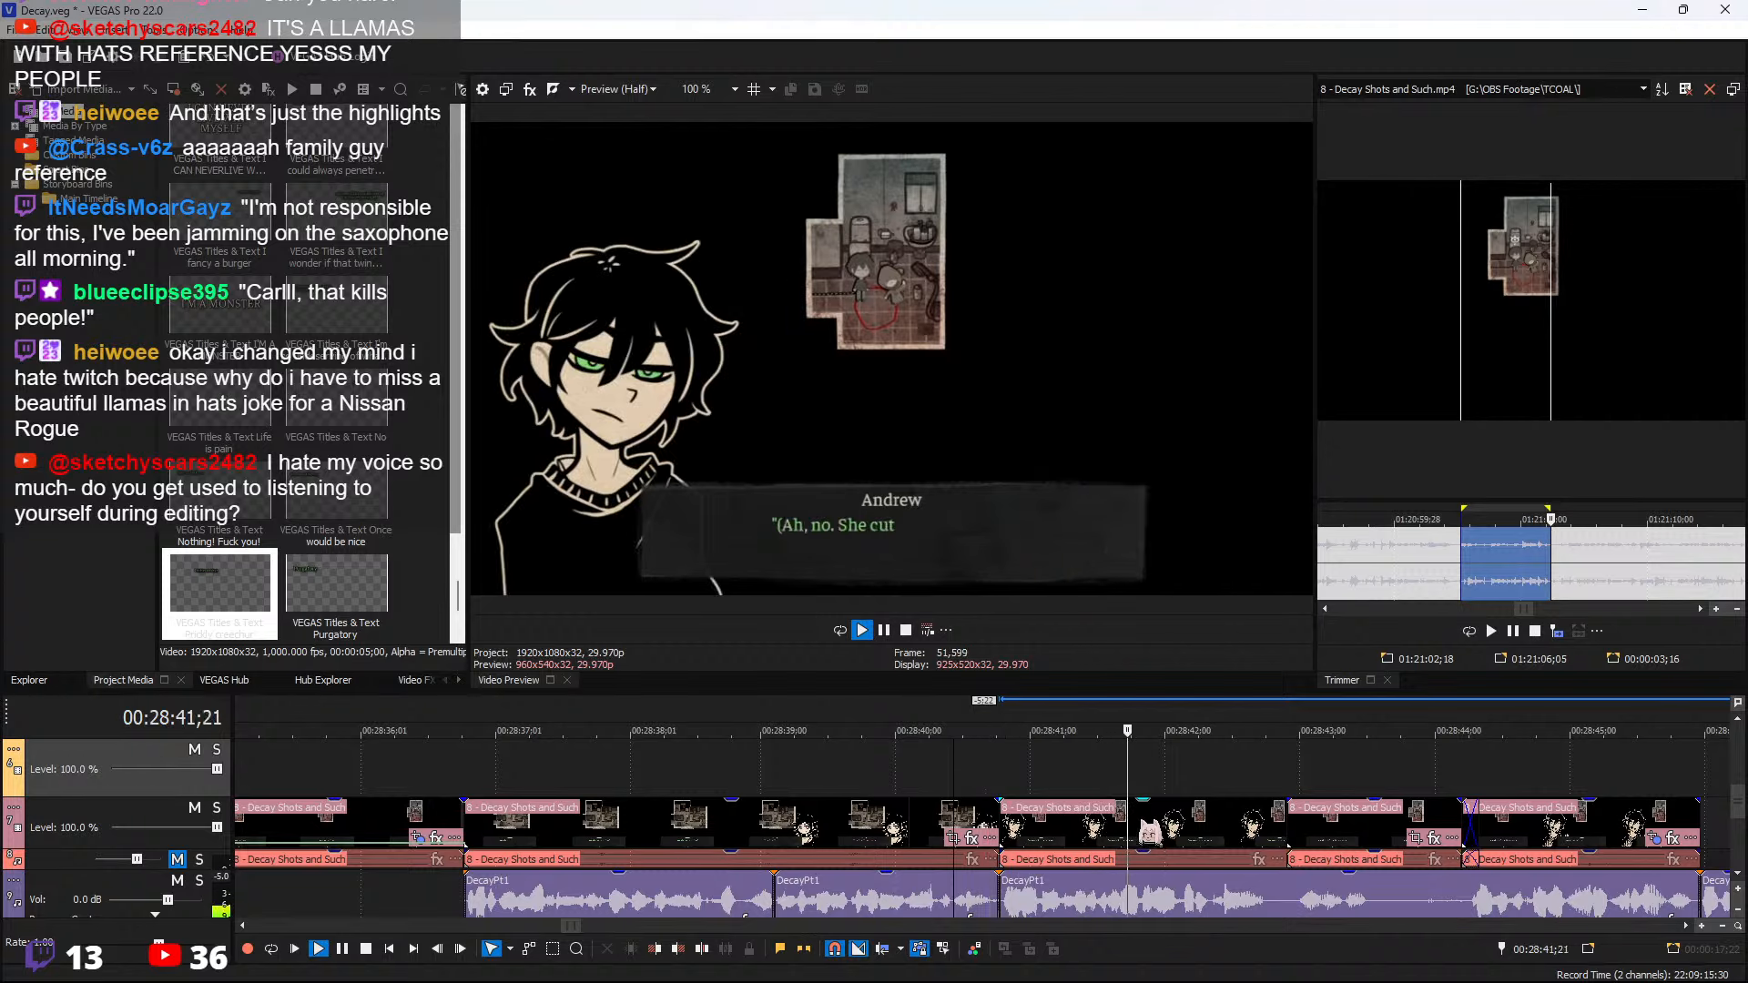
pyautogui.press('space')
pyautogui.click(1233, 816)
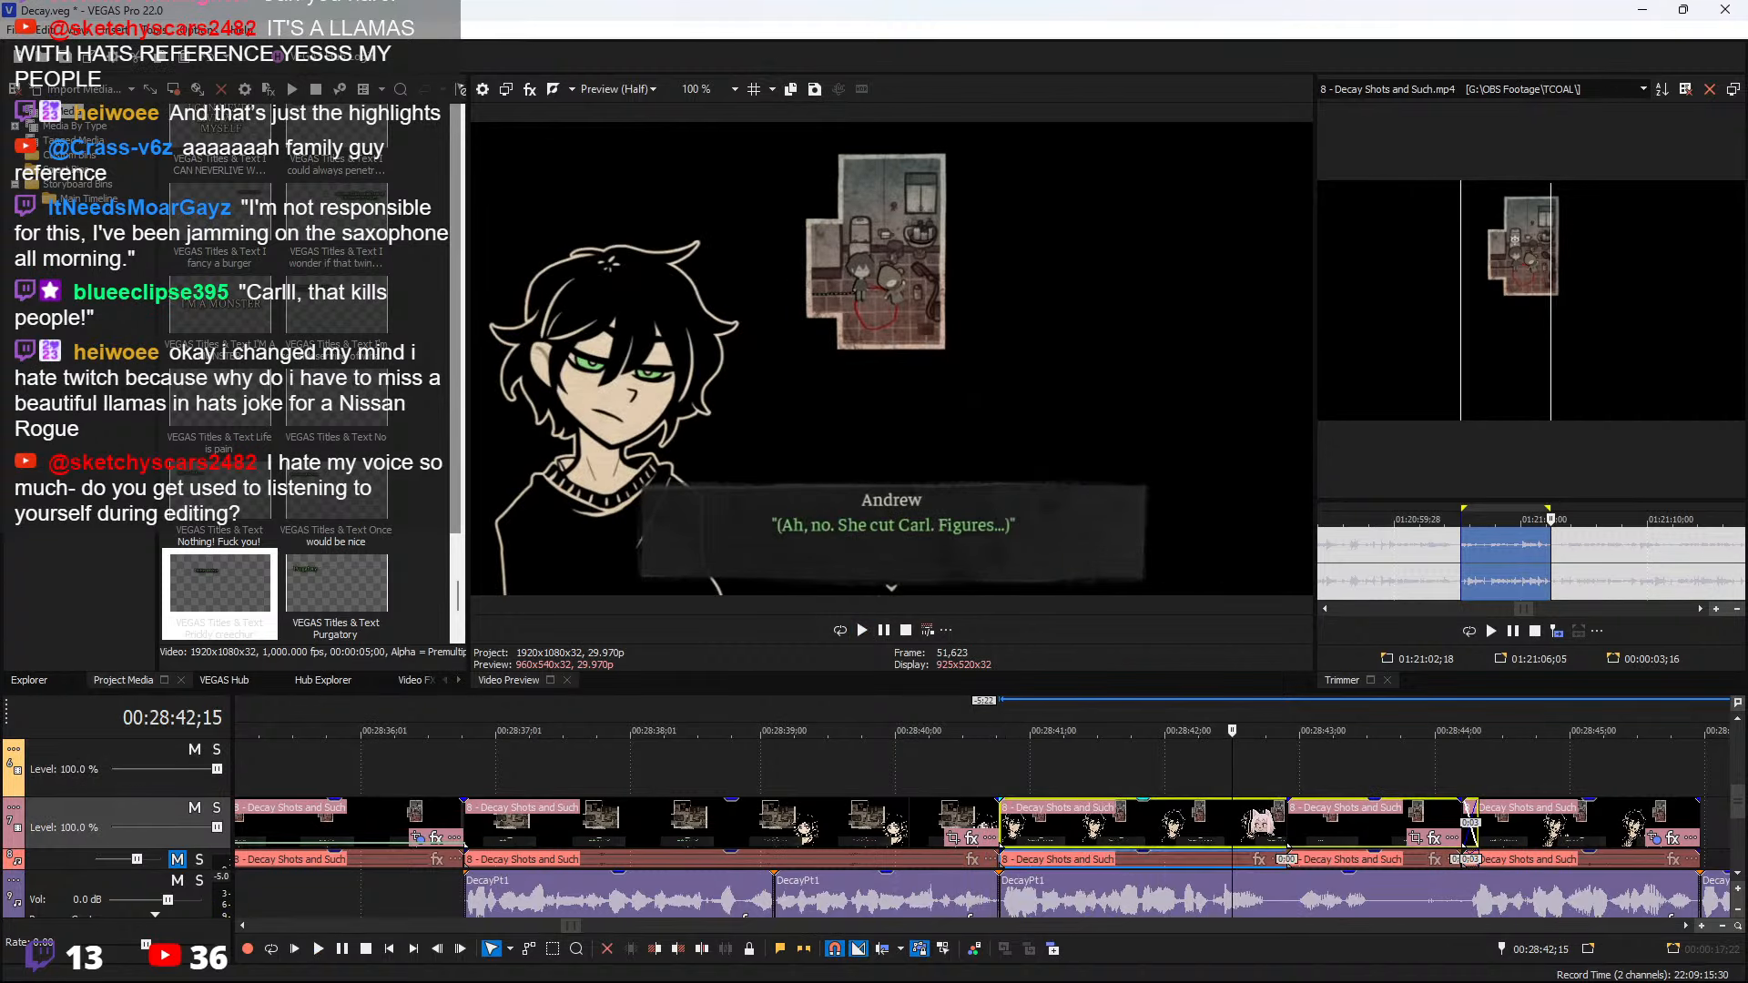
pyautogui.press('s')
pyautogui.click(1259, 815)
pyautogui.press('Delete')
pyautogui.moveTo(1230, 815); pyautogui.dragTo(1286, 821)
pyautogui.press('space')
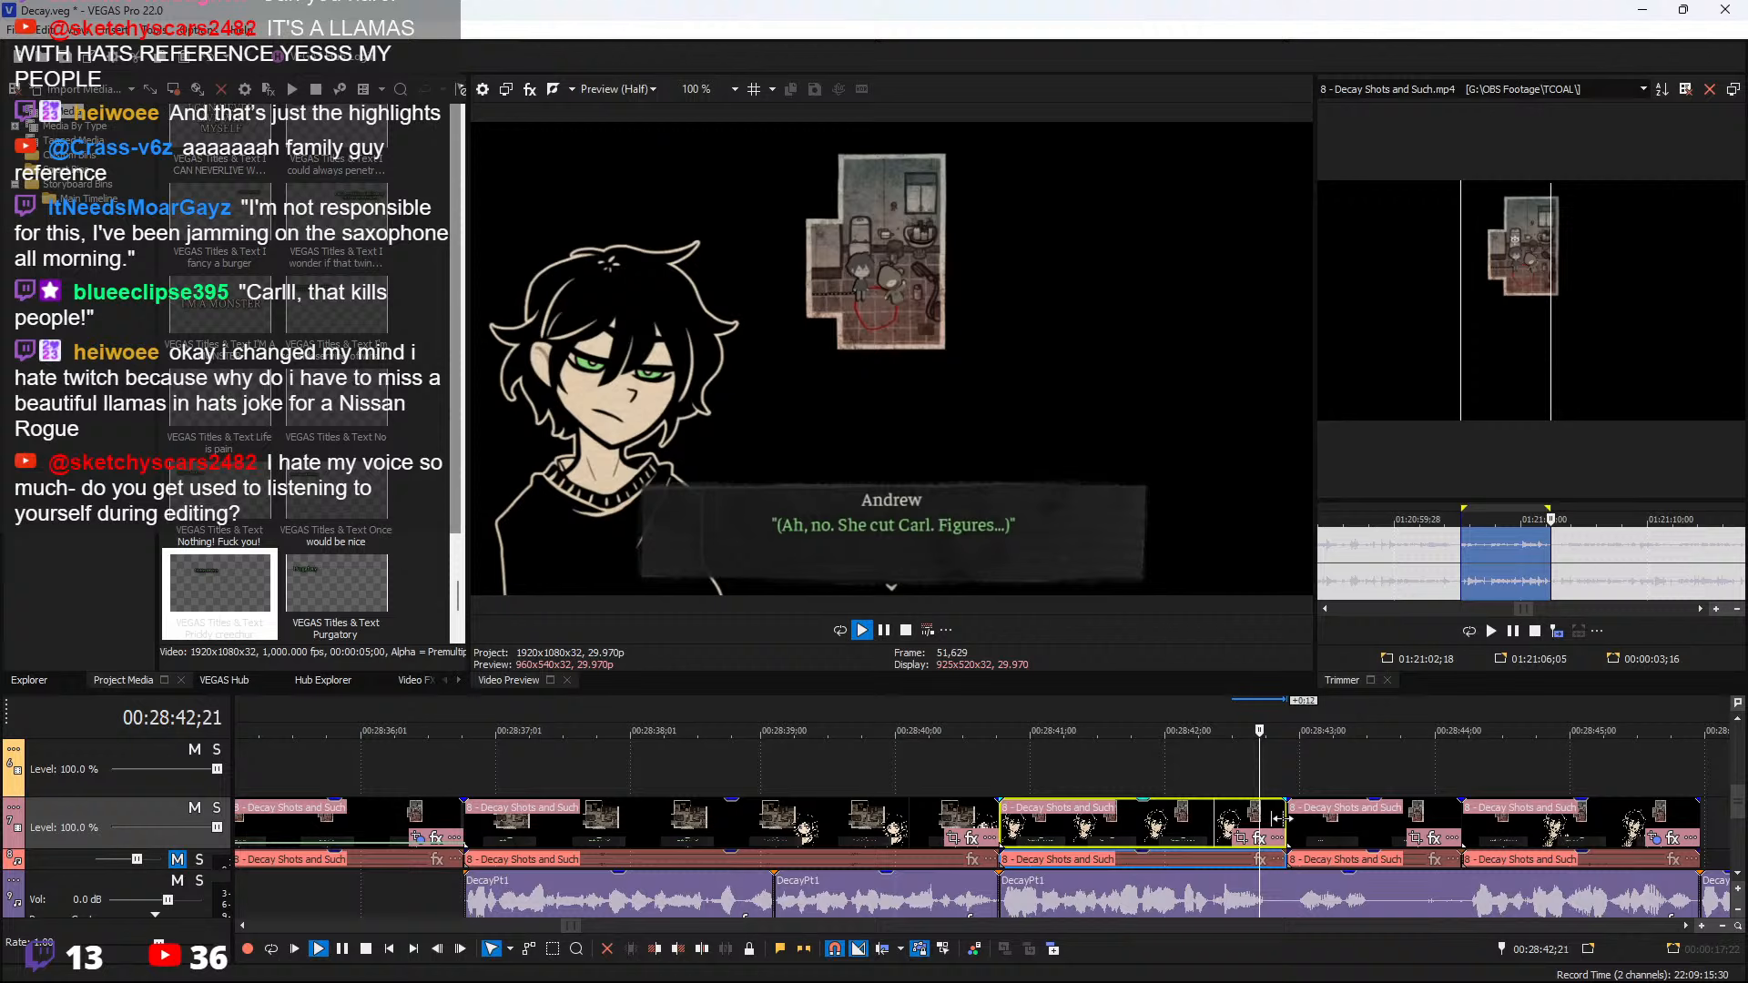
pyautogui.press('space')
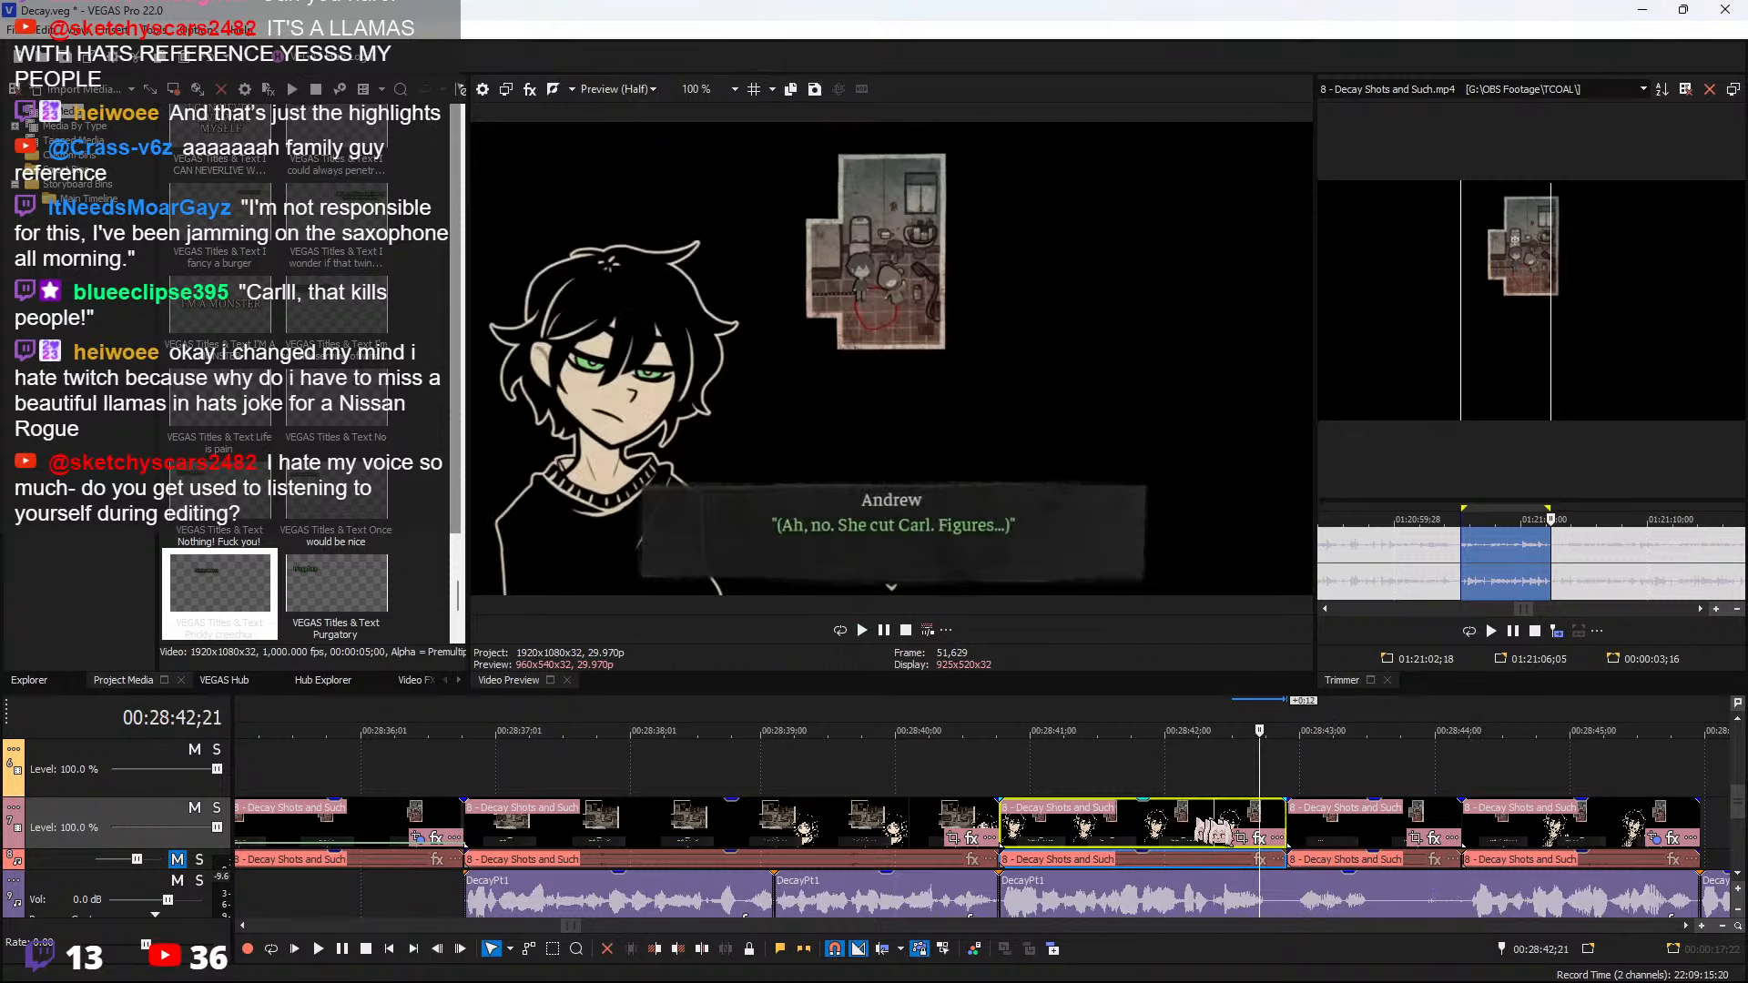
# Crop the extended clip around the figures in the room to about 584 × 328.5, centred at 947.0, 358.6
pyautogui.click(1236, 840)
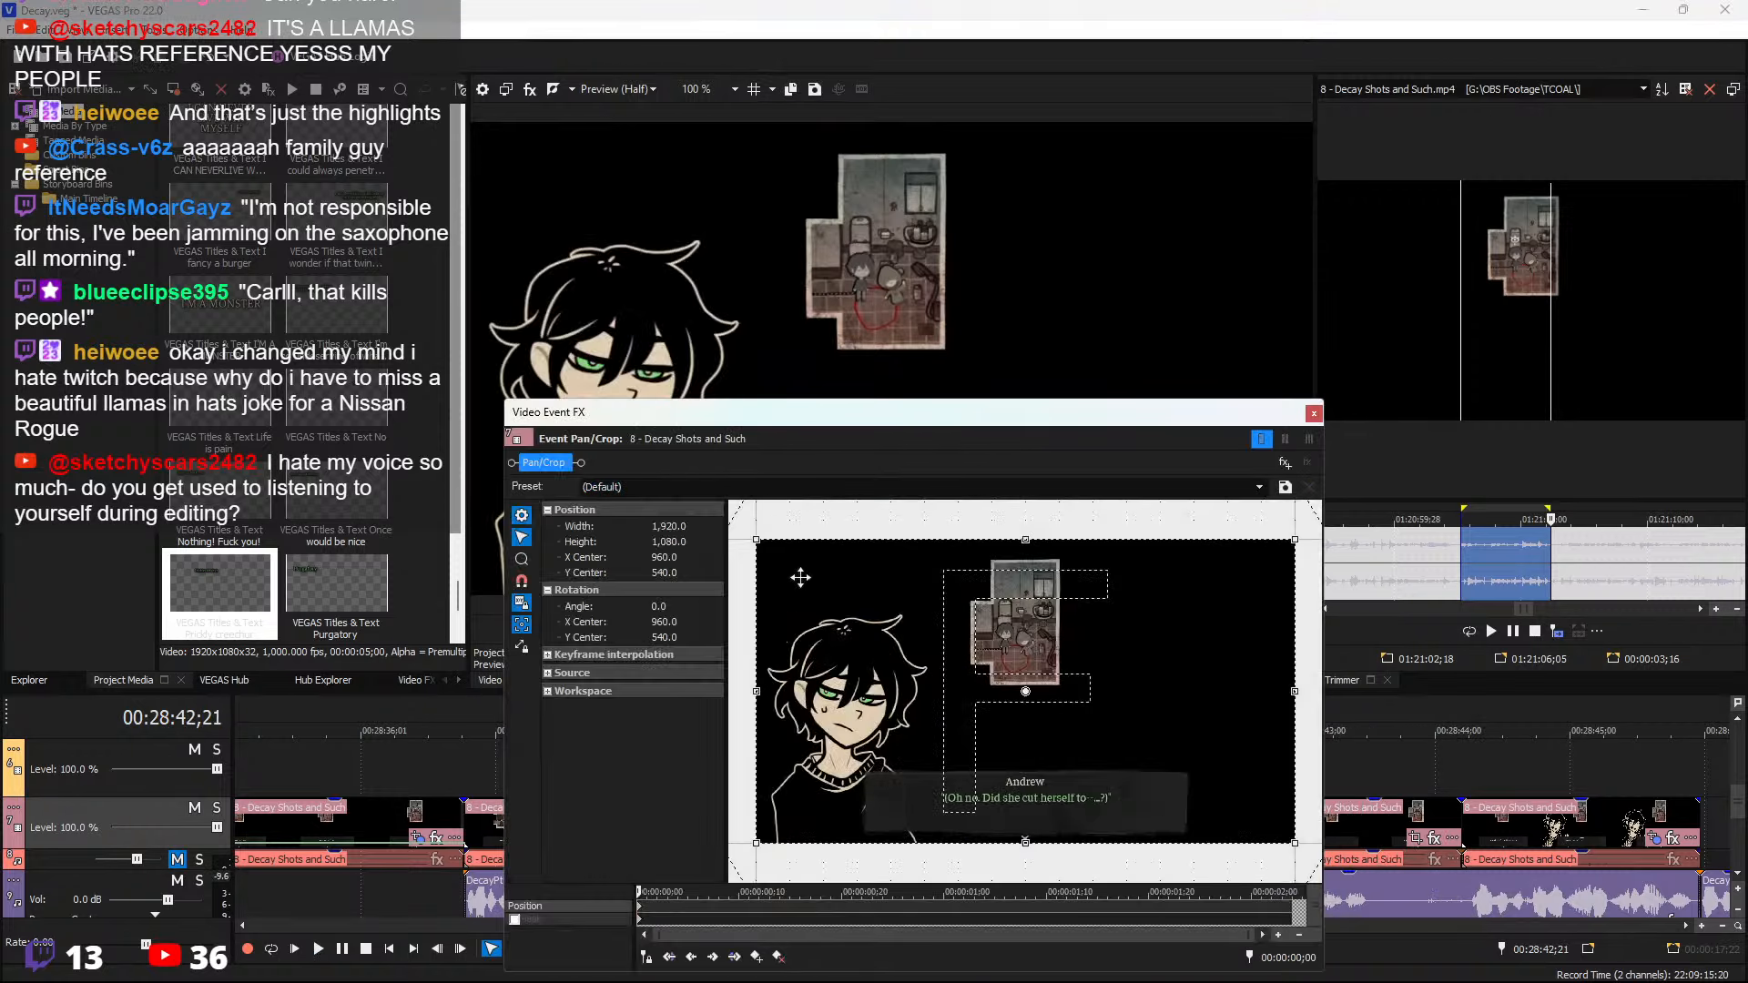
pyautogui.moveTo(763, 539); pyautogui.dragTo(944, 644)
pyautogui.moveTo(1088, 685); pyautogui.dragTo(1086, 640)
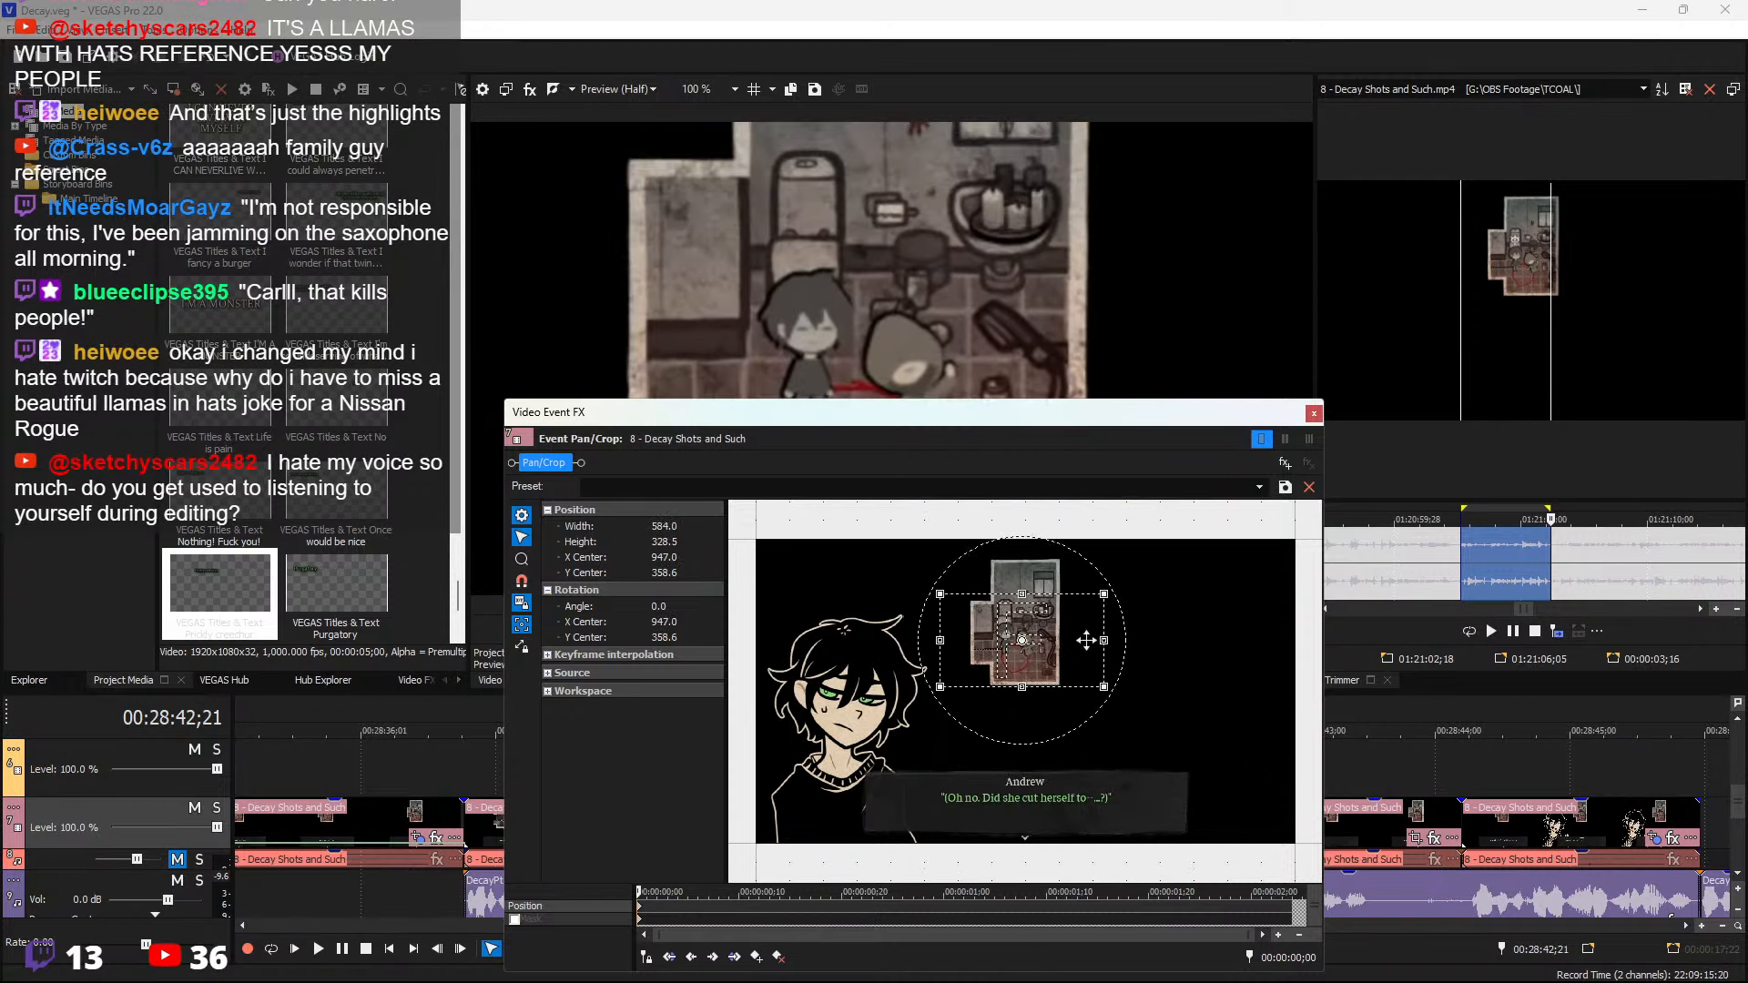
pyautogui.click(1314, 413)
# Play the cropped clip and the clips after it up to the footage gap and save the project
pyautogui.press('space')
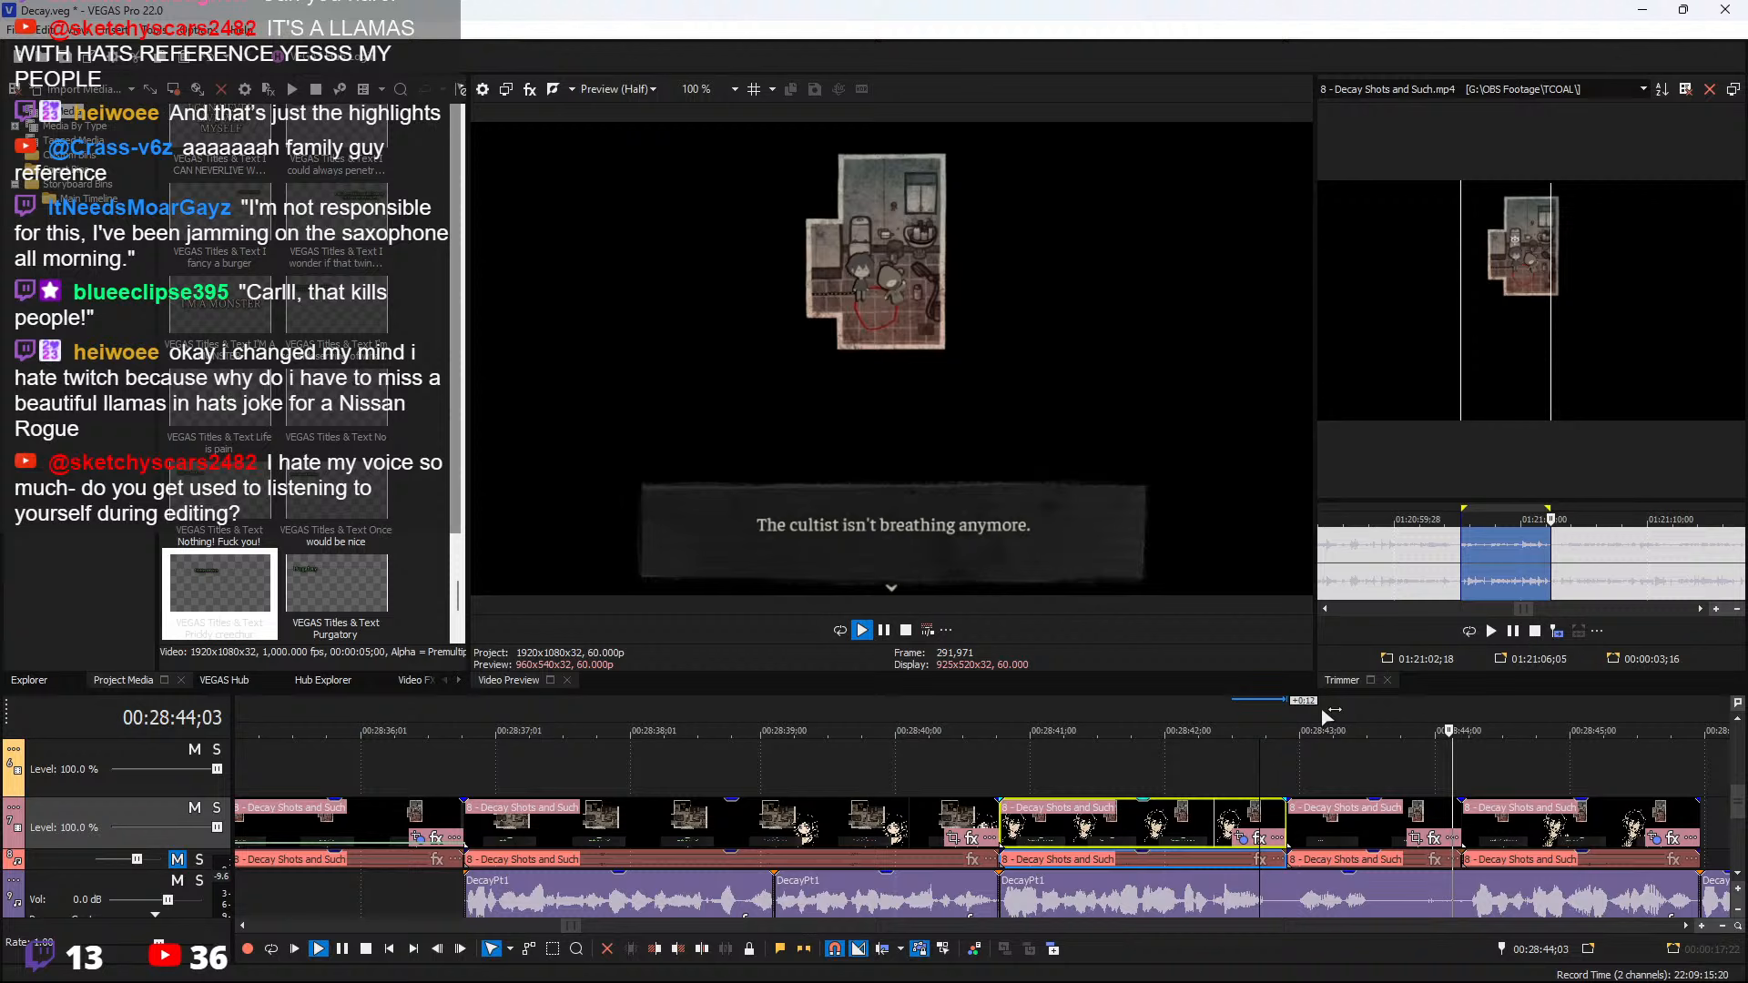
pyautogui.scroll(-4, 1313, 715)
pyautogui.scroll(2, 1083, 792)
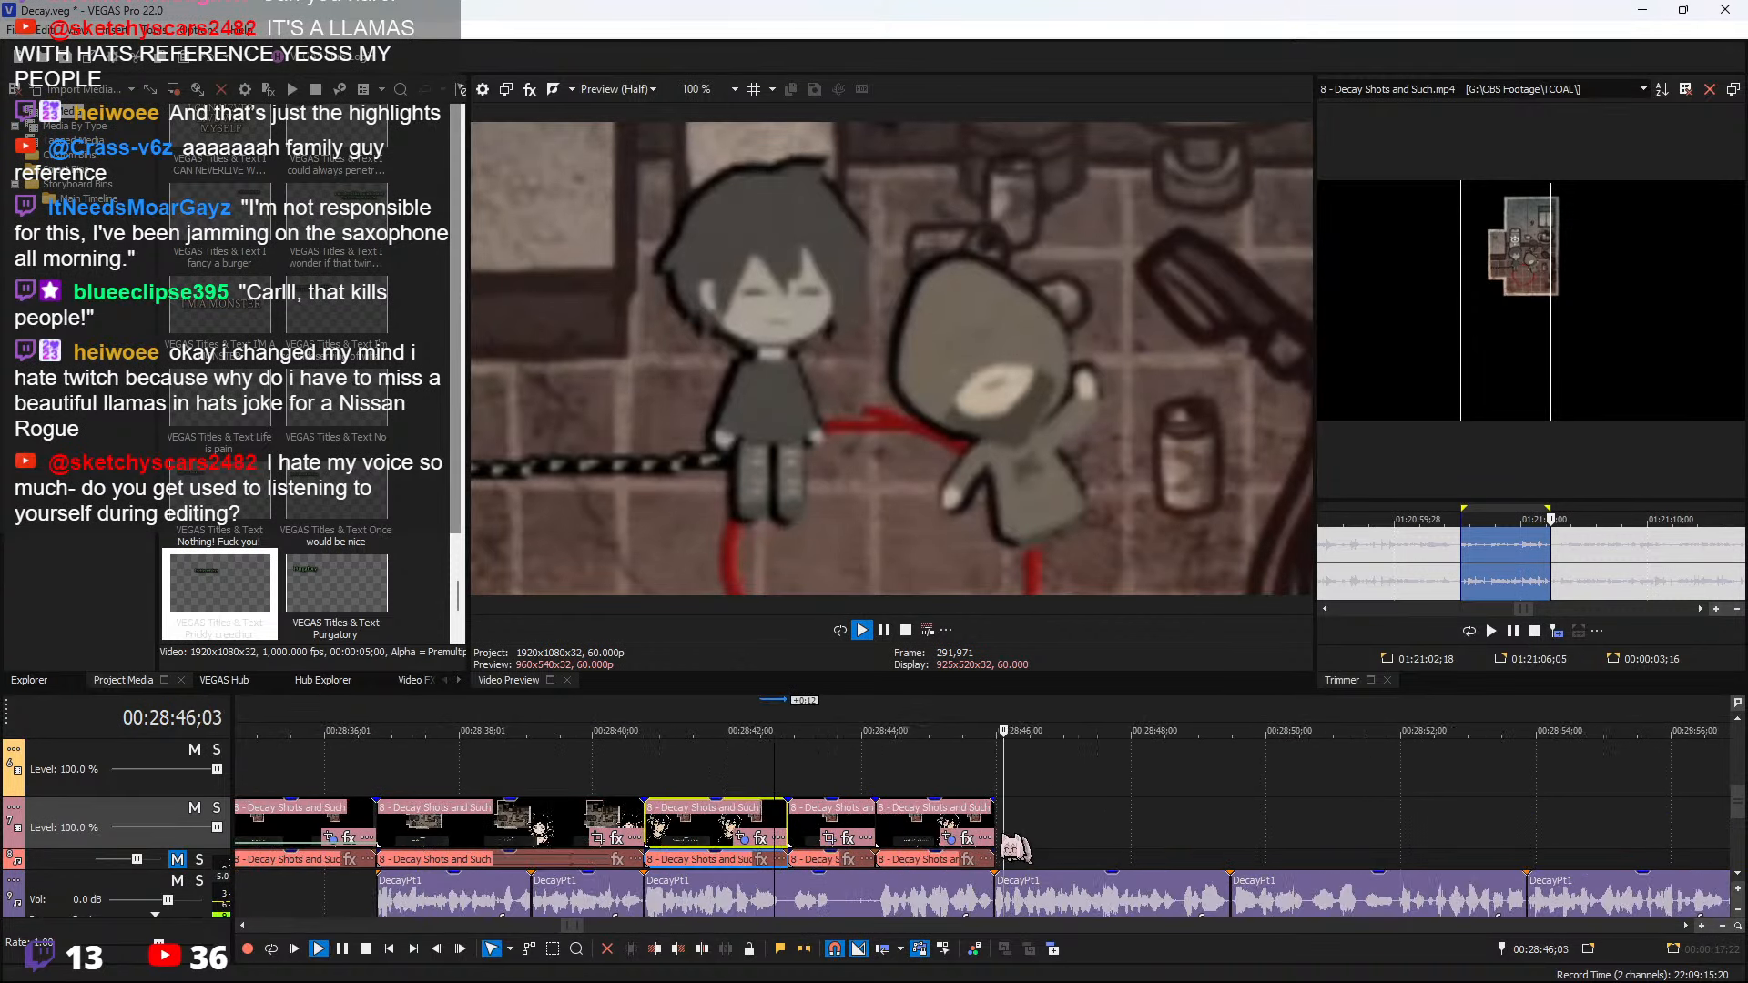
pyautogui.scroll(-3, 1015, 847)
pyautogui.hotkey('ctrl', 's')
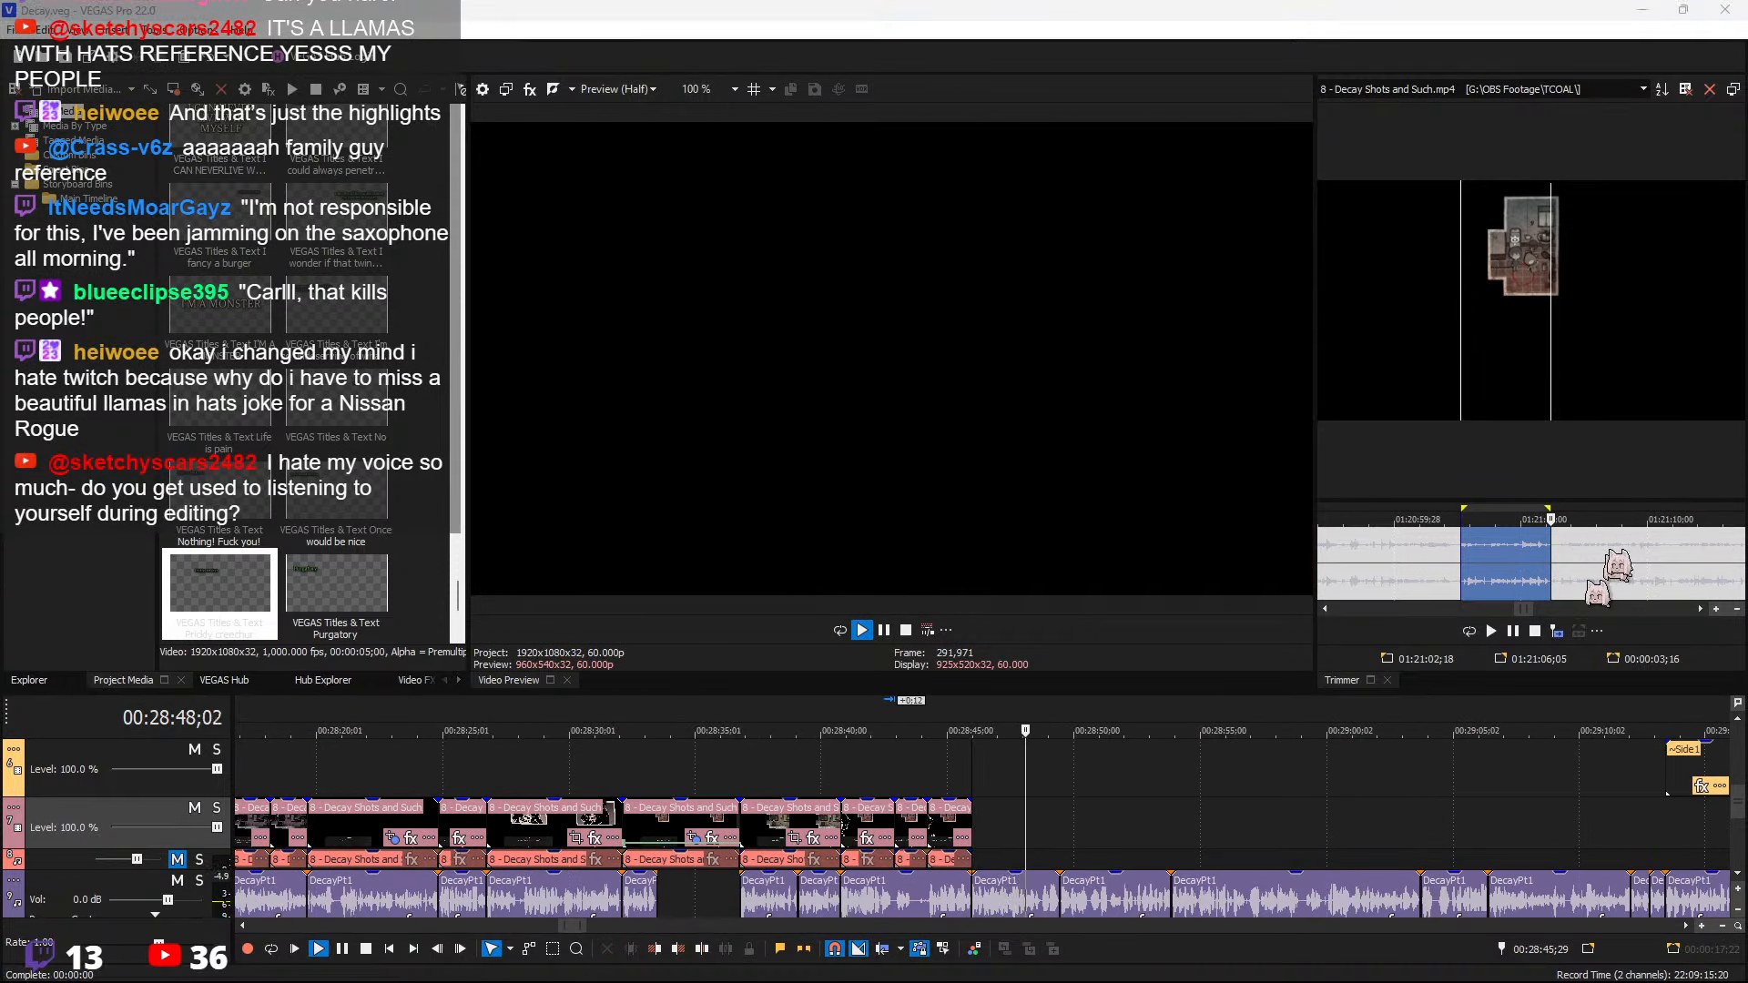
# Skim the source footage after the last selection, through the cultist's corpse scene to the emptying of the refrigerator
pyautogui.scroll(-2, 1597, 569)
pyautogui.press('space')
pyautogui.click(1595, 556)
pyautogui.press('space')
pyautogui.scroll(2, 1600, 557)
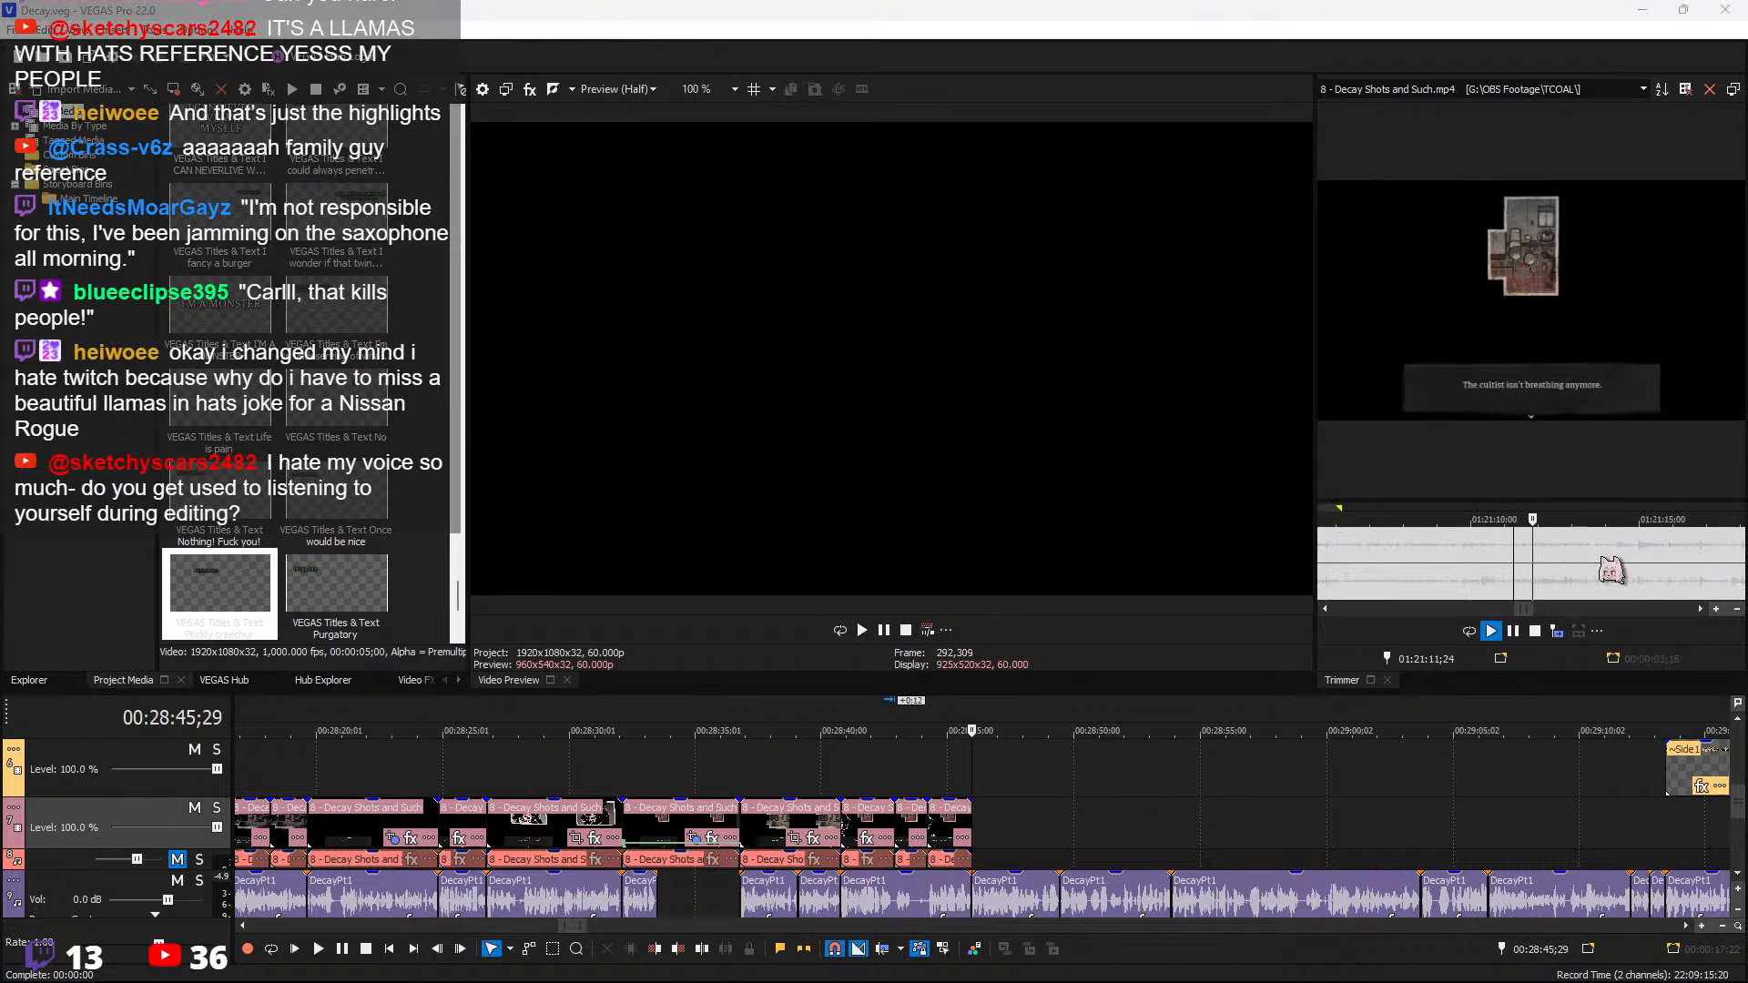
pyautogui.click(1675, 553)
pyautogui.scroll(-2, 1629, 562)
pyautogui.click(1666, 557)
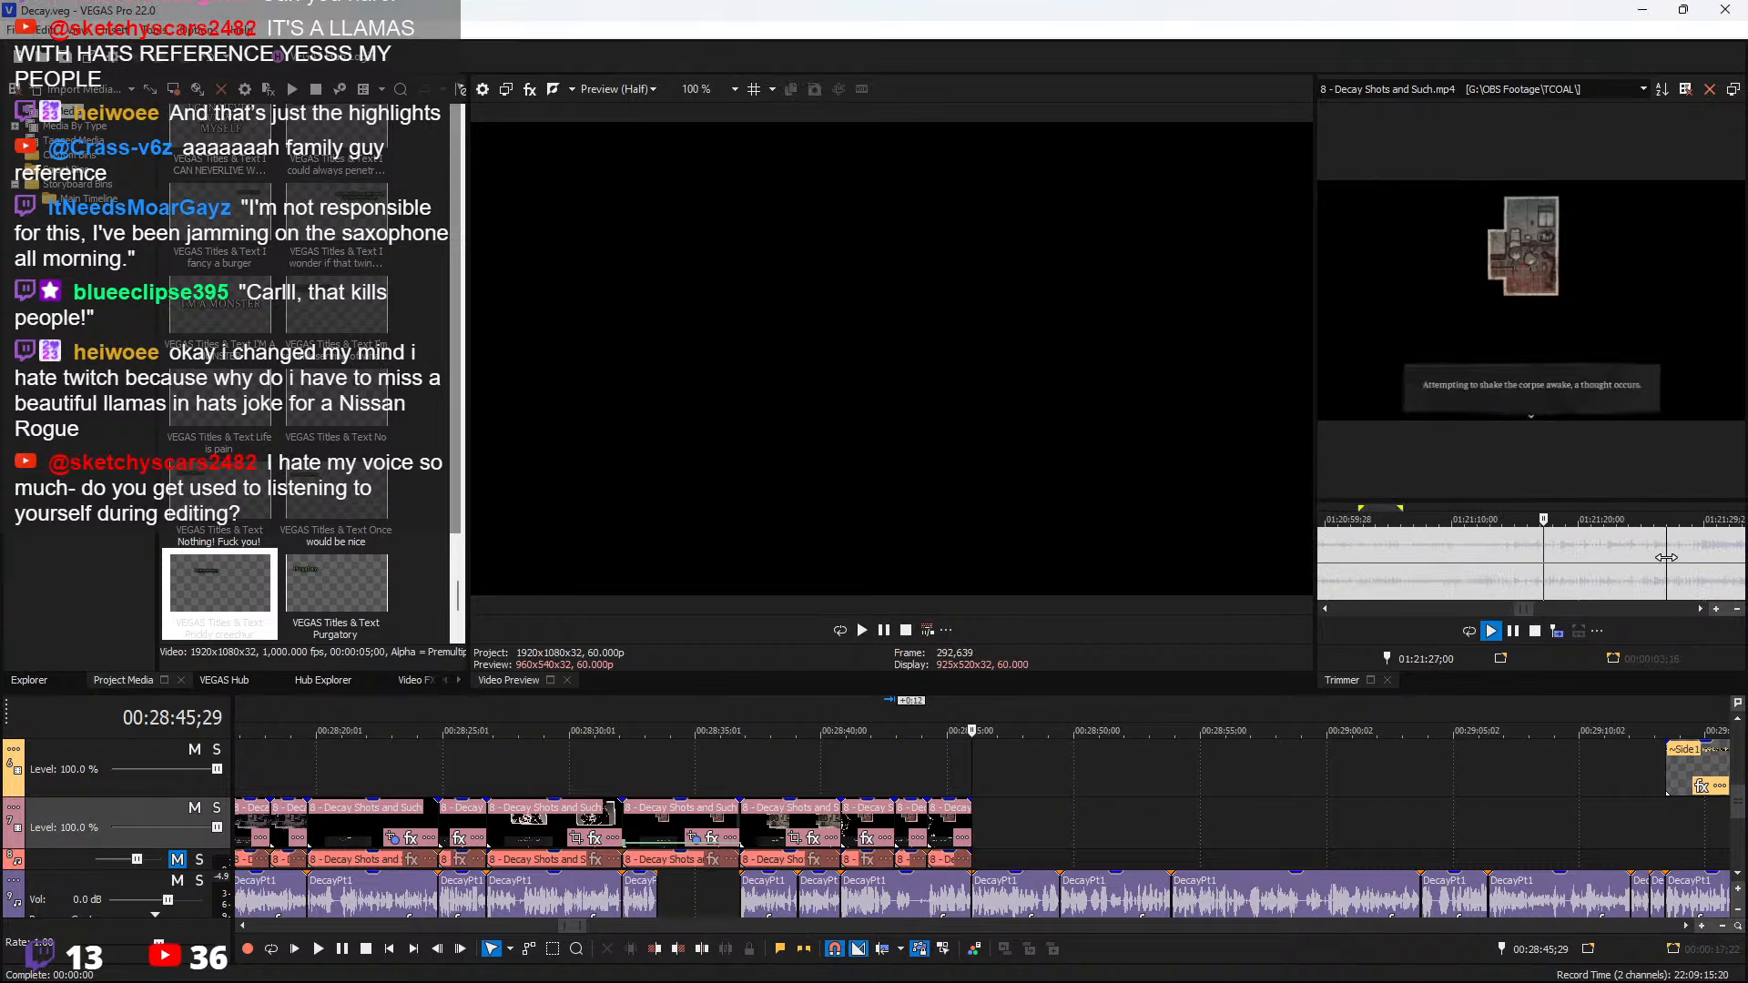
pyautogui.press('space')
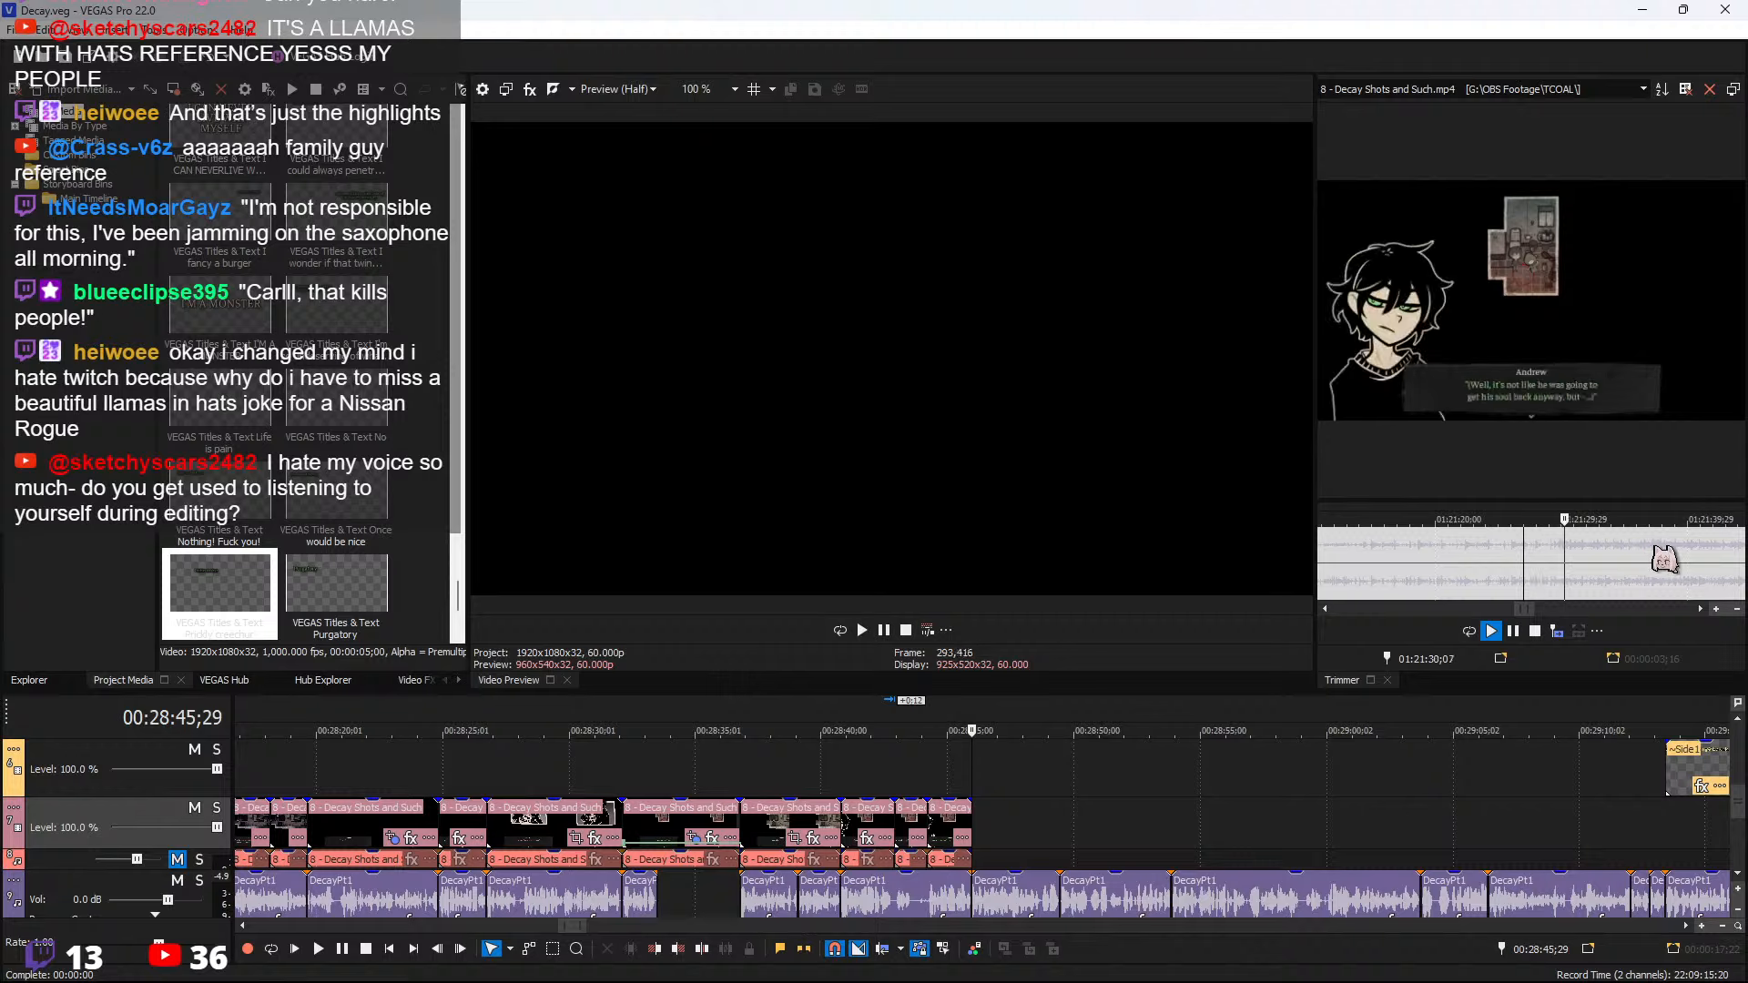
pyautogui.scroll(-2, 1668, 561)
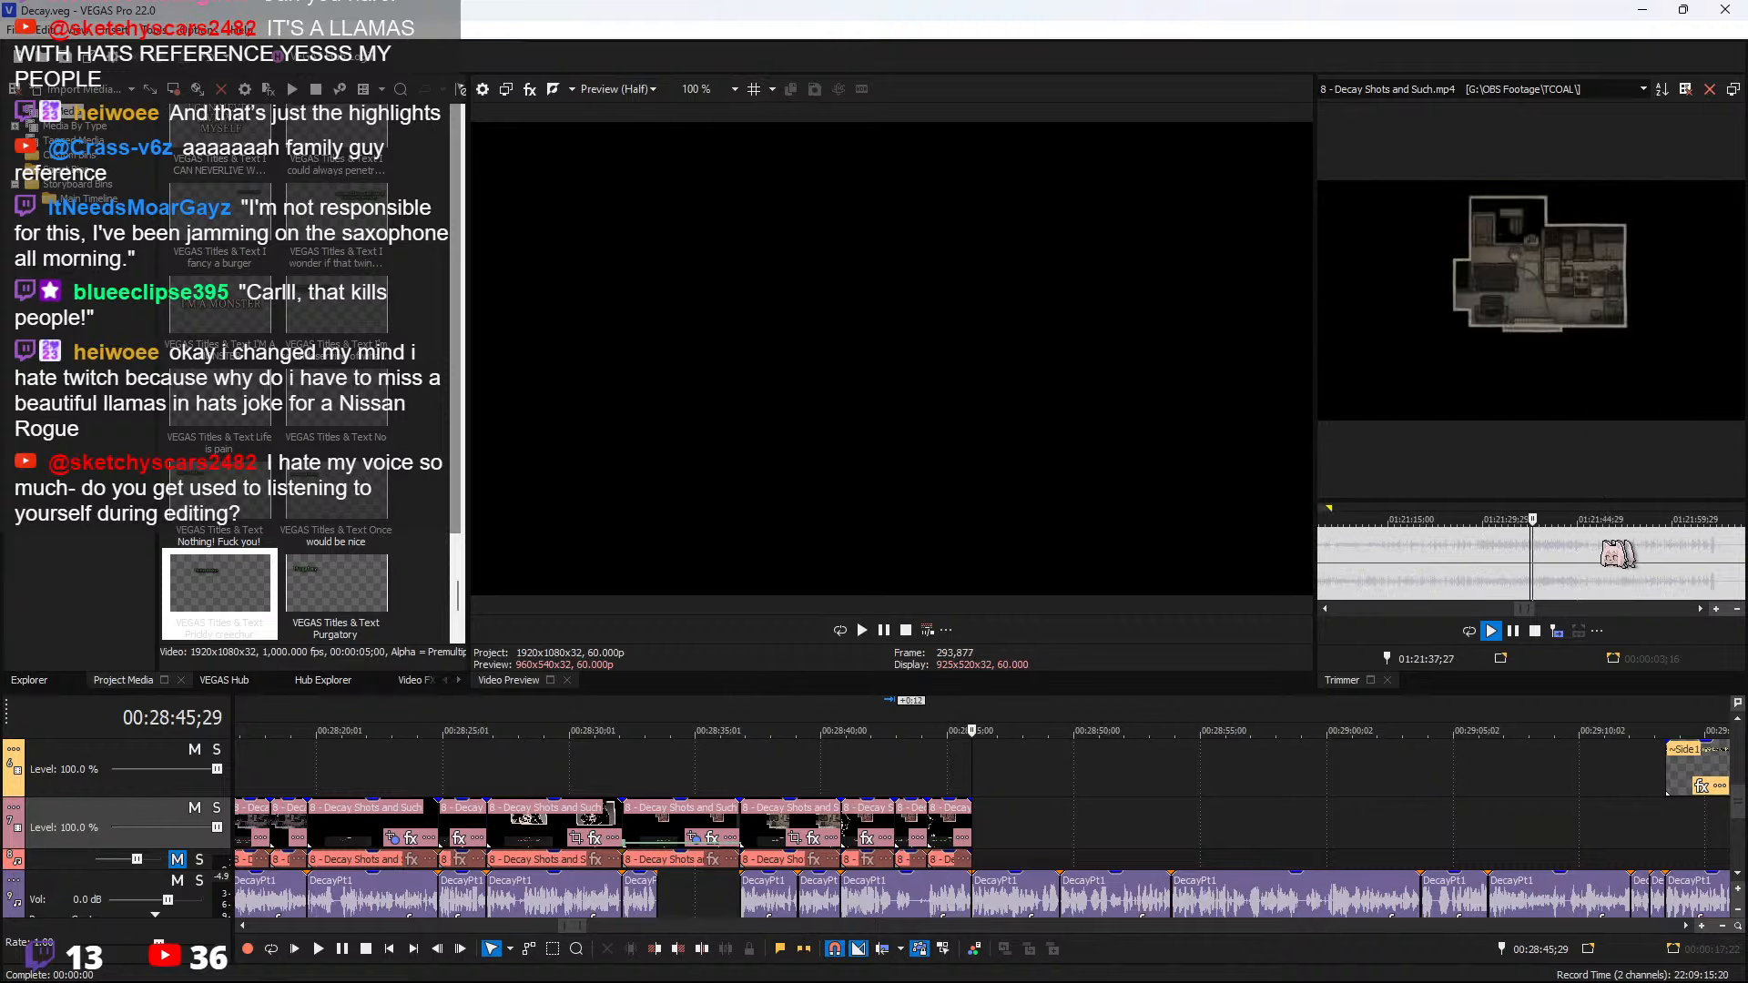
pyautogui.click(1559, 556)
pyautogui.click(1605, 562)
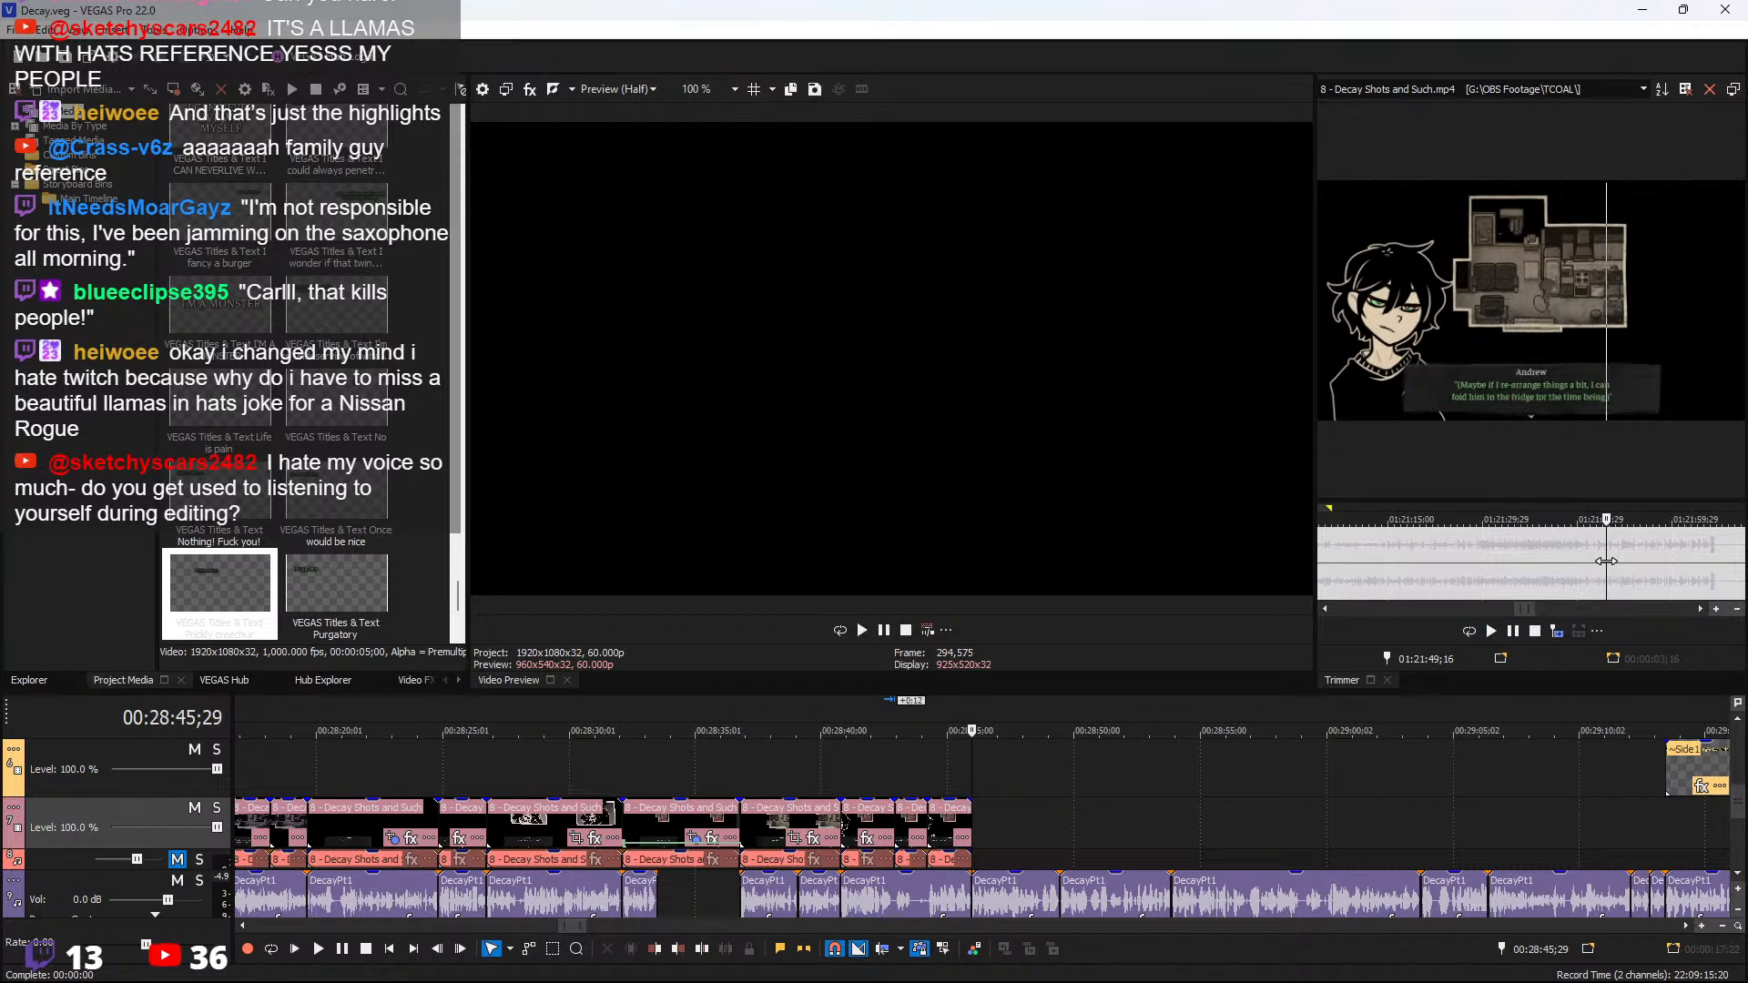
pyautogui.scroll(4, 1602, 559)
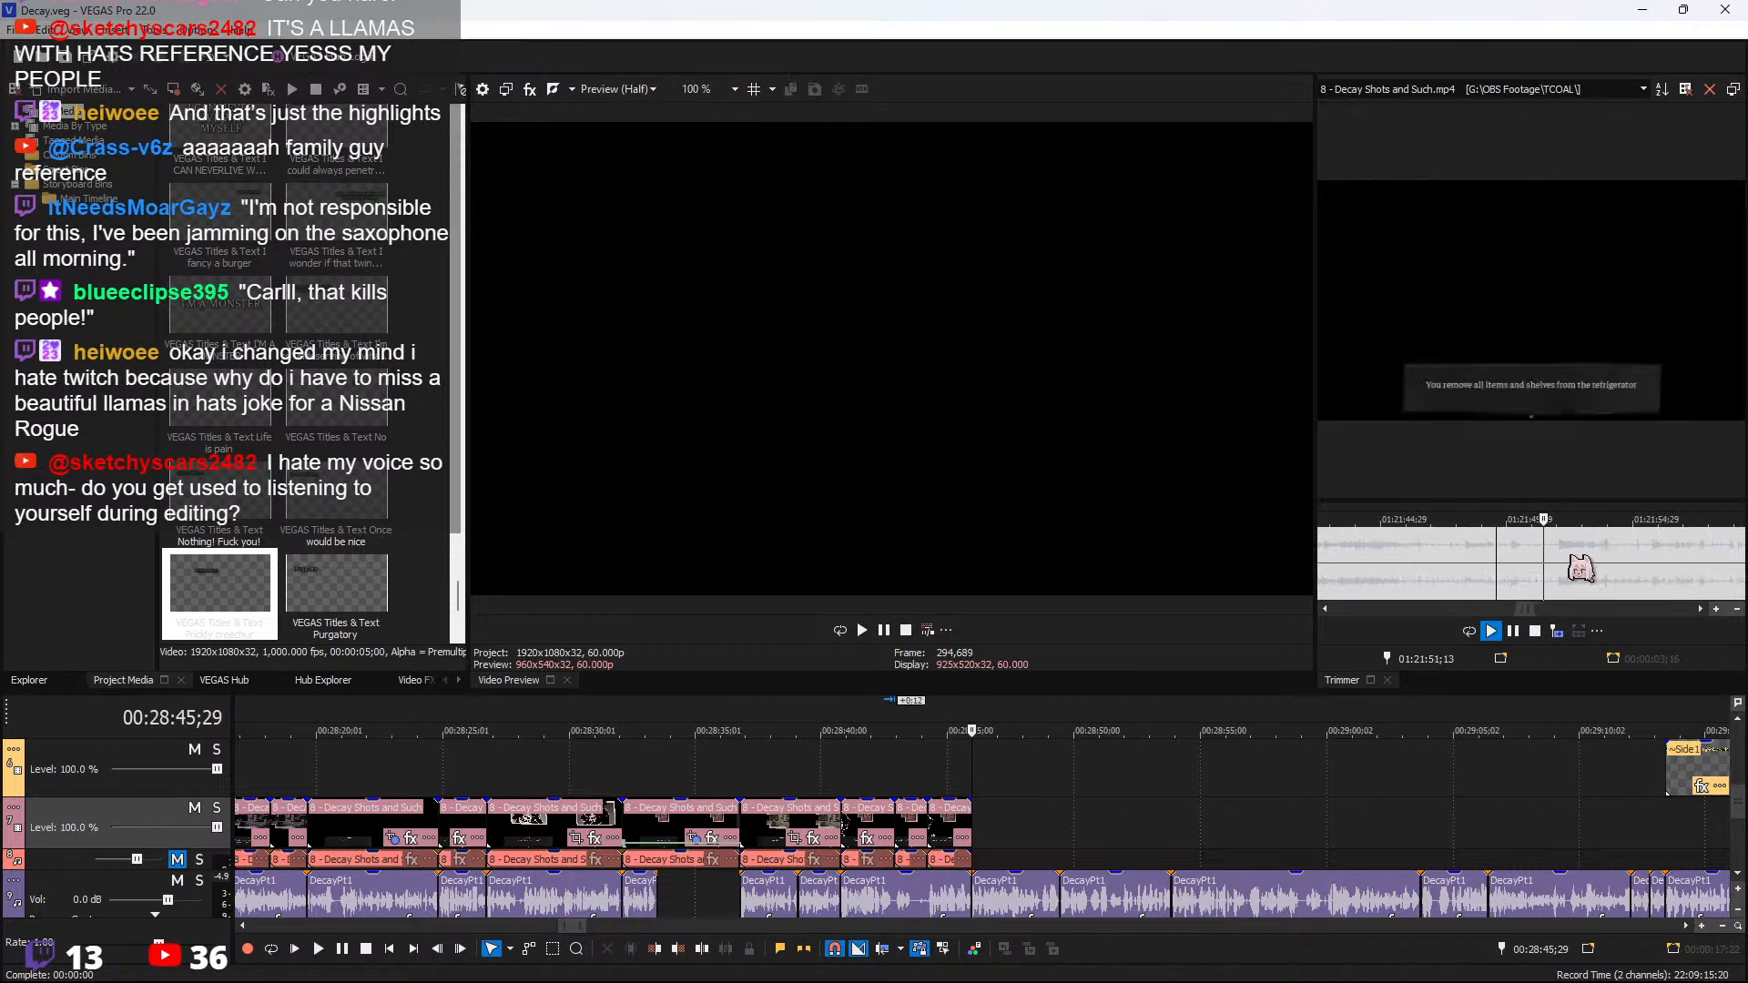
pyautogui.scroll(1, 1592, 566)
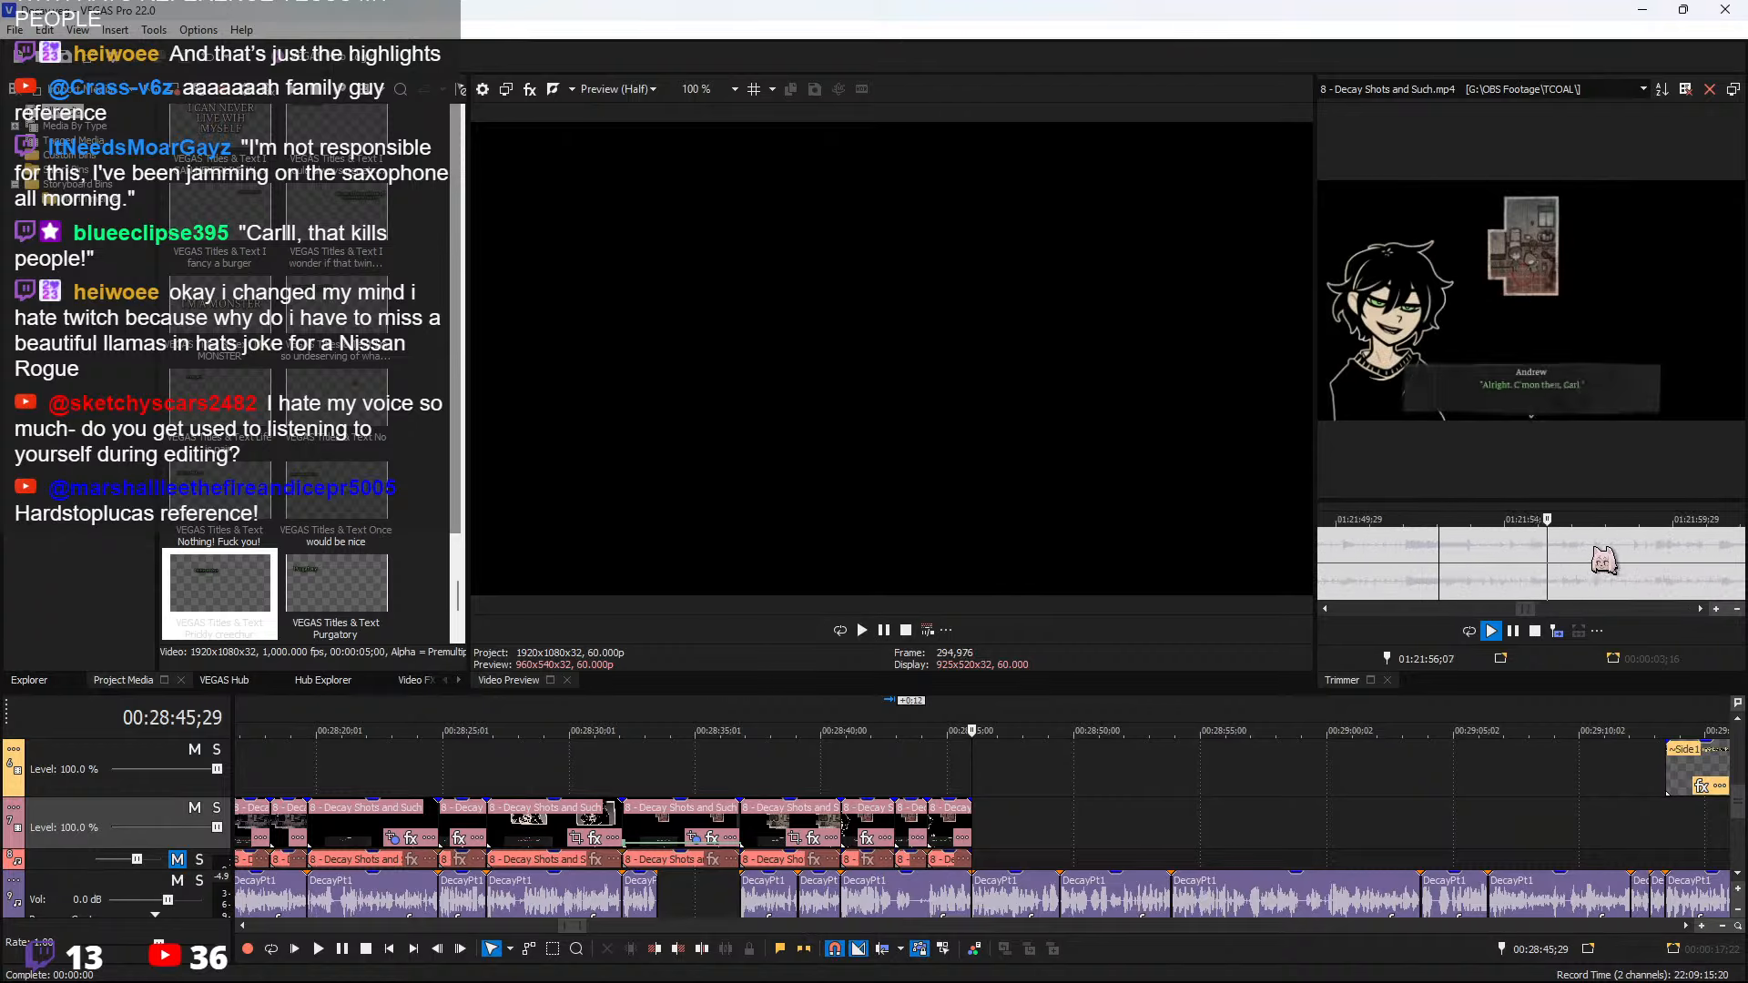
# Examine the source footage through the Dude's visit for Carl, up to the refrigerator arranging scene
pyautogui.click(1673, 572)
pyautogui.scroll(-2, 1639, 570)
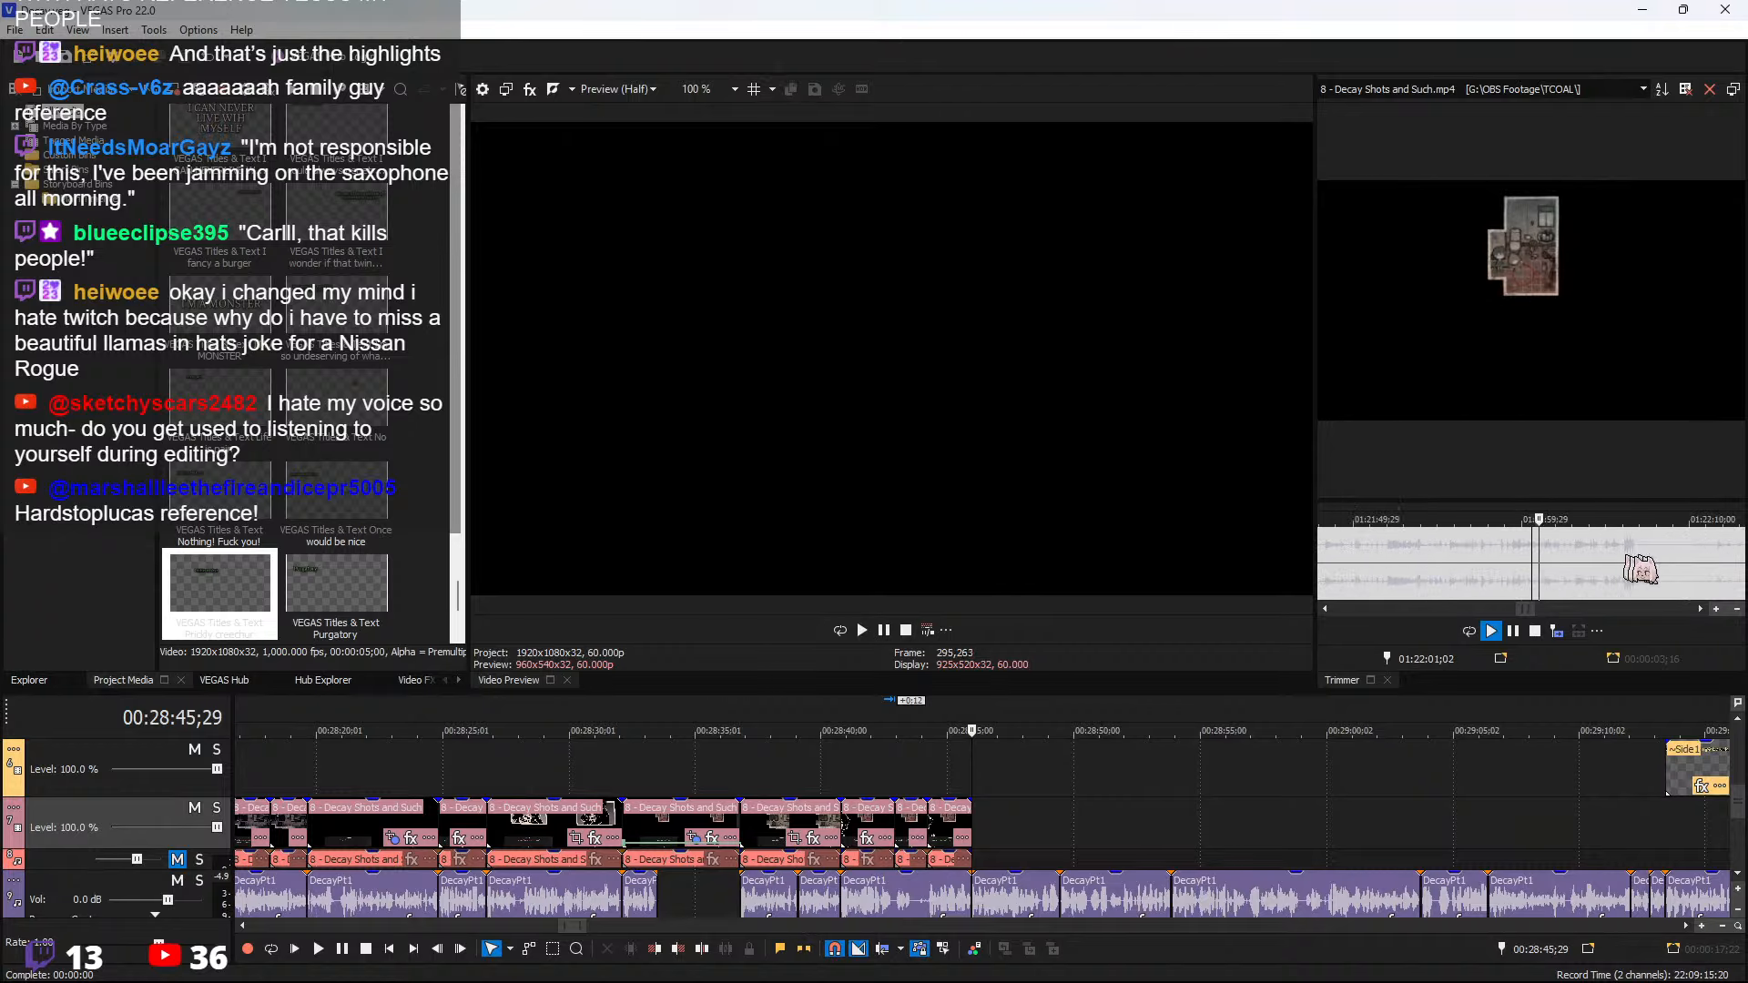
pyautogui.press('space')
pyautogui.scroll(3, 1648, 572)
pyautogui.press('space')
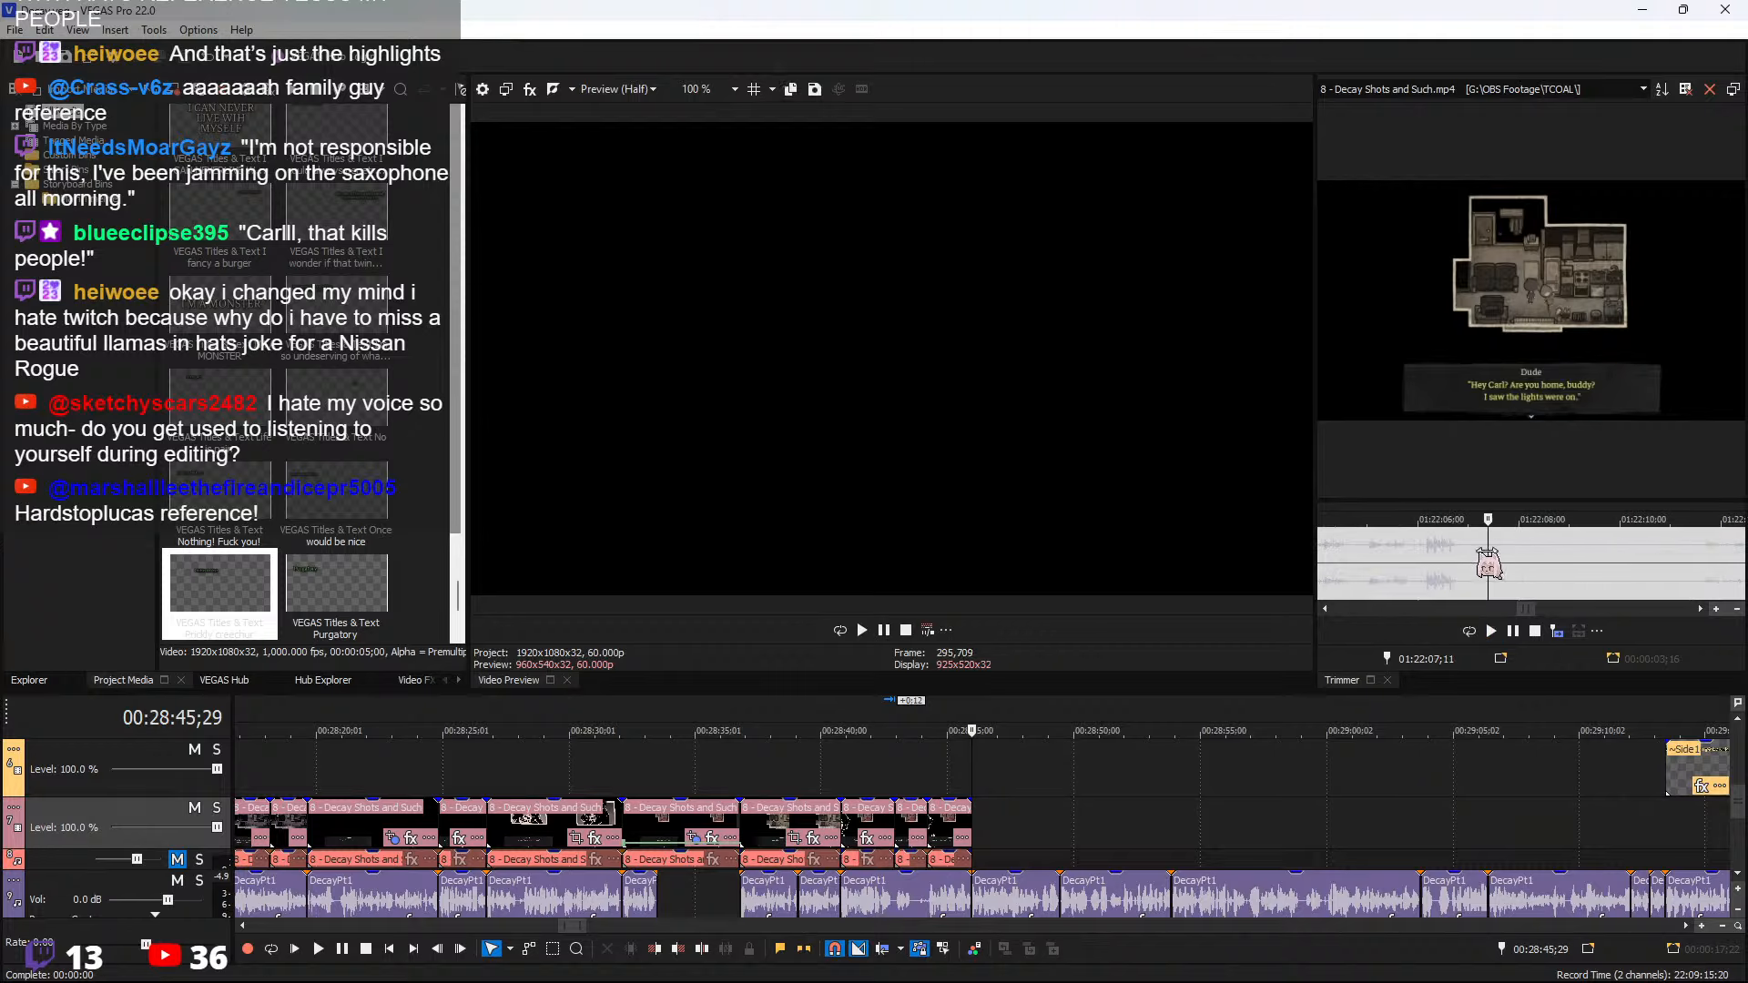
pyautogui.click(1374, 551)
pyautogui.press('space')
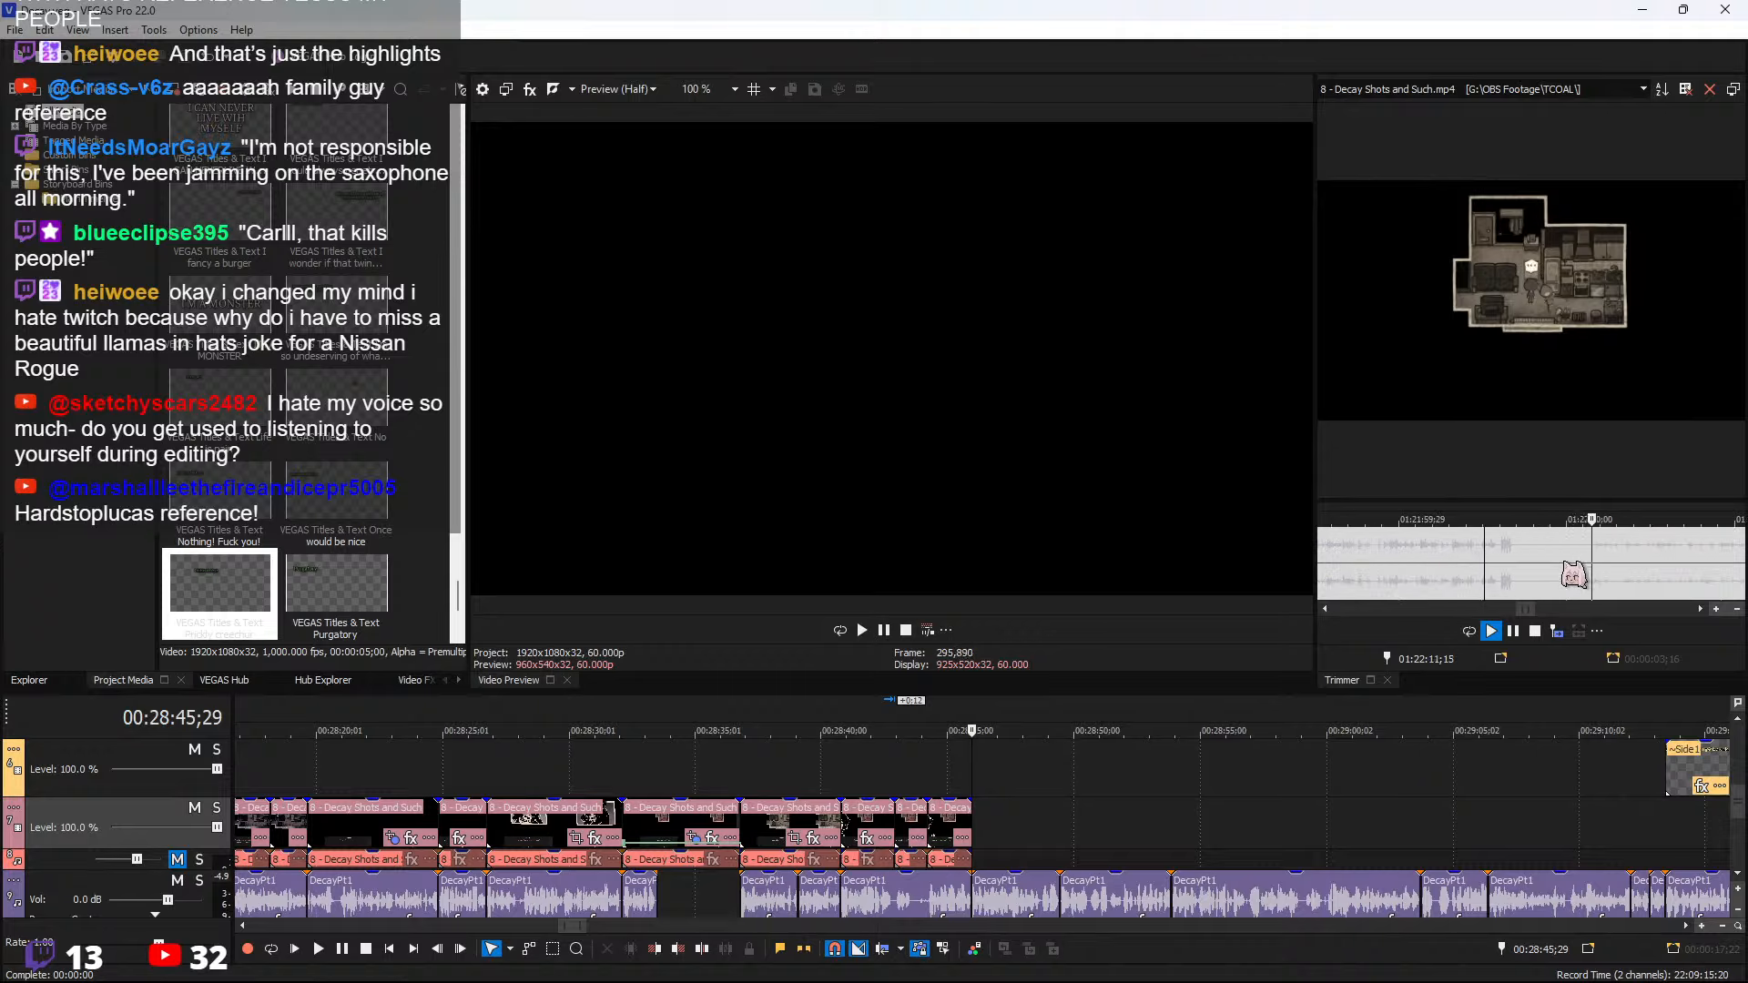
pyautogui.scroll(-4, 1583, 565)
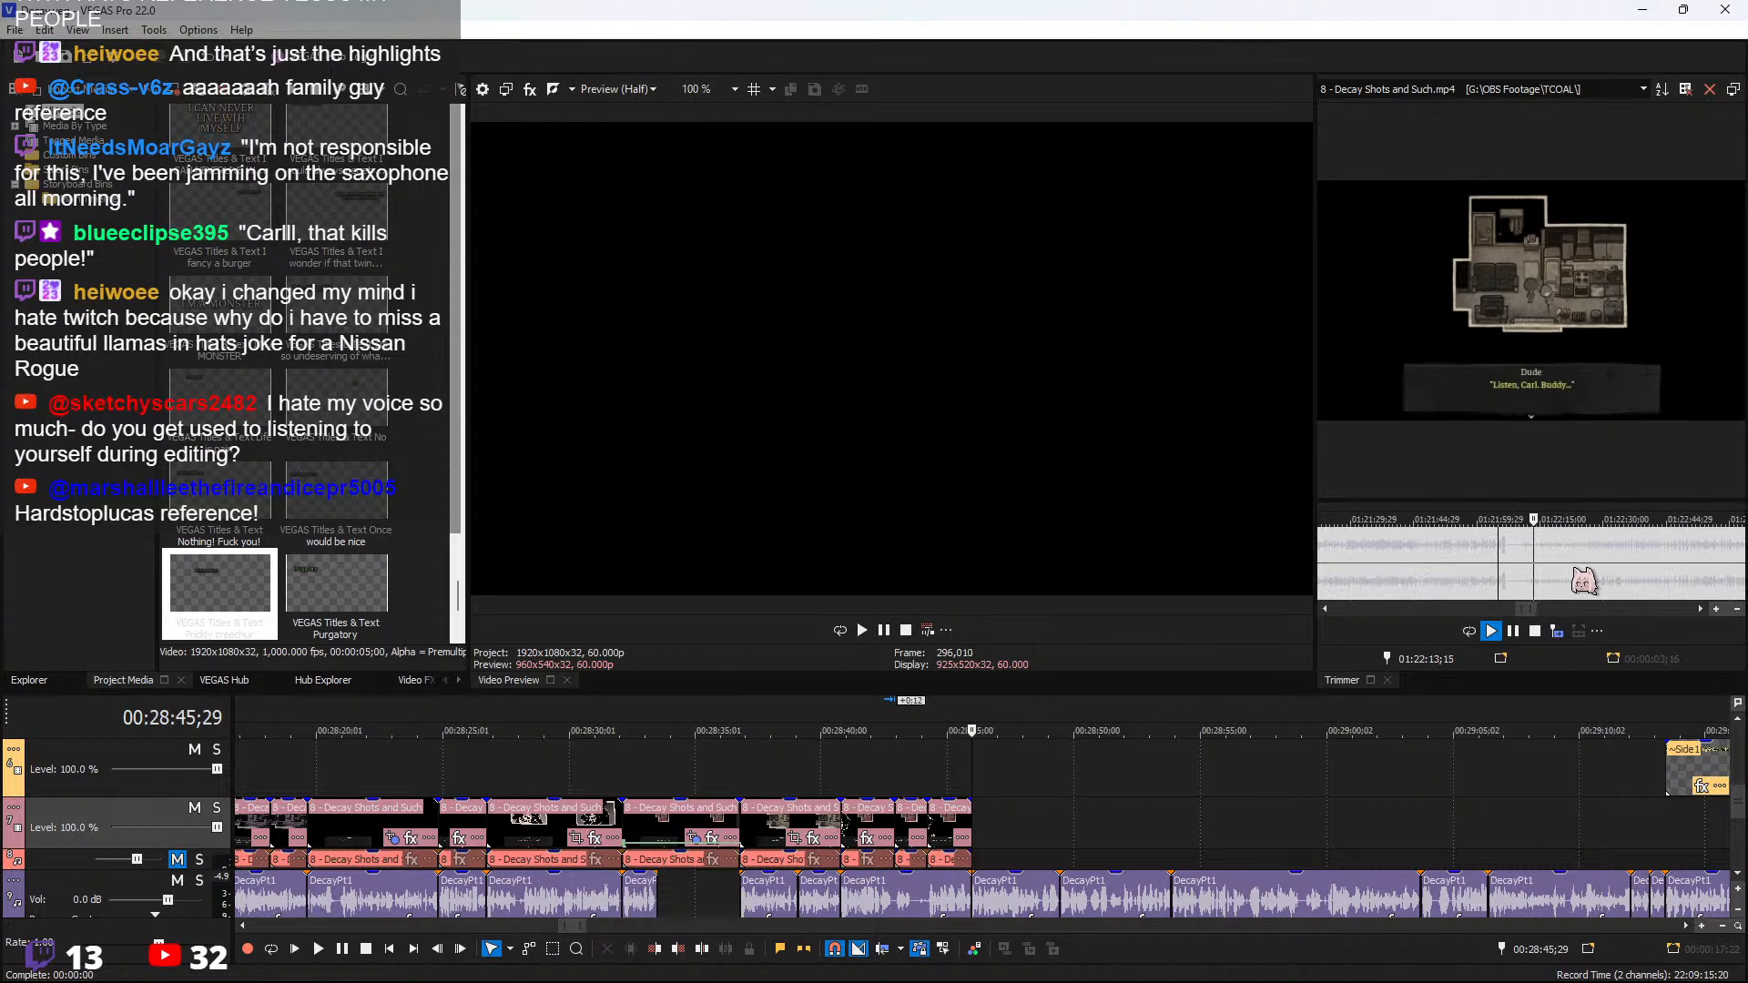
pyautogui.scroll(1, 1584, 580)
pyautogui.click(1643, 559)
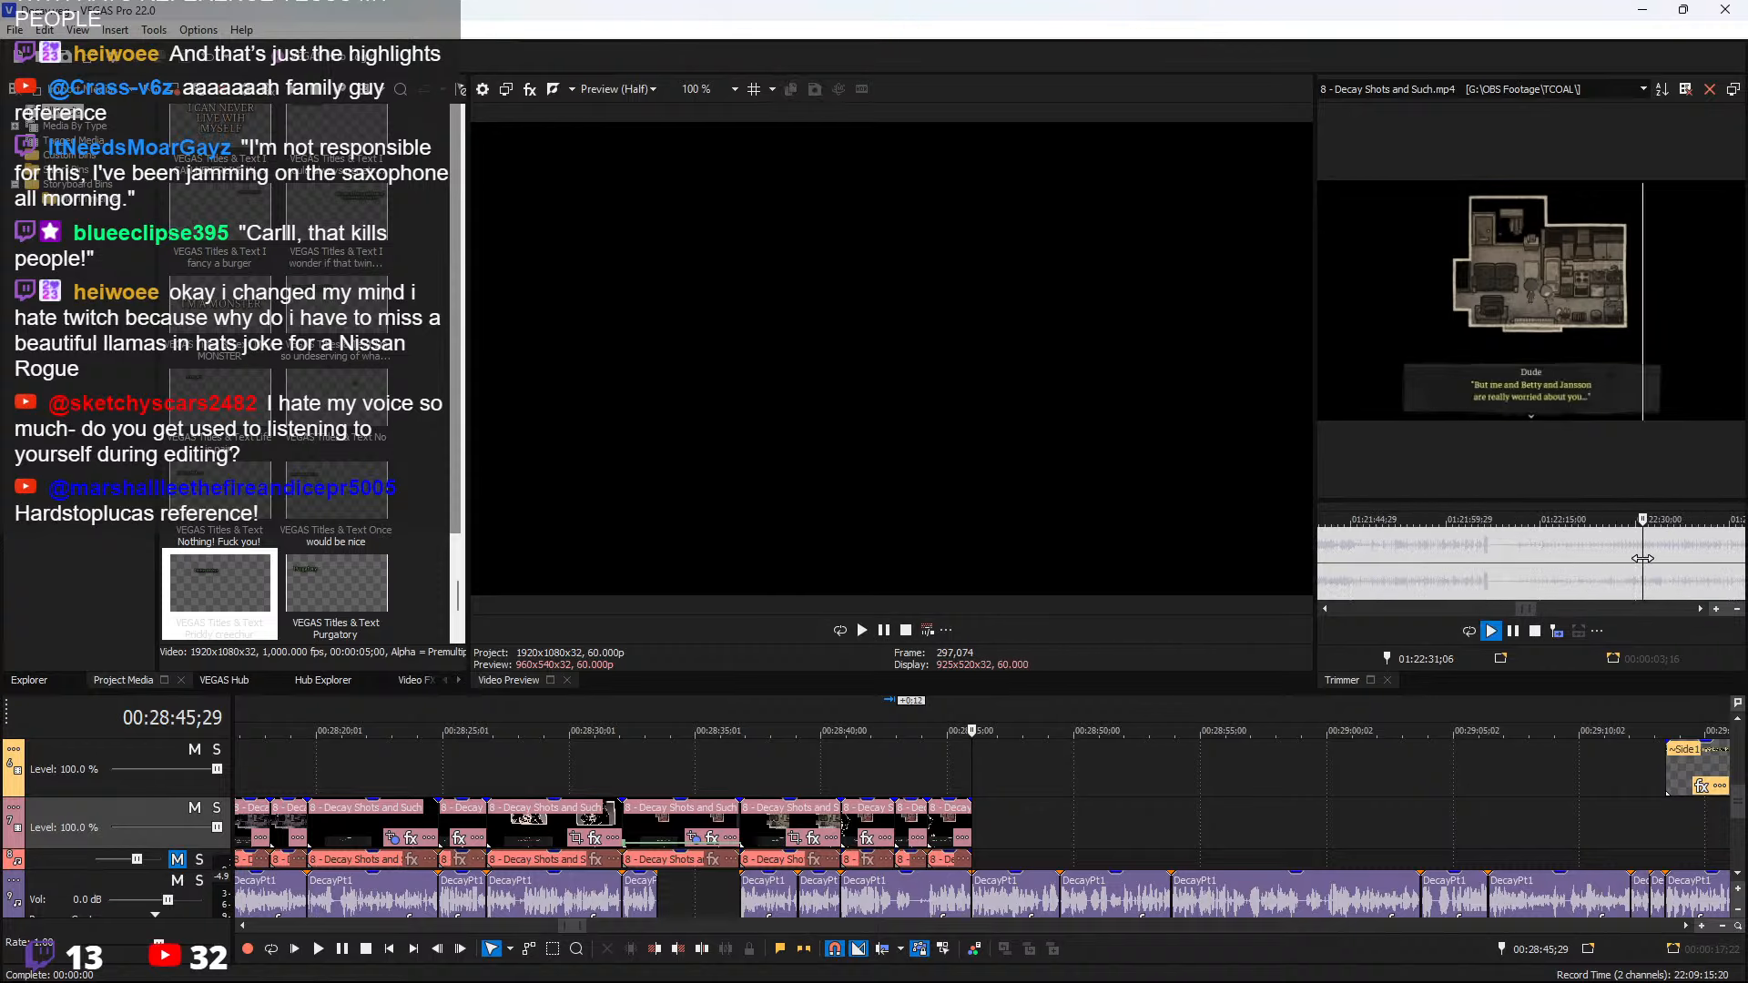
pyautogui.click(1715, 572)
pyautogui.scroll(1, 1661, 574)
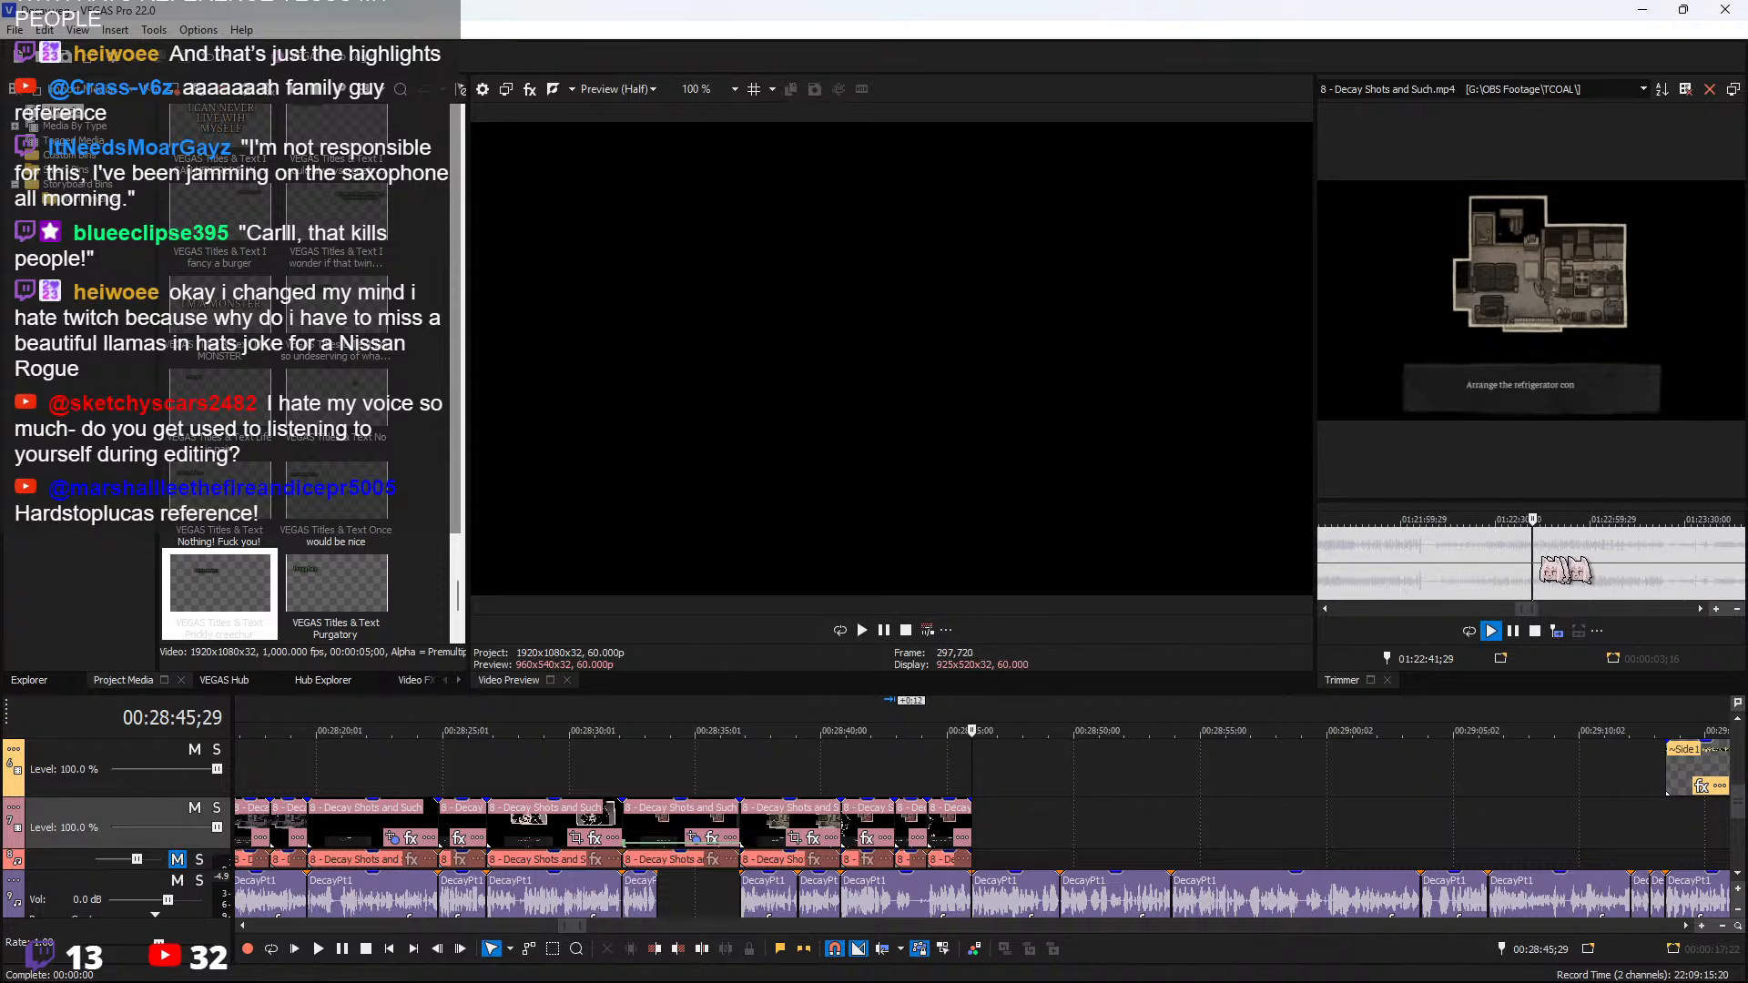
pyautogui.scroll(2, 1539, 559)
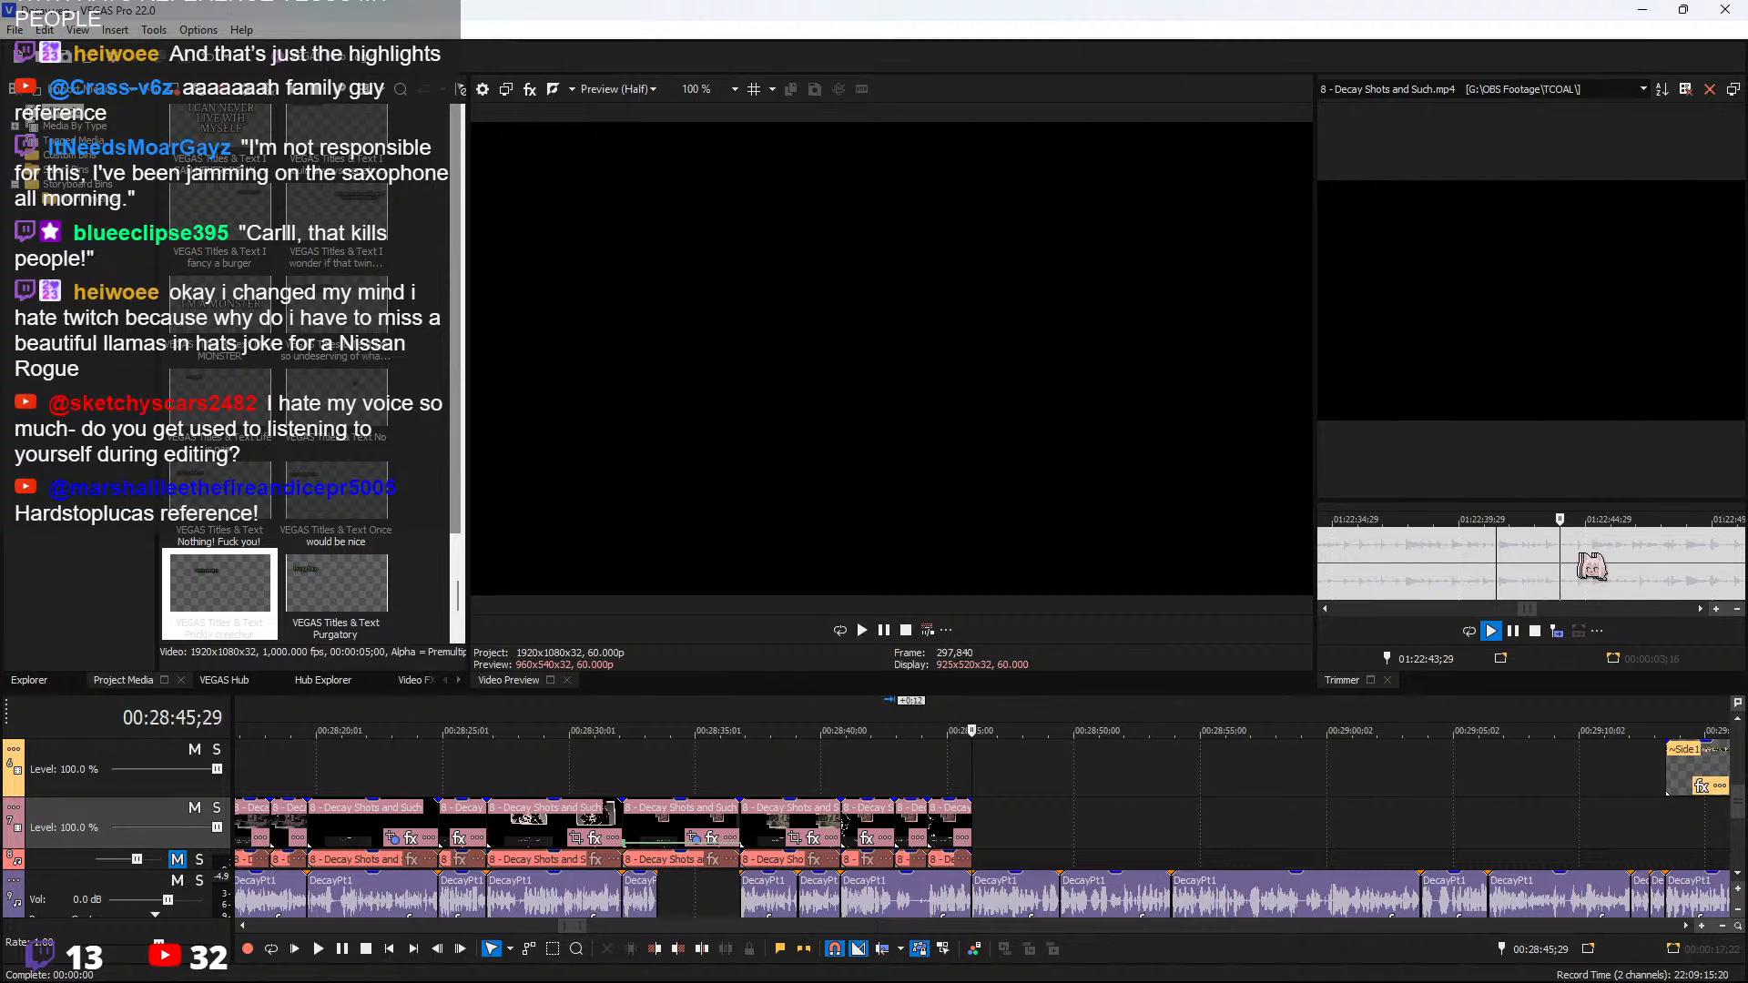
# Select 01:22:44;04 to 01:22:46;15 of the source footage, showing the body in the refrigerator, and insert it at 00:28:47;05
pyautogui.click(1566, 565)
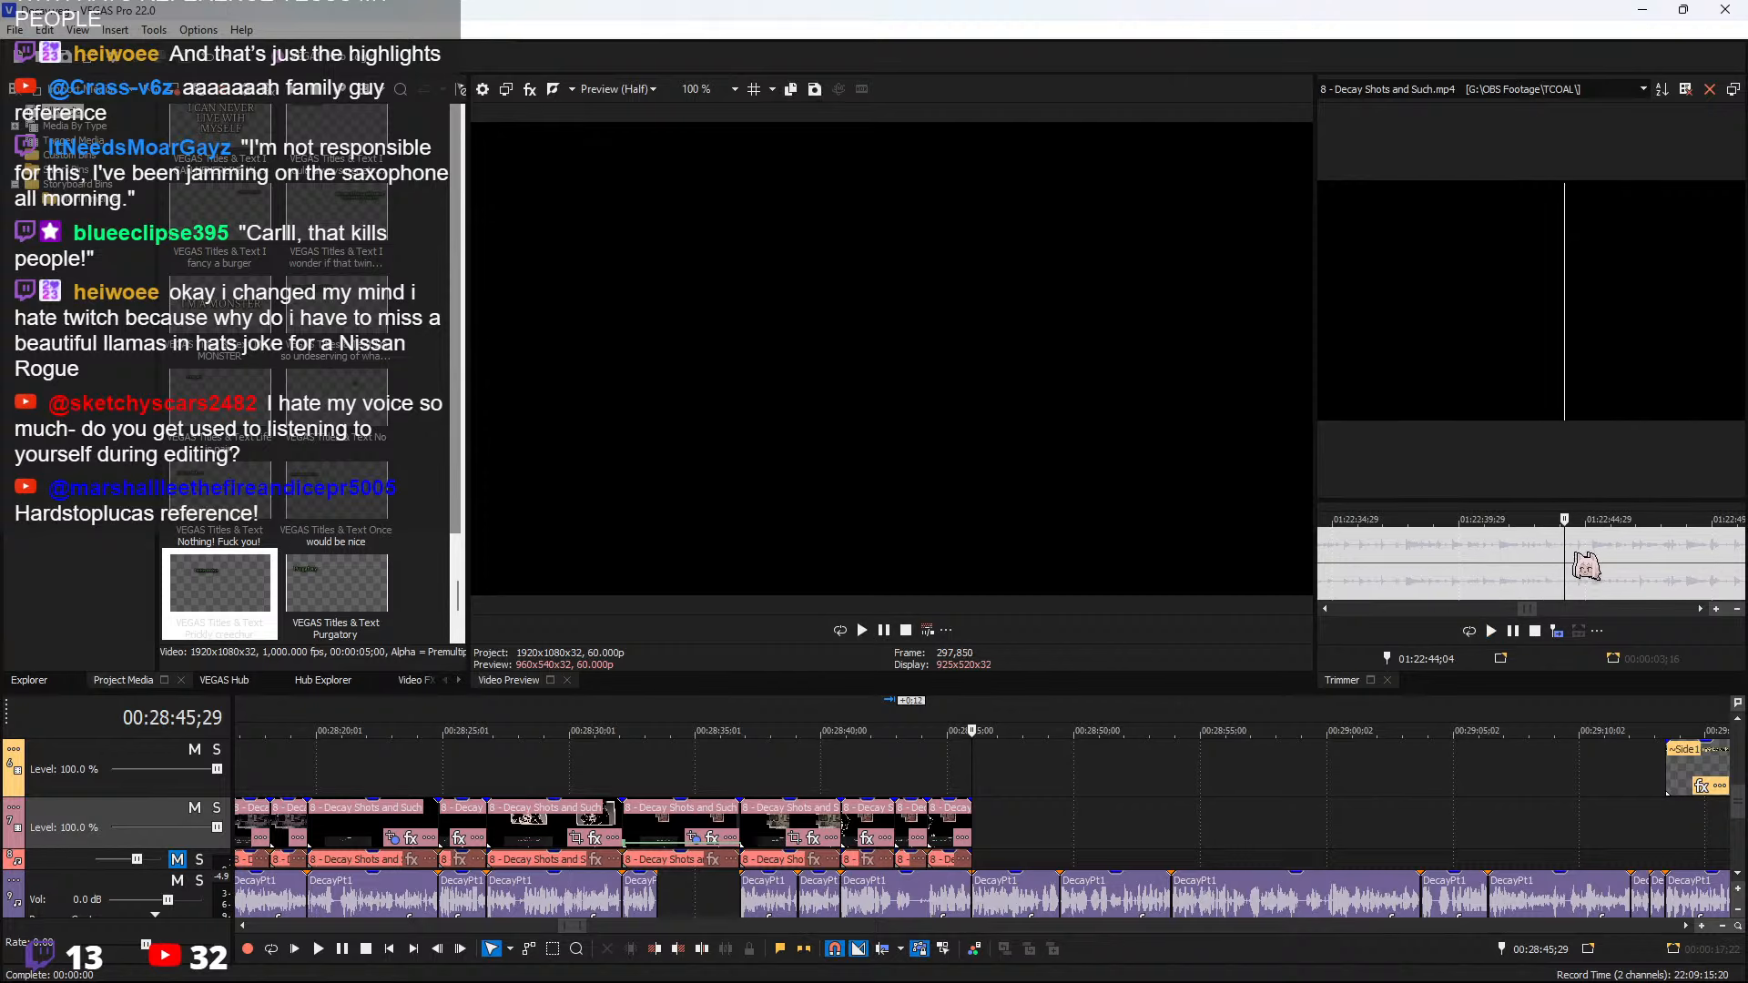
pyautogui.keyDown('shift'); pyautogui.click(1624, 561); pyautogui.keyUp('shift')
pyautogui.click(967, 831)
pyautogui.press('space')
pyautogui.scroll(2, 1201, 810)
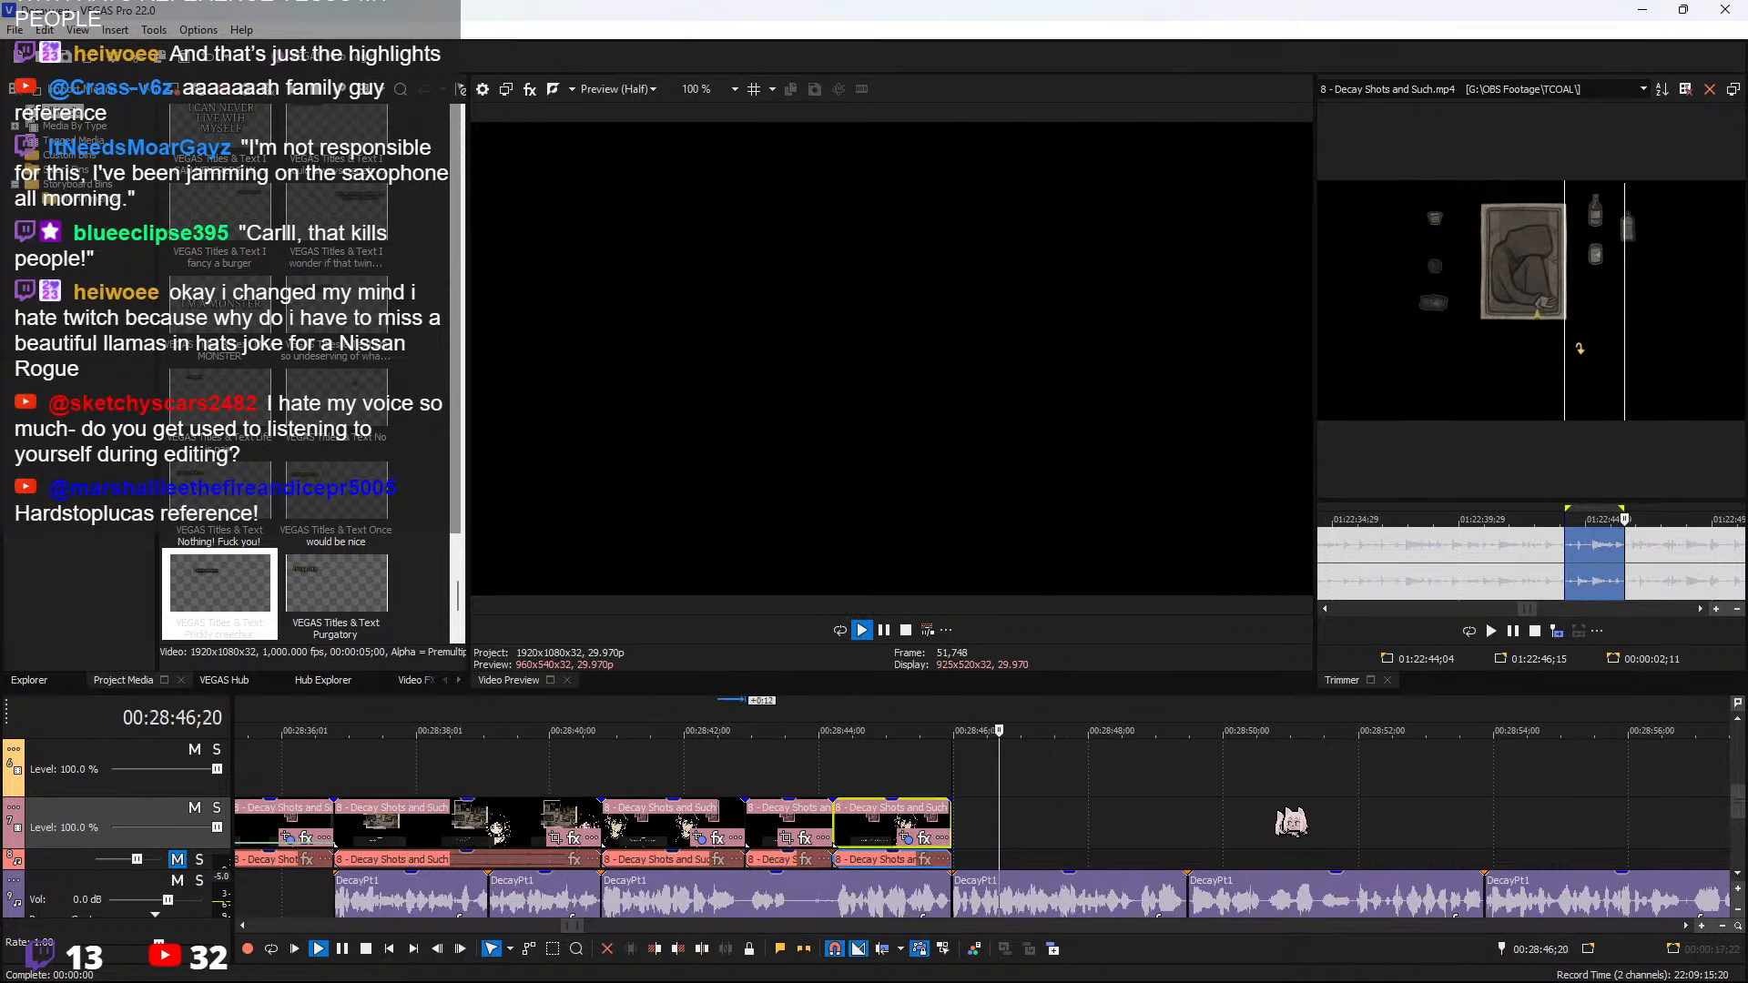
pyautogui.click(1033, 830)
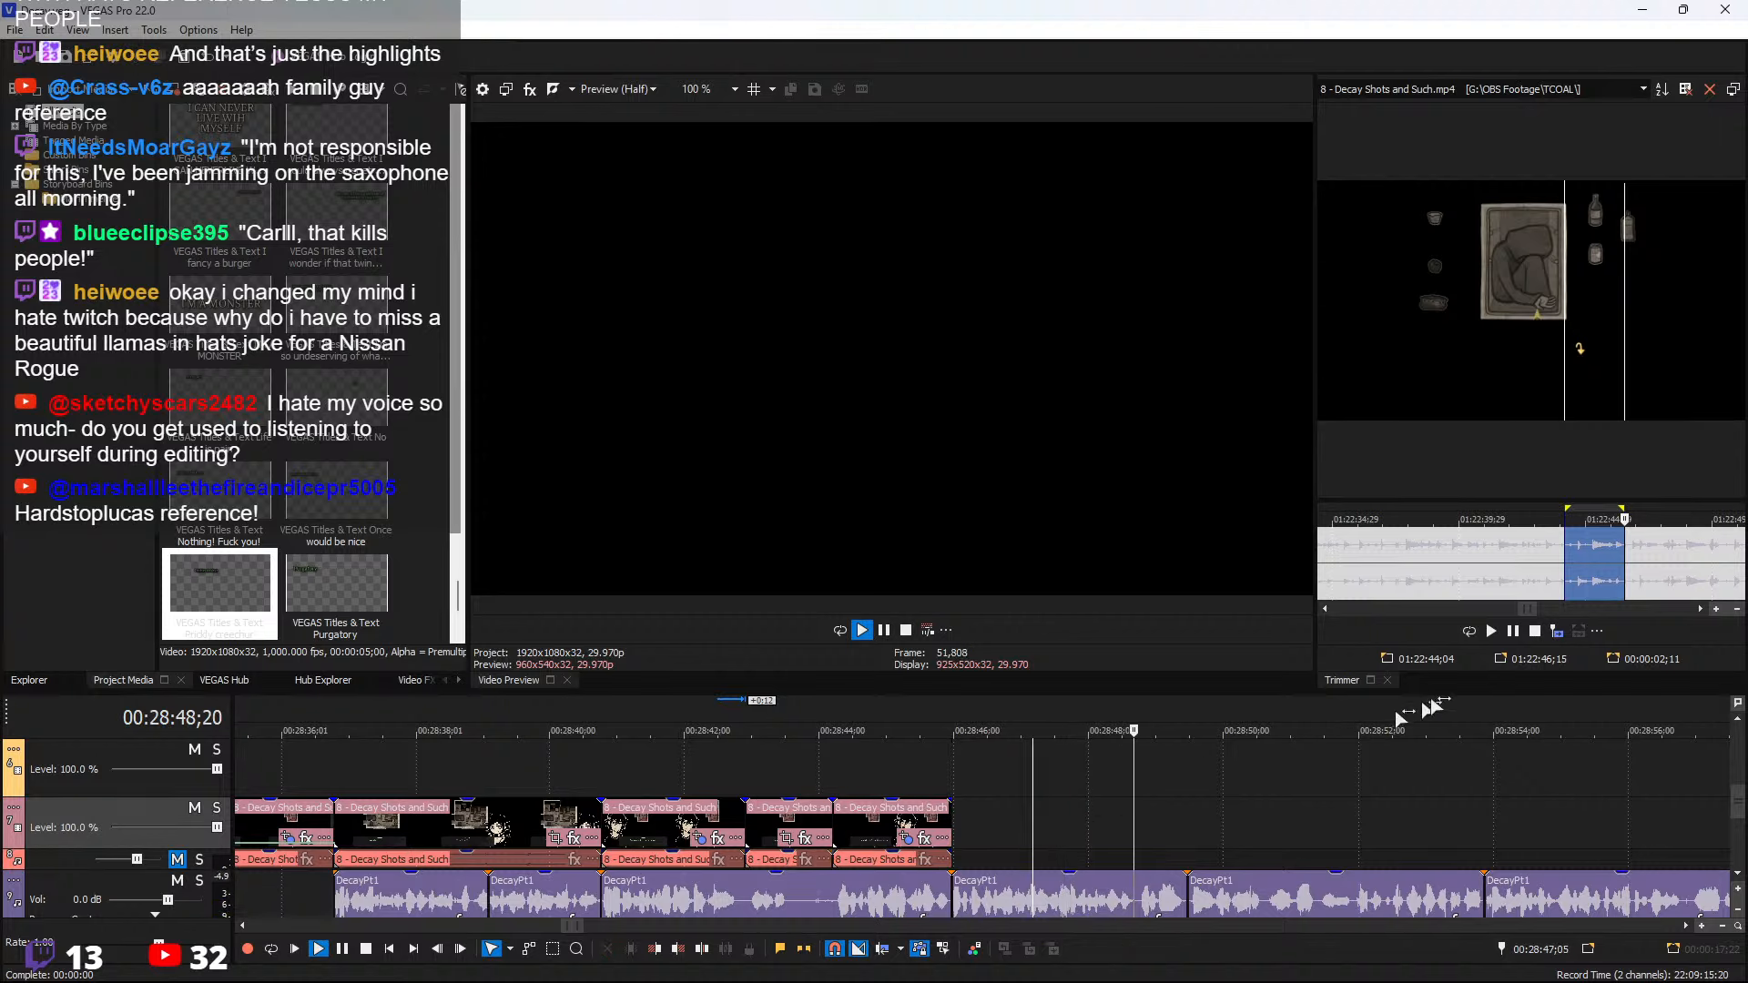
pyautogui.click(1557, 630)
# Go back through the source footage to find Andrew's "Alright. C'mon then, Carl." line
pyautogui.scroll(-3, 1380, 577)
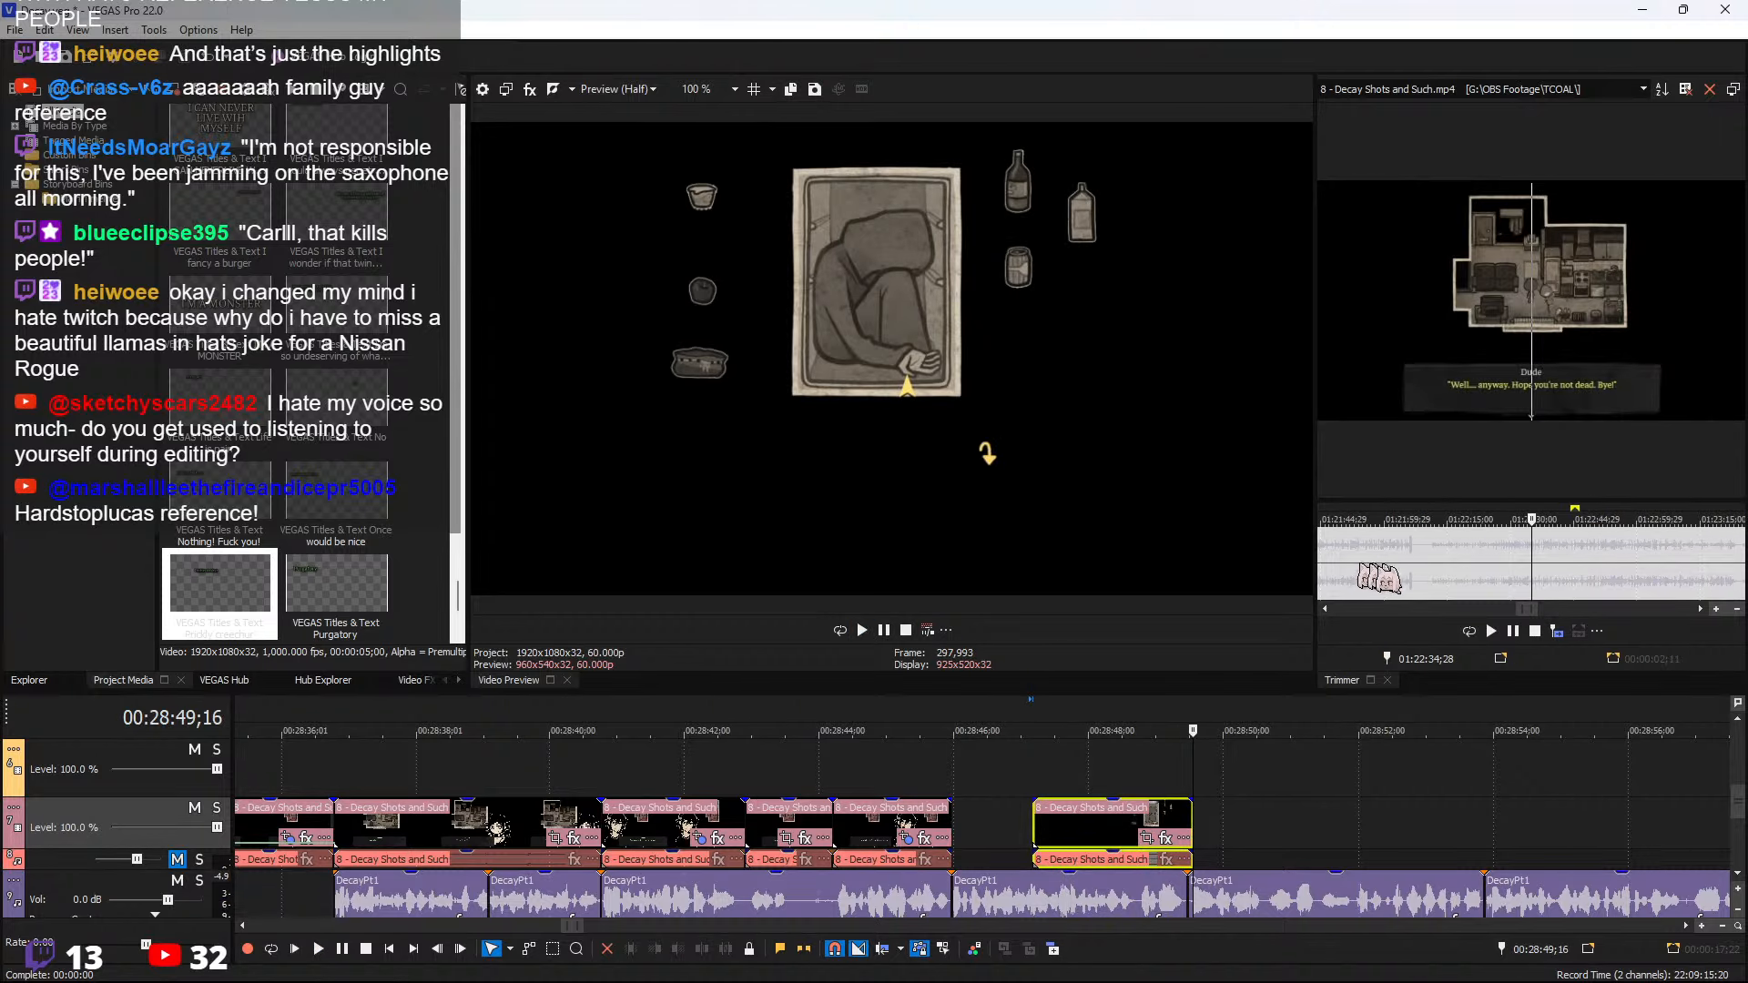
pyautogui.scroll(3, 1484, 566)
pyautogui.press('space')
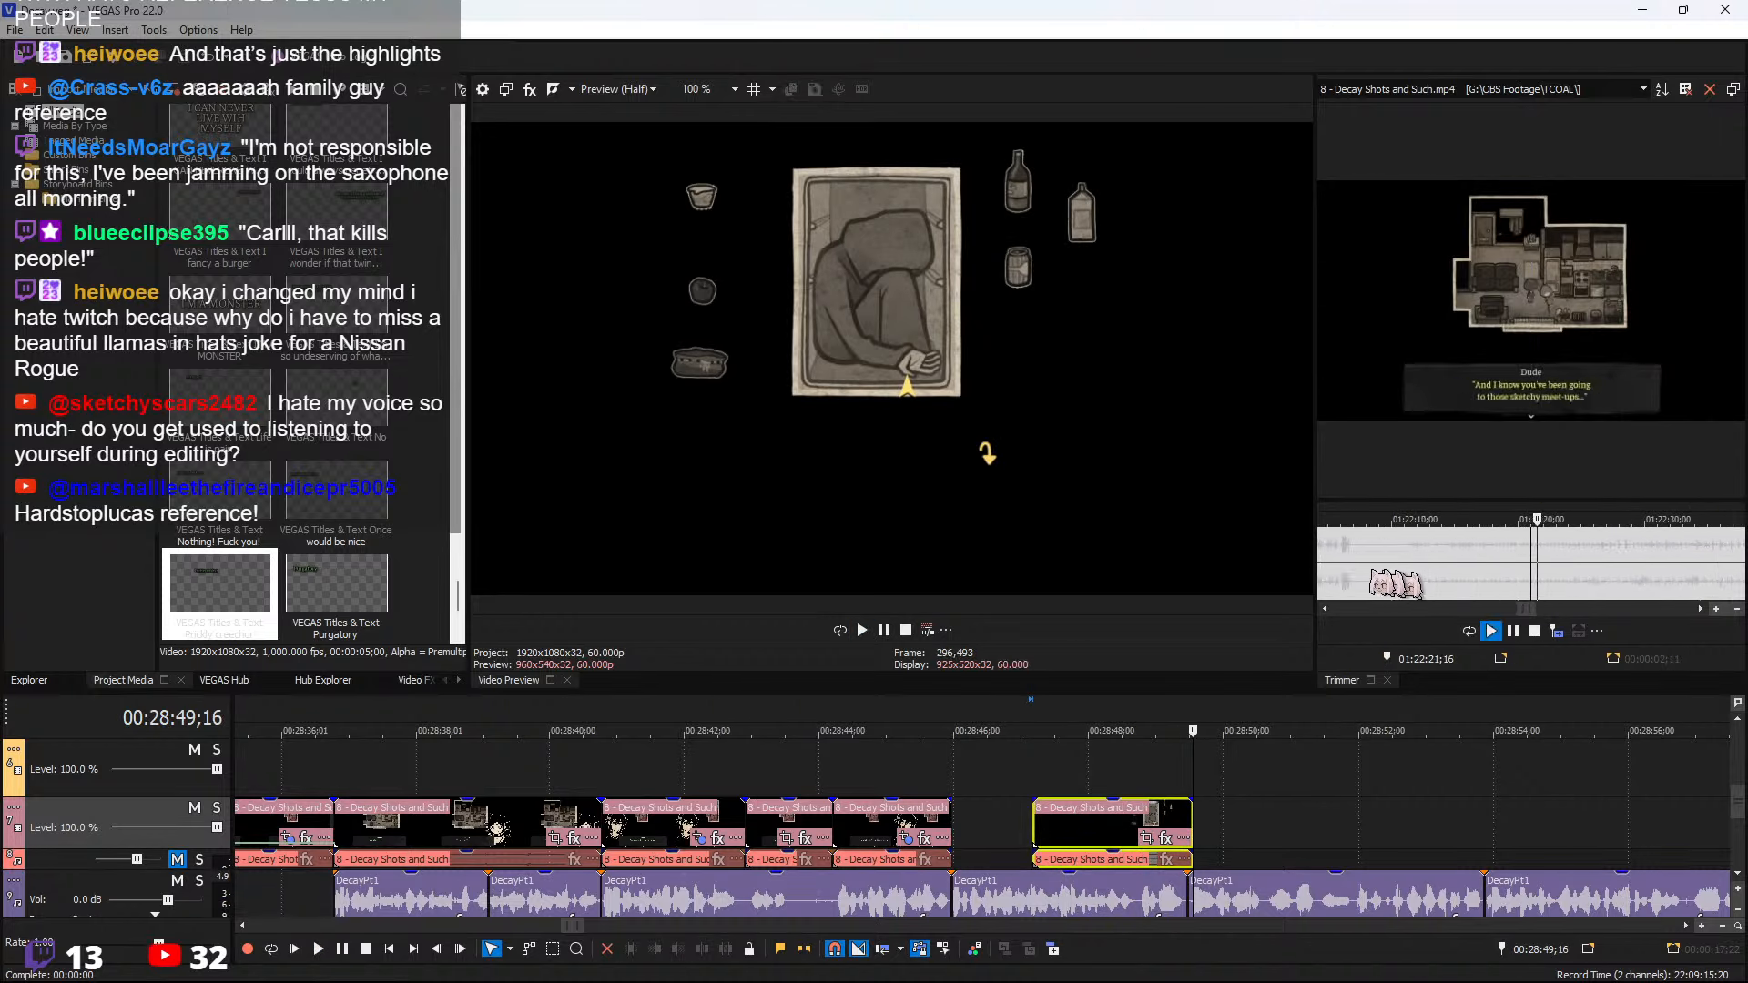
pyautogui.click(1354, 568)
pyautogui.scroll(-3, 1385, 577)
pyautogui.click(1421, 577)
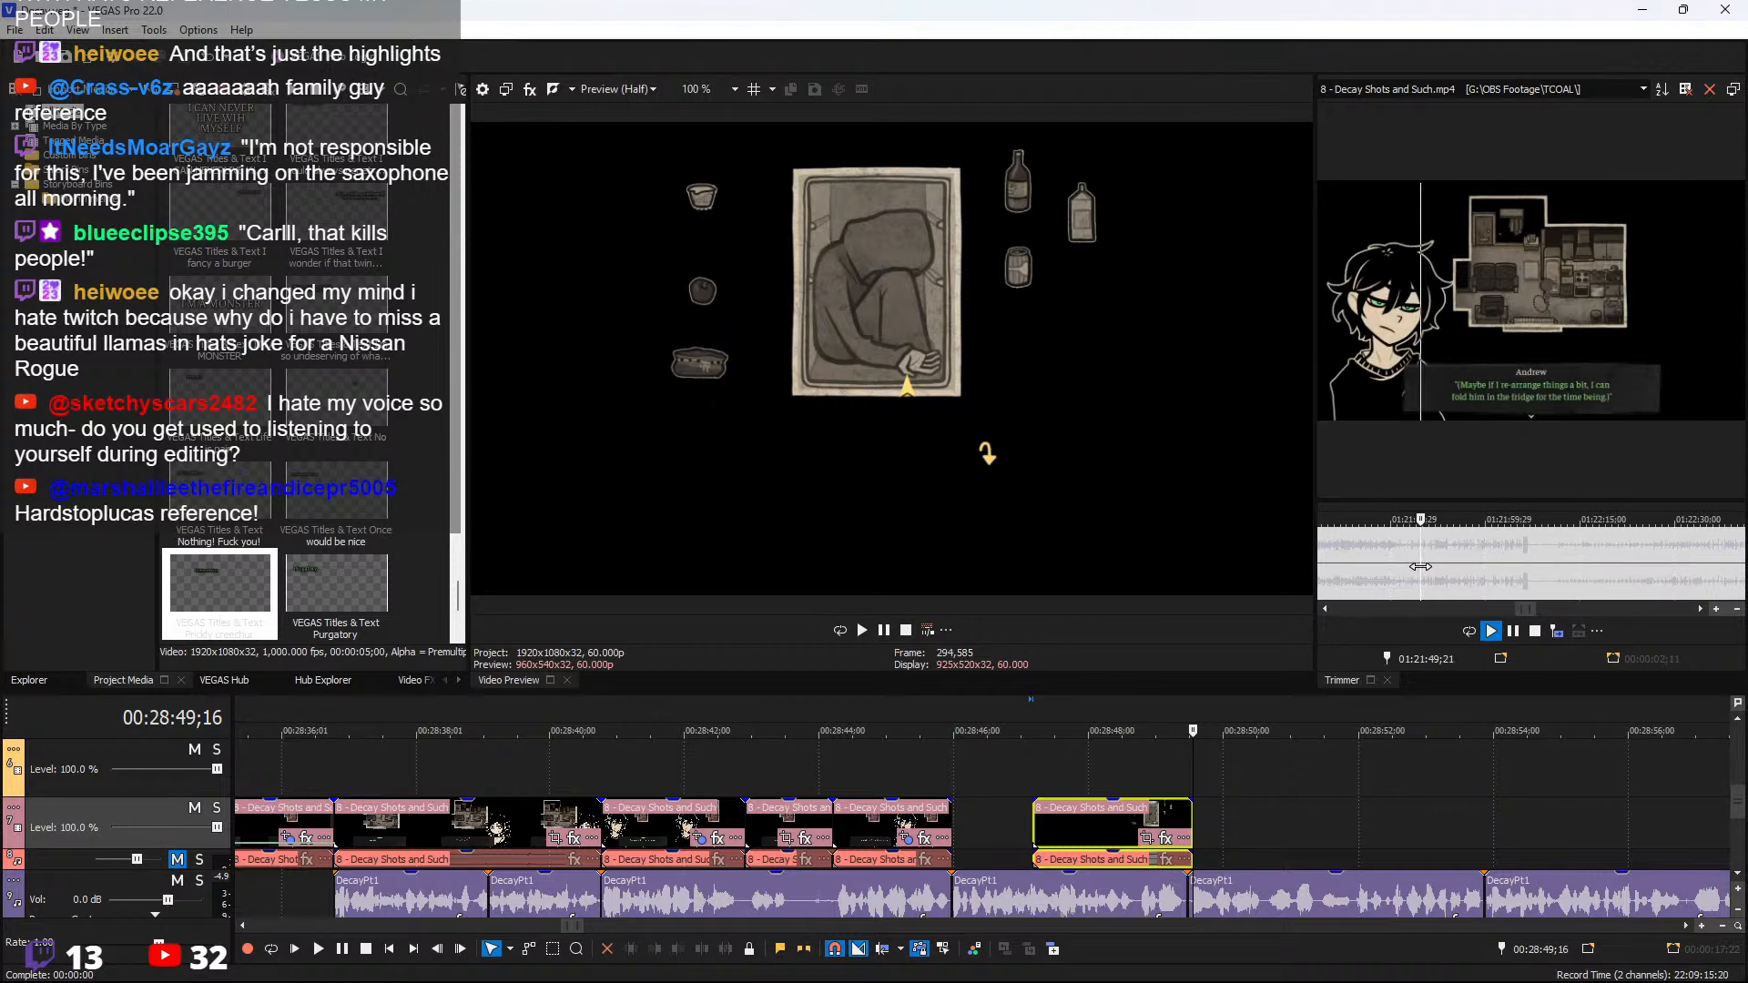
pyautogui.scroll(4, 1494, 583)
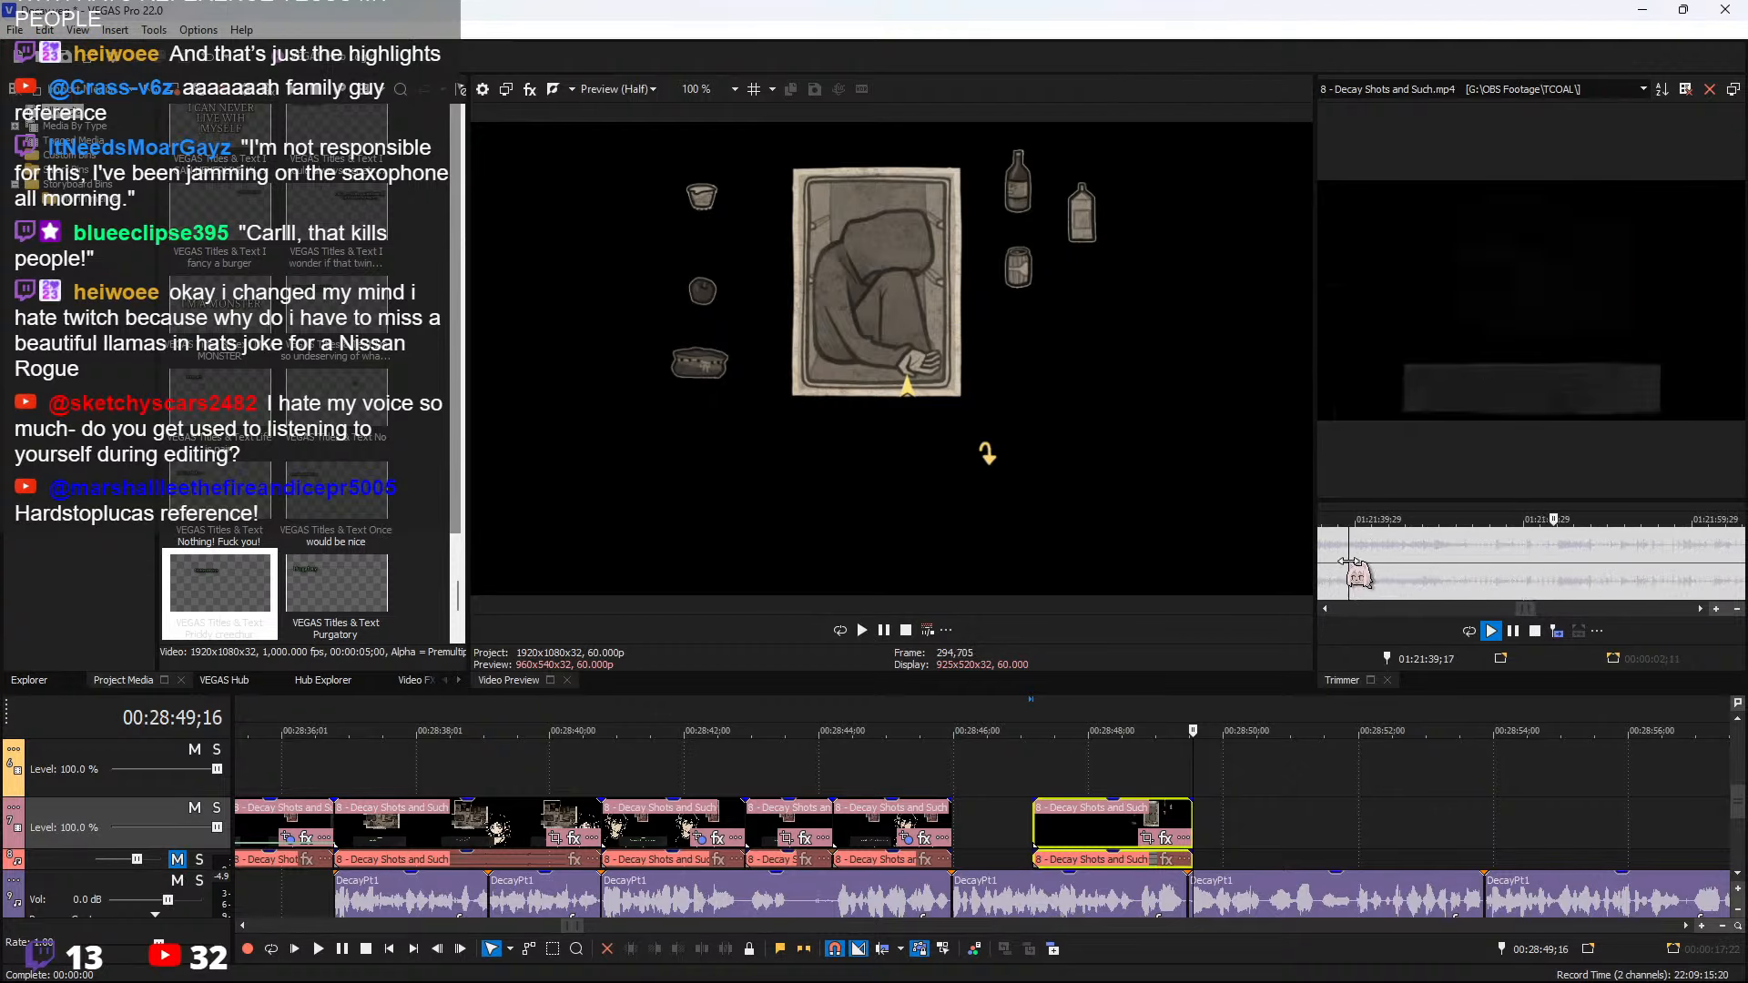
pyautogui.click(1602, 572)
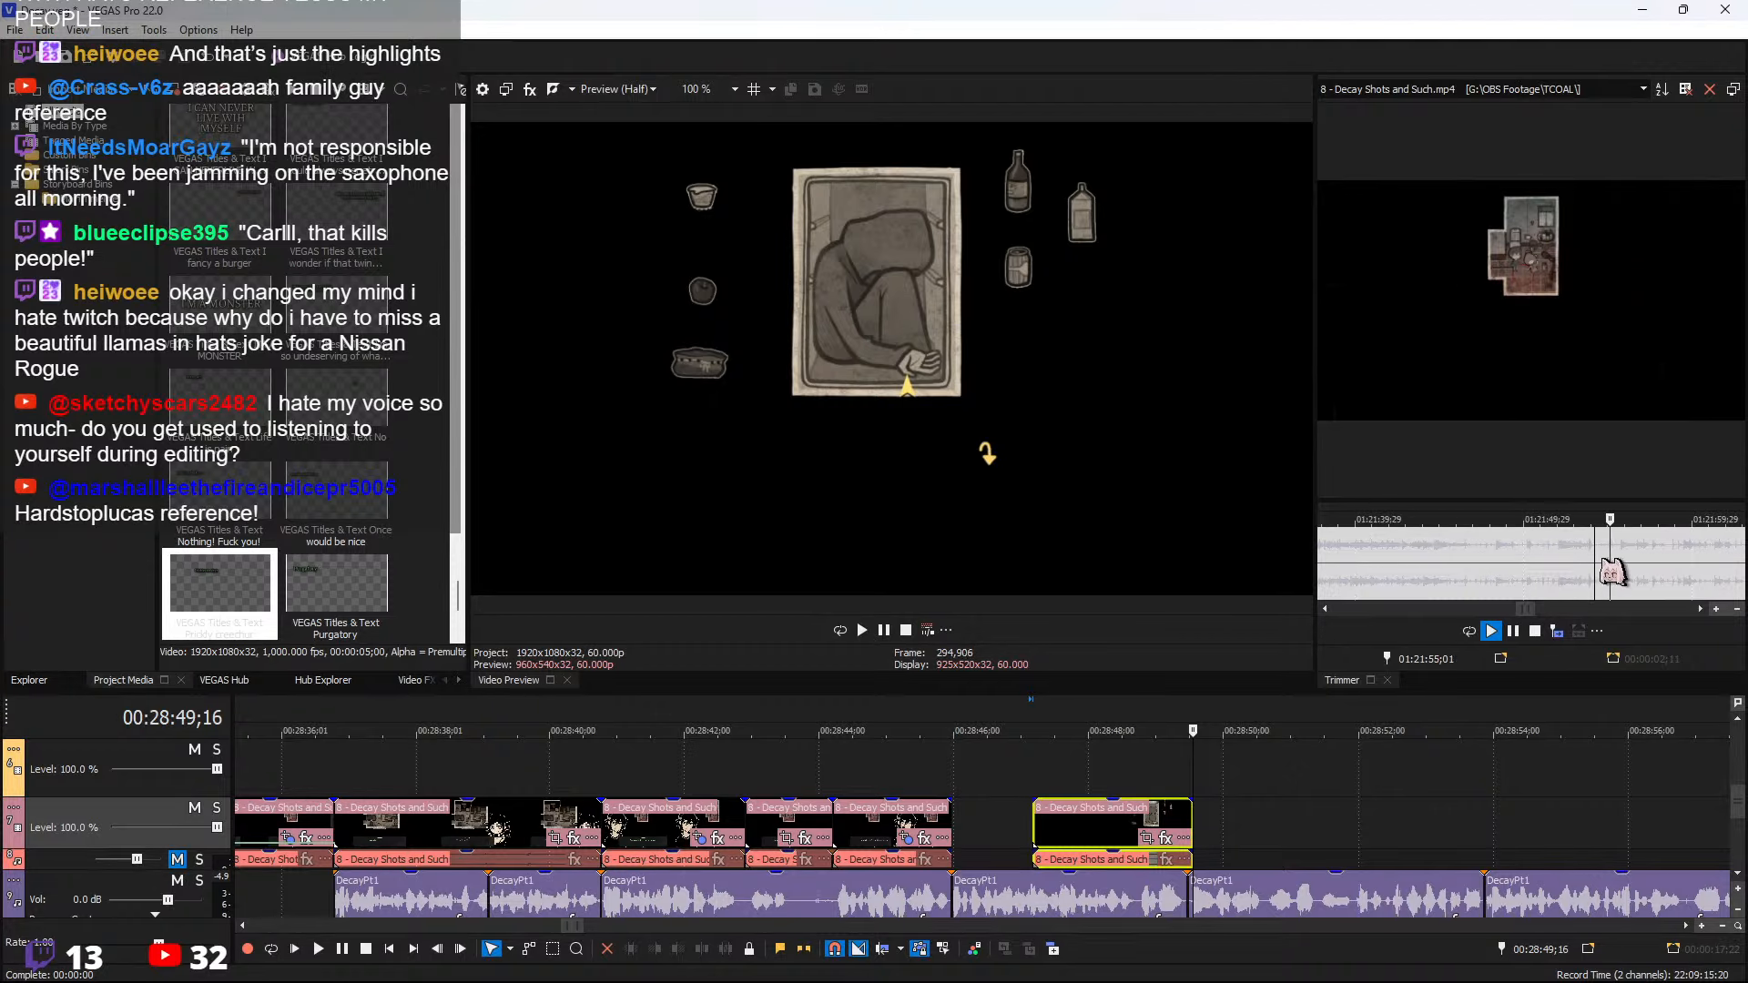
# Insert 01:21:55;10 to 01:21:56;13 of the source footage, move it to 00:28:45;29 and extend it by 0:03 to meet the refrigerator clip
pyautogui.press('space')
pyautogui.click(1604, 555)
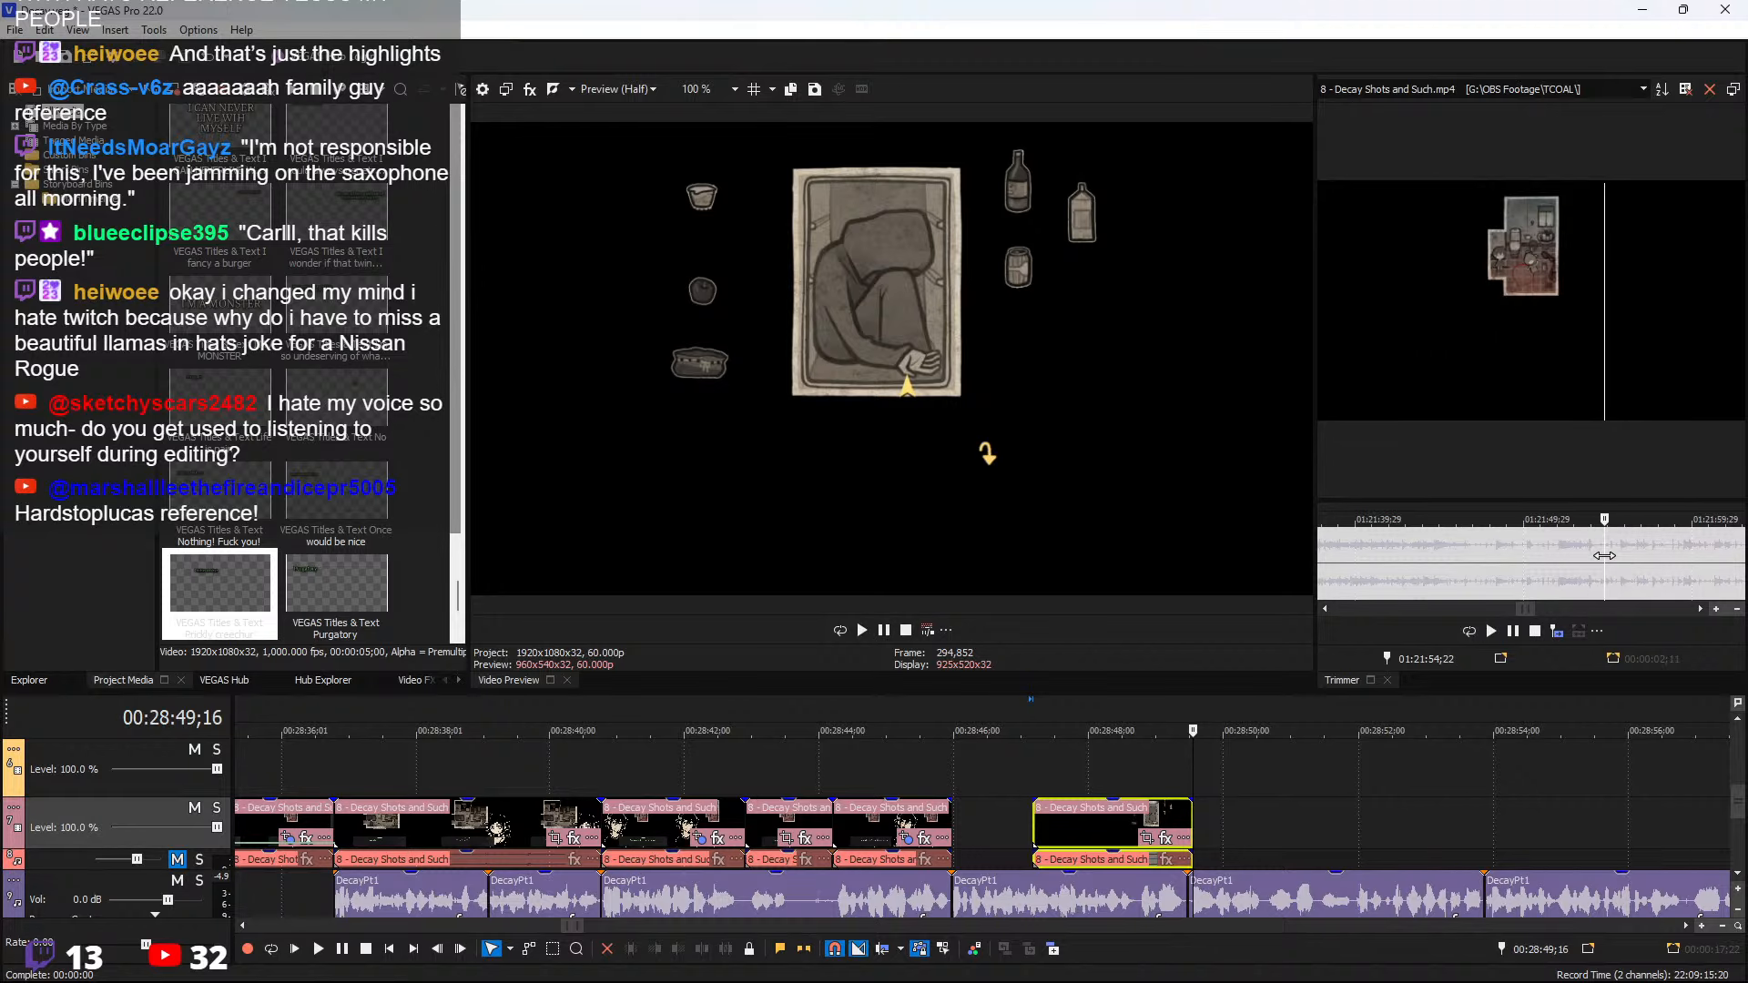
pyautogui.moveTo(1609, 555); pyautogui.dragTo(1614, 559)
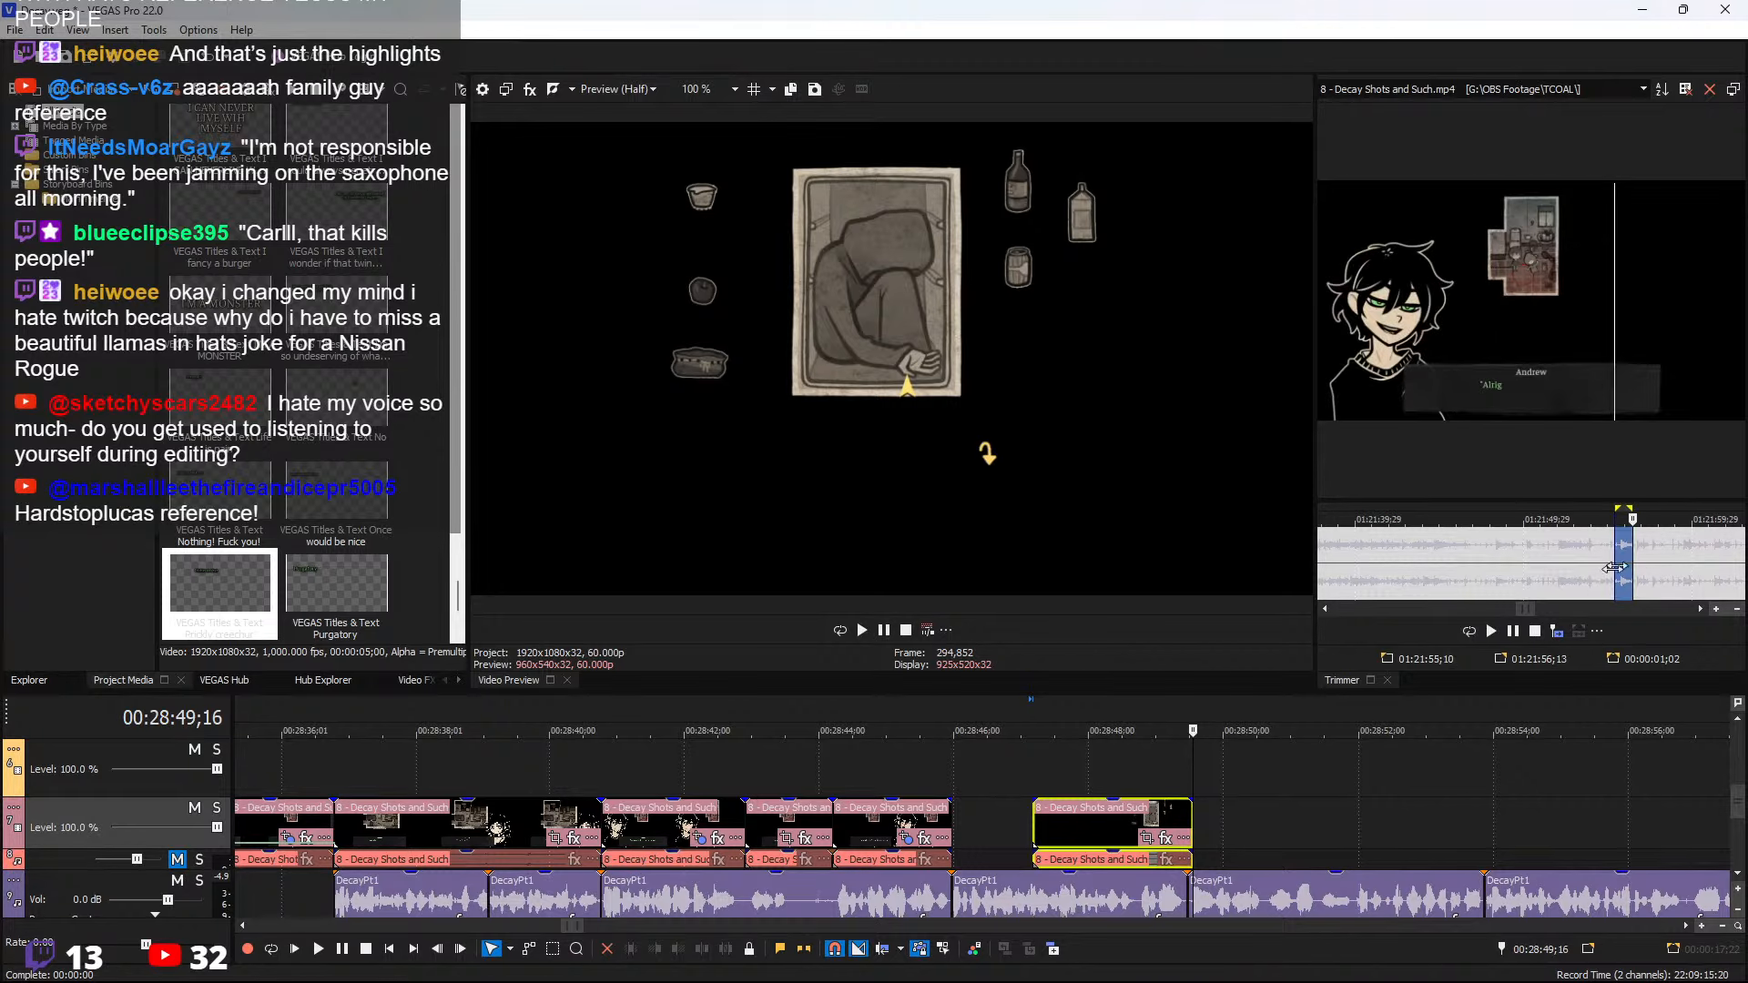
pyautogui.click(1214, 808)
pyautogui.click(1557, 632)
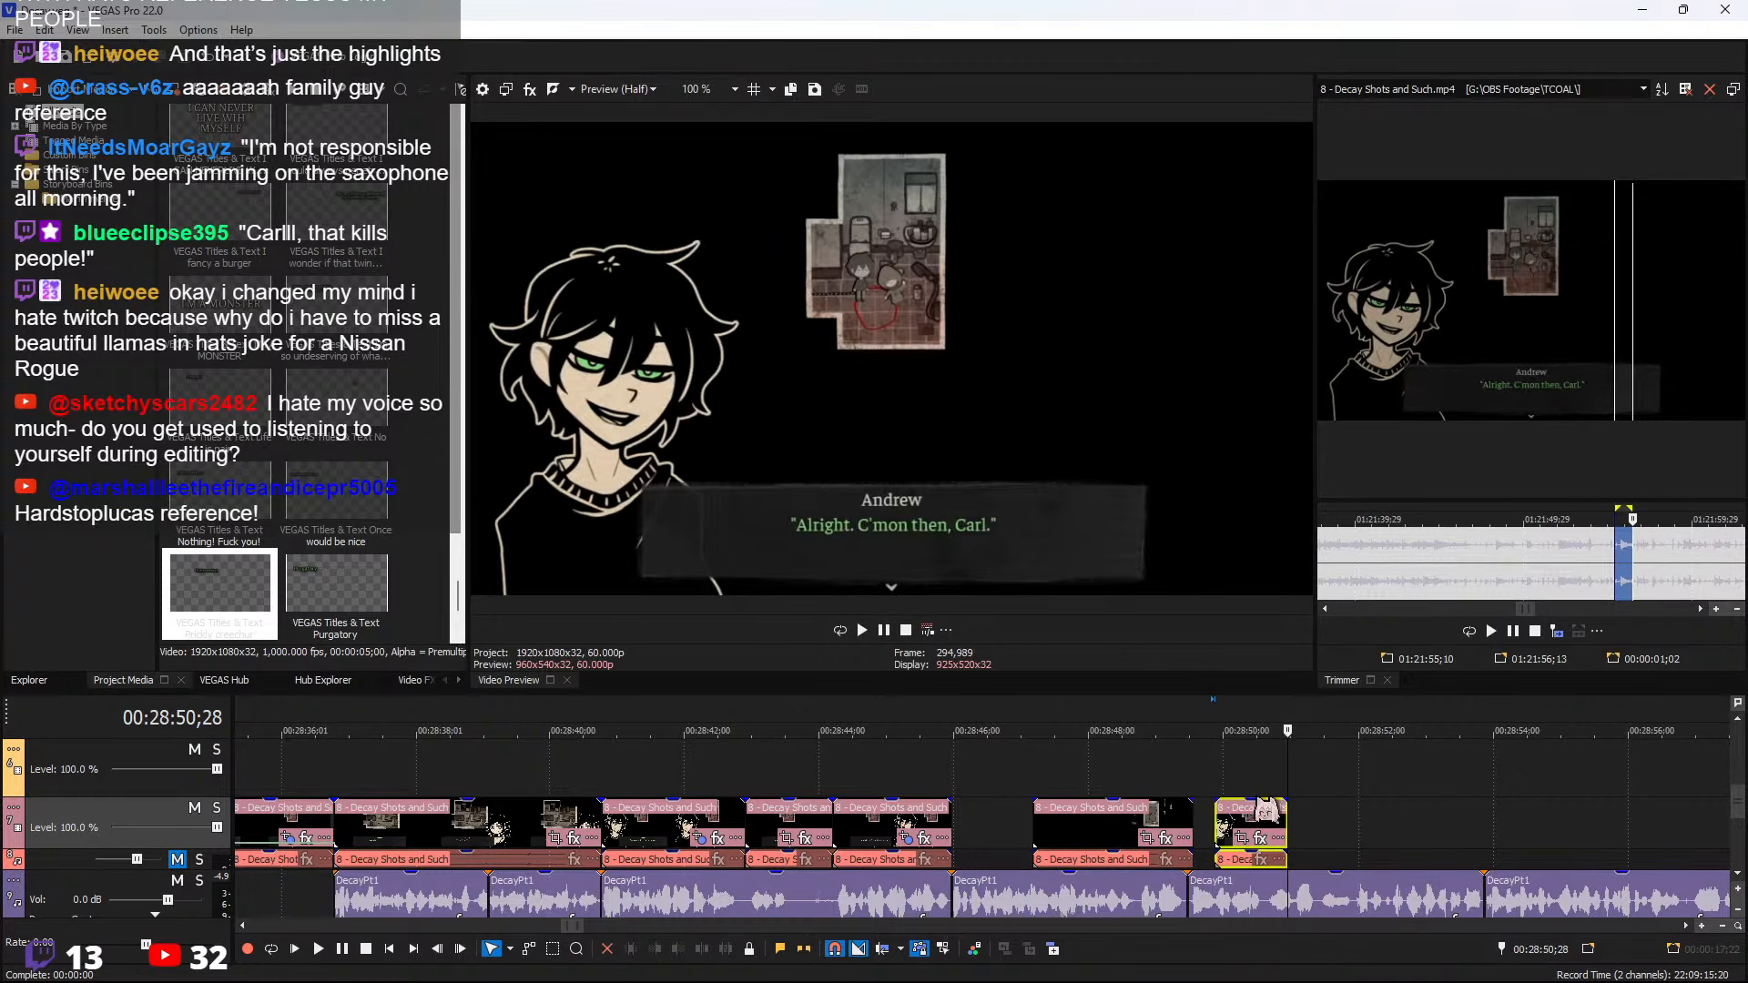
pyautogui.moveTo(1253, 843); pyautogui.dragTo(1035, 817)
pyautogui.click(963, 780)
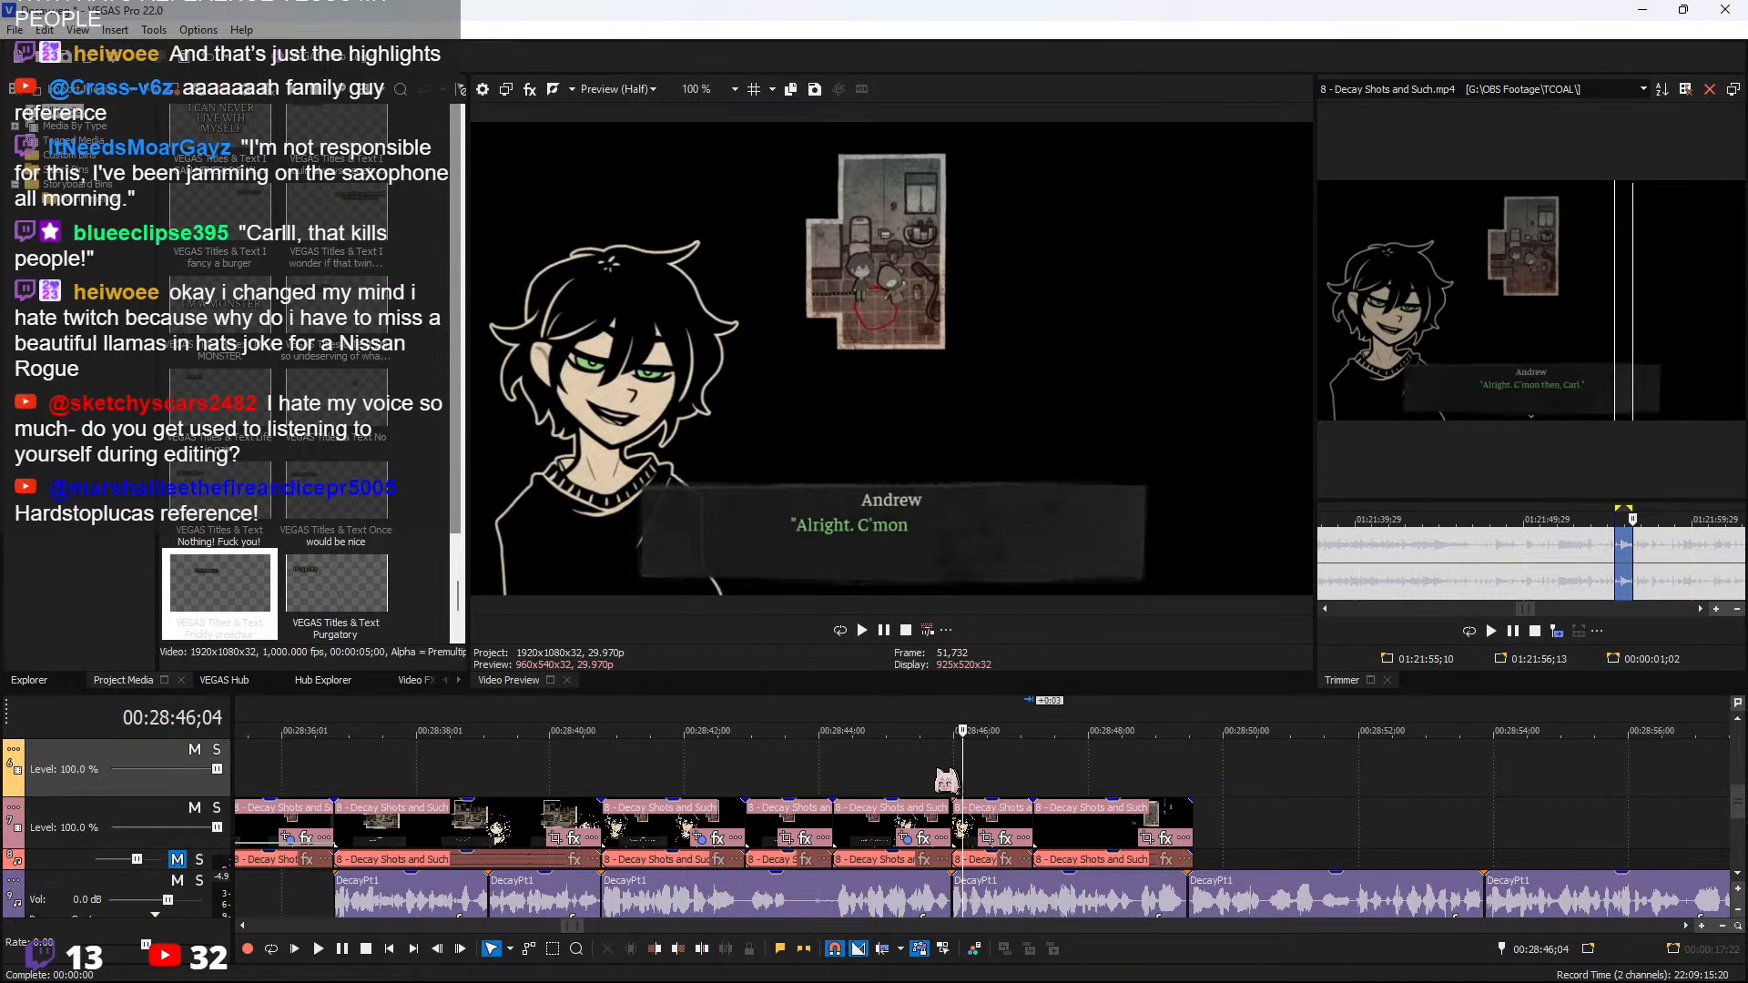
# Split the refrigerator clip at 00:28:48;21 and delete the part after the split
pyautogui.click(936, 780)
pyautogui.scroll(1, 1086, 803)
pyautogui.press('space')
pyautogui.scroll(-2, 1093, 809)
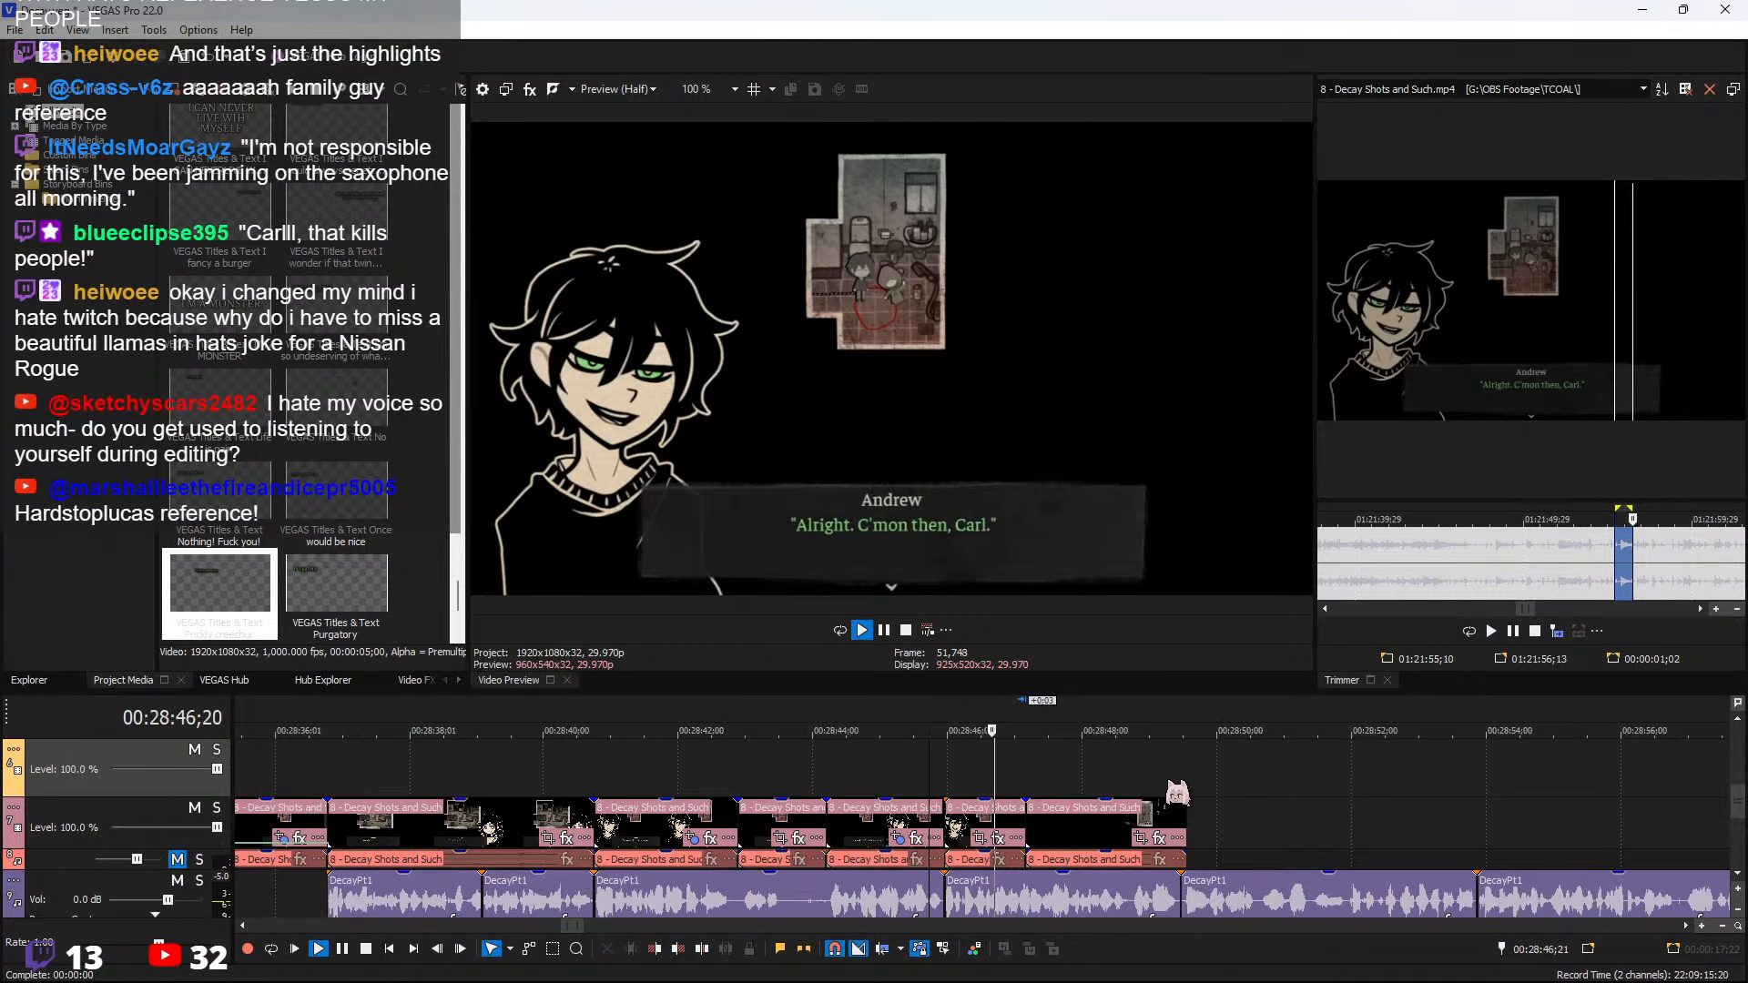
pyautogui.click(1130, 833)
pyautogui.scroll(2, 1132, 833)
pyautogui.press('space')
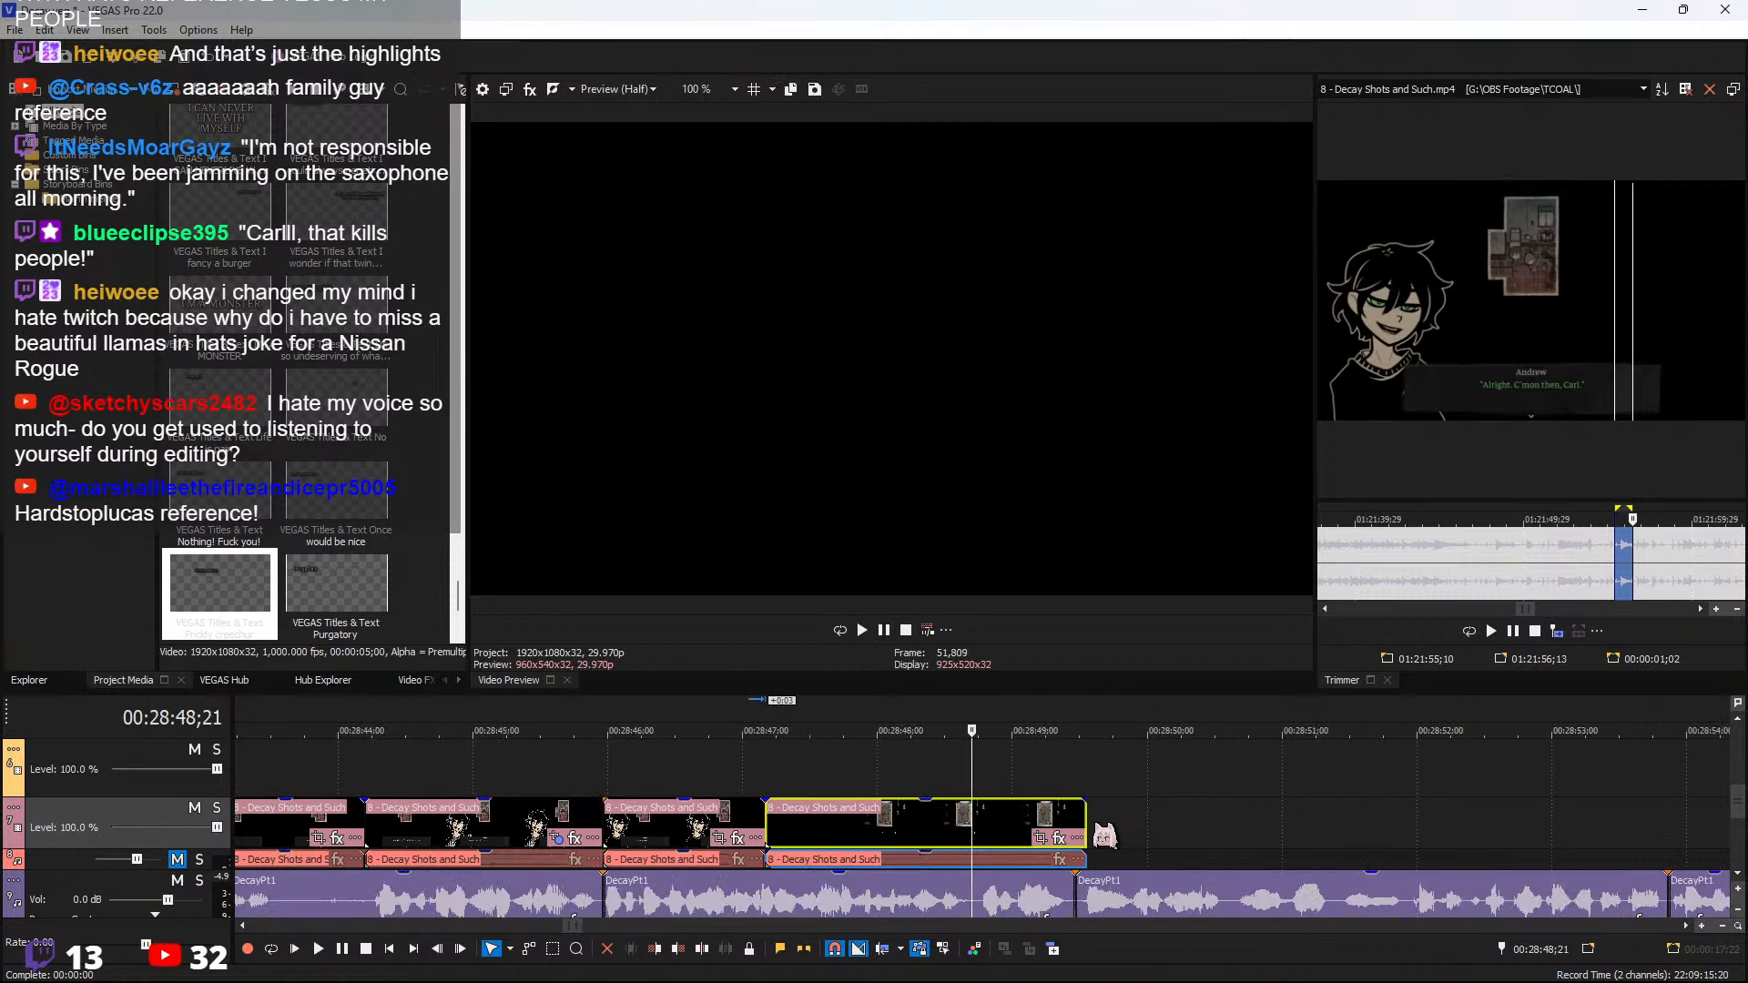
pyautogui.press('s')
pyautogui.press('space')
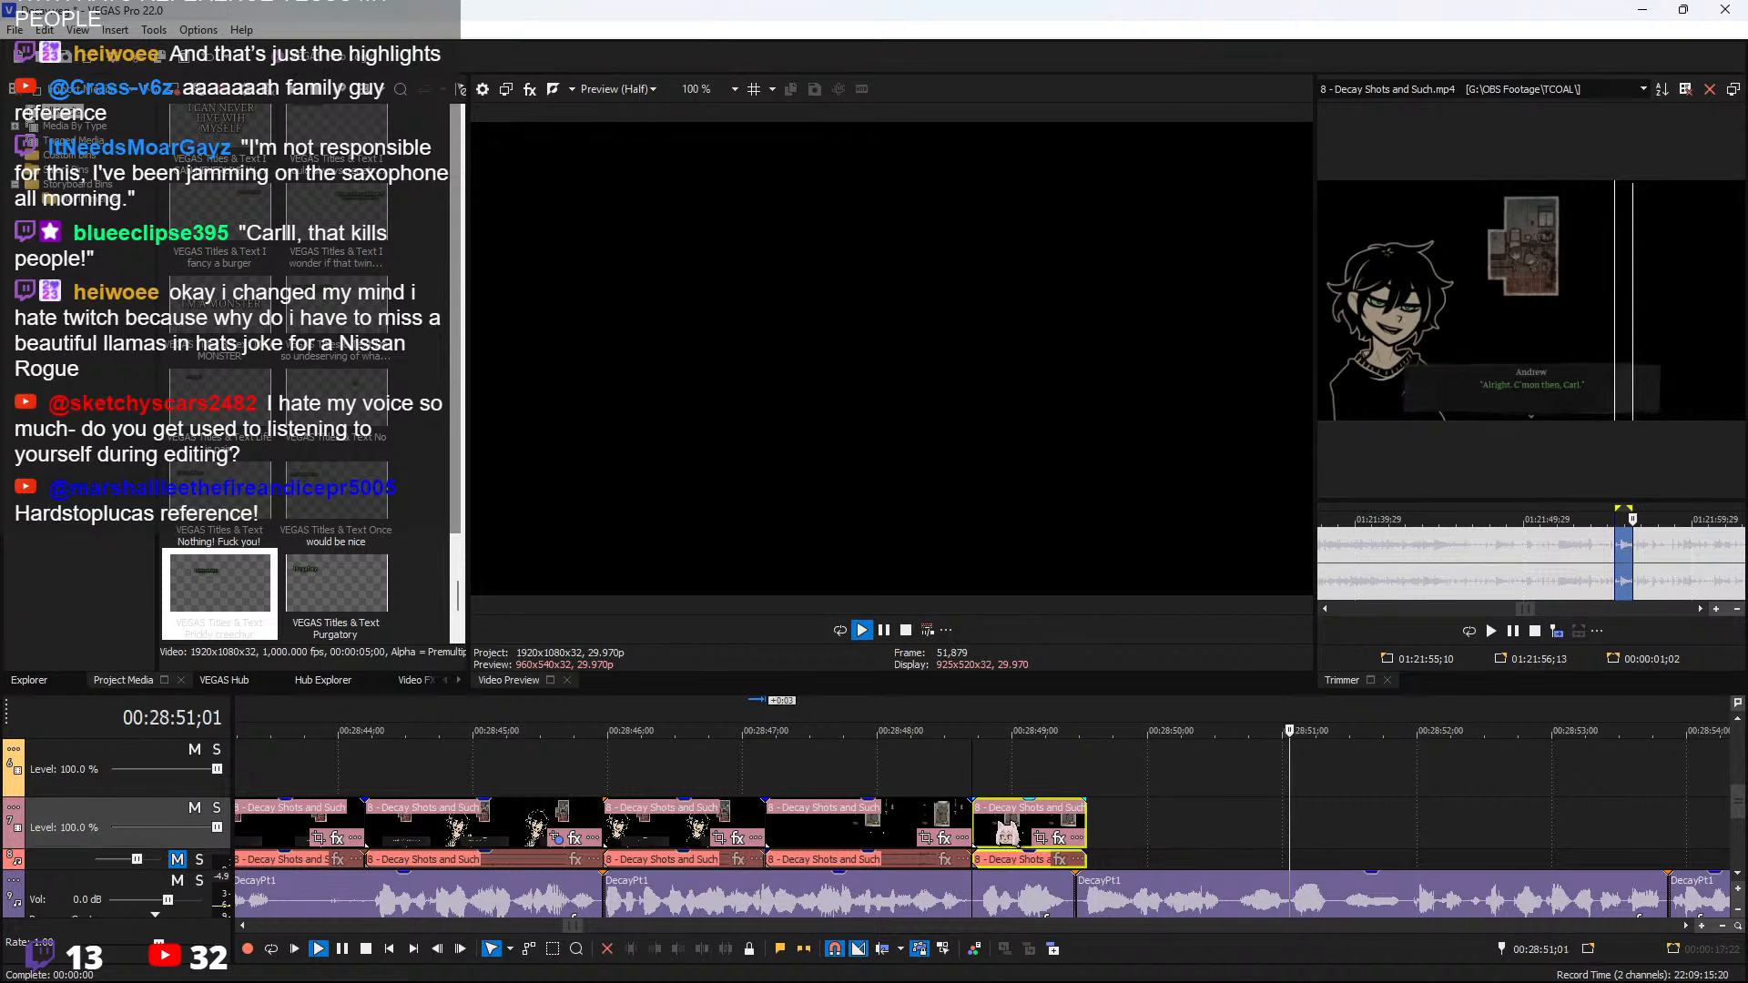
pyautogui.press('space')
pyautogui.click(998, 822)
pyautogui.press('Delete')
# Open the refrigerator clip's source in the trimmer and examine the footage up to the body covered with food and bottles
pyautogui.rightClick(959, 826)
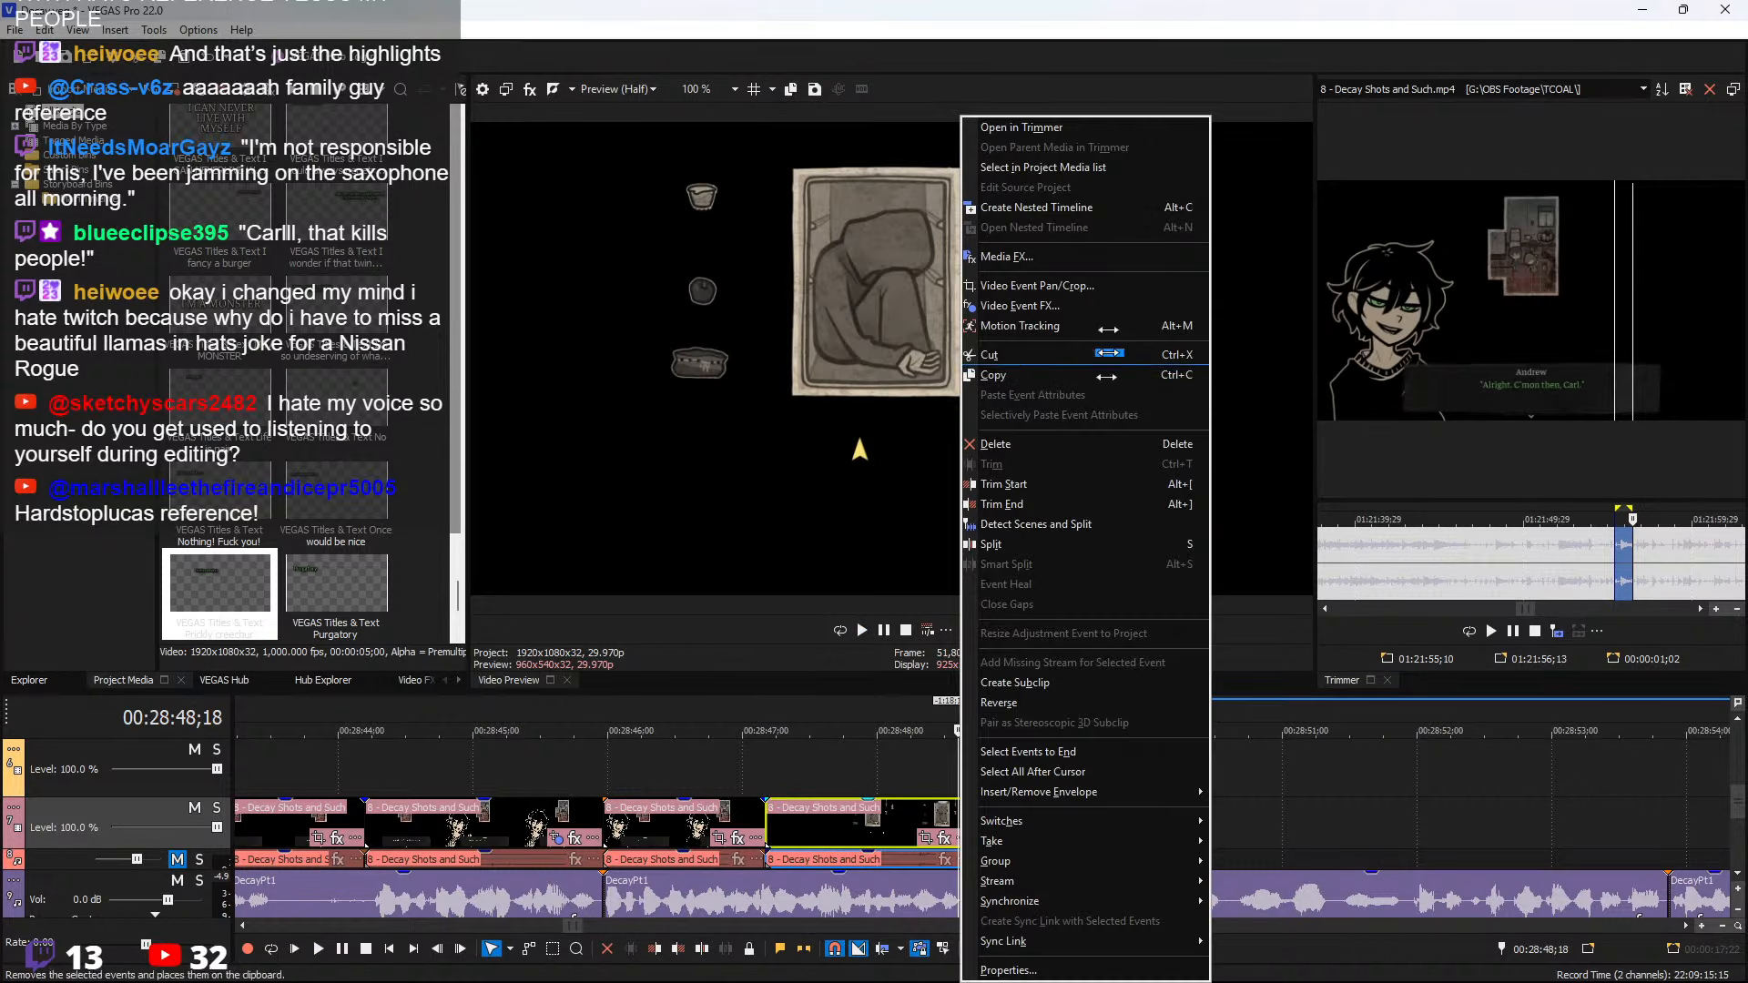
pyautogui.click(1112, 125)
pyautogui.scroll(-4, 1605, 566)
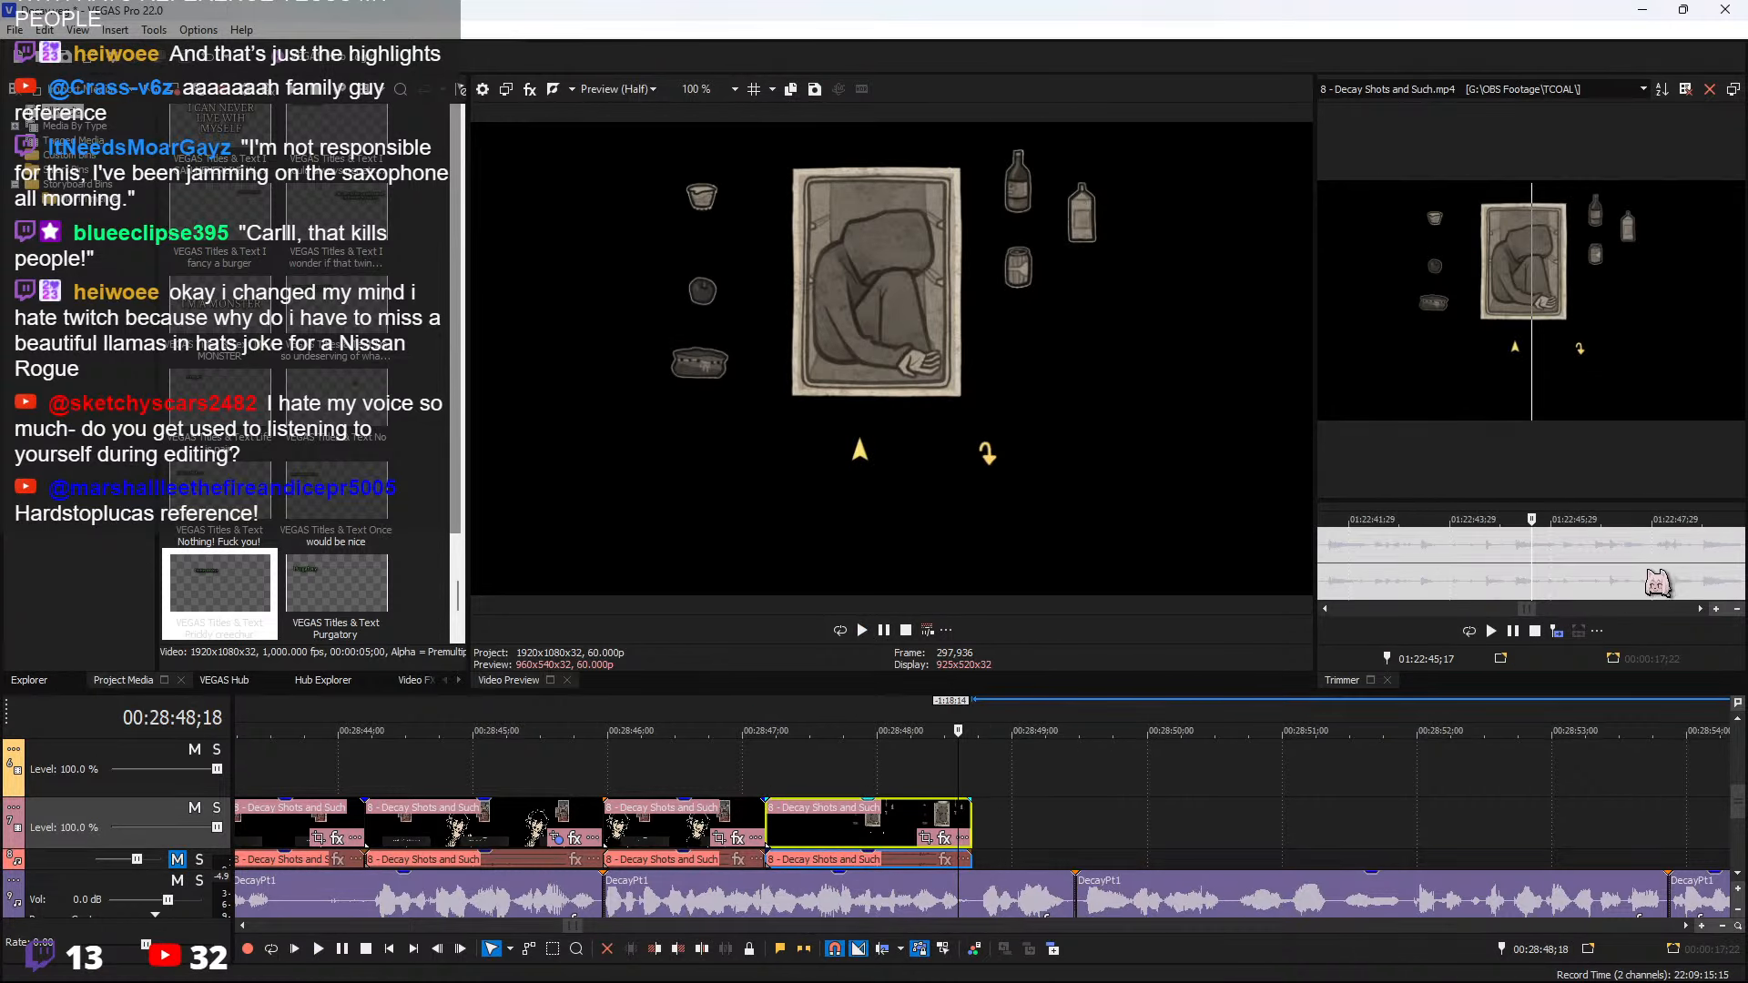
pyautogui.click(1648, 576)
pyautogui.scroll(-3, 1646, 574)
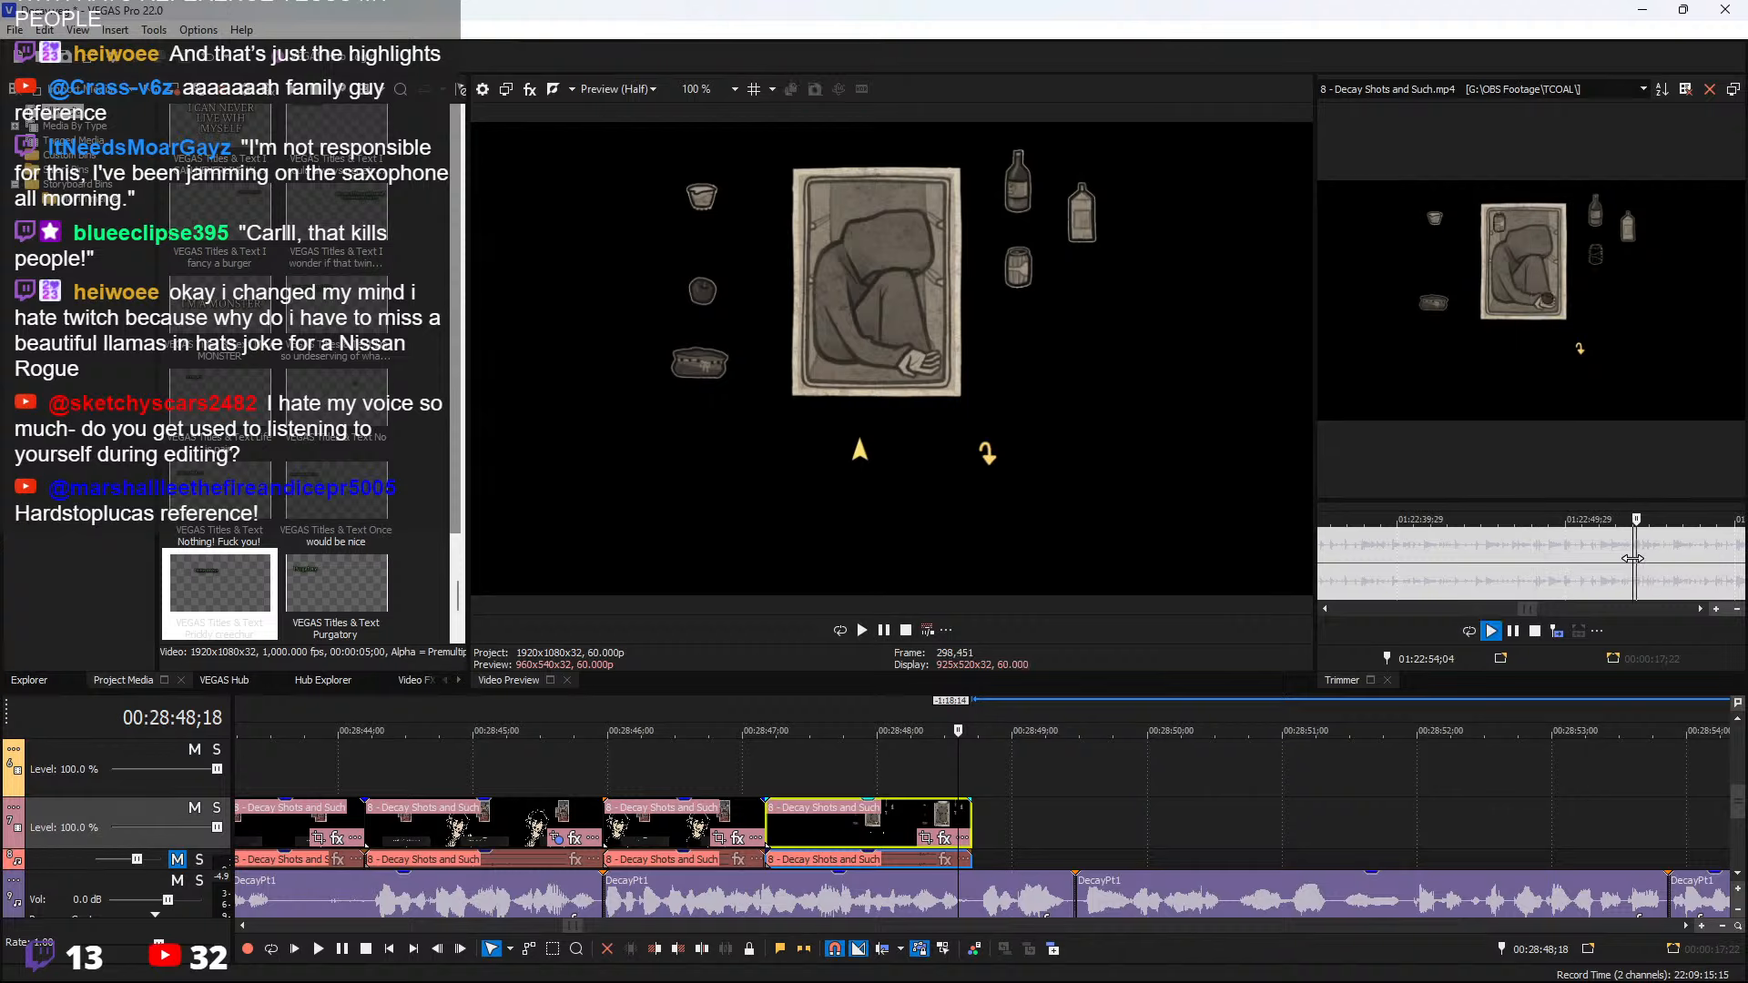
pyautogui.scroll(-2, 1615, 563)
pyautogui.click(1606, 562)
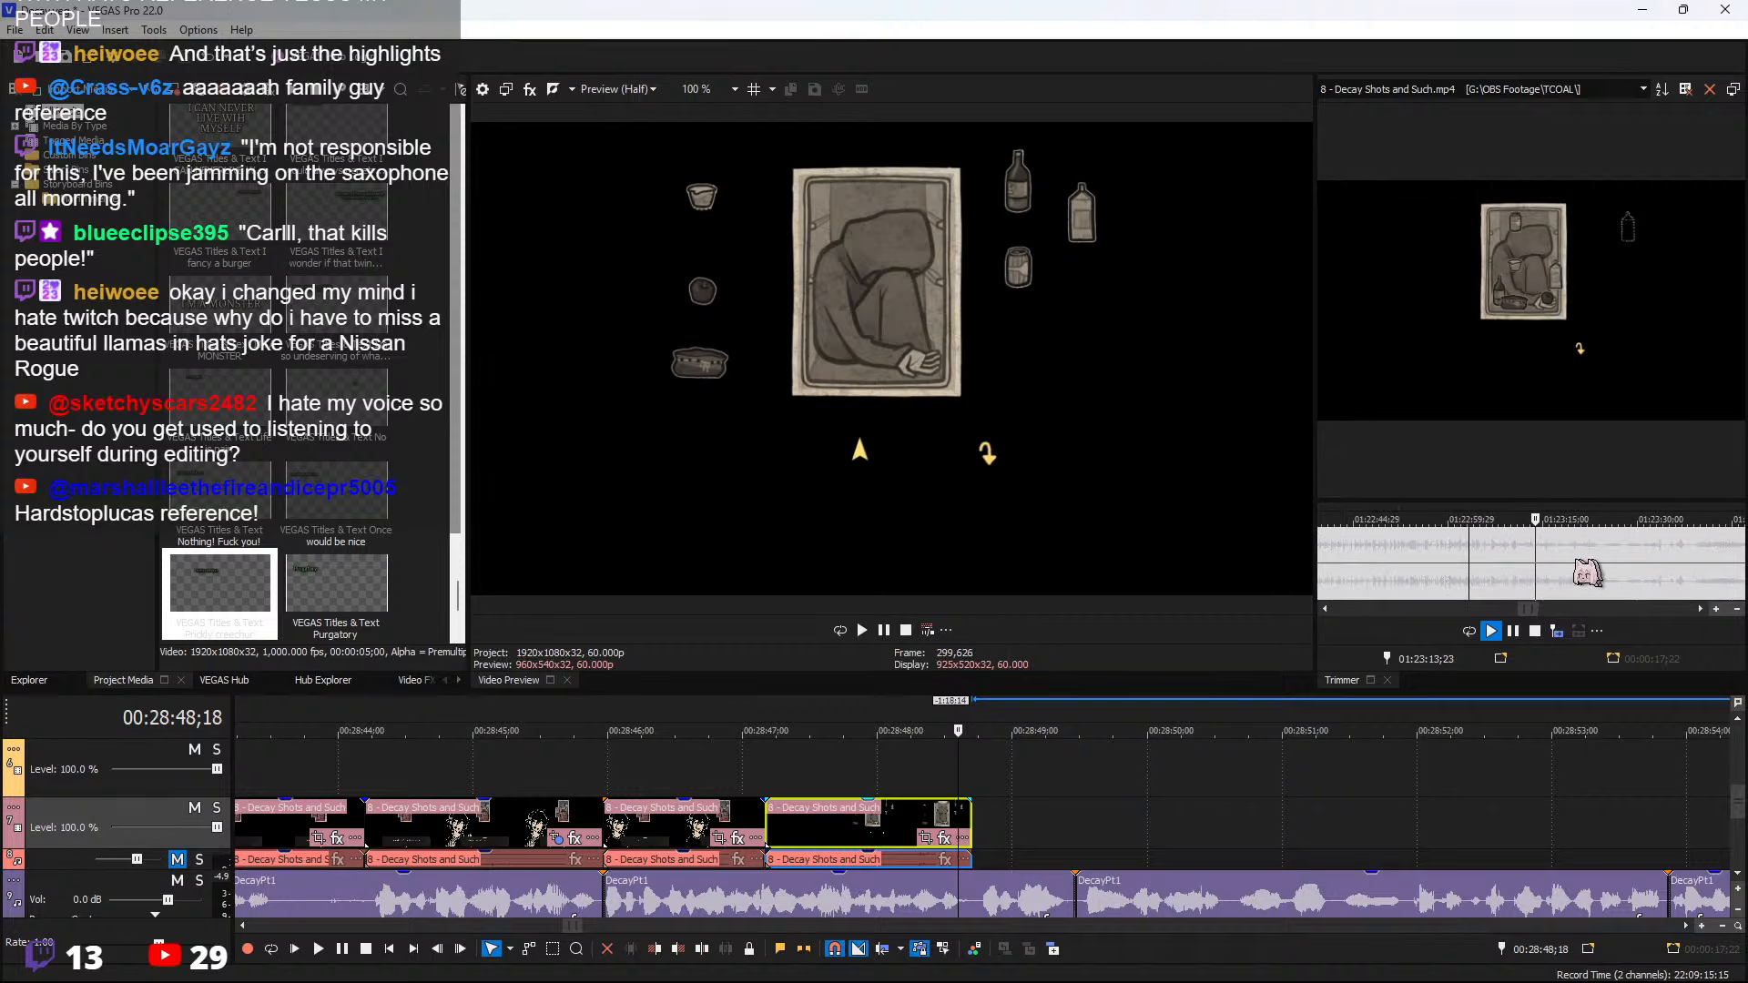
pyautogui.click(1643, 556)
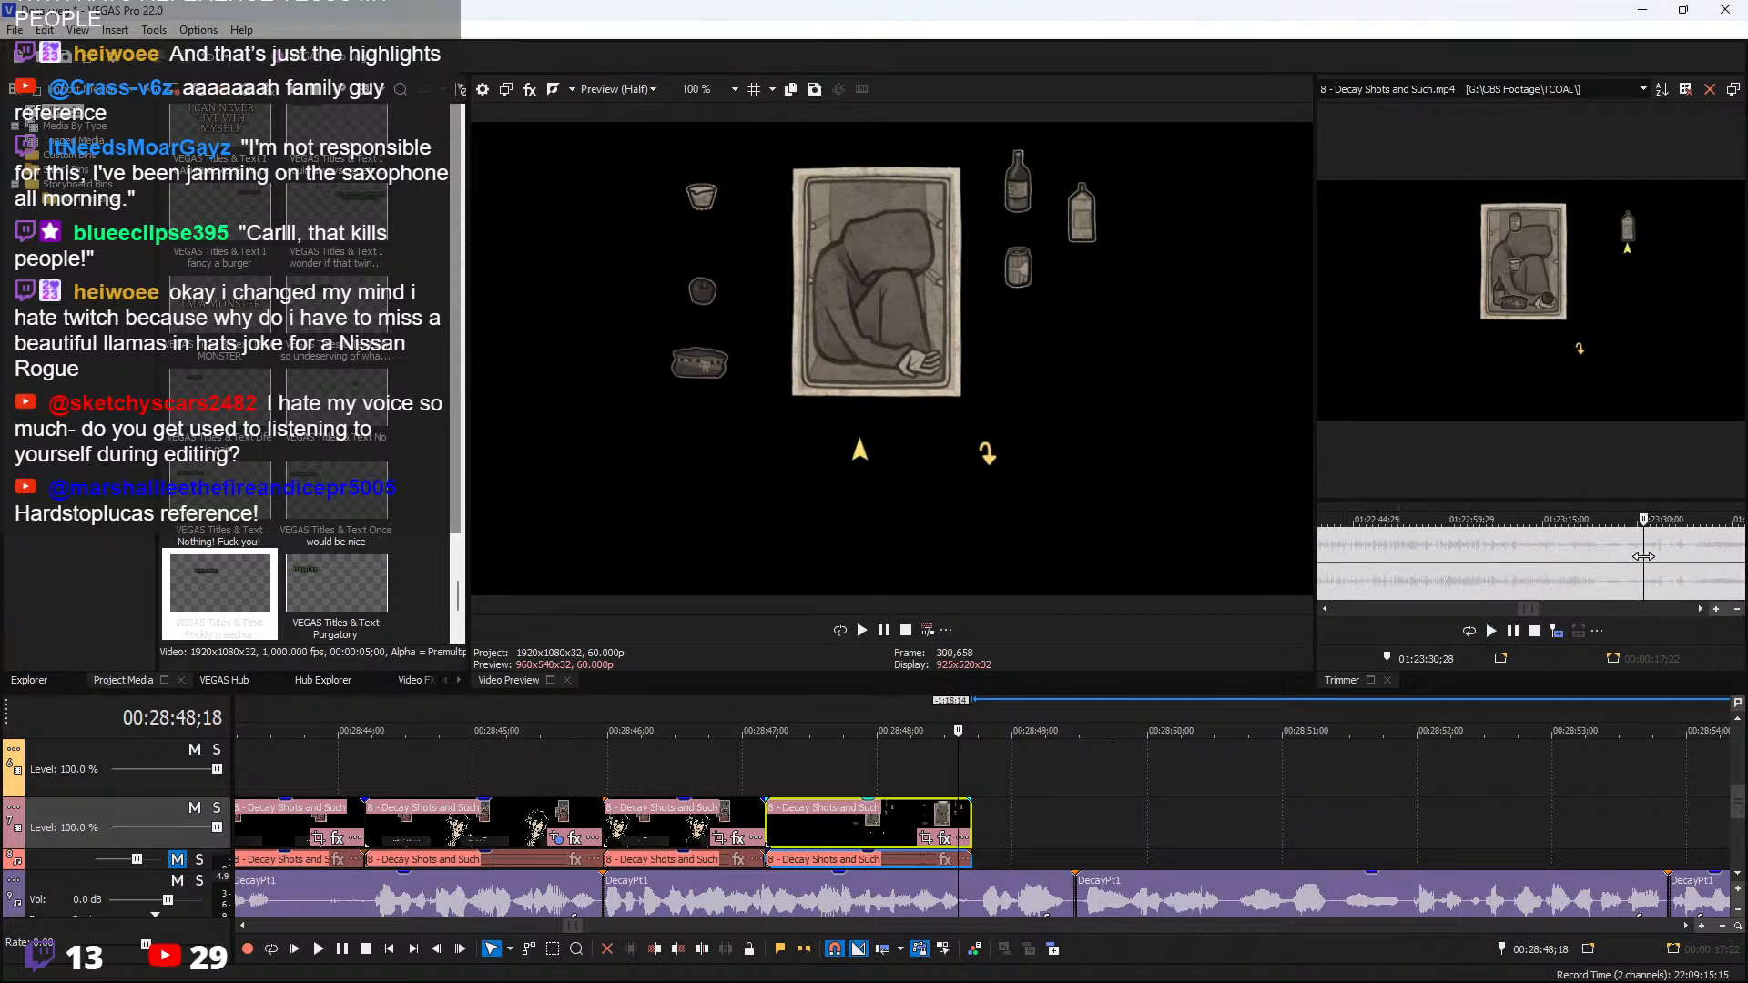
pyautogui.press('space')
pyautogui.click(1590, 549)
pyautogui.scroll(2, 1590, 549)
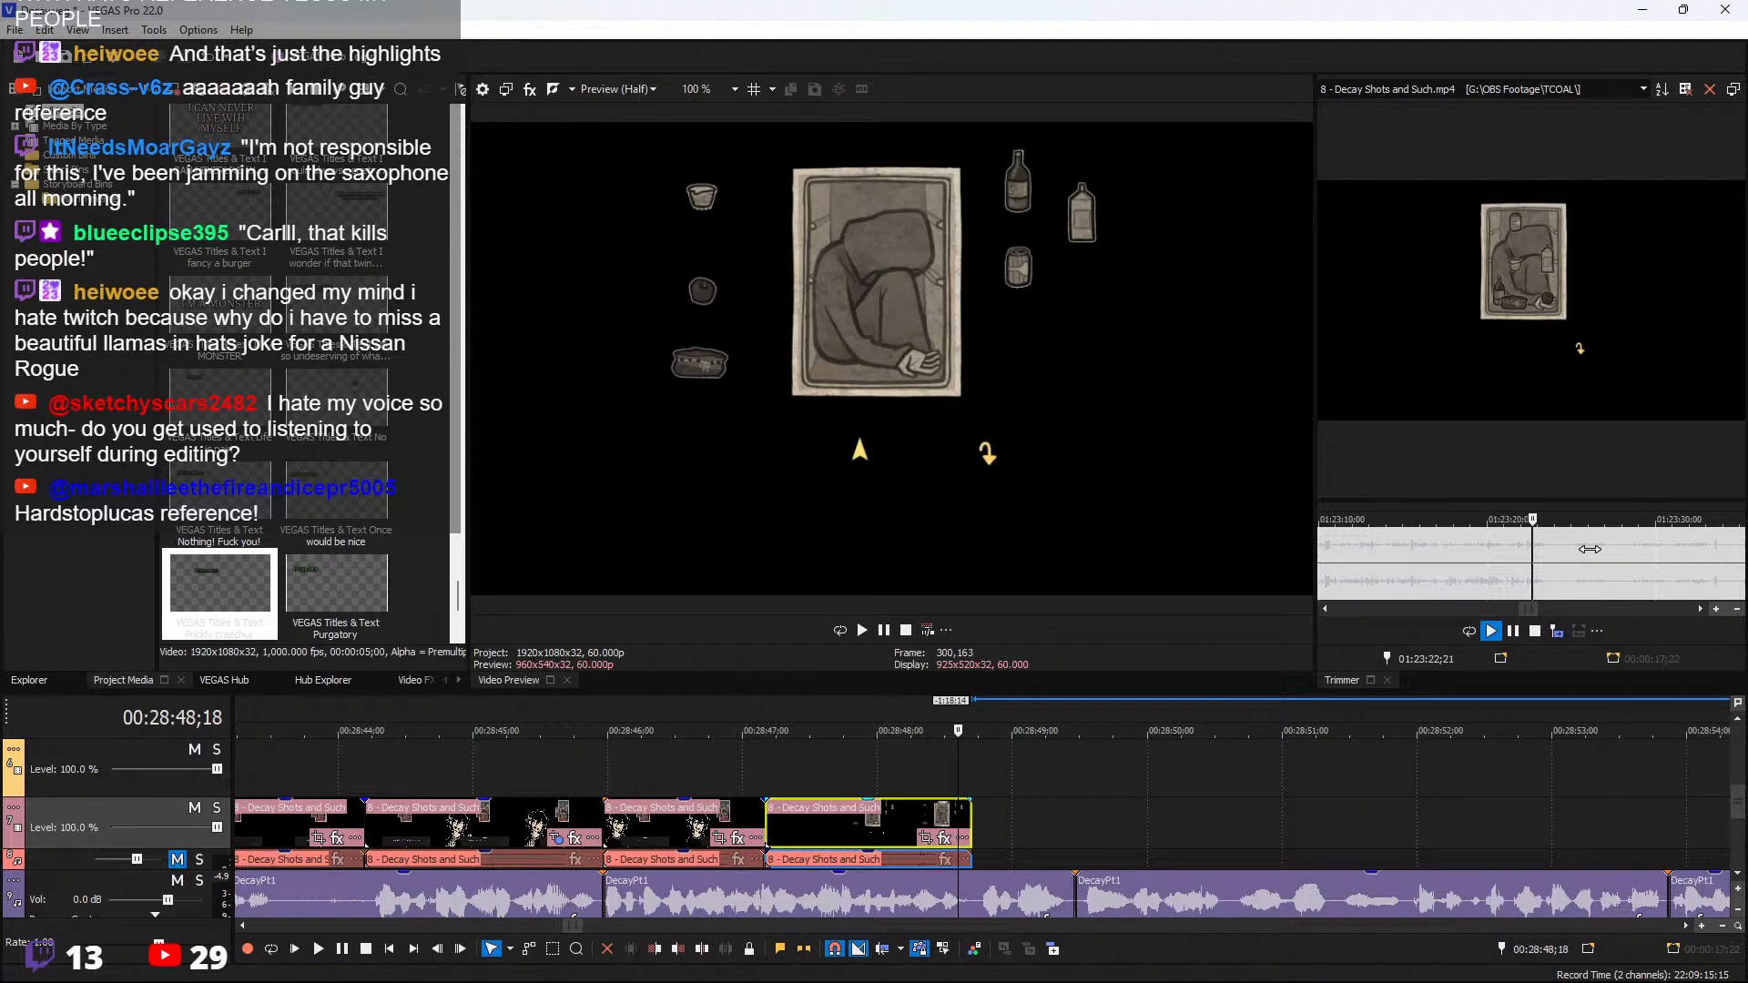
pyautogui.press('space')
pyautogui.click(1468, 551)
pyautogui.press('space')
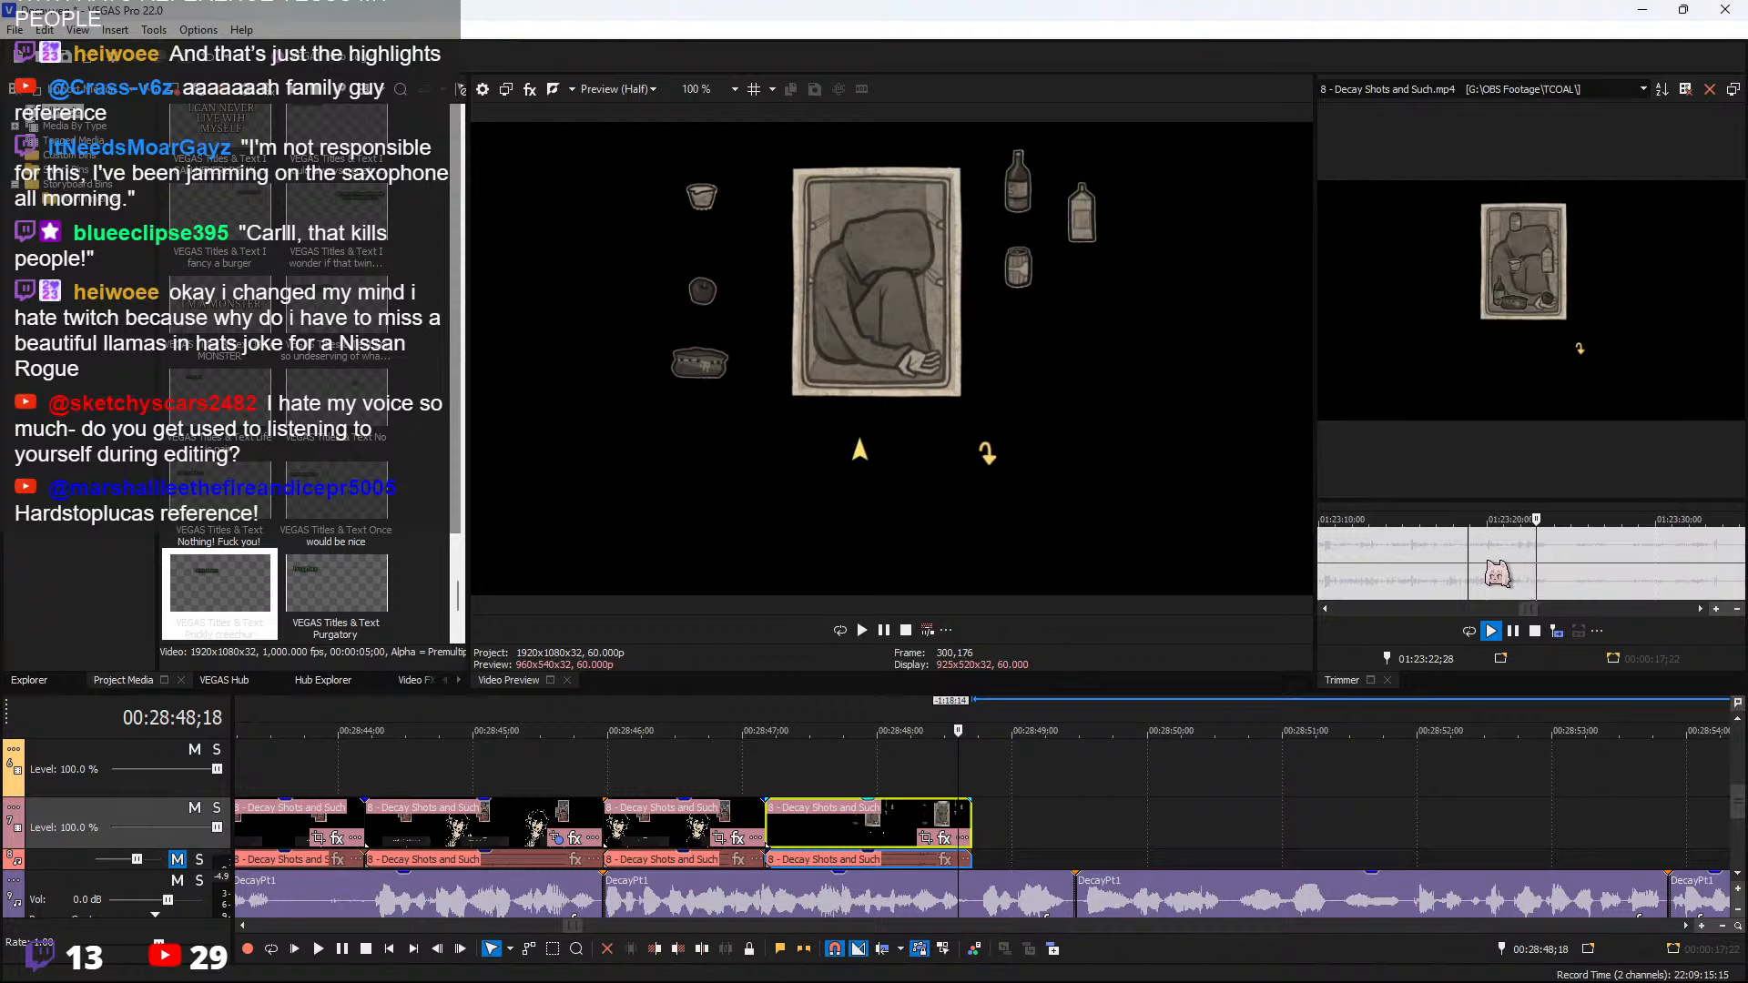
# Insert 01:23:21;05 to 01:23:23;02 of the source footage at 00:28:48;21 and extend its end by 3:04
pyautogui.moveTo(1508, 551); pyautogui.dragTo(1539, 550)
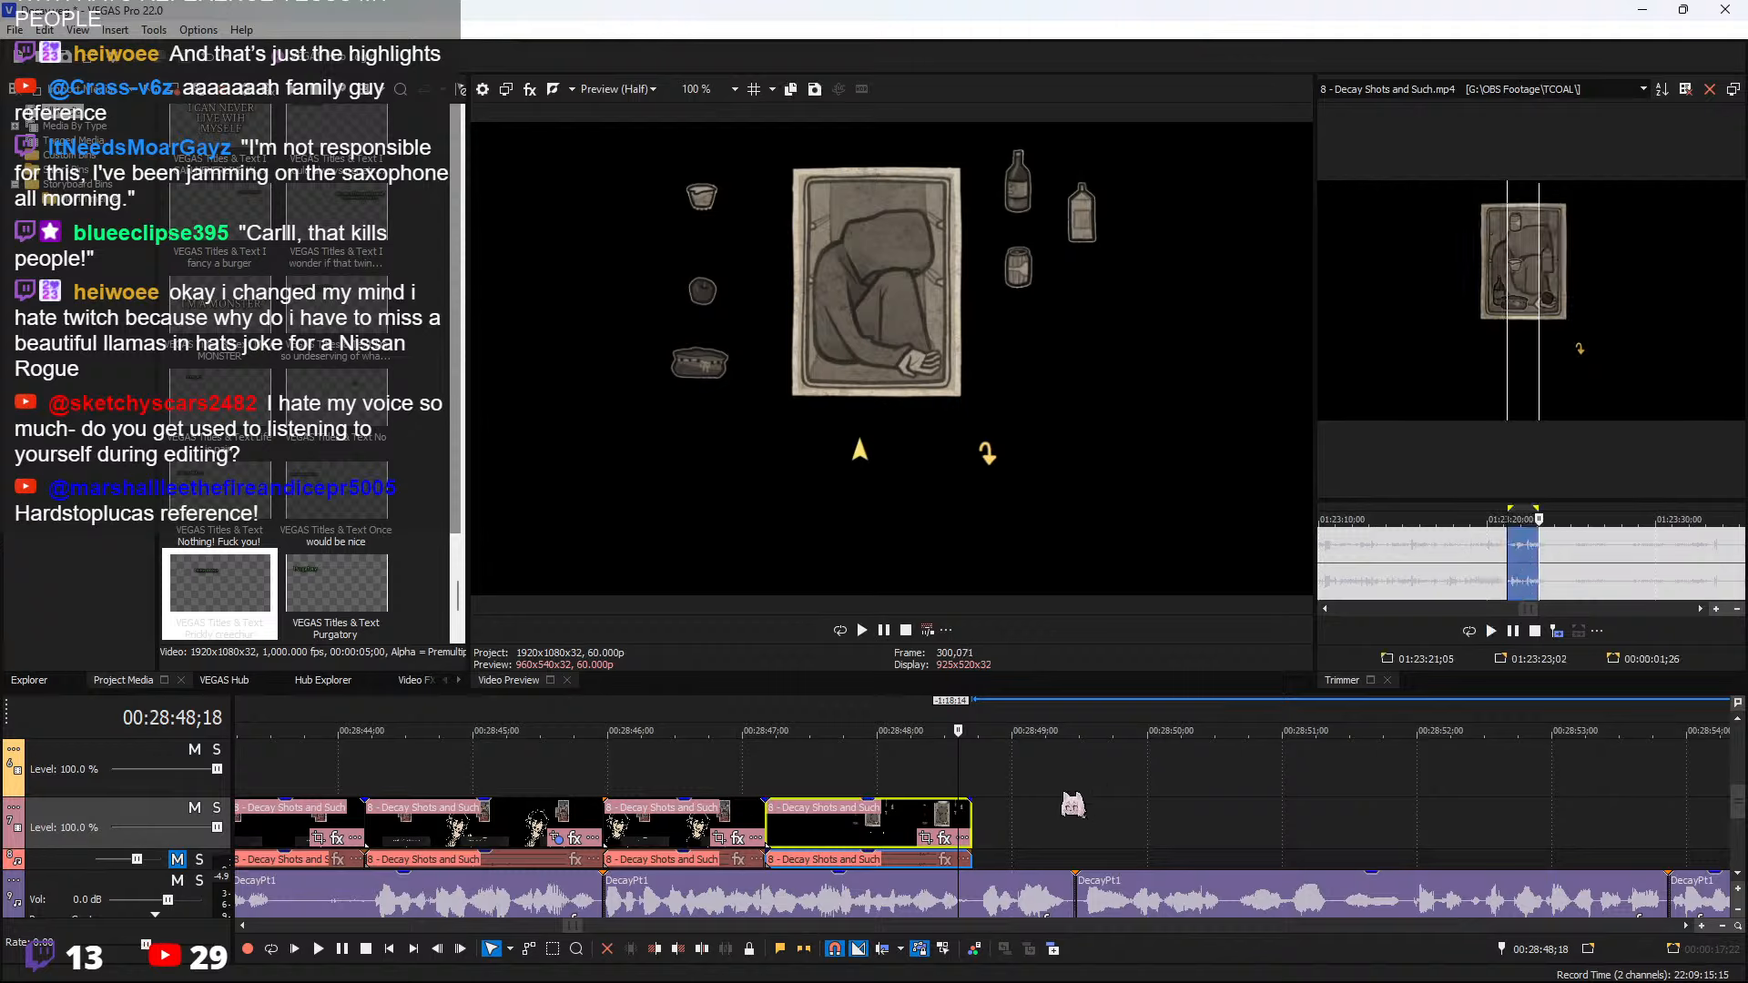
pyautogui.click(1557, 631)
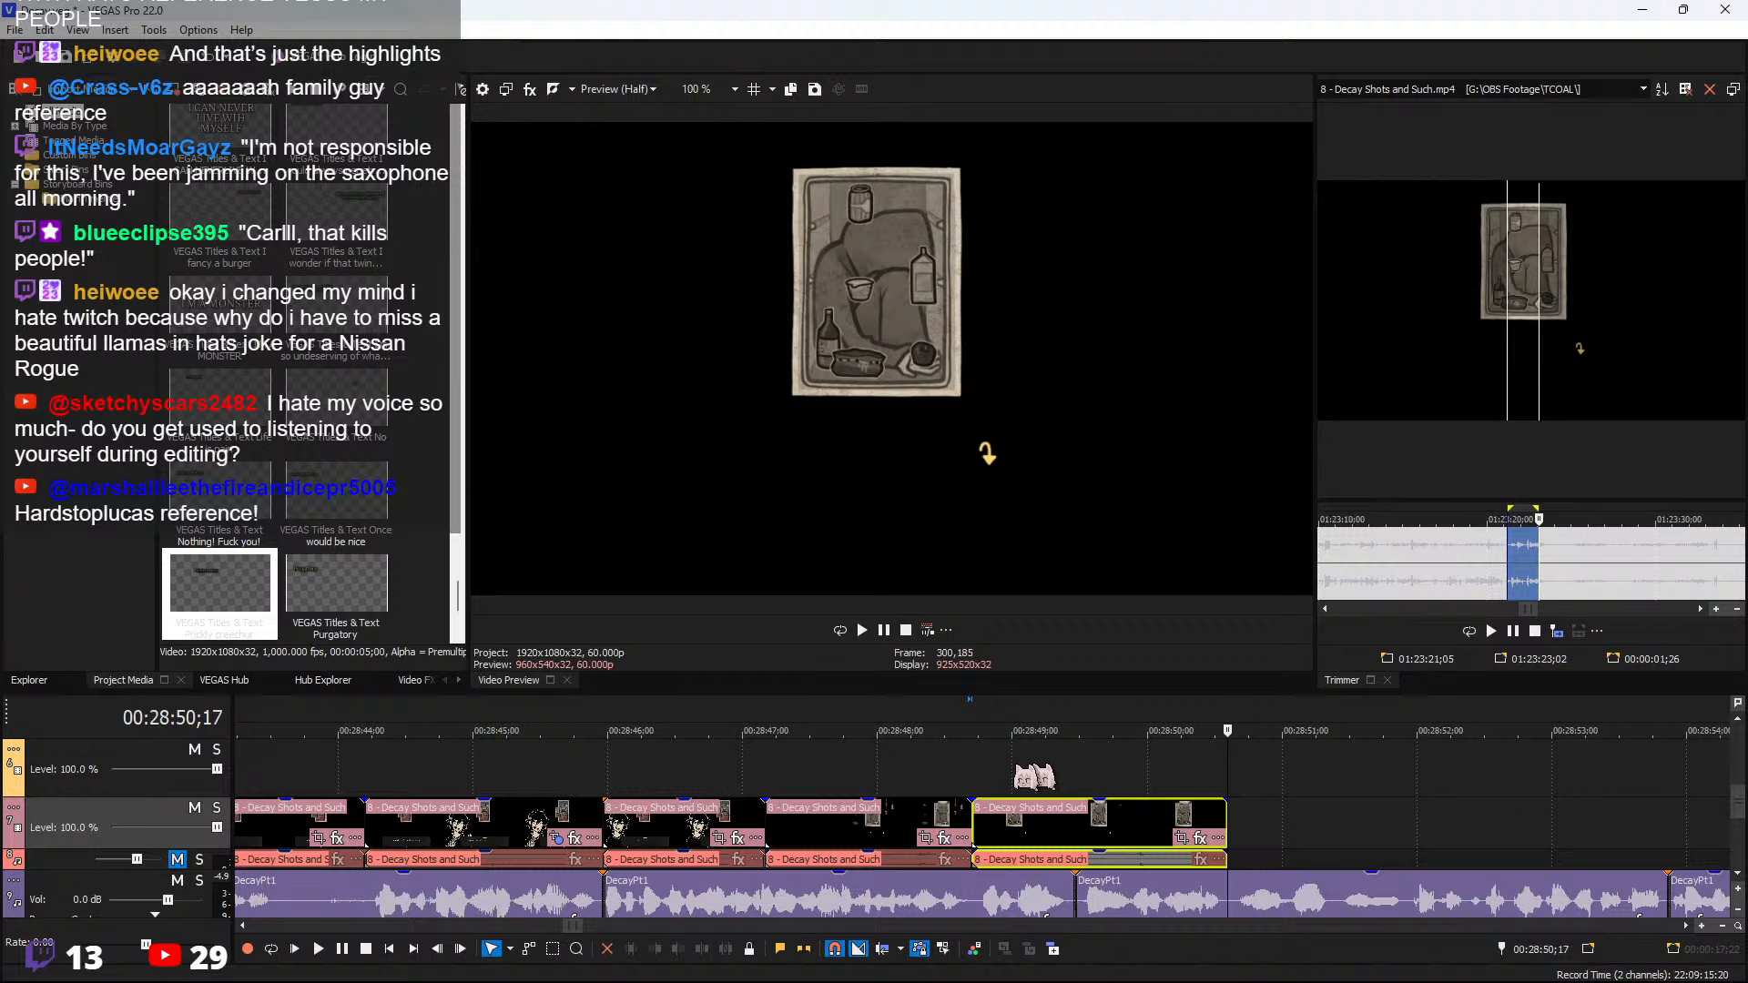
pyautogui.click(988, 757)
pyautogui.press('space')
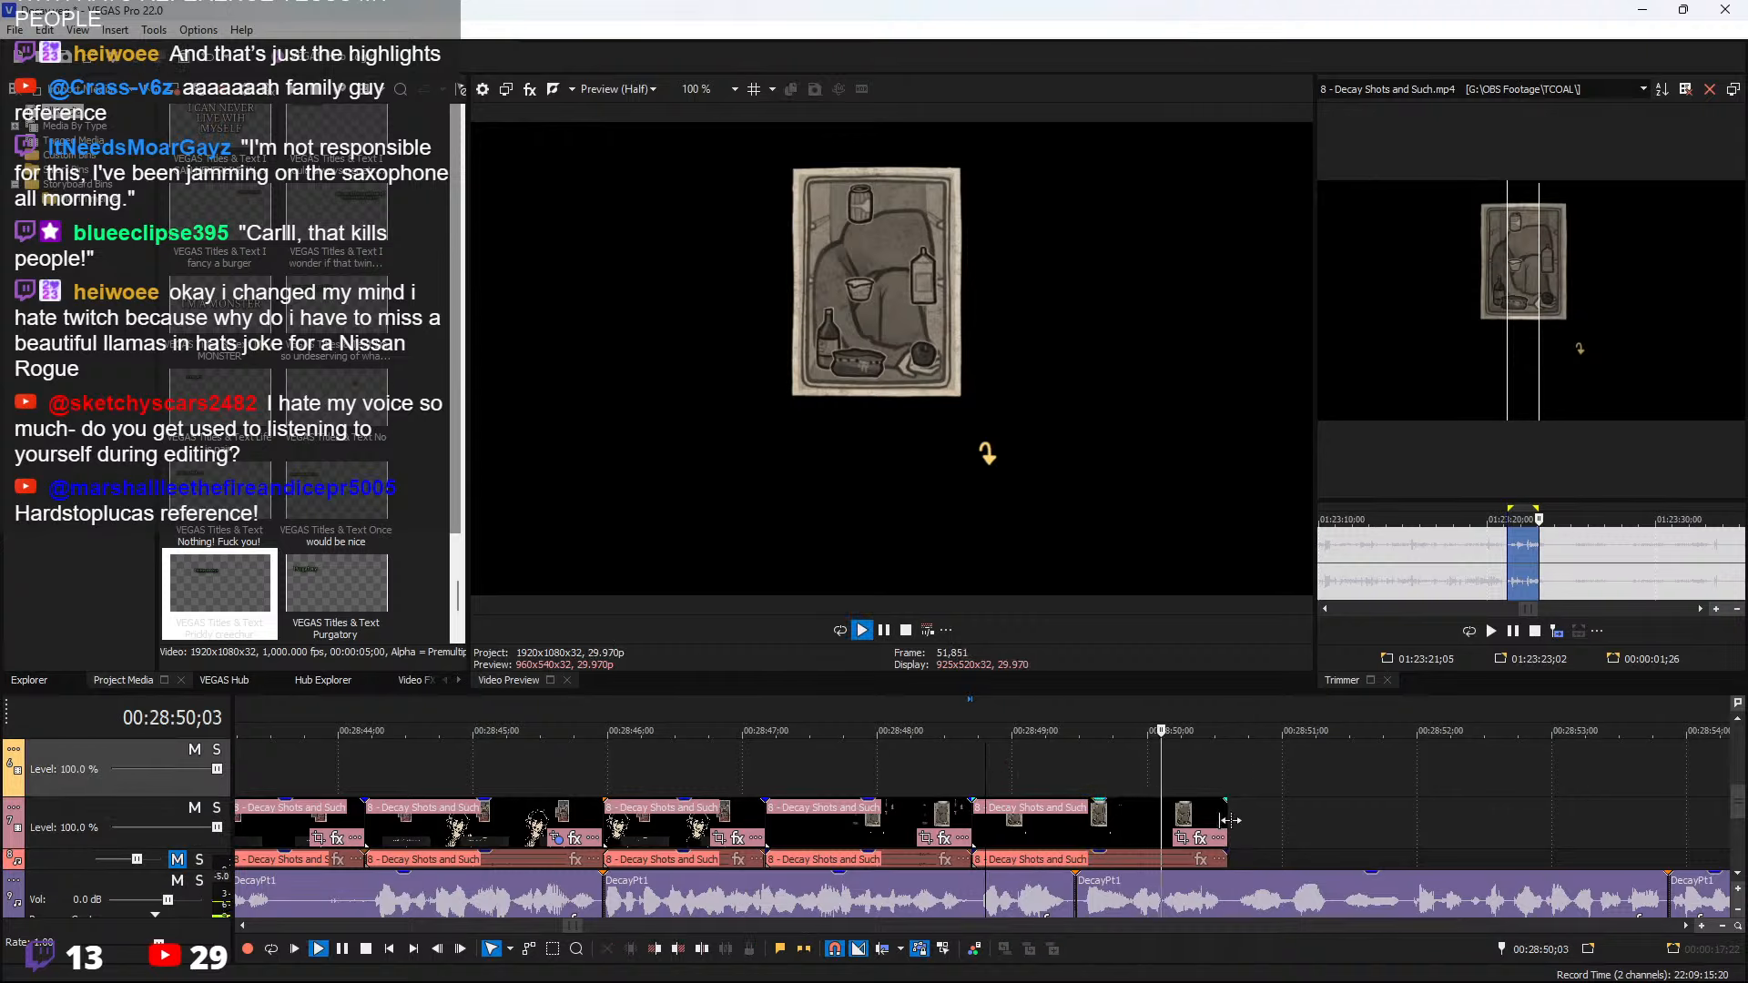
pyautogui.moveTo(1229, 821); pyautogui.dragTo(1636, 830)
pyautogui.press('space')
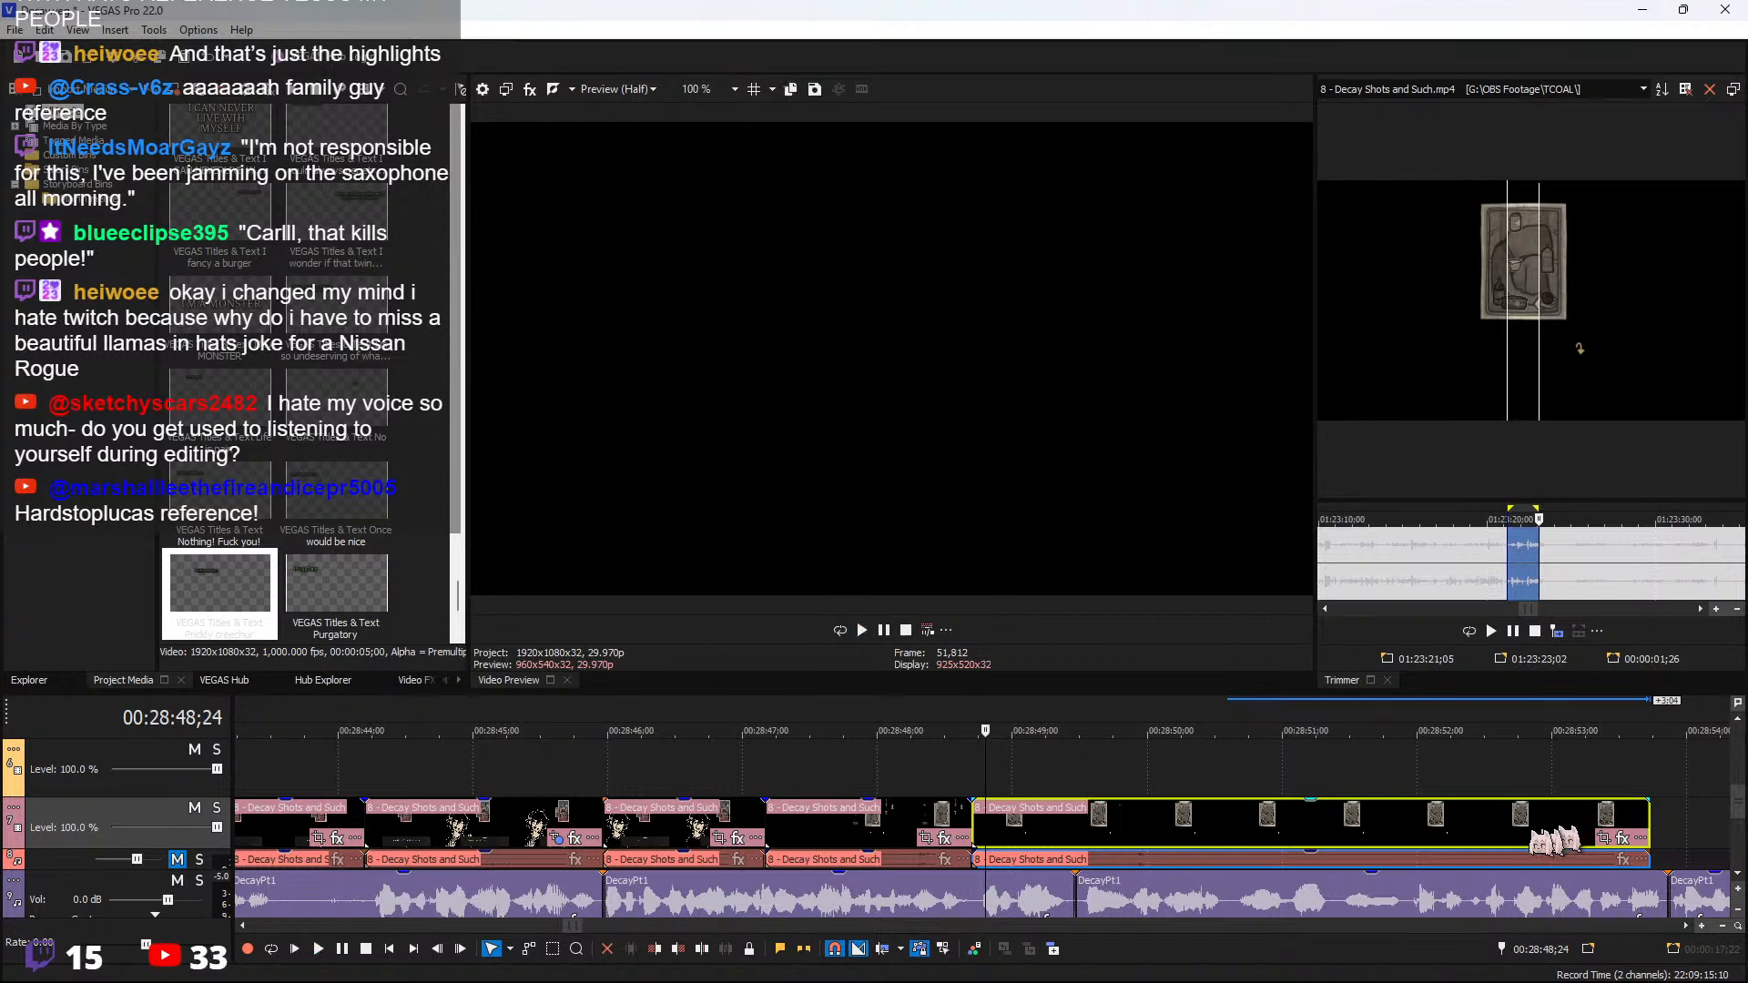
# Split the extended clip at 00:28:51;28, after the filled refrigerator fades to black
pyautogui.click(1296, 829)
pyautogui.press('space')
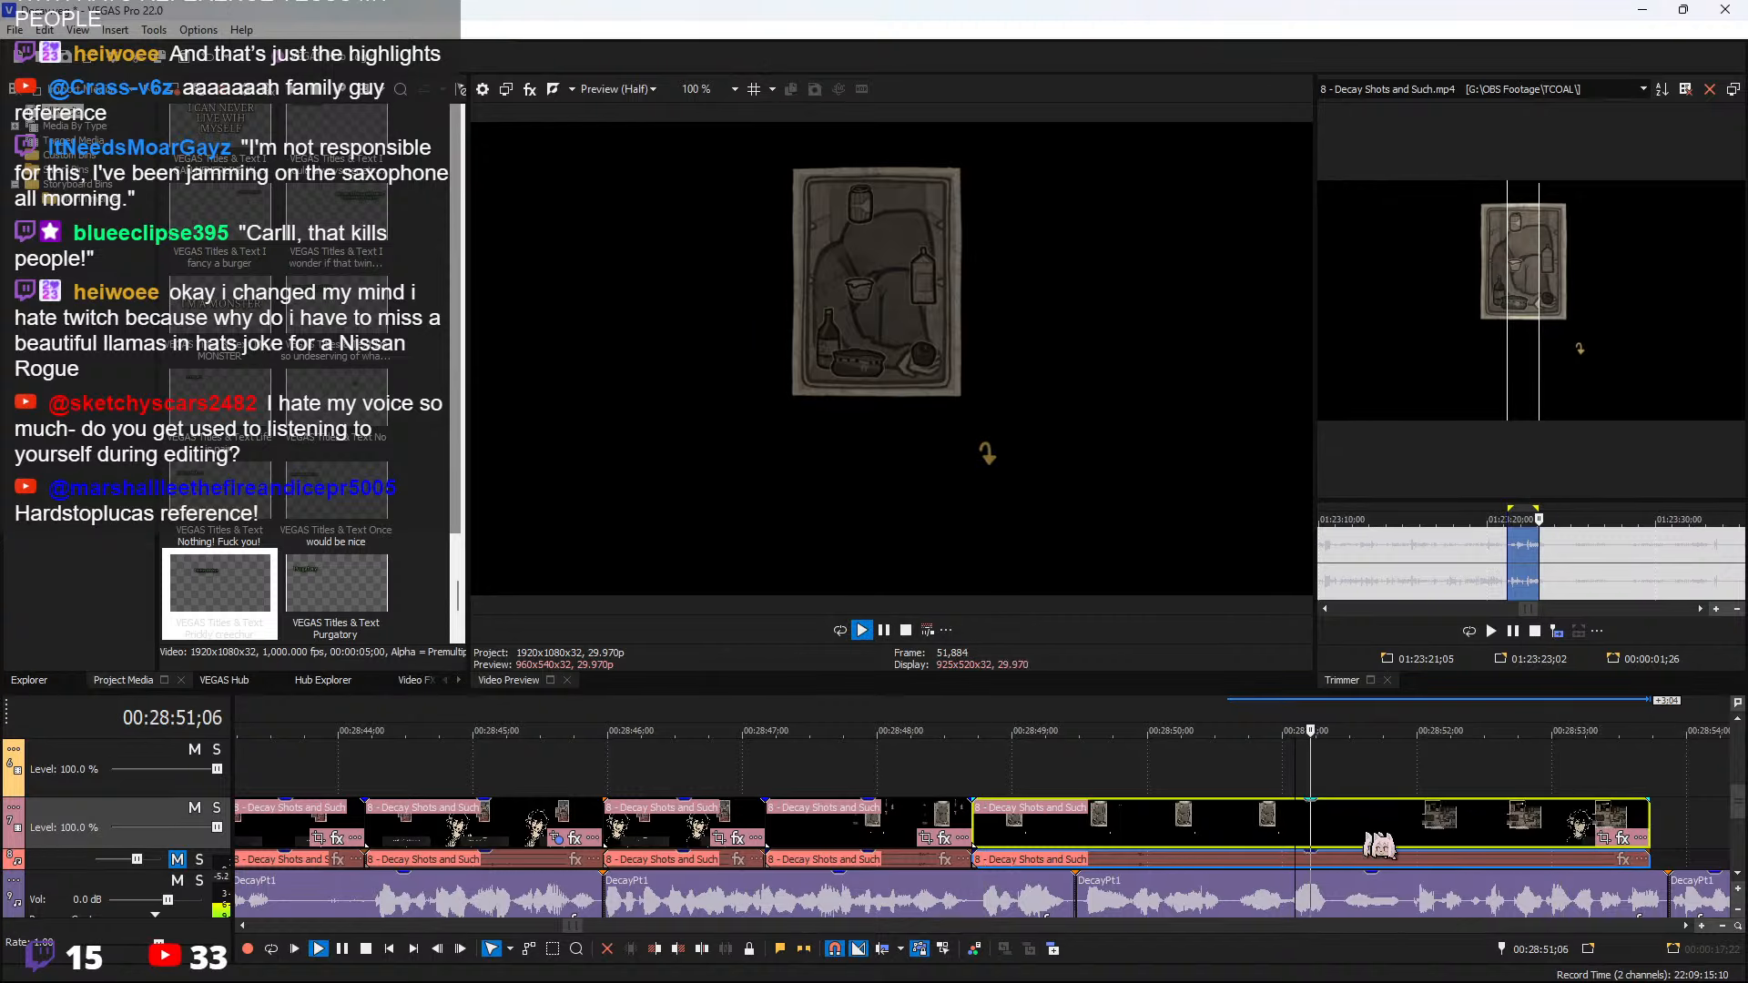
pyautogui.press('space')
pyautogui.click(1447, 838)
pyautogui.moveTo(1433, 822); pyautogui.dragTo(1409, 821)
pyautogui.press('s')
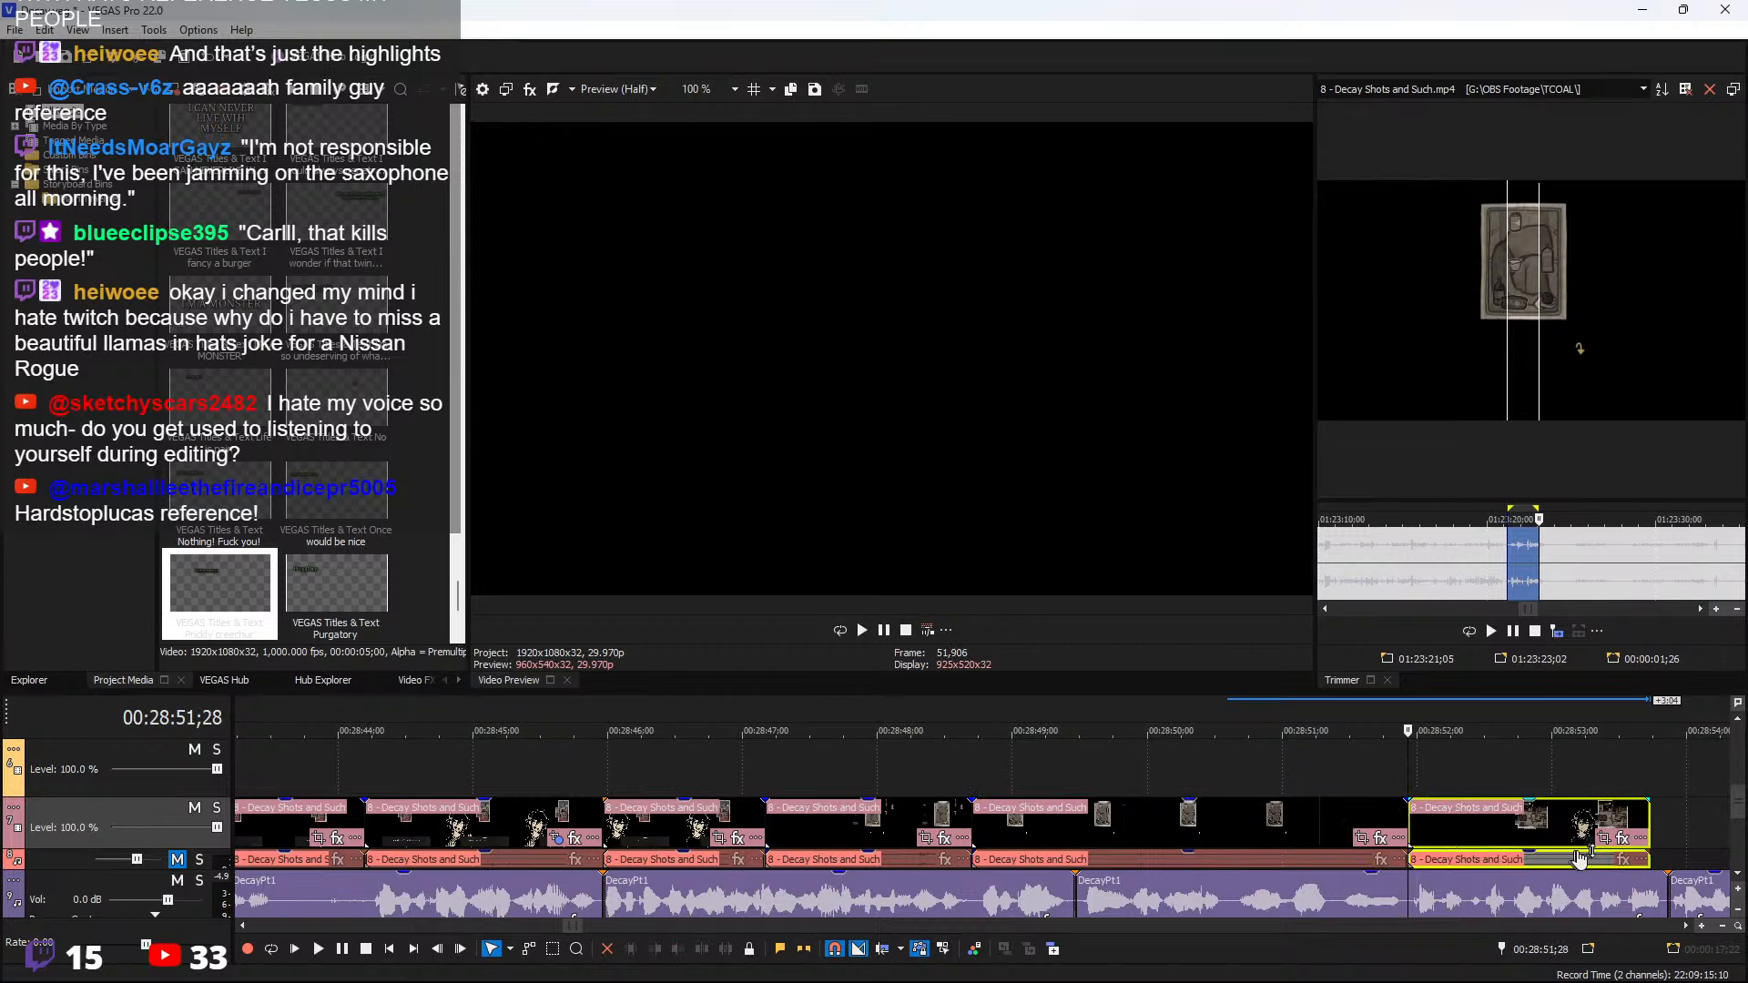
# Crop the apartment clip after the split closely around the character and extend its end by 0:04 to 00:28:53;26
pyautogui.click(1502, 847)
pyautogui.click(1603, 838)
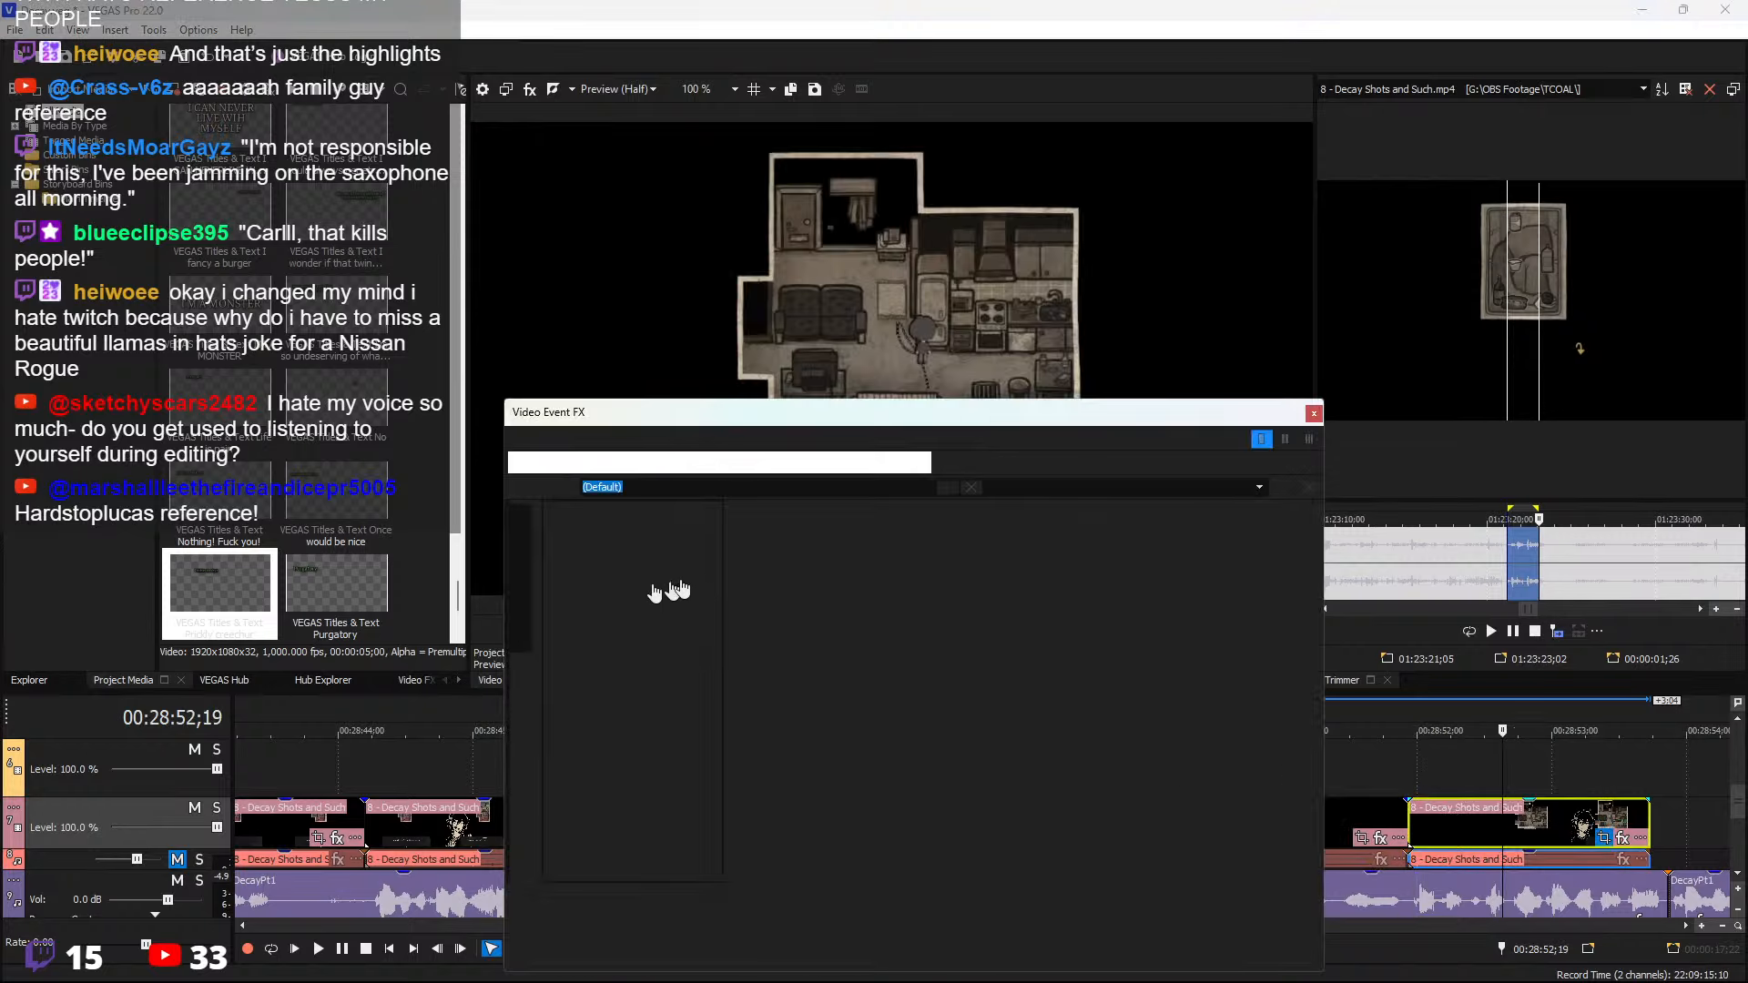
pyautogui.moveTo(756, 539); pyautogui.dragTo(948, 647)
pyautogui.moveTo(1047, 678); pyautogui.dragTo(1087, 683)
pyautogui.click(1313, 414)
pyautogui.press('space')
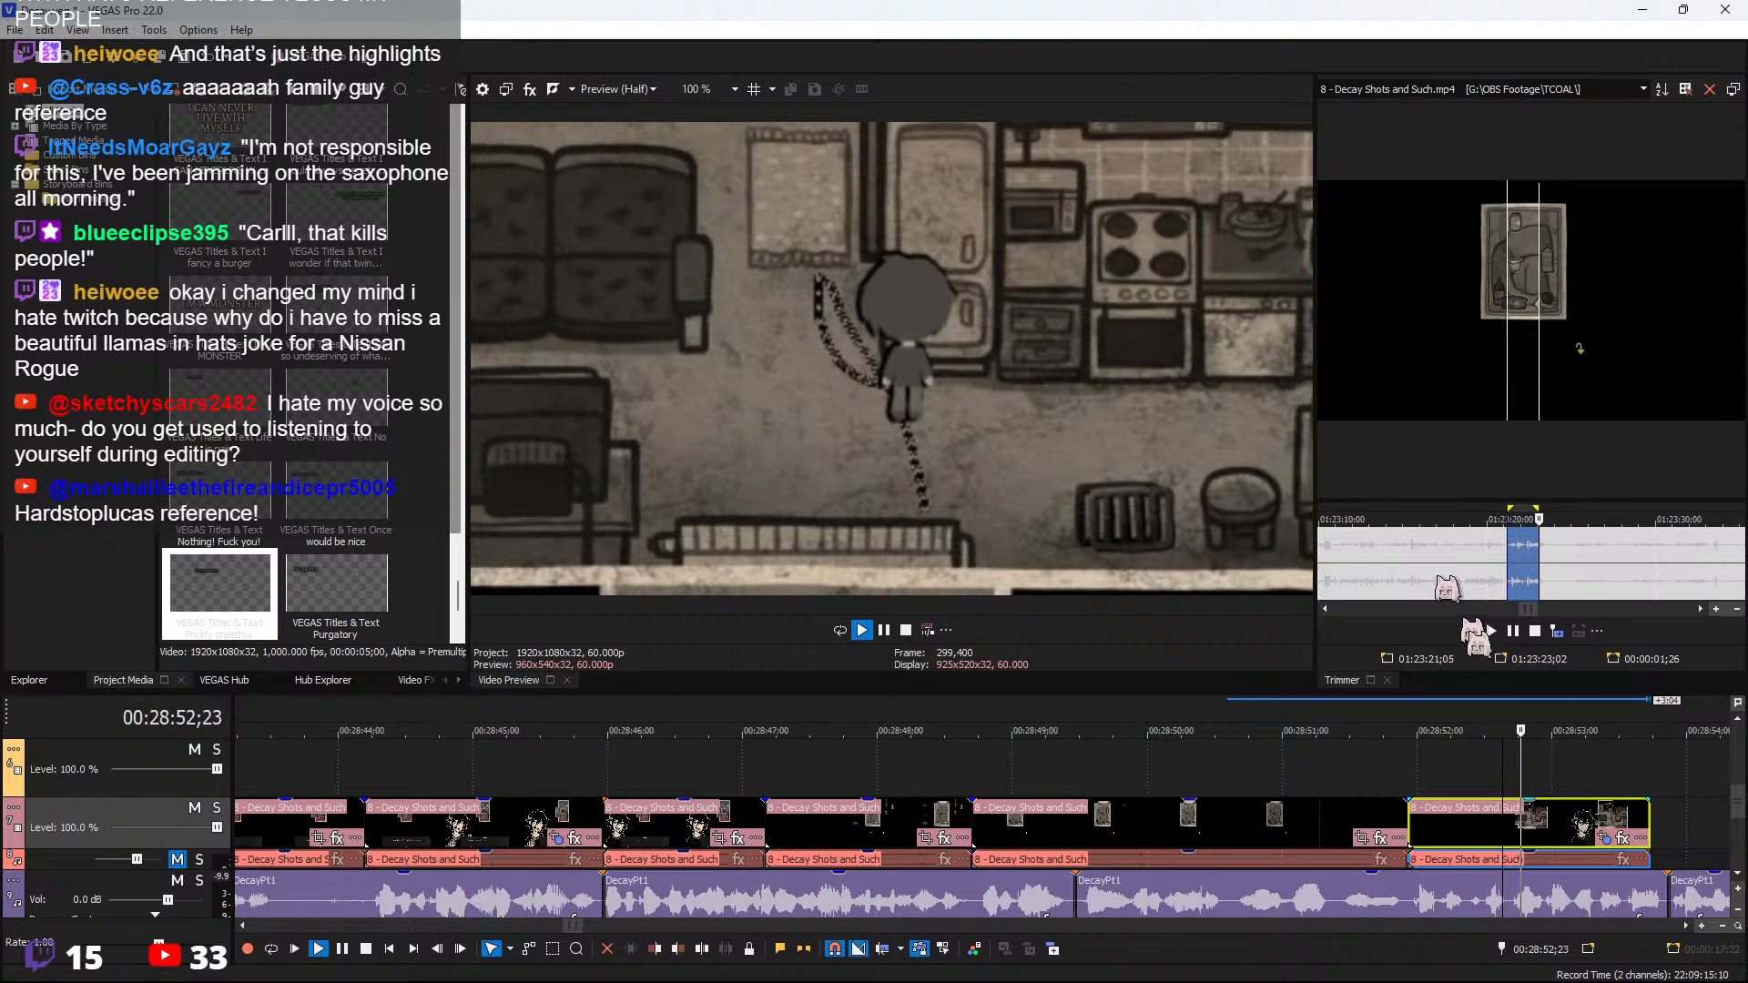
pyautogui.scroll(3, 1093, 824)
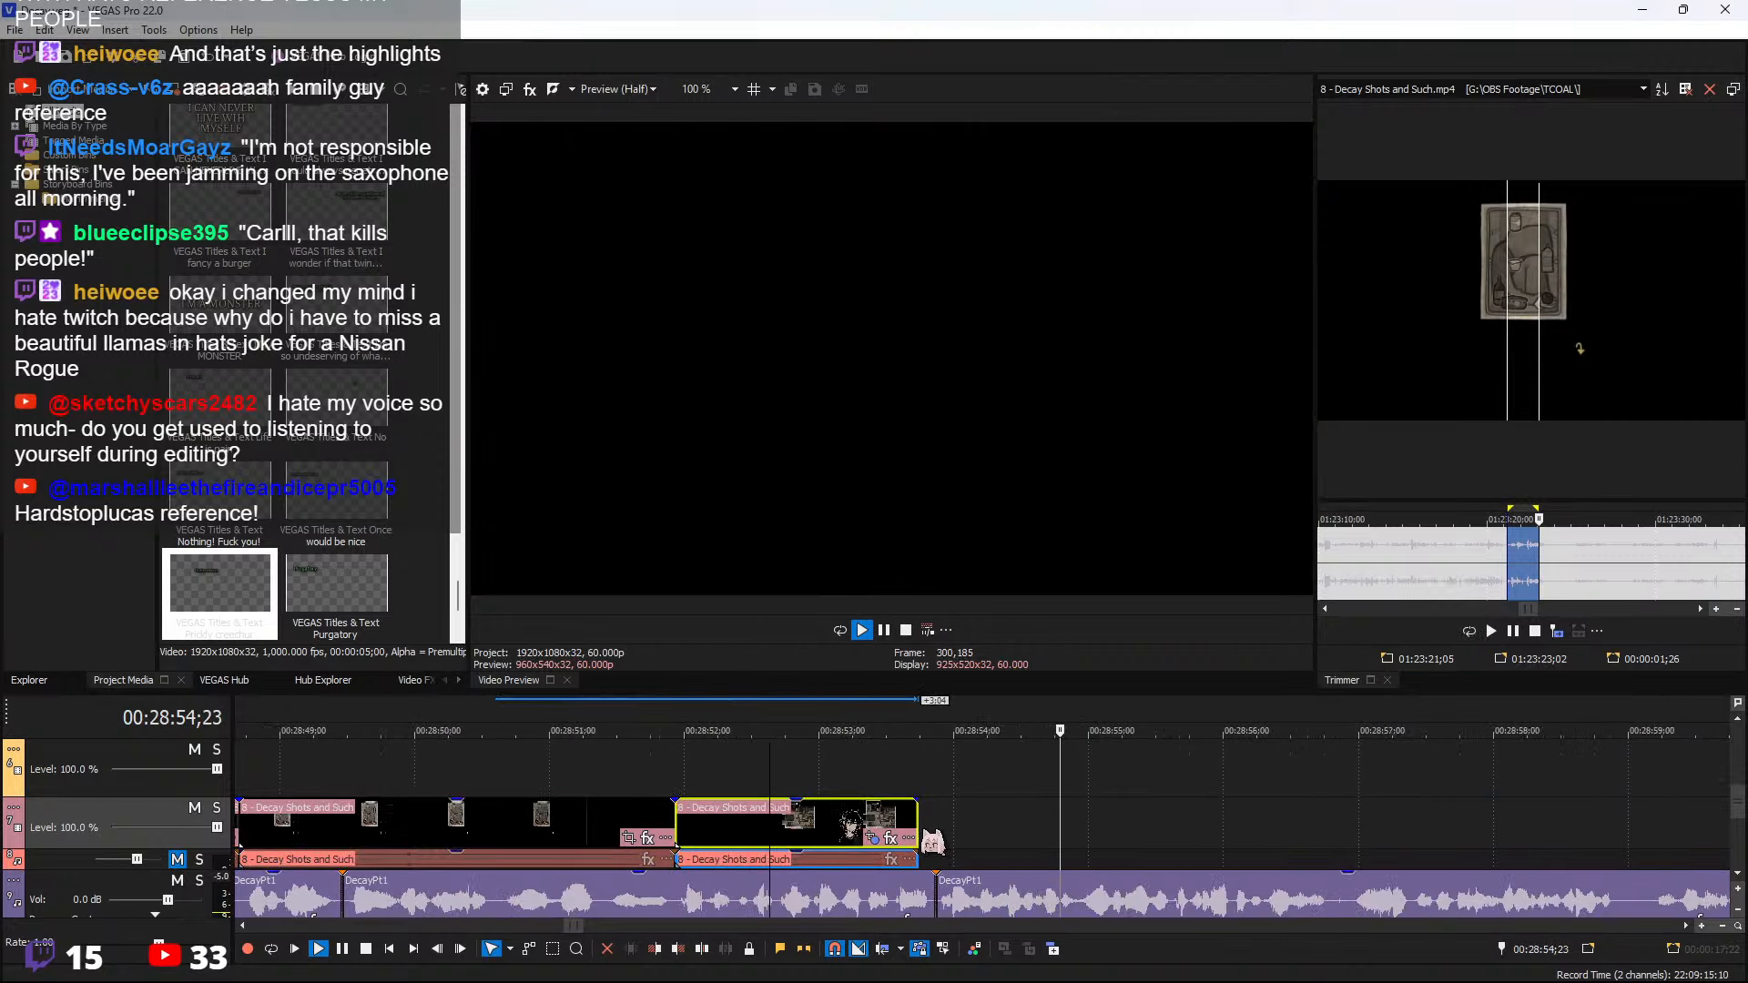
pyautogui.moveTo(916, 828); pyautogui.dragTo(947, 827)
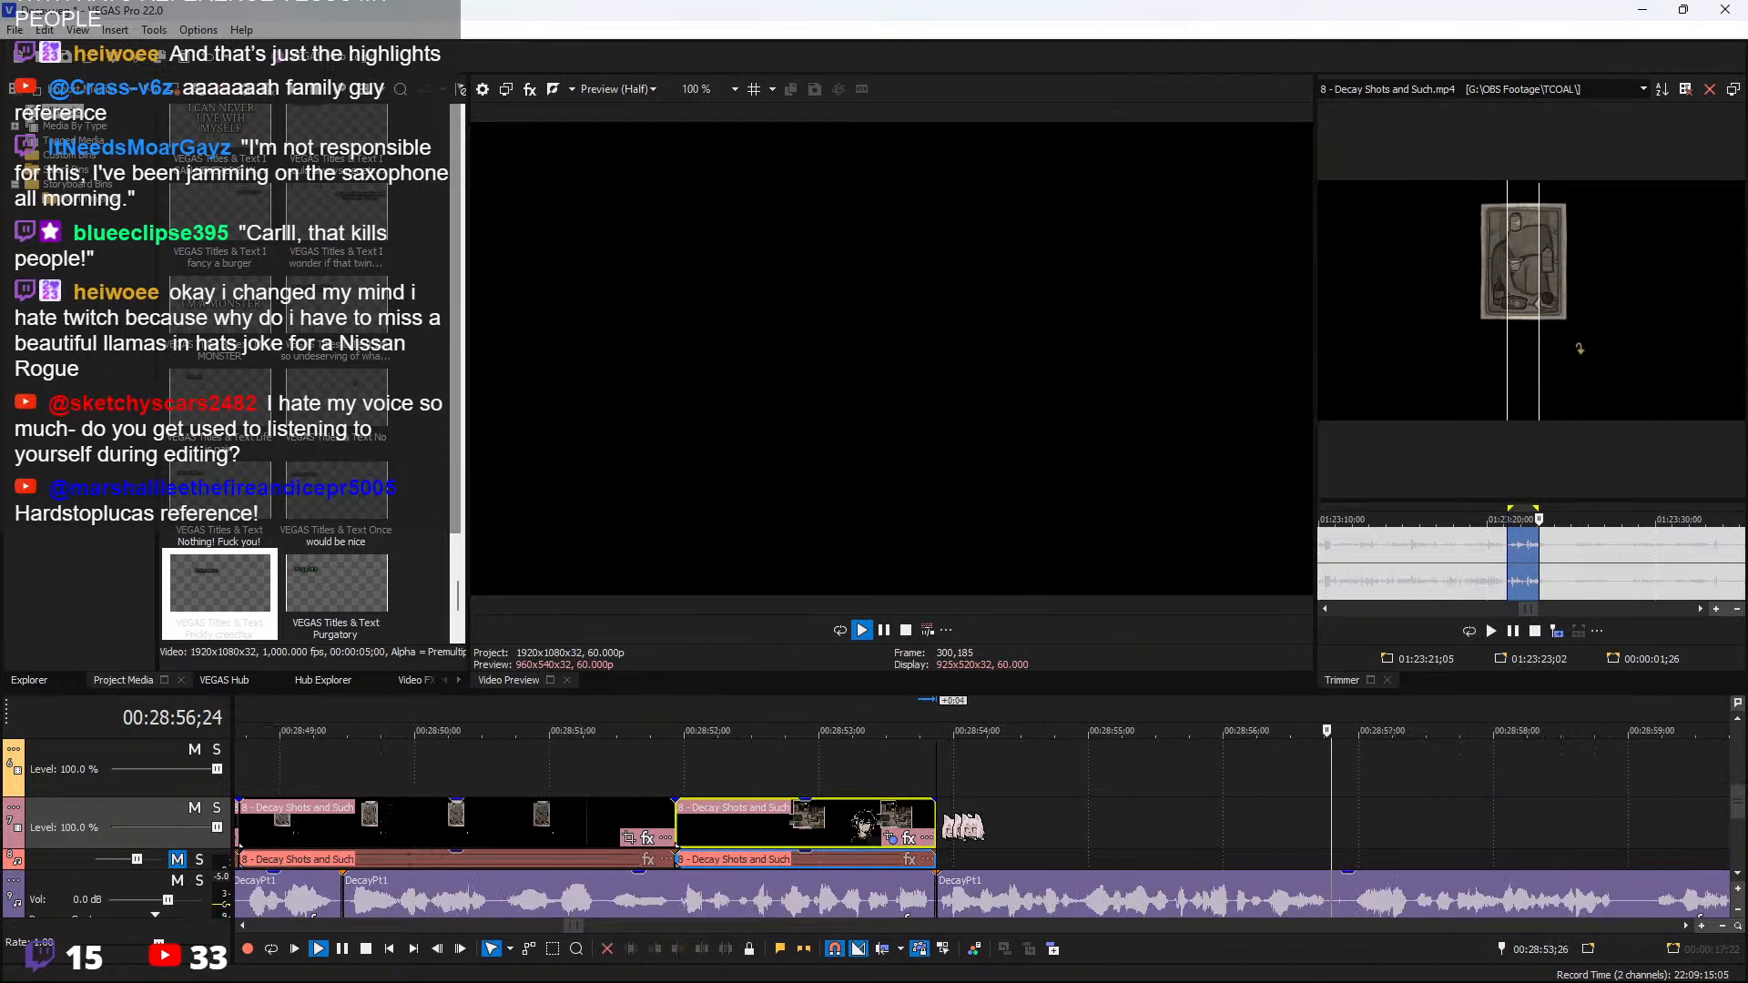
# Examine the source footage after the refrigerator scene to find where the phone is picked up and Julia speaks
pyautogui.scroll(-5, 1284, 847)
pyautogui.scroll(-5, 1623, 576)
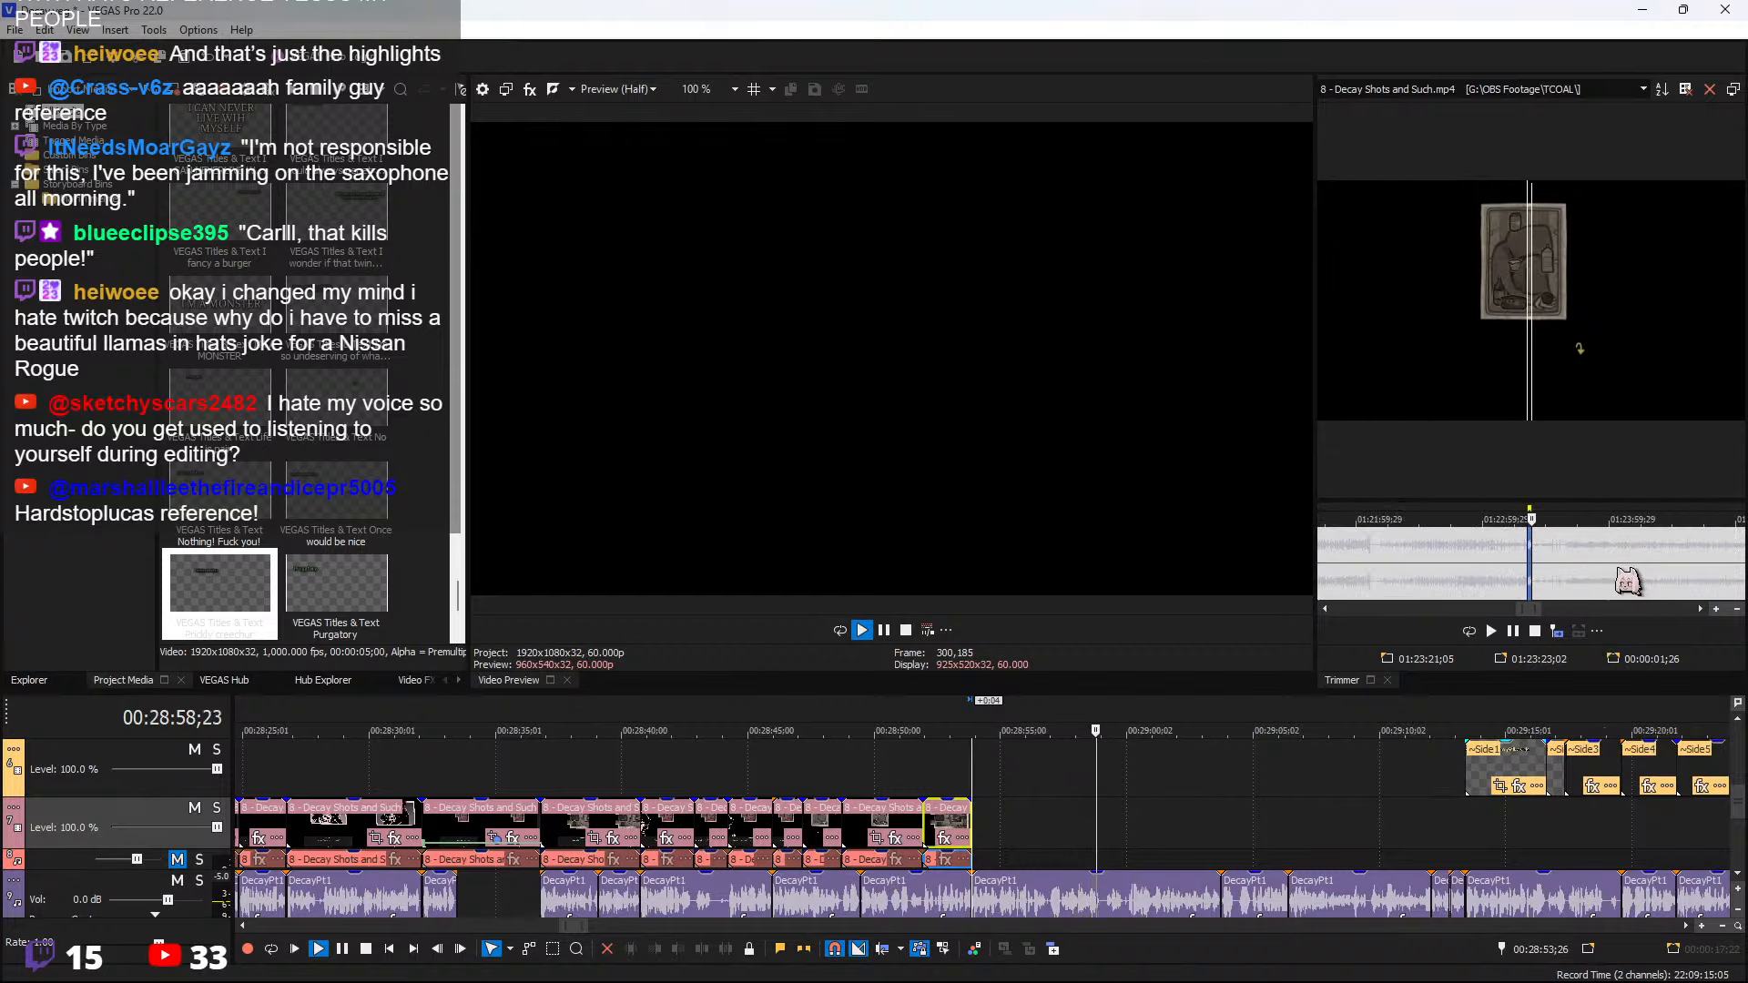
pyautogui.press('space')
pyautogui.click(1608, 564)
pyautogui.press('space')
pyautogui.press('space')
pyautogui.scroll(3, 1461, 578)
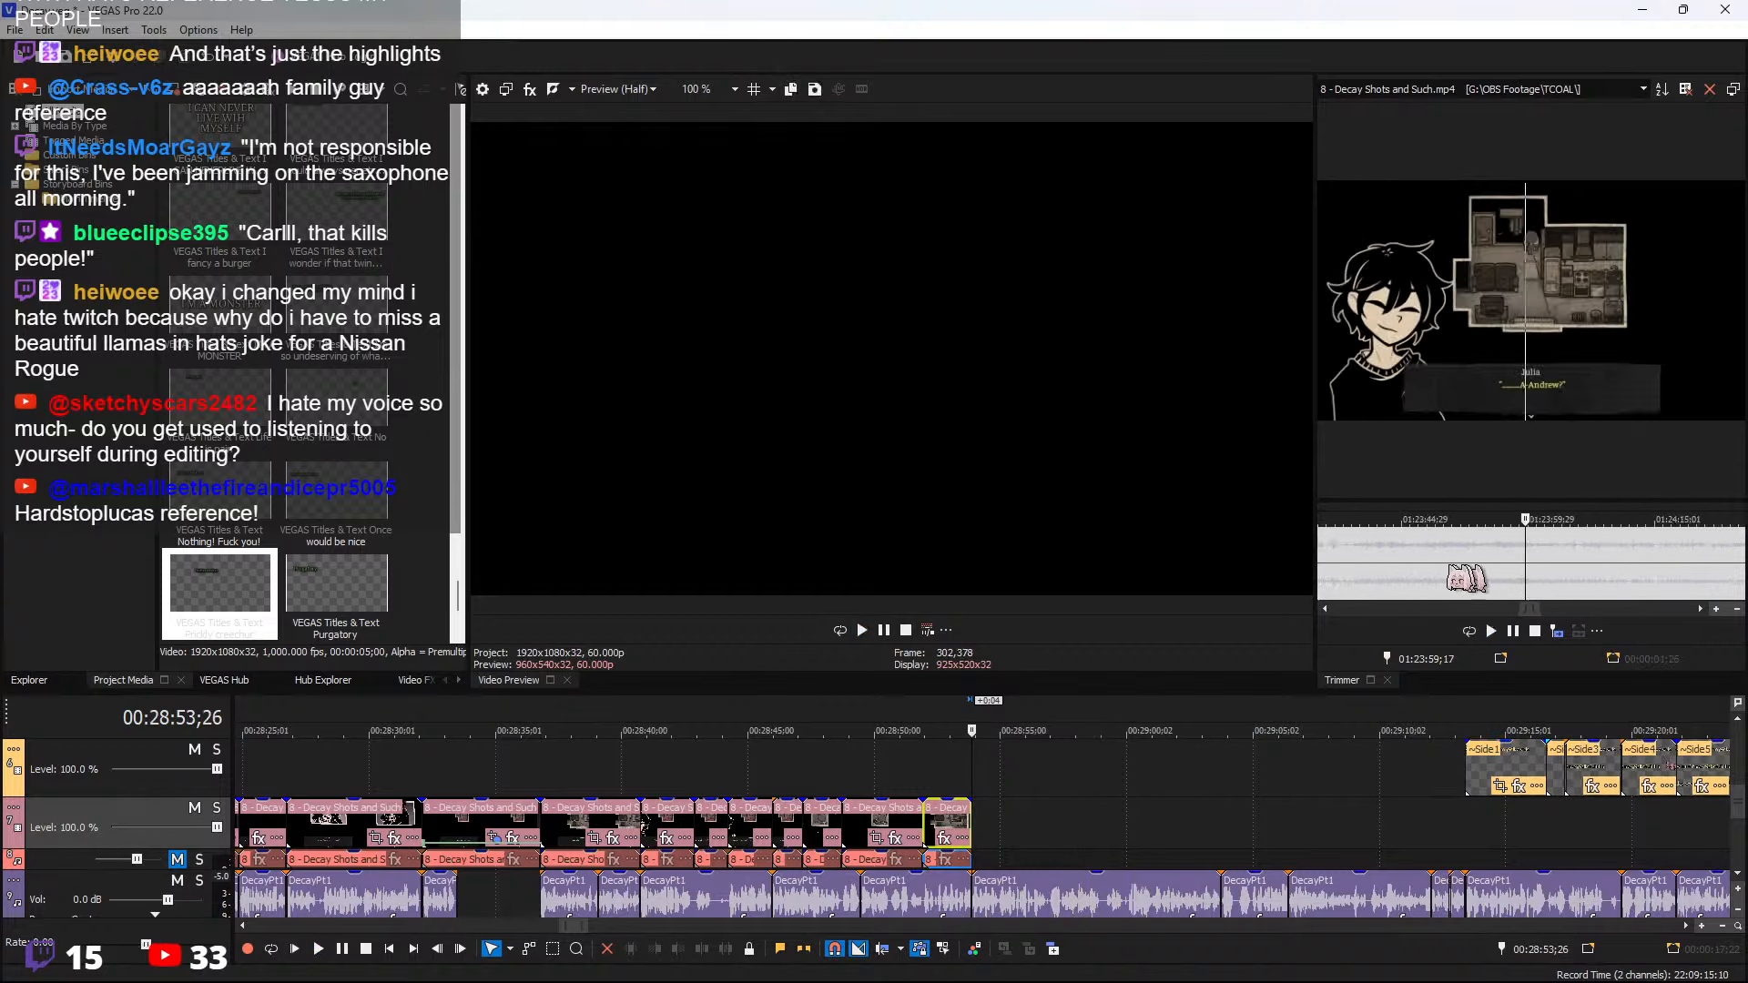
pyautogui.scroll(2, 1447, 574)
pyautogui.press('space')
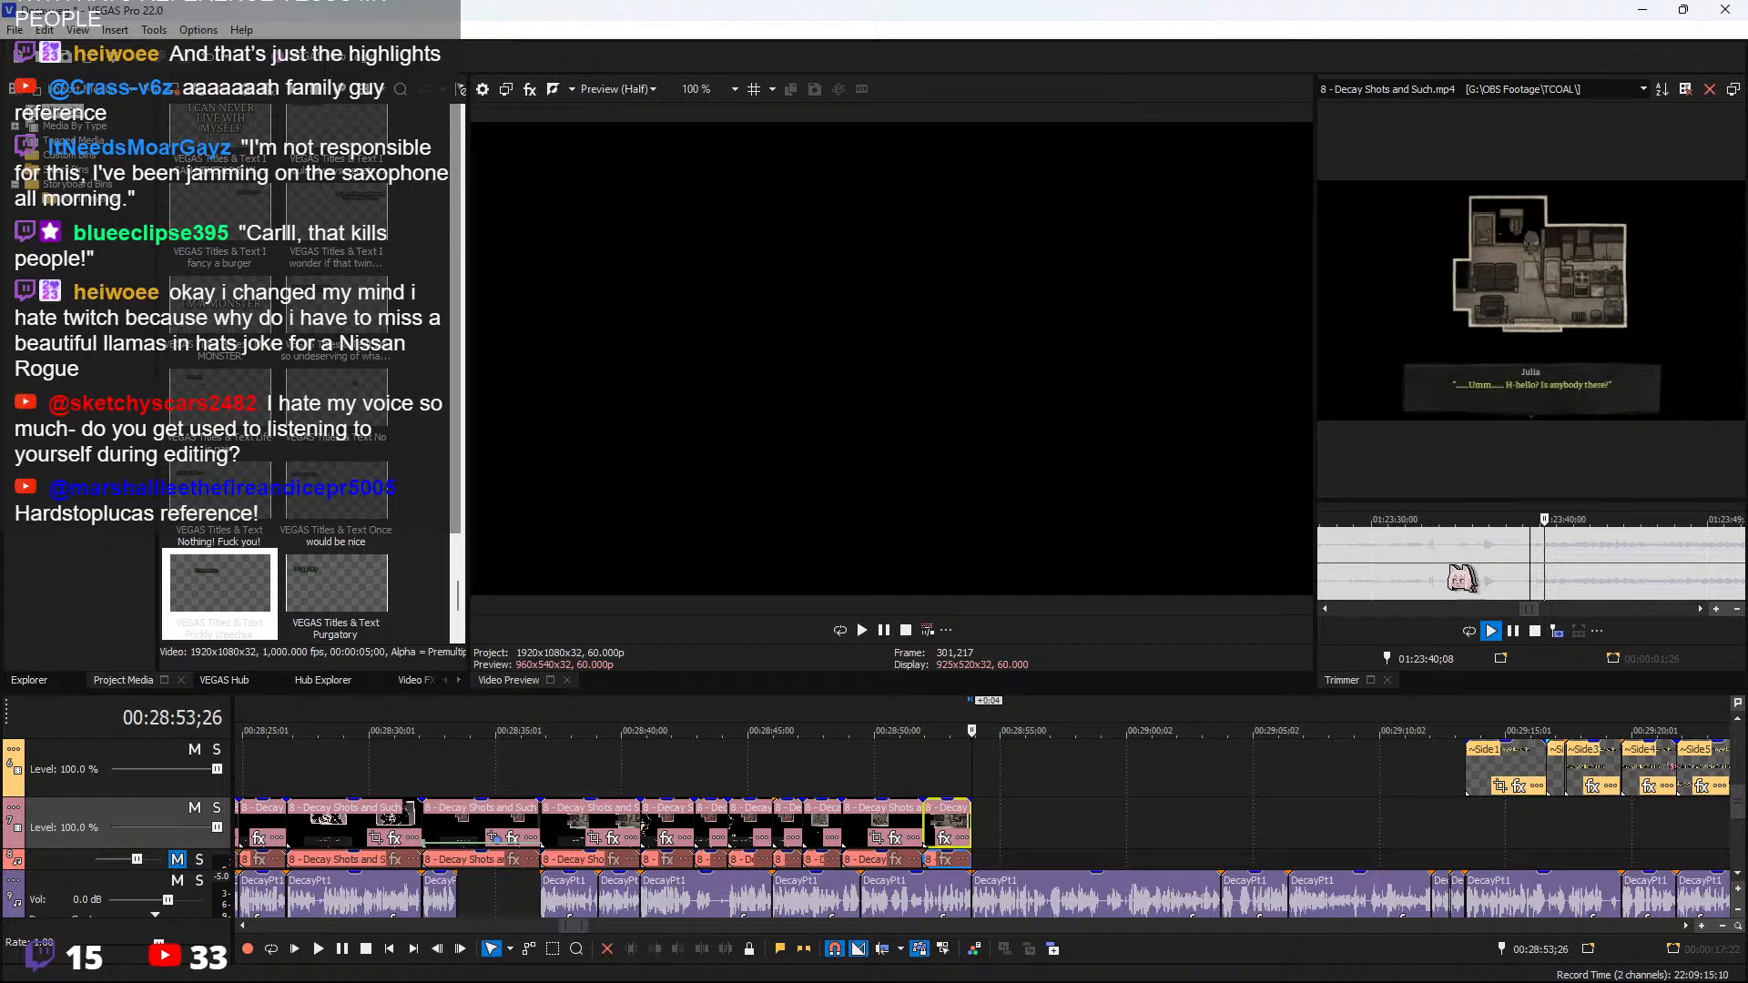
pyautogui.press('space')
pyautogui.press('space')
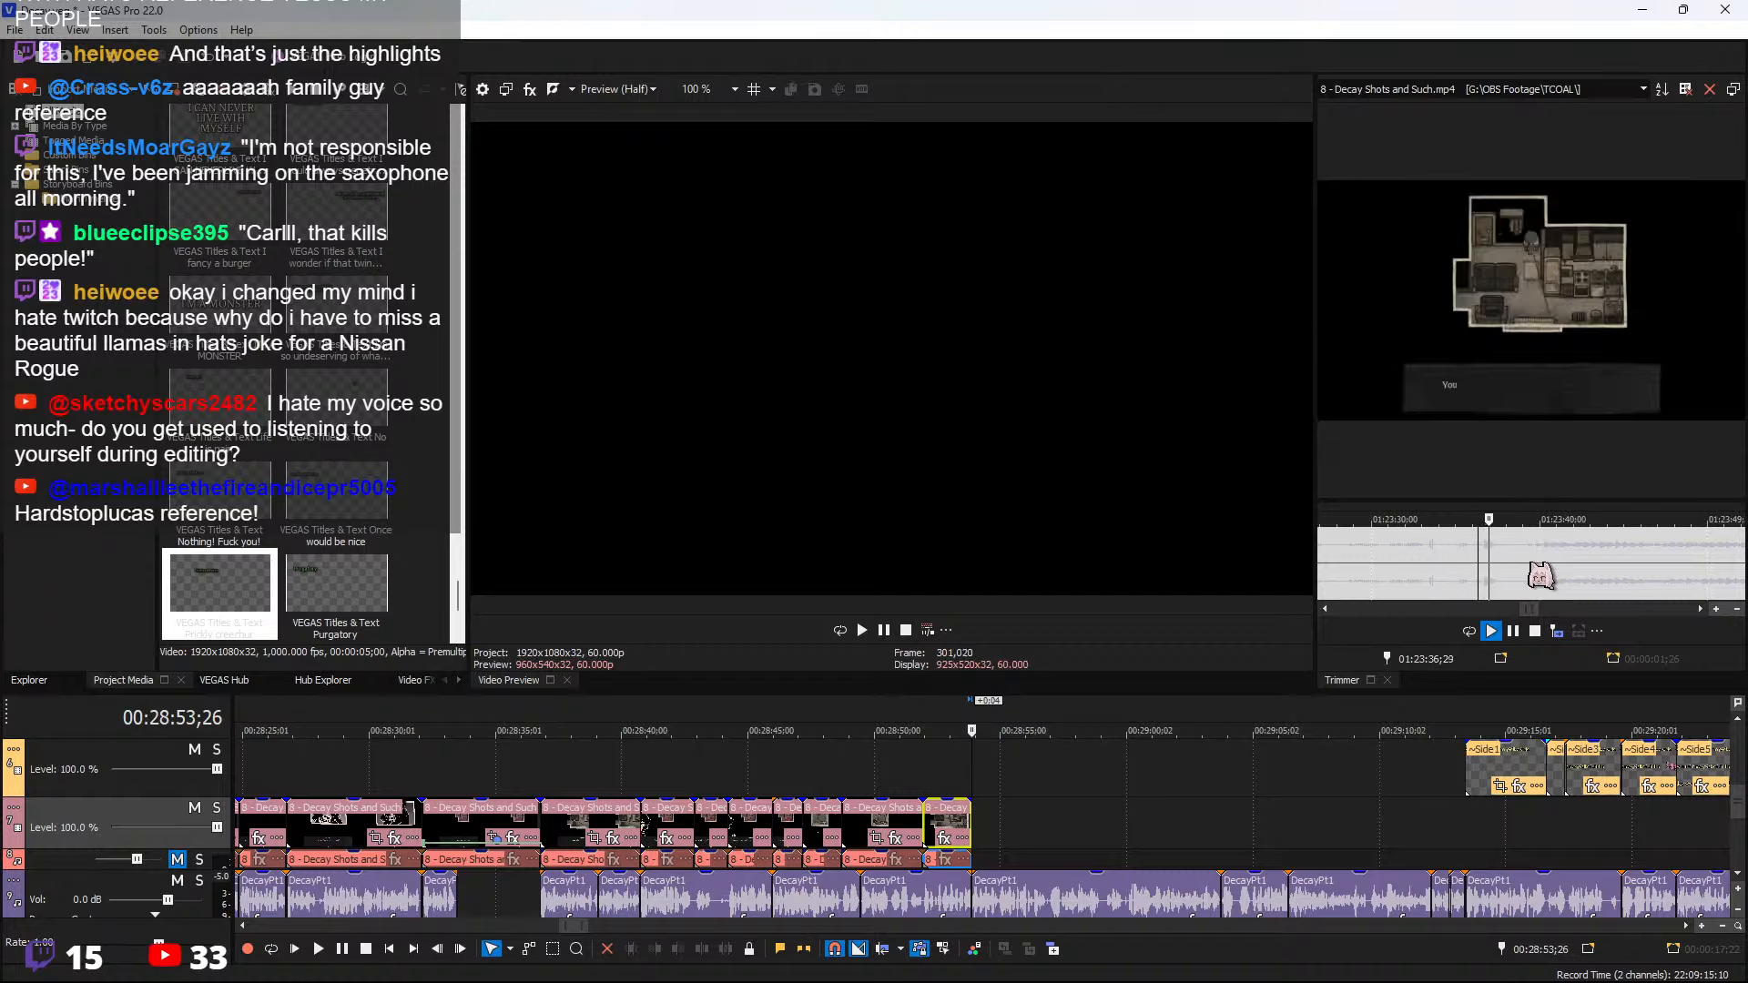
pyautogui.scroll(1, 1538, 576)
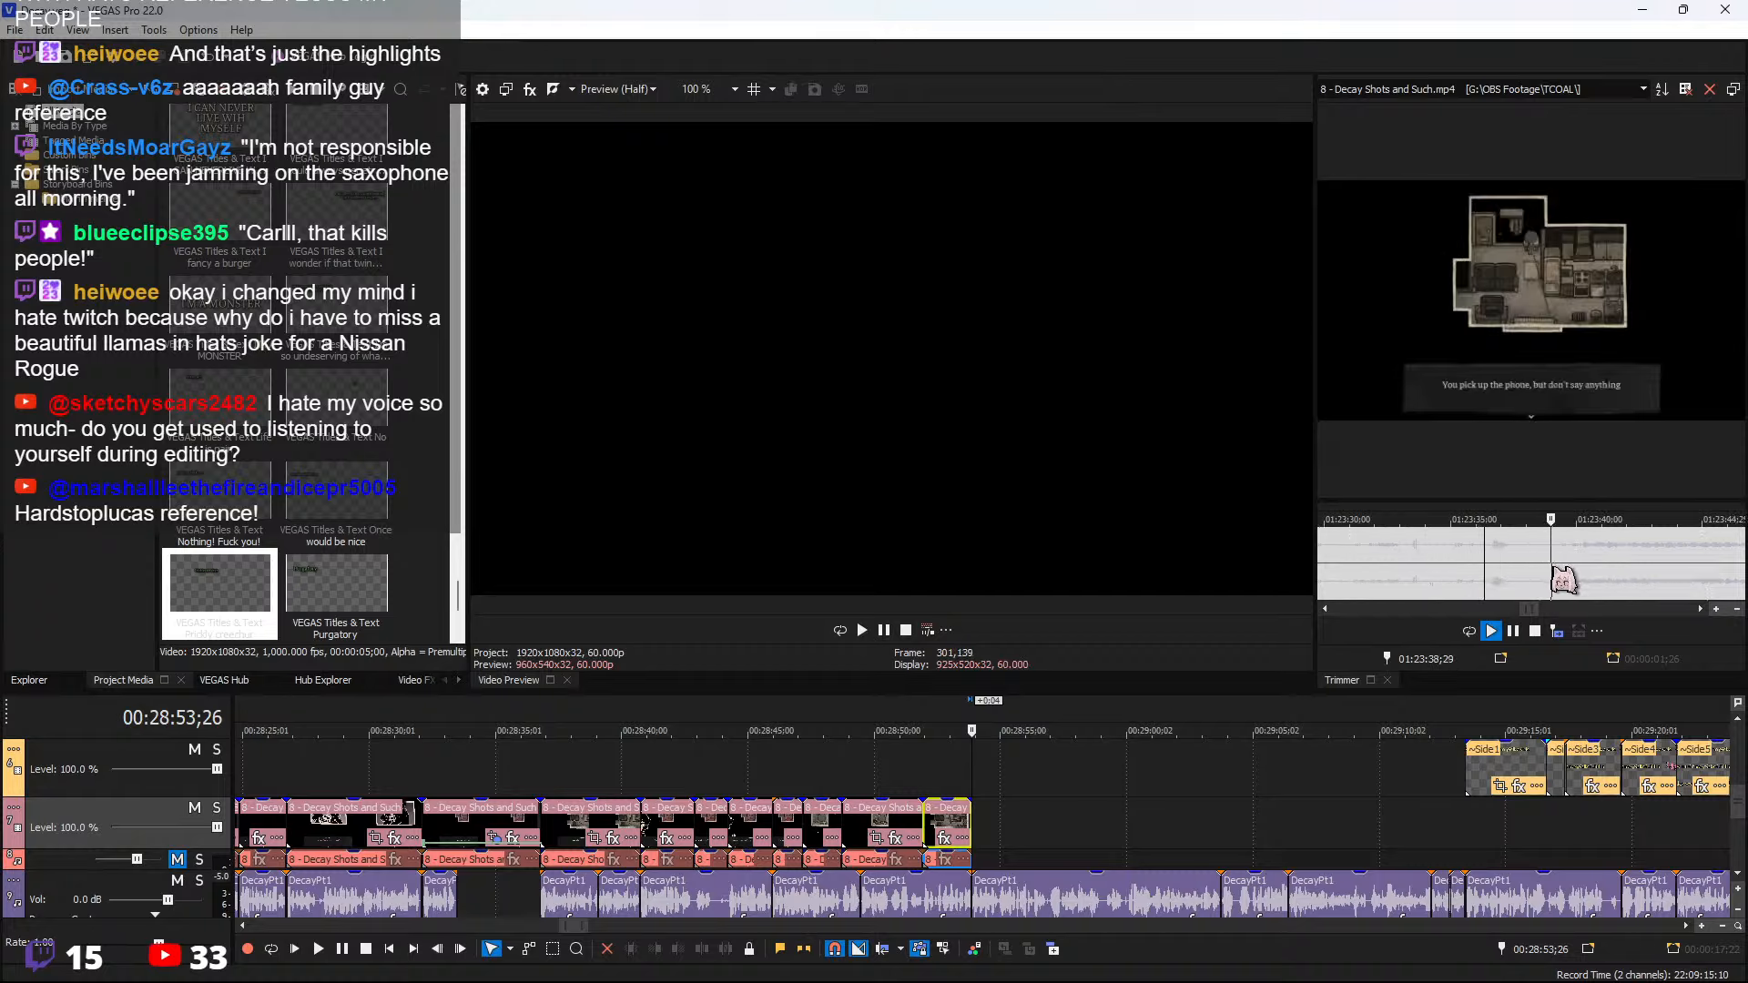
# Select 01:23:39;10 to 01:23:41;21 of the source footage, showing Julia's greeting, and insert it at 00:28:53;26
pyautogui.click(1558, 566)
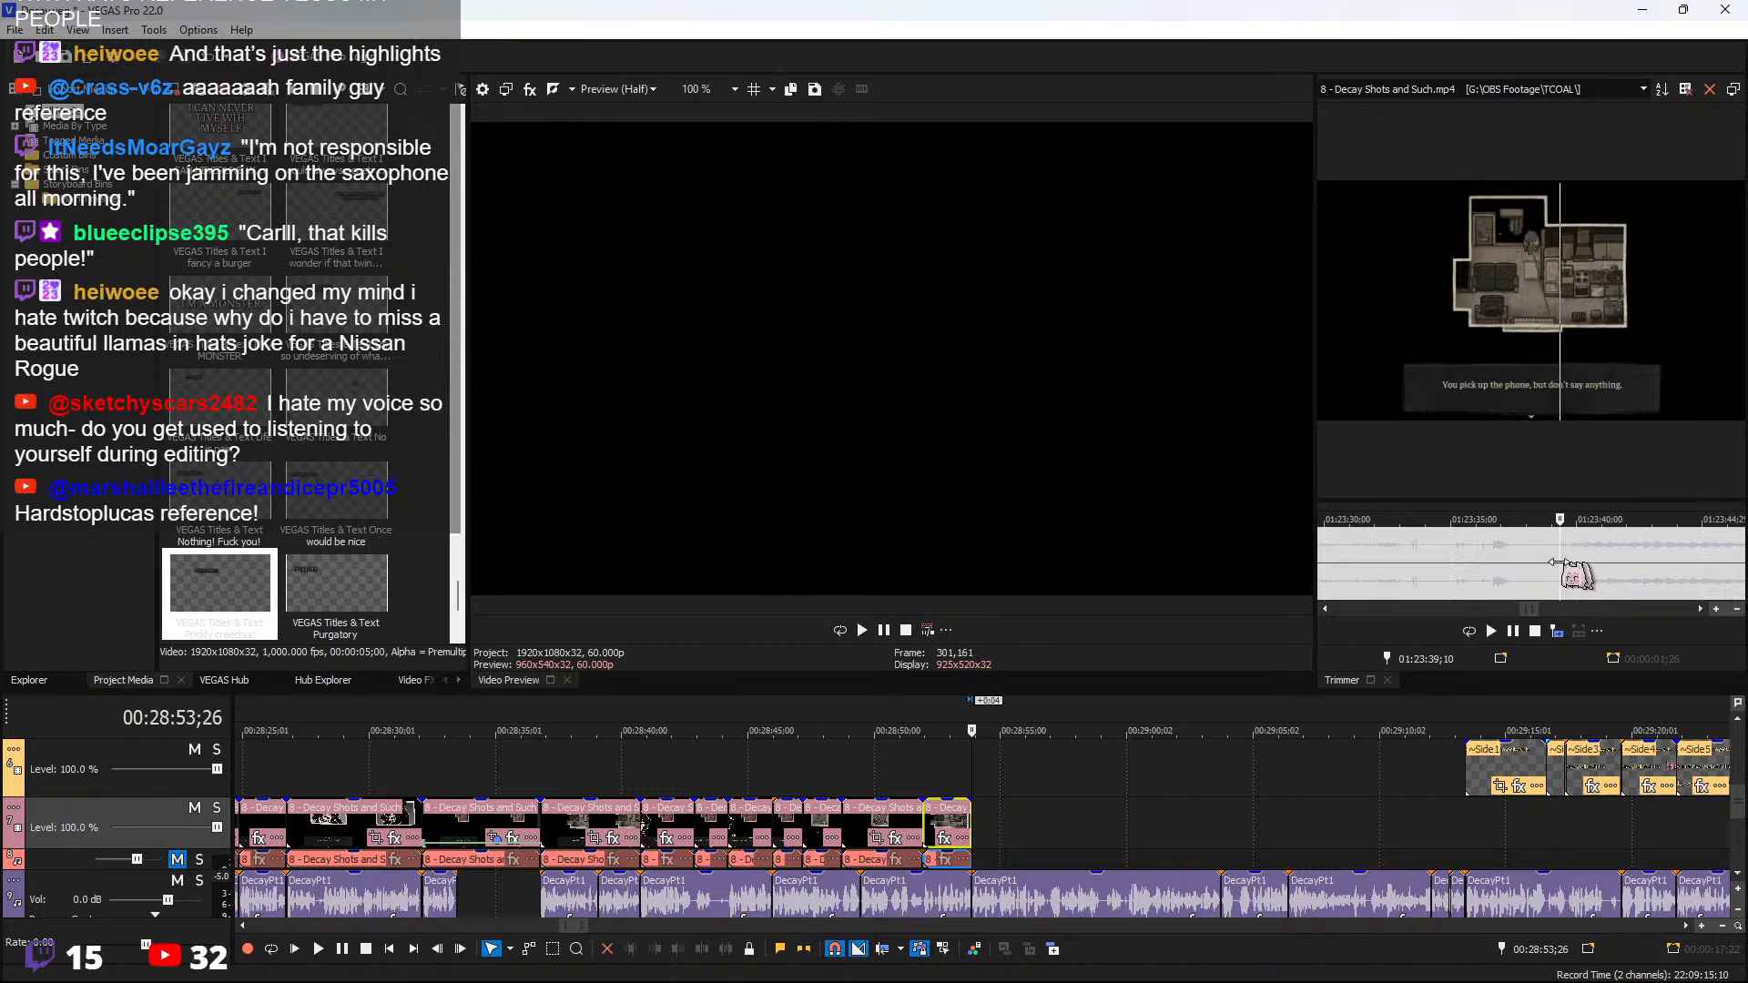
pyautogui.keyDown('shift'); pyautogui.click(1620, 564); pyautogui.keyUp('shift')
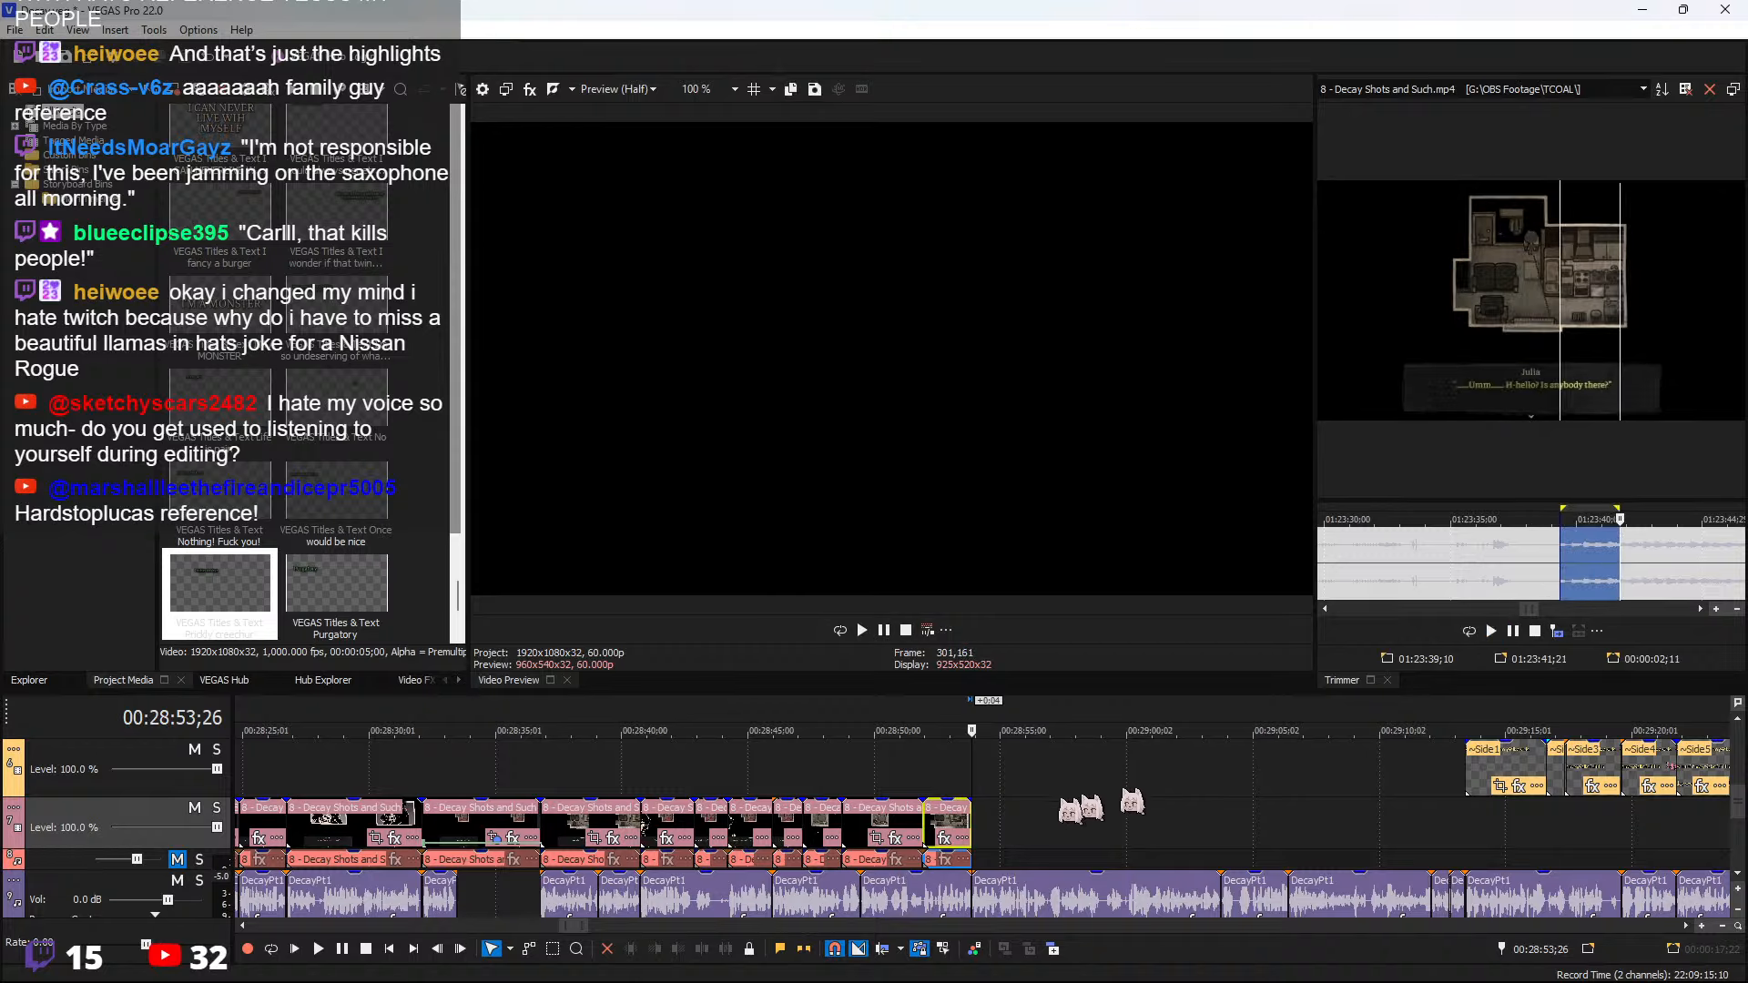
pyautogui.click(964, 825)
pyautogui.hotkey('ctrl', 'alt', 'Right')
pyautogui.click(1556, 630)
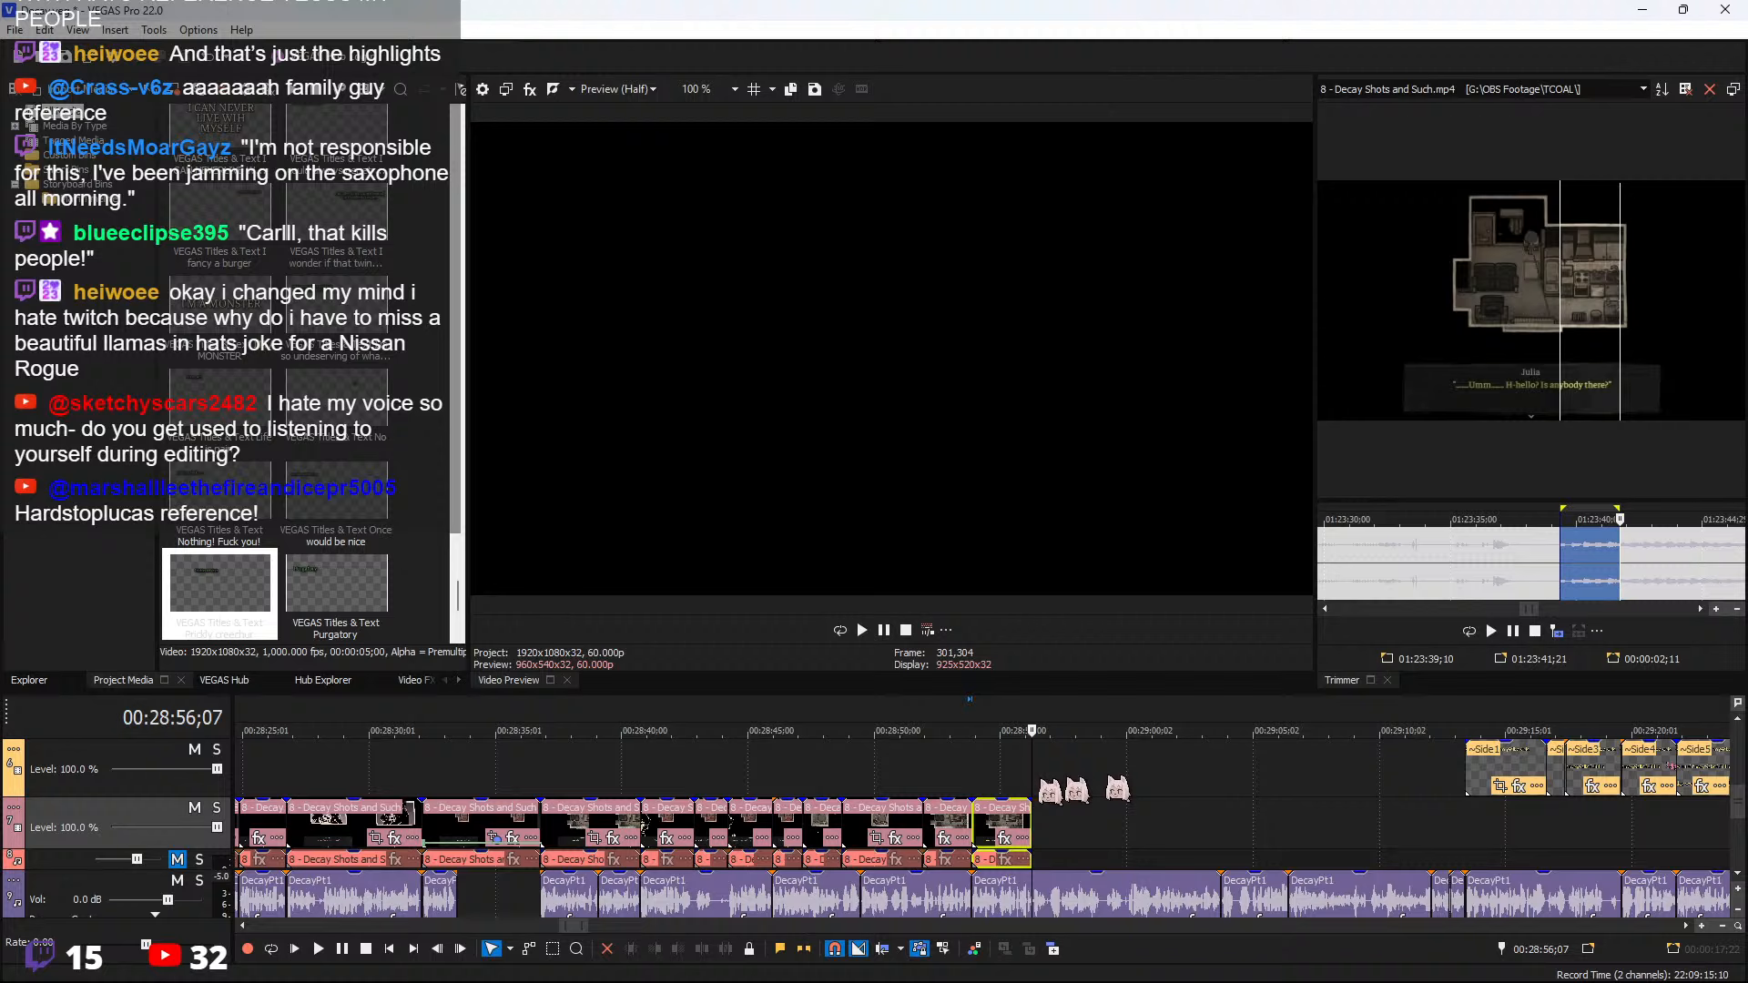
# Play the narration under the Julia phone clip and move the clip about two seconds later, leaving a gap before it
pyautogui.click(980, 770)
pyautogui.scroll(2, 980, 771)
pyautogui.press('space')
pyautogui.scroll(1, 1063, 808)
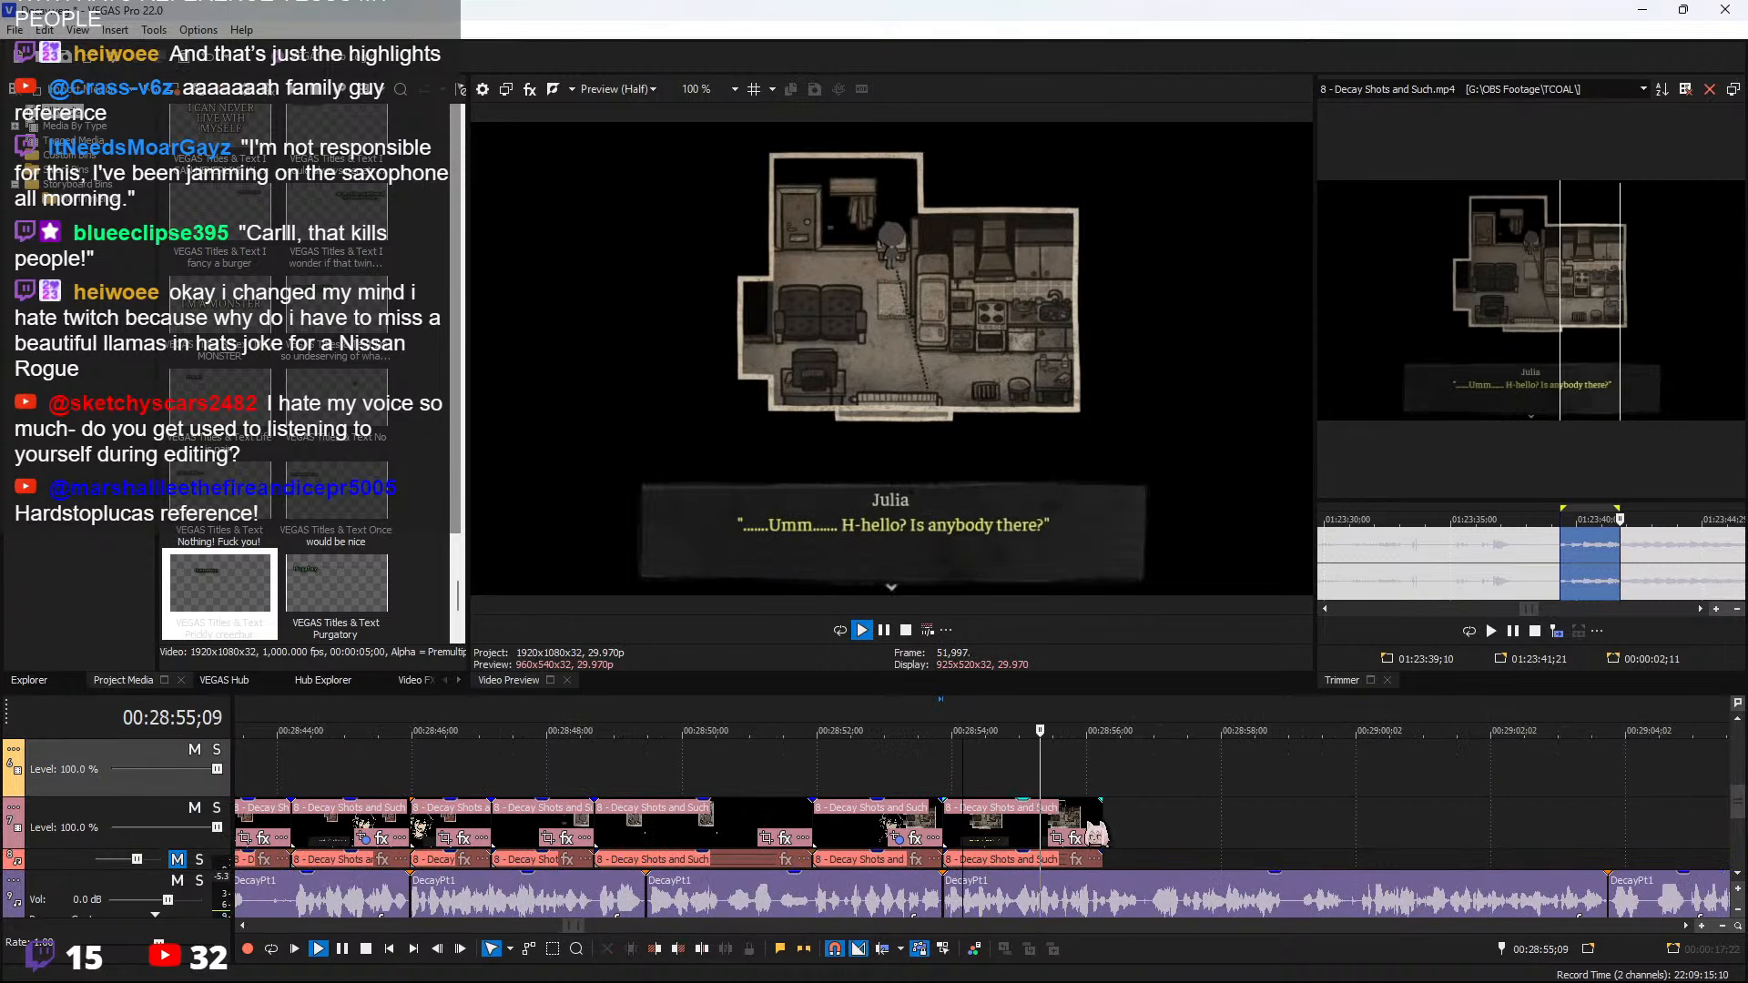
pyautogui.moveTo(989, 828); pyautogui.dragTo(1122, 828)
pyautogui.press('space')
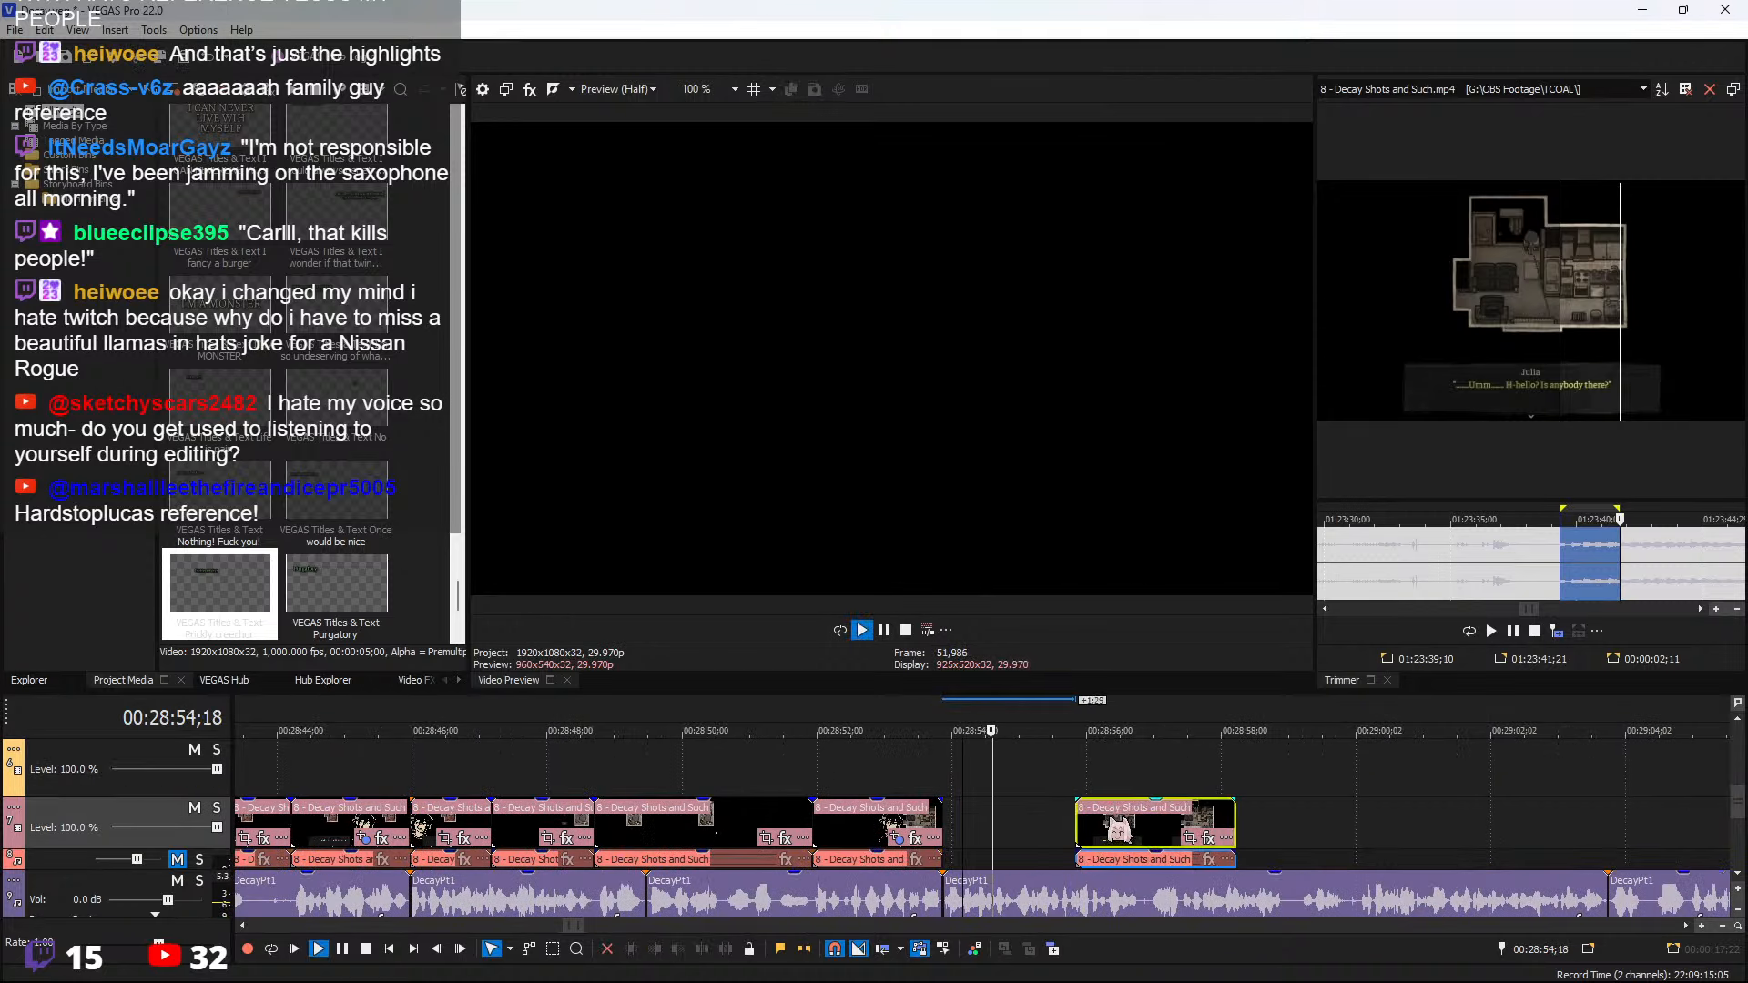
# Go back through the source footage before Julia's greeting to examine Andrew's lines about answering the phone
pyautogui.click(1465, 551)
pyautogui.press('space')
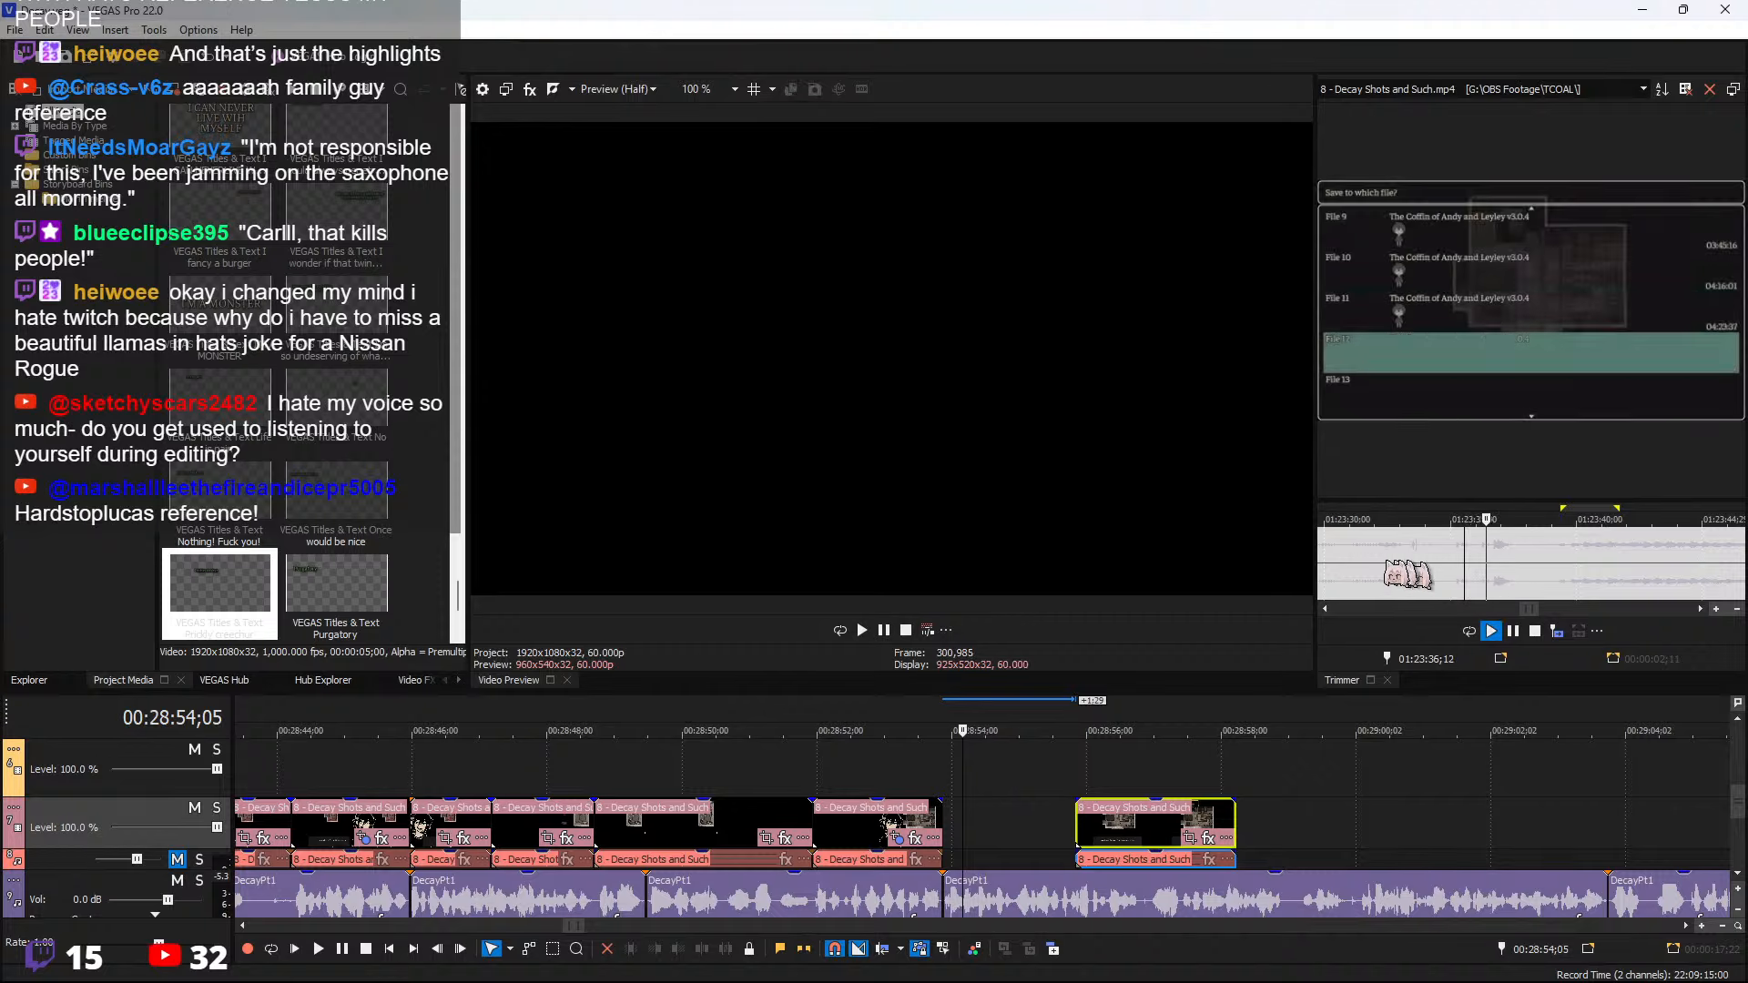
pyautogui.click(1331, 559)
pyautogui.scroll(-1, 1366, 569)
pyautogui.scroll(1, 1484, 572)
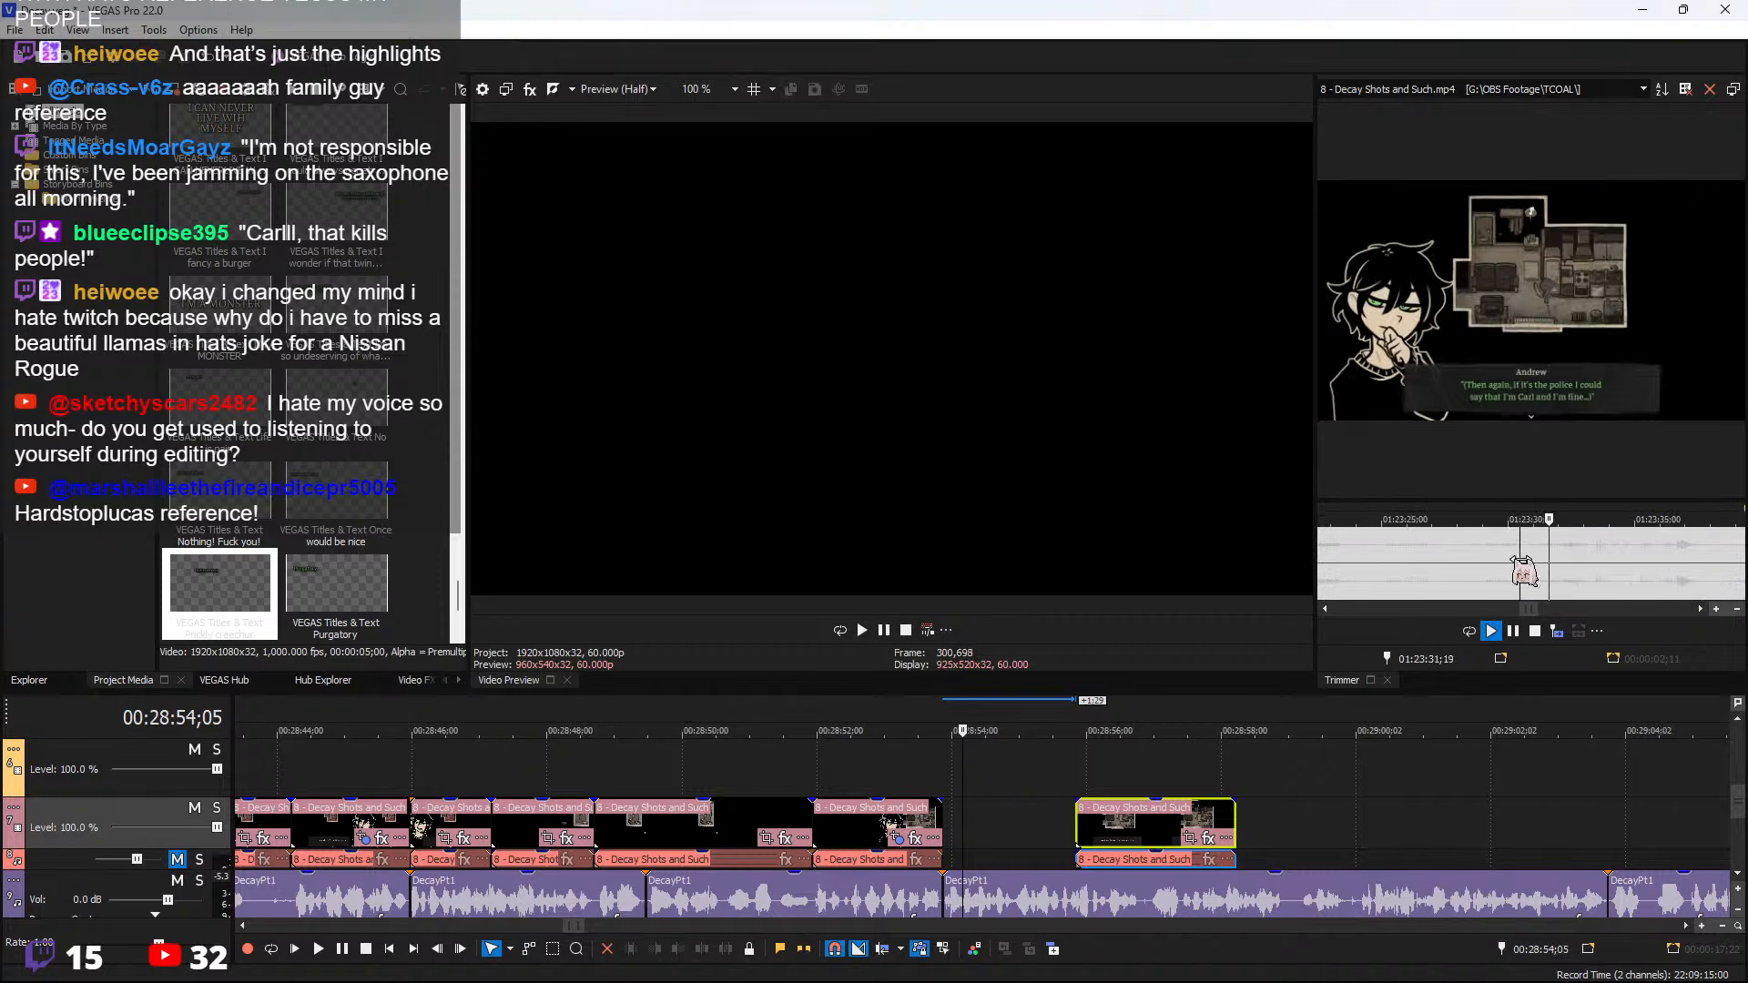
pyautogui.click(1428, 556)
pyautogui.click(1323, 562)
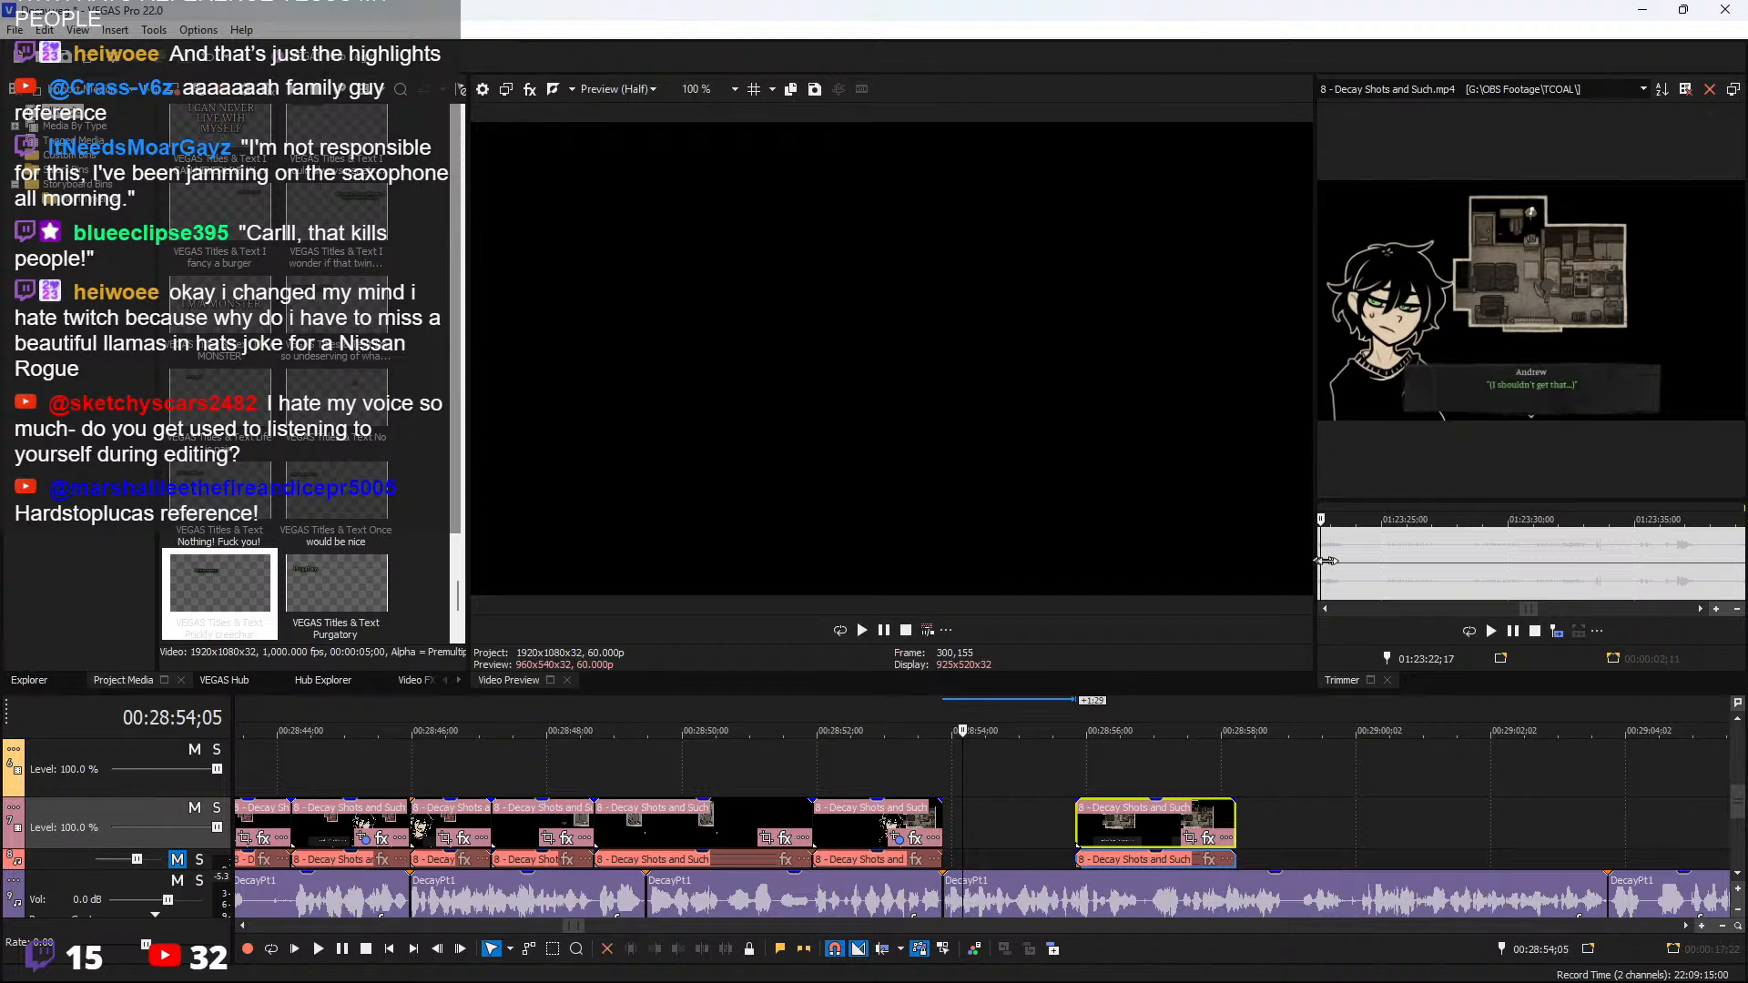
# Mark the source footage in the trimmer from 01:23:24;25 to 01:23:25;28
pyautogui.press('space')
pyautogui.scroll(2, 1379, 569)
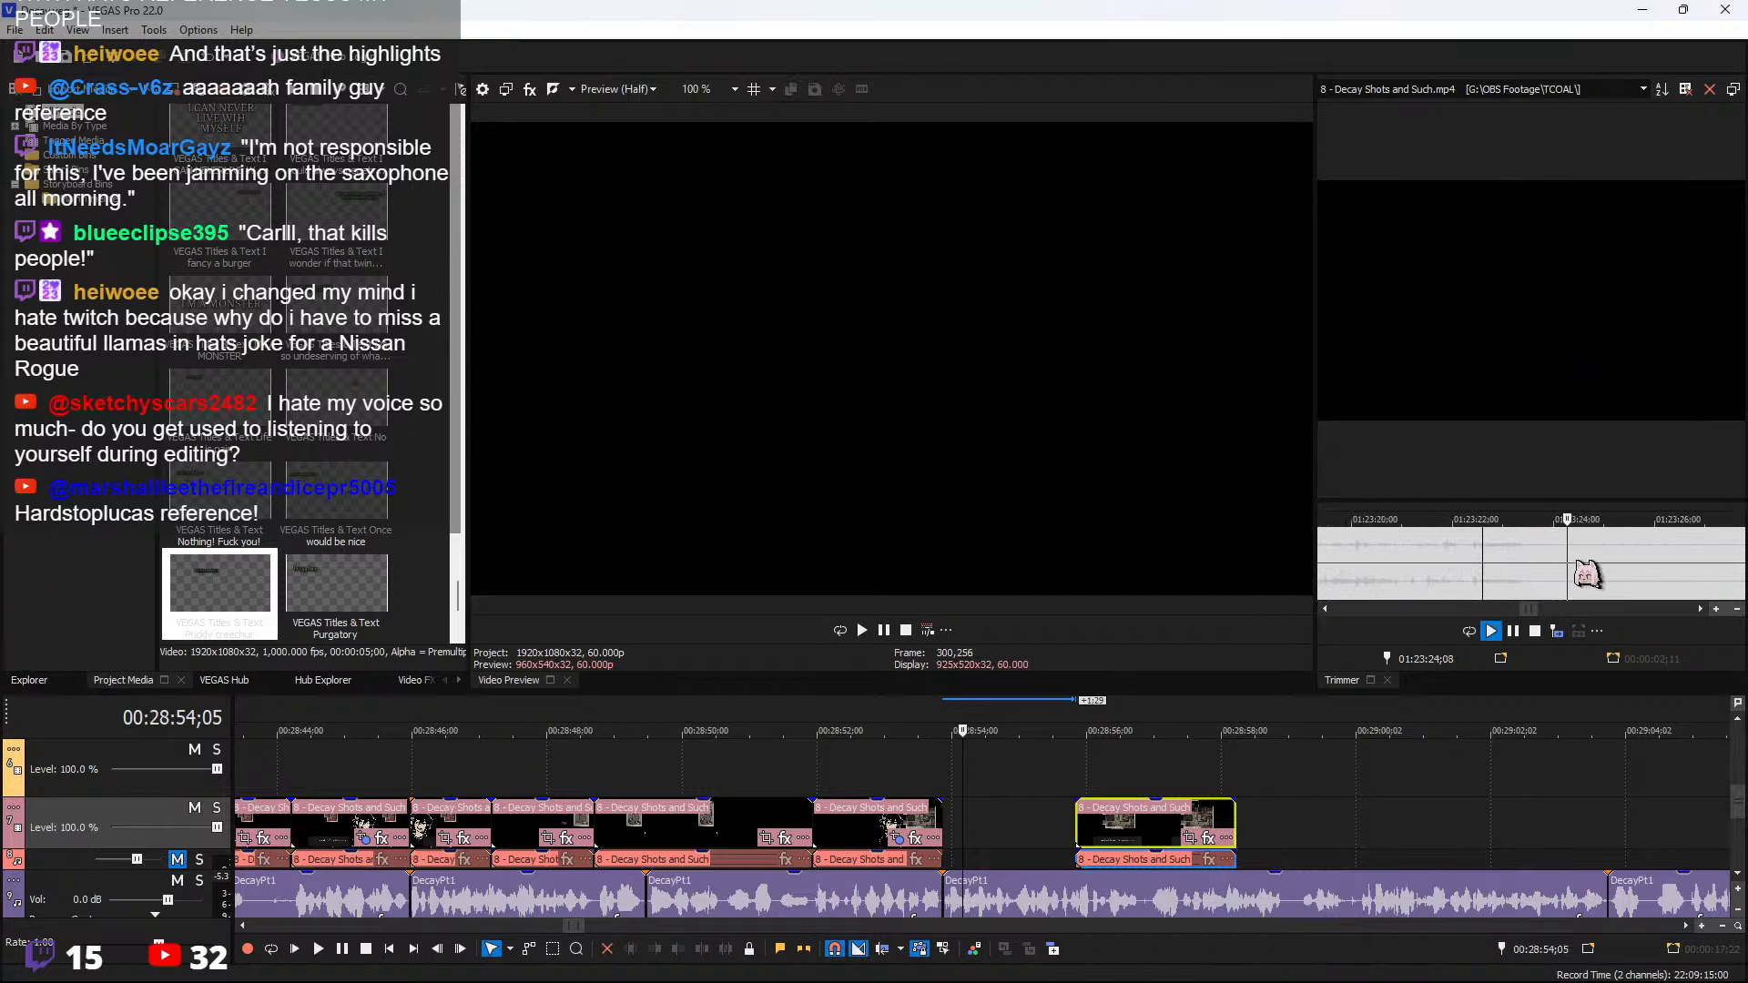
pyautogui.press('space')
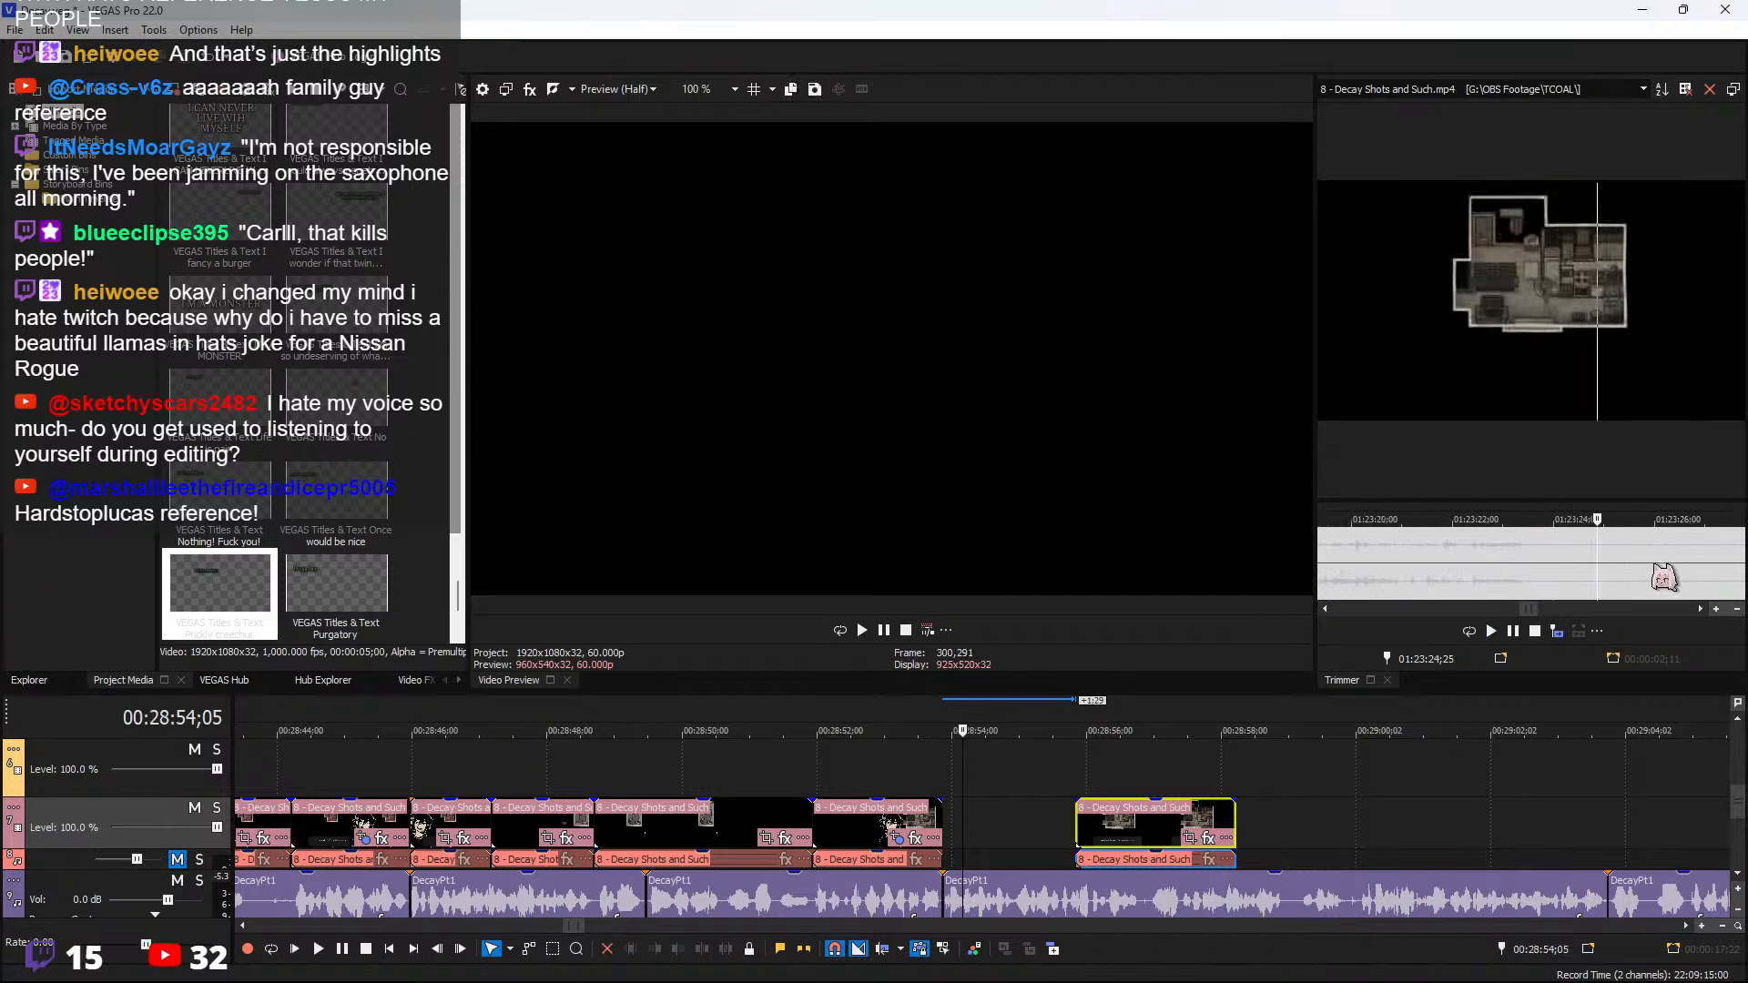
pyautogui.keyDown('shift'); pyautogui.click(1654, 564); pyautogui.keyUp('shift')
# Shift the isolated last clip later, insert the marked range directly after the preceding clips on the timeline, and play it back
pyautogui.moveTo(1123, 830); pyautogui.dragTo(1374, 829)
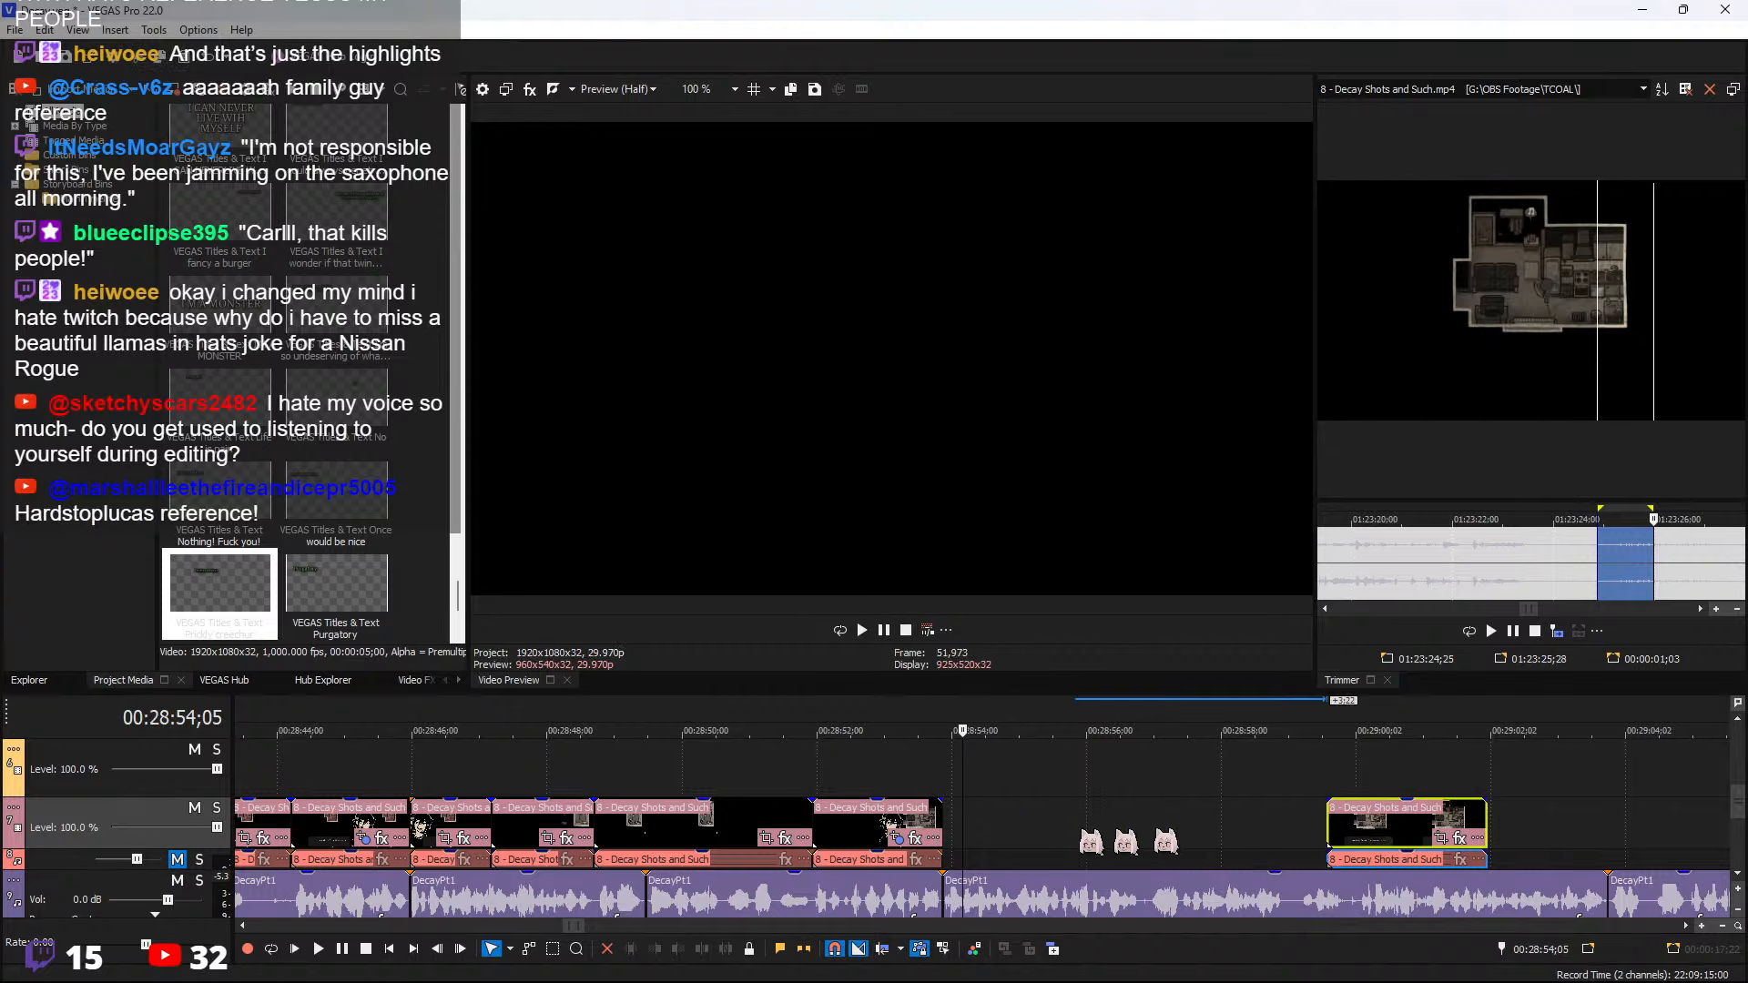
pyautogui.click(936, 826)
pyautogui.click(1557, 631)
pyautogui.click(952, 729)
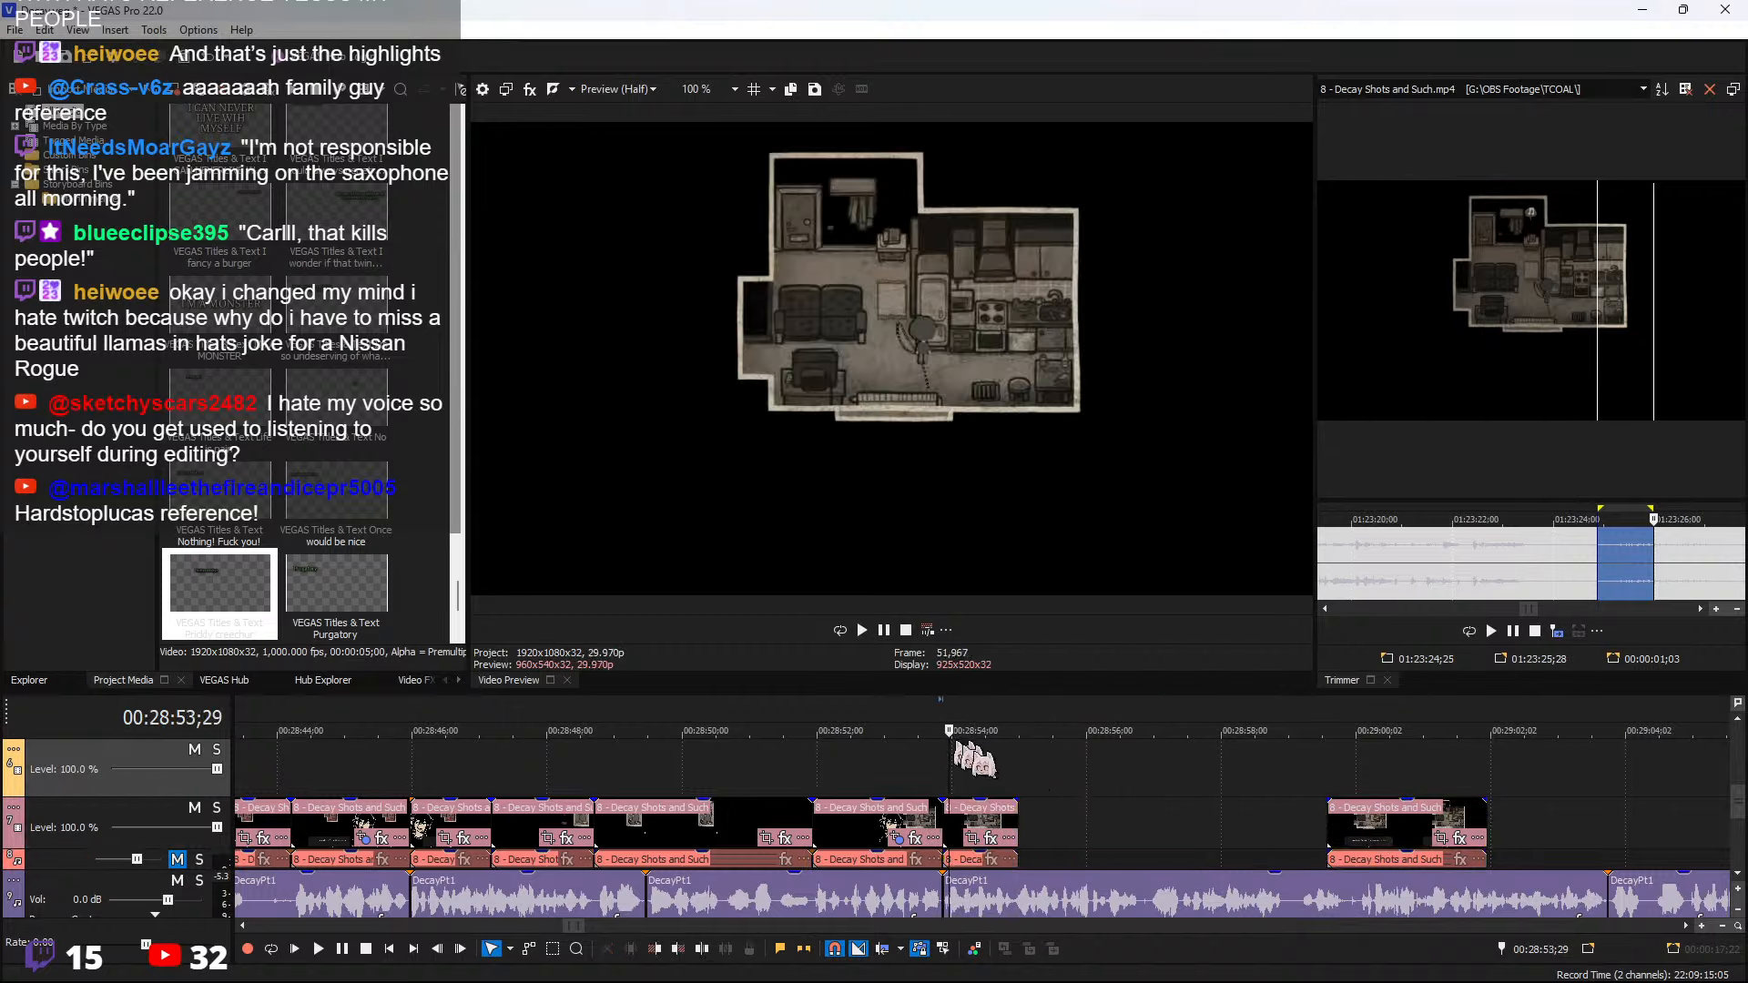
pyautogui.press('space')
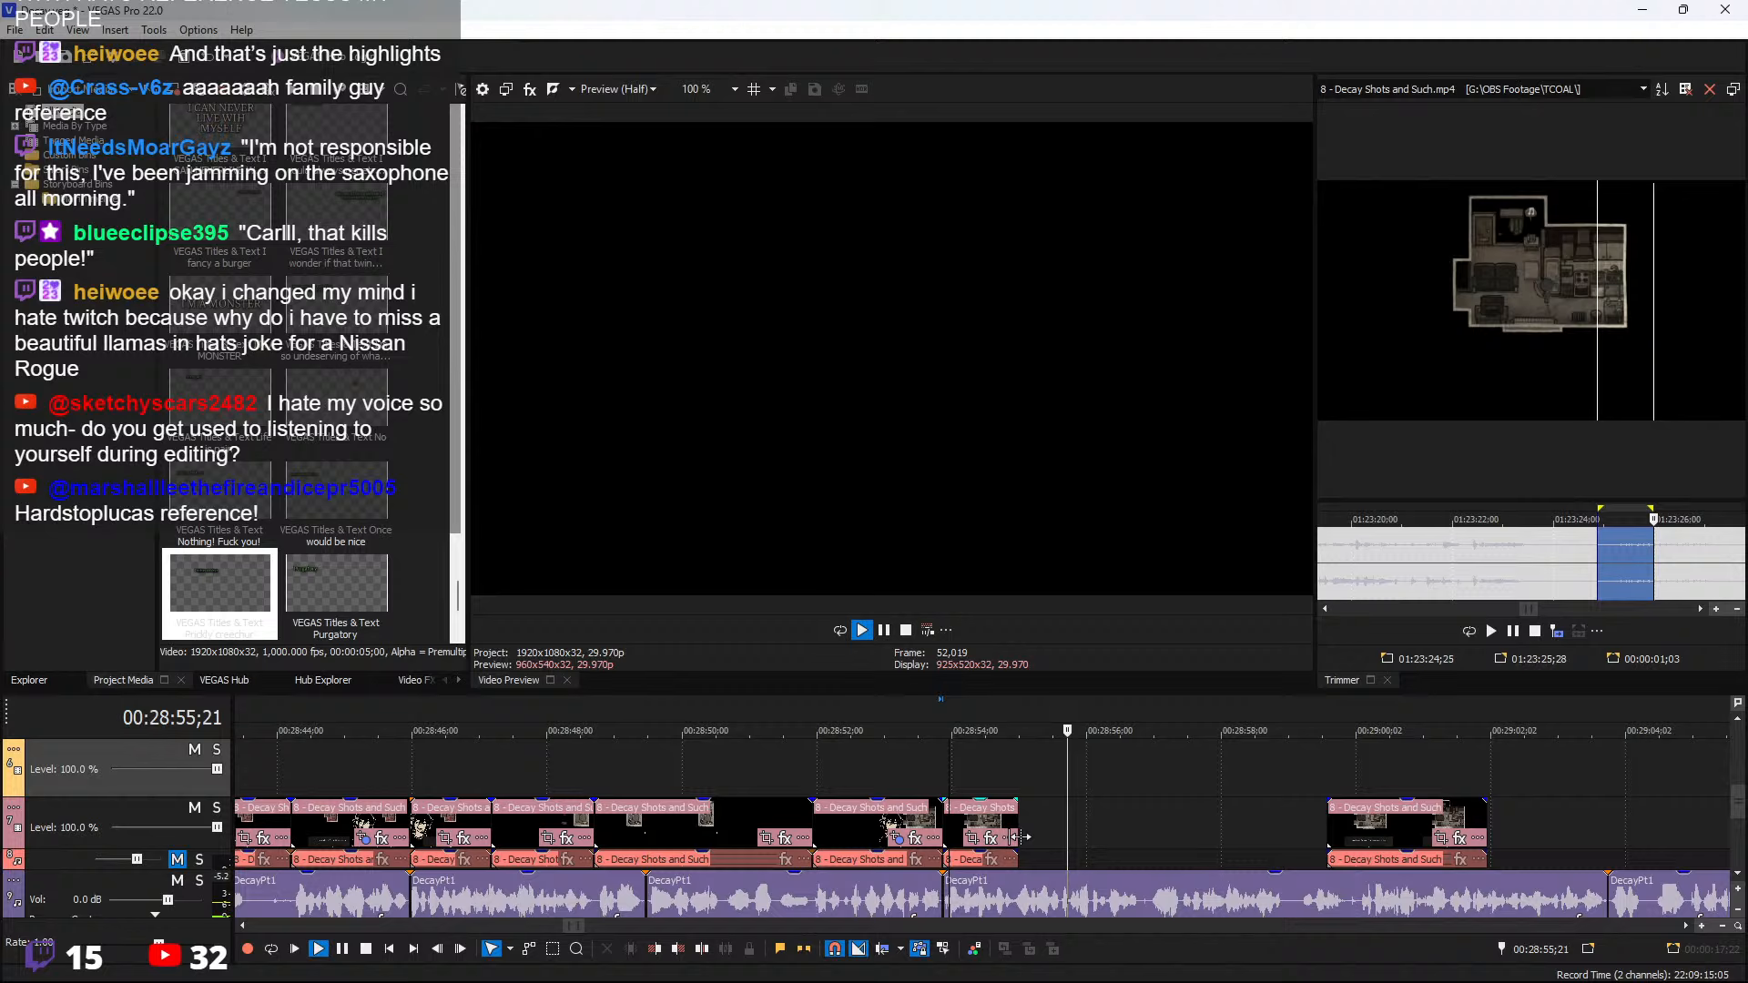
# Move the displaced last clip back against the end of the newly inserted clip and play the transition
pyautogui.moveTo(1359, 833); pyautogui.dragTo(1047, 833)
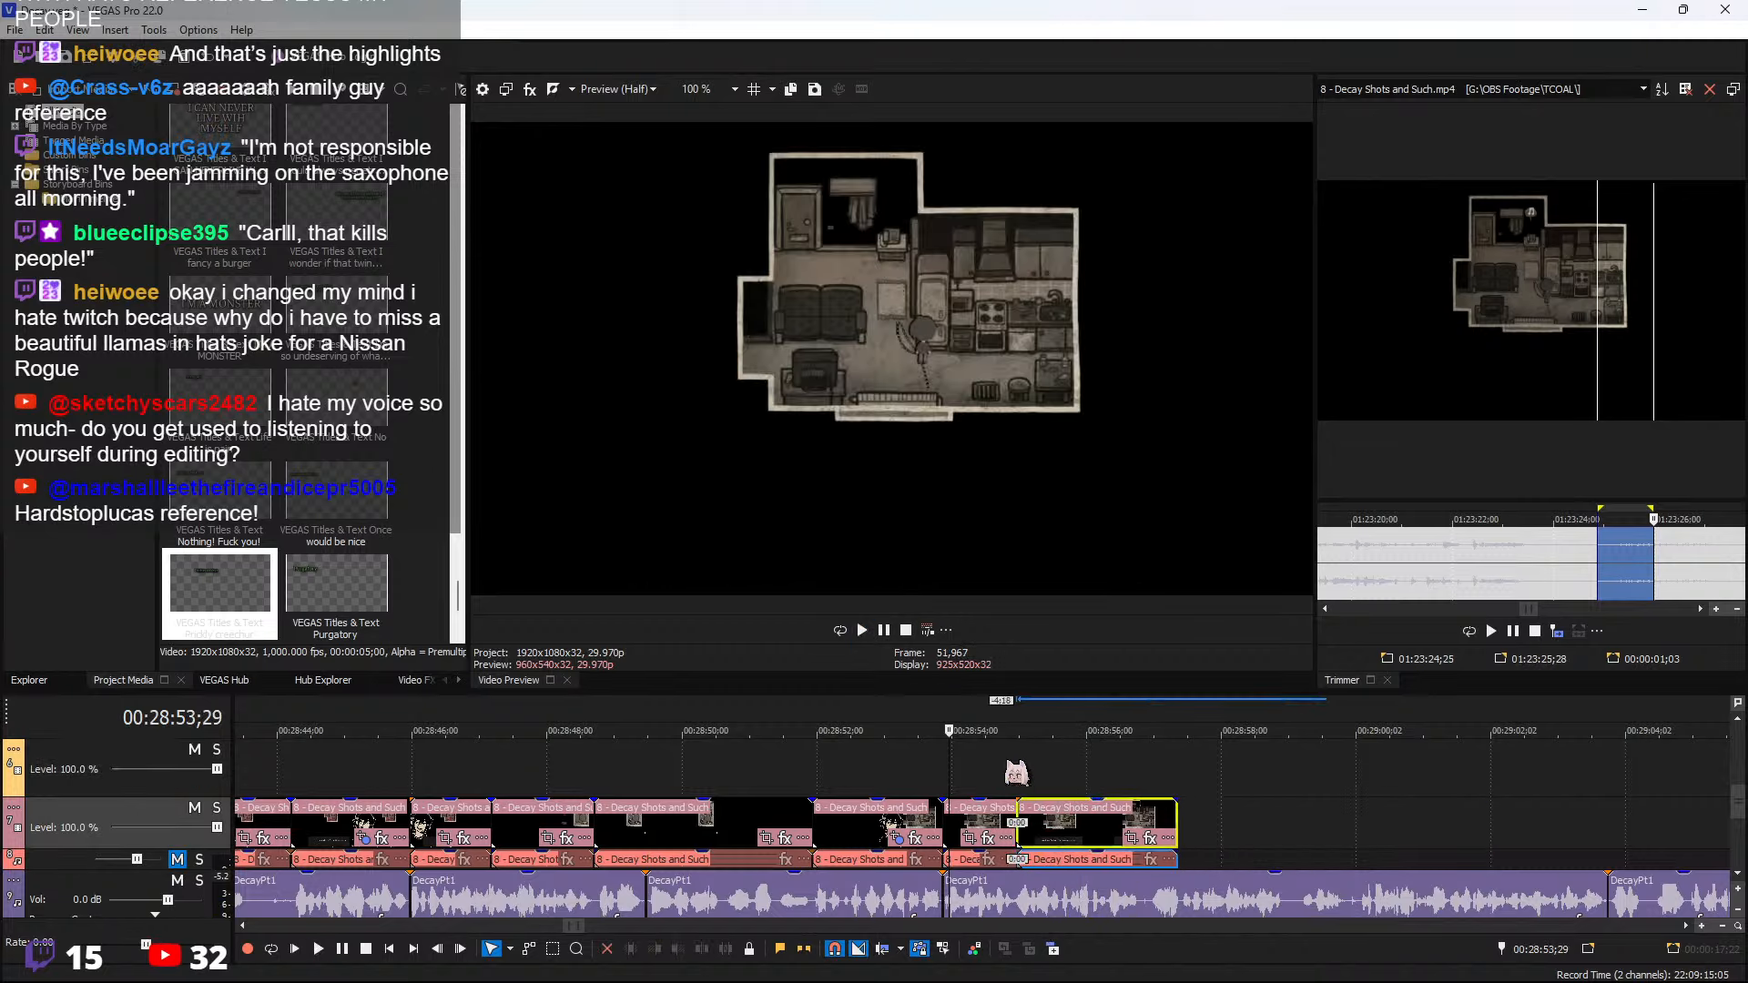
pyautogui.click(1007, 773)
pyautogui.press('space')
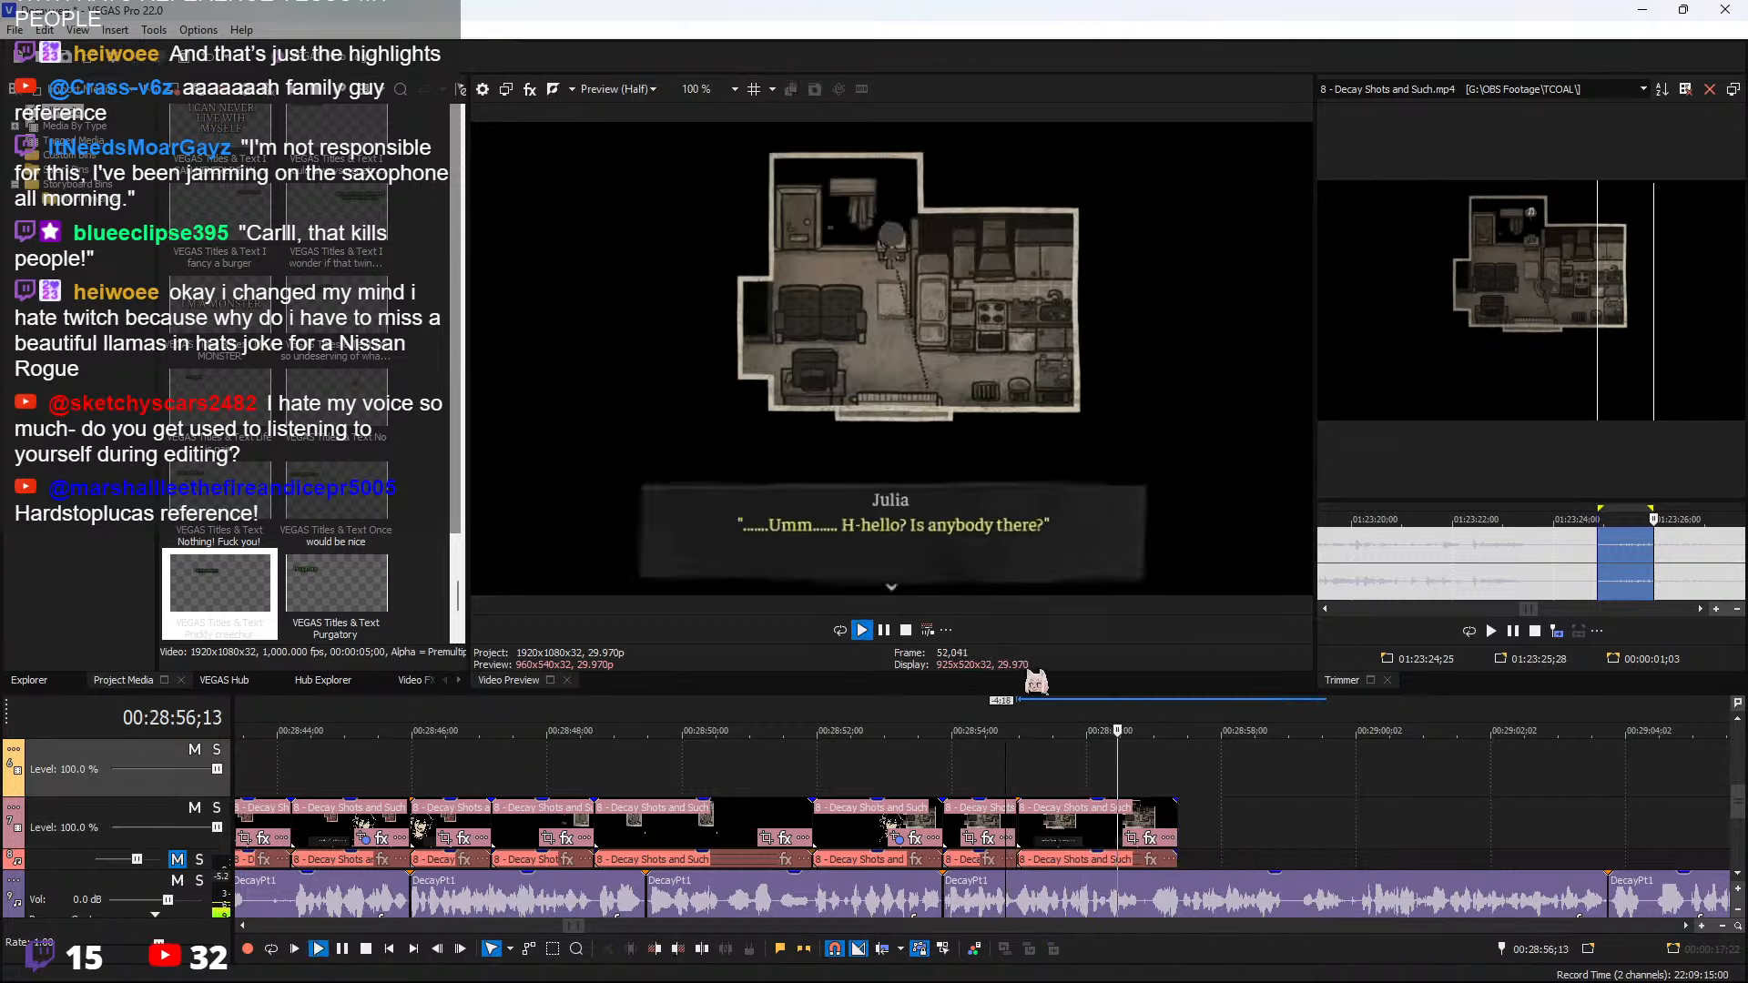
# Split the clip showing Julia's "H-hello? Is anybody there?" line at 00:28:56;24
pyautogui.click(1104, 761)
pyautogui.press('space')
pyautogui.press('space')
pyautogui.click(1141, 821)
pyautogui.press('space')
pyautogui.press('s')
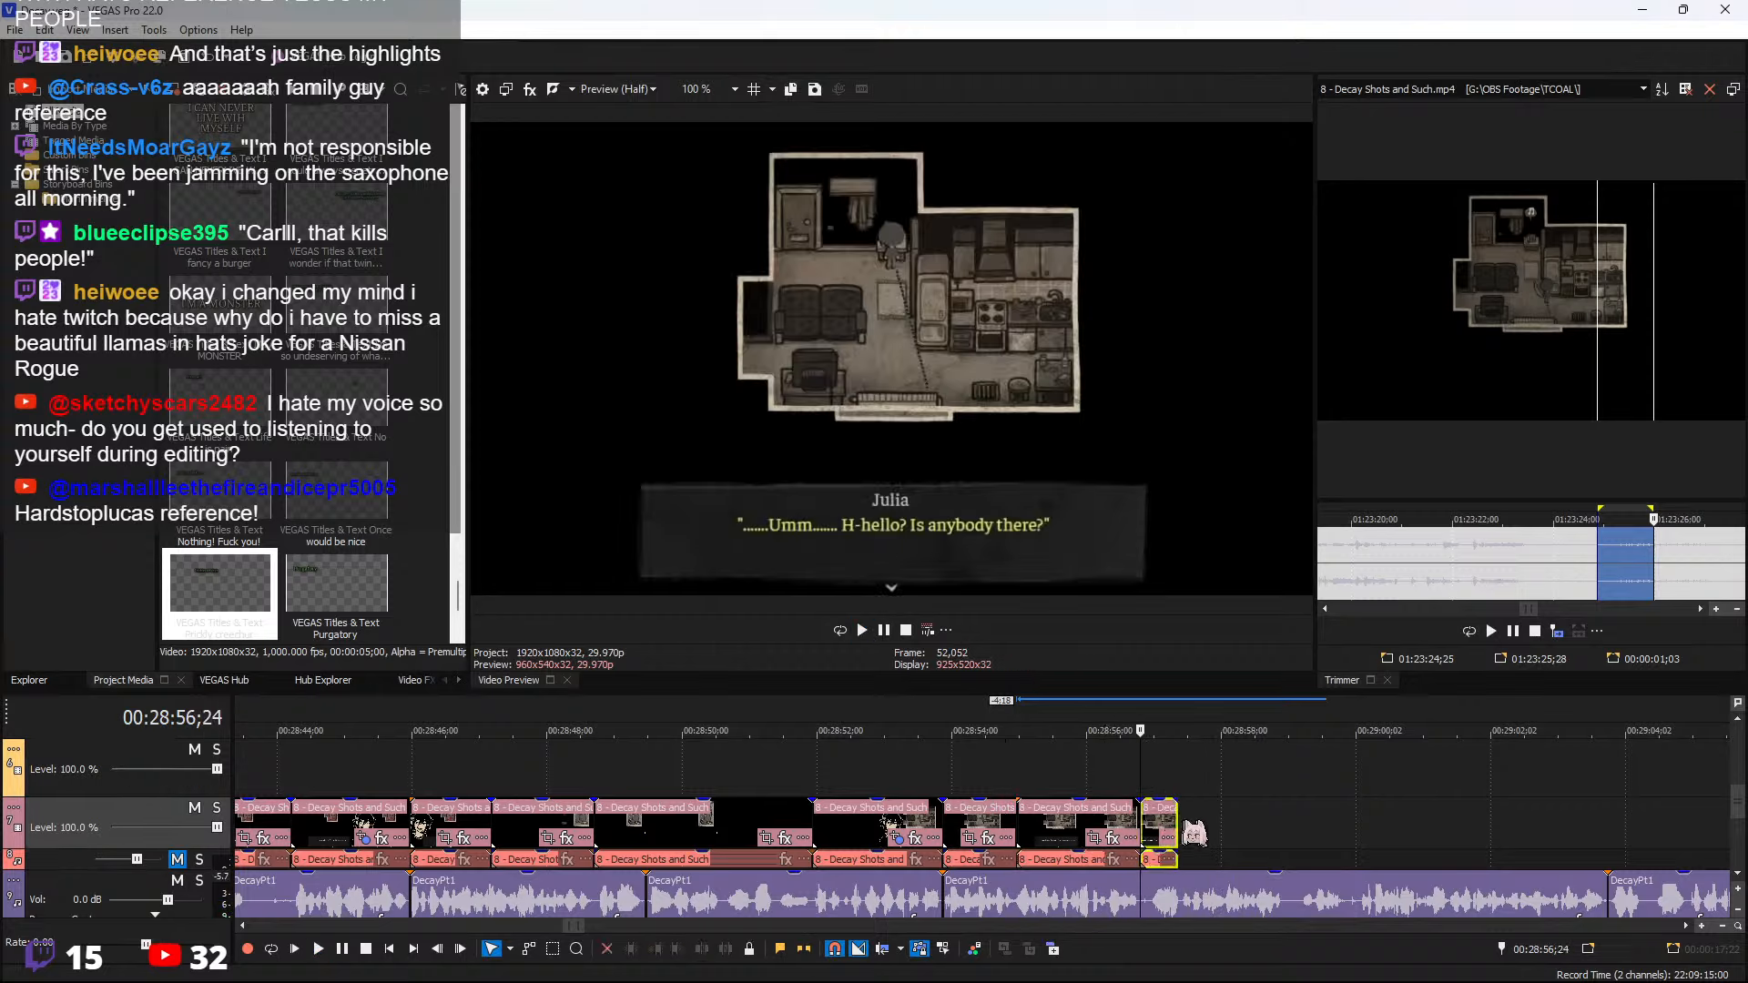
# Extend the split-off piece to the end of the narration segment and crop it to a close-up of the grey figure
pyautogui.moveTo(1174, 814); pyautogui.dragTo(1599, 831)
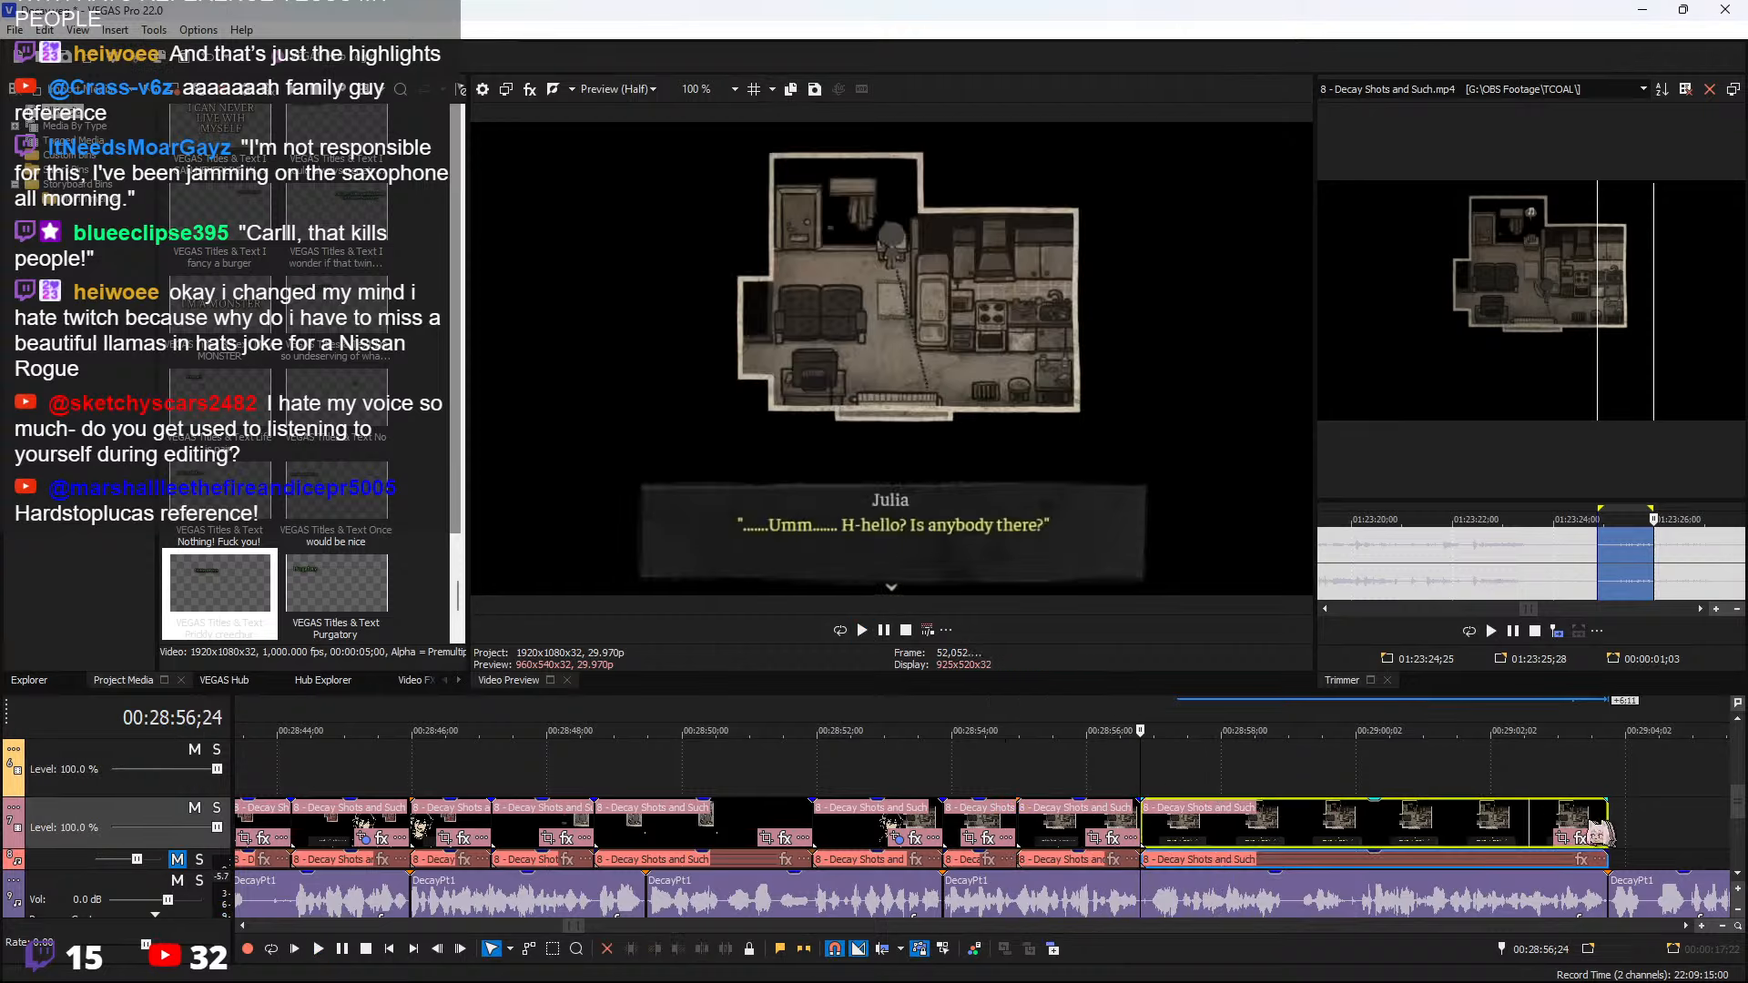
pyautogui.click(1562, 838)
pyautogui.moveTo(753, 547); pyautogui.dragTo(1055, 612)
pyautogui.click(1314, 413)
pyautogui.press('space')
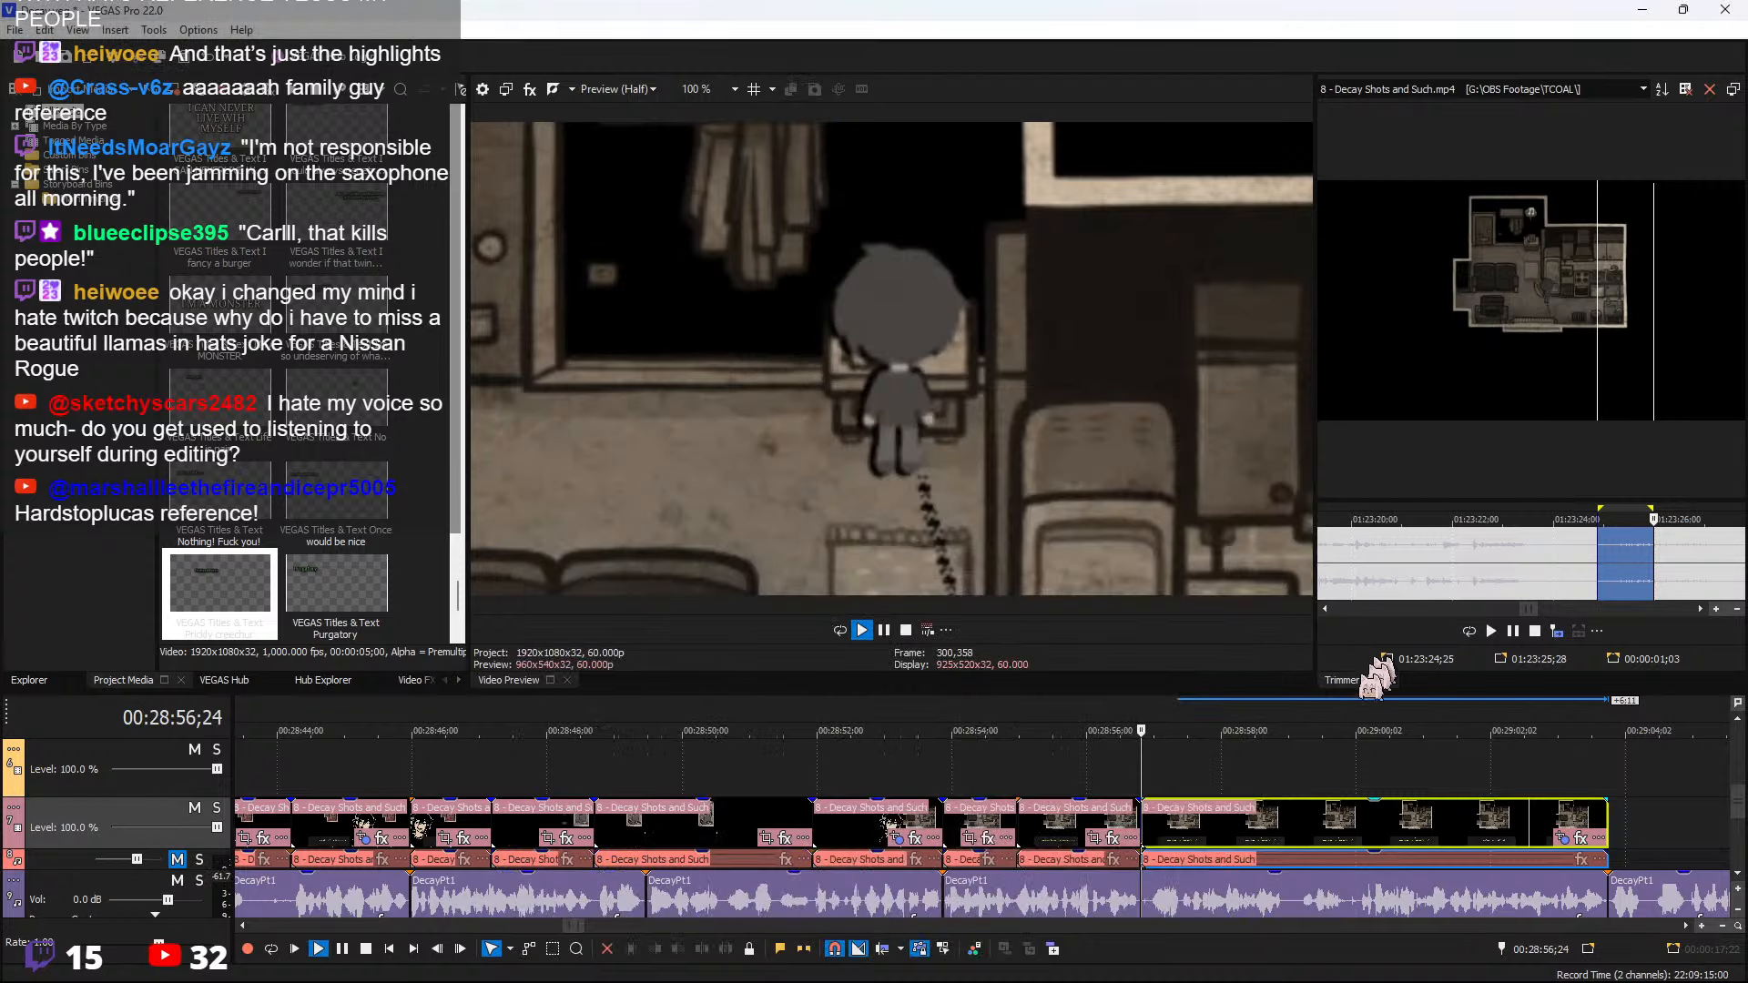
# Split the close-up clip at 00:28:59;05 and delete the portion after the cut
pyautogui.scroll(1, 1074, 845)
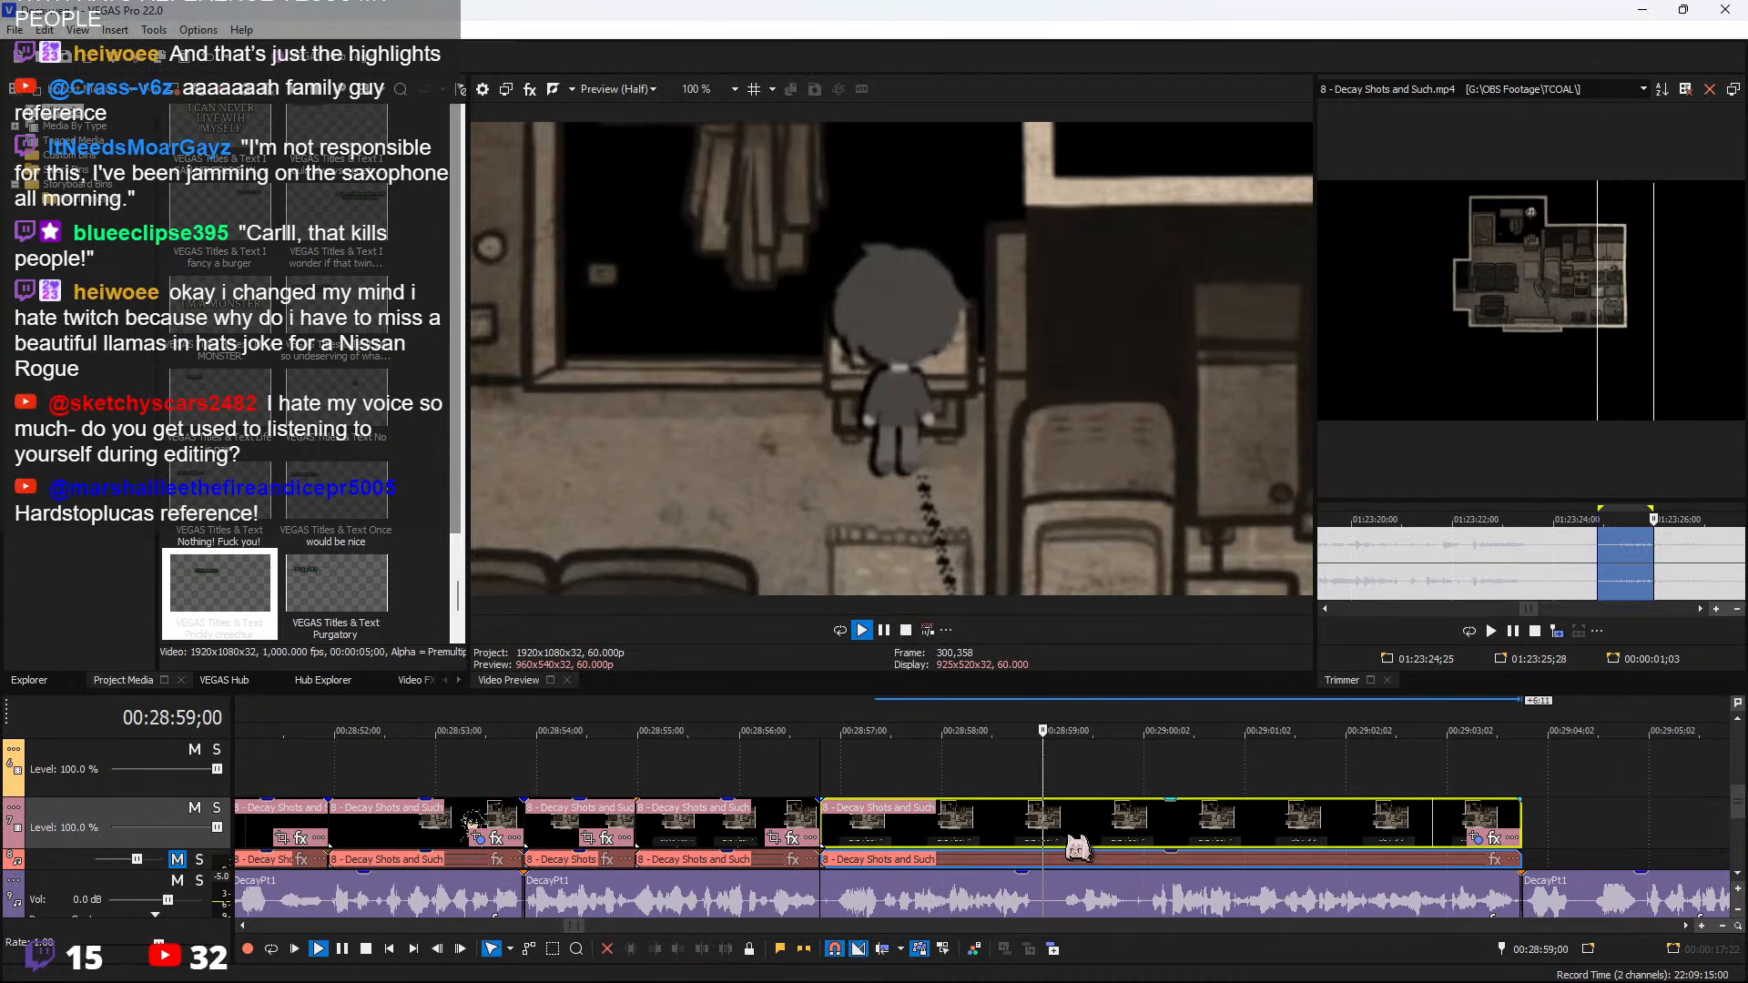
pyautogui.click(1062, 827)
pyautogui.scroll(-2, 1109, 826)
pyautogui.press('space')
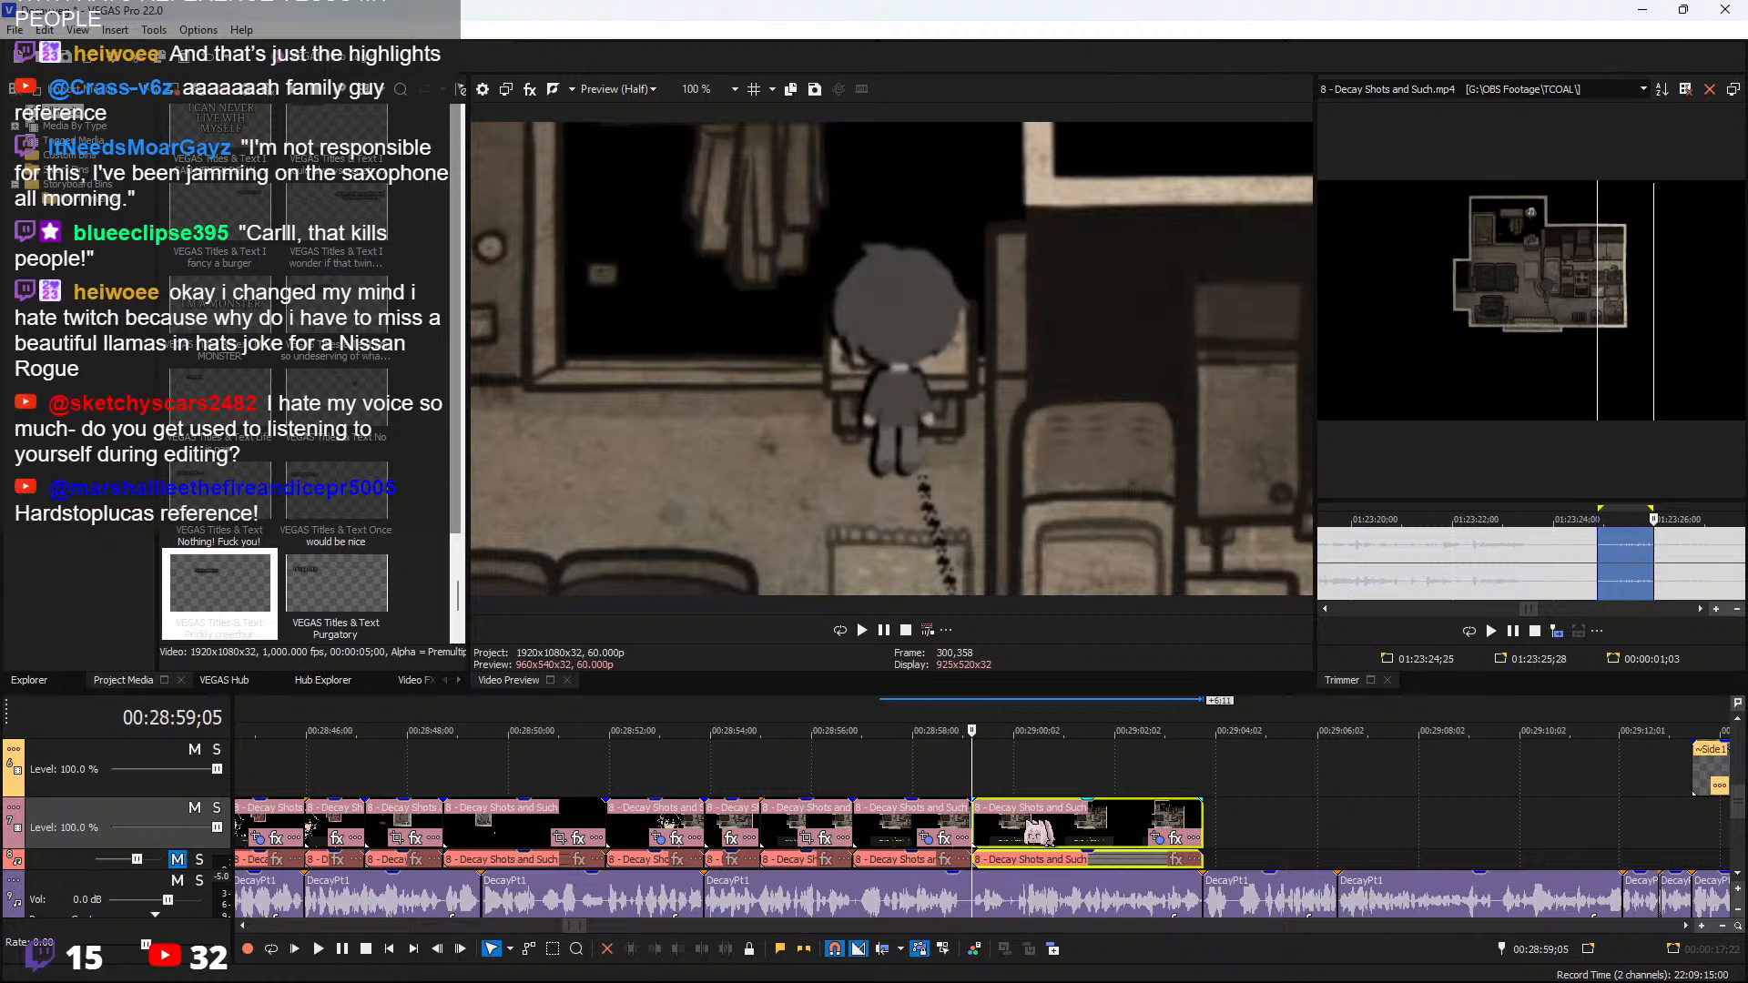
pyautogui.press('space')
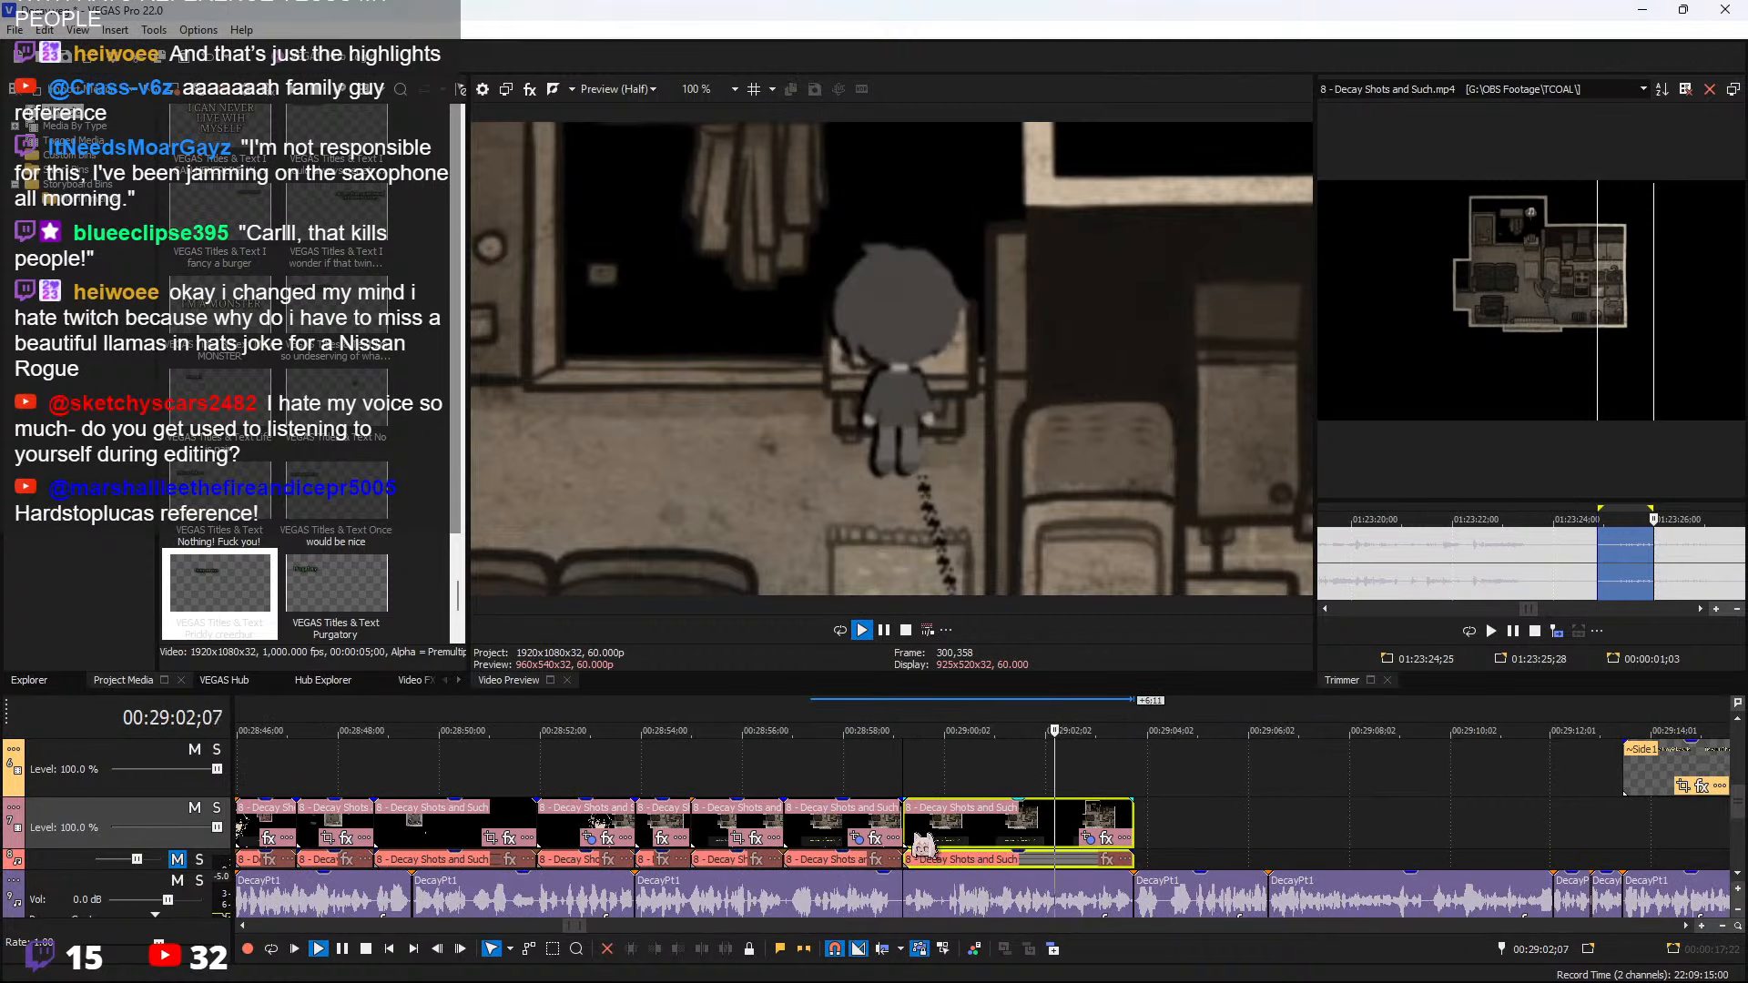
pyautogui.press('space')
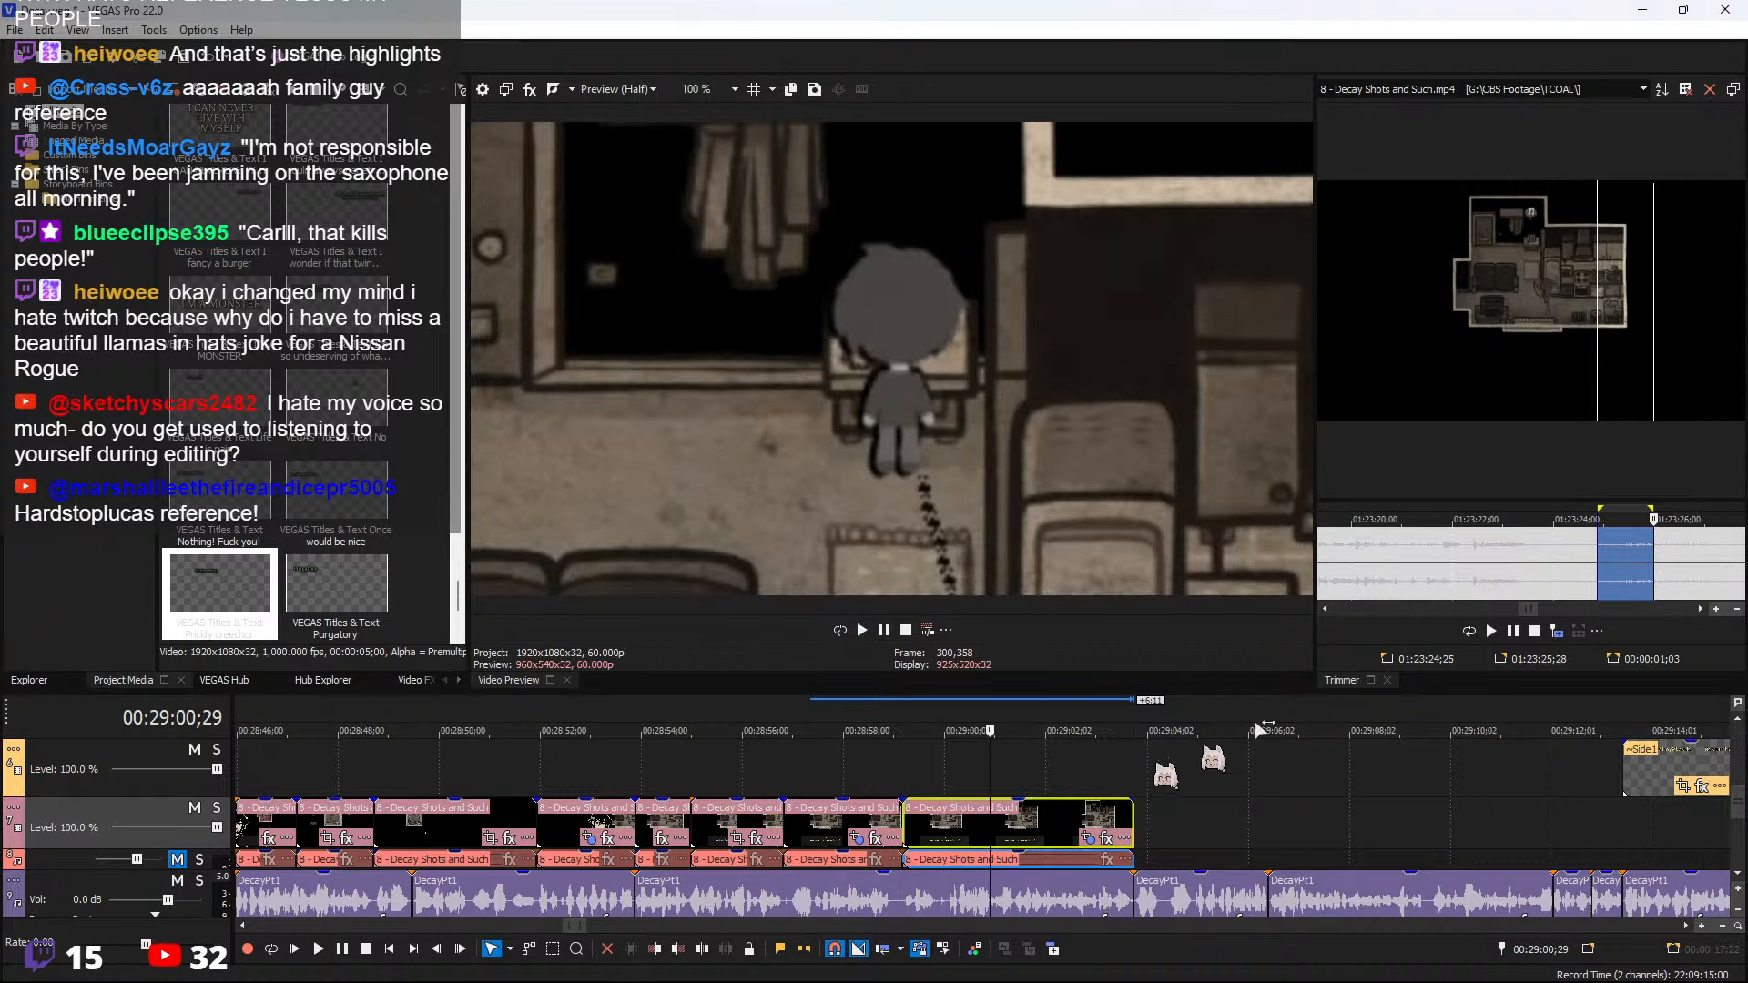
pyautogui.press('Delete')
# Scan forward through the trimmer footage of the phone conversation between Andrew and Julia for the next shot to use
pyautogui.scroll(-5, 1594, 577)
pyautogui.click(1567, 564)
pyautogui.scroll(4, 1571, 569)
pyautogui.press('space')
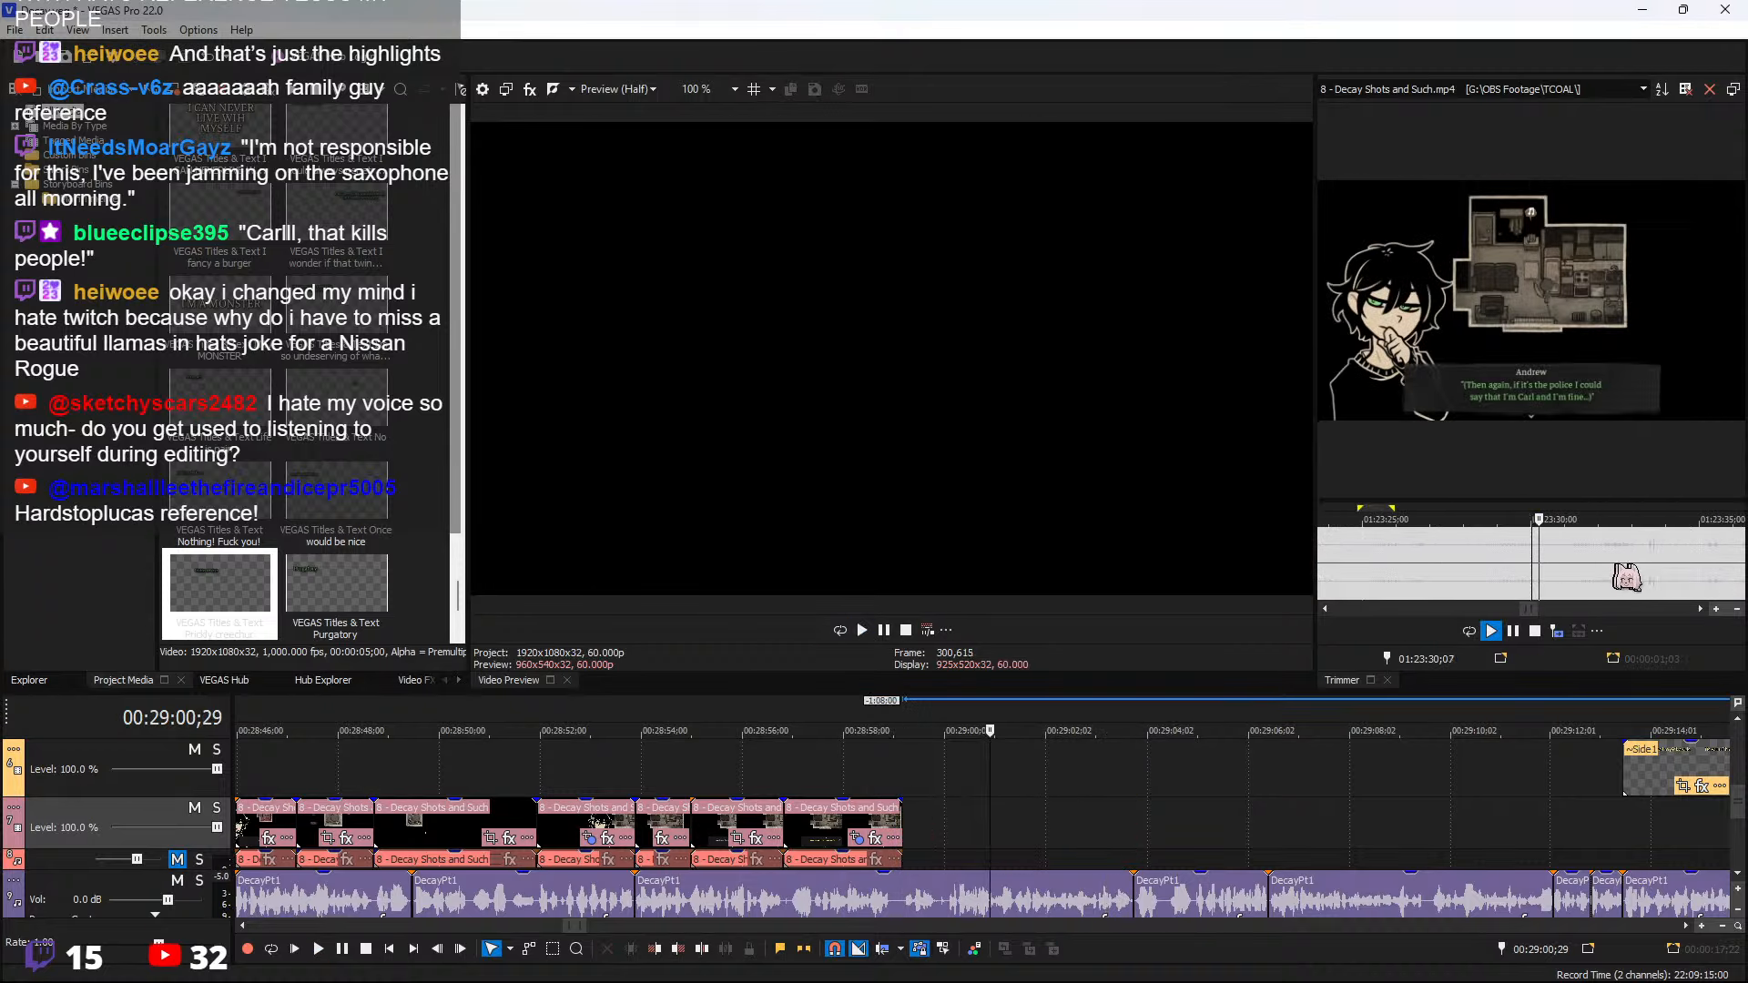
pyautogui.click(1716, 559)
pyautogui.press('space')
pyautogui.scroll(-3, 1628, 572)
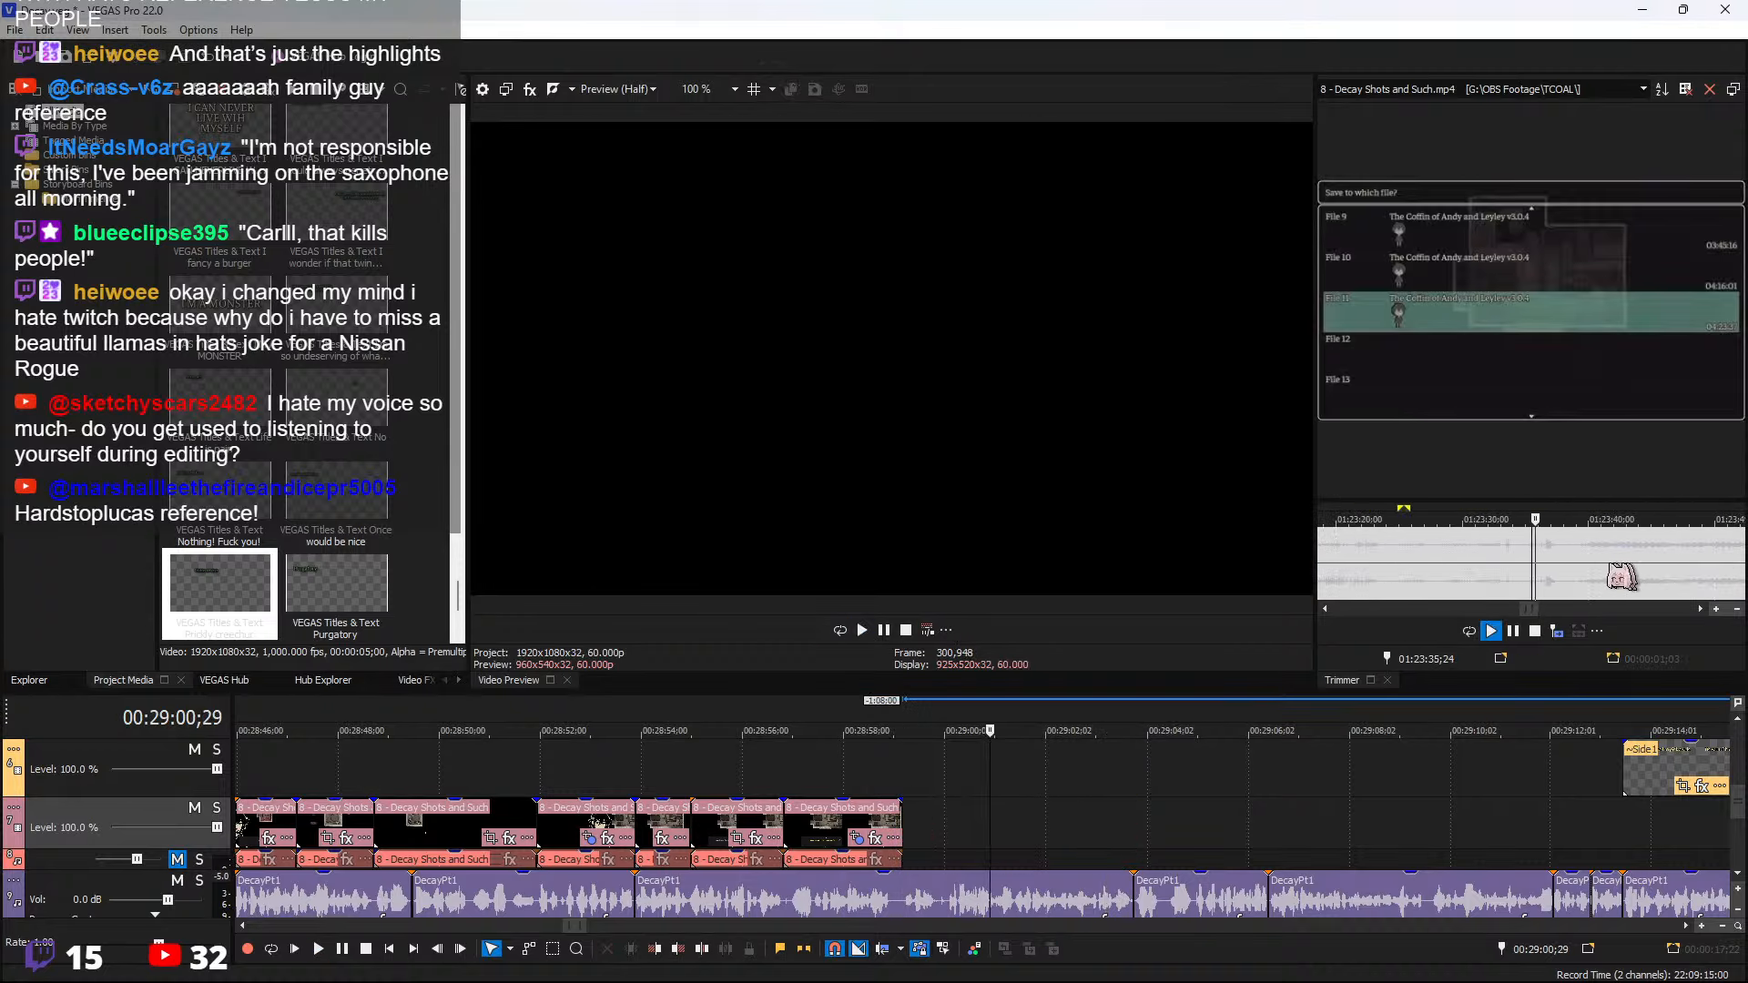
pyautogui.click(1685, 559)
pyautogui.press('space')
pyautogui.press('space')
pyautogui.scroll(-1, 1682, 574)
pyautogui.scroll(-1, 1681, 574)
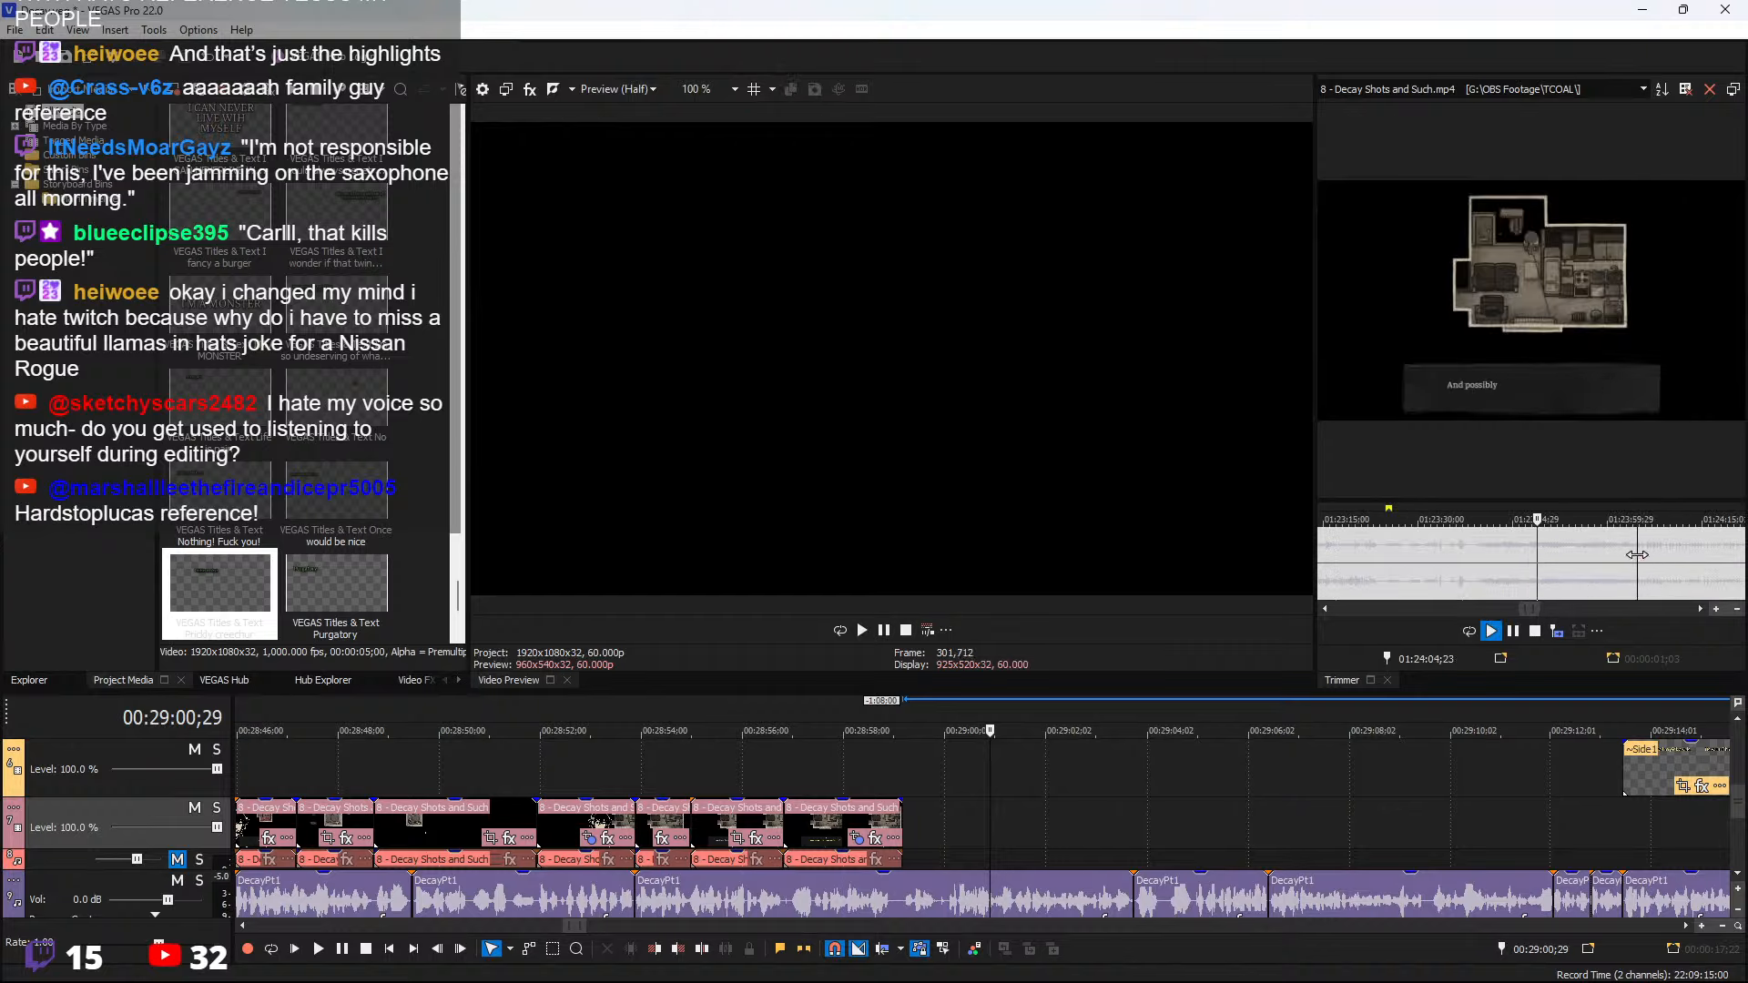
pyautogui.scroll(3, 1634, 560)
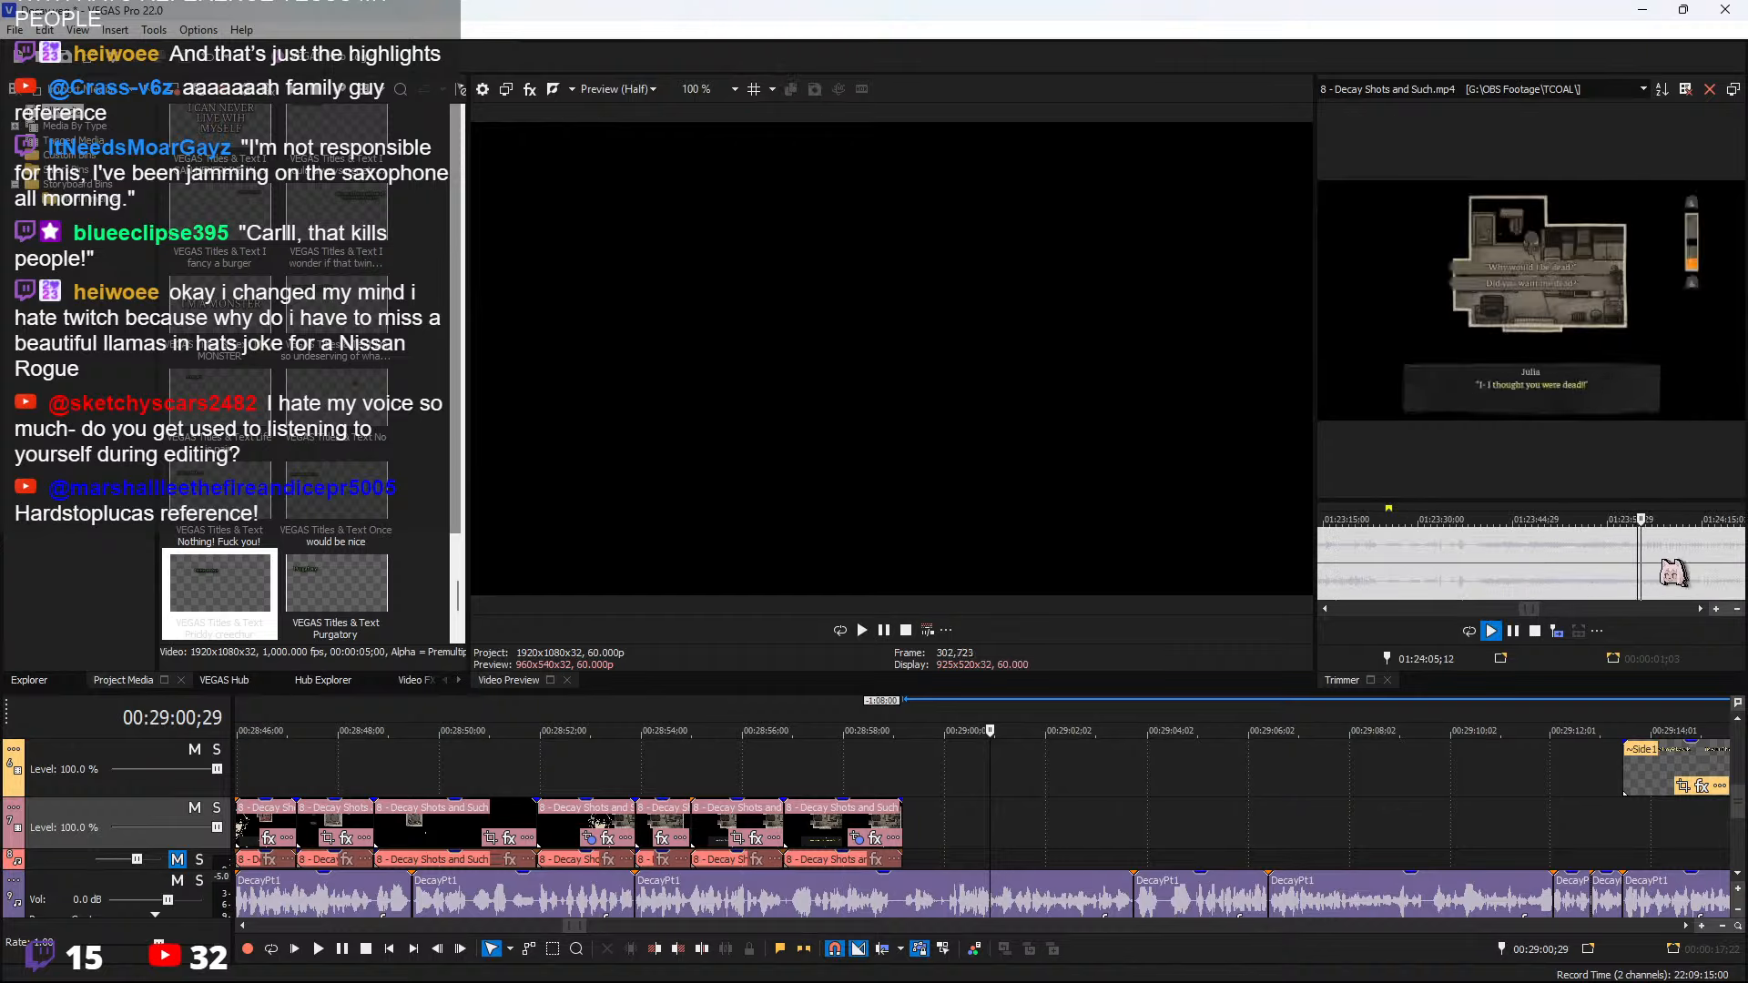
pyautogui.click(1715, 556)
pyautogui.scroll(-2, 1710, 558)
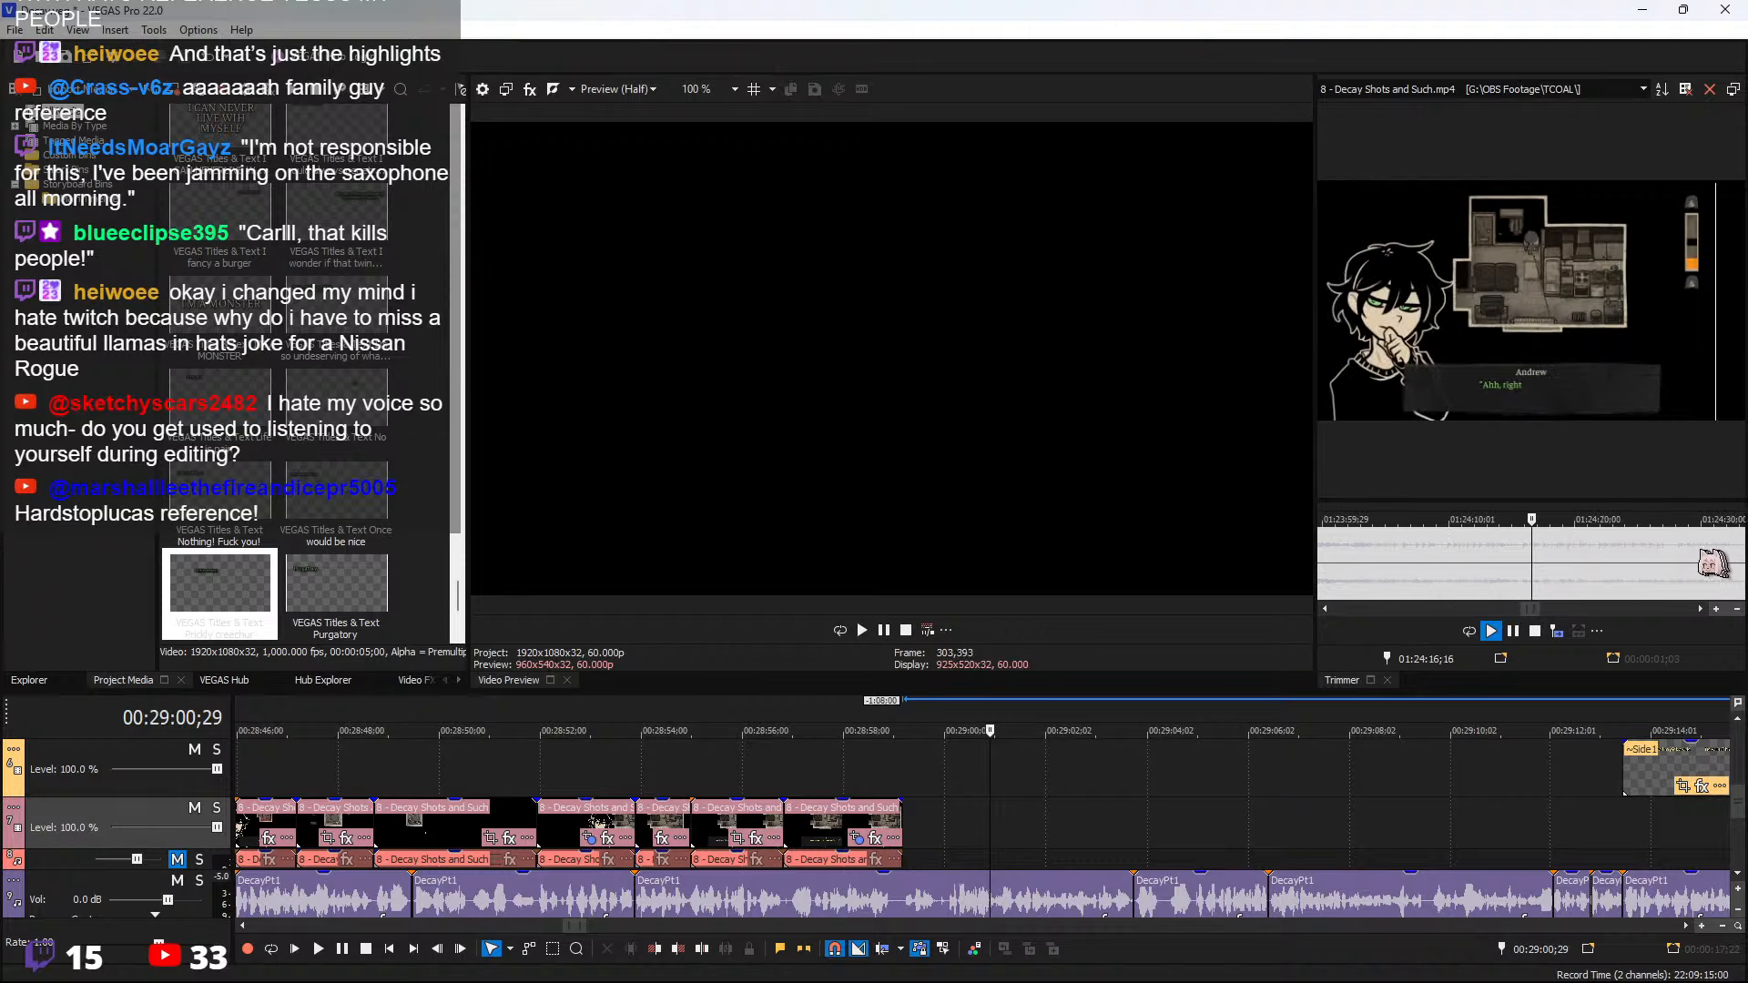
pyautogui.click(1622, 556)
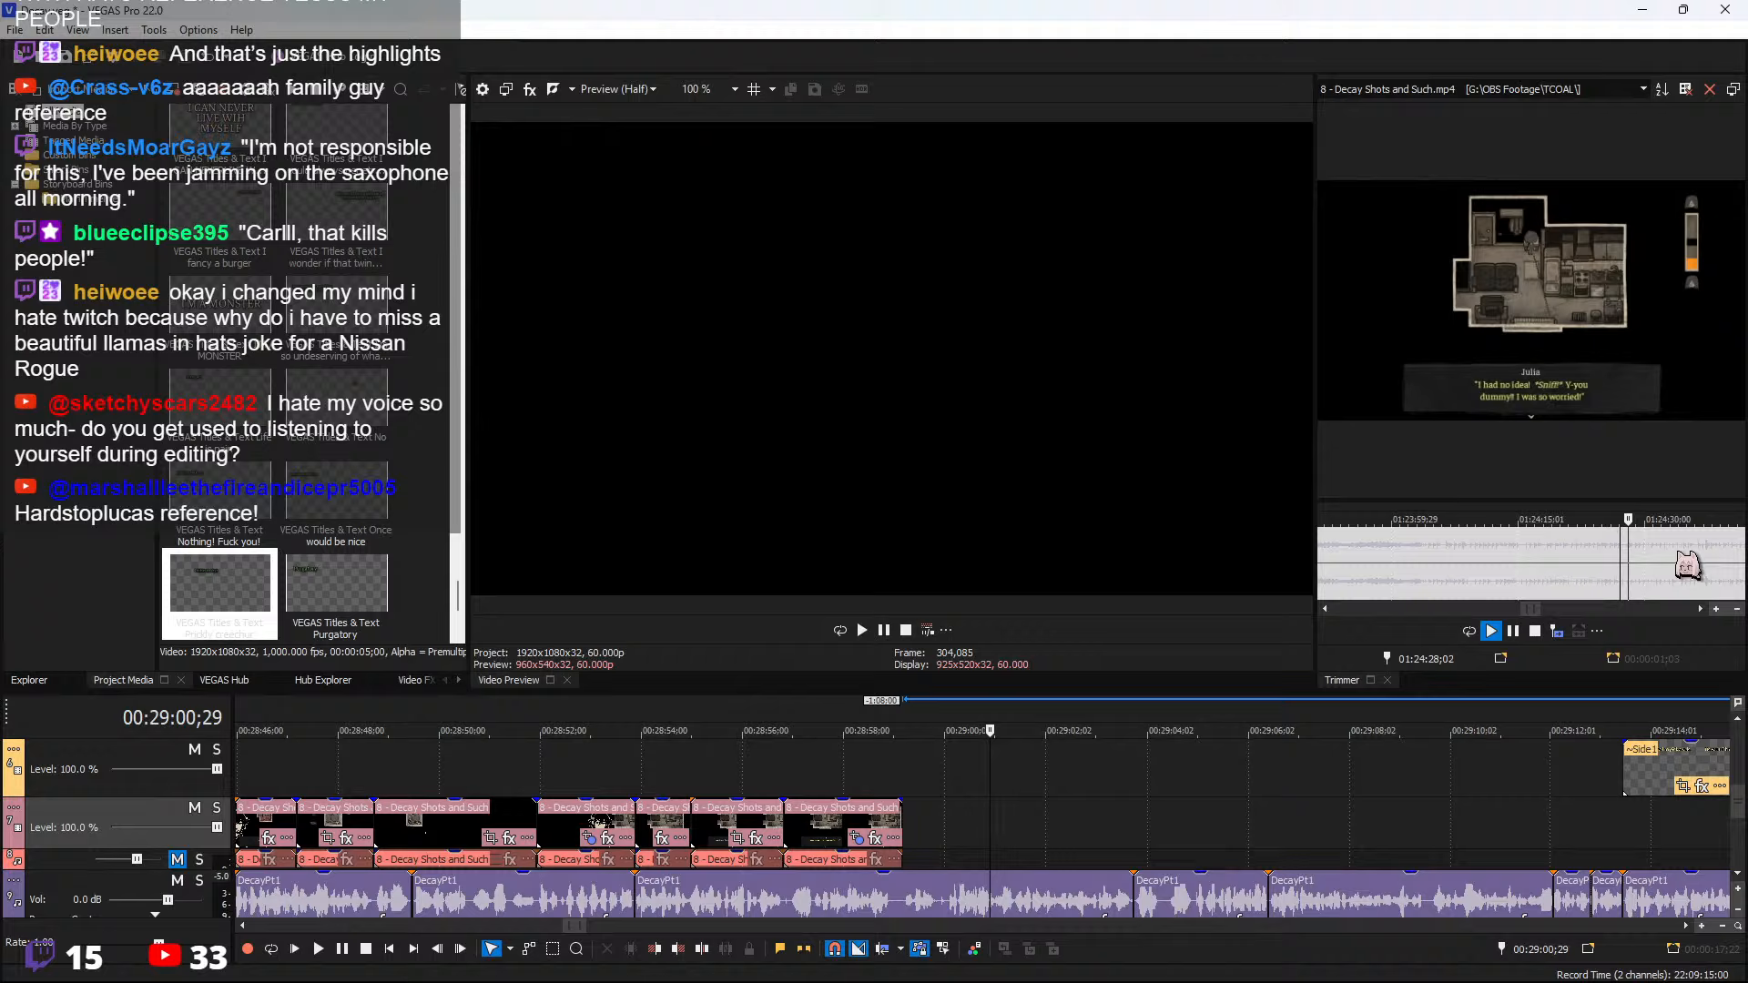
pyautogui.scroll(2, 1663, 567)
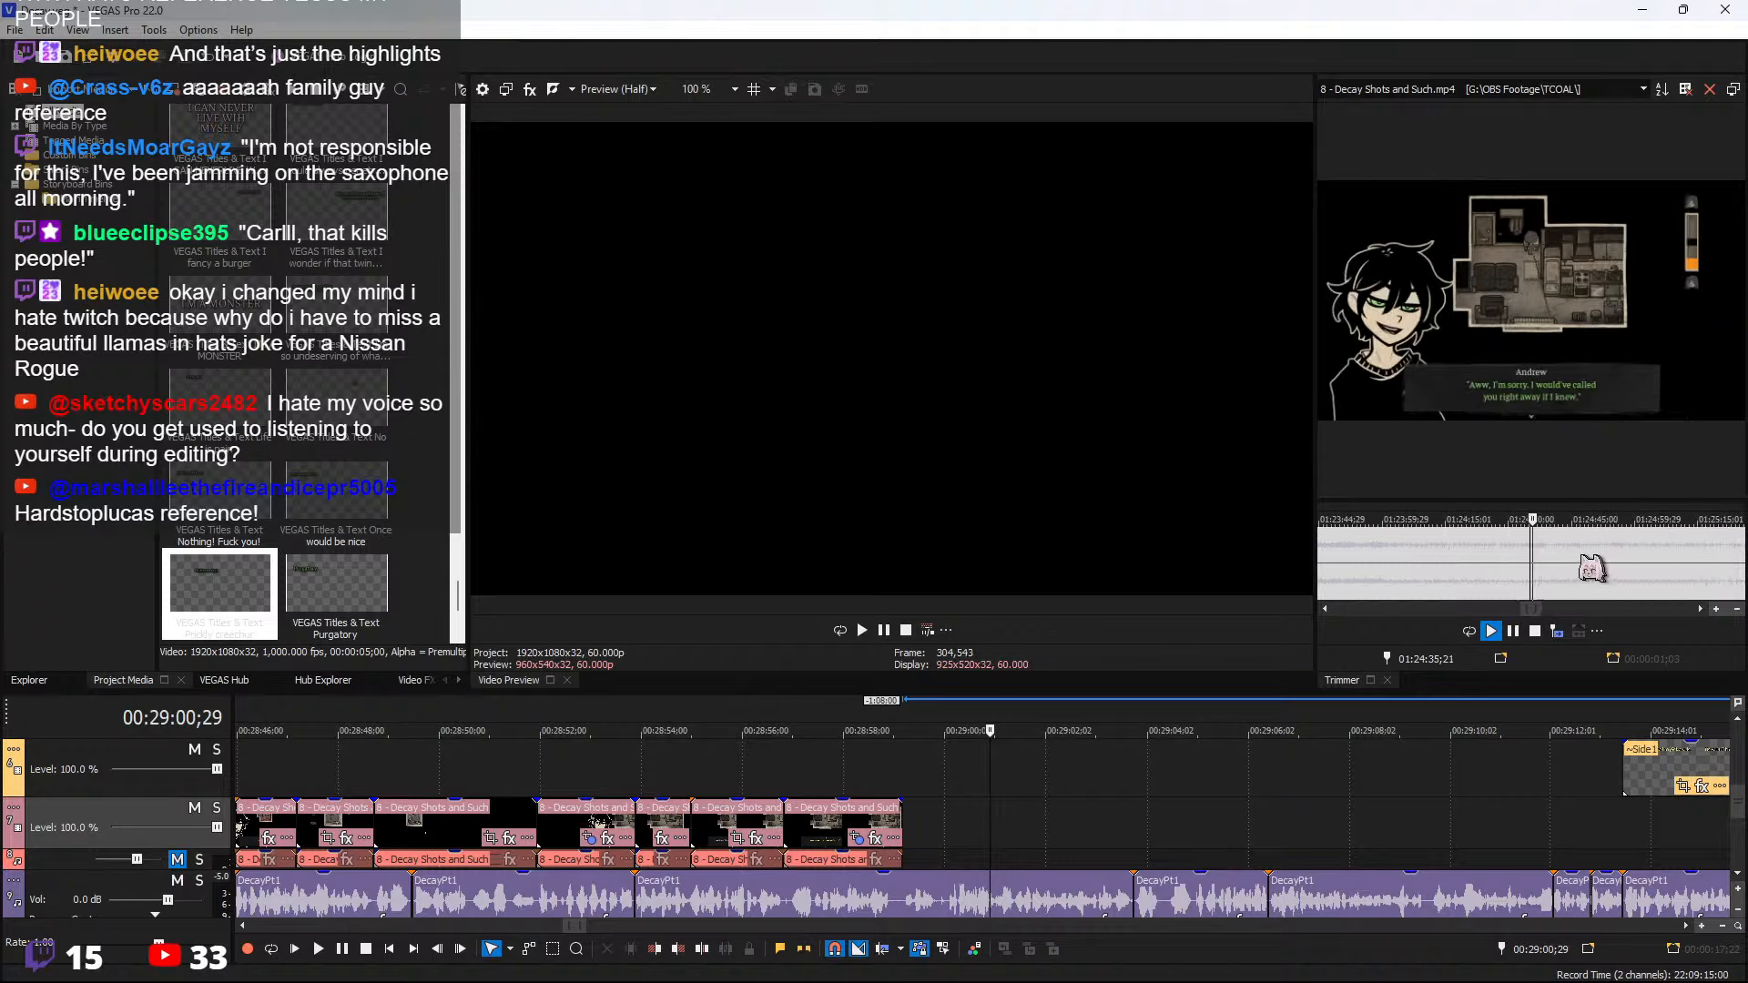
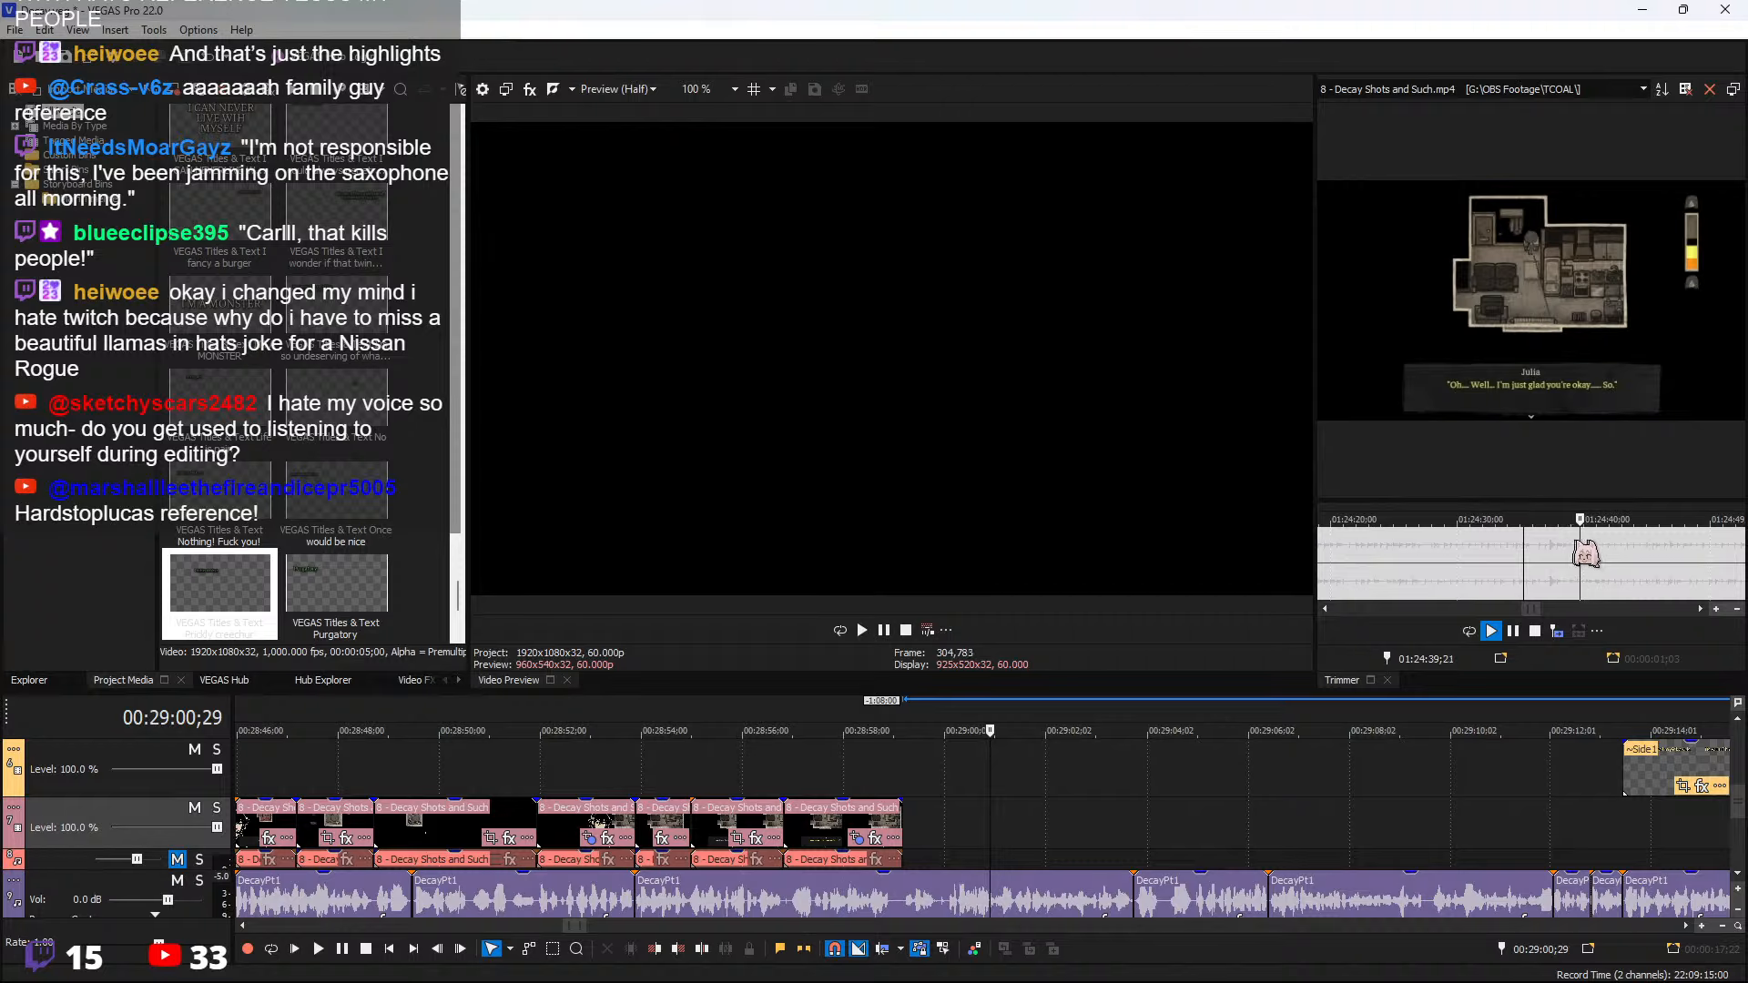
pyautogui.scroll(-5, 1657, 567)
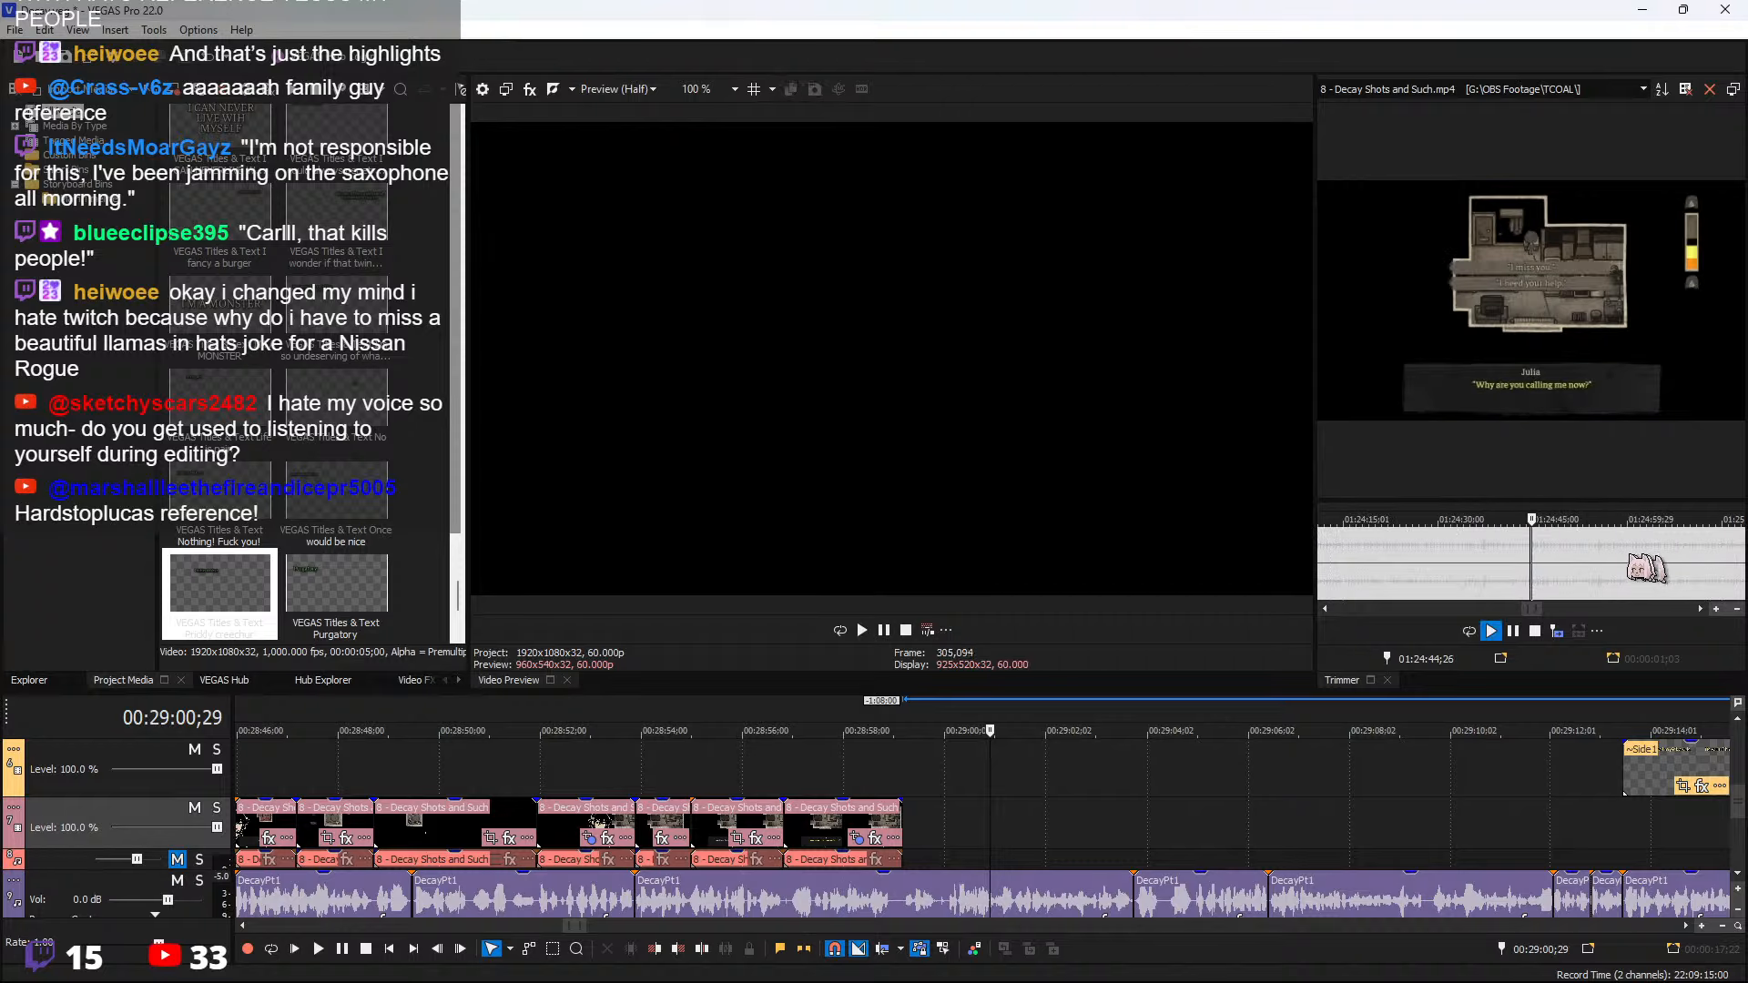
pyautogui.click(1670, 553)
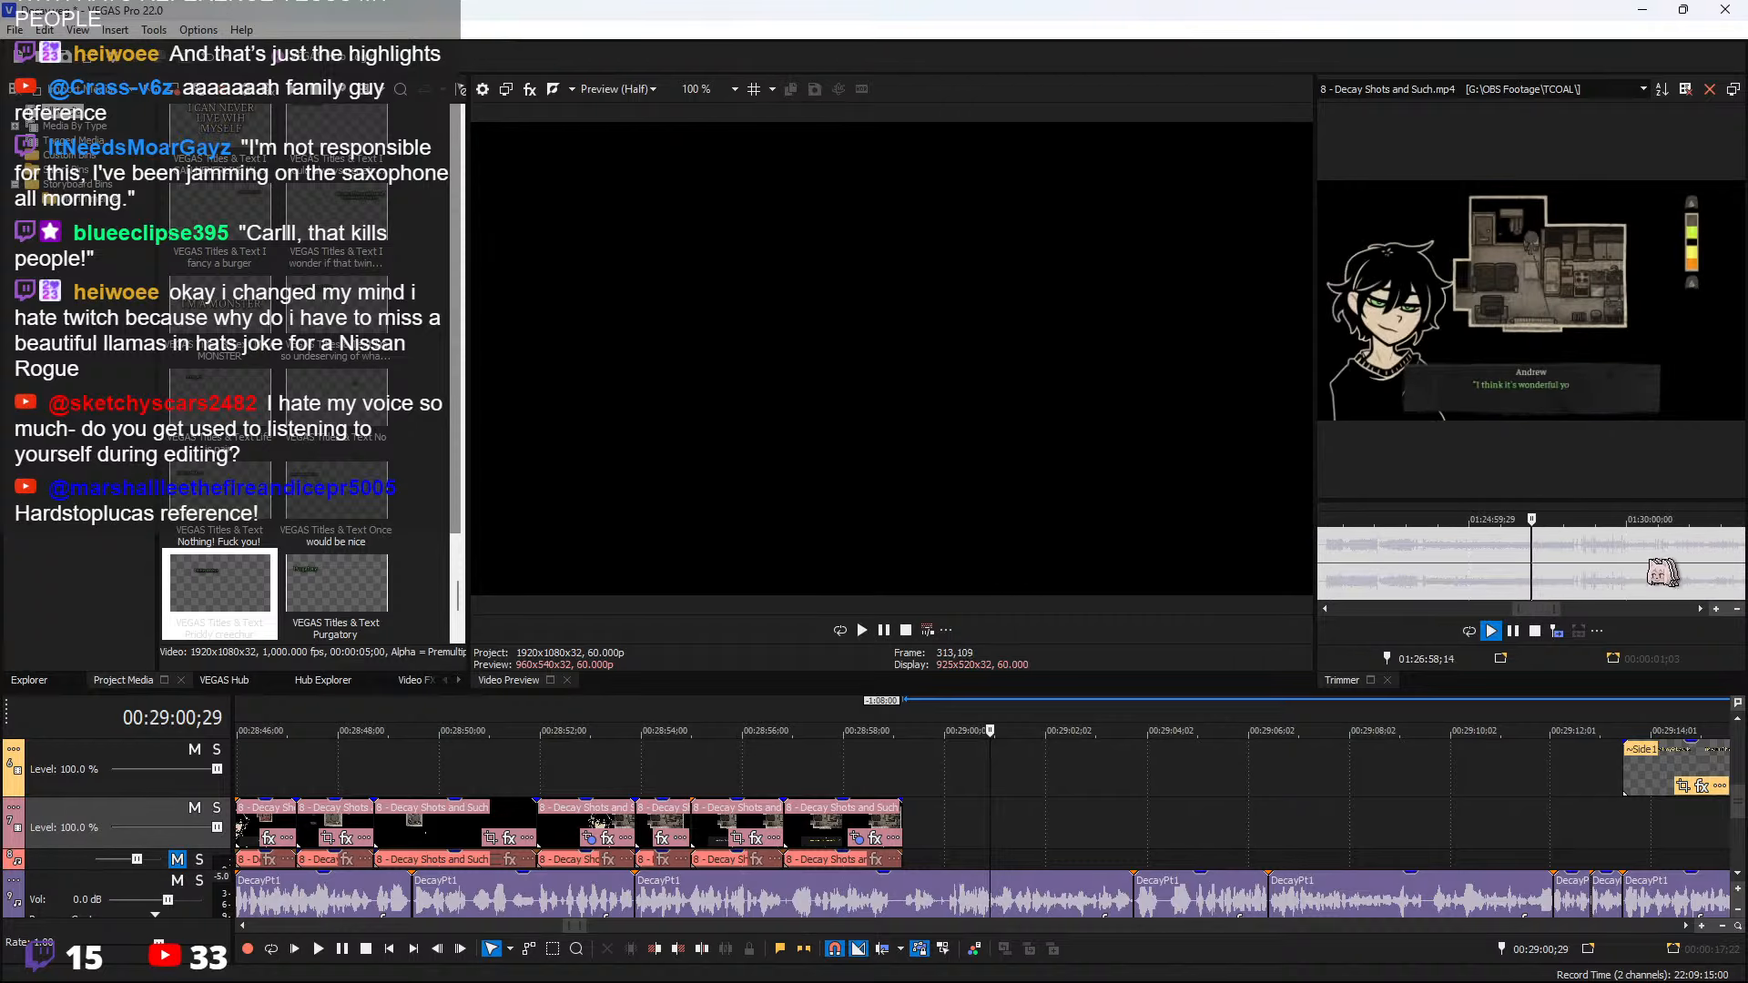
pyautogui.scroll(1, 1620, 571)
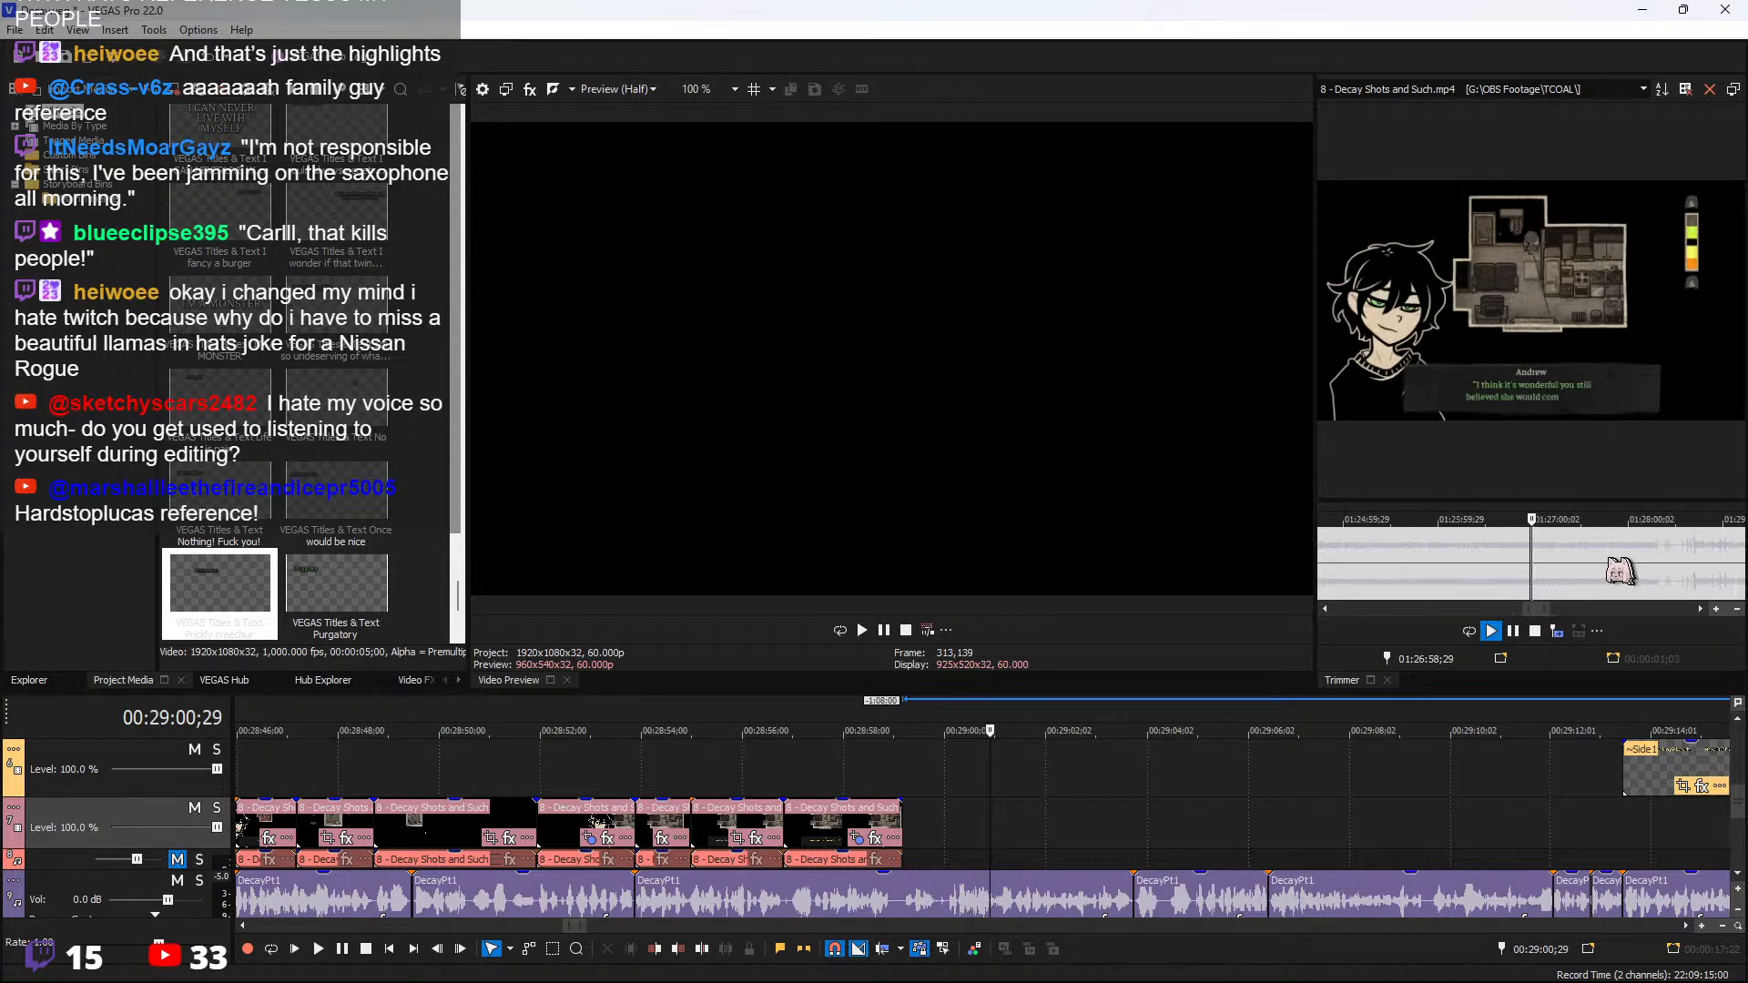
# Go back through the trimmer footage and mark Julia's "Why didn't you protect me?" line from 01:25:34;29 to 01:25:37;29
pyautogui.click(1455, 563)
pyautogui.scroll(1, 1516, 569)
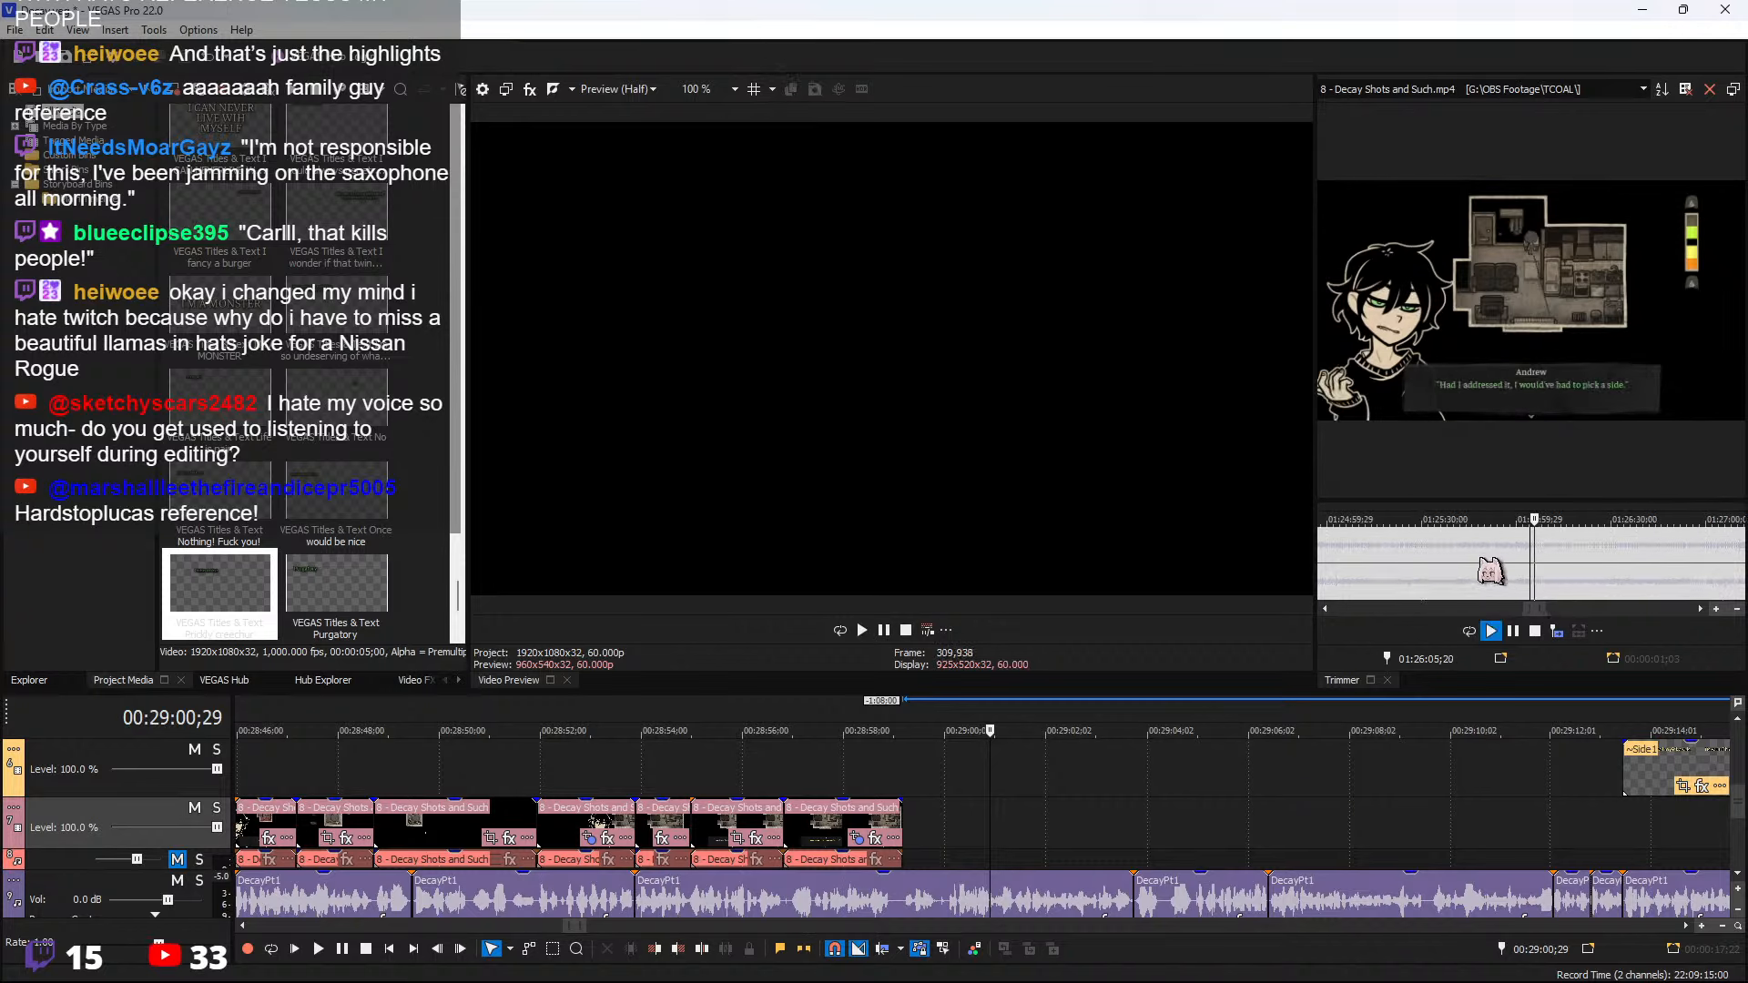
pyautogui.click(1393, 563)
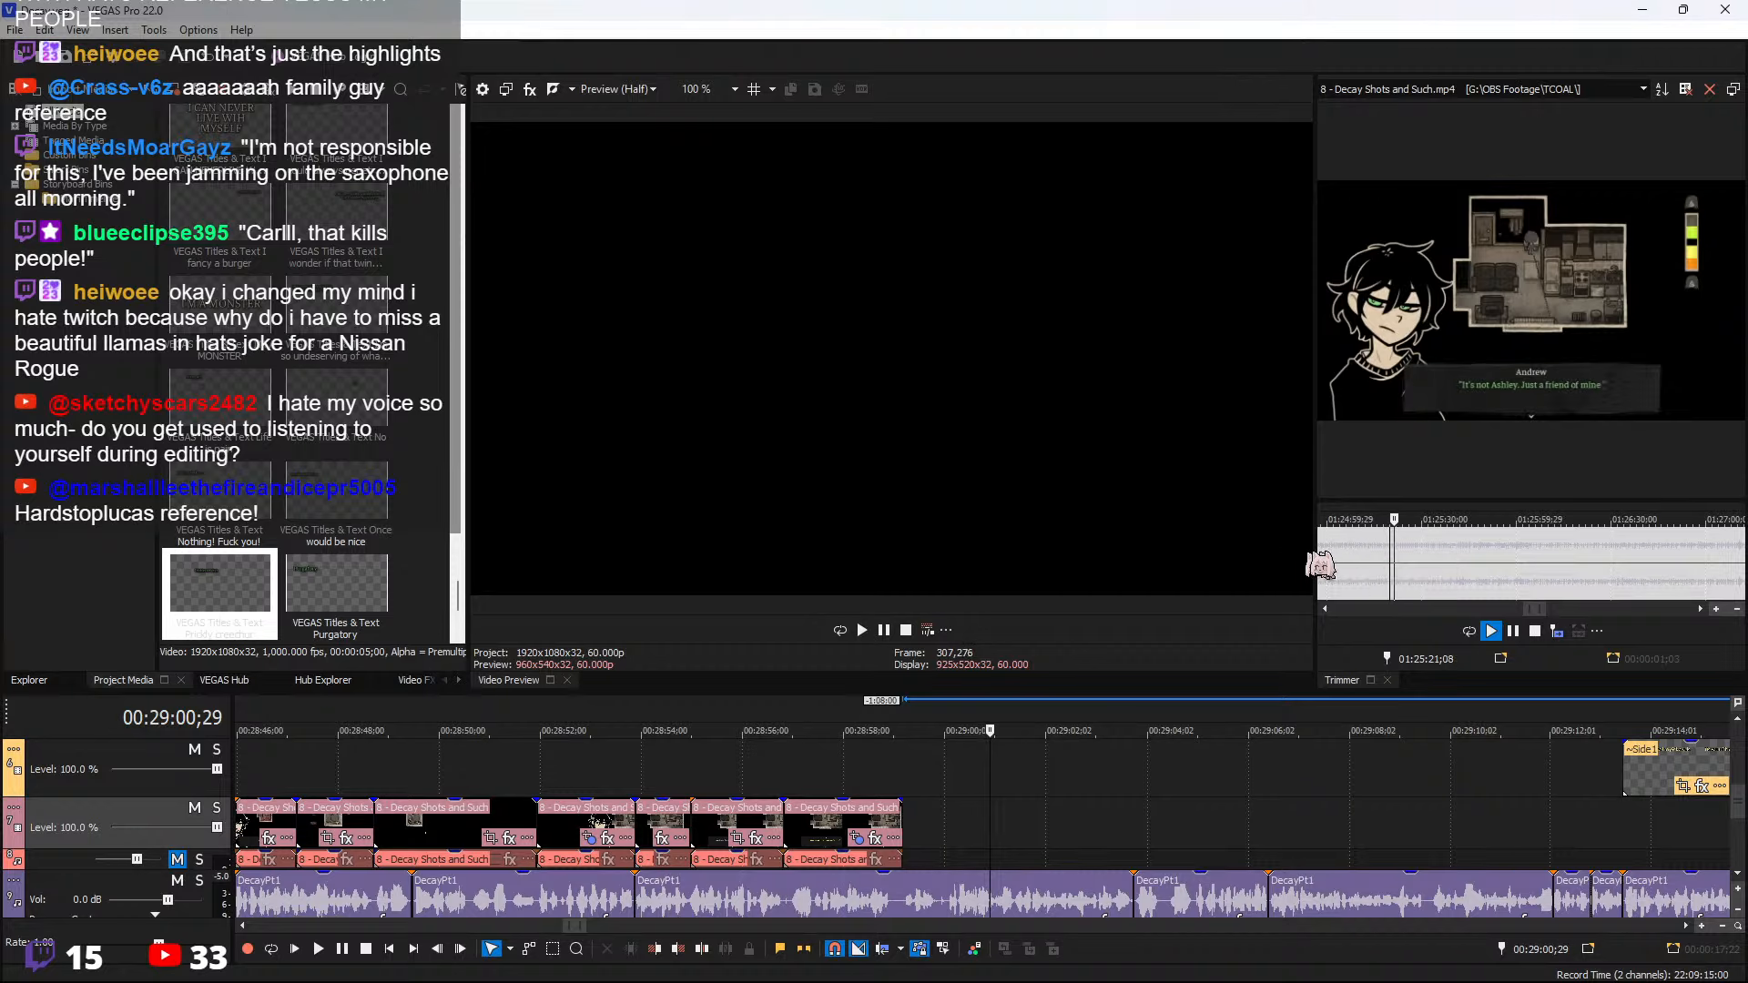
pyautogui.scroll(1, 1515, 581)
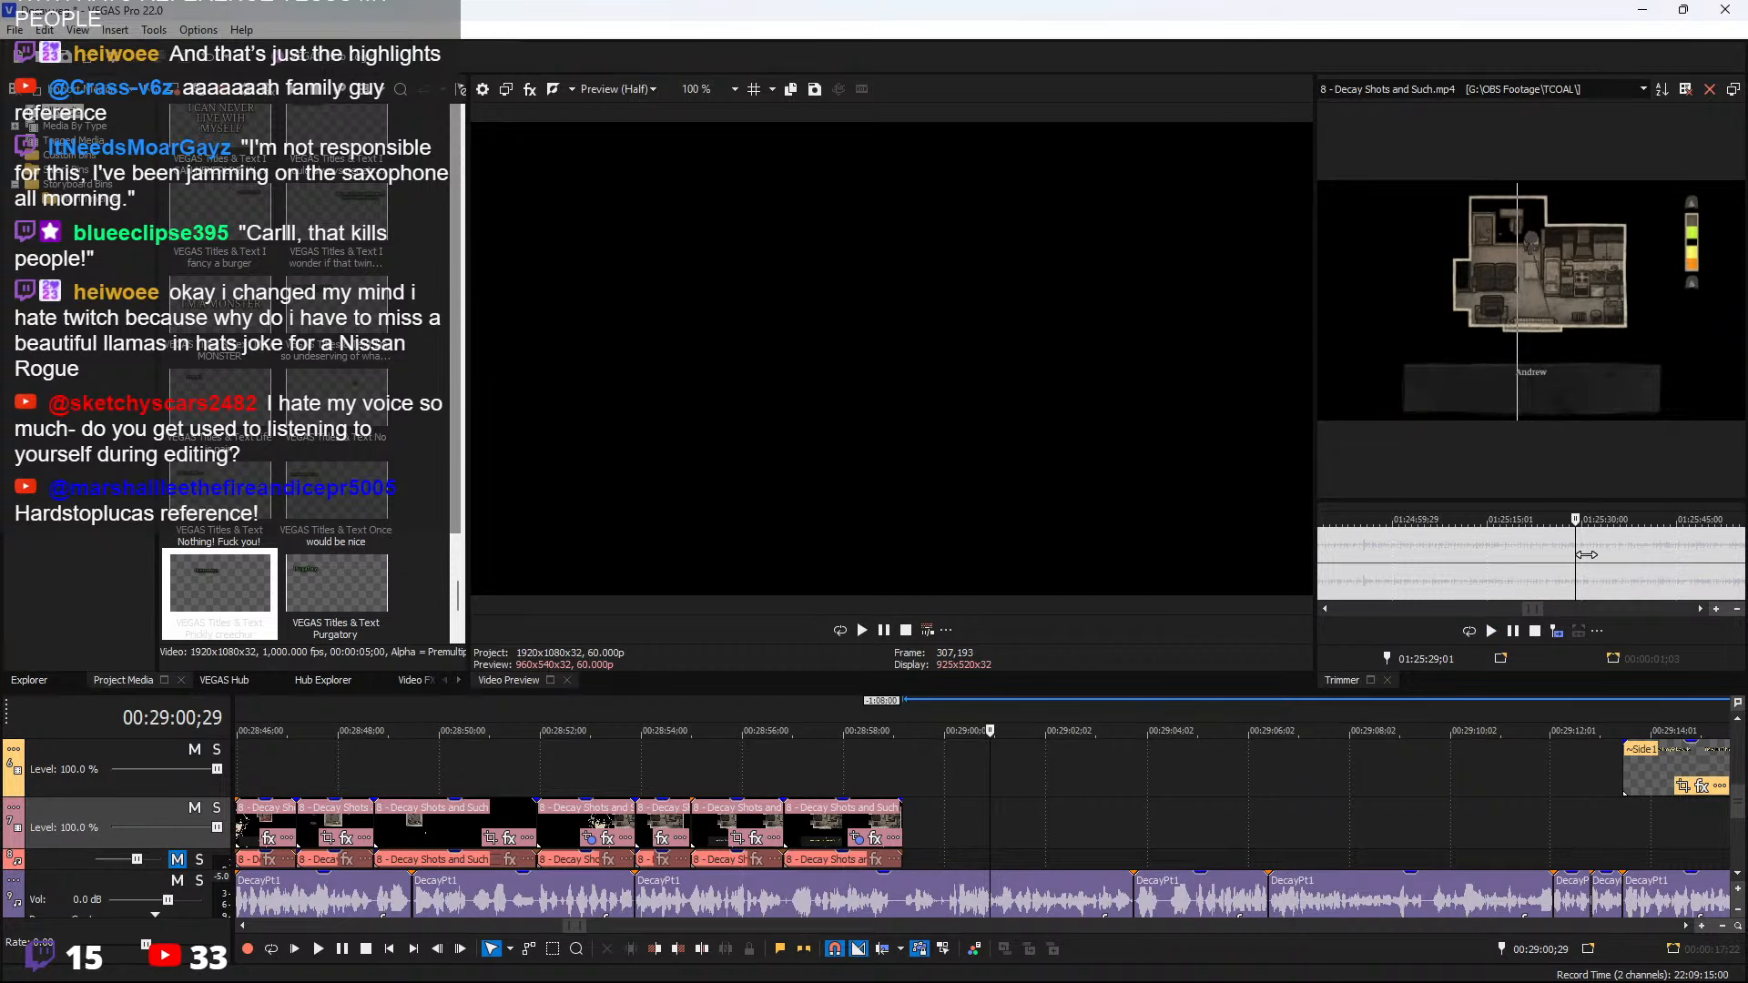
pyautogui.click(1576, 570)
pyautogui.scroll(1, 1526, 555)
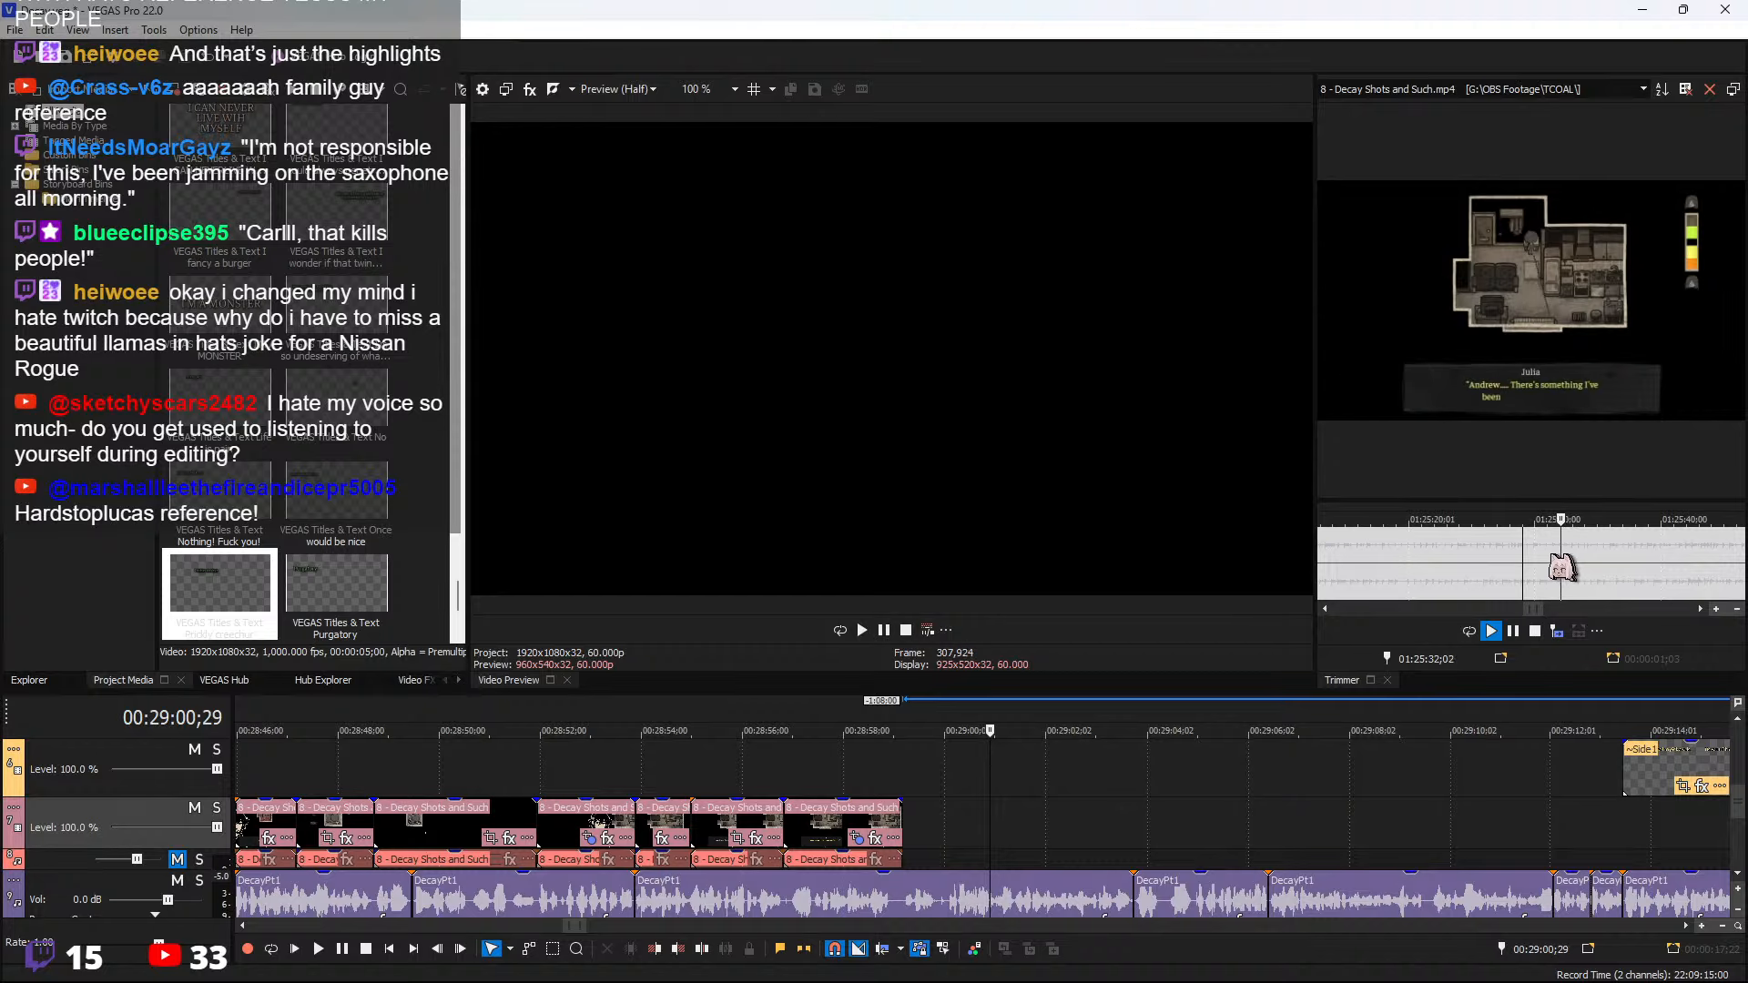
pyautogui.click(1548, 554)
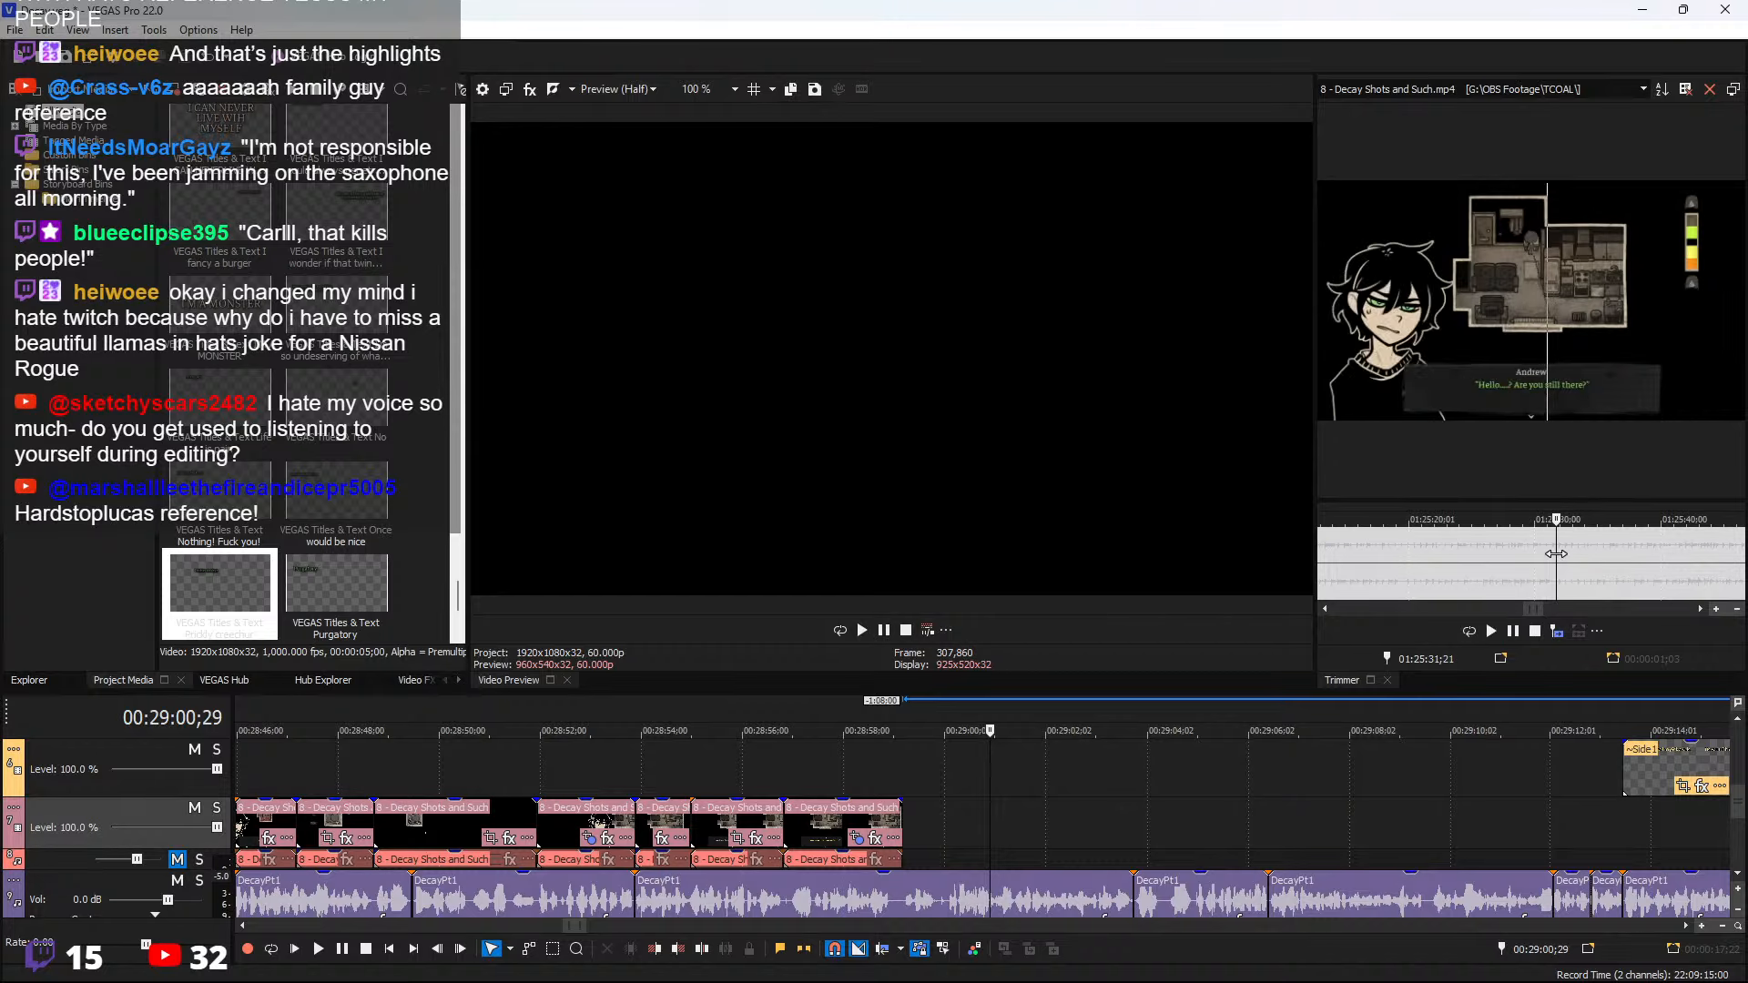
pyautogui.moveTo(1556, 554); pyautogui.dragTo(1595, 552)
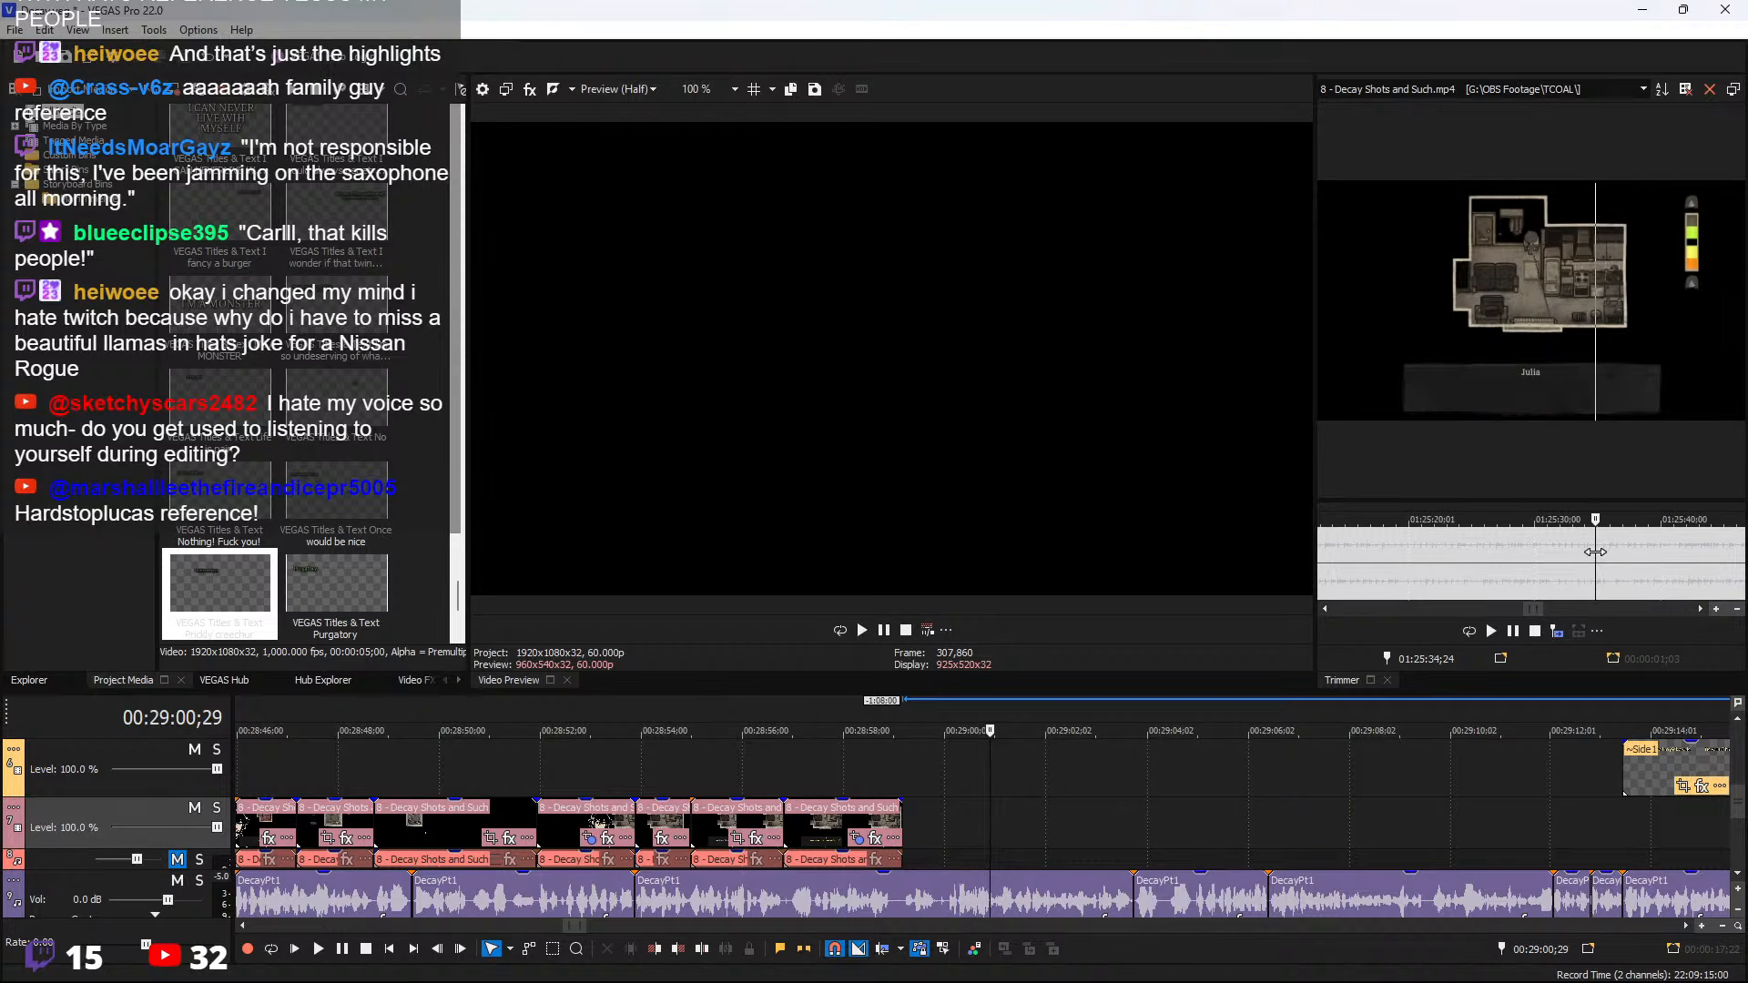
pyautogui.moveTo(1598, 556); pyautogui.dragTo(1636, 555)
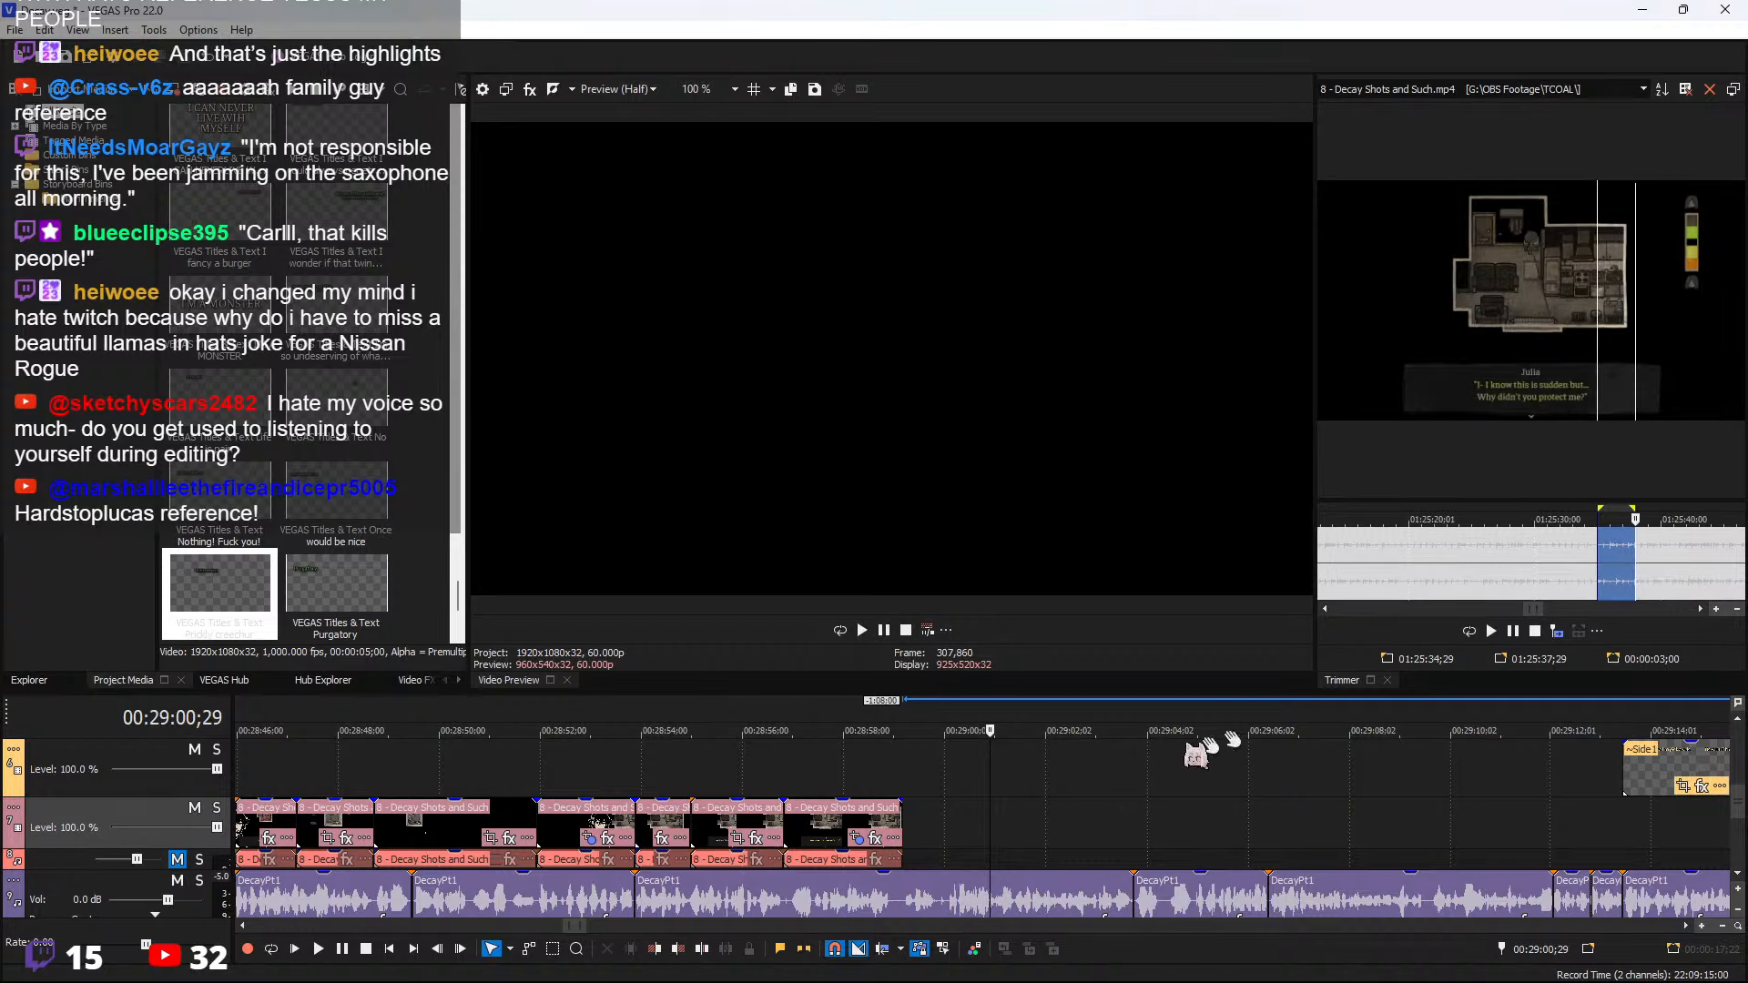
# Insert the marked range at about 00:29:00, leaving a short gap after the close-up clip, and play back the section
pyautogui.click(911, 830)
pyautogui.click(907, 827)
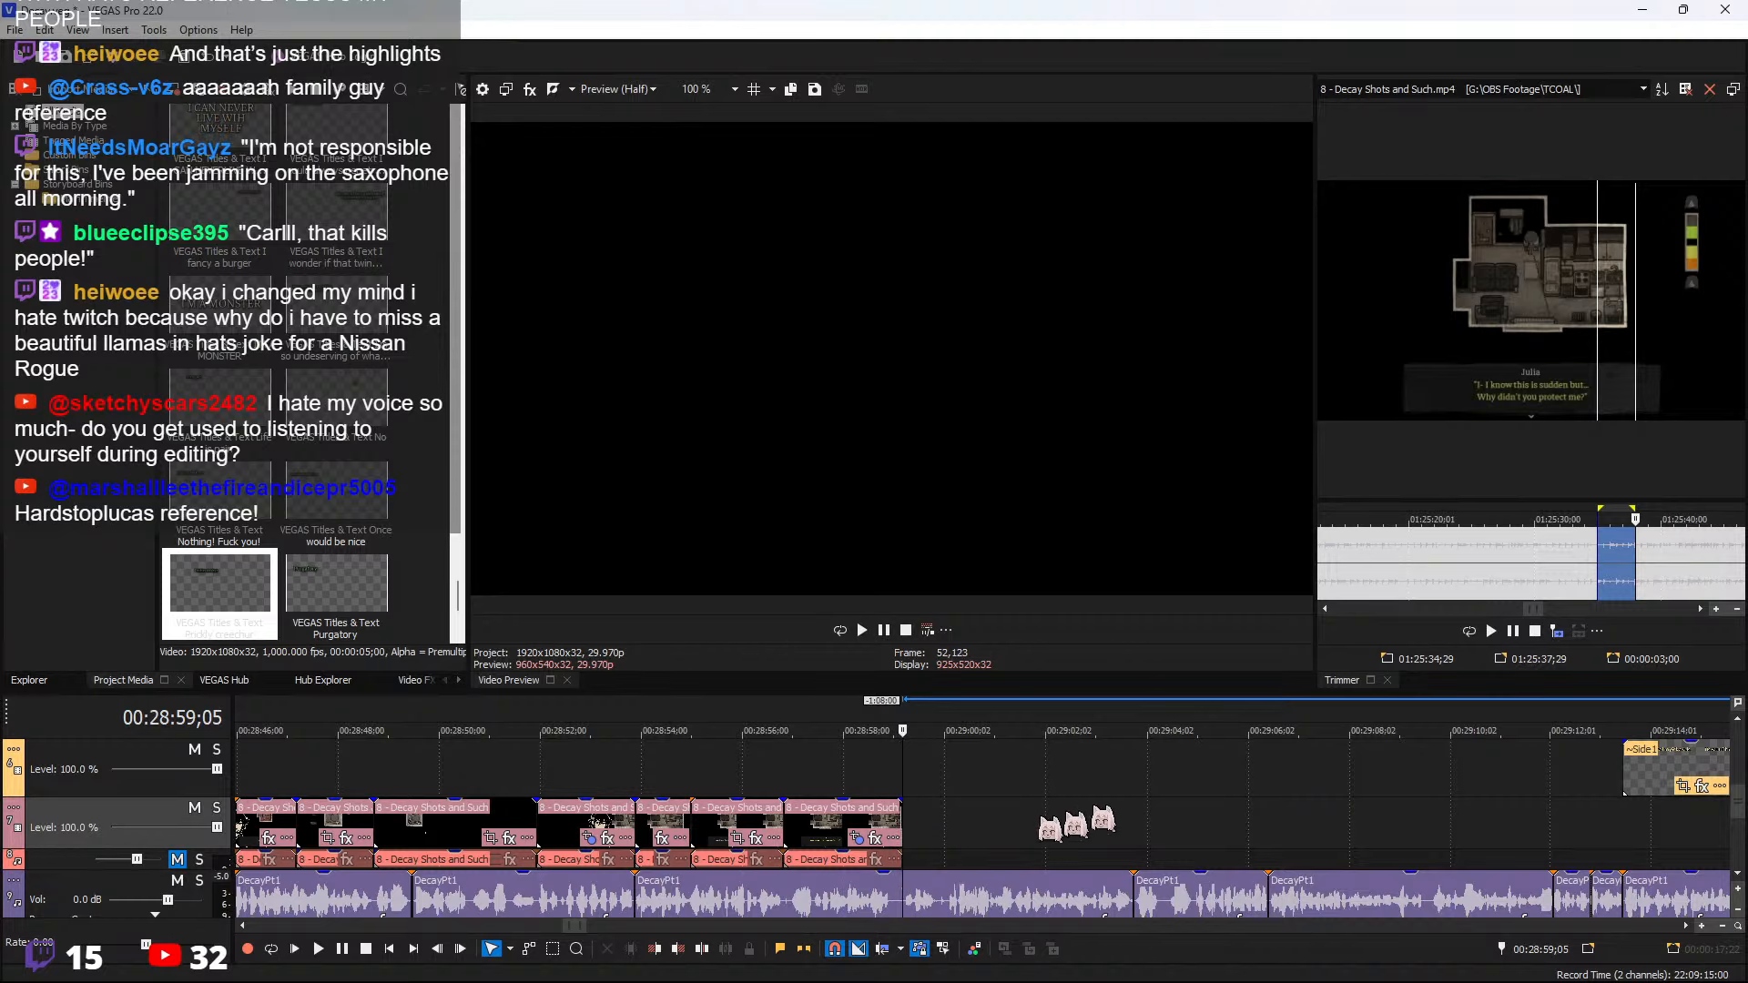
pyautogui.moveTo(951, 851); pyautogui.dragTo(947, 852)
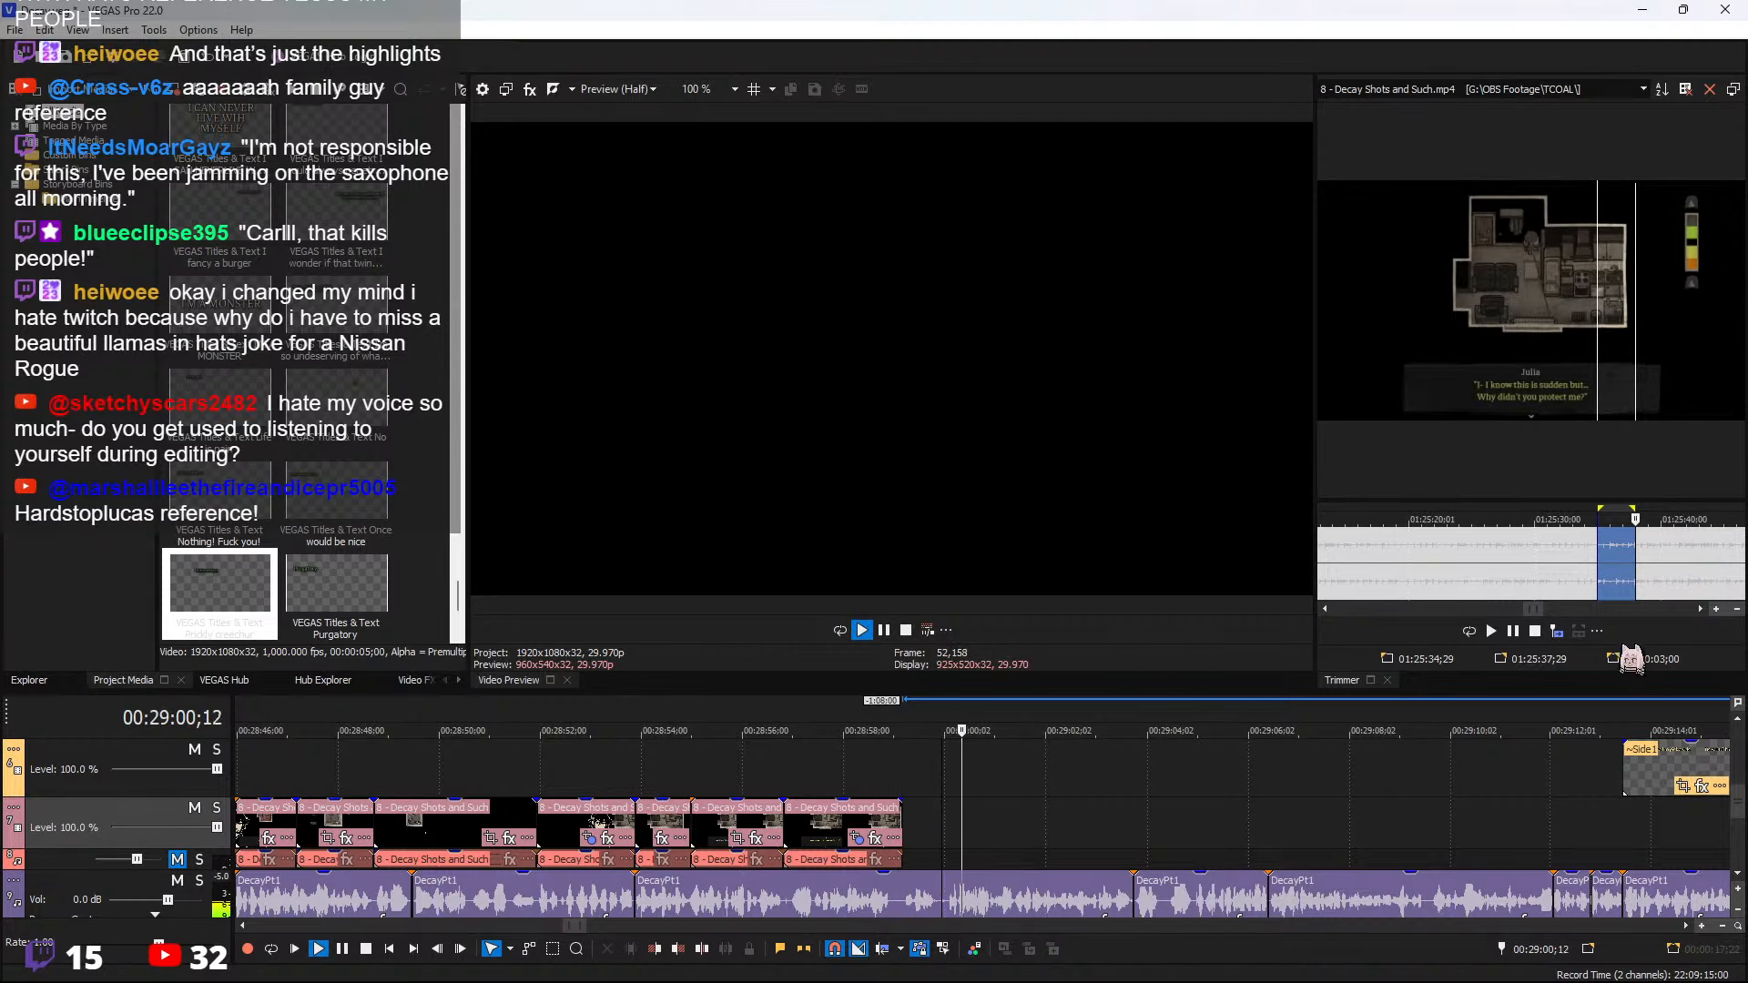
pyautogui.click(921, 785)
pyautogui.press('space')
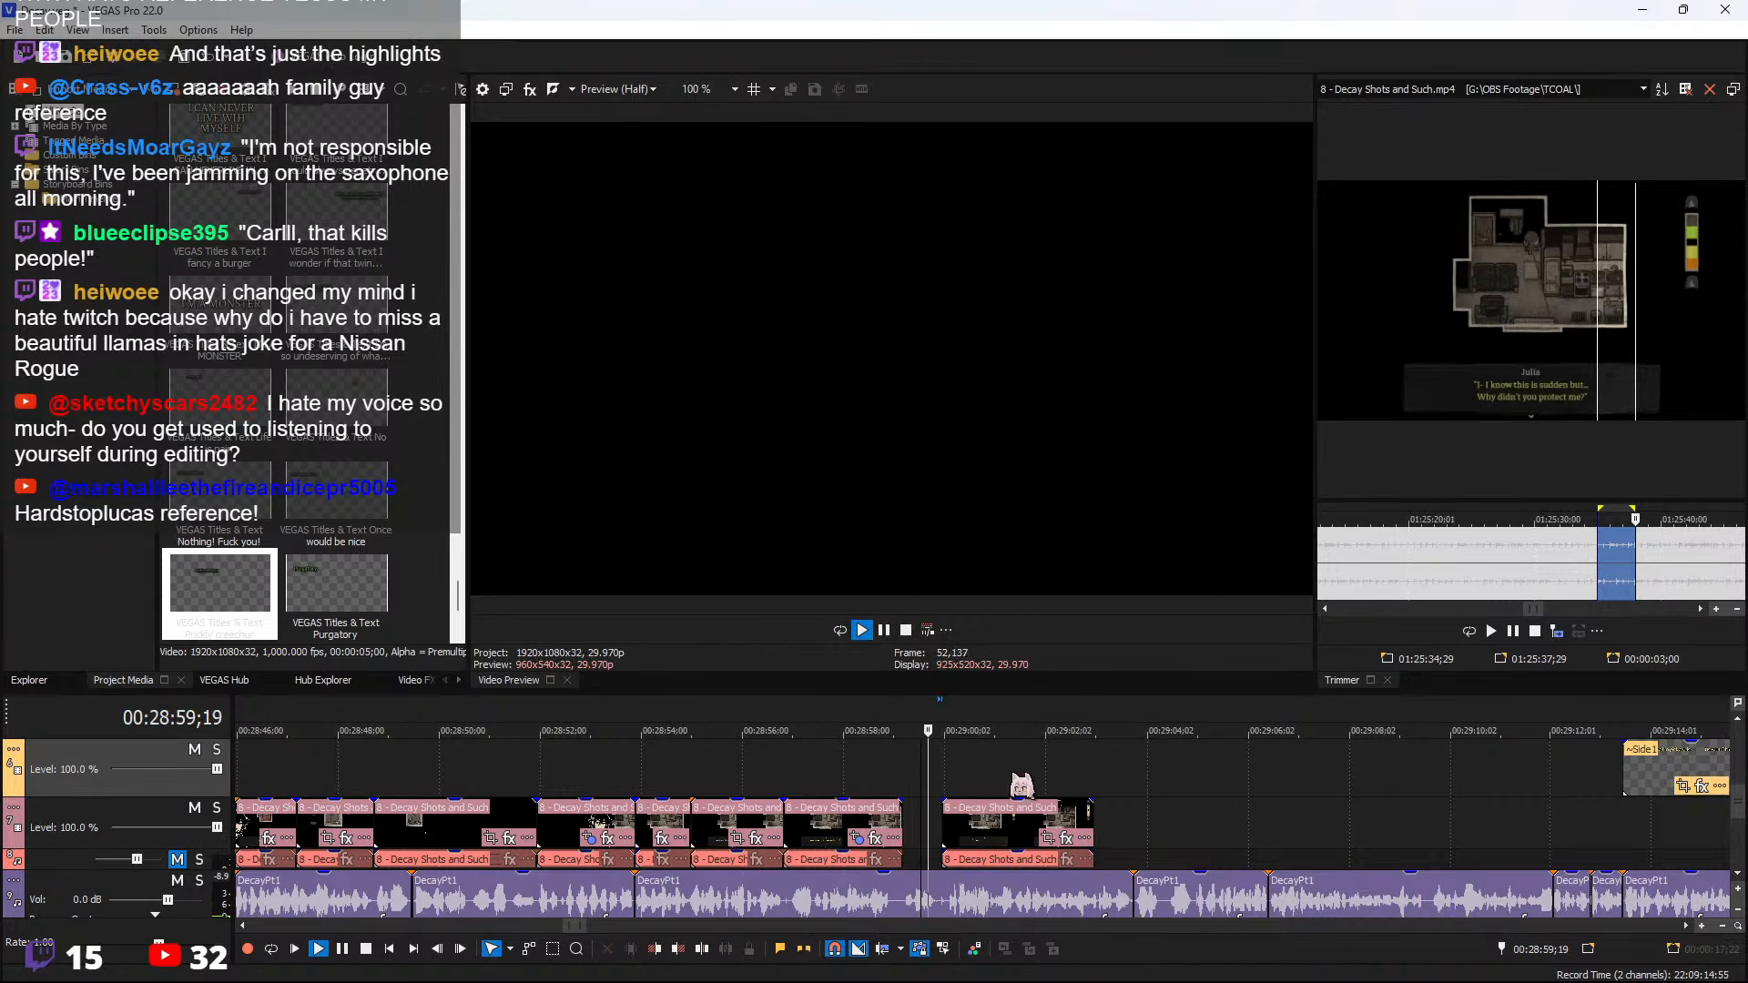
# Extend the "Why didn't you protect me?" clip to about 00:29:08 and split it at 00:29:03;24
pyautogui.scroll(-4, 1067, 804)
pyautogui.scroll(5, 1084, 810)
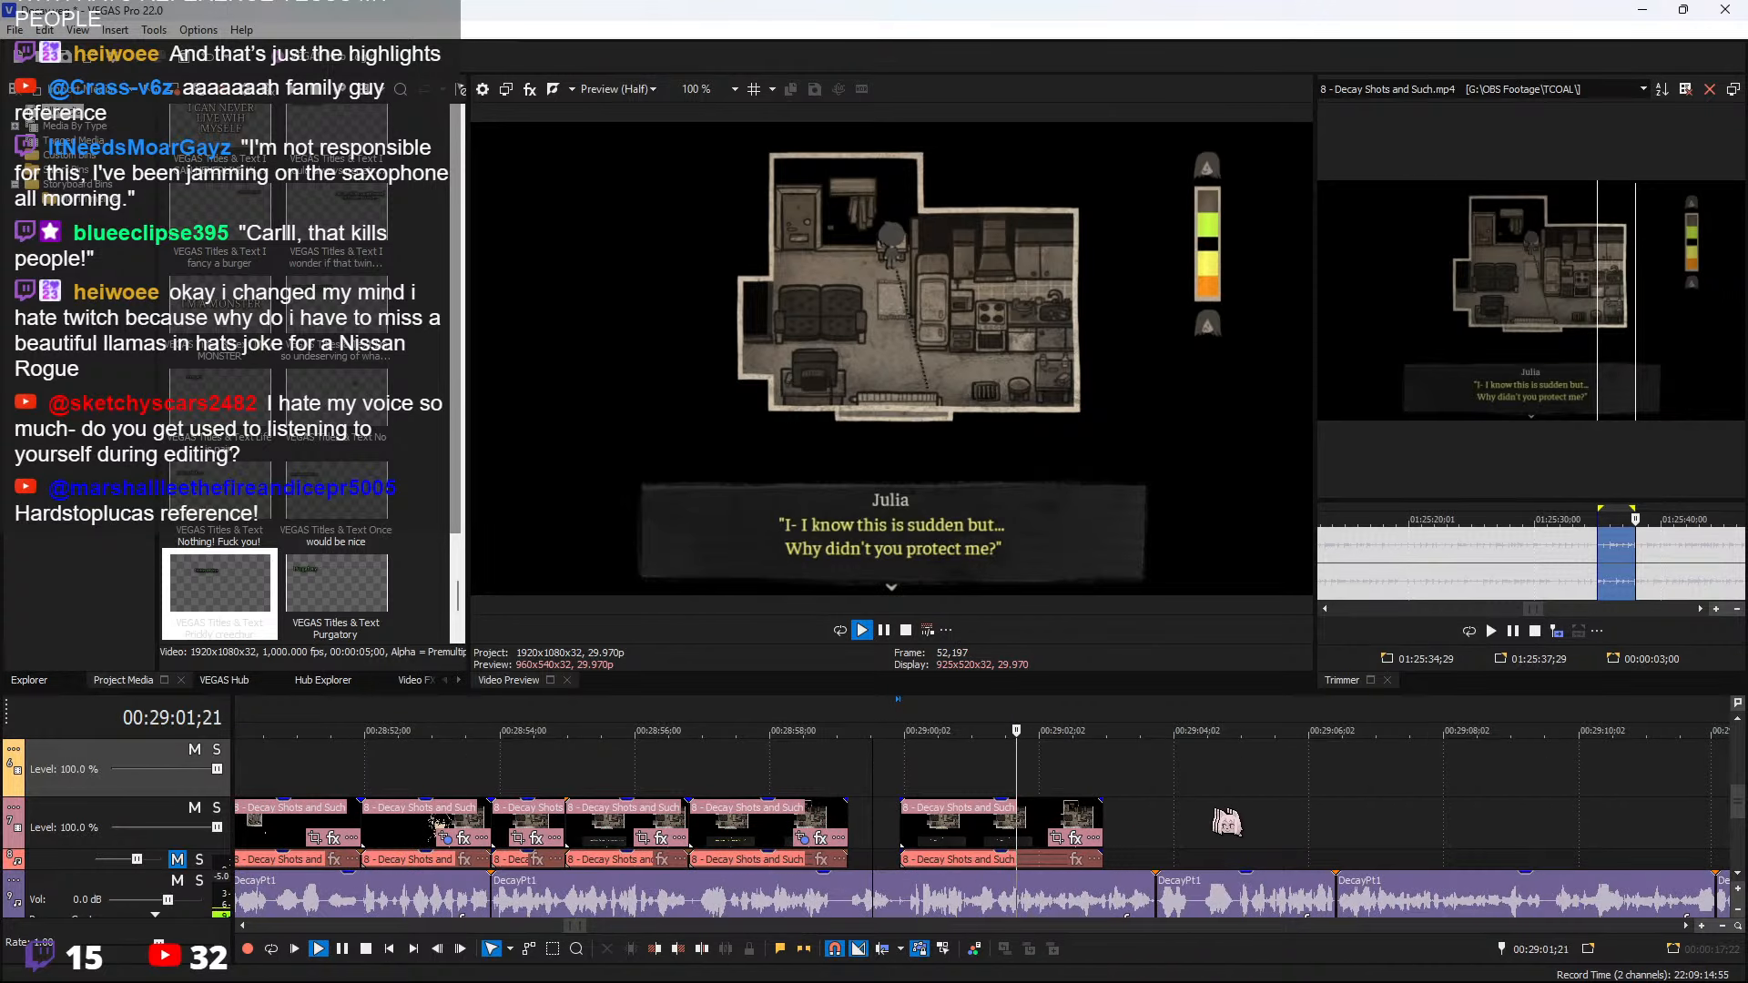
pyautogui.moveTo(1100, 831); pyautogui.dragTo(1426, 830)
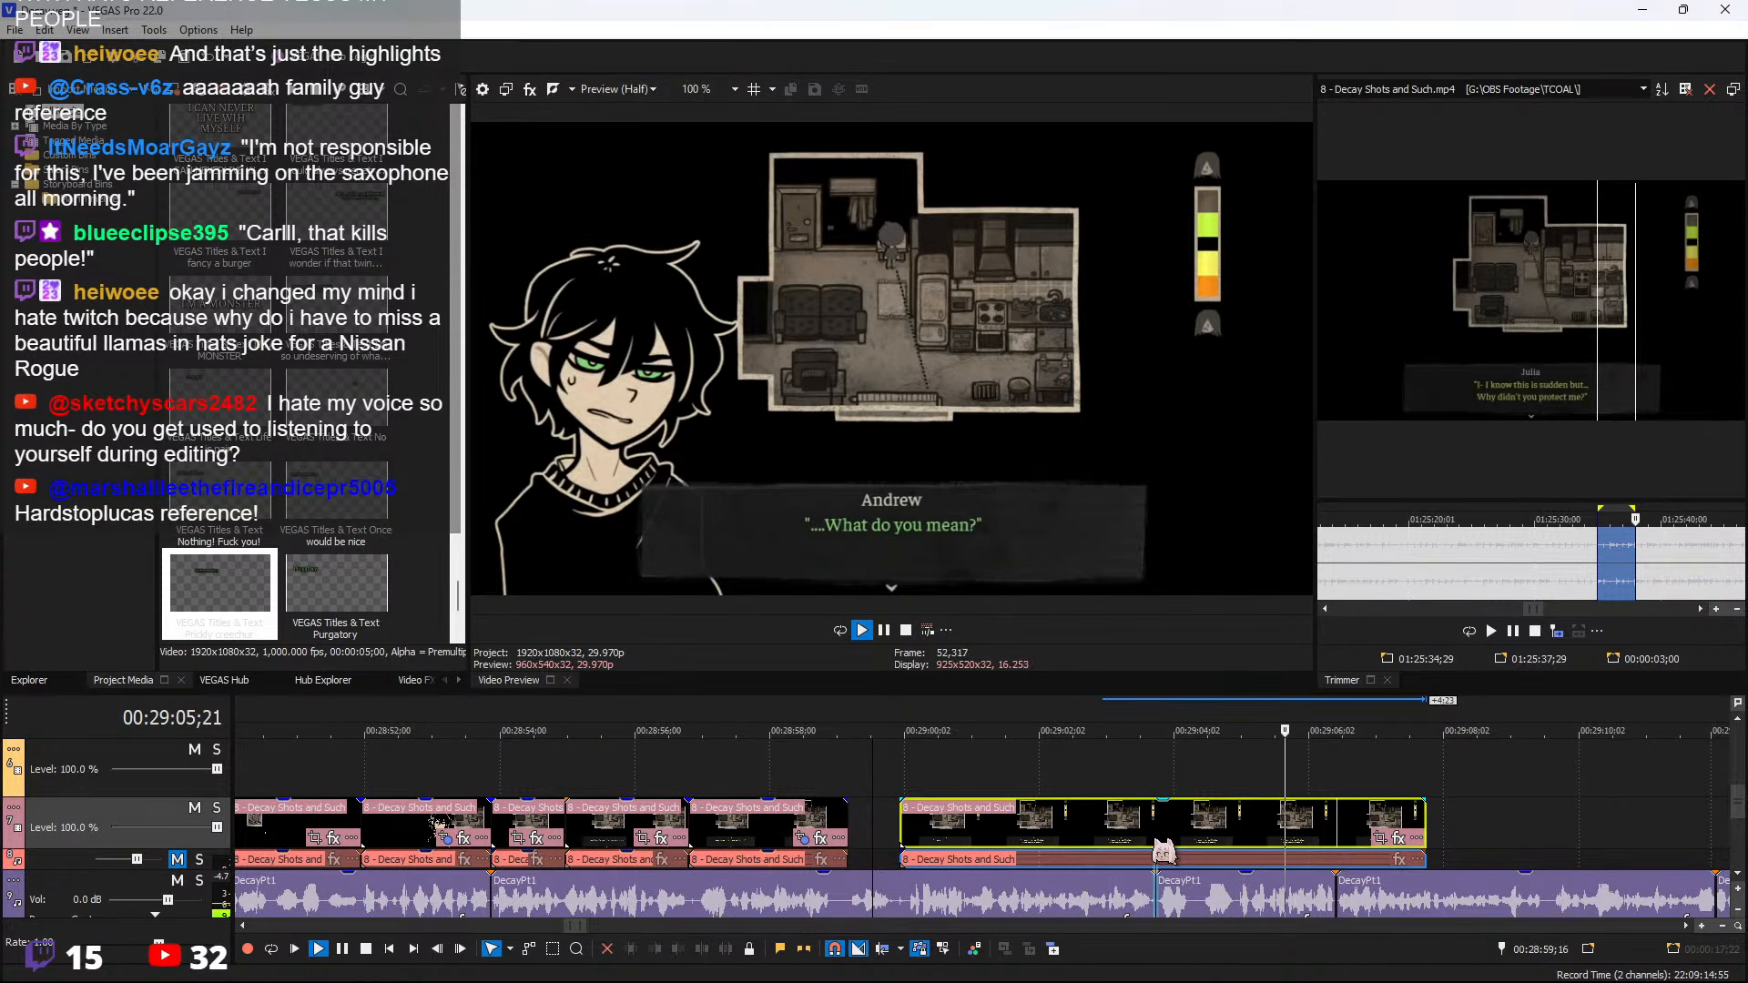
pyautogui.press('space')
pyautogui.press('s')
# Crop the clip portion after the cut to a 255.0 by 143.4 close-up of the grey figure, centred at 953.5, 267.9
pyautogui.click(1380, 839)
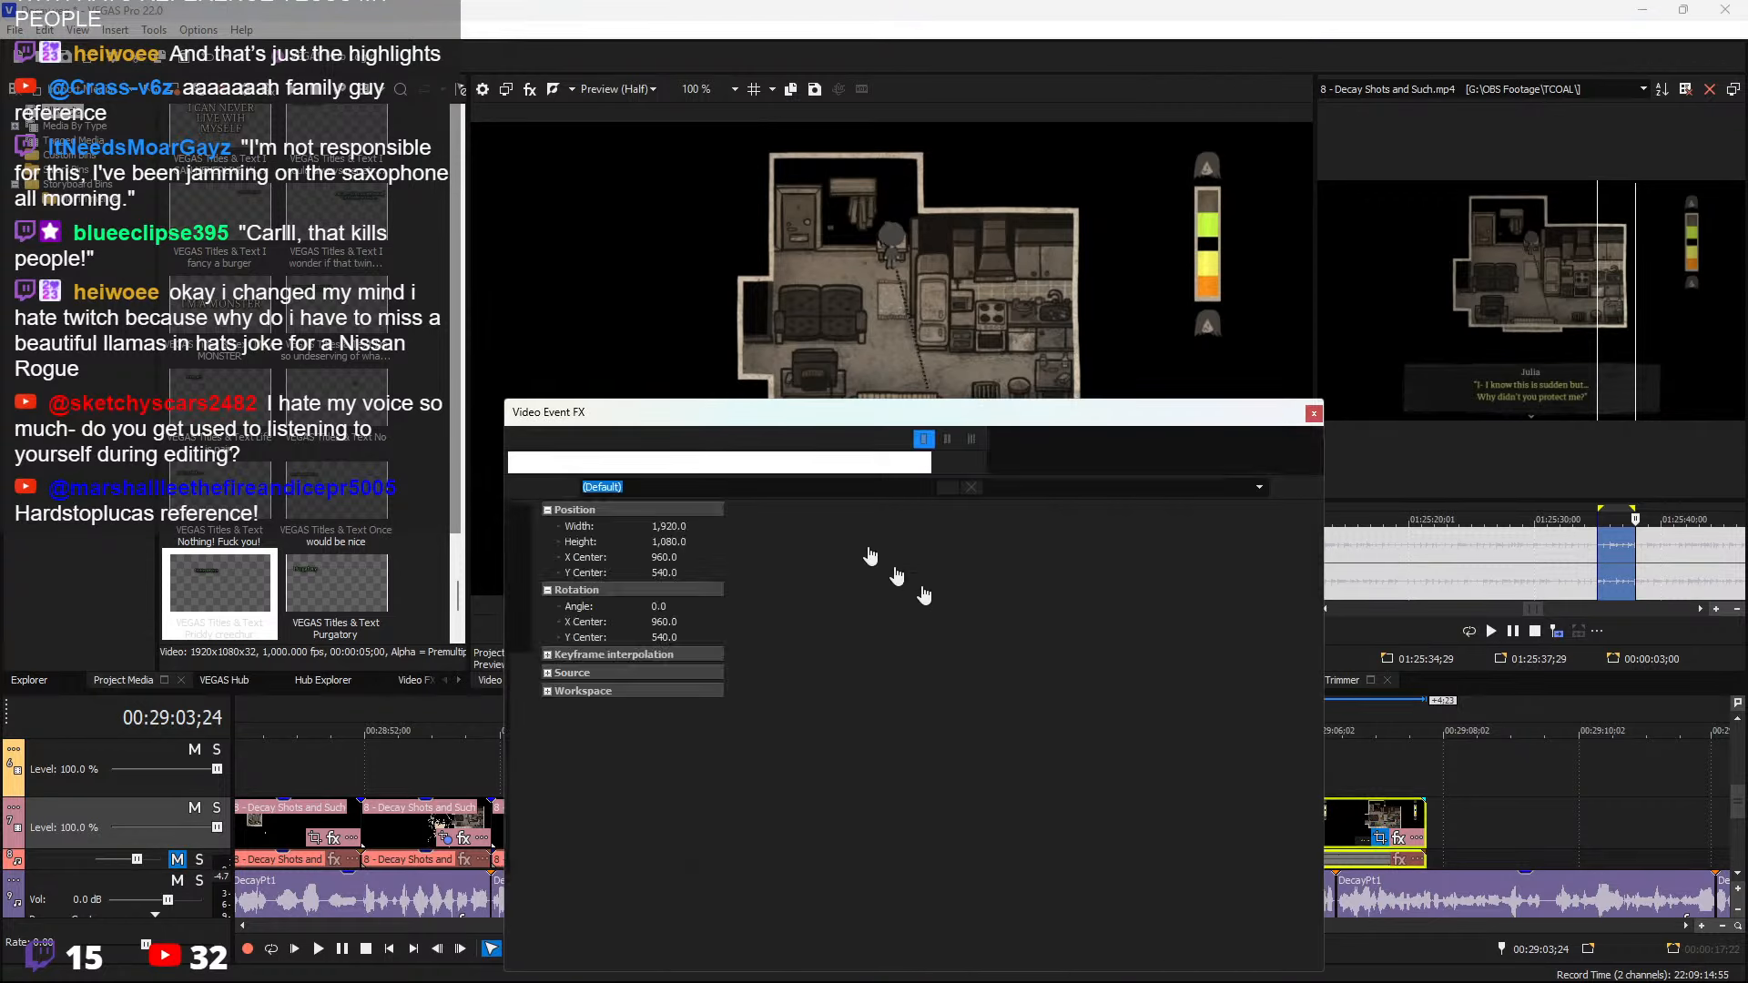
pyautogui.moveTo(758, 539); pyautogui.dragTo(1048, 603)
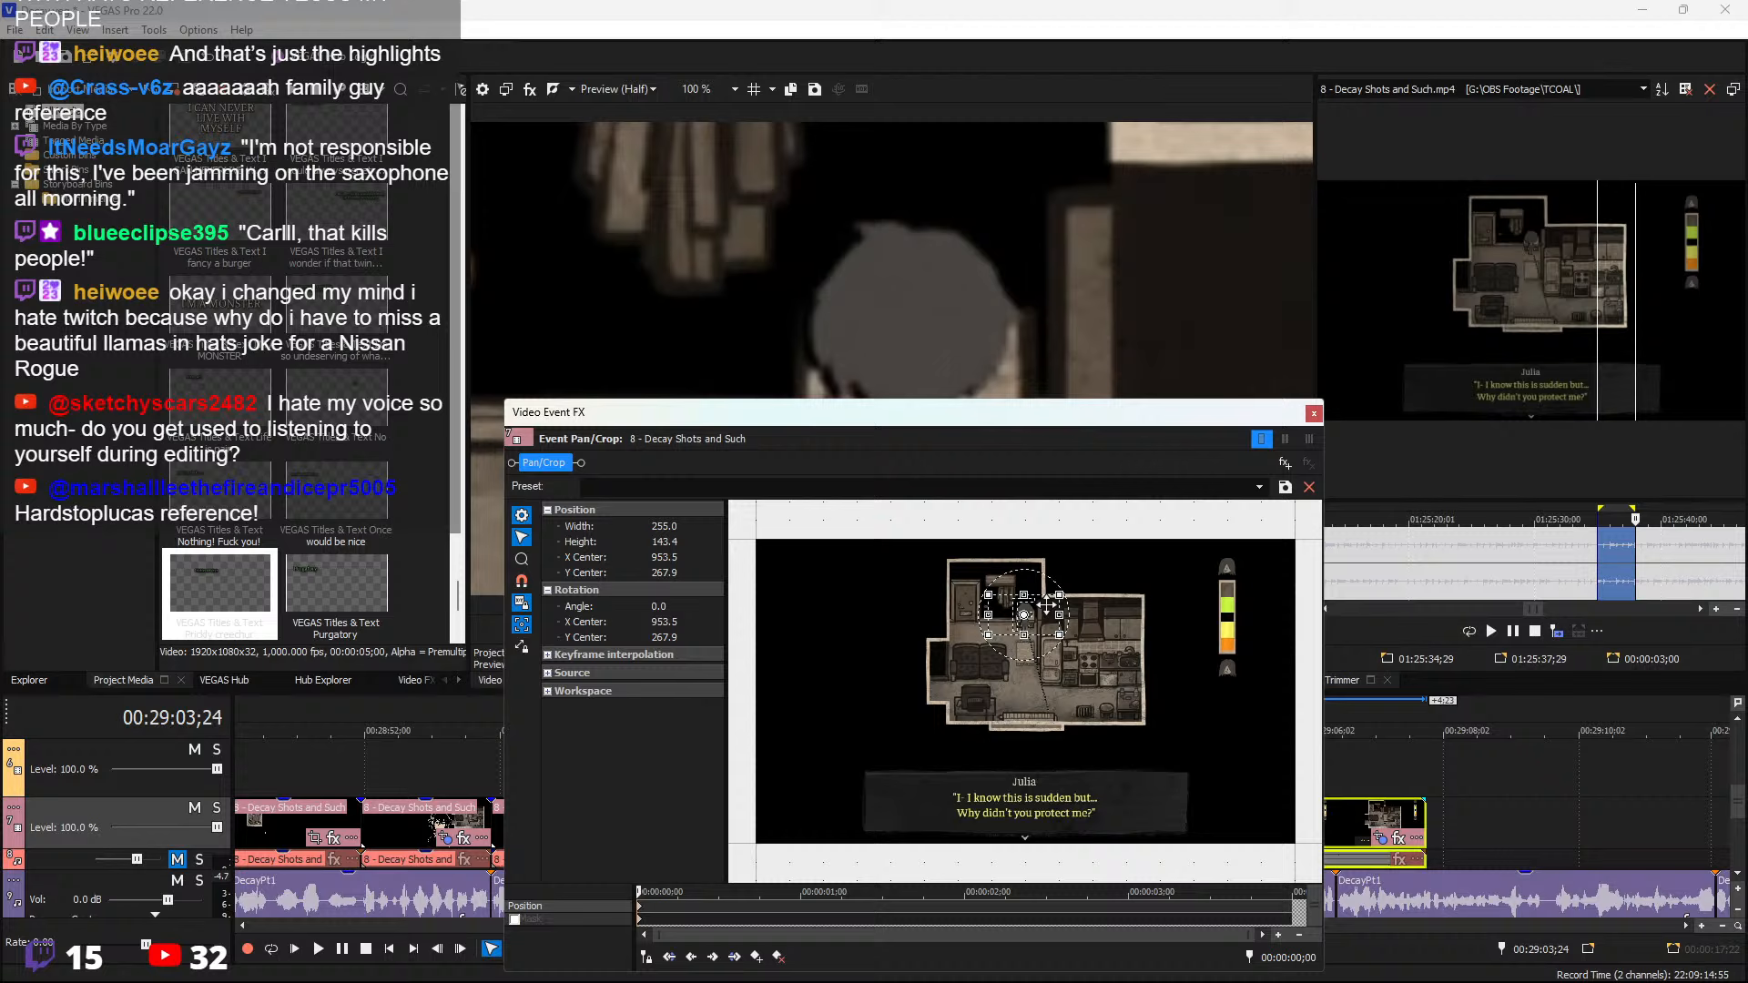
pyautogui.click(1314, 414)
# Split the close-up clip at 00:29:06;14, where the next narration segment starts, and delete the portion after the cut
pyautogui.press('space')
pyautogui.scroll(-1, 1282, 822)
pyautogui.scroll(1, 1185, 864)
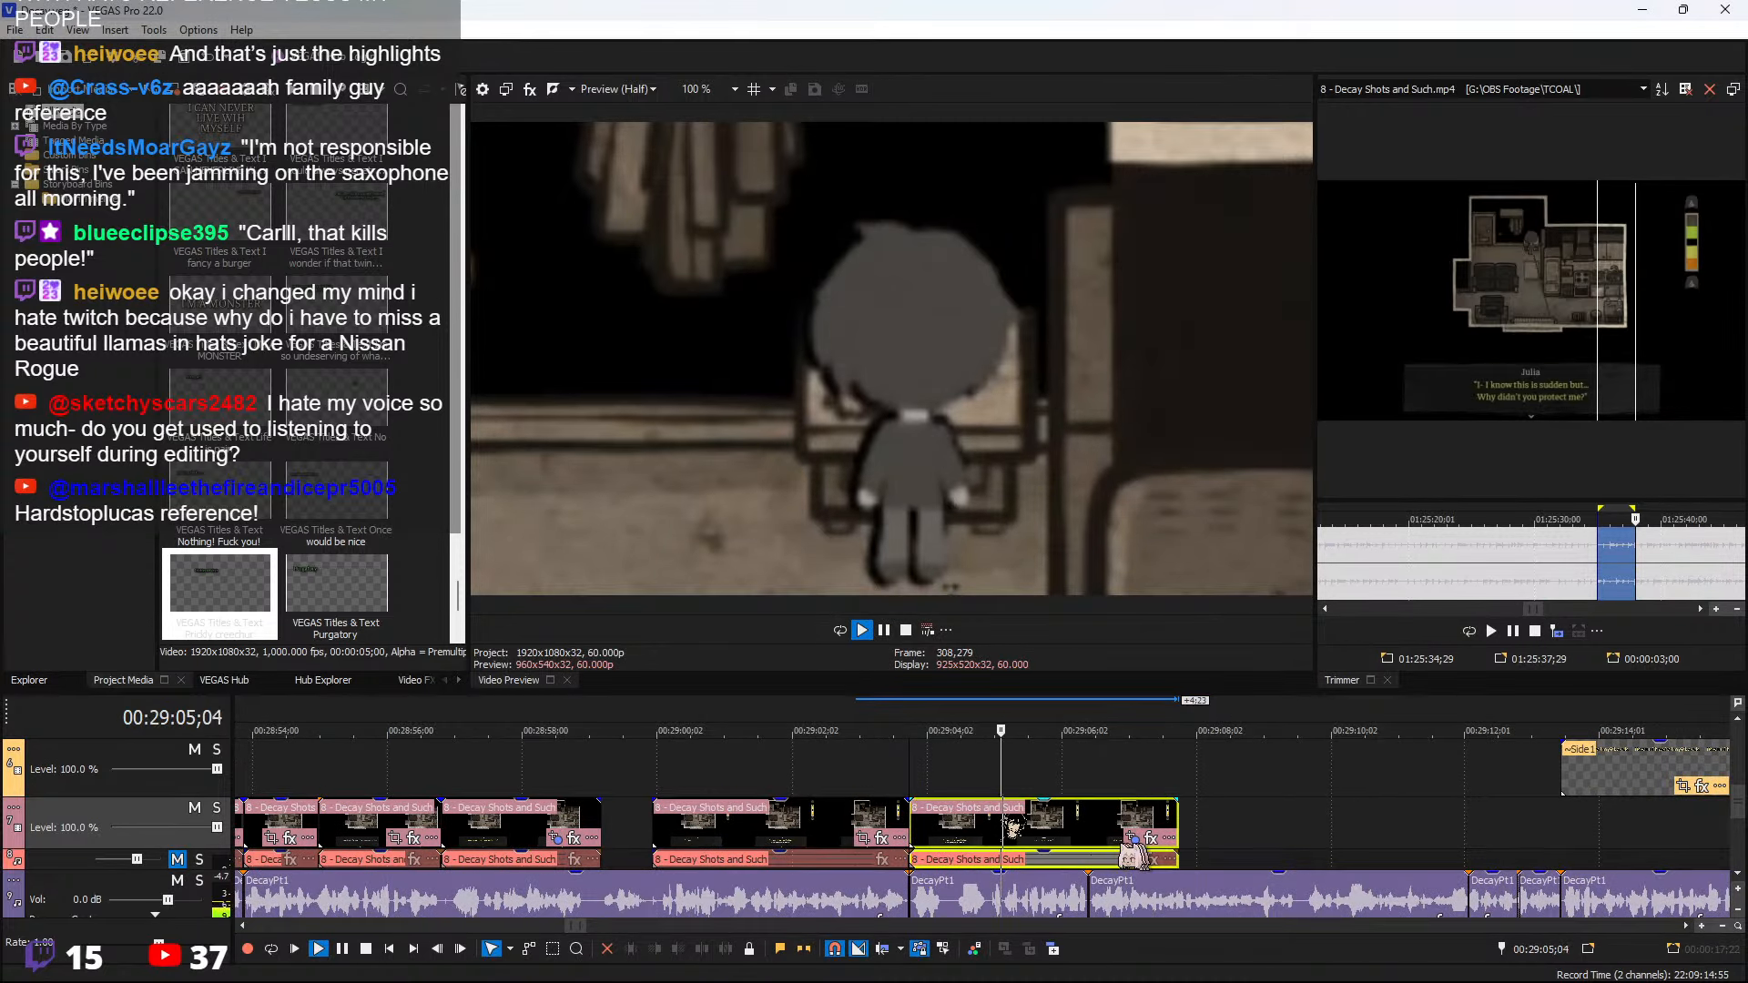
pyautogui.press('s')
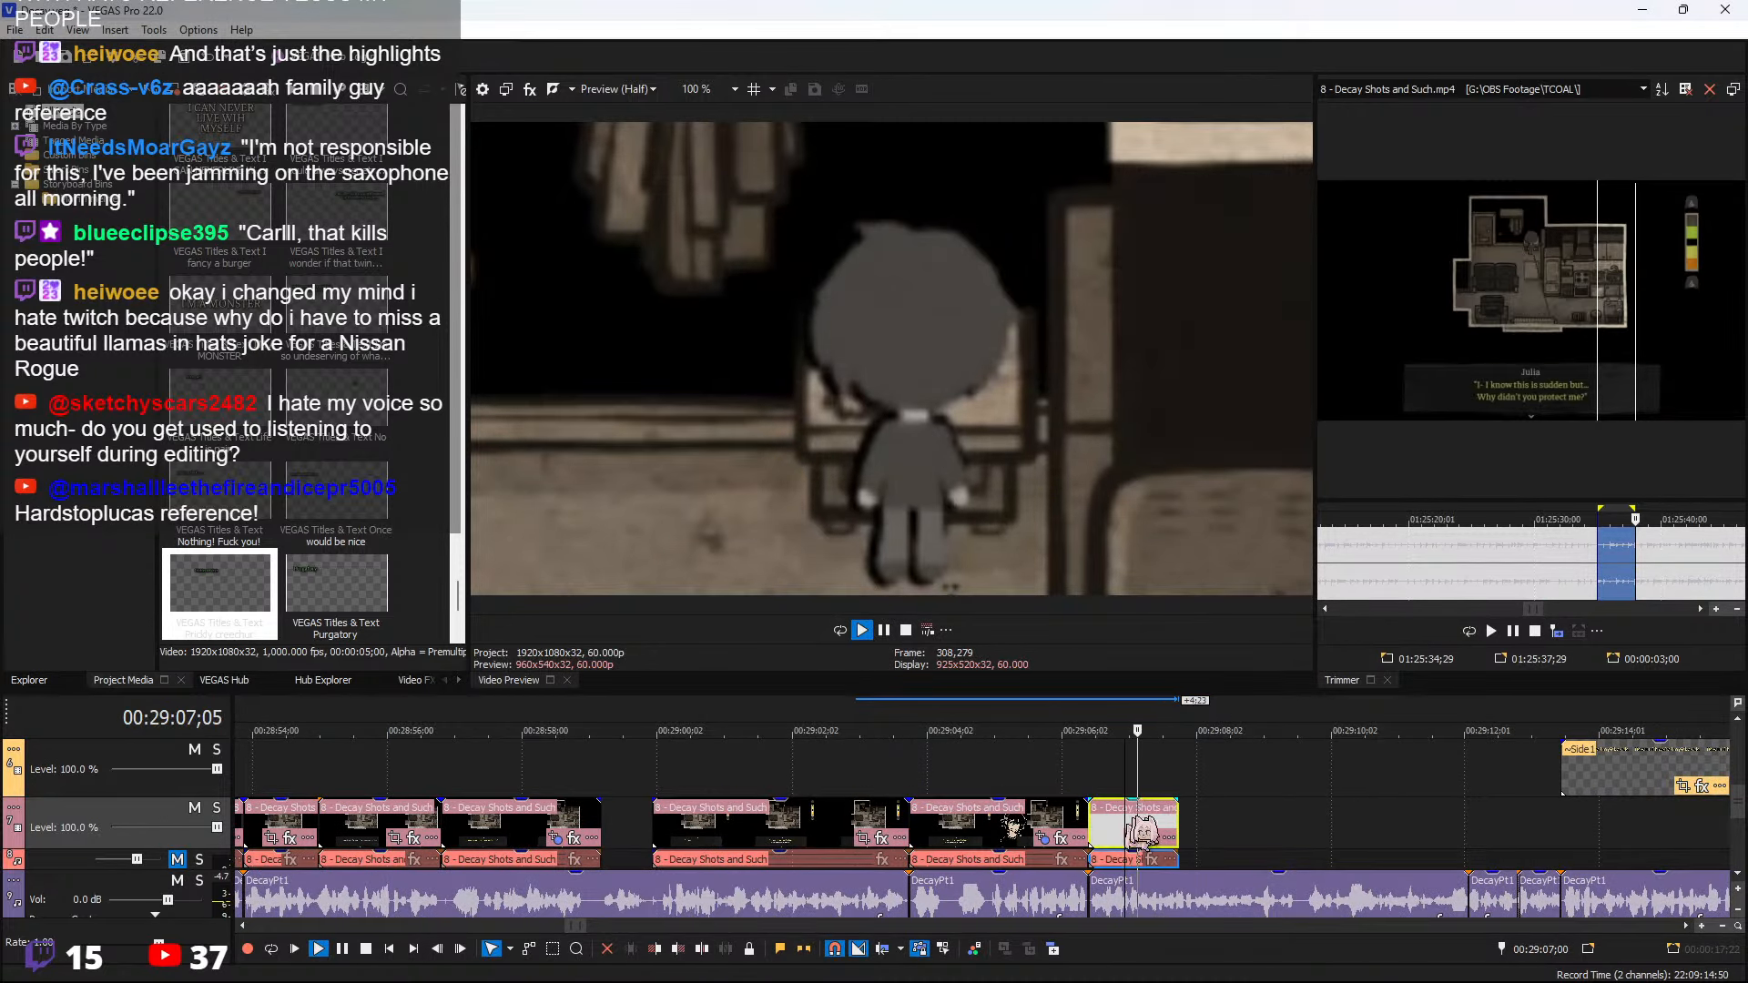
pyautogui.press('Delete')
# Mark 01:25:41;07 to 01:25:45;16 in the trimmer footage and insert it right after the close-up at 00:29:06;14
pyautogui.scroll(-2, 1190, 800)
pyautogui.press('space')
pyautogui.click(1694, 555)
pyautogui.press('space')
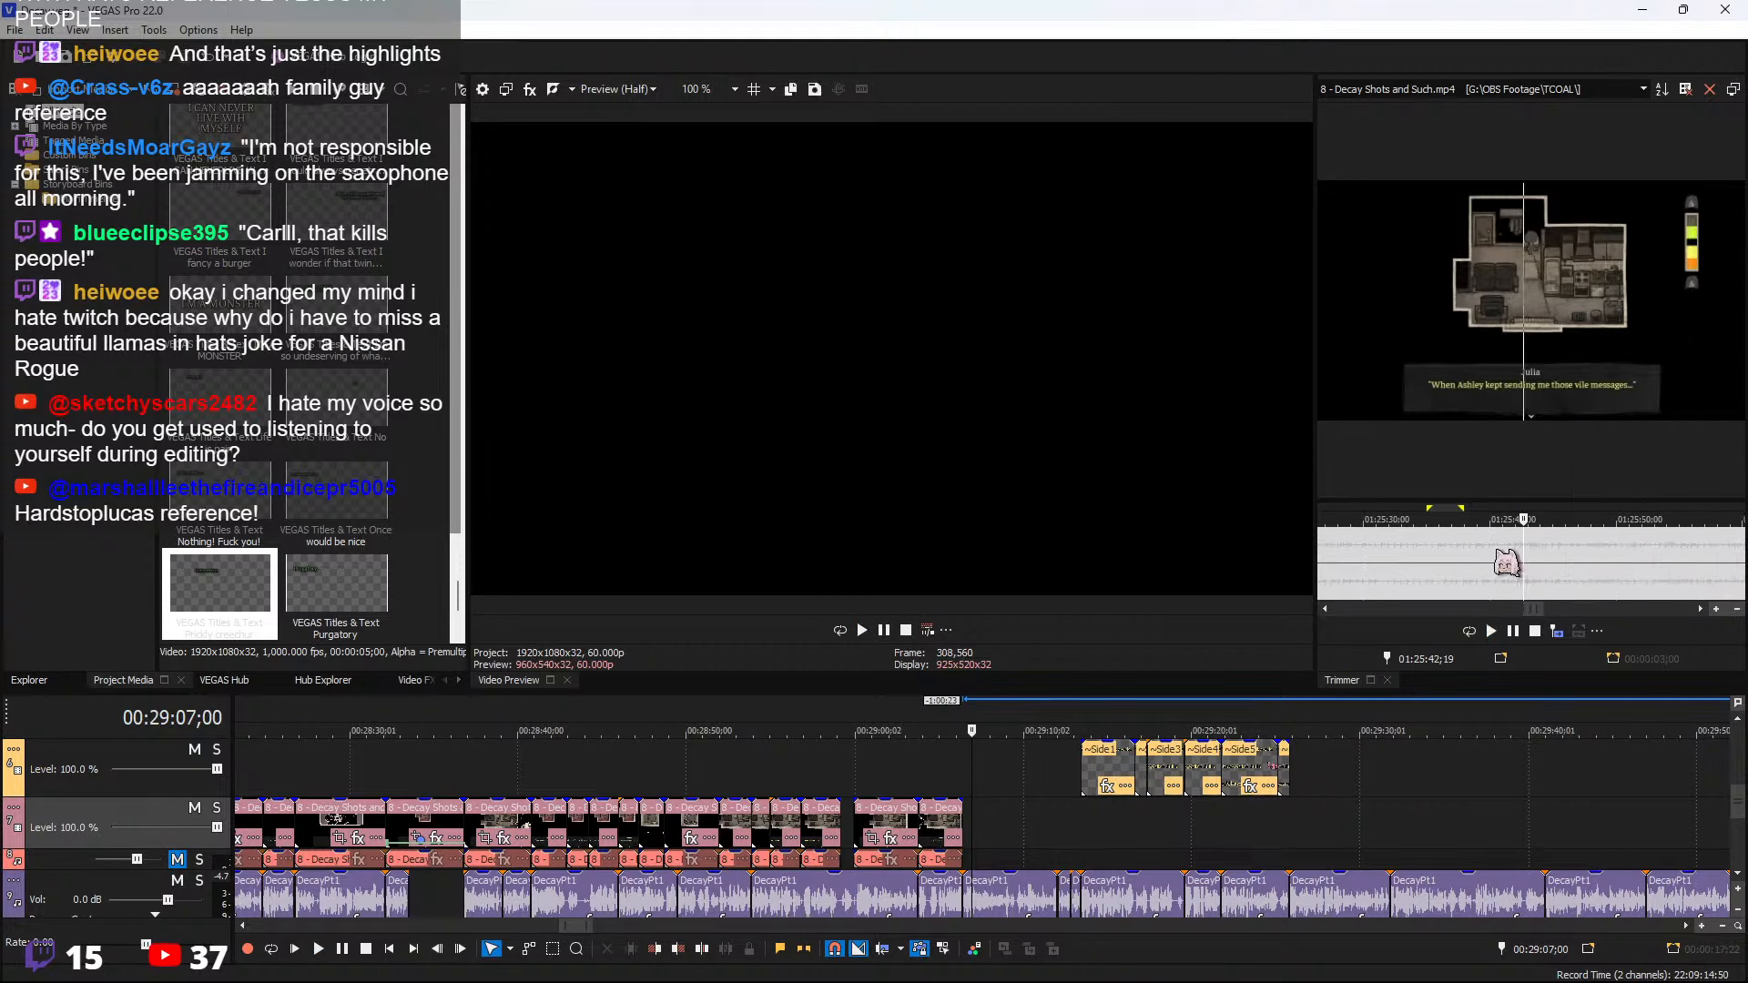
pyautogui.moveTo(1506, 557); pyautogui.dragTo(1560, 559)
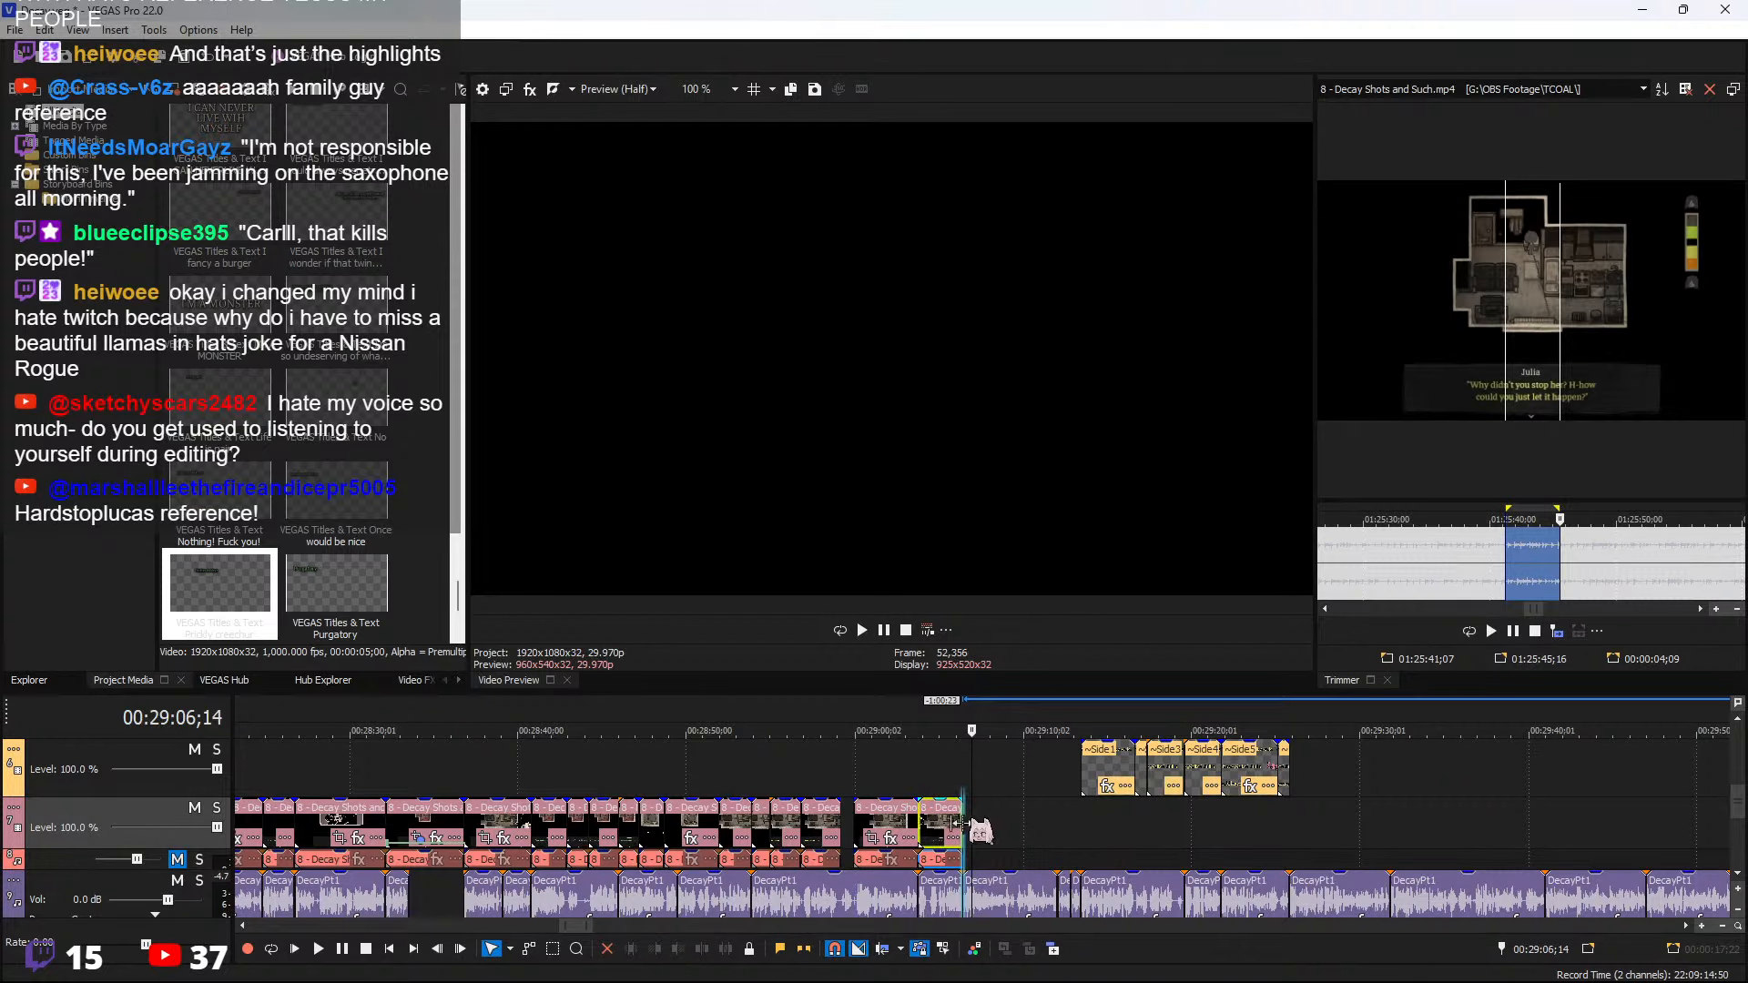
pyautogui.click(1557, 631)
# Extend the inserted clip to about 00:29:15, then cut off its first 3;05 so it starts on "Why didn't you stop her?"
pyautogui.scroll(4, 1069, 820)
pyautogui.press('space')
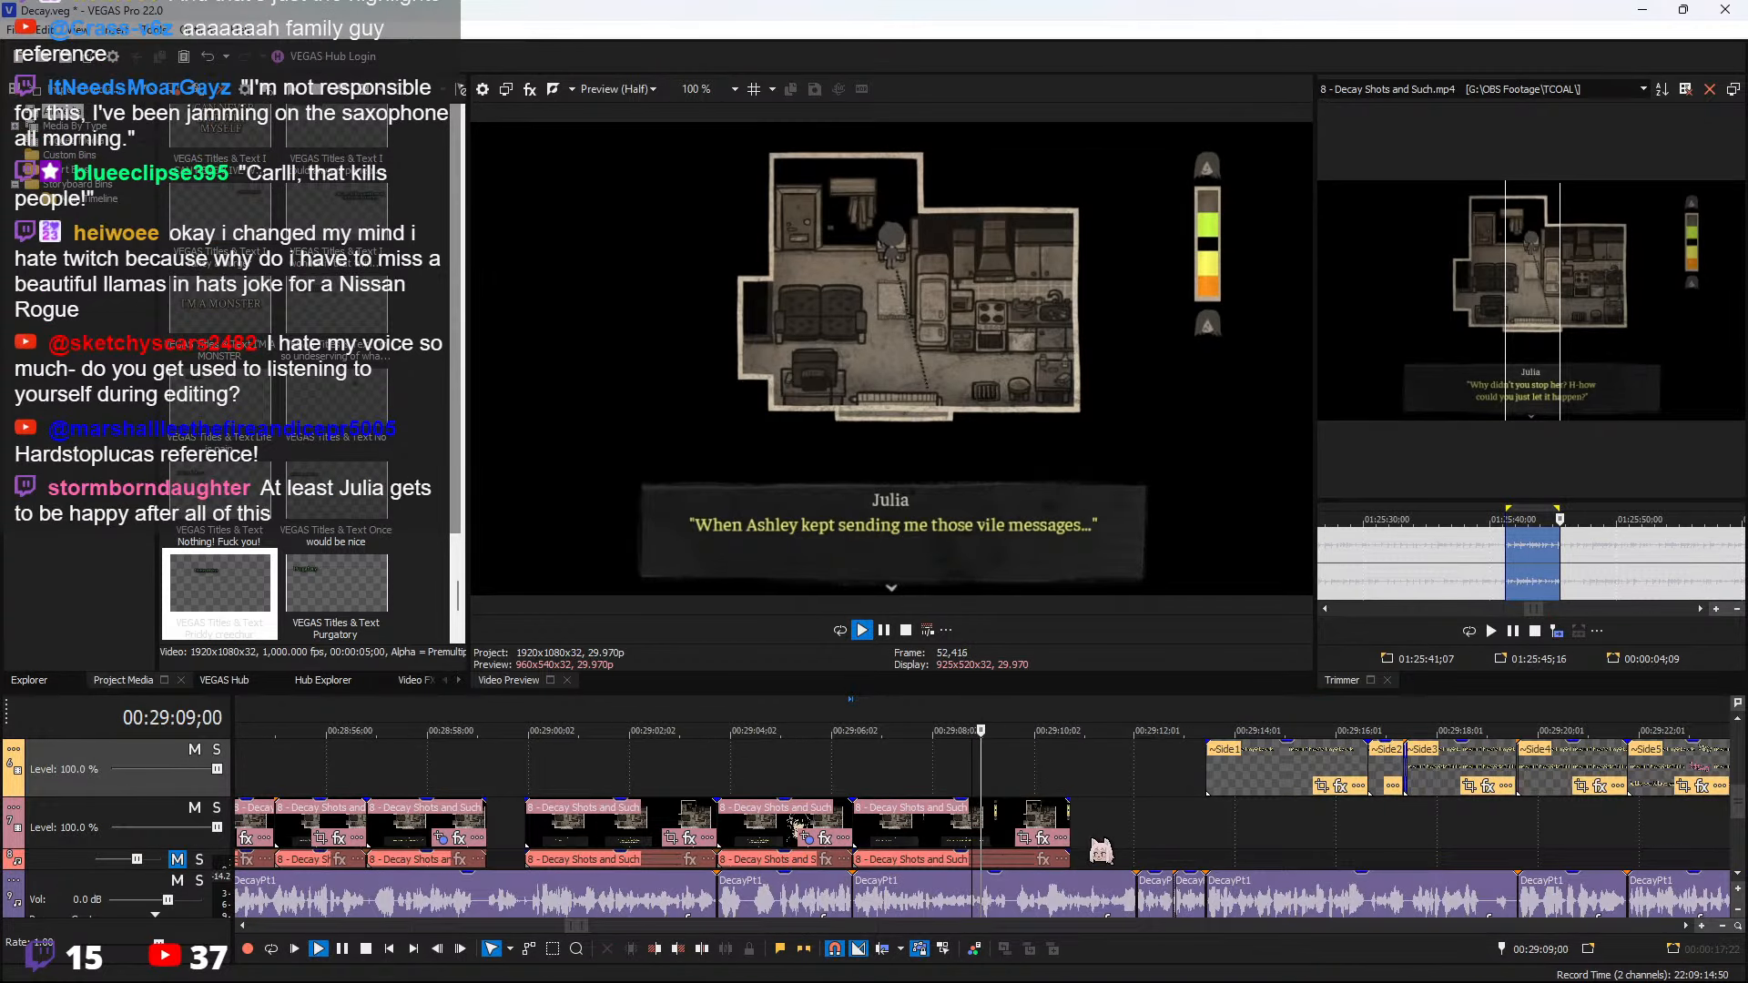
pyautogui.moveTo(1070, 819); pyautogui.dragTo(1296, 819)
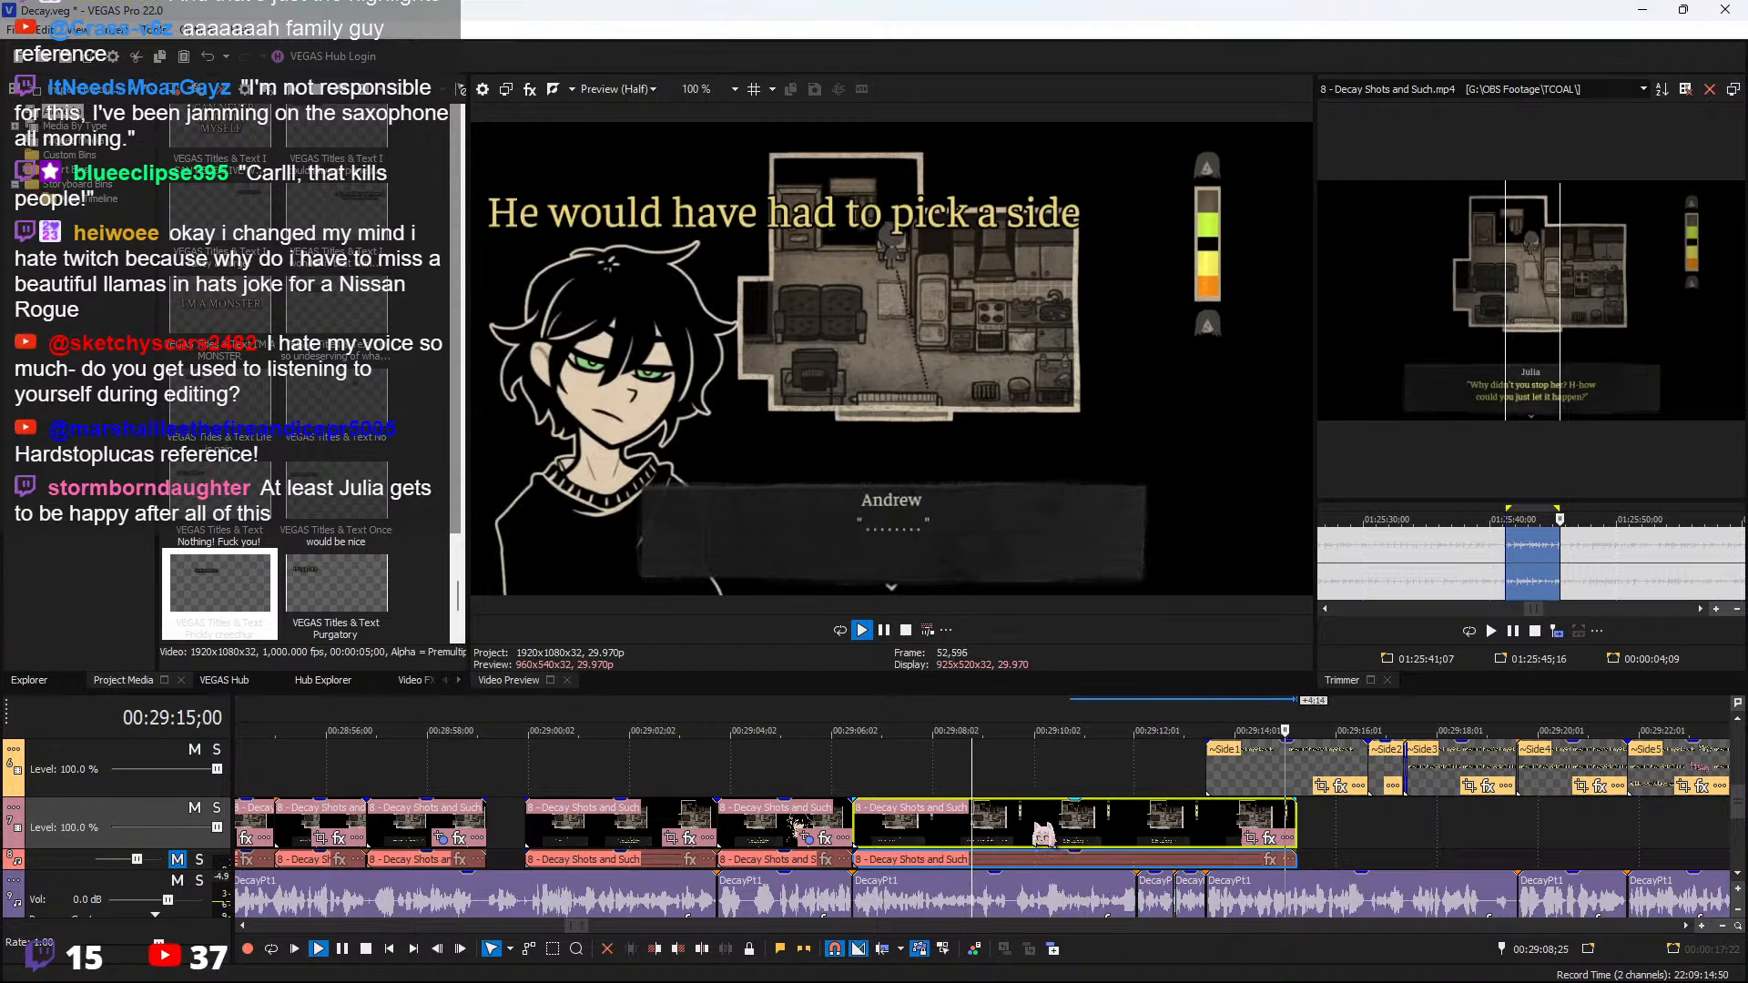
pyautogui.press('space')
pyautogui.click(1034, 828)
pyautogui.moveTo(1034, 824); pyautogui.dragTo(889, 825)
pyautogui.press('s')
pyautogui.click(917, 827)
pyautogui.press('Delete')
# Play back the "Why didn't you stop her?" clip and split it at 00:29:09;18
pyautogui.press('space')
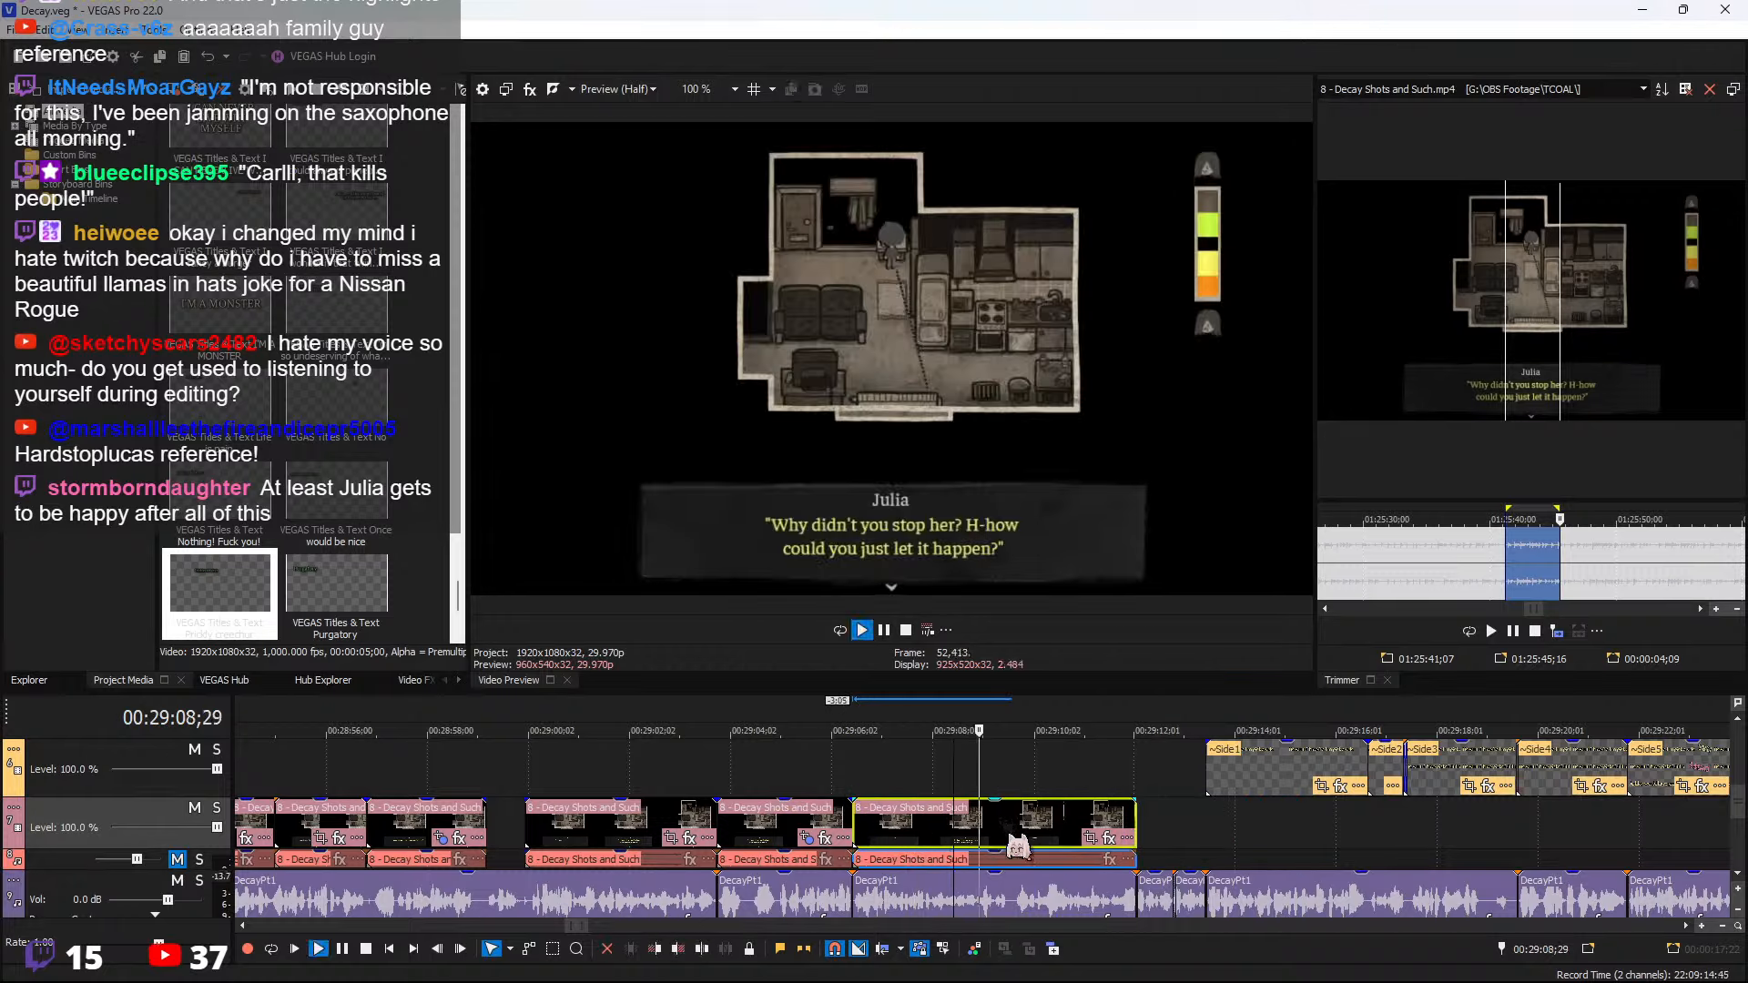
pyautogui.press('s')
# Find Julia's "Just tell me, why didn't you do anything?" line in the trimmer footage and mark 01:25:58;11 to 01:26:00;20
pyautogui.click(1659, 576)
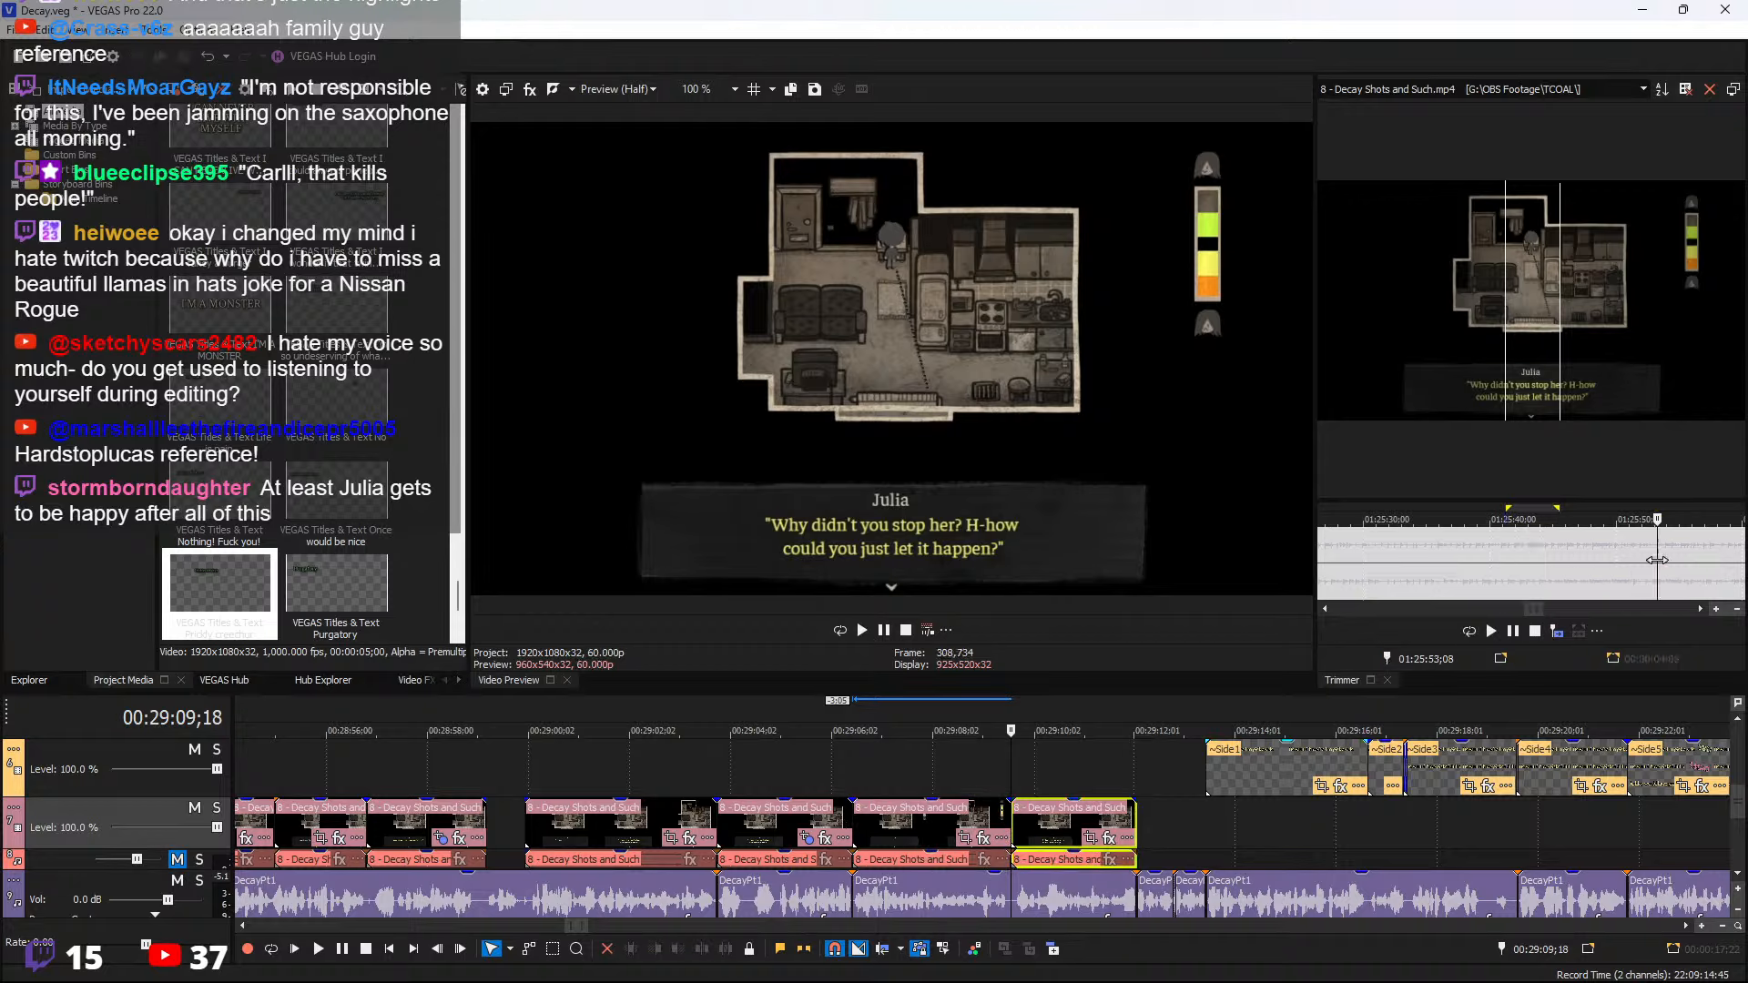
pyautogui.scroll(-2, 1658, 574)
pyautogui.press('space')
pyautogui.scroll(1, 1612, 552)
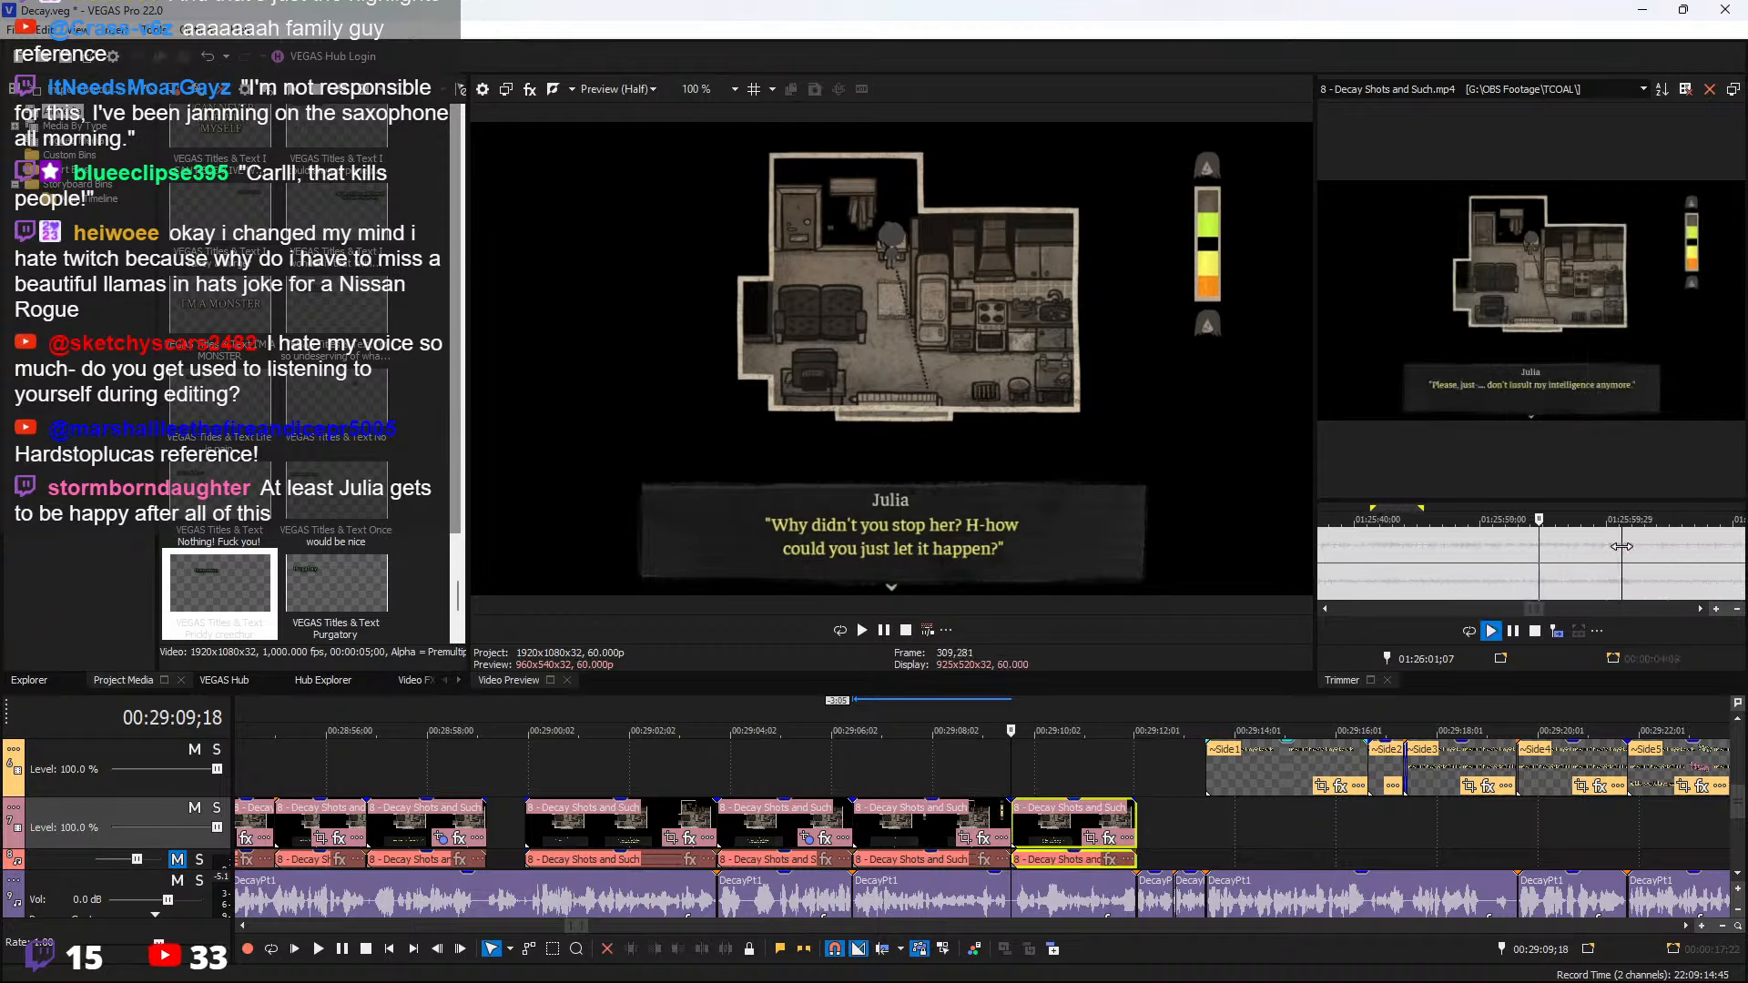
pyautogui.click(1620, 550)
pyautogui.moveTo(1603, 546); pyautogui.dragTo(1614, 547)
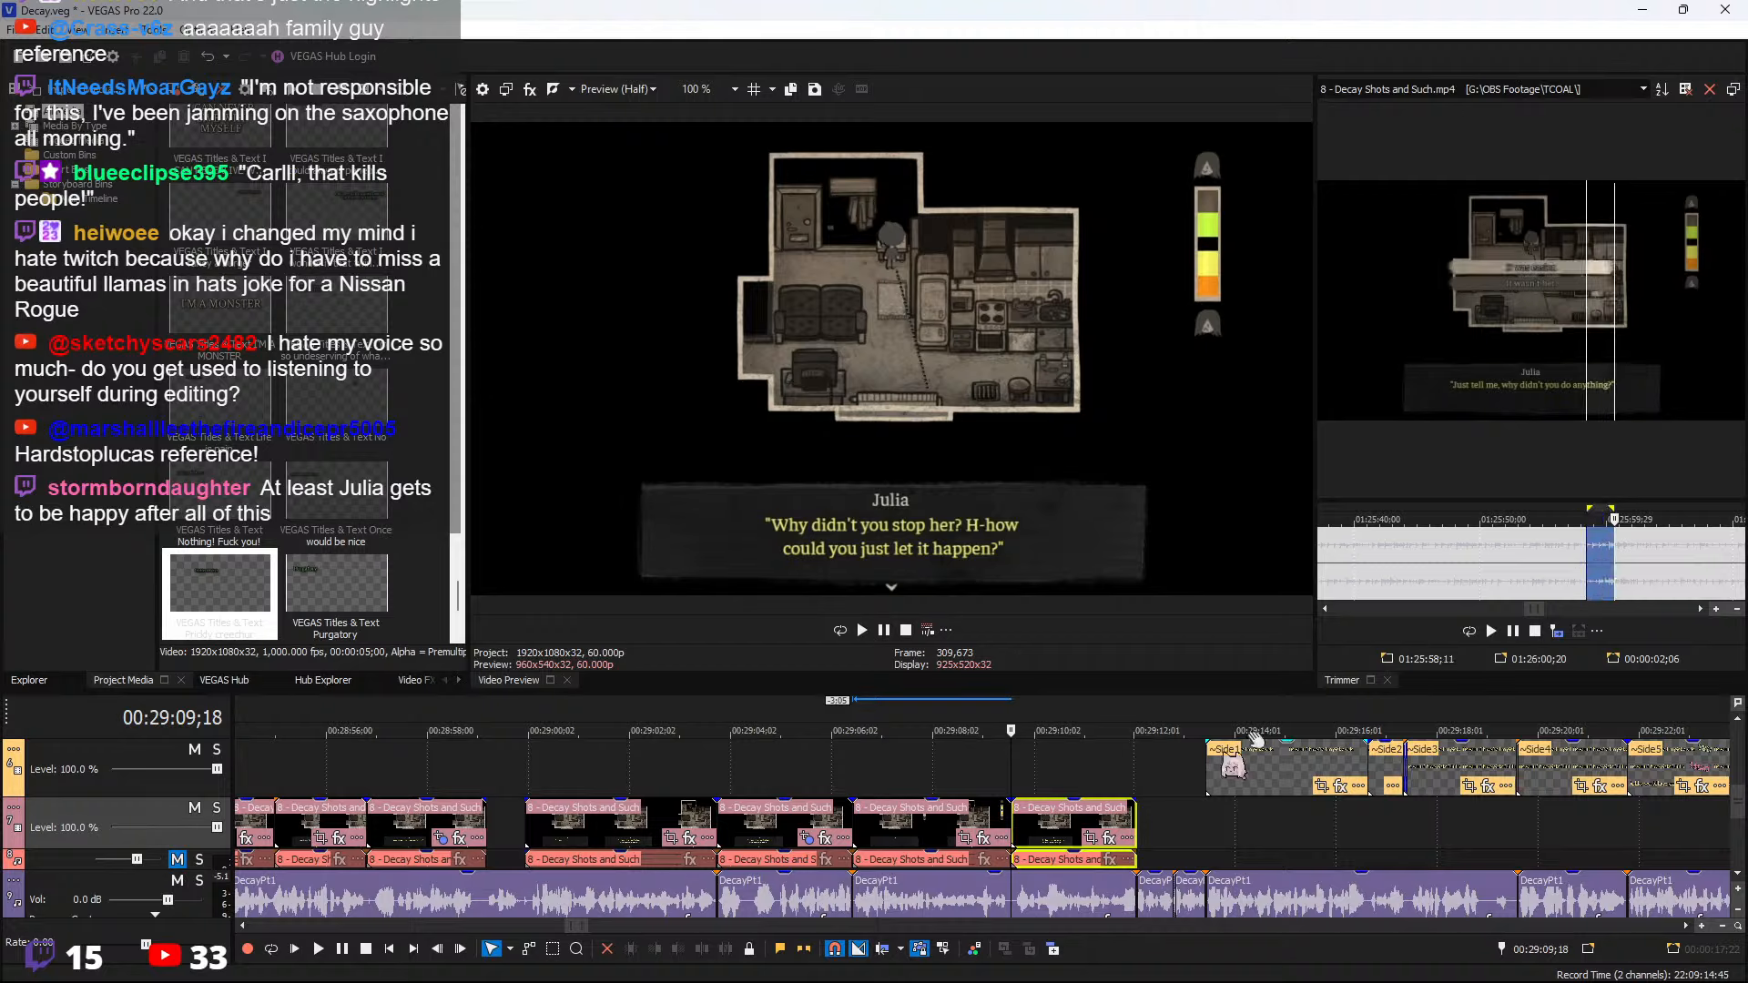
# Delete the clip portion after 00:29:09;18 and insert the marked "Just tell me" range in its place
pyautogui.click(1134, 828)
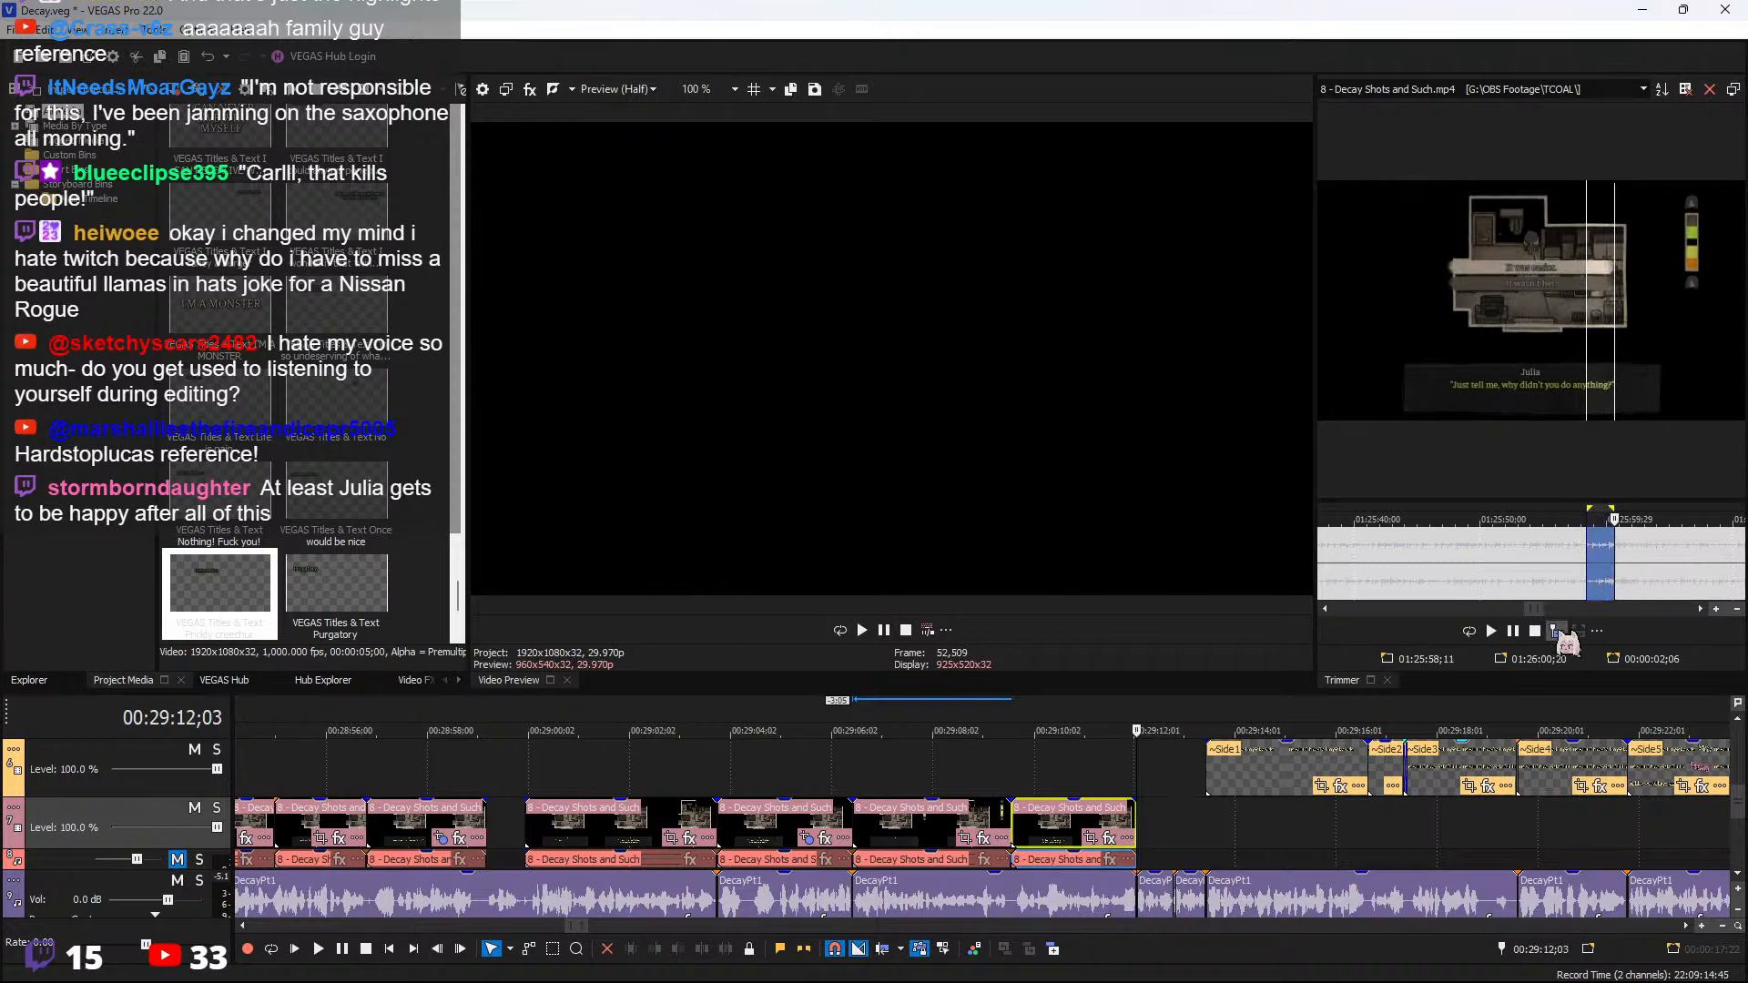
pyautogui.click(1041, 837)
pyautogui.press('Delete')
pyautogui.click(1007, 827)
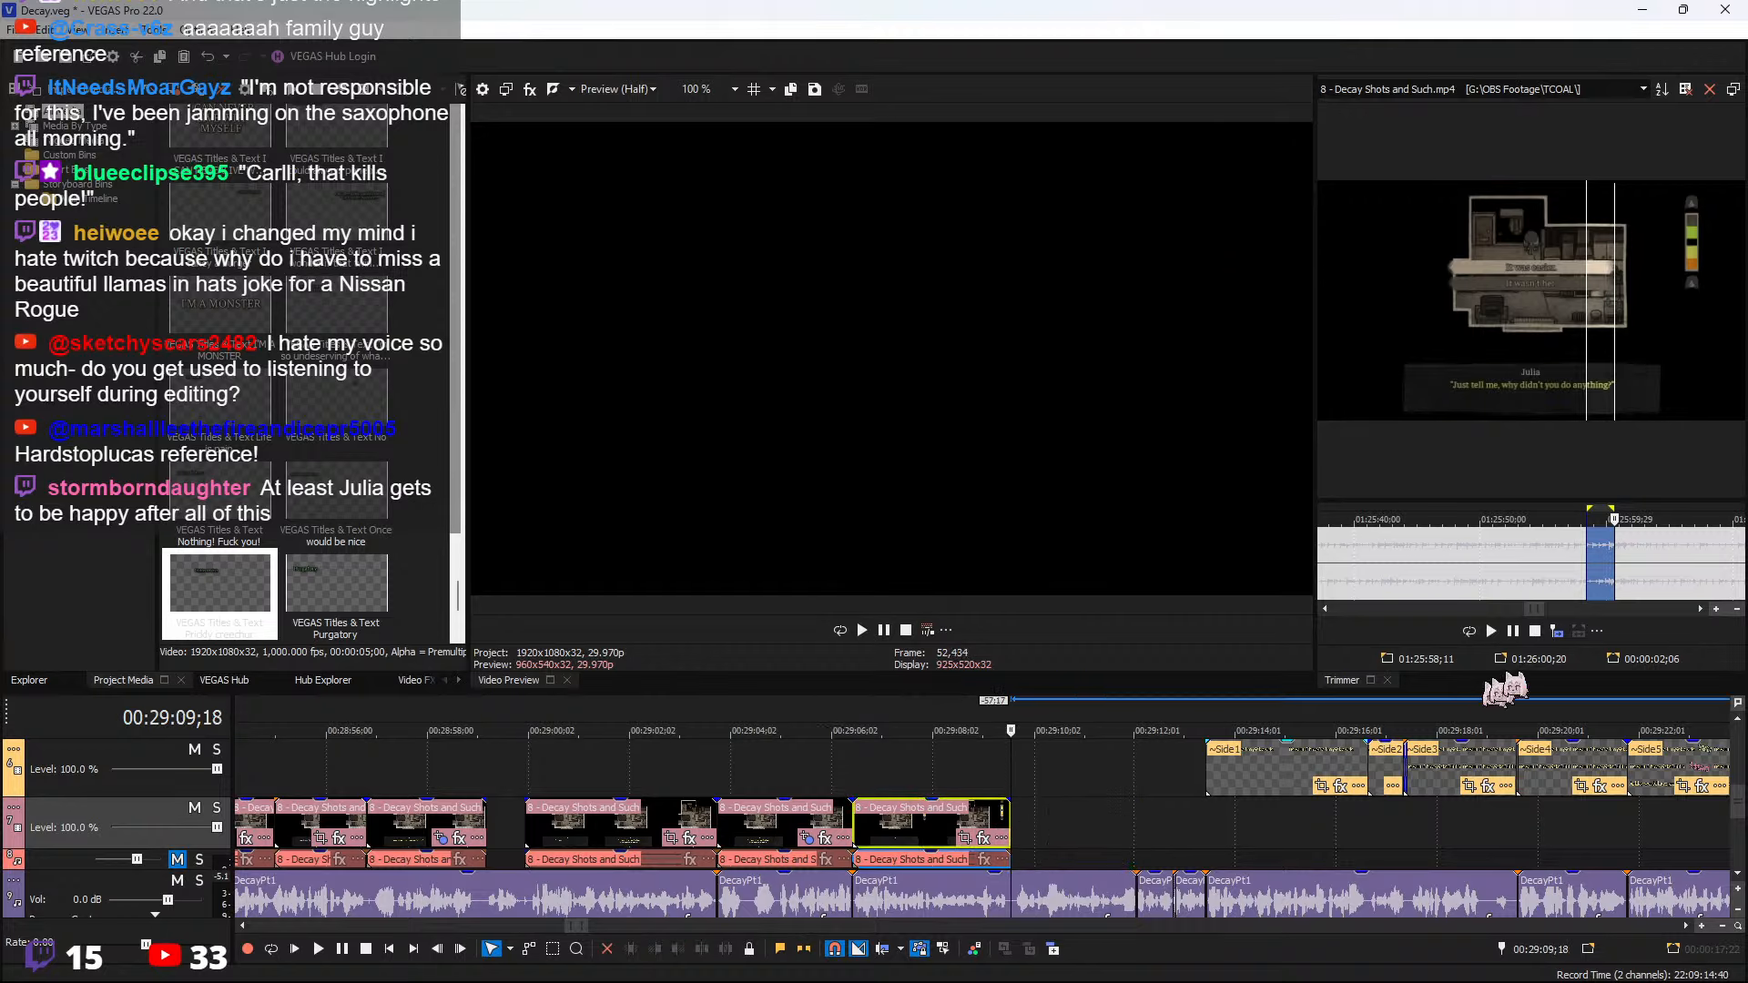
pyautogui.click(1559, 633)
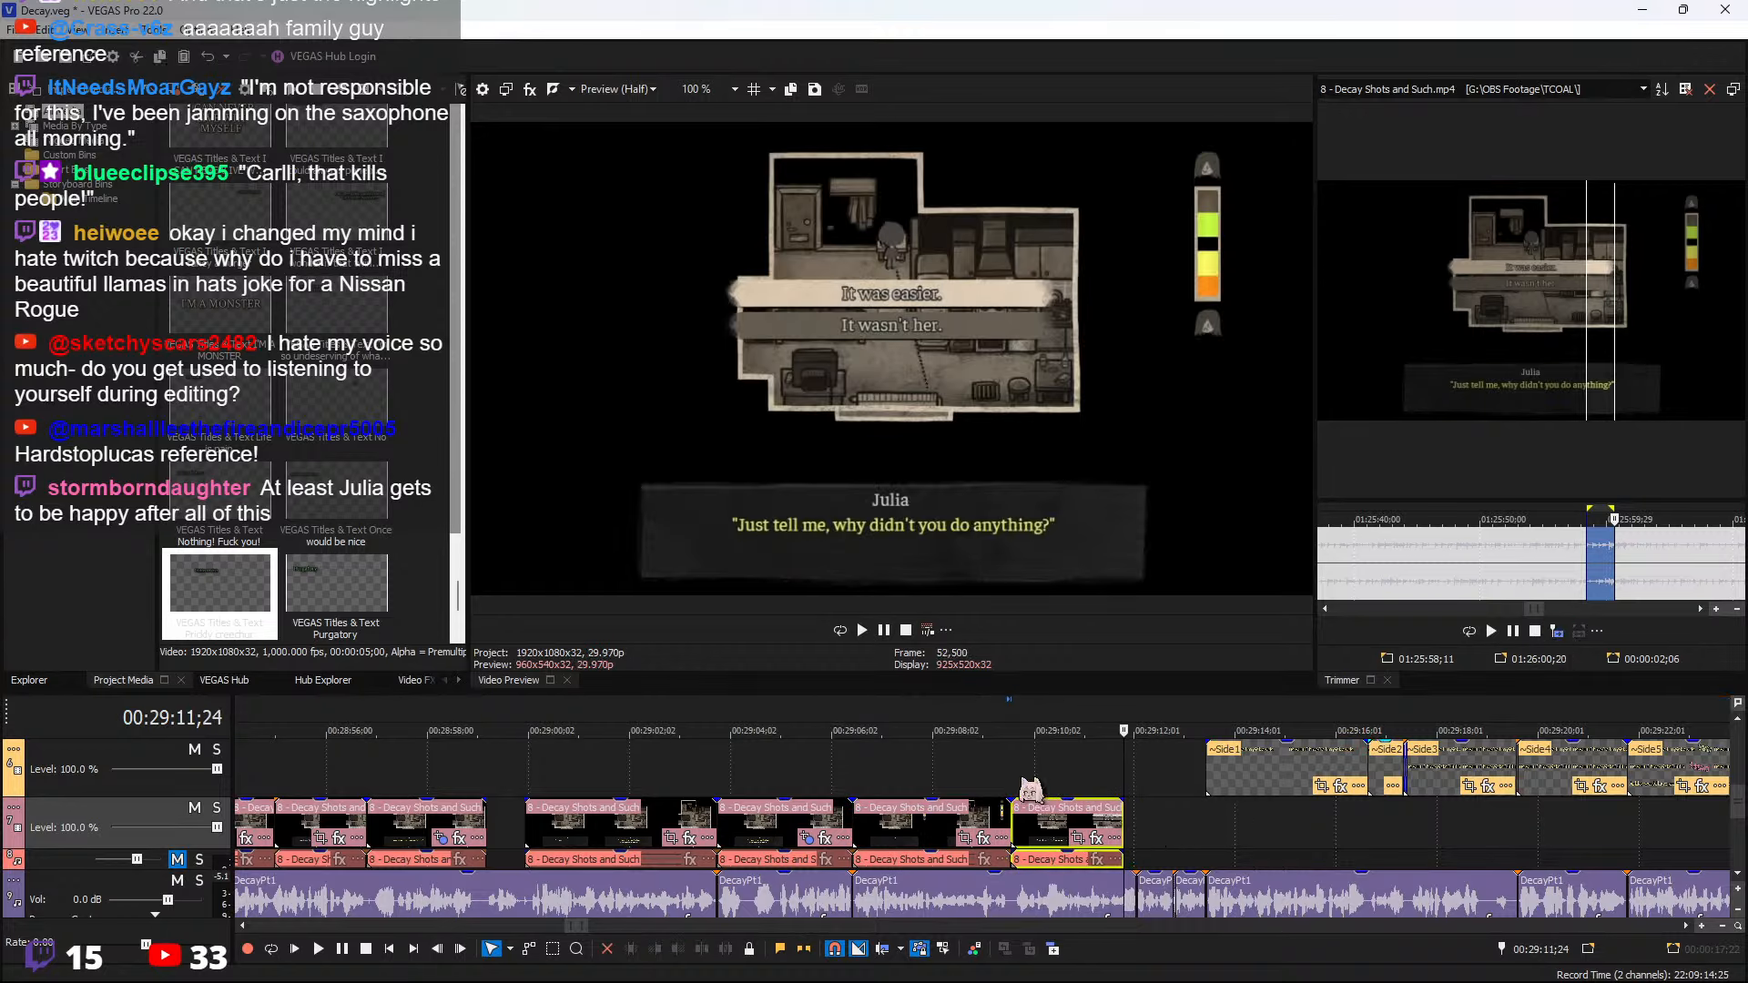
# Try to freeze the "Just tell me" clip at its first frame and extend it, undoing each attempt
pyautogui.click(1024, 815)
pyautogui.rightClick(1047, 824)
pyautogui.moveTo(1275, 793)
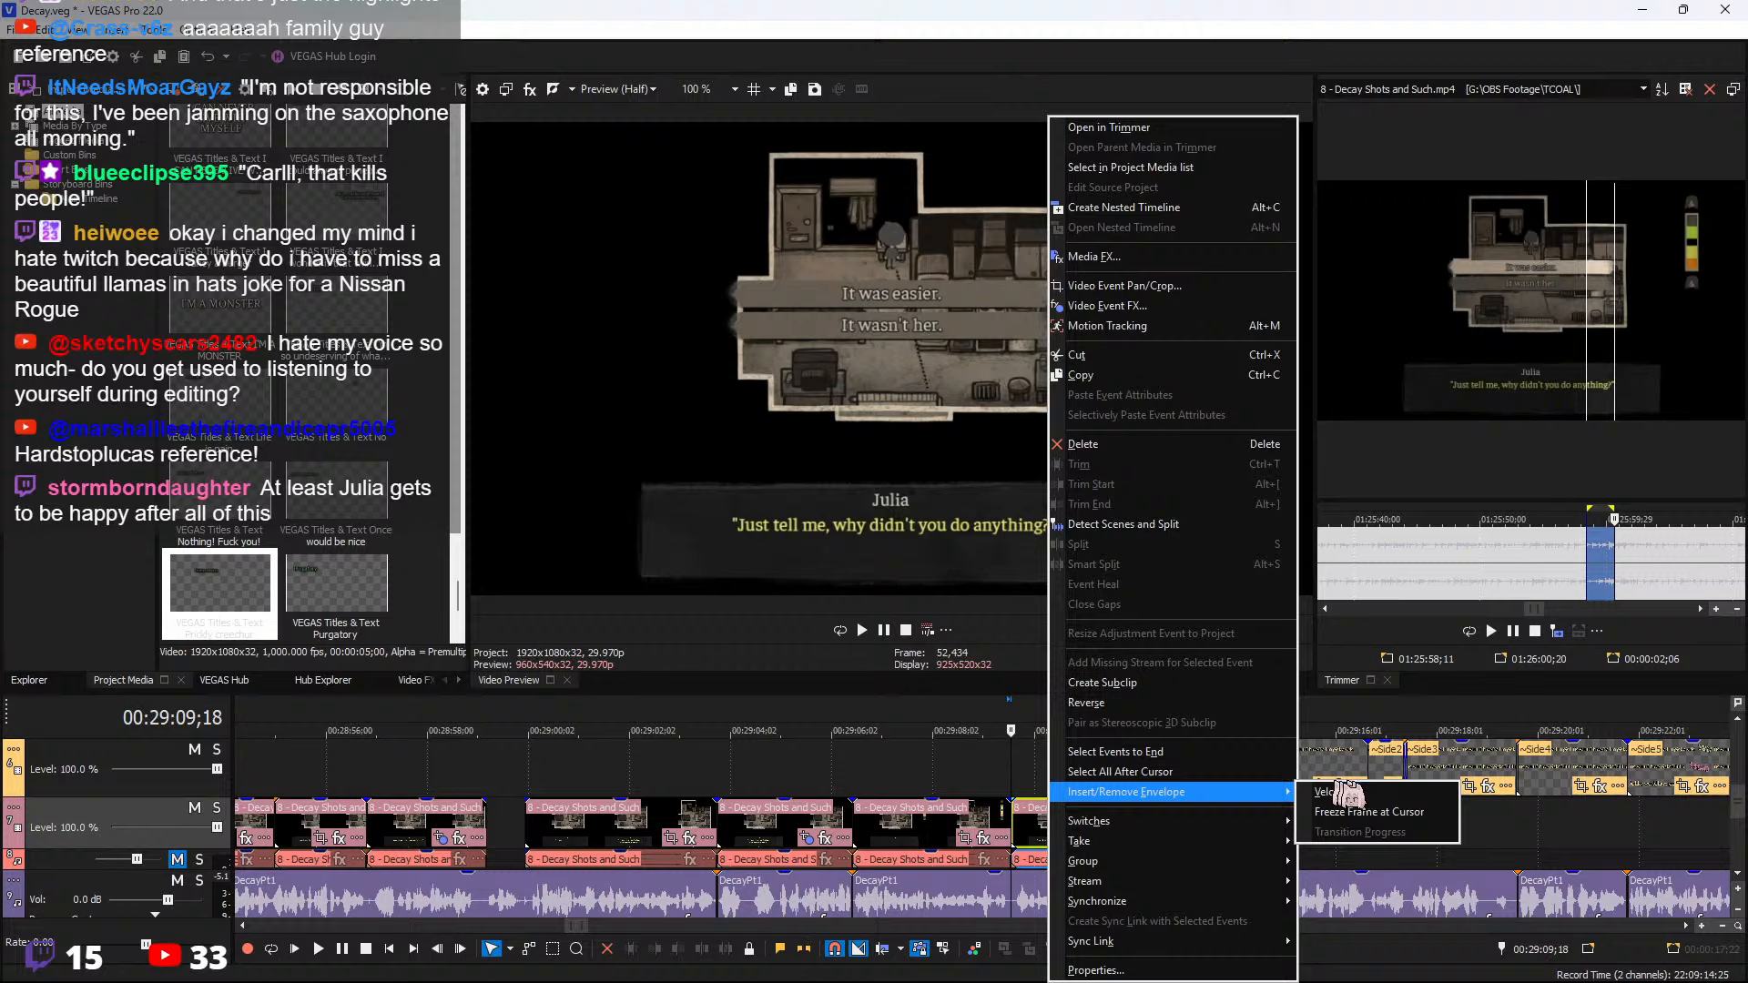
pyautogui.click(1368, 811)
pyautogui.moveTo(1129, 824); pyautogui.dragTo(1411, 838)
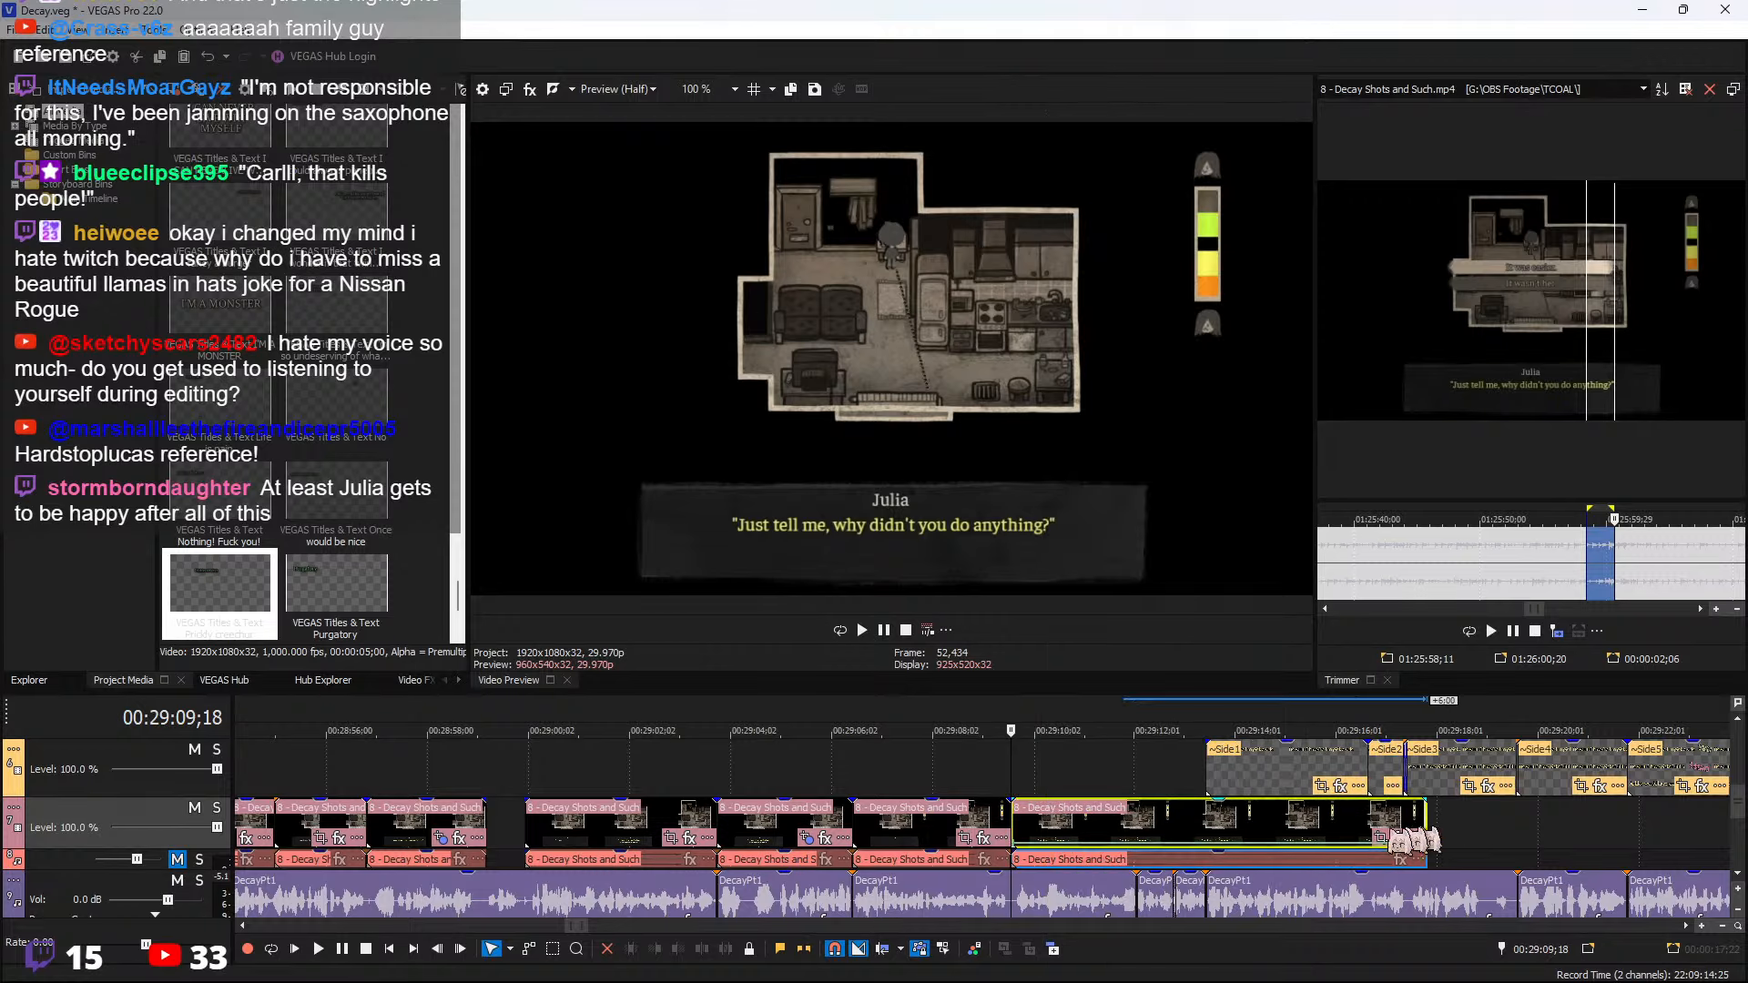
pyautogui.hotkey('ctrl', 'z')
pyautogui.scroll(3, 1047, 806)
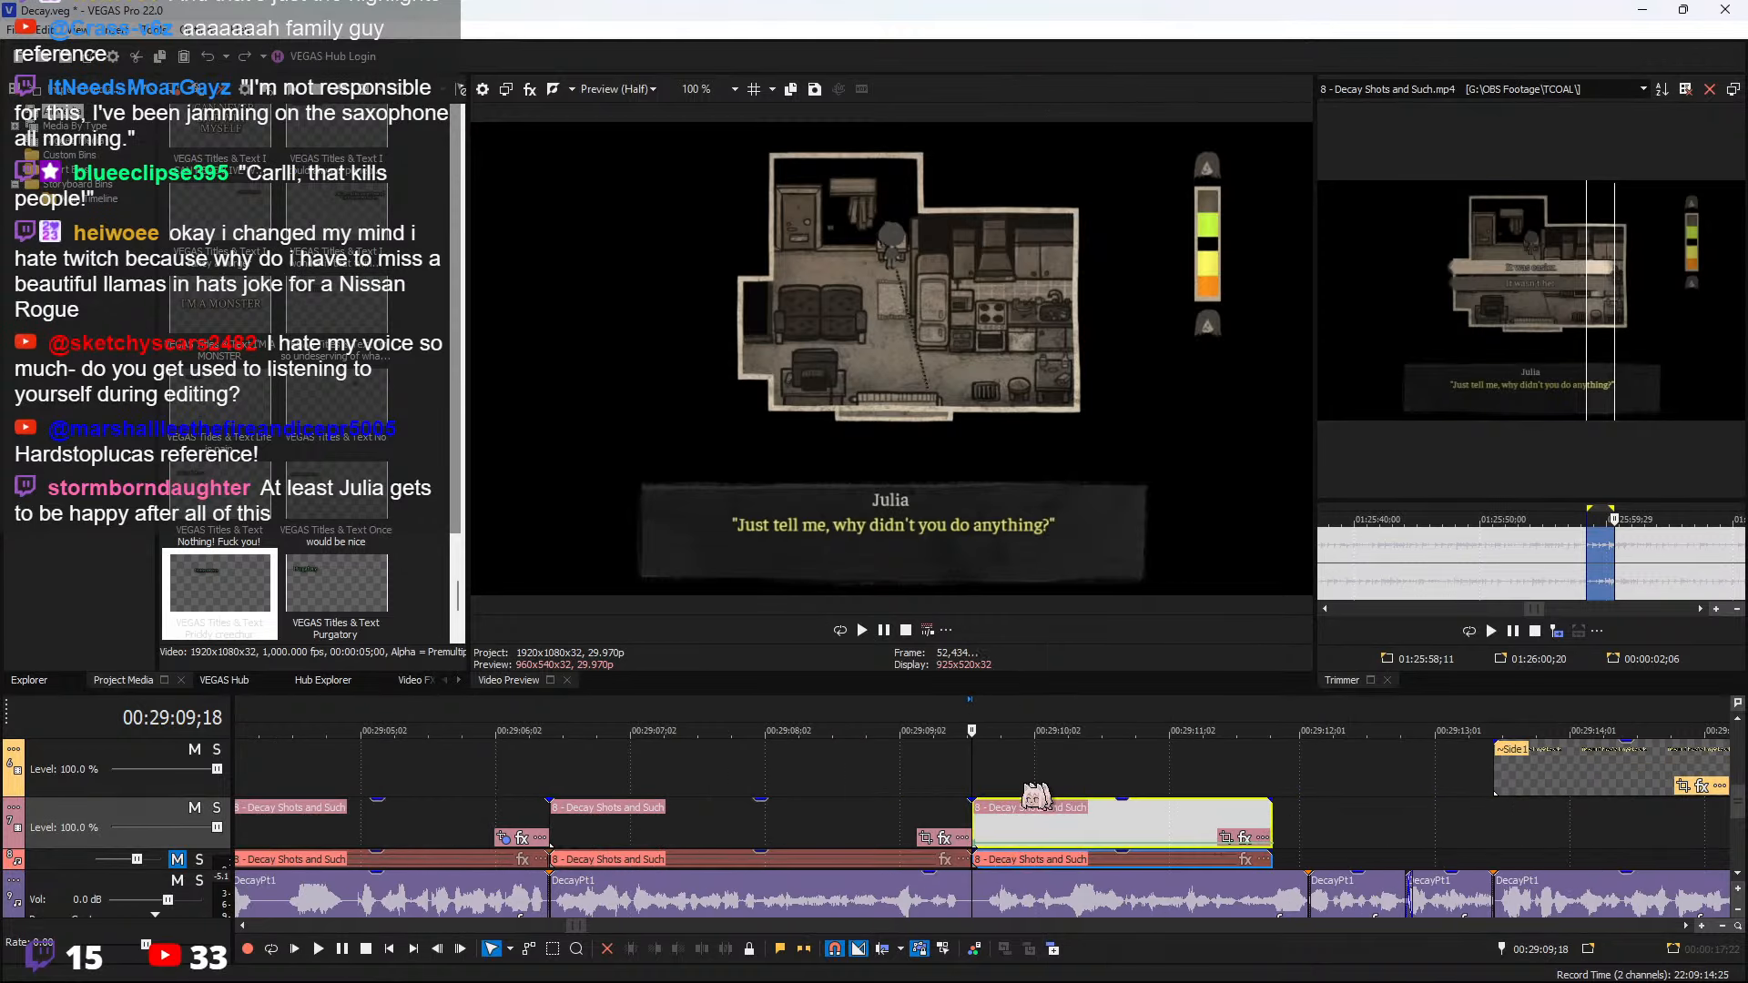
pyautogui.hotkey('ctrl', 'z')
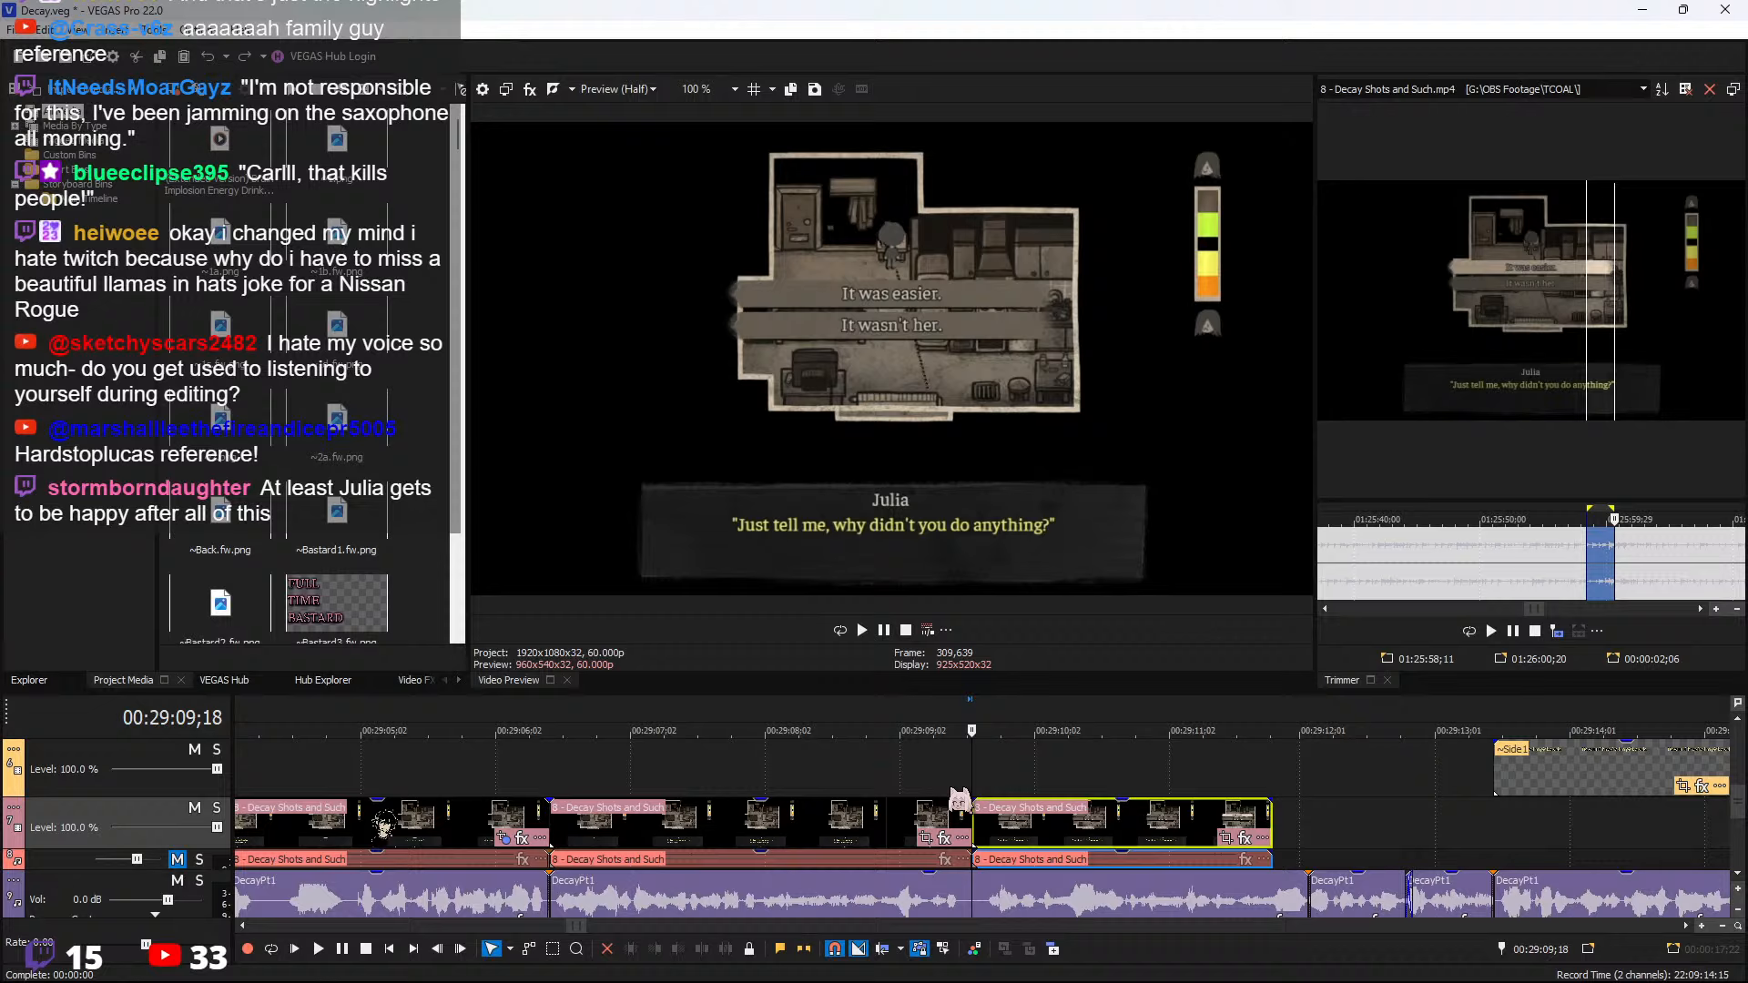
pyautogui.moveTo(972, 771); pyautogui.dragTo(1016, 777)
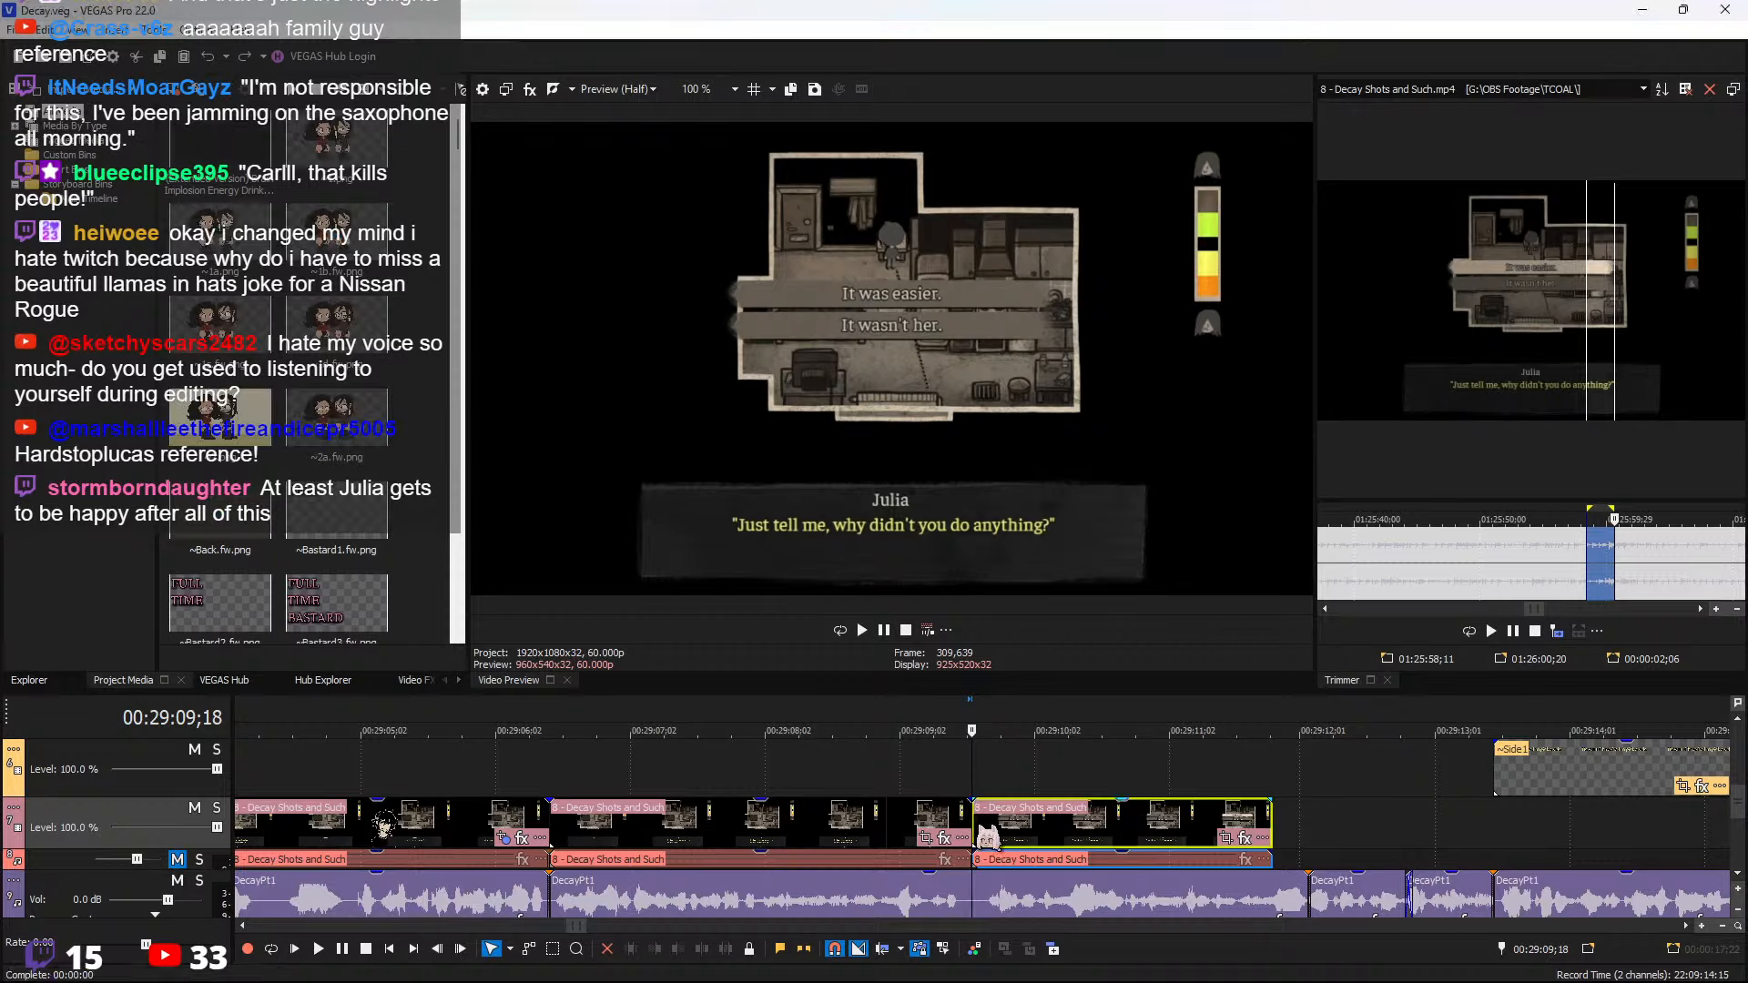
pyautogui.rightClick(1084, 842)
pyautogui.moveTo(1292, 781)
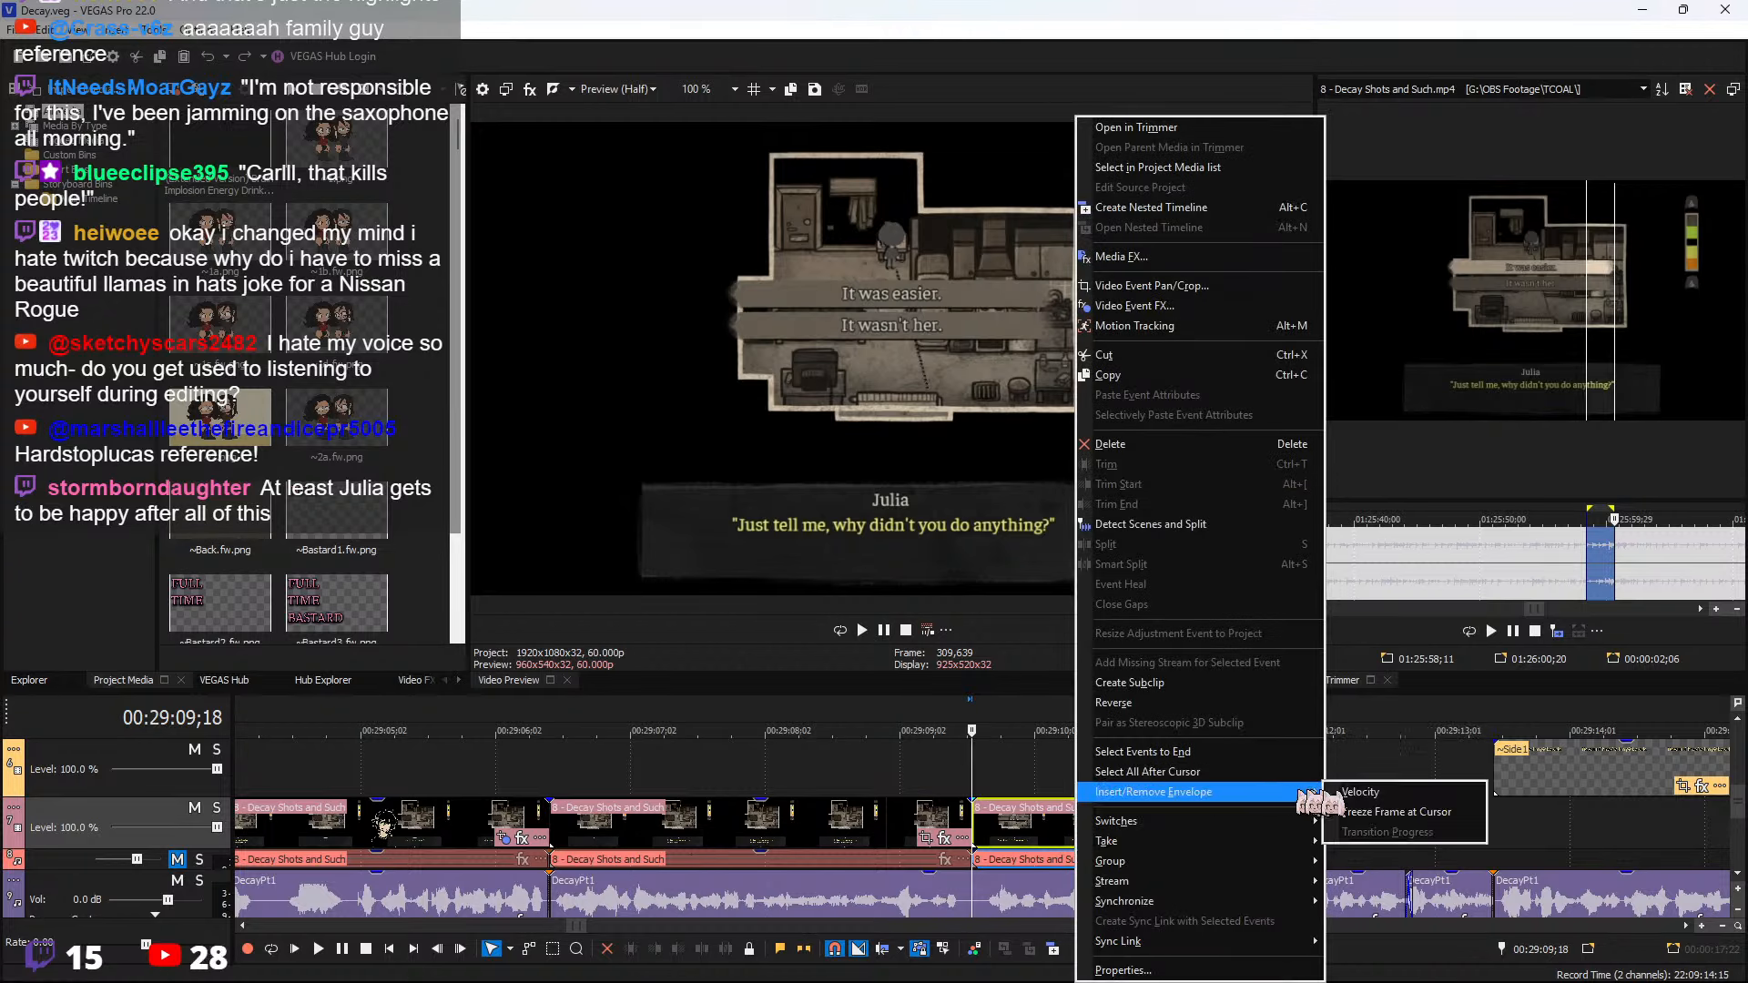
pyautogui.click(1397, 820)
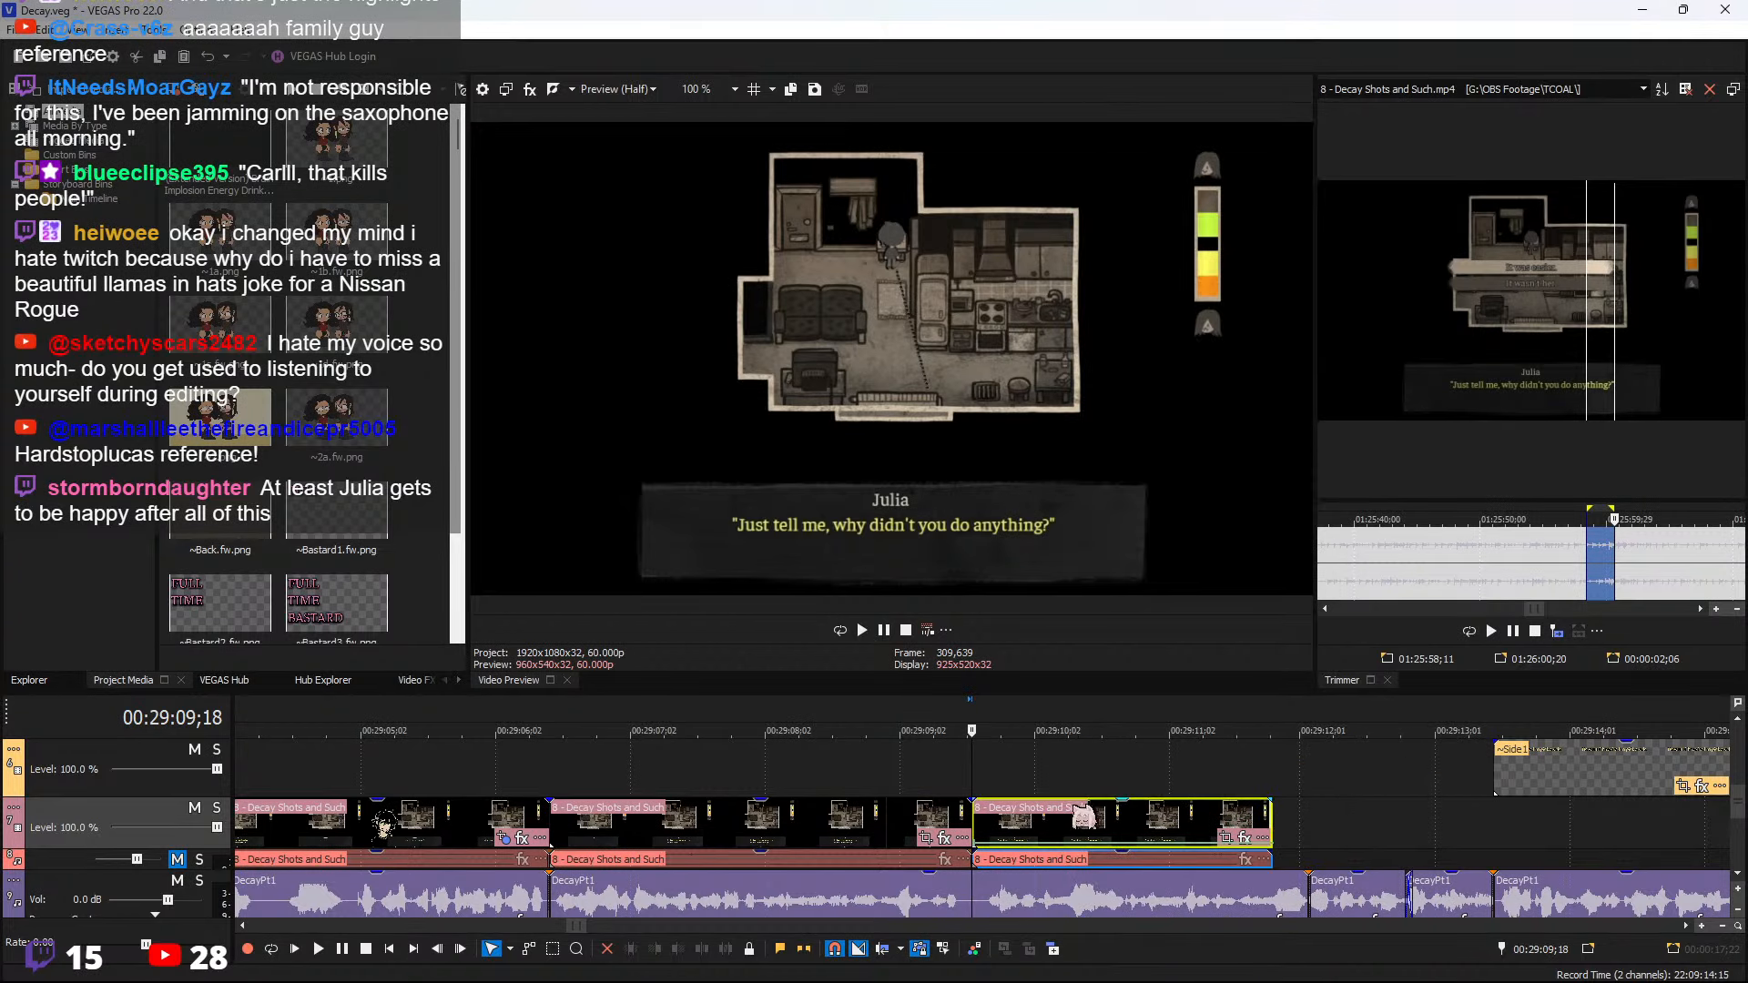
pyautogui.hotkey('ctrl', 'z')
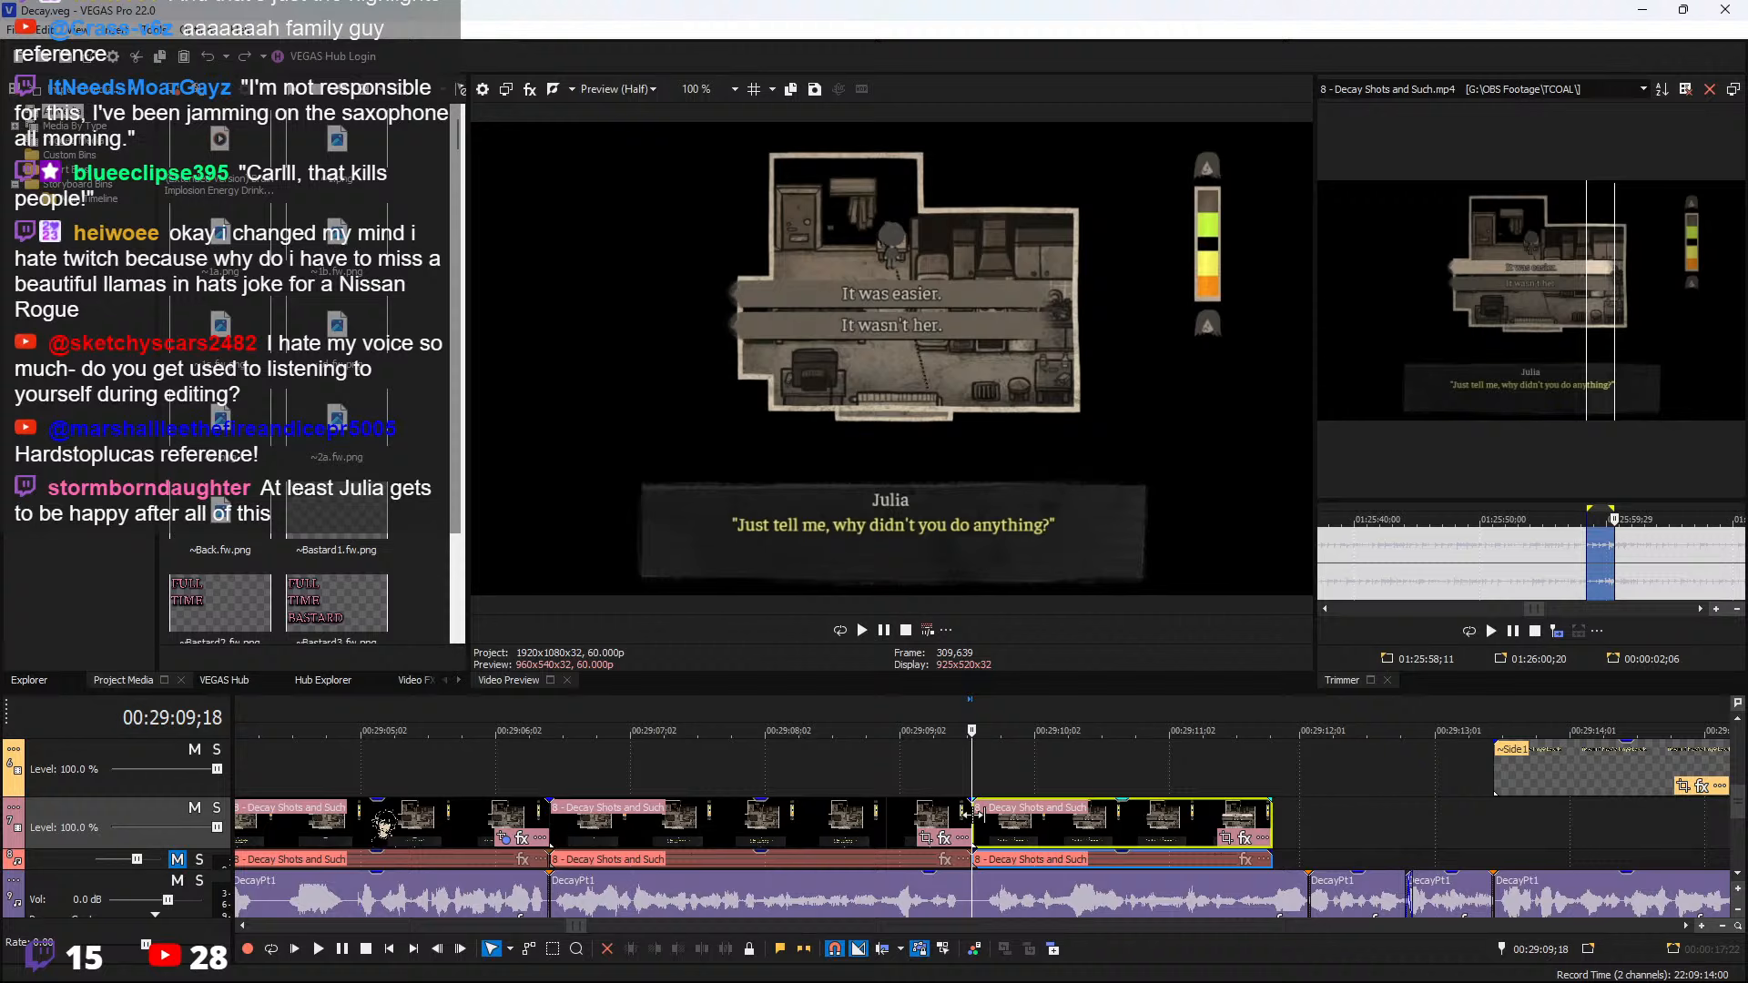
# Trim the first few frames off the "Just tell me" clip and freeze its frame at 00:29:09;18 with the answer choices showing
pyautogui.moveTo(974, 819); pyautogui.dragTo(987, 824)
pyautogui.rightClick(1016, 832)
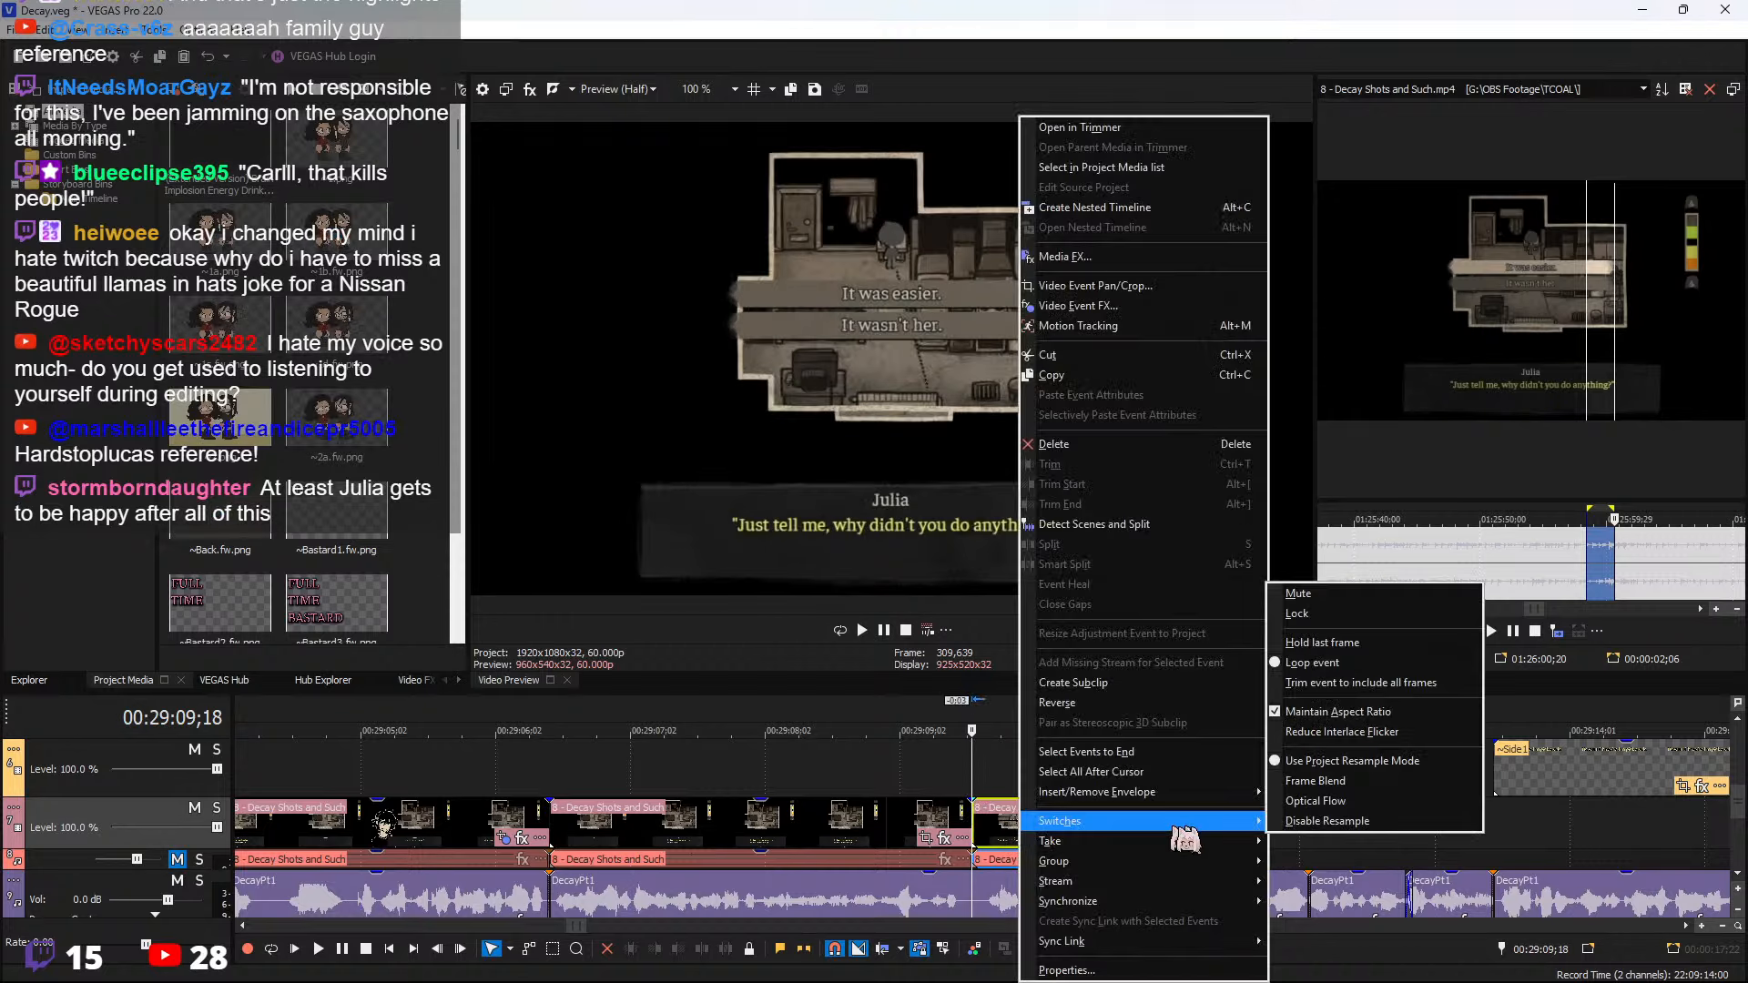
pyautogui.moveTo(1184, 792)
pyautogui.click(1305, 812)
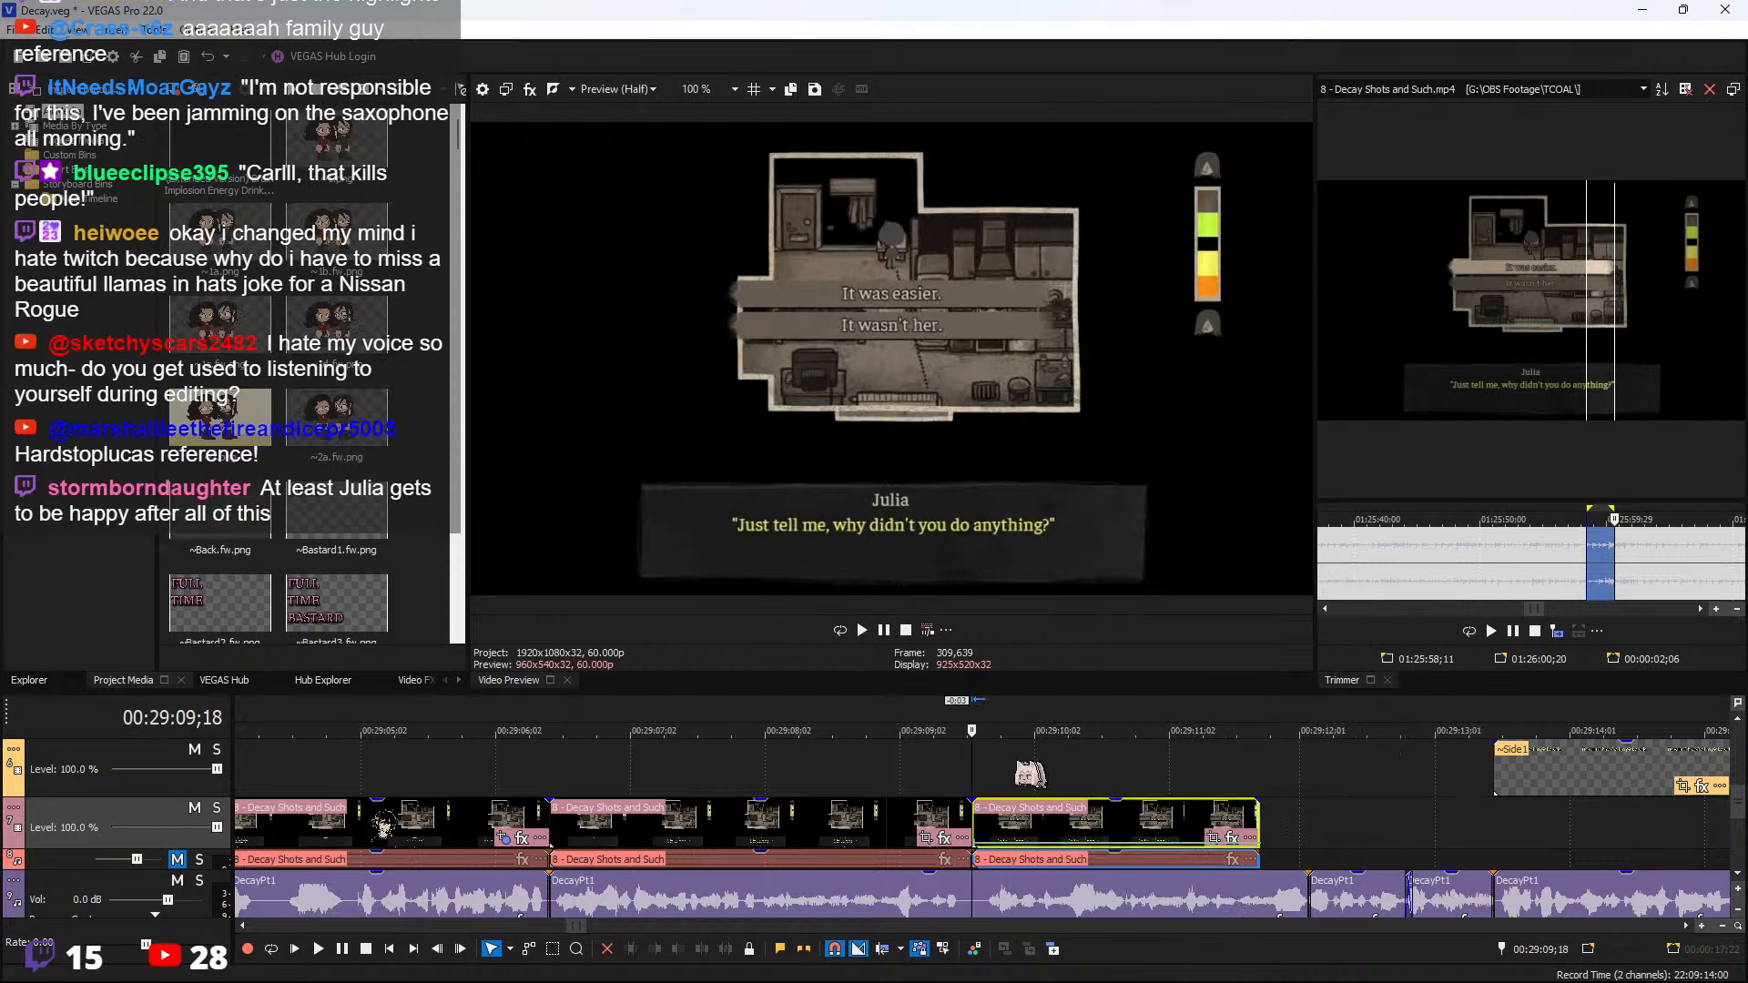
pyautogui.press('space')
pyautogui.scroll(-3, 1047, 819)
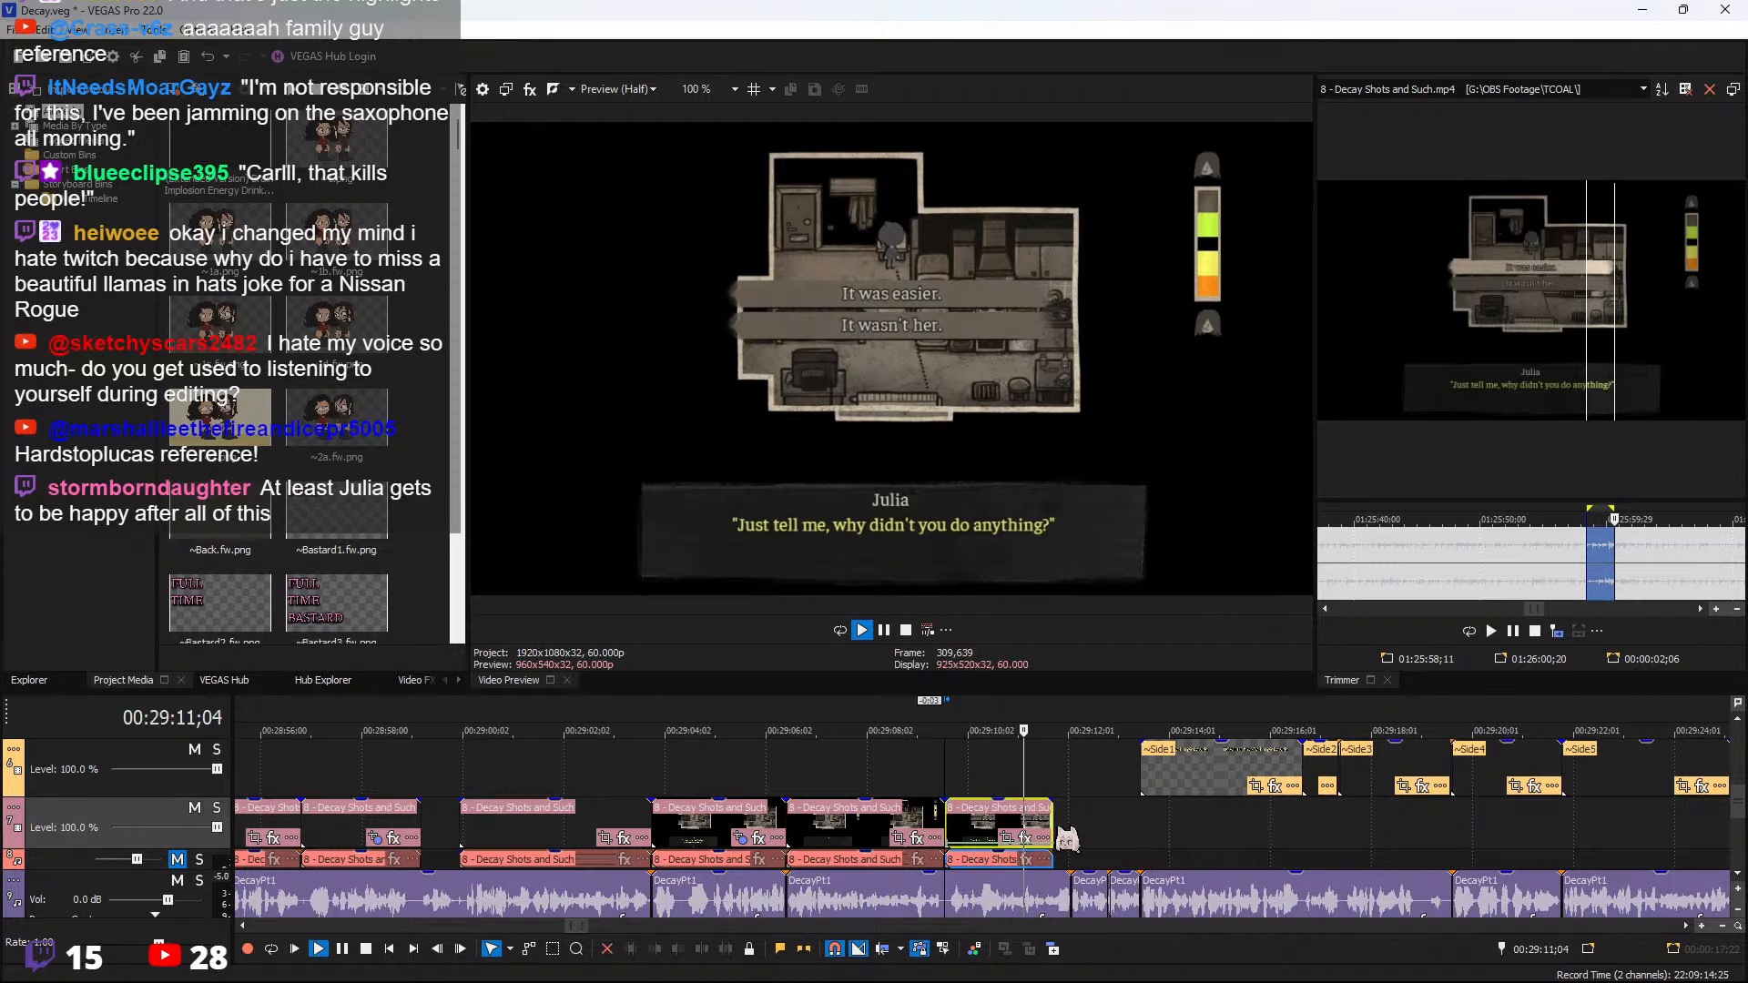
pyautogui.press('space')
pyautogui.click(929, 775)
pyautogui.click(904, 776)
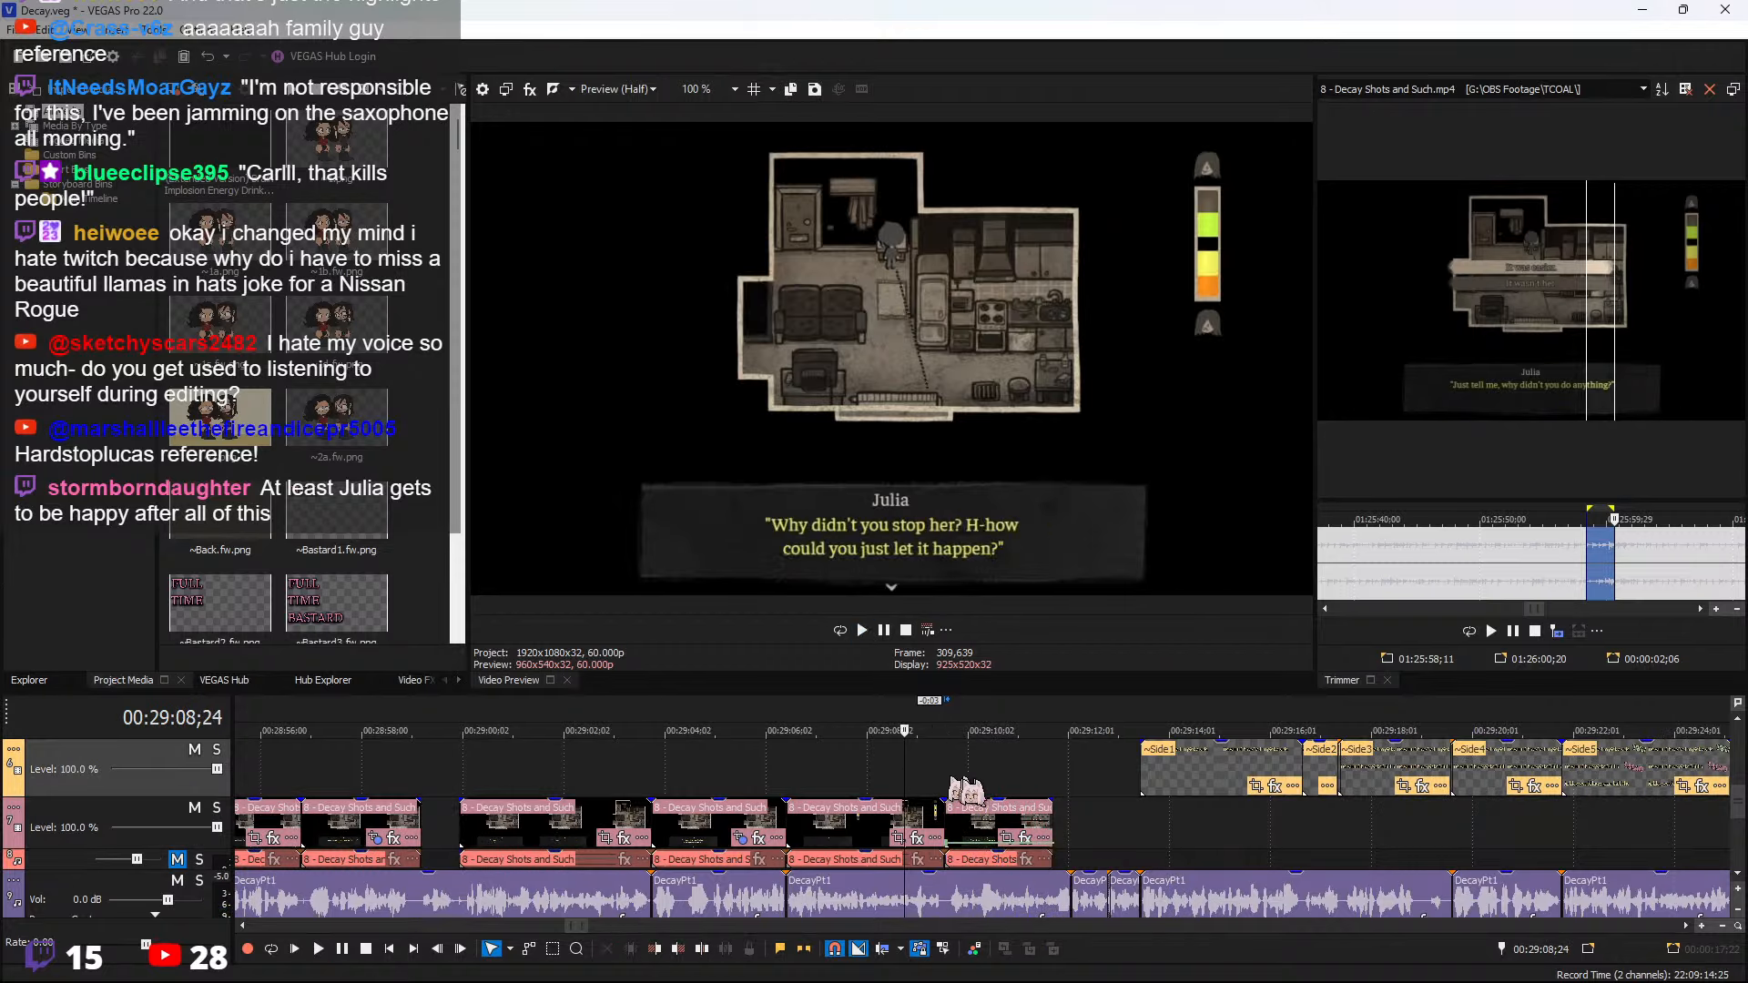
# Extend the frozen clip, split it where the "He would have had to pick a side" title starts, and delete the rest
pyautogui.press('space')
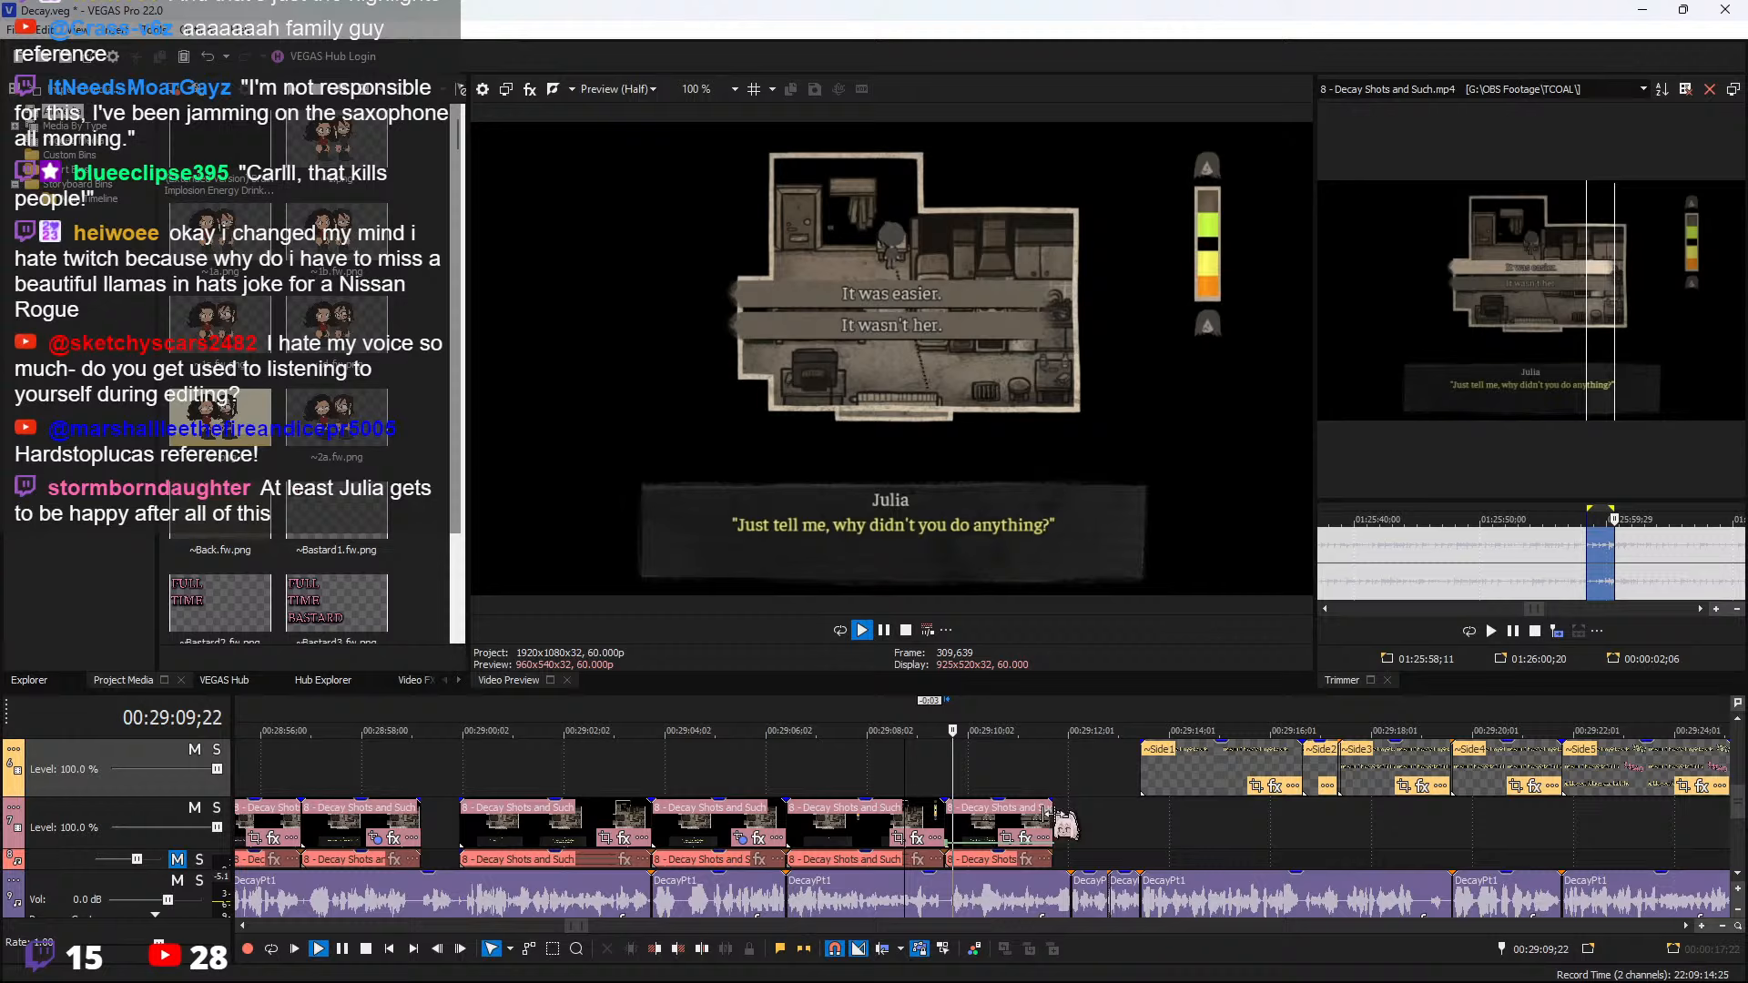
pyautogui.moveTo(1065, 833); pyautogui.dragTo(1245, 833)
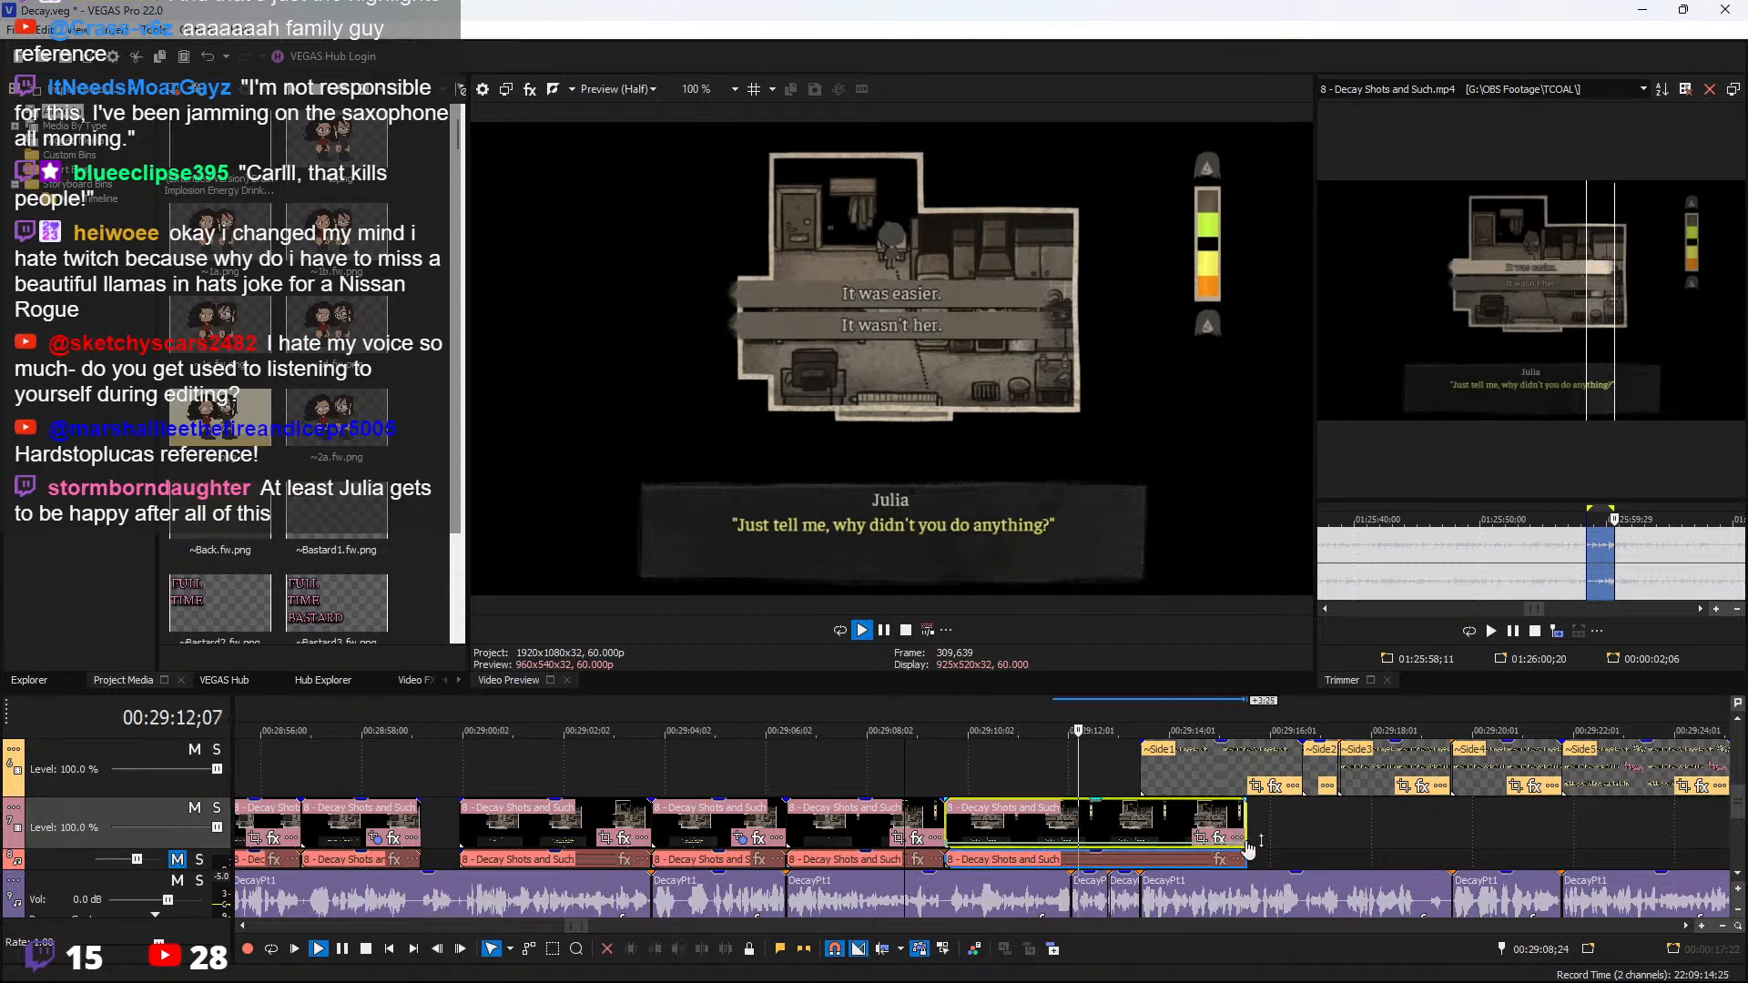
pyautogui.press('s')
pyautogui.click(1168, 836)
pyautogui.press('Delete')
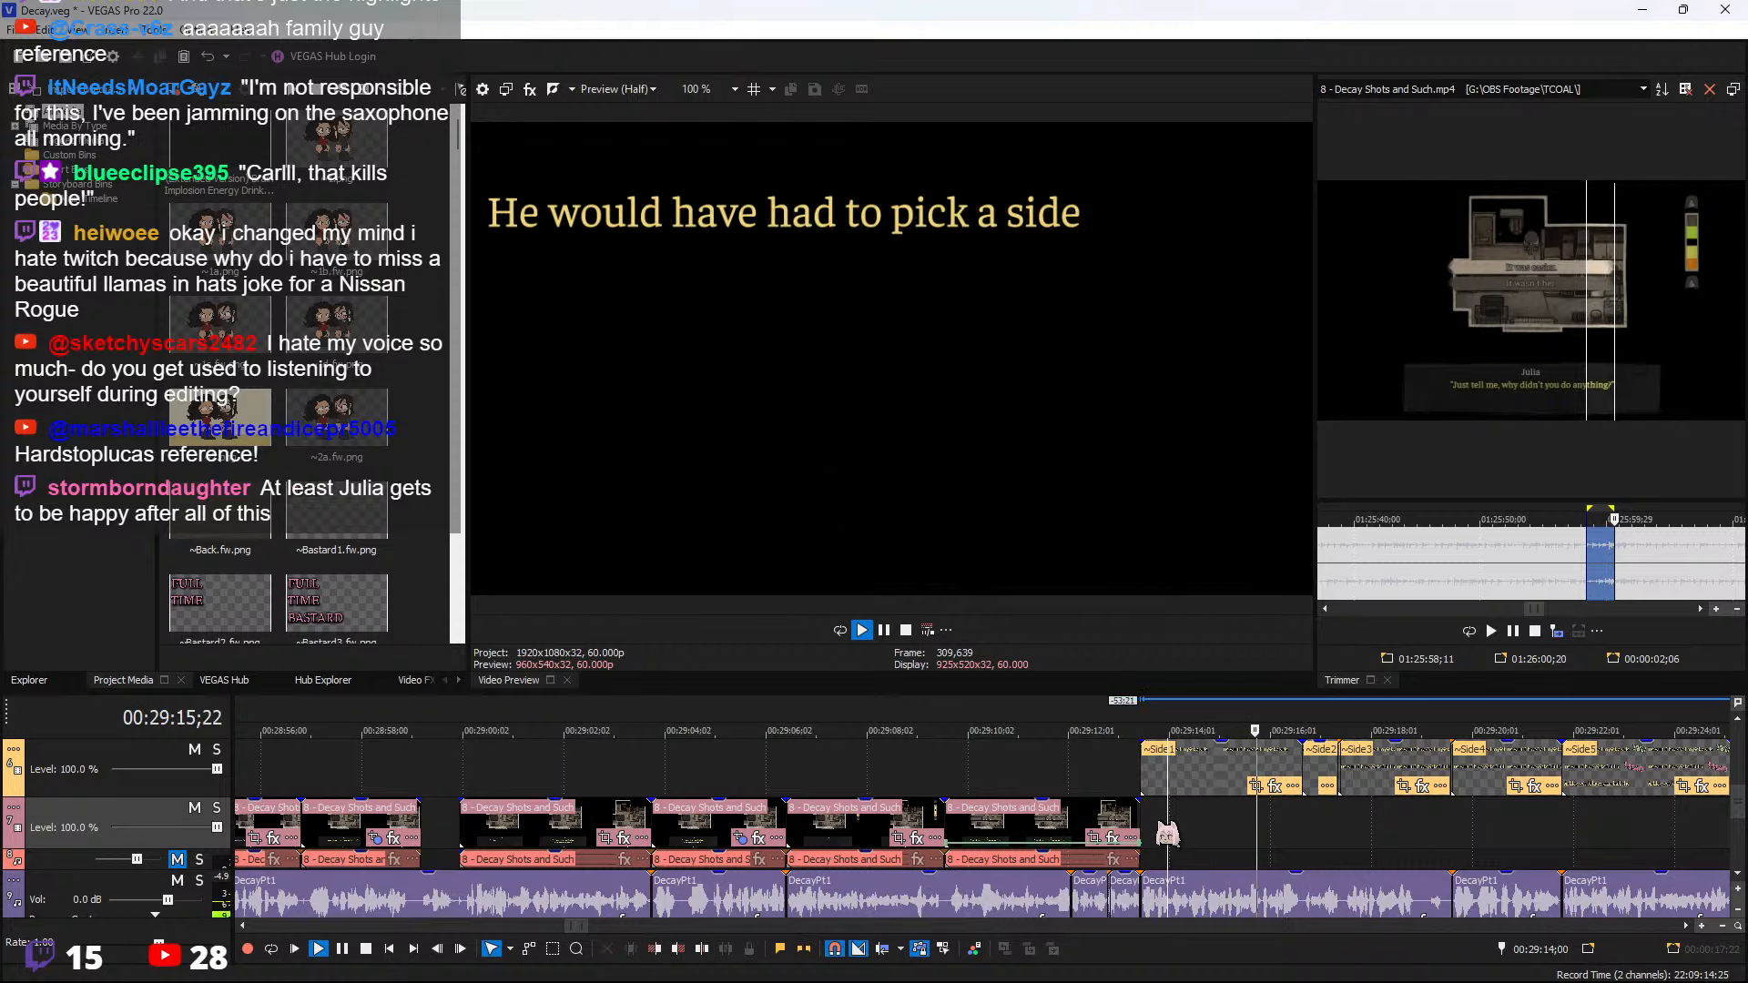
# Skim the trimmer footage after the marked "Just tell me" range and examine Andrew's reply
pyautogui.scroll(-1, 1166, 836)
pyautogui.press('space')
pyautogui.scroll(-3, 1655, 581)
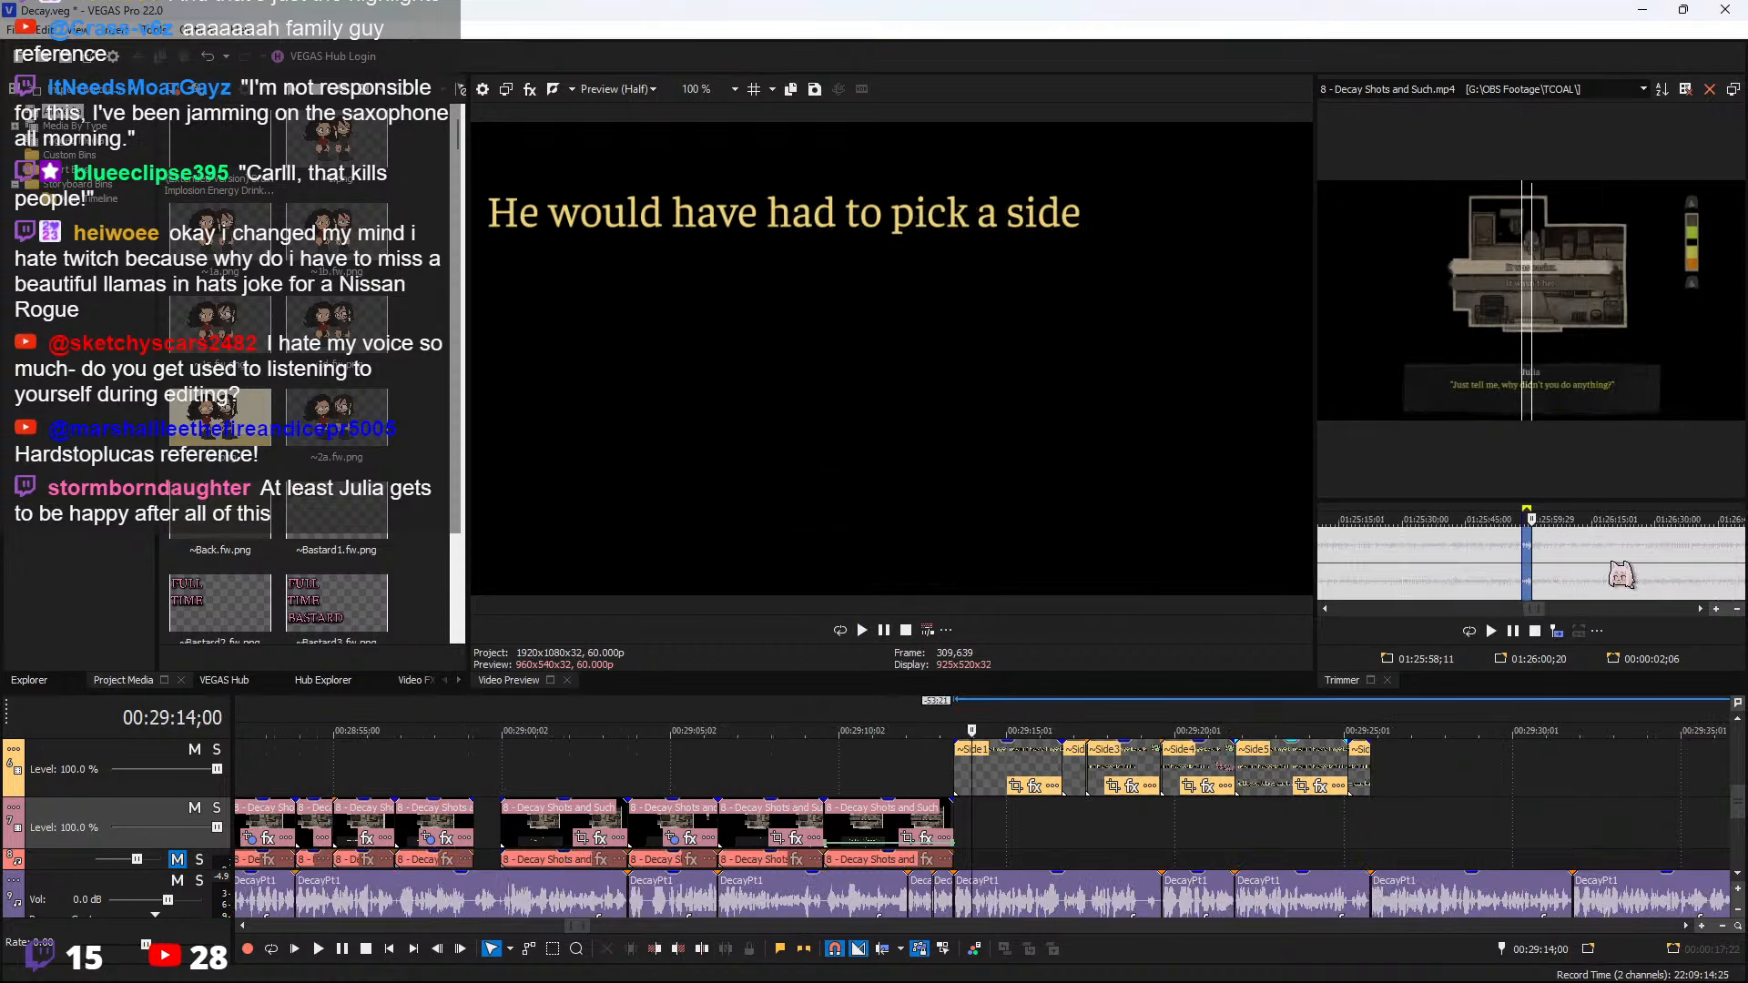
pyautogui.click(1610, 561)
pyautogui.press('space')
pyautogui.click(1569, 562)
pyautogui.scroll(2, 1569, 562)
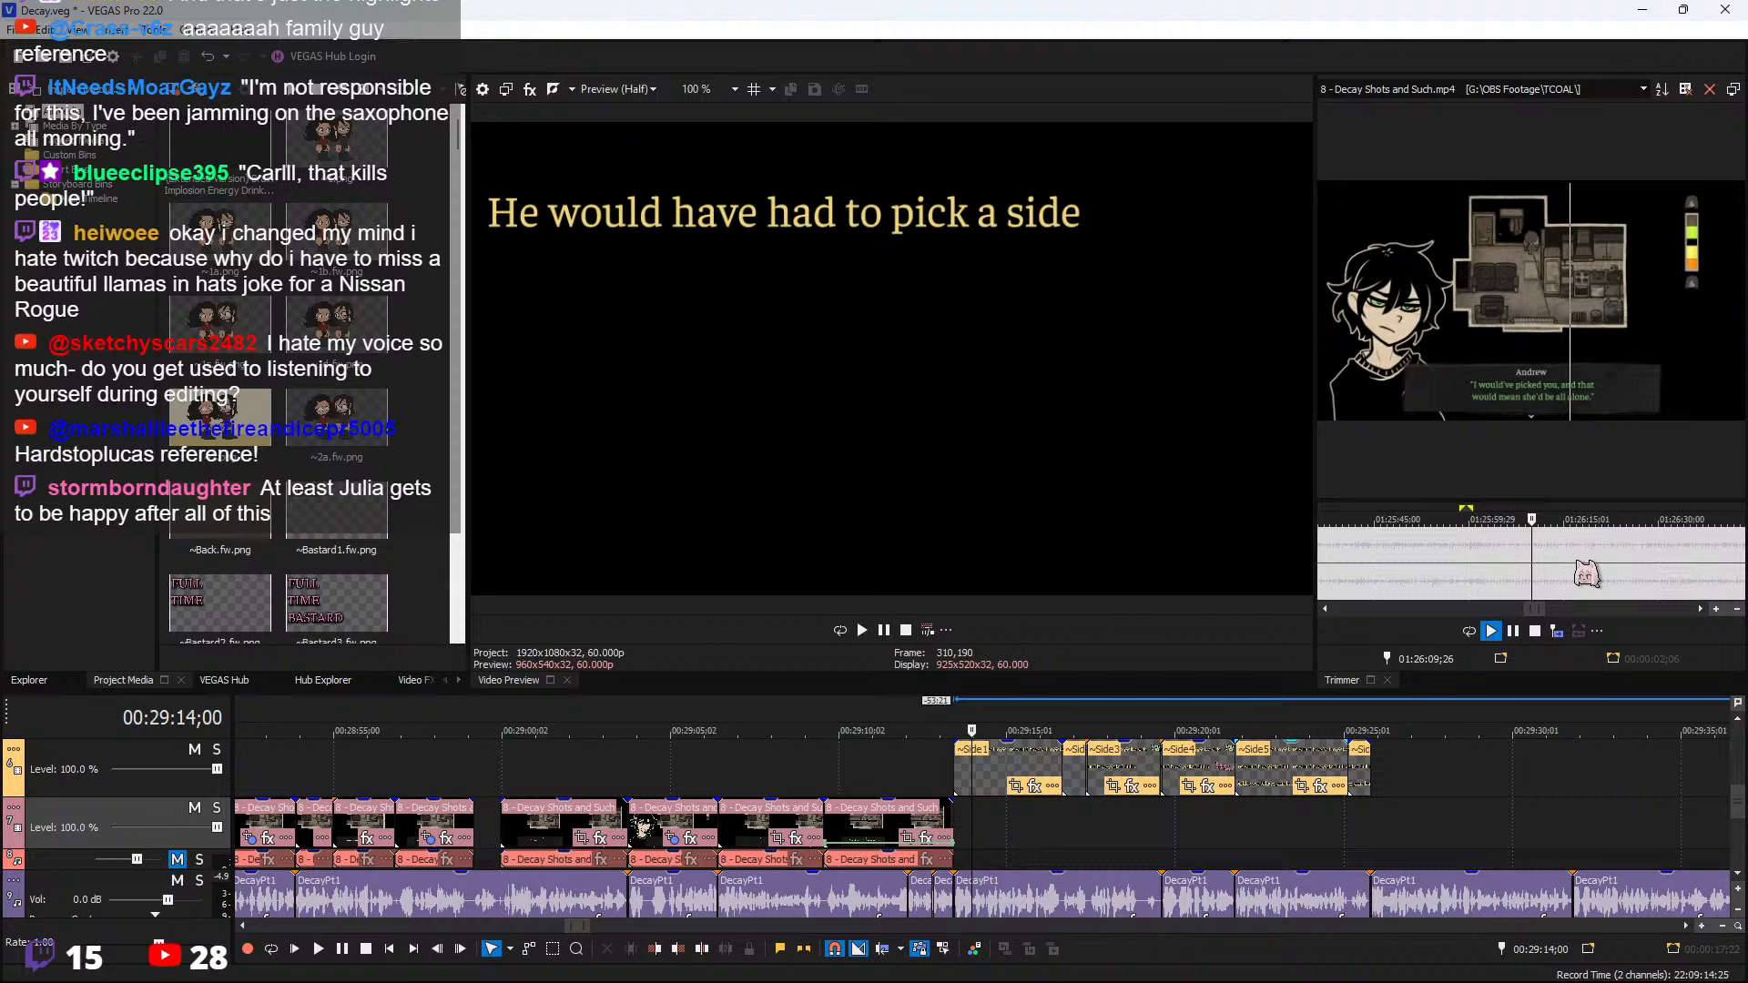
pyautogui.scroll(1, 1061, 779)
pyautogui.press('space')
# Select all the Side title clips and move them 13 frames later on the timeline
pyautogui.click(1008, 779)
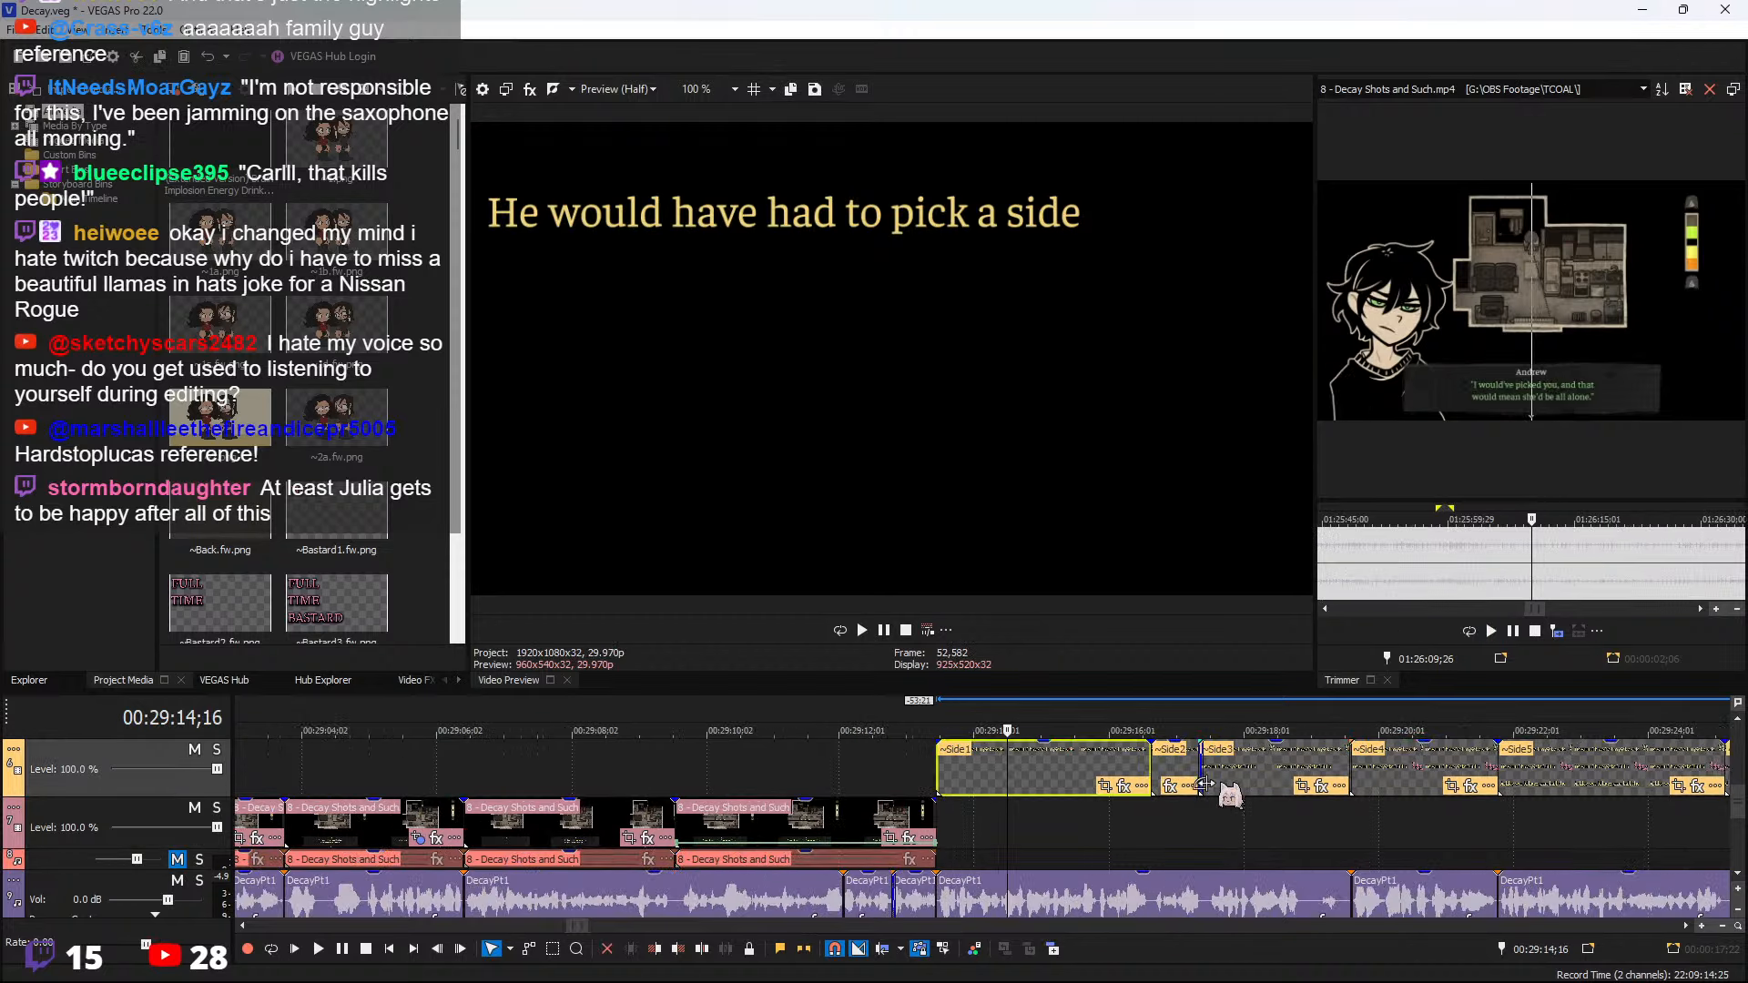
pyautogui.scroll(-1, 1247, 790)
pyautogui.scroll(2, 1039, 794)
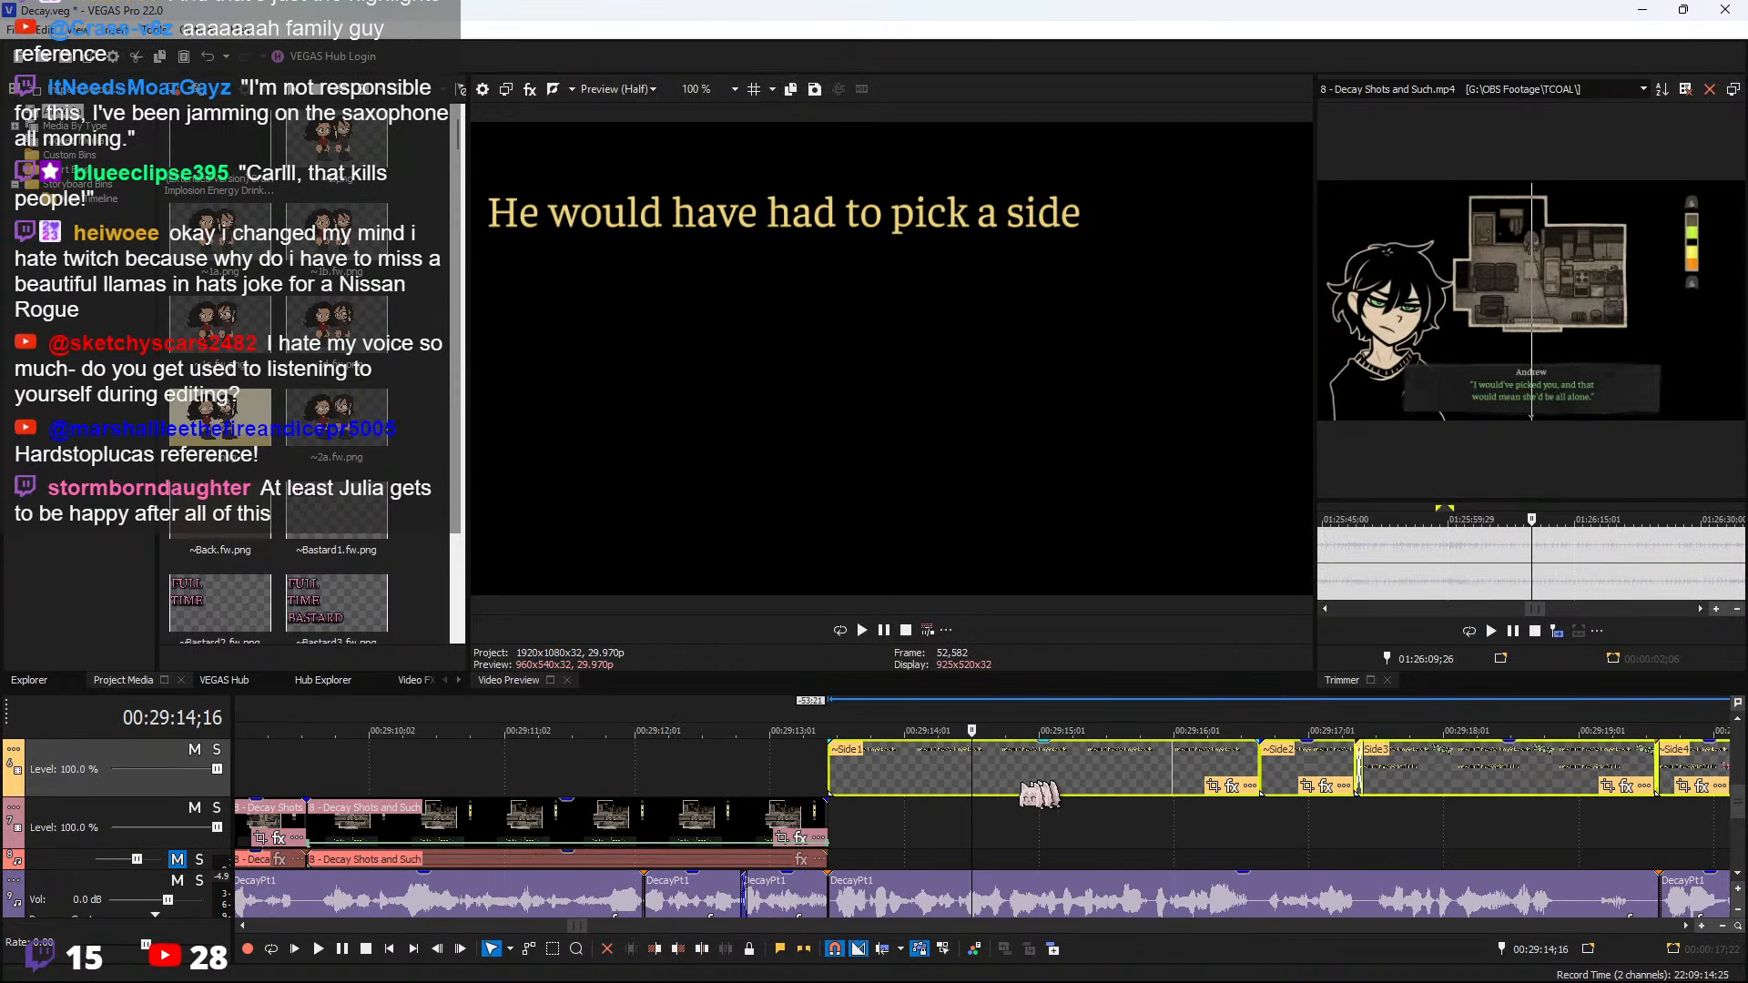
pyautogui.moveTo(876, 781); pyautogui.dragTo(934, 780)
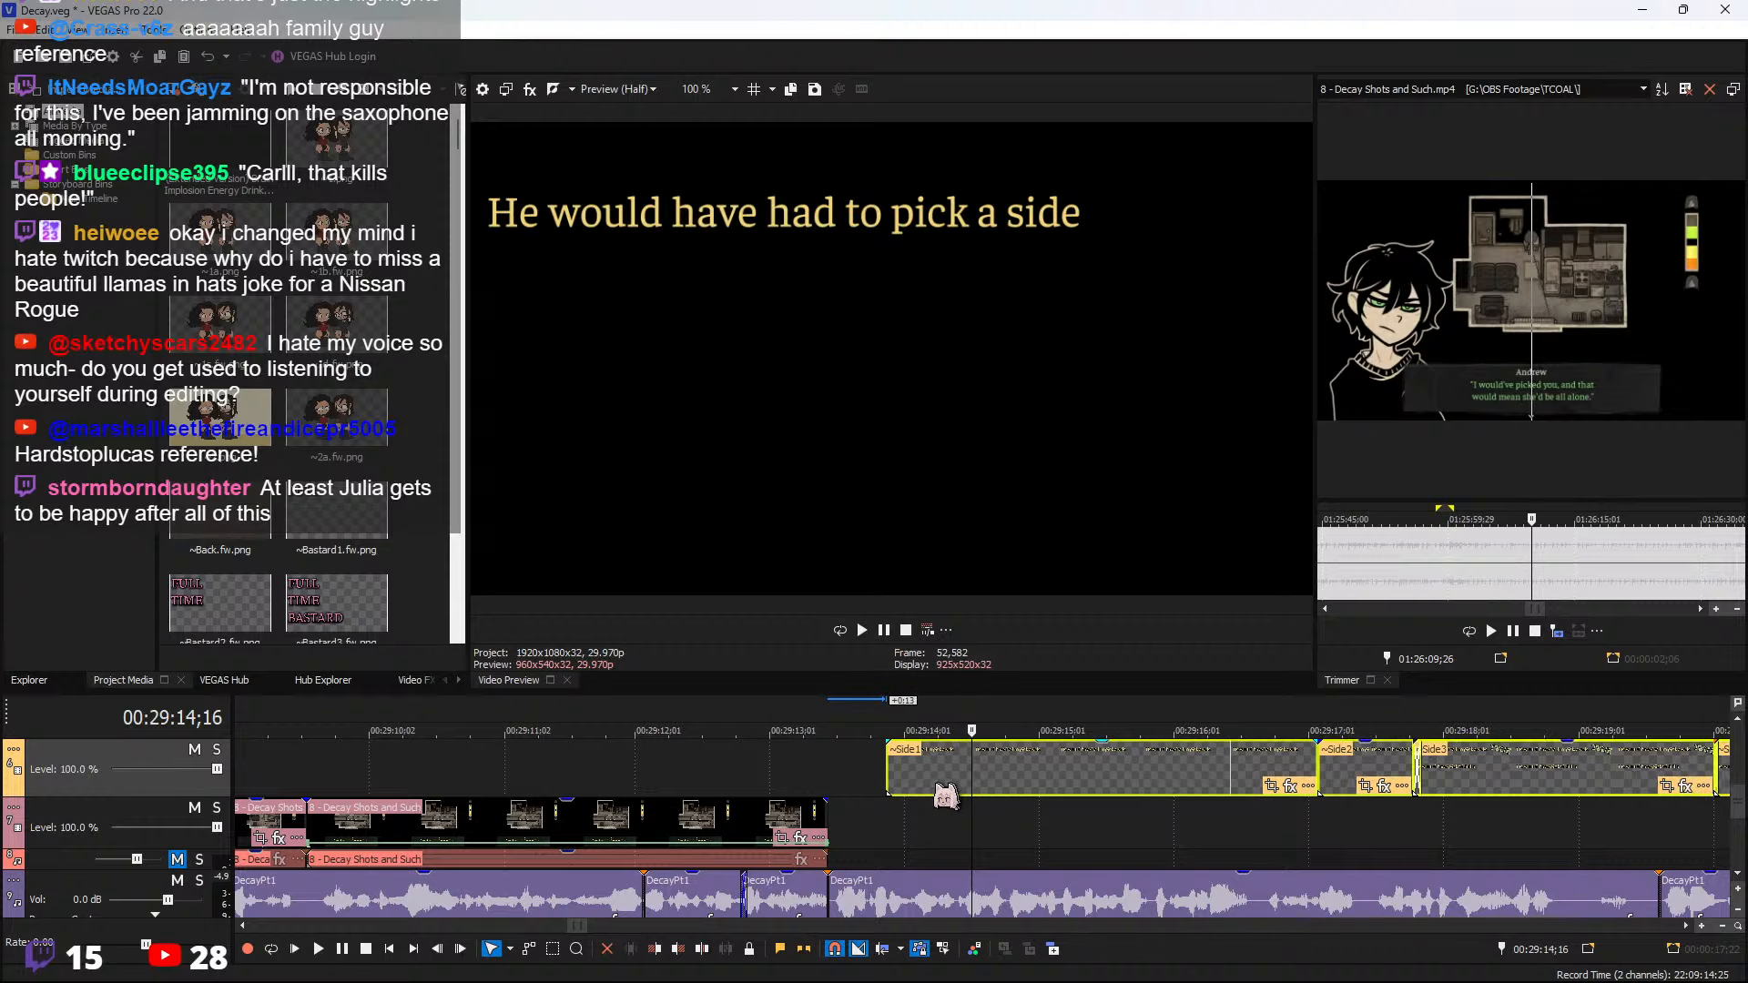
# Play the voice-over from the end of the frozen clip and check the timing of the shifted Side titles
pyautogui.click(855, 802)
pyautogui.press('space')
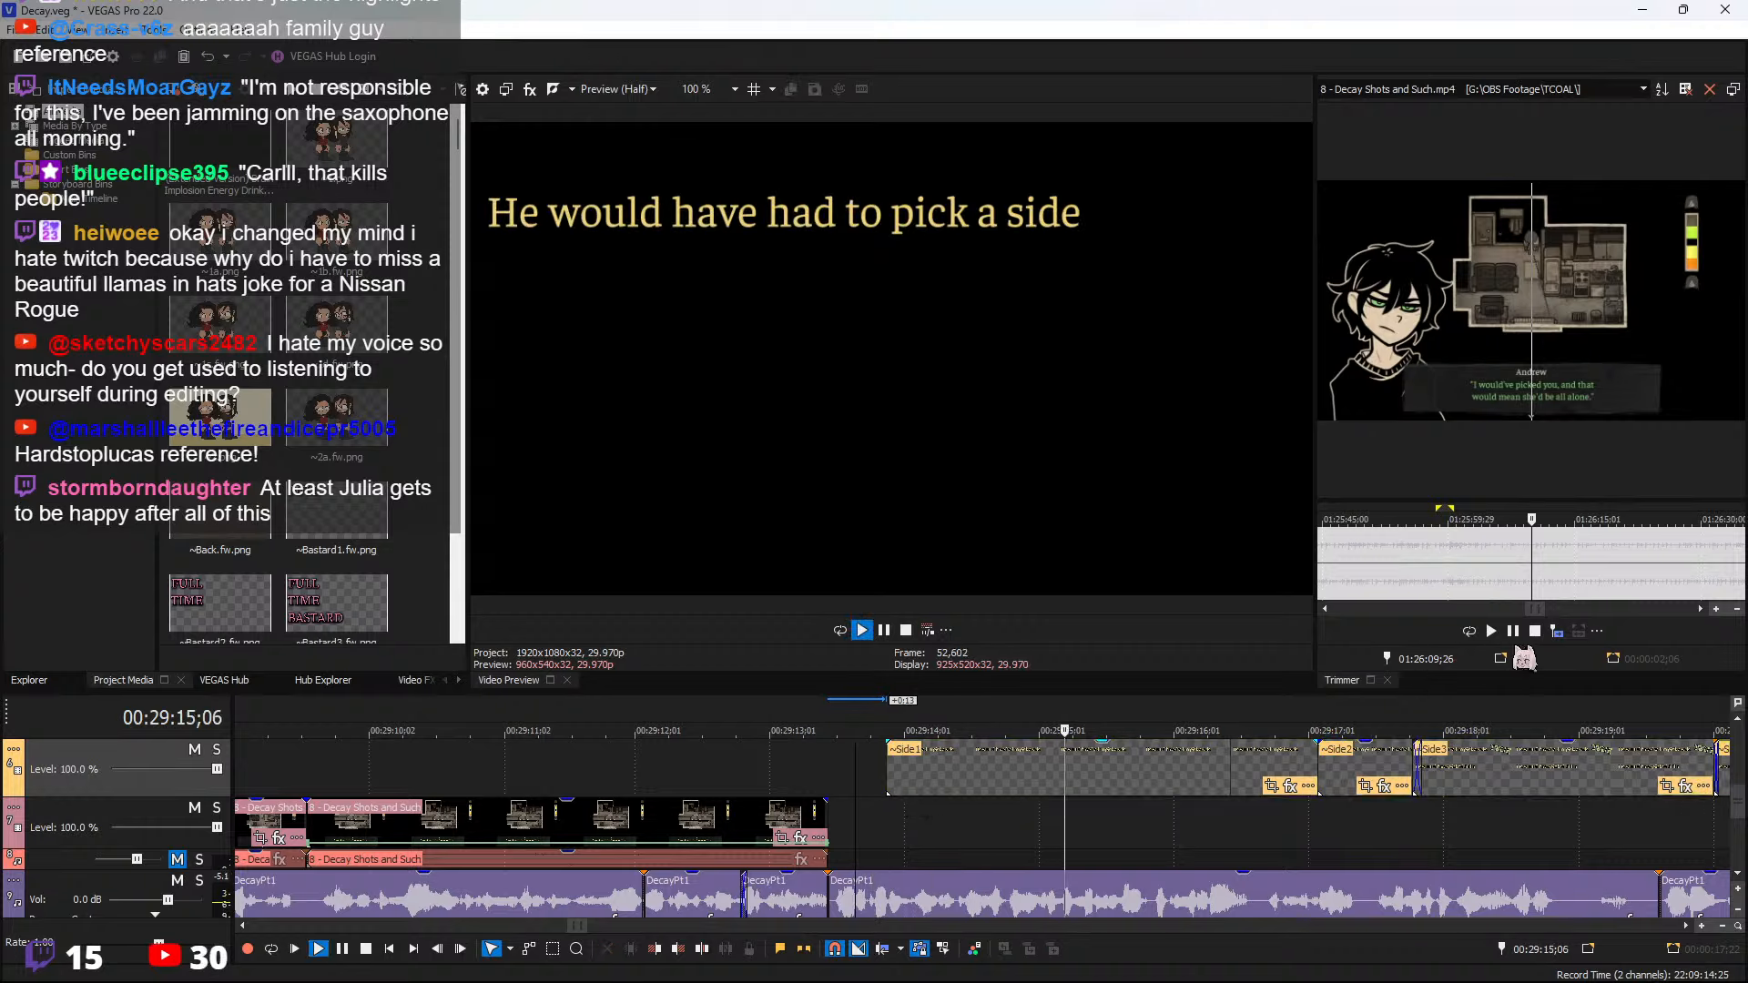
pyautogui.press('space')
pyautogui.scroll(-2, 1558, 578)
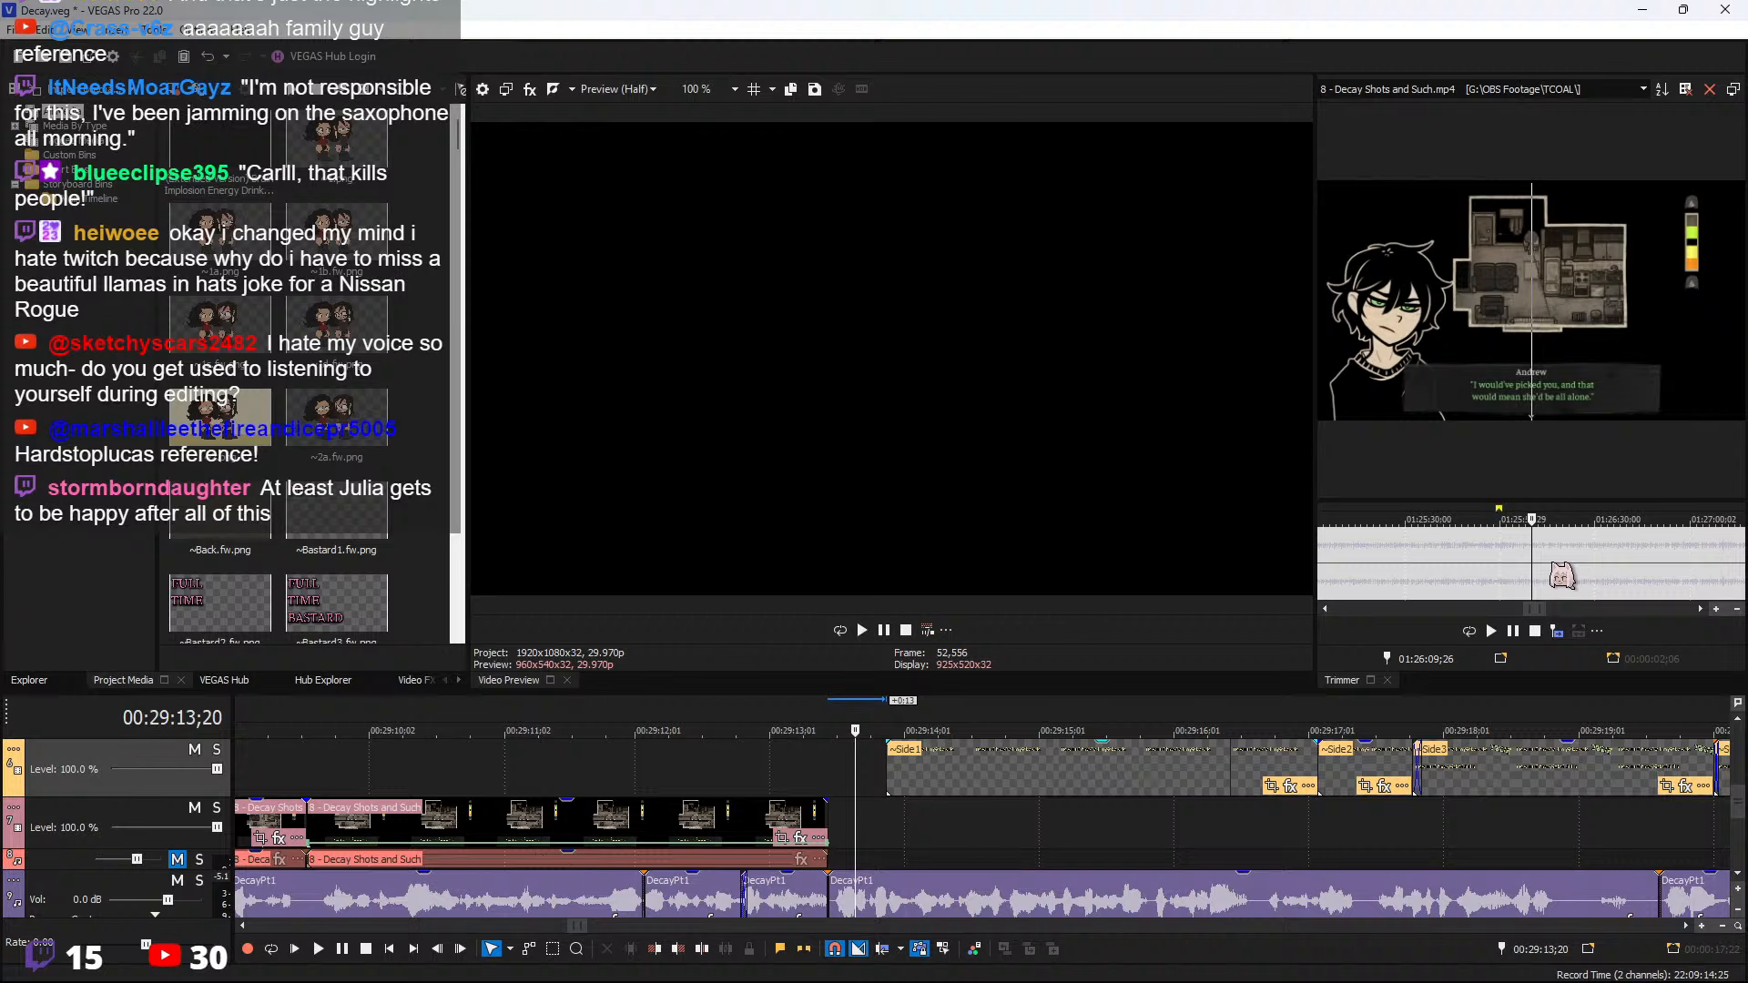
pyautogui.click(824, 823)
pyautogui.press('space')
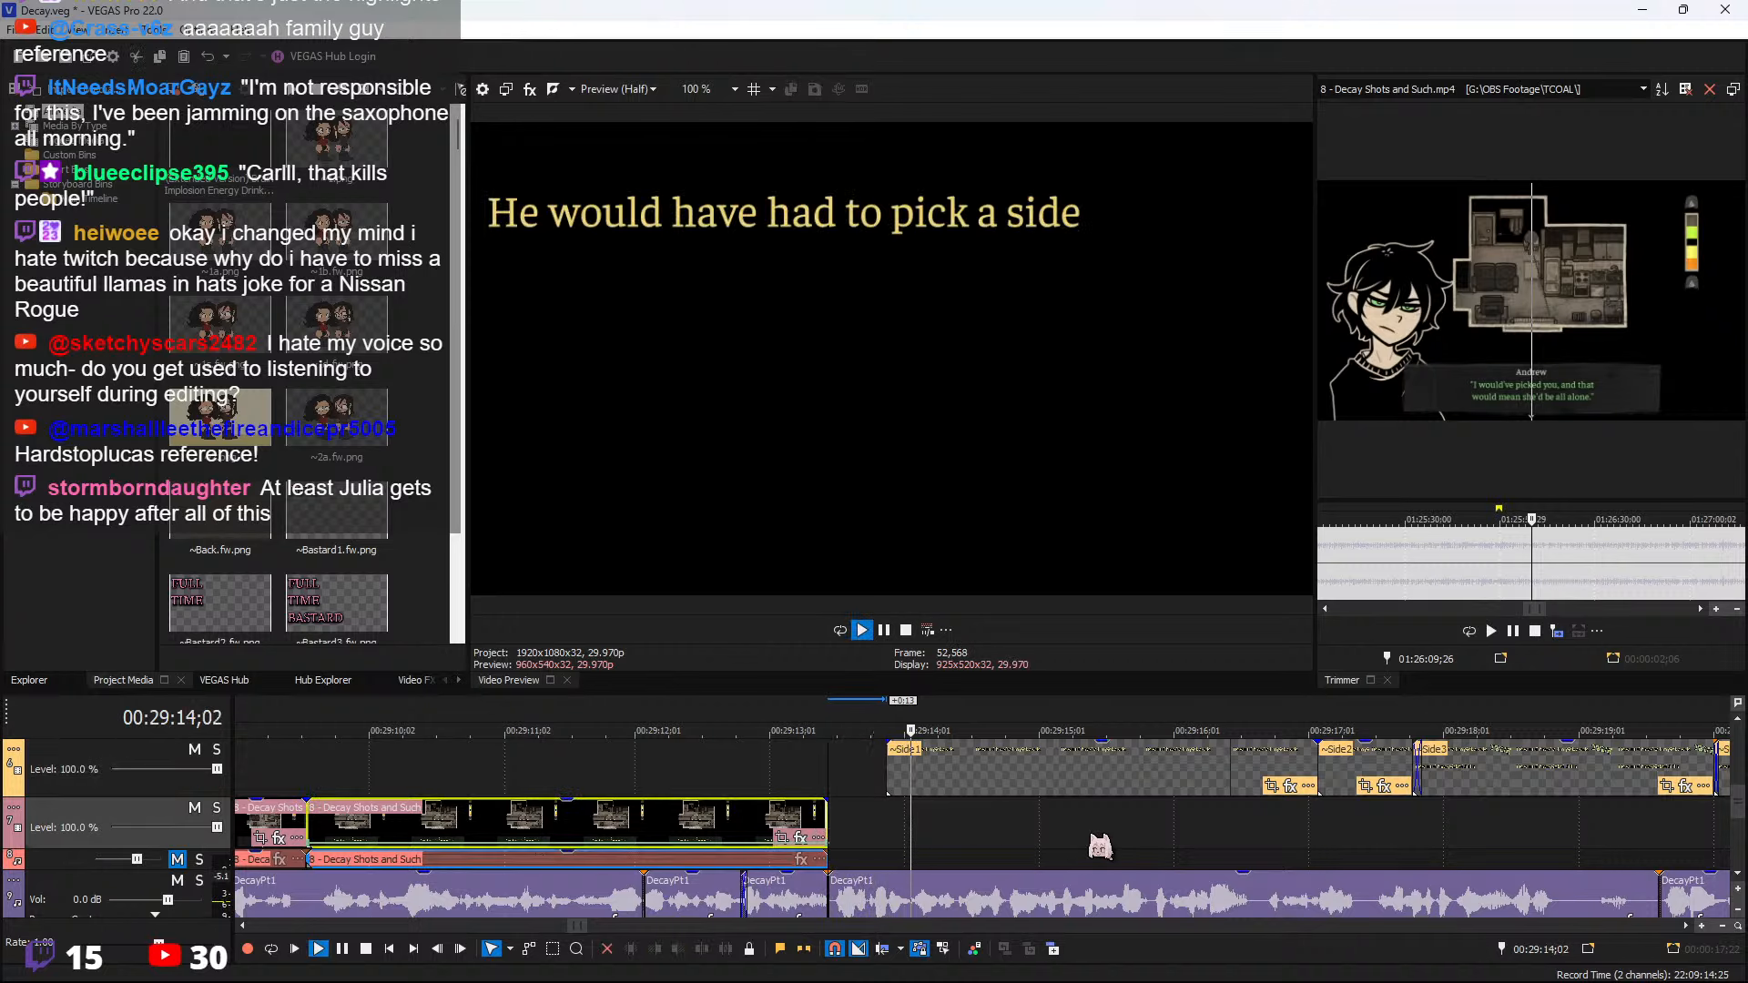
pyautogui.scroll(-1, 1109, 845)
pyautogui.click(1217, 856)
pyautogui.scroll(-1, 1120, 867)
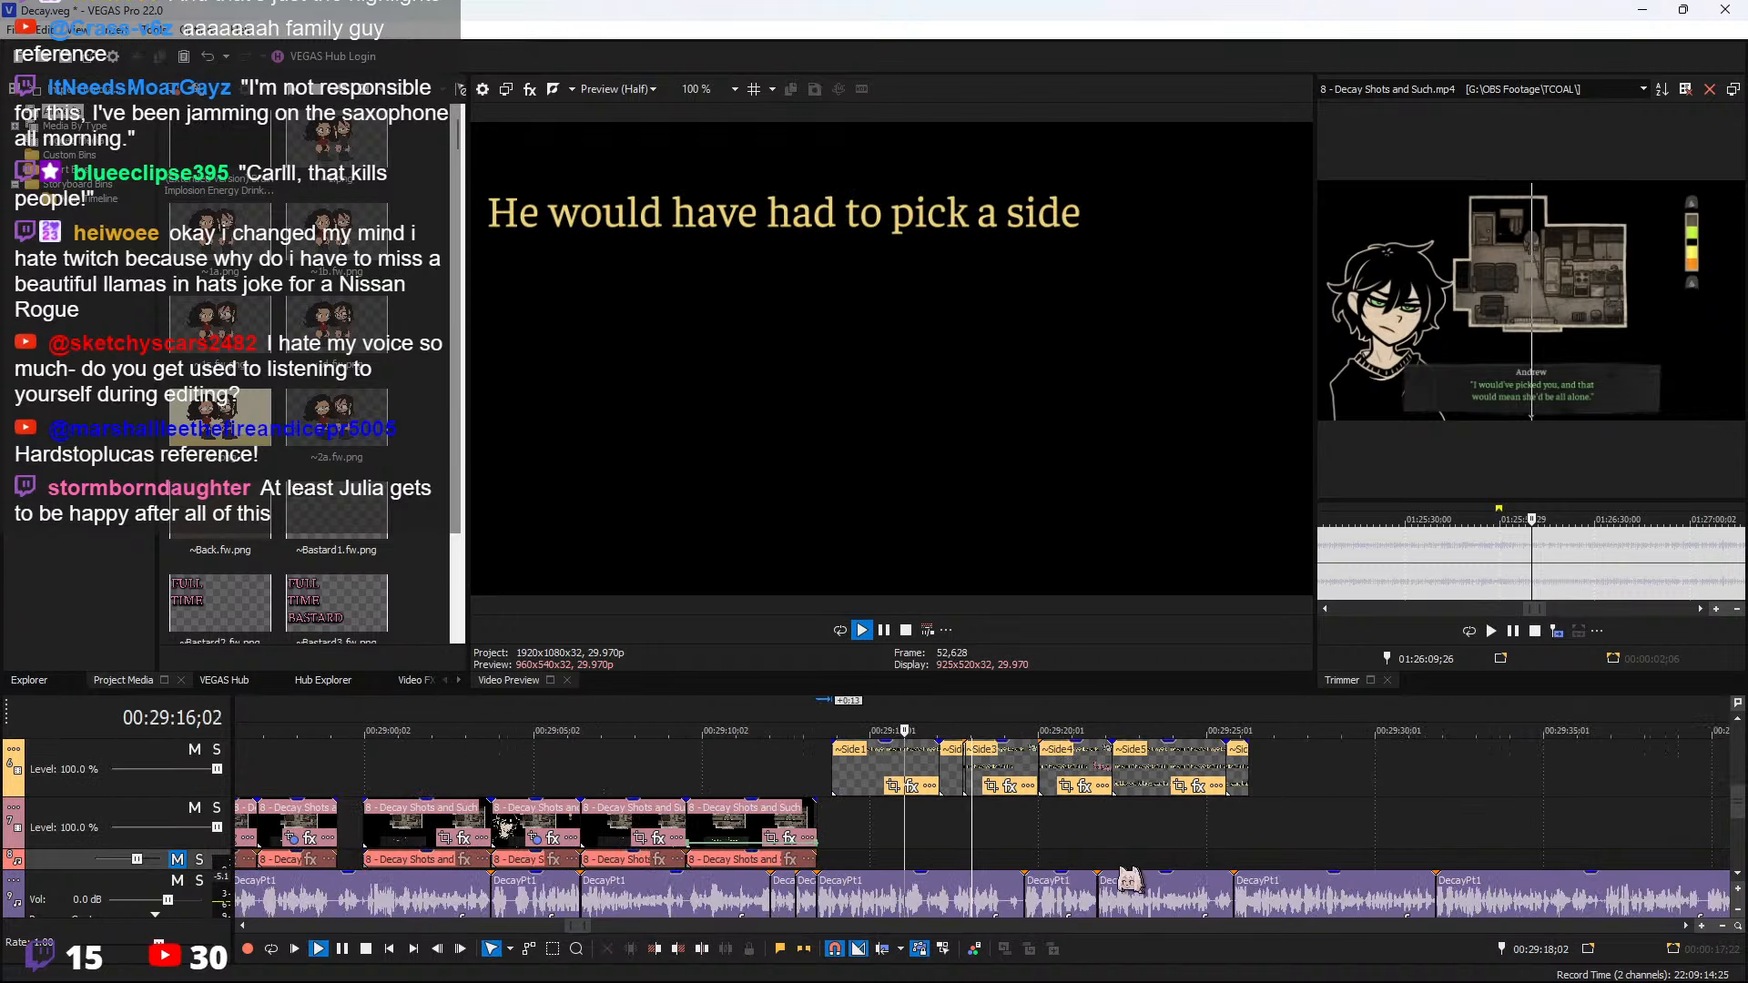
pyautogui.scroll(1, 1119, 863)
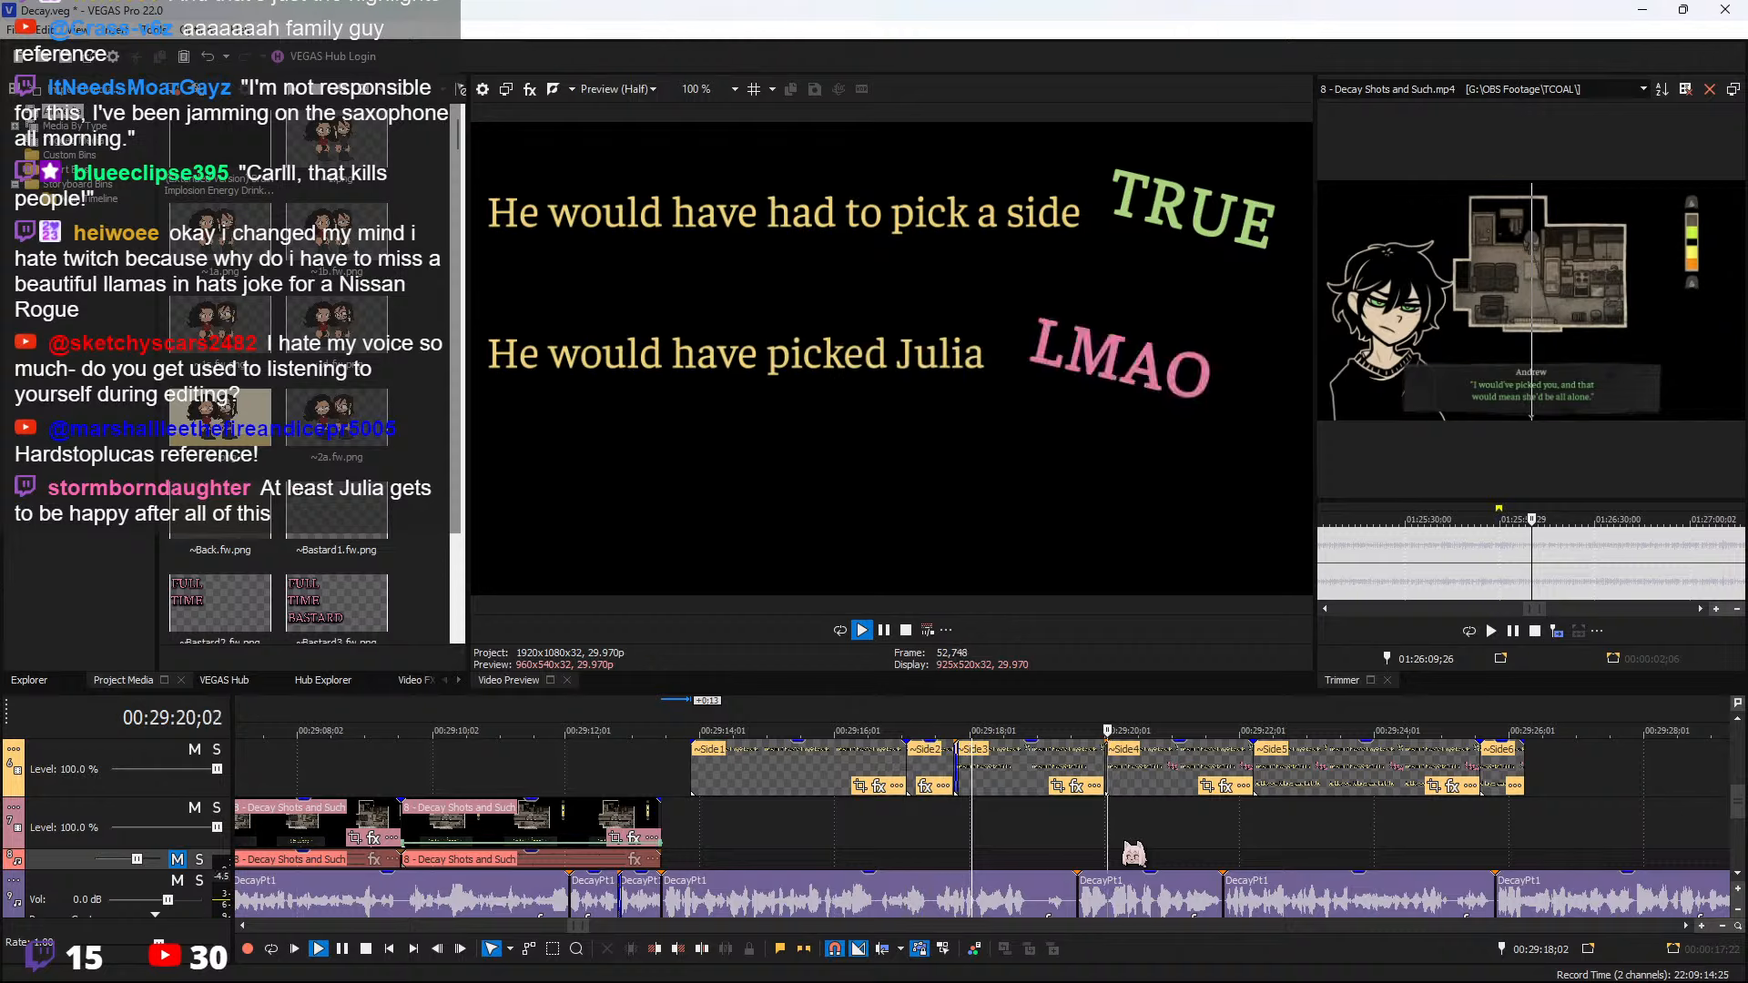
pyautogui.press('space')
# Shorten the end of the Side1 title and move Side2 through Side6 nine frames earlier against it
pyautogui.click(911, 781)
pyautogui.scroll(2, 909, 779)
pyautogui.press('space')
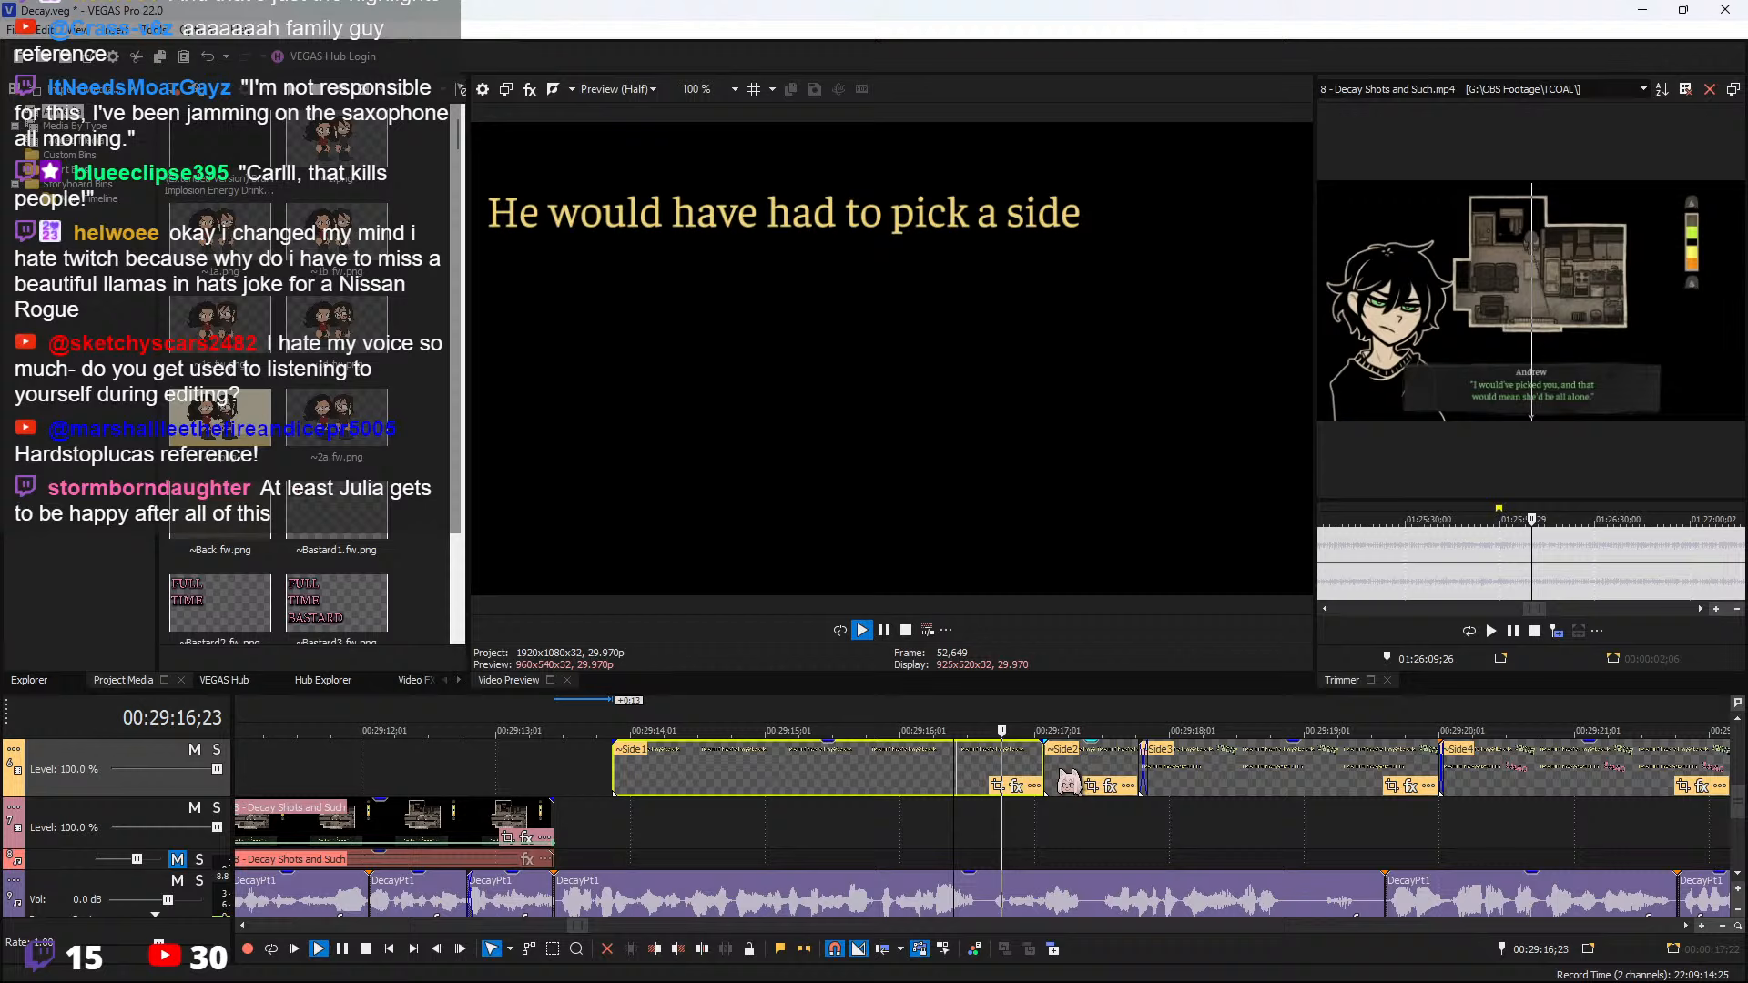
pyautogui.press('space')
pyautogui.moveTo(1039, 757); pyautogui.dragTo(931, 776)
pyautogui.click(1076, 772)
pyautogui.scroll(-2, 1076, 772)
pyautogui.keyDown('shift'); pyautogui.click(1546, 772); pyautogui.keyUp('shift')
pyautogui.scroll(3, 1029, 811)
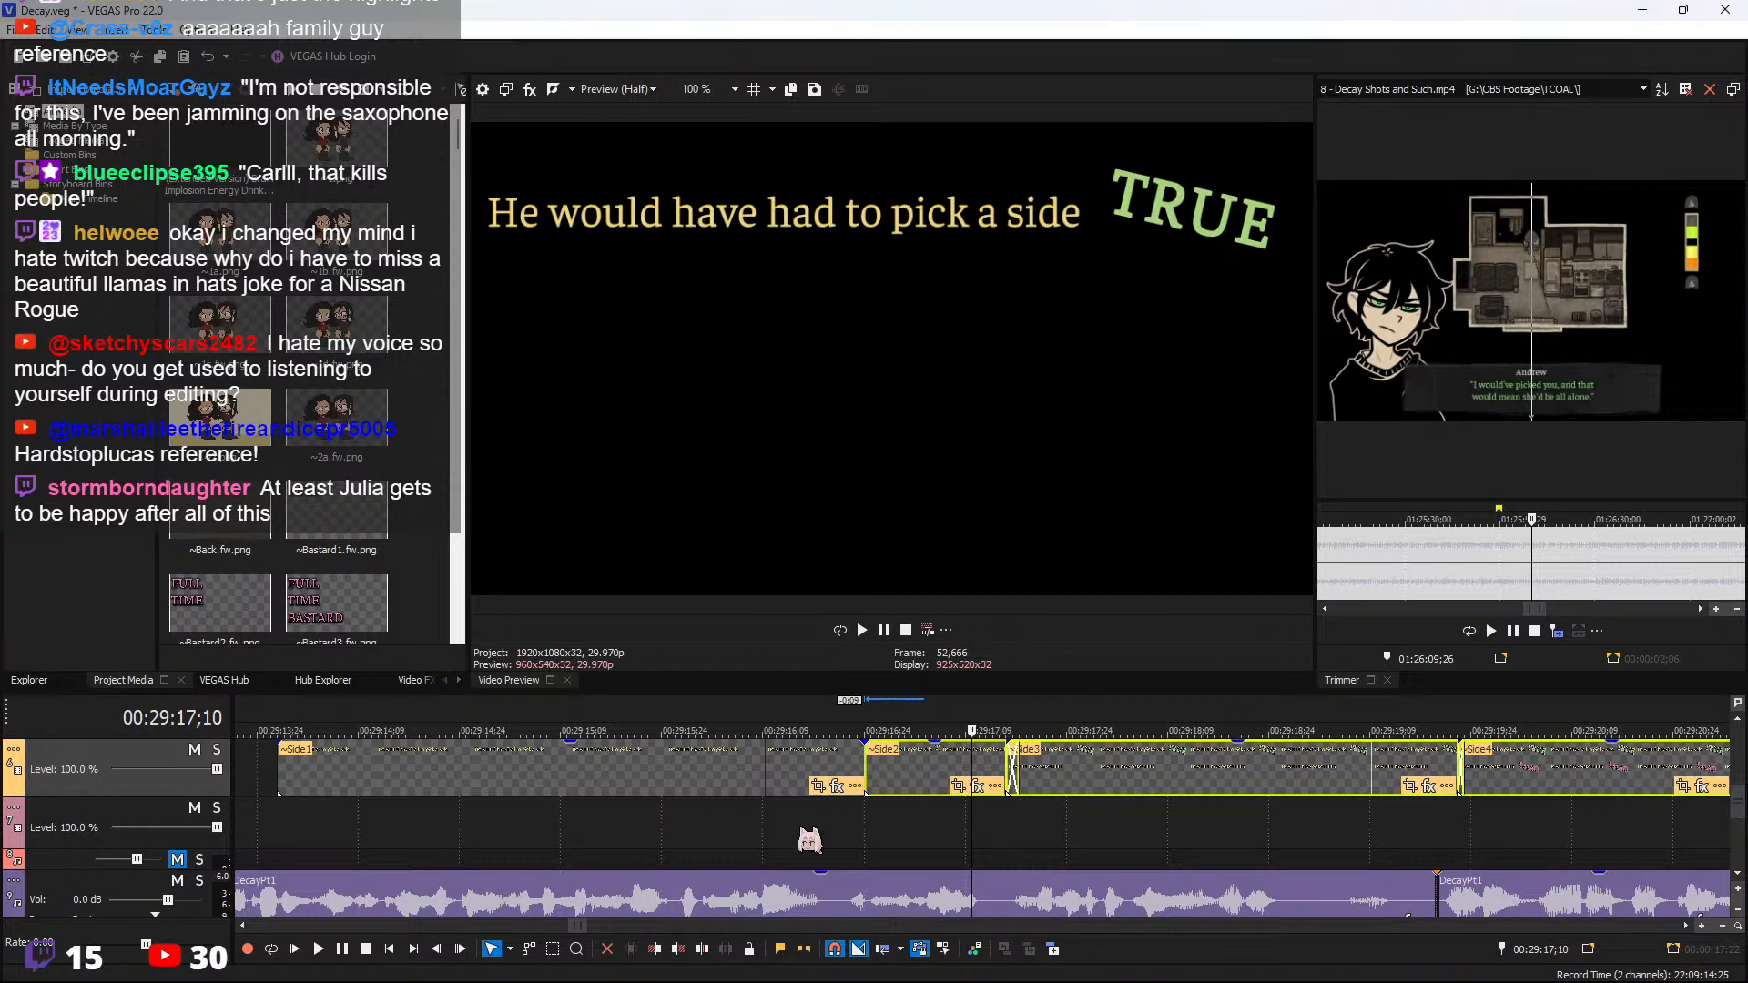
# Play the retimed titles, trim six frames off Side1's end, and move Side2 through Side6 four frames earlier
pyautogui.click(842, 833)
pyautogui.press('space')
pyautogui.scroll(-3, 1136, 842)
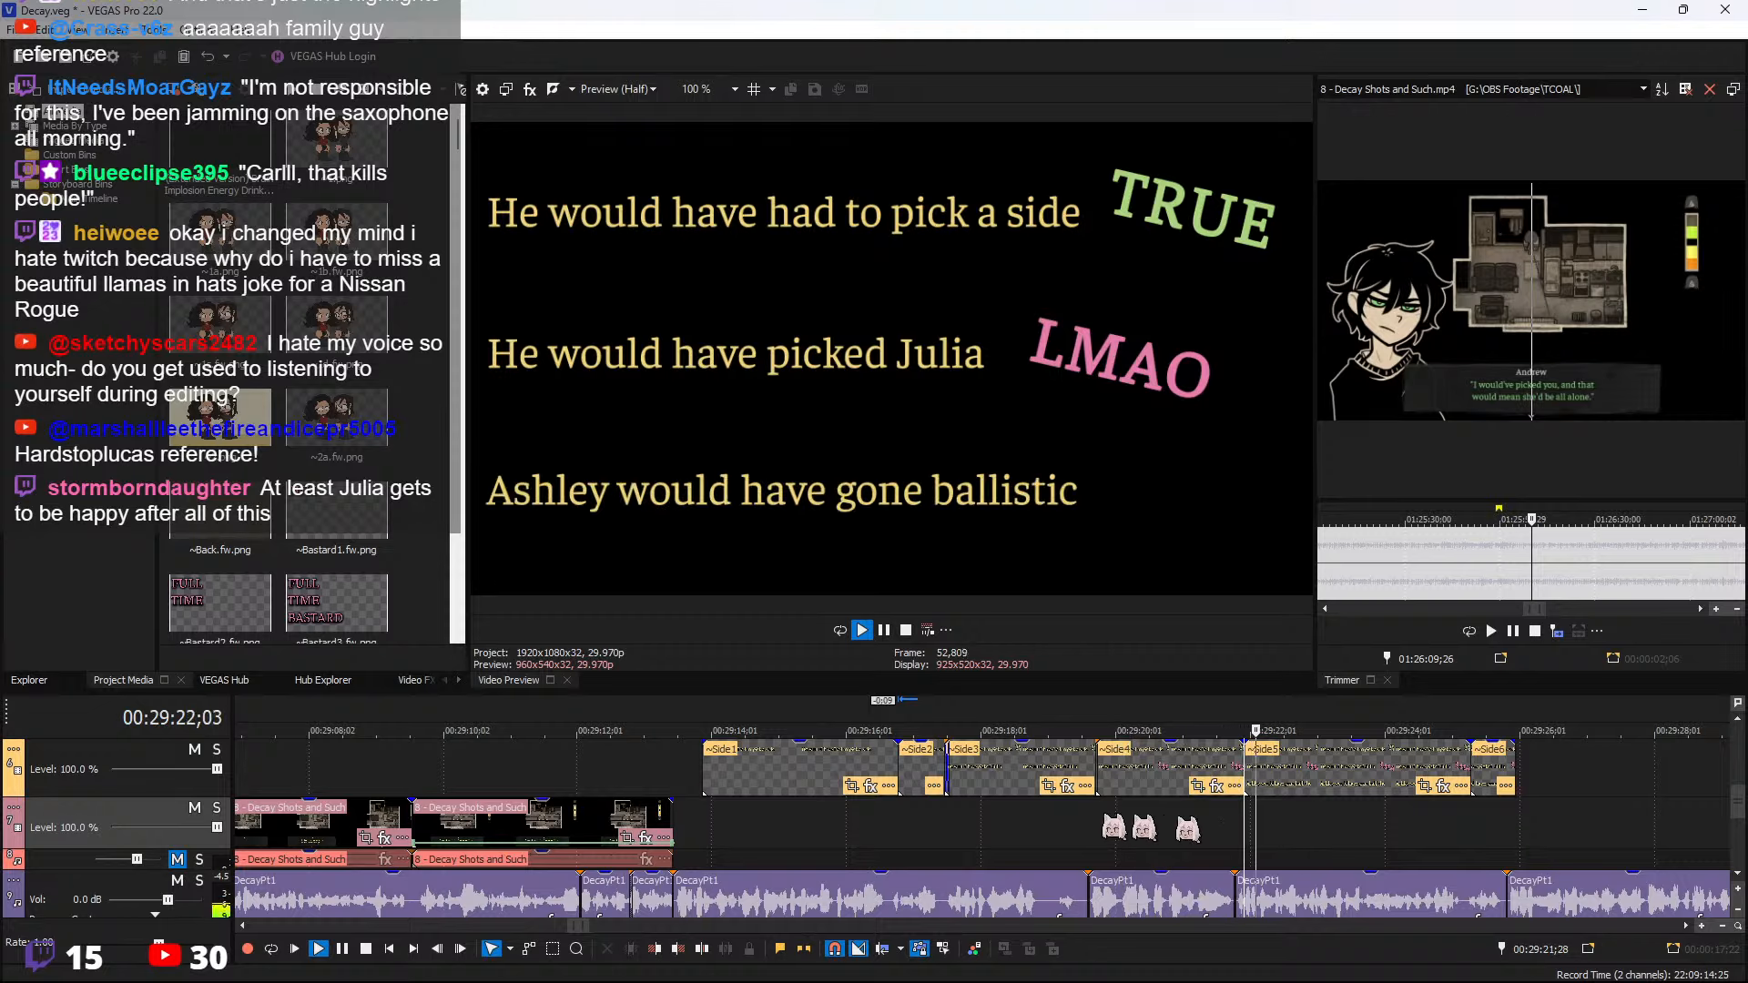
pyautogui.click(982, 788)
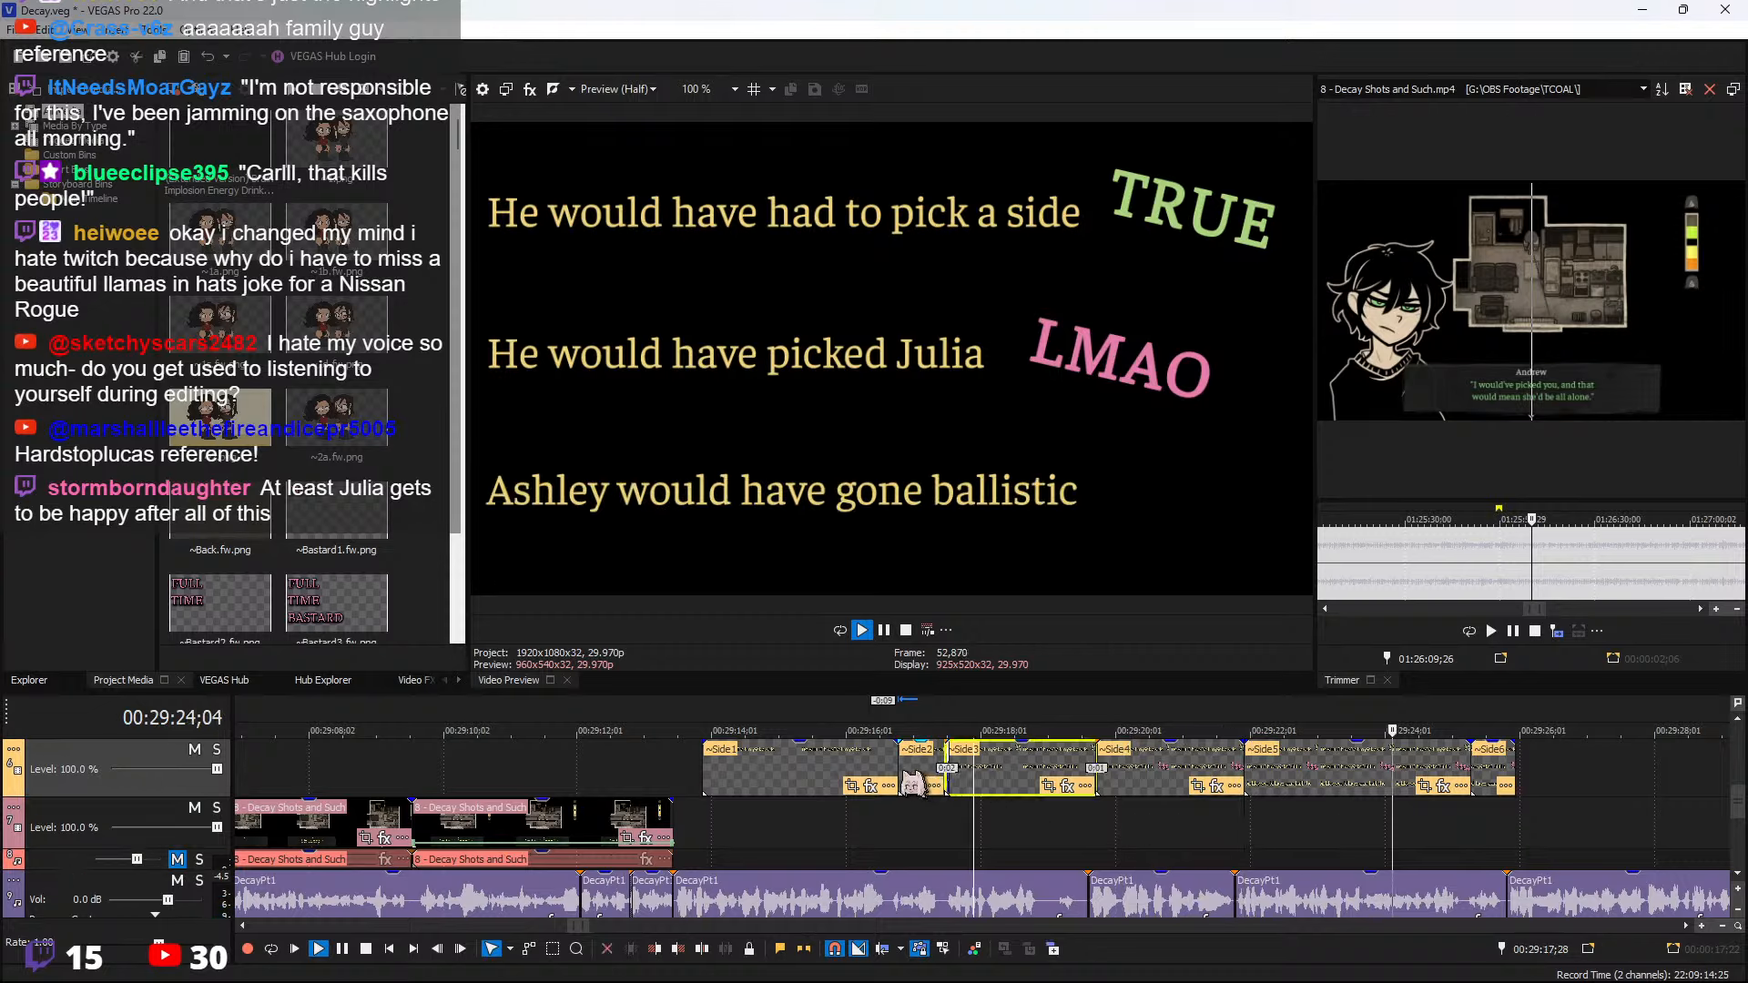
pyautogui.moveTo(898, 772); pyautogui.dragTo(884, 772)
pyautogui.press('space')
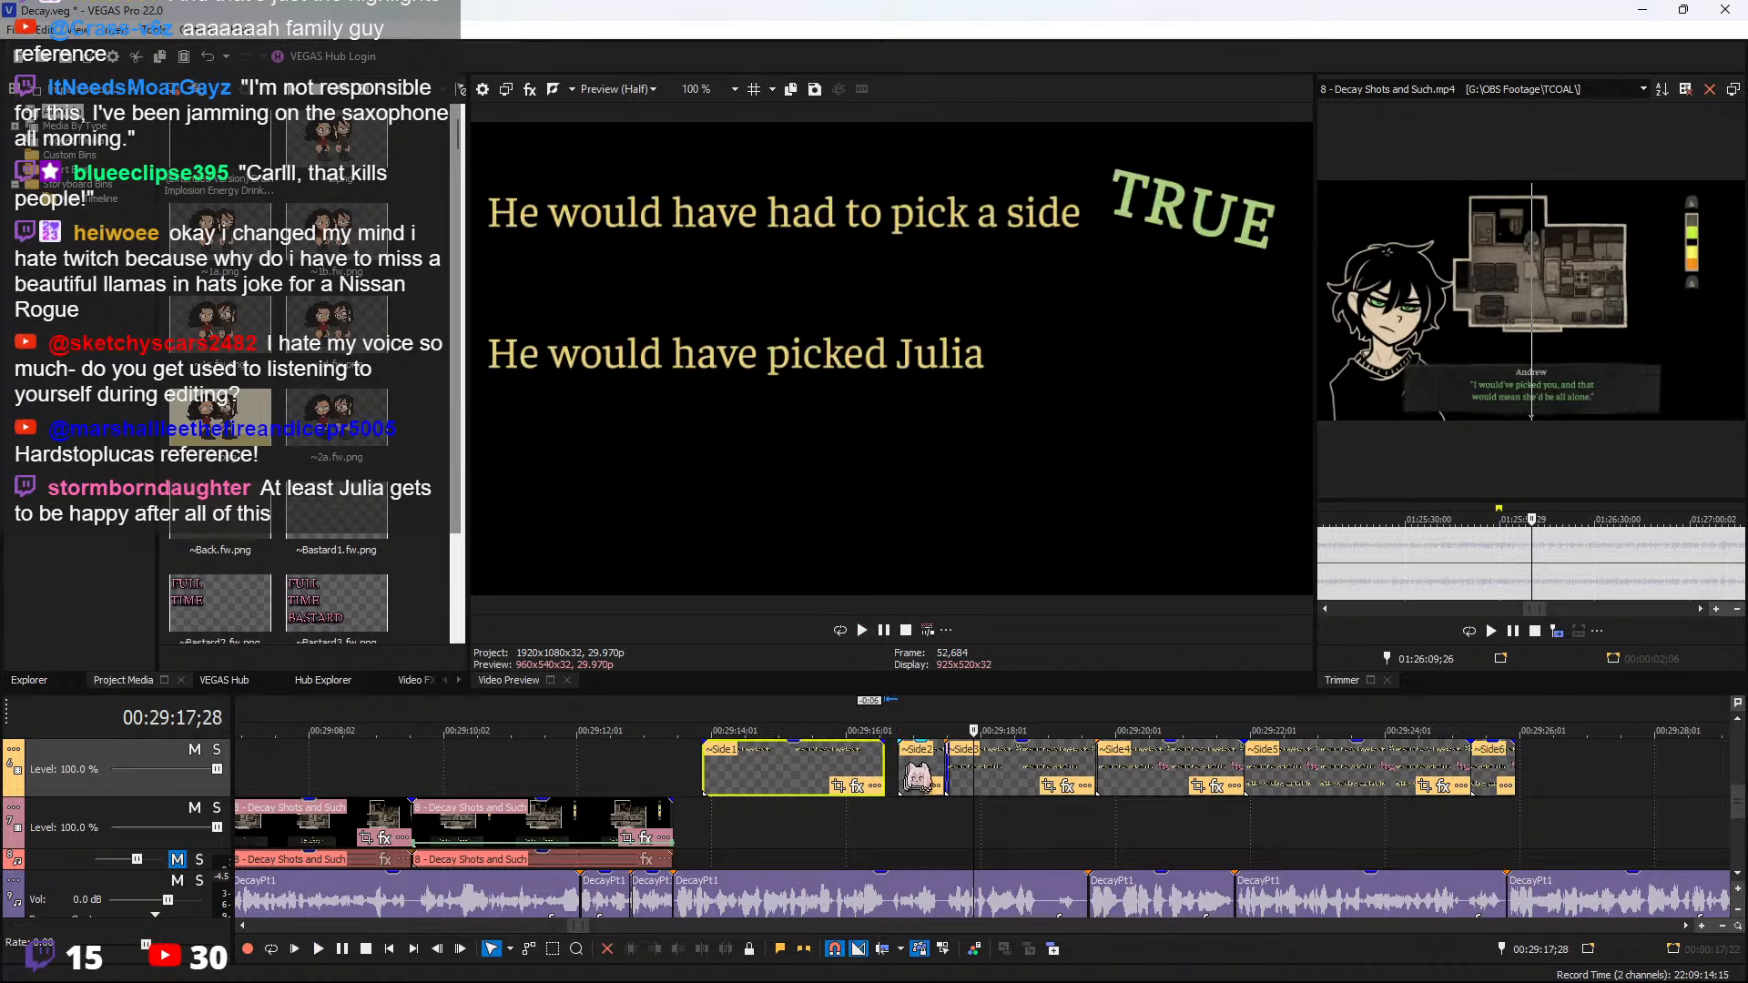
pyautogui.click(913, 774)
pyautogui.keyDown('shift'); pyautogui.click(1502, 772); pyautogui.keyUp('shift')
pyautogui.moveTo(1502, 772); pyautogui.dragTo(1494, 773)
# Extend Side1's end by two frames to meet Side2 and play back the title sequence
pyautogui.click(871, 772)
pyautogui.scroll(3, 871, 772)
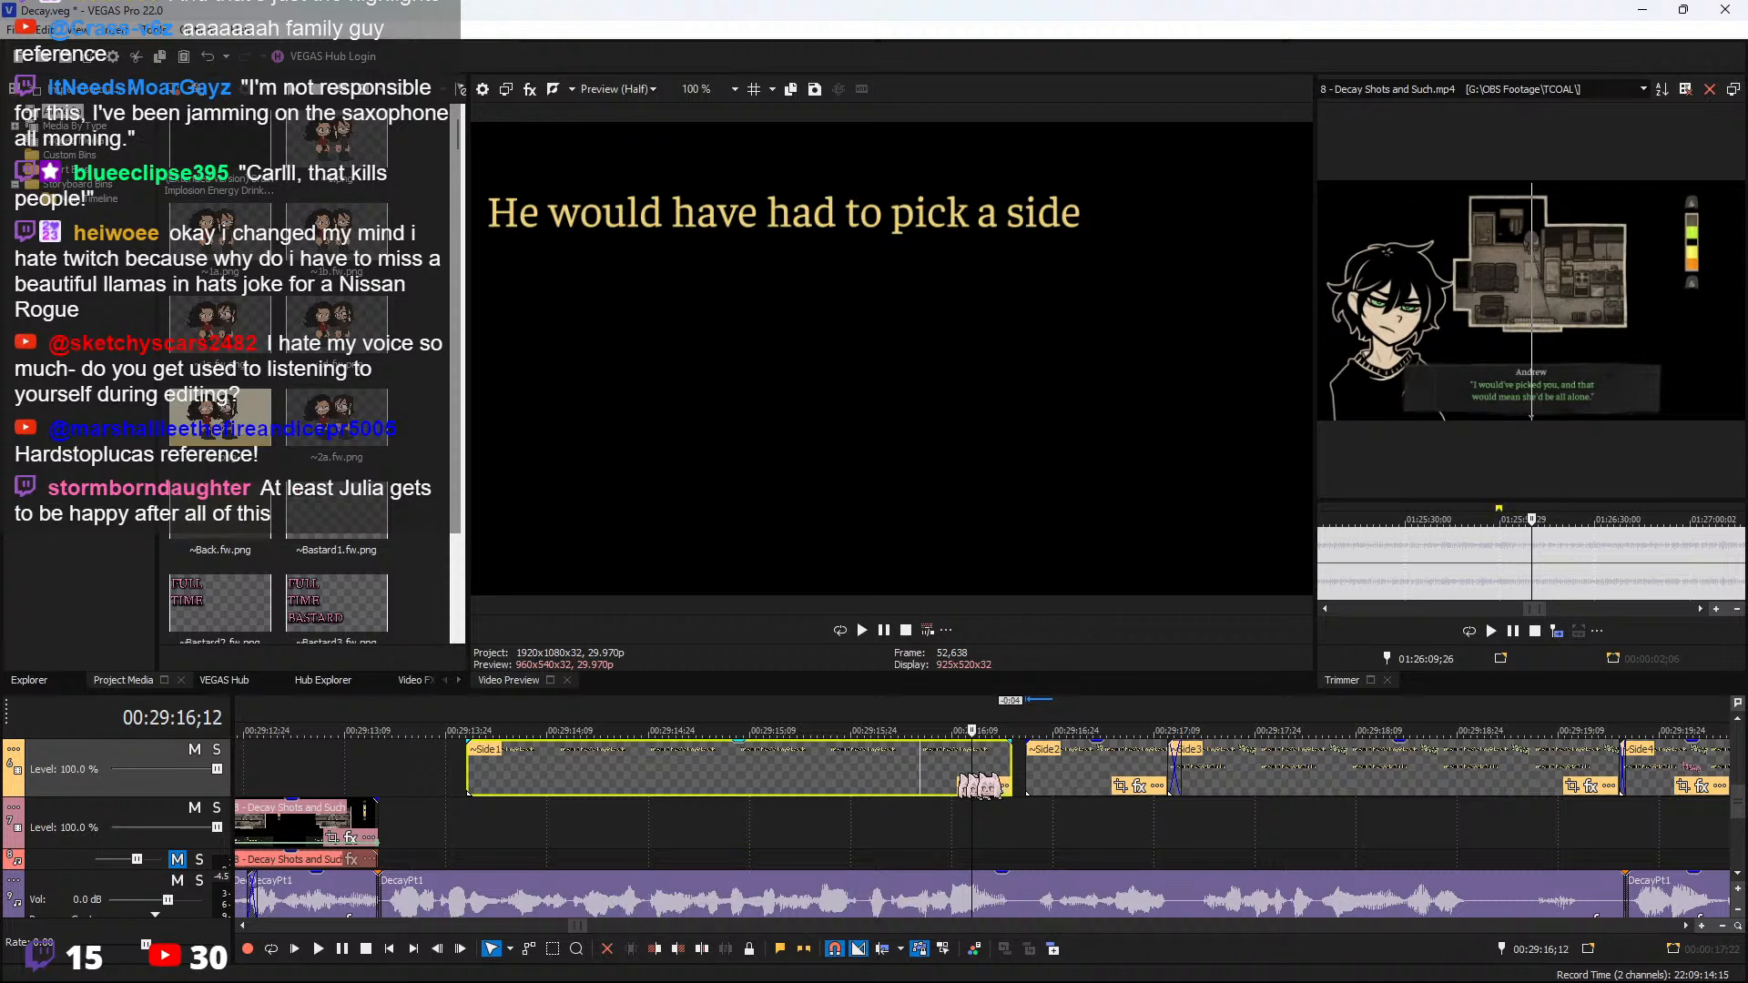
pyautogui.moveTo(1011, 765); pyautogui.dragTo(1025, 765)
pyautogui.press('space')
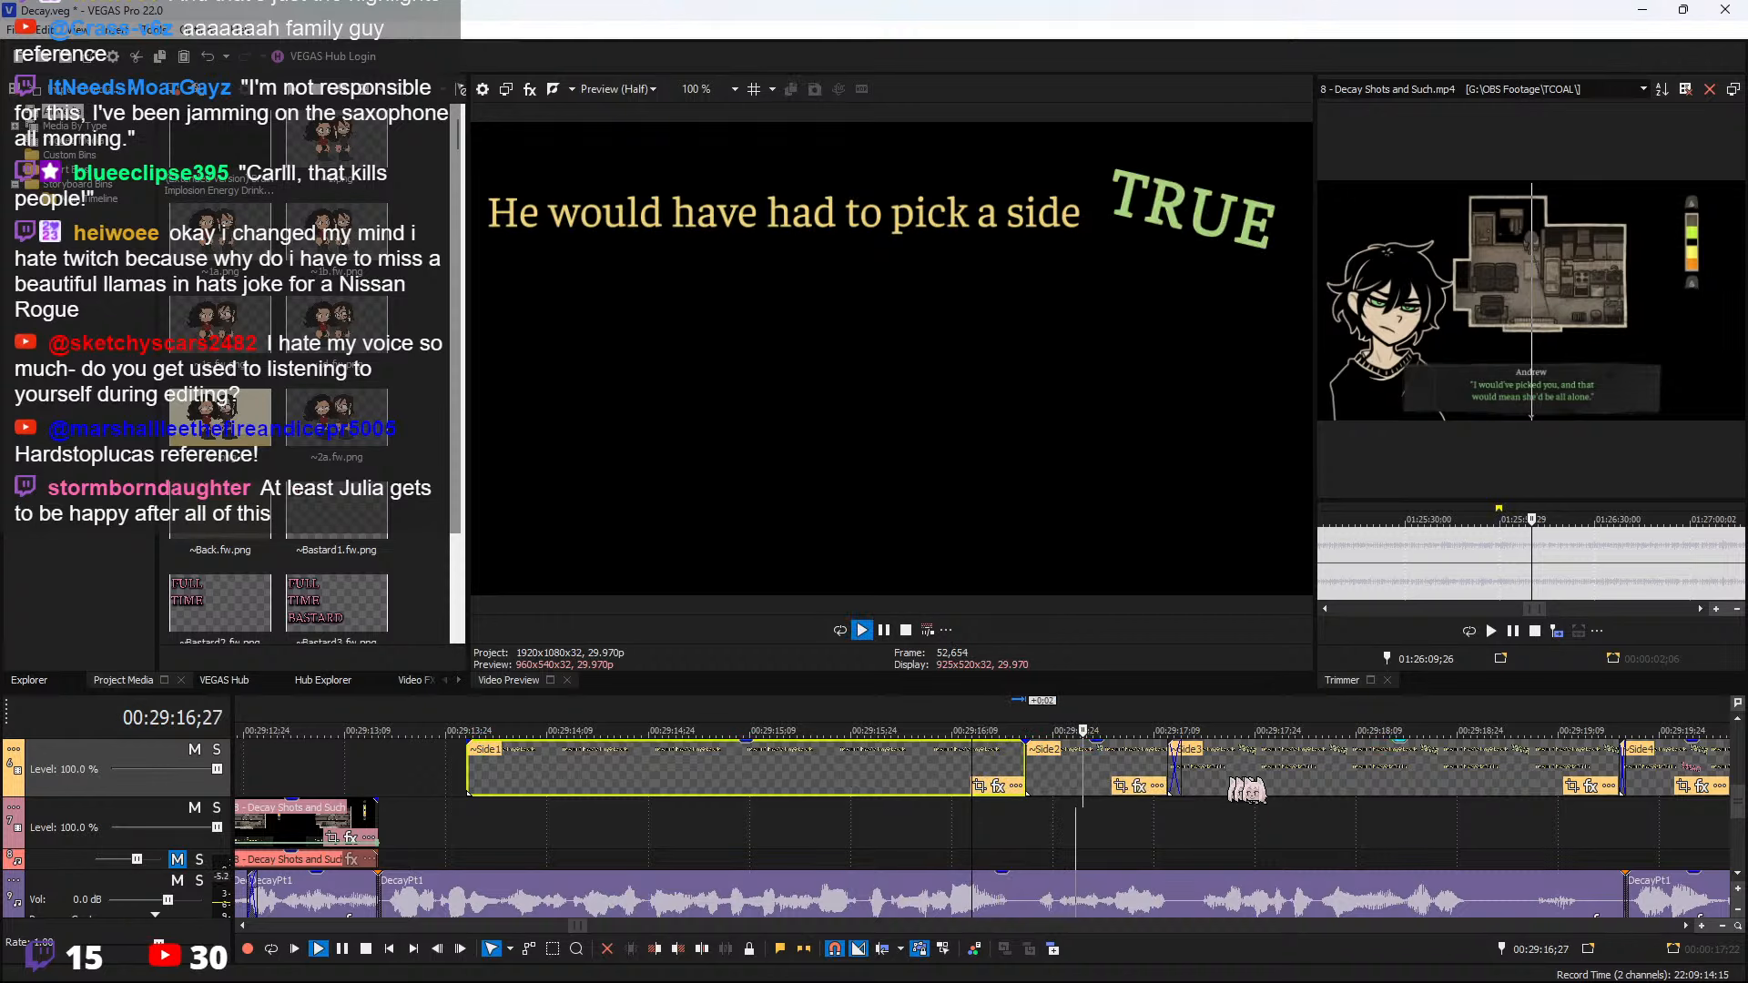
pyautogui.scroll(-3, 1026, 765)
pyautogui.scroll(2, 1257, 847)
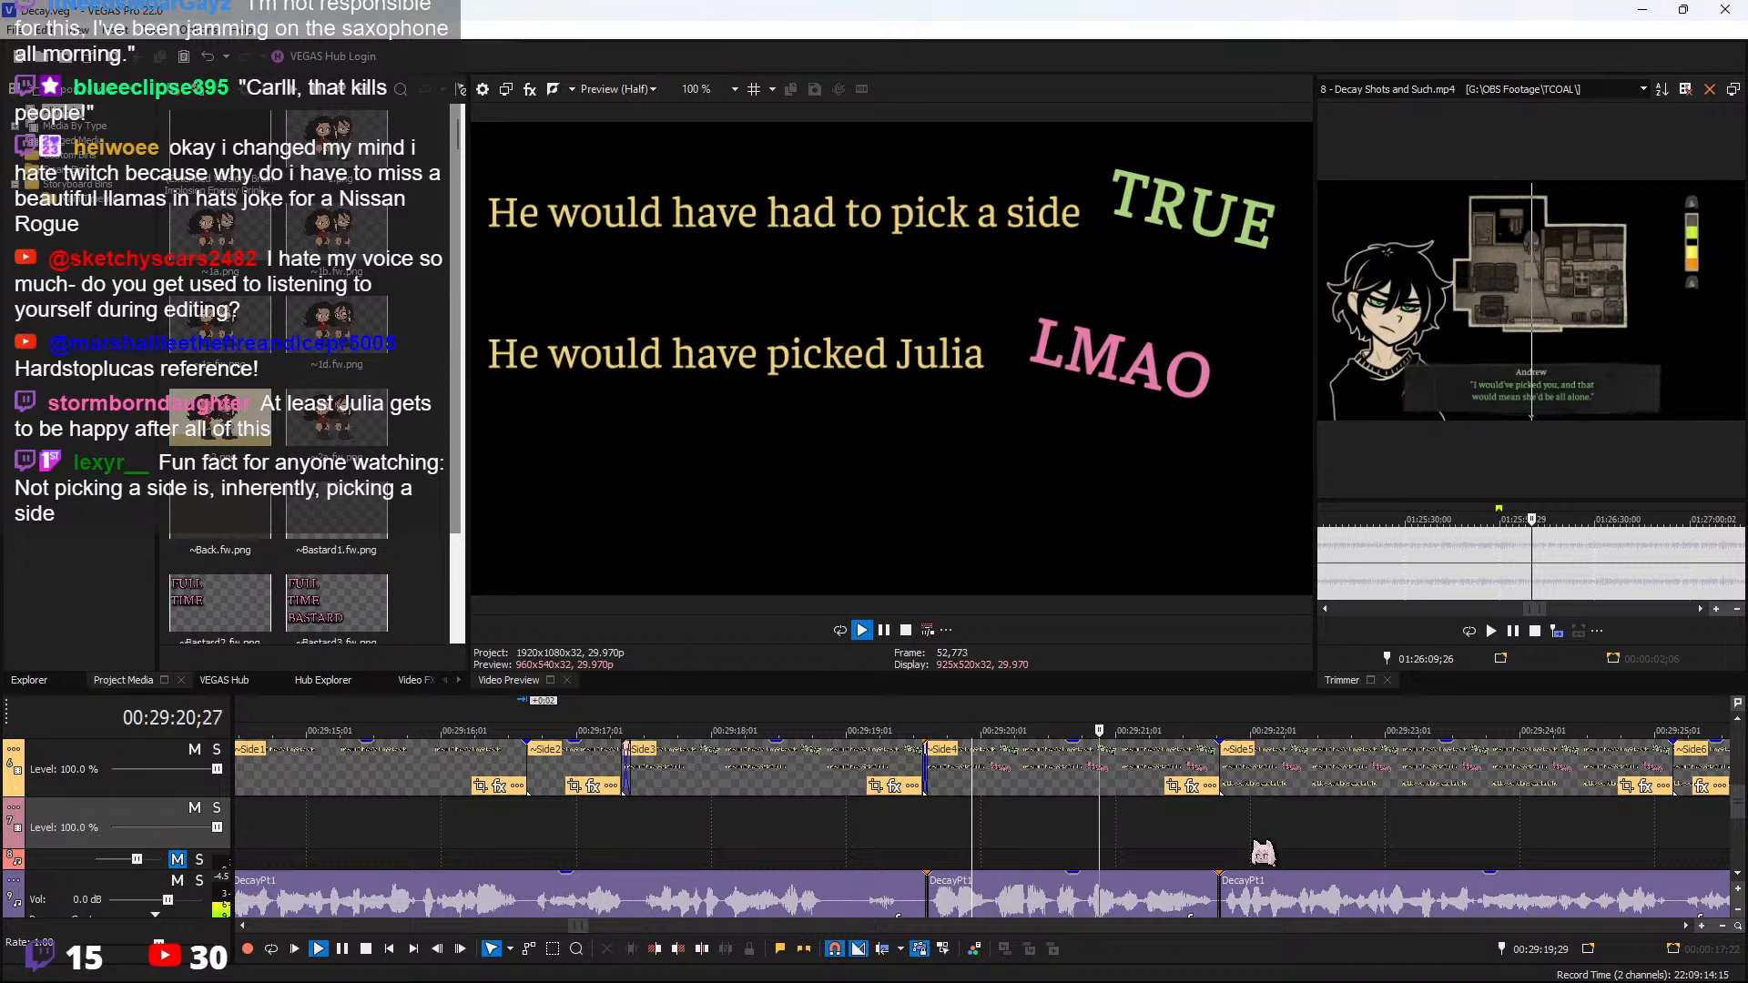
pyautogui.scroll(-3, 1266, 854)
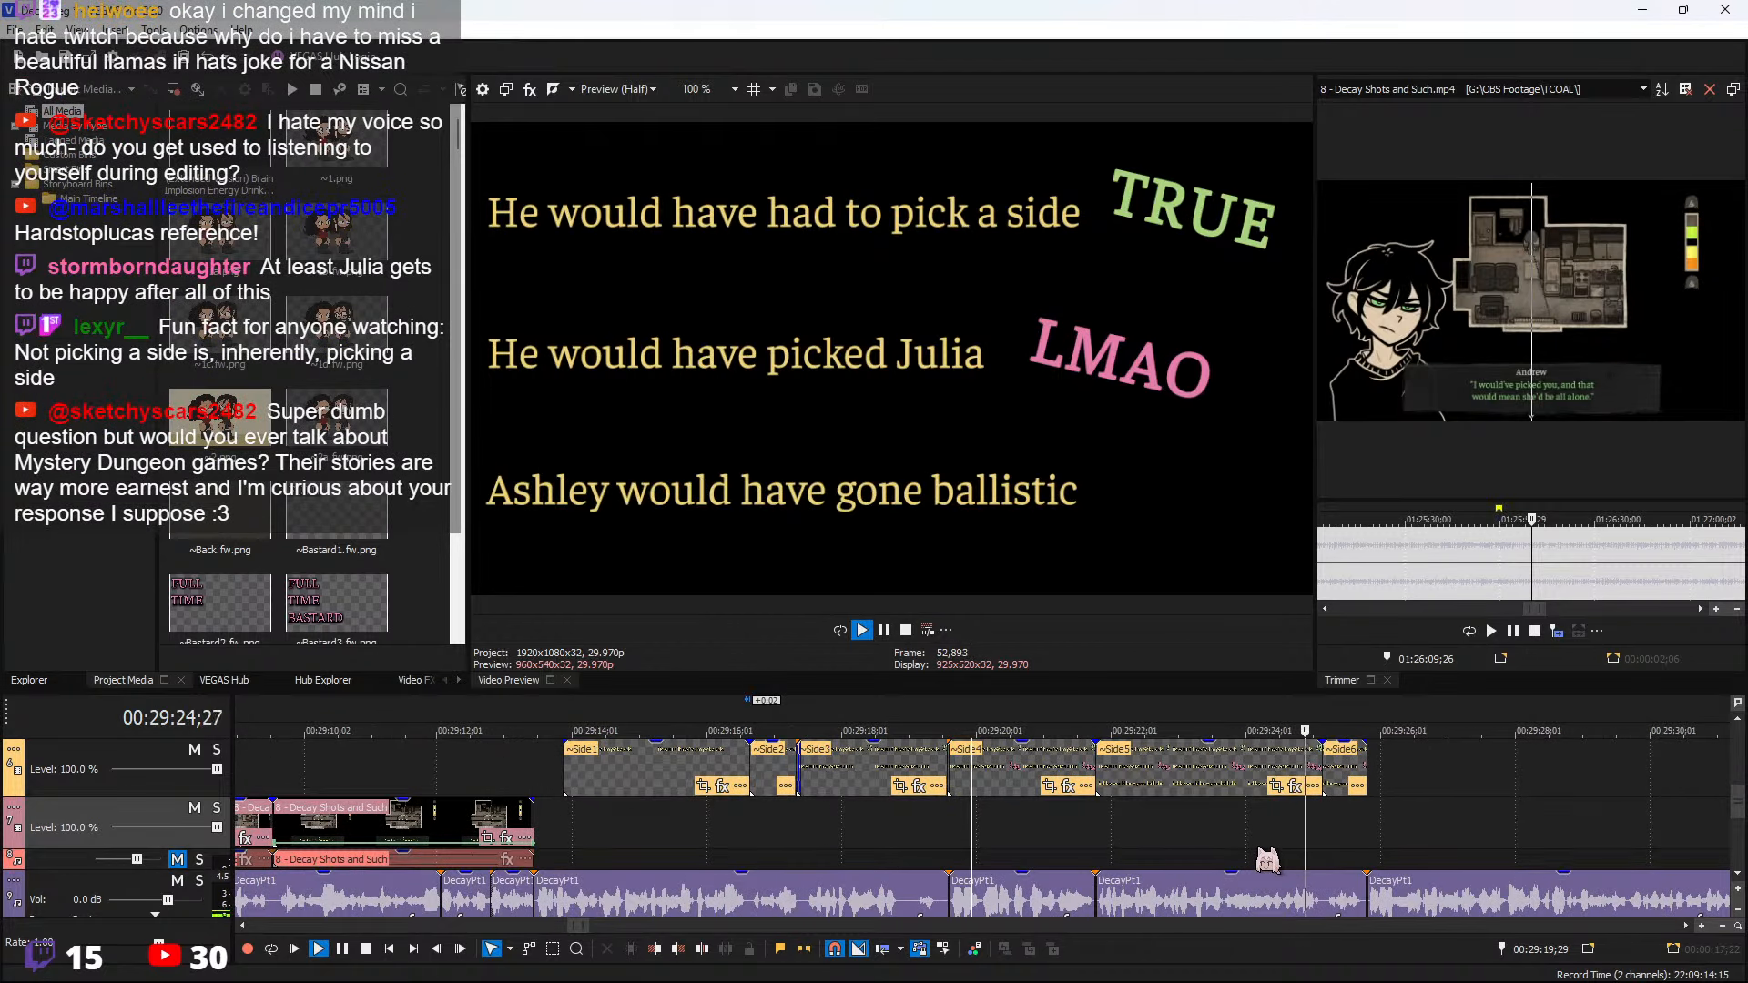
pyautogui.press('space')
# Place the cursor at the end of the titles at 00:29:25;25, skim the trimmer footage, and listen to the following voice-over
pyautogui.click(1374, 827)
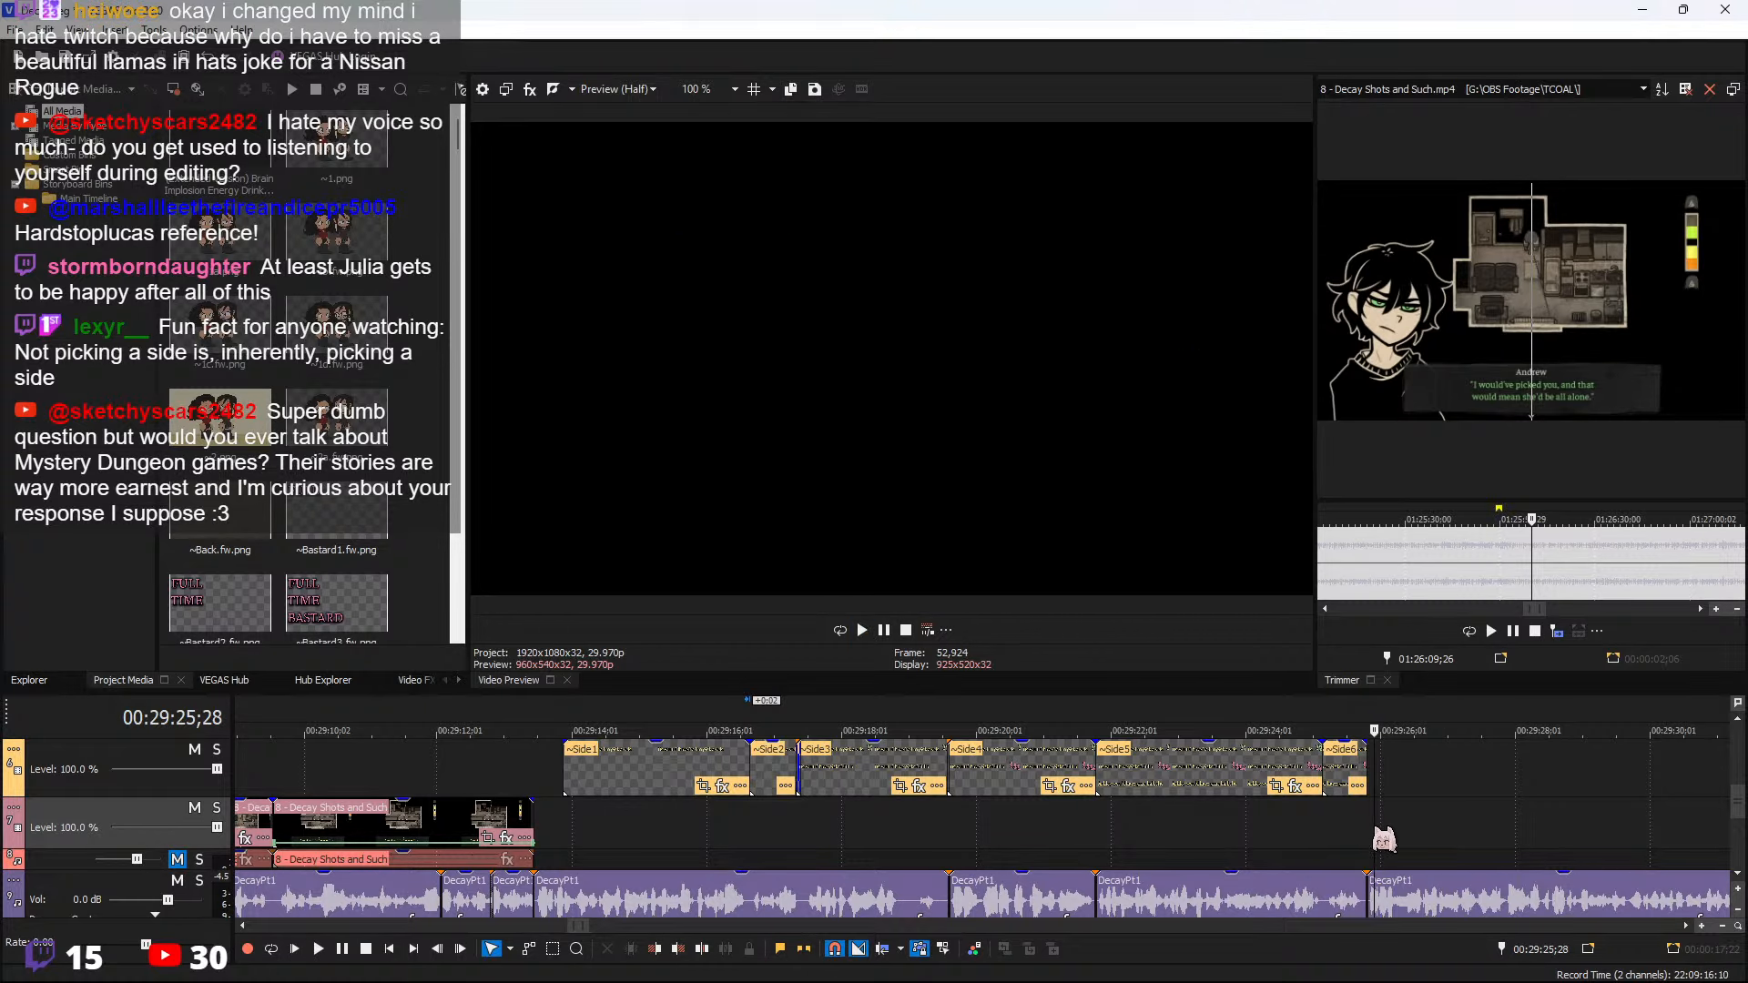
pyautogui.click(1372, 829)
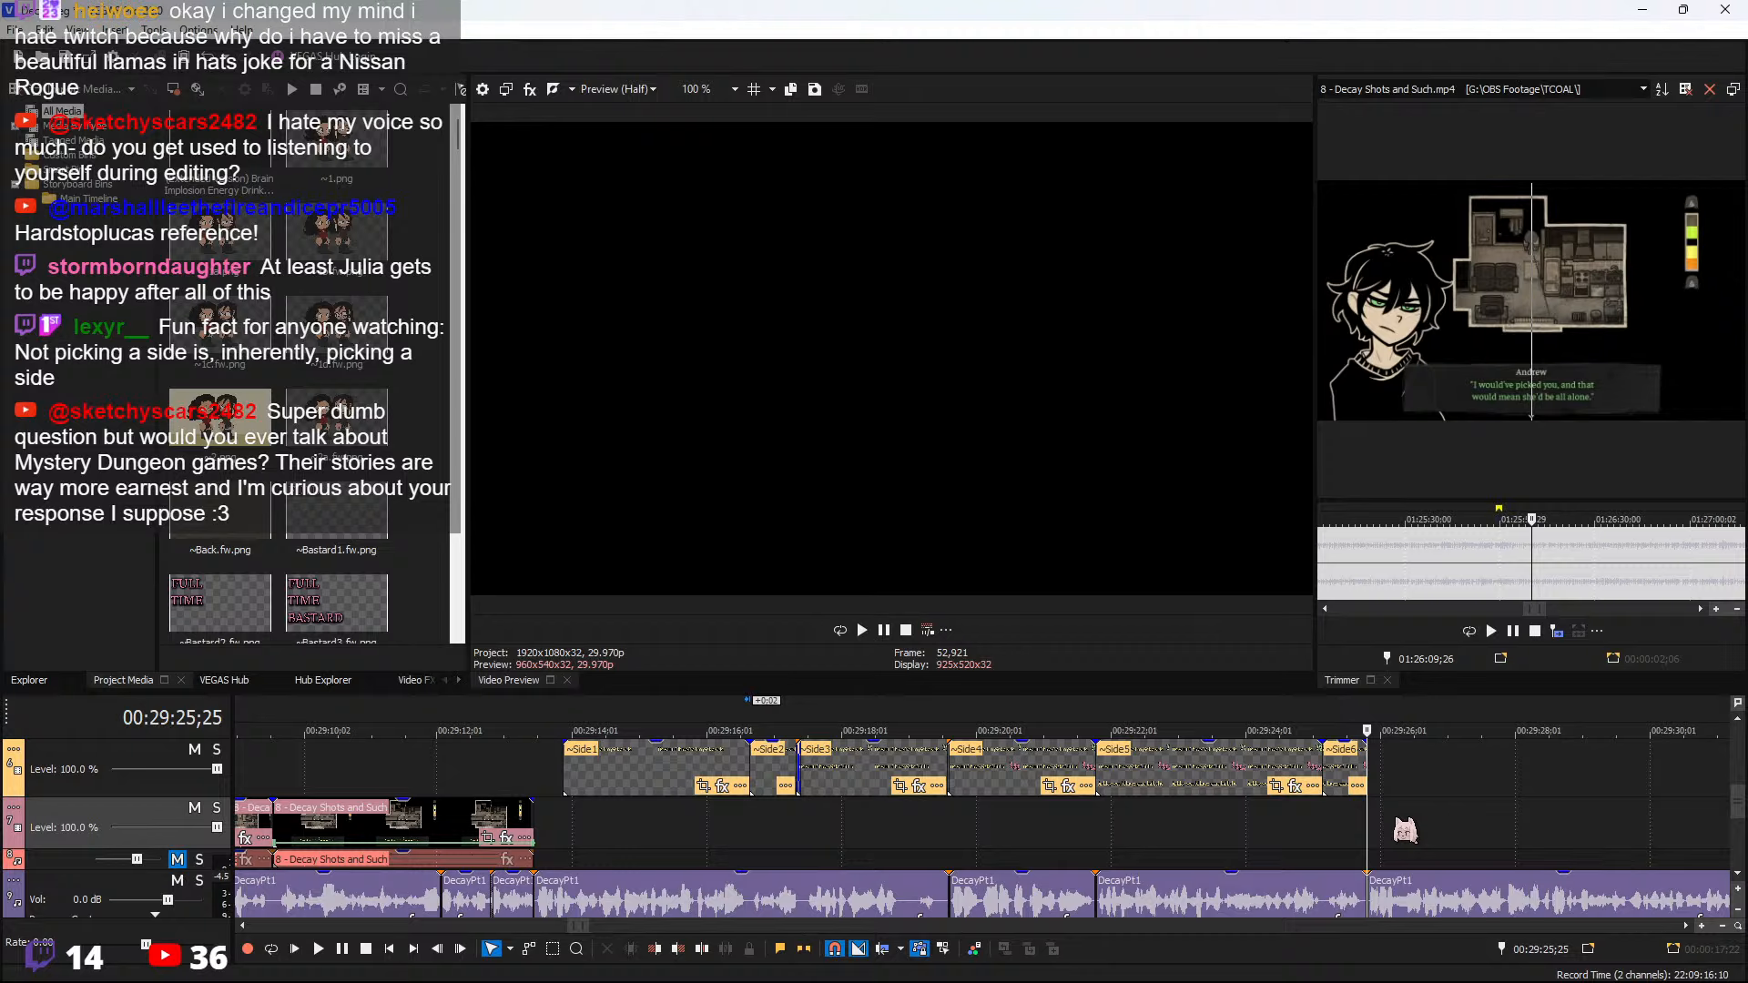
pyautogui.click(1605, 566)
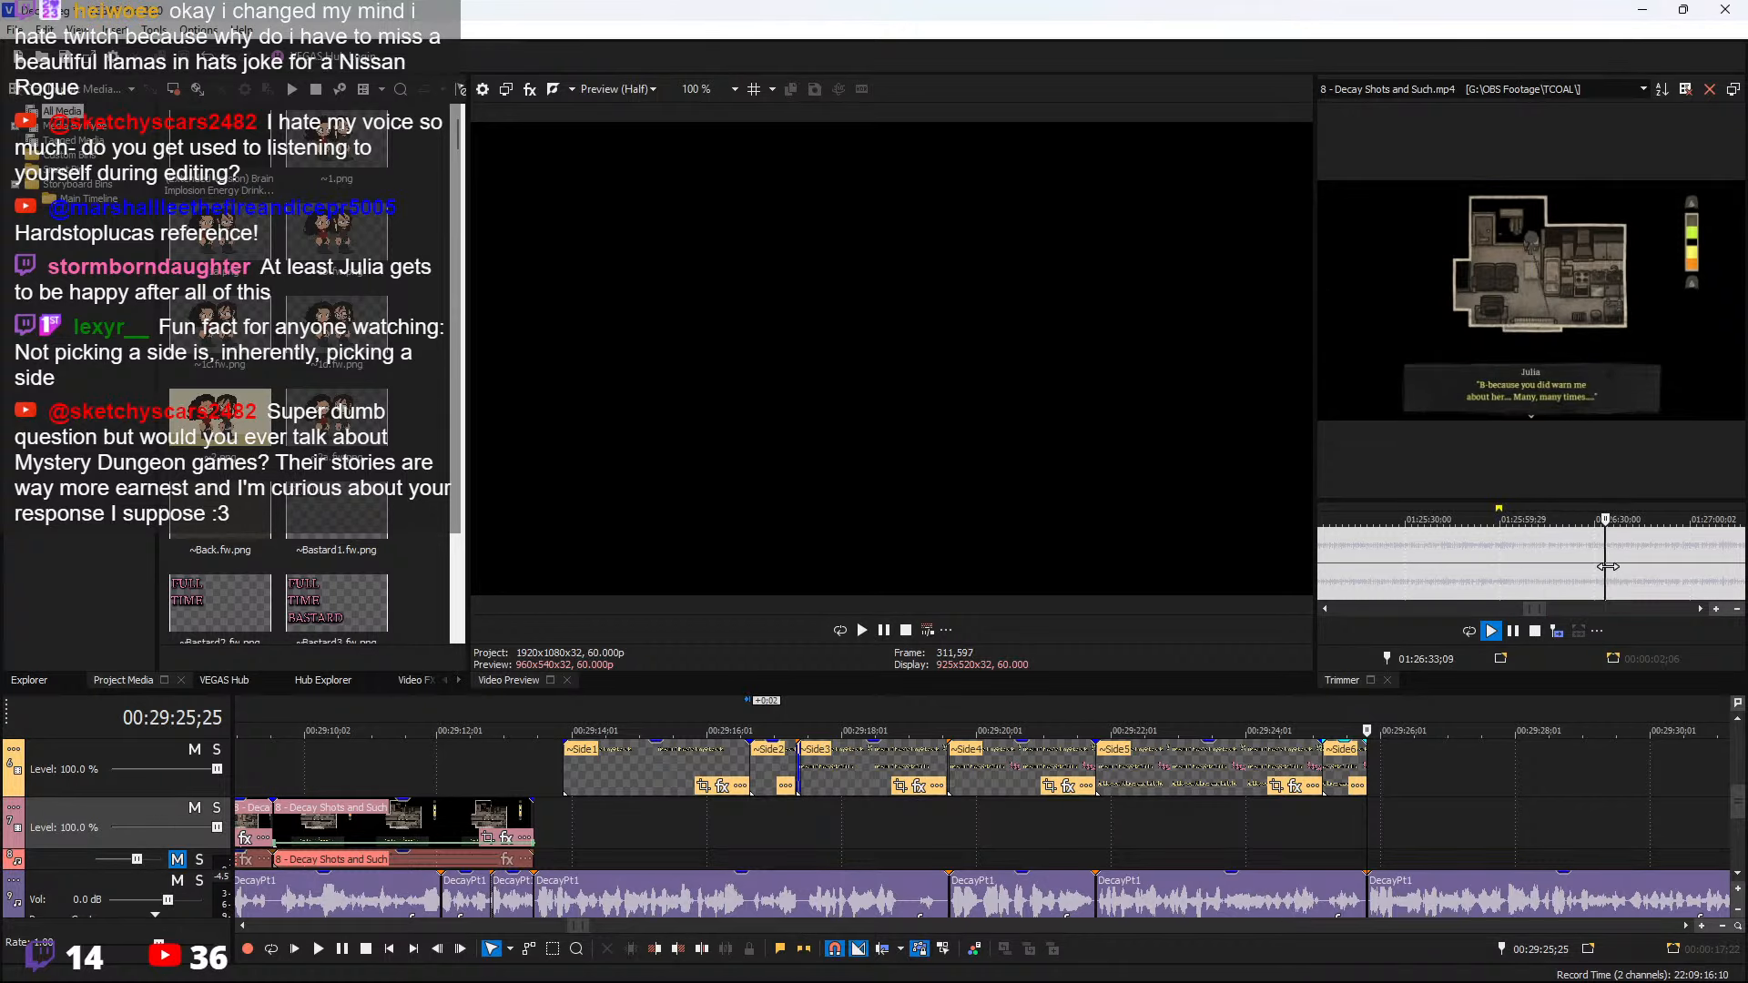
pyautogui.scroll(-3, 1608, 566)
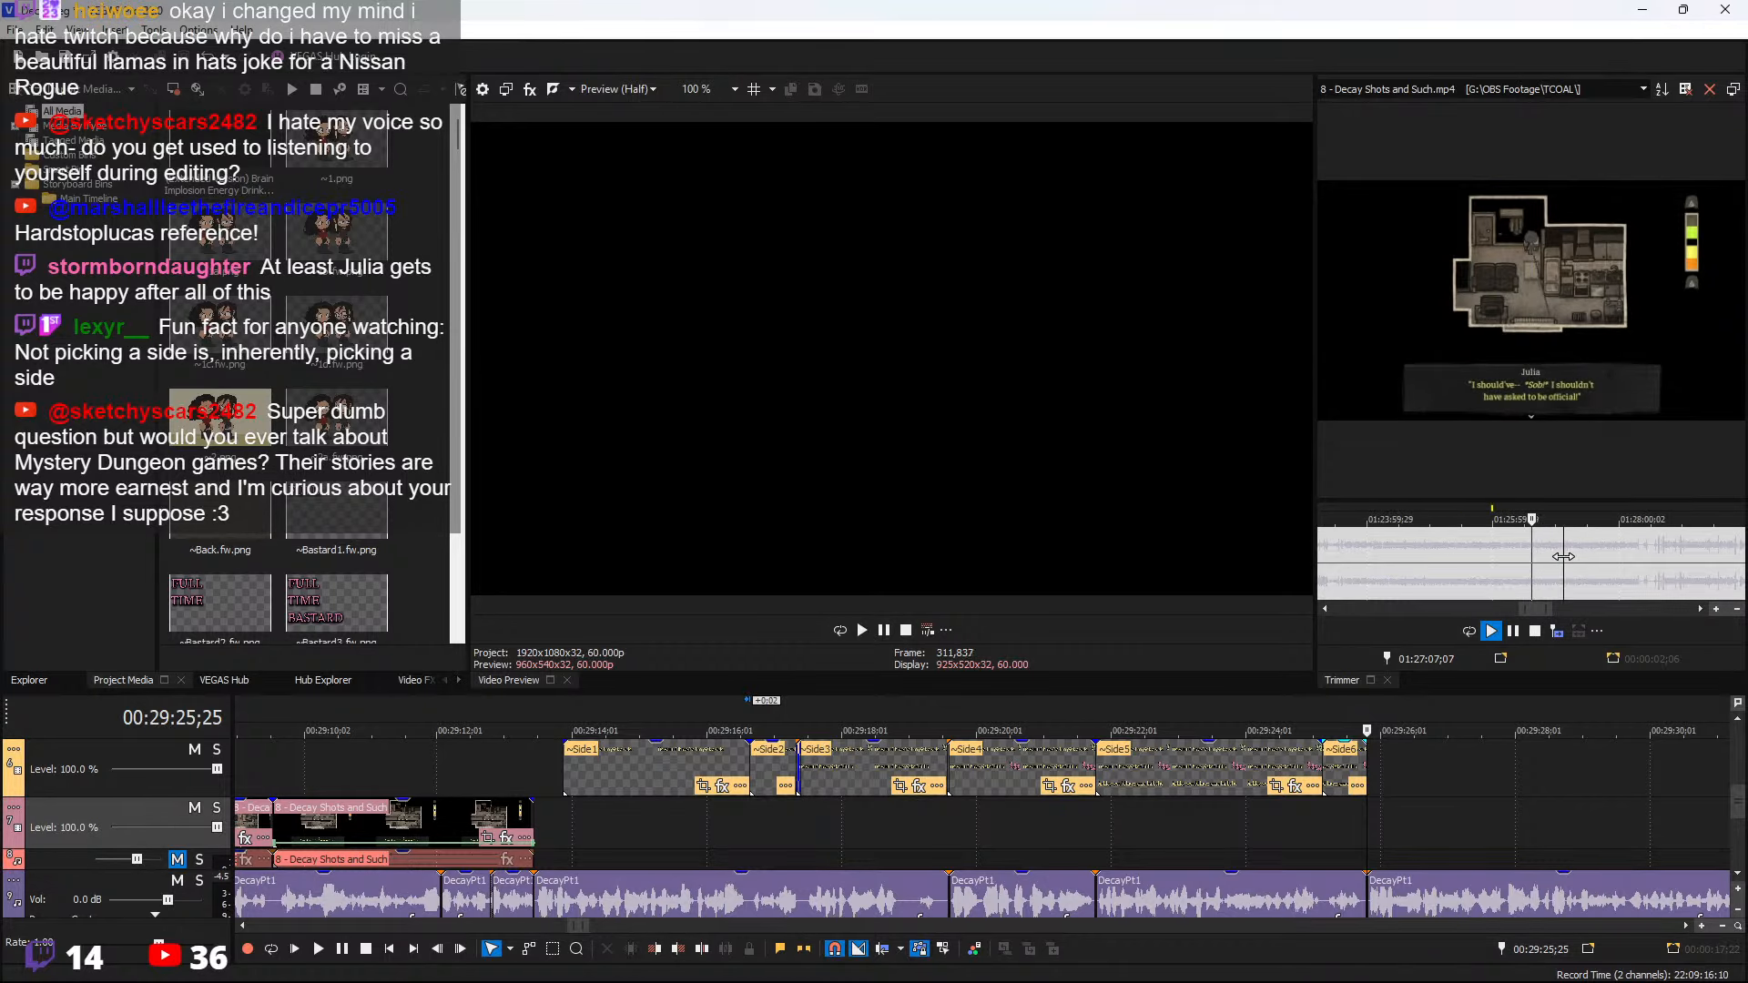
pyautogui.scroll(3, 1539, 561)
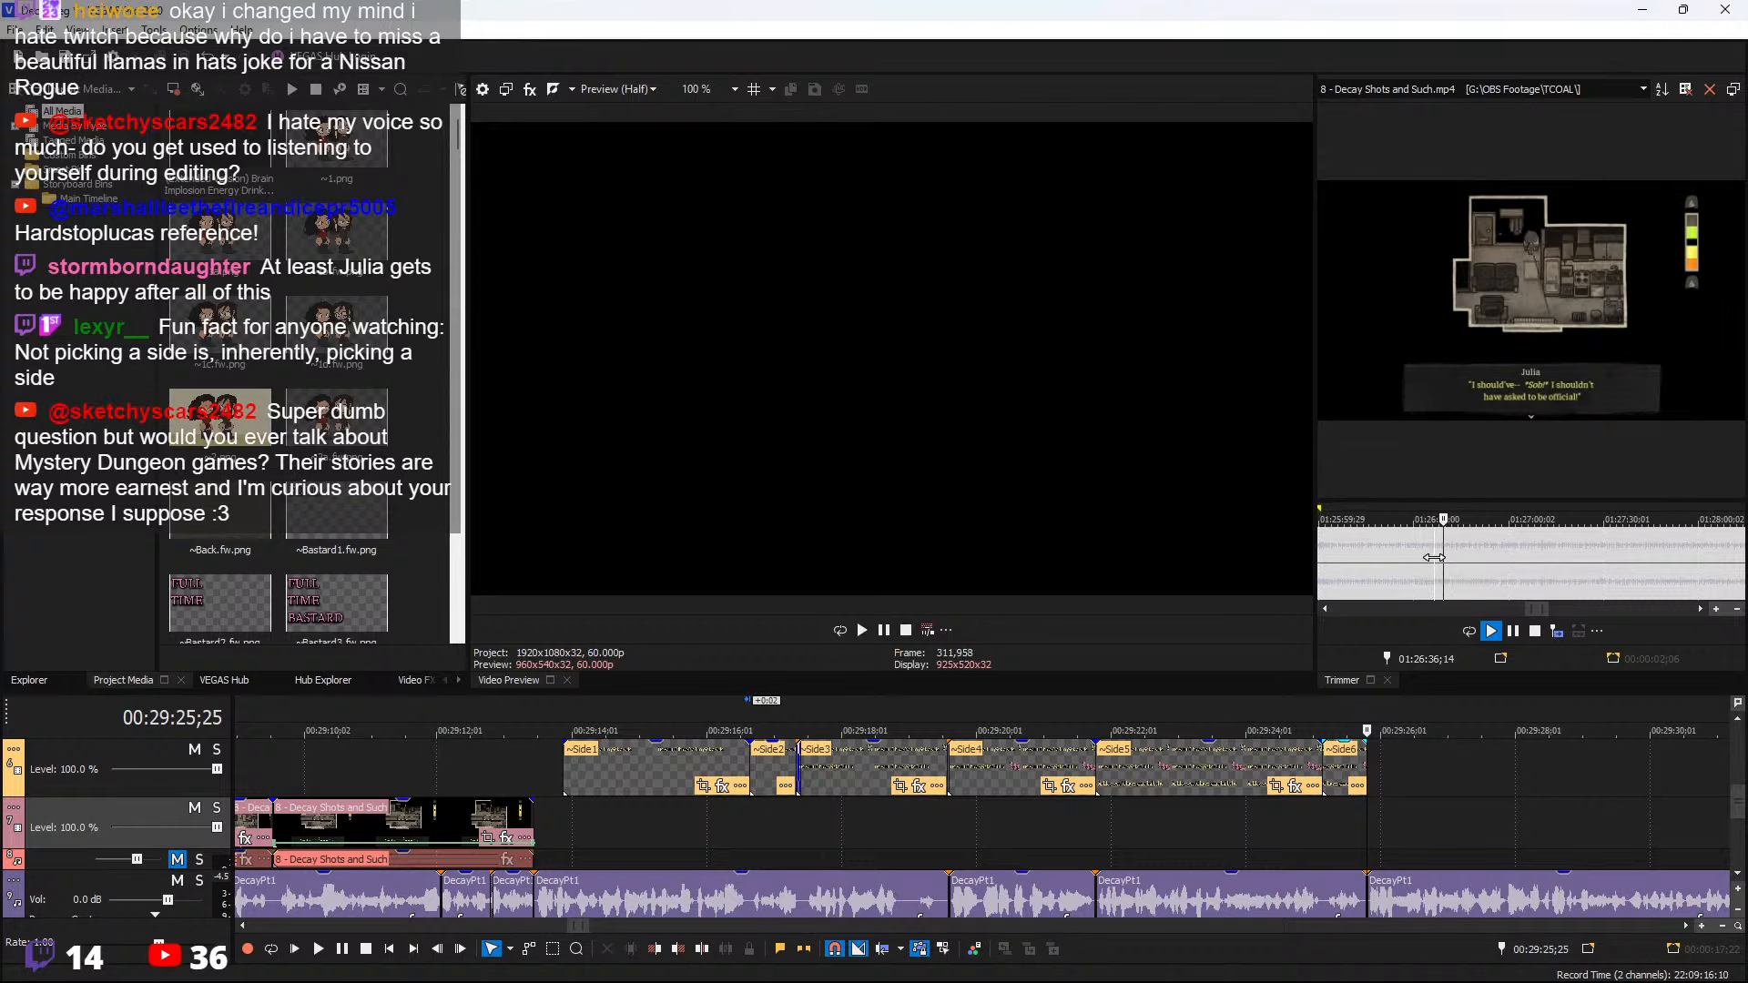
pyautogui.press('space')
pyautogui.click(1361, 825)
pyautogui.press('space')
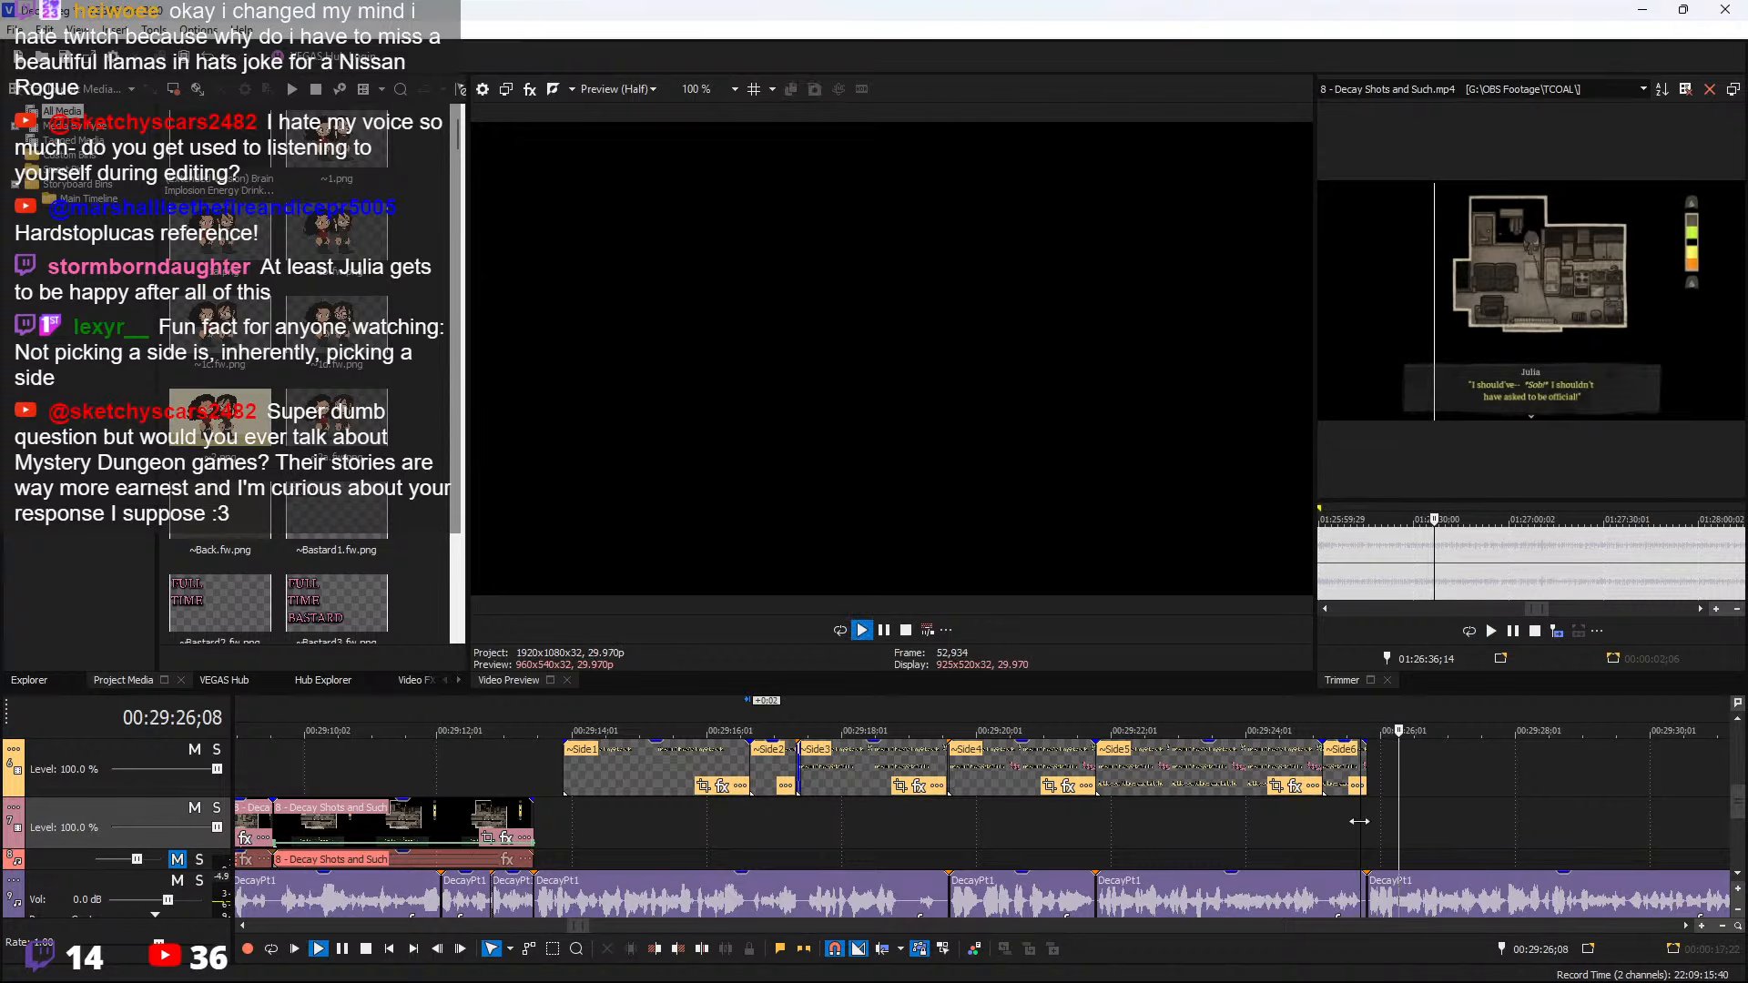
pyautogui.scroll(-4, 1375, 828)
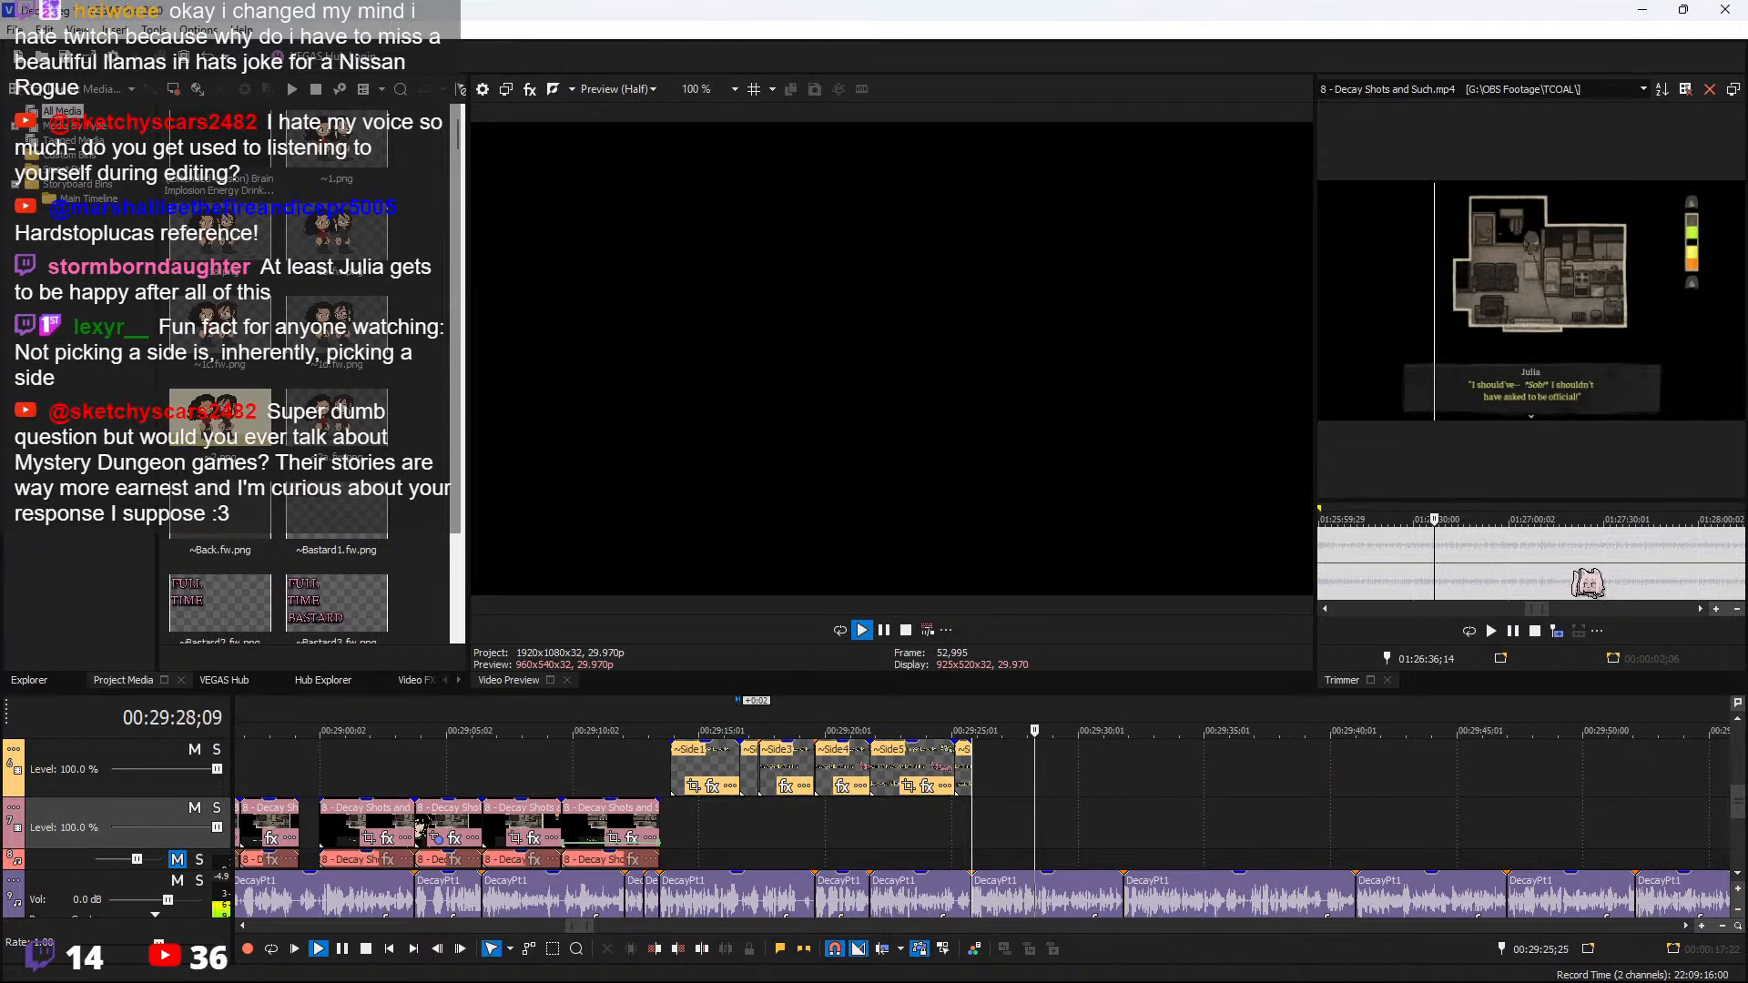
pyautogui.scroll(-2, 1584, 575)
pyautogui.press('space')
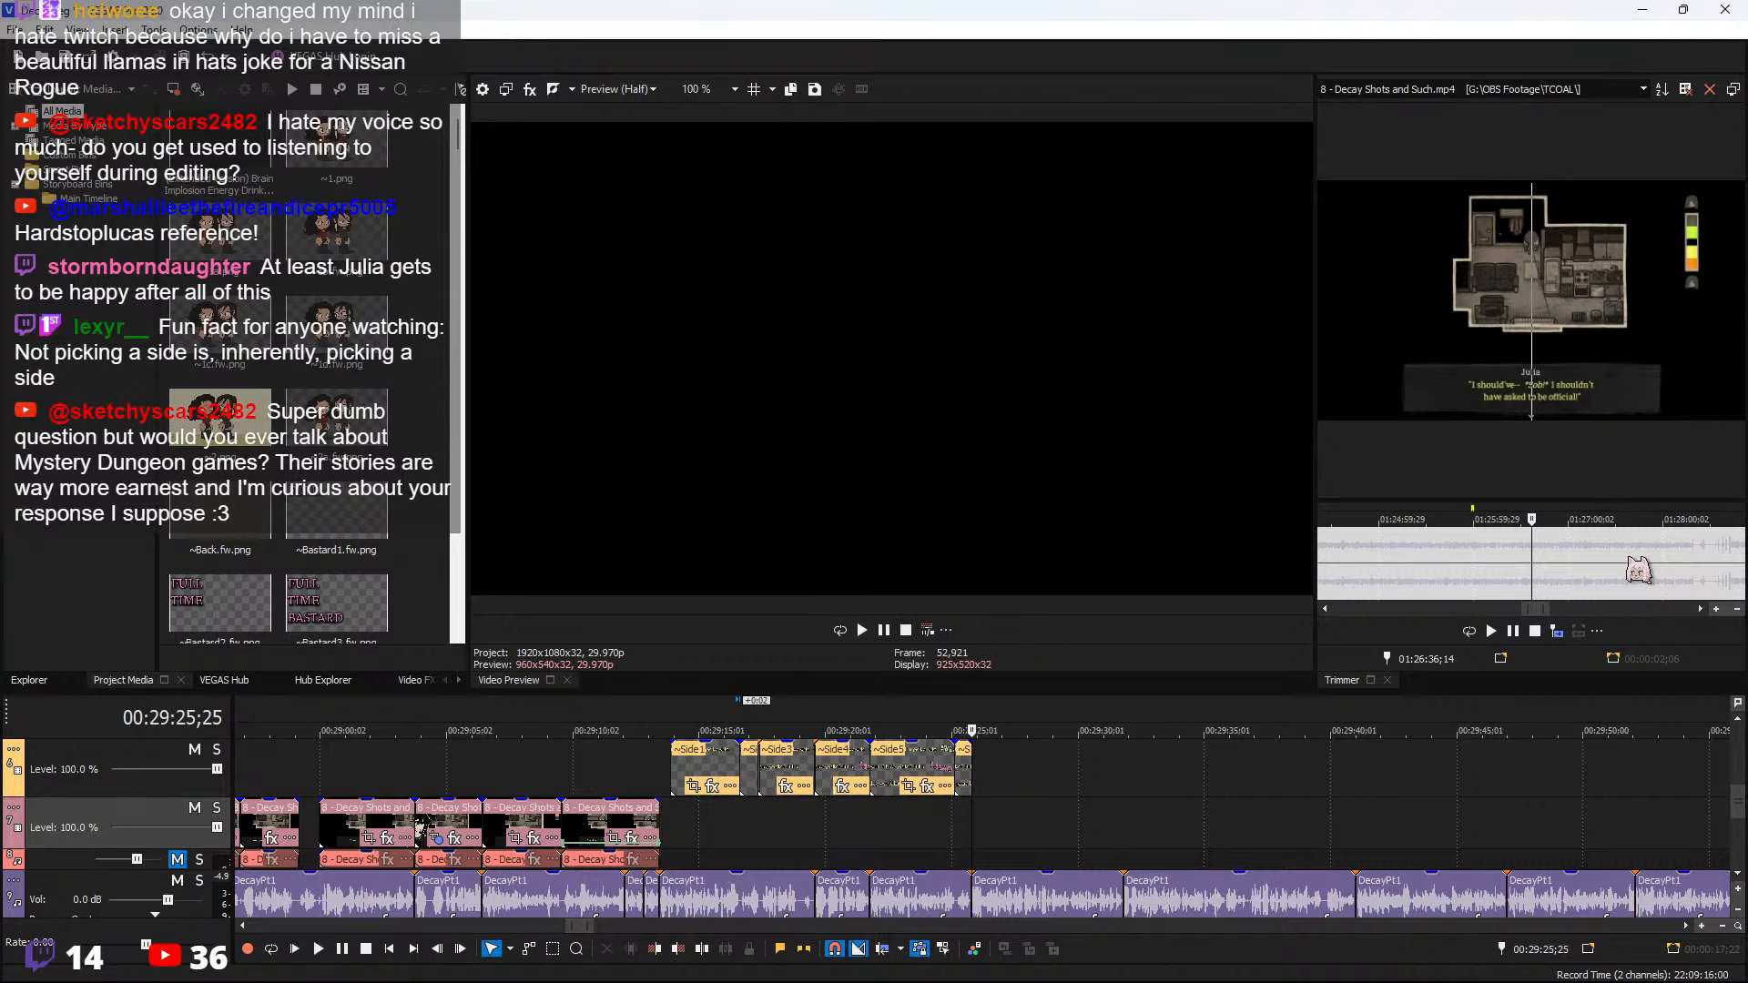
# Mark Andrew's "I think it's wonderful you still believed she would come around" footage from 01:26:53;12 to 01:26:59;22 and insert it at 00:29:25;25
pyautogui.click(1578, 560)
pyautogui.press('space')
pyautogui.scroll(4, 1572, 566)
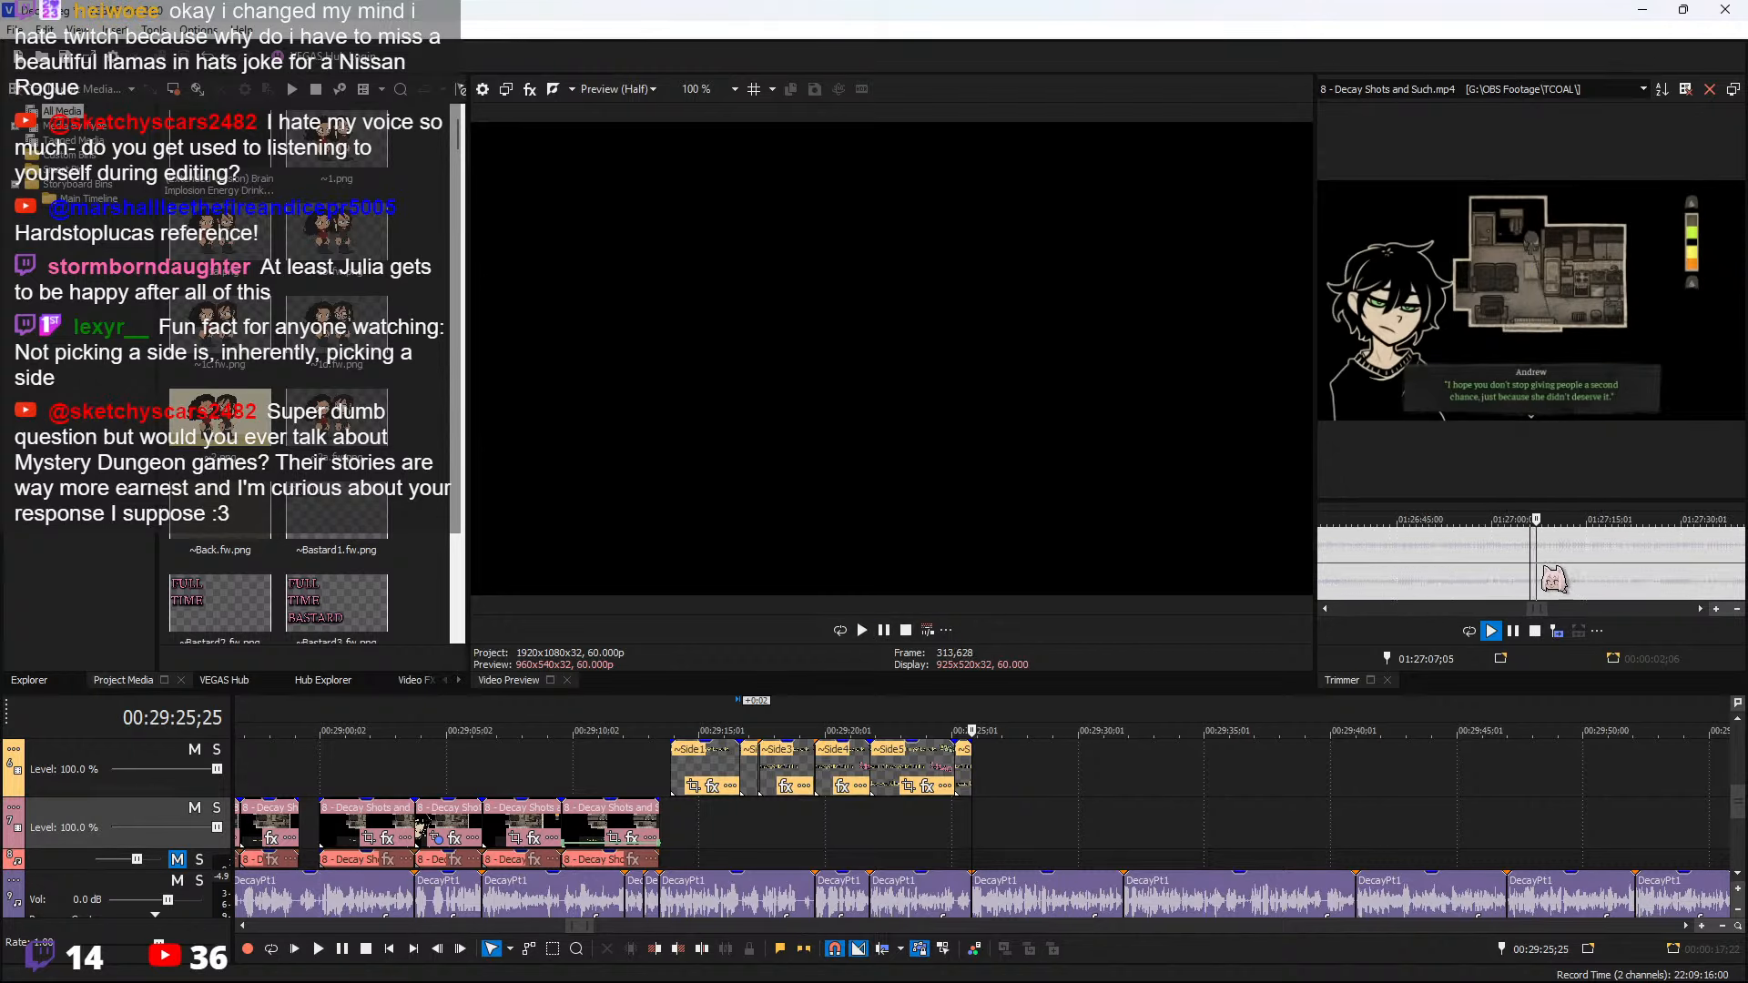
pyautogui.press('space')
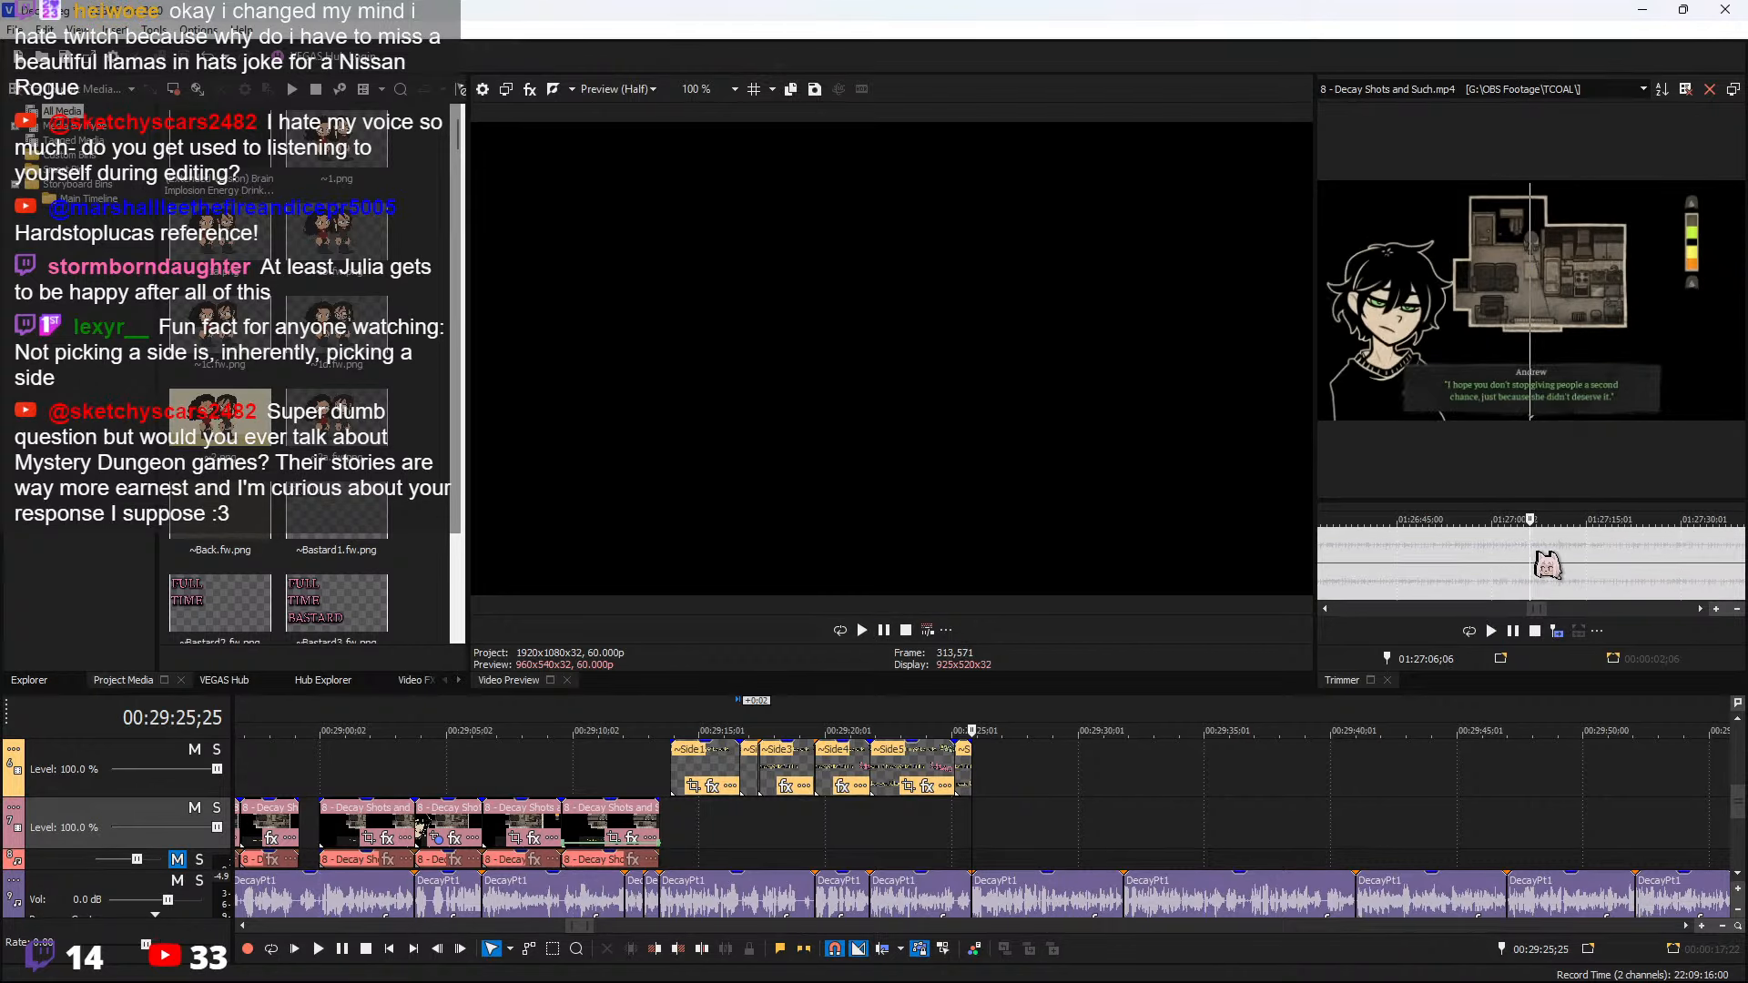
pyautogui.click(1510, 565)
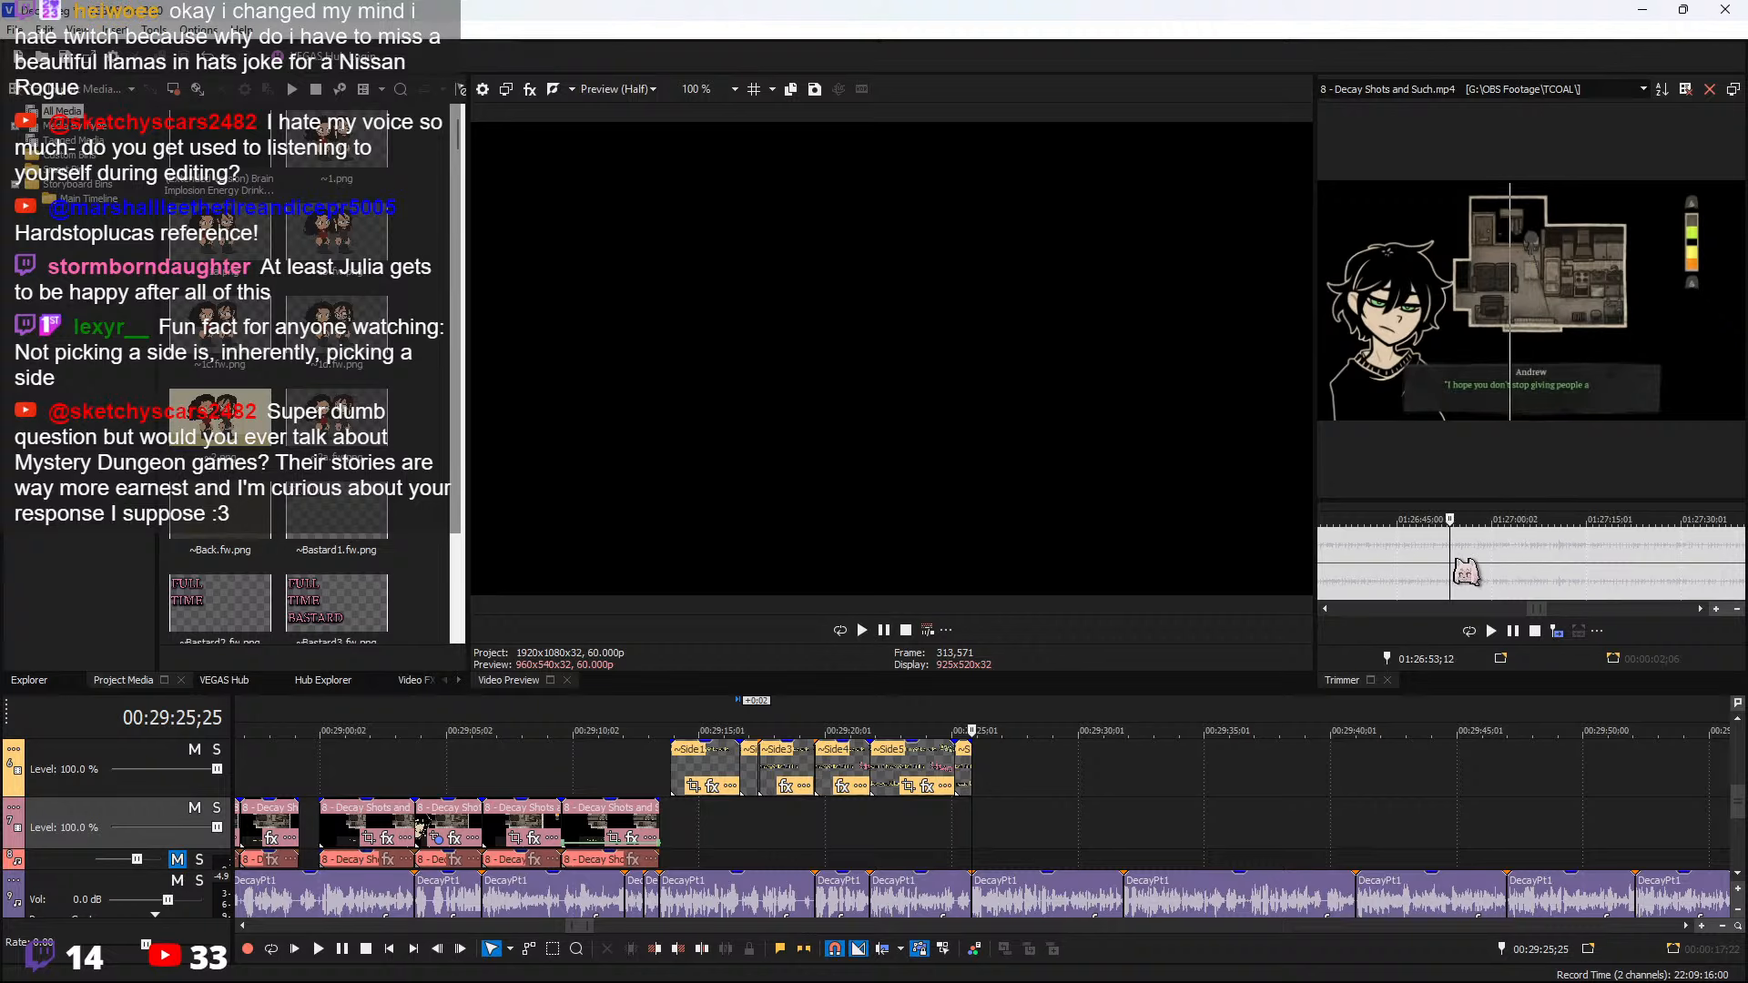
pyautogui.moveTo(1452, 564); pyautogui.dragTo(1490, 569)
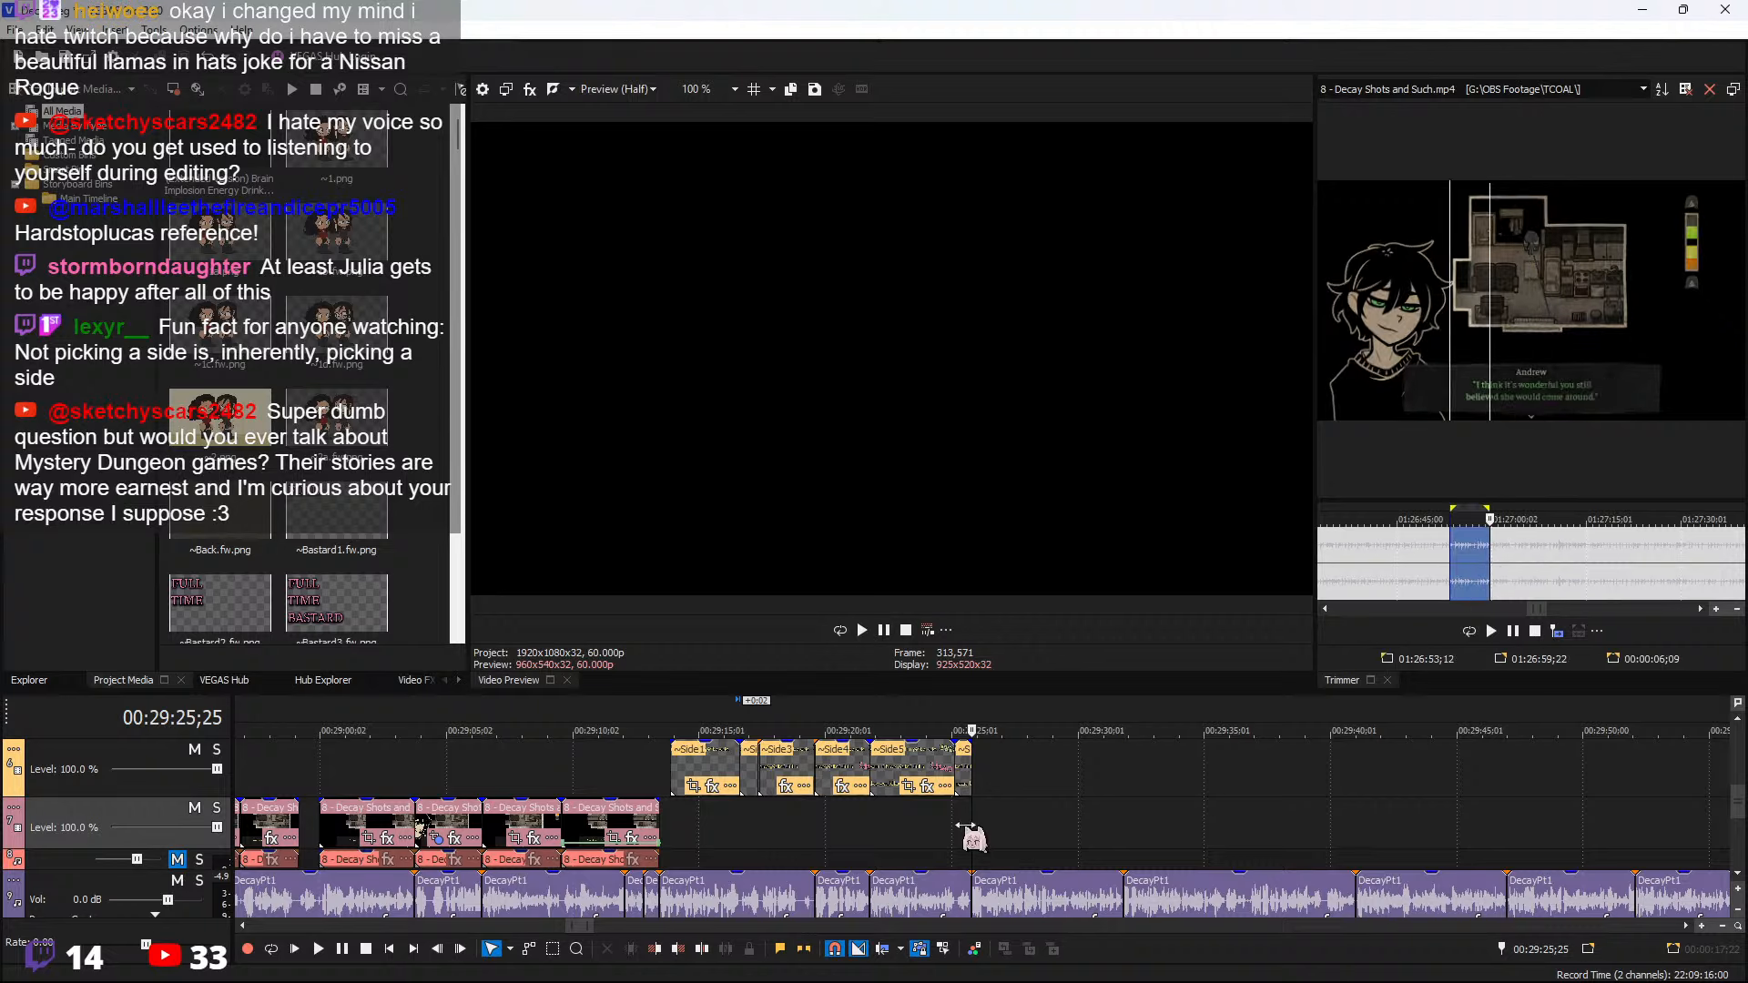
pyautogui.press('a')
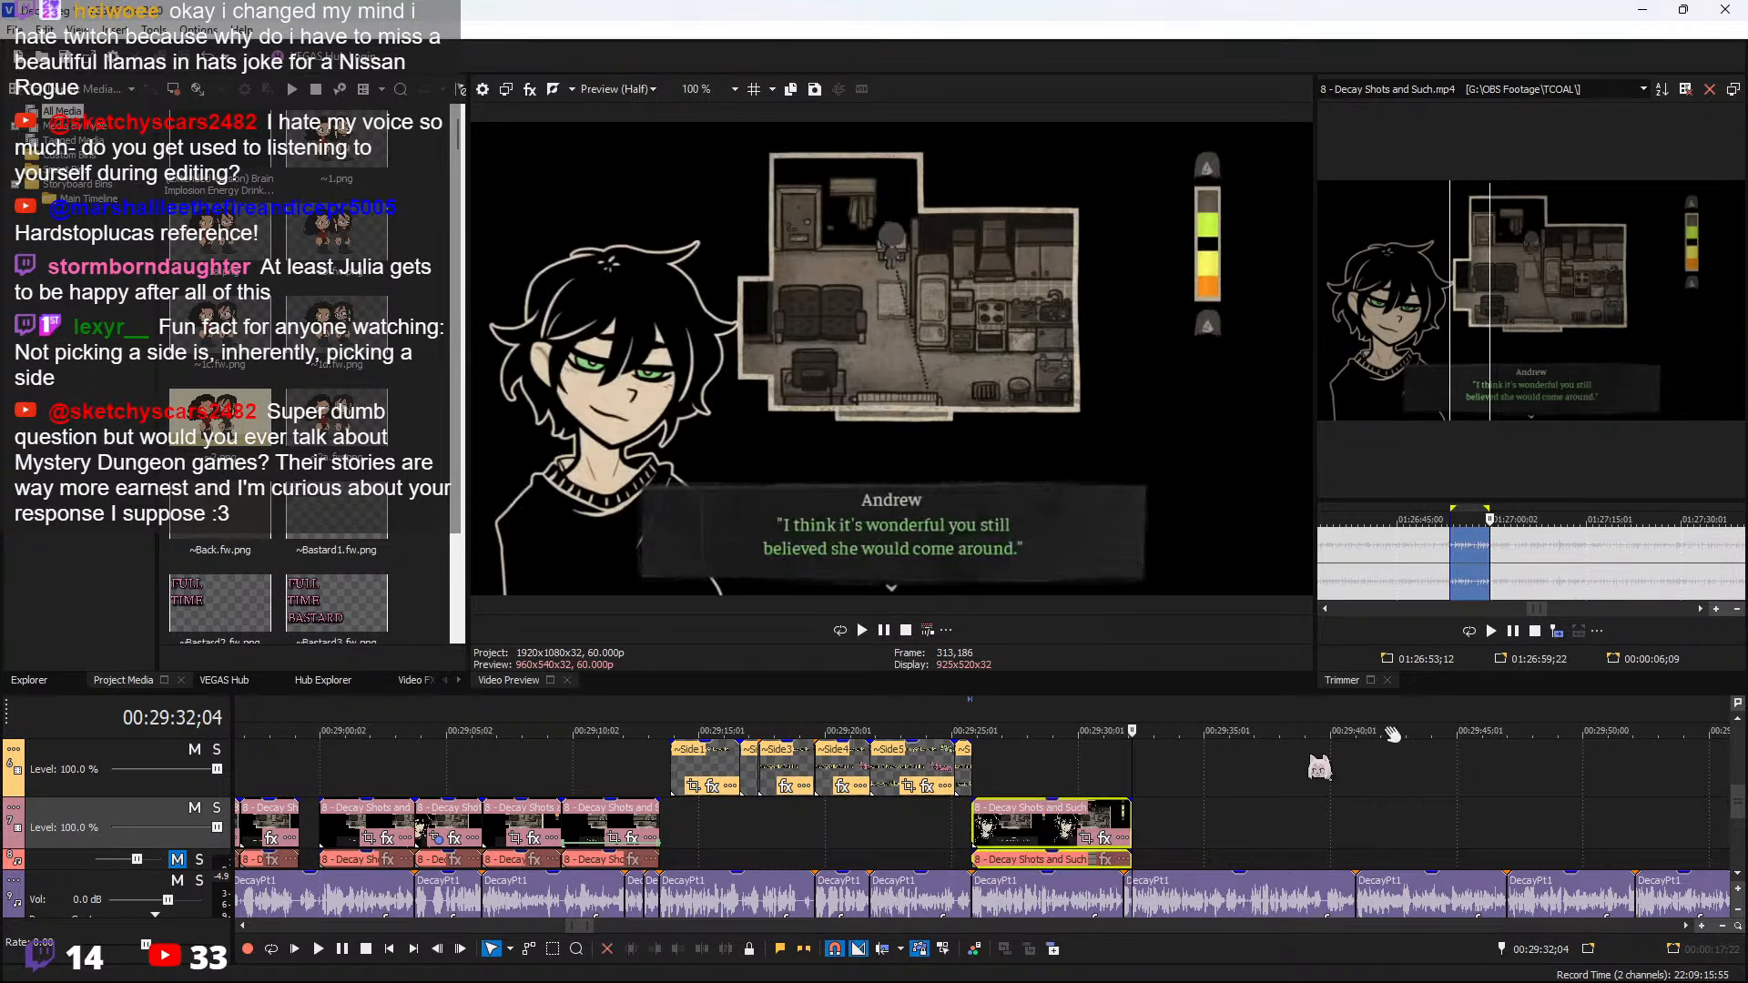
# Play the inserted Andrew clip and trim nine frames off its end to match the voice-over cut at 00:29:31;25
pyautogui.click(1016, 763)
pyautogui.press('space')
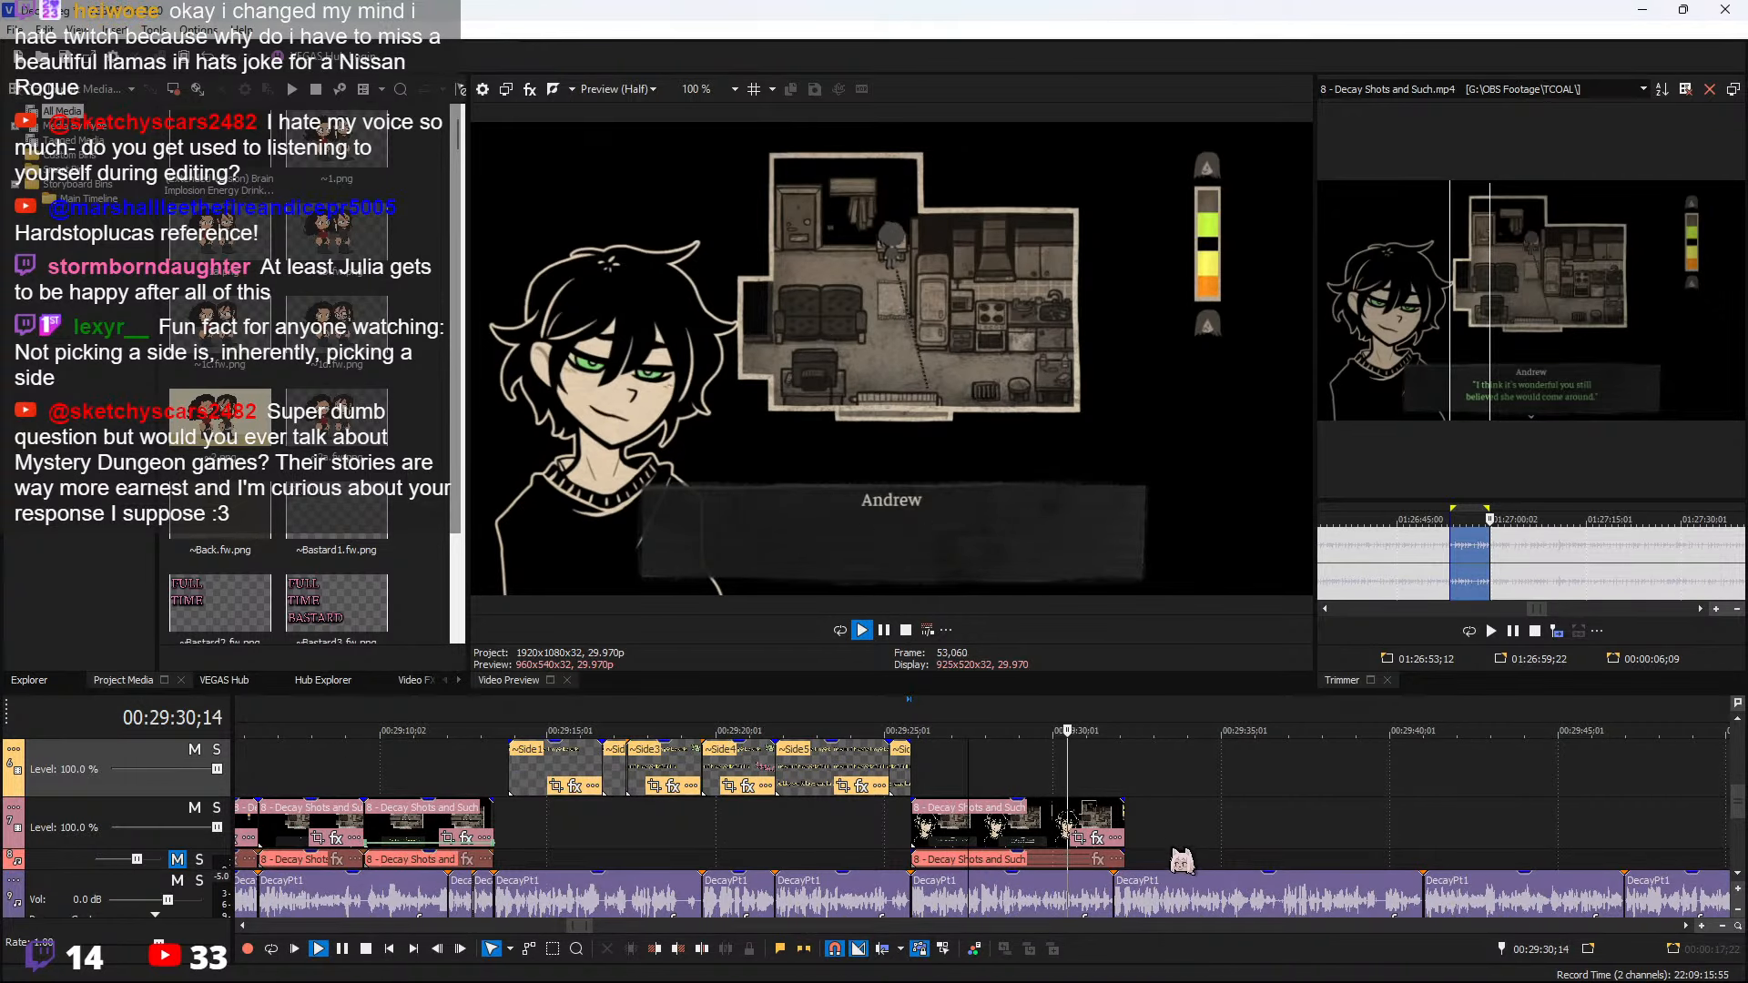
pyautogui.scroll(3, 1179, 859)
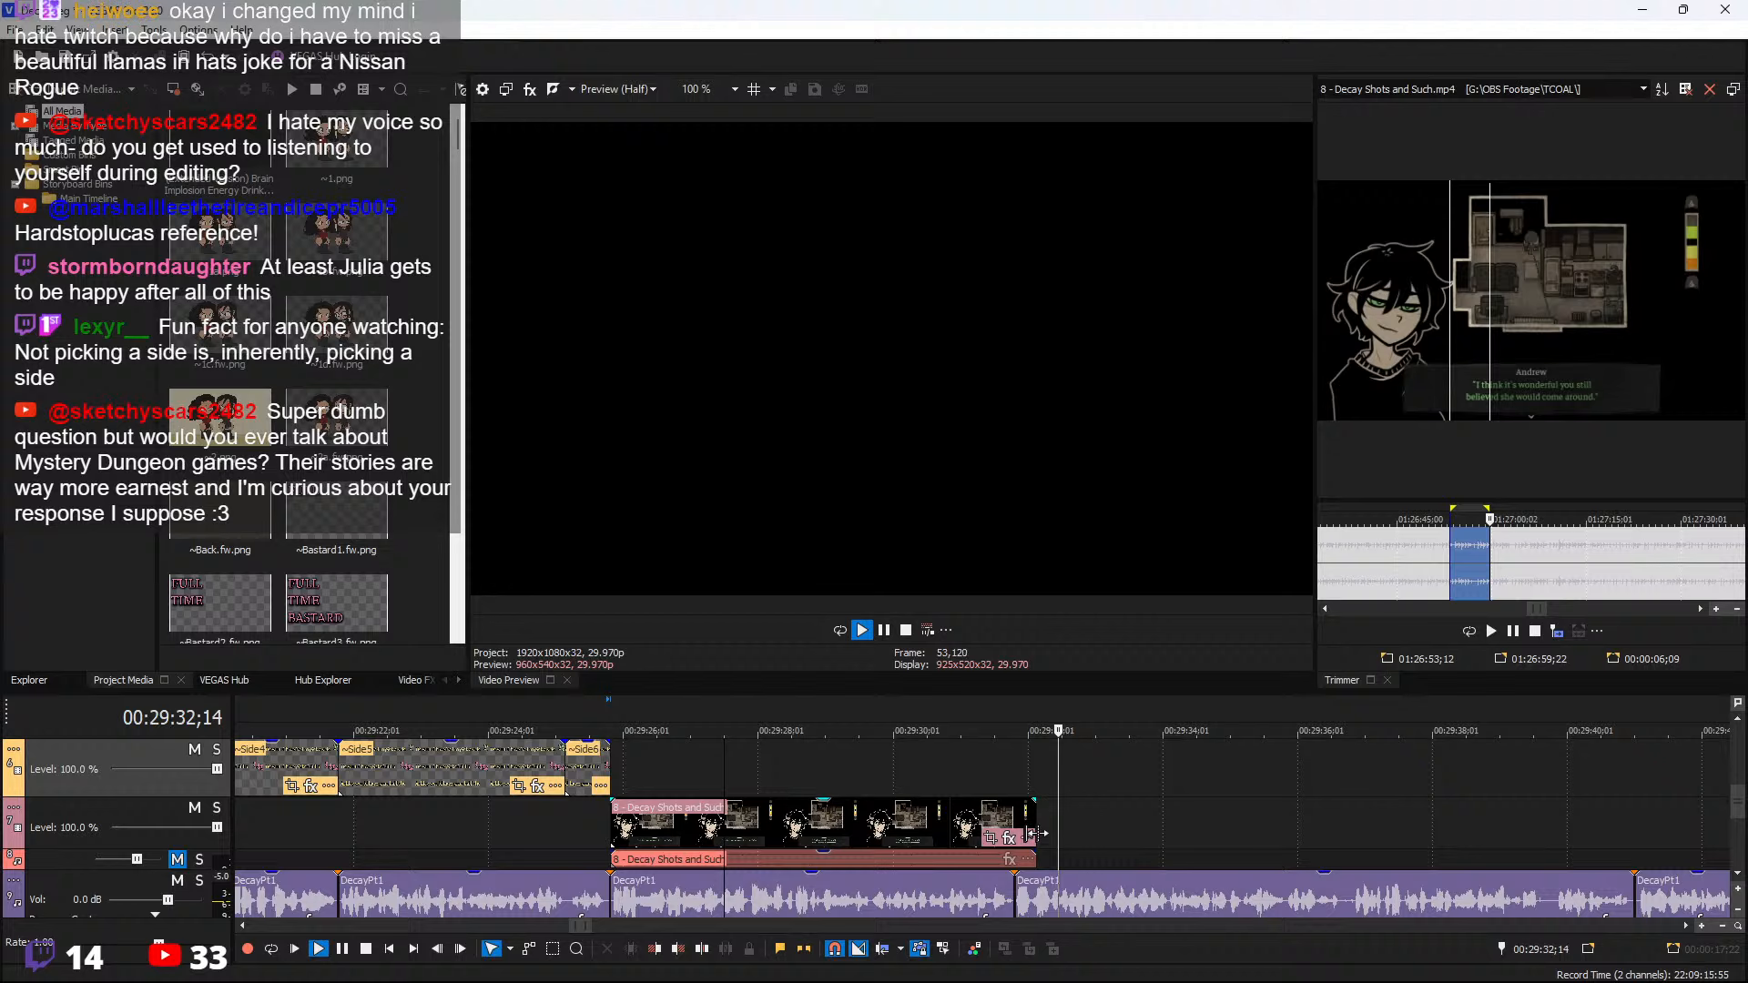
pyautogui.moveTo(1034, 826); pyautogui.dragTo(1013, 826)
pyautogui.scroll(-3, 1165, 844)
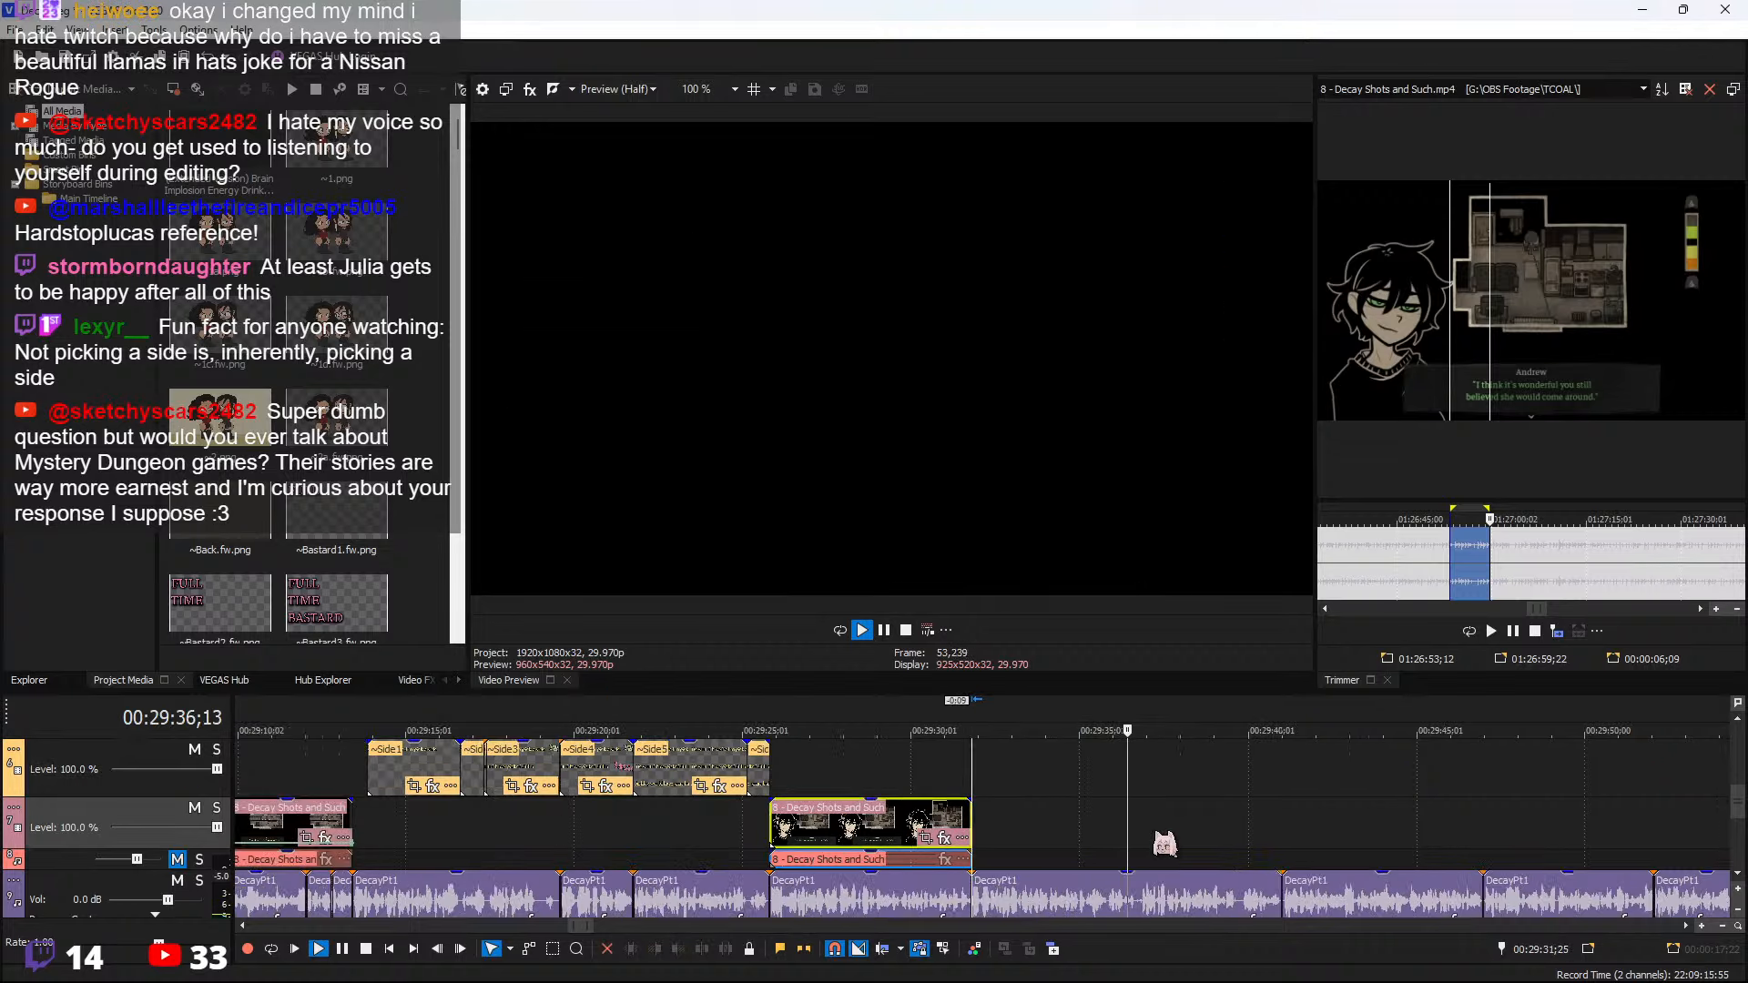
# Load the 6 - Decay Survival.mp4 footage in the trimmer and skim it for Julia and Andrew's conversation scenes
pyautogui.scroll(-4, 1165, 844)
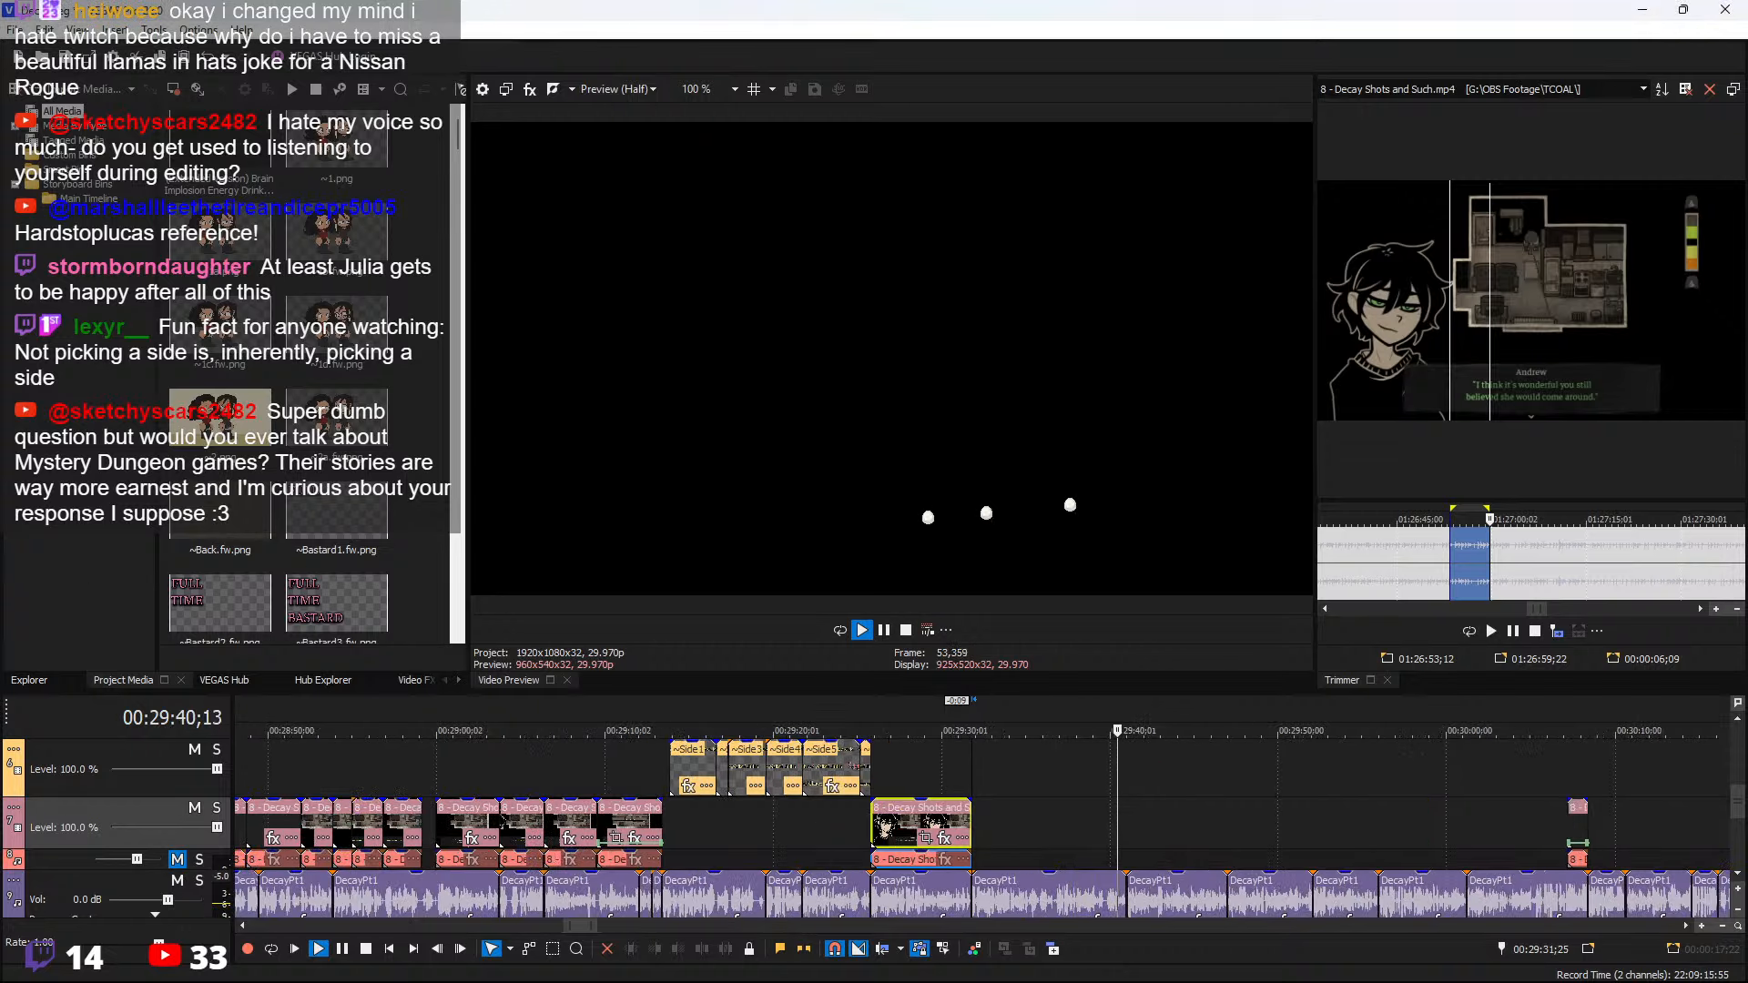
pyautogui.moveTo(1747, 406); pyautogui.dragTo(1501, 410)
pyautogui.click(1538, 573)
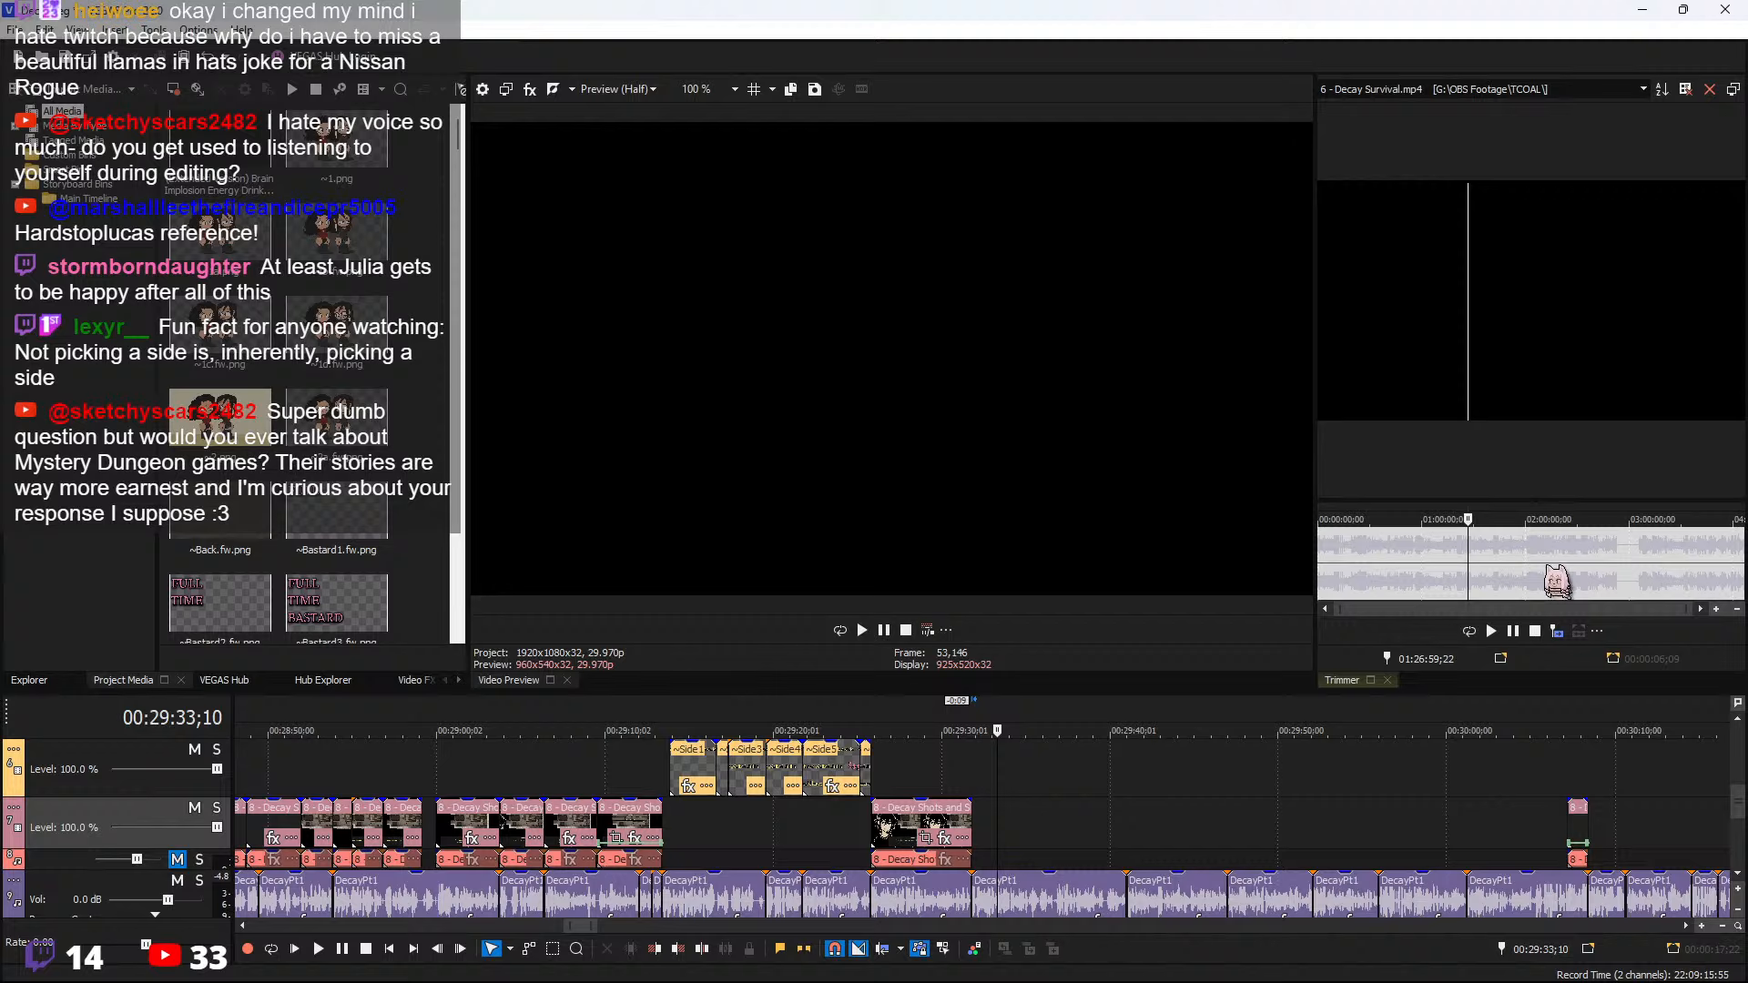
pyautogui.press('space')
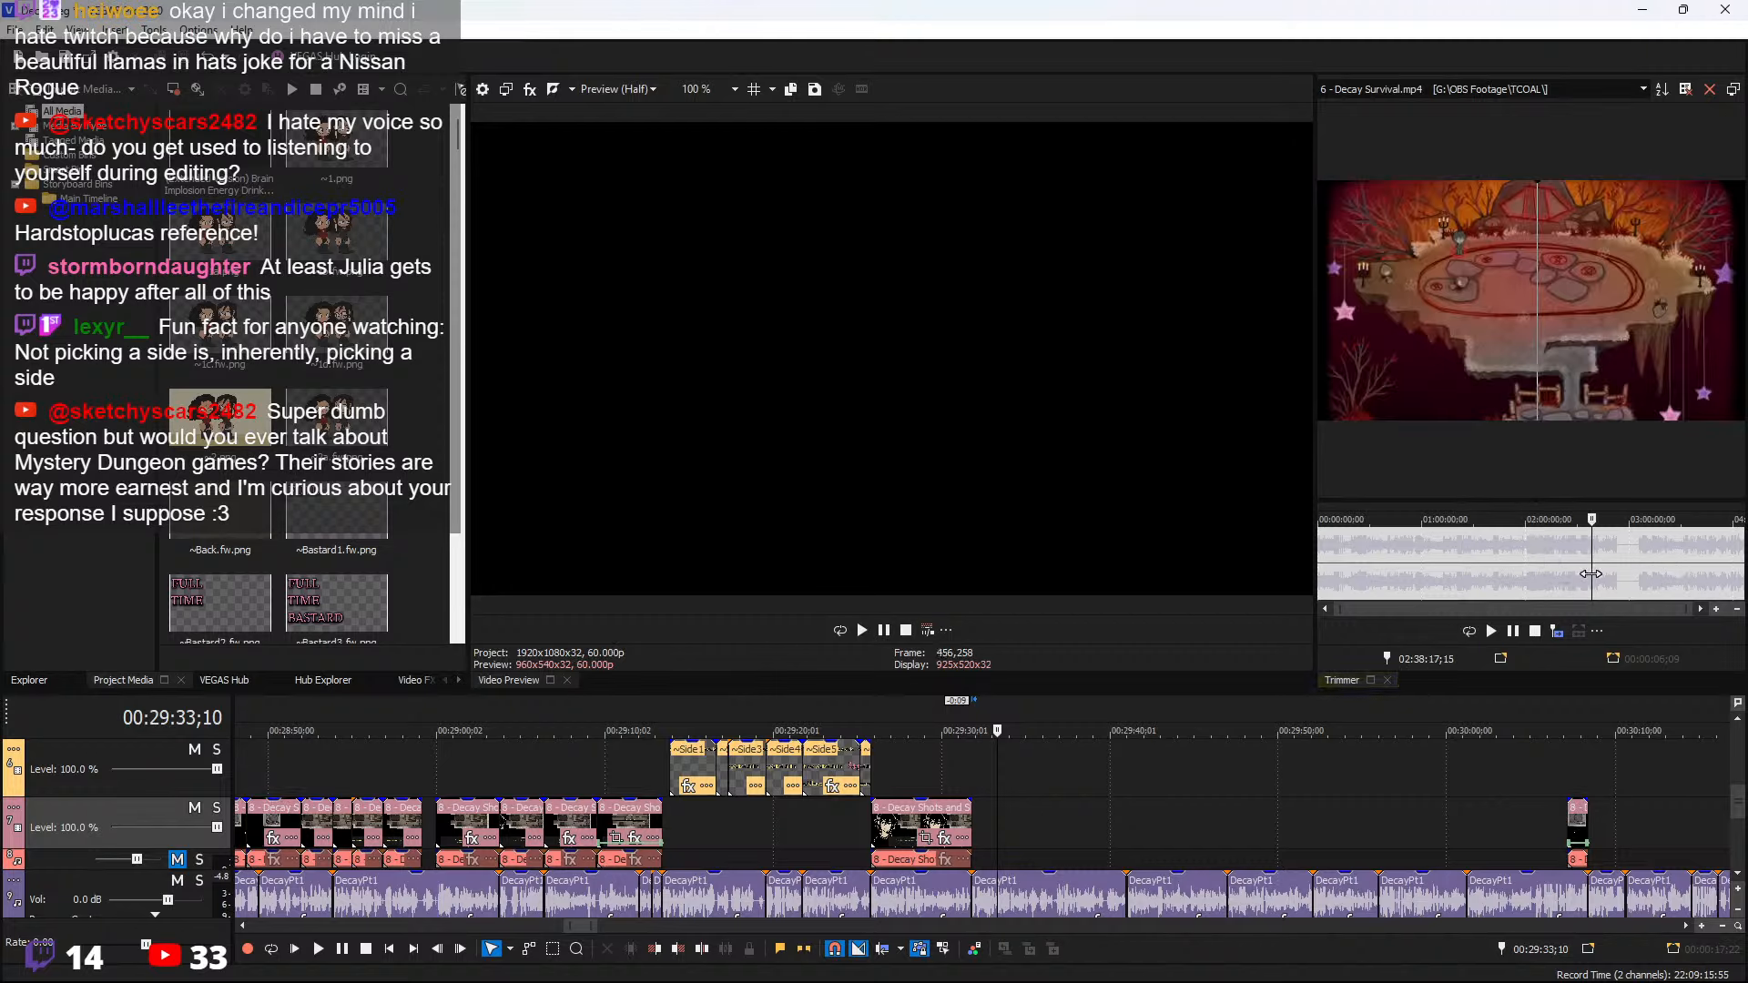
pyautogui.scroll(1, 1634, 572)
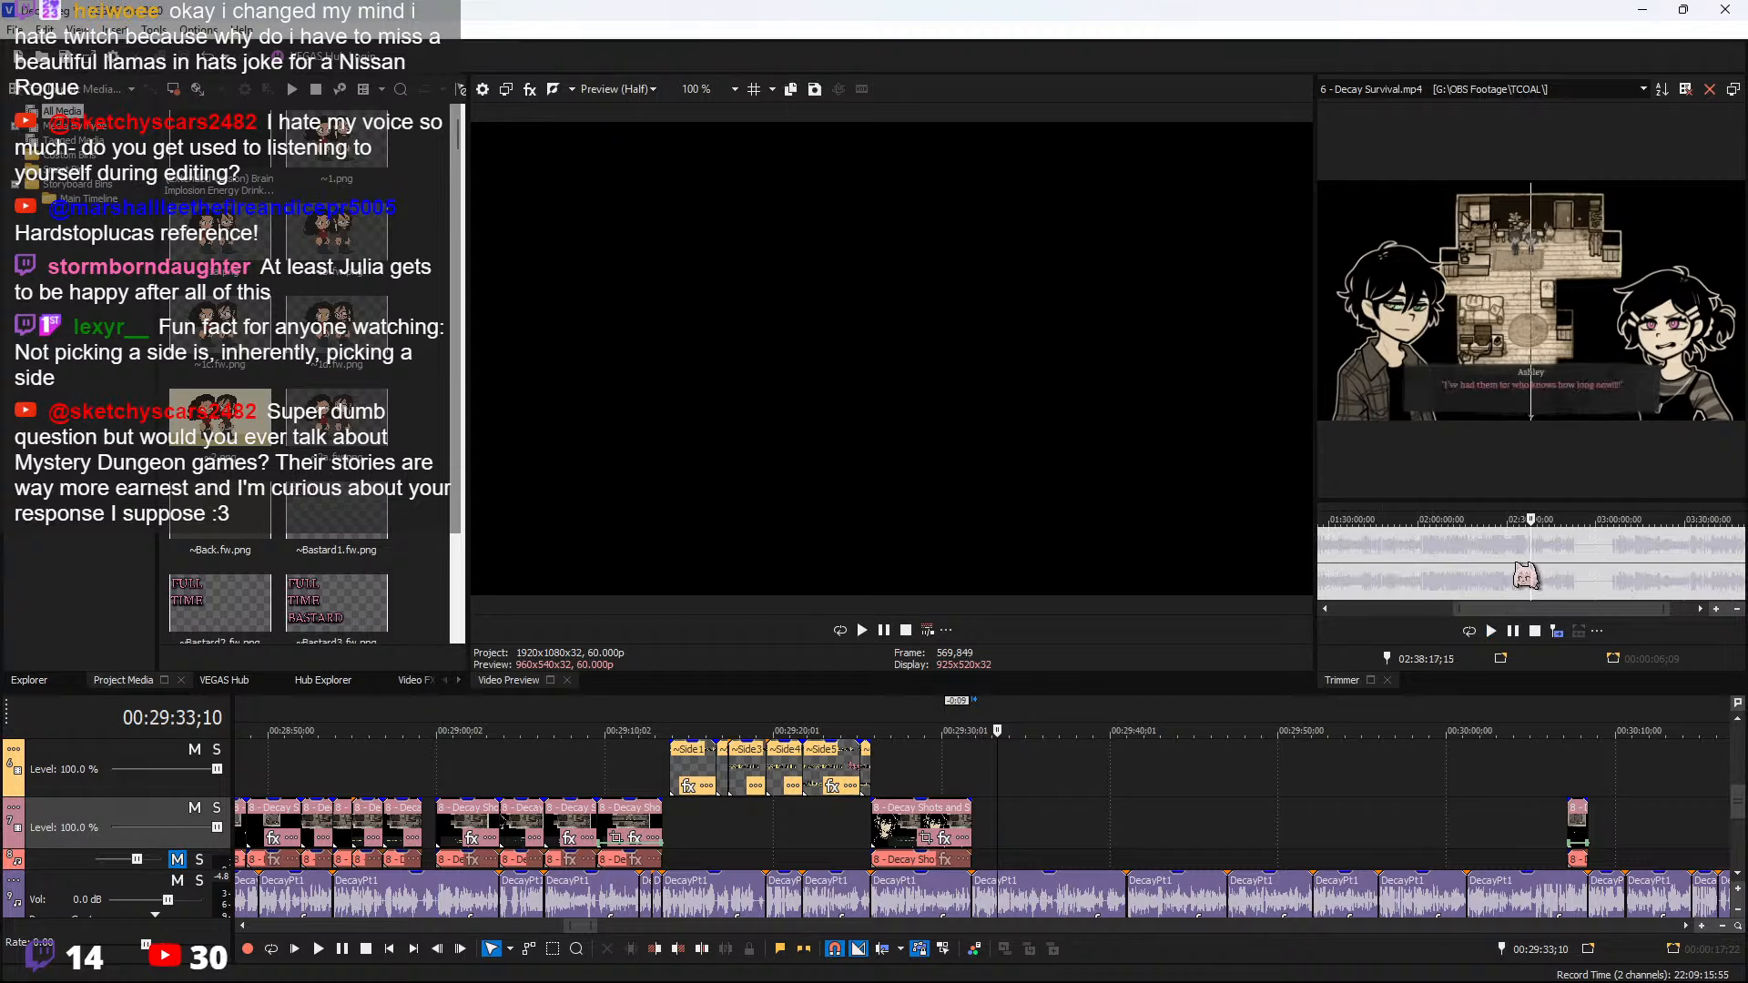
pyautogui.scroll(1, 1529, 577)
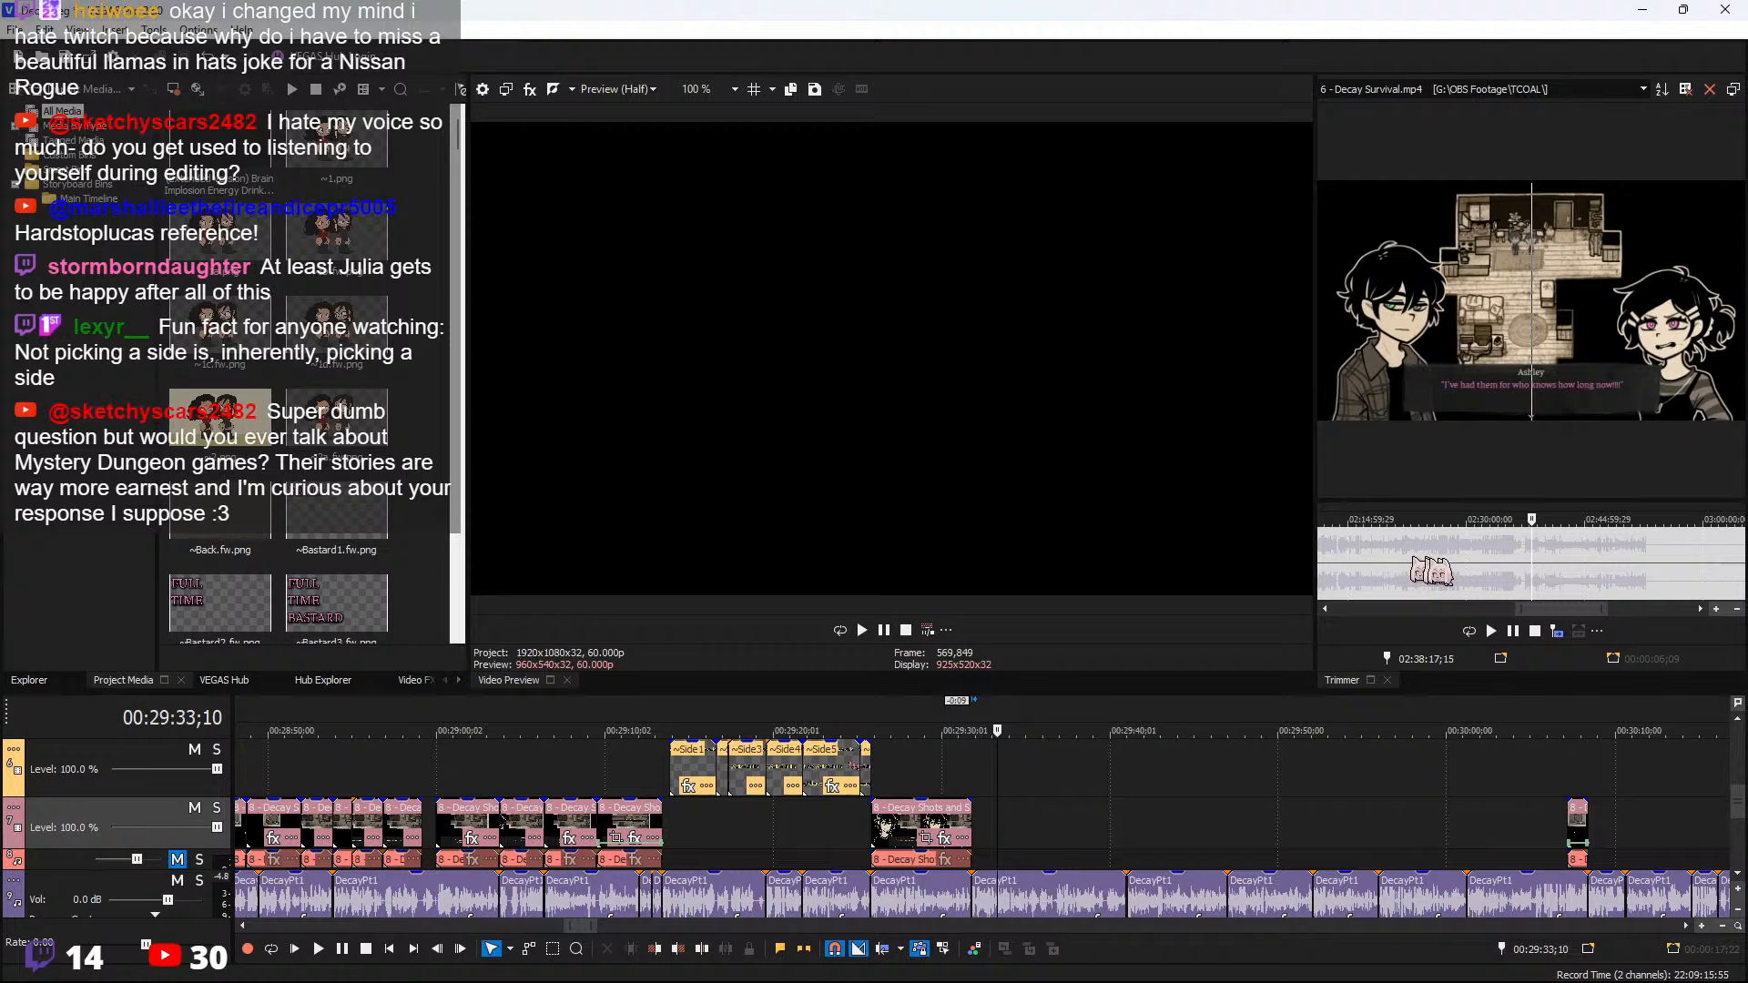
pyautogui.scroll(-1, 1530, 569)
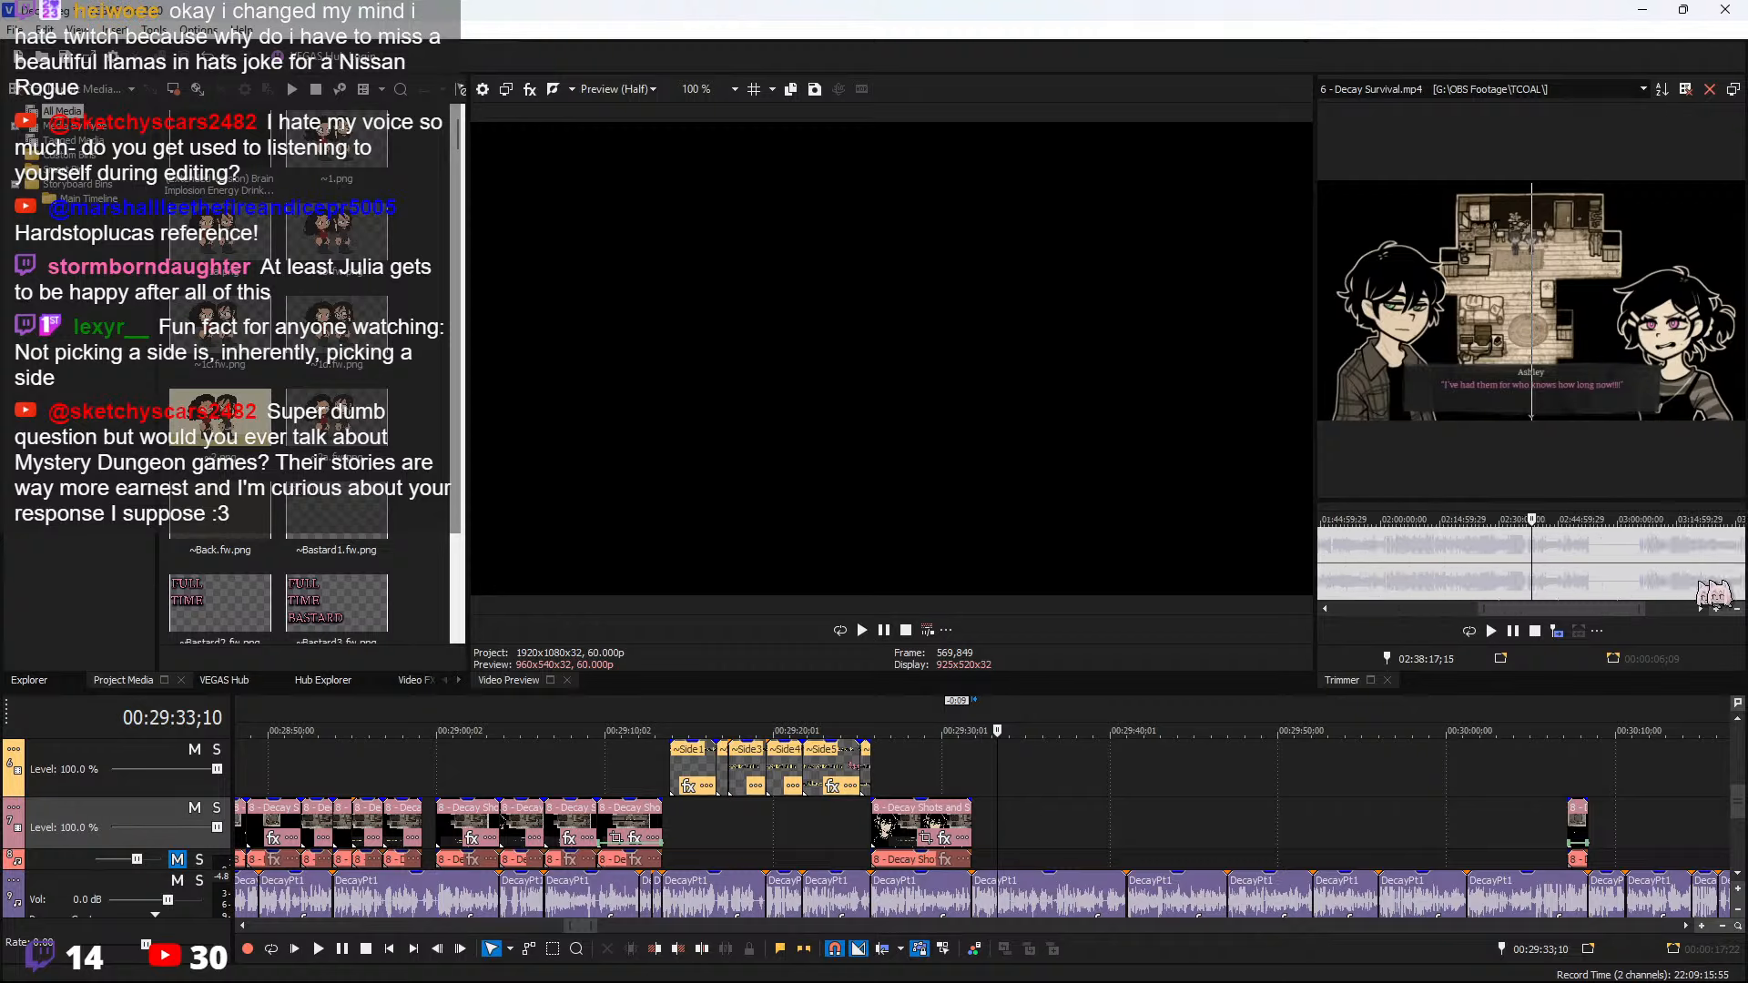
pyautogui.scroll(-2, 1703, 574)
pyautogui.scroll(3, 1666, 581)
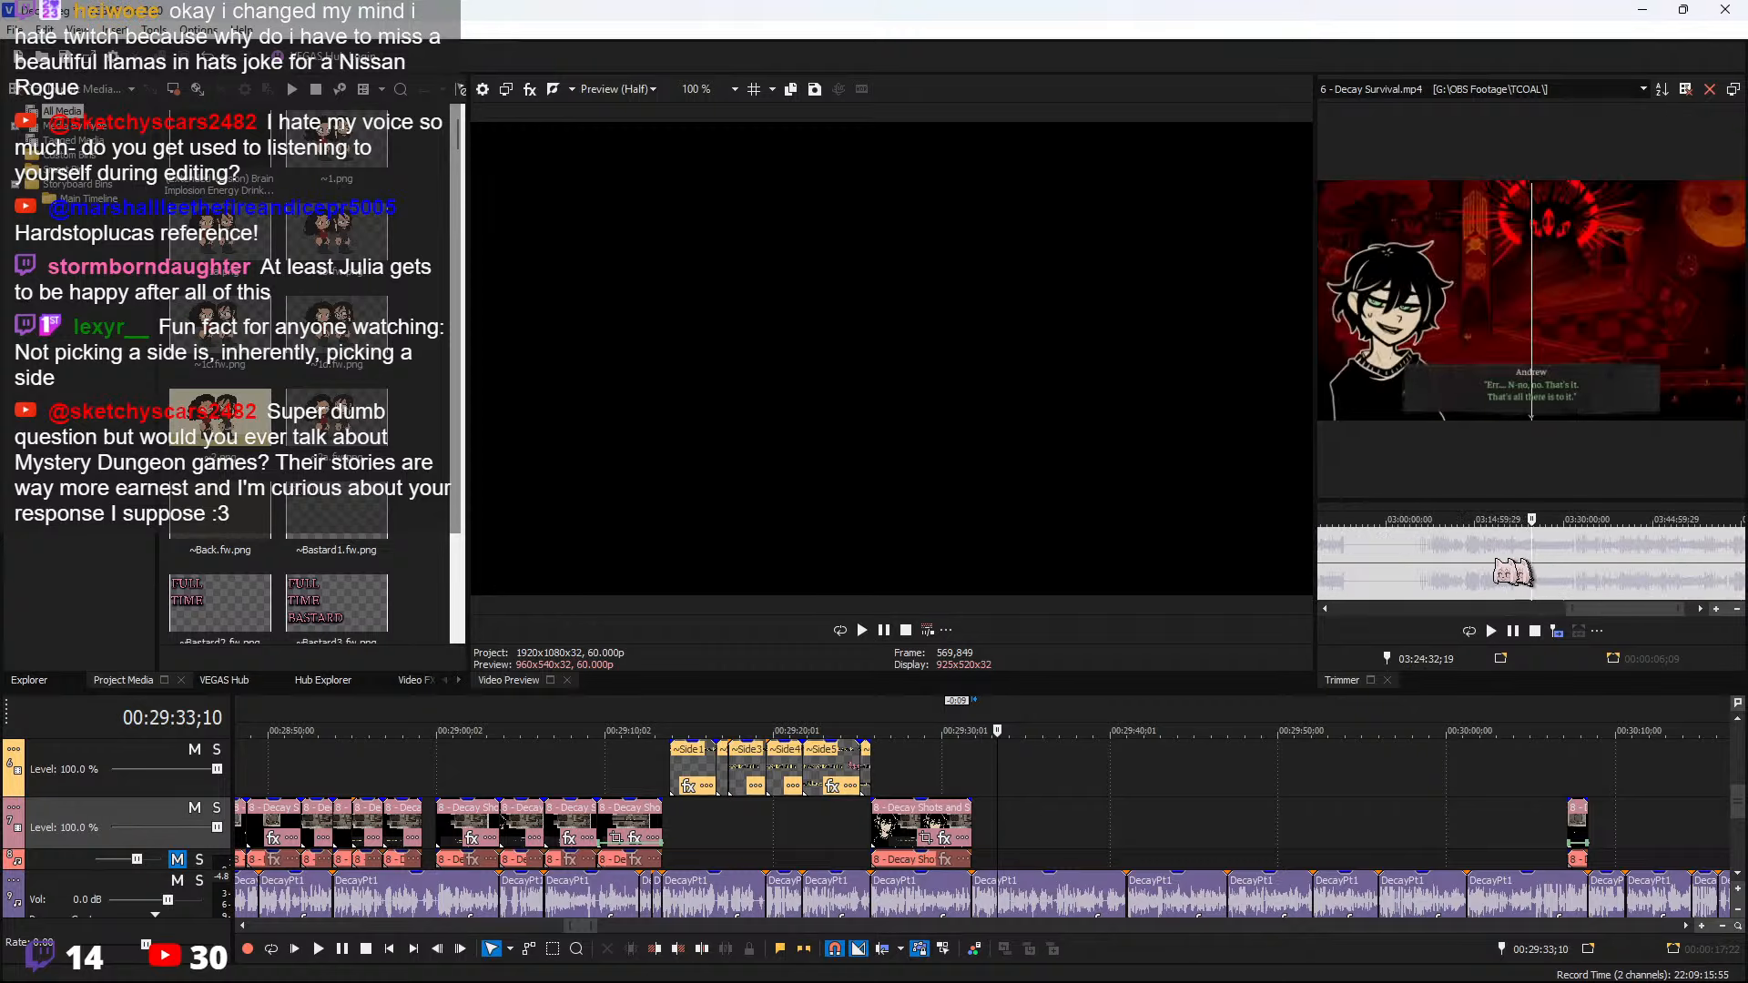
# Find Julia's "Are we together? That kind of thing." dialogue and mark it from 02:49:22;25 to 02:49:32;02
pyautogui.click(1398, 558)
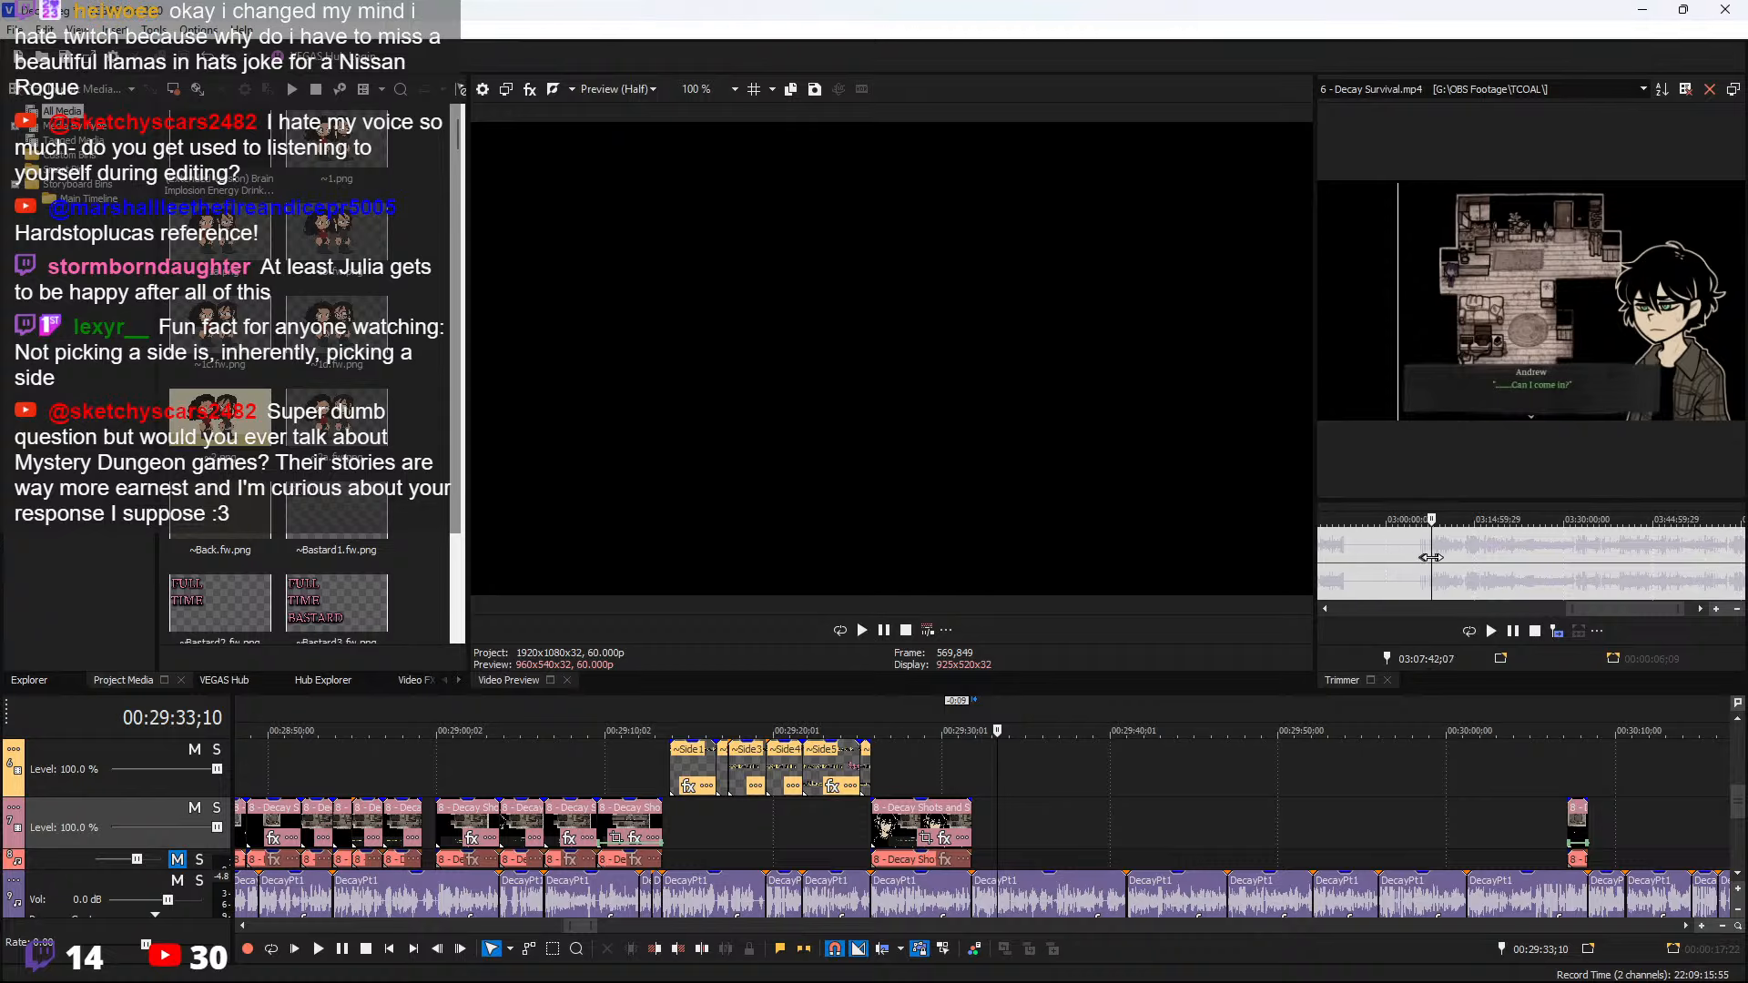
pyautogui.moveTo(1431, 557); pyautogui.dragTo(1436, 559)
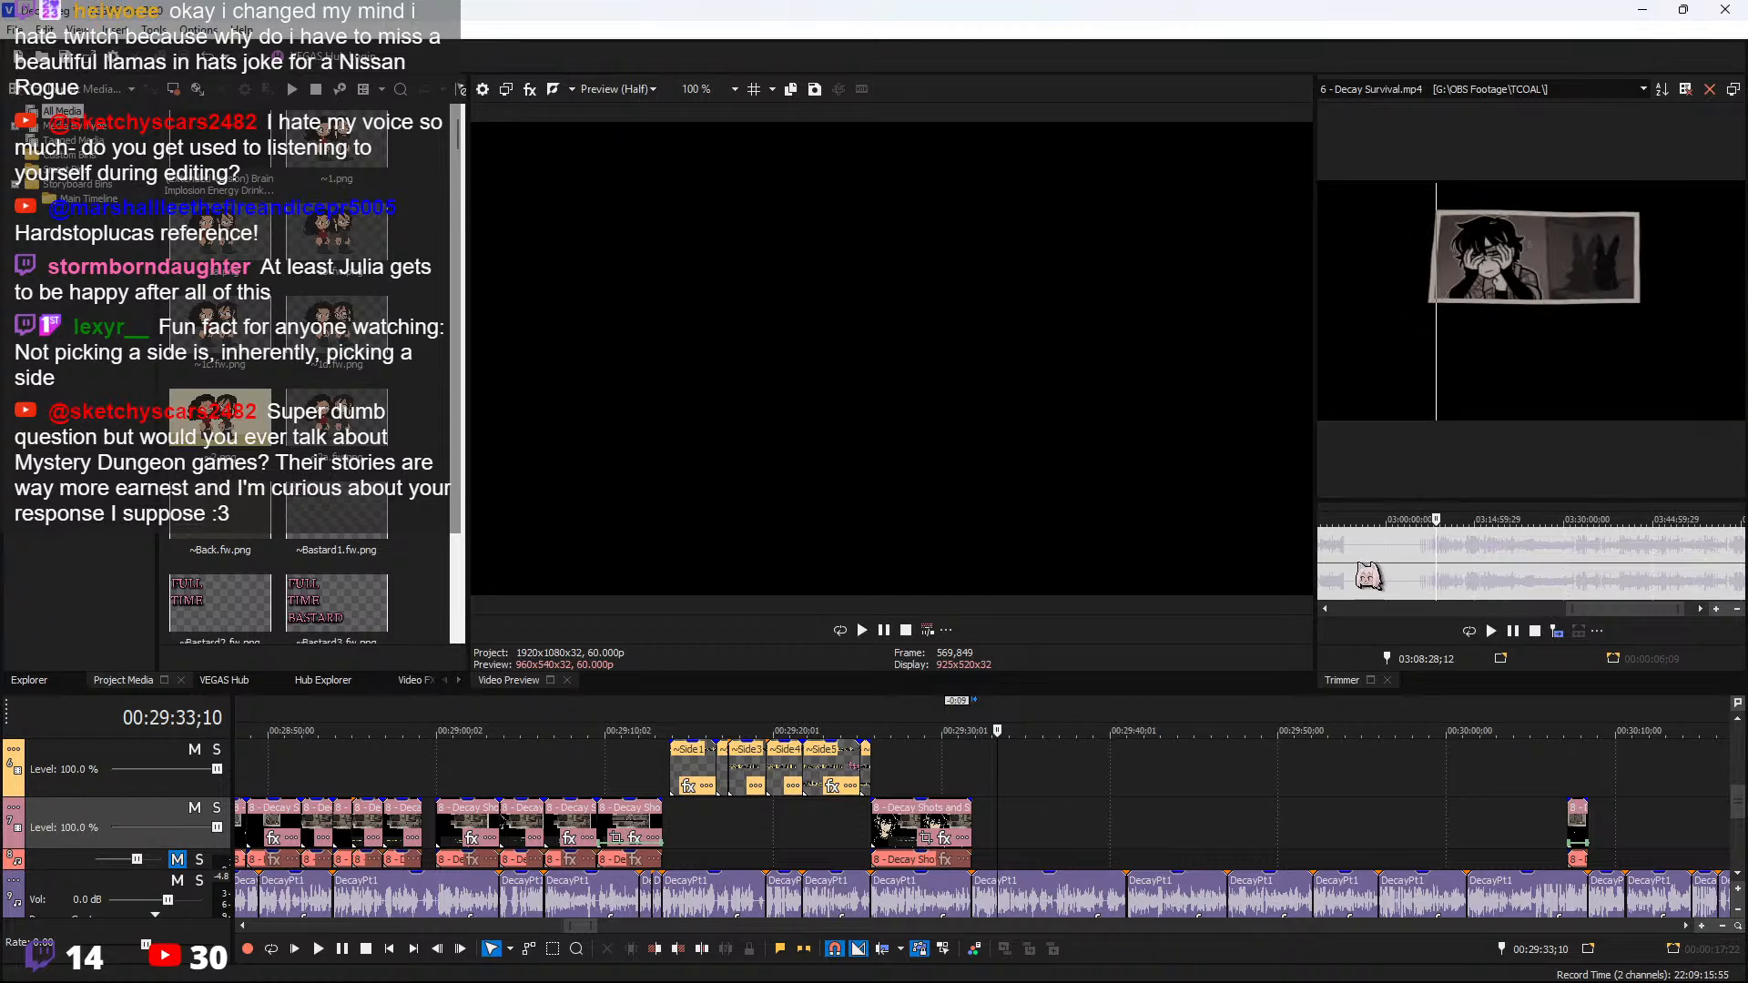
pyautogui.scroll(3, 1375, 557)
pyautogui.click(1426, 560)
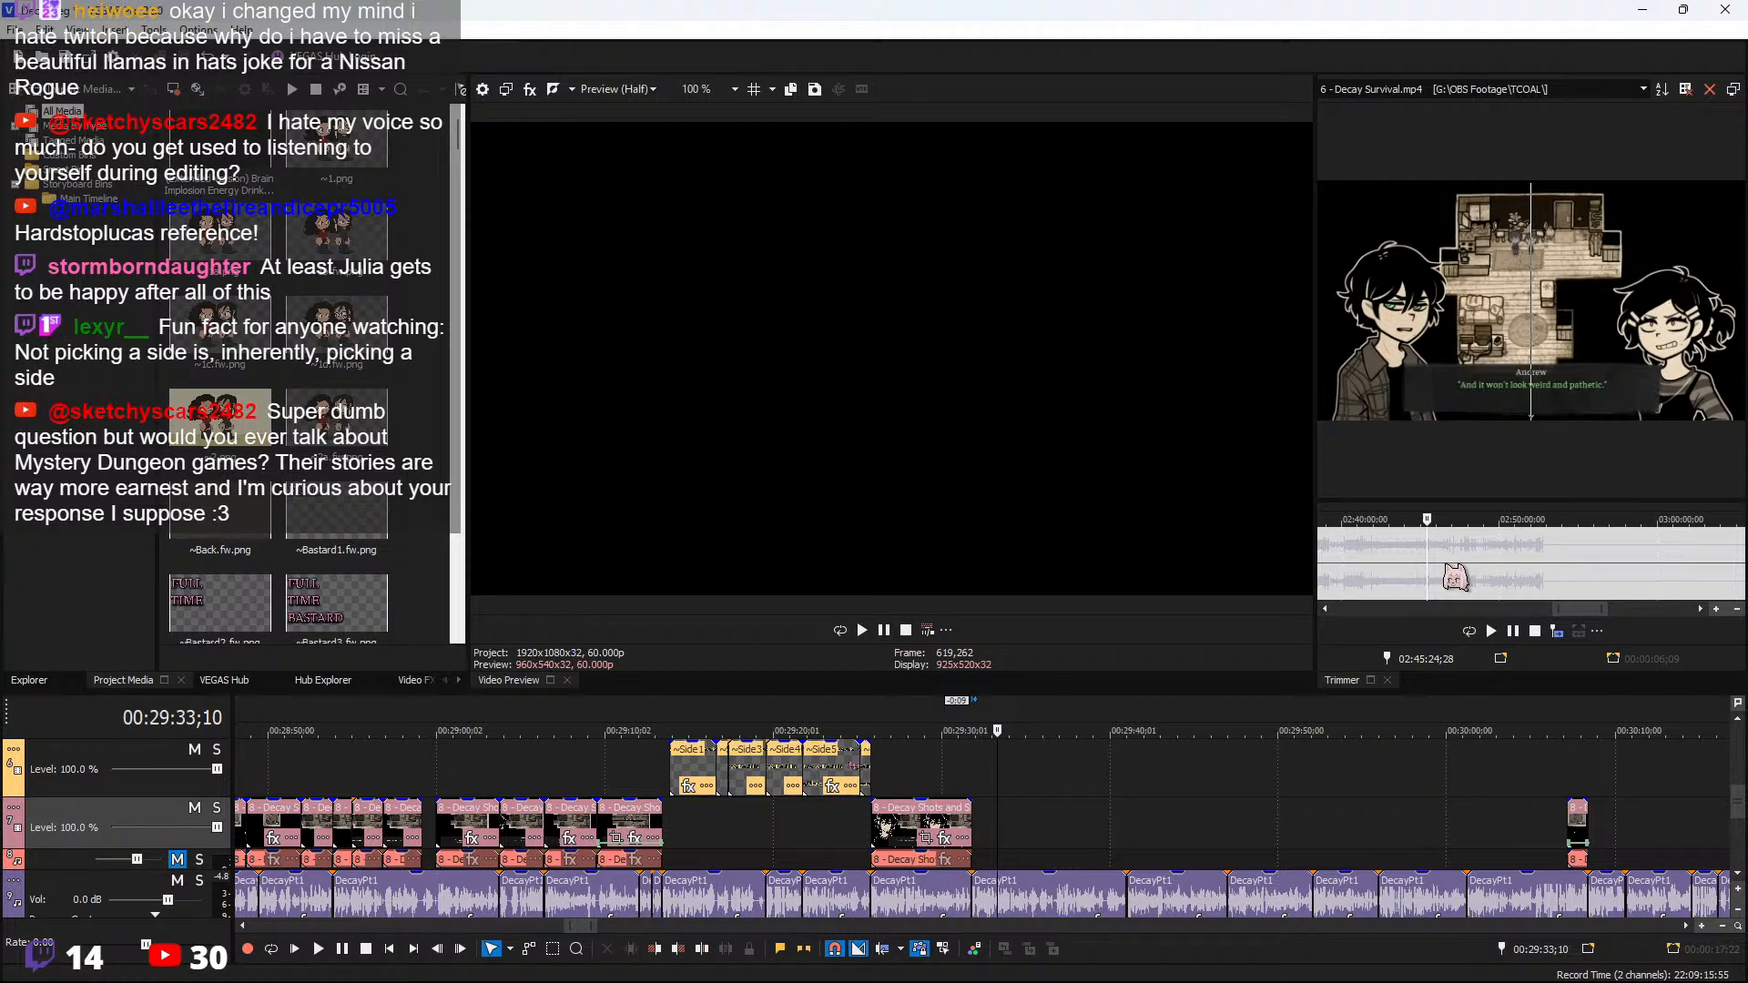
pyautogui.moveTo(1411, 573)
pyautogui.mouseDown()
pyautogui.moveTo(1514, 554)
pyautogui.moveTo(1367, 567)
pyautogui.moveTo(1402, 559)
pyautogui.mouseUp()
pyautogui.click(1474, 555)
pyautogui.scroll(3, 1516, 564)
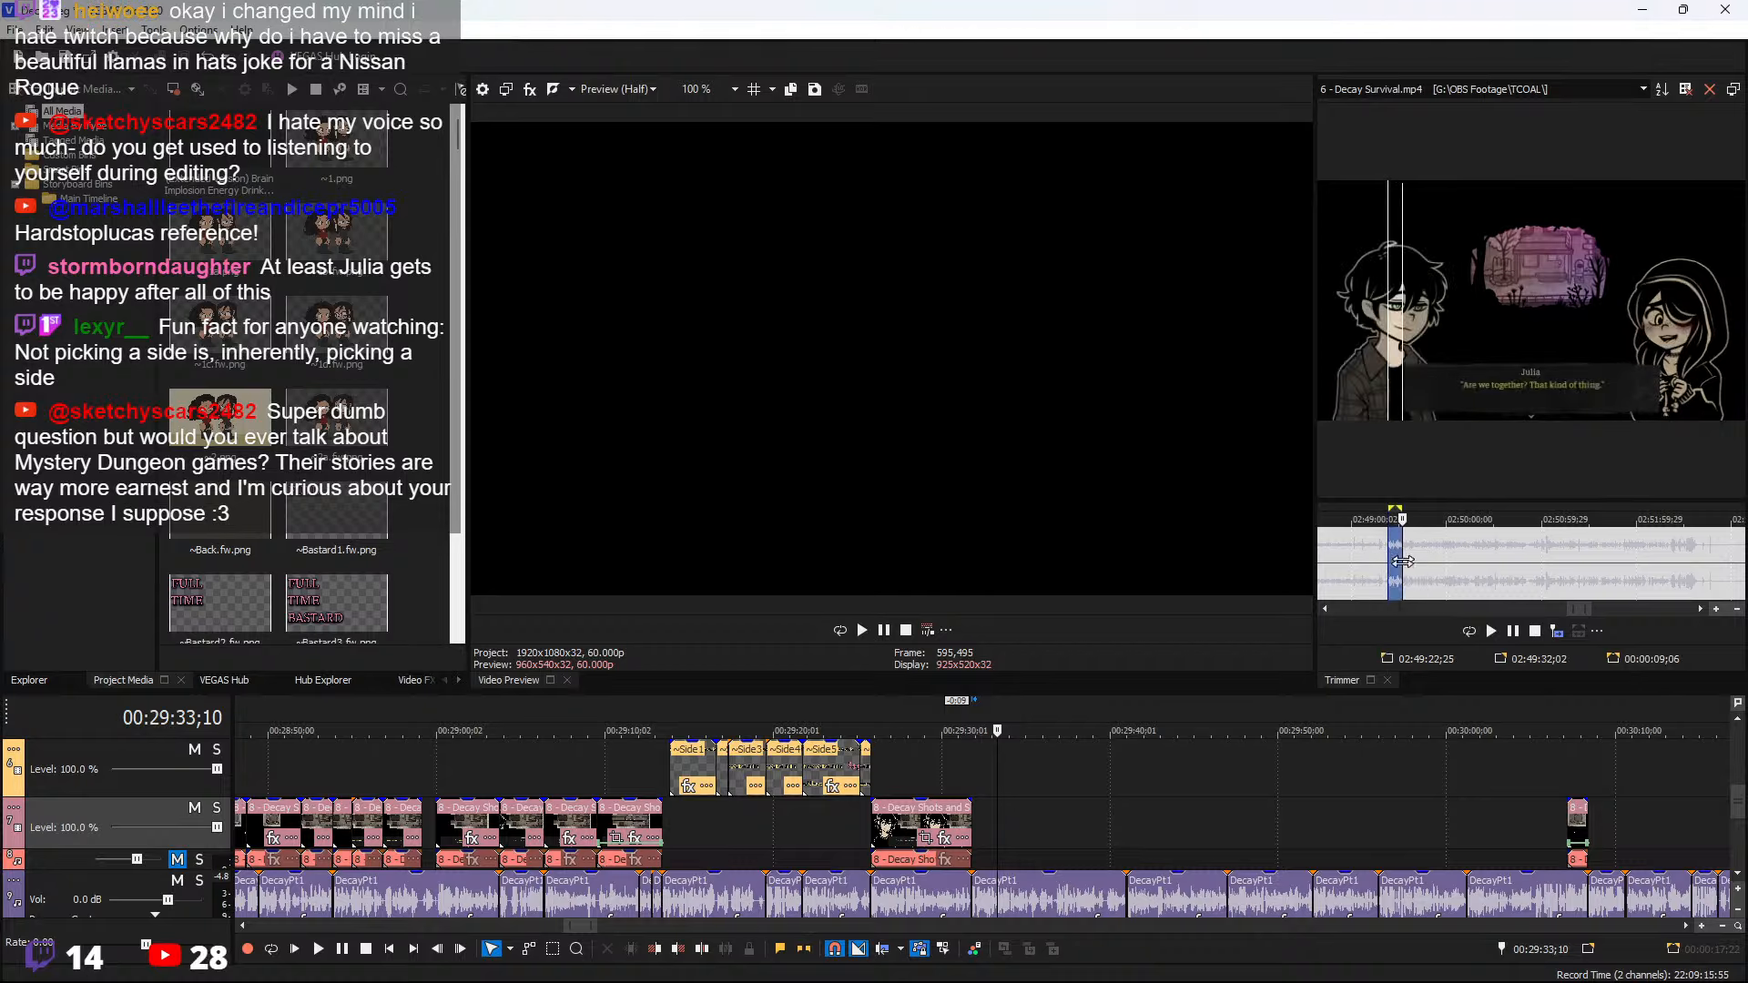
# Insert the marked Julia footage at the end of the Andrew clip at 00:29:31;25
pyautogui.click(963, 838)
pyautogui.click(976, 833)
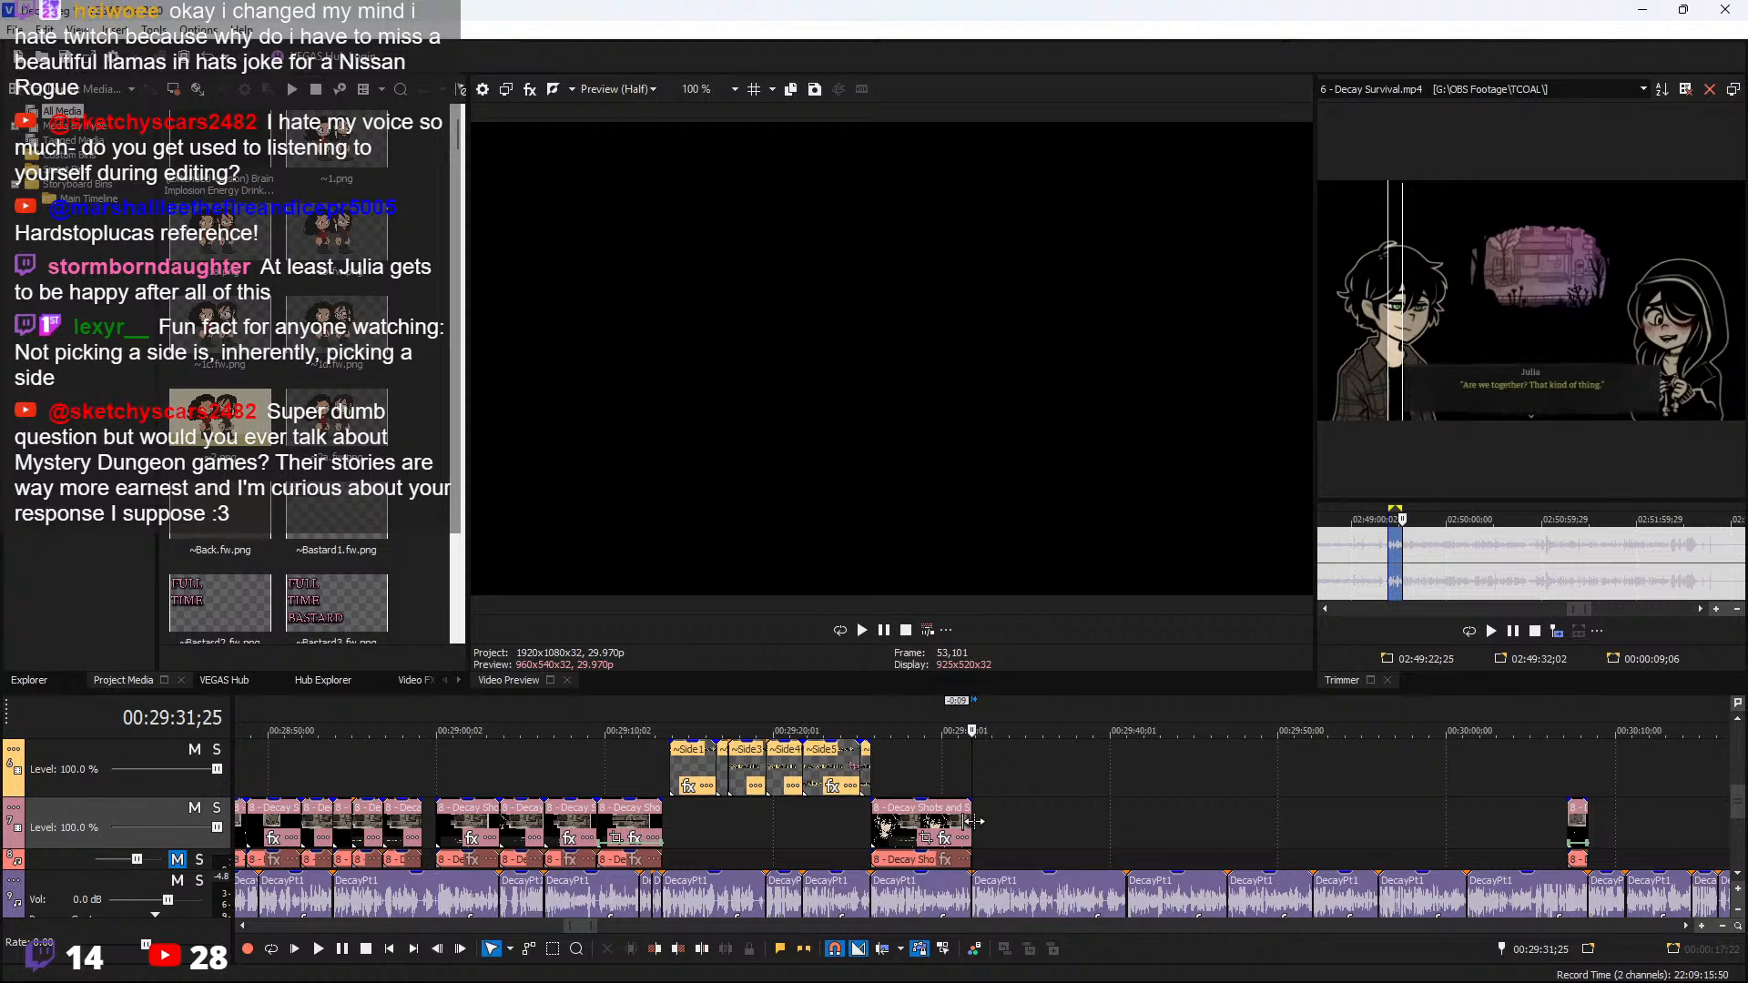
pyautogui.click(965, 829)
pyautogui.click(1566, 638)
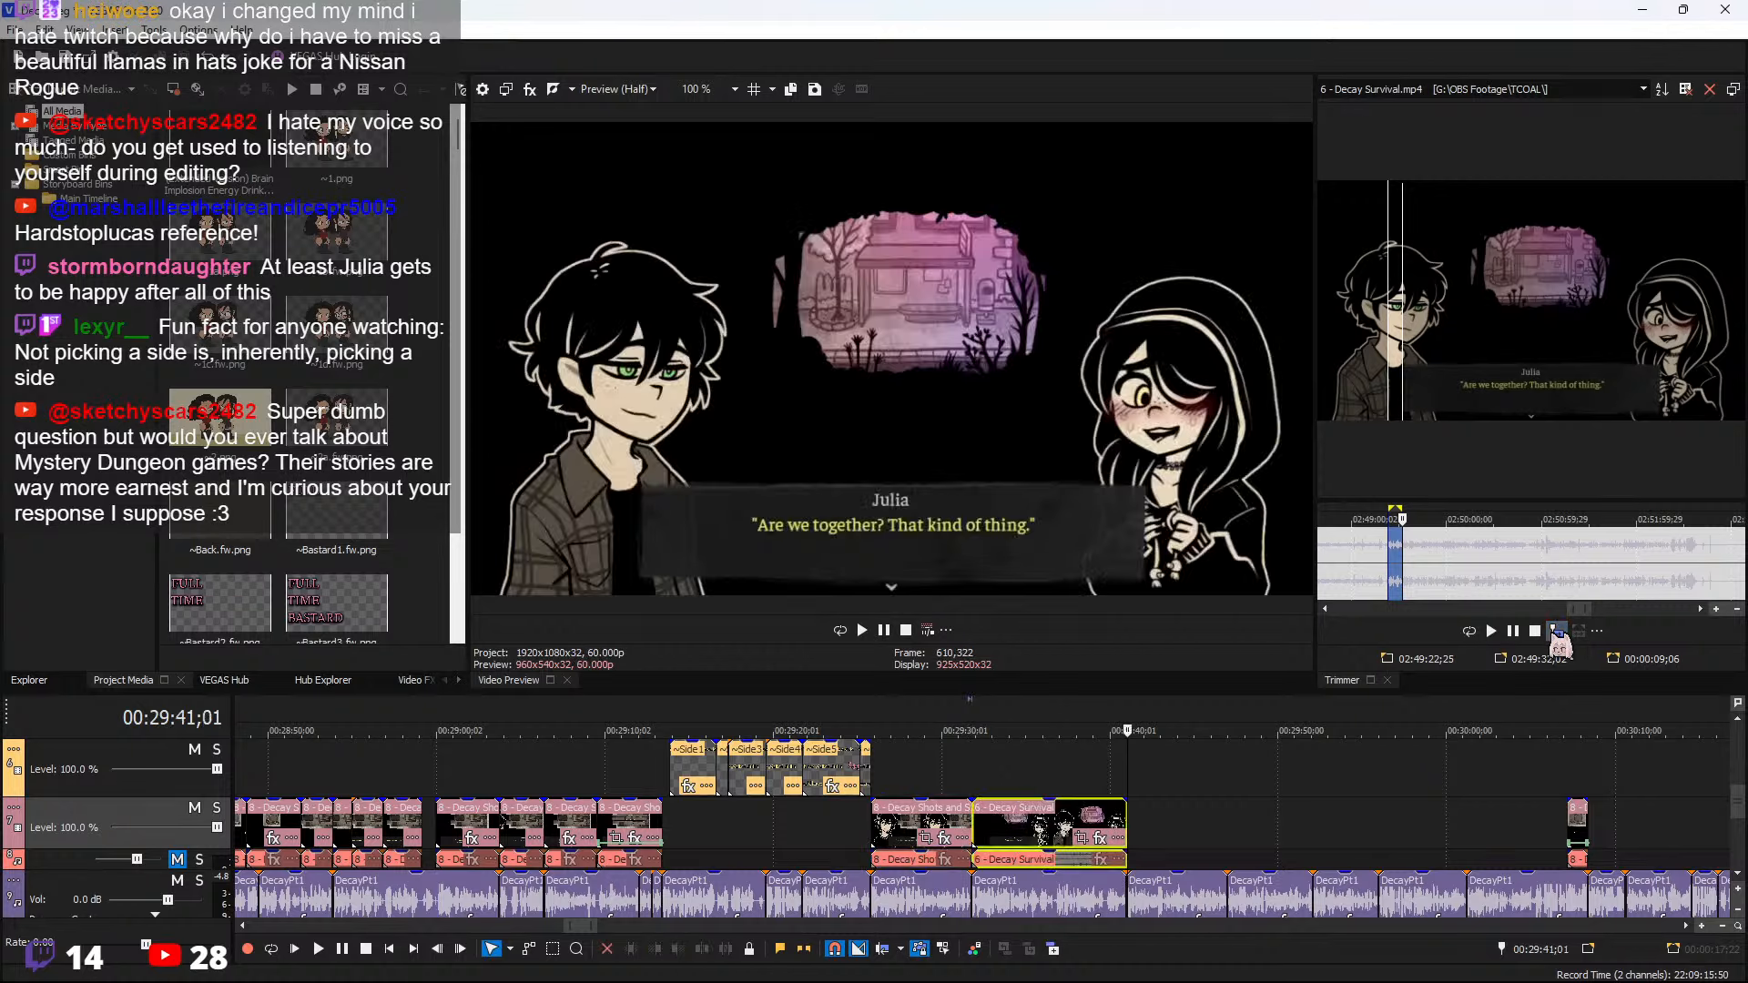
# Play back the inserted Decay Survival clip and check its end against the voice-over cut at 00:29:41;02
pyautogui.press('space')
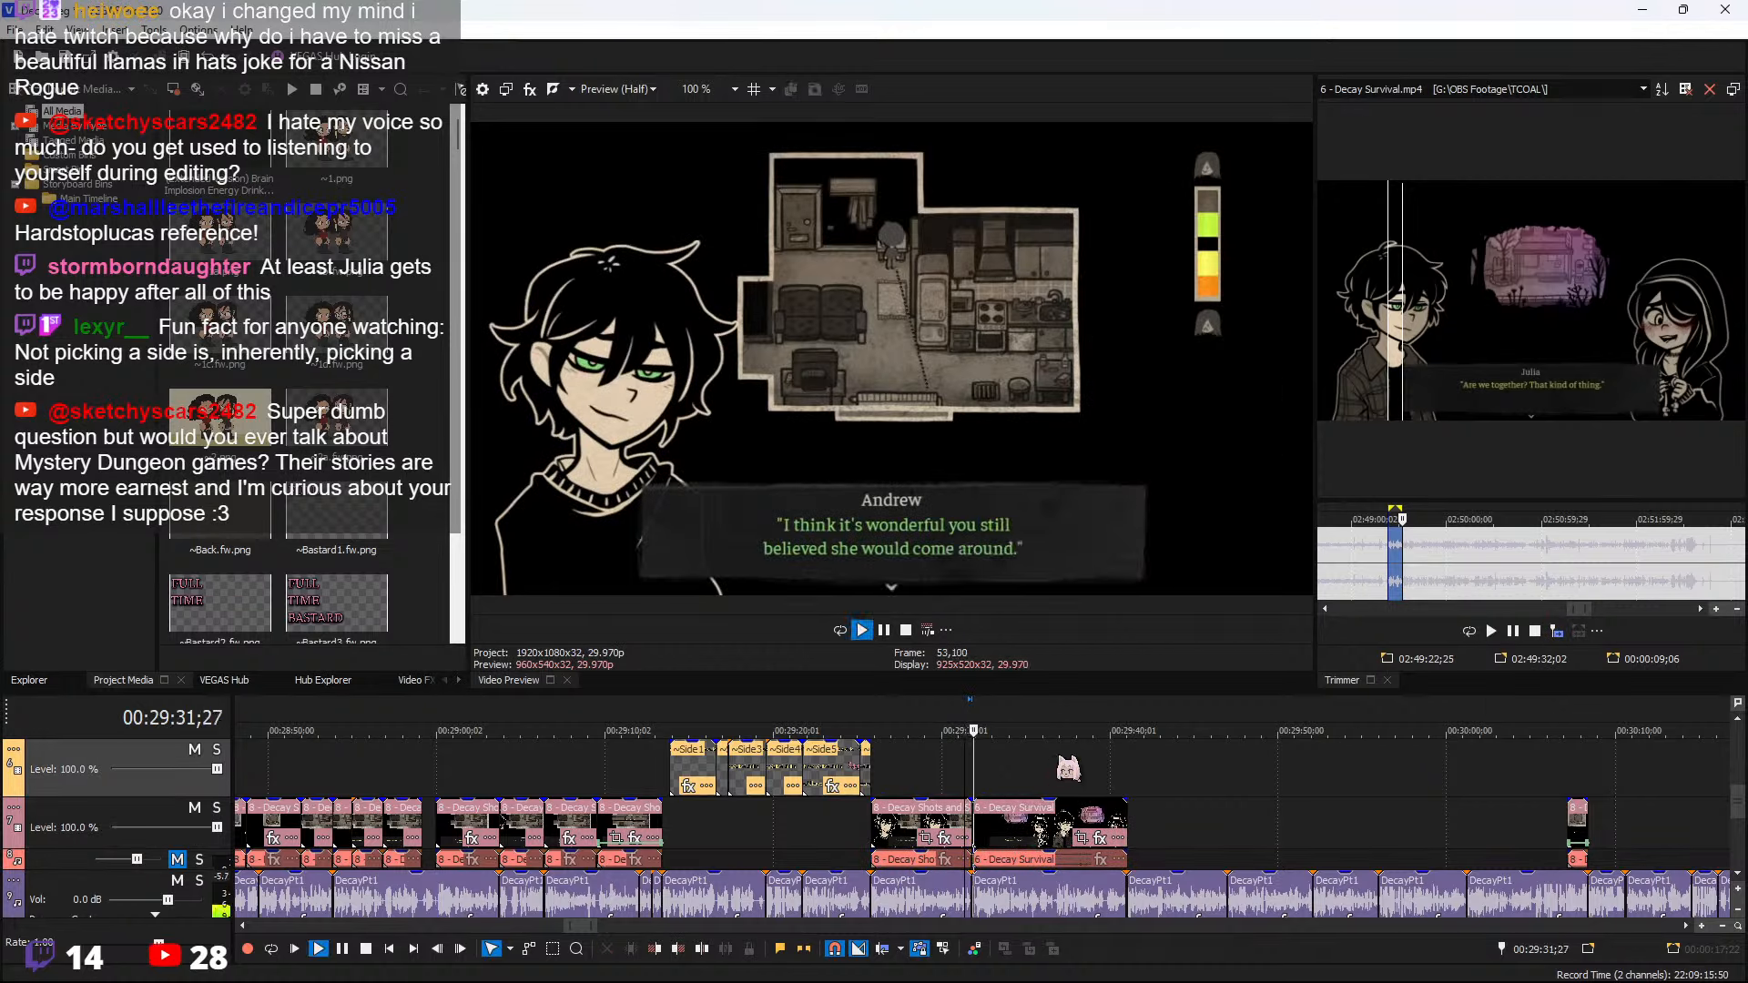
pyautogui.scroll(-2, 1072, 781)
pyautogui.scroll(3, 1081, 794)
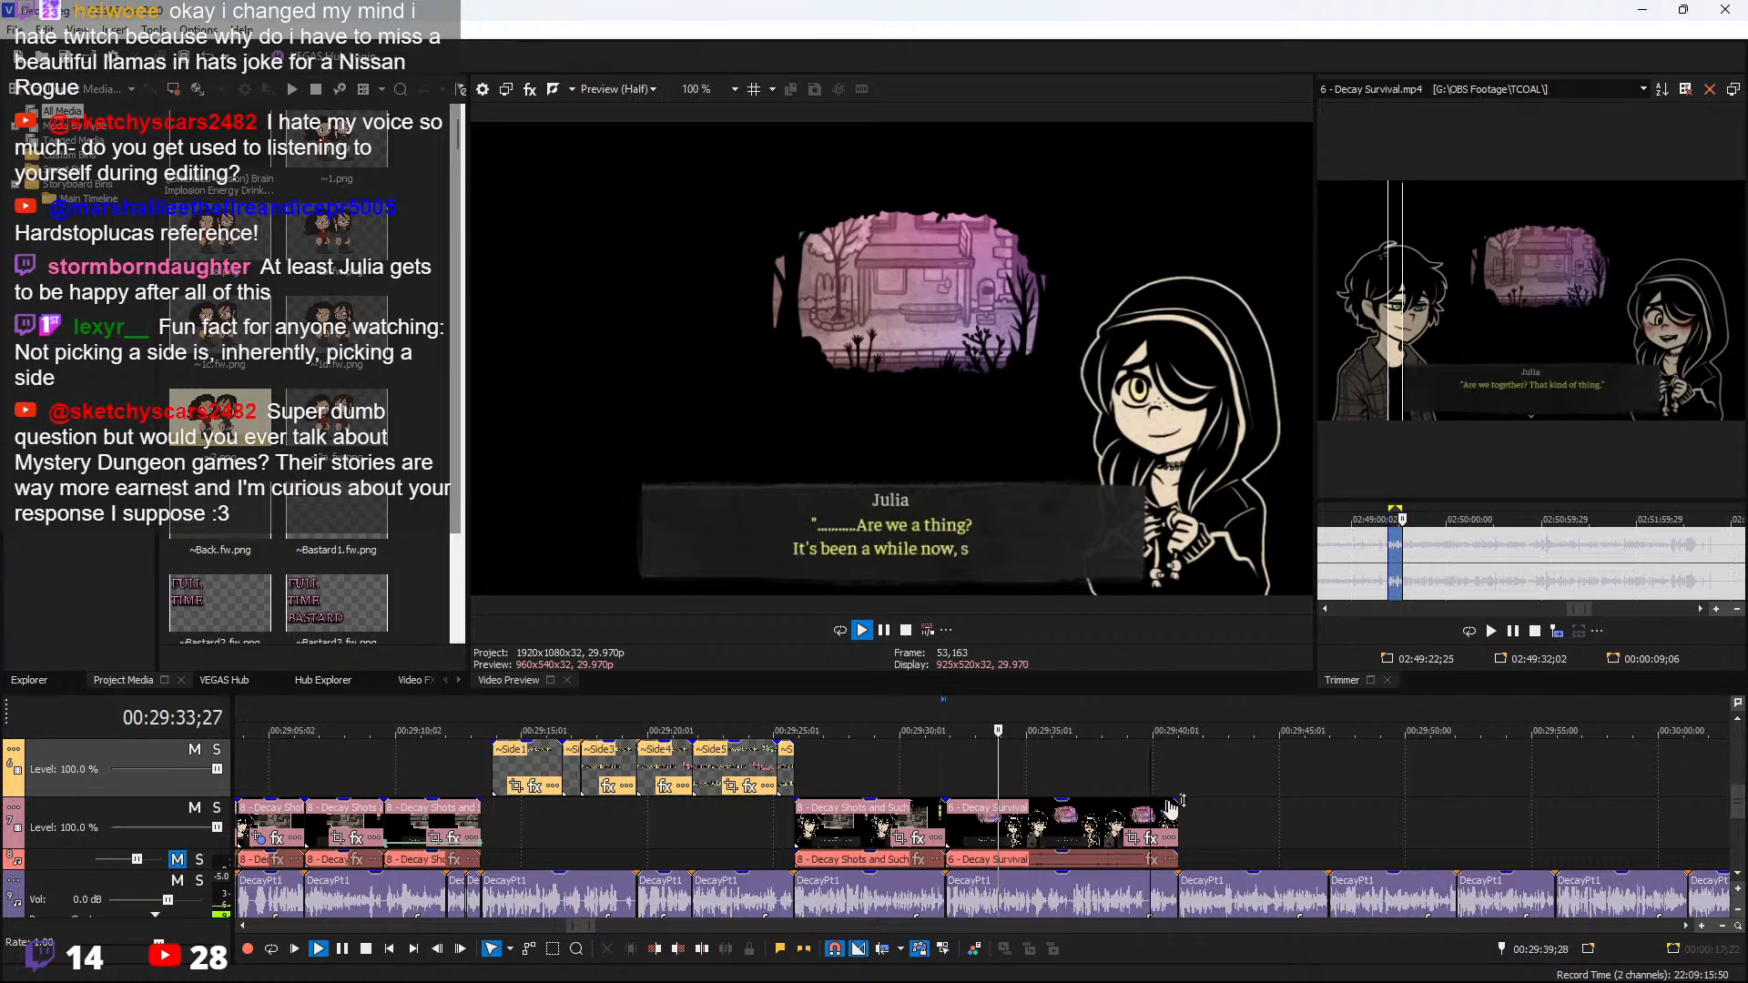
pyautogui.scroll(1, 1156, 794)
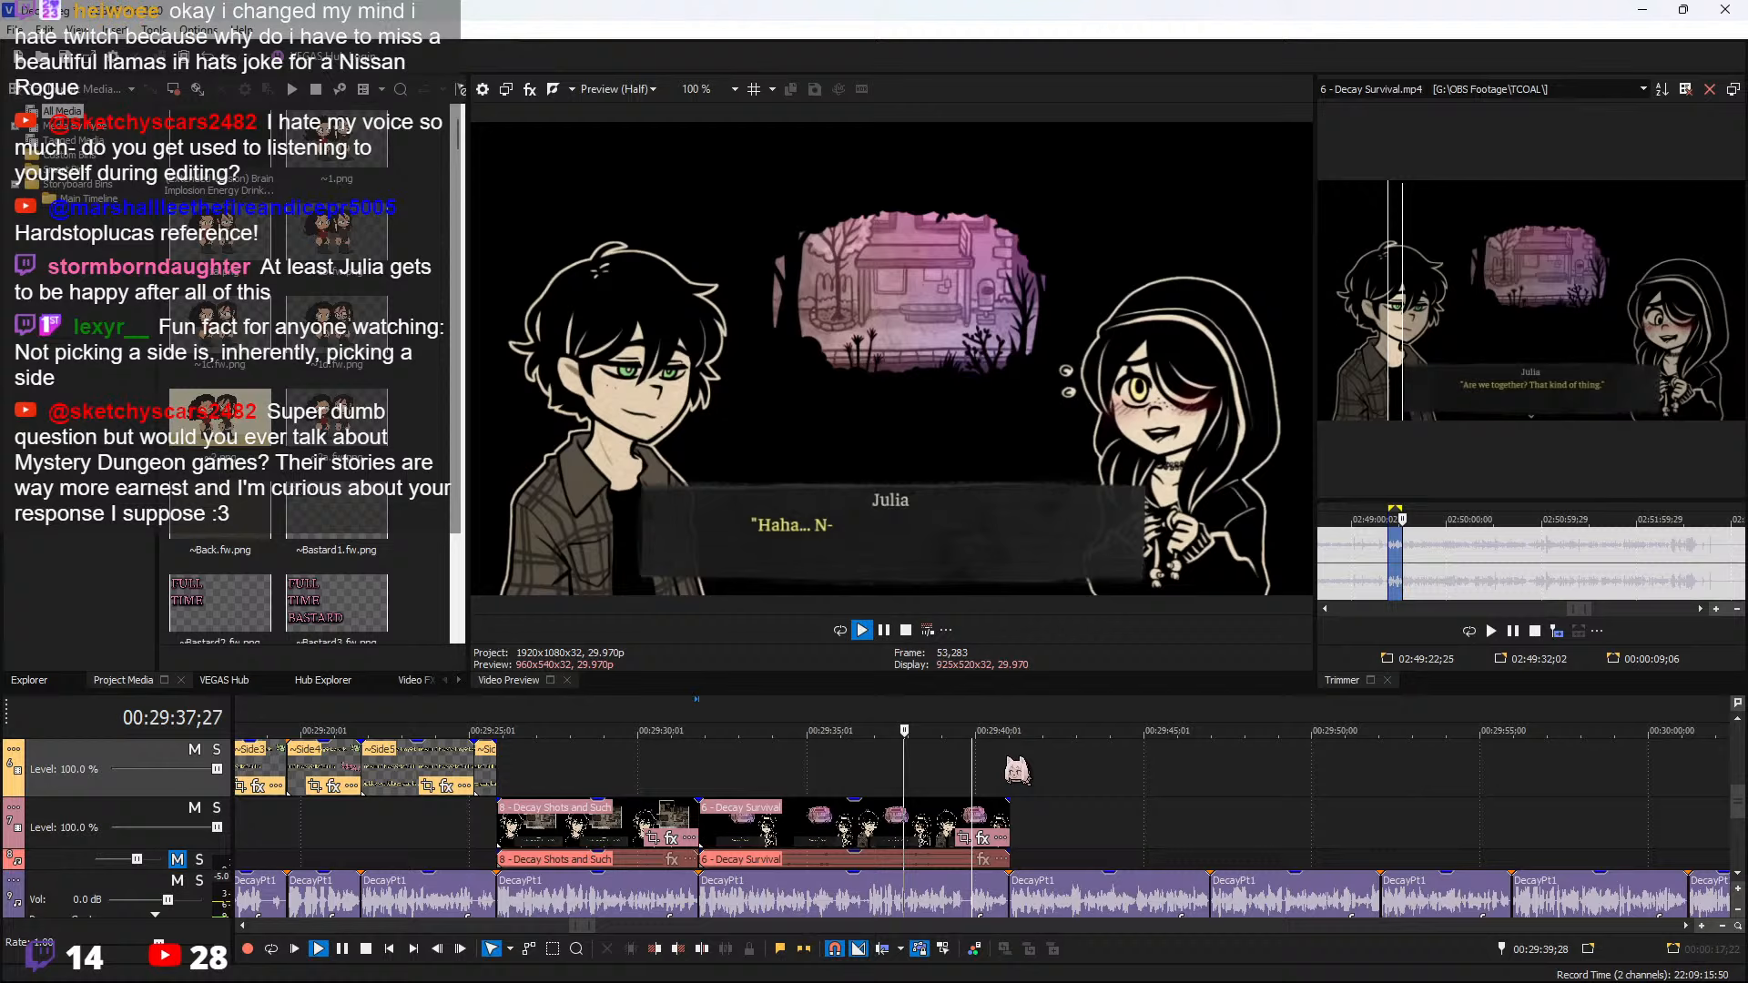
pyautogui.scroll(2, 1029, 788)
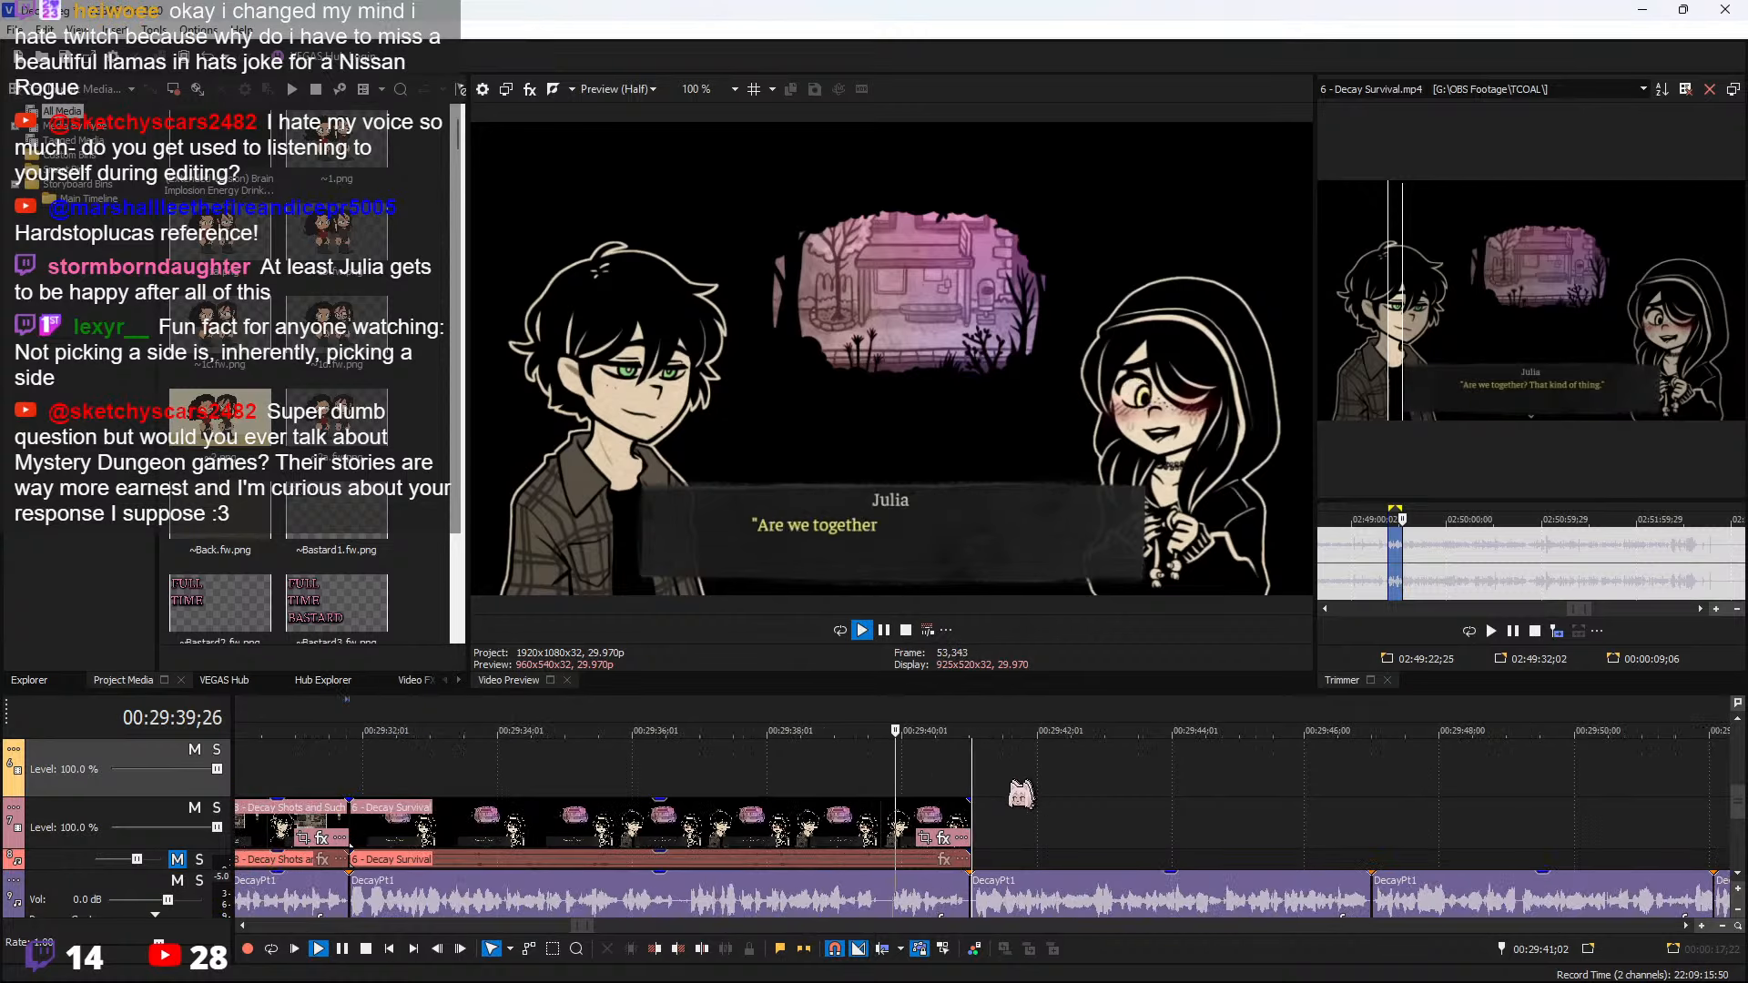
pyautogui.click(967, 835)
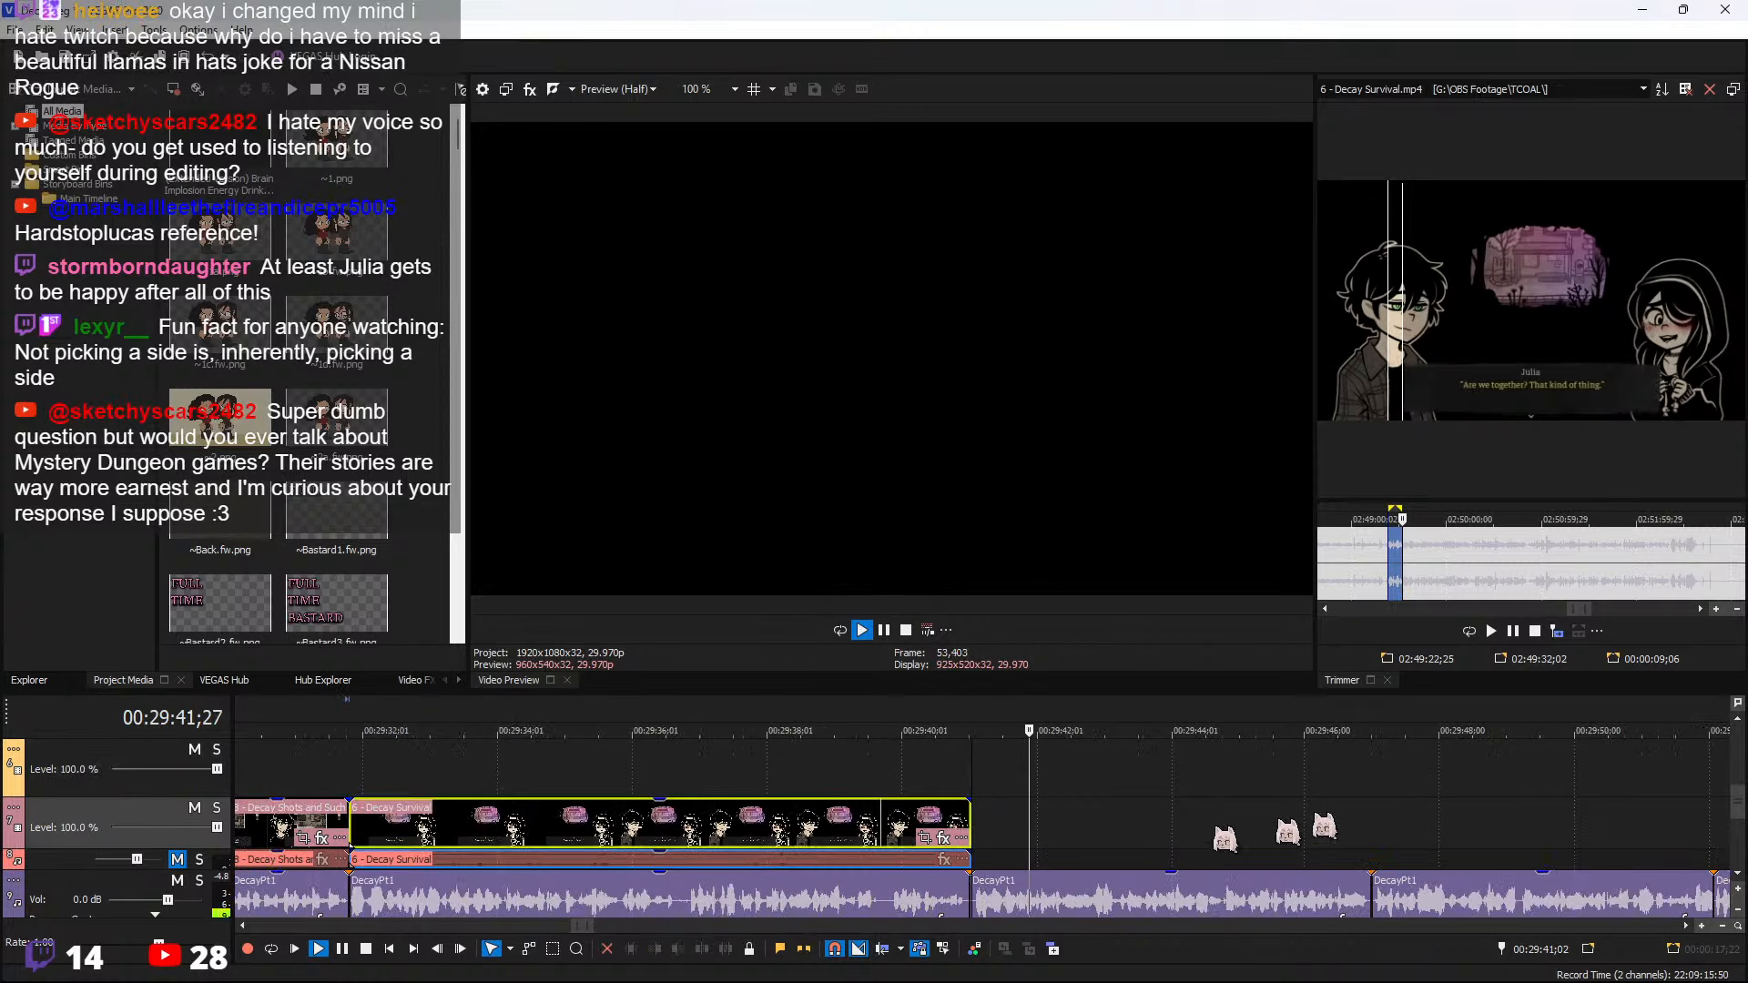
# Open the Decay Shots and Such clip's source in the trimmer and place the timeline cursor at 00:29:41;02
pyautogui.scroll(-2, 969, 835)
pyautogui.rightClick(545, 830)
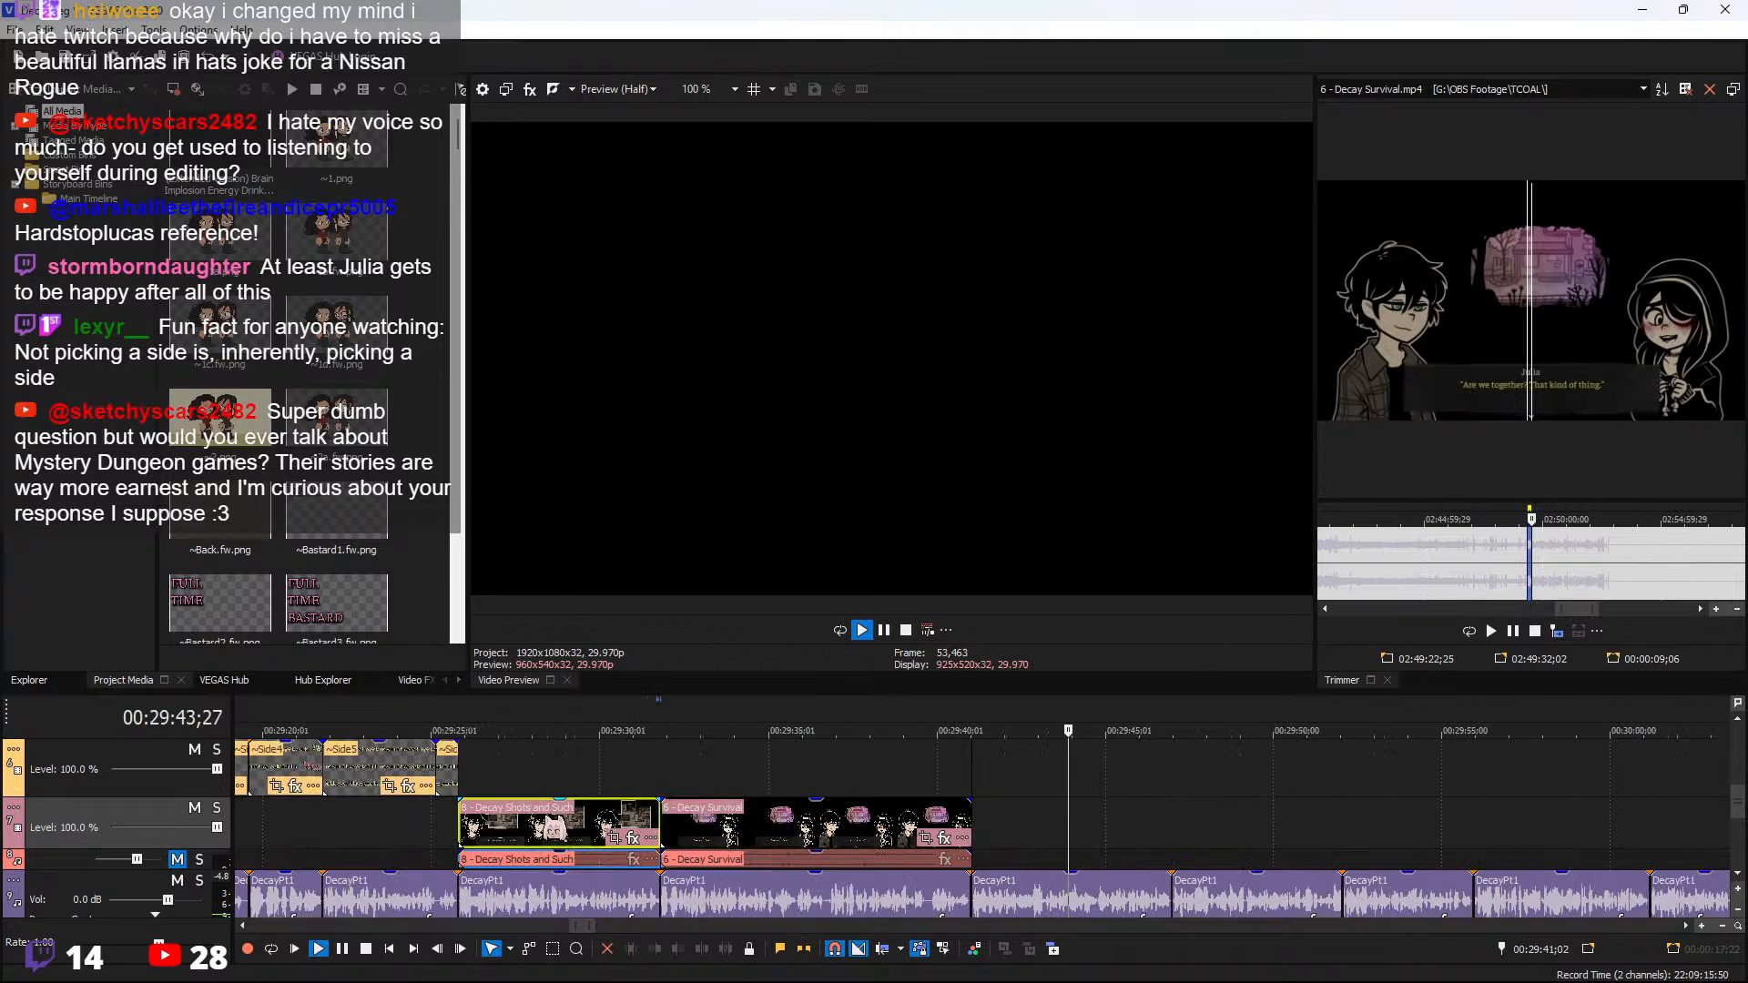
pyautogui.click(683, 127)
pyautogui.click(971, 831)
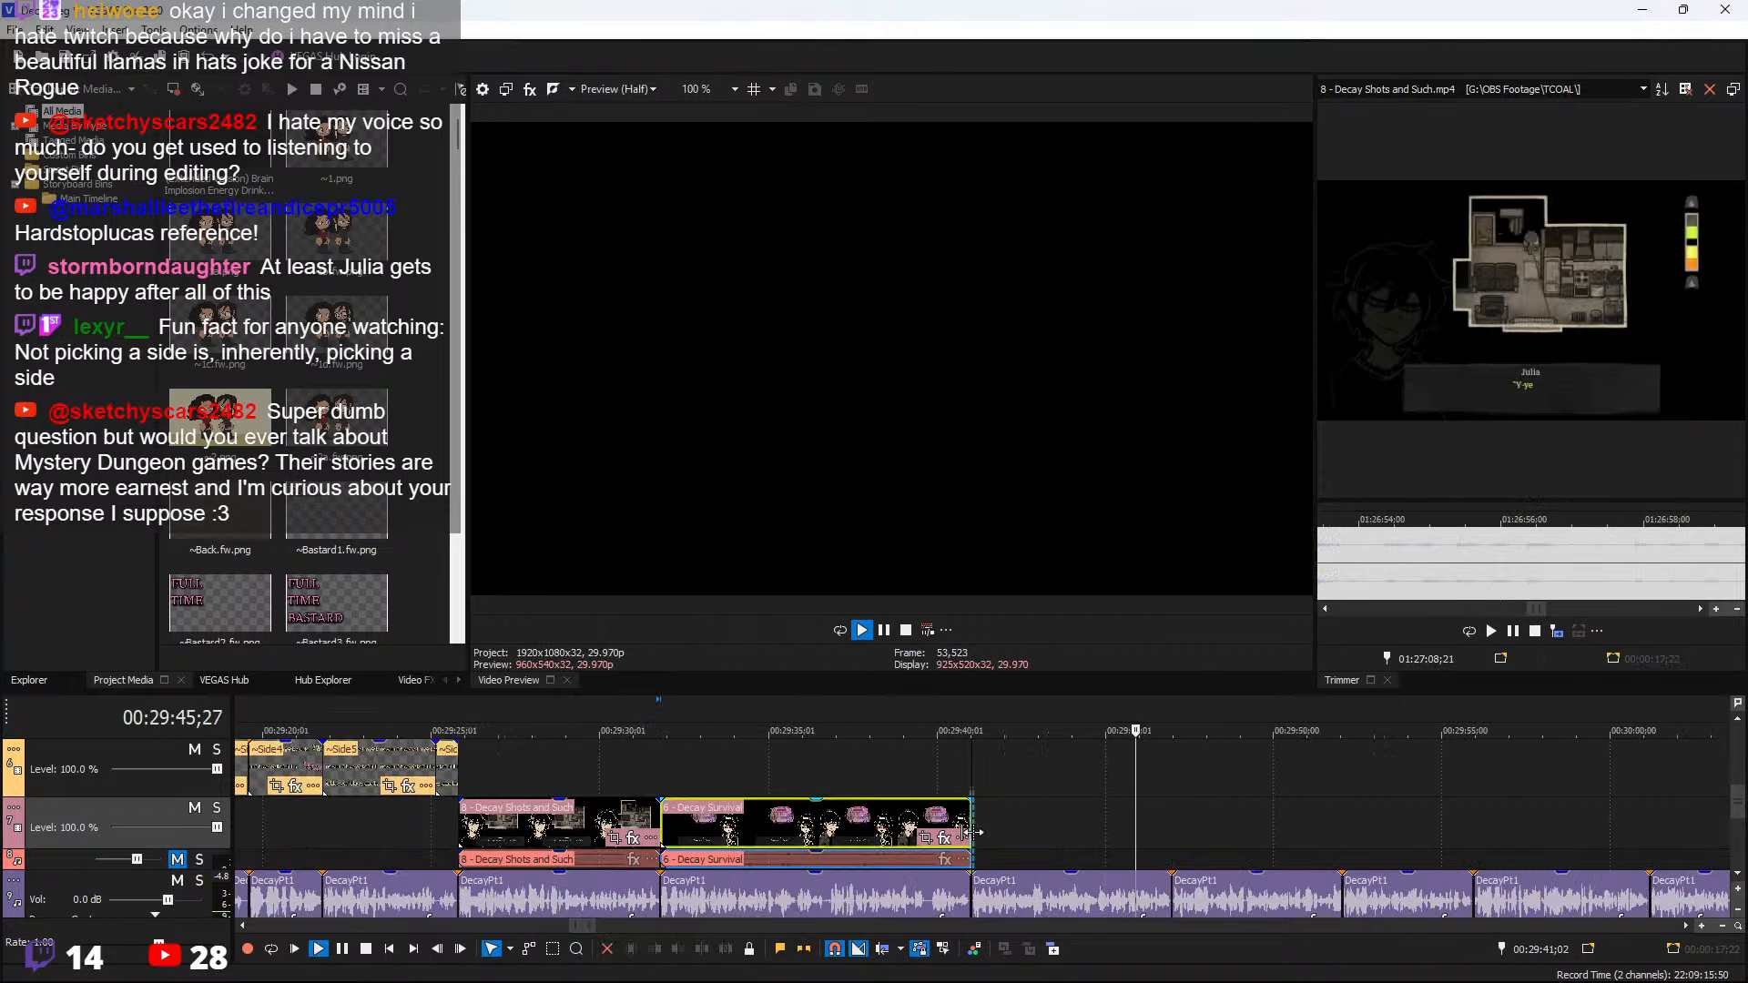
pyautogui.scroll(-1, 1552, 554)
pyautogui.press('space')
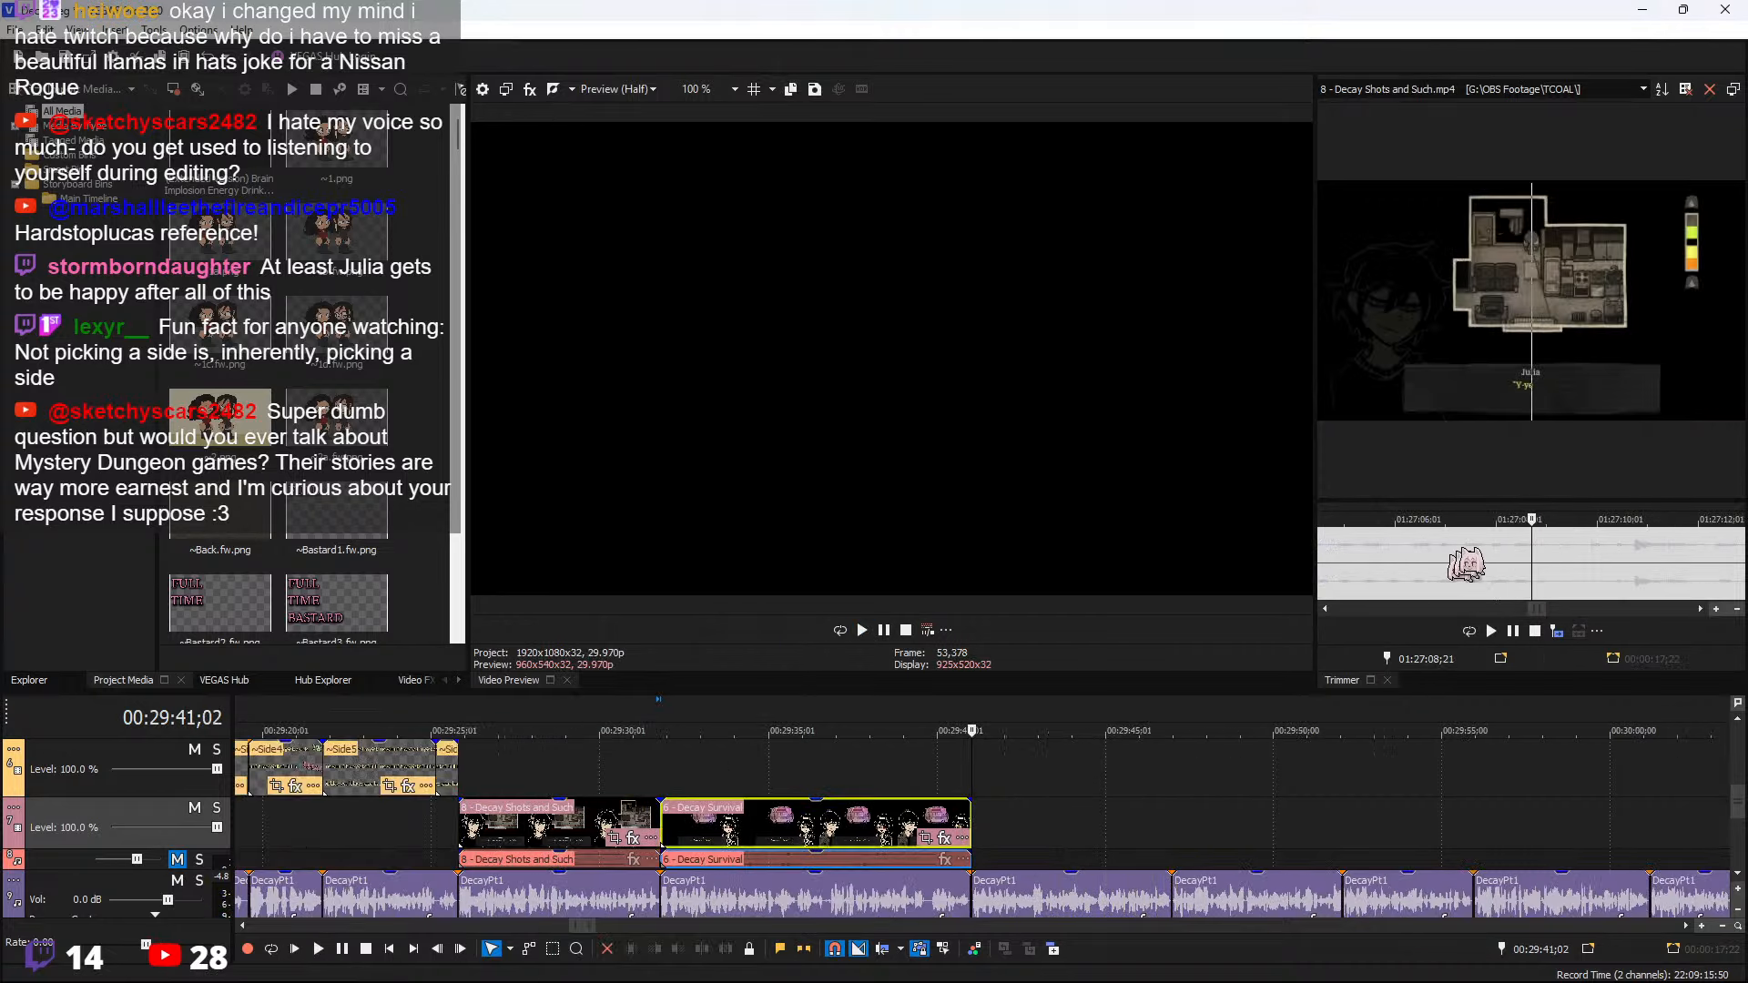
pyautogui.click(1562, 552)
pyautogui.press('space')
pyautogui.scroll(-3, 1593, 561)
pyautogui.click(1590, 557)
pyautogui.press('space')
pyautogui.press('space')
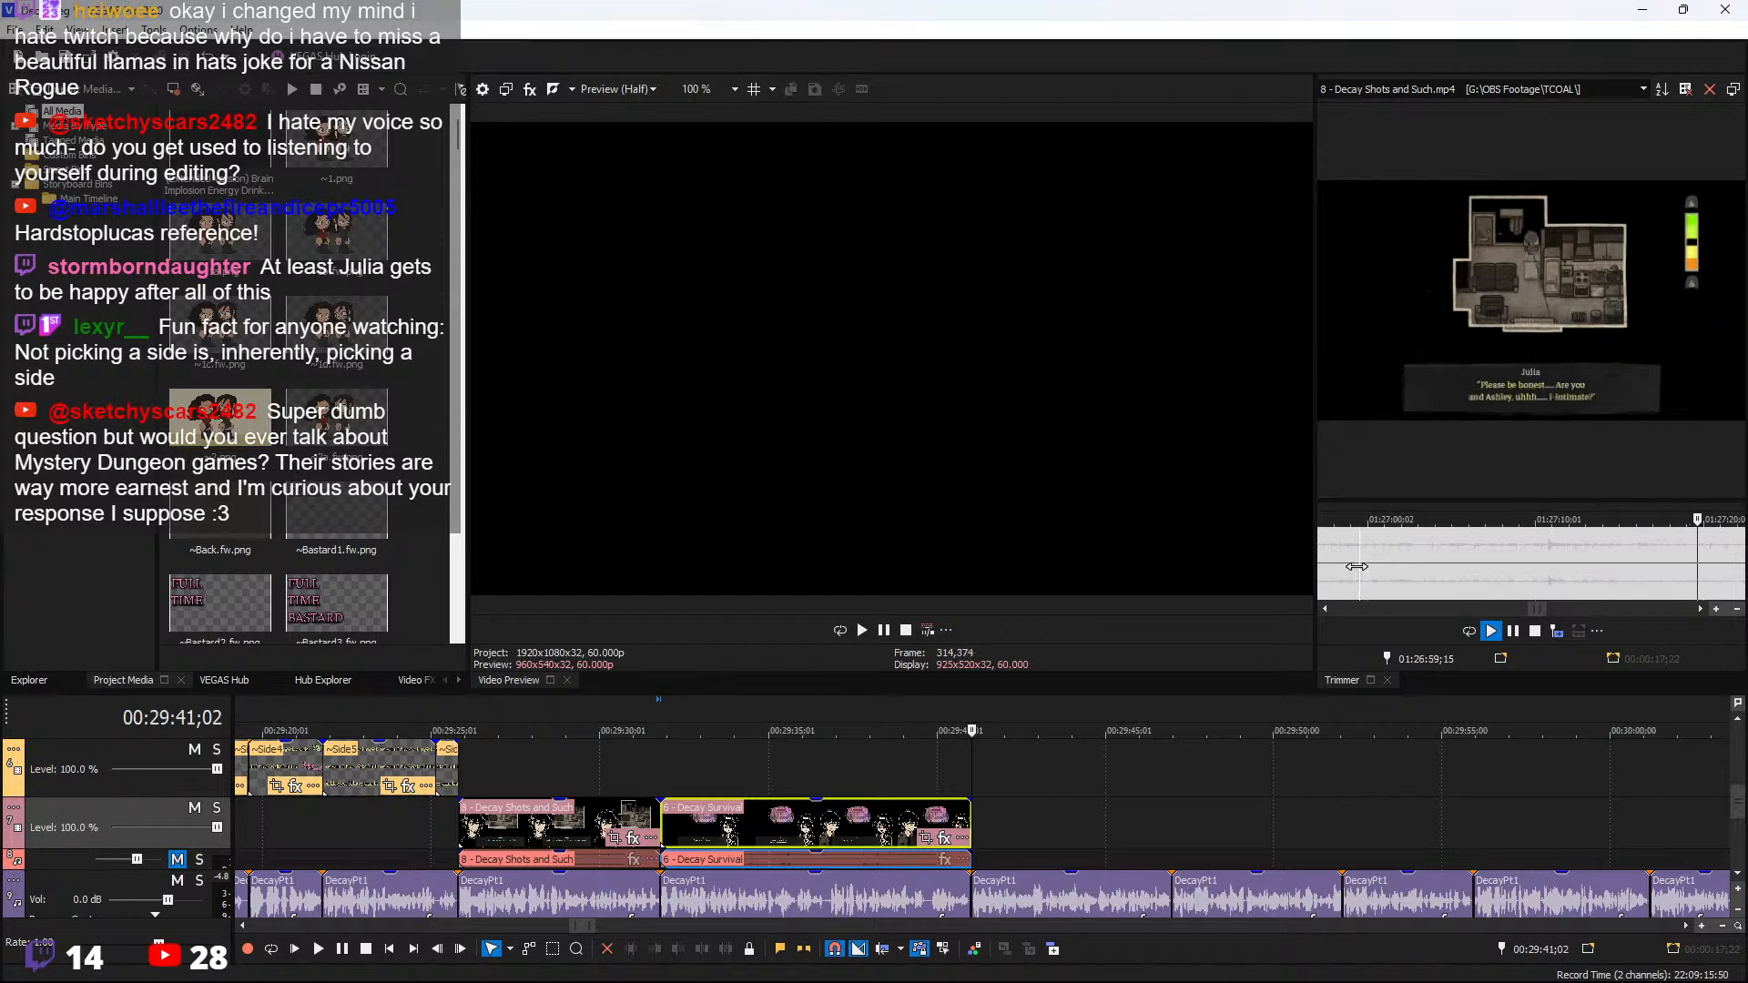
pyautogui.press('space')
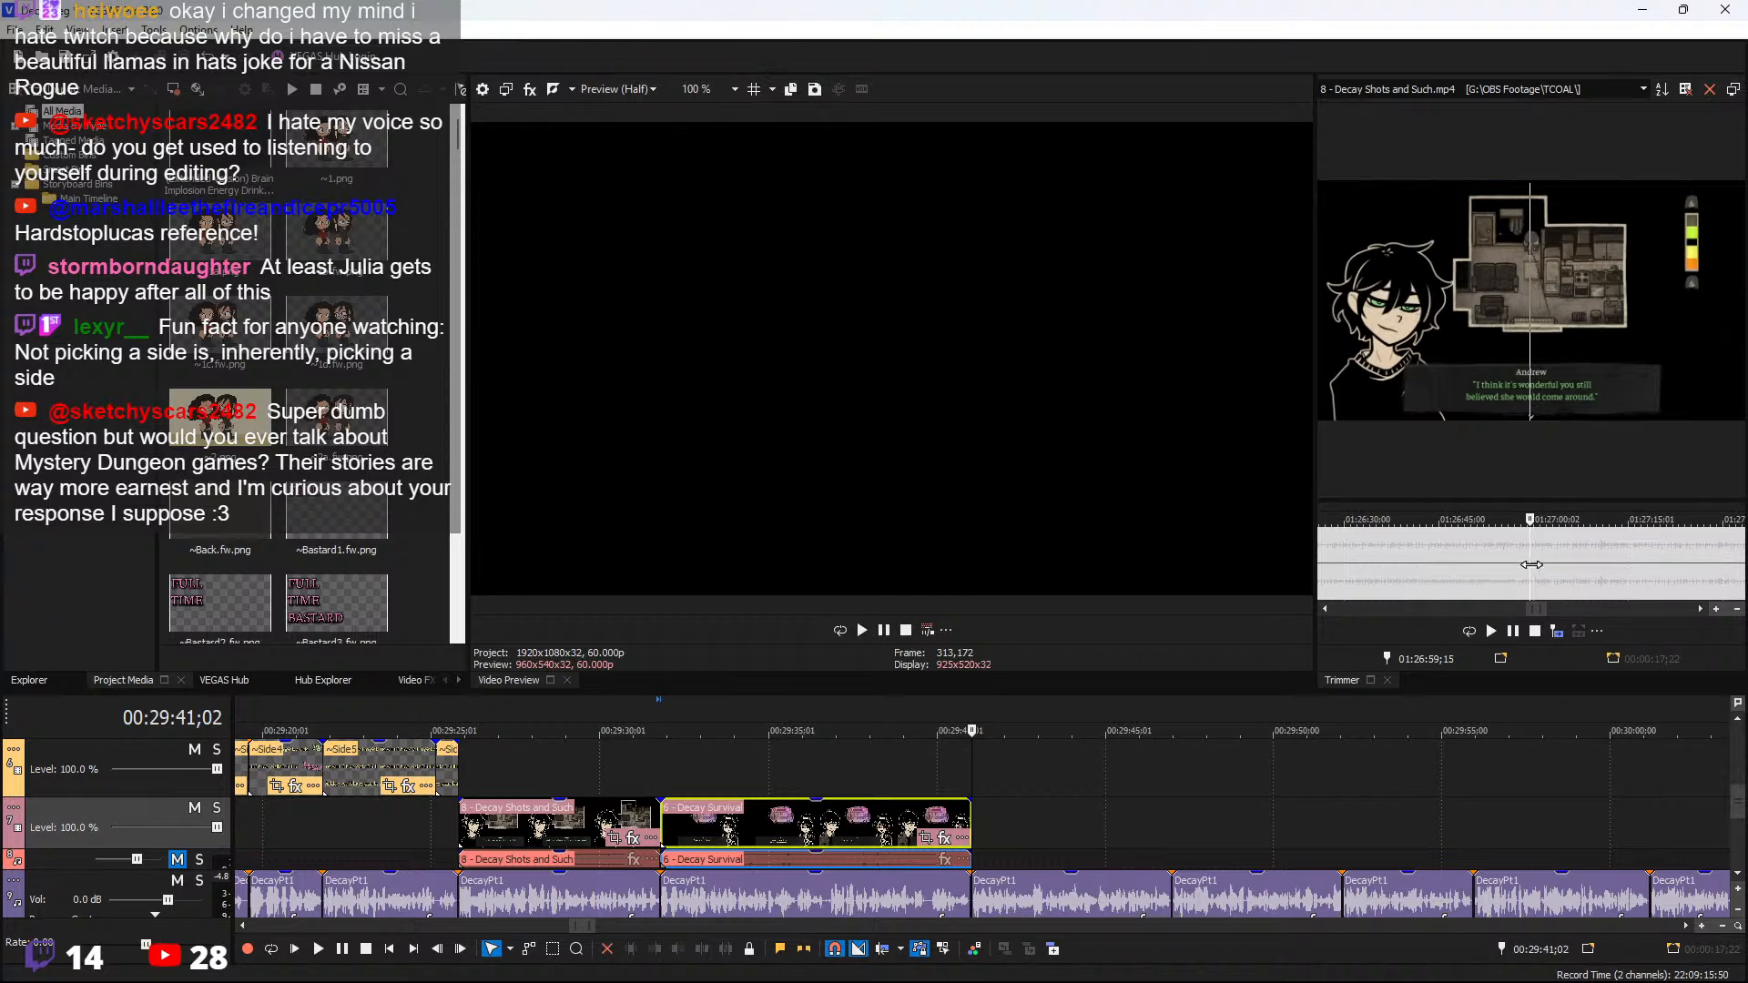
pyautogui.press('space')
pyautogui.click(1489, 564)
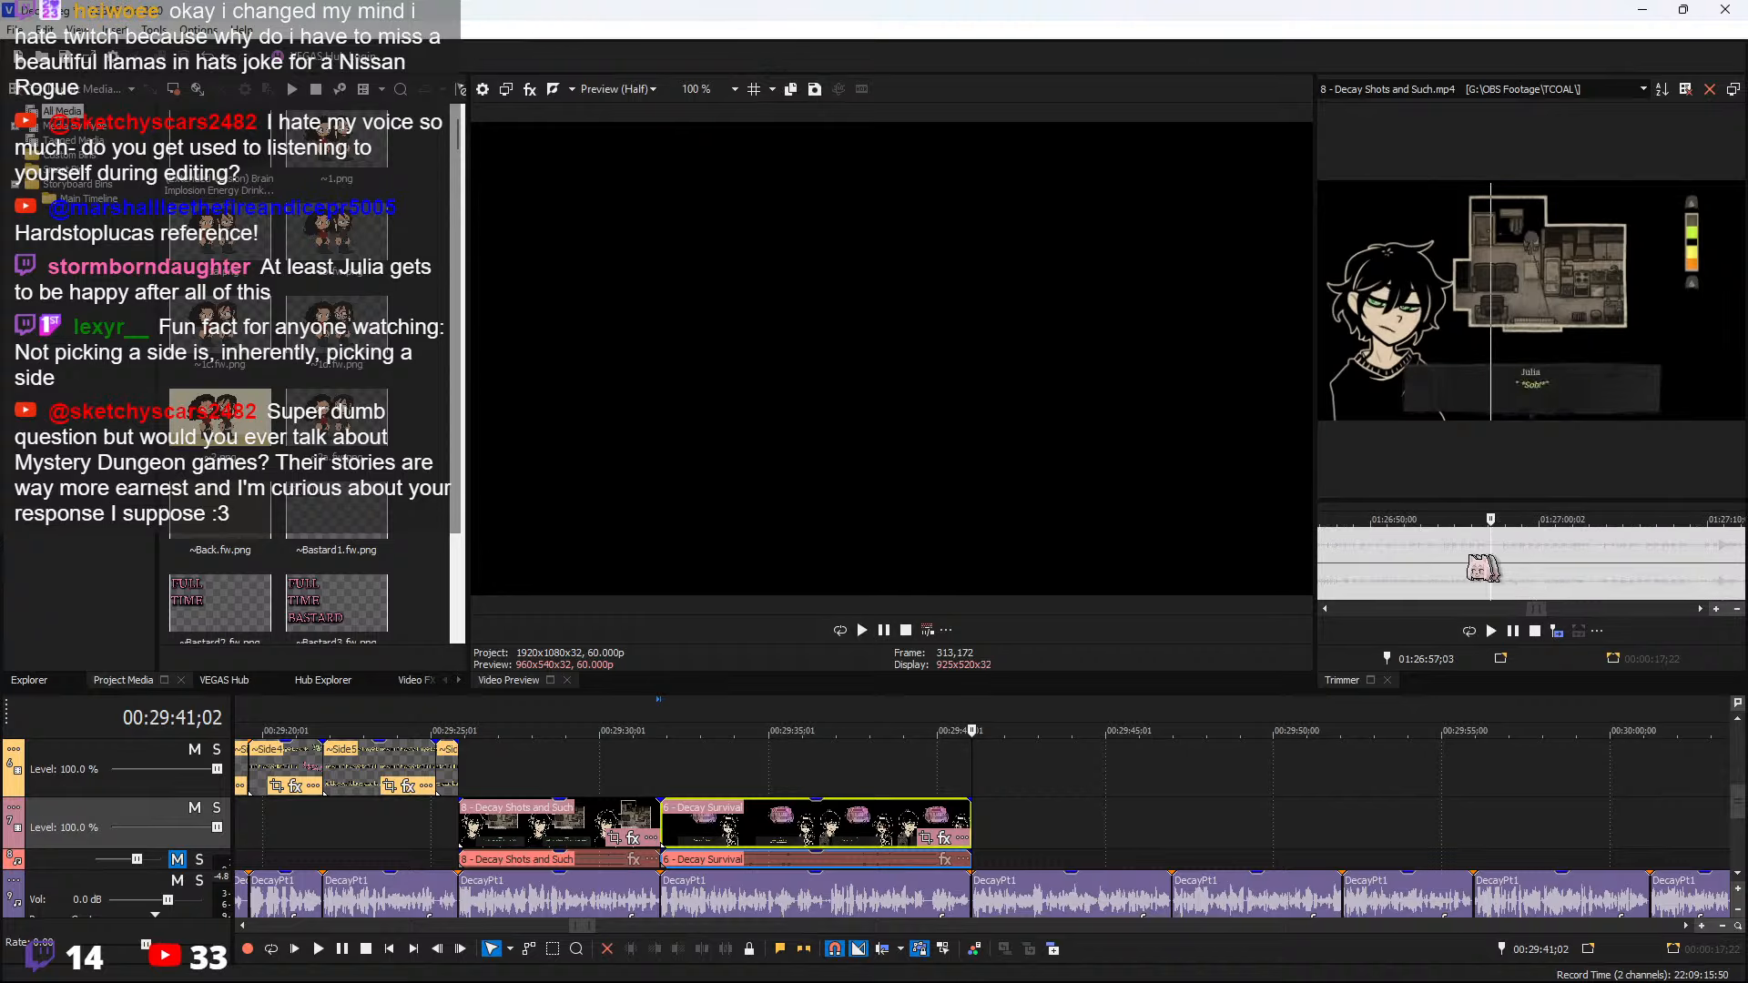
# Mark Andrew's "I should've let you let me go right then and there" footage from 01:26:49;05 to 01:26:52;22, insert it at 00:29:41;02 and play it
pyautogui.click(1385, 556)
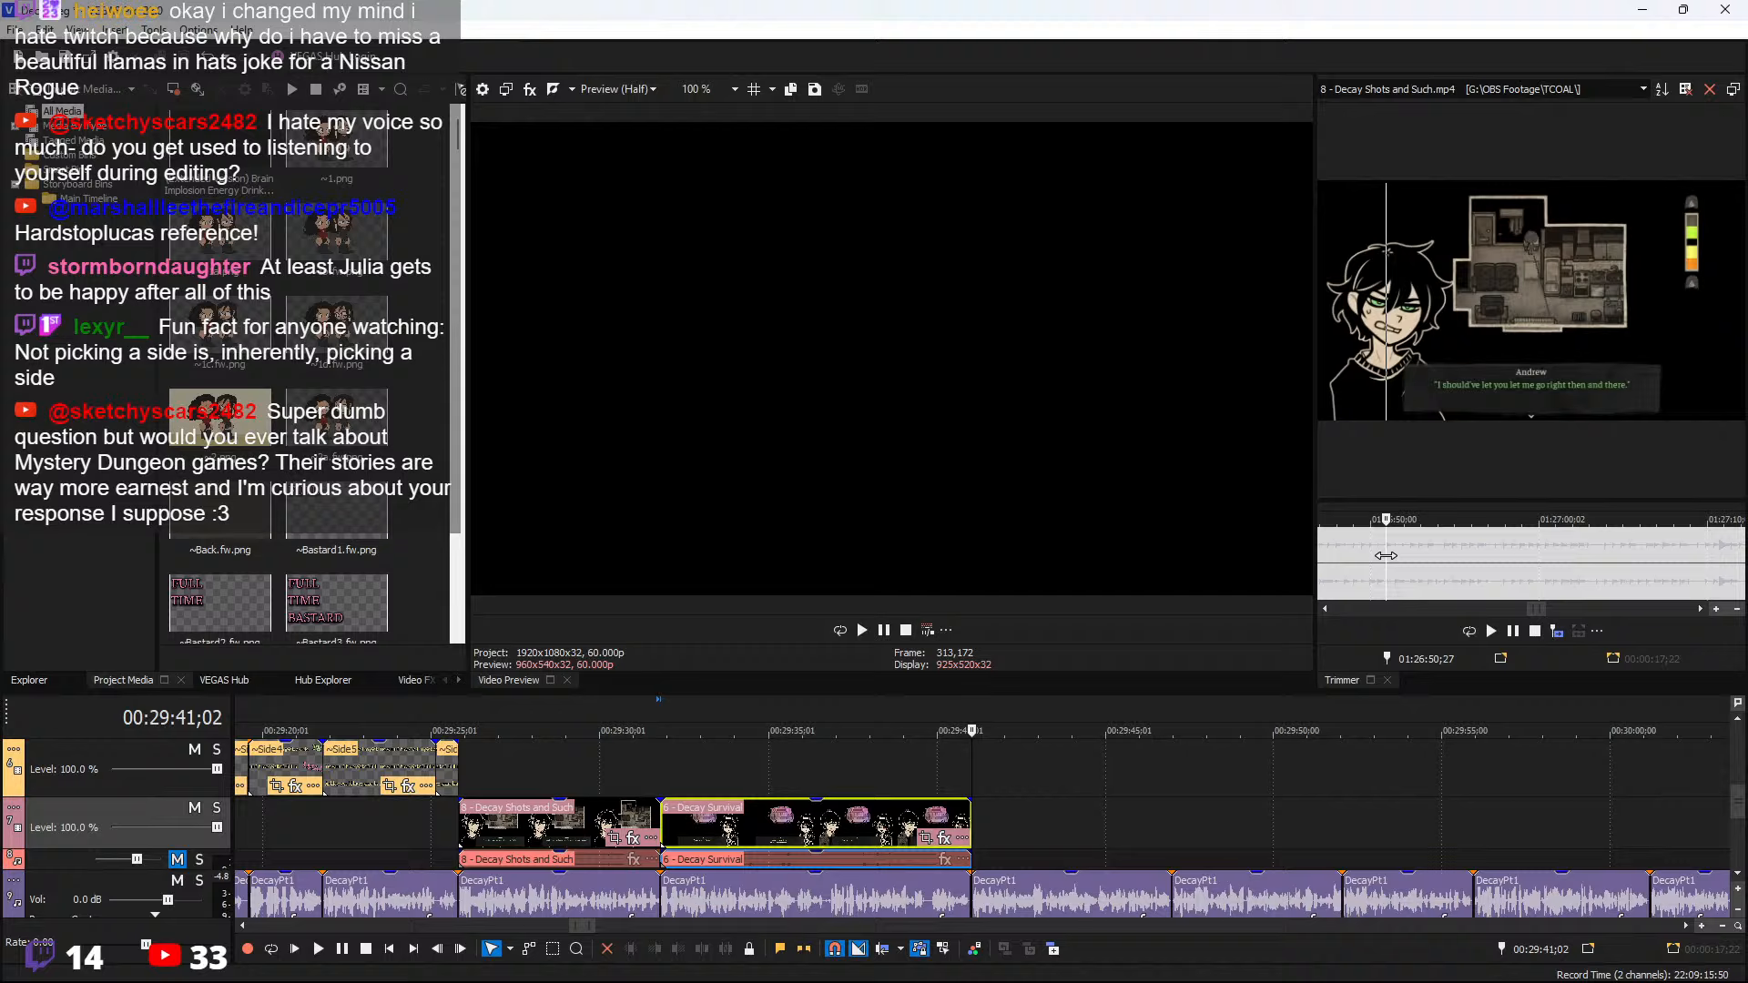
pyautogui.moveTo(1386, 555); pyautogui.dragTo(1357, 555)
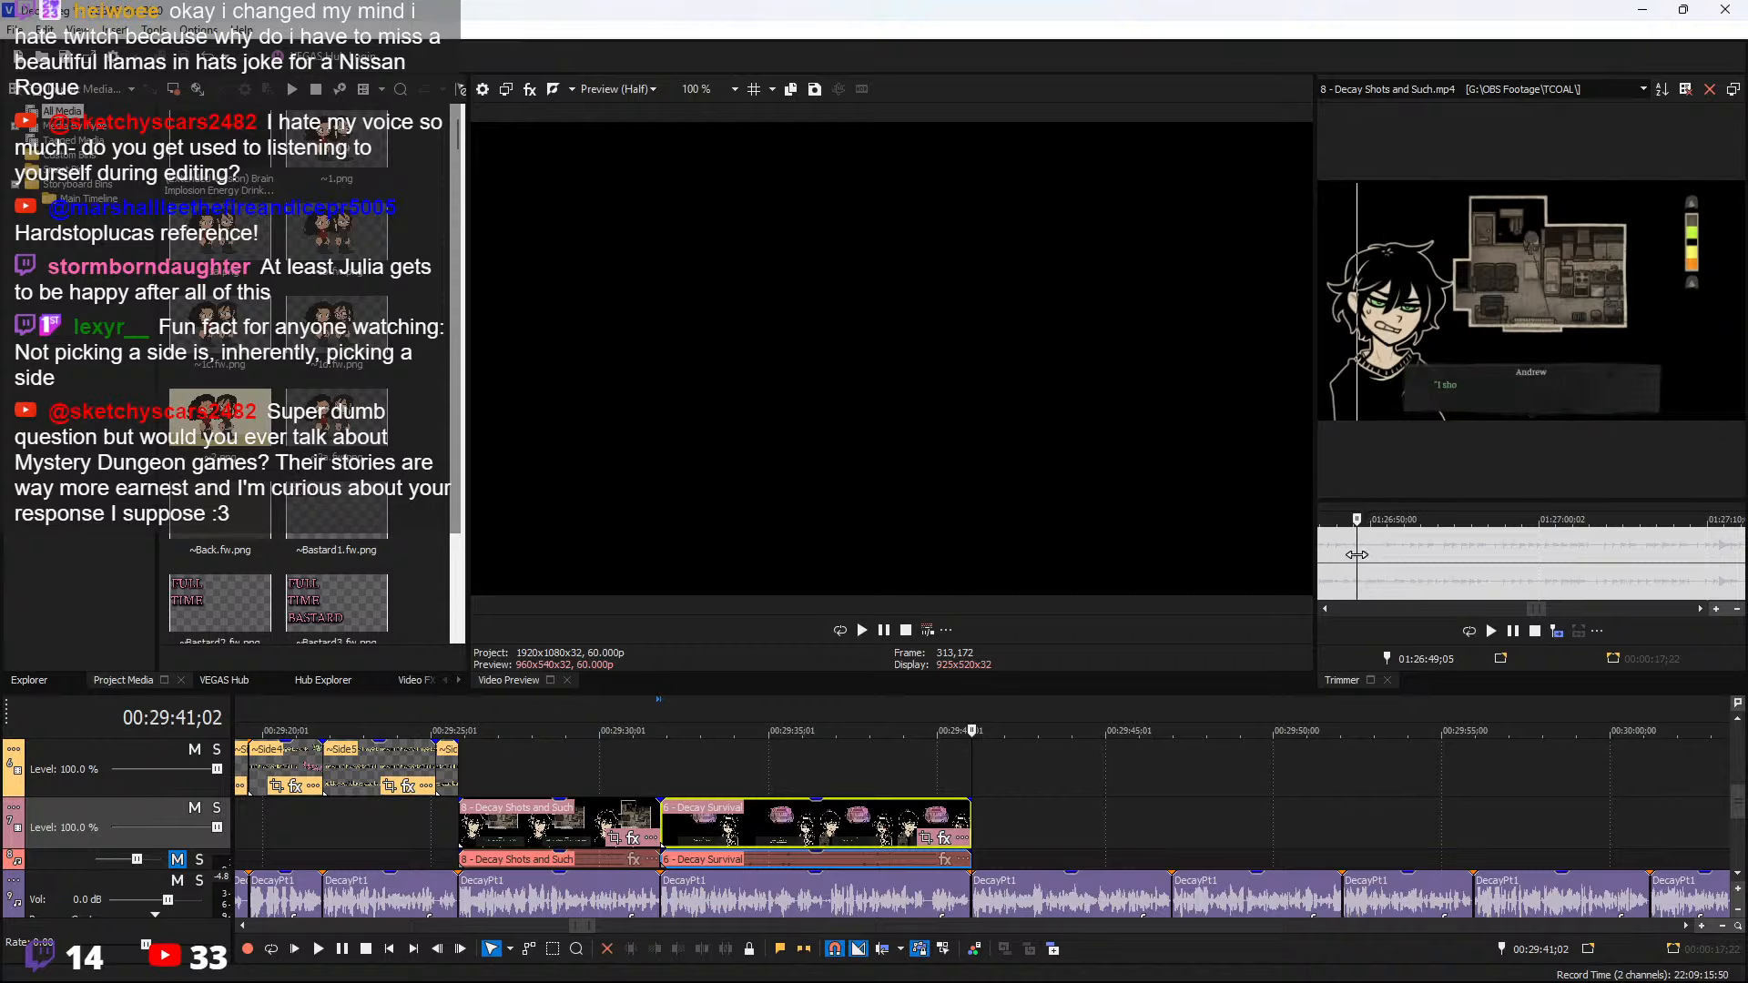
pyautogui.keyDown('shift'); pyautogui.click(1416, 556); pyautogui.keyUp('shift')
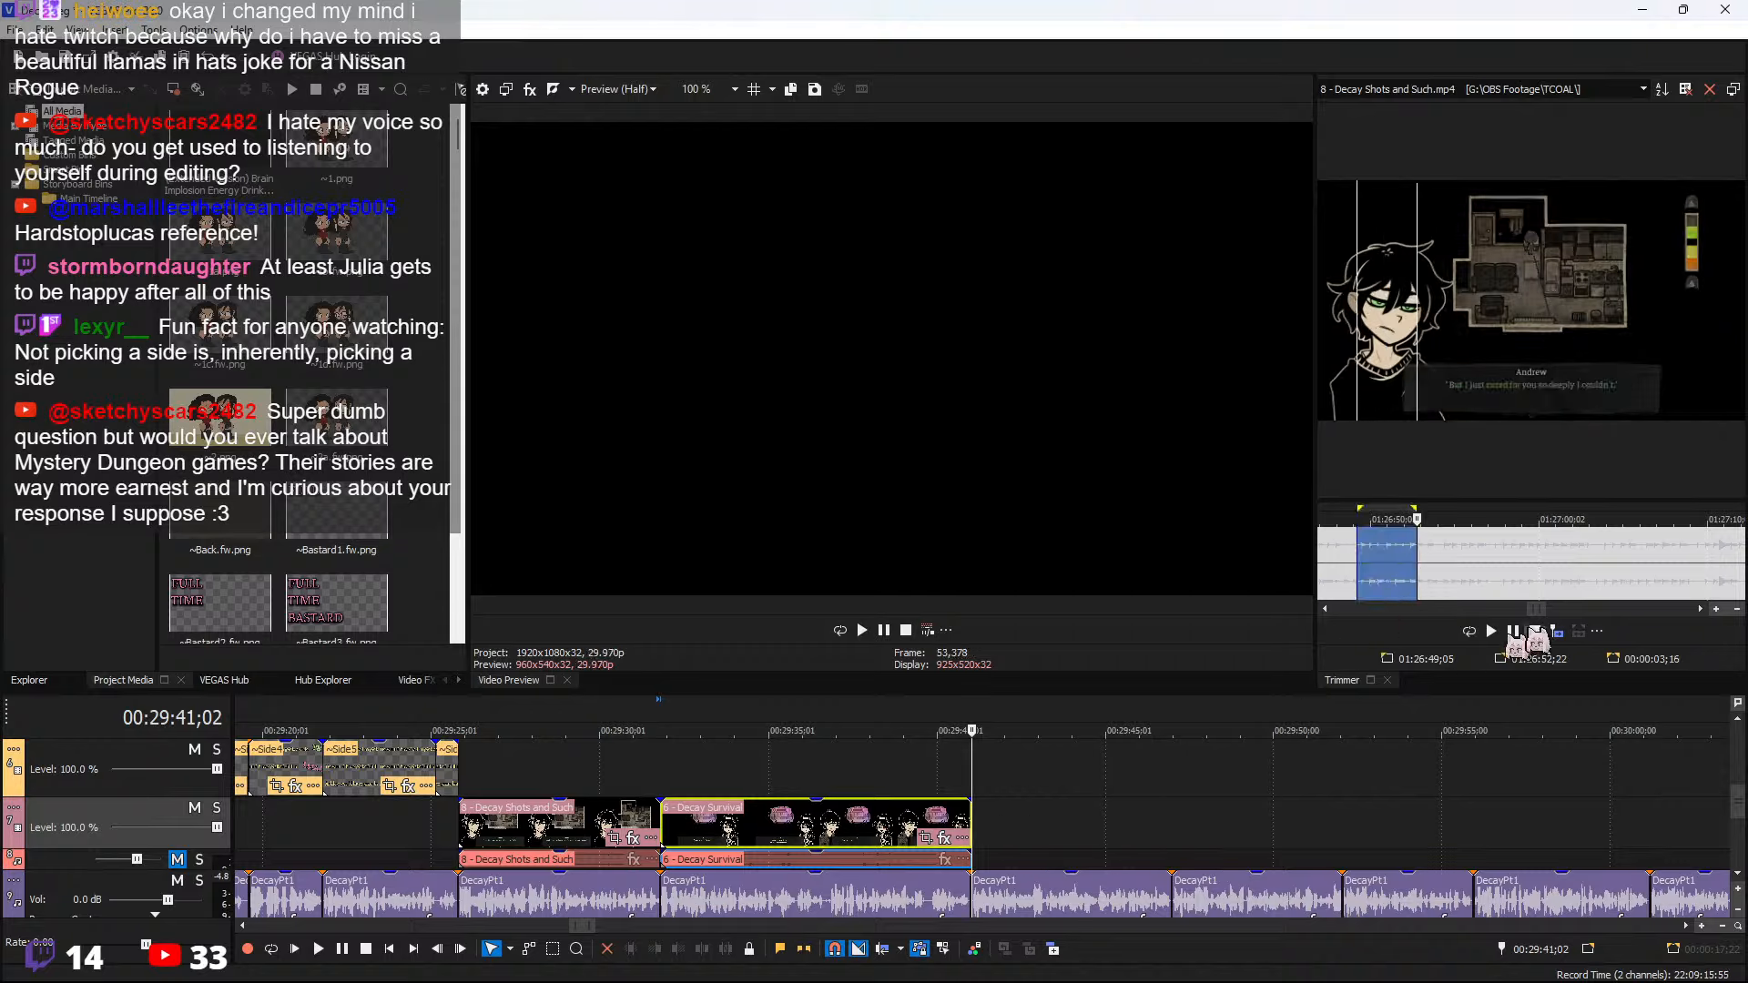
pyautogui.click(1556, 631)
pyautogui.click(981, 770)
pyautogui.press('space')
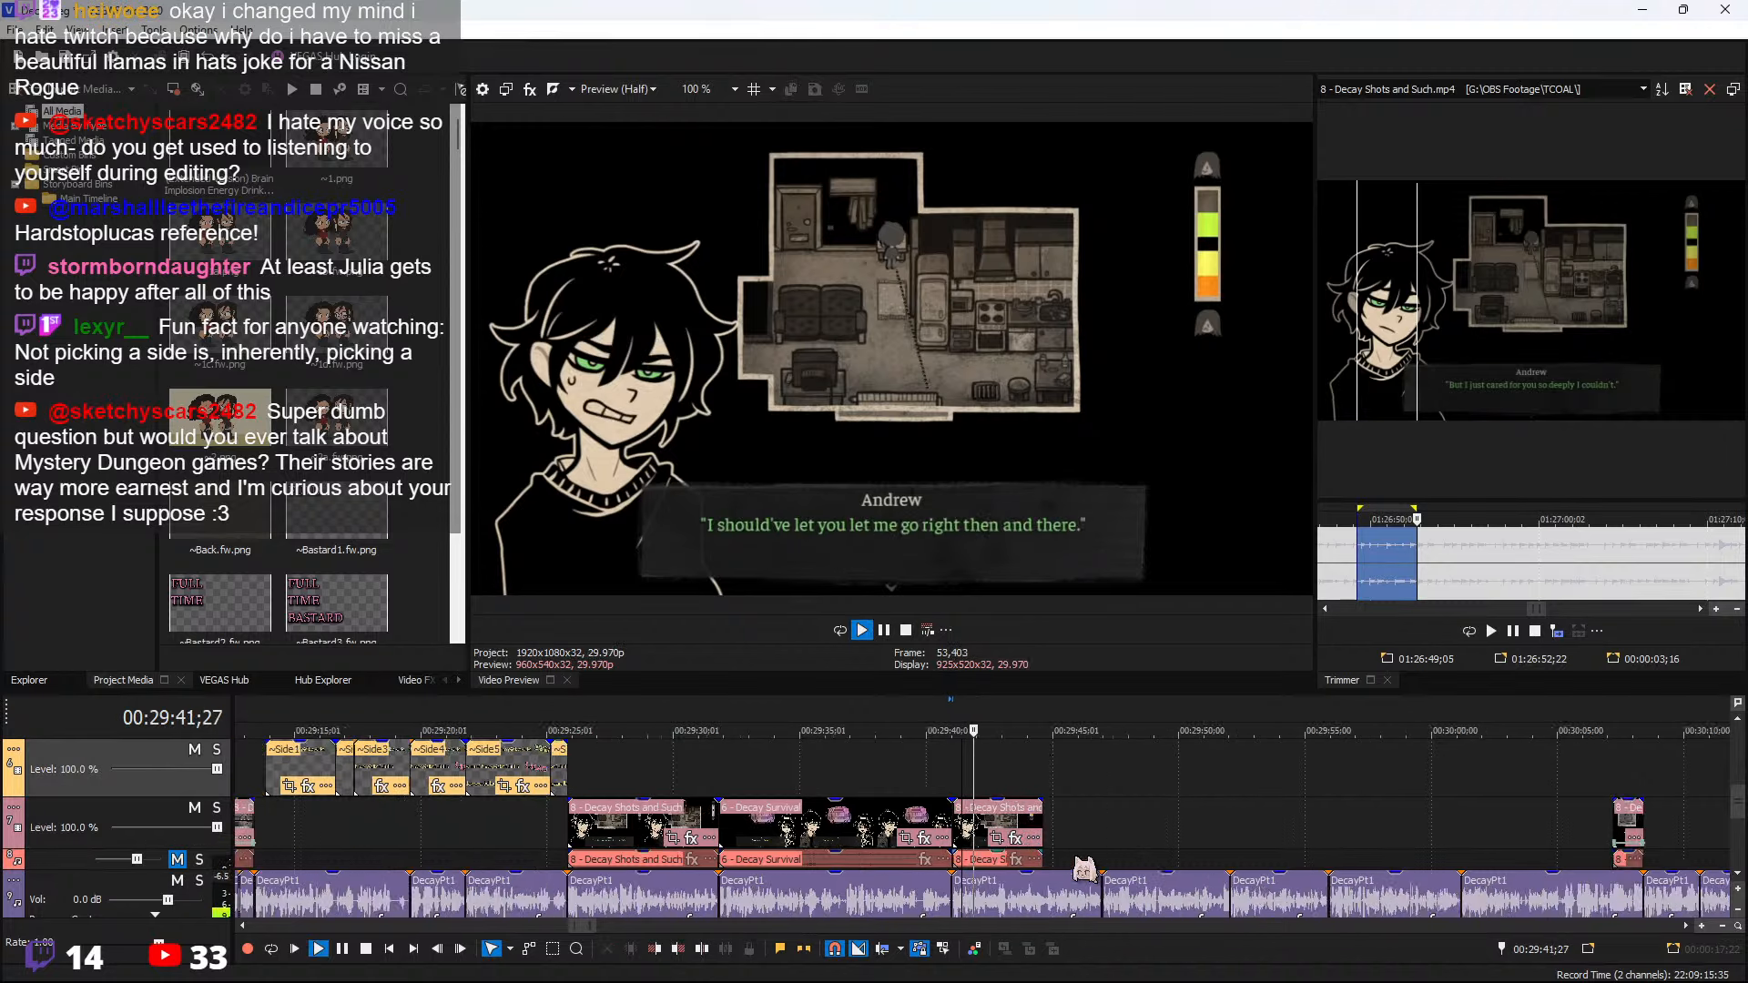
# Open the first Andrew clip's source in the trimmer and delete that clip from between the titles and the Decay Survival clip
pyautogui.click(480, 827)
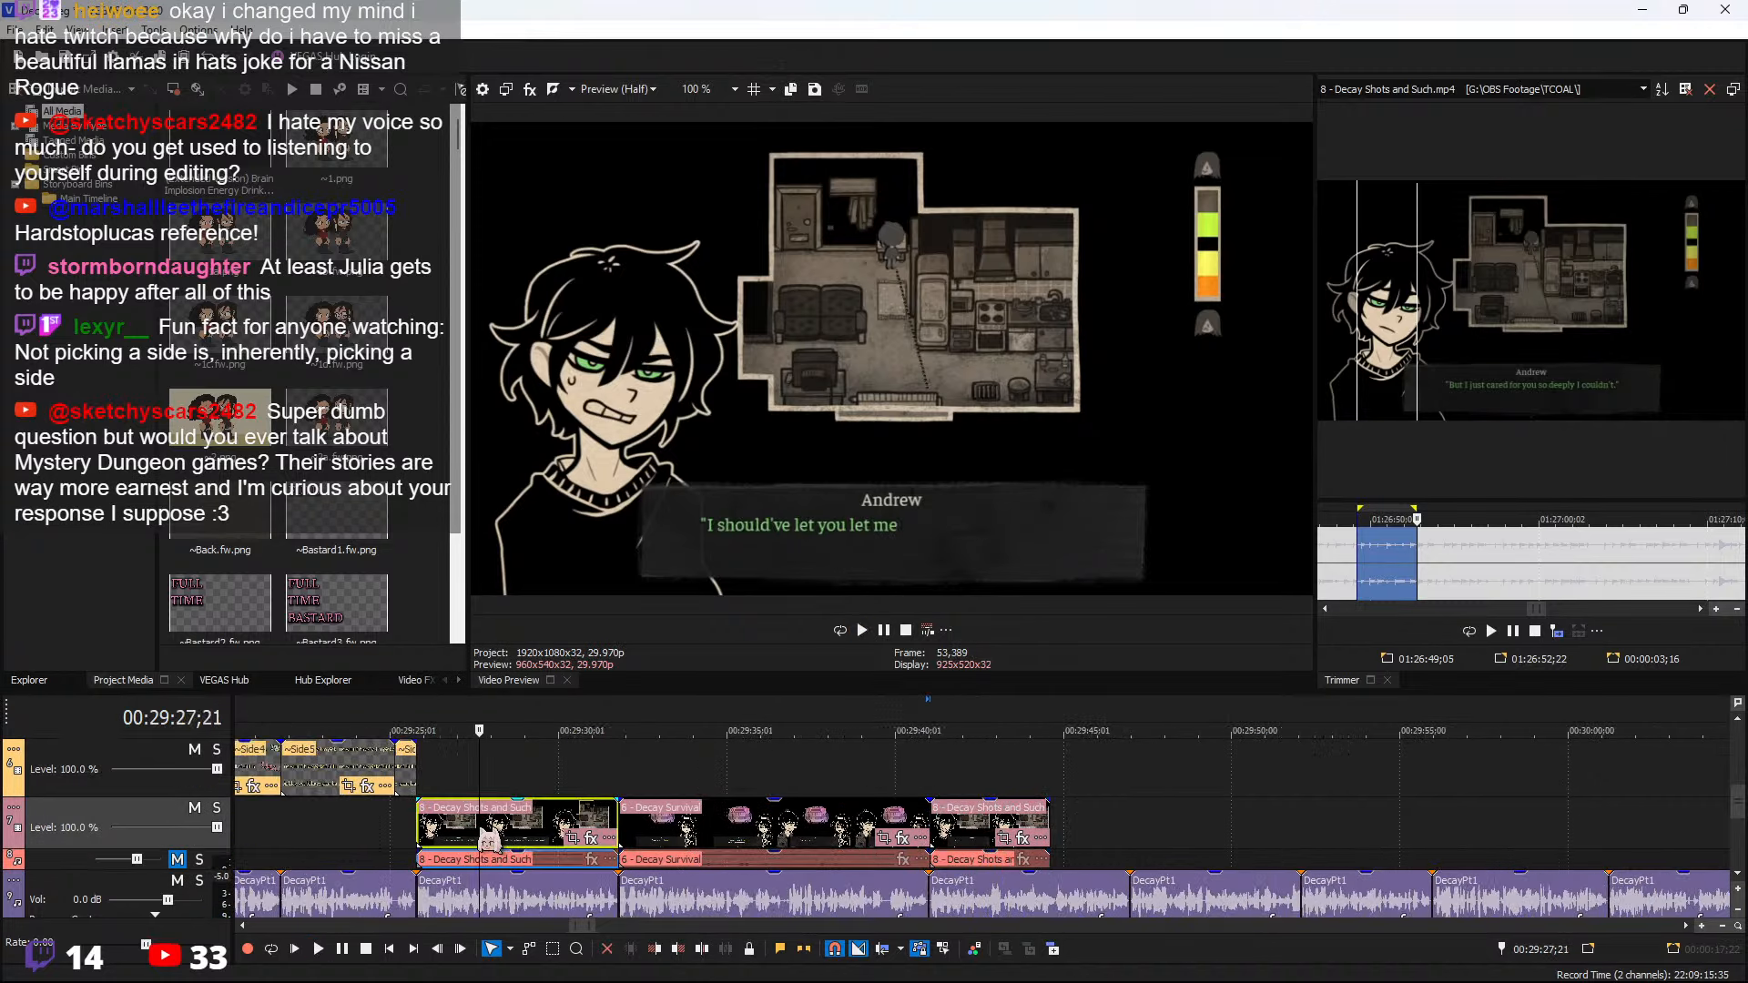
pyautogui.moveTo(479, 826); pyautogui.dragTo(432, 829)
pyautogui.rightClick(485, 835)
pyautogui.click(624, 129)
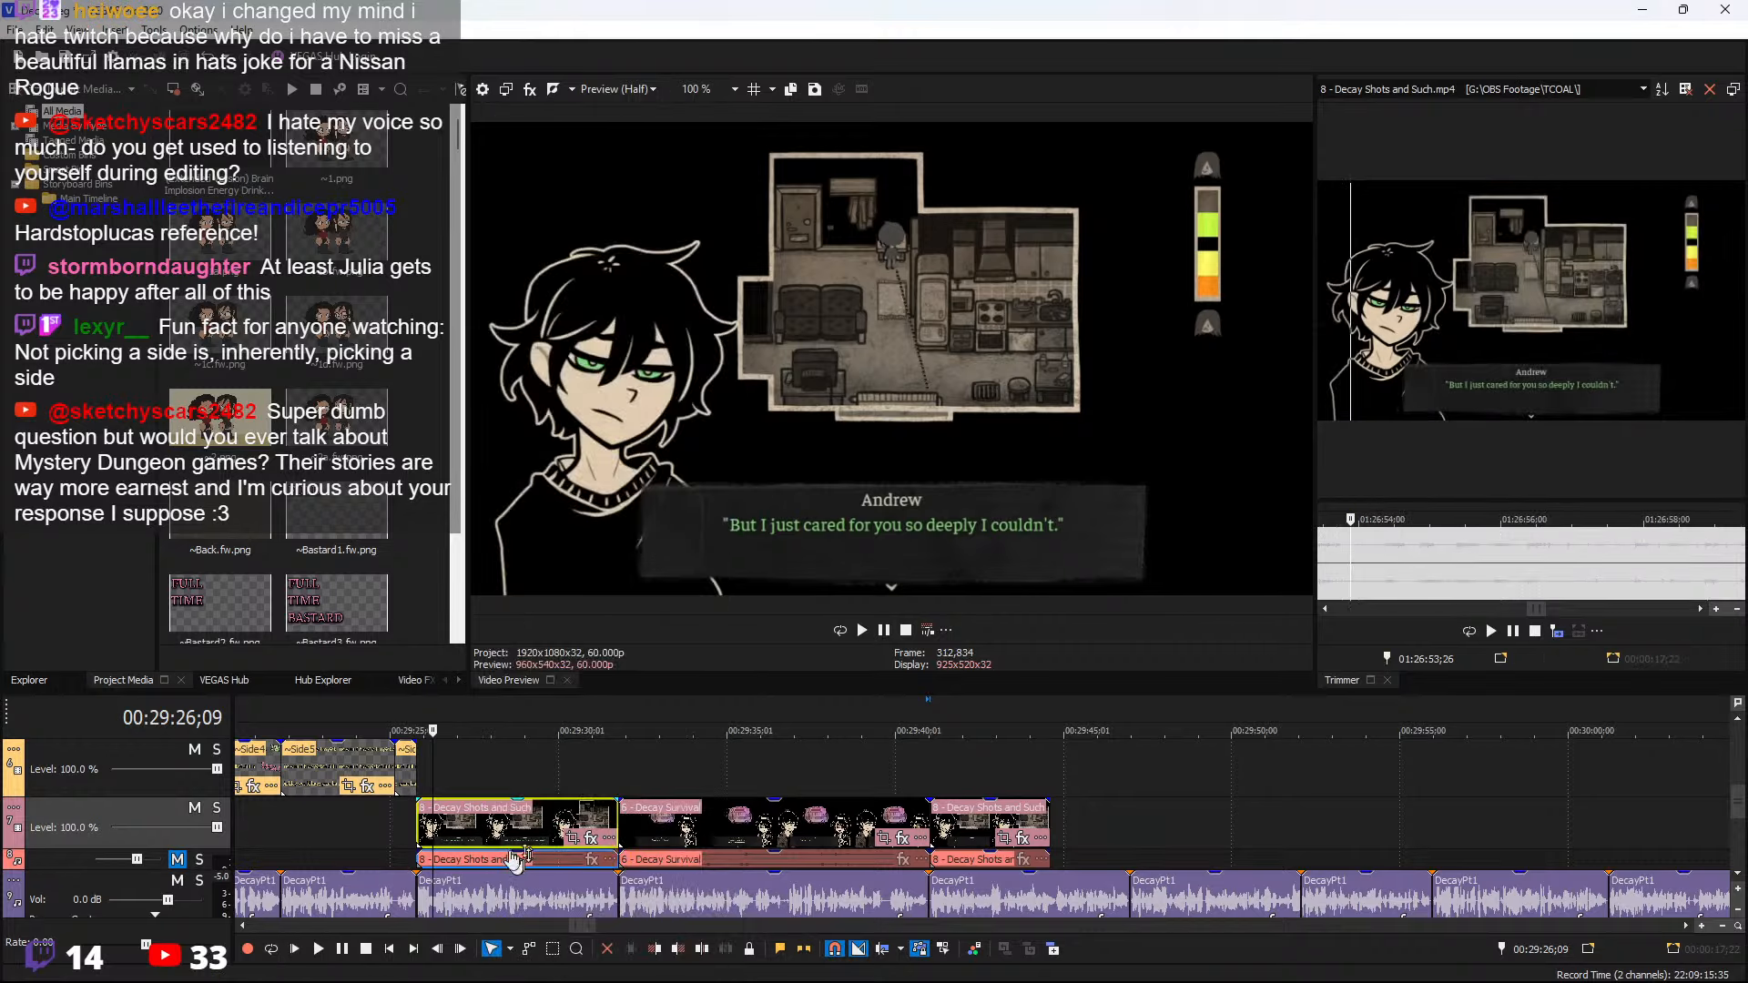
pyautogui.click(507, 858)
pyautogui.press('Delete')
# Mark Julia's "It's my own fault! I'm sorry about the ultimatum!!" footage from 01:26:37;05 to 01:26:41;07
pyautogui.scroll(-5, 1456, 586)
pyautogui.click(1403, 565)
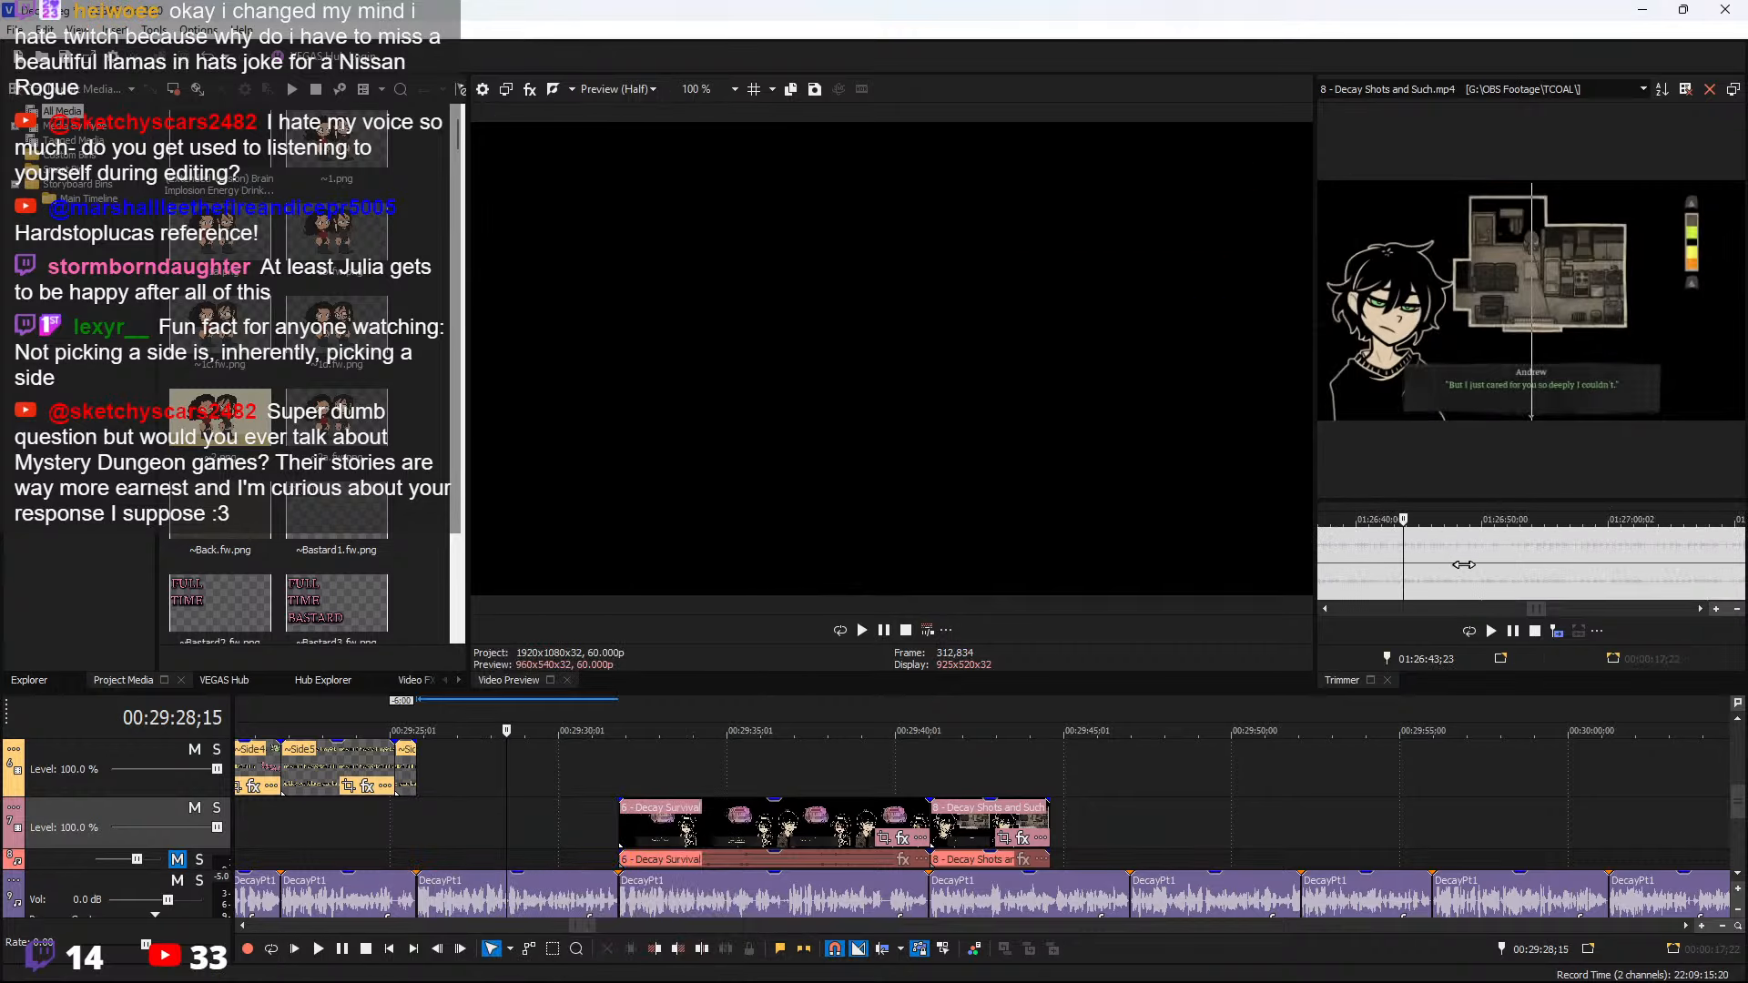
pyautogui.scroll(2, 1464, 564)
pyautogui.press('space')
pyautogui.press('space')
pyautogui.click(1469, 564)
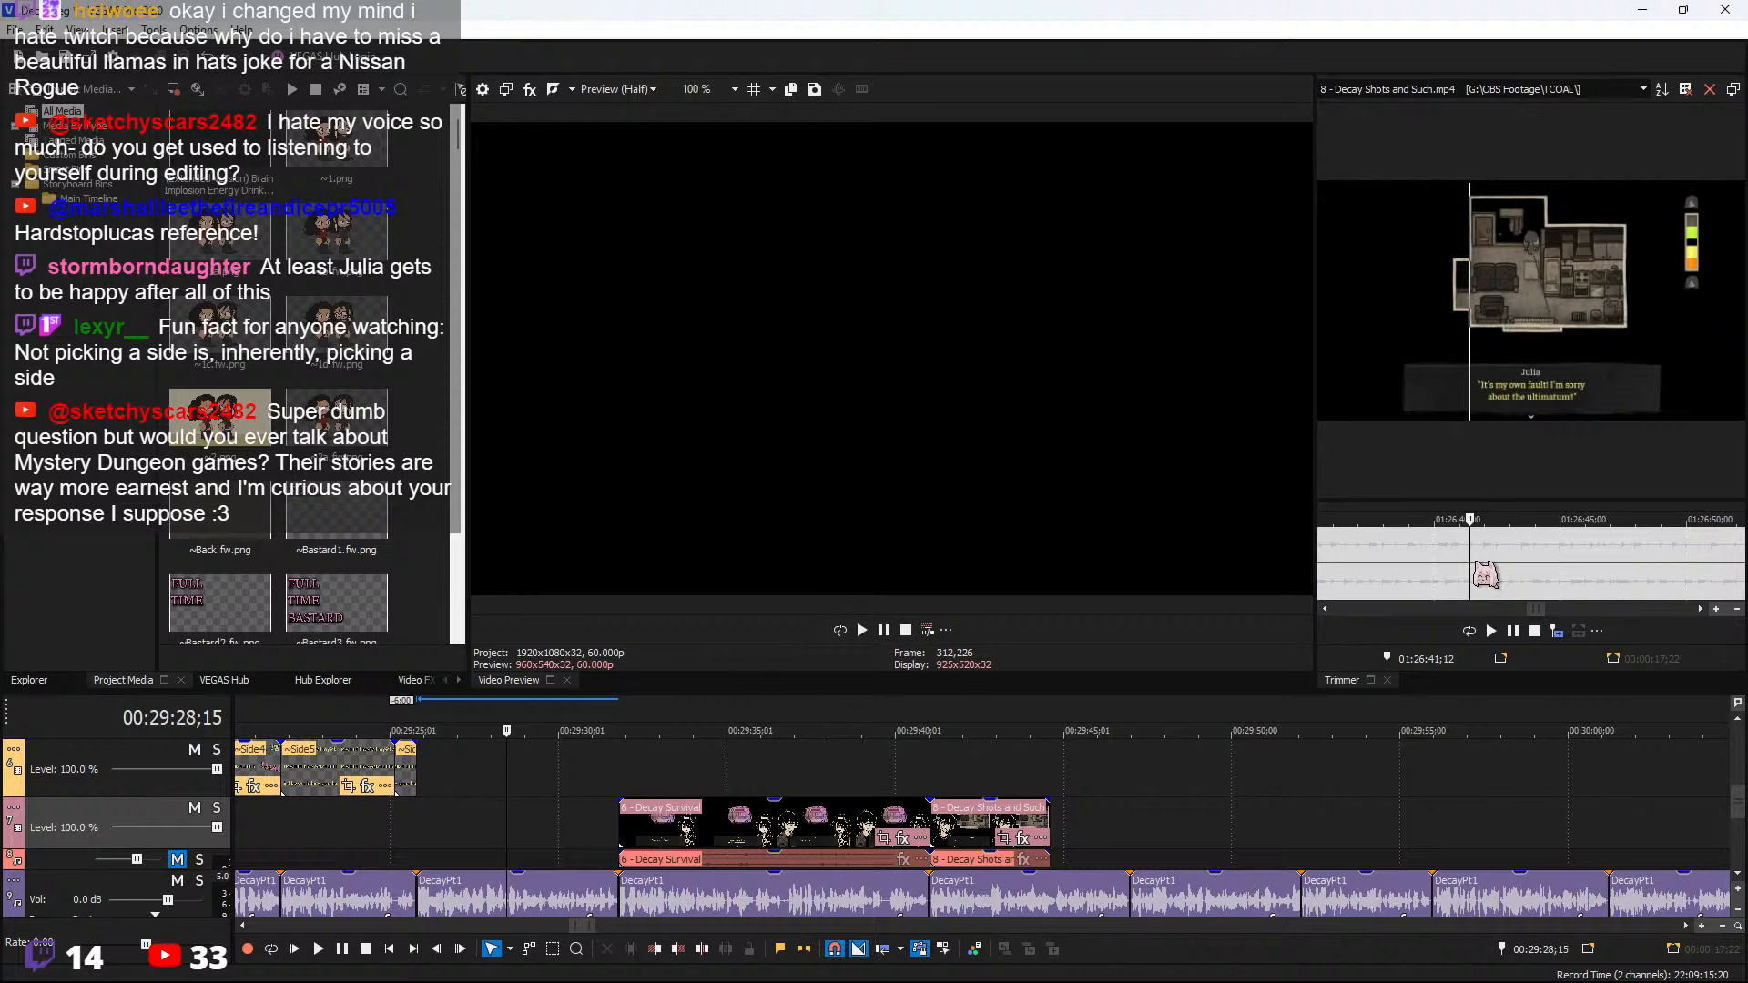
pyautogui.keyDown('shift'); pyautogui.click(1466, 588); pyautogui.keyUp('shift')
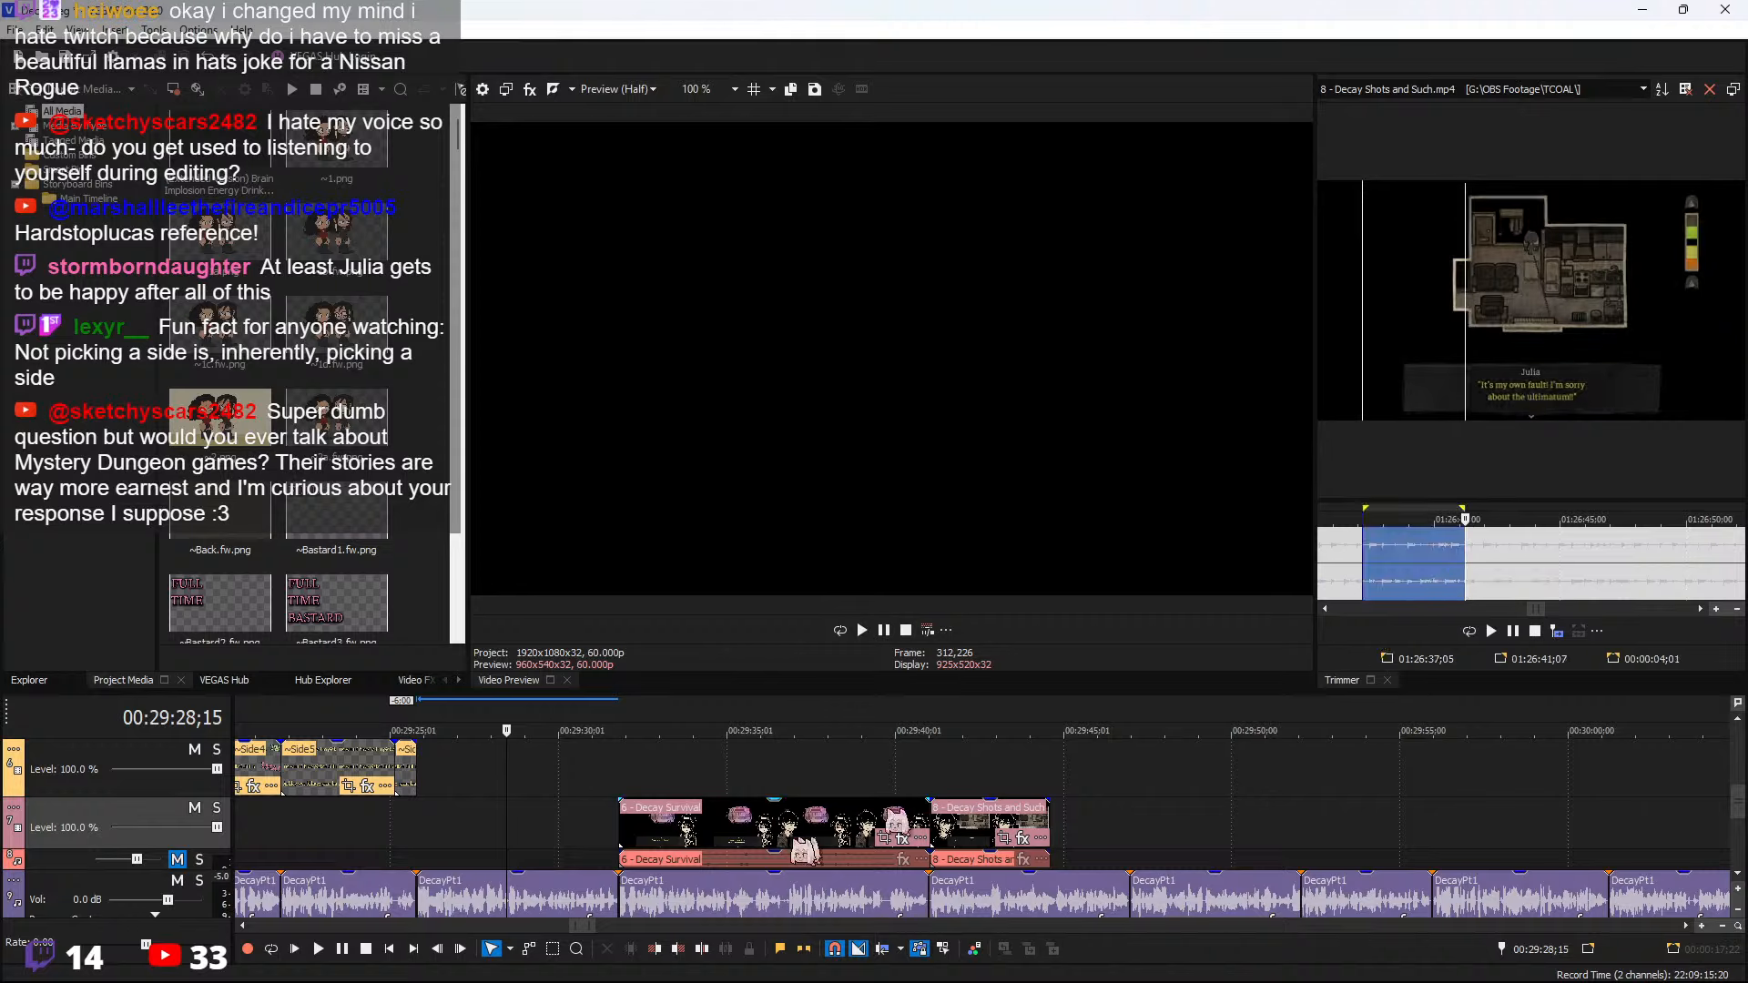
# Insert the marked ultimatum footage at 00:29:25;25 and extend its end to meet the Decay Survival clip
pyautogui.click(418, 847)
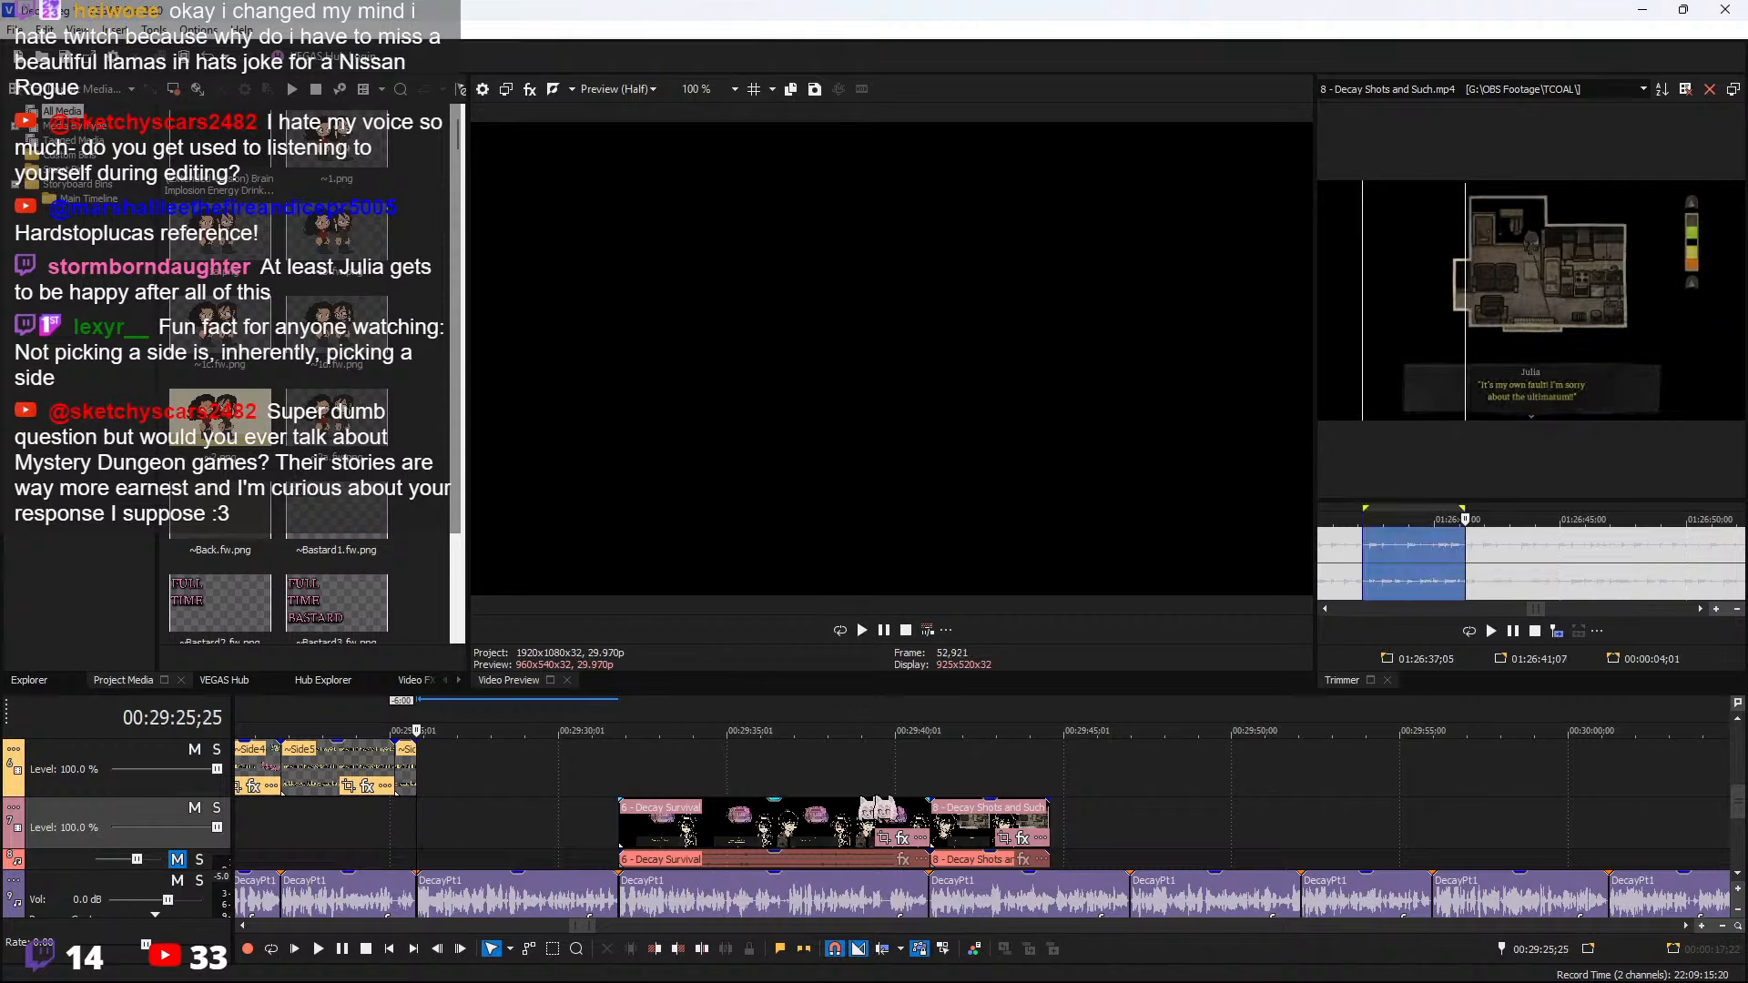
pyautogui.click(1557, 631)
pyautogui.moveTo(556, 822); pyautogui.dragTo(619, 821)
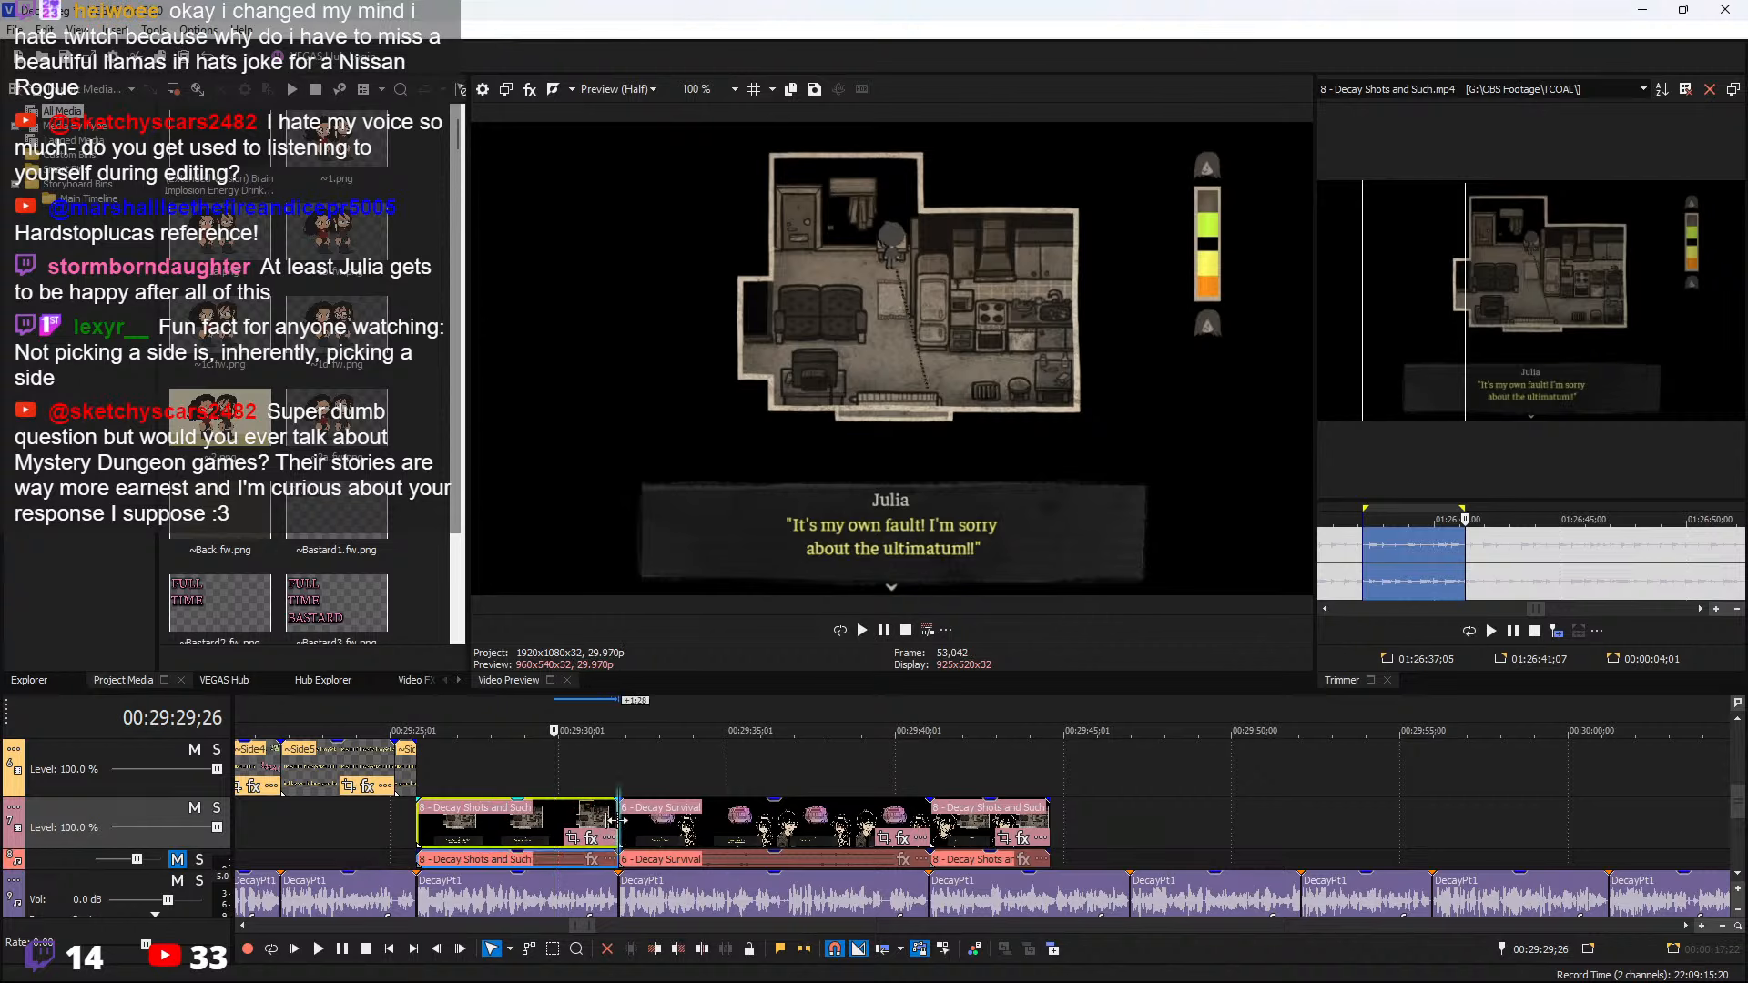
# Play from Andrew's "I should've let you let me go right then and there" clip and extend its end to the voice-over cut at about 00:29:52
pyautogui.click(789, 773)
pyautogui.click(934, 773)
pyautogui.press('space')
pyautogui.scroll(-2, 1100, 833)
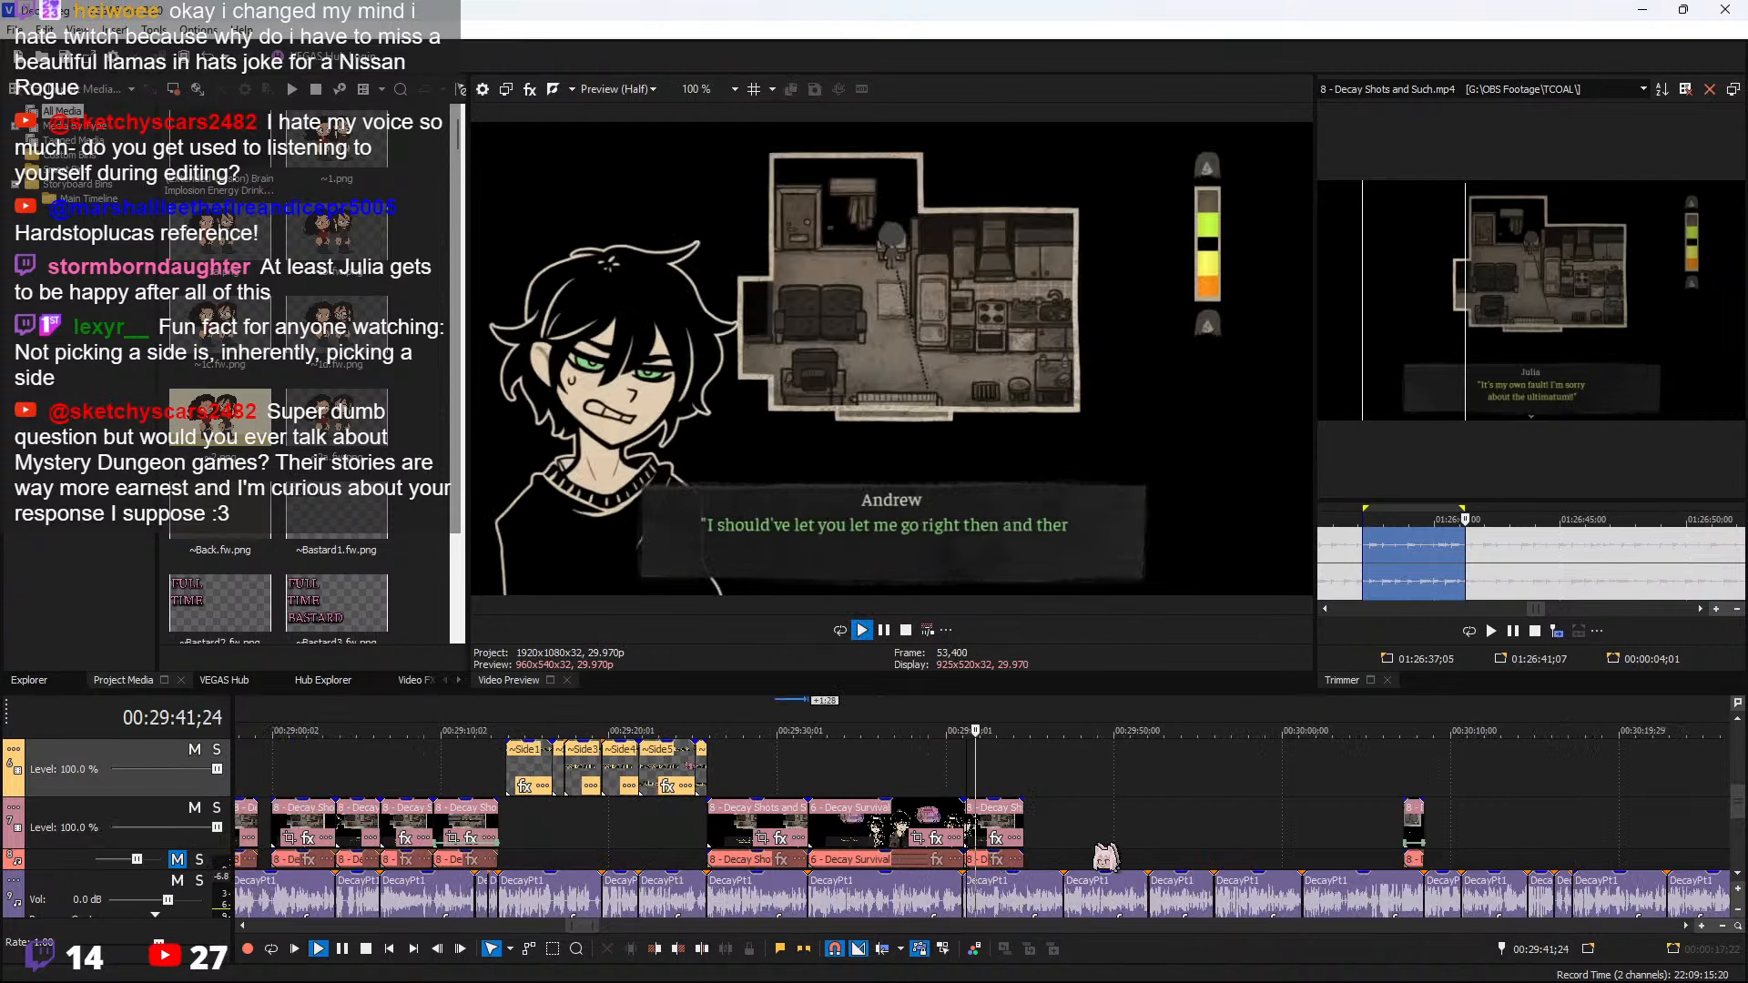
pyautogui.scroll(3, 1105, 850)
pyautogui.moveTo(1100, 821); pyautogui.dragTo(1475, 823)
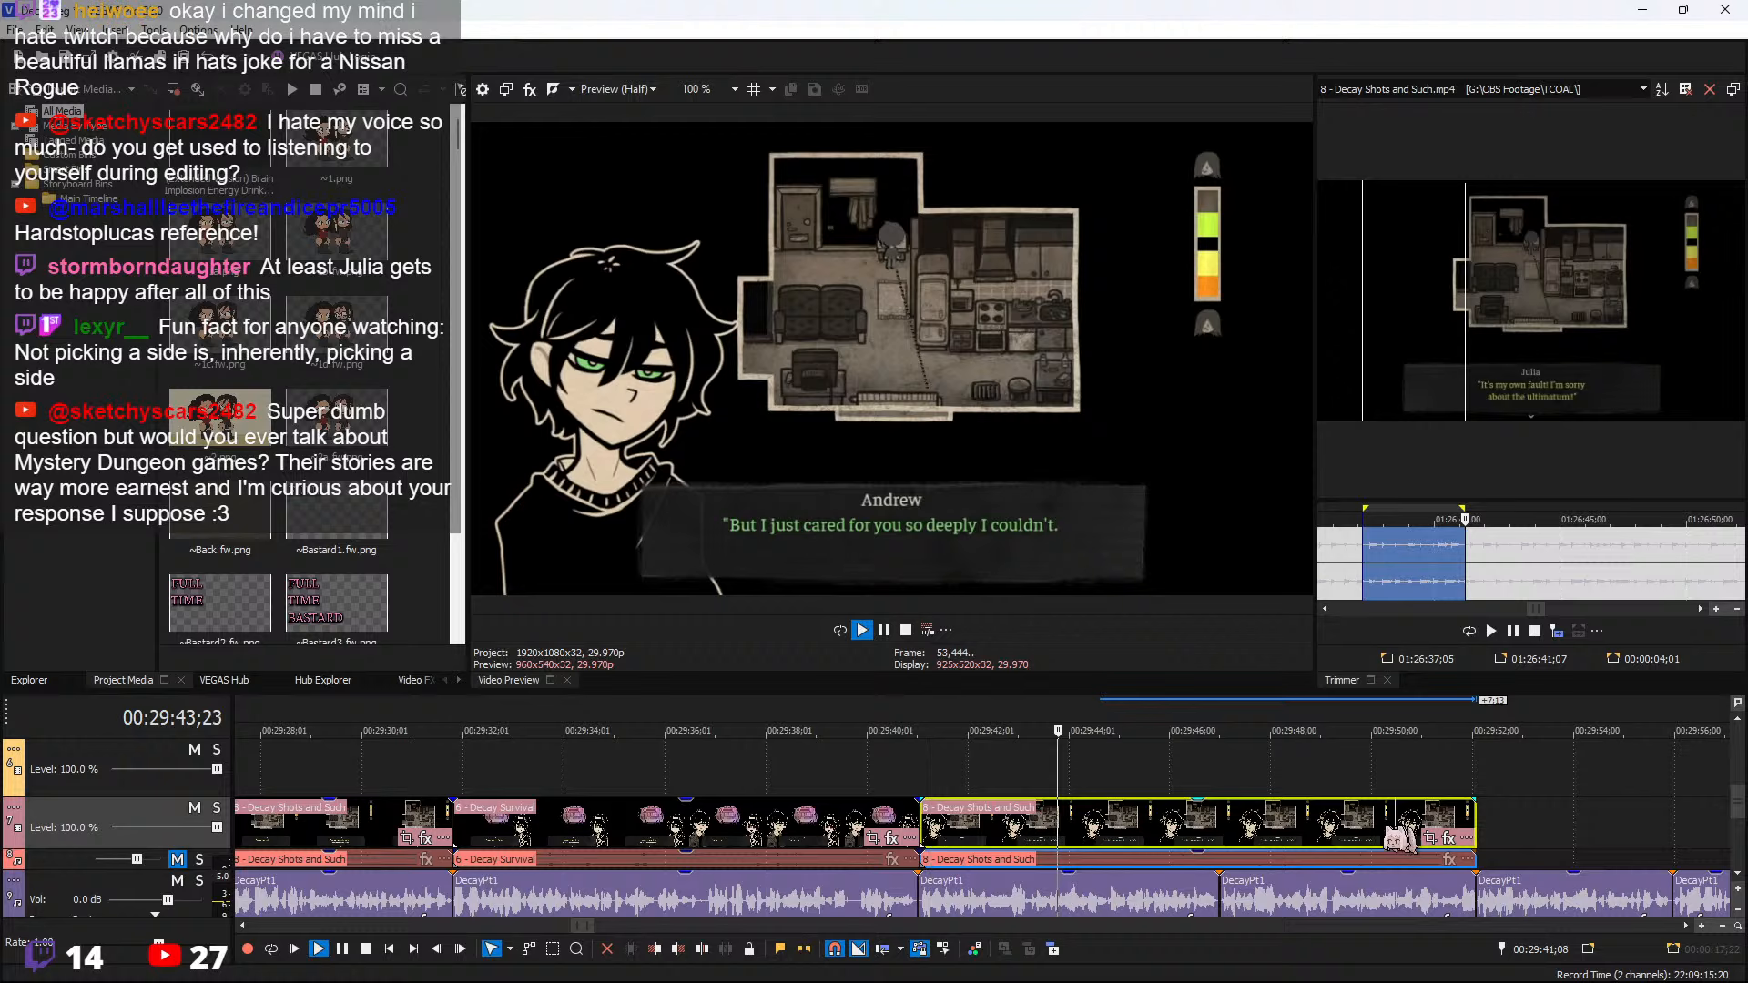
pyautogui.scroll(-2, 1286, 766)
pyautogui.scroll(2, 1174, 794)
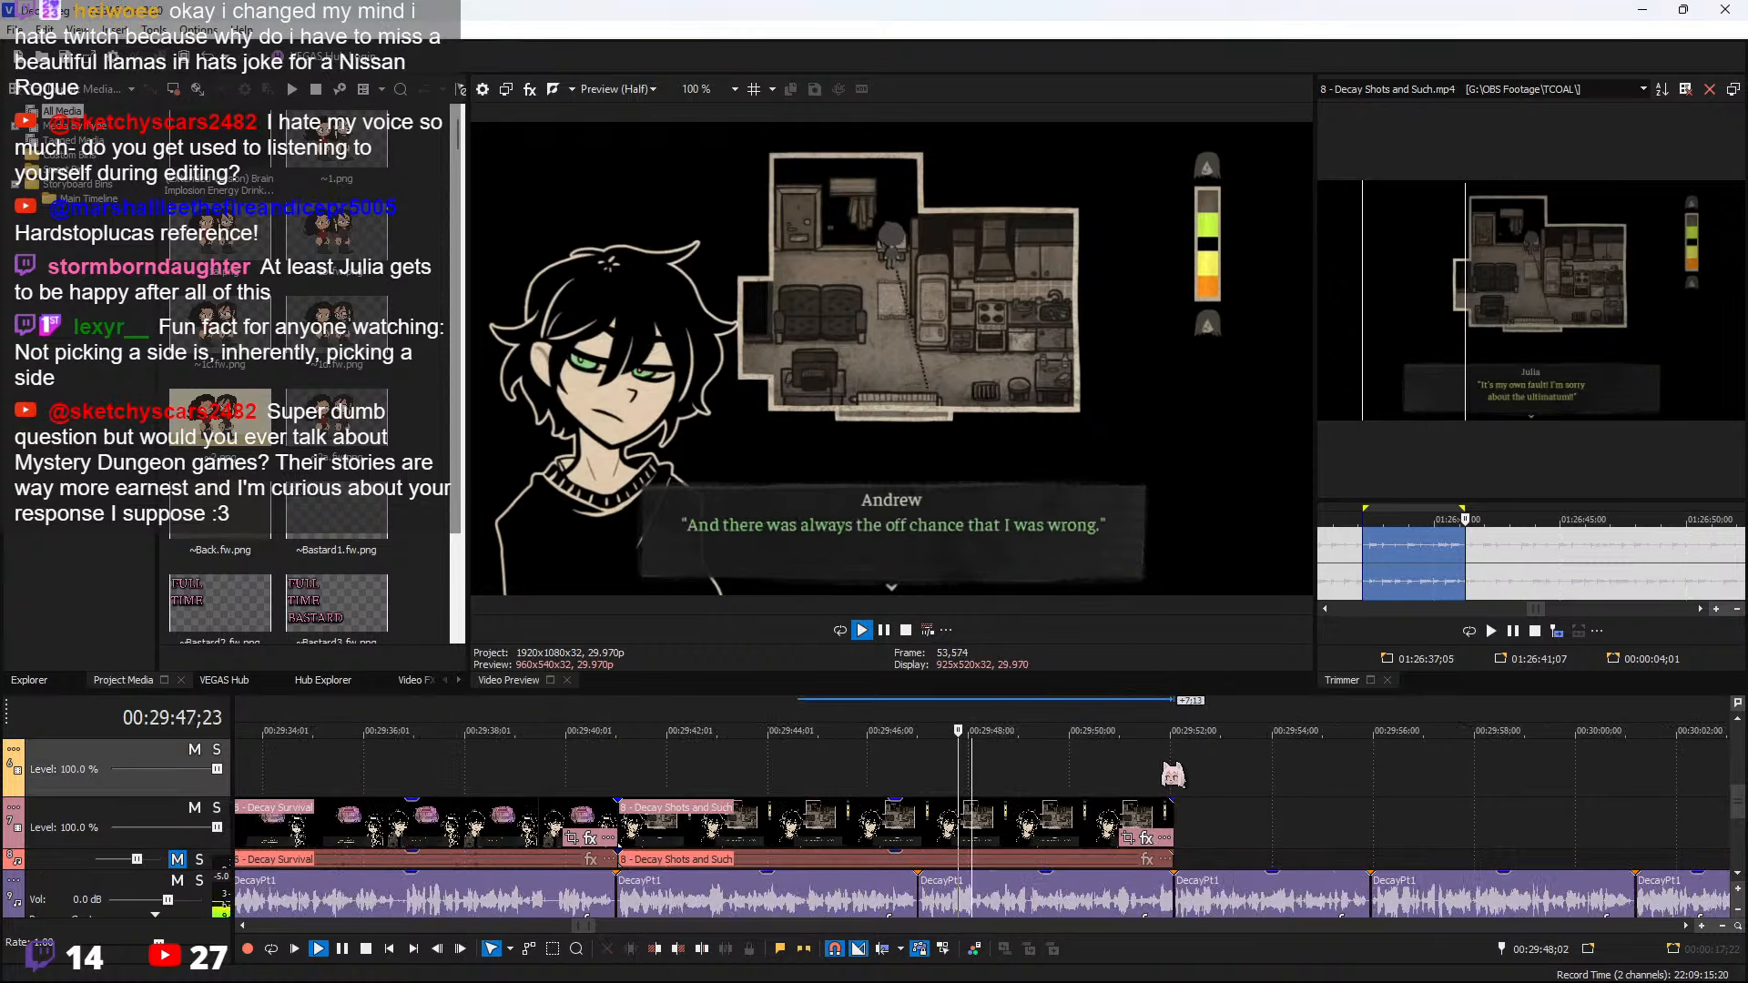
# Split the extended Andrew clip at the voice-over cut at 00:29:47;00
pyautogui.click(947, 824)
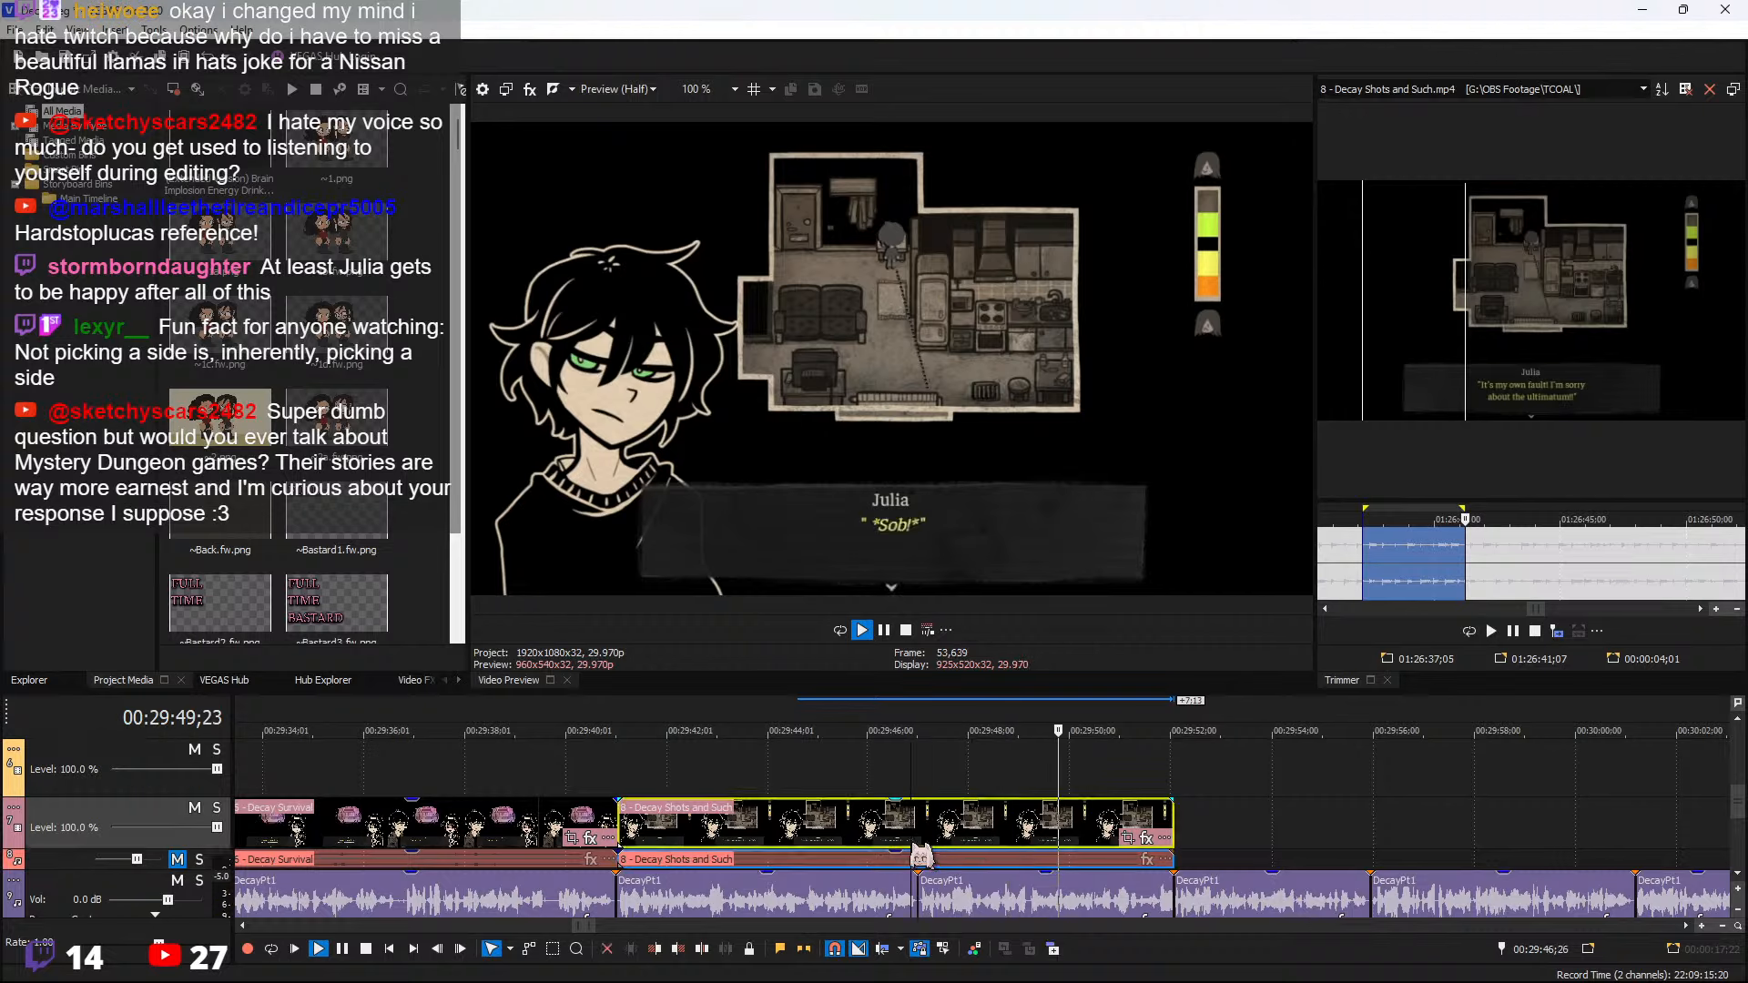
pyautogui.click(918, 854)
pyautogui.press('s')
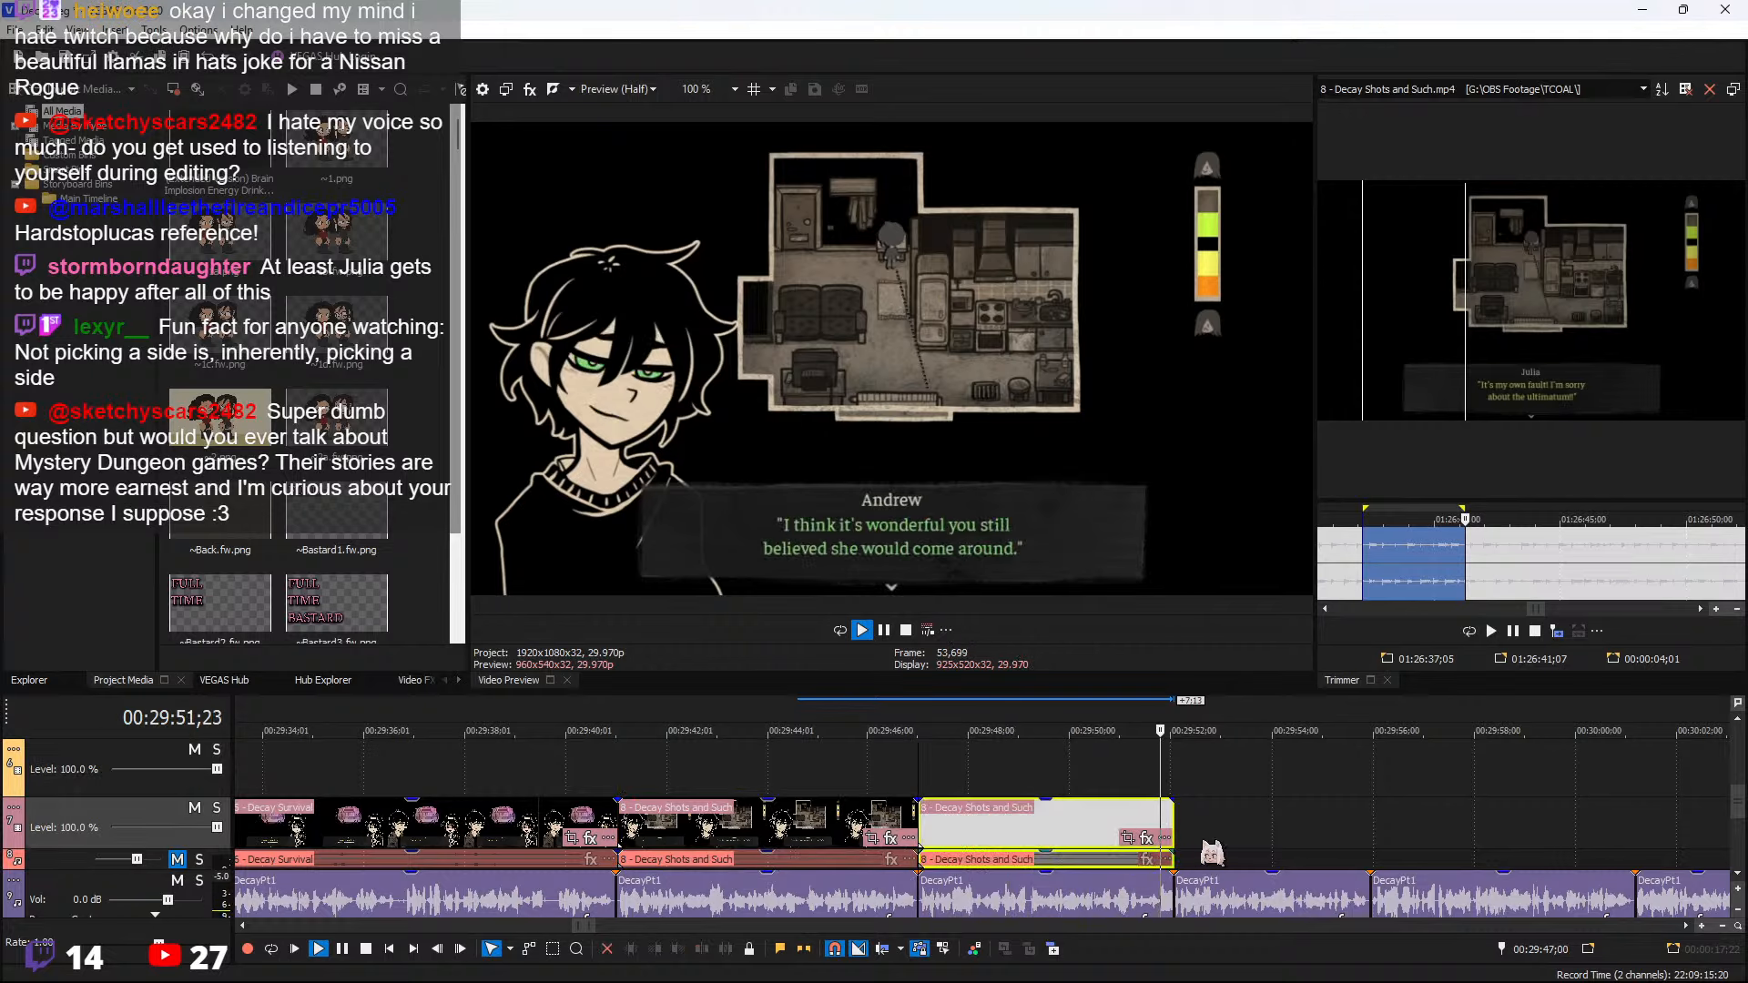
# Extend the end of the second Andrew piece to the voice-over cut at 00:30:01;06
pyautogui.scroll(-2, 1201, 851)
pyautogui.moveTo(1114, 831); pyautogui.dragTo(1334, 831)
pyautogui.scroll(2, 1255, 792)
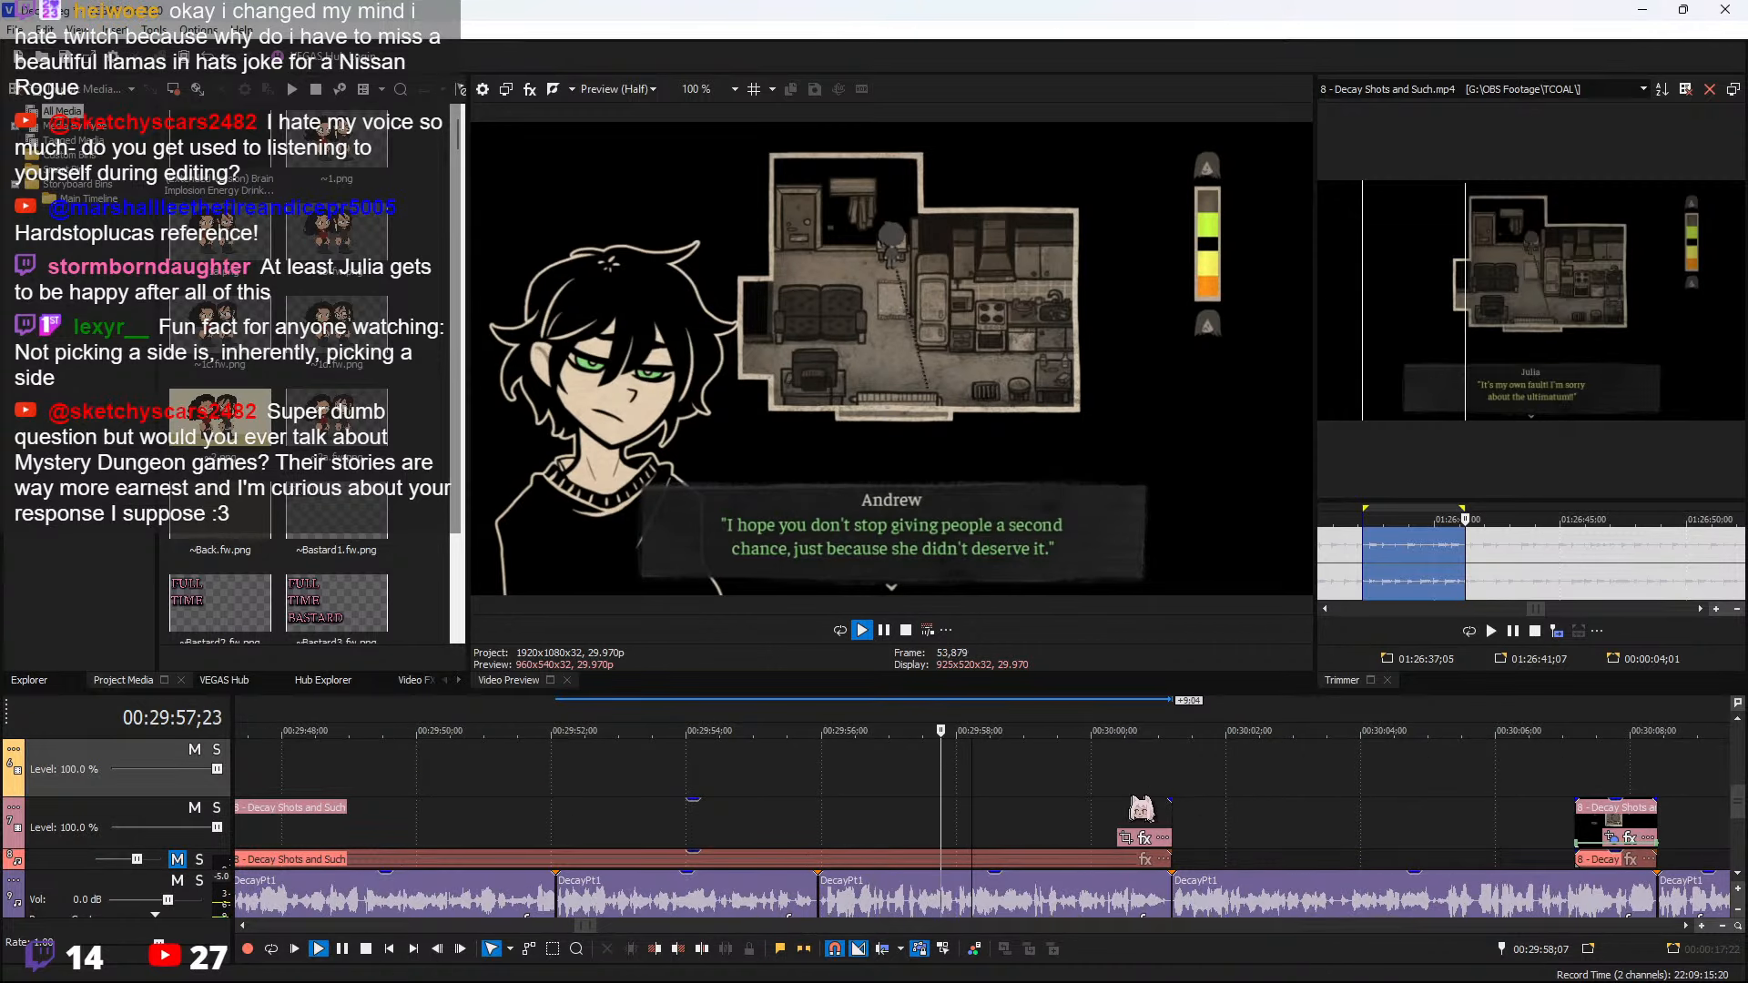
pyautogui.scroll(-2, 1143, 805)
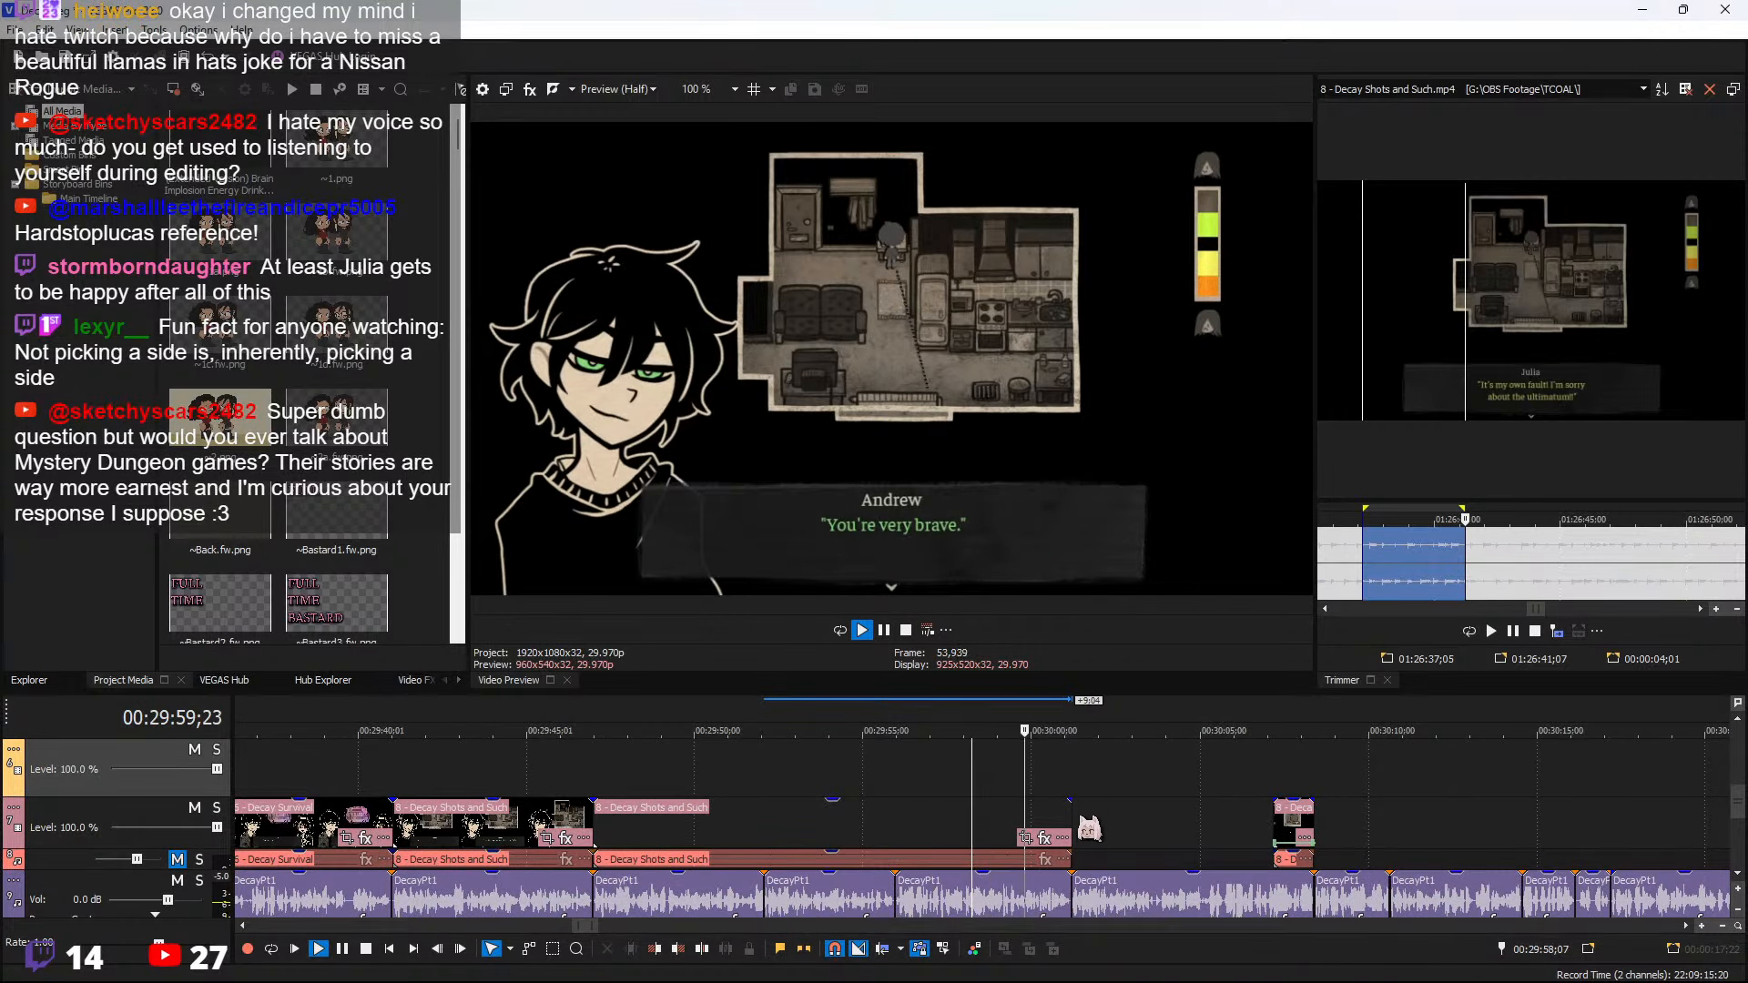
pyautogui.scroll(2, 1087, 840)
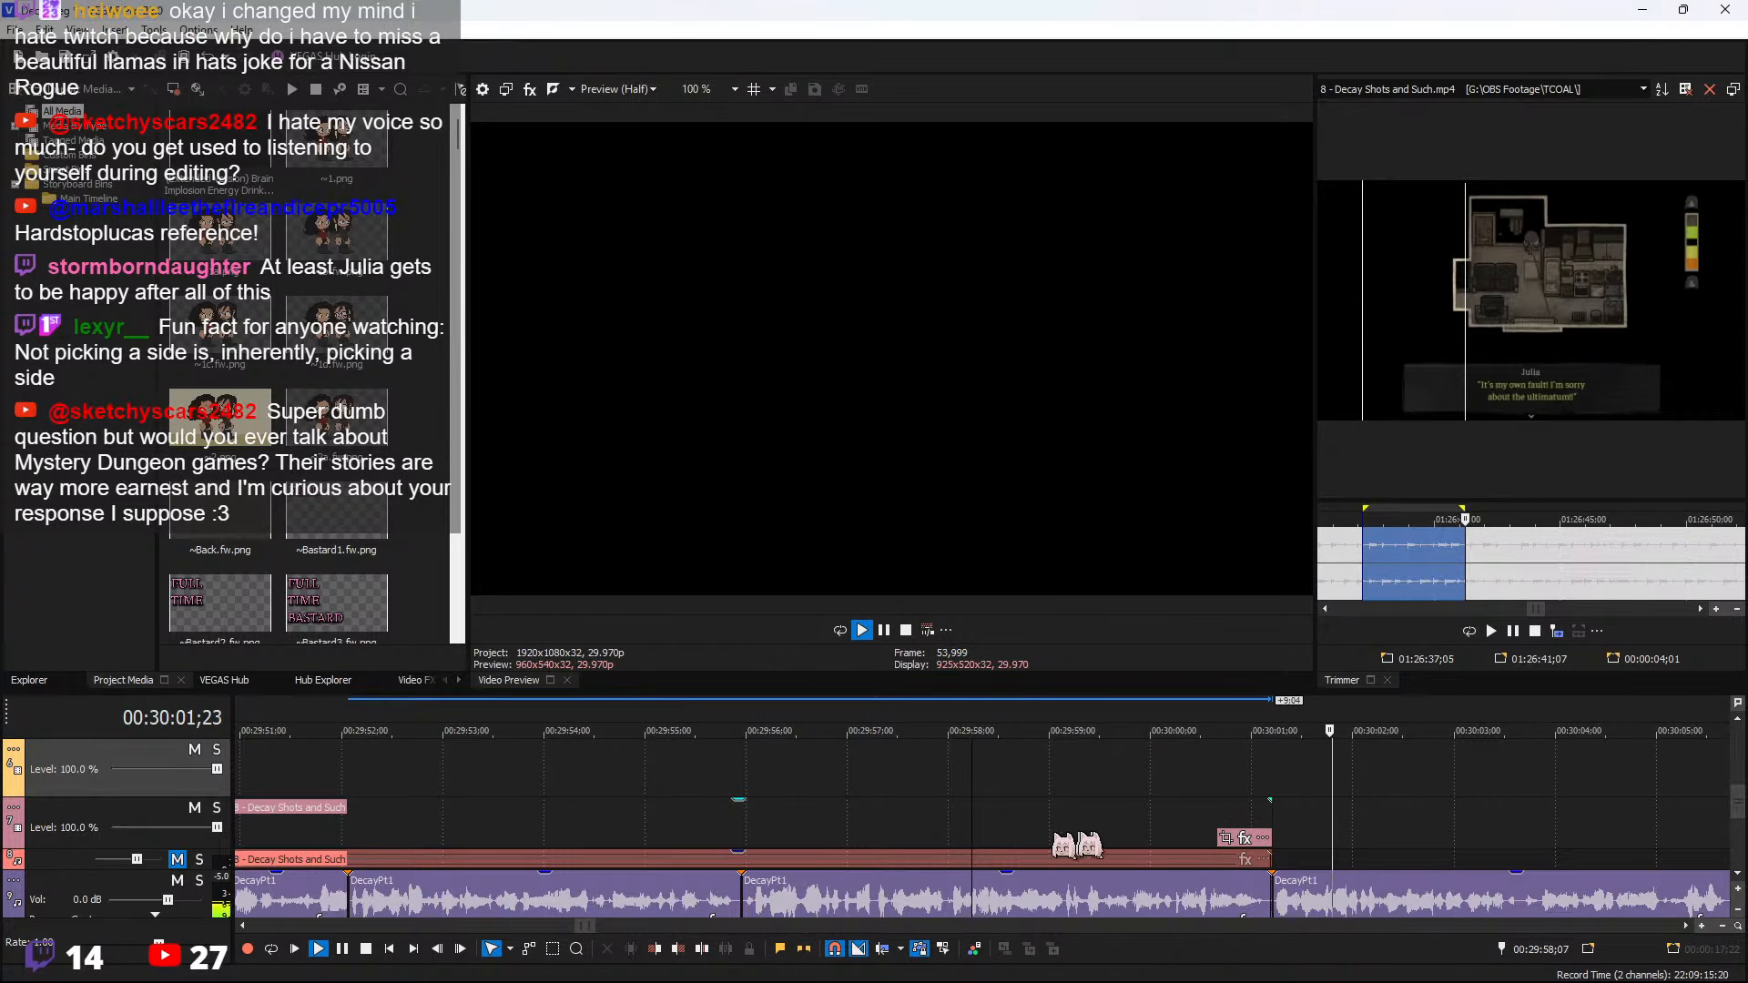
pyautogui.moveTo(1279, 826); pyautogui.dragTo(1272, 835)
pyautogui.scroll(-1, 1325, 838)
# Mark Julia's "Please be honest..... Are you and Ashley, uhhh...... i-intimate?" footage from 01:27:18;14 to 01:27:20;06
pyautogui.scroll(-4, 1632, 574)
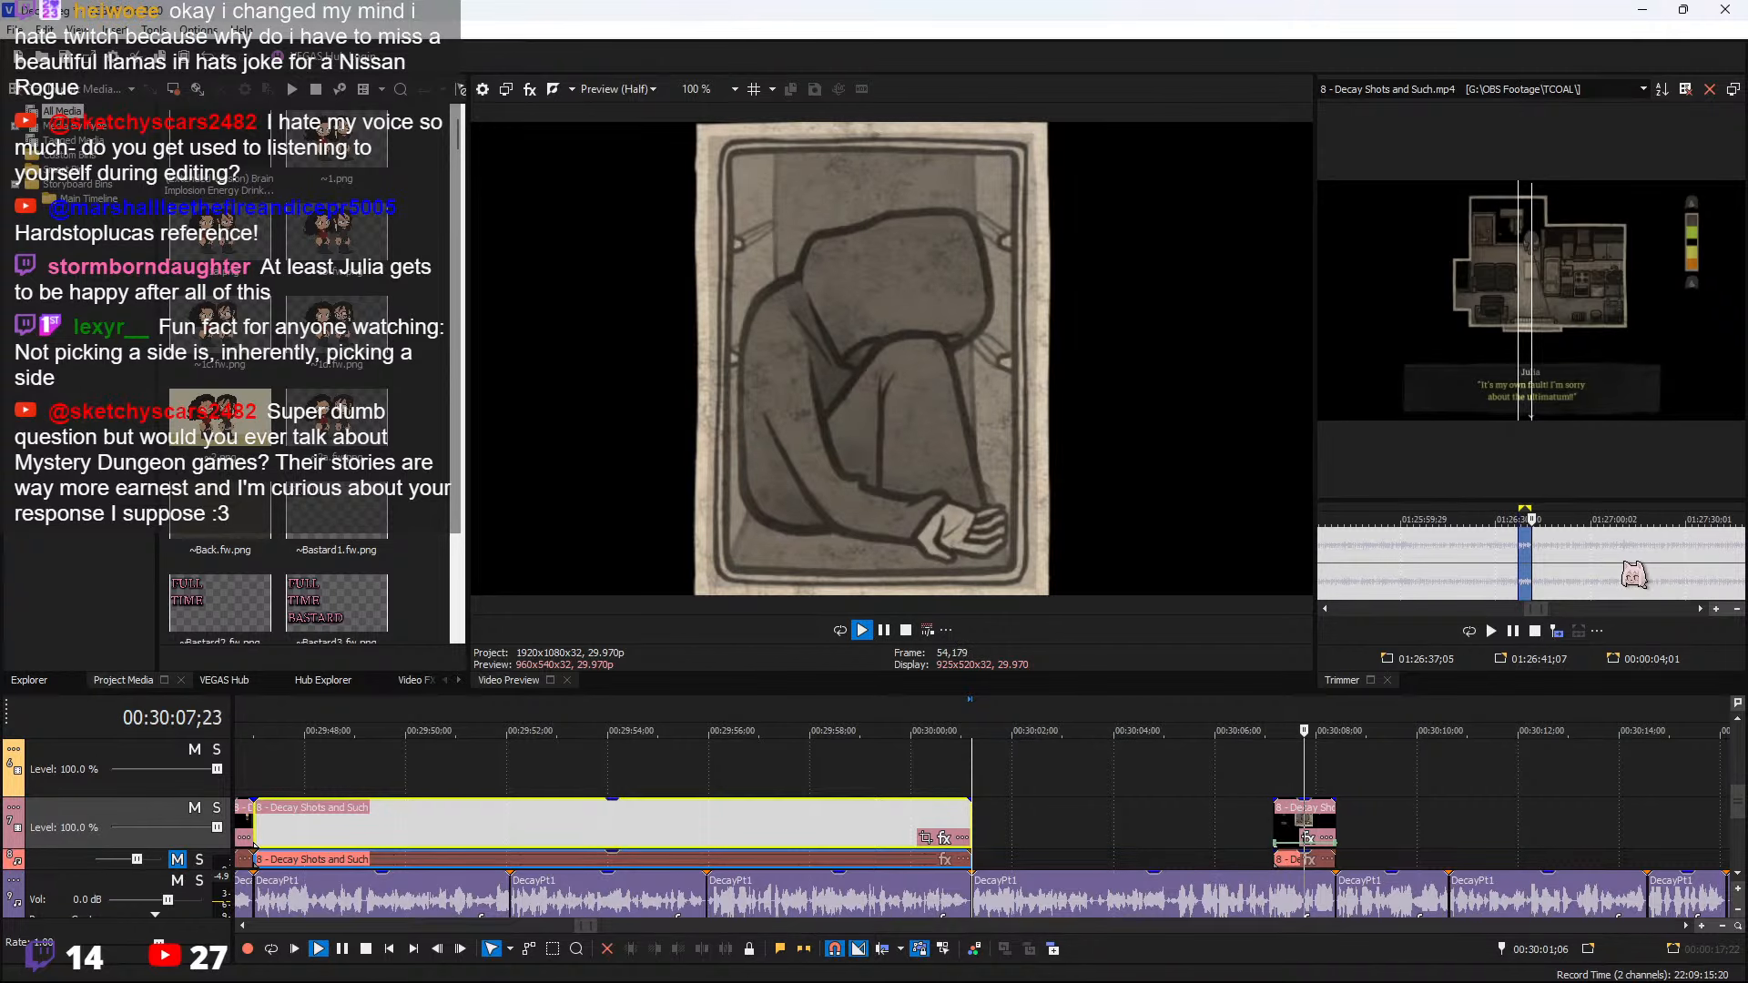
pyautogui.press('space')
pyautogui.click(1634, 574)
pyautogui.press('space')
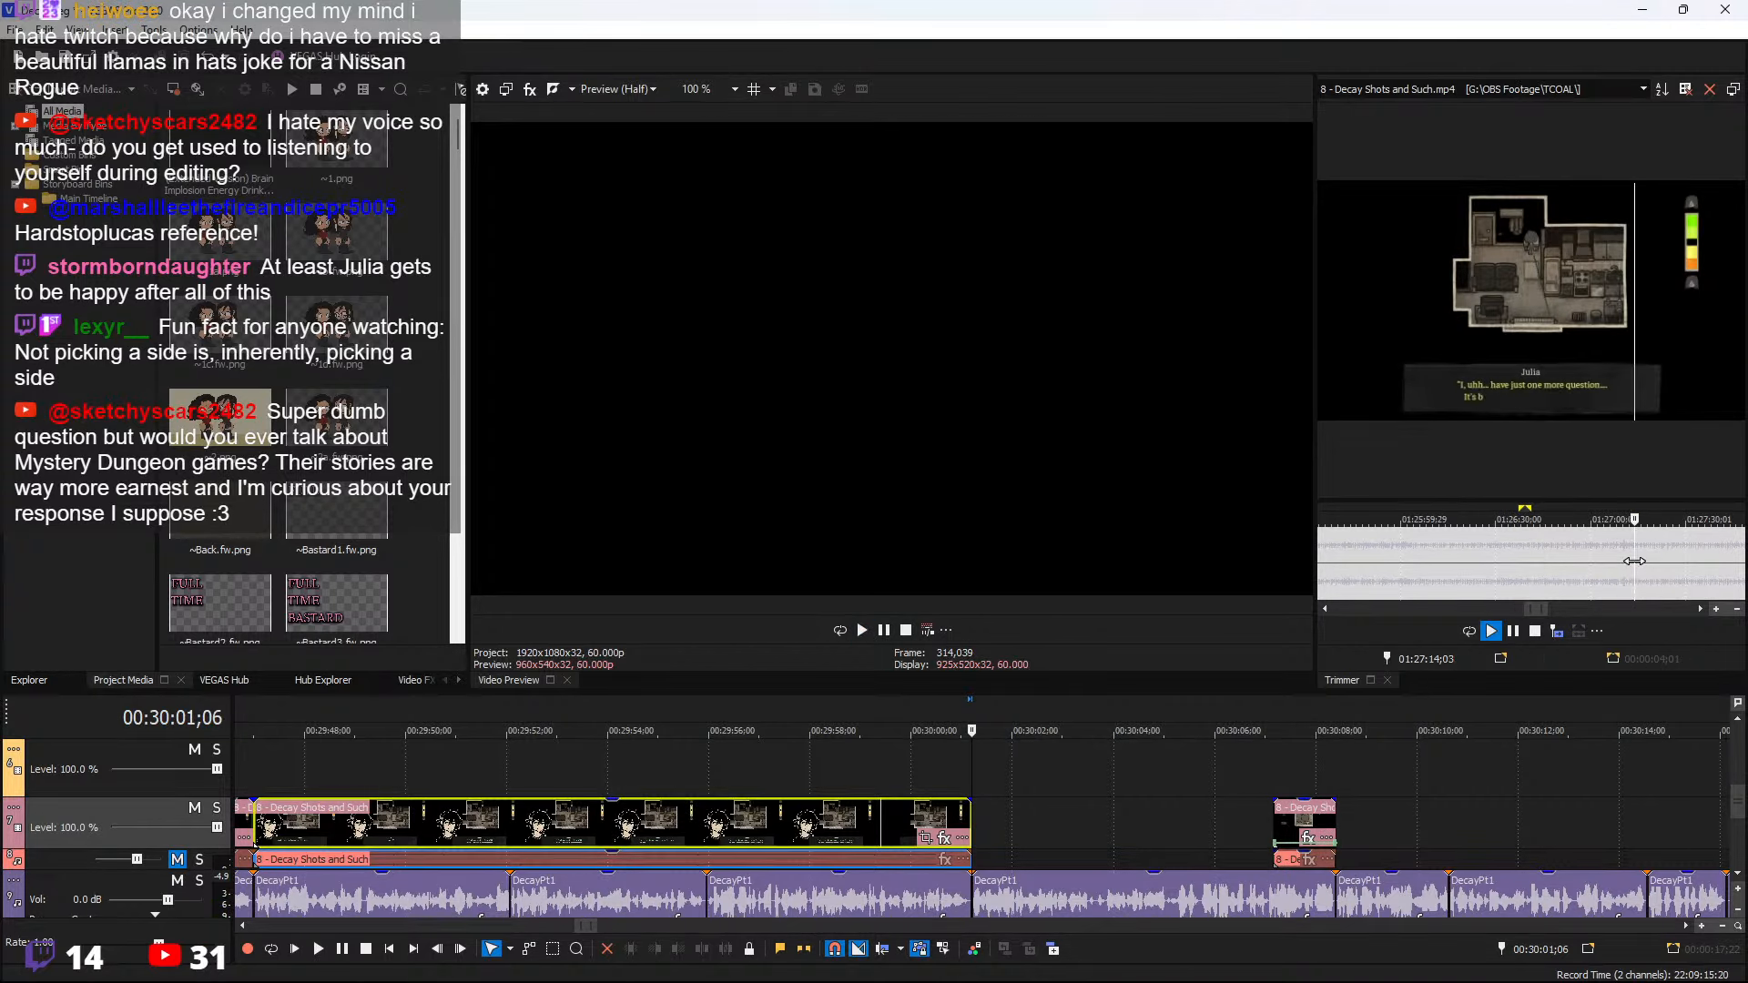
pyautogui.scroll(3, 1633, 575)
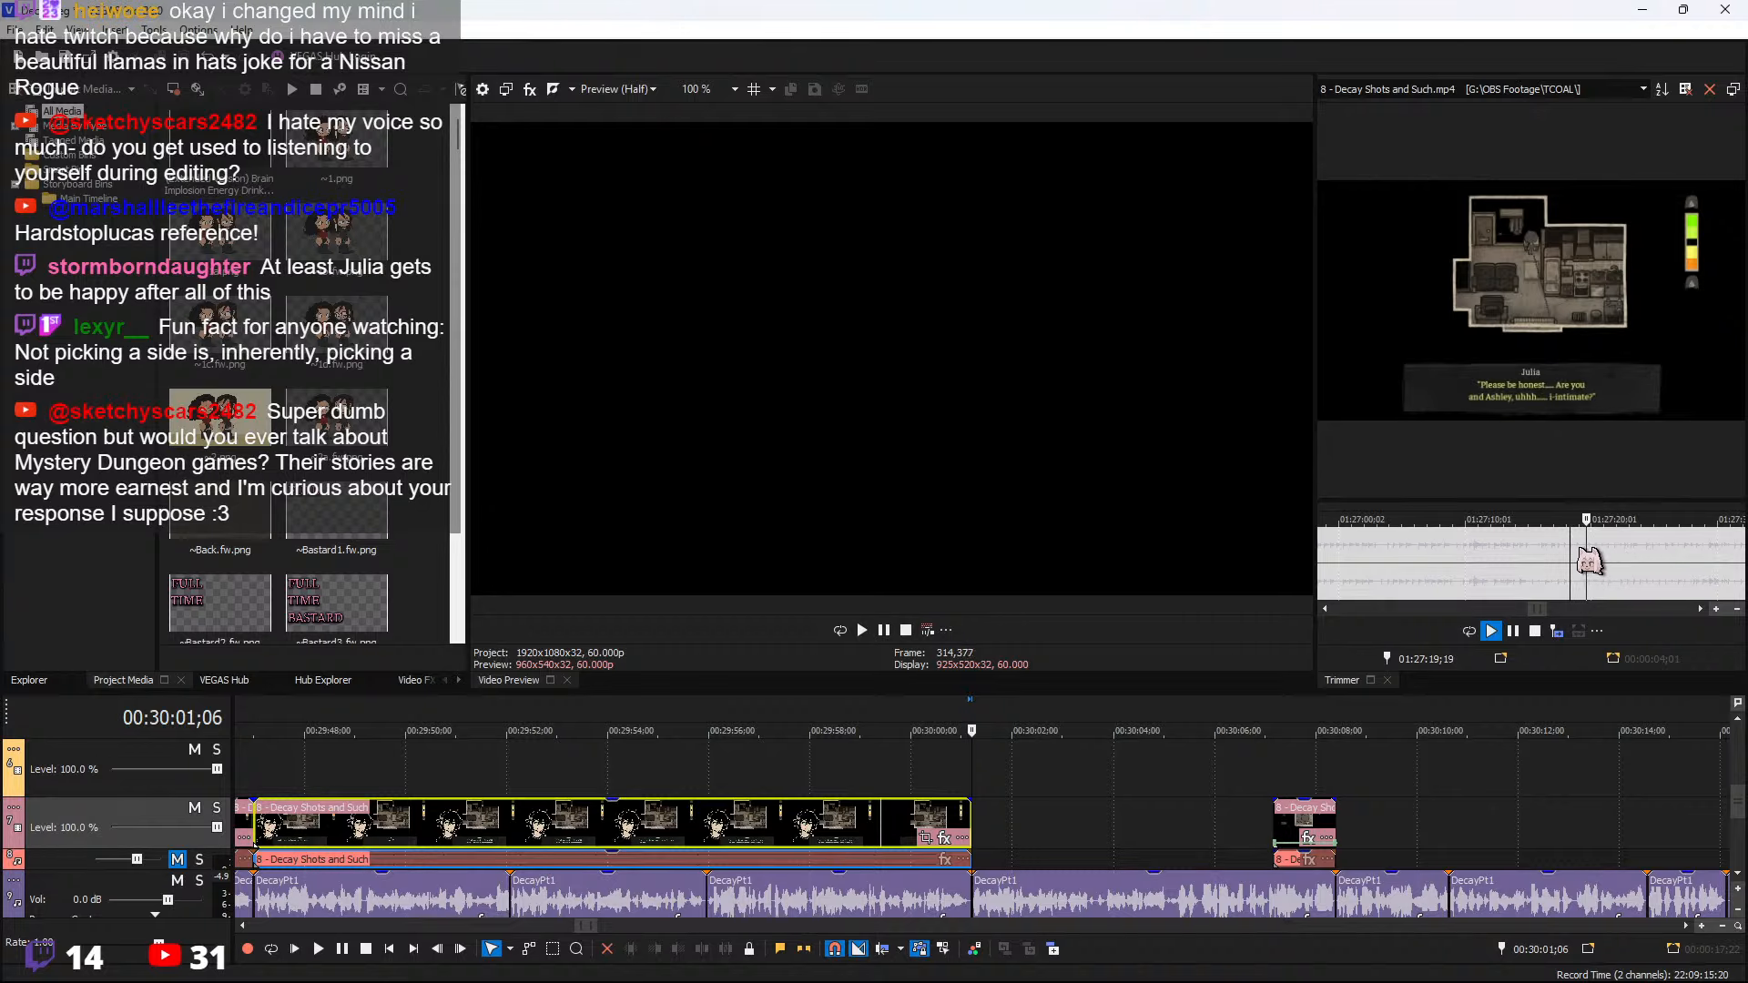
pyautogui.click(1578, 546)
pyautogui.moveTo(1575, 546); pyautogui.dragTo(1573, 546)
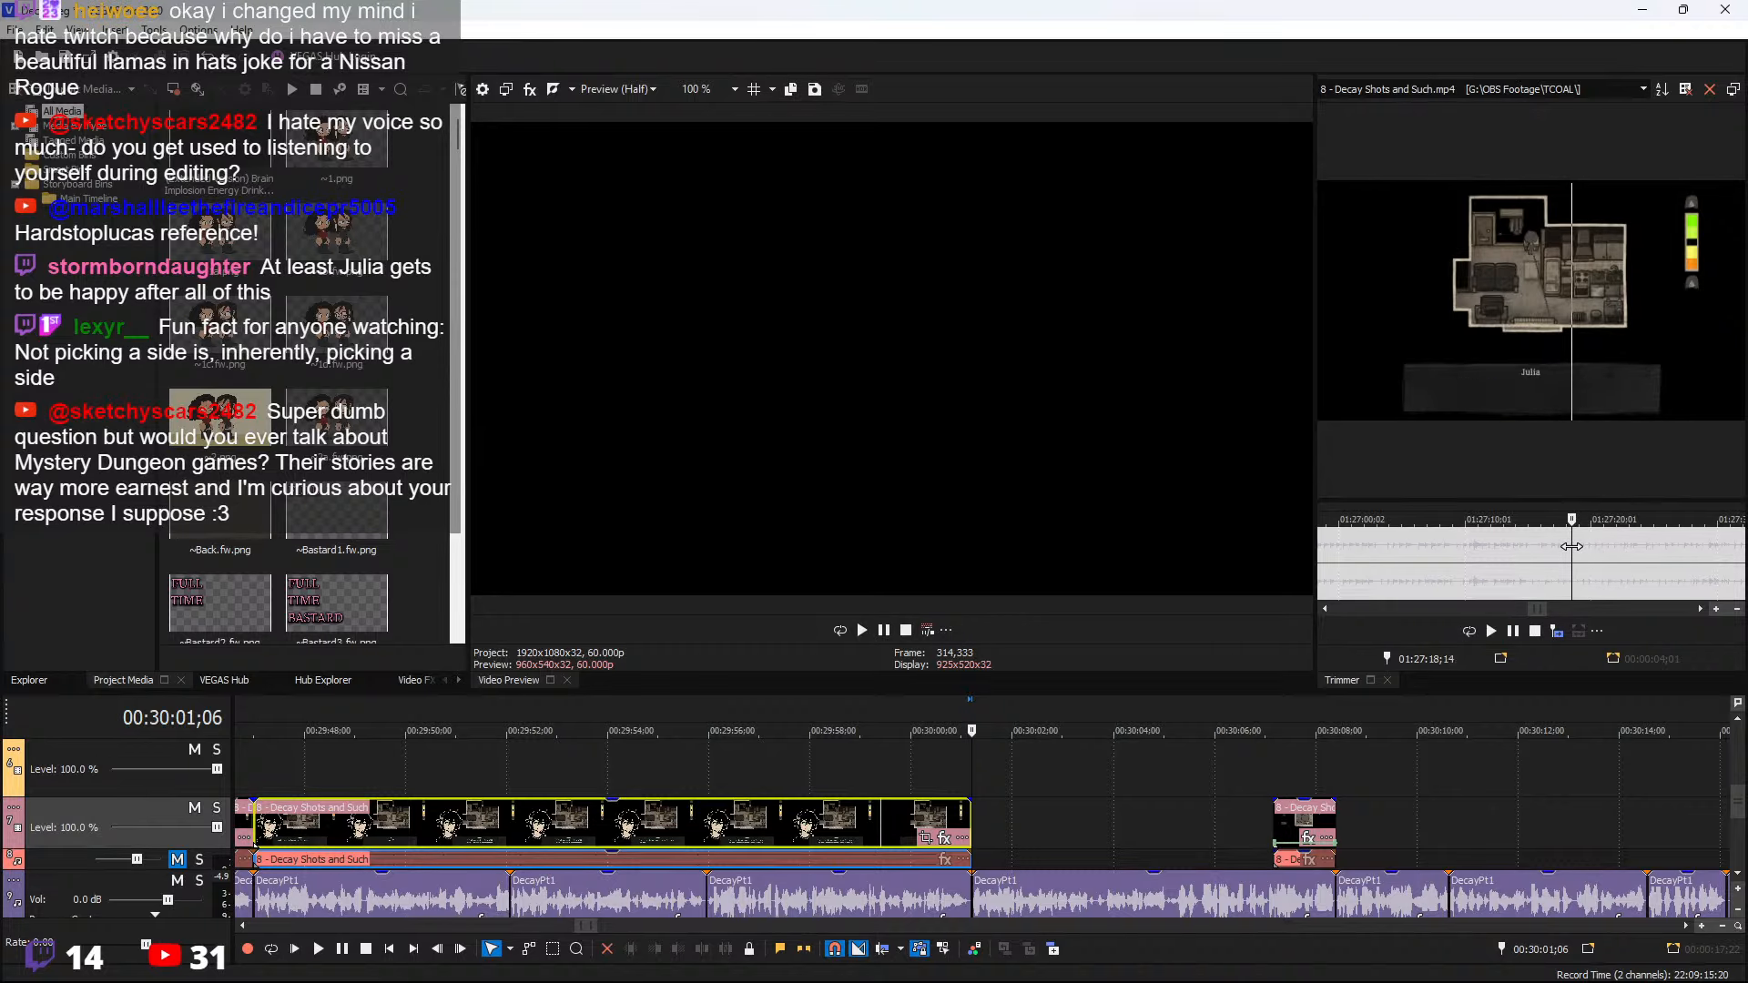
pyautogui.moveTo(1573, 553); pyautogui.dragTo(1593, 552)
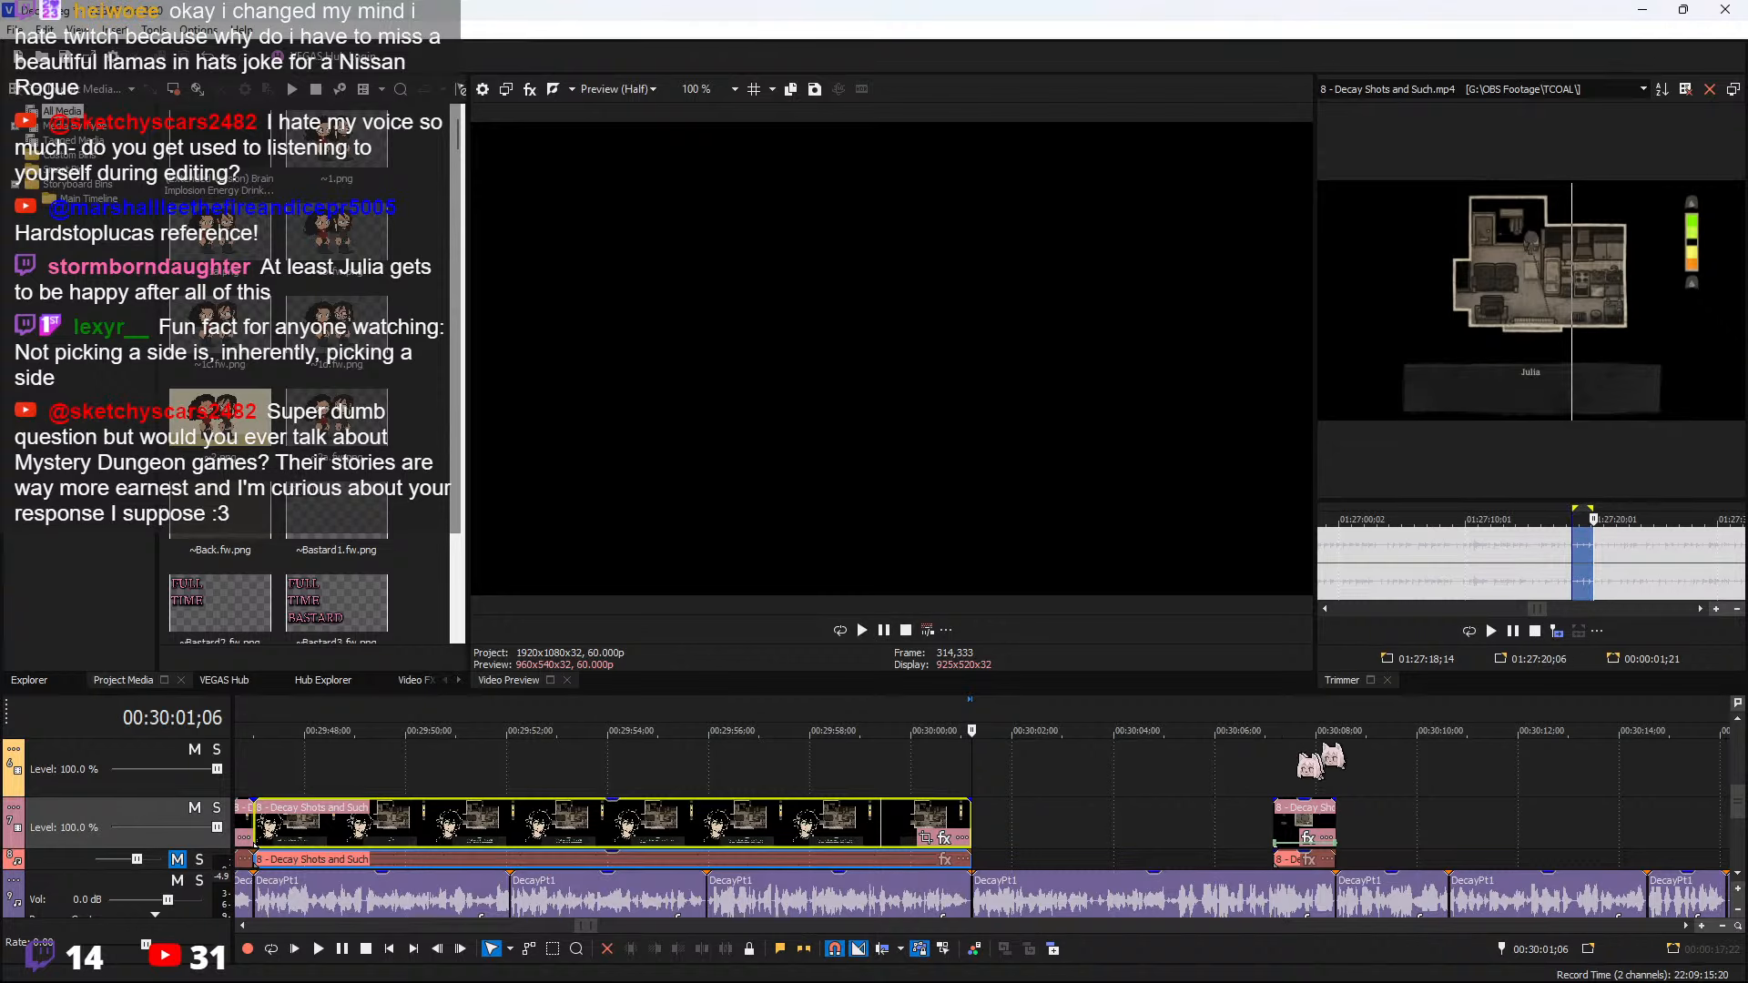
# Insert the marked "Please be honest" footage at 00:30:01;06 and extend its end by 2;21
pyautogui.click(971, 831)
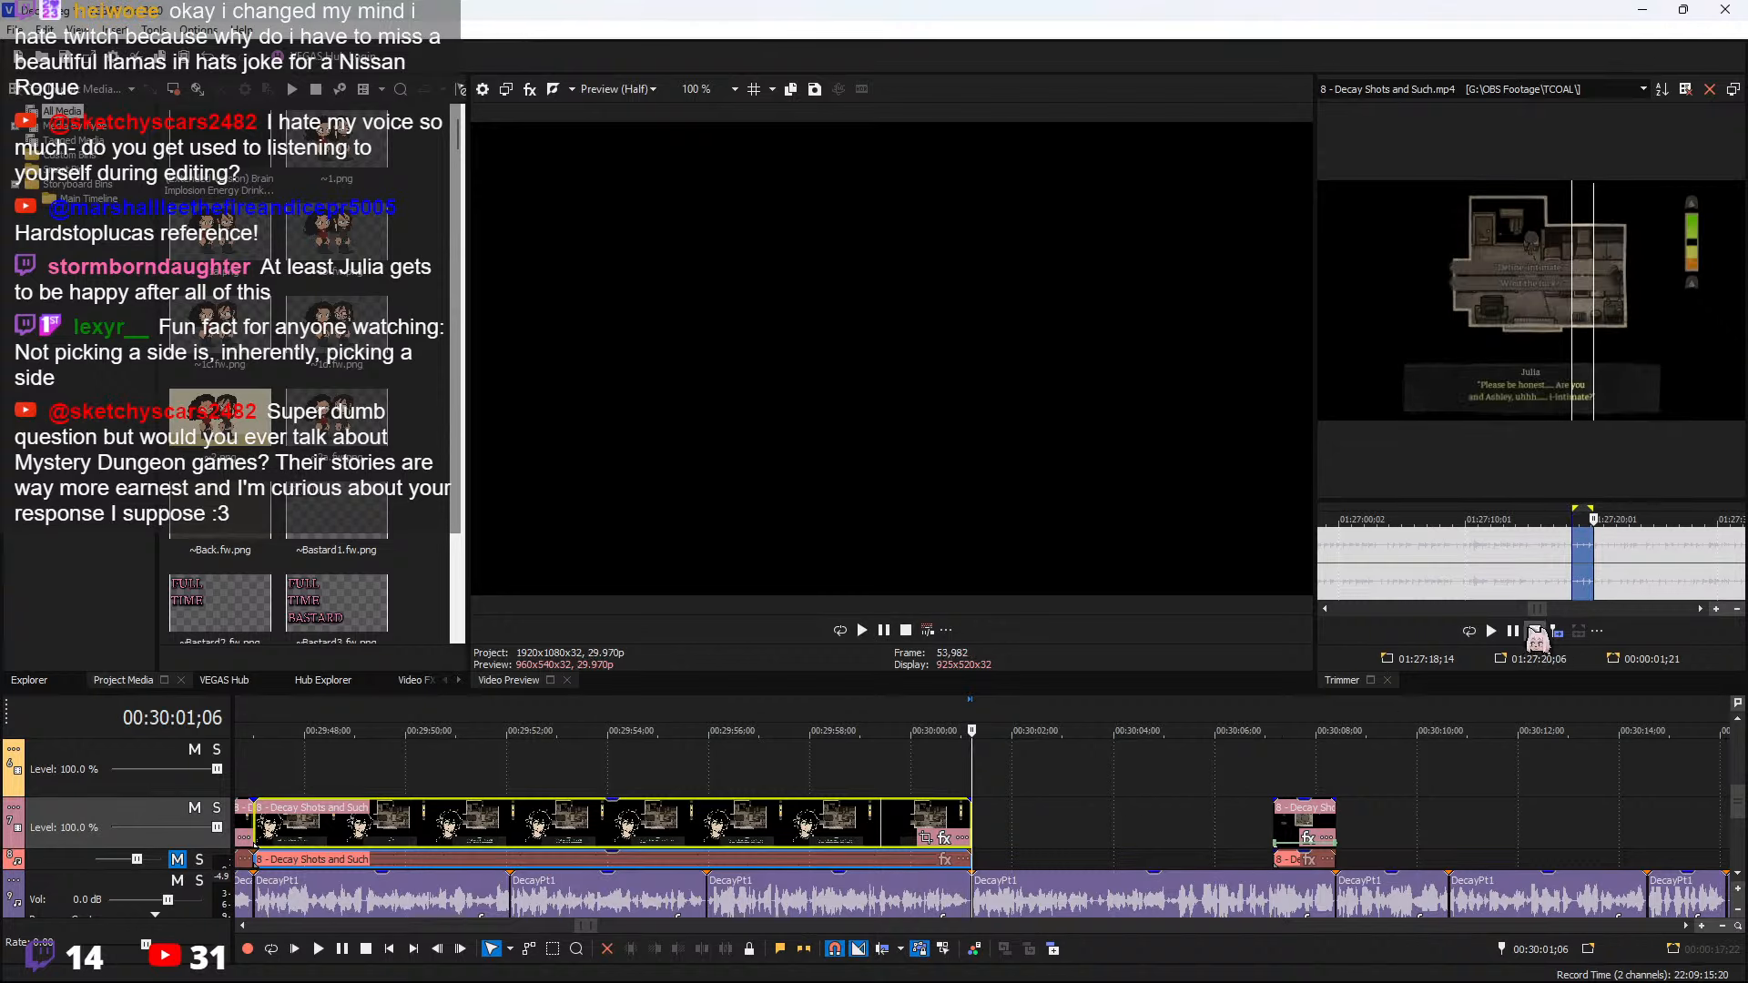
pyautogui.click(1557, 632)
pyautogui.press('space')
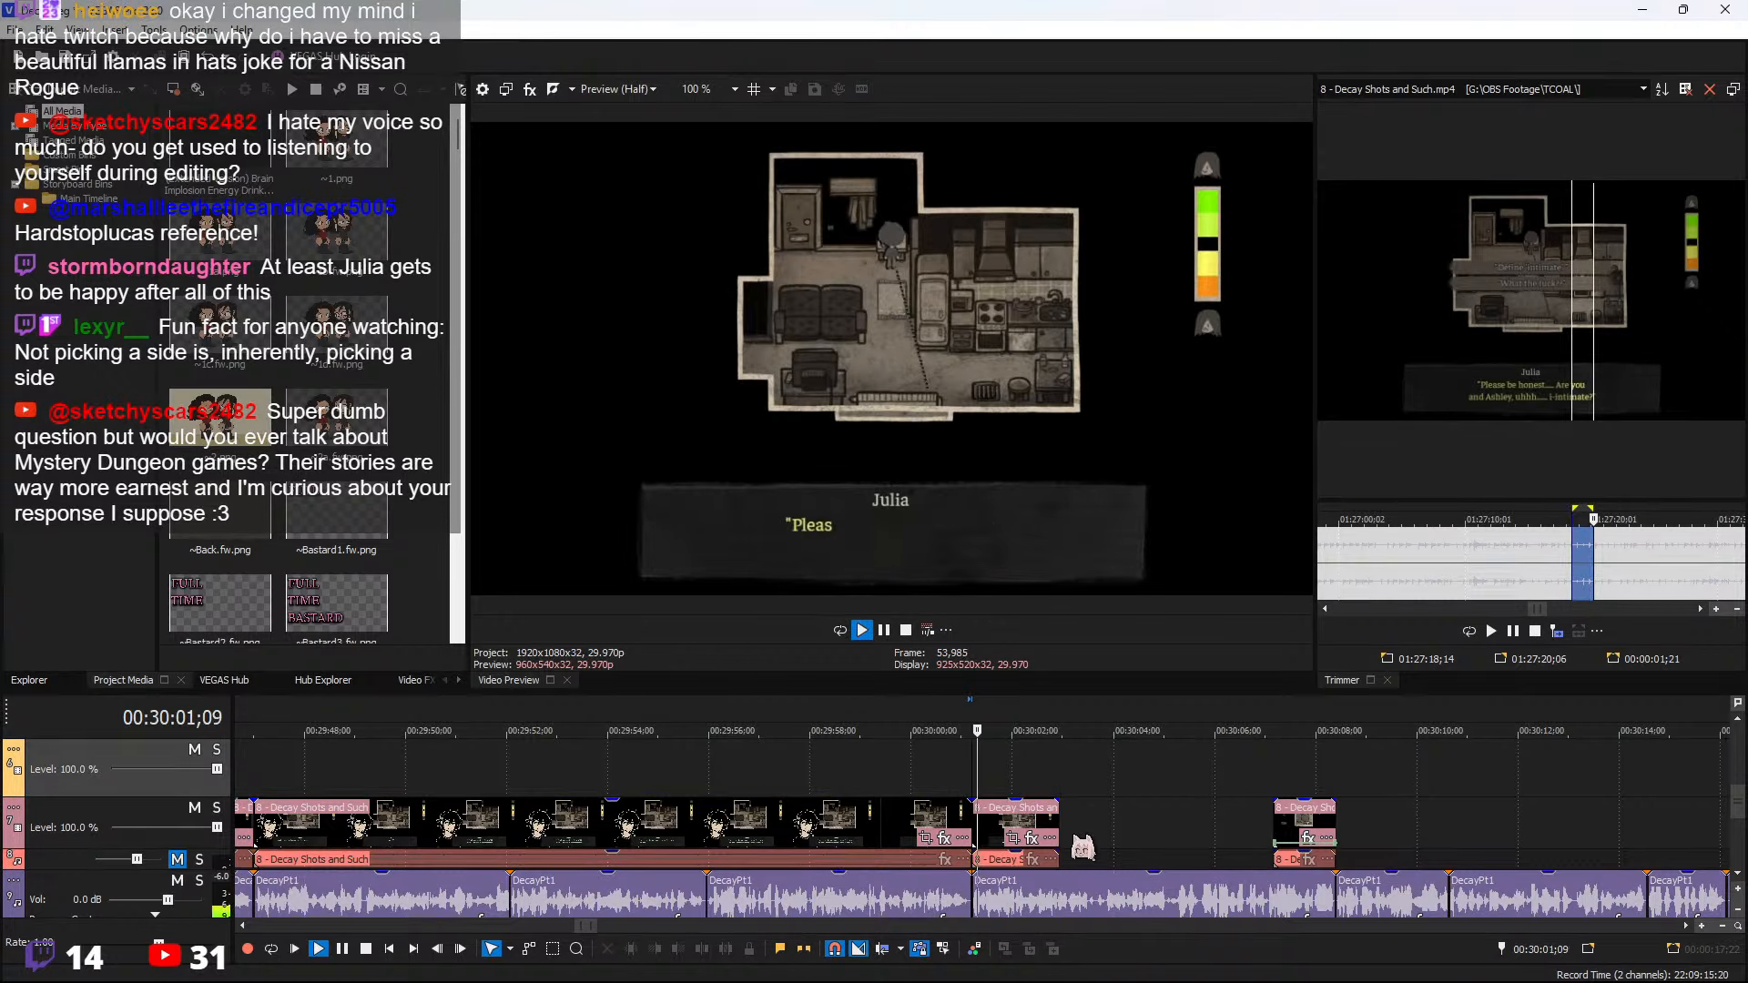
pyautogui.moveTo(1059, 823); pyautogui.dragTo(1196, 825)
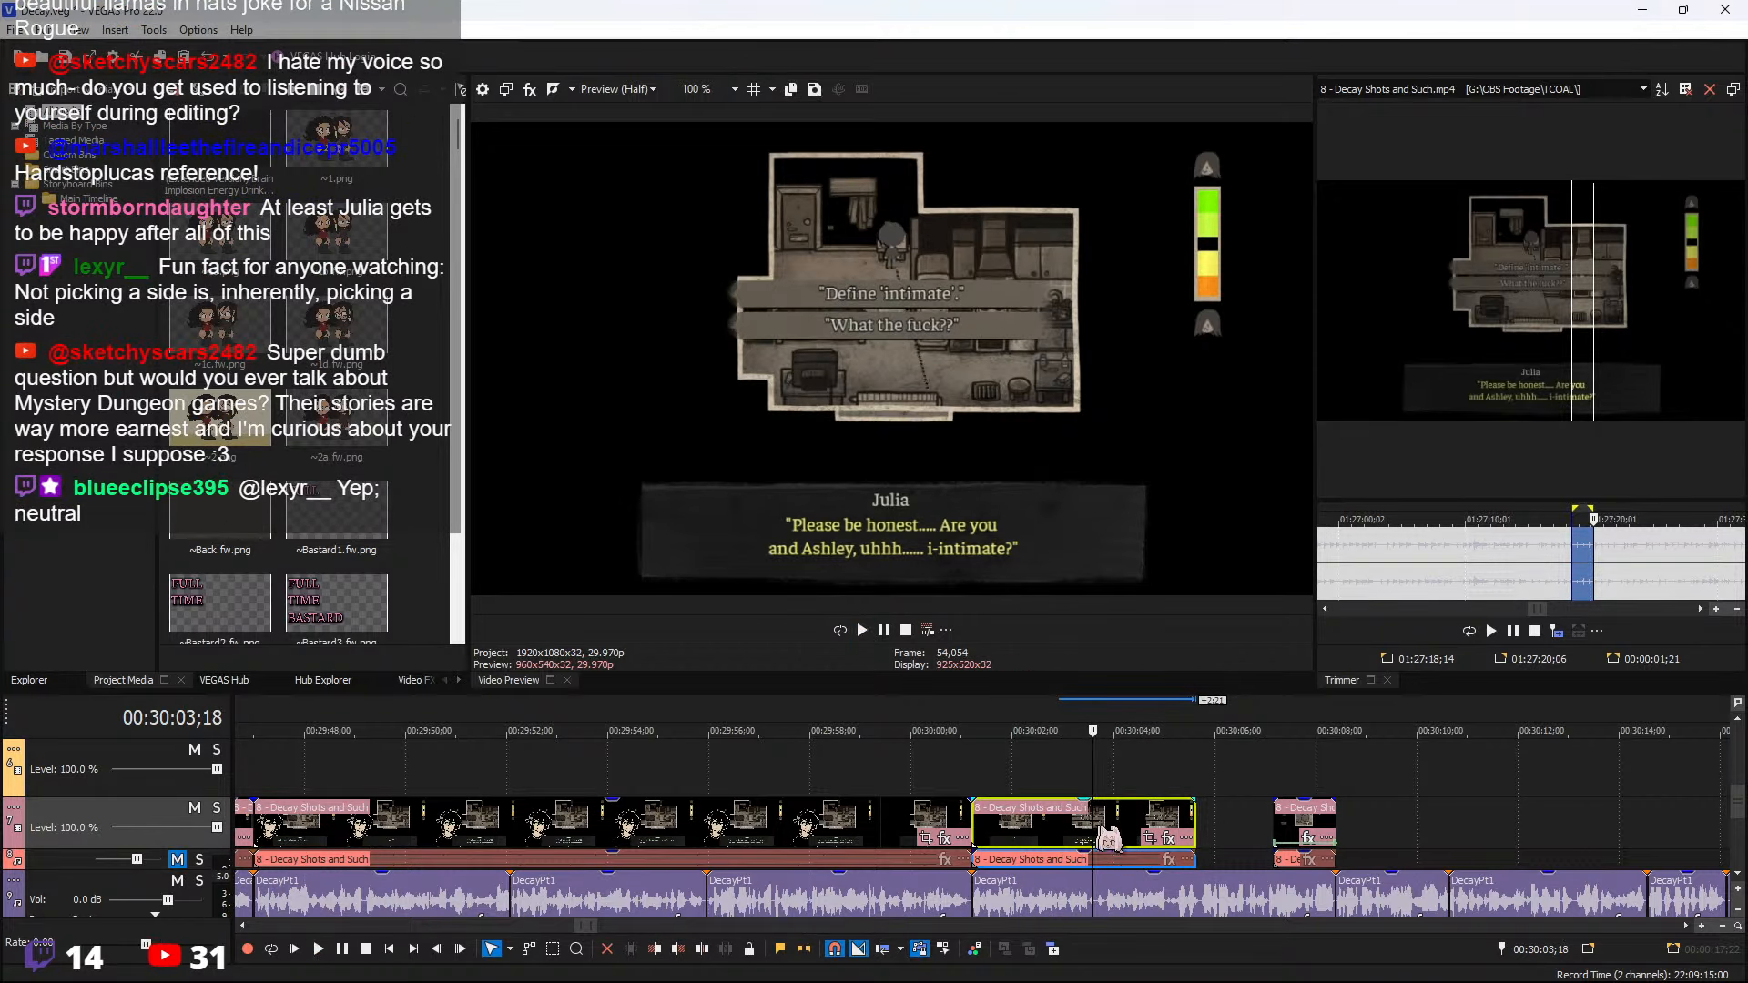
# Split the "Please be honest" clip at 00:30:03;15, where the narration pauses
pyautogui.scroll(3, 1115, 851)
pyautogui.press('space')
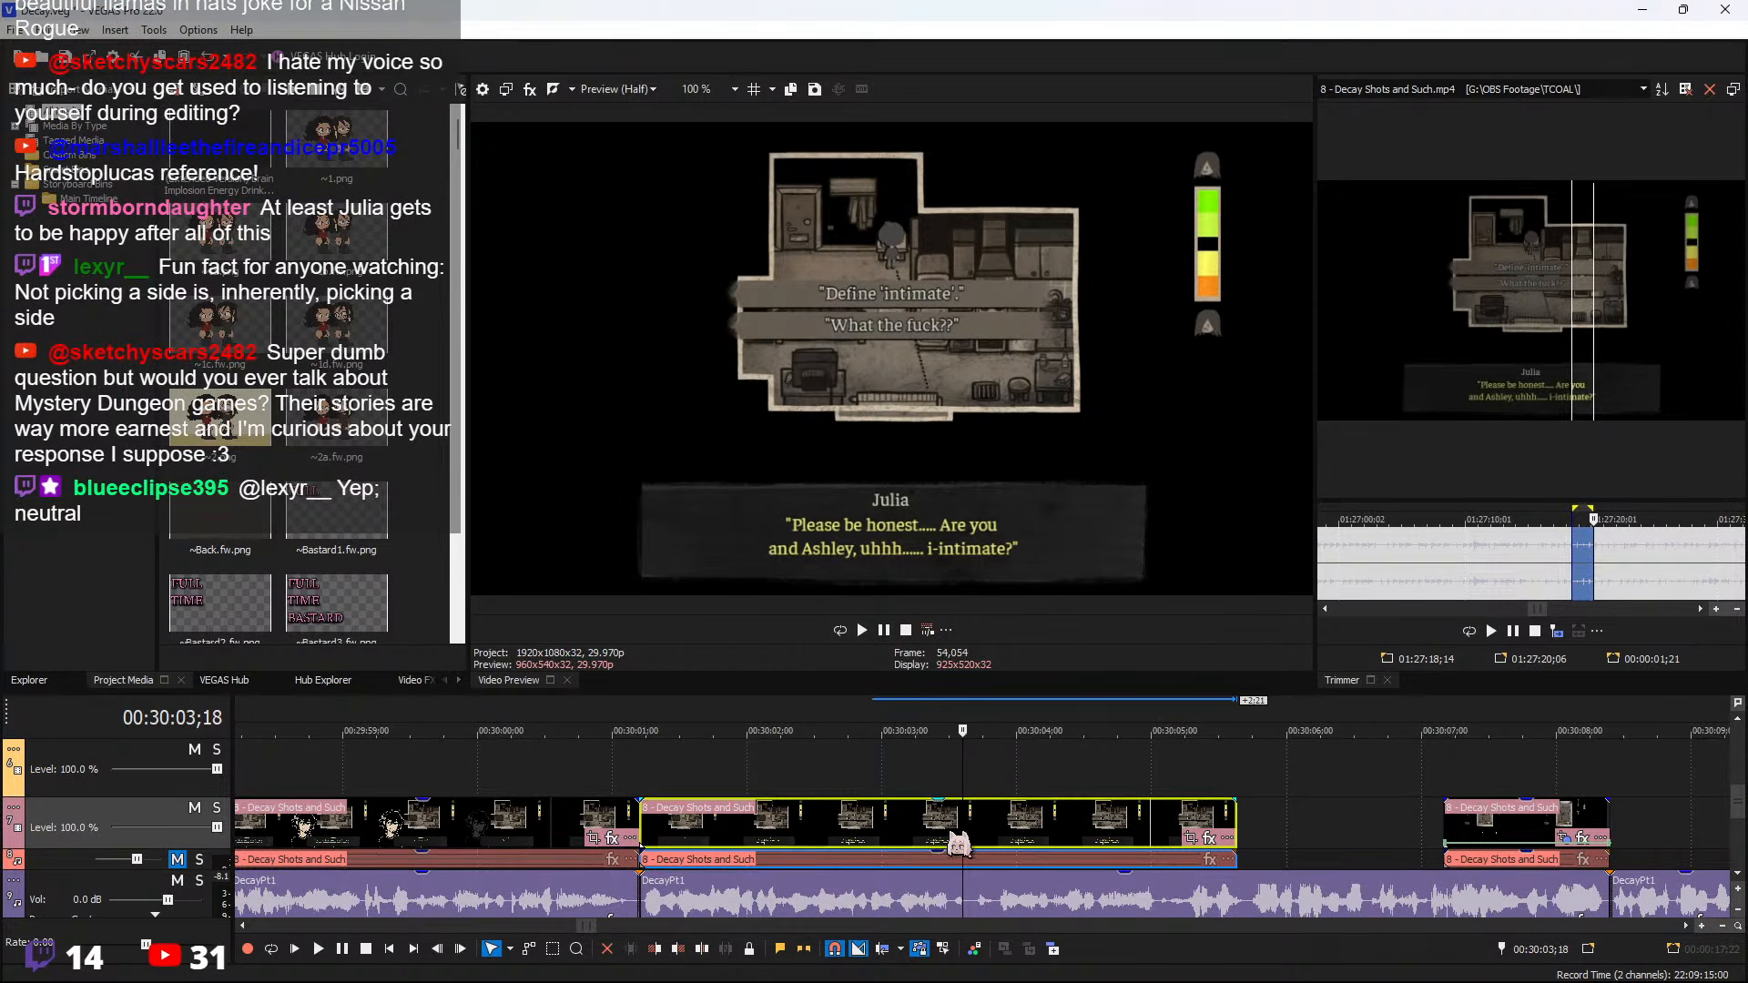
pyautogui.click(949, 845)
pyautogui.press('s')
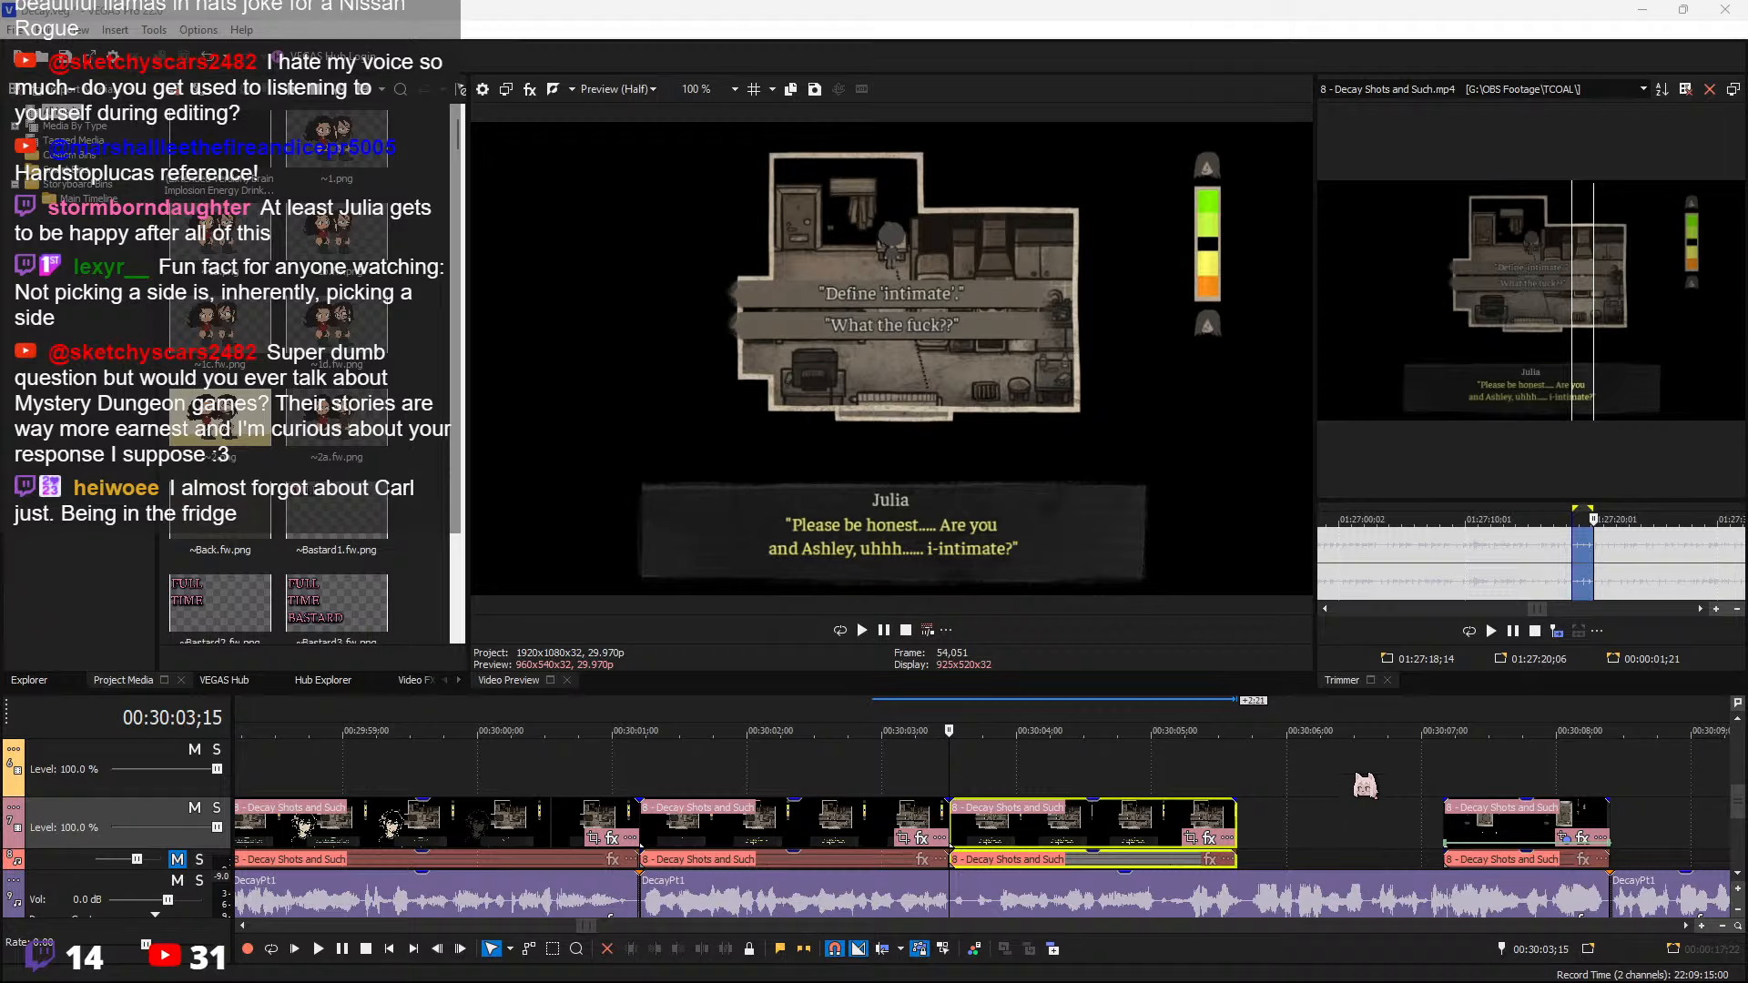
# Move the second "Please be honest" piece along the track so that it ends where the fridge clip starts, checking it against the voice-over
pyautogui.click(990, 780)
pyautogui.press('space')
pyautogui.scroll(3, 990, 783)
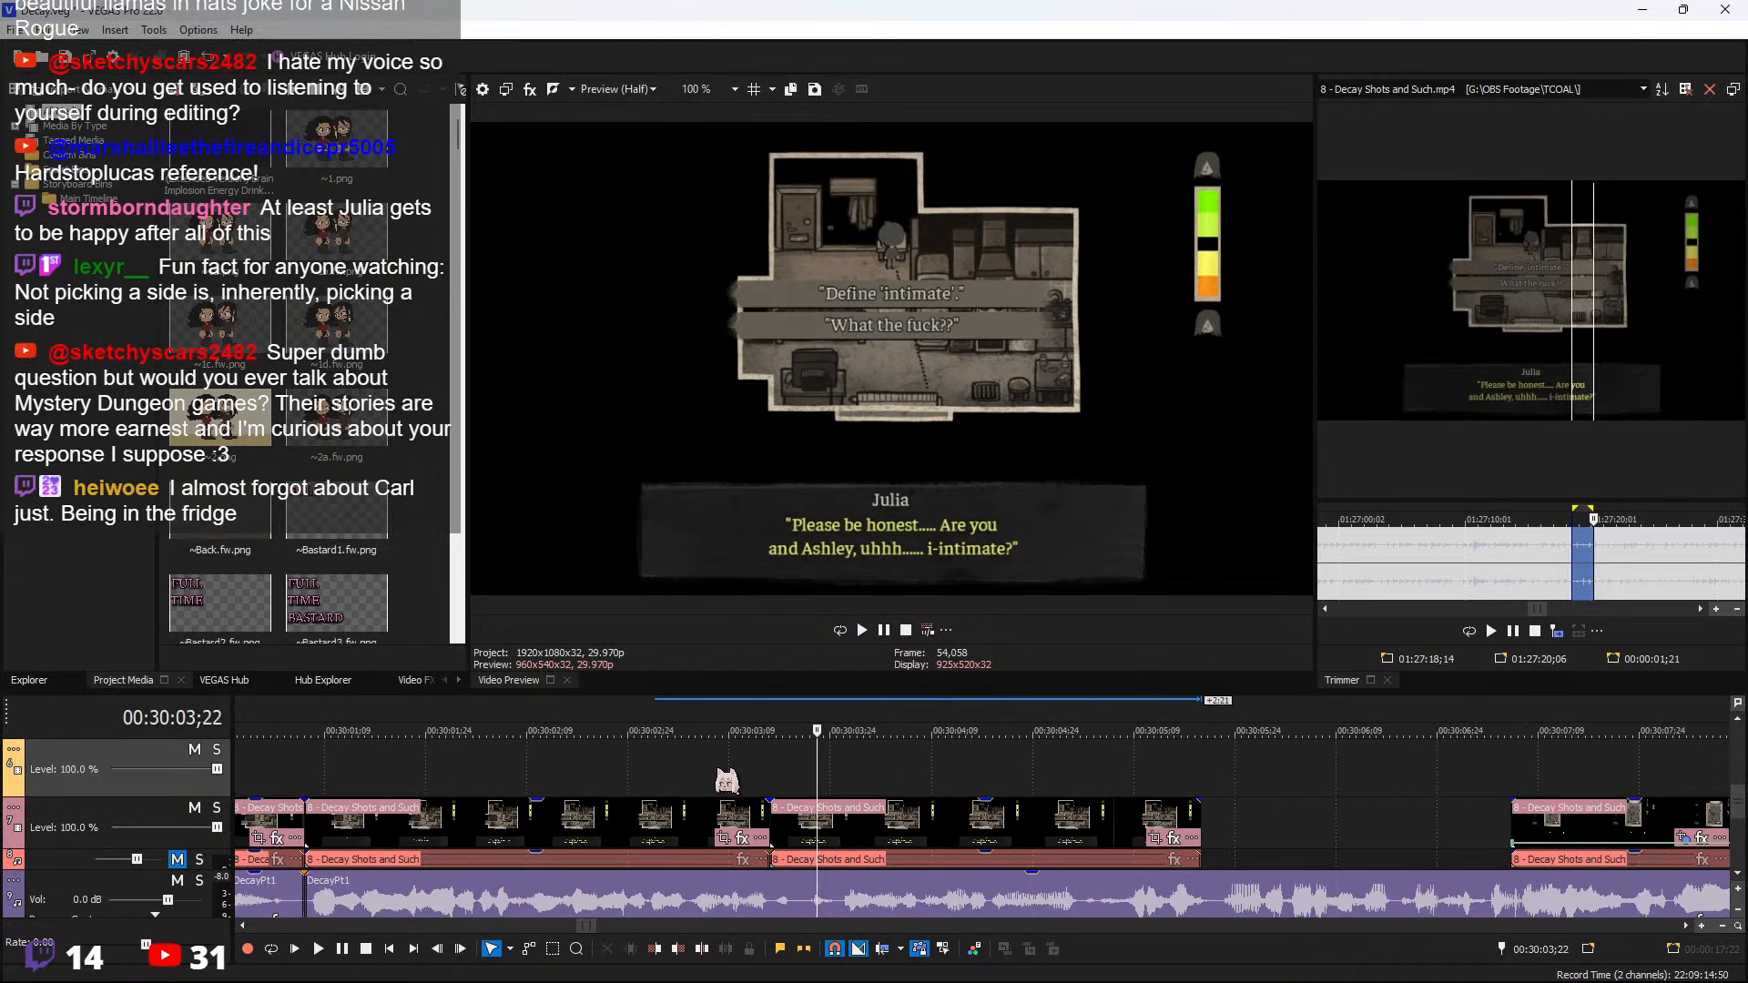
pyautogui.press('space')
pyautogui.moveTo(799, 852); pyautogui.dragTo(1007, 851)
pyautogui.press('space')
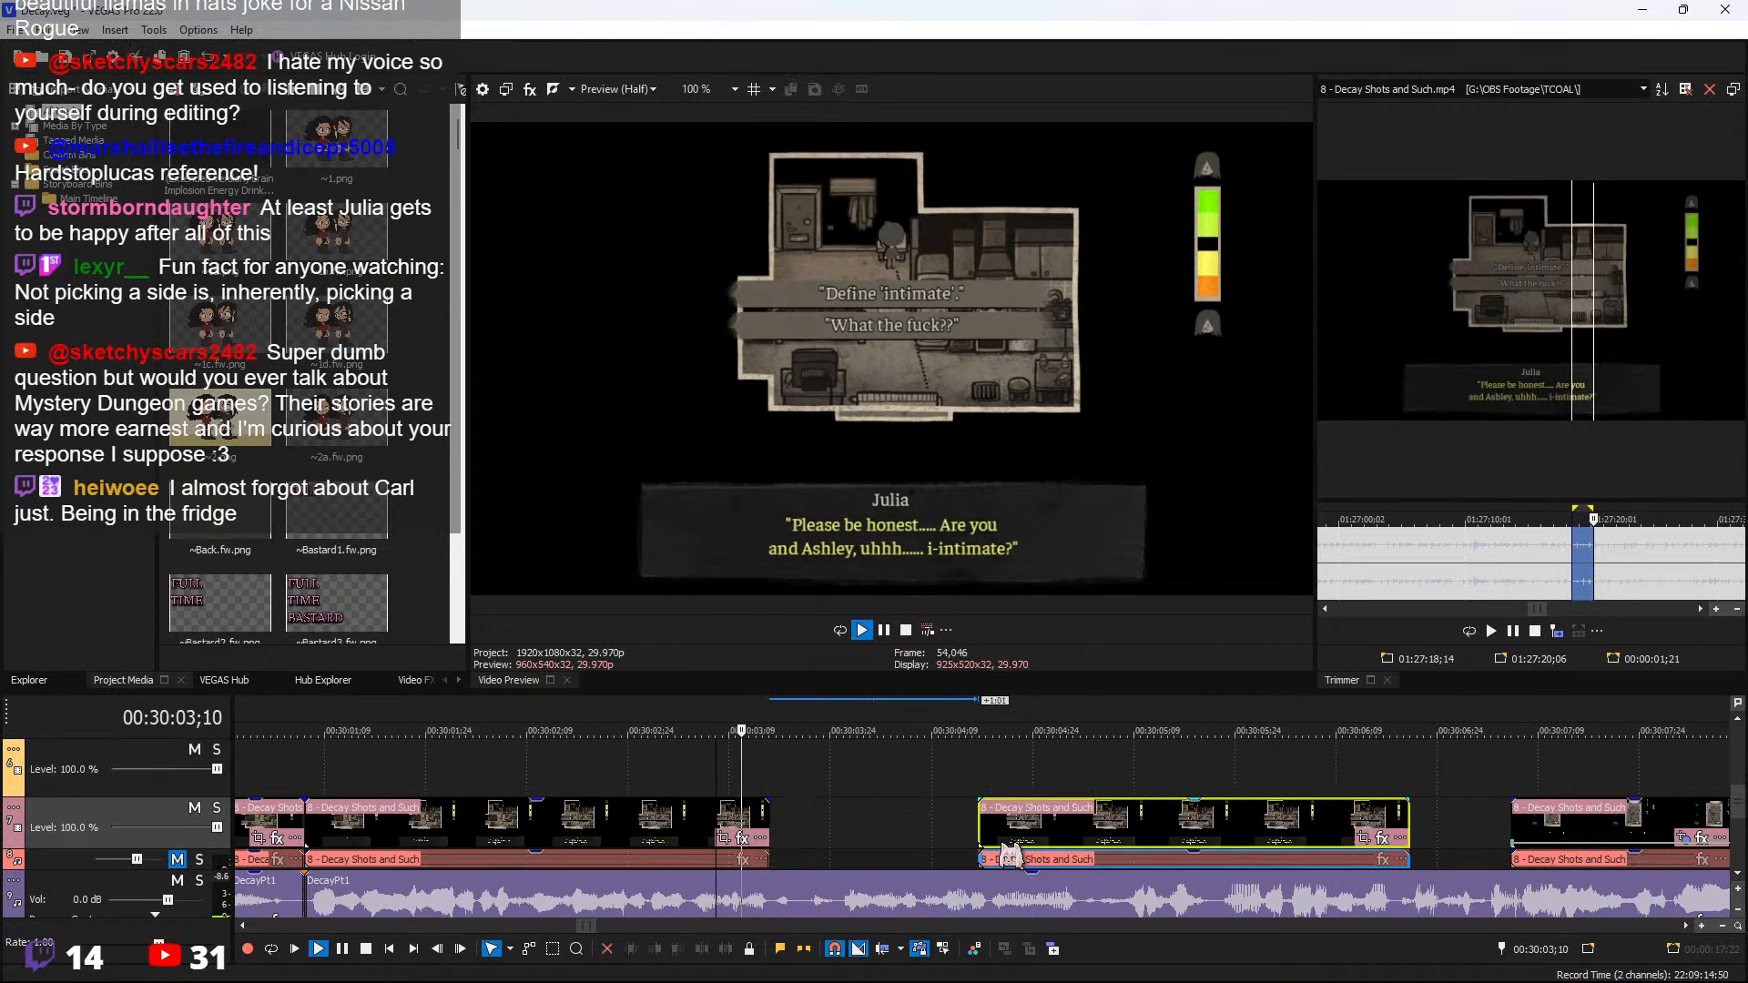
pyautogui.moveTo(1105, 852); pyautogui.dragTo(1138, 851)
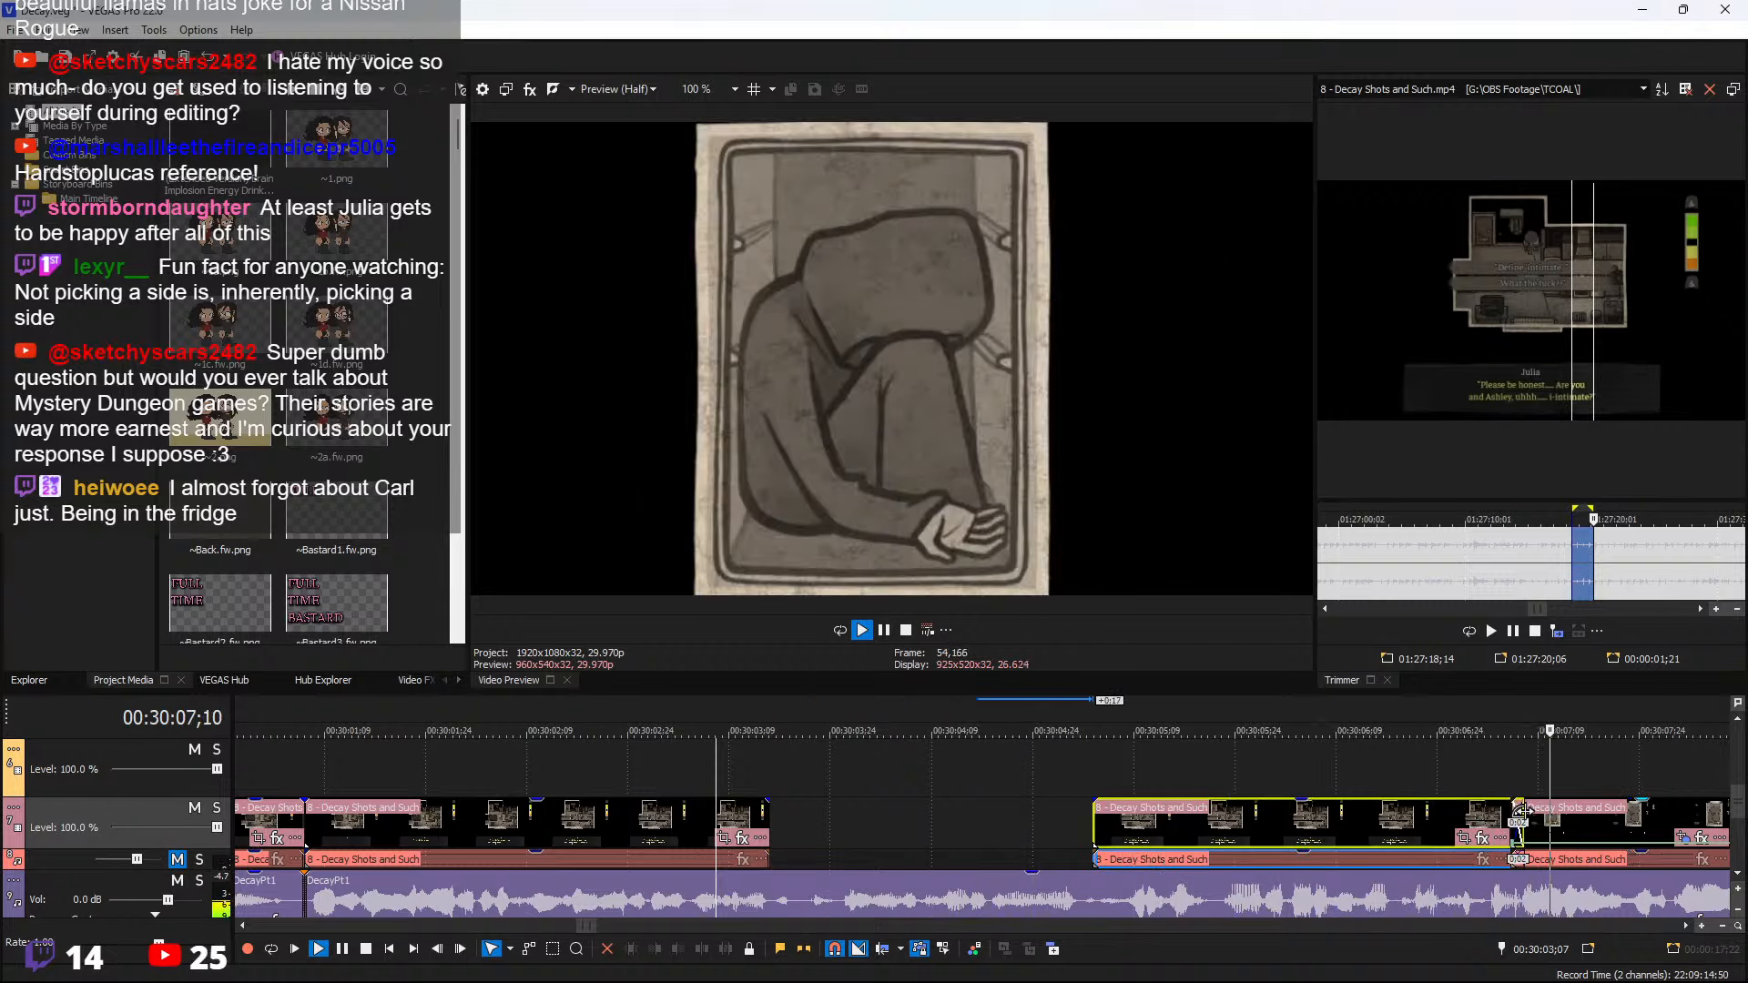
pyautogui.moveTo(1521, 813); pyautogui.dragTo(1507, 812)
# Align the fridge clip's end with the voice-over cut and split the "Please be honest" piece before it at 00:30:06;06
pyautogui.scroll(-3, 1457, 833)
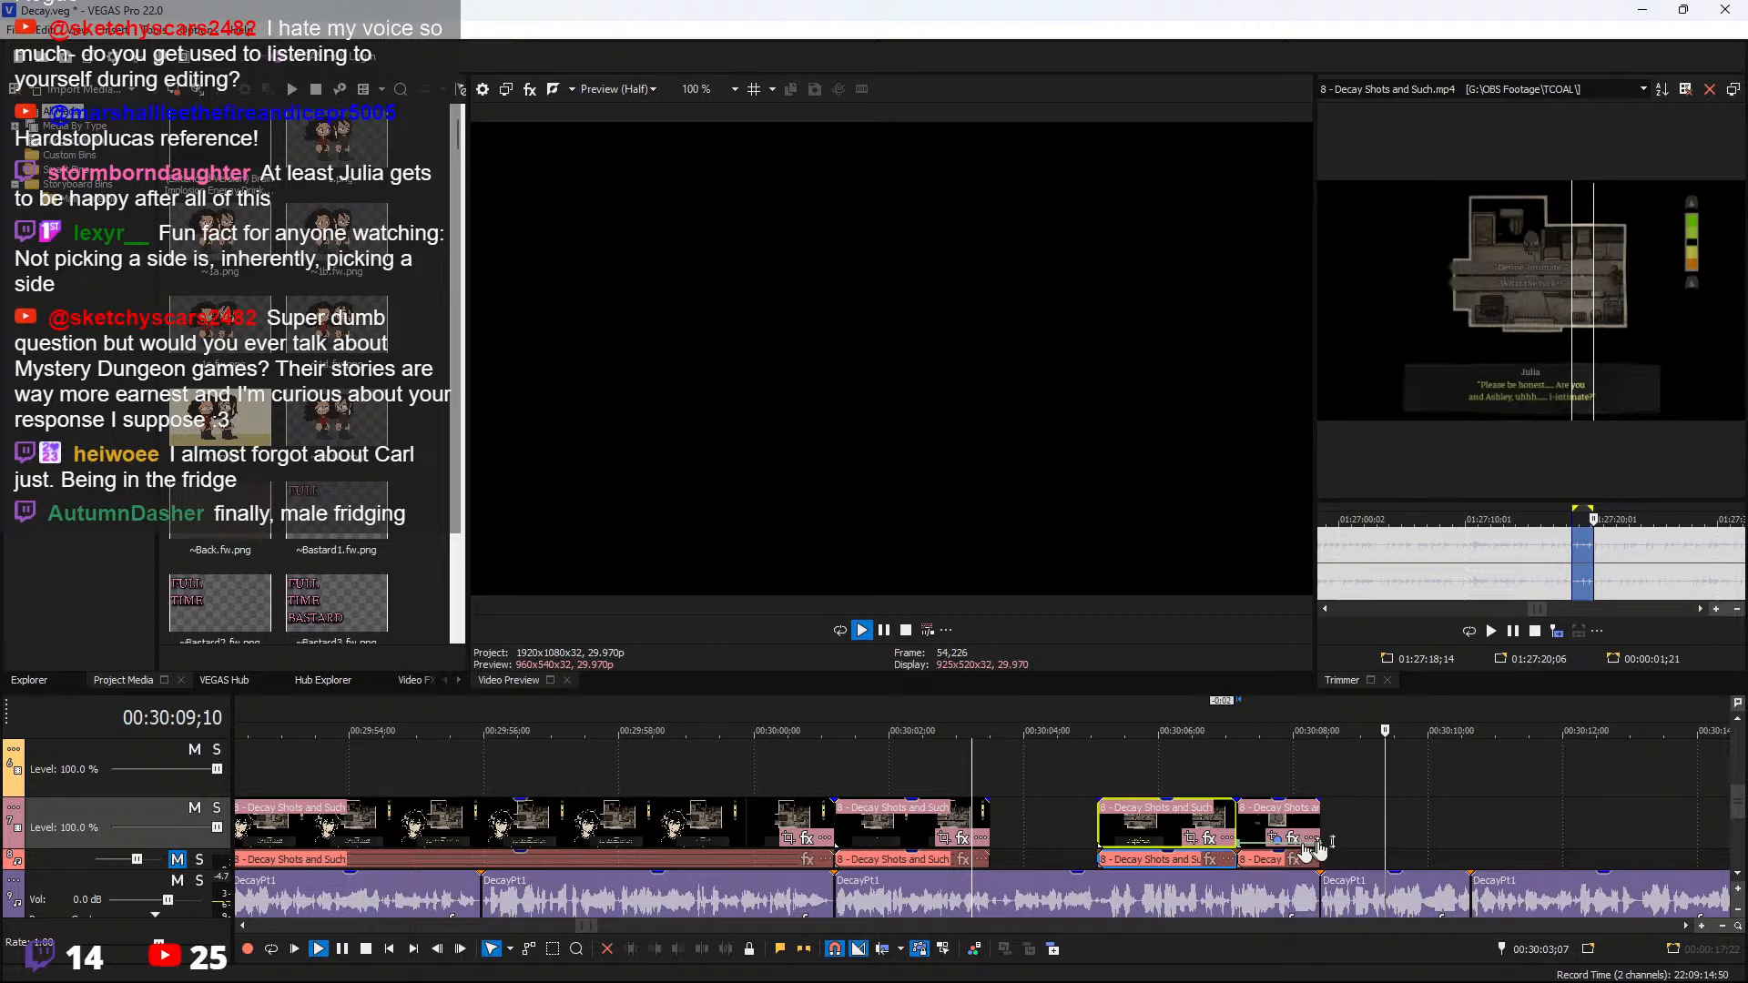
pyautogui.moveTo(1326, 827); pyautogui.dragTo(1319, 825)
pyautogui.click(1172, 819)
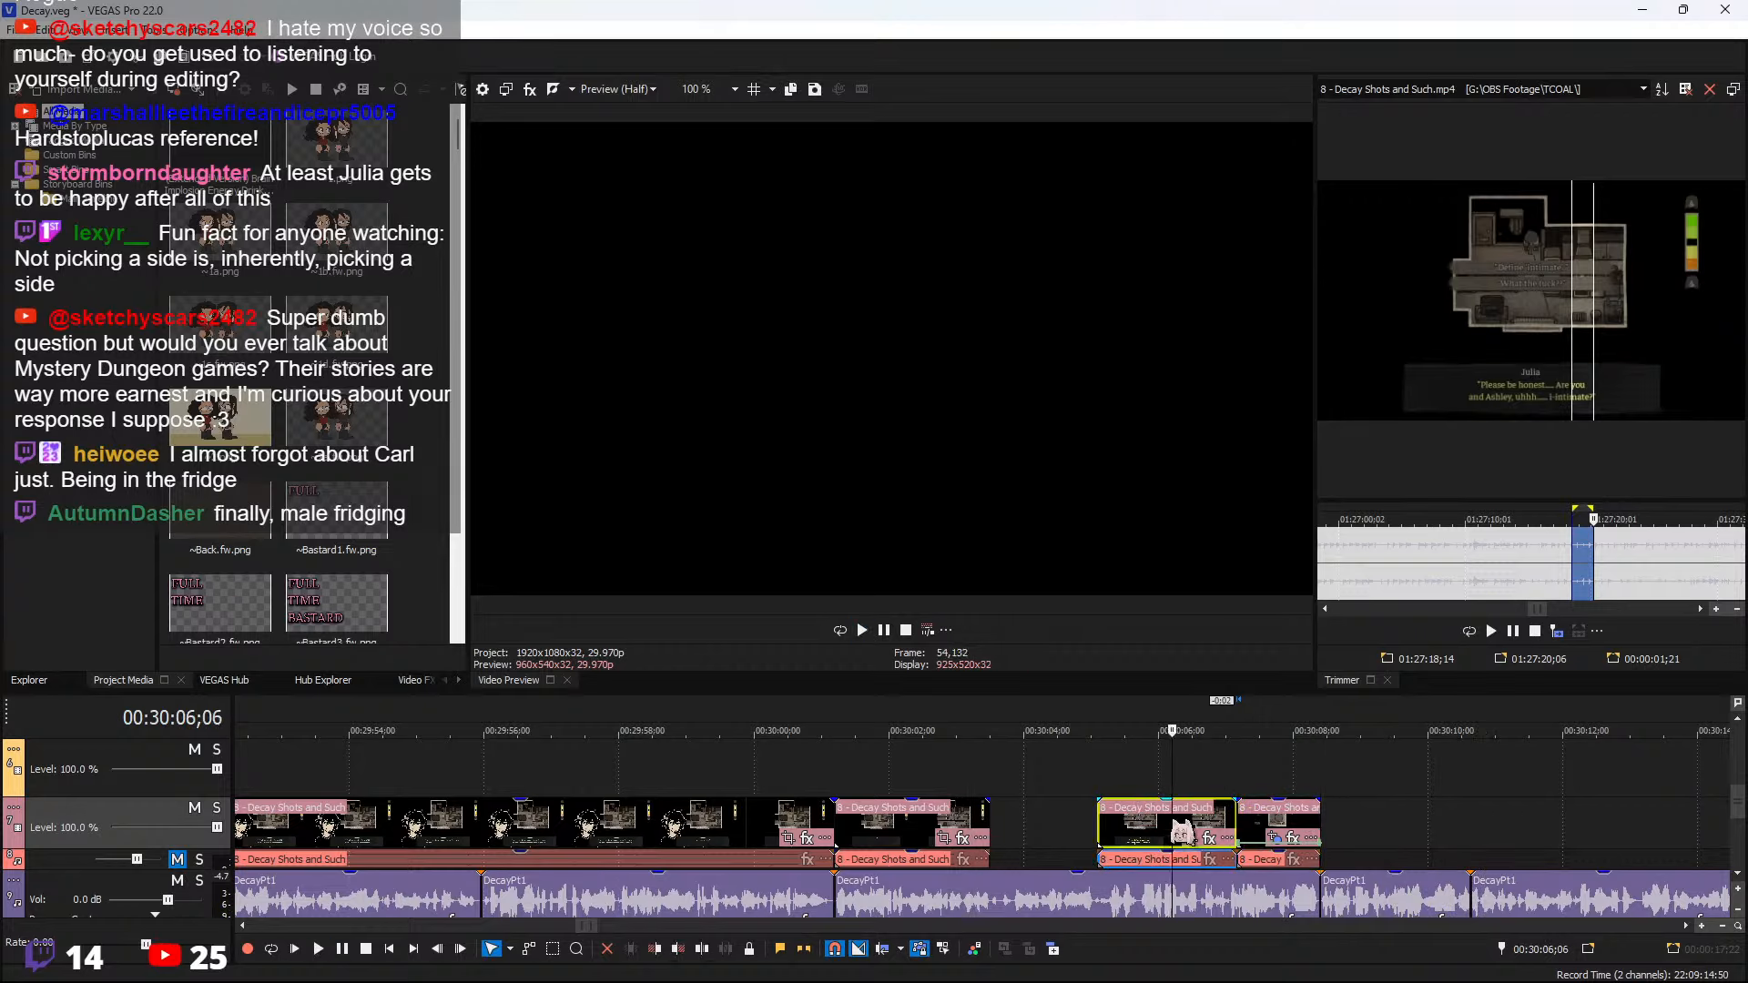
pyautogui.press('s')
# Copy the short "Please be honest" piece from before the fridge clip to directly after it, at 00:30:08;12
pyautogui.click(1188, 817)
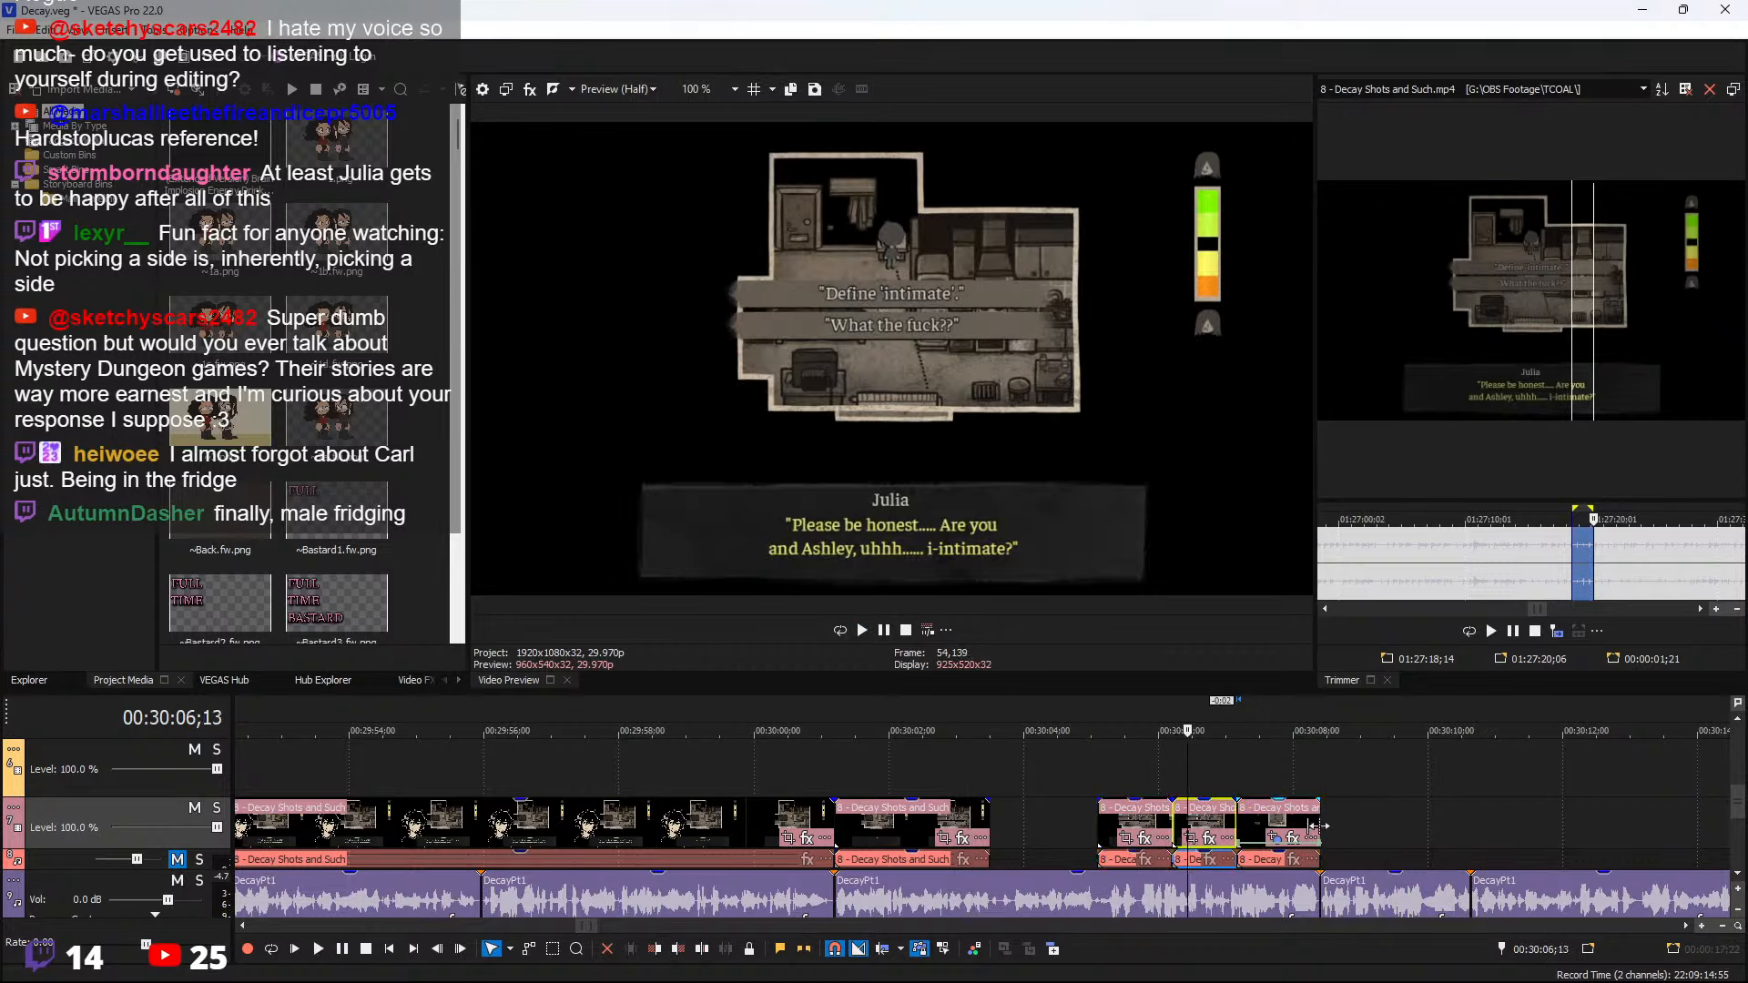
pyautogui.moveTo(1318, 826); pyautogui.dragTo(1384, 826)
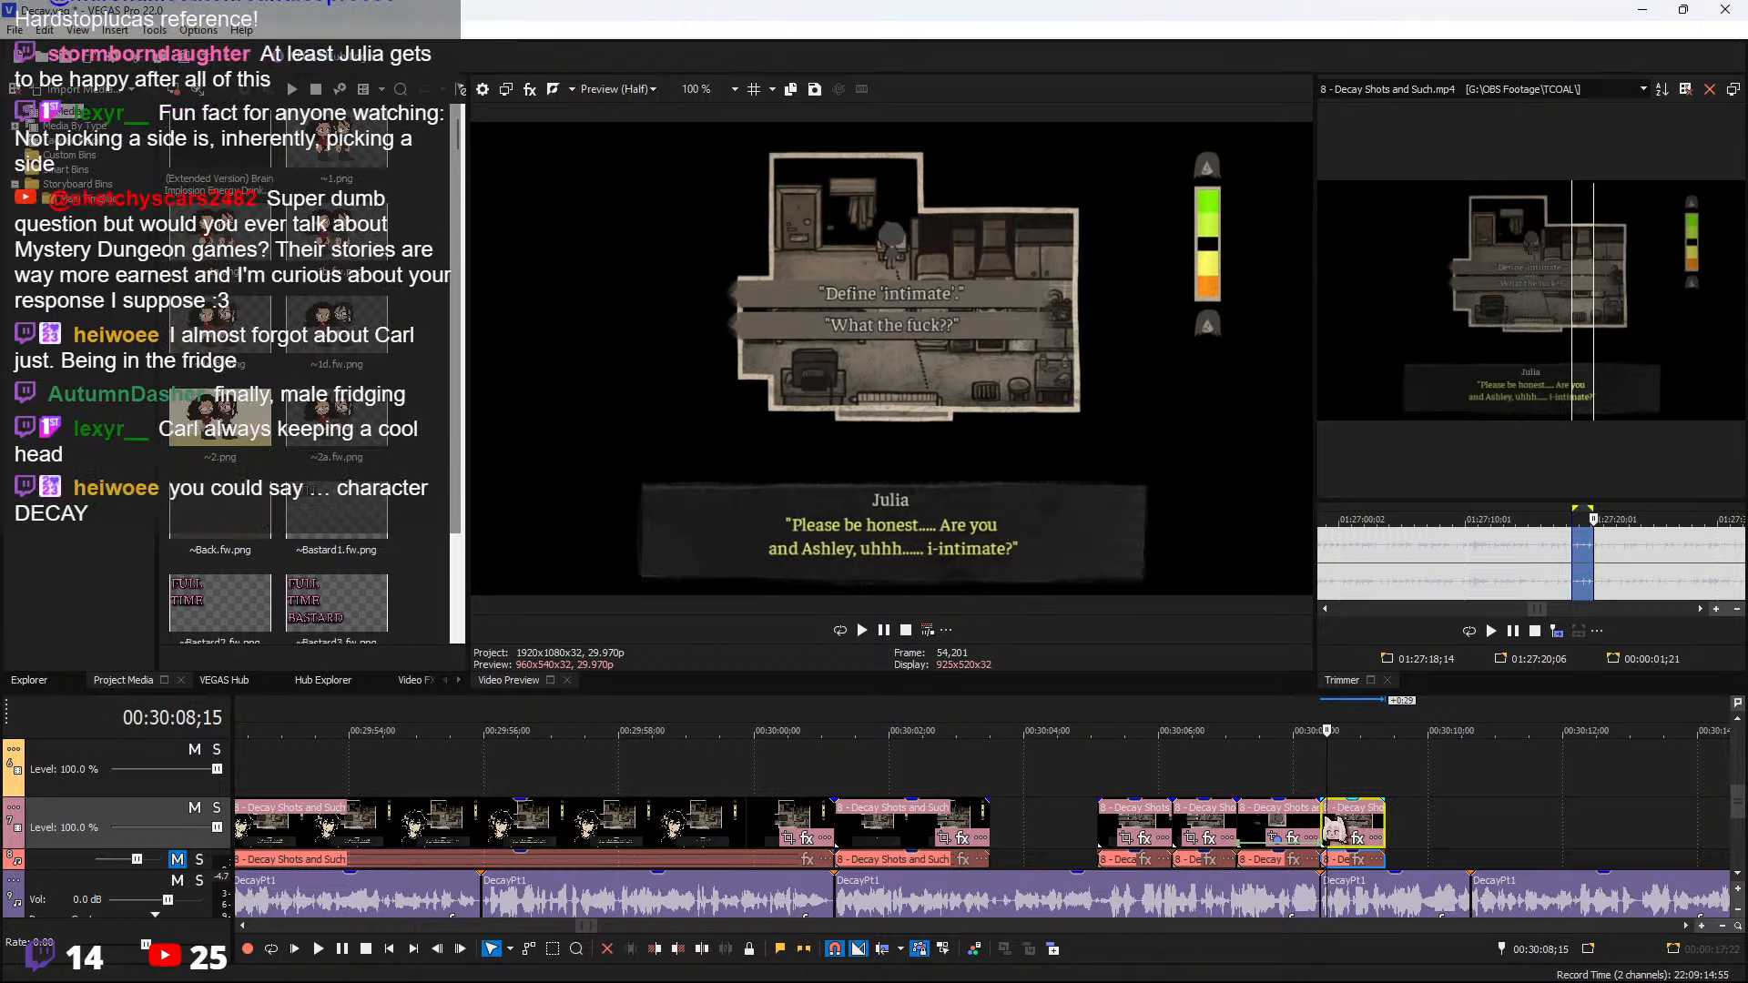
pyautogui.click(1322, 824)
pyautogui.rightClick(1357, 824)
pyautogui.moveTo(1402, 792)
pyautogui.click(1338, 812)
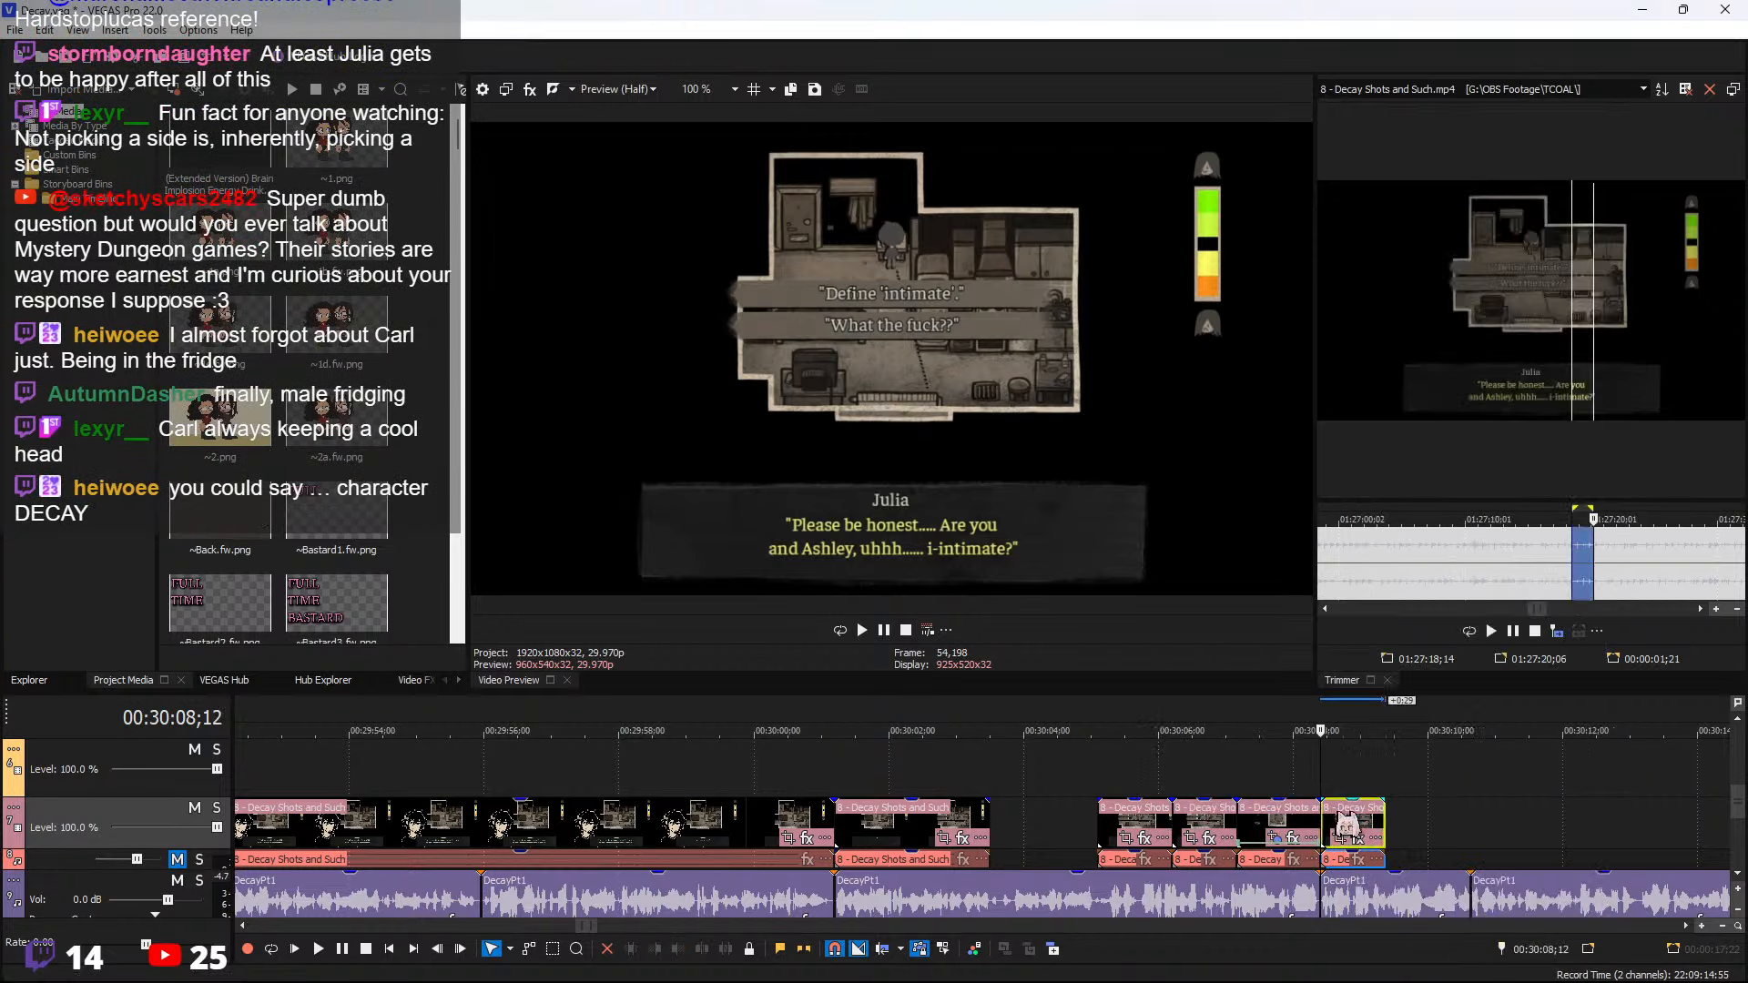
# Extend the end of the copied "Please be honest" clip to the second voice-over cut after the fridge clip
pyautogui.moveTo(1386, 825); pyautogui.dragTo(1693, 829)
pyautogui.press('space')
pyautogui.scroll(2, 1229, 820)
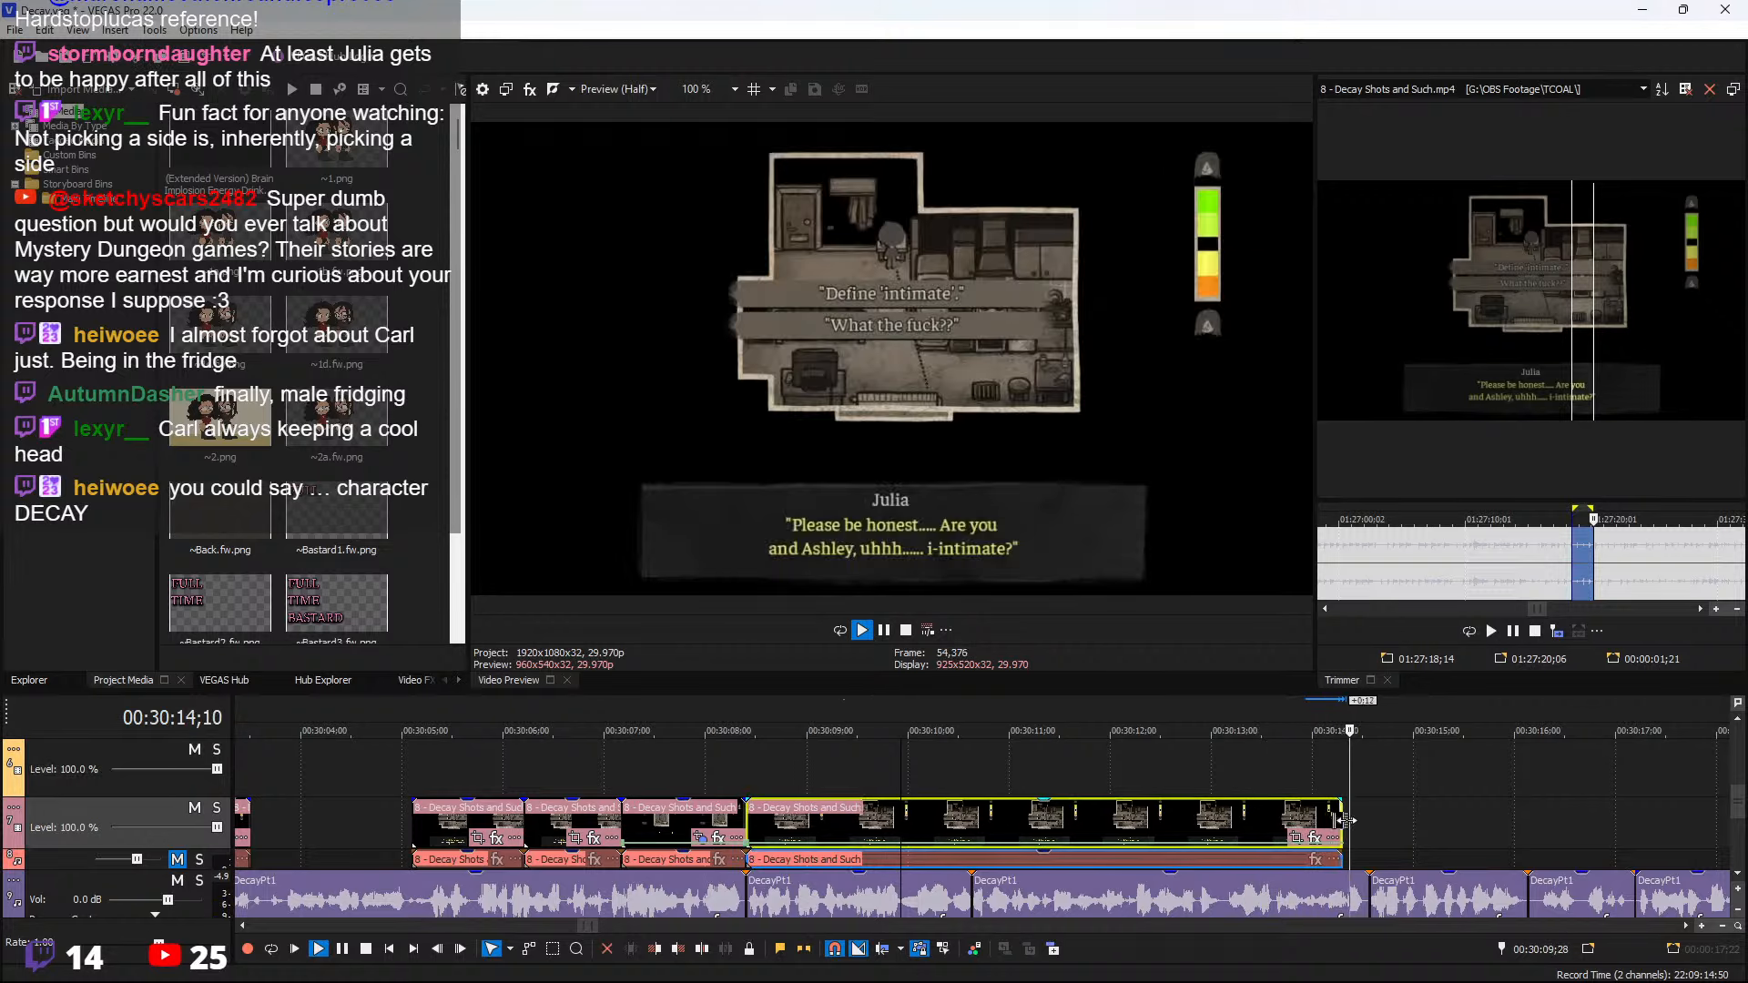
pyautogui.moveTo(1308, 825); pyautogui.dragTo(1370, 825)
pyautogui.press('space')
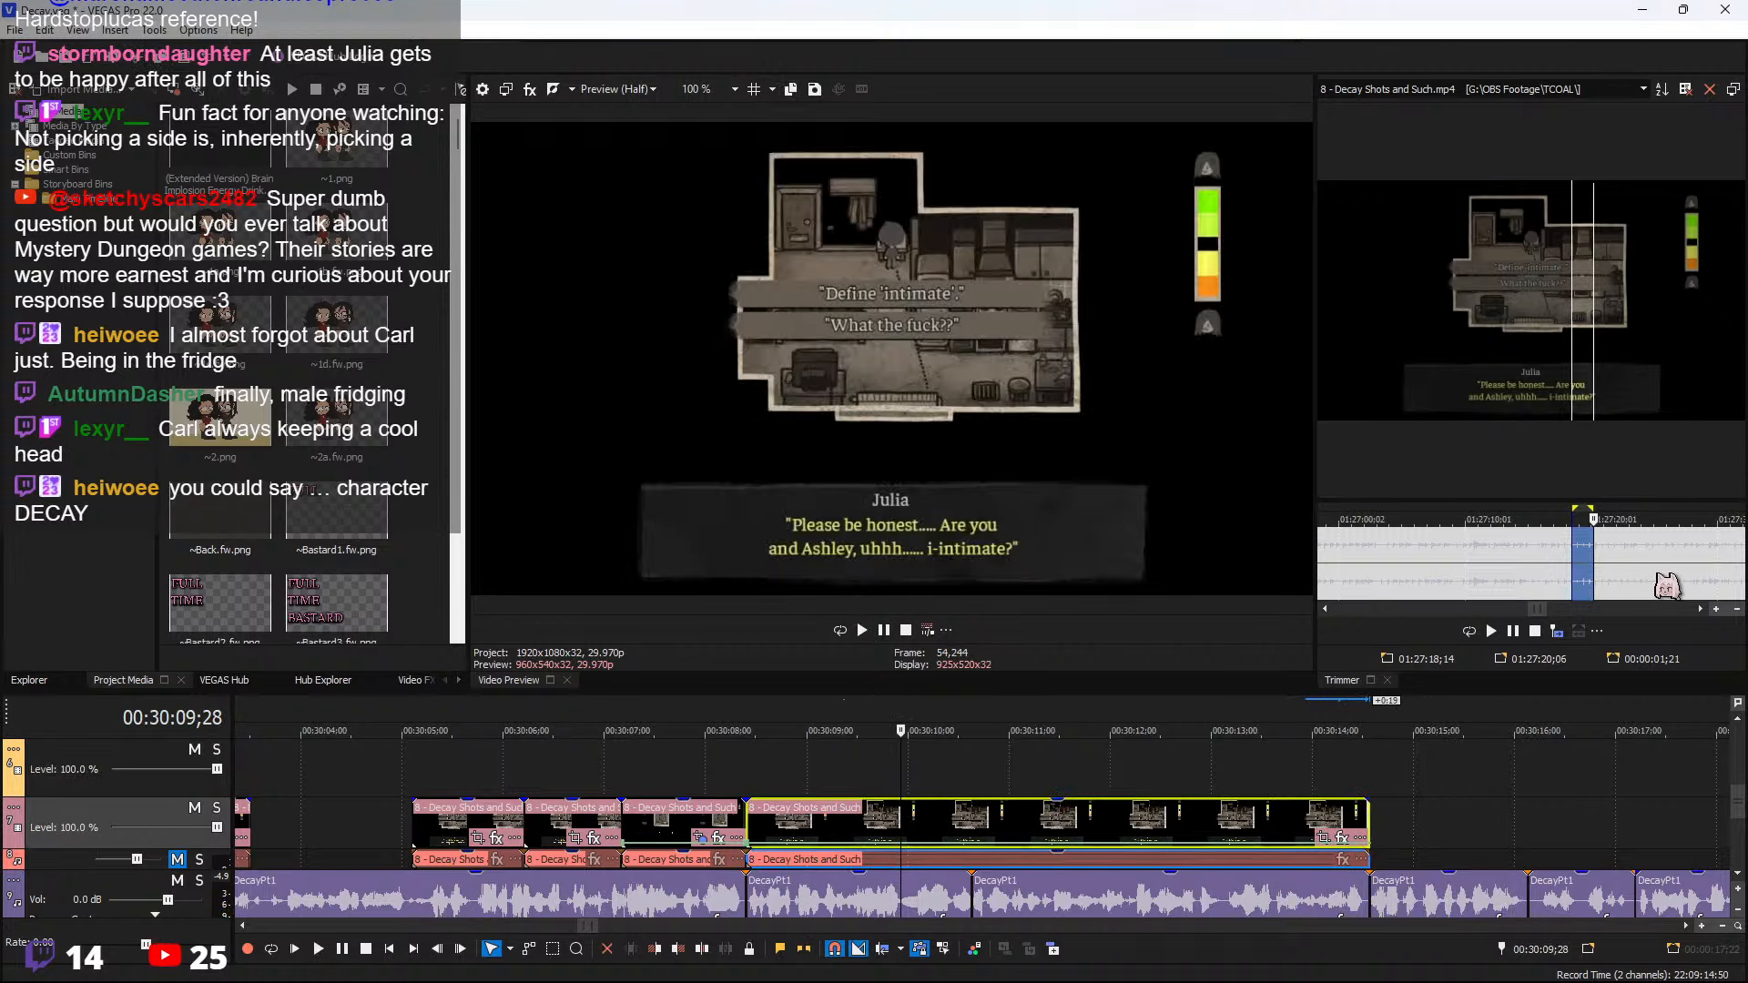
# Mark the footage where the "What the fuck??" answer is highlighted, from 01:27:29;08 to 01:27:30;21
pyautogui.click(1660, 592)
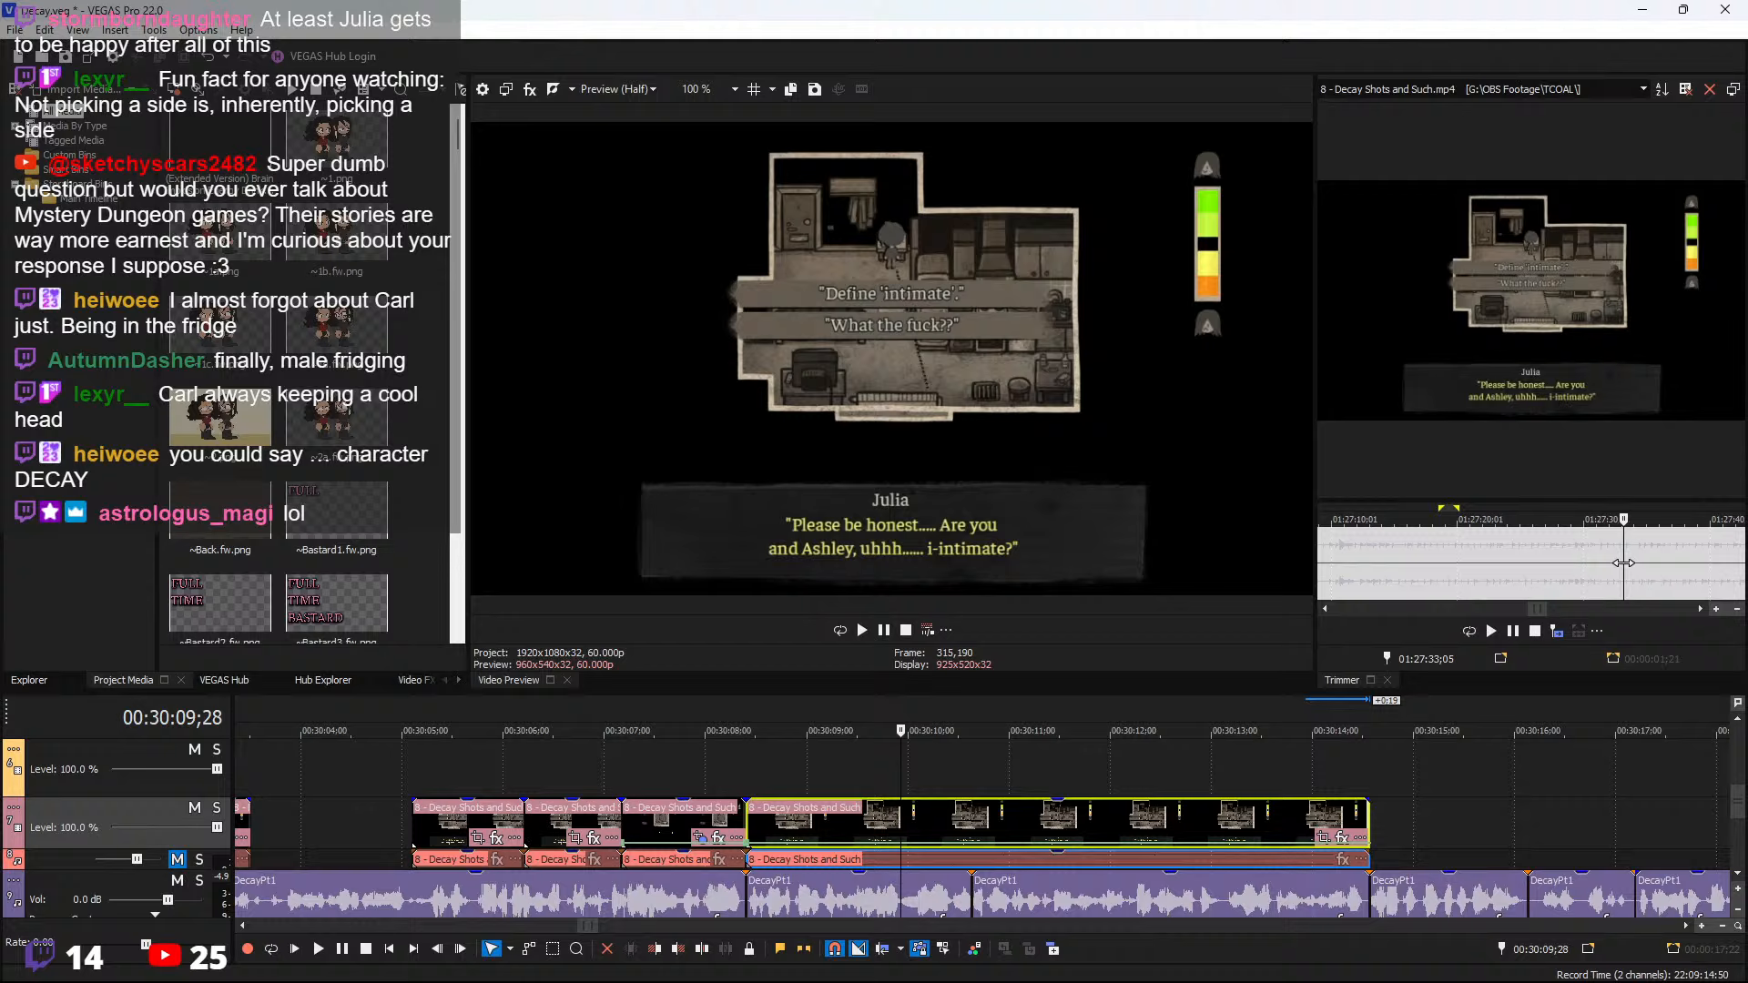
pyautogui.click(1574, 548)
pyautogui.scroll(3, 1566, 549)
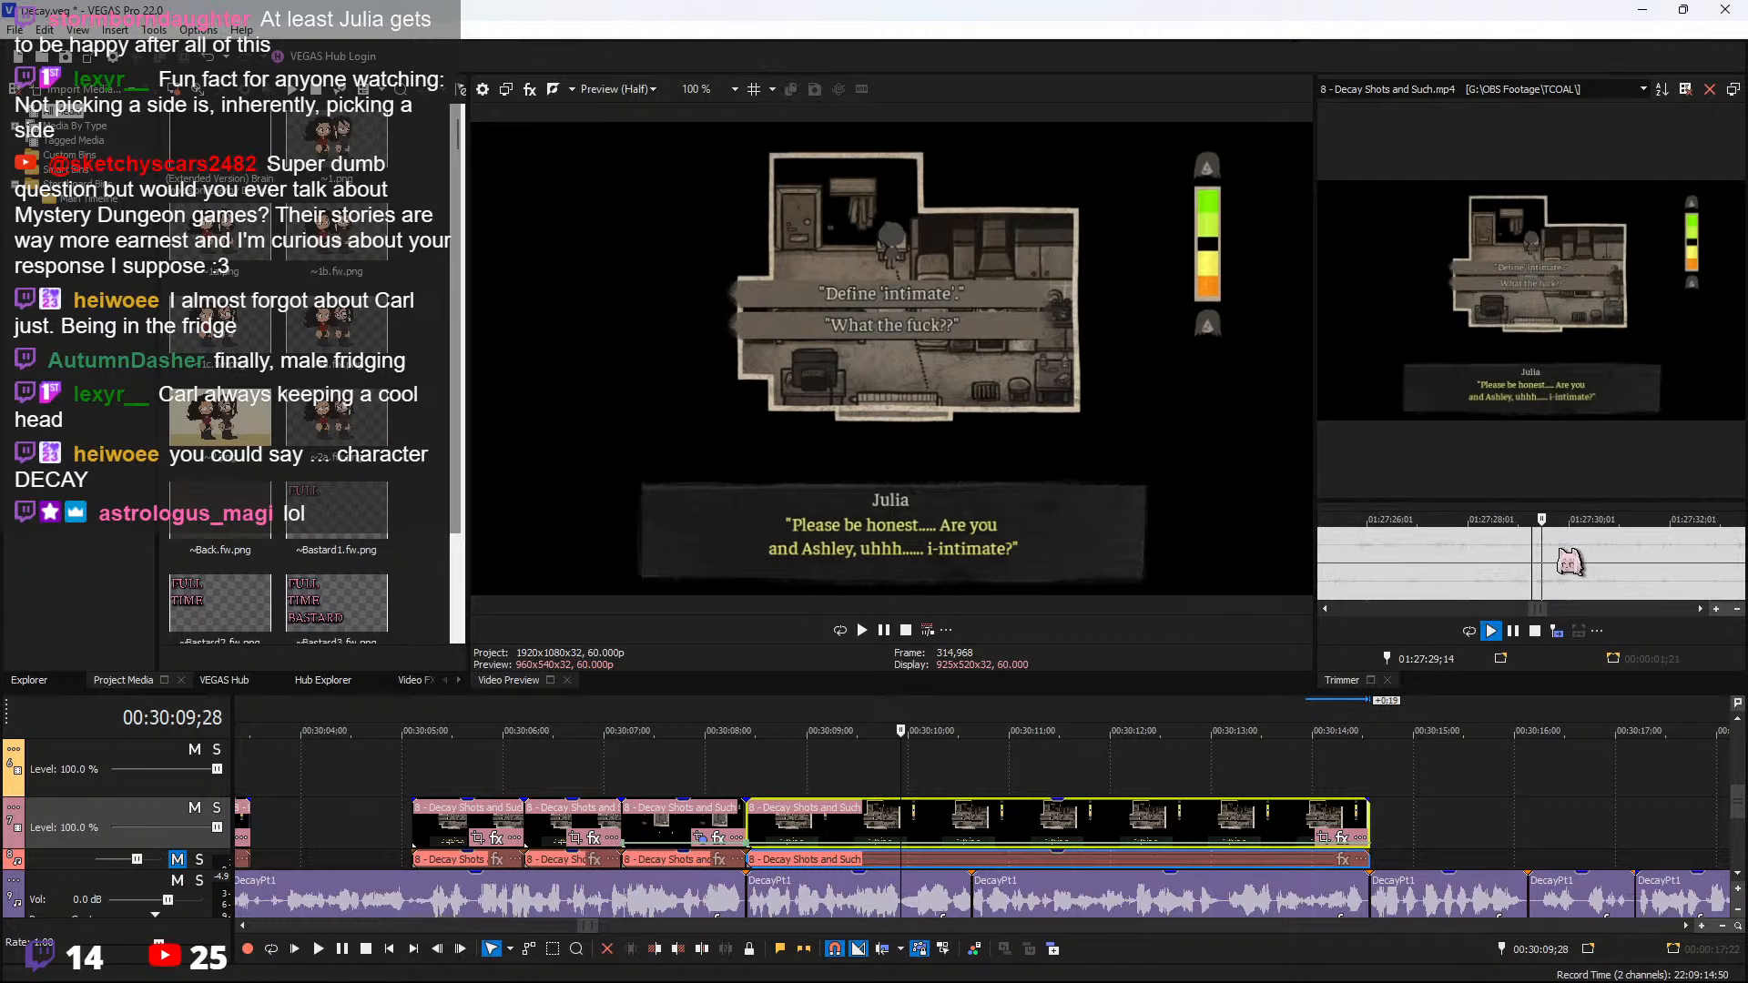
pyautogui.moveTo(1602, 565); pyautogui.dragTo(1531, 570)
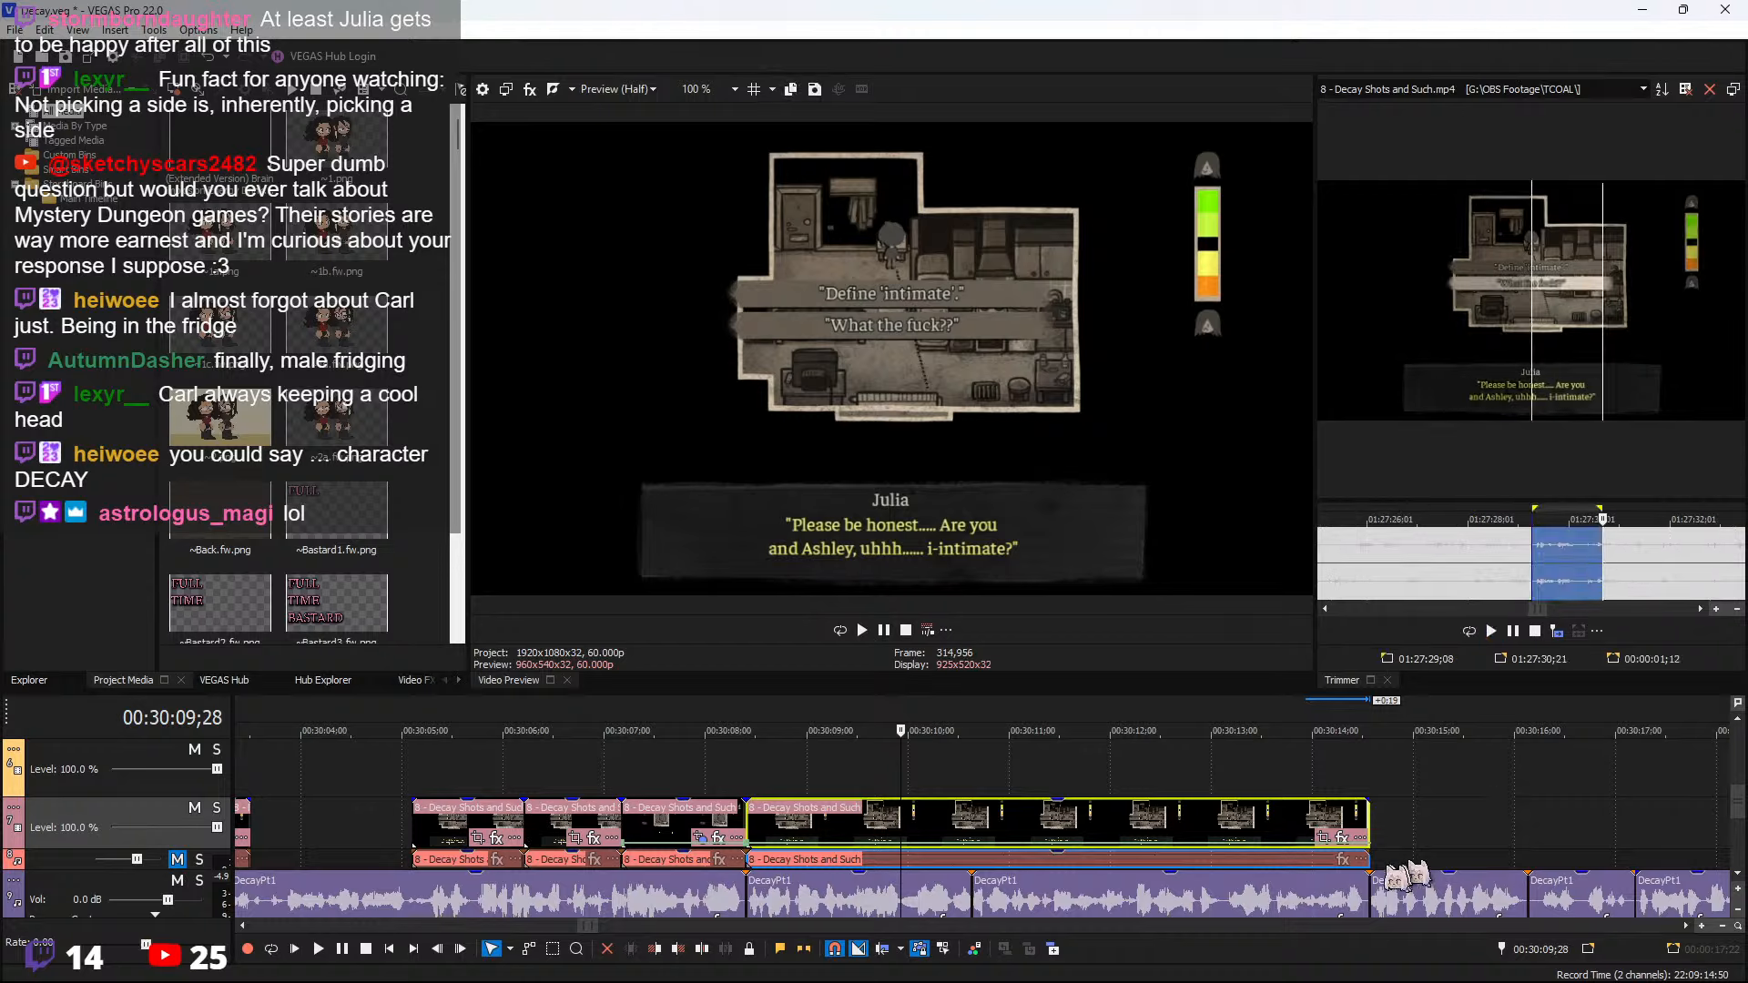
# Insert the marked "What the fuck??" footage after the extended clip and stretch its end to the next voice-over cut
pyautogui.click(1557, 632)
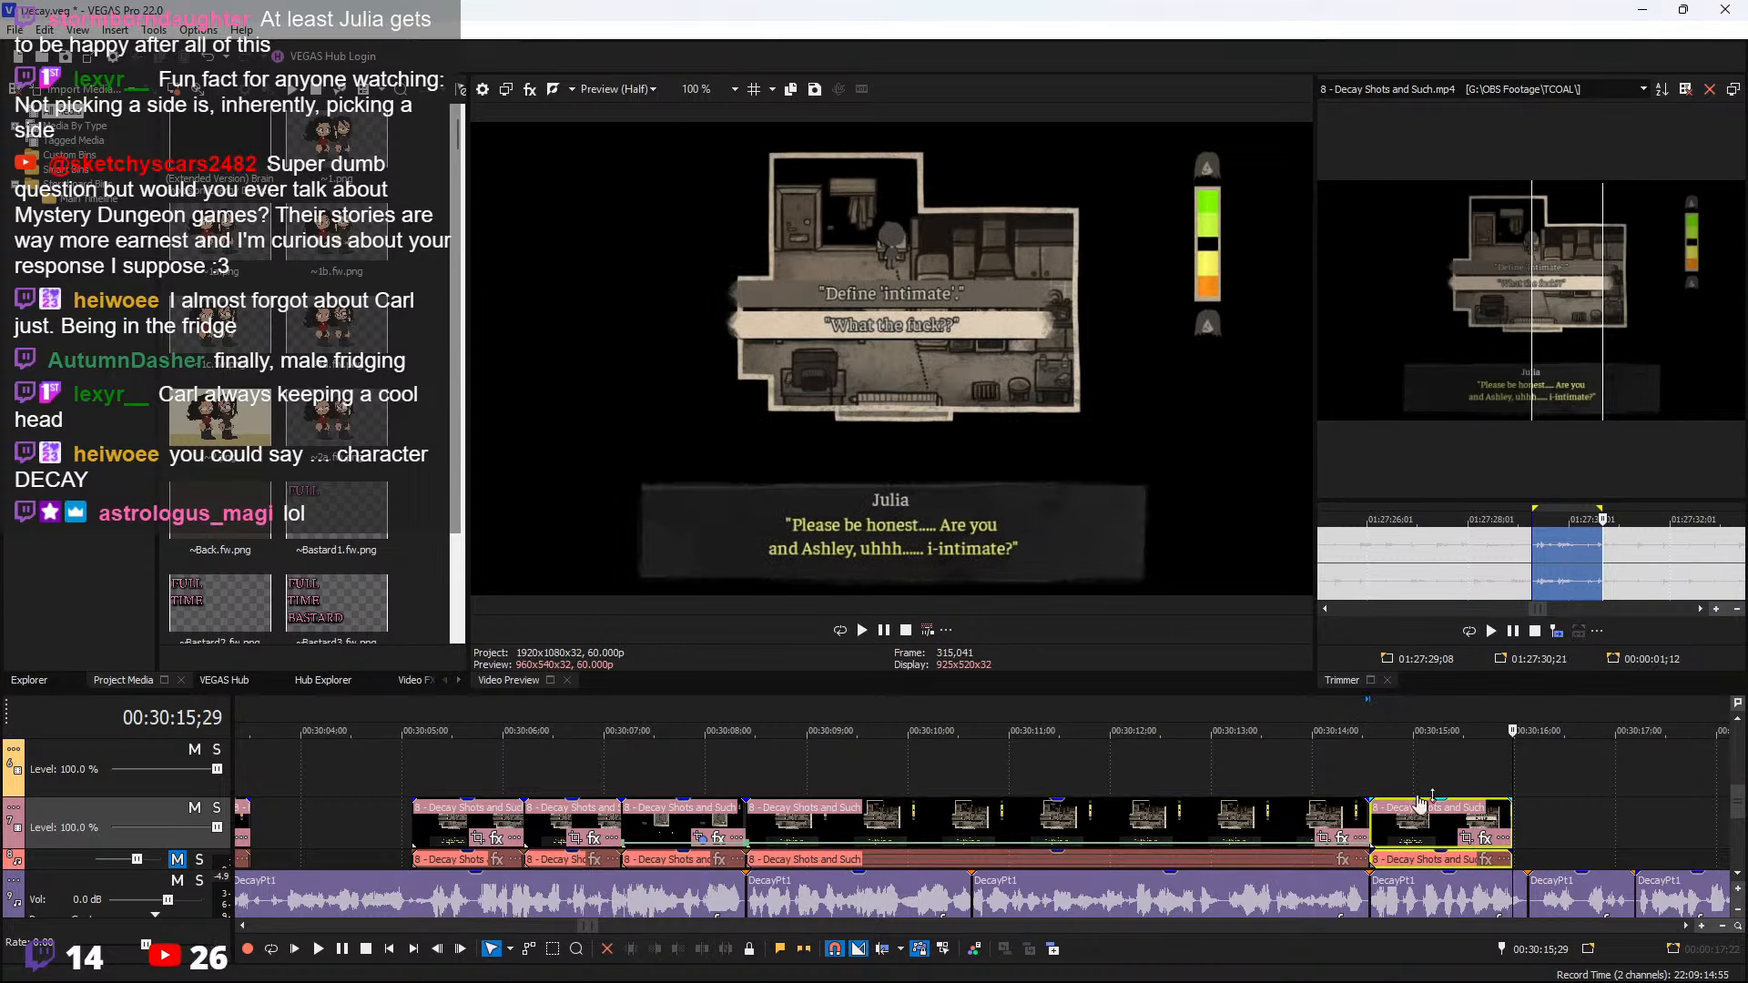
pyautogui.moveTo(1511, 829); pyautogui.dragTo(1526, 829)
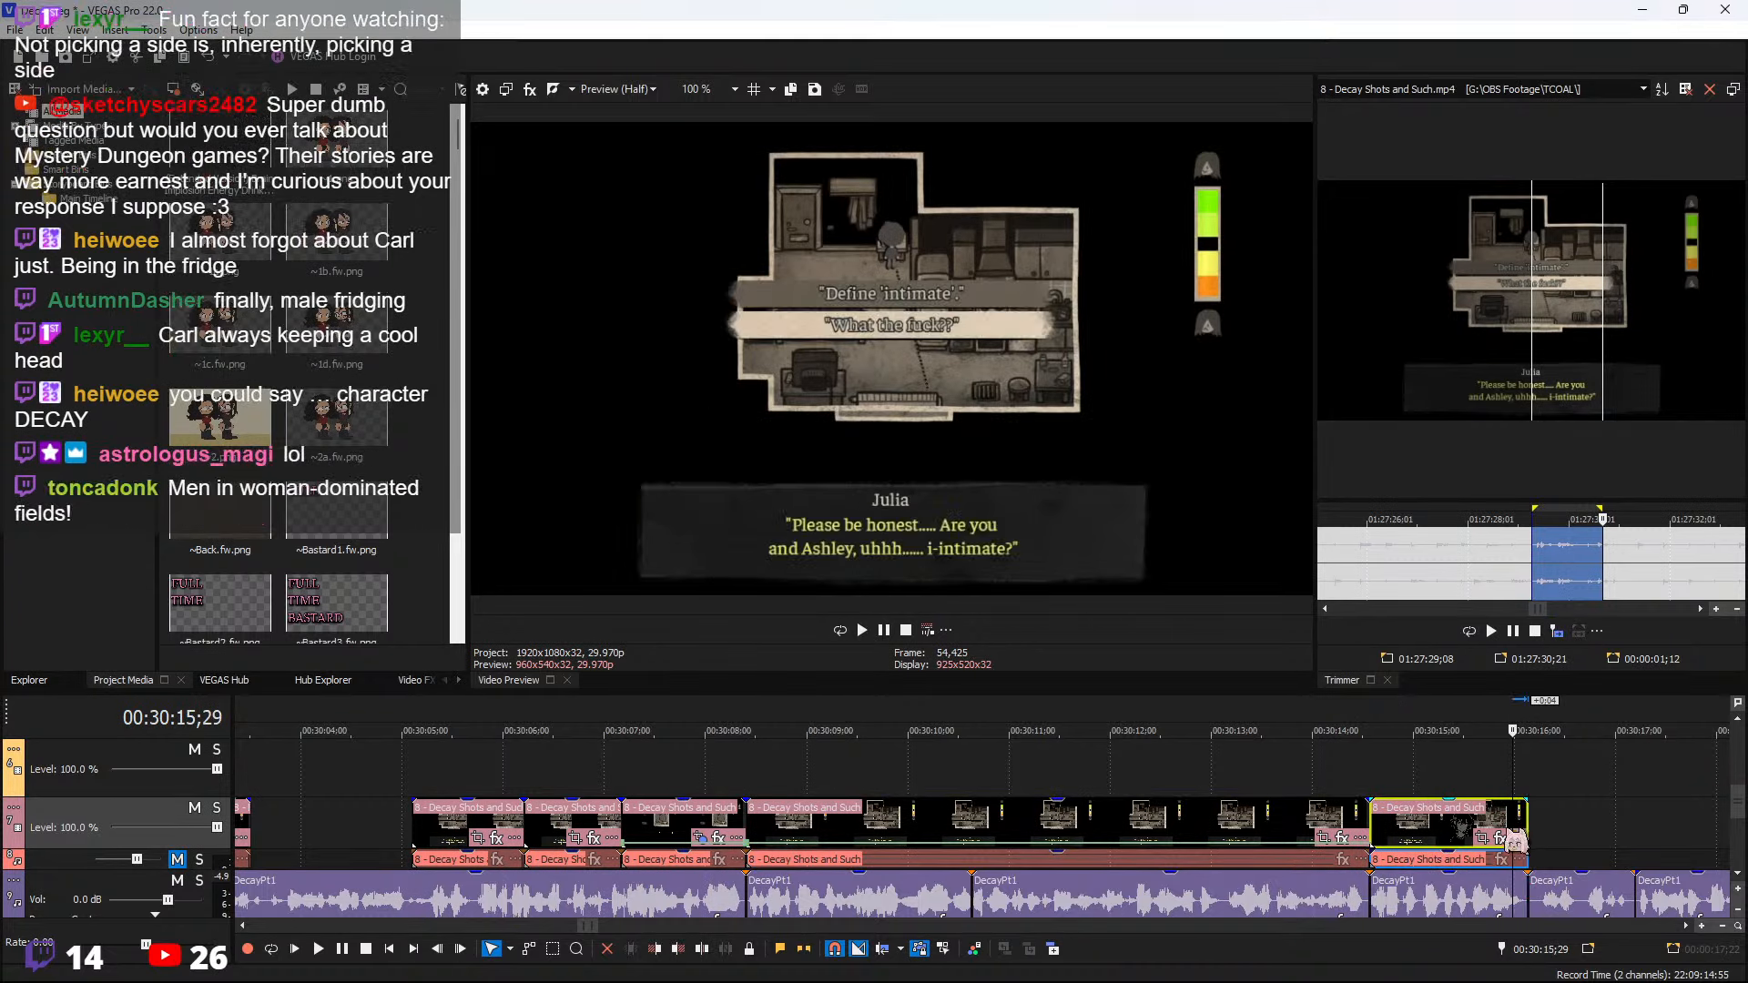
# Crop the "What the fuck??" clip in Pan/Crop to 848.9 × 477.5, centred at X 966.5 and Y 433.1 around the answers
pyautogui.click(1482, 838)
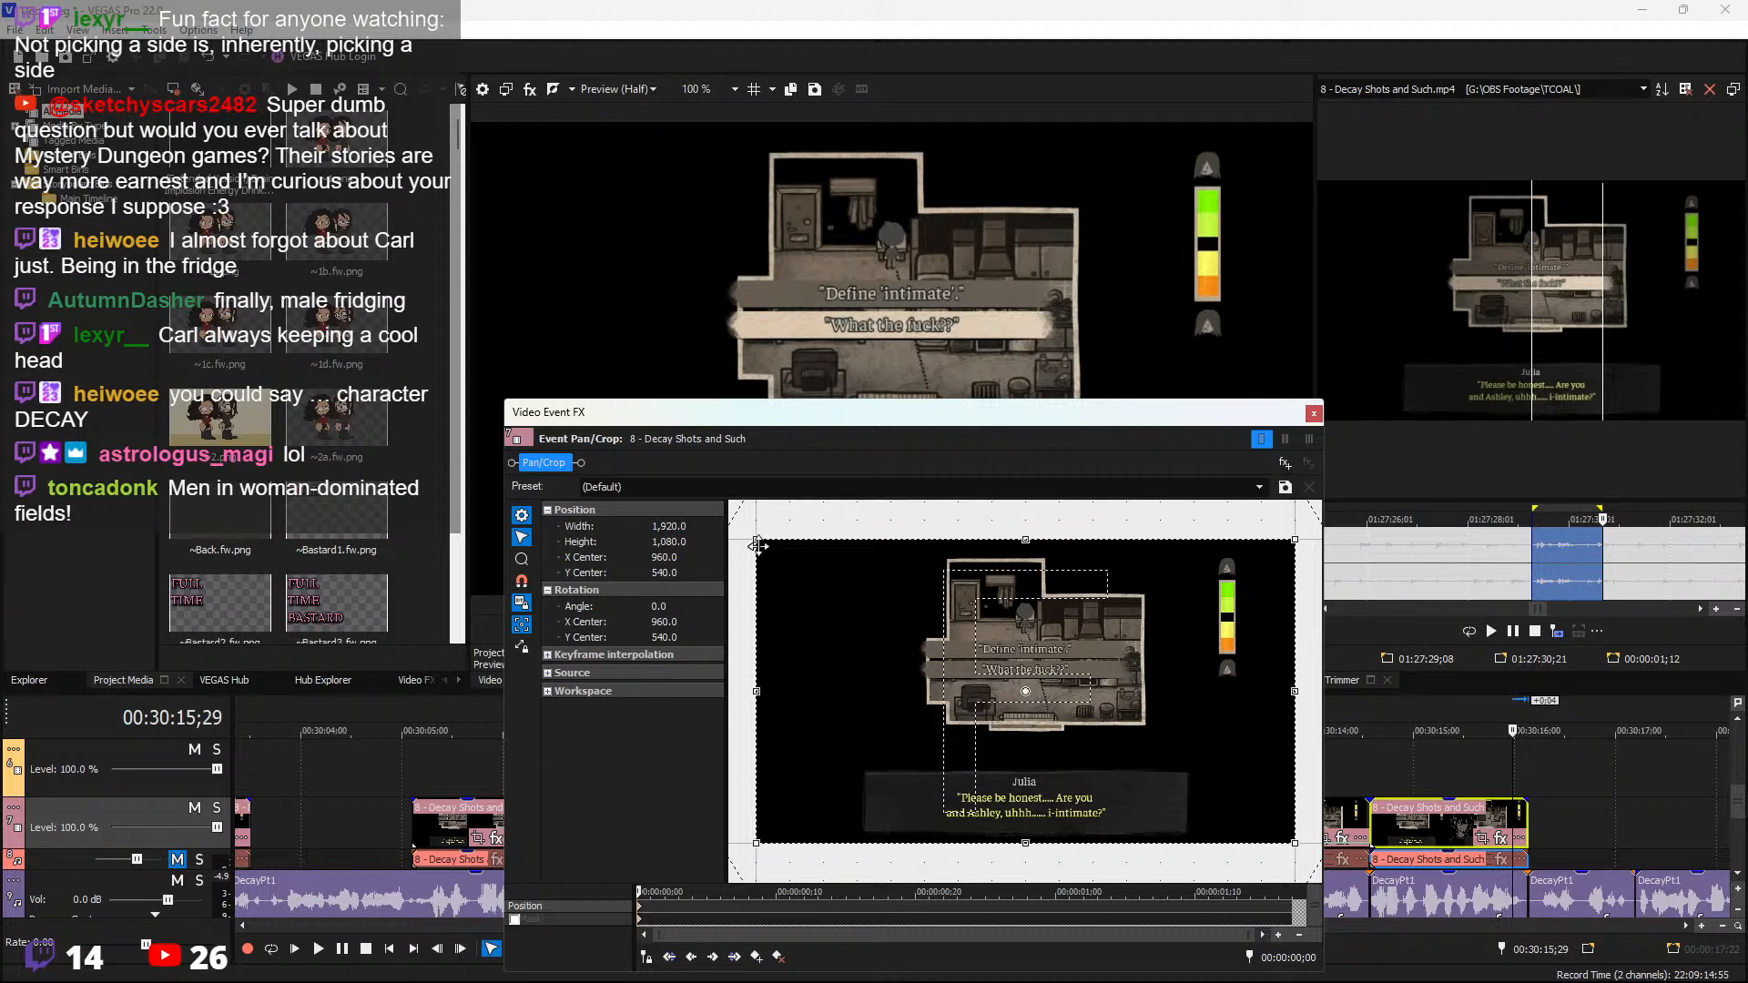
pyautogui.moveTo(758, 547); pyautogui.dragTo(907, 629)
pyautogui.moveTo(1002, 665); pyautogui.dragTo(1005, 633)
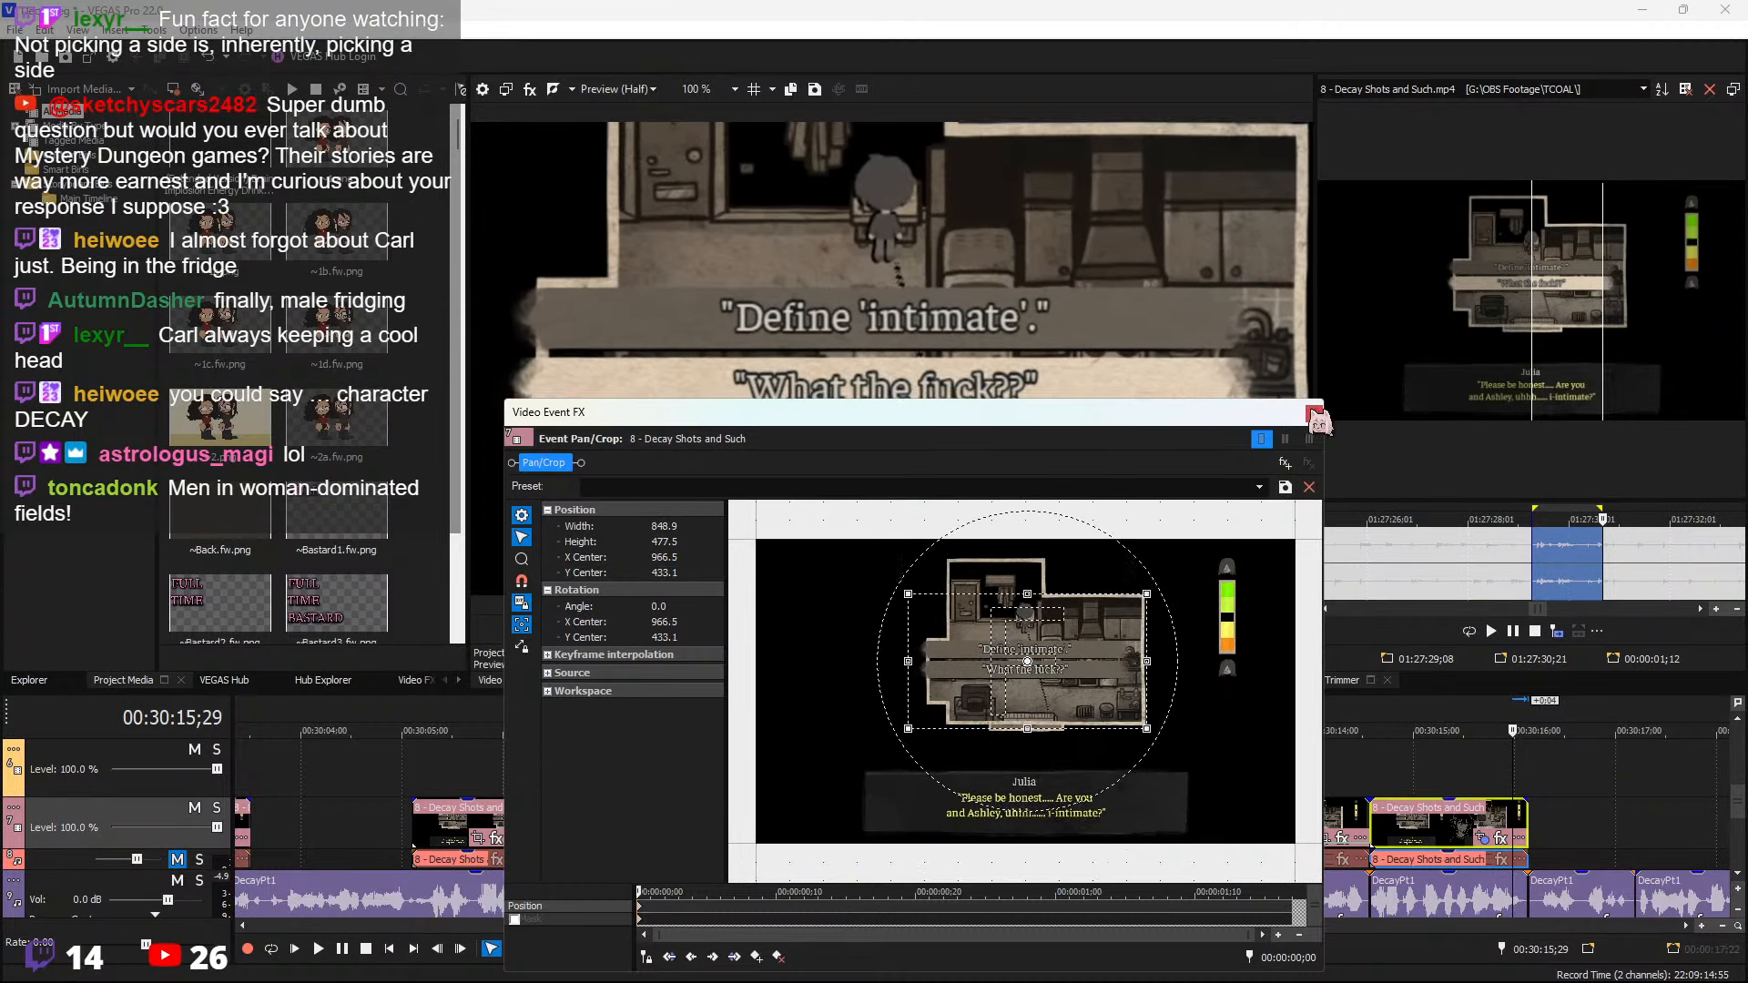
# Close the Pan/Crop window, play back the end of the cropped "What the fuck??" clip and place the cursor at its end
pyautogui.click(1314, 414)
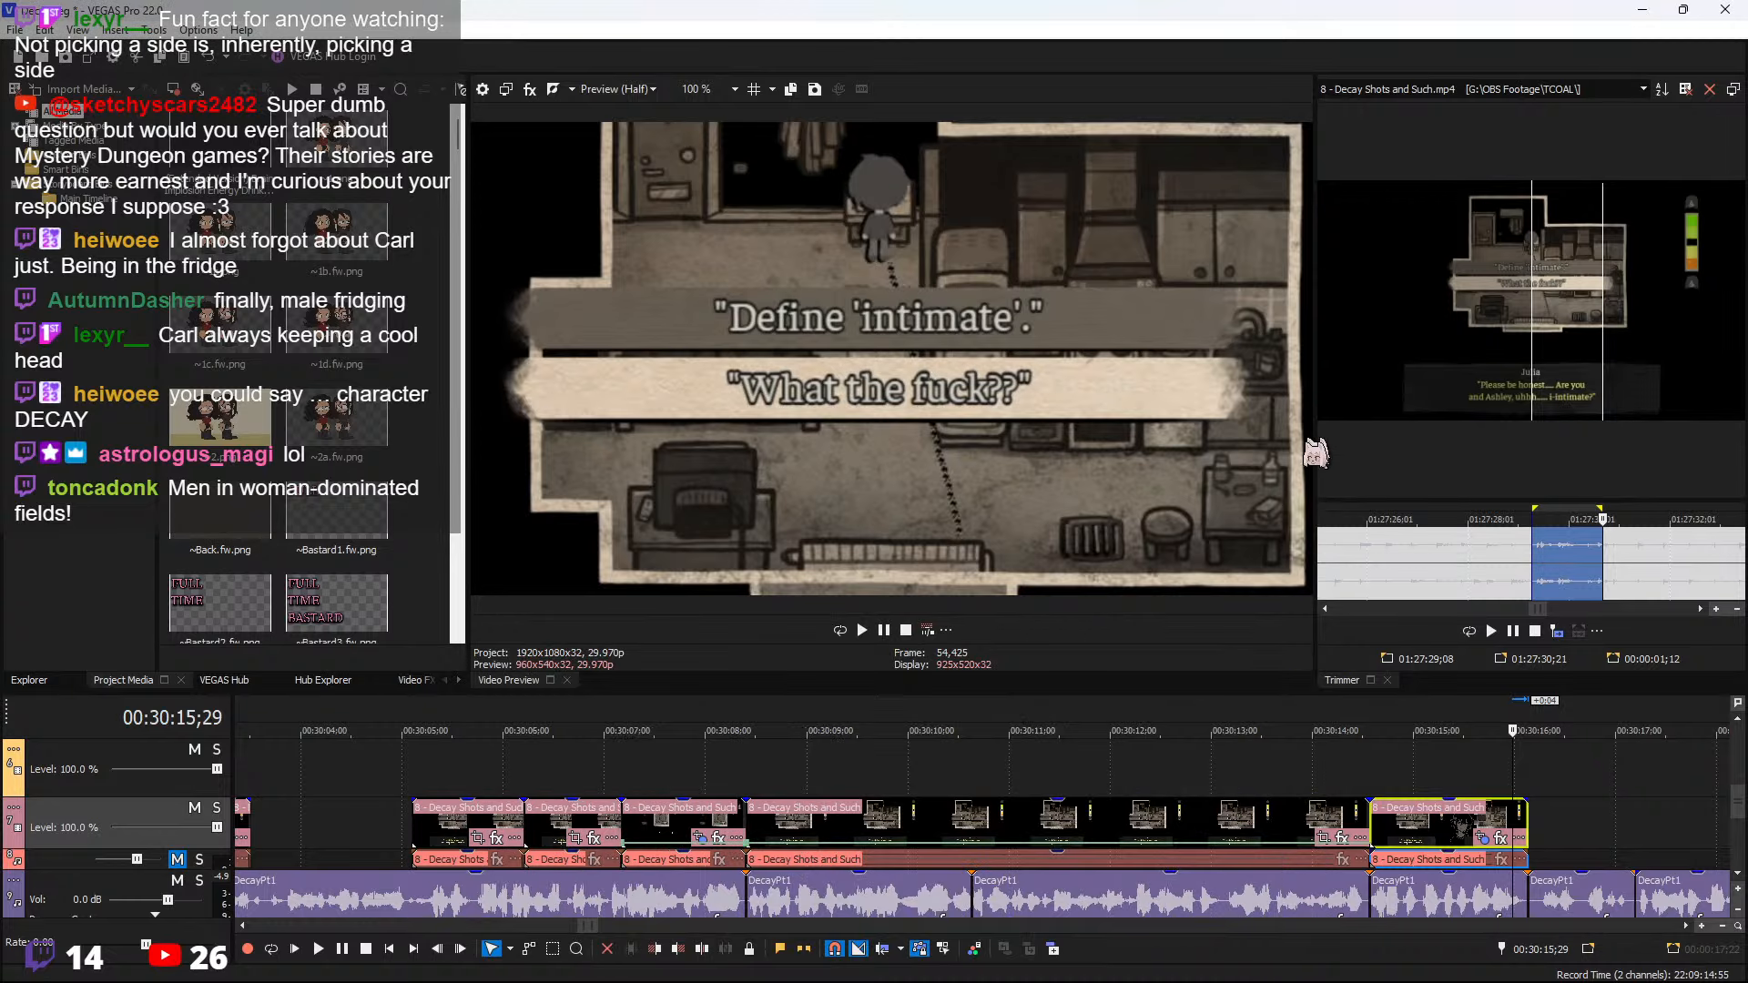
pyautogui.click(1374, 772)
pyautogui.press('space')
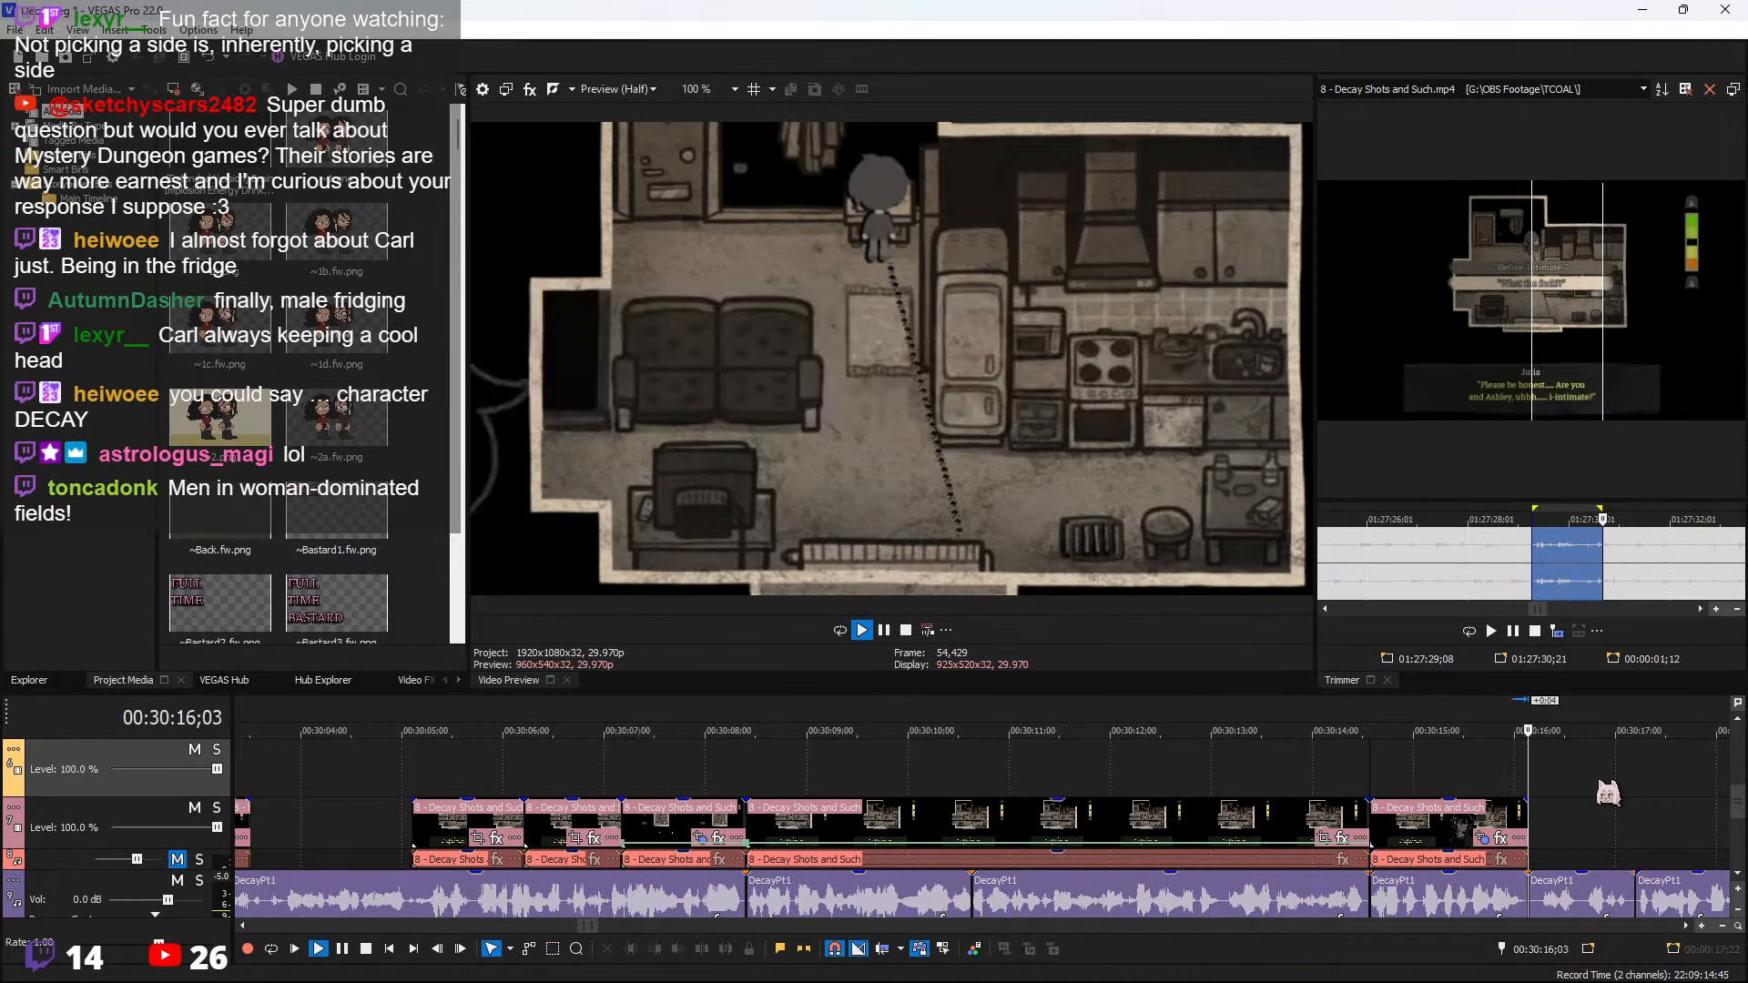
pyautogui.click(1519, 813)
pyautogui.press('space')
# Mark the source footage showing Julia's "I--..... s-sorry." line, from 01:27:34;21 to 01:27:36;06
pyautogui.scroll(-4, 1593, 562)
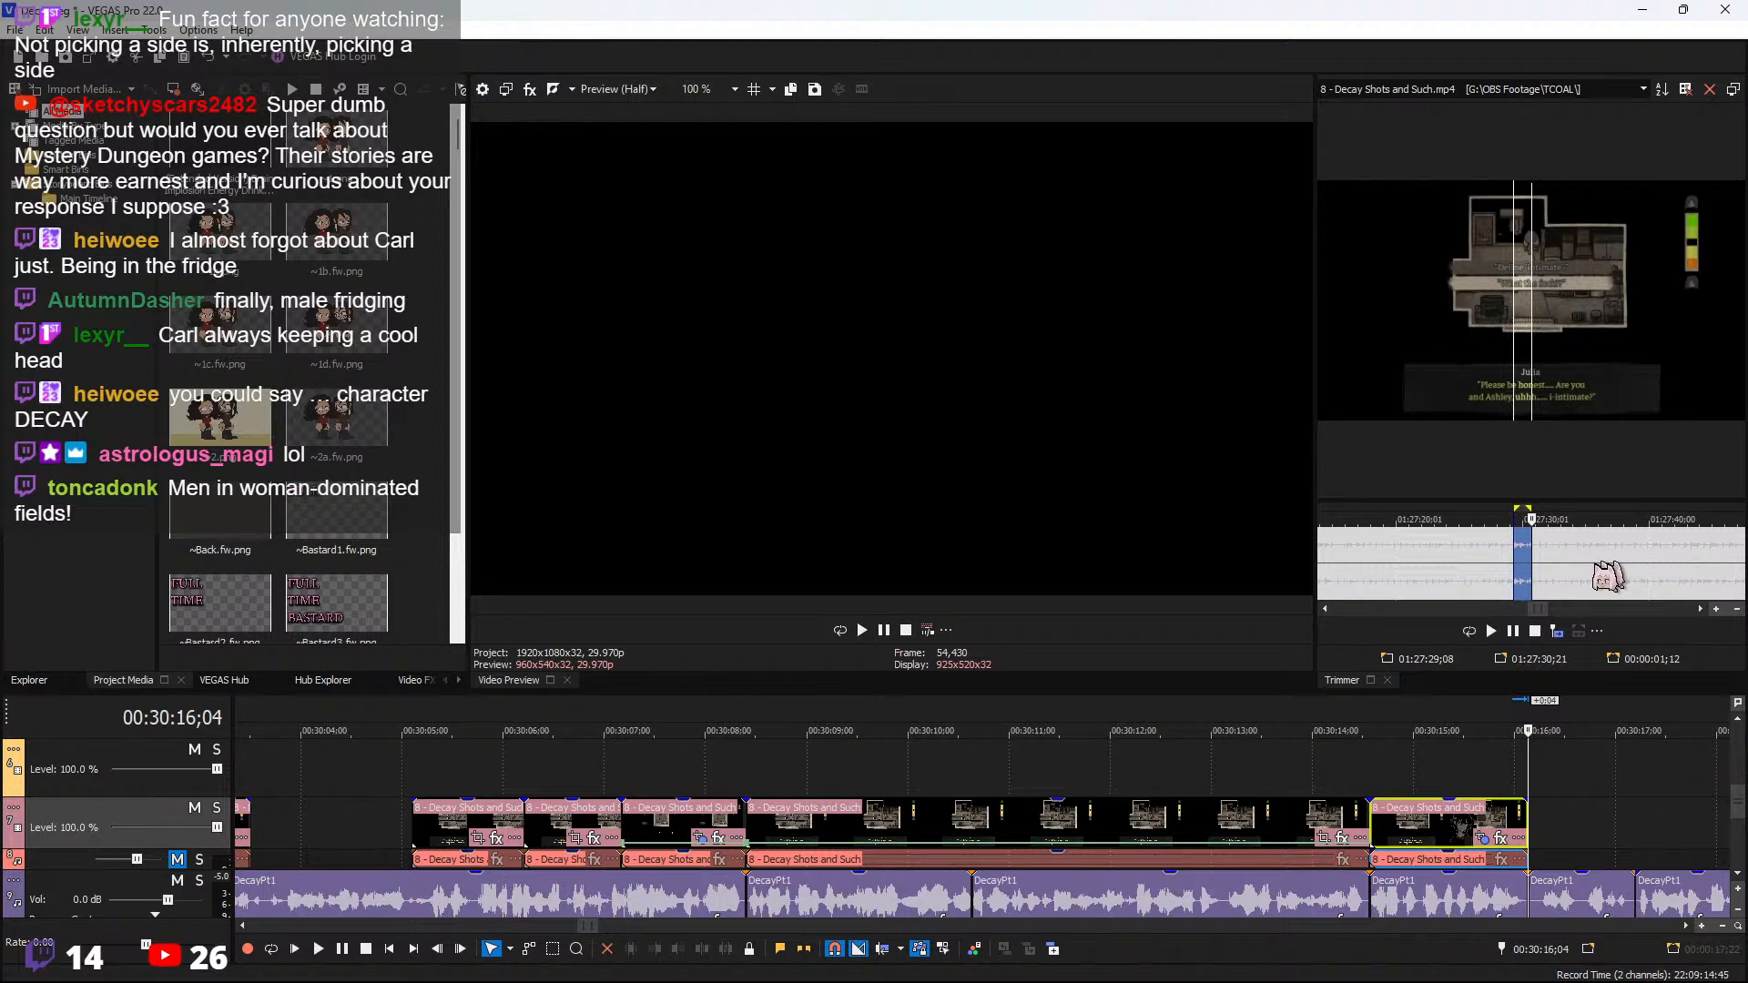
pyautogui.click(1604, 564)
pyautogui.click(1670, 564)
pyautogui.scroll(3, 1676, 564)
pyautogui.press('space')
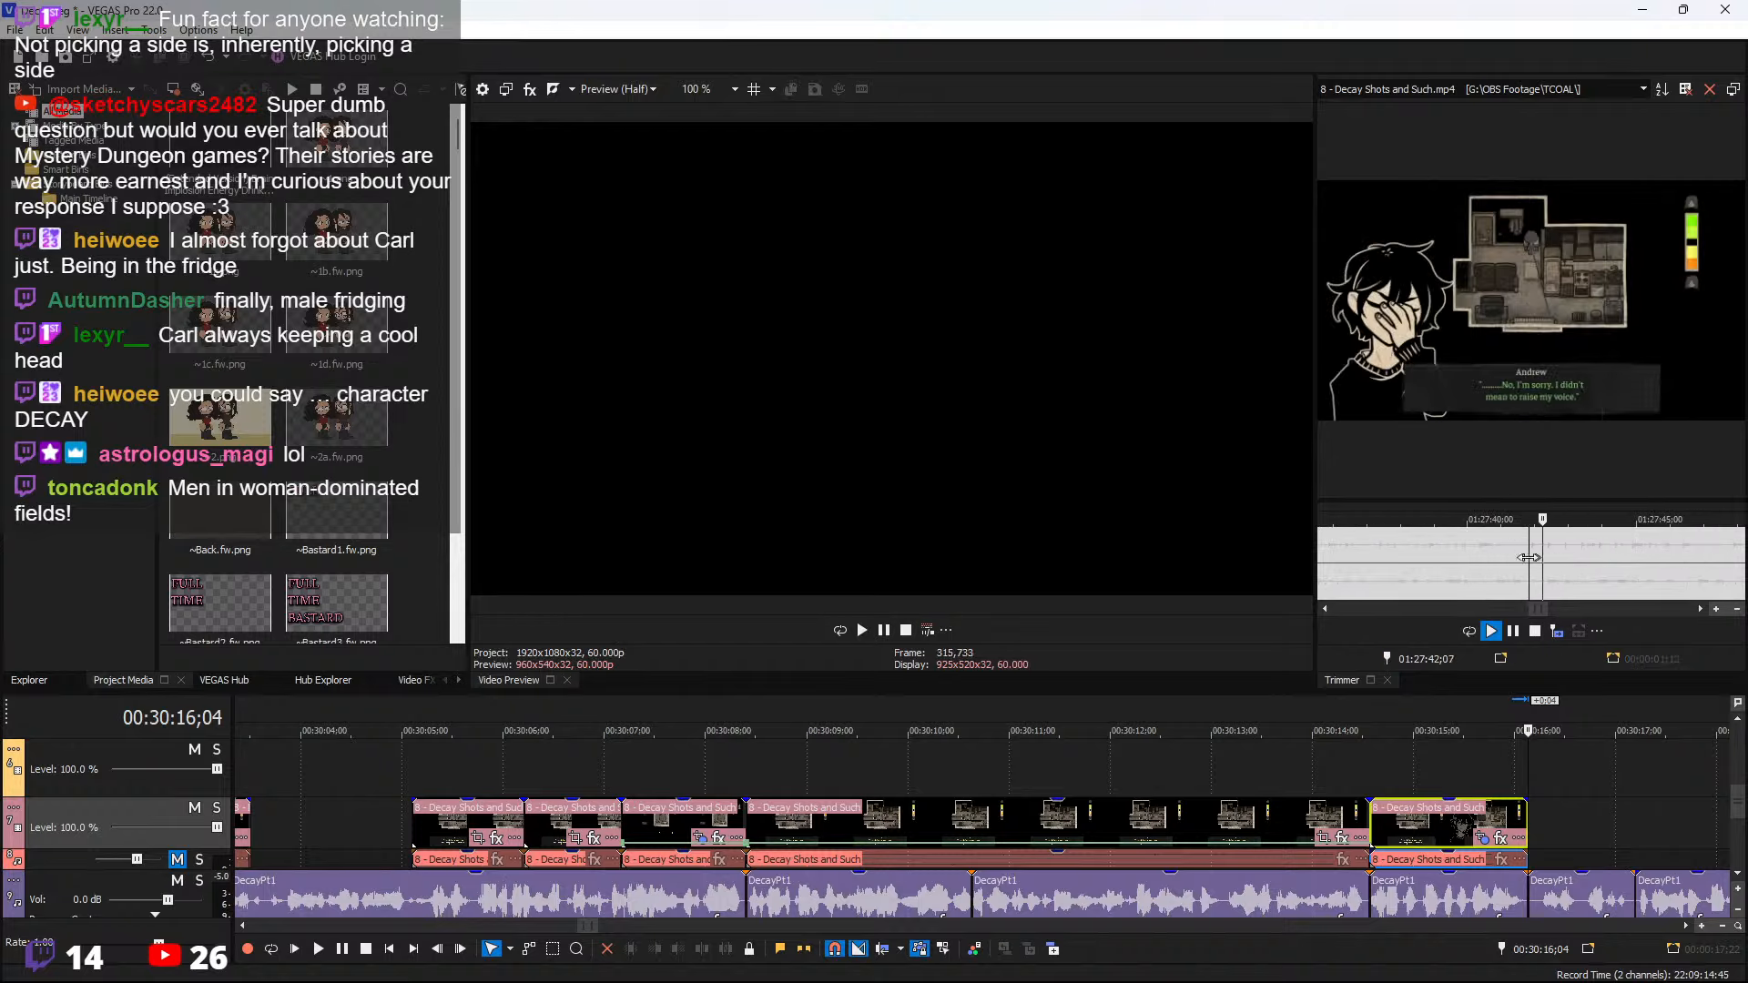
pyautogui.click(1452, 553)
pyautogui.click(1355, 556)
pyautogui.scroll(-2, 1465, 557)
pyautogui.press('space')
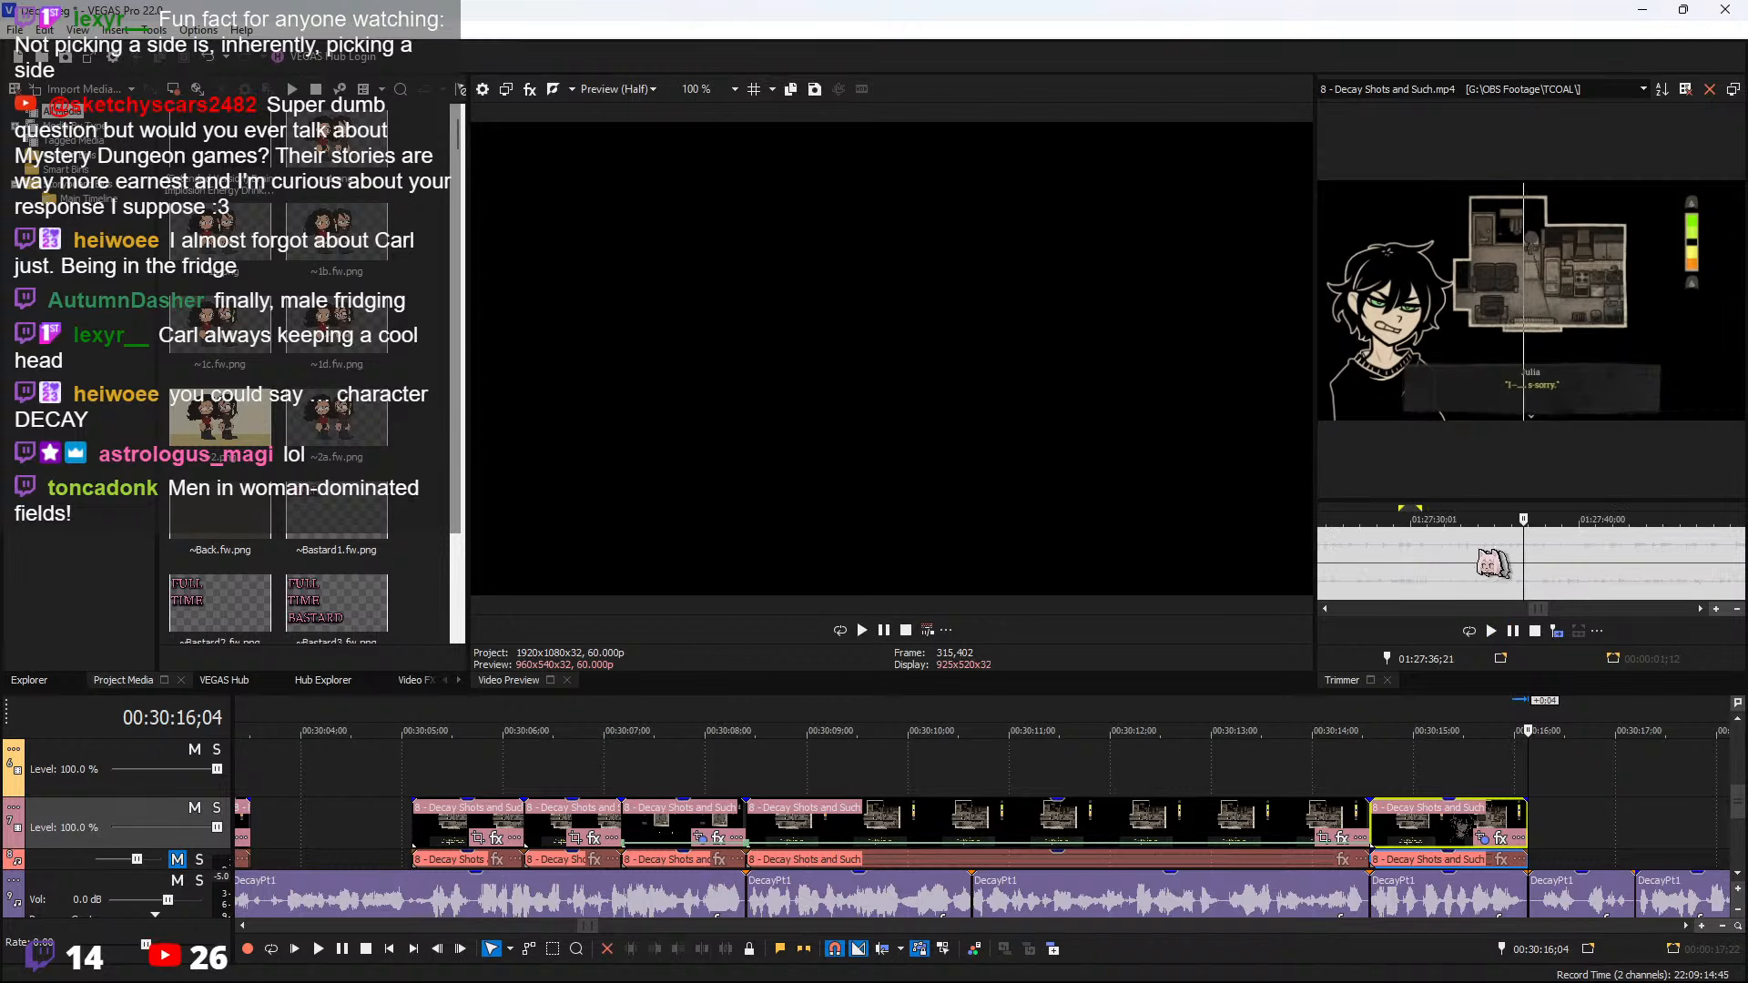
pyautogui.click(1475, 553)
pyautogui.moveTo(1475, 553); pyautogui.dragTo(1516, 556)
# Insert the marked "s-sorry" footage after the "What the fuck??" clip, trimming off everything past the next voice-over cut at 00:30:17;06
pyautogui.moveTo(1545, 845); pyautogui.dragTo(1530, 820)
pyautogui.press('space')
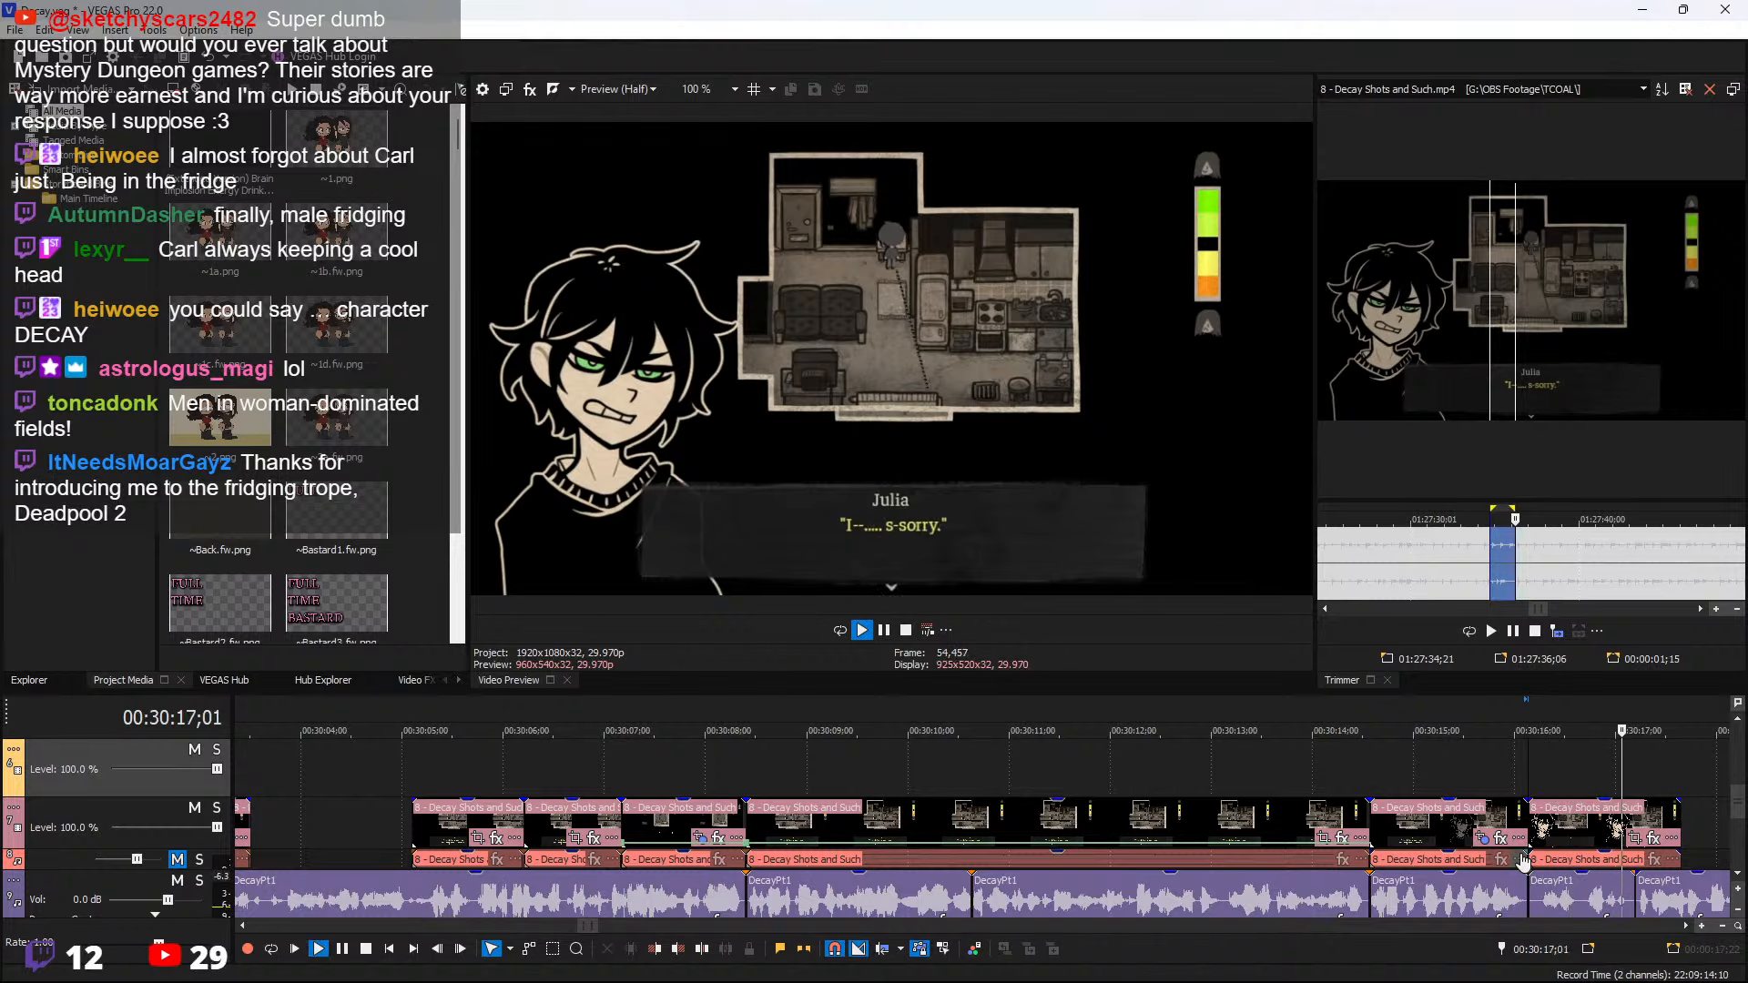
pyautogui.scroll(1, 1523, 860)
pyautogui.click(927, 829)
pyautogui.press('space')
pyautogui.press('s')
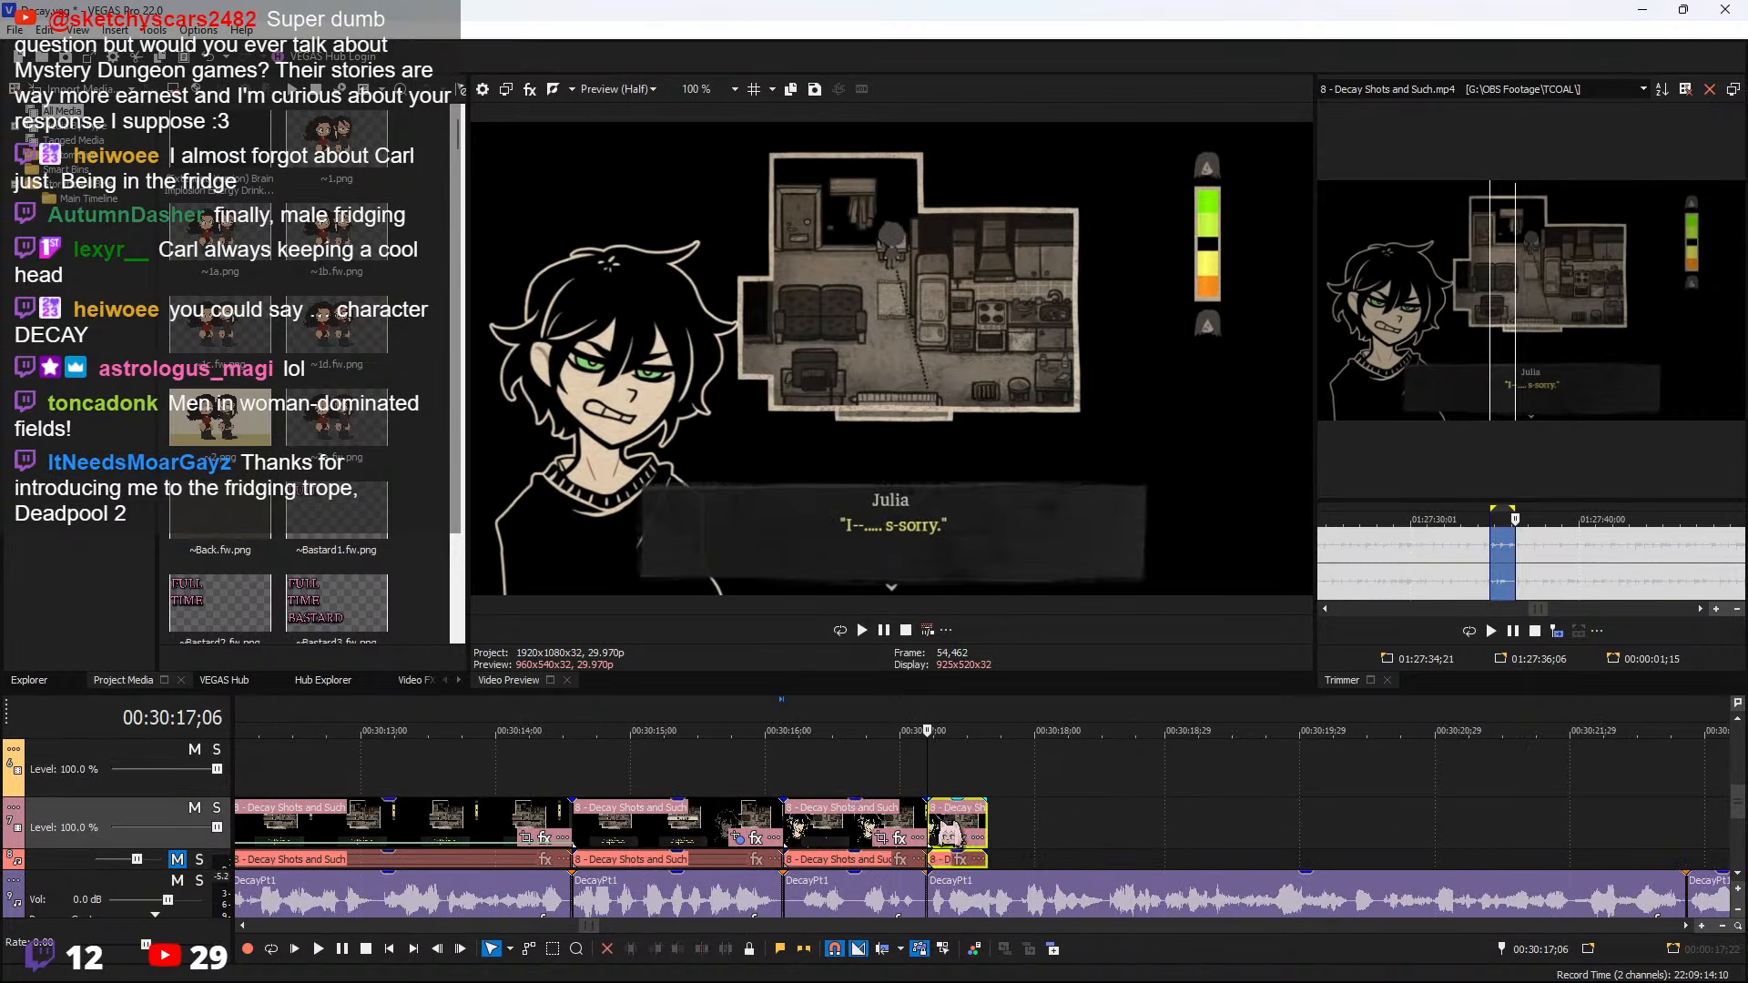
pyautogui.press('Delete')
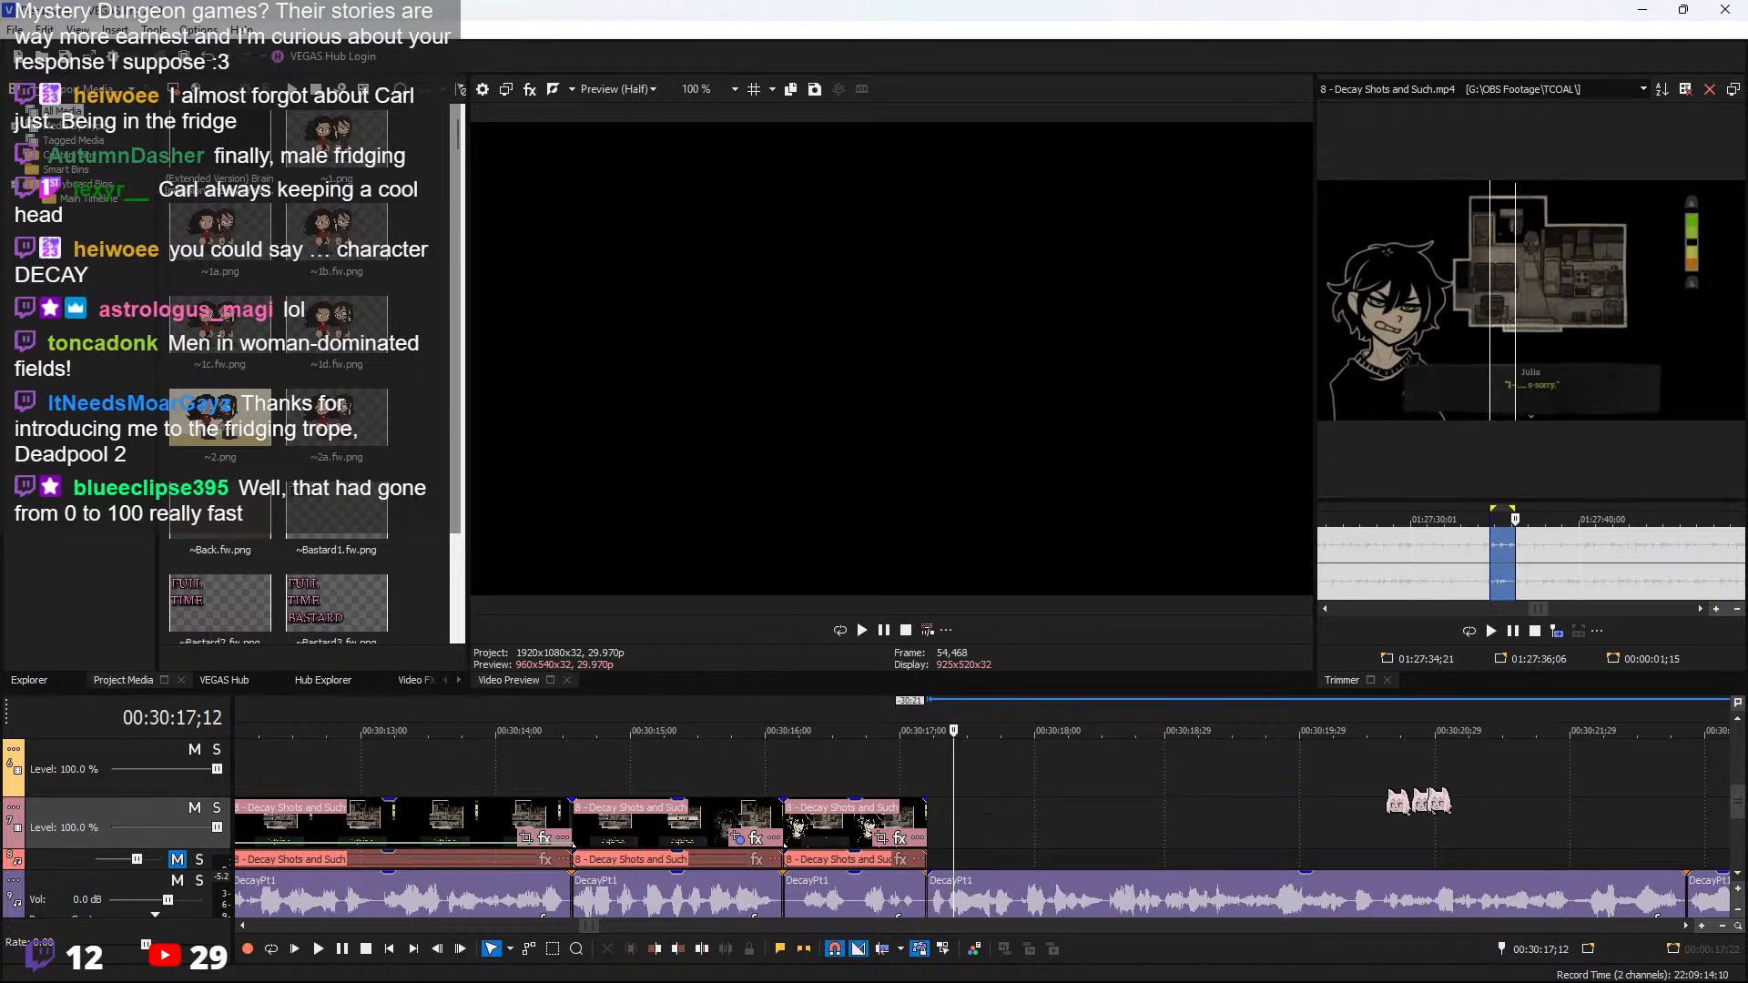
# Mark the source footage starting at Andrew's "We got drunk" line, from 01:28:01;00 to 01:28:06;14
pyautogui.click(1645, 585)
pyautogui.press('space')
pyautogui.scroll(-3, 1624, 582)
pyautogui.scroll(2, 1575, 576)
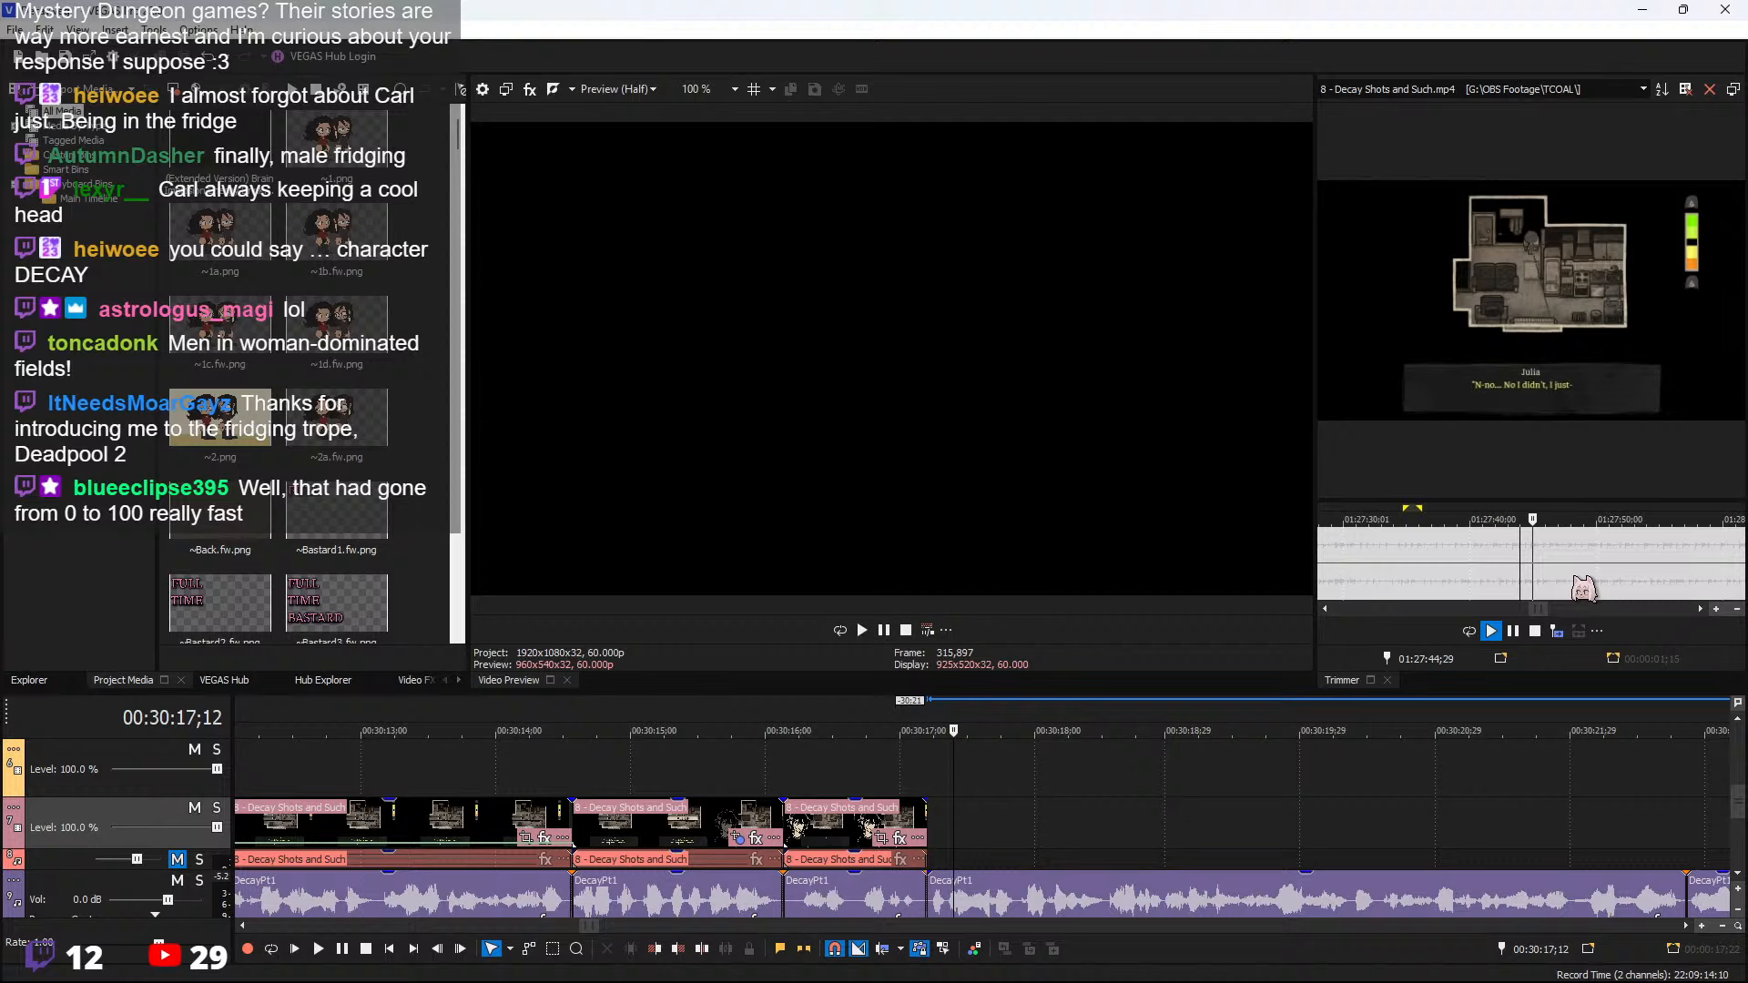
pyautogui.press('space')
pyautogui.click(1539, 560)
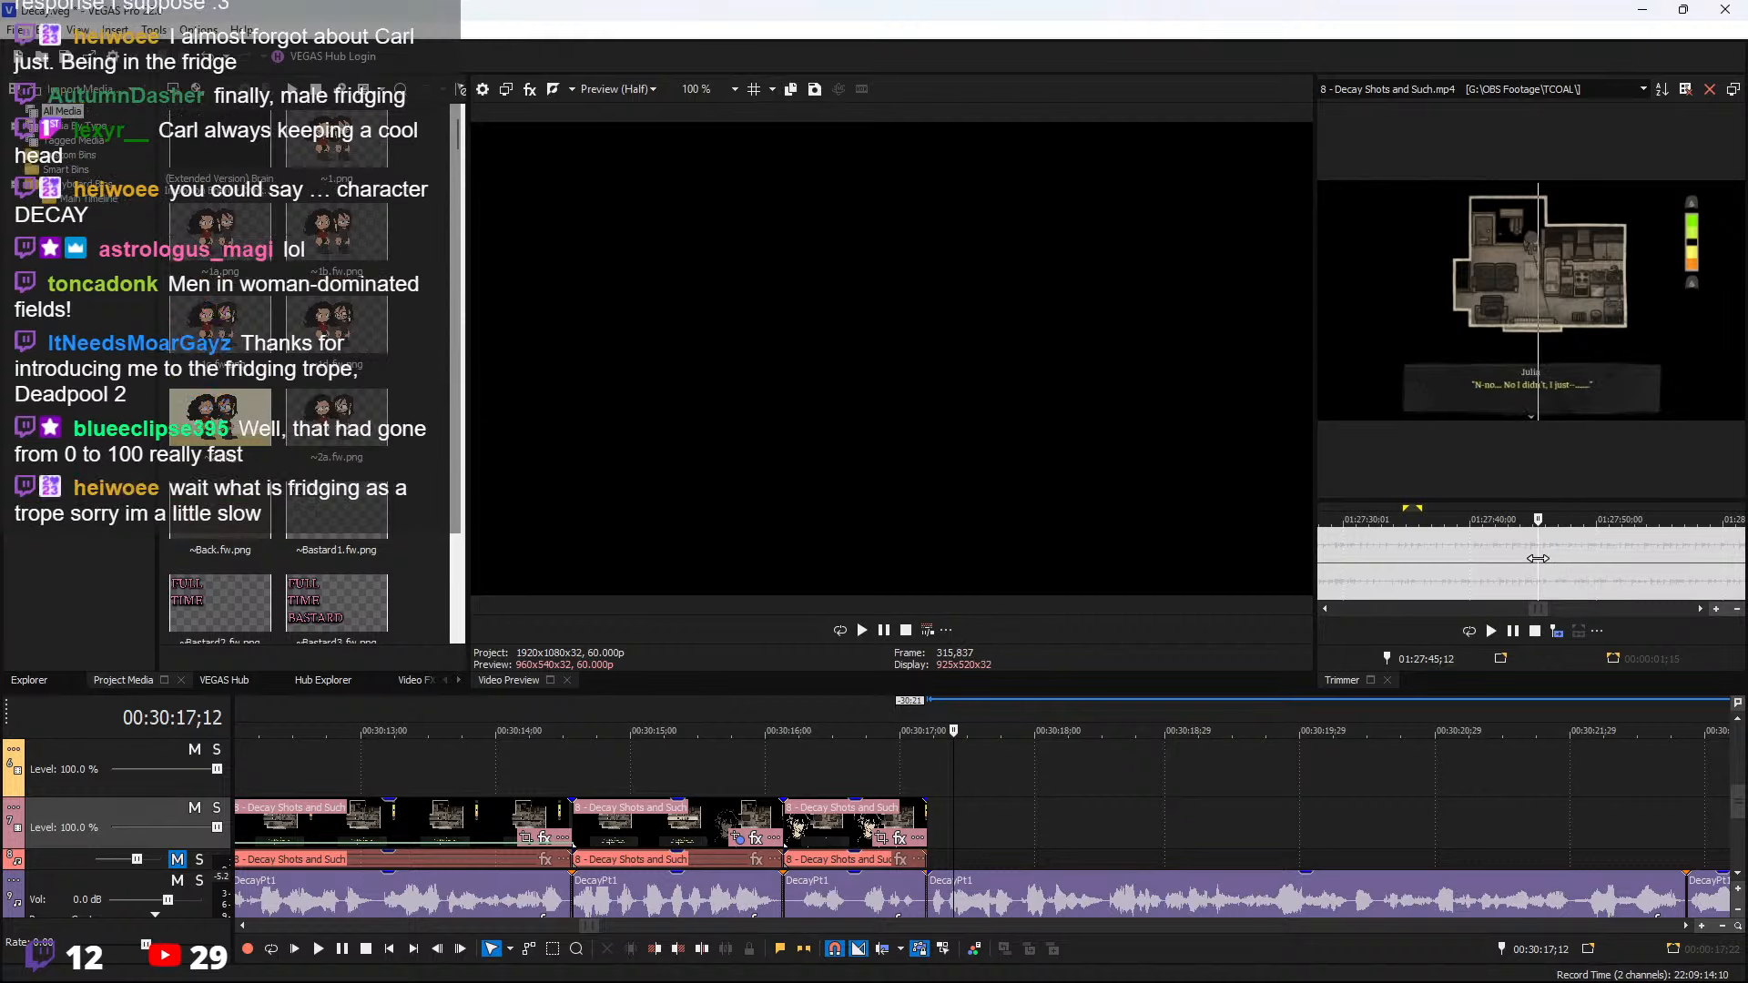
pyautogui.moveTo(1539, 559); pyautogui.dragTo(1623, 566)
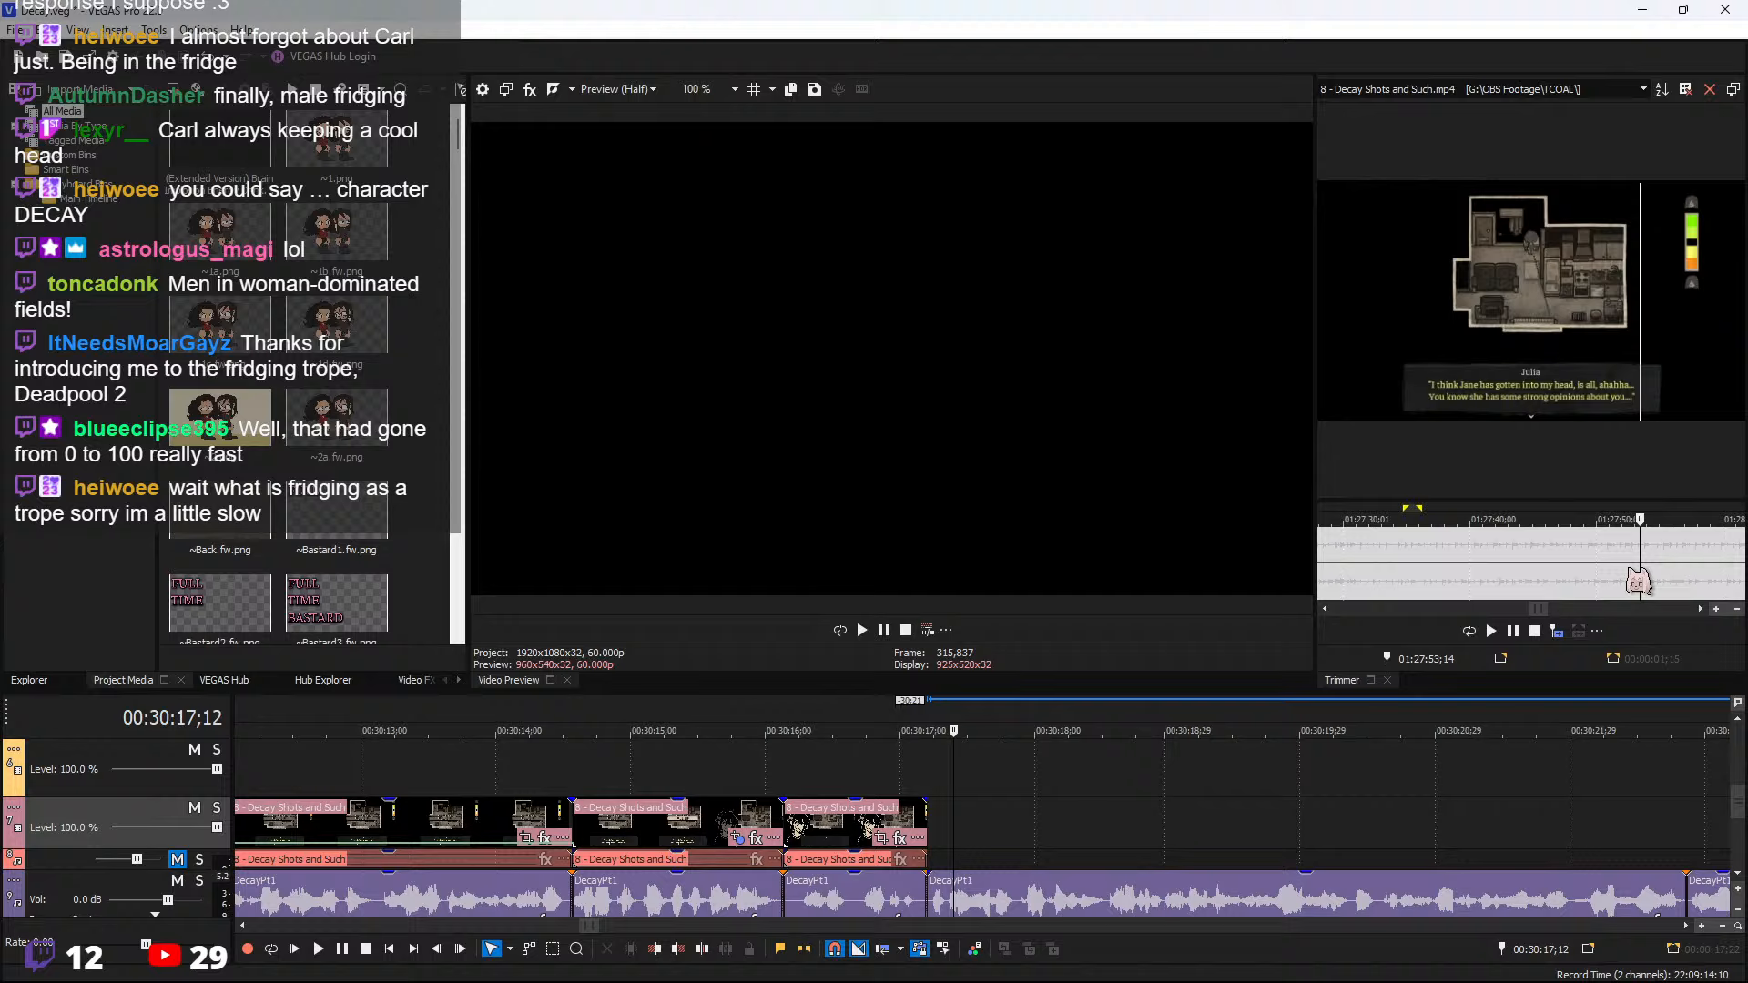
pyautogui.click(1680, 573)
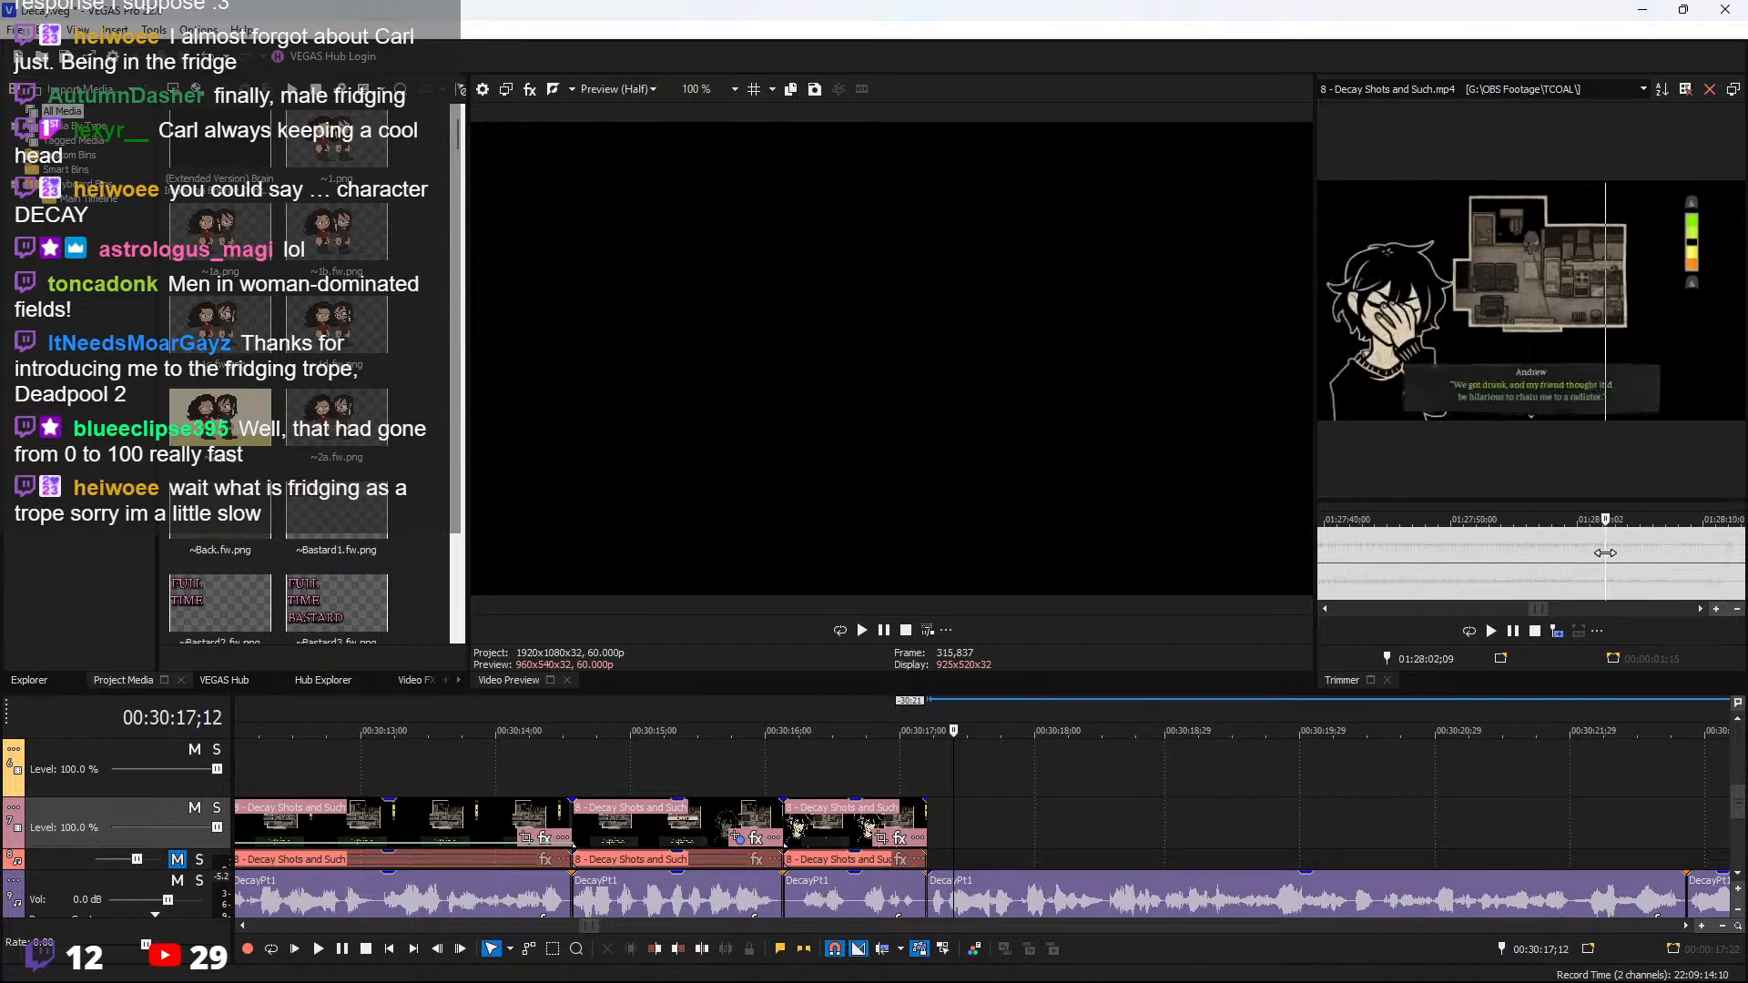
pyautogui.click(1588, 553)
pyautogui.keyDown('shift'); pyautogui.click(1658, 561); pyautogui.keyUp('shift')
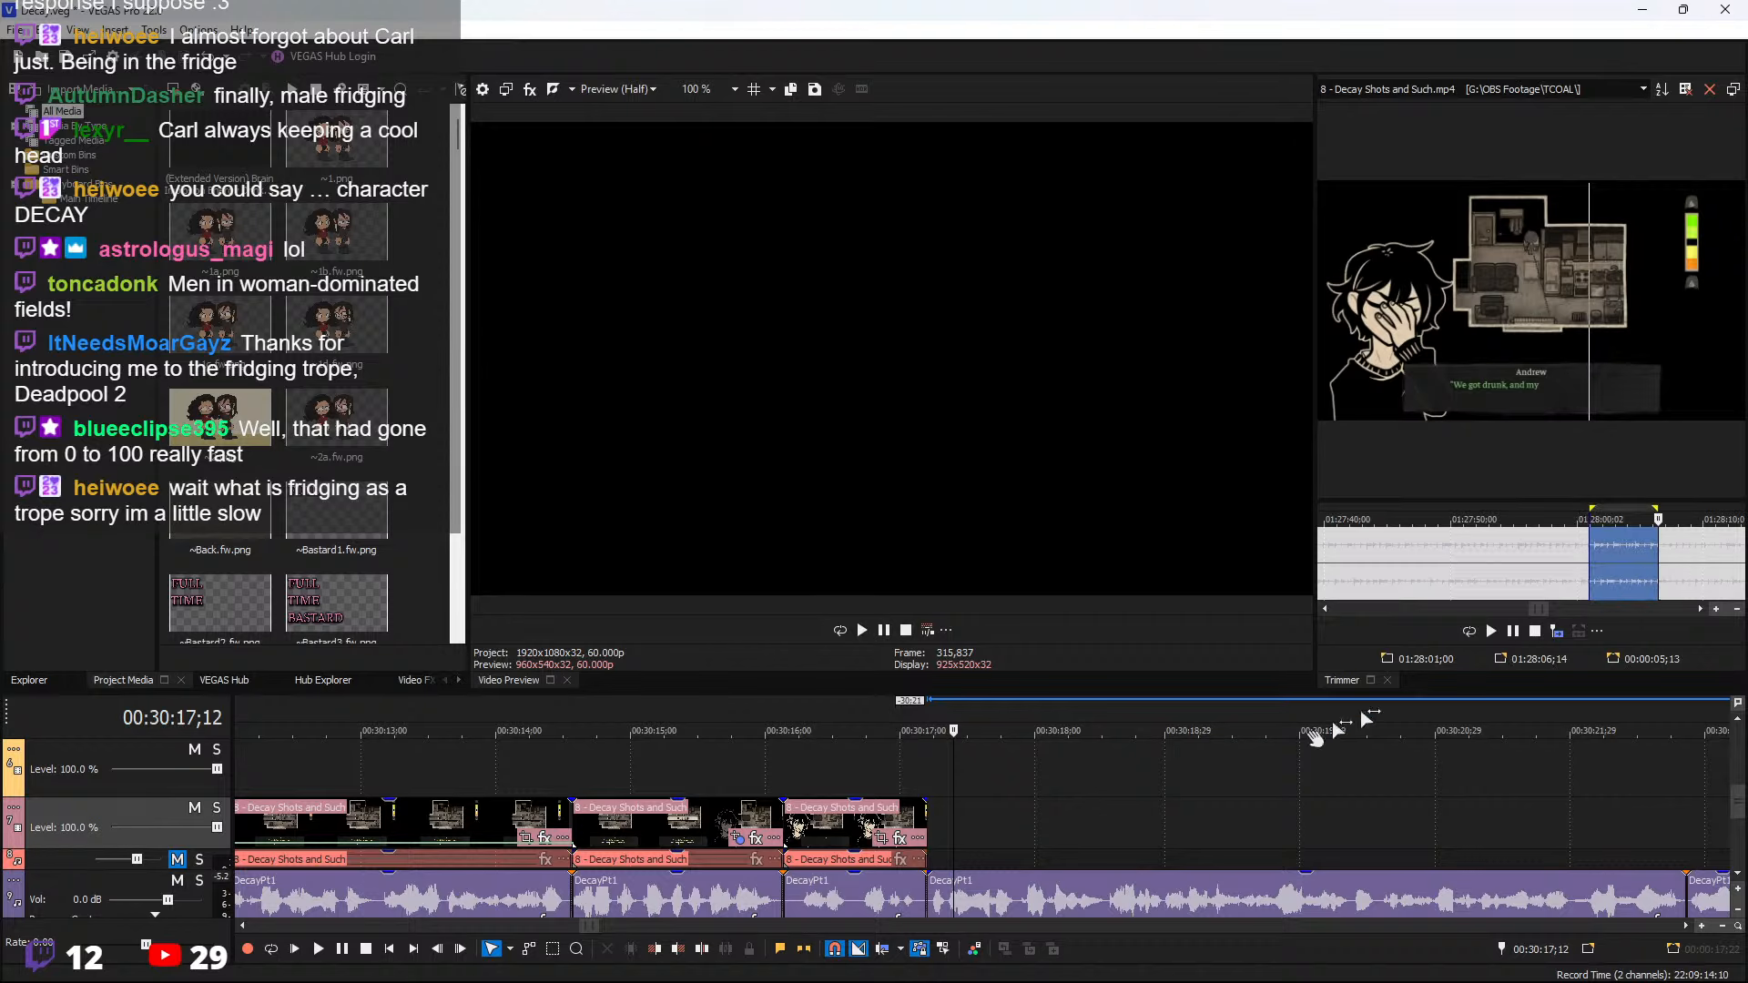
# Play the voice-over that follows the "s-sorry" clip to judge which footage it needs
pyautogui.click(922, 834)
pyautogui.press('space')
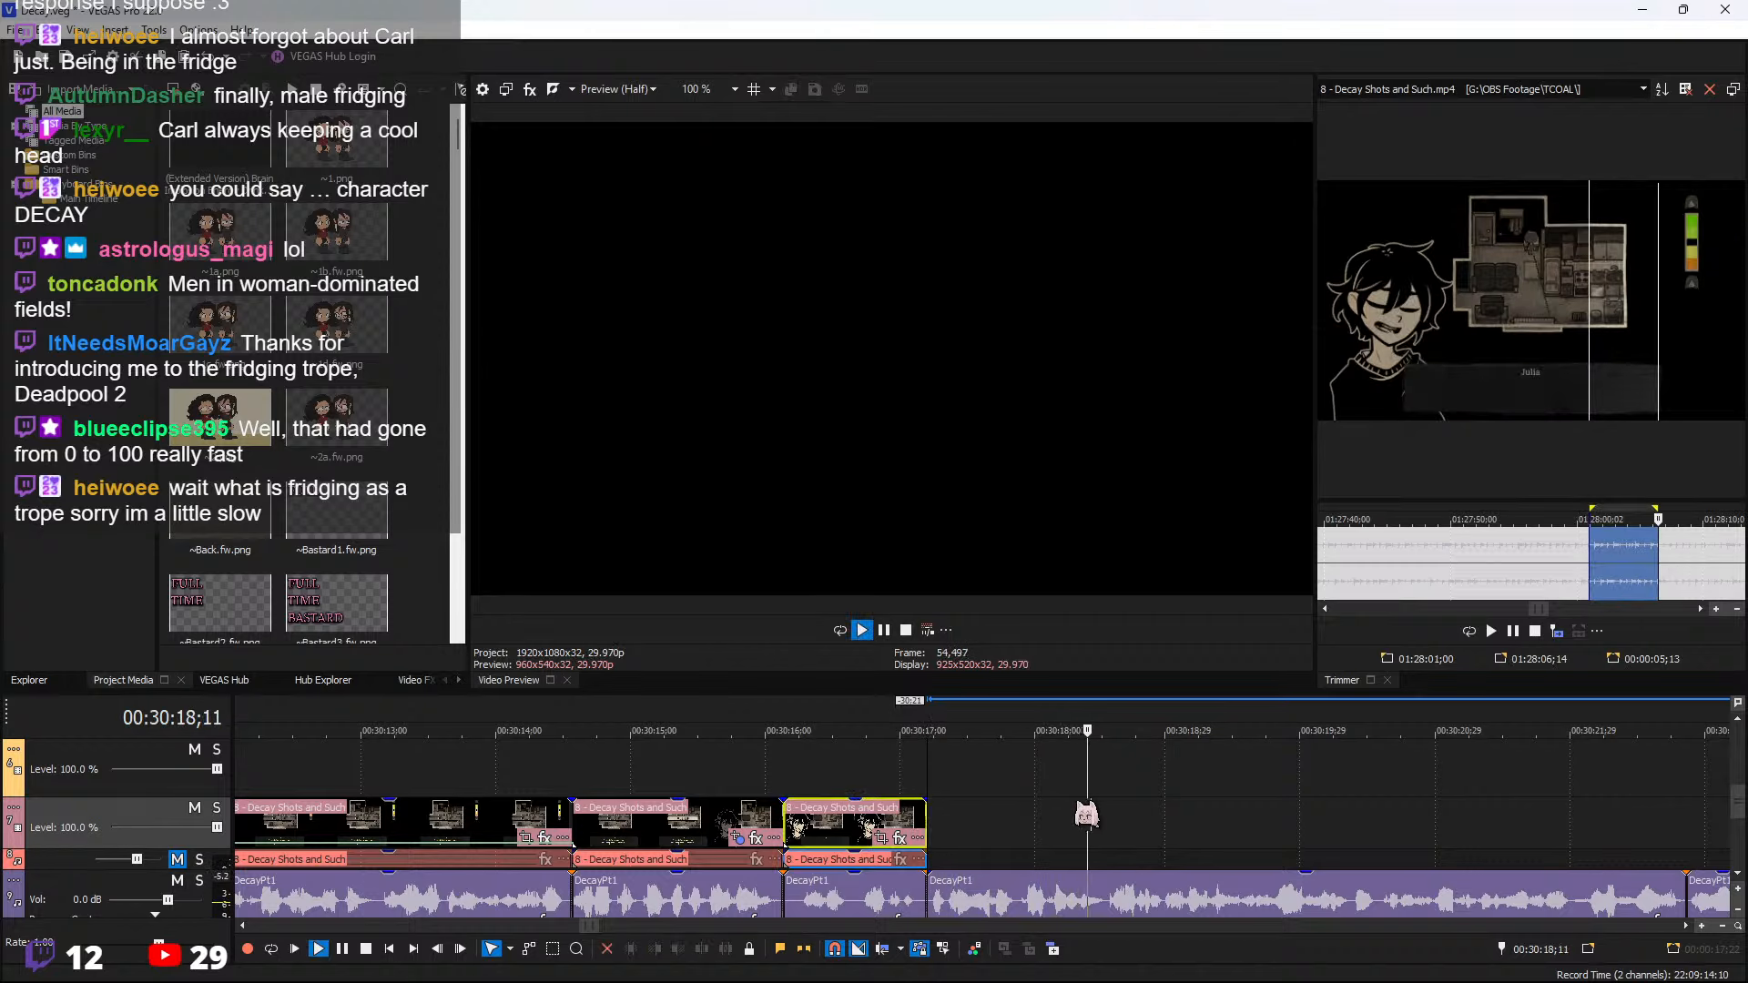
pyautogui.scroll(-2, 1084, 836)
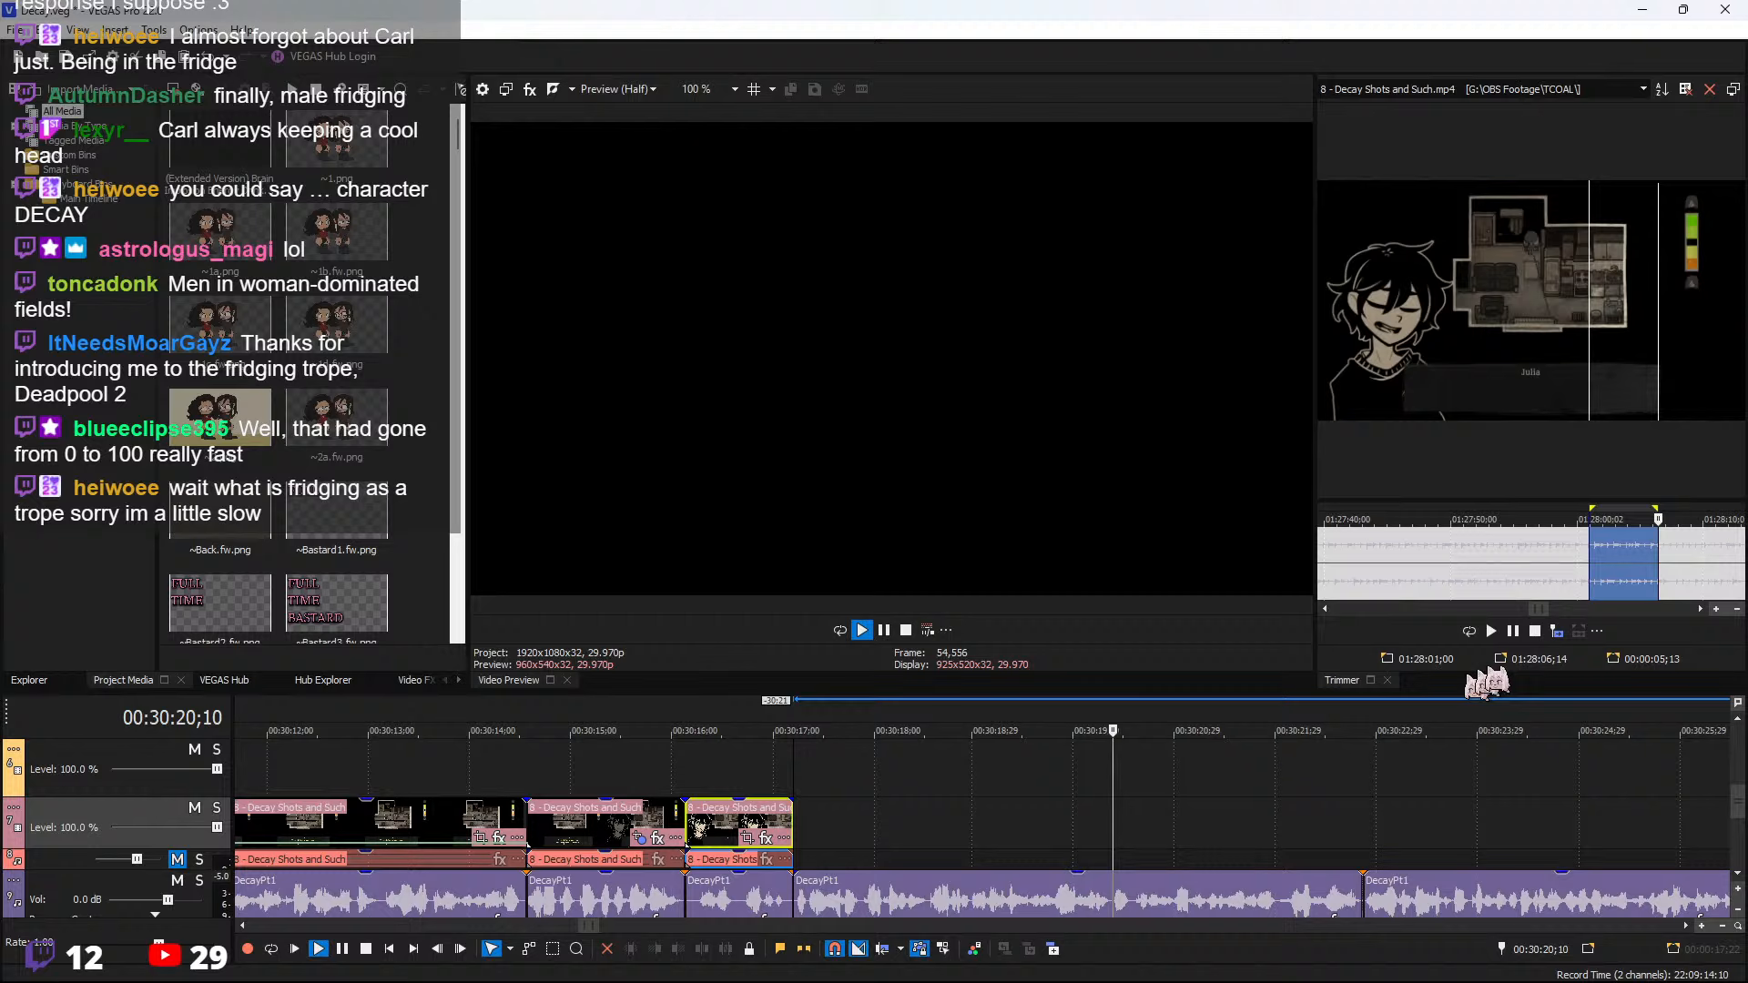
pyautogui.scroll(-3, 1641, 574)
pyautogui.press('space')
# Mark the source footage with Julia's "There! Can you reach them...?" line, from 01:28:53;06 to 01:28:55;15
pyautogui.scroll(-1, 1642, 571)
pyautogui.click(1582, 558)
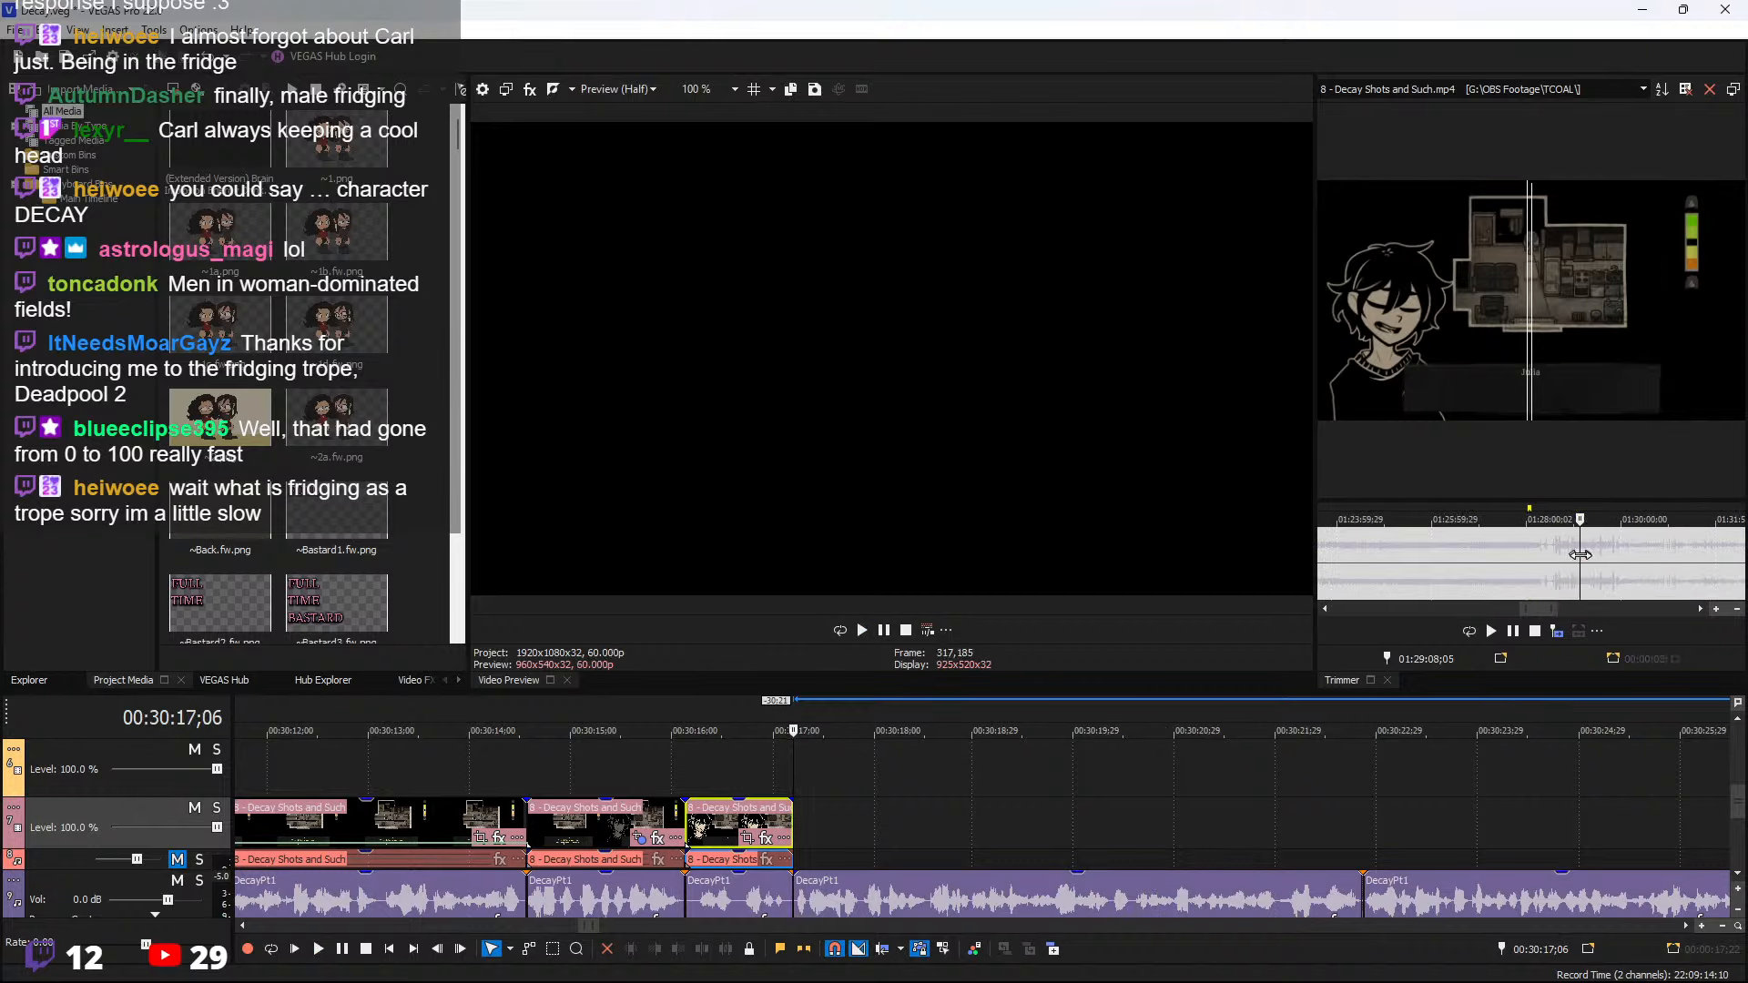
pyautogui.scroll(2, 1582, 557)
pyautogui.press('space')
pyautogui.scroll(2, 1502, 569)
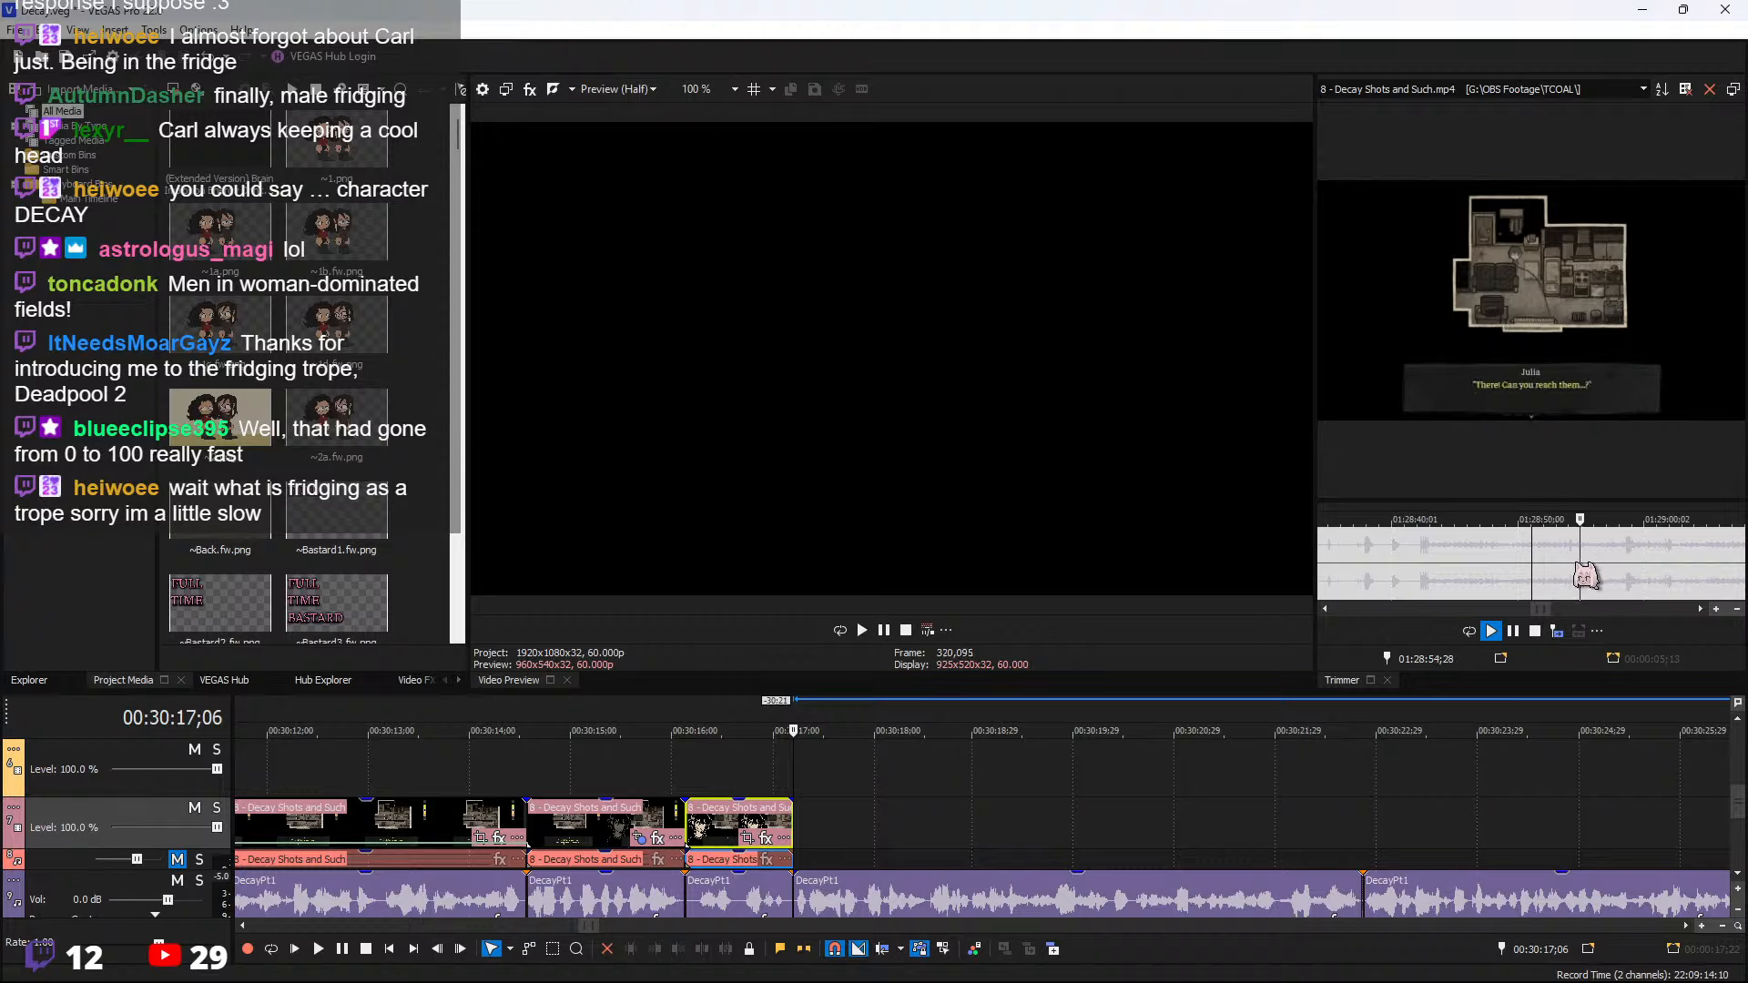
pyautogui.press('space')
pyautogui.moveTo(1558, 563); pyautogui.dragTo(1587, 563)
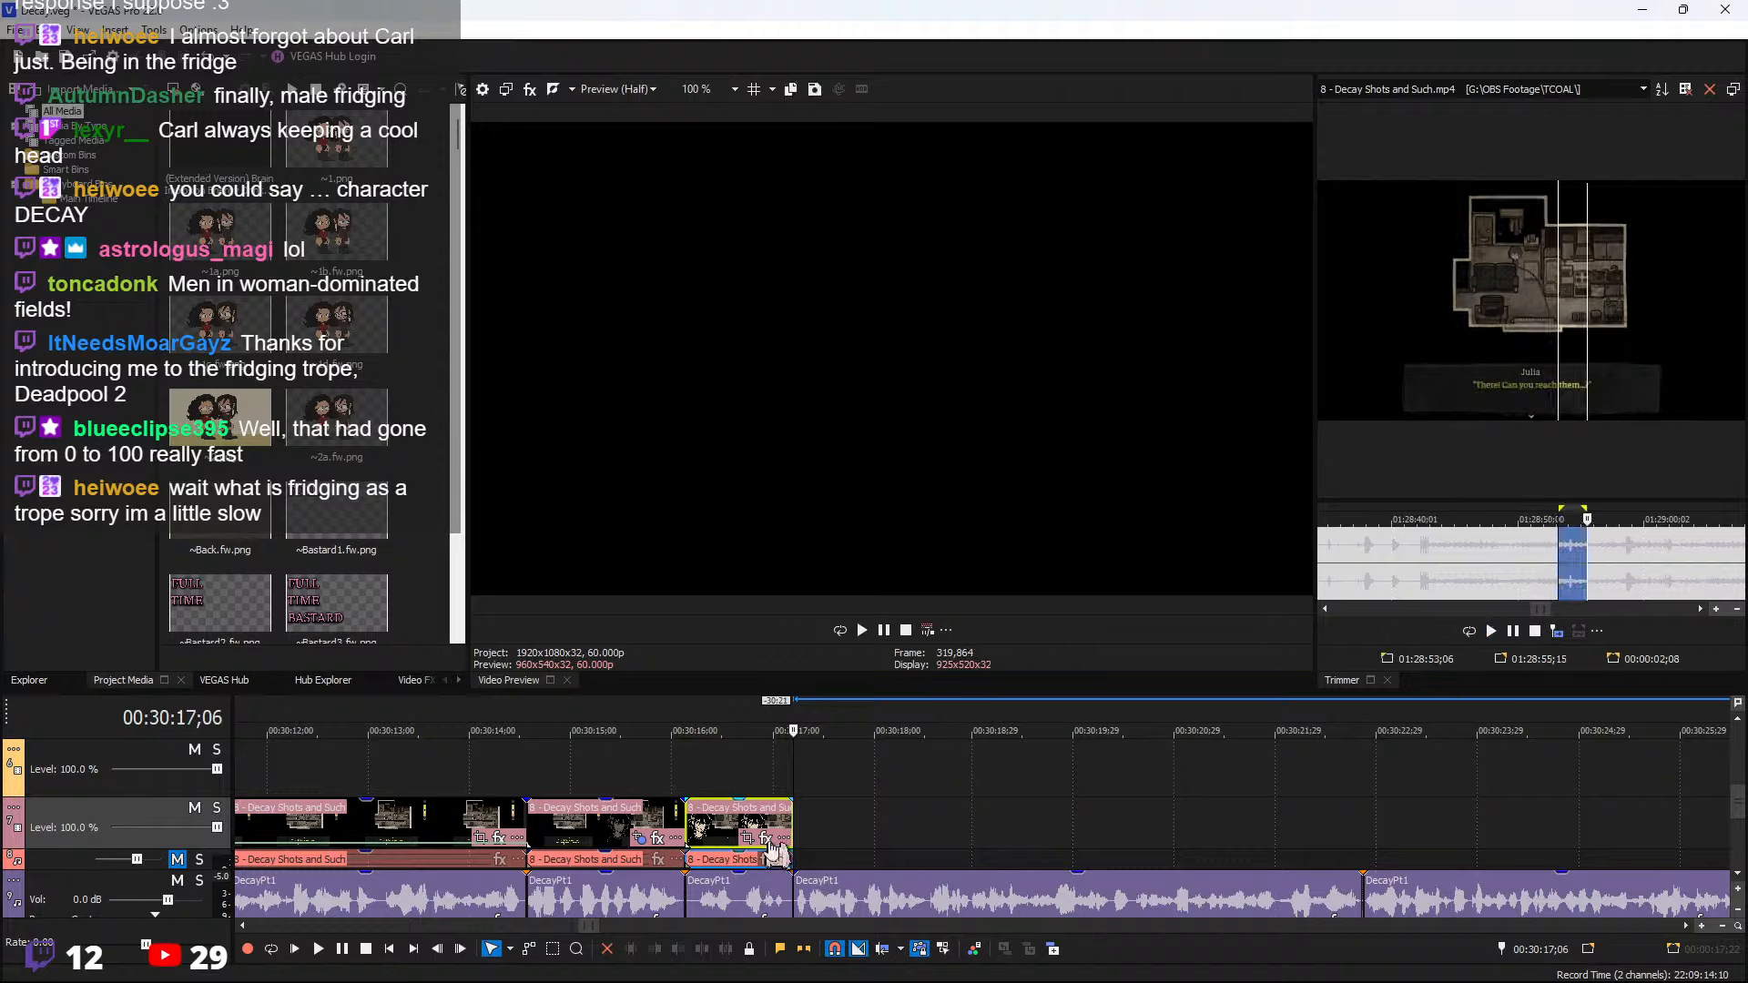
# Insert the marked "Can you reach them...?" footage directly after the "s-sorry" clip and play it against the voice-over
pyautogui.click(1560, 628)
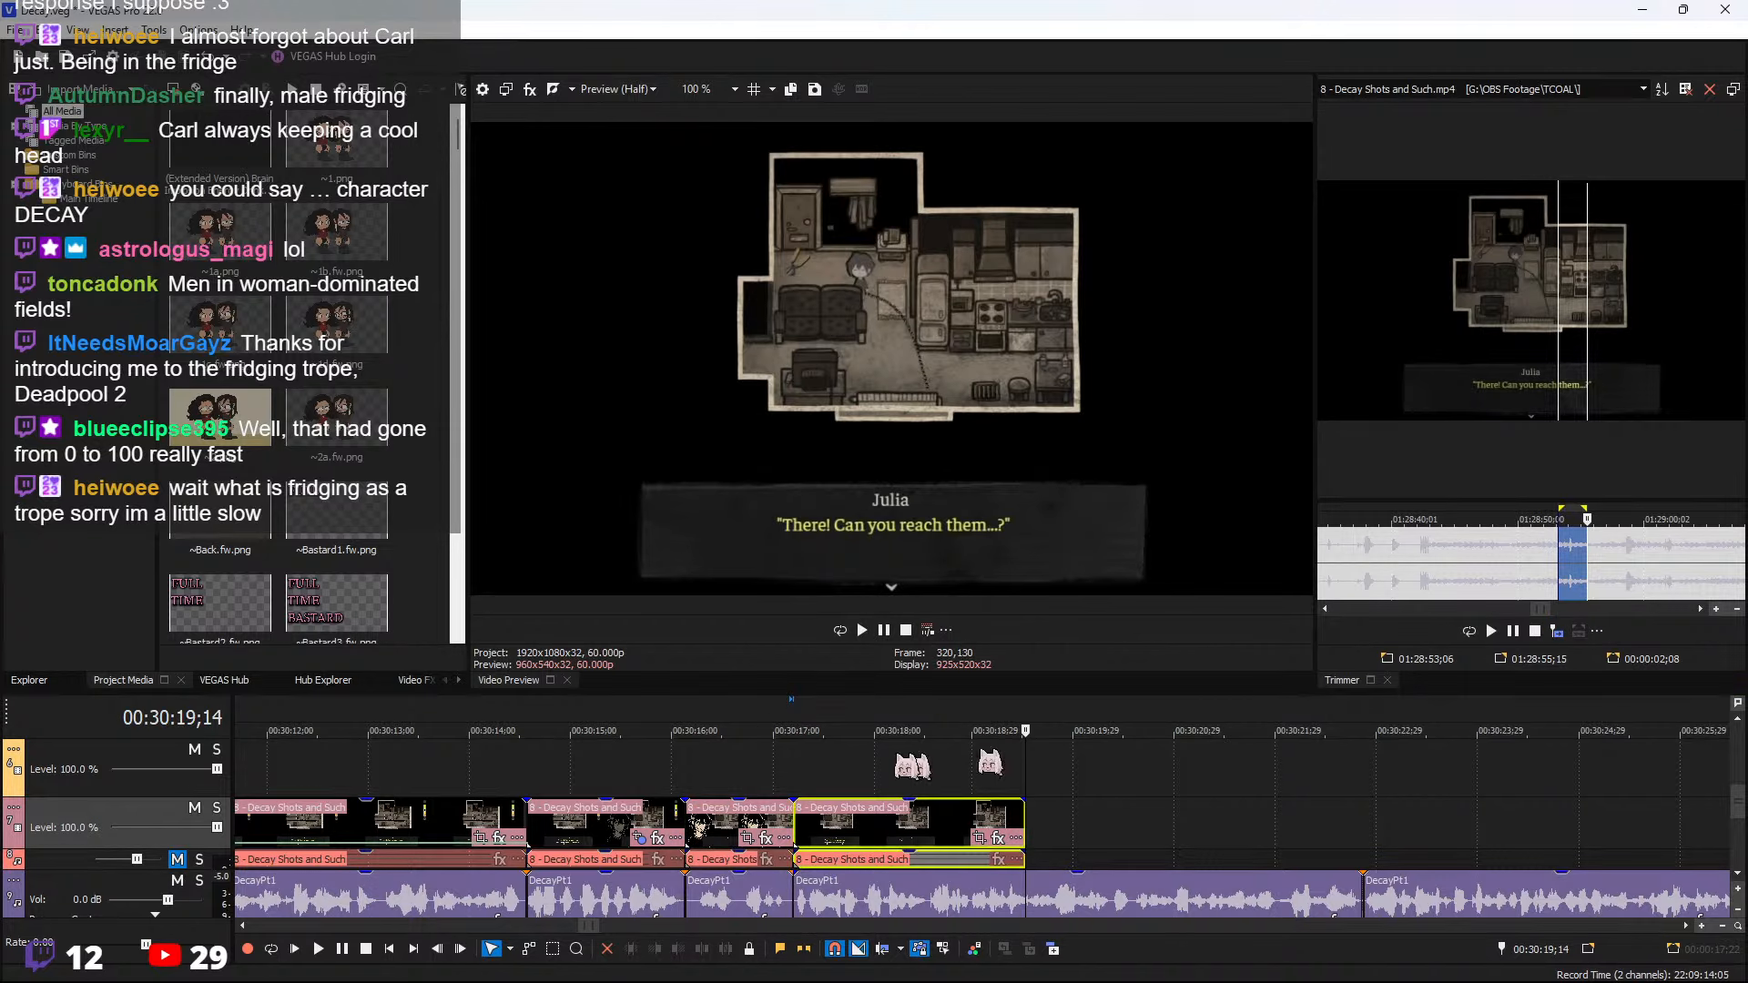
pyautogui.click(803, 747)
pyautogui.press('space')
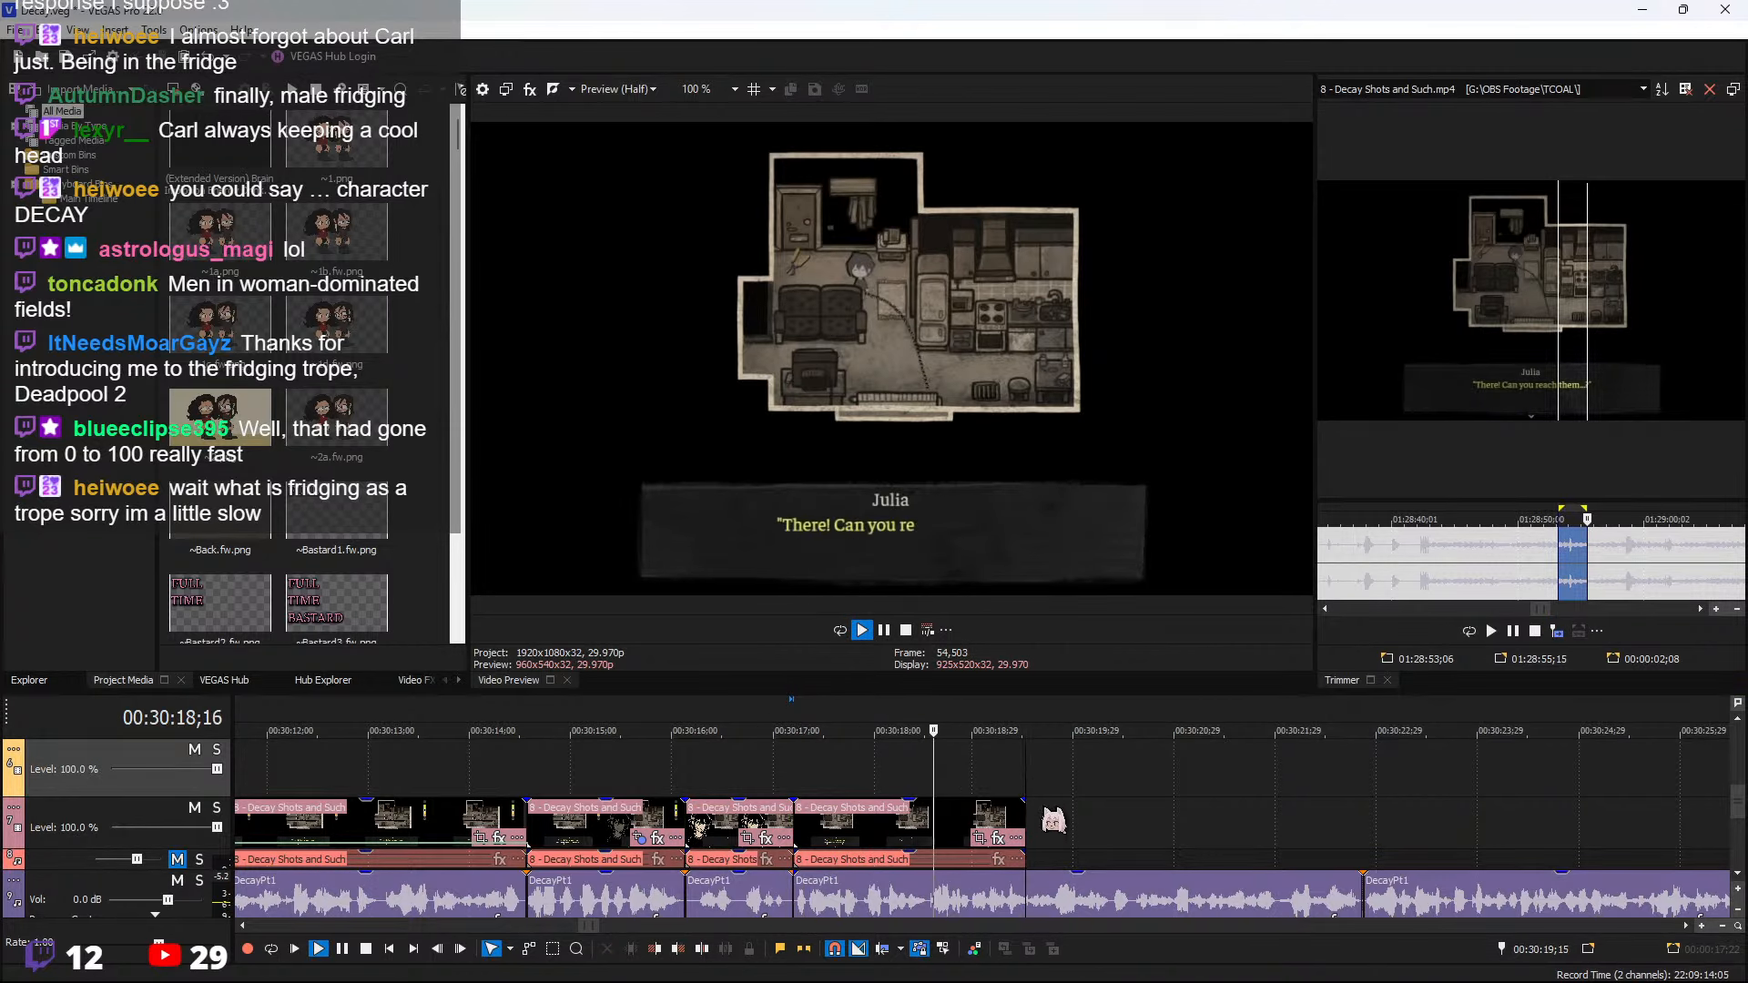
# Extend the "Can you reach them...?" clip past the next voice-over cut, then split it there and delete the excess
pyautogui.click(1010, 820)
pyautogui.moveTo(1239, 827); pyautogui.dragTo(1412, 827)
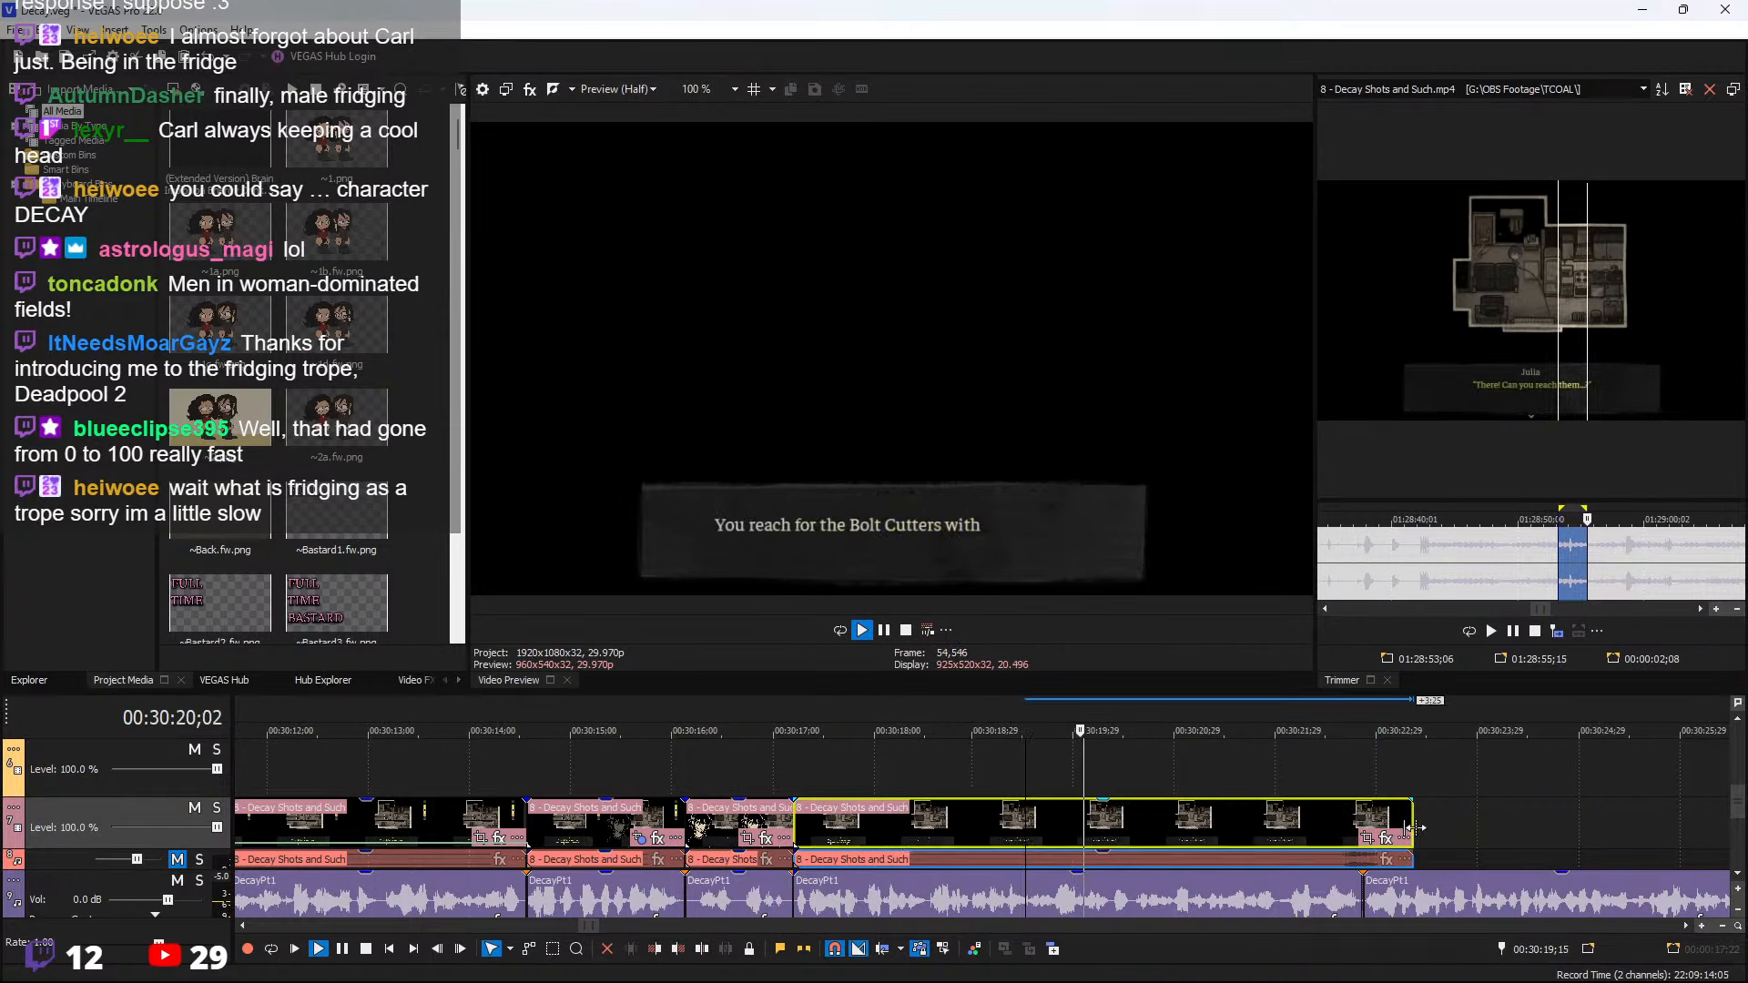
pyautogui.click(1364, 817)
pyautogui.press('s')
pyautogui.press('Delete')
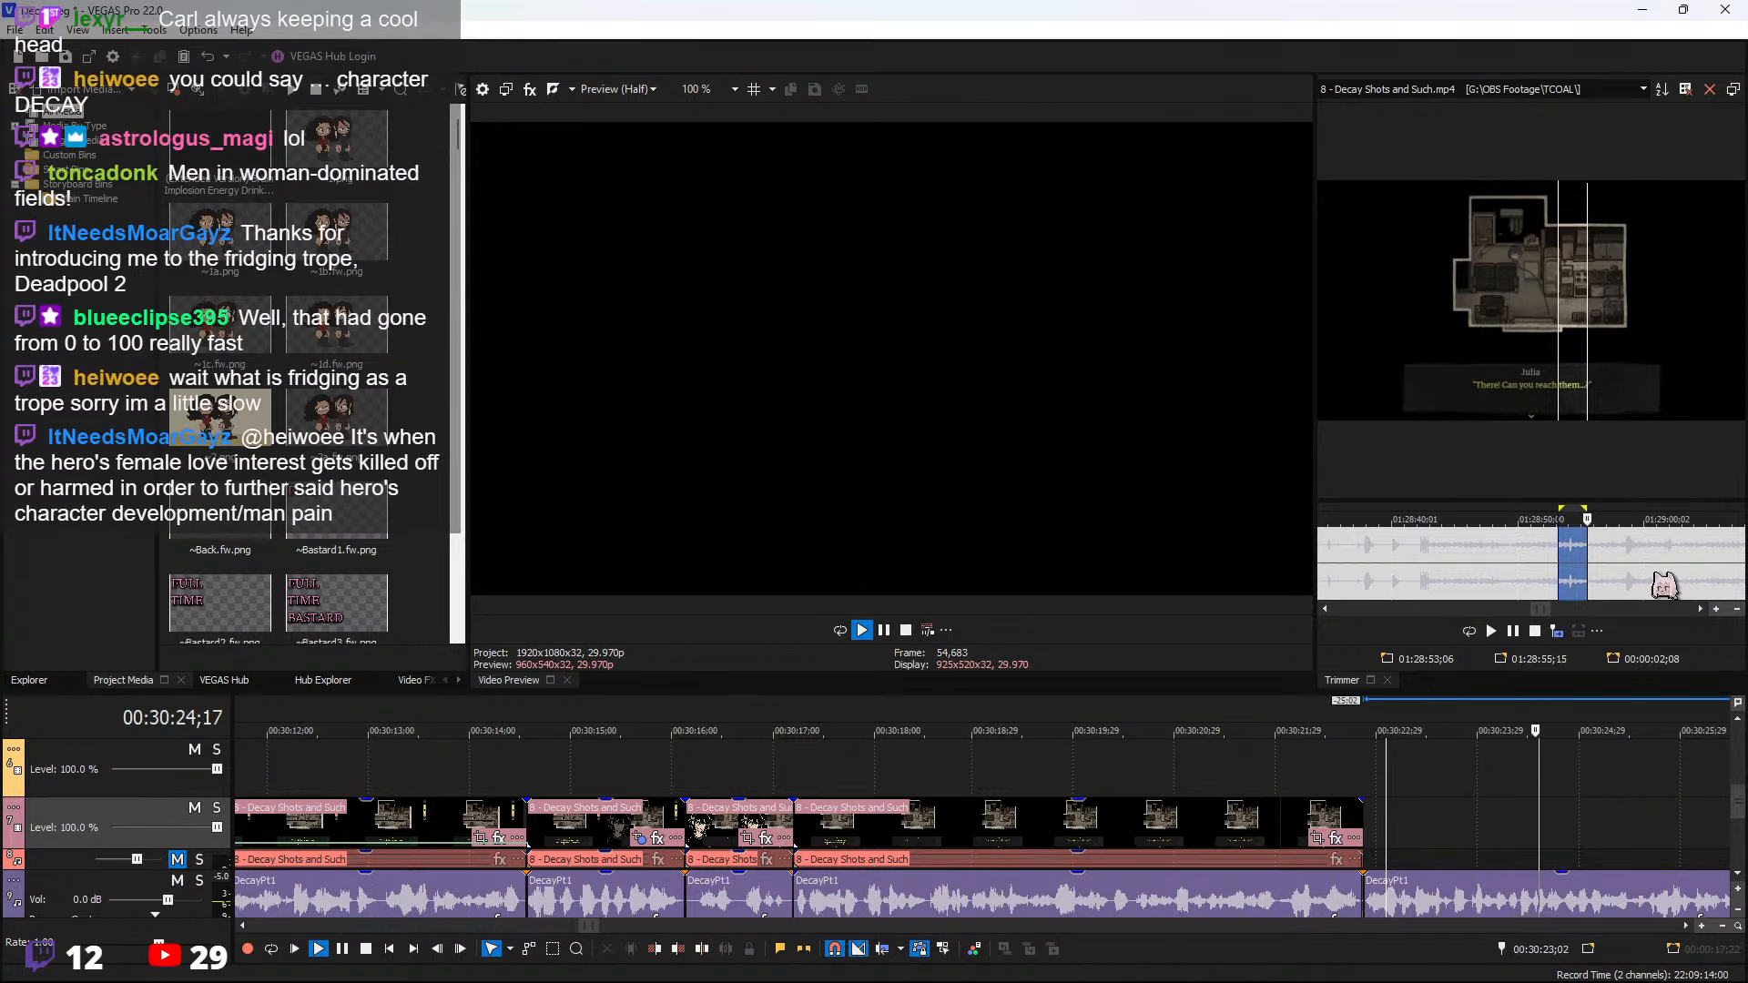
# Mark the source footage from Julia's line about the pricey bolt cutters through Andrew's wallet reply, from 01:29:08;15 to 01:29:12;12
pyautogui.click(1630, 556)
pyautogui.click(1628, 555)
pyautogui.scroll(-1, 1611, 558)
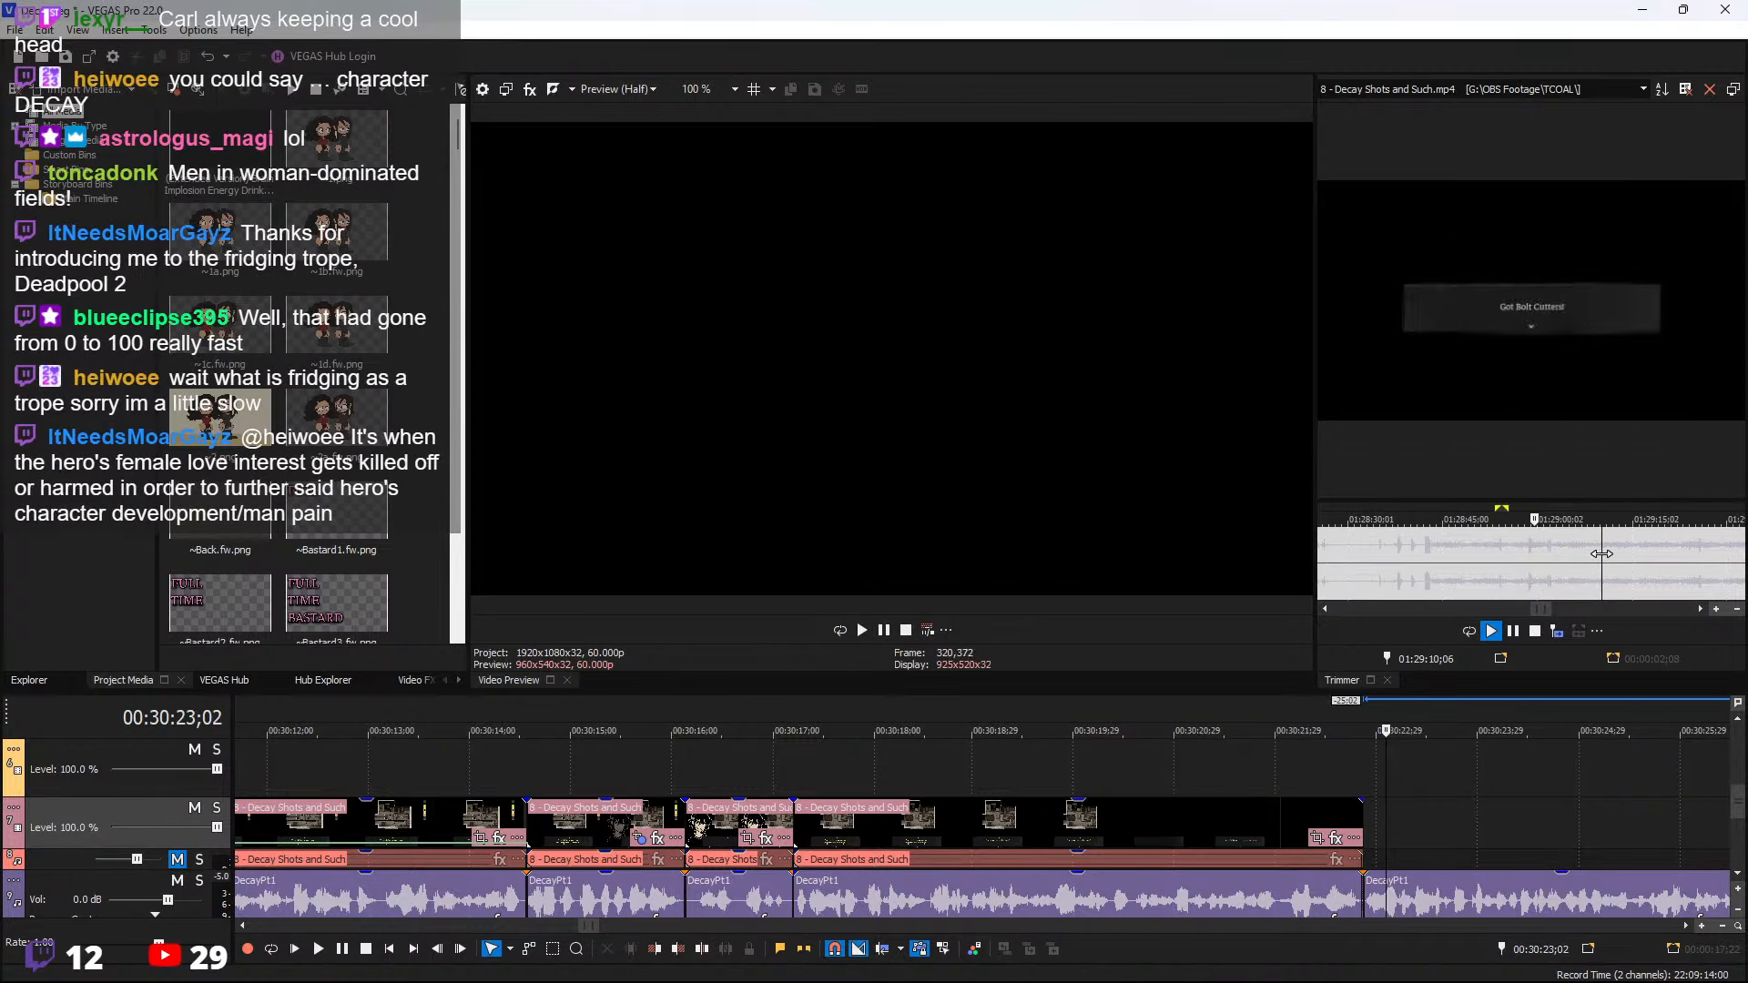
pyautogui.scroll(2, 1602, 554)
pyautogui.press('space')
pyautogui.click(1506, 554)
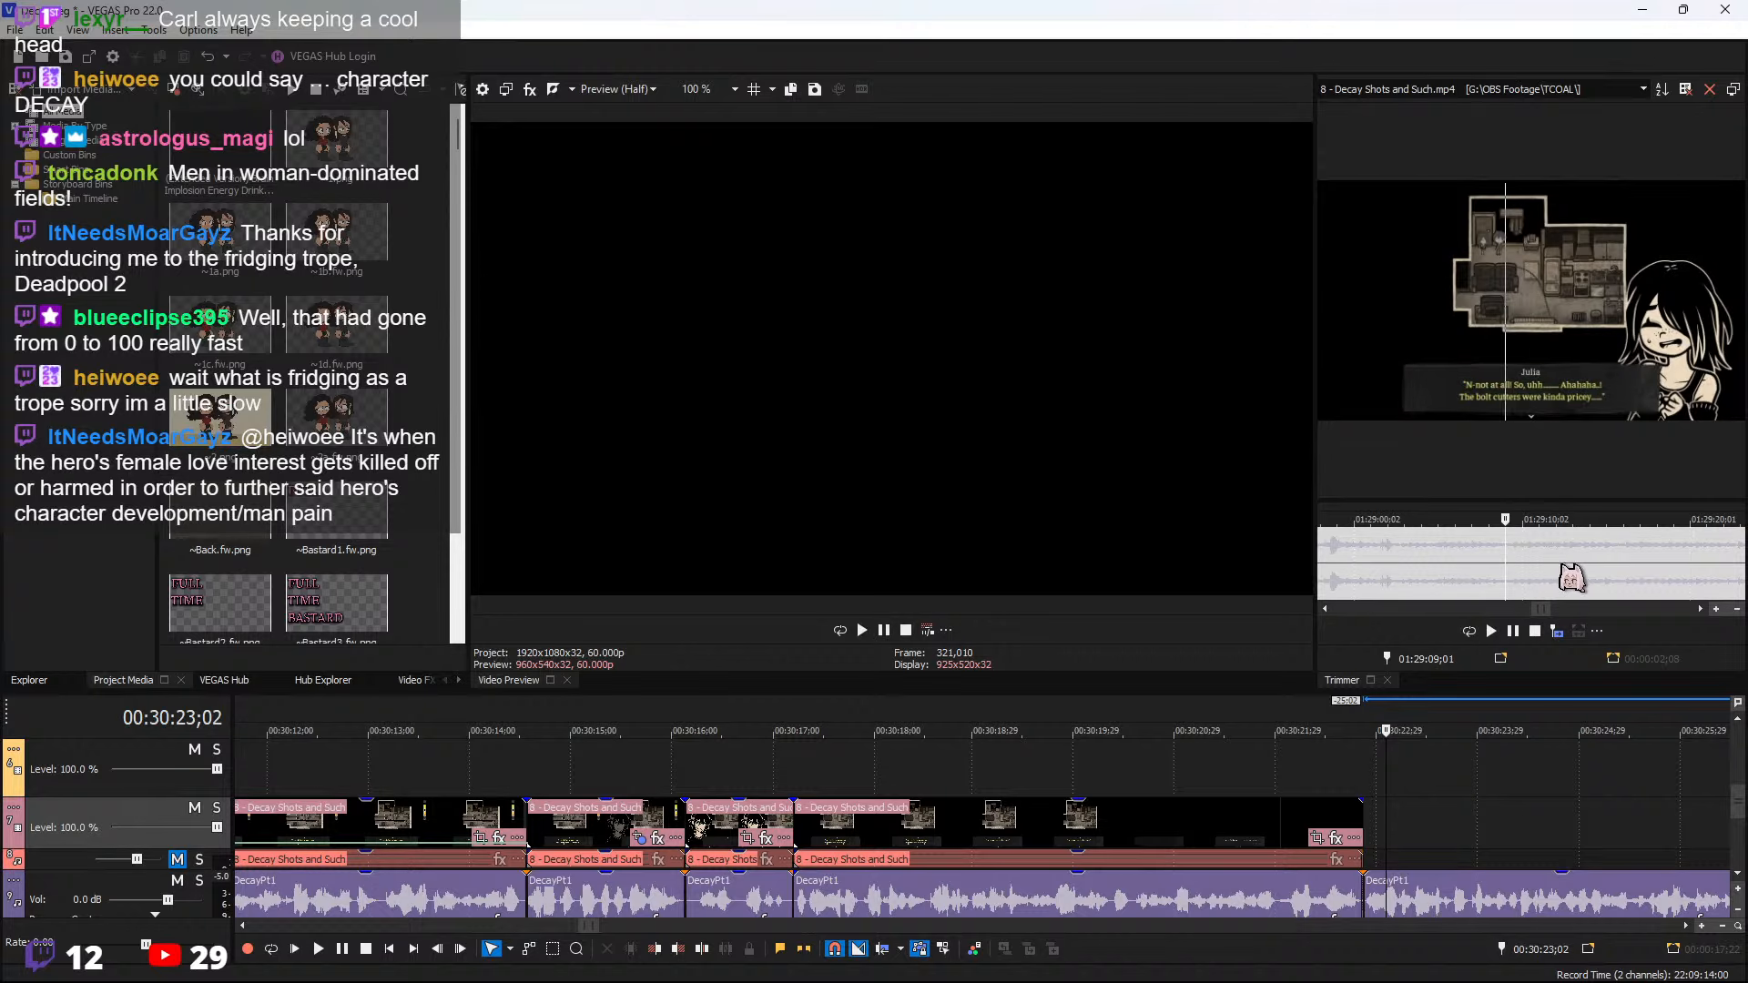
pyautogui.click(1496, 574)
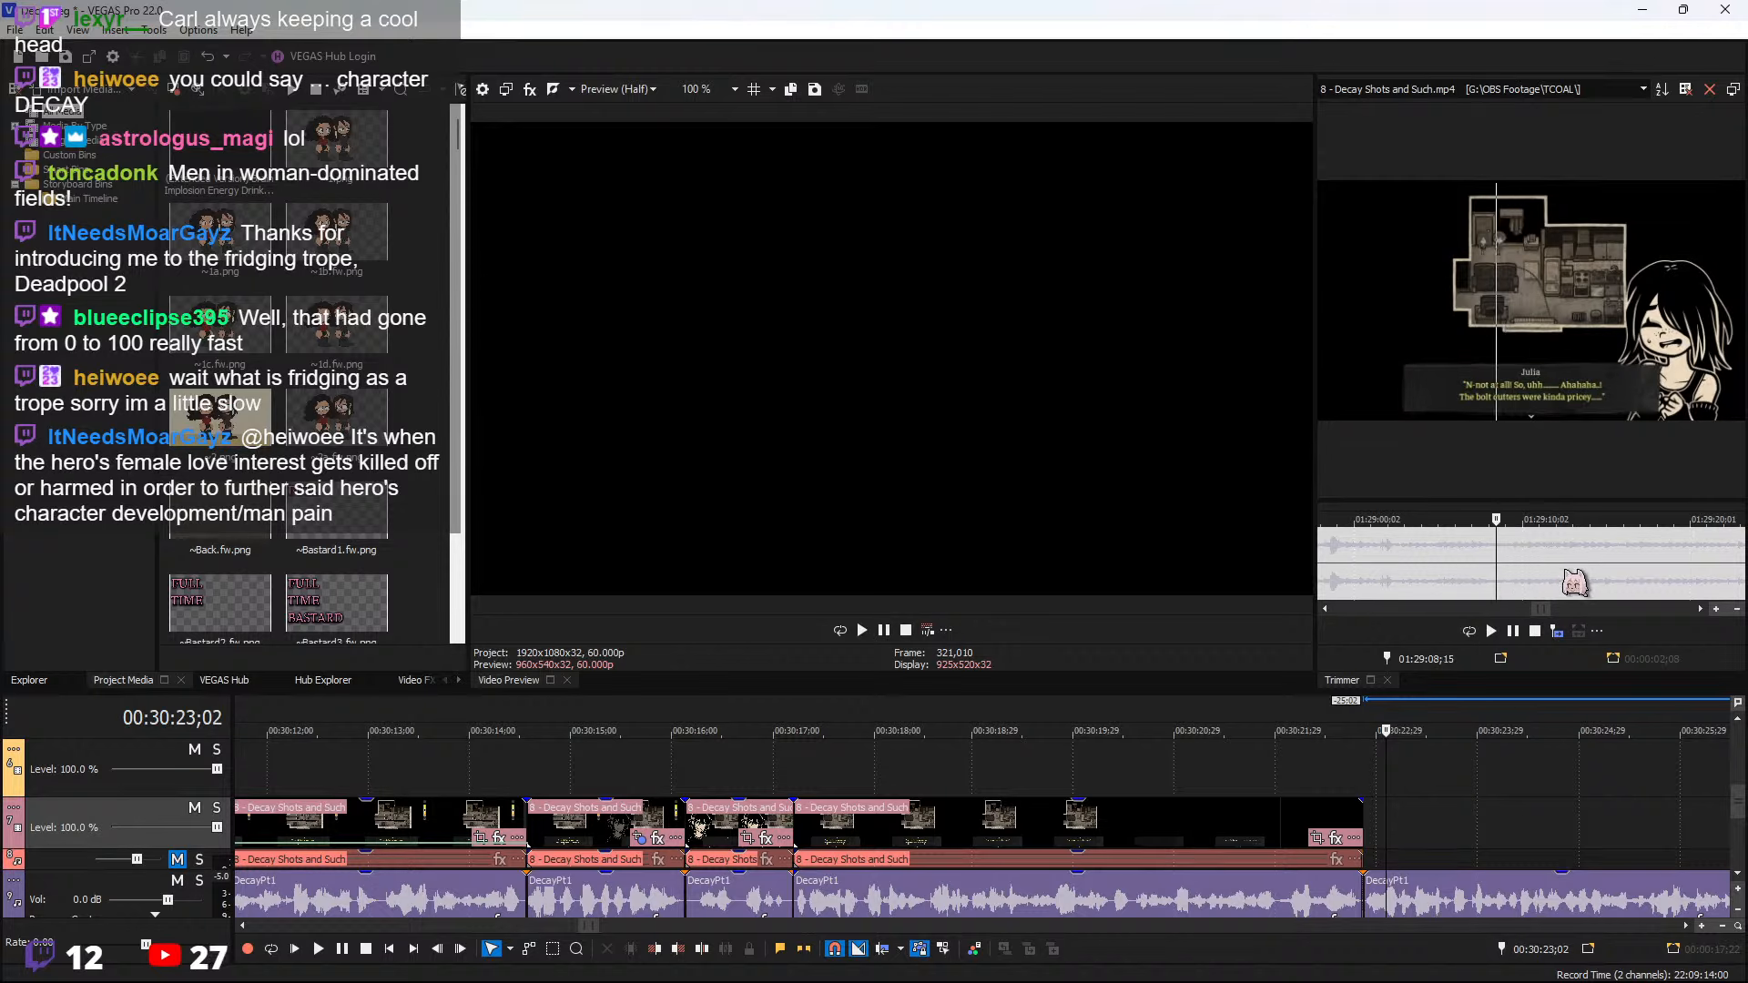
pyautogui.keyDown('shift'); pyautogui.click(1561, 571); pyautogui.keyUp('shift')
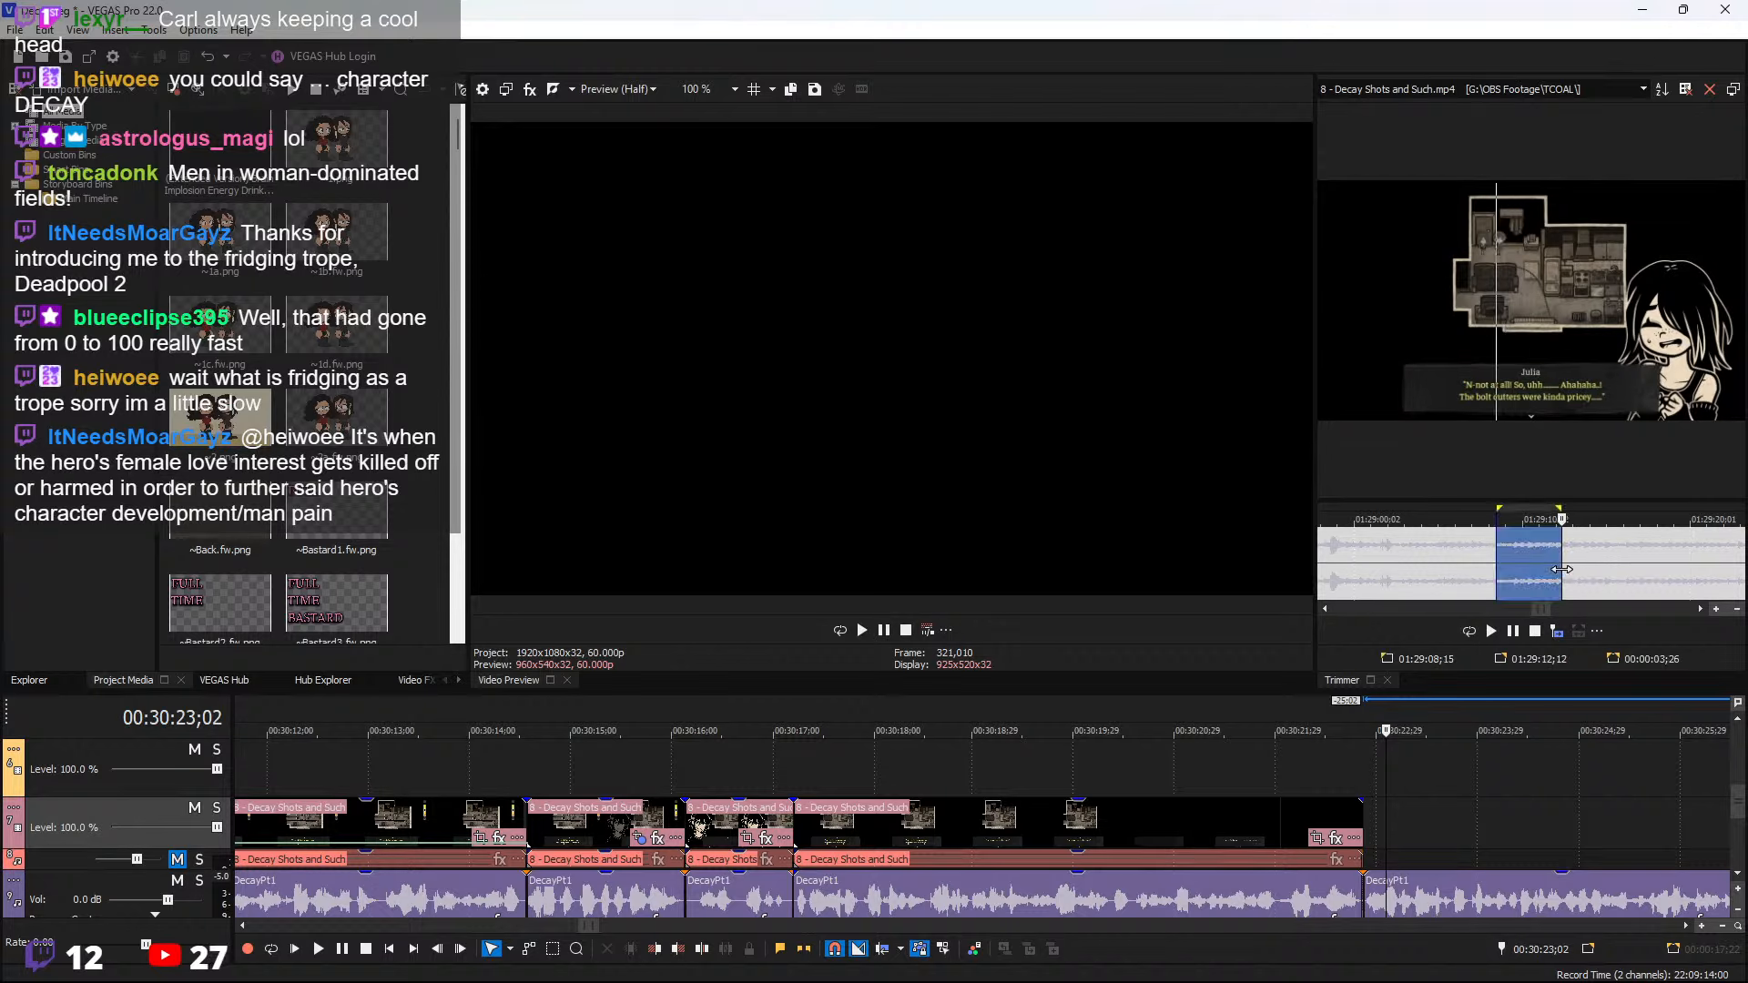
# Insert the marked pricey bolt cutters footage after the "Can you reach them...?" clip and play it from the join
pyautogui.click(1359, 822)
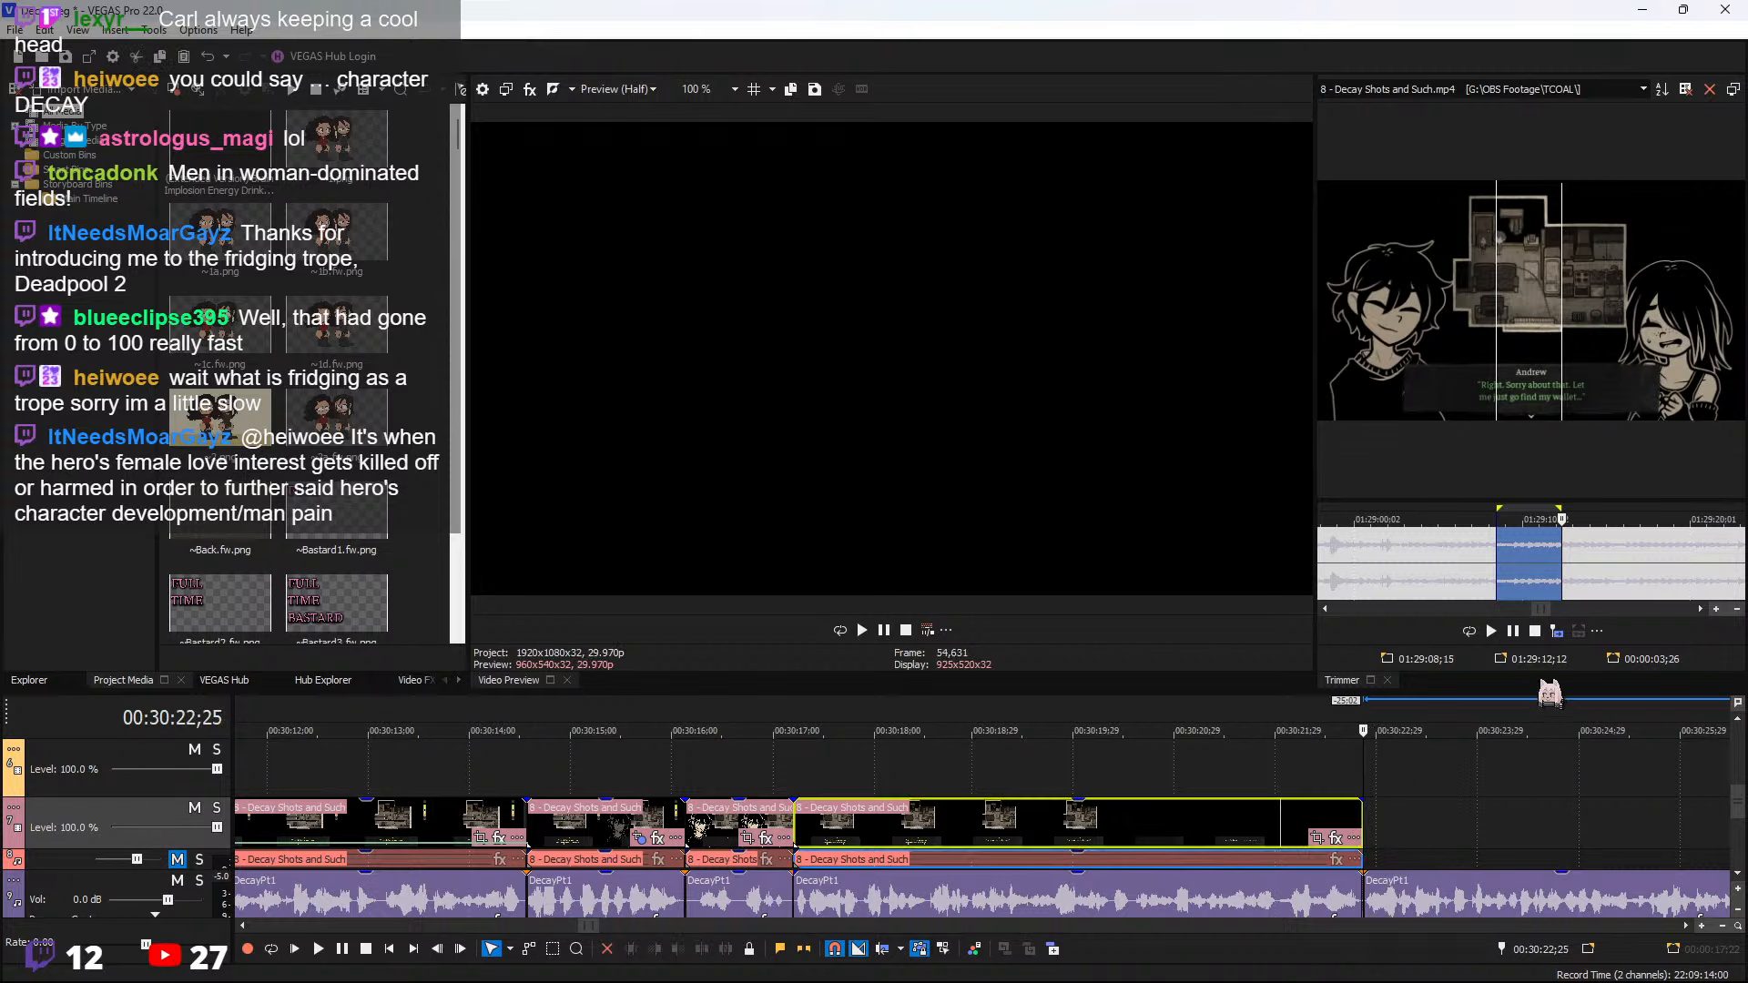
pyautogui.click(1556, 631)
pyautogui.click(1166, 783)
pyautogui.press('space')
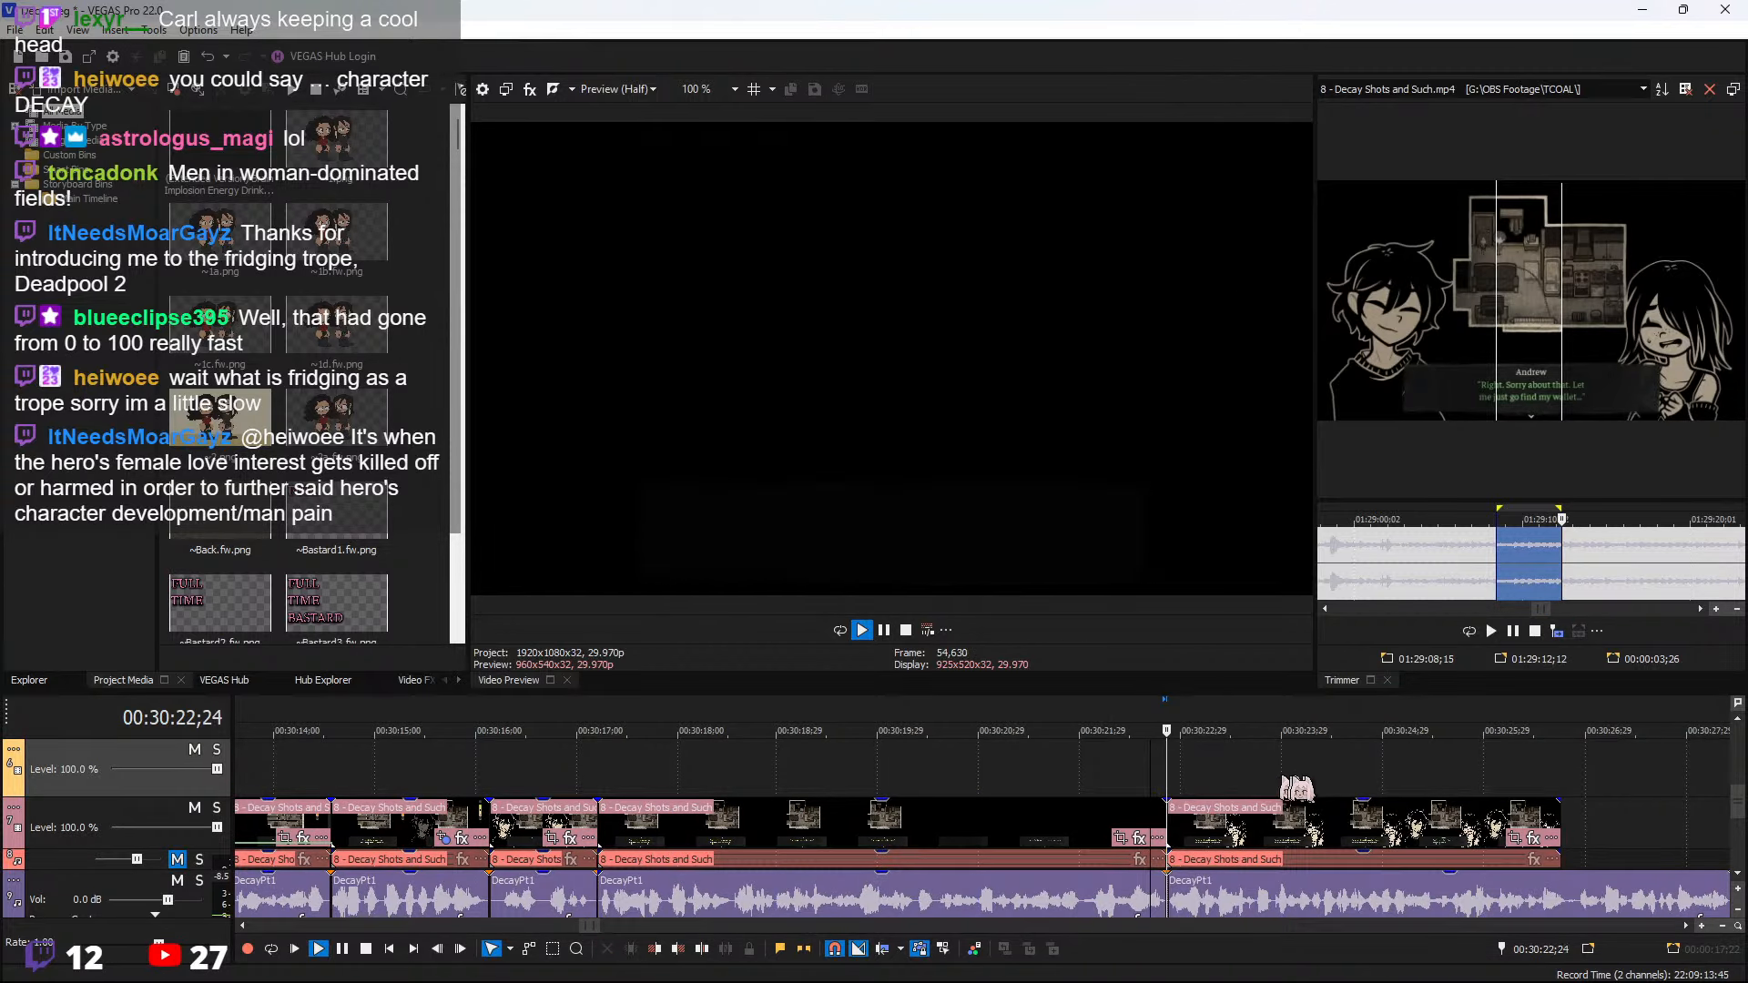
# Extend the end of the pricey bolt cutters clip by 4 frames and place the cursor at 00:30:26;26
pyautogui.scroll(-1, 1279, 787)
pyautogui.scroll(1, 1215, 790)
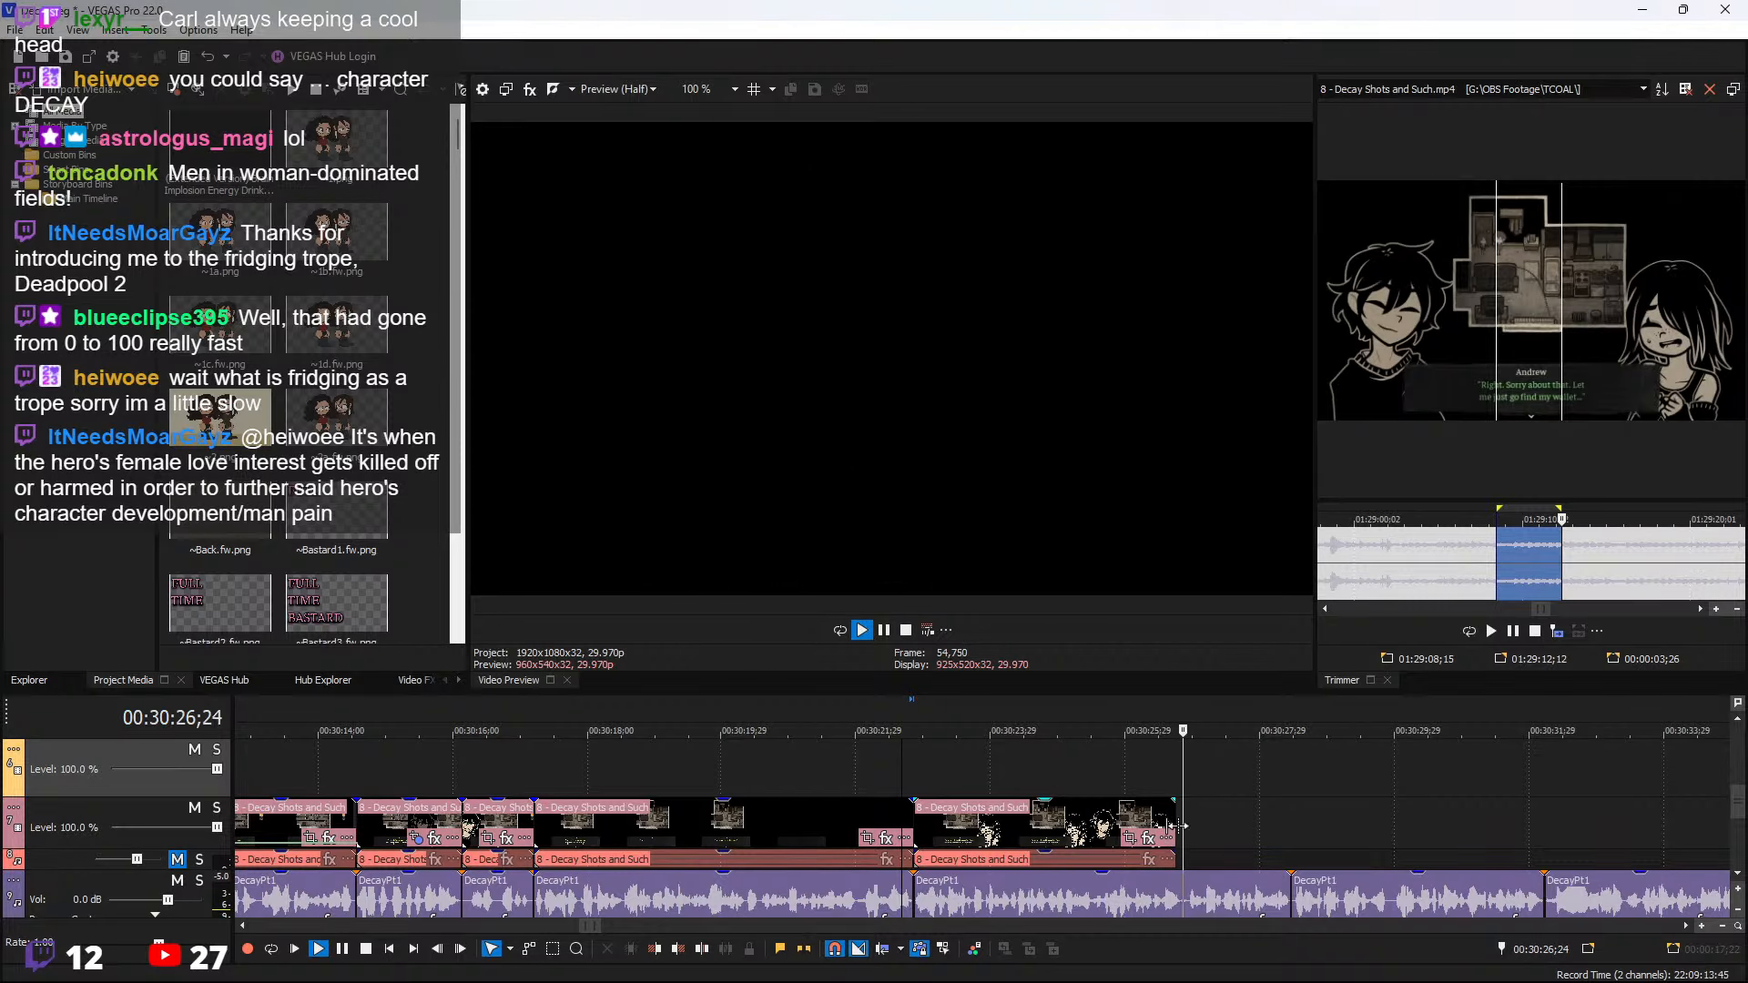
pyautogui.moveTo(1175, 824); pyautogui.dragTo(1184, 823)
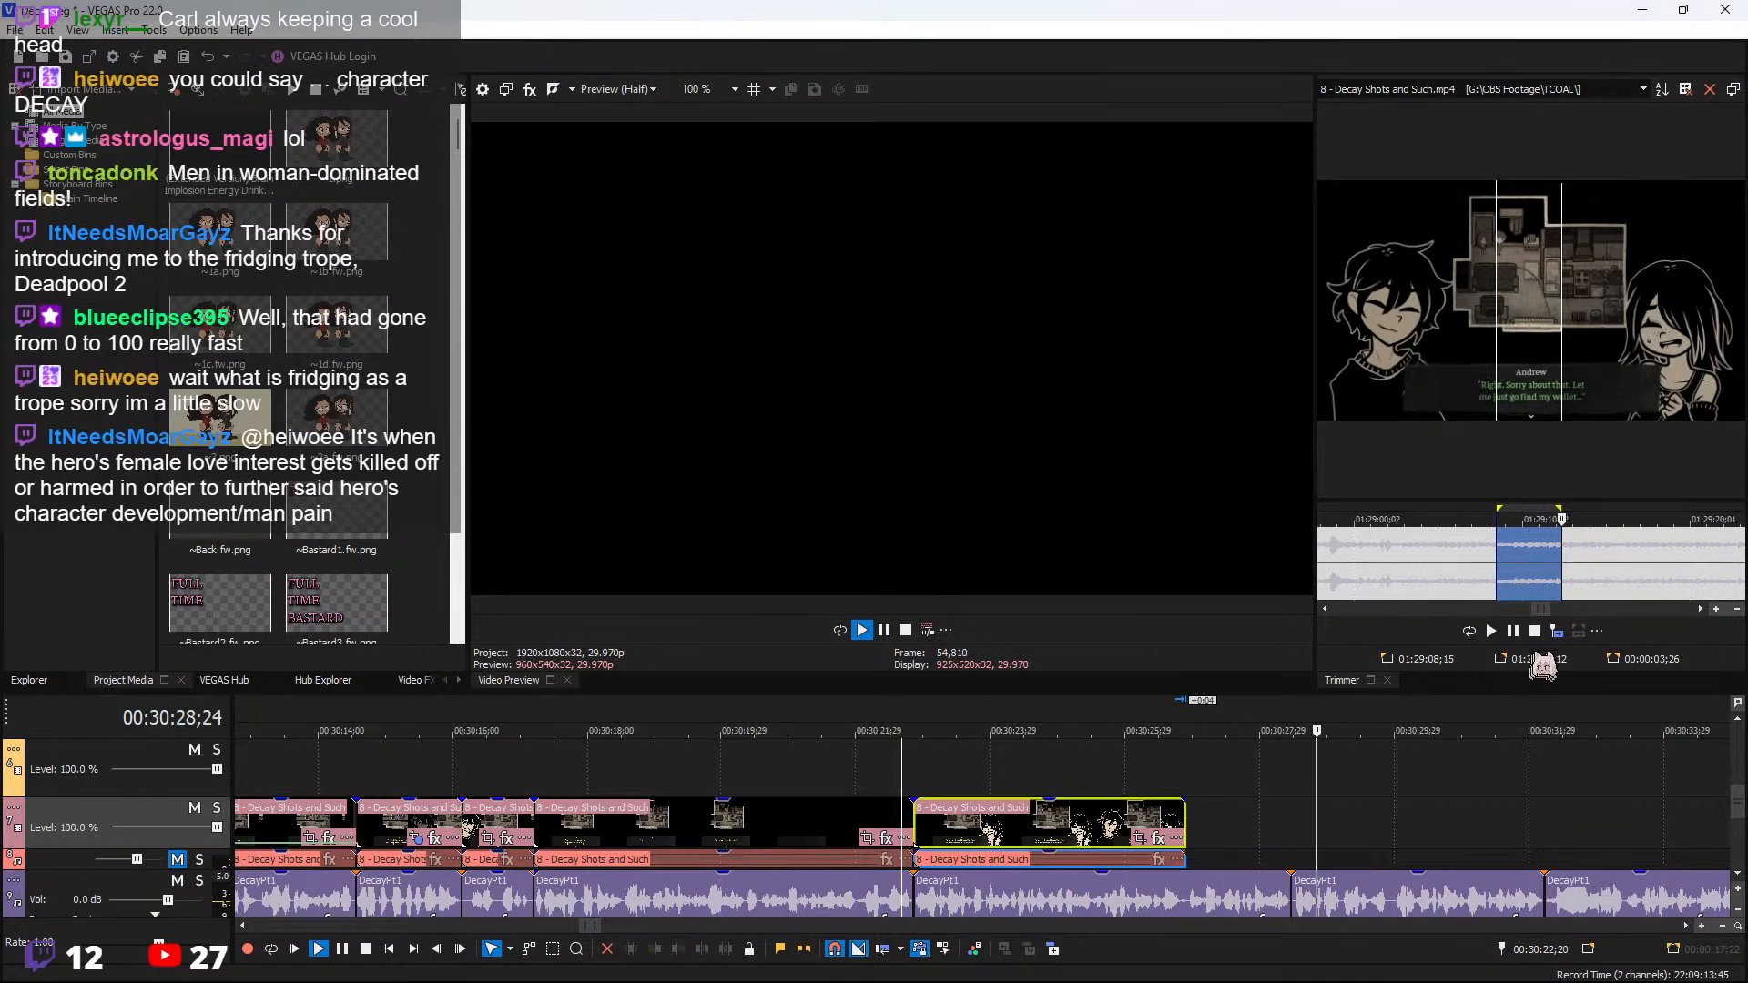
pyautogui.click(1178, 837)
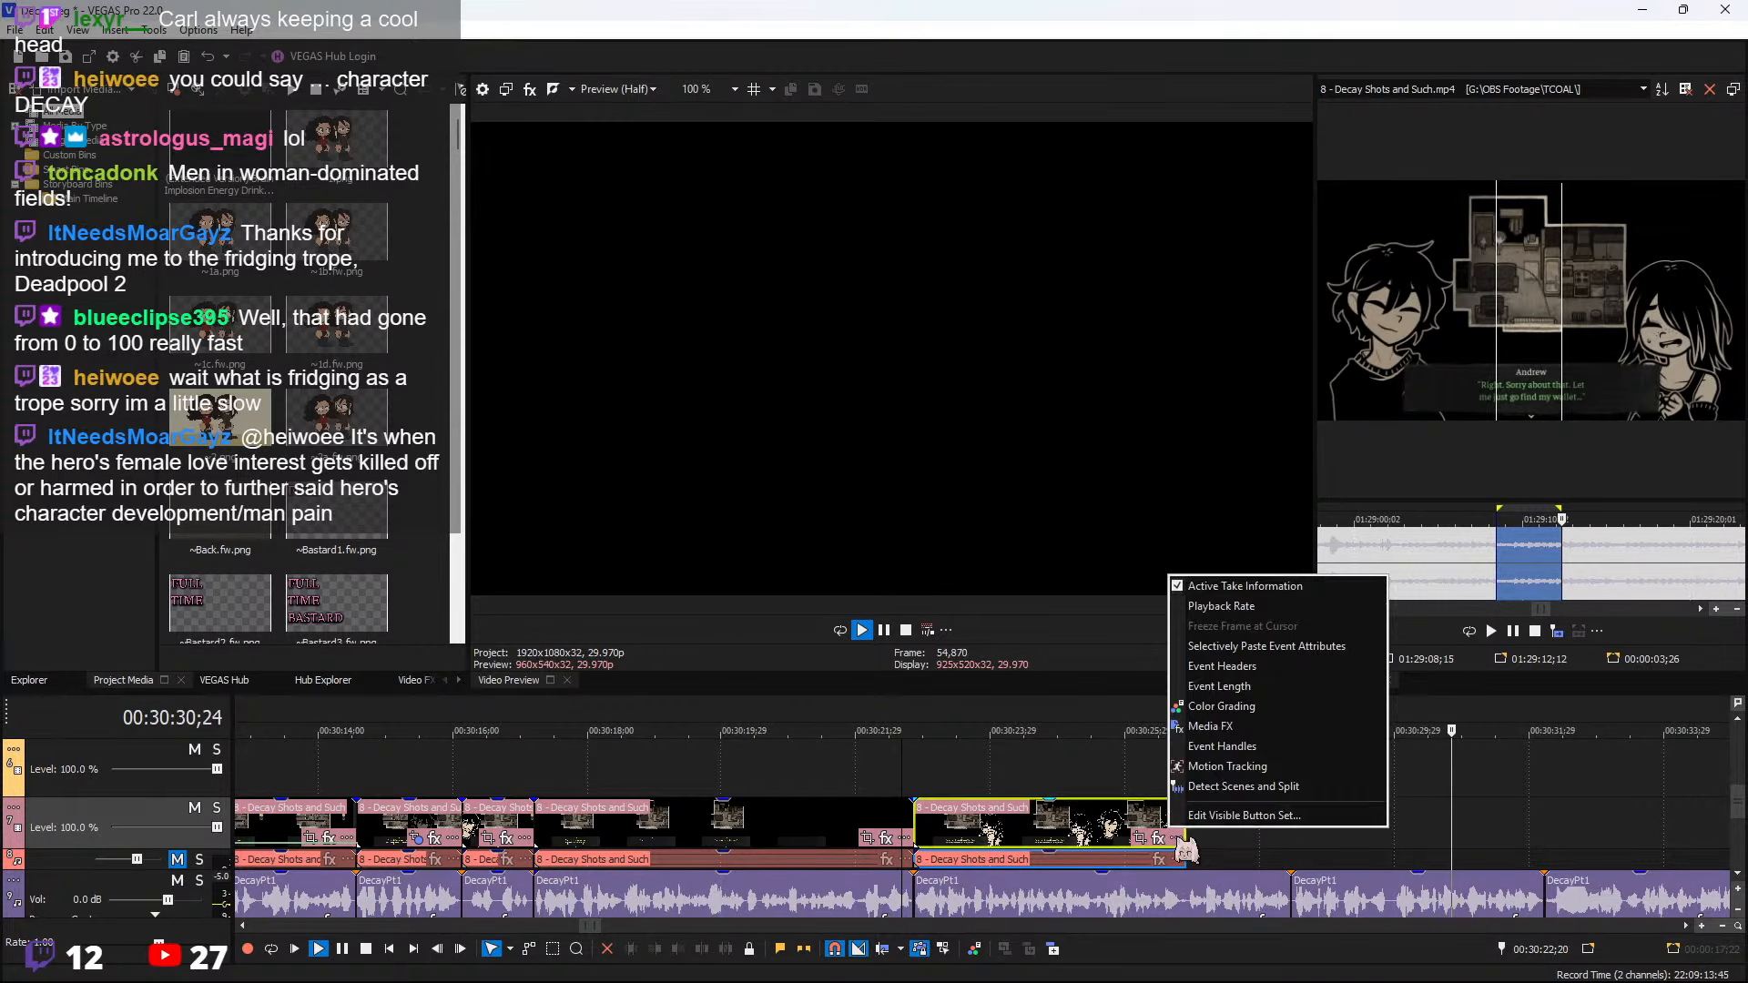
pyautogui.click(1184, 844)
pyautogui.scroll(-5, 1575, 587)
pyautogui.press('space')
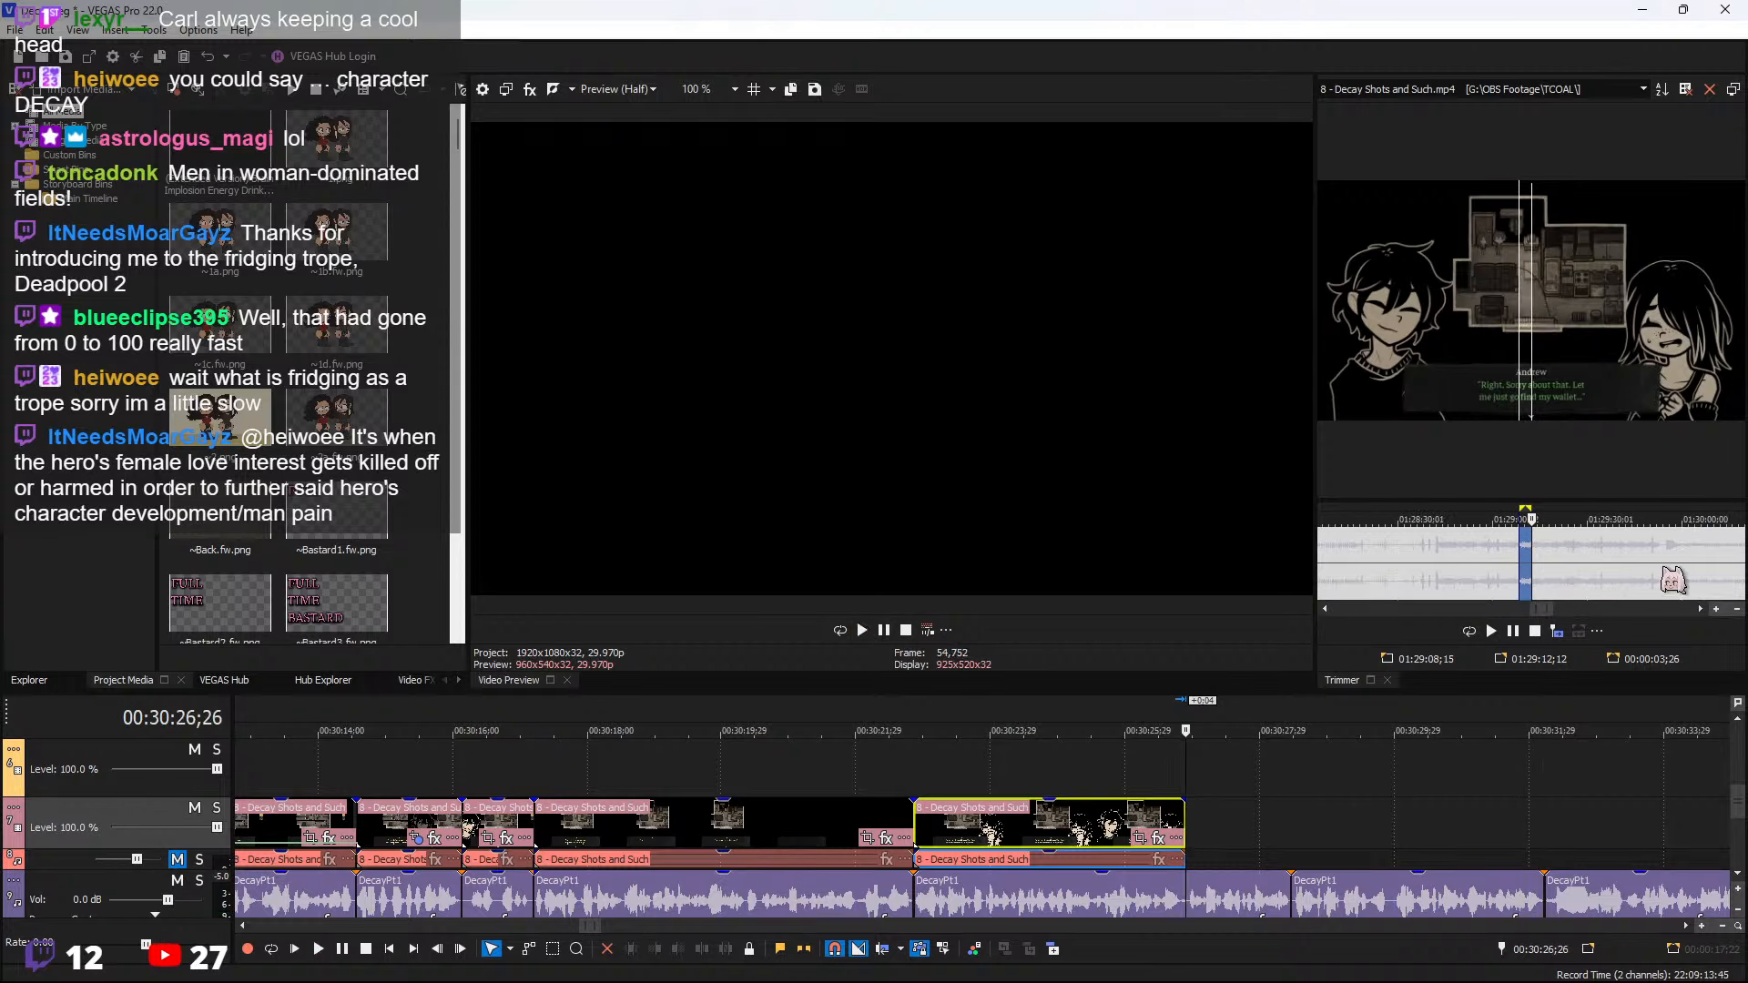
# Mark the source footage from "But more importantly, you find..." to "Carl's ID!!!!!!!", 01:29:50;03 to 01:29:51;24, and insert it at the voice-over cut at 00:30:32;06
pyautogui.click(1665, 573)
pyautogui.press('space')
pyautogui.scroll(2, 1639, 577)
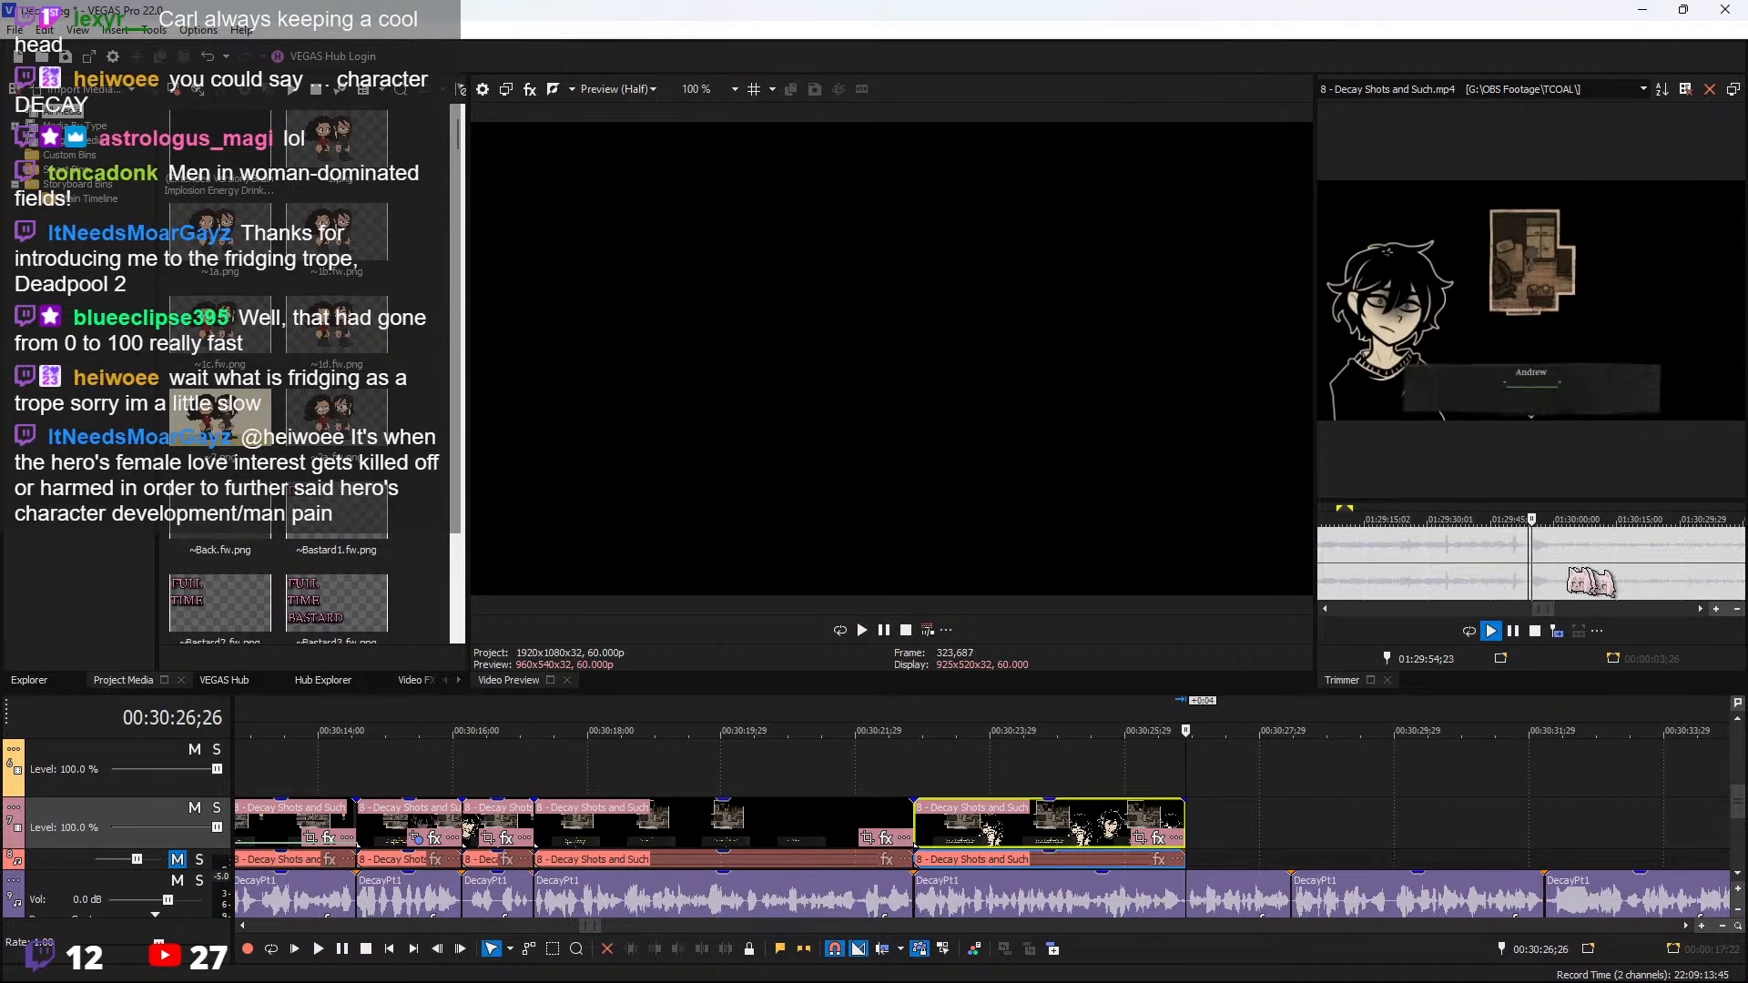
pyautogui.click(1459, 561)
pyautogui.scroll(2, 1514, 577)
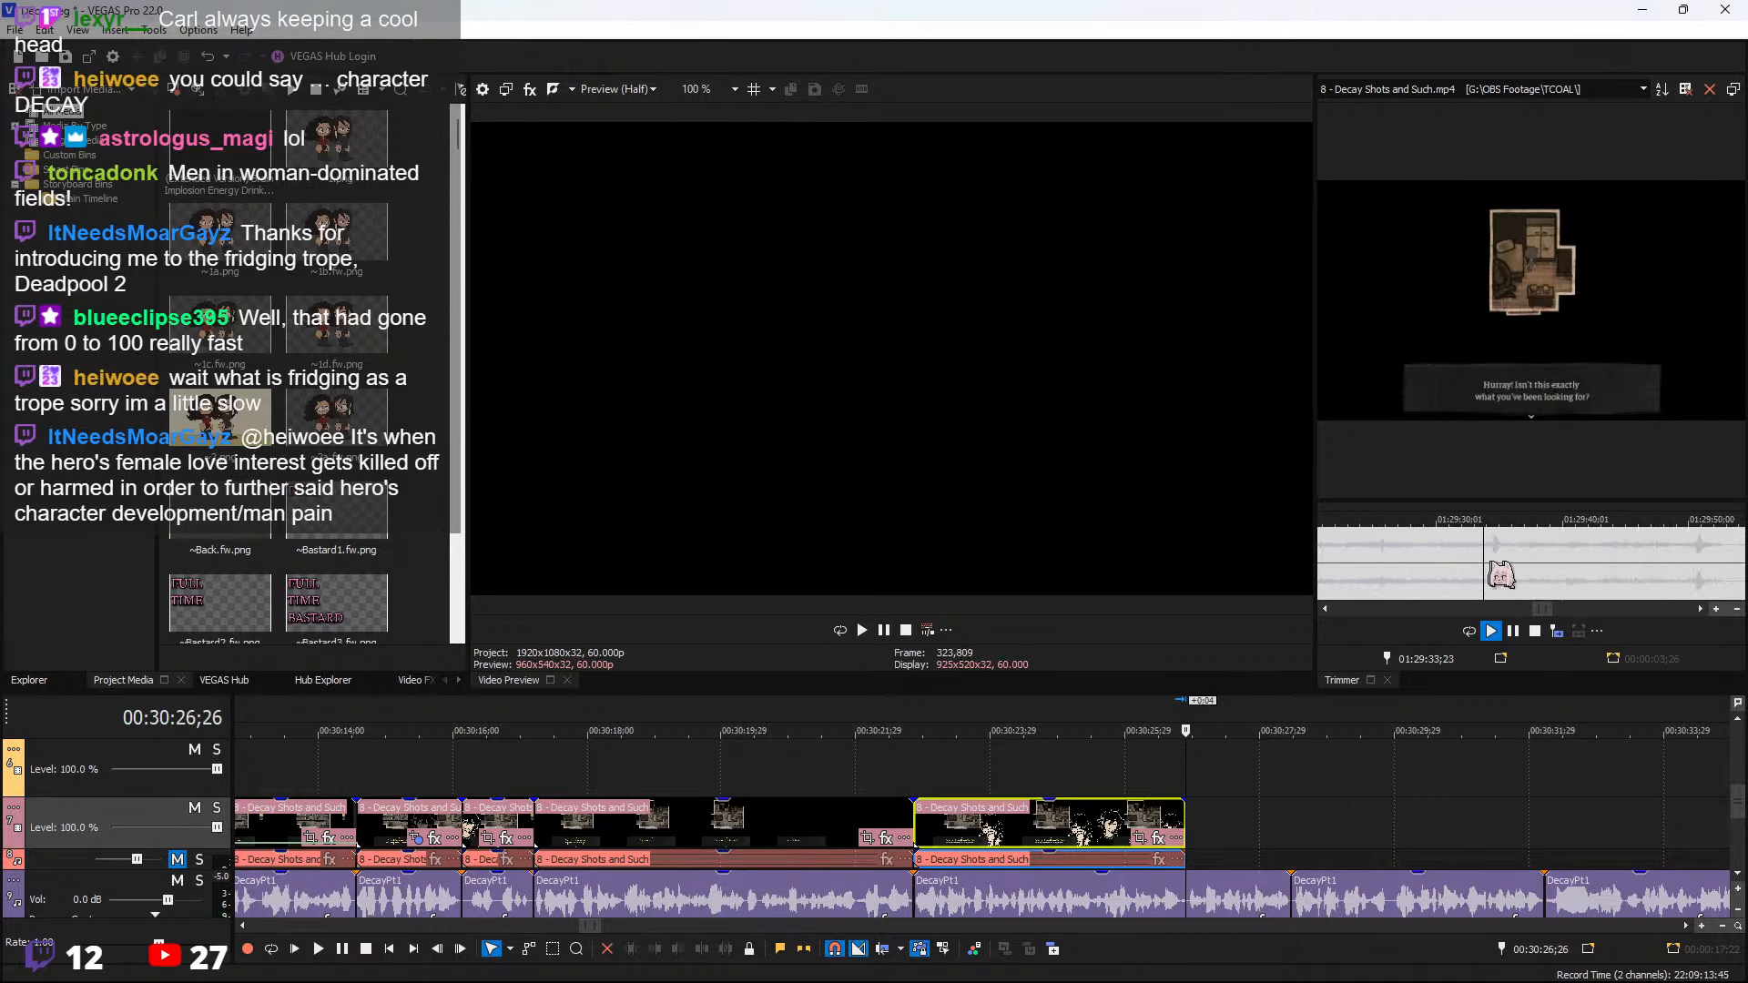
pyautogui.click(1642, 570)
pyautogui.press('space')
pyautogui.scroll(2, 1611, 576)
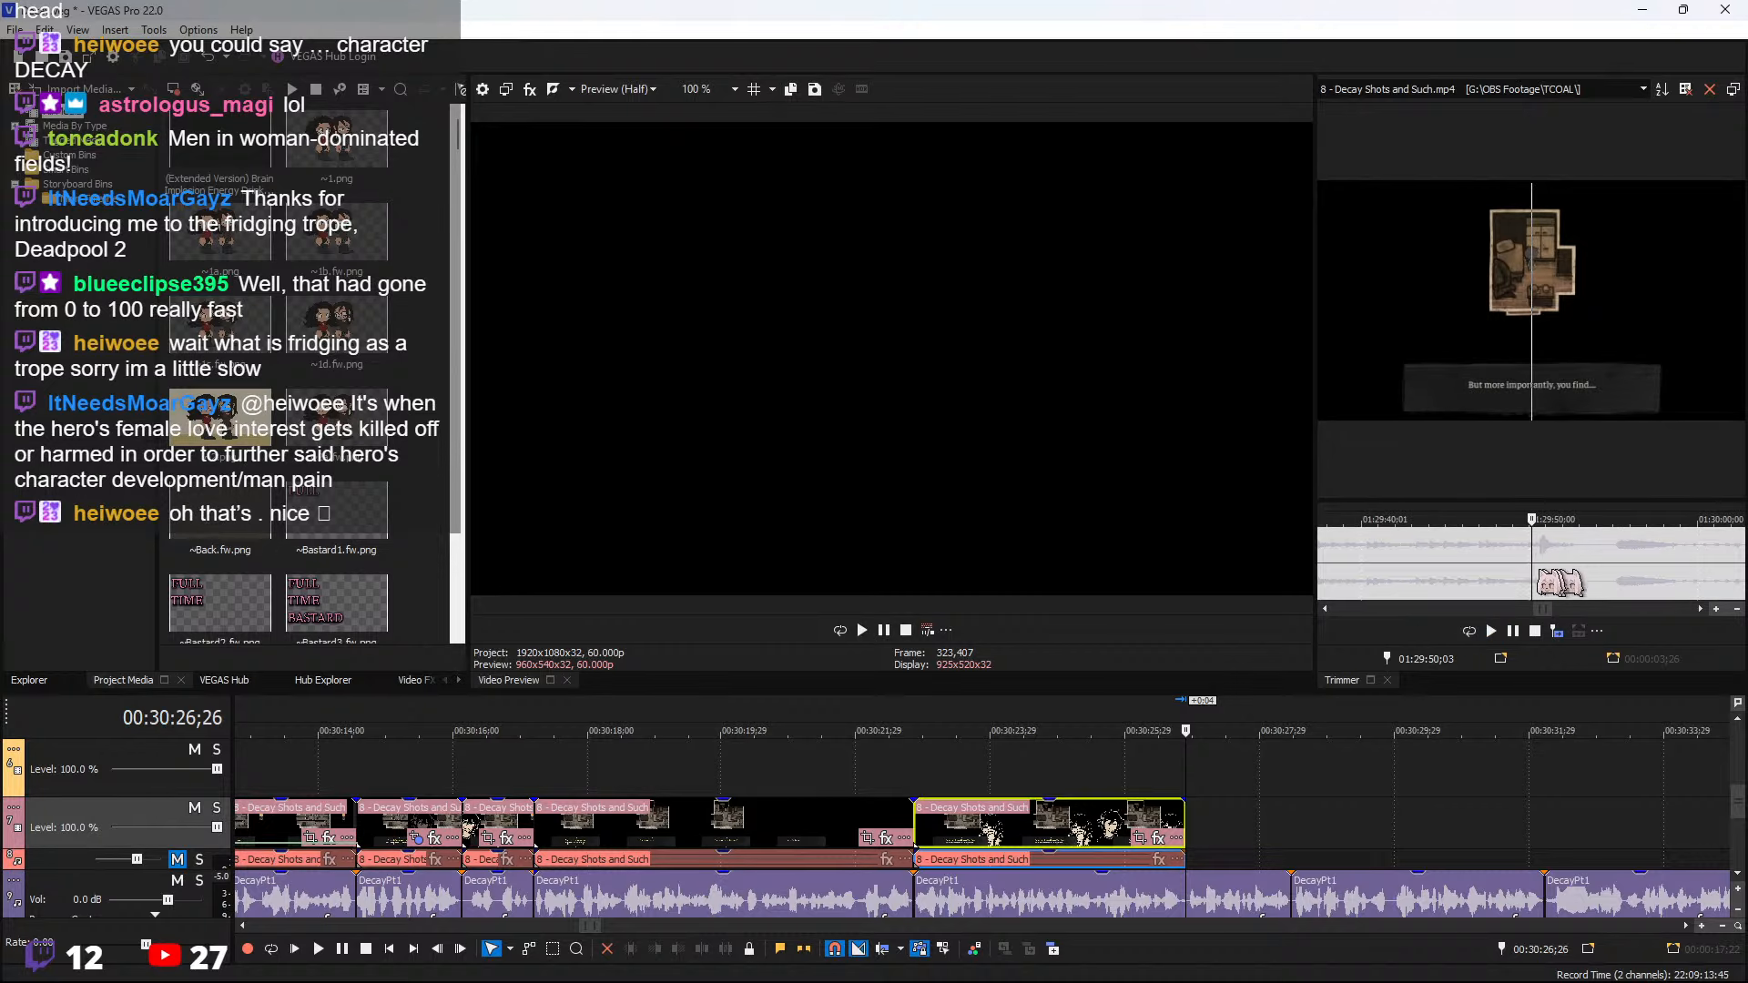
pyautogui.scroll(2, 1554, 574)
pyautogui.press('space')
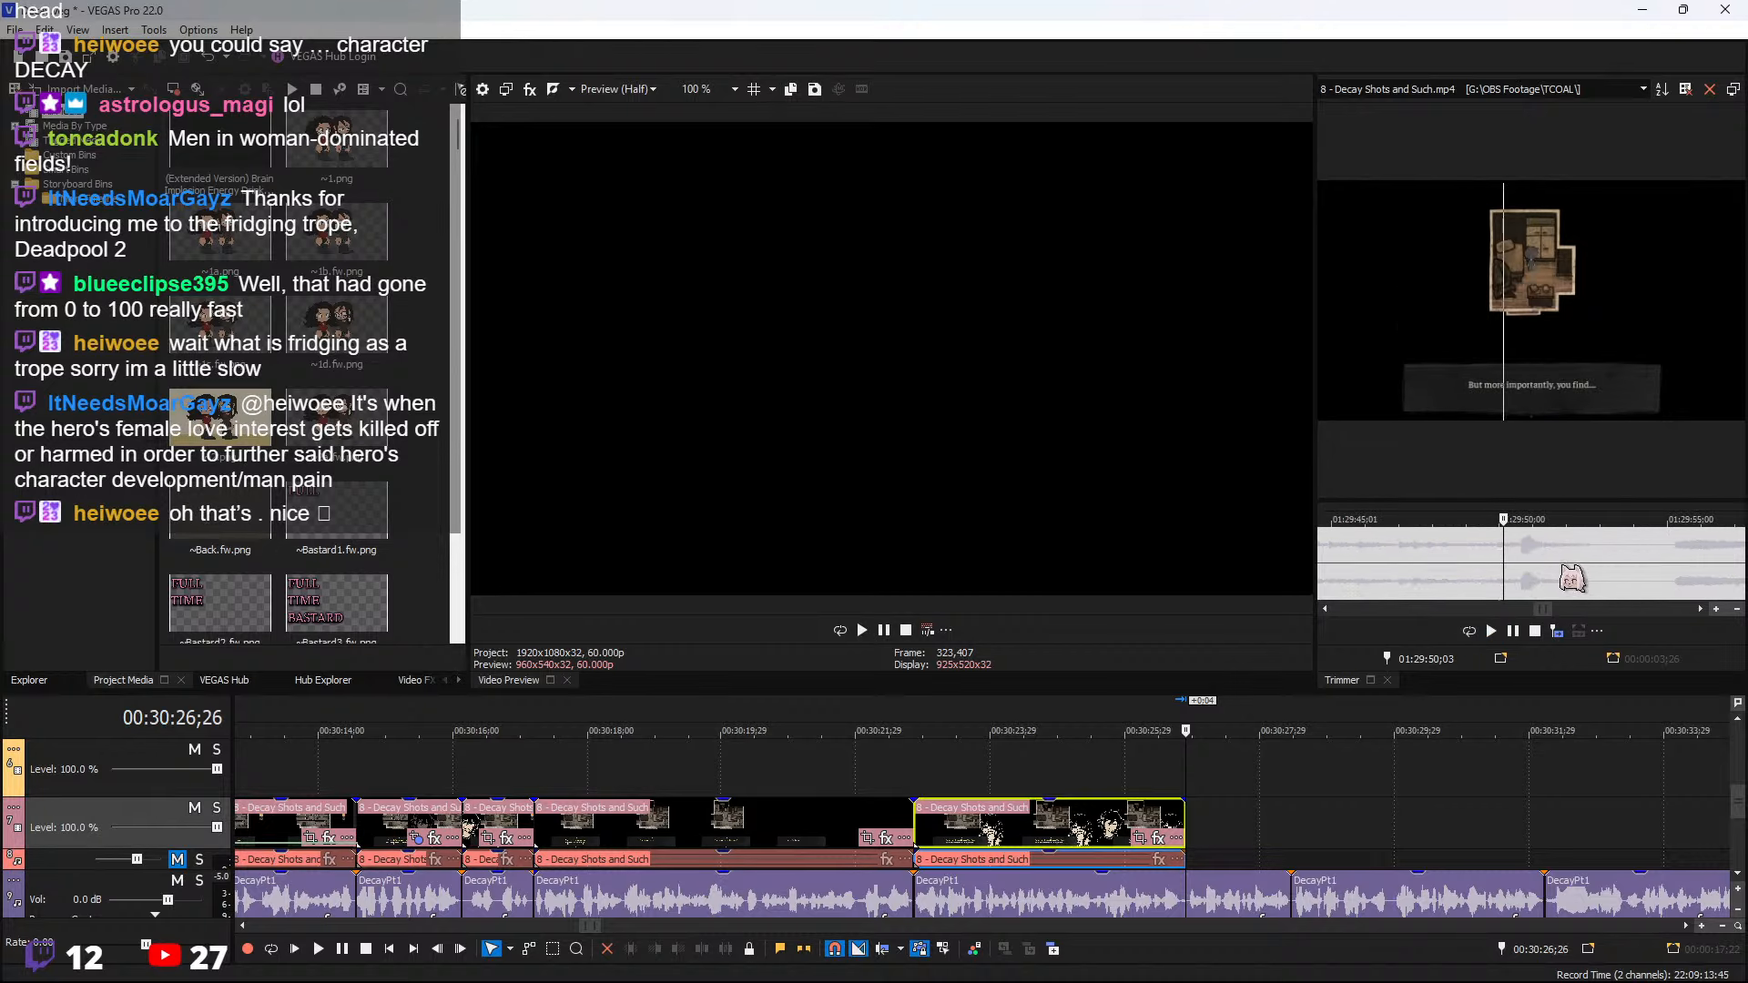
pyautogui.keyDown('shift'); pyautogui.click(1560, 573); pyautogui.keyUp('shift')
pyautogui.click(1545, 834)
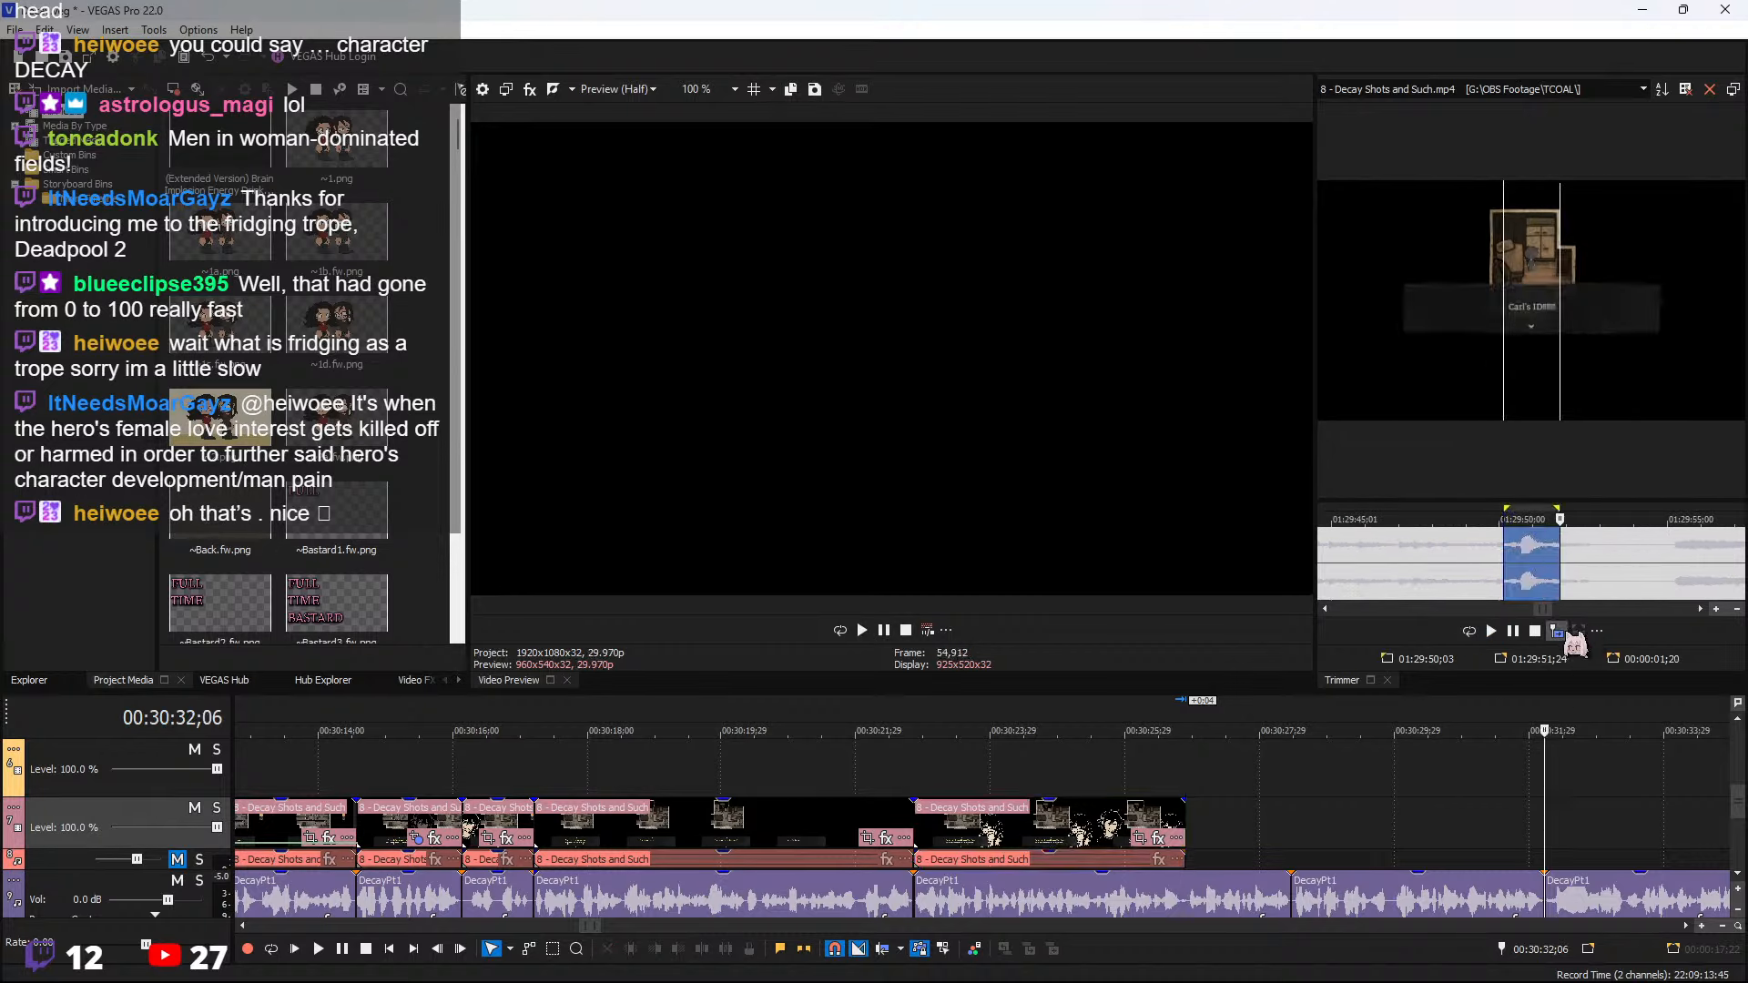
pyautogui.click(1556, 630)
# Find the closet safe scene in the source footage and mark it from 01:29:19;05 to 01:29:21;19, starting as its text begins
pyautogui.scroll(-3, 1405, 574)
pyautogui.click(1373, 551)
pyautogui.press('space')
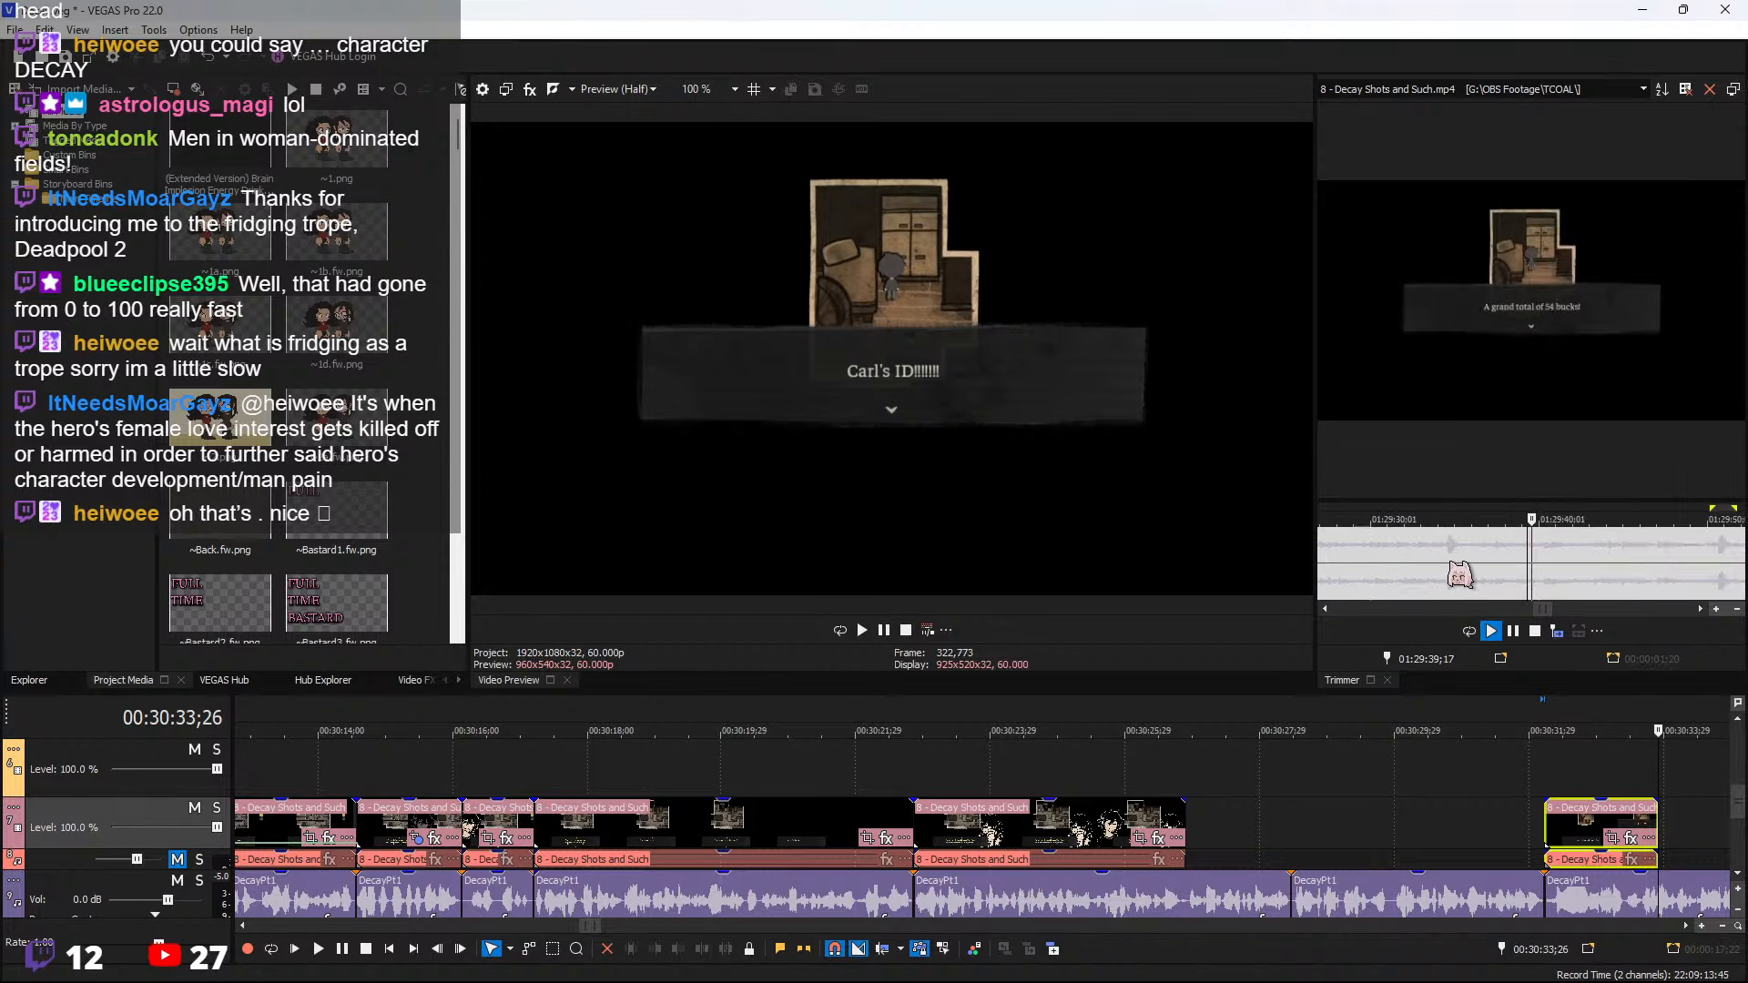
pyautogui.scroll(-3, 1460, 558)
pyautogui.click(1455, 562)
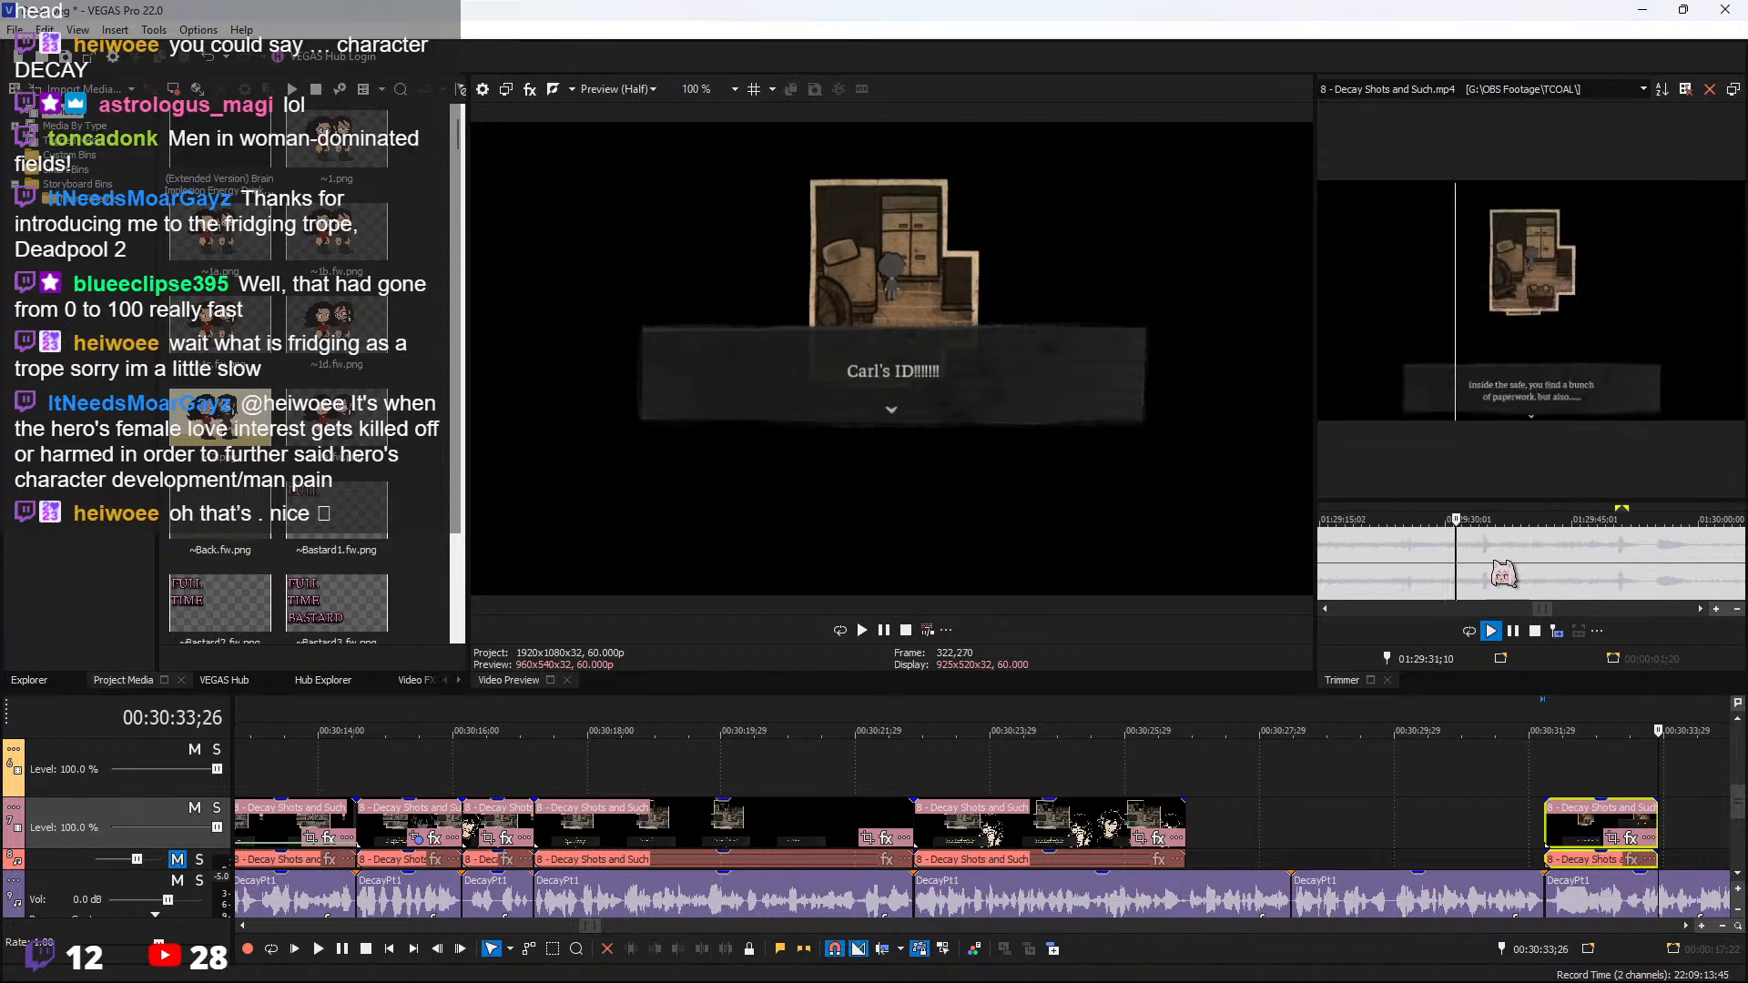
pyautogui.scroll(1, 1494, 569)
pyautogui.scroll(2, 1539, 581)
pyautogui.press('space')
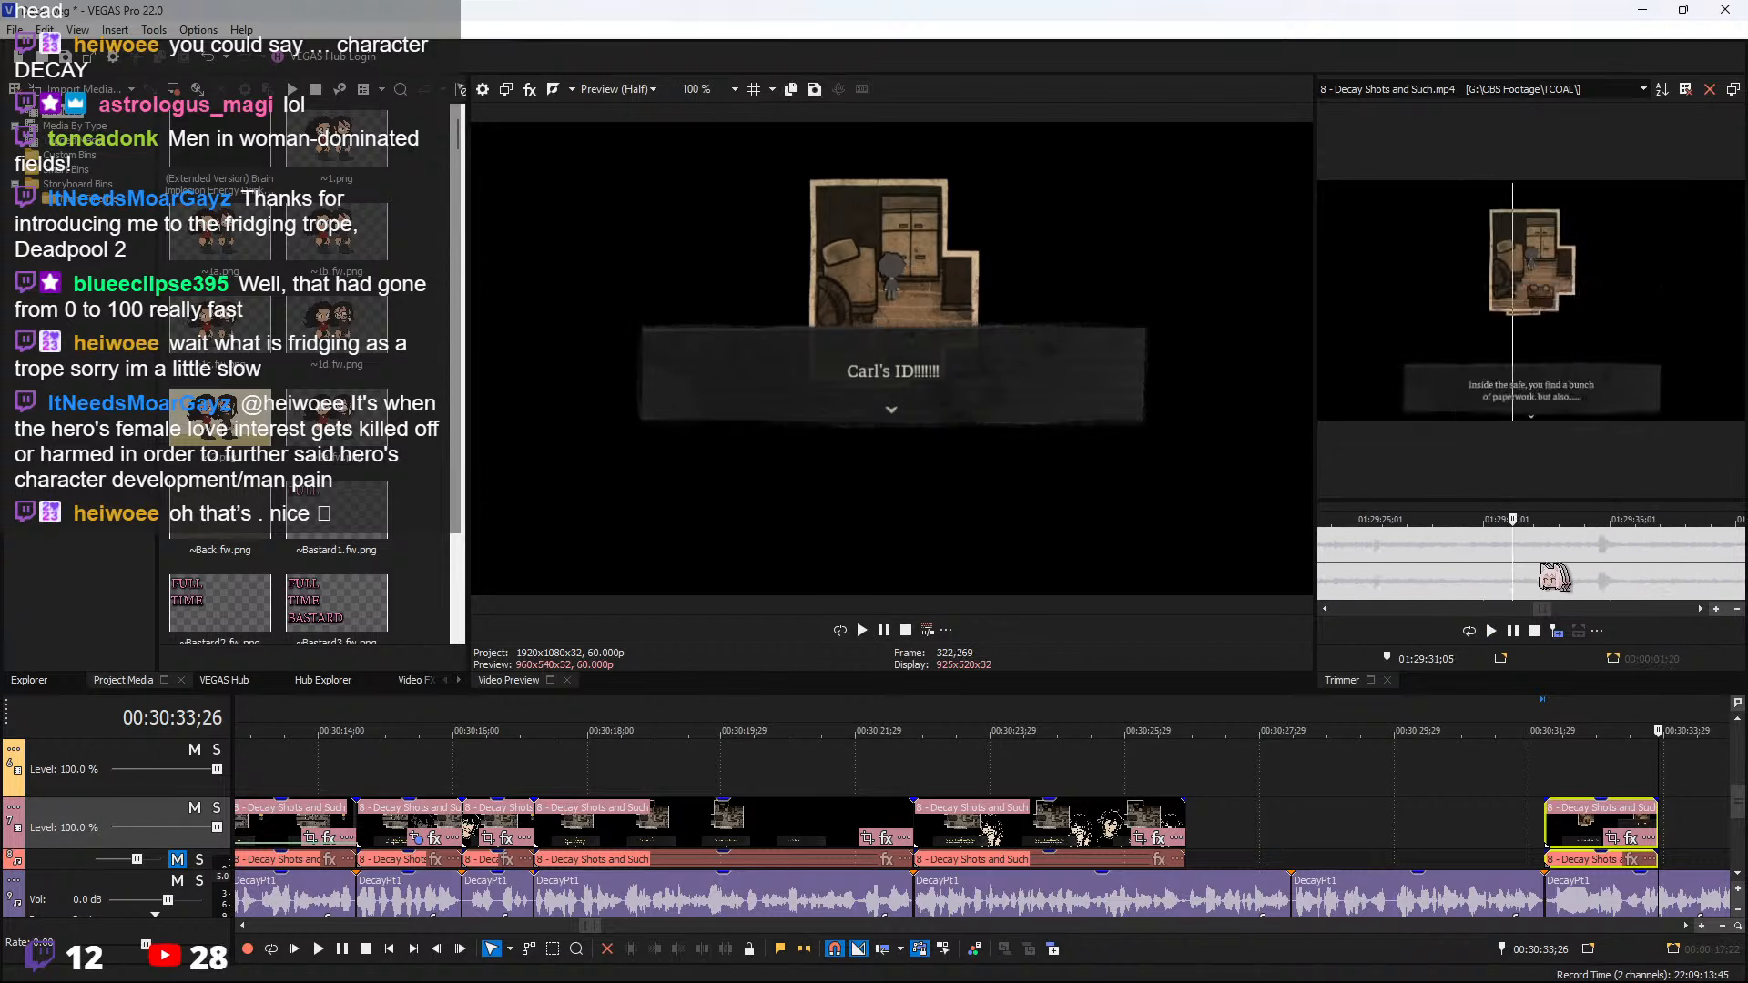
pyautogui.press('space')
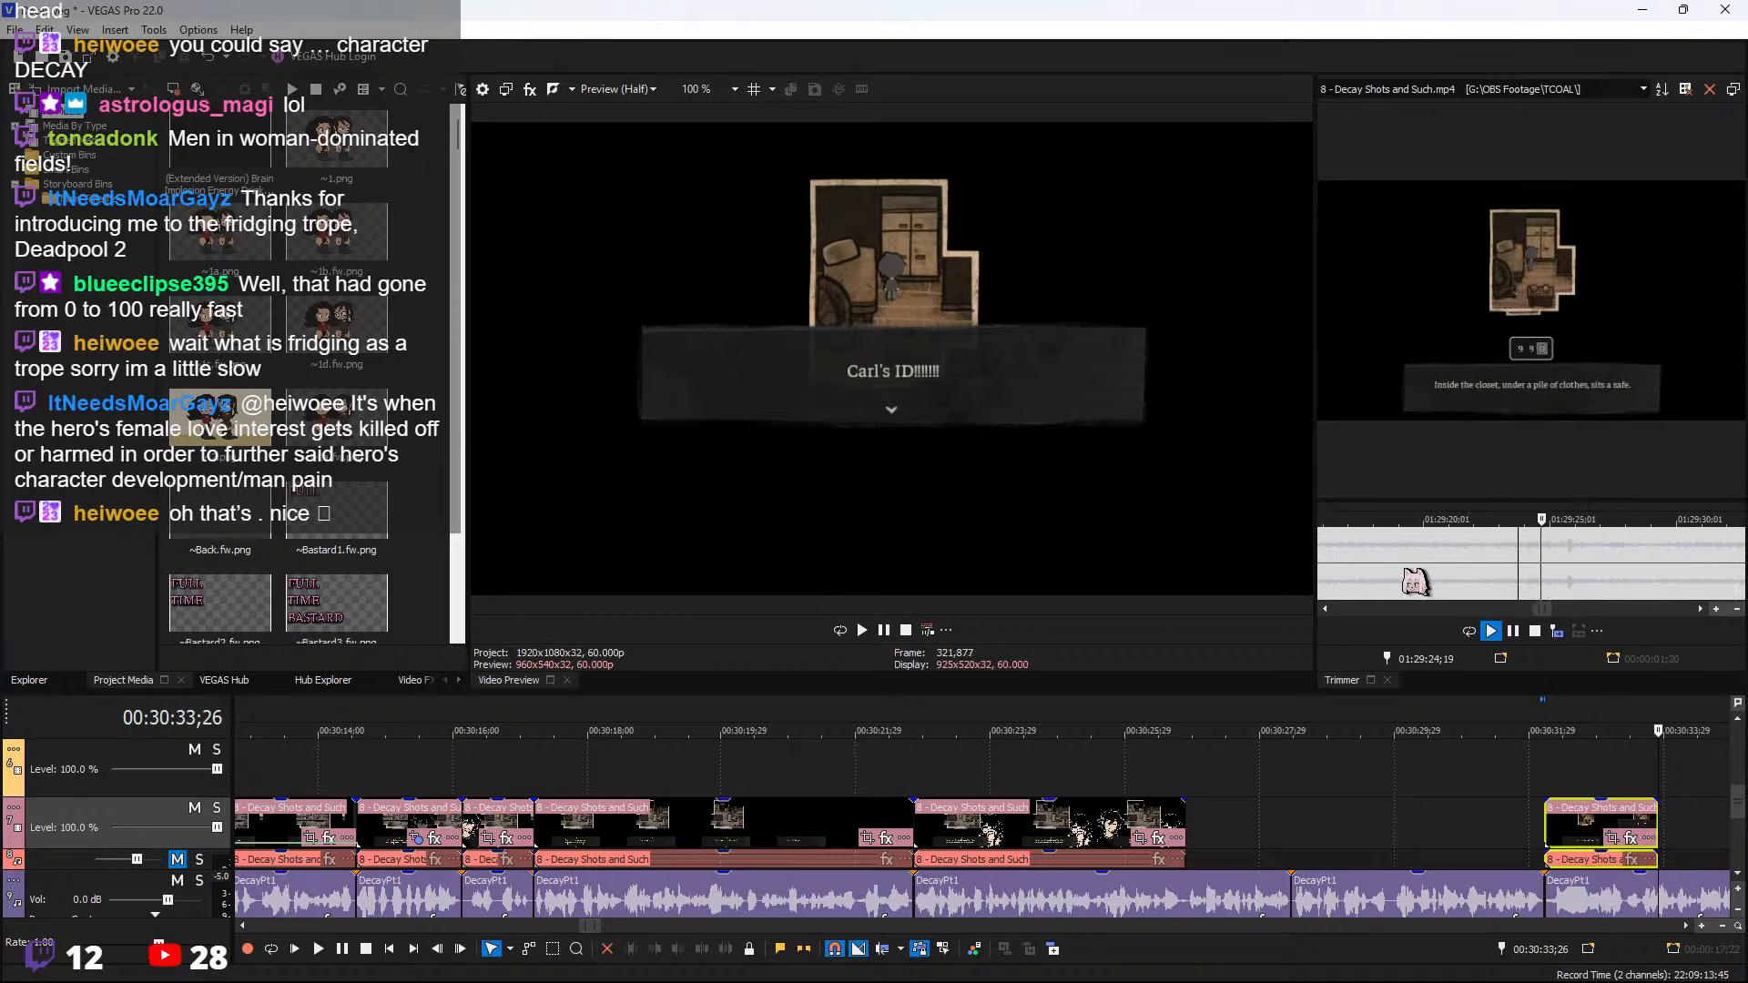
pyautogui.scroll(-3, 1477, 583)
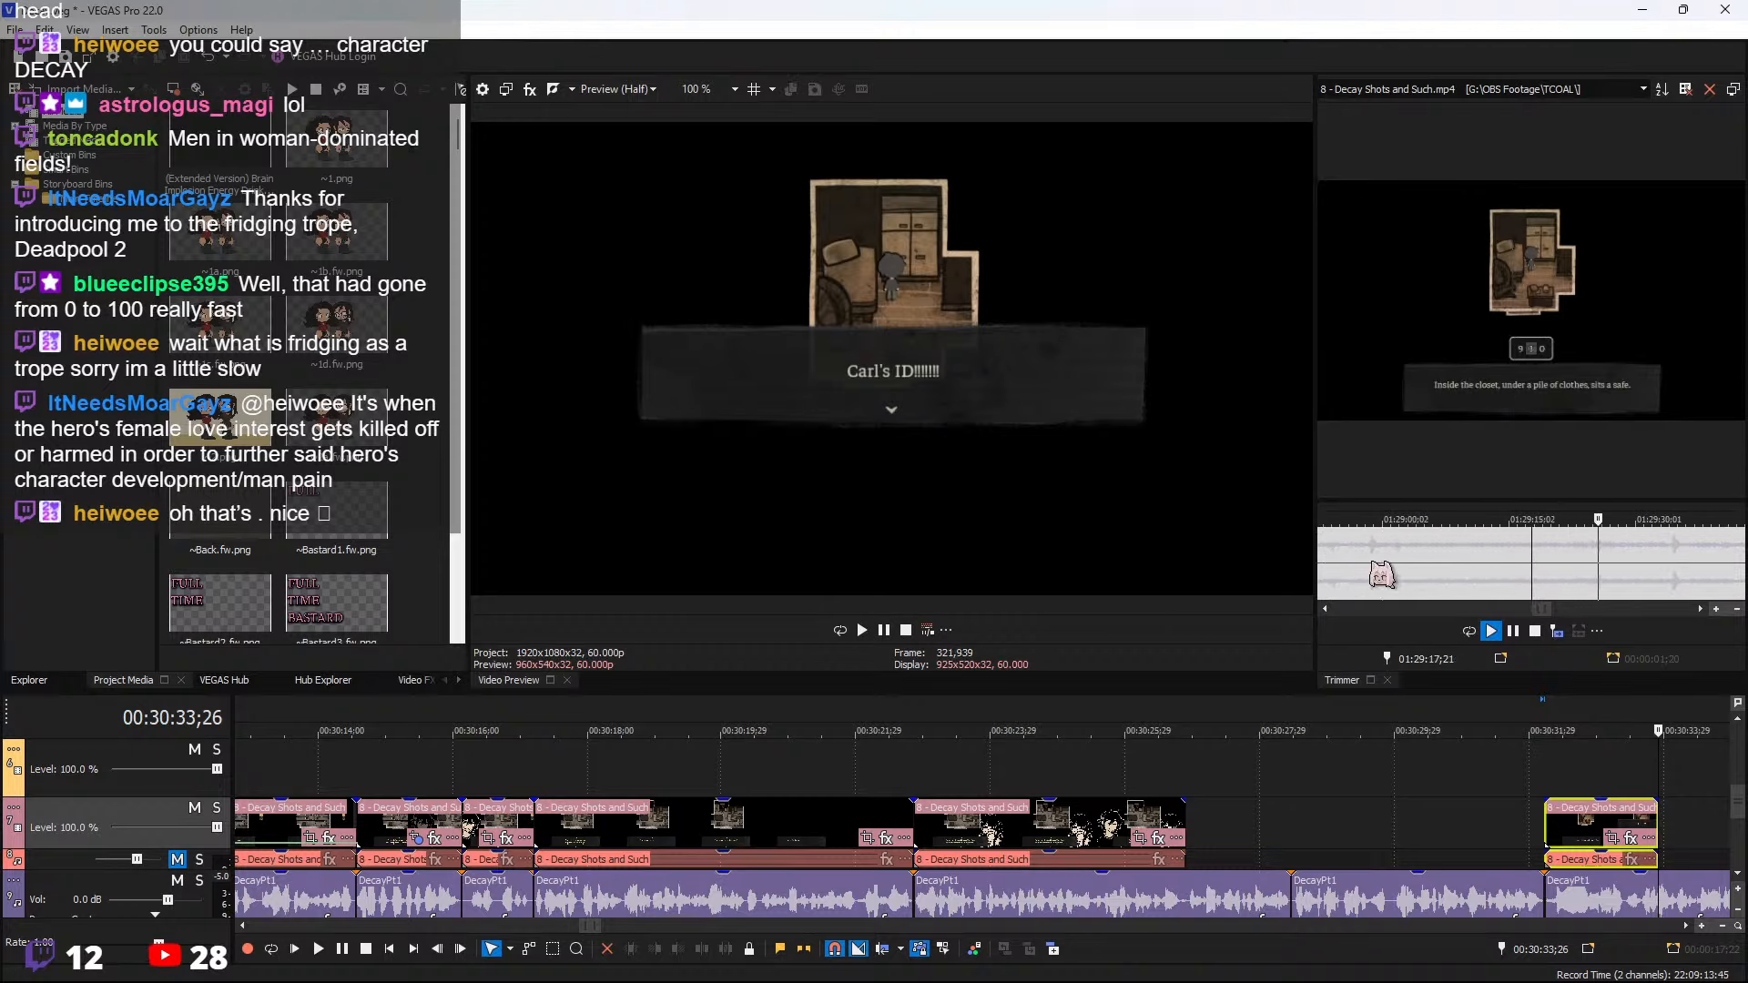
pyautogui.click(1511, 560)
pyautogui.moveTo(1511, 553); pyautogui.dragTo(1552, 561)
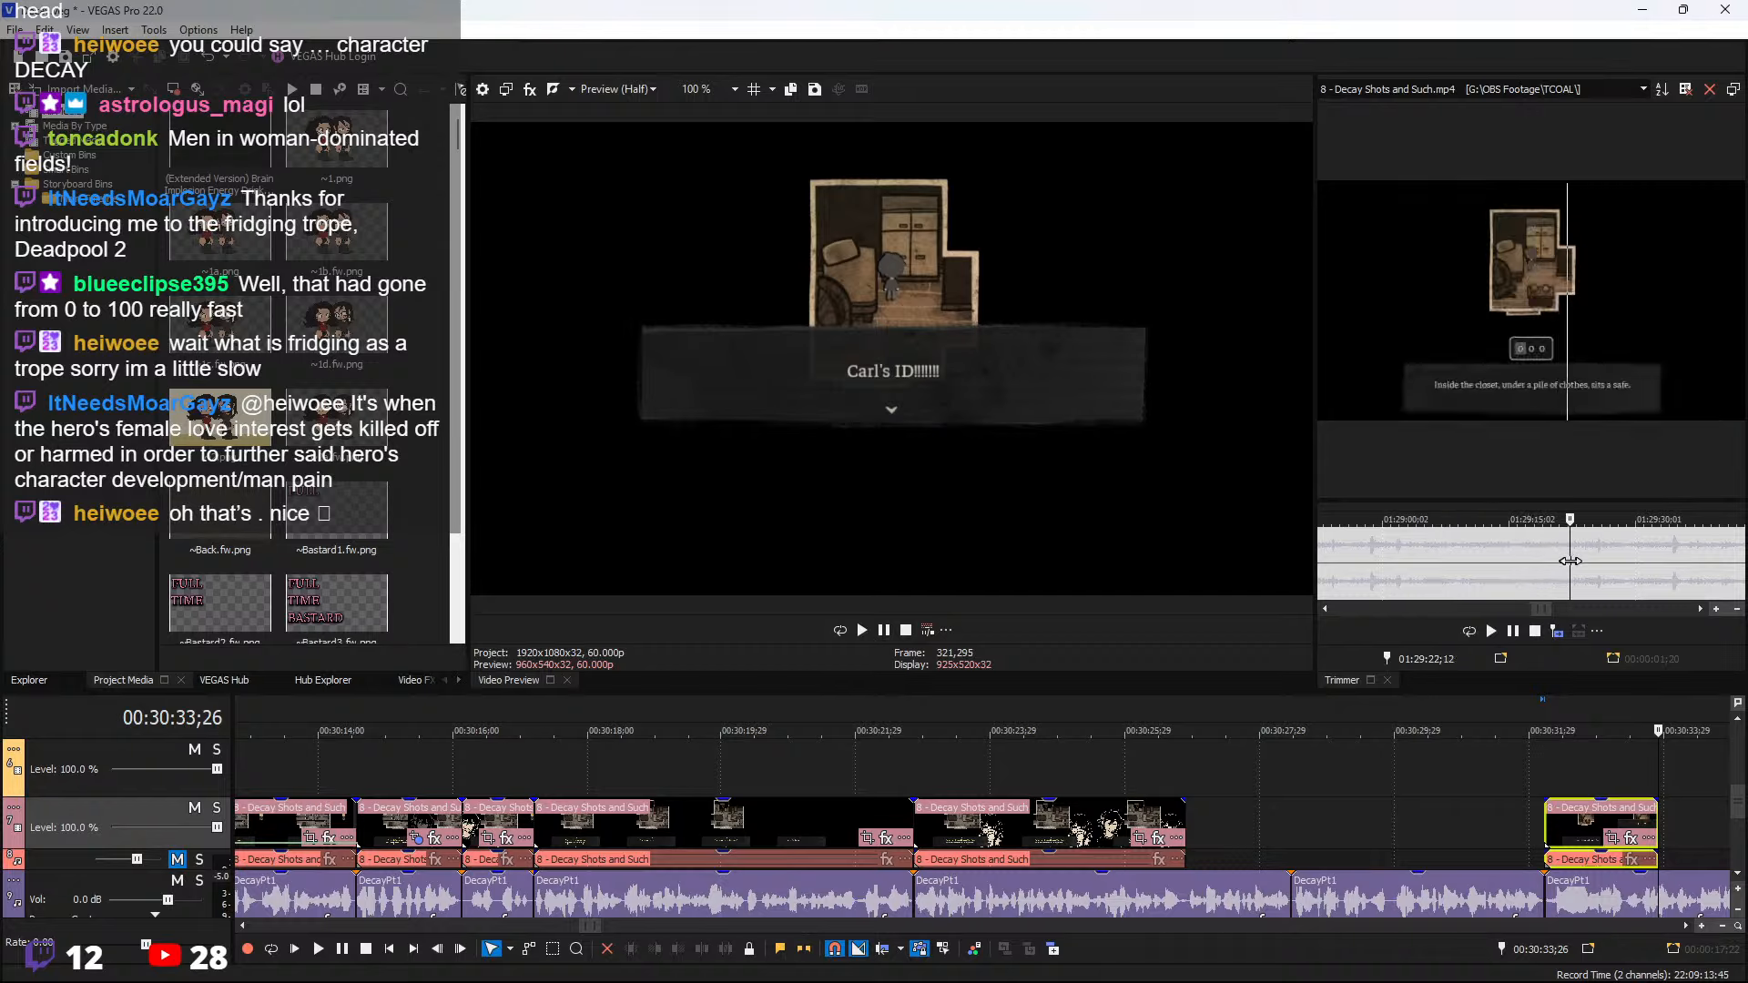
pyautogui.moveTo(1597, 567); pyautogui.dragTo(1543, 569)
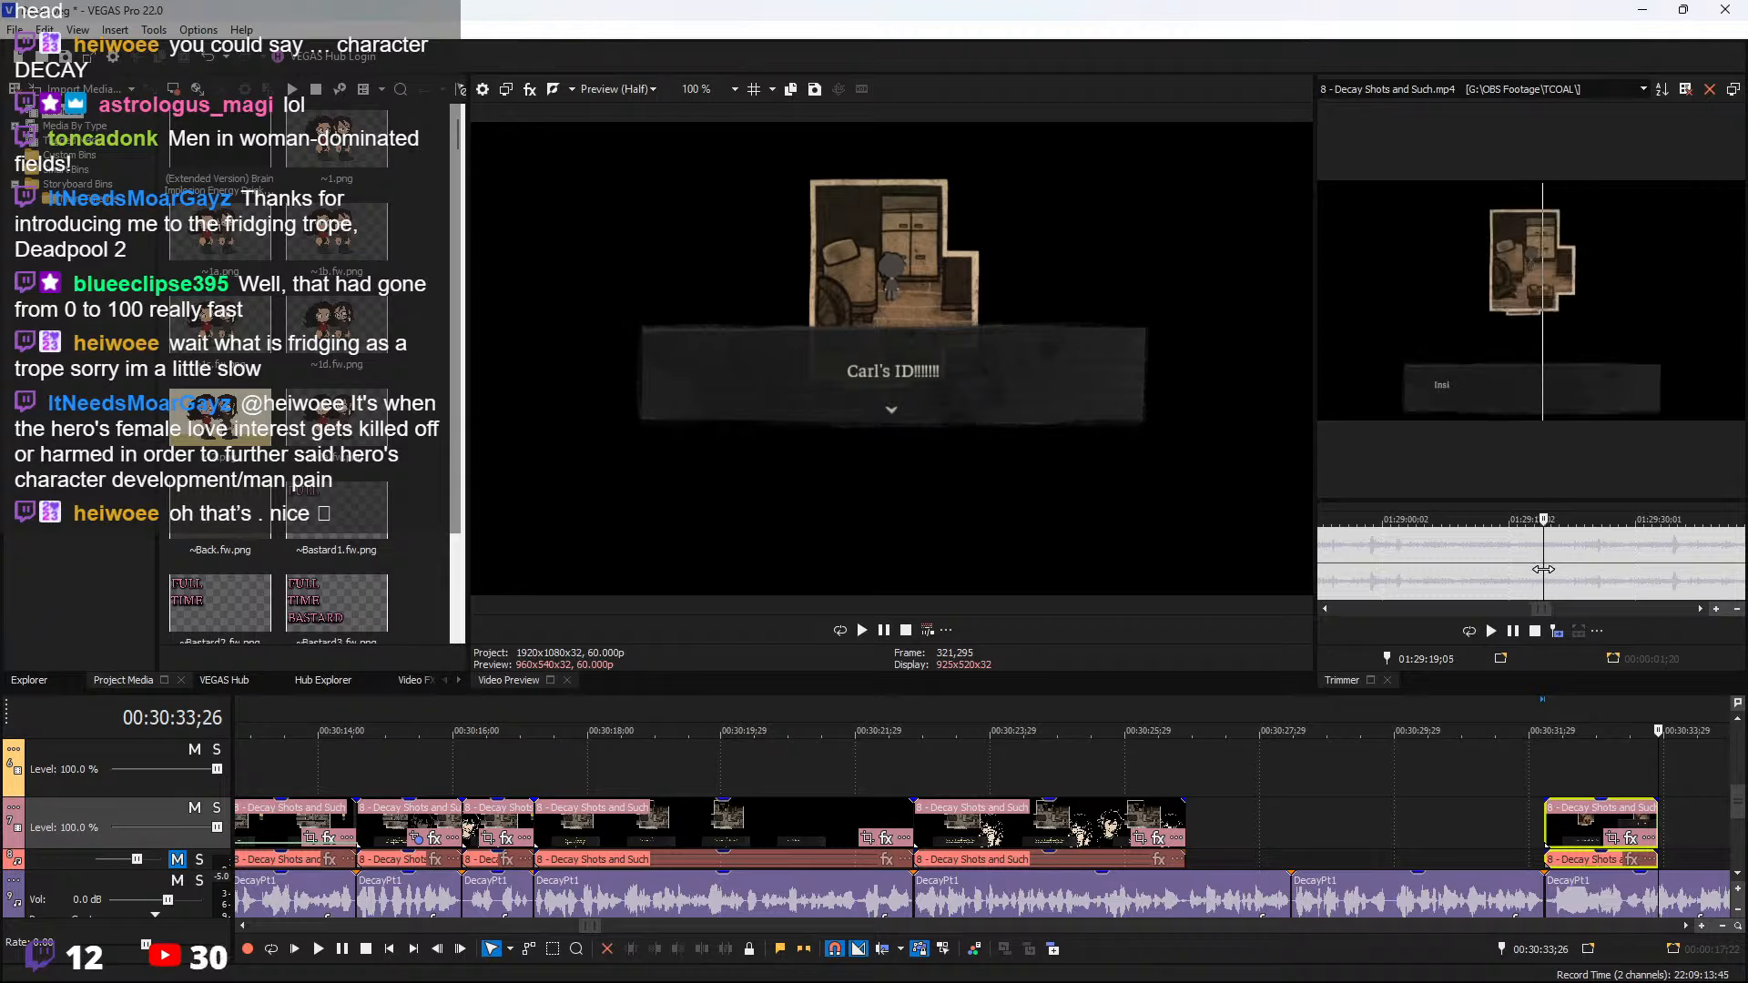
pyautogui.keyDown('shift'); pyautogui.click(1564, 566); pyautogui.keyUp('shift')
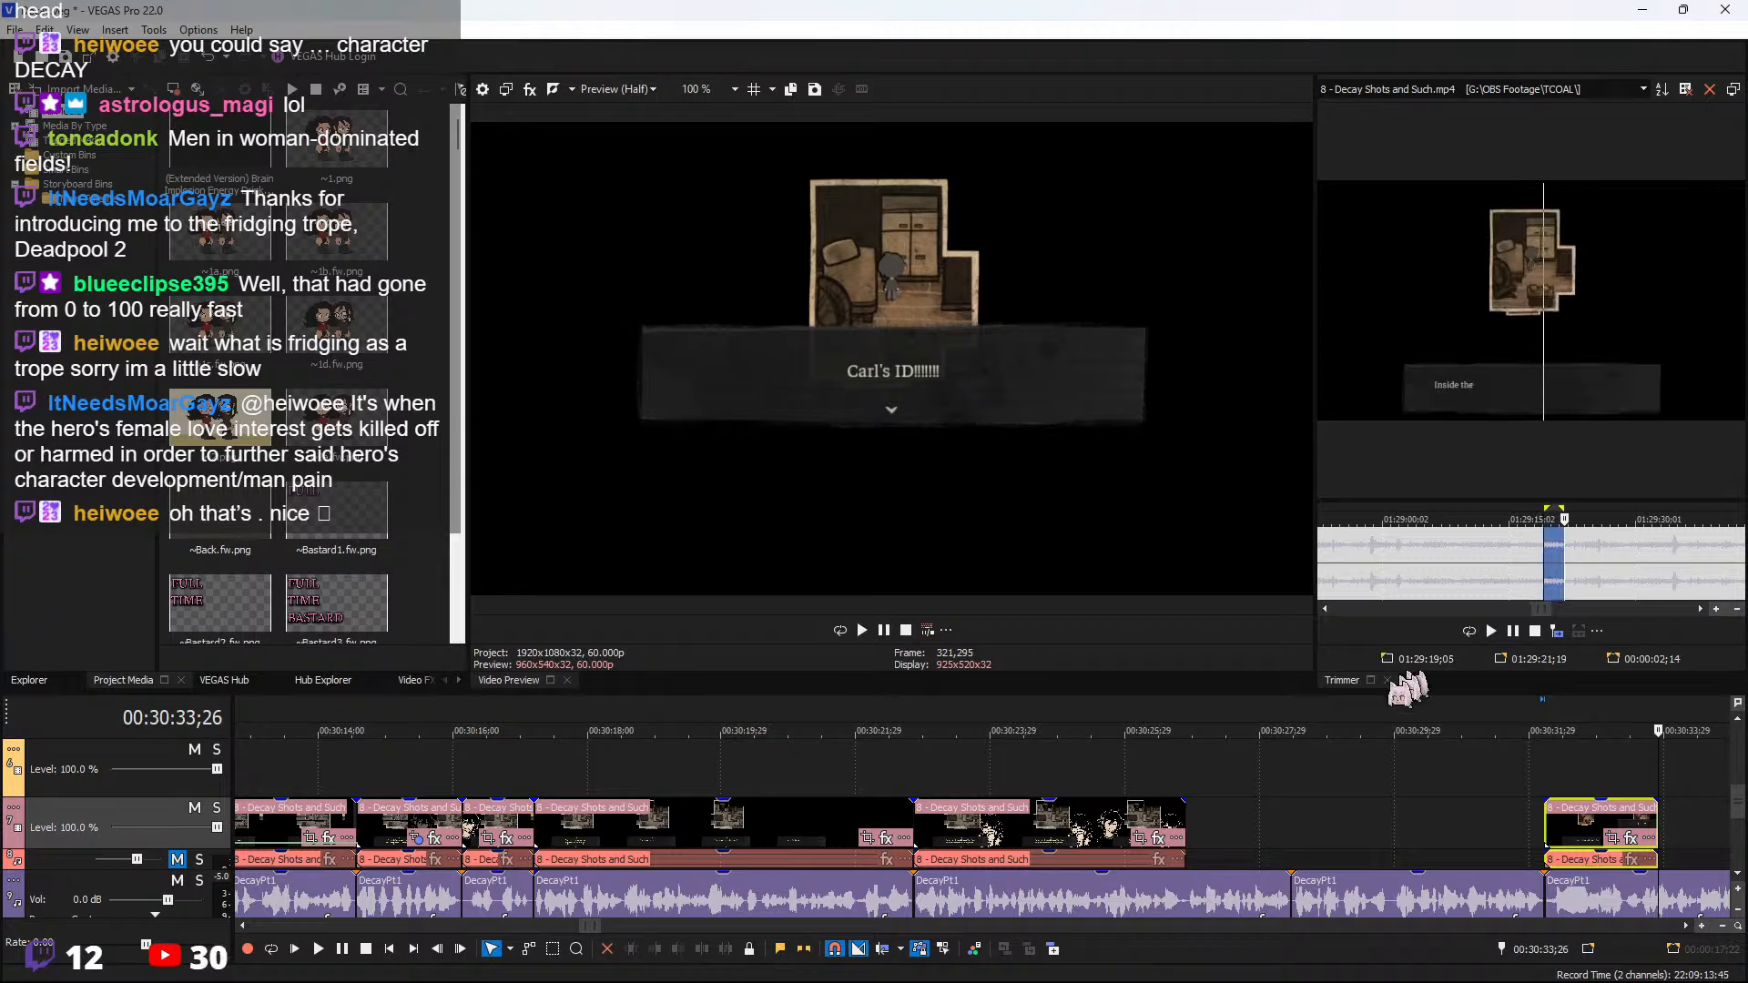
# Insert the marked closet safe footage after the bolt cutters clip at 00:30:26;26 and play it
pyautogui.click(1181, 834)
pyautogui.click(1558, 632)
pyautogui.press('space')
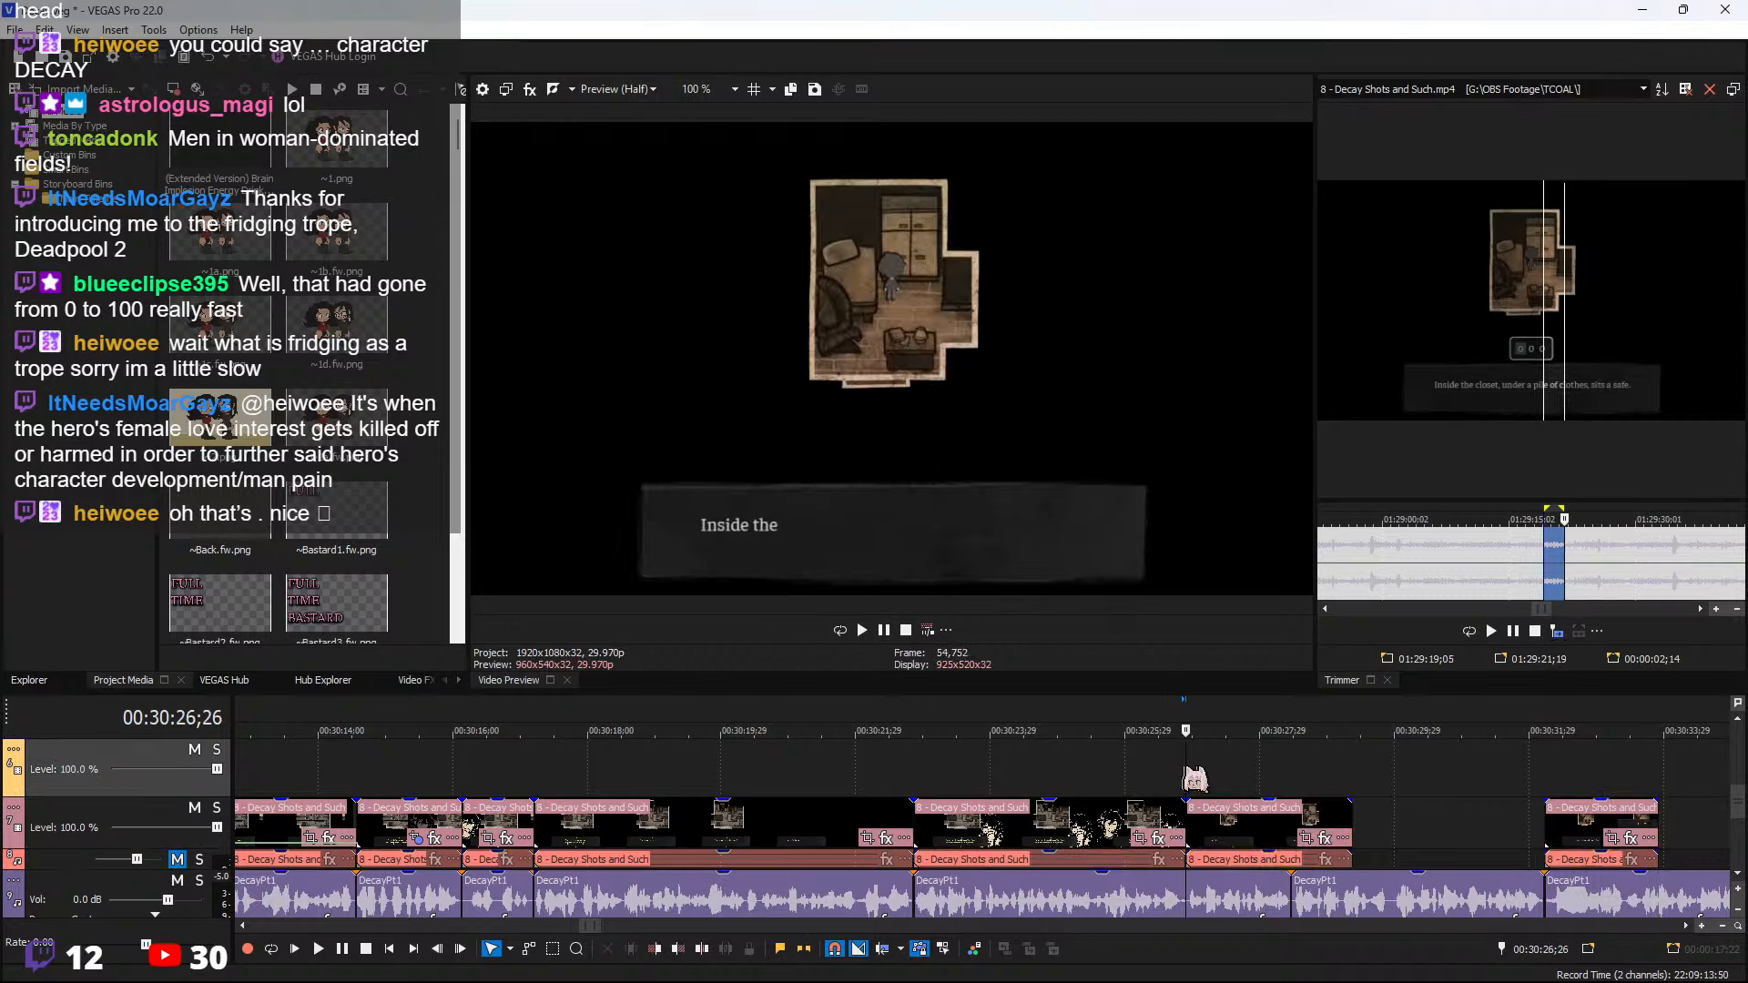
# Split the closet safe clip at the voice-over cut and delete the part after it
pyautogui.scroll(2, 1149, 792)
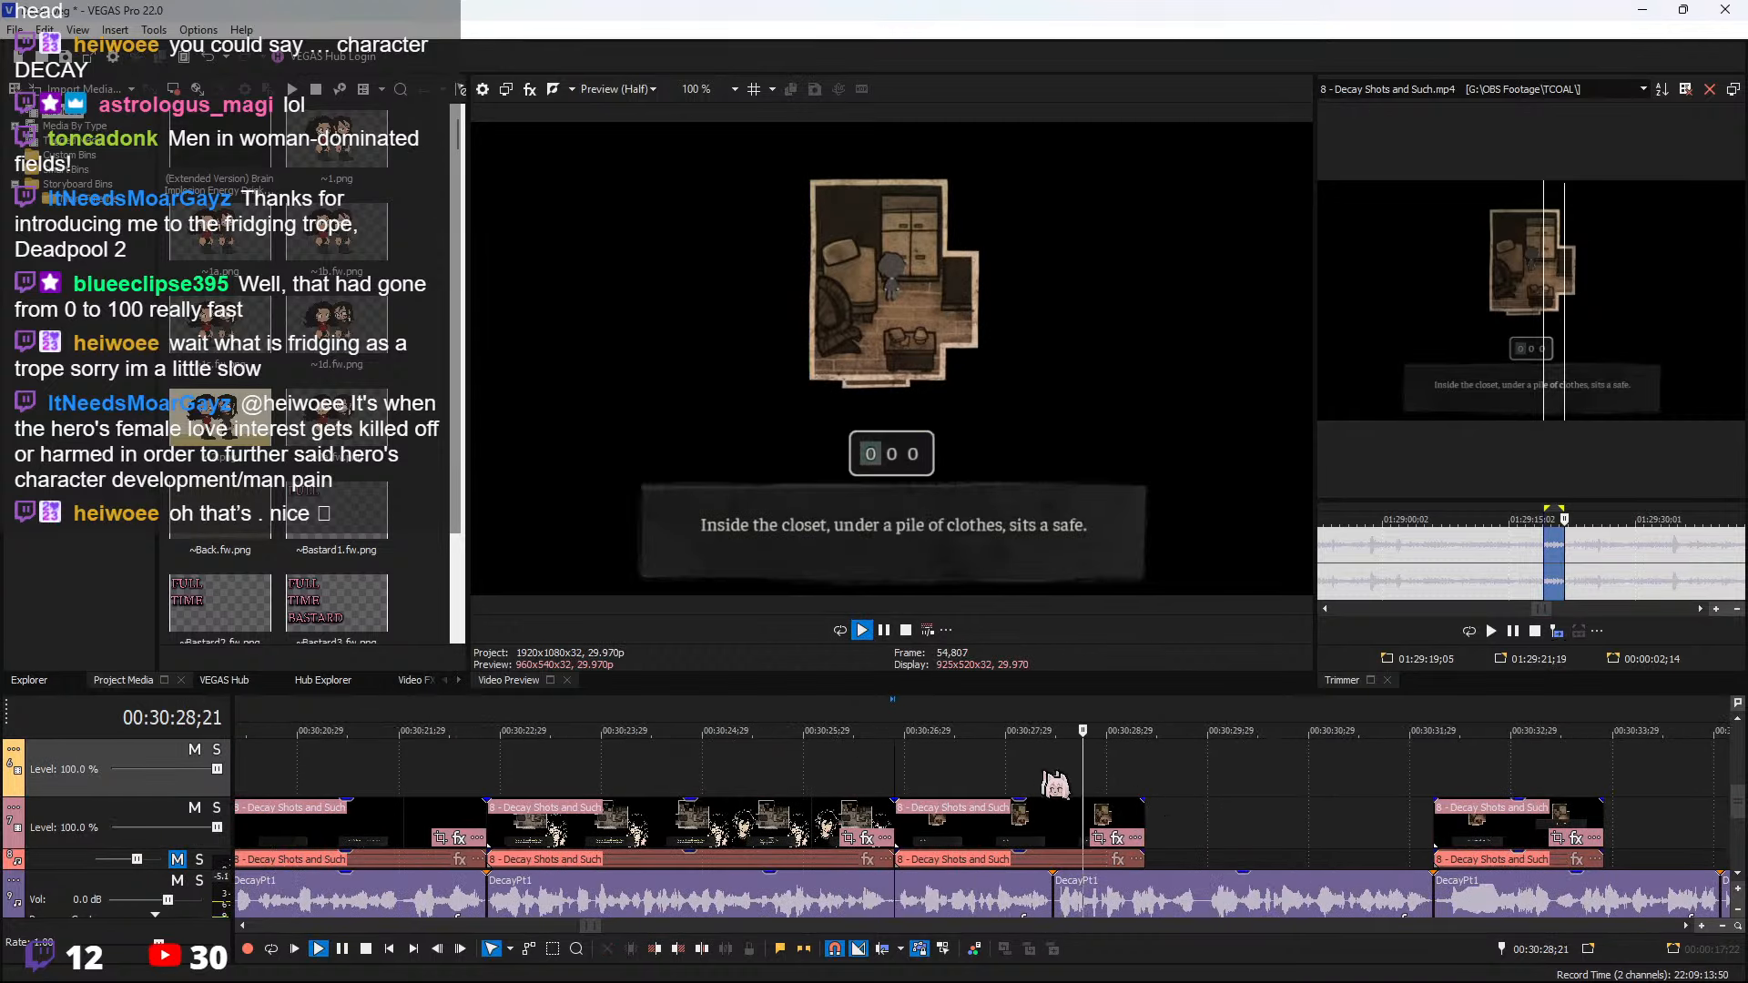
pyautogui.click(1063, 851)
pyautogui.press('s')
pyautogui.click(1077, 834)
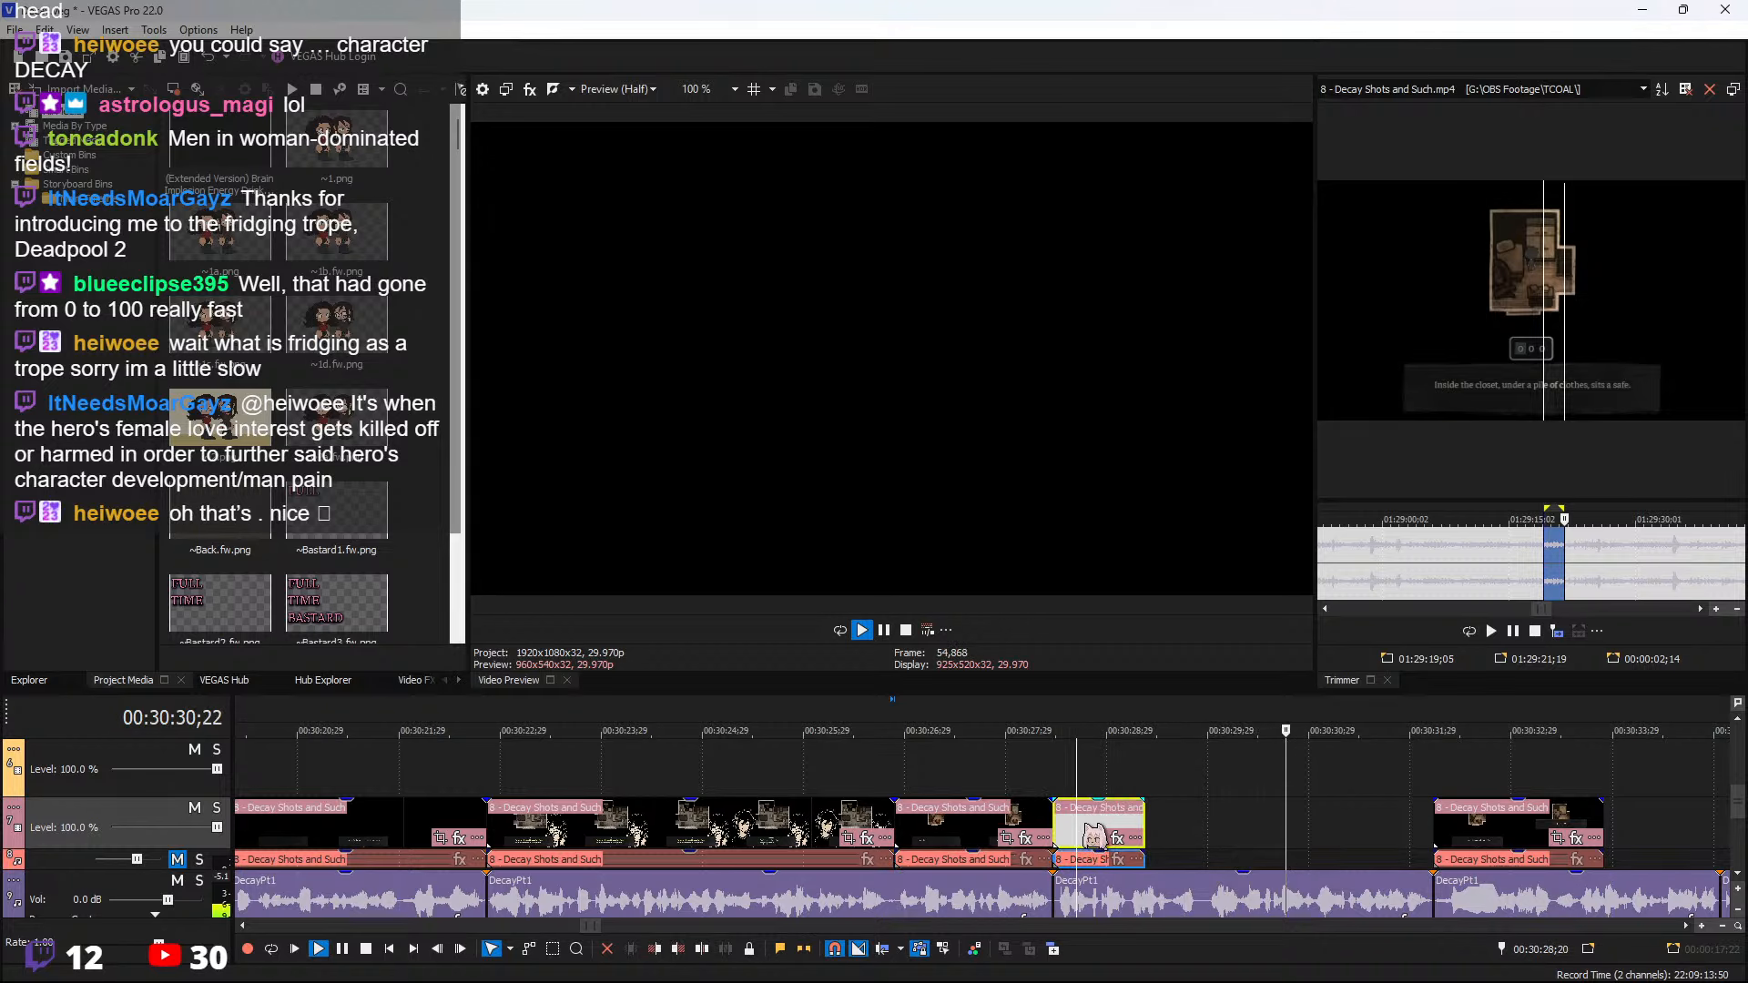
pyautogui.press('Delete')
# Play the trimmed safe clip from the join at 00:30:26;26 to check it against the voice-over
pyautogui.scroll(-2, 1105, 834)
pyautogui.press('space')
pyautogui.click(925, 764)
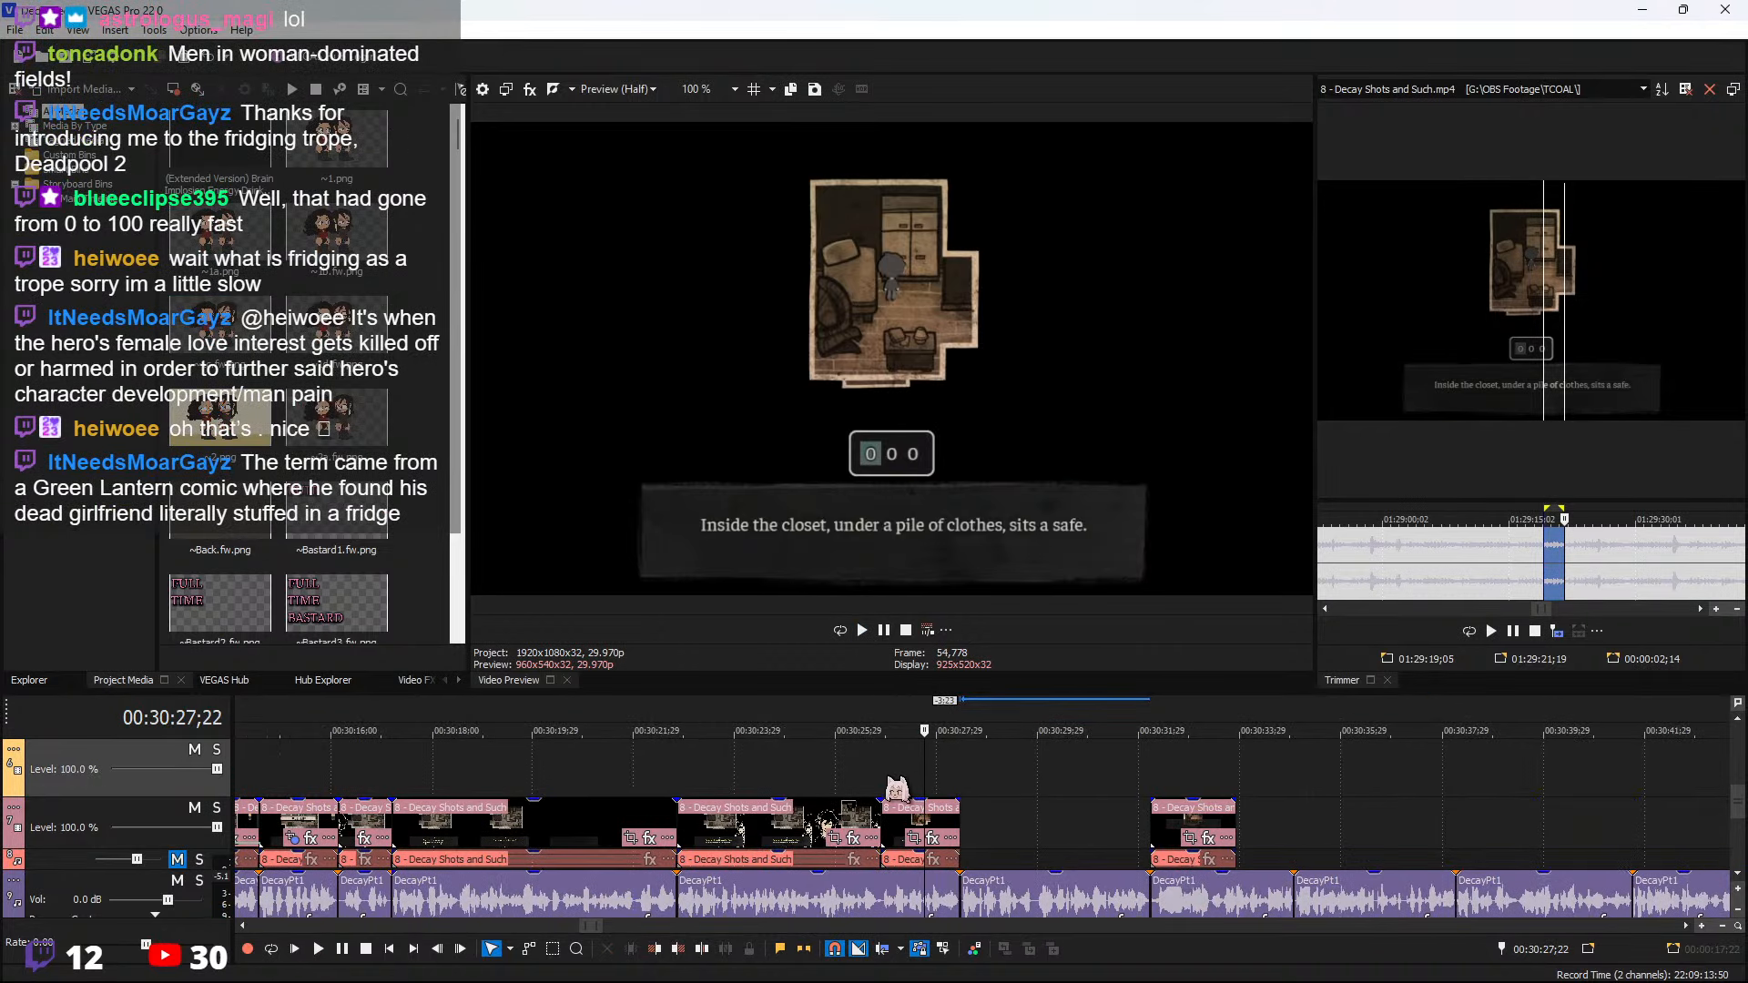
pyautogui.click(879, 778)
pyautogui.press('space')
pyautogui.scroll(2, 1018, 787)
pyautogui.press('space')
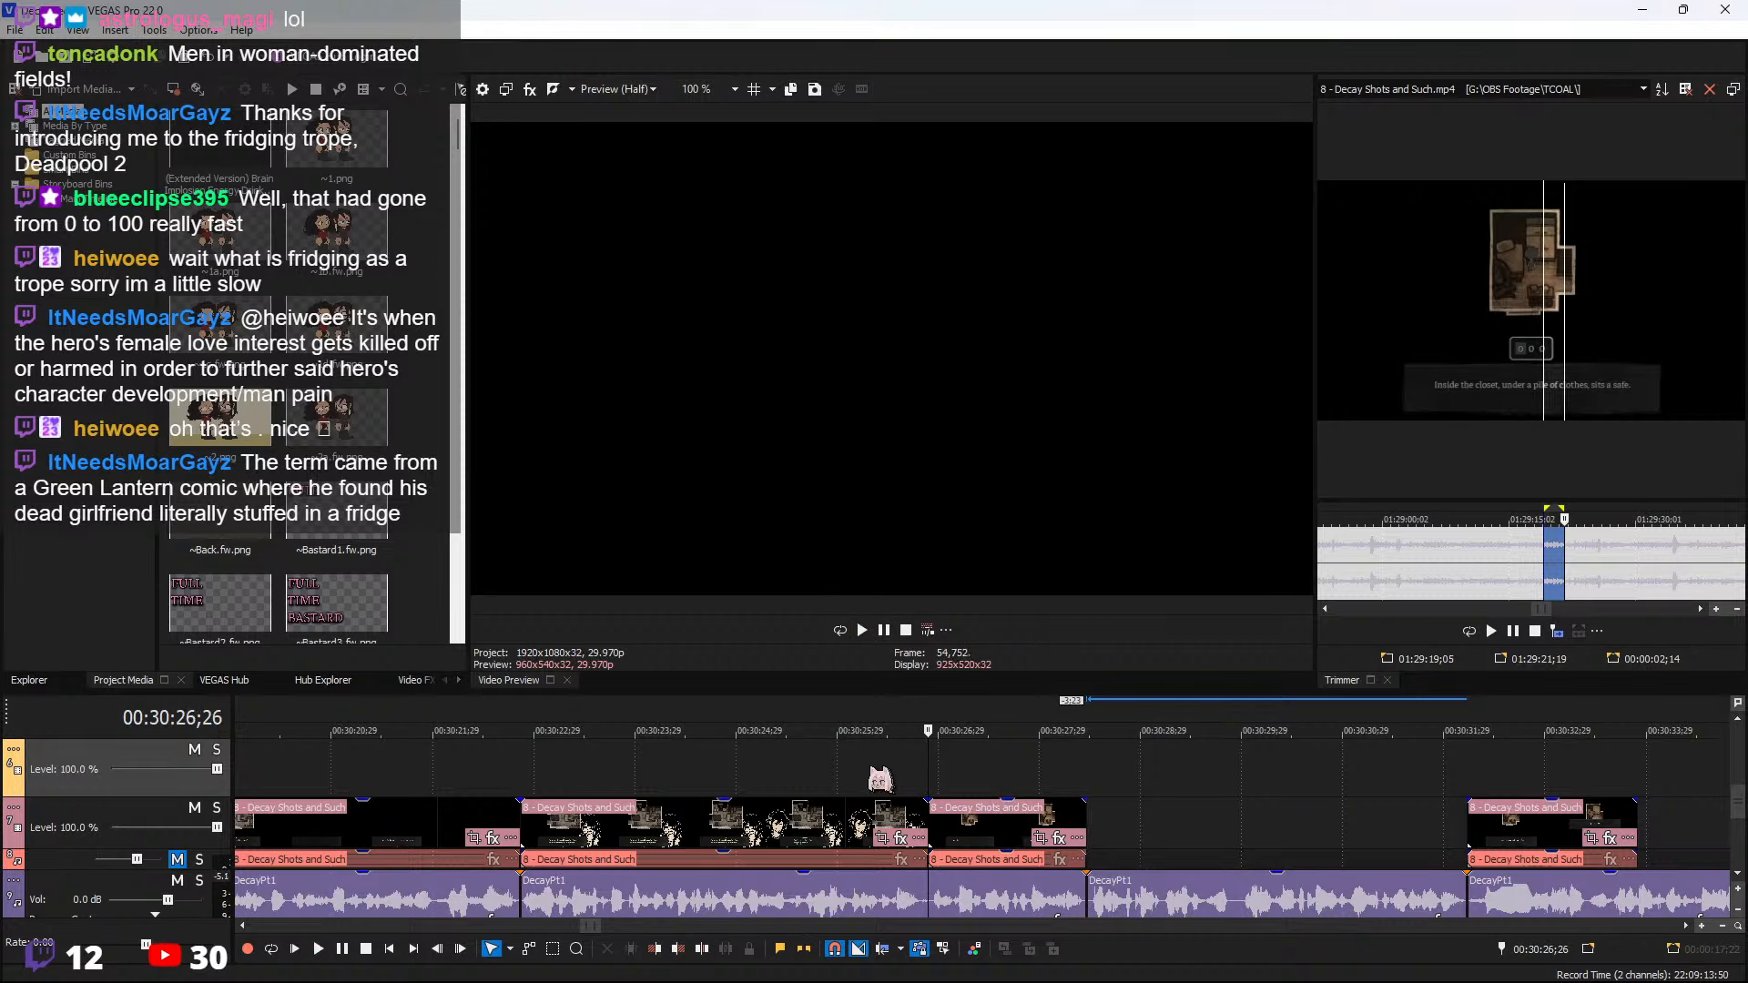
pyautogui.press('space')
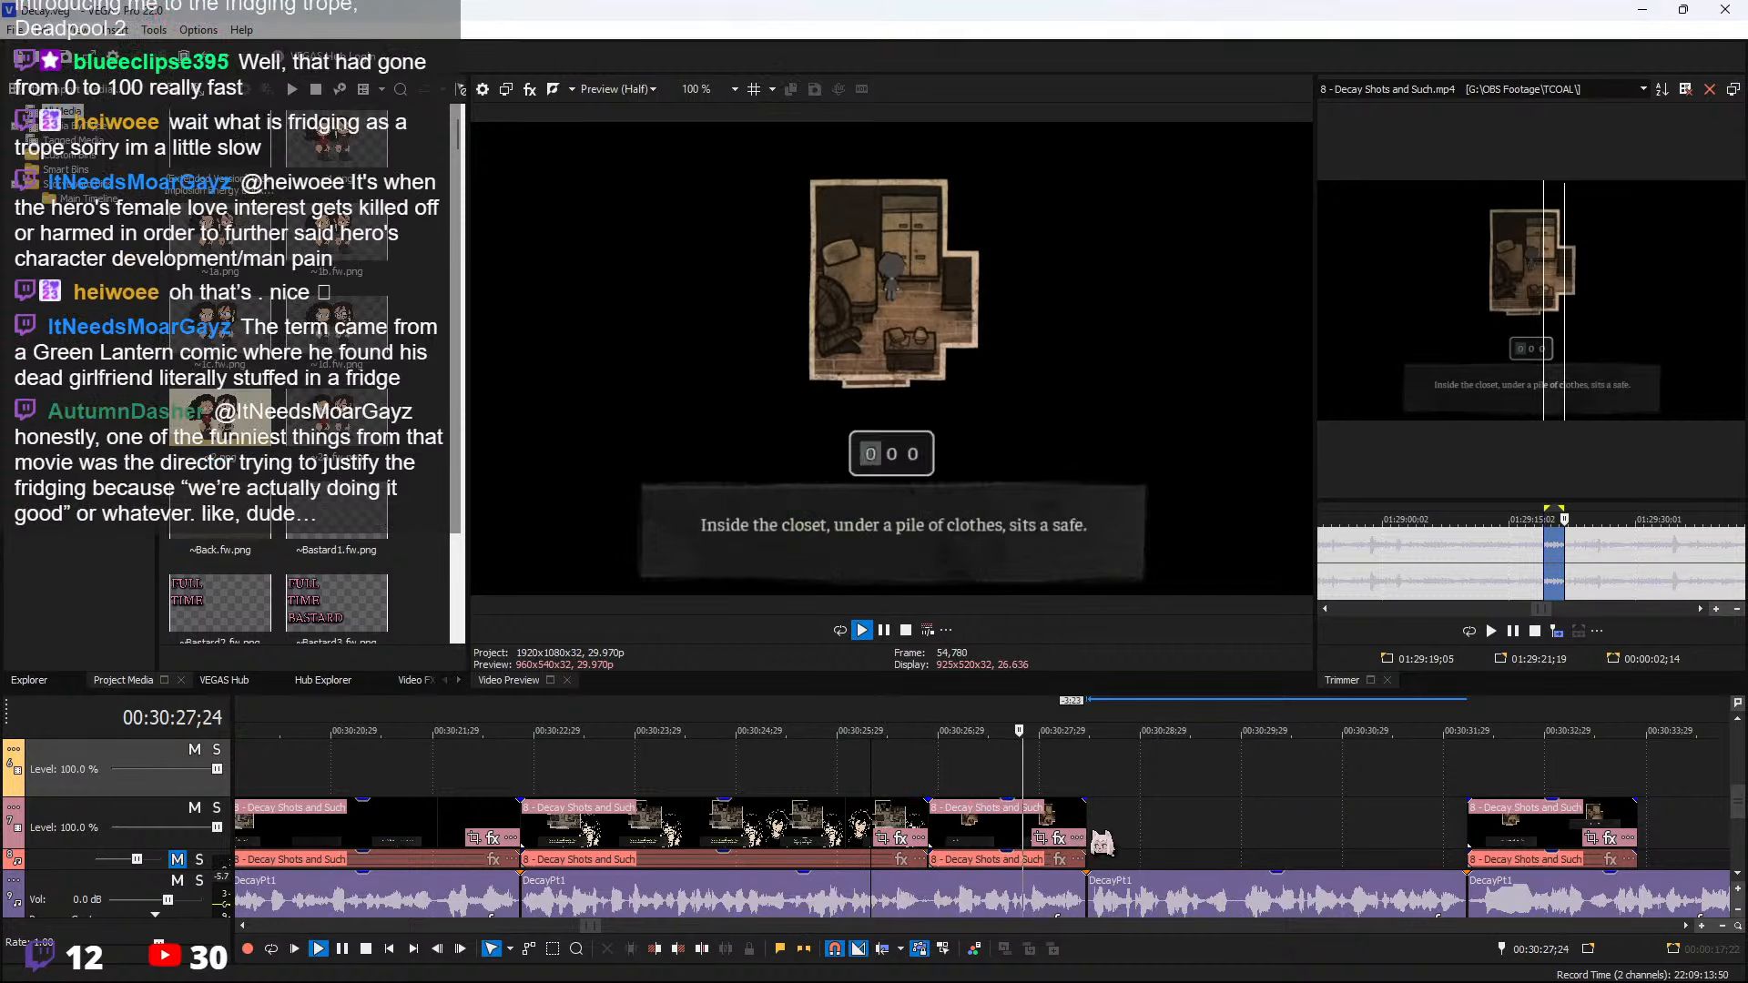
# Add a second safe clip after the voice-over cut, starting within the code entry, and extend it to meet the "Carl's ID" clip
pyautogui.click(1093, 840)
pyautogui.moveTo(1100, 833); pyautogui.dragTo(1409, 831)
pyautogui.press('space')
pyautogui.press('space')
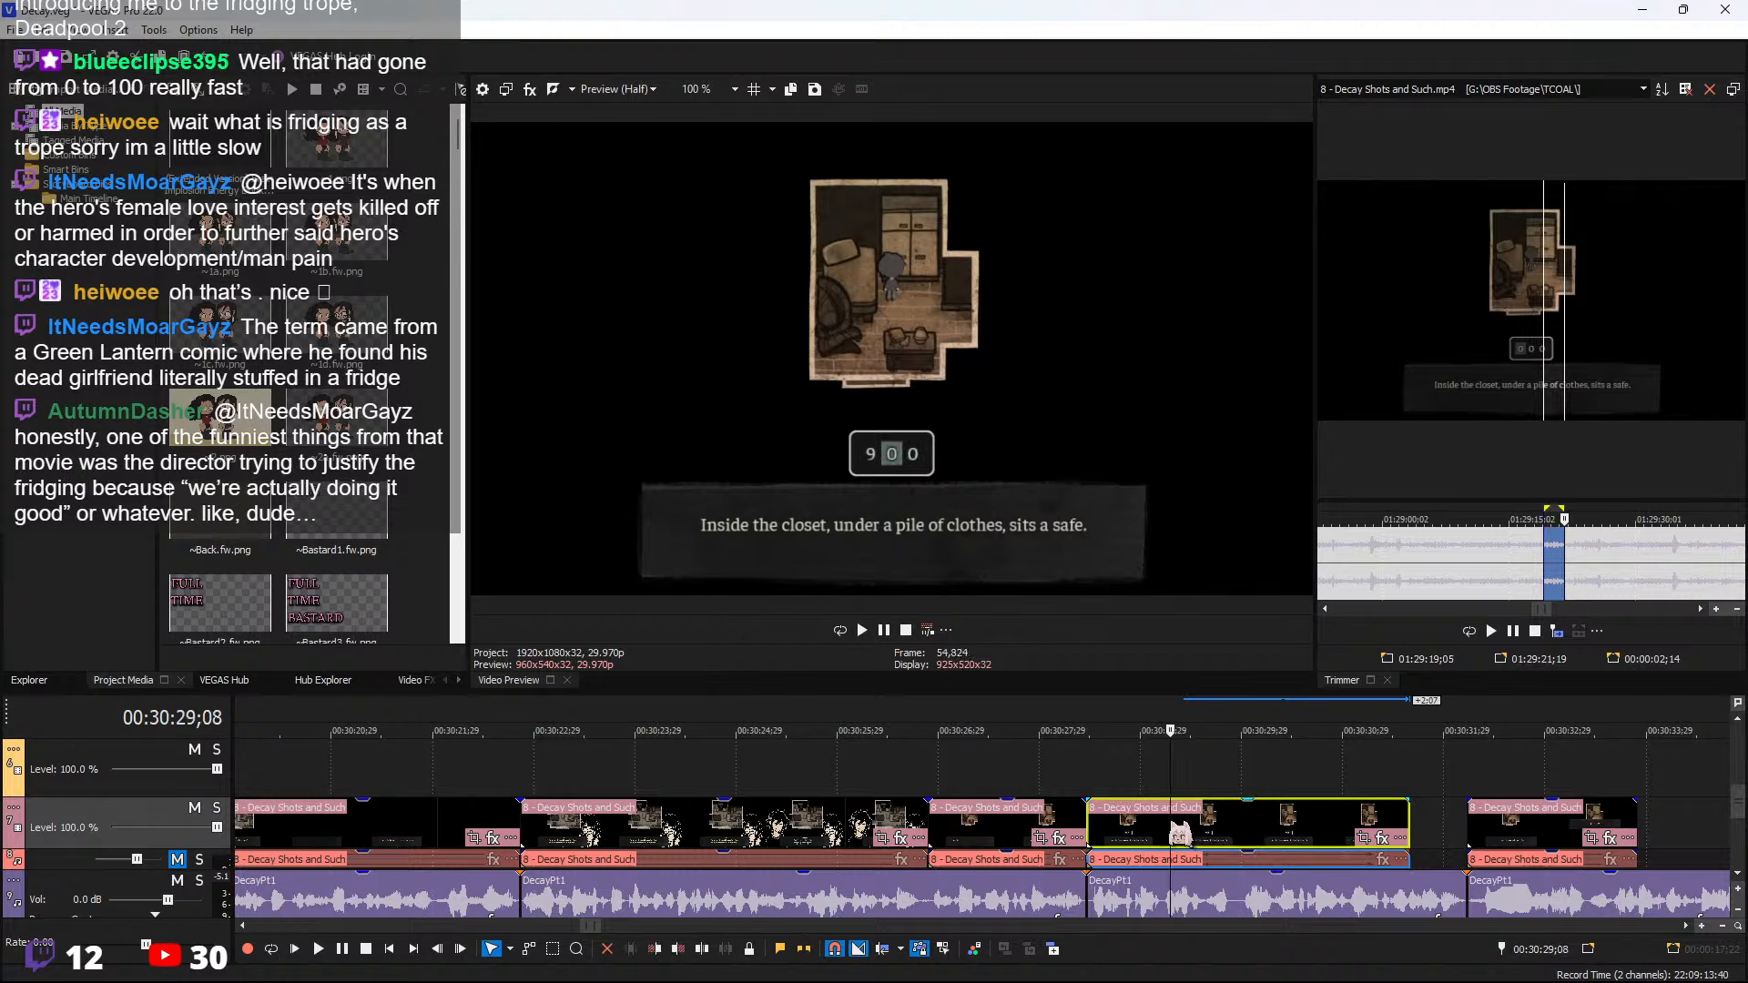
pyautogui.press('space')
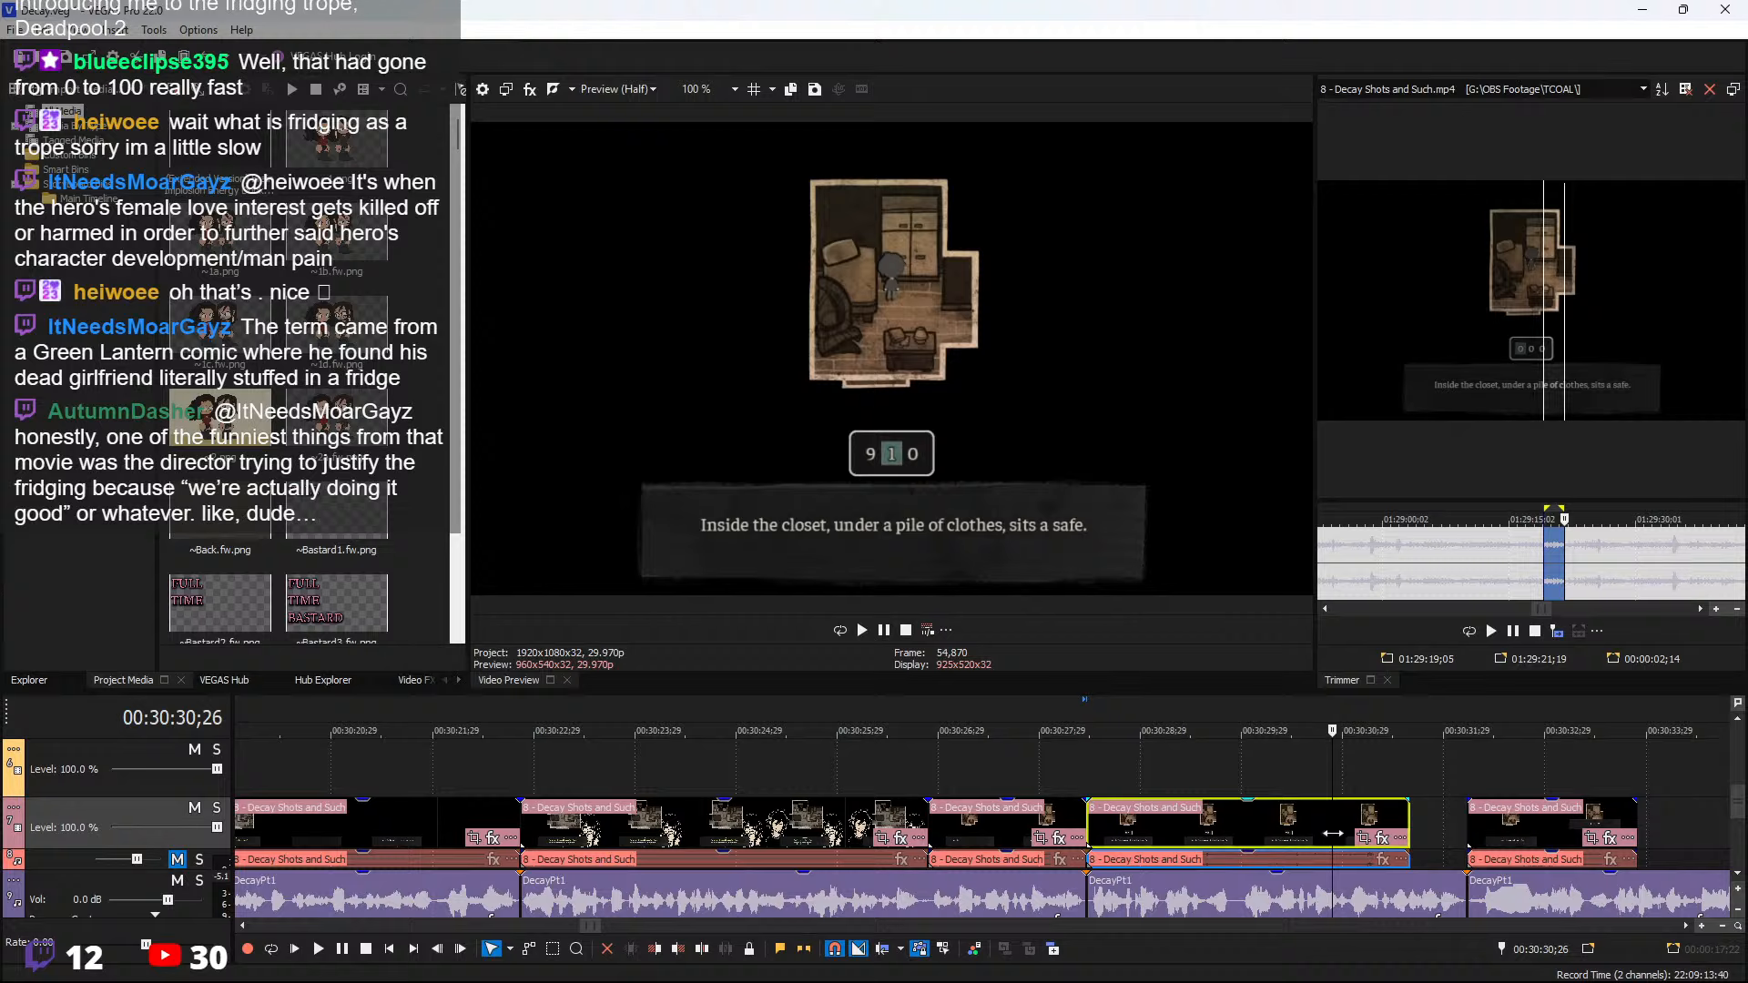
pyautogui.moveTo(1404, 819); pyautogui.dragTo(1455, 801)
pyautogui.press('space')
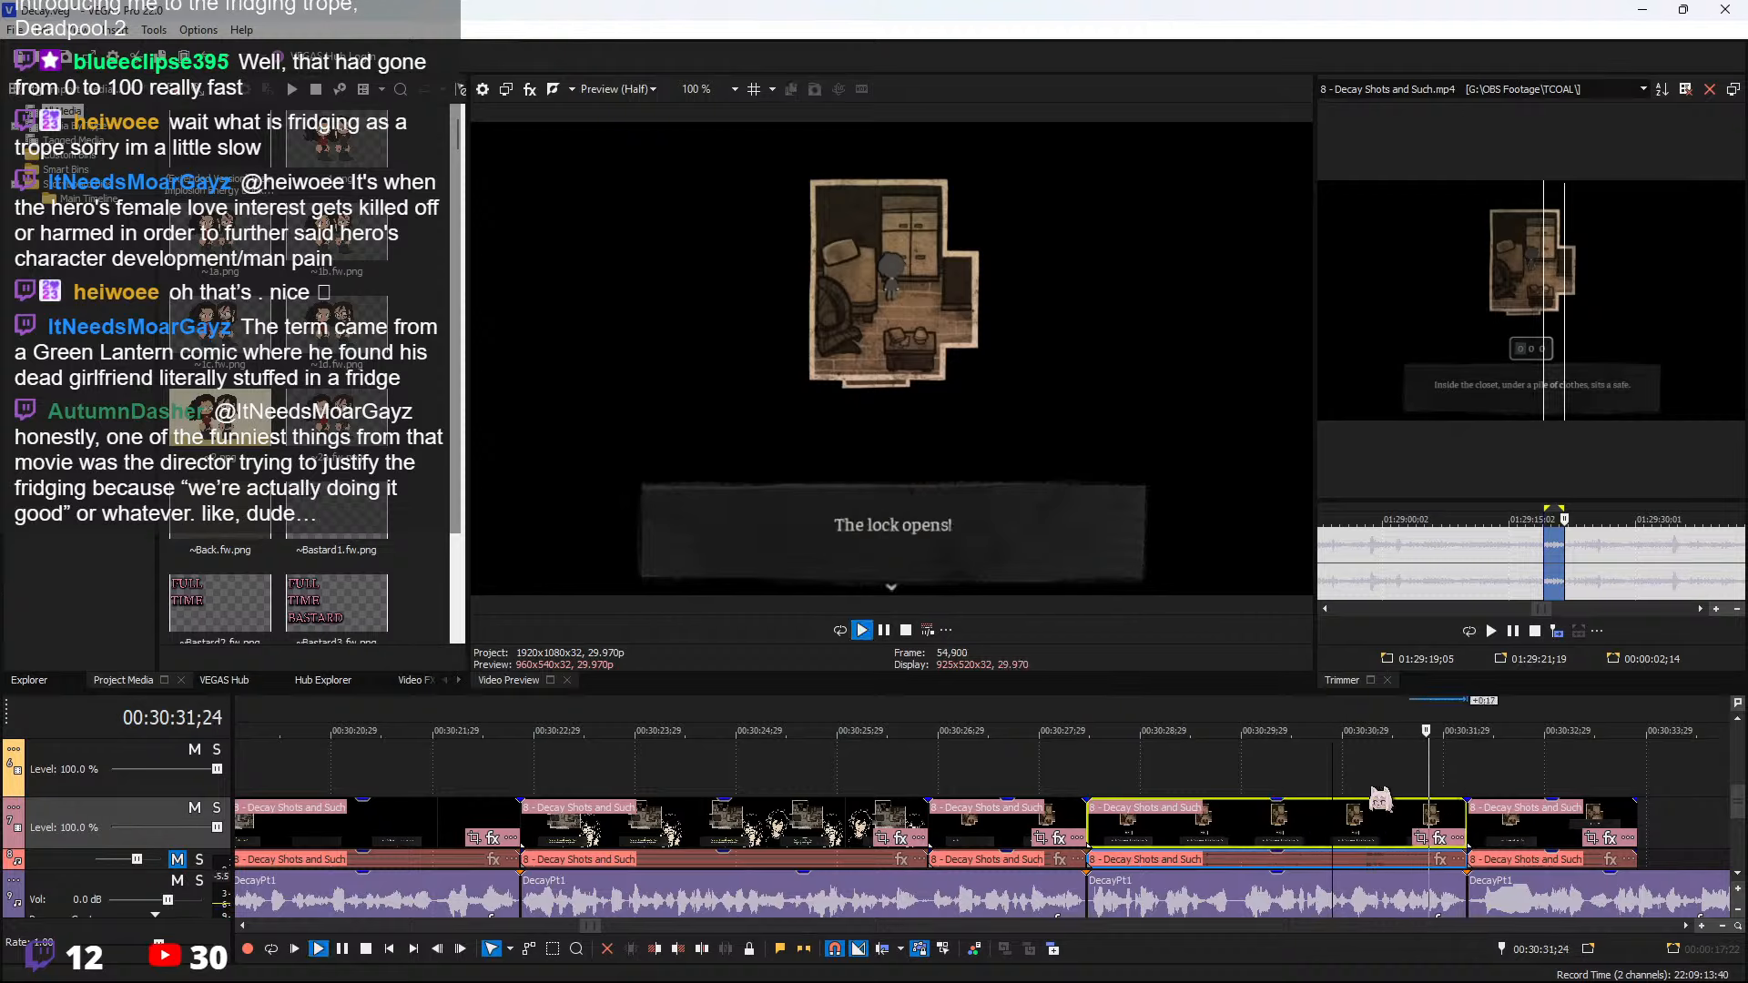
pyautogui.press('space')
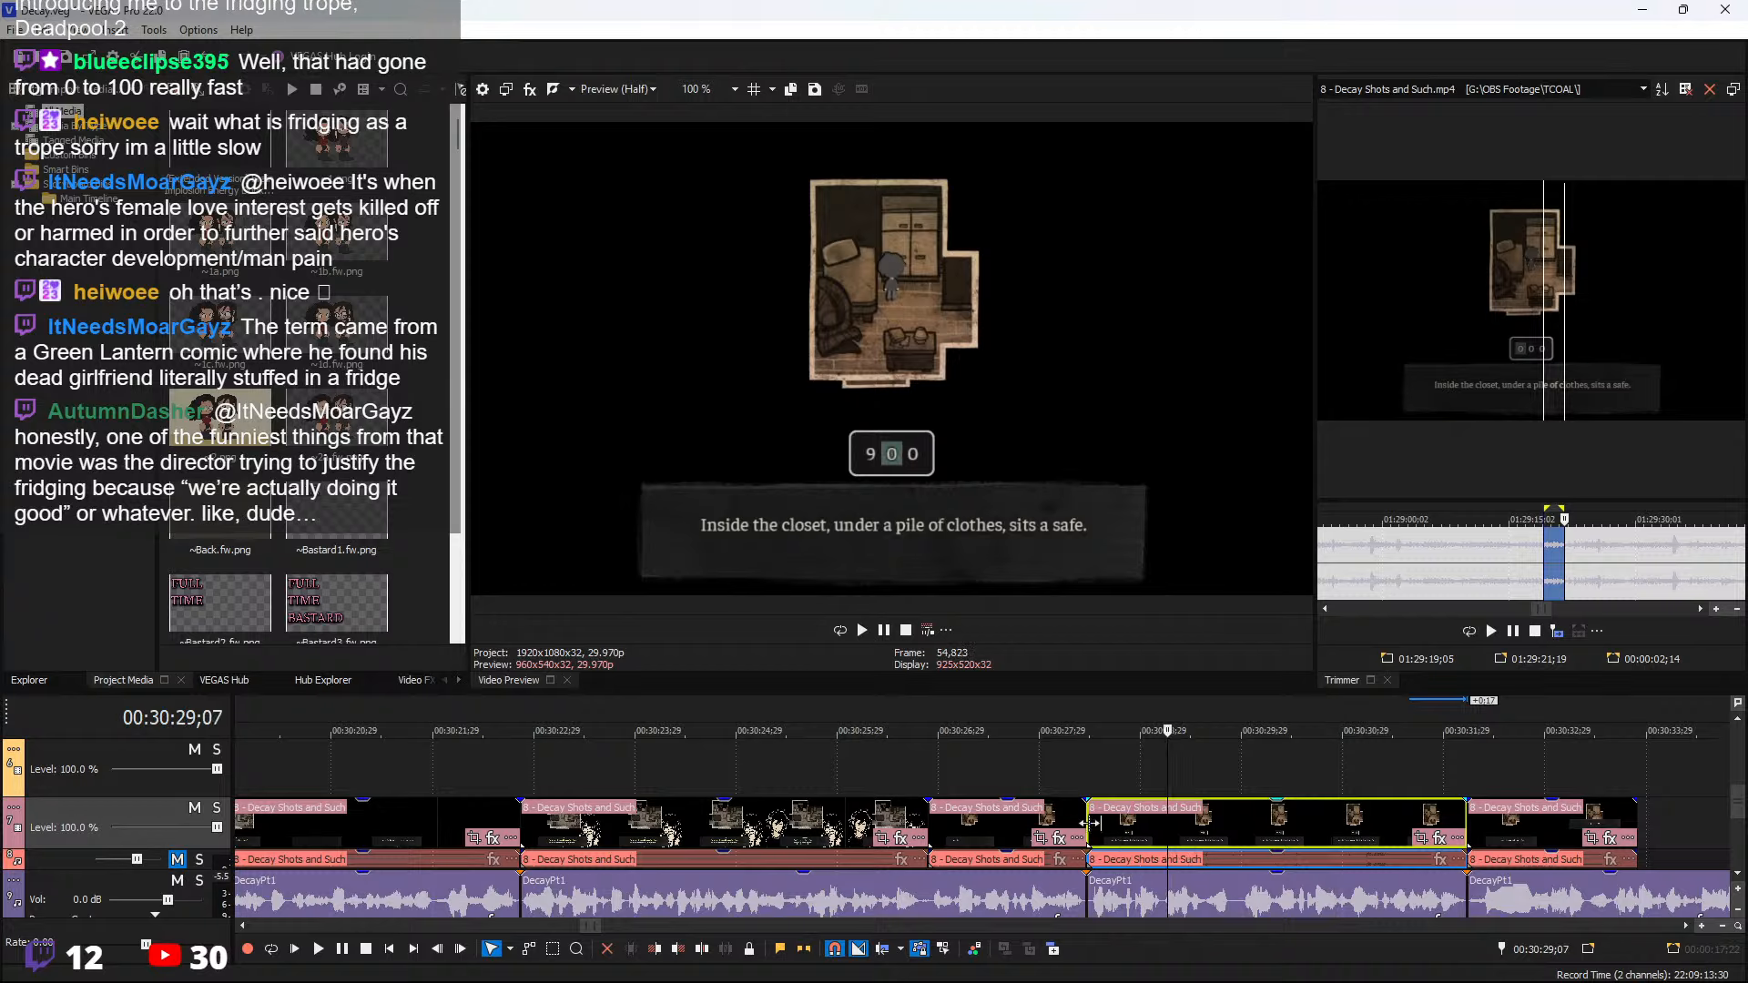
# Trim the second safe clip's start closer to "The lock opens!", extend its end by 2;00 and split it during the lock opening
pyautogui.moveTo(1100, 833); pyautogui.dragTo(1418, 840)
pyautogui.press('space')
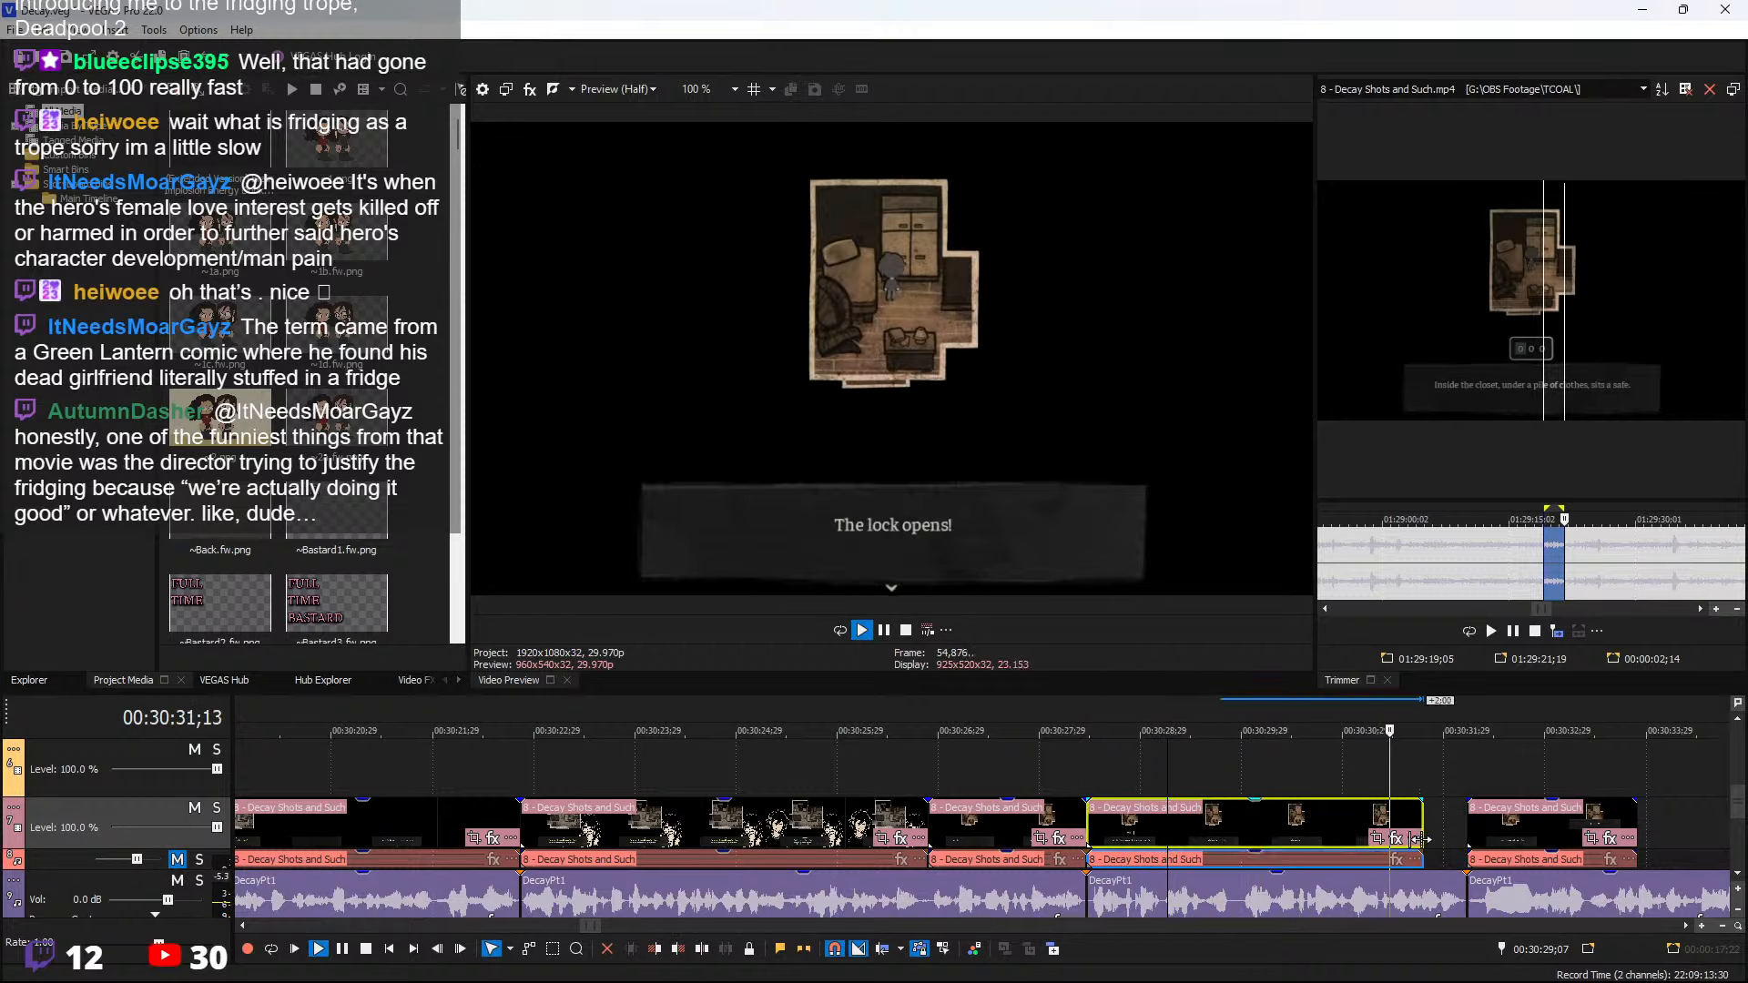
pyautogui.press('space')
pyautogui.click(1238, 832)
pyautogui.press('s')
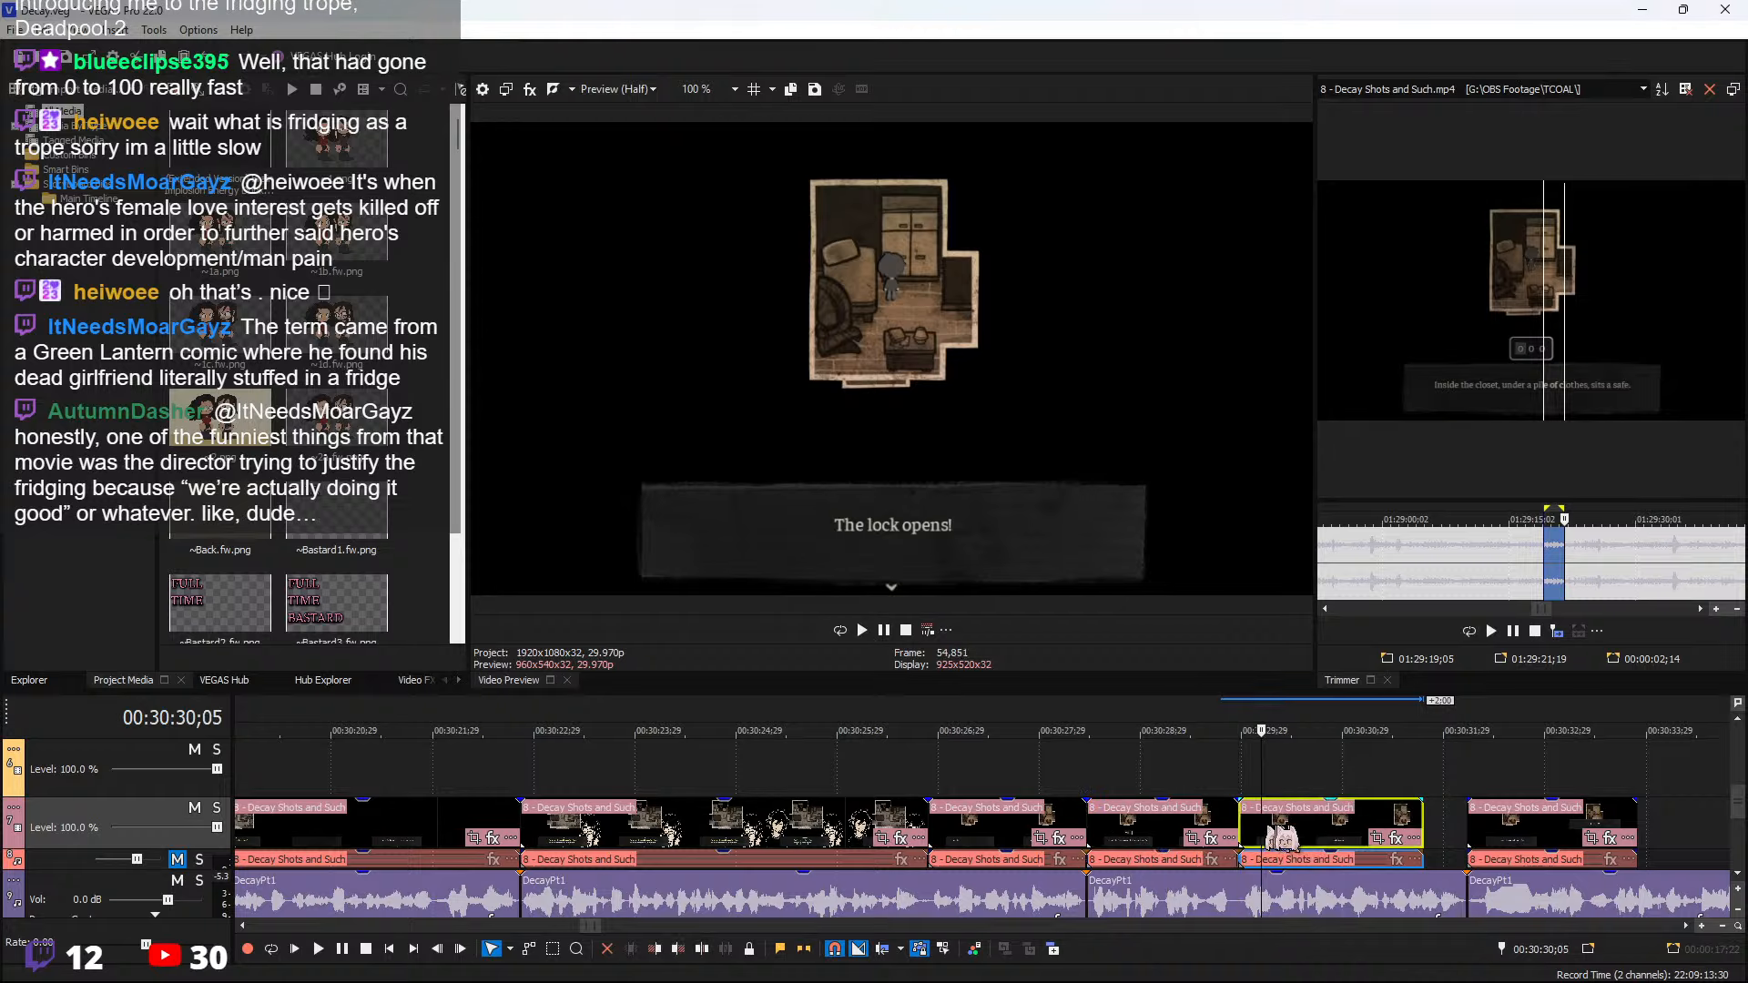
# Extend the split-off lock footage to reach "Carl's savings!!", delete the lead-up and surplus, and move the remaining savings clip against the lock clip
pyautogui.click(1261, 830)
pyautogui.moveTo(1422, 830); pyautogui.dragTo(1699, 822)
pyautogui.click(1312, 826)
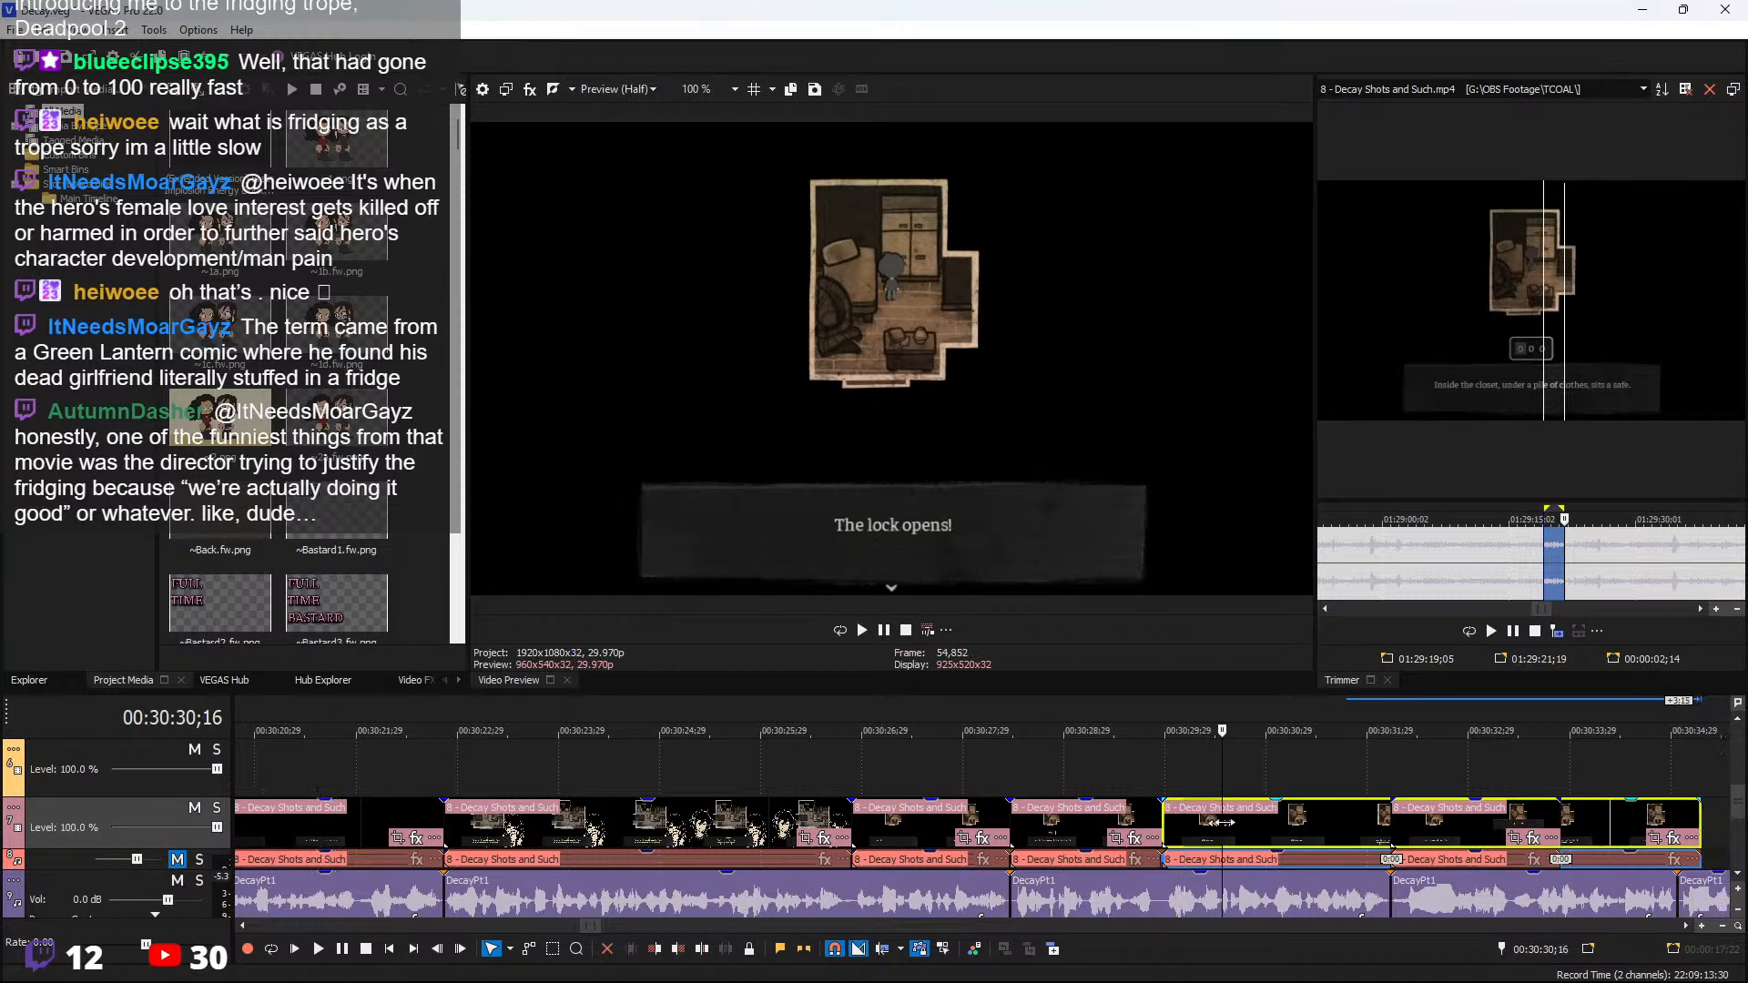
pyautogui.click(1320, 826)
pyautogui.moveTo(1268, 826); pyautogui.dragTo(762, 826)
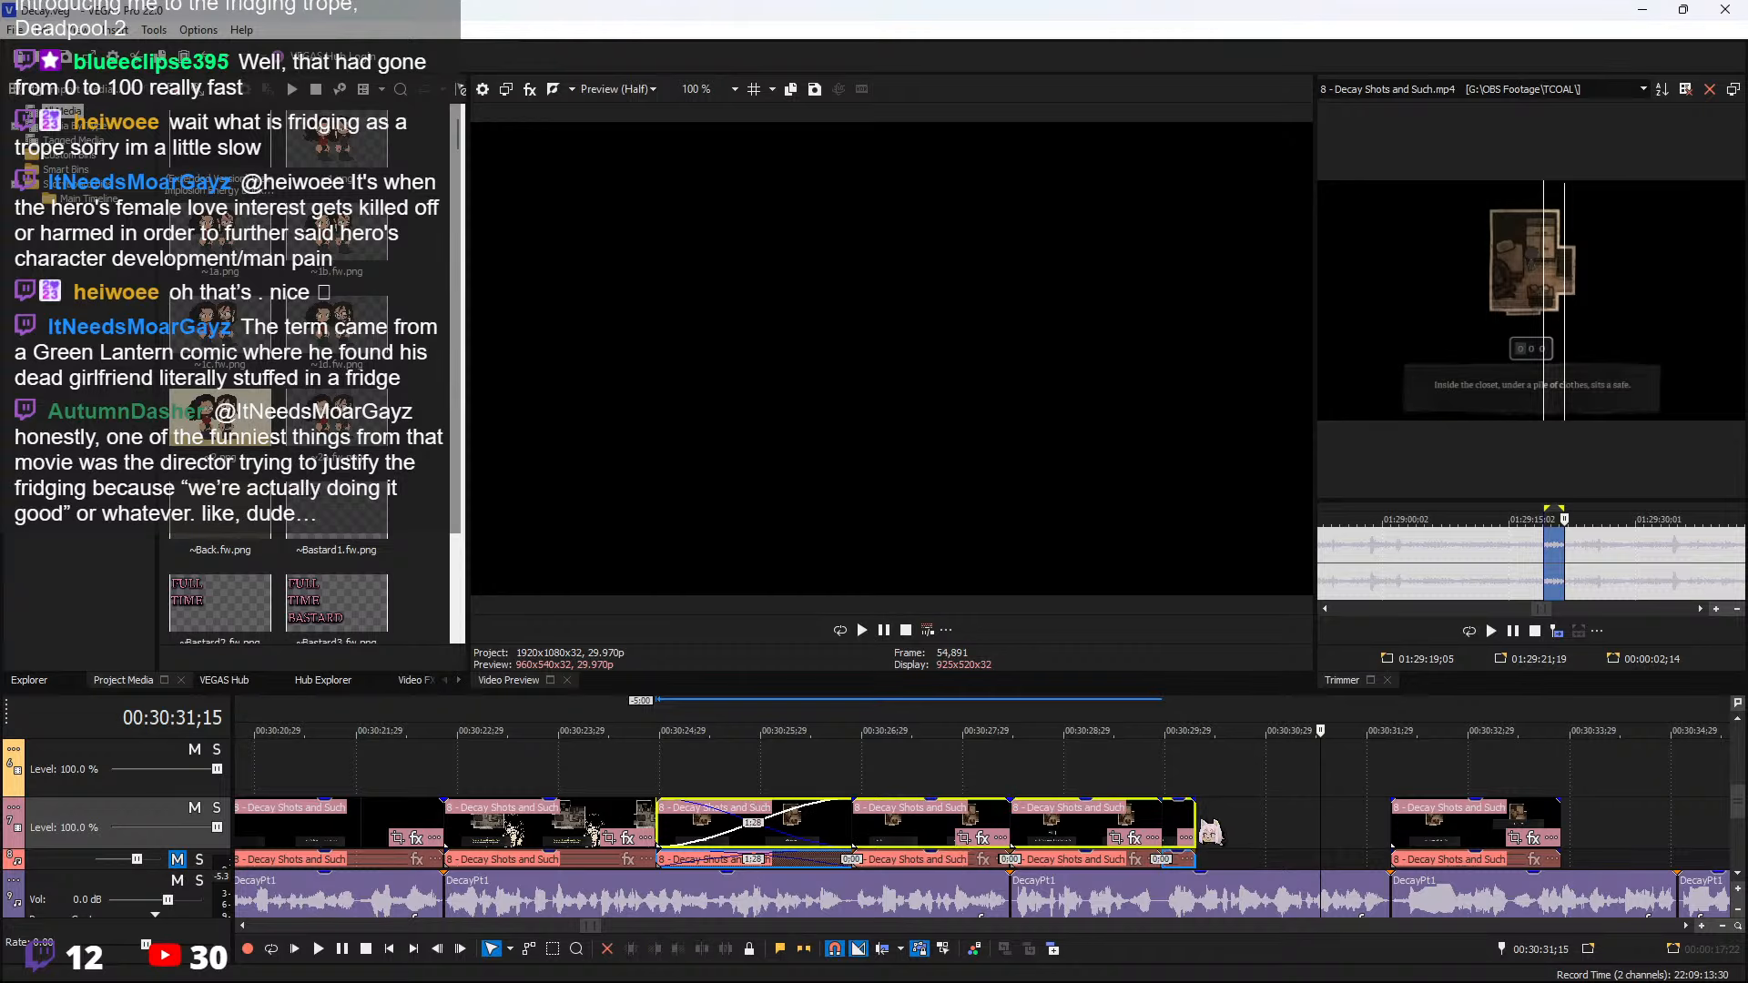
pyautogui.moveTo(1195, 829); pyautogui.dragTo(1667, 833)
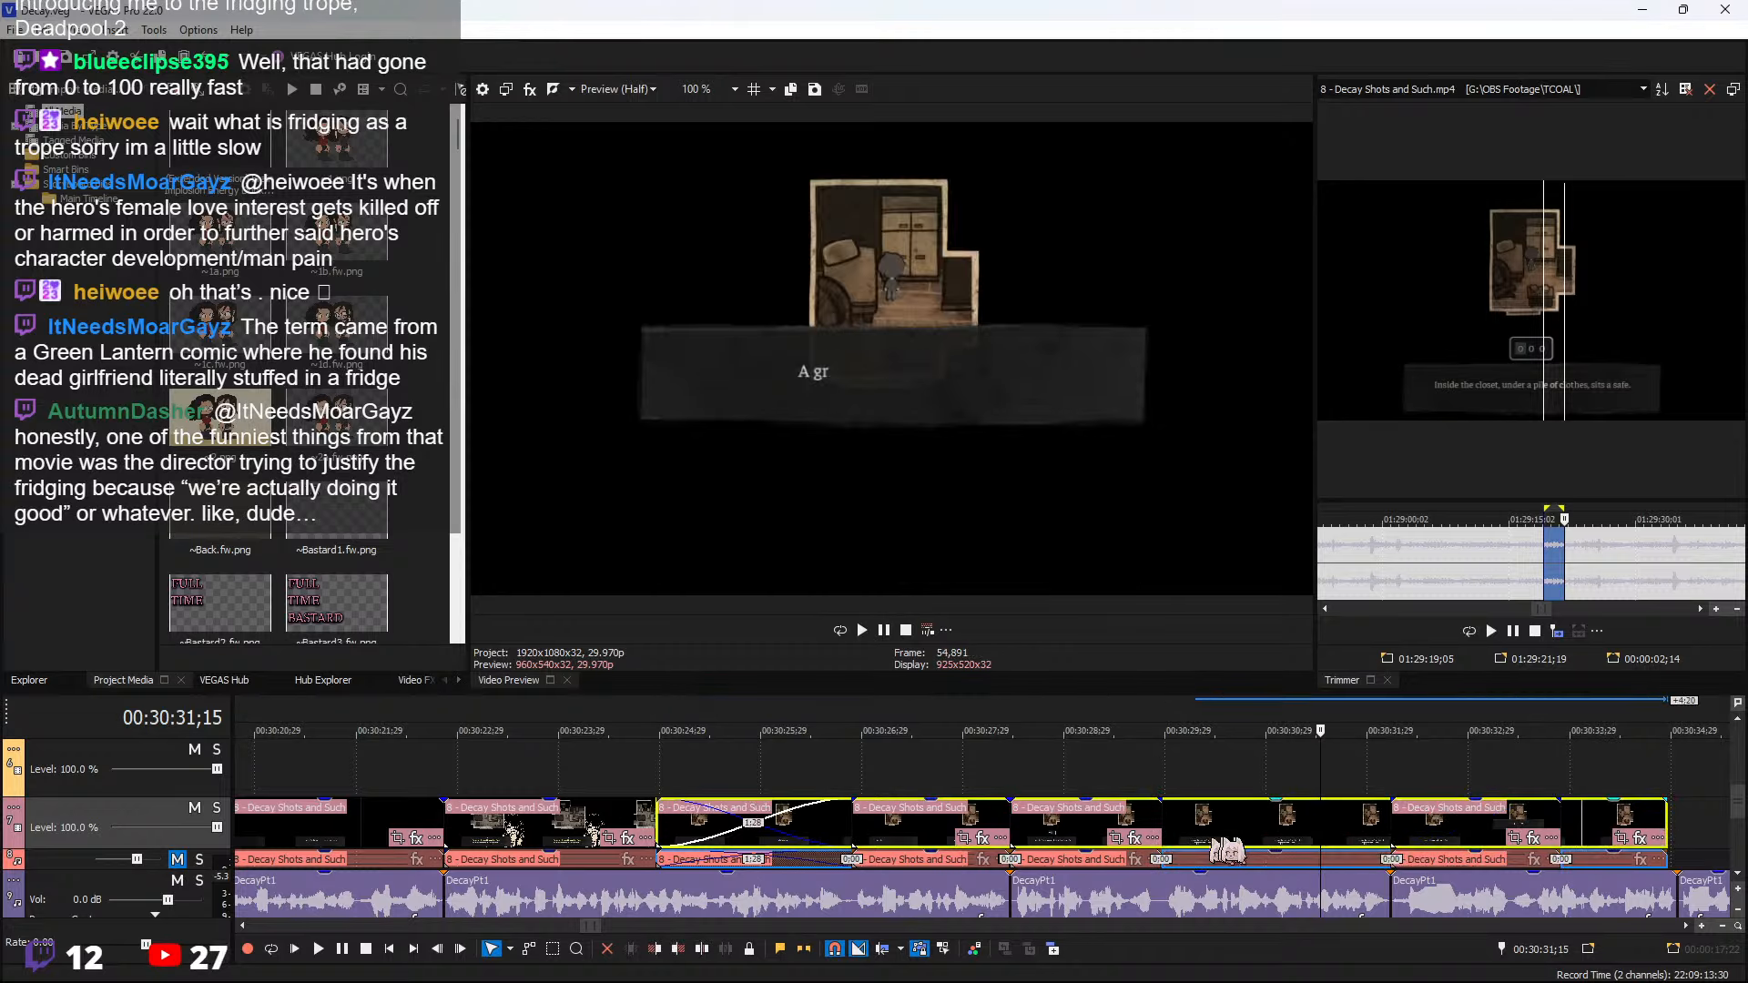
pyautogui.moveTo(1227, 849)
pyautogui.mouseDown()
pyautogui.moveTo(1241, 843)
pyautogui.moveTo(1039, 829)
pyautogui.moveTo(1223, 838)
pyautogui.mouseUp()
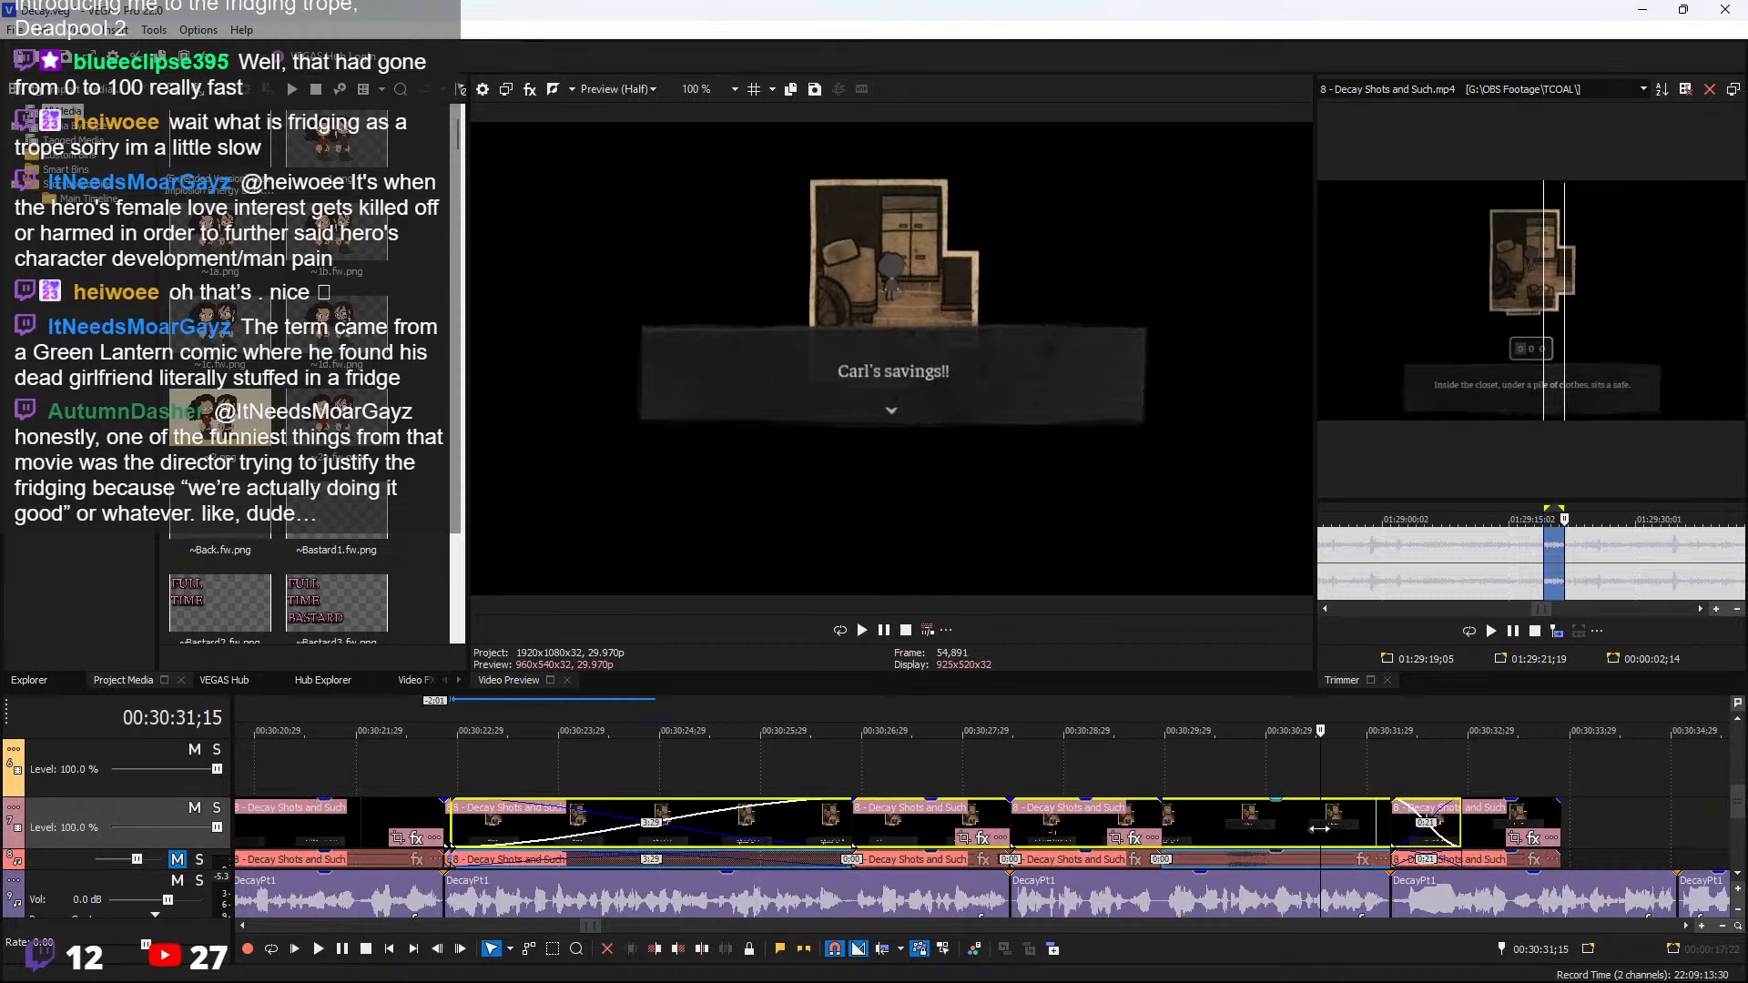
pyautogui.press('s')
pyautogui.click(1283, 833)
pyautogui.press('Delete')
pyautogui.moveTo(1344, 829); pyautogui.dragTo(1182, 818)
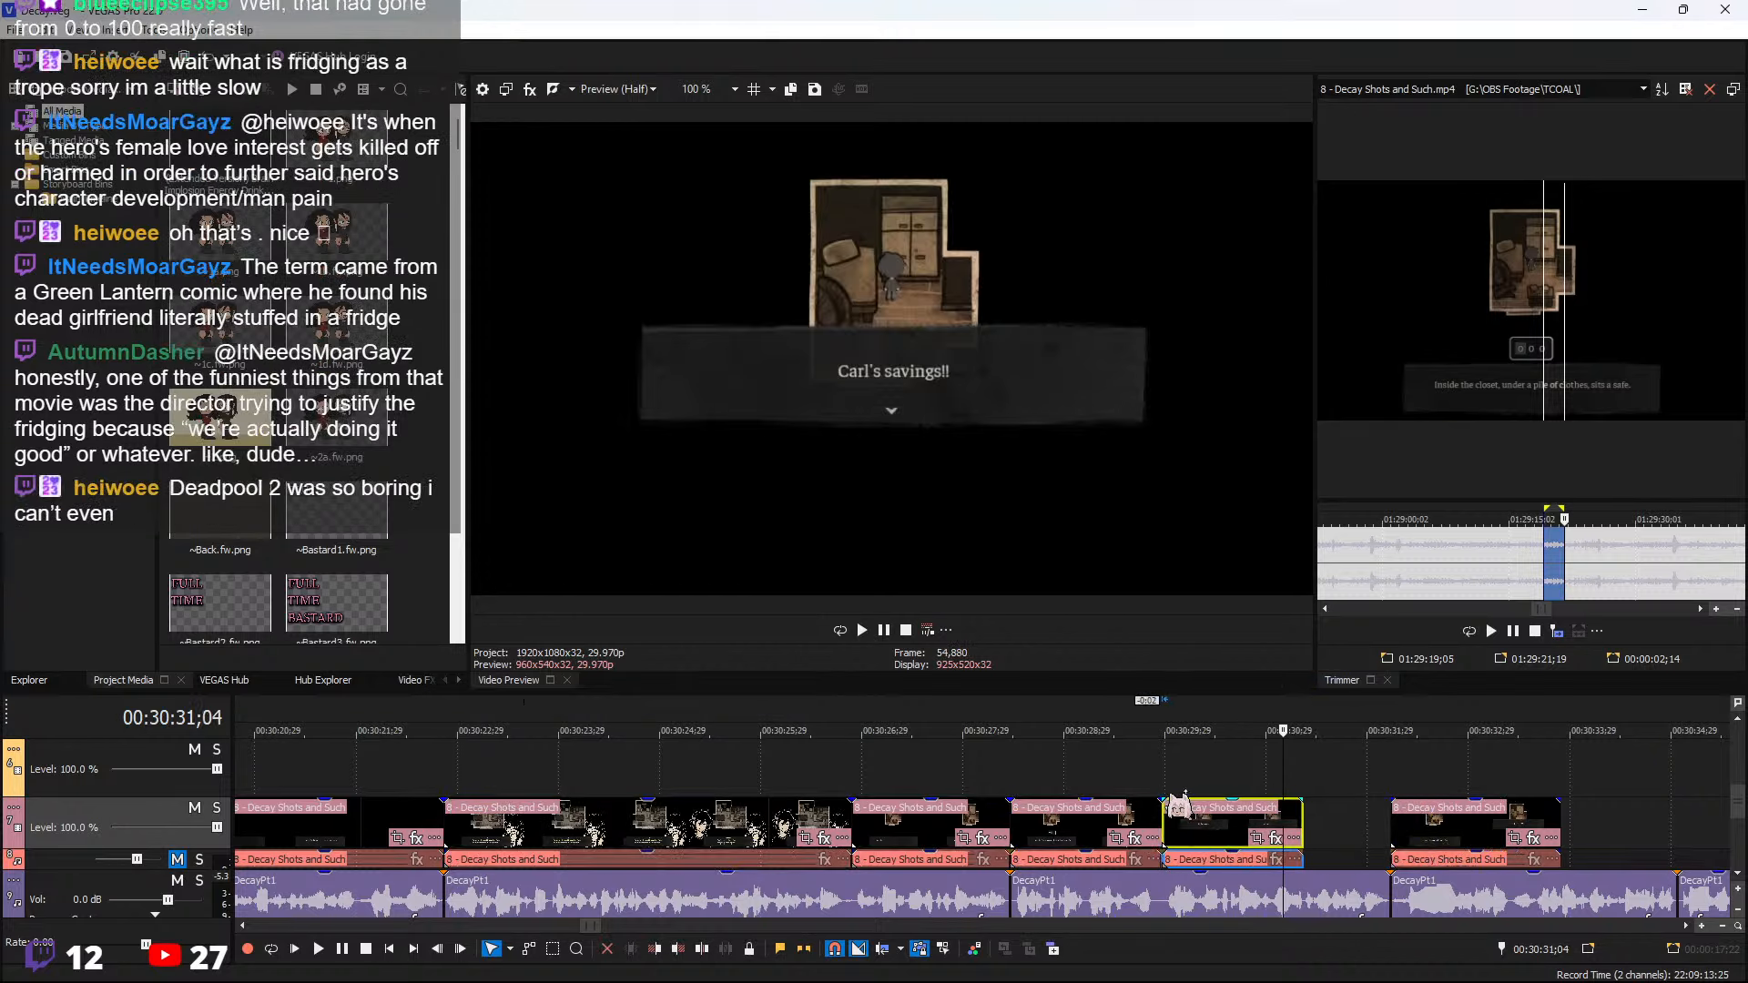
# Play the savings clip from its start and extend its end to meet the "Carl's ID" clip
pyautogui.click(1162, 774)
pyautogui.press('space')
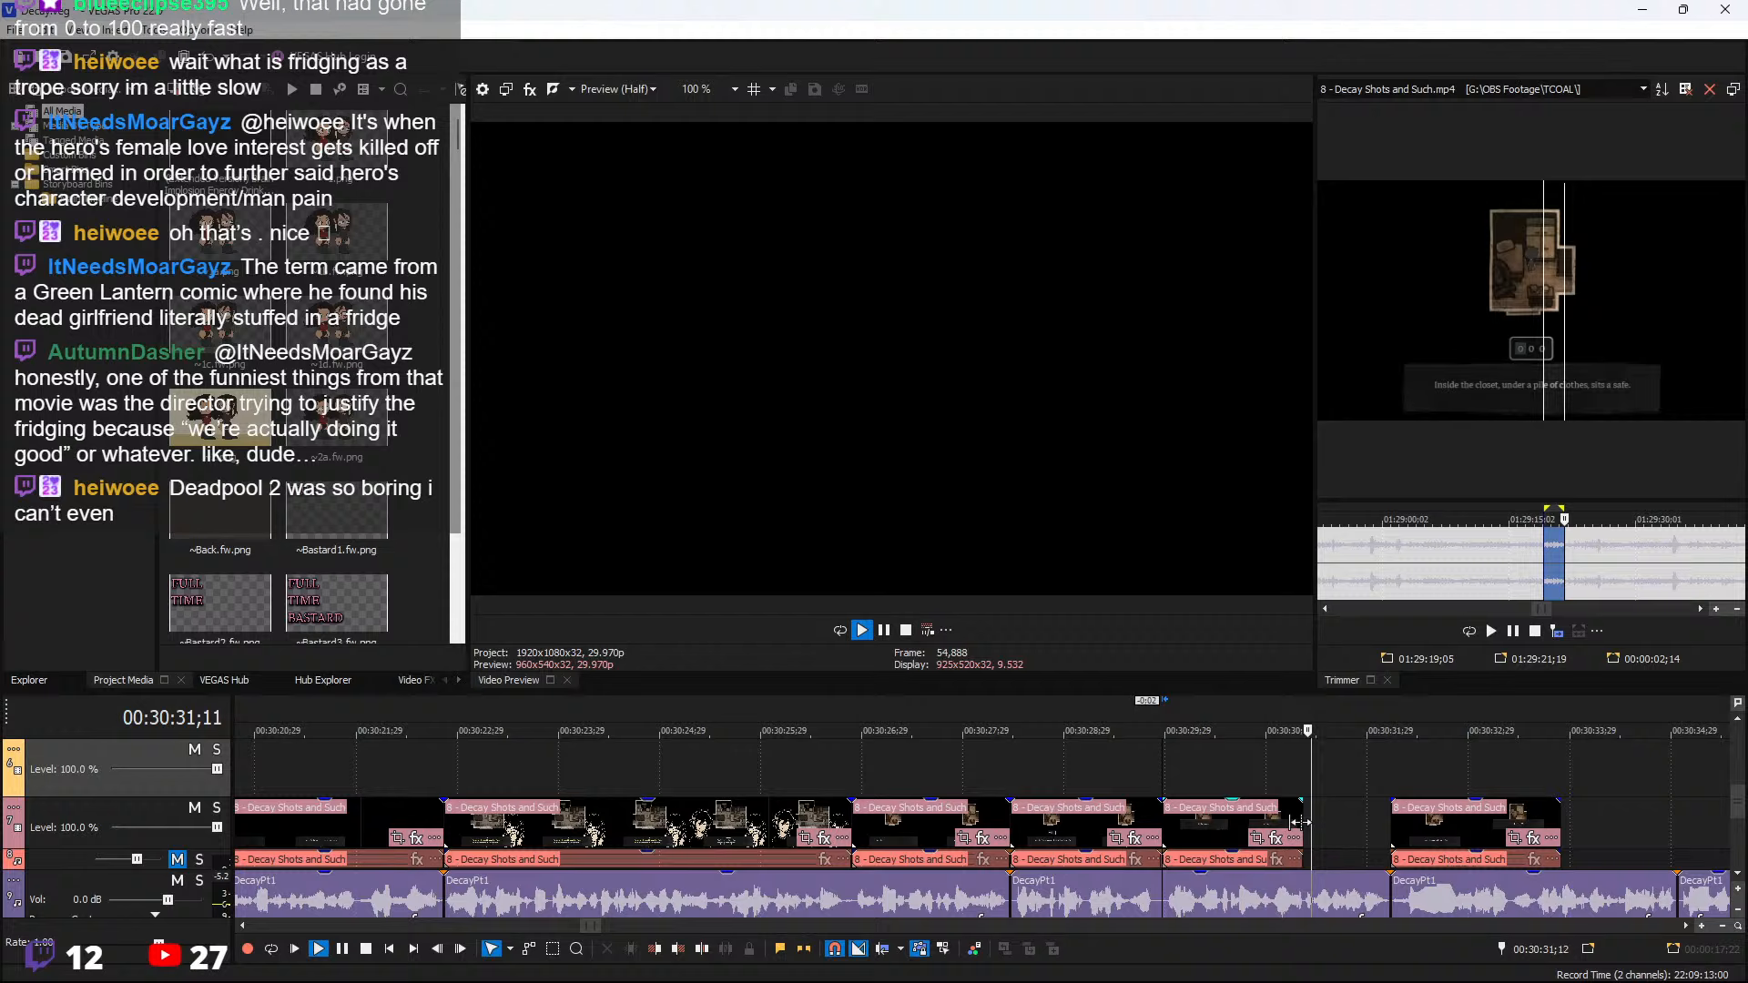
pyautogui.press('space')
pyautogui.moveTo(1302, 831); pyautogui.dragTo(1387, 829)
pyautogui.press('space')
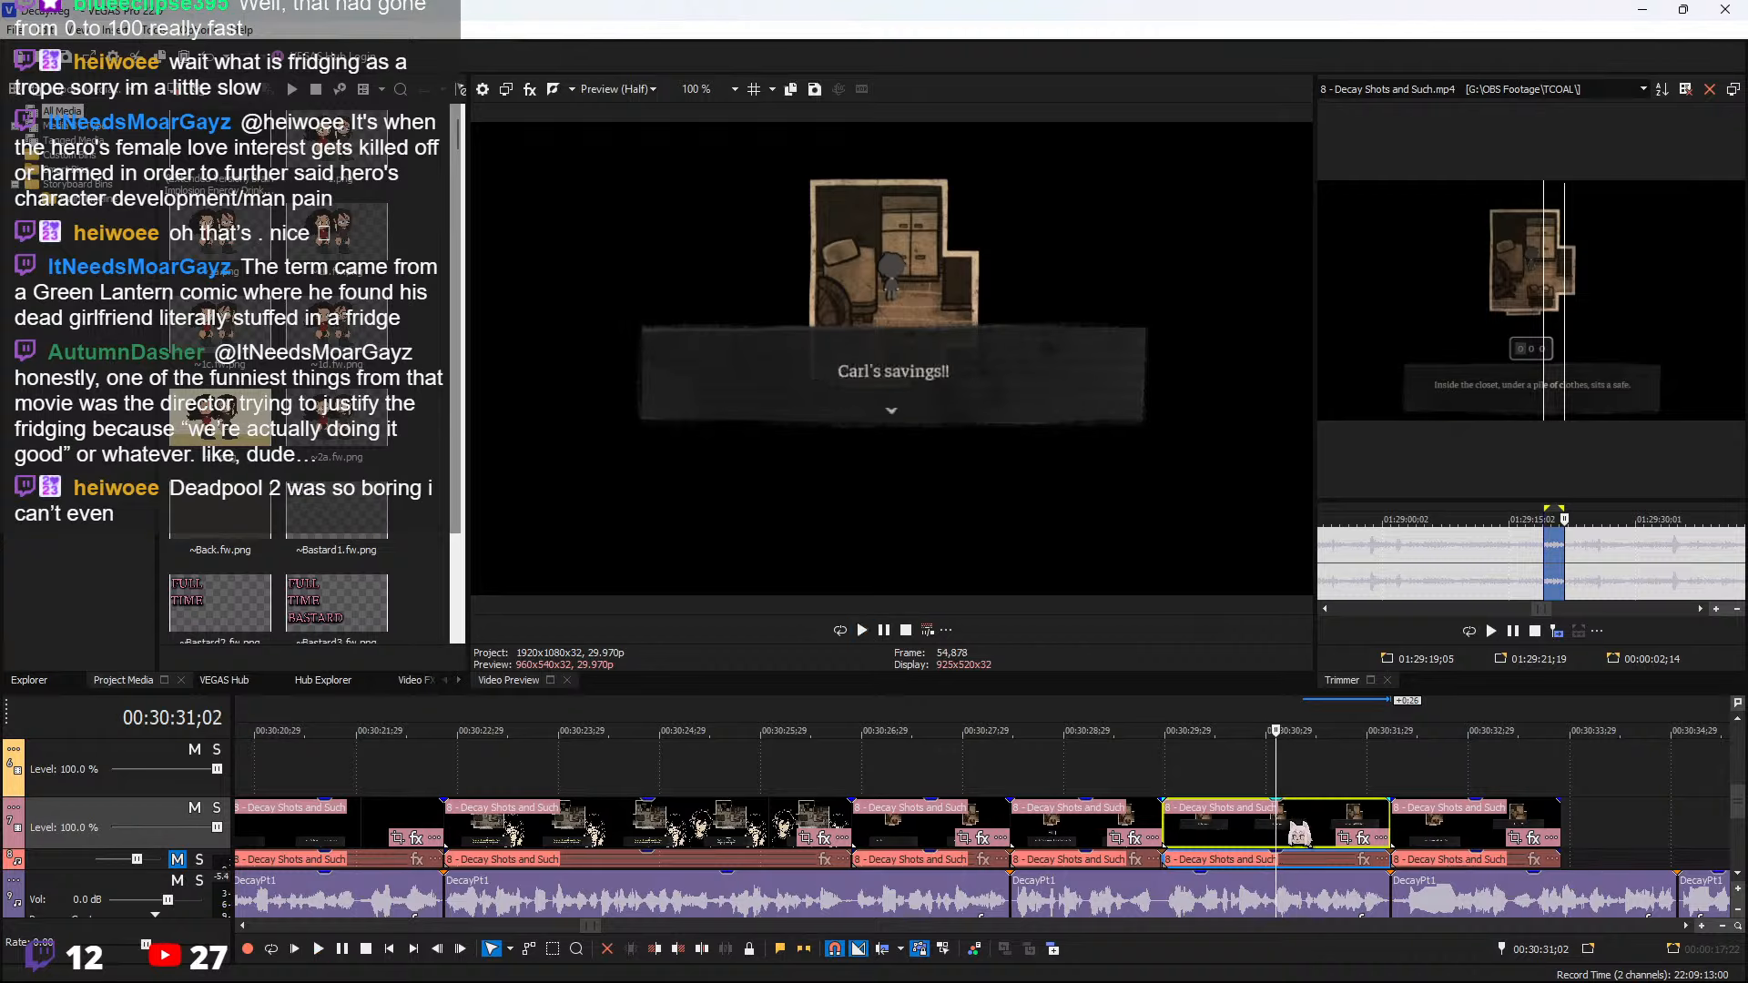
# Shift the savings footage to start on its line, cut its end at 00:30:31;06 and move the "Carl's ID" clip against it
pyautogui.moveTo(1230, 836); pyautogui.dragTo(1162, 824)
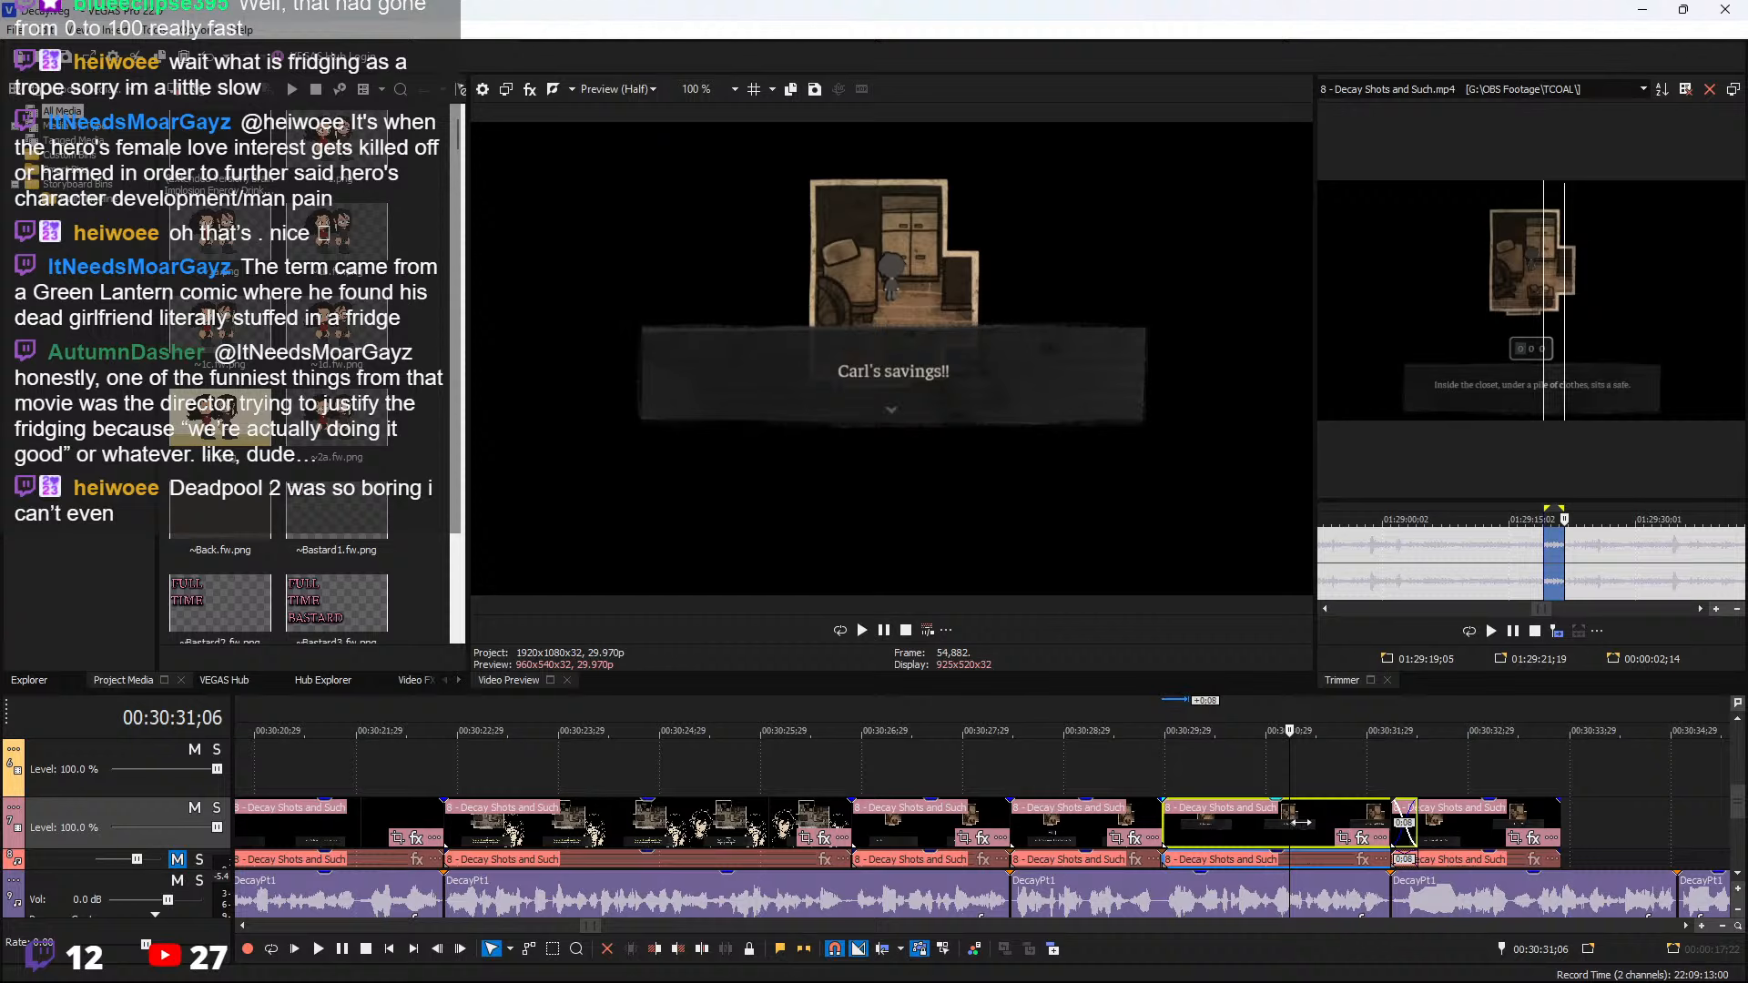
pyautogui.press('s')
pyautogui.press('Delete')
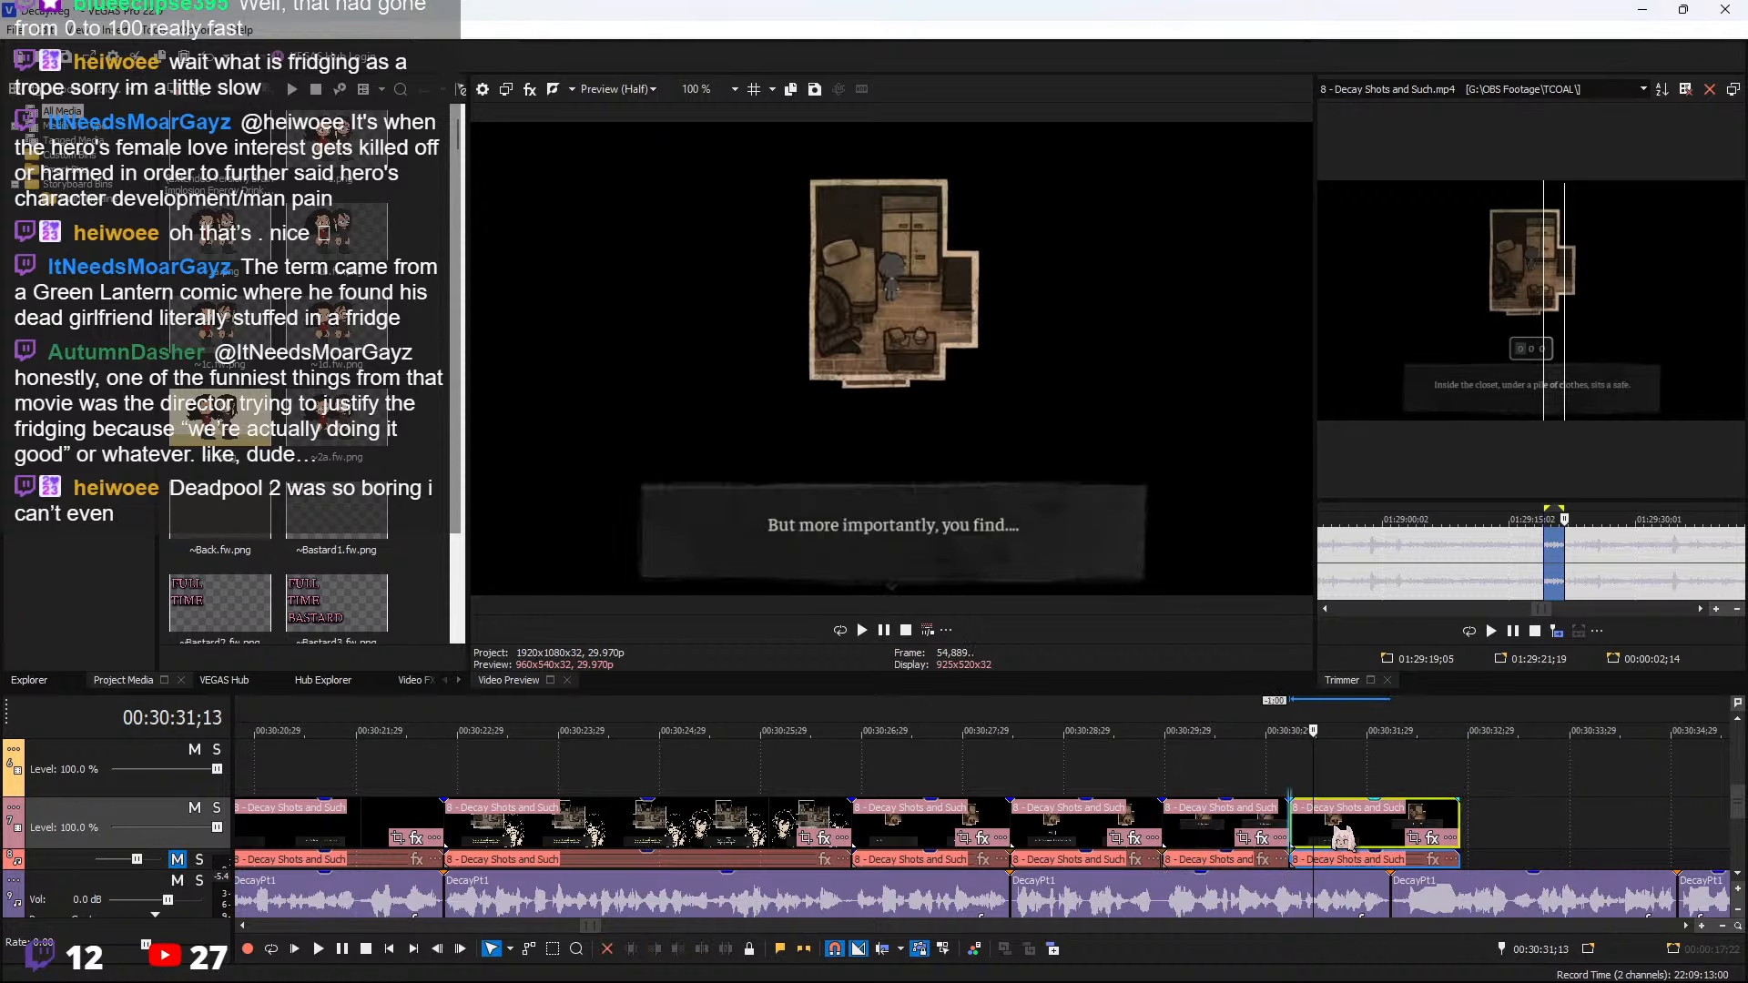
# Play the moved "Carl's ID" clip, extend it to the next voice-over cut and split it at 00:30:32;06
pyautogui.press('space')
pyautogui.press('space')
pyautogui.moveTo(1292, 824); pyautogui.dragTo(1680, 833)
pyautogui.press('s')
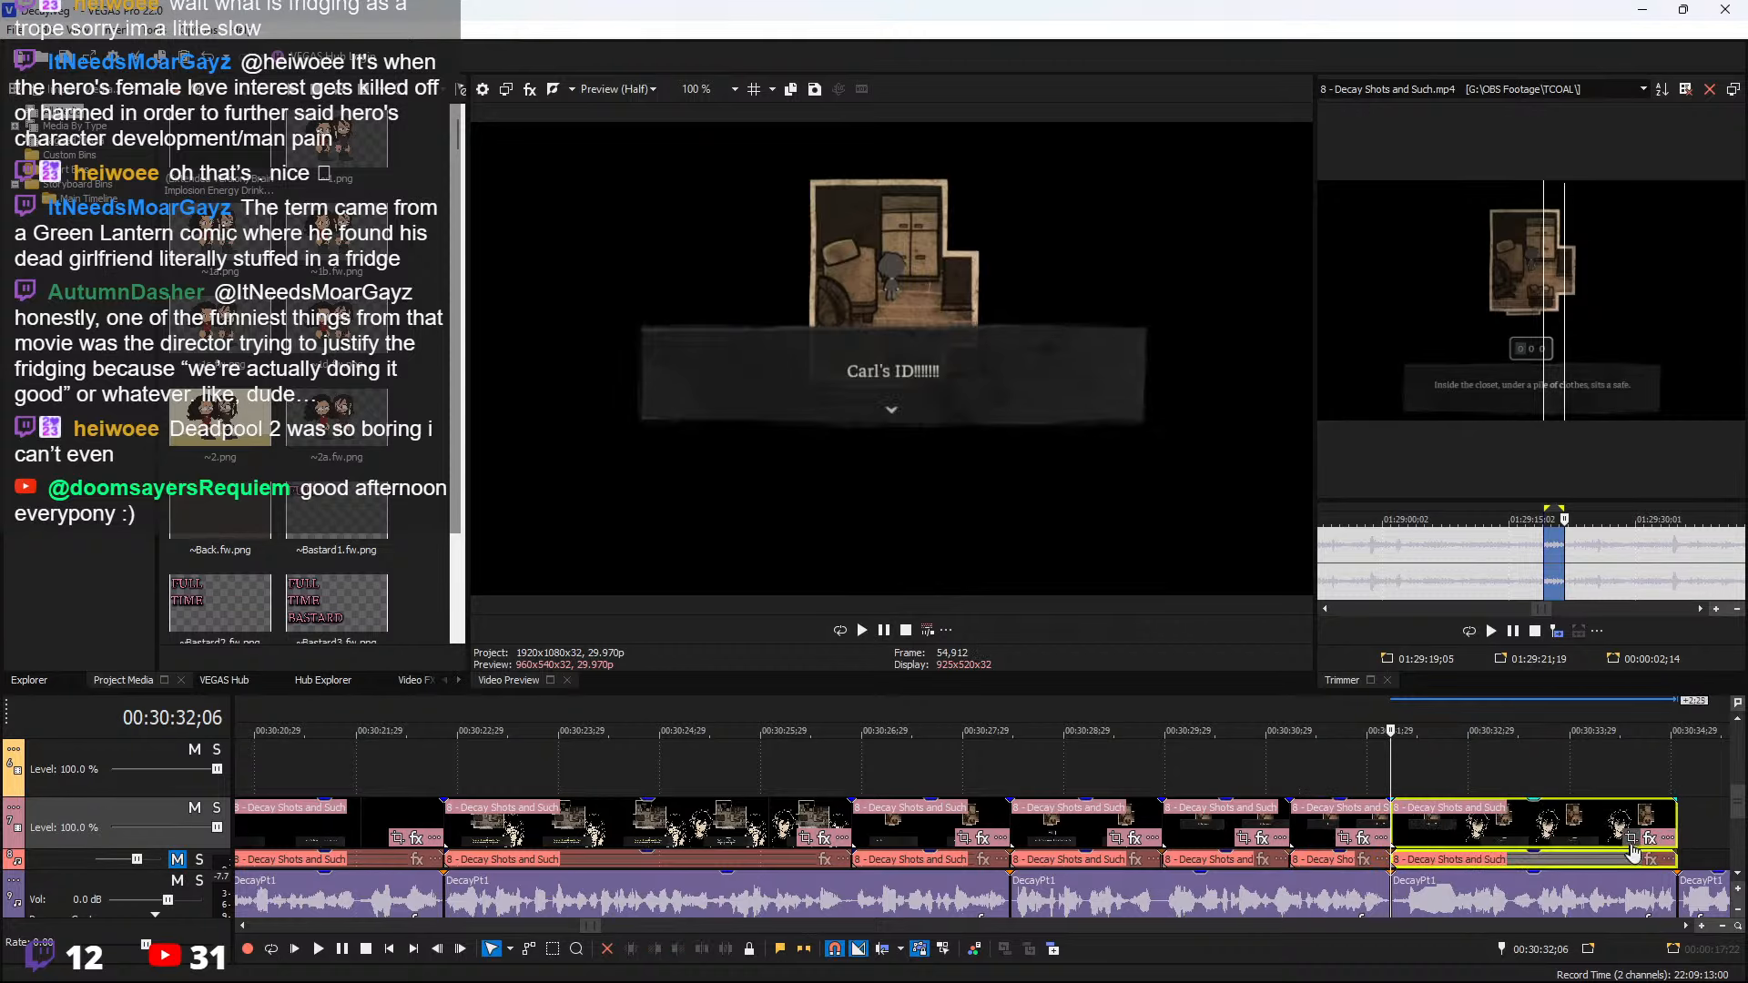
# Crop the split-off "Carl's ID" clip closely around the grey figure in the room and play it through the following voice-over
pyautogui.click(1630, 837)
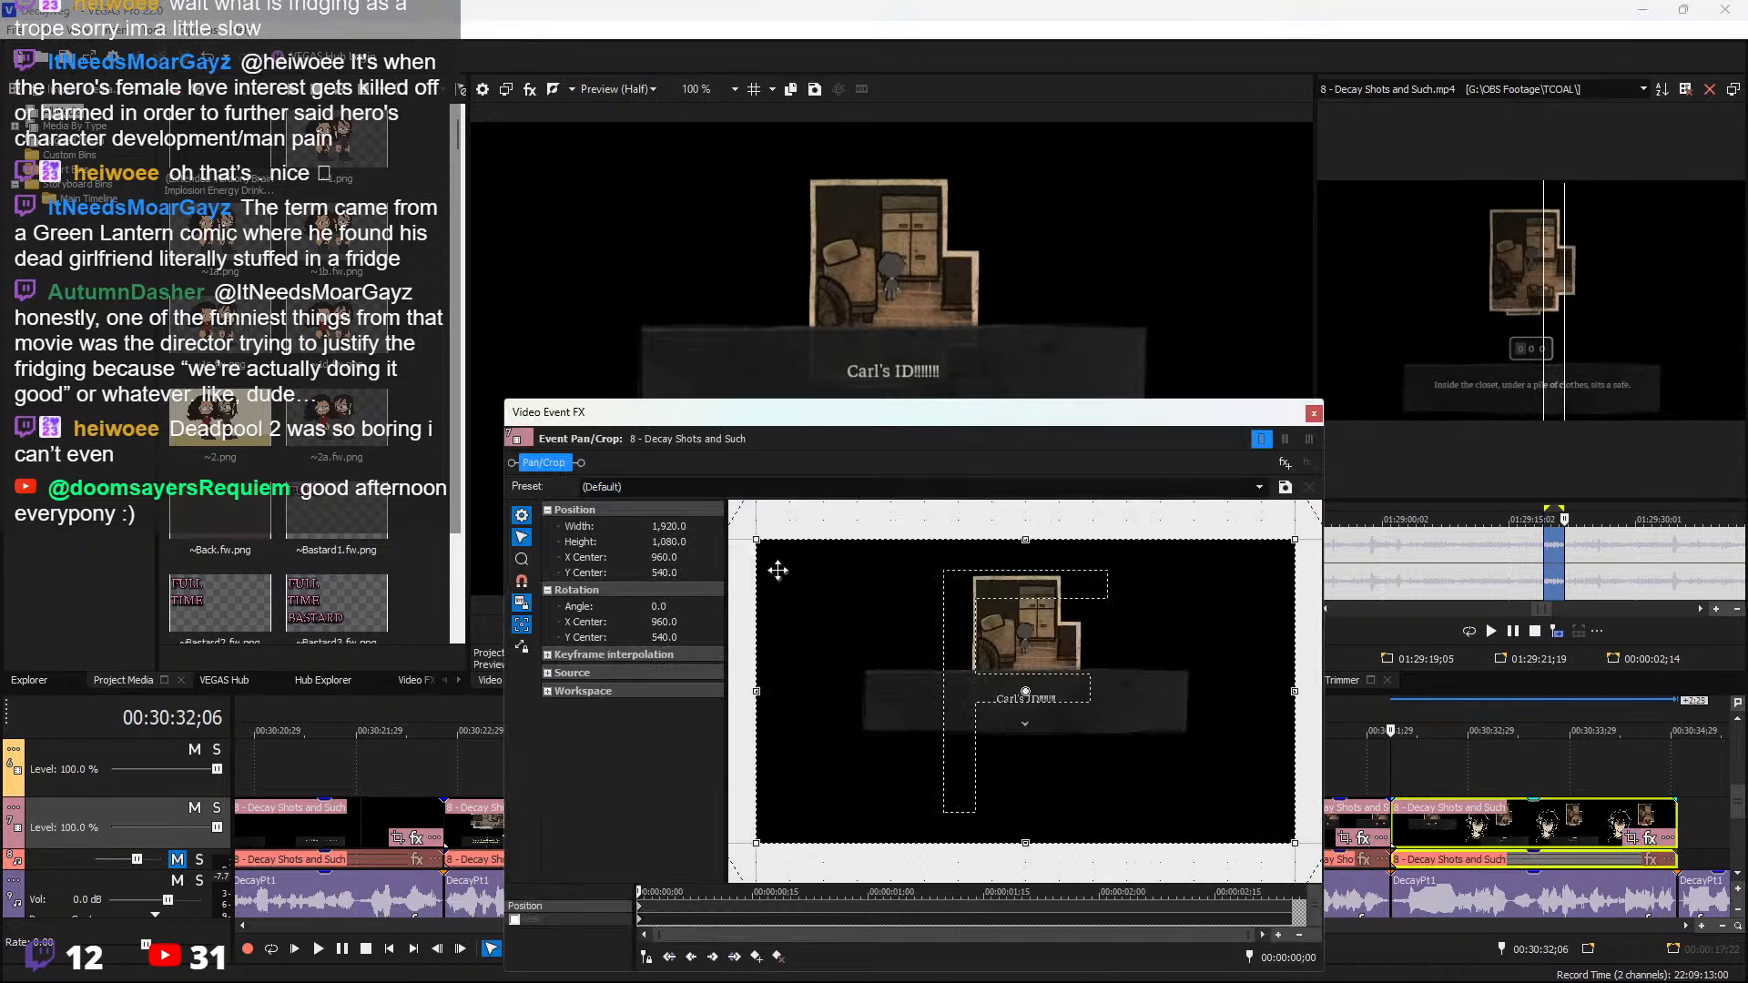
pyautogui.moveTo(755, 541); pyautogui.dragTo(1043, 640)
pyautogui.click(1313, 414)
pyautogui.press('space')
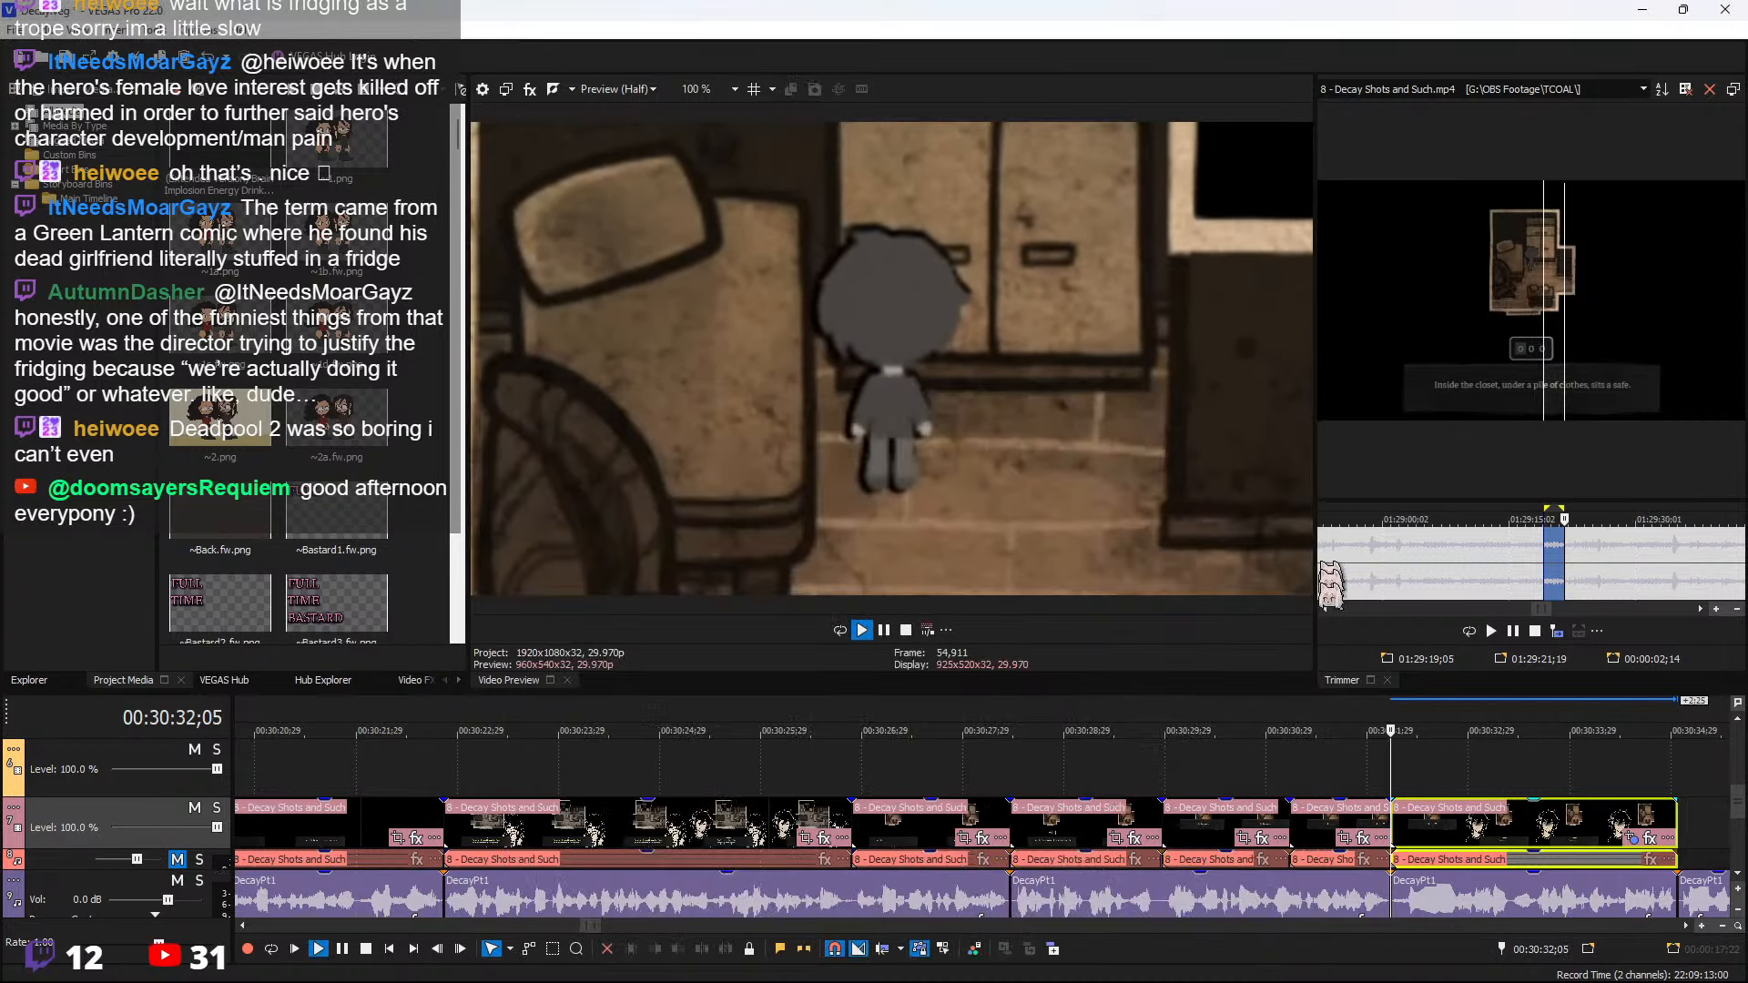
pyautogui.scroll(-3, 1301, 772)
pyautogui.scroll(3, 1301, 773)
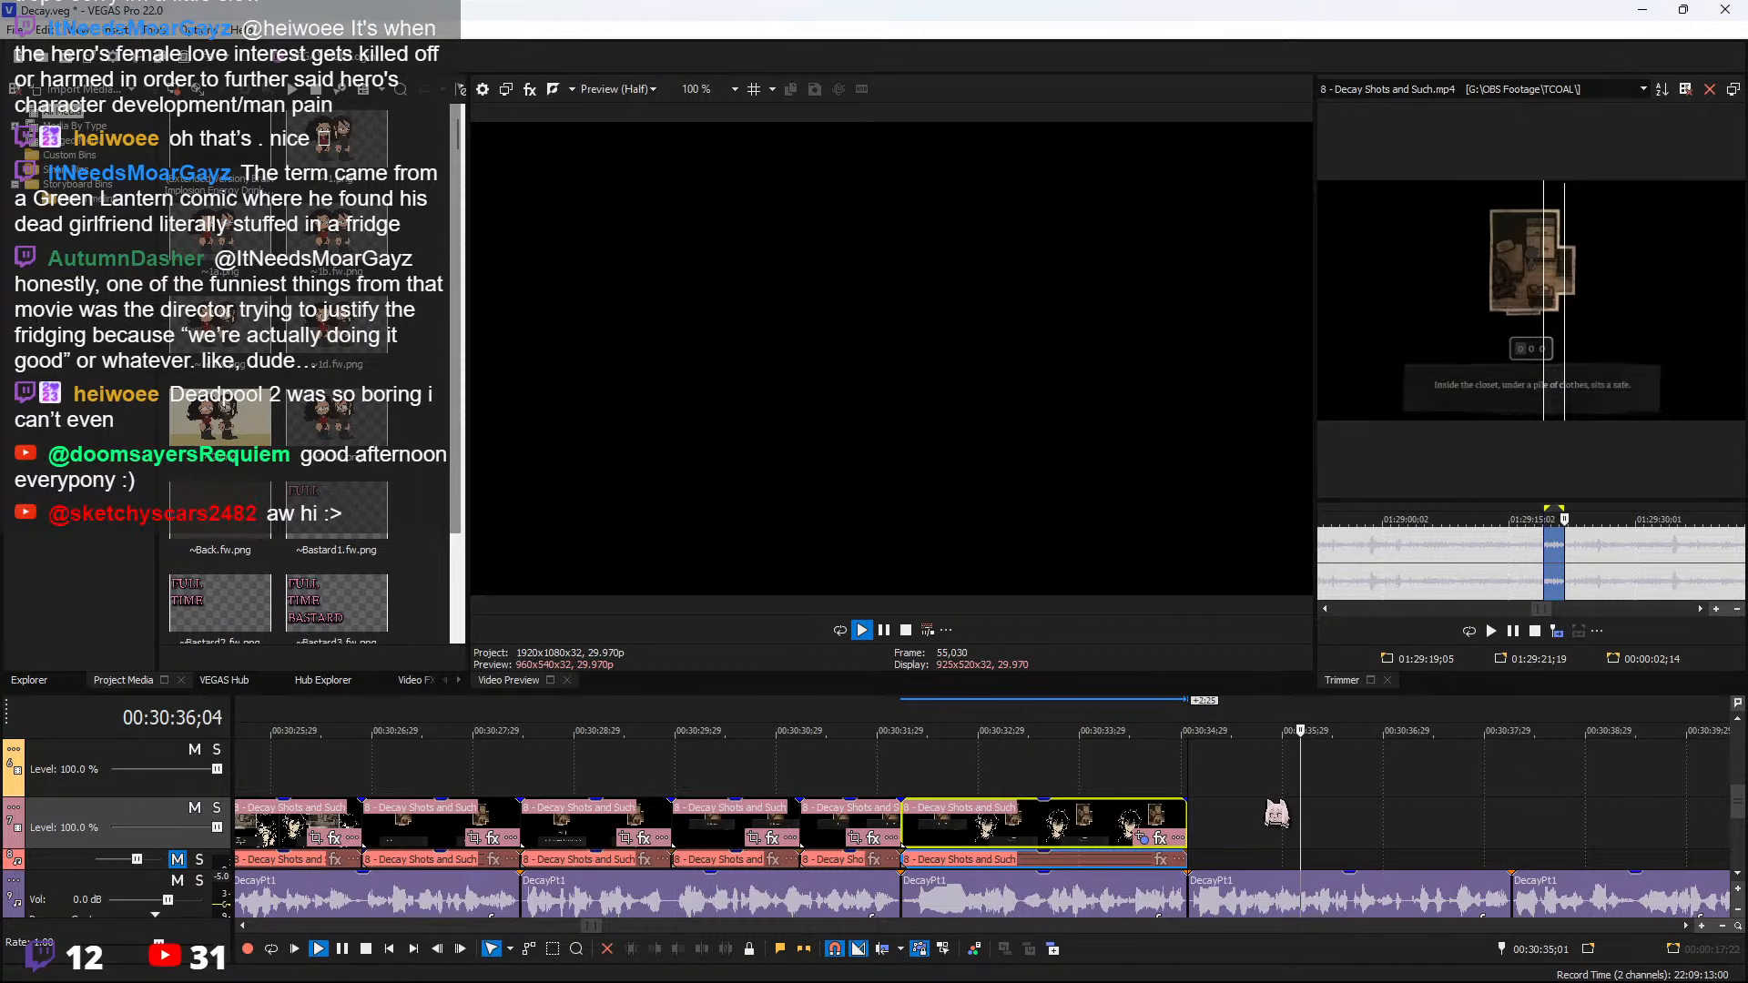
pyautogui.scroll(-4, 1197, 819)
pyautogui.scroll(3, 1197, 819)
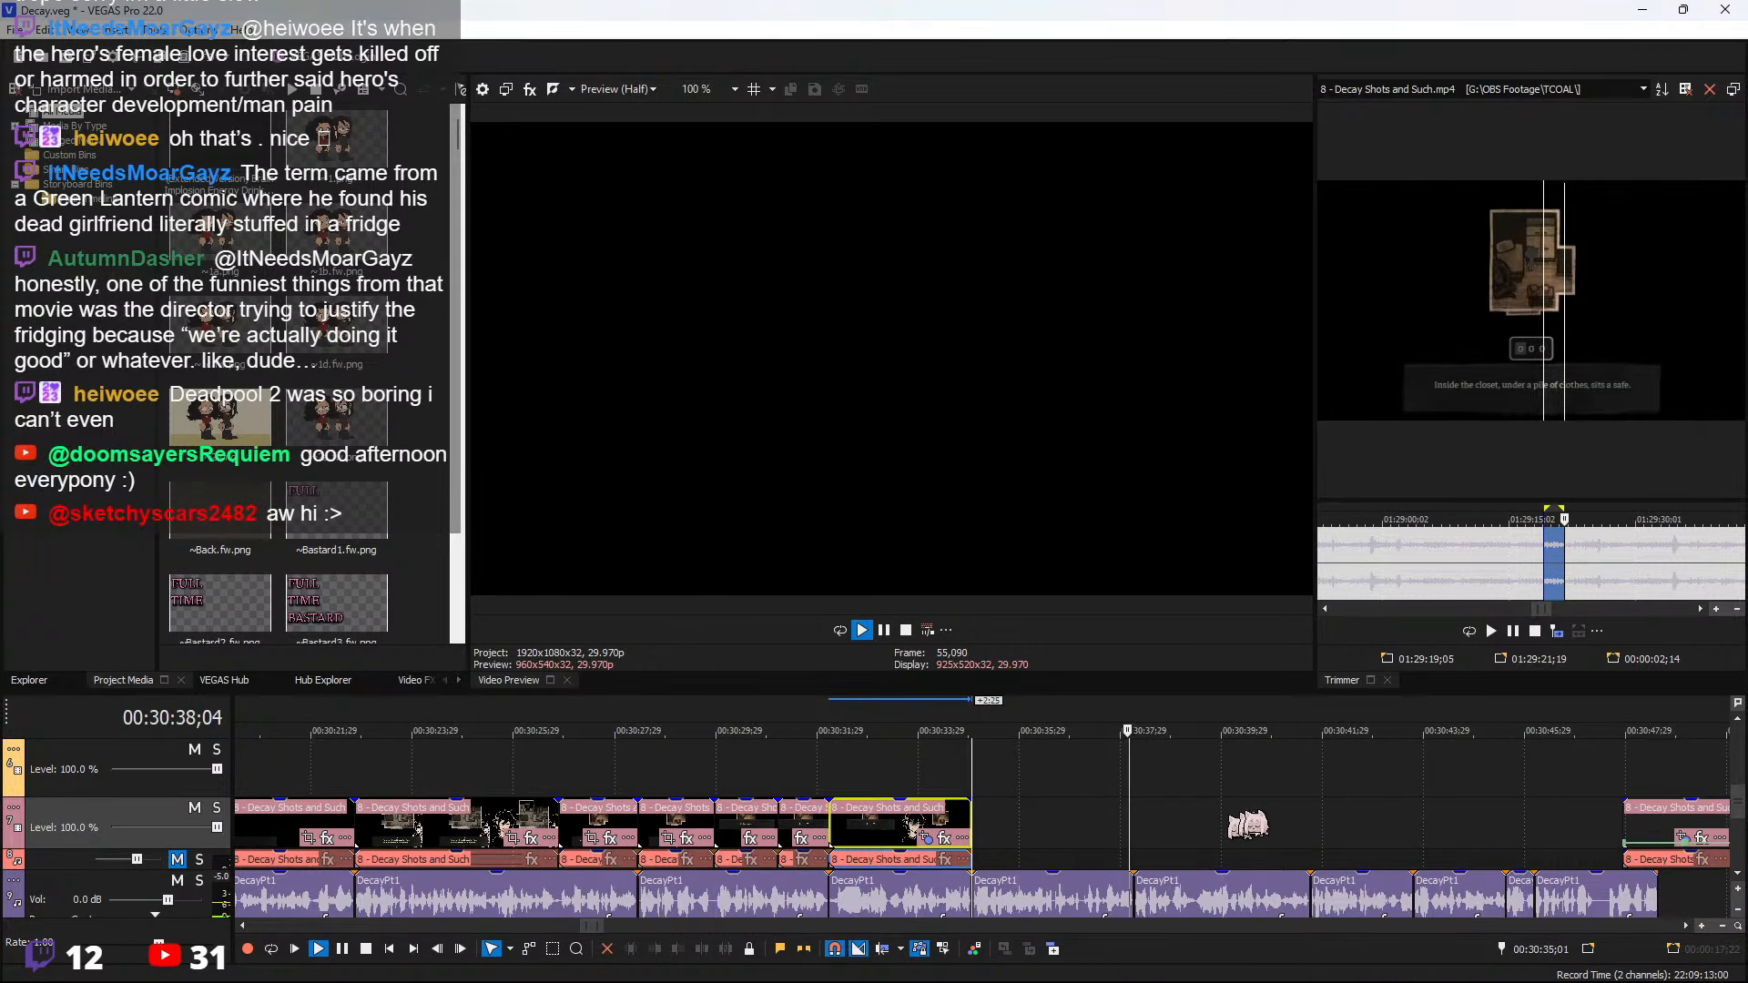
pyautogui.press('space')
# Find Andrew's "Okay, so I guess it goes something like" line in the source footage, mark 01:30:00;26 to 01:30:04;06 and insert it at 00:30:35;01
pyautogui.scroll(-2, 1593, 556)
pyautogui.click(1560, 552)
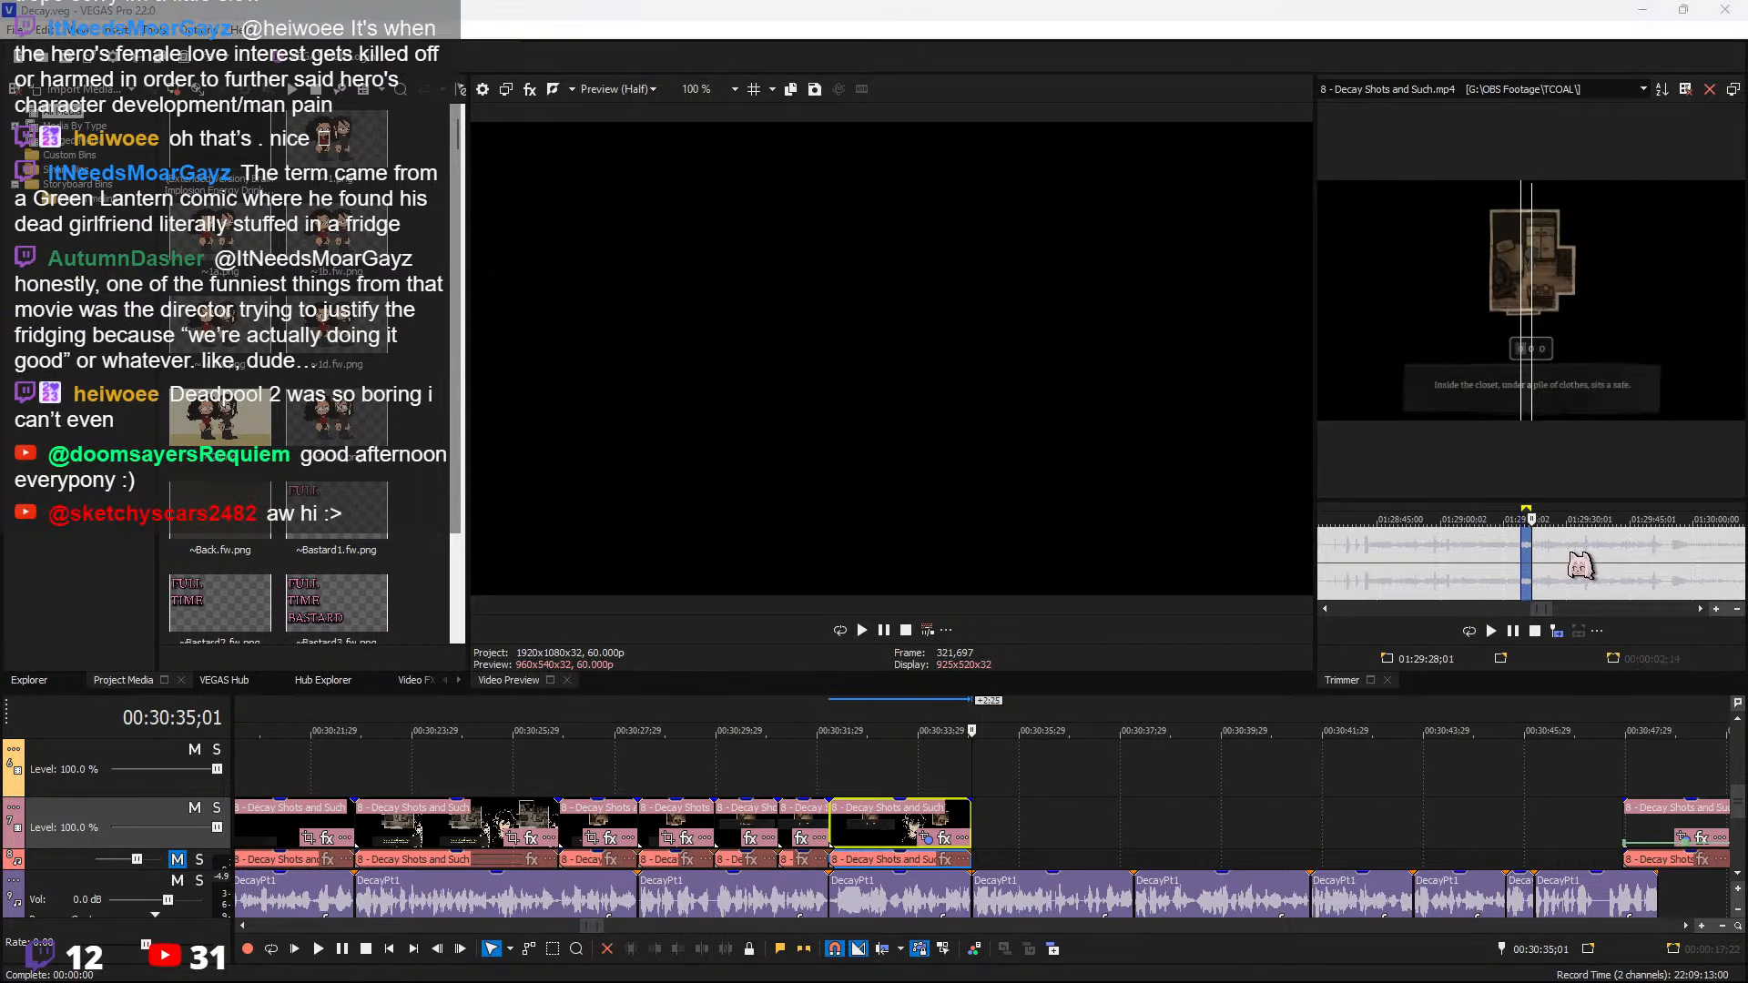
pyautogui.press('space')
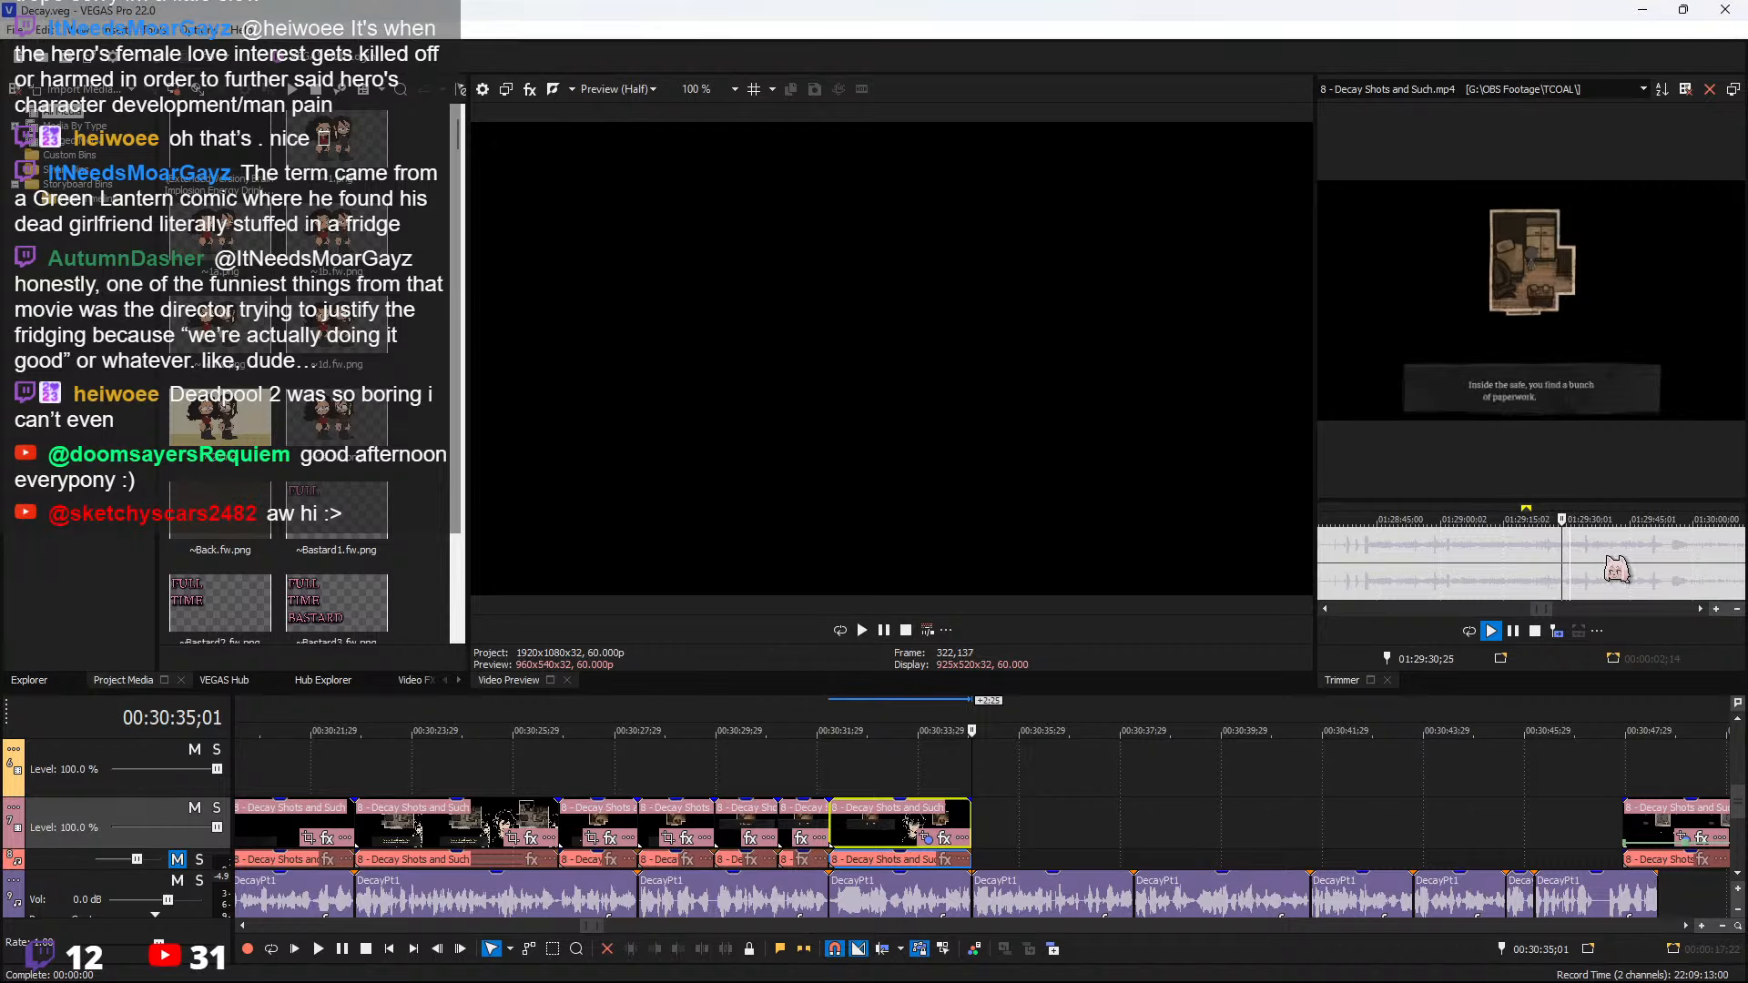
pyautogui.scroll(2, 1608, 568)
pyautogui.click(1686, 574)
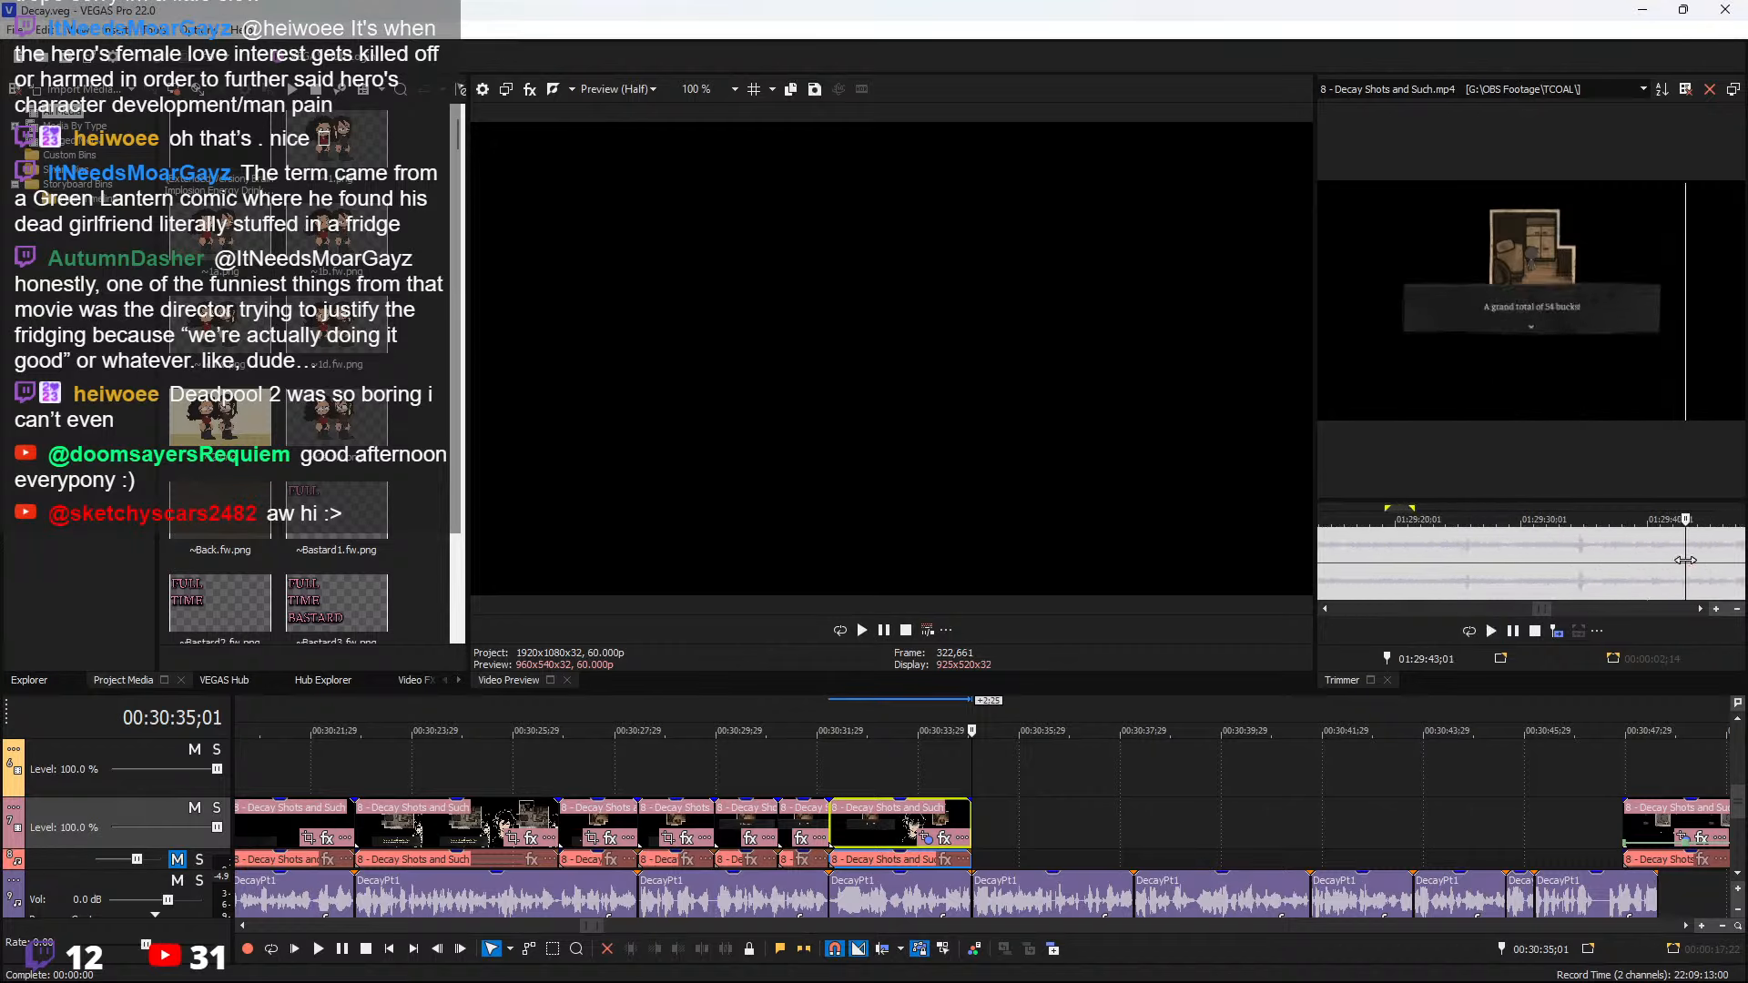
pyautogui.scroll(-2, 1646, 580)
pyautogui.scroll(1, 1636, 569)
pyautogui.click(1640, 571)
pyautogui.press('space')
pyautogui.scroll(2, 1584, 569)
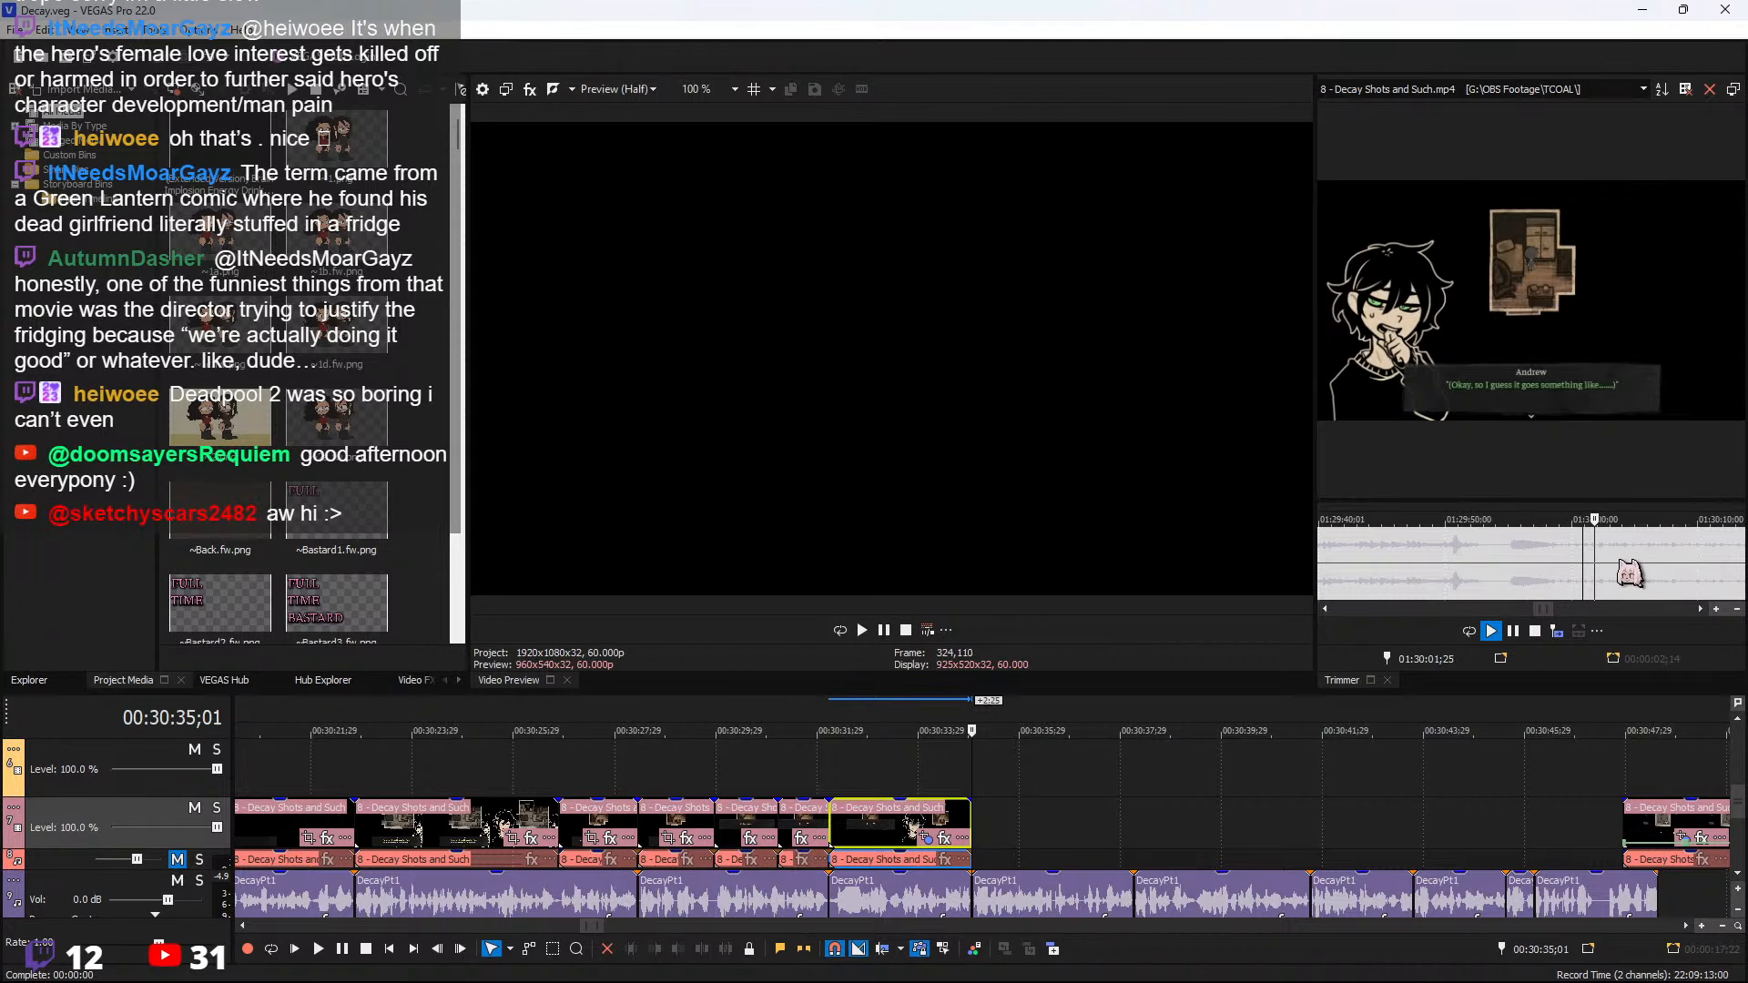
pyautogui.press('space')
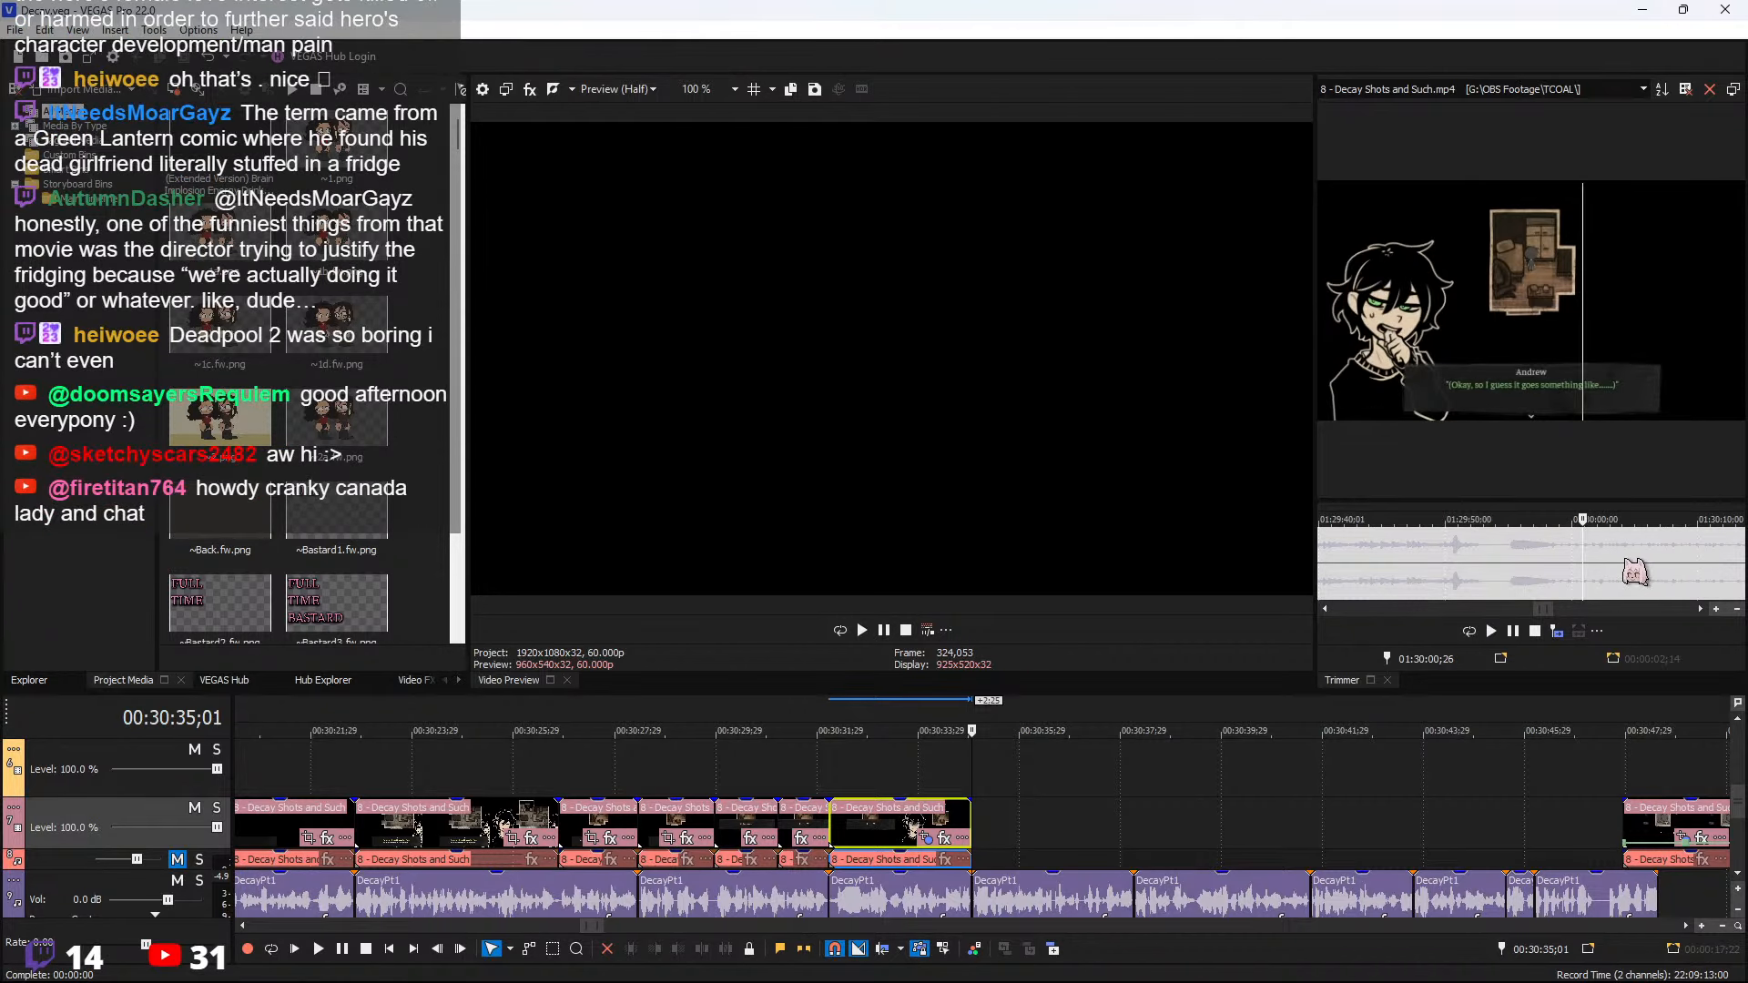
pyautogui.keyDown('shift'); pyautogui.click(1624, 561); pyautogui.keyUp('shift')
pyautogui.click(1557, 630)
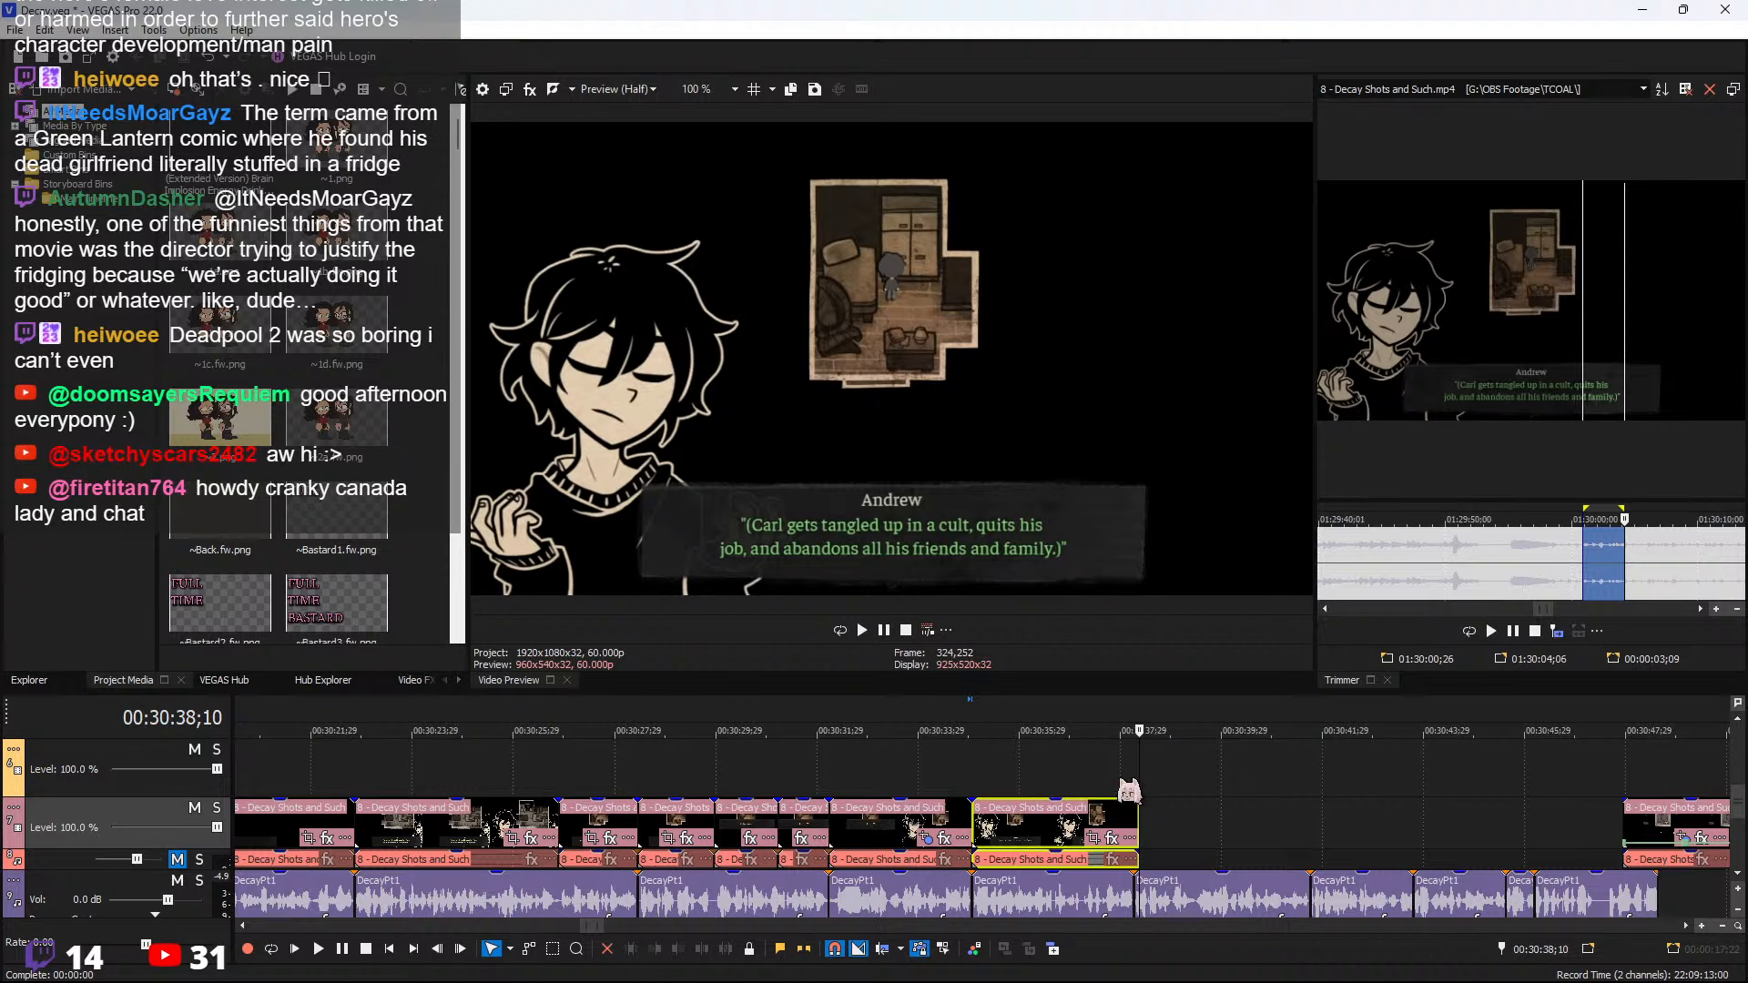
# Play the inserted Andrew clip from its start and extend its end to meet the next footage clip
pyautogui.click(972, 775)
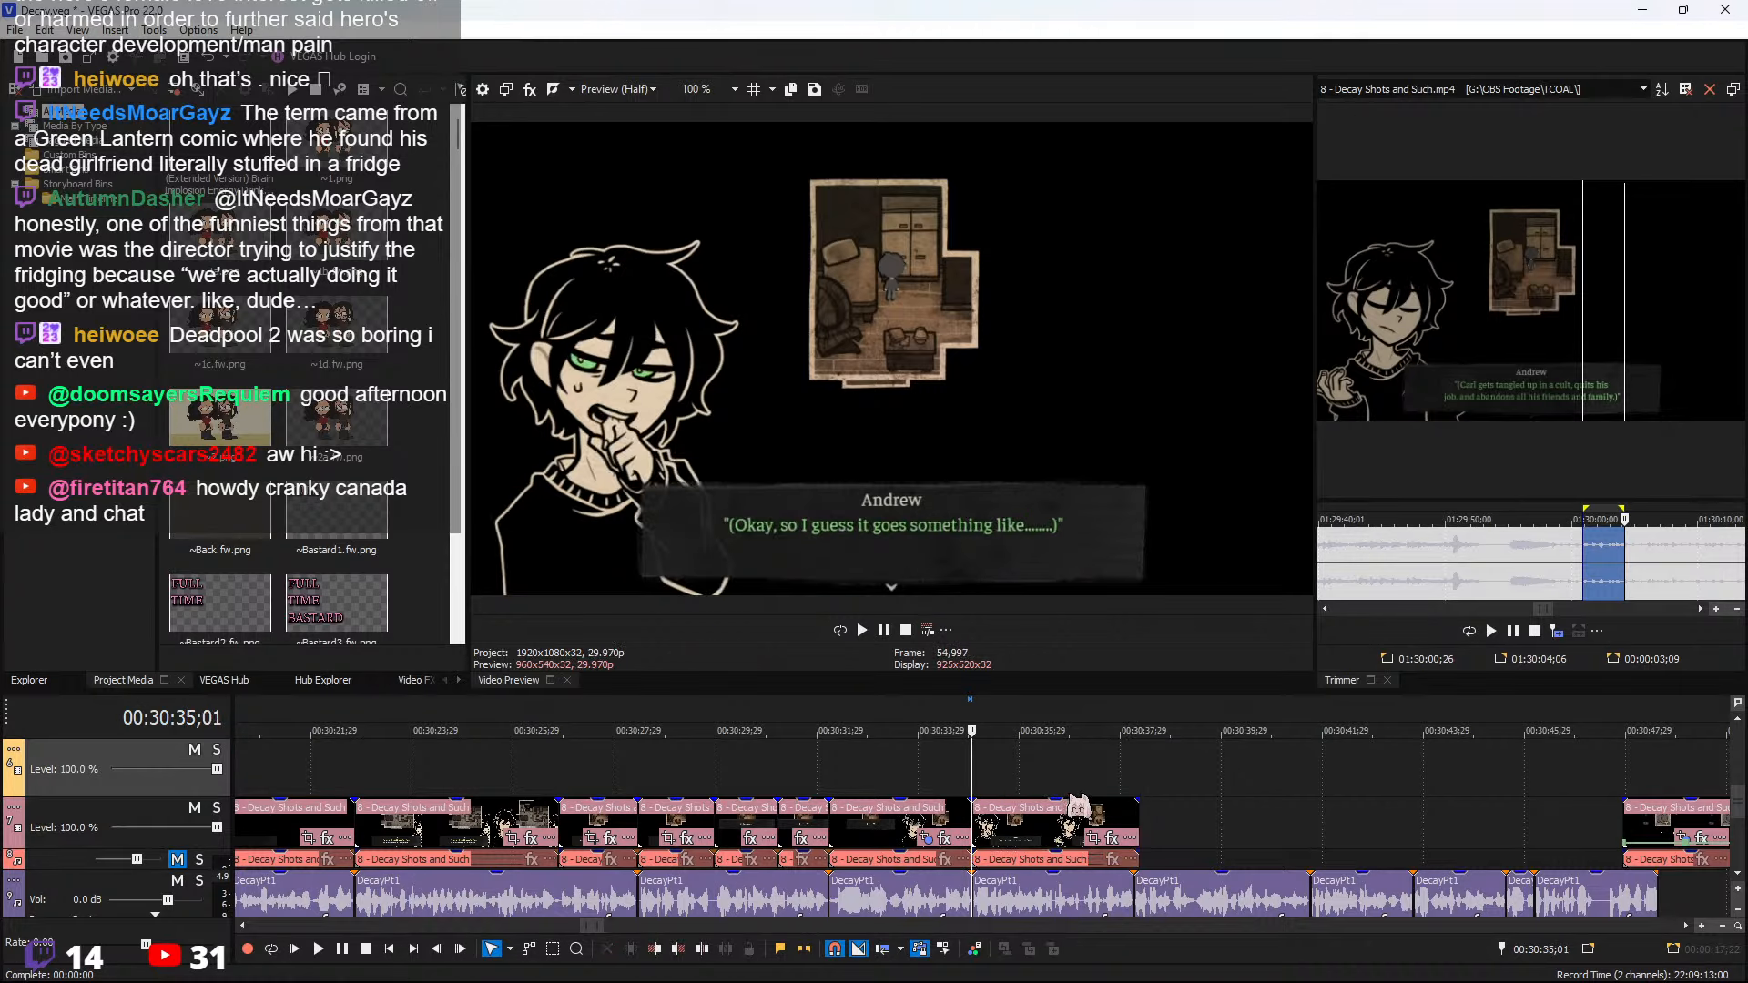
pyautogui.press('space')
pyautogui.moveTo(1138, 824); pyautogui.dragTo(1623, 829)
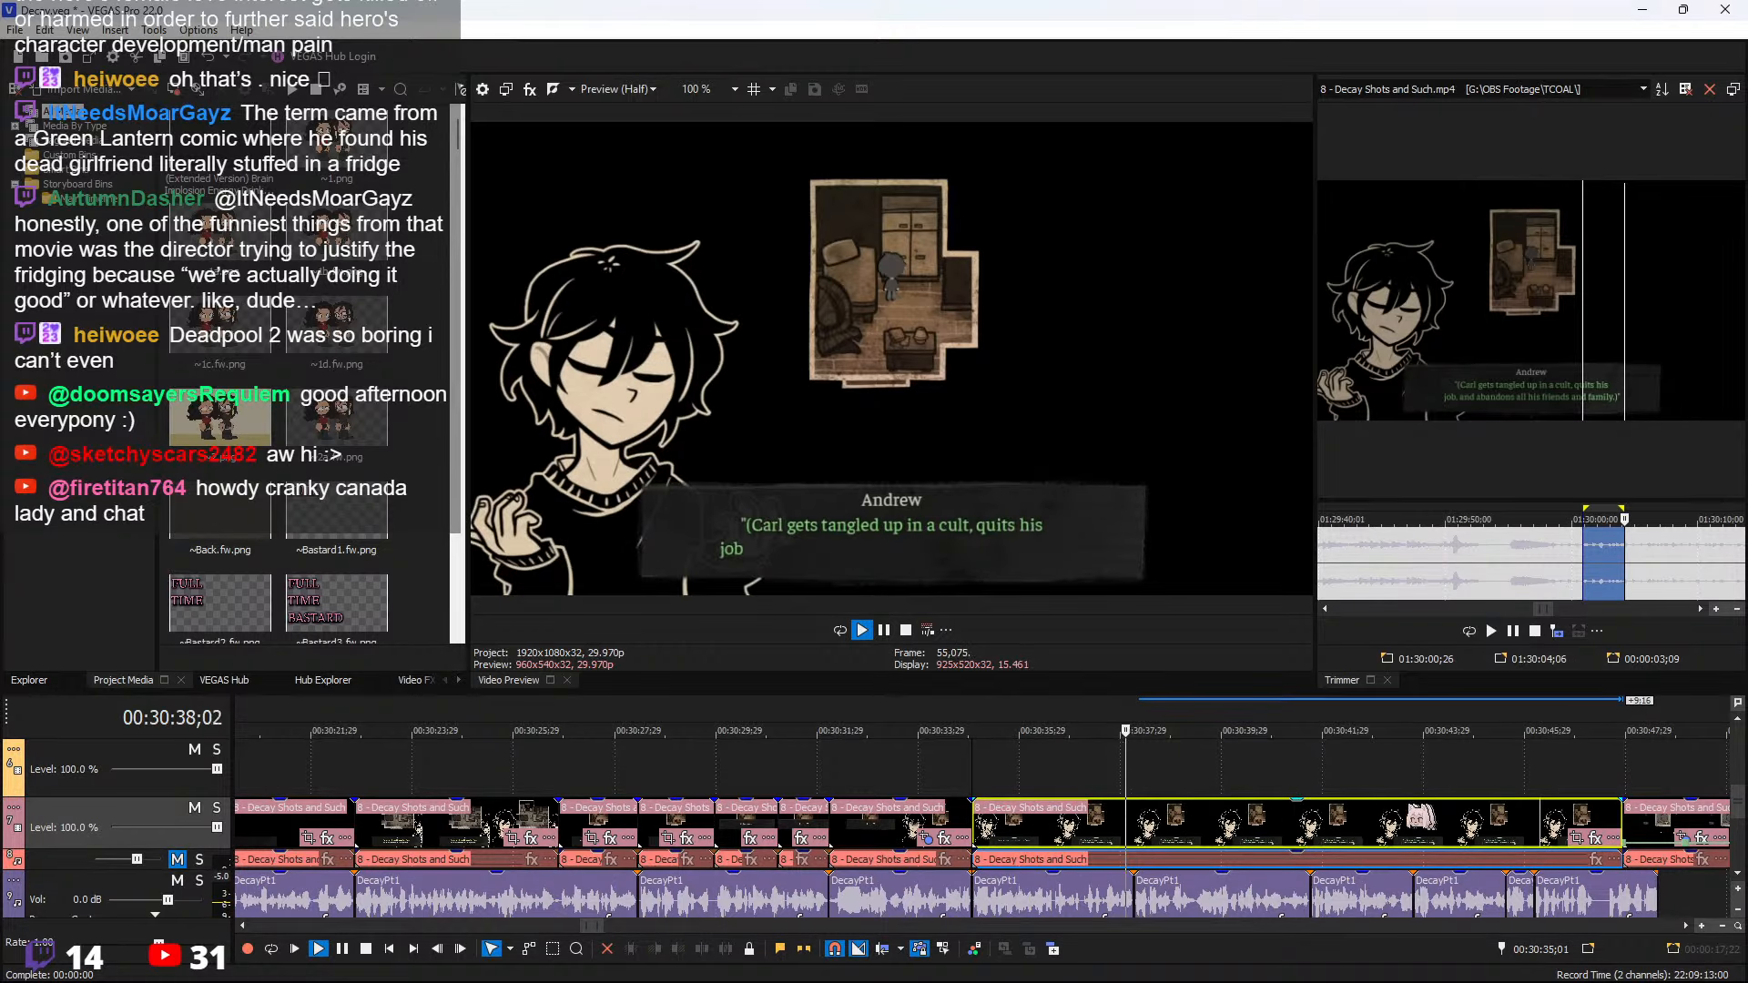
pyautogui.press('space')
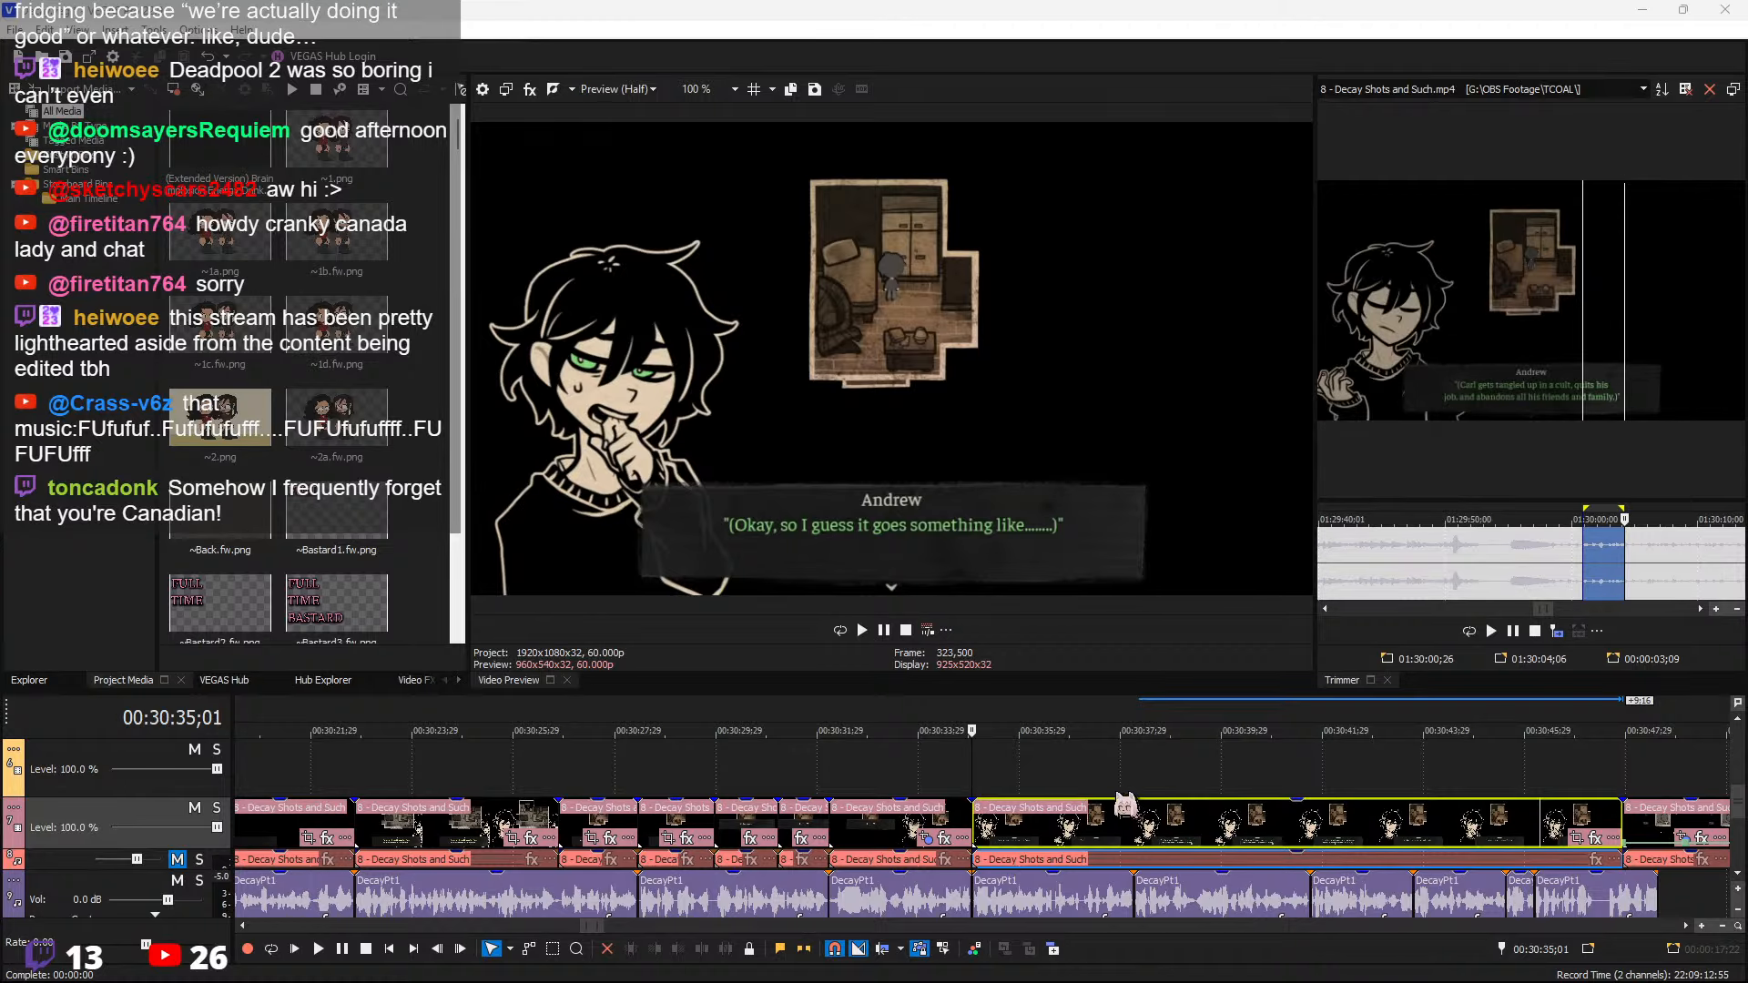
# Play the extended Andrew clip against the voice-over and split it at 00:30:45;18, where "The only issu" is on screen
pyautogui.click(981, 774)
pyautogui.press('space')
pyautogui.hscroll(3, 1107, 768)
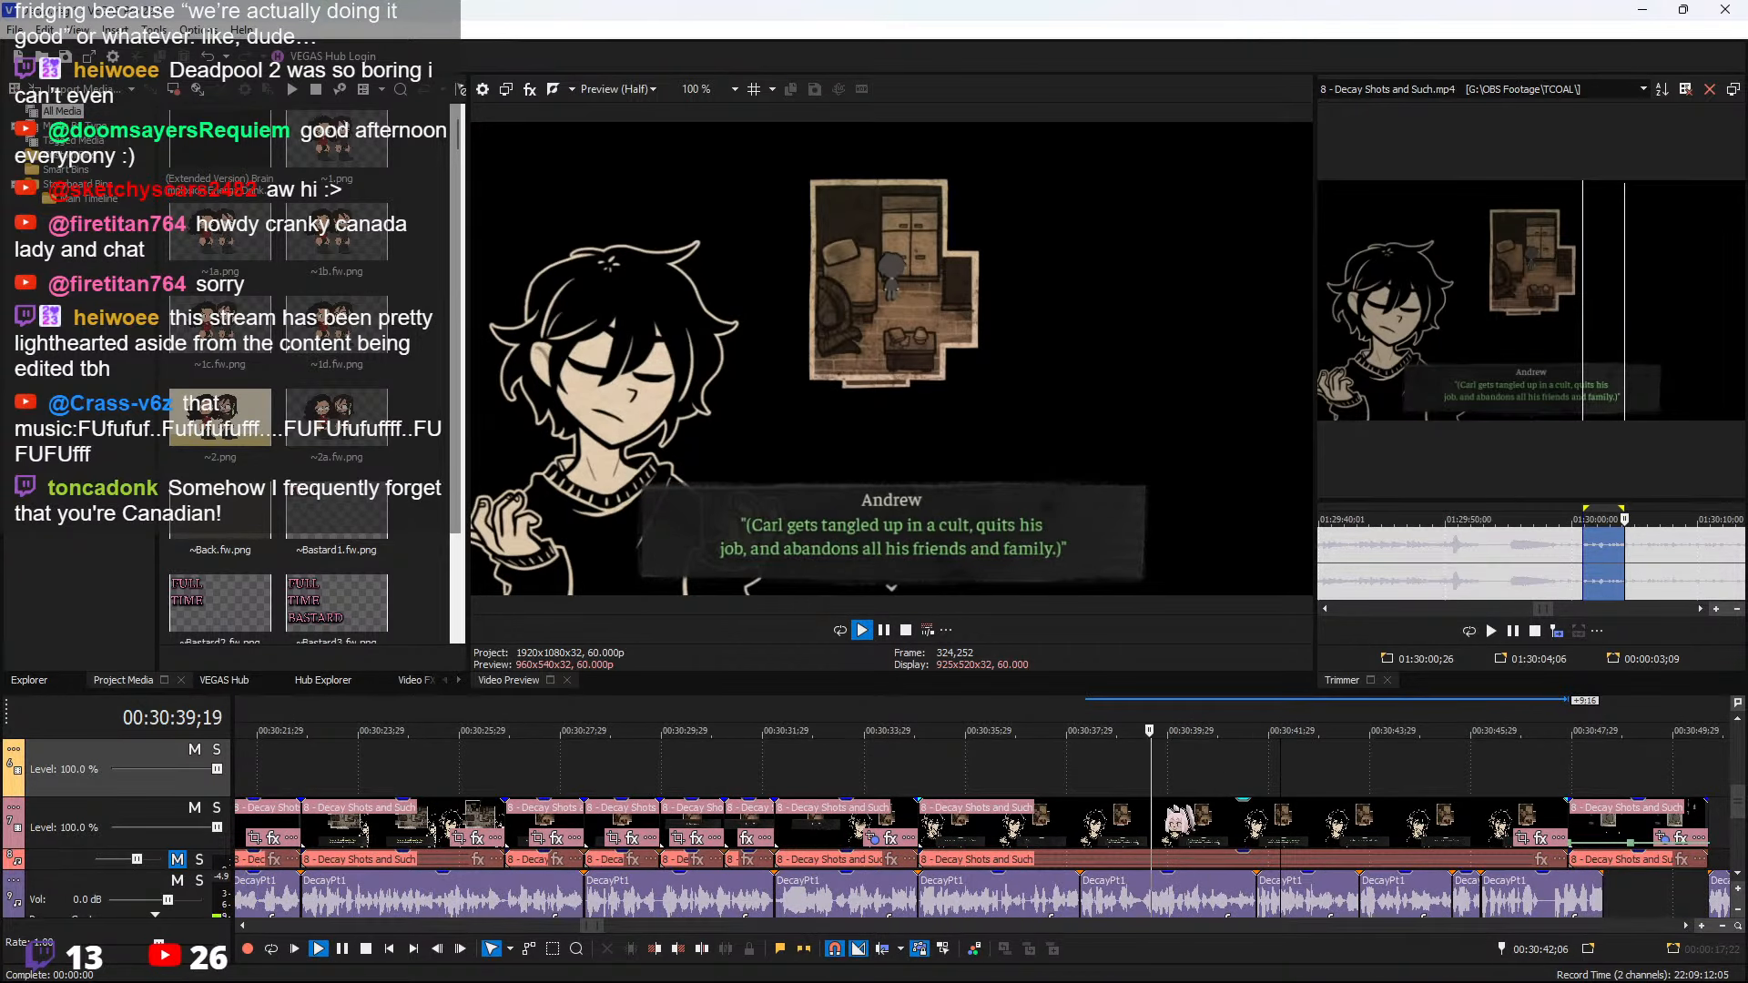
pyautogui.click(1260, 840)
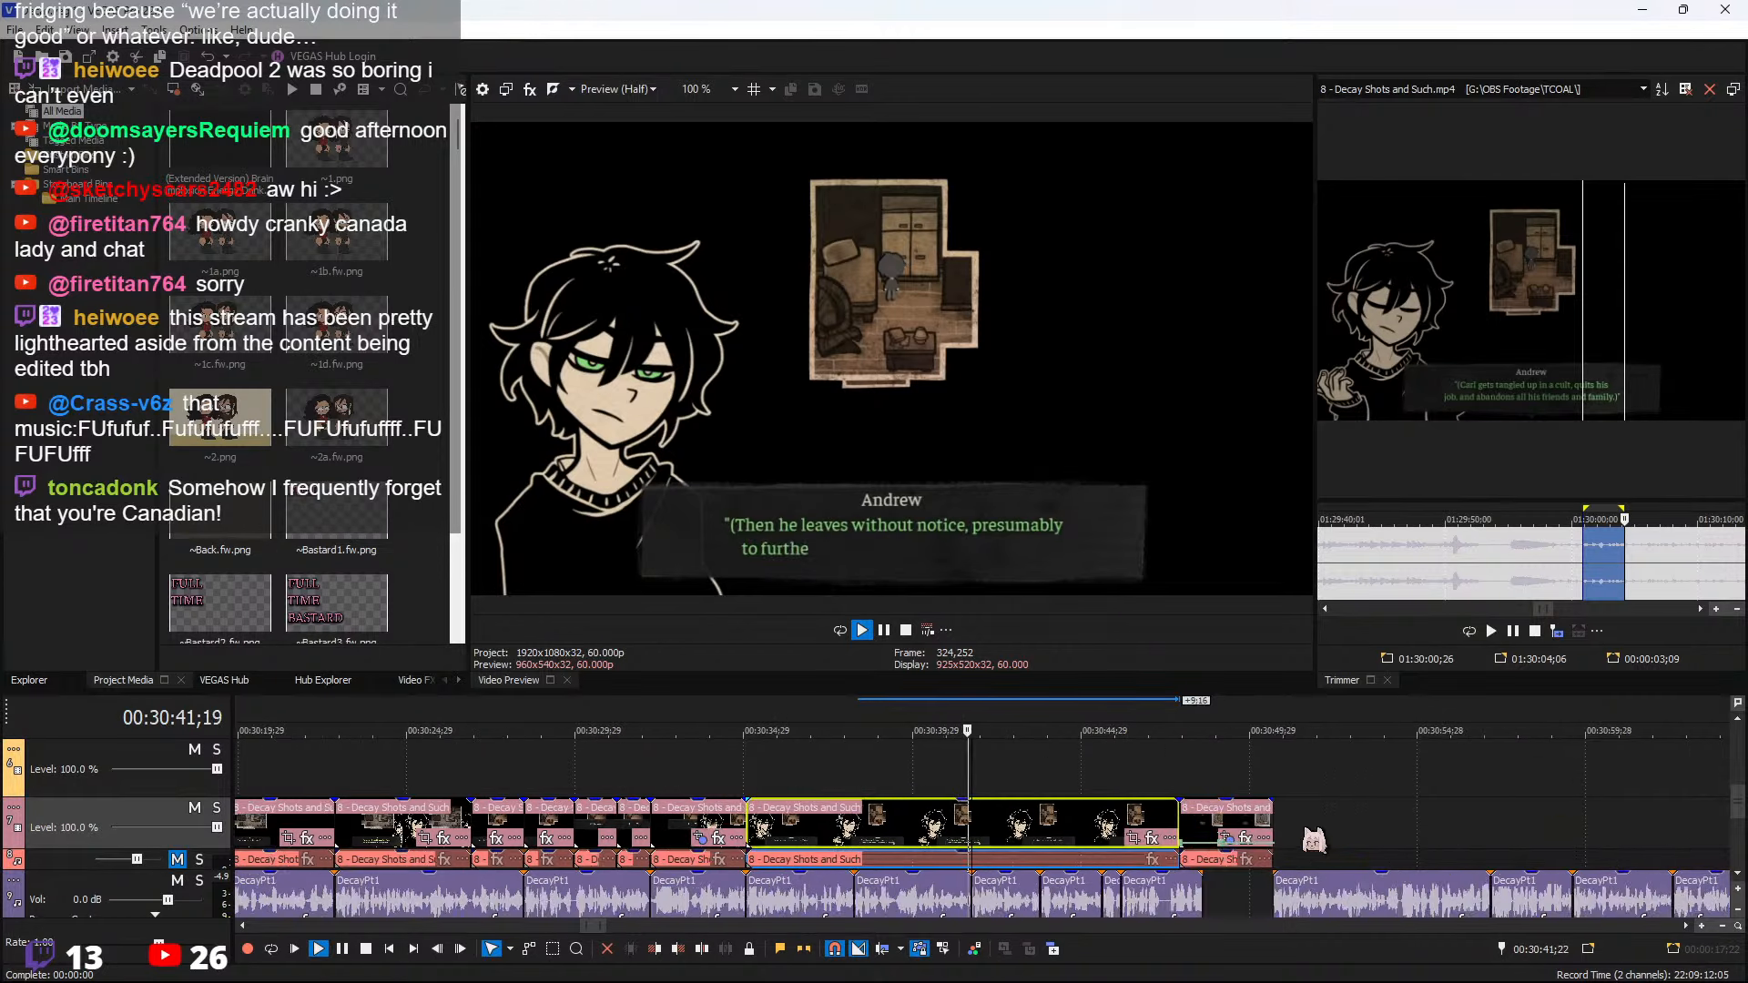
pyautogui.hscroll(5, 1257, 840)
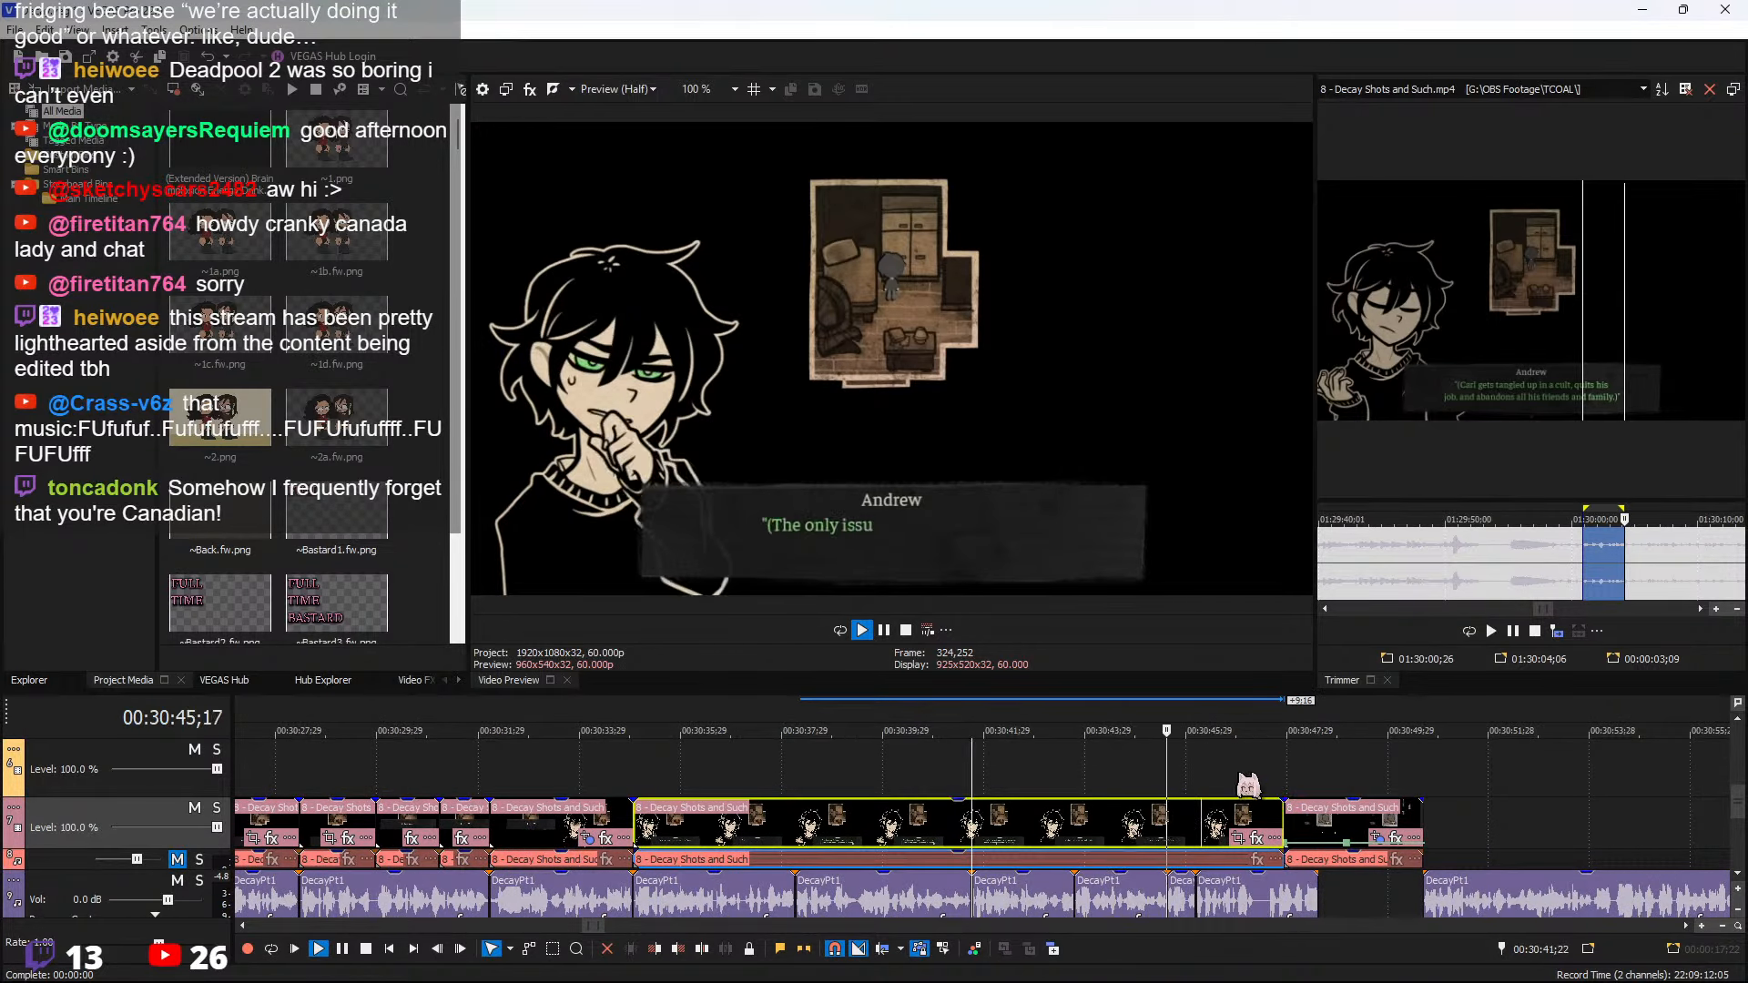
pyautogui.click(1173, 839)
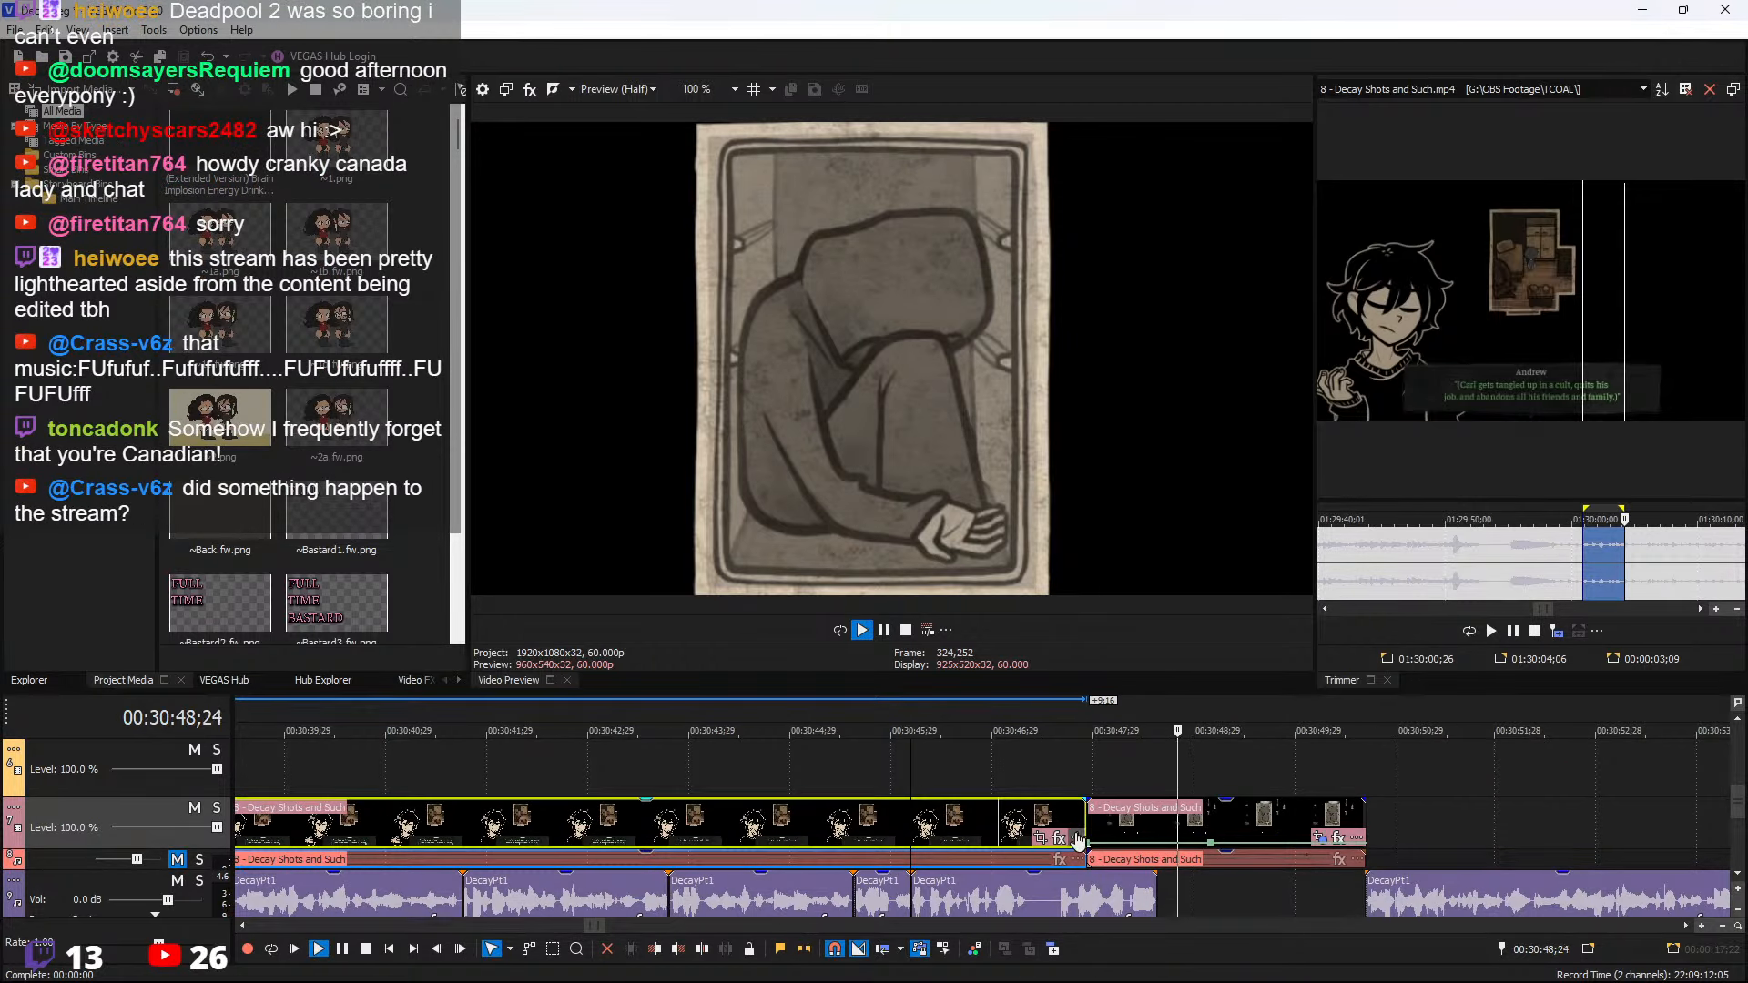
pyautogui.press('space')
pyautogui.click(865, 839)
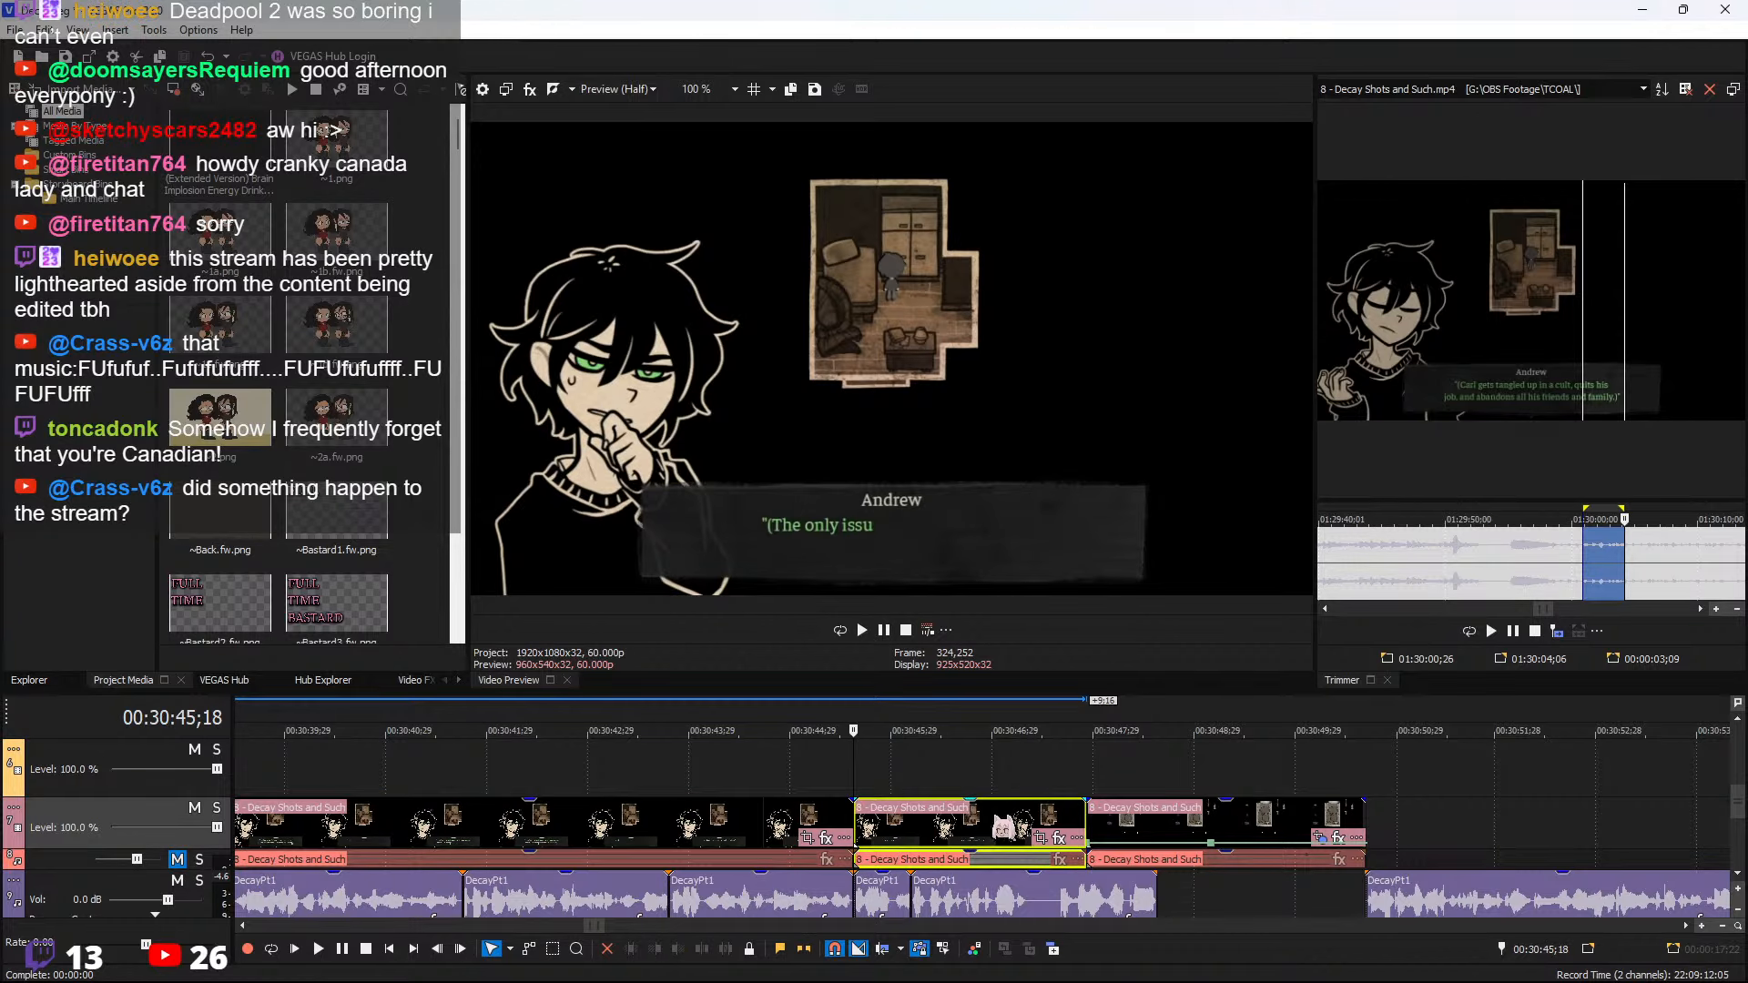
# Crop the split-off Andrew clip to 429.9 x 241.8, centred at 953.5, 342.4 on the grey figure, and play it
pyautogui.click(1040, 837)
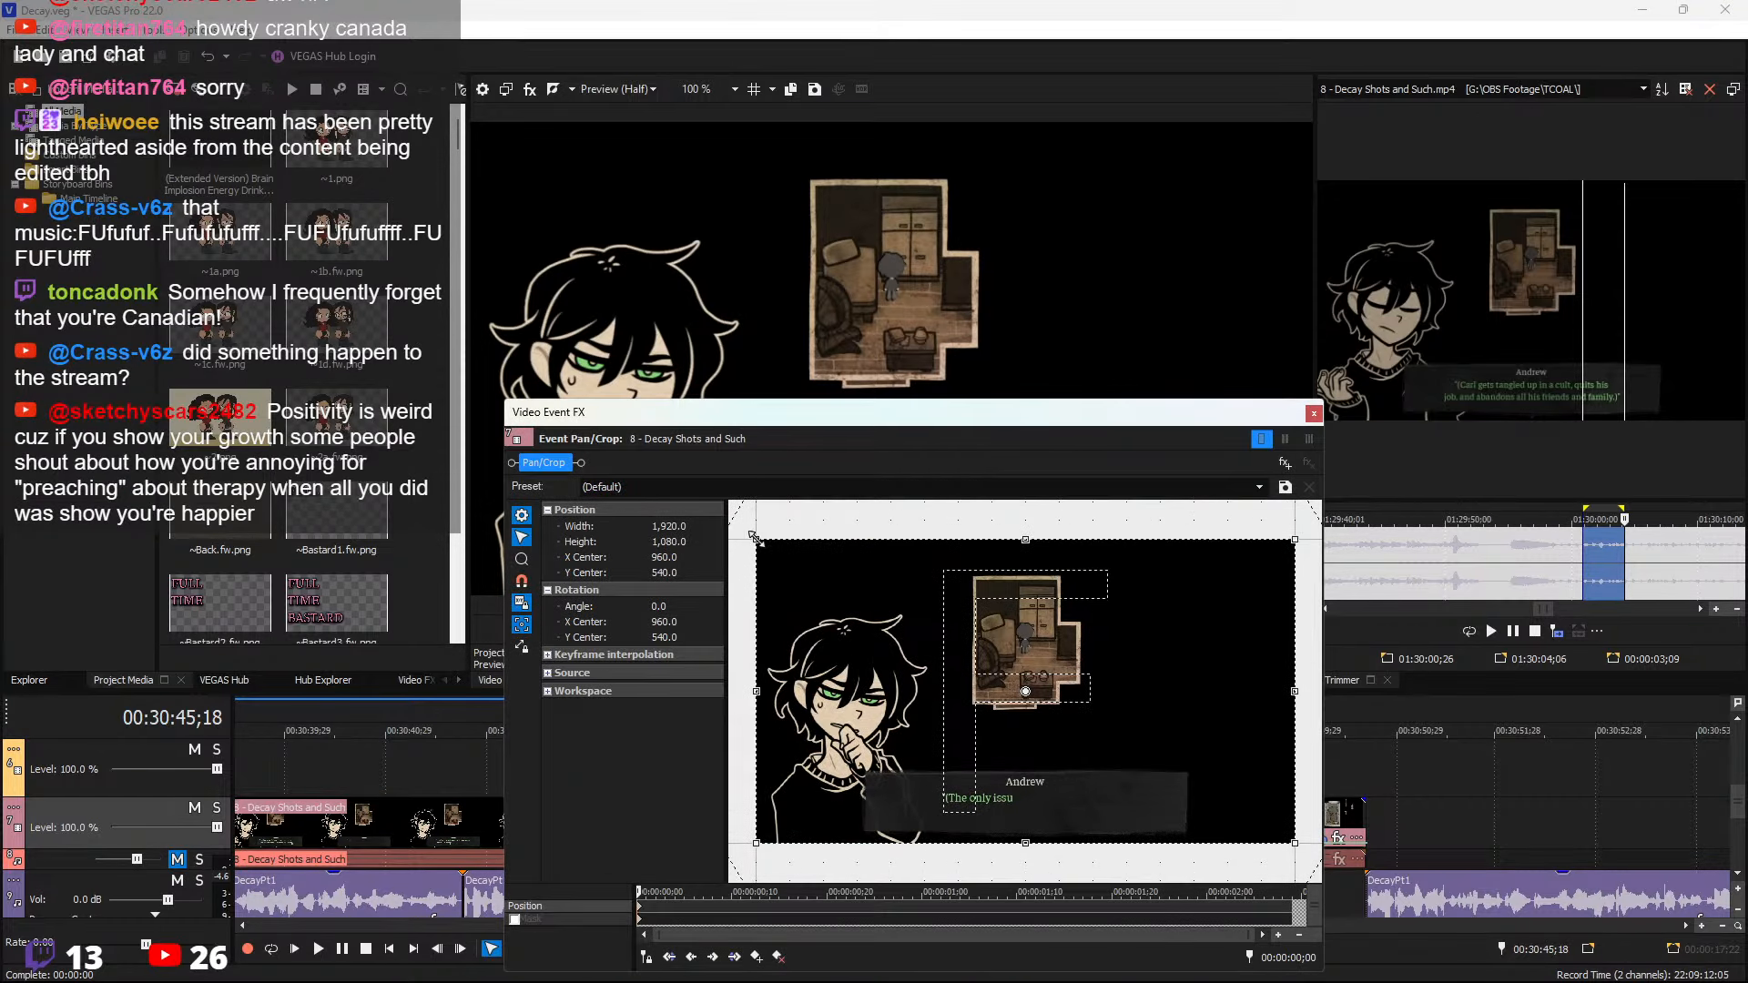
pyautogui.moveTo(756, 539); pyautogui.dragTo(965, 606)
pyautogui.moveTo(1039, 689); pyautogui.dragTo(1038, 633)
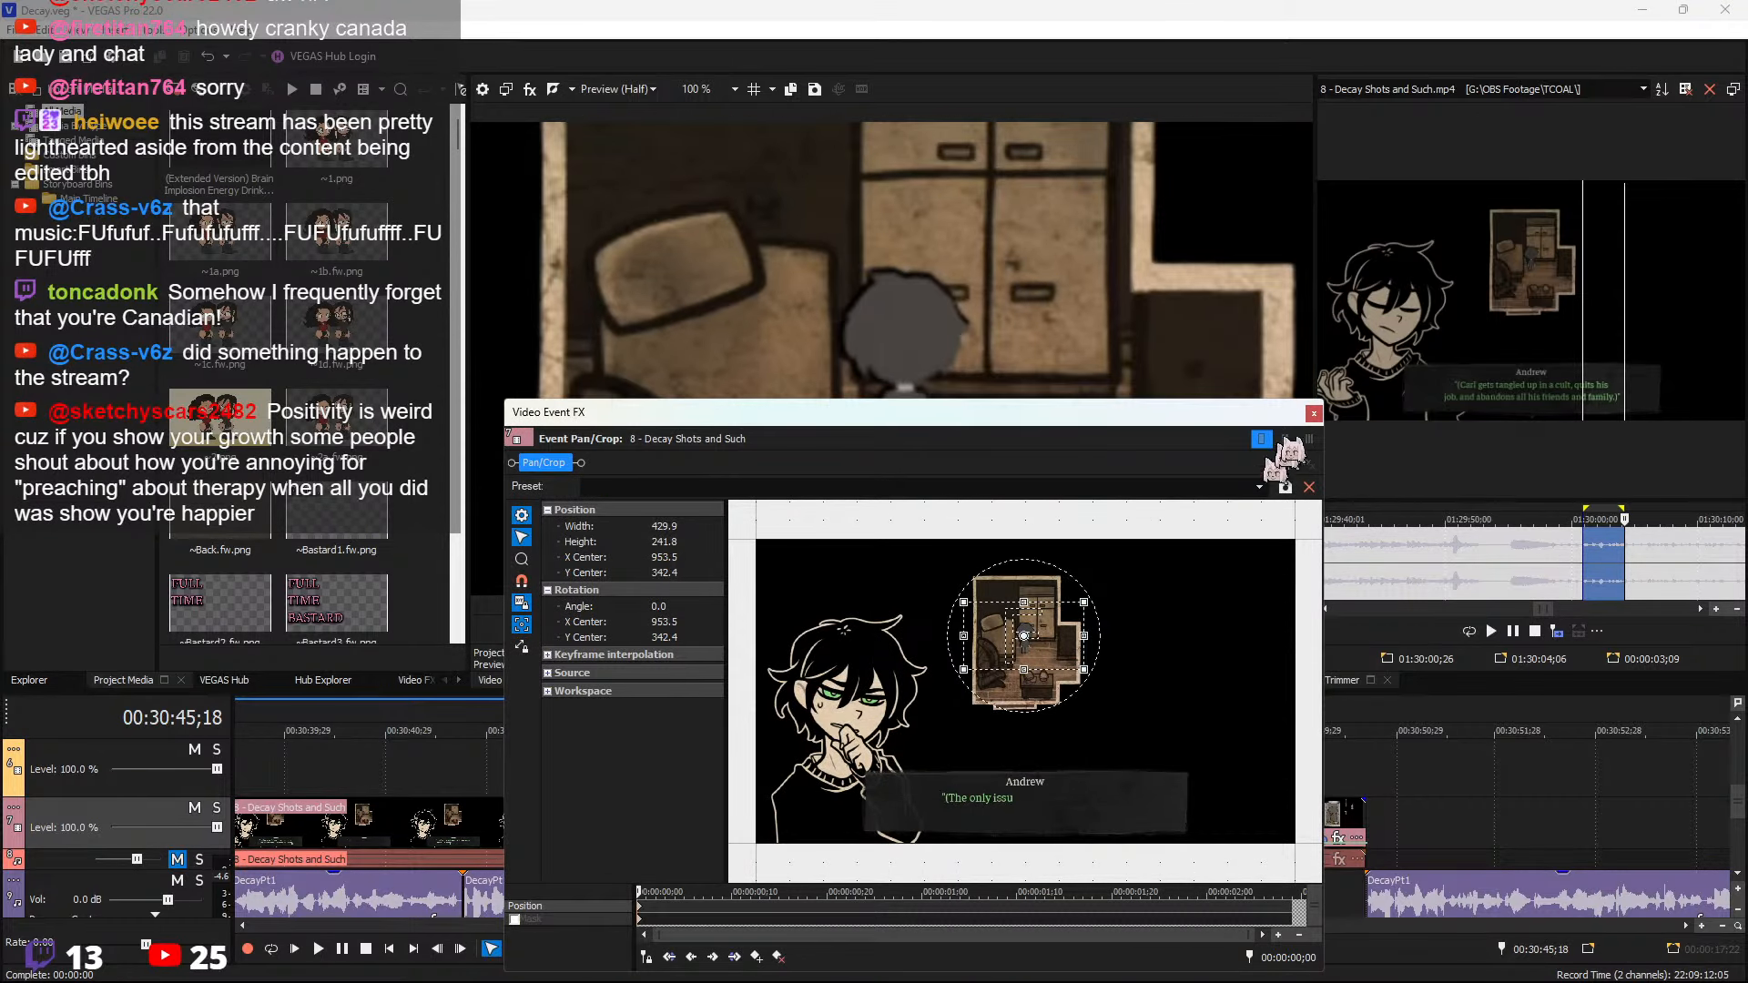
pyautogui.click(1313, 414)
pyautogui.press('space')
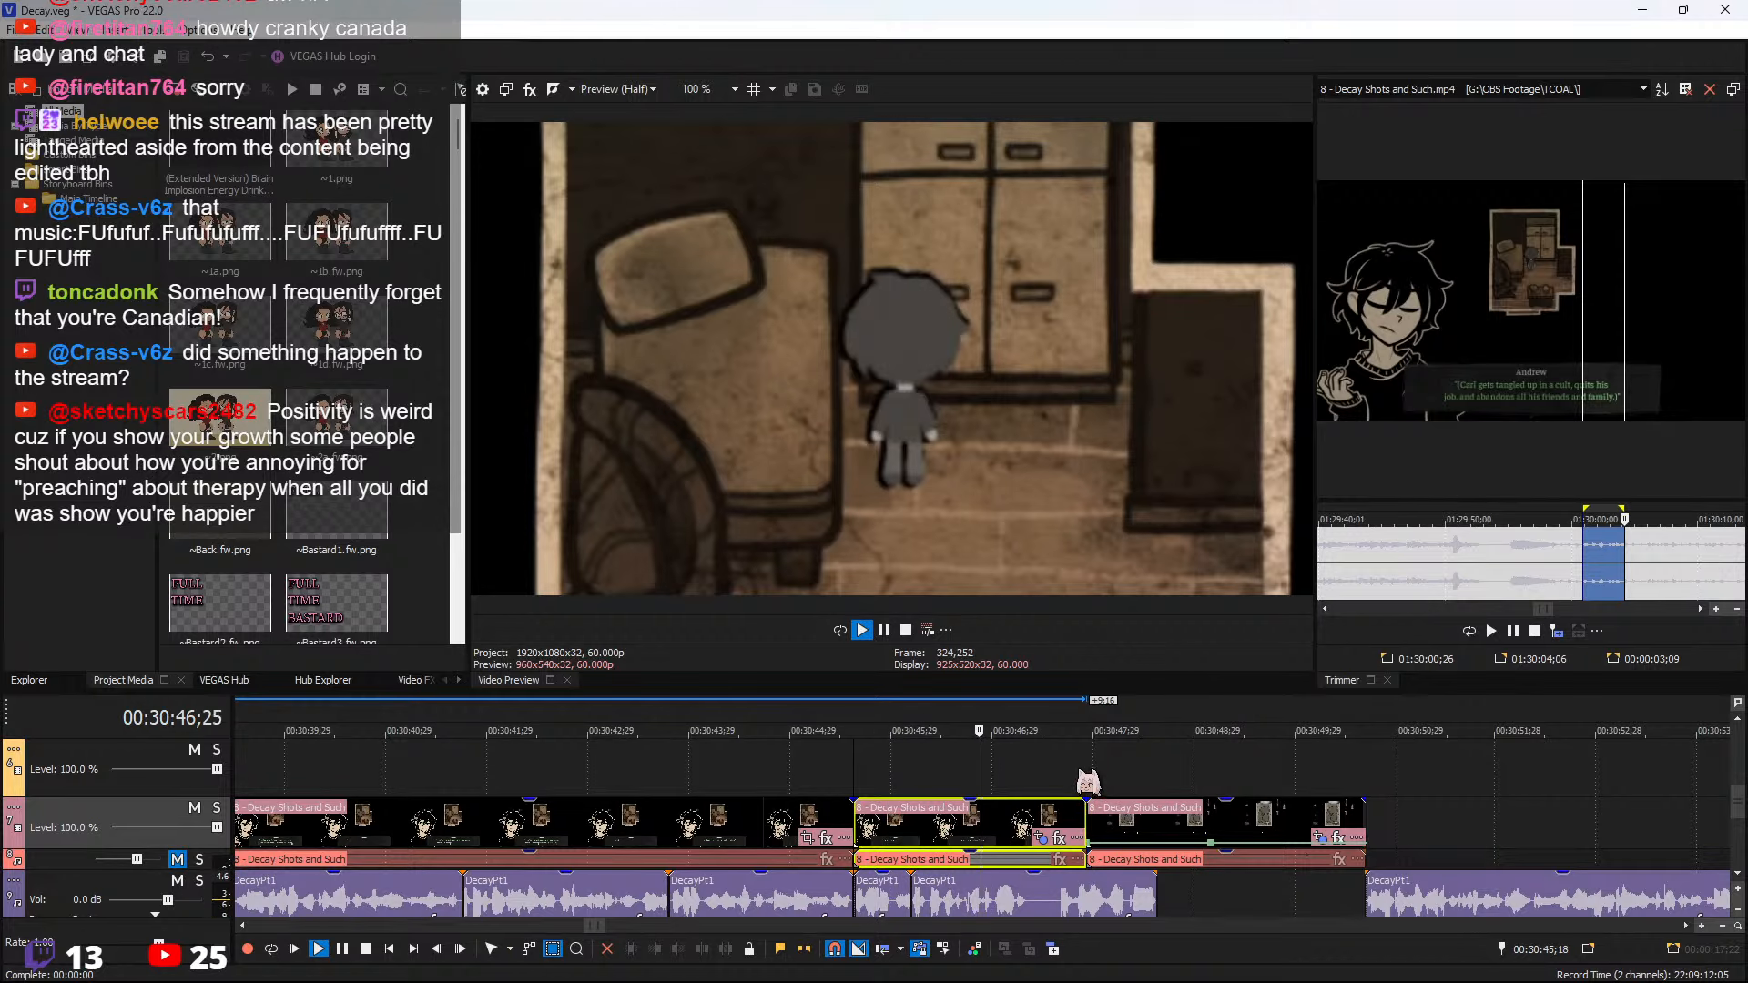
pyautogui.click(1078, 782)
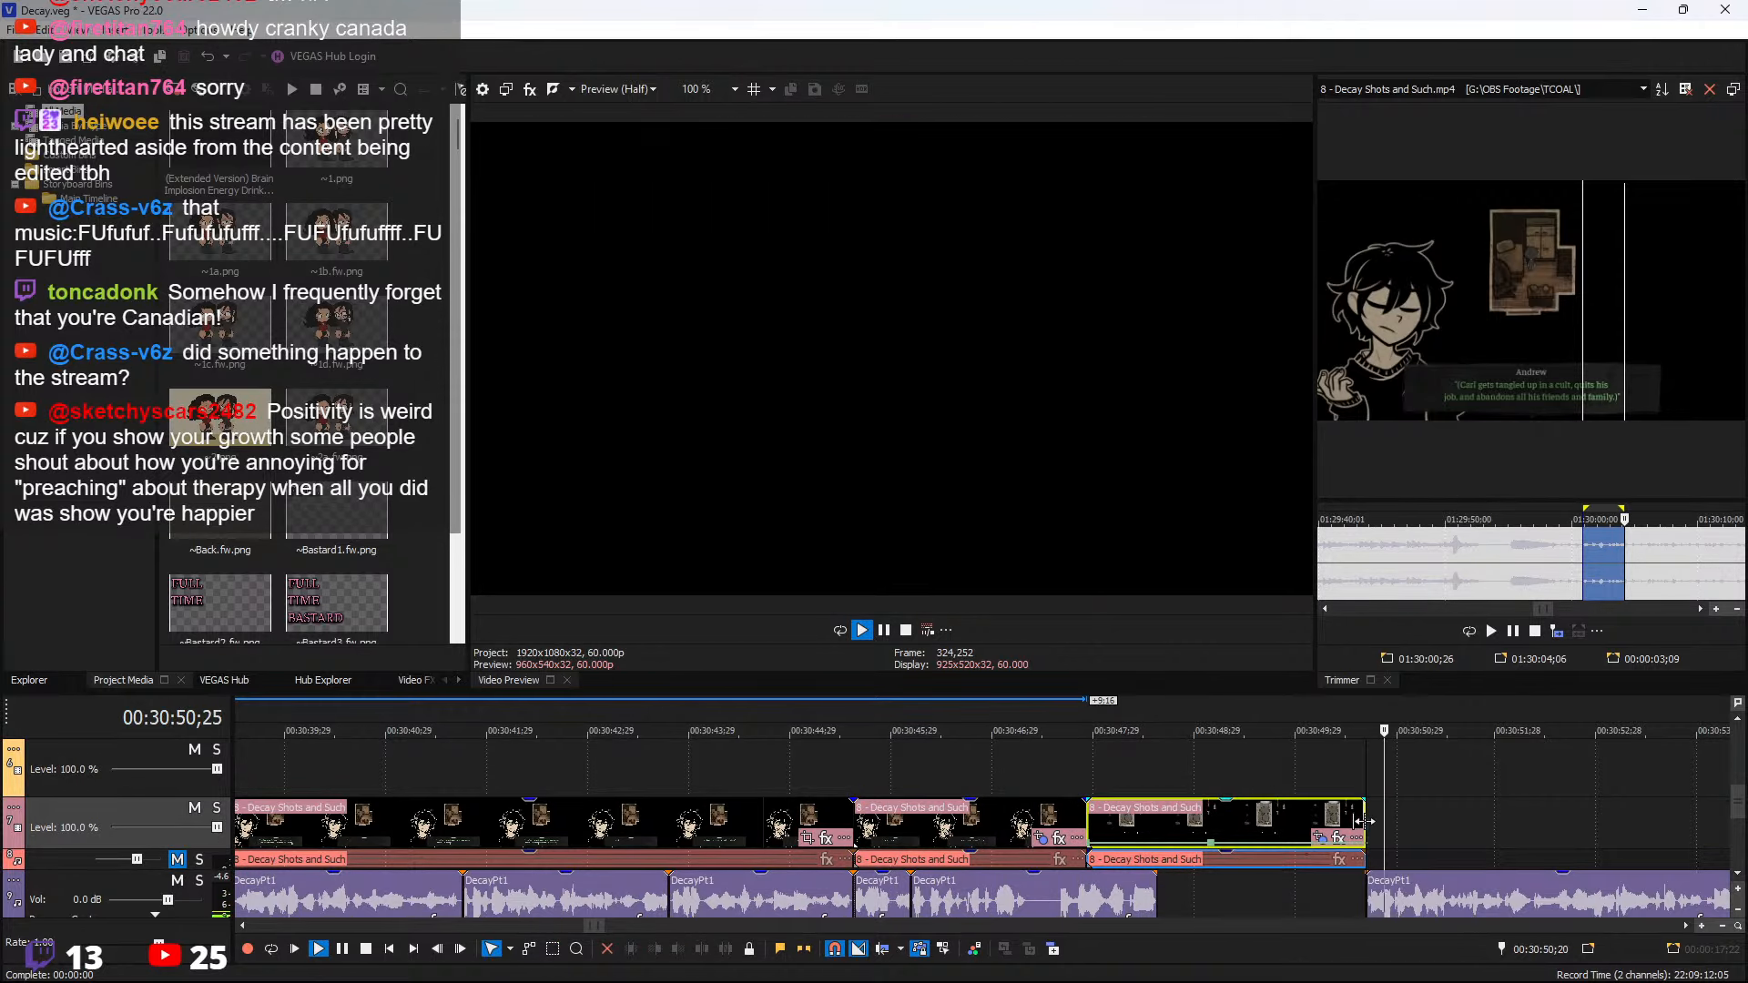
# Look over the unfilled timeline past the last footage clip, including the "Puppet" marker, while the voice-over plays
pyautogui.scroll(-6, 1352, 839)
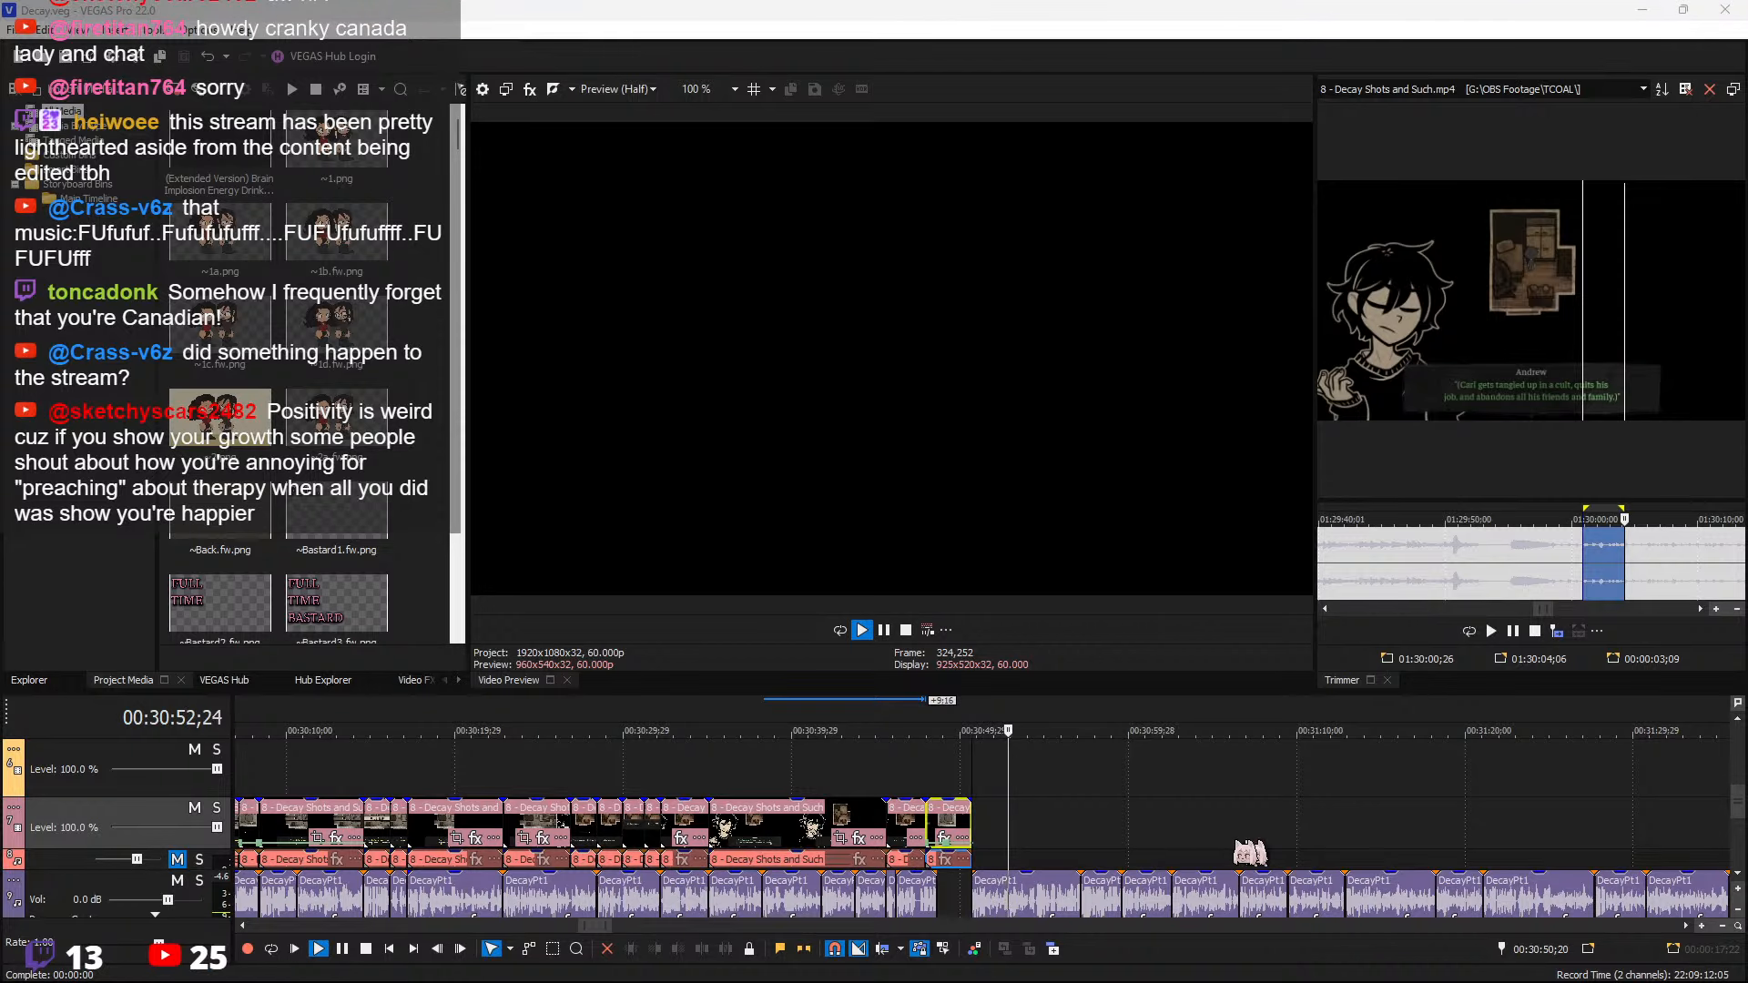
pyautogui.scroll(-5, 1251, 853)
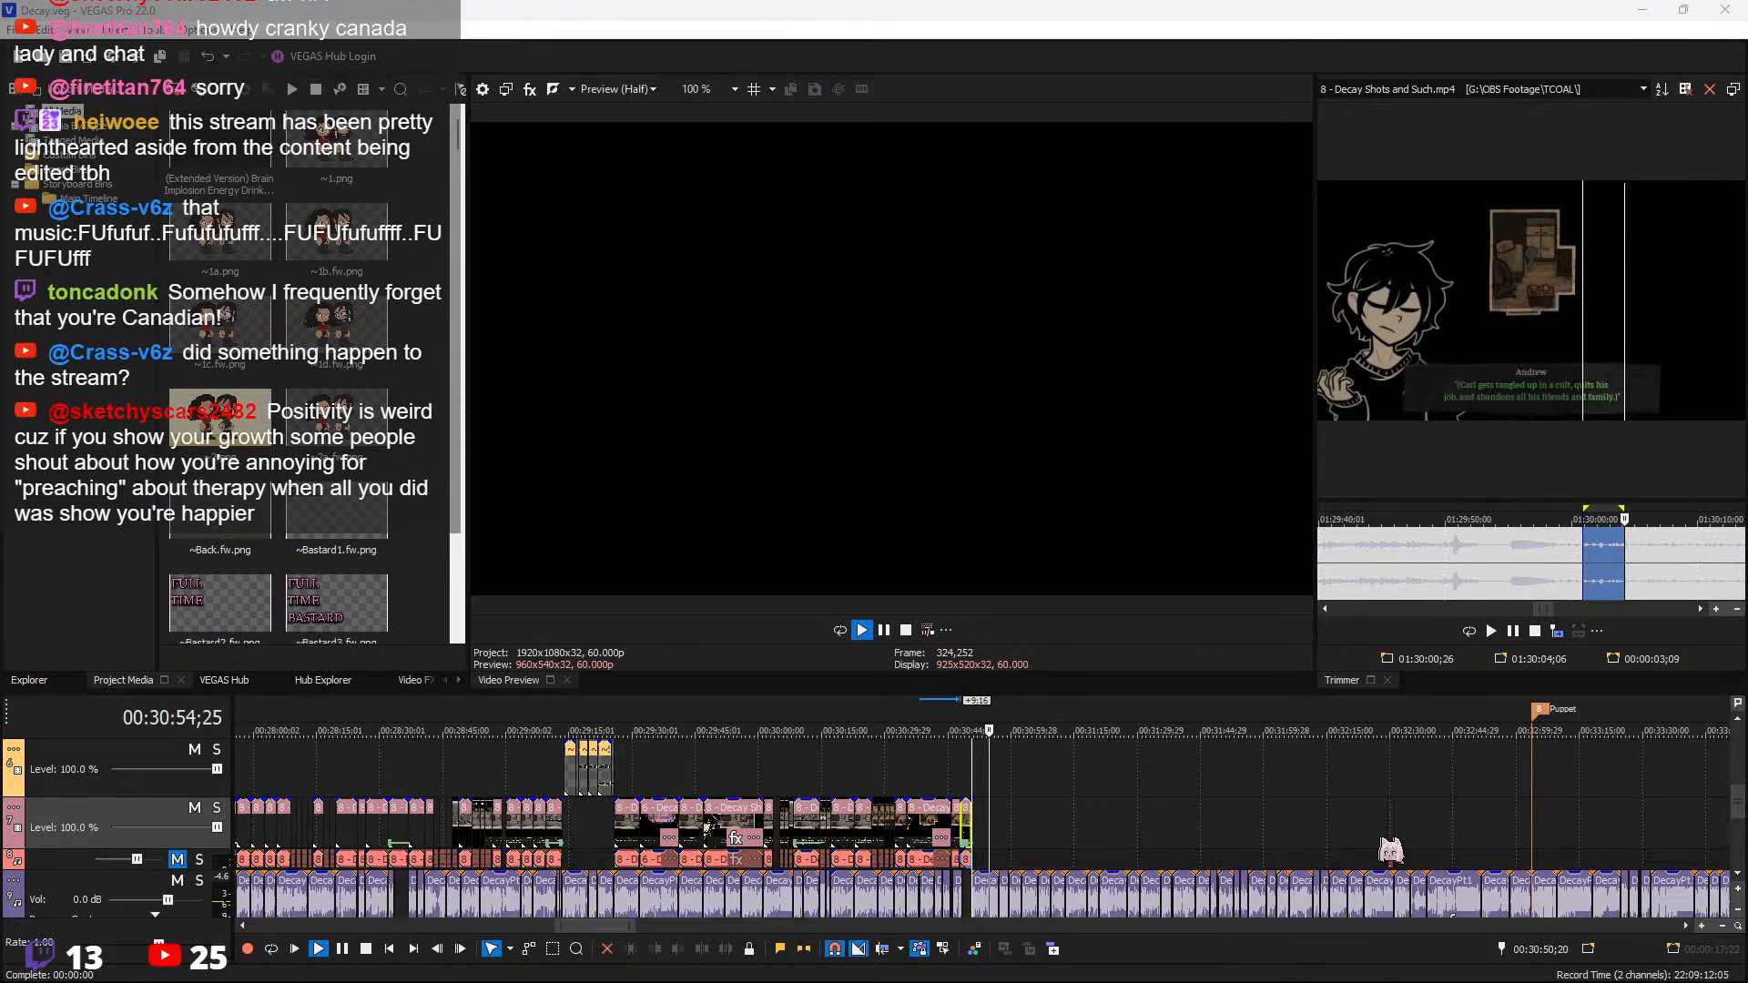
pyautogui.scroll(10, 1391, 851)
pyautogui.scroll(-5, 1200, 868)
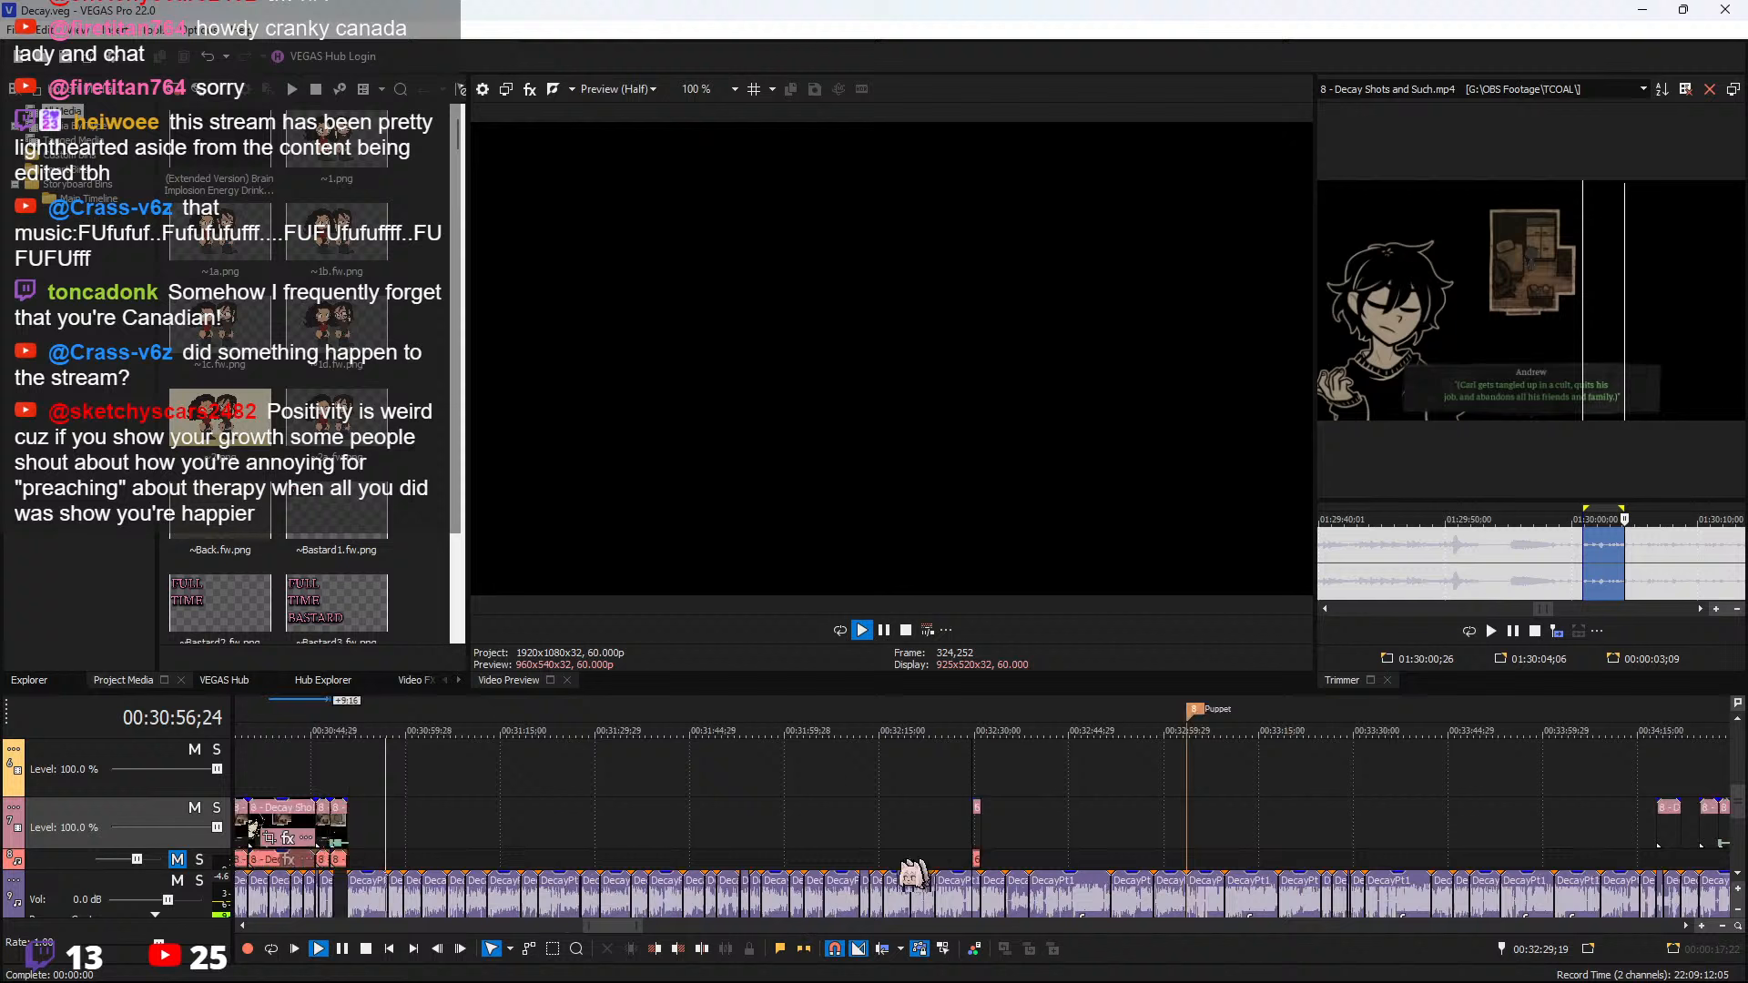
pyautogui.scroll(3, 915, 847)
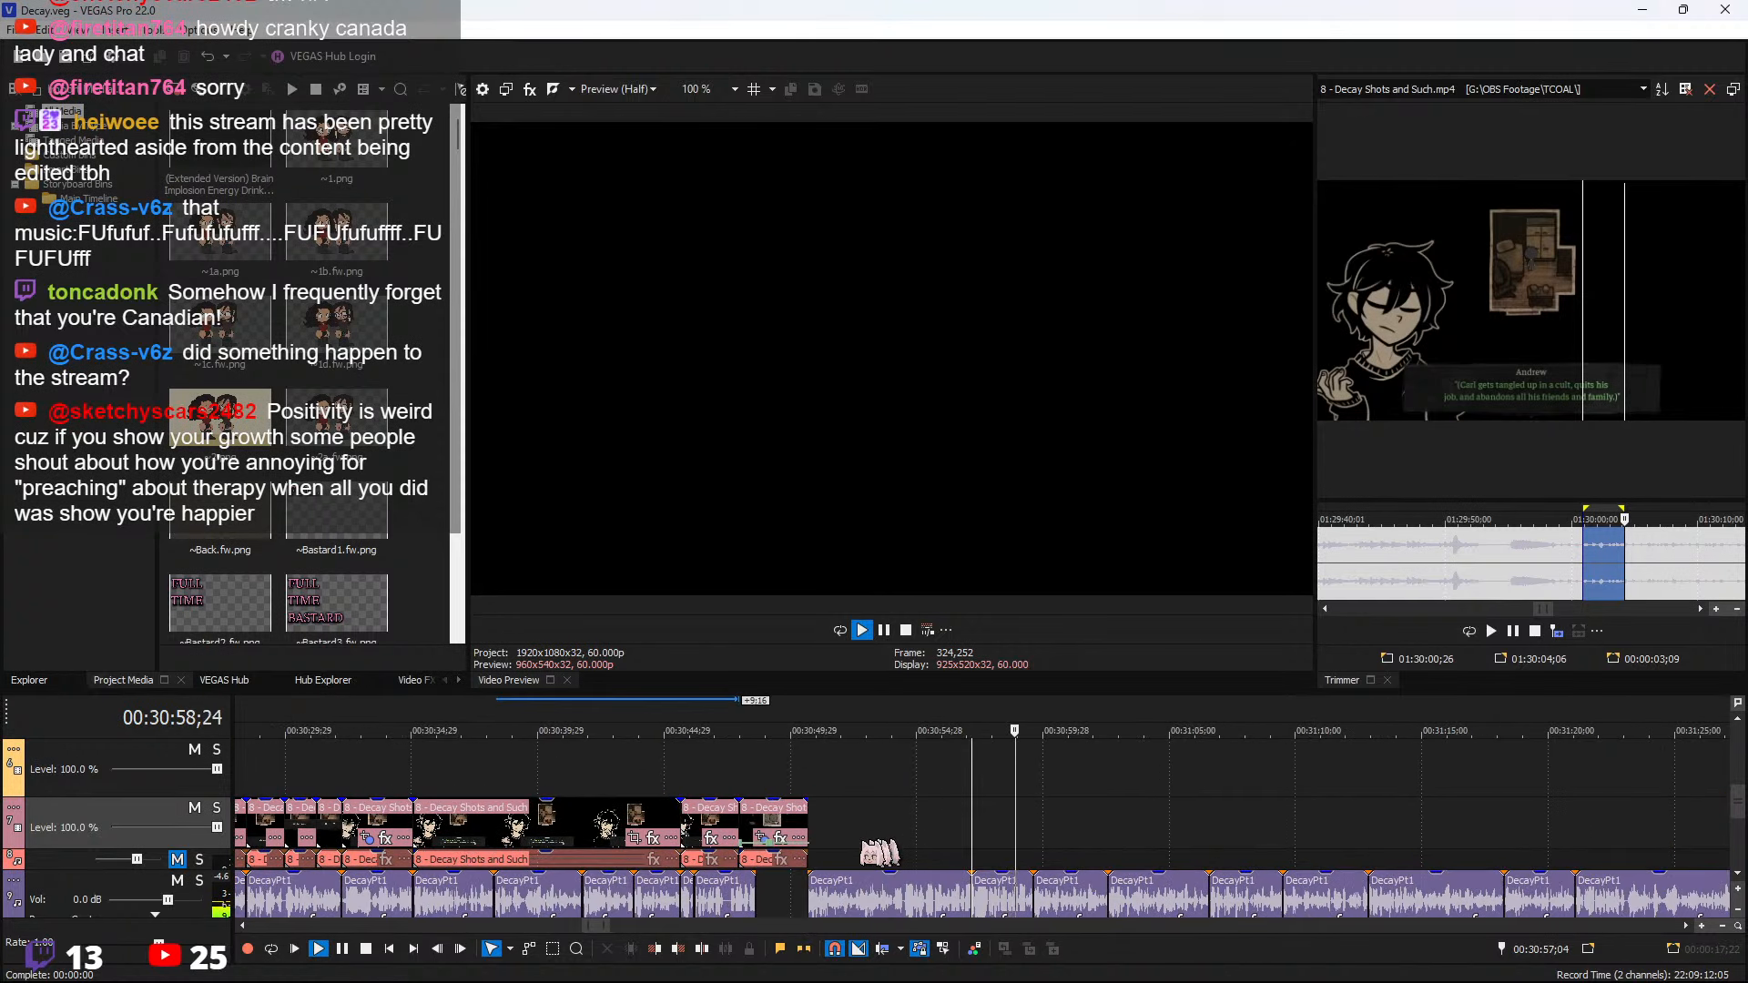
pyautogui.click(778, 824)
pyautogui.press('space')
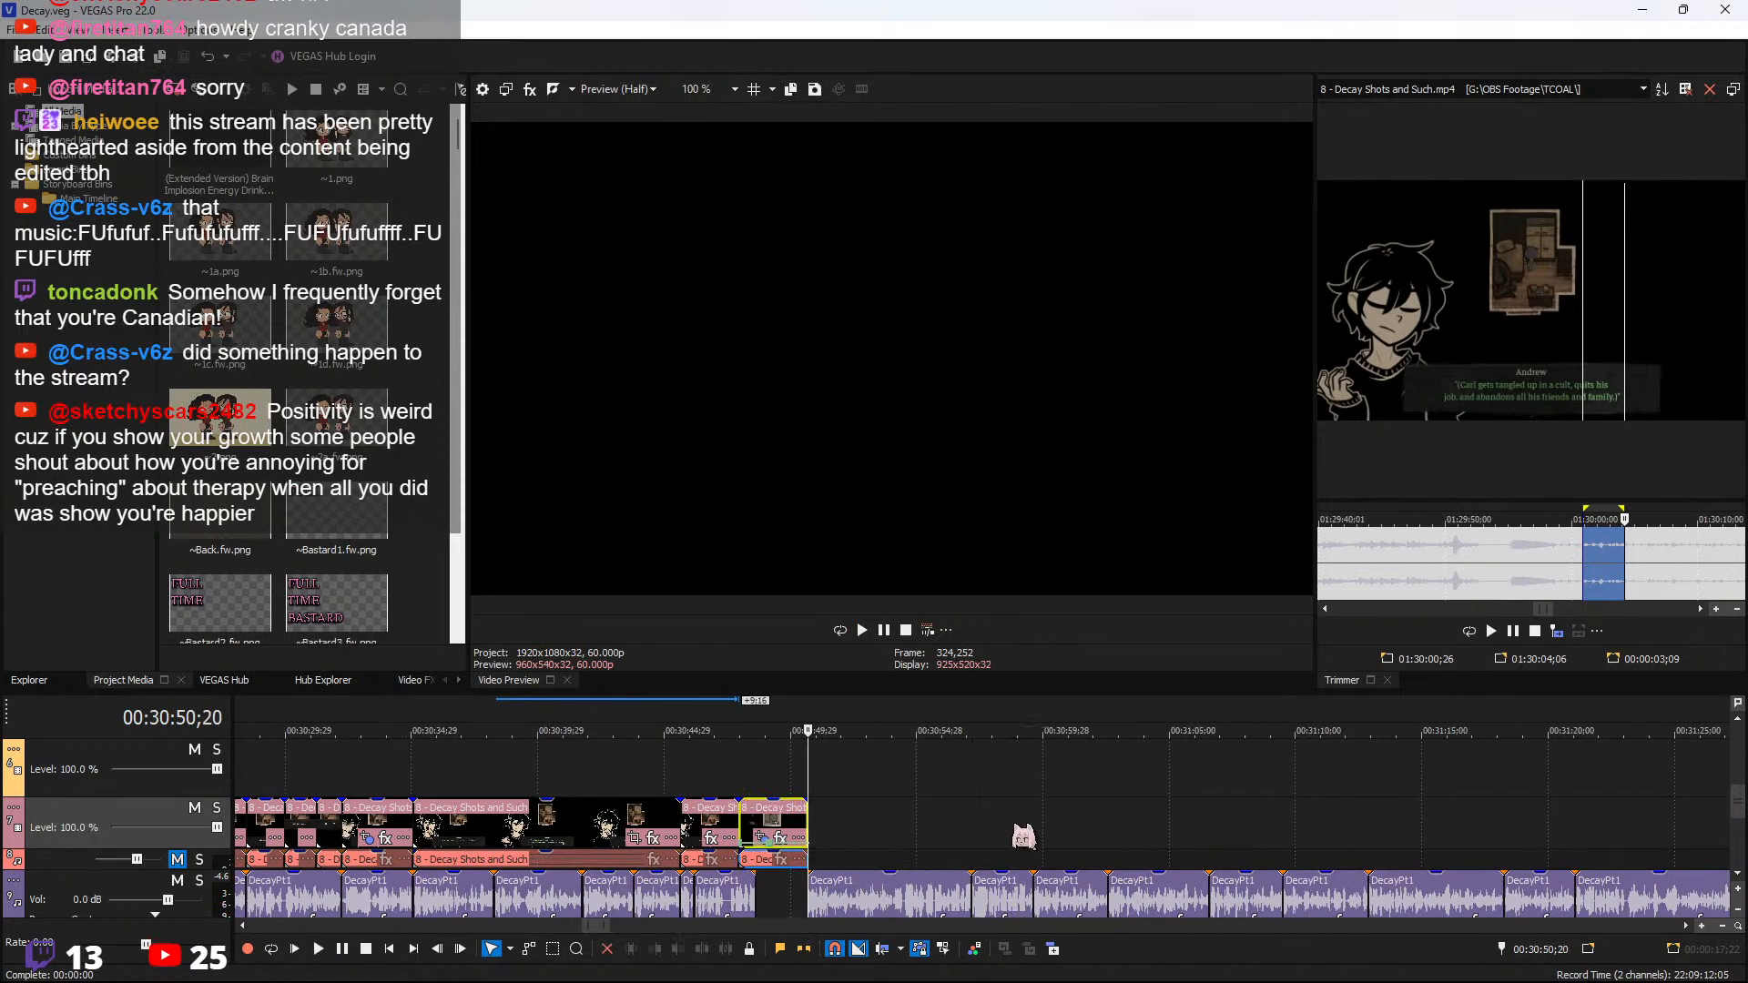
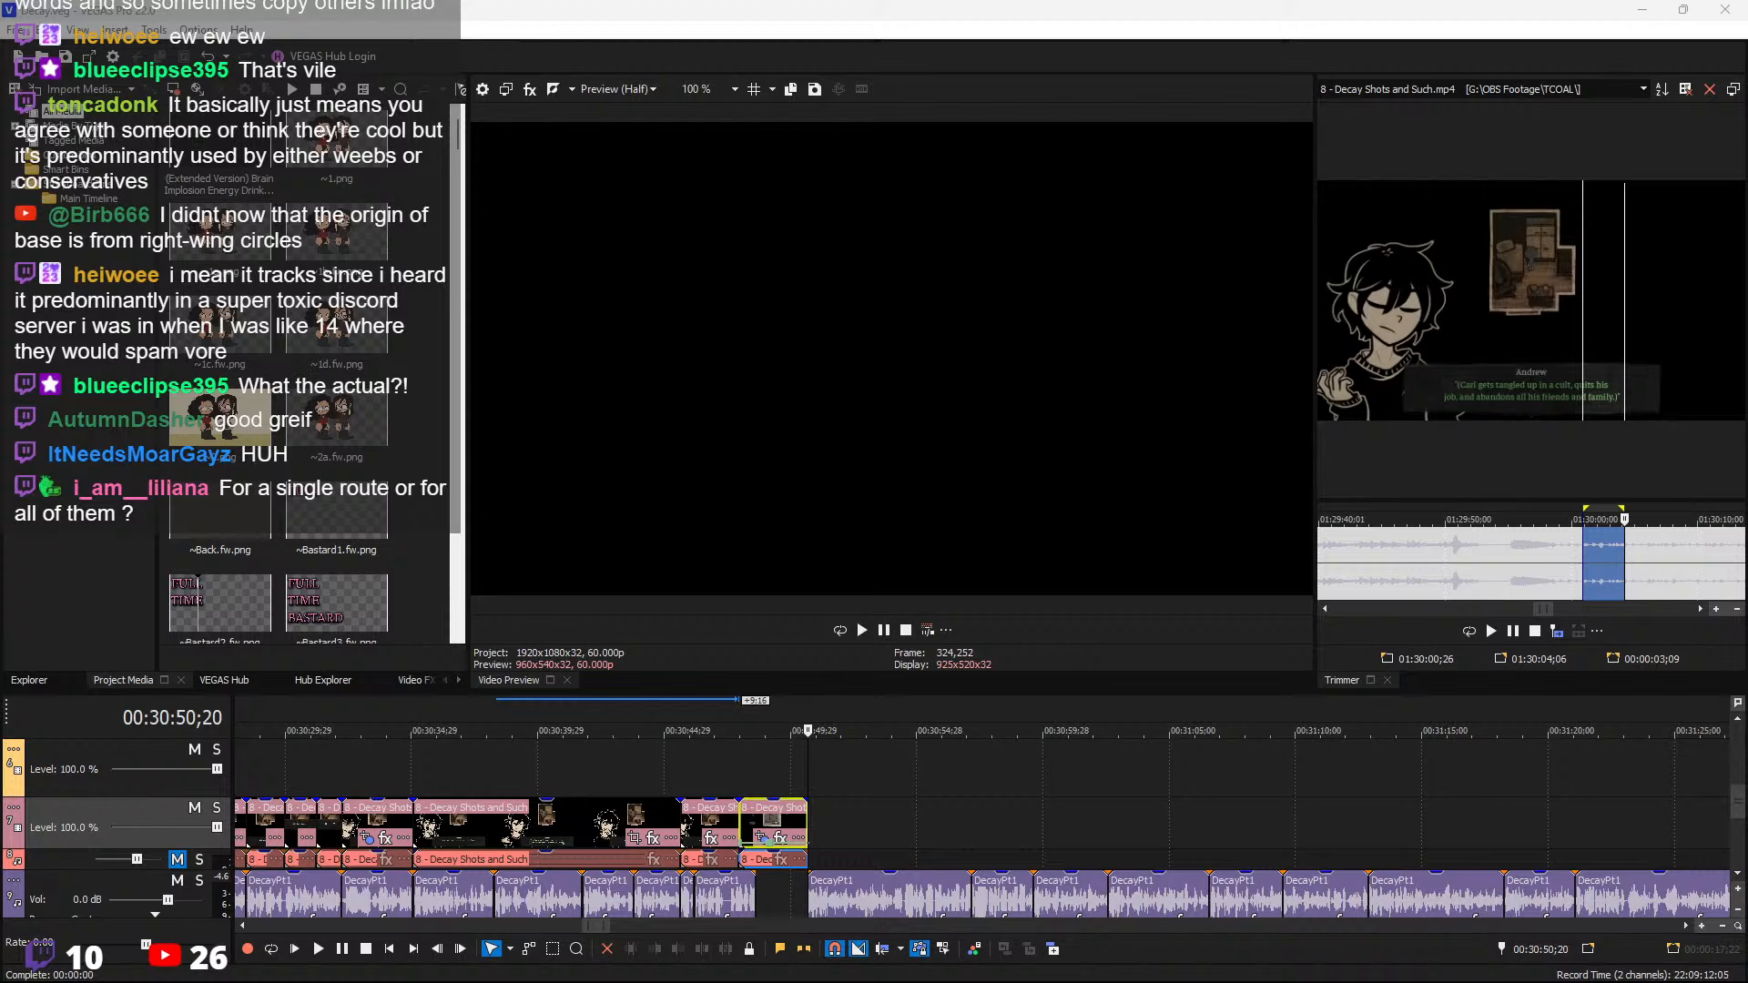
# Listen to the voice-over from the end of the last footage clip at 00:30:50;20
pyautogui.click(959, 836)
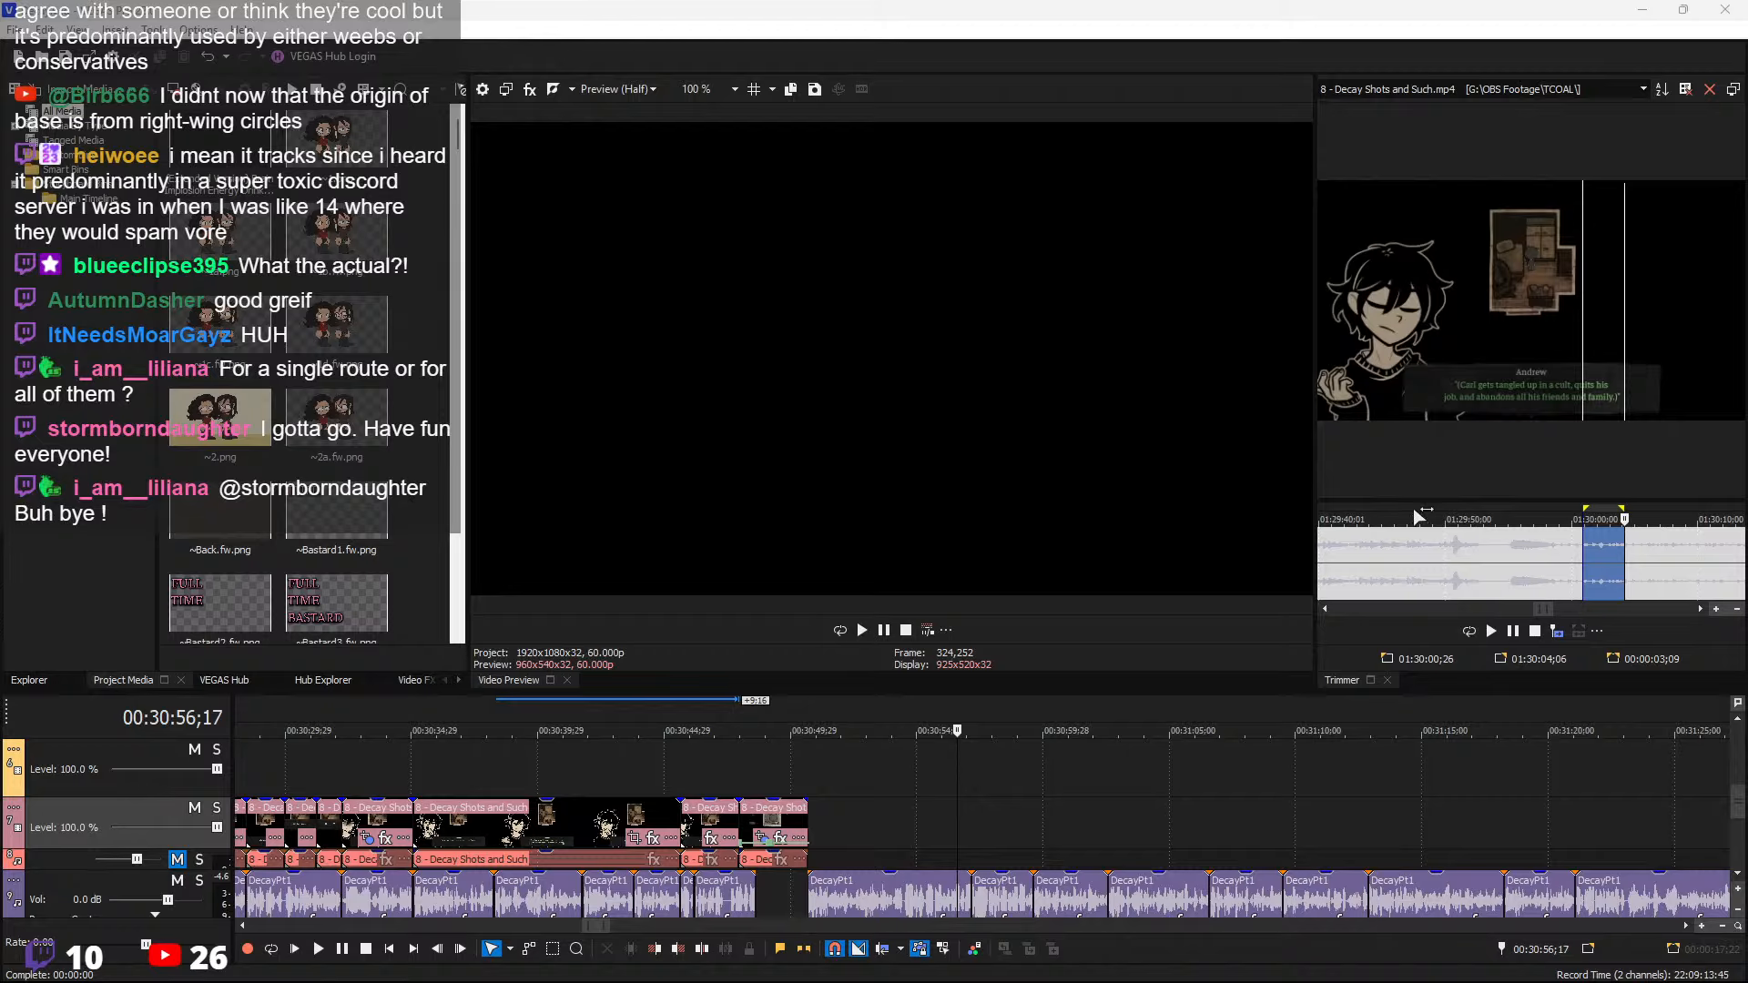
pyautogui.click(815, 838)
pyautogui.press('space')
pyautogui.scroll(2, 1070, 808)
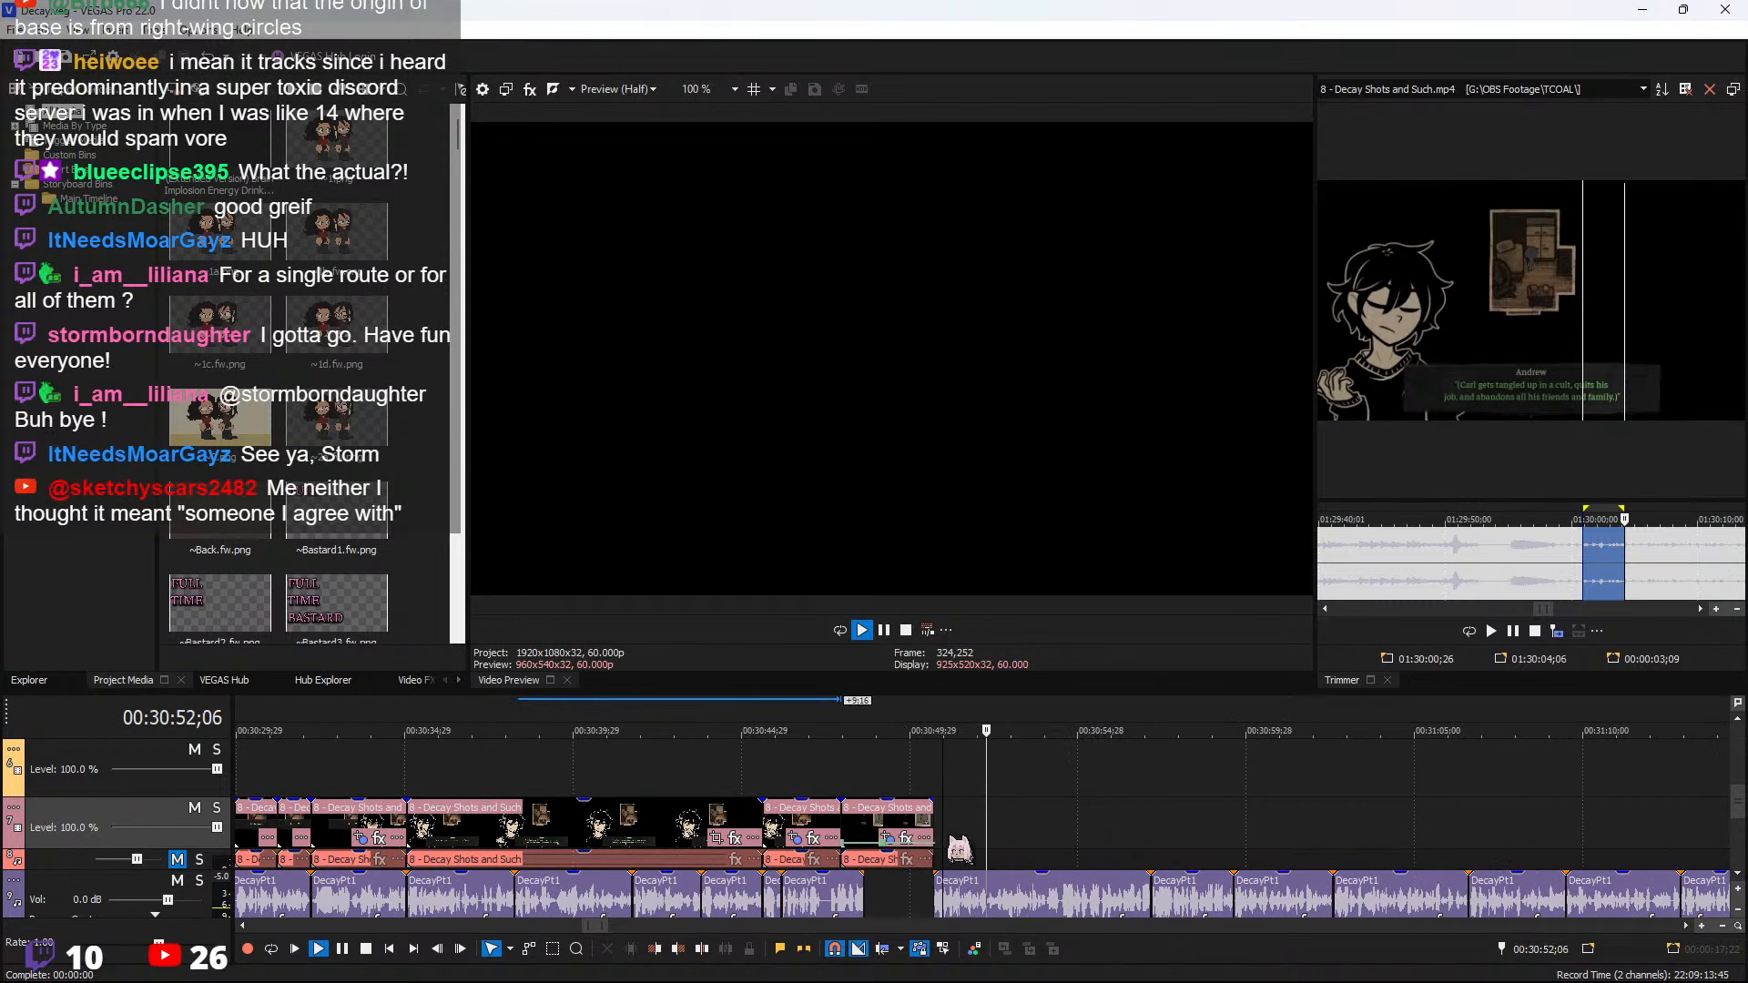
pyautogui.scroll(-4, 1605, 578)
pyautogui.press('space')
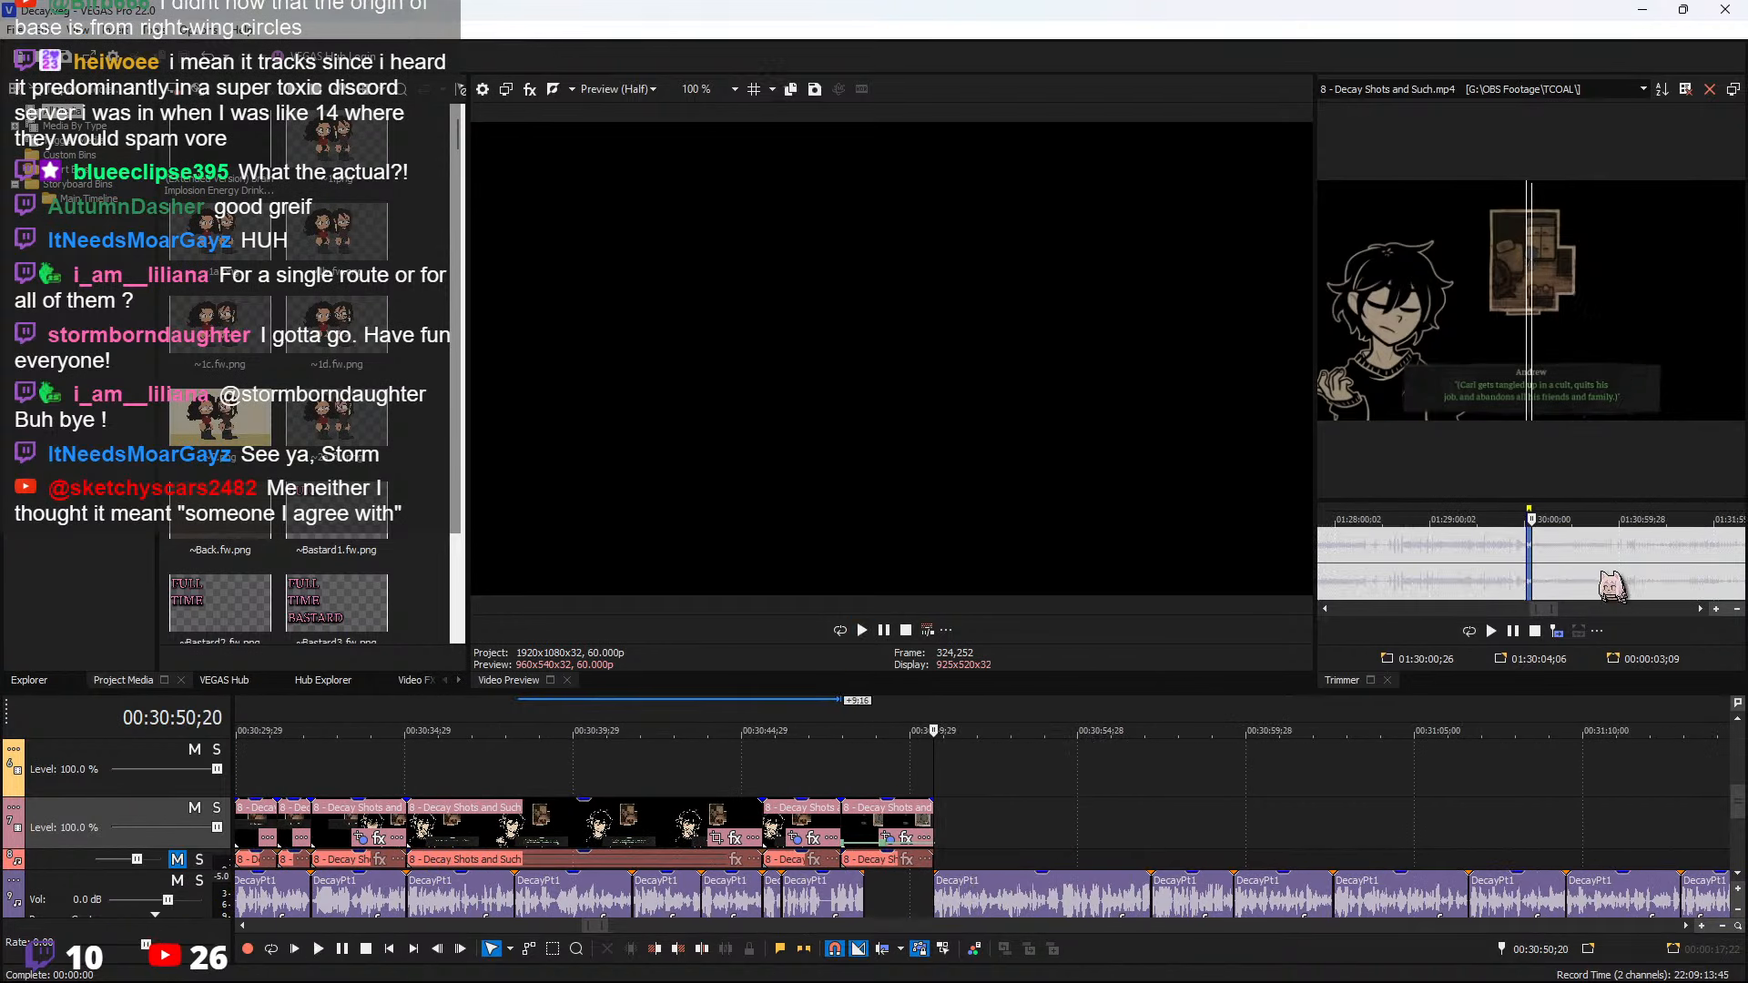
# Look through the source recording and mark Julia's request for a drink from 01:30:58;14 to 01:31:02;02
pyautogui.click(1600, 571)
pyautogui.press('space')
pyautogui.scroll(4, 1629, 573)
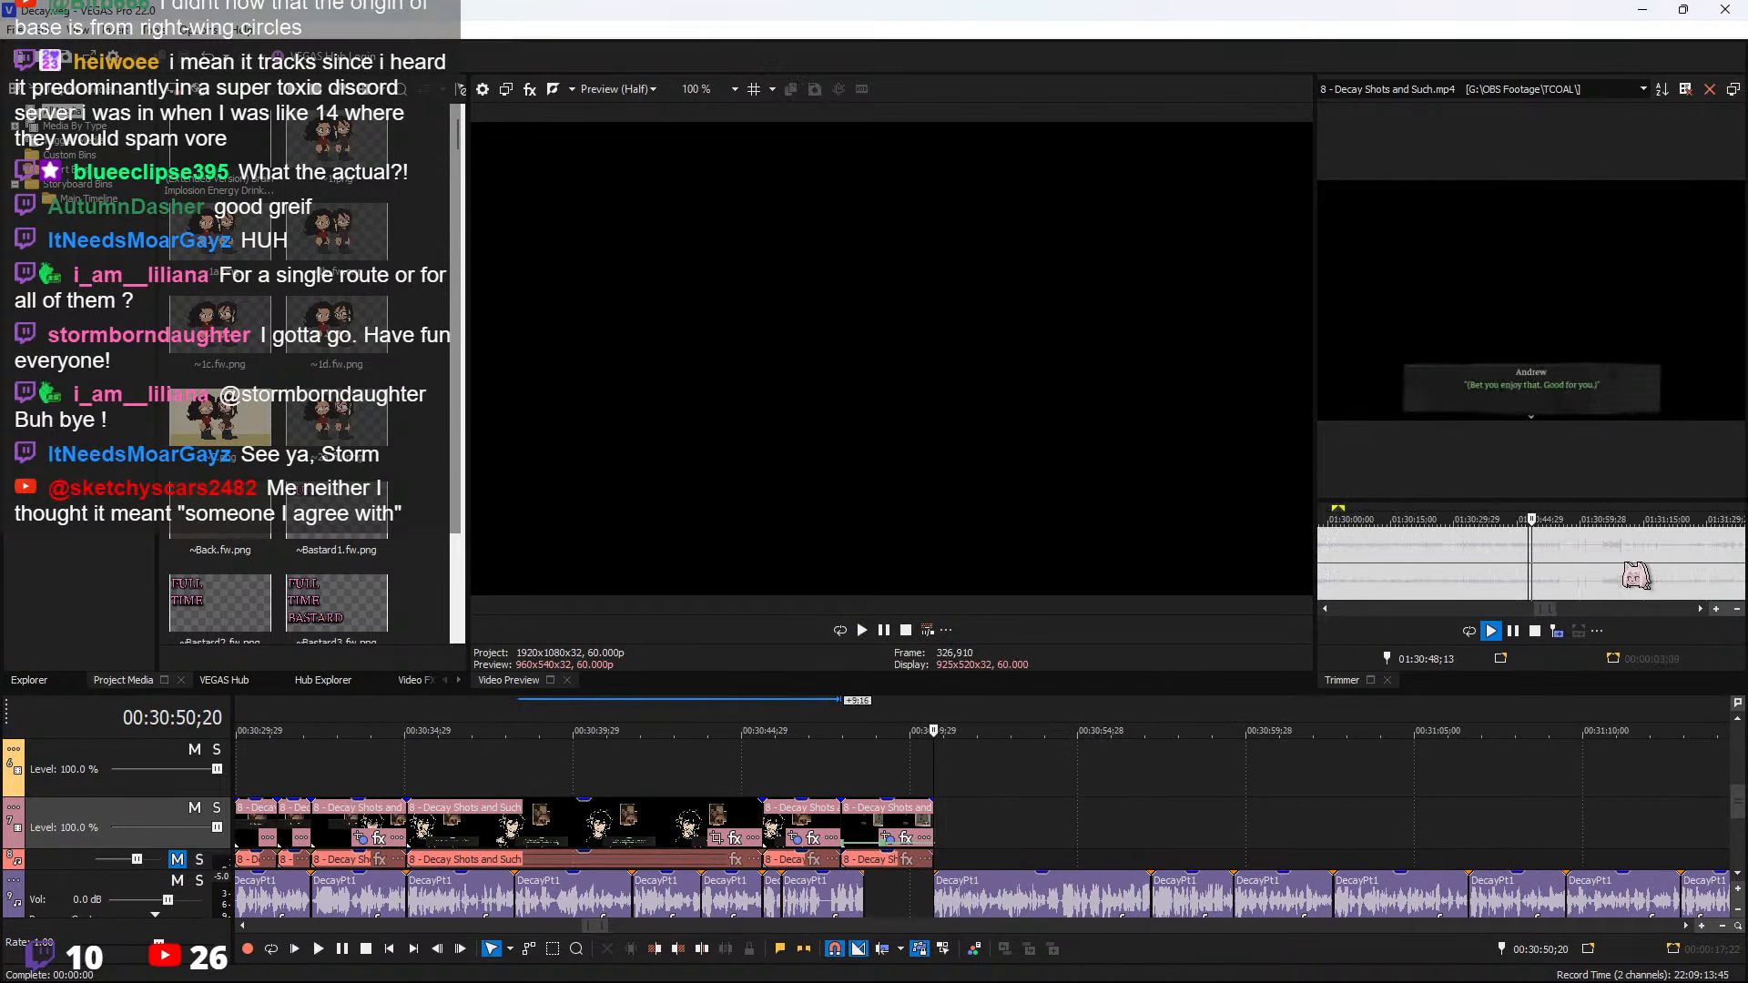
pyautogui.click(1586, 560)
pyautogui.press('space')
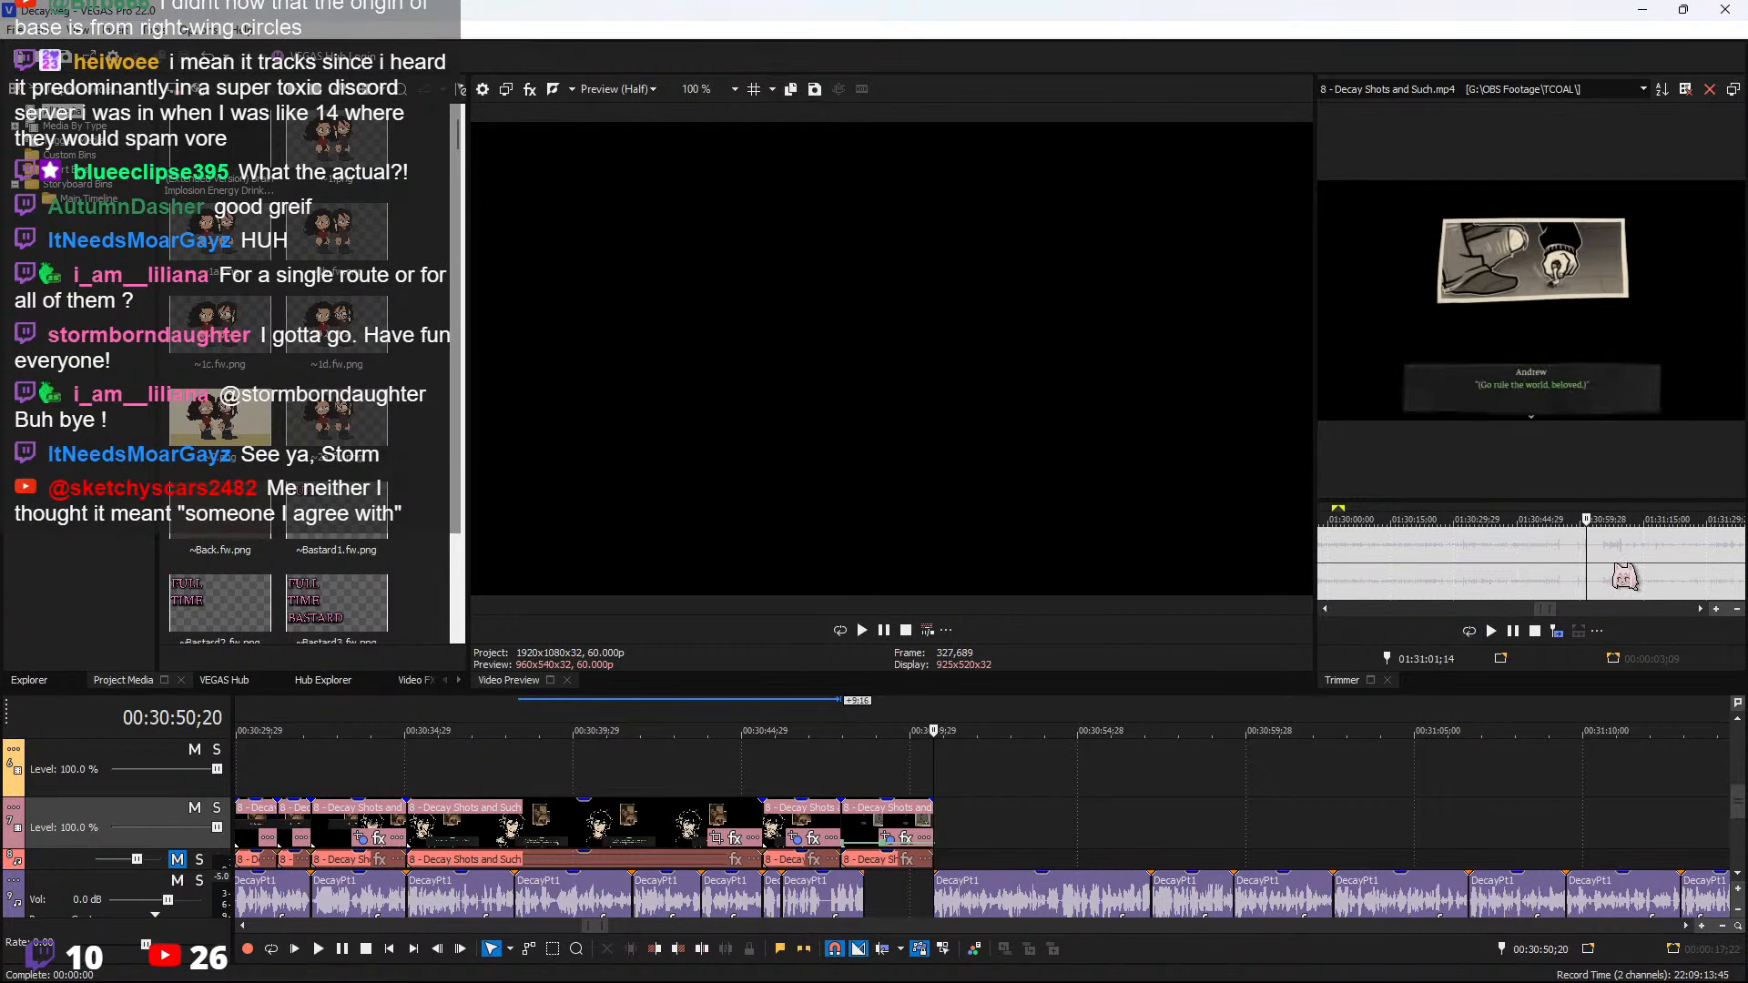
pyautogui.scroll(2, 1611, 565)
pyautogui.click(1502, 564)
pyautogui.press('space')
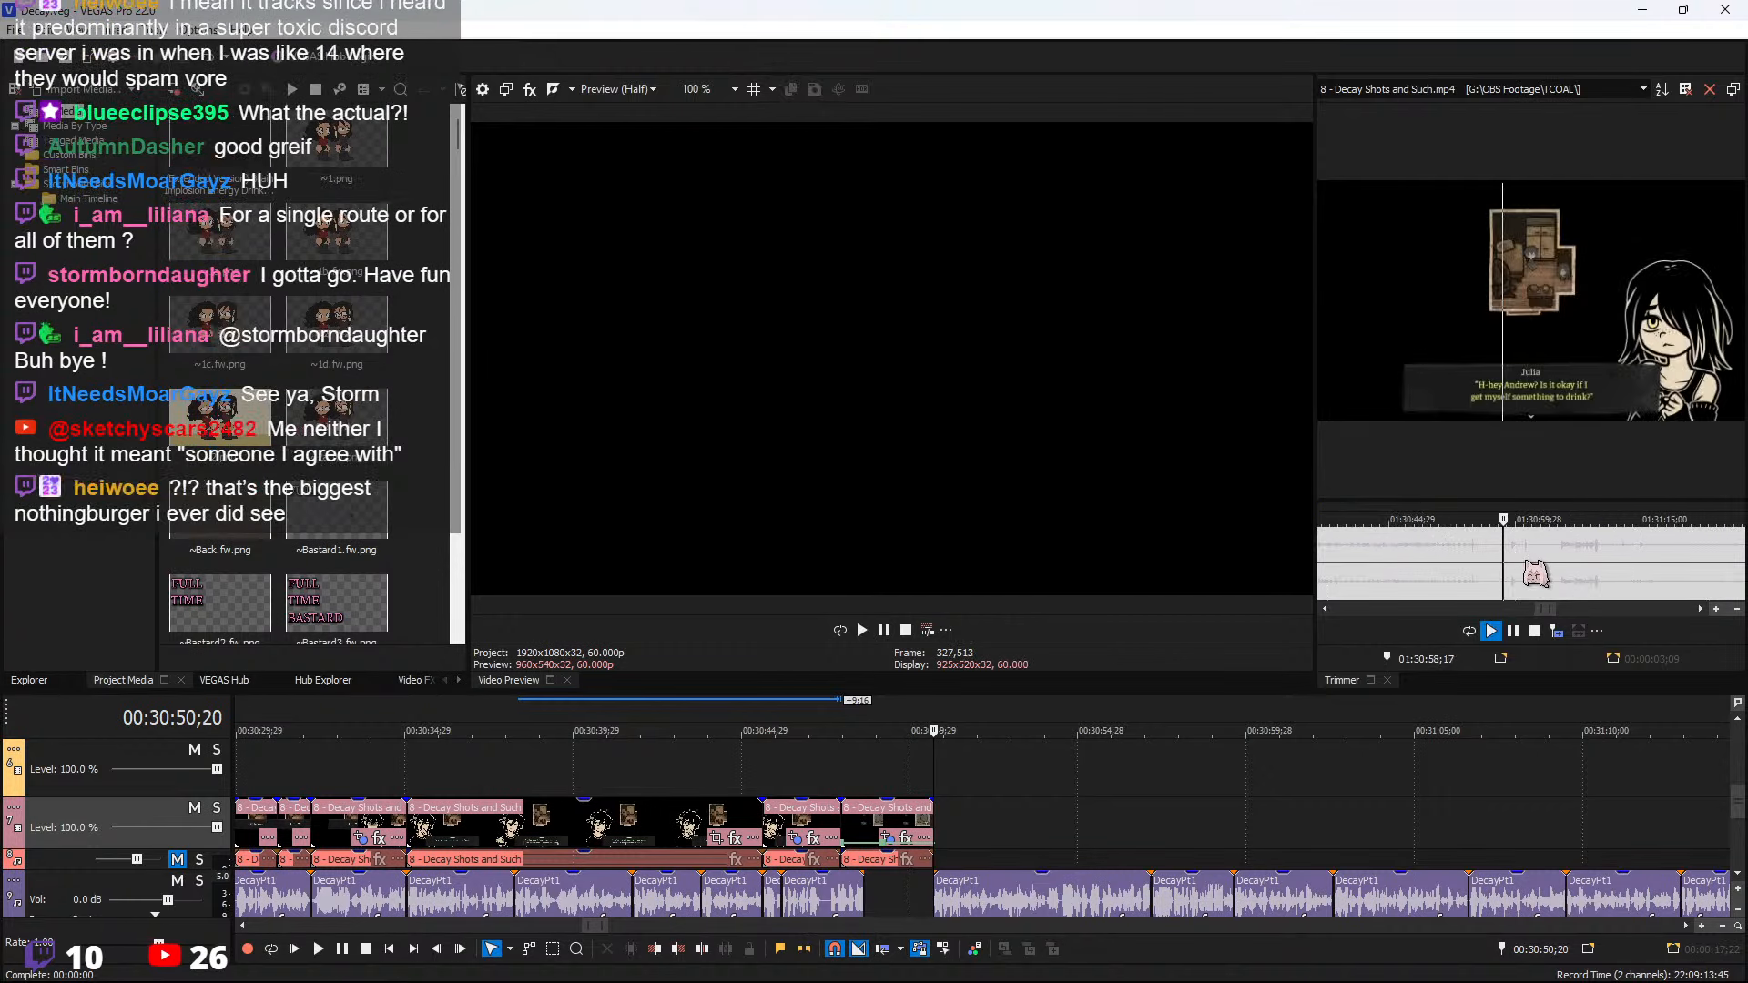
pyautogui.scroll(2, 1533, 567)
pyautogui.press('space')
pyautogui.keyDown('shift'); pyautogui.click(1581, 562); pyautogui.keyUp('shift')
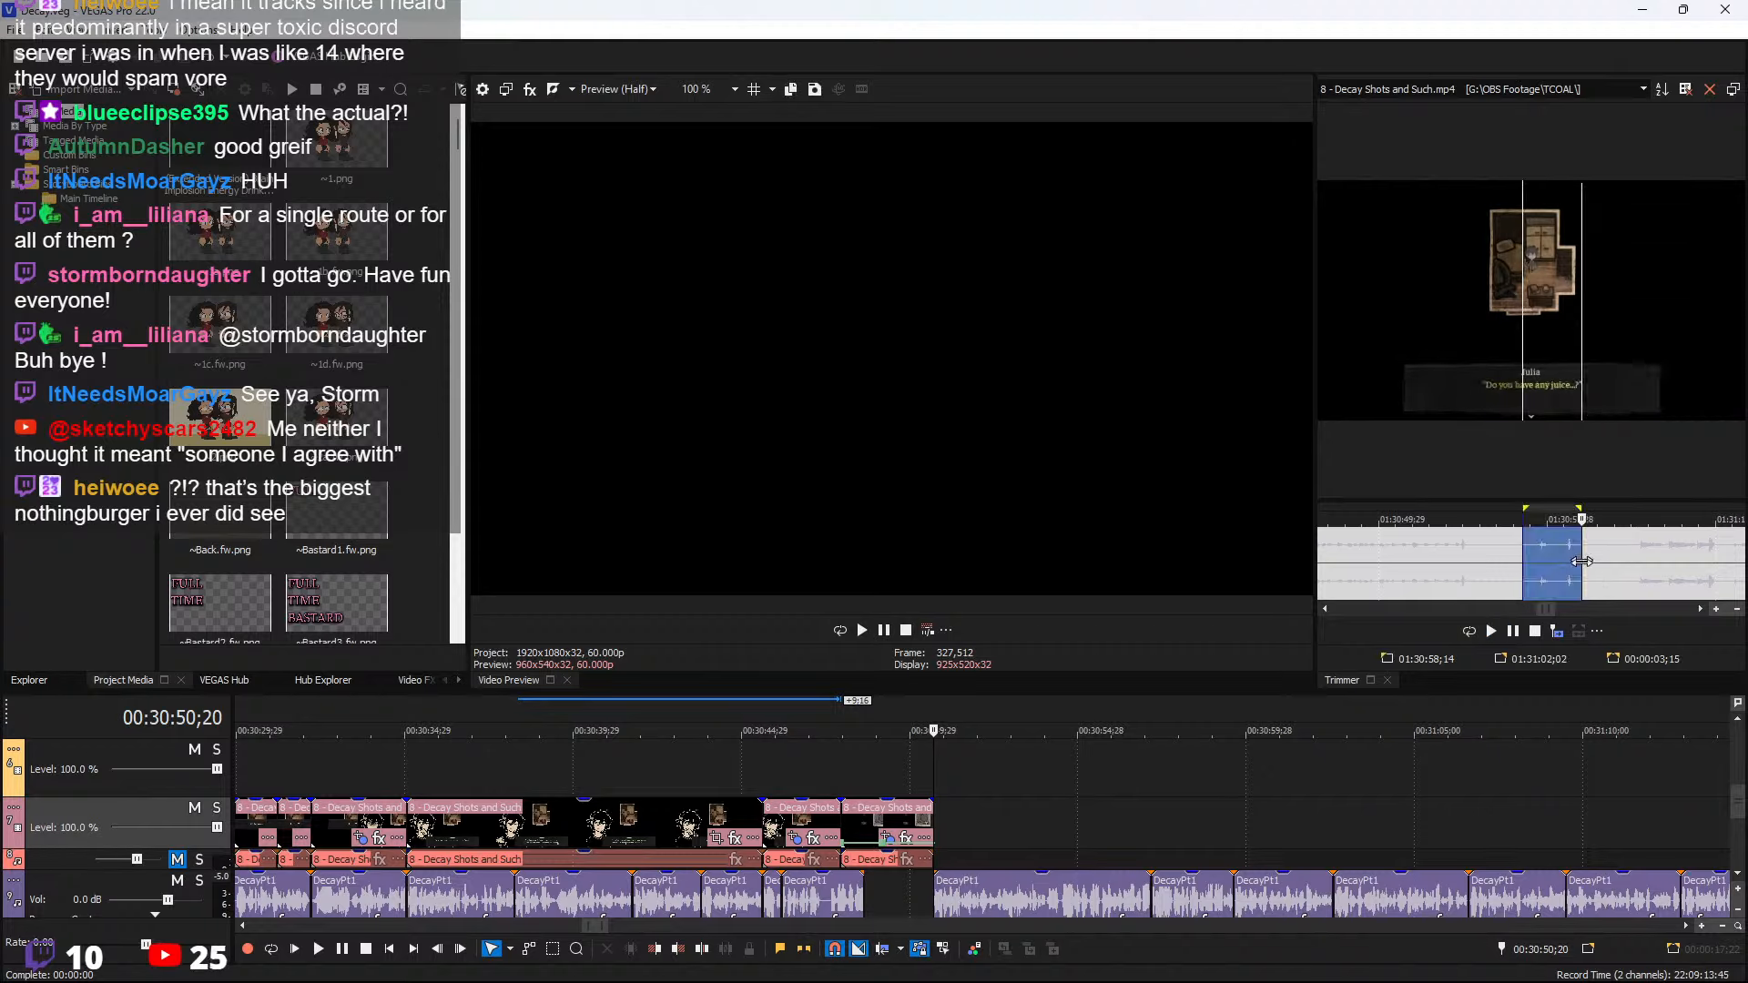
# Insert the marked Julia footage into the timeline after the last clip, at 00:30:50;20, and play it
pyautogui.click(1557, 631)
pyautogui.click(939, 752)
pyautogui.press('space')
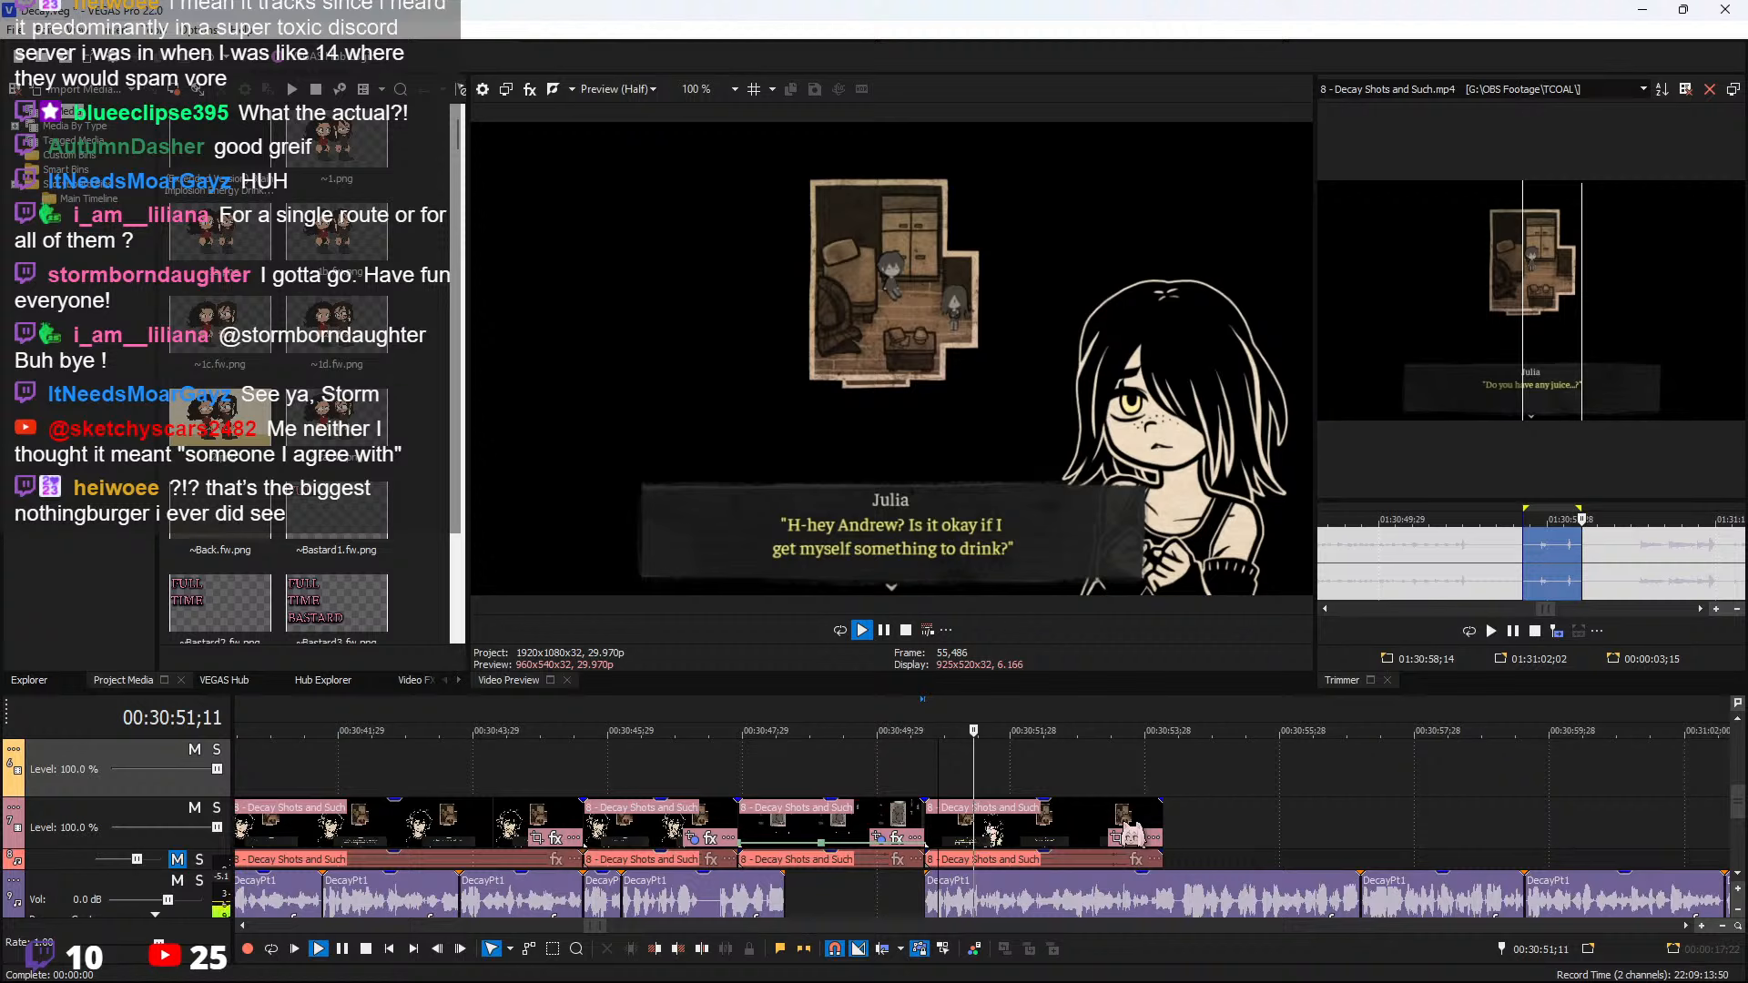
pyautogui.scroll(2, 1074, 838)
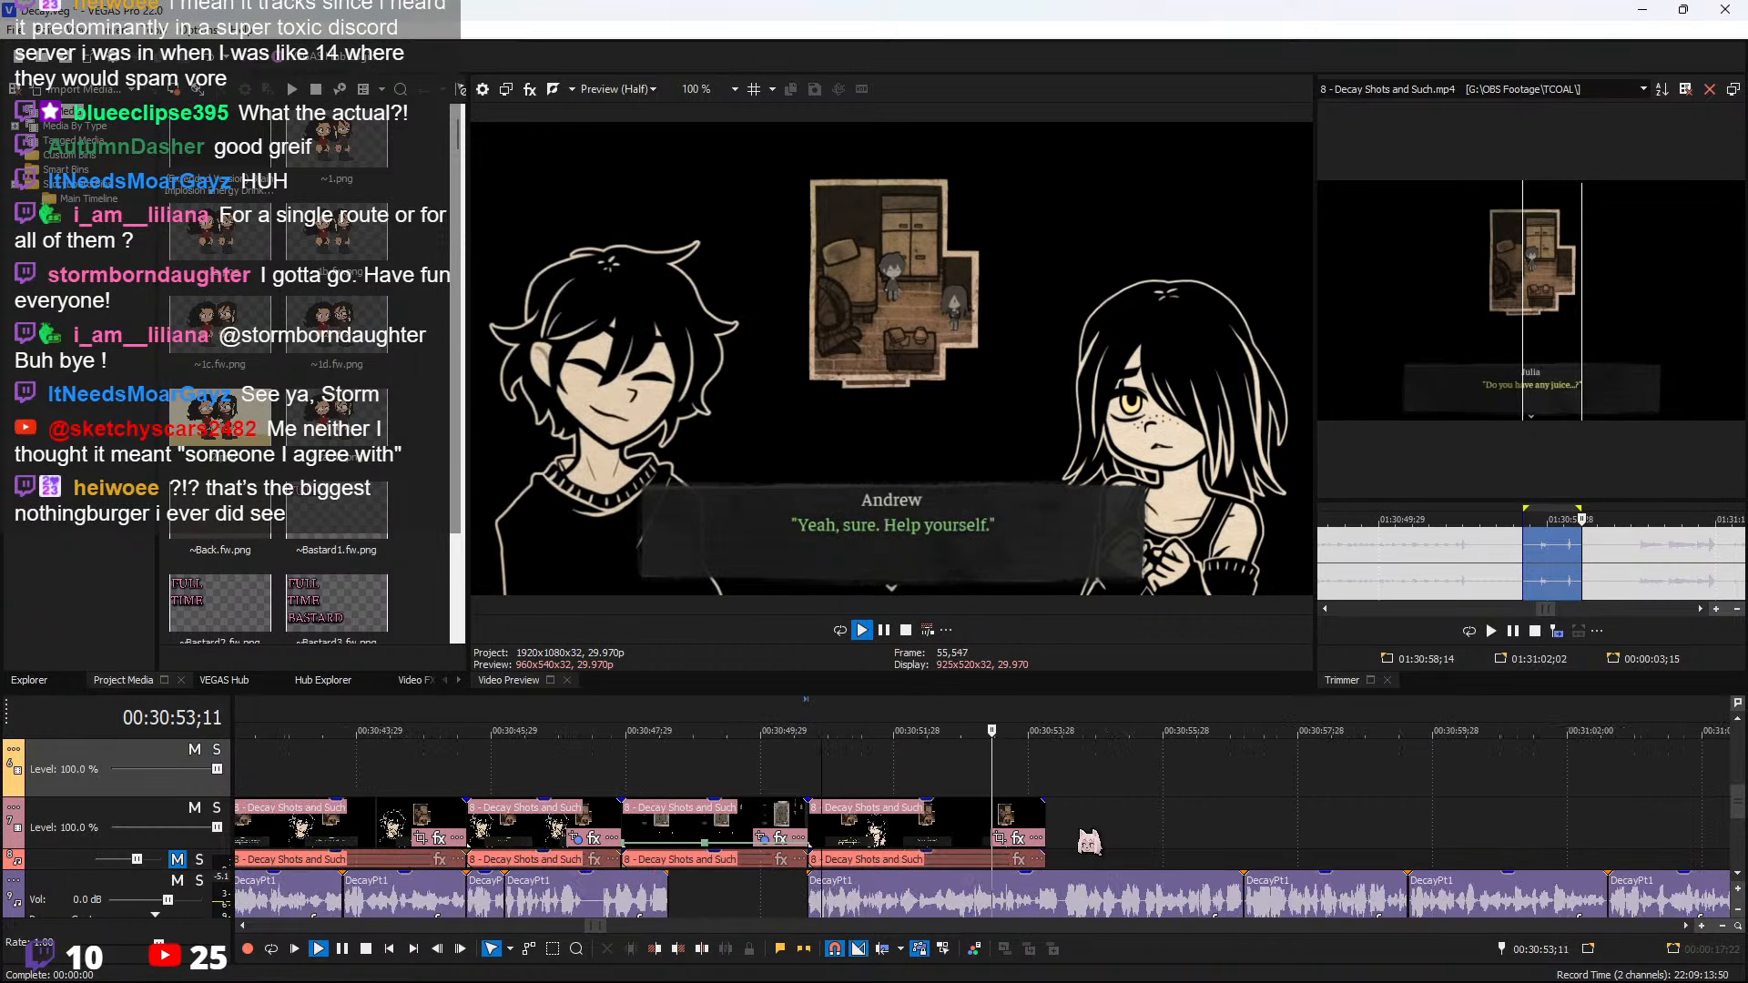
# Extend the end of the inserted Julia clip to the voice-over cut at 00:30:57;04
pyautogui.moveTo(1038, 826); pyautogui.dragTo(1244, 825)
pyautogui.click(1017, 837)
pyautogui.press('space')
pyautogui.press('space')
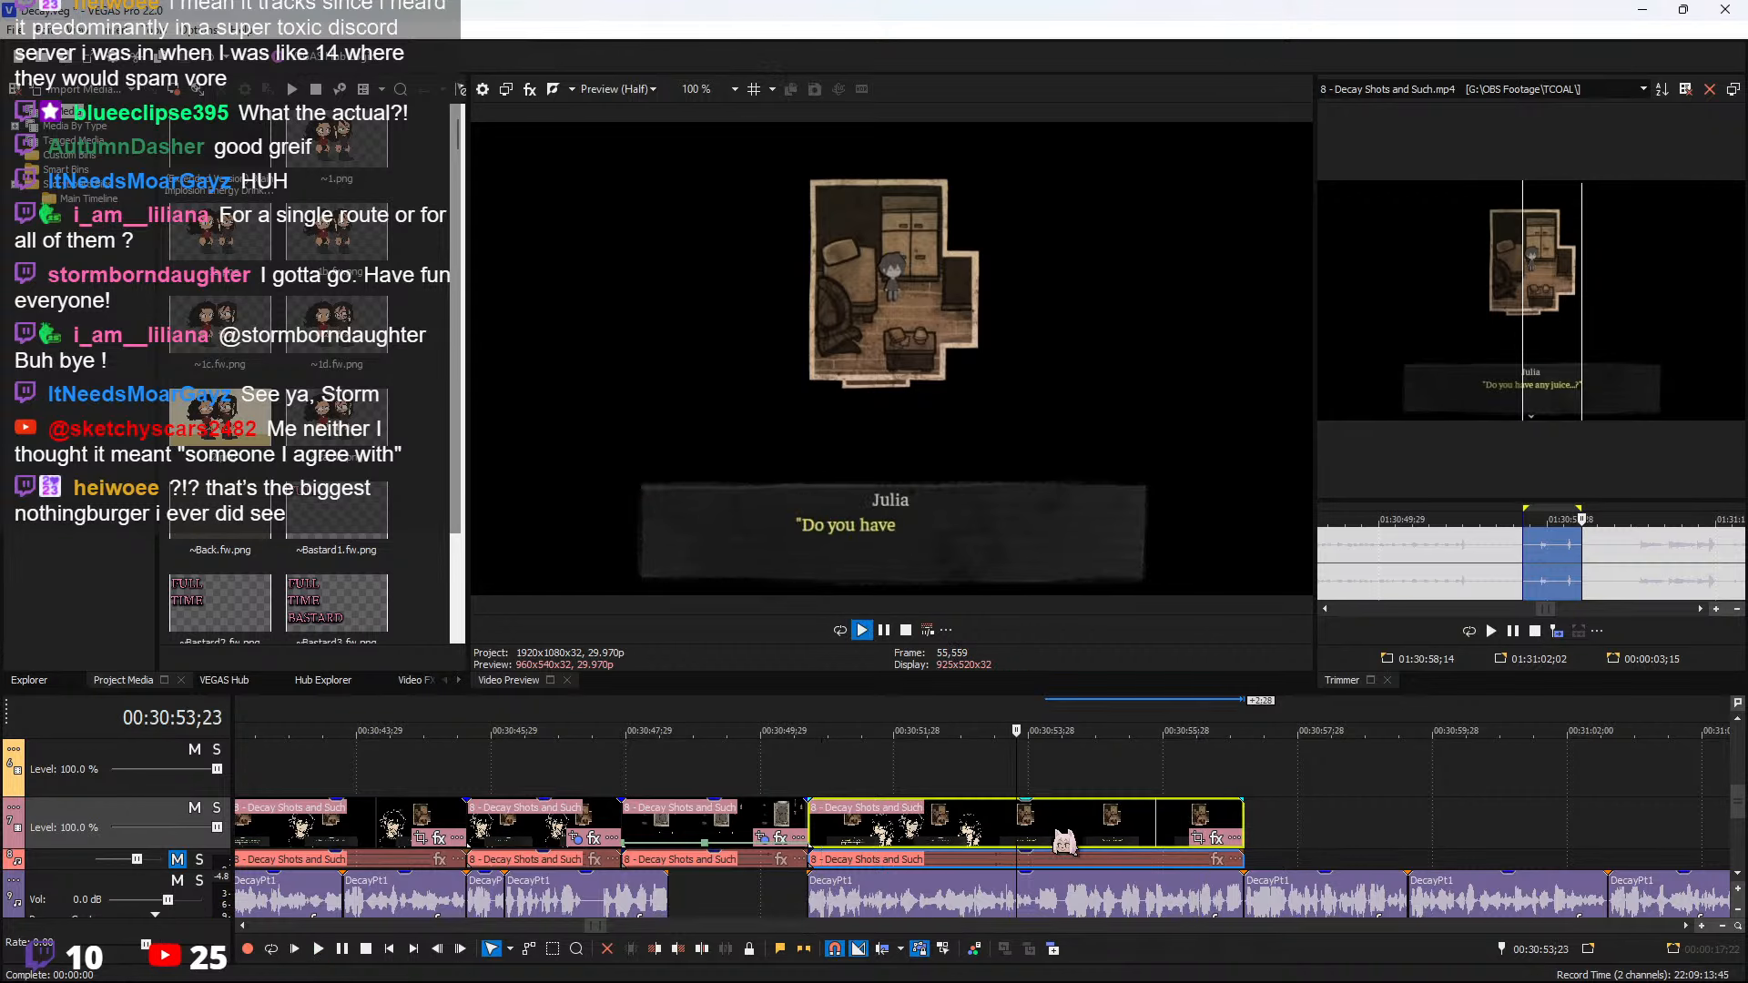
# Play the extended Julia clip against the voice-over and split it at 00:30:54;14, where "Do you have any juice...?" is on screen
pyautogui.scroll(2, 1061, 838)
pyautogui.press('space')
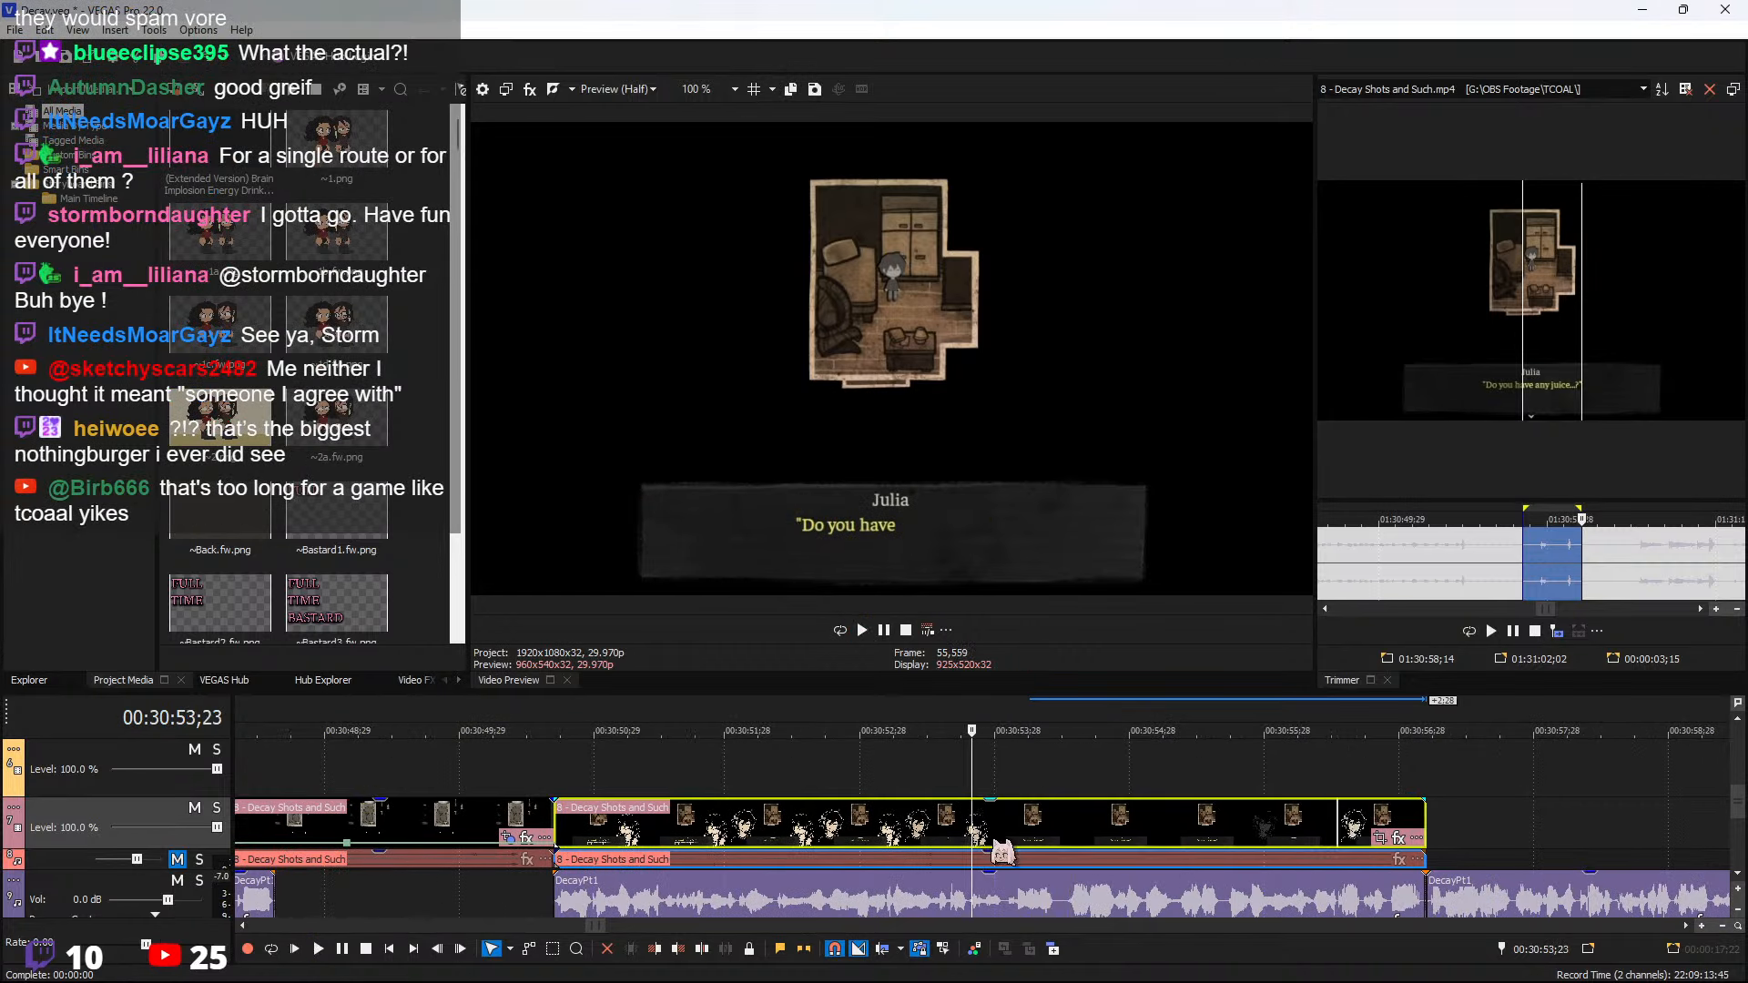
pyautogui.press('space')
pyautogui.press('space')
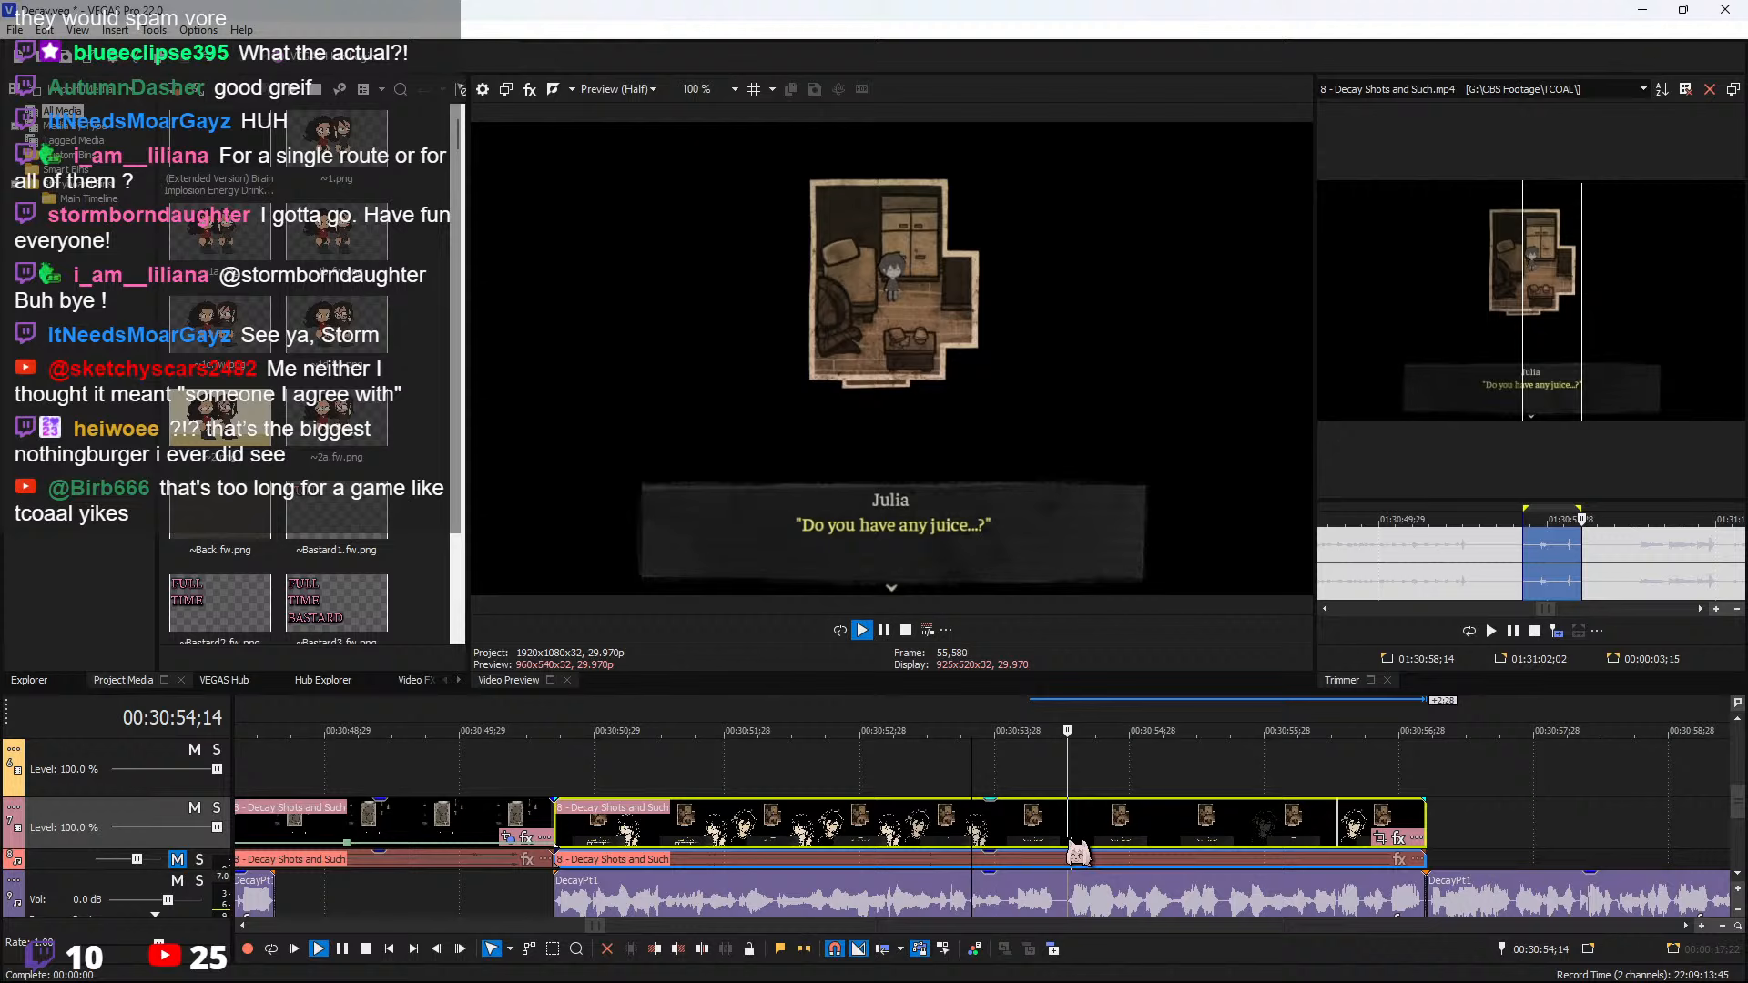
pyautogui.press('s')
# Crop the split-off clip to 330.6 x 186.0, centred at 966.5, 368.3 on the grey figure, and play it
pyautogui.click(1380, 838)
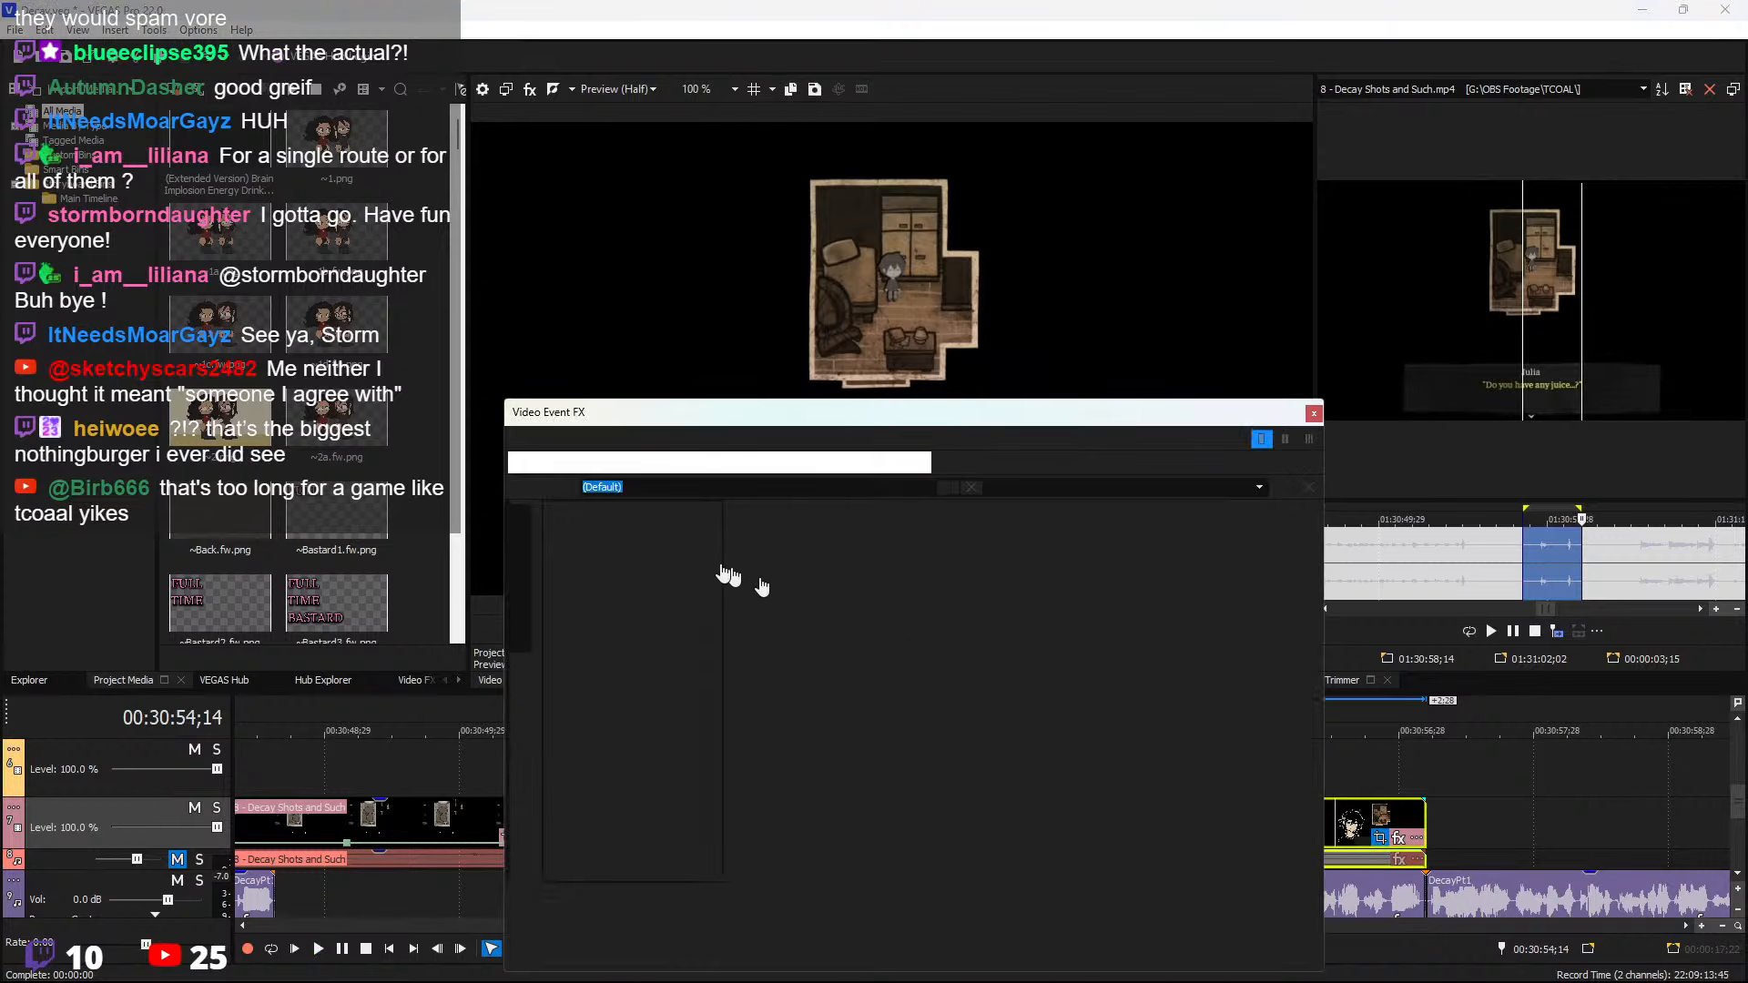
pyautogui.moveTo(769, 551); pyautogui.dragTo(1038, 635)
pyautogui.click(1314, 413)
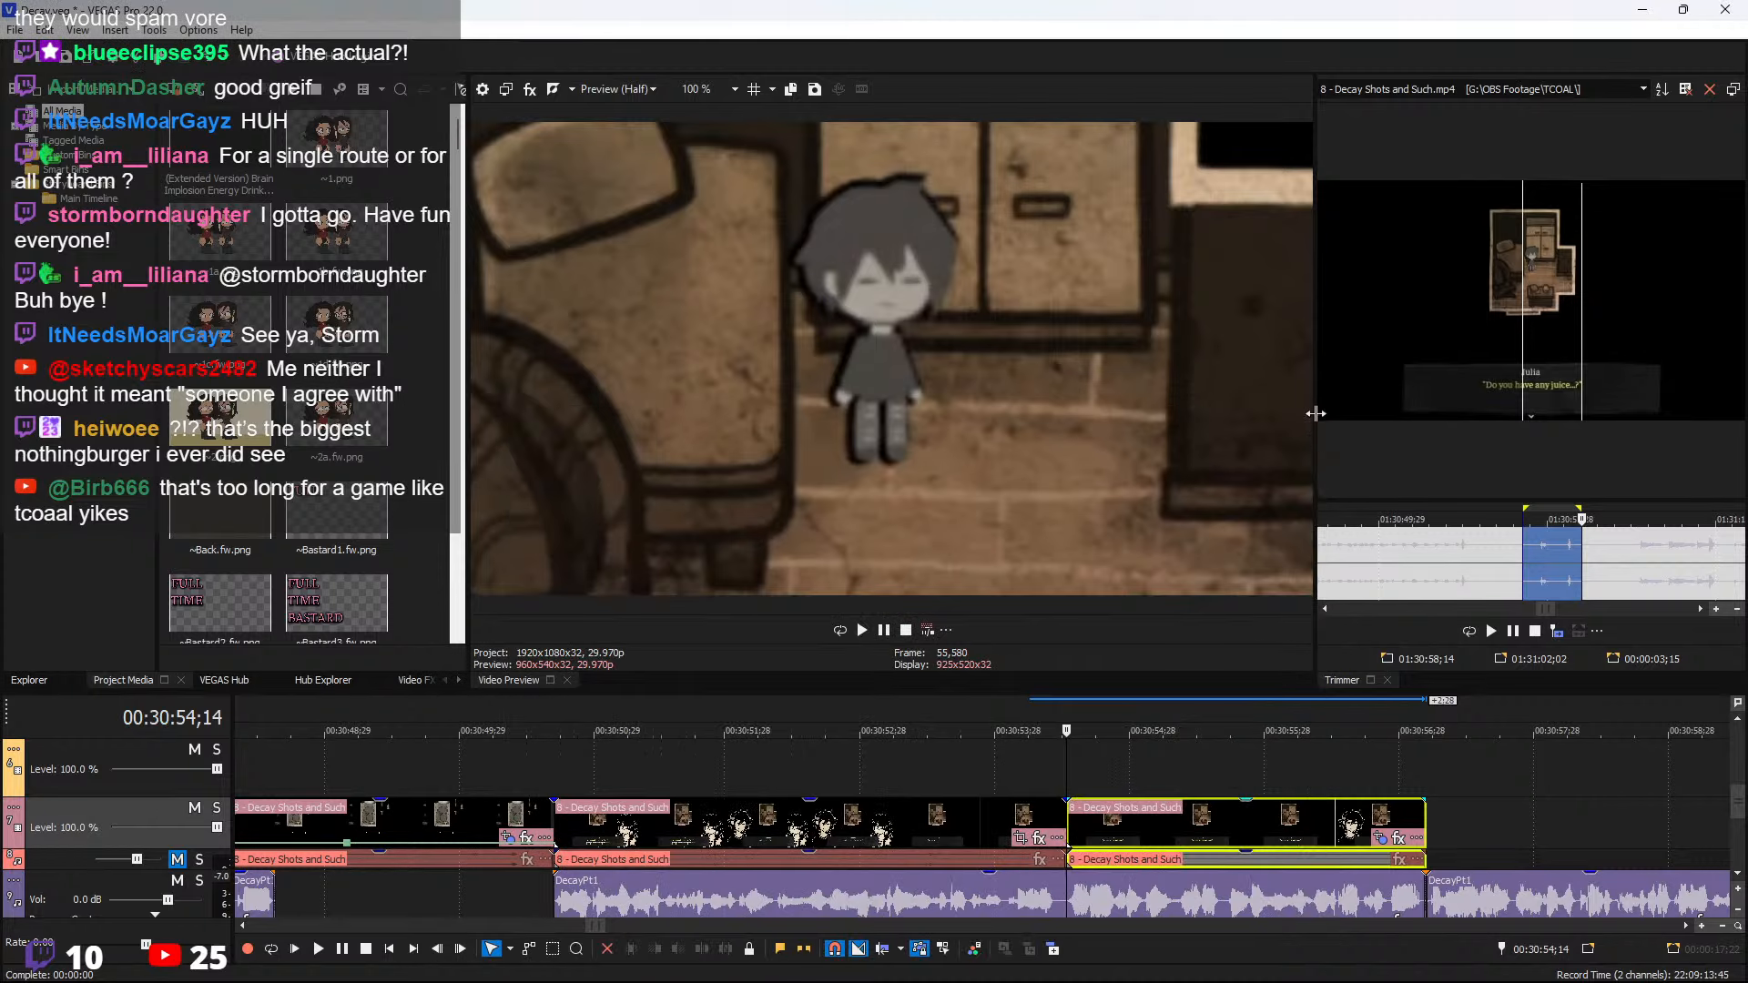
pyautogui.press('space')
pyautogui.scroll(-2, 1374, 726)
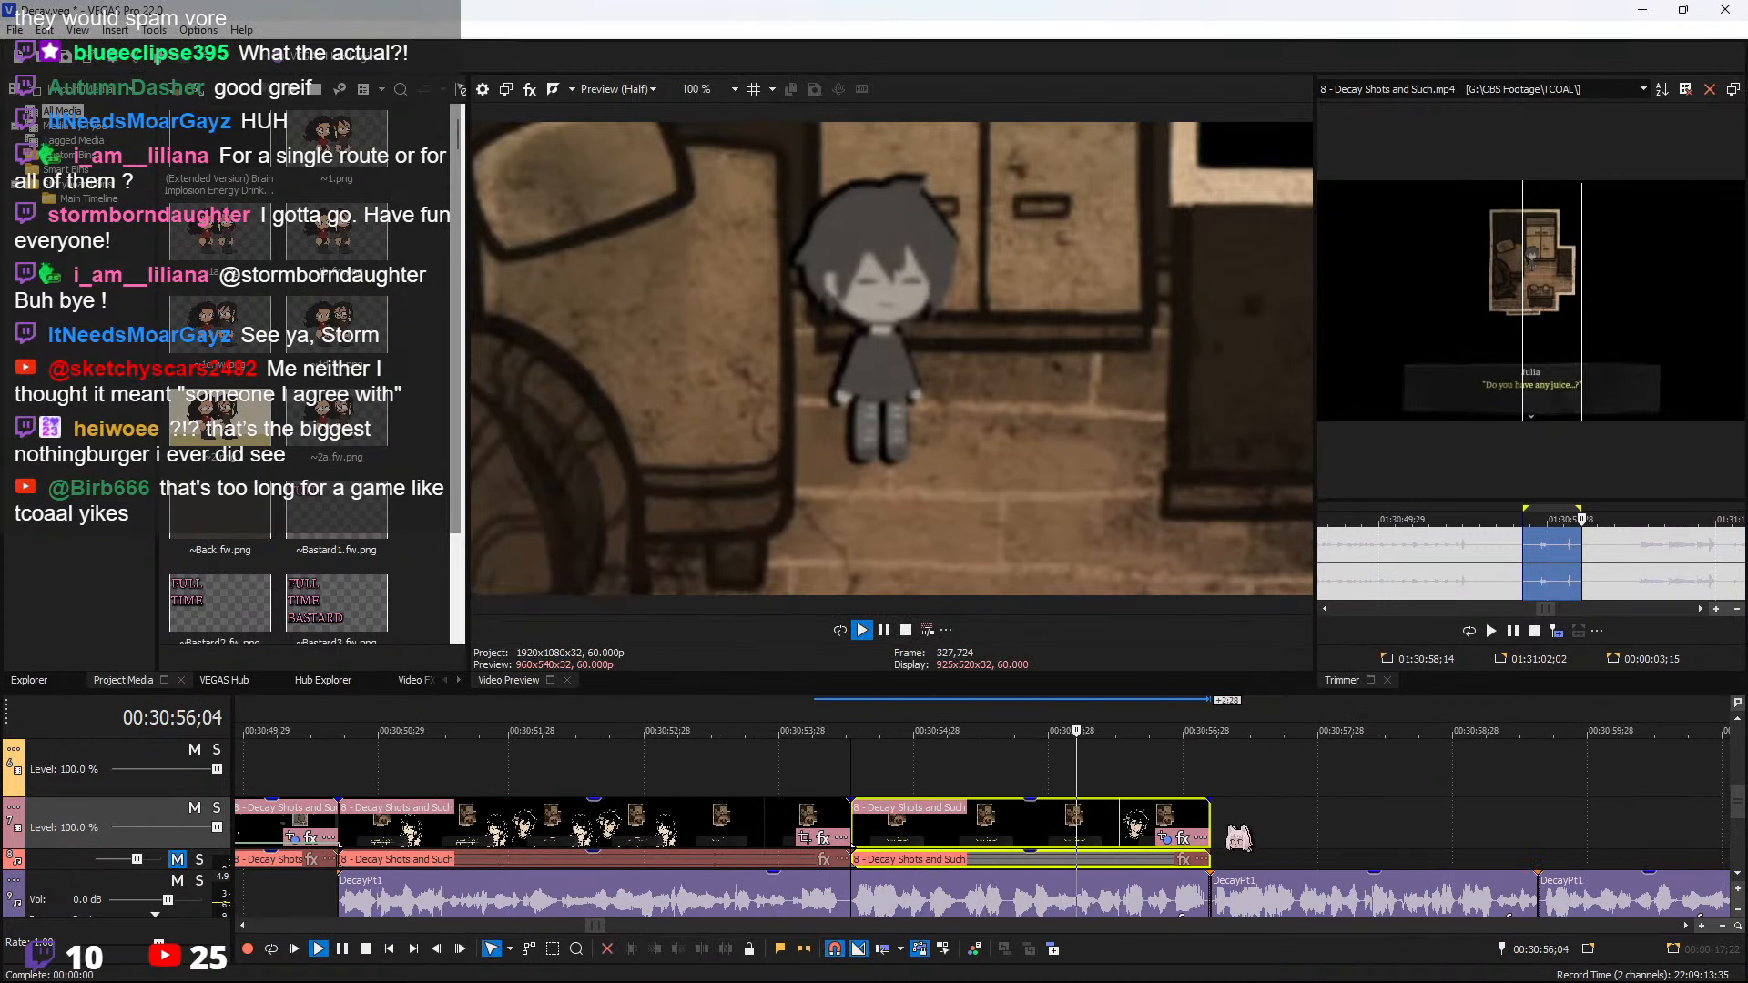
# Extend the end of the cropped grey-figure clip to the next voice-over cut at 00:30:59;17
pyautogui.scroll(-1, 1244, 835)
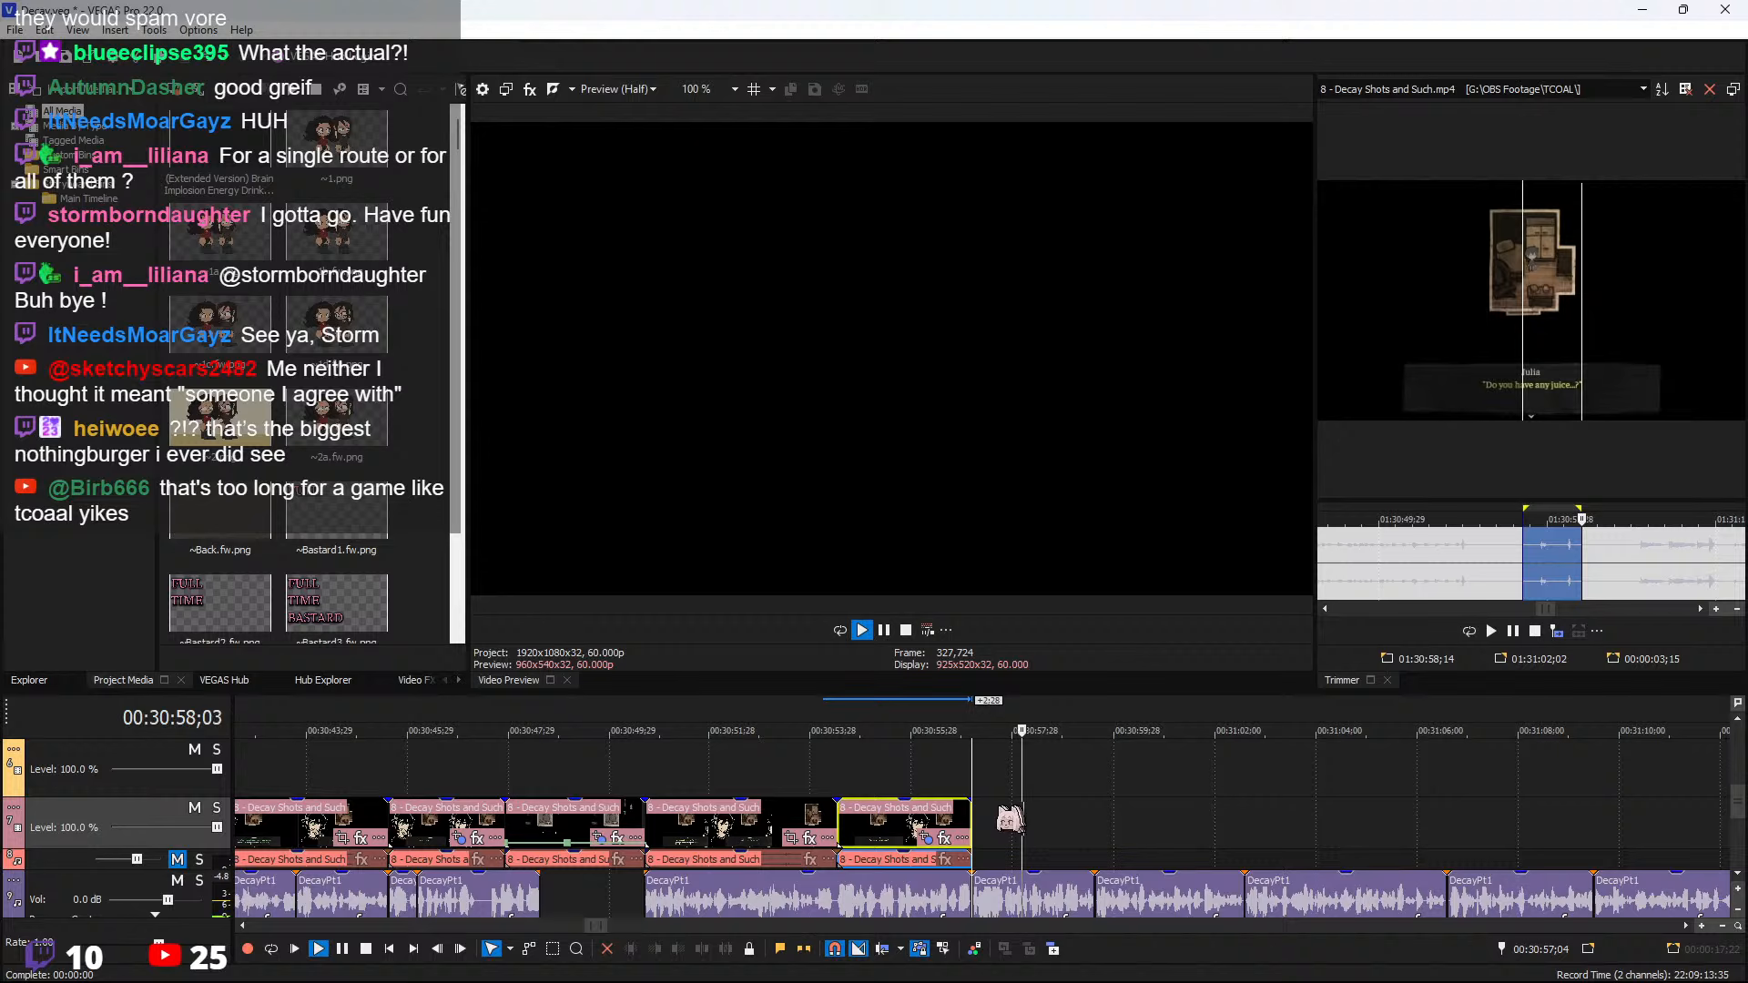
pyautogui.moveTo(970, 825); pyautogui.dragTo(1098, 830)
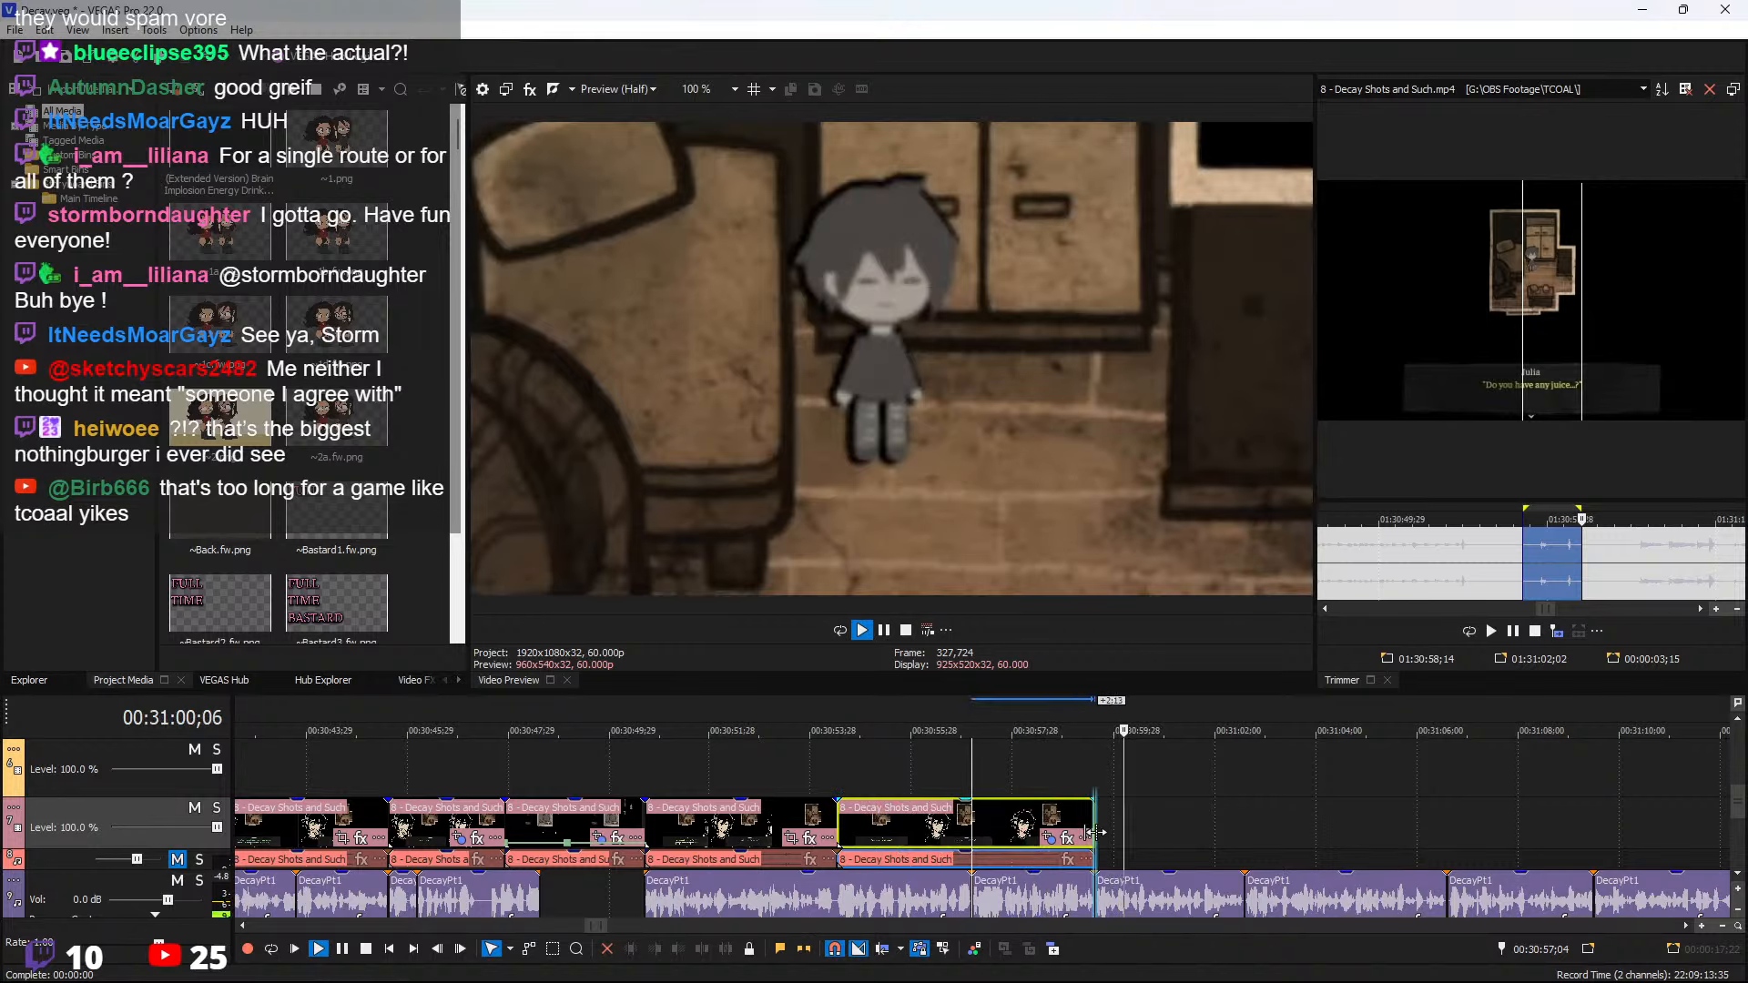
pyautogui.press('space')
# Split the cropped clip at 00:30:57;04, crop its second part to 181.6 x 102.1, centred at 966.5, 342.4, and play it
pyautogui.click(1056, 837)
pyautogui.click(1049, 840)
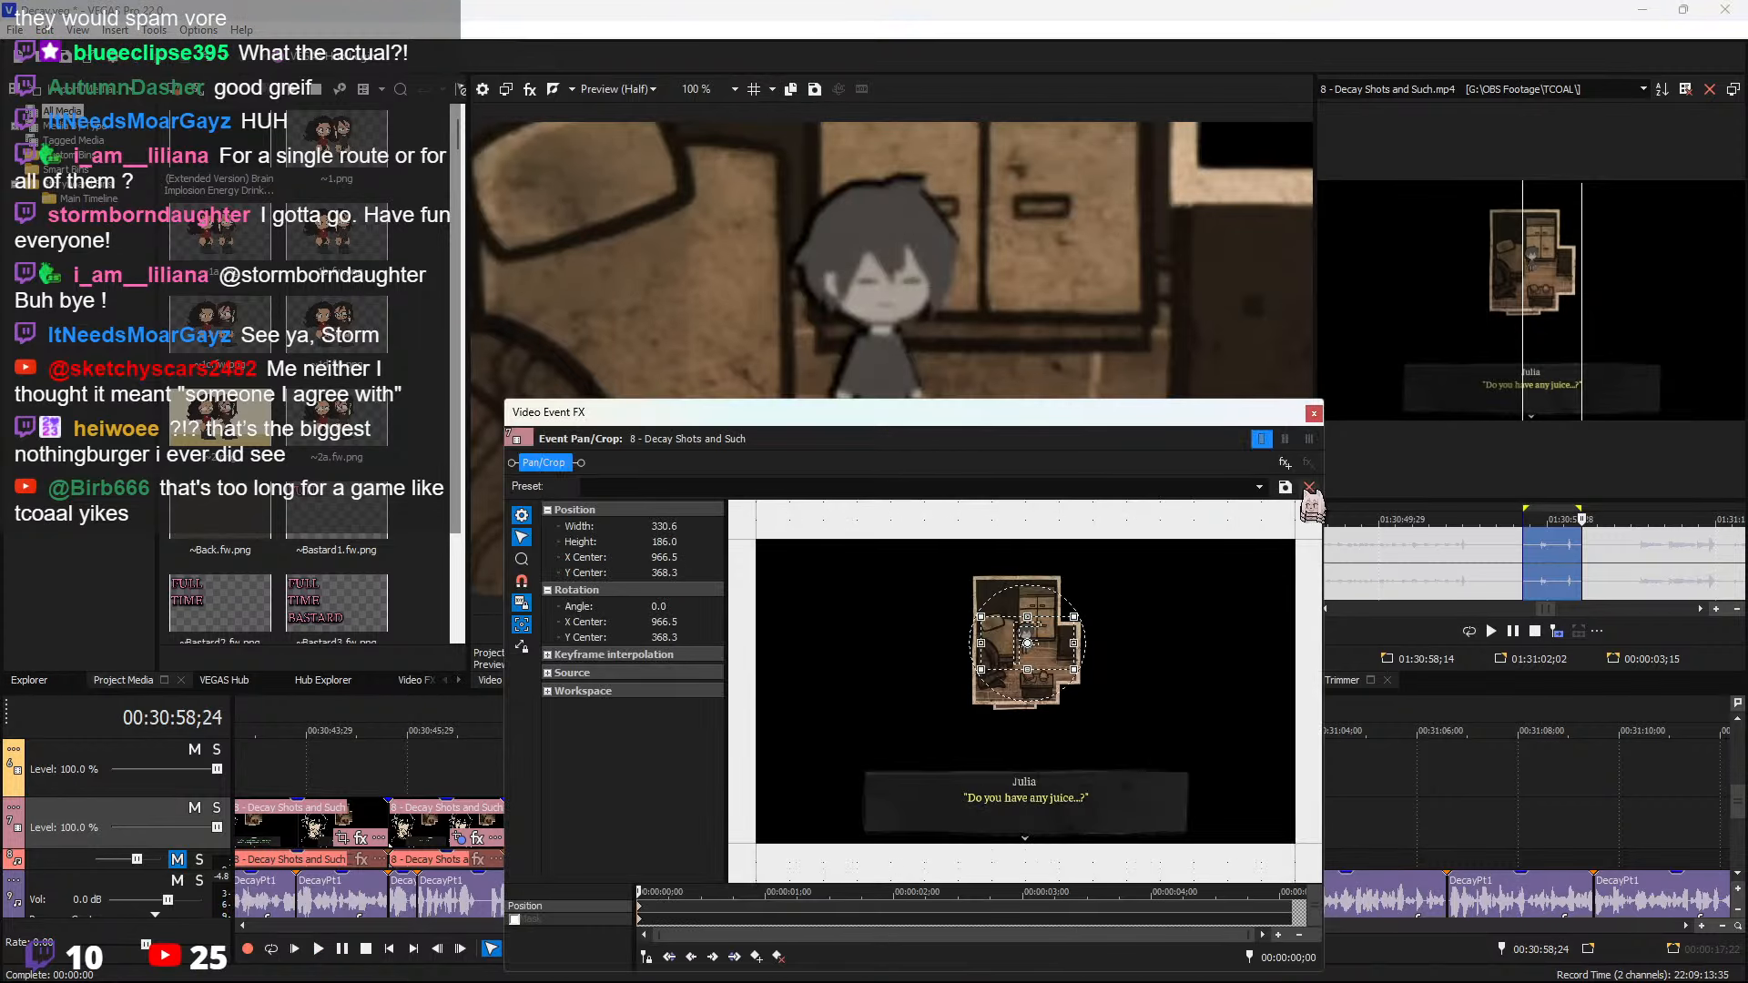
pyautogui.click(1314, 409)
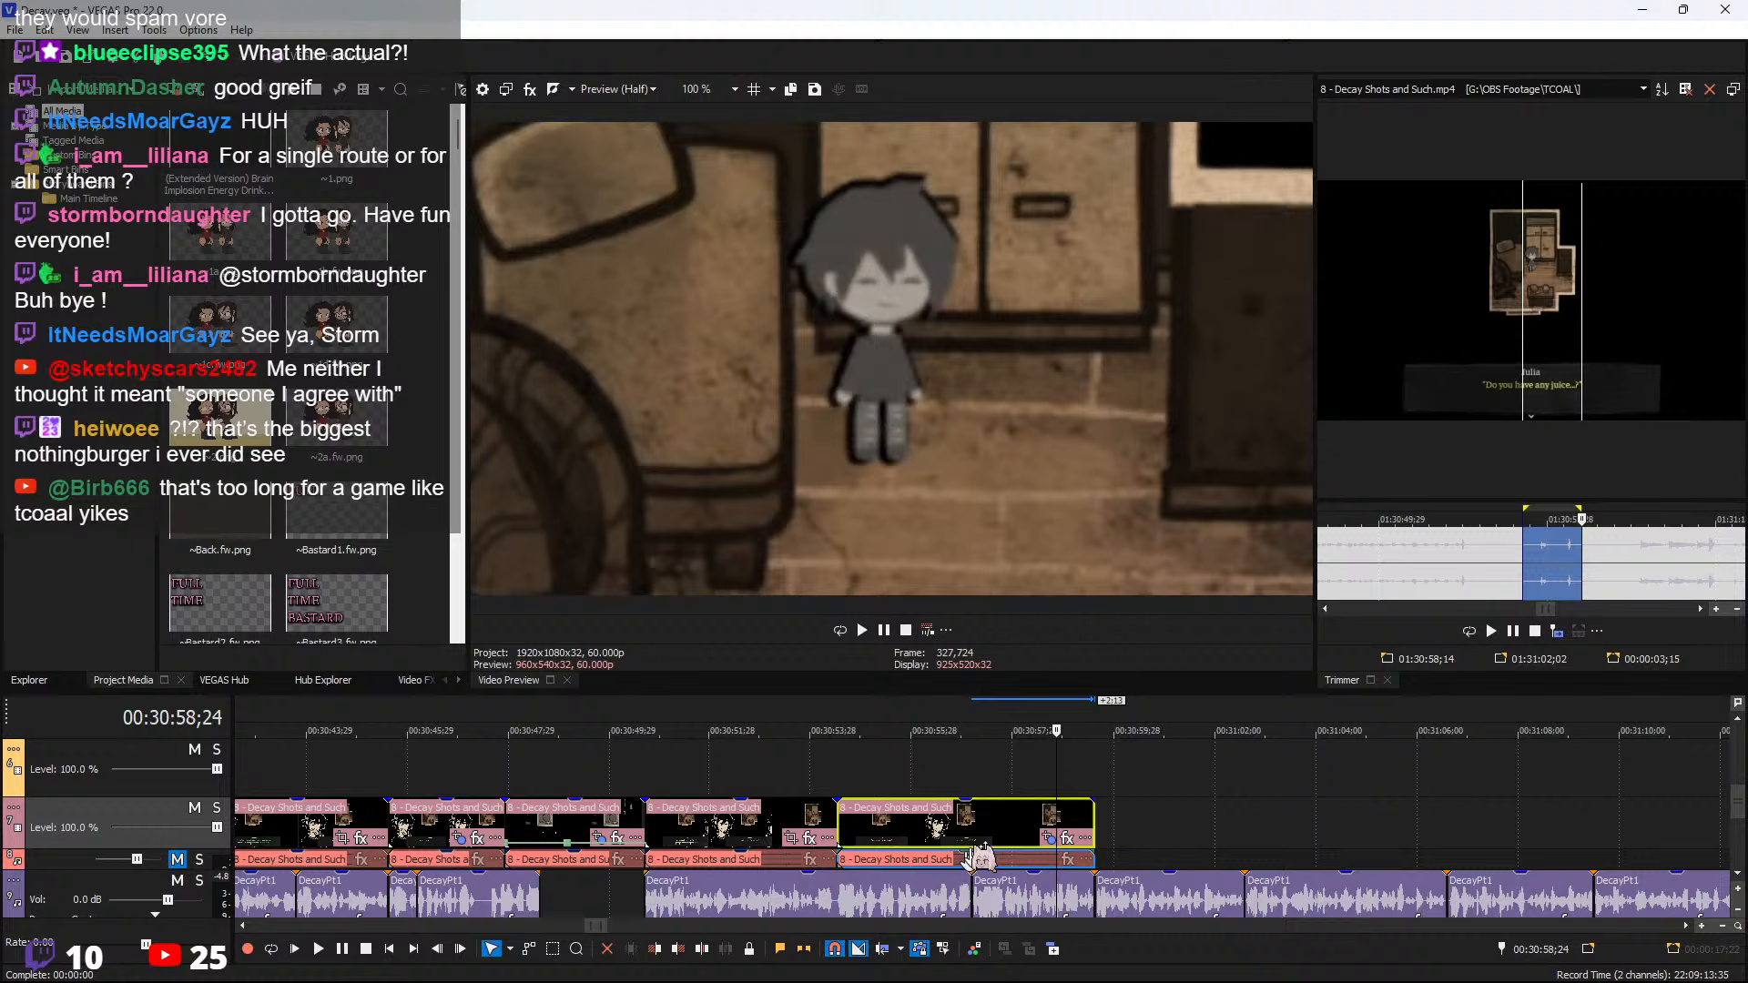
pyautogui.click(1049, 838)
pyautogui.moveTo(985, 617)
pyautogui.mouseDown()
pyautogui.moveTo(1044, 639)
pyautogui.moveTo(1001, 623)
pyautogui.mouseUp()
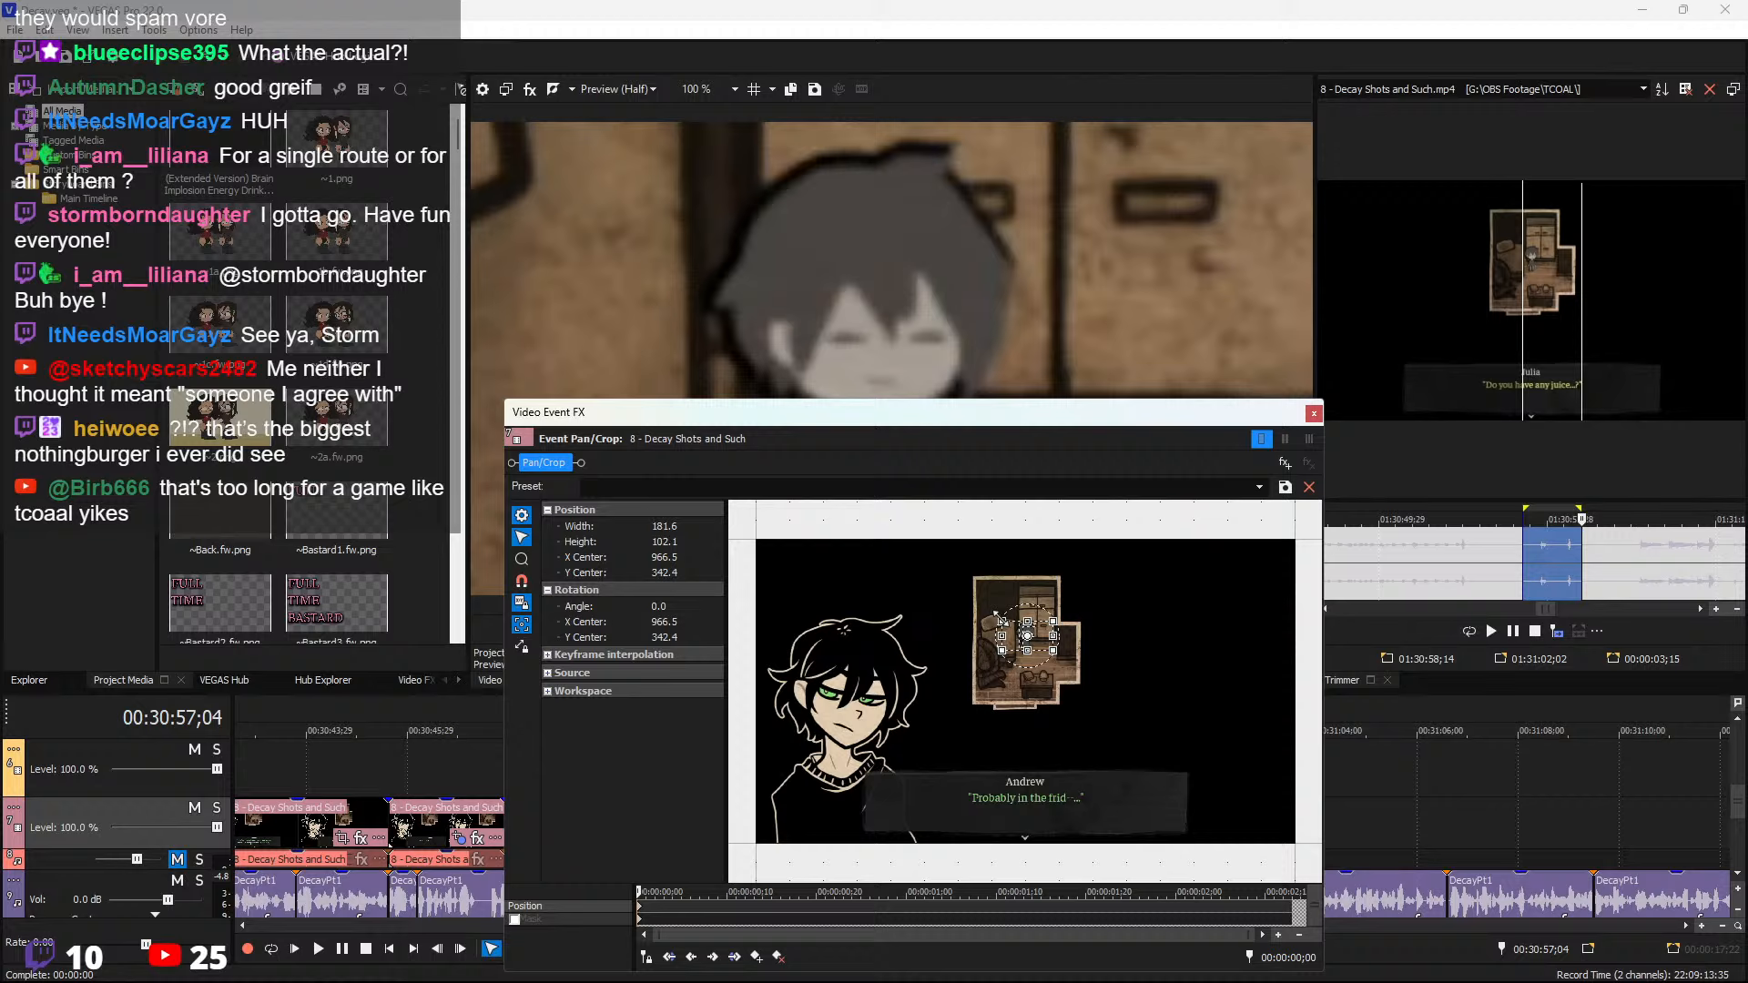
pyautogui.click(1314, 415)
pyautogui.press('space')
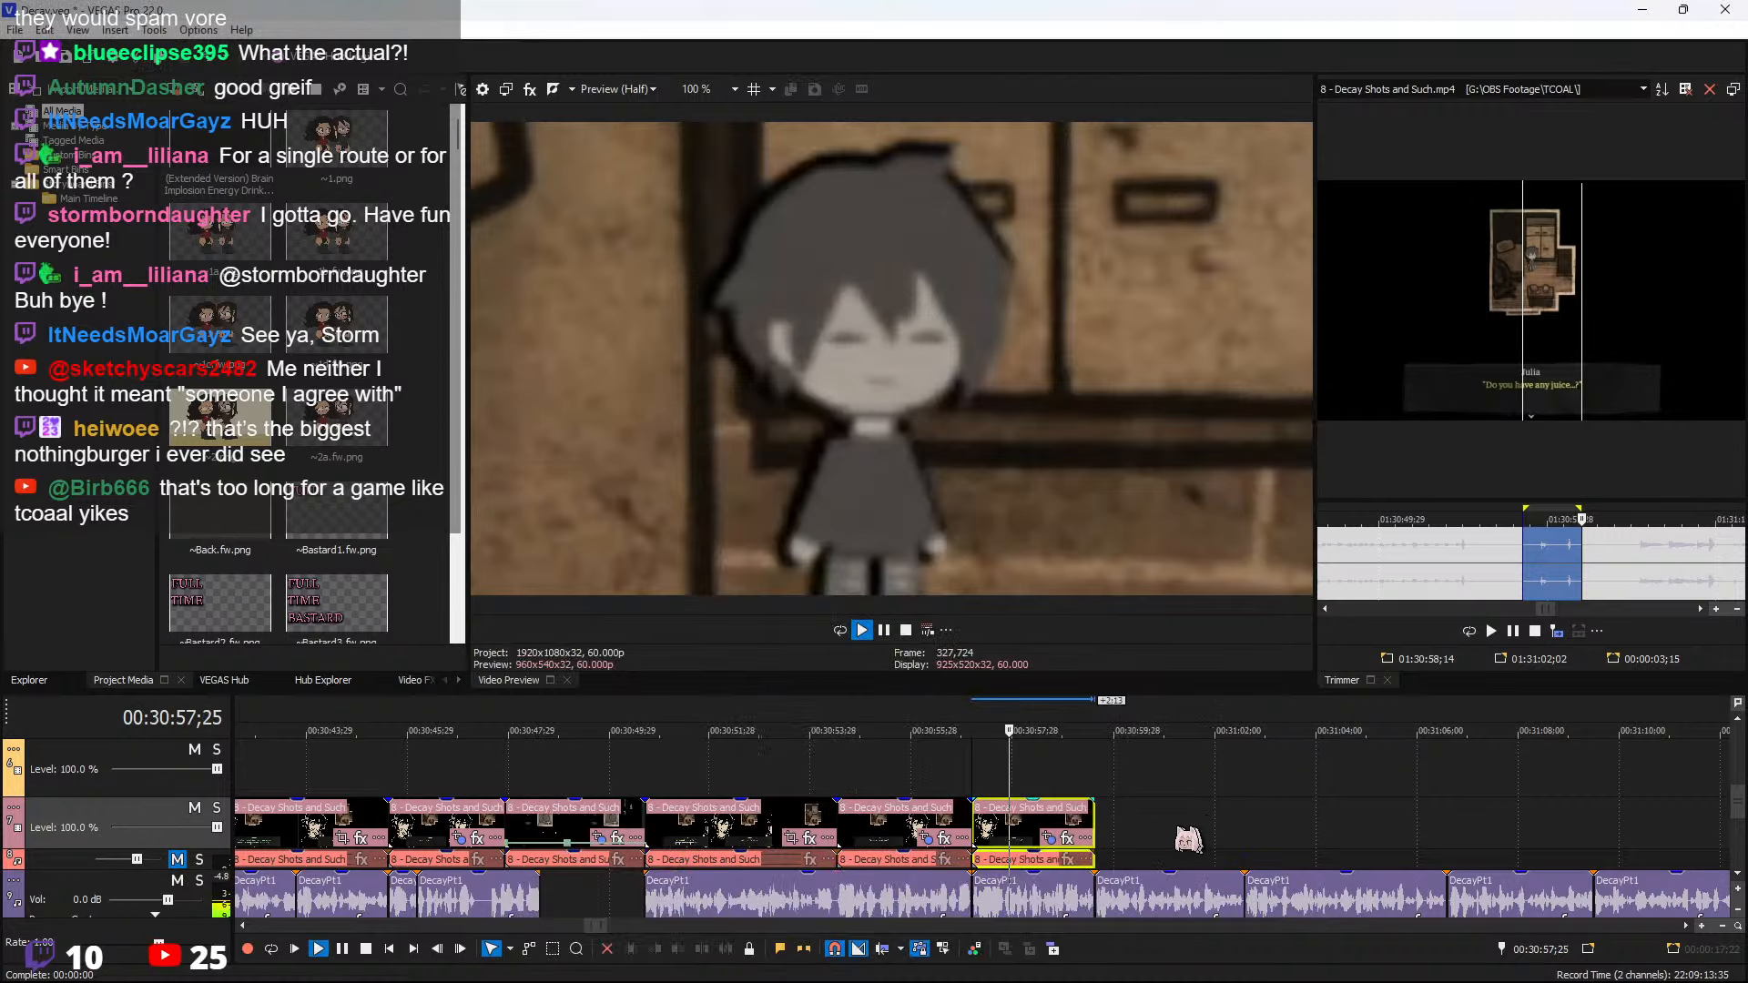
# Place the timeline cursor at the last clip's end and mark the source range from 01:31:08;27 to 01:31:11;06
pyautogui.click(1020, 823)
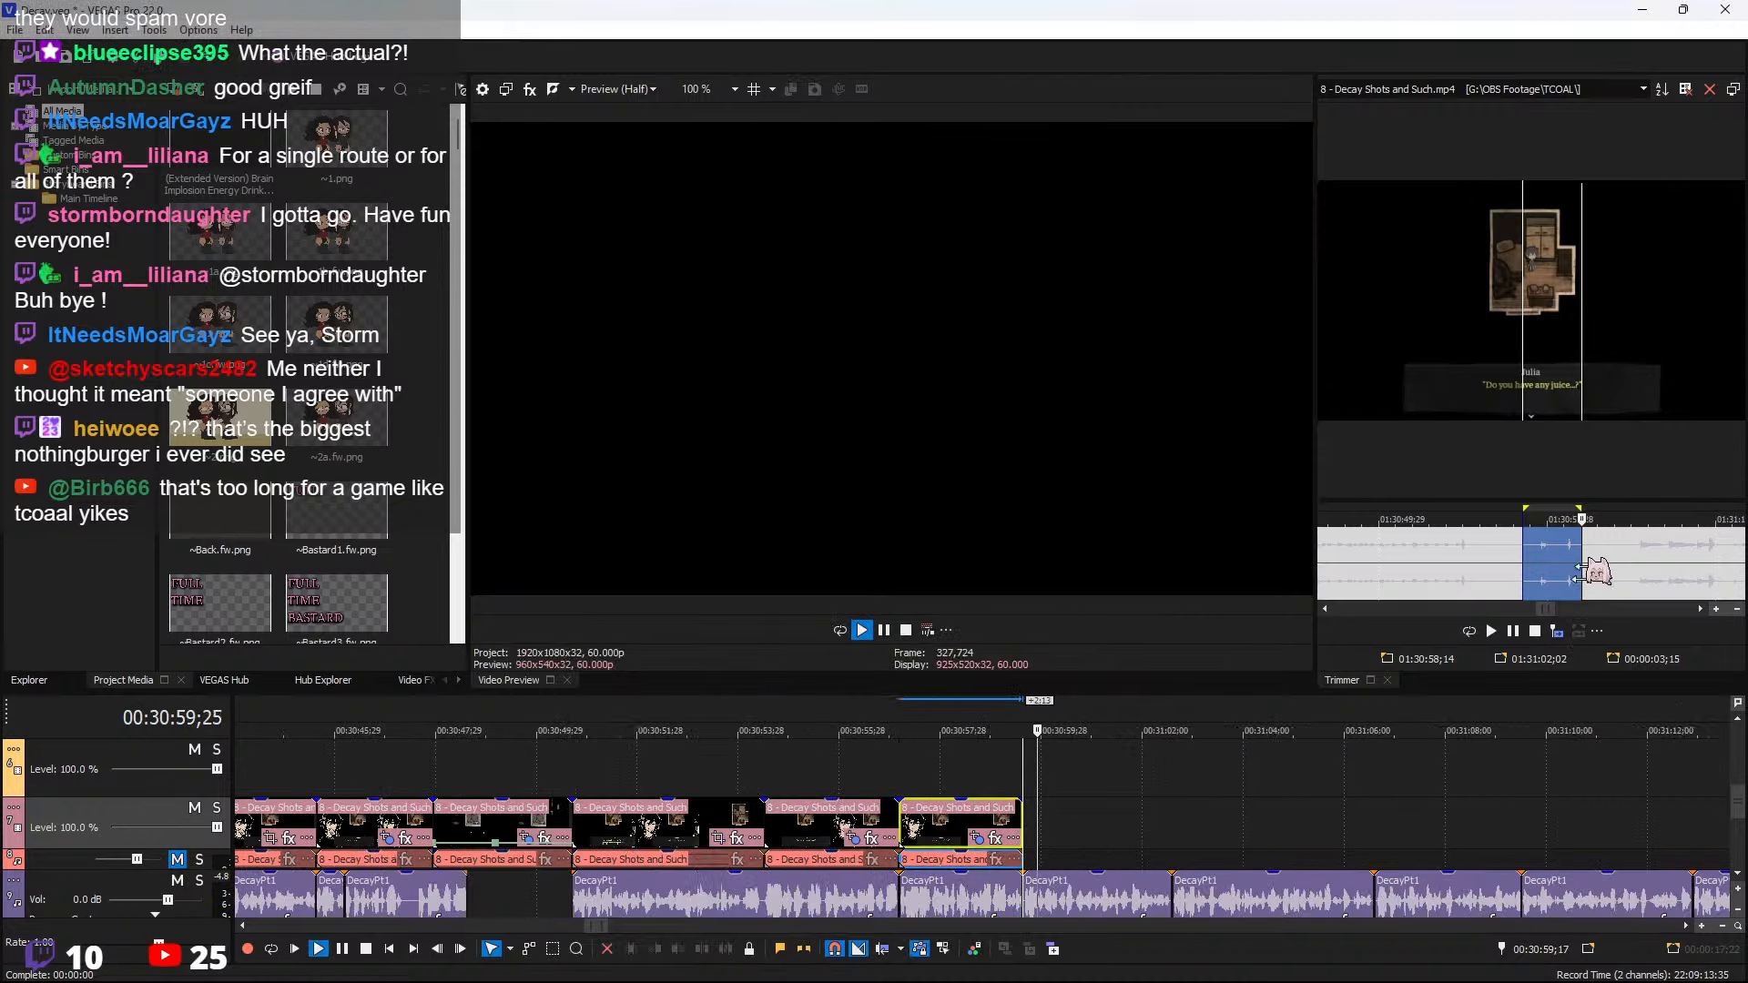
pyautogui.scroll(-3, 1589, 573)
pyautogui.click(1558, 559)
pyautogui.press('space')
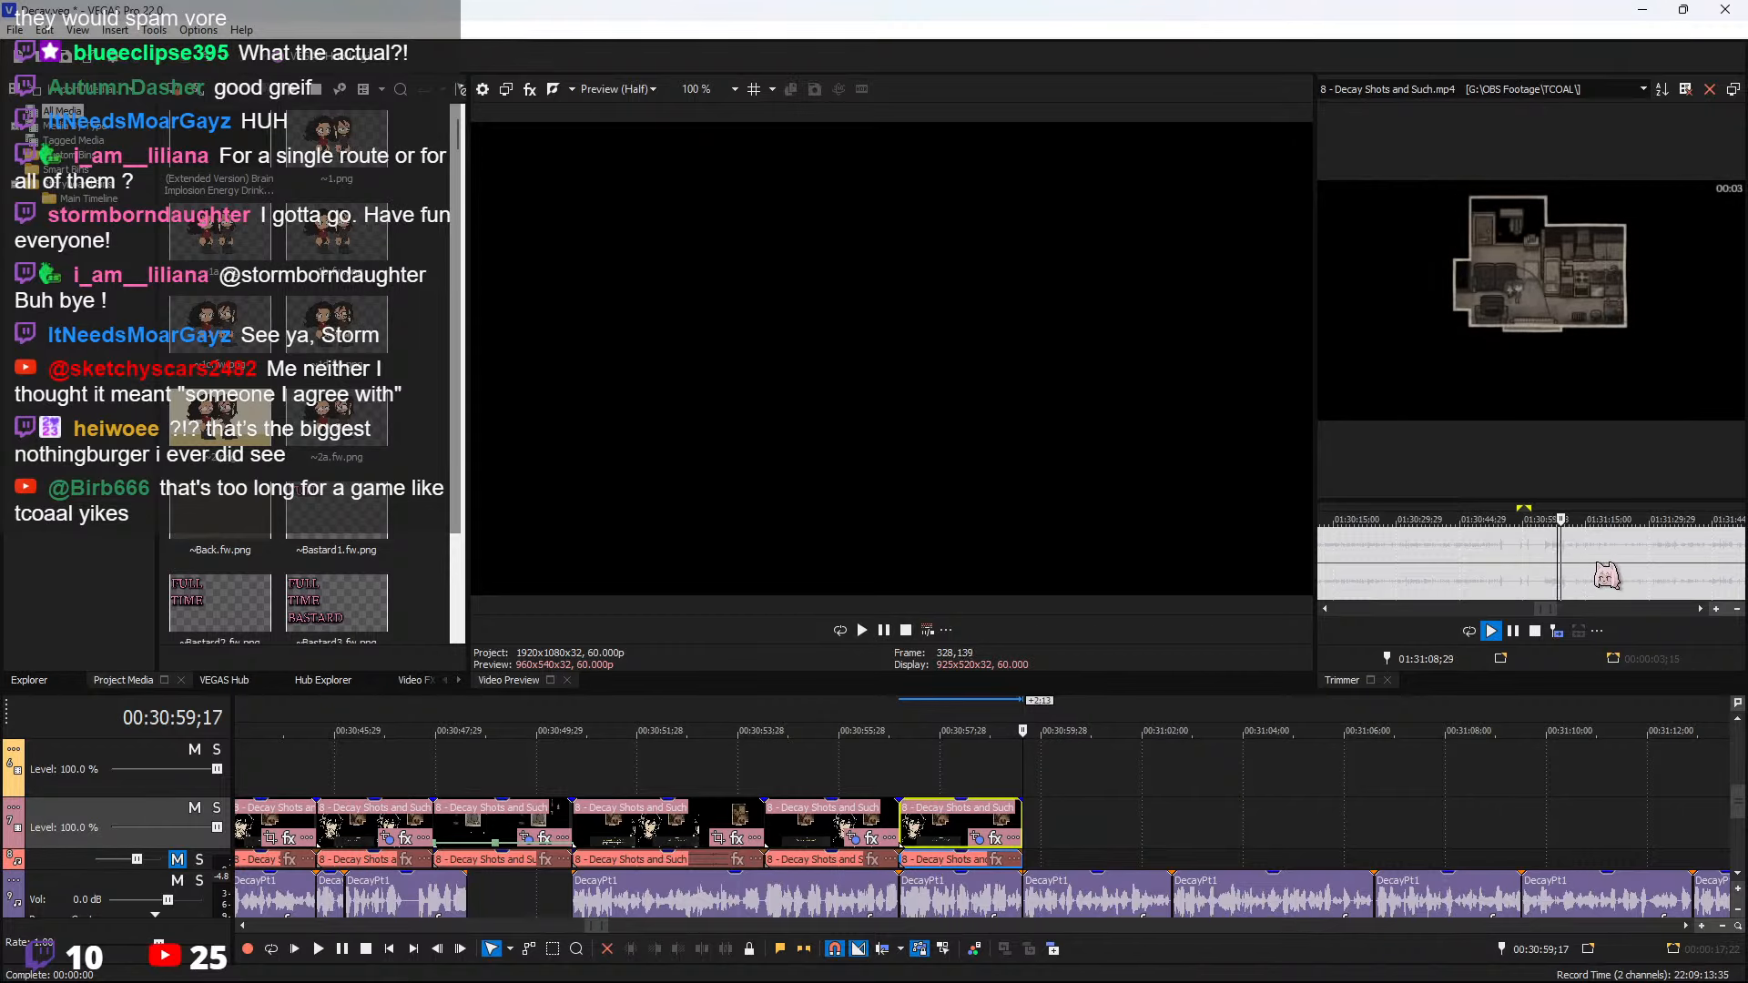
pyautogui.scroll(3, 1598, 572)
pyautogui.scroll(2, 1585, 574)
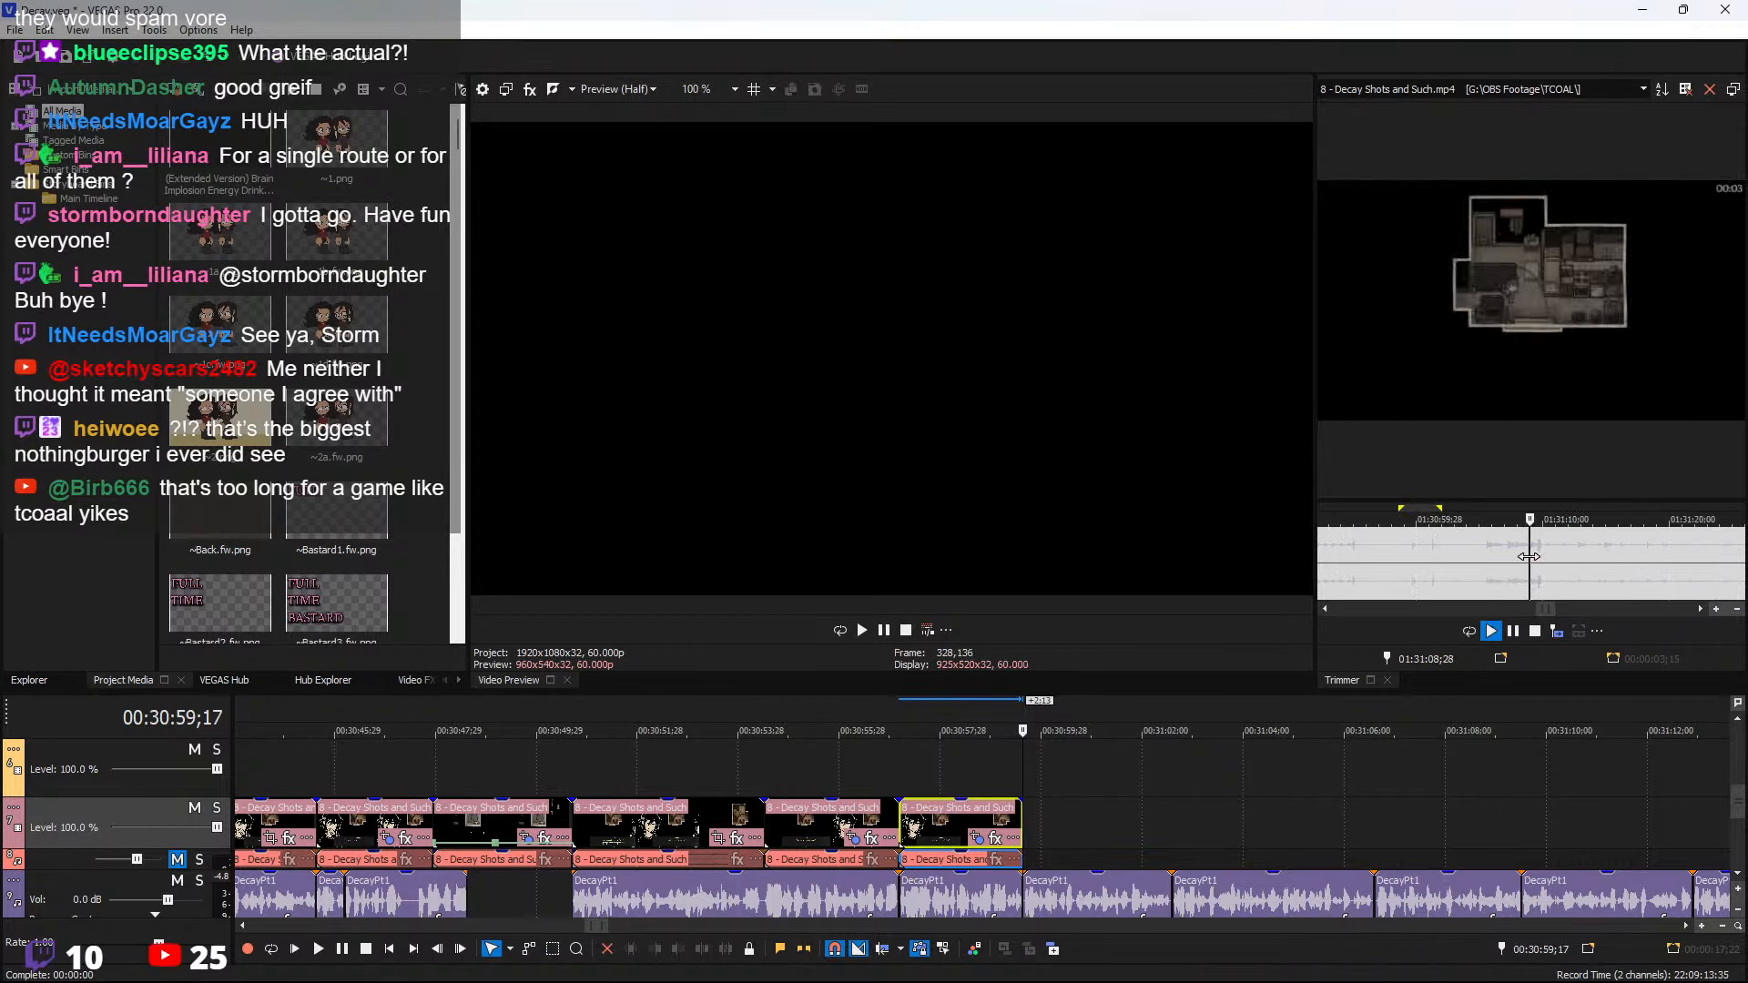
pyautogui.moveTo(1521, 560); pyautogui.dragTo(1580, 560)
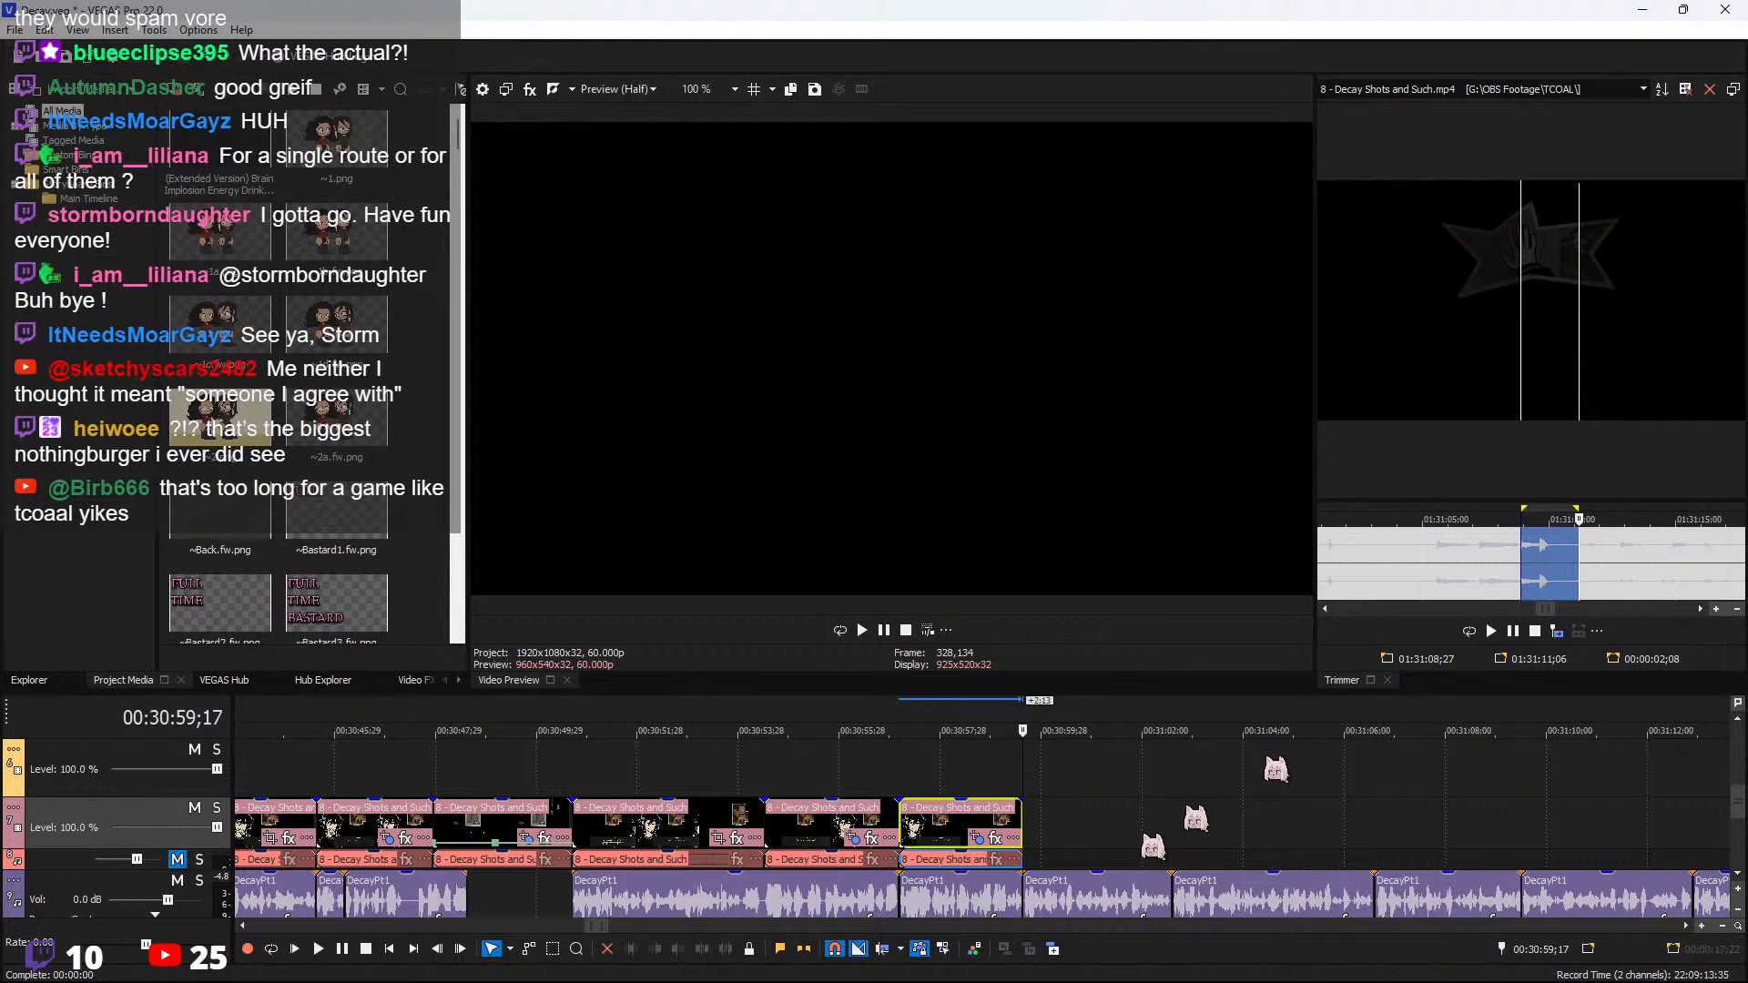
# Insert the marked hand-in-star footage into the timeline at 00:30:59;17 and play it
pyautogui.click(1555, 634)
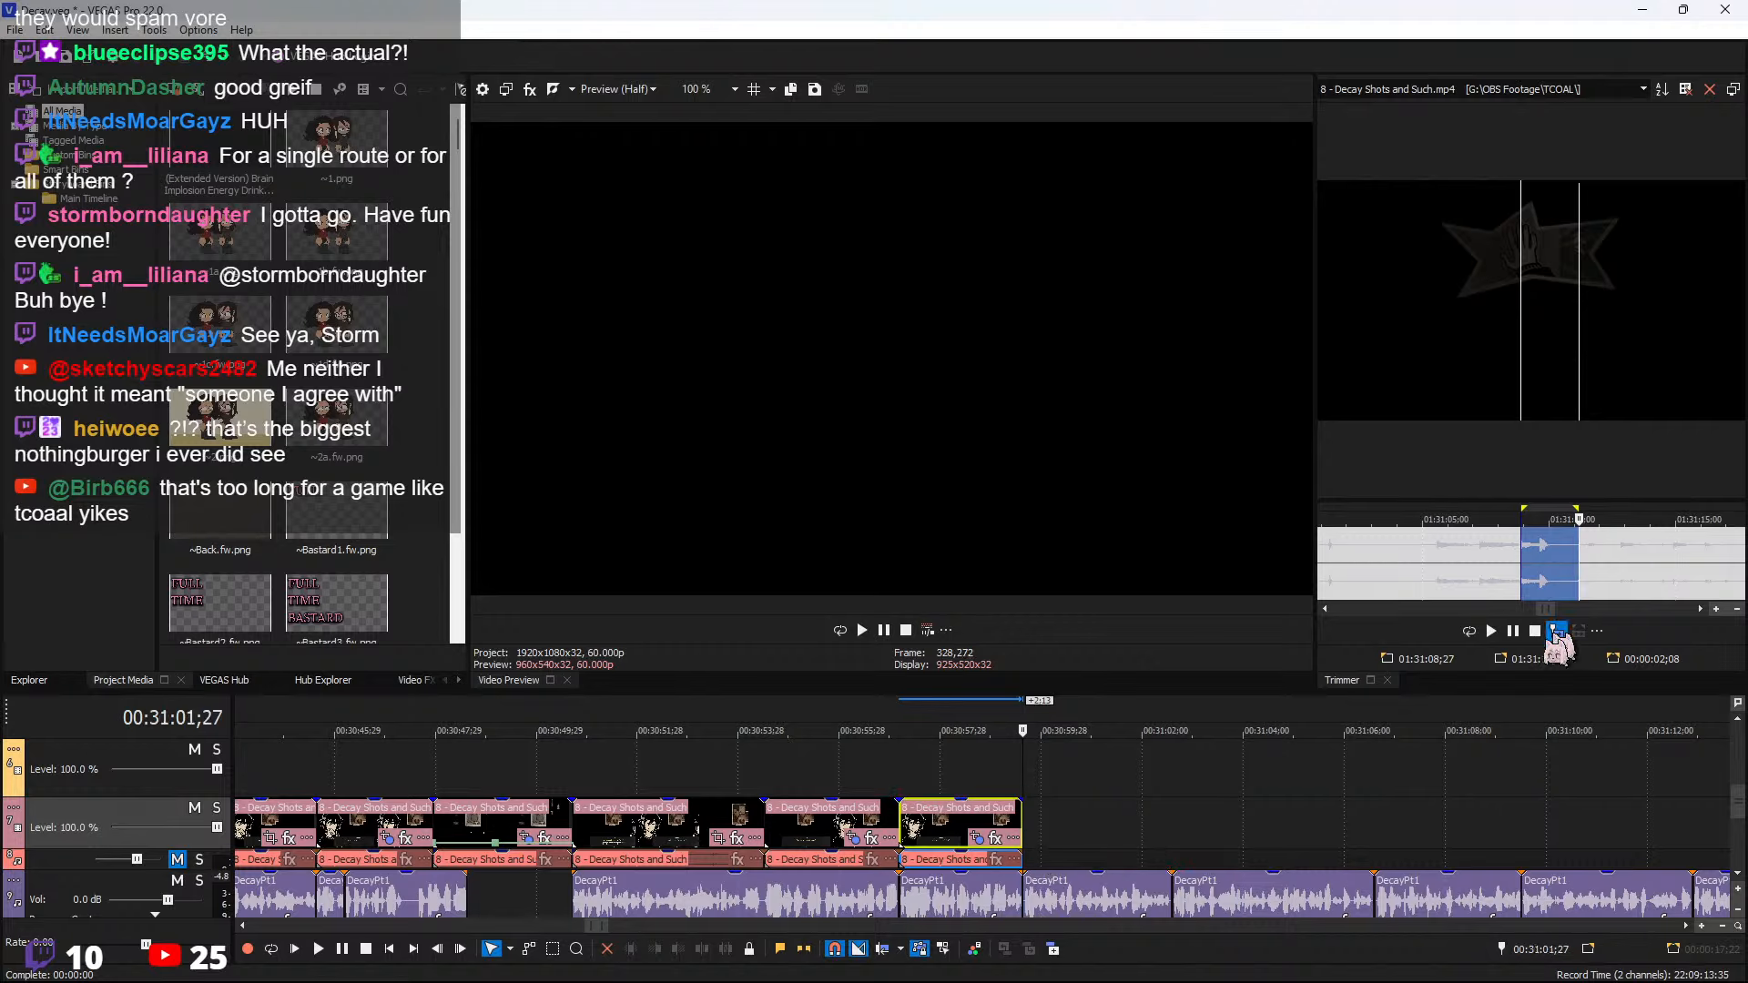
pyautogui.click(1045, 769)
pyautogui.press('space')
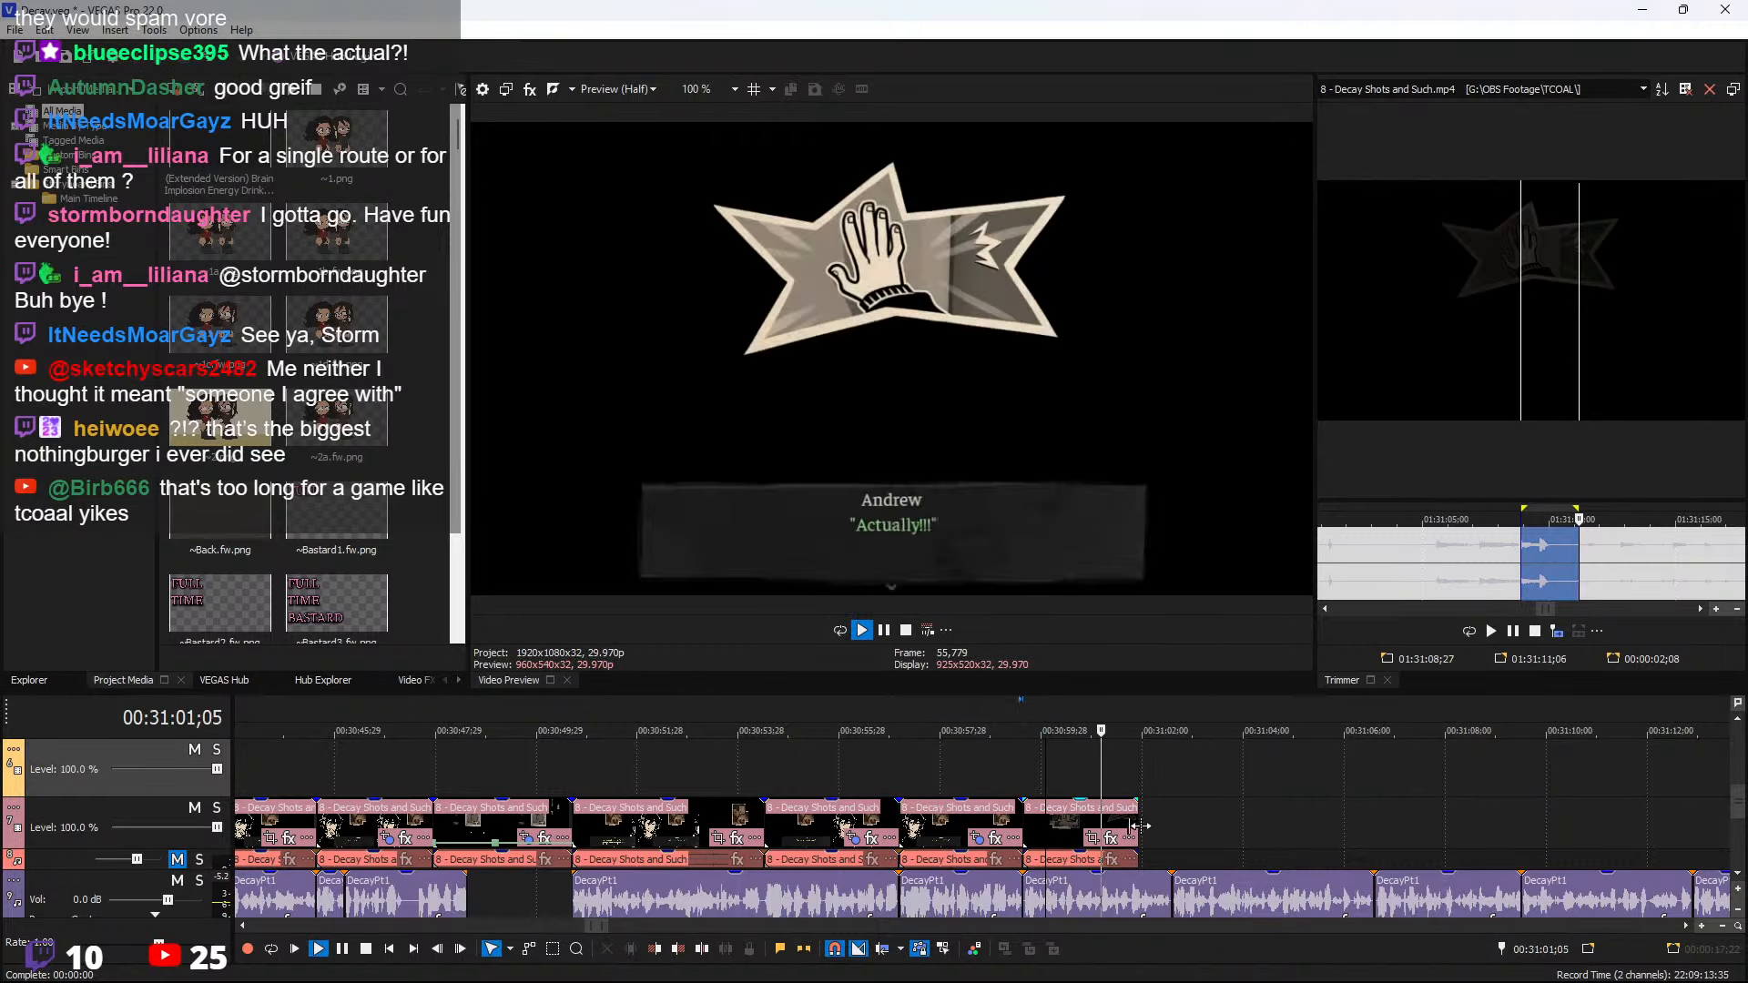
# Extend the end of the "Actually!!!" clip to the voice-over cut just past 00:31:06
pyautogui.moveTo(1138, 830); pyautogui.dragTo(1337, 837)
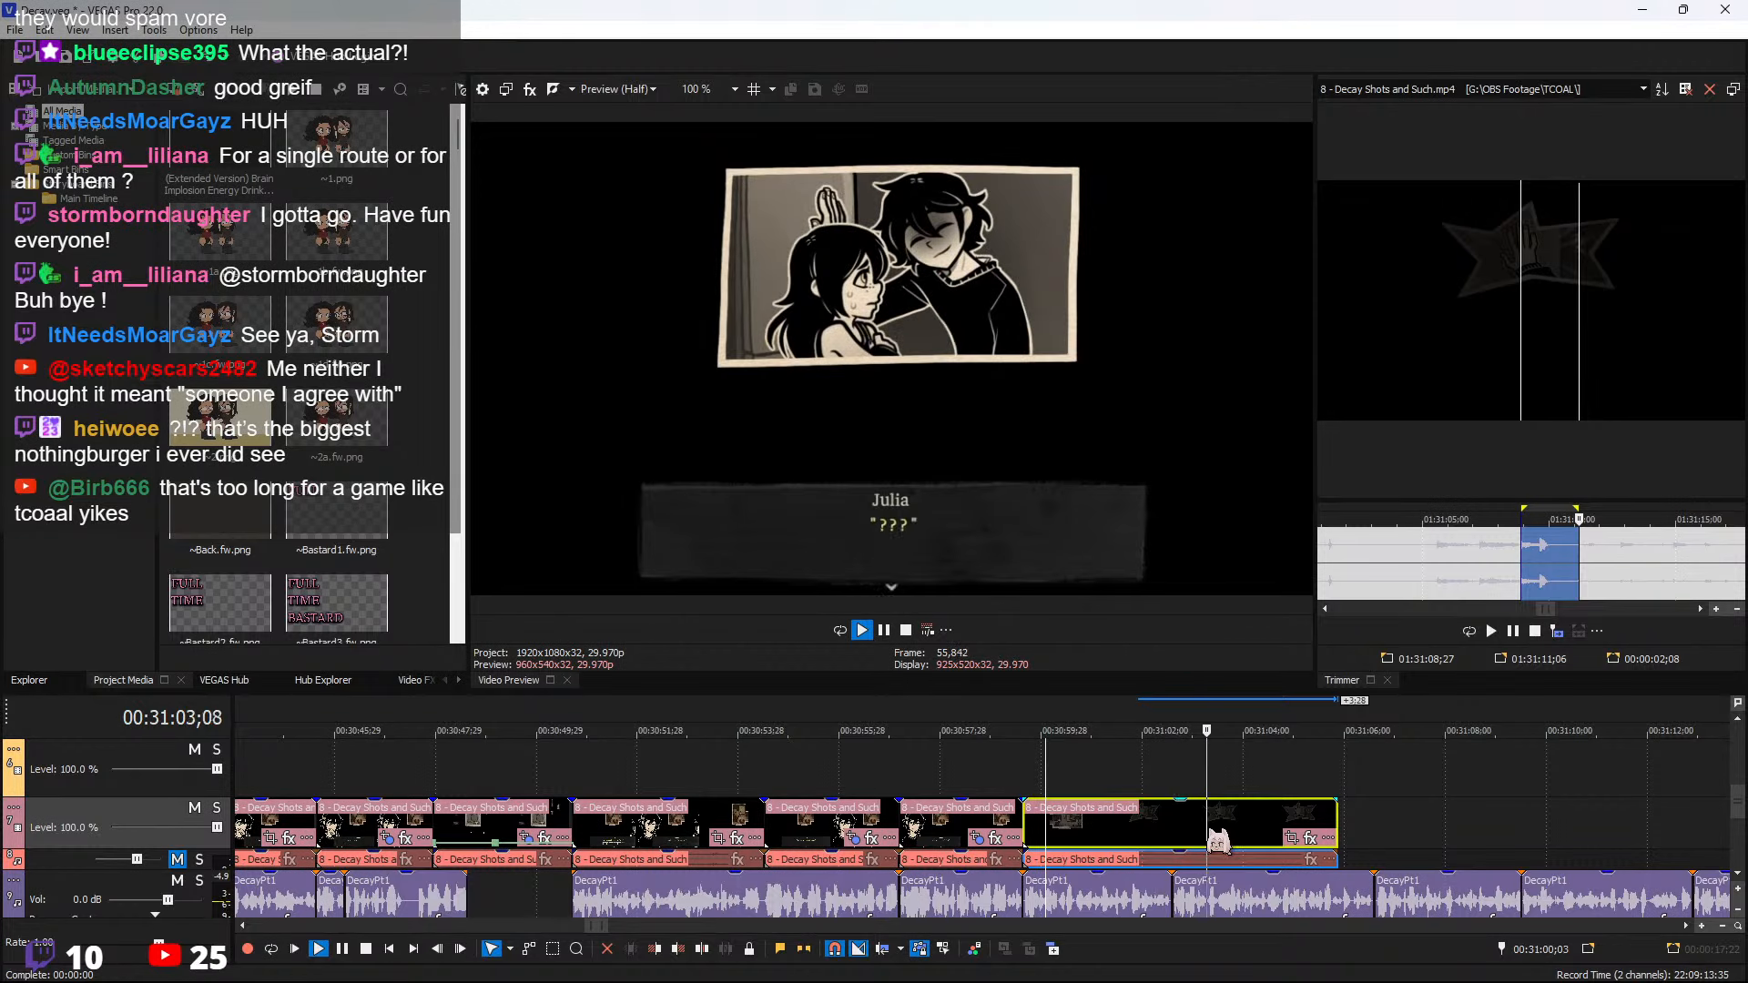
pyautogui.hscroll(1, 1206, 830)
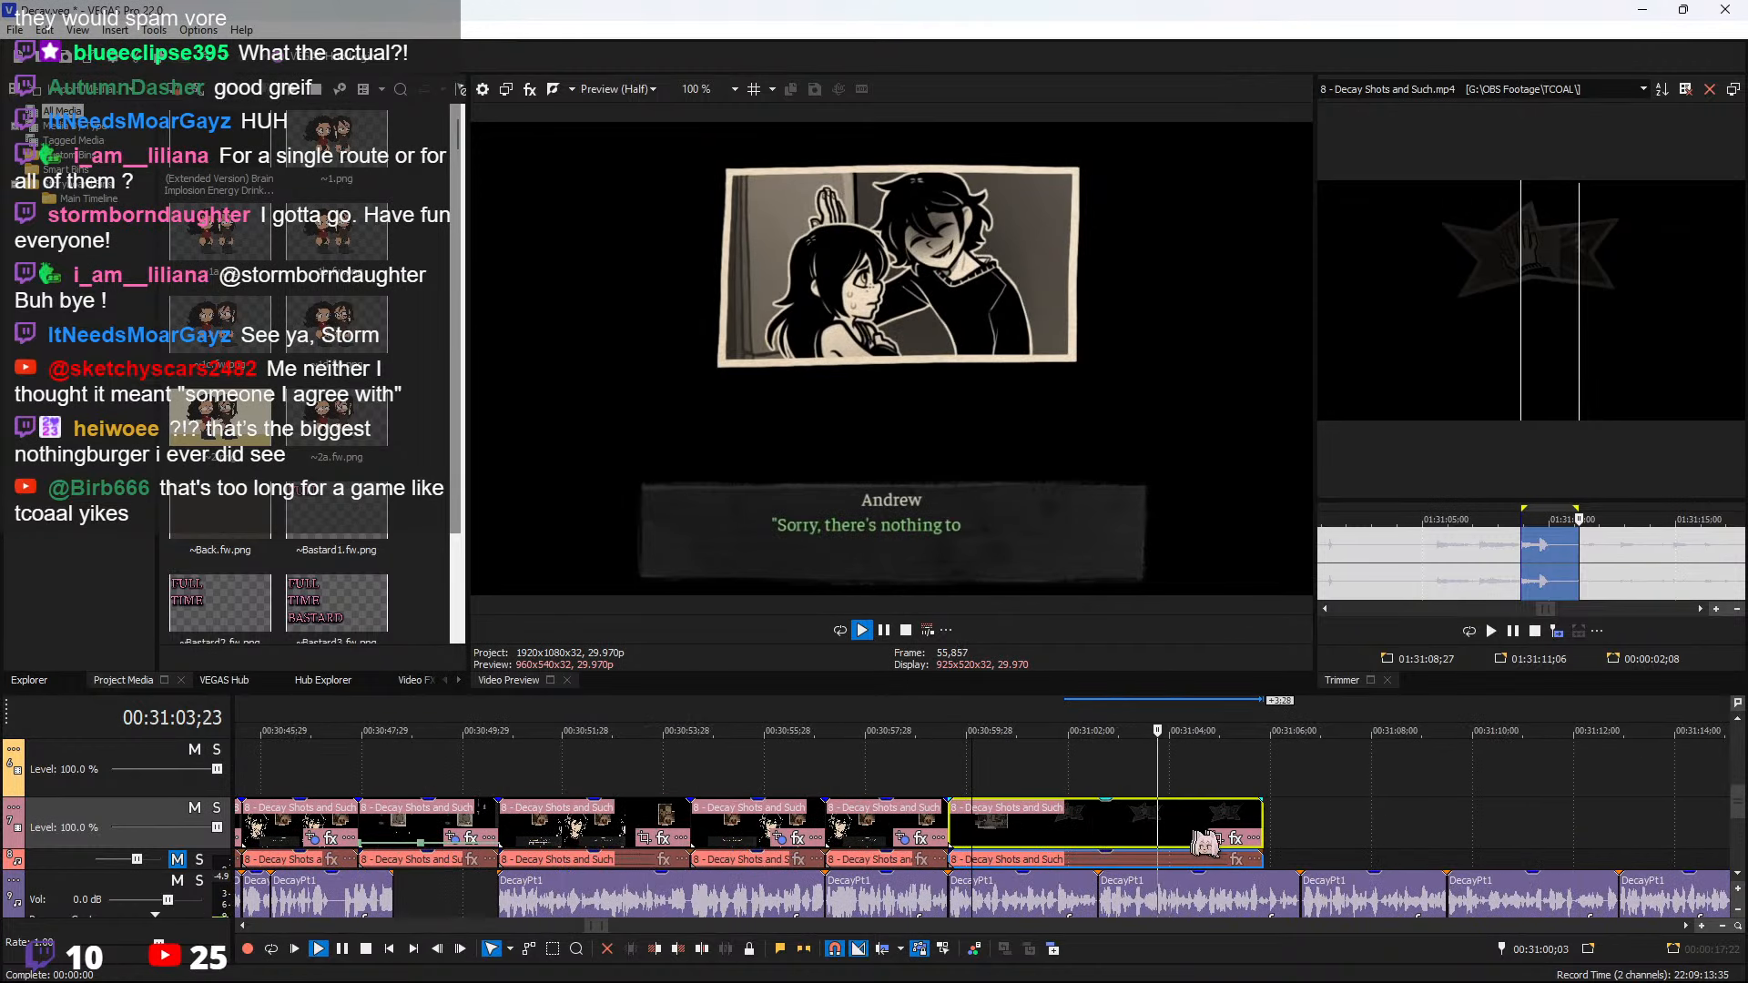
pyautogui.moveTo(1257, 819); pyautogui.dragTo(1306, 831)
pyautogui.click(1305, 832)
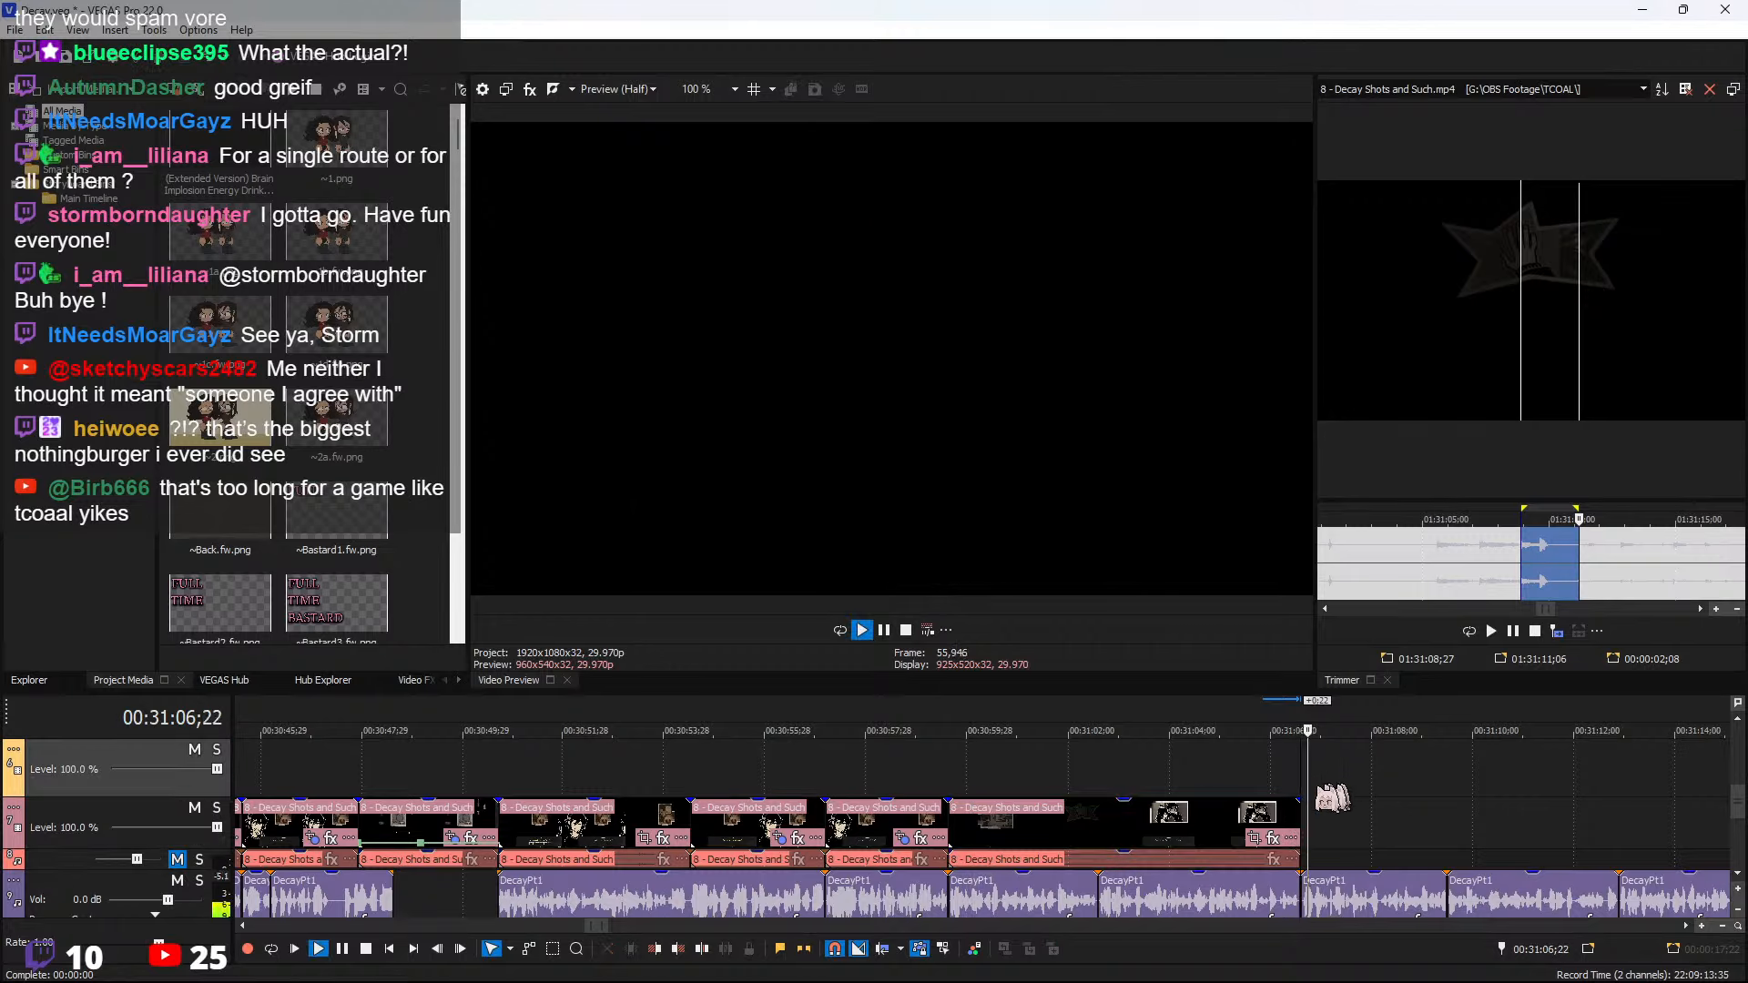
# Replay the extended clip and cut off everything after about 00:31:04;24, where "Sorry, there's nothing to drink." is fully shown
pyautogui.click(1194, 782)
pyautogui.press('space')
pyautogui.scroll(2, 1220, 801)
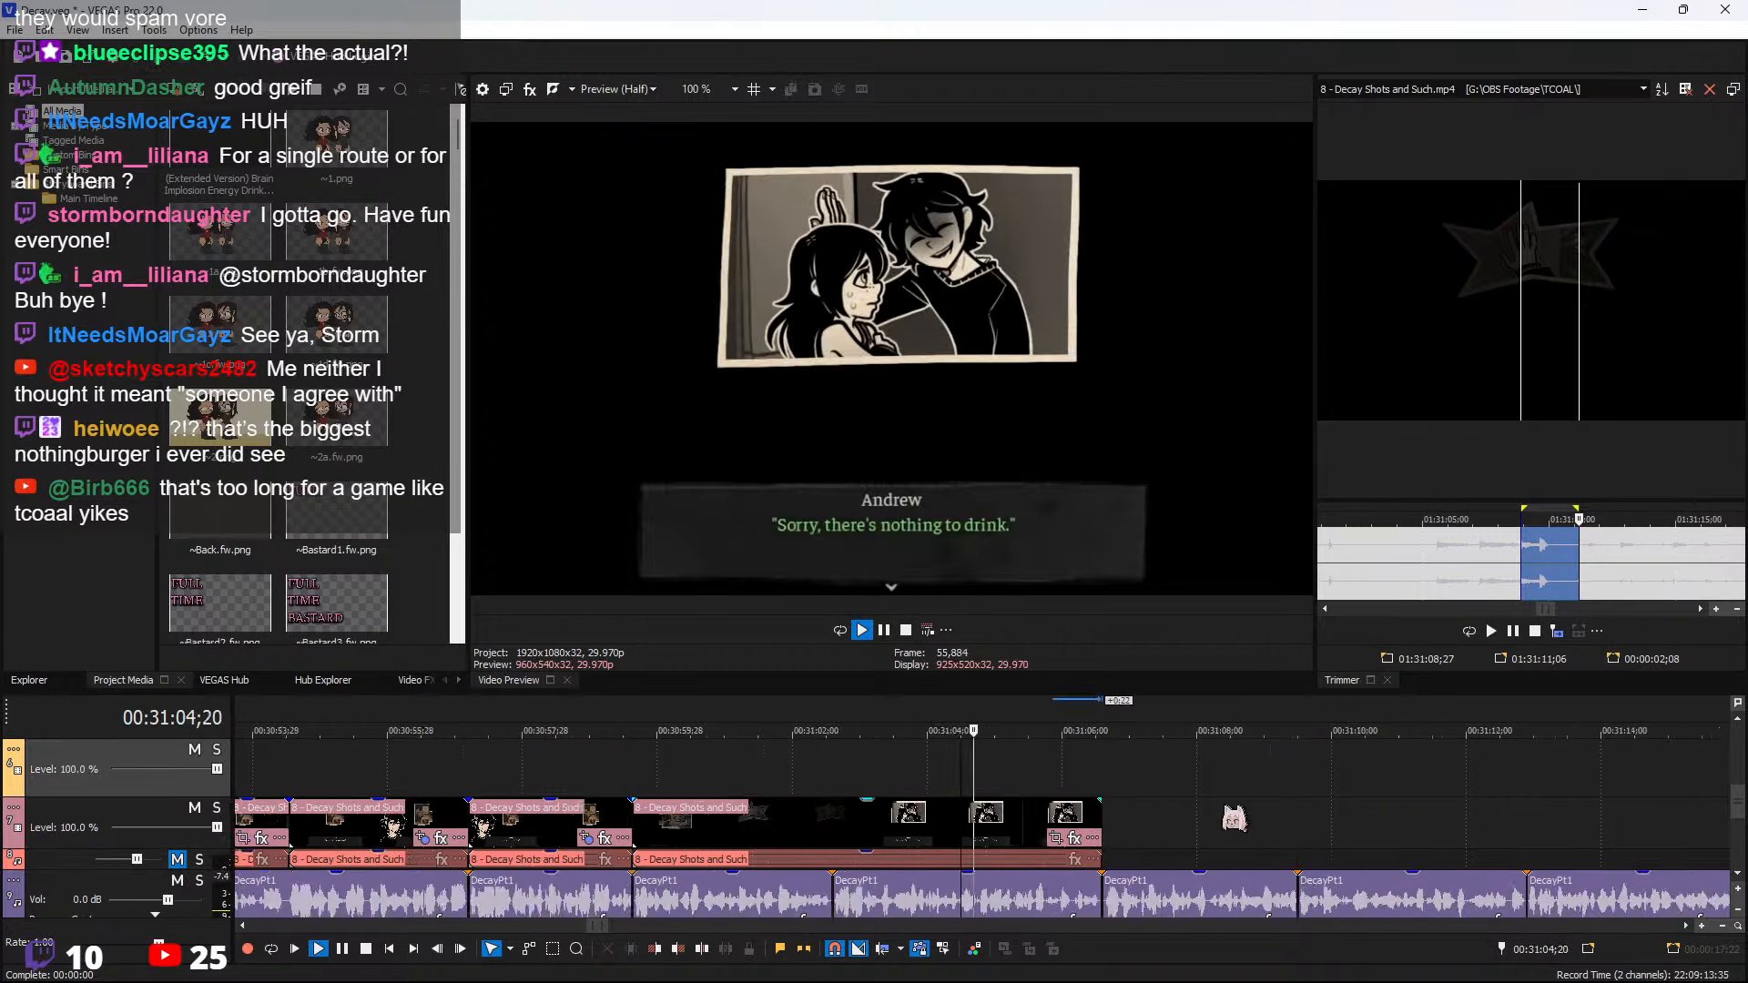
pyautogui.press('space')
pyautogui.press('space')
pyautogui.click(988, 828)
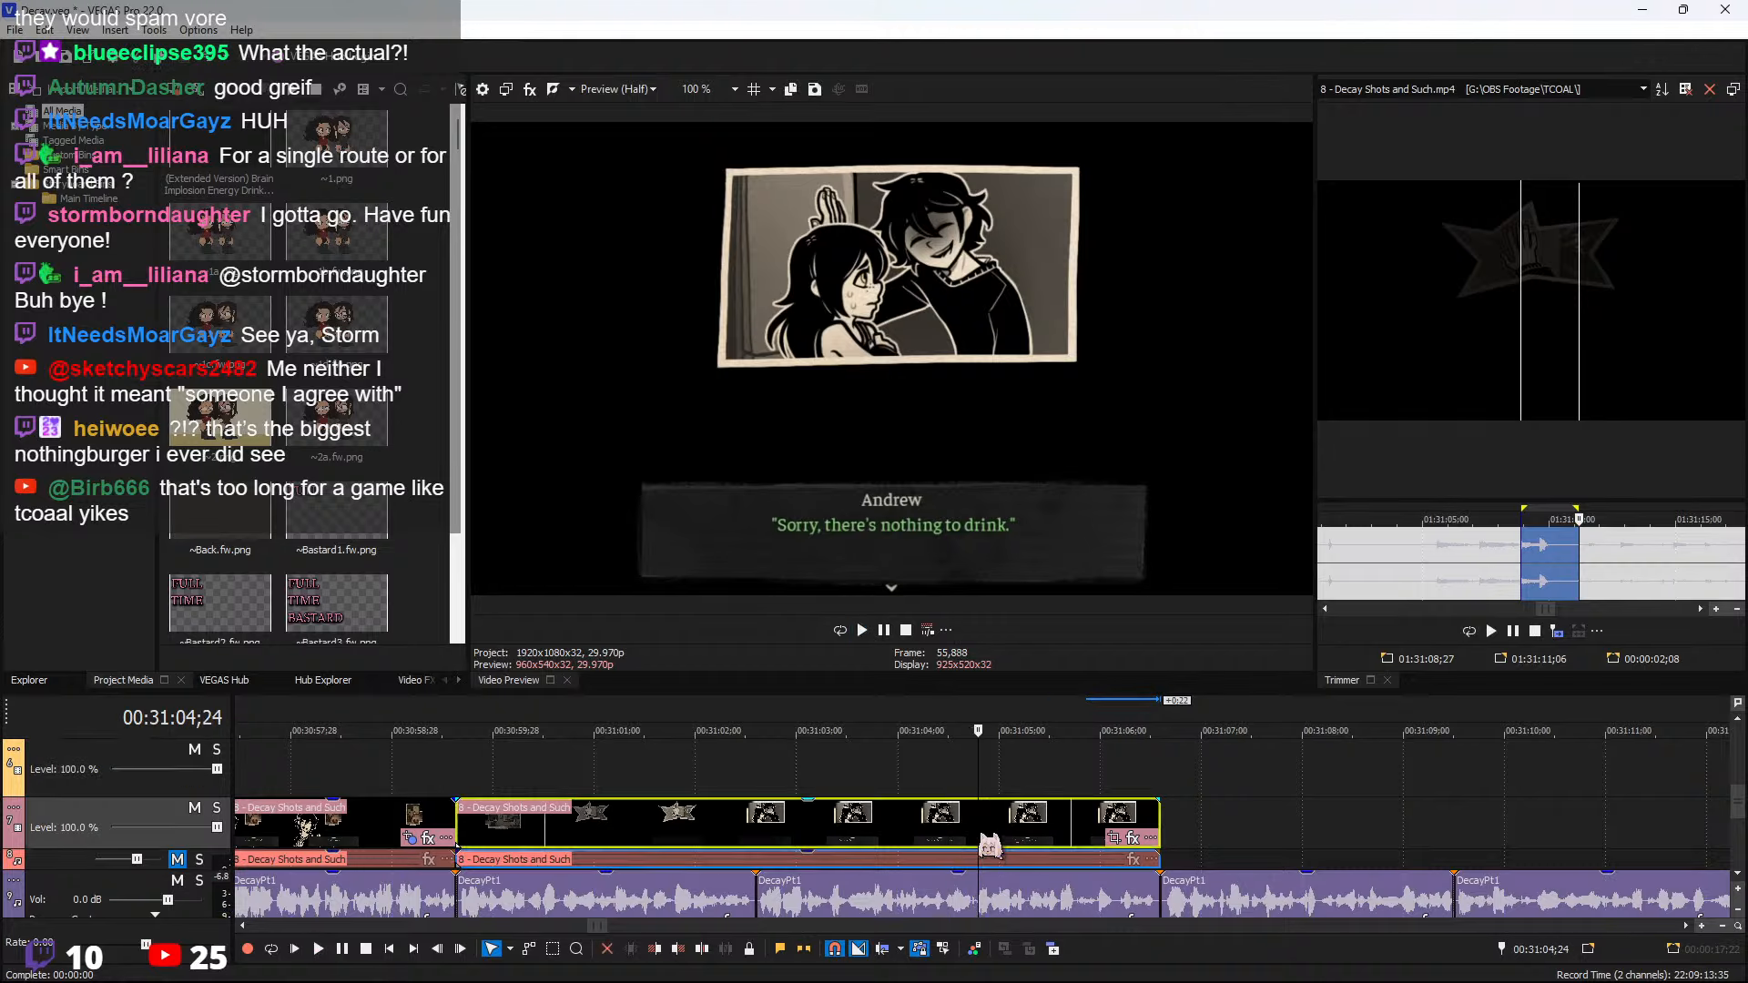
pyautogui.press('space')
pyautogui.press('Left')
pyautogui.press('s')
pyautogui.press('Delete')
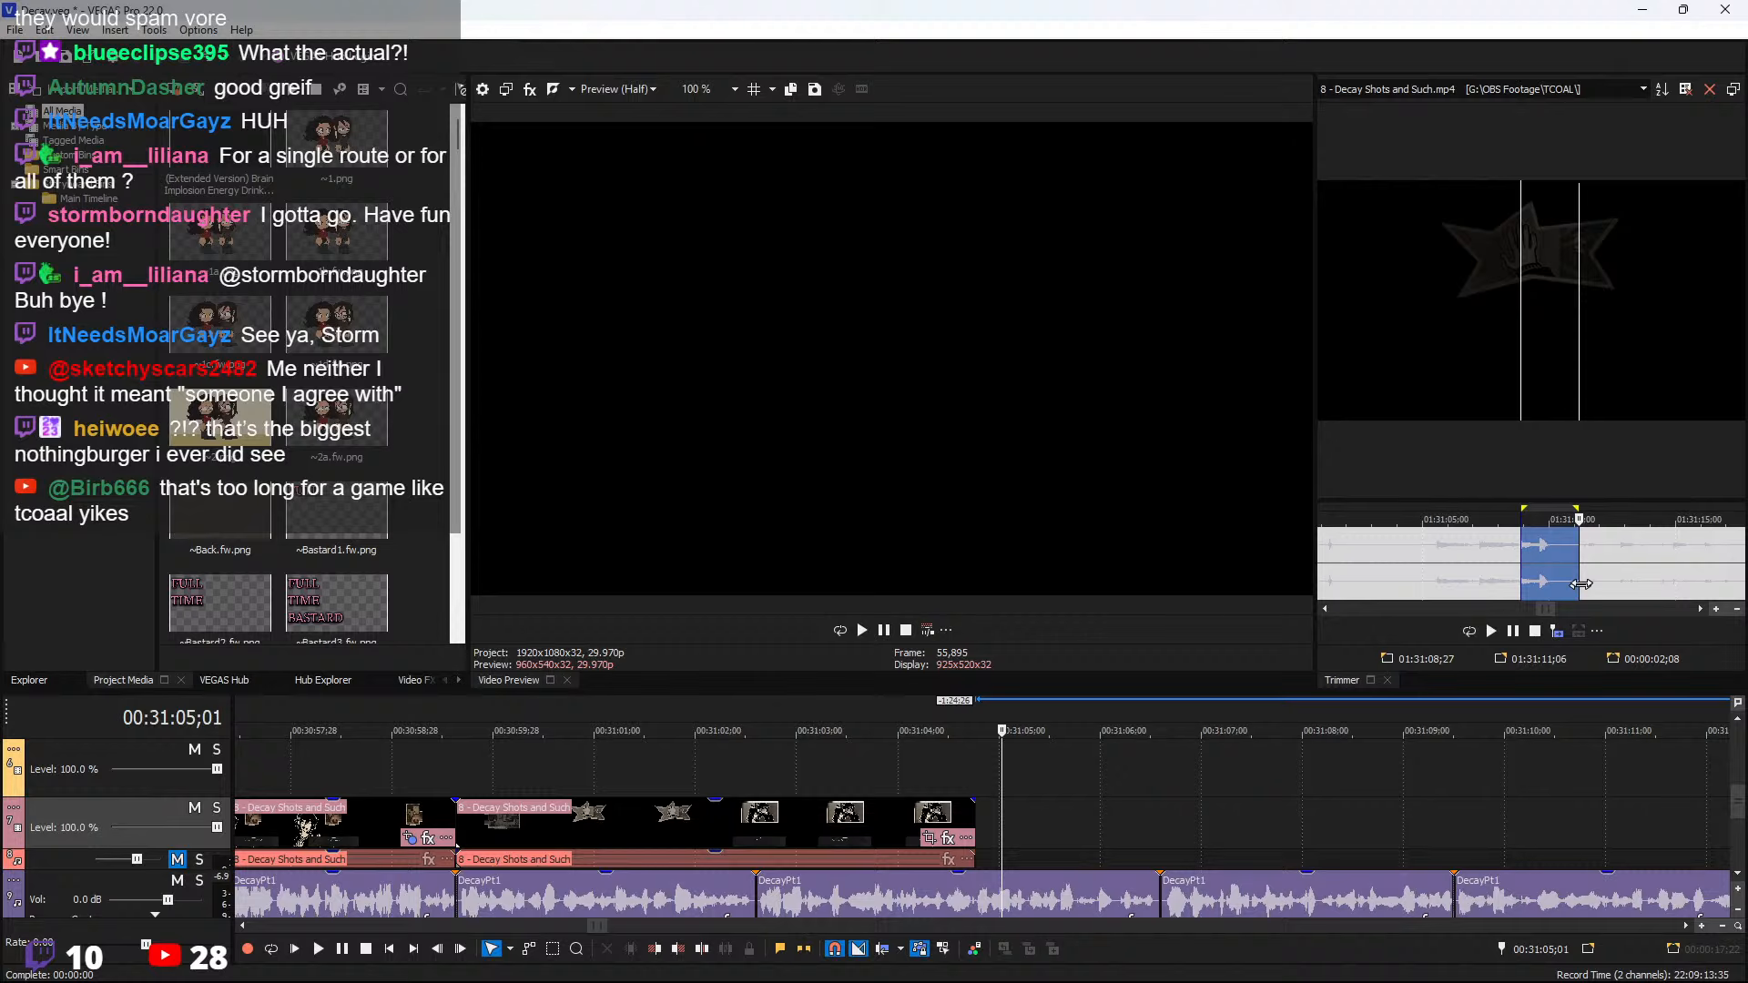
# Skim the source footage between about 01:31:29 and 01:32:20 for the street conversation about going to the police
pyautogui.scroll(-3, 1580, 564)
pyautogui.click(1604, 558)
pyautogui.press('space')
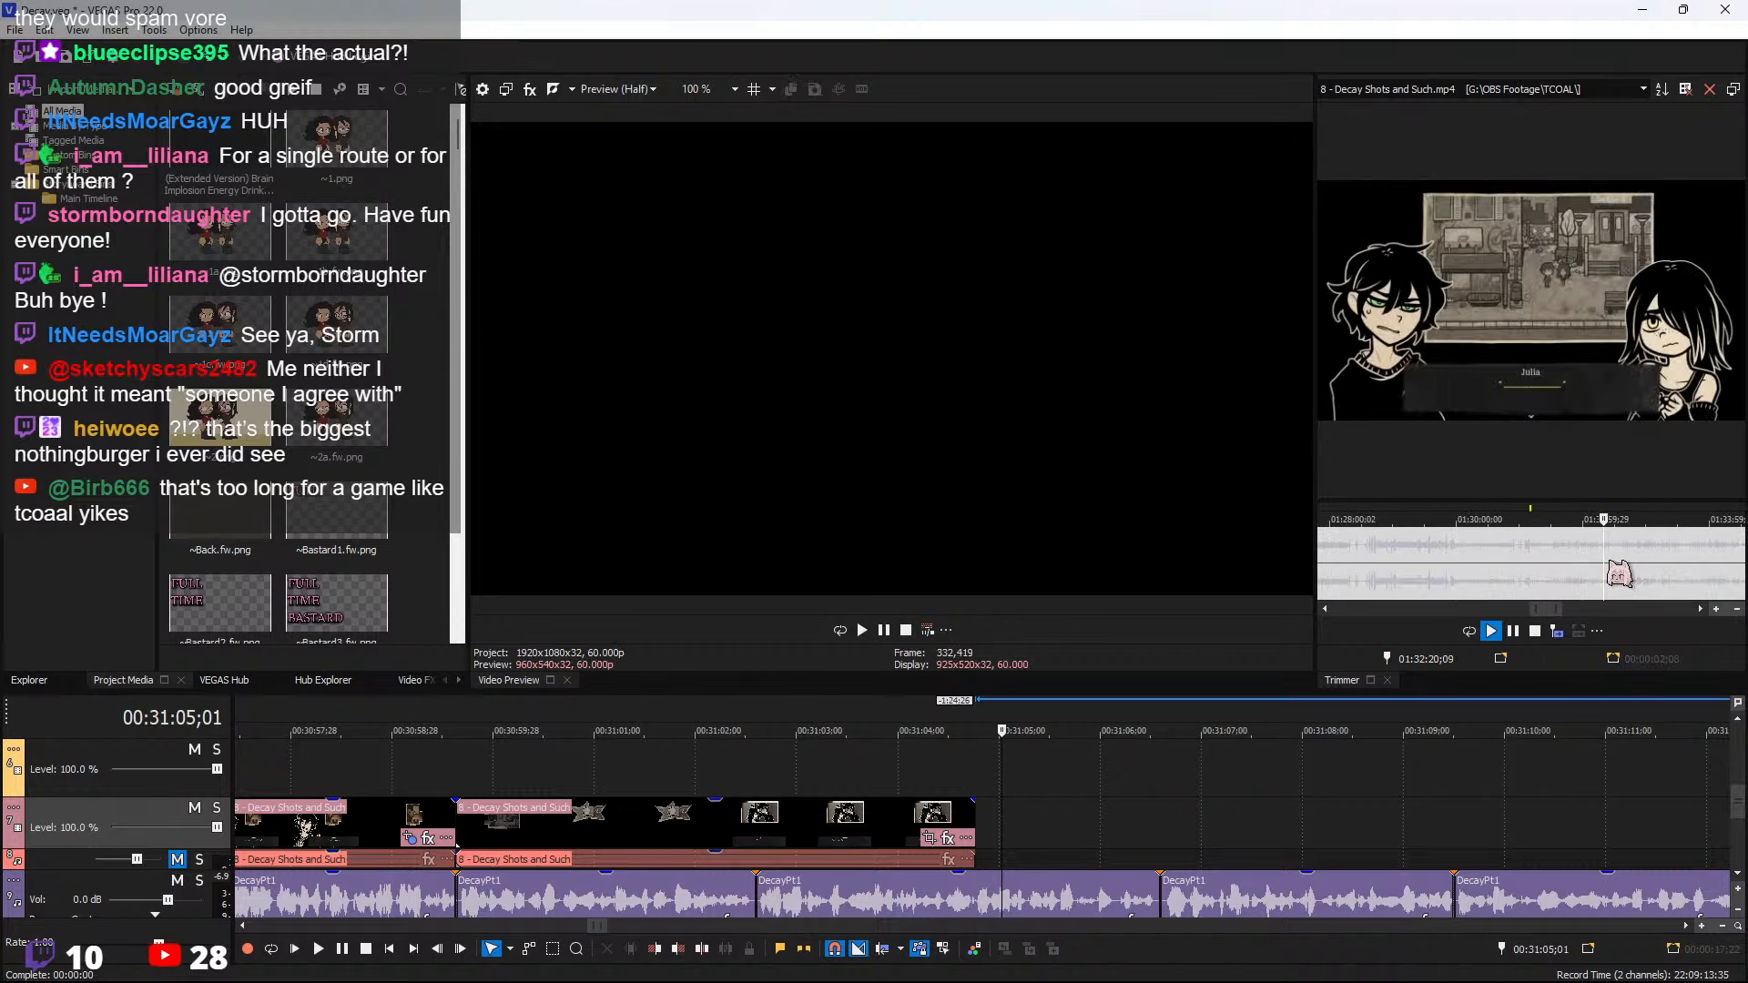
pyautogui.scroll(3, 1602, 565)
pyautogui.click(1439, 570)
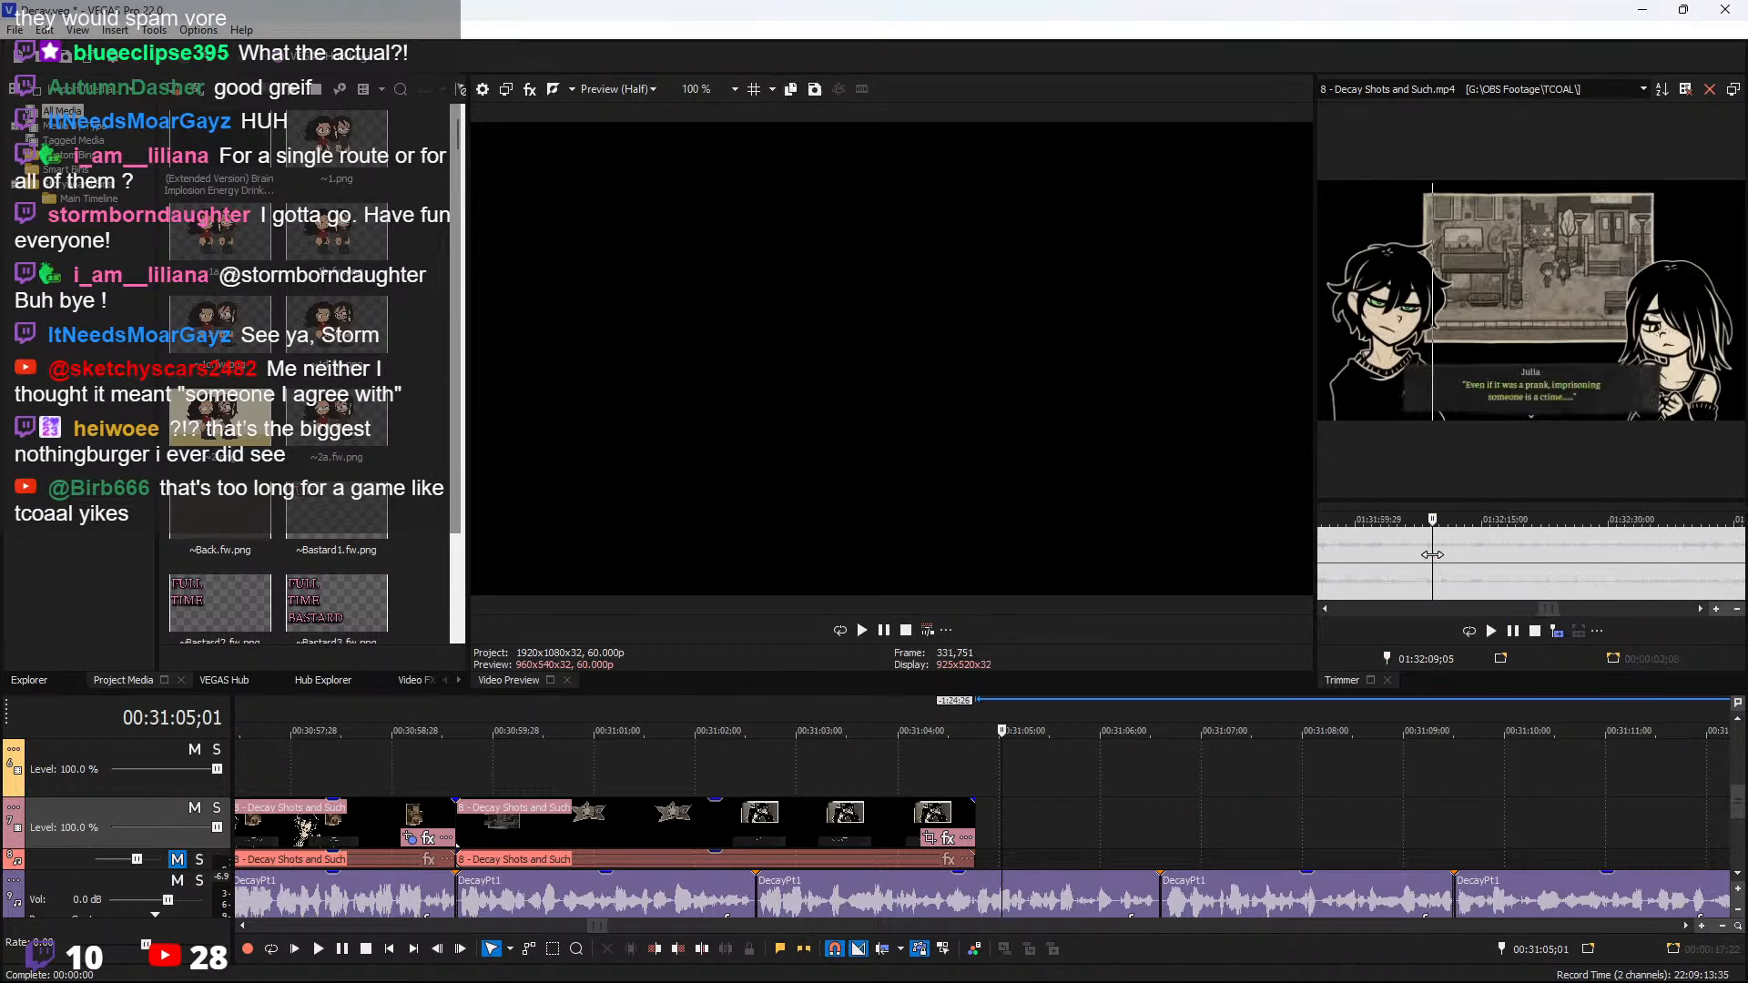
pyautogui.scroll(-2, 1441, 571)
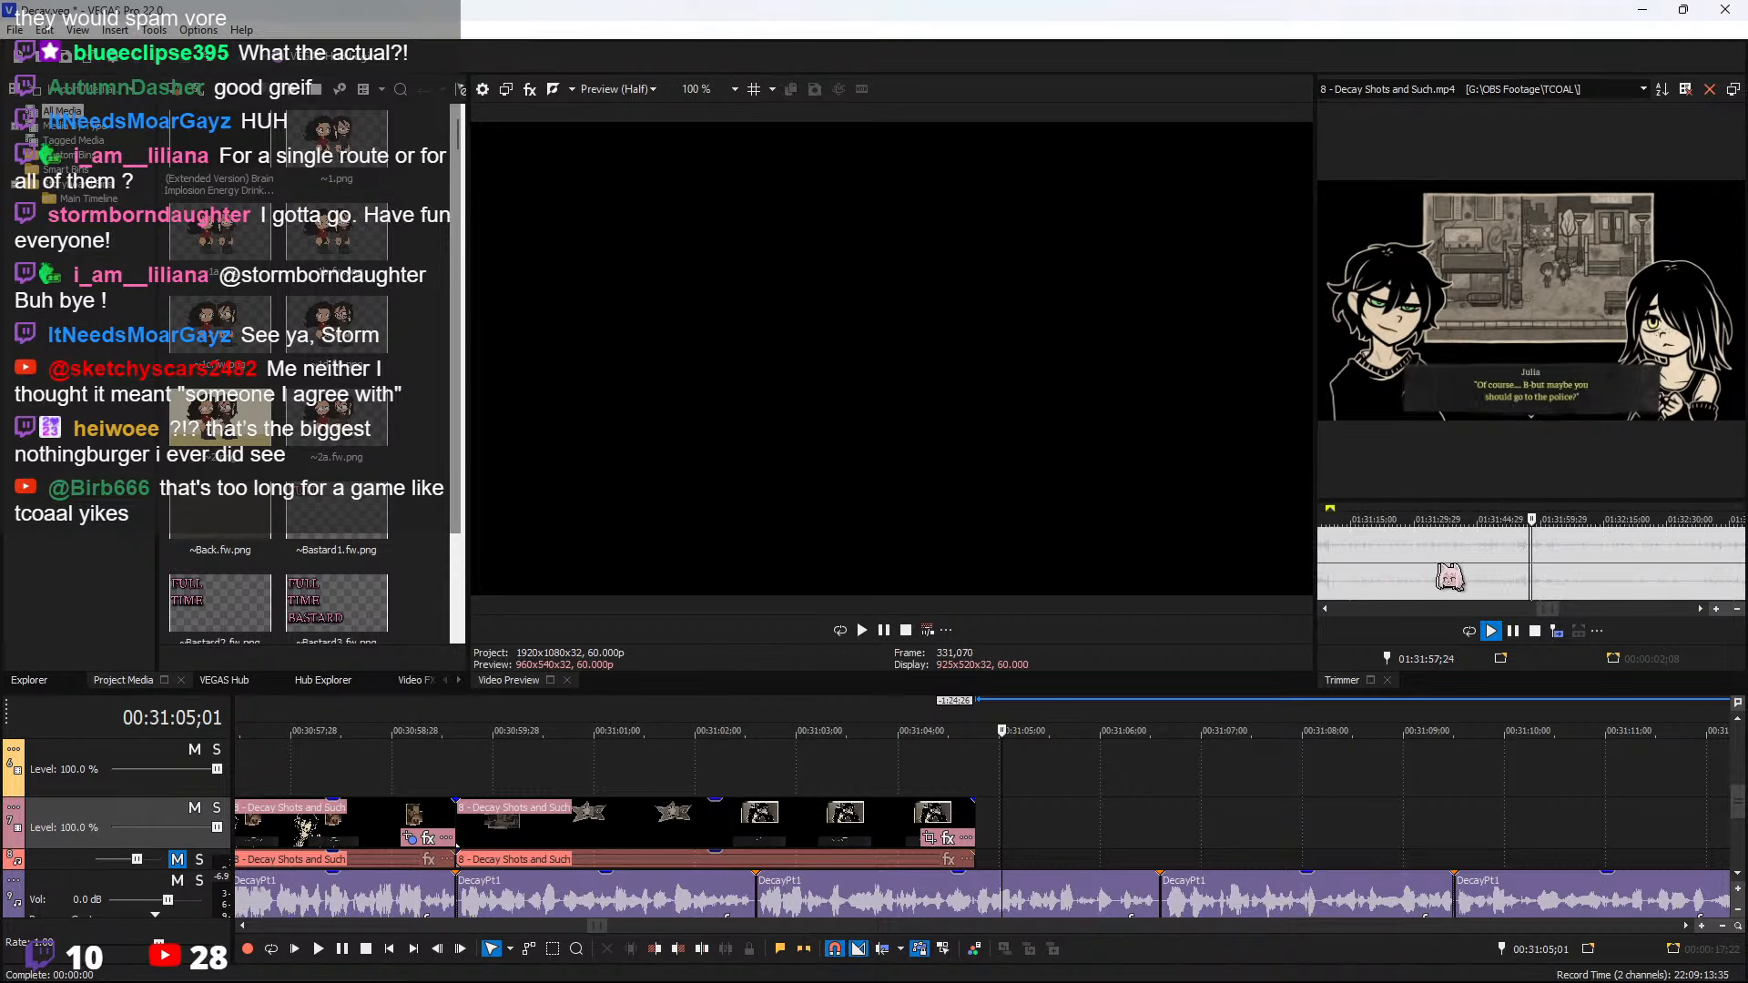
pyautogui.click(1438, 562)
pyautogui.click(1341, 562)
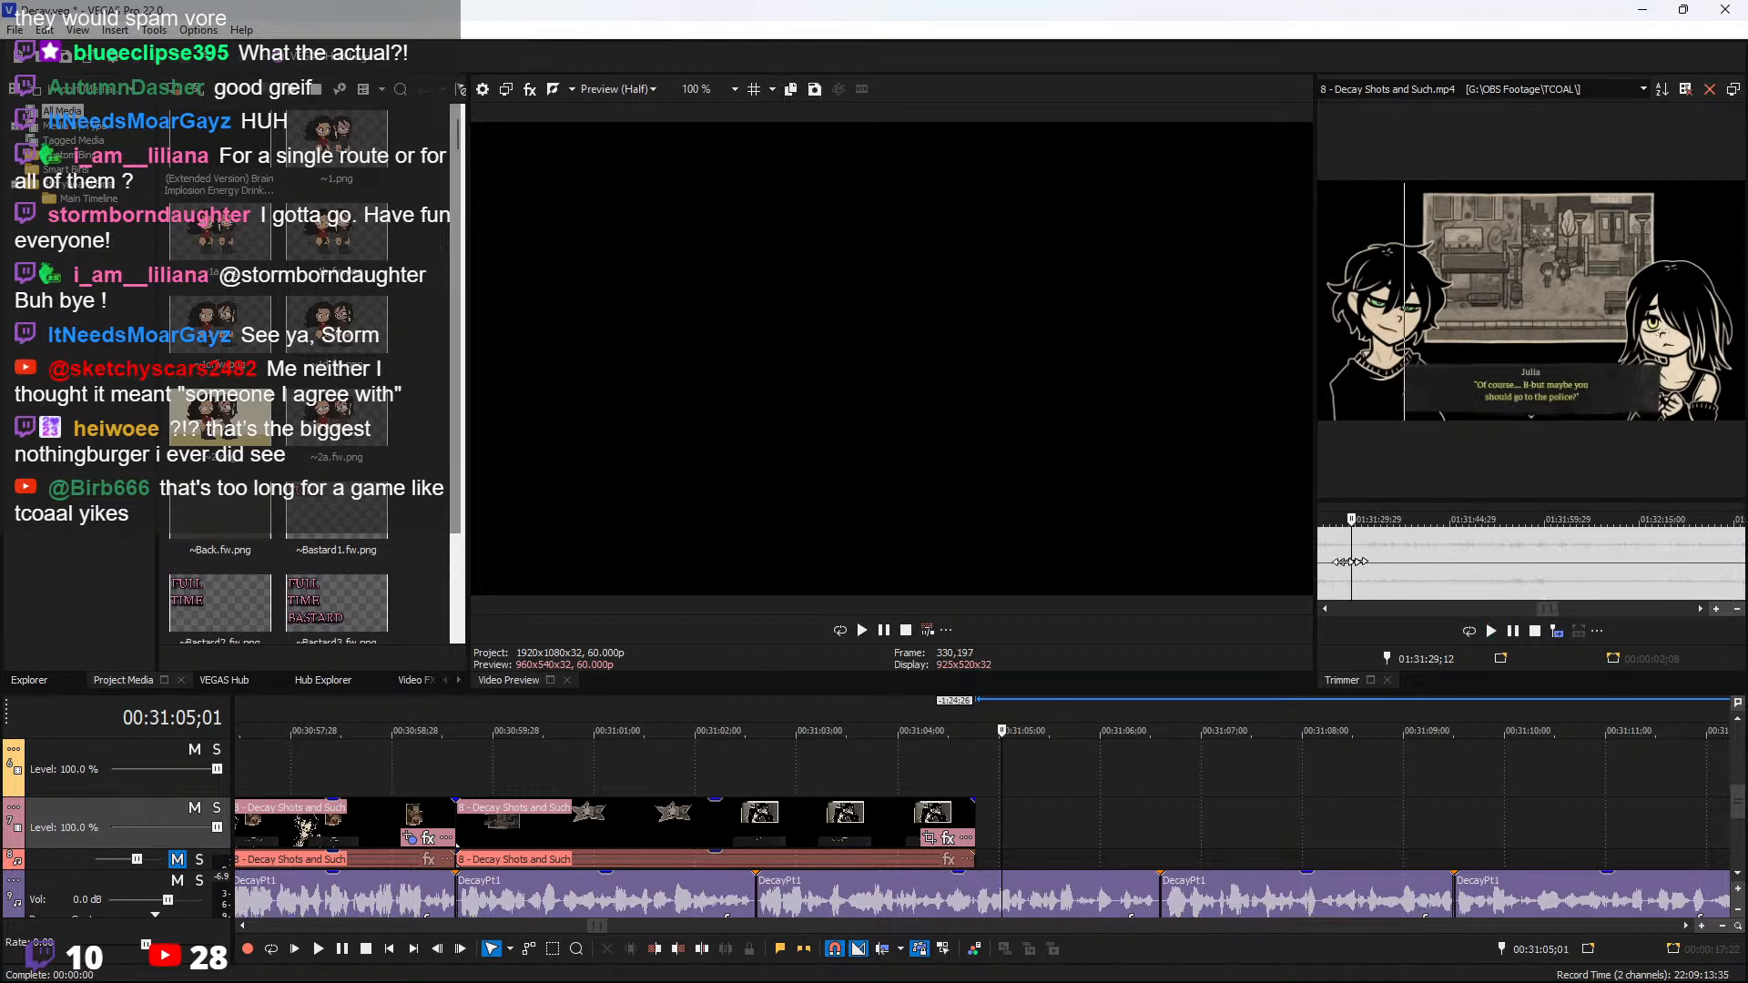
# Mark the source range from 01:31:28;16 to 01:31:33;05, starting on the "Th-..... thank you." line
pyautogui.scroll(-1, 1375, 569)
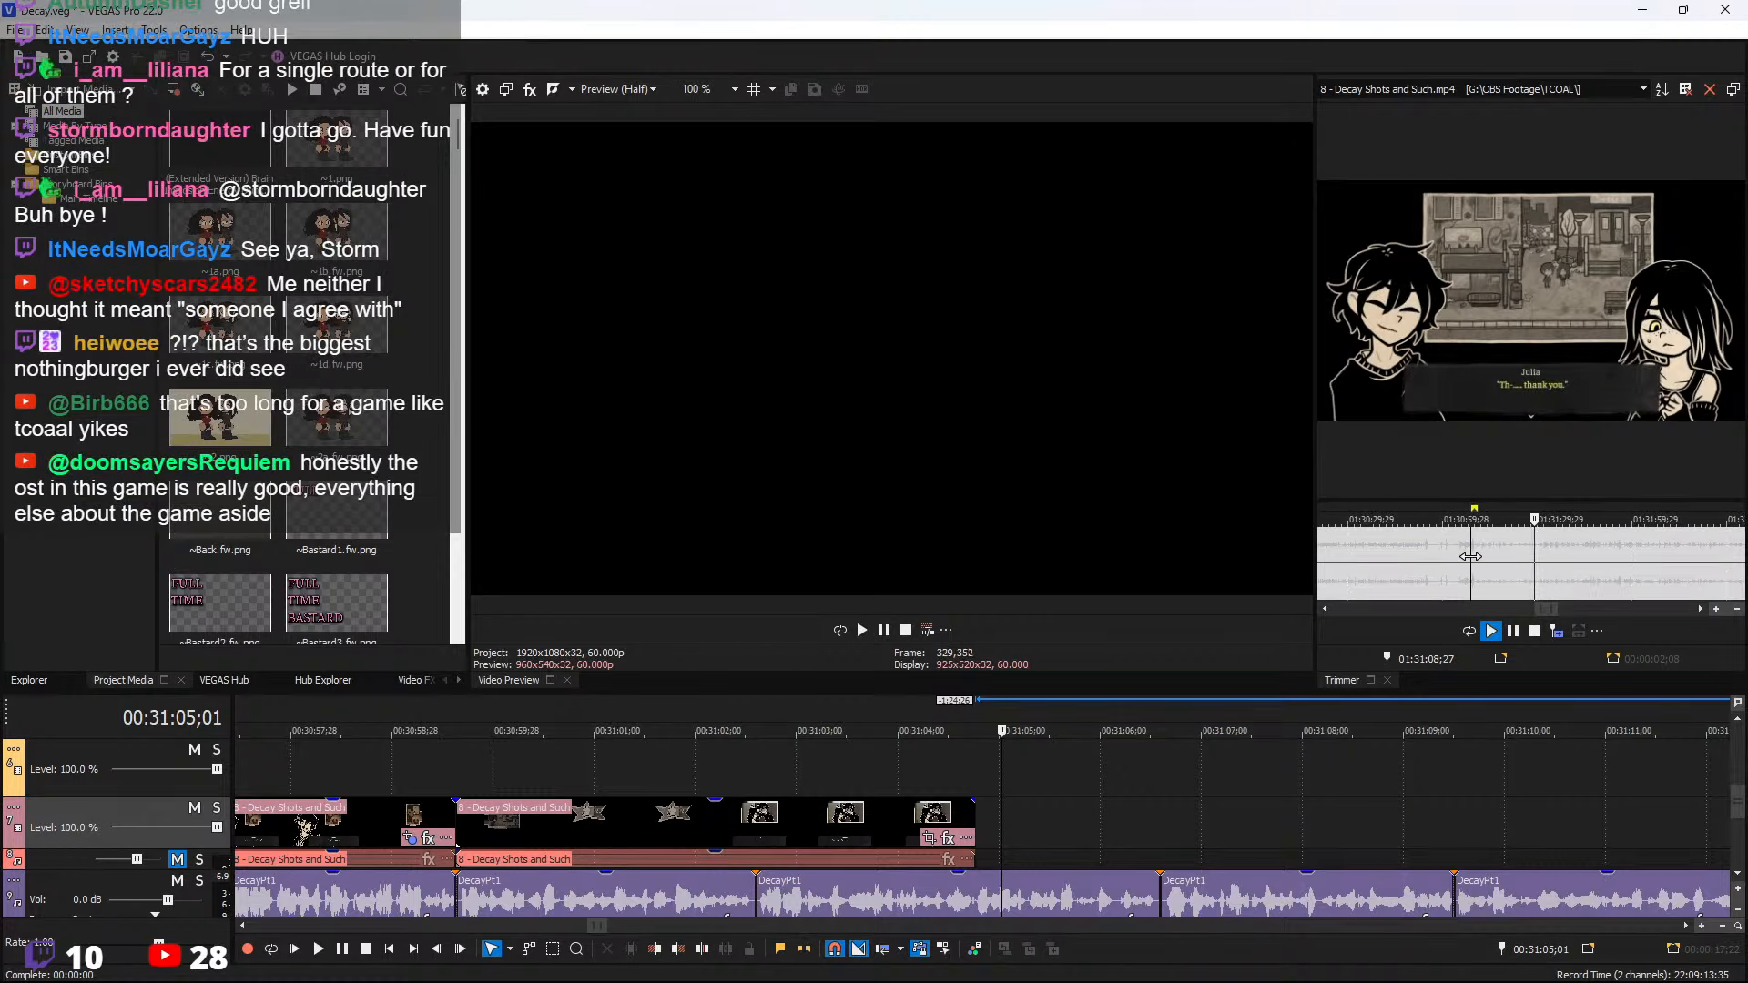
pyautogui.click(1527, 557)
pyautogui.scroll(2, 1529, 557)
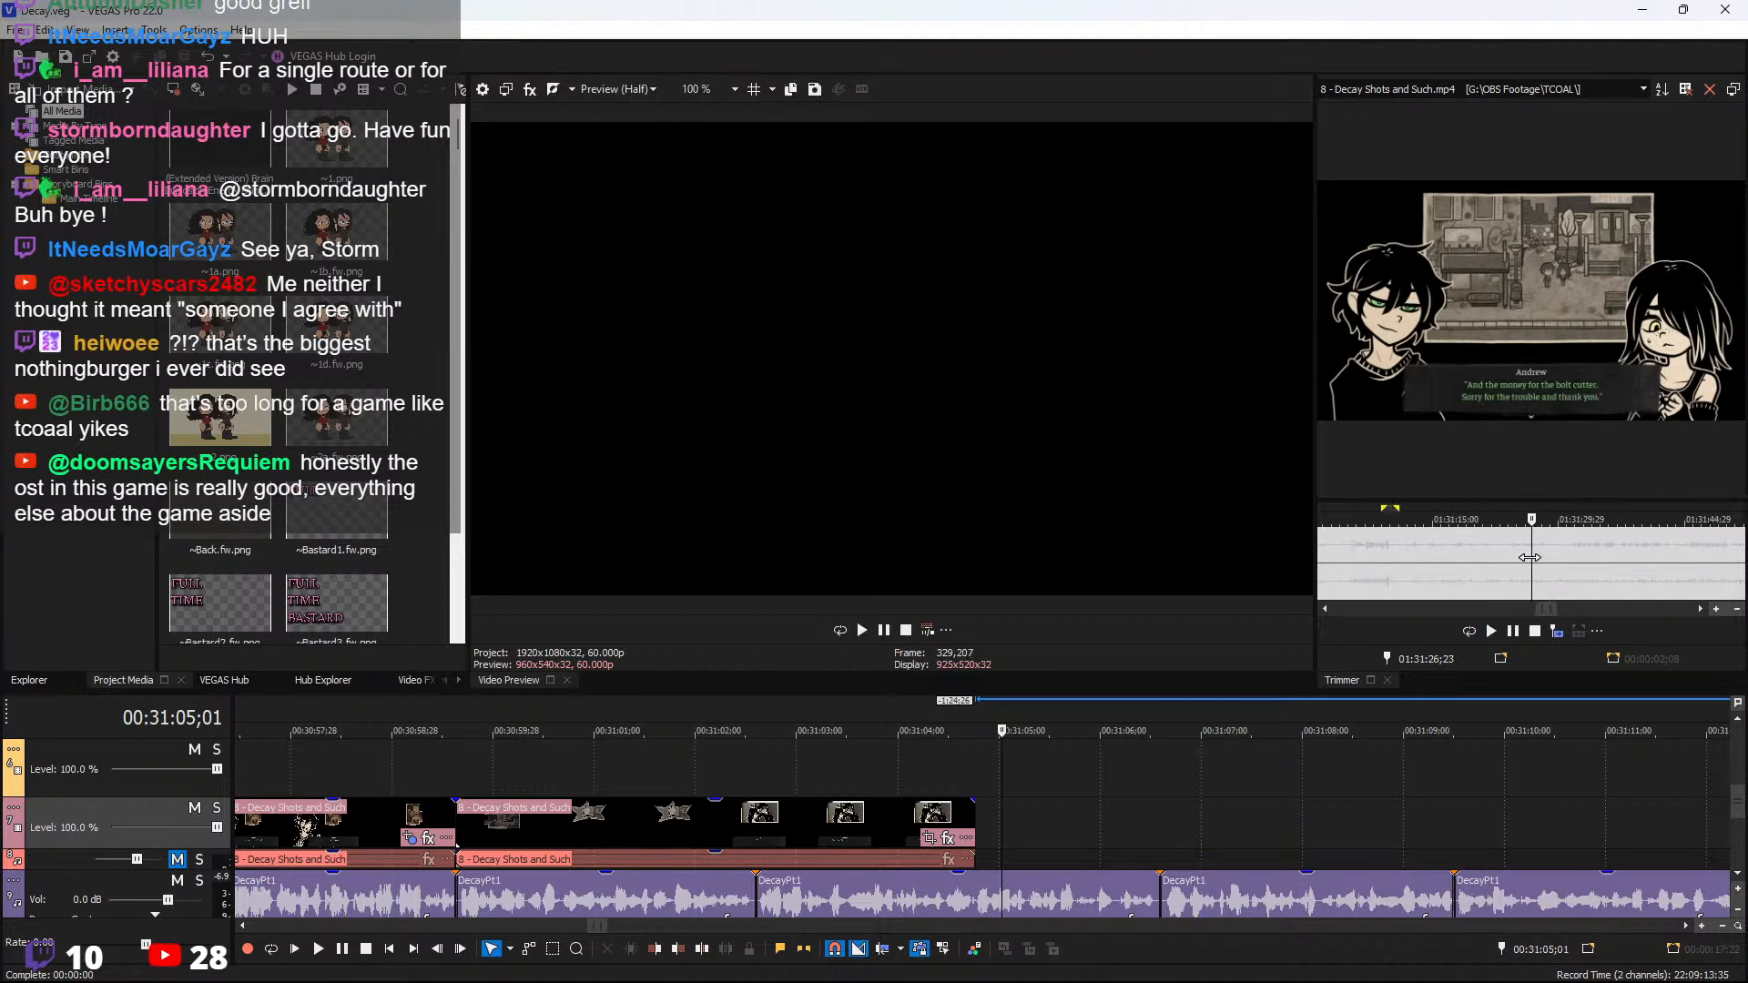
pyautogui.click(1549, 559)
pyautogui.click(1518, 557)
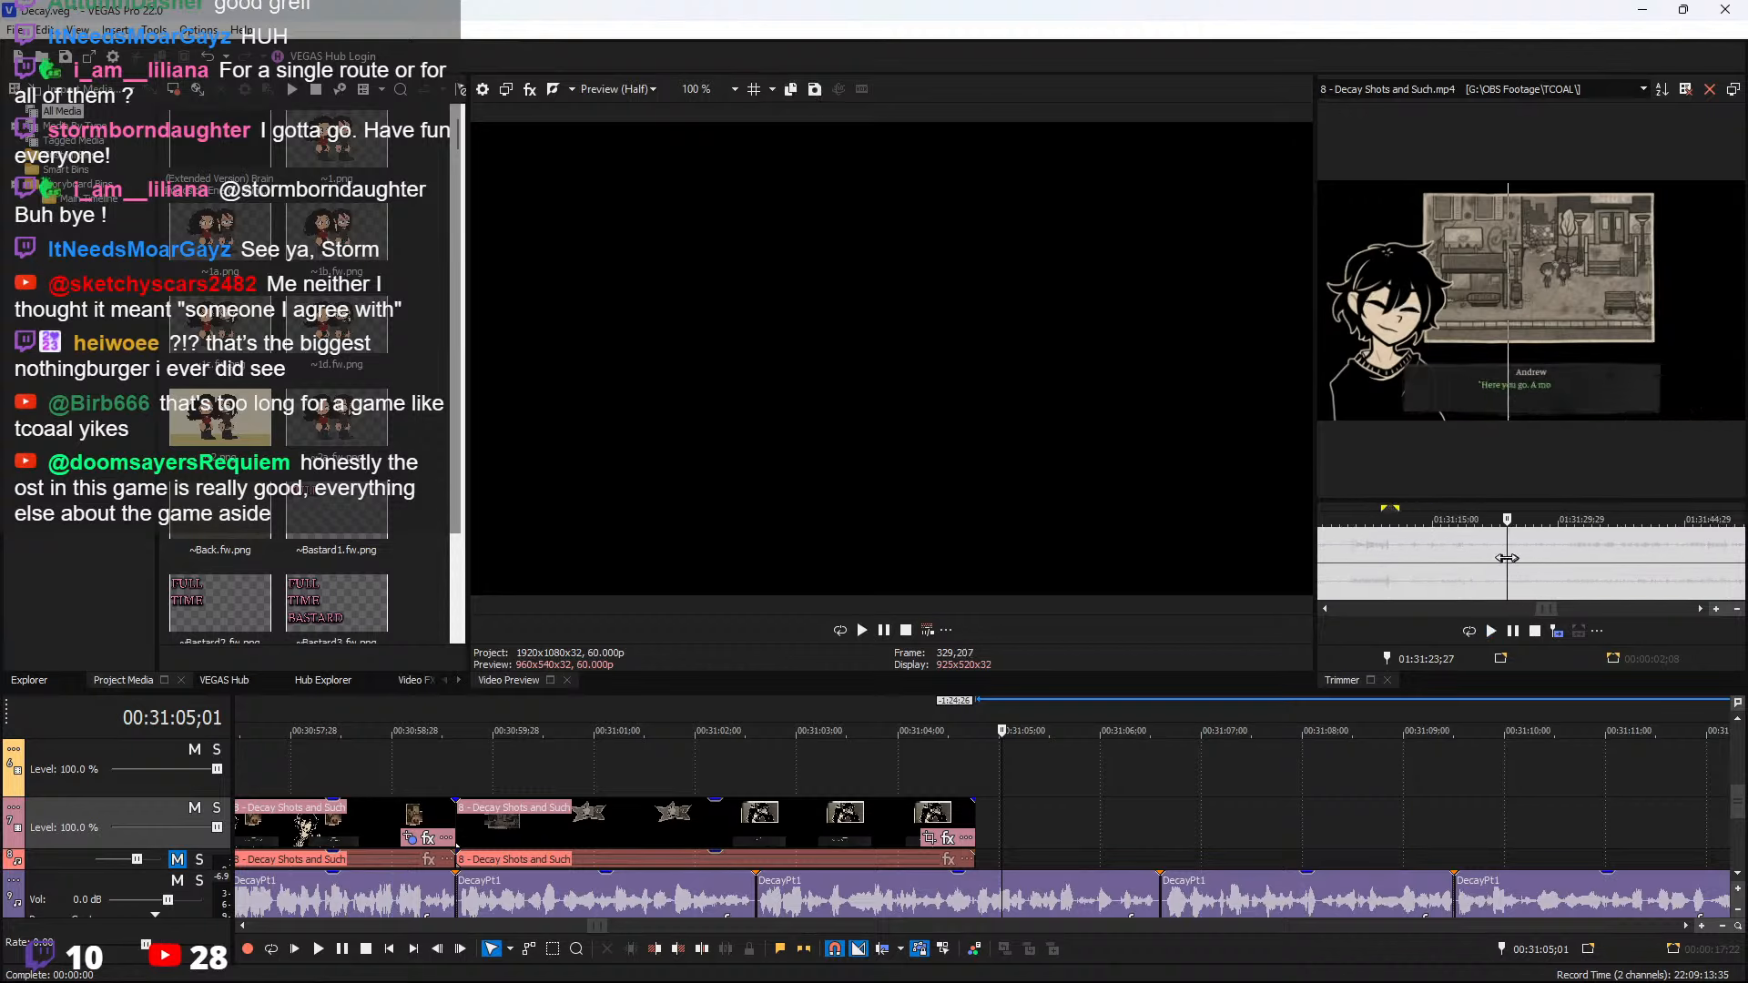
pyautogui.click(1547, 556)
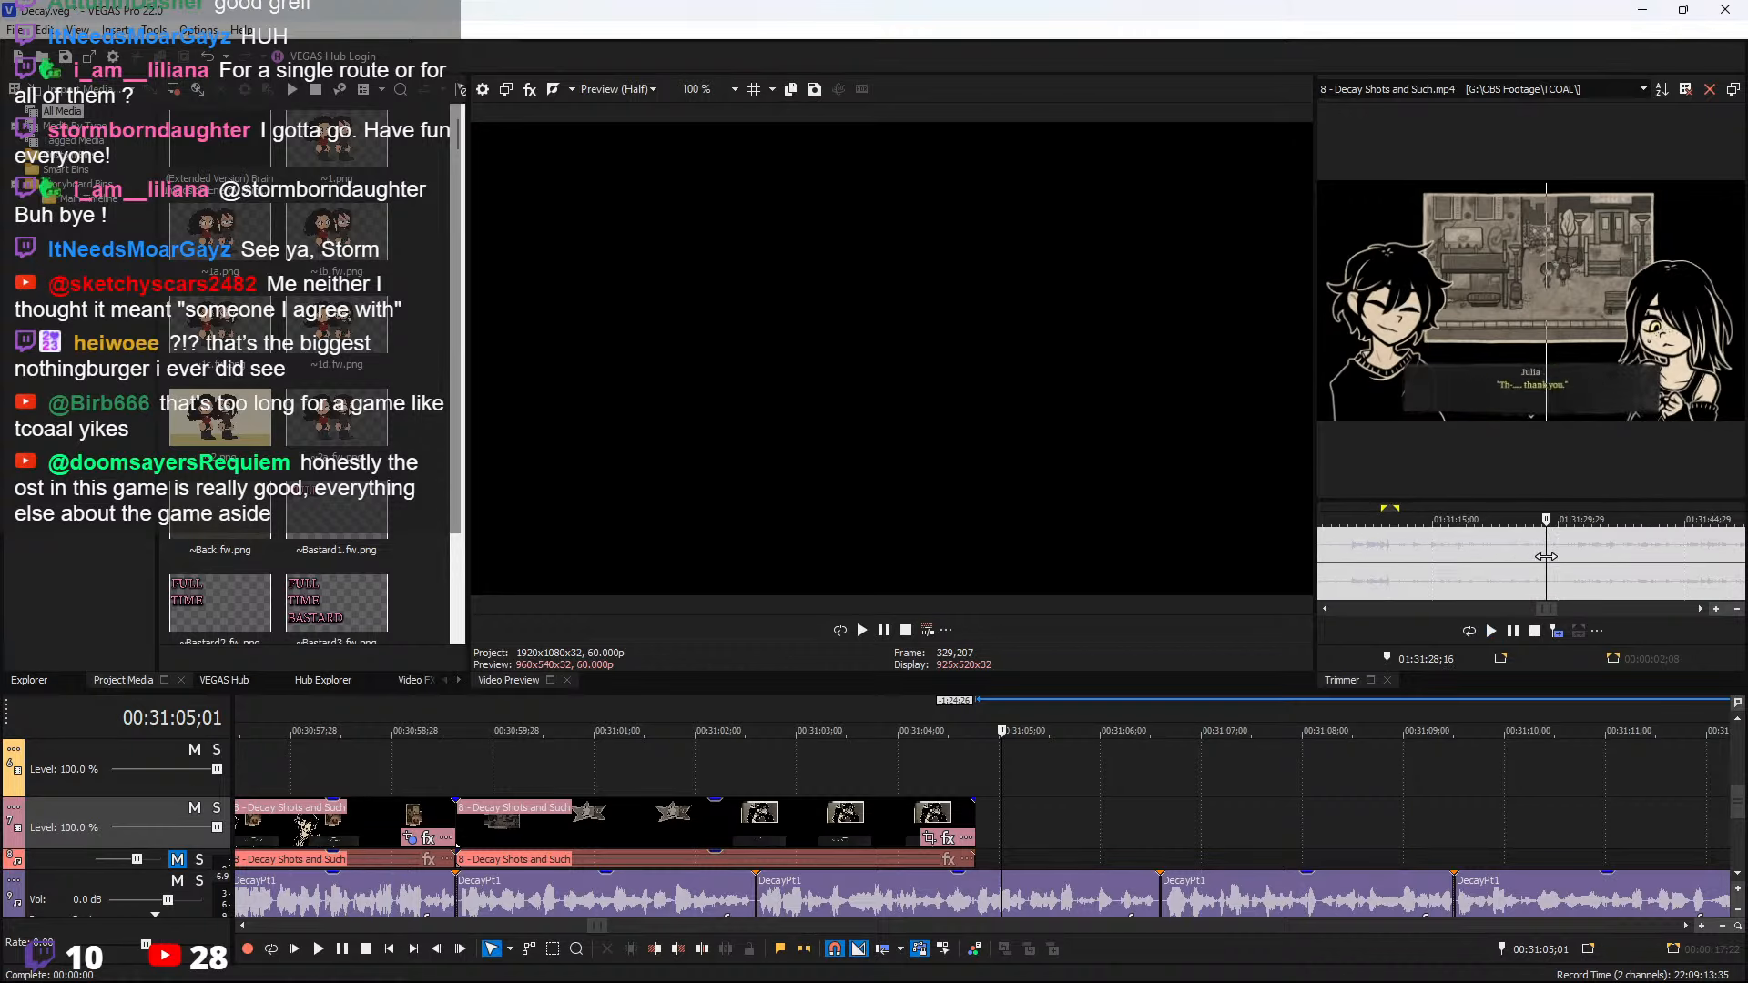
pyautogui.keyDown('shift'); pyautogui.click(1586, 565); pyautogui.keyUp('shift')
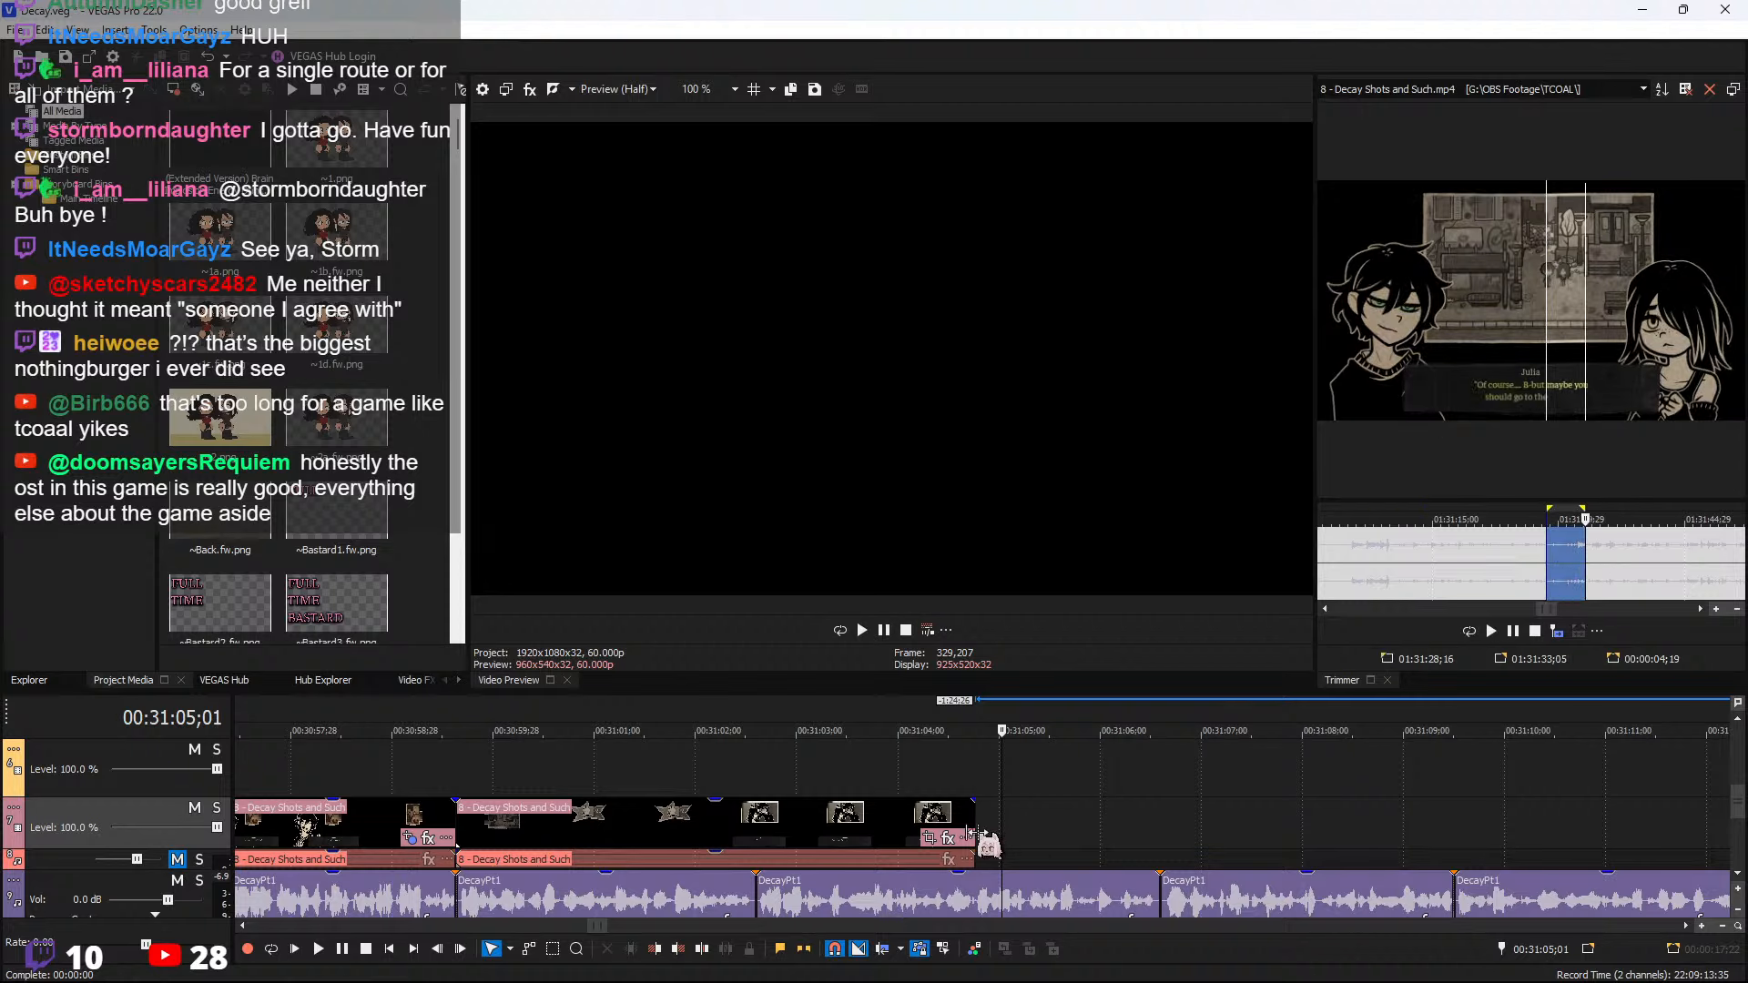
# Insert the marked "thank you" footage after the last clip, play it, and extend its end to the voice-over cut near 00:31:09;14
pyautogui.click(1557, 630)
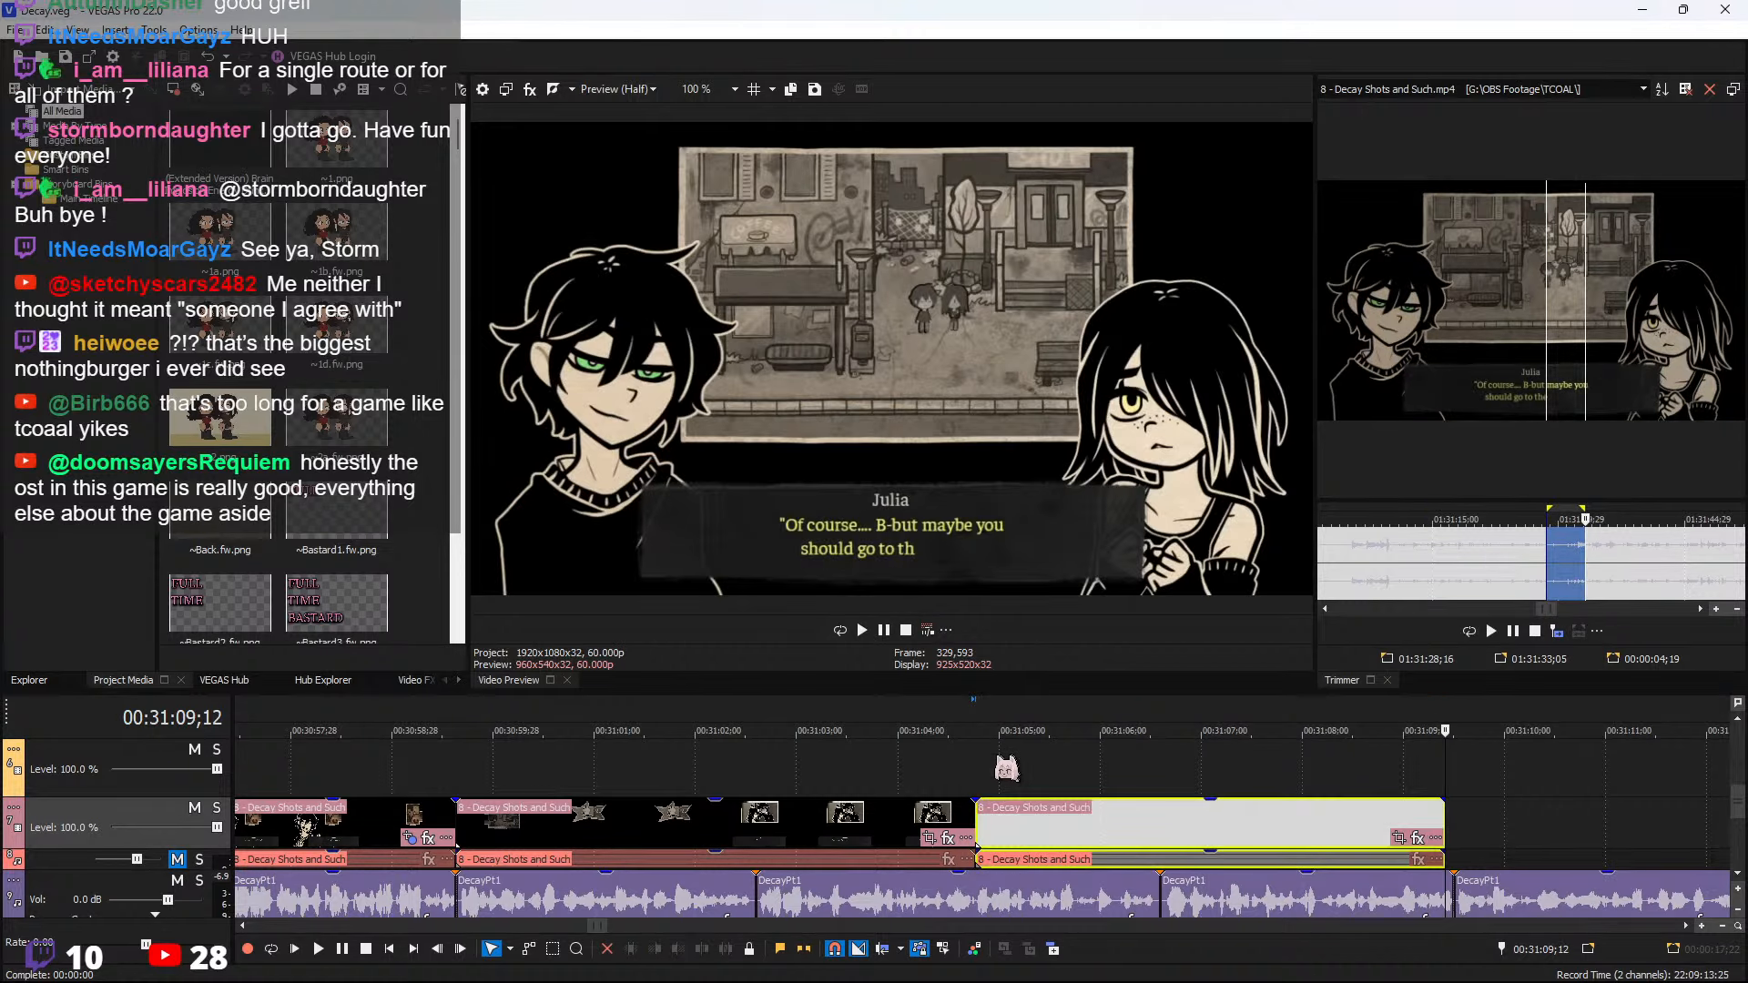
pyautogui.press('space')
pyautogui.scroll(-2, 1036, 859)
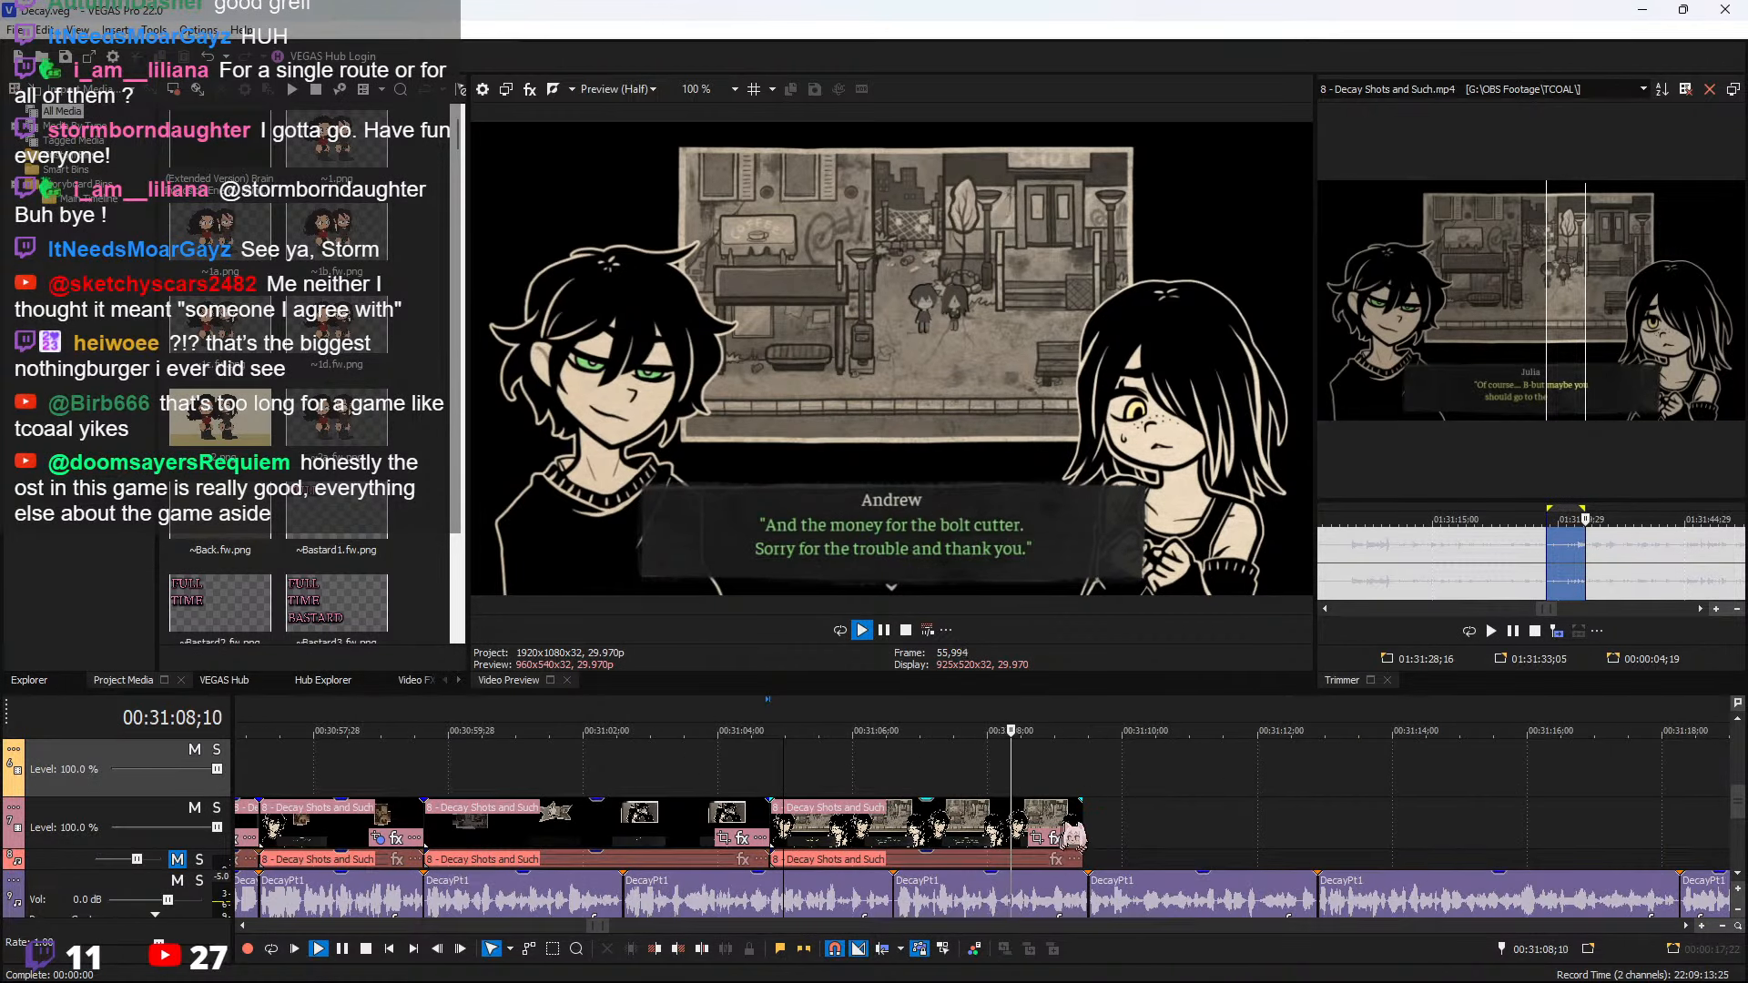
pyautogui.click(1083, 824)
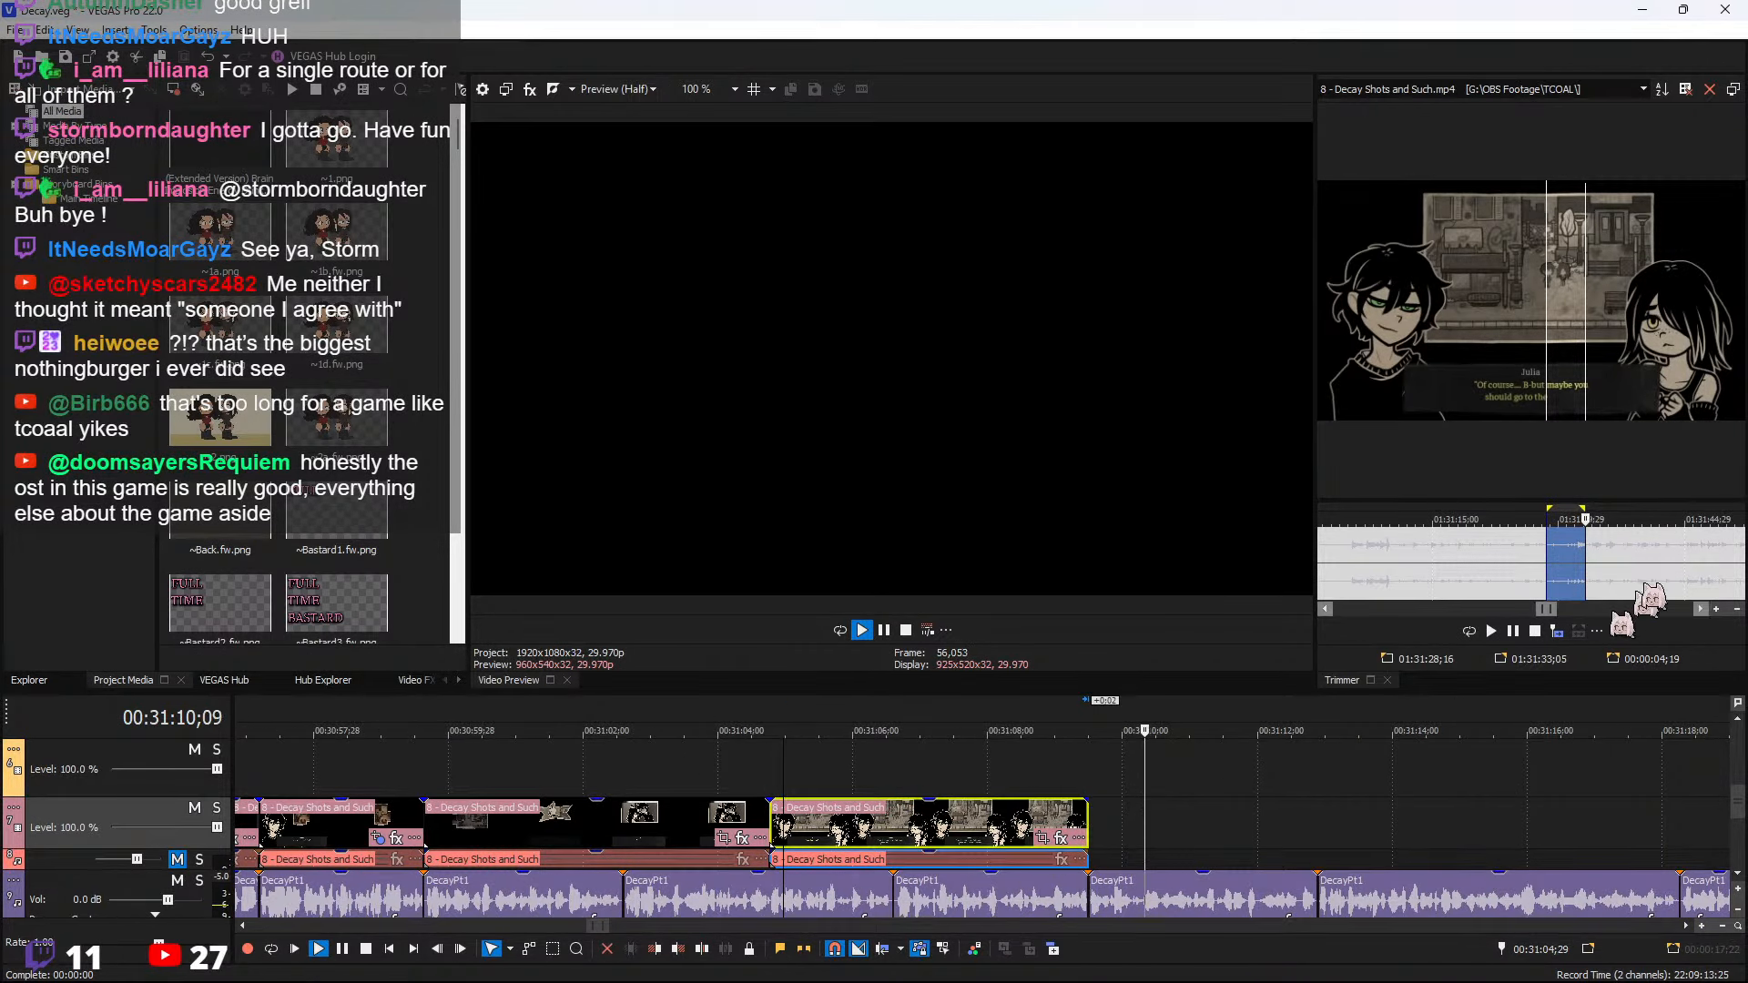
pyautogui.scroll(-2, 1623, 587)
pyautogui.press('space')
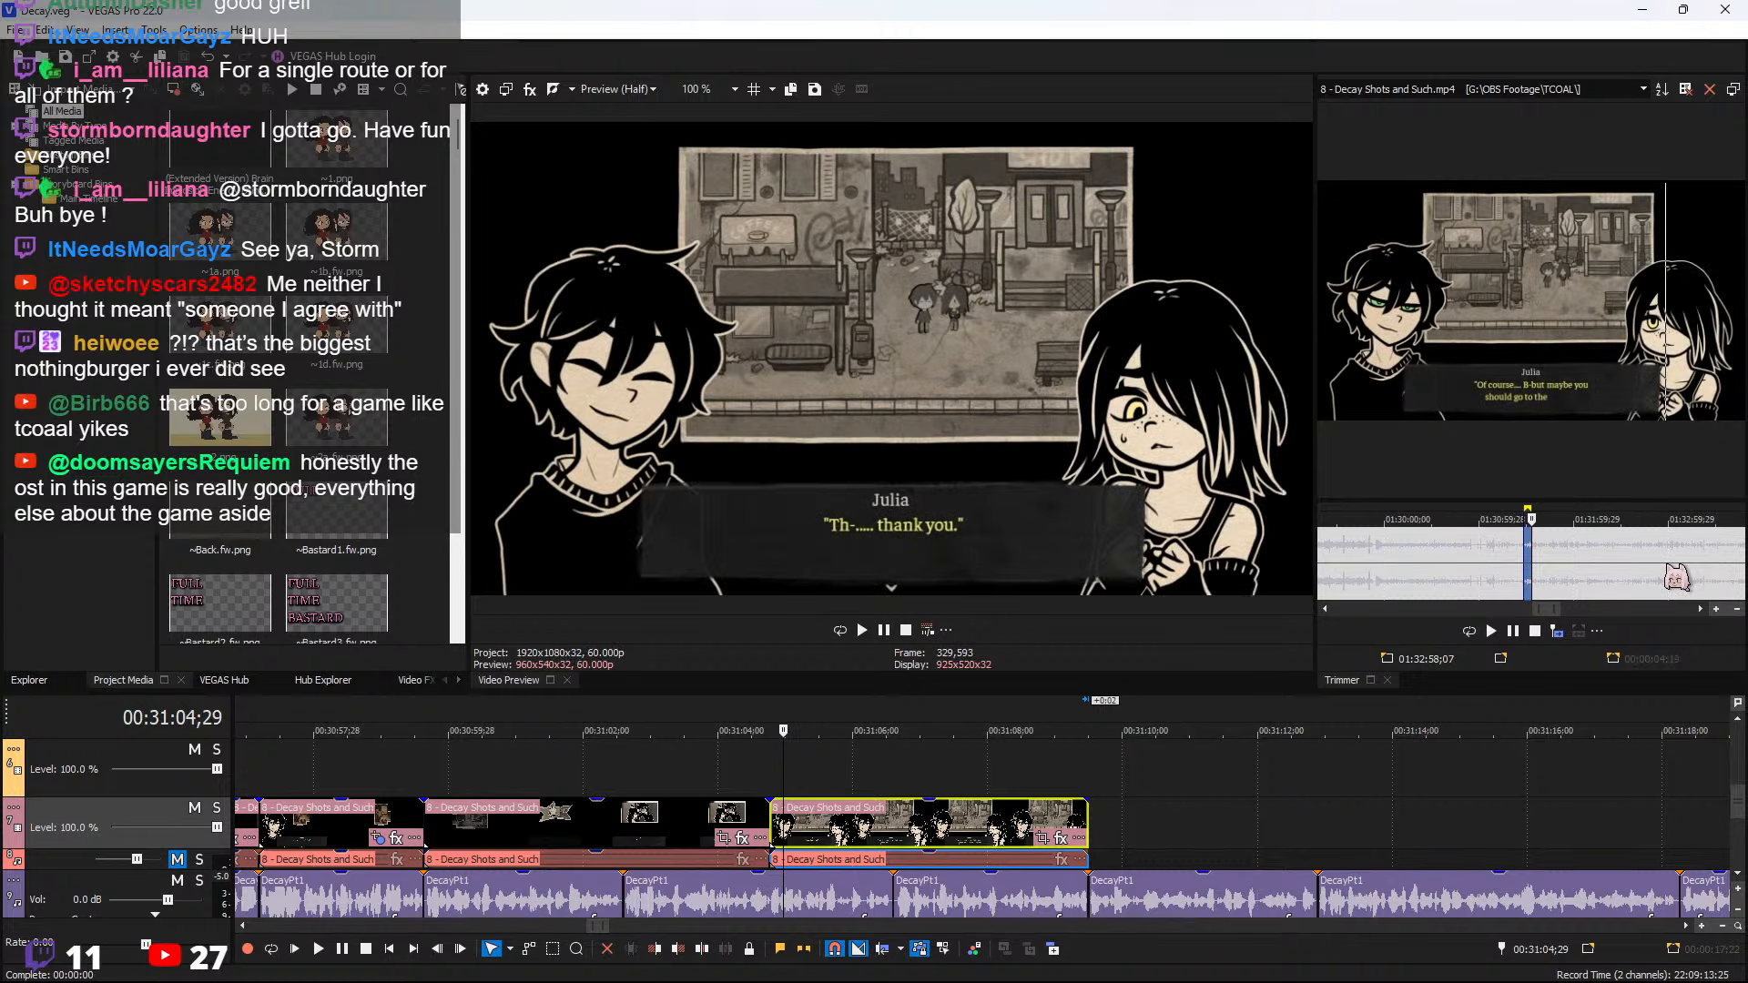
# Find the "But I would like to hear you out properly" line in the source and mark 01:32:54;21 to 01:32:58;24
pyautogui.click(1667, 566)
pyautogui.scroll(-3, 1666, 566)
pyautogui.scroll(5, 1602, 571)
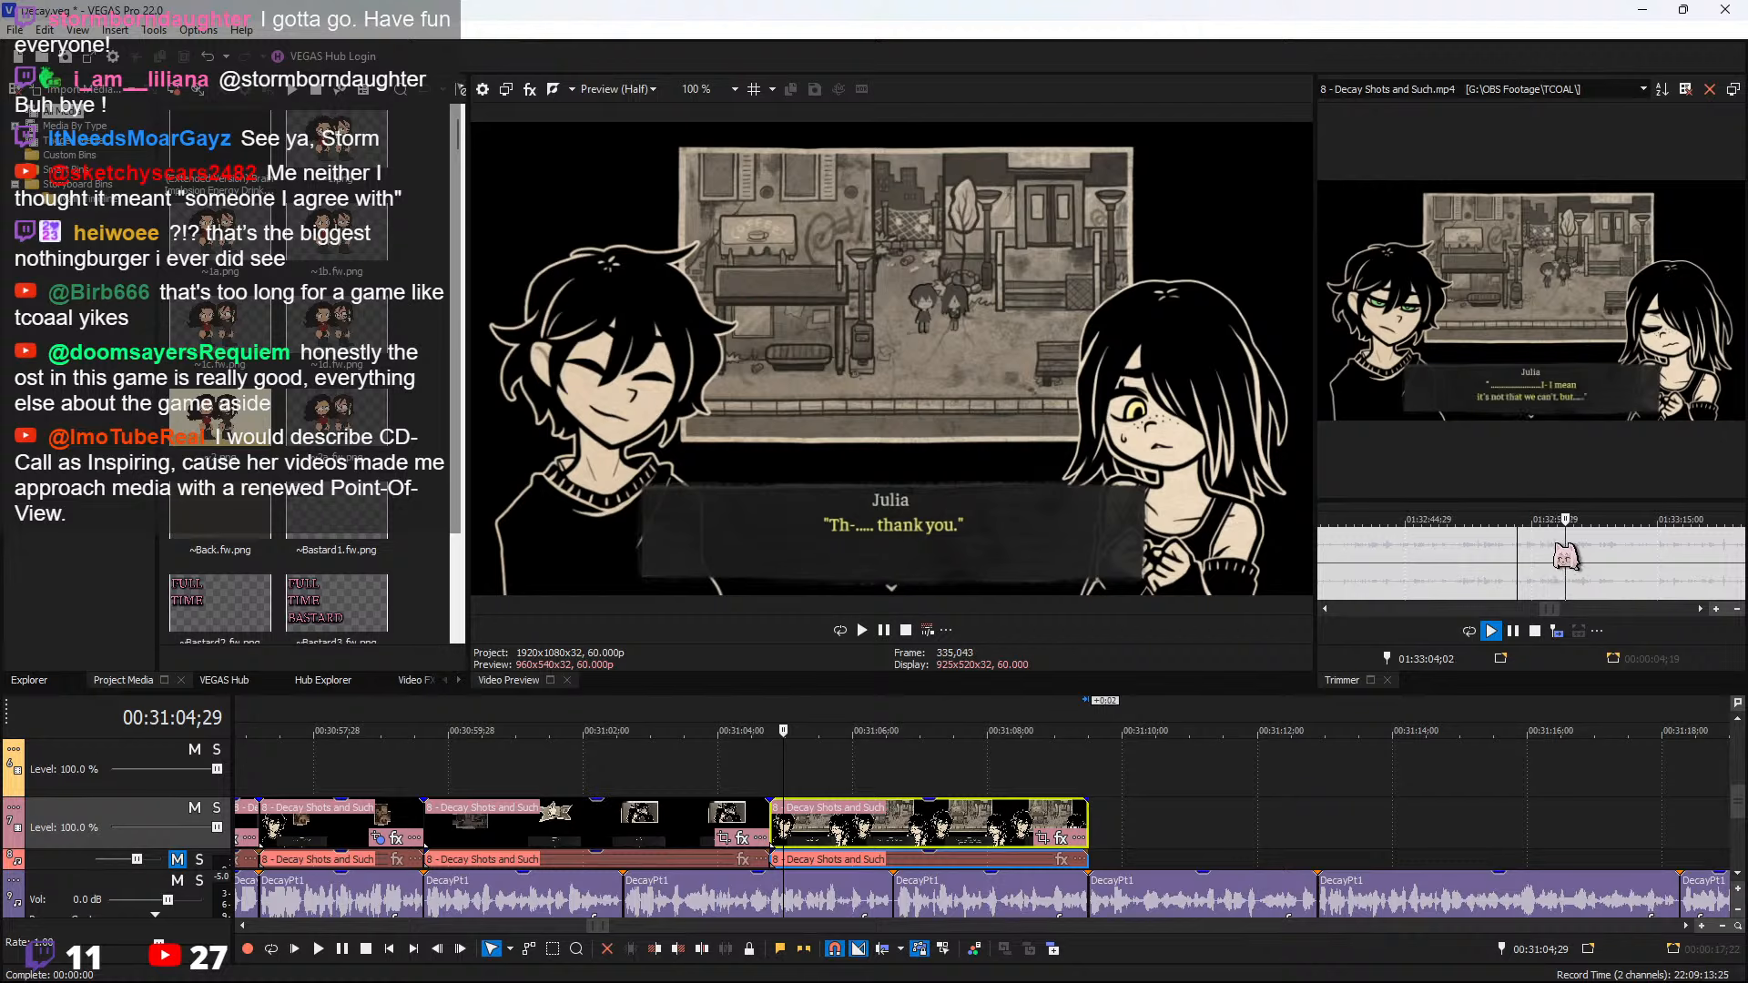
pyautogui.click(1620, 550)
pyautogui.scroll(2, 1615, 552)
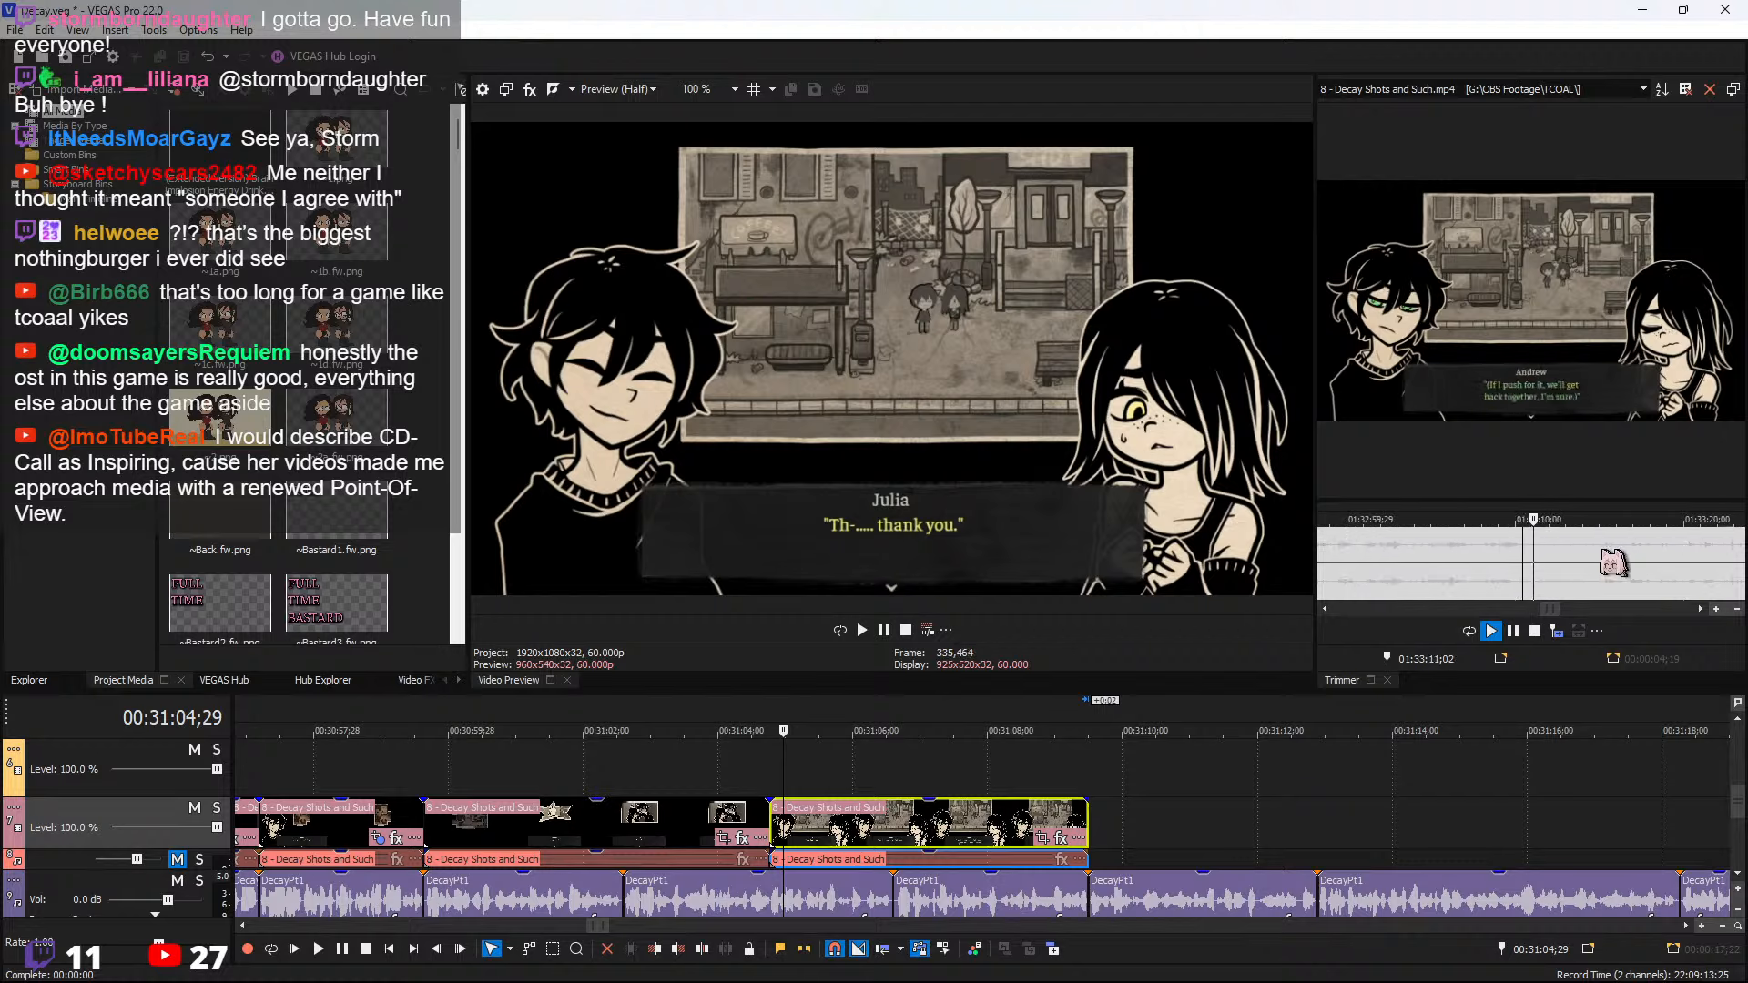
pyautogui.scroll(-1, 1617, 566)
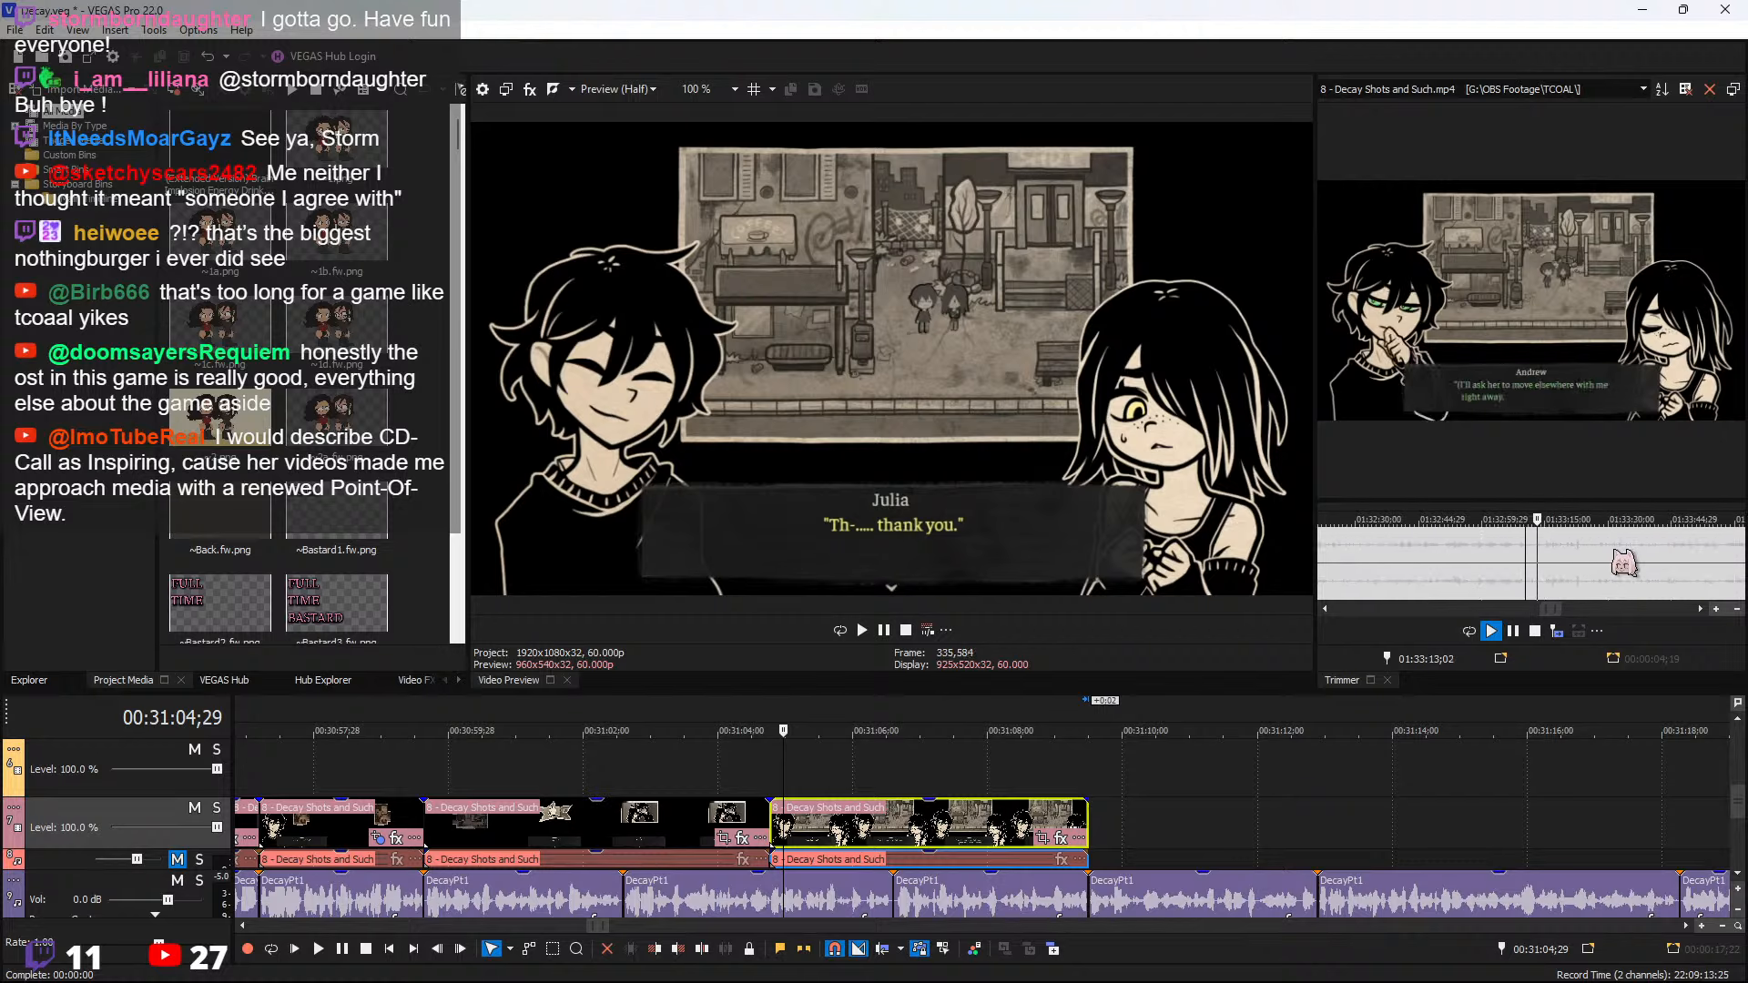
pyautogui.click(1522, 569)
pyautogui.press('space')
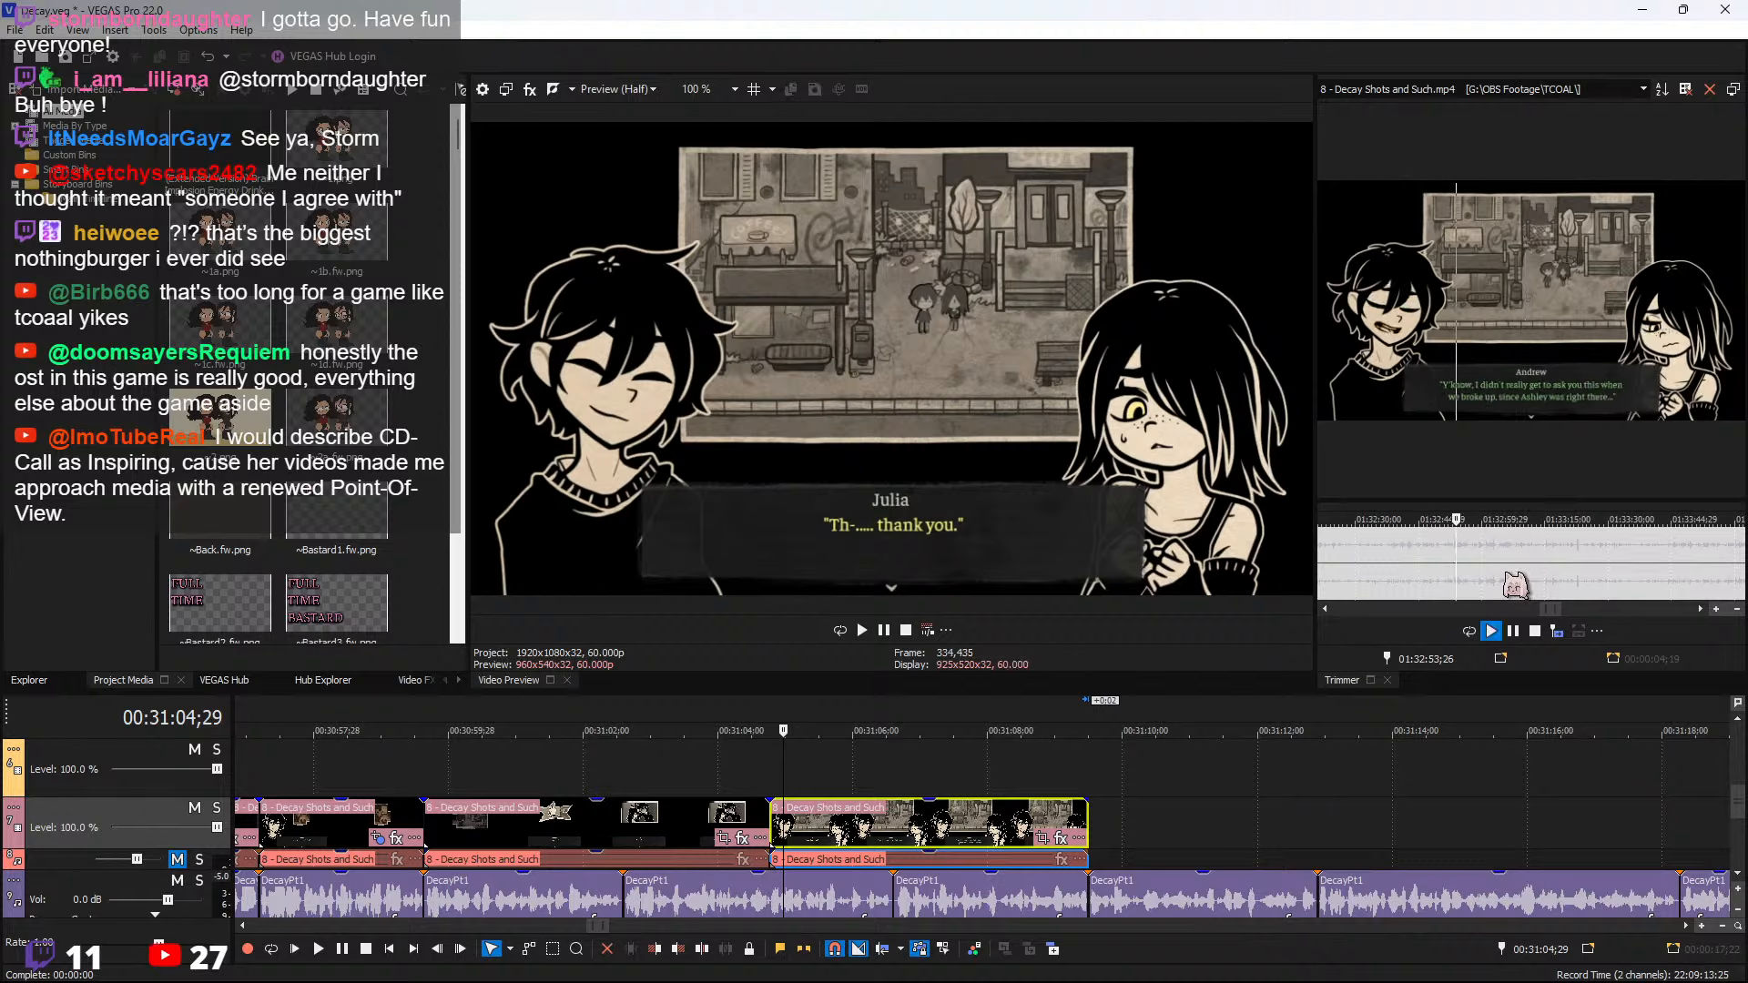
pyautogui.scroll(2, 1530, 577)
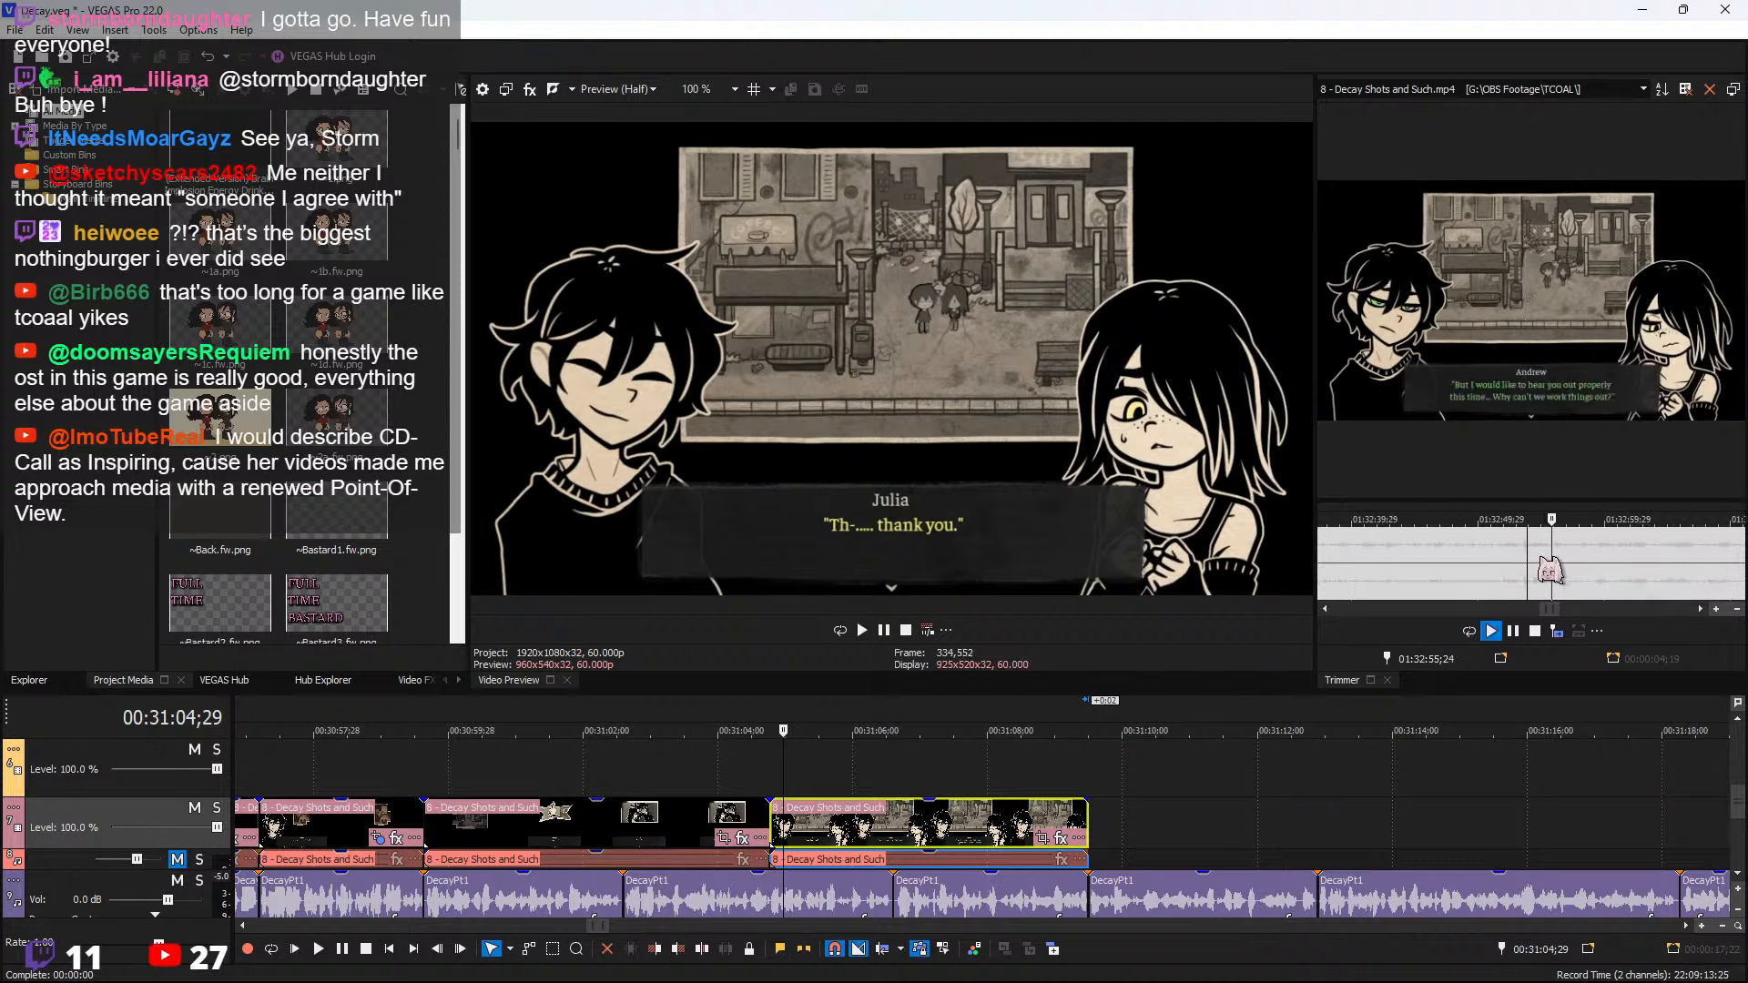
pyautogui.click(1539, 556)
pyautogui.keyDown('shift'); pyautogui.click(1589, 559); pyautogui.keyUp('shift')
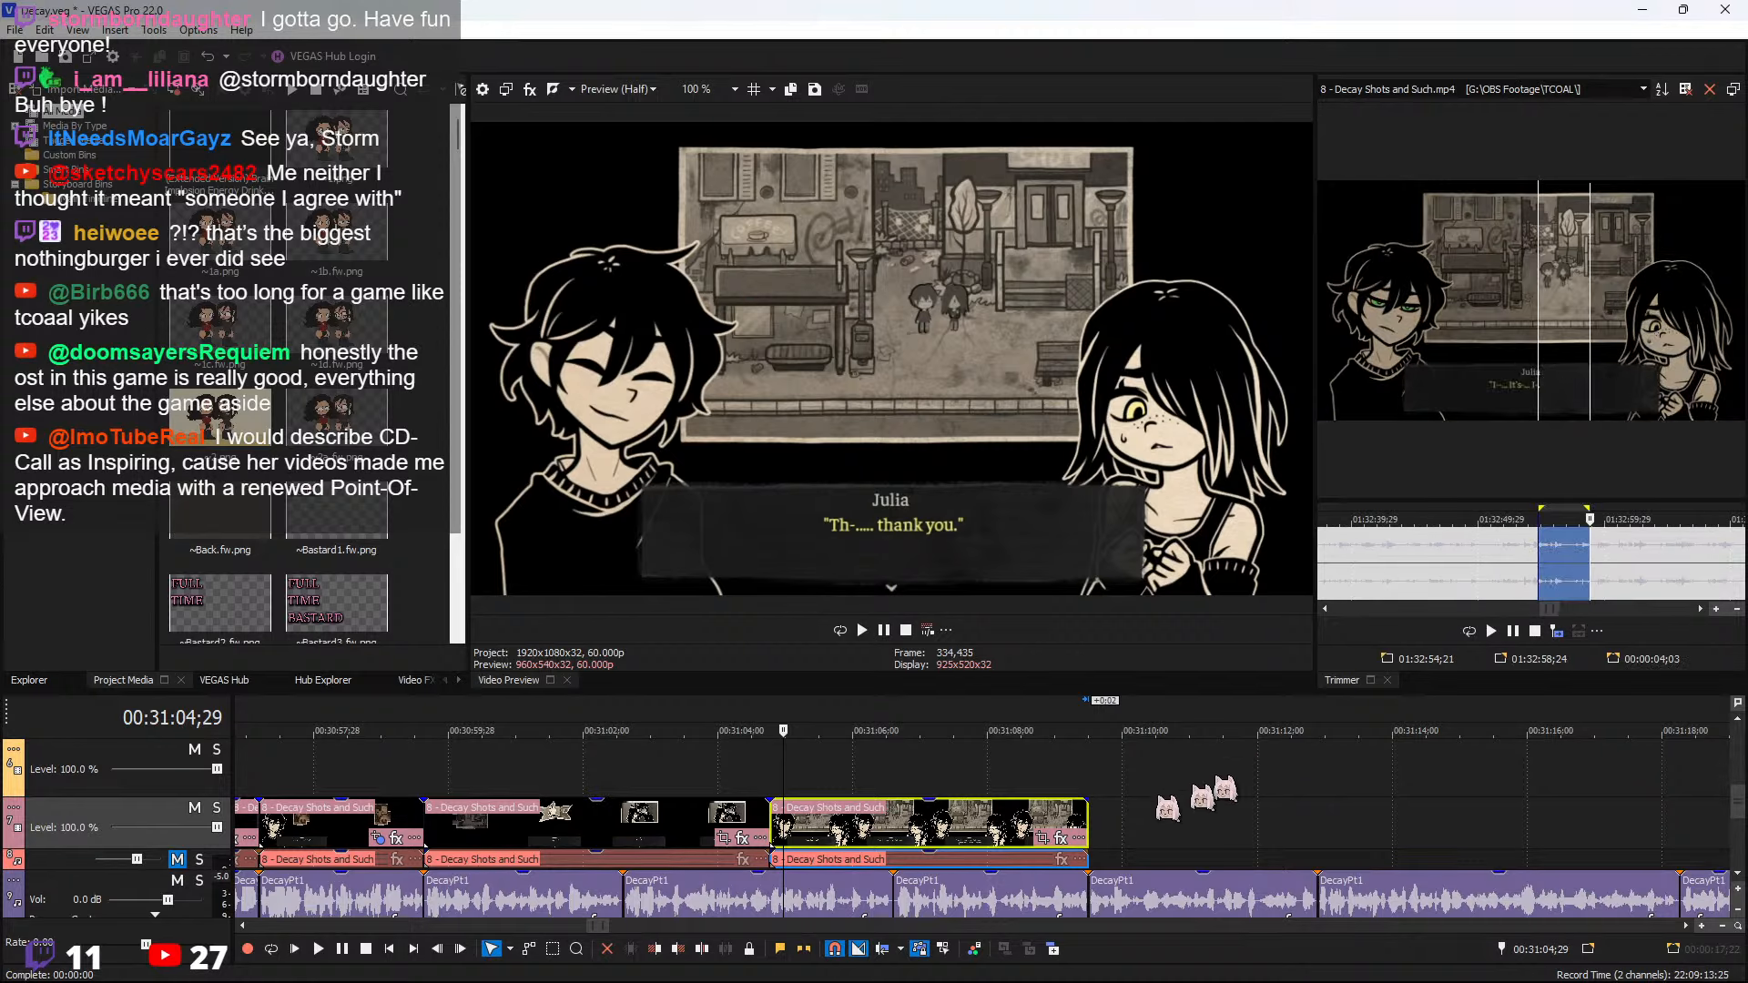
# Insert the marked footage after the last clip, play it, and trim its end back to the voice-over cut near 00:31:12;27
pyautogui.click(1089, 824)
pyautogui.click(1555, 630)
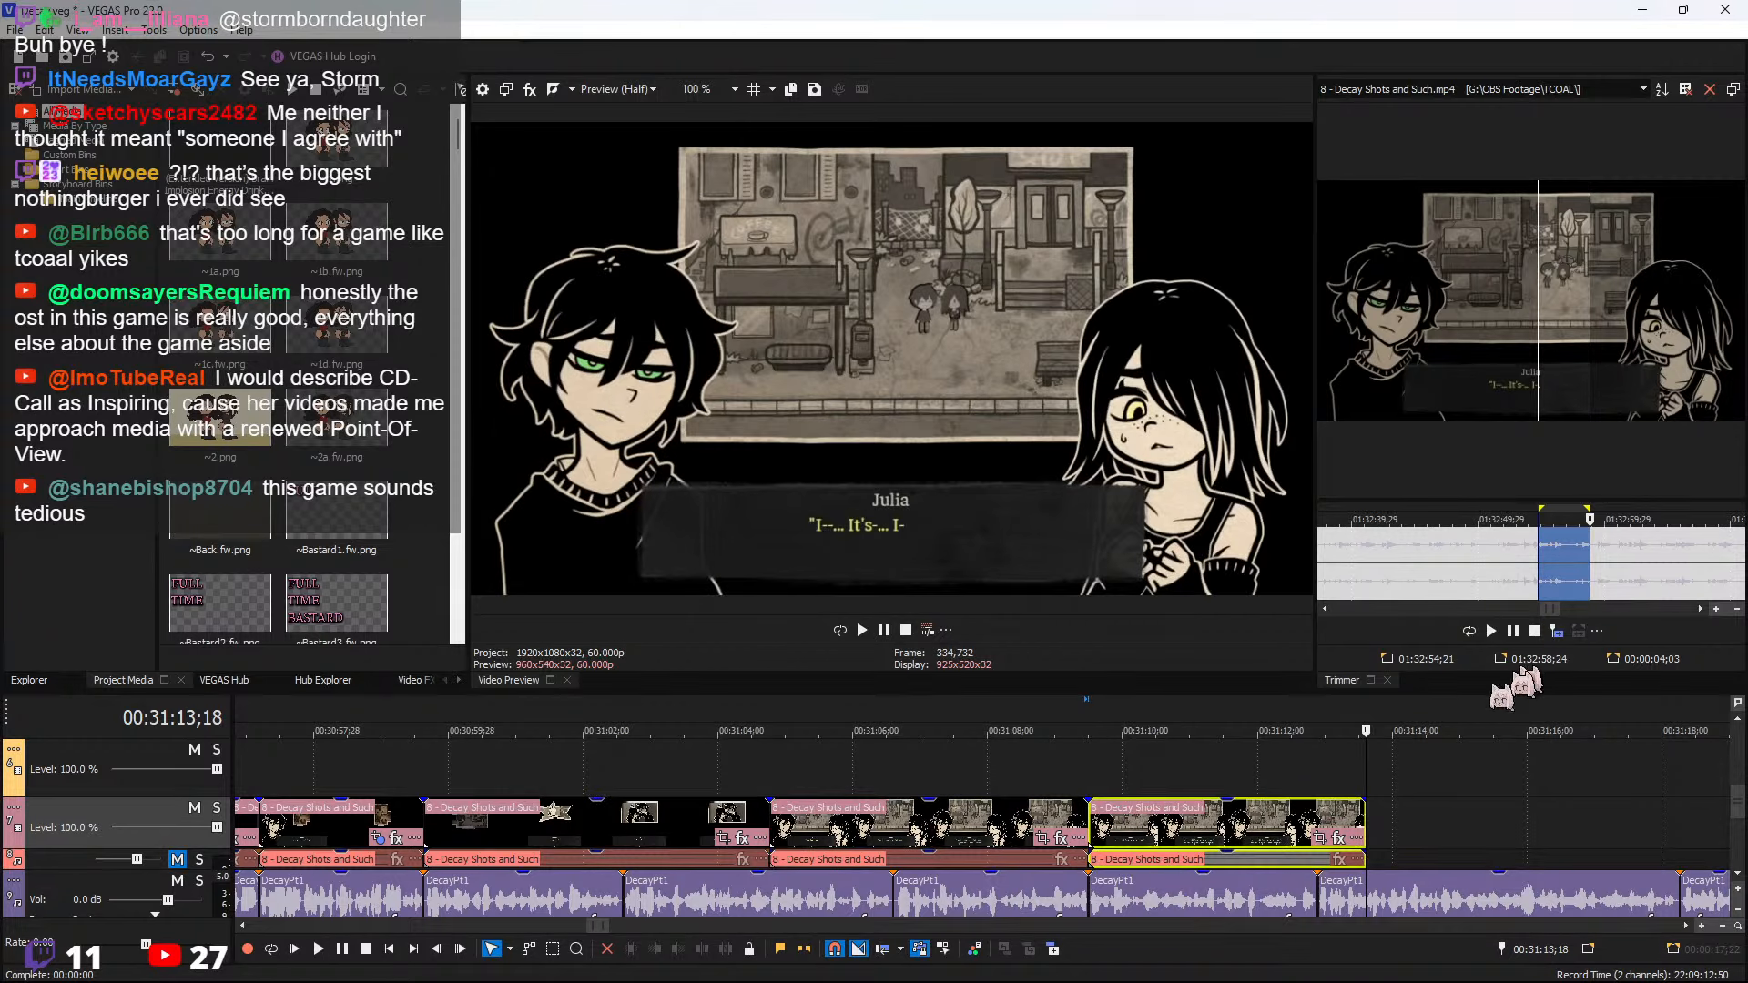
pyautogui.click(1099, 779)
pyautogui.scroll(2, 1126, 780)
pyautogui.press('space')
pyautogui.scroll(-2, 1179, 793)
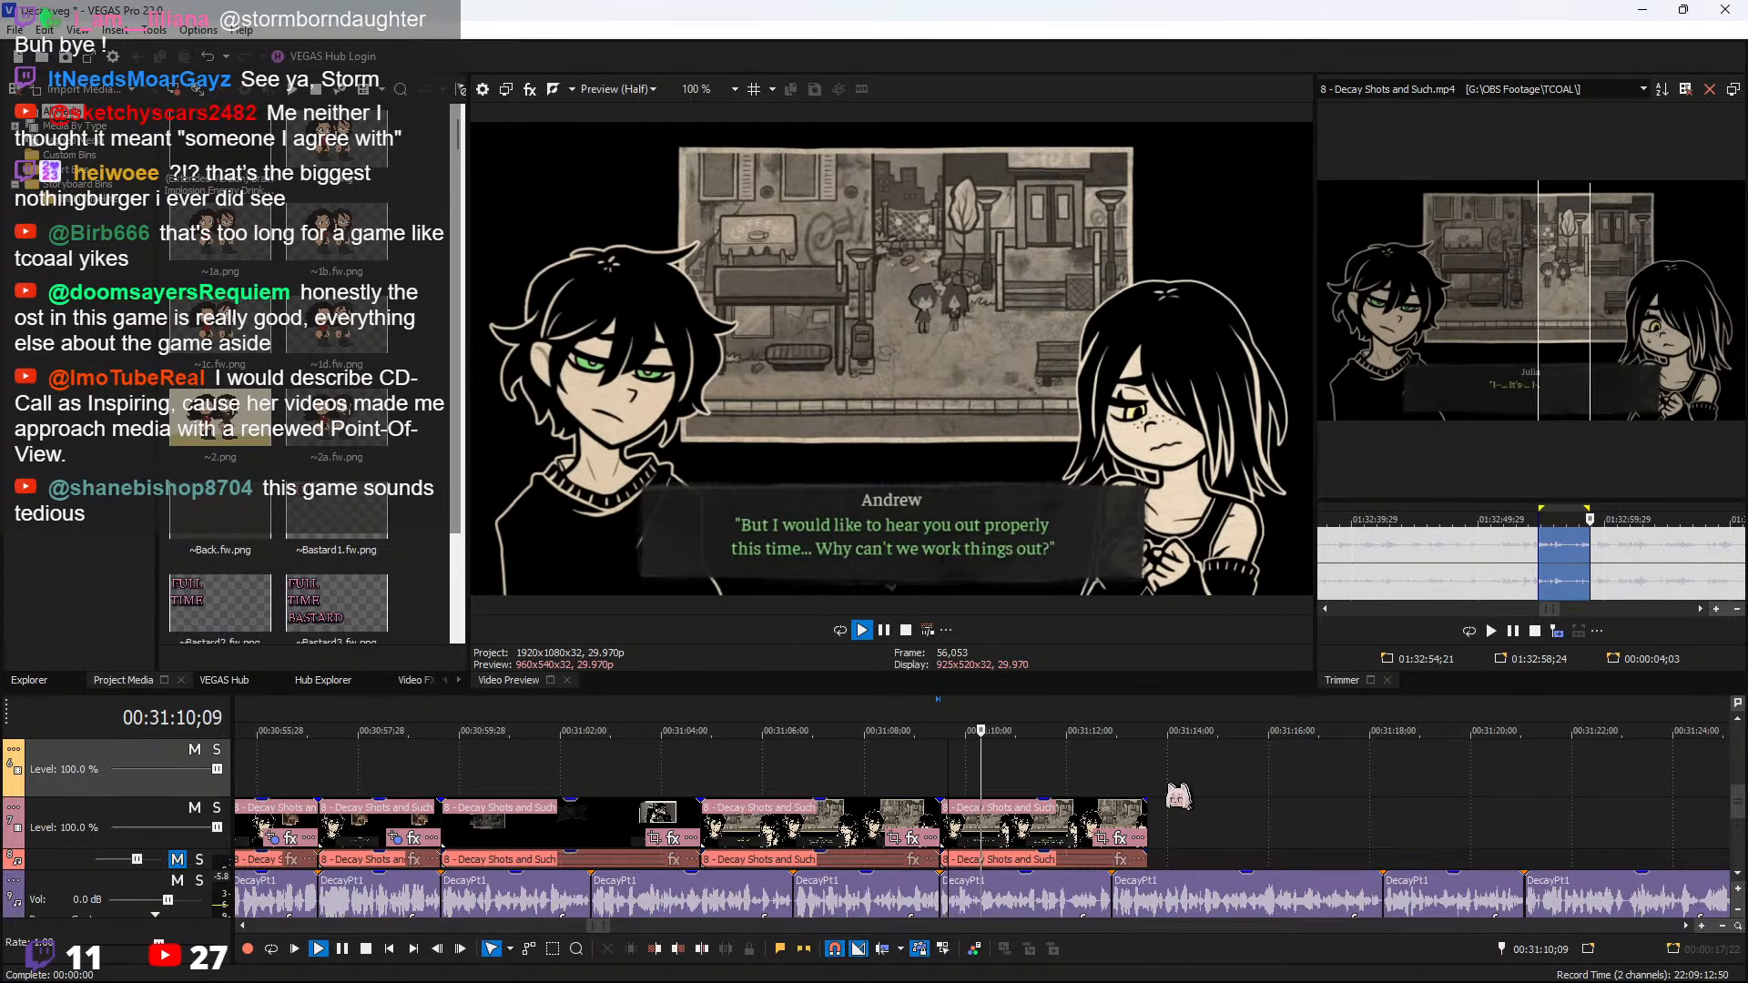
pyautogui.scroll(-2, 1066, 801)
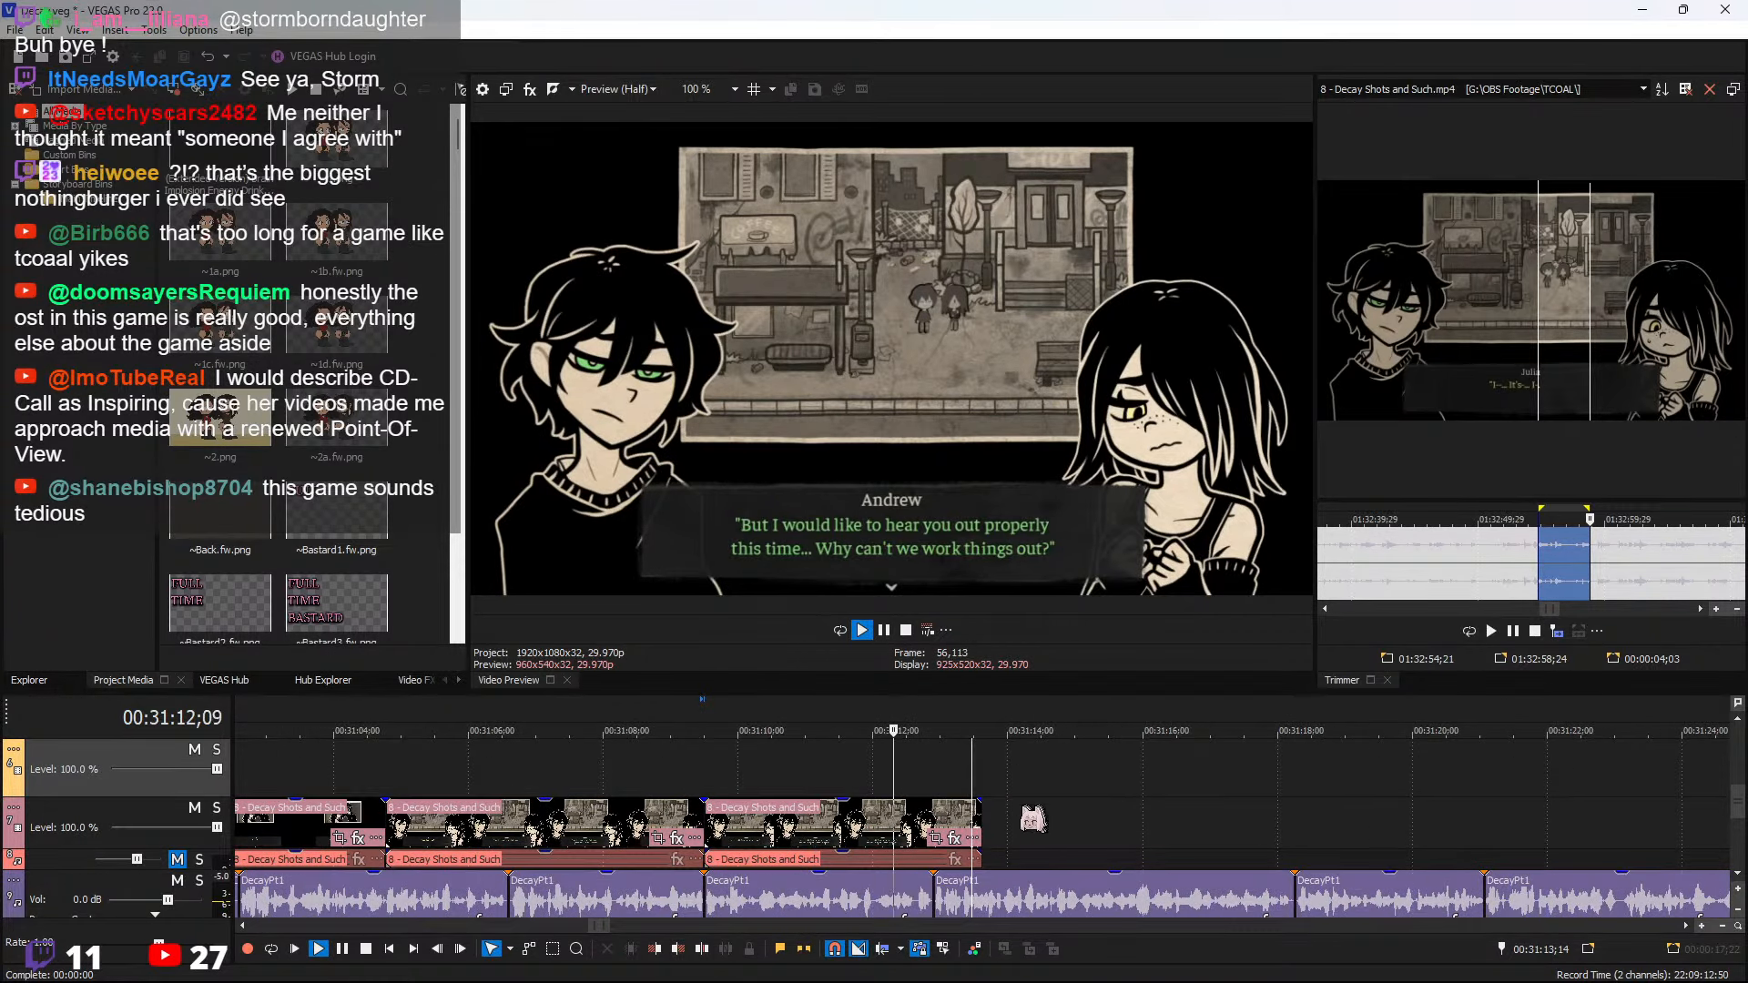
pyautogui.click(978, 822)
pyautogui.moveTo(979, 822); pyautogui.dragTo(932, 822)
# Find the lines leading up to "So you were just putting up with me" in the source and mark 01:34:03;03 to 01:34:07;14
pyautogui.scroll(-3, 1620, 575)
pyautogui.click(1680, 560)
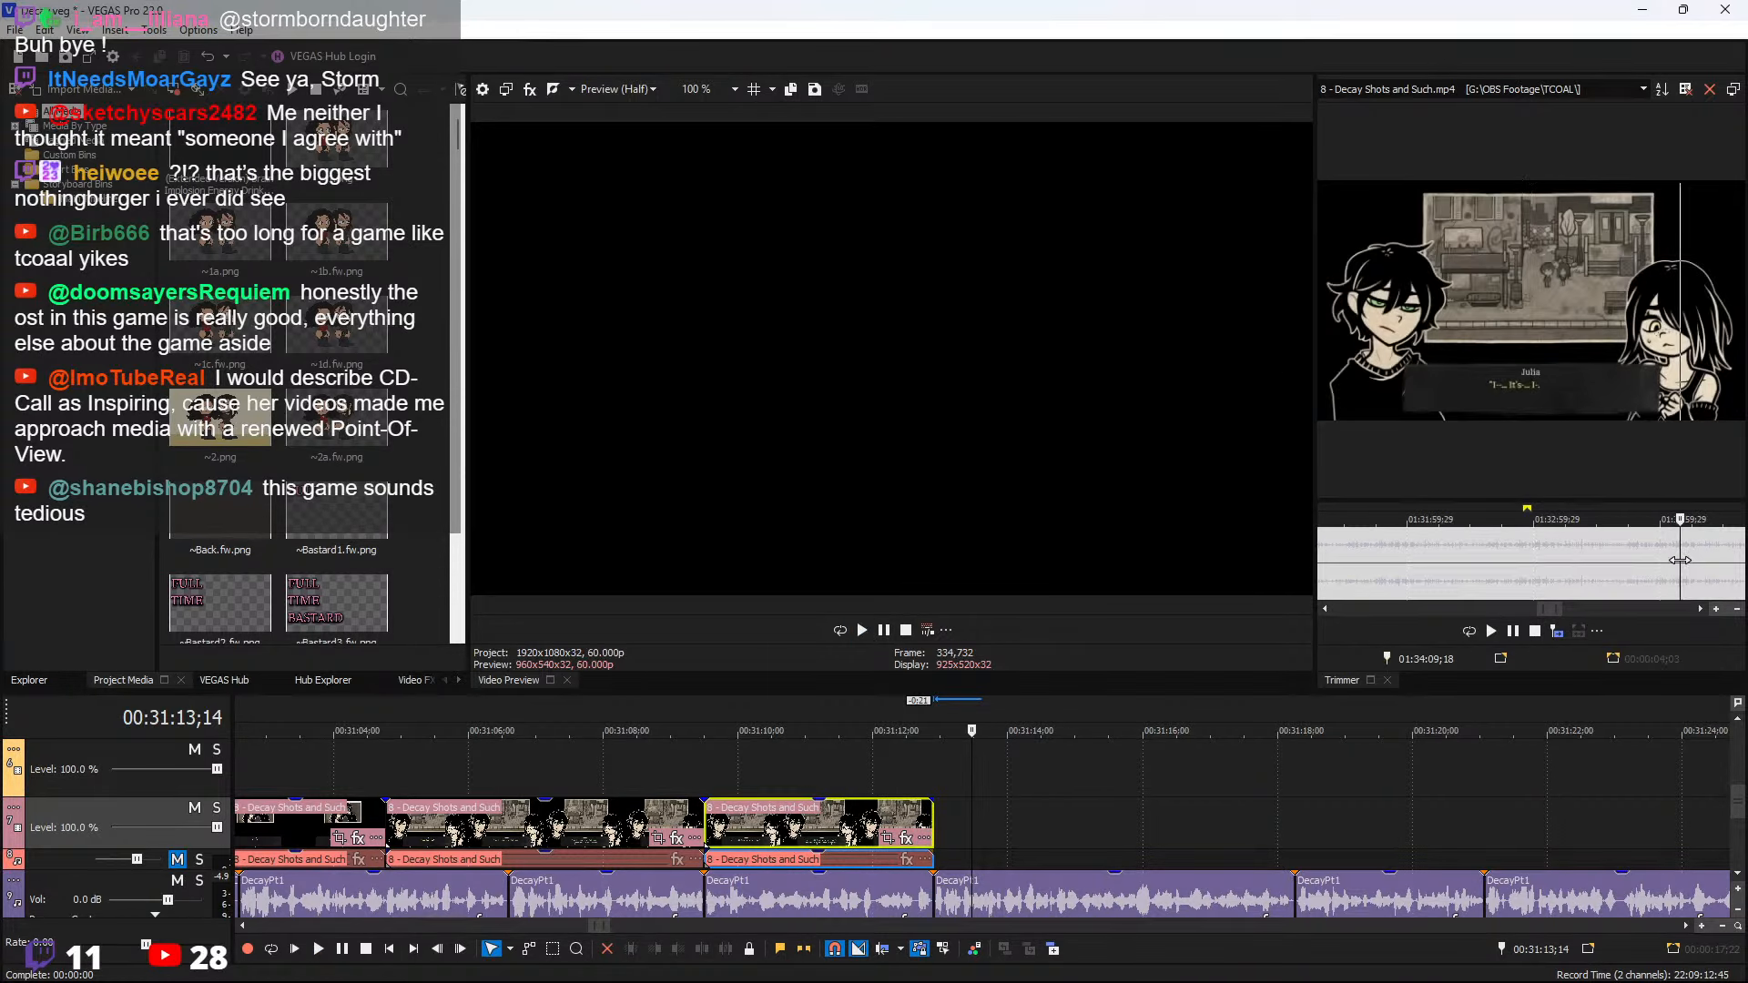
pyautogui.press('space')
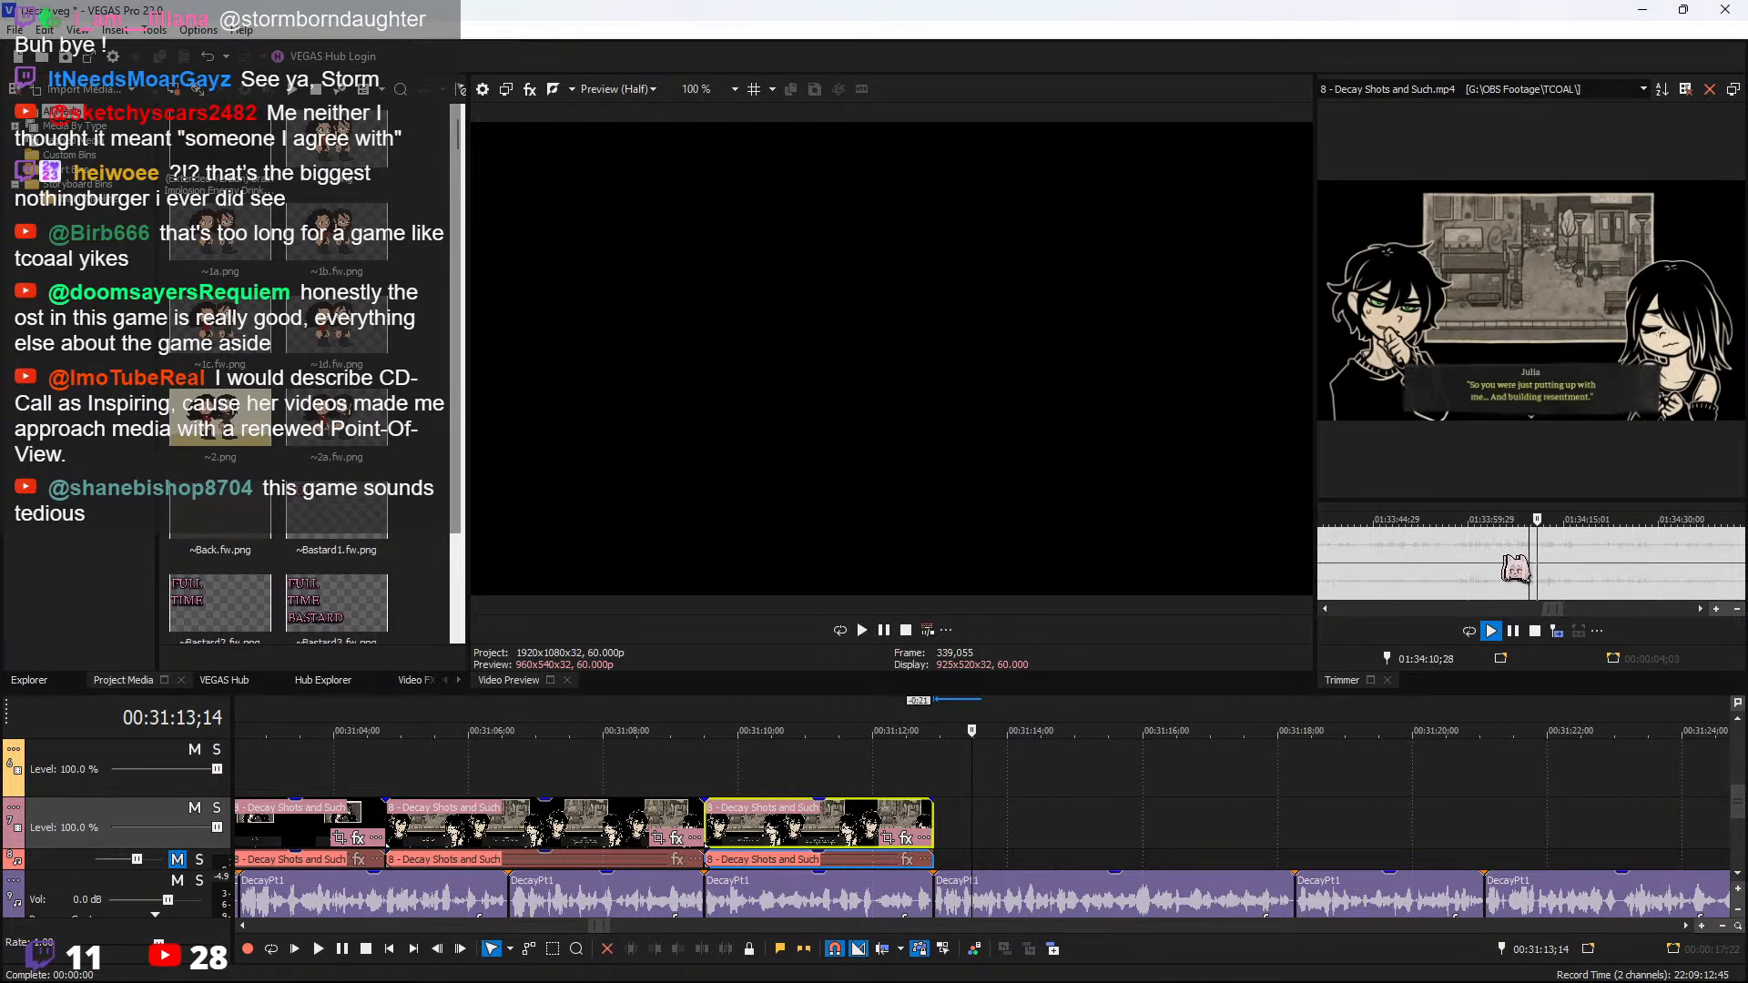
pyautogui.press('space')
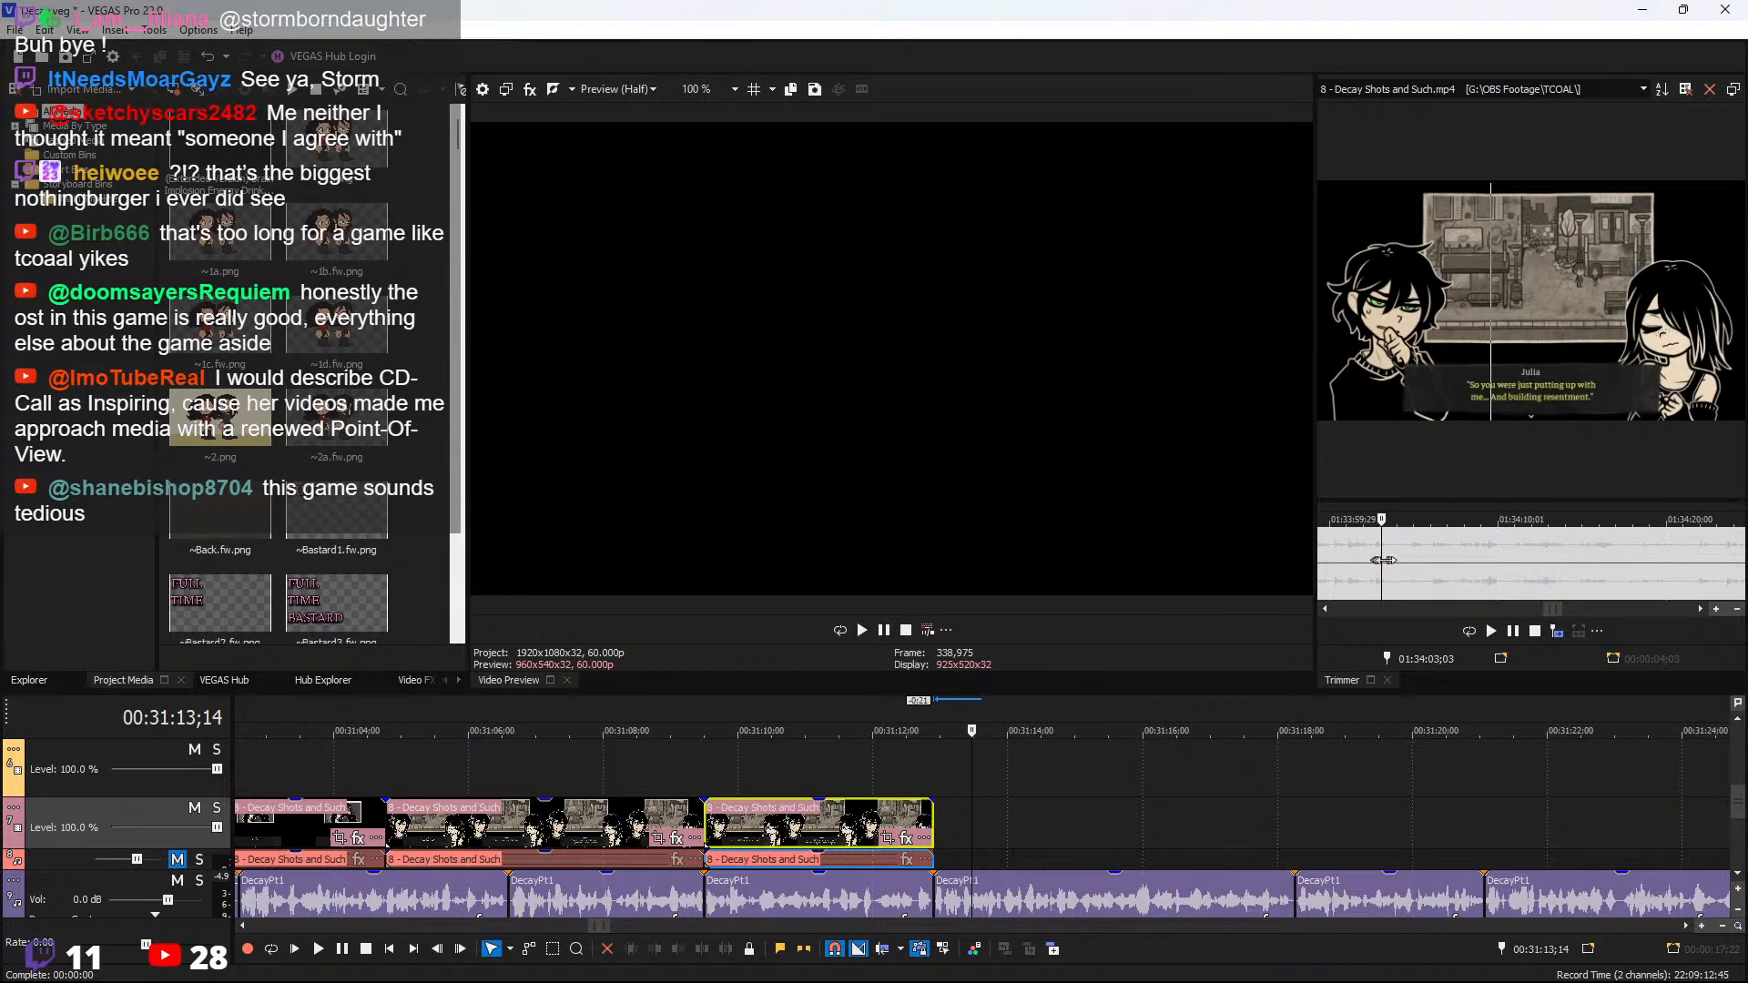
pyautogui.moveTo(1383, 560); pyautogui.dragTo(1455, 569)
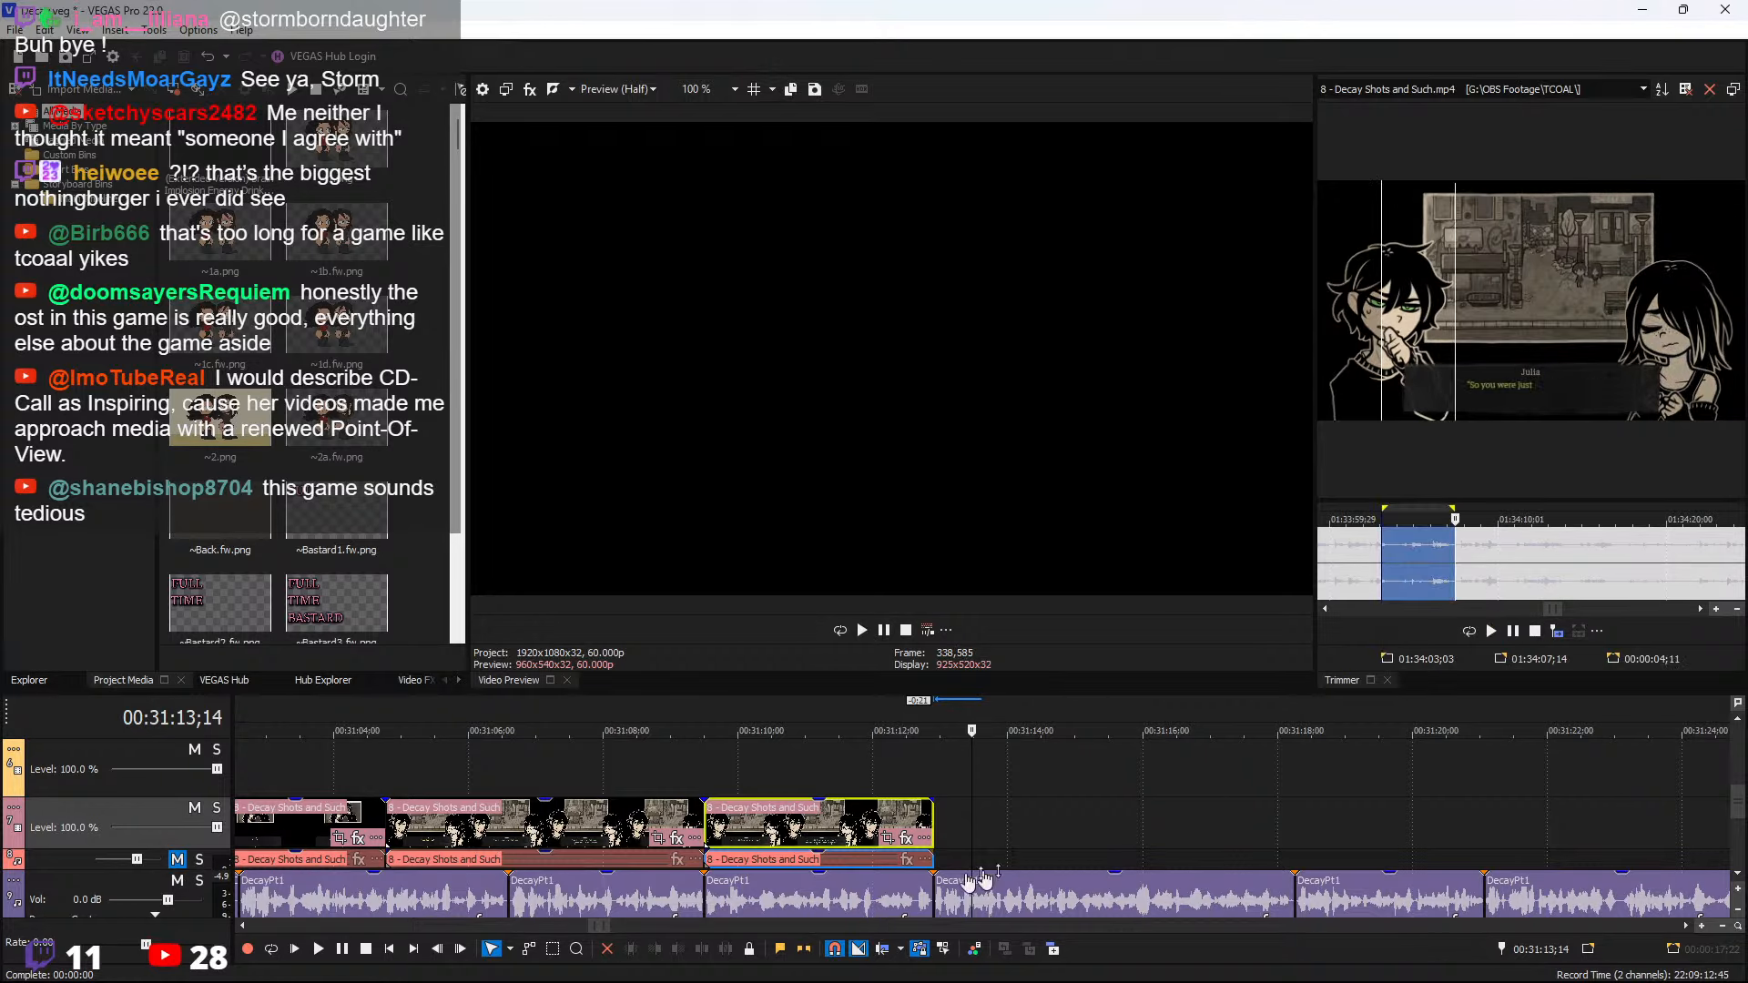
# Insert the marked footage at the end of the trimmed clip near 00:31:12;27 and play it
pyautogui.click(931, 819)
pyautogui.click(1555, 630)
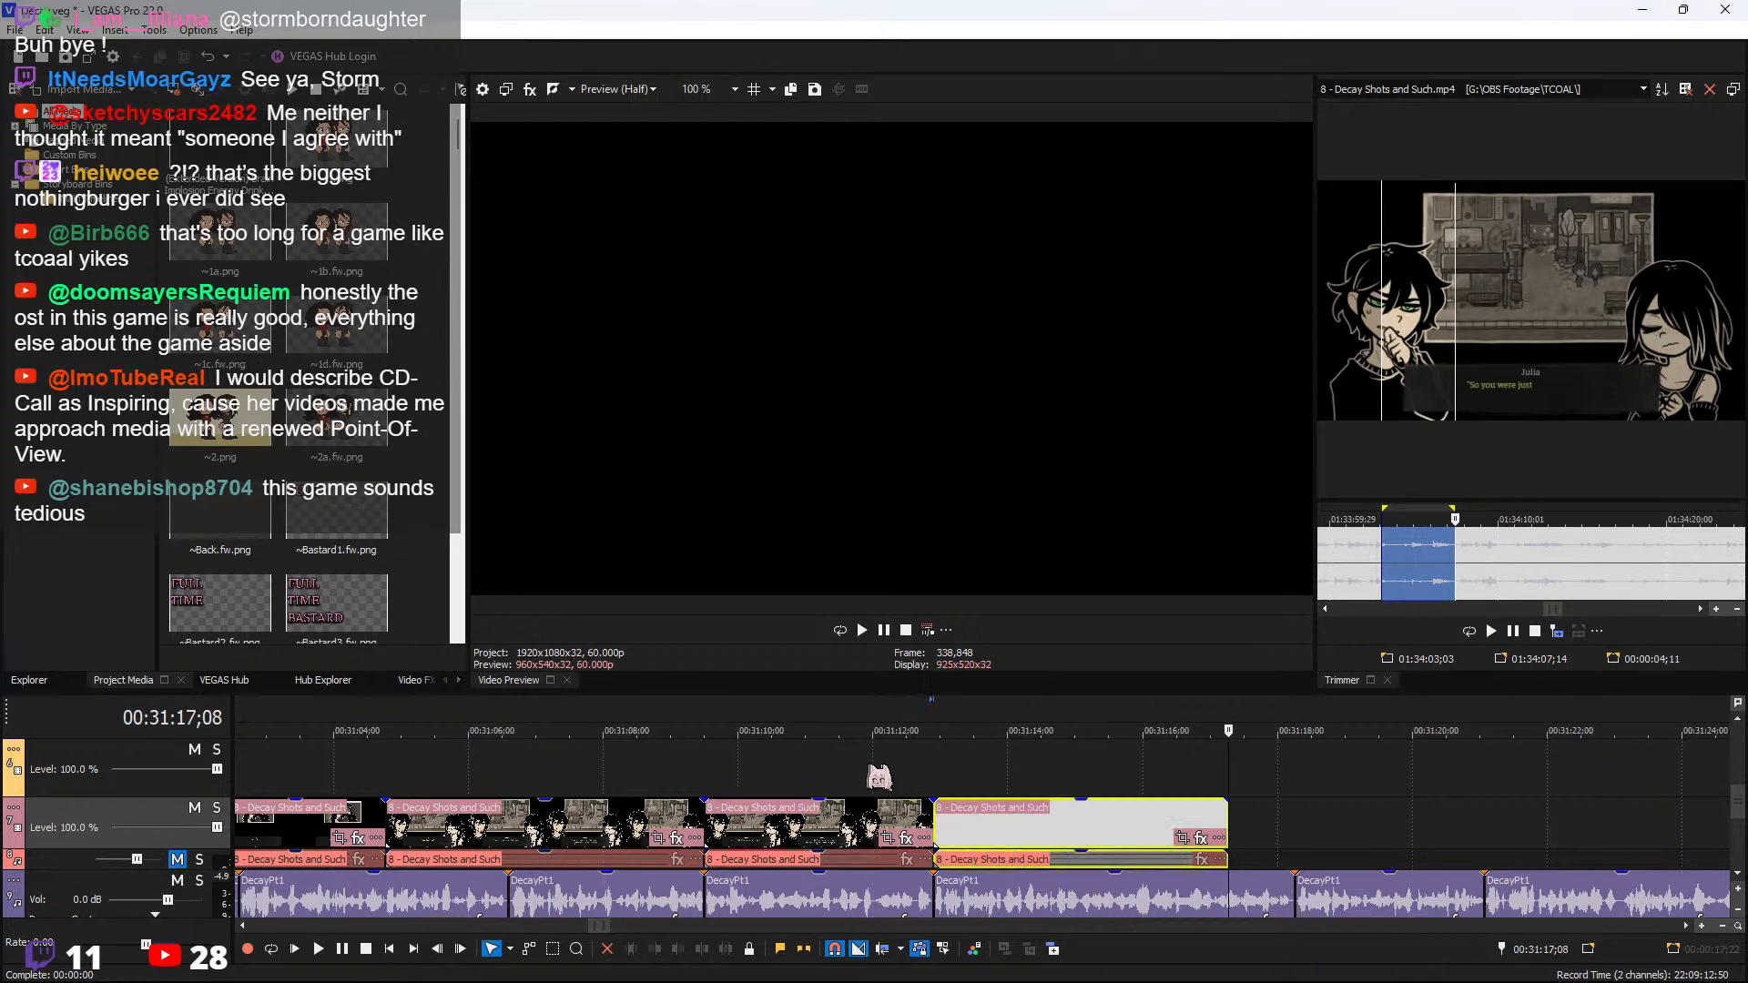
pyautogui.click(937, 772)
pyautogui.press('space')
pyautogui.scroll(-2, 1020, 783)
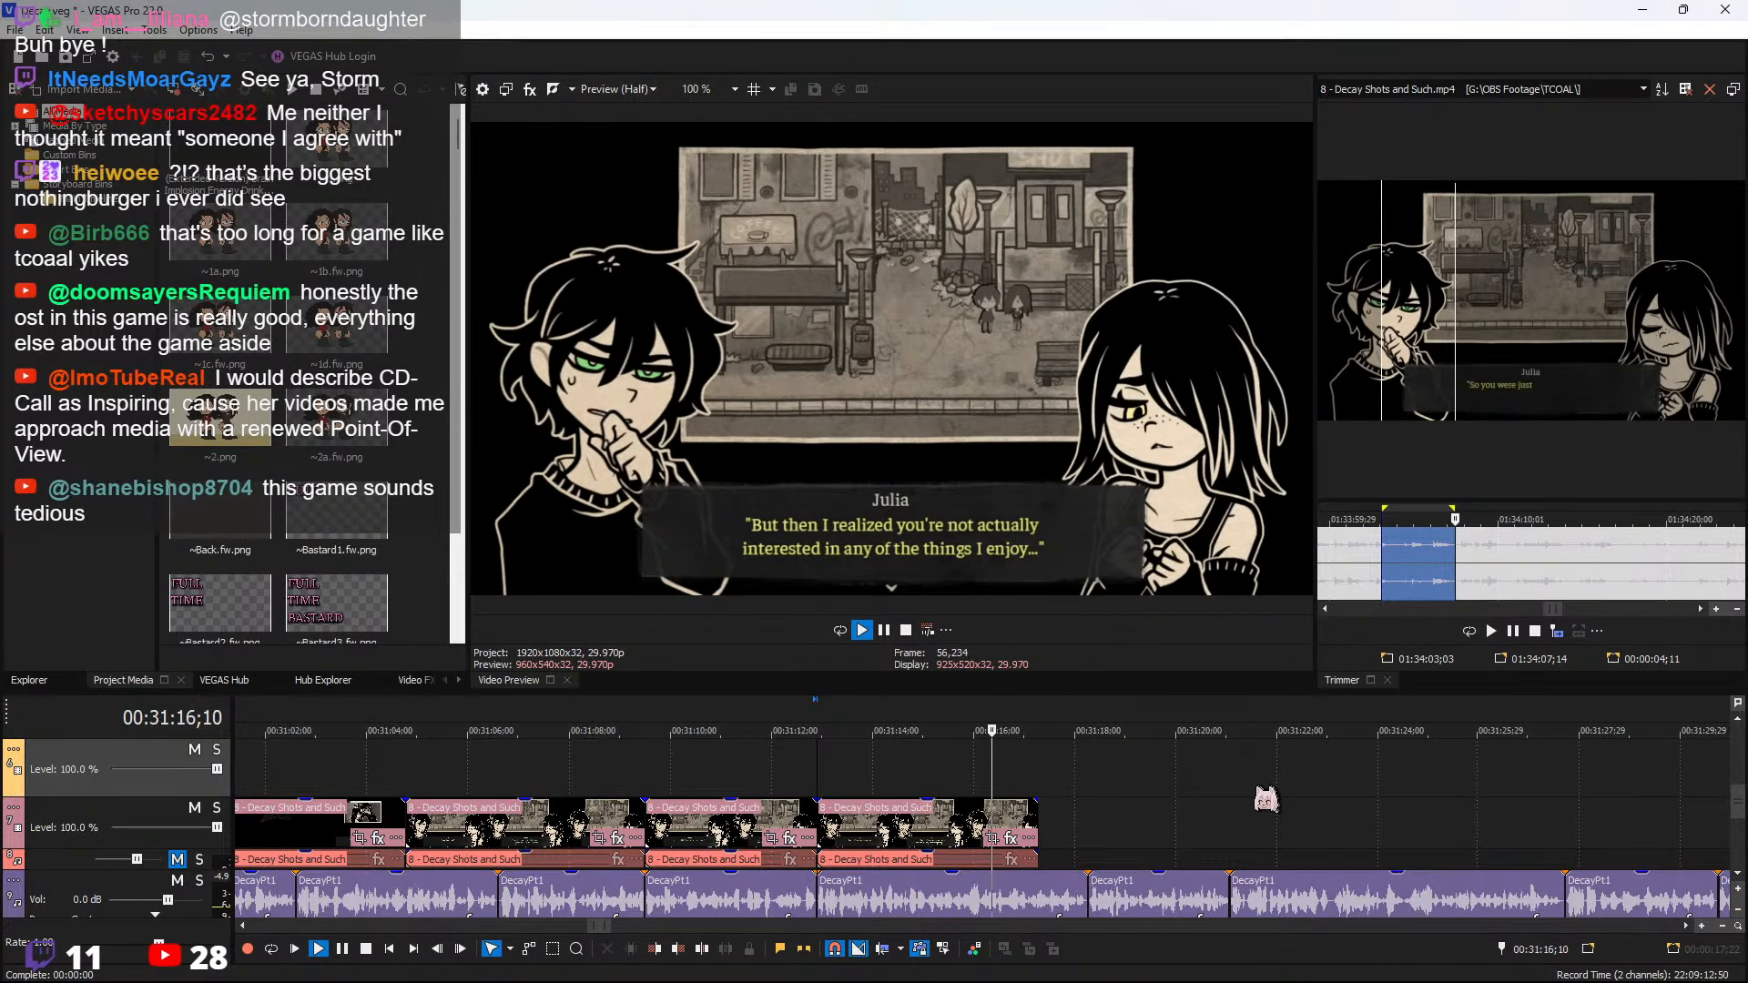
# Extend the end of the newly inserted clip to about 00:31:22;21 and play it from 00:31:21;02
pyautogui.moveTo(1038, 824); pyautogui.dragTo(1317, 831)
pyautogui.click(1217, 779)
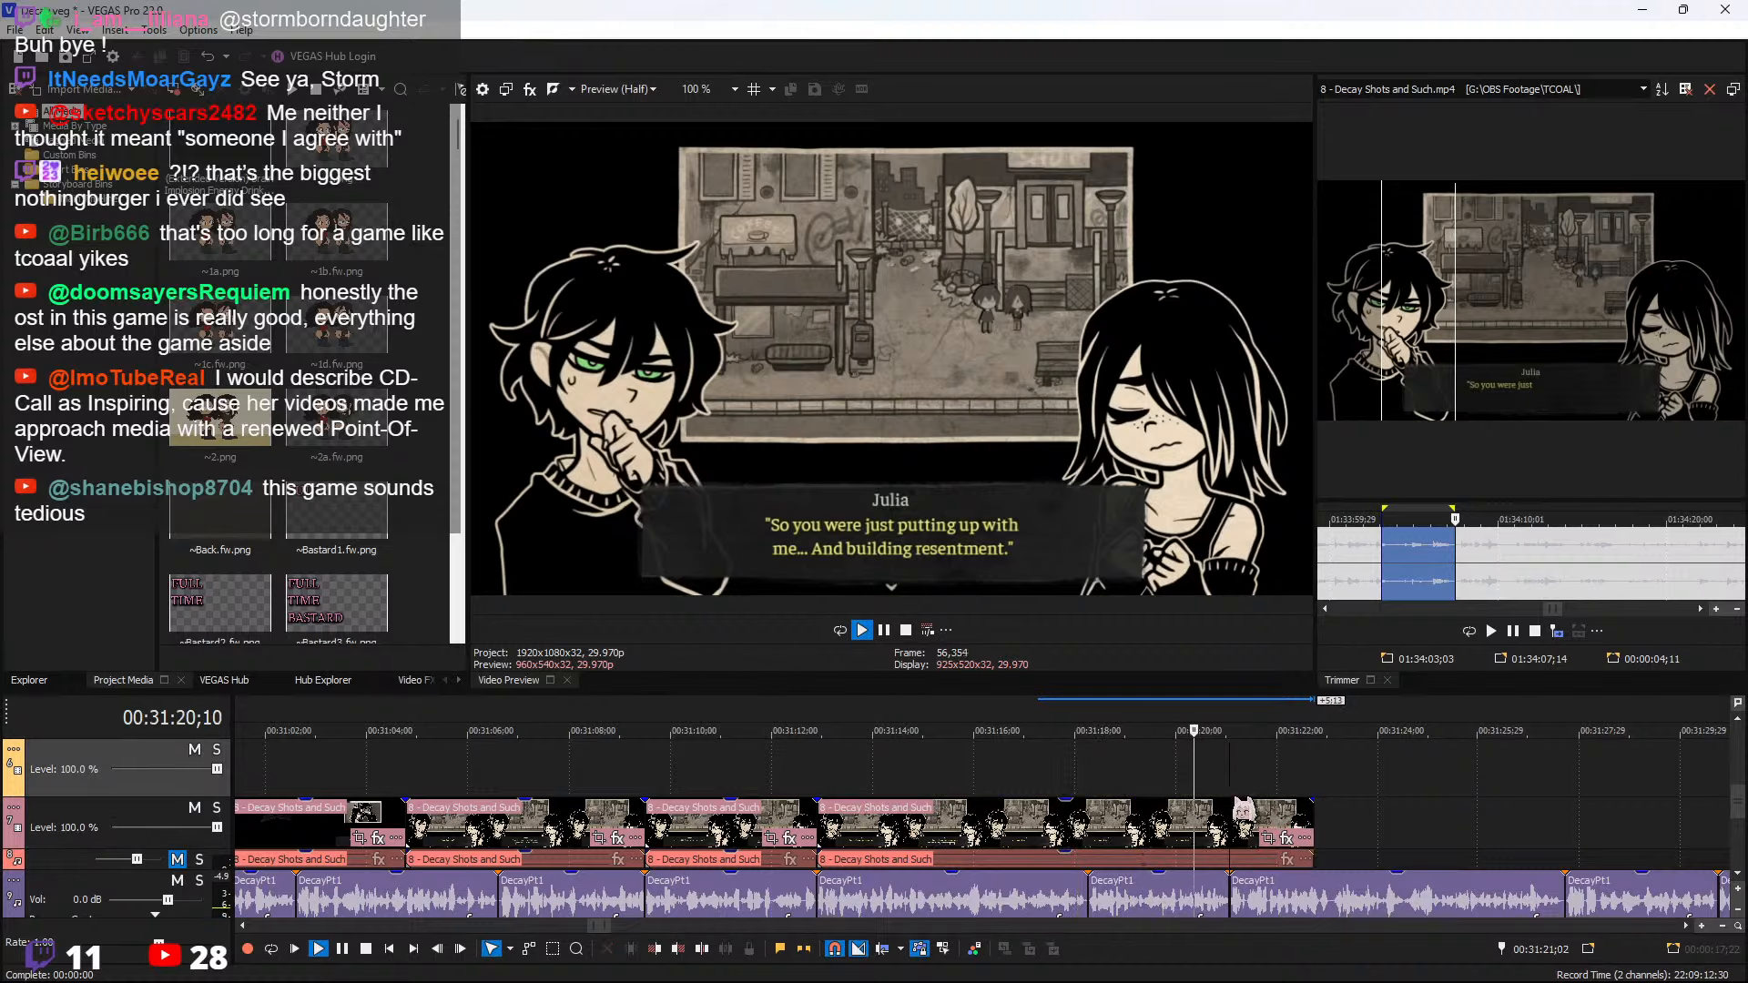
pyautogui.scroll(-2, 1243, 810)
pyautogui.scroll(3, 1241, 818)
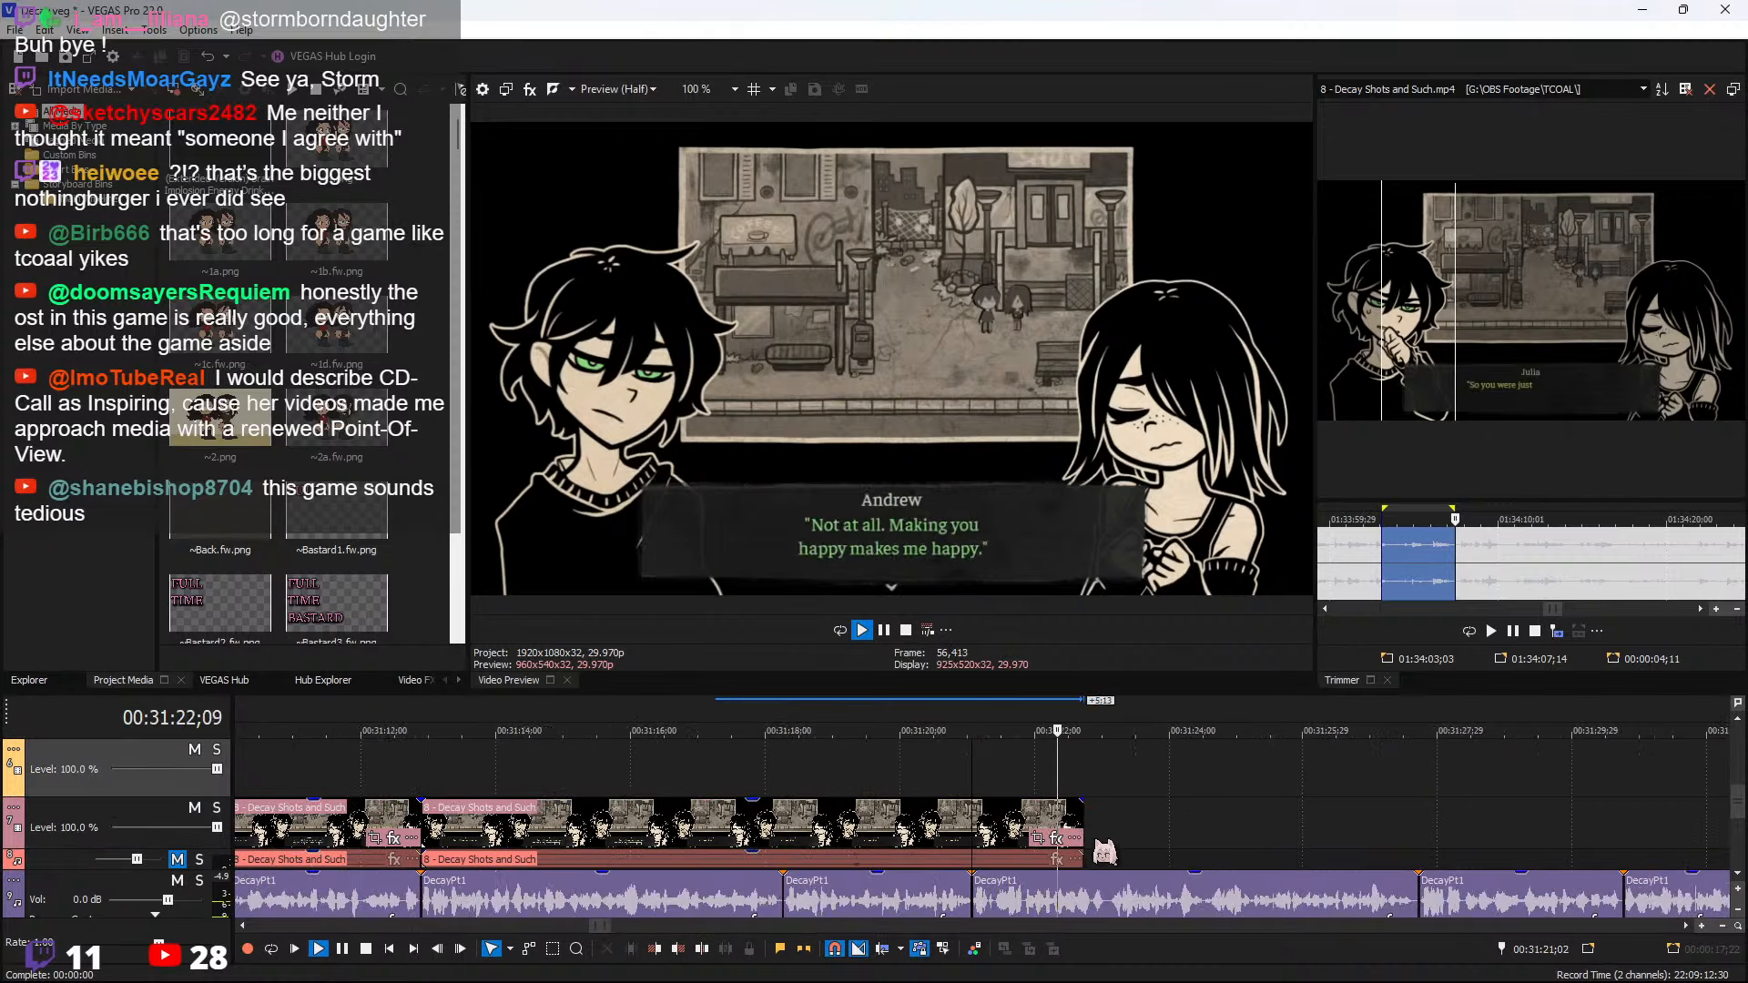
pyautogui.scroll(-2, 1038, 820)
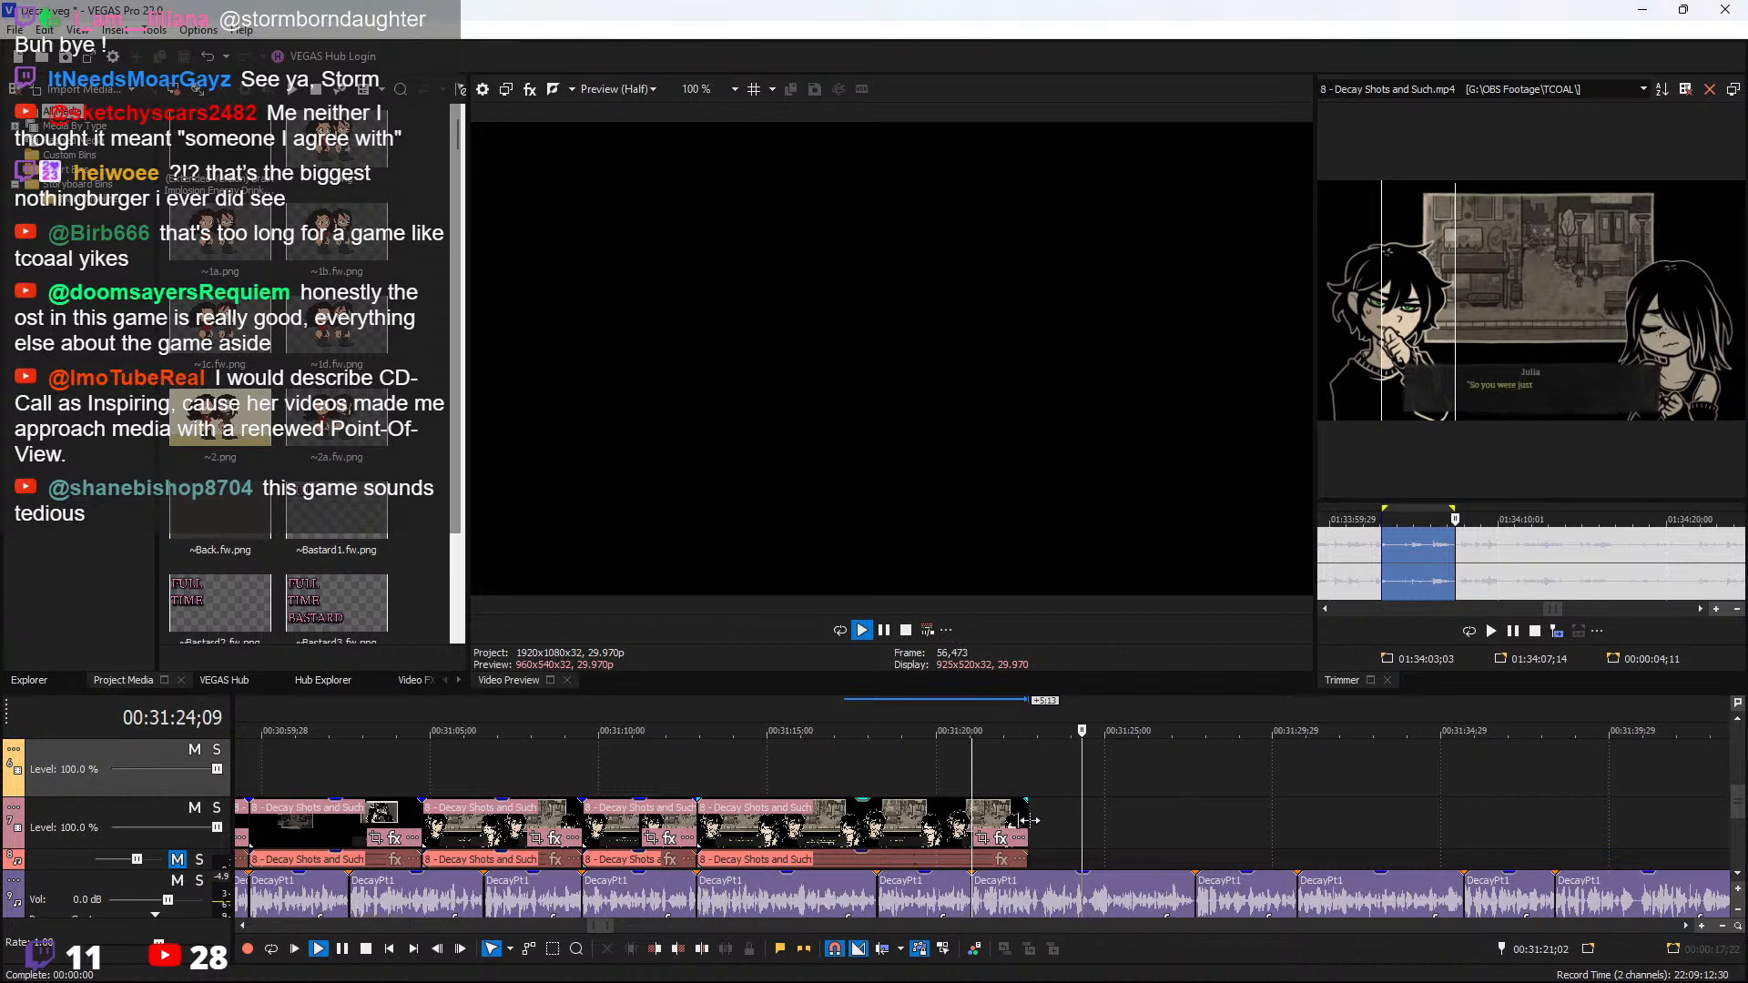
# Extend the last clip to about 00:31:32, split it at the voice-over cut near 00:31:27;23, and delete the remainder
pyautogui.moveTo(1027, 819); pyautogui.dragTo(1343, 830)
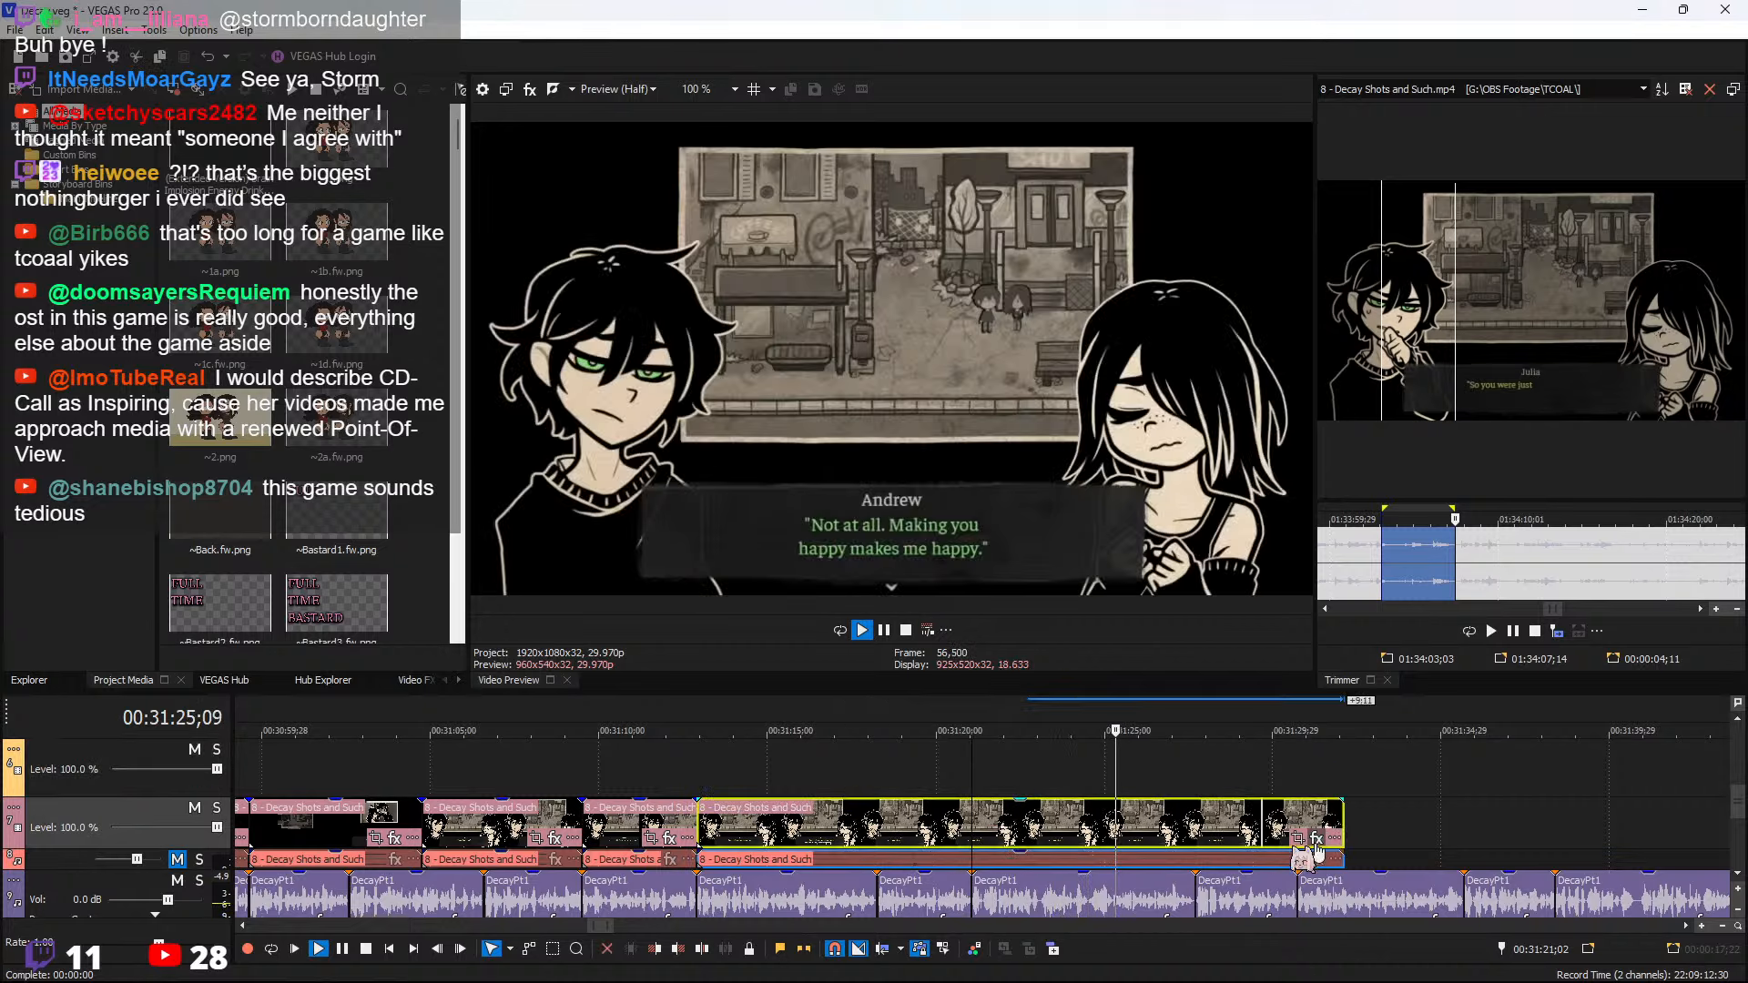
pyautogui.click(1198, 831)
pyautogui.press('s')
pyautogui.press('space')
pyautogui.click(1223, 832)
pyautogui.press('Delete')
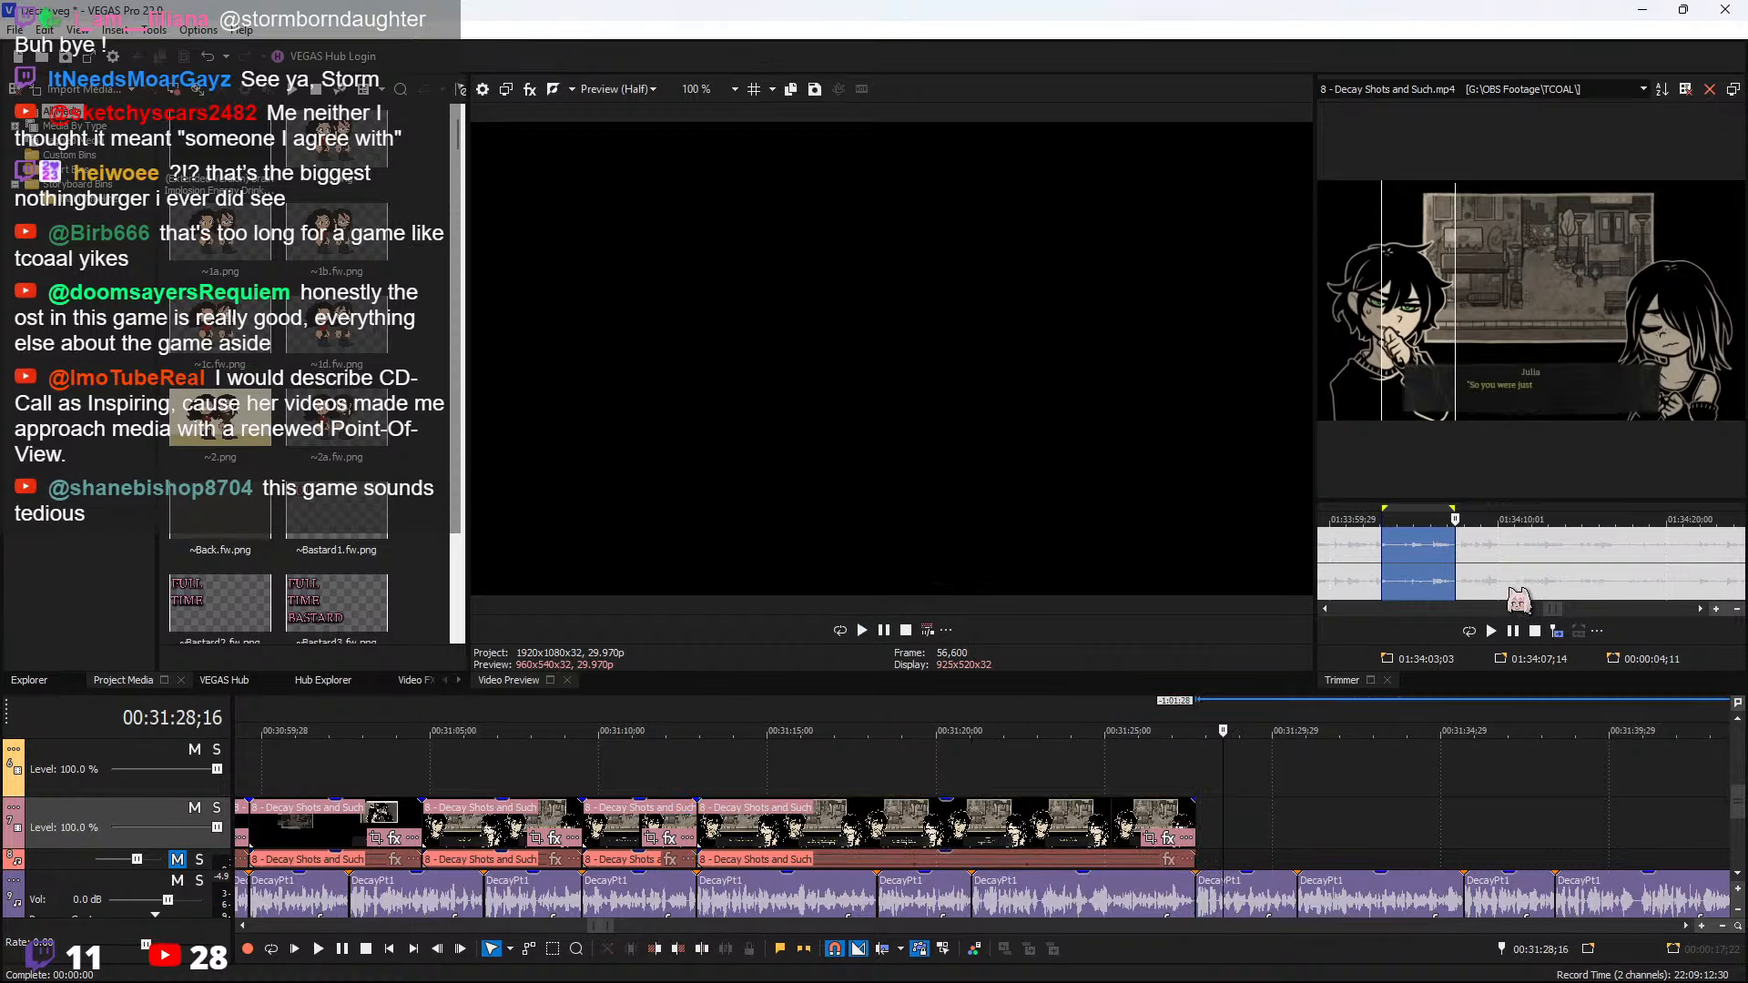
# Find Andrew's line "...I'm not sure what to say to that." in the source and mark 01:34:27;24 to 01:34:30;02
pyautogui.moveTo(1594, 573)
pyautogui.mouseDown()
pyautogui.moveTo(1693, 556)
pyautogui.moveTo(1592, 557)
pyautogui.mouseUp()
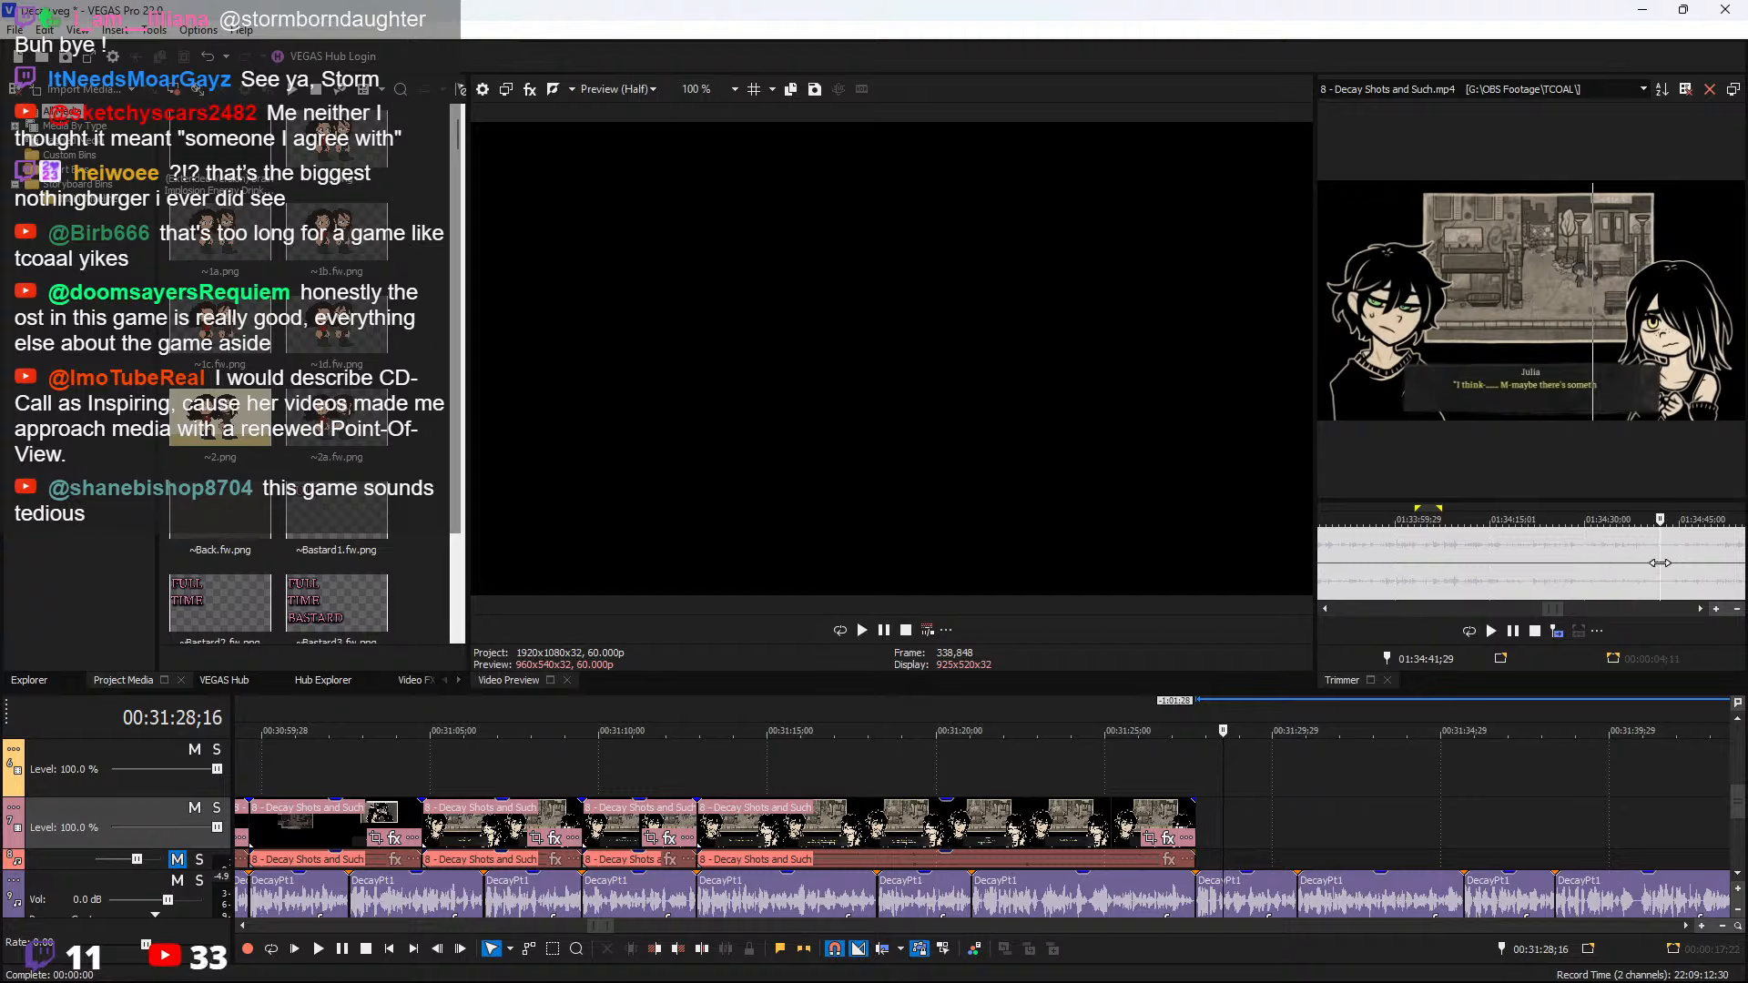
pyautogui.press('space')
pyautogui.press('space')
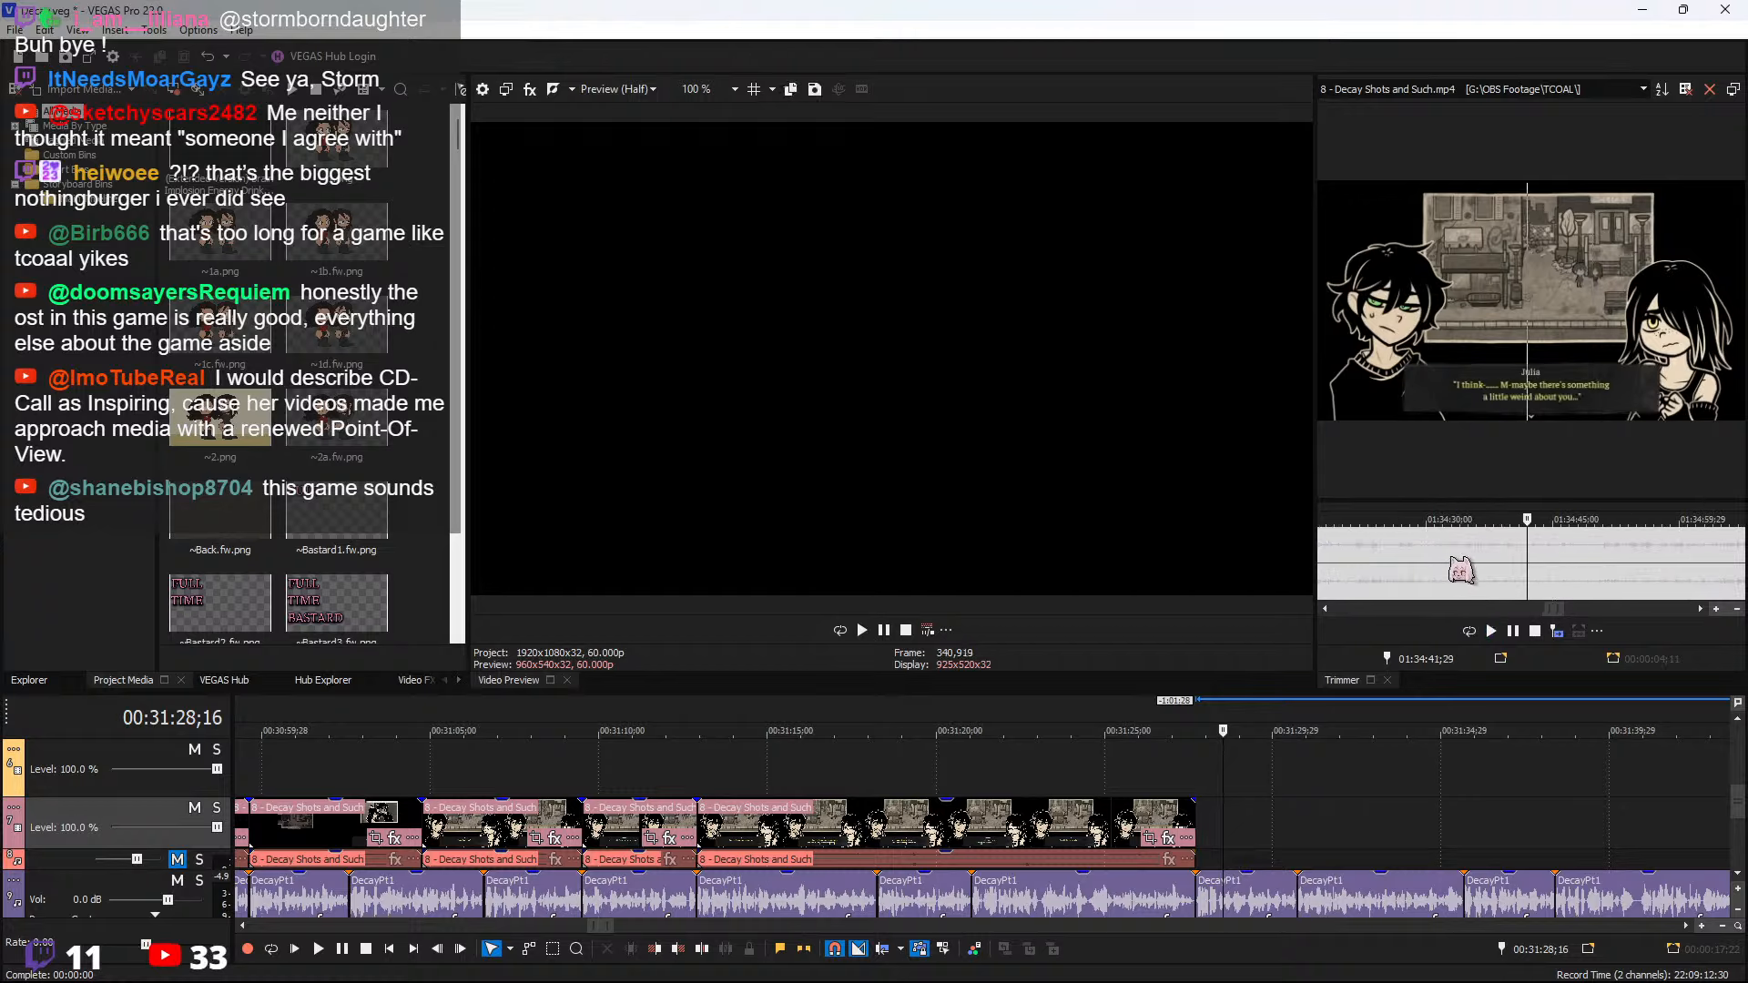
pyautogui.moveTo(1470, 557); pyautogui.dragTo(1424, 565)
# Insert the marked footage at the end of the last clip at 00:31:27;21 and play it
pyautogui.click(1200, 816)
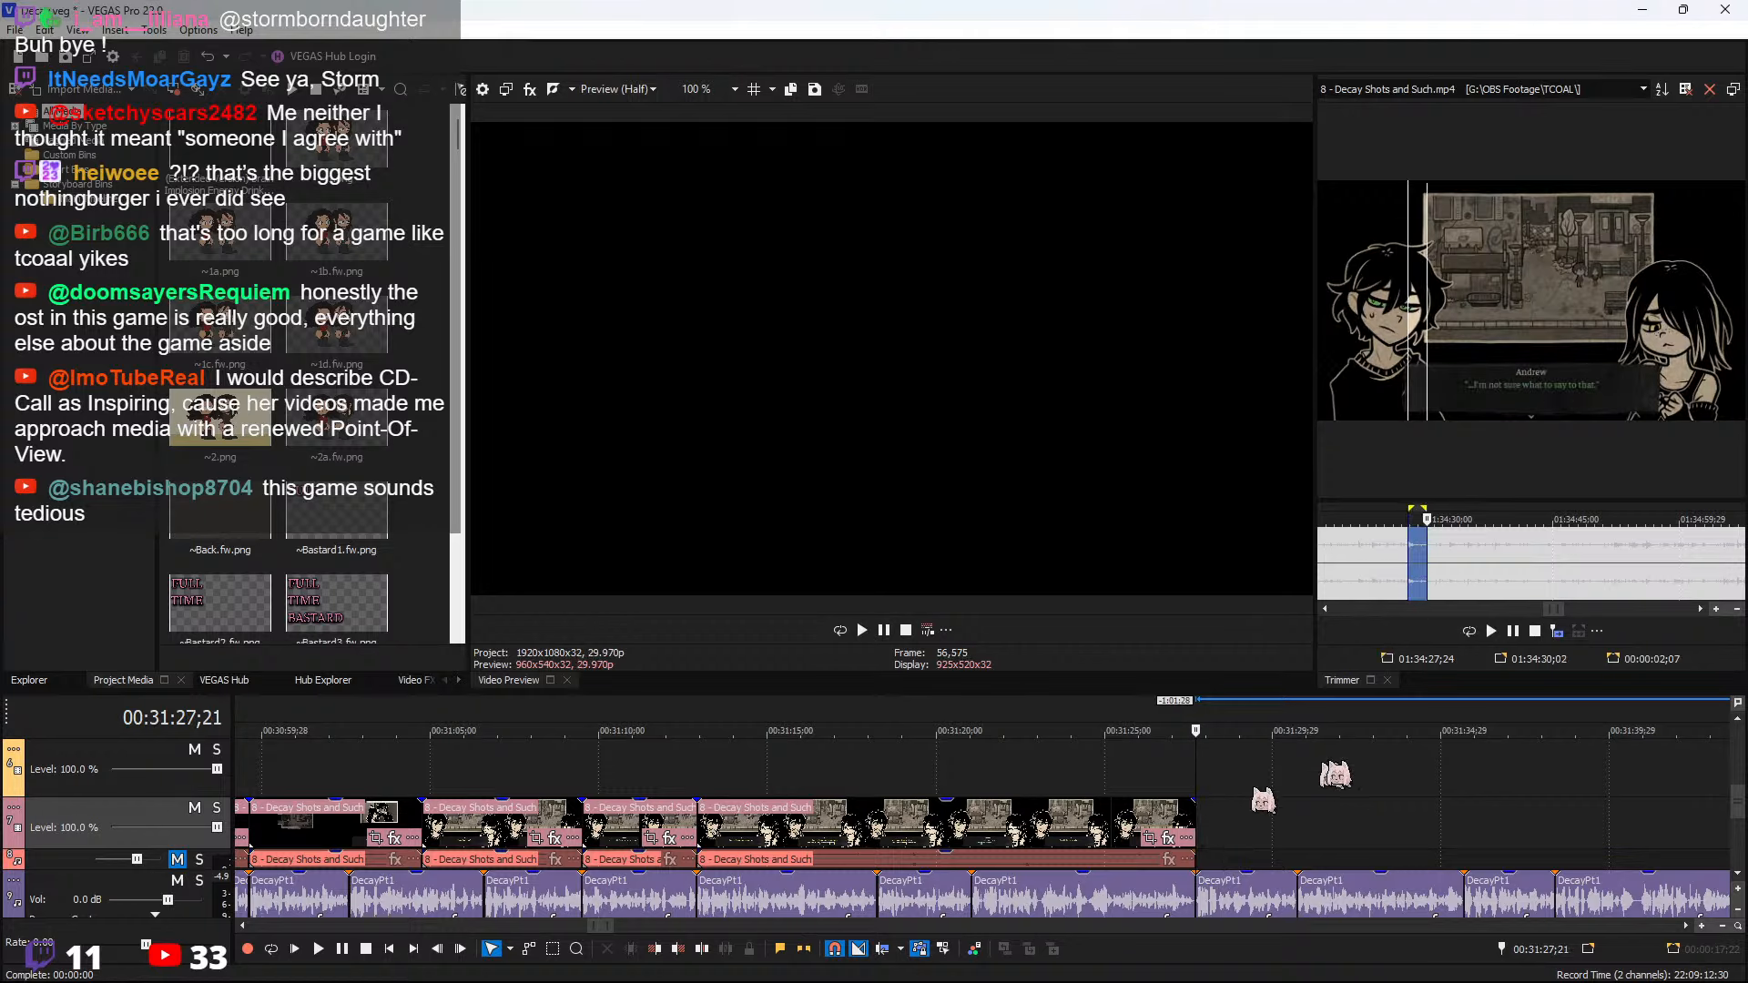
pyautogui.click(1557, 630)
pyautogui.click(1175, 769)
pyautogui.press('space')
pyautogui.scroll(-2, 1262, 769)
pyautogui.scroll(3, 1154, 824)
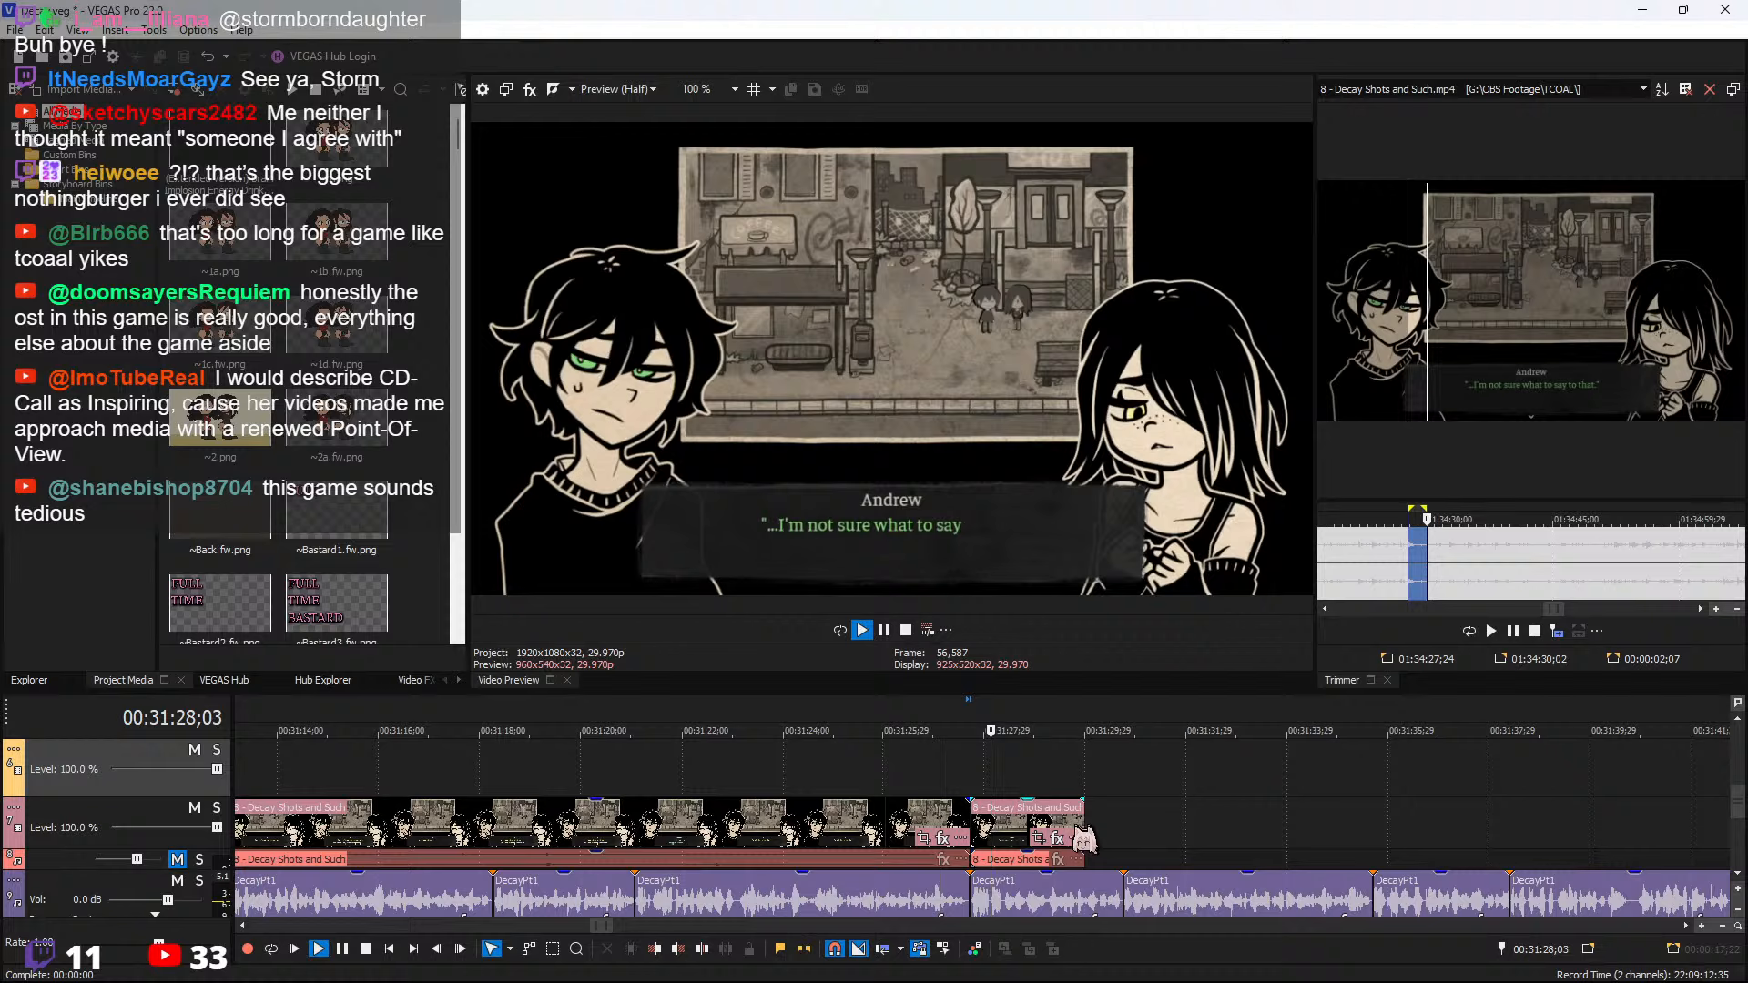
# Extend the end of the inserted clip to the voice-over cut near 00:31:38;11 while playing it through
pyautogui.moveTo(1080, 827); pyautogui.dragTo(1508, 854)
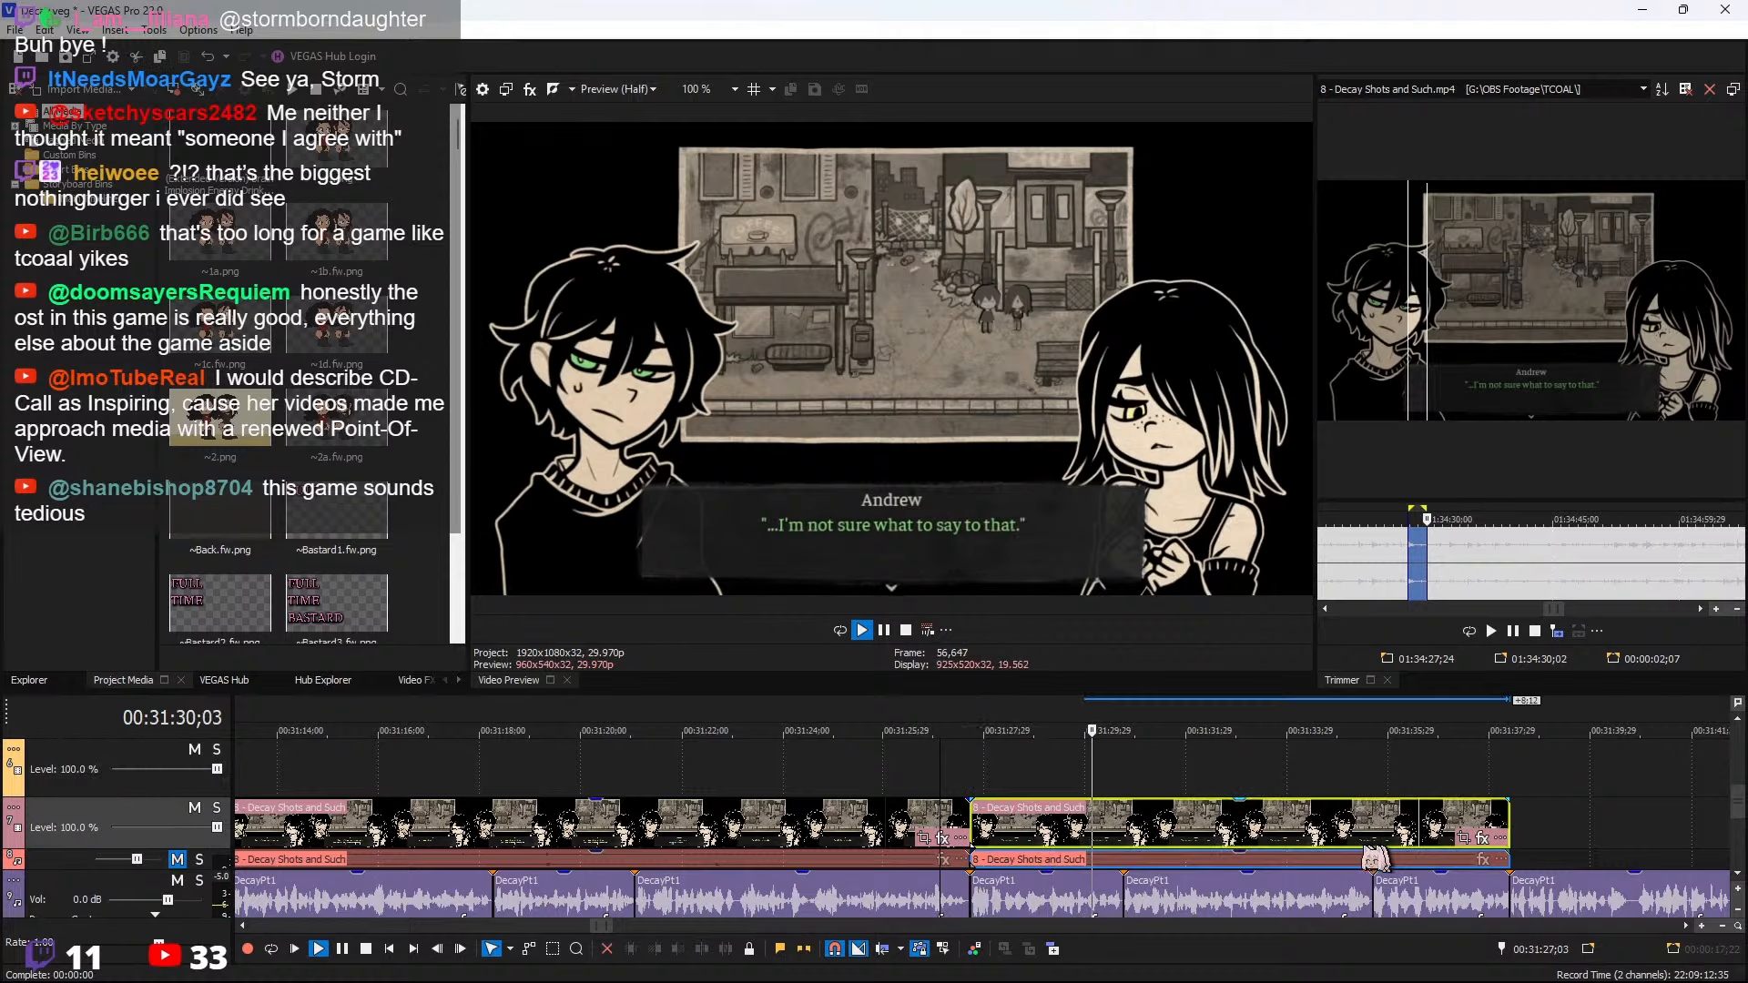
pyautogui.scroll(-2, 1225, 870)
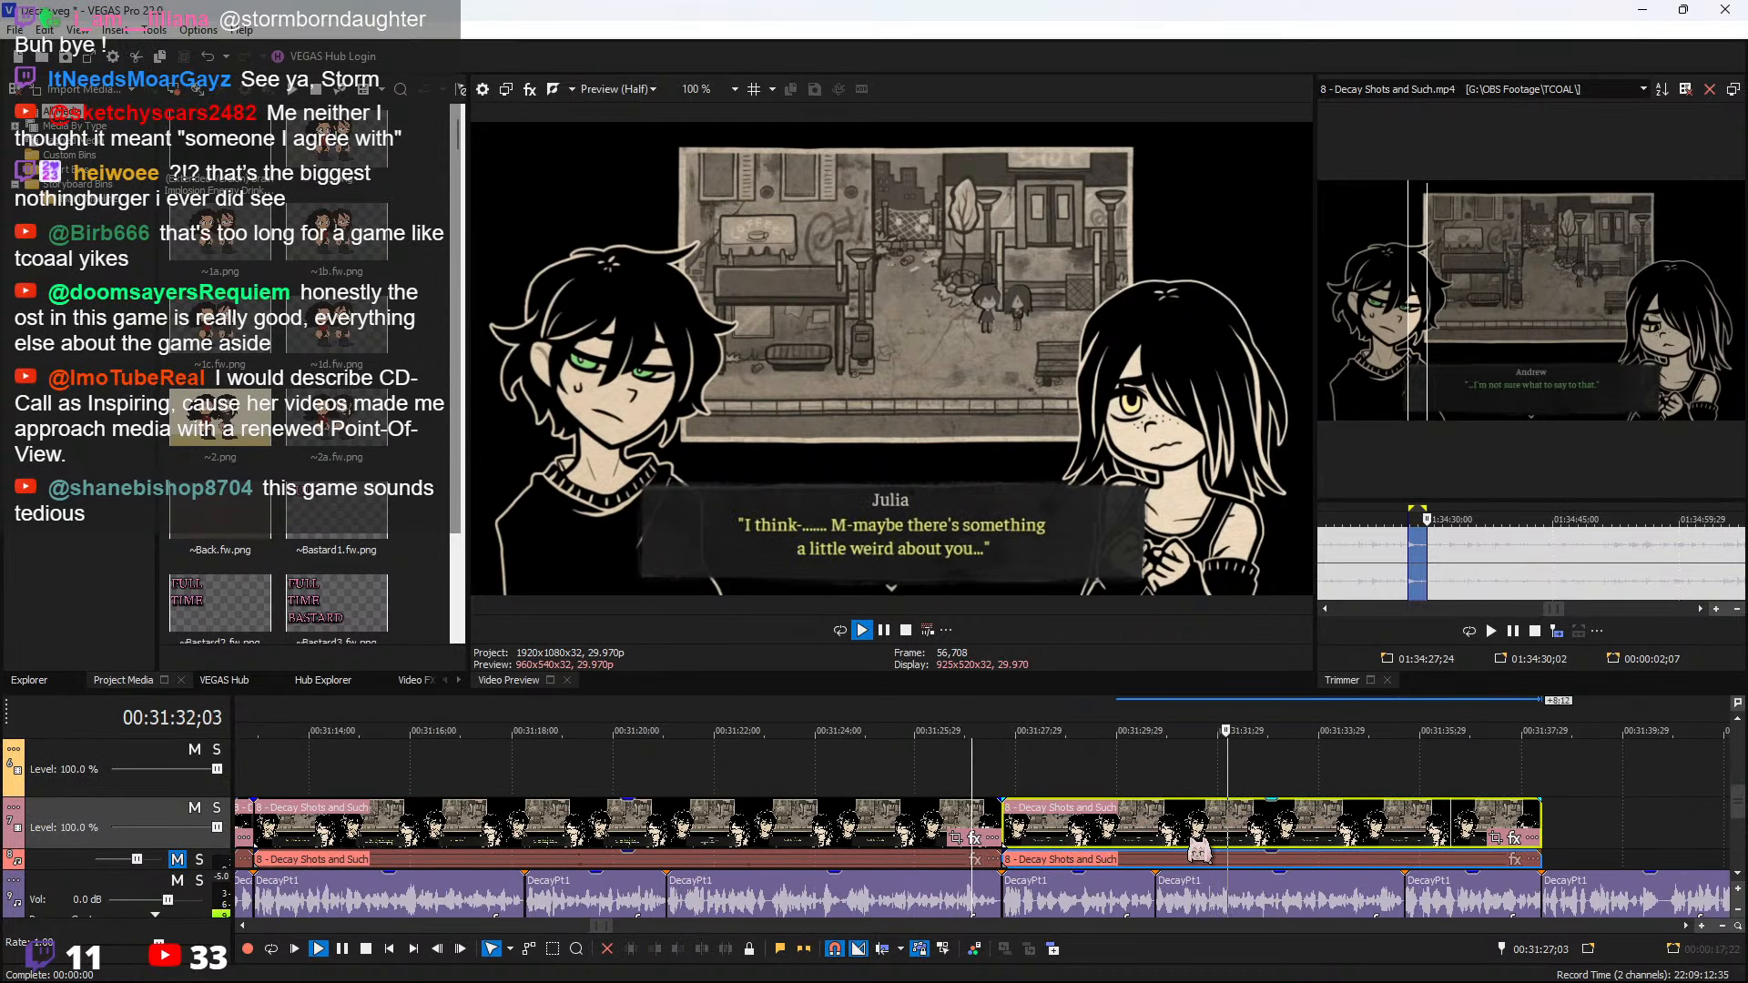
pyautogui.scroll(1, 1104, 856)
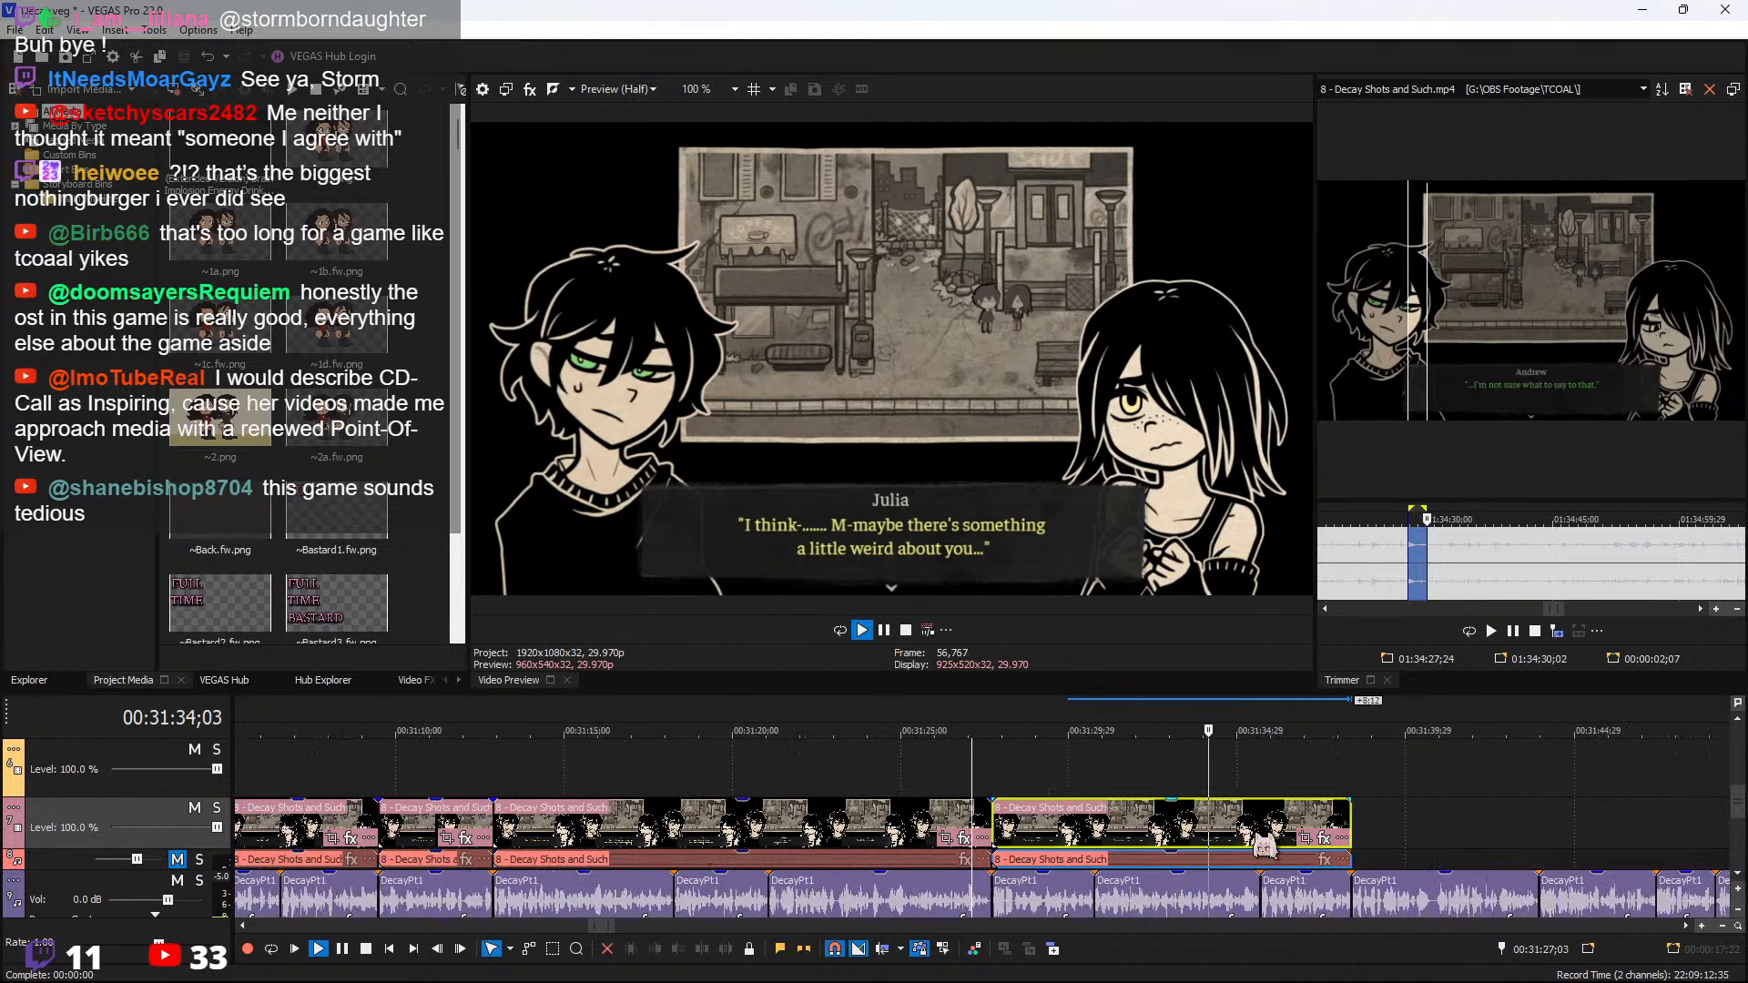
pyautogui.scroll(-2, 1253, 833)
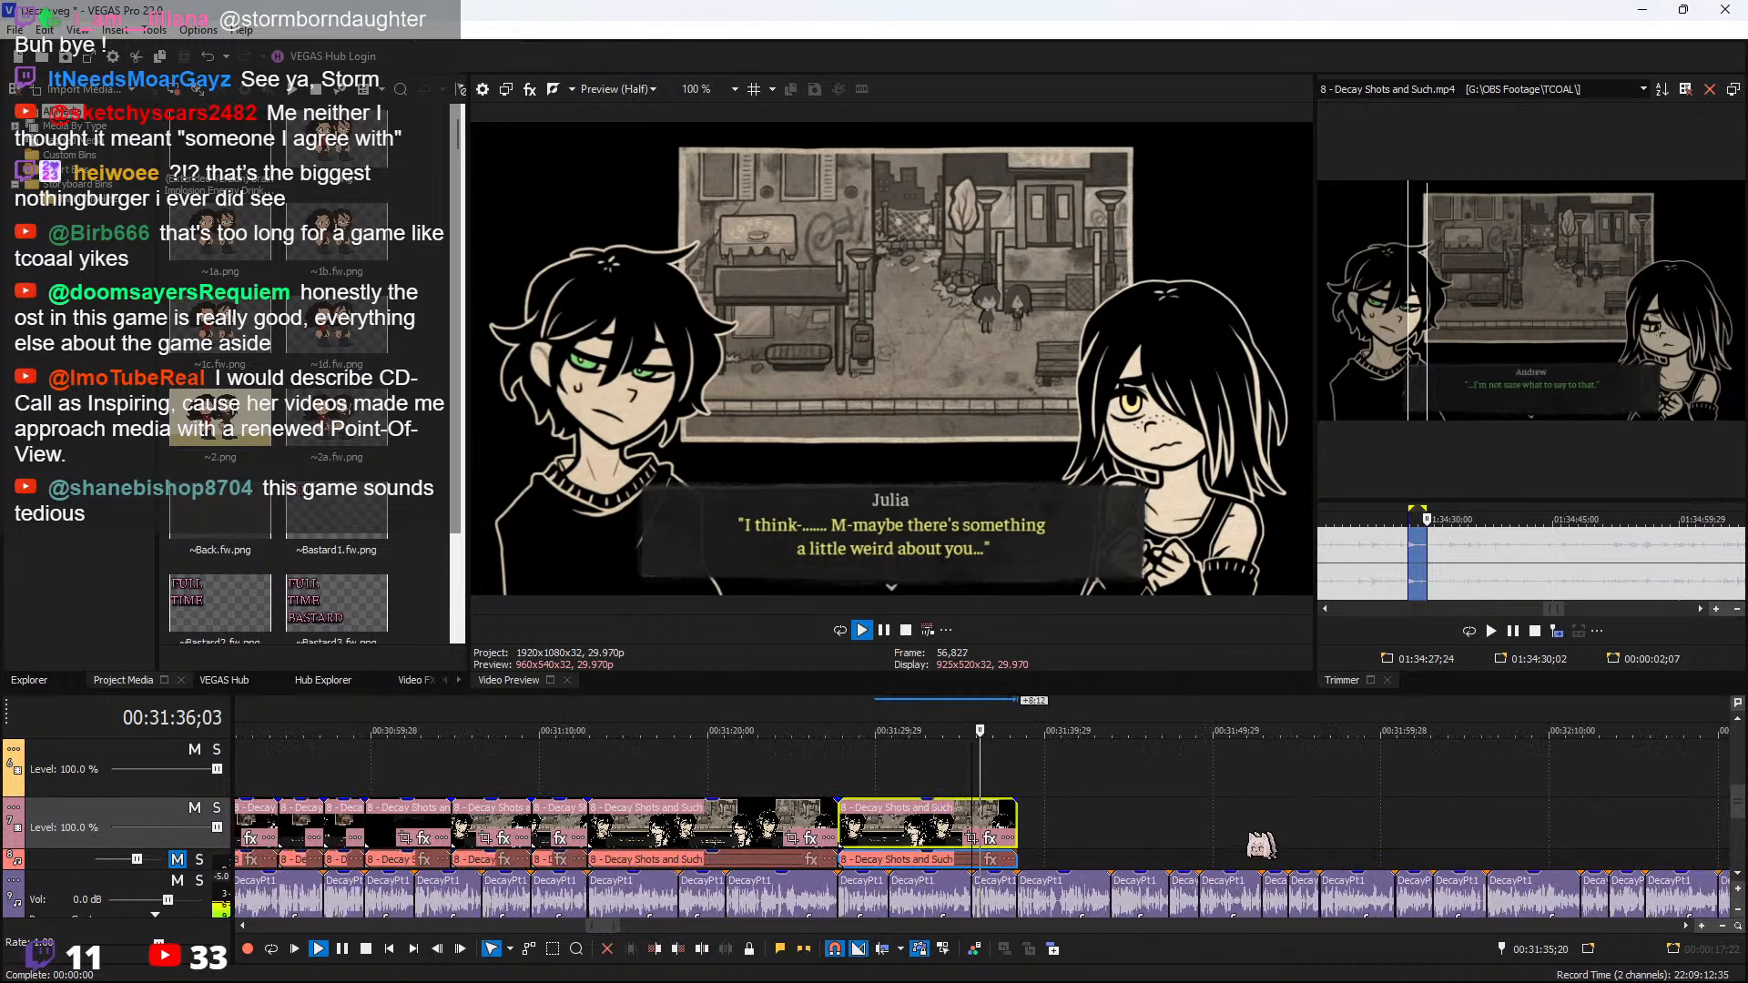
pyautogui.scroll(2, 1184, 831)
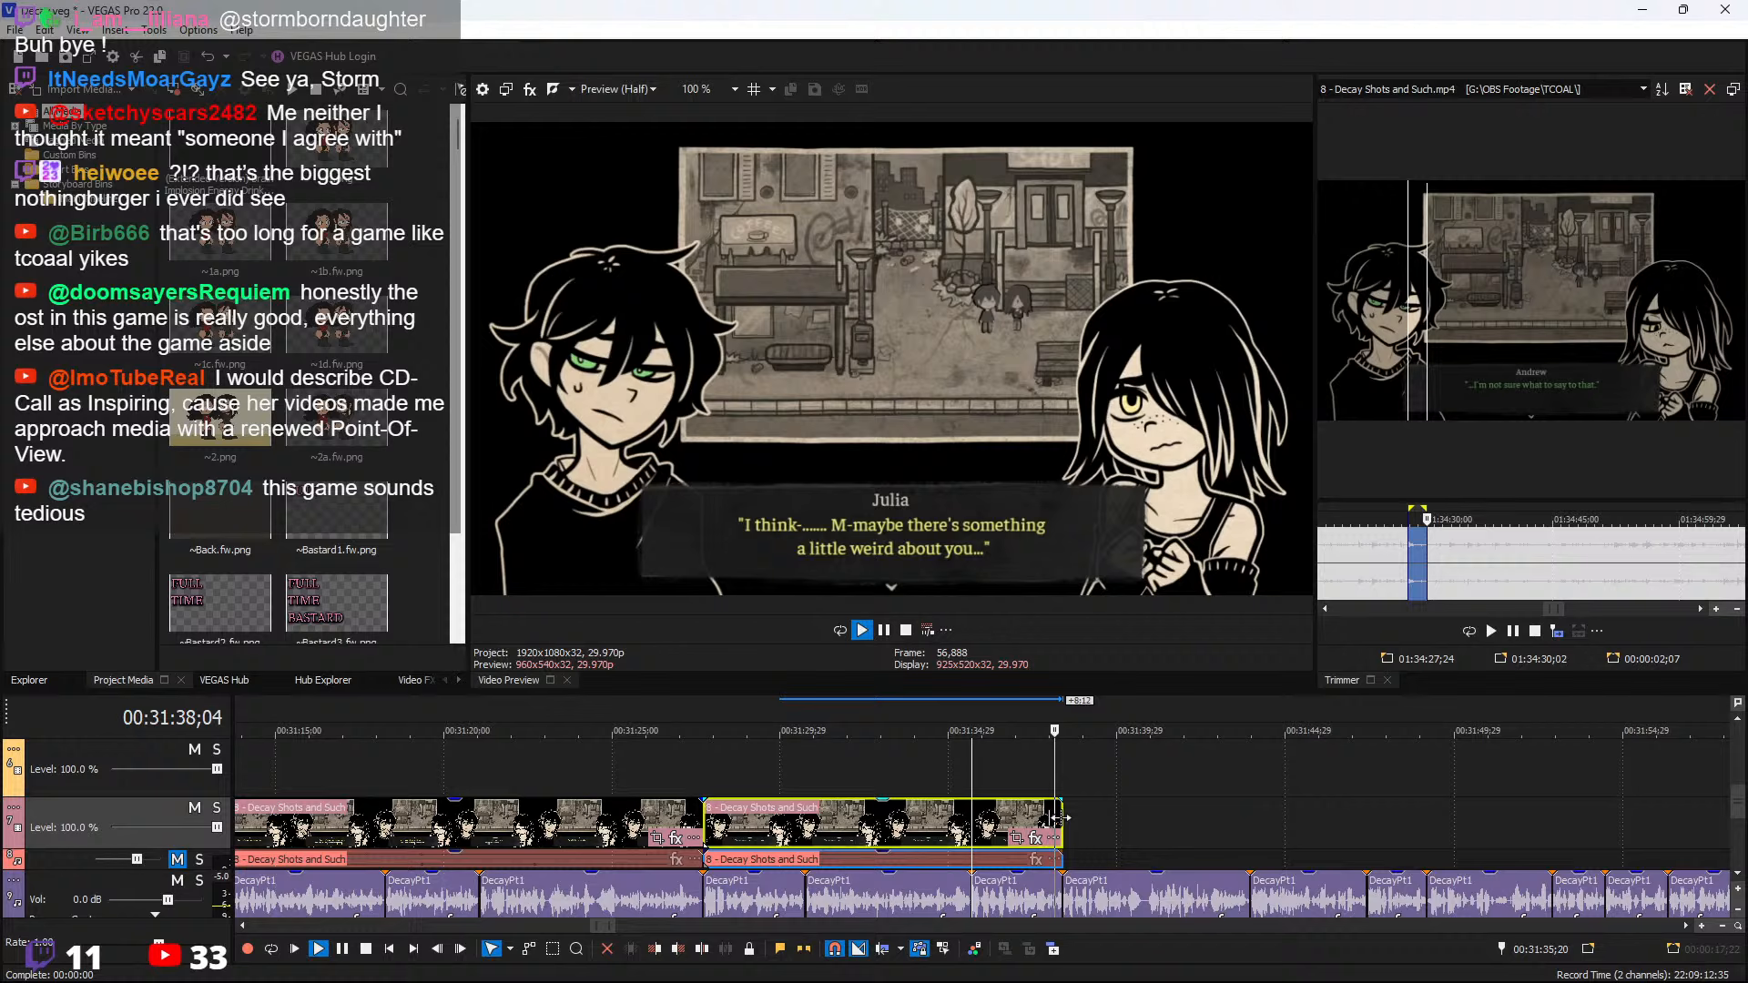
# Extend the clip's end to about 00:31:50, split it at the voice-over cut at 00:31:38;11, and delete the remainder
pyautogui.moveTo(1057, 817); pyautogui.dragTo(1466, 819)
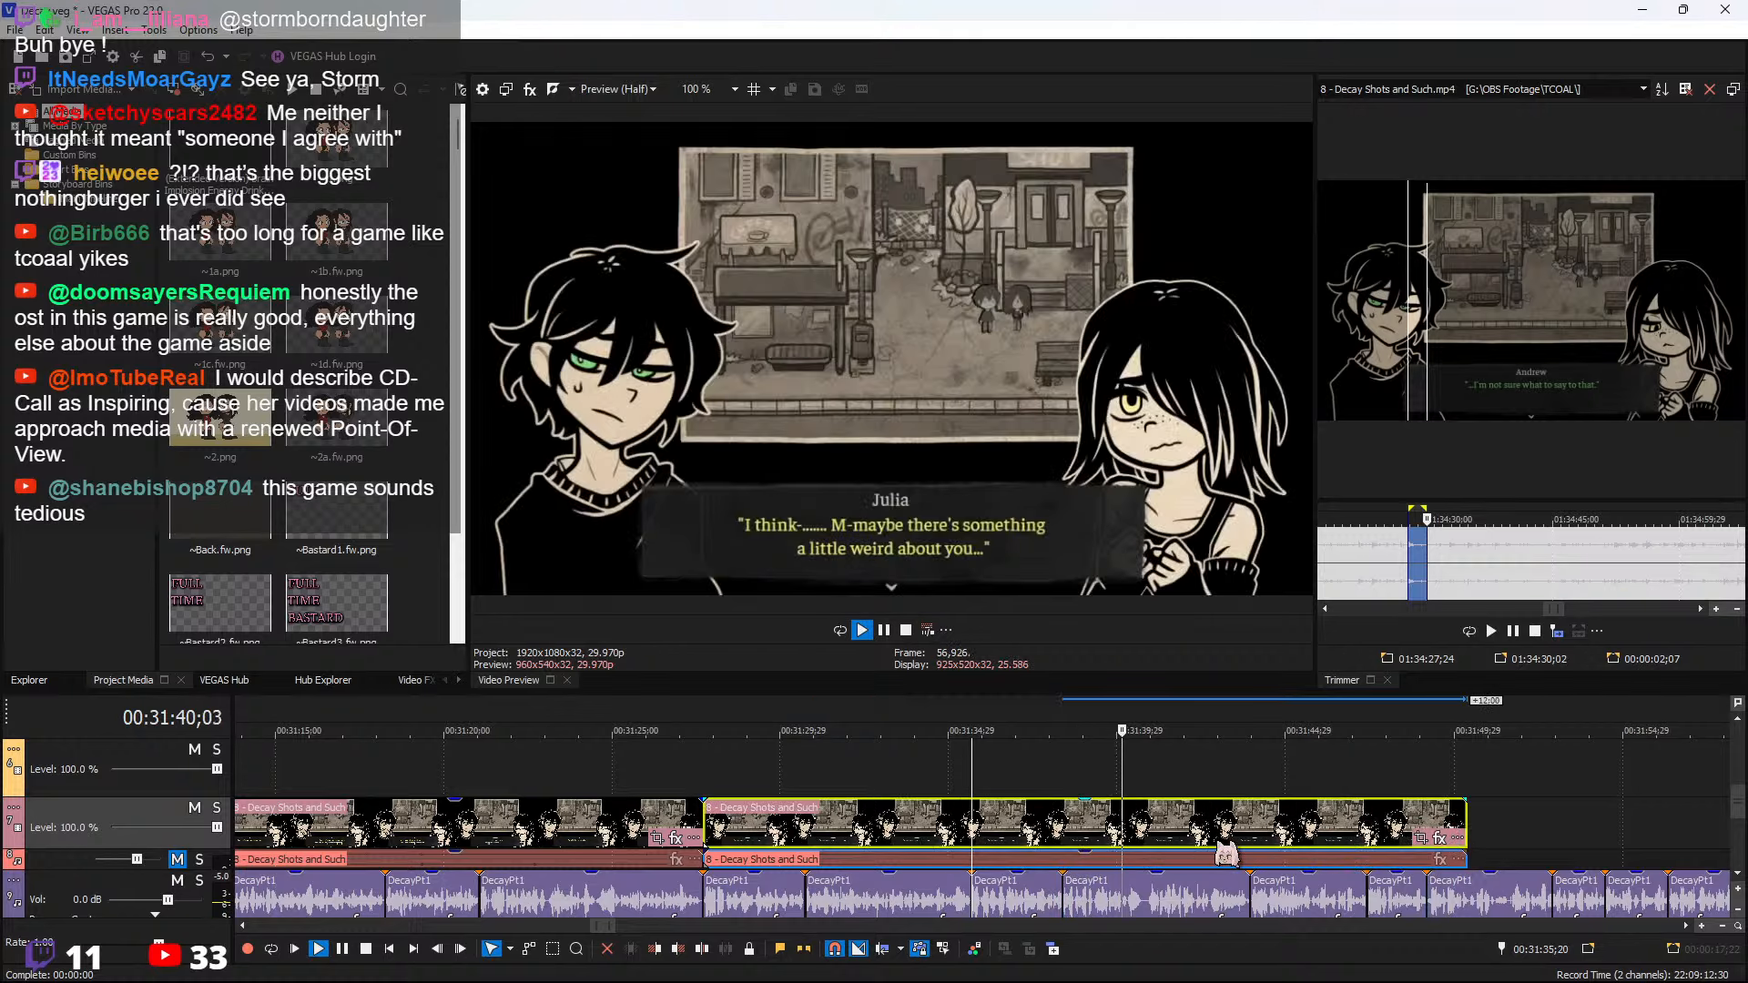
pyautogui.press('space')
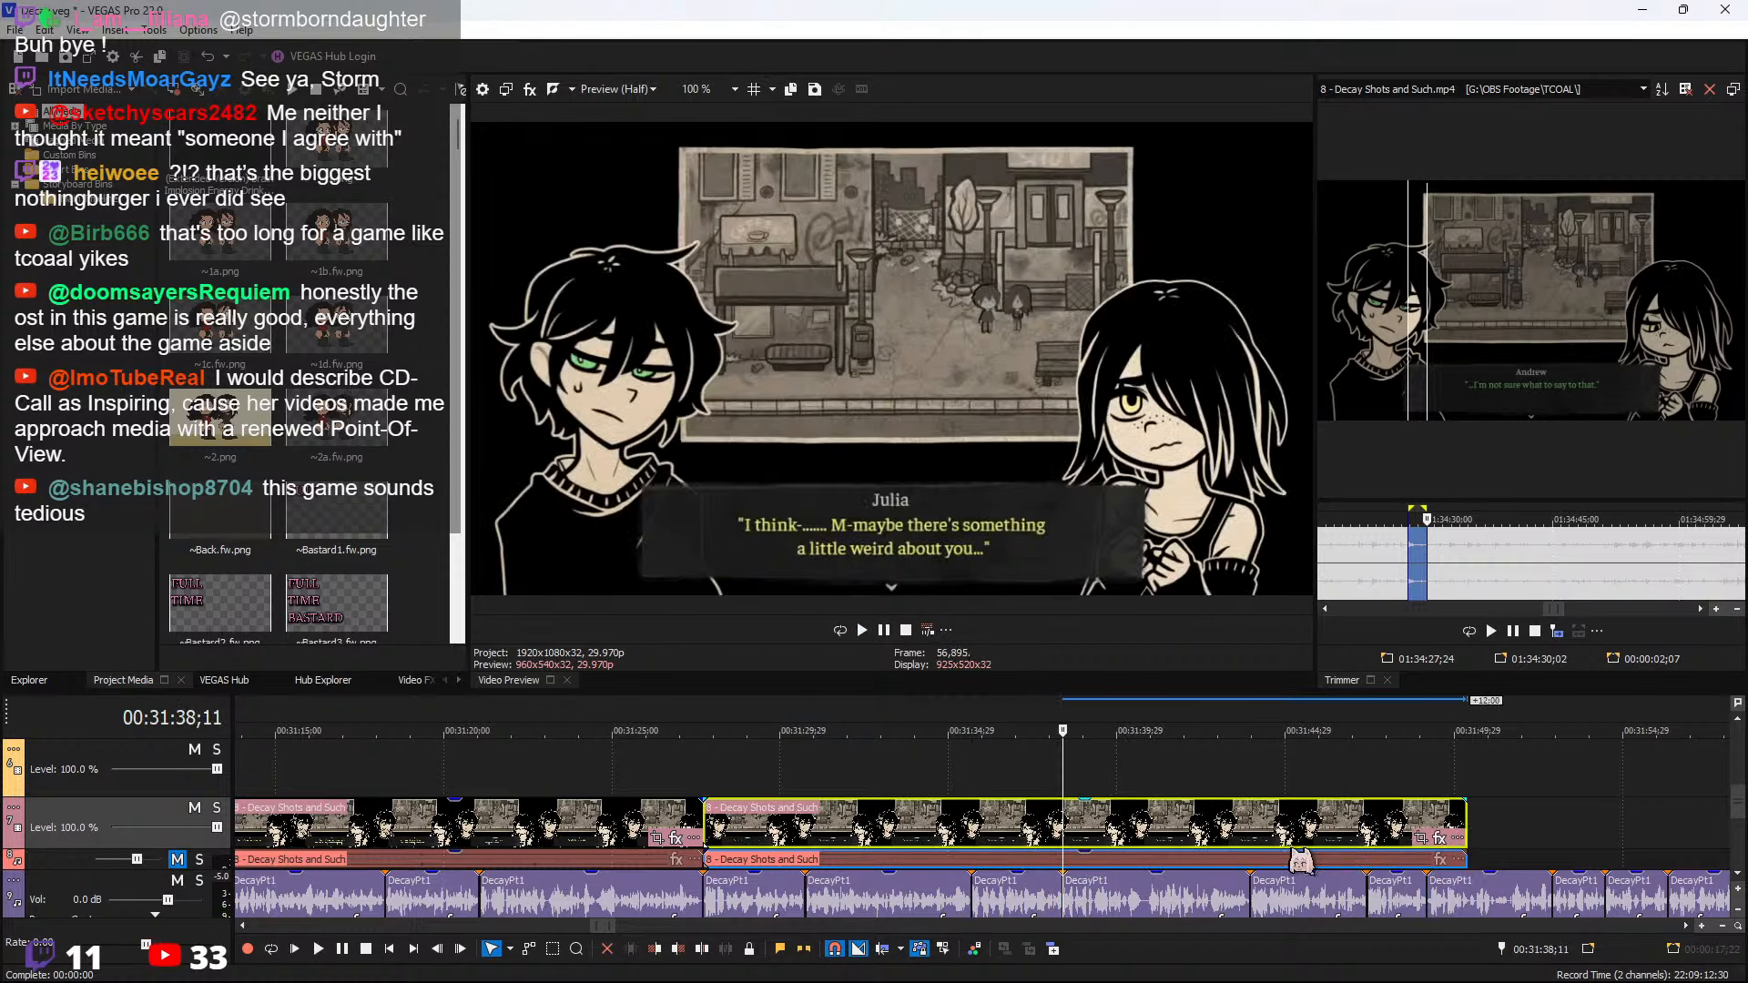
pyautogui.click(1419, 839)
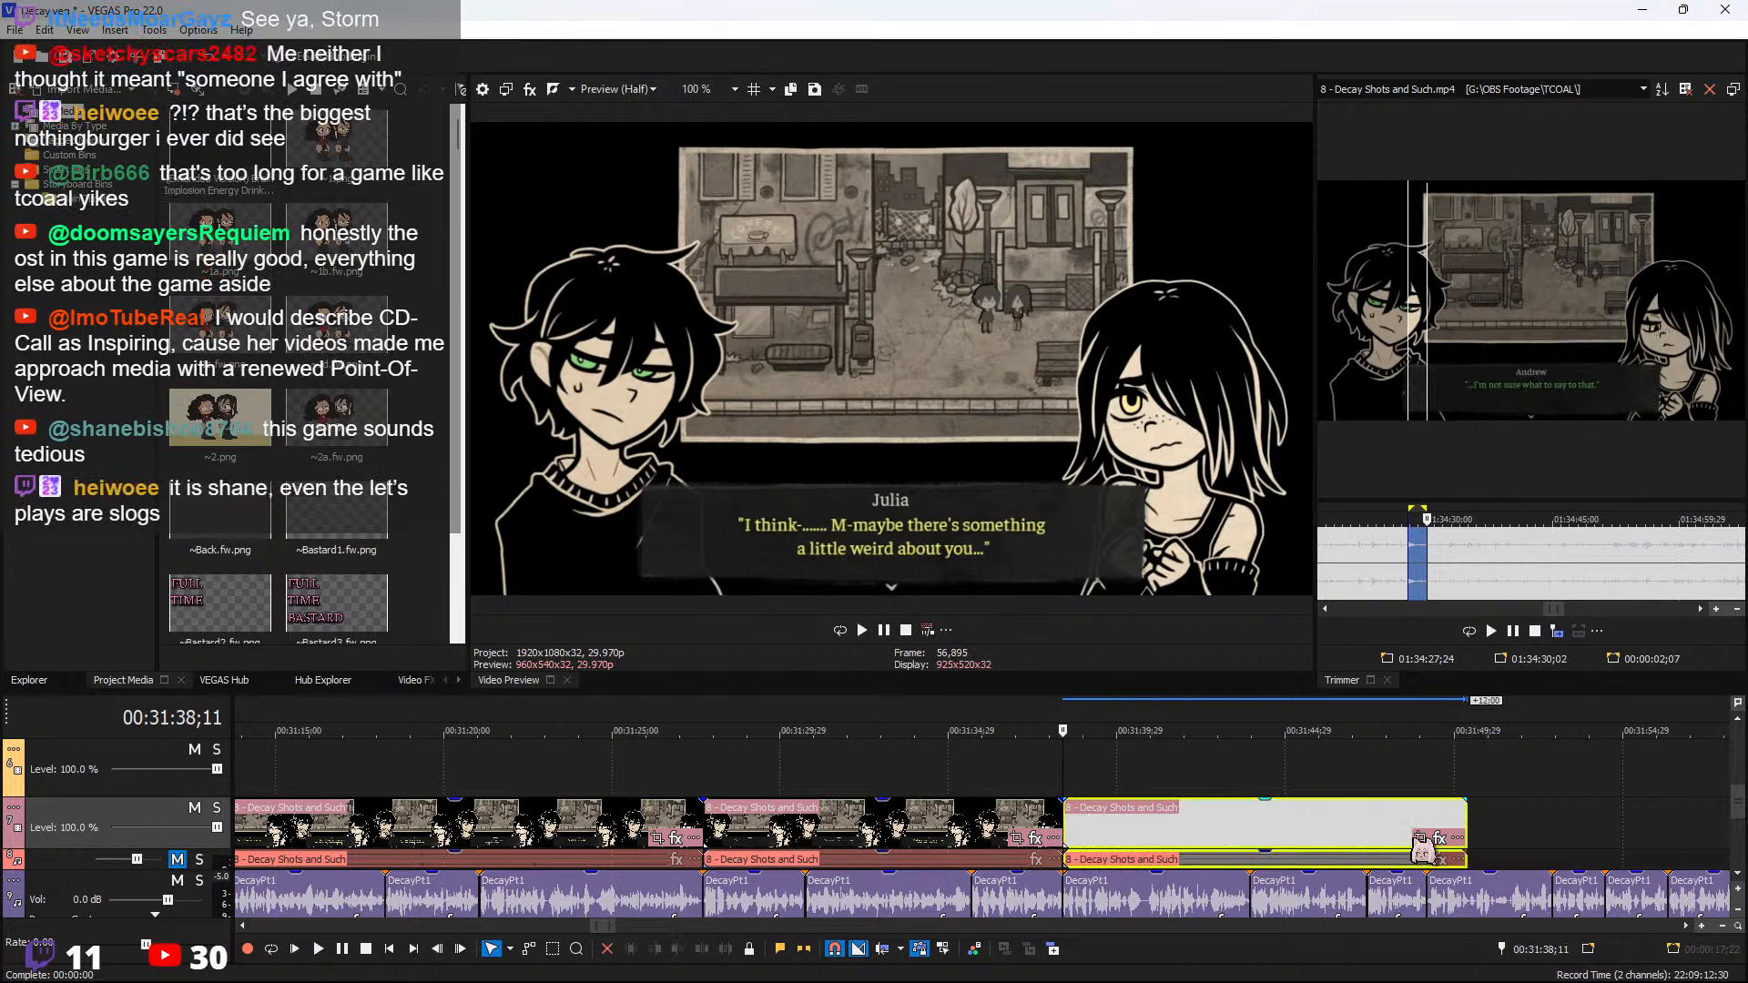
pyautogui.click(1314, 414)
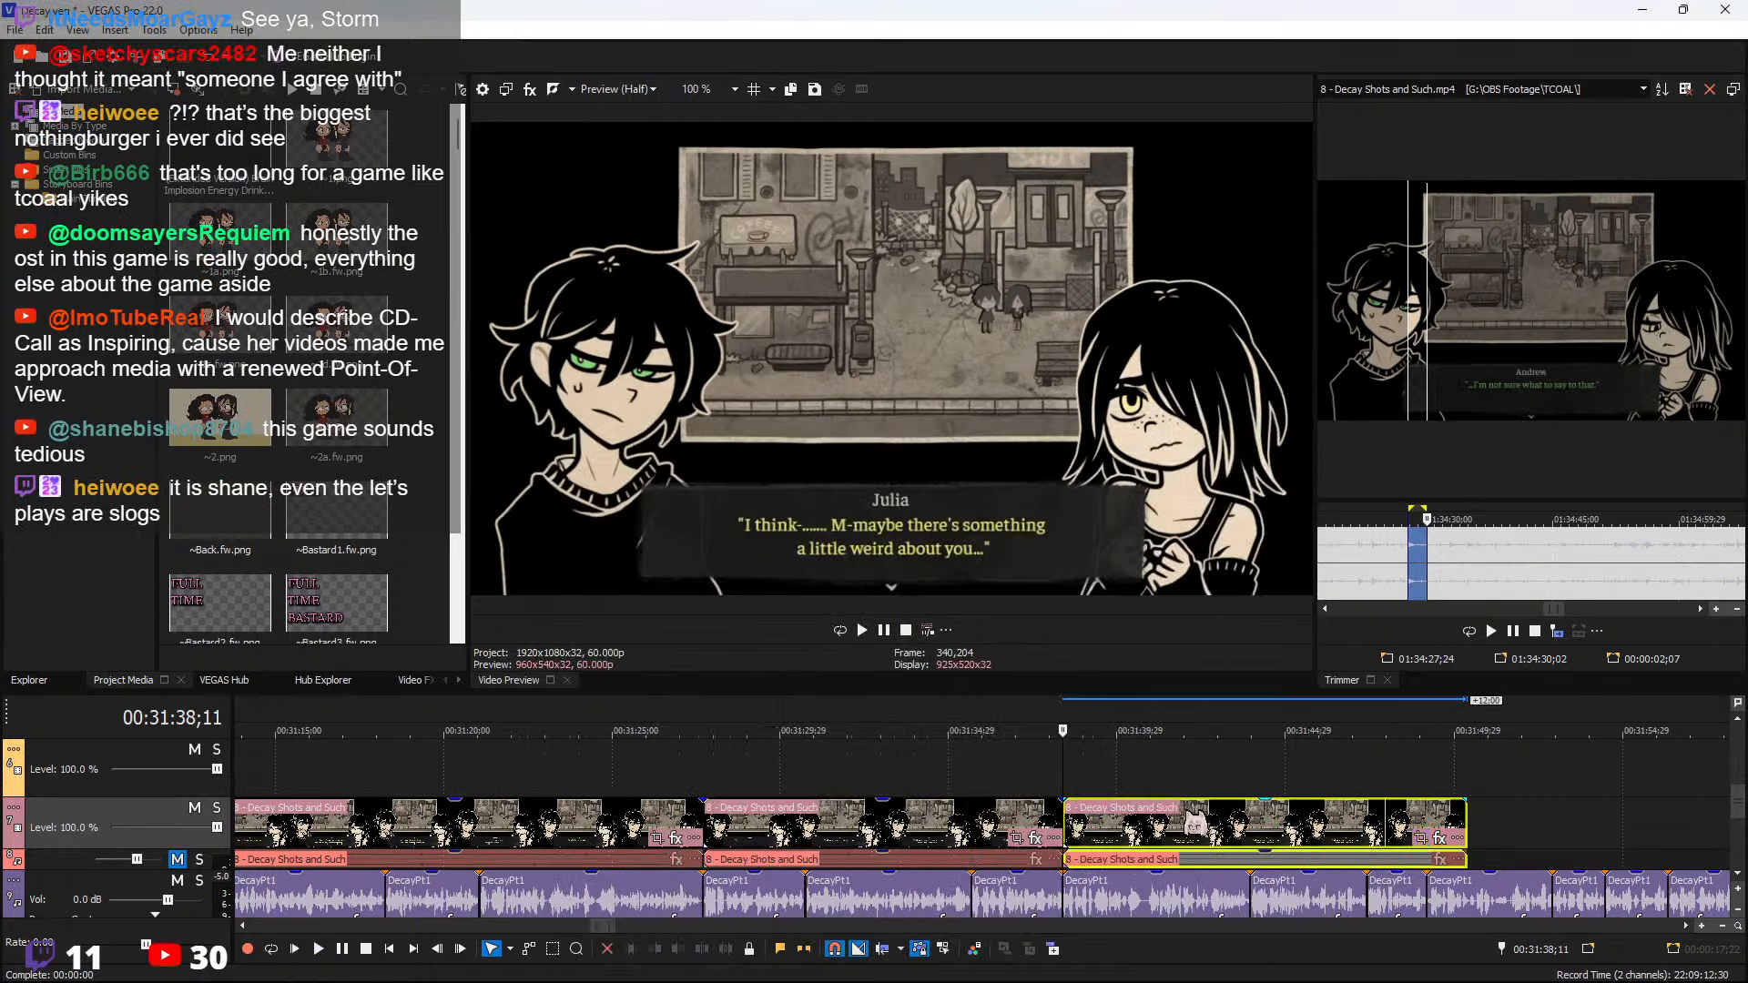
pyautogui.click(1153, 827)
pyautogui.press('Delete')
# Search the earlier part of the timeline for the Decay Intro clip of Andy near 00:10:50;23 and copy it
pyautogui.scroll(-10, 674, 824)
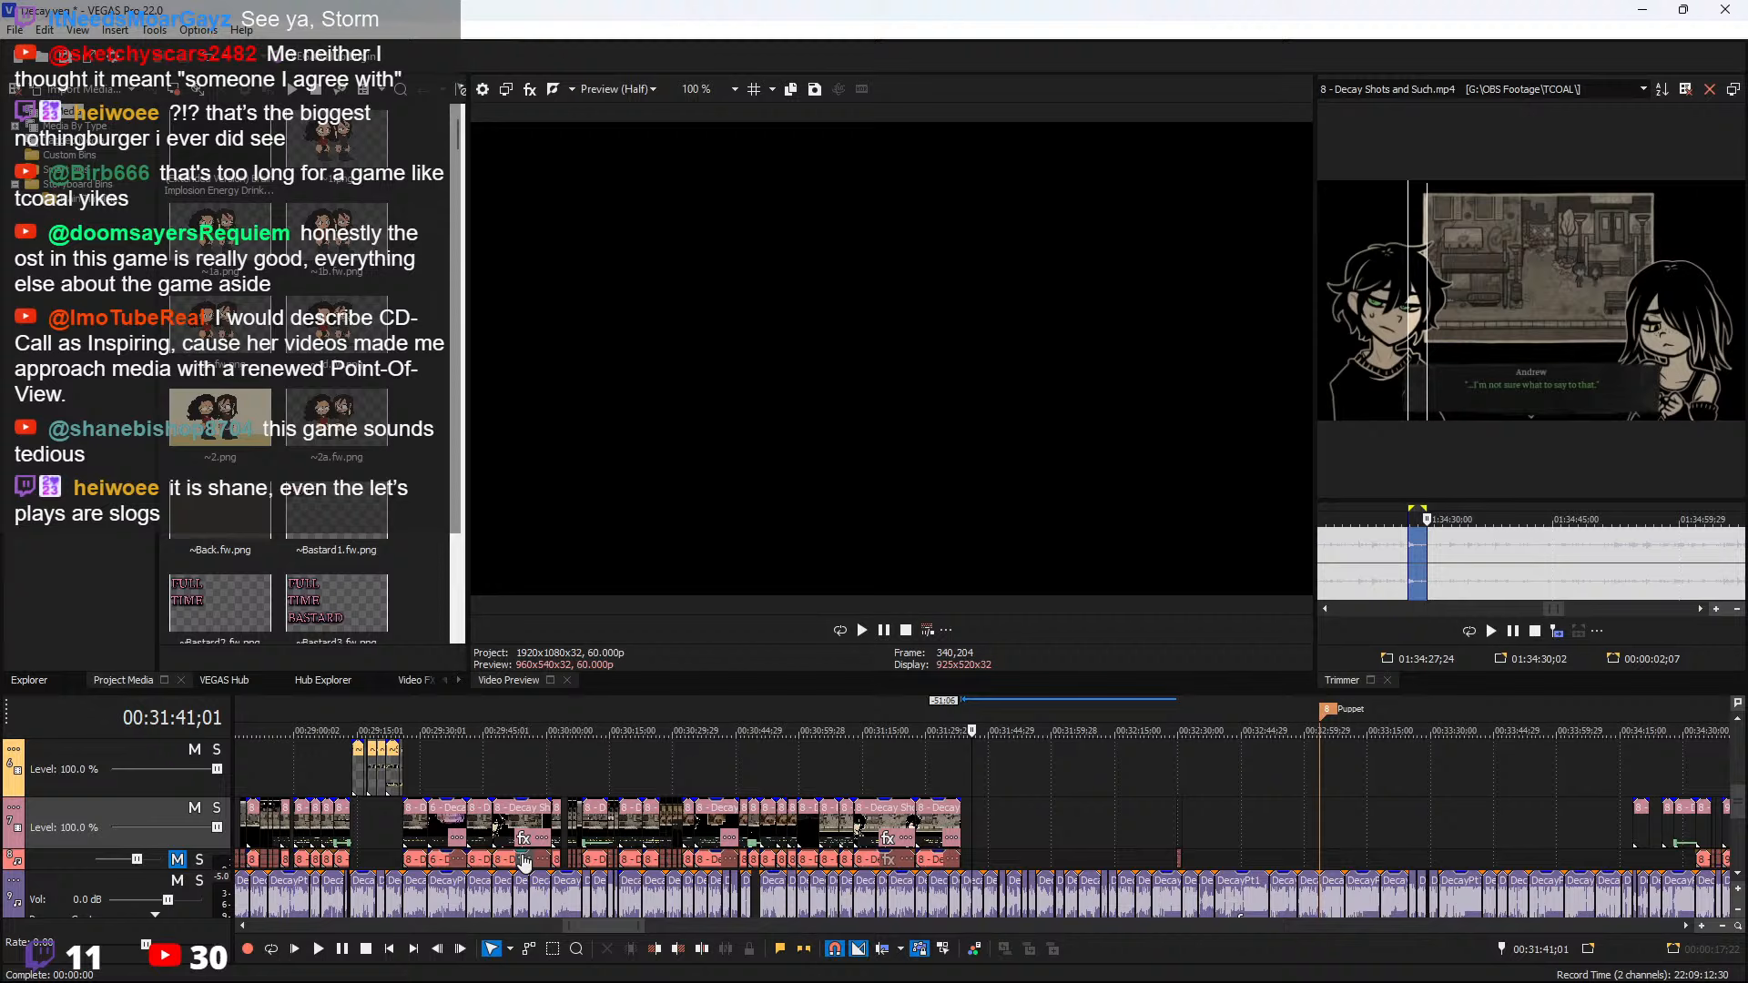
pyautogui.click(267, 767)
pyautogui.scroll(6, 424, 820)
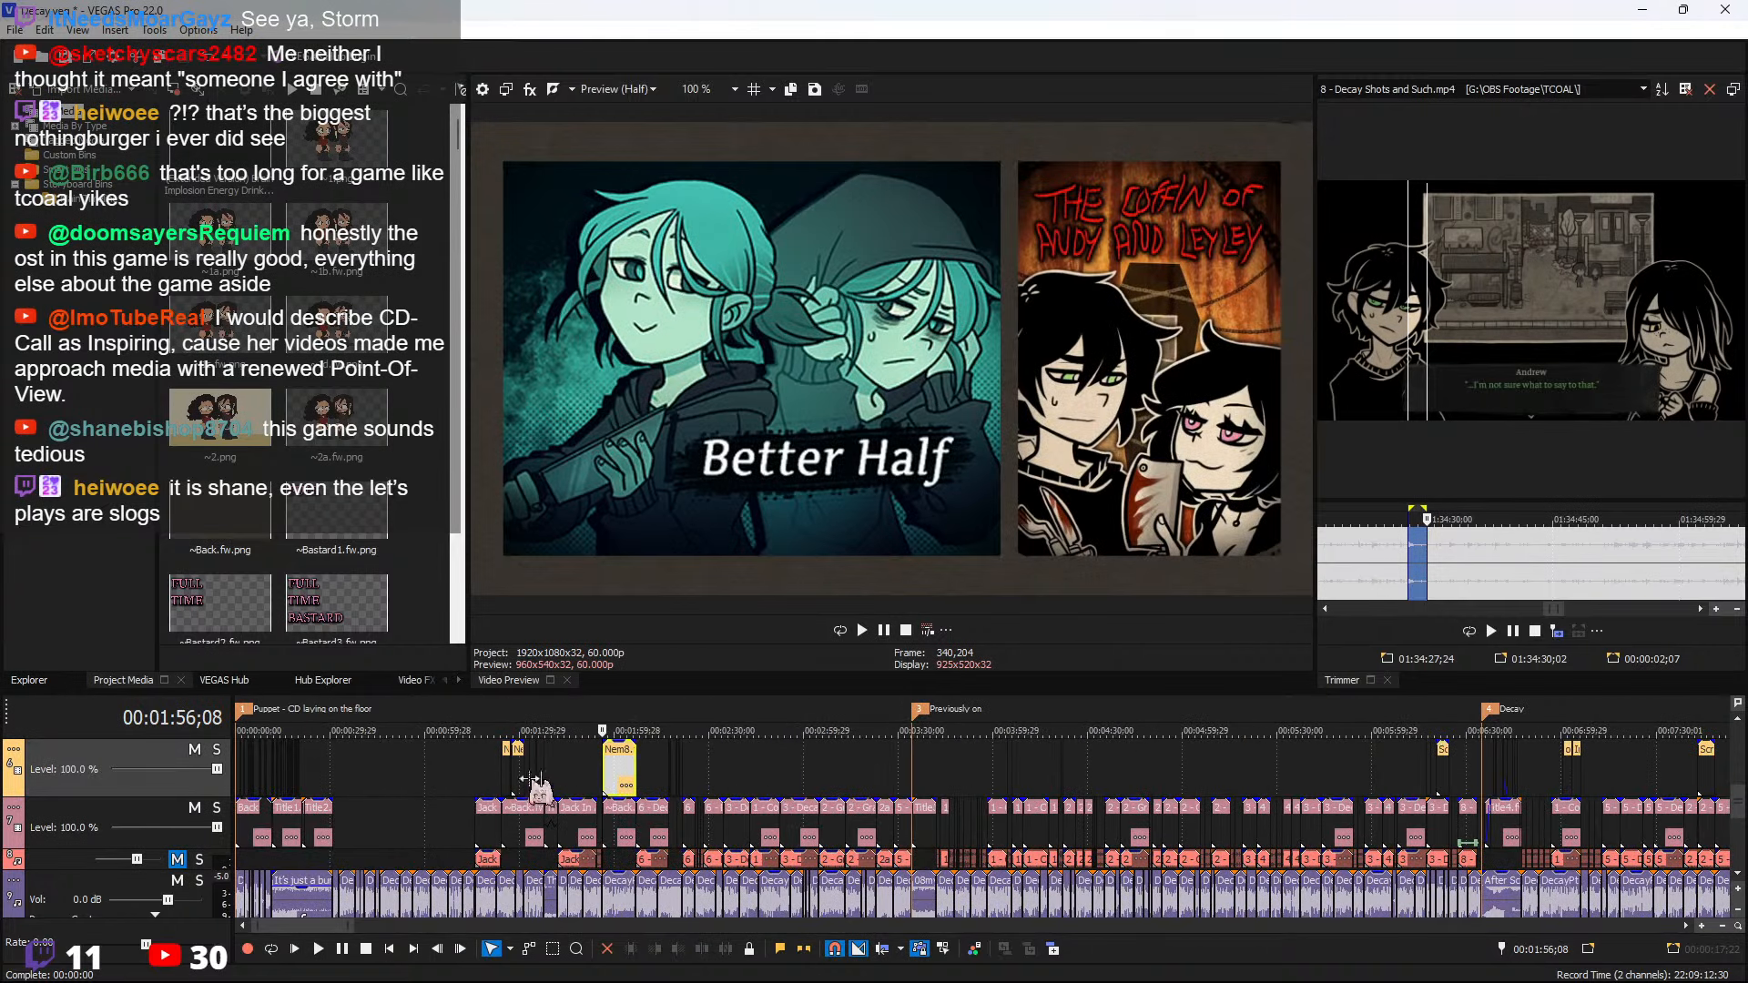
pyautogui.click(504, 763)
pyautogui.click(1354, 776)
pyautogui.scroll(2, 1354, 780)
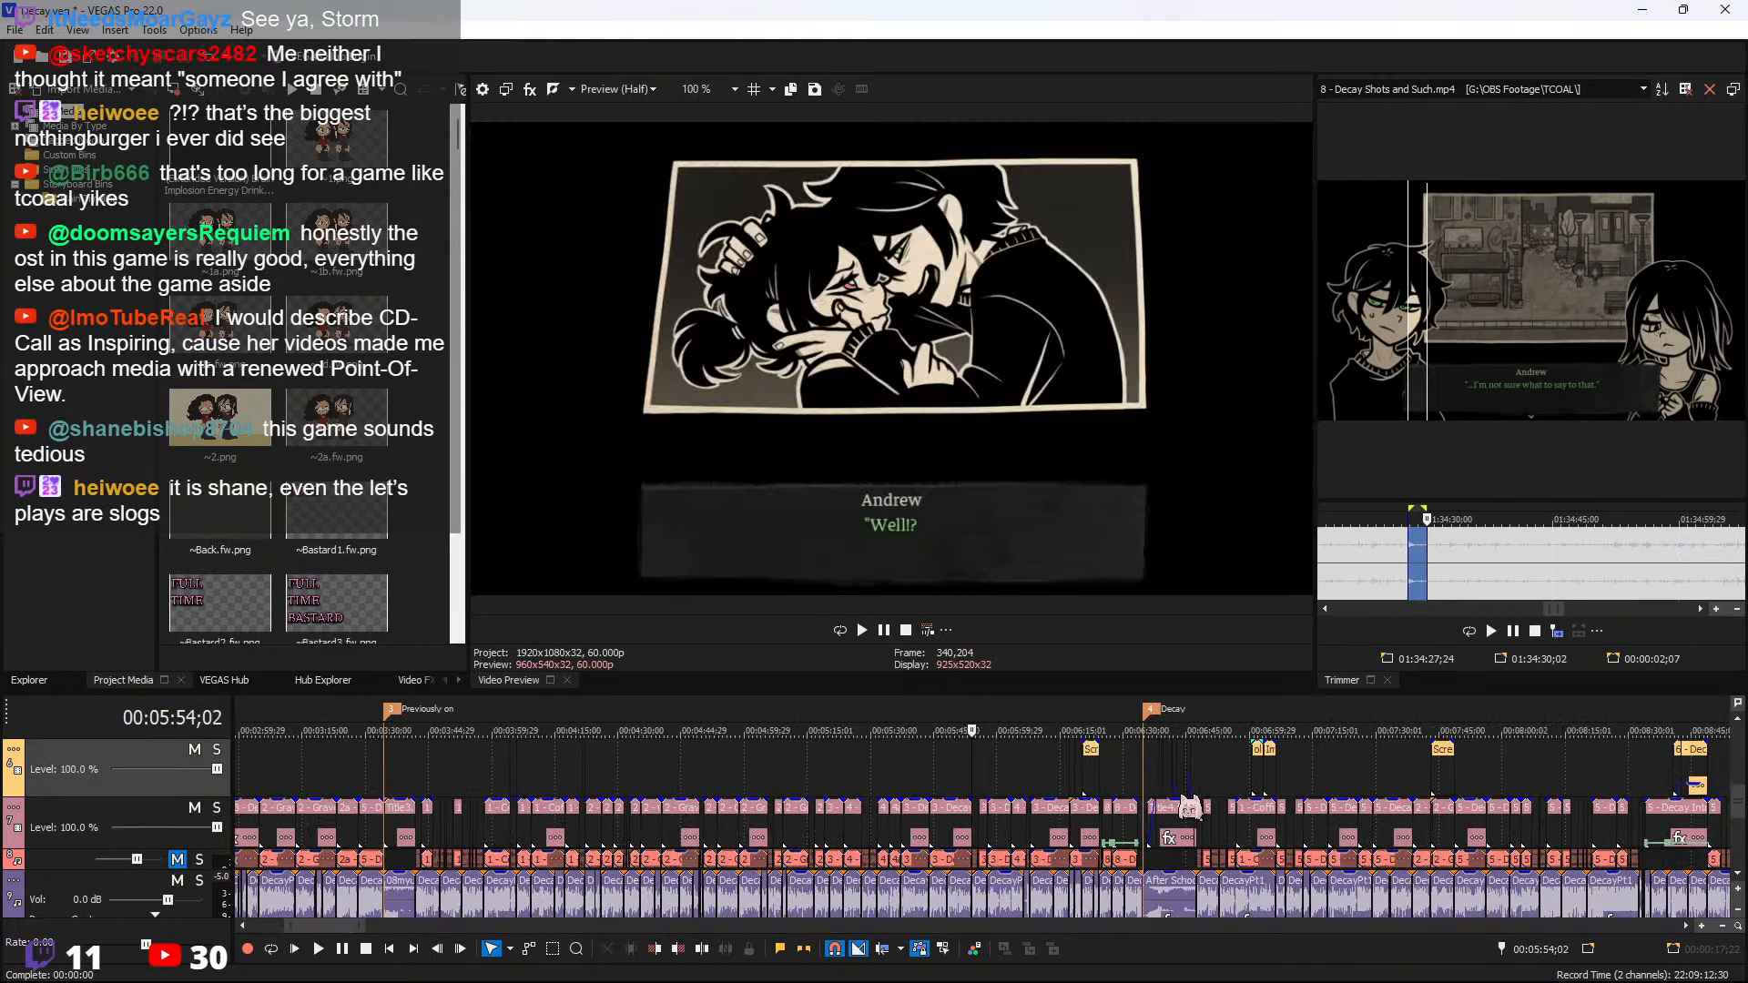
pyautogui.click(1617, 784)
pyautogui.scroll(2, 1617, 785)
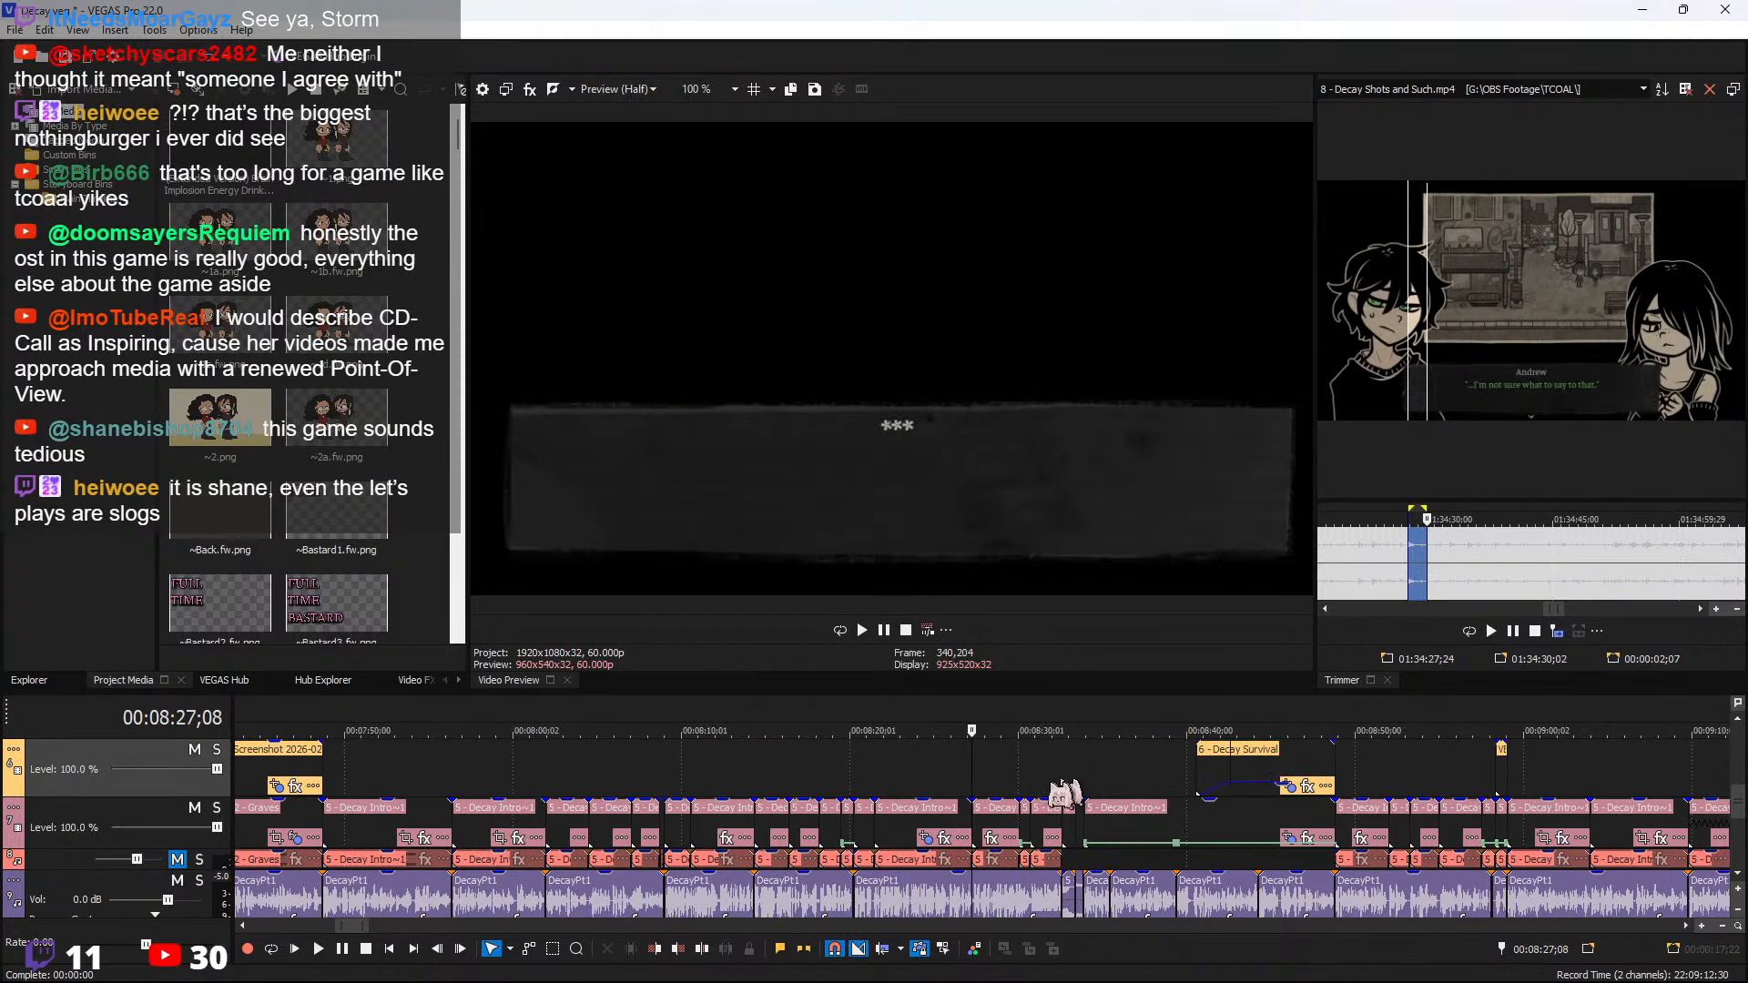
pyautogui.click(882, 781)
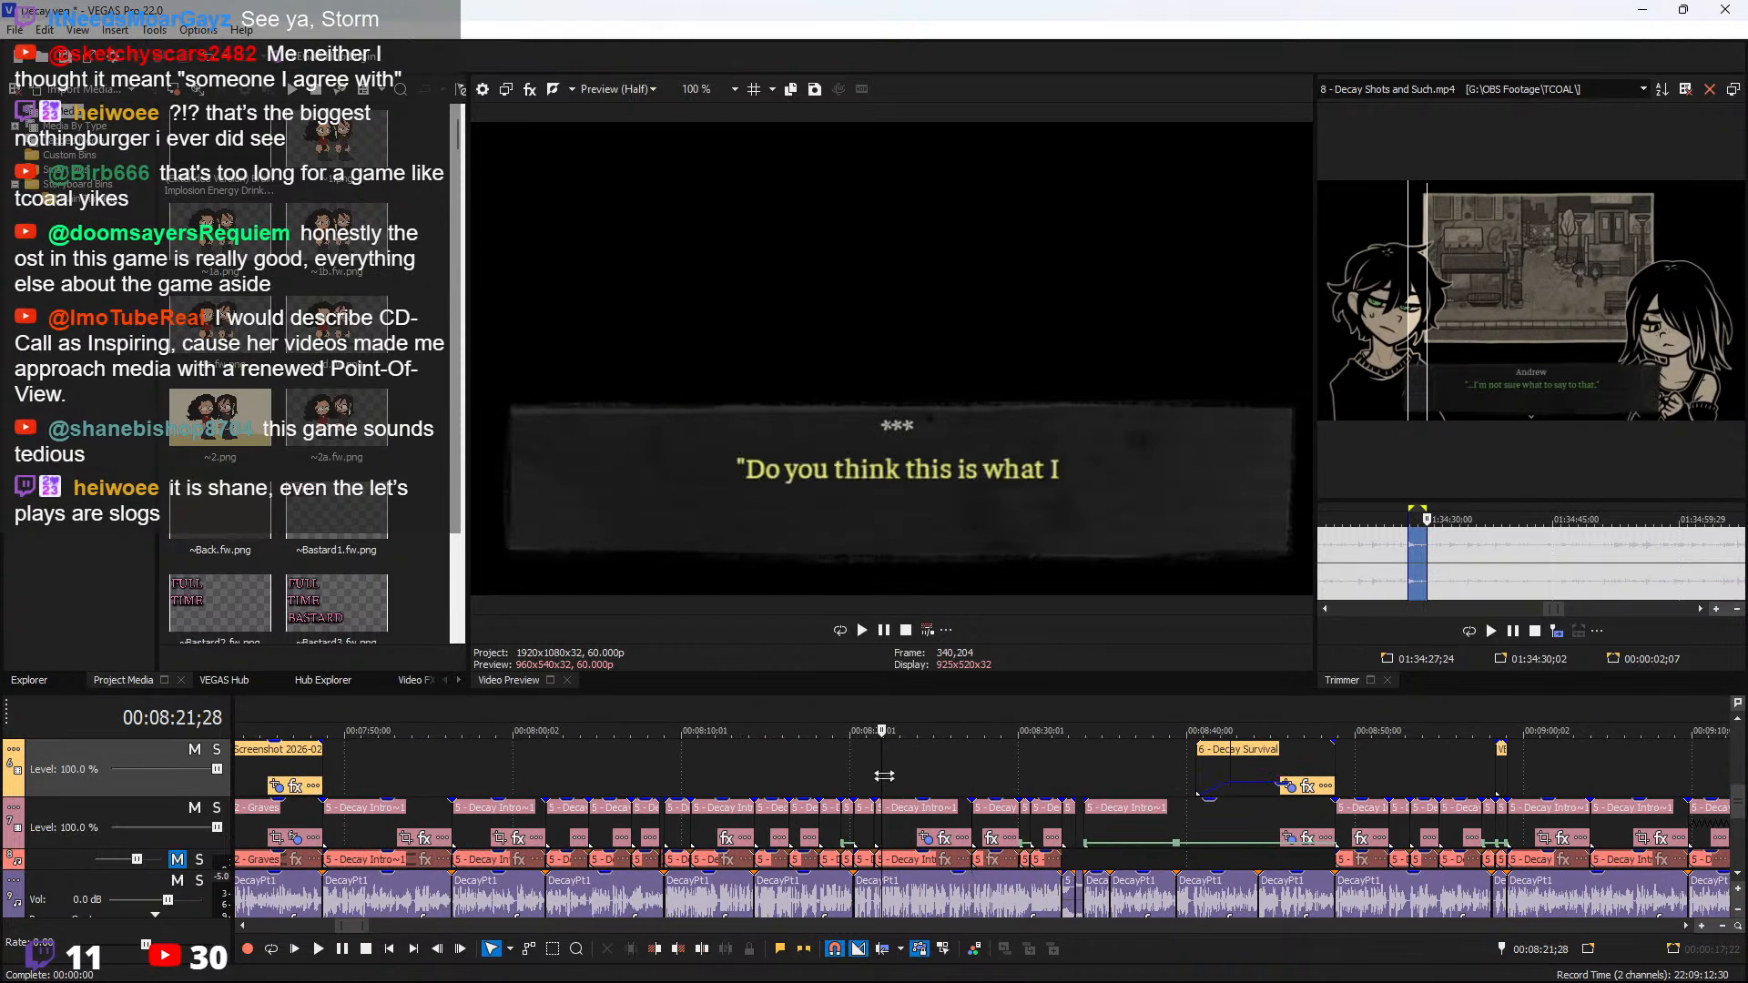
pyautogui.scroll(-3, 1273, 794)
pyautogui.click(1487, 779)
pyautogui.scroll(-2, 1420, 781)
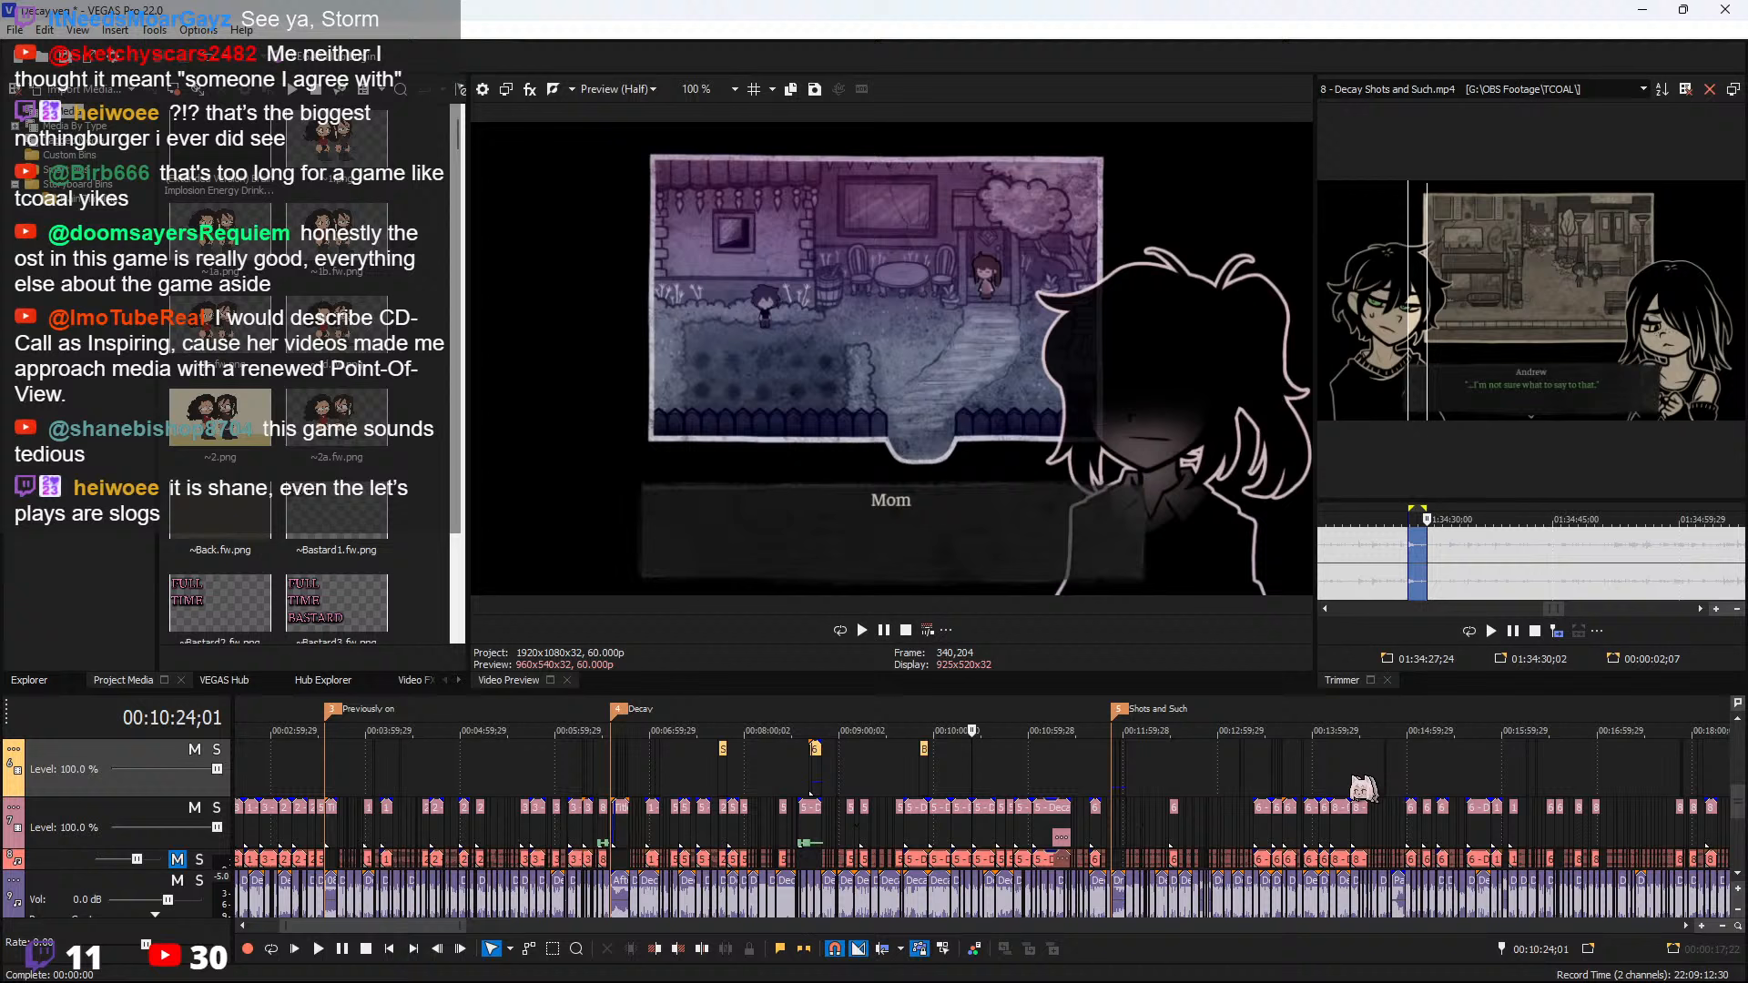
pyautogui.scroll(4, 1361, 787)
pyautogui.click(1170, 769)
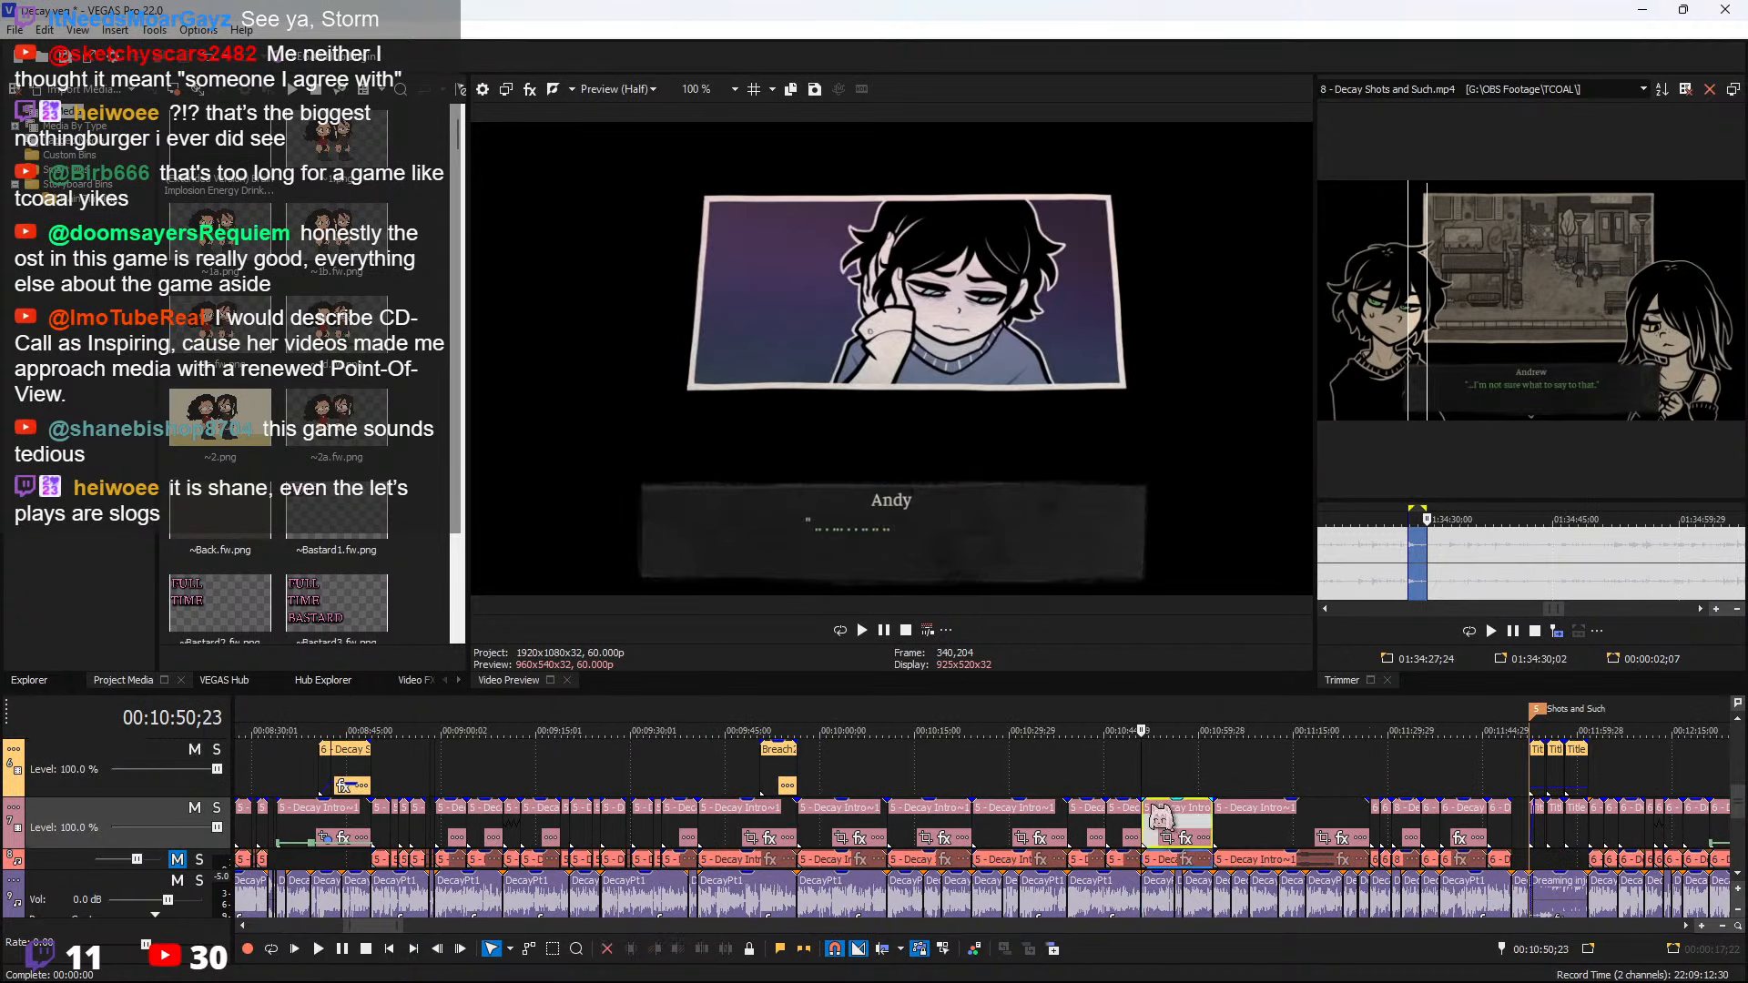
pyautogui.click(1151, 813)
# Return to the end of the edited footage and paste the copied Decay Intro clip at 00:31:38;11
pyautogui.scroll(-6, 1230, 829)
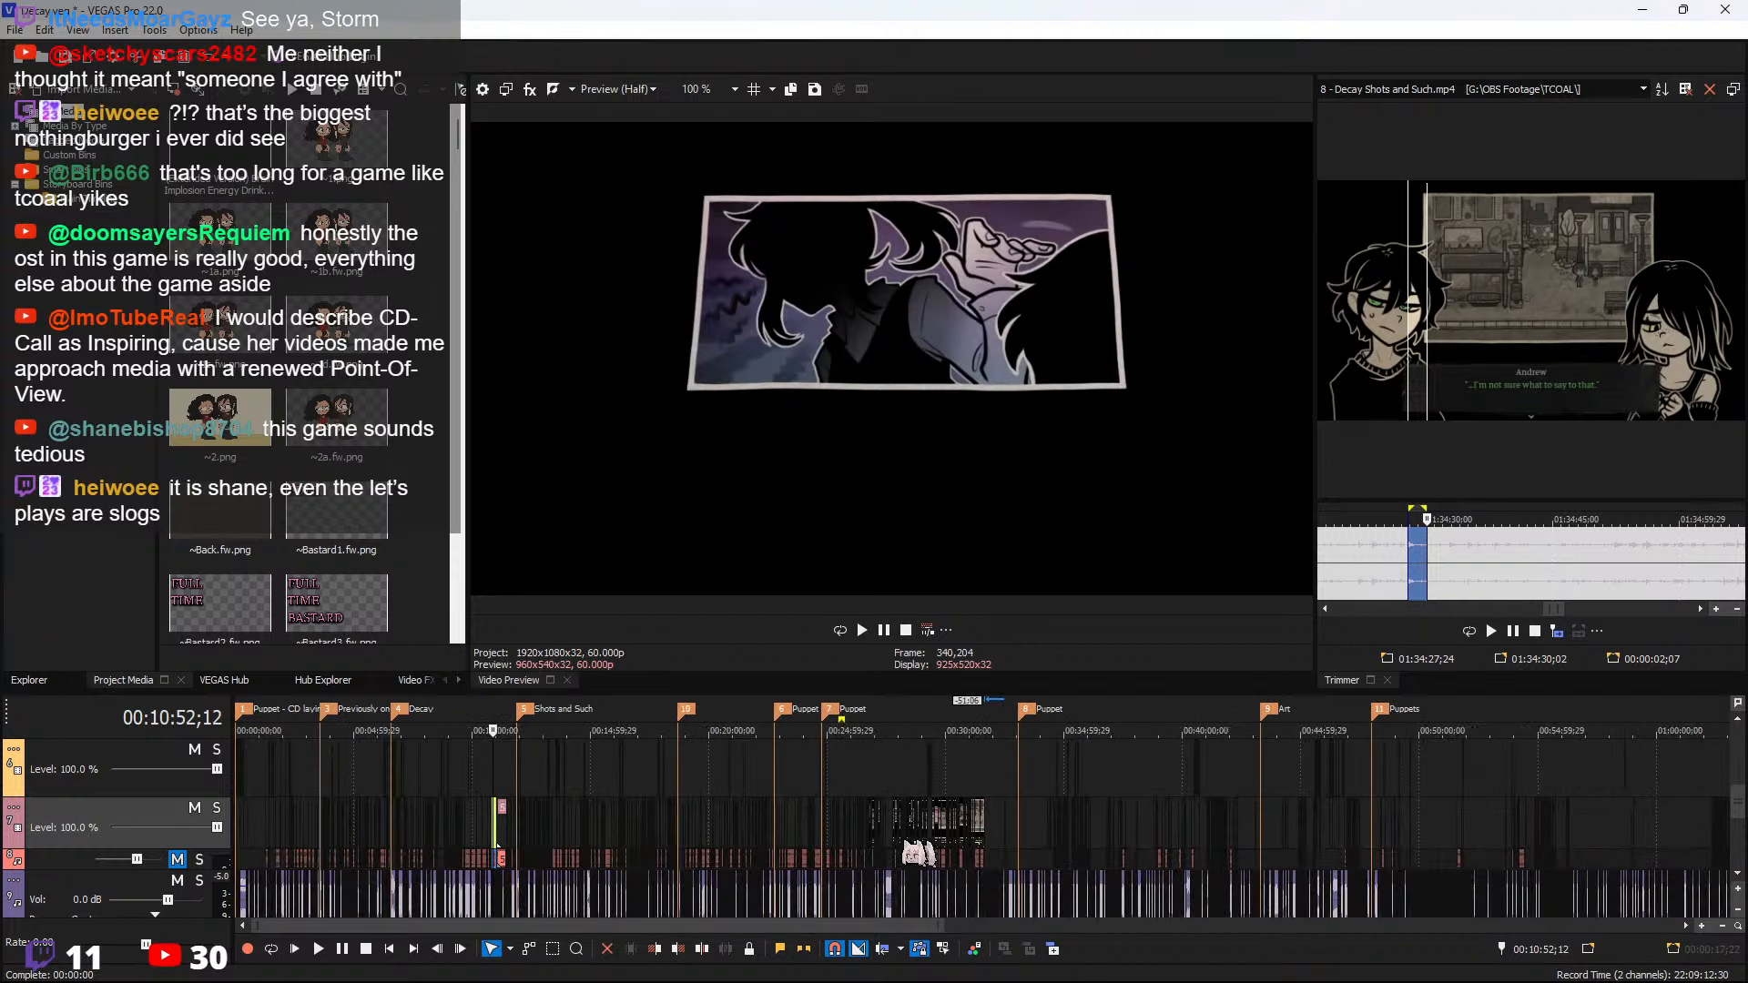
pyautogui.click(893, 792)
pyautogui.scroll(5, 1123, 861)
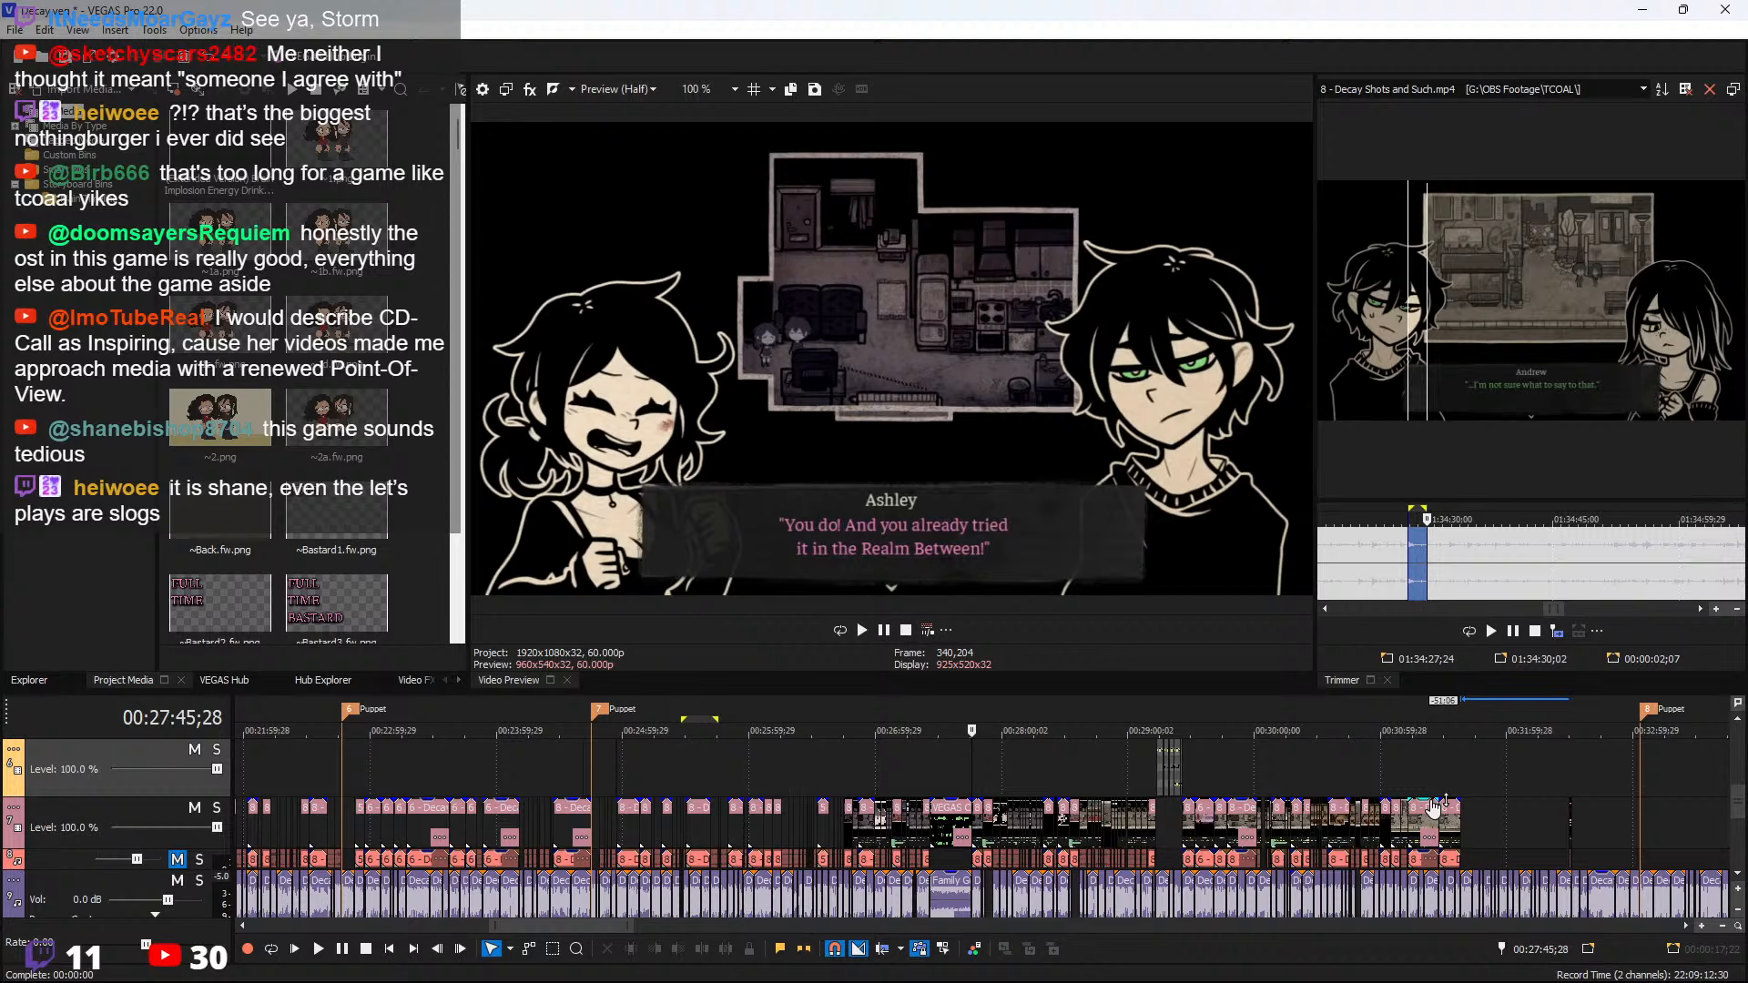
pyautogui.click(1462, 802)
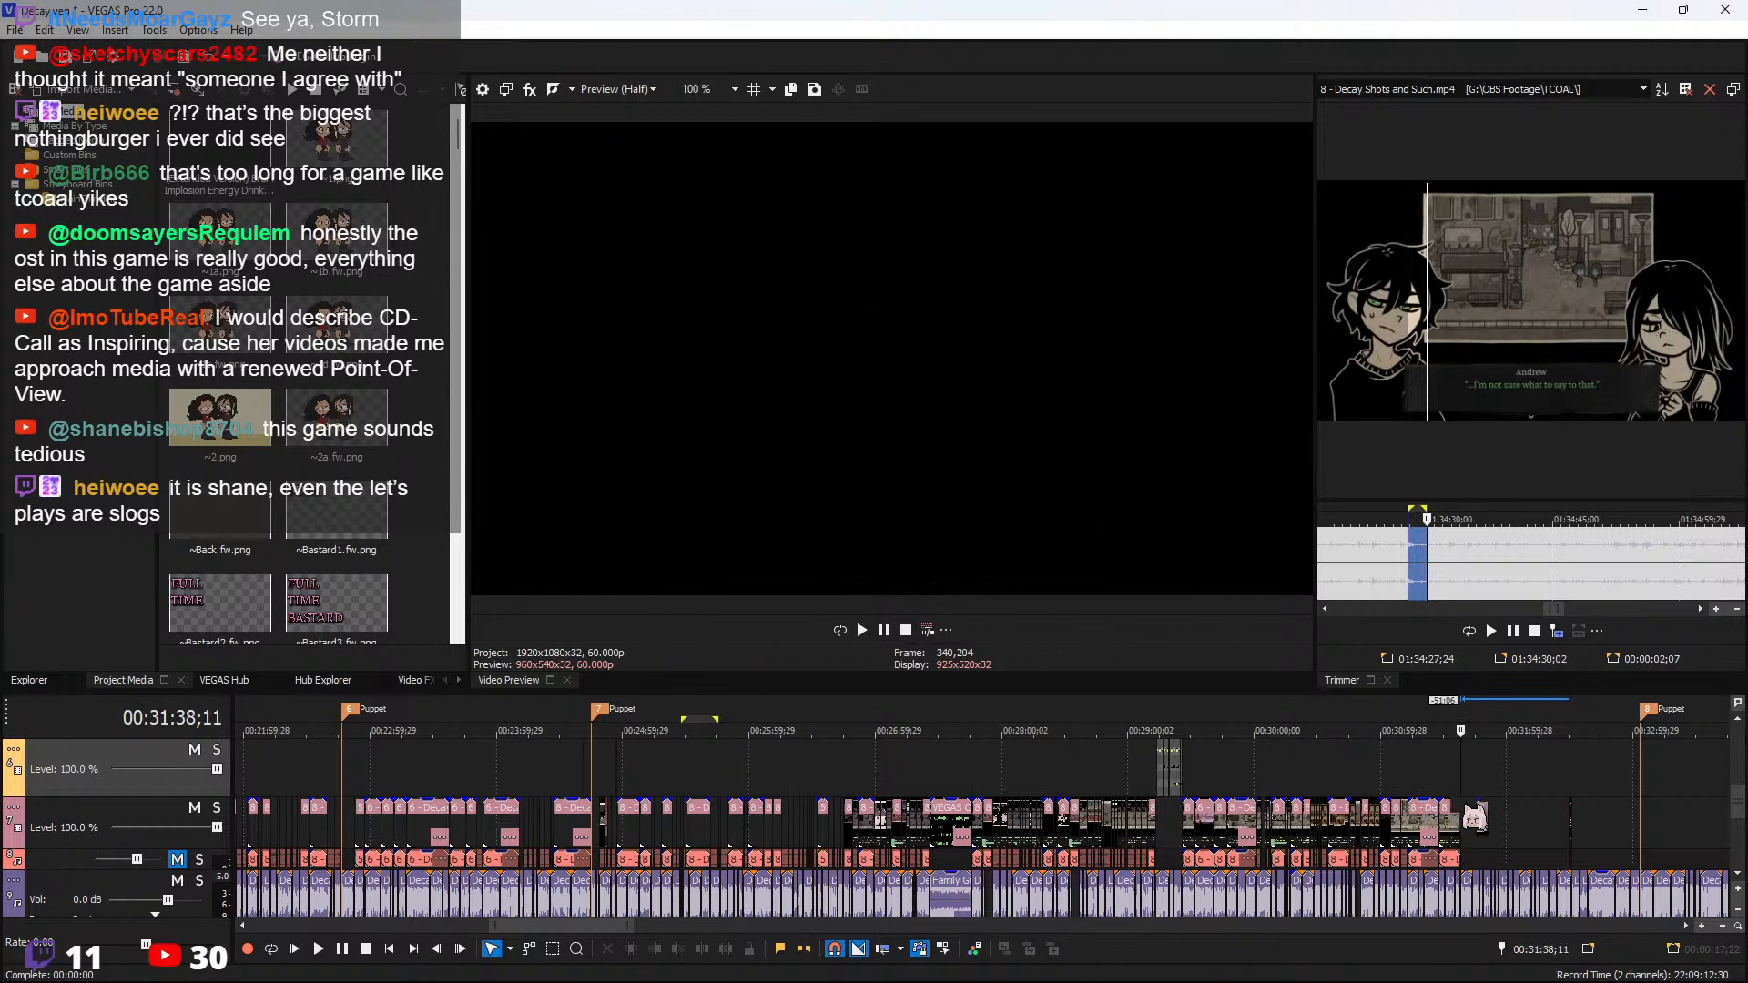
pyautogui.scroll(5, 1015, 854)
pyautogui.moveTo(986, 836); pyautogui.dragTo(1041, 831)
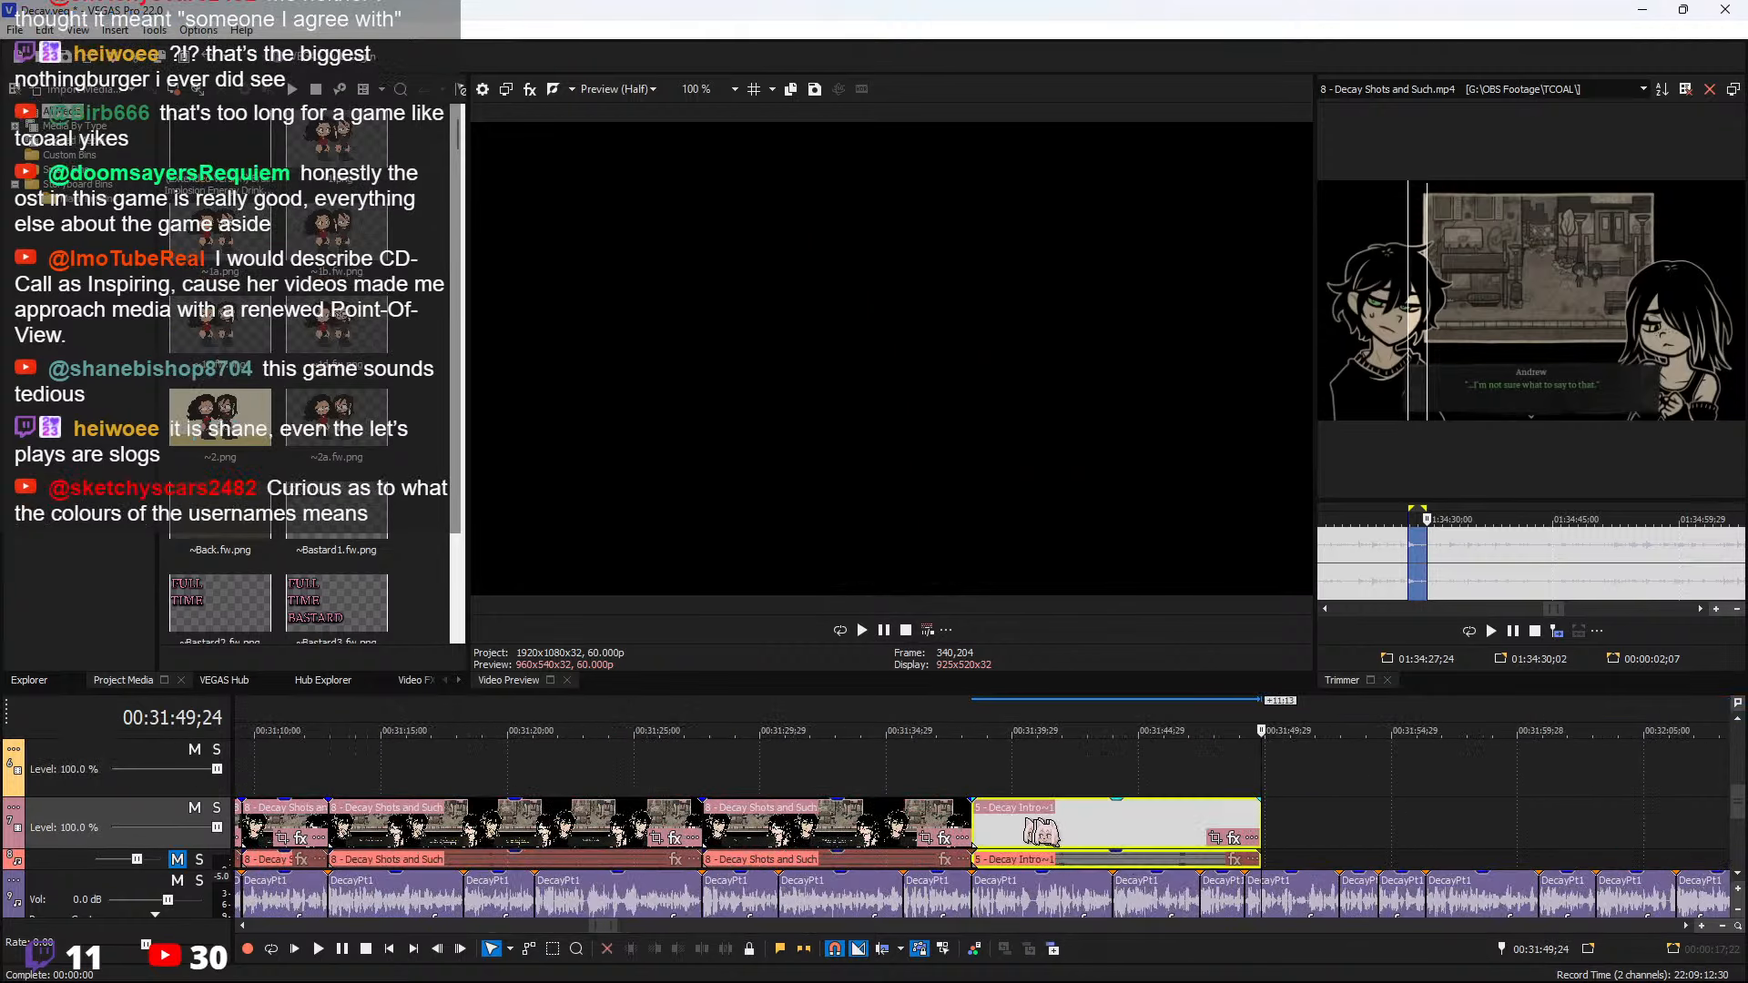
# Play the transition into the pasted Andy clip, then play the clip from its start at 00:31:38;11
pyautogui.click(949, 775)
pyautogui.press('space')
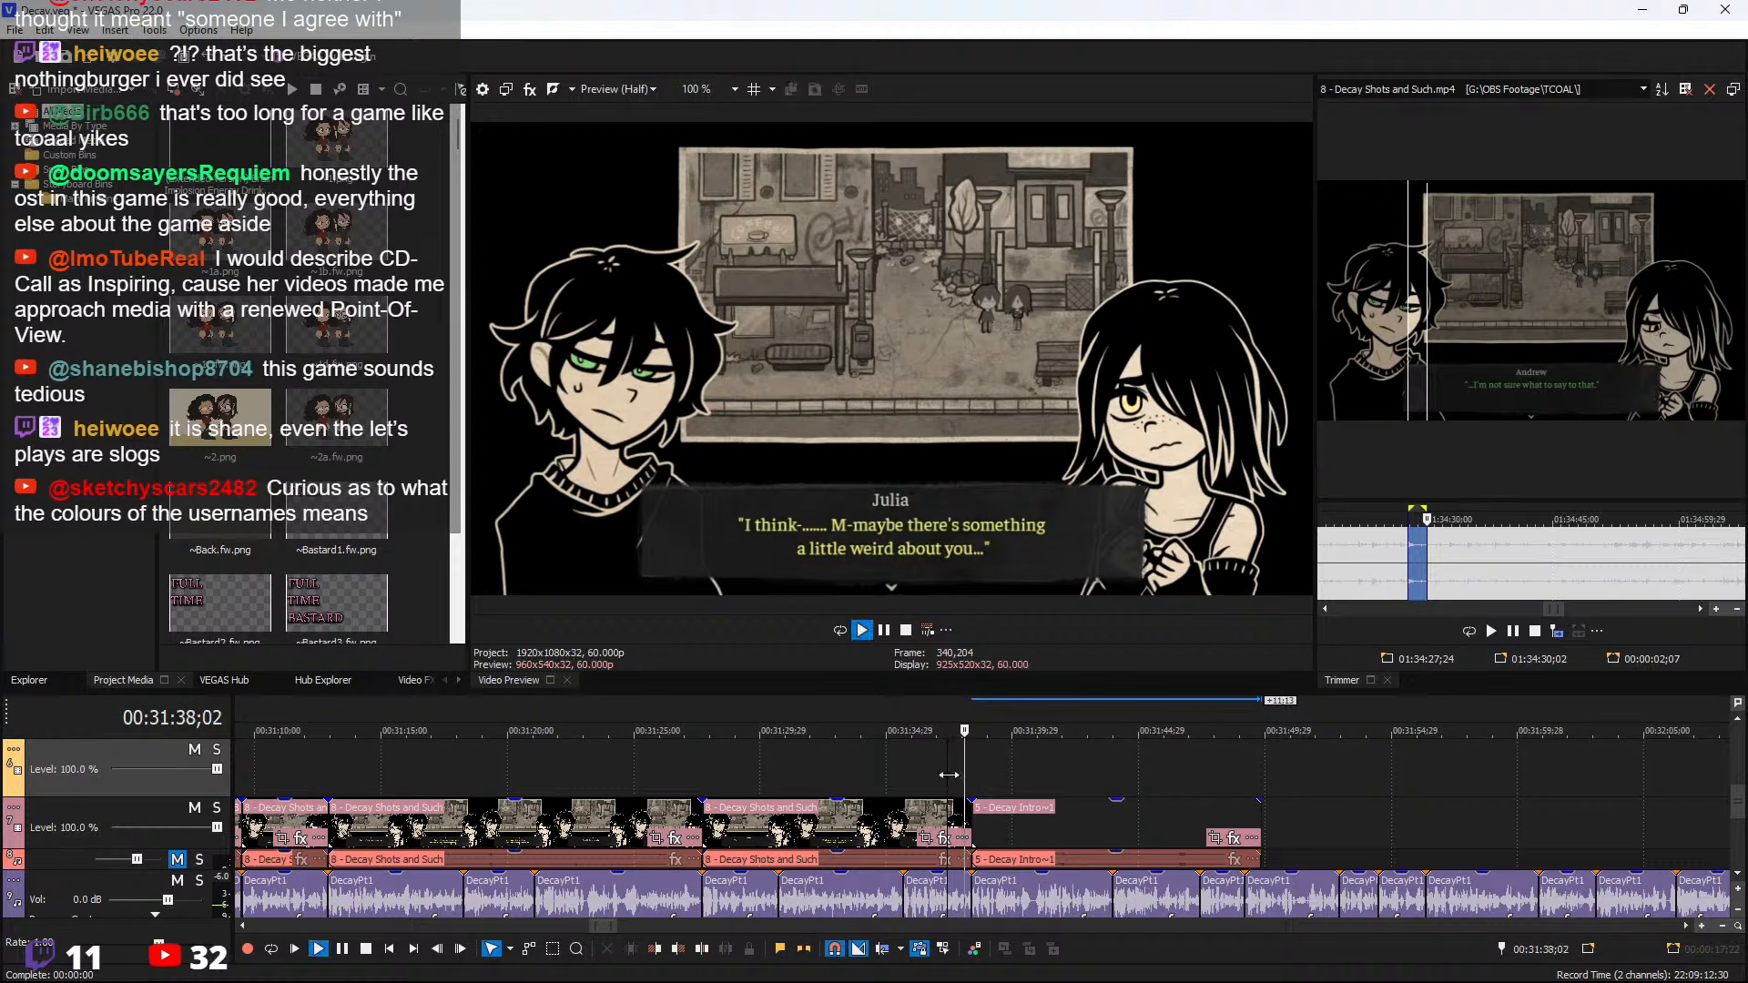
pyautogui.click(978, 780)
pyautogui.press('space')
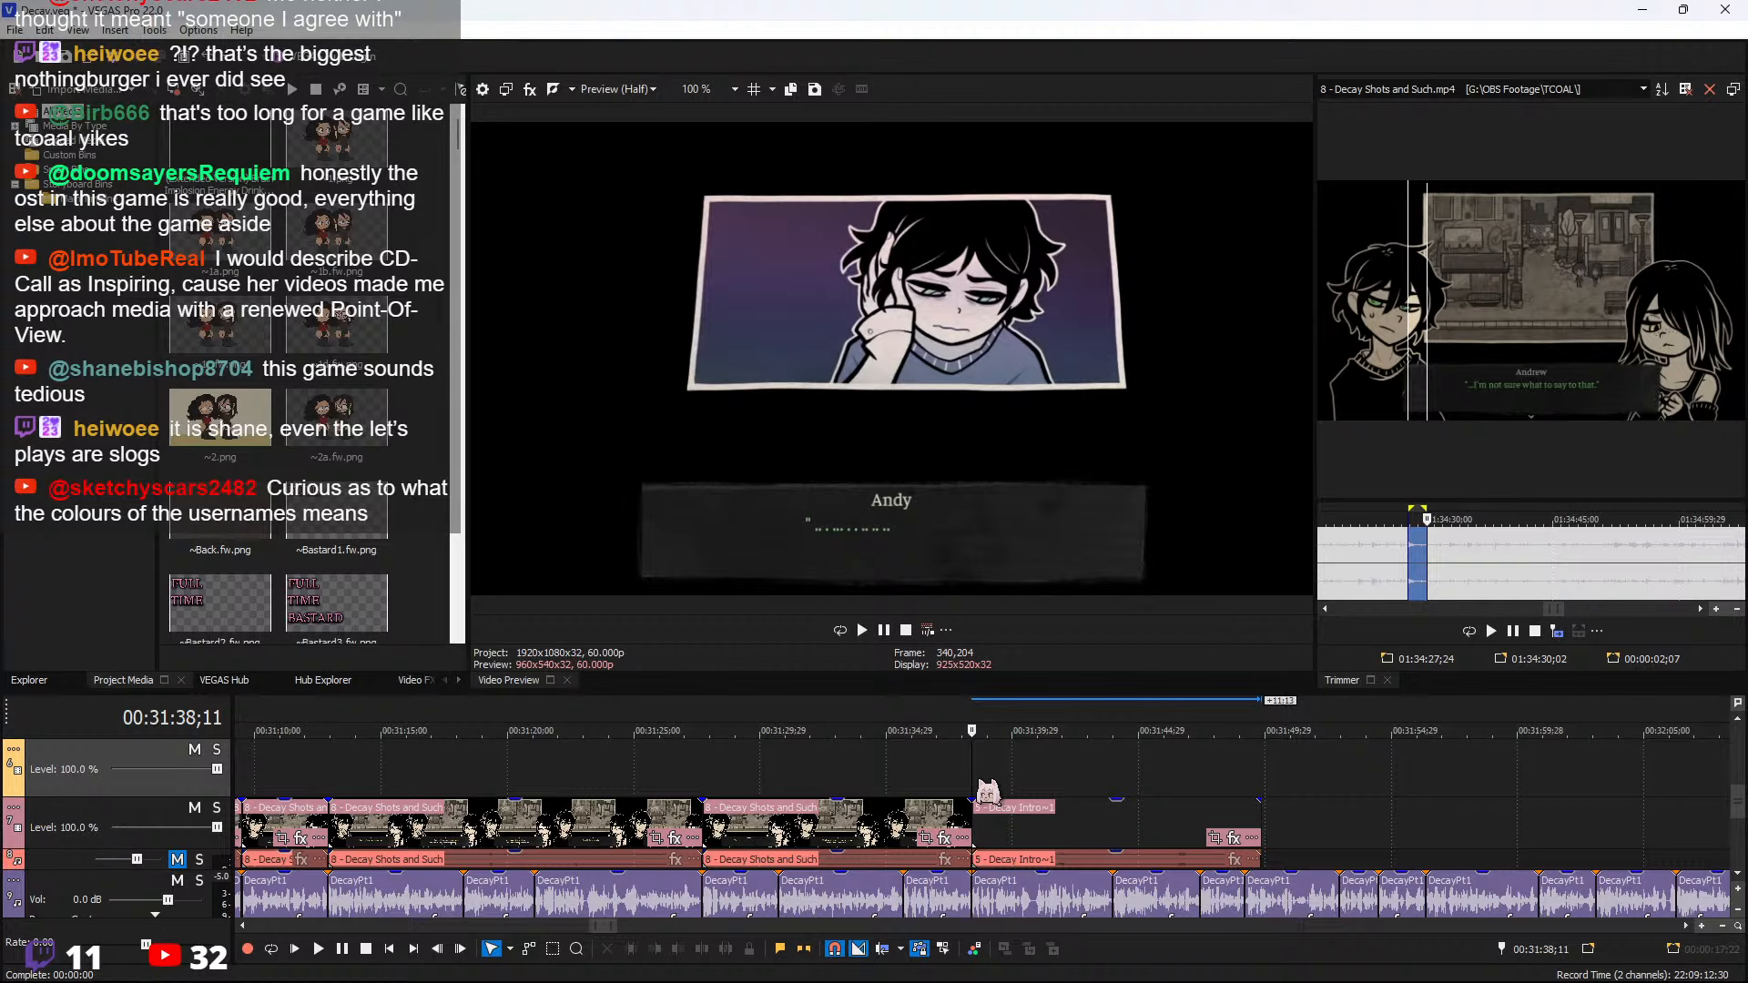
pyautogui.press('space')
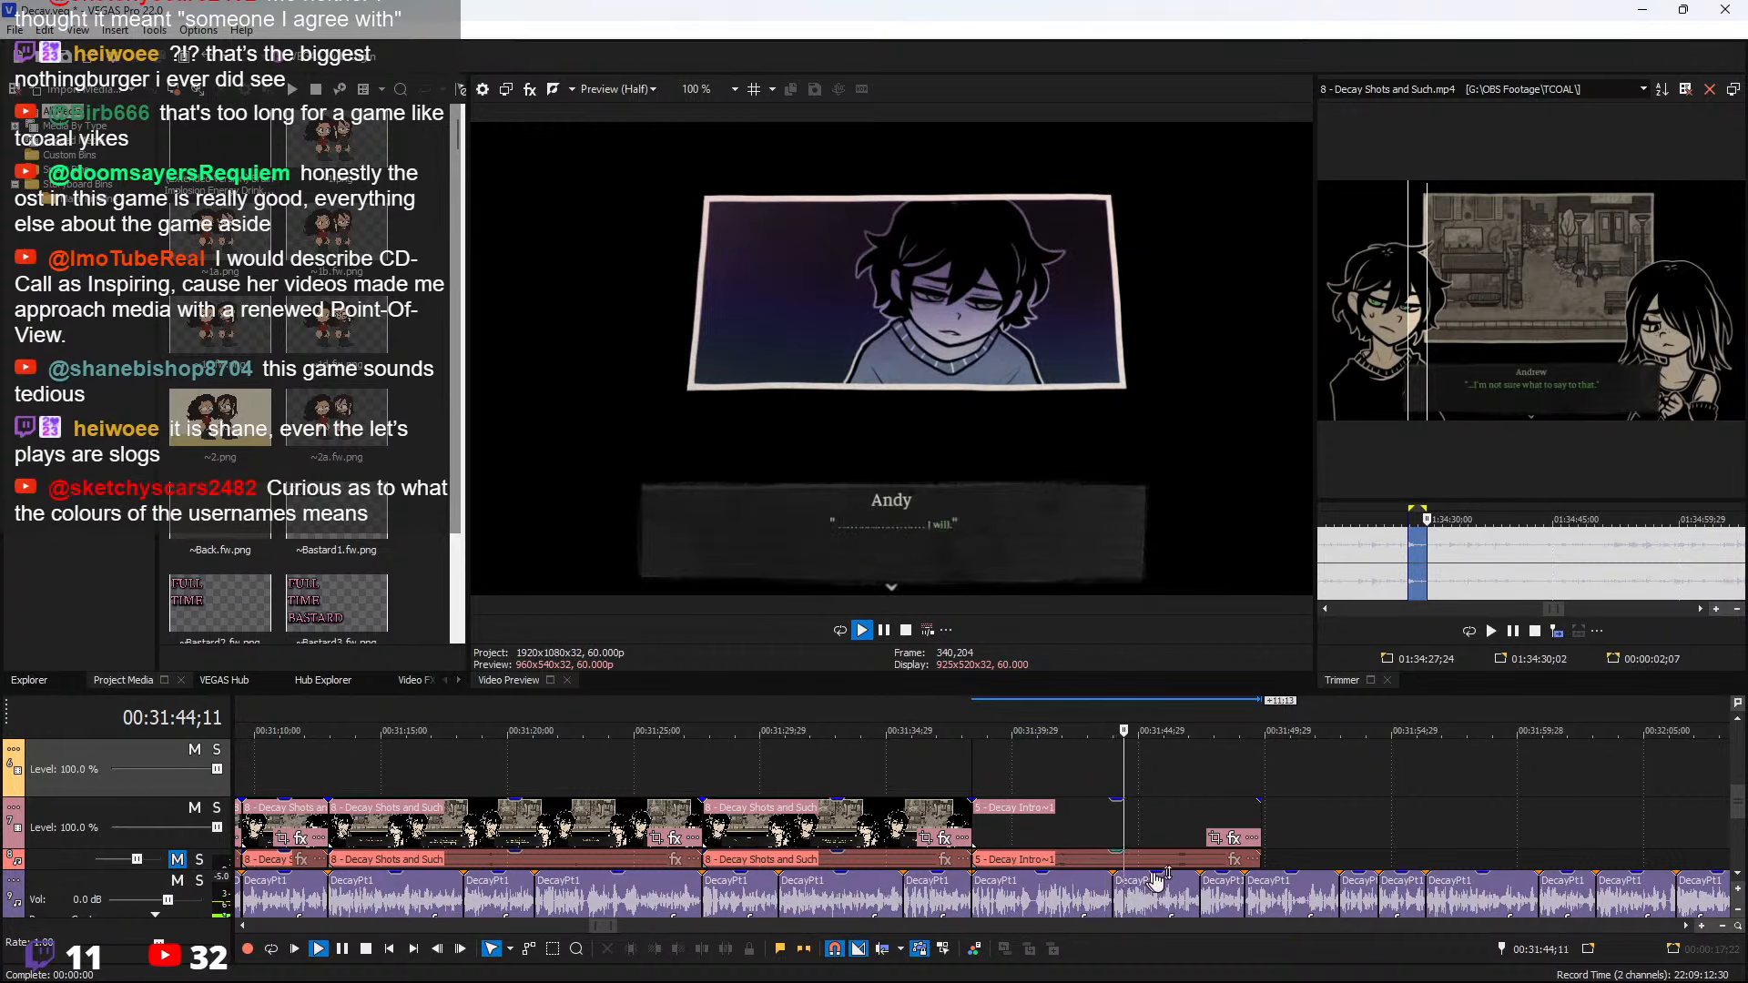
# Split the pasted Andy clip at the voice-over cut near 00:31:44 and delete the remainder
pyautogui.click(1119, 841)
pyautogui.press('space')
pyautogui.press('s')
pyautogui.click(1158, 836)
pyautogui.press('Delete')
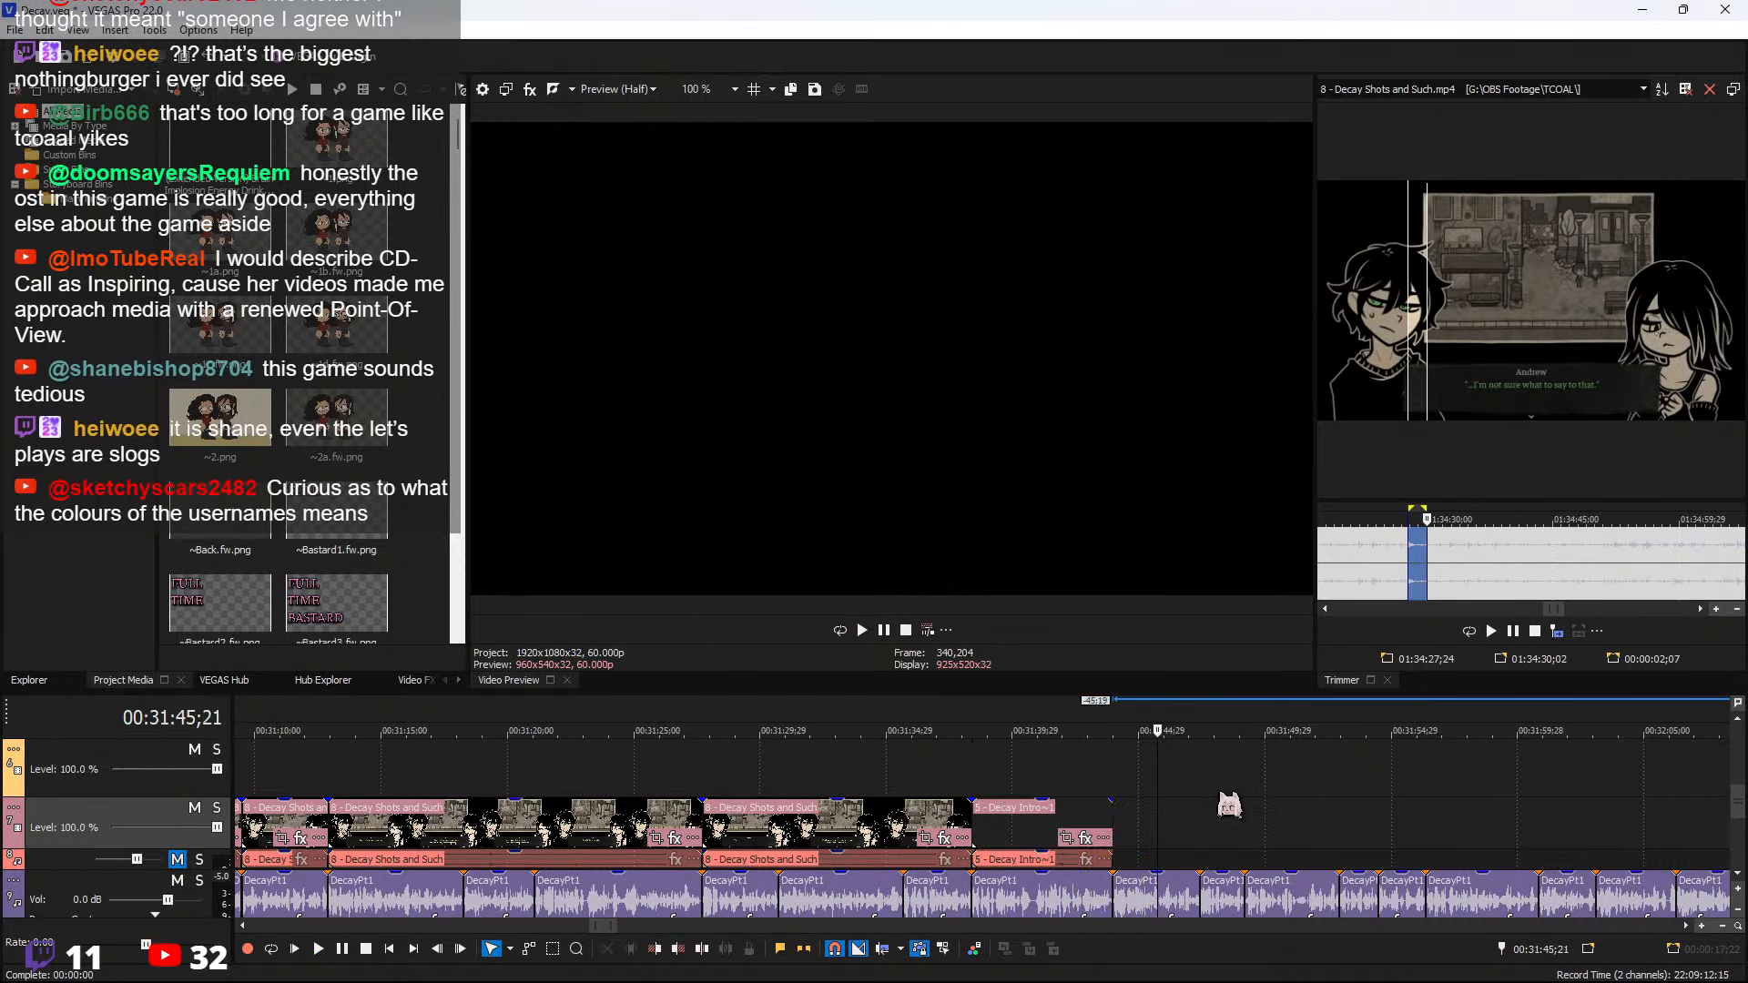
# Open the source of the preceding Decay Shots and Such clip for trimming and play it from 01:35:08;16
pyautogui.rightClick(874, 830)
pyautogui.click(1023, 160)
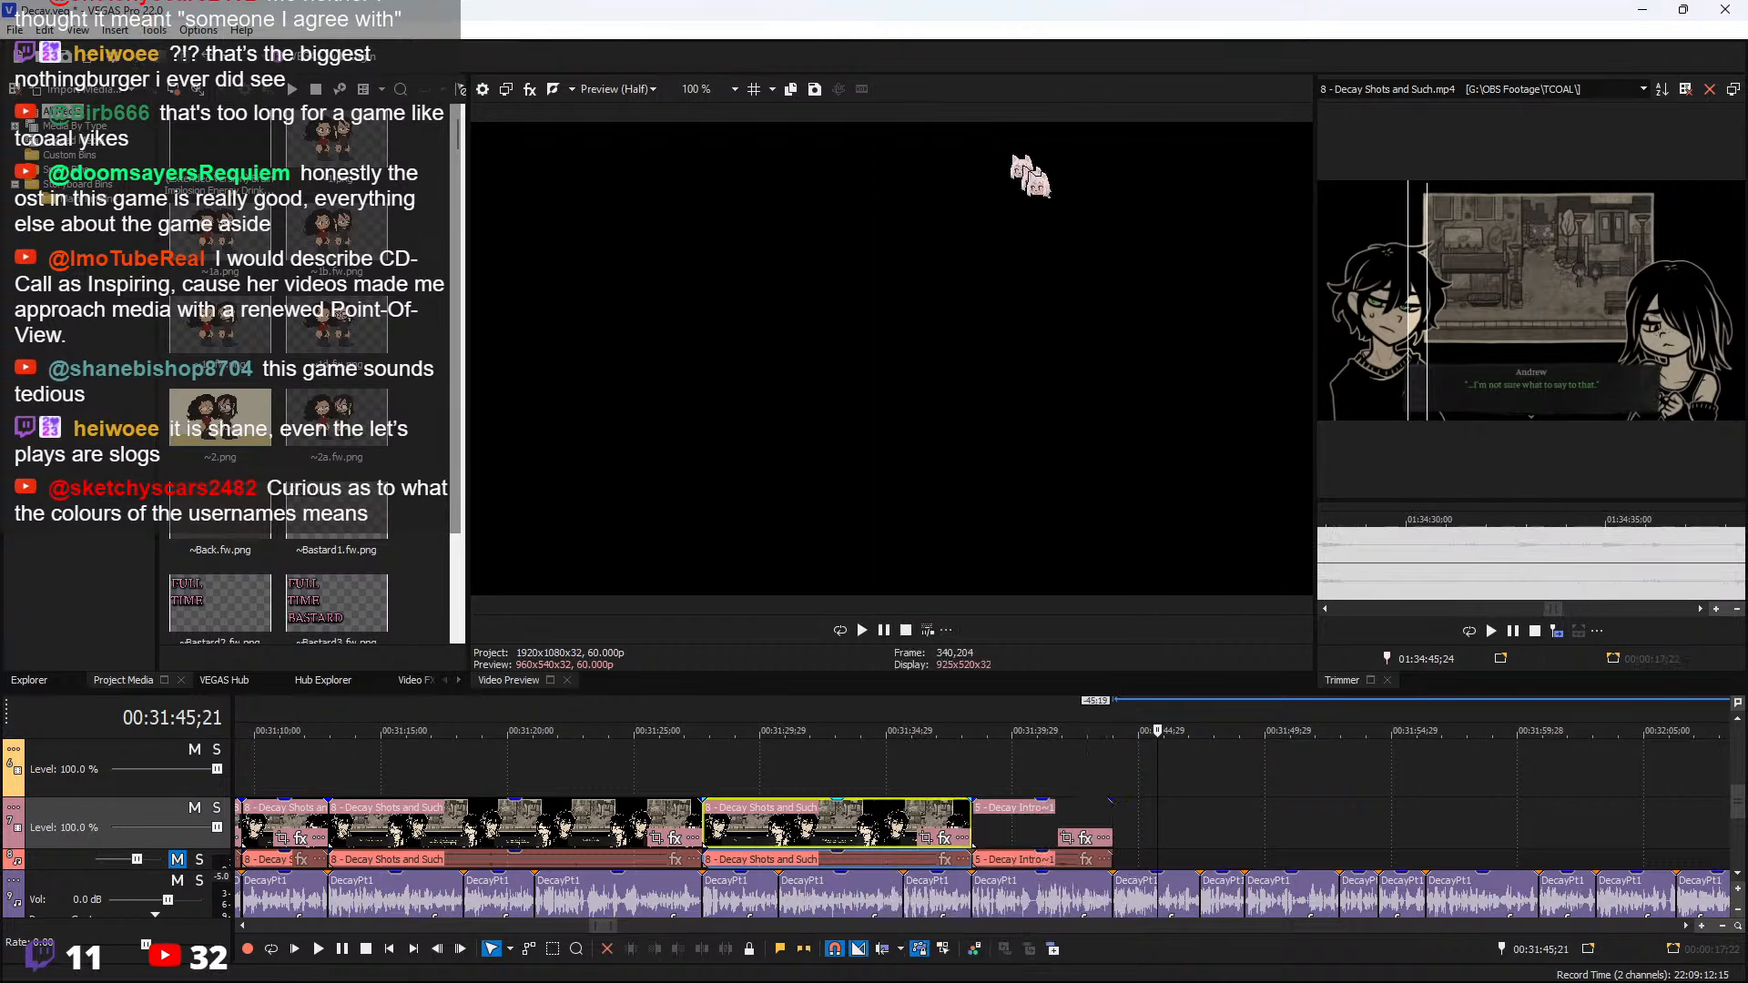
pyautogui.scroll(-4, 1528, 569)
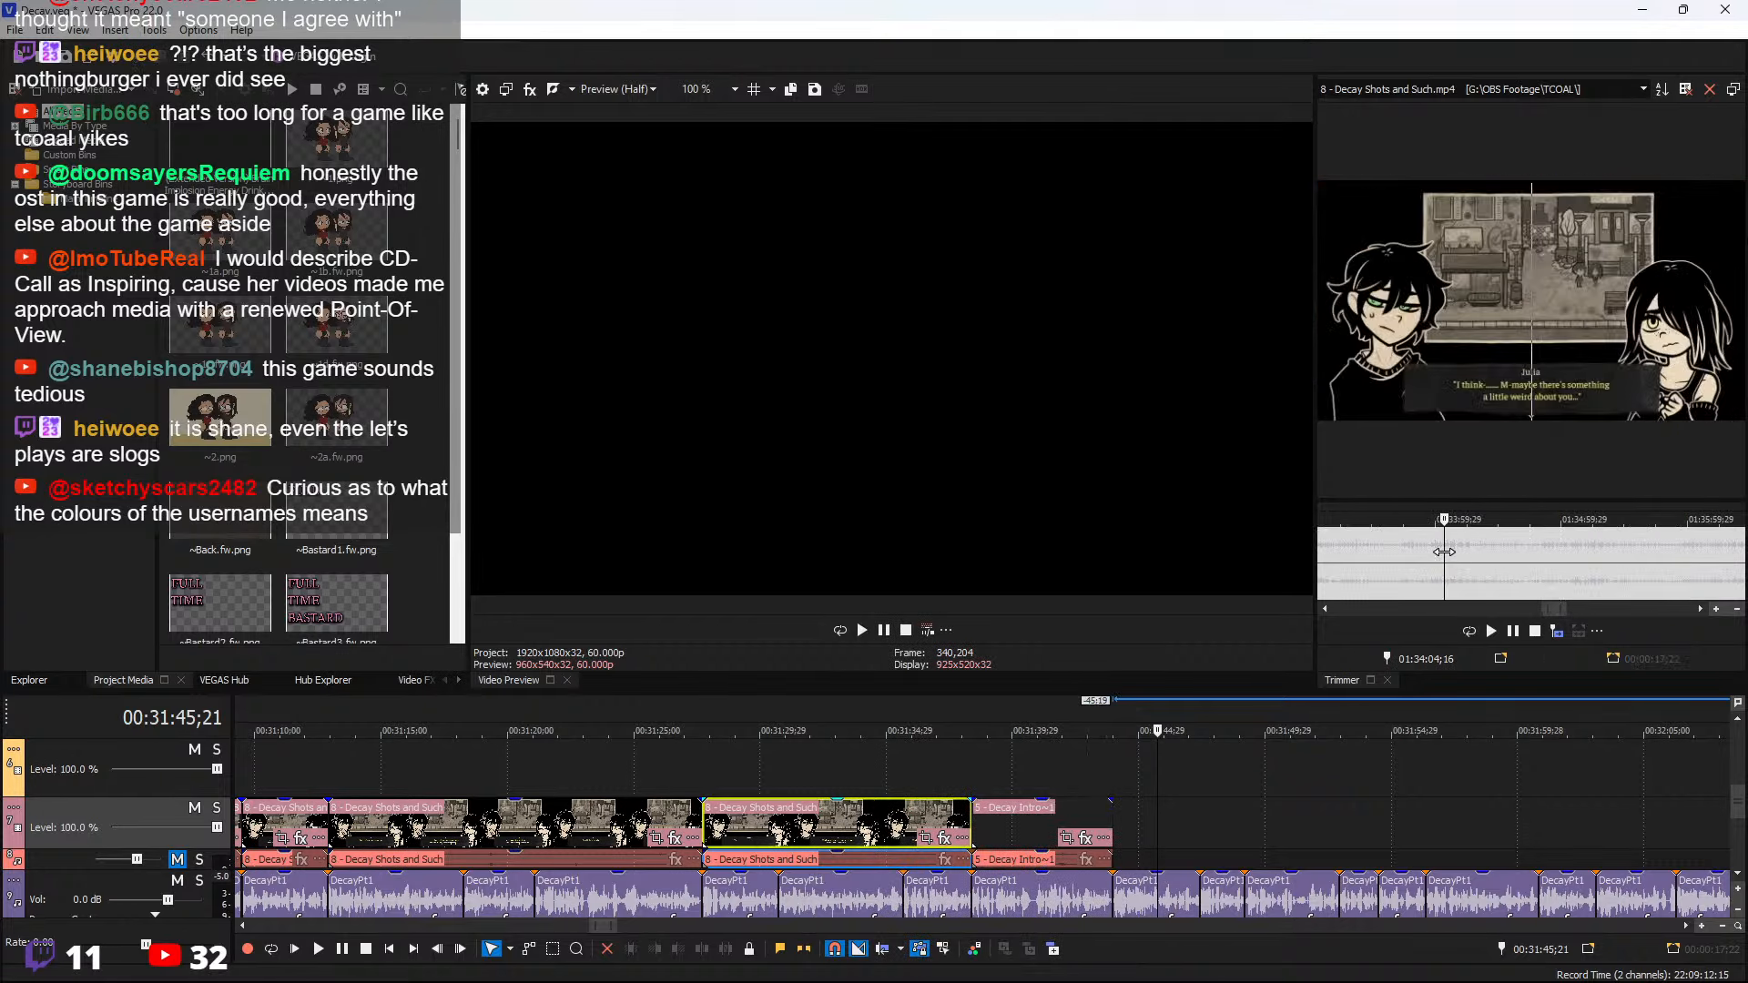
pyautogui.click(1578, 559)
pyautogui.press('space')
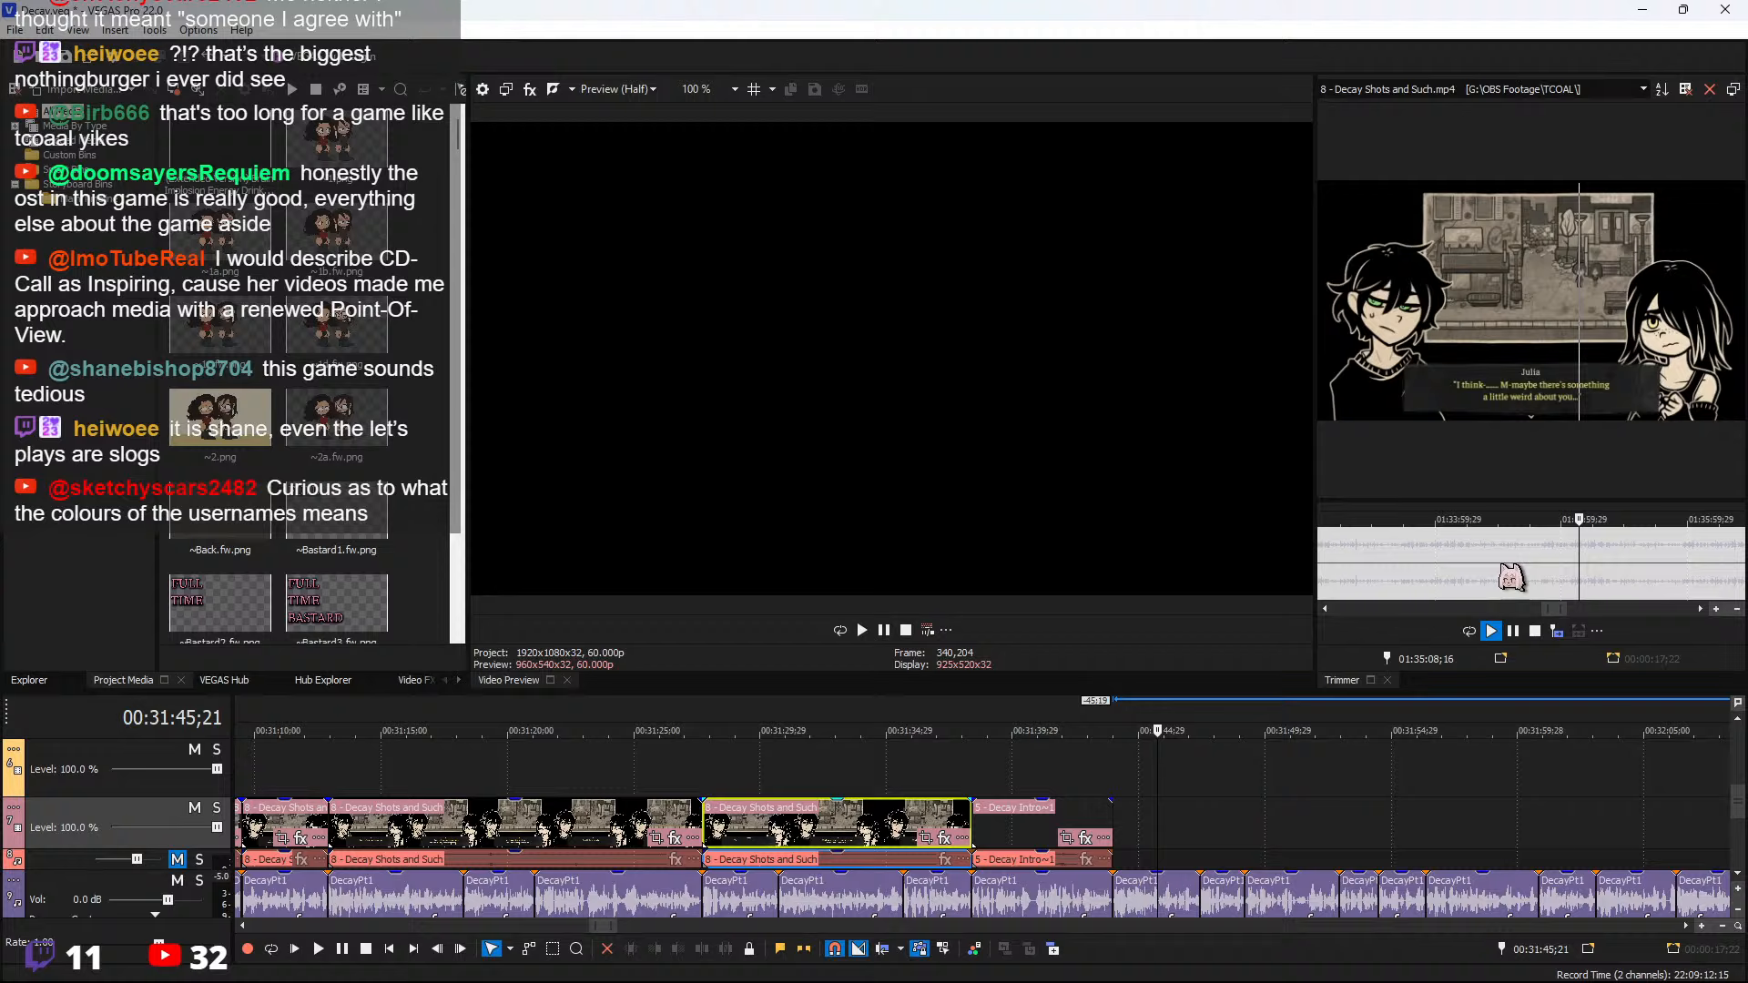
# Search the 8 - Decay Shots and Such.mp4 source footage for Julia's line about Andrew being used to acting with Ashley
pyautogui.scroll(3, 1590, 580)
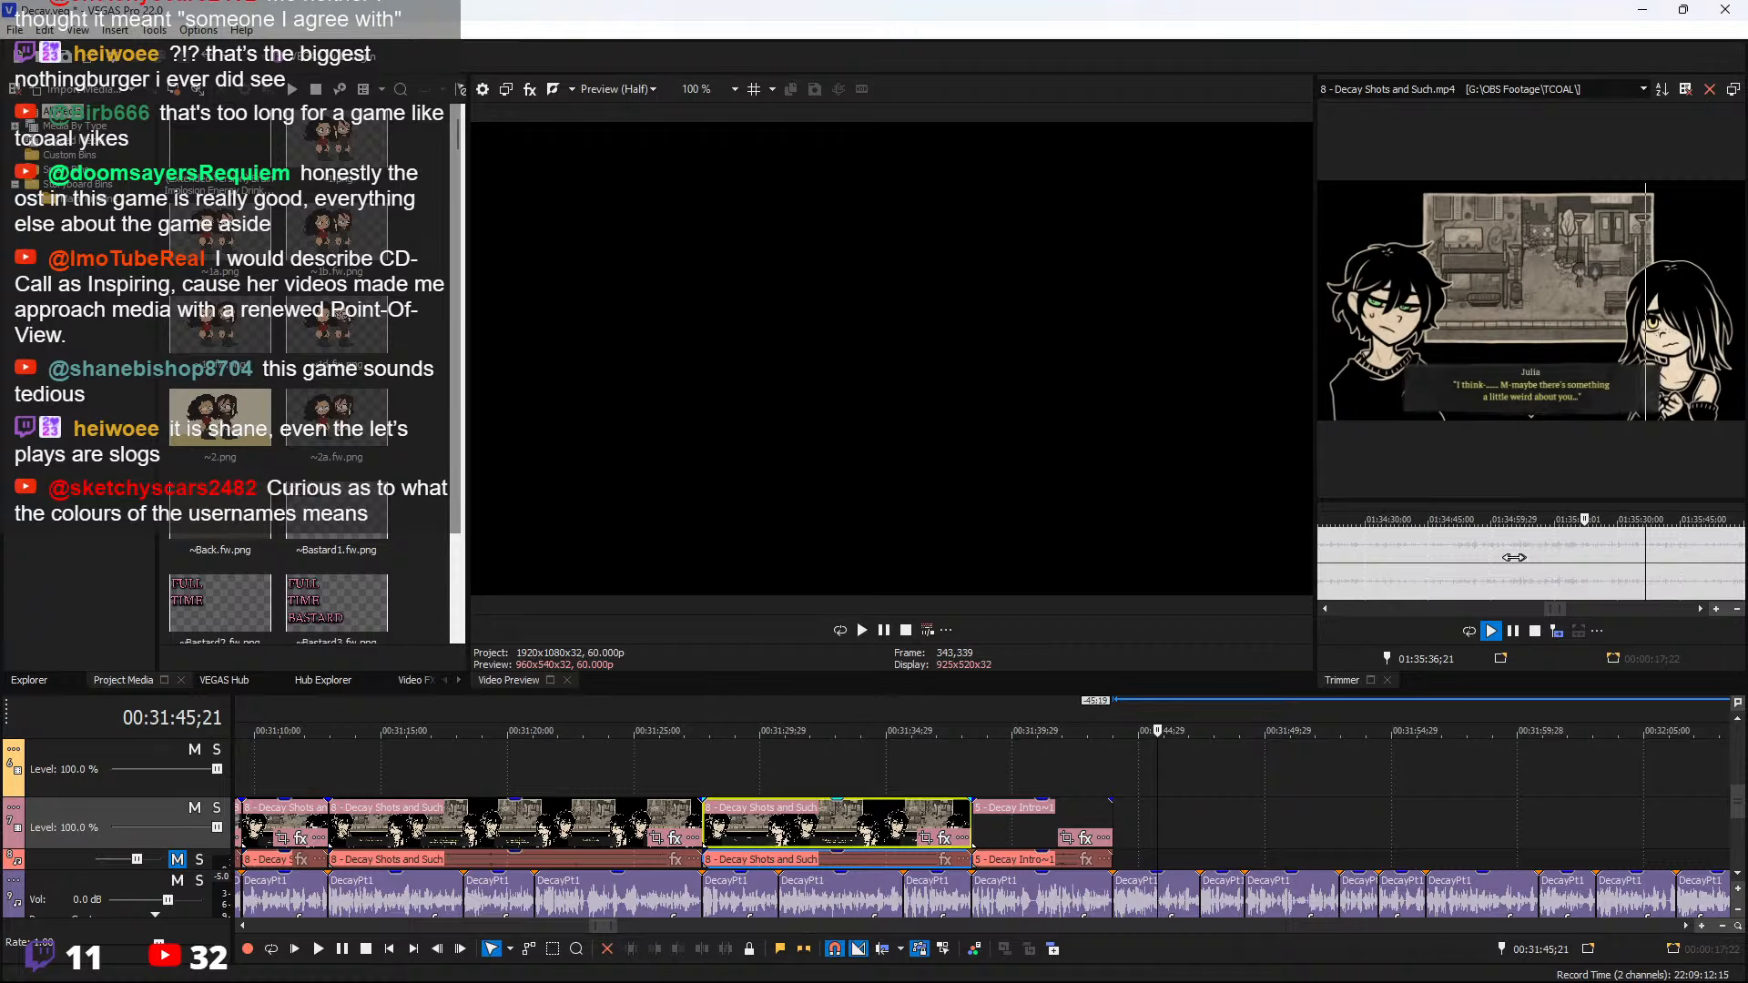
pyautogui.scroll(-3, 1630, 573)
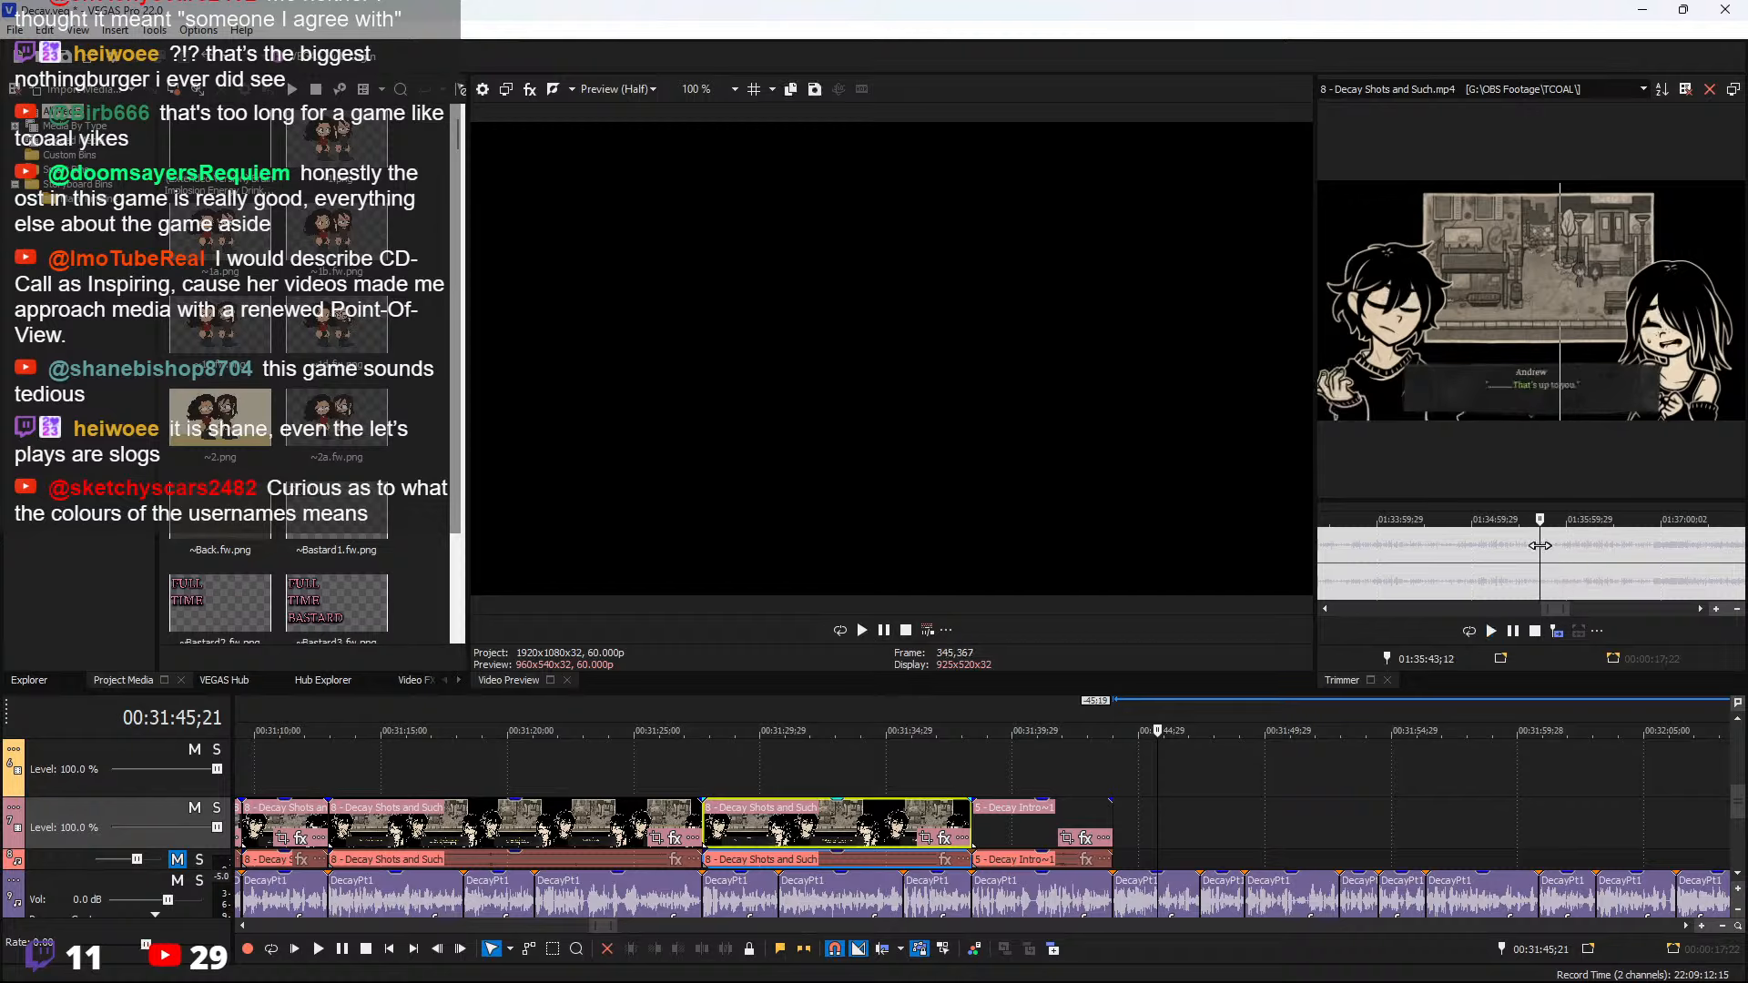
pyautogui.moveTo(1541, 545); pyautogui.dragTo(1536, 545)
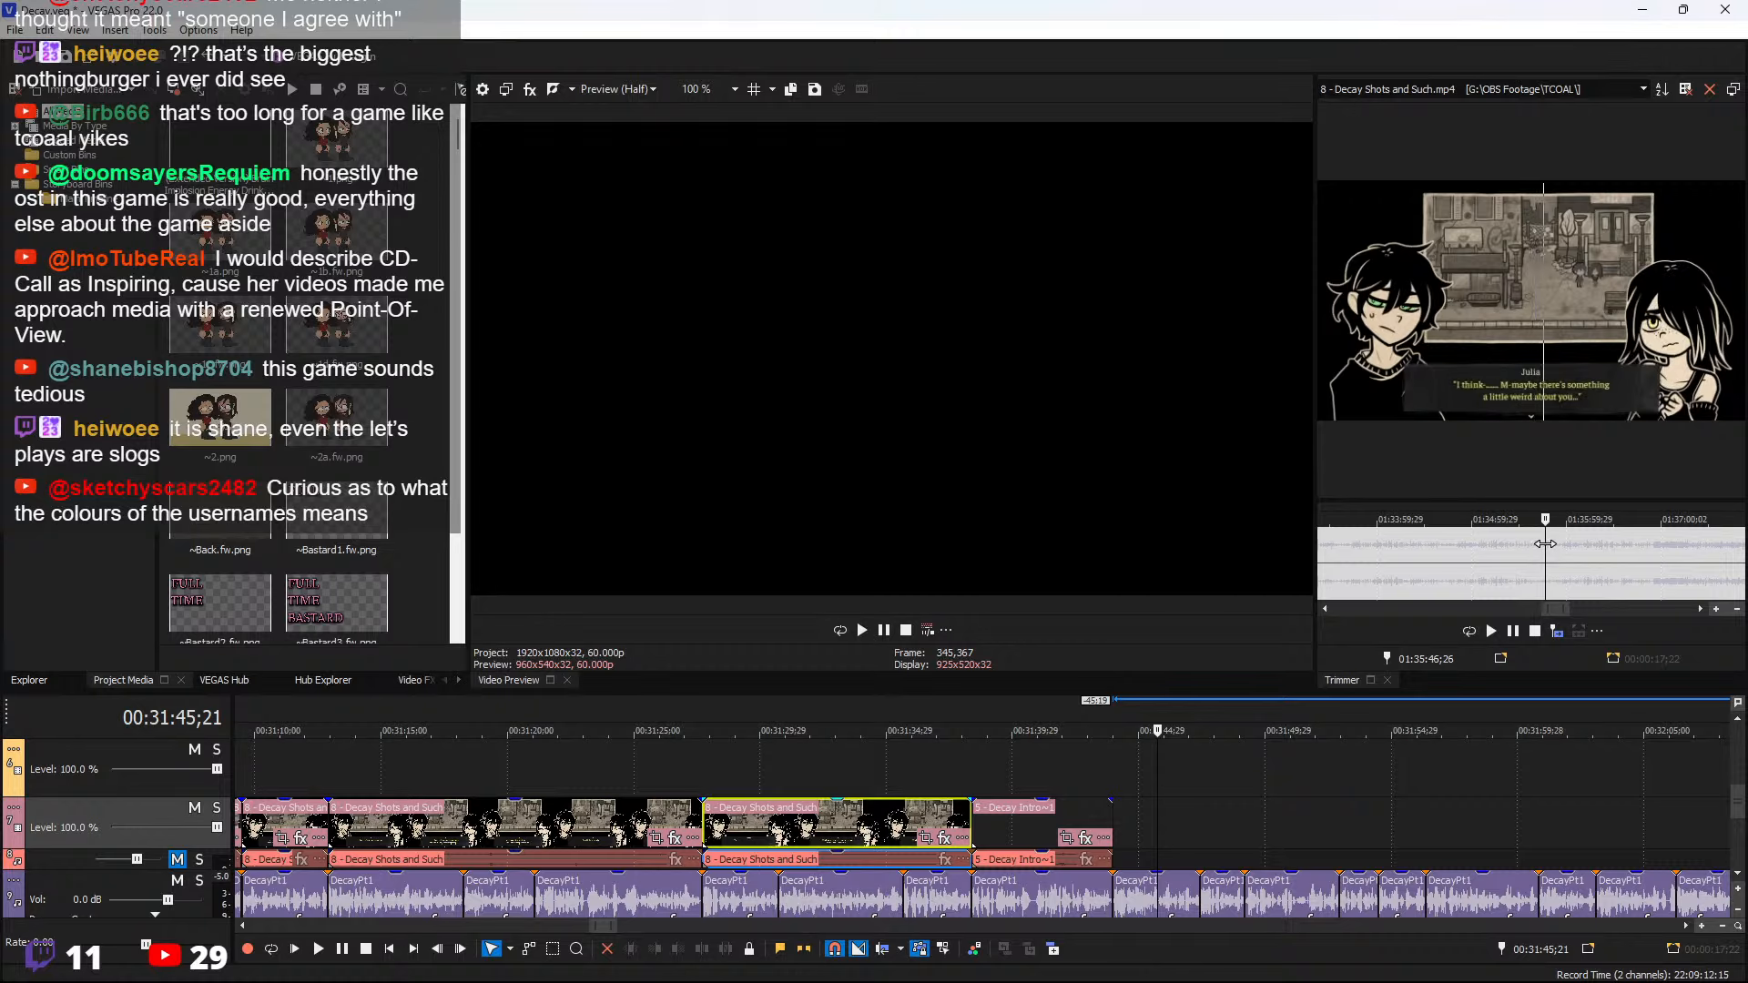
pyautogui.moveTo(1545, 544); pyautogui.dragTo(1549, 544)
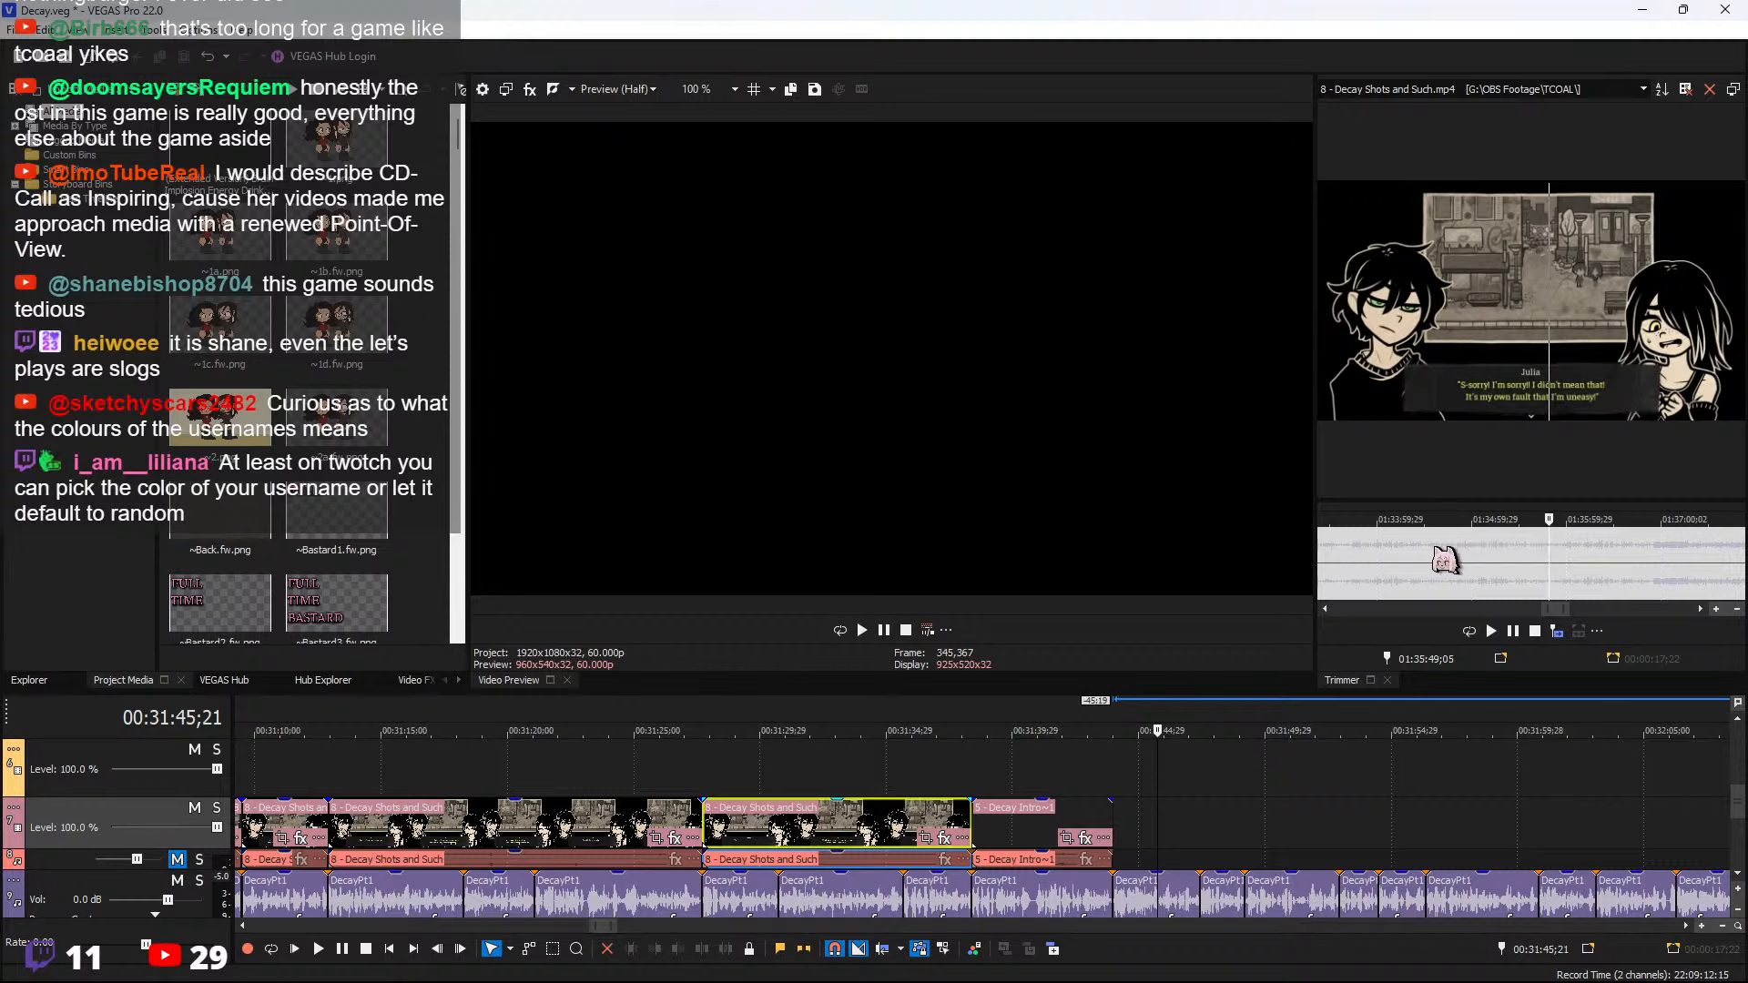
pyautogui.click(1376, 554)
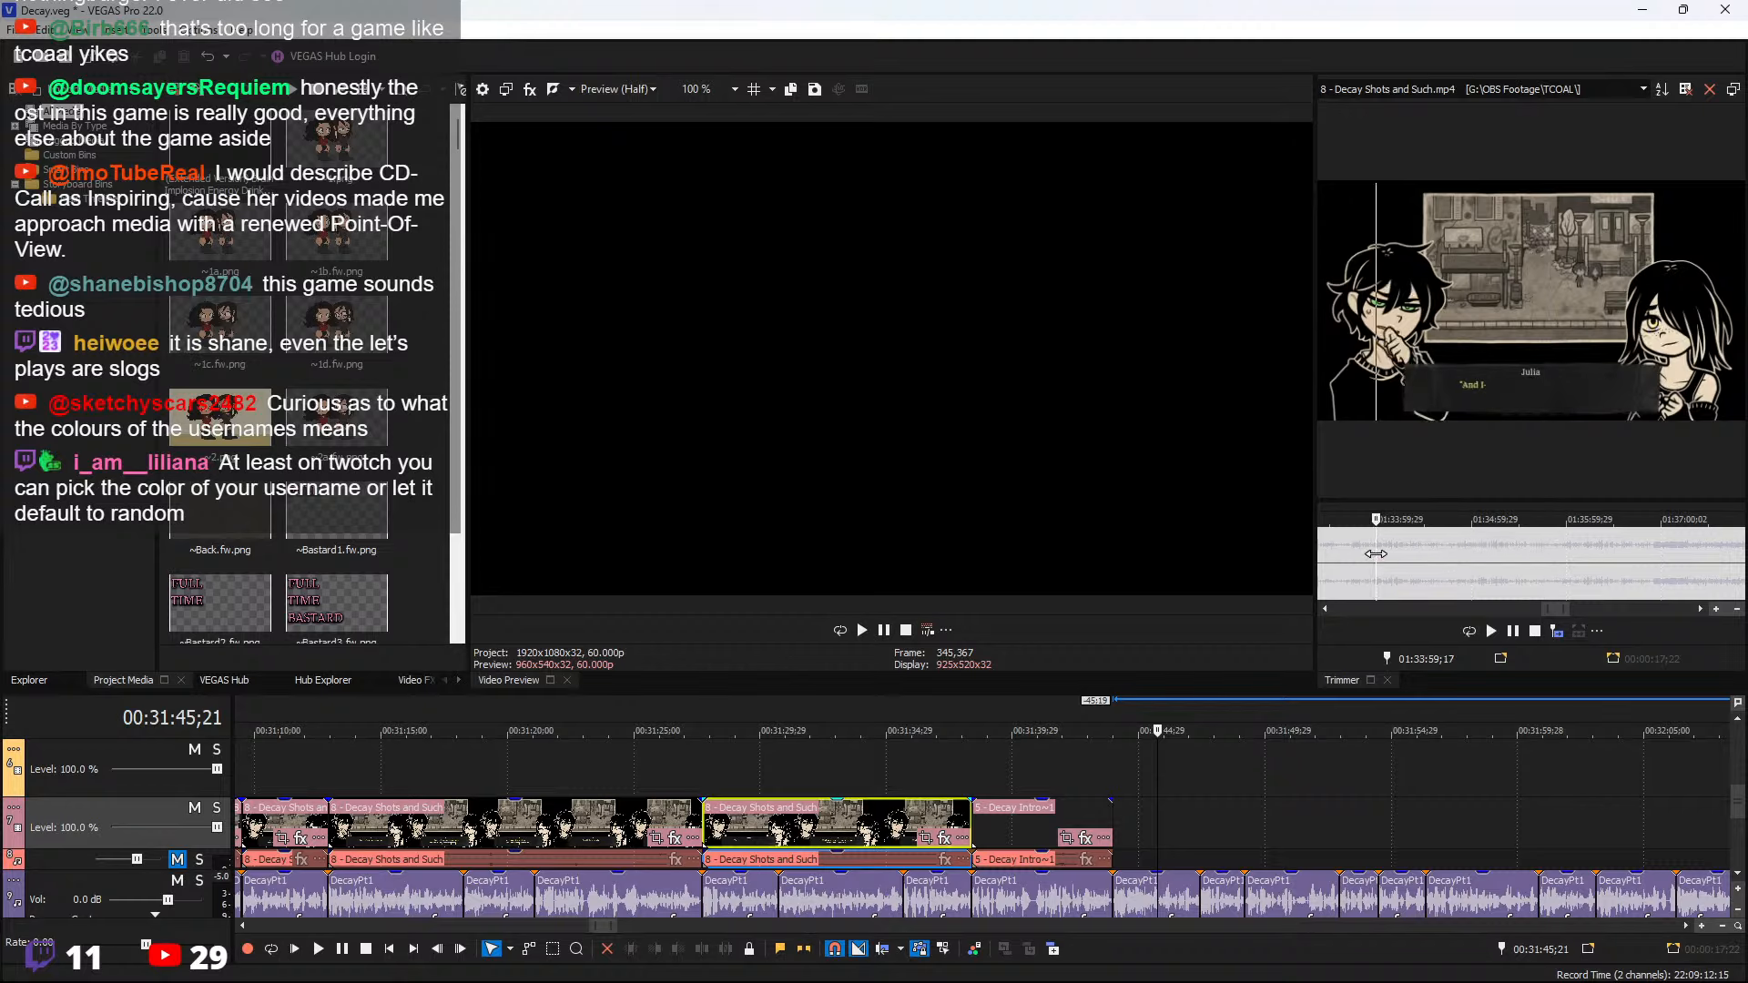
pyautogui.scroll(3, 1424, 570)
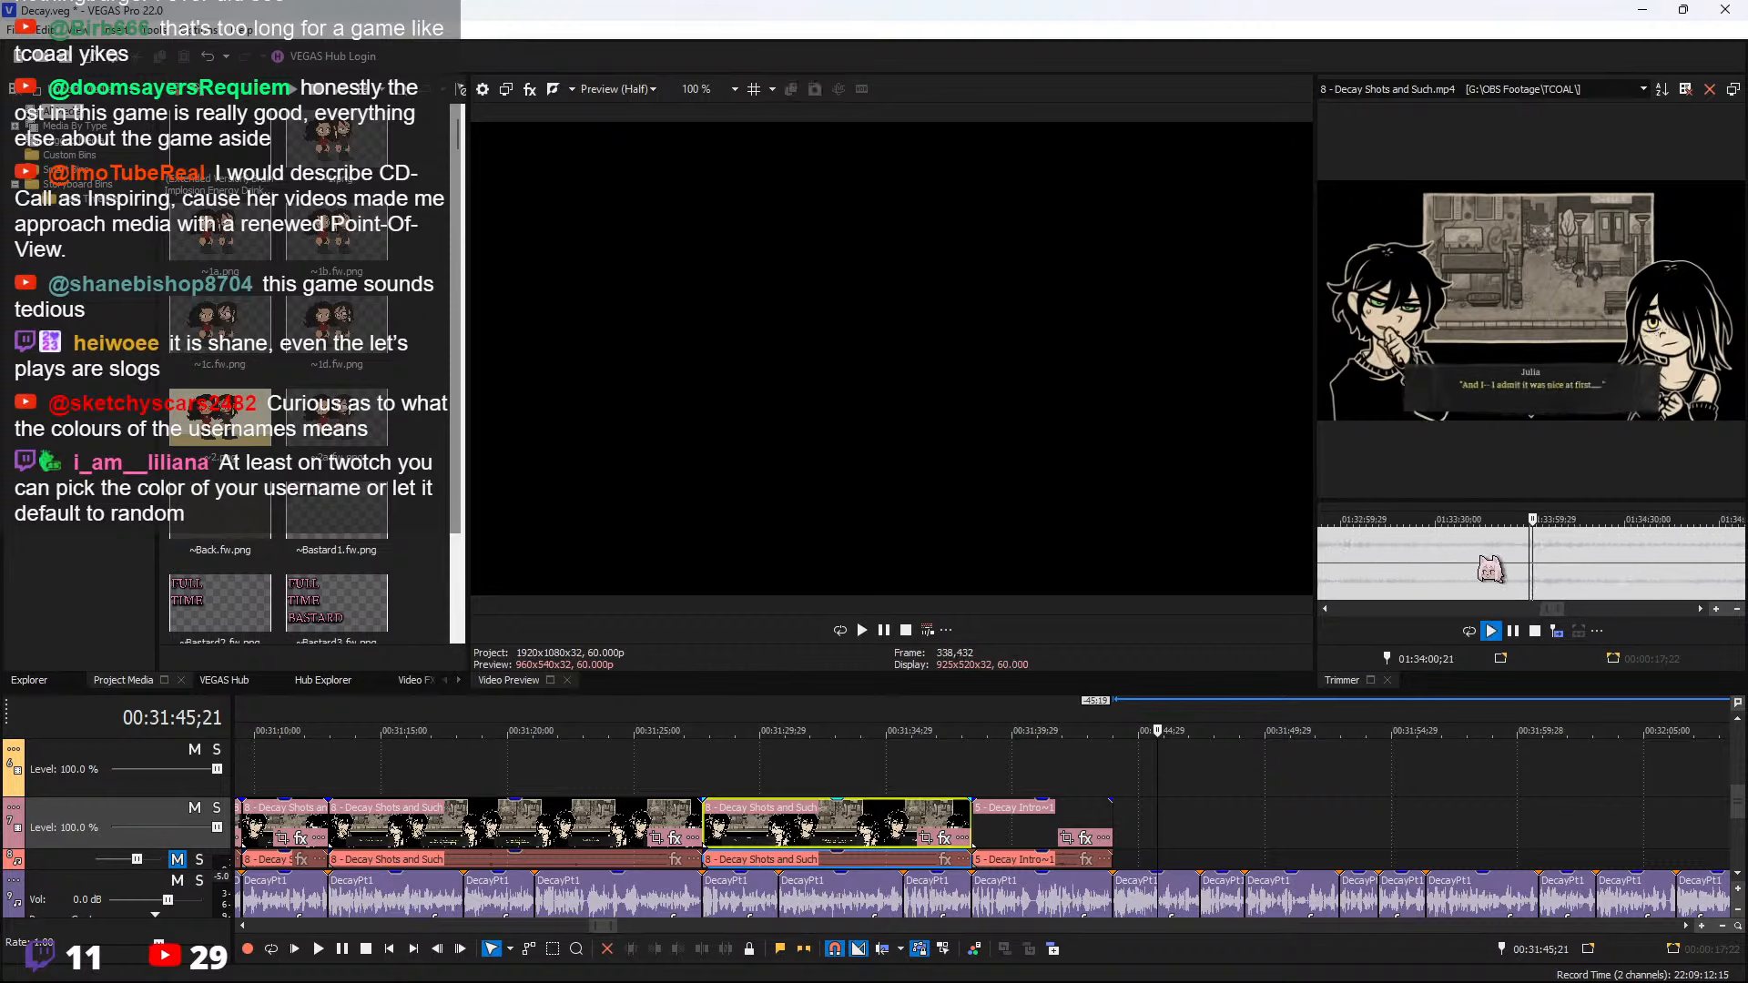
pyautogui.press('space')
pyautogui.scroll(2, 1538, 575)
pyautogui.press('space')
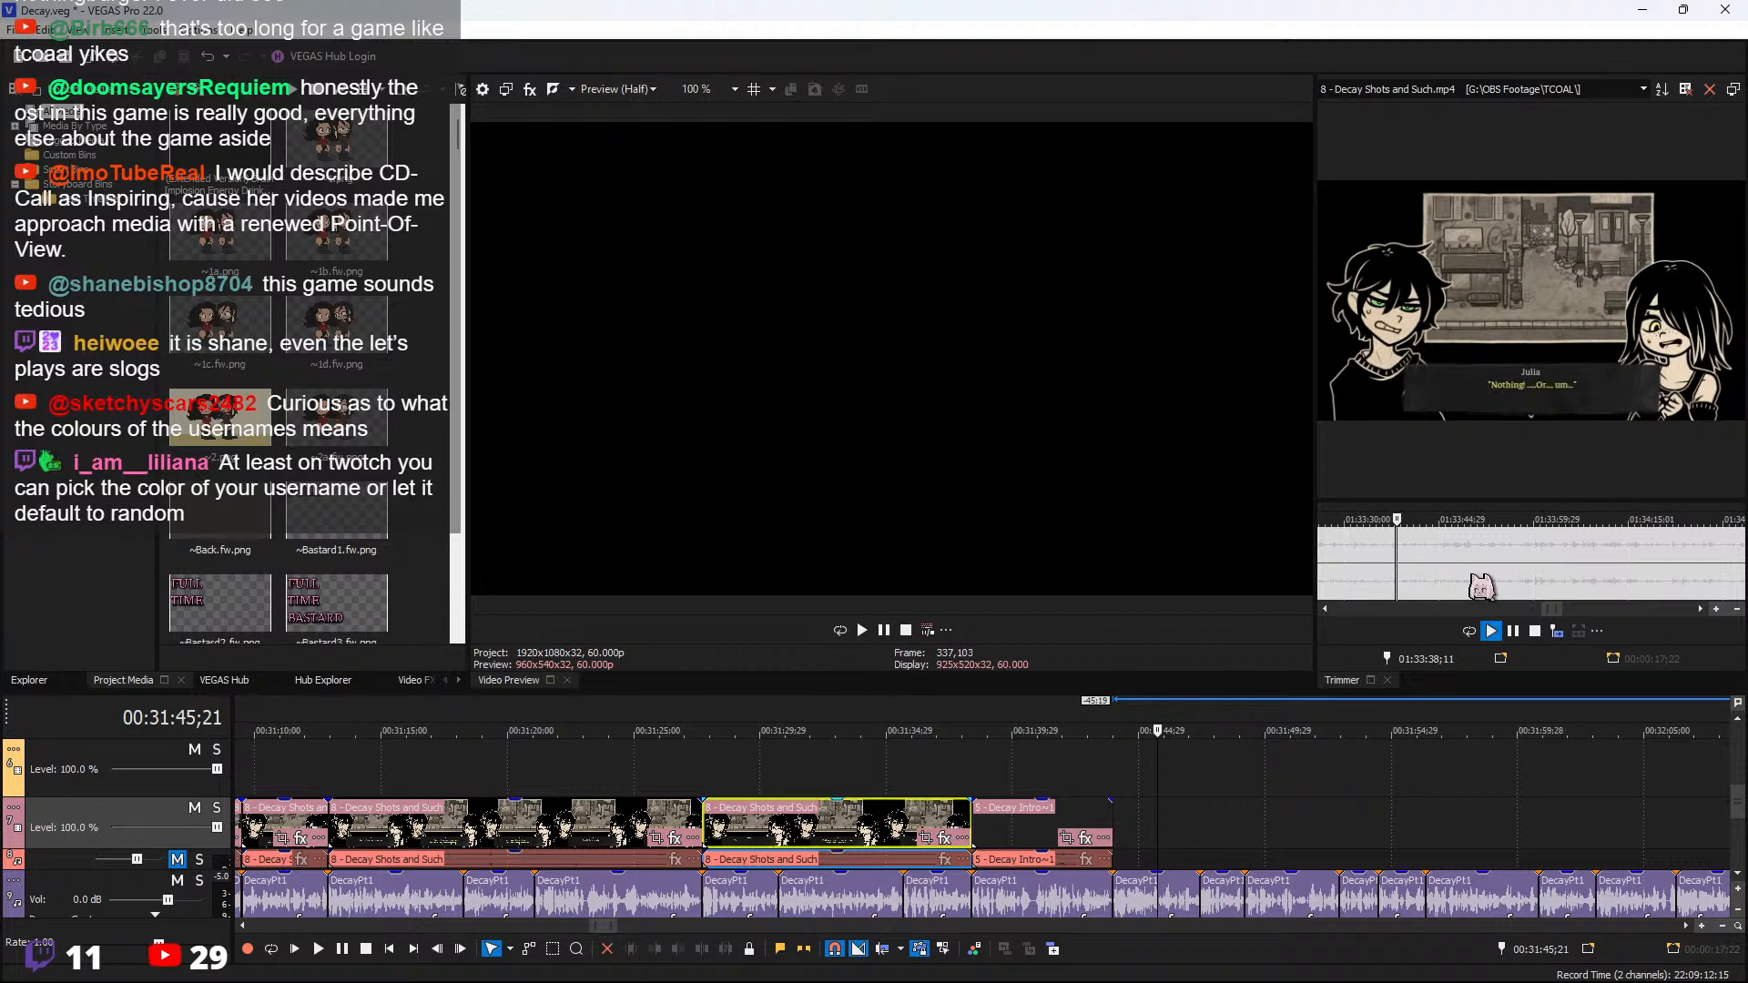
pyautogui.scroll(2, 1457, 560)
pyautogui.click(1612, 557)
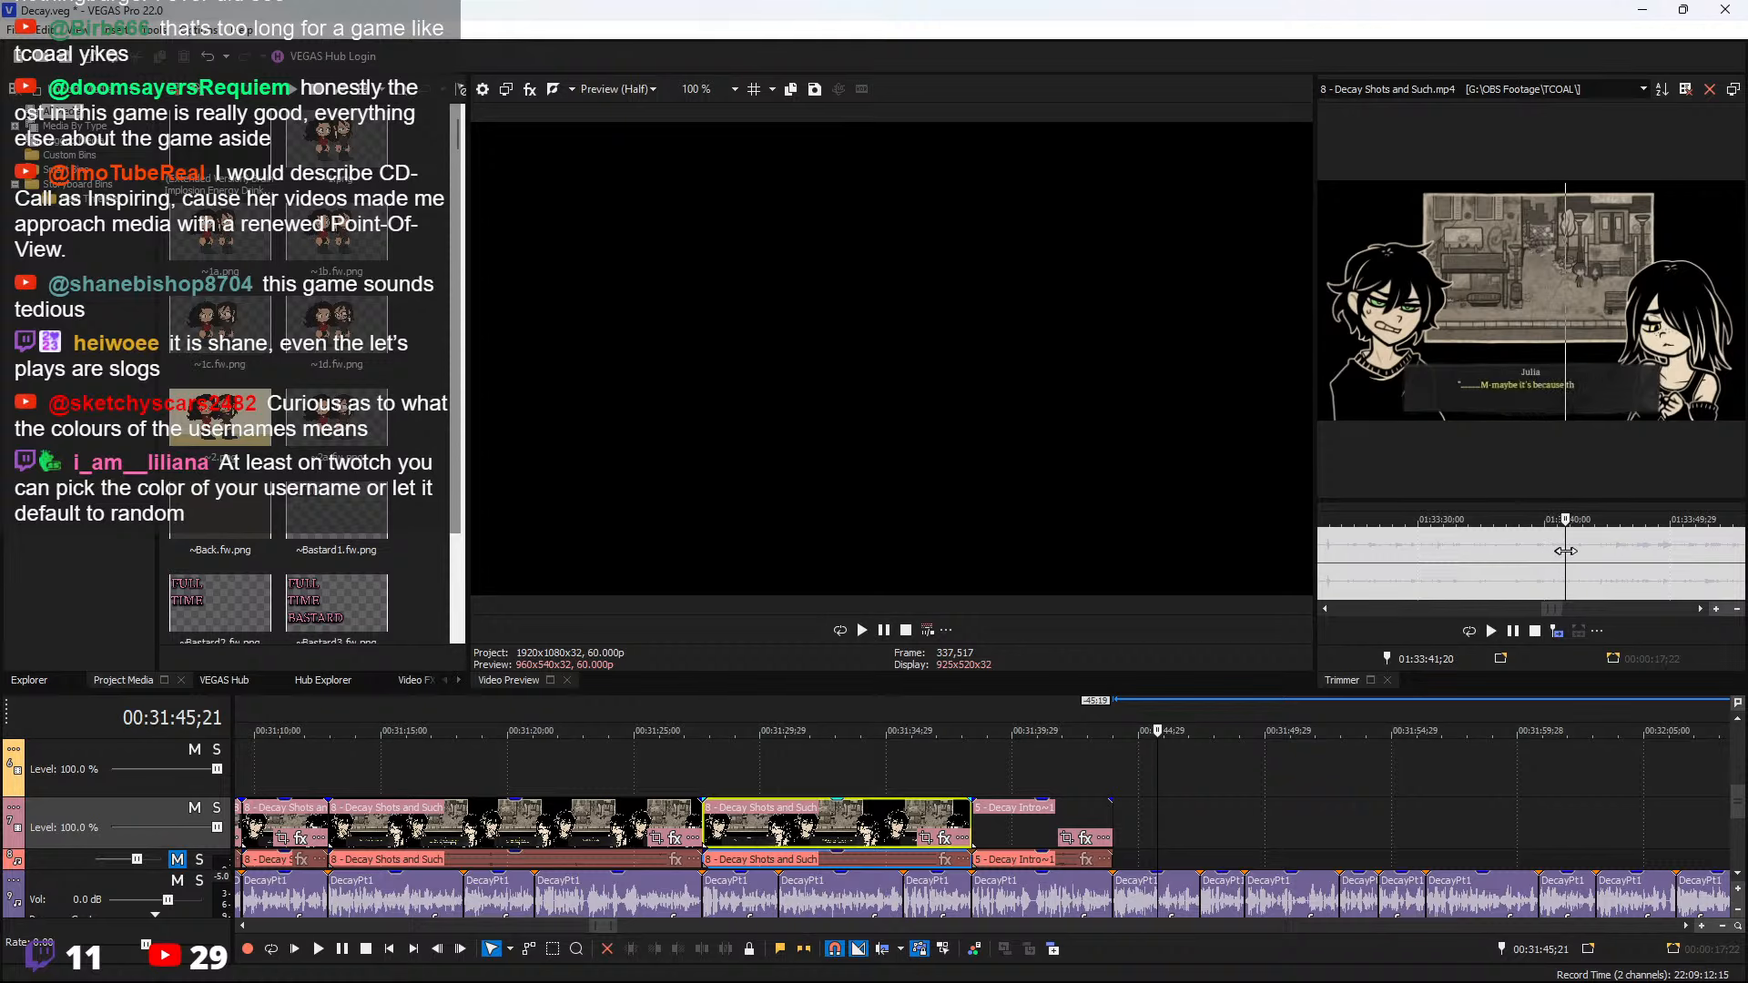
# Place the source range 01:33:41;11 to 01:33:44;09 on the gameplay video track at 00:31:43;28 and play it back
pyautogui.click(1105, 818)
pyautogui.click(1122, 824)
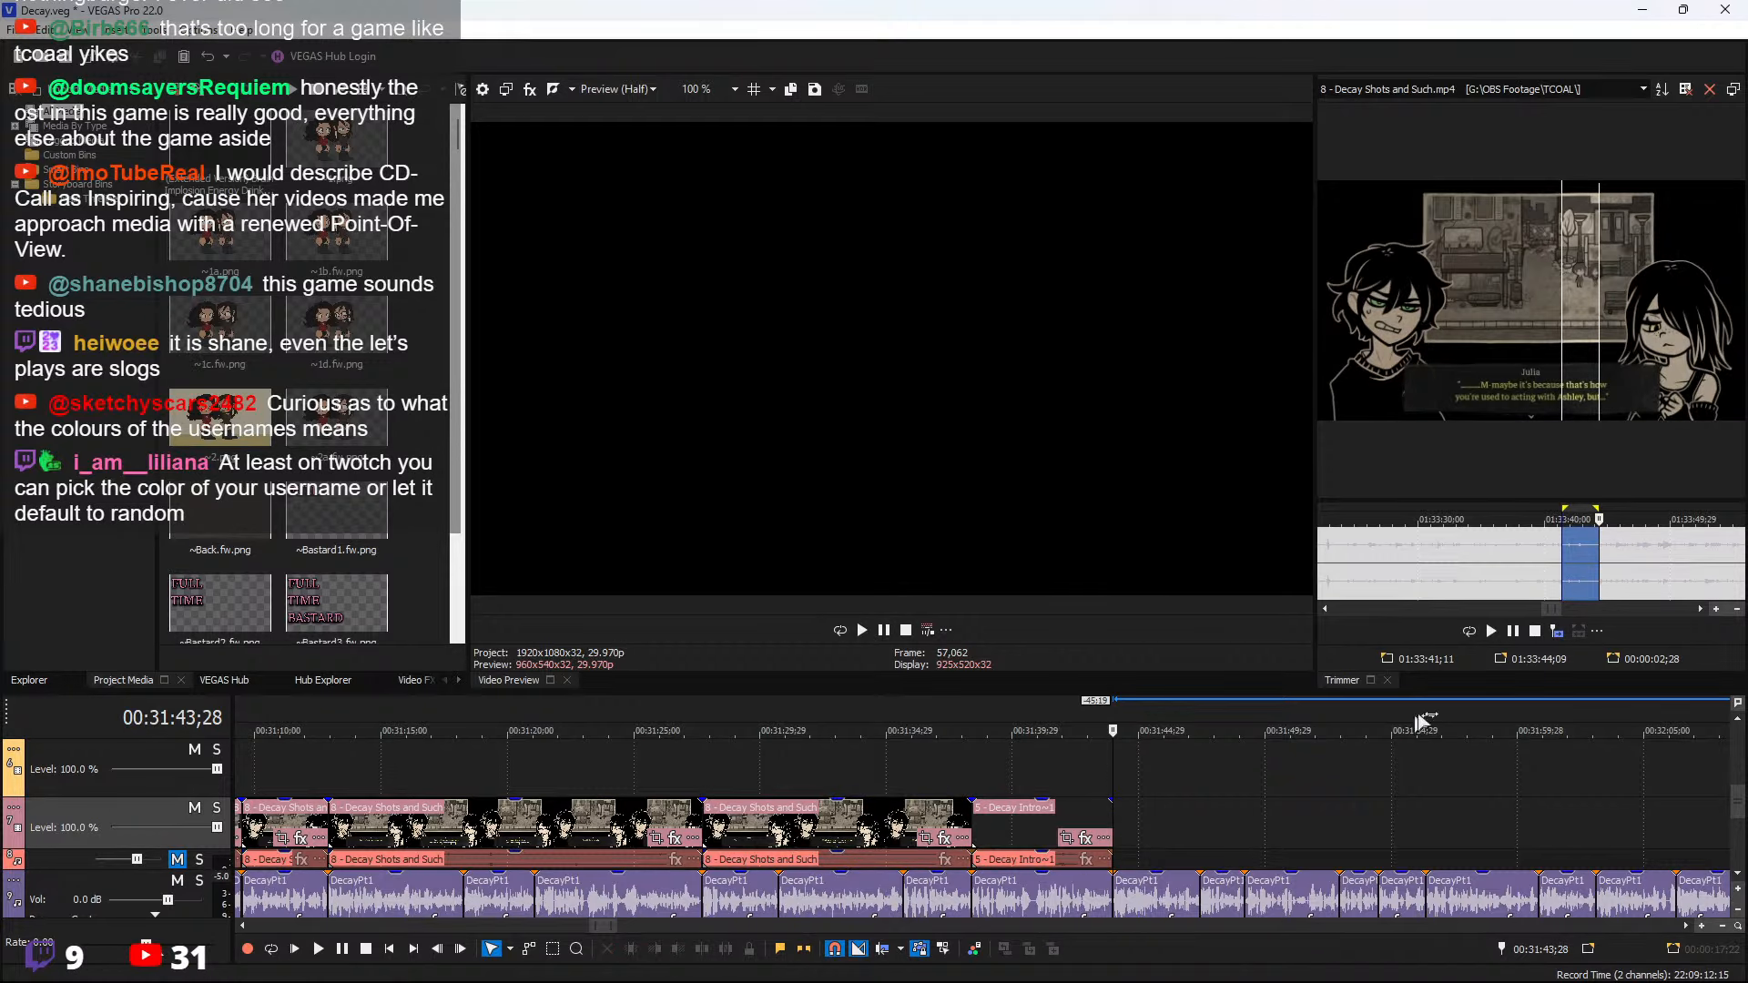
pyautogui.click(1135, 781)
pyautogui.scroll(3, 1184, 780)
pyautogui.press('space')
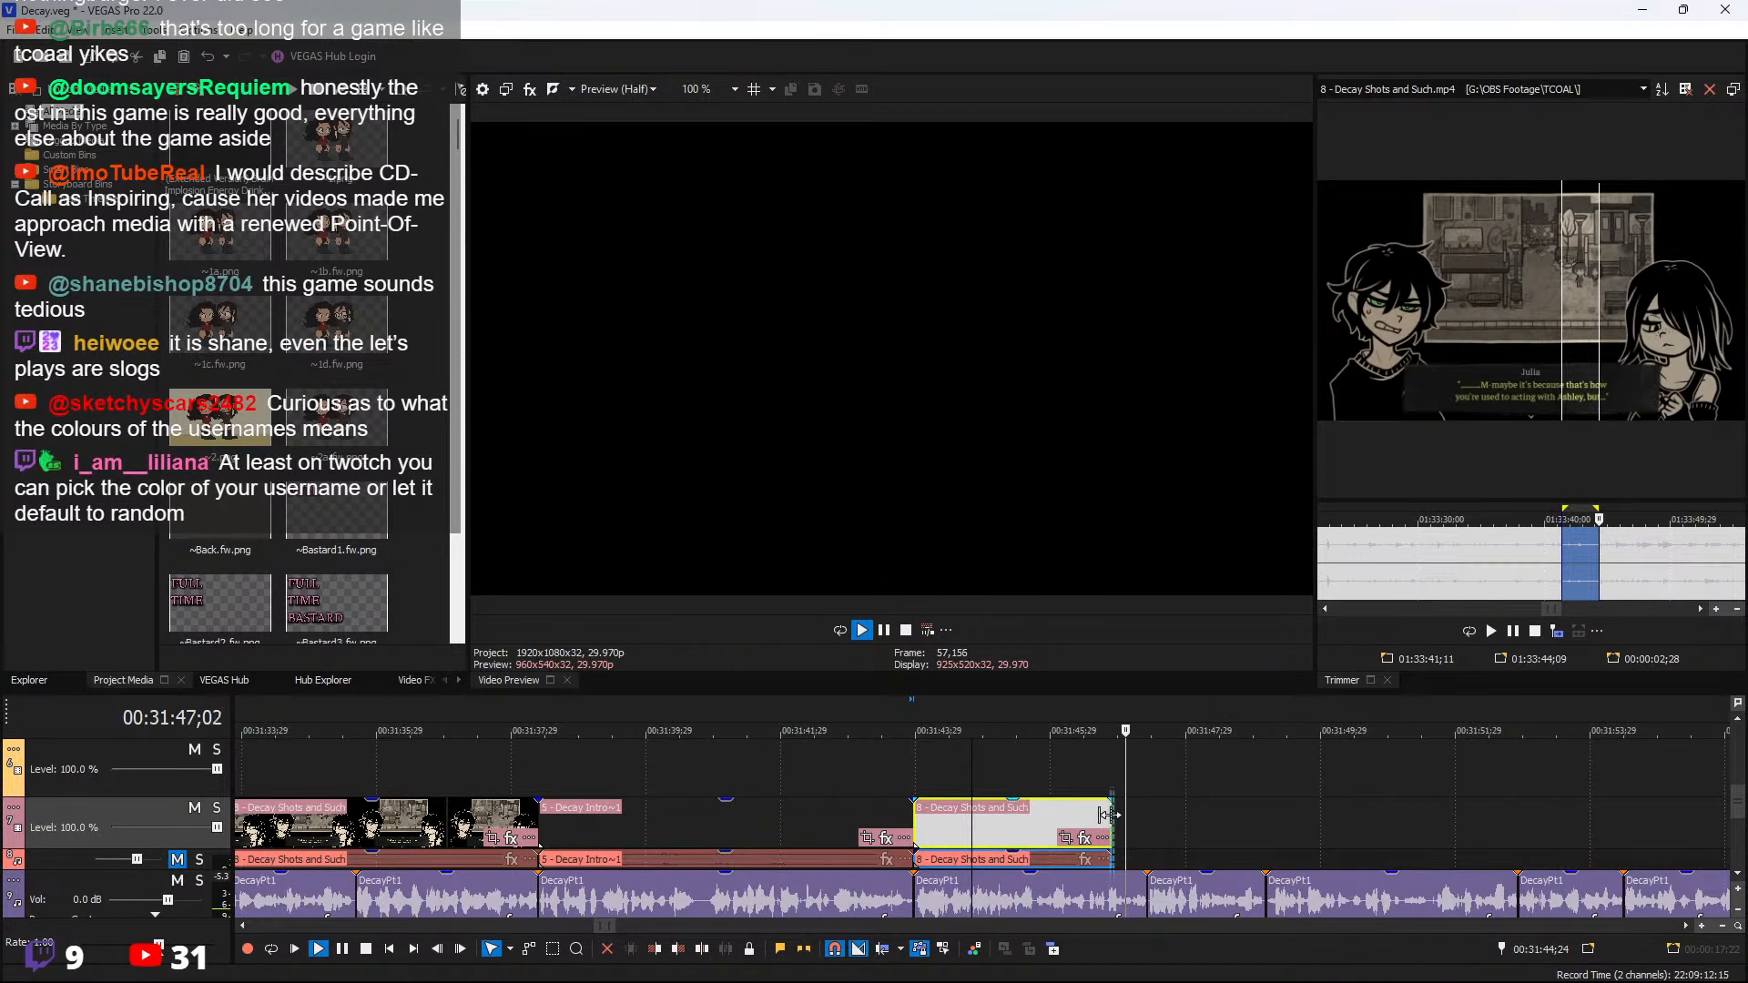
# Extend the end of the new Decay Shots and Such clip to about 00:32:10 while playing through its dialogue
pyautogui.moveTo(1109, 814); pyautogui.dragTo(1493, 819)
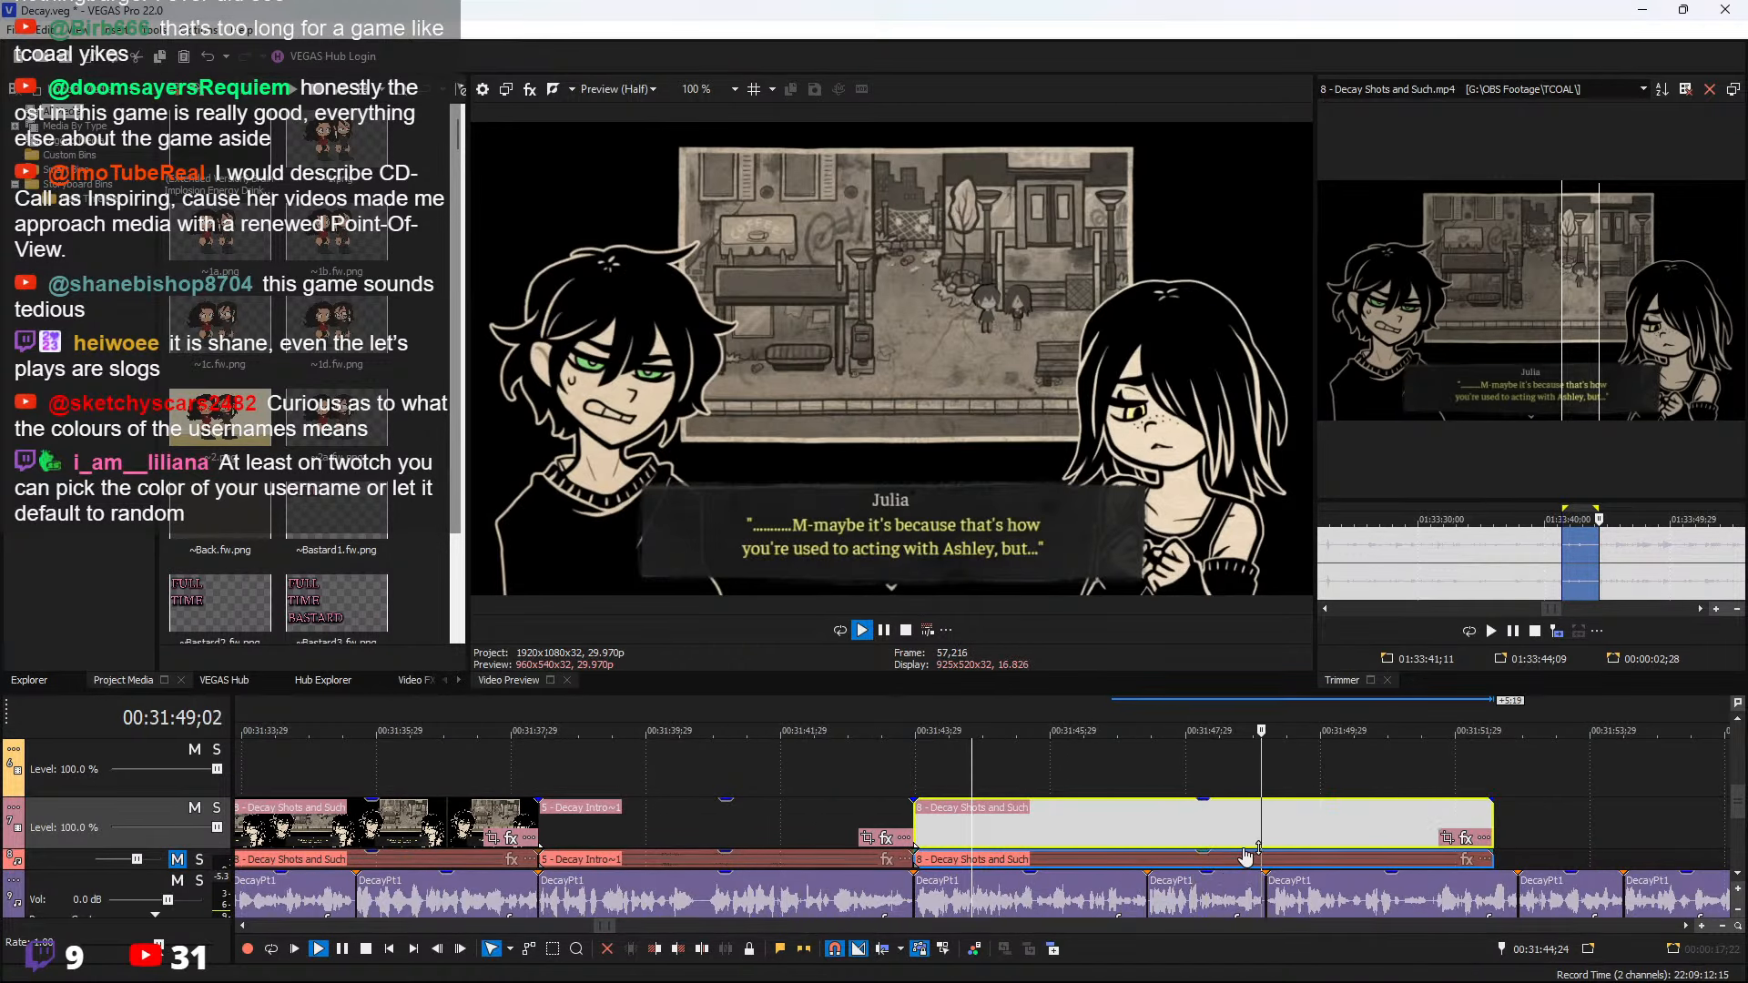
pyautogui.scroll(-3, 1215, 860)
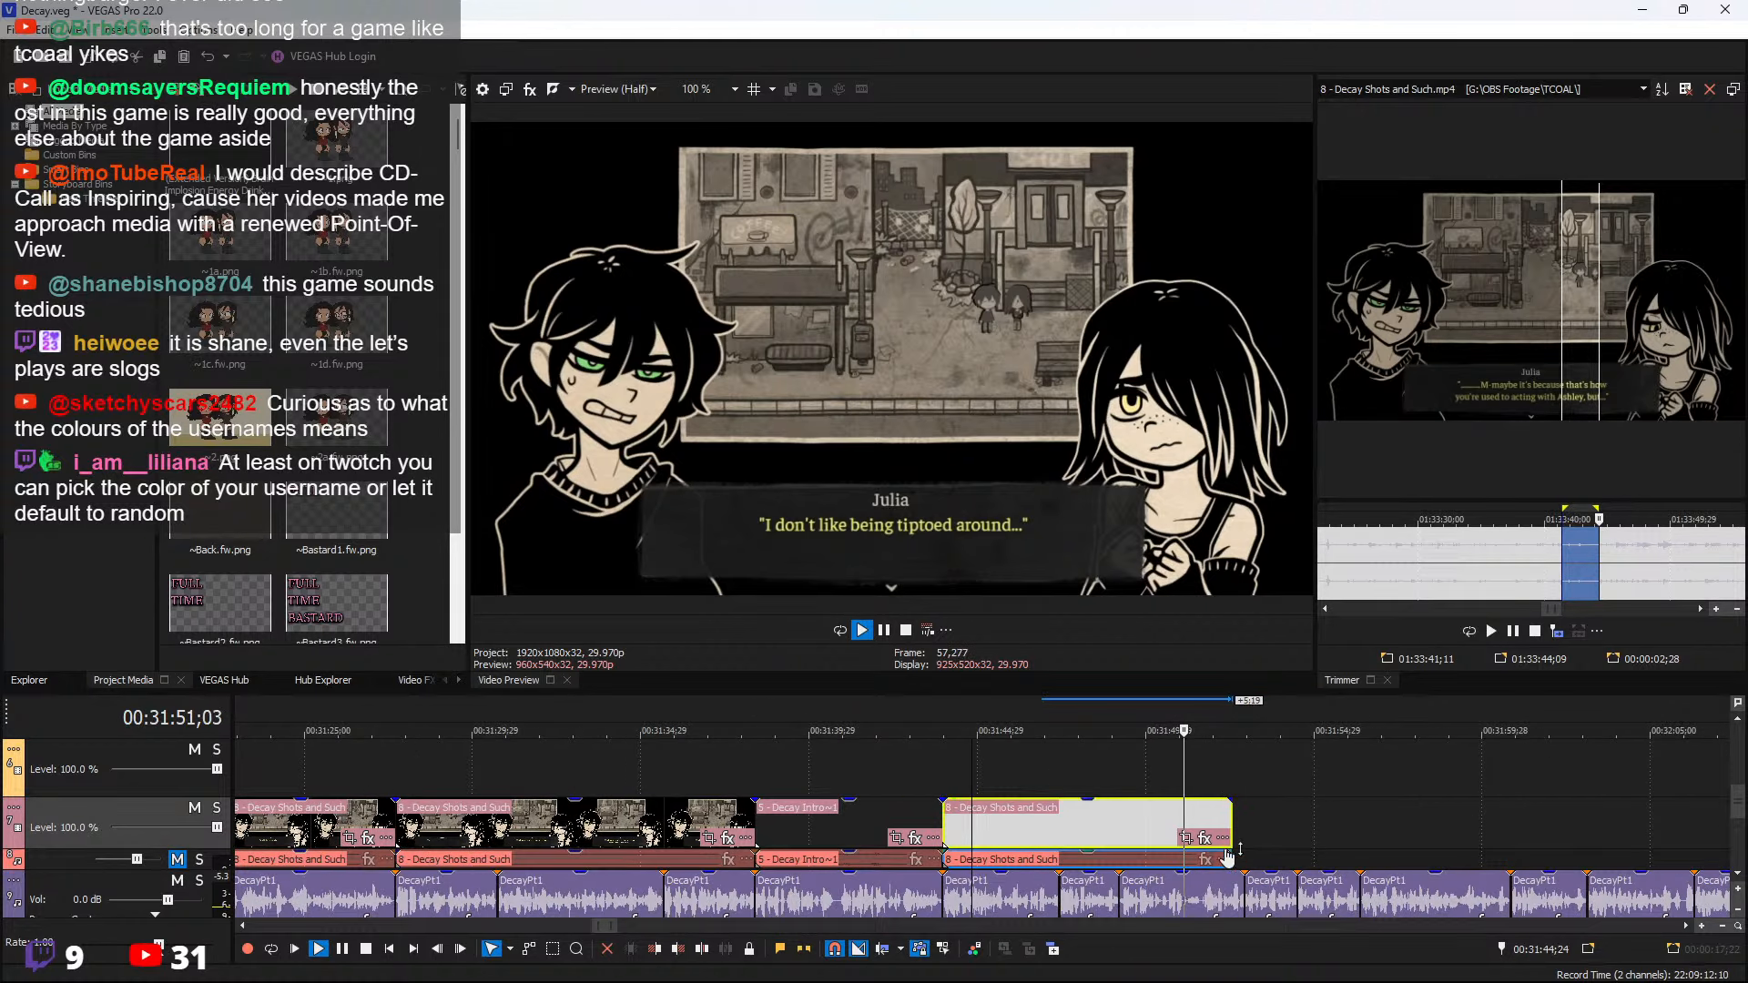
pyautogui.moveTo(1229, 817); pyautogui.dragTo(1530, 819)
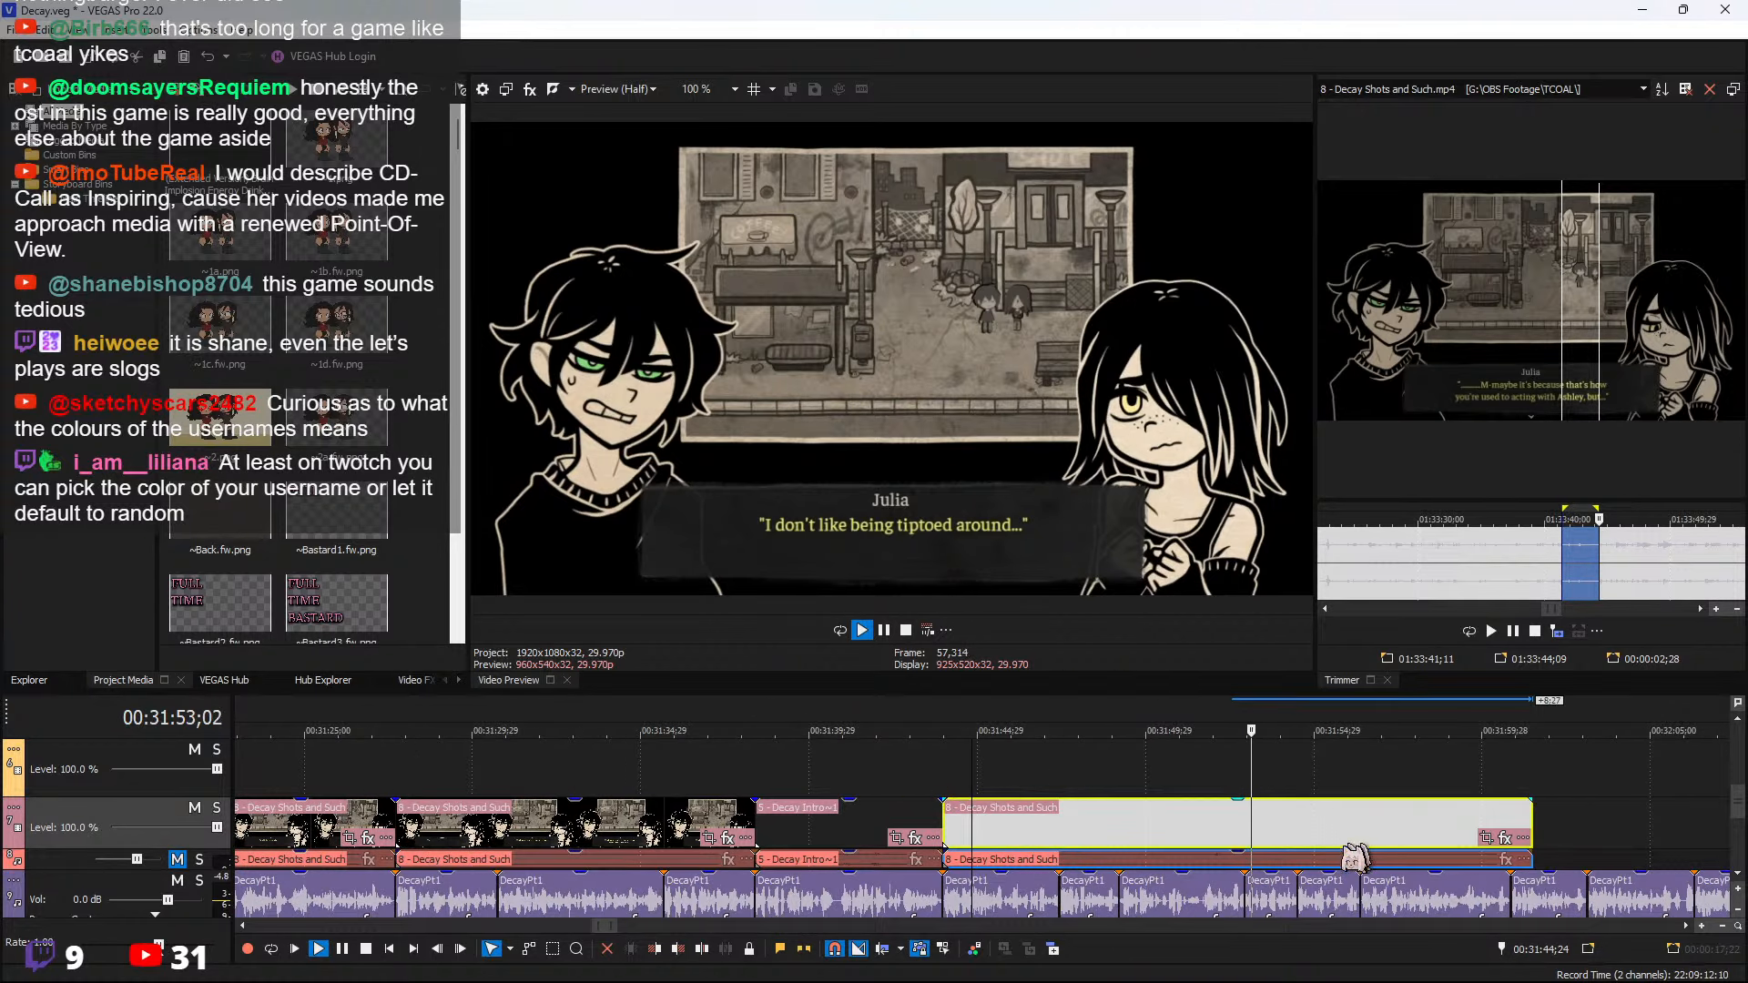
pyautogui.scroll(3, 1343, 857)
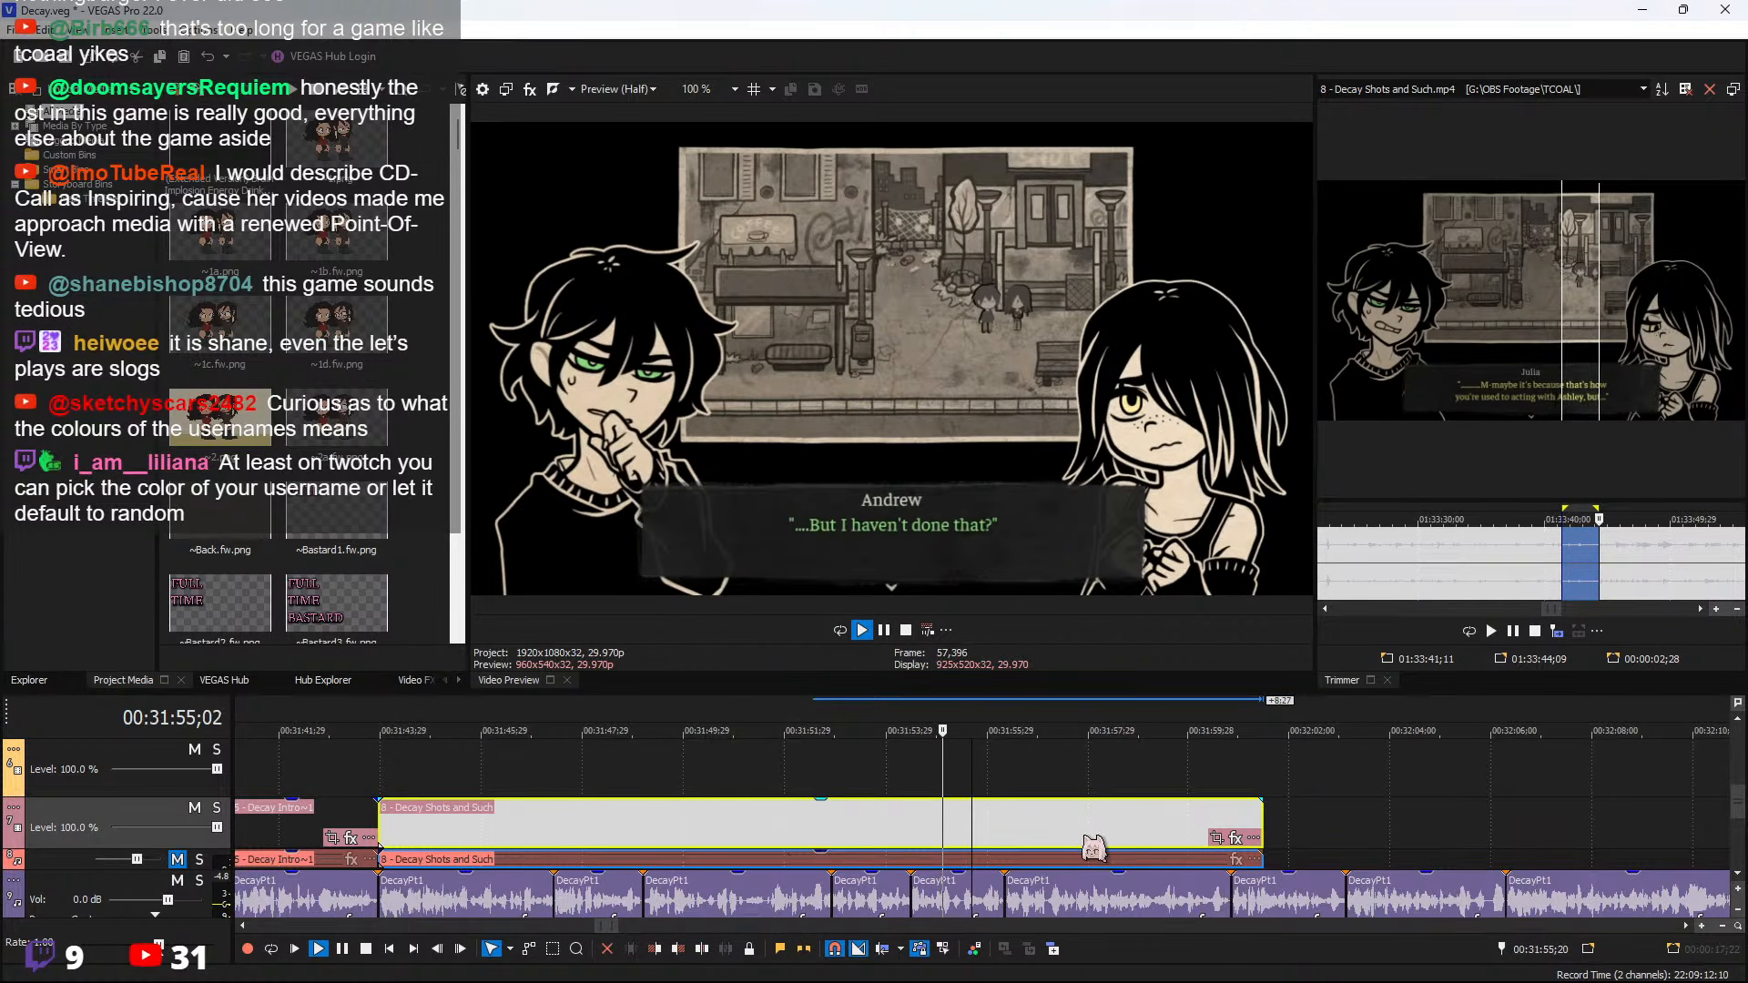
pyautogui.scroll(-3, 1057, 842)
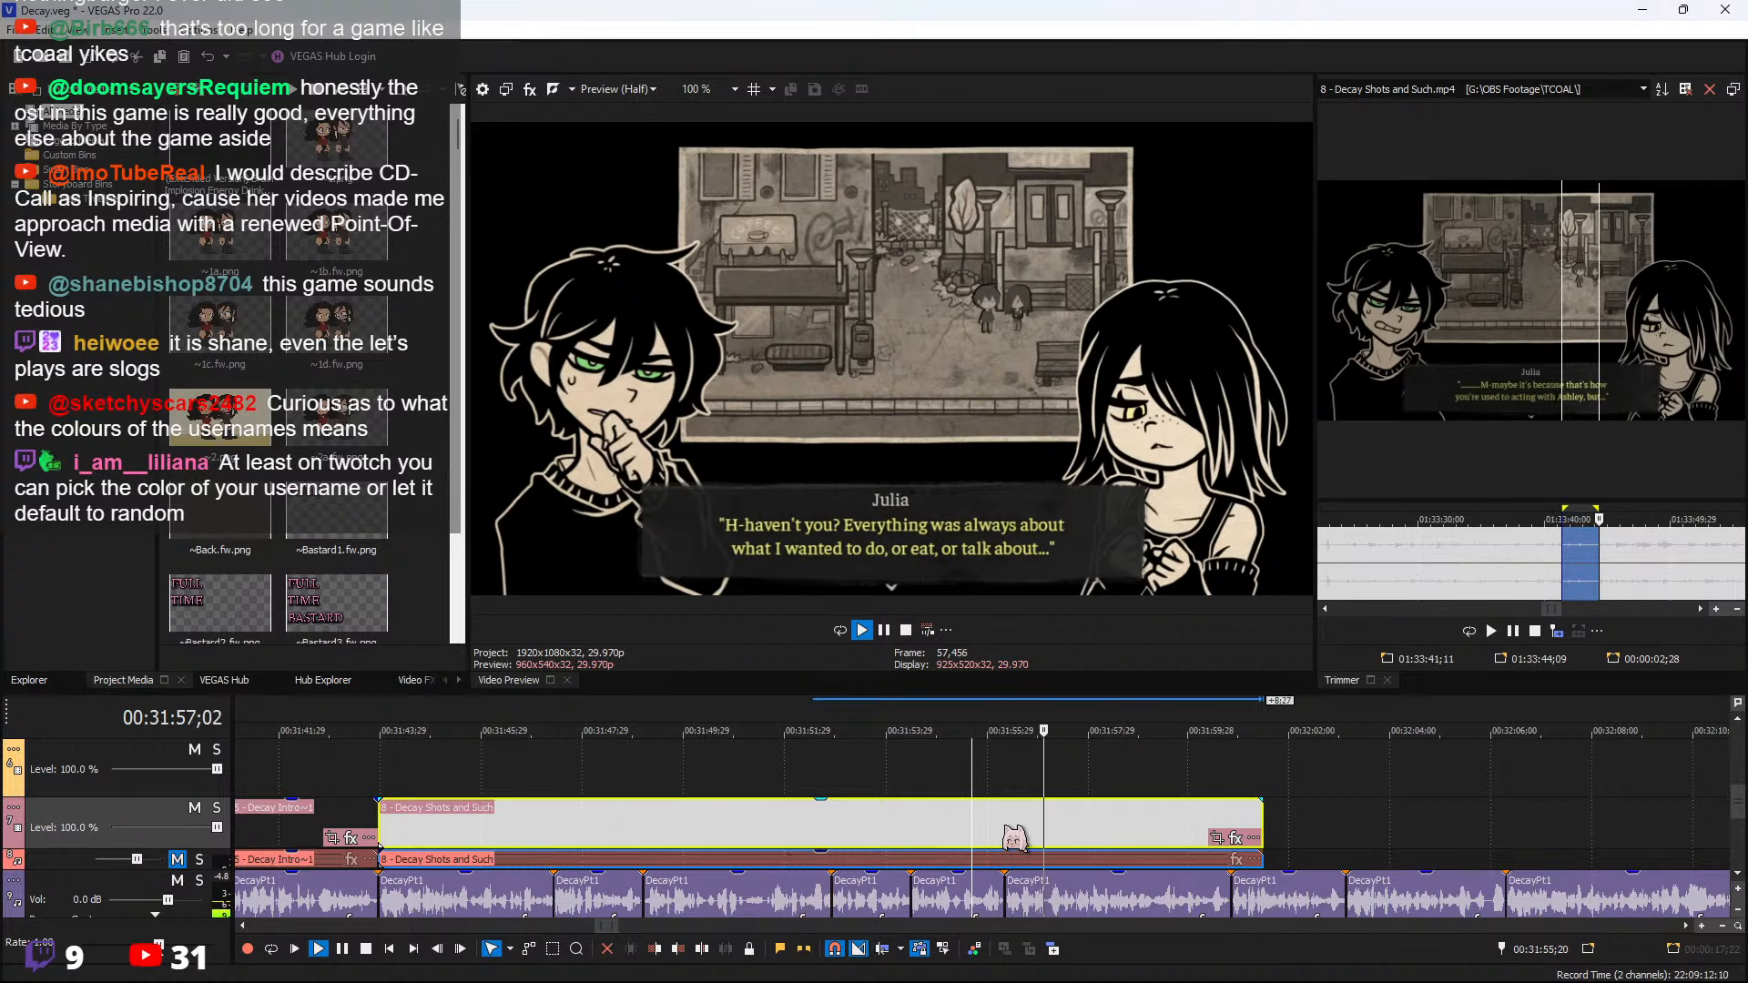
pyautogui.scroll(-3, 1145, 854)
pyautogui.scroll(5, 1144, 854)
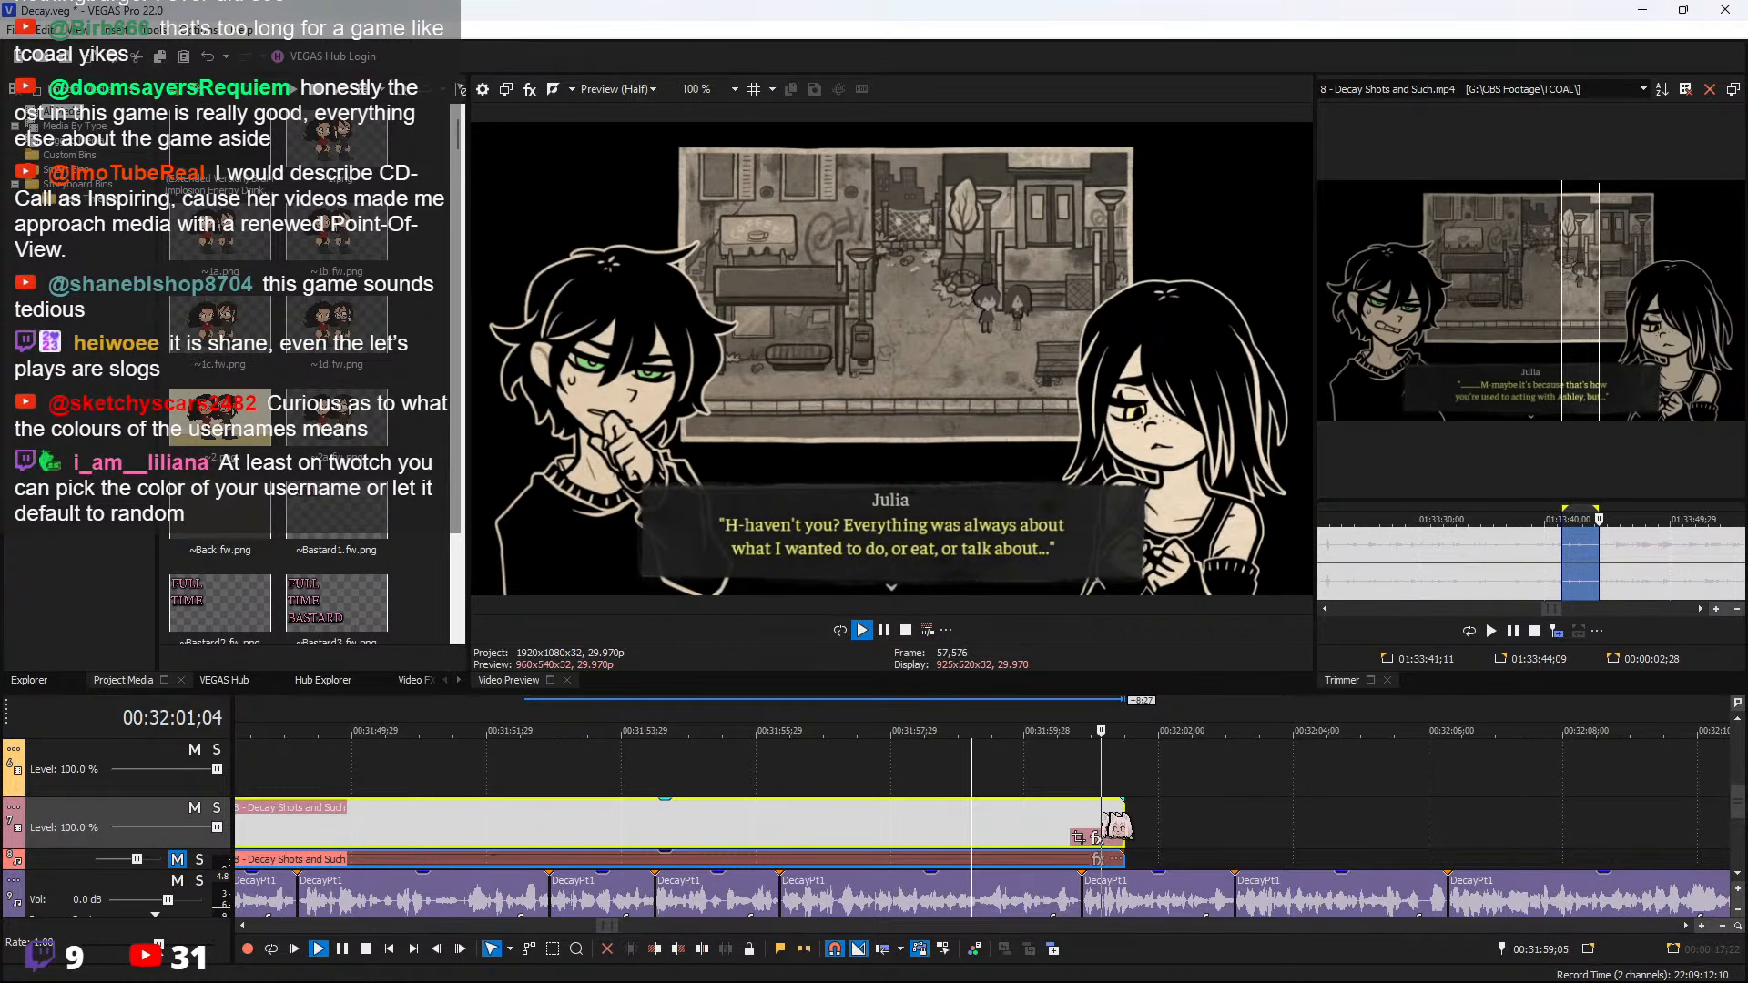
pyautogui.moveTo(1632, 845); pyautogui.dragTo(1729, 845)
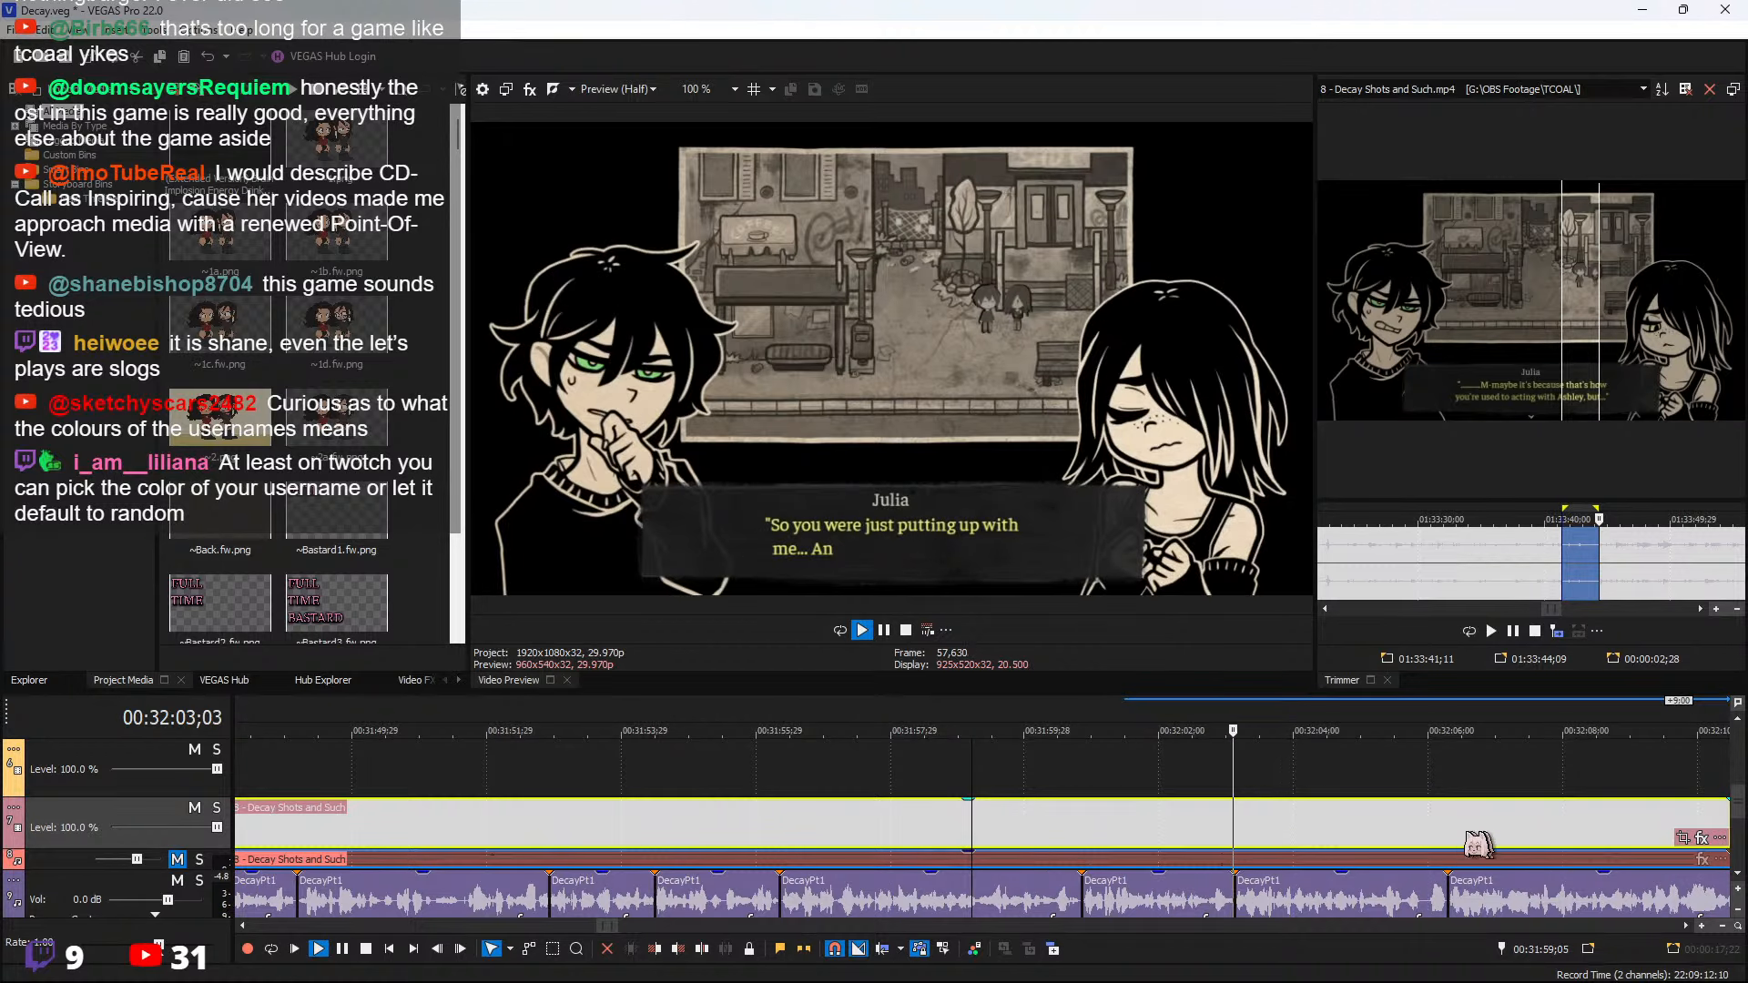
# Split the extended Decay Shots and Such clip at 00:32:06;09
pyautogui.scroll(-3, 1393, 845)
pyautogui.scroll(-2, 1392, 845)
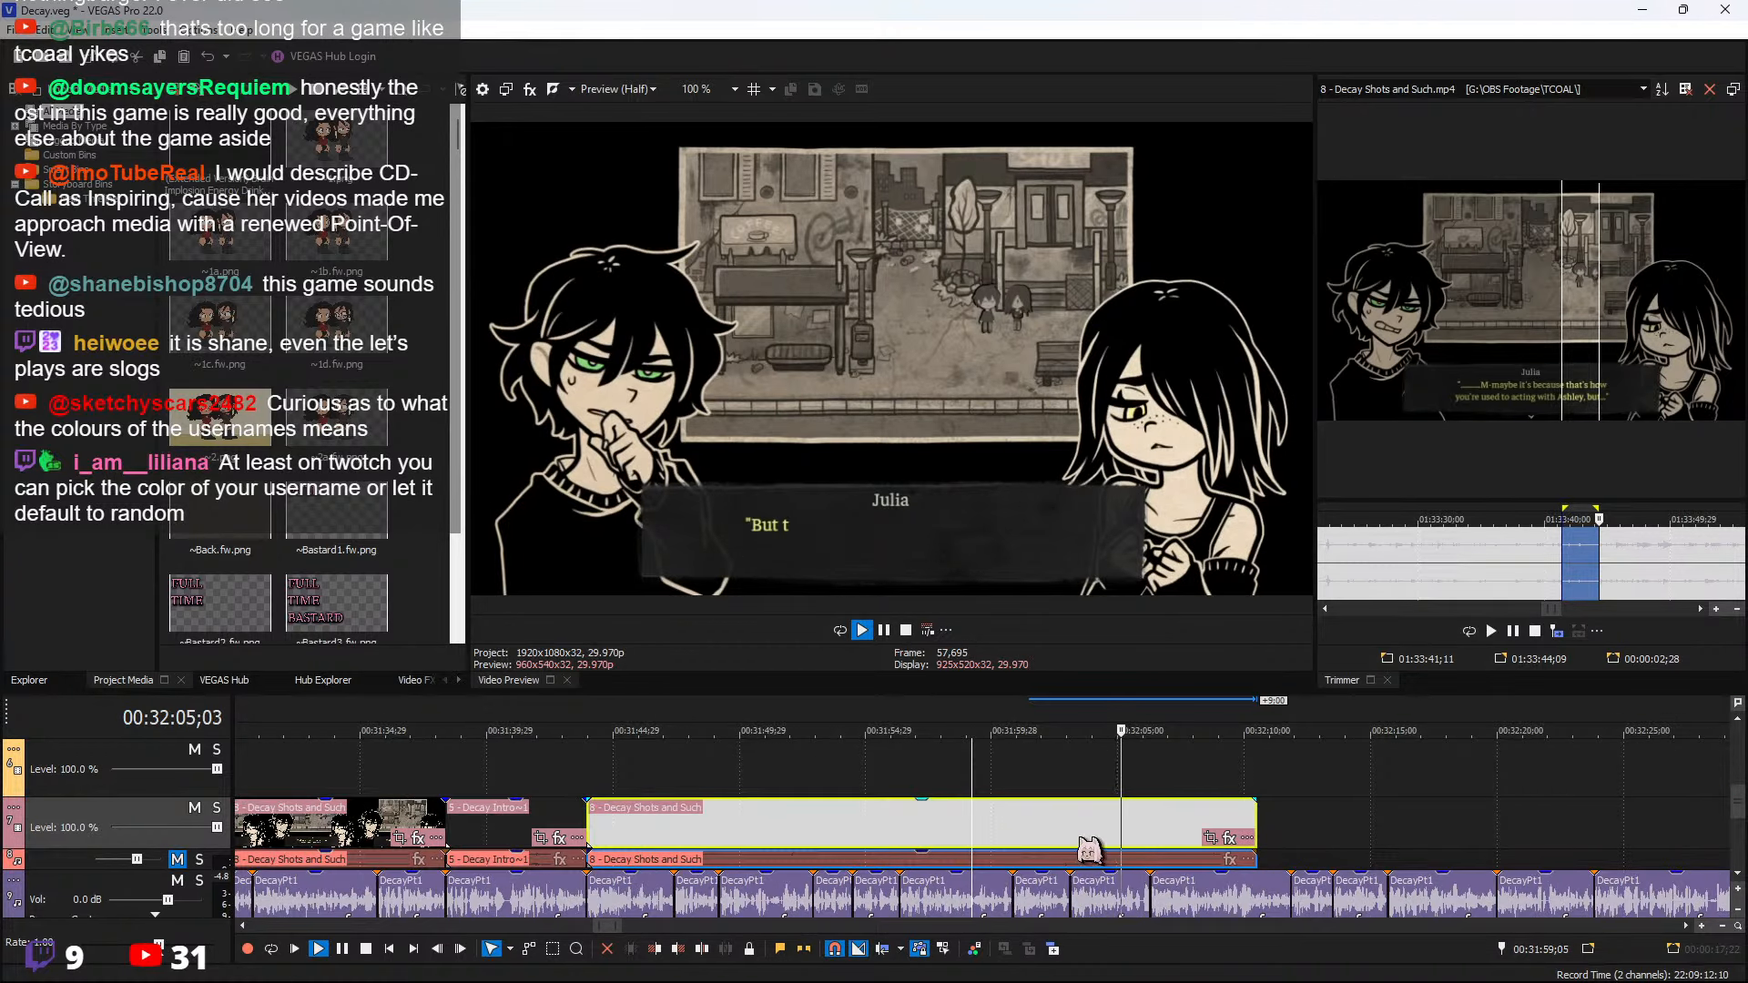
pyautogui.scroll(2, 1159, 843)
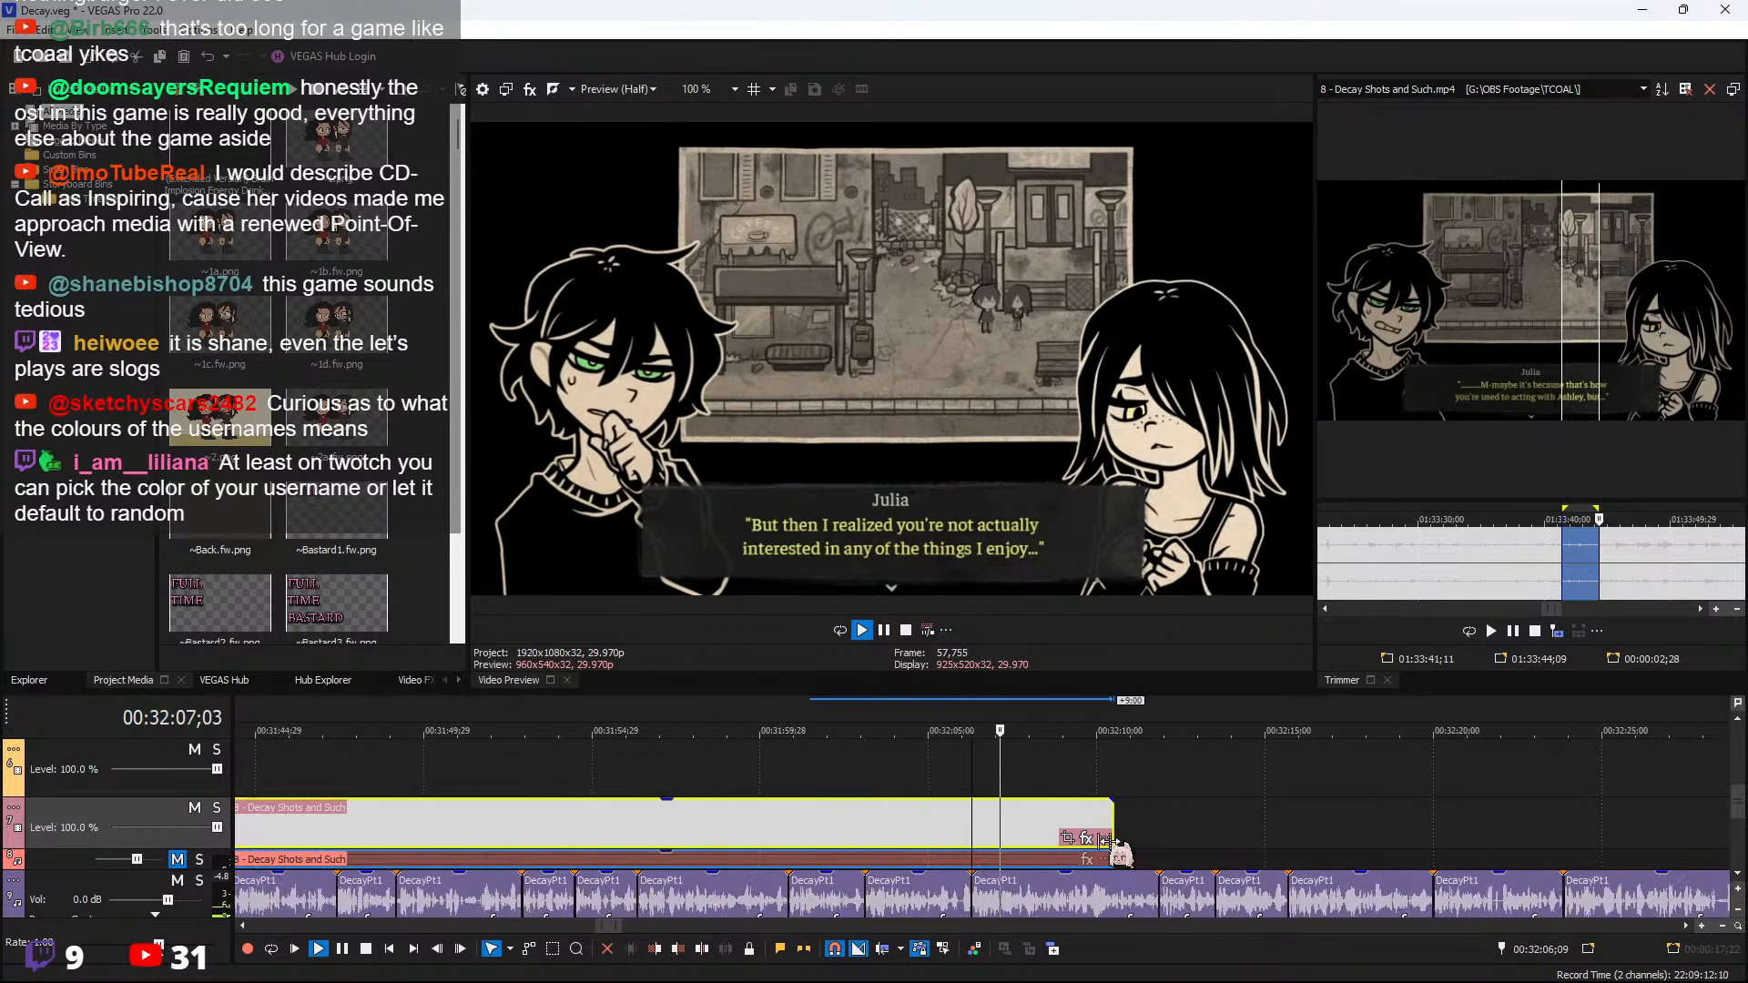
pyautogui.press('s')
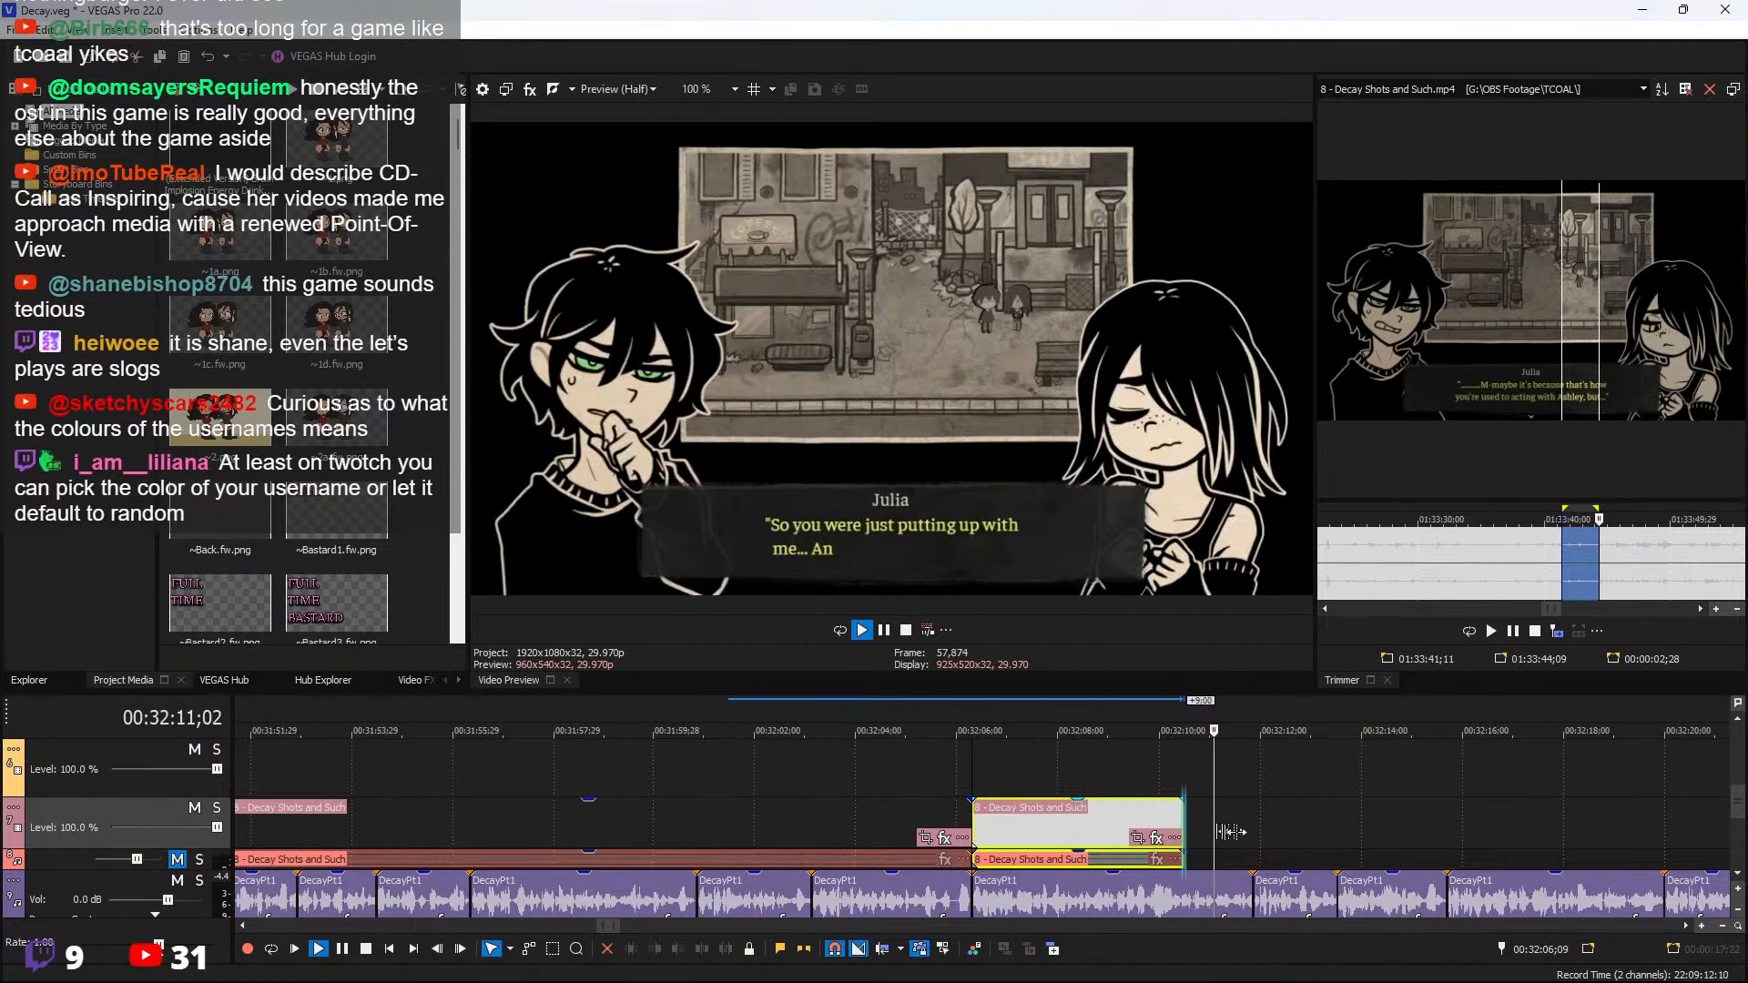
# Extend the end of the second Decay Shots and Such piece until it meets the Decay Survival clip
pyautogui.moveTo(1186, 832); pyautogui.dragTo(1700, 842)
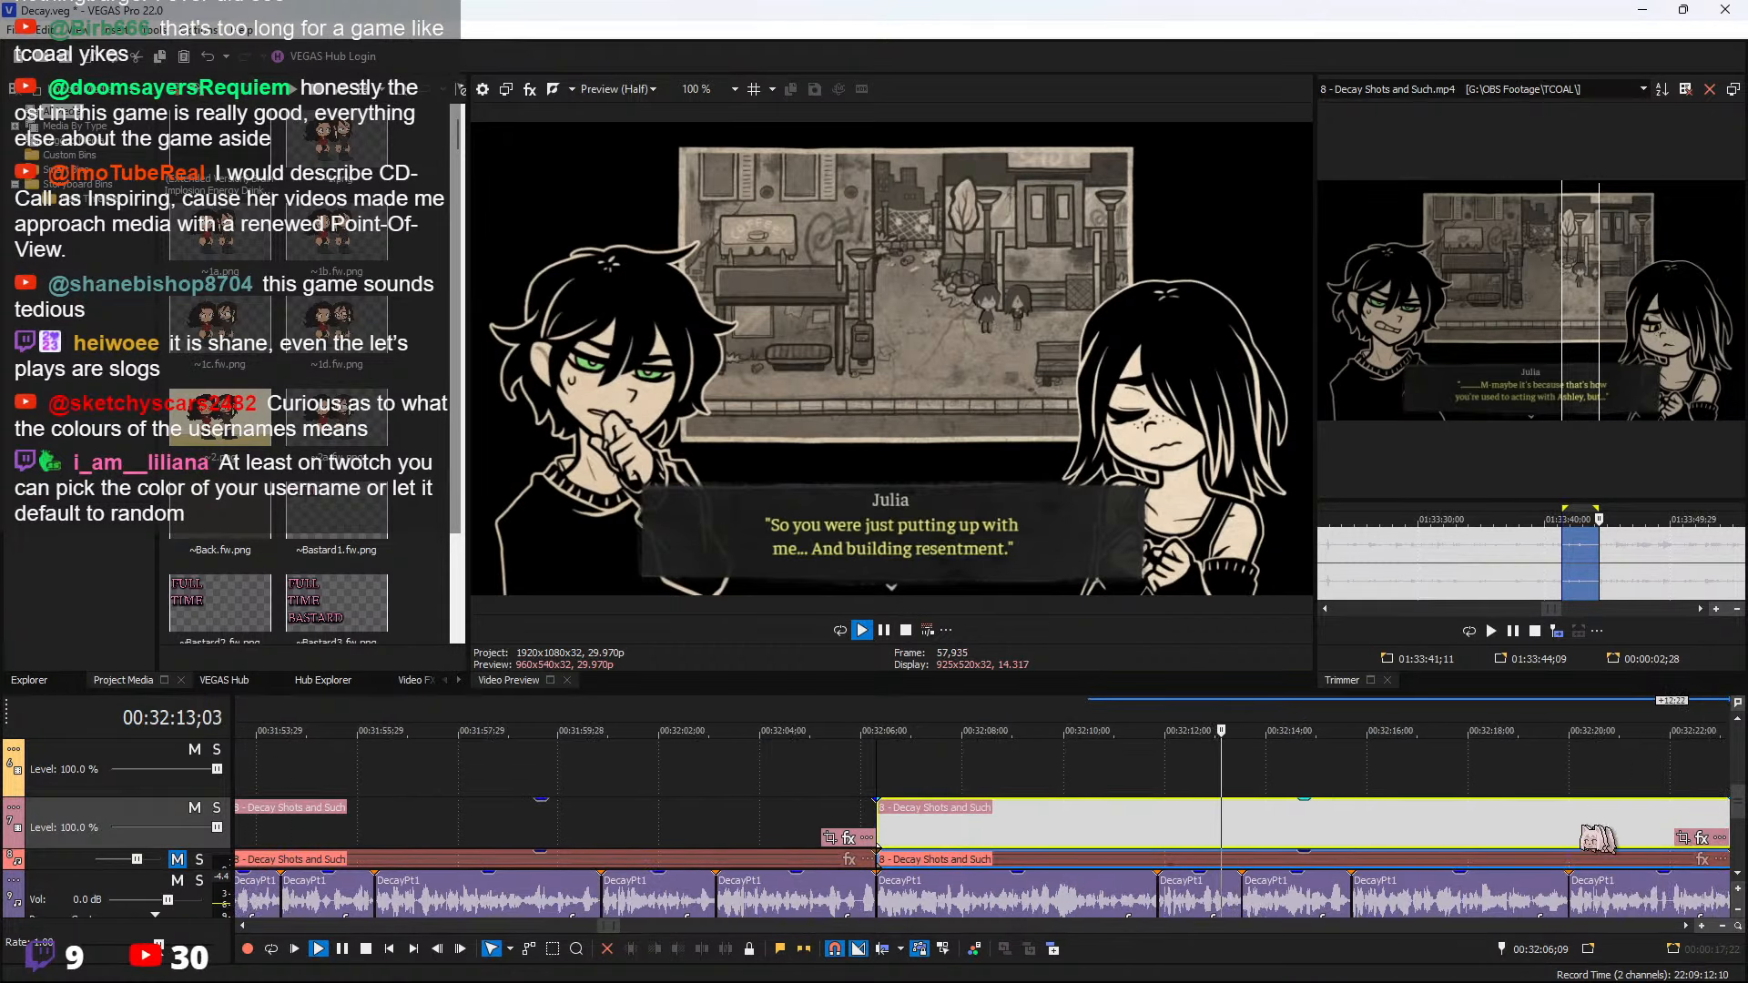
pyautogui.scroll(-4, 1511, 838)
pyautogui.scroll(-2, 1072, 821)
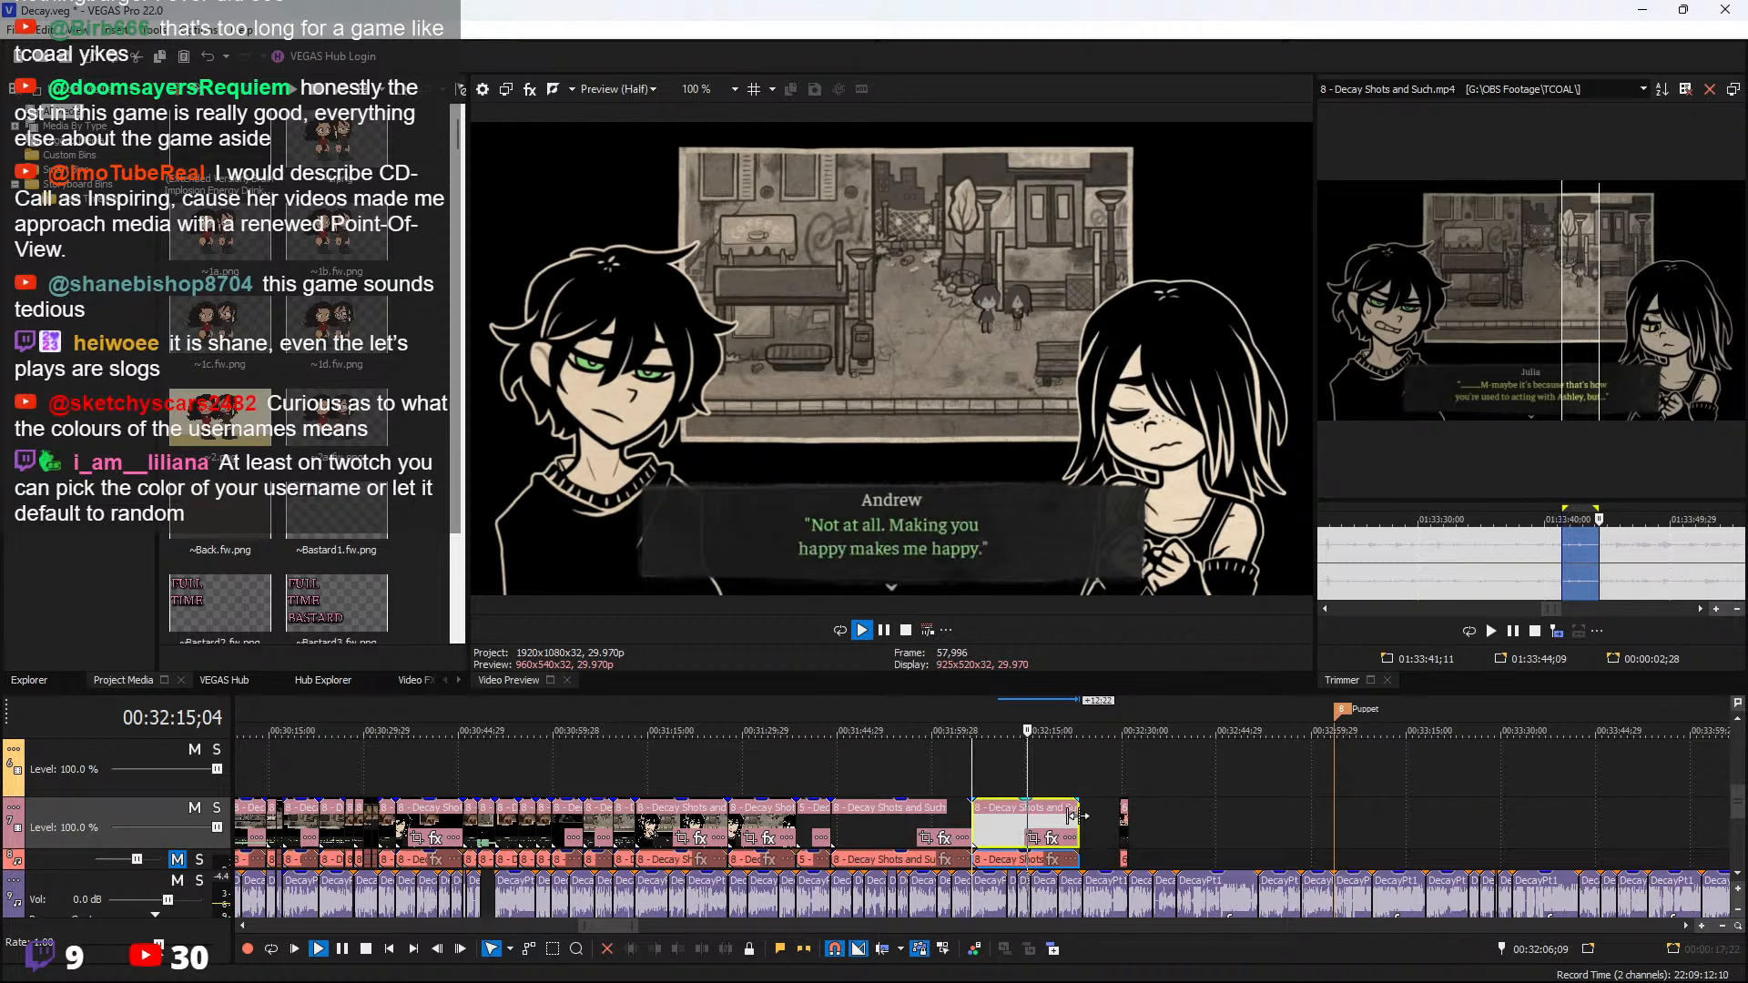
pyautogui.moveTo(1072, 815); pyautogui.dragTo(1110, 818)
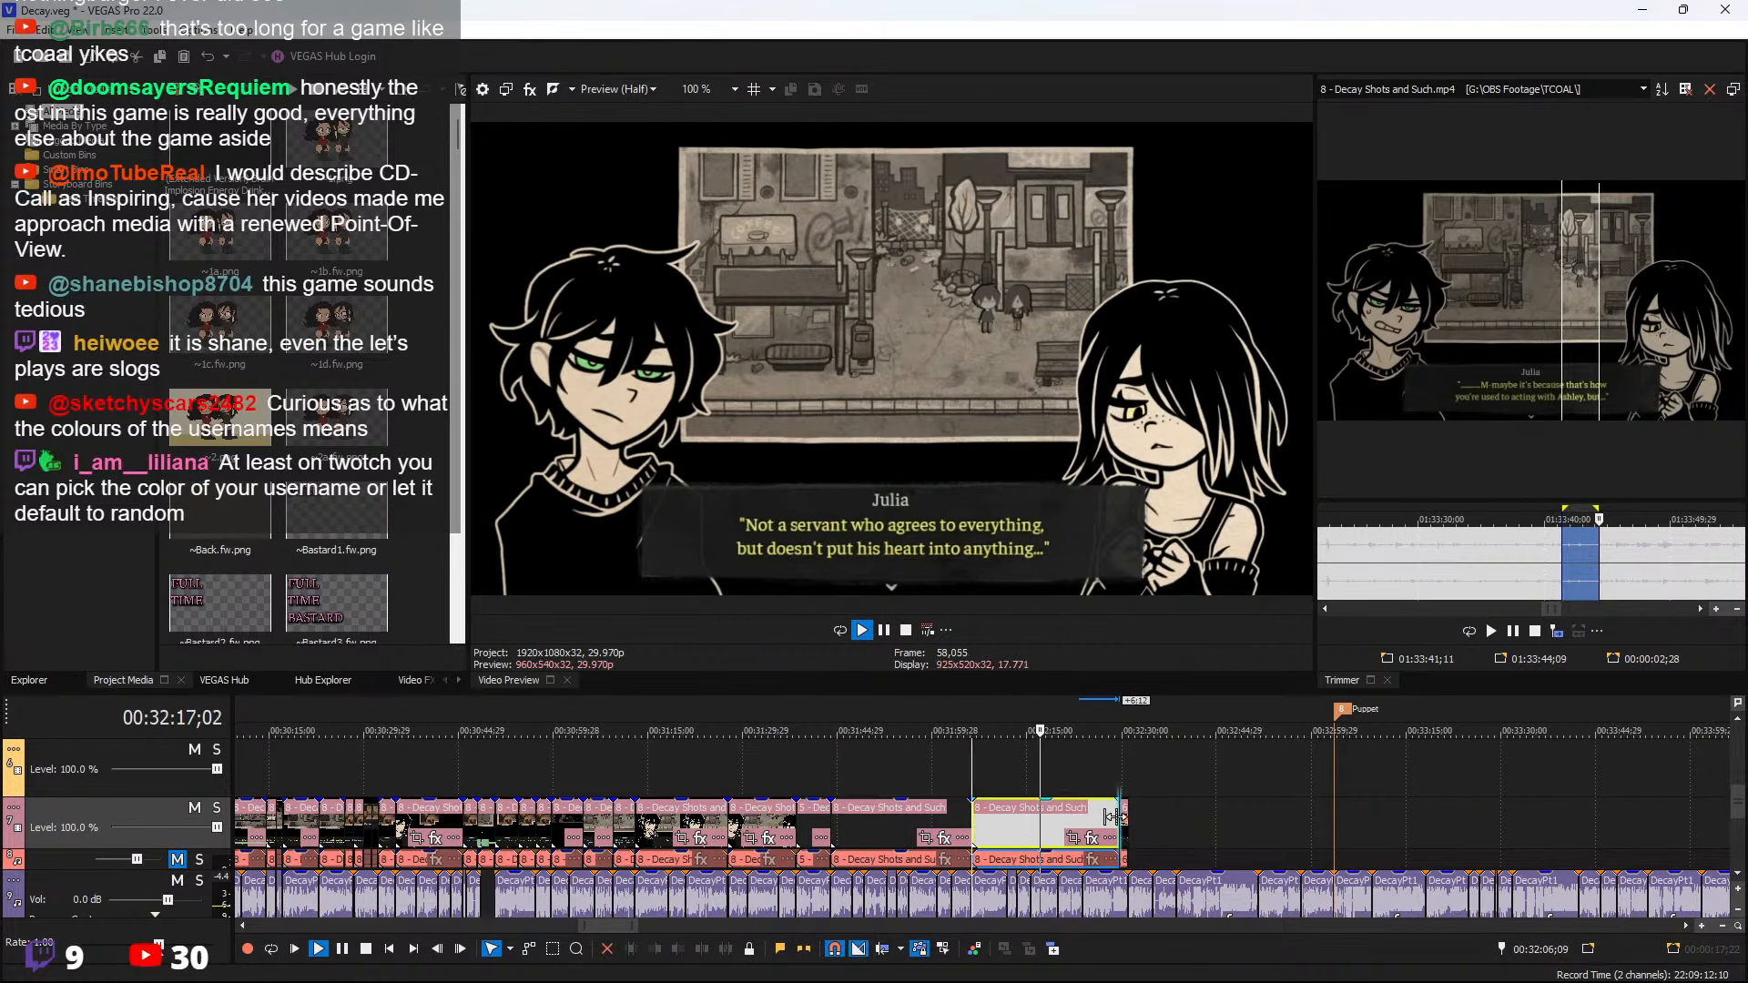
# Split off about the last second of the Decay Shots and Such clip before the Decay Survival clip and delete it
pyautogui.scroll(3, 952, 851)
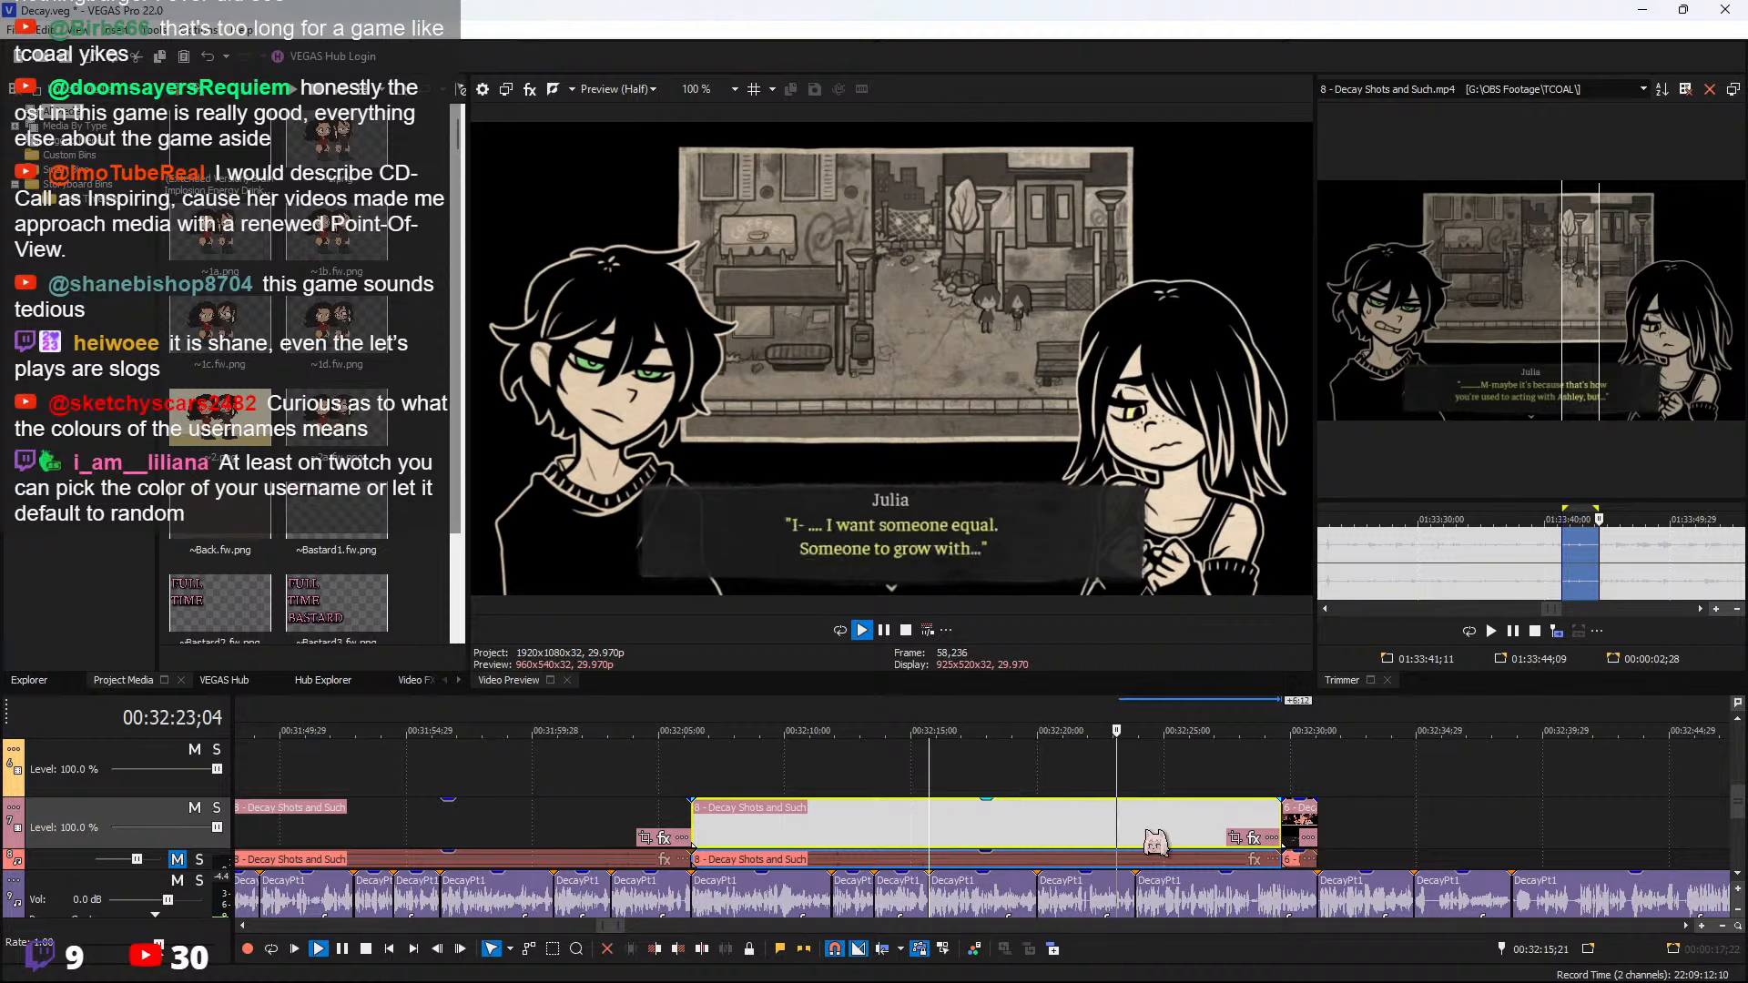
pyautogui.scroll(2, 1124, 829)
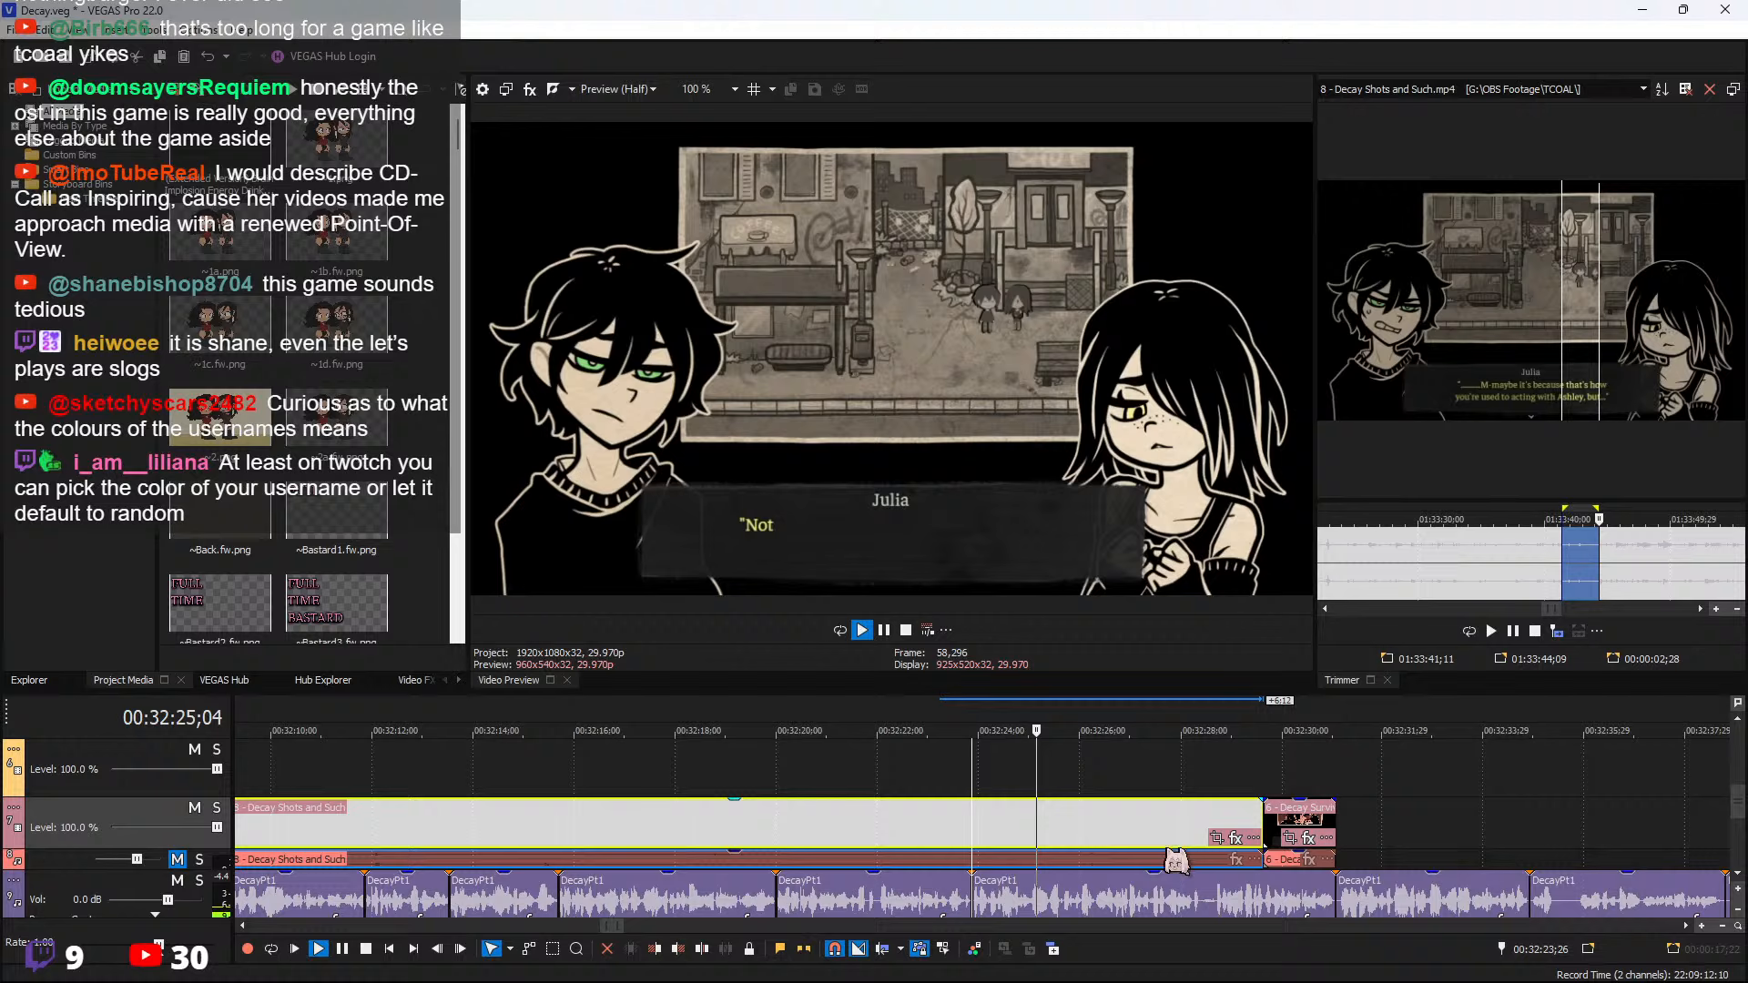
pyautogui.scroll(3, 1274, 792)
pyautogui.scroll(2, 1252, 793)
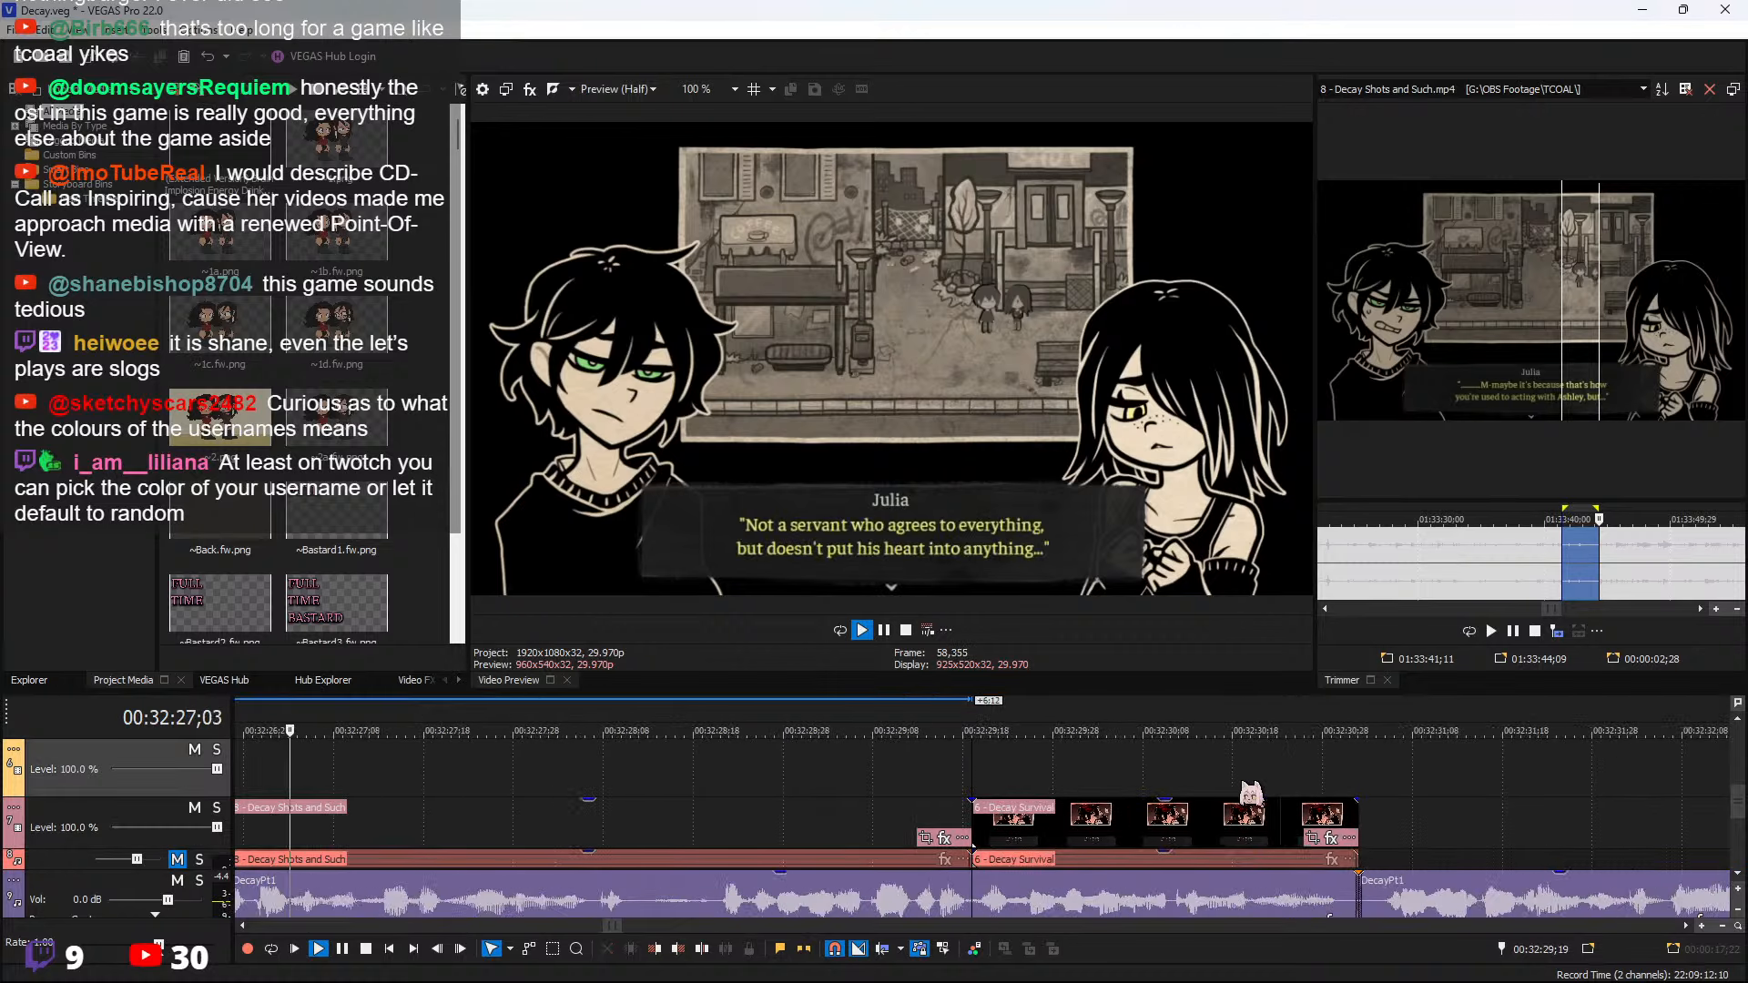
pyautogui.scroll(-4, 1252, 792)
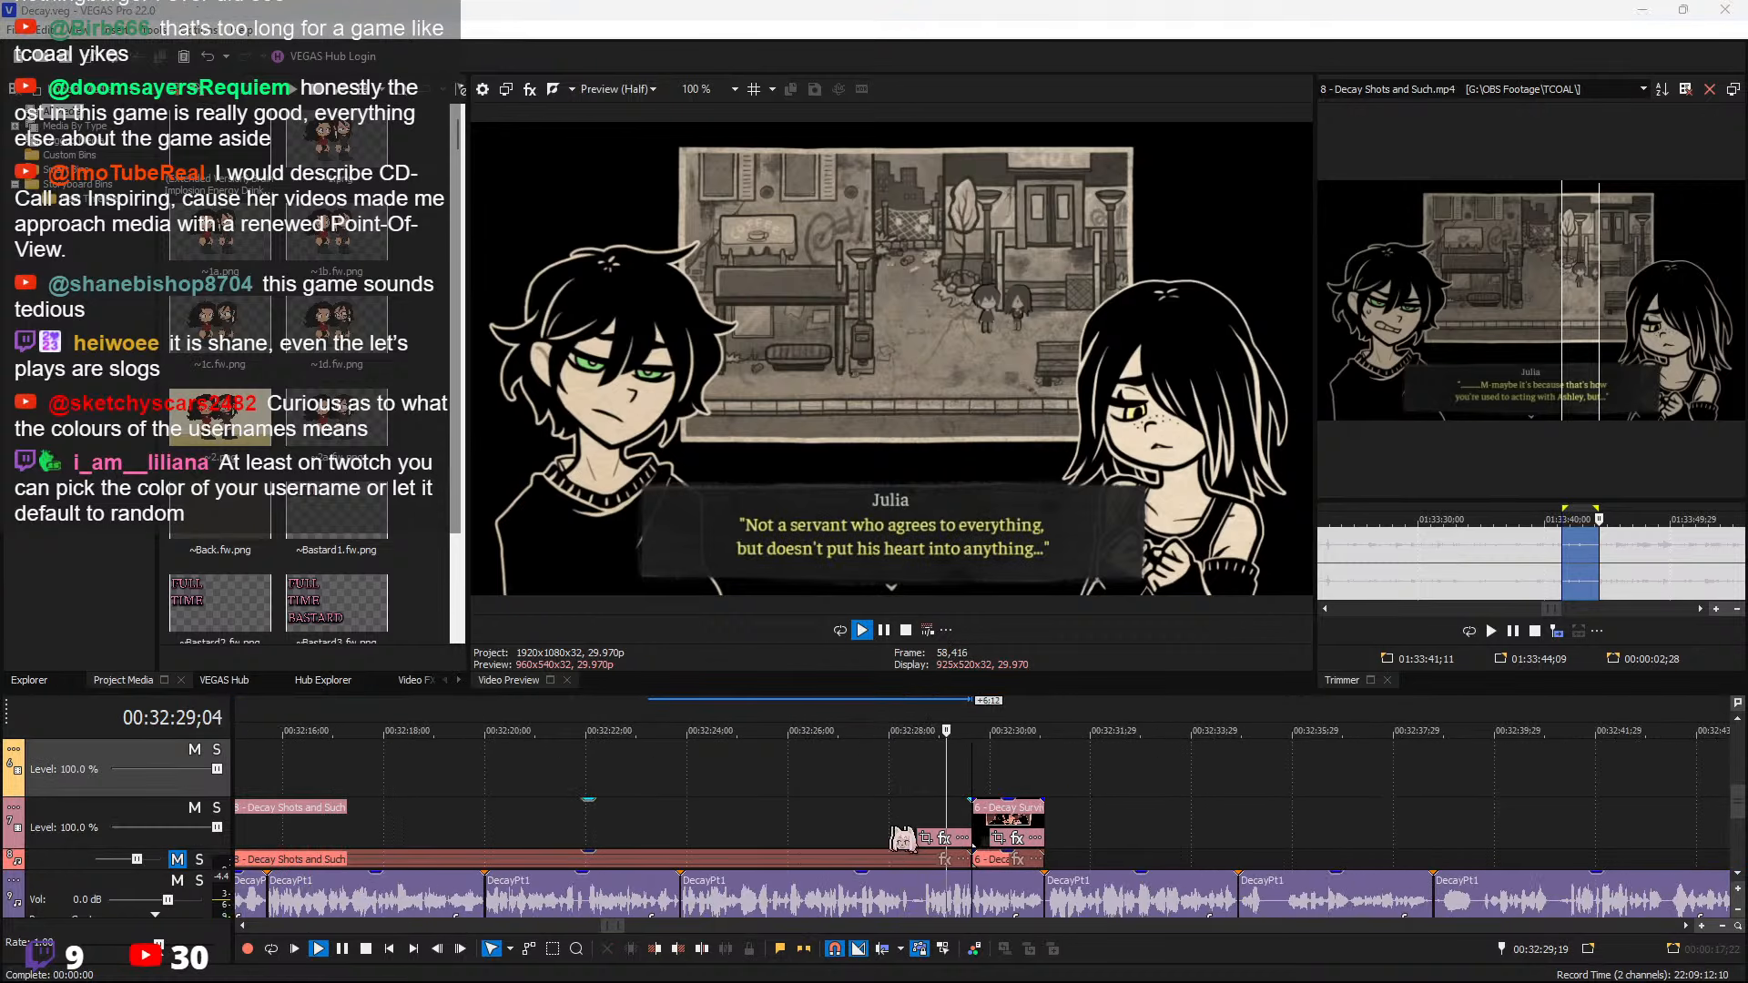
pyautogui.click(909, 832)
pyautogui.press('s')
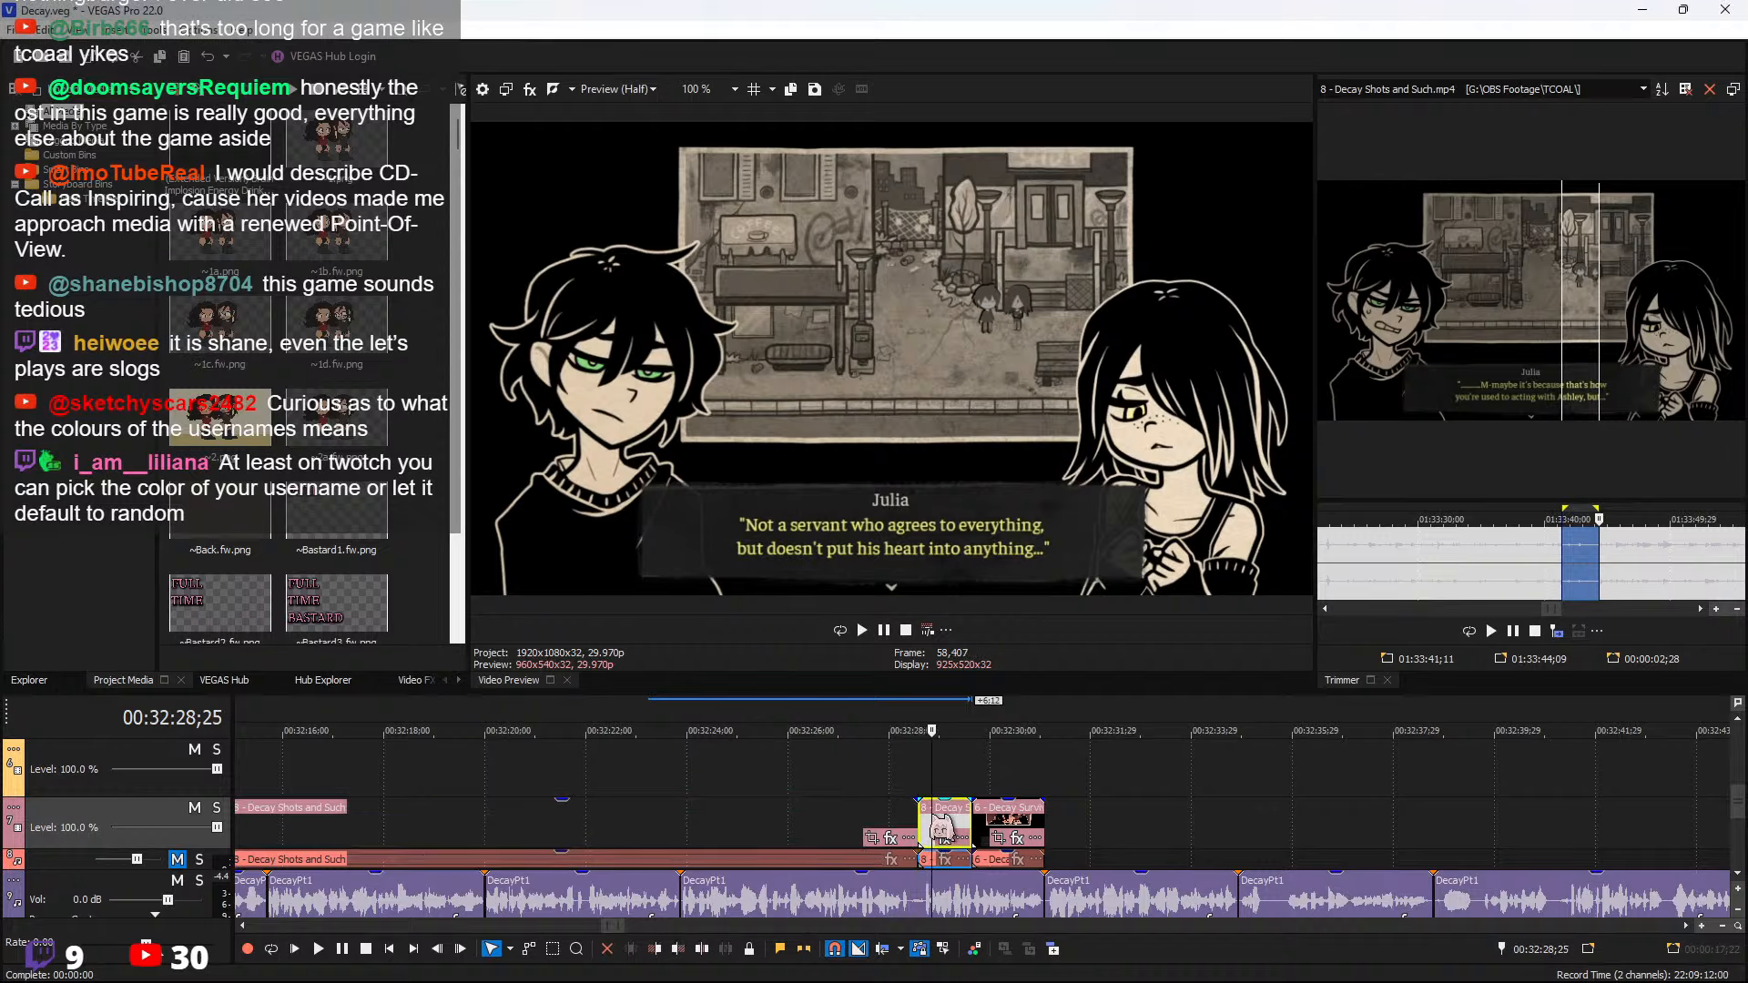
pyautogui.press('Delete')
# Play back the shortened ending through the Decay Survival clip and set the timeline cursor at that clip's end, 00:32:31;02
pyautogui.click(898, 824)
pyautogui.press('space')
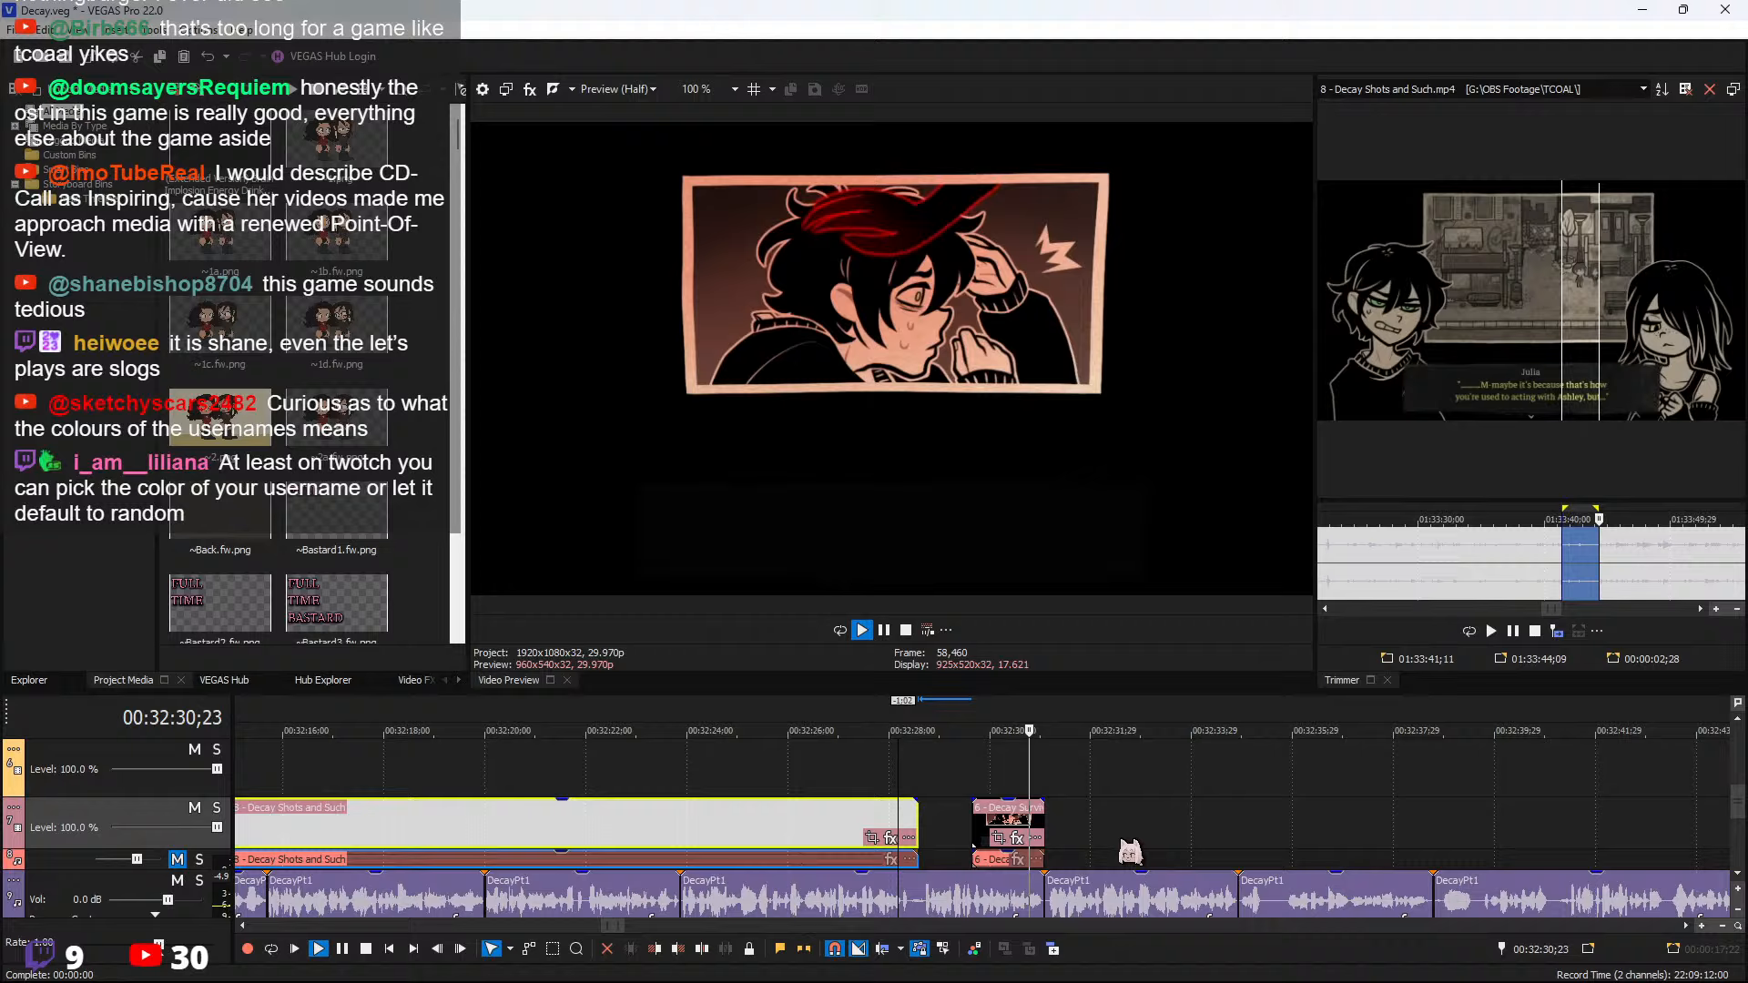
pyautogui.click(1047, 811)
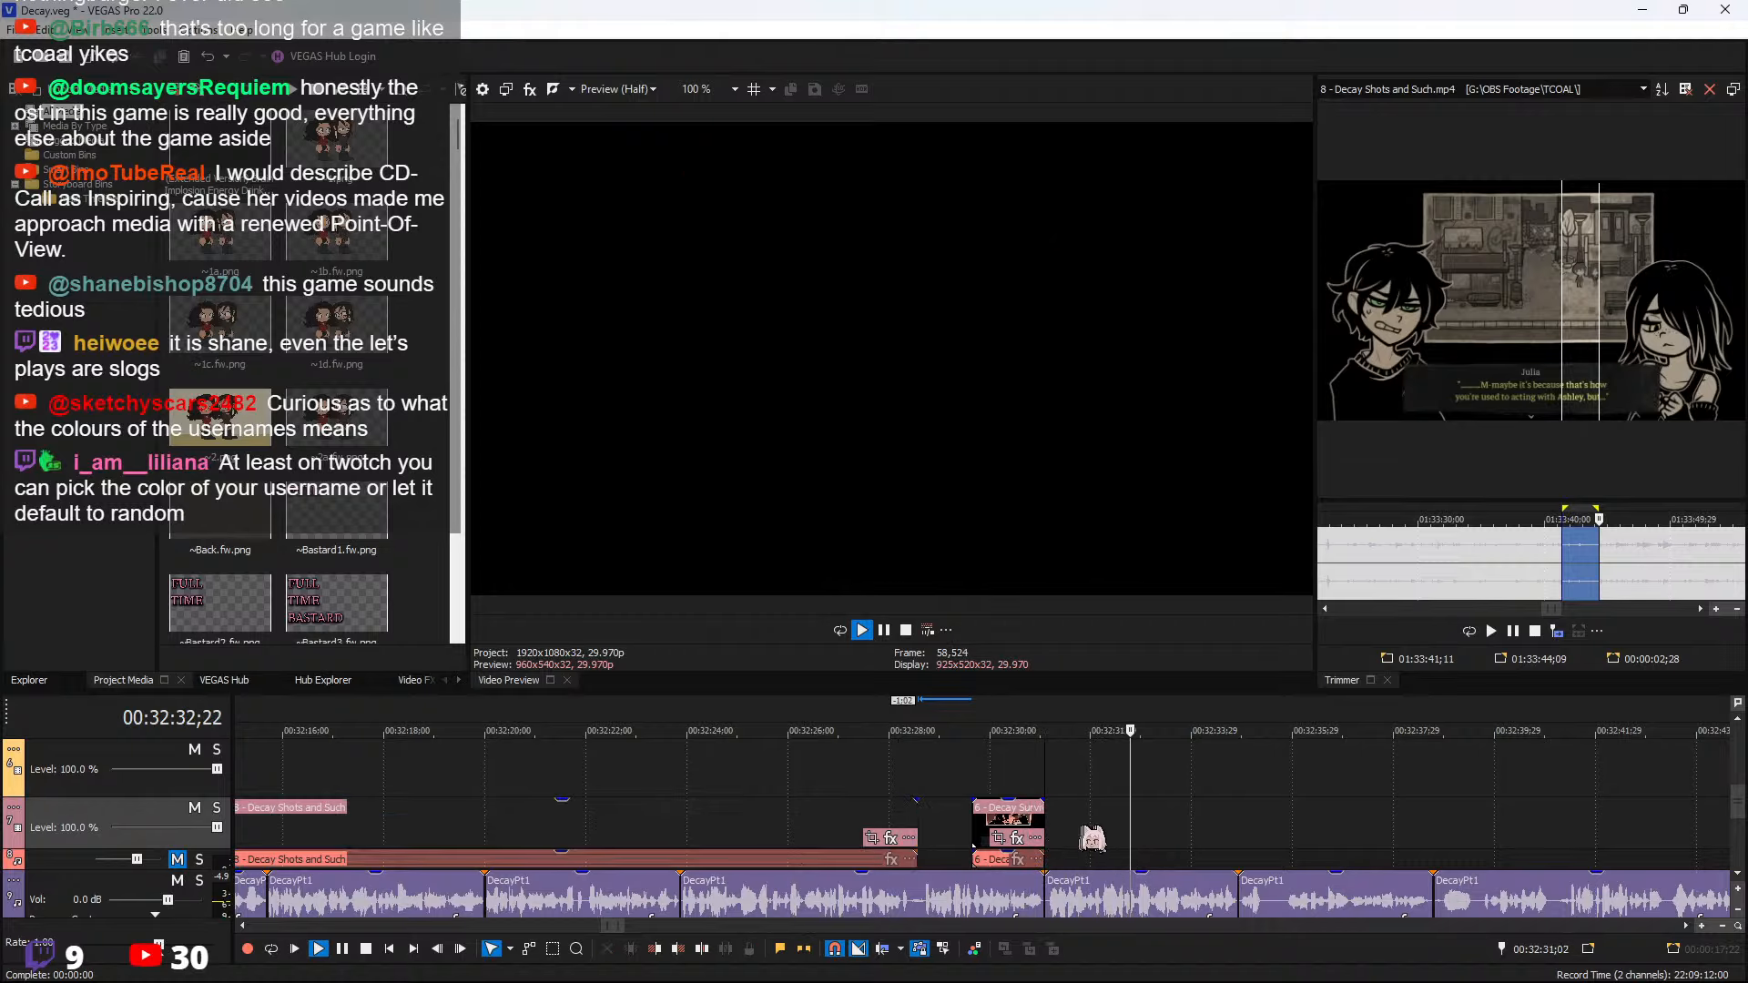
# Scan the Decay Shots and Such recording from 01:35:41;16 through 01:39:03;29 for the street conversation about the letter
pyautogui.scroll(-4, 1639, 573)
pyautogui.press('space')
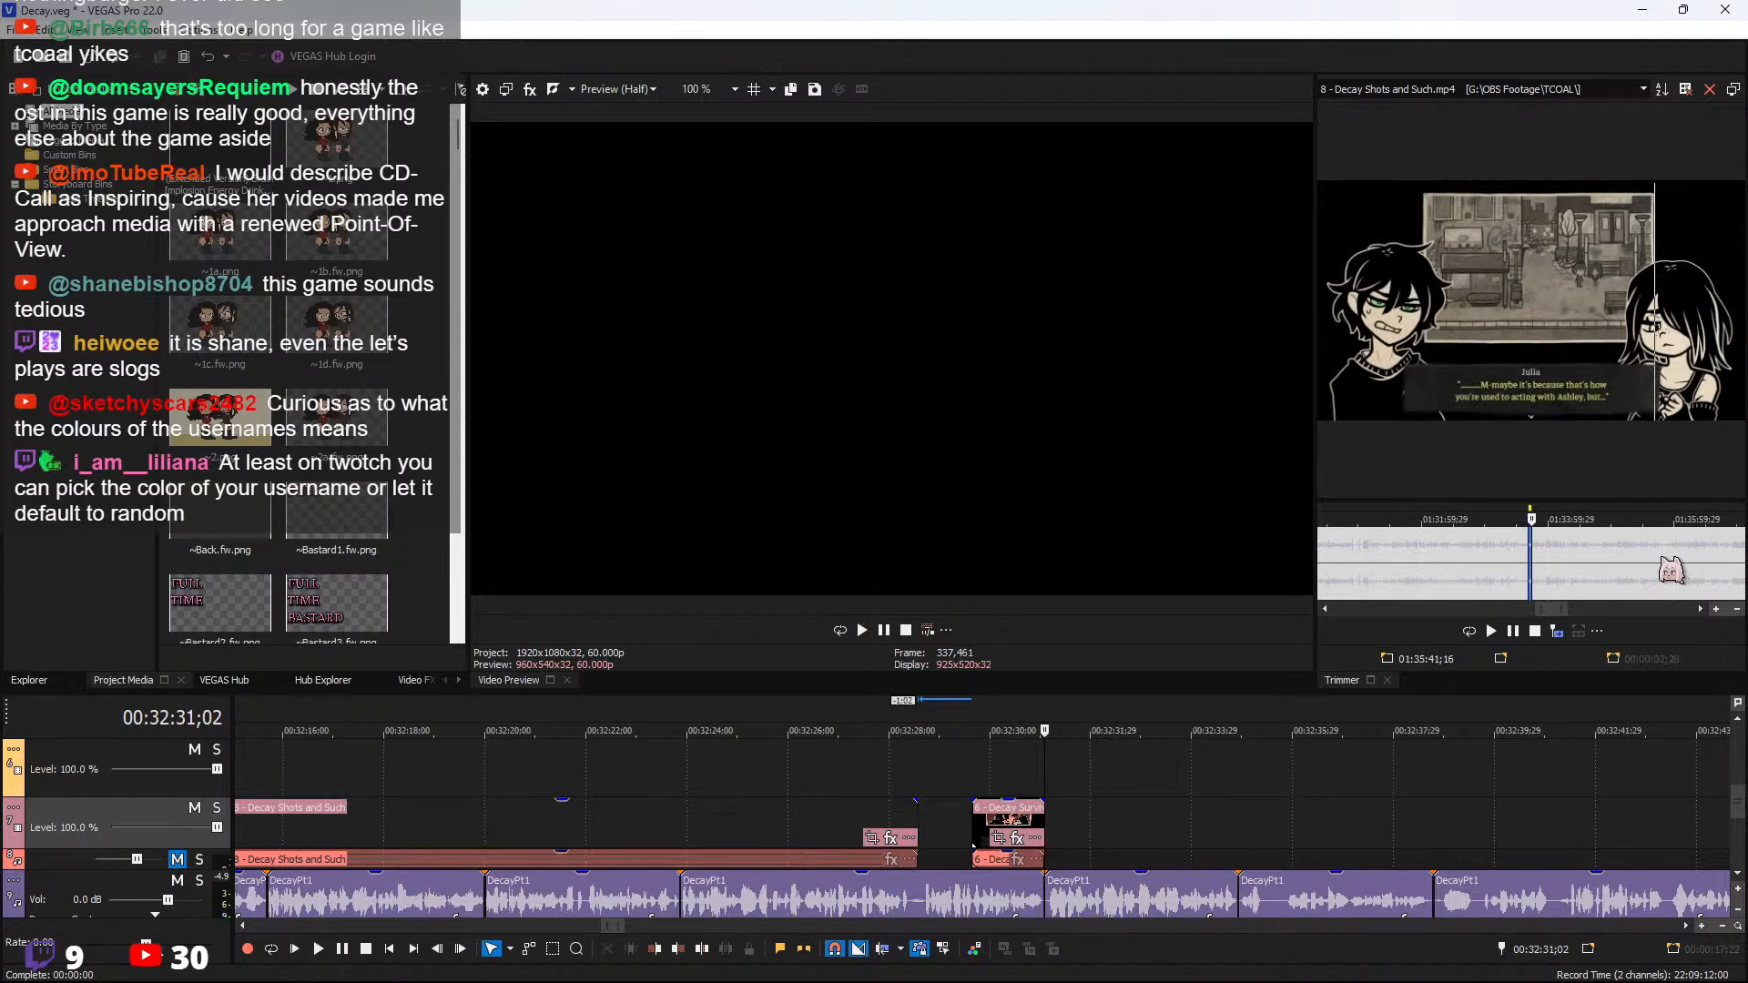
pyautogui.press('space')
pyautogui.scroll(-3, 1639, 564)
pyautogui.click(1611, 561)
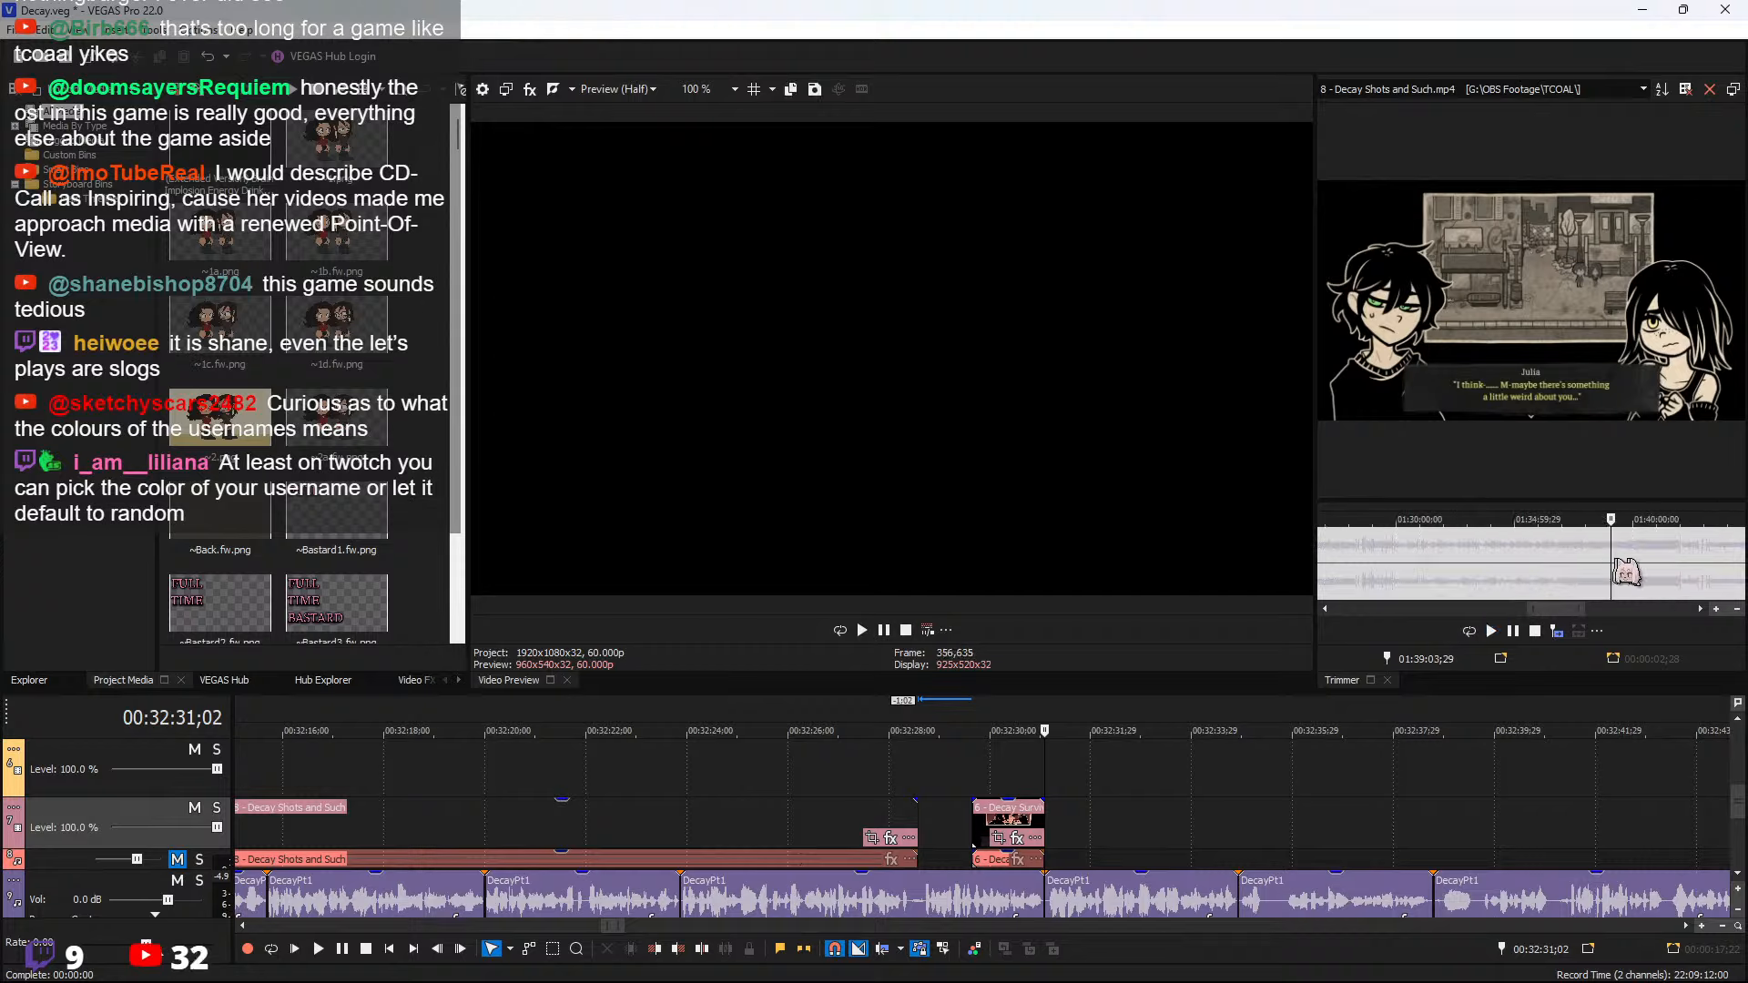
pyautogui.scroll(3, 1548, 569)
pyautogui.press('space')
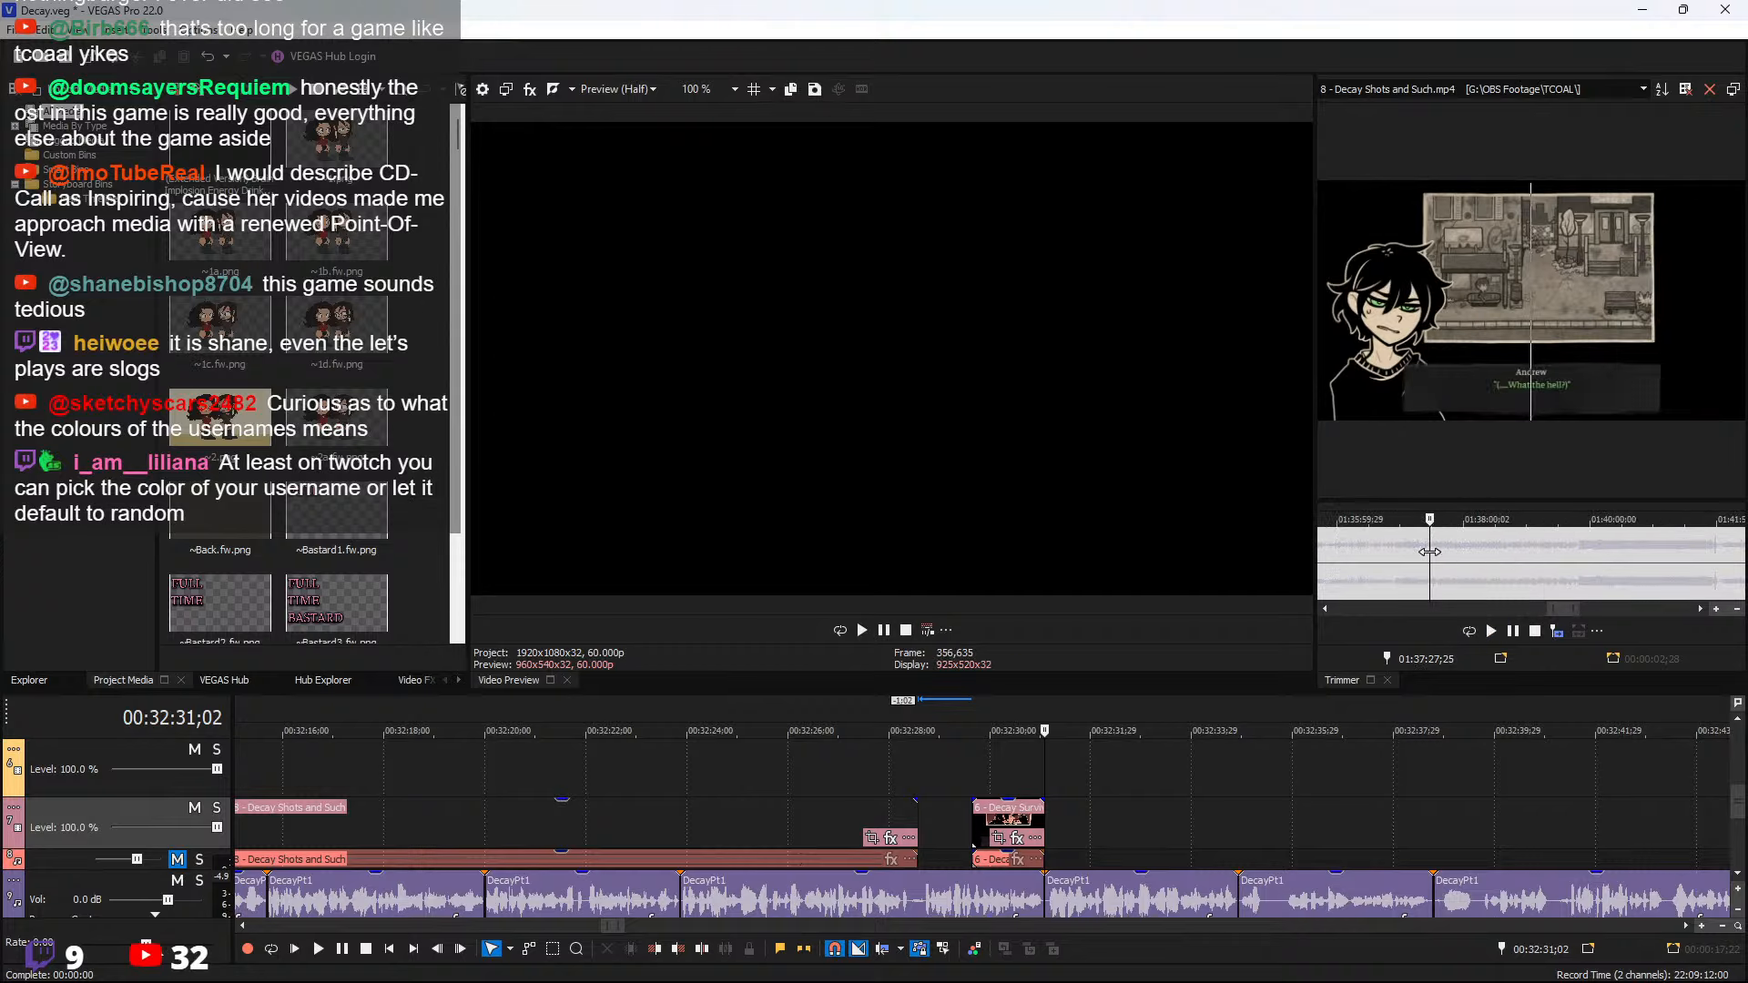
pyautogui.press('space')
pyautogui.click(1344, 557)
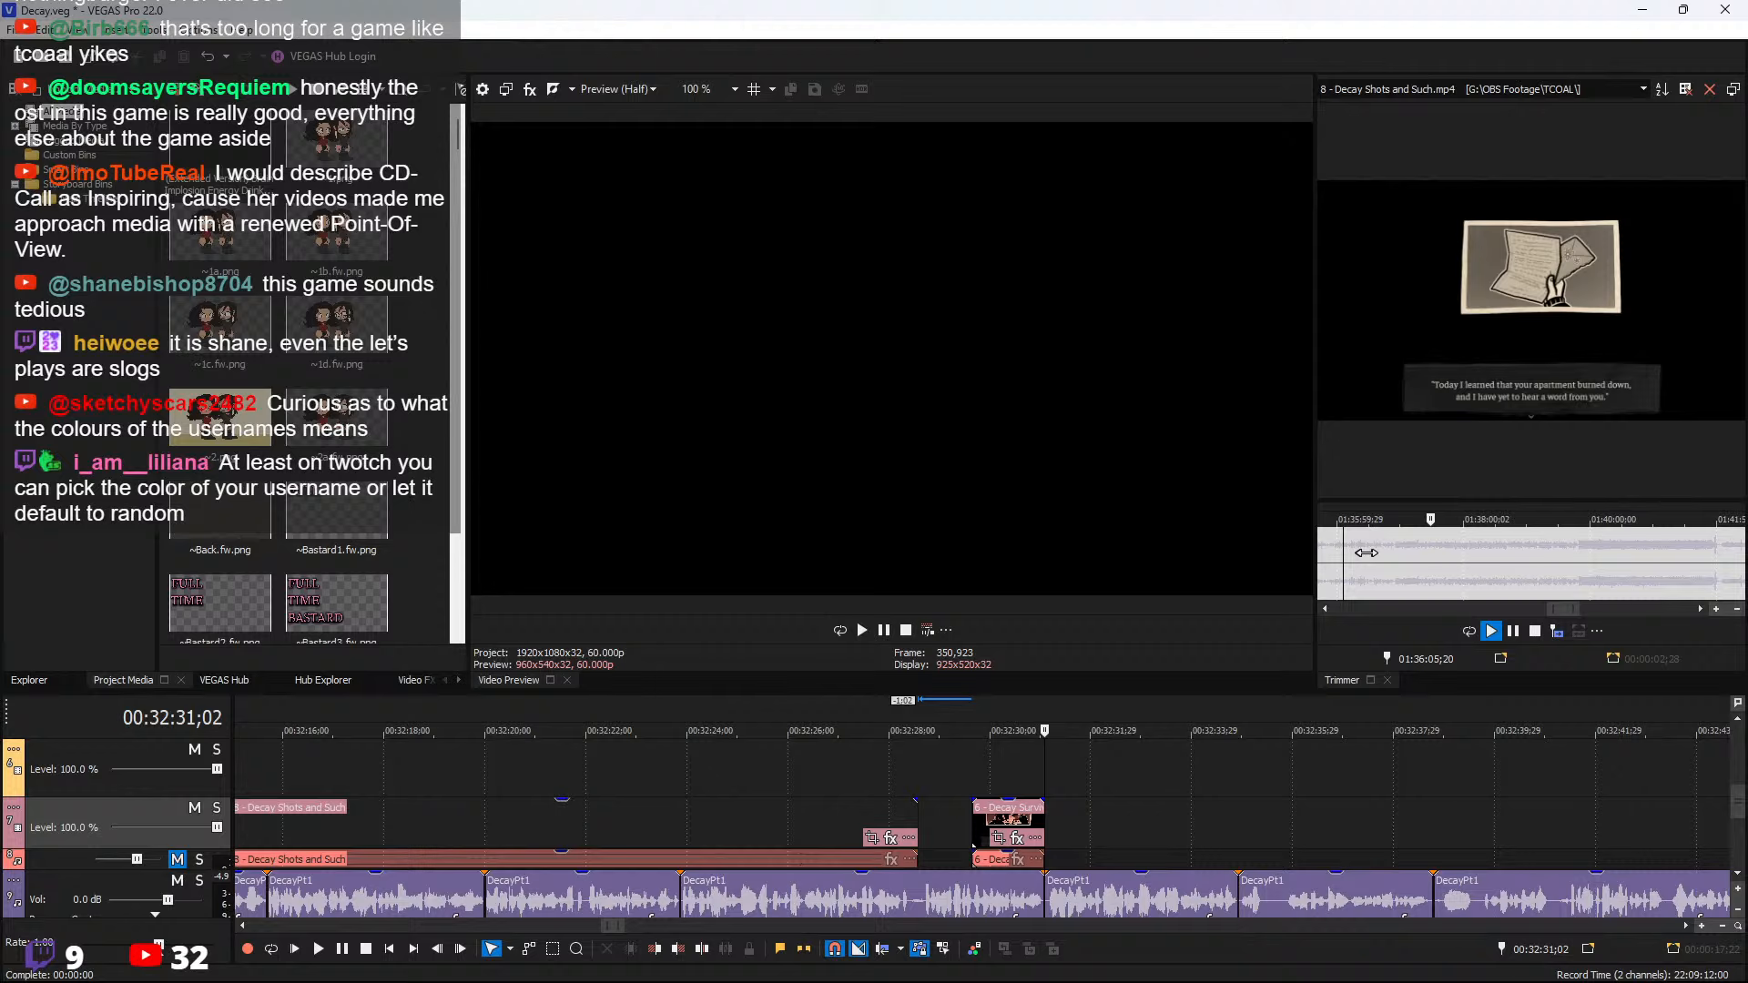
# Preview the letter conversation in the Decay Shots and Such recording from 01:36:15;12 up to 01:36:44;29
pyautogui.scroll(3, 1548, 573)
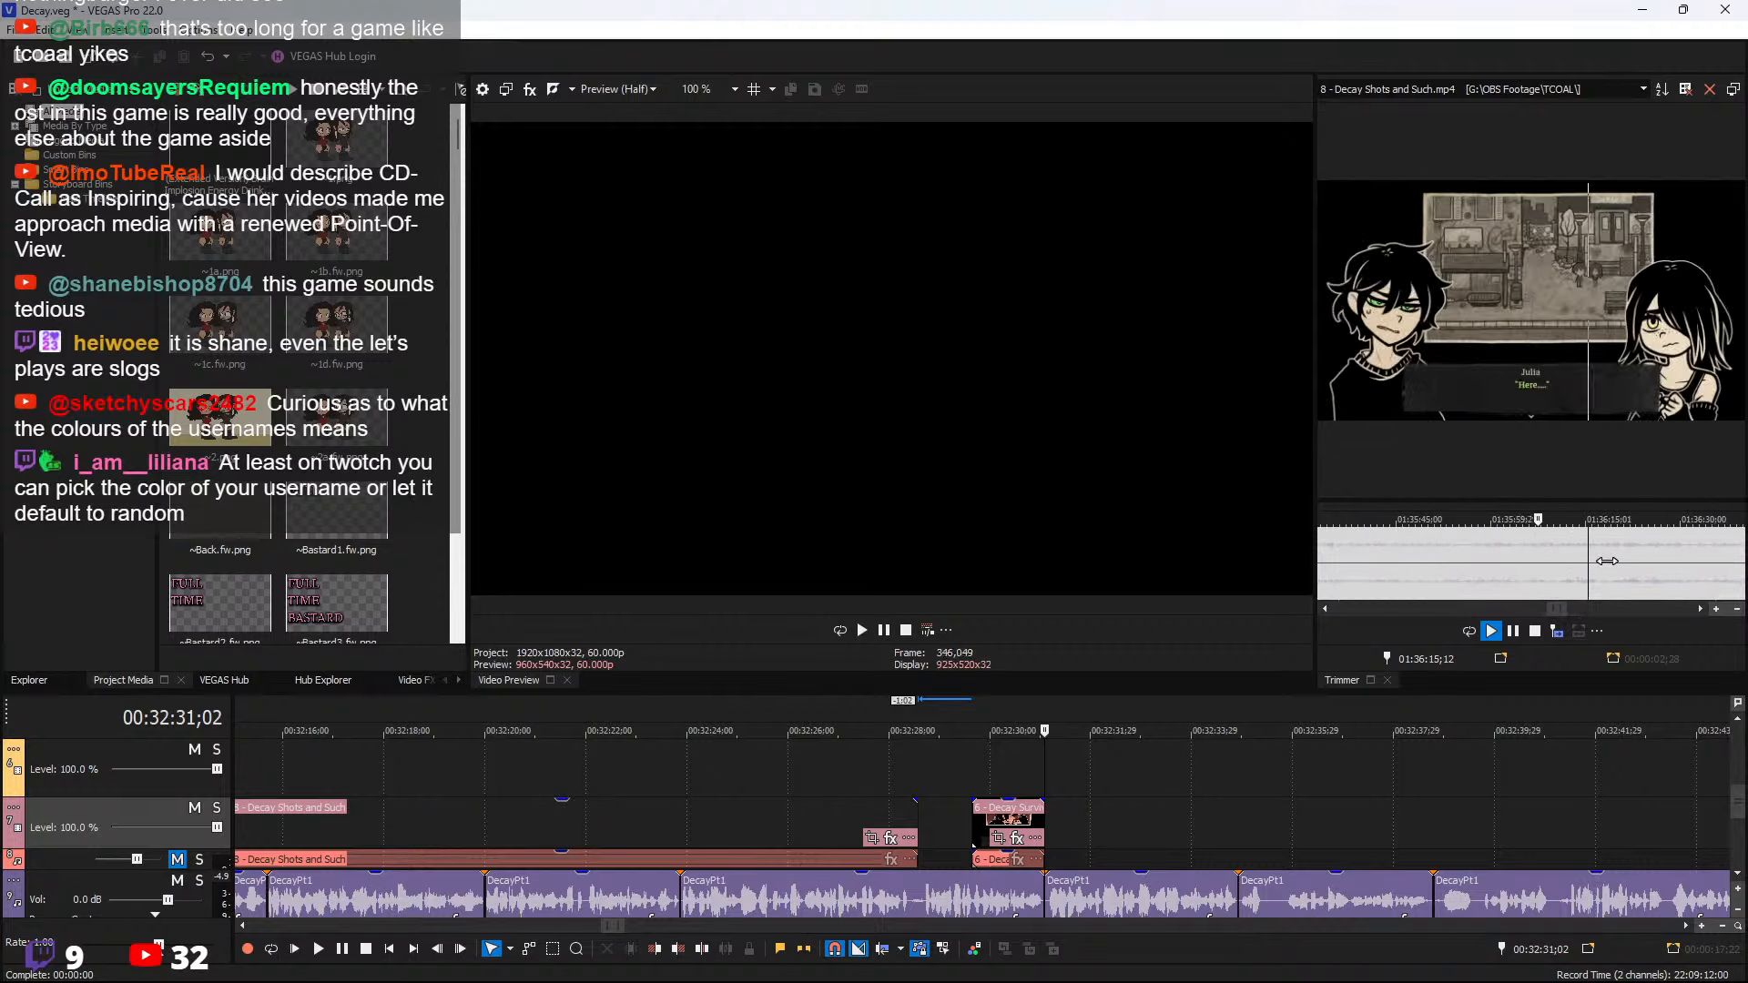
pyautogui.click(1666, 562)
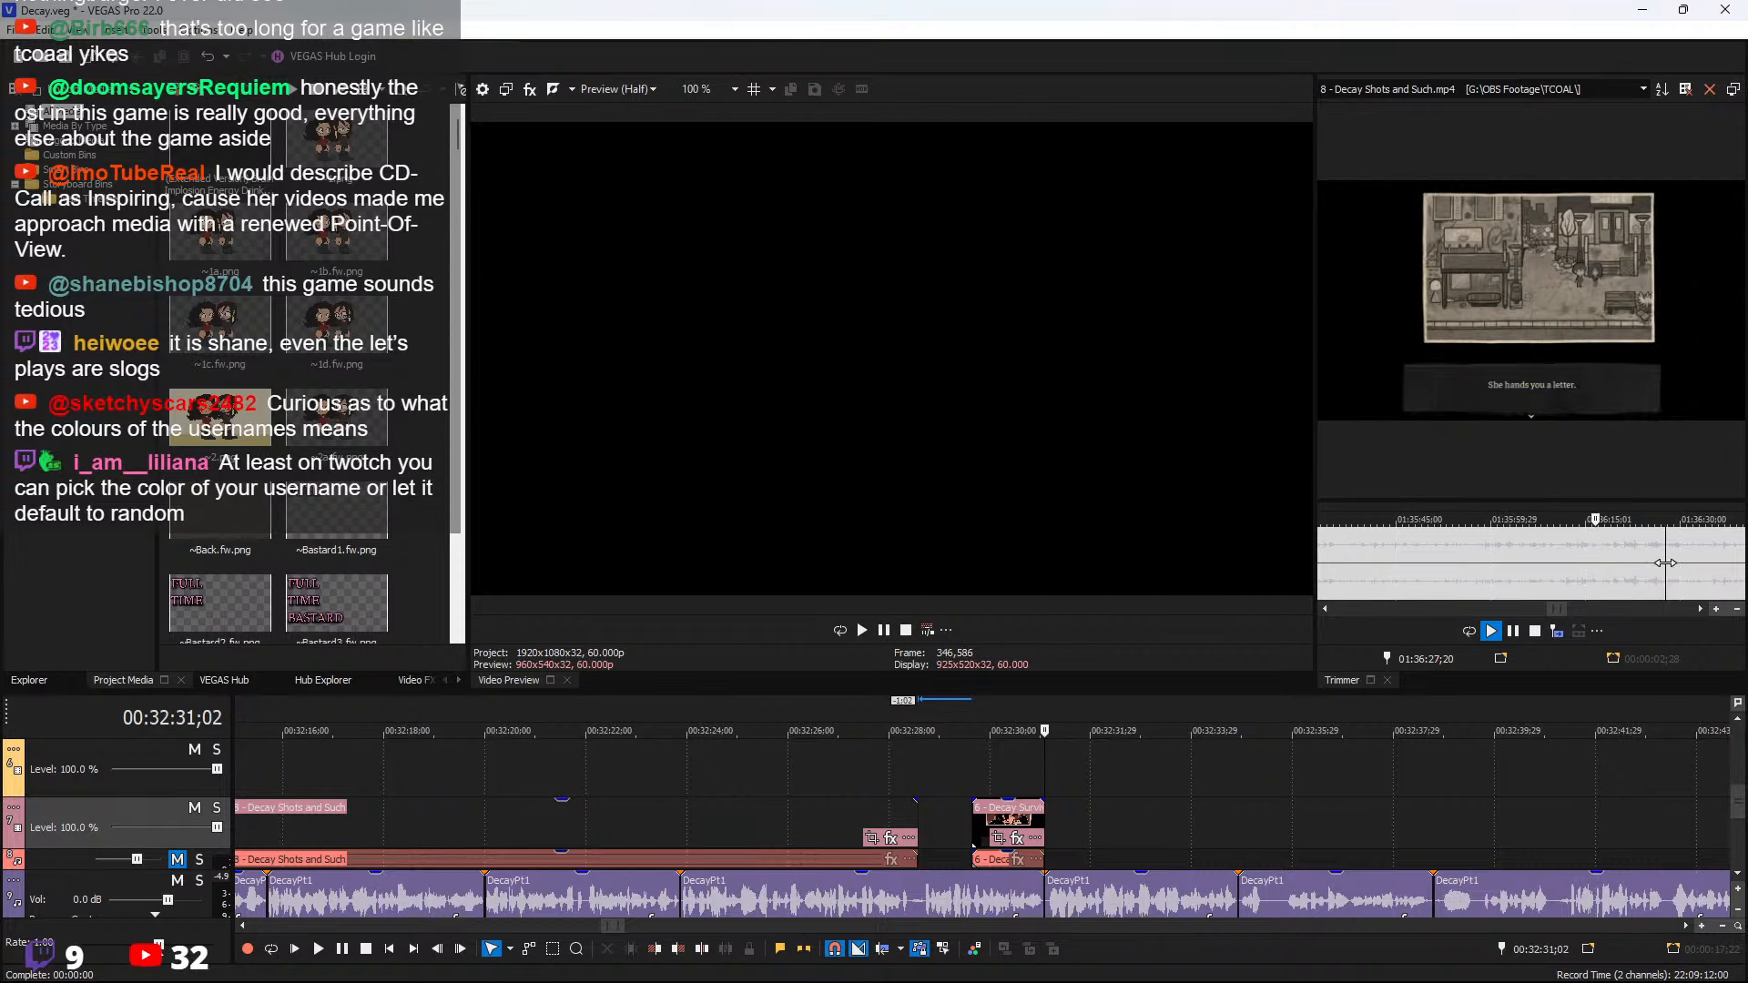
pyautogui.scroll(3, 1672, 577)
pyautogui.click(1651, 566)
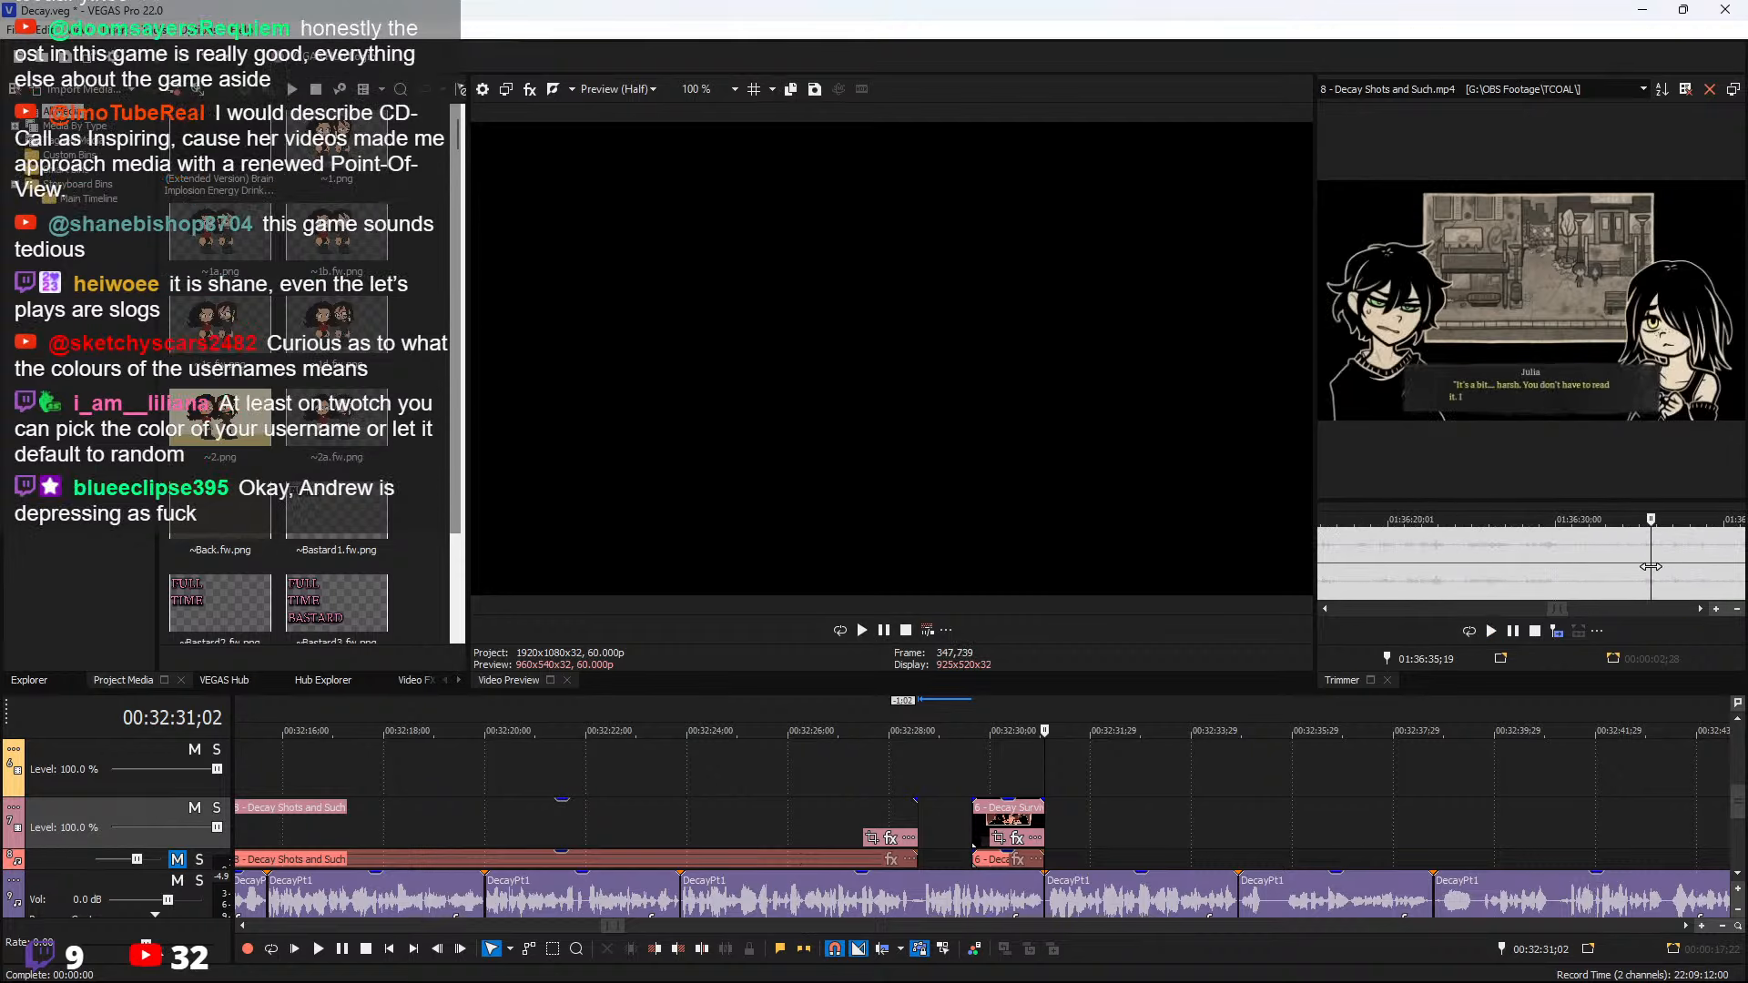
pyautogui.press('space')
pyautogui.scroll(-3, 1635, 582)
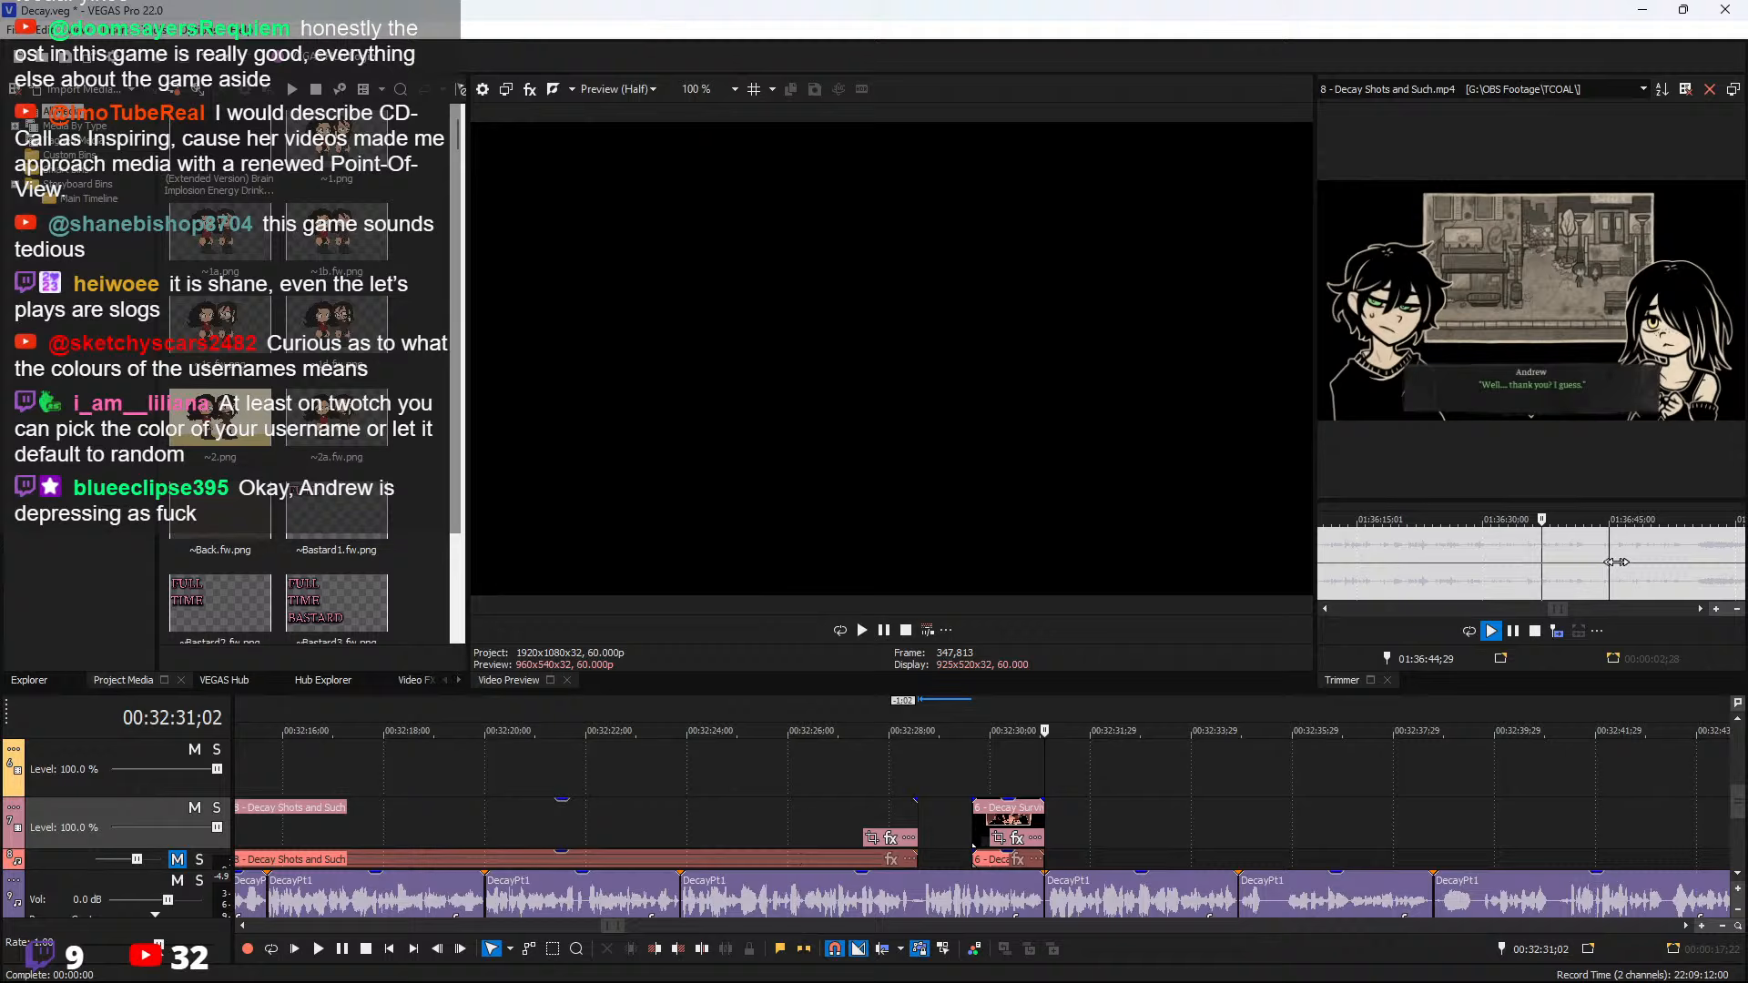
pyautogui.scroll(3, 1635, 580)
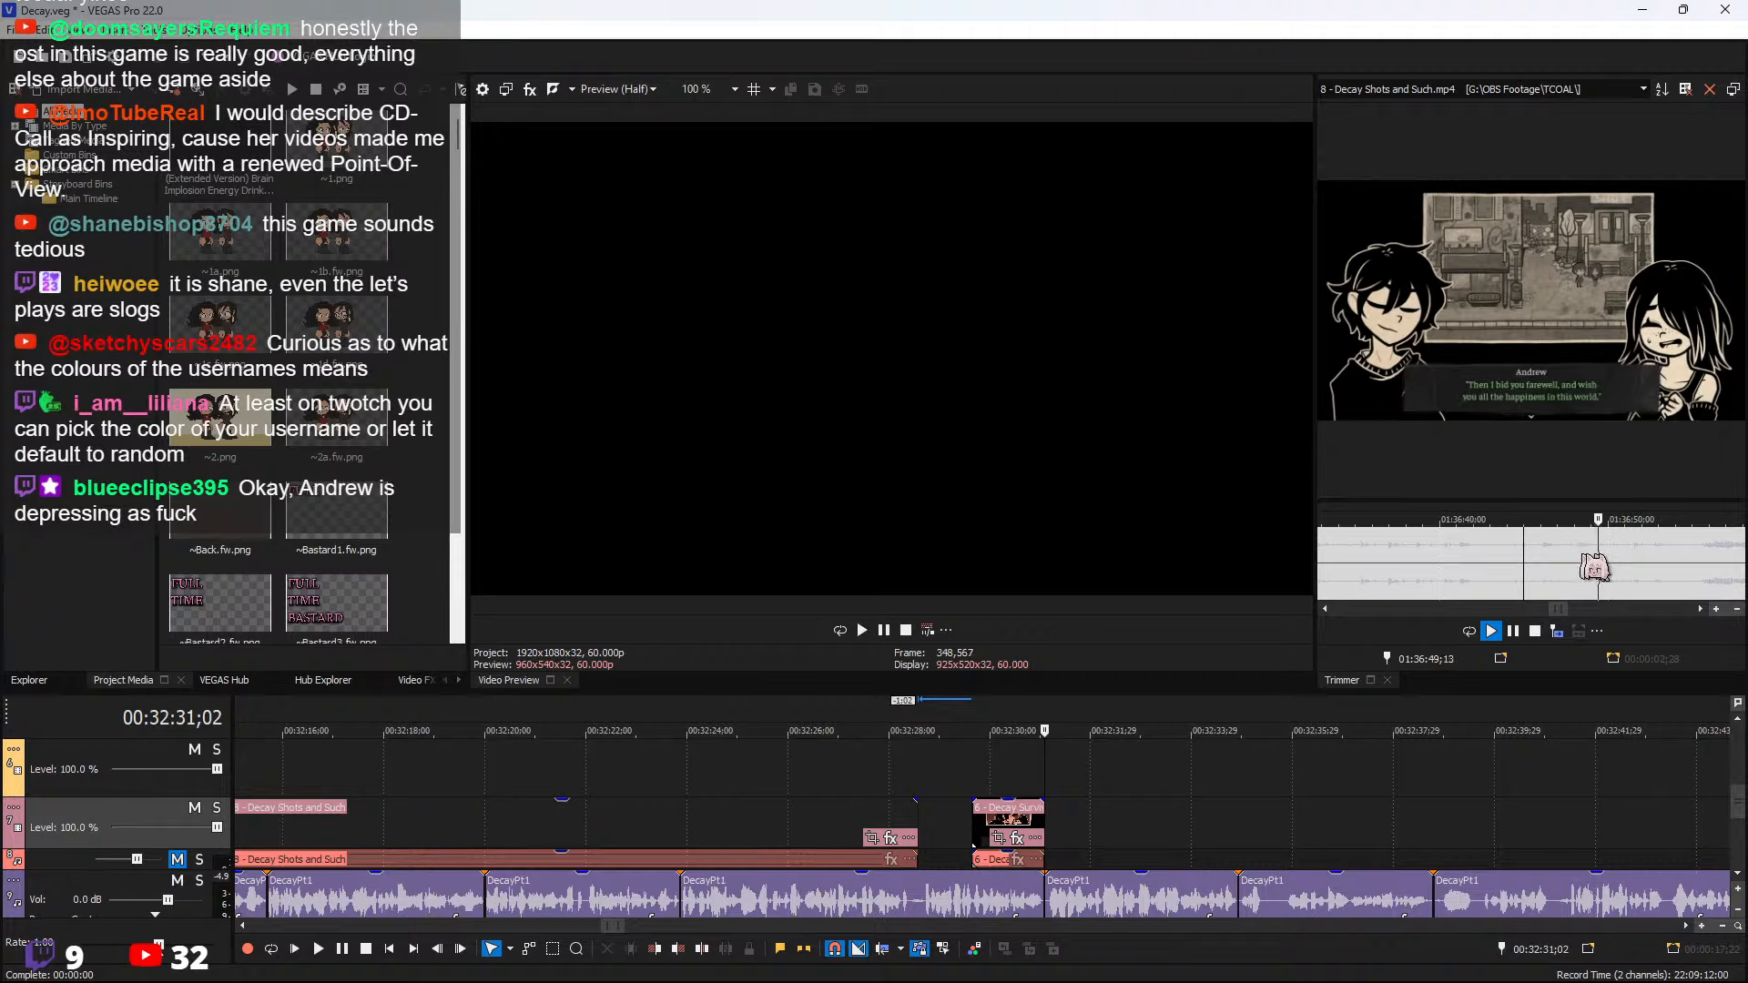
# Mark the recording from 01:36:44;29 to 01:36:51;16 and insert it at the Decay Survival clip's end, 00:32:31;02
pyautogui.press('space')
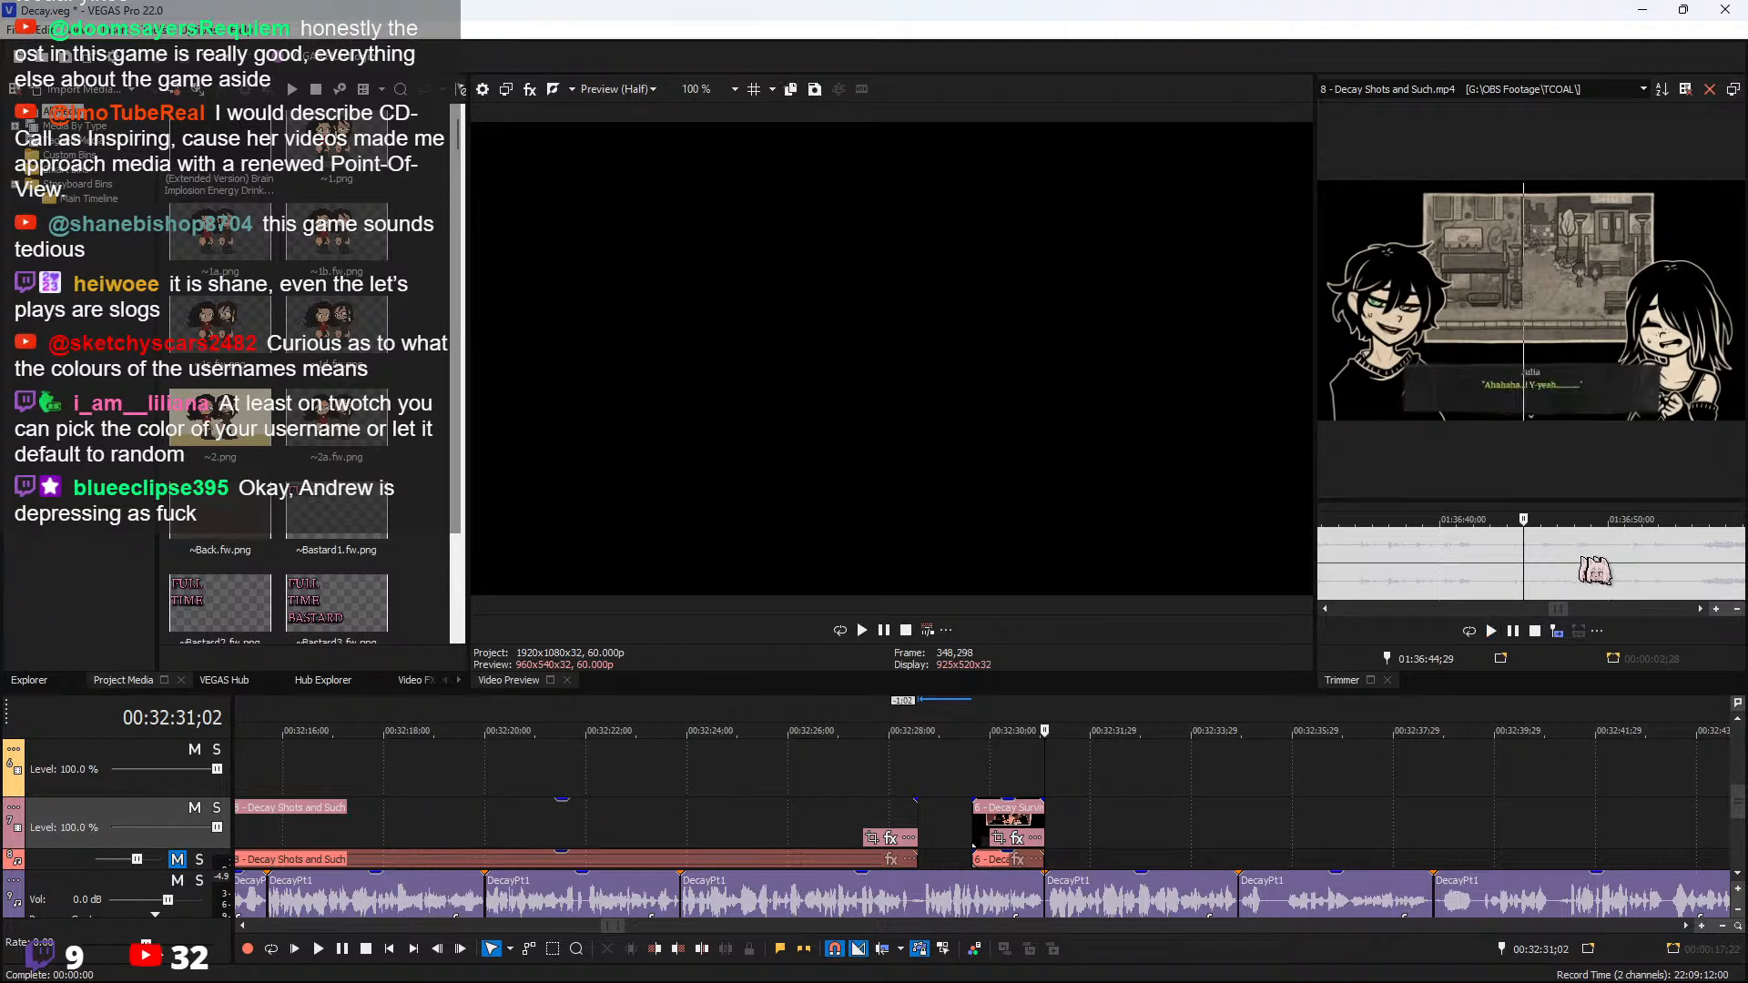
pyautogui.keyDown('shift'); pyautogui.click(1635, 569); pyautogui.keyUp('shift')
pyautogui.click(1044, 833)
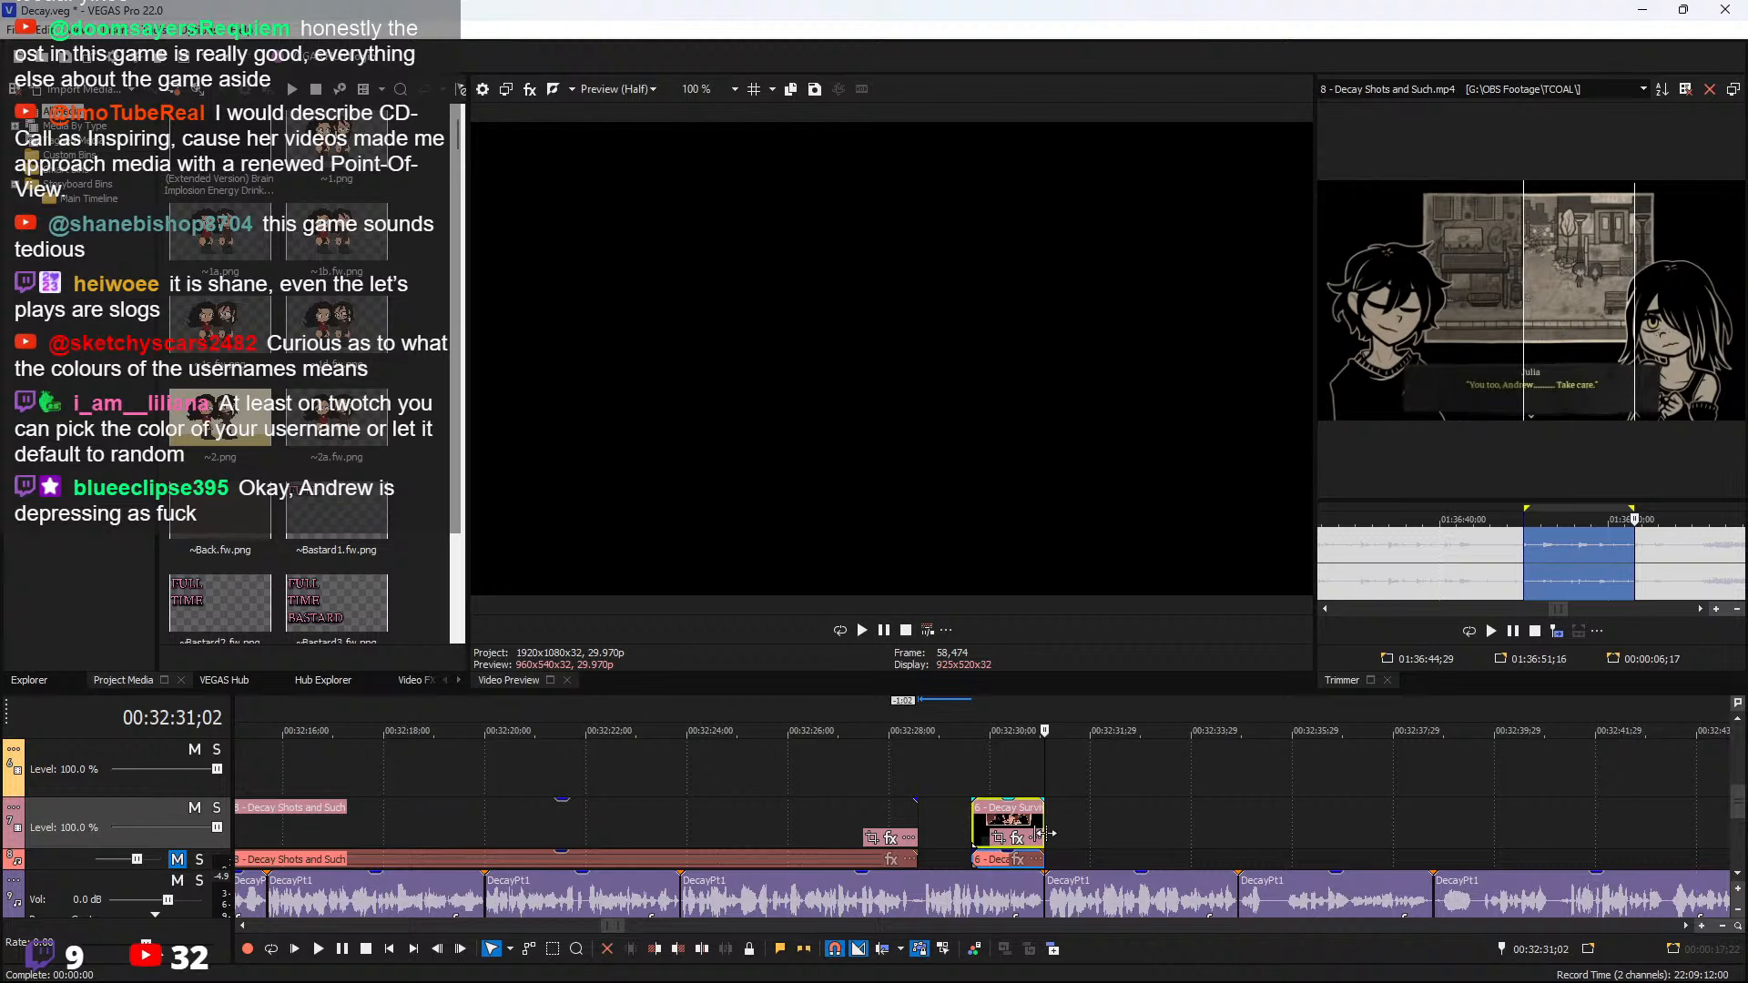
pyautogui.click(1558, 631)
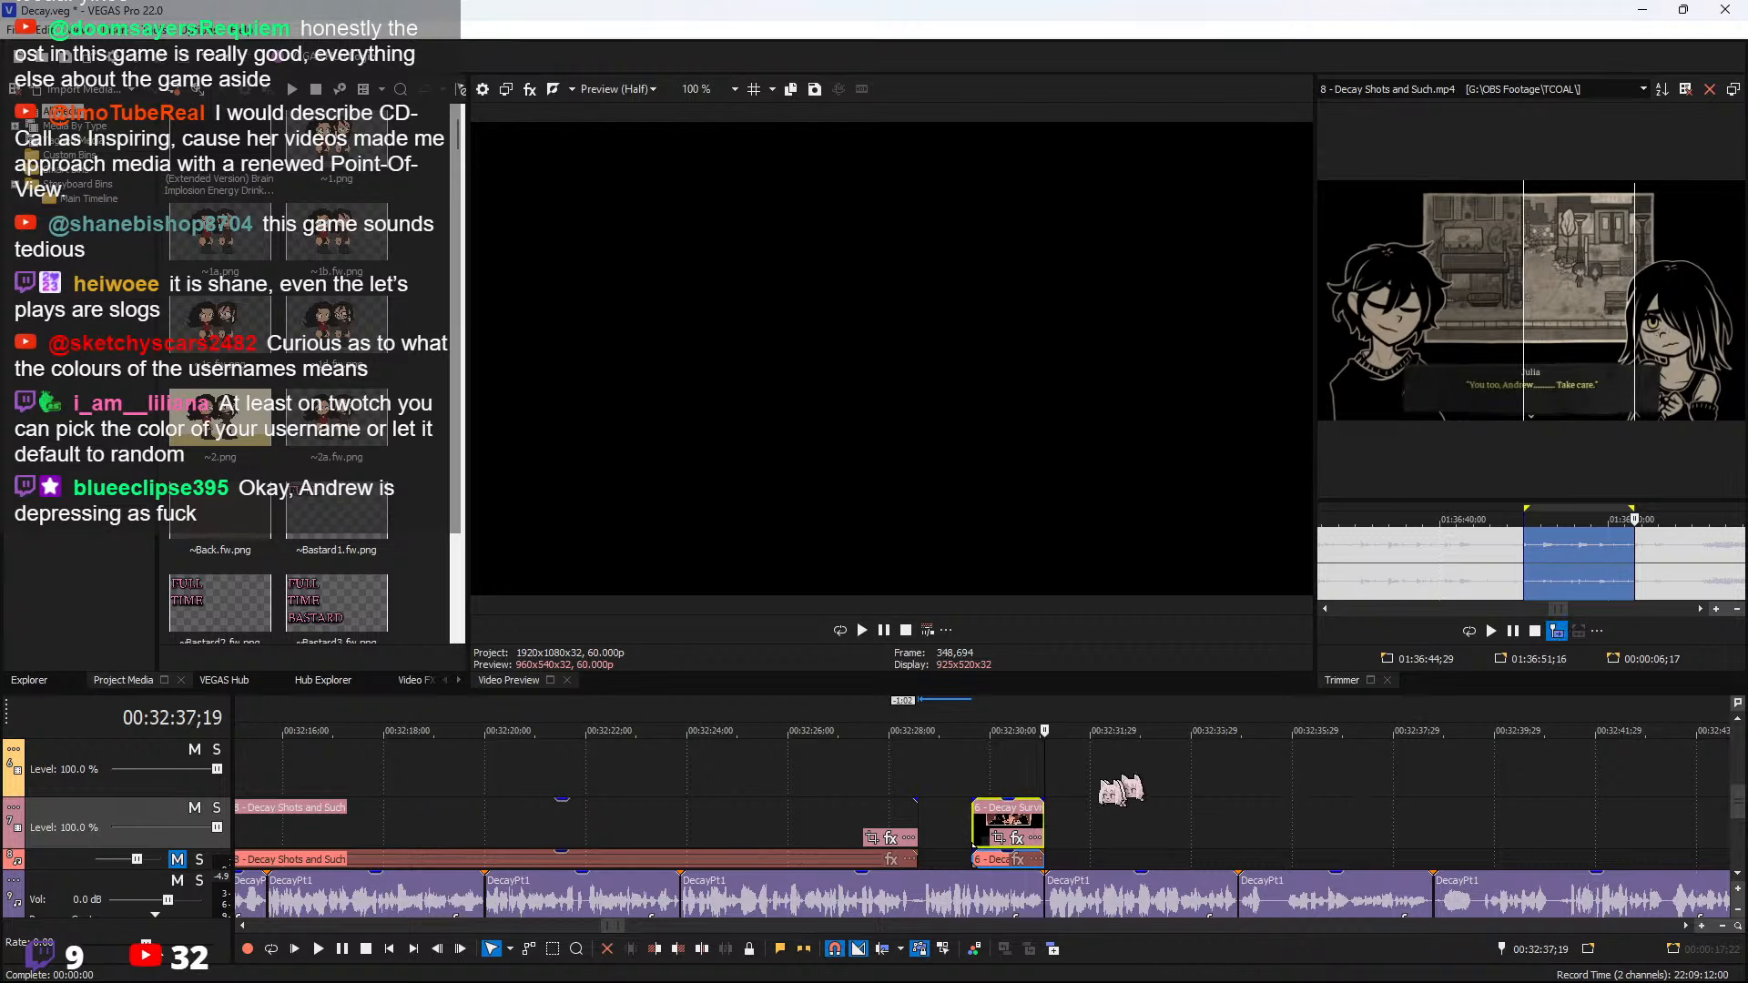
# Move the new clip 2;24 later along the timeline, split it at 00:32:34;27 and delete the piece before the split
pyautogui.click(1047, 769)
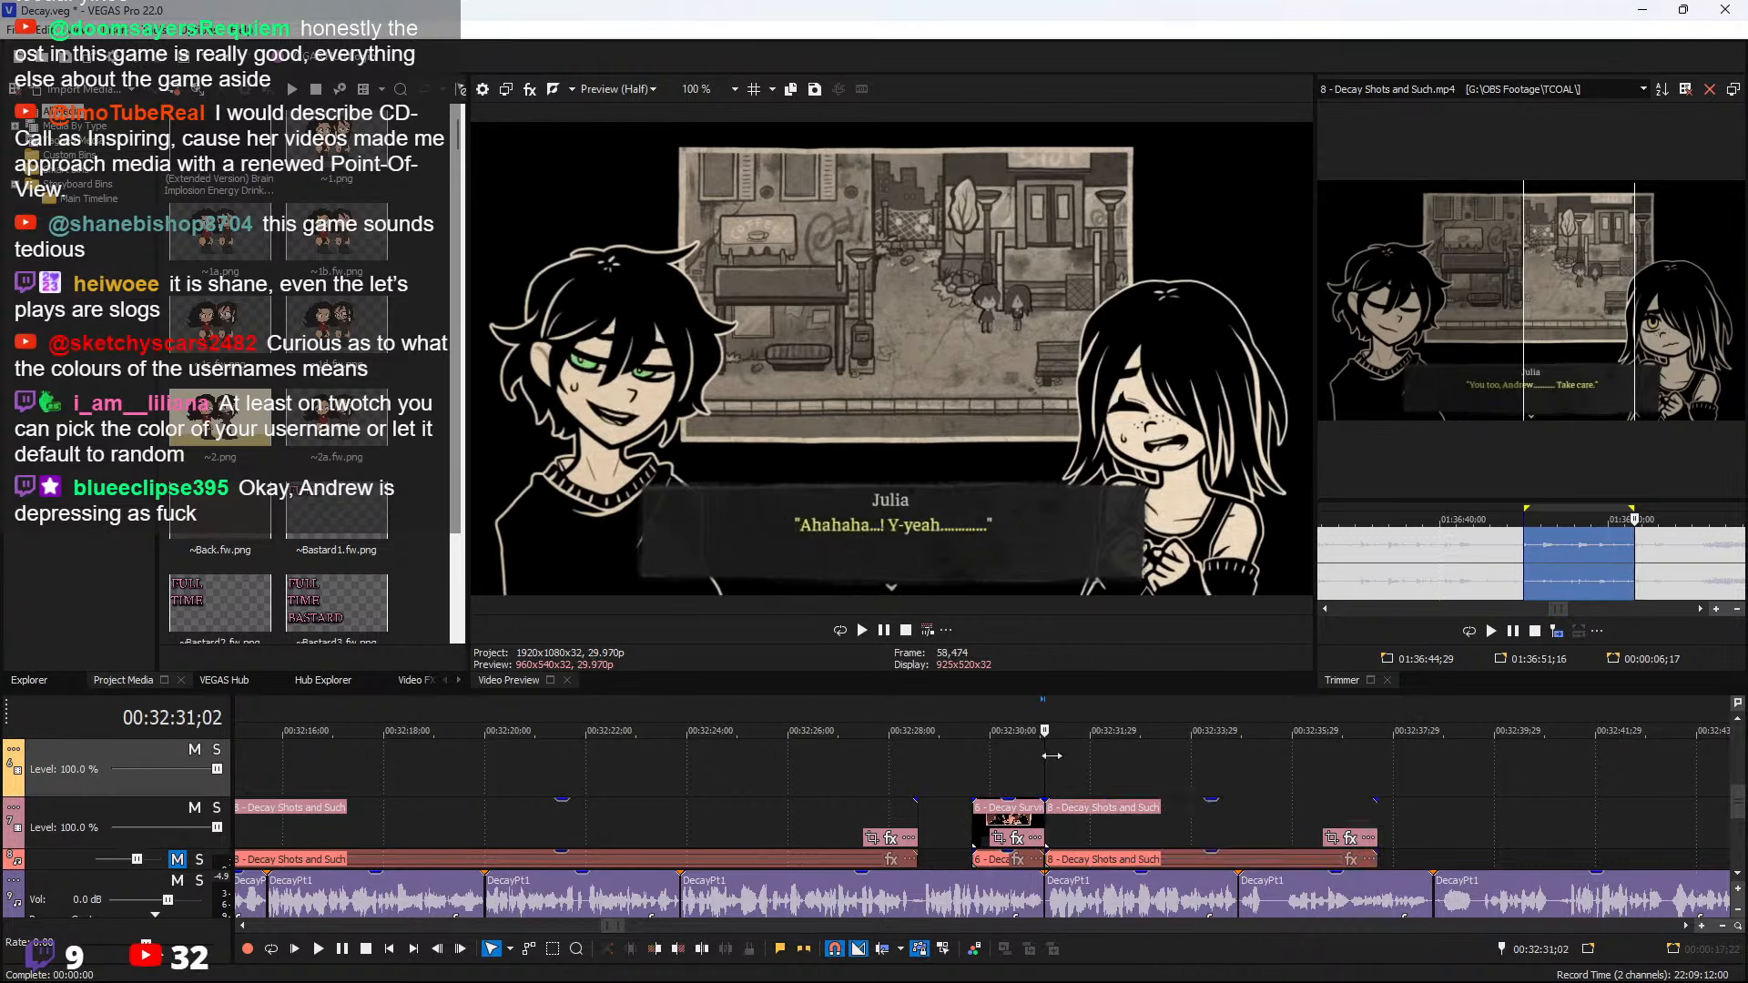
pyautogui.press('space')
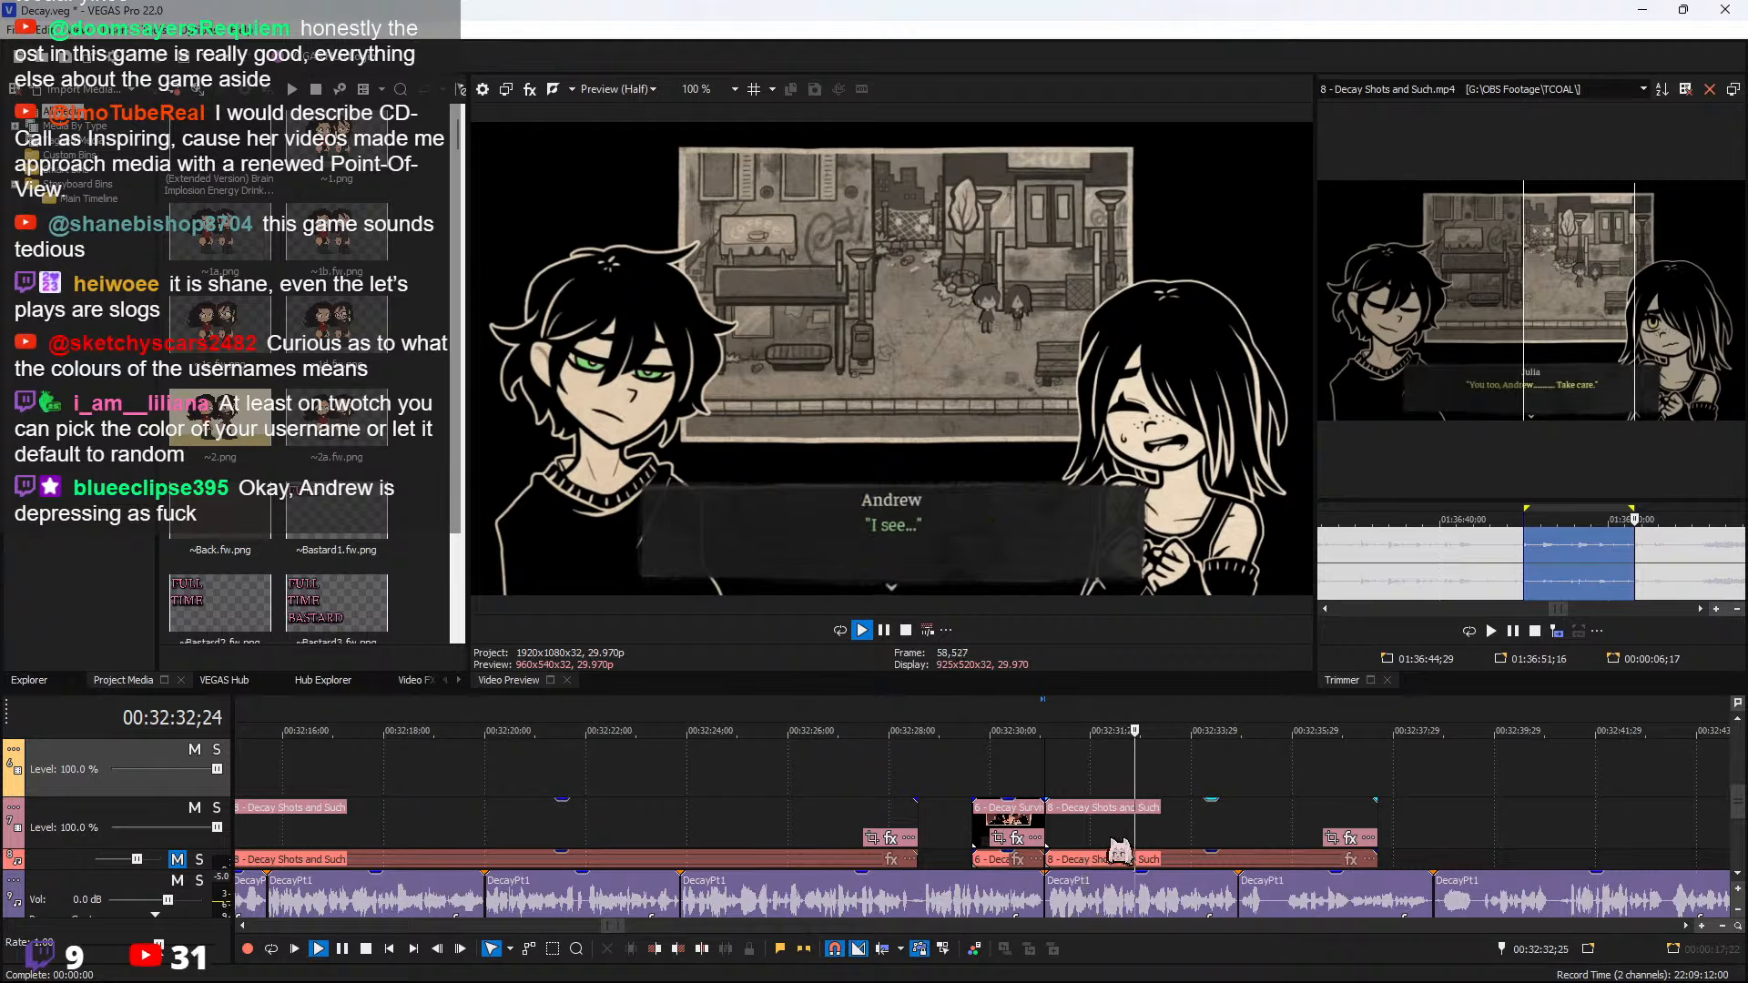
pyautogui.click(1244, 840)
pyautogui.moveTo(1244, 840); pyautogui.dragTo(1331, 833)
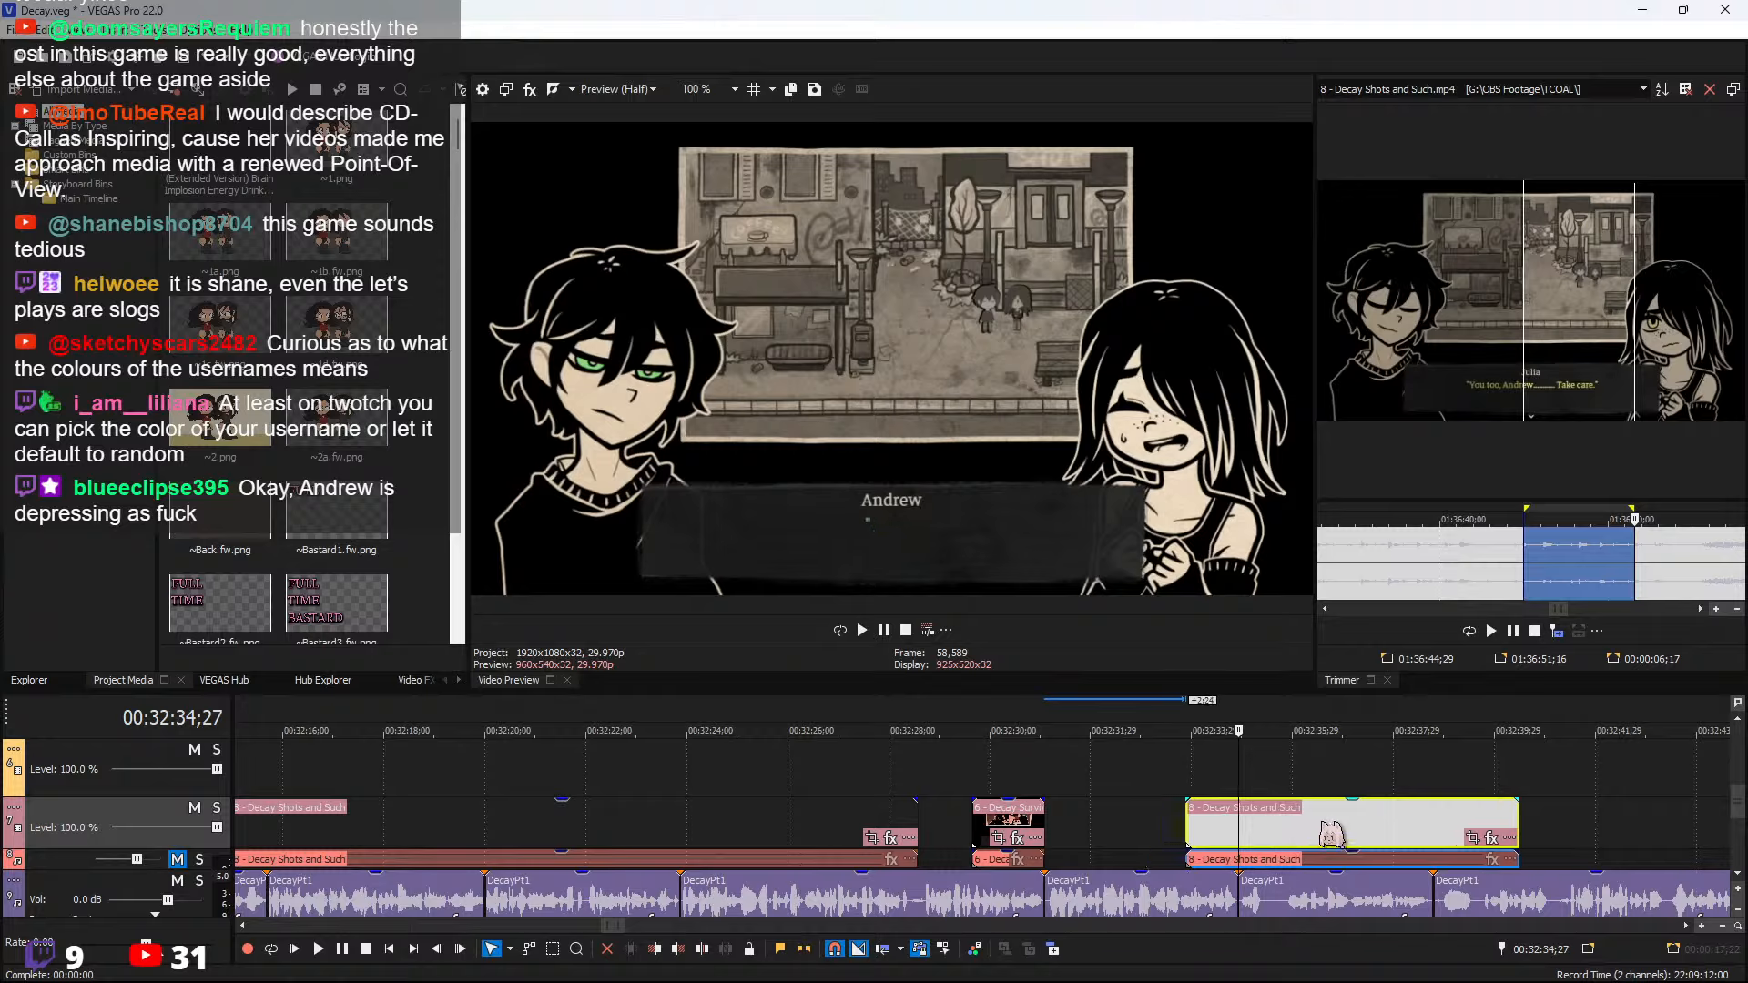
pyautogui.press('s')
pyautogui.click(1201, 828)
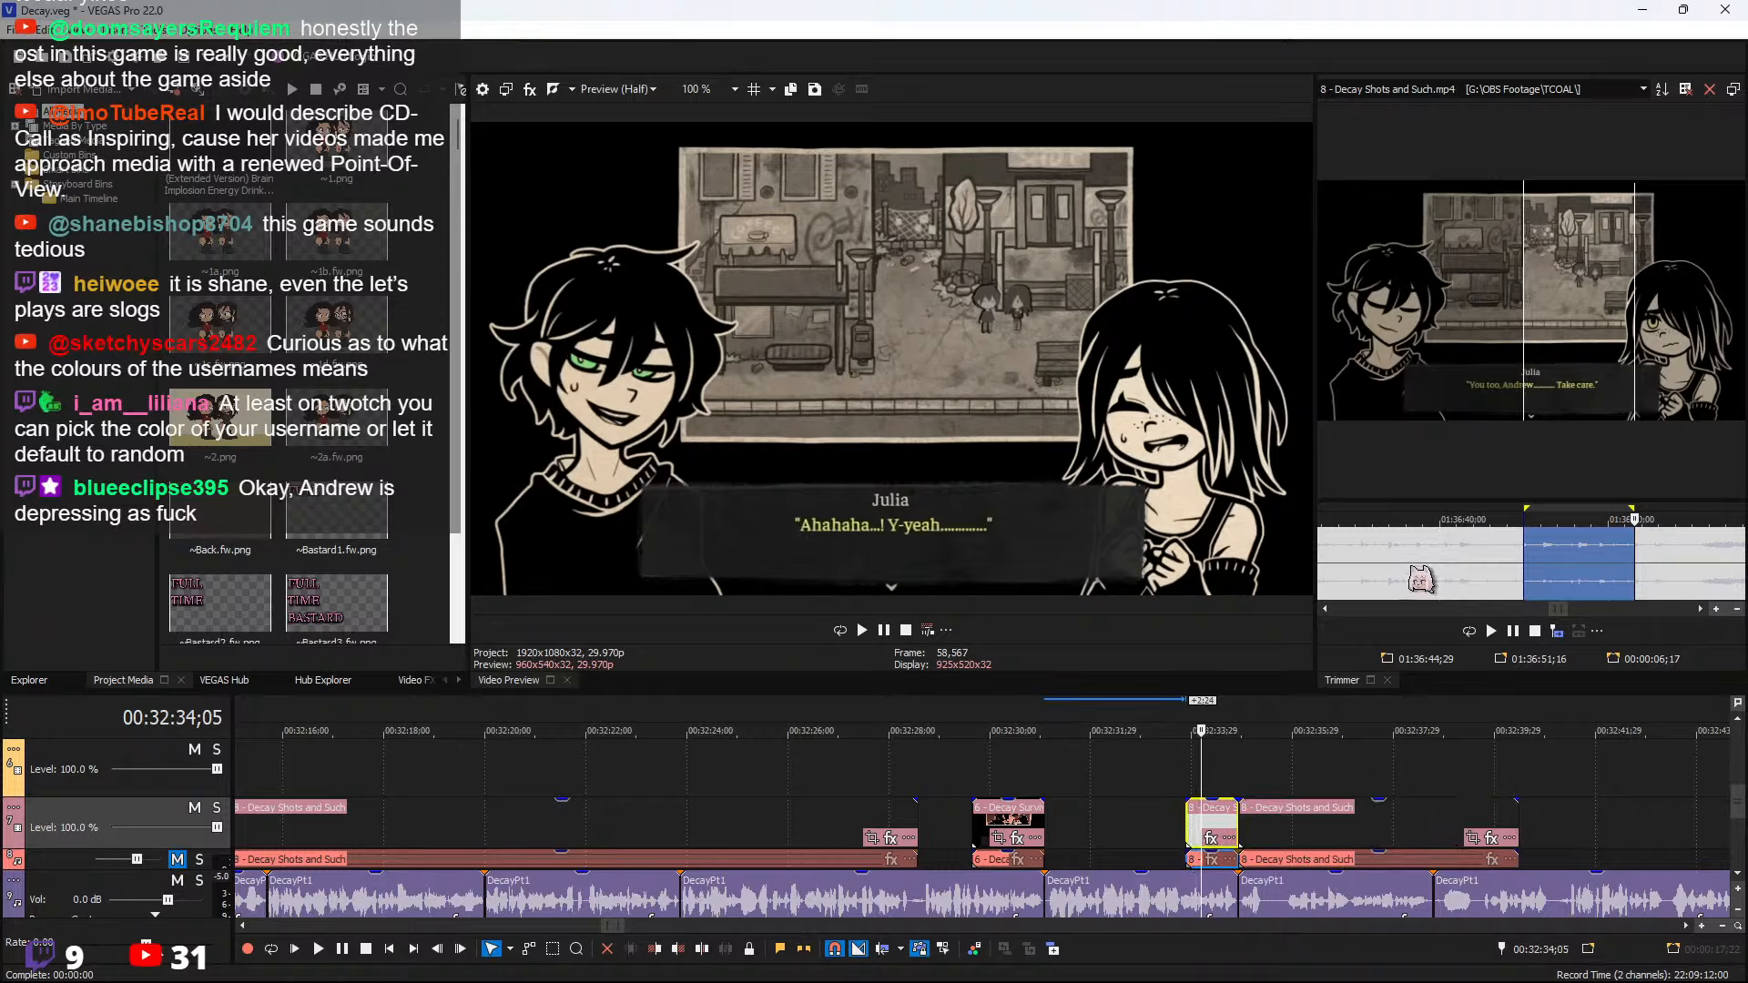
pyautogui.press('Delete')
# Find Julia's "Goodbye, Andrew" line in the recording and mark it from 01:36:37;13 to 01:36:39;16
pyautogui.click(1326, 544)
pyautogui.scroll(-3, 1357, 556)
pyautogui.click(1451, 556)
pyautogui.press('space')
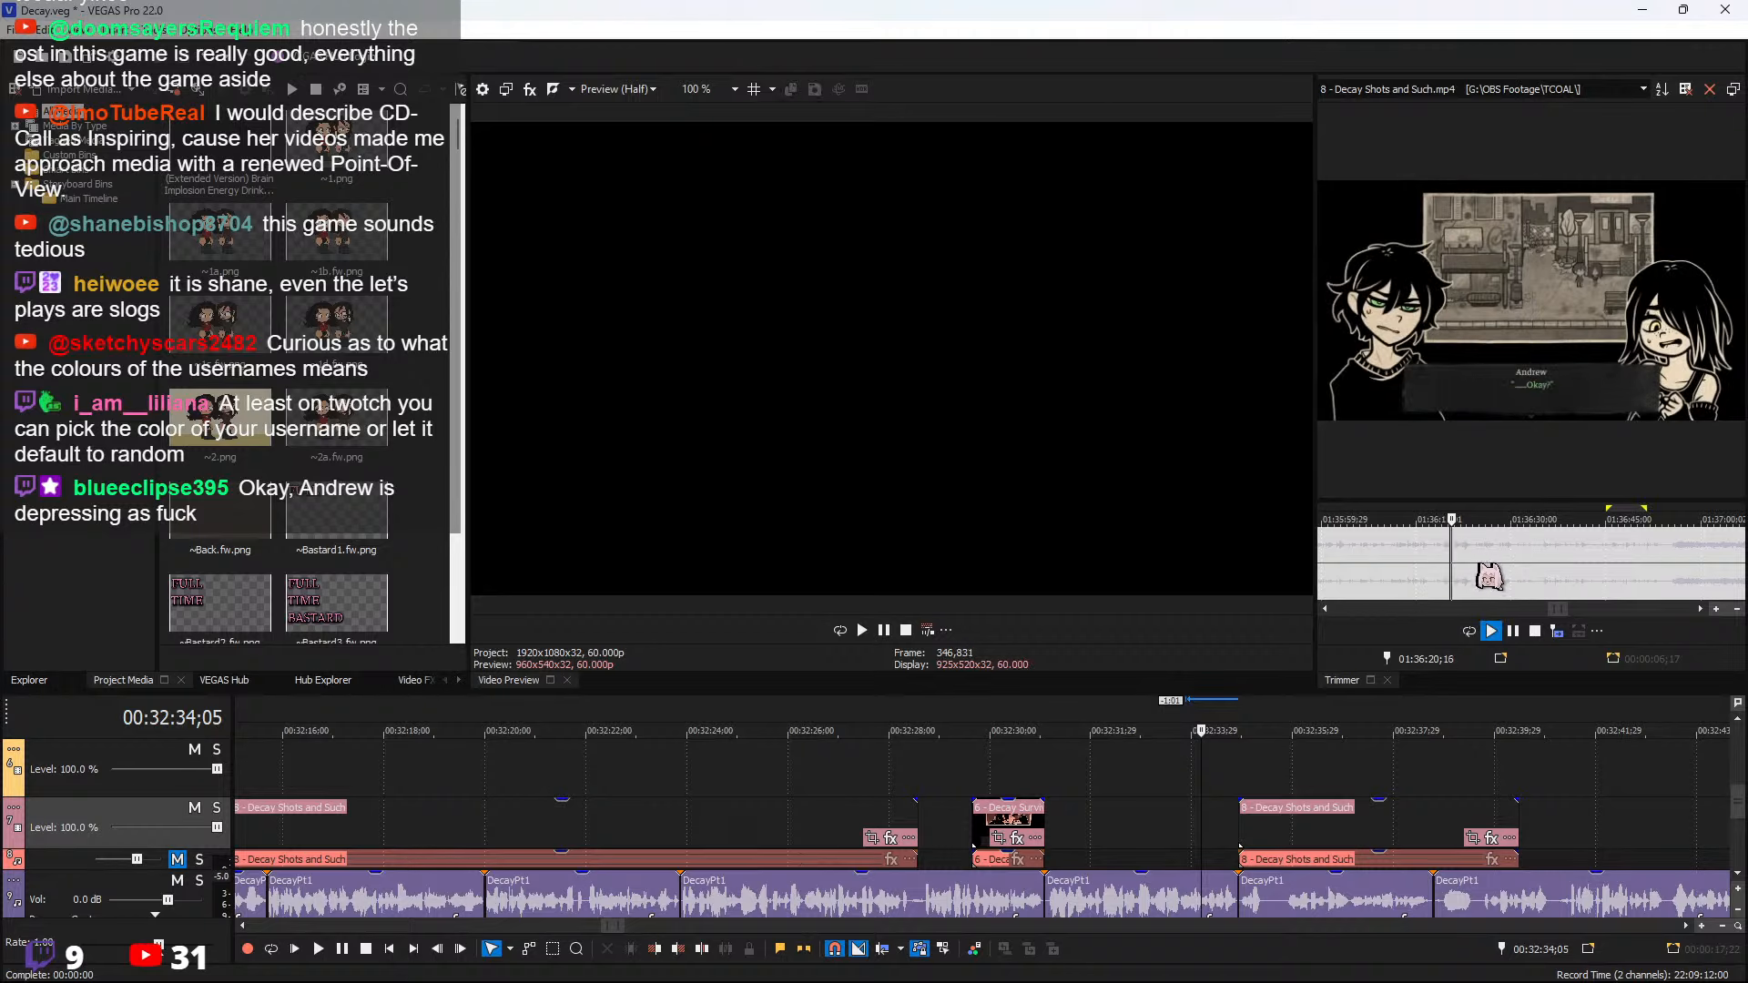
pyautogui.scroll(2, 1530, 569)
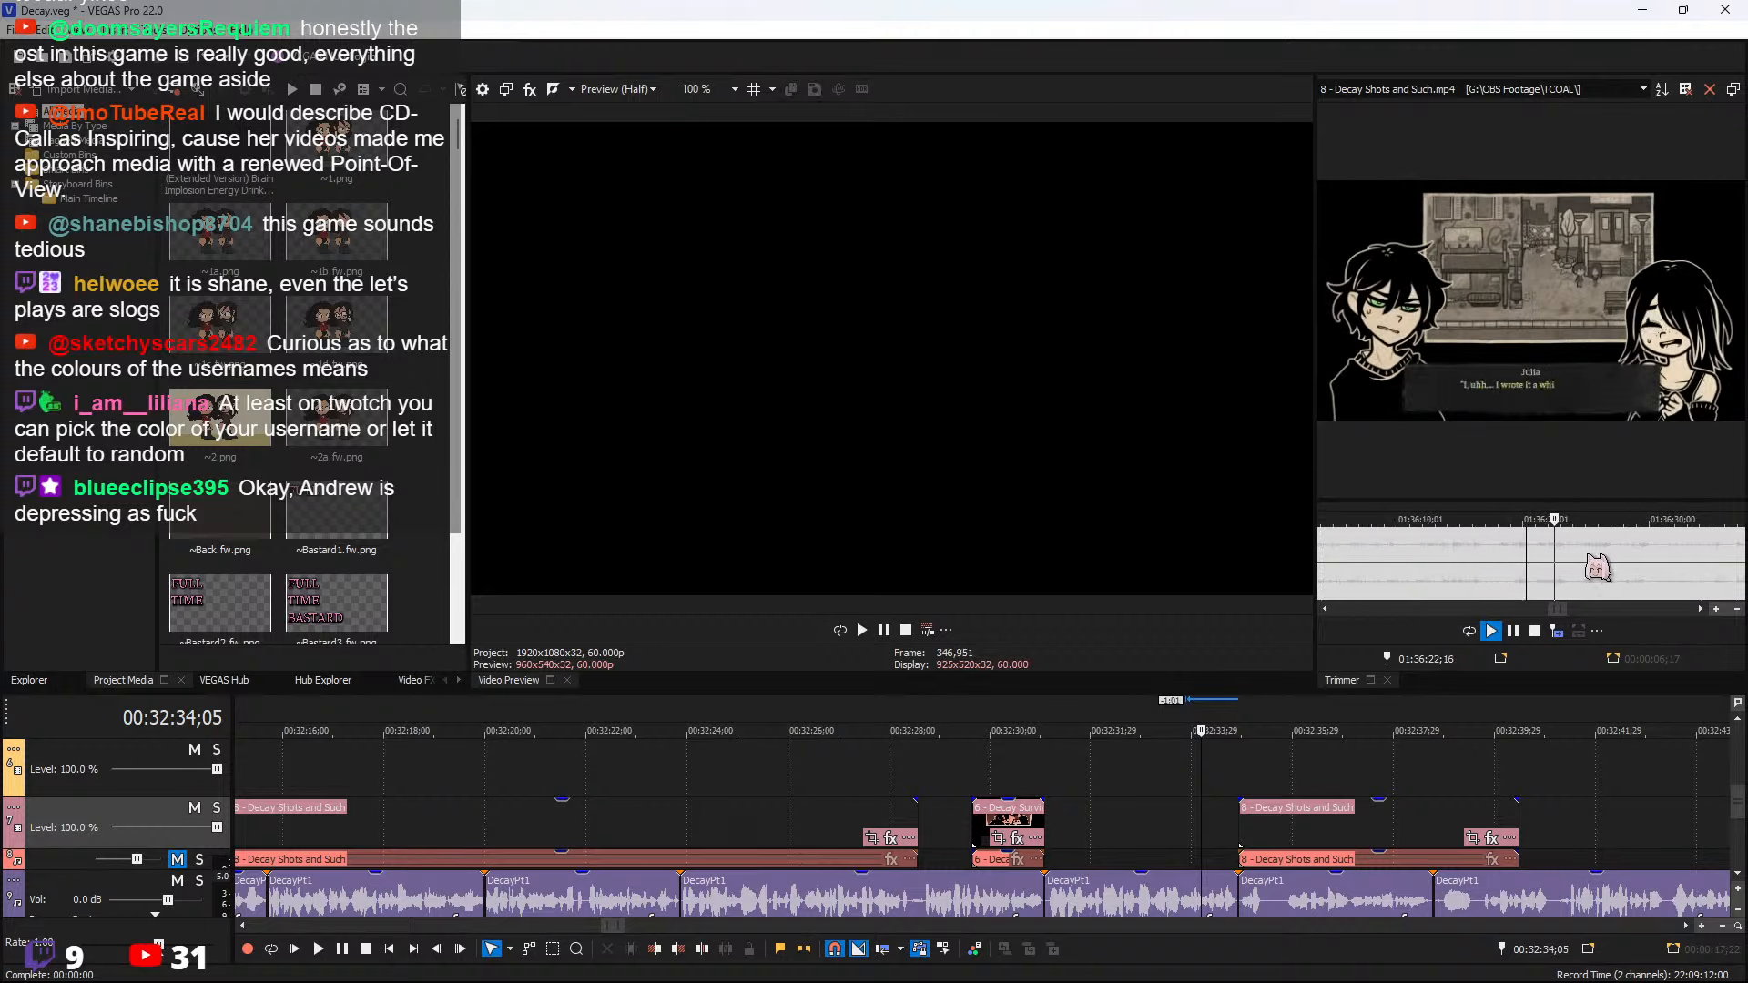
pyautogui.click(1612, 551)
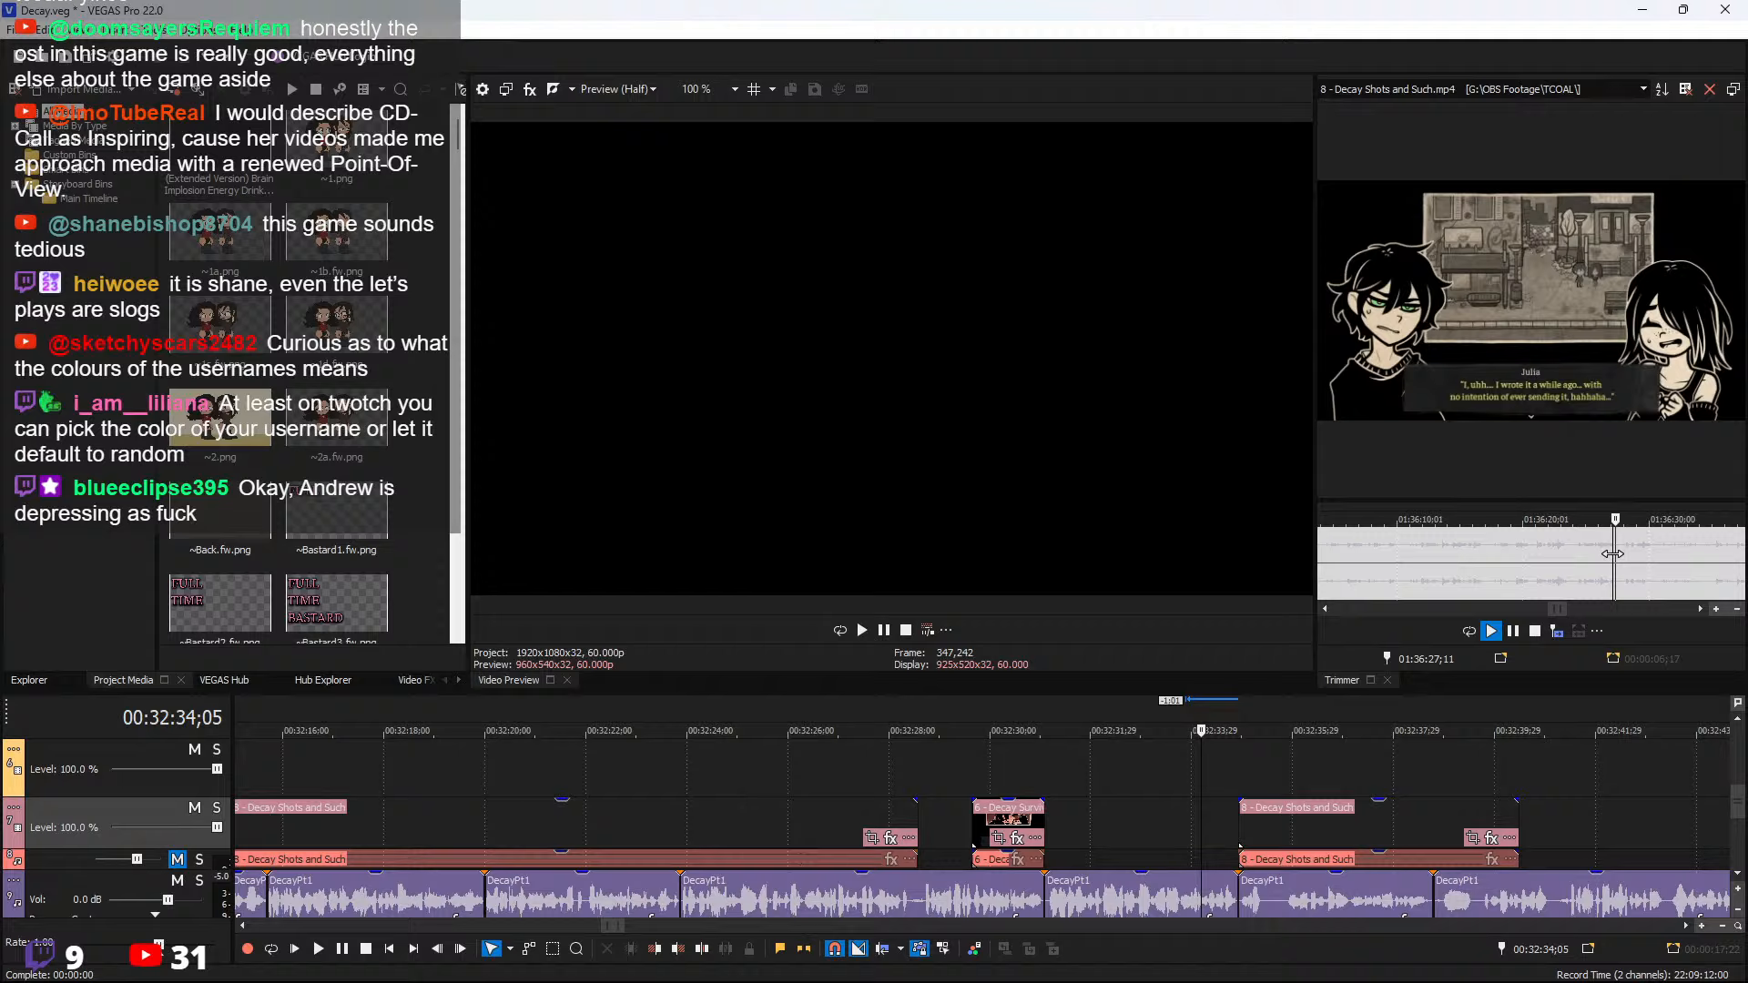
pyautogui.scroll(-1, 1620, 570)
pyautogui.scroll(1, 1591, 571)
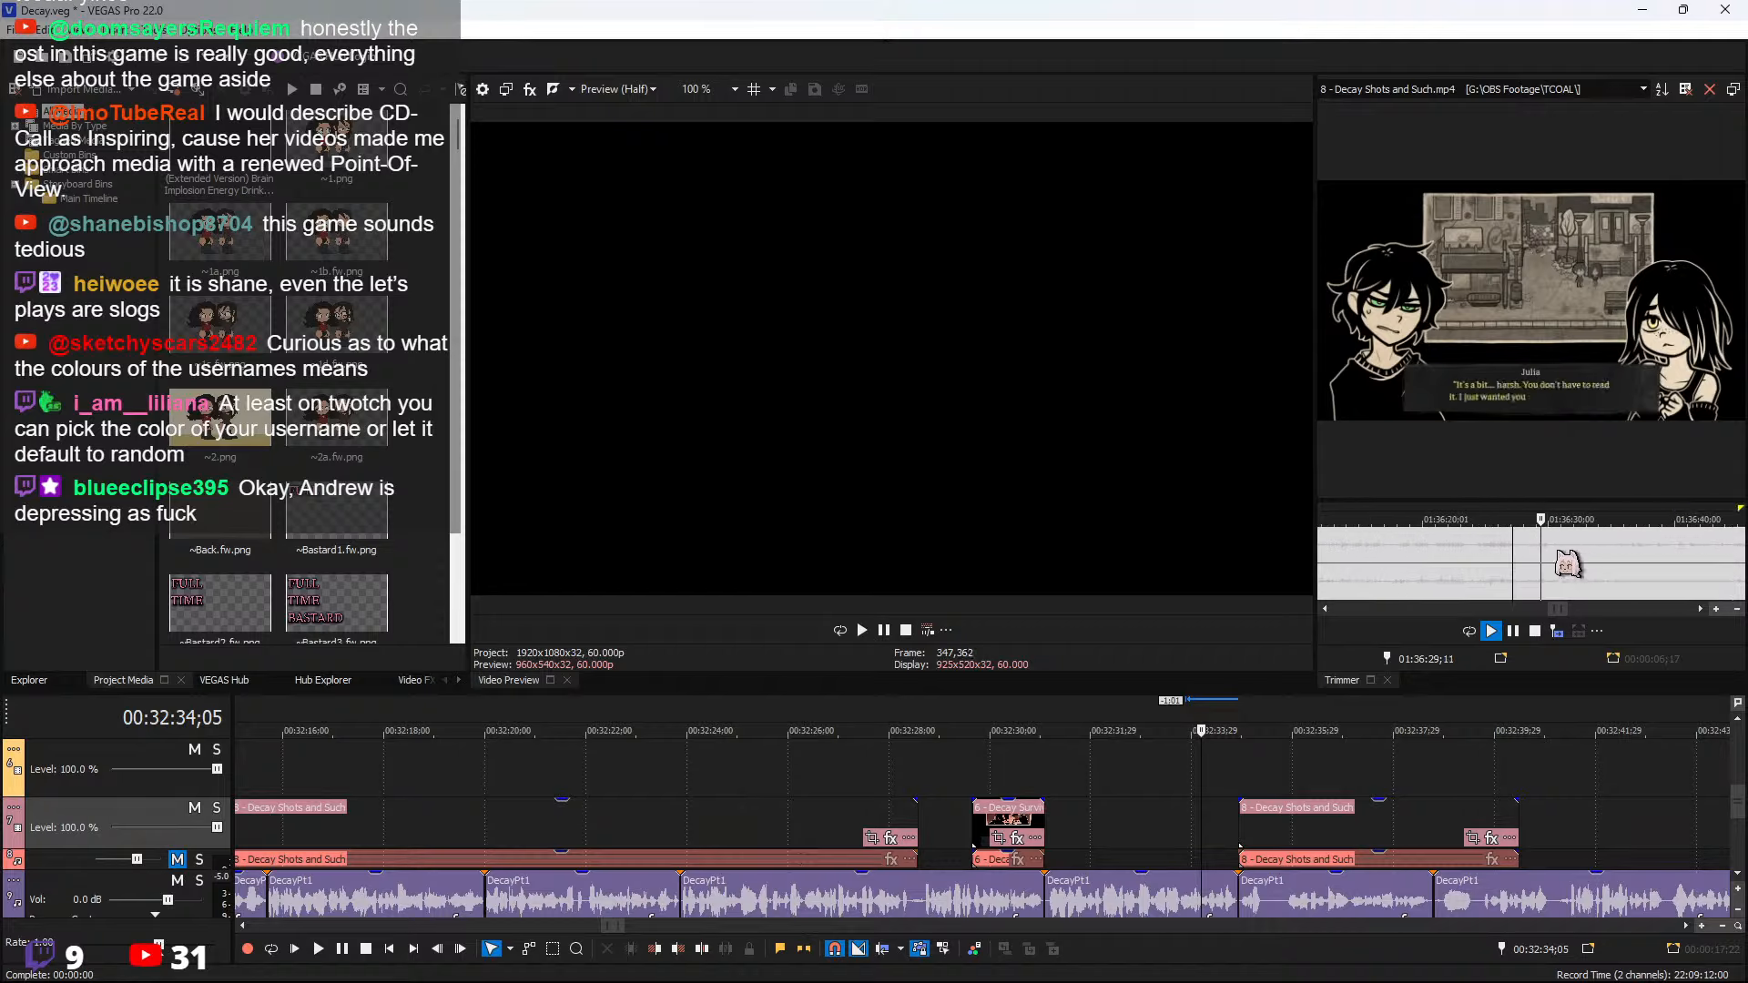
pyautogui.moveTo(1623, 560); pyautogui.dragTo(1669, 560)
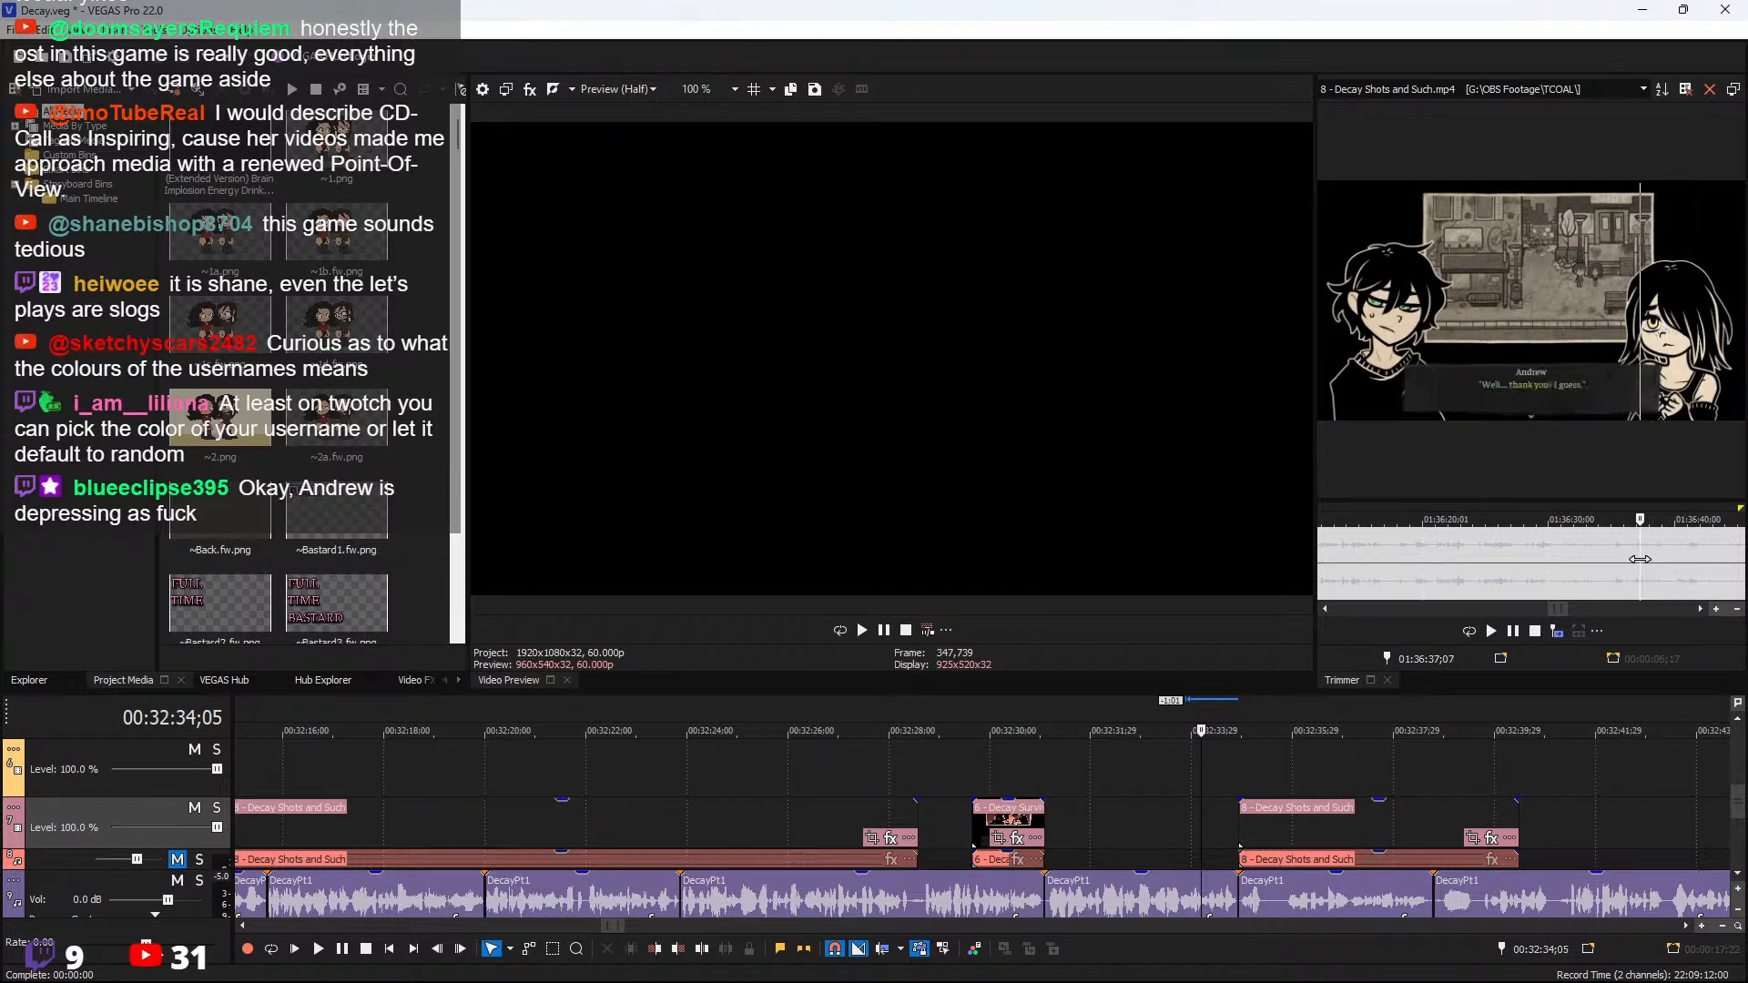
pyautogui.moveTo(1640, 559); pyautogui.dragTo(1641, 559)
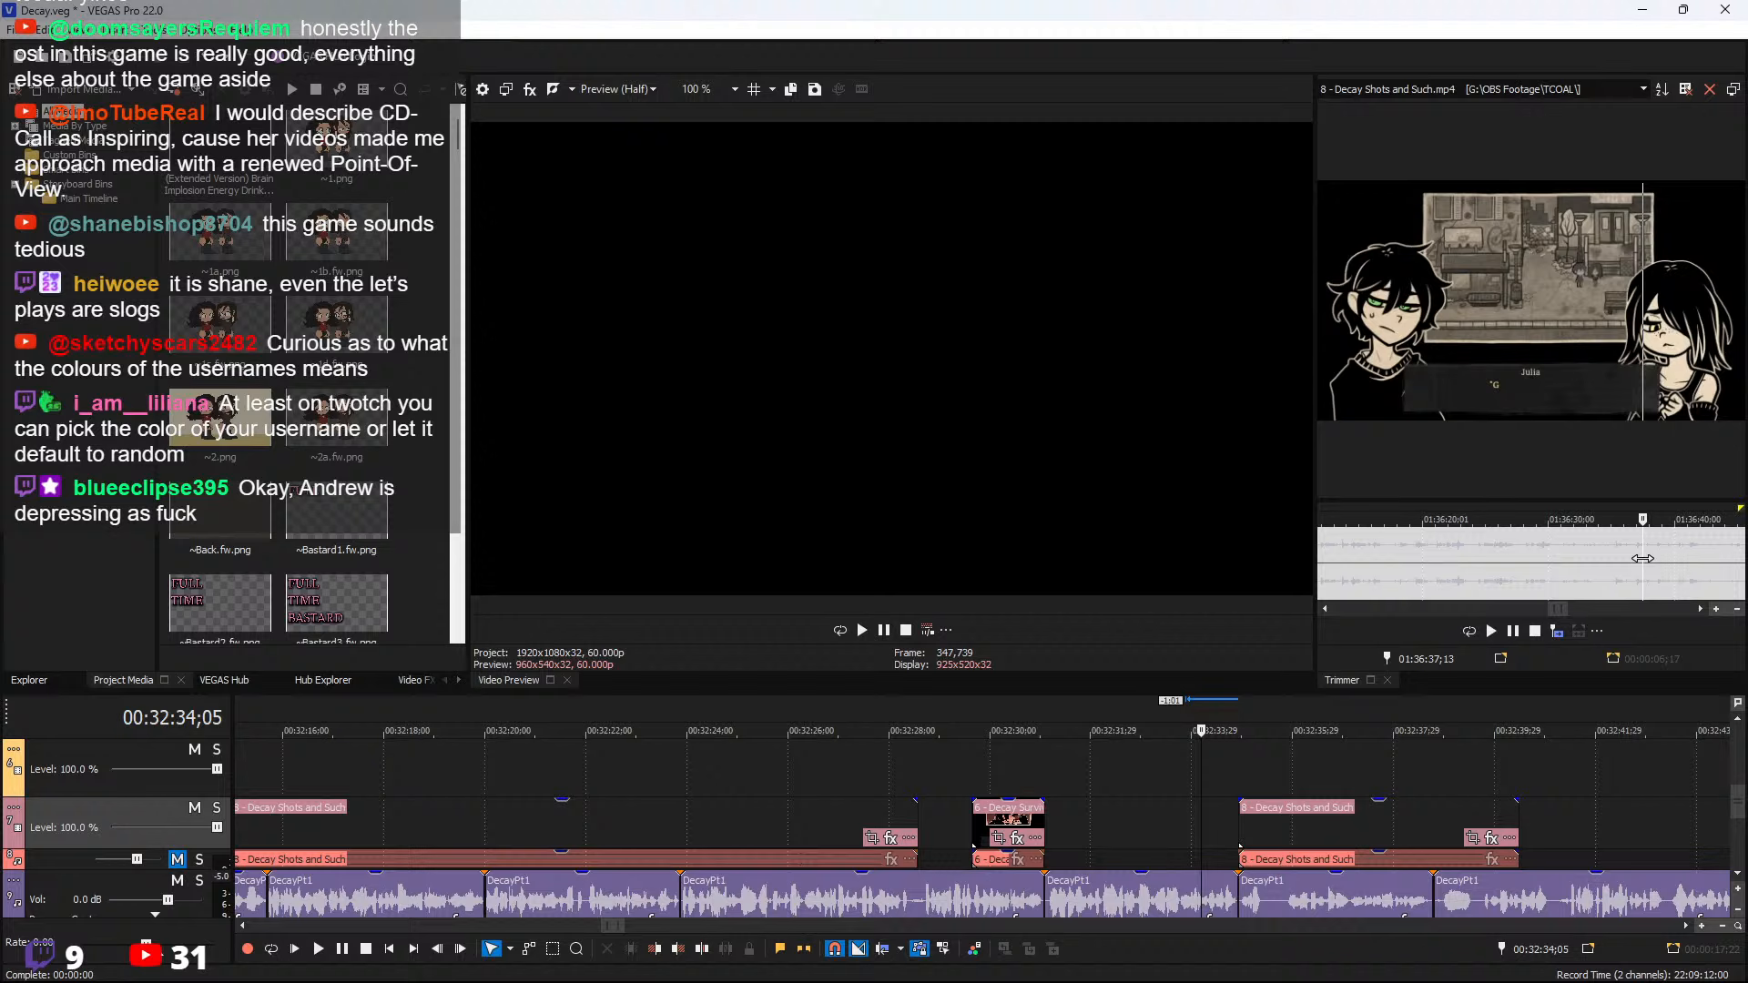
pyautogui.keyDown('shift'); pyautogui.click(1668, 559); pyautogui.keyUp('shift')
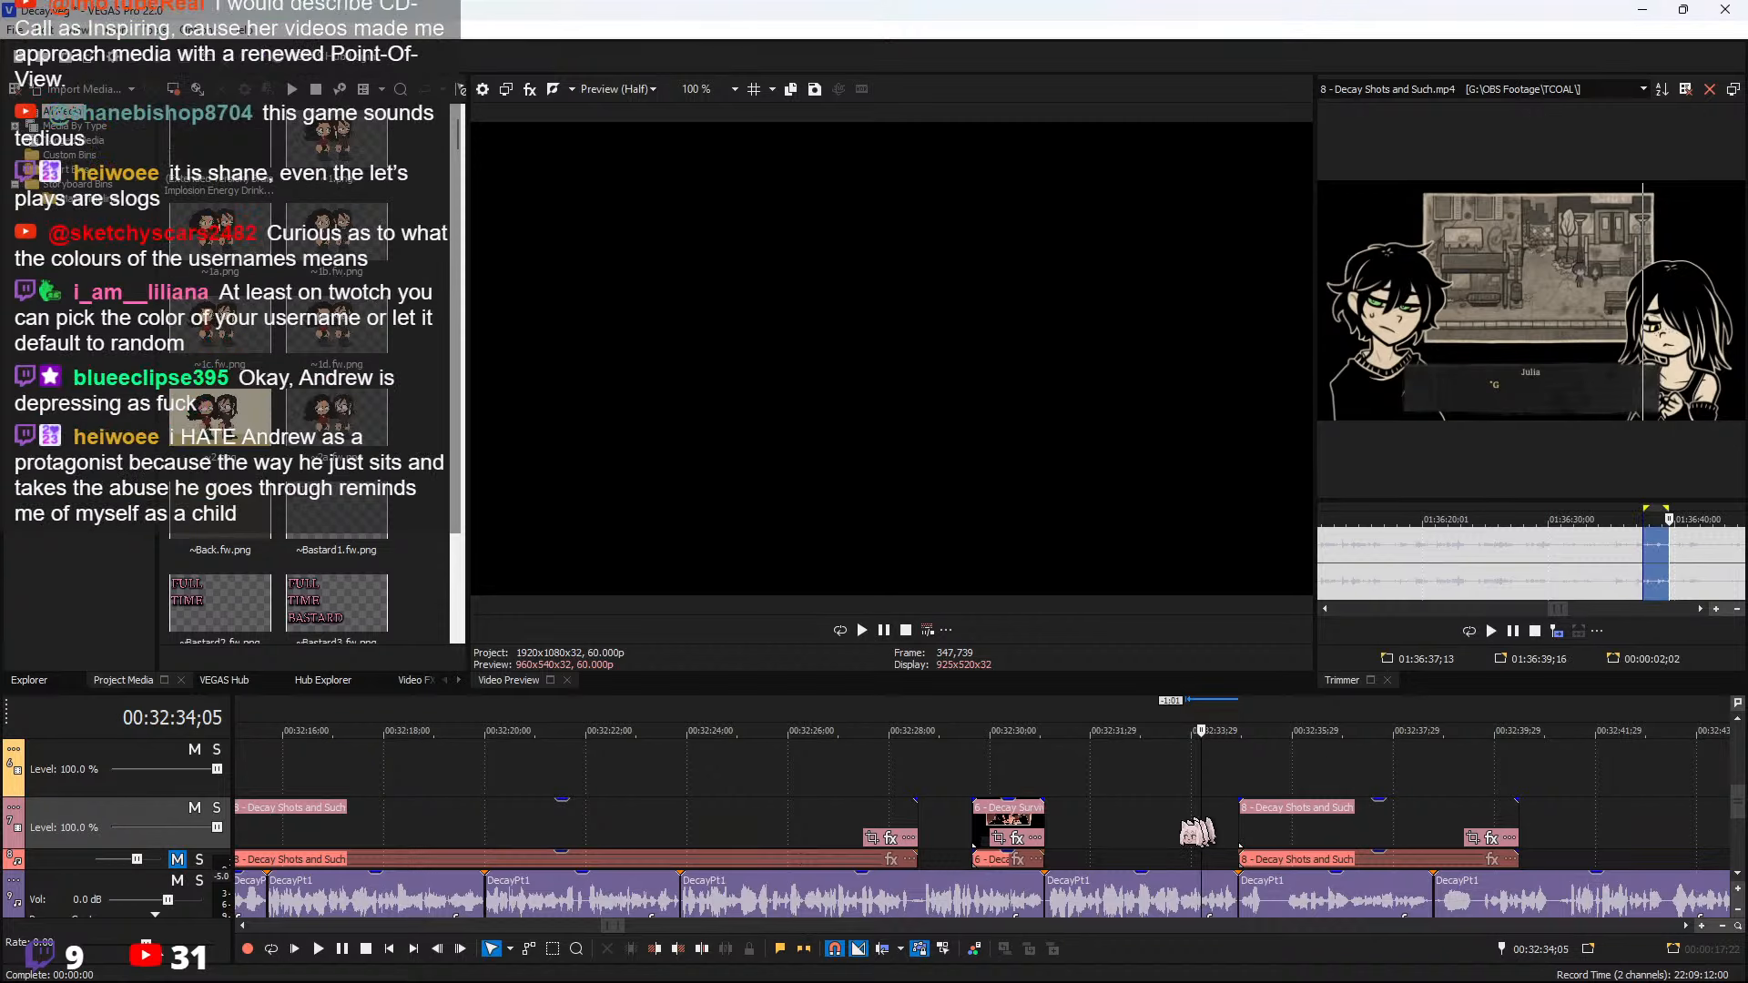
# Insert the marked range at 00:32:31;02 after the Decay Survival clip and extend its end to meet the following clip
pyautogui.click(1047, 839)
pyautogui.click(1559, 631)
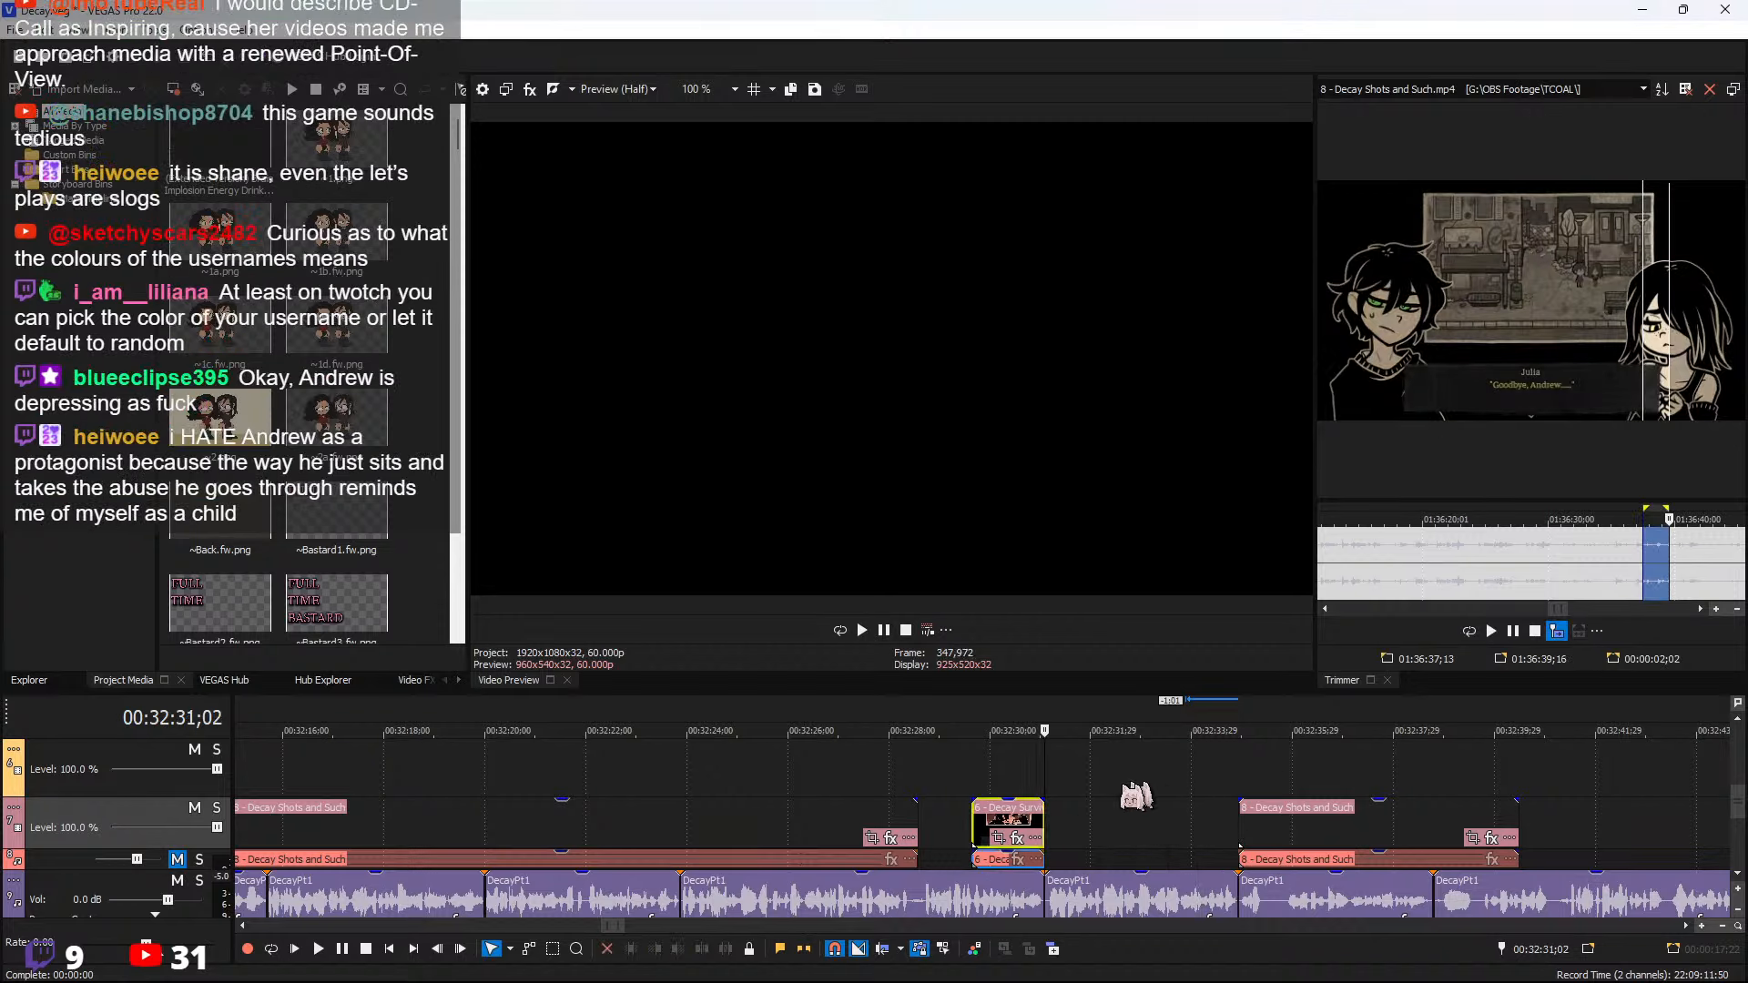
pyautogui.moveTo(1157, 834); pyautogui.dragTo(1228, 822)
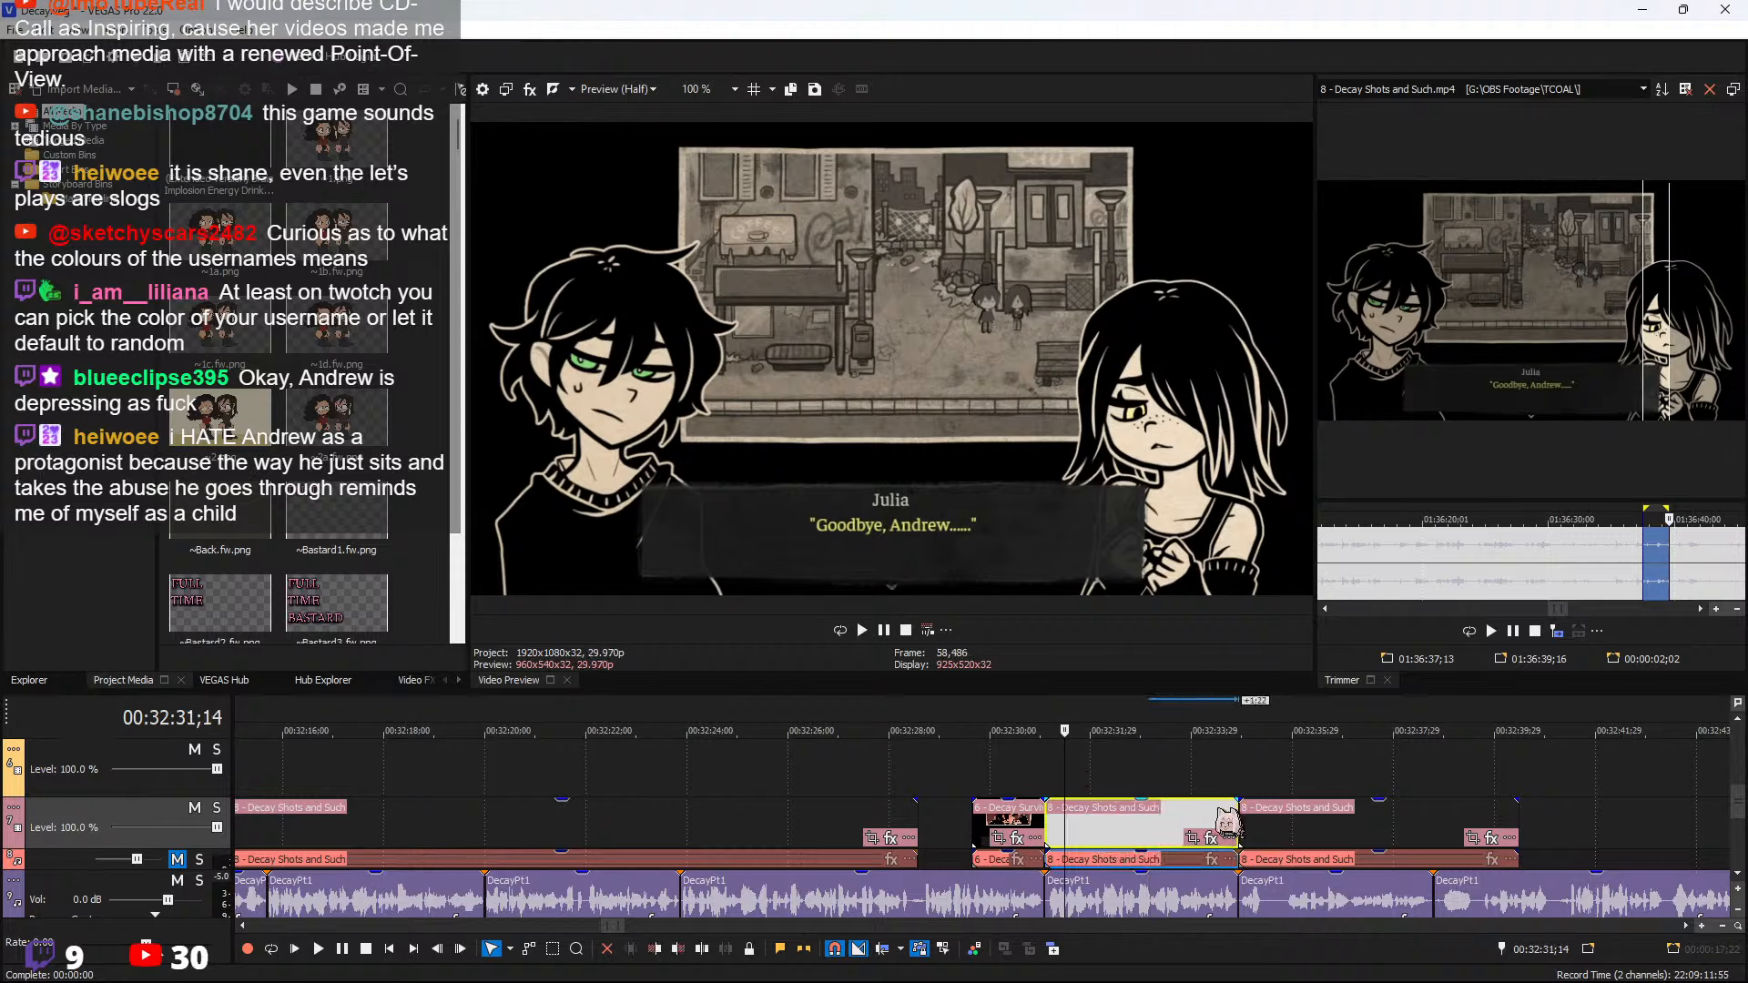
# Split the farewell clip at 00:32:35;24, trim 11 frames off the second piece's start and close the gap
pyautogui.click(1197, 768)
pyautogui.press('space')
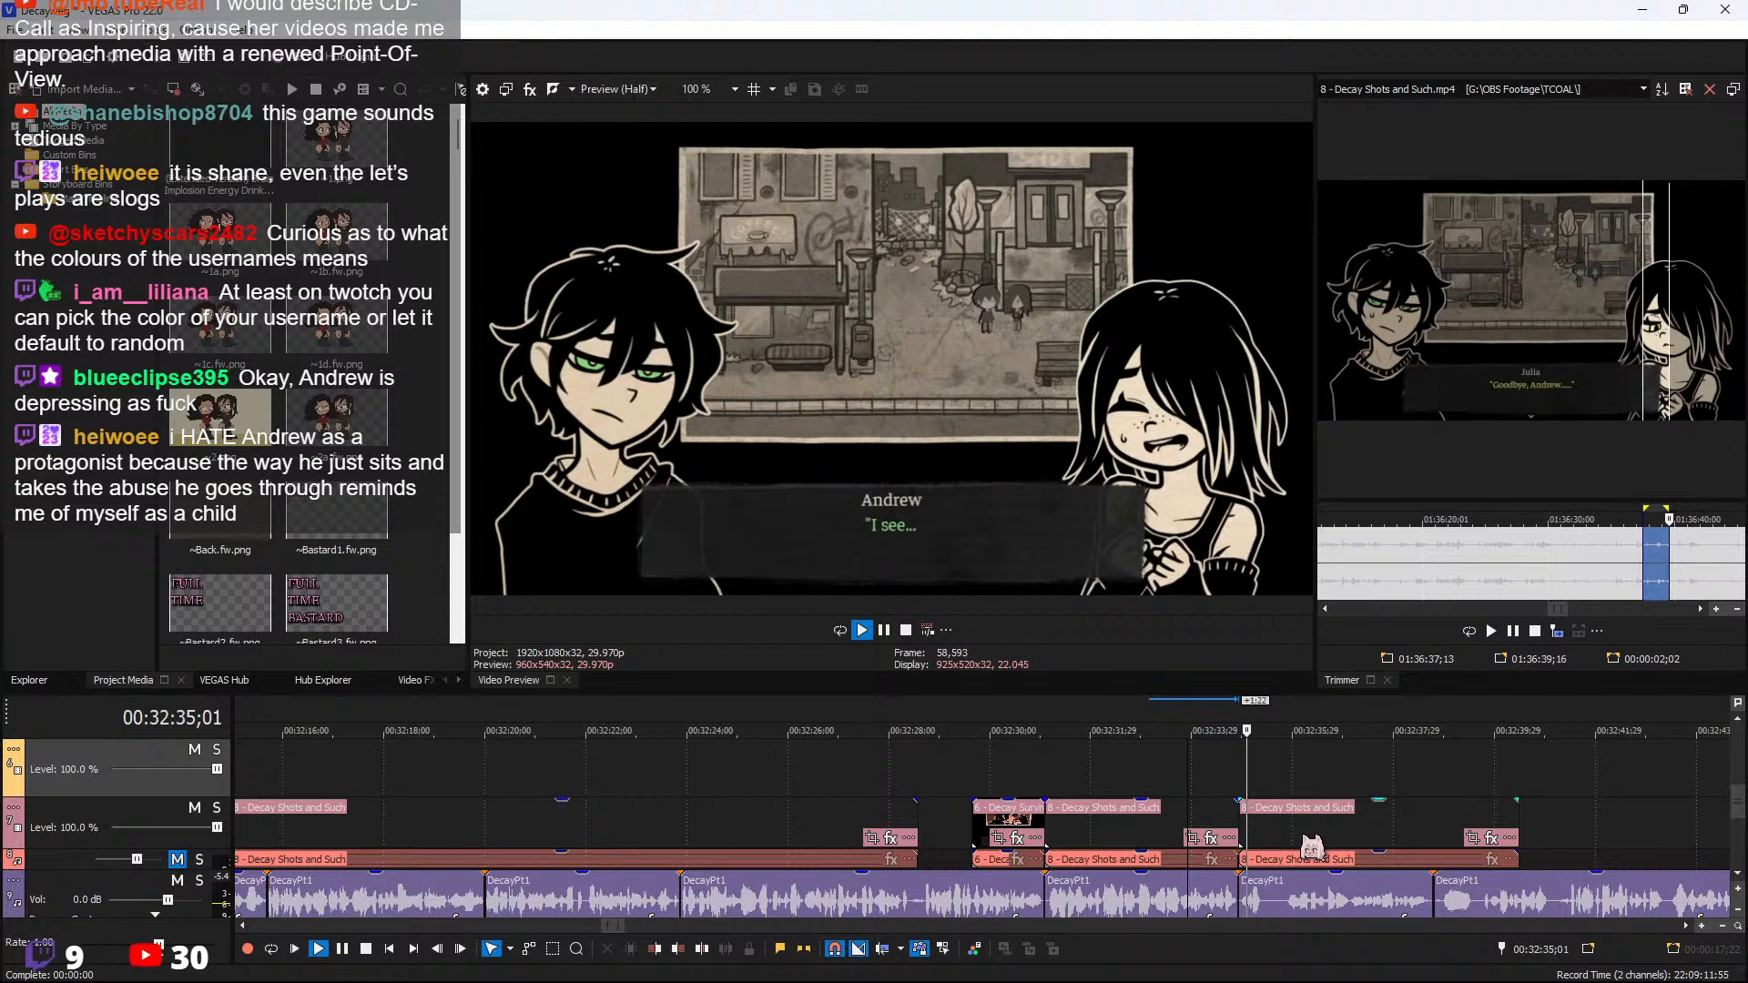
pyautogui.press('space')
pyautogui.click(1026, 830)
pyautogui.press('s')
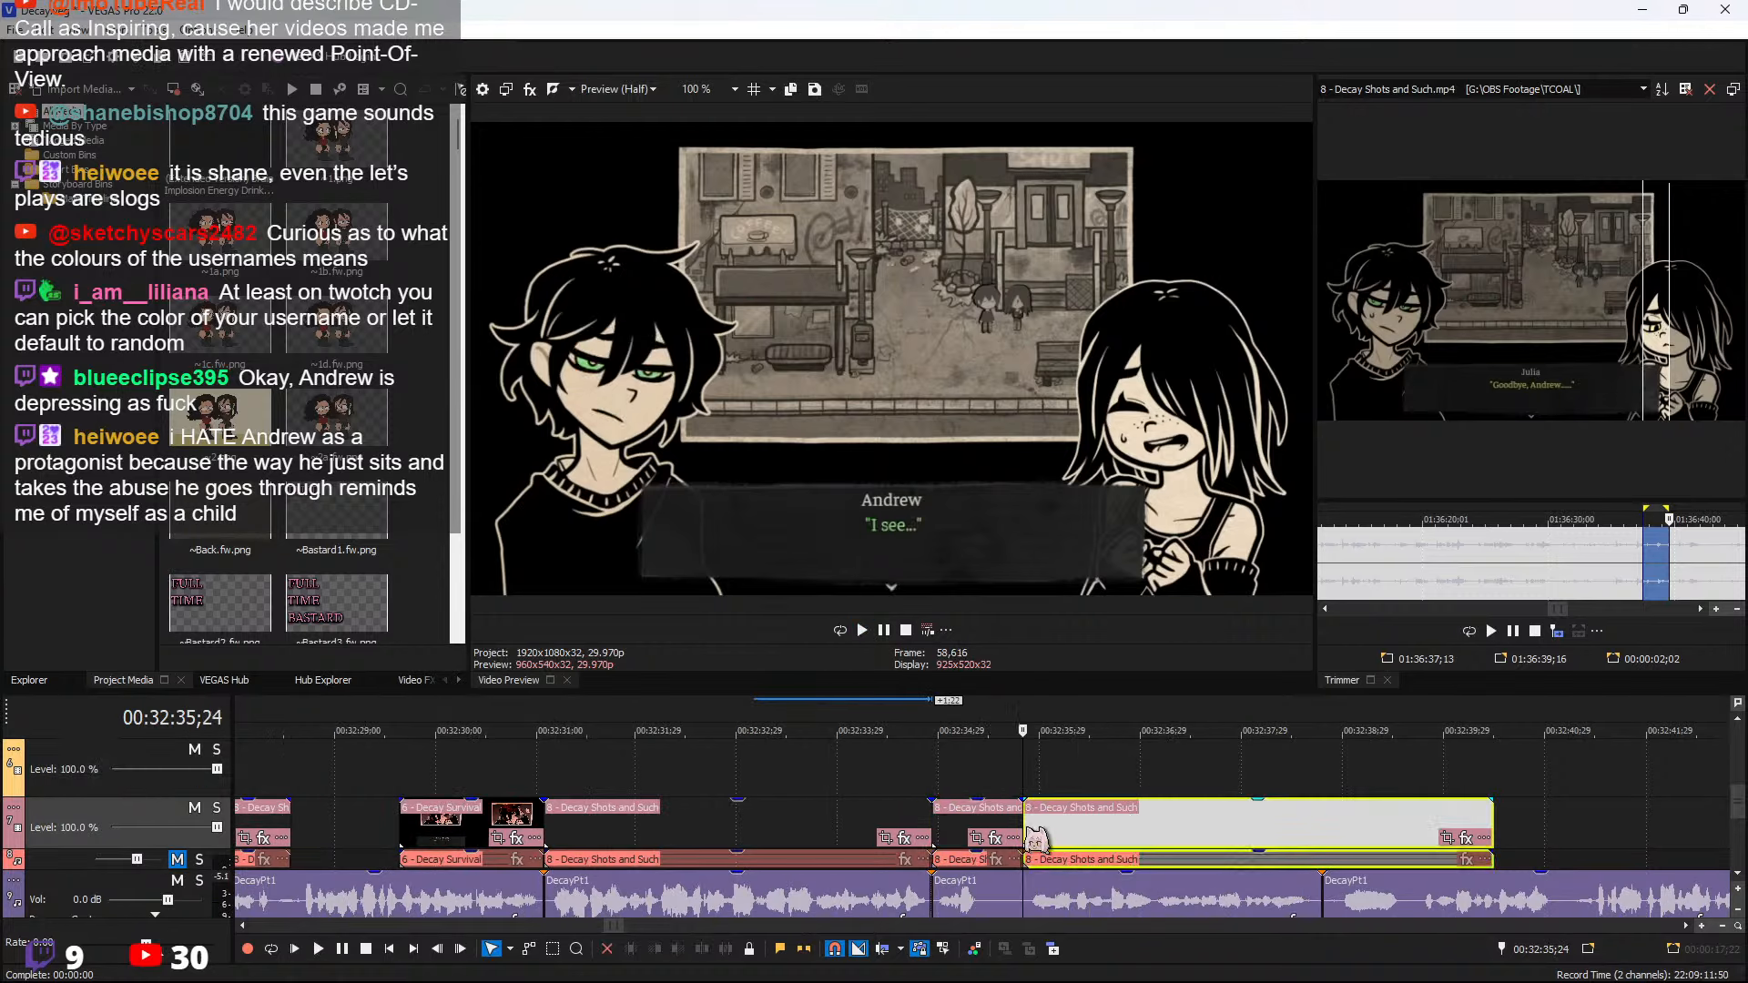
pyautogui.moveTo(1029, 827)
pyautogui.mouseDown()
pyautogui.moveTo(1184, 831)
pyautogui.moveTo(1027, 837)
pyautogui.mouseUp()
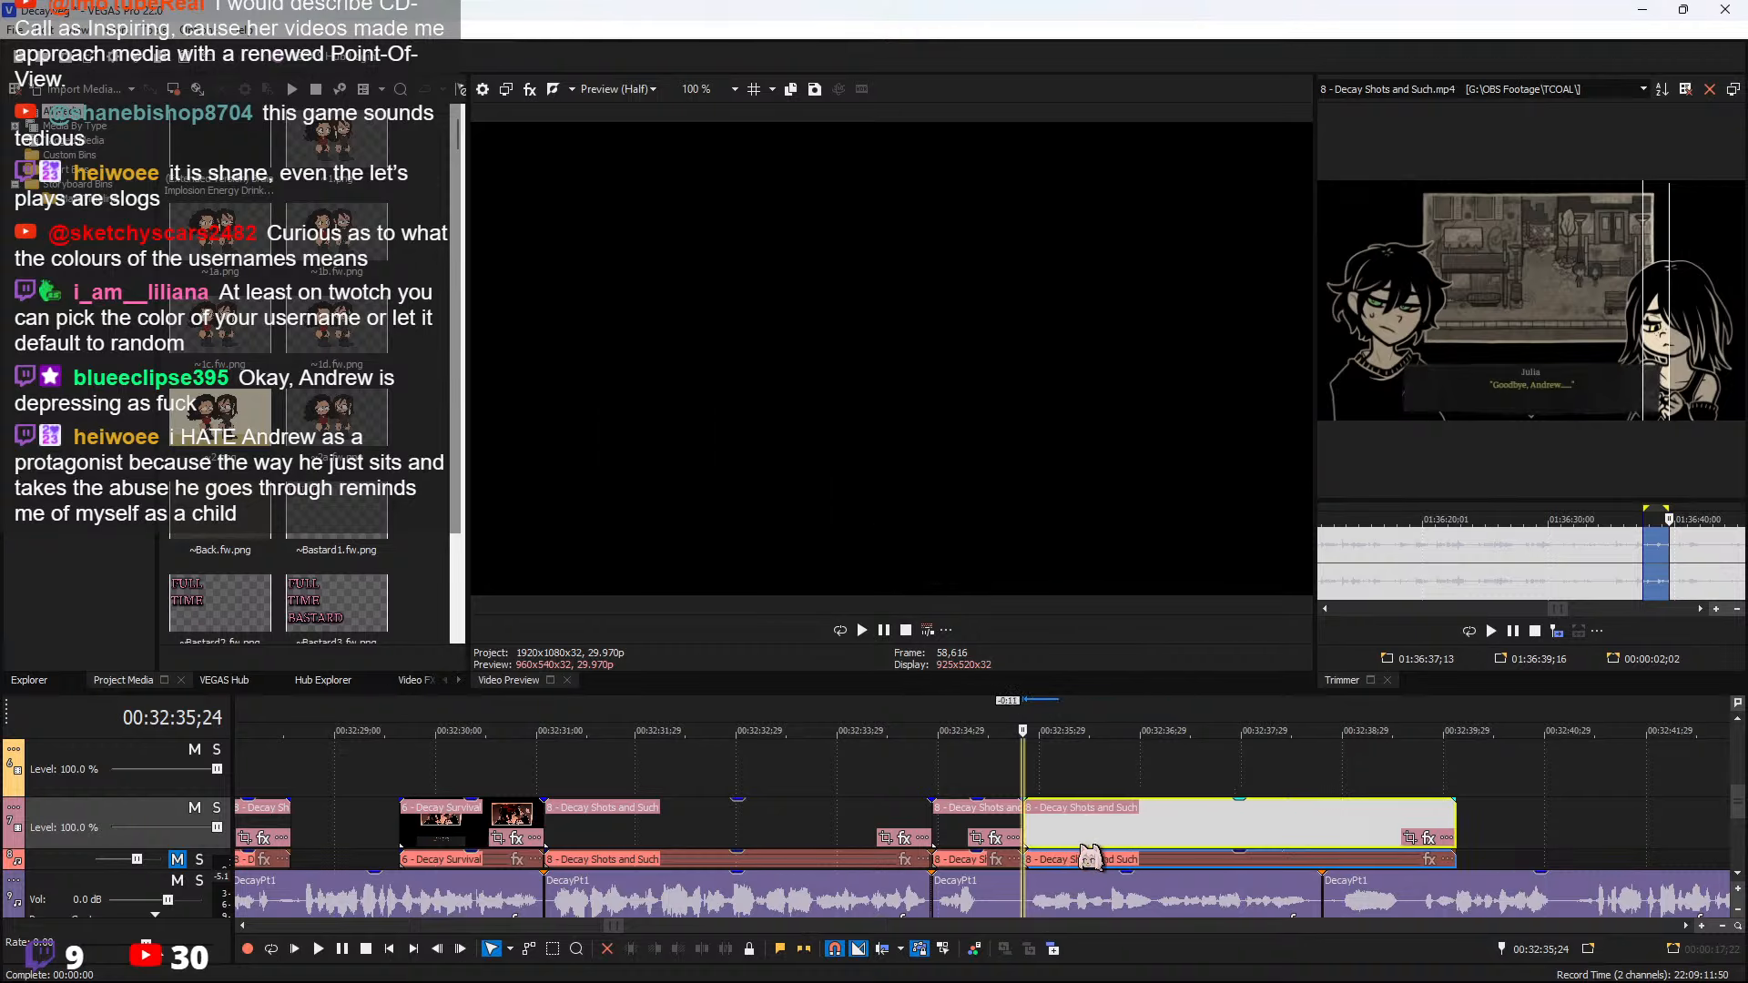
# Split the farewell clip again at 00:32:38;23 and crop the last piece tightly onto the two small figures in the street
pyautogui.press('space')
pyautogui.scroll(-2, 1205, 852)
pyautogui.scroll(2, 1205, 851)
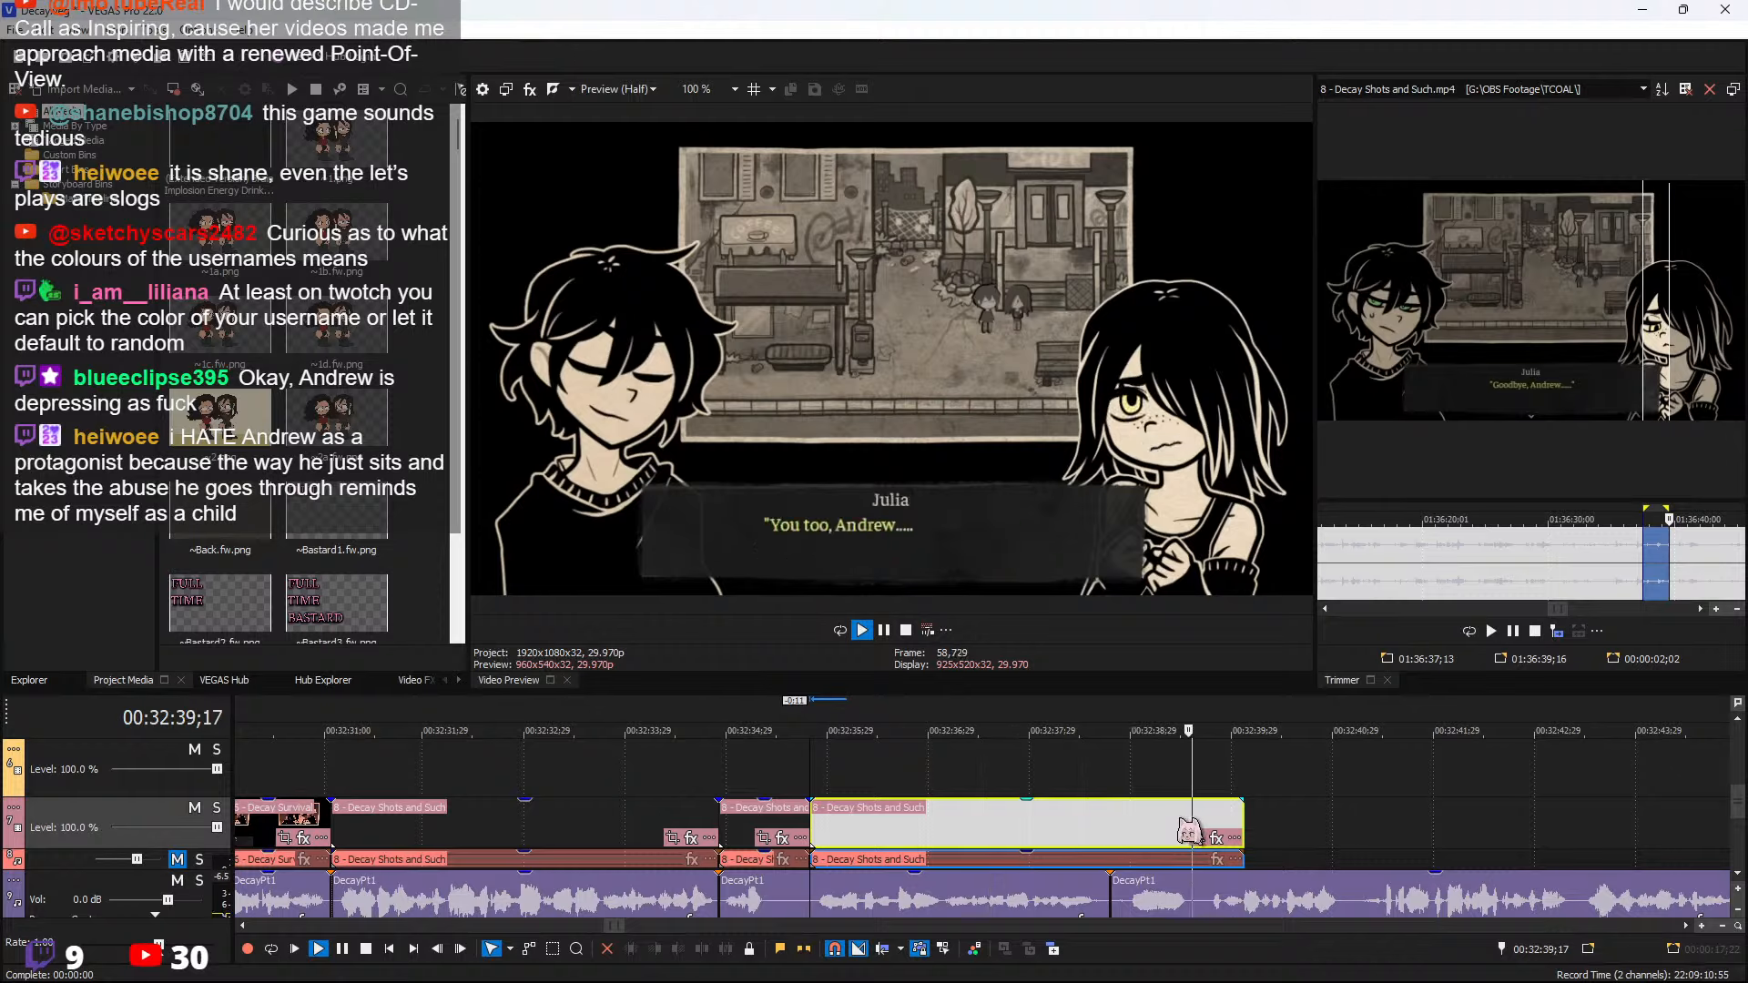
pyautogui.scroll(-2, 1137, 839)
pyautogui.click(974, 842)
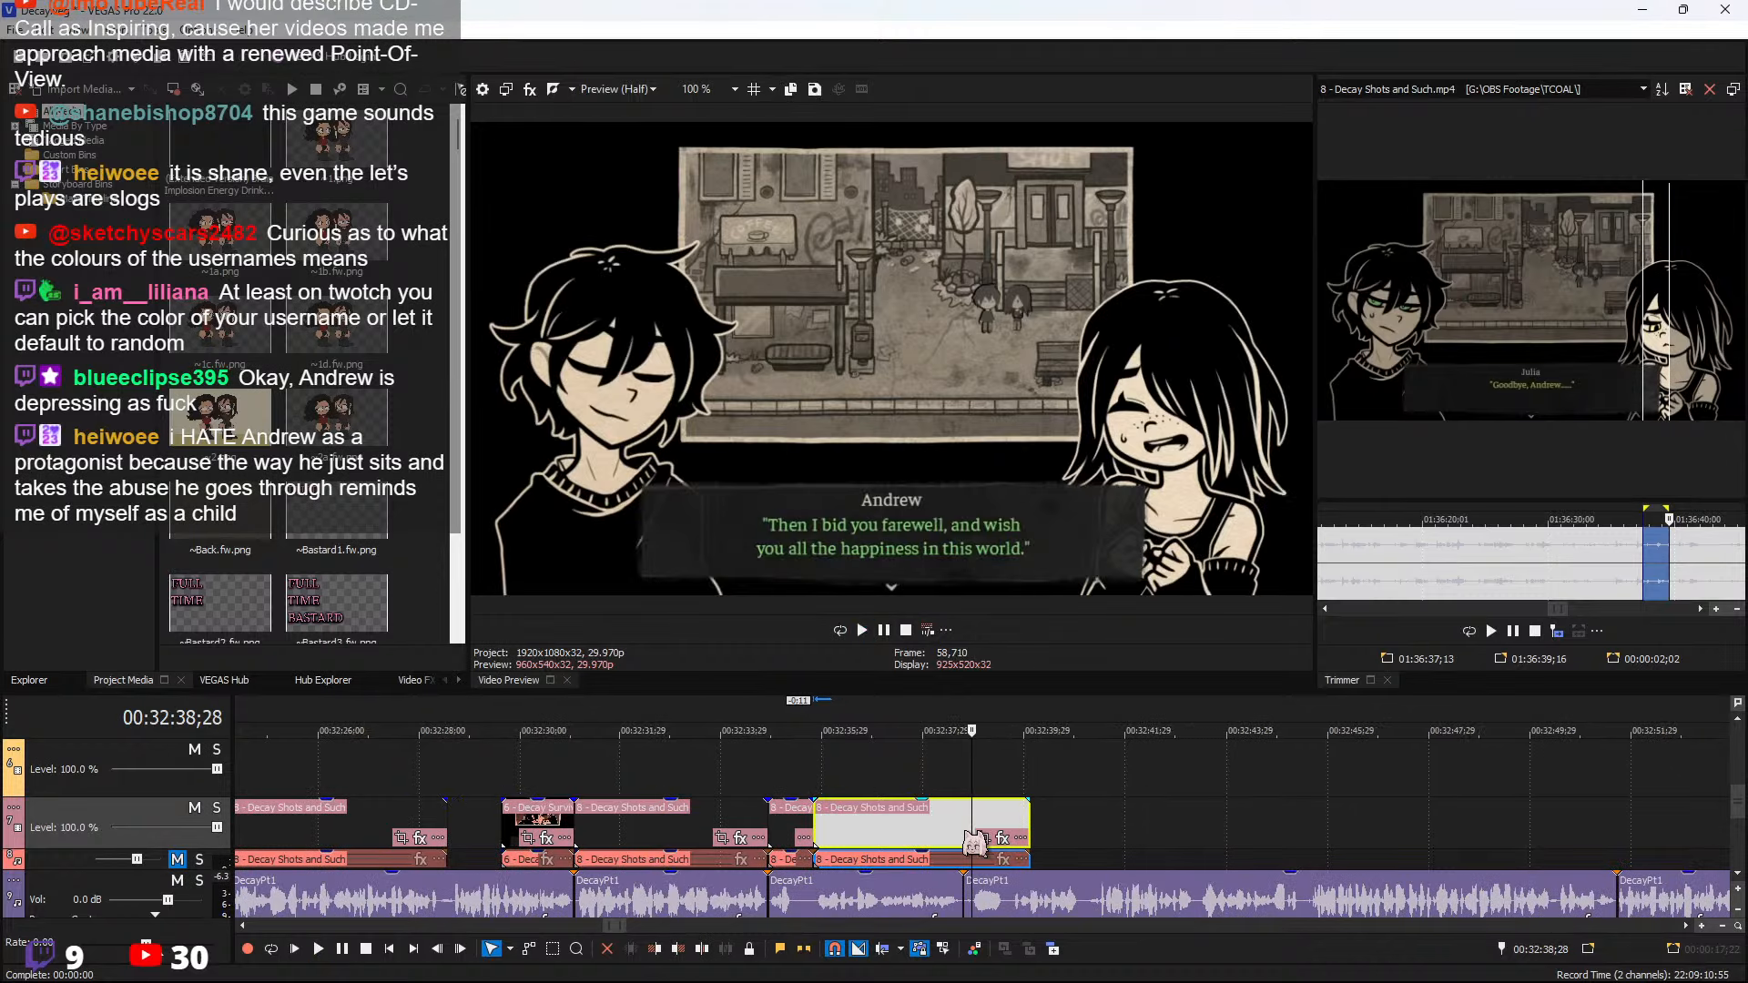
pyautogui.click(983, 838)
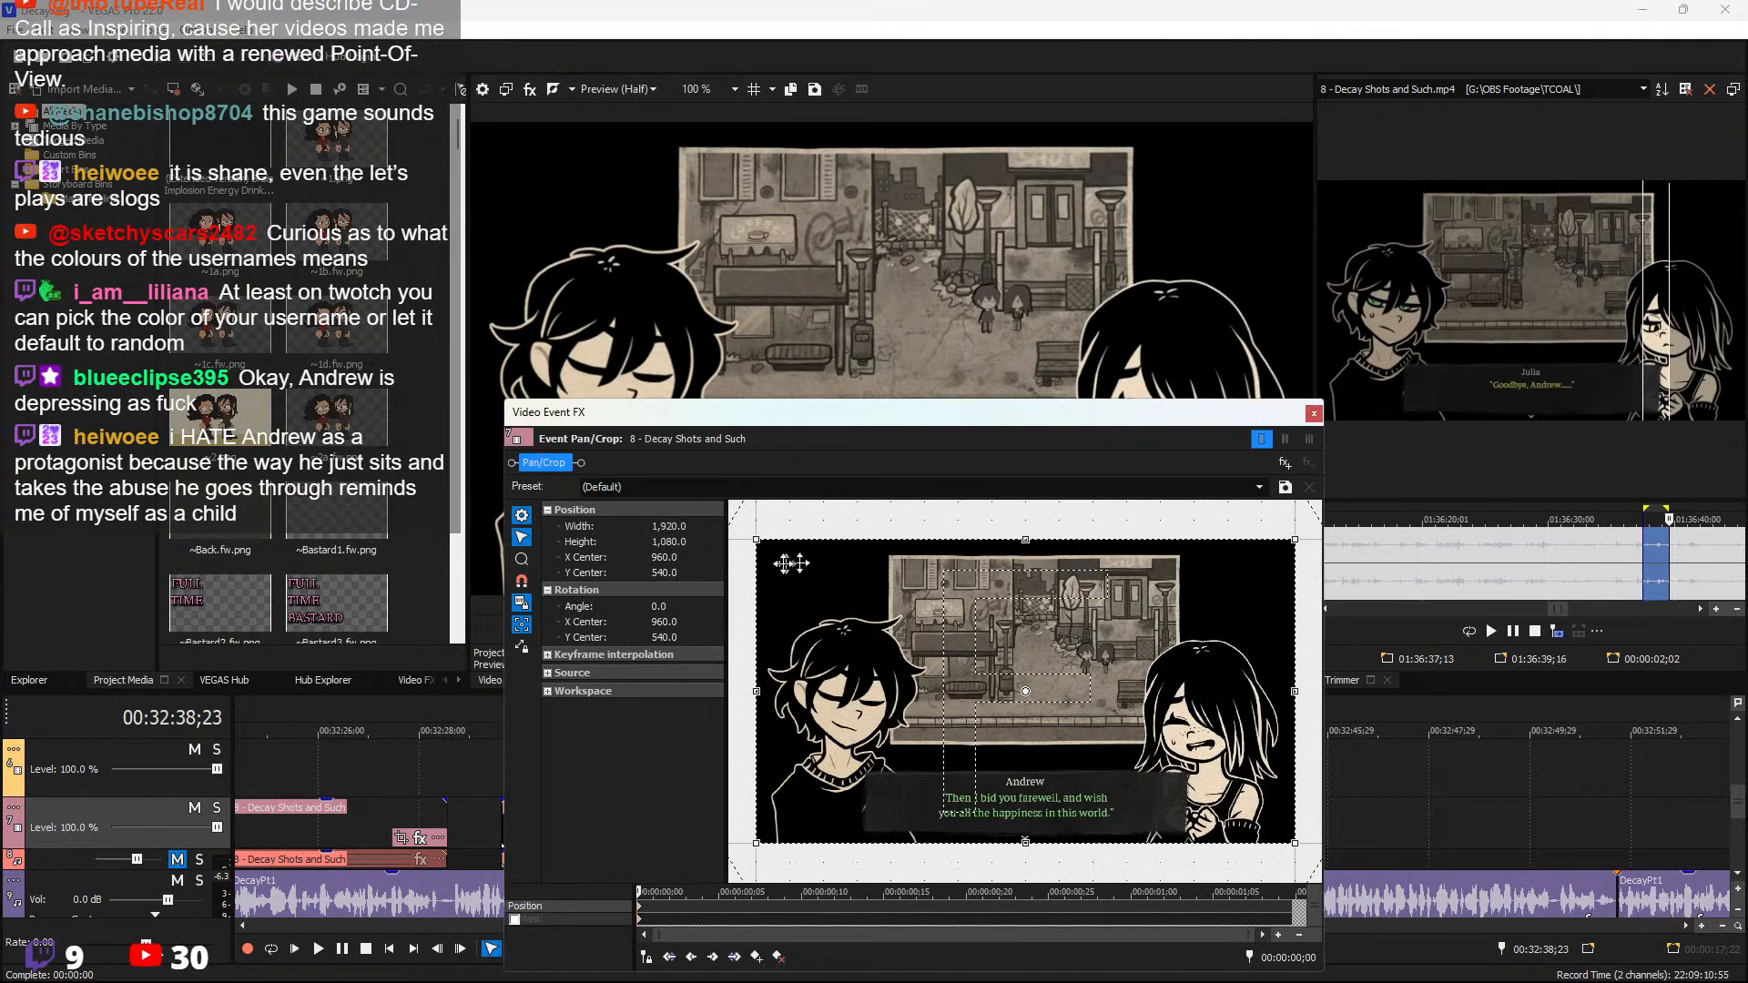
pyautogui.moveTo(760, 544); pyautogui.dragTo(1125, 655)
pyautogui.click(1314, 414)
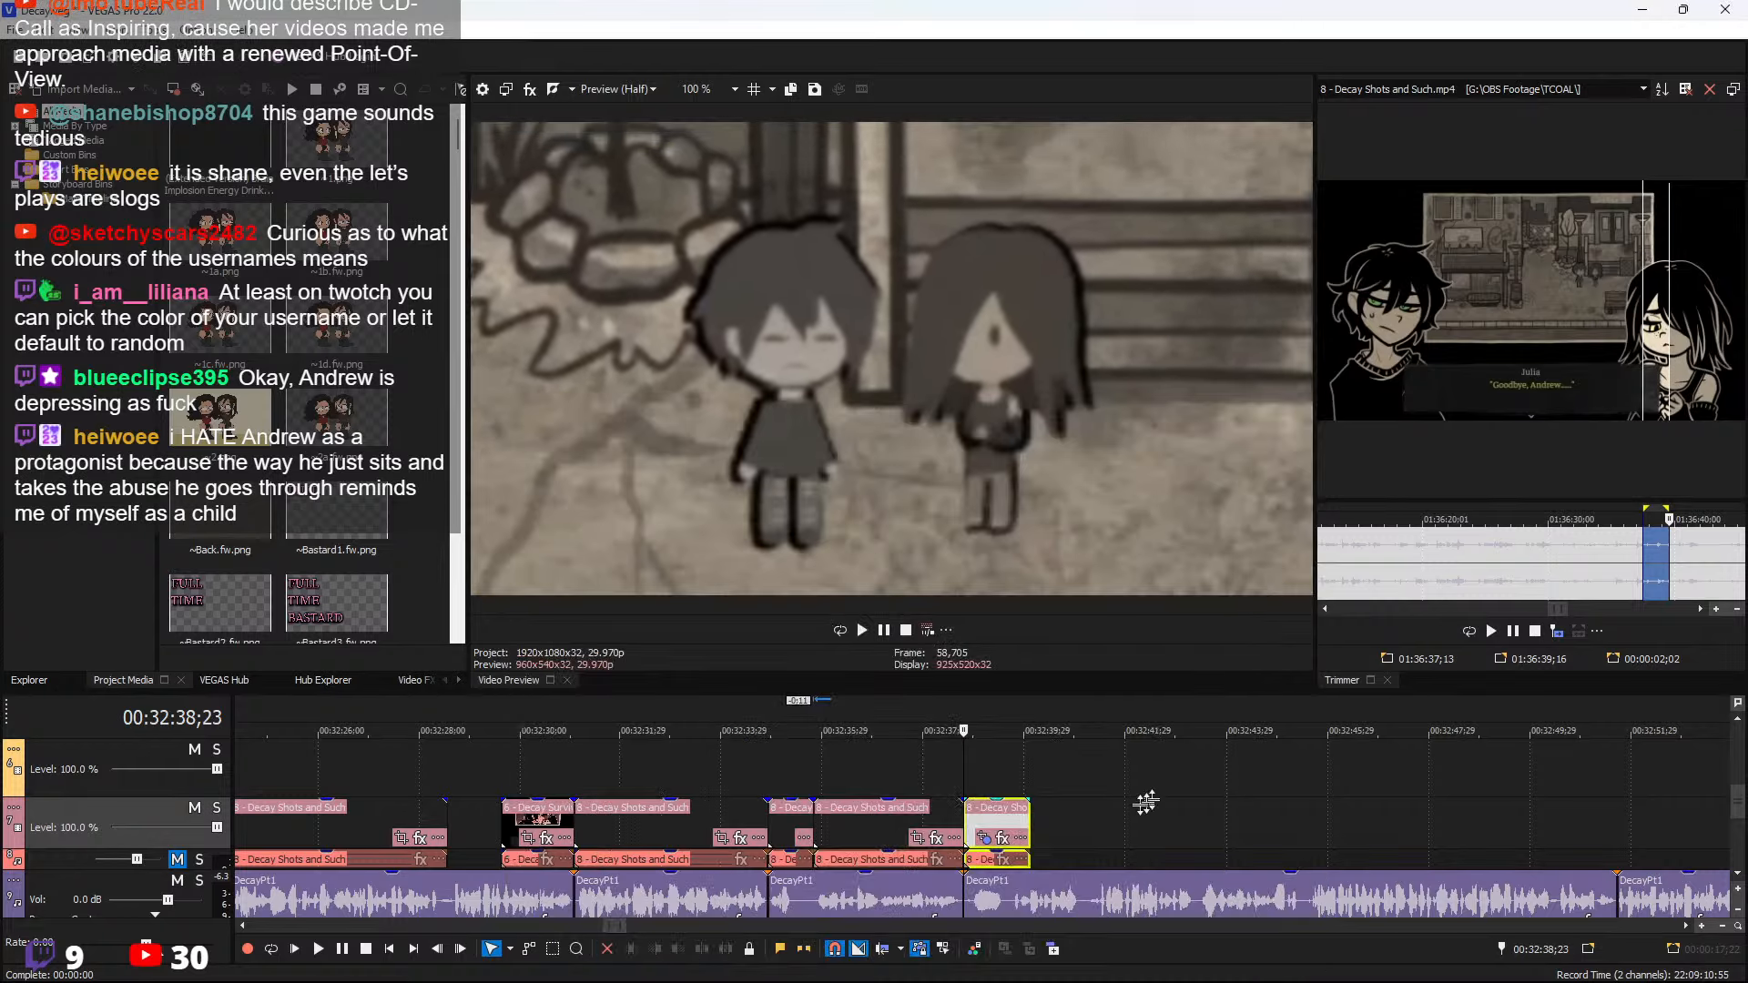
# Play back the cropped piece and extend its end to 00:32:41;08
pyautogui.press('space')
pyautogui.scroll(-1, 1029, 845)
pyautogui.scroll(1, 1011, 836)
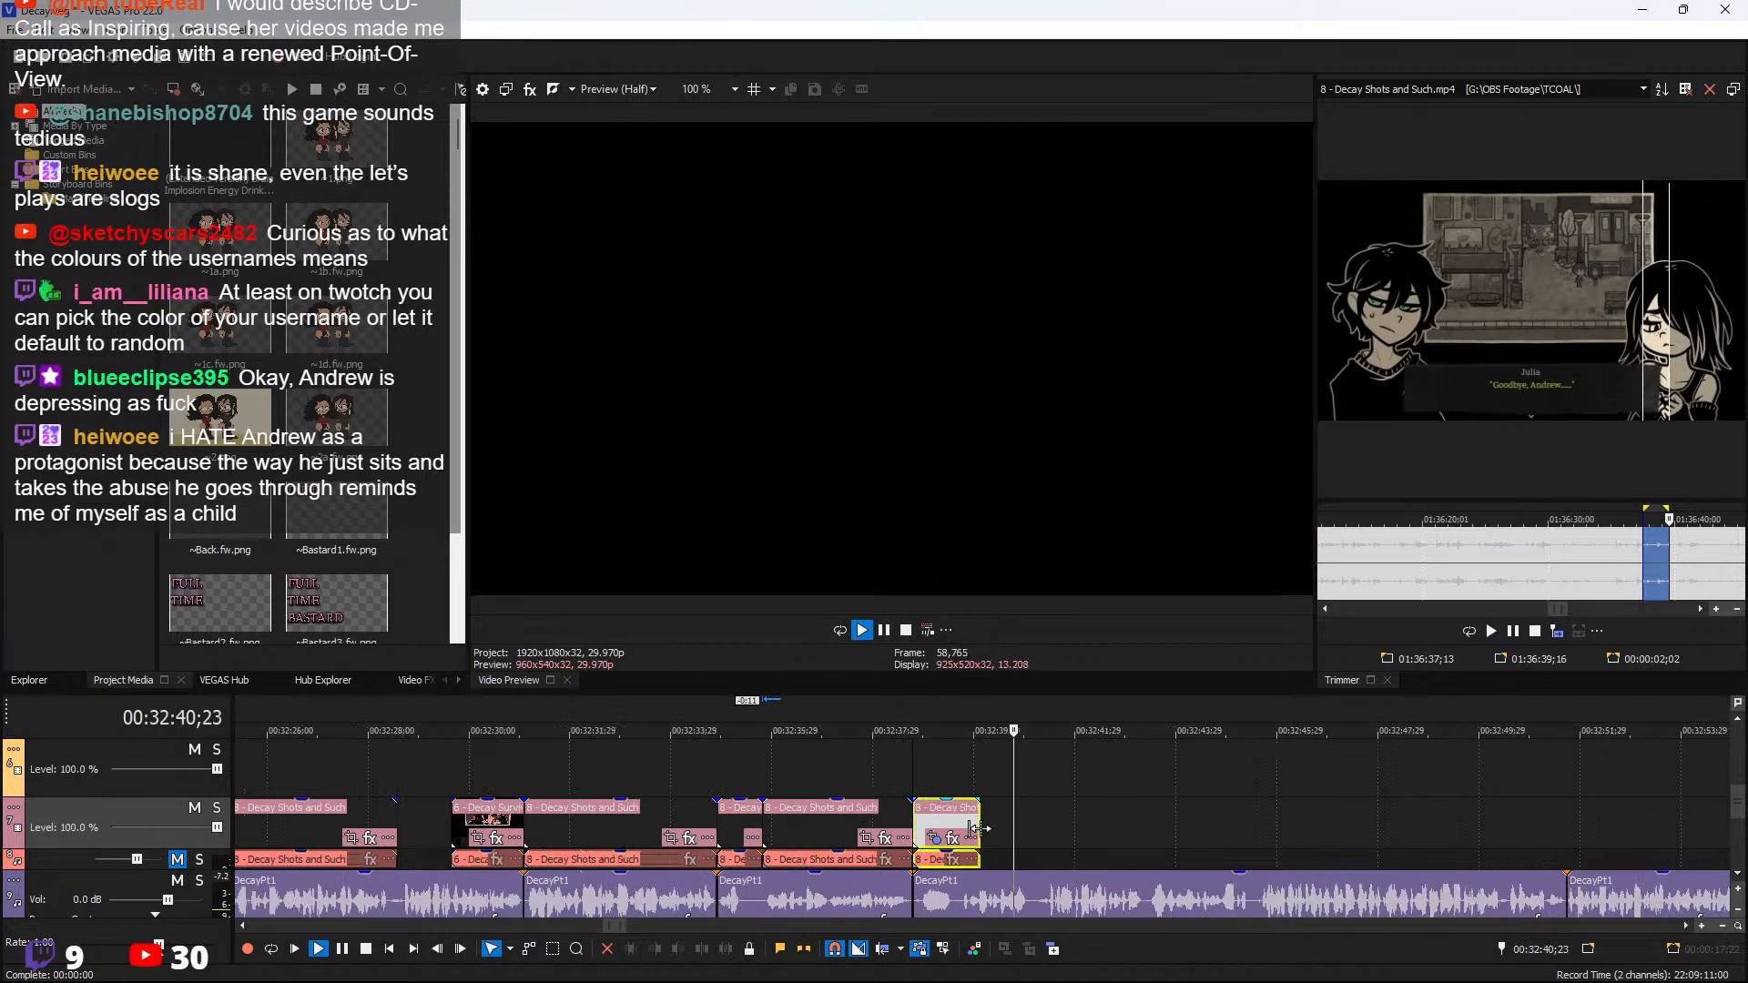
pyautogui.moveTo(979, 827); pyautogui.dragTo(1038, 829)
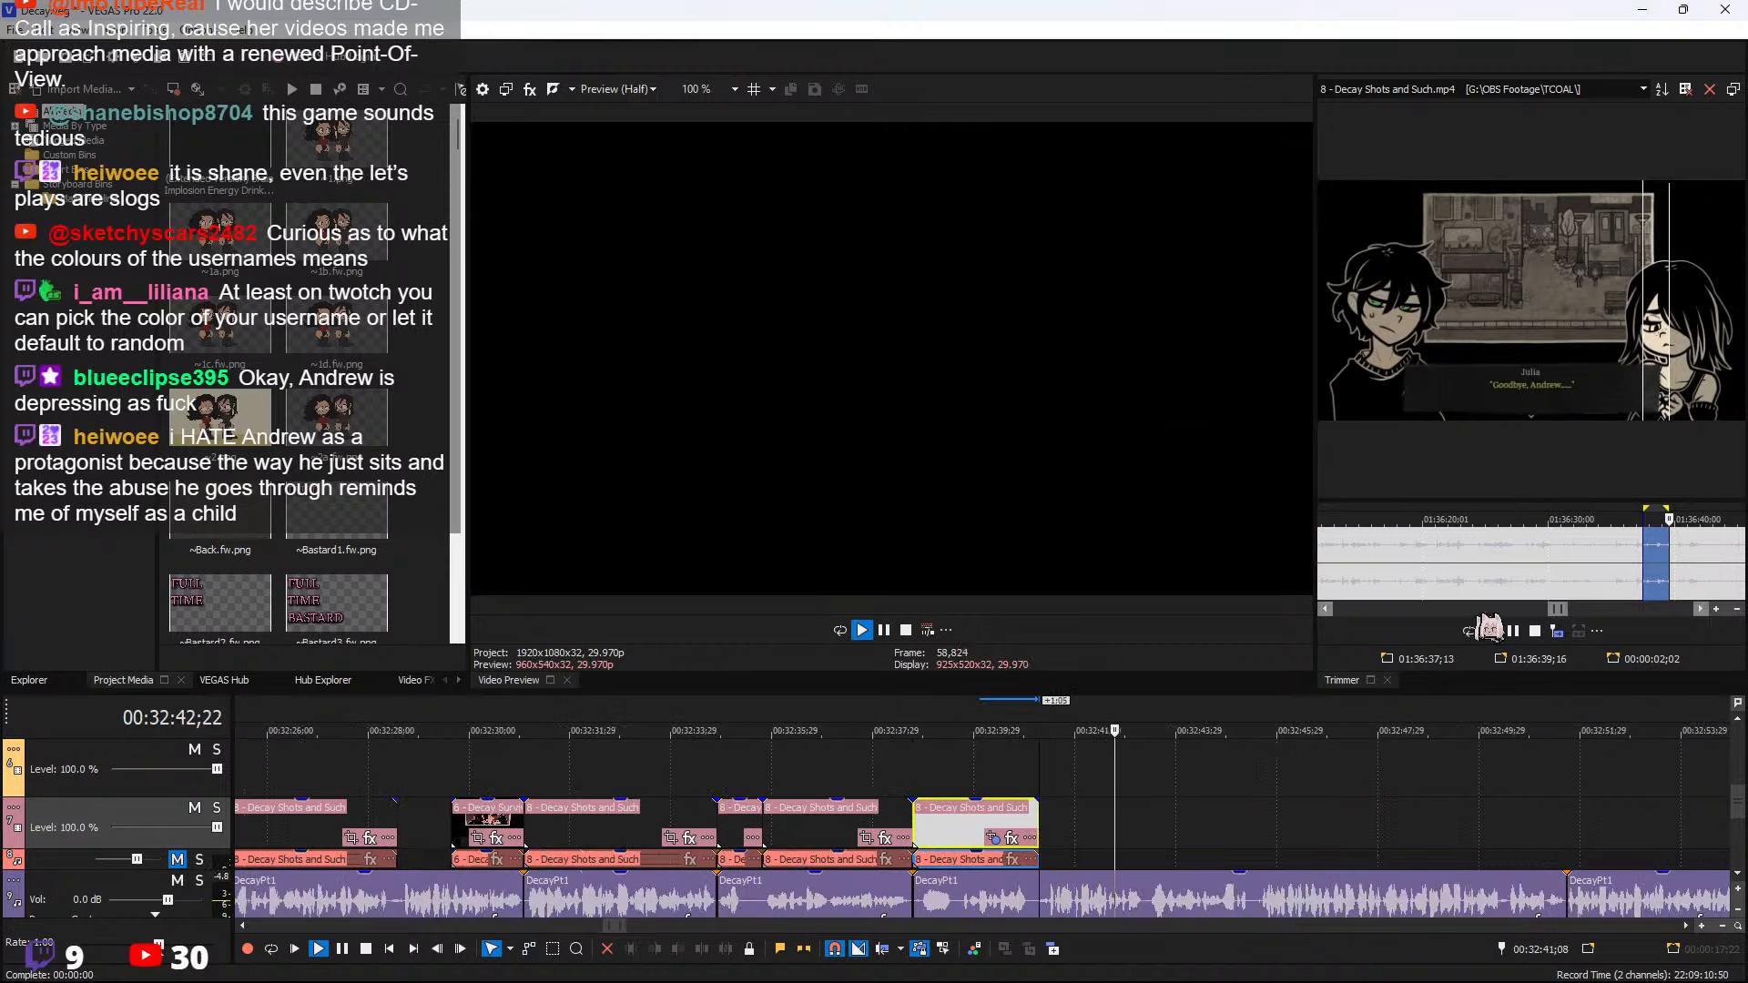
pyautogui.press('space')
# Mark the source range 01:36:45;24 to 01:36:52;09 of the Decay Shots and Such recording and insert it at 00:32:41;08
pyautogui.moveTo(1608, 570); pyautogui.dragTo(1661, 570)
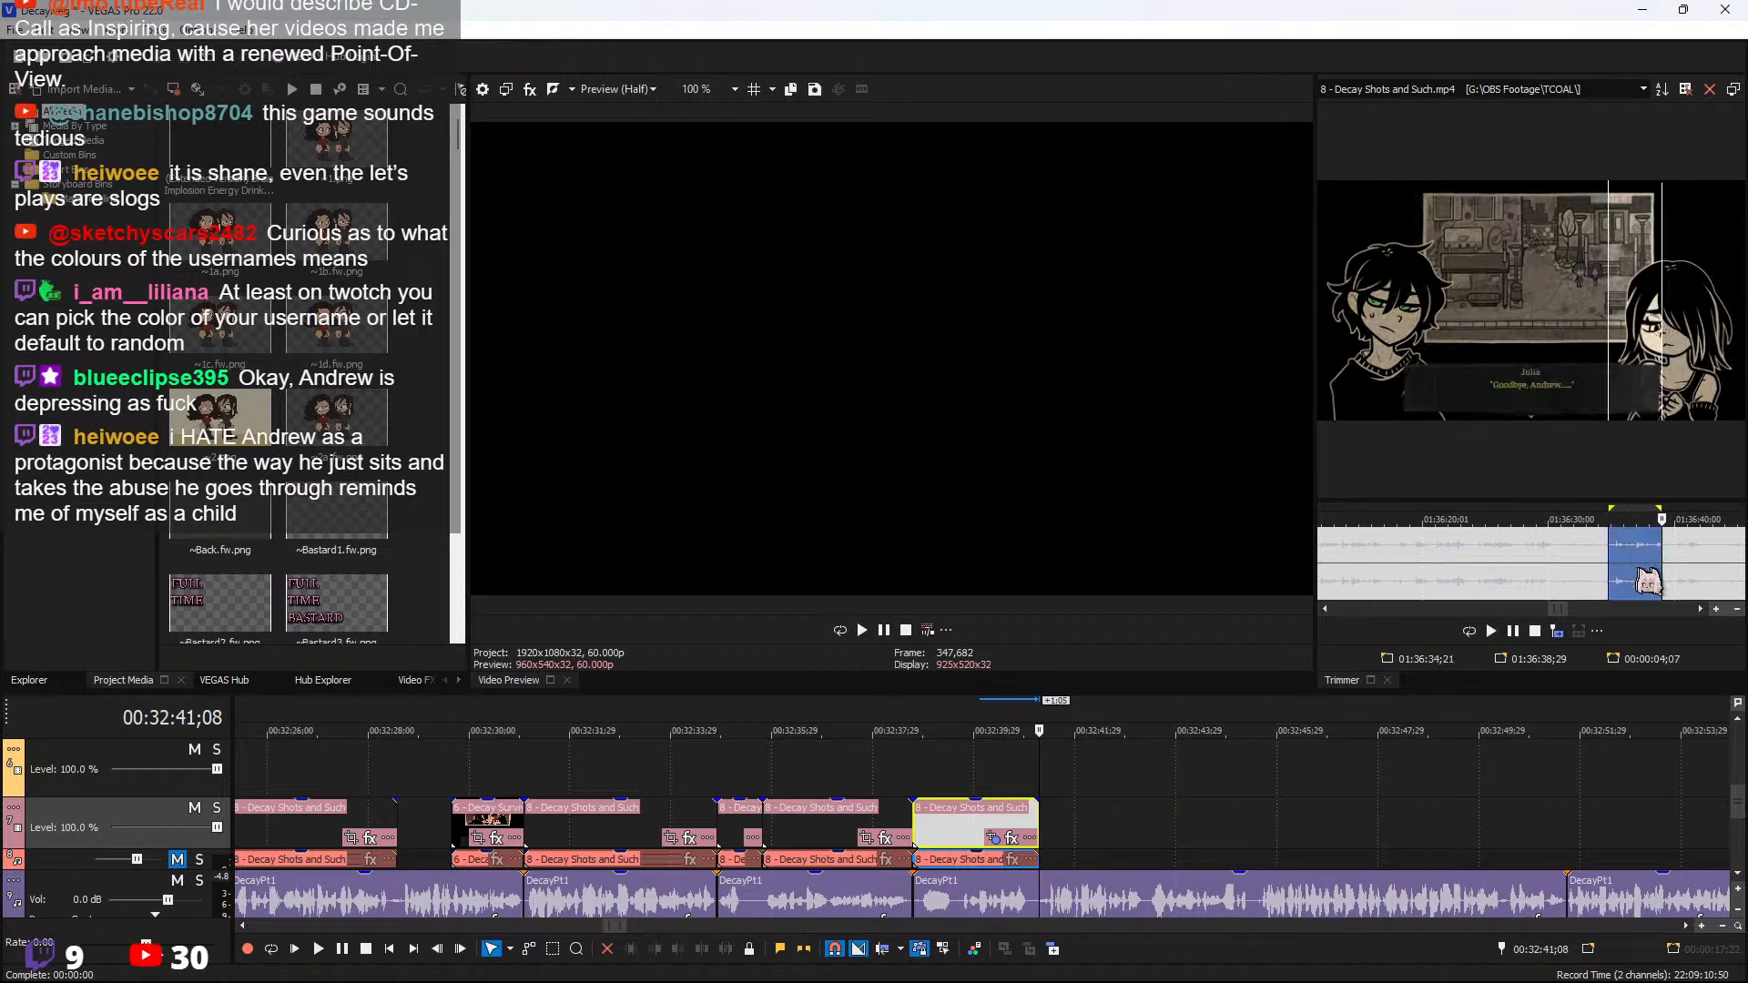
pyautogui.click(1667, 579)
pyautogui.press('space')
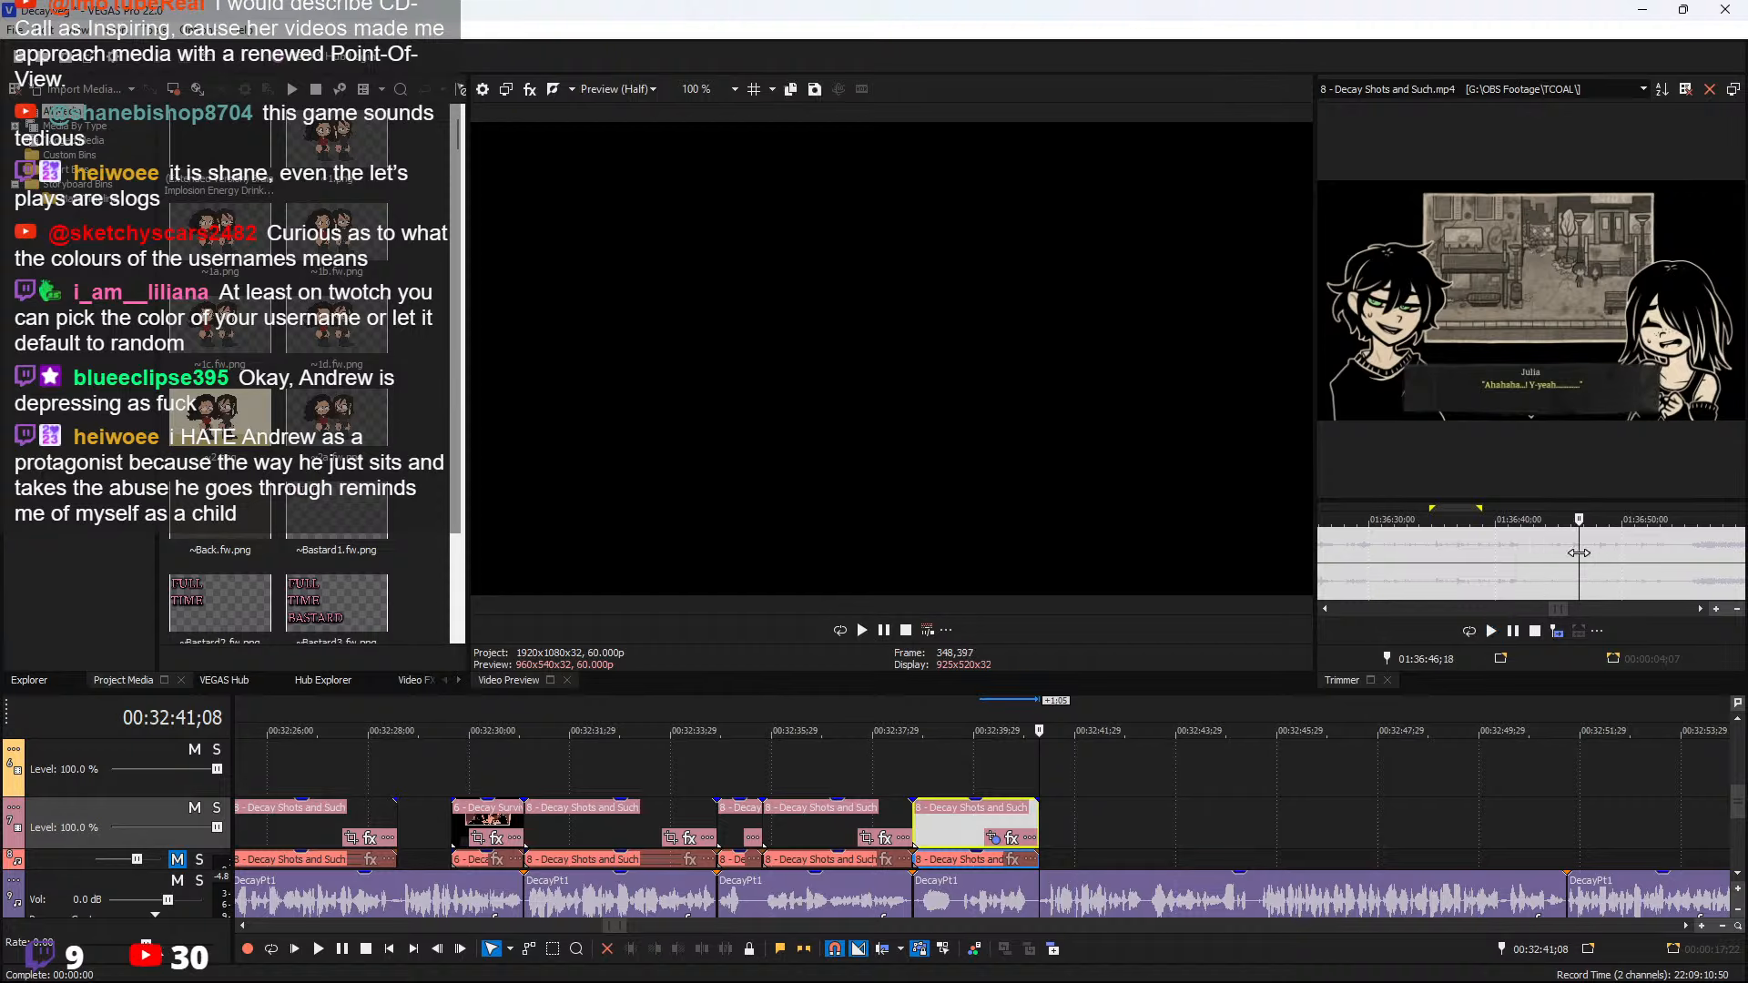
pyautogui.click(1581, 560)
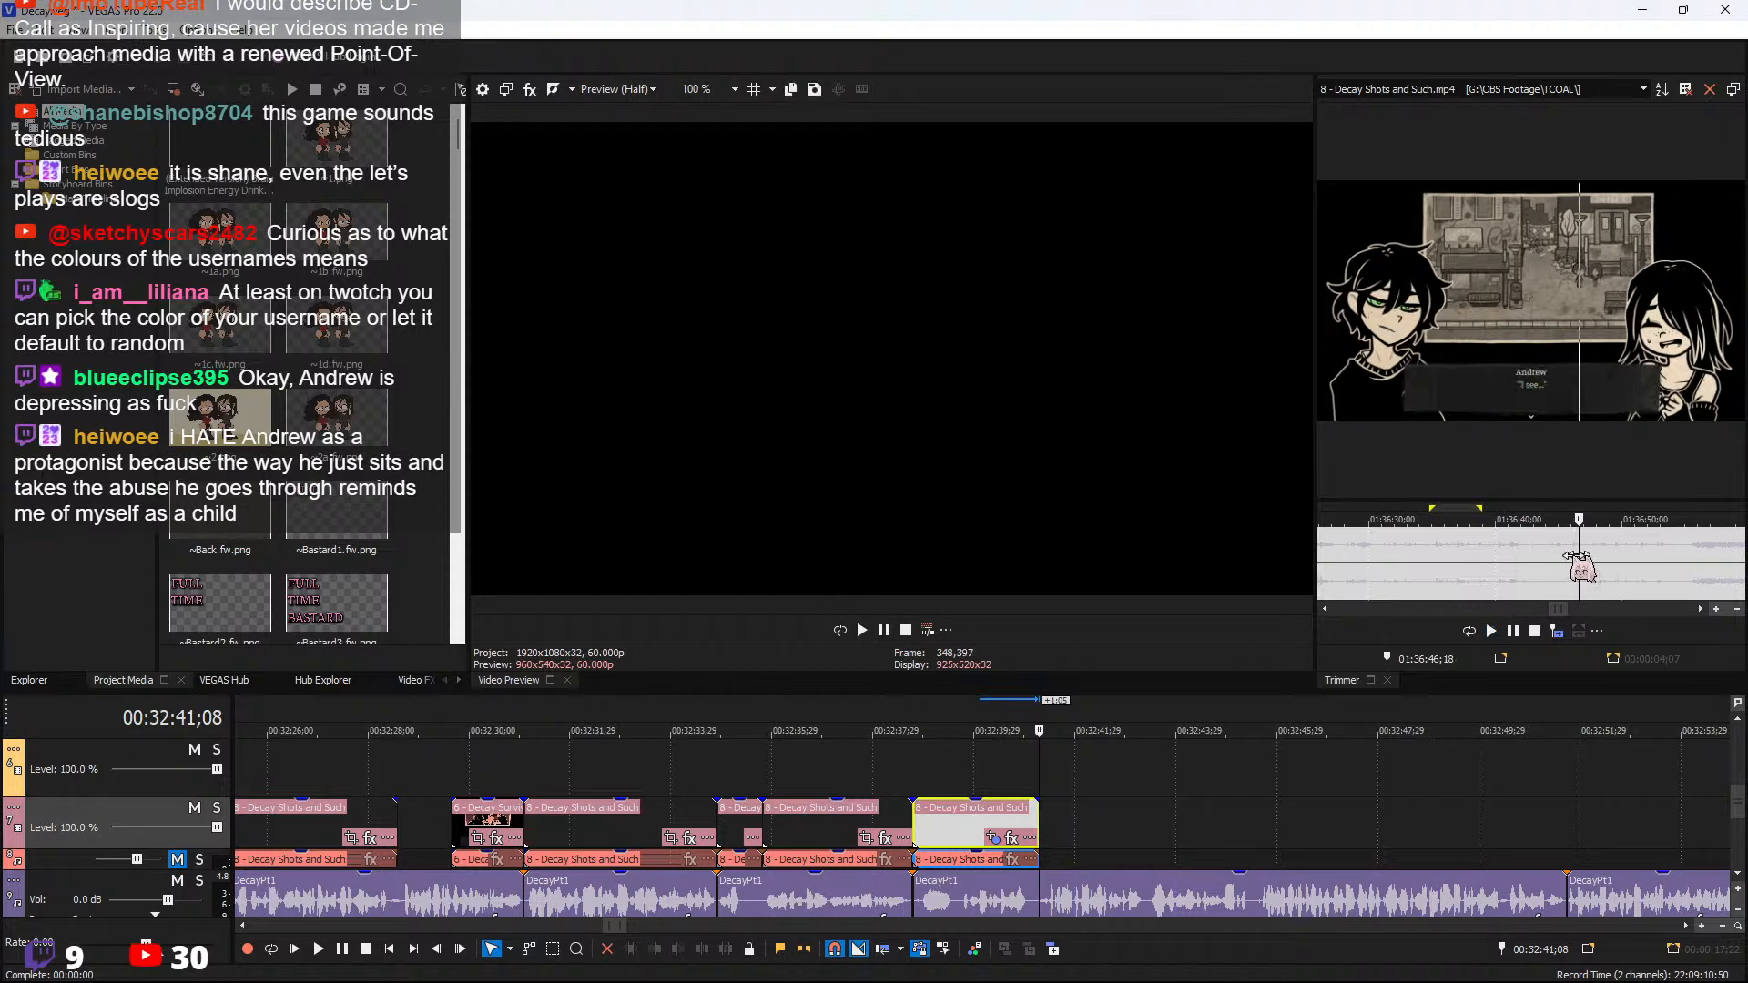
pyautogui.moveTo(1570, 560); pyautogui.dragTo(1651, 560)
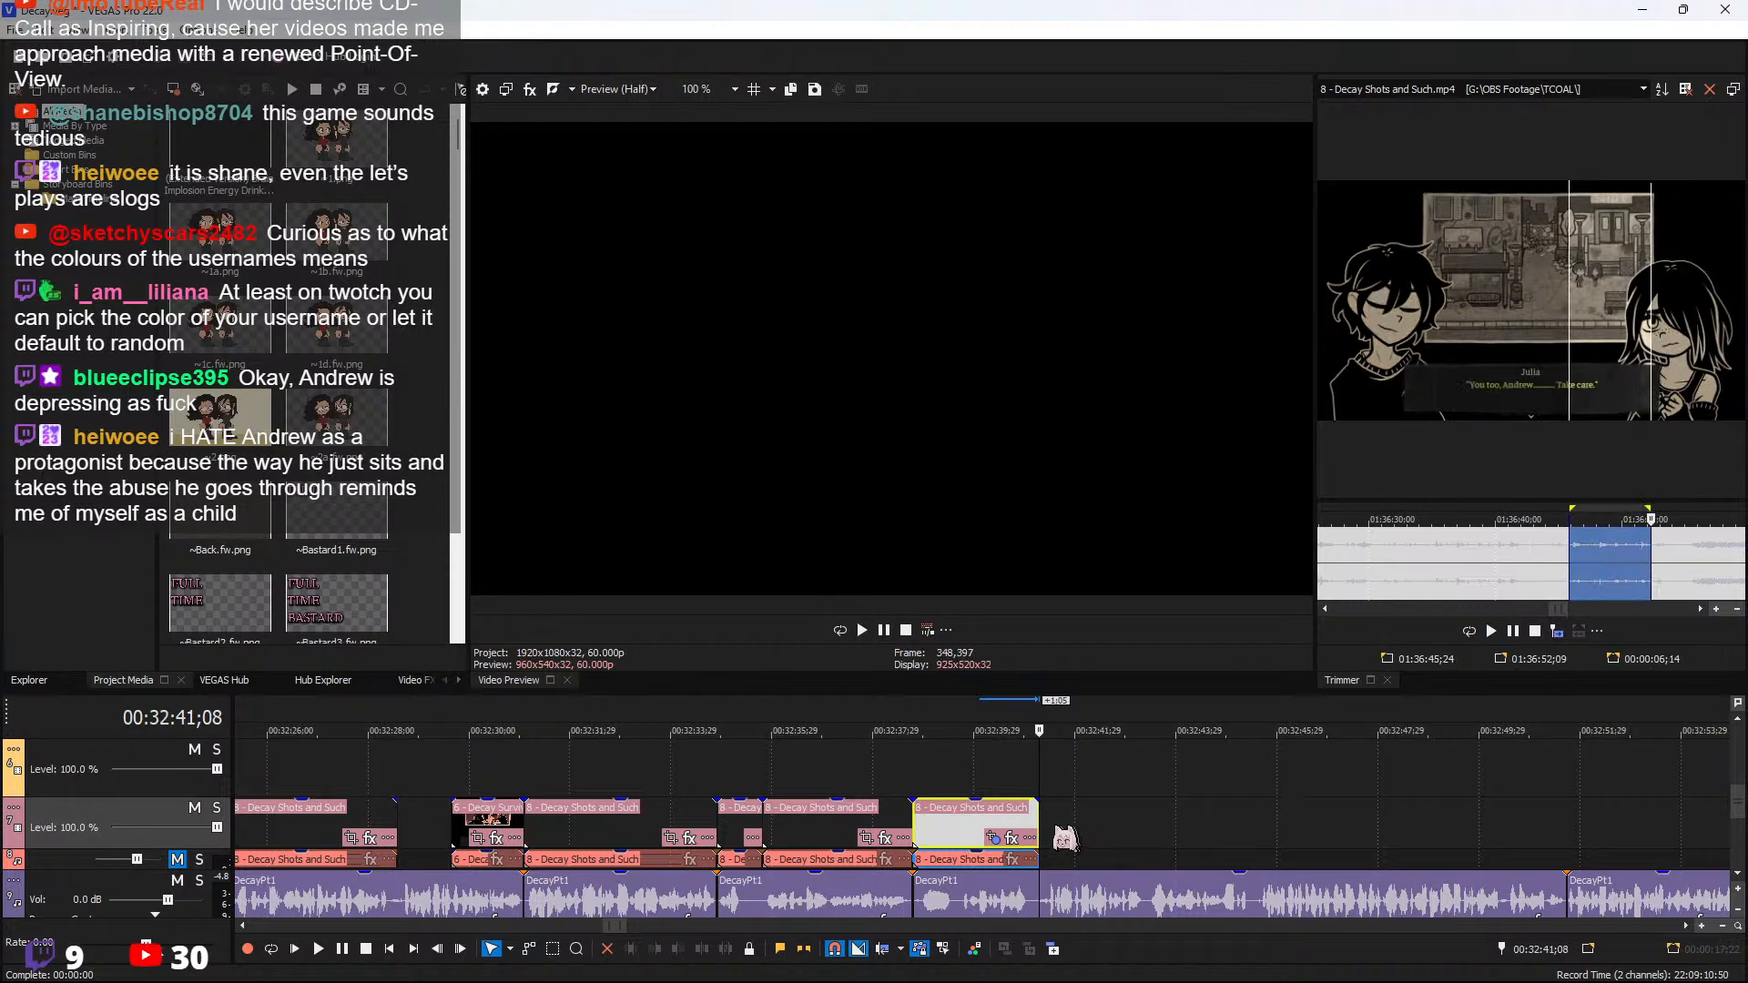
pyautogui.click(1558, 633)
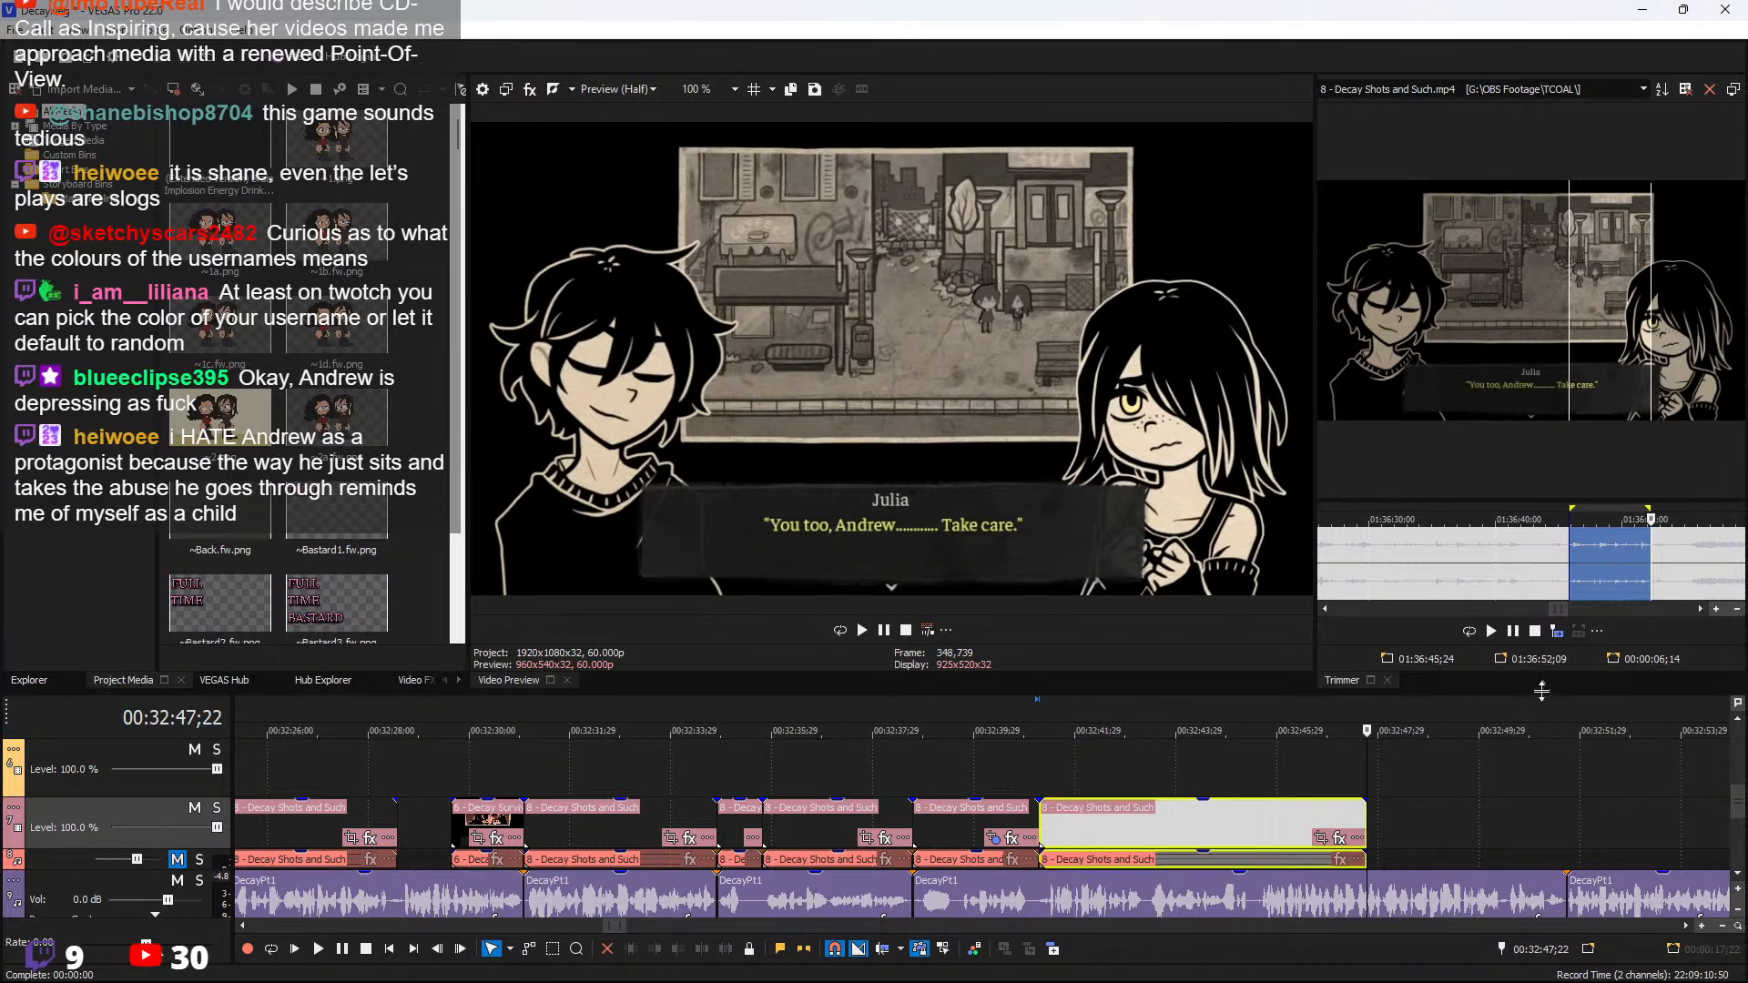
# Play back the inserted farewell clip and extend its end to the narration cut at 00:32:51;21
pyautogui.click(1060, 771)
pyautogui.press('space')
pyautogui.scroll(-1, 1218, 796)
pyautogui.scroll(1, 1182, 815)
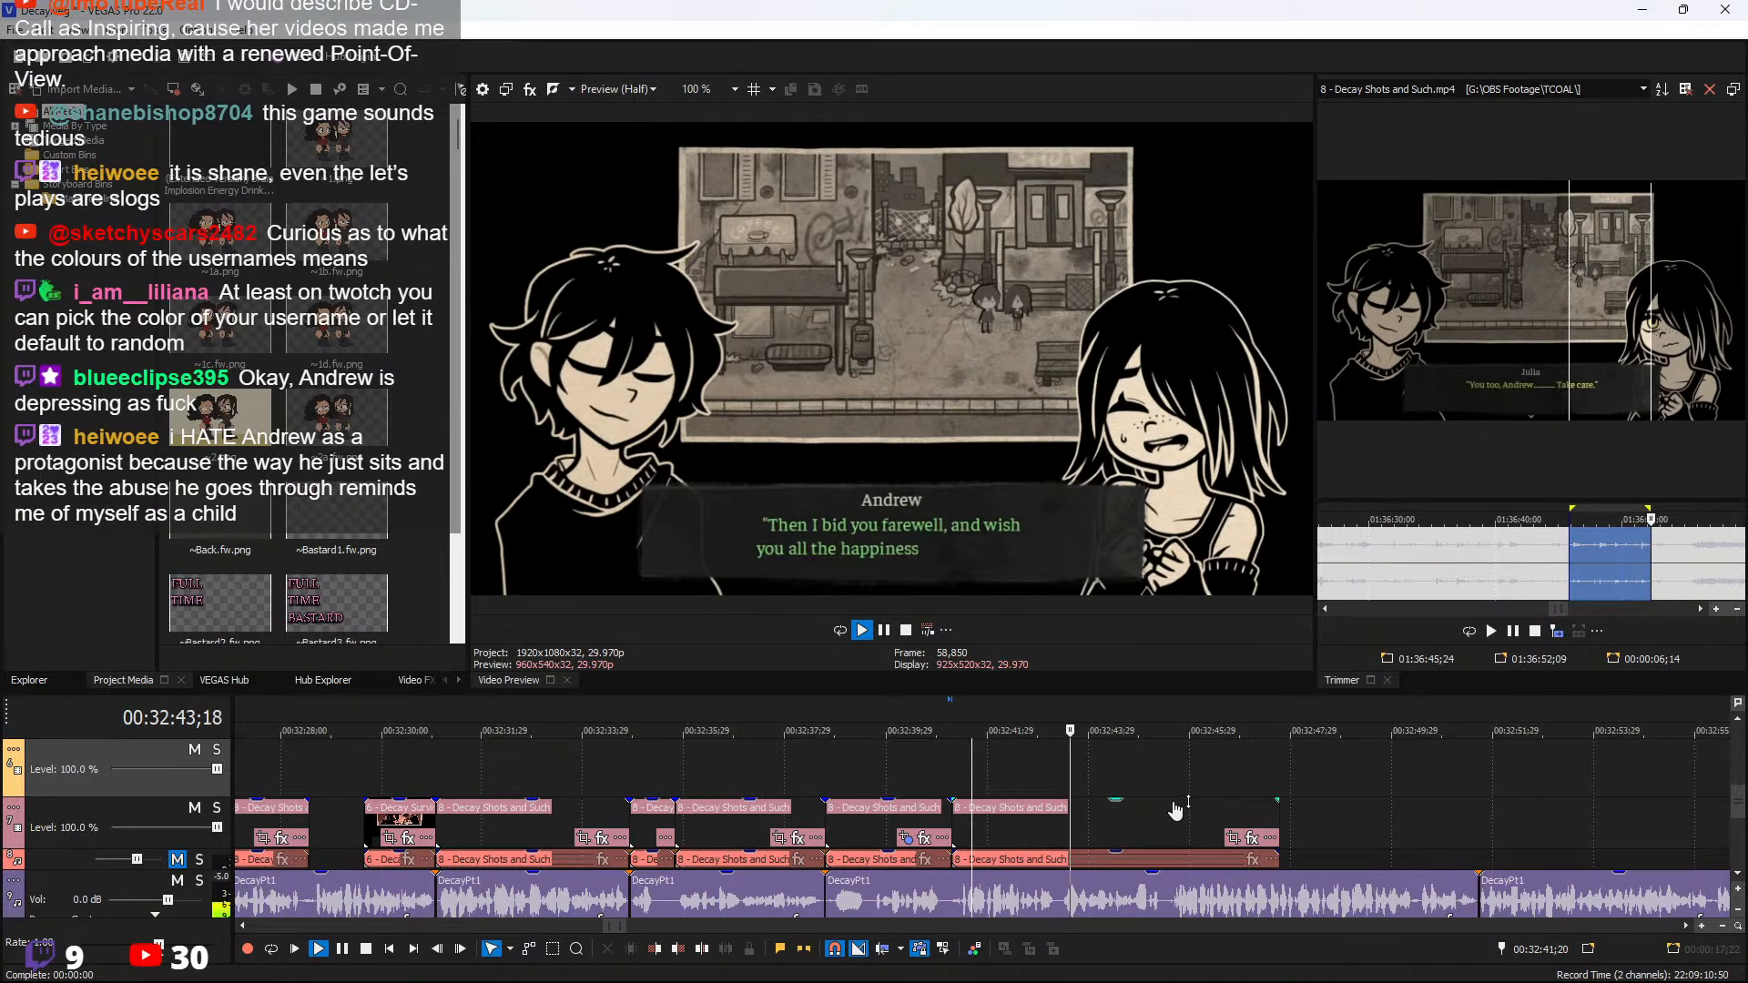
pyautogui.scroll(2, 1211, 829)
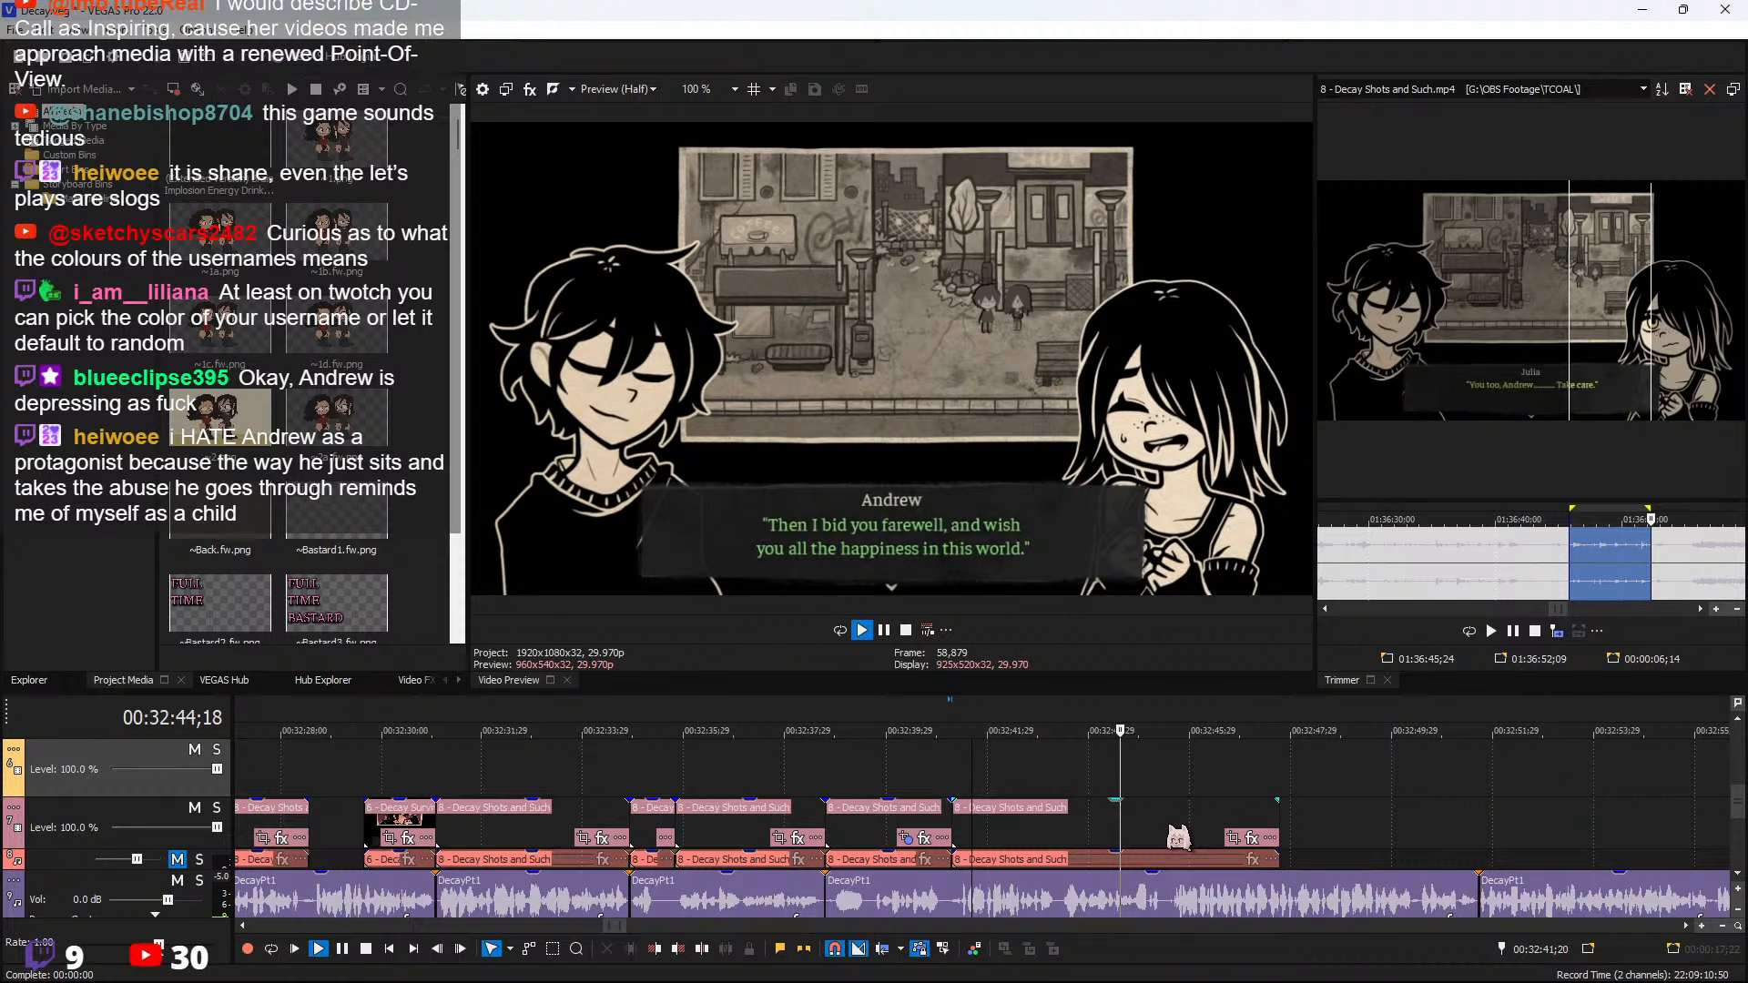
pyautogui.click(1261, 861)
pyautogui.hscroll(3, 1184, 851)
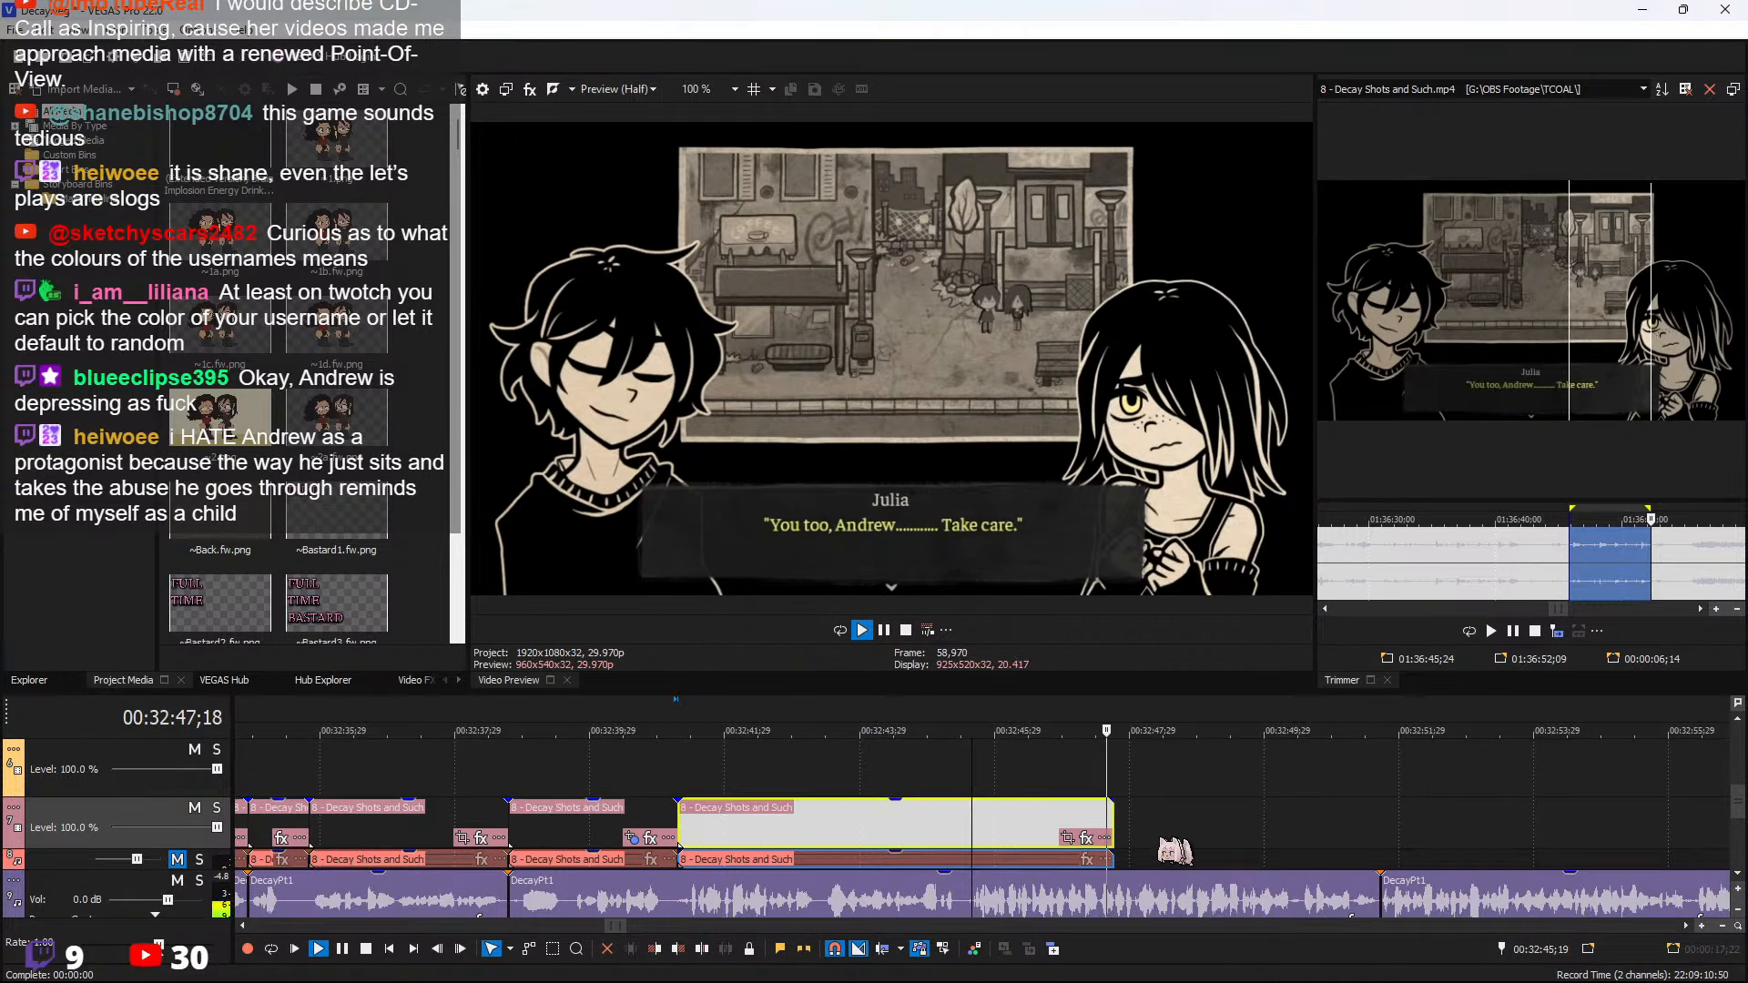
pyautogui.moveTo(1113, 843); pyautogui.dragTo(1376, 845)
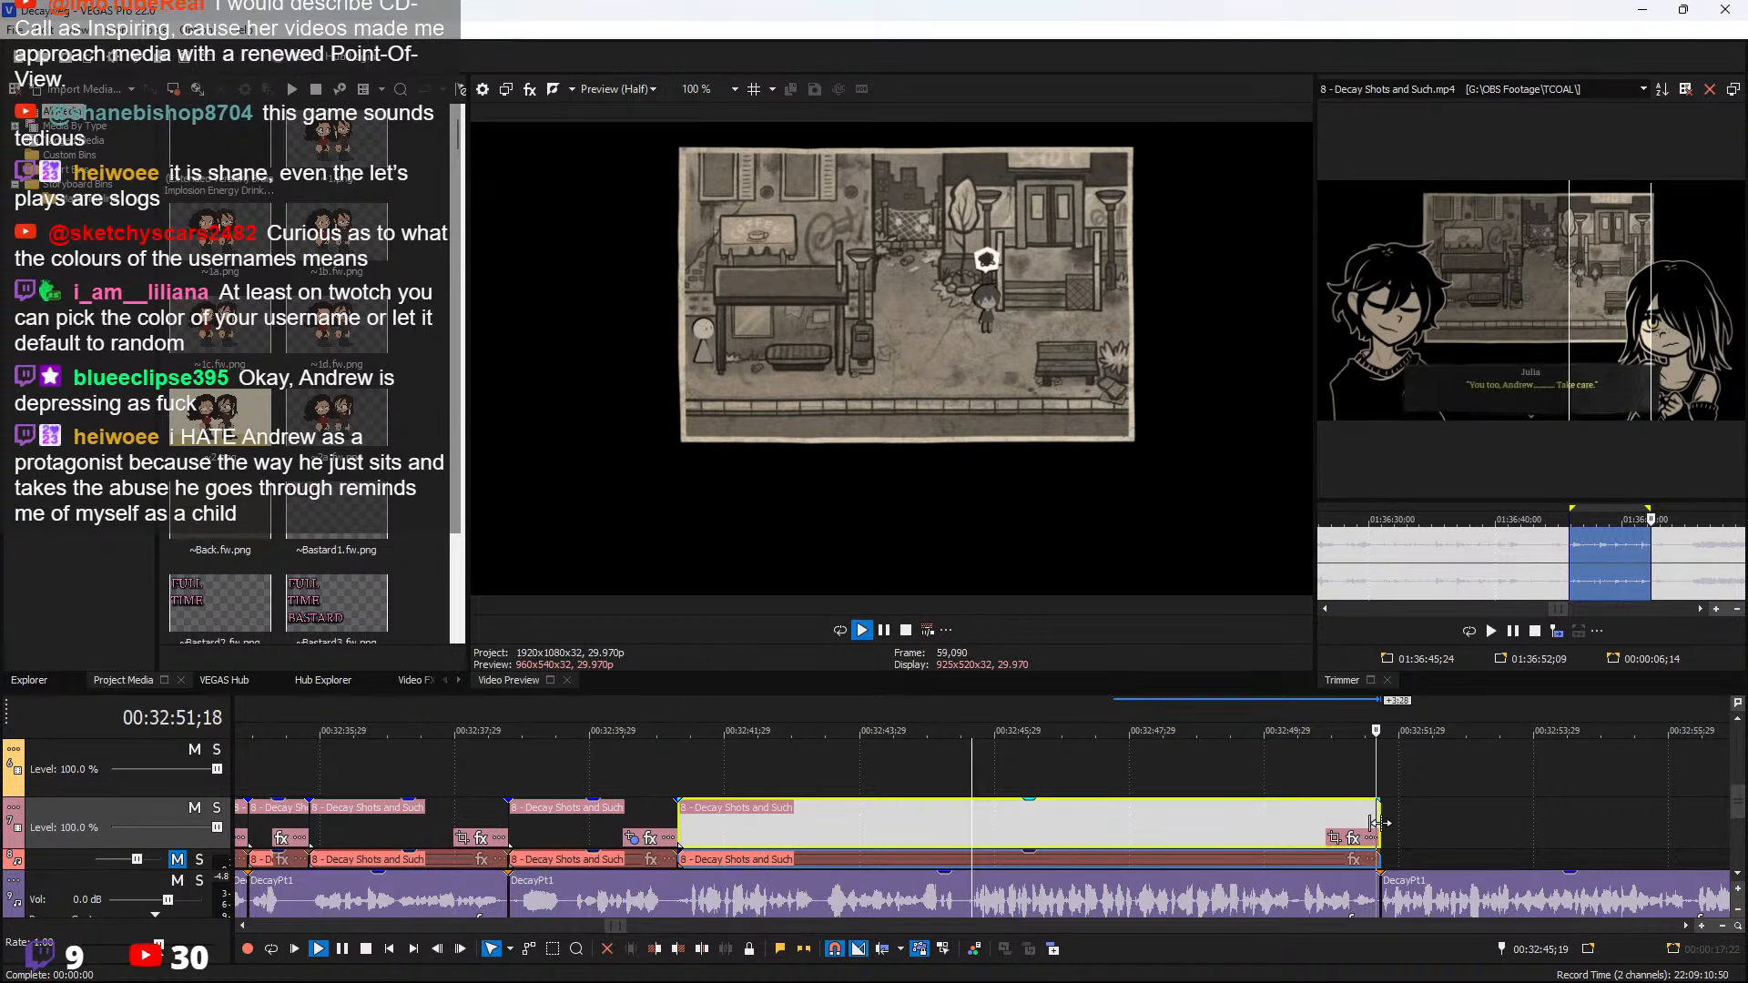
pyautogui.click(1380, 825)
# Listen to the narration after 00:32:51;21, past the Puppet marker, to judge which footage it needs
pyautogui.scroll(-5, 1366, 845)
pyautogui.scroll(4, 1293, 836)
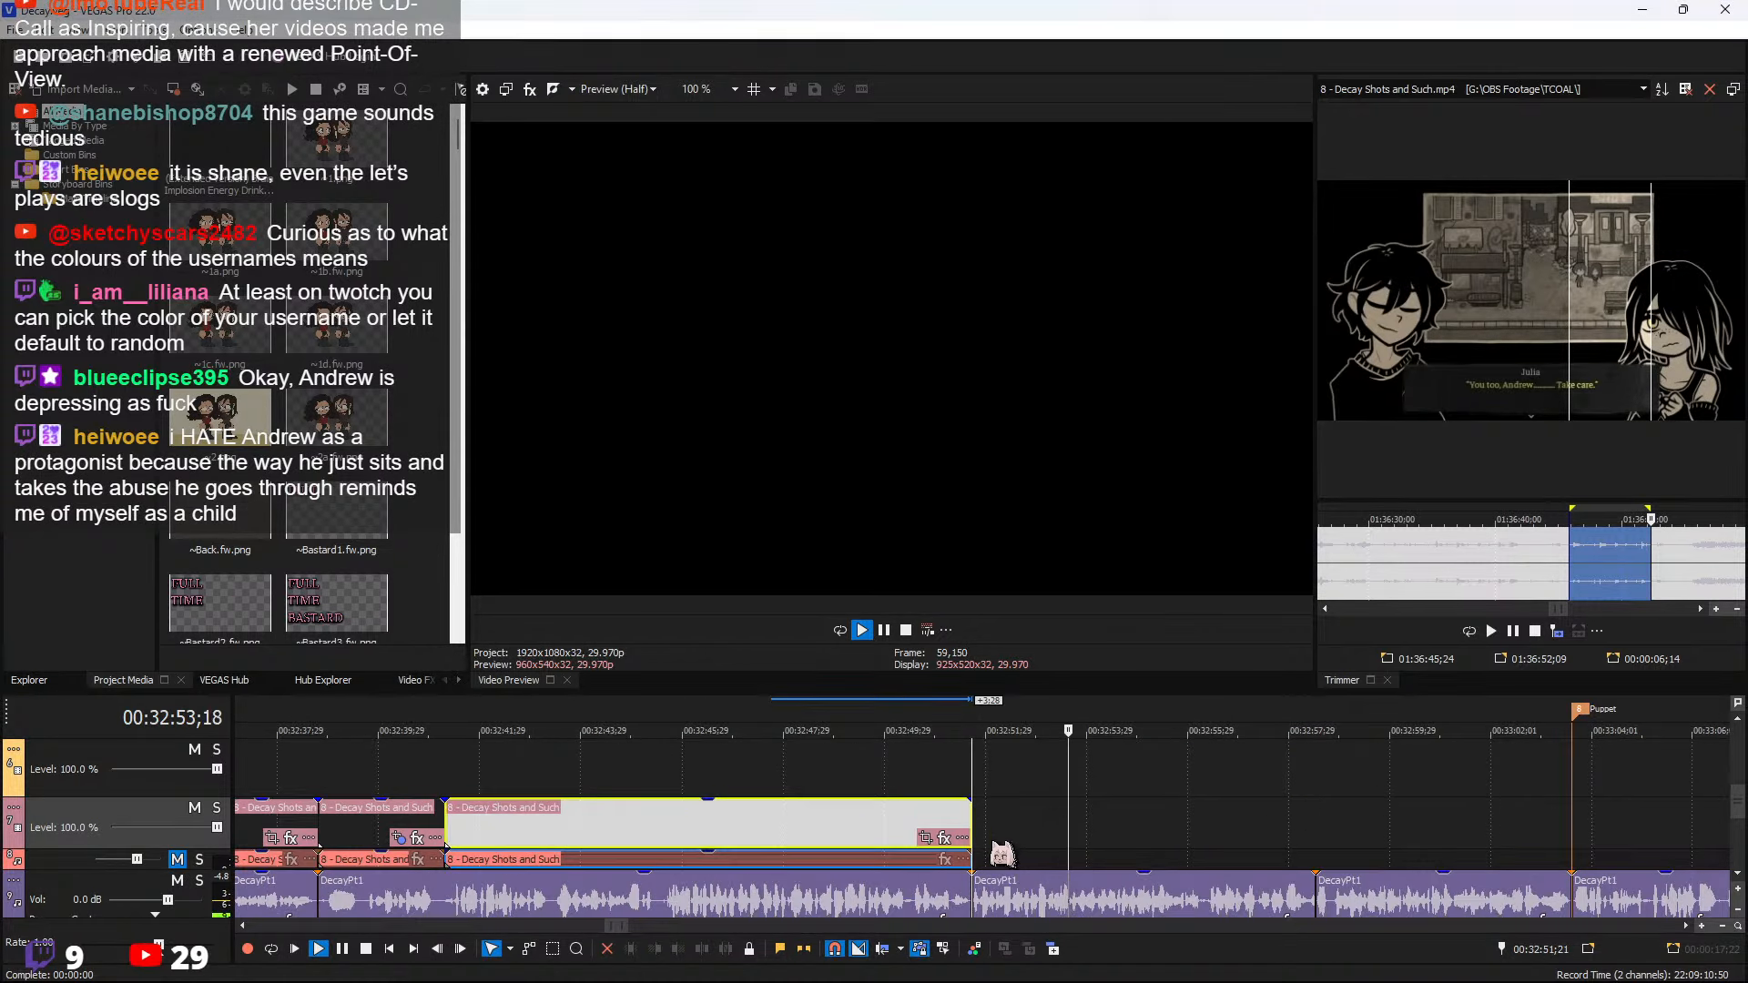
pyautogui.scroll(-3, 1607, 581)
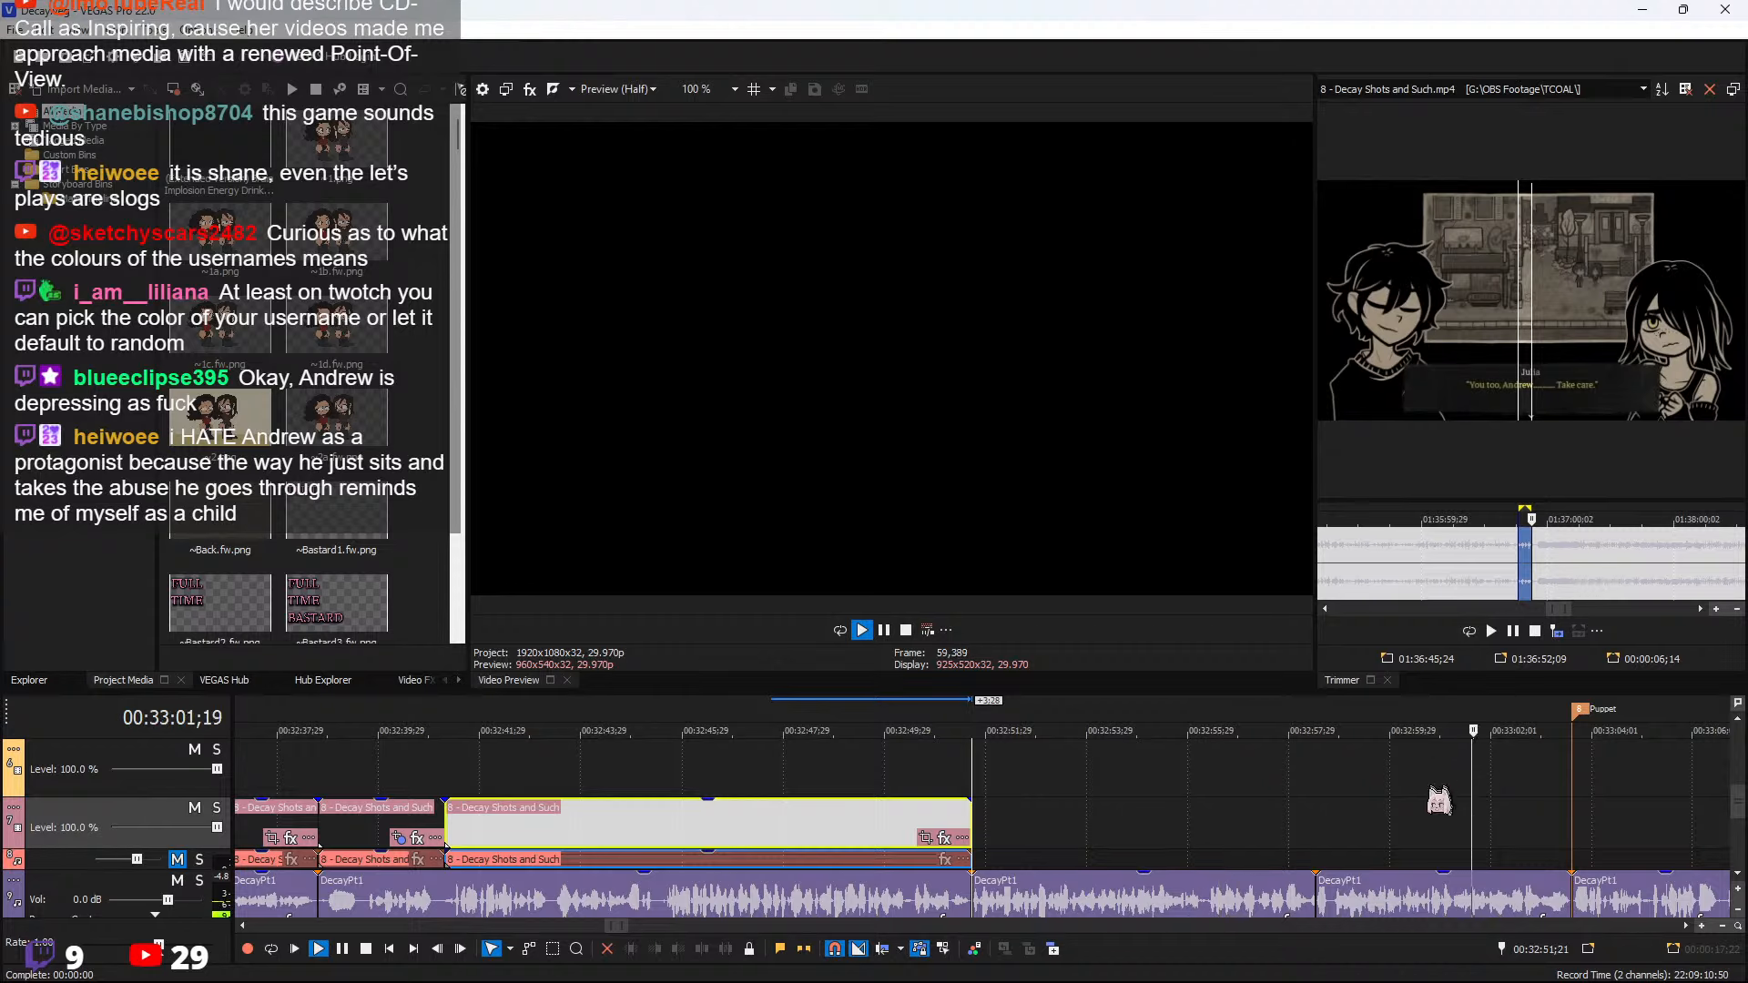
pyautogui.scroll(-4, 1548, 801)
pyautogui.scroll(2, 1603, 809)
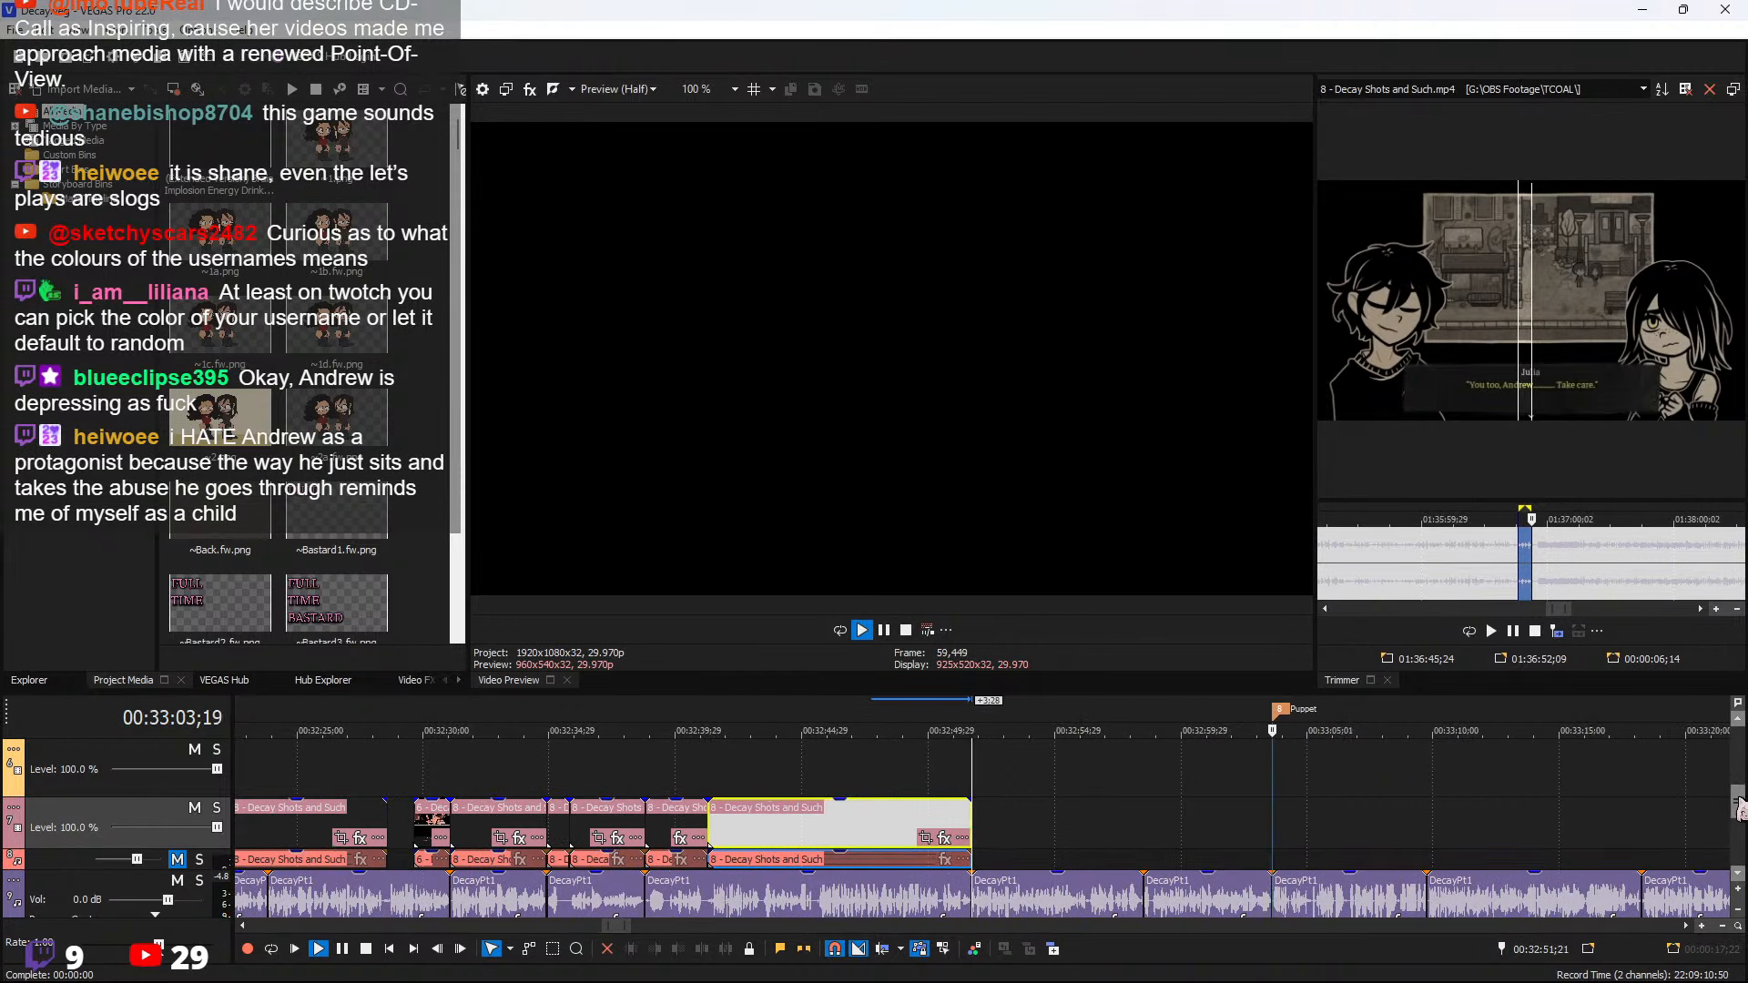
pyautogui.moveTo(1738, 800); pyautogui.dragTo(1745, 829)
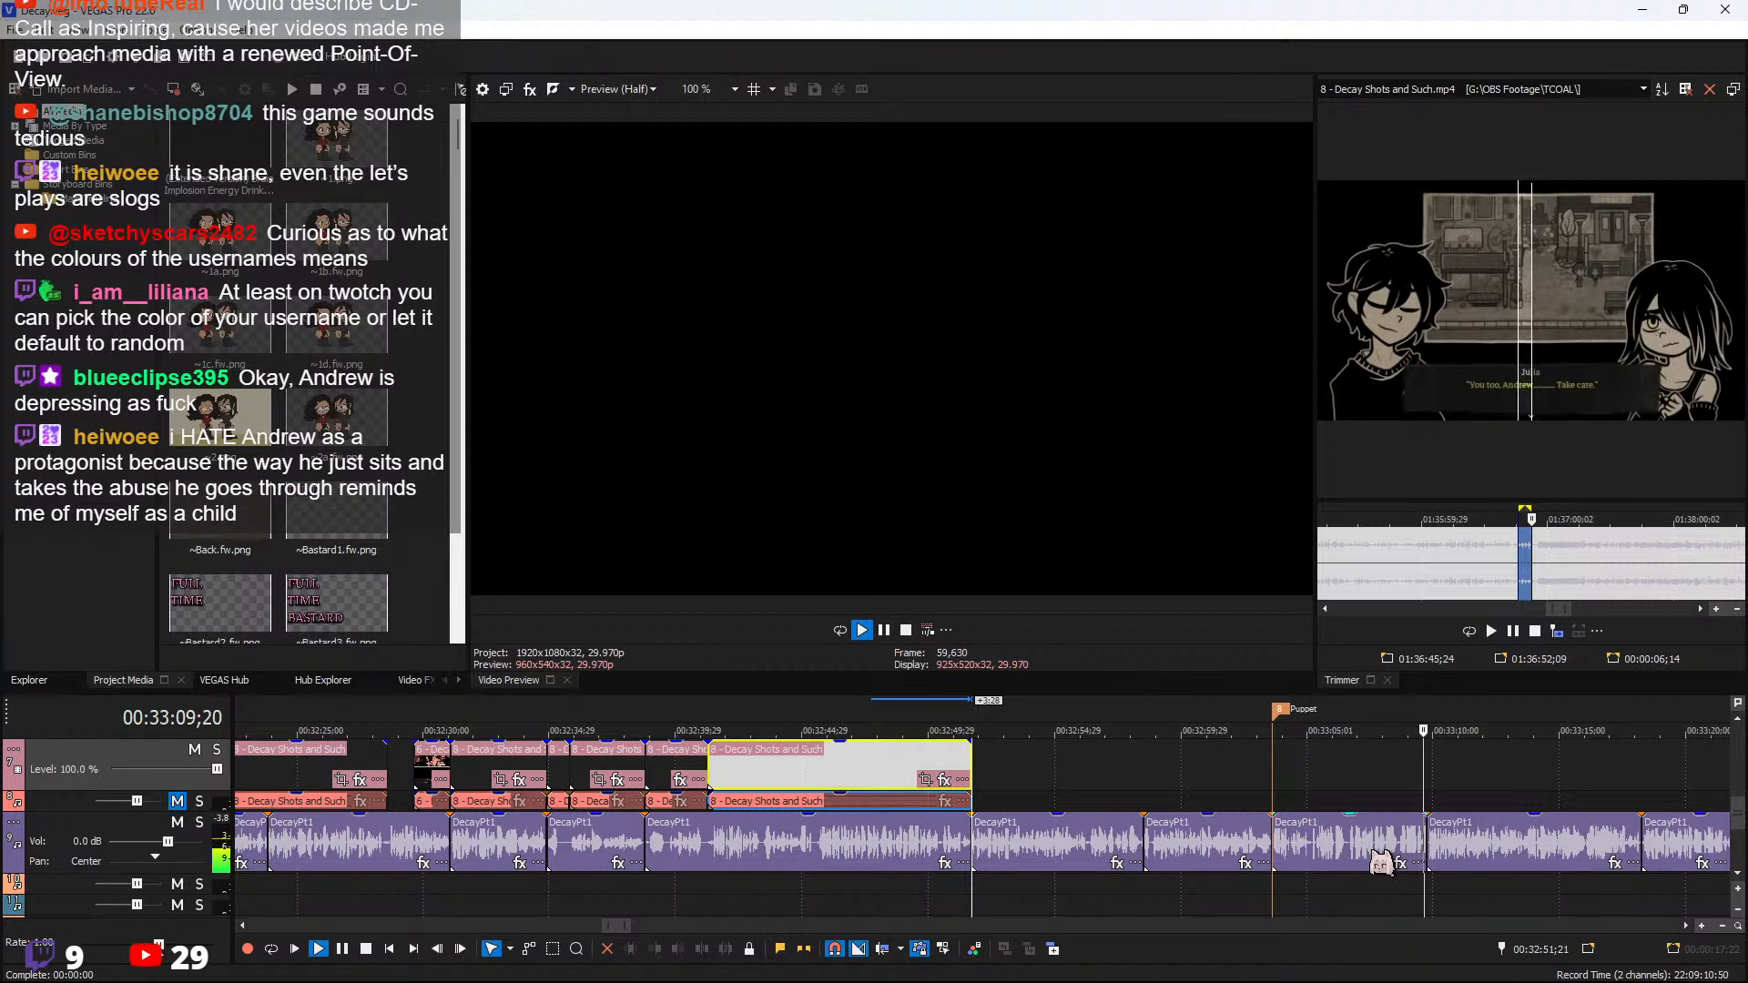
pyautogui.click(1271, 774)
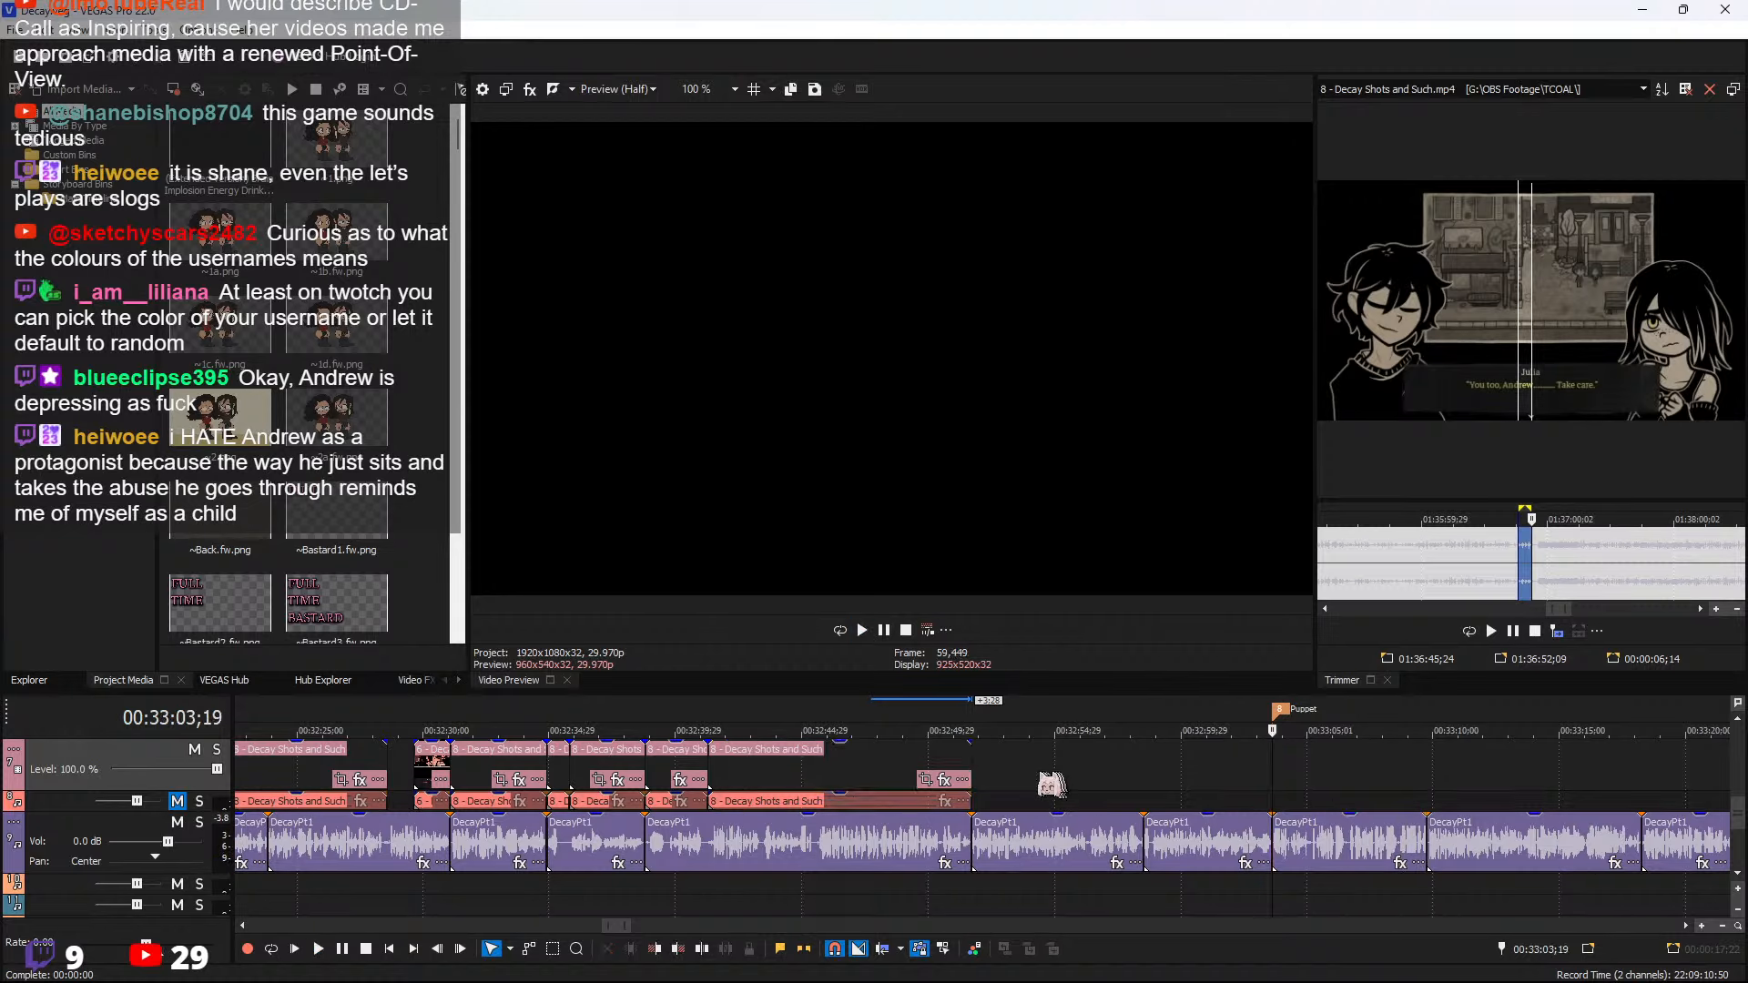
# Mark the source range 01:37:05;25 to 01:37:11;07 of Andrew alone in the street and insert it at 00:32:51;21
pyautogui.click(967, 774)
pyautogui.click(1570, 554)
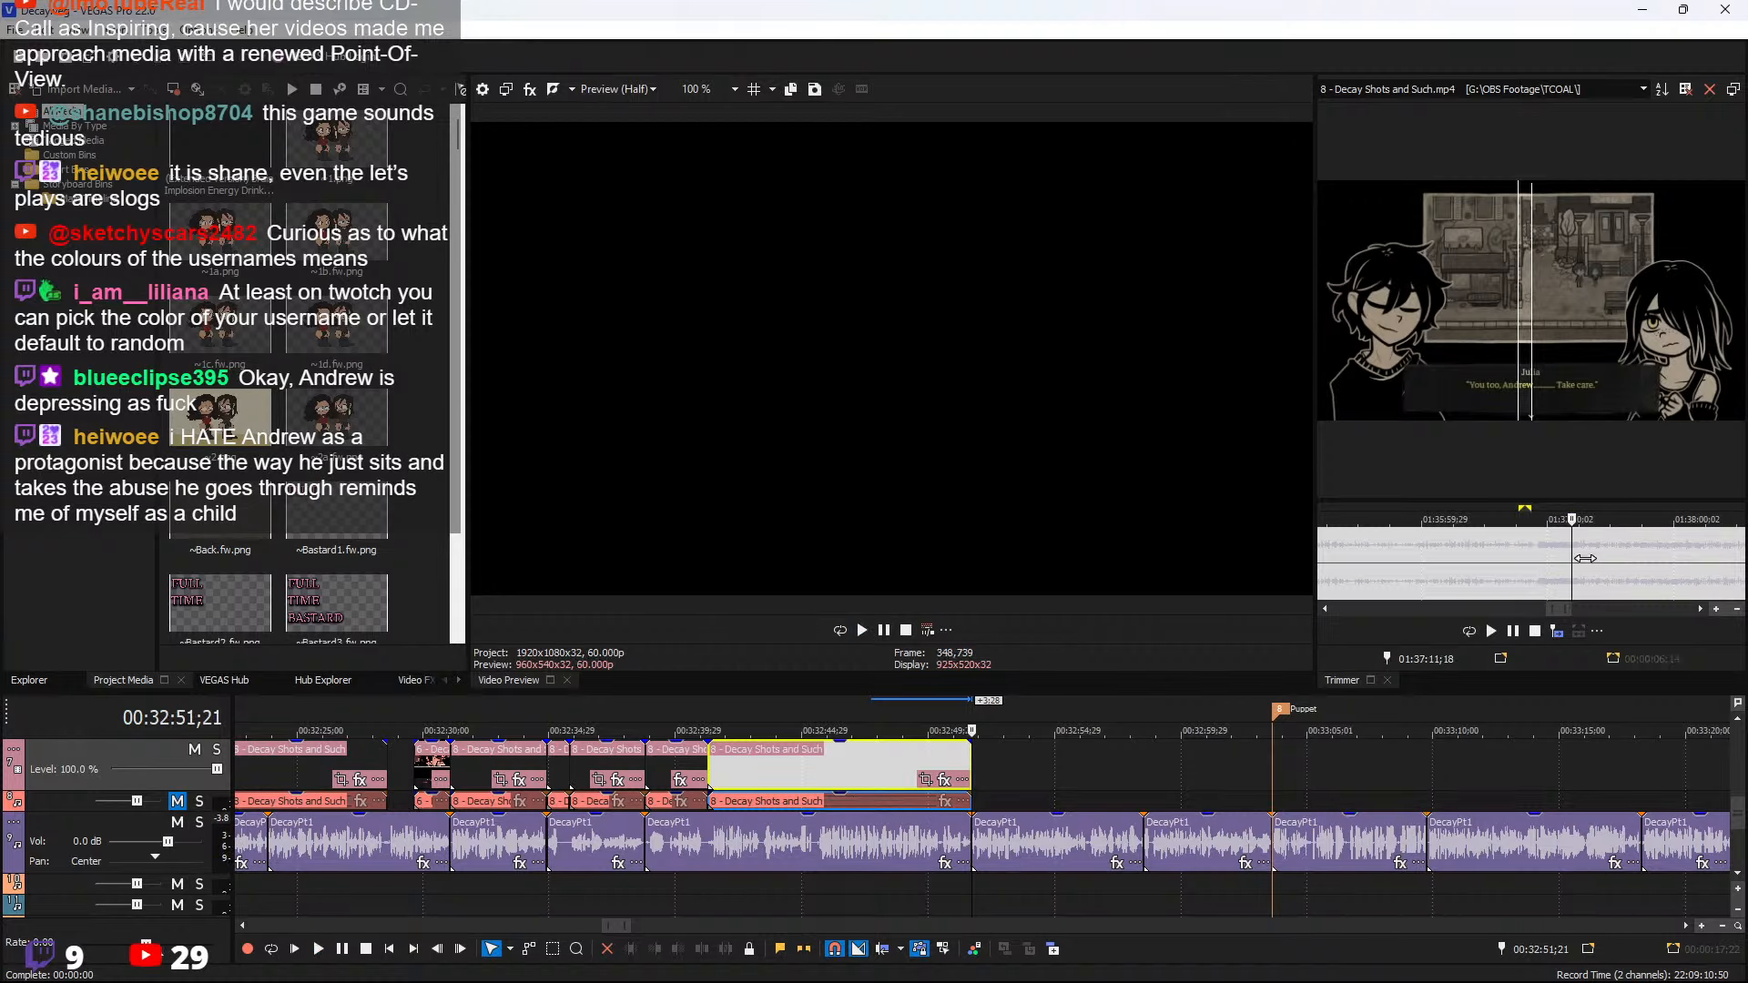
pyautogui.press('space')
pyautogui.scroll(2, 1570, 556)
pyautogui.scroll(1, 1560, 559)
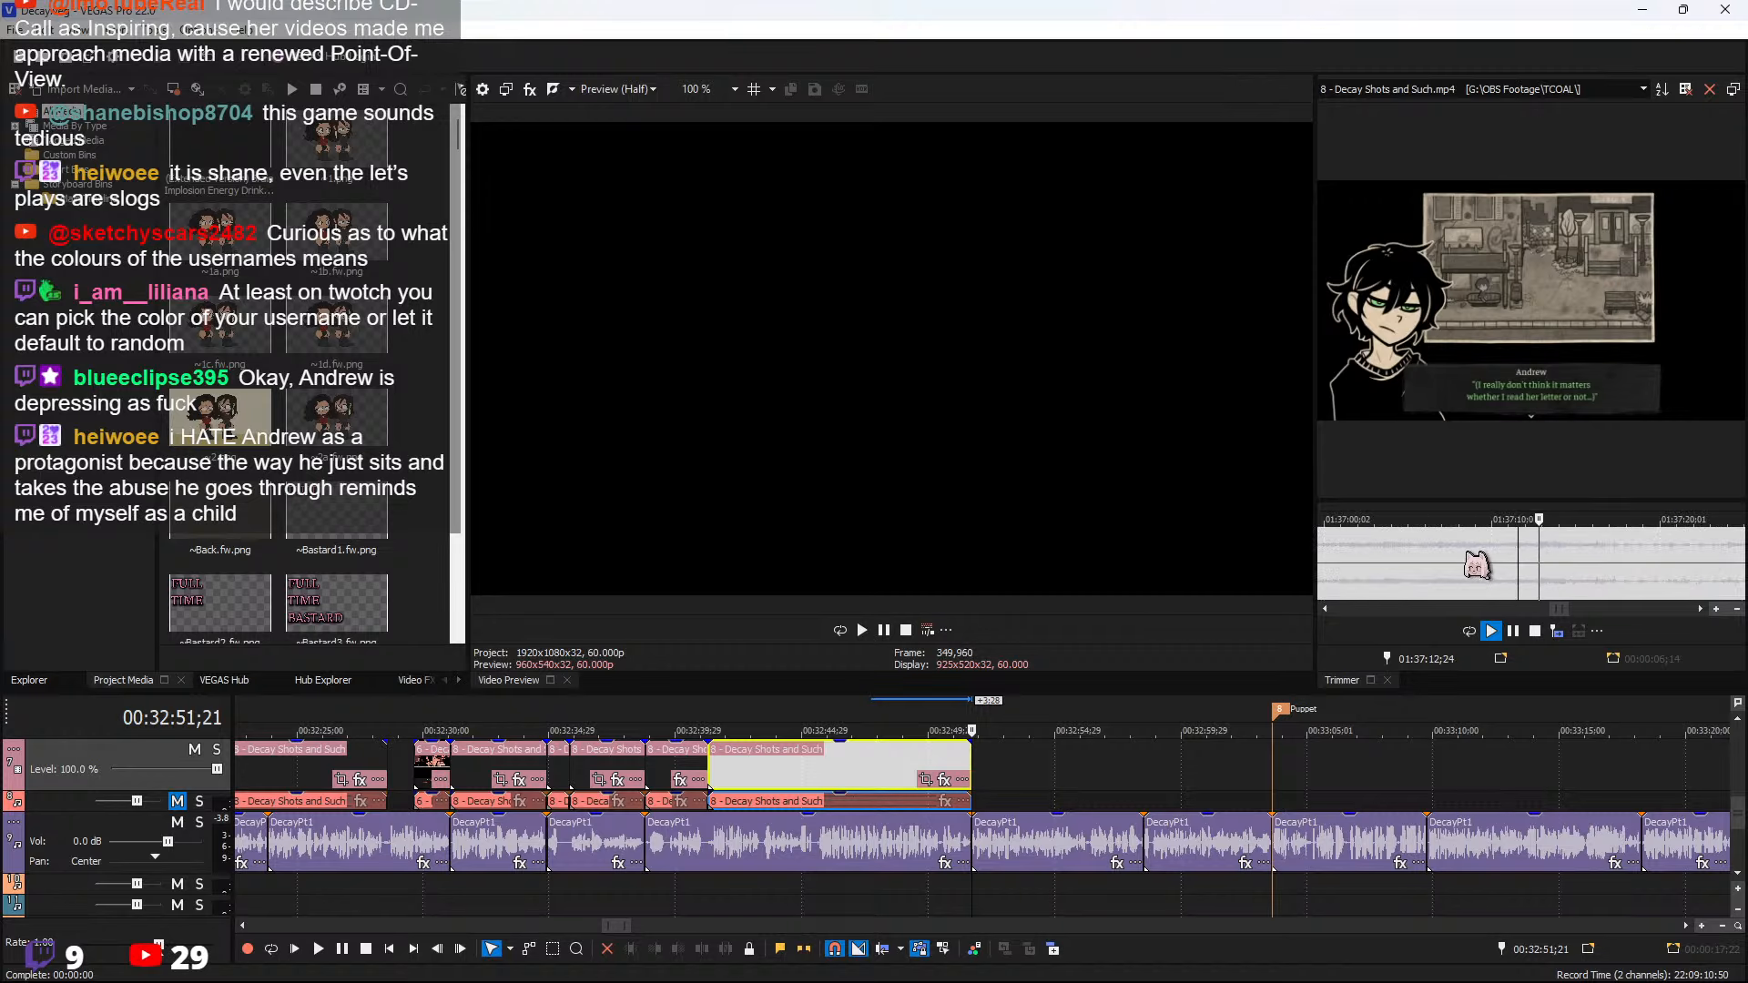
pyautogui.click(1483, 553)
pyautogui.press('space')
pyautogui.moveTo(1484, 553)
pyautogui.mouseDown()
pyautogui.moveTo(1503, 552)
pyautogui.moveTo(1405, 541)
pyautogui.moveTo(1512, 562)
pyautogui.mouseUp()
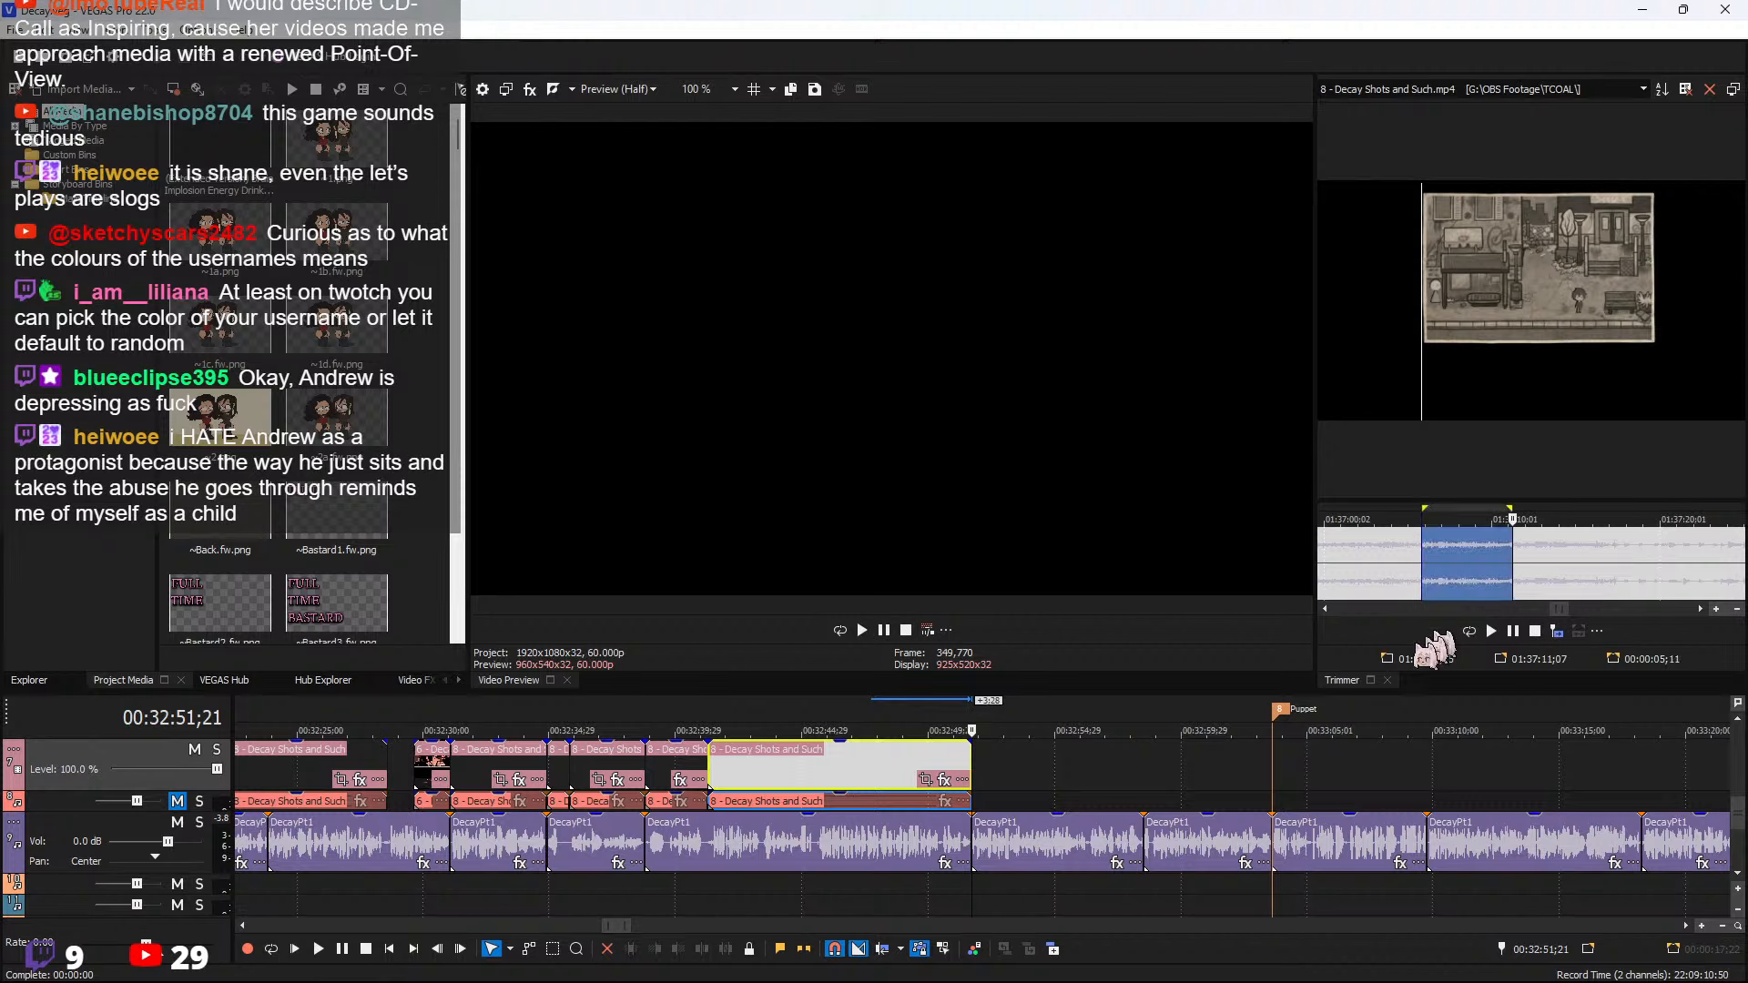
pyautogui.click(976, 758)
pyautogui.click(1538, 632)
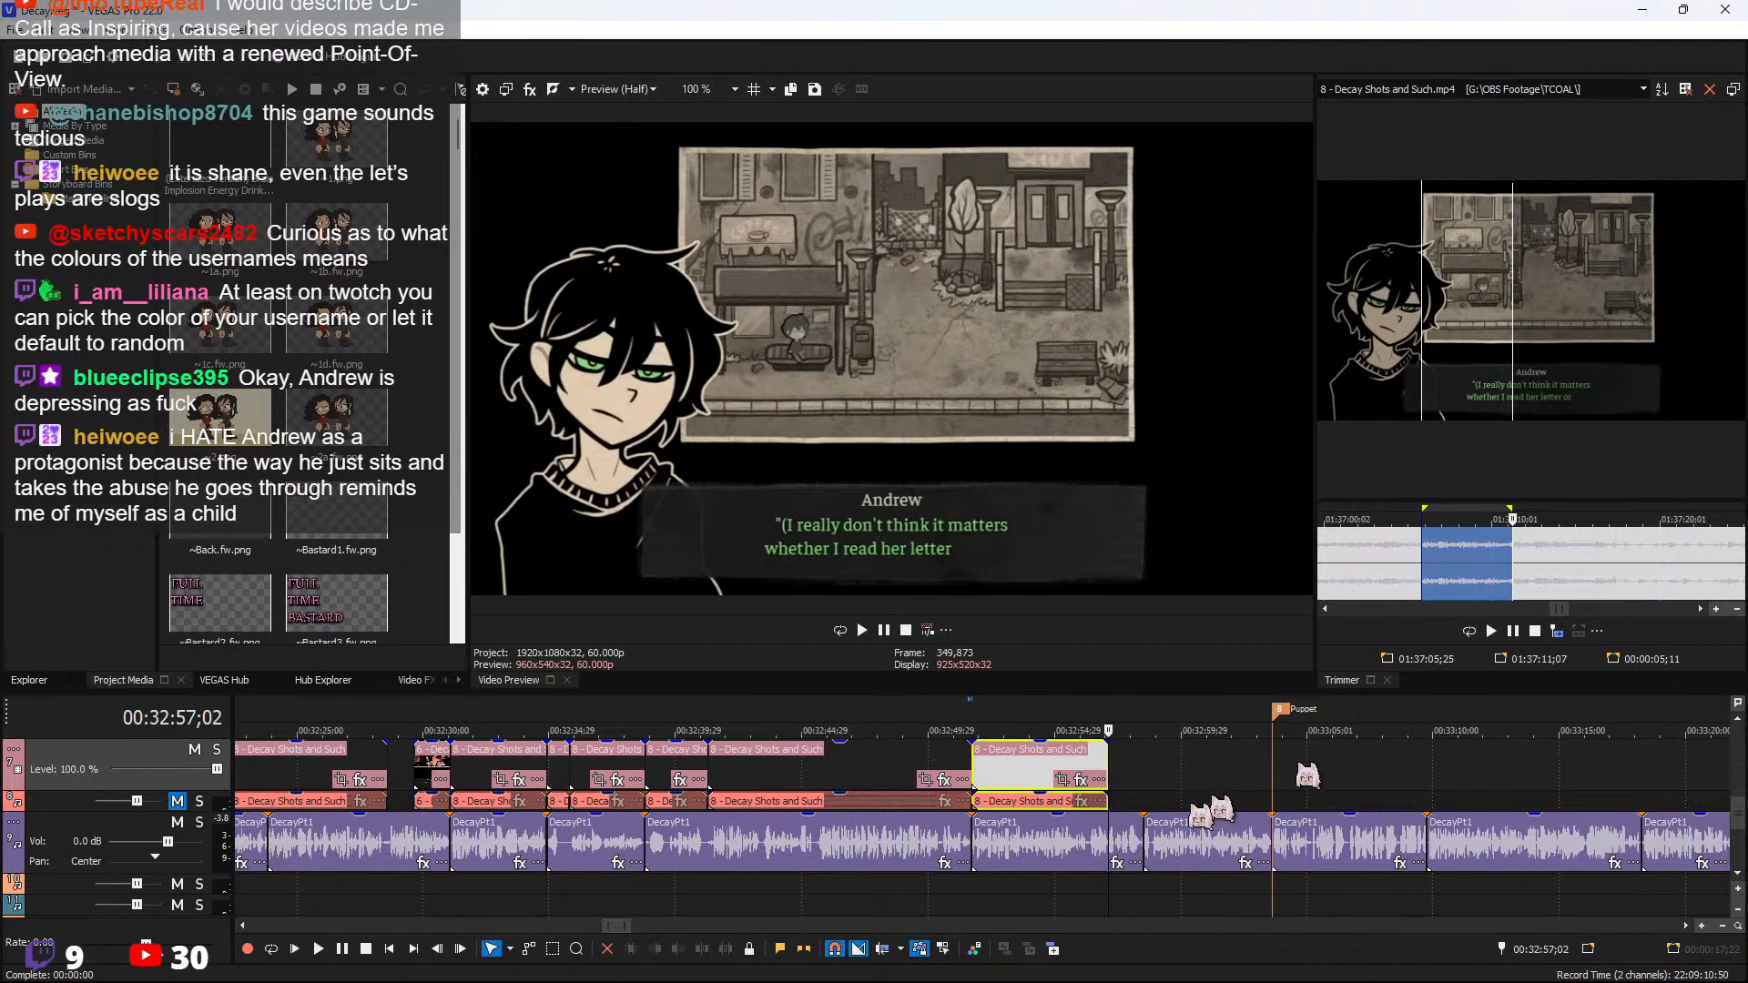
# Play back the new street clip, extend its end to the narration cut at 00:32:58;15, and listen to the narration that follows
pyautogui.press('space')
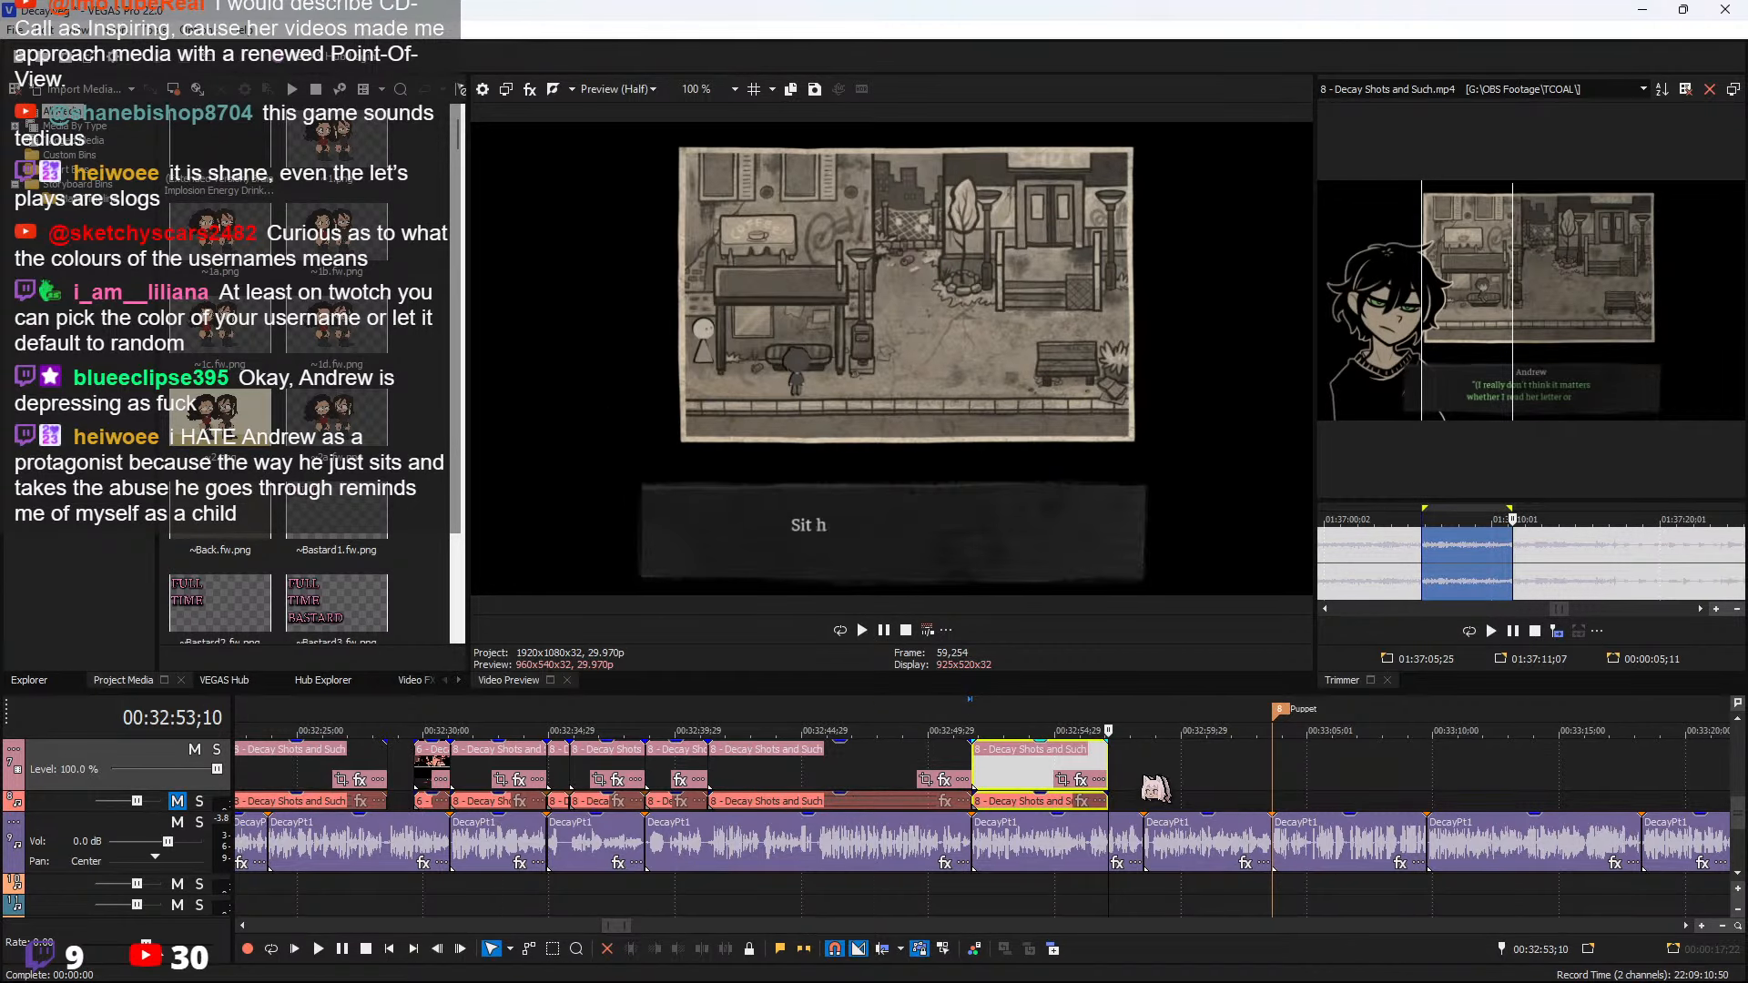
pyautogui.scroll(2, 1129, 783)
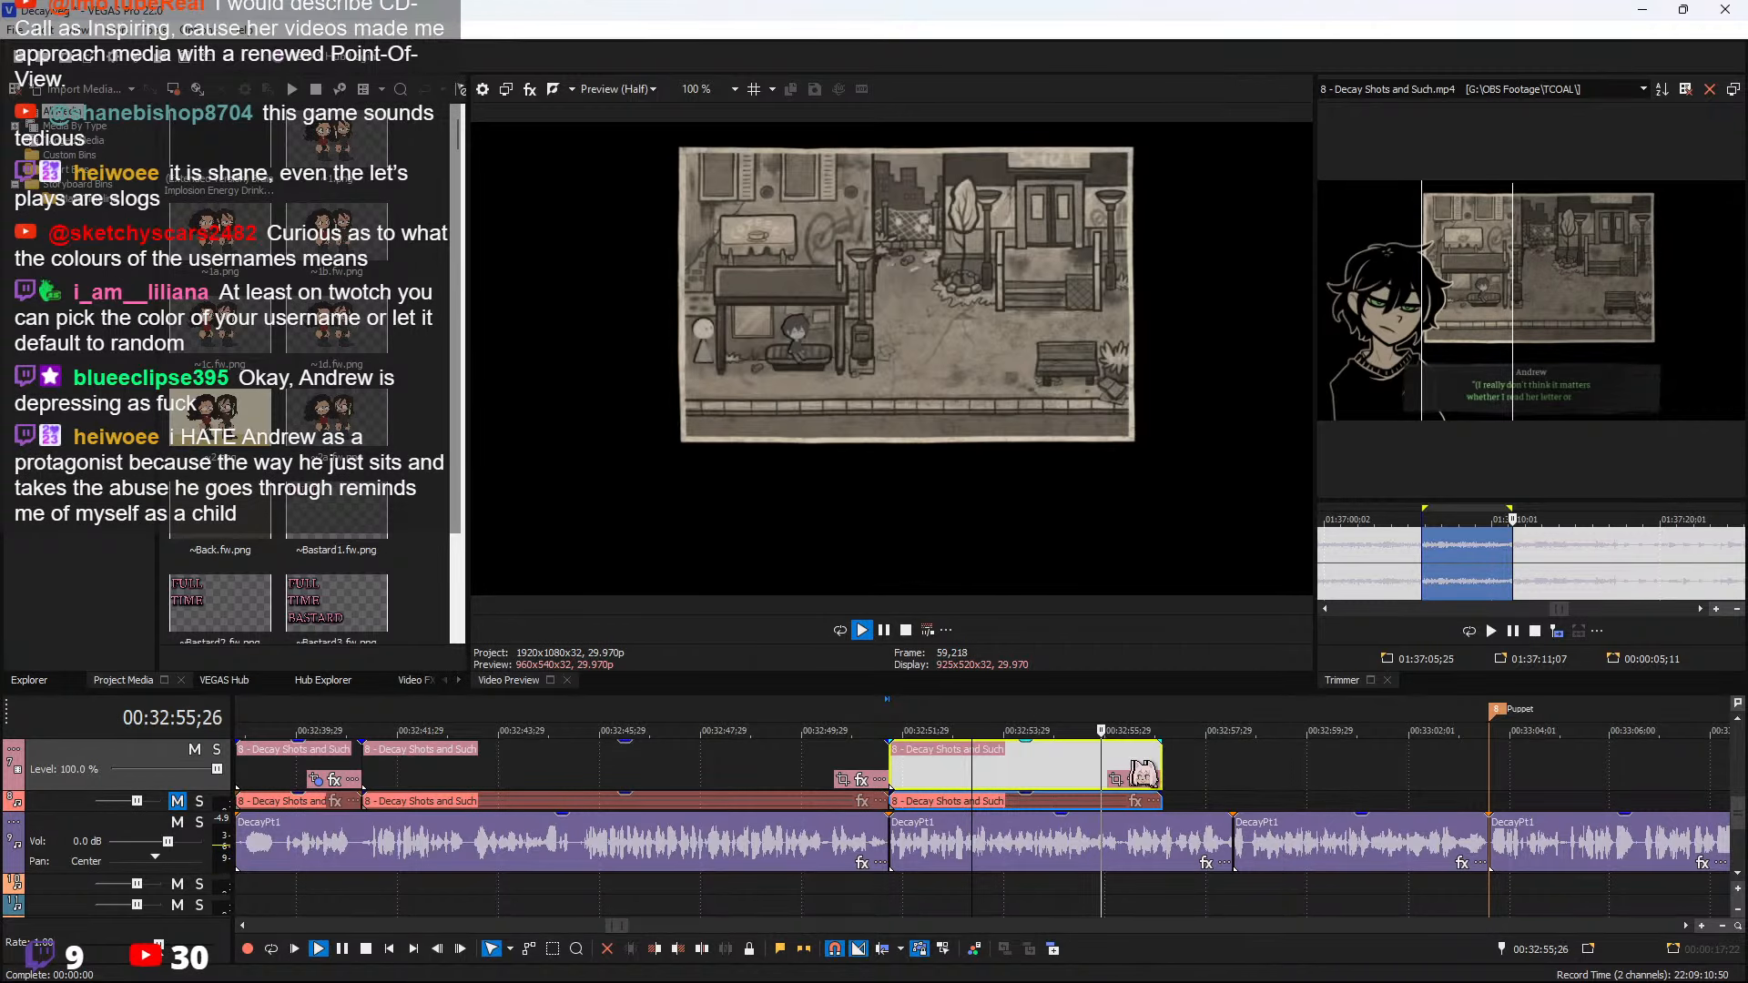
pyautogui.moveTo(1166, 767); pyautogui.dragTo(1227, 772)
pyautogui.click(1234, 775)
pyautogui.scroll(-2, 1198, 803)
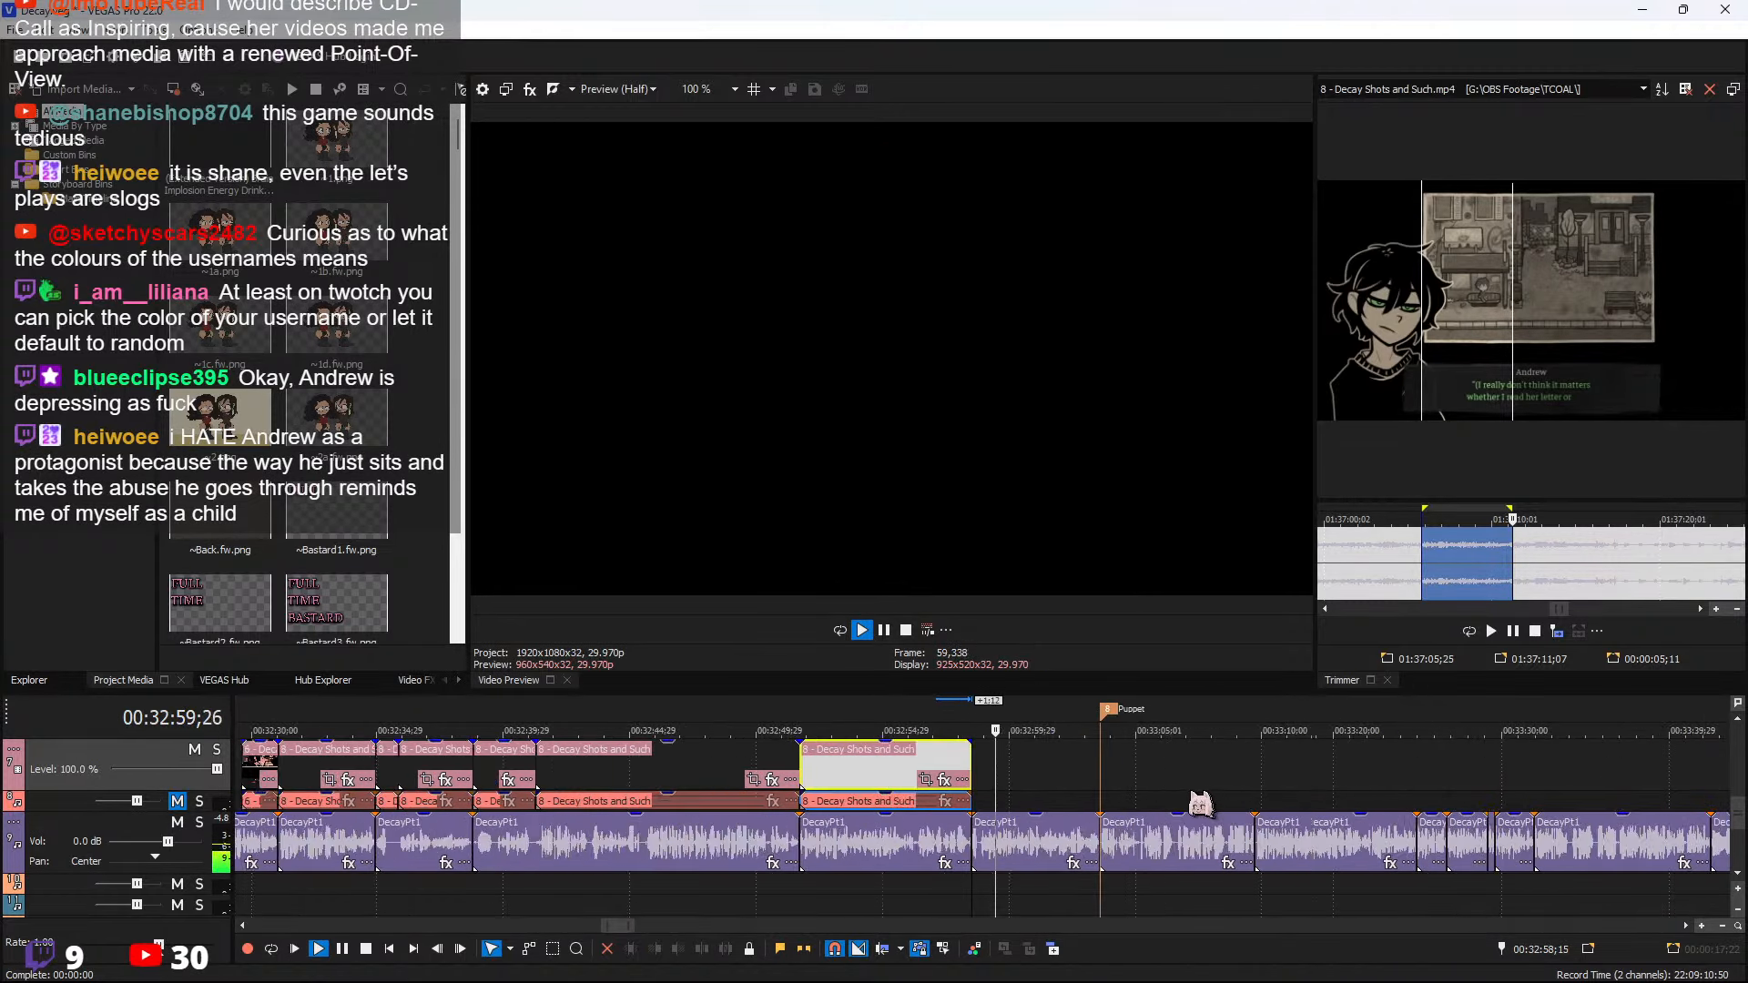
pyautogui.scroll(2, 1198, 803)
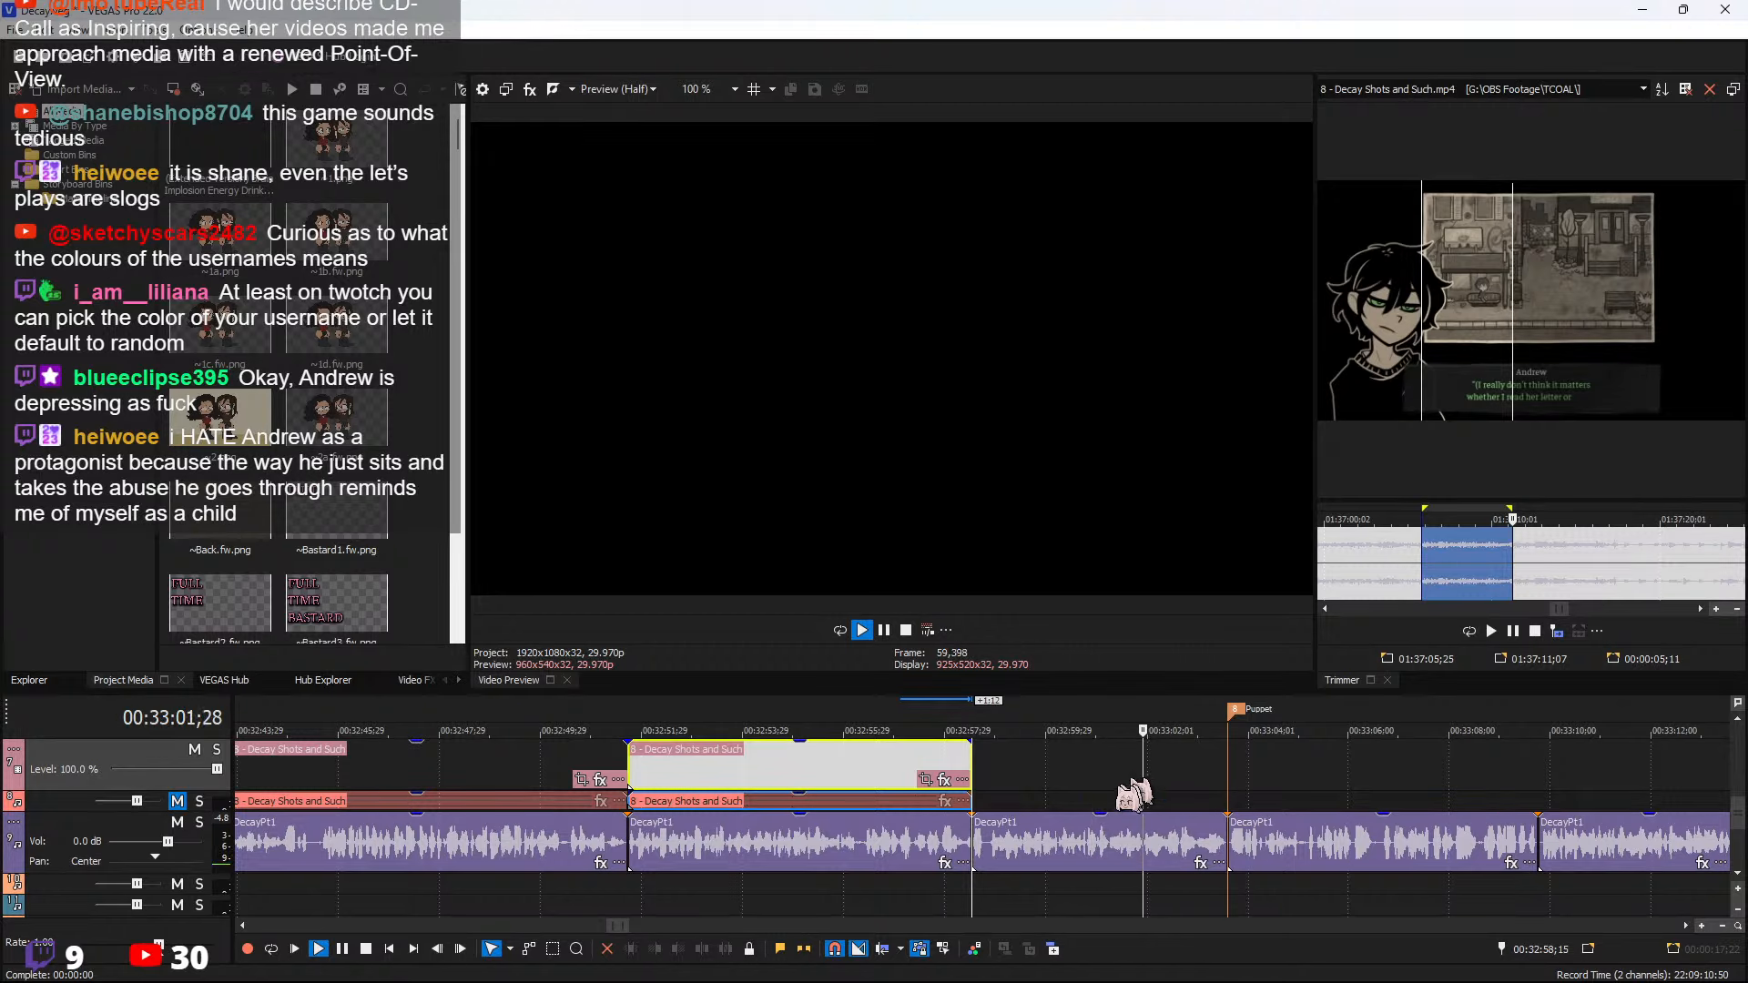
pyautogui.scroll(-8, 1061, 813)
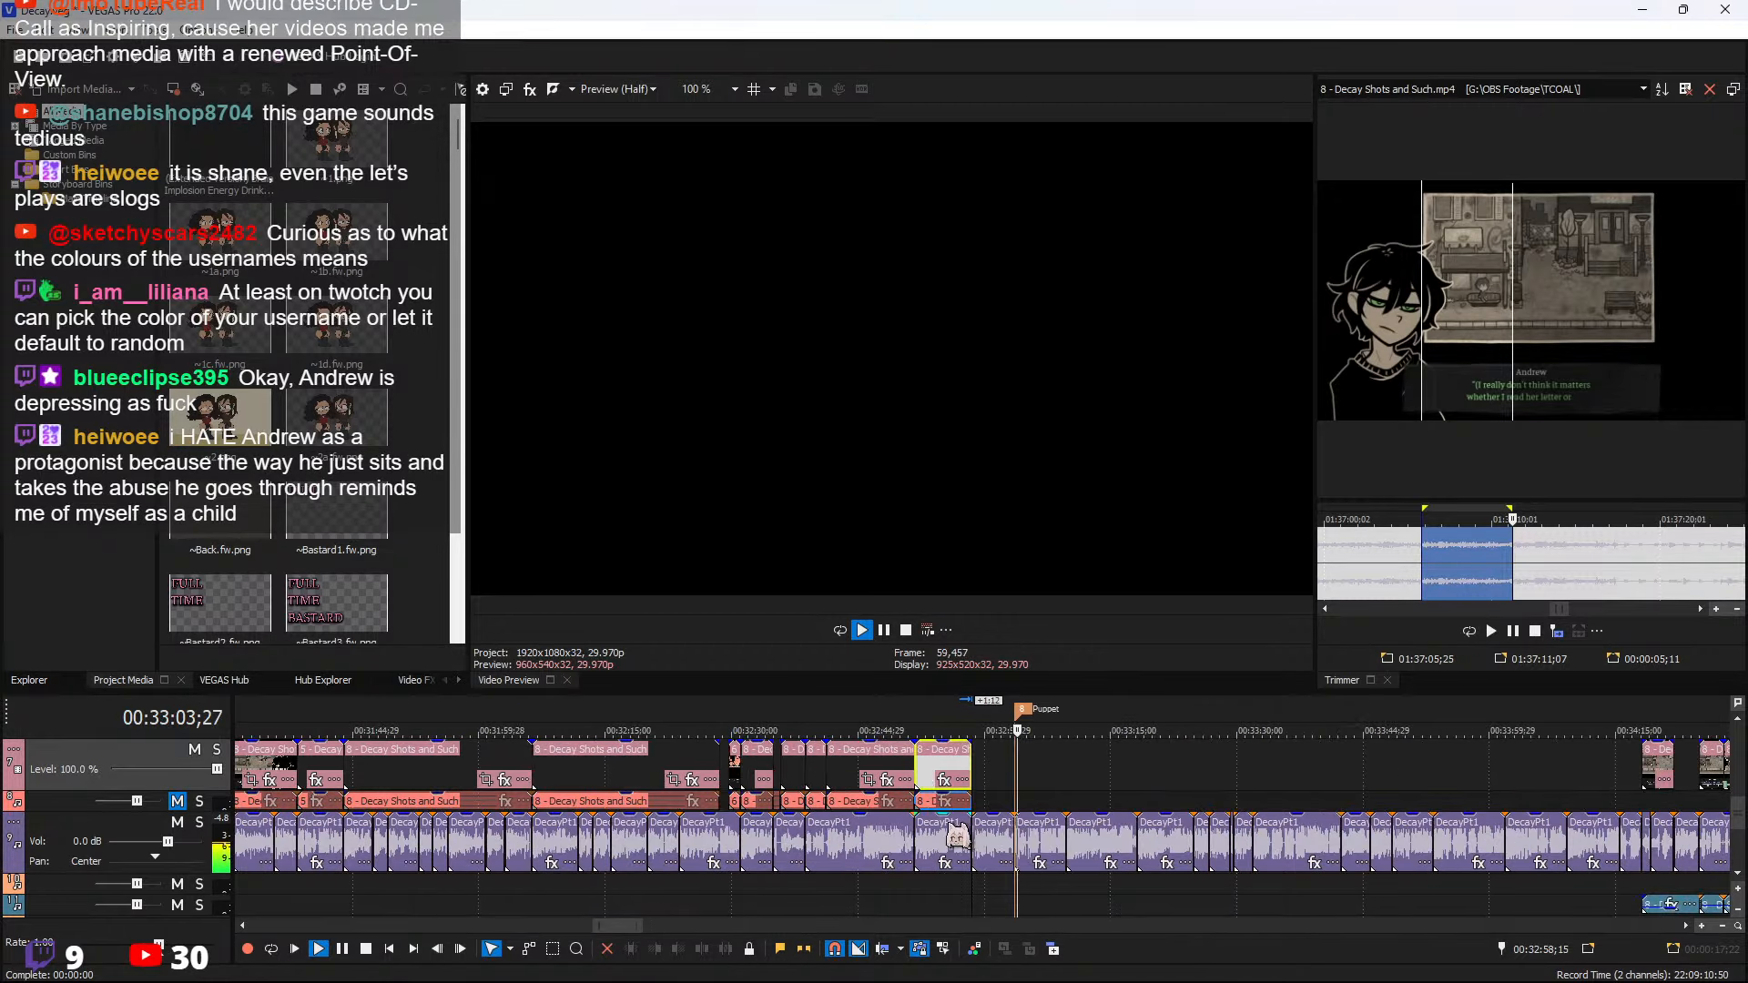
pyautogui.press('space')
# Examine the footage already placed on the earlier timeline between 00:13:01;07 and 00:17:16;22
pyautogui.scroll(-2, 498, 788)
pyautogui.click(441, 789)
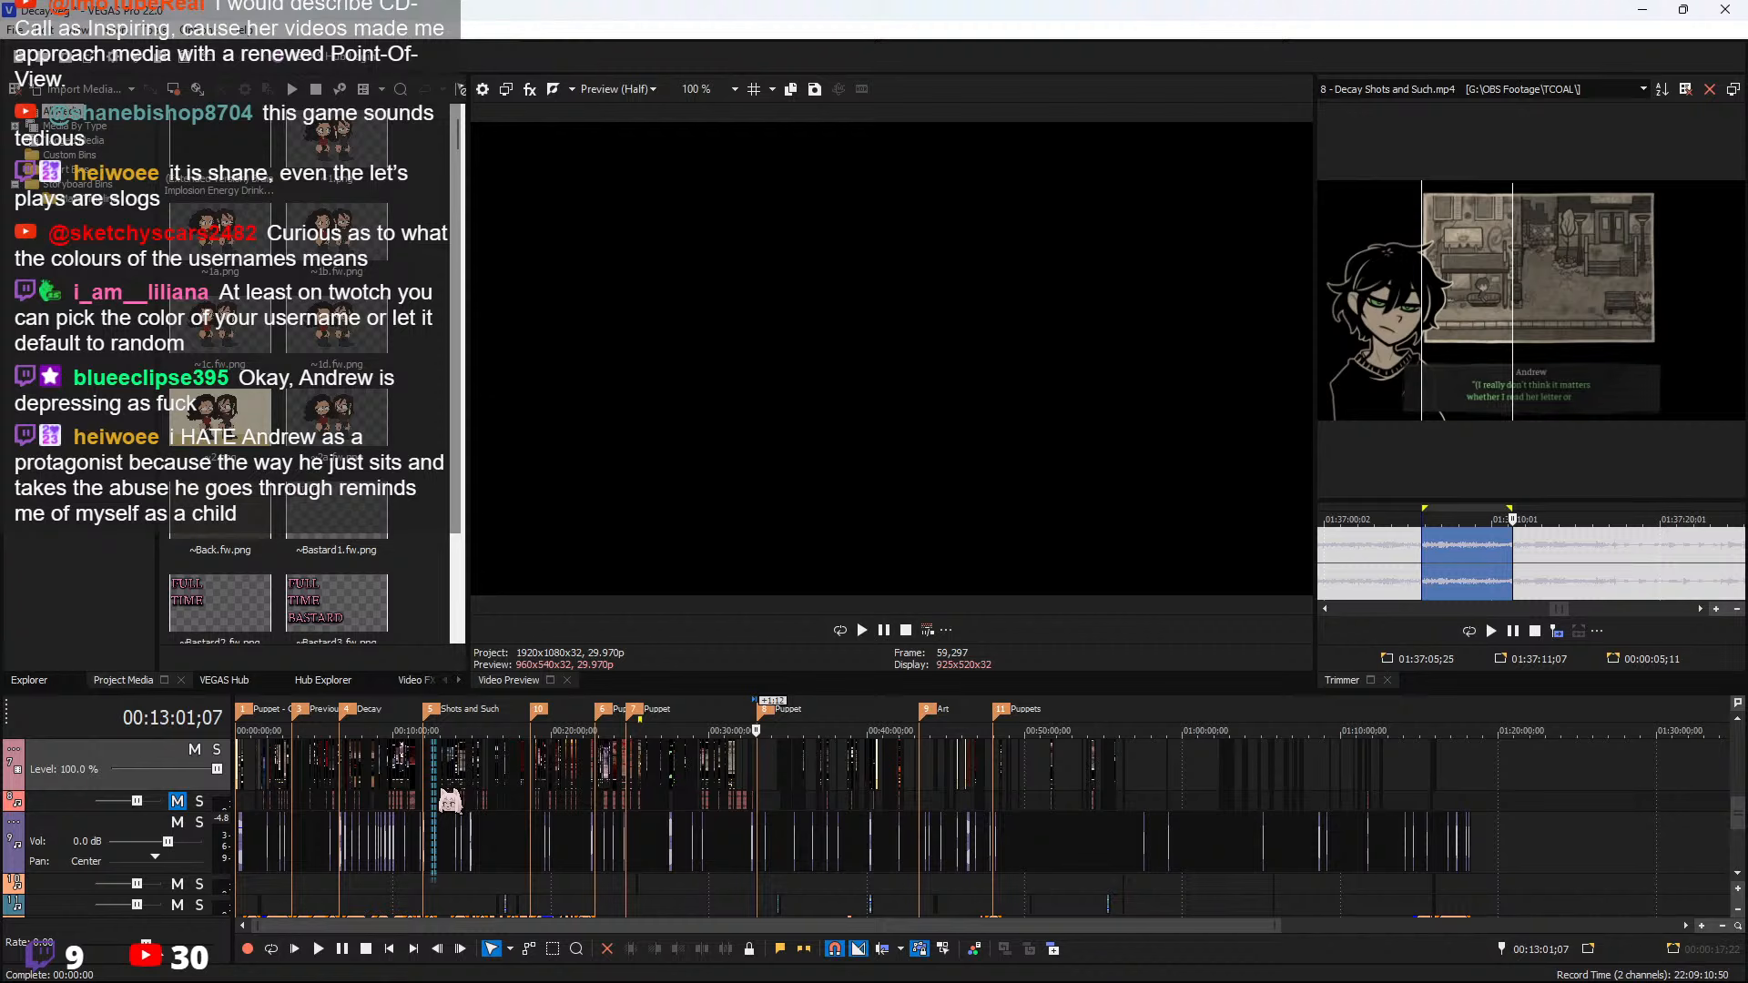
pyautogui.scroll(5, 498, 789)
pyautogui.scroll(3, 1144, 795)
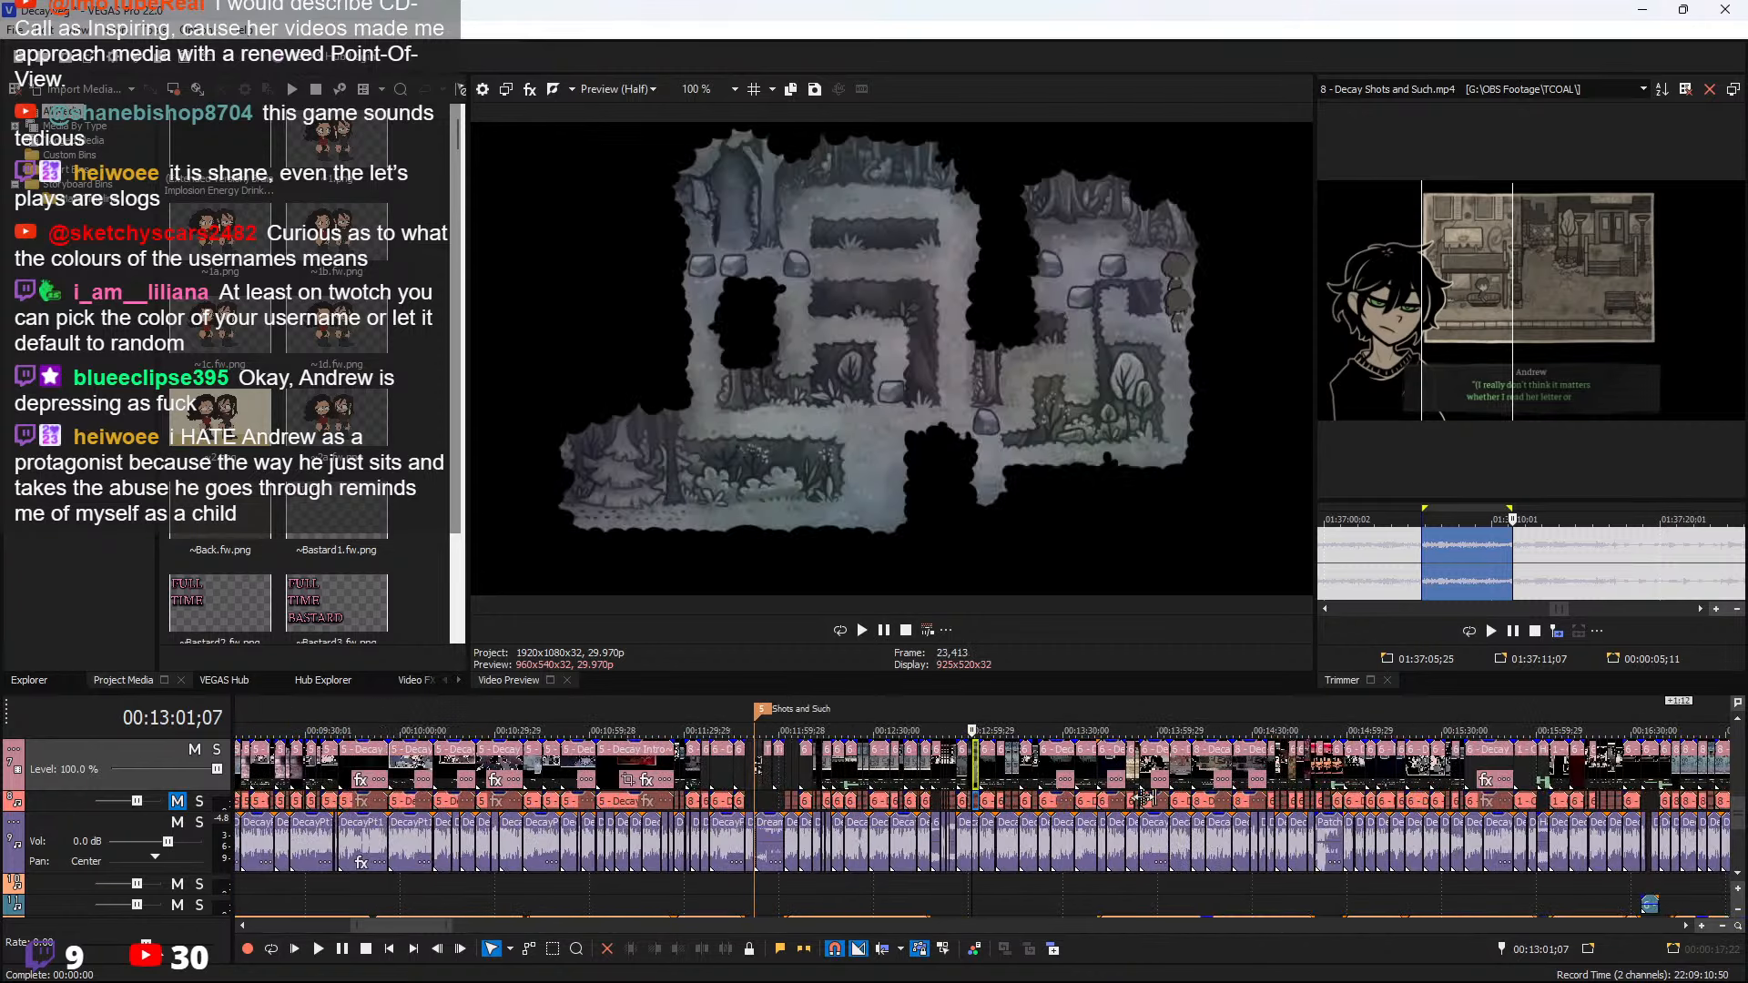
pyautogui.click(1507, 785)
pyautogui.scroll(6, 1365, 796)
pyautogui.rightClick(1359, 798)
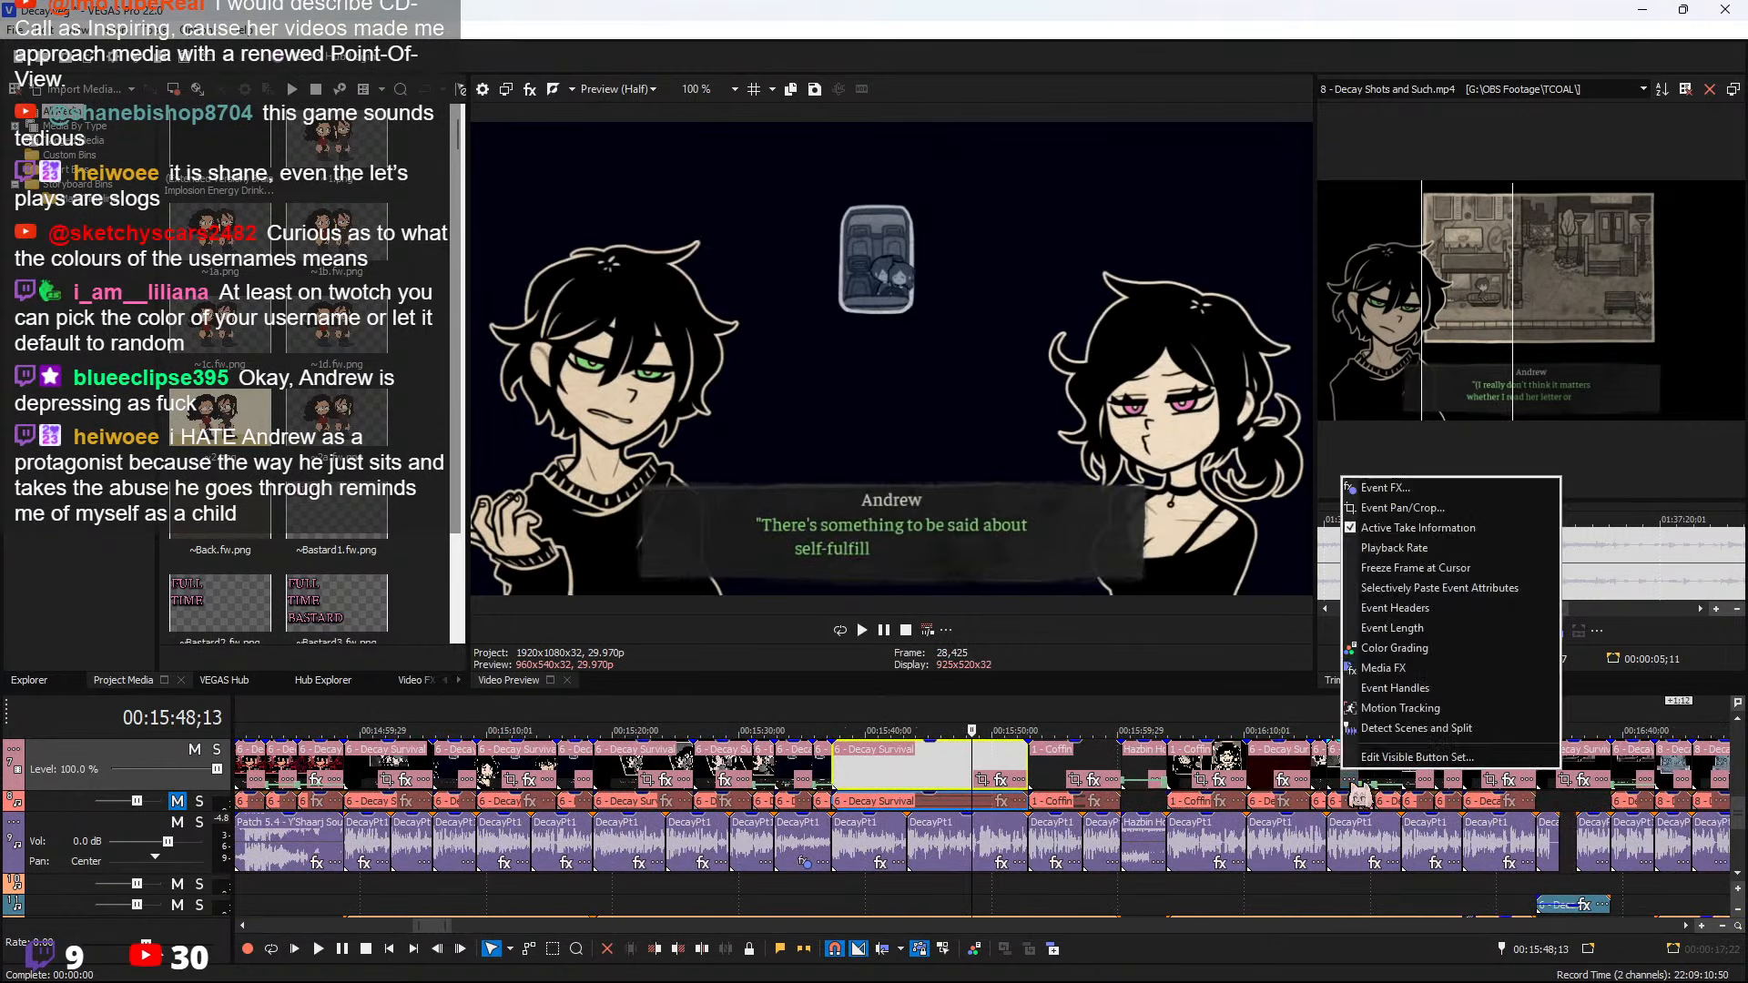
pyautogui.click(1604, 788)
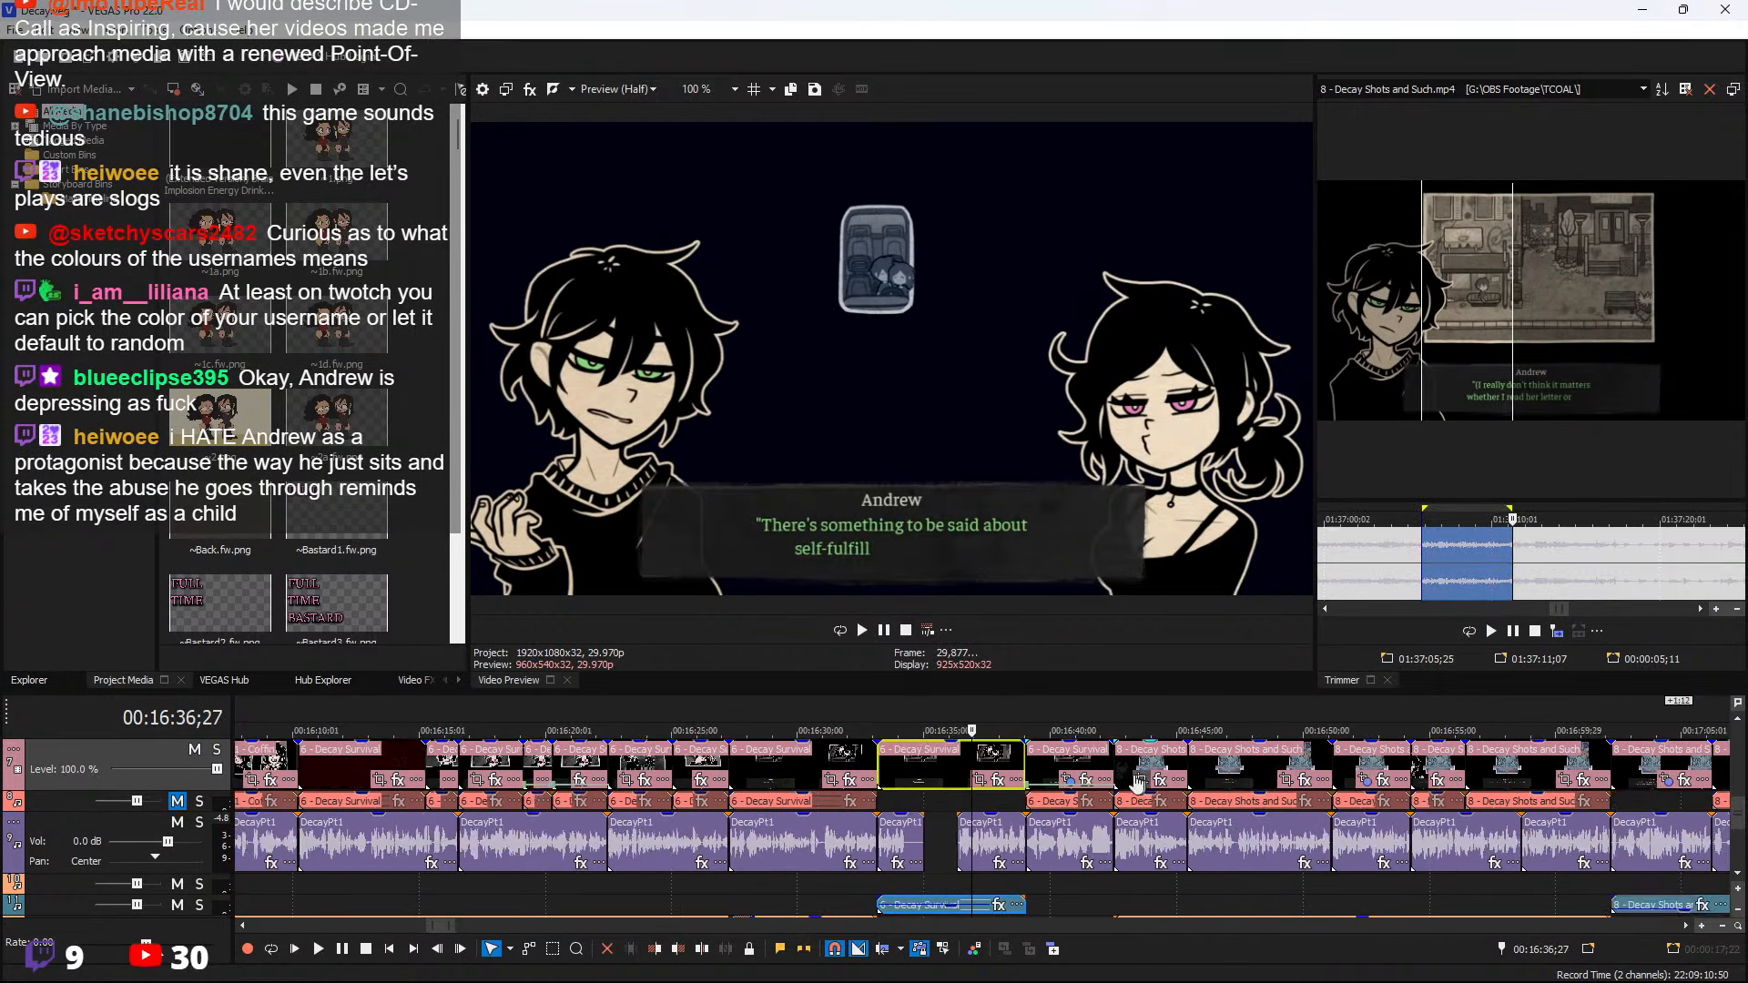
pyautogui.scroll(-2, 1138, 784)
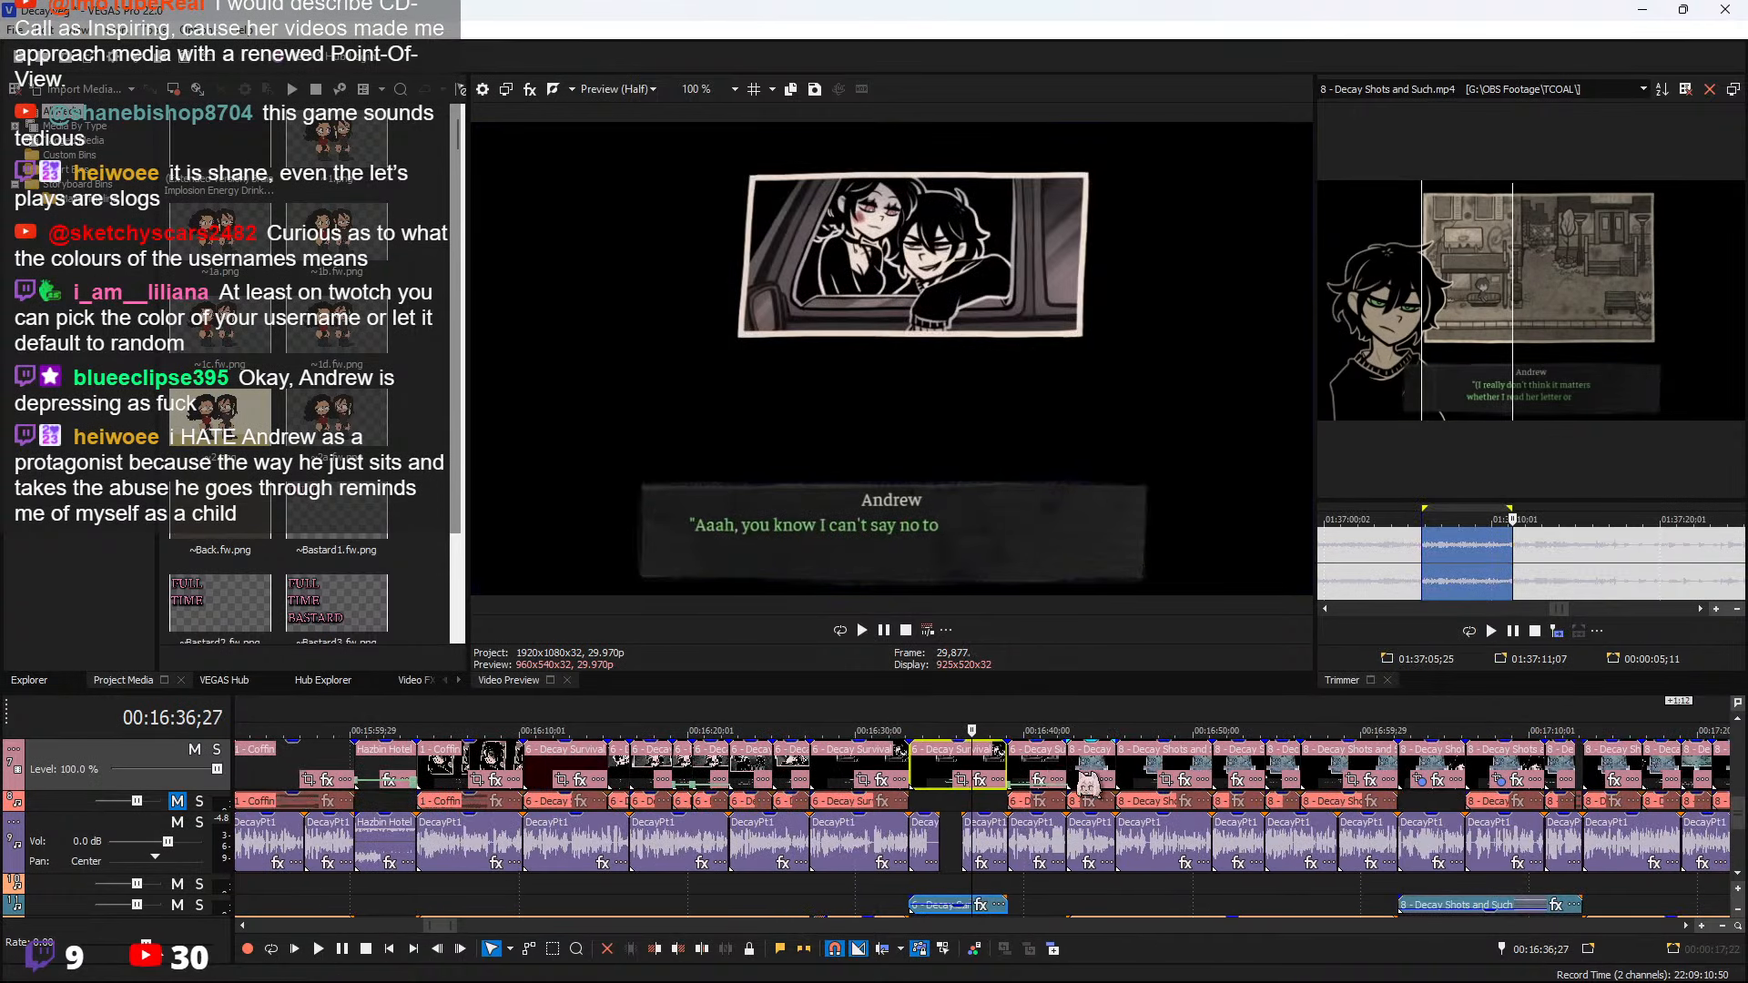
pyautogui.click(1648, 780)
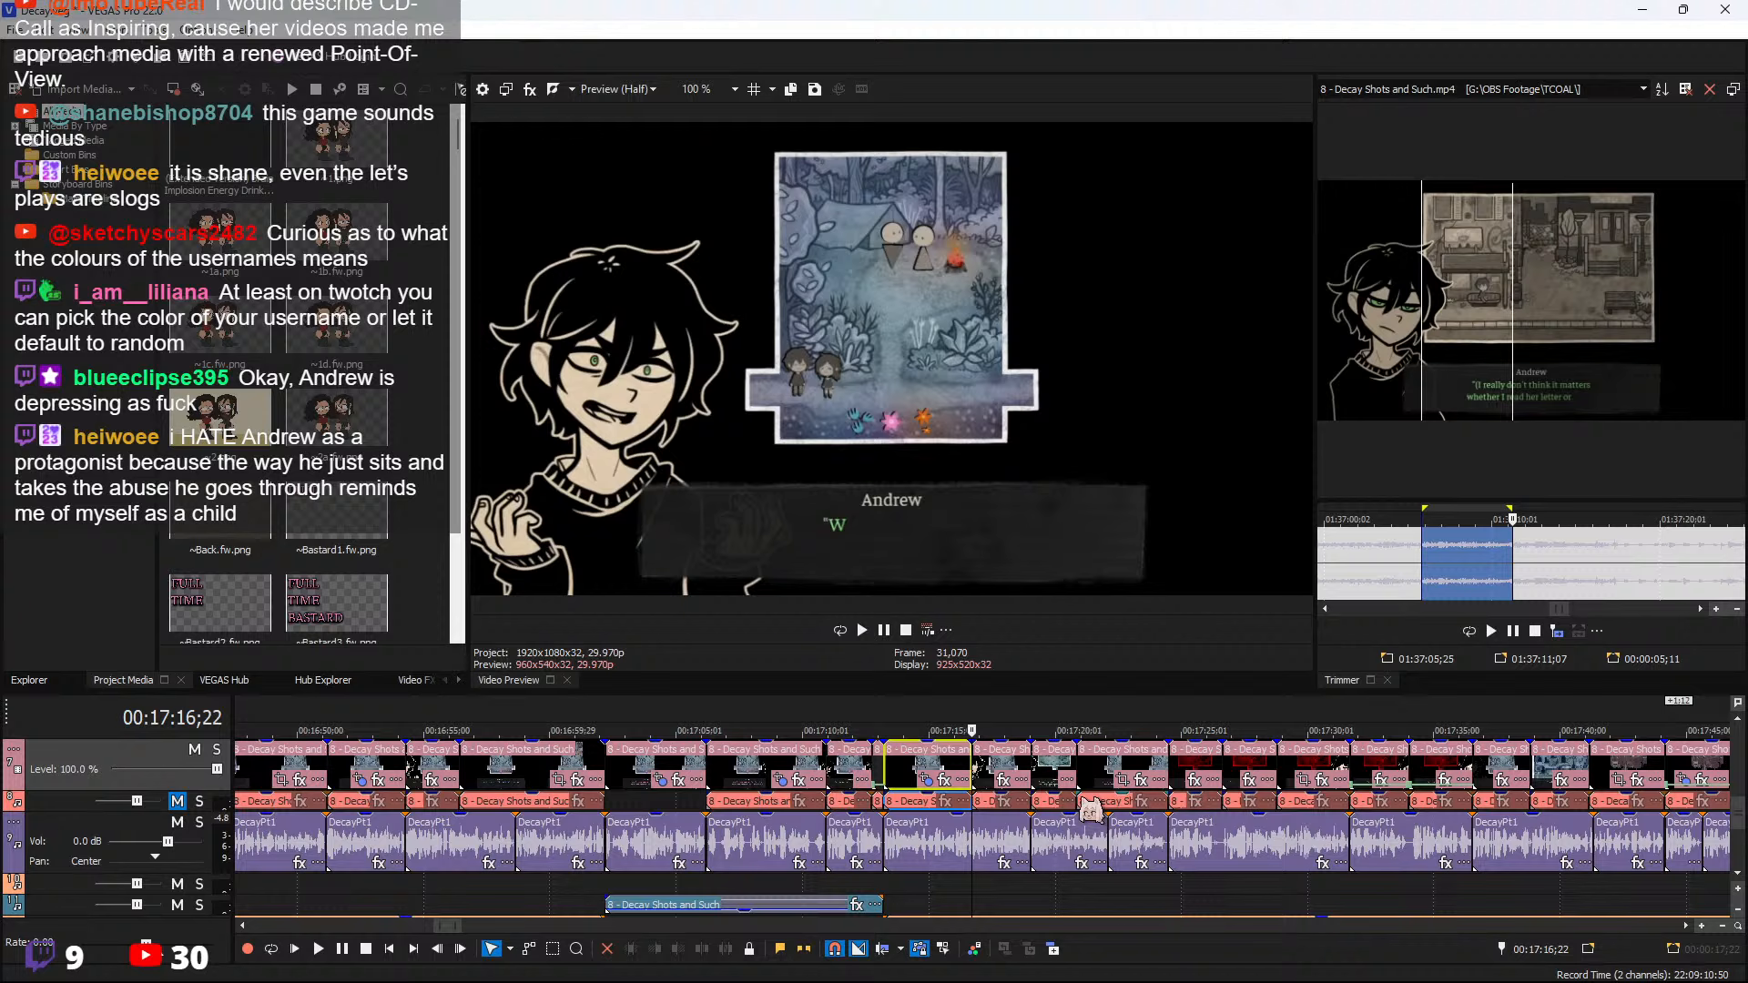
# Check the red forest clip at 00:17:25;00 and the sections after it, then return to the farewell clip at 00:32:41;08
pyautogui.scroll(2, 1090, 805)
pyautogui.click(1426, 780)
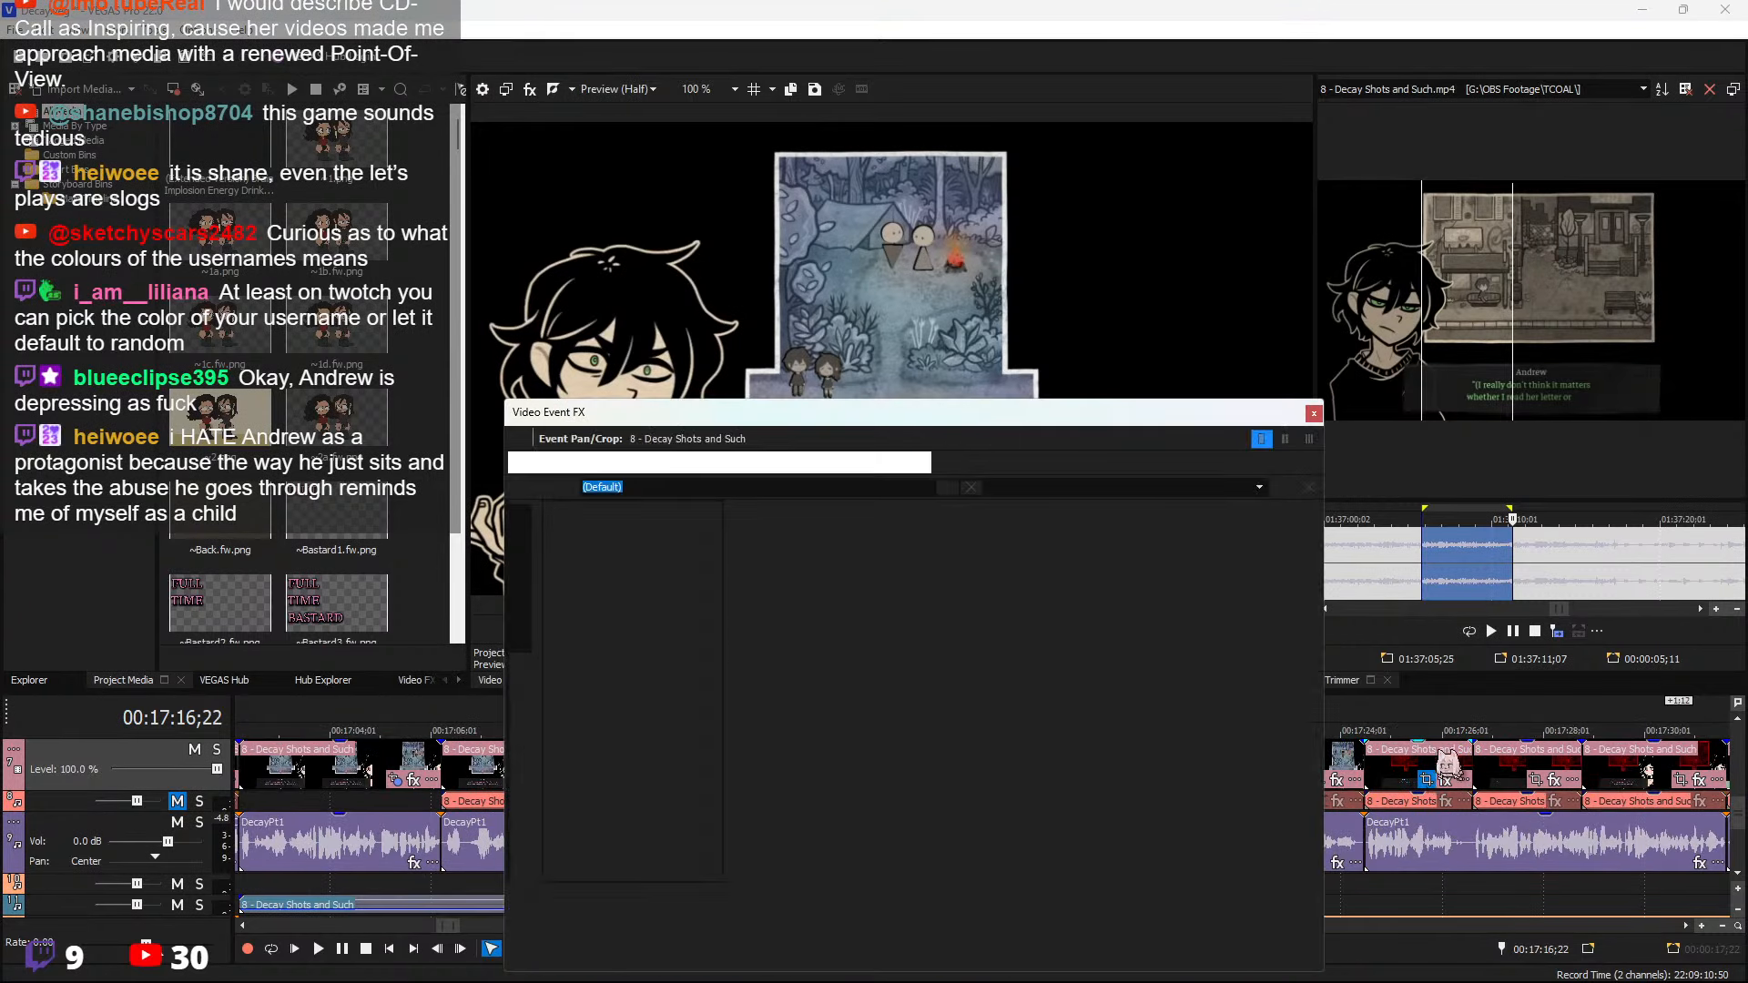
pyautogui.click(1314, 415)
pyautogui.click(1391, 794)
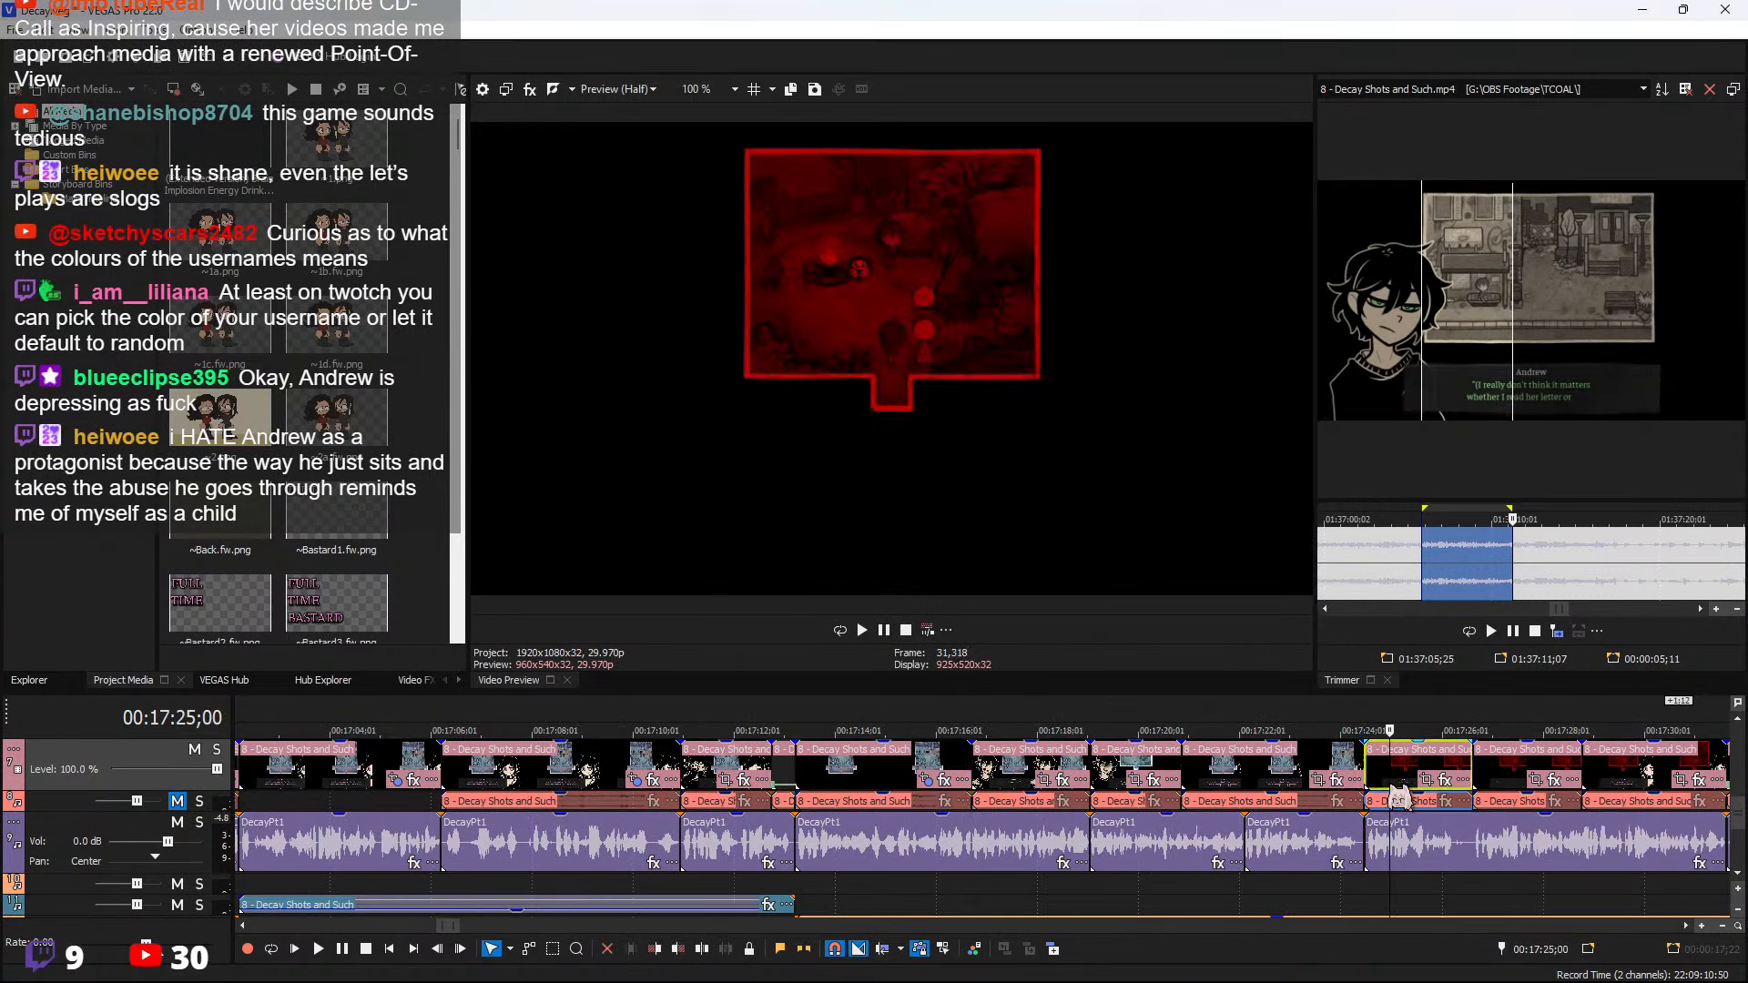
pyautogui.scroll(-15, 1282, 786)
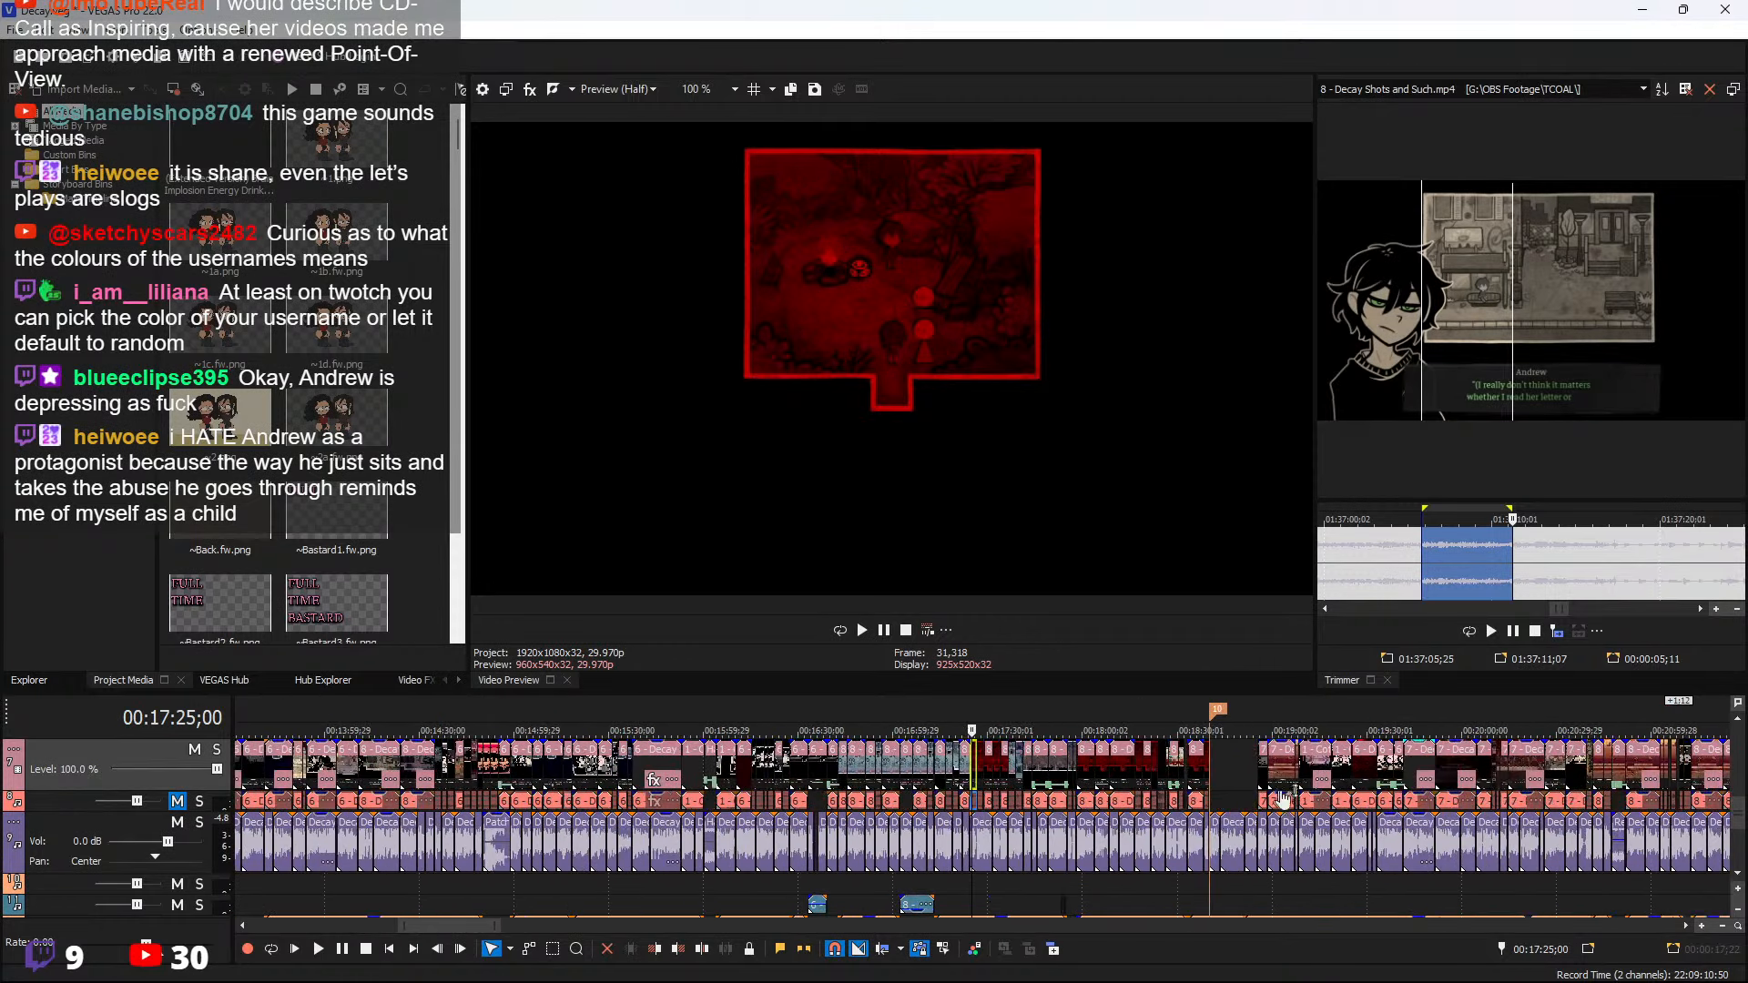
pyautogui.scroll(4, 1146, 782)
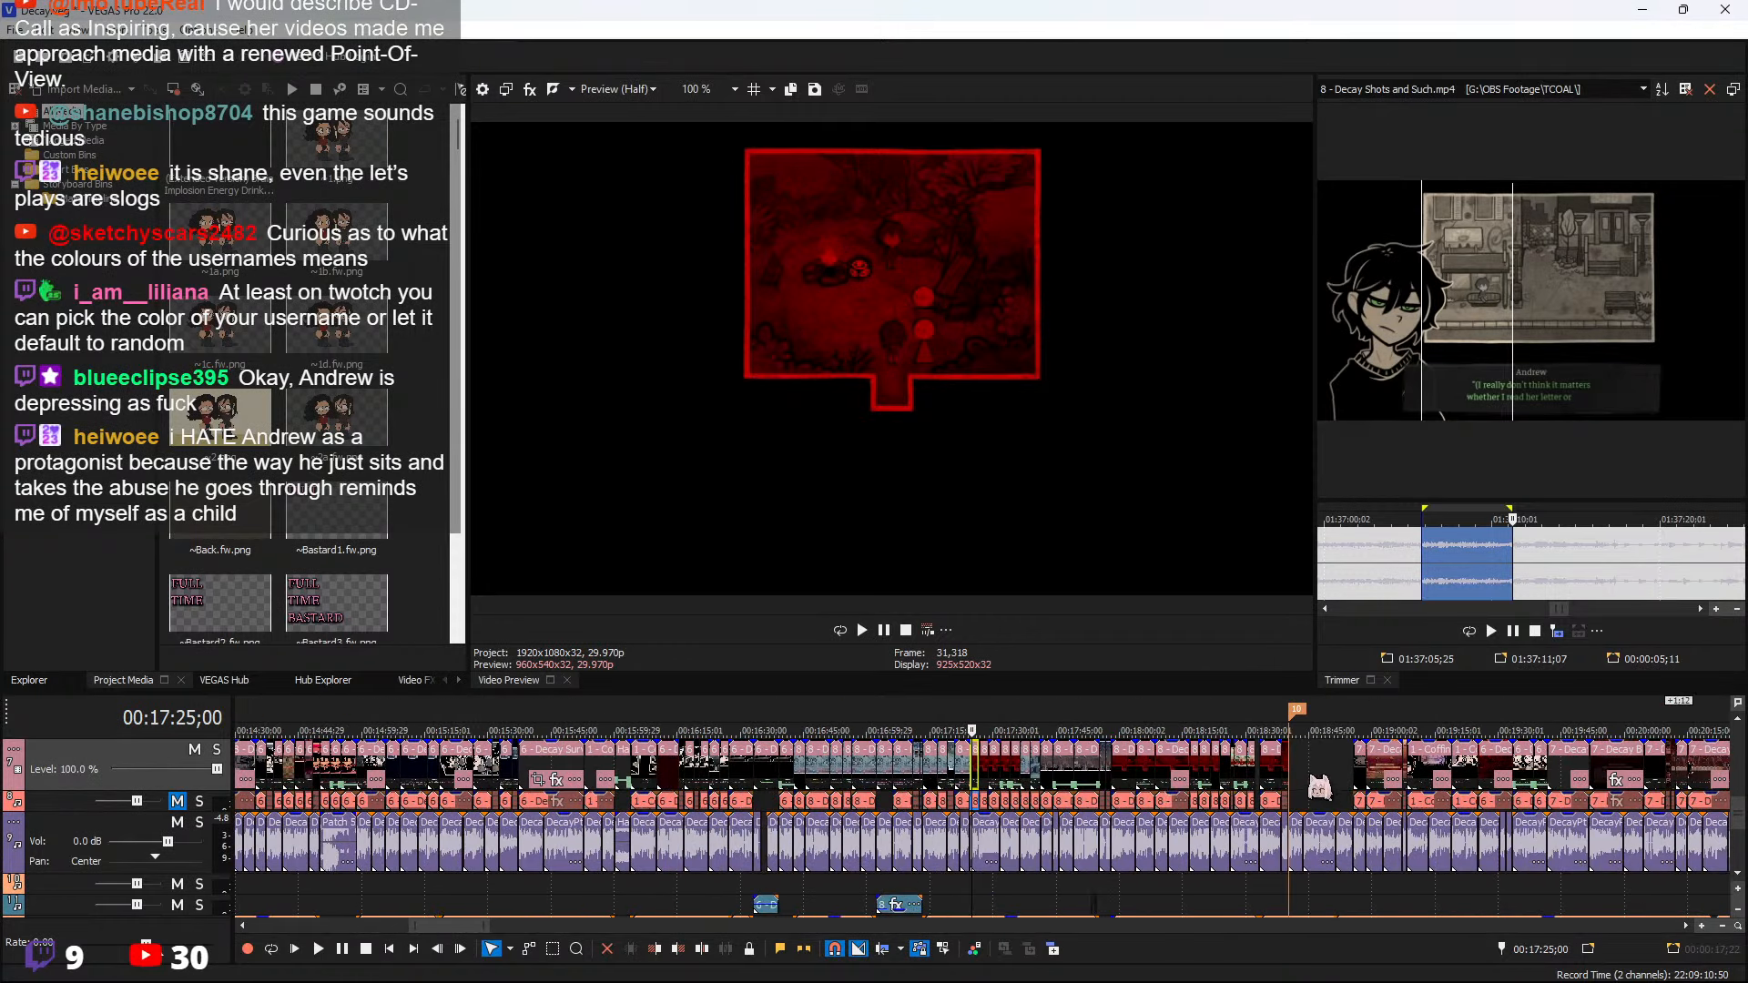
pyautogui.scroll(-2, 1462, 783)
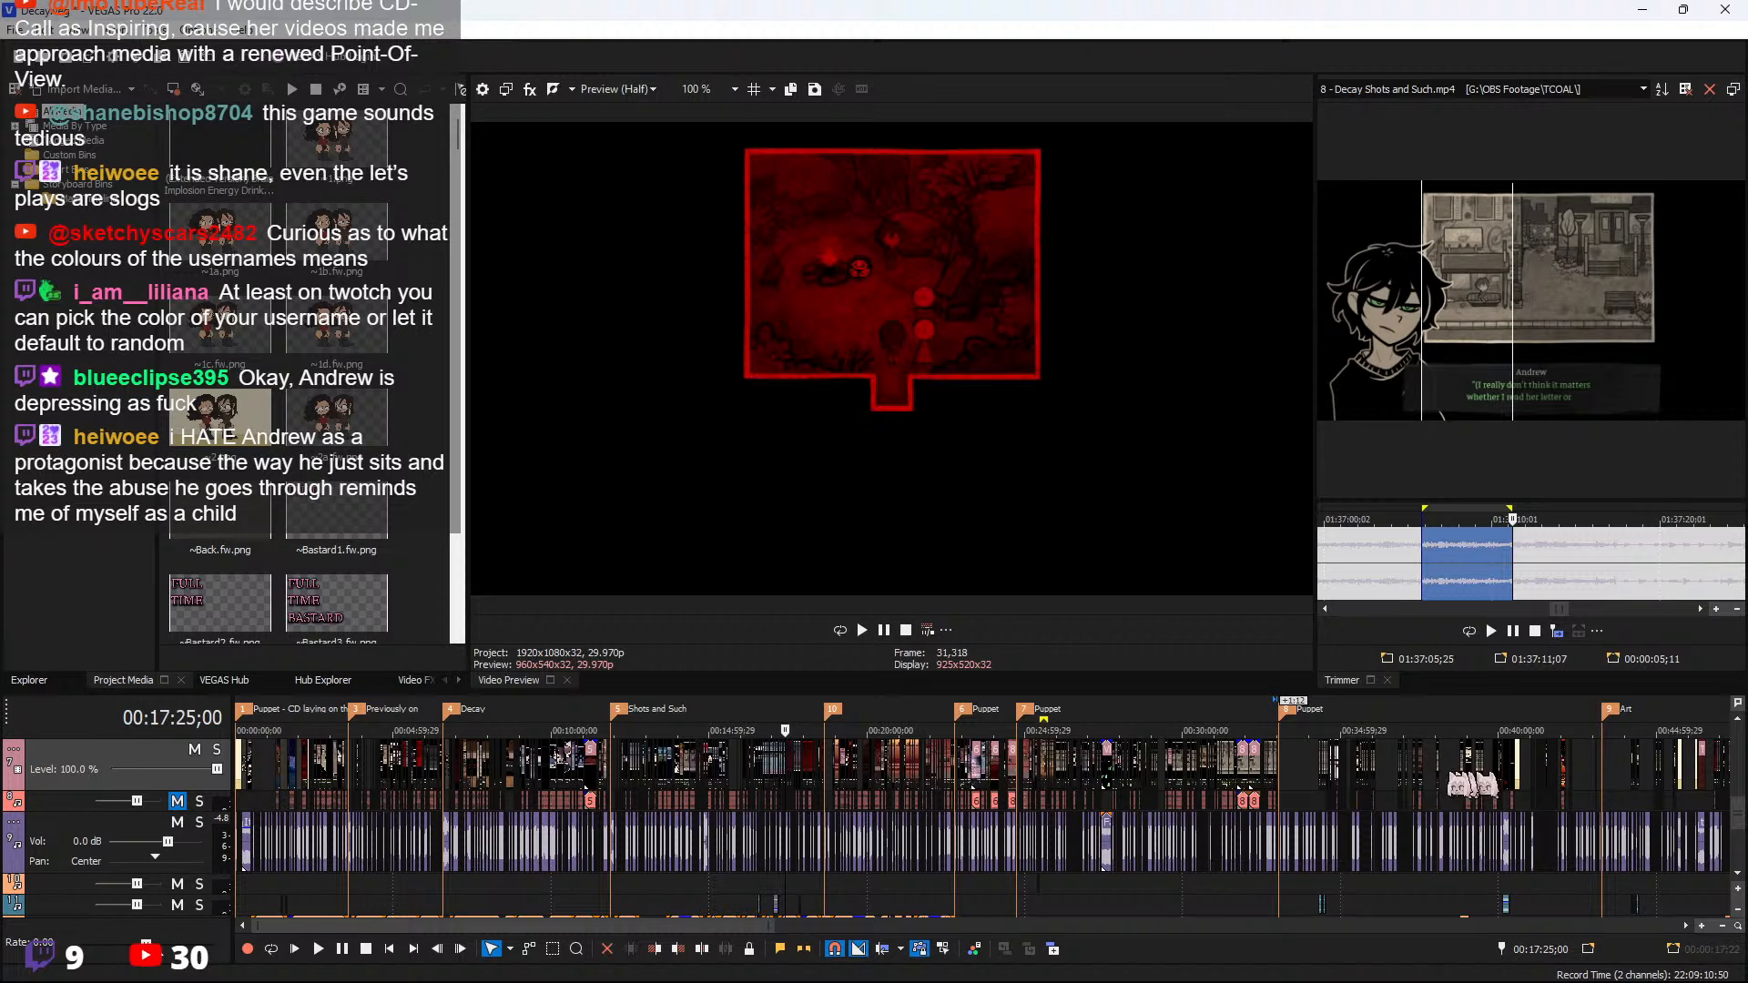
pyautogui.click(1268, 780)
pyautogui.scroll(8, 1183, 779)
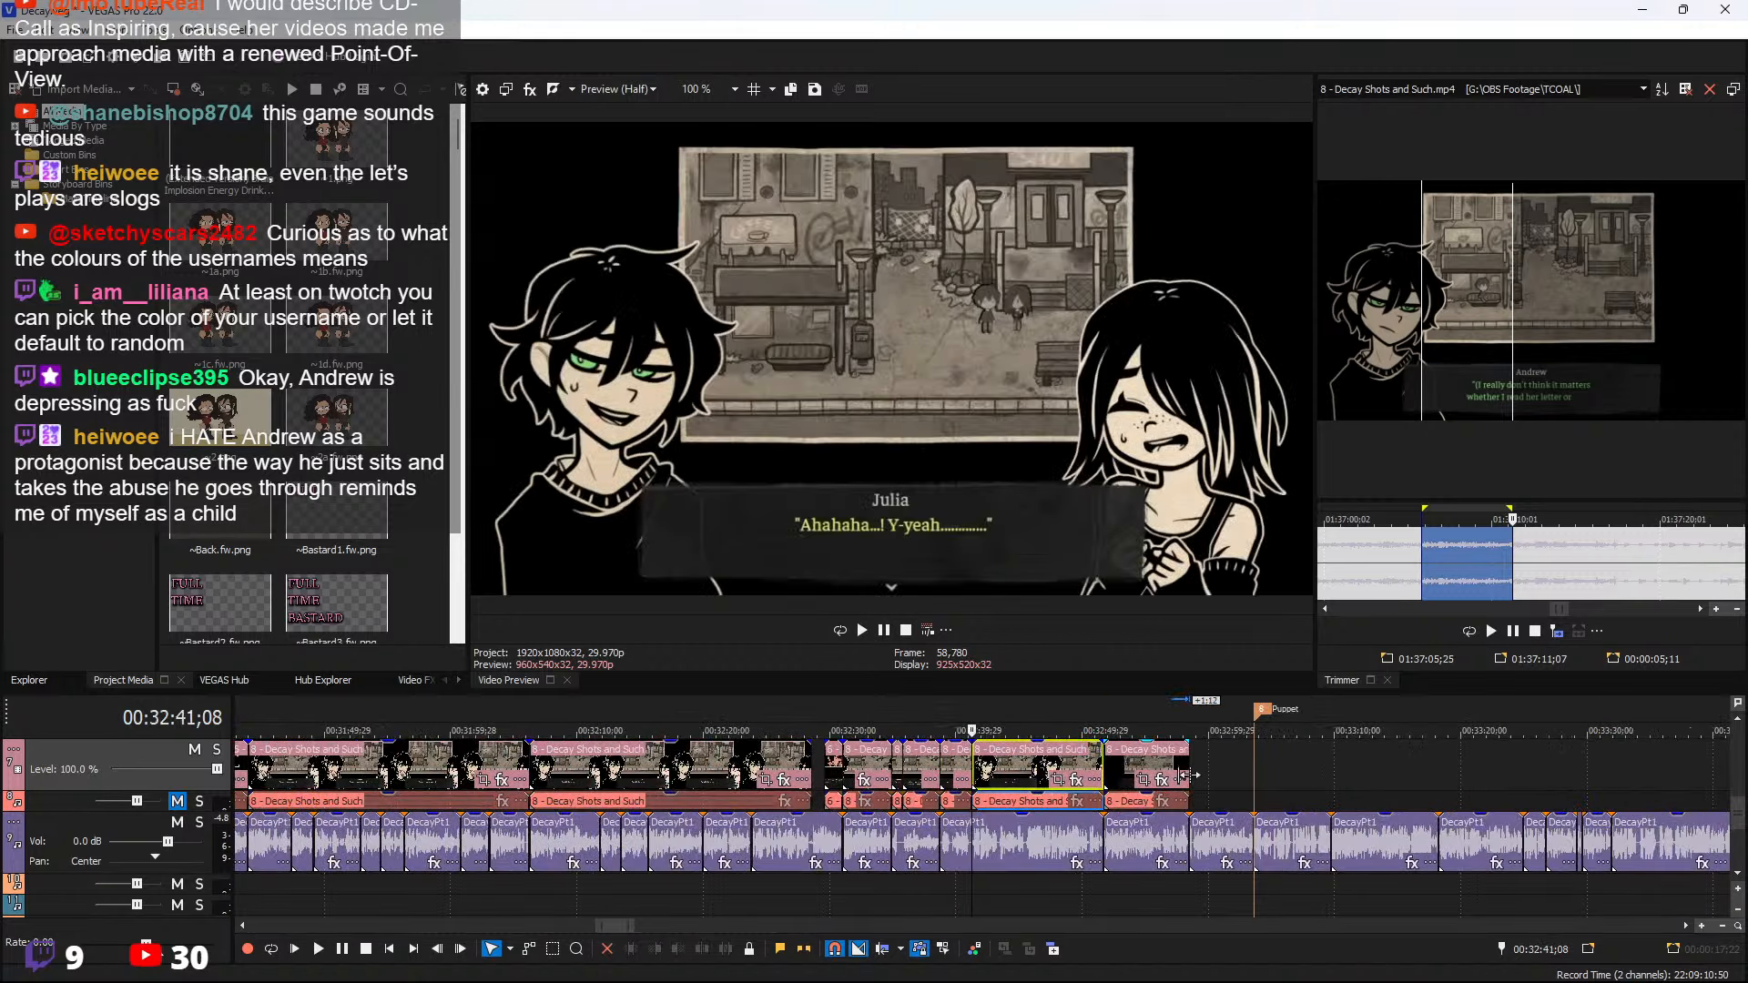
# Paste the copied red forest clip at 00:32:58;15, play it back, and extend its end to 00:33:01;09
pyautogui.click(1184, 775)
pyautogui.scroll(4, 1093, 779)
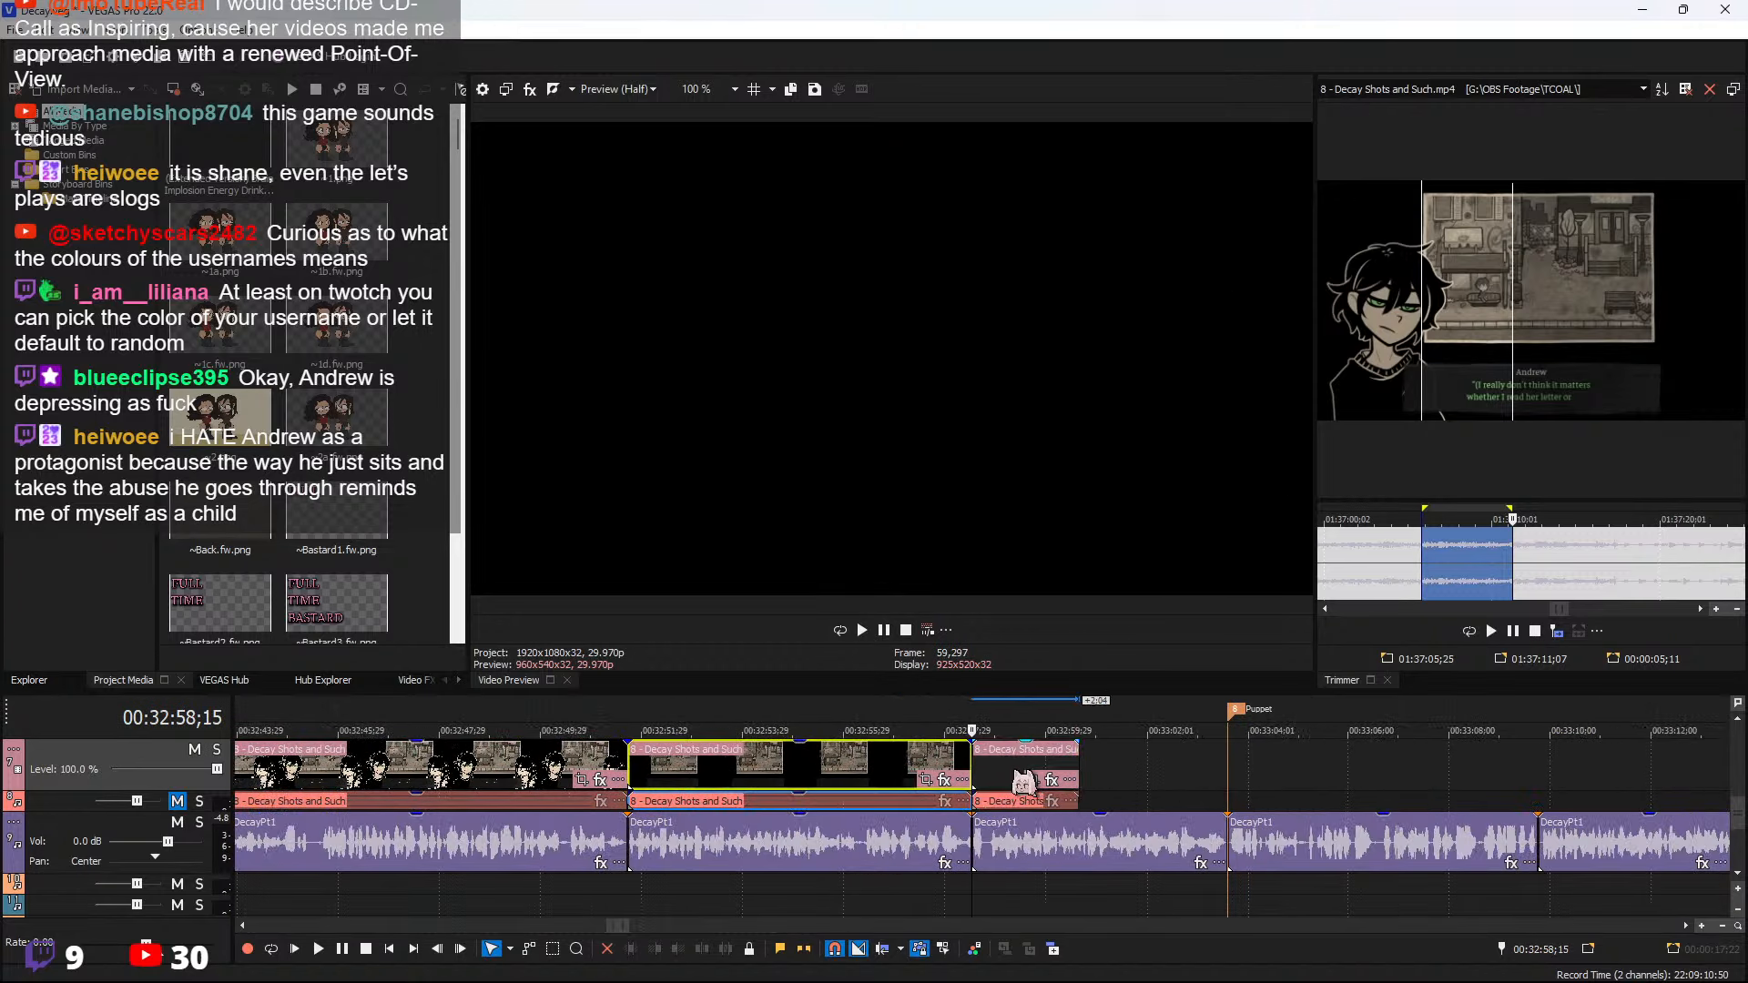
pyautogui.press('space')
pyautogui.scroll(3, 1022, 781)
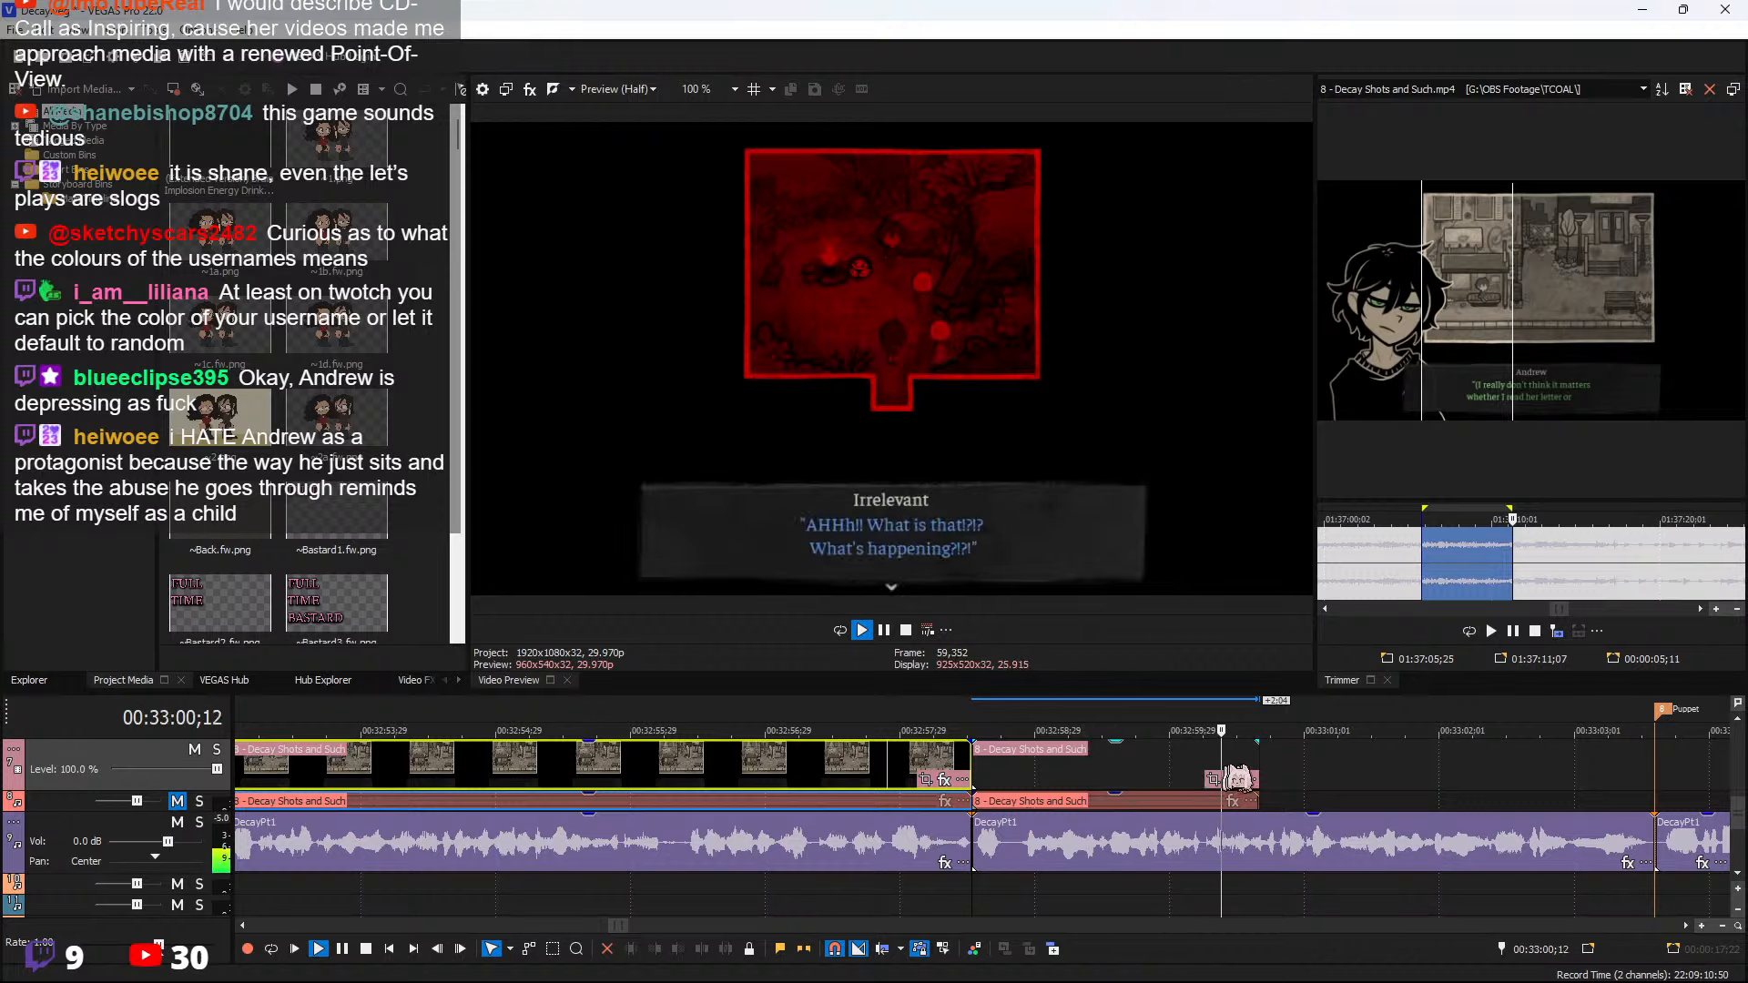
pyautogui.moveTo(1257, 765); pyautogui.dragTo(1334, 763)
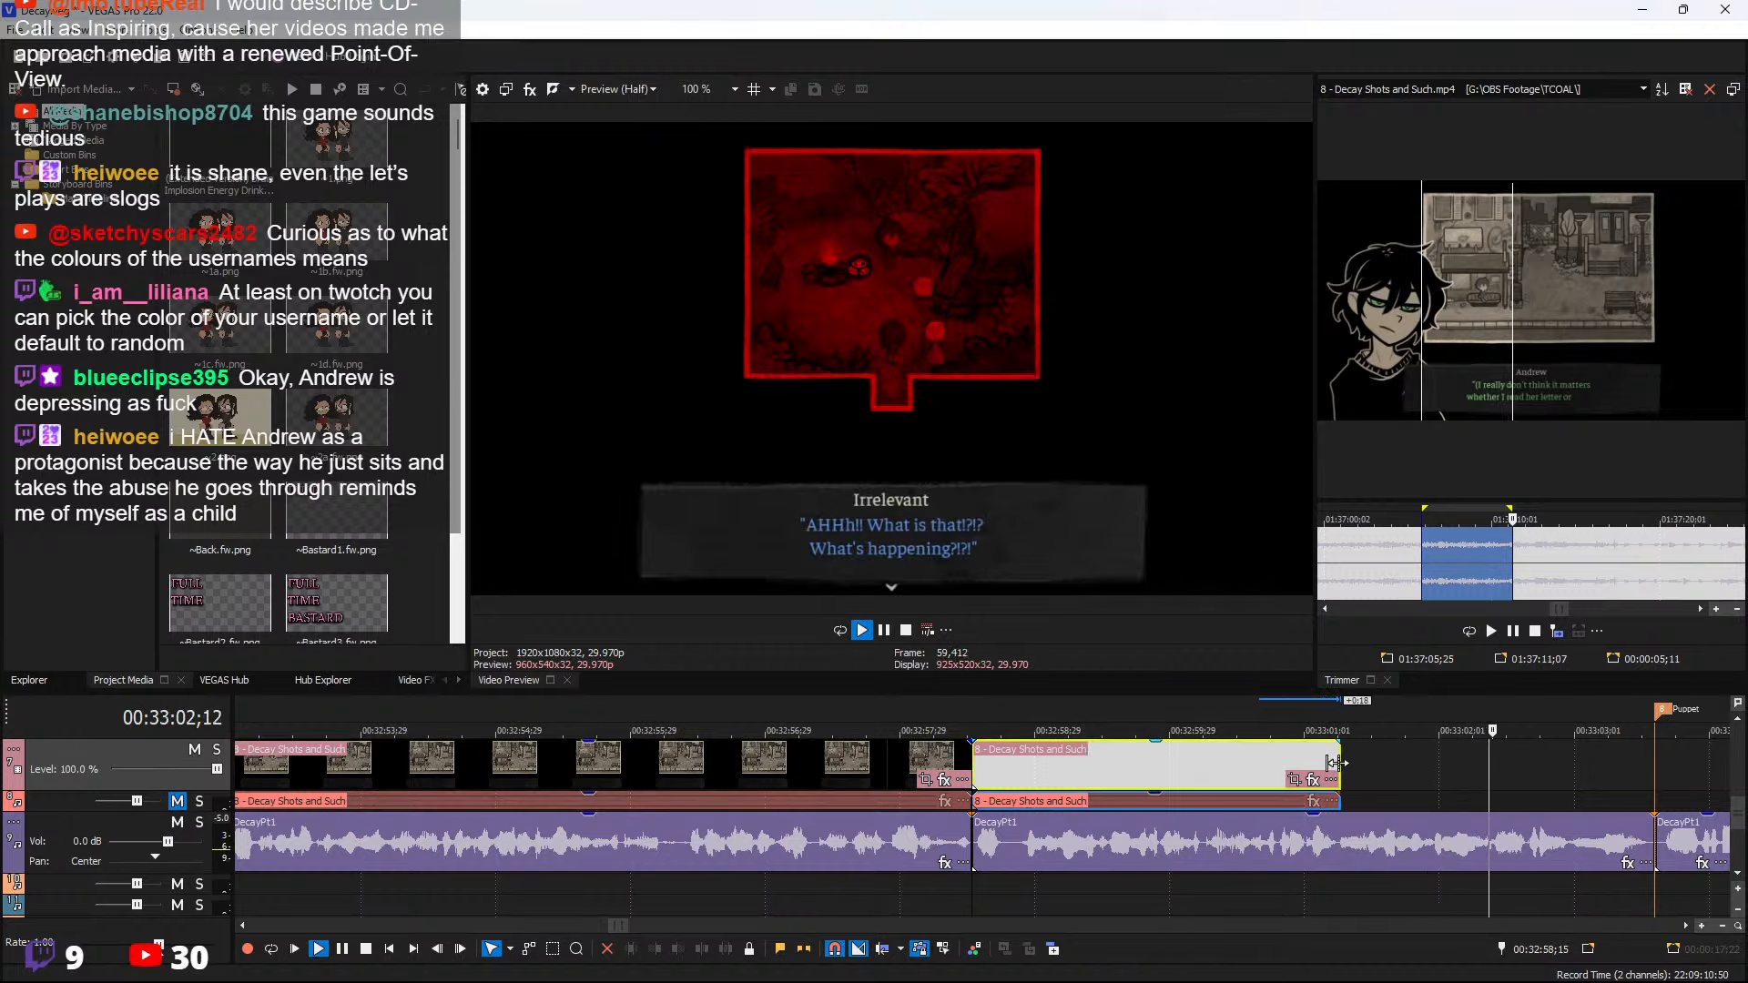
pyautogui.press('space')
# Find the Coffin clip of the lady threatened with a cleaver near 00:03:58;16 on the earlier timeline and copy it
pyautogui.scroll(-15, 1233, 792)
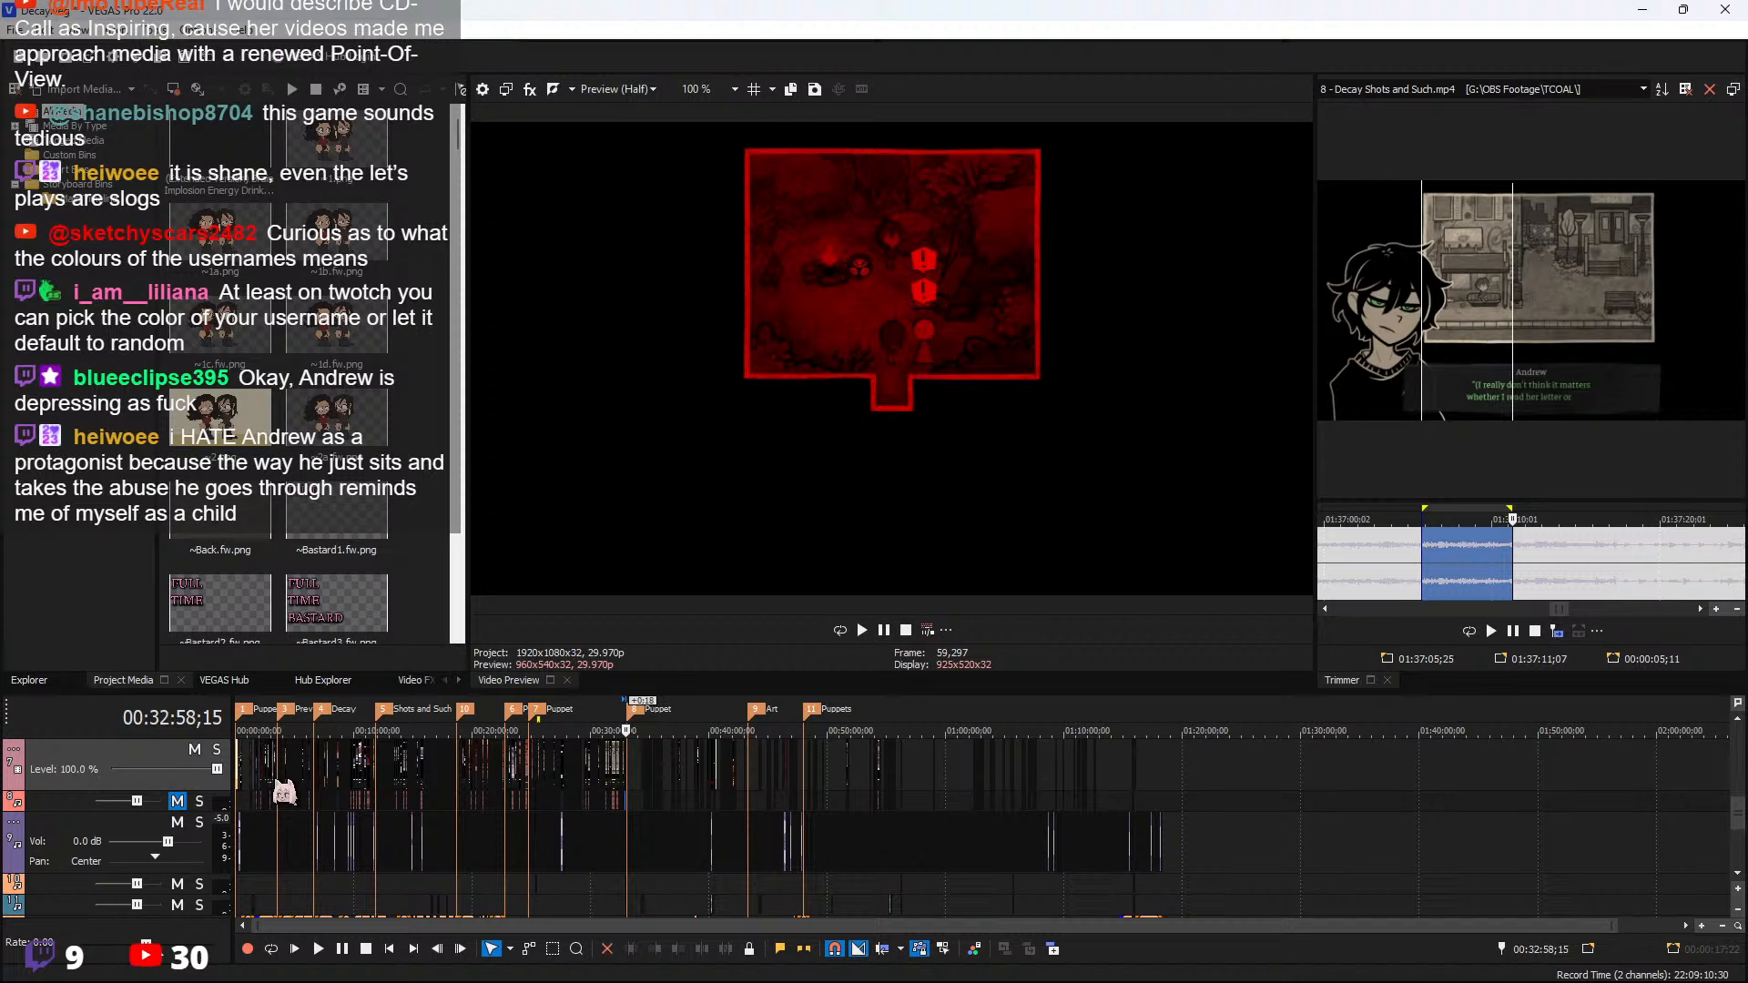
pyautogui.click(272, 791)
pyautogui.scroll(6, 696, 820)
pyautogui.scroll(4, 865, 811)
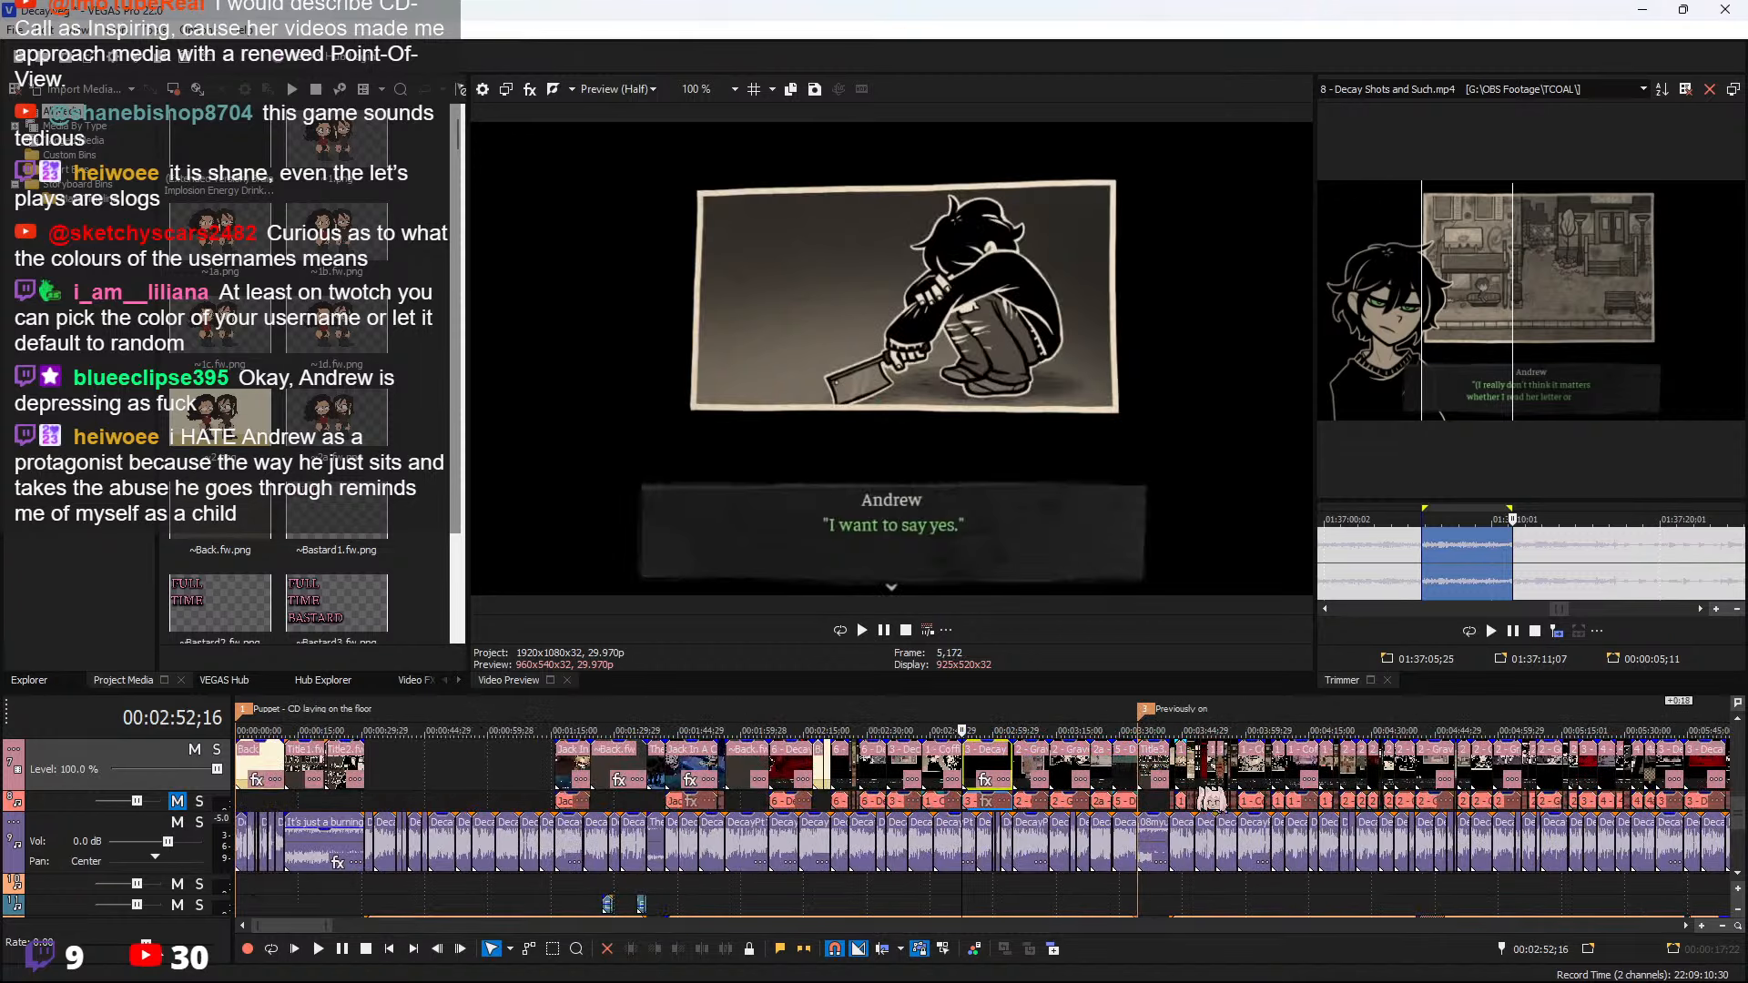
pyautogui.click(1238, 774)
pyautogui.scroll(7, 1240, 776)
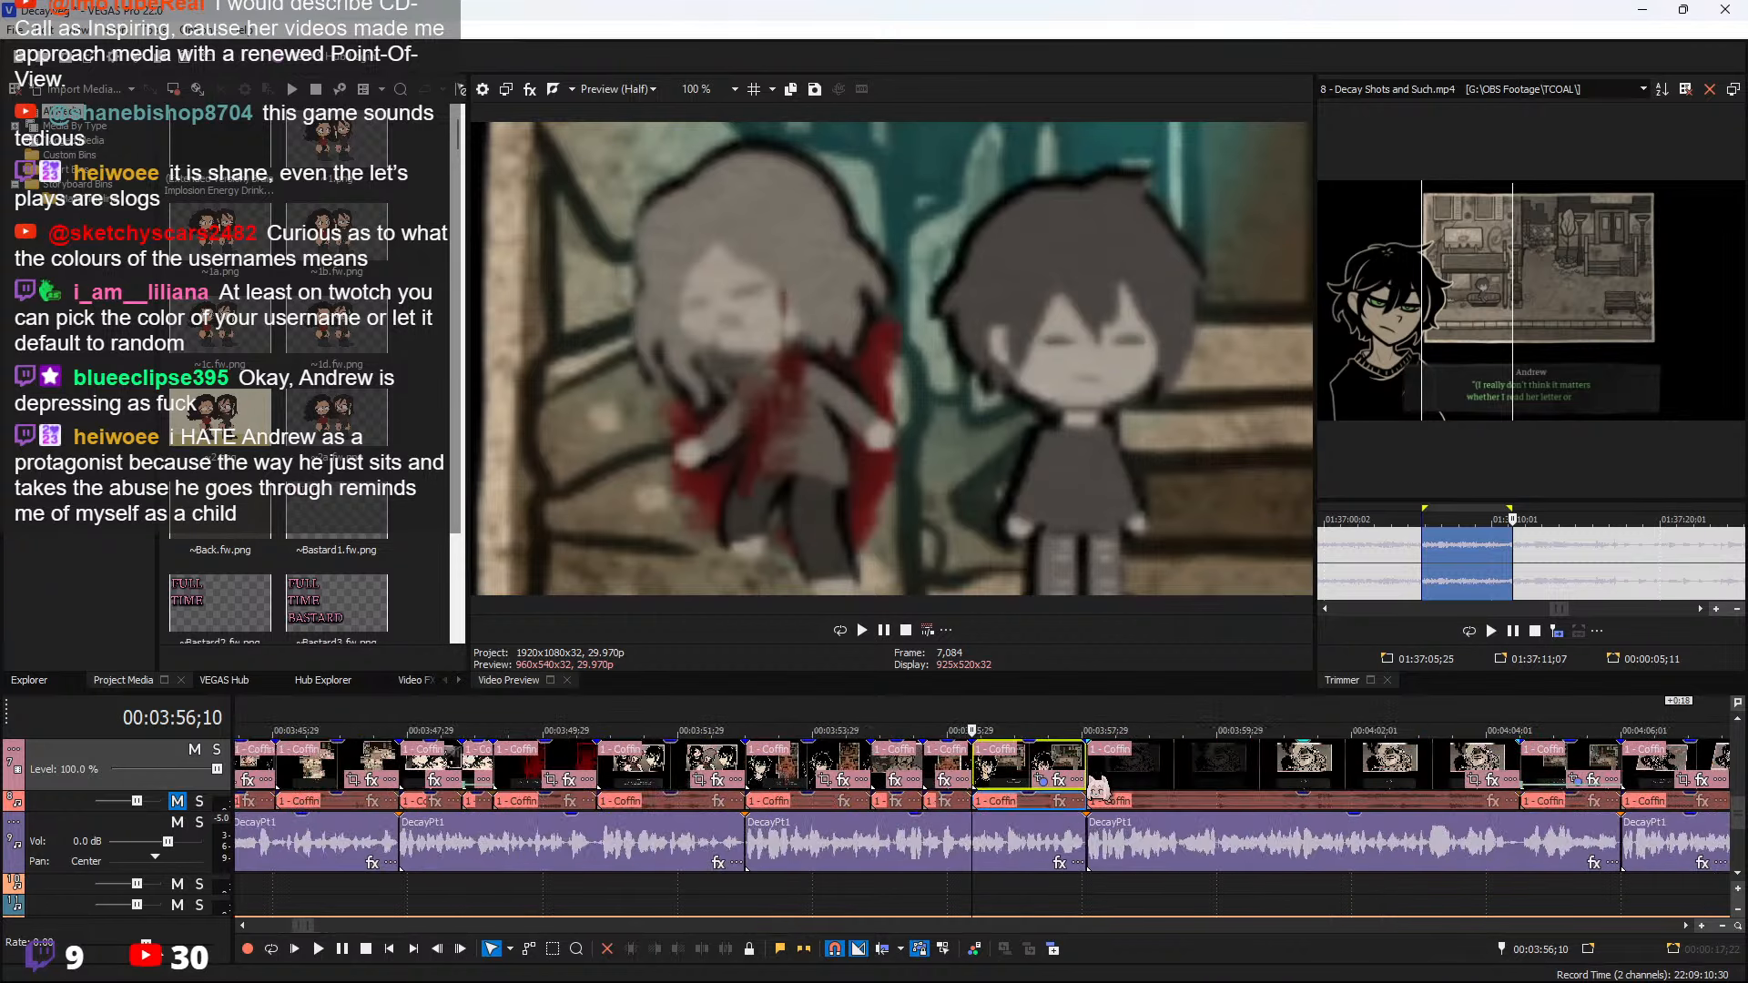
pyautogui.click(915, 785)
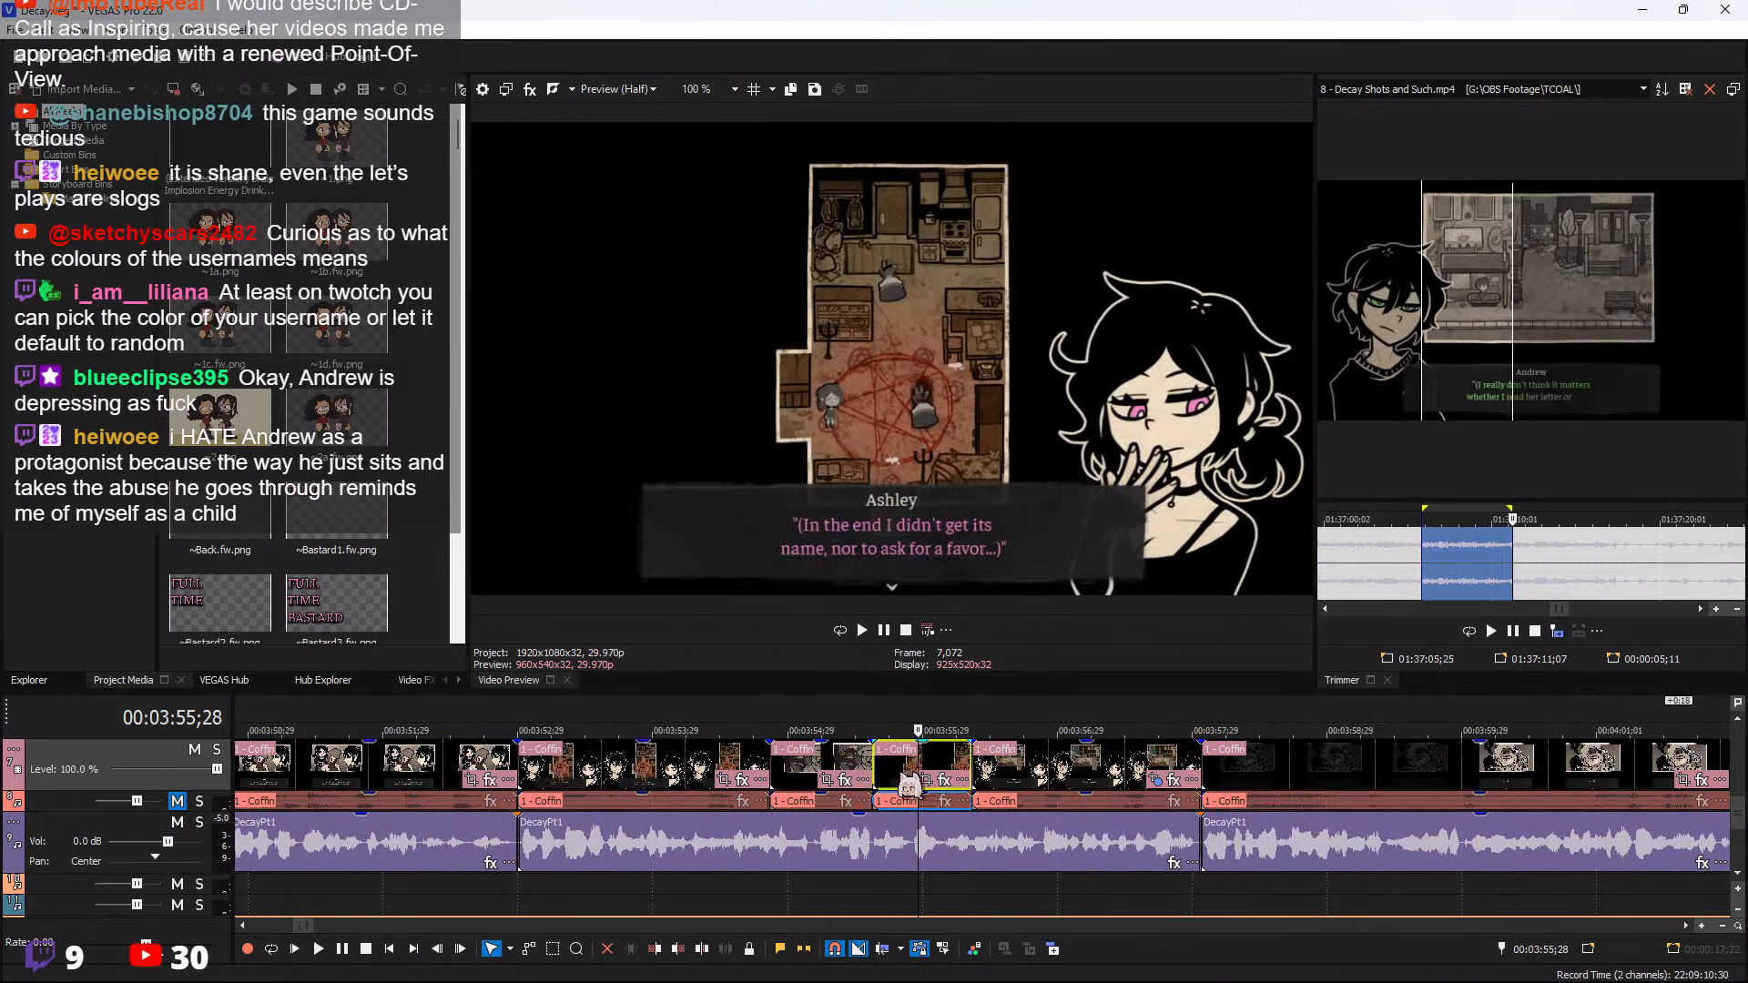
pyautogui.click(1106, 788)
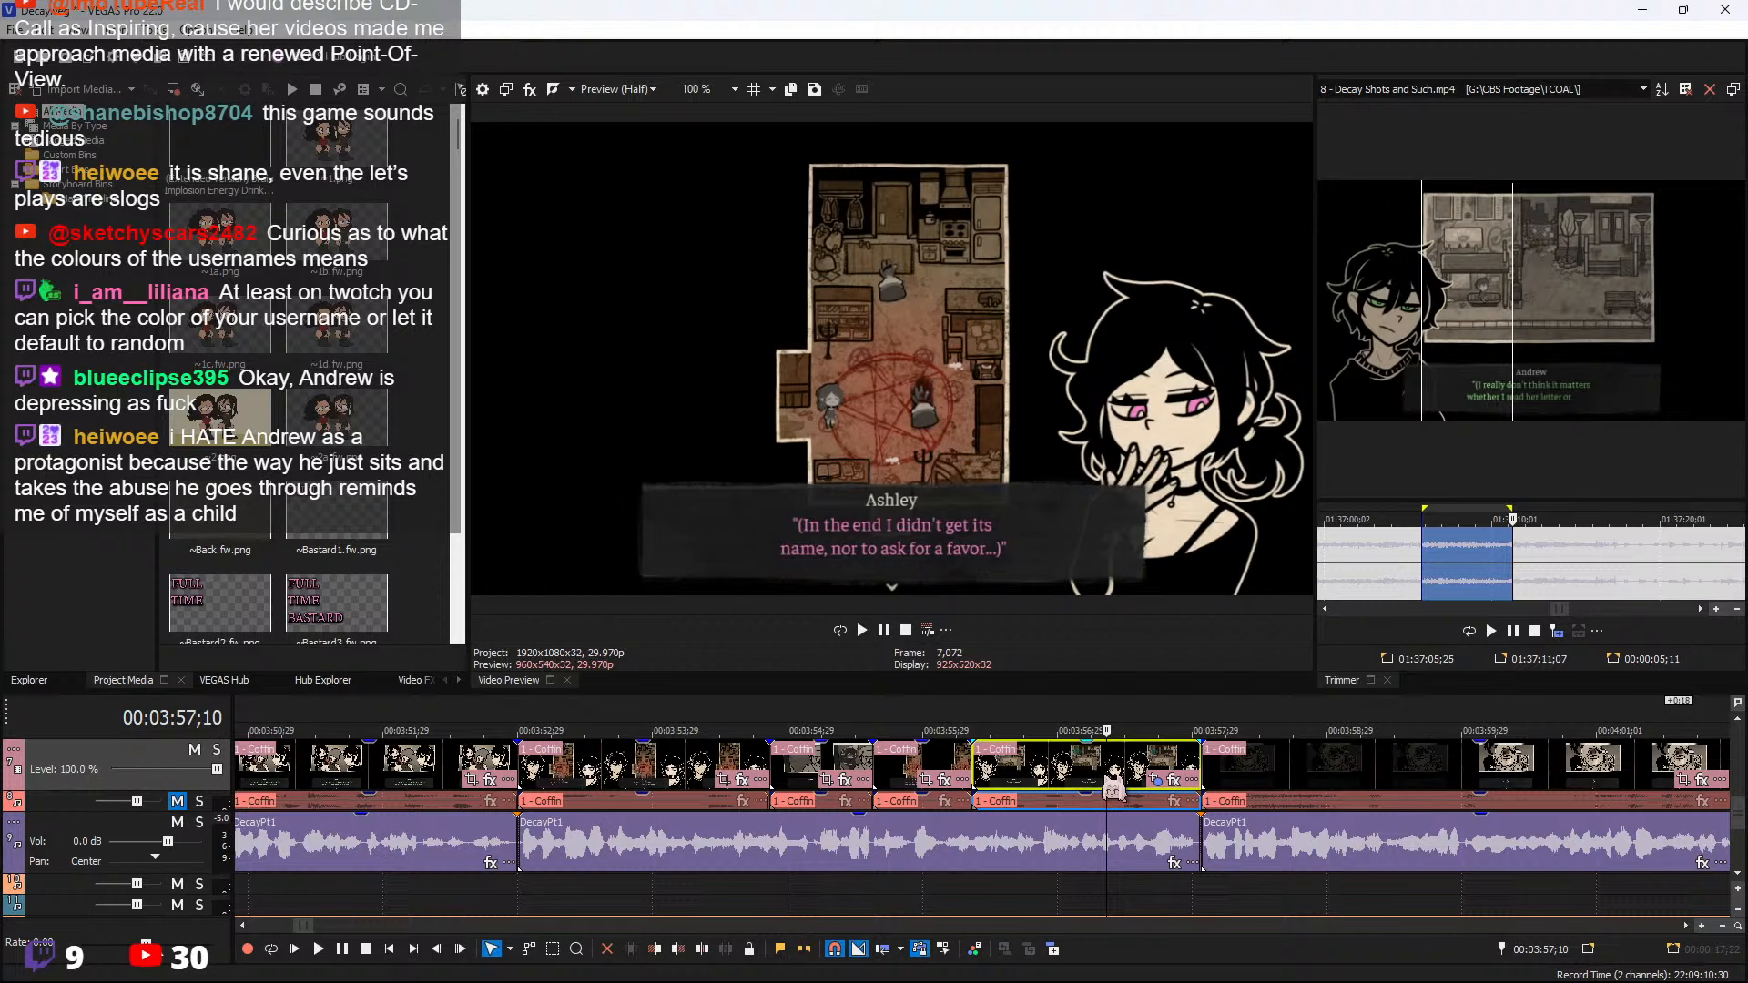
pyautogui.click(1264, 788)
pyautogui.click(1266, 788)
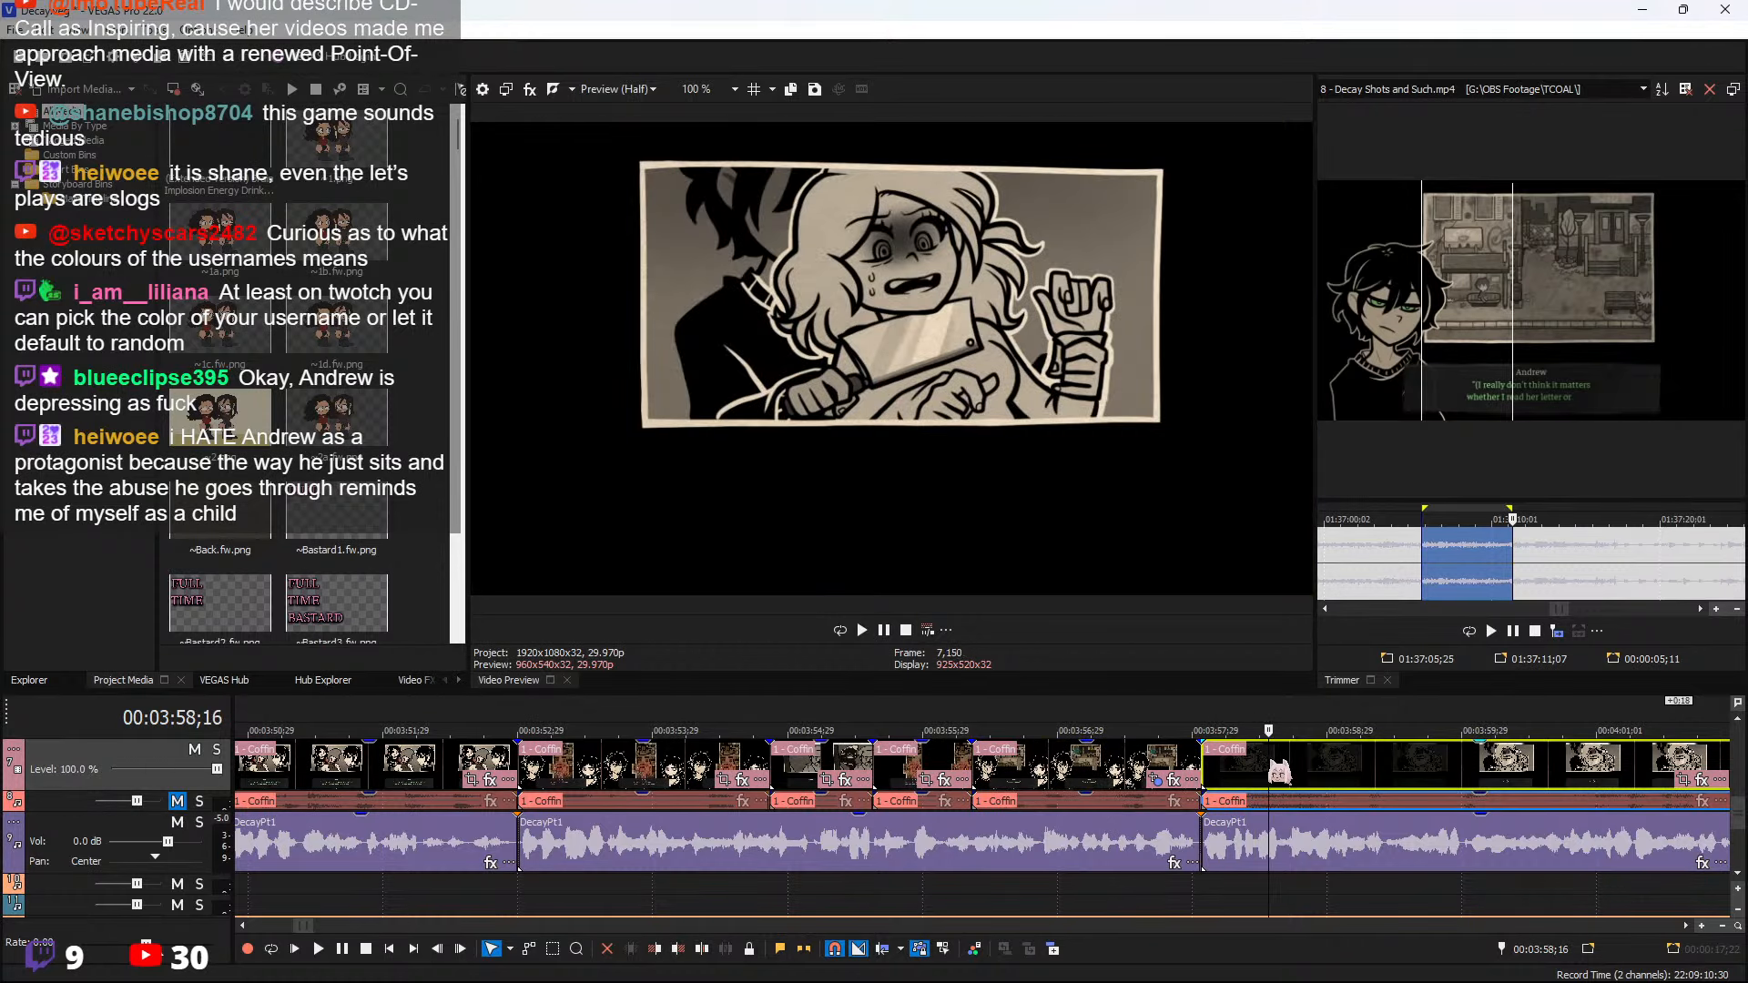
# Paste the cleaver clip directly after the red forest clip at 00:33:01;09 and play it back
pyautogui.scroll(-10, 1196, 802)
pyautogui.scroll(-10, 1195, 802)
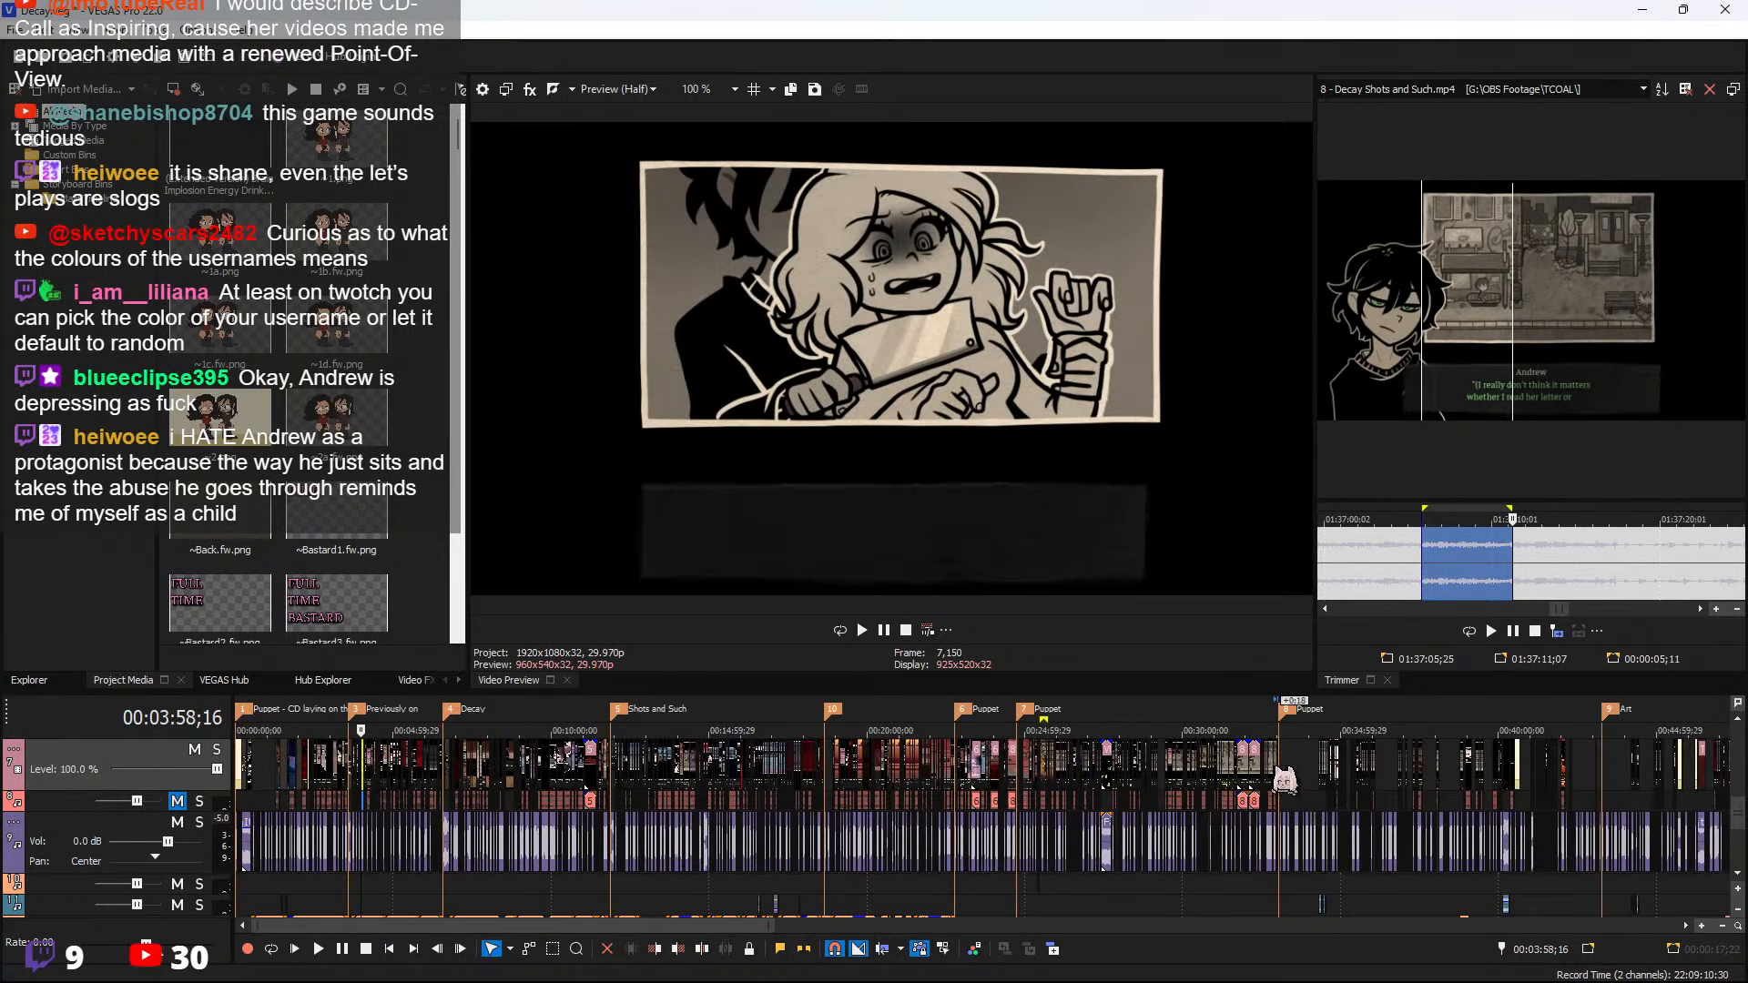
pyautogui.click(1273, 764)
pyautogui.scroll(15, 1275, 764)
pyautogui.click(1110, 764)
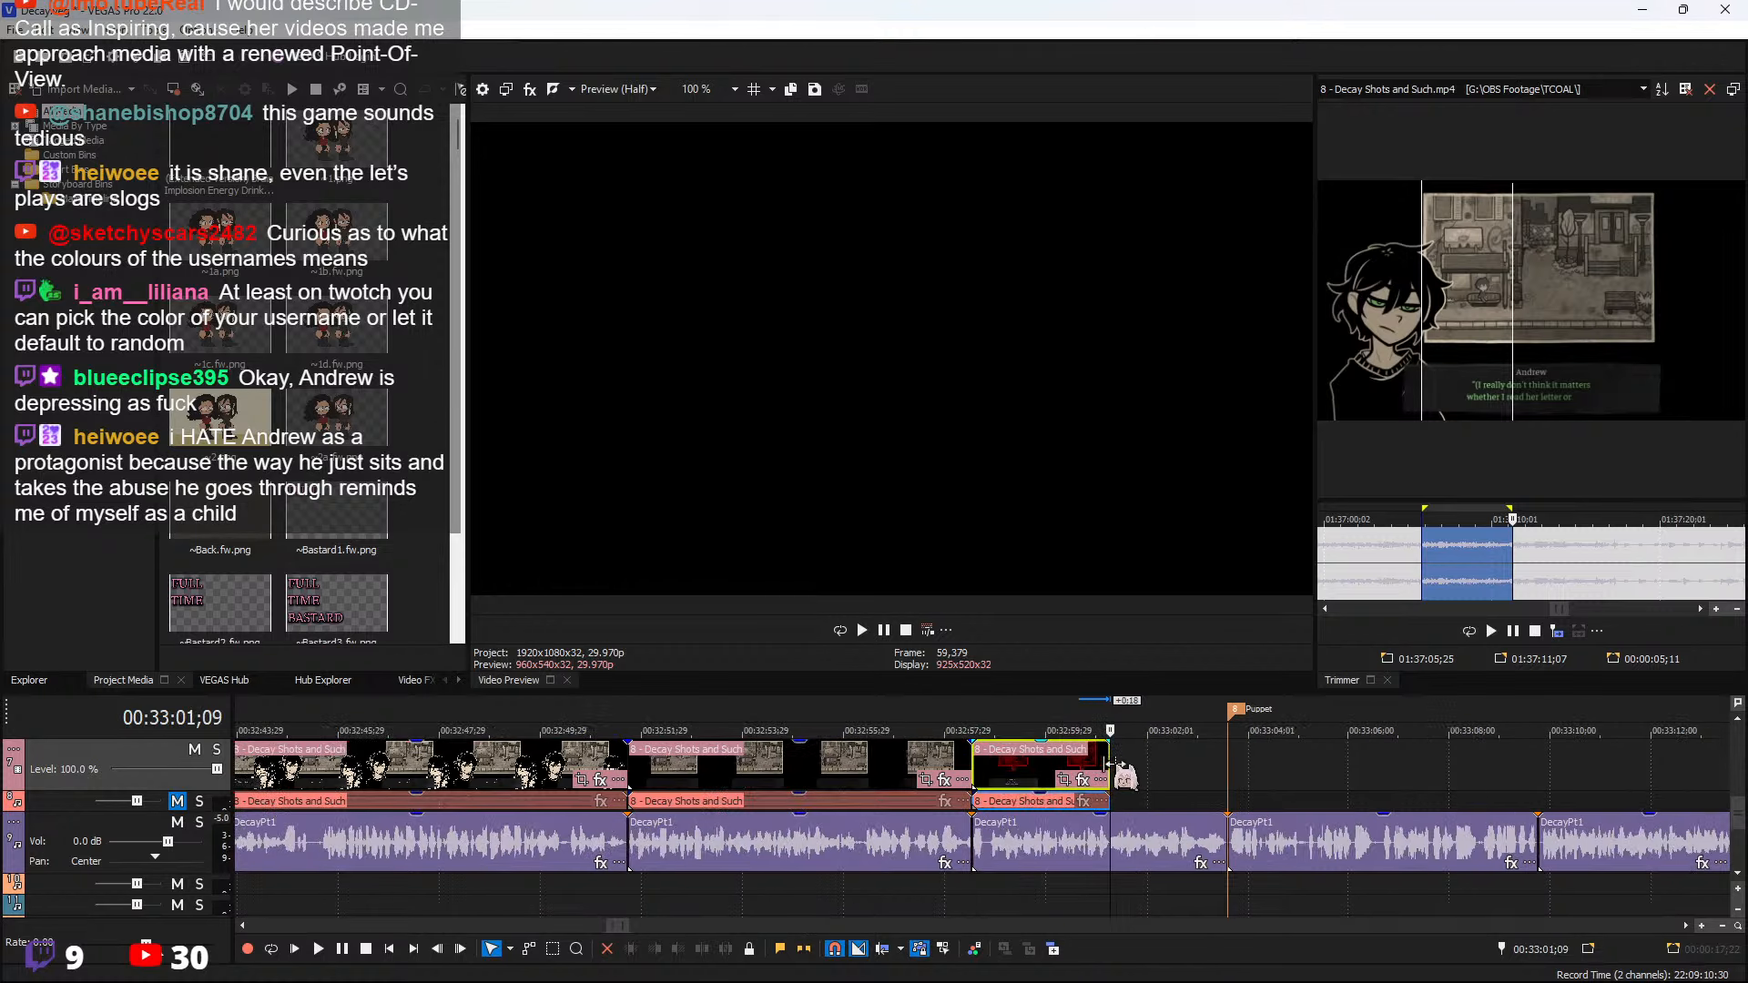
pyautogui.hotkey('ctrl', 'v')
pyautogui.click(1109, 764)
pyautogui.press('space')
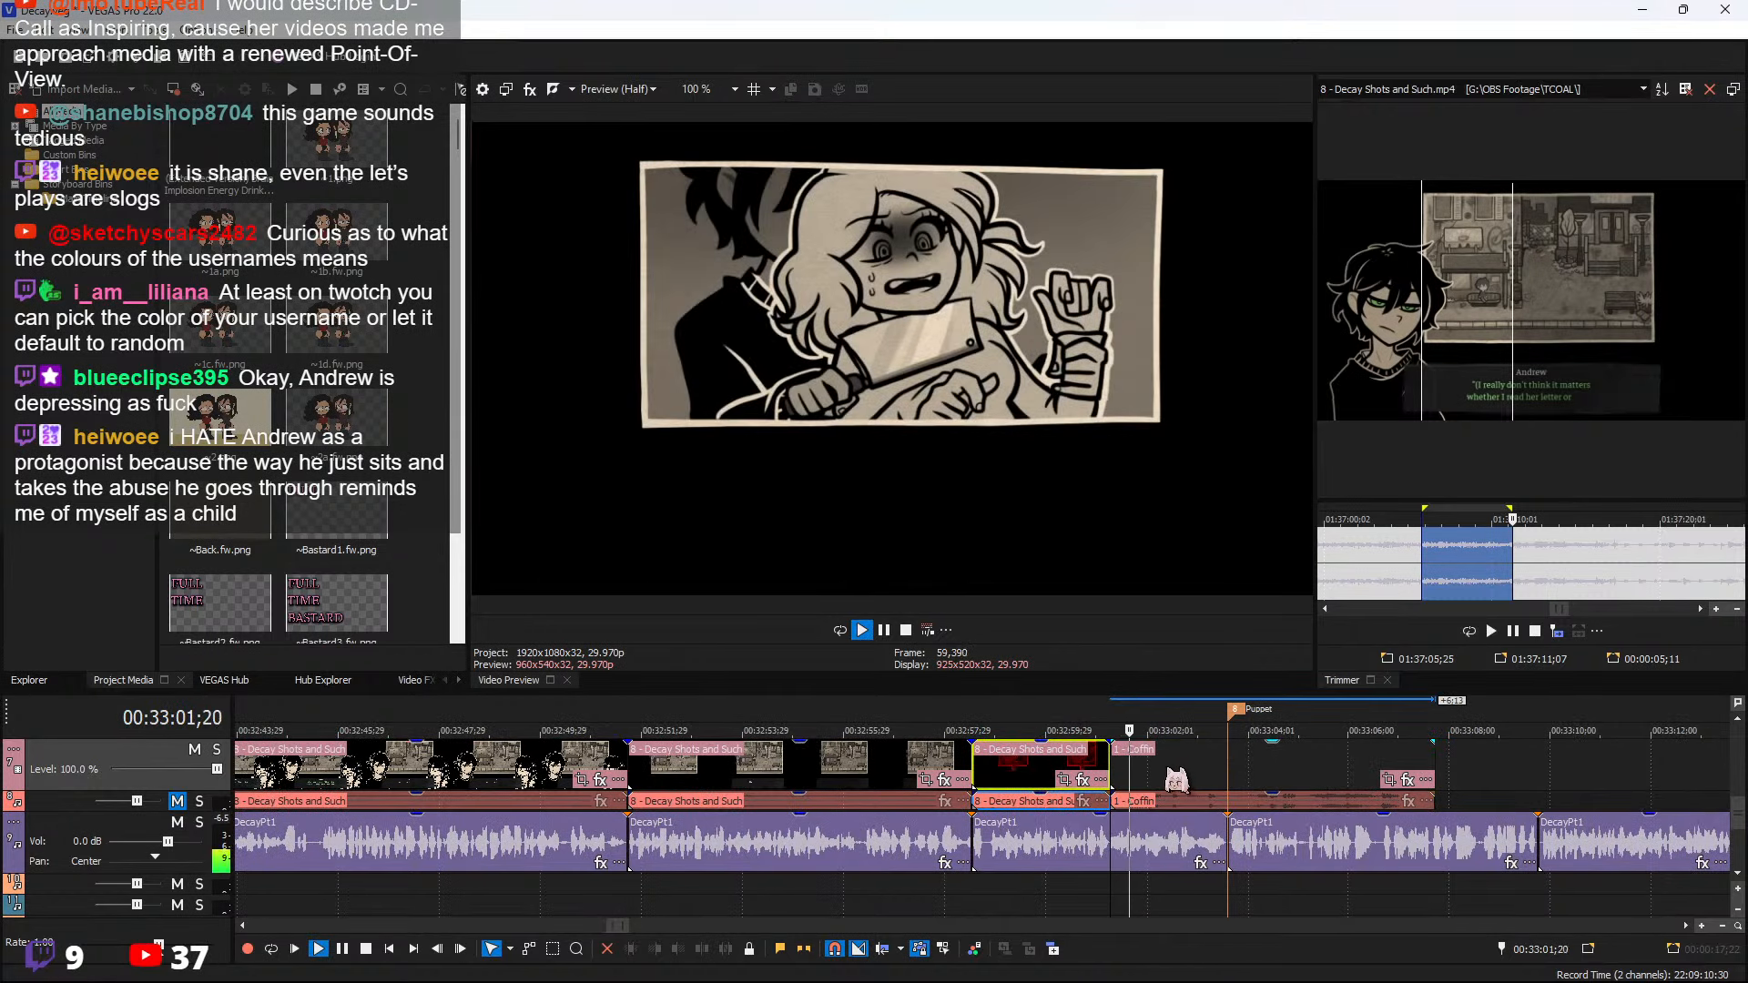
pyautogui.press('space')
pyautogui.click(1182, 765)
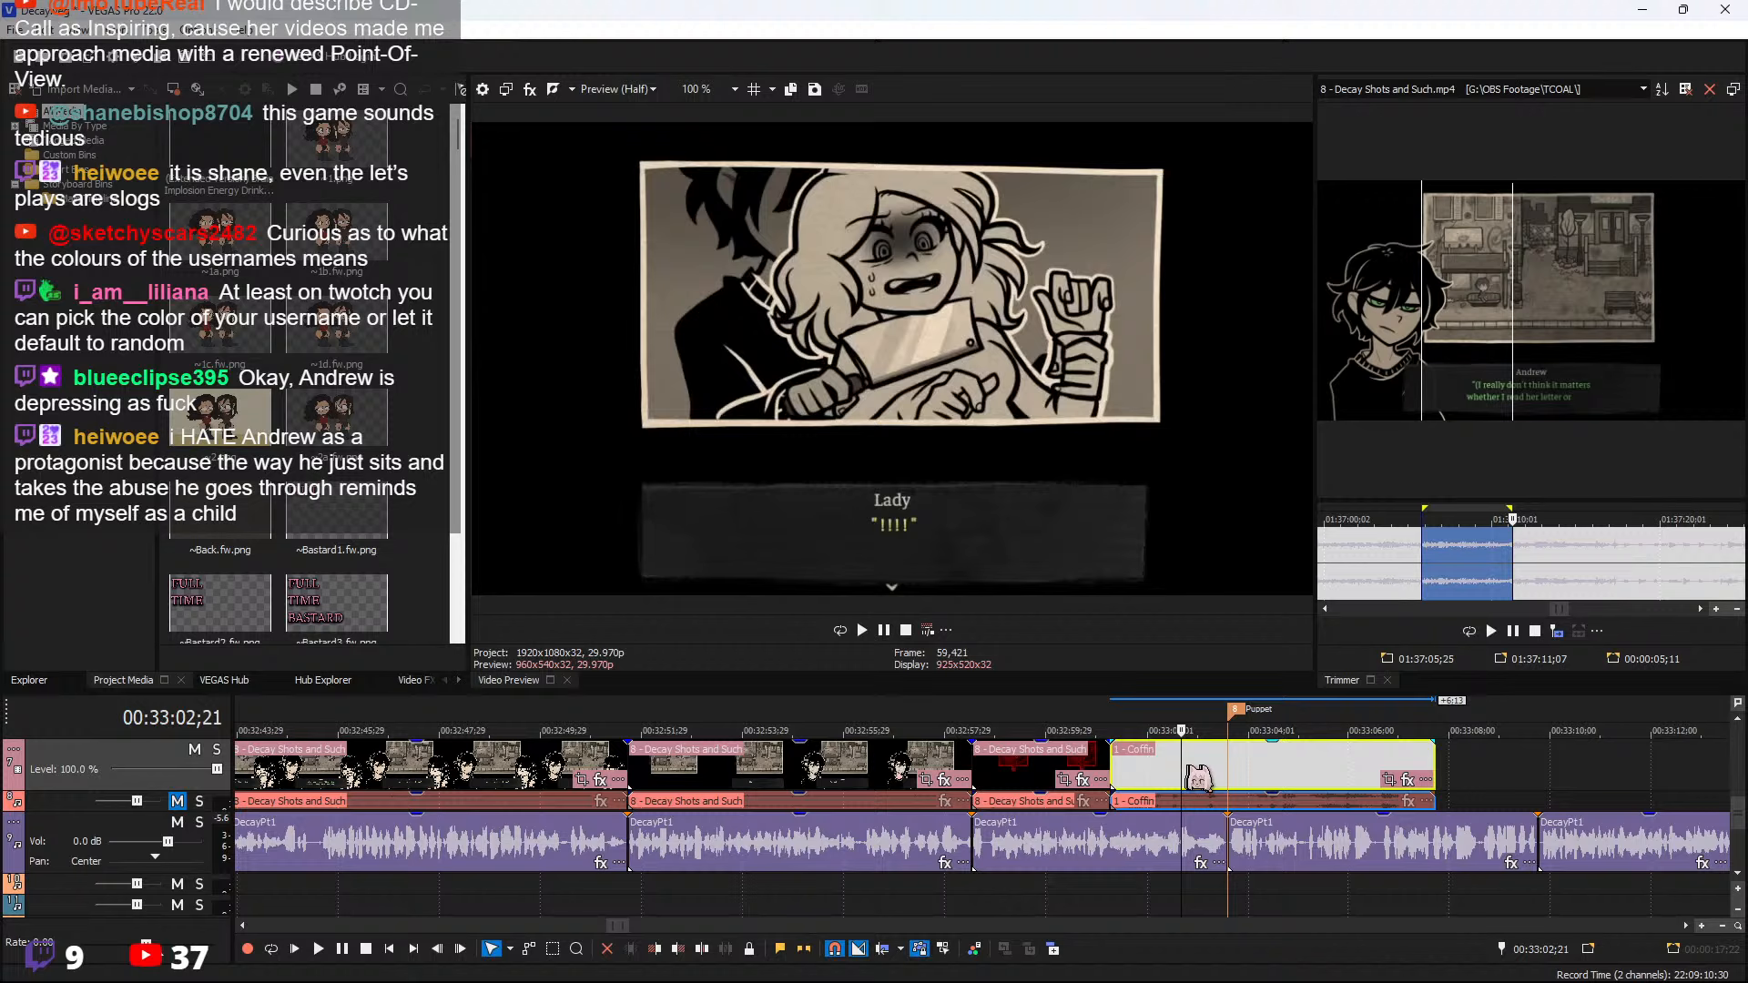
# Split the cleaver clip at 00:33:02;27 and delete the part after the cut
pyautogui.click(1191, 771)
pyautogui.press('s')
pyautogui.click(1209, 771)
pyautogui.press('s')
pyautogui.press('Delete')
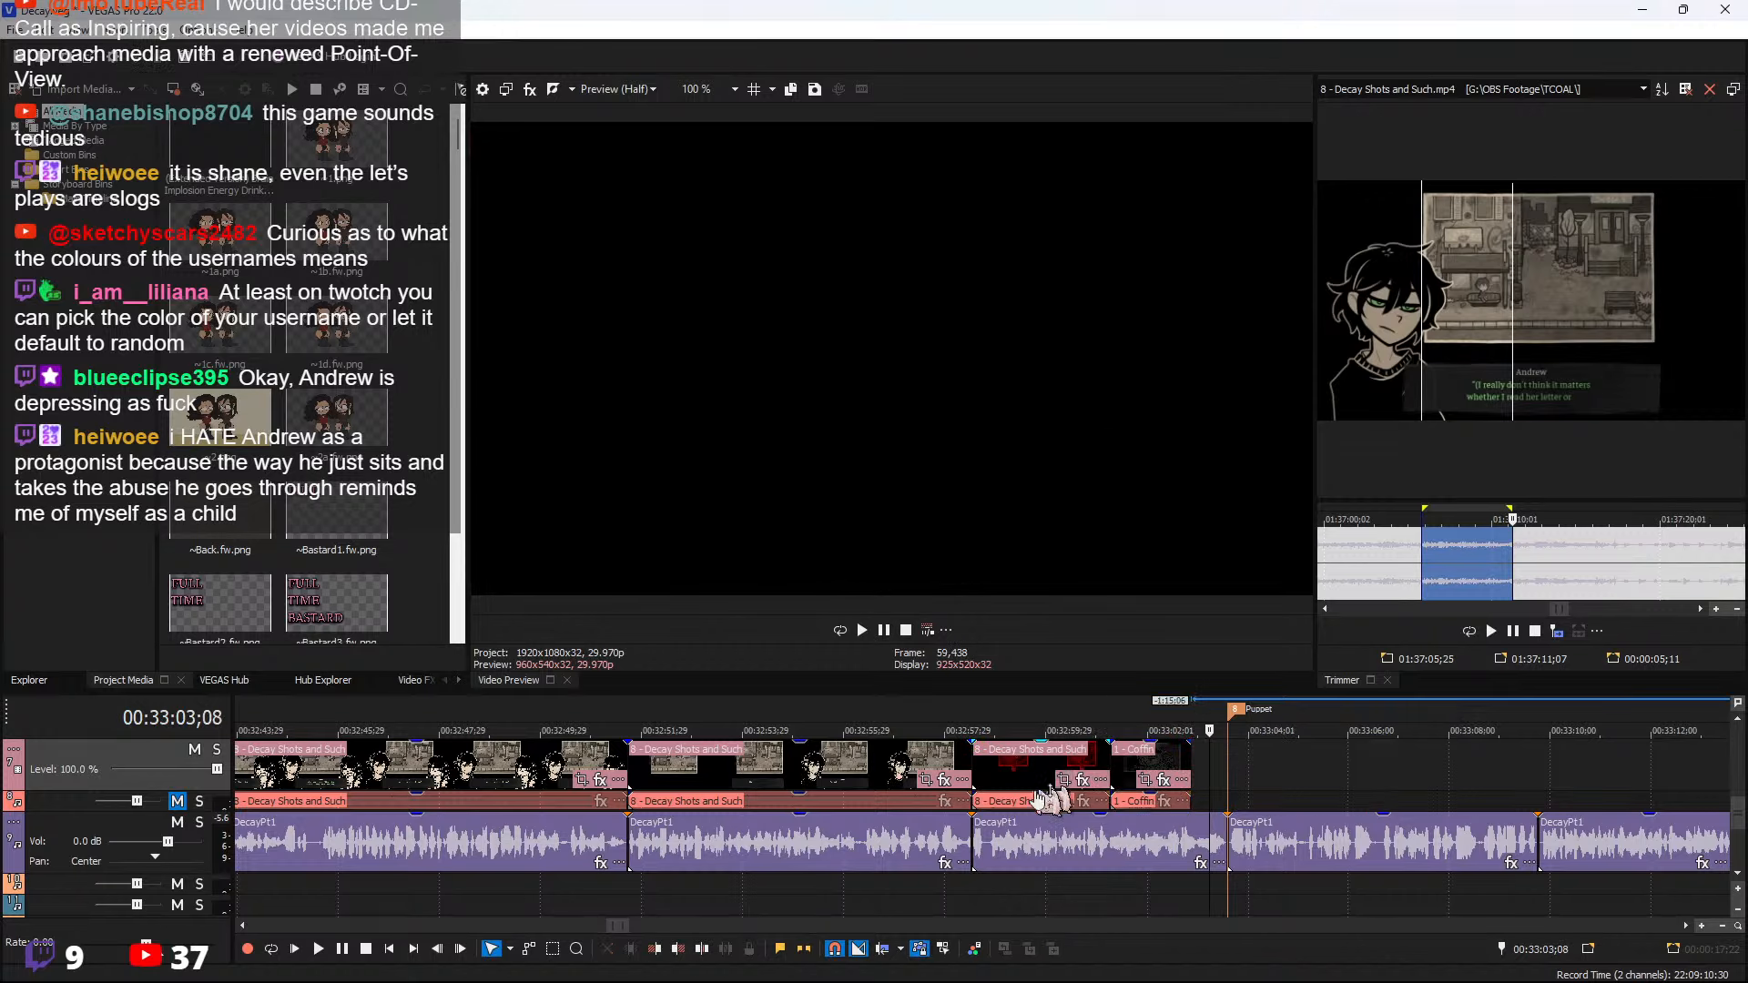
# Look through the earlier timeline between 00:02:34;18 and 00:04:38;23 for another matching clip
pyautogui.scroll(-6, 992, 791)
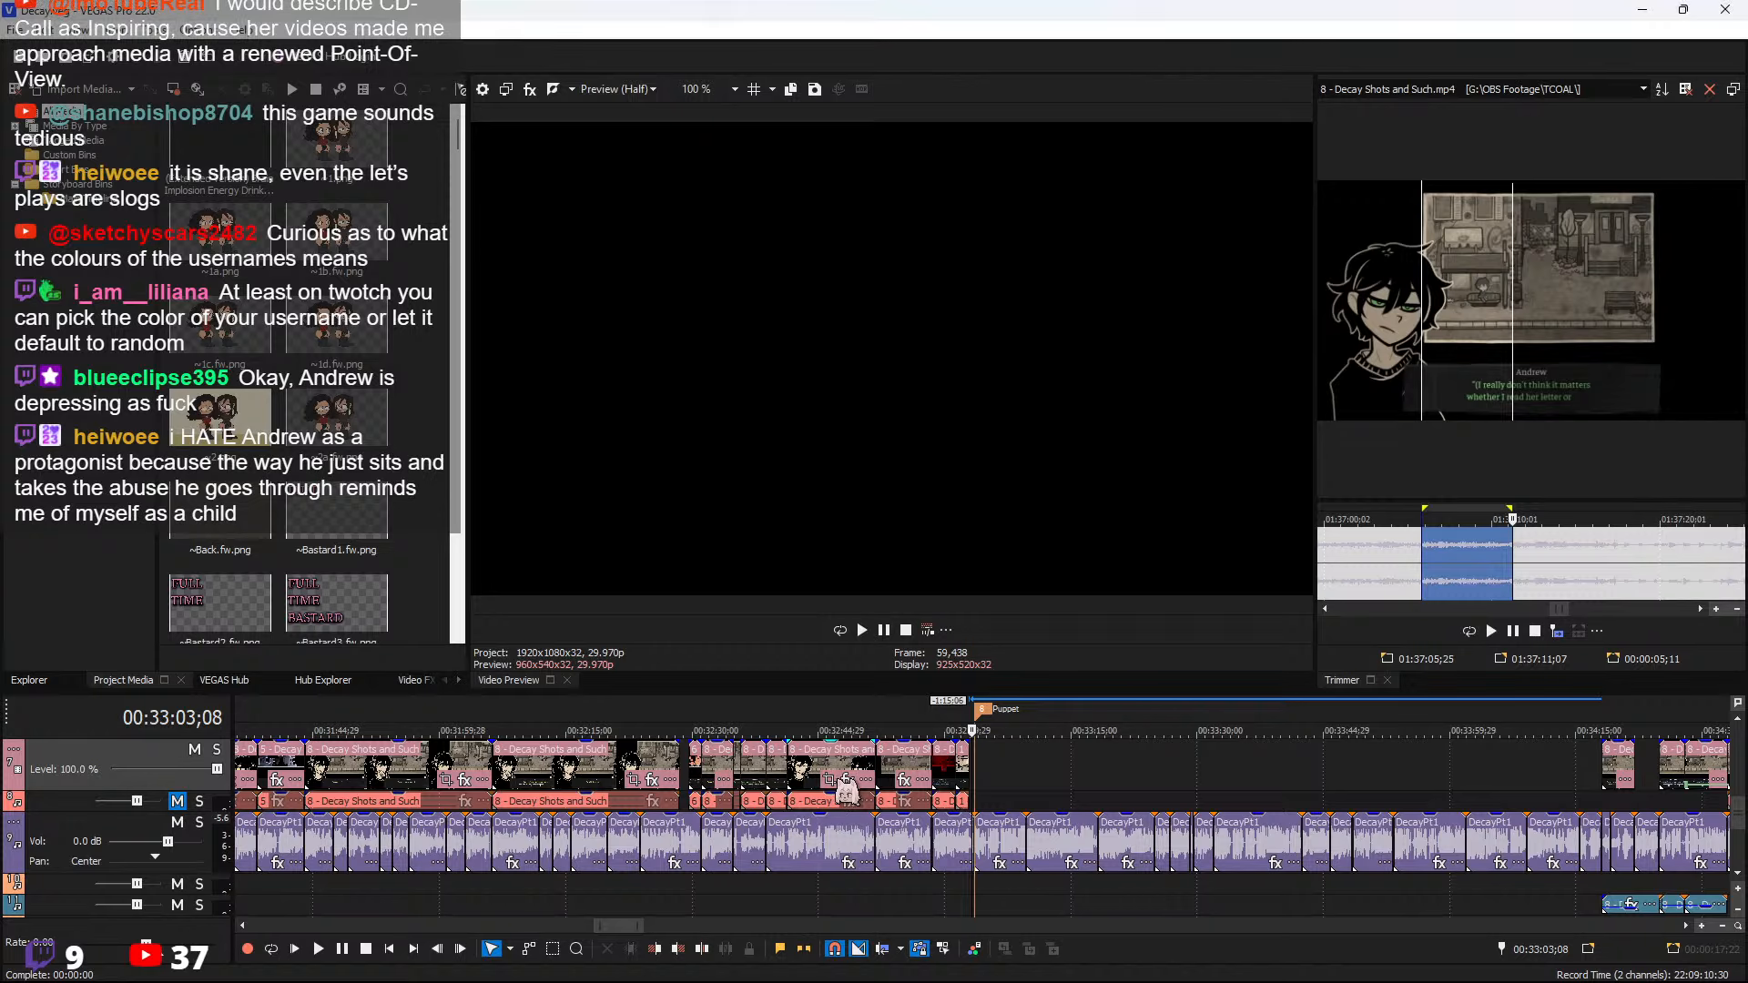
pyautogui.scroll(-10, 845, 788)
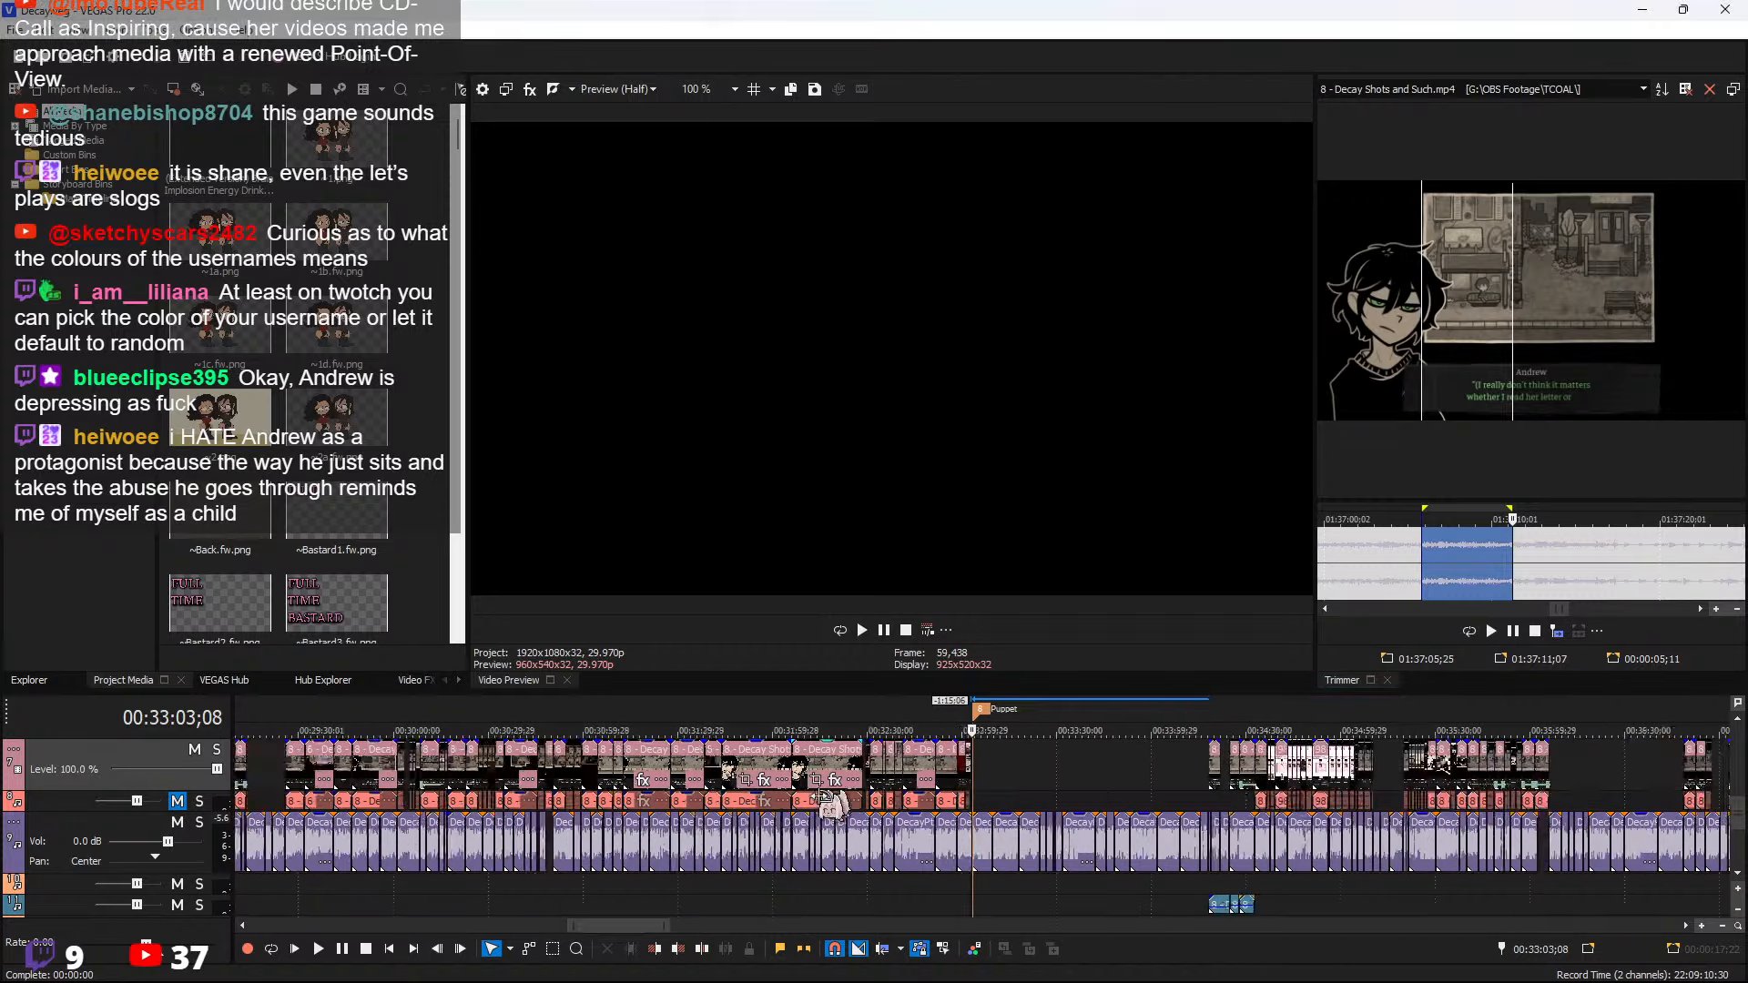
pyautogui.scroll(10, 577, 842)
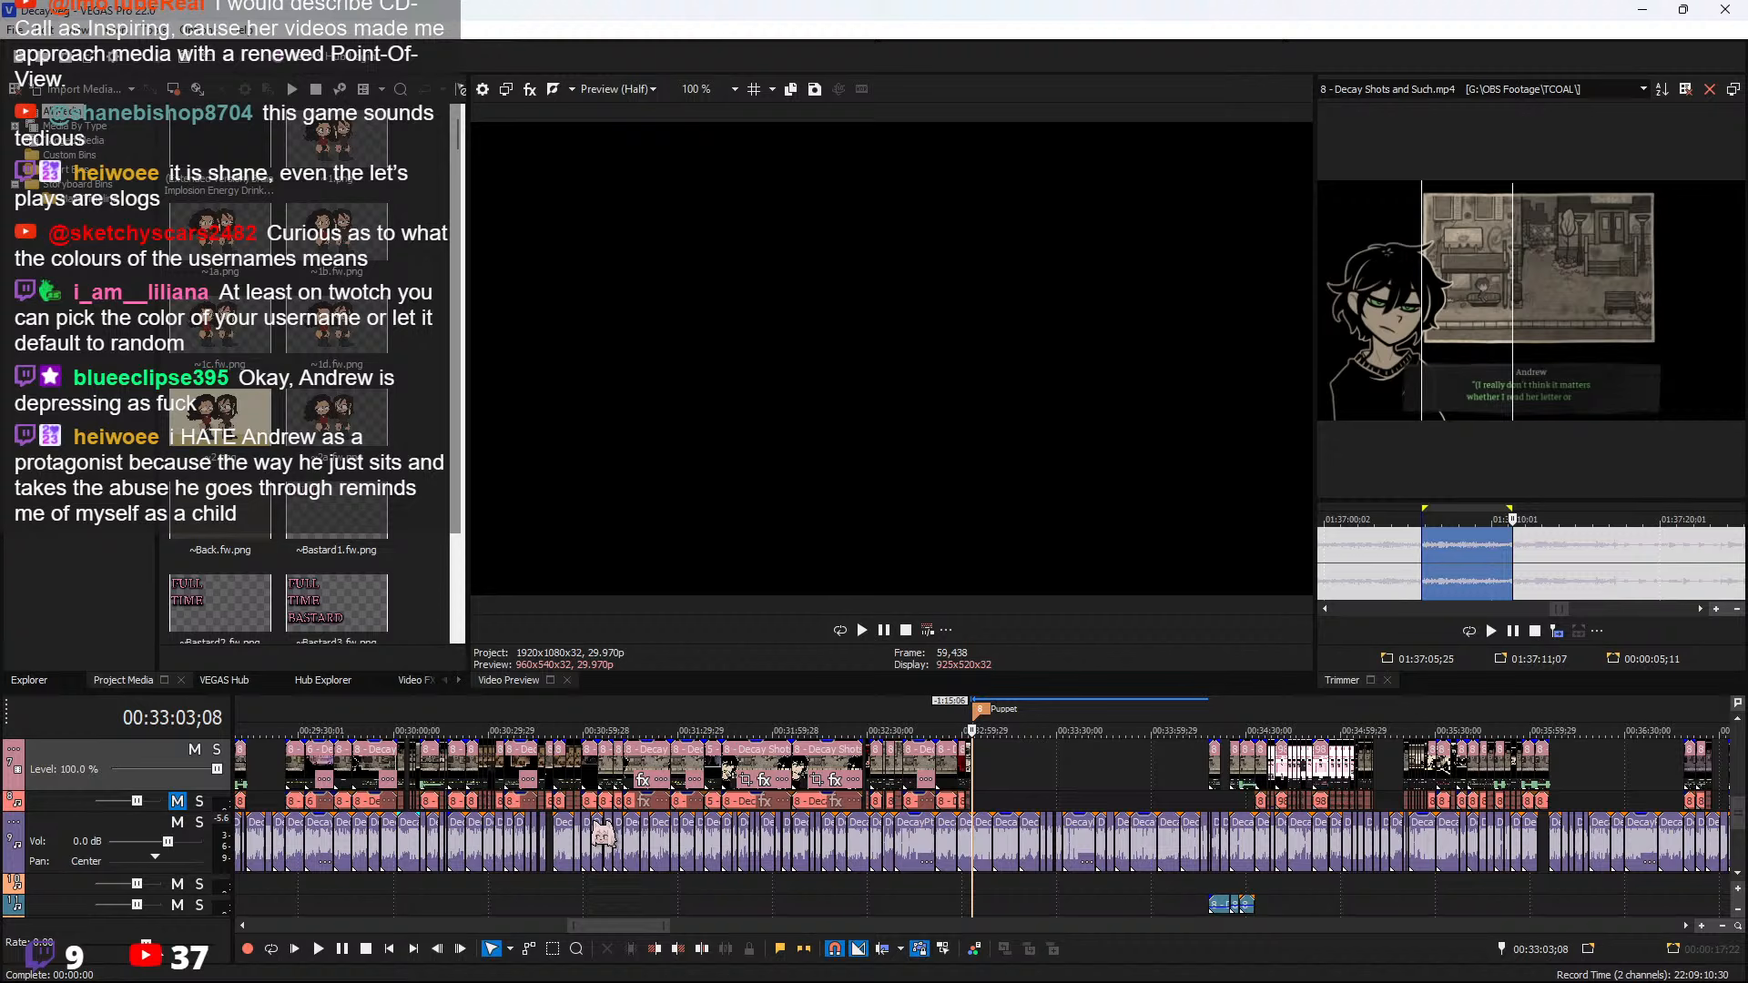
pyautogui.scroll(-8, 391, 851)
pyautogui.click(277, 791)
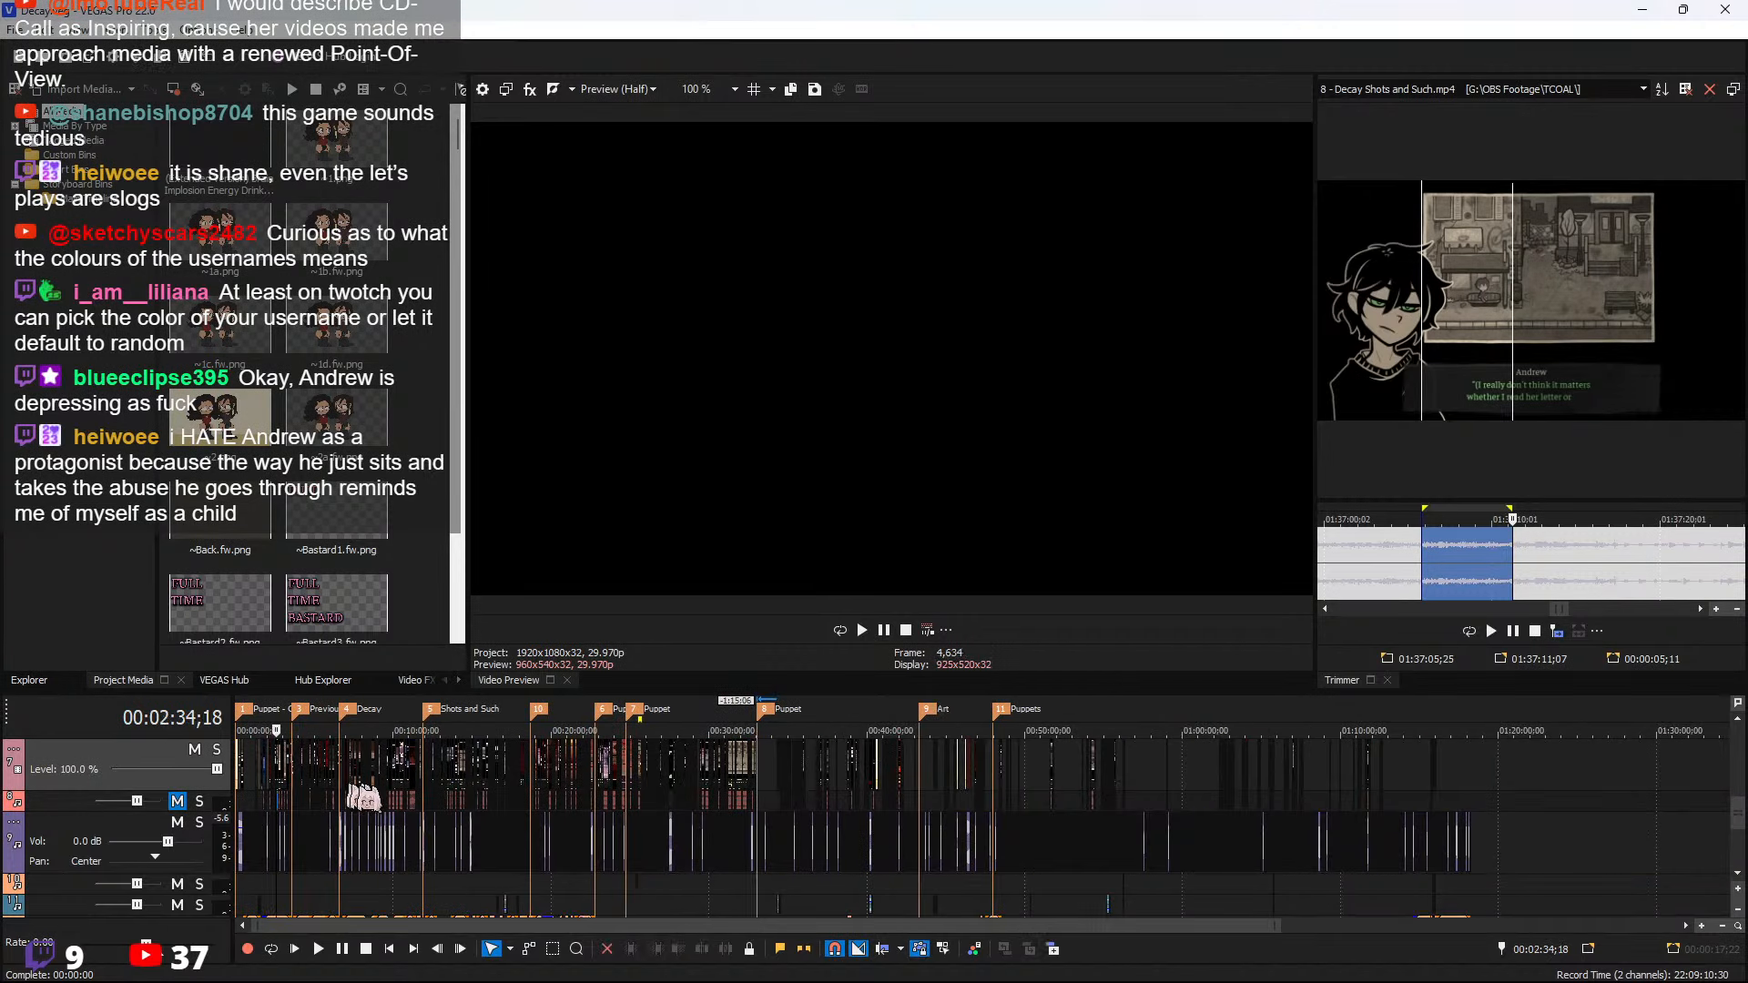
pyautogui.scroll(8, 983, 818)
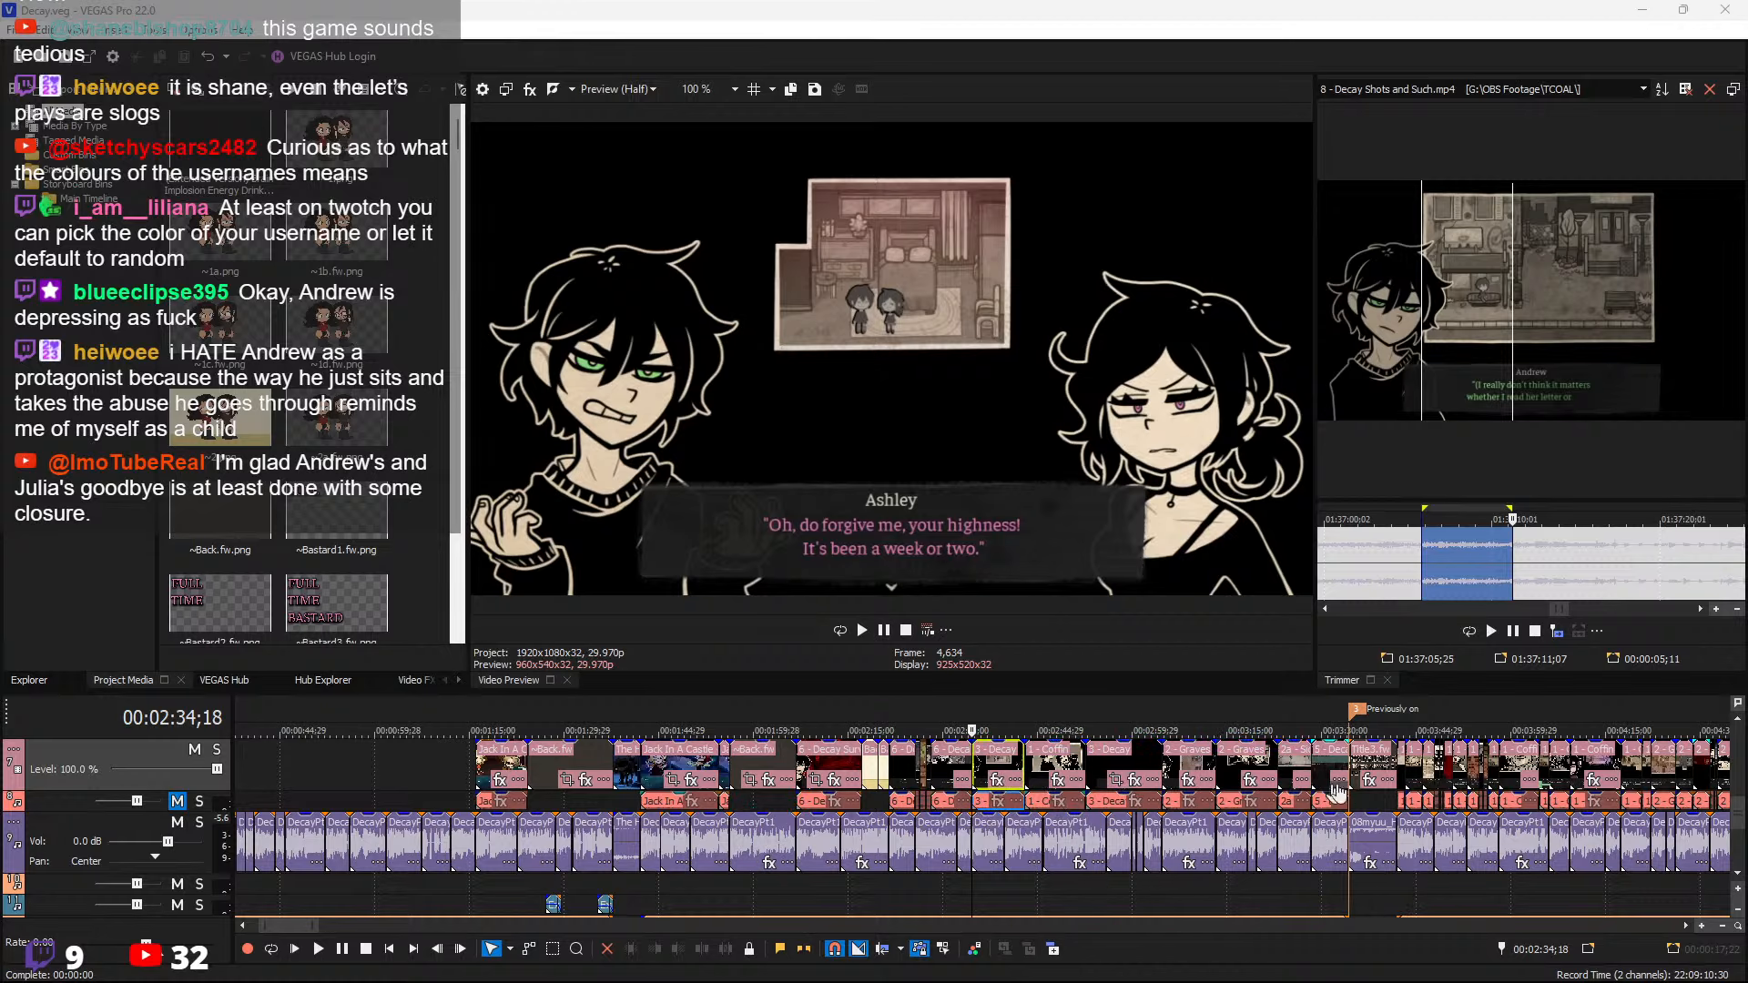
pyautogui.click(1643, 787)
pyautogui.scroll(2, 1548, 785)
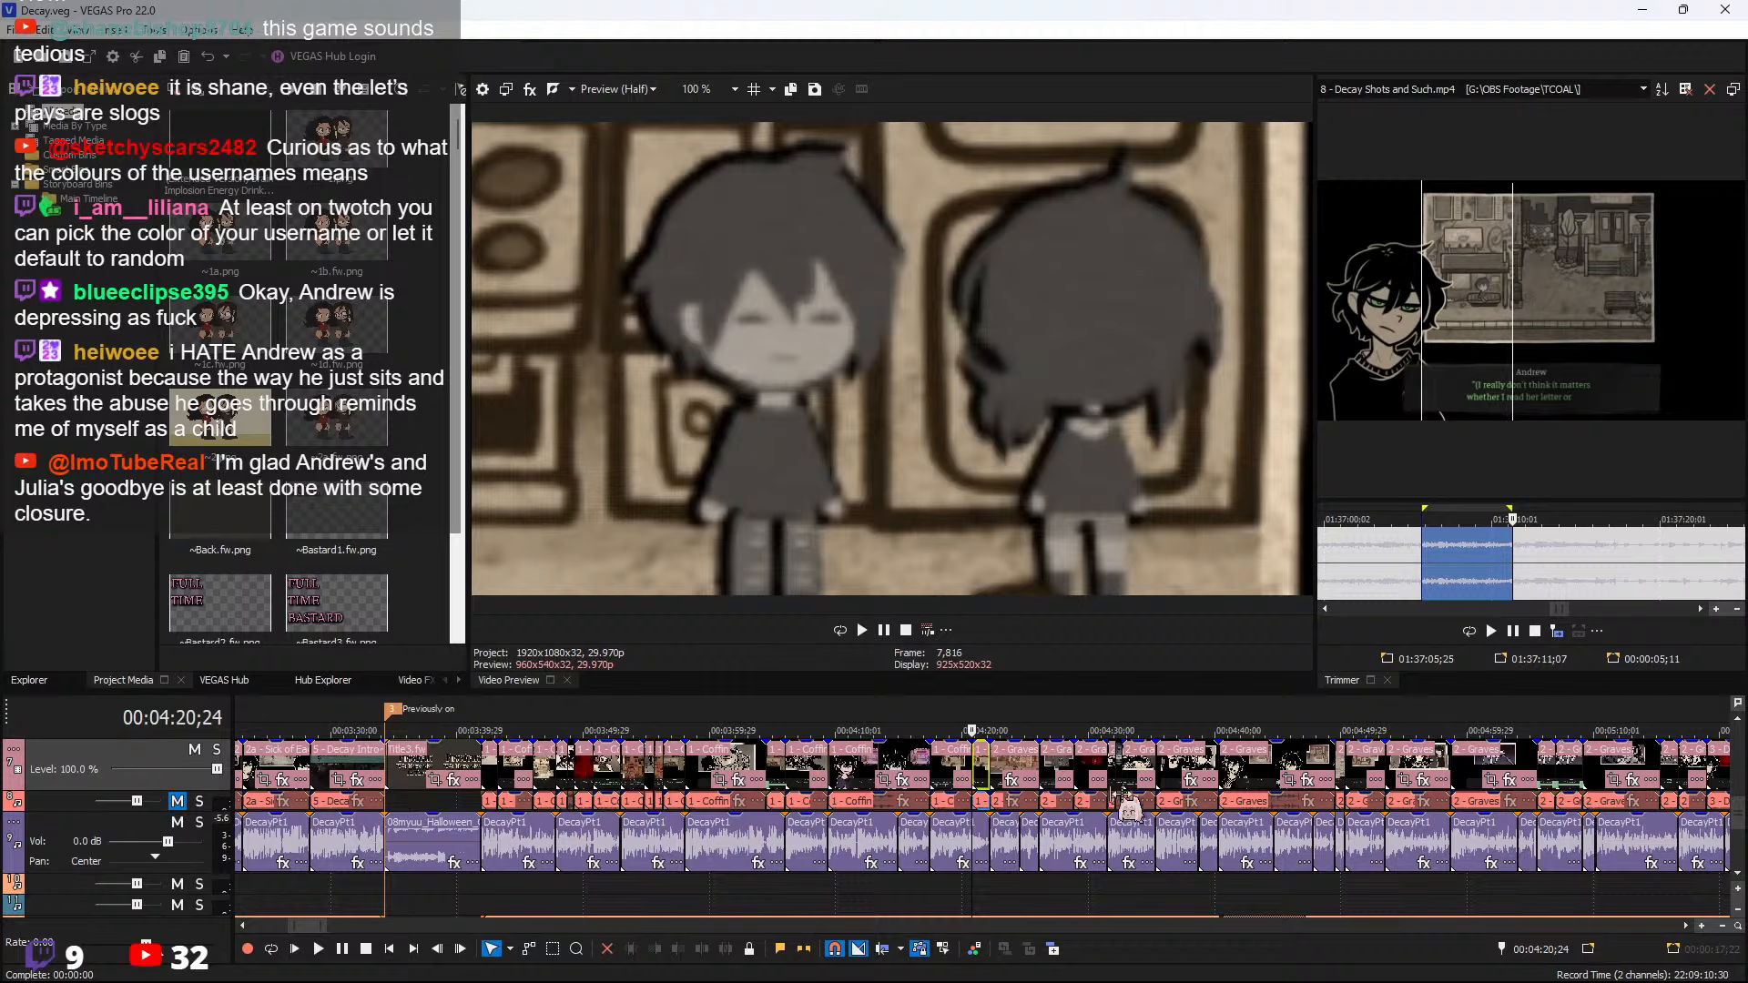
pyautogui.click(1149, 772)
pyautogui.click(1198, 774)
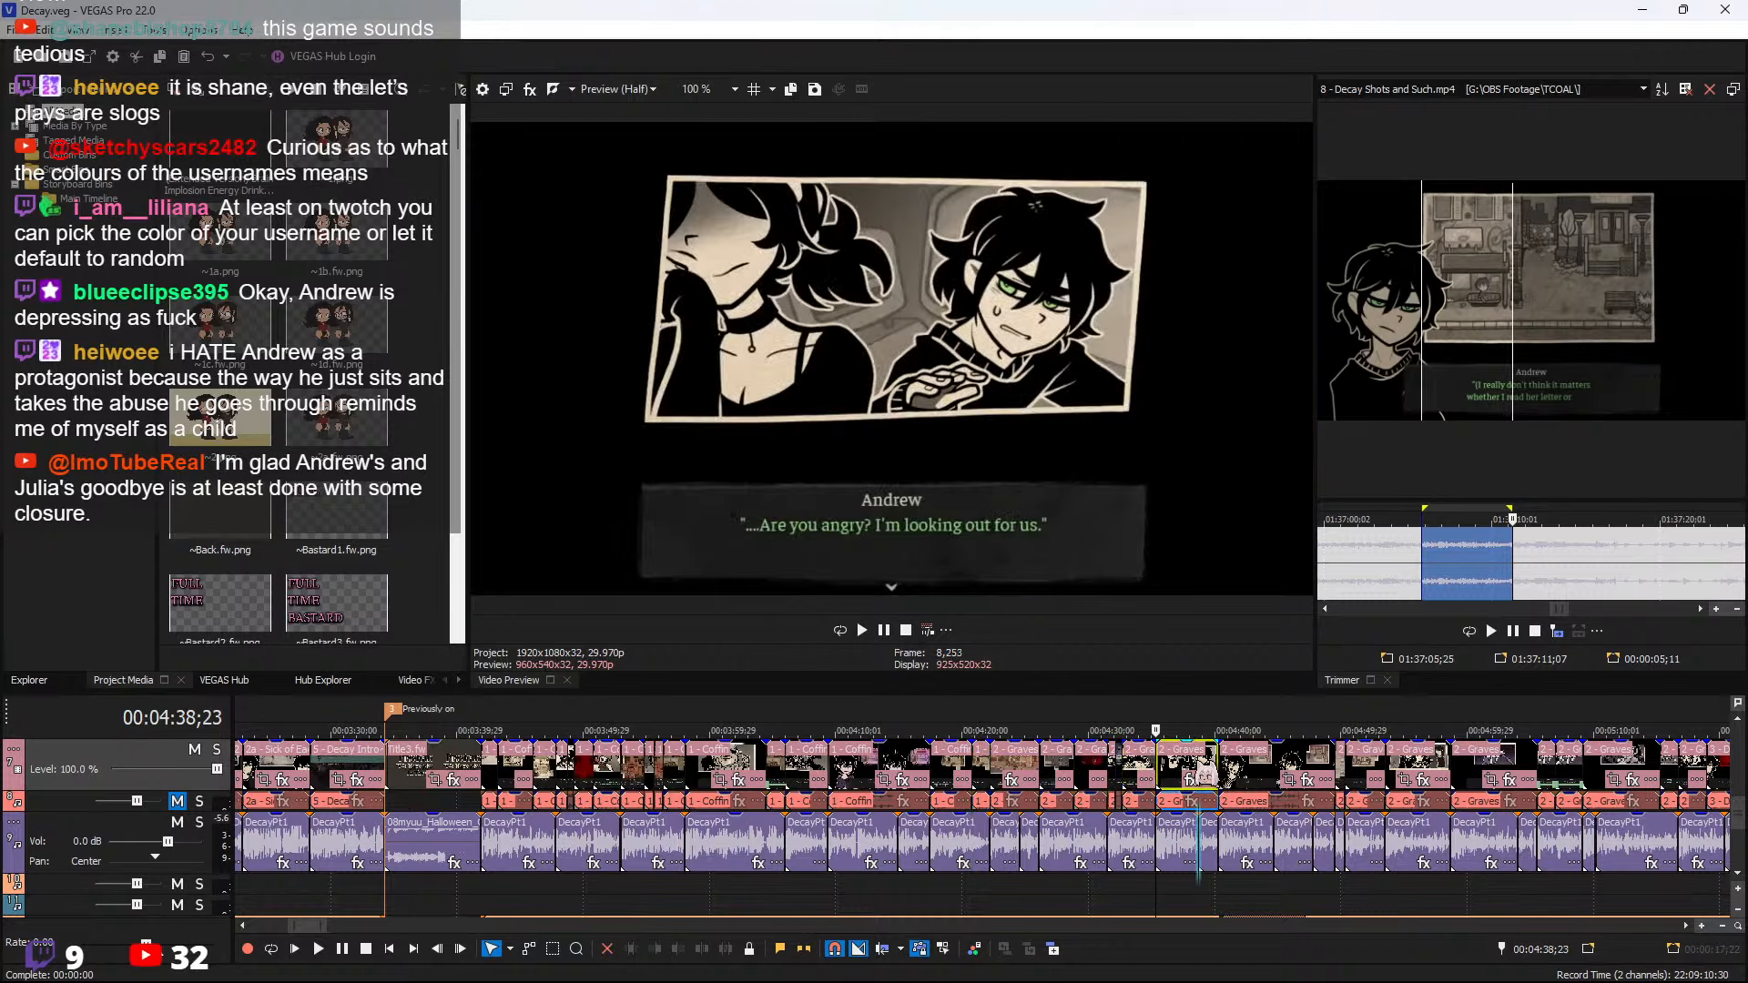
# Find the Graves clip of Leyley saying "Oh.... Oops." at 00:05:06;08 and copy it
pyautogui.rightClick(1524, 775)
pyautogui.click(1566, 802)
pyautogui.scroll(5, 1565, 802)
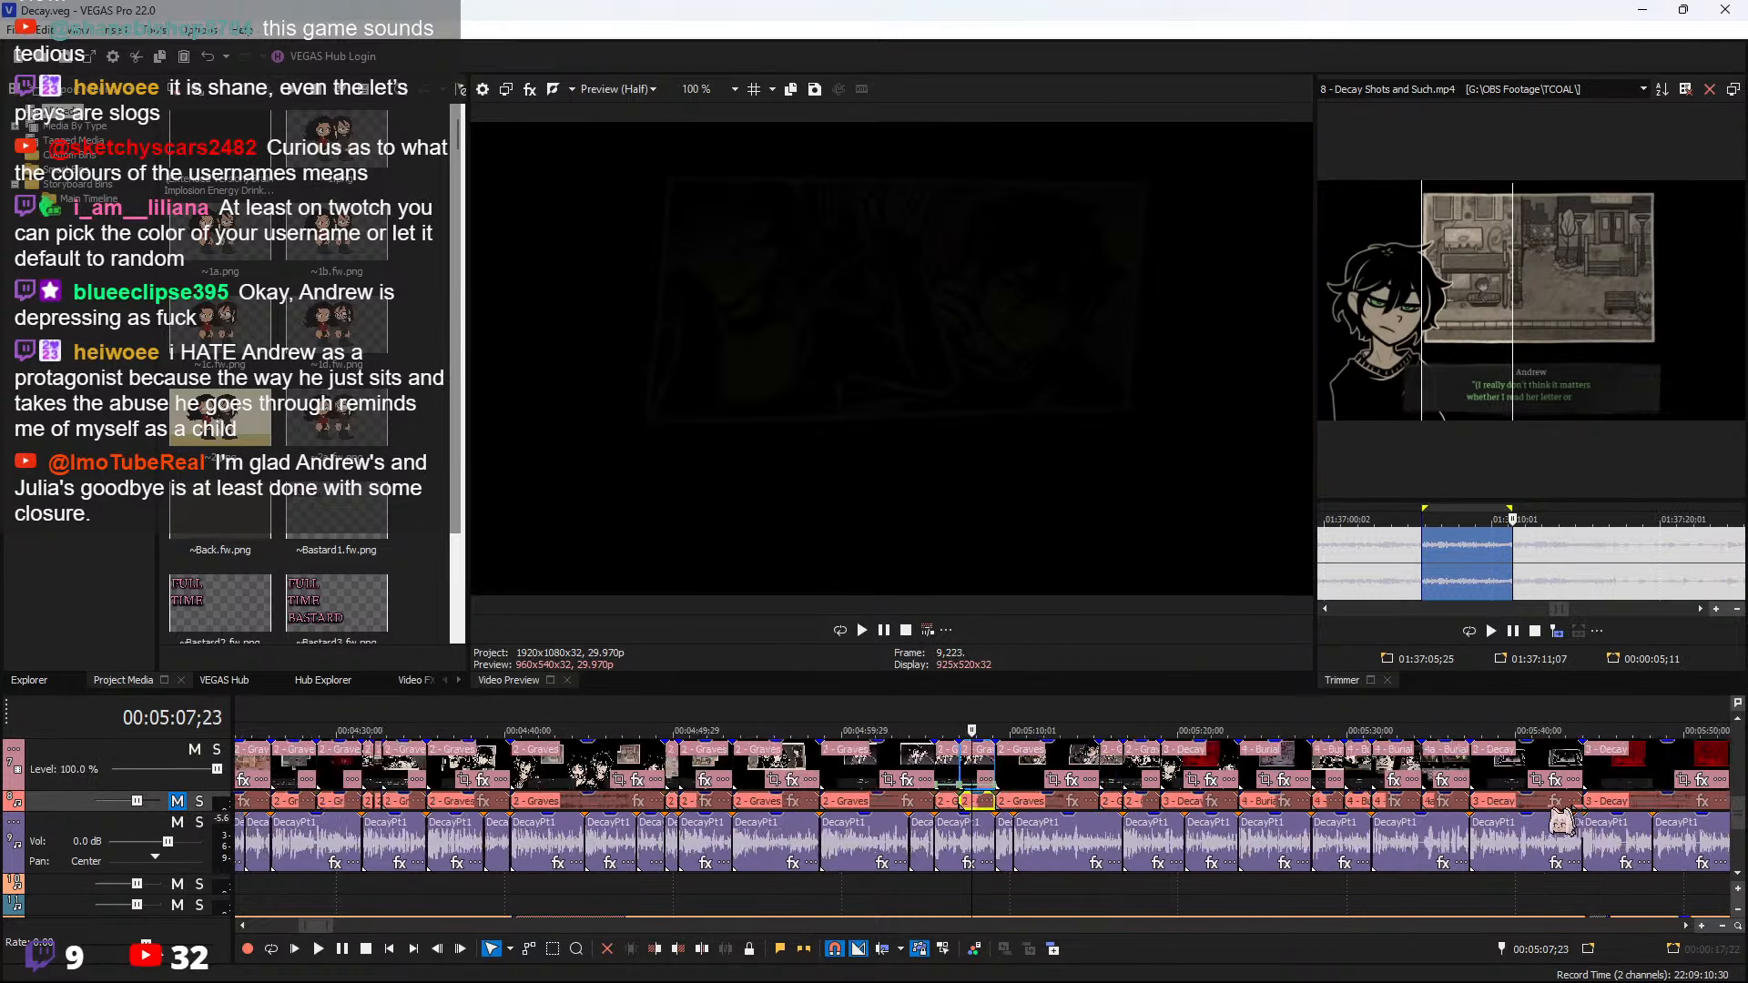
pyautogui.click(822, 767)
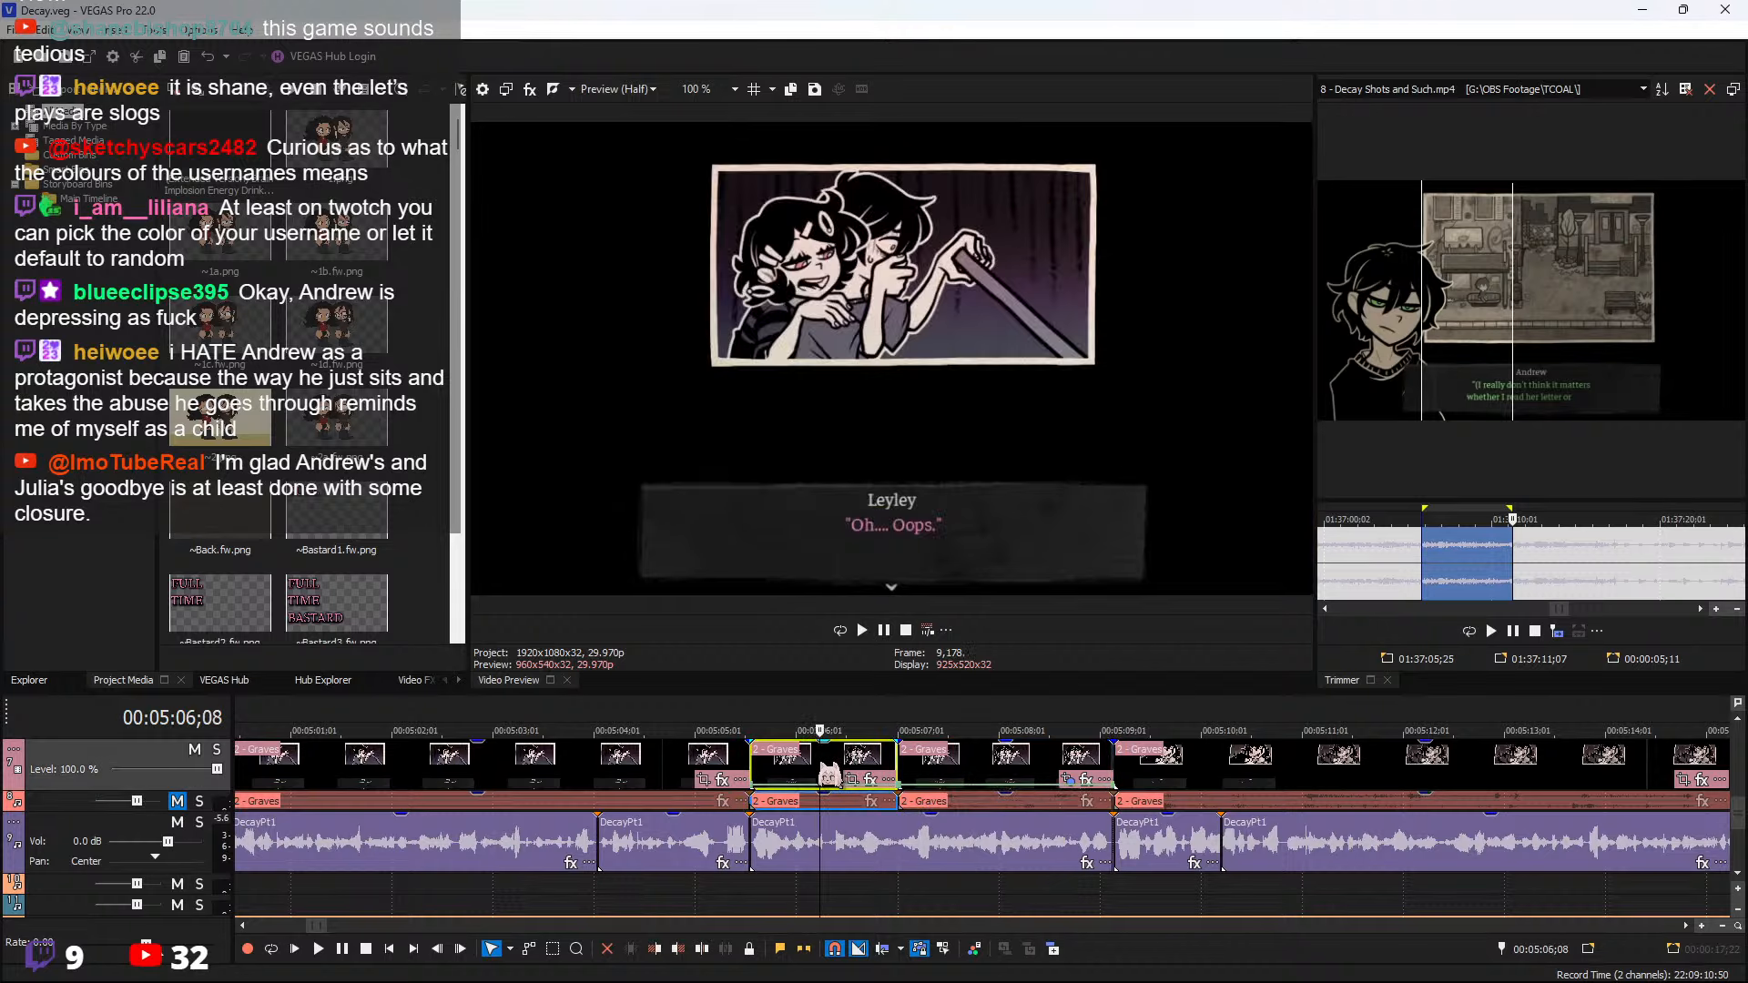
# Paste the Leyley clip directly after the cleaver clip at 00:33:02;27 and play its start
pyautogui.scroll(-10, 1066, 809)
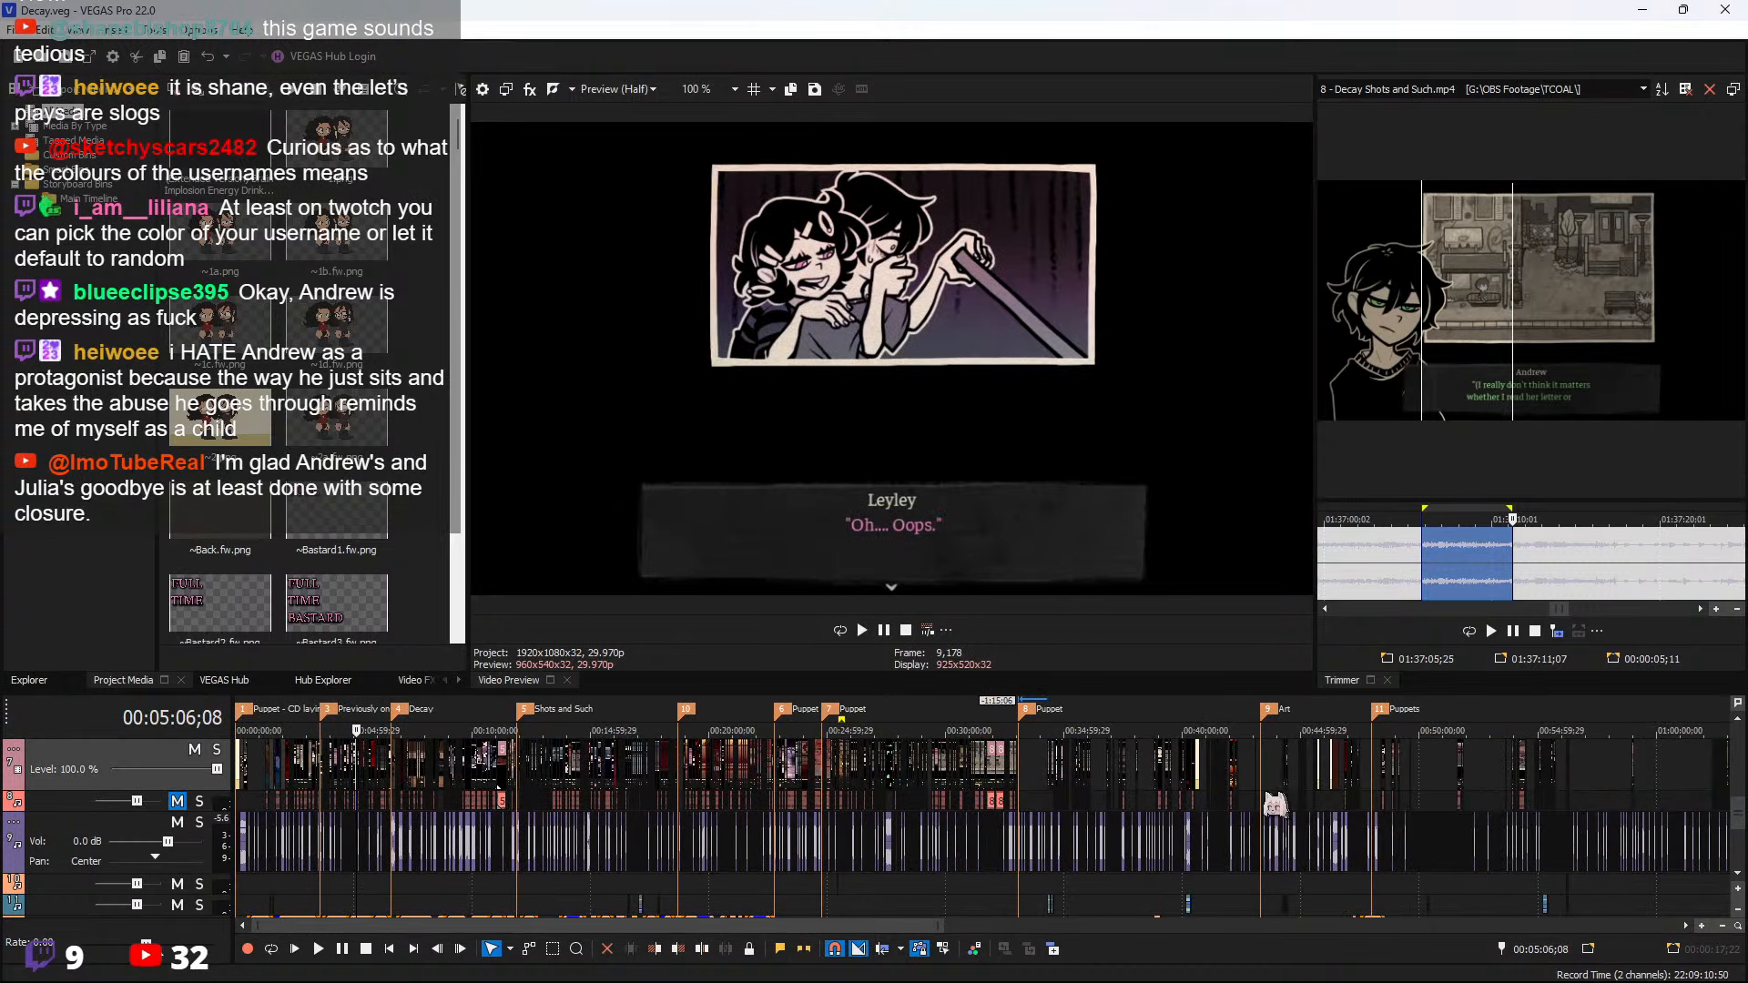
pyautogui.click(1239, 770)
pyautogui.scroll(5, 1238, 771)
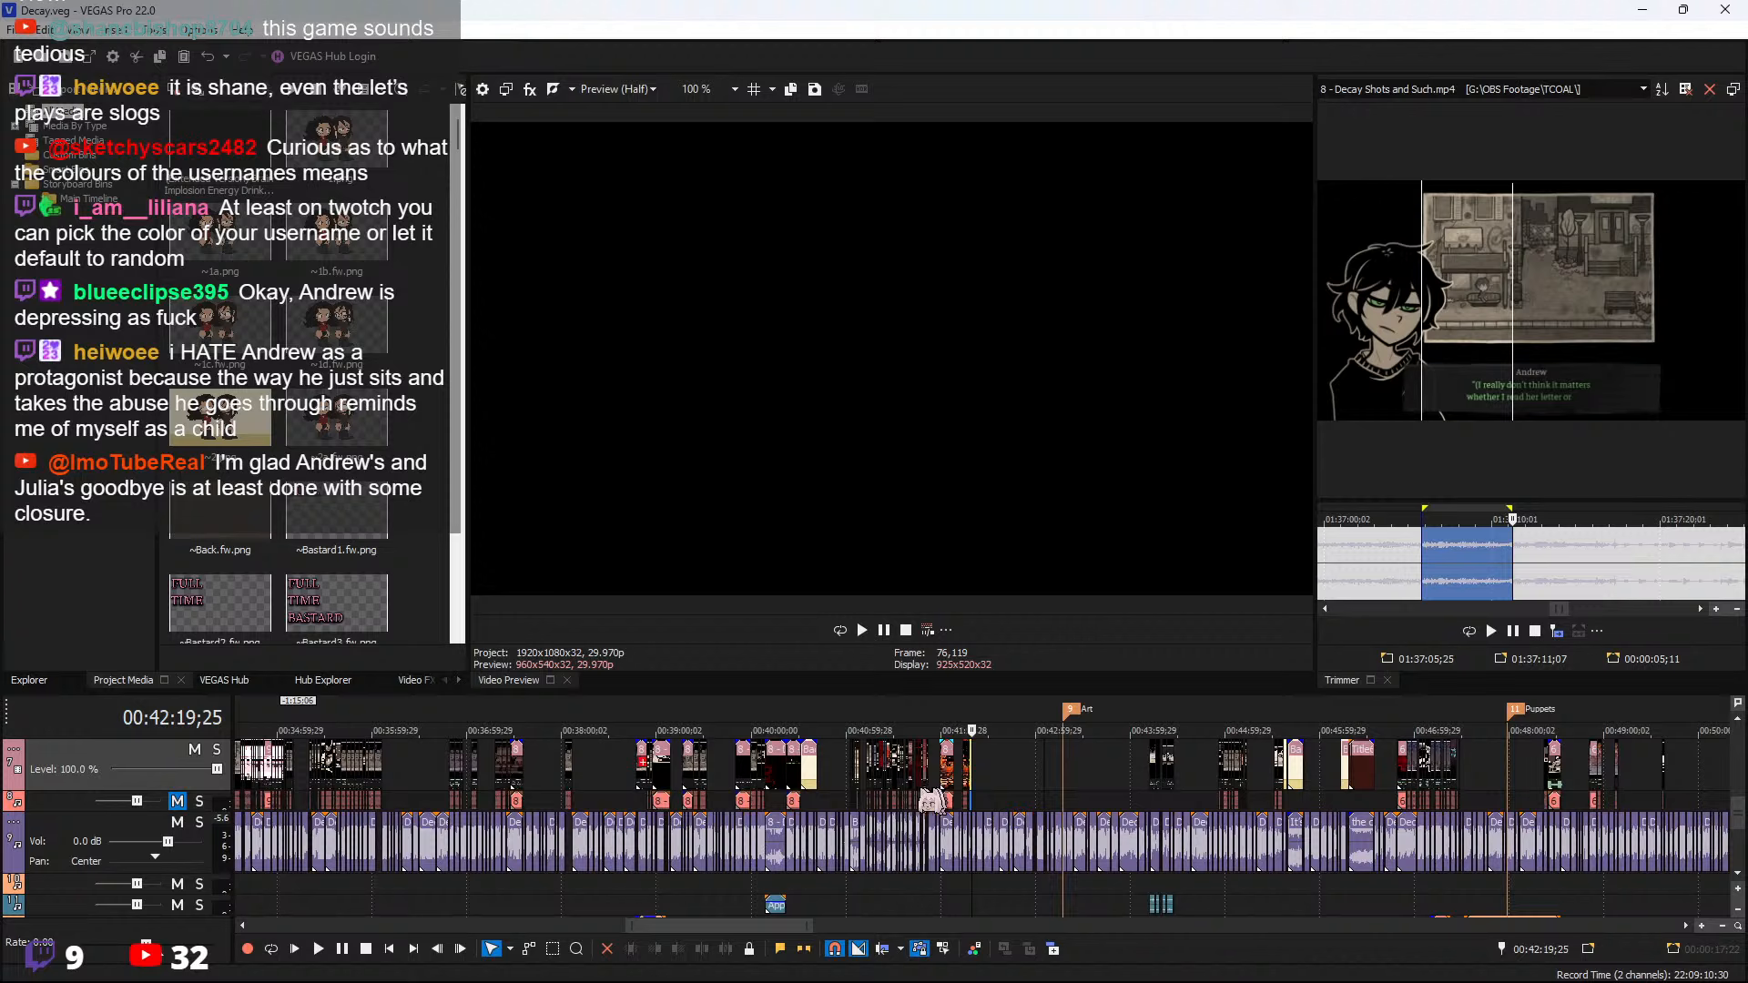
pyautogui.scroll(-2, 658, 799)
pyautogui.click(518, 772)
pyautogui.scroll(6, 517, 772)
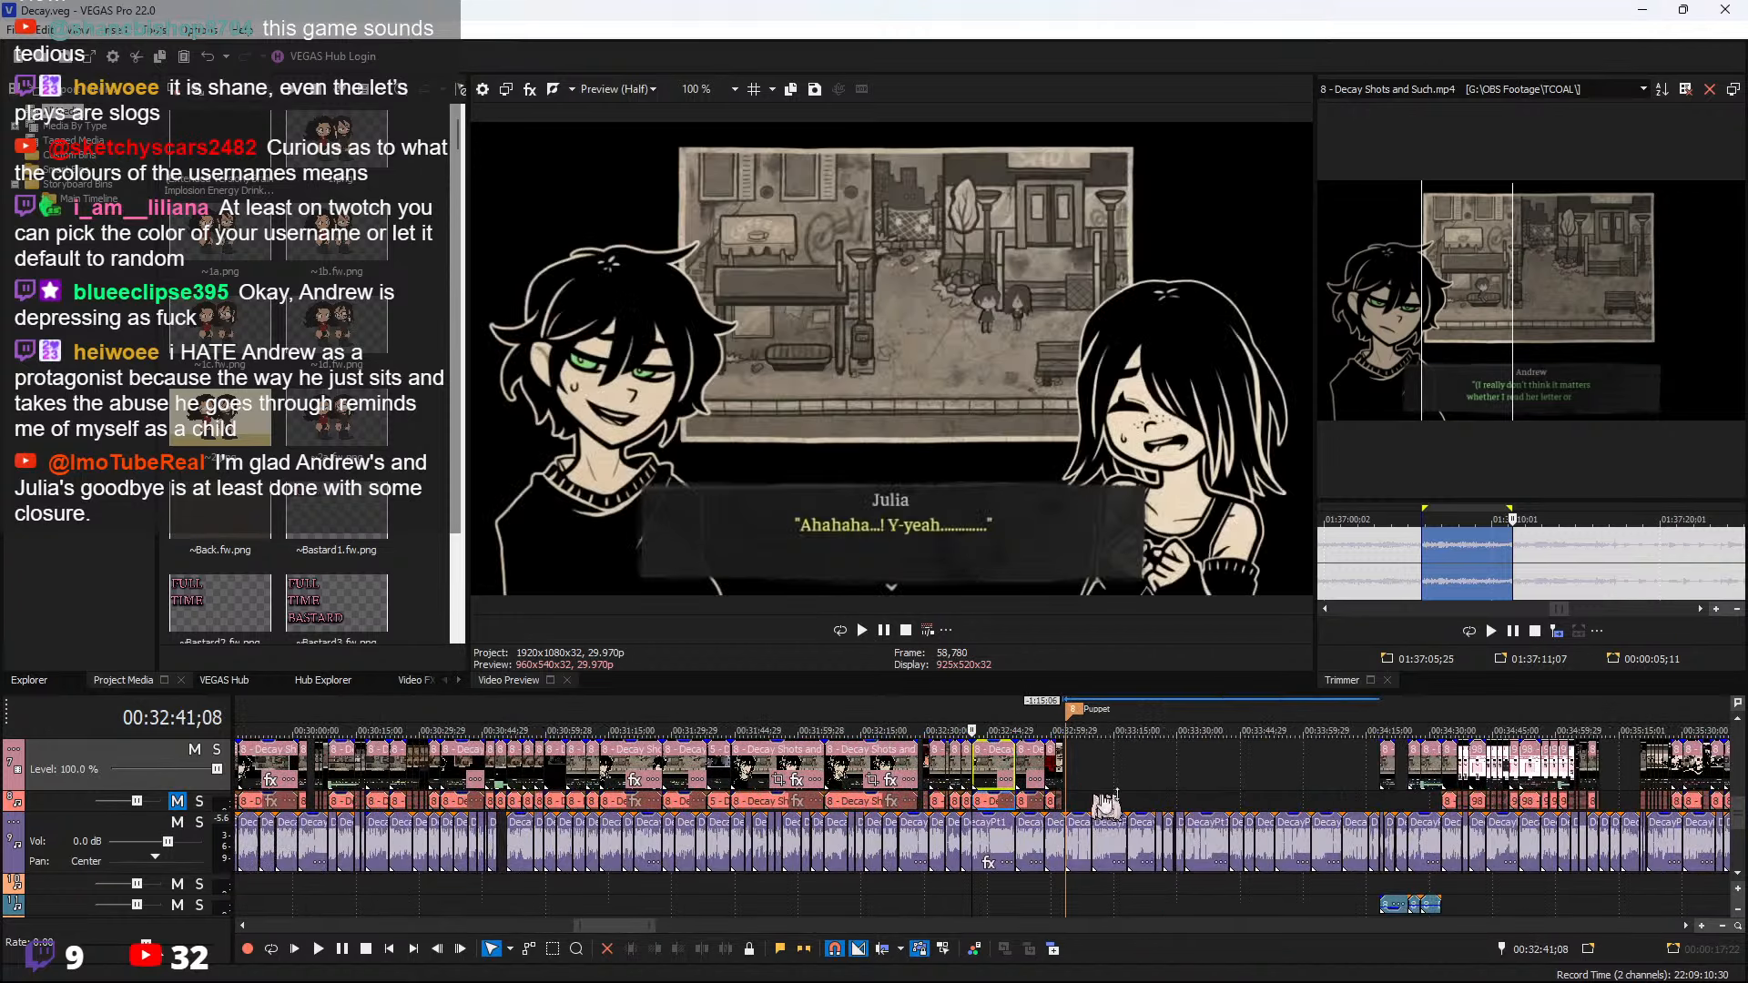
pyautogui.click(1338, 776)
pyautogui.scroll(3, 1338, 776)
pyautogui.hotkey('ctrl', 'v')
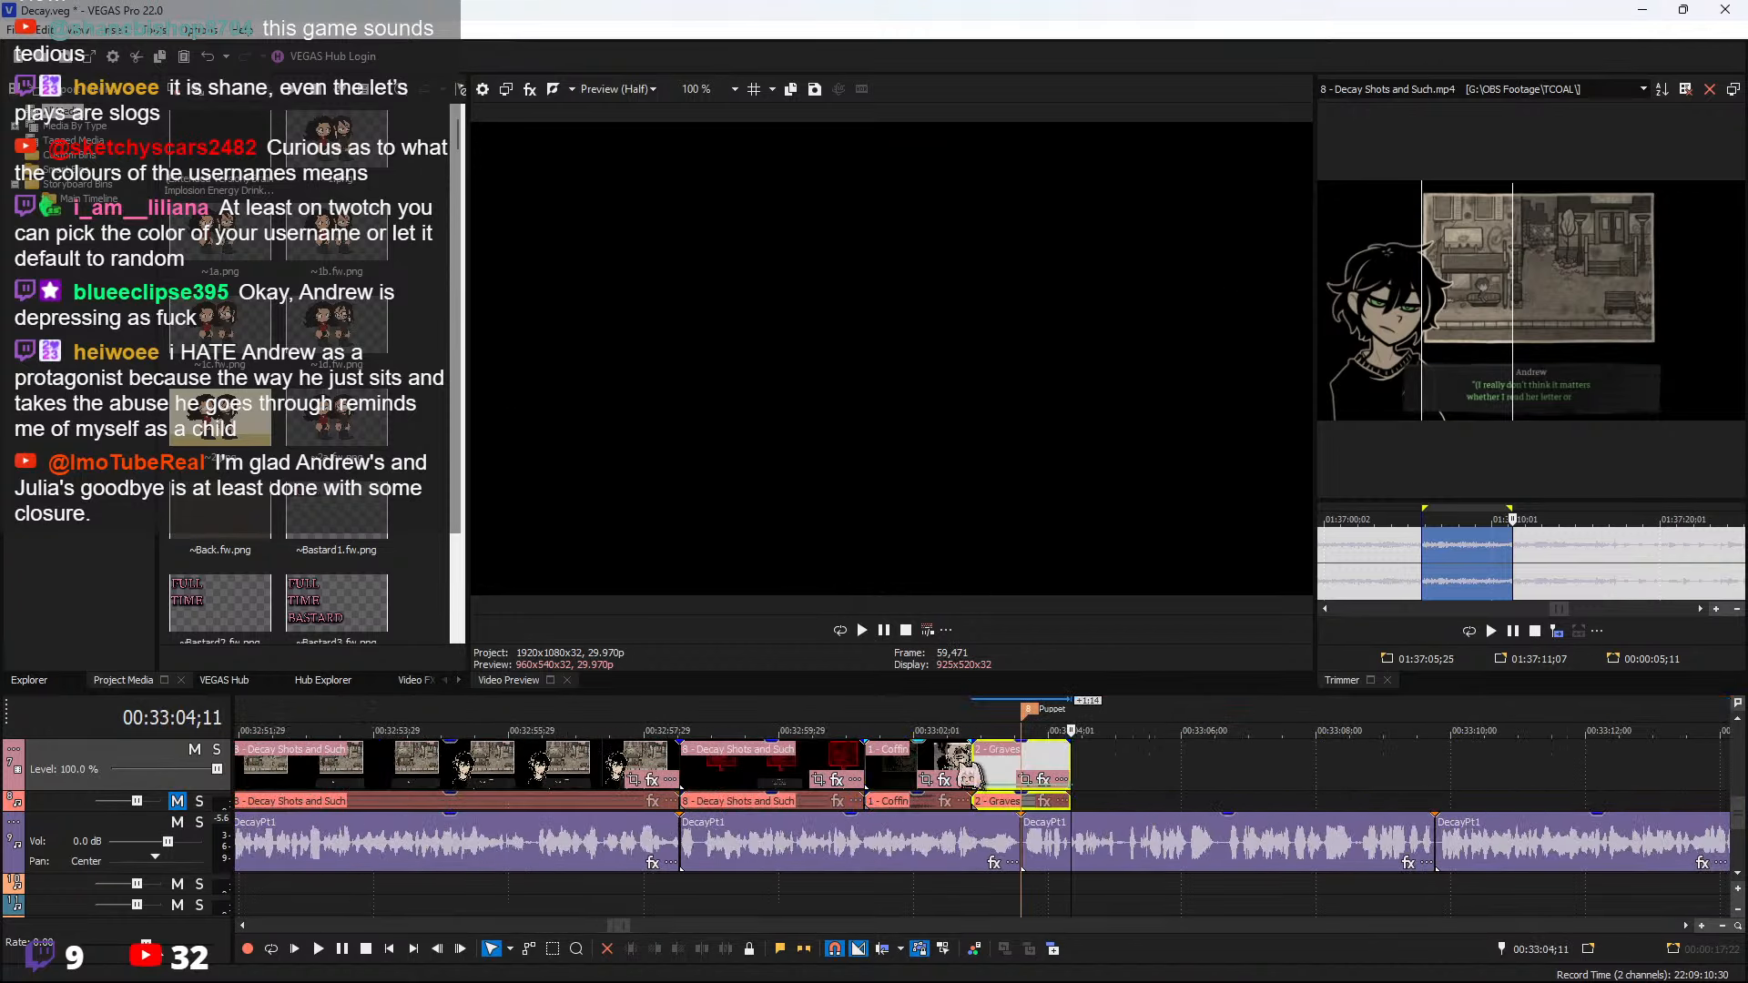
pyautogui.click(969, 770)
pyautogui.press('space')
pyautogui.scroll(3, 1057, 785)
pyautogui.press('space')
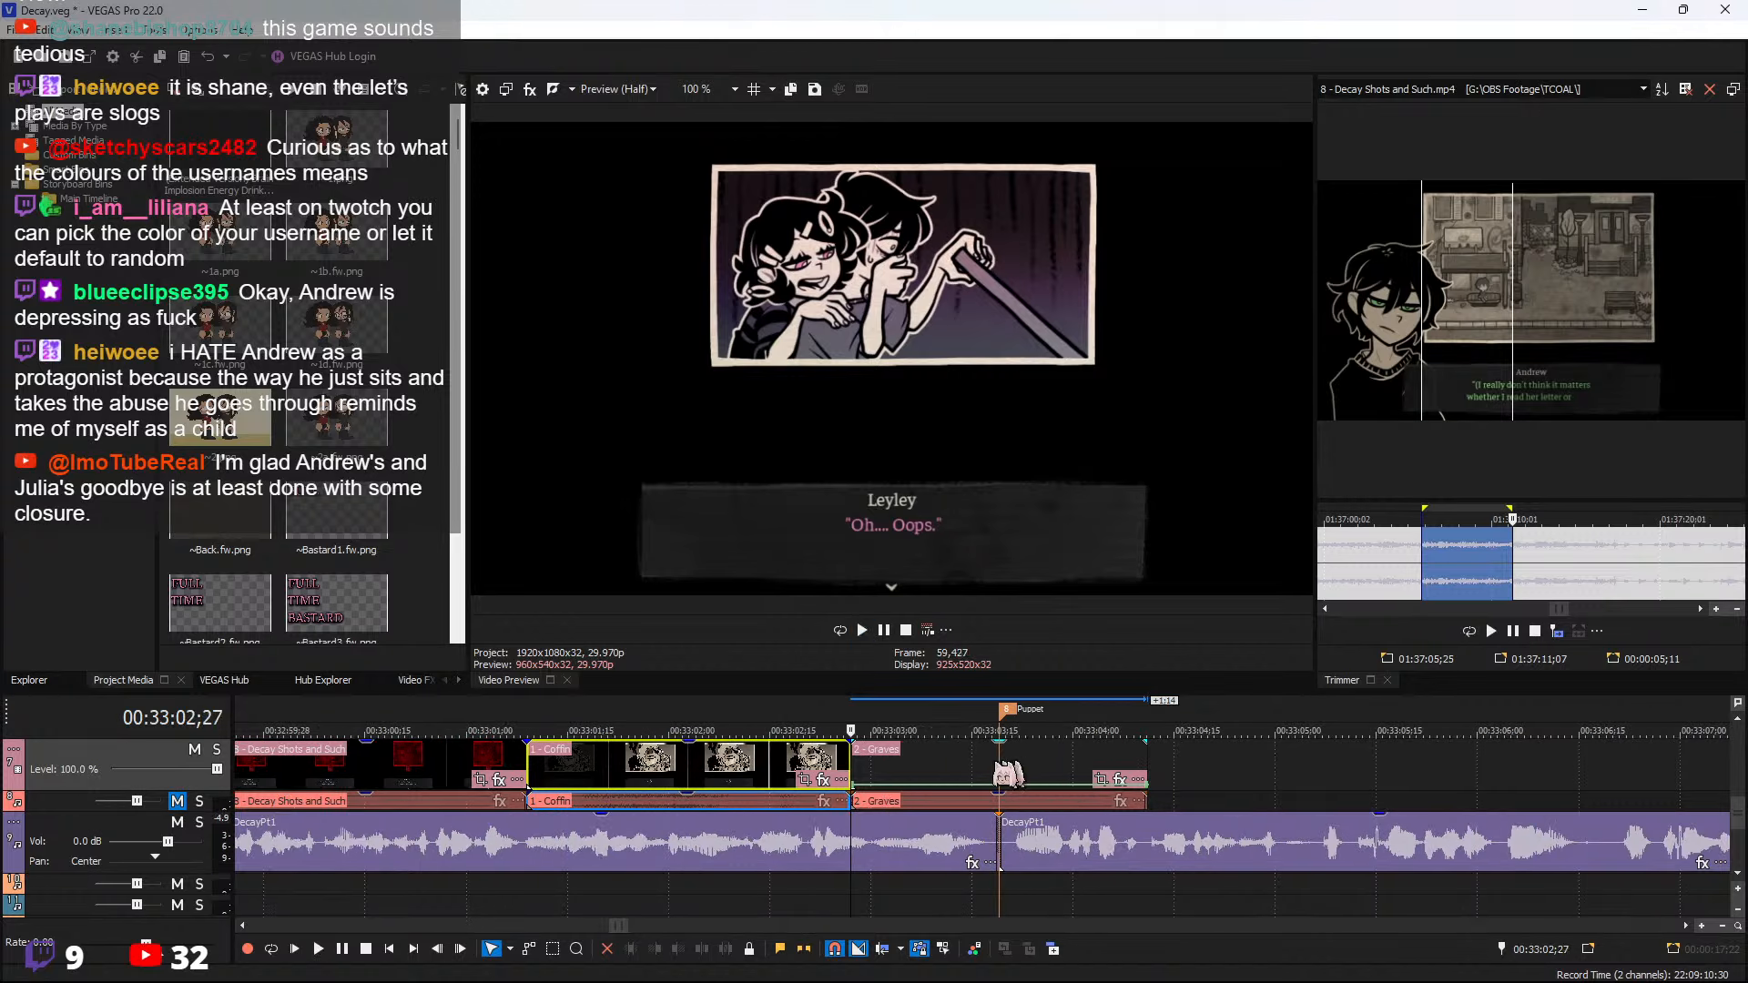
# Split the Leyley clip at the narration cut by the Puppet marker and delete the remainder past it
pyautogui.click(1003, 768)
pyautogui.press('s')
pyautogui.click(1039, 768)
pyautogui.press('Delete')
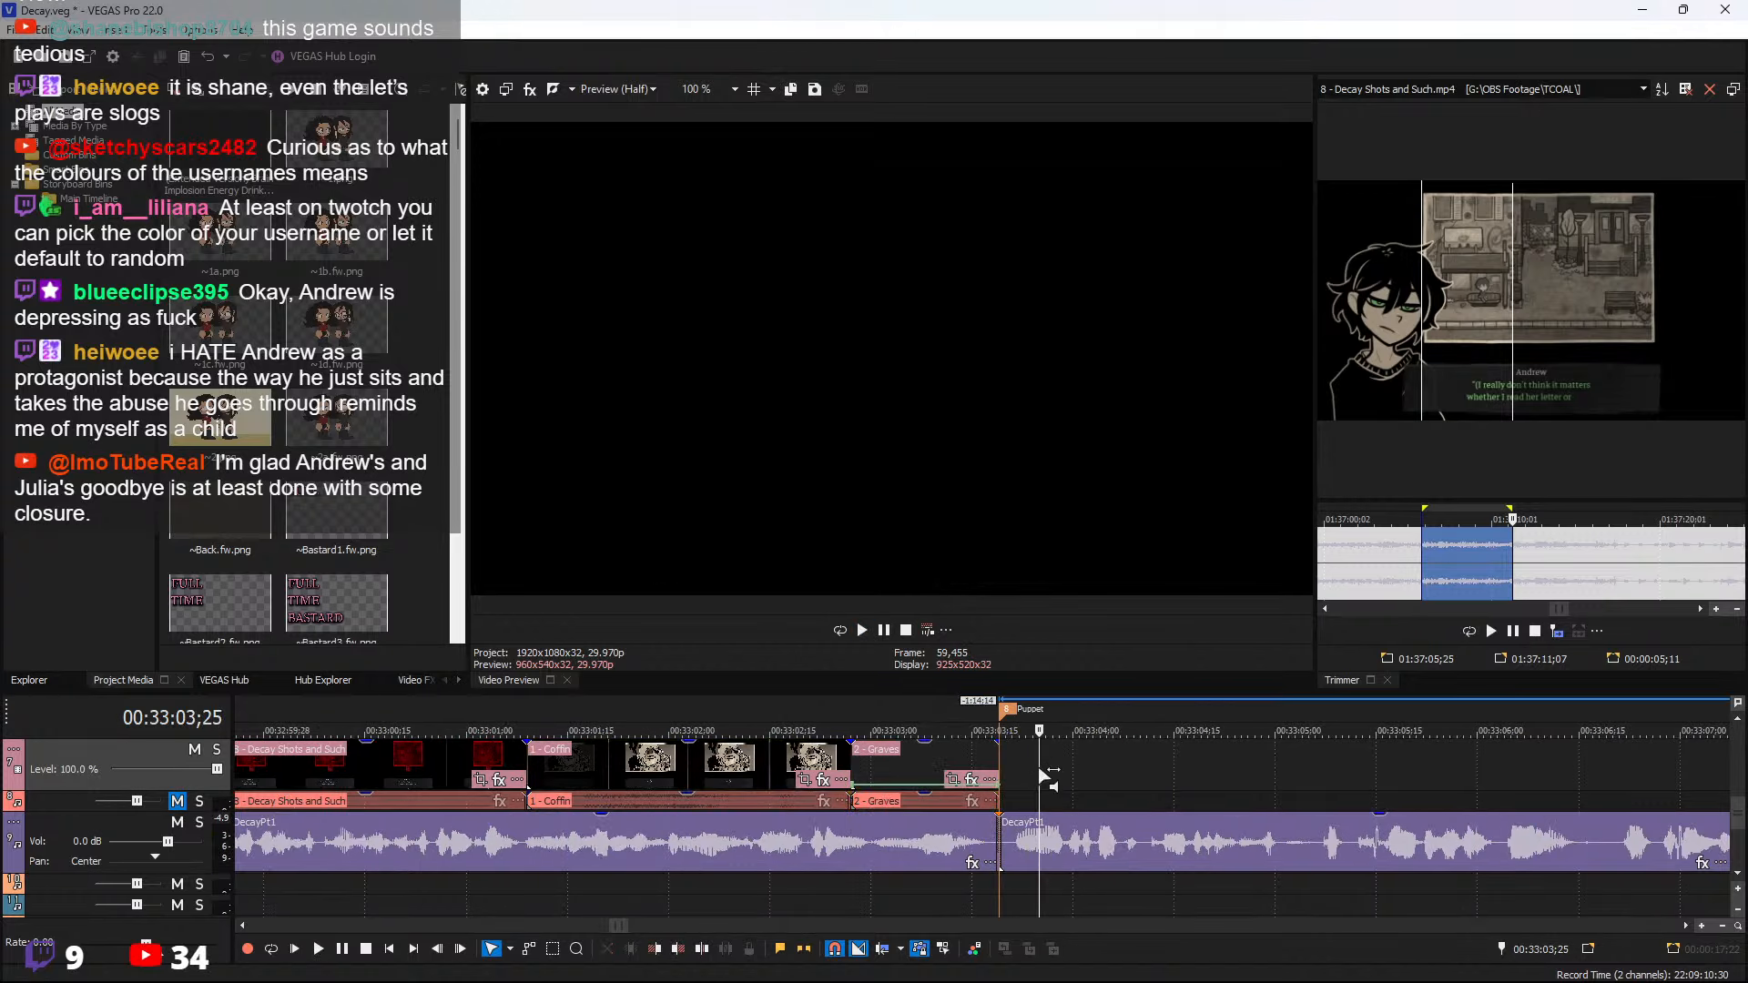
# Listen to the narration after the Puppet marker and look over the earlier footage around 00:29:25;25
pyautogui.press('space')
pyautogui.scroll(-5, 1183, 824)
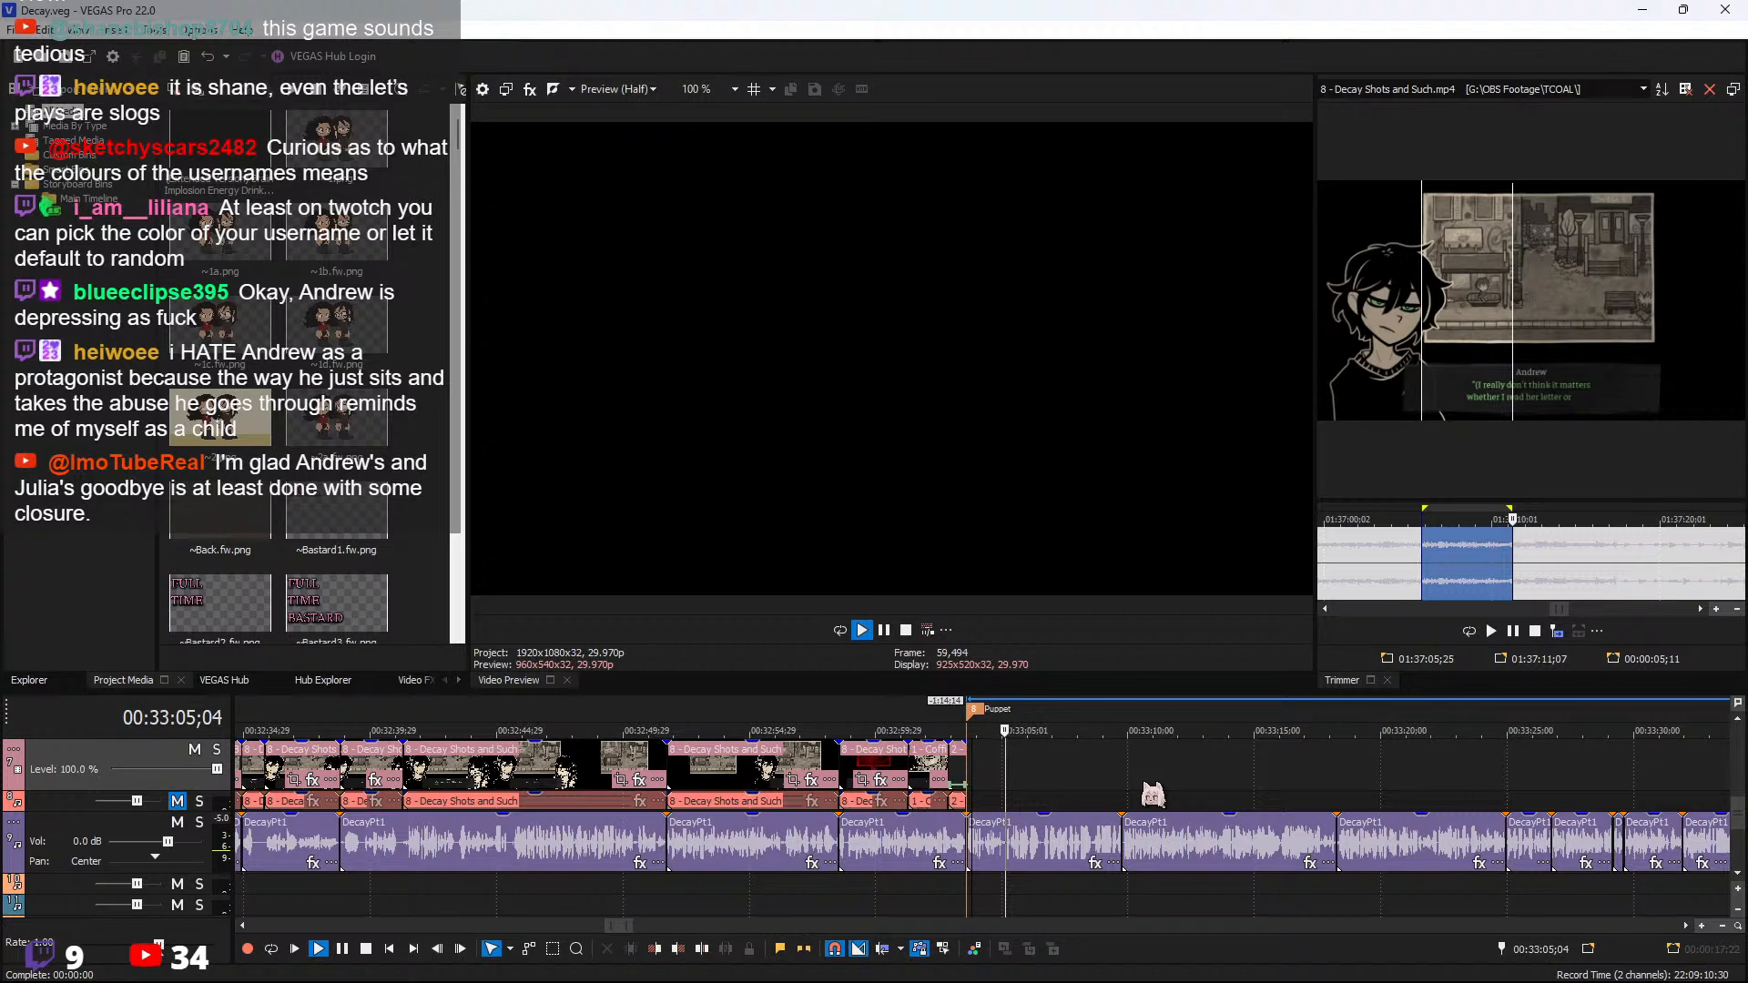
pyautogui.scroll(-4, 1151, 794)
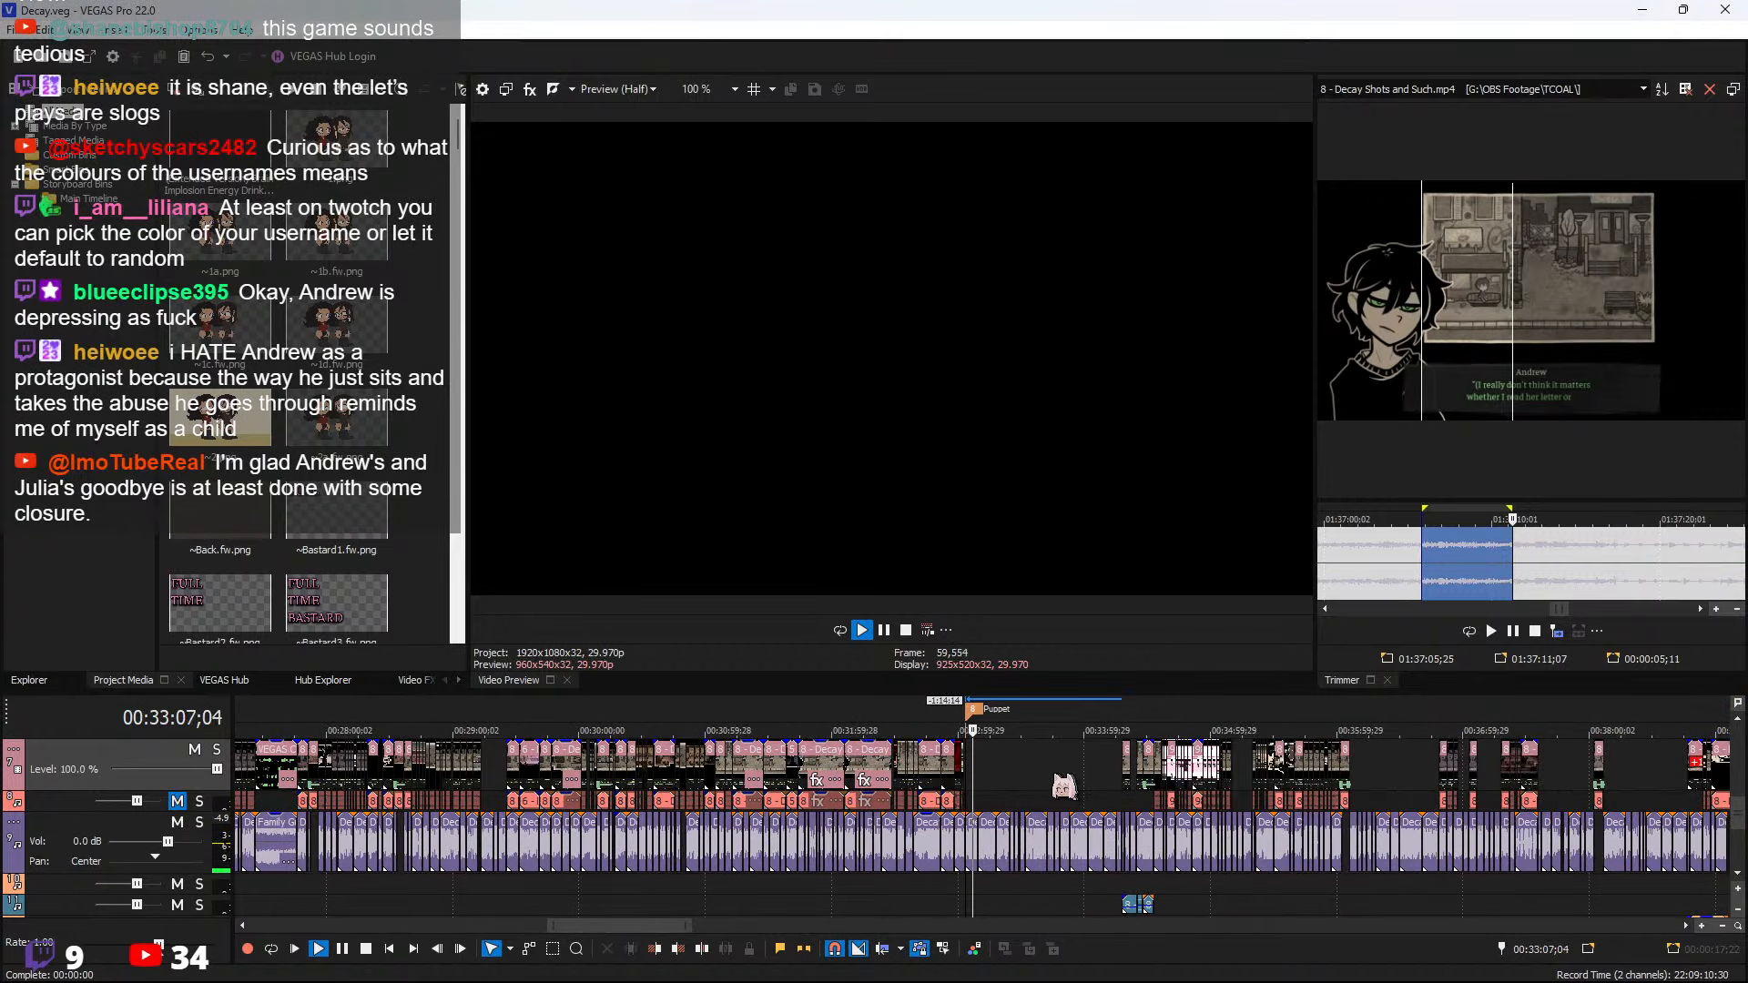
pyautogui.scroll(3, 538, 787)
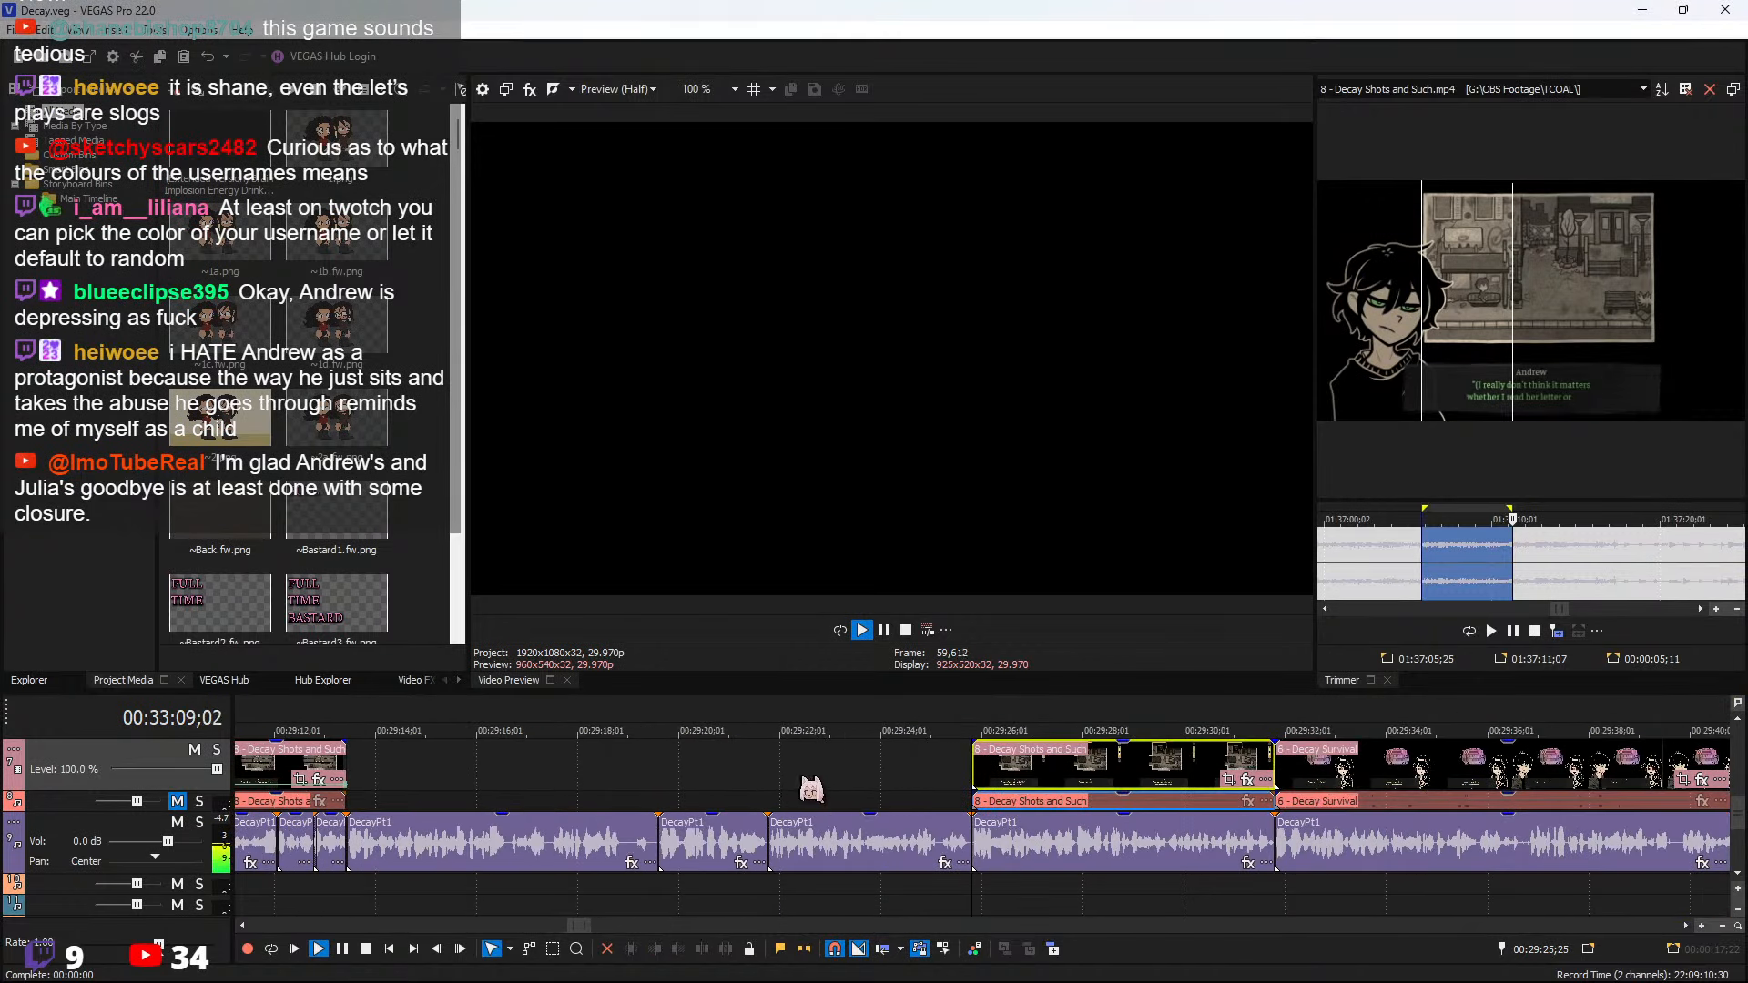
pyautogui.scroll(-2, 1126, 782)
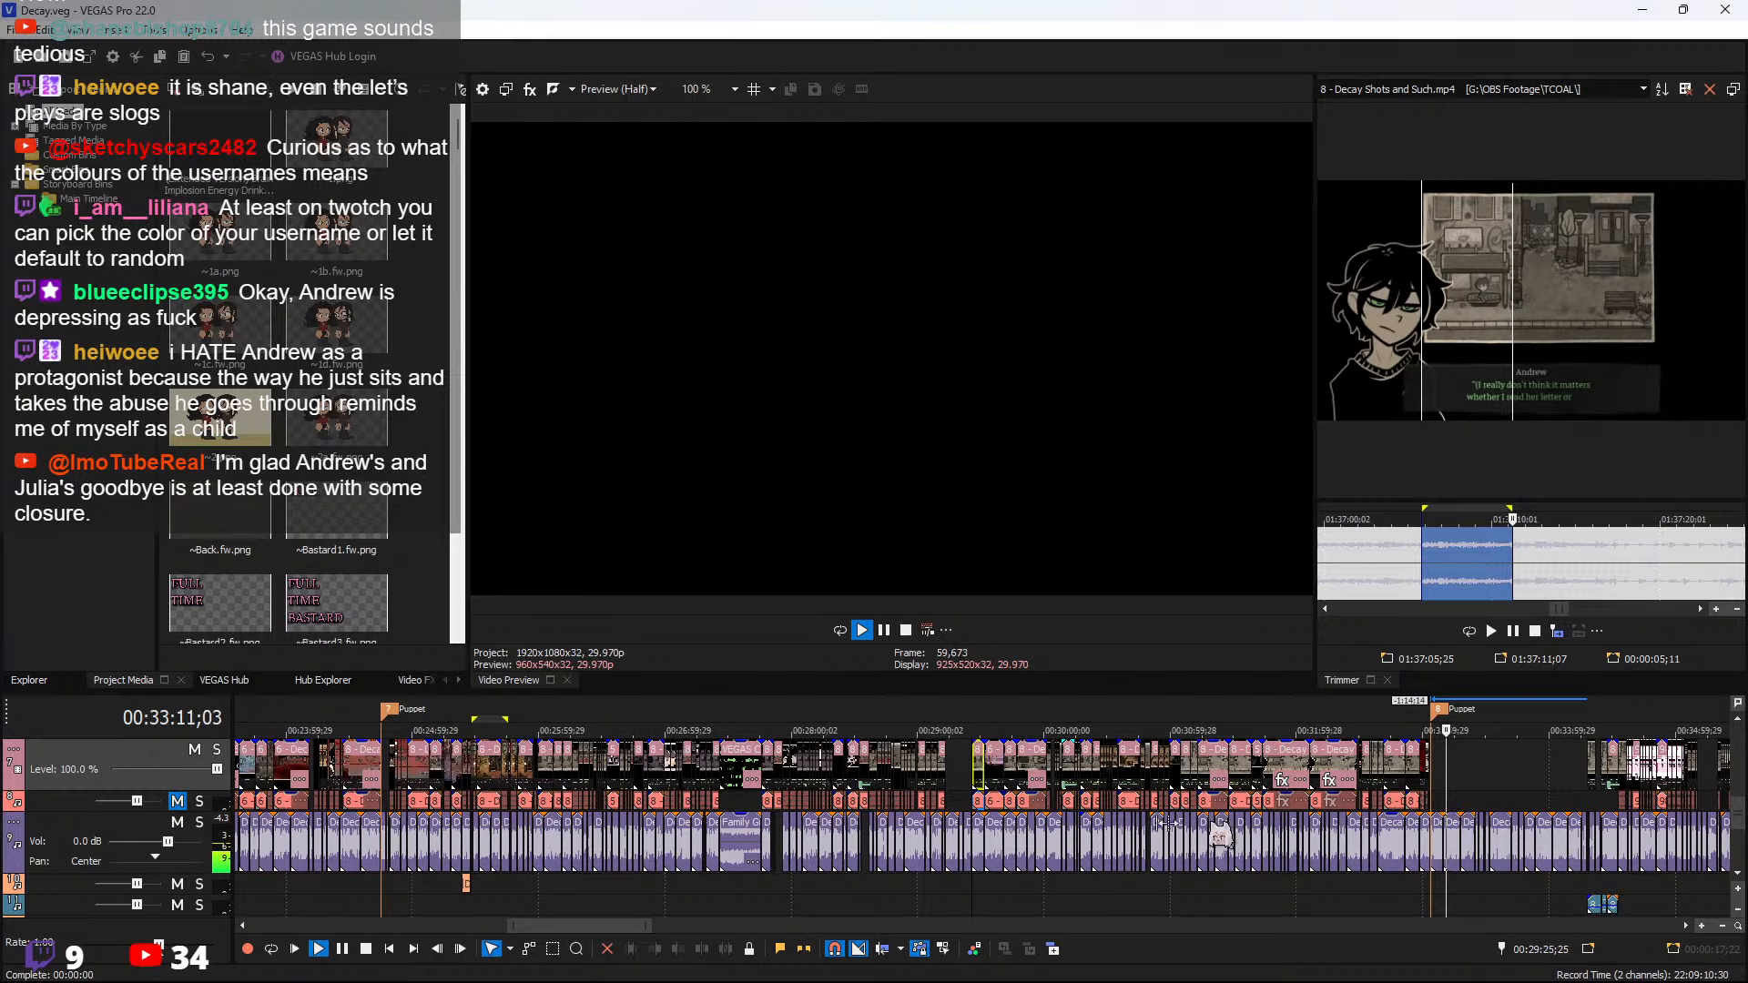
# Play the clip of Julia asking why he did nothing near 00:29:09;28 into the empty gap that follows
pyautogui.press('space')
pyautogui.click(941, 766)
pyautogui.scroll(6, 1093, 794)
pyautogui.press('space')
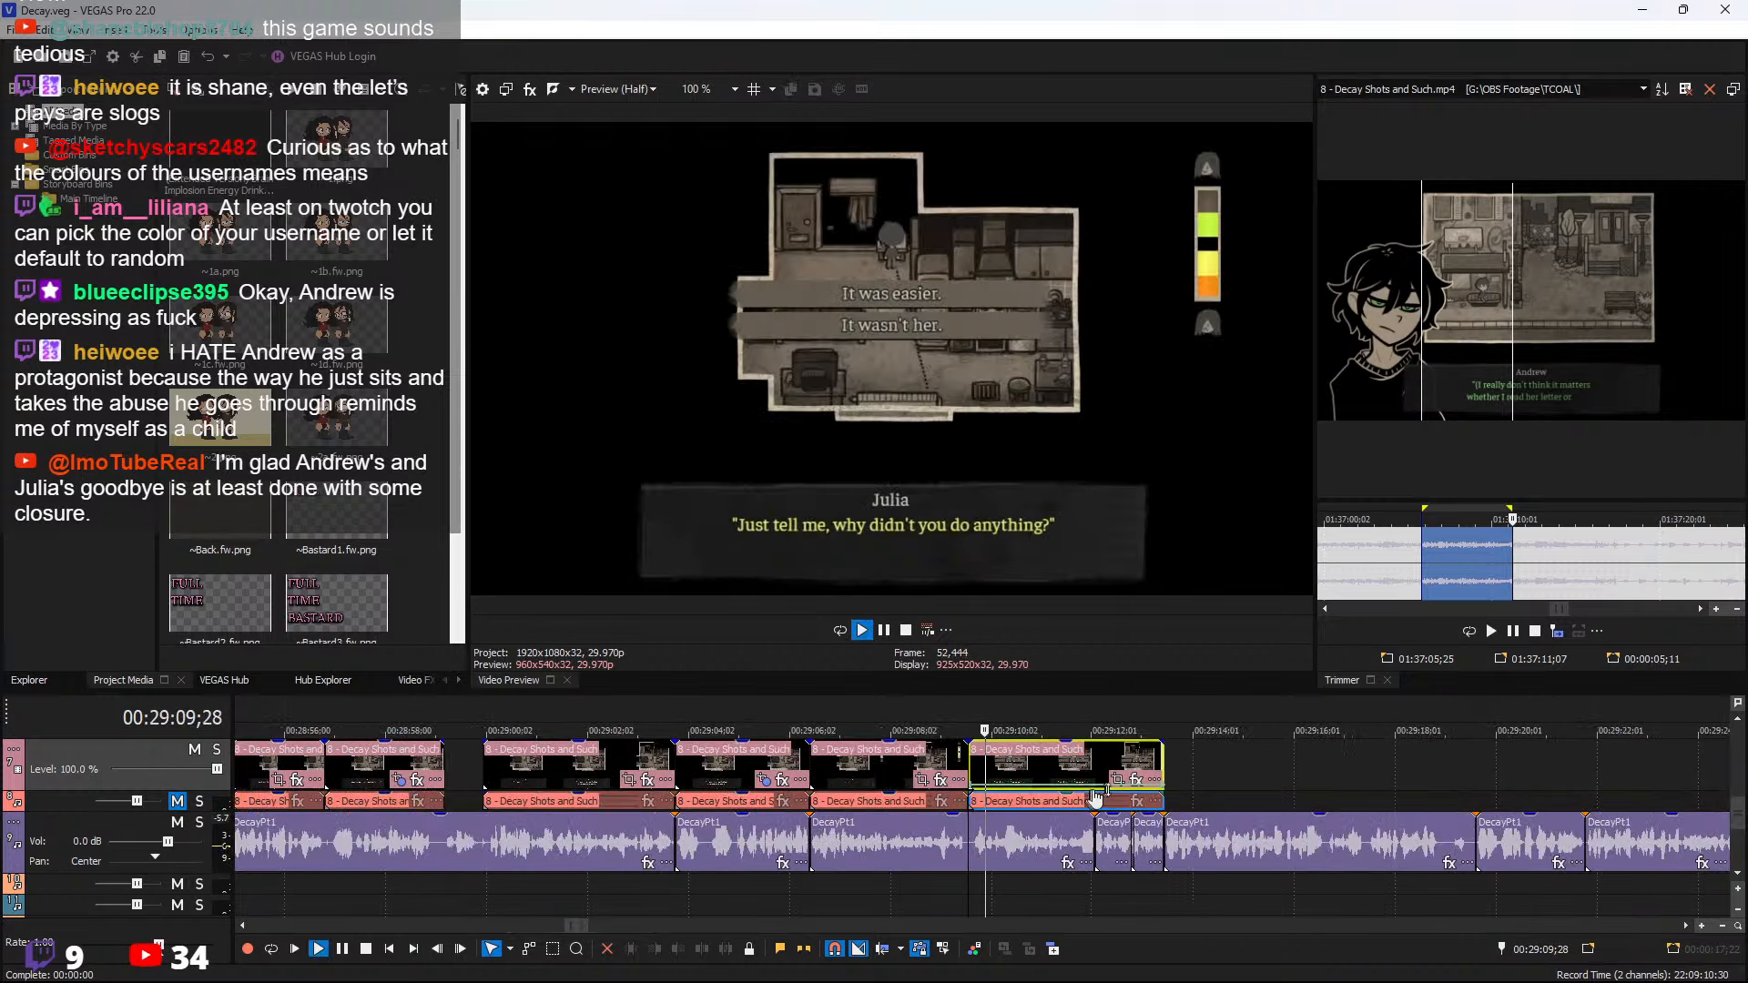
pyautogui.scroll(-3, 1286, 785)
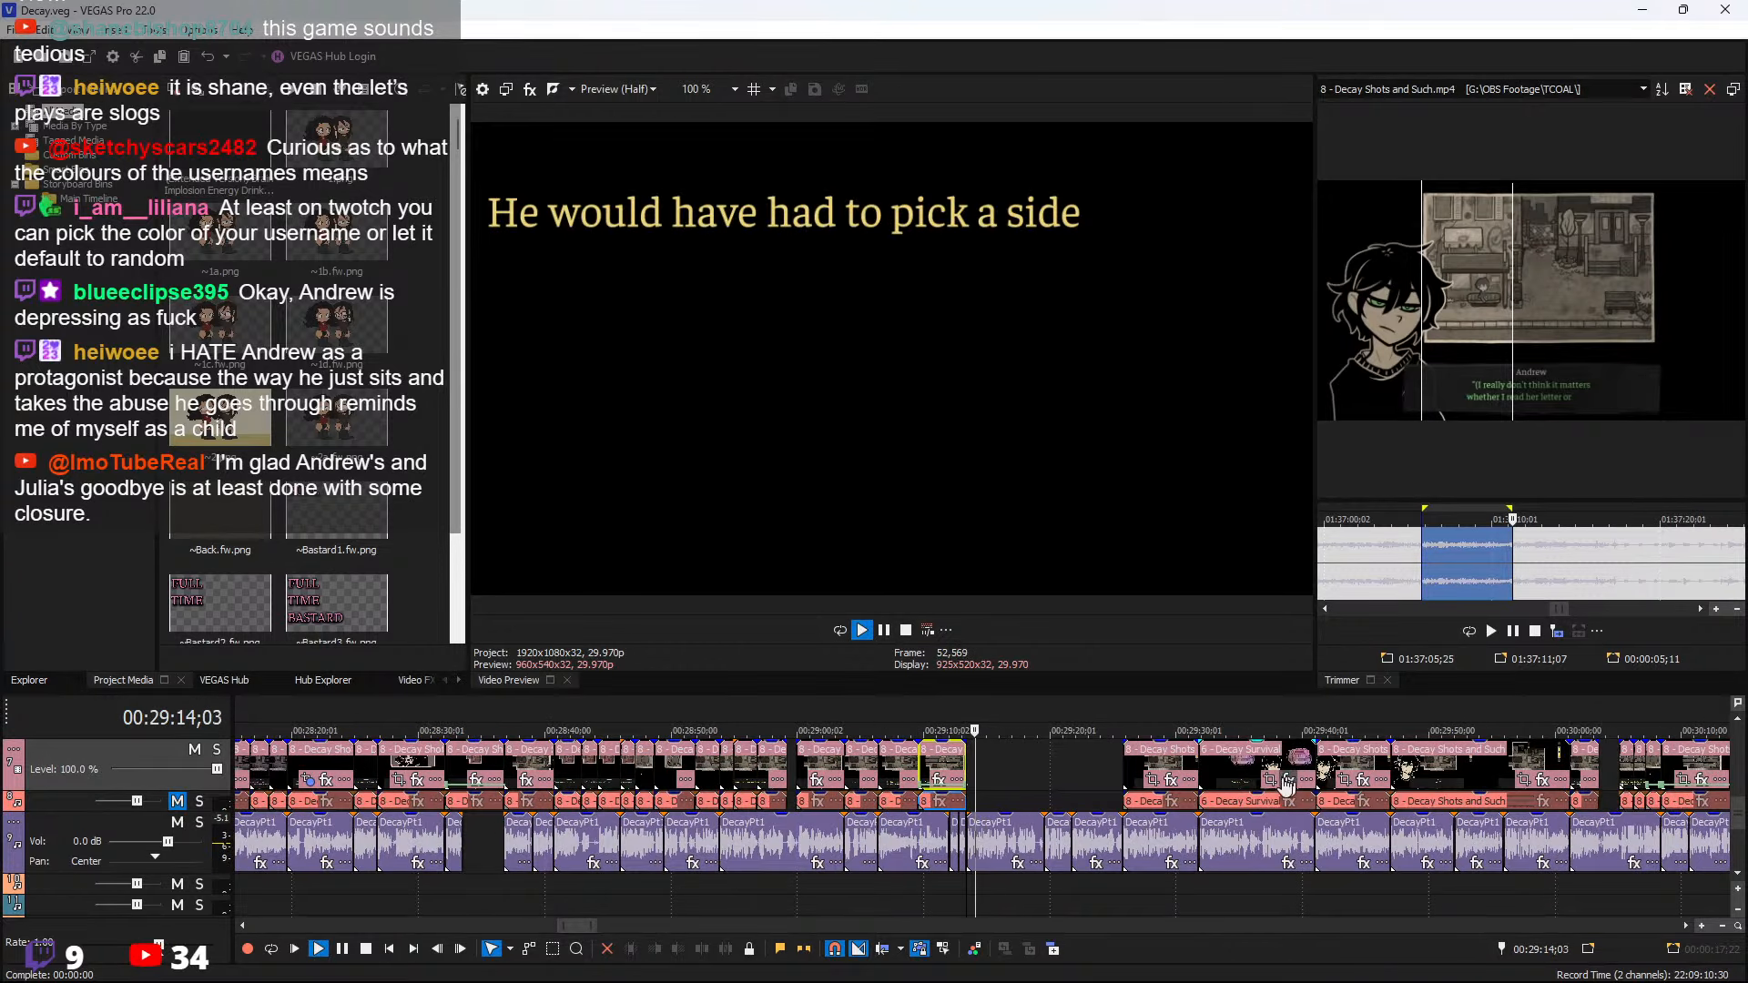
# Listen to the narration in the empty stretch after the later Puppet marker, from 00:33:02;27 to about 00:33:10;00
pyautogui.scroll(-2, 1149, 794)
pyautogui.scroll(-2, 1407, 819)
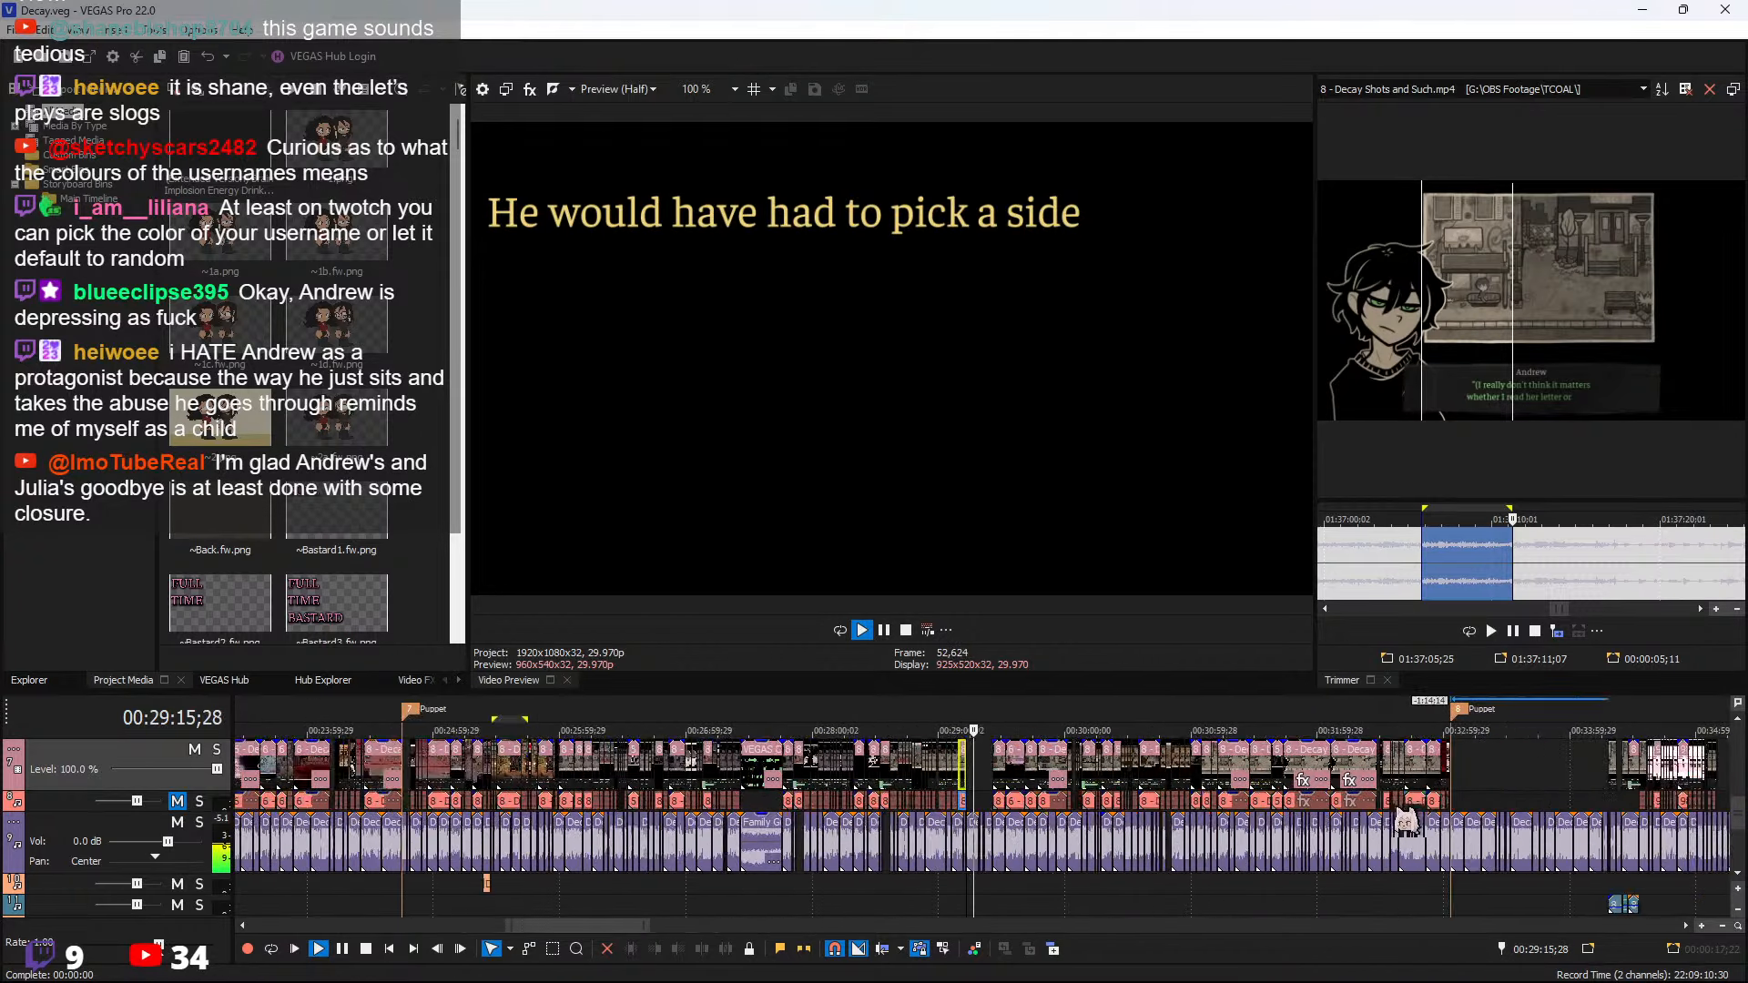
pyautogui.scroll(-1, 1395, 808)
pyautogui.press('space')
pyautogui.click(1212, 761)
pyautogui.scroll(4, 1200, 767)
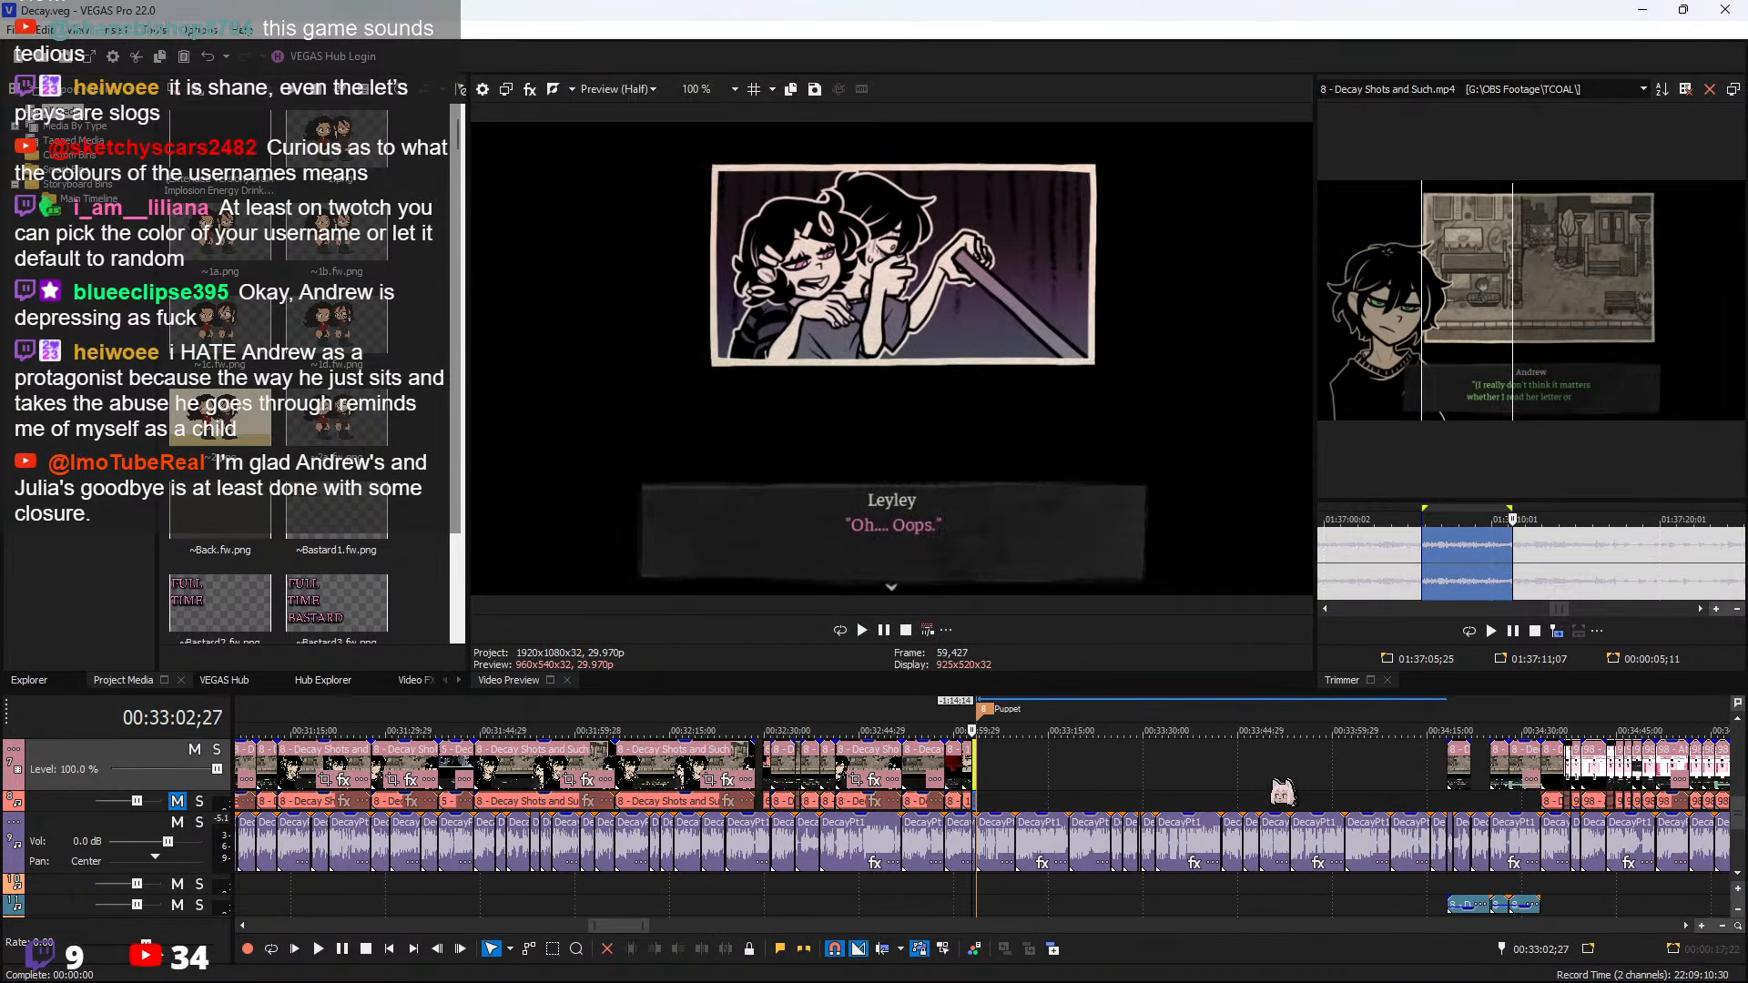
pyautogui.click(1095, 792)
pyautogui.scroll(-2, 1092, 792)
pyautogui.press('space')
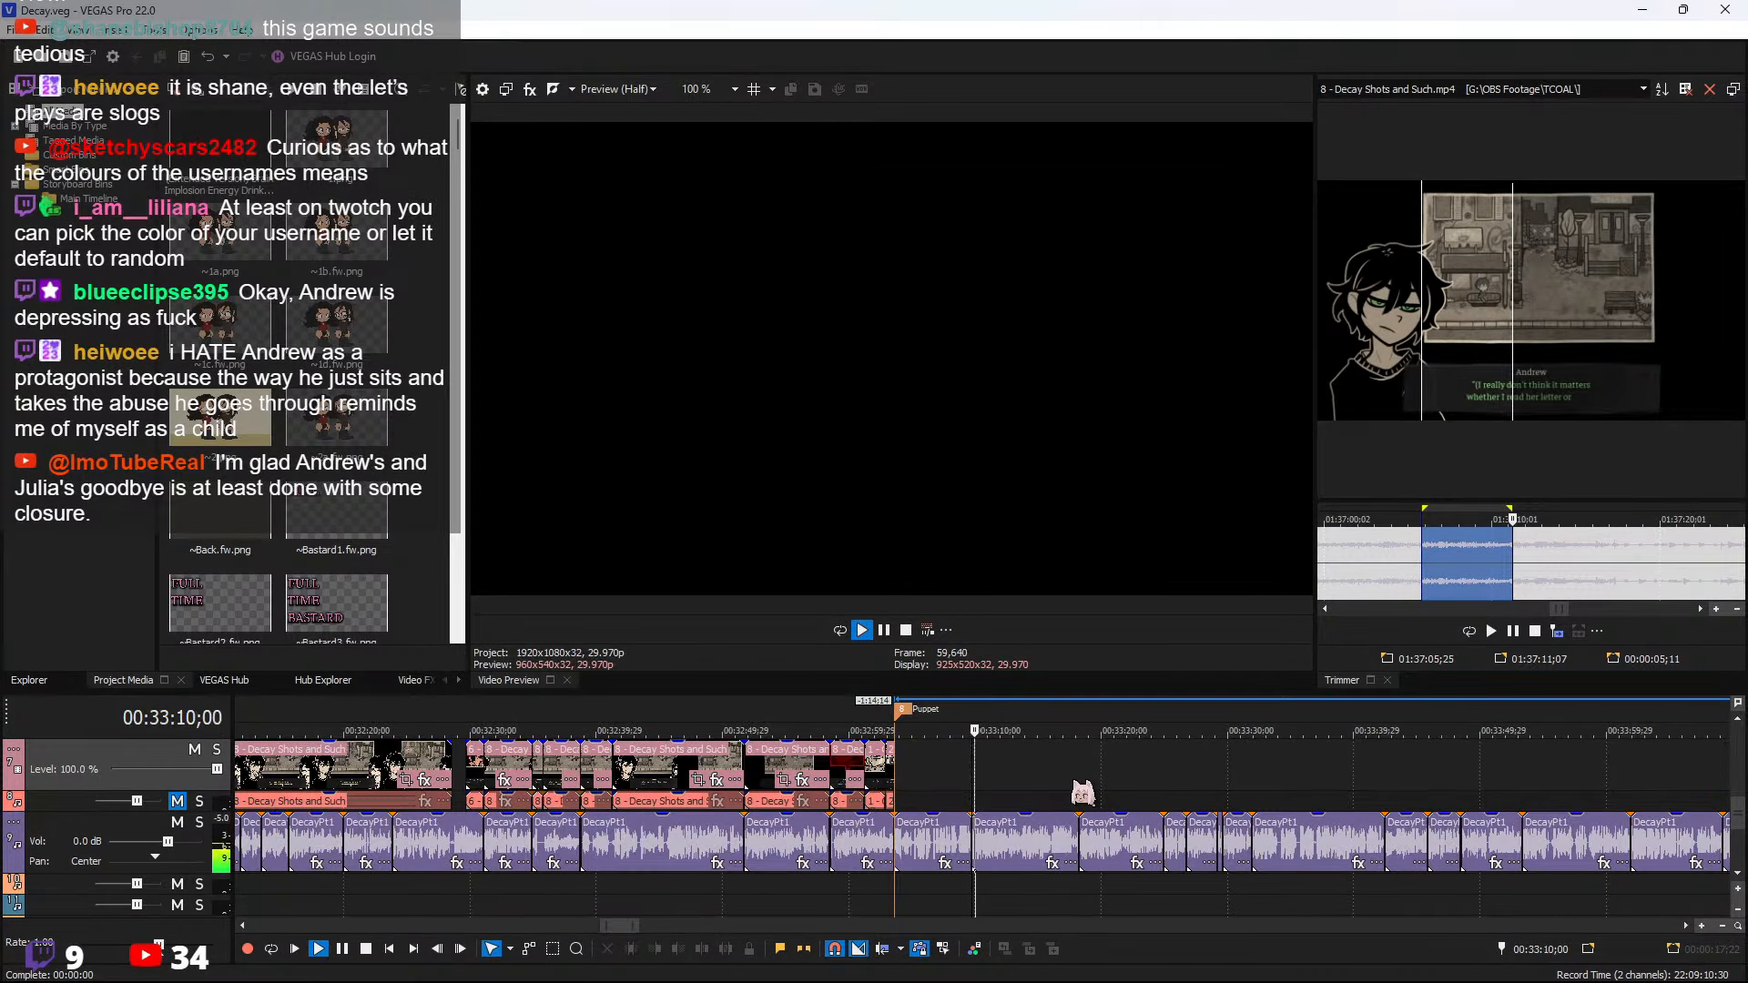
pyautogui.press('space')
# Insert the "Dear Andrew, I loved you a lot" letter shot from 01:37:17;17 to 01:37:19;21 at 00:33:09;23 on the timeline
pyautogui.click(1582, 565)
pyautogui.press('space')
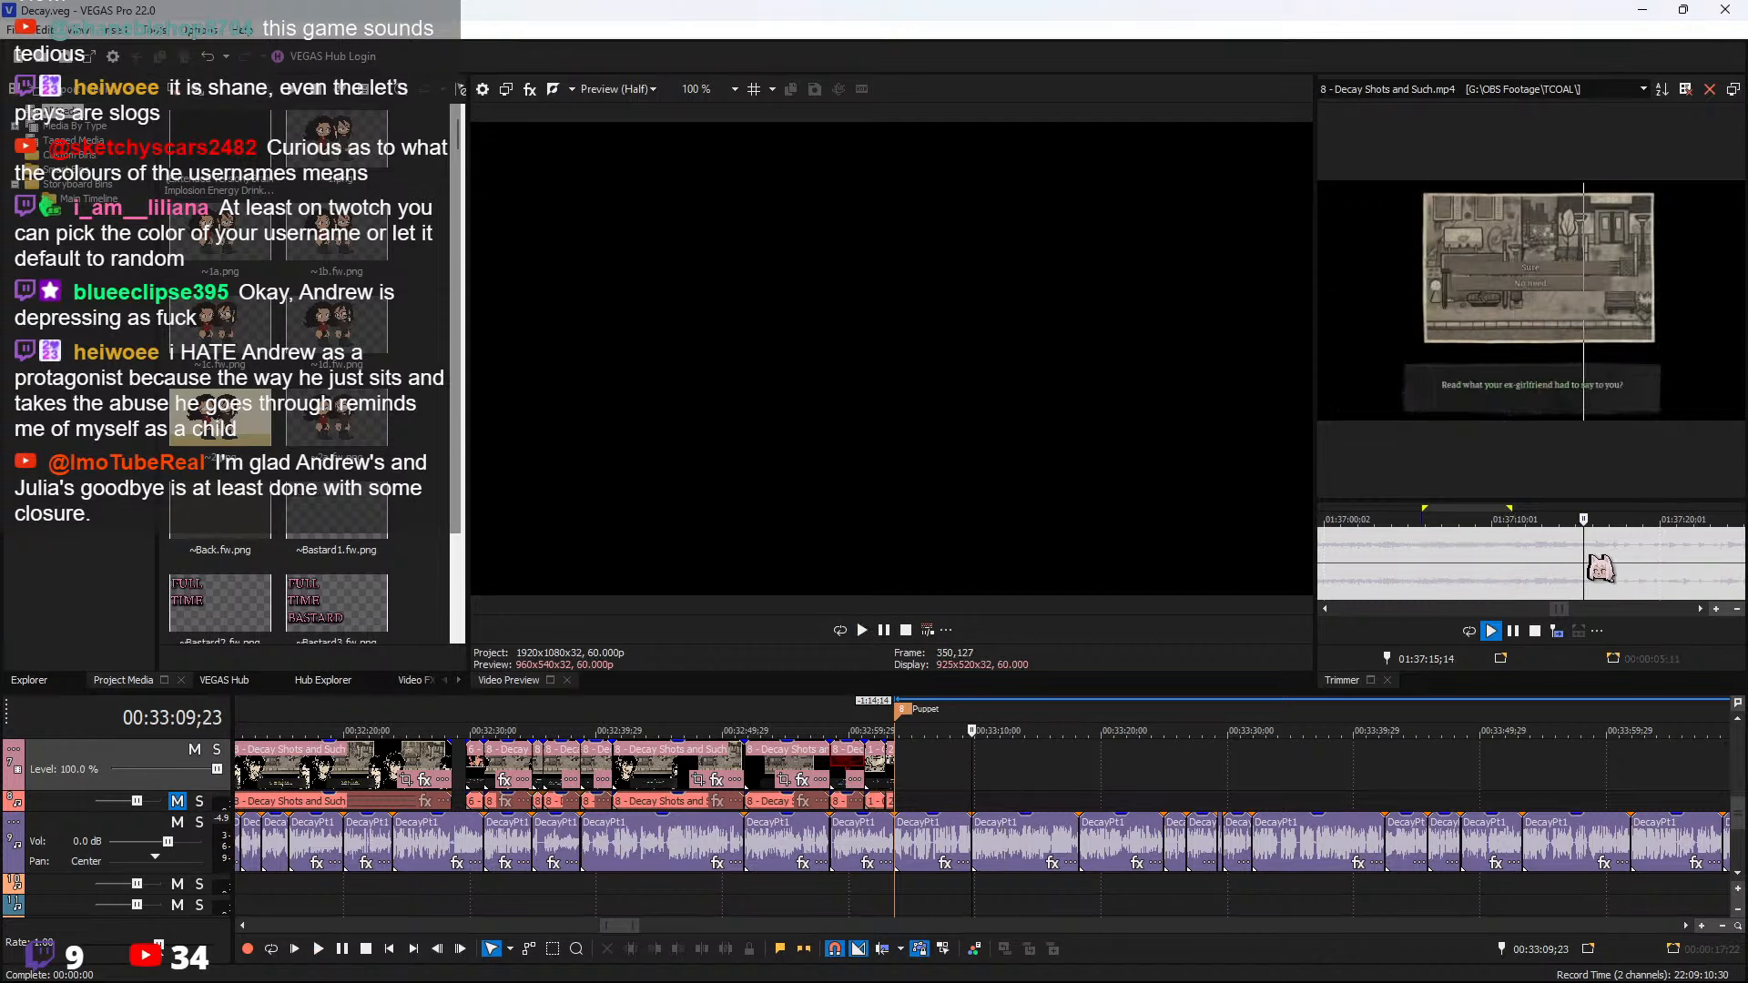
pyautogui.scroll(-1, 1601, 566)
pyautogui.scroll(2, 1615, 578)
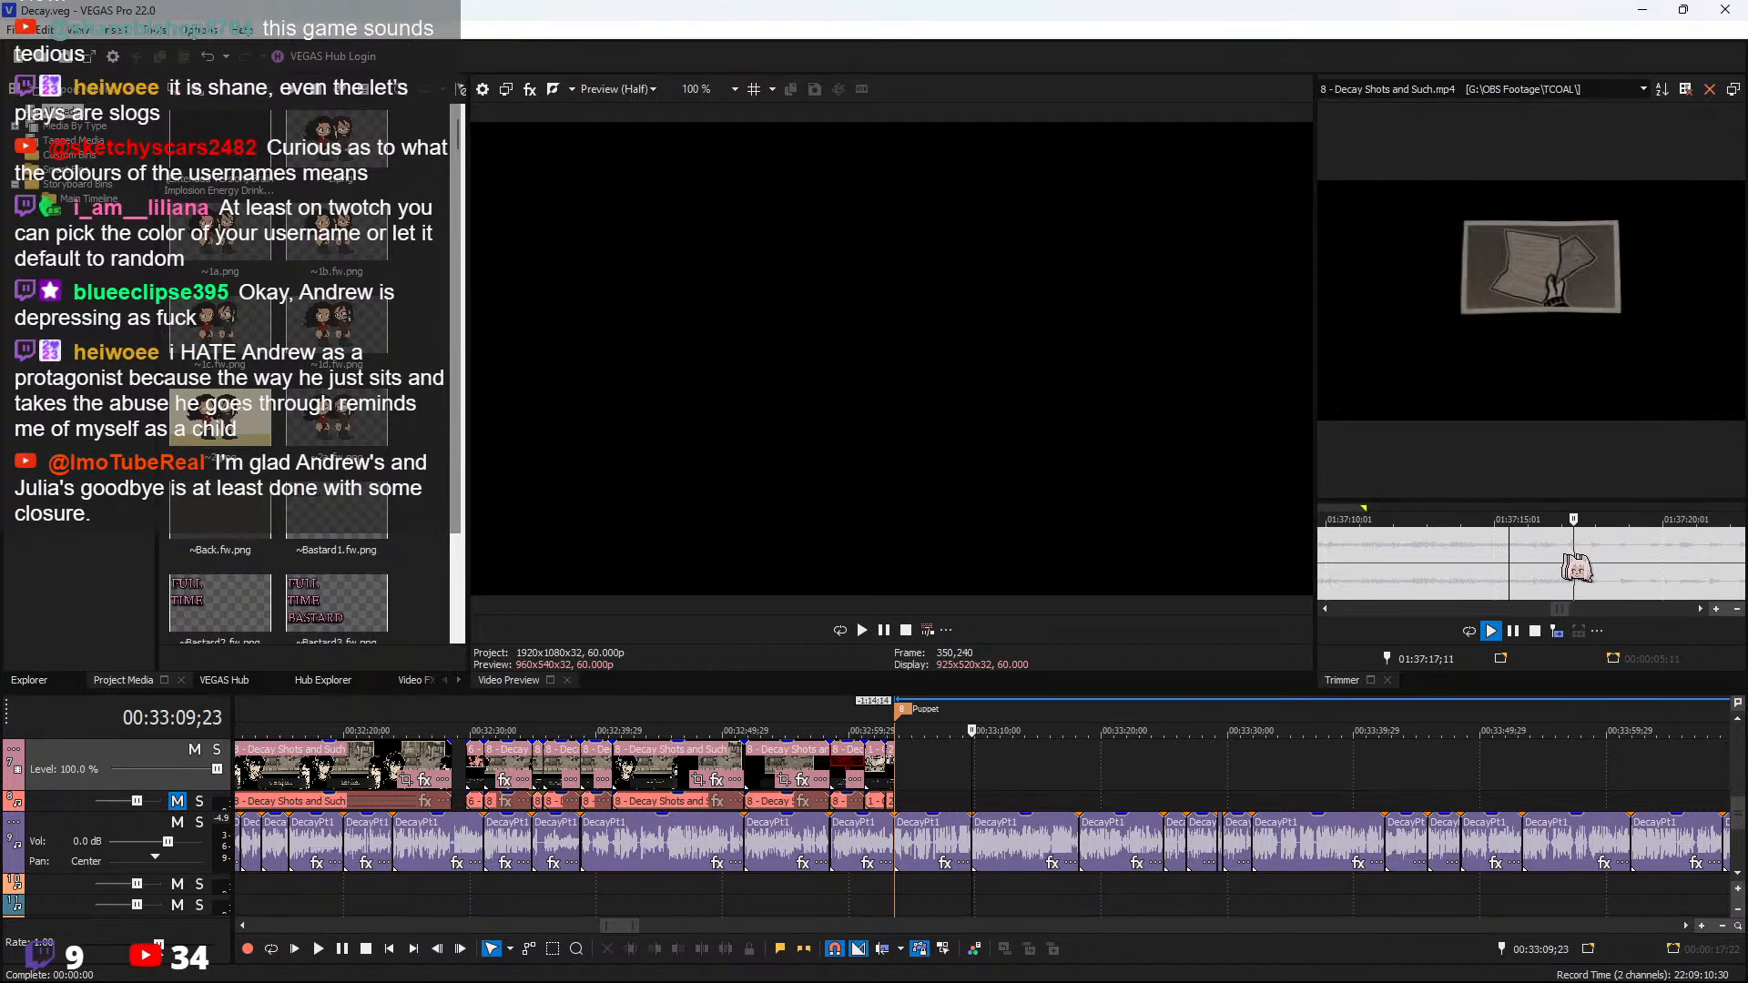
pyautogui.moveTo(1581, 569); pyautogui.dragTo(1651, 569)
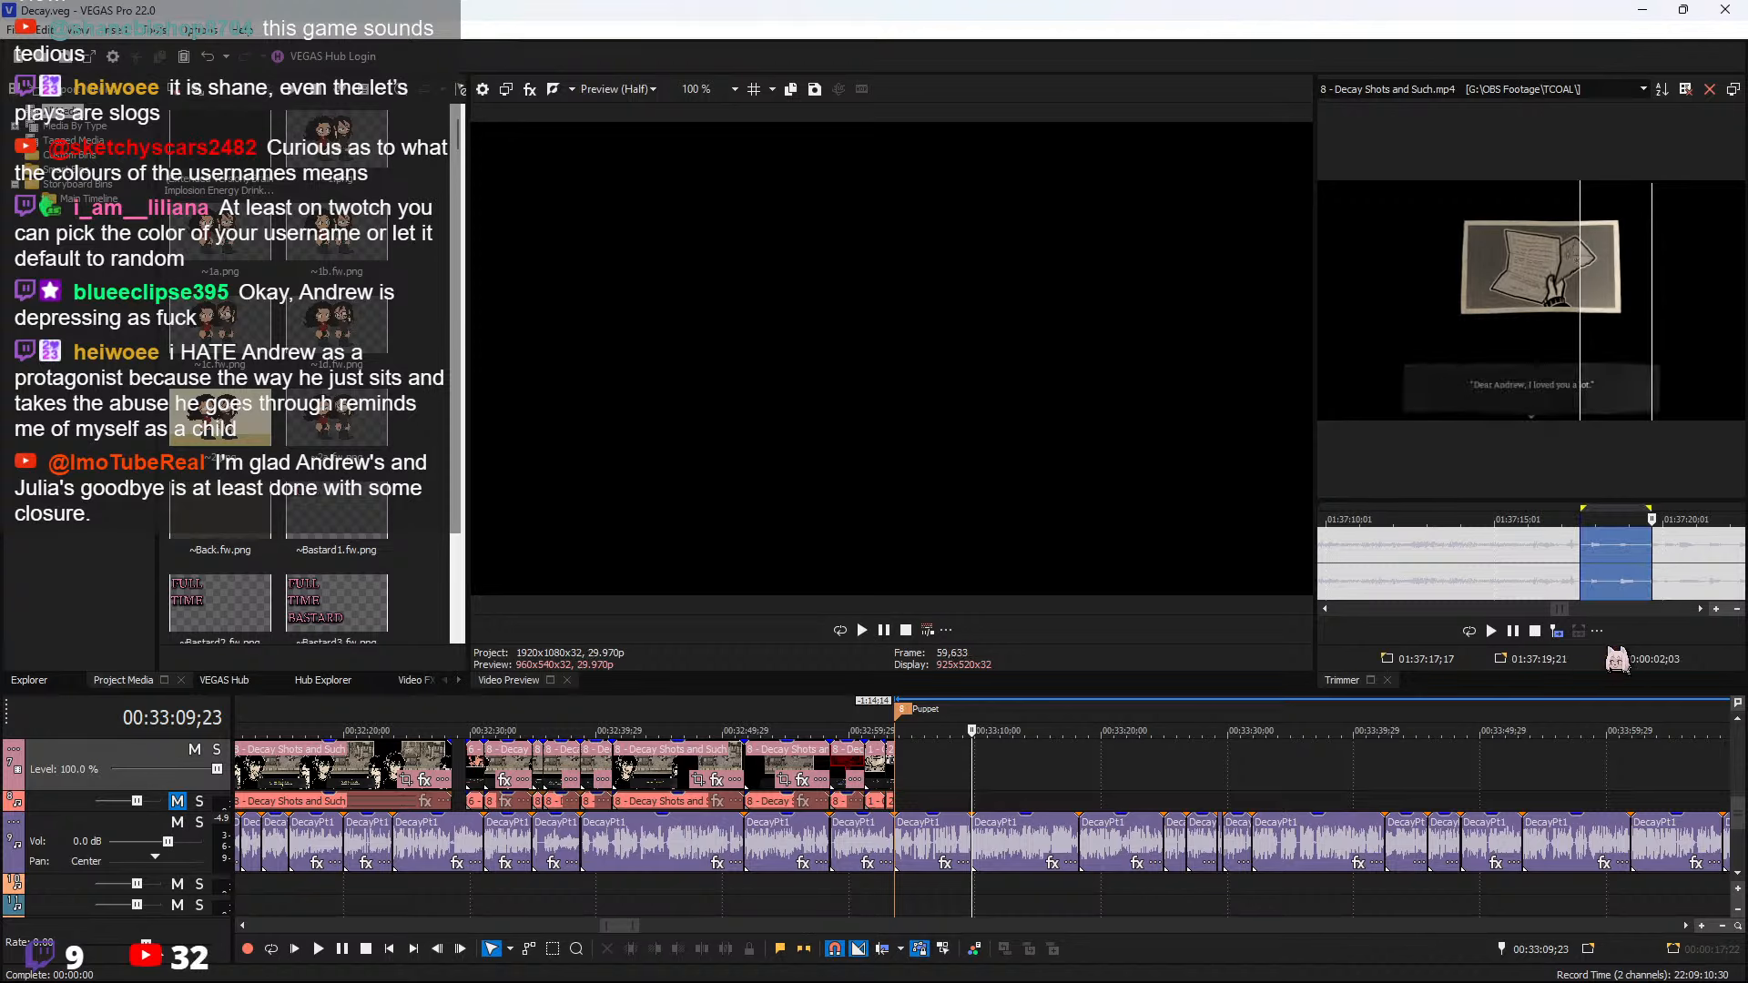
pyautogui.click(1560, 632)
pyautogui.click(973, 751)
pyautogui.press('space')
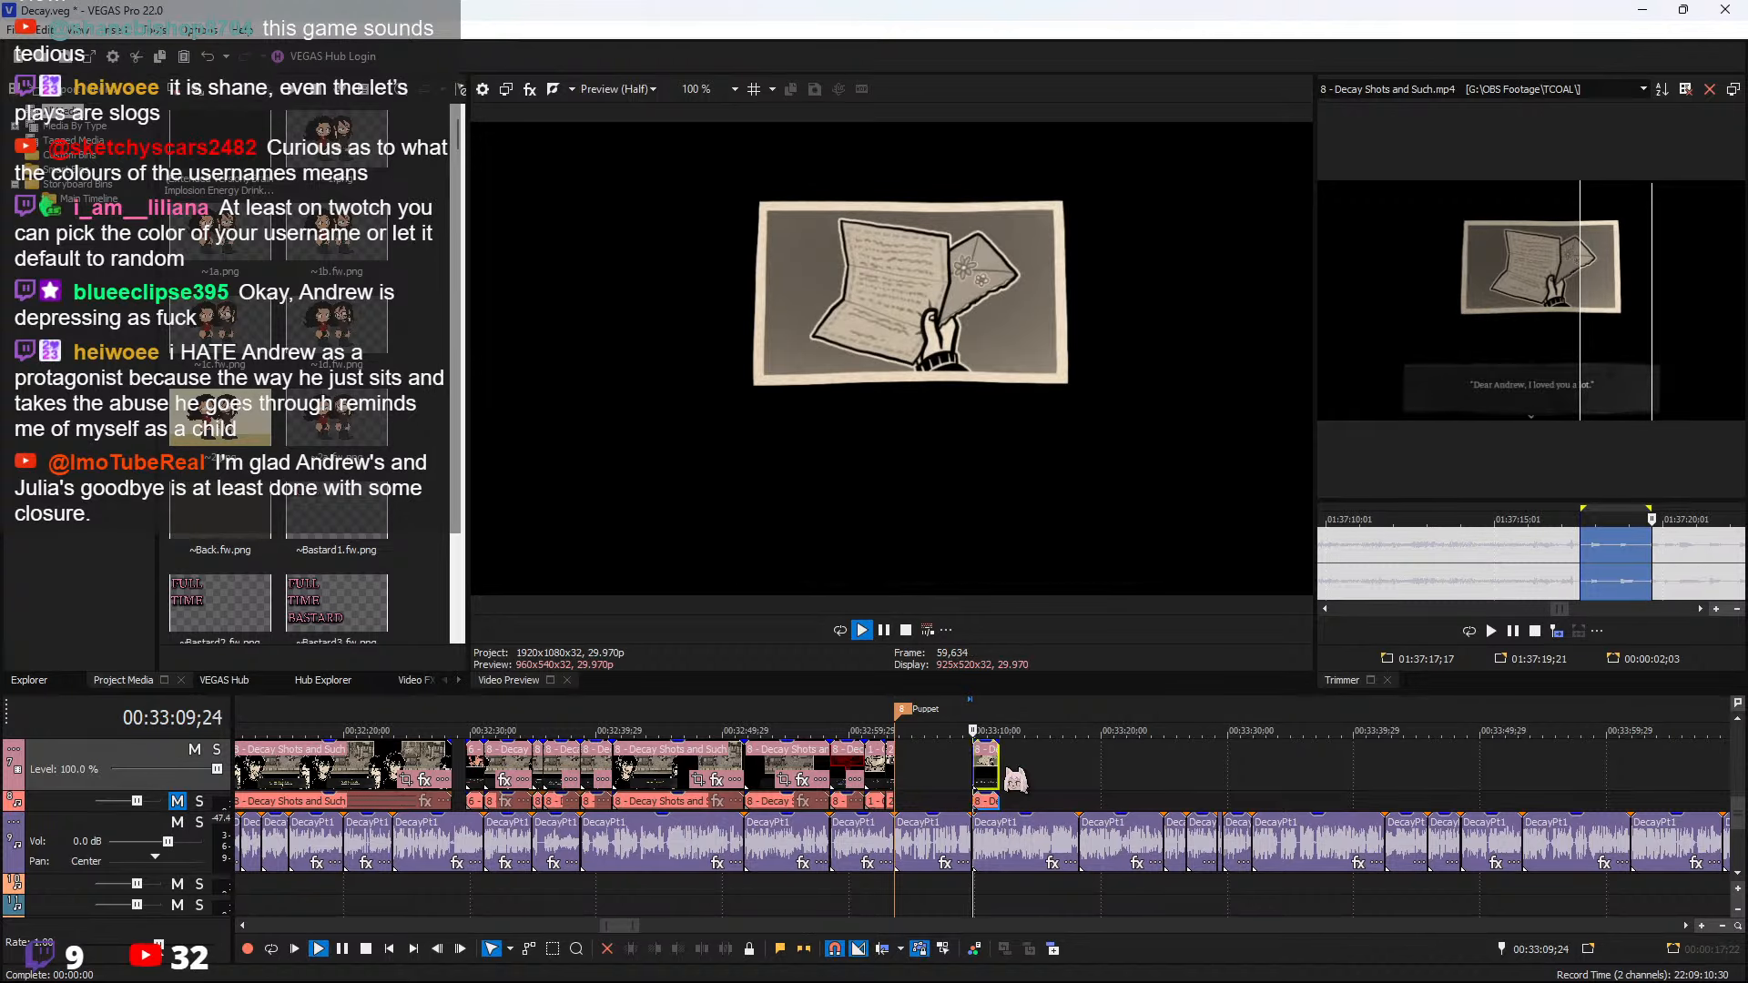
# Extend the letter clip's end well past its first line and split it at about 00:33:13;10
pyautogui.moveTo(998, 769); pyautogui.dragTo(1322, 780)
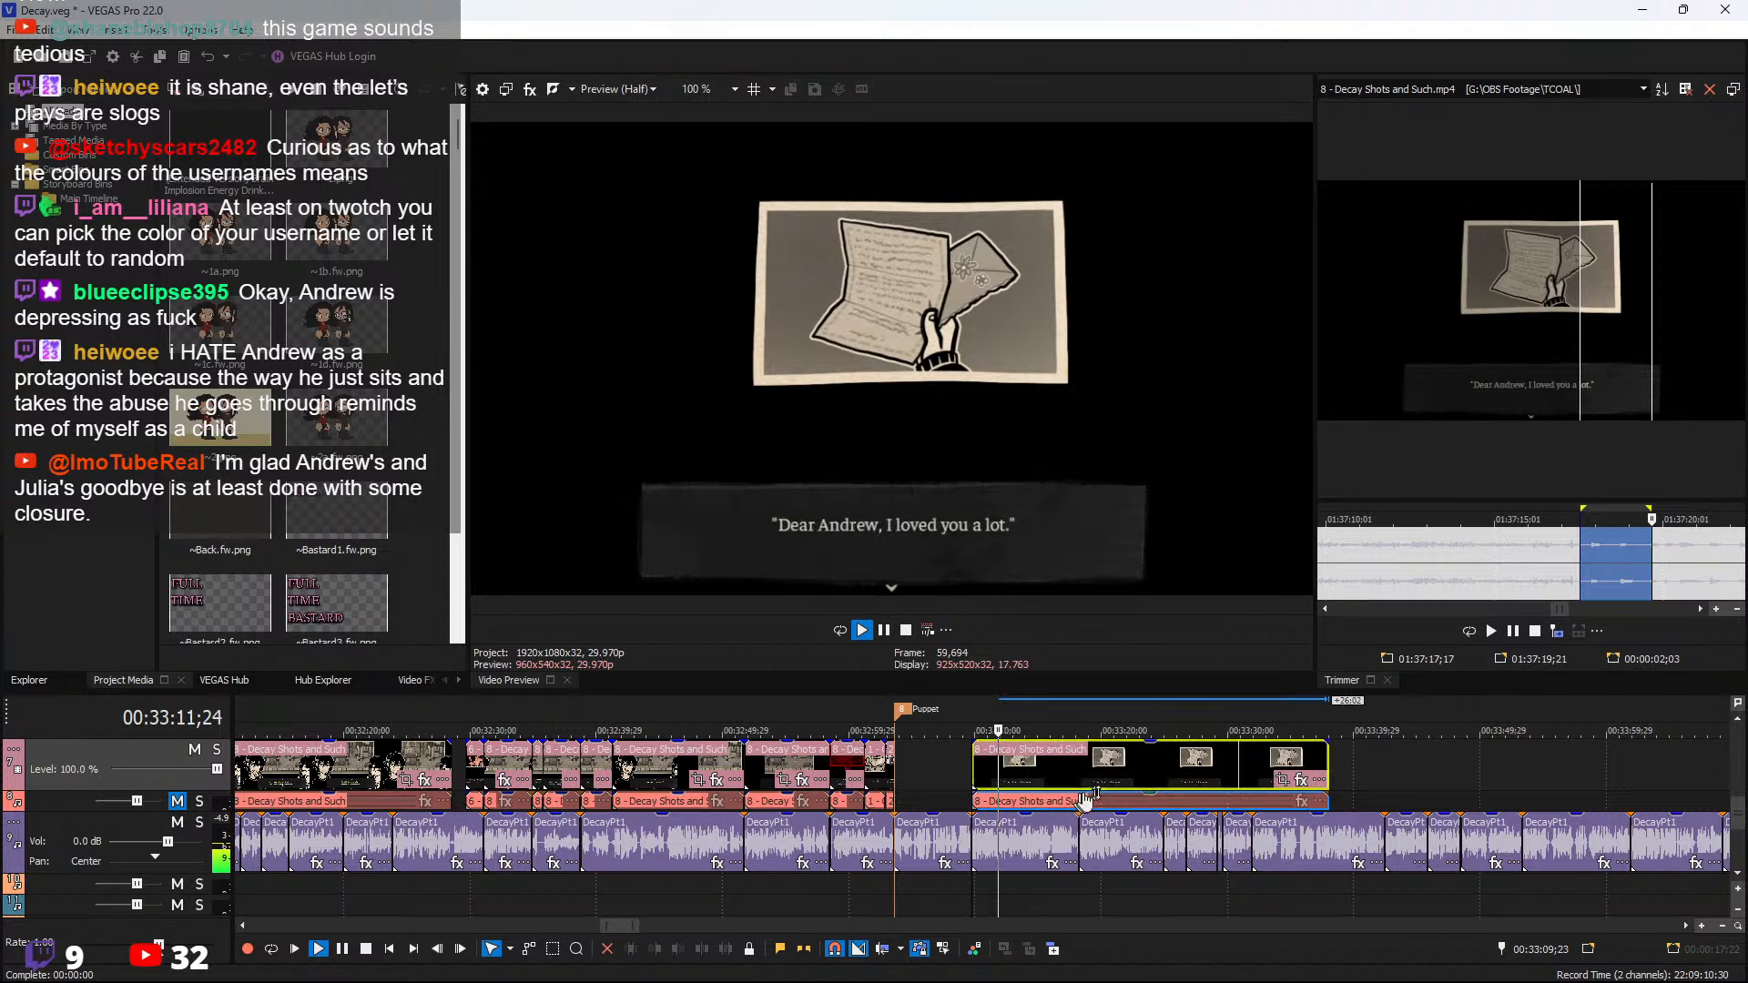
pyautogui.scroll(2, 1090, 801)
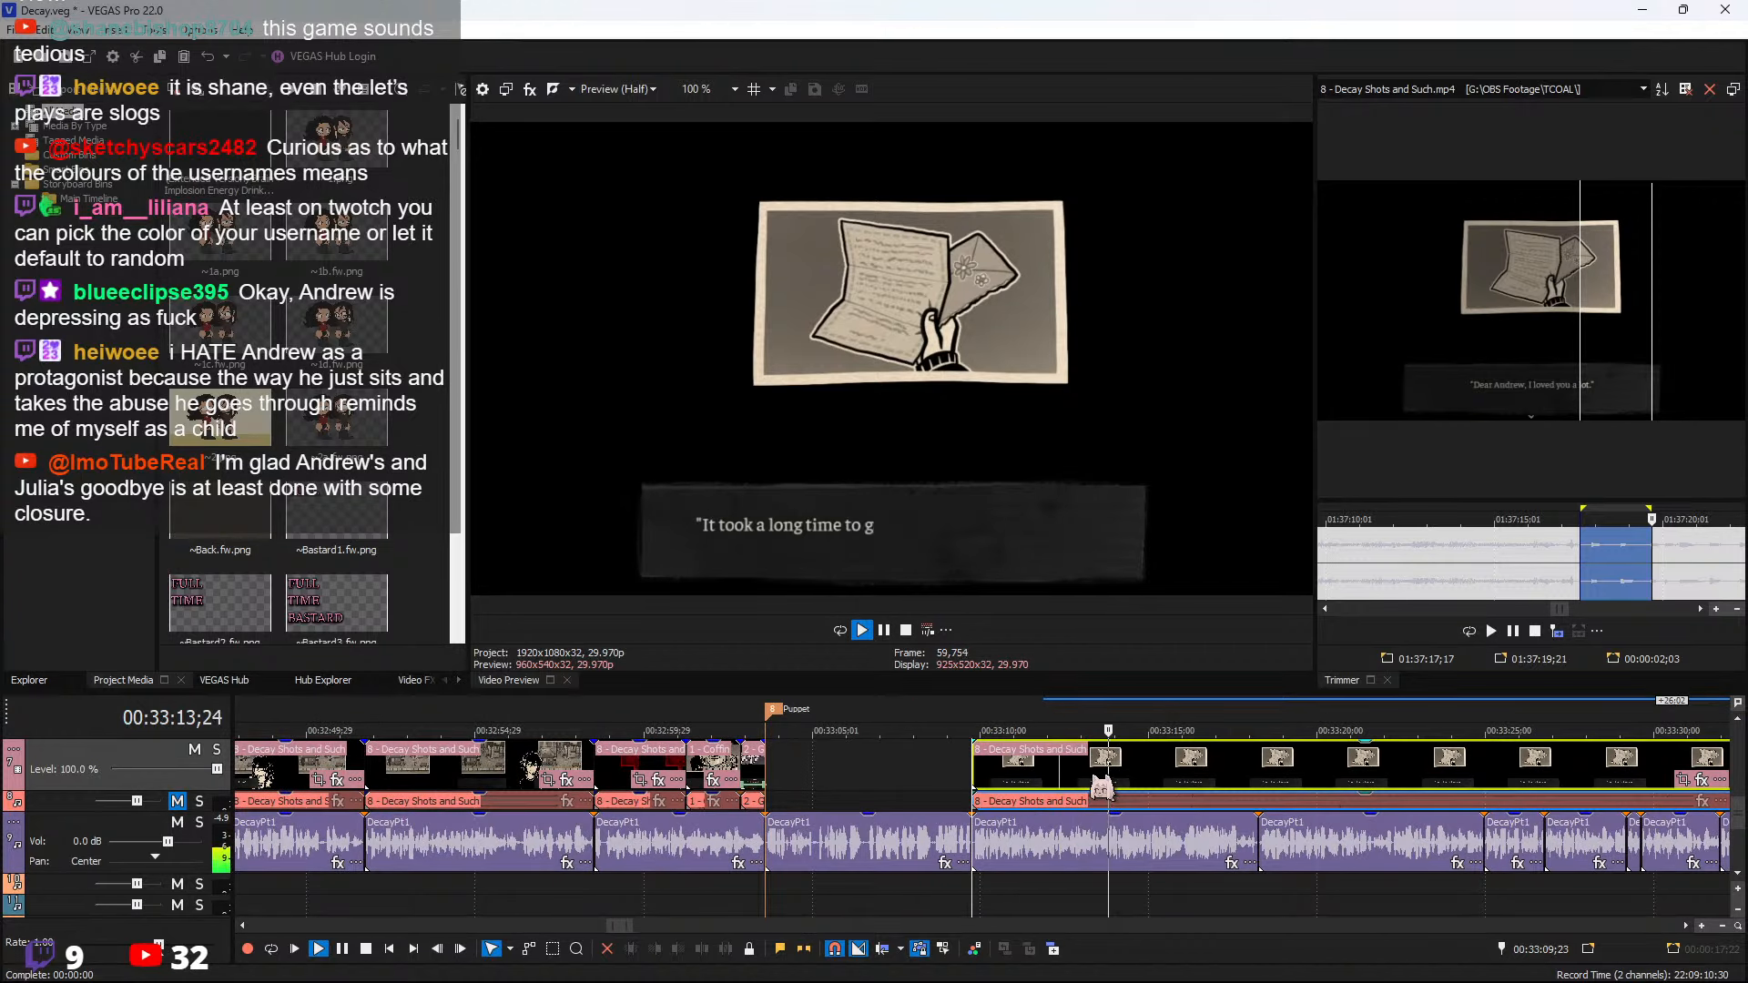
pyautogui.scroll(-3, 1104, 781)
pyautogui.click(1090, 774)
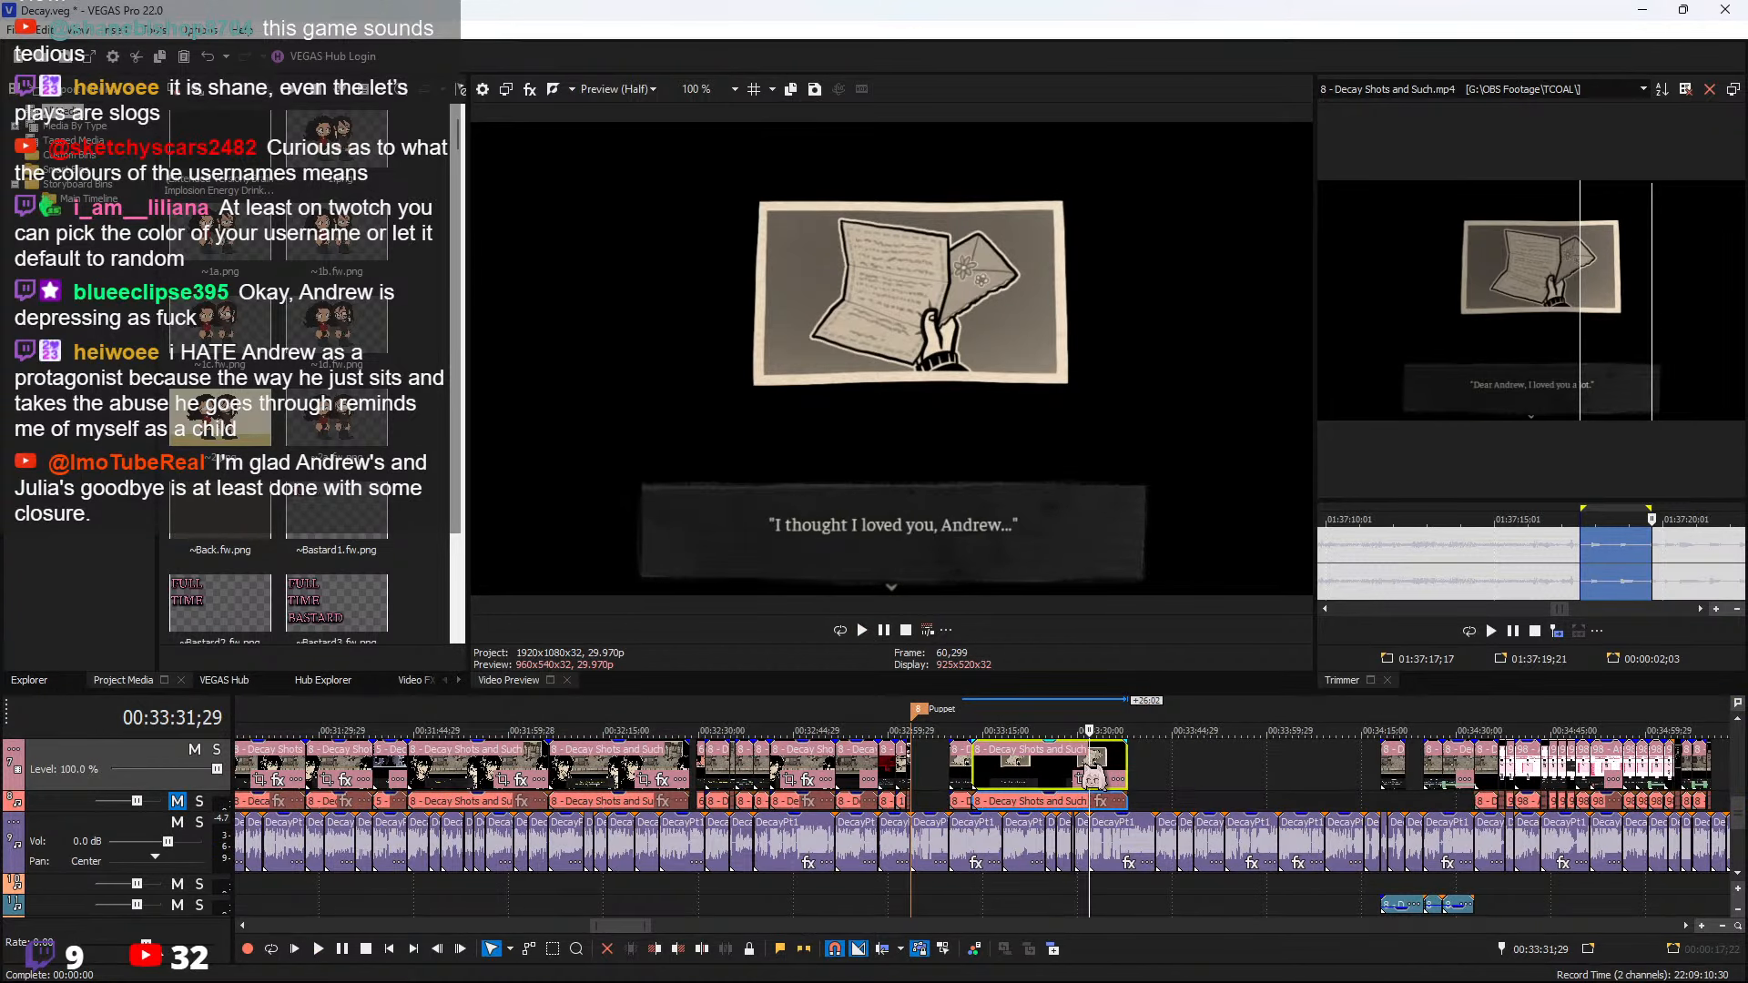
# Move the letter clip's remainder to the next narration cut and extend it to scan the letter's further lines
pyautogui.moveTo(1095, 774)
pyautogui.mouseDown()
pyautogui.moveTo(1065, 774)
pyautogui.moveTo(1170, 774)
pyautogui.moveTo(1129, 774)
pyautogui.mouseUp()
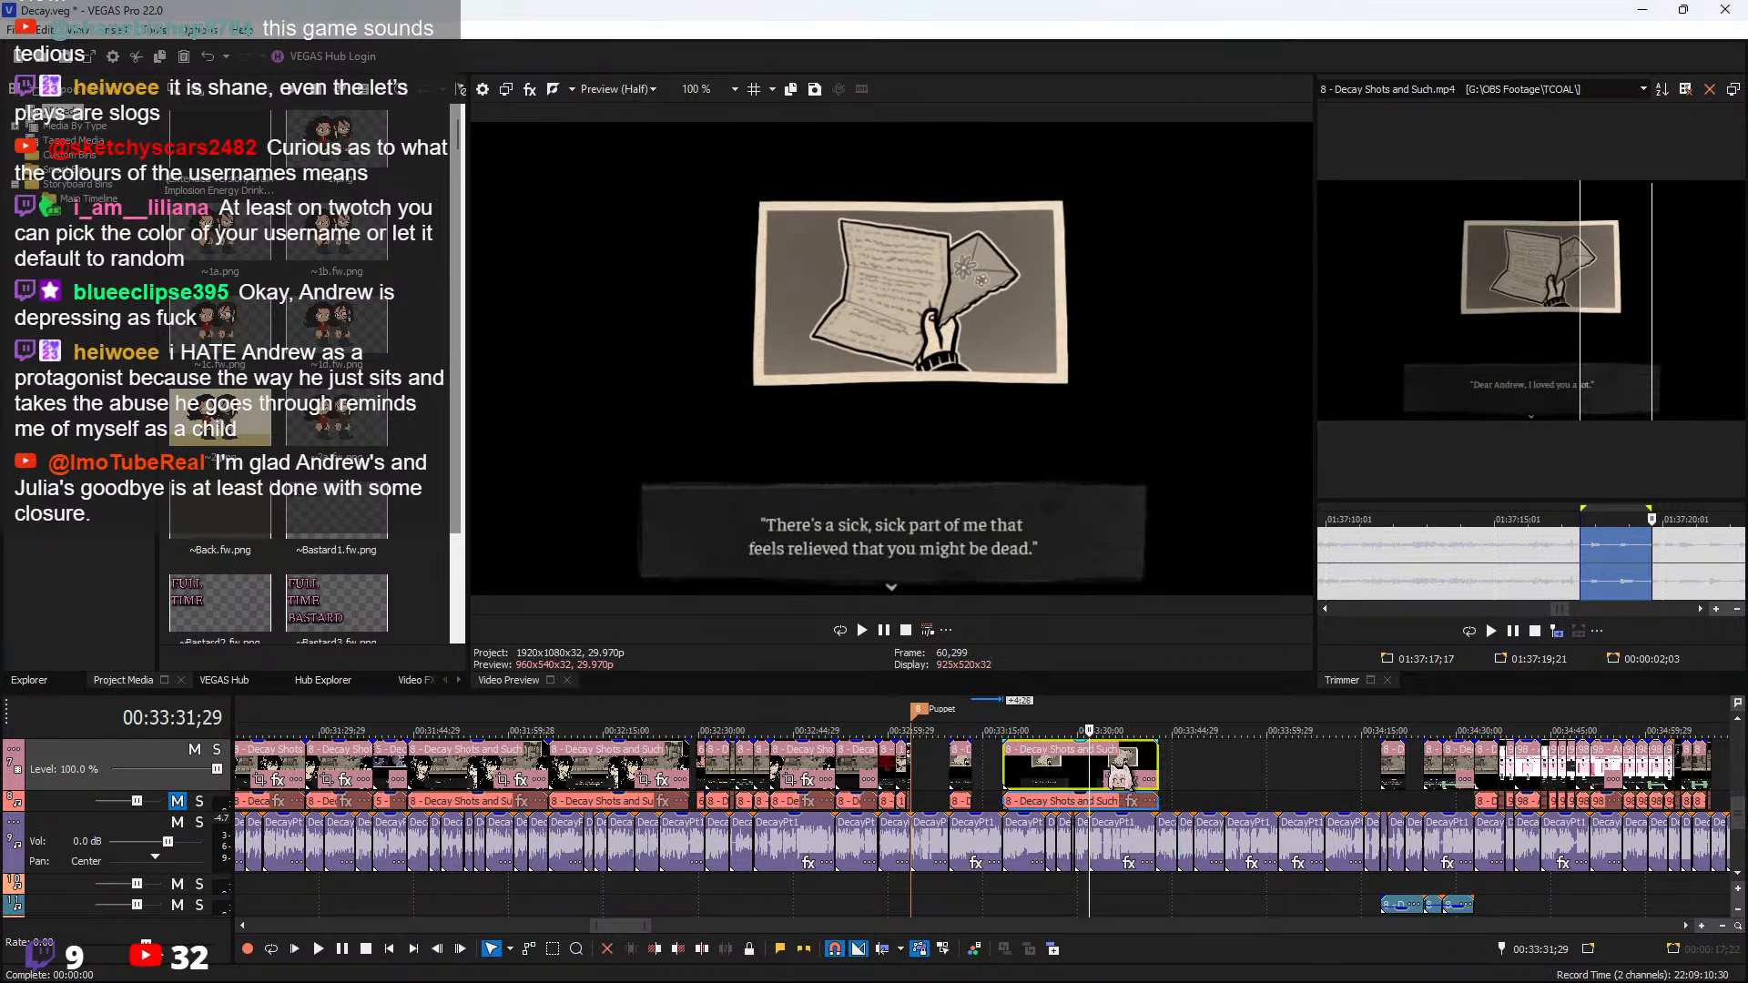
pyautogui.scroll(3, 1119, 776)
pyautogui.scroll(-2, 1093, 790)
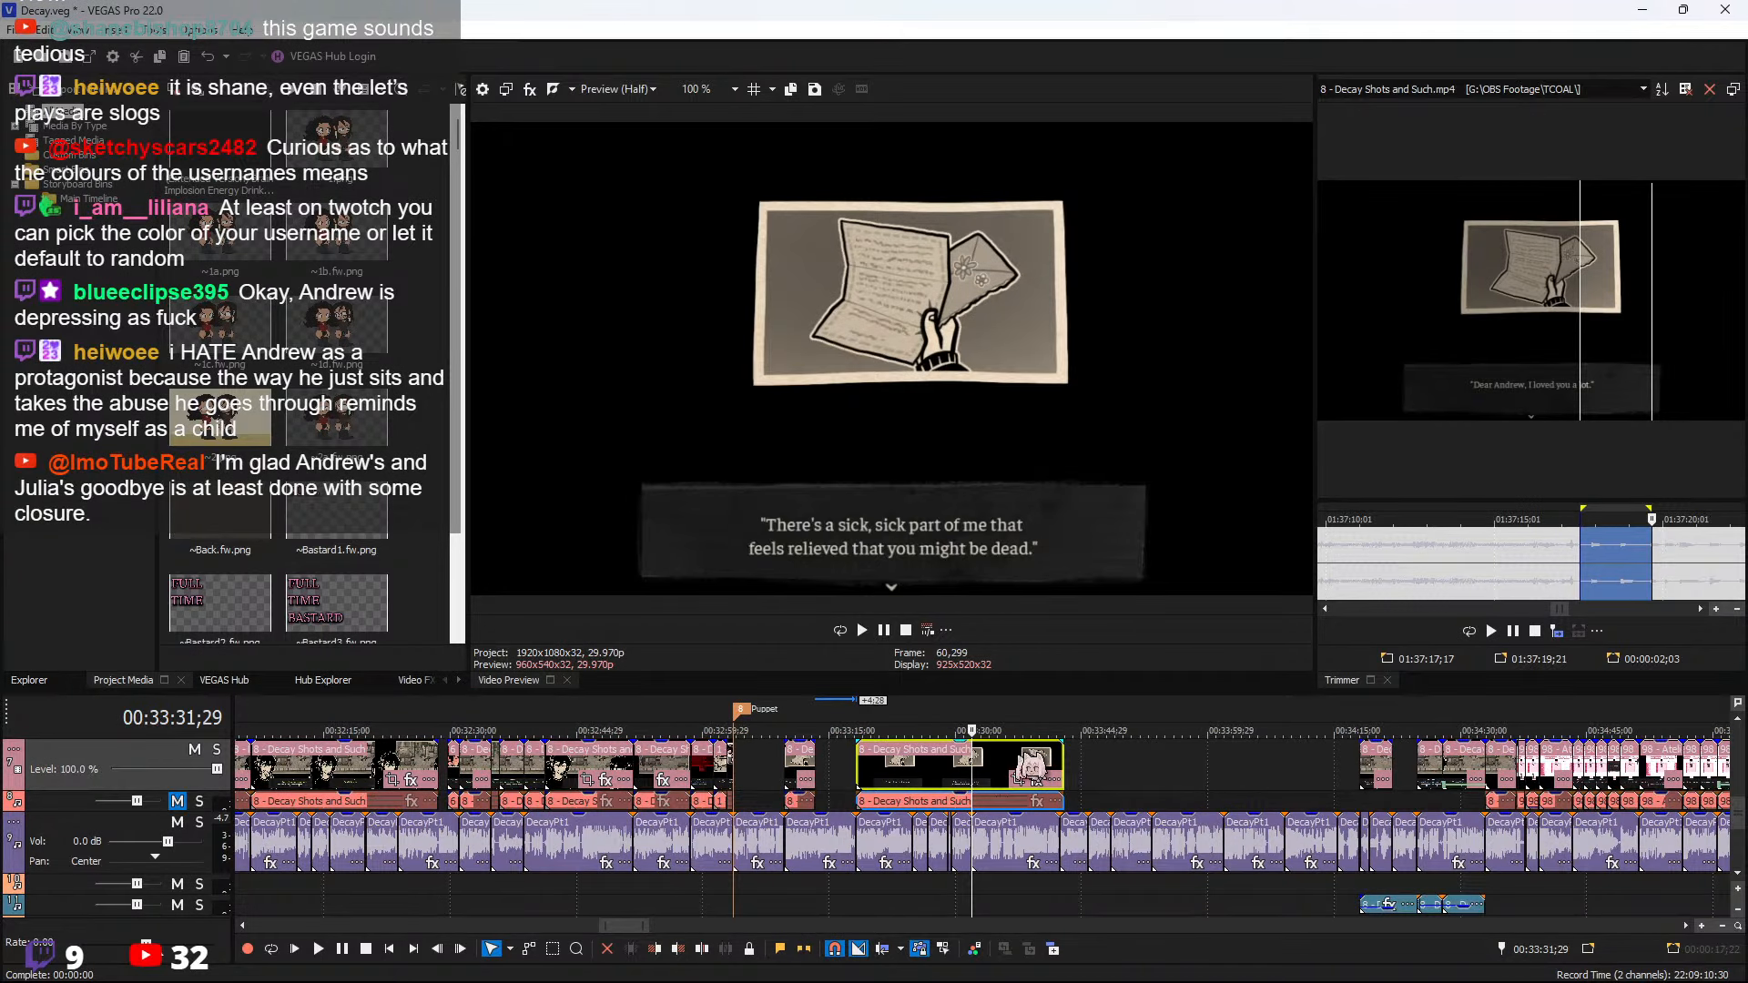
pyautogui.click(1023, 757)
pyautogui.moveTo(1063, 766); pyautogui.dragTo(1284, 772)
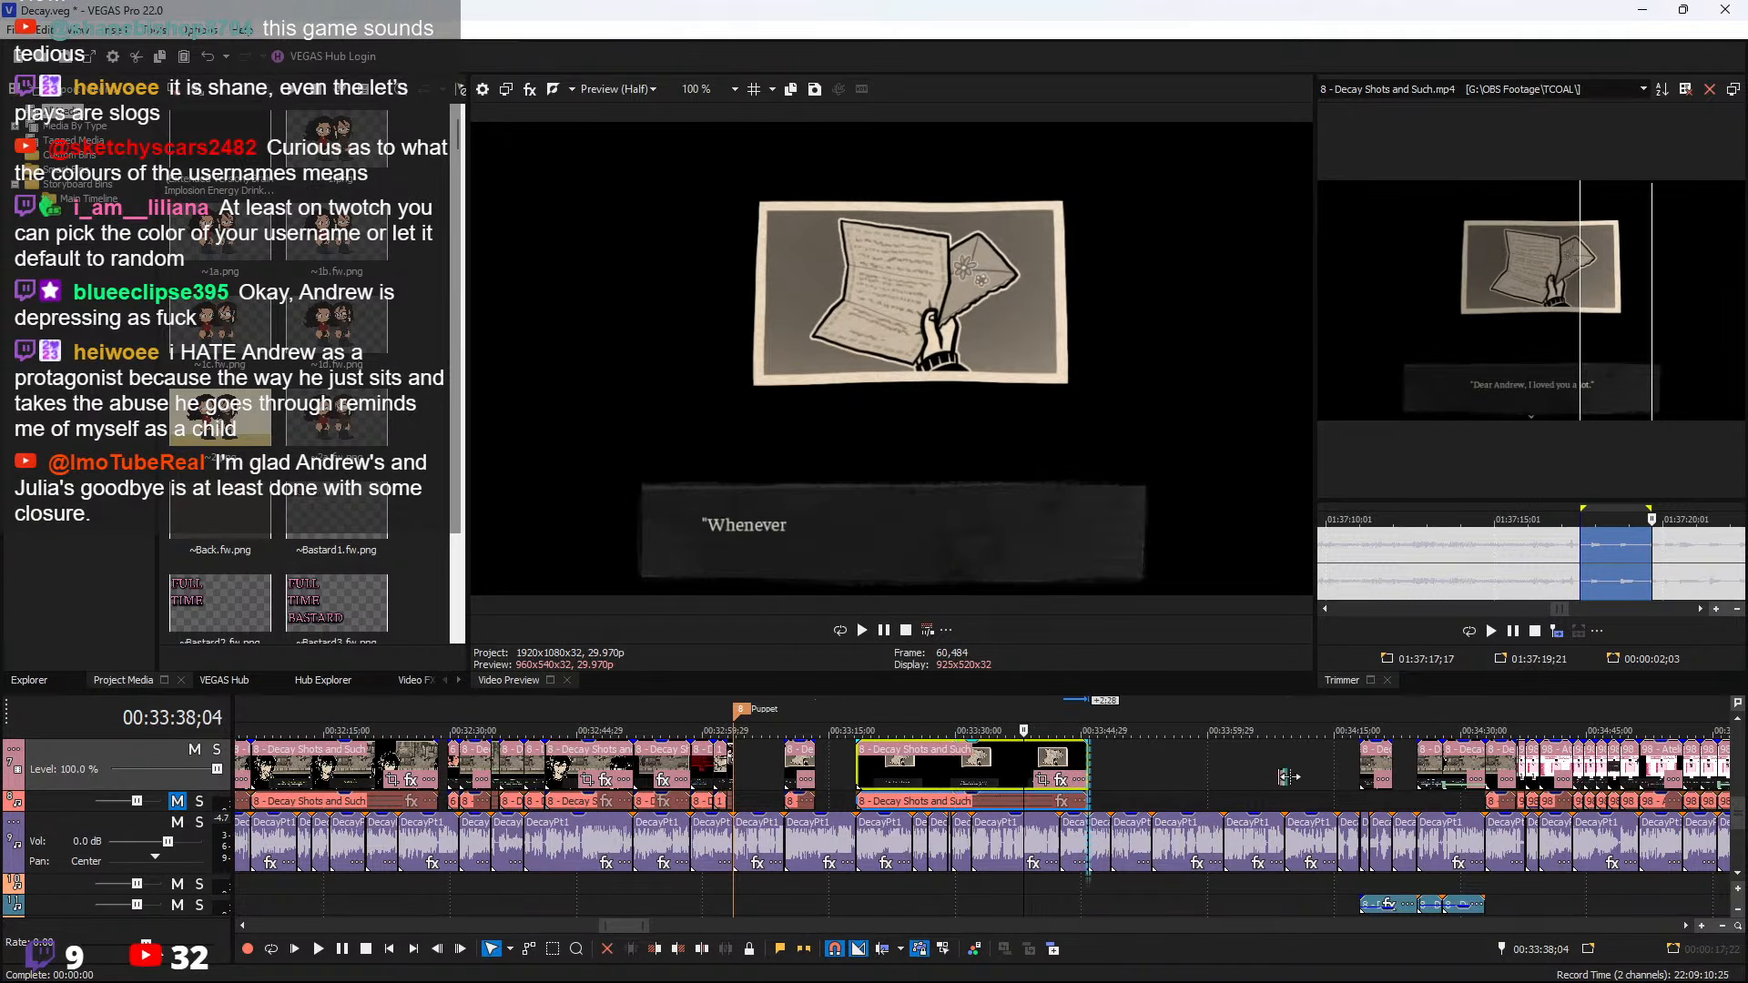
pyautogui.click(1071, 773)
pyautogui.click(1043, 765)
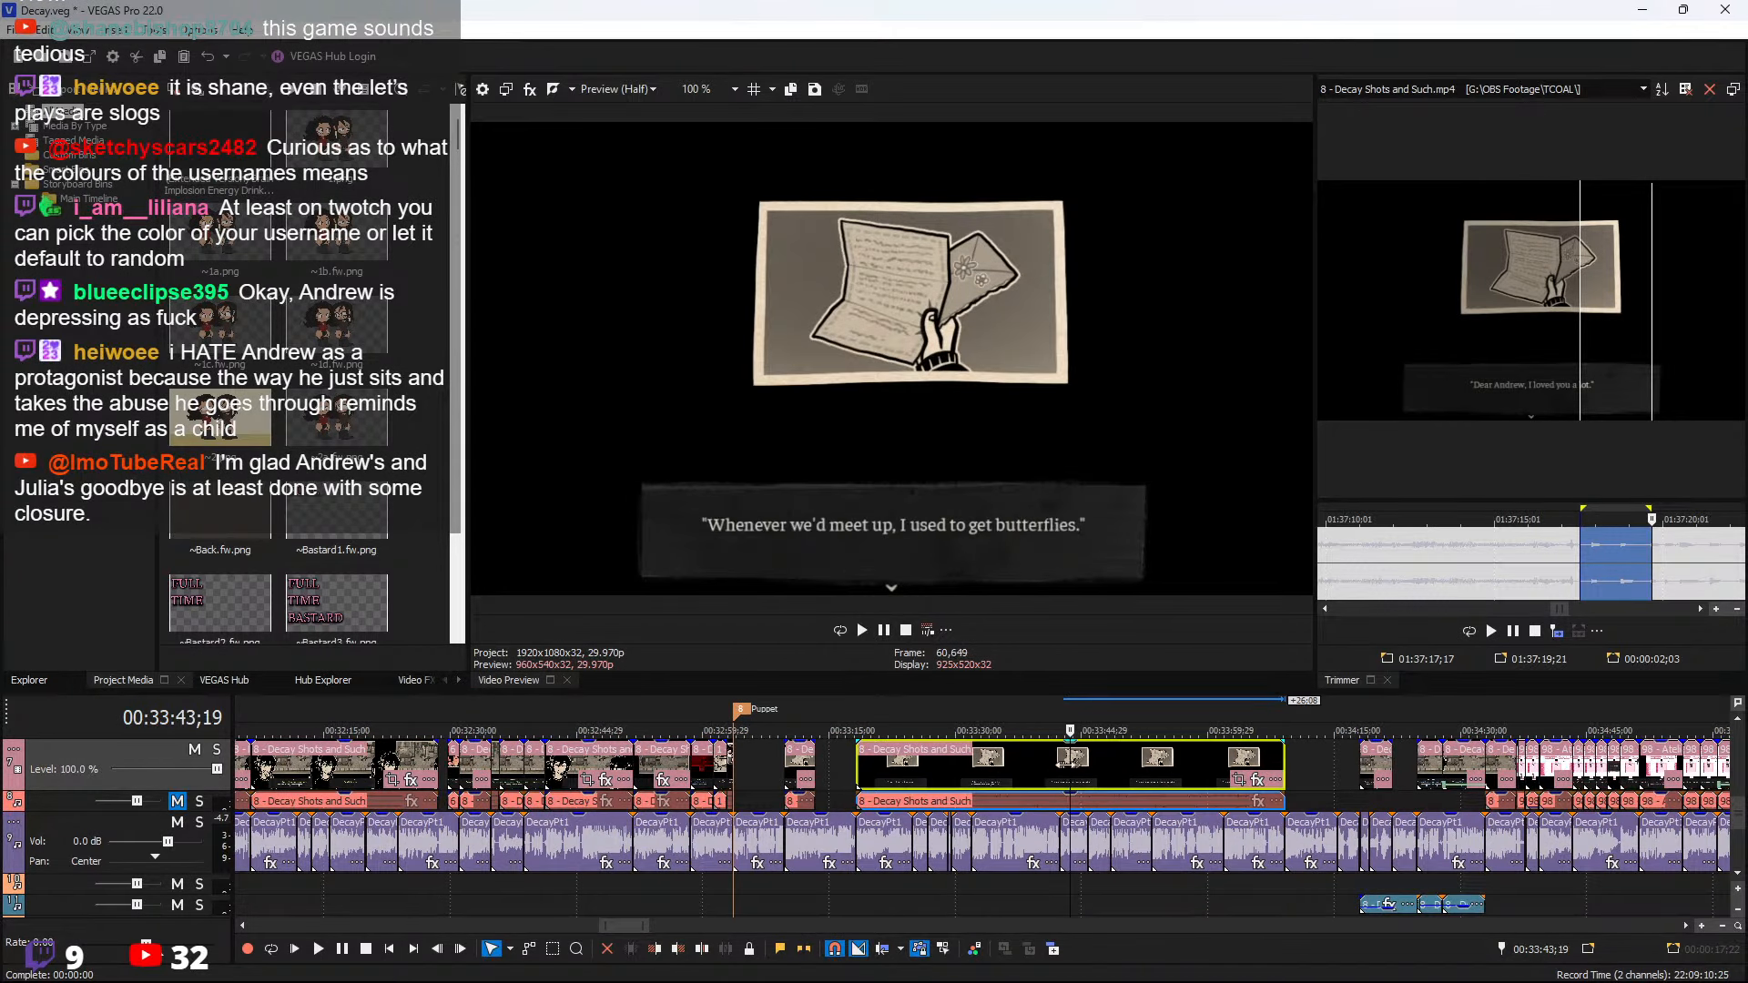
pyautogui.click(1103, 765)
pyautogui.click(1141, 768)
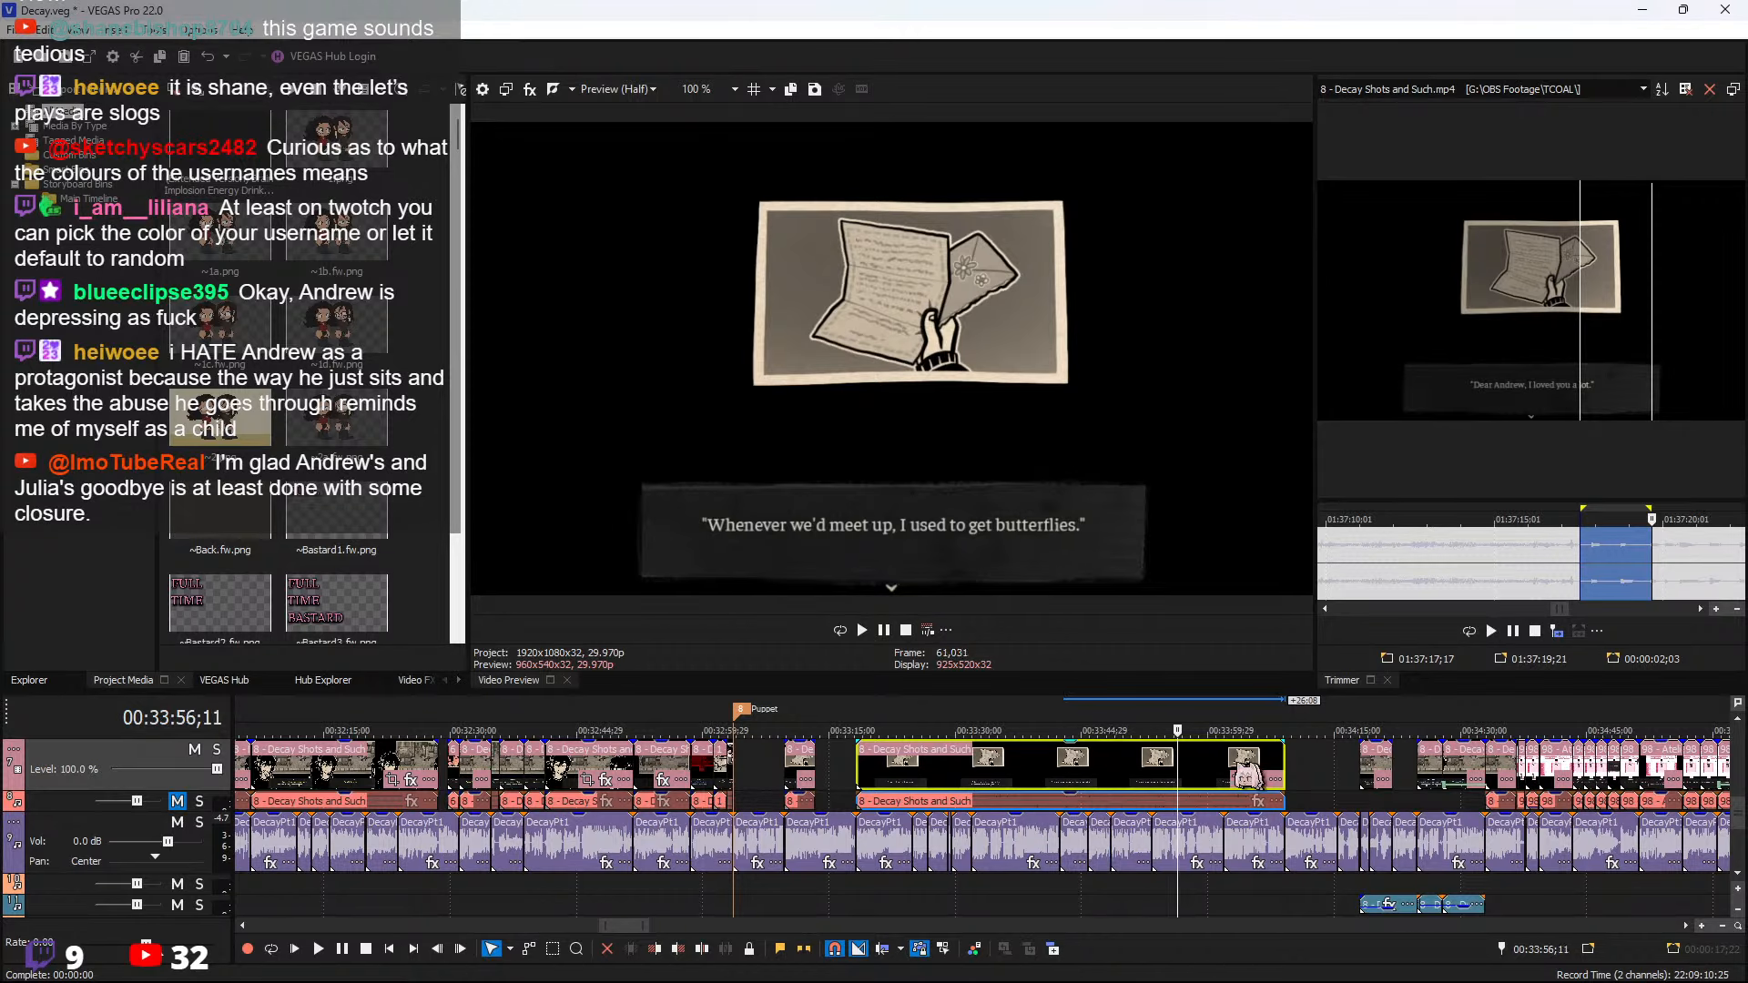
pyautogui.click(1225, 773)
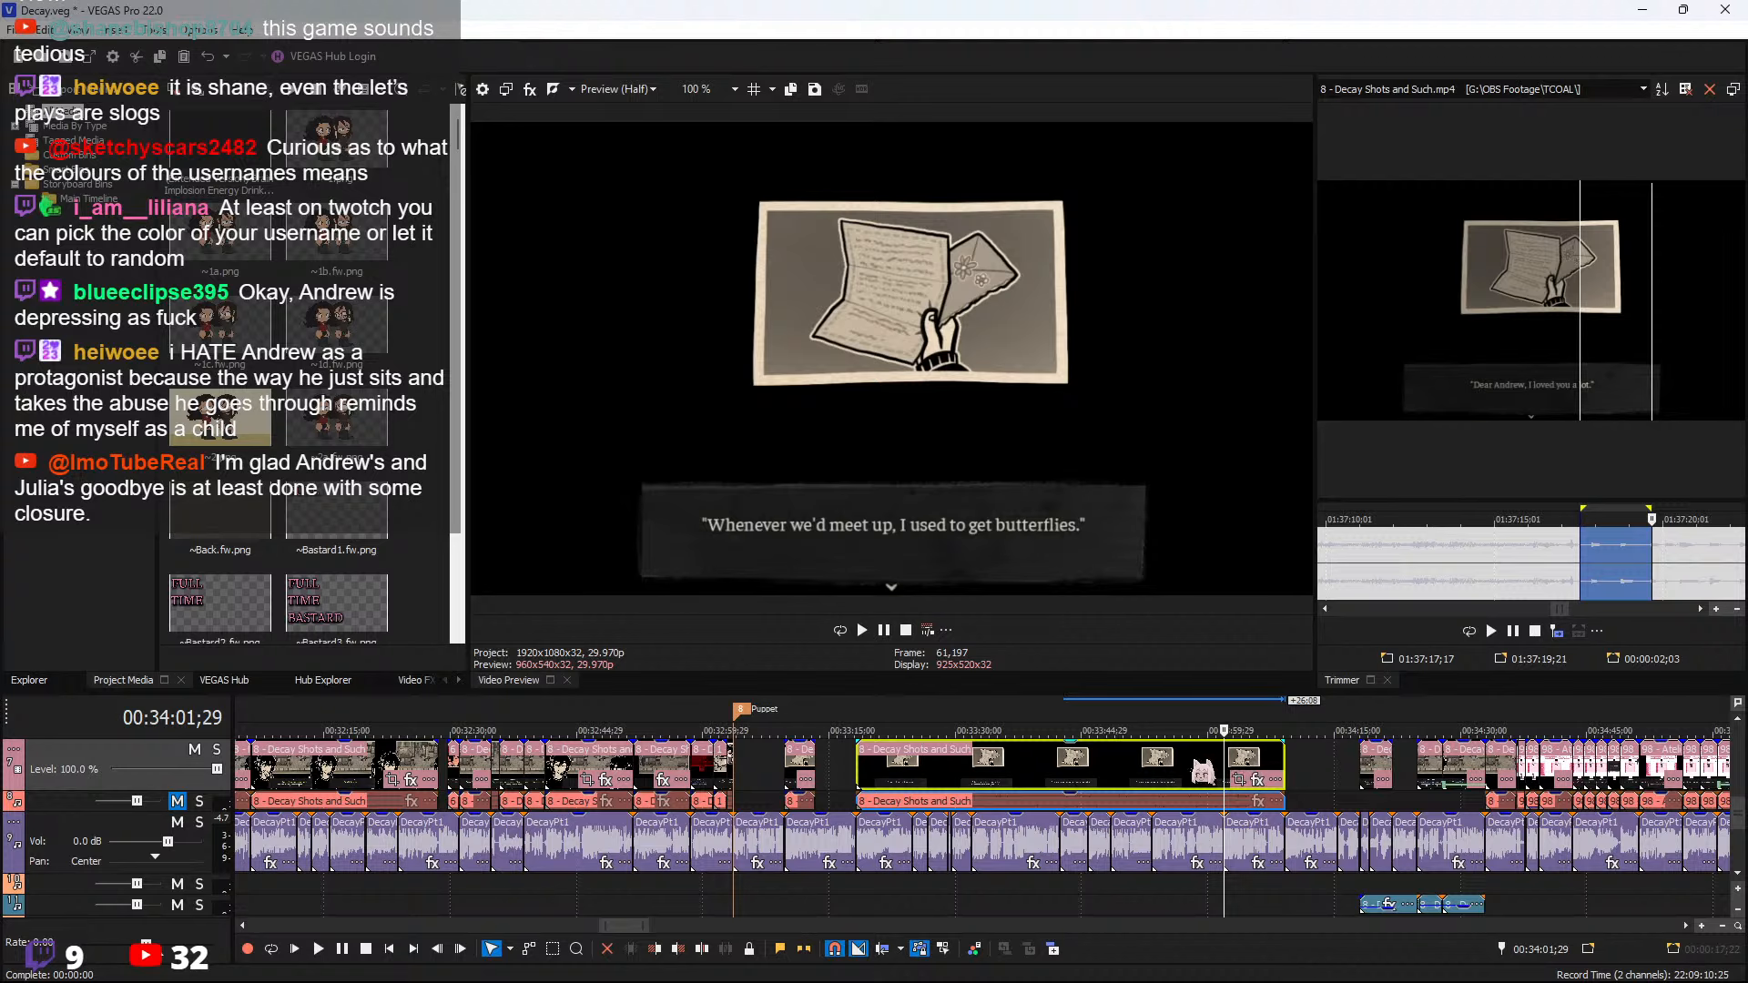
# Delete the long letter remainder starting at 00:33:18;08, keeping only the short first letter clip
pyautogui.click(1169, 773)
pyautogui.press('Delete')
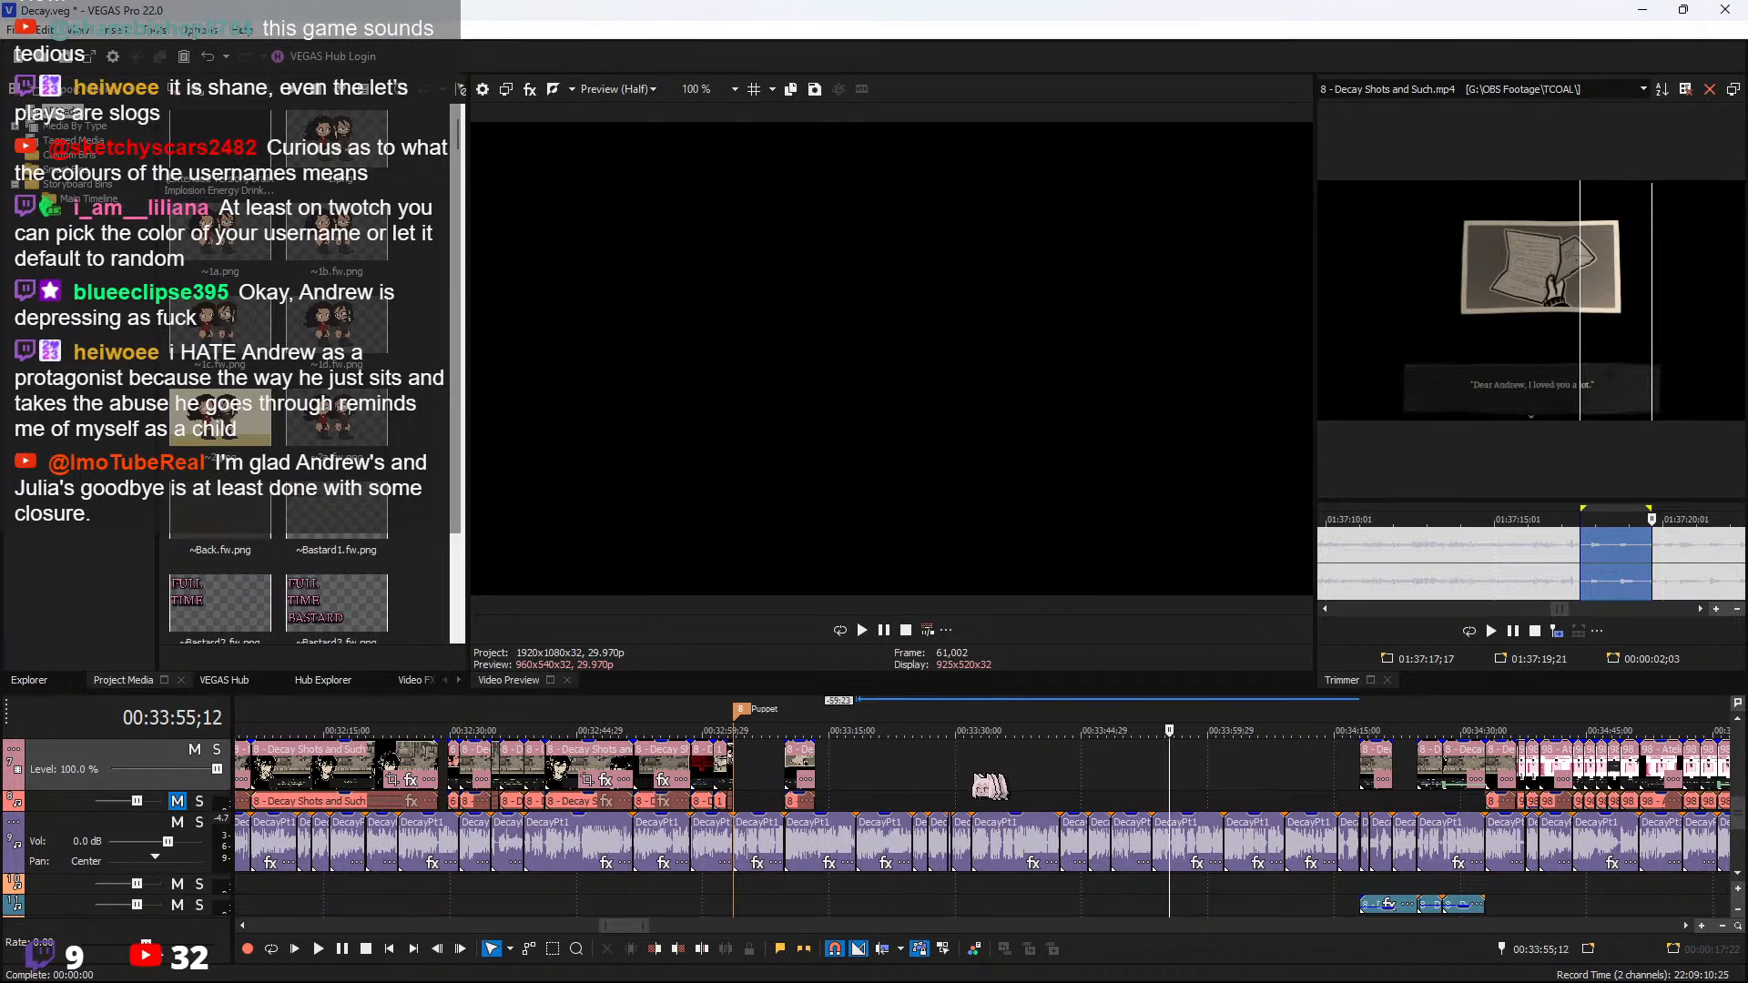
pyautogui.hotkey('ctrl', 'z')
pyautogui.click(881, 781)
pyautogui.scroll(5, 910, 785)
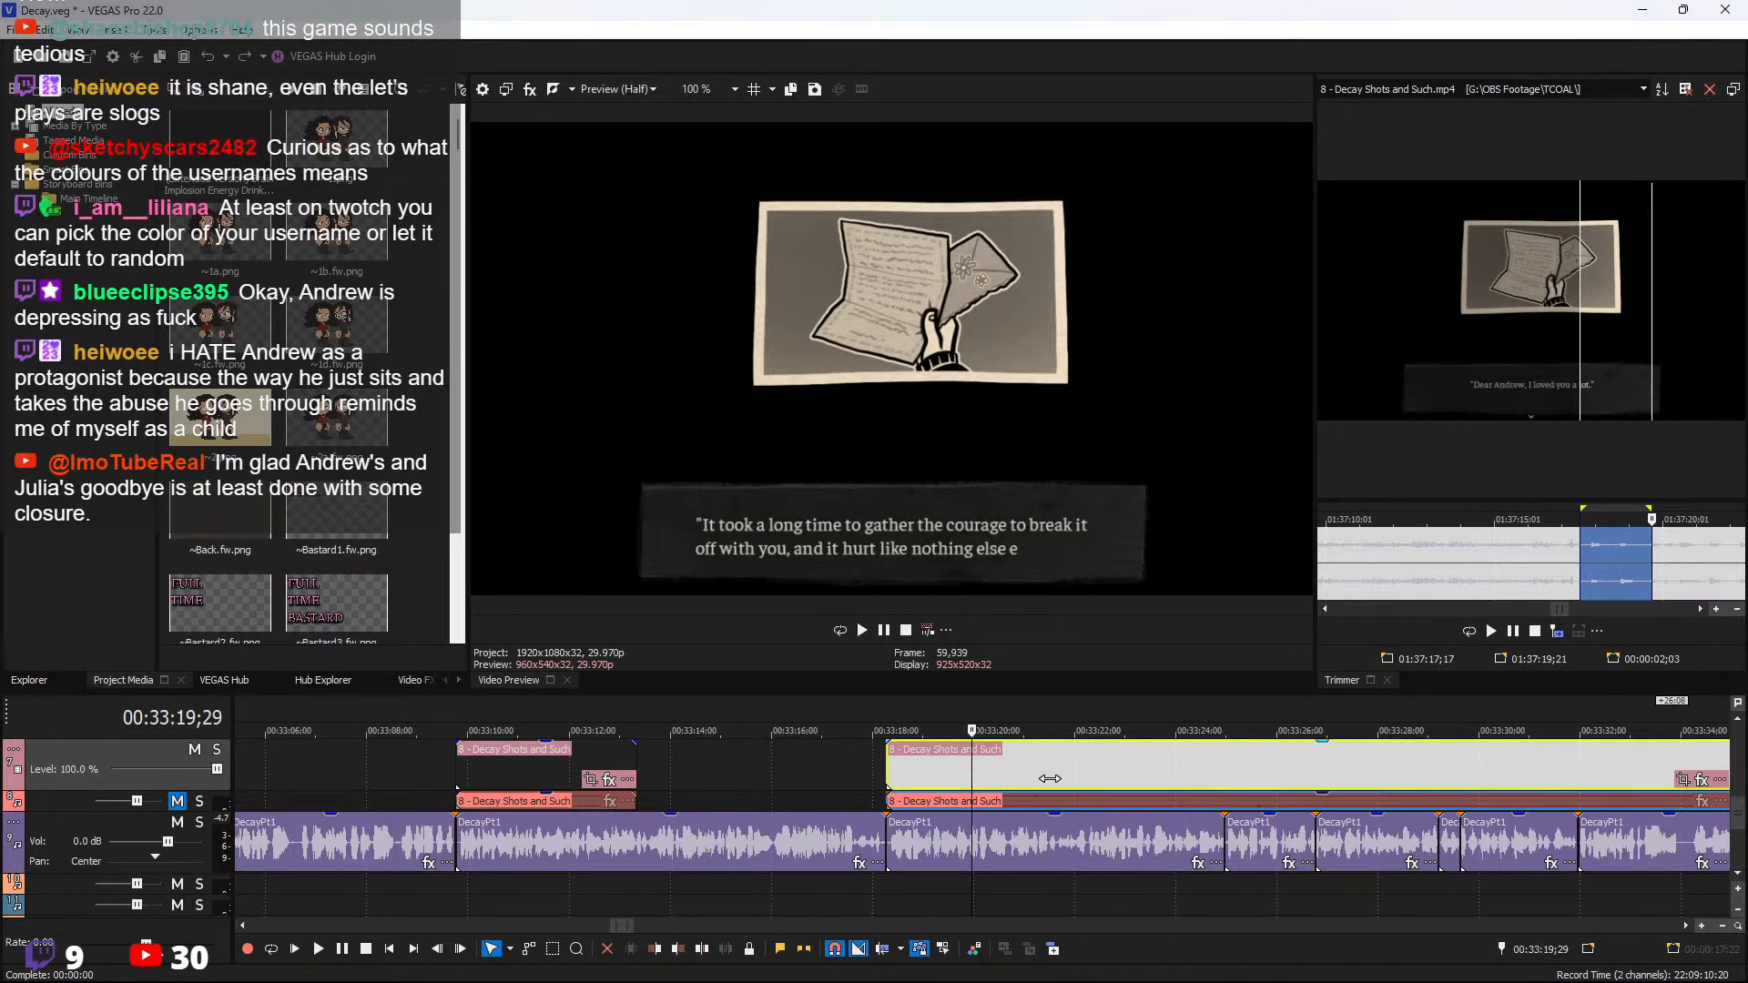
pyautogui.click(680, 783)
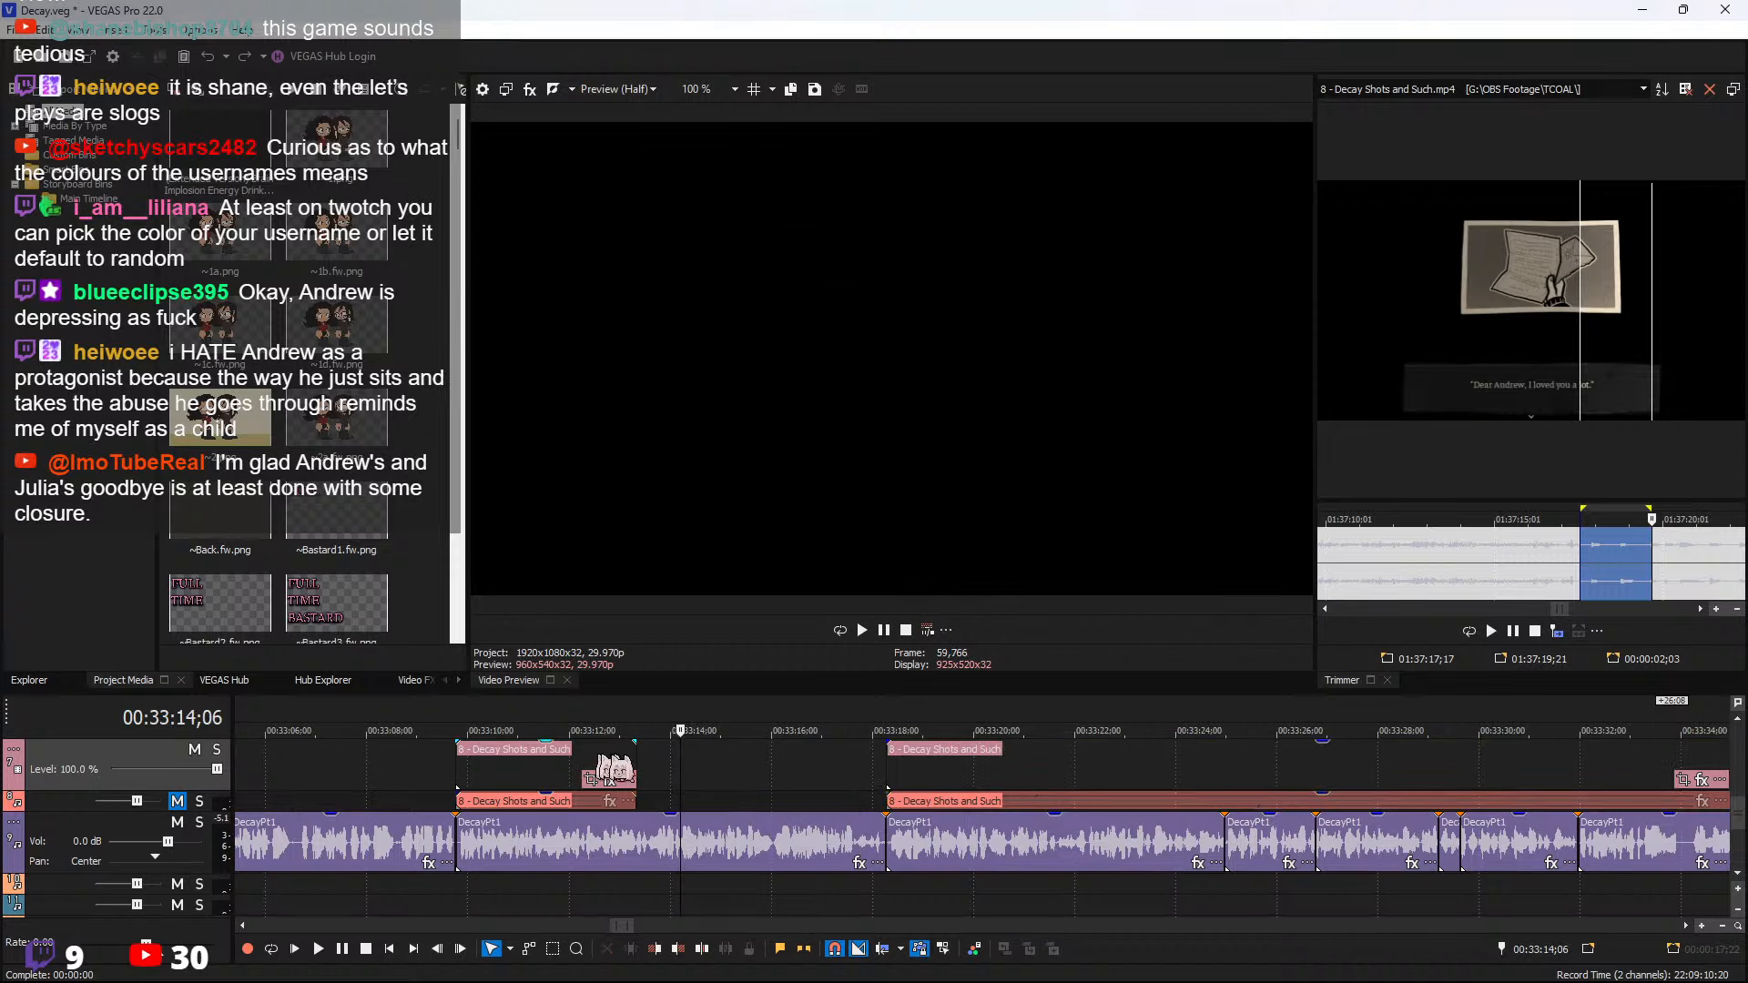
pyautogui.click(993, 779)
pyautogui.press('Delete')
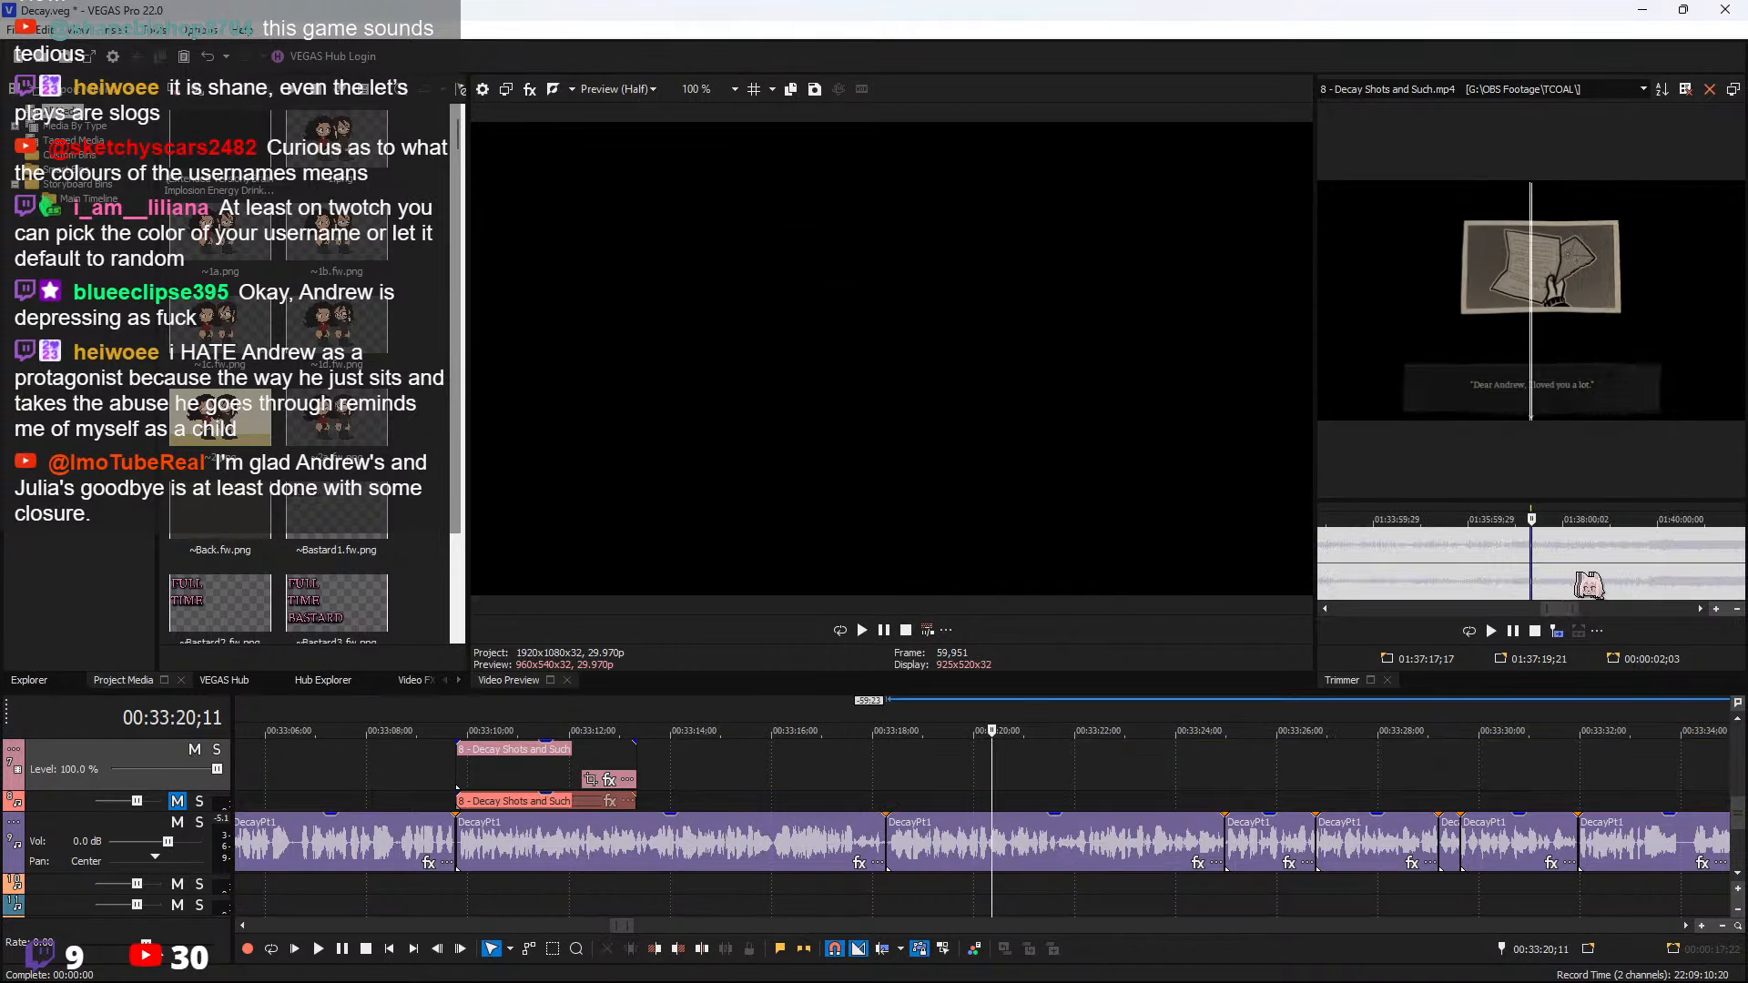
# Find the letter line "You say all the right things" and insert source range 01:39:11;24 to 01:39:17;26 directly after the first letter clip
pyautogui.press('space')
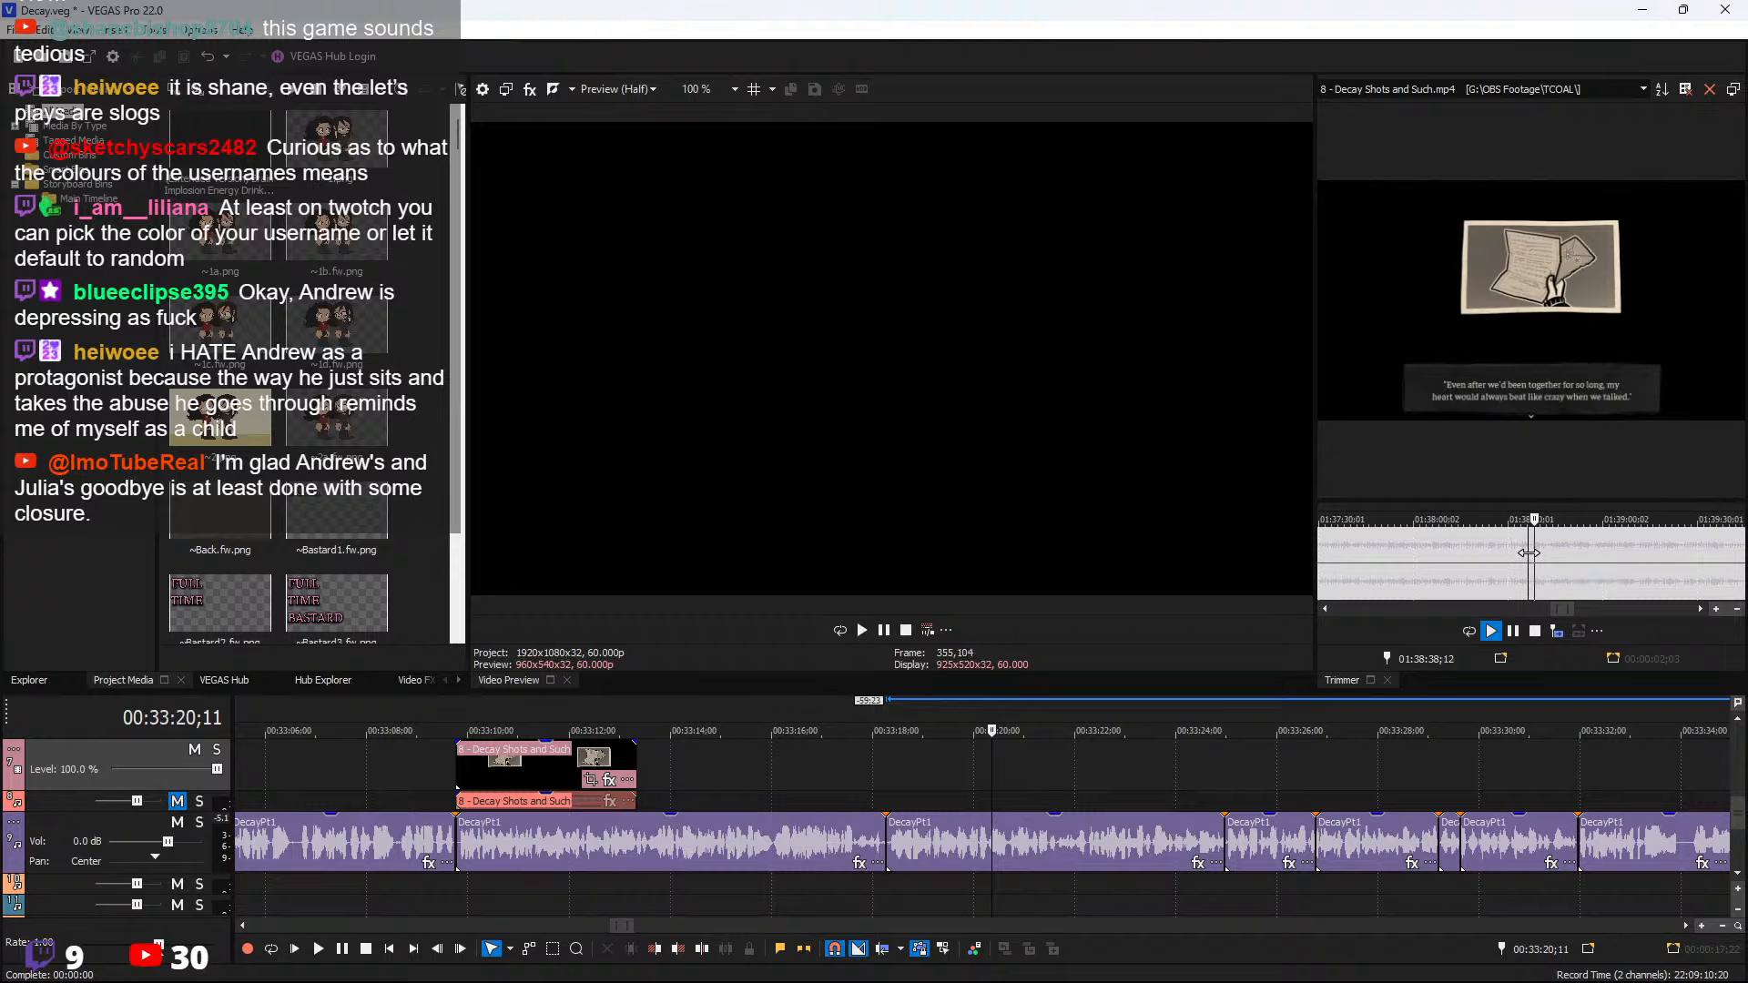
pyautogui.scroll(2, 1586, 572)
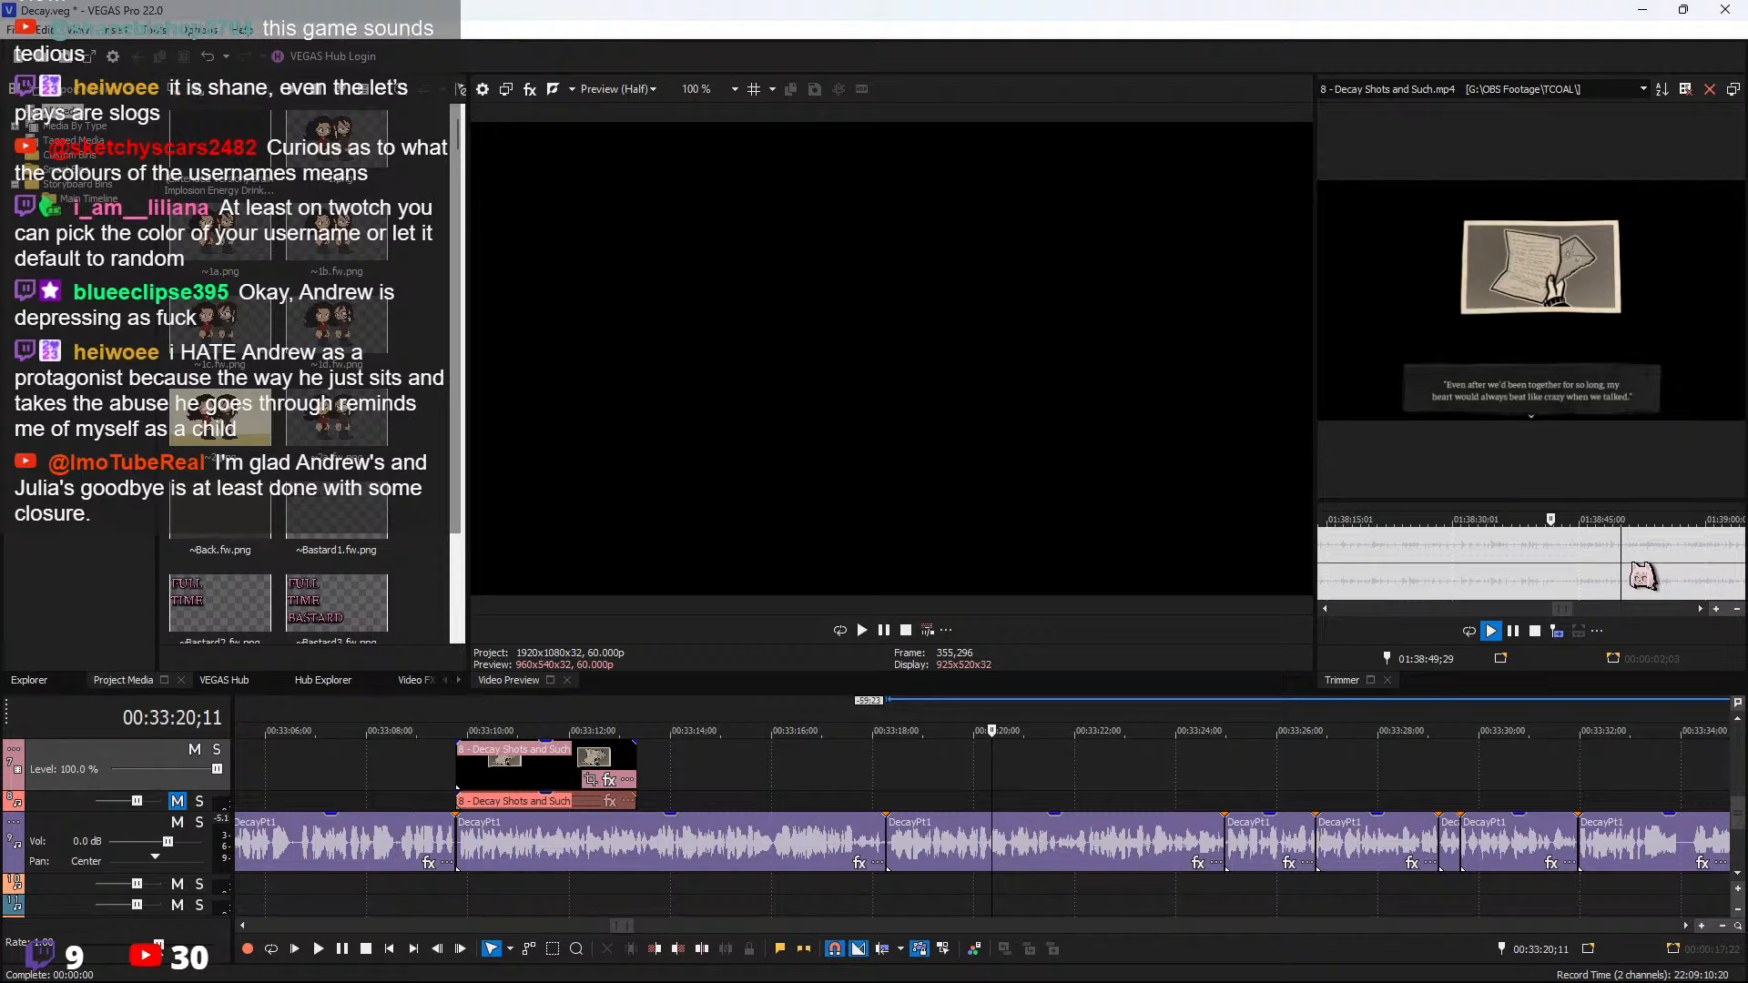
pyautogui.scroll(-2, 1630, 575)
pyautogui.click(1554, 558)
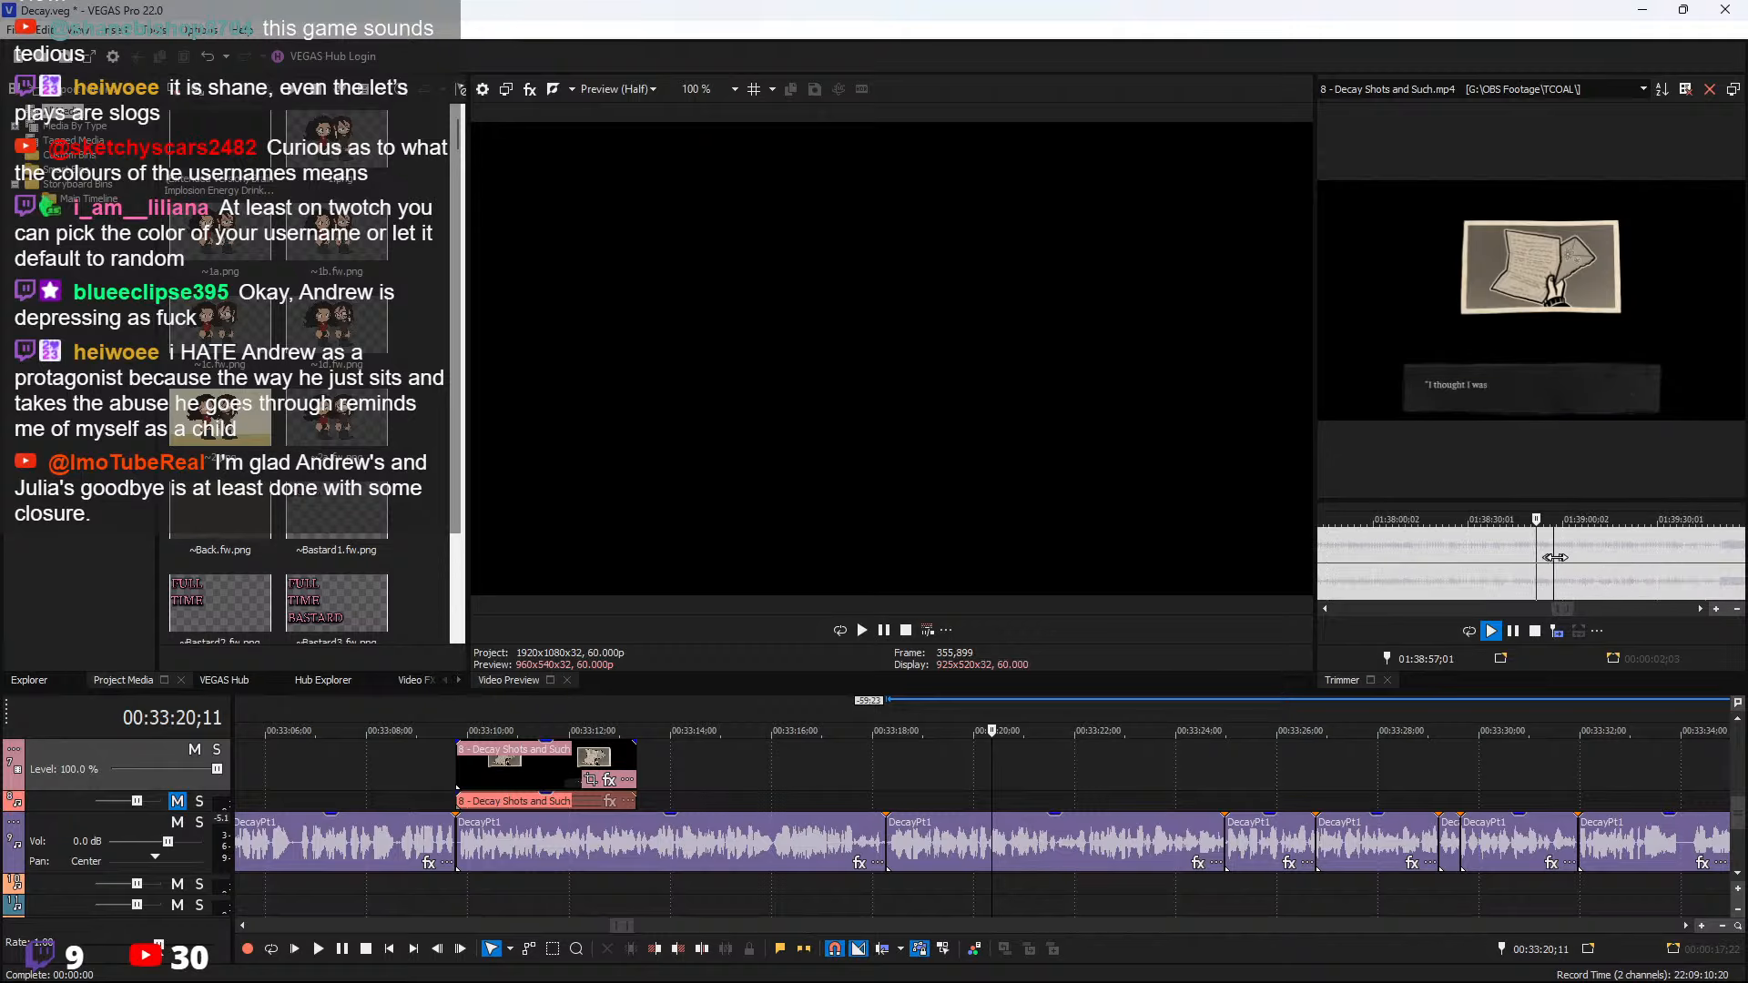
pyautogui.scroll(2, 1610, 575)
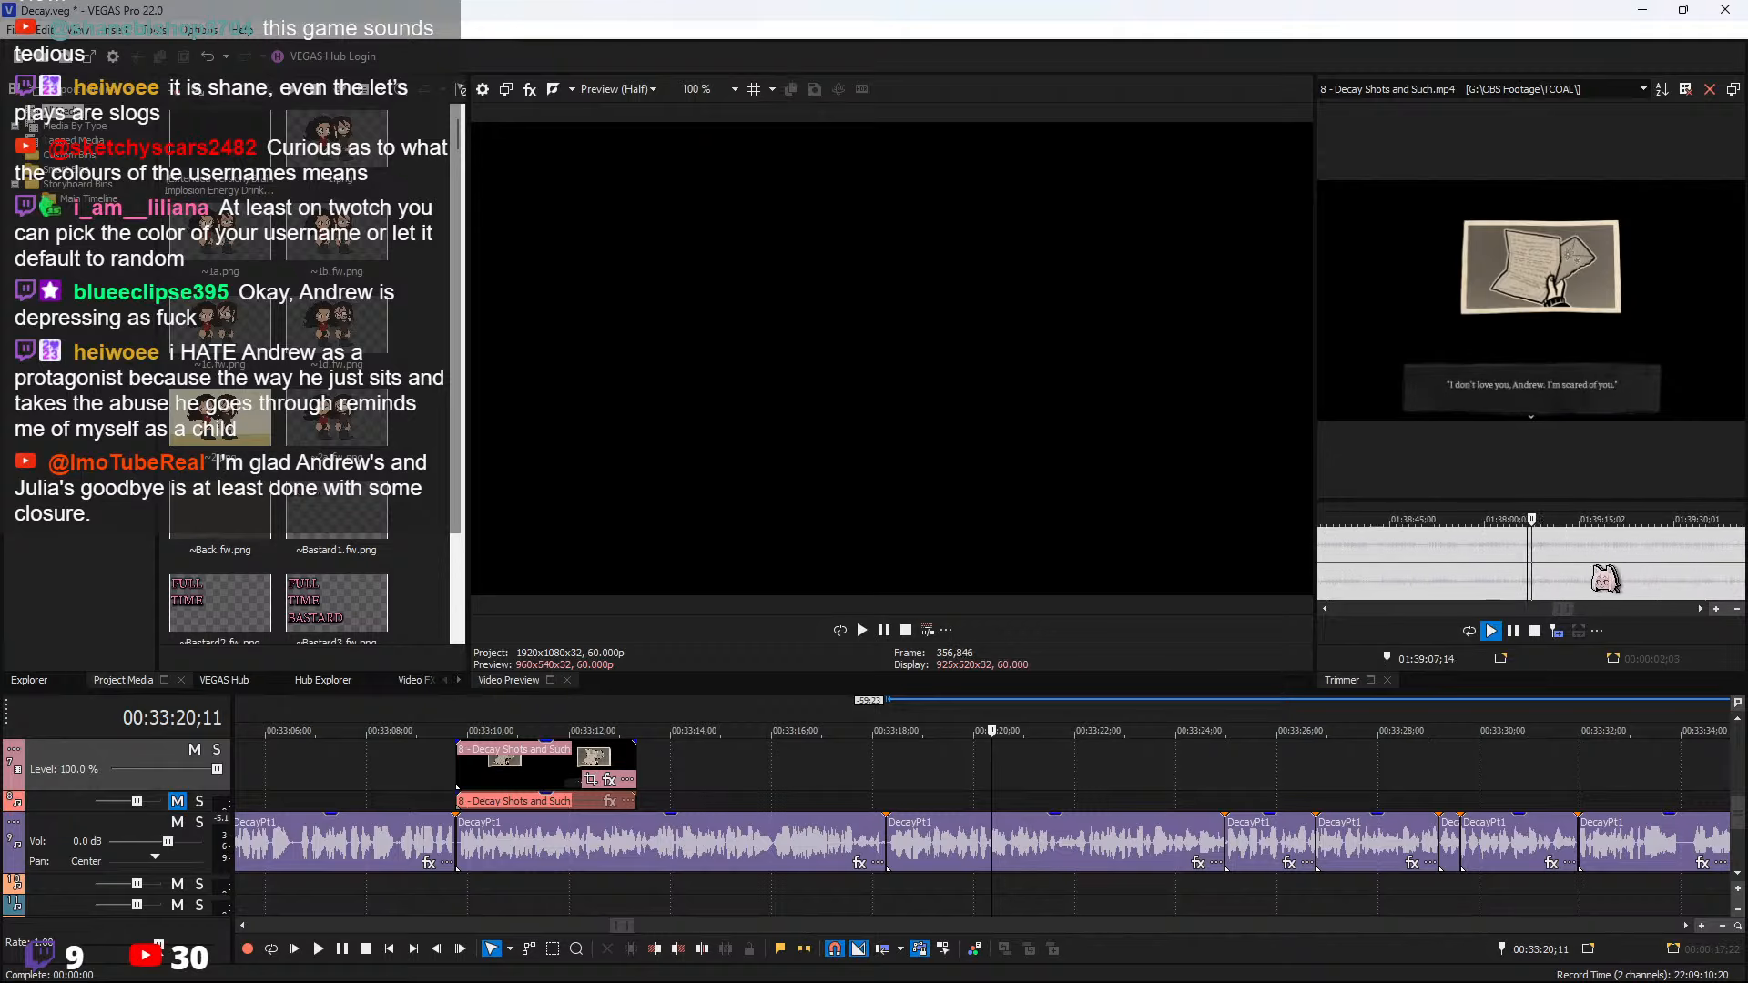
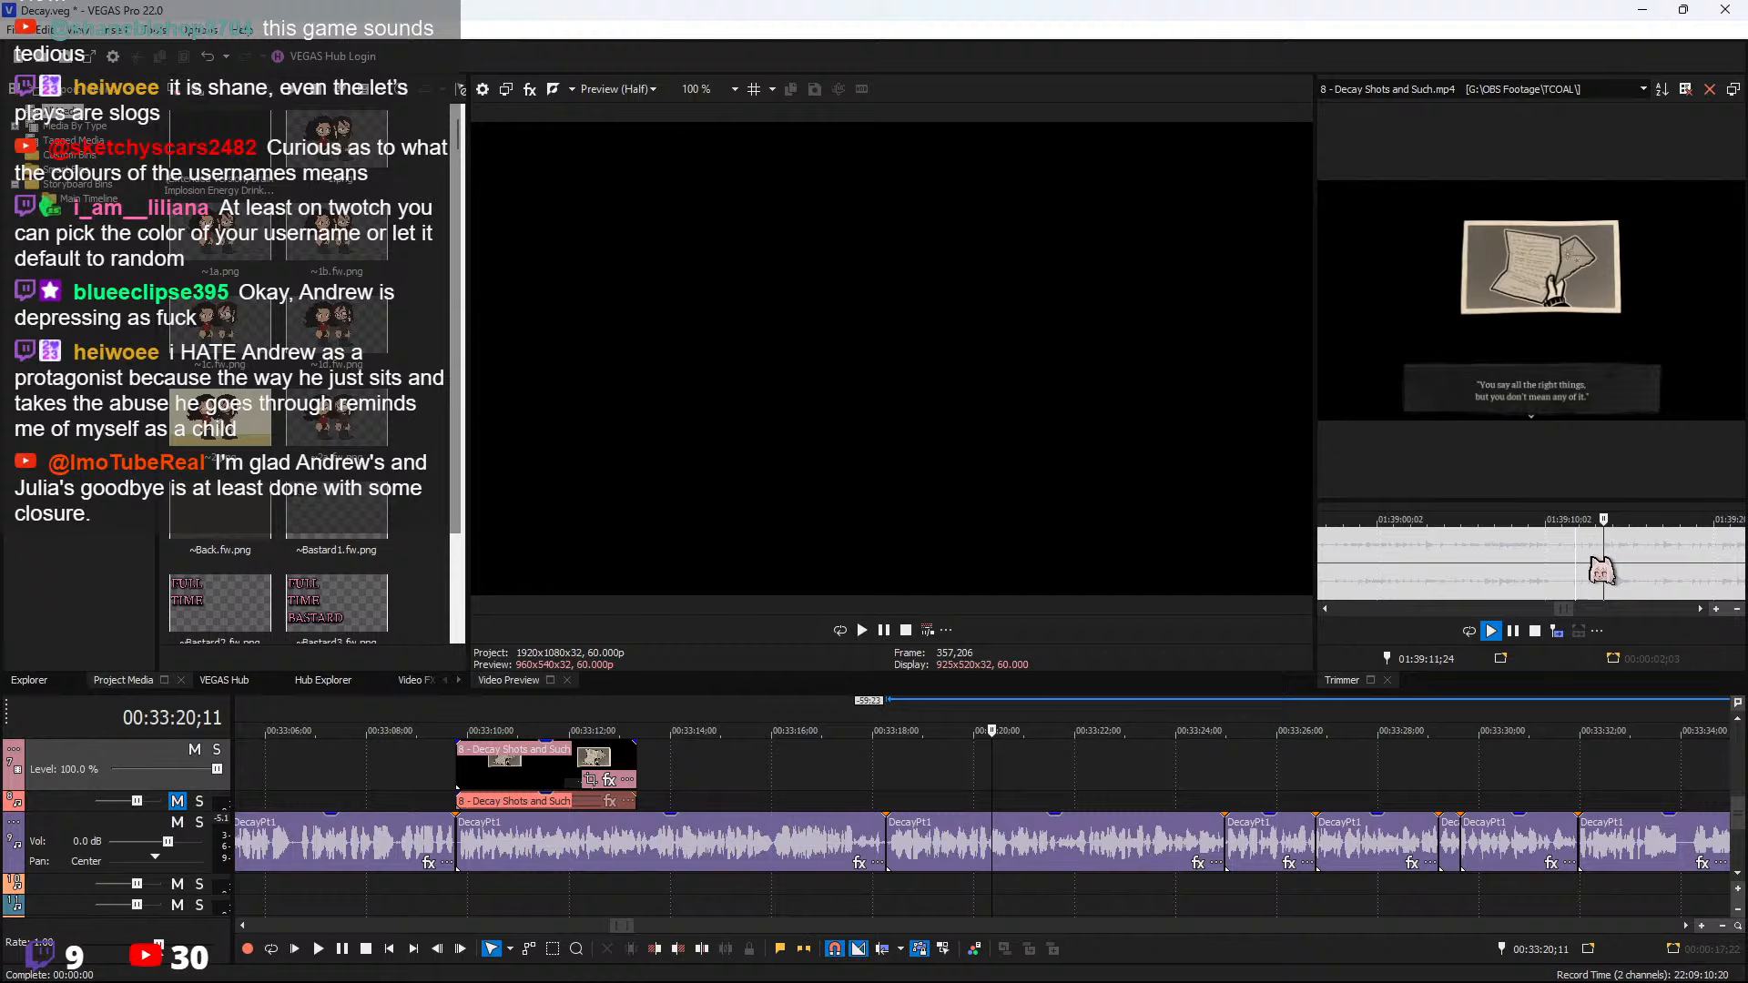
pyautogui.scroll(-1, 1584, 575)
pyautogui.press('space')
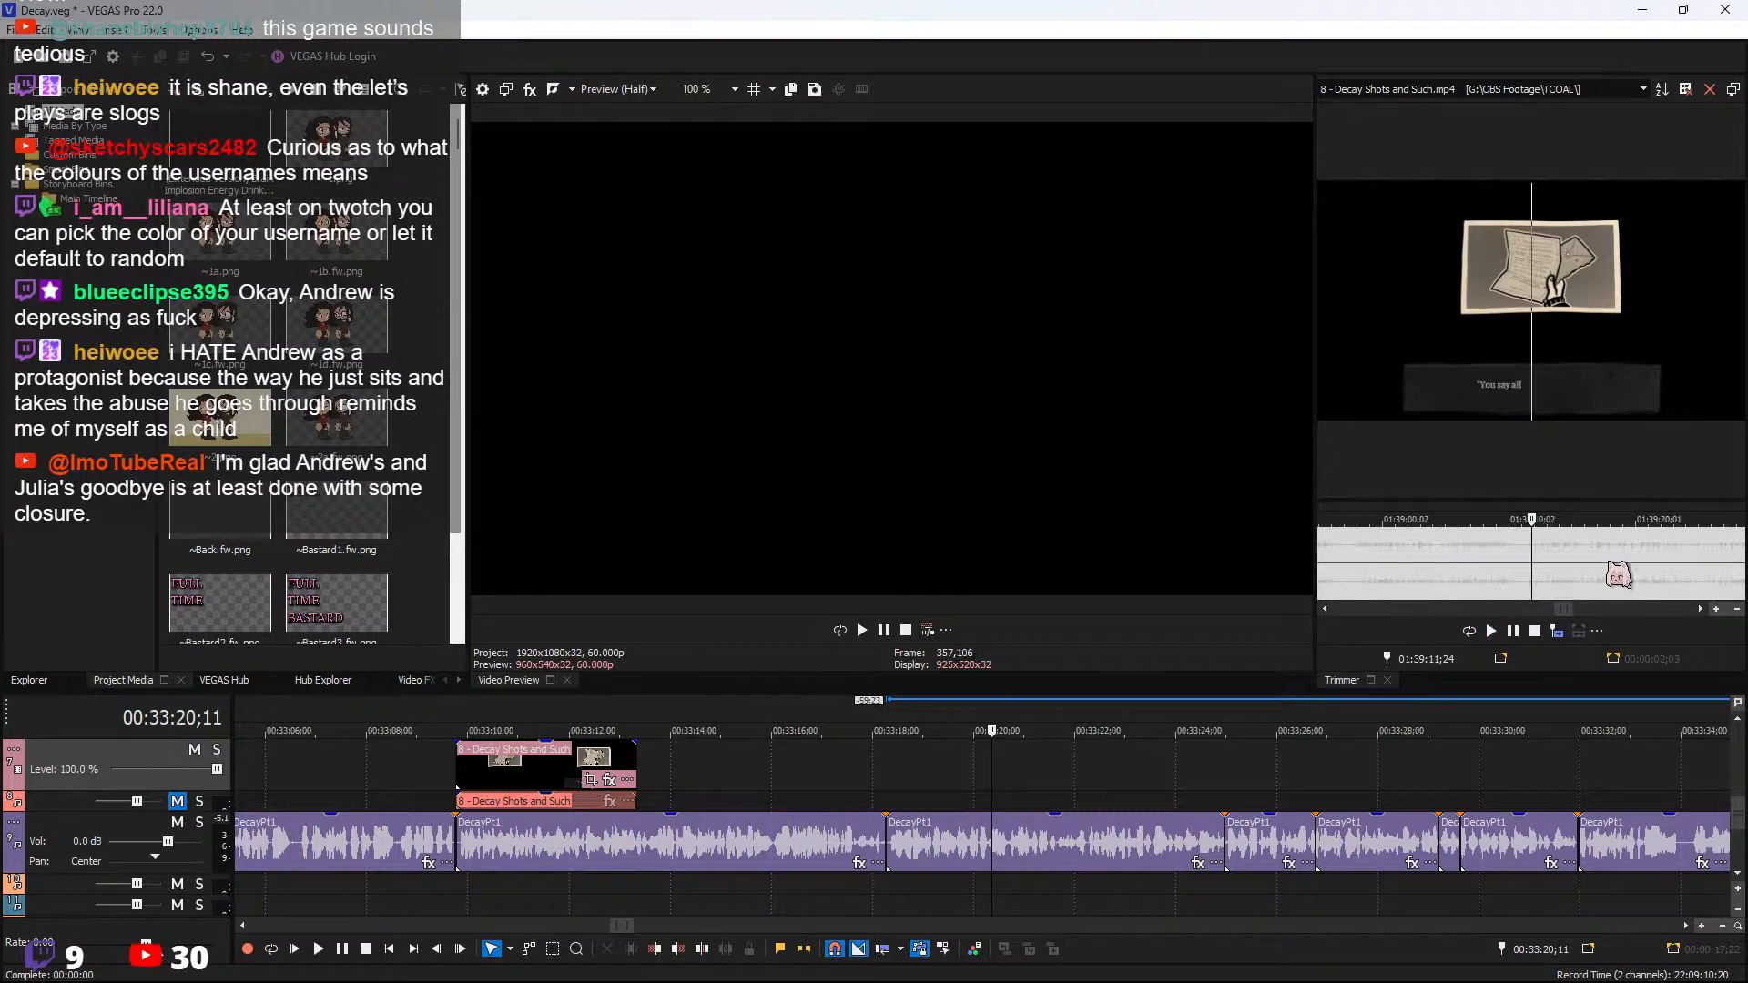
pyautogui.keyDown('shift'); pyautogui.click(1608, 573); pyautogui.keyUp('shift')
pyautogui.click(635, 763)
pyautogui.click(635, 763)
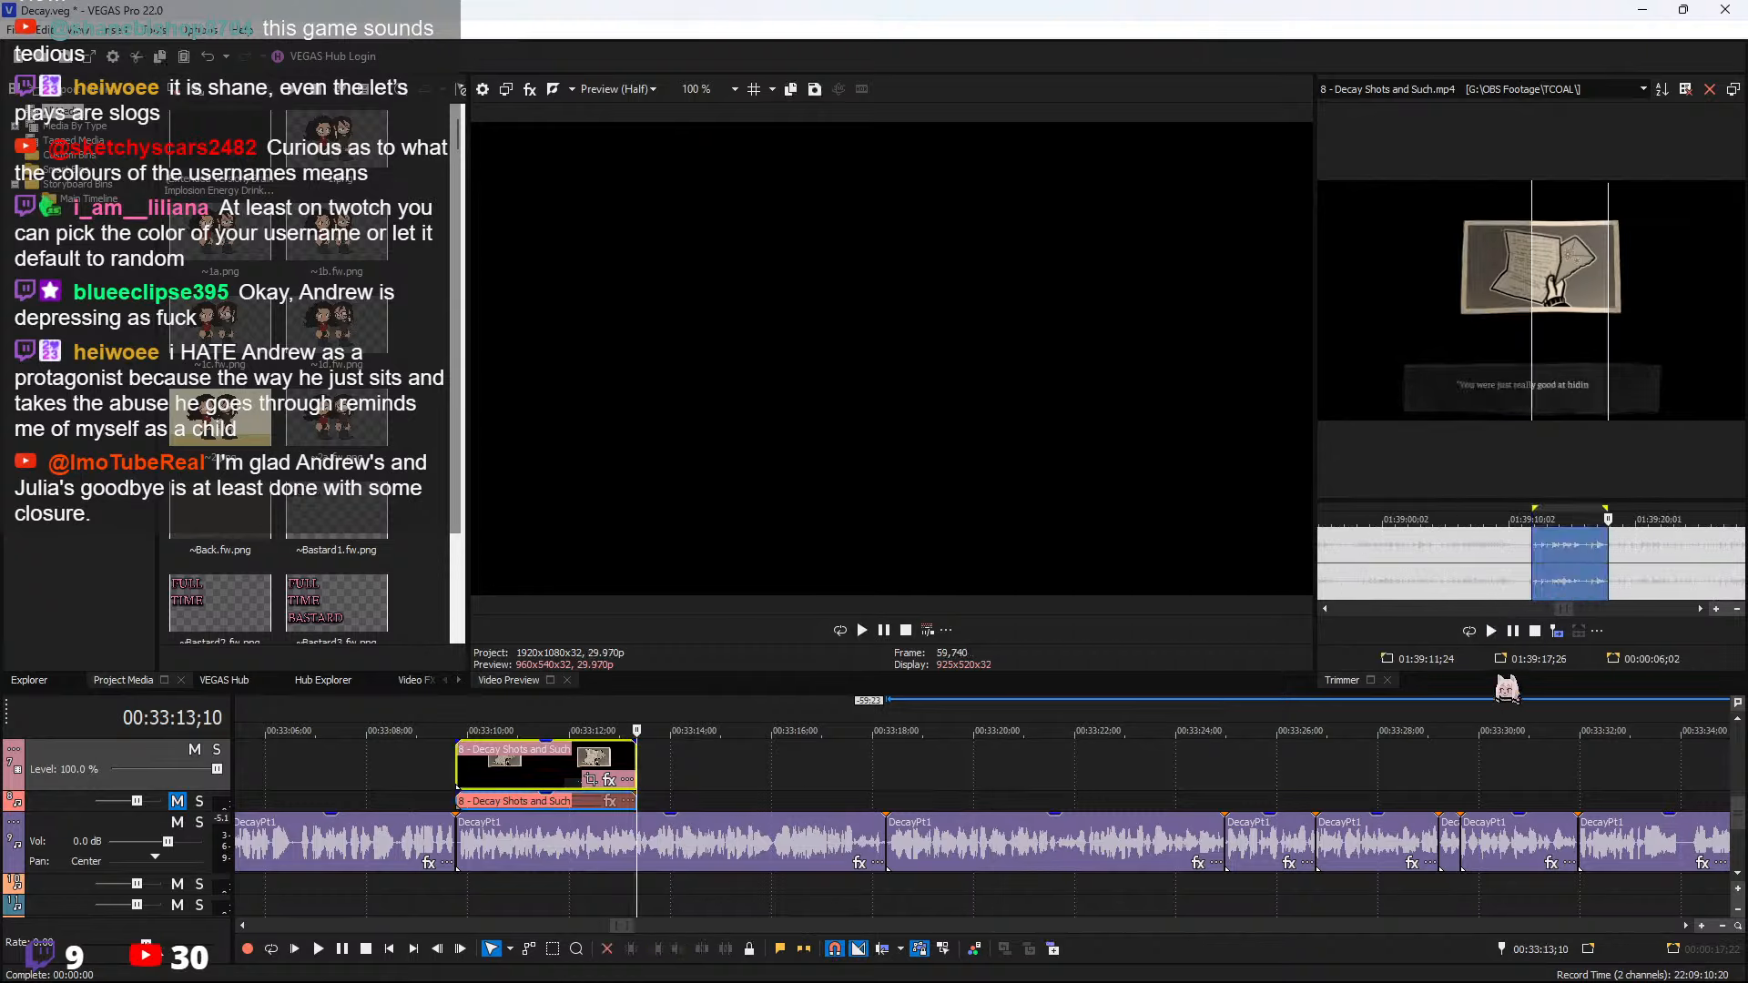
pyautogui.click(1557, 632)
# Play across the two letter clips and split the second one at the narration cut at 00:33:18;08
pyautogui.click(616, 764)
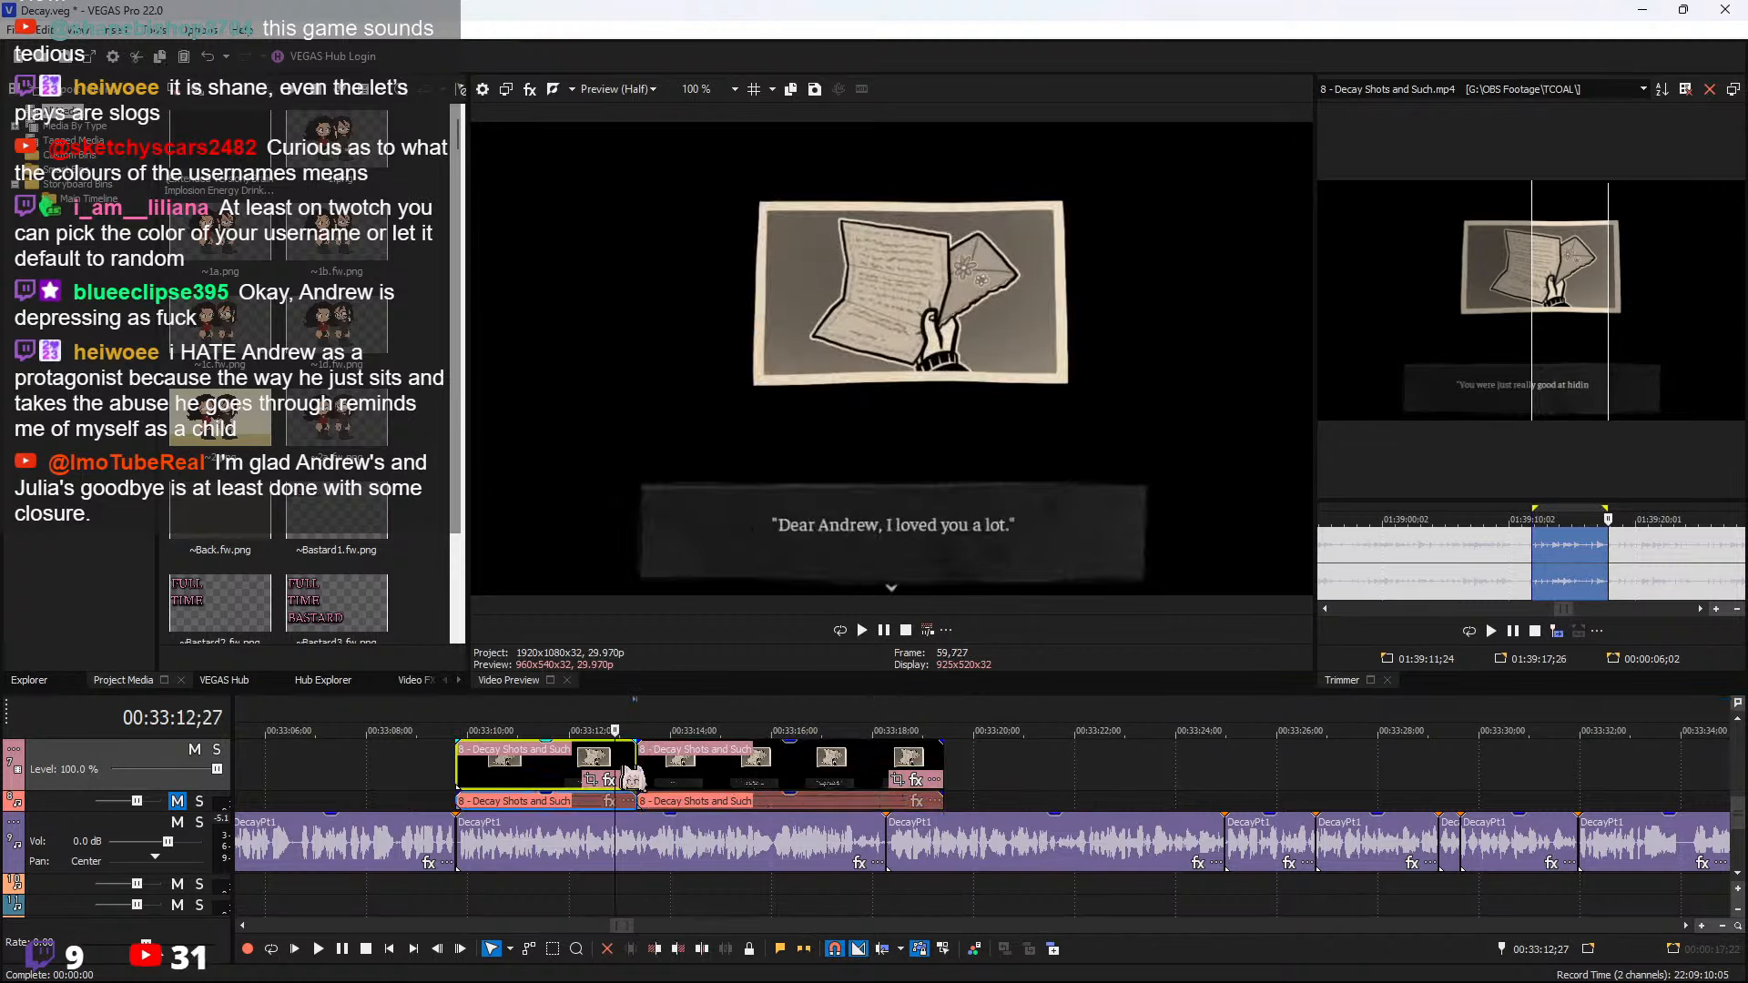
pyautogui.press('space')
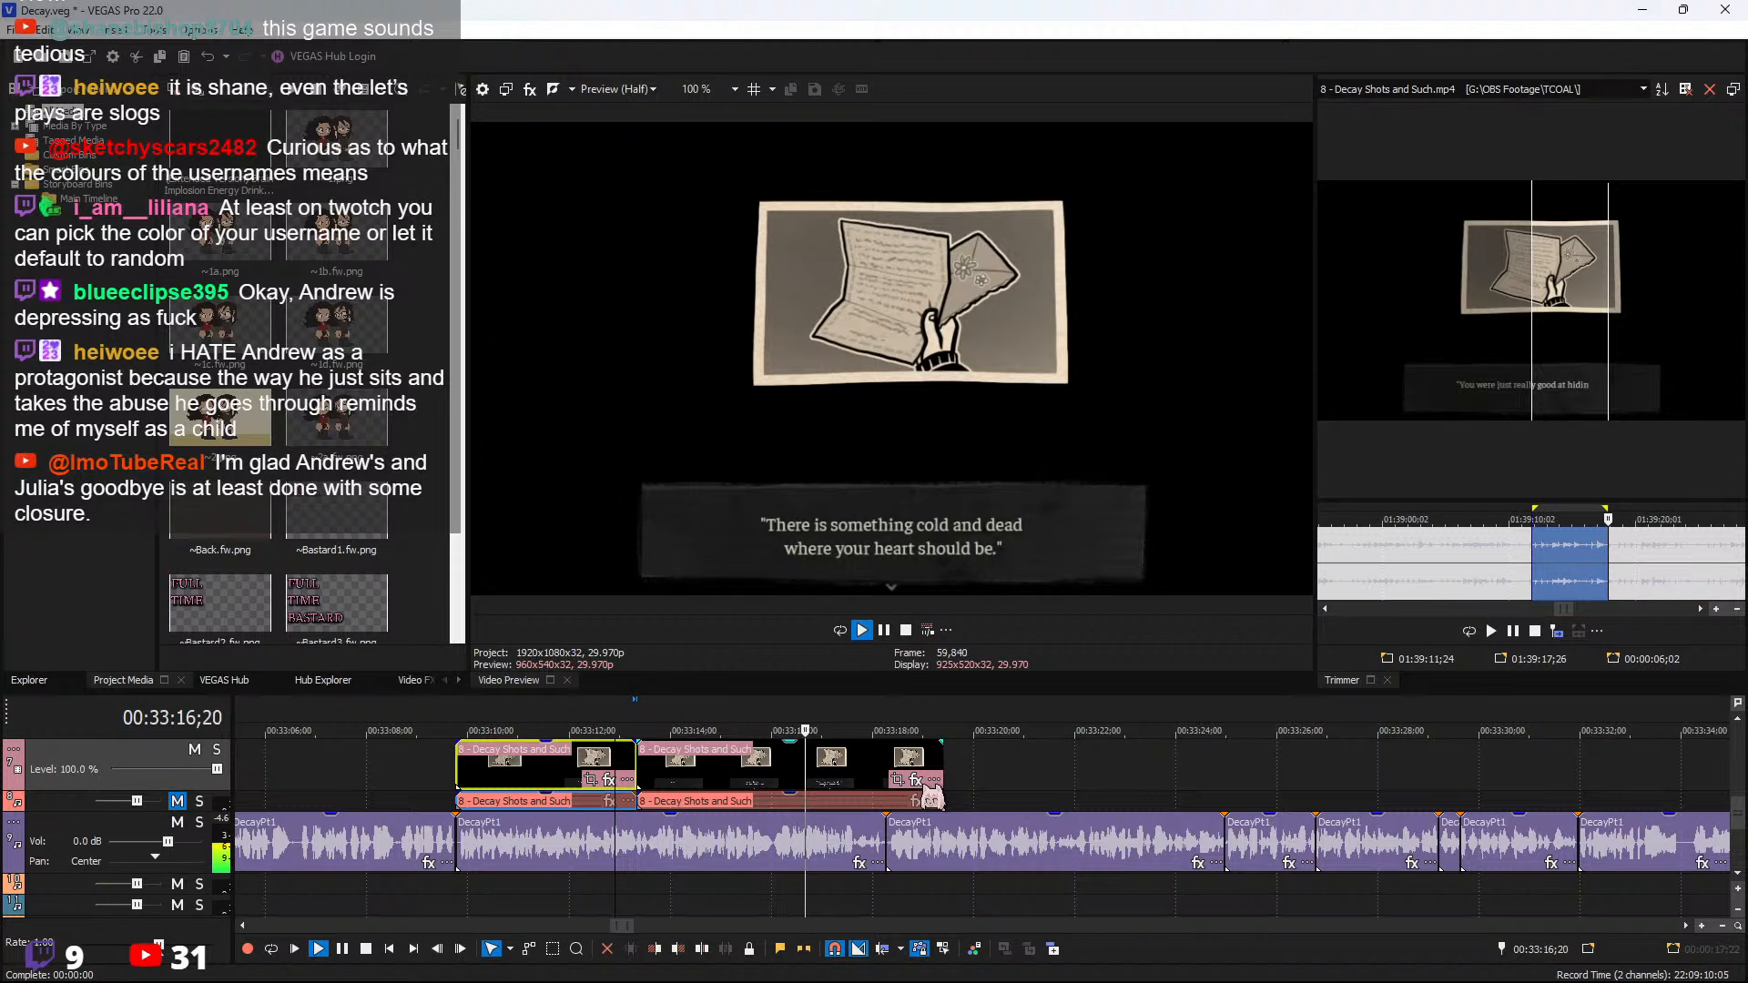
pyautogui.scroll(1, 1005, 805)
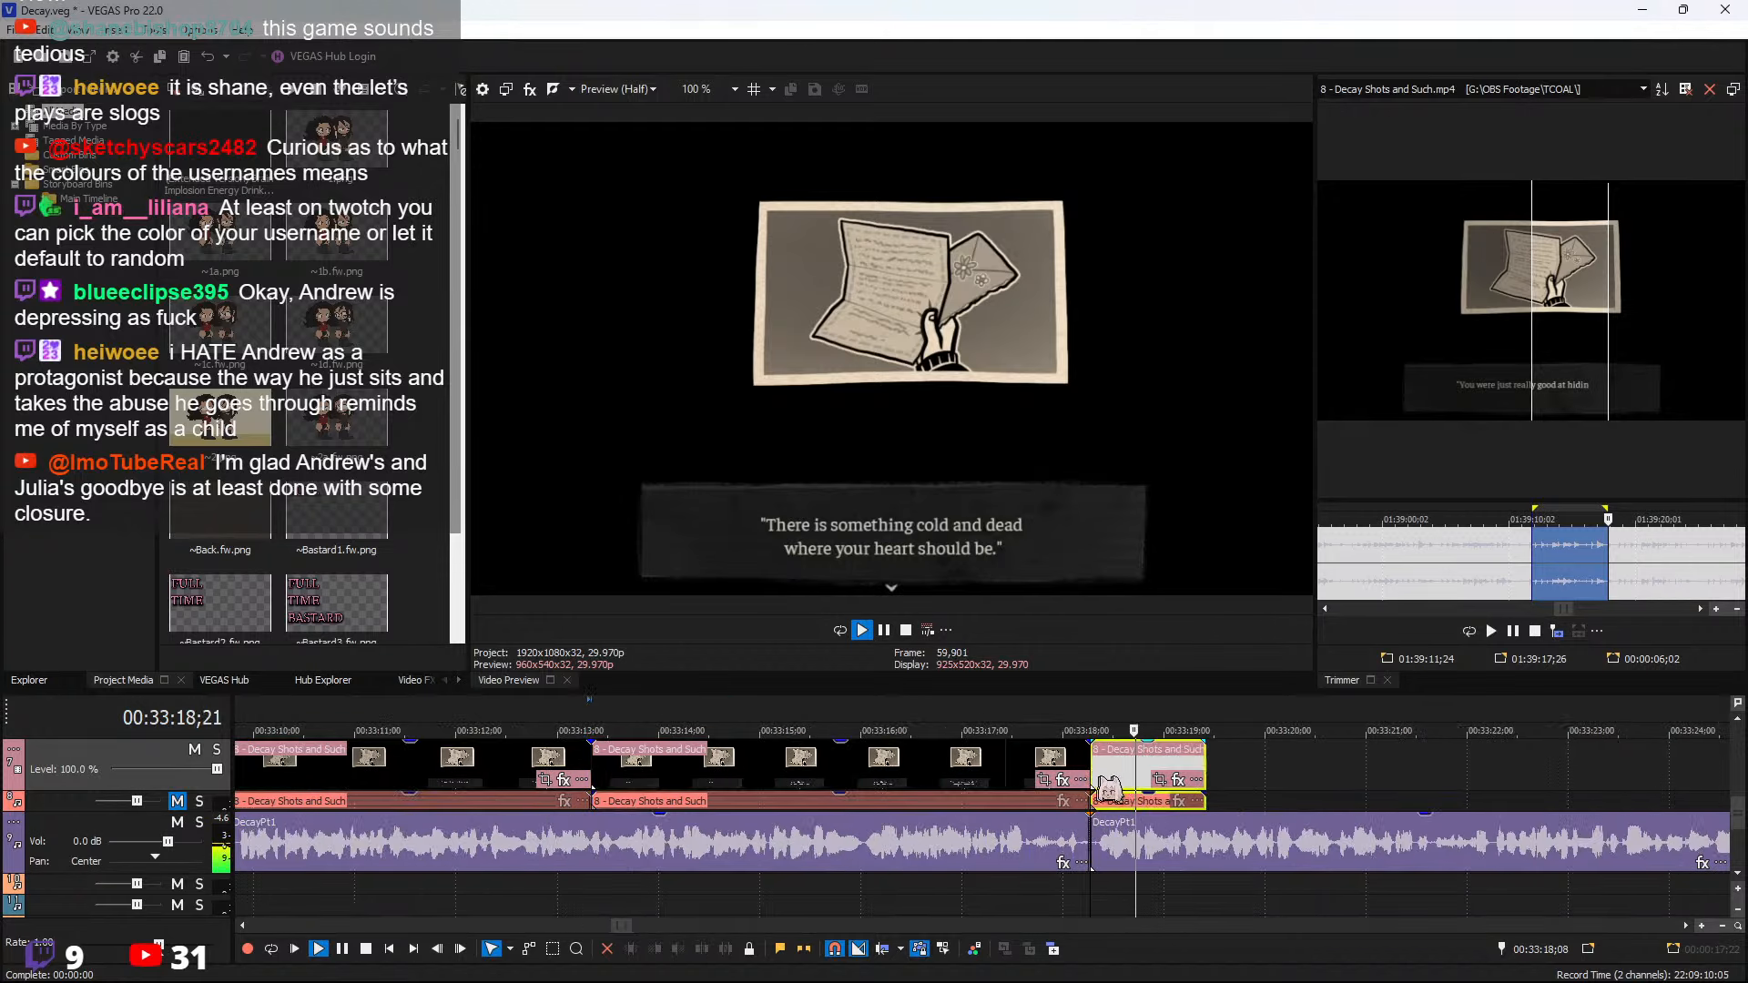
pyautogui.scroll(-2, 1001, 778)
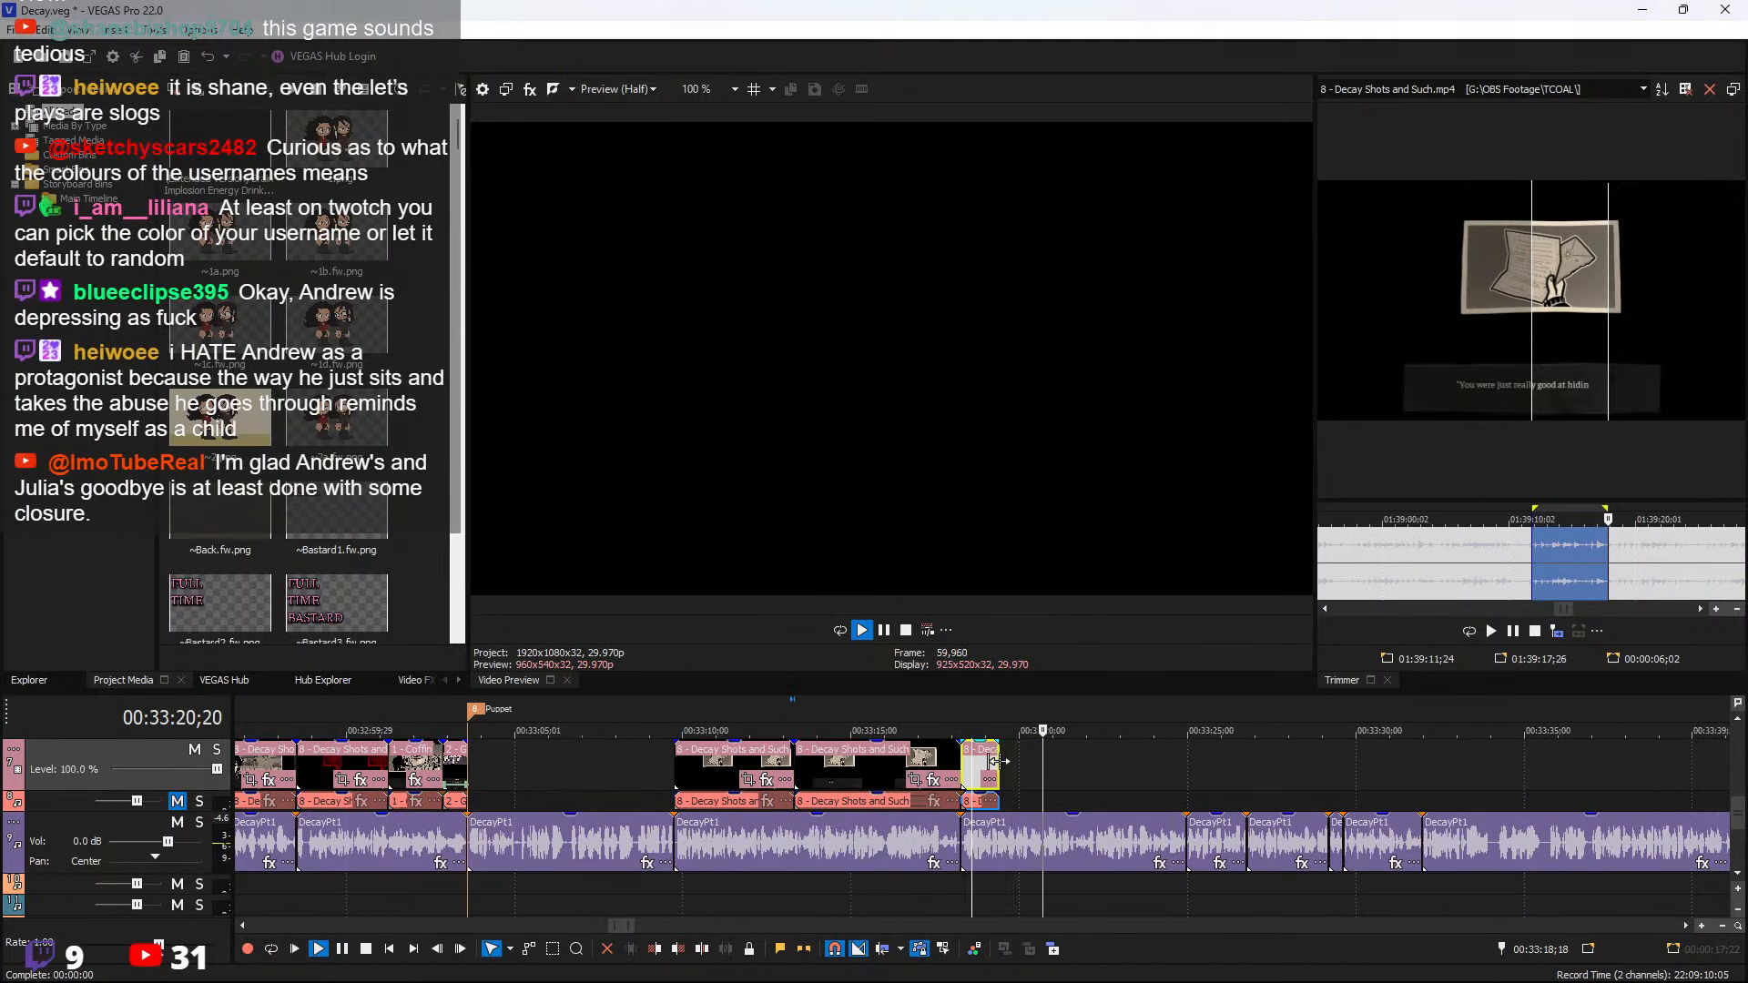
# Extend the last letter clip past the 00:33:24;29 narration cut to the one near 00:33:31;29
pyautogui.moveTo(997, 761); pyautogui.dragTo(1185, 759)
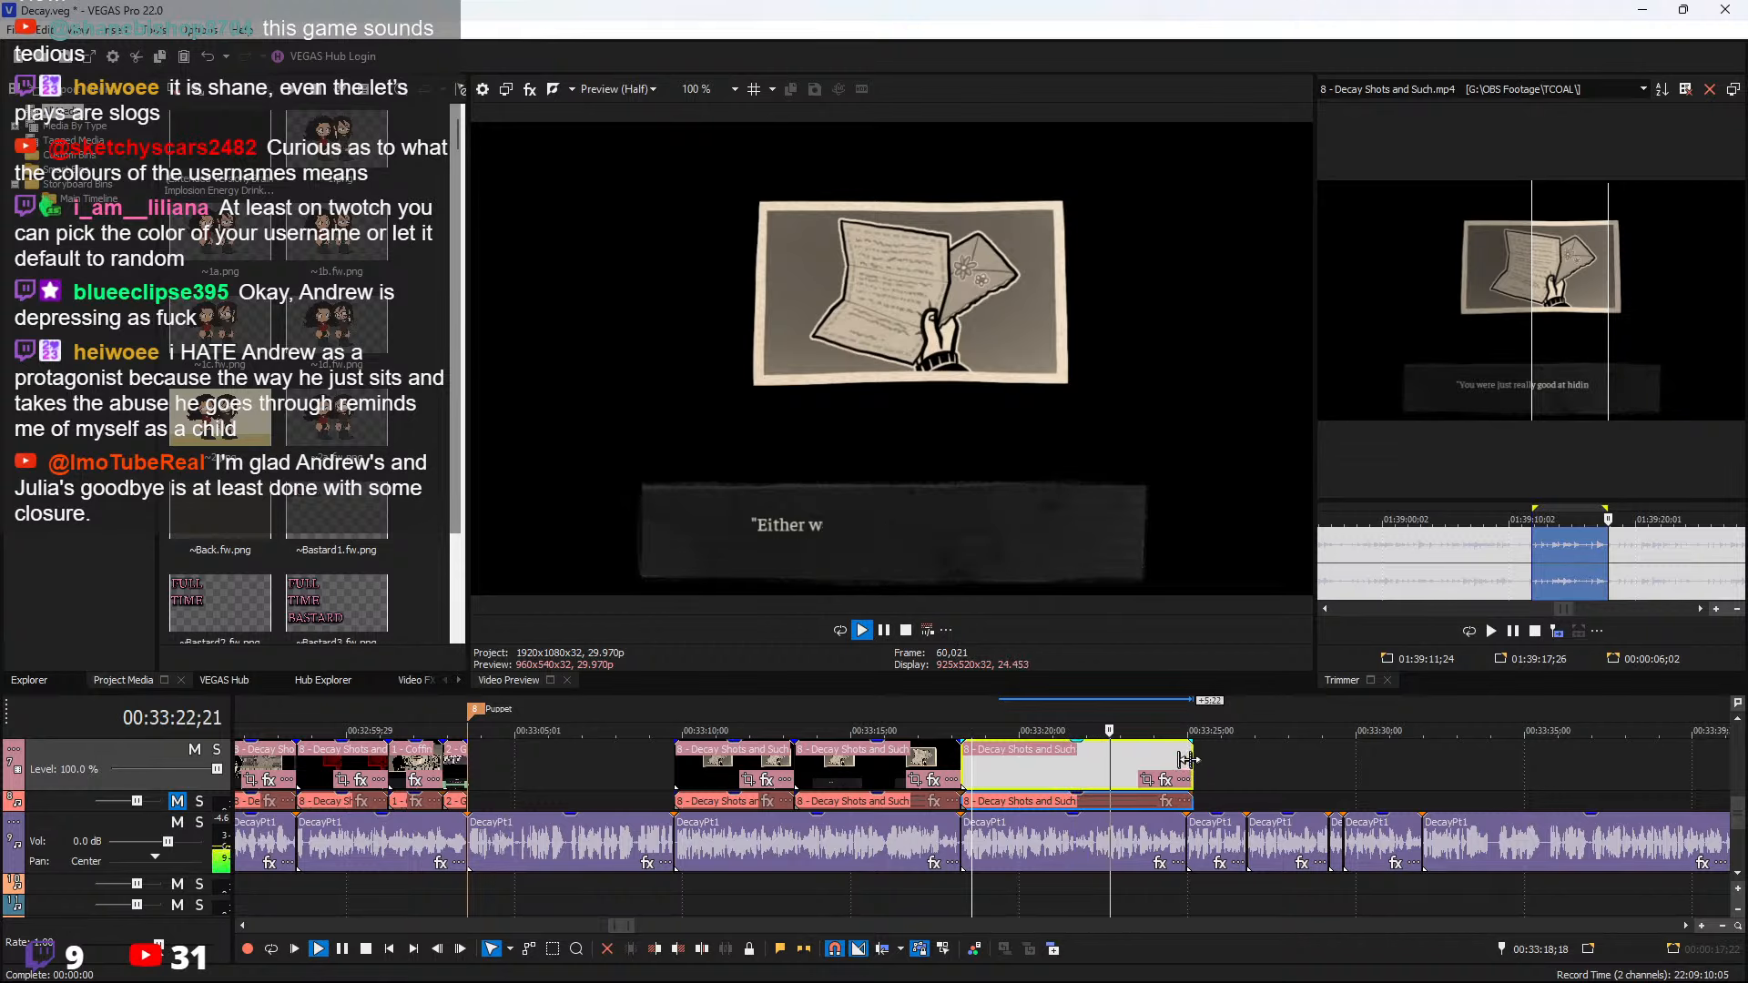
pyautogui.scroll(1, 1002, 770)
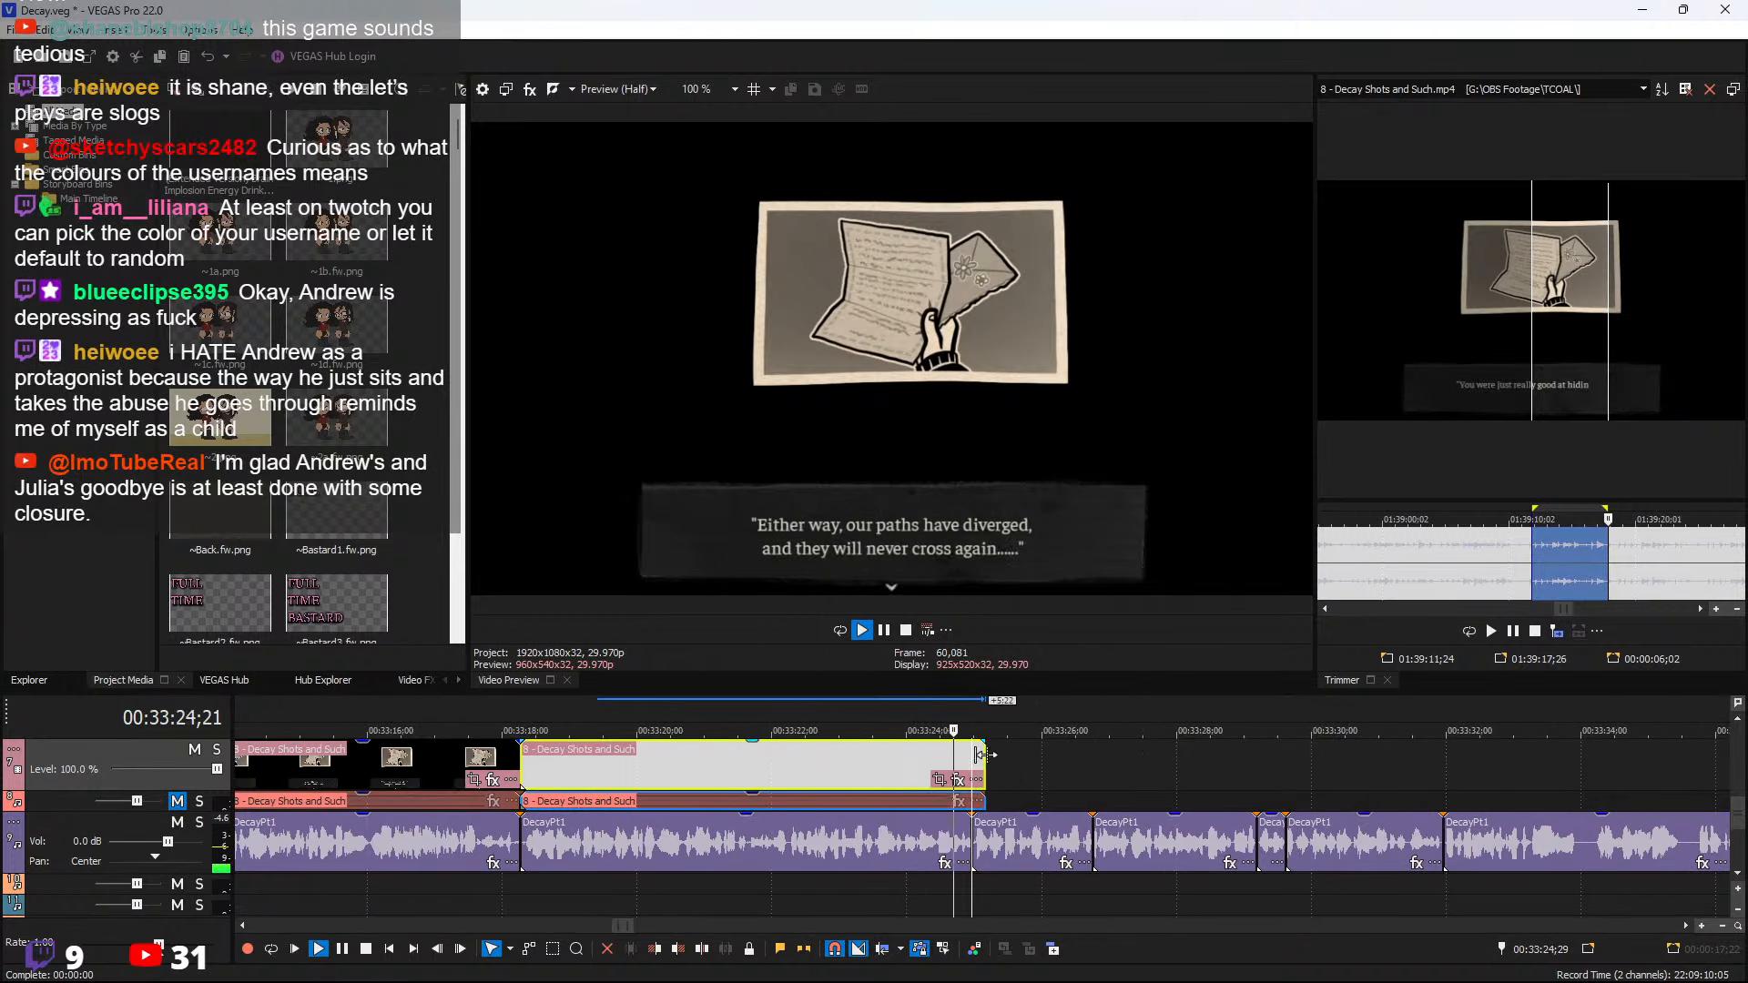
pyautogui.scroll(-4, 1002, 770)
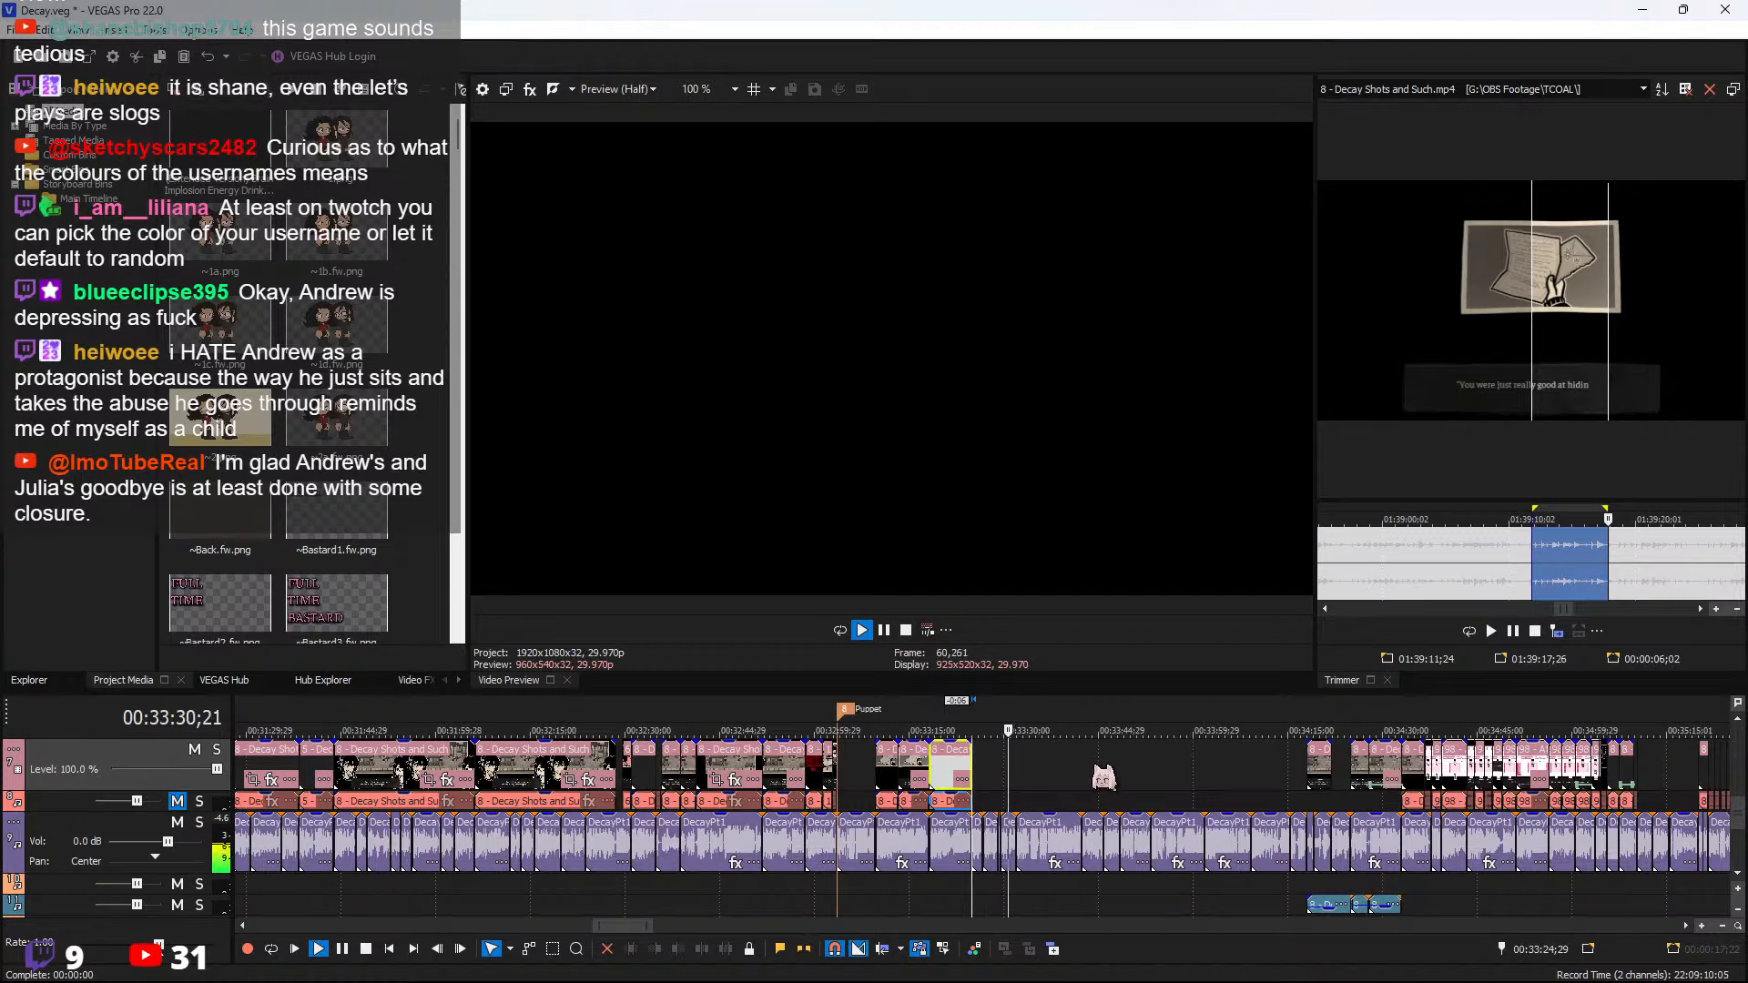
pyautogui.scroll(1, 1079, 788)
pyautogui.moveTo(968, 761); pyautogui.dragTo(1204, 779)
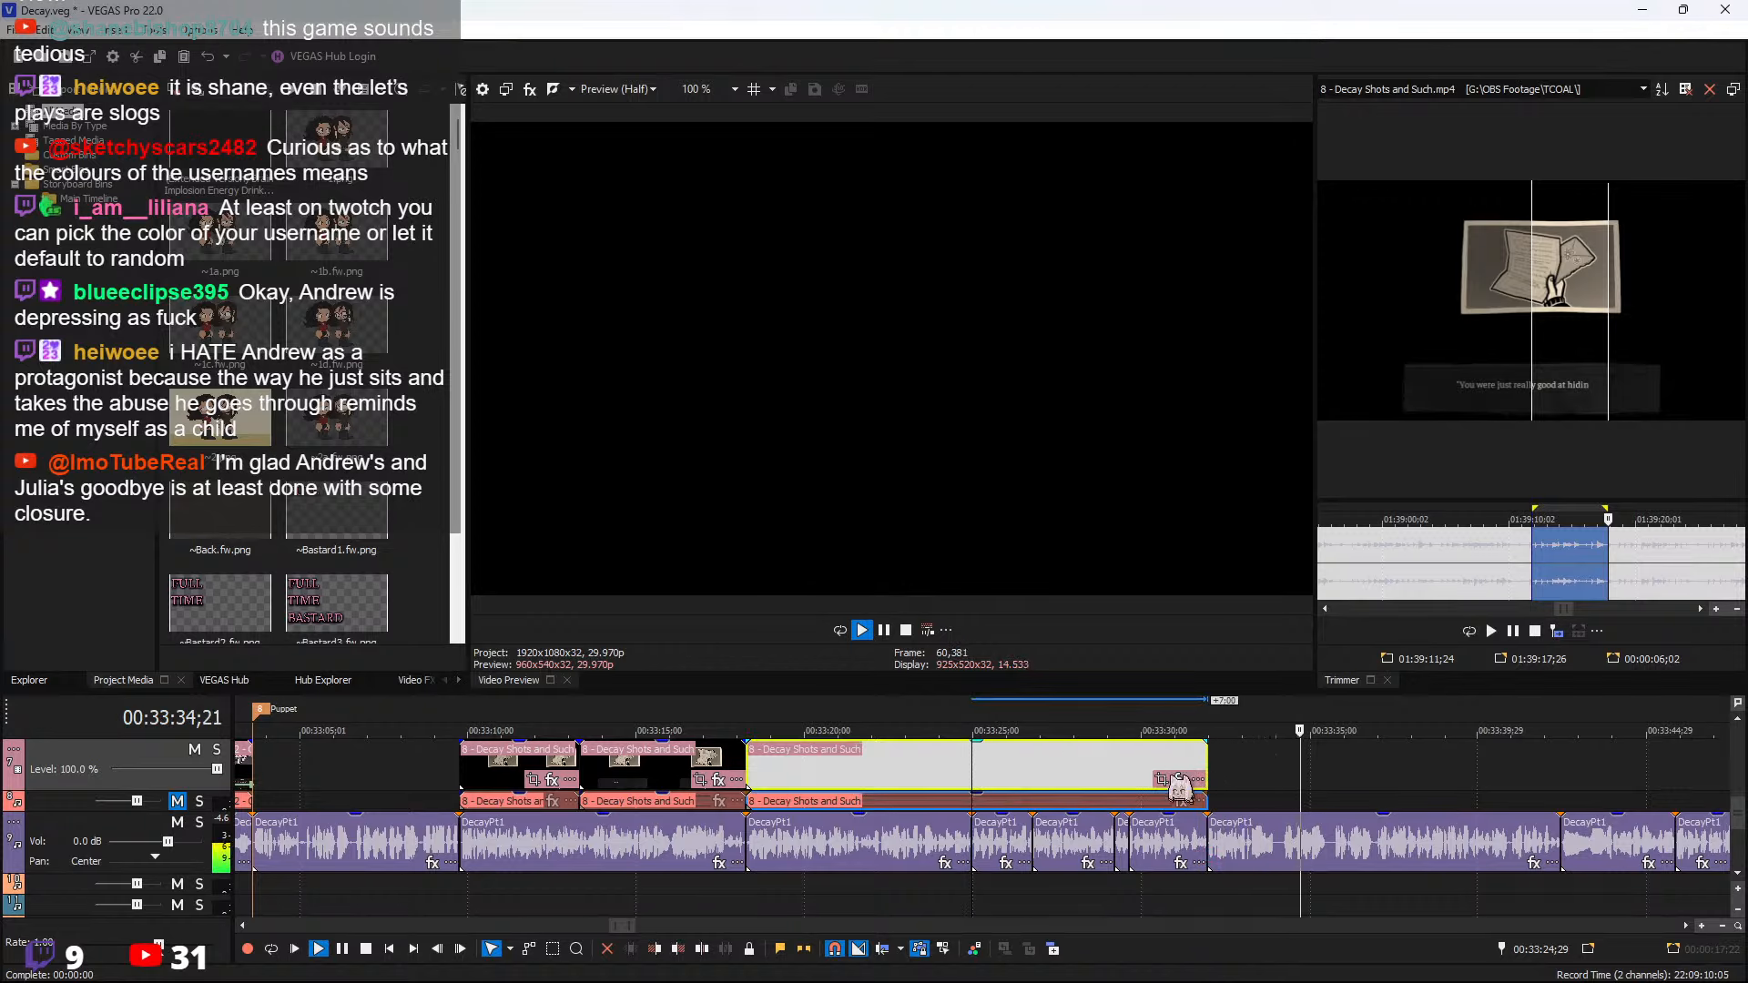
pyautogui.click(1180, 779)
pyautogui.click(1429, 211)
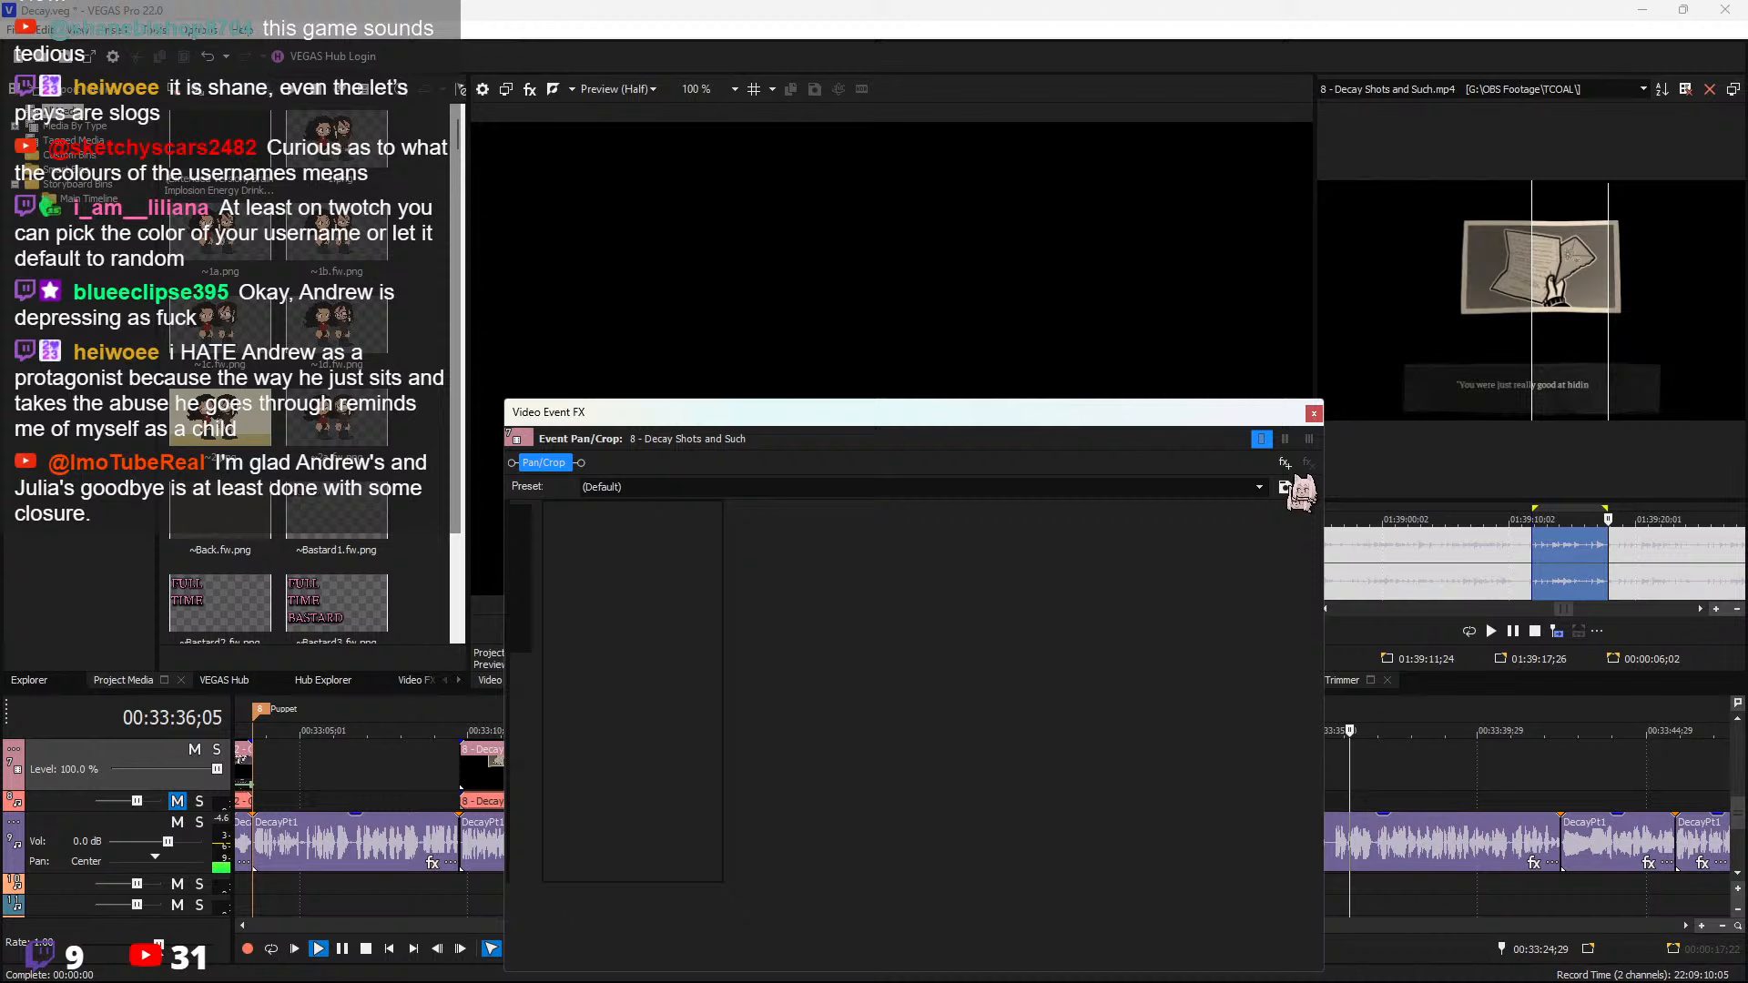
pyautogui.click(1318, 403)
# Play the end of the last letter clip, split it at 00:33:31;12 and delete the remainder
pyautogui.click(1156, 766)
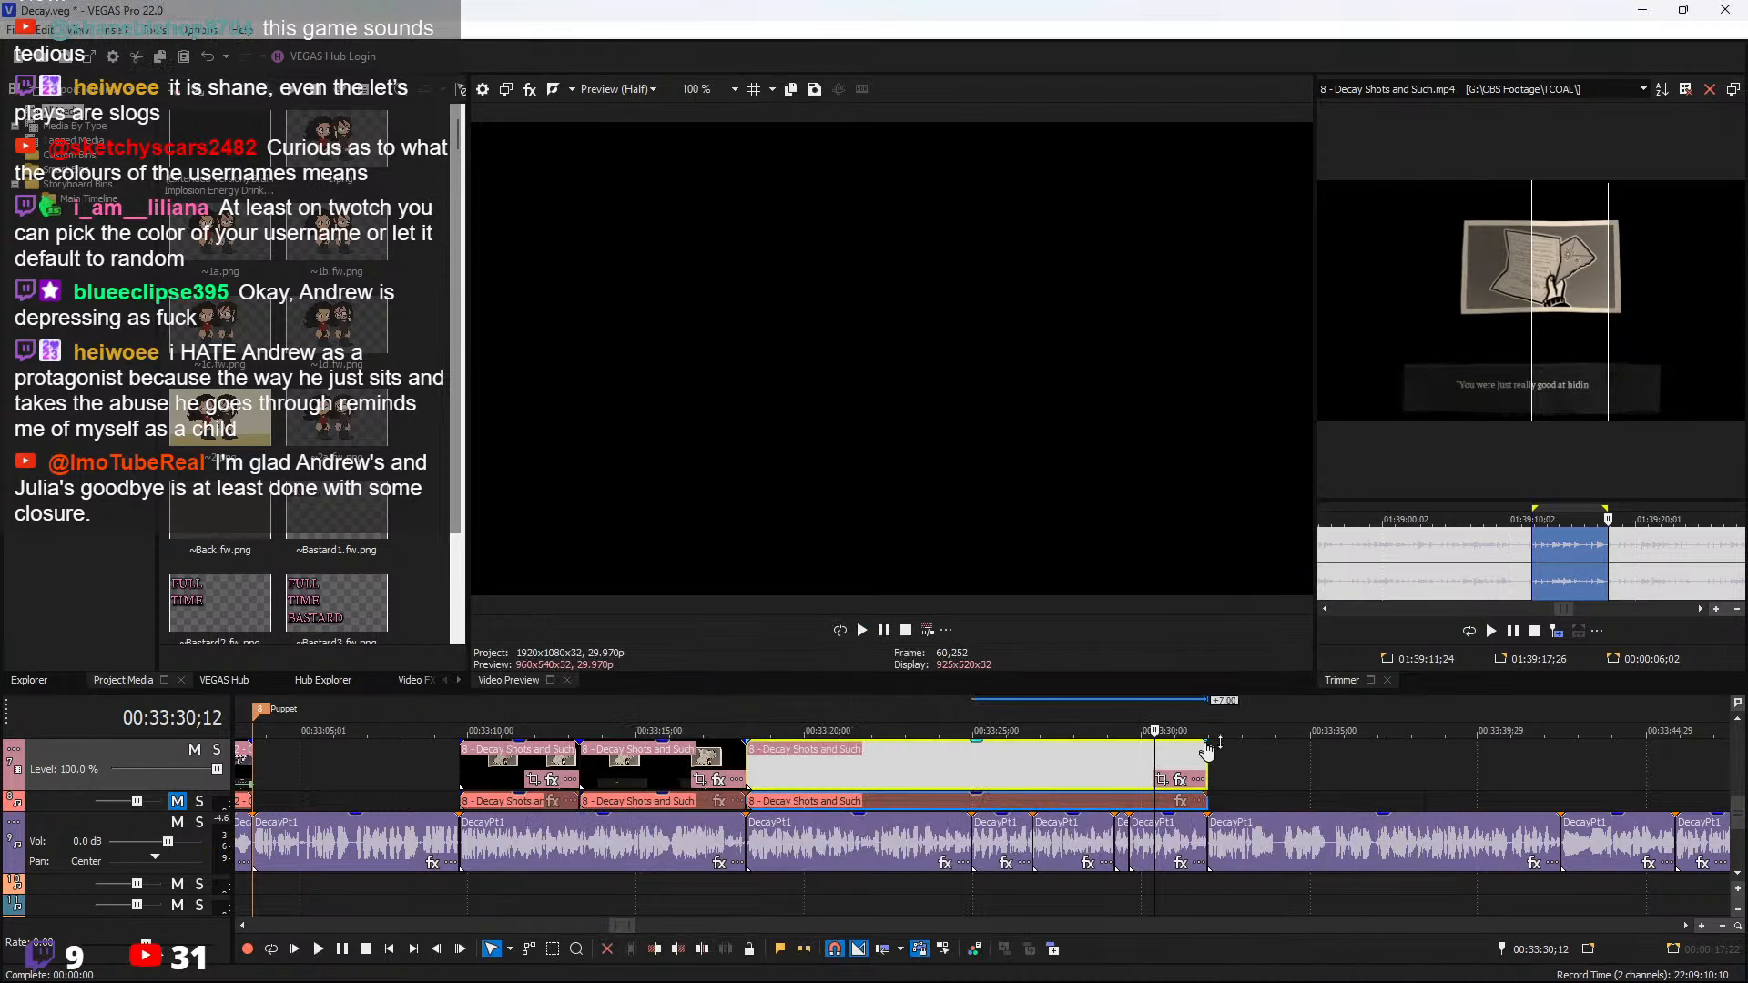
pyautogui.scroll(4, 1202, 753)
pyautogui.press('space')
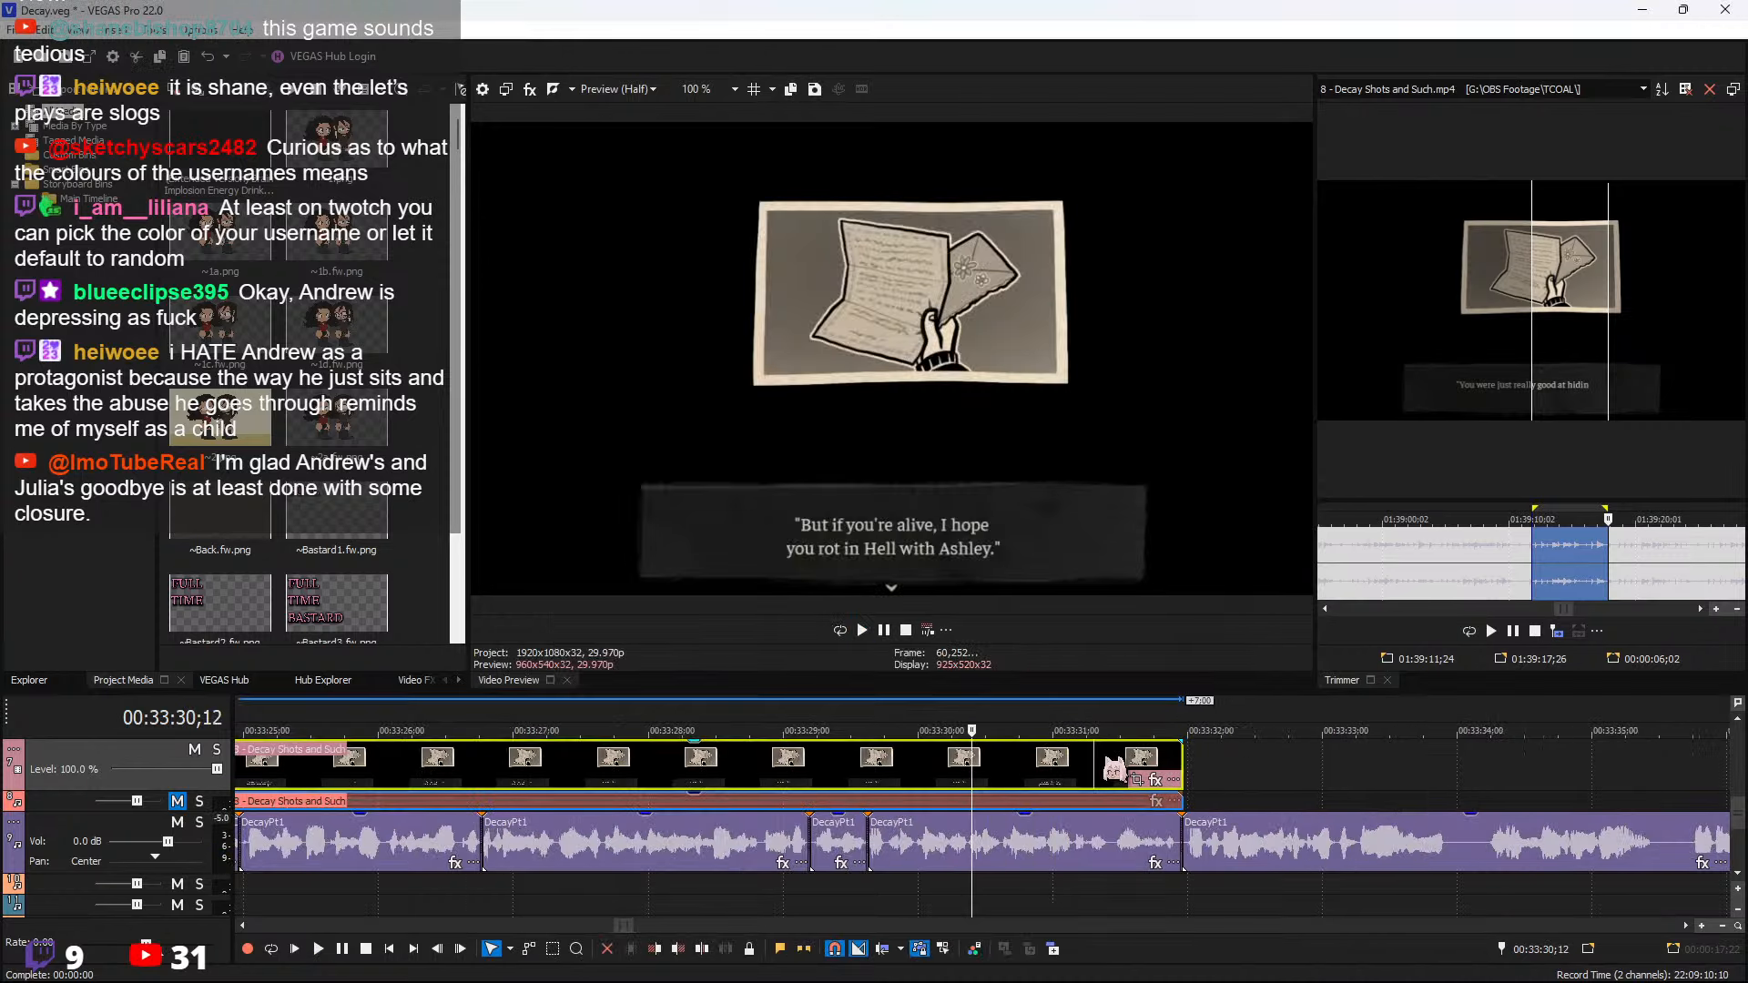
pyautogui.press('space')
pyautogui.press('space')
pyautogui.press('s')
pyautogui.click(1120, 765)
pyautogui.press('Delete')
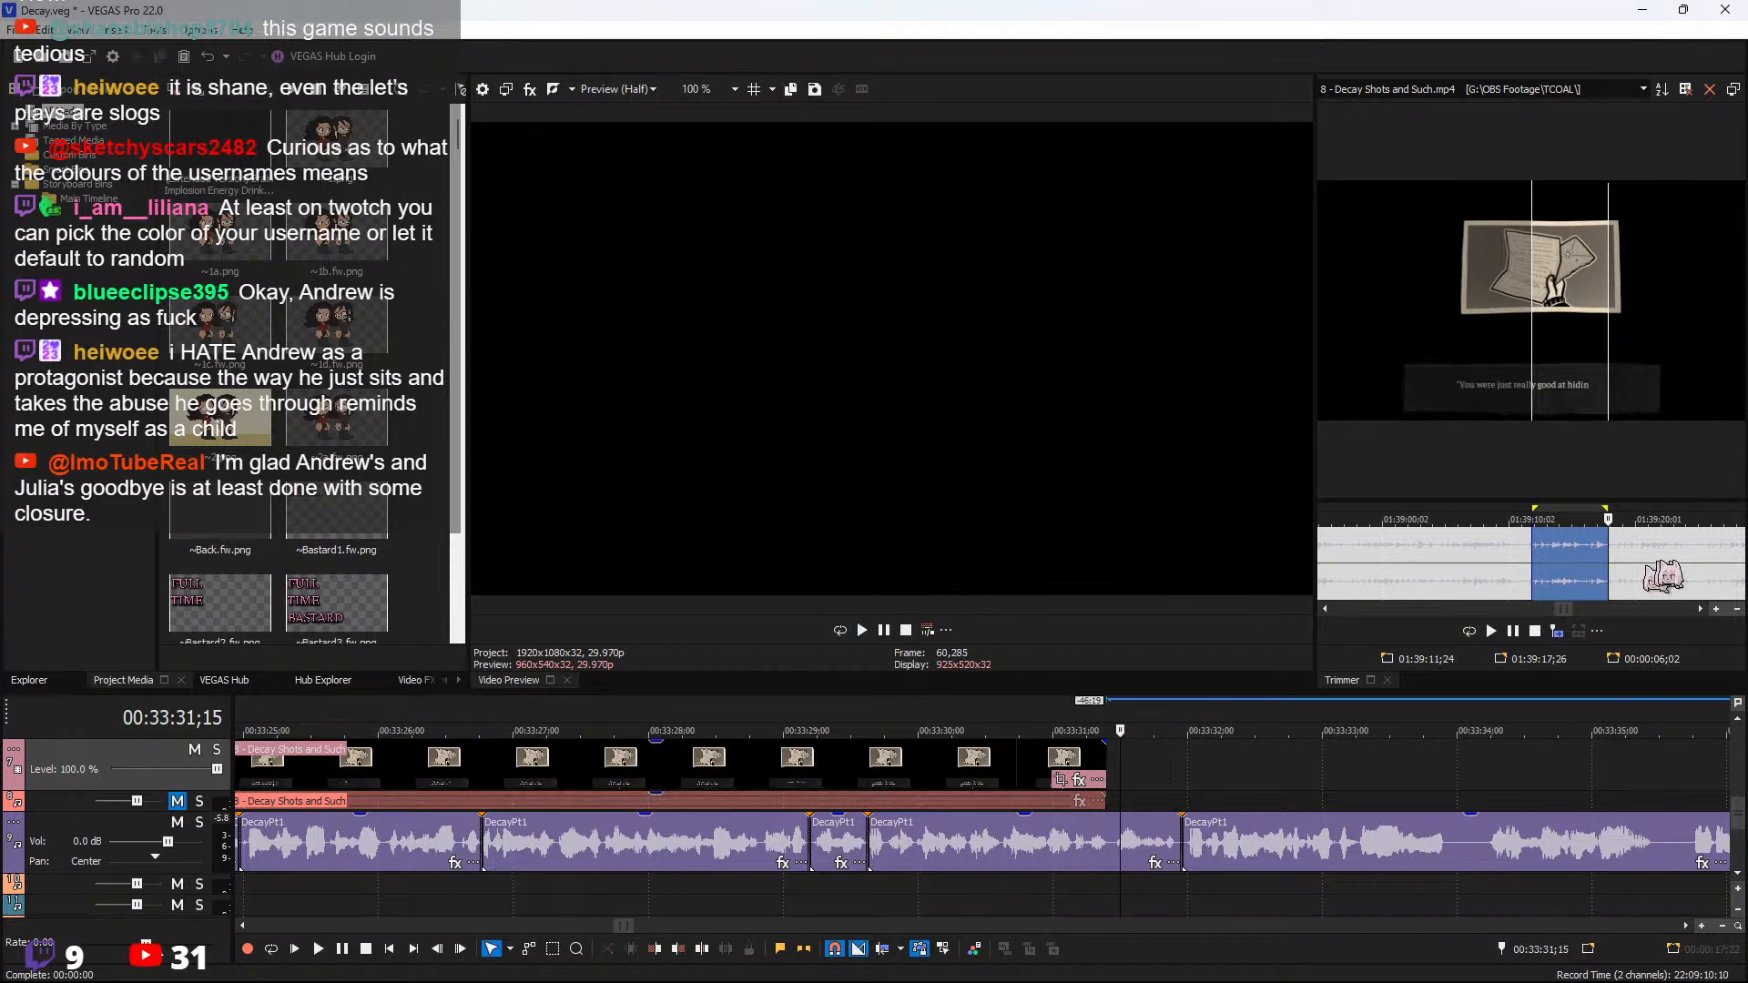
# Find the "(Ah, whatever.)" line and insert source range 01:39:46;10 to 01:39:47;19 directly after the last letter clip
pyautogui.scroll(-4, 1647, 569)
pyautogui.click(1596, 553)
pyautogui.scroll(4, 1612, 567)
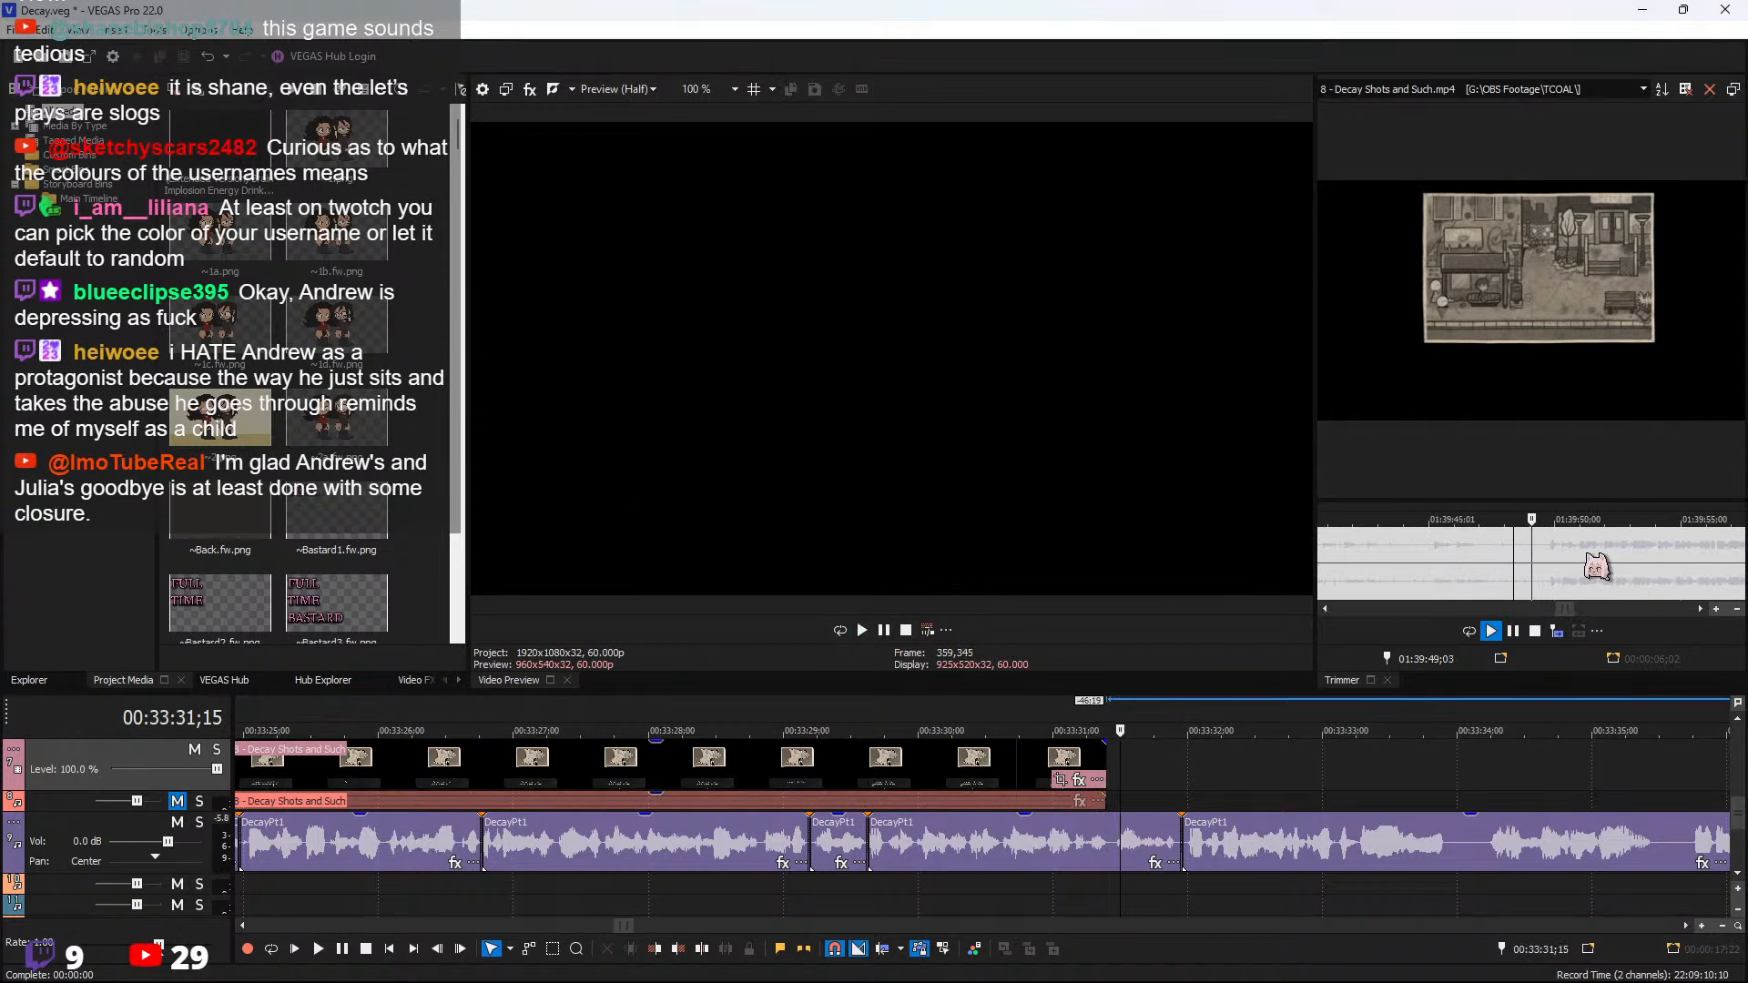
pyautogui.click(1426, 571)
pyautogui.press('space')
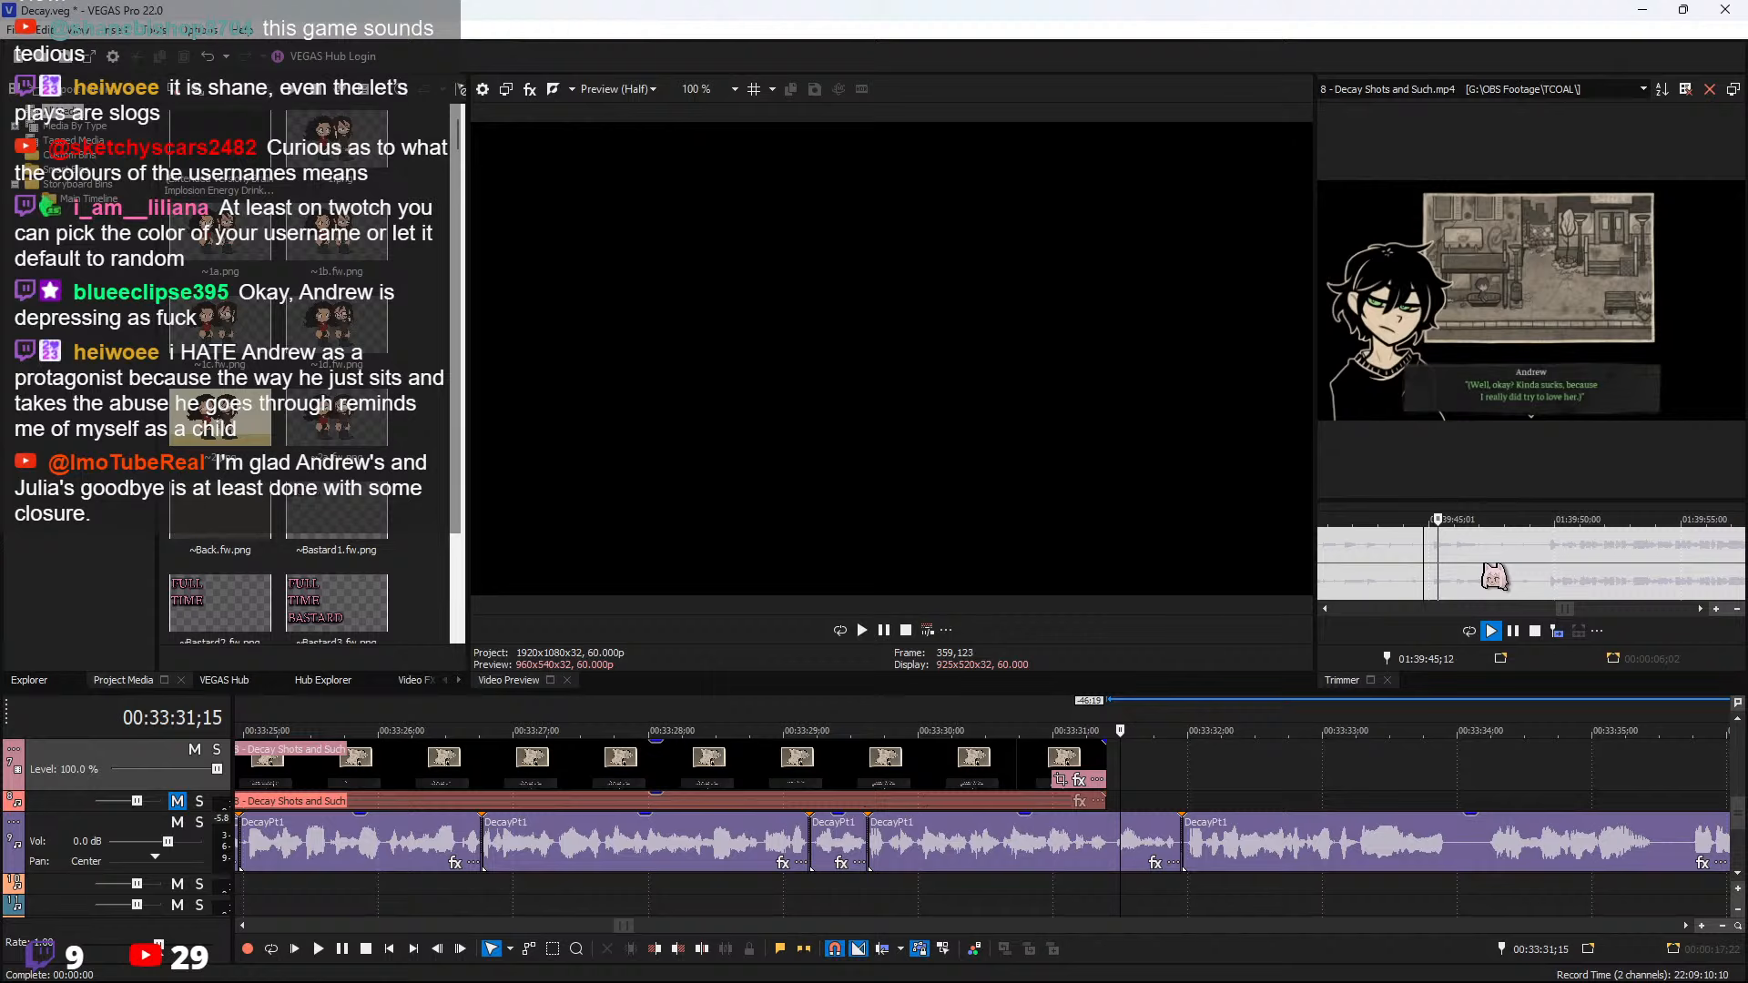
pyautogui.scroll(2, 1575, 563)
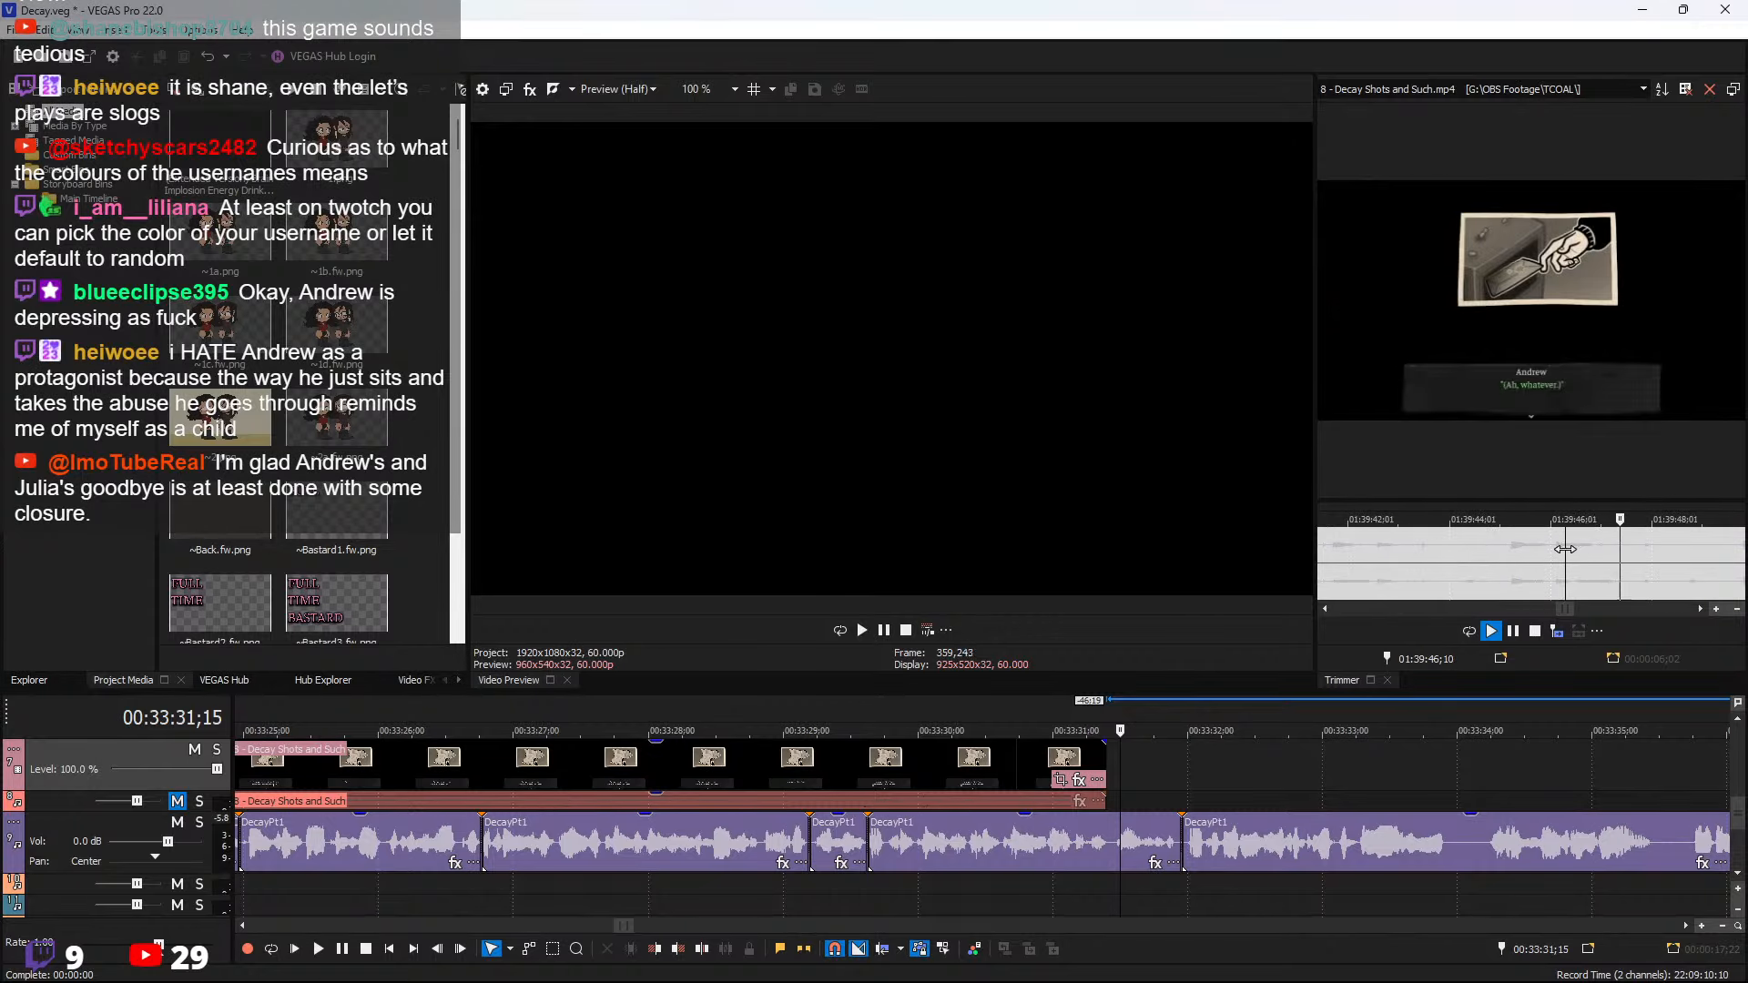
pyautogui.moveTo(1566, 549); pyautogui.dragTo(1632, 551)
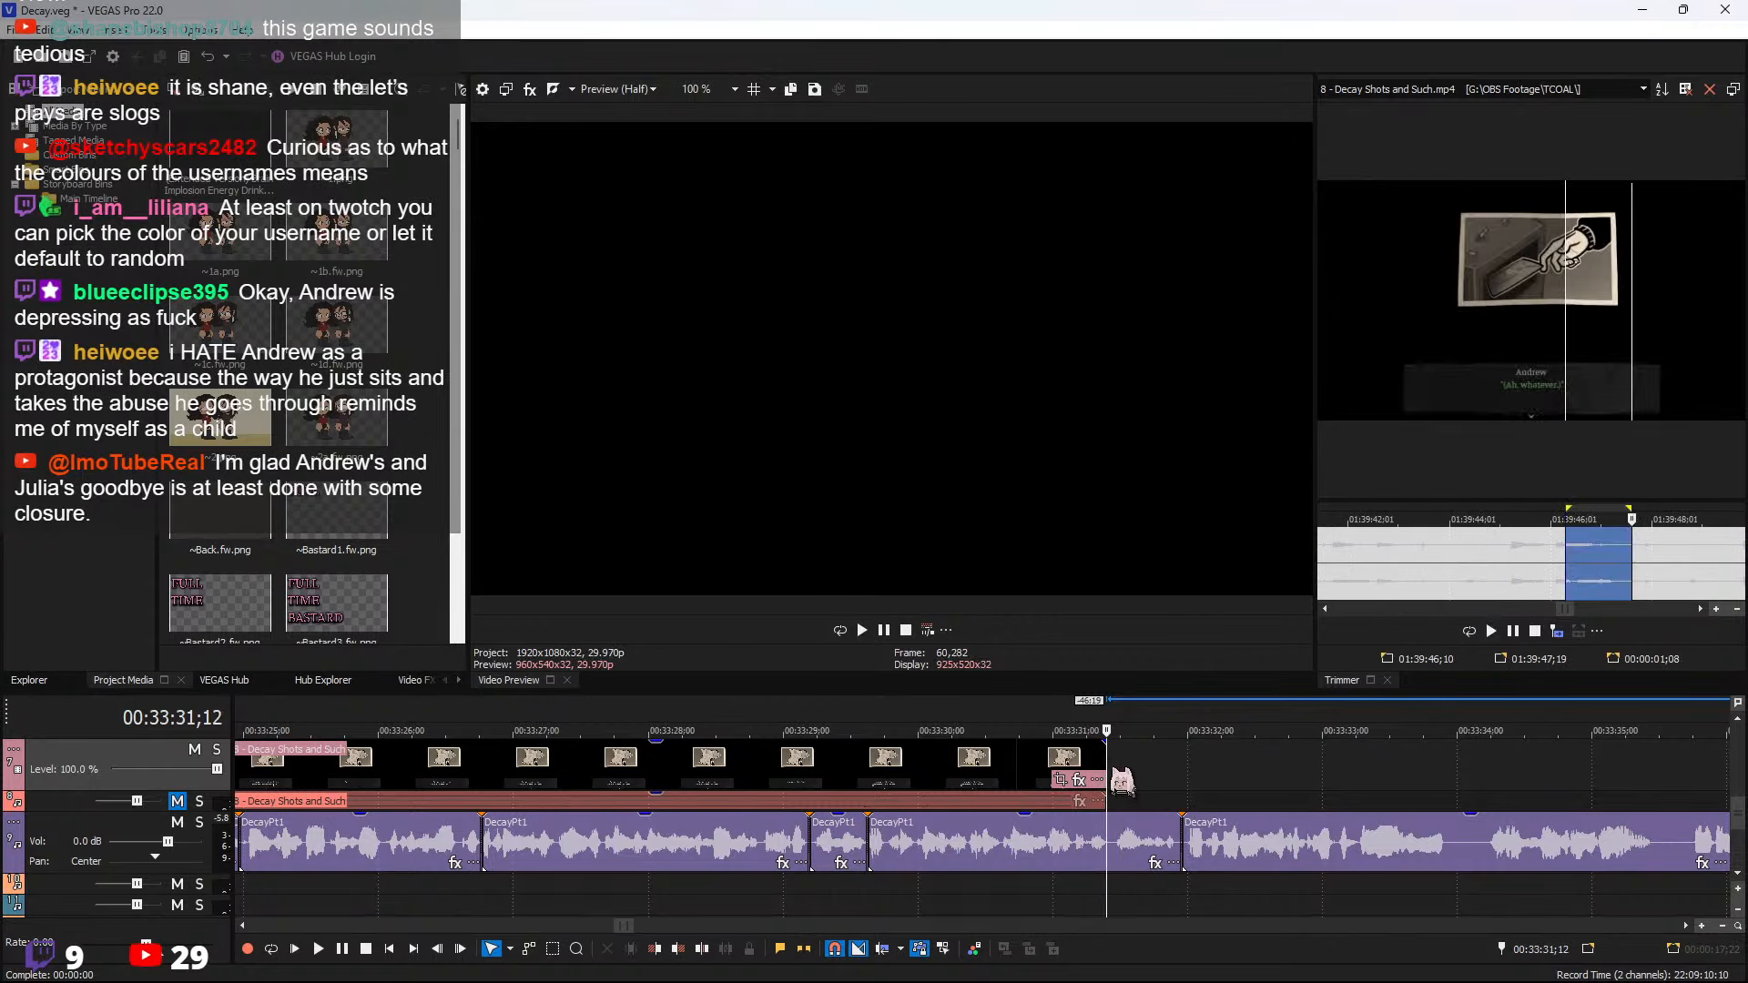
pyautogui.click(1556, 630)
# Trim the end of the "(Ah, whatever.)" clip to the narration cut at 00:33:31;29 and play across it
pyautogui.click(1083, 769)
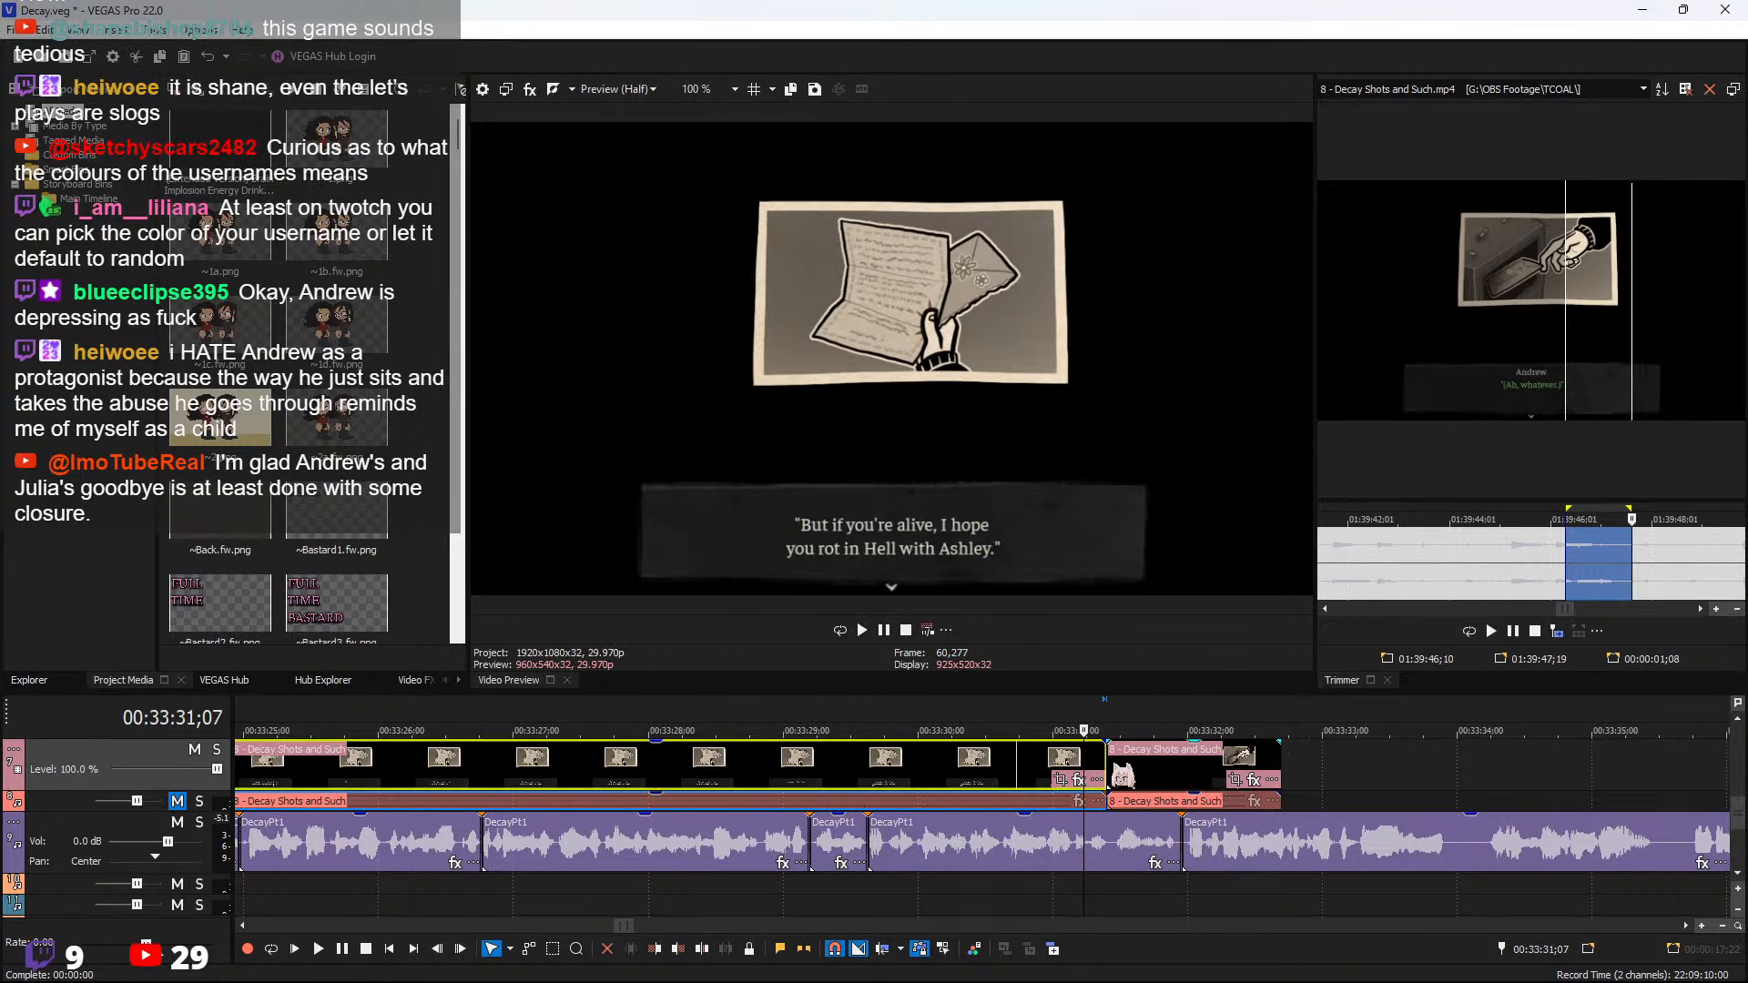
pyautogui.moveTo(1109, 762)
pyautogui.mouseDown()
pyautogui.moveTo(1196, 761)
pyautogui.moveTo(1104, 761)
pyautogui.mouseUp()
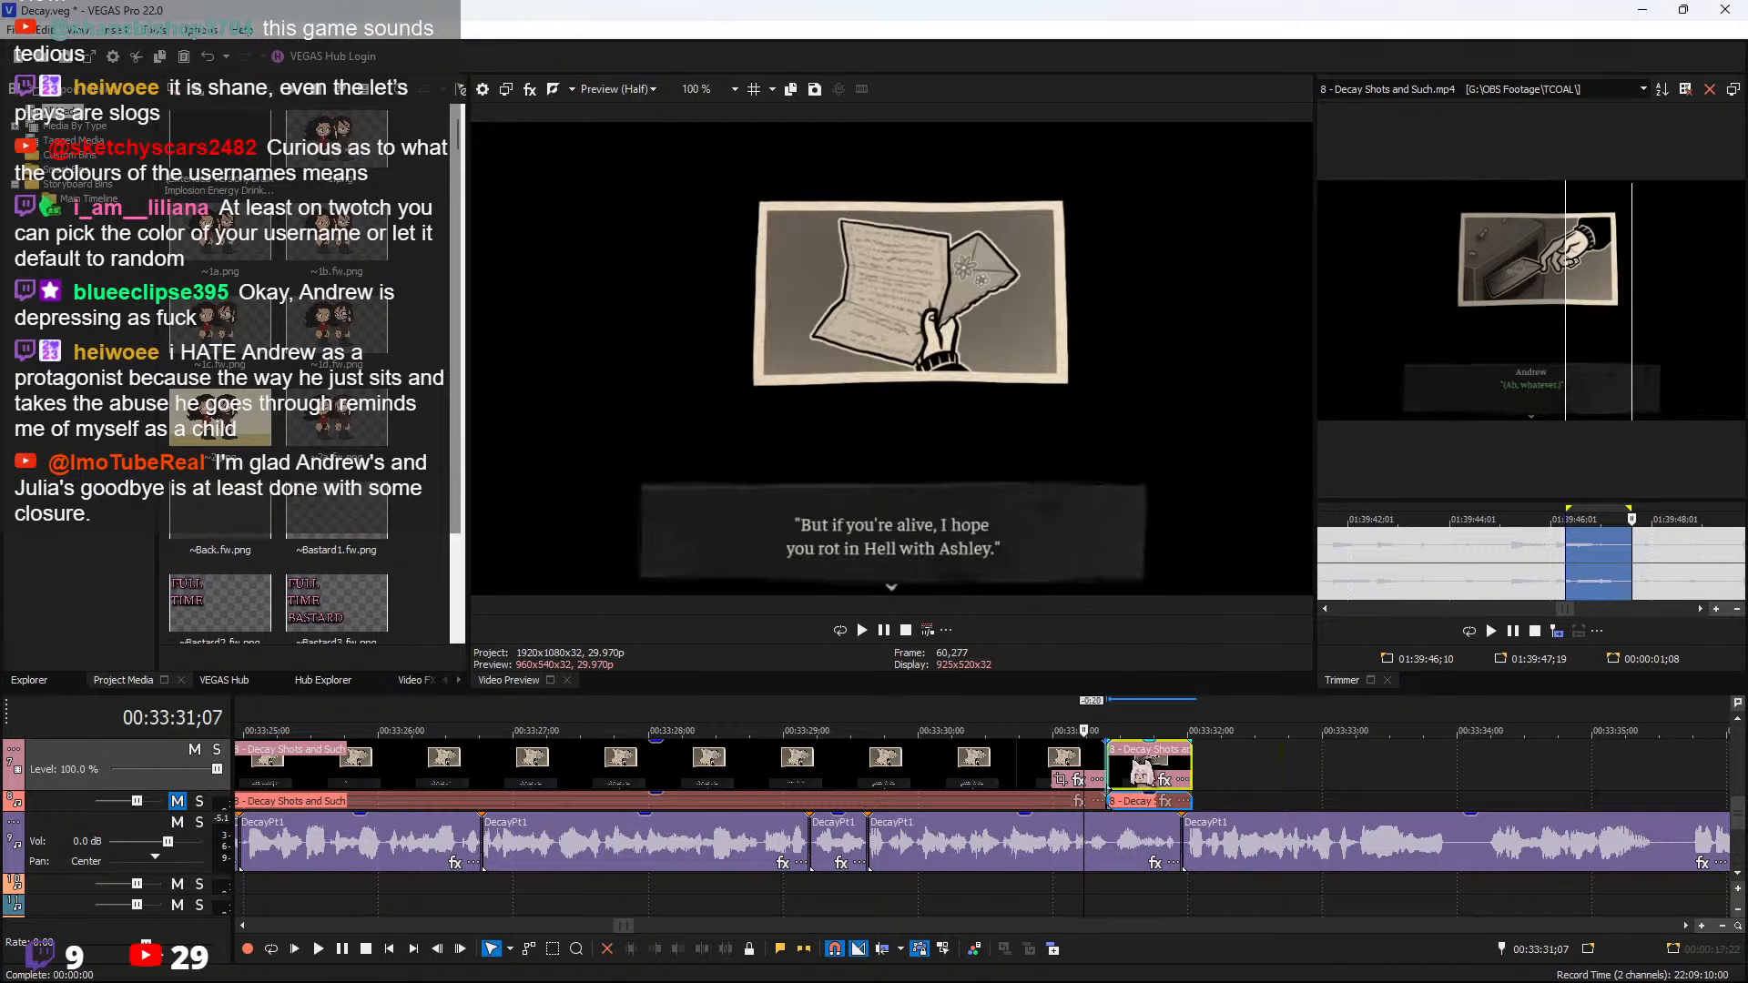
pyautogui.press('space')
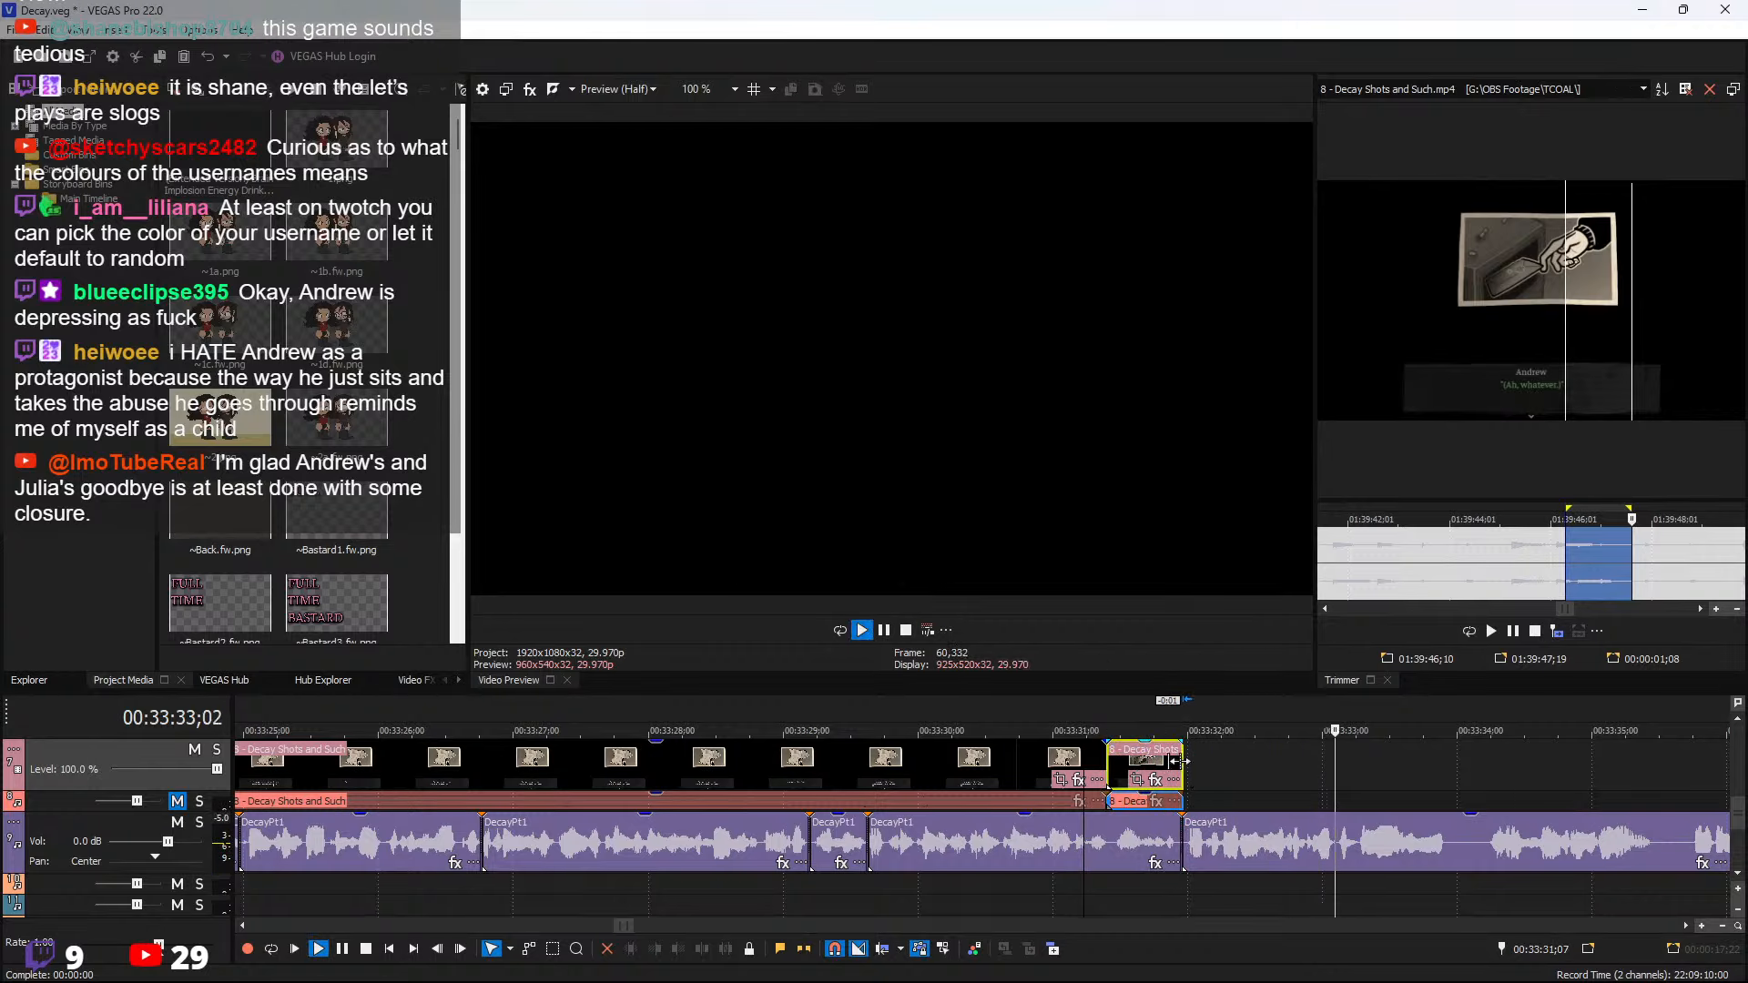
pyautogui.scroll(-5, 1211, 755)
pyautogui.press('space')
# Find the start of the street scene with Some Guy and insert source range 01:39:49;22 to 01:39:52;26 at 00:33:31;29
pyautogui.click(1668, 559)
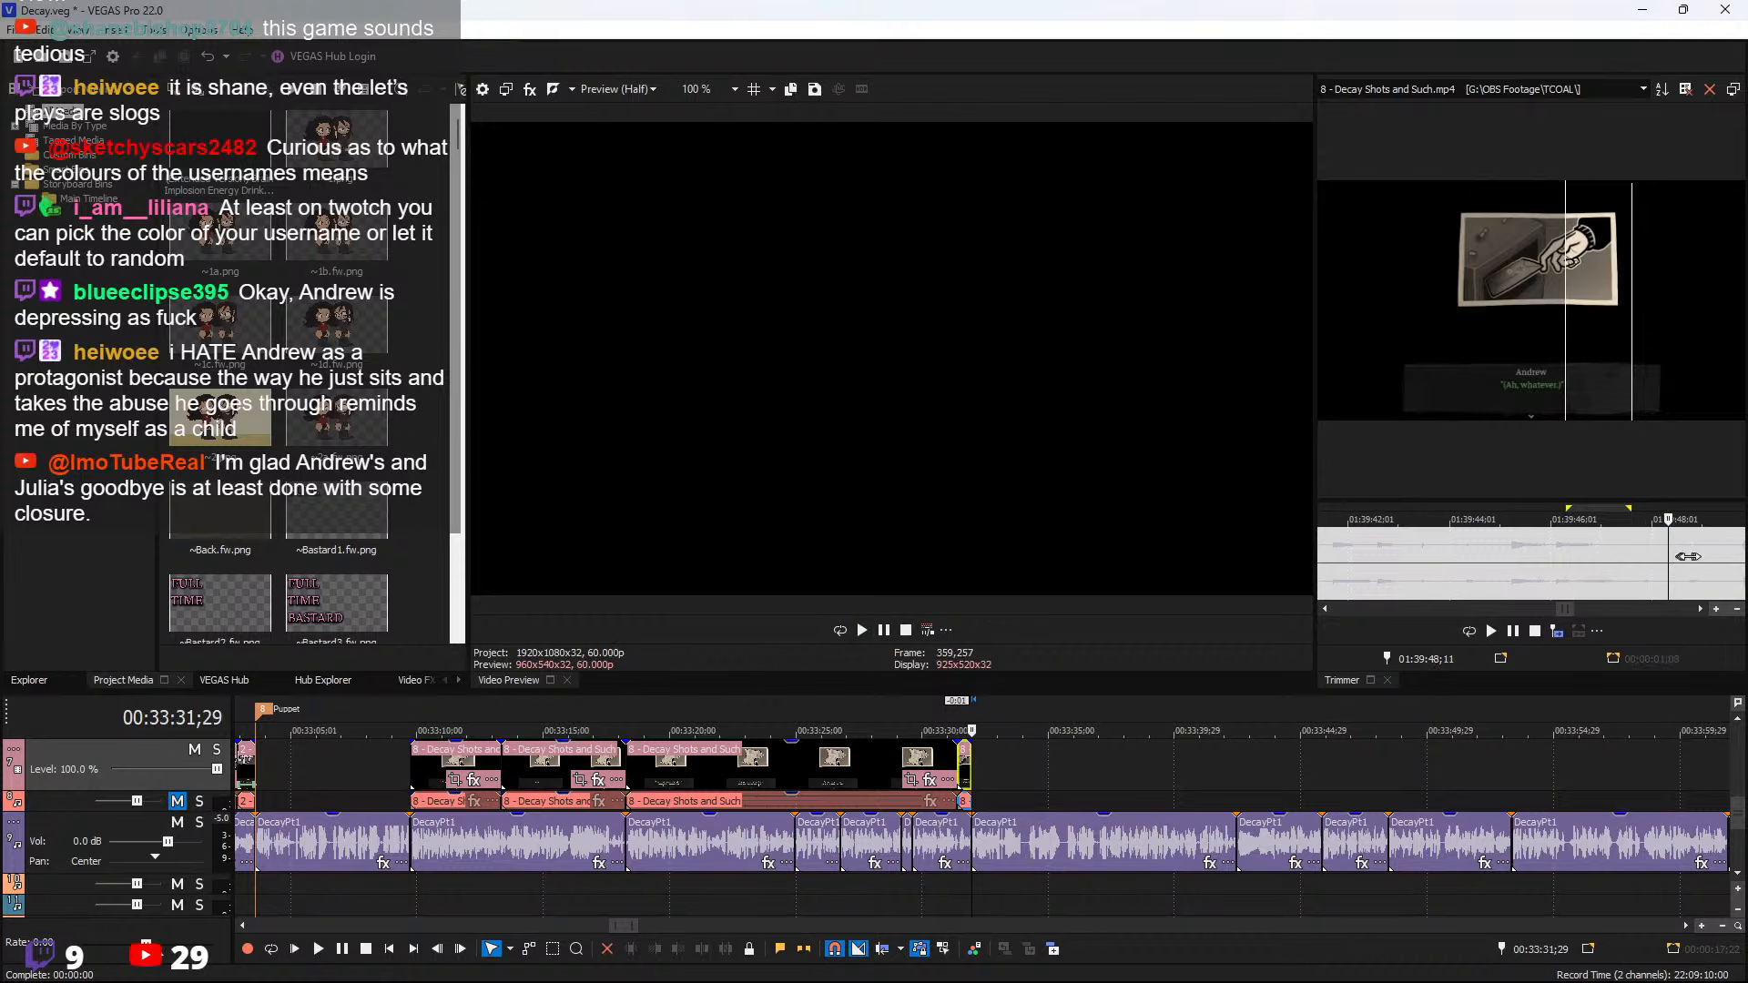
pyautogui.press('space')
pyautogui.scroll(-2, 1572, 570)
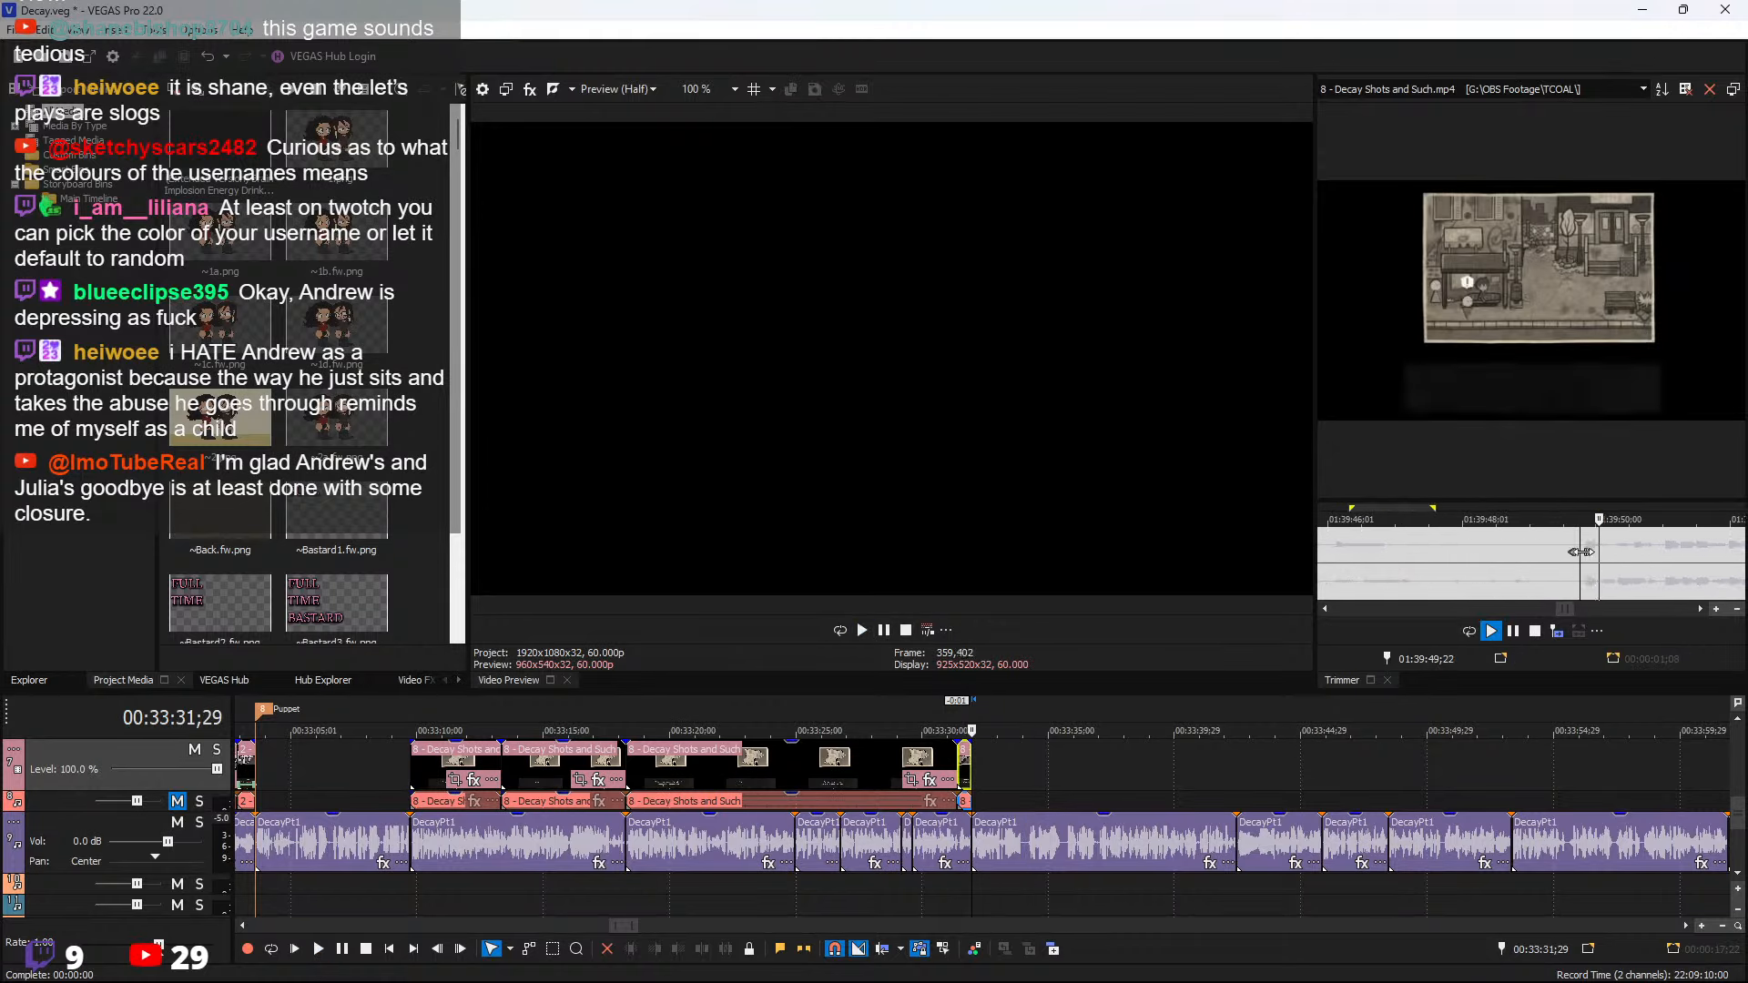
pyautogui.press('space')
pyautogui.keyDown('shift'); pyautogui.click(1610, 563); pyautogui.keyUp('shift')
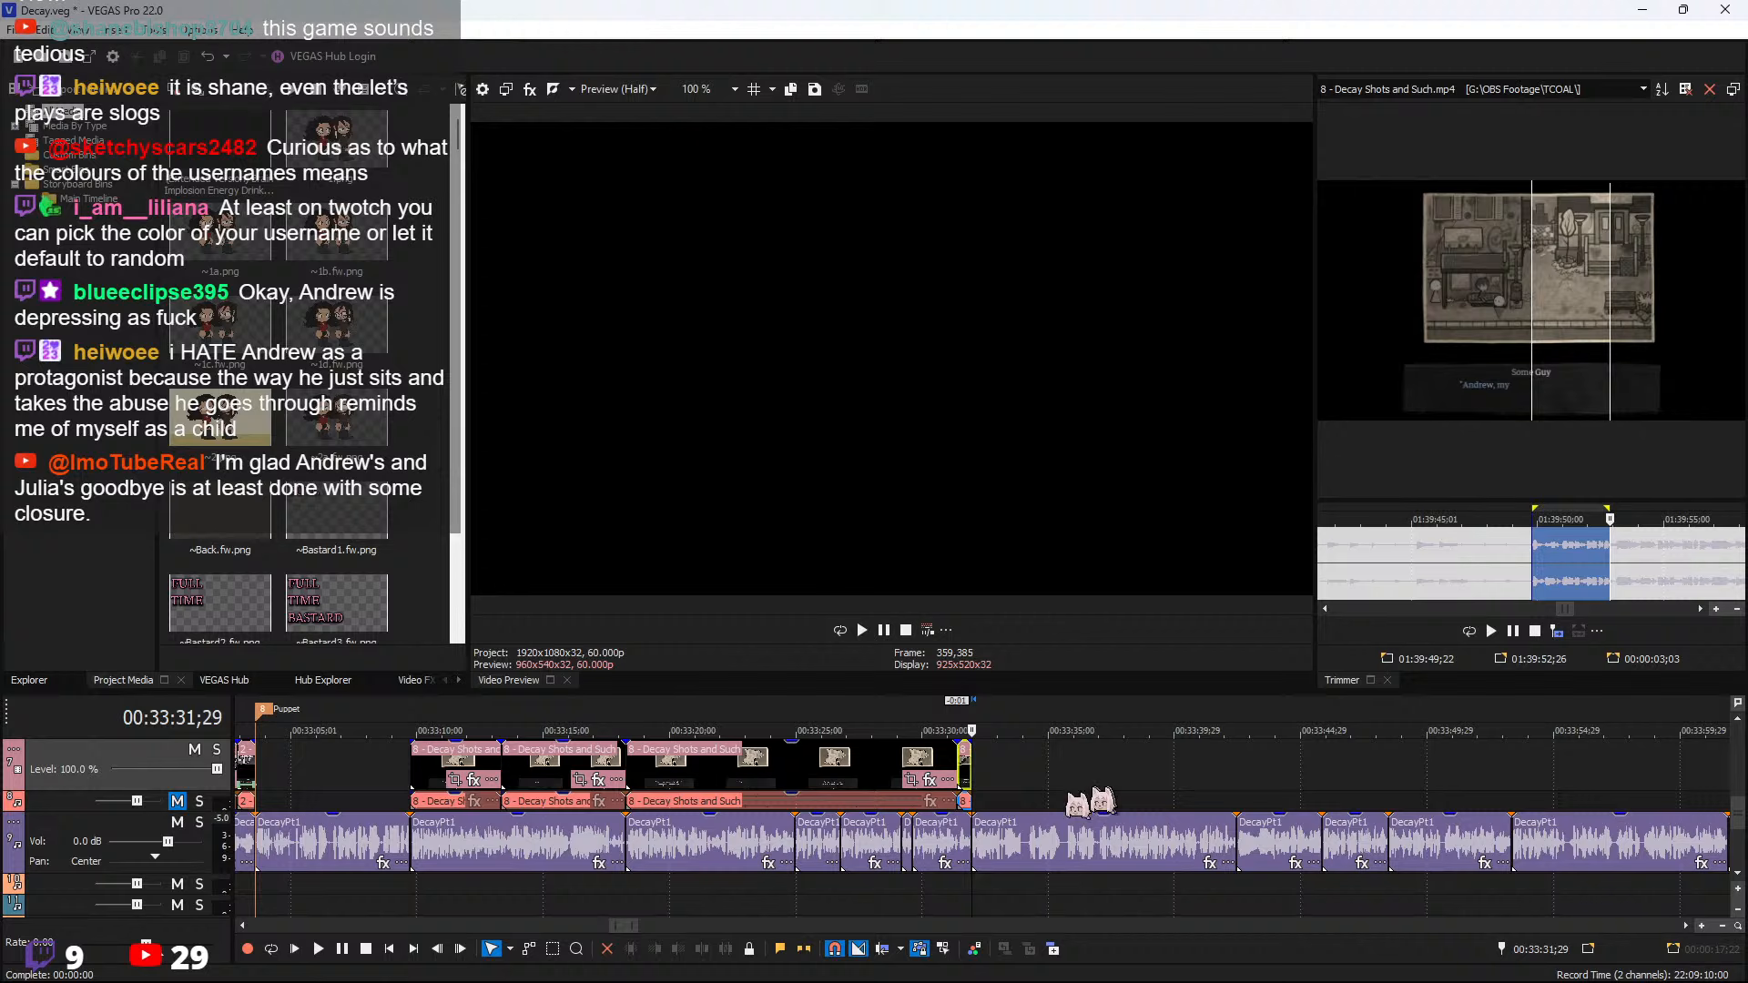
pyautogui.click(1557, 631)
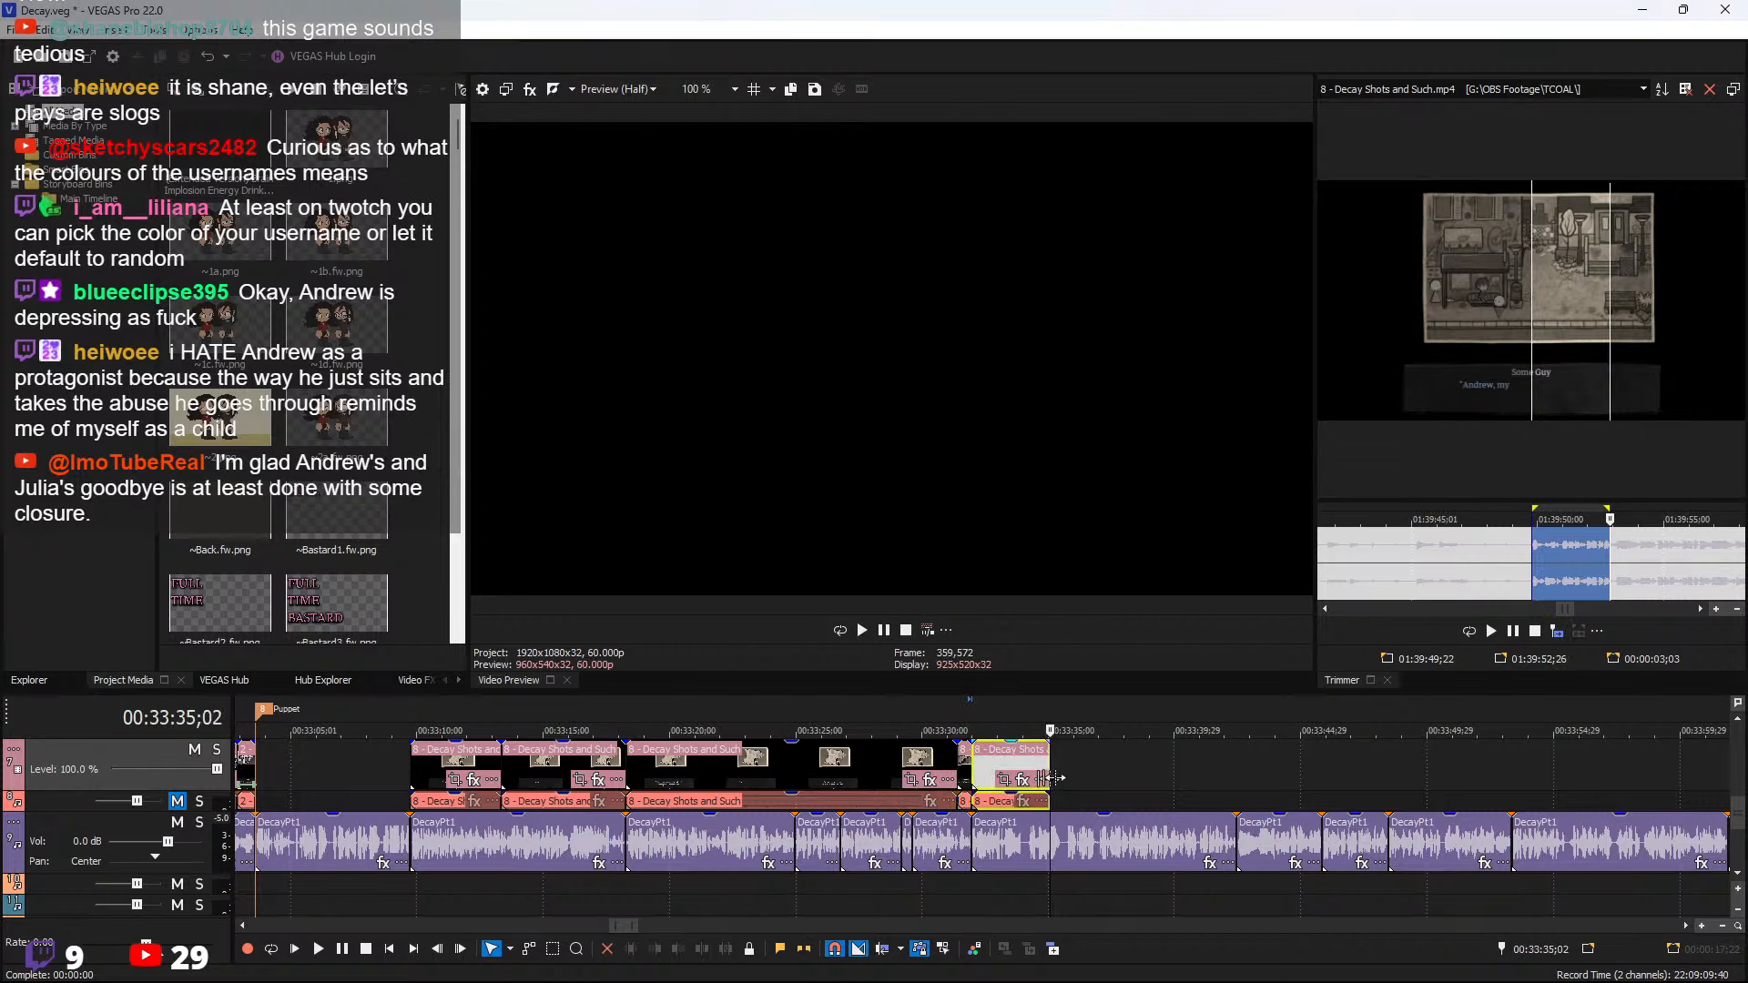
# Play the street clip, split it at 00:33:34;07 and extend the second half to 00:33:35;20
pyautogui.press('space')
pyautogui.scroll(4, 1001, 776)
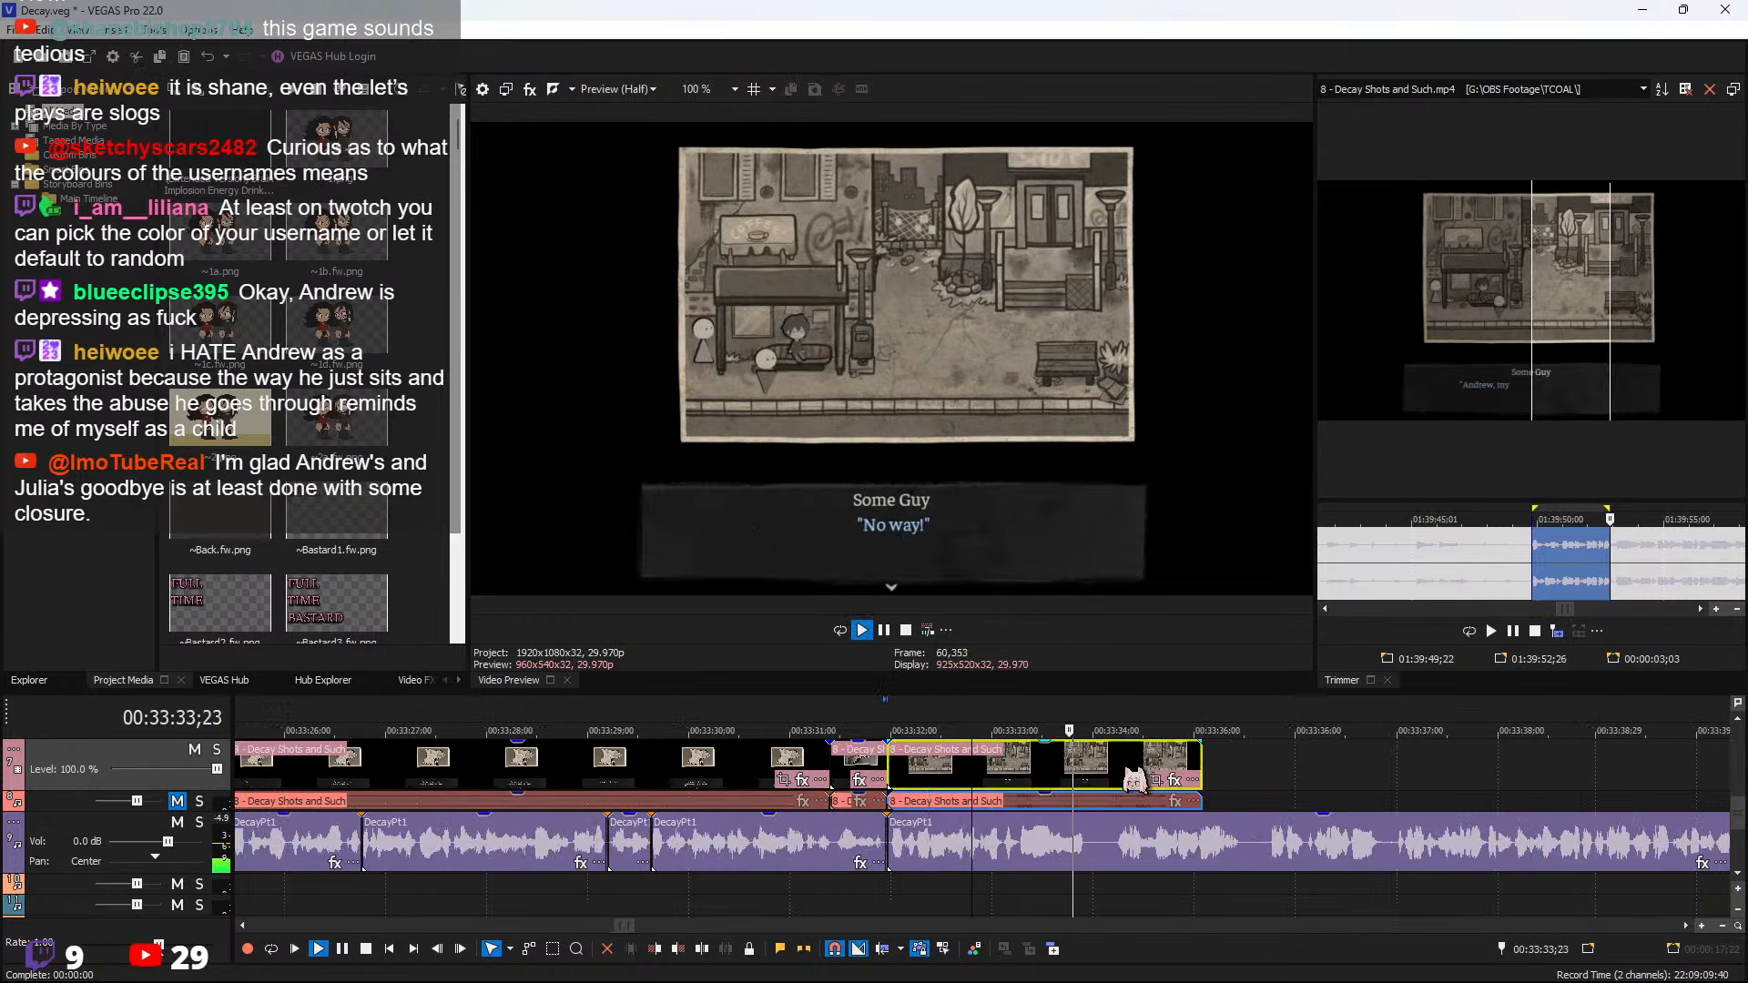
pyautogui.press('space')
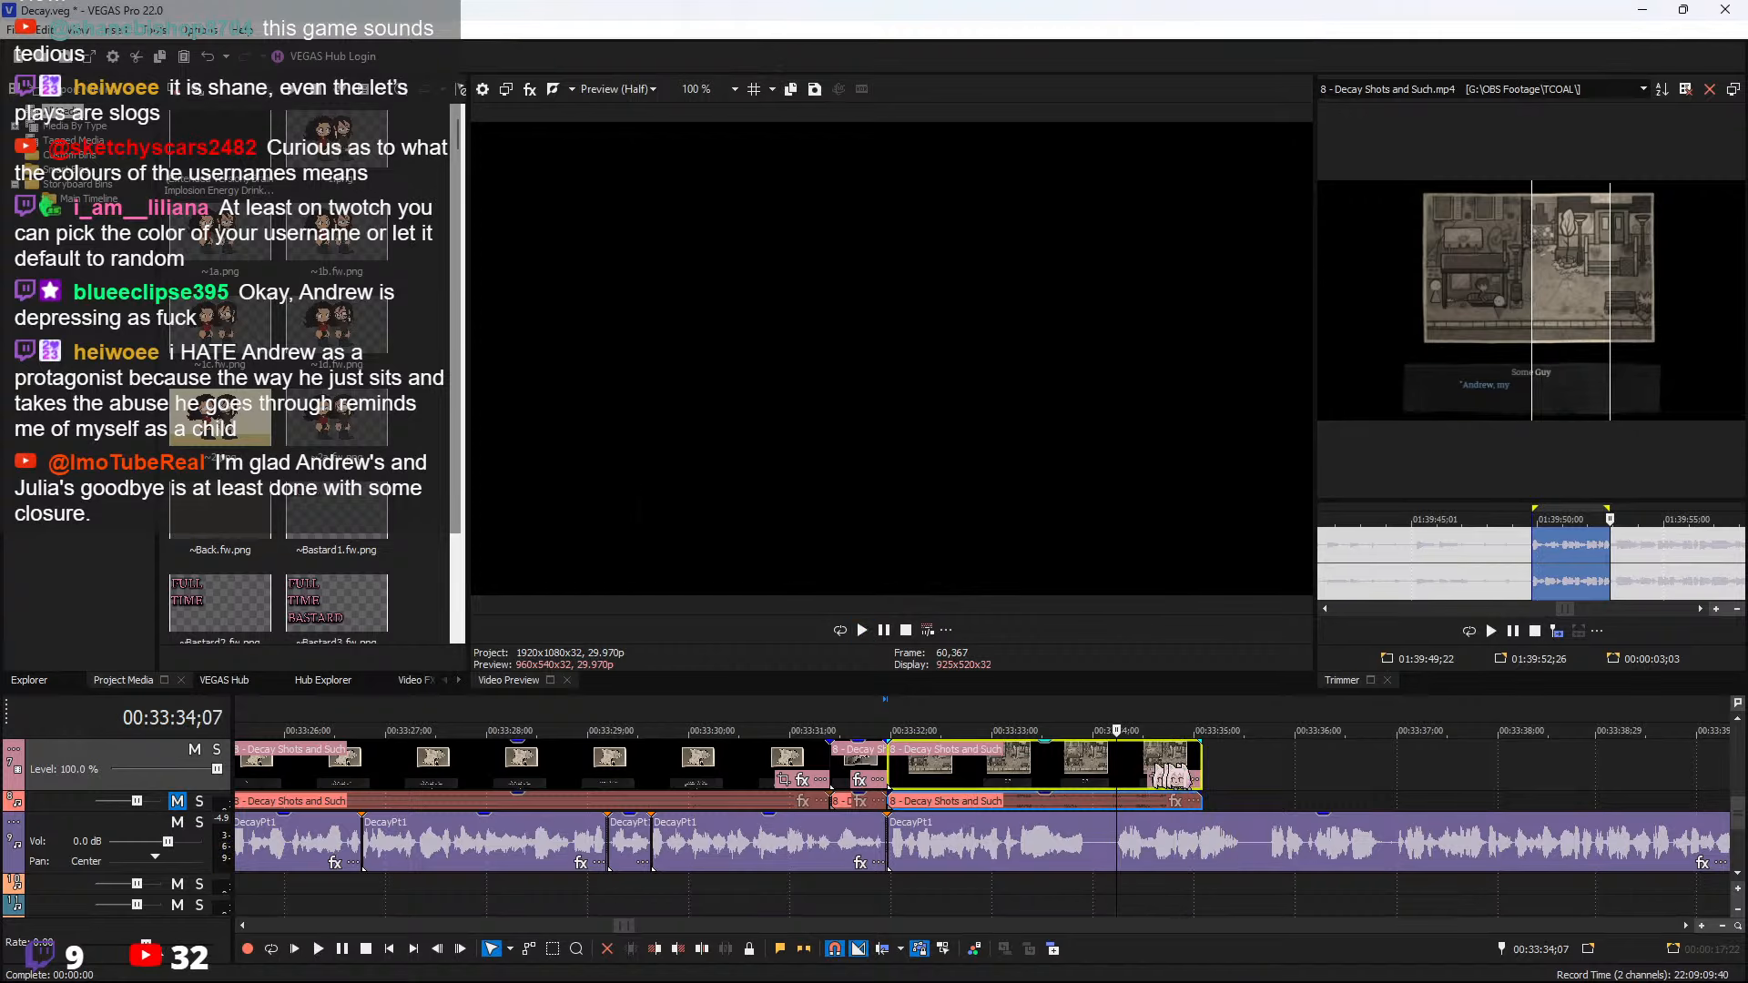
pyautogui.press('s')
pyautogui.moveTo(1202, 760); pyautogui.dragTo(1257, 759)
# Crop the second street clip to 307.6 by 173.0 centred at 681.4, 556.2 around the bench figures, and play it back
pyautogui.click(1216, 781)
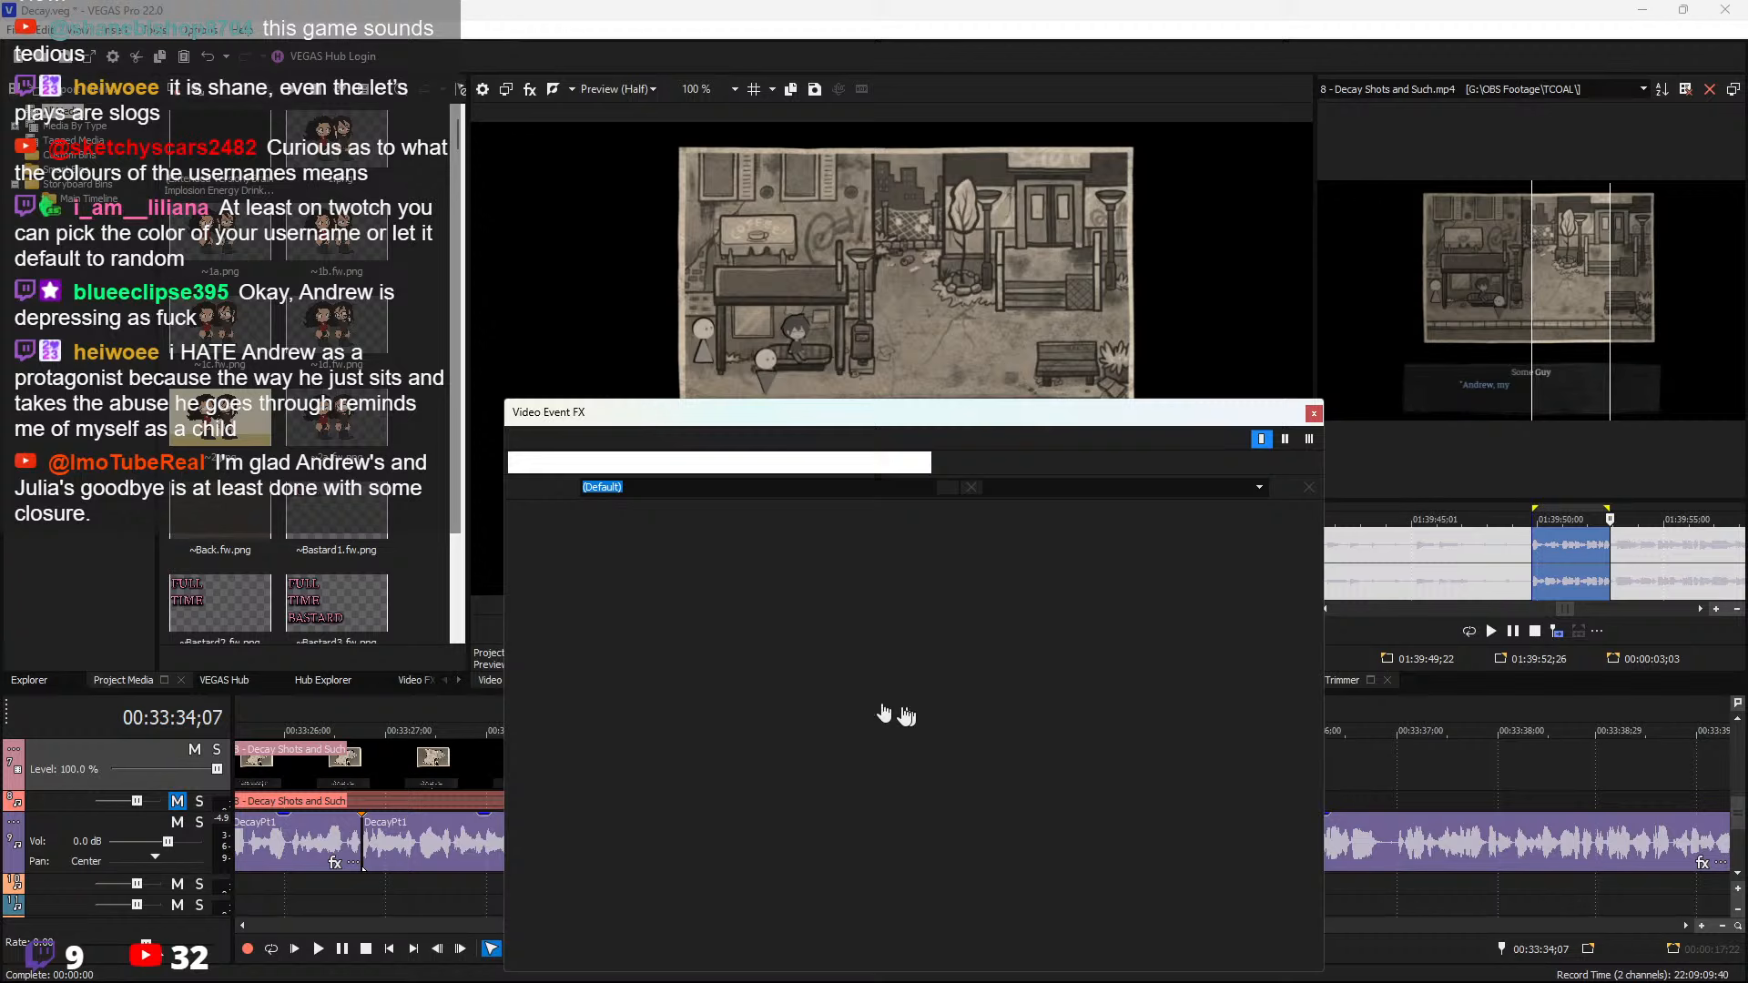
pyautogui.moveTo(749, 535); pyautogui.dragTo(968, 698)
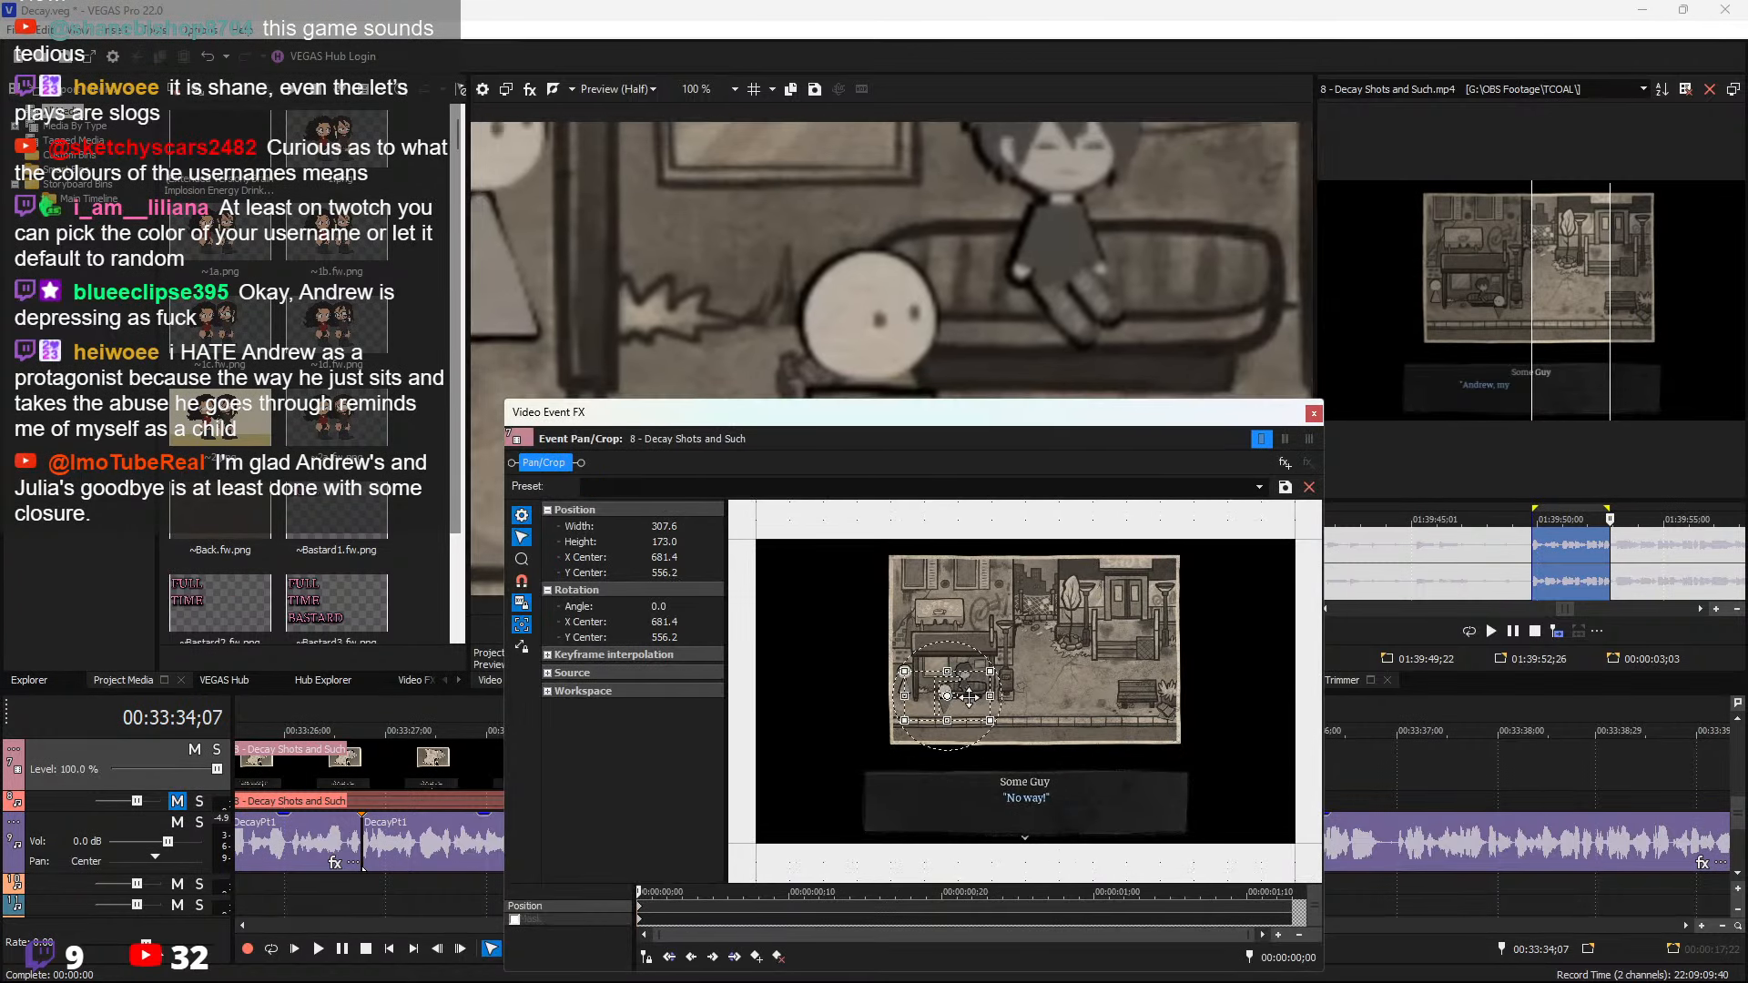
pyautogui.click(1314, 415)
pyautogui.press('space')
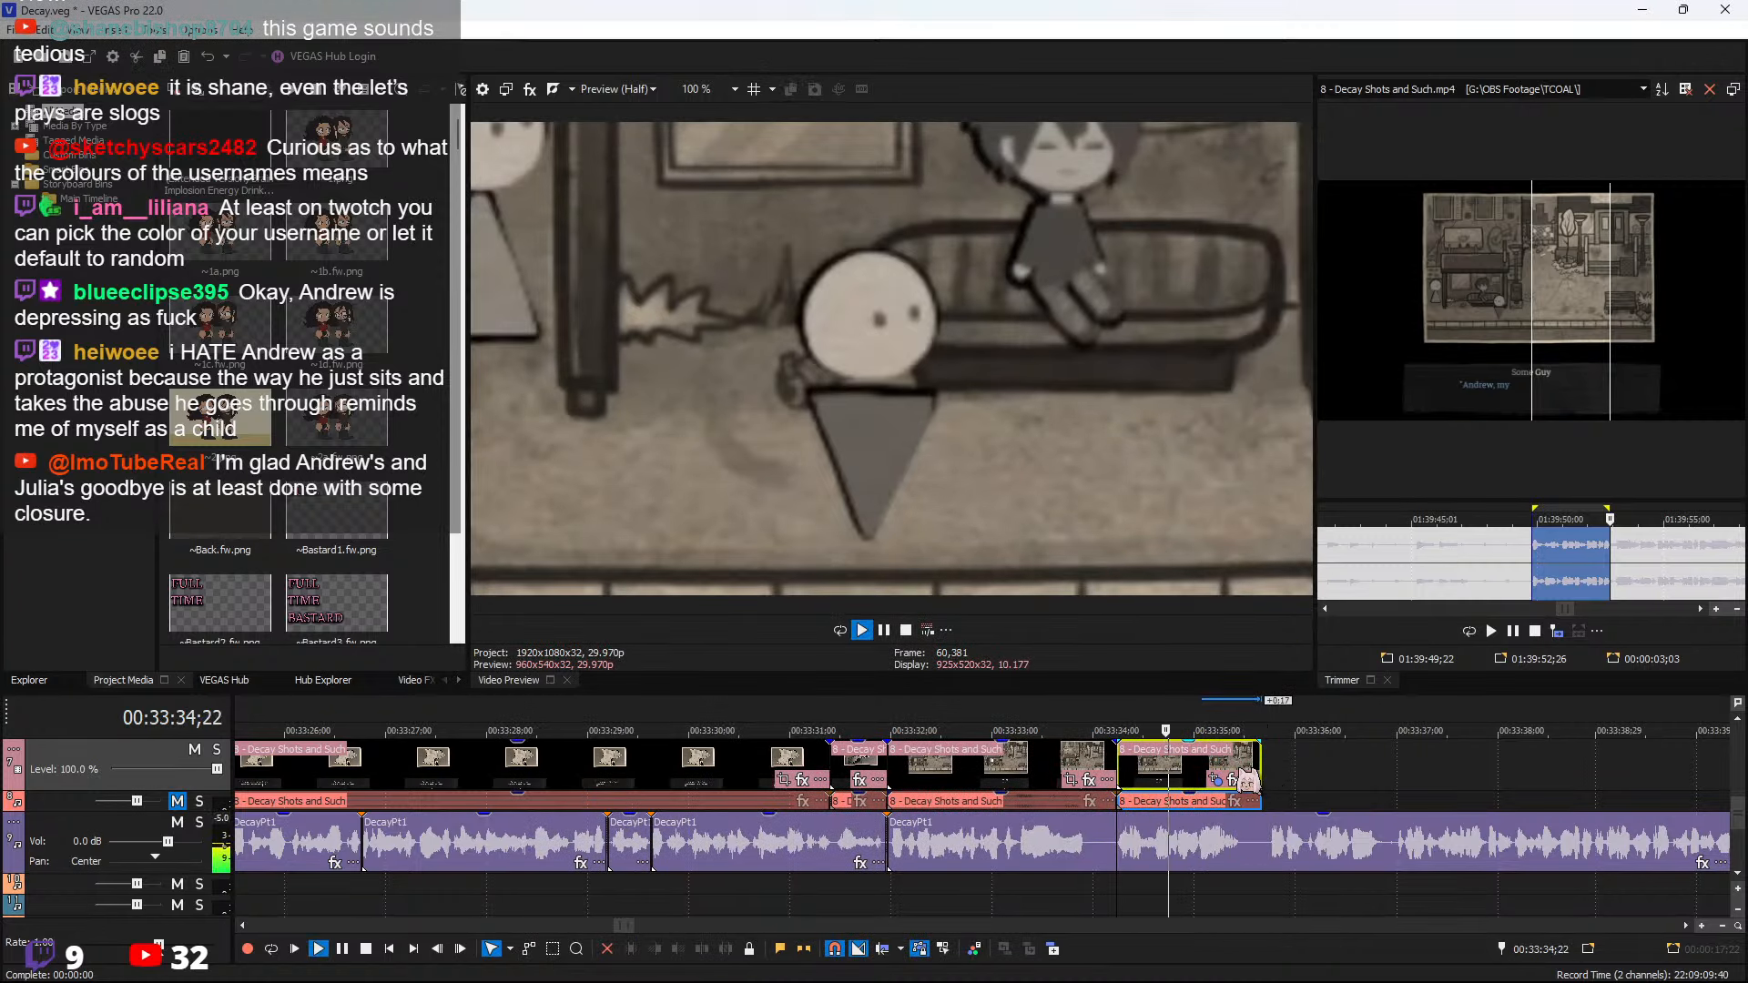
pyautogui.press('space')
pyautogui.rightClick(1174, 770)
pyautogui.moveTo(1320, 792)
pyautogui.click(1464, 792)
pyautogui.press('space')
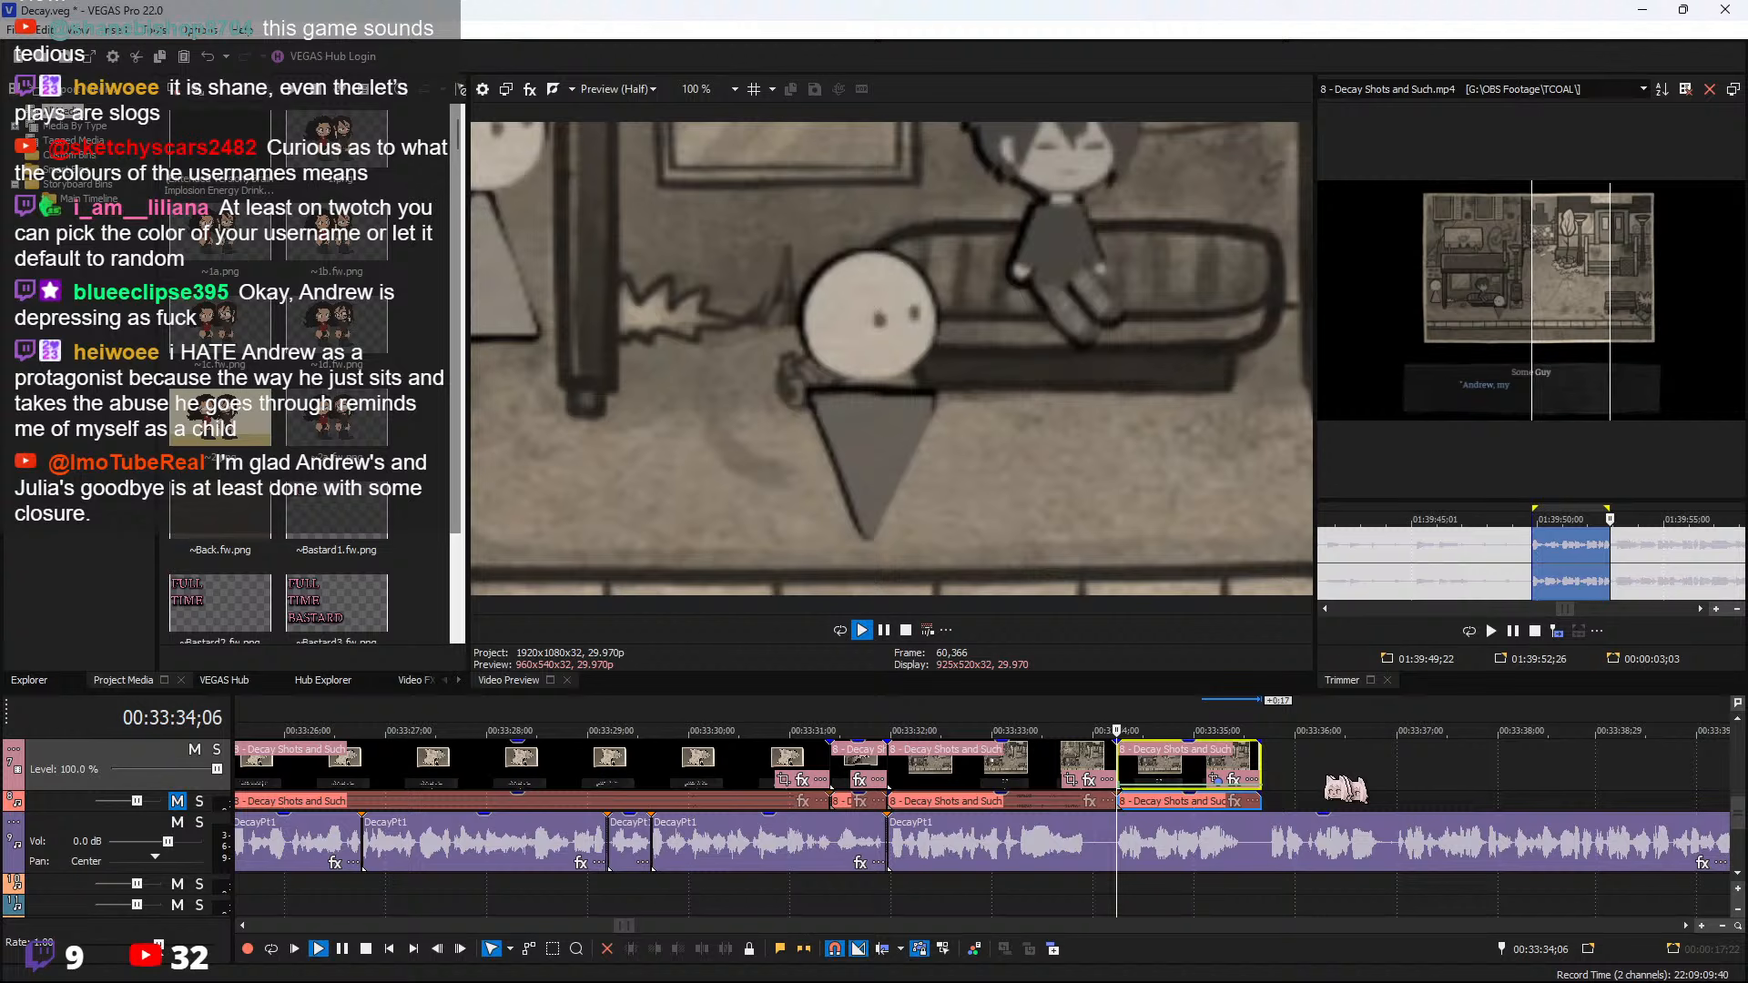
# Find Andrew's greeting to his friend and insert source range 01:39:59;05 to 01:40:00;10 at 00:33:35;20
pyautogui.scroll(-3, 1239, 776)
pyautogui.scroll(4, 1206, 772)
pyautogui.scroll(-5, 1504, 560)
pyautogui.press('space')
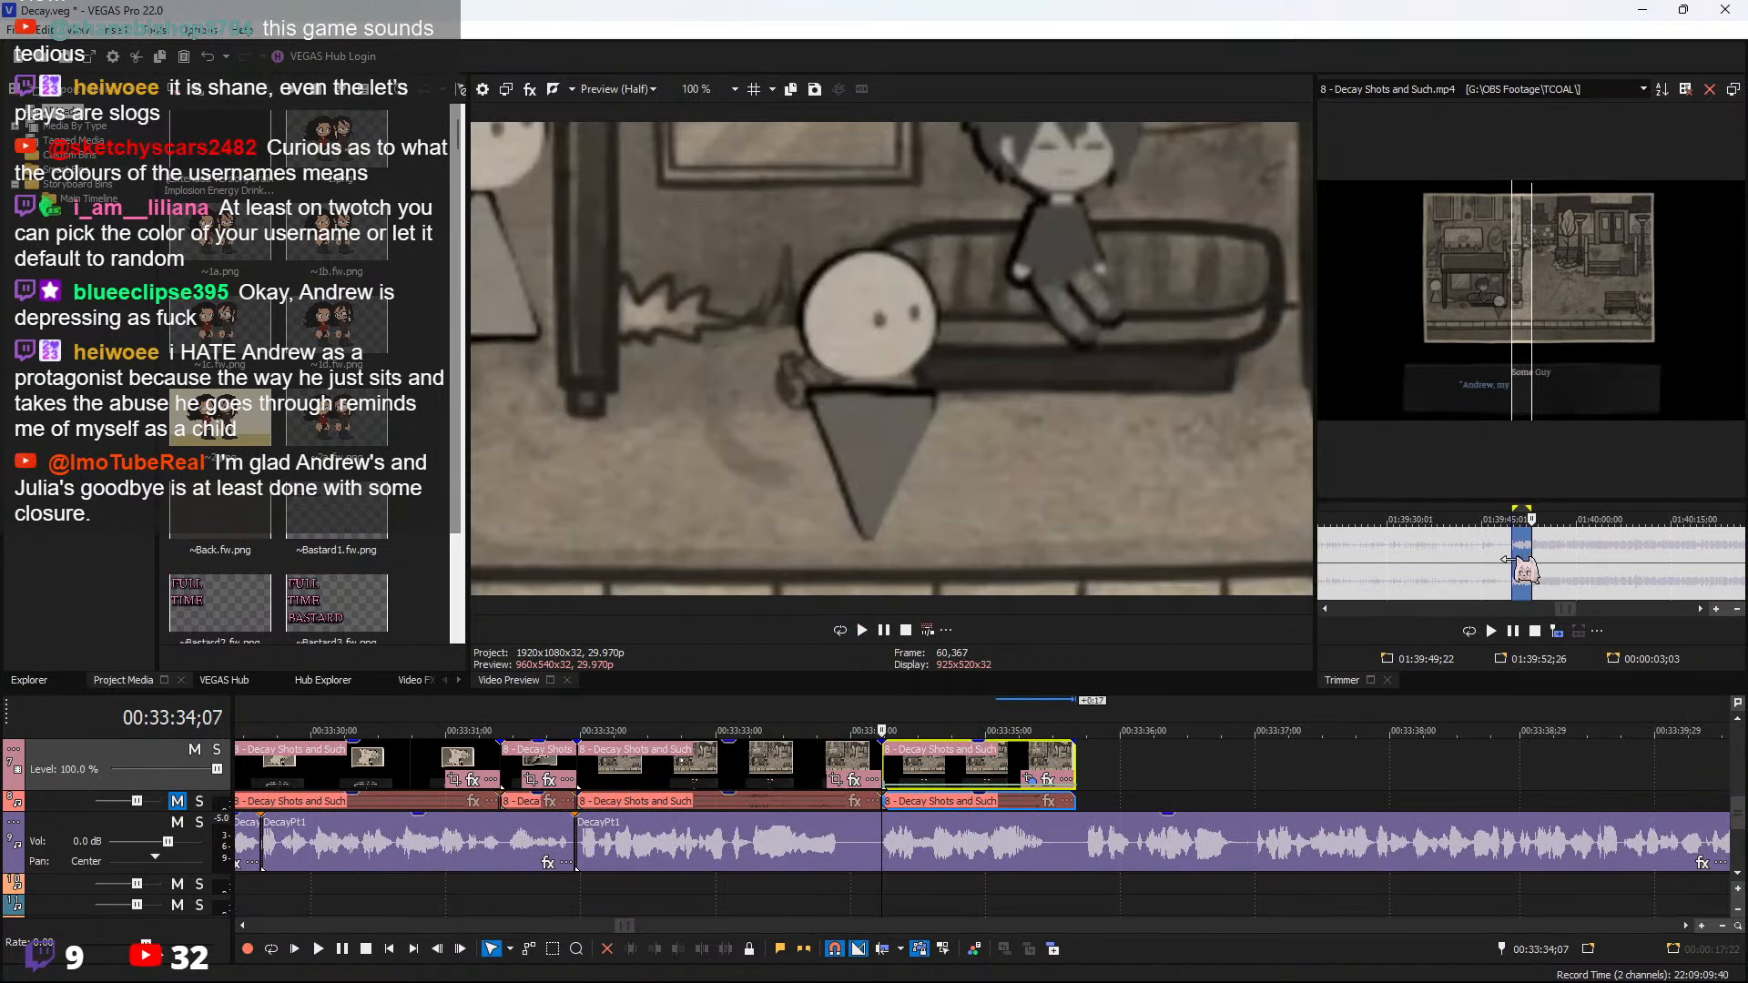
pyautogui.click(1577, 539)
pyautogui.scroll(3, 1502, 560)
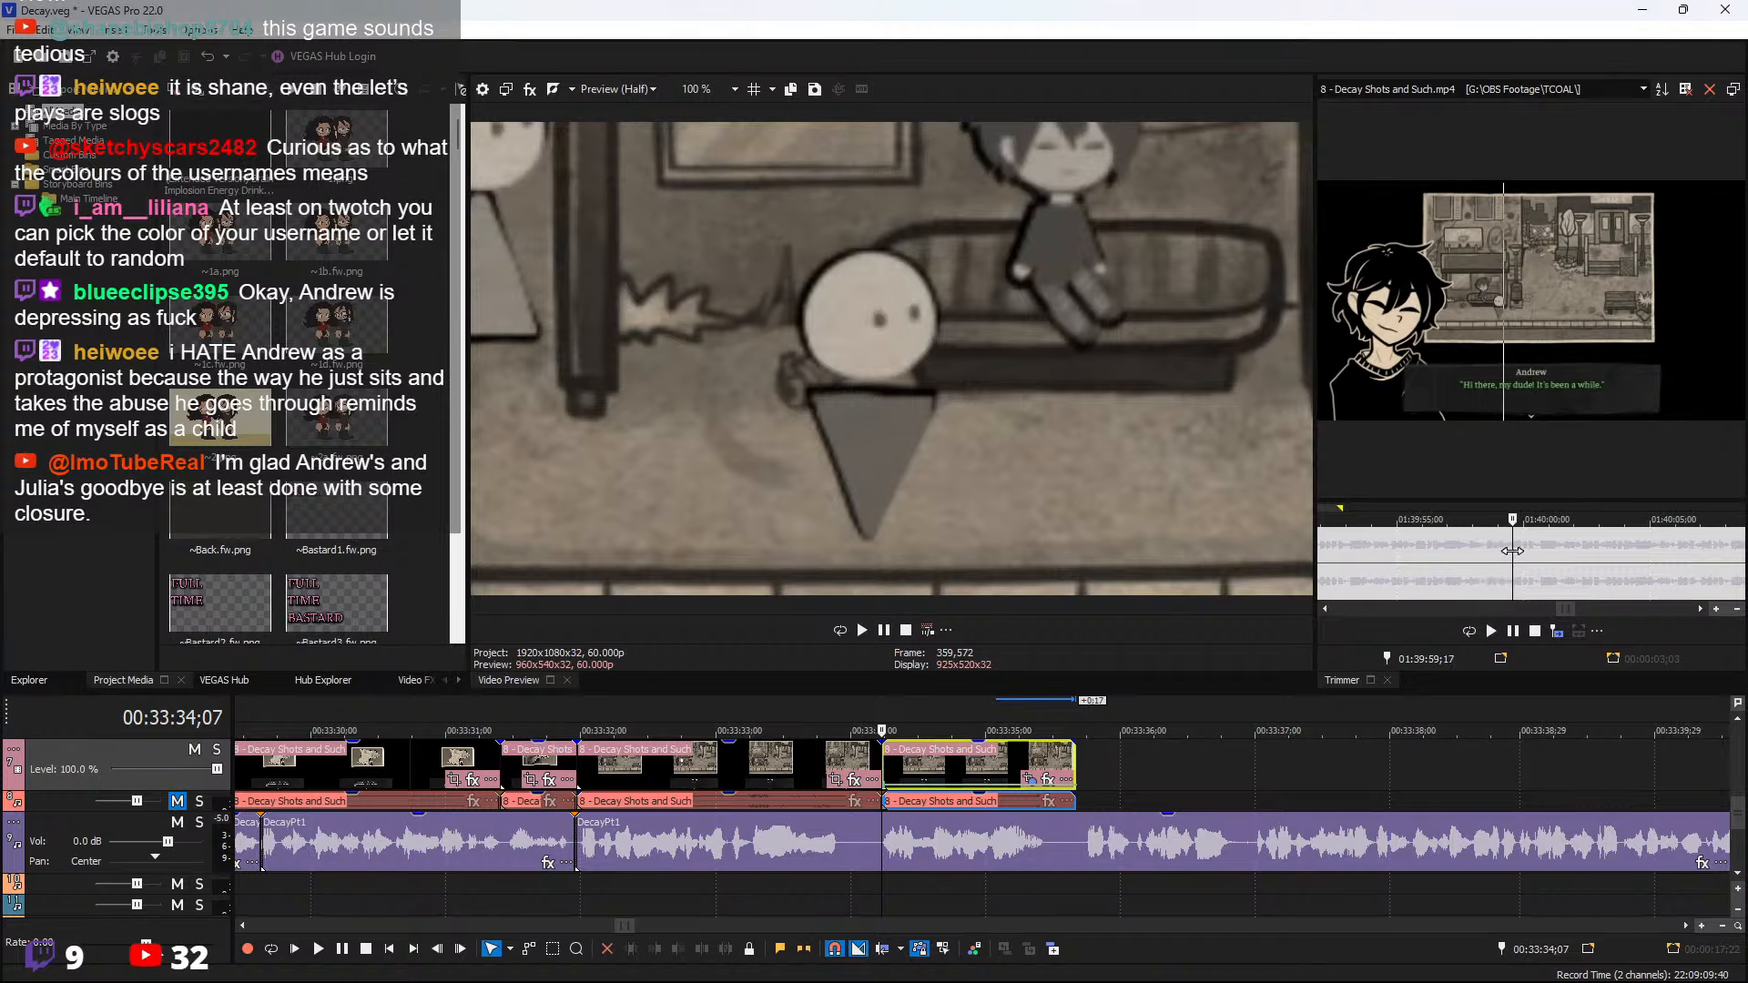
pyautogui.moveTo(1513, 551); pyautogui.dragTo(1532, 553)
pyautogui.click(1103, 767)
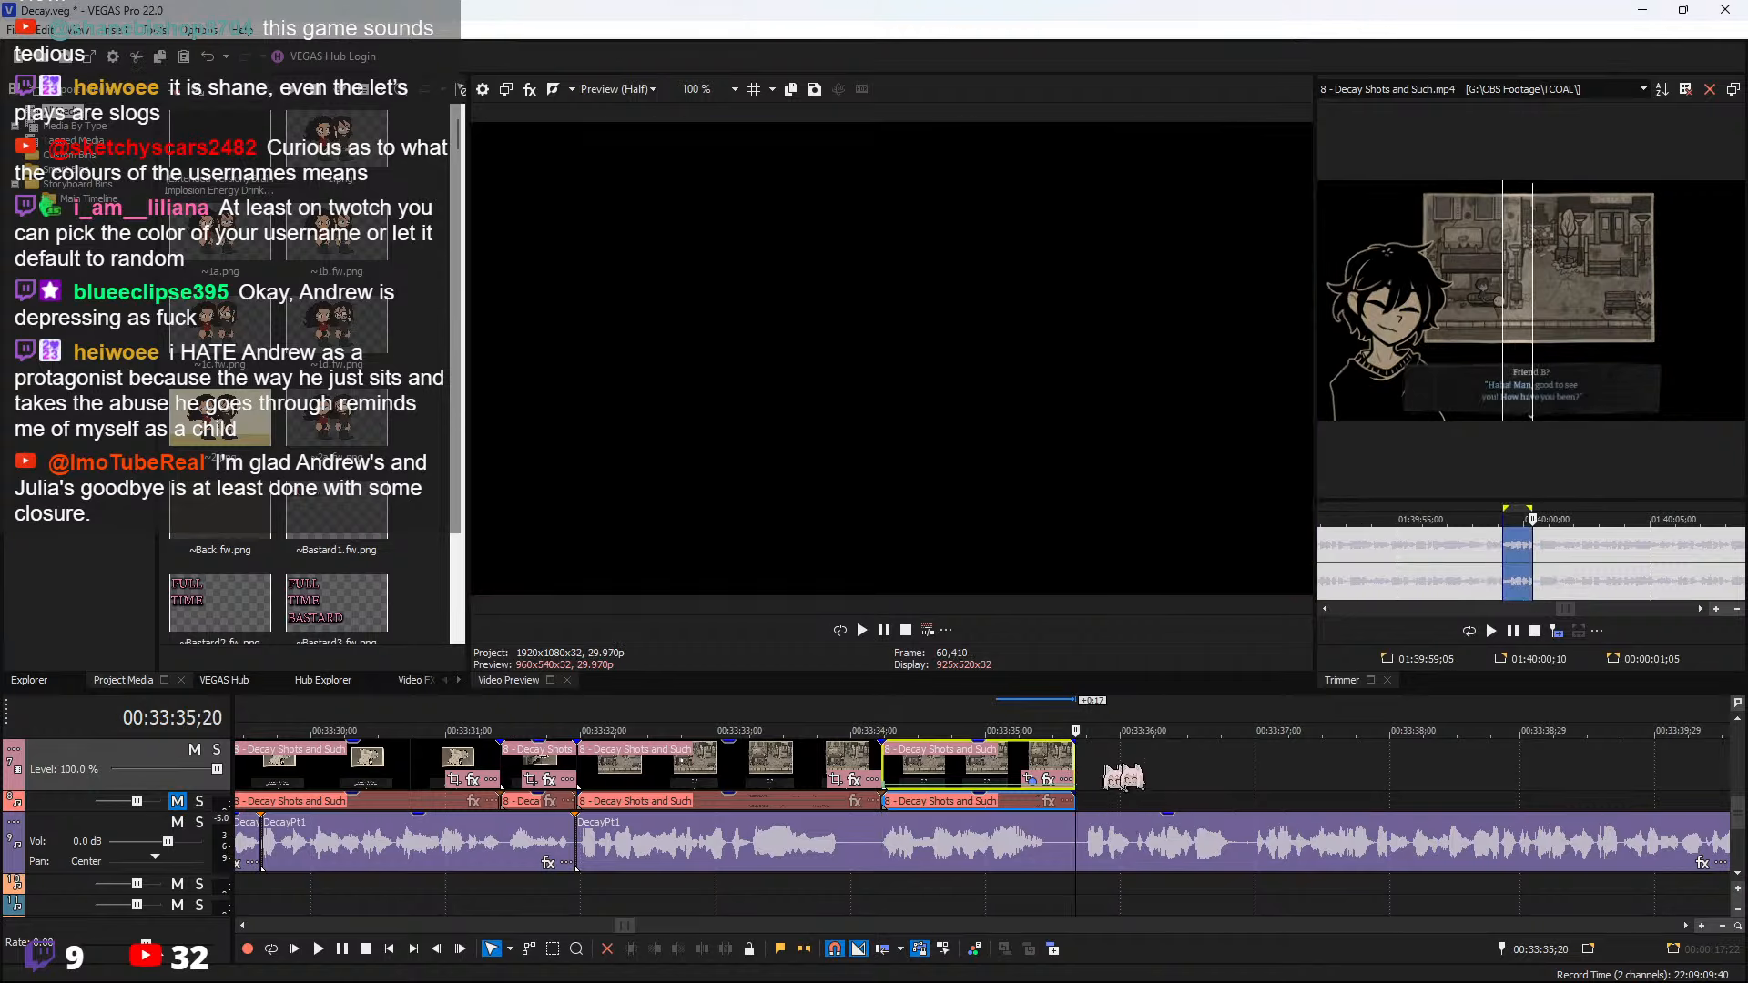
pyautogui.click(1557, 631)
# Extend the greeting clip over the narration, split it at 00:33:36;29 and delete the part after the split
pyautogui.press('space')
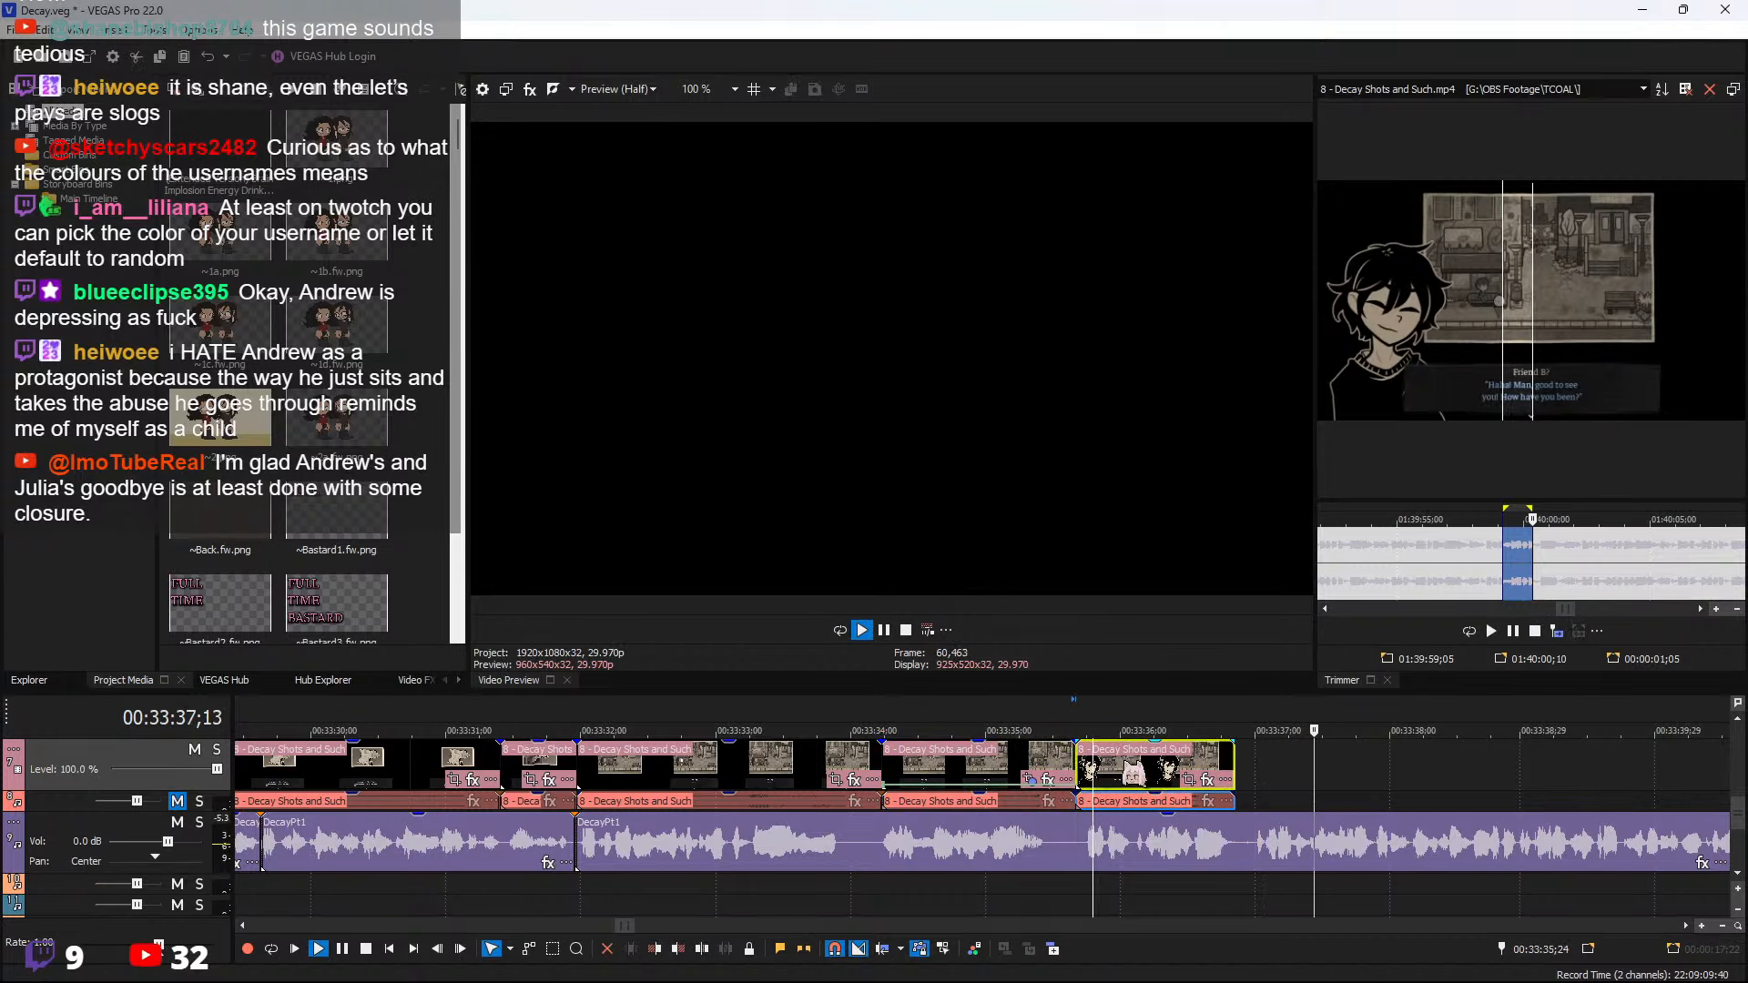
pyautogui.press('space')
pyautogui.press('space')
pyautogui.scroll(-2, 1163, 779)
pyautogui.scroll(1, 1052, 778)
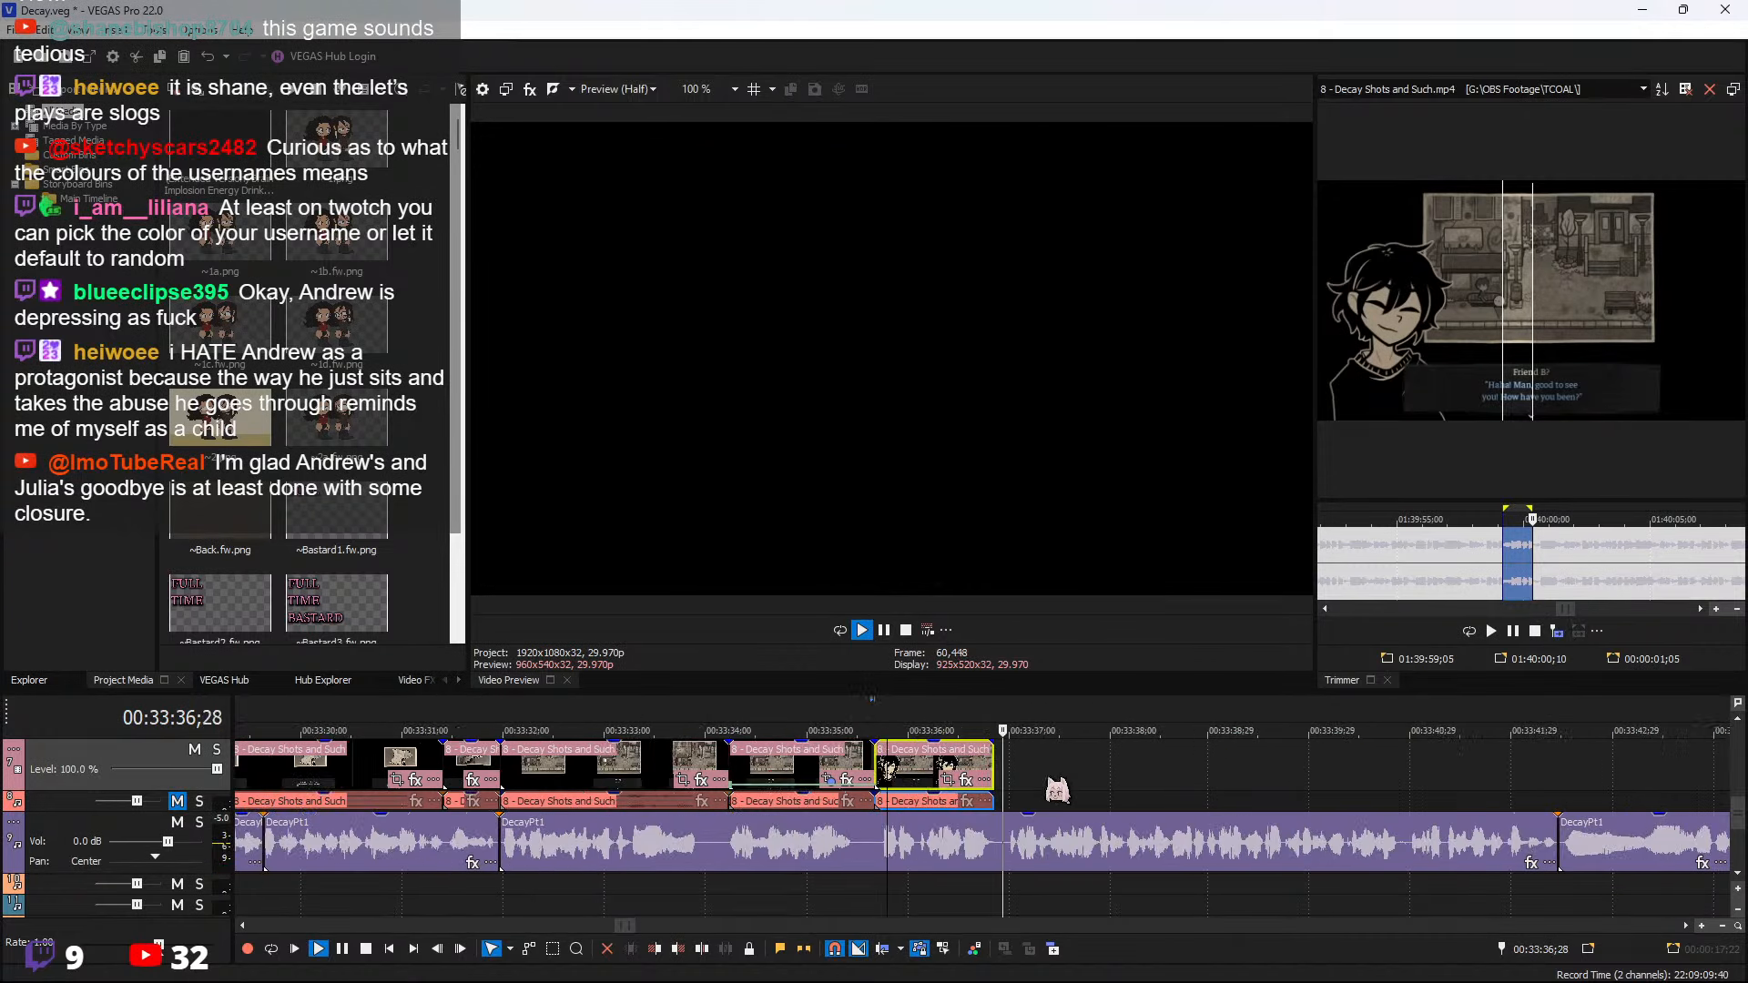
pyautogui.moveTo(991, 772); pyautogui.dragTo(1666, 785)
pyautogui.click(1006, 771)
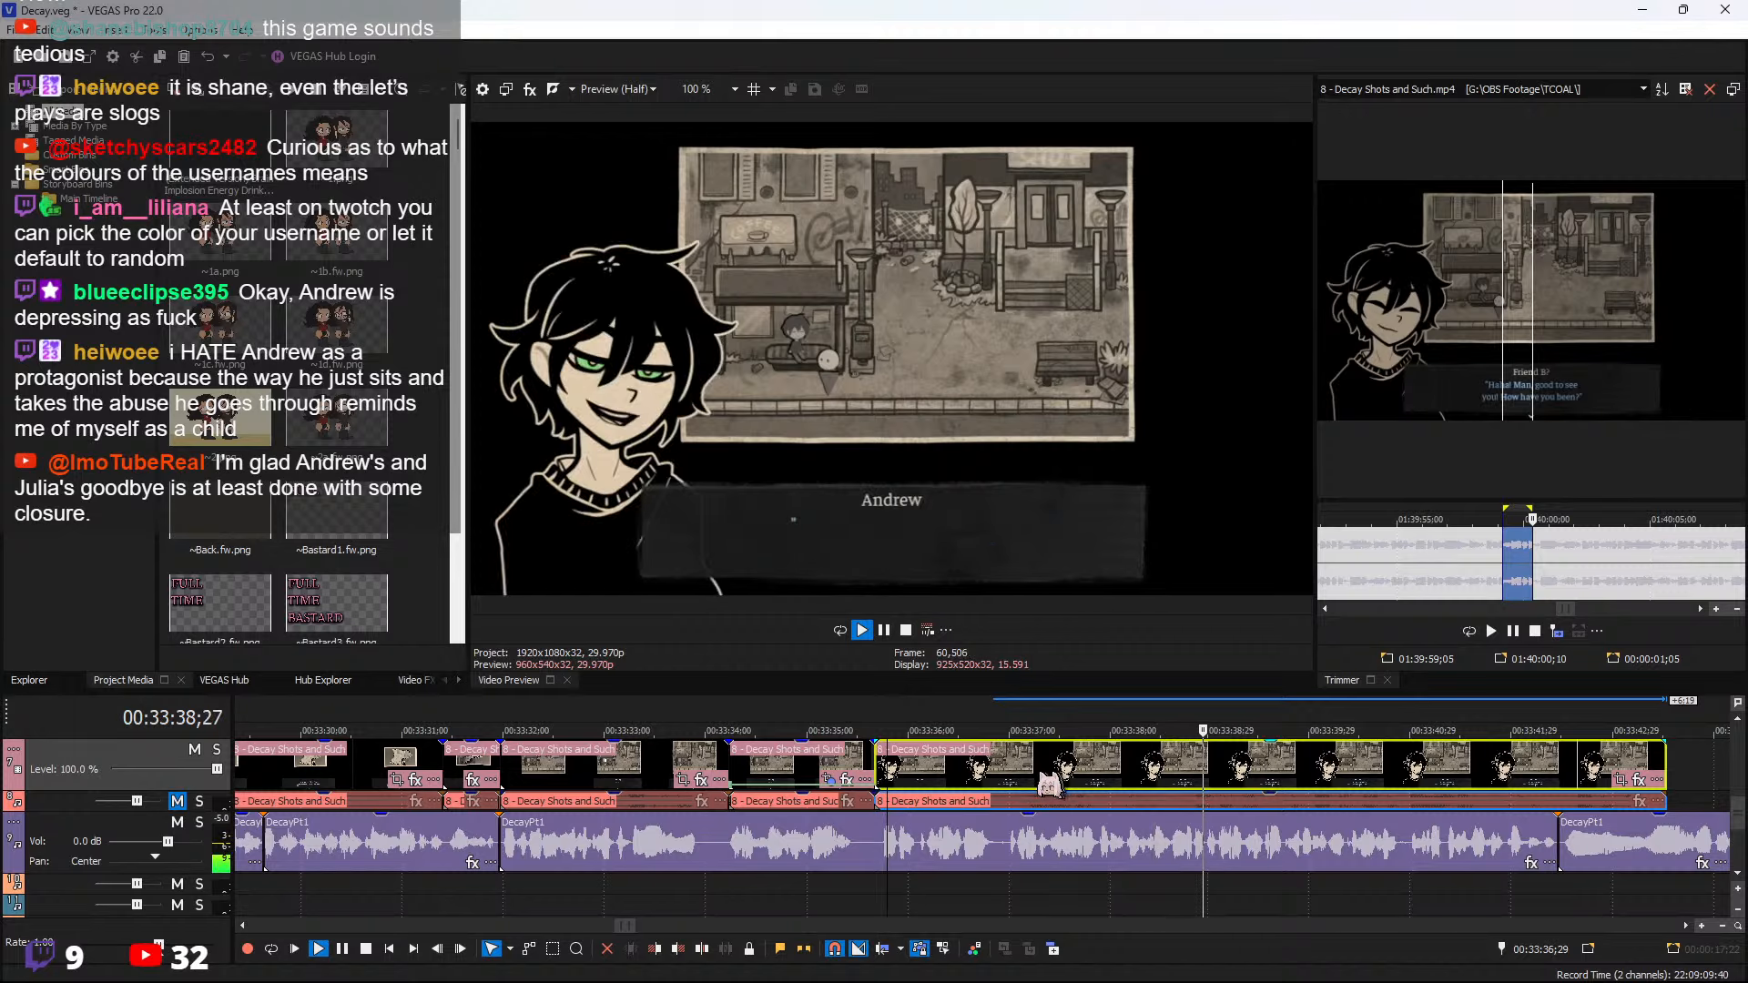
pyautogui.press('s')
pyautogui.click(1090, 772)
pyautogui.press('space')
pyautogui.press('Delete')
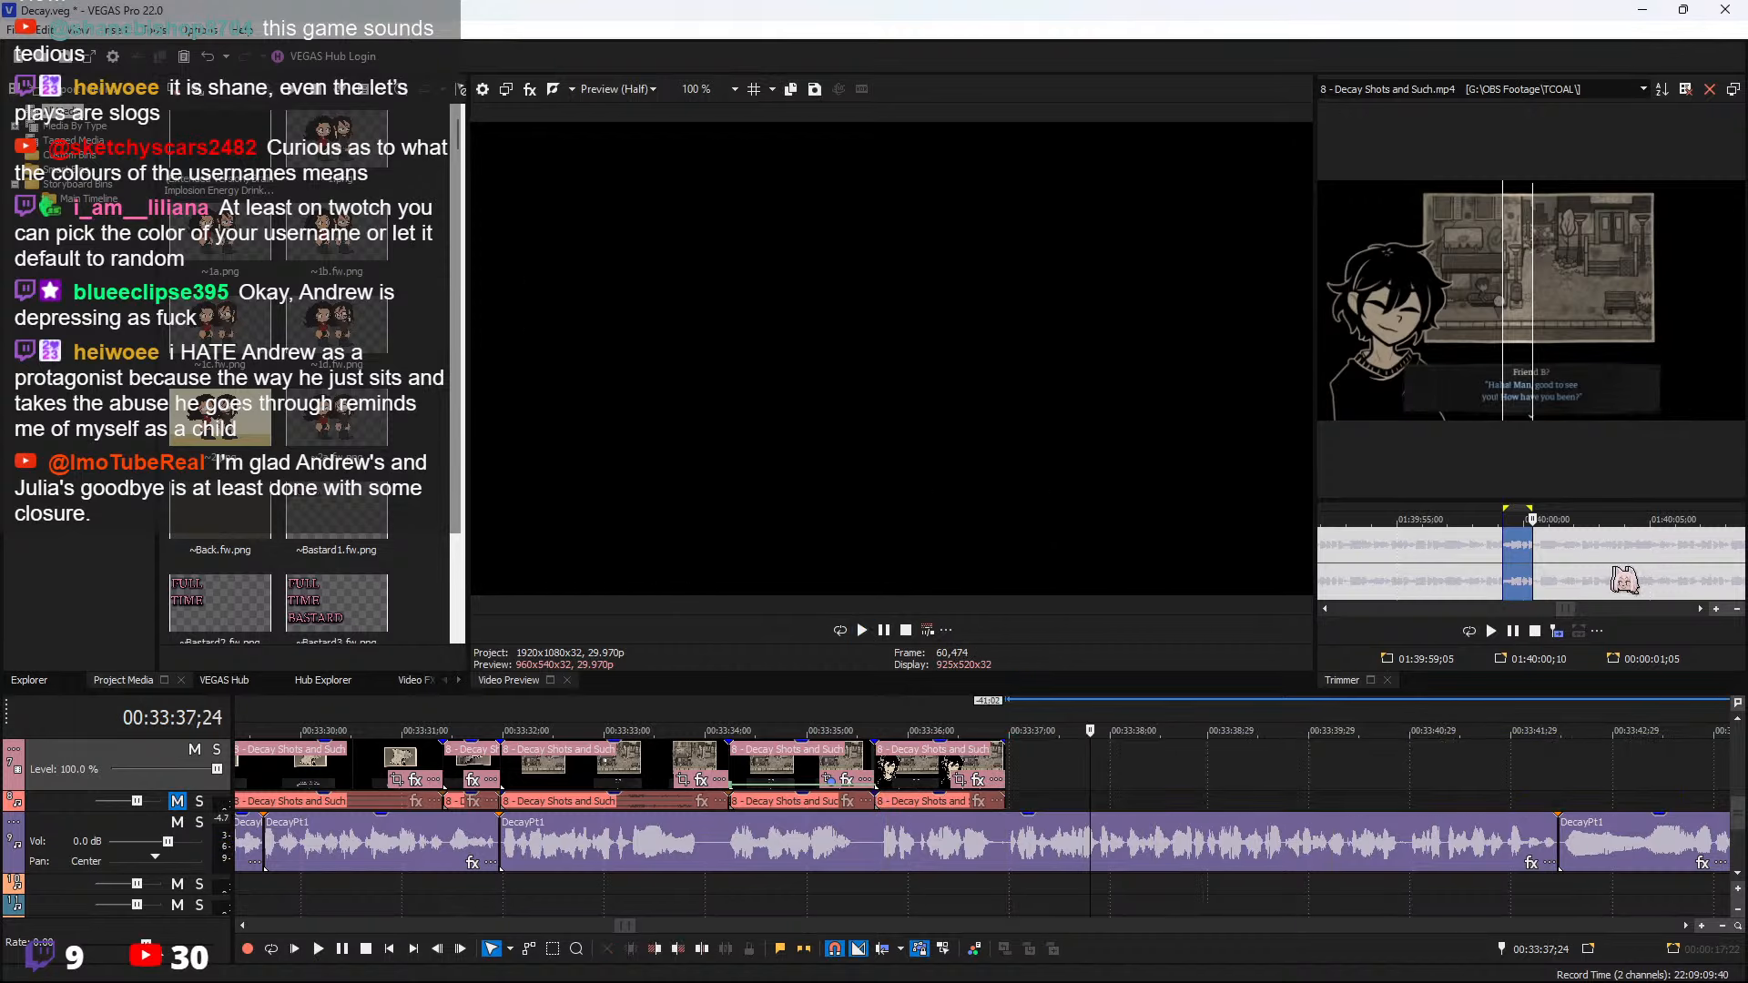
# Find the line "Great! I just got a promotion at work!" and insert source range 01:40:04;22 to 01:40:07;07 directly after the greeting clip
pyautogui.click(1644, 566)
pyautogui.press('space')
pyautogui.press('space')
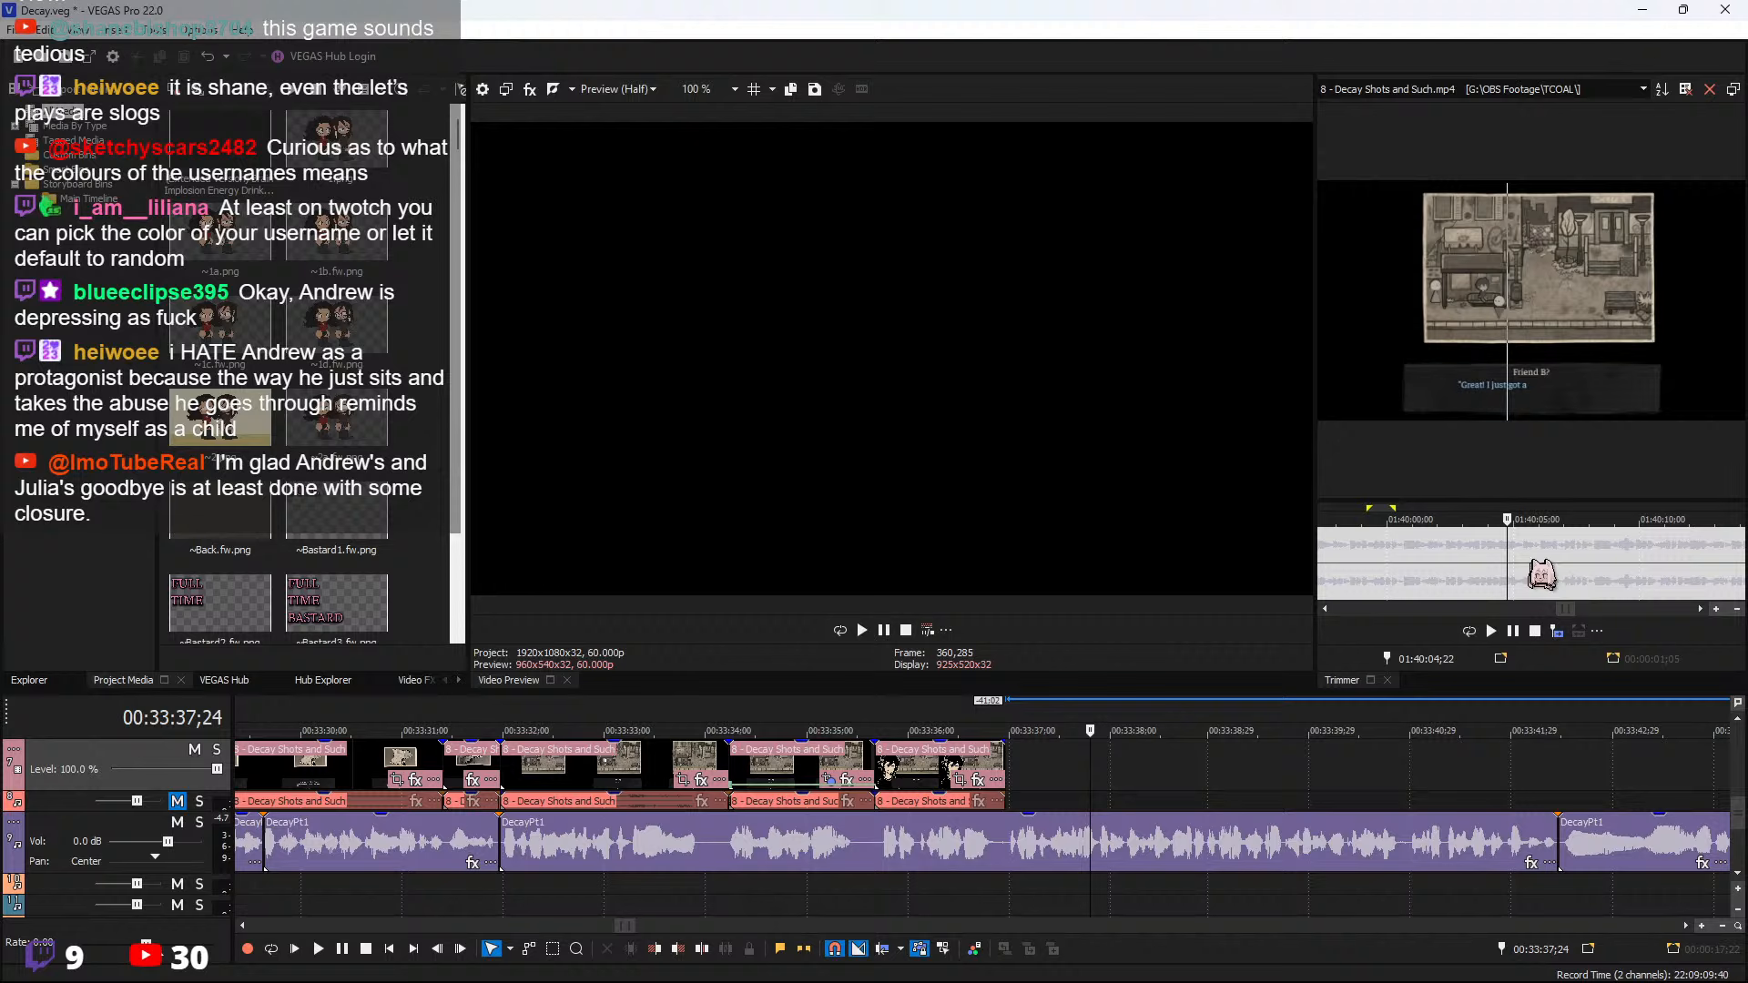
pyautogui.keyDown('shift'); pyautogui.click(1570, 548); pyautogui.keyUp('shift')
pyautogui.click(1000, 766)
pyautogui.press('space')
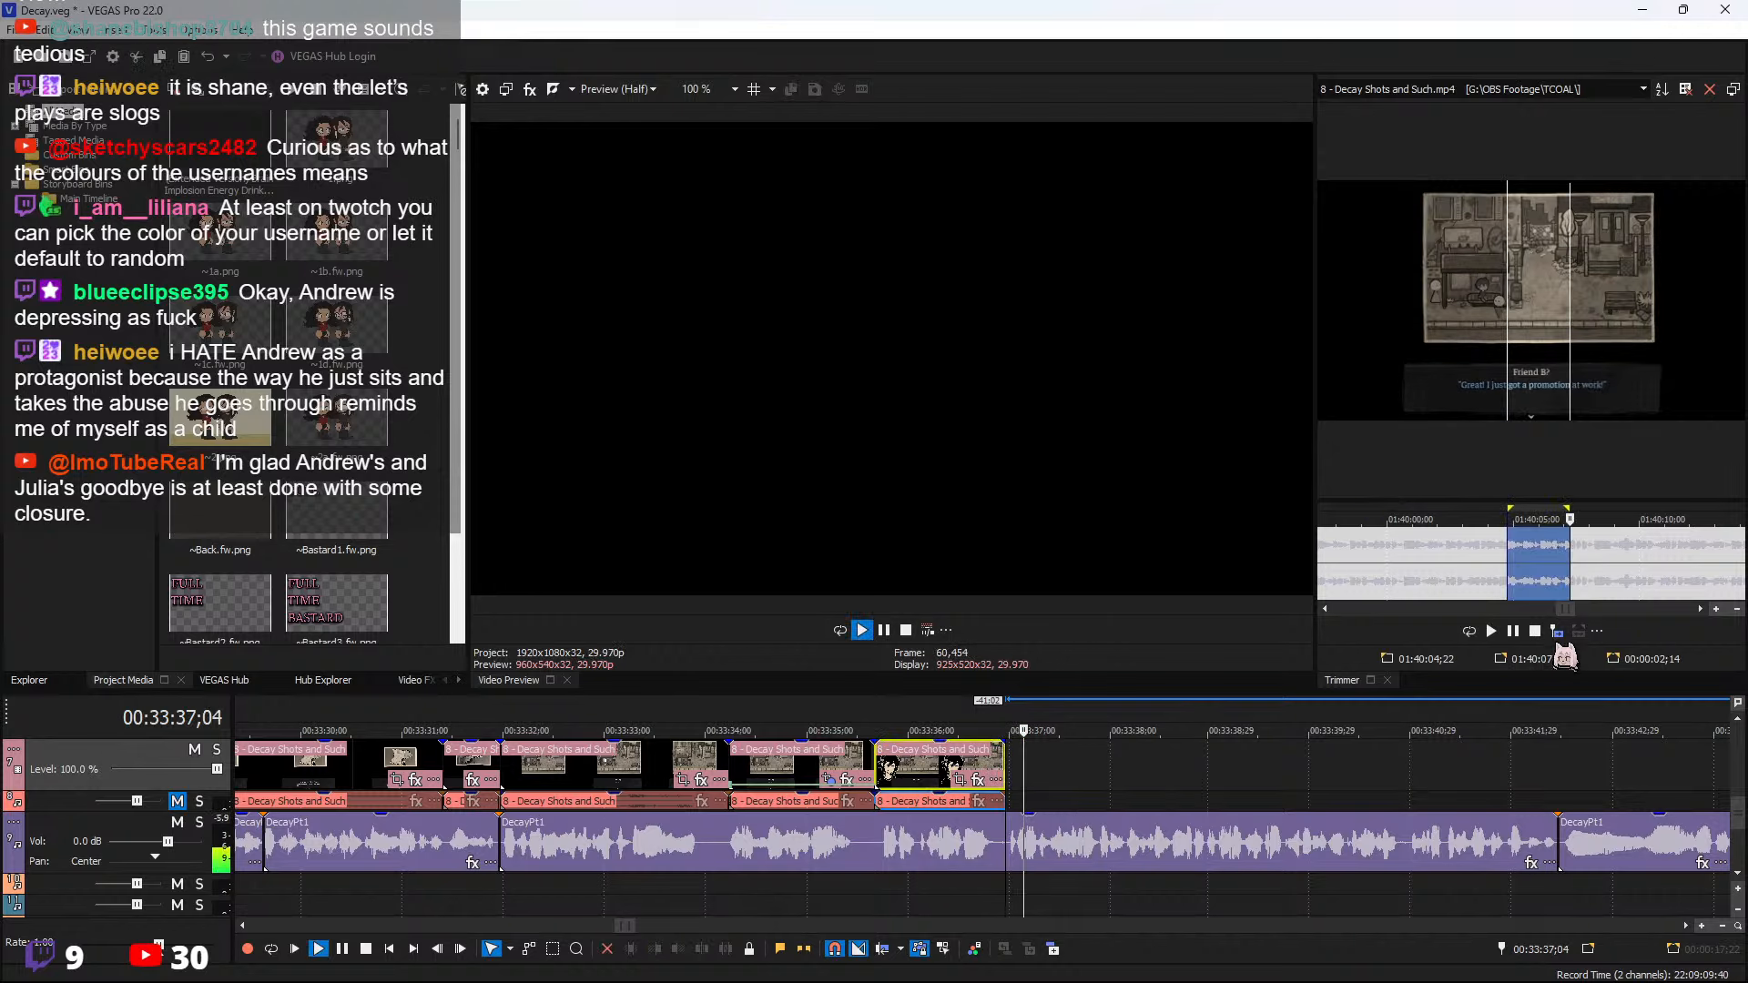
pyautogui.press('space')
pyautogui.click(1556, 631)
# Play the promotion clip, extend its end by about 7;12, and split it at the narration cut at 00:33:42;13
pyautogui.press('space')
pyautogui.click(1056, 774)
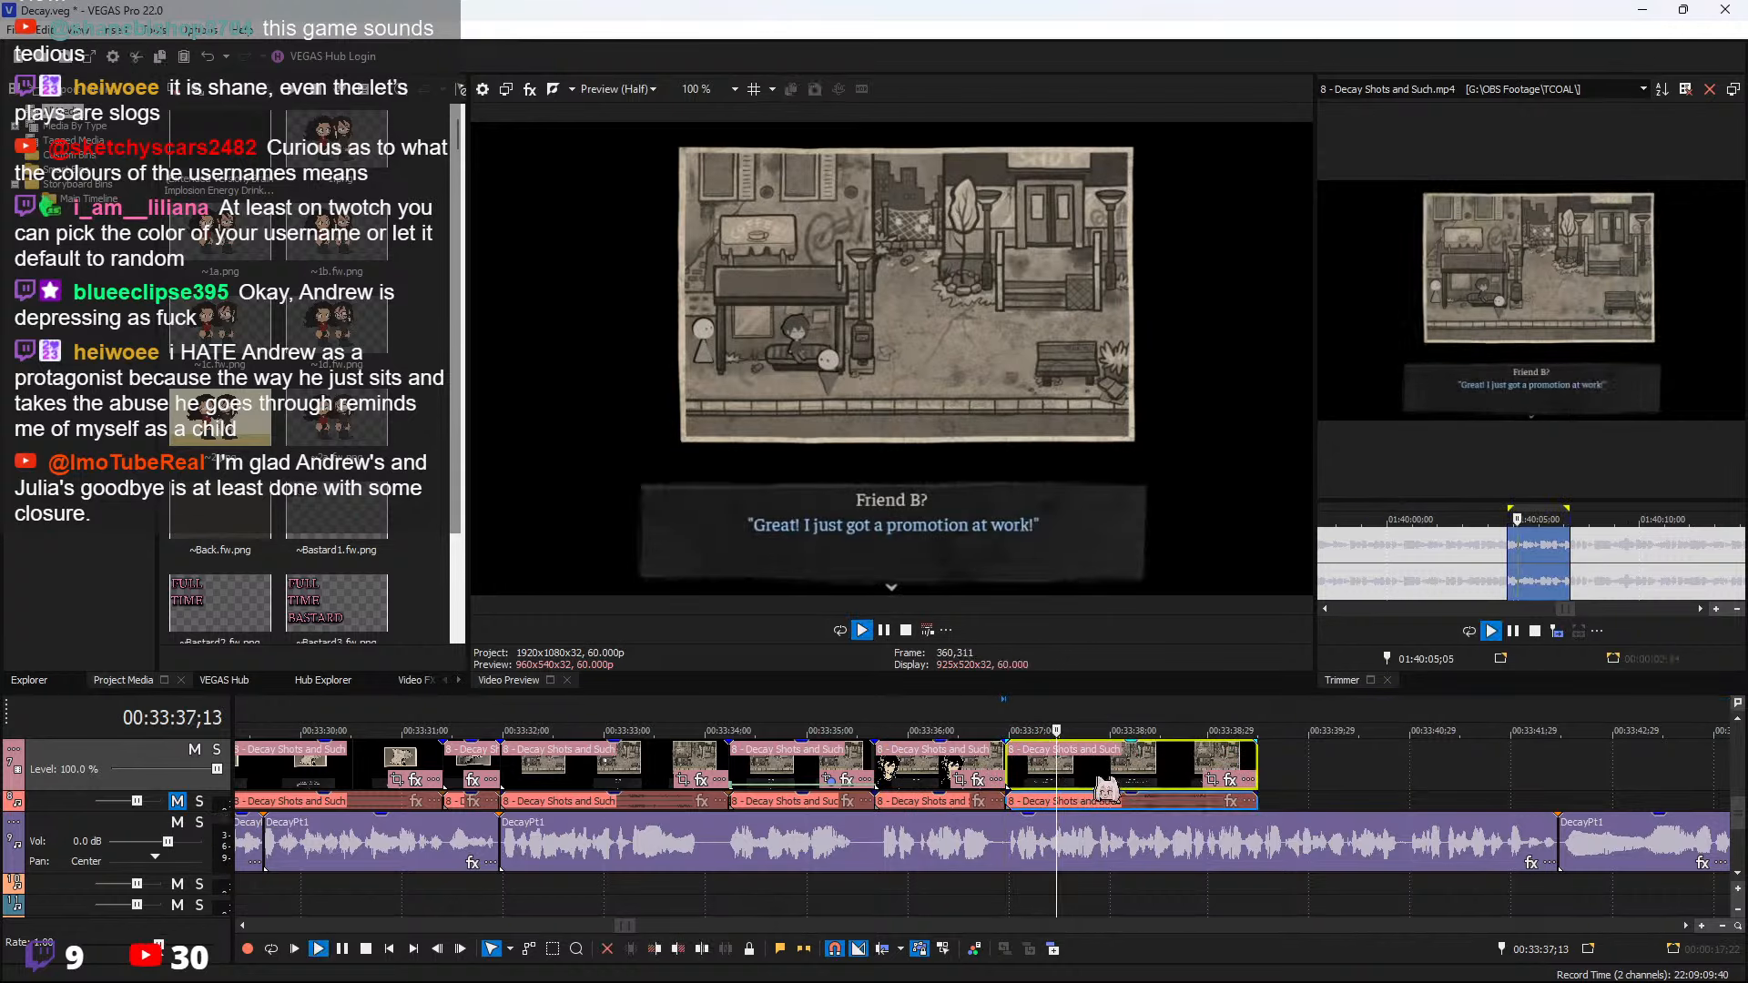
pyautogui.click(1535, 631)
pyautogui.press('space')
pyautogui.scroll(-2, 1060, 781)
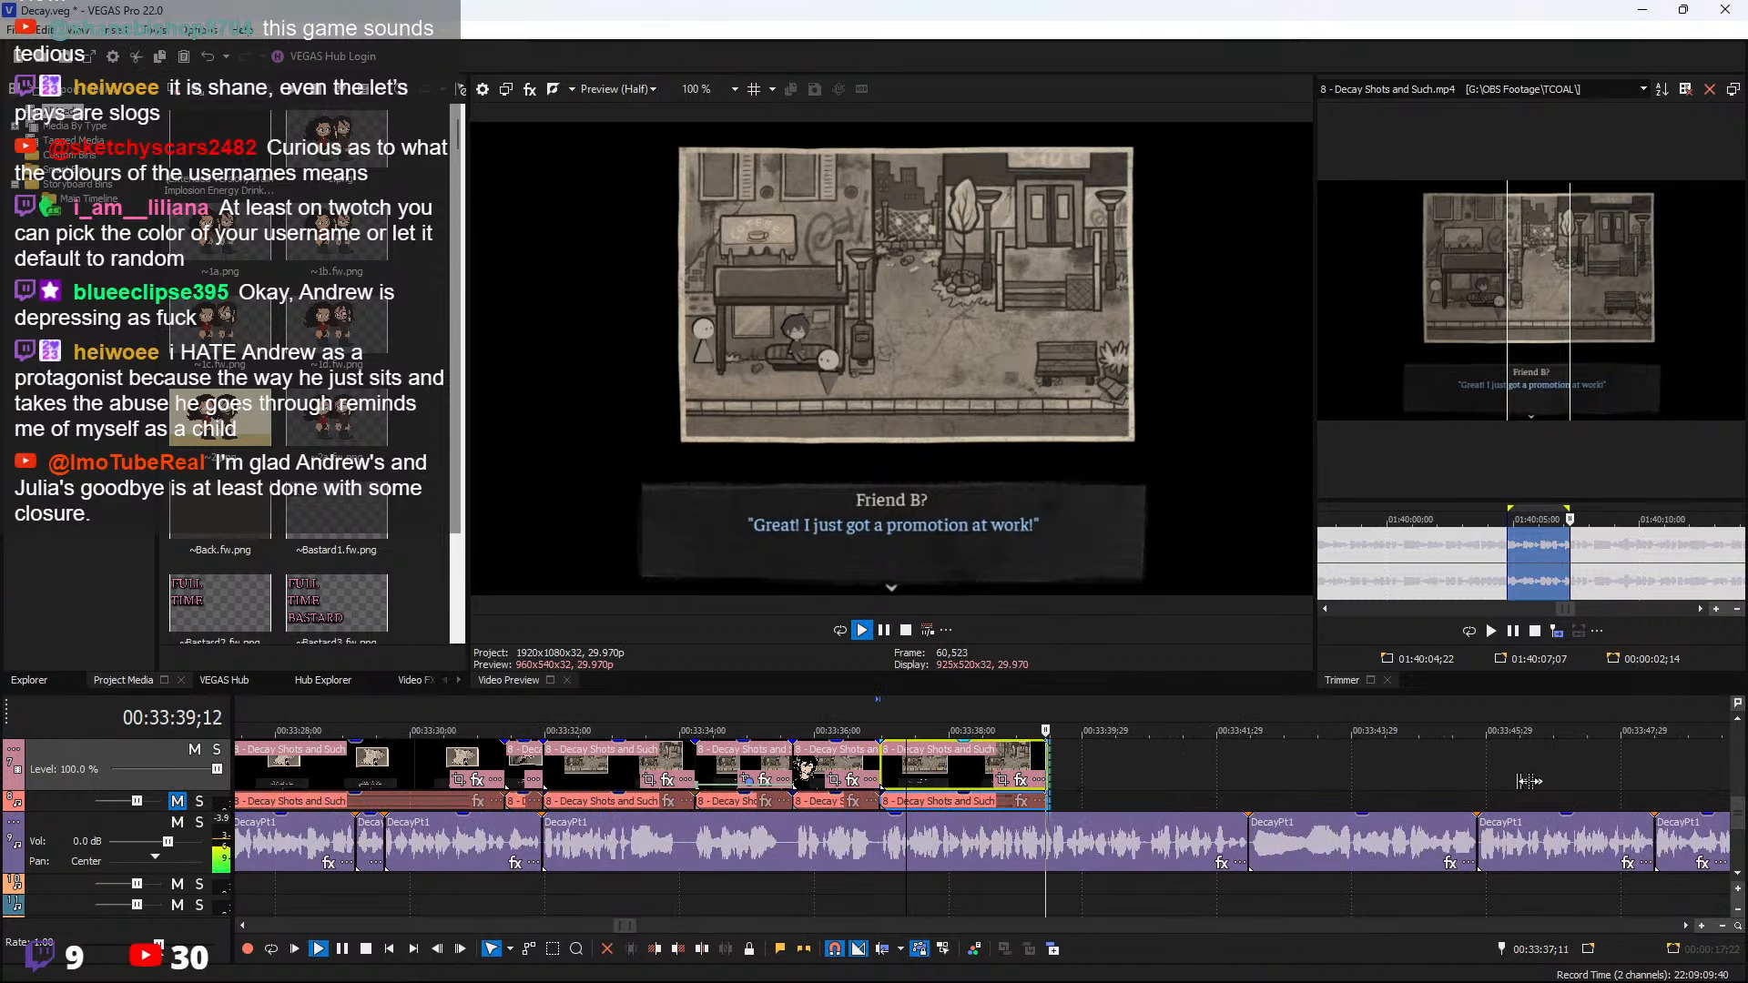
pyautogui.moveTo(1528, 782); pyautogui.dragTo(1546, 781)
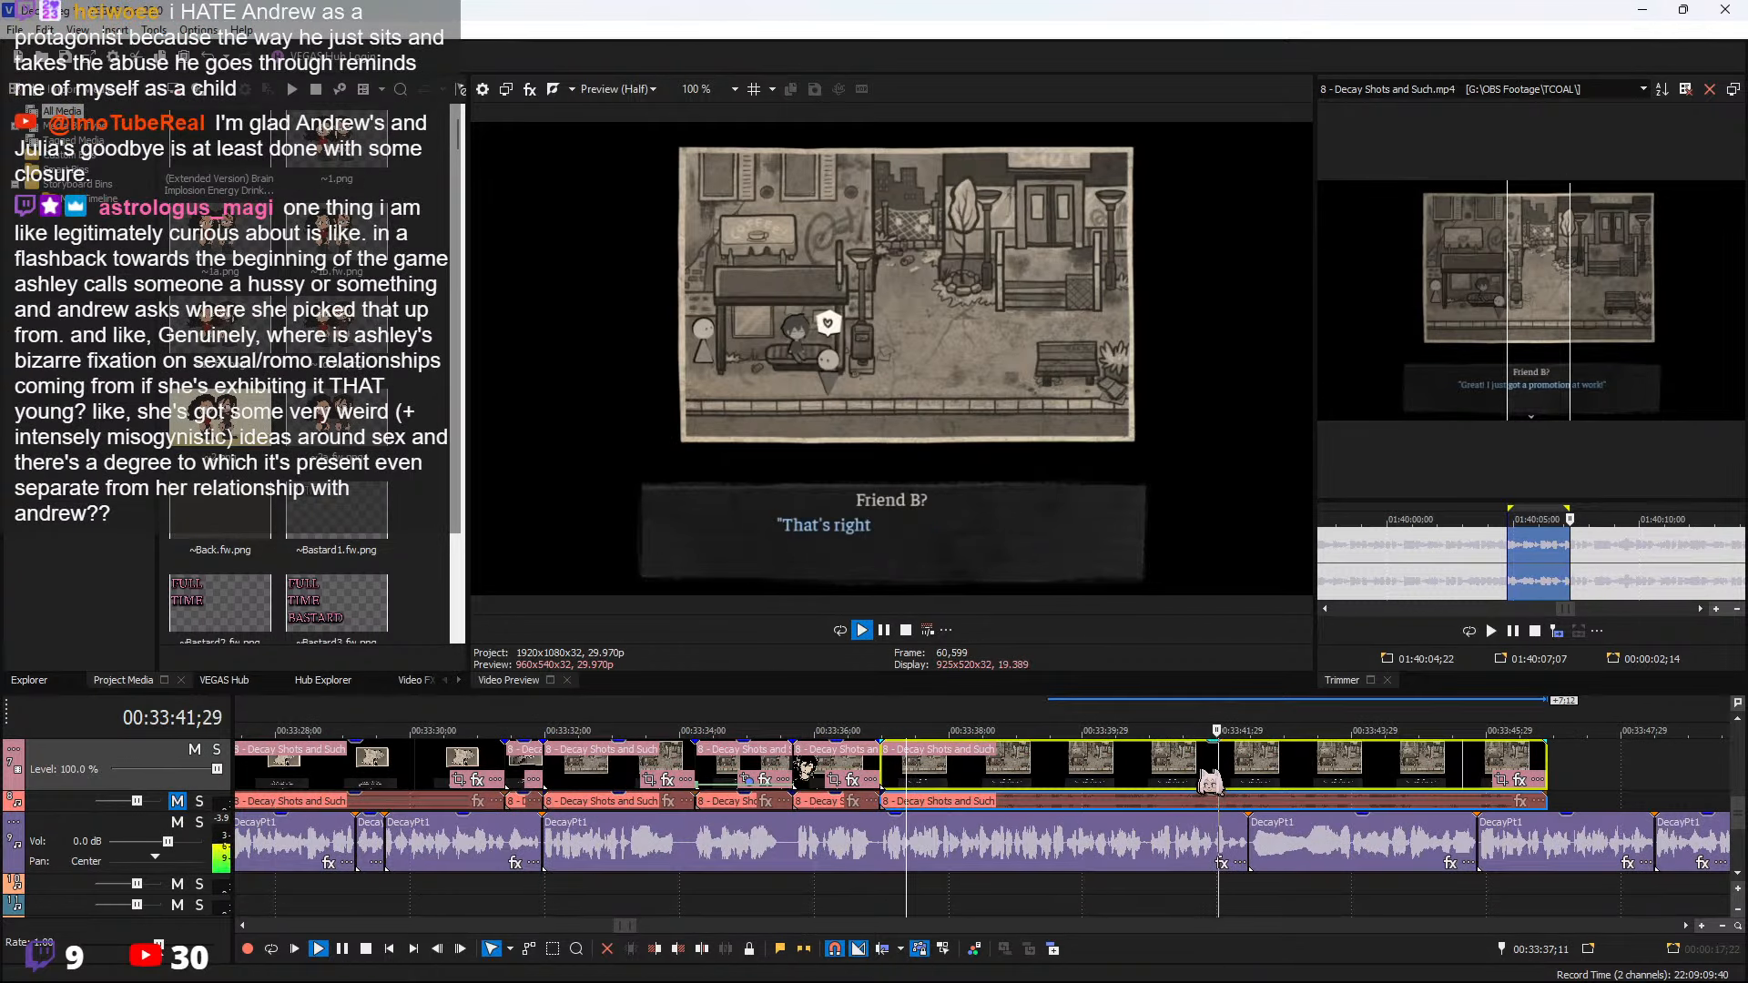
pyautogui.click(1255, 772)
pyautogui.press('s')
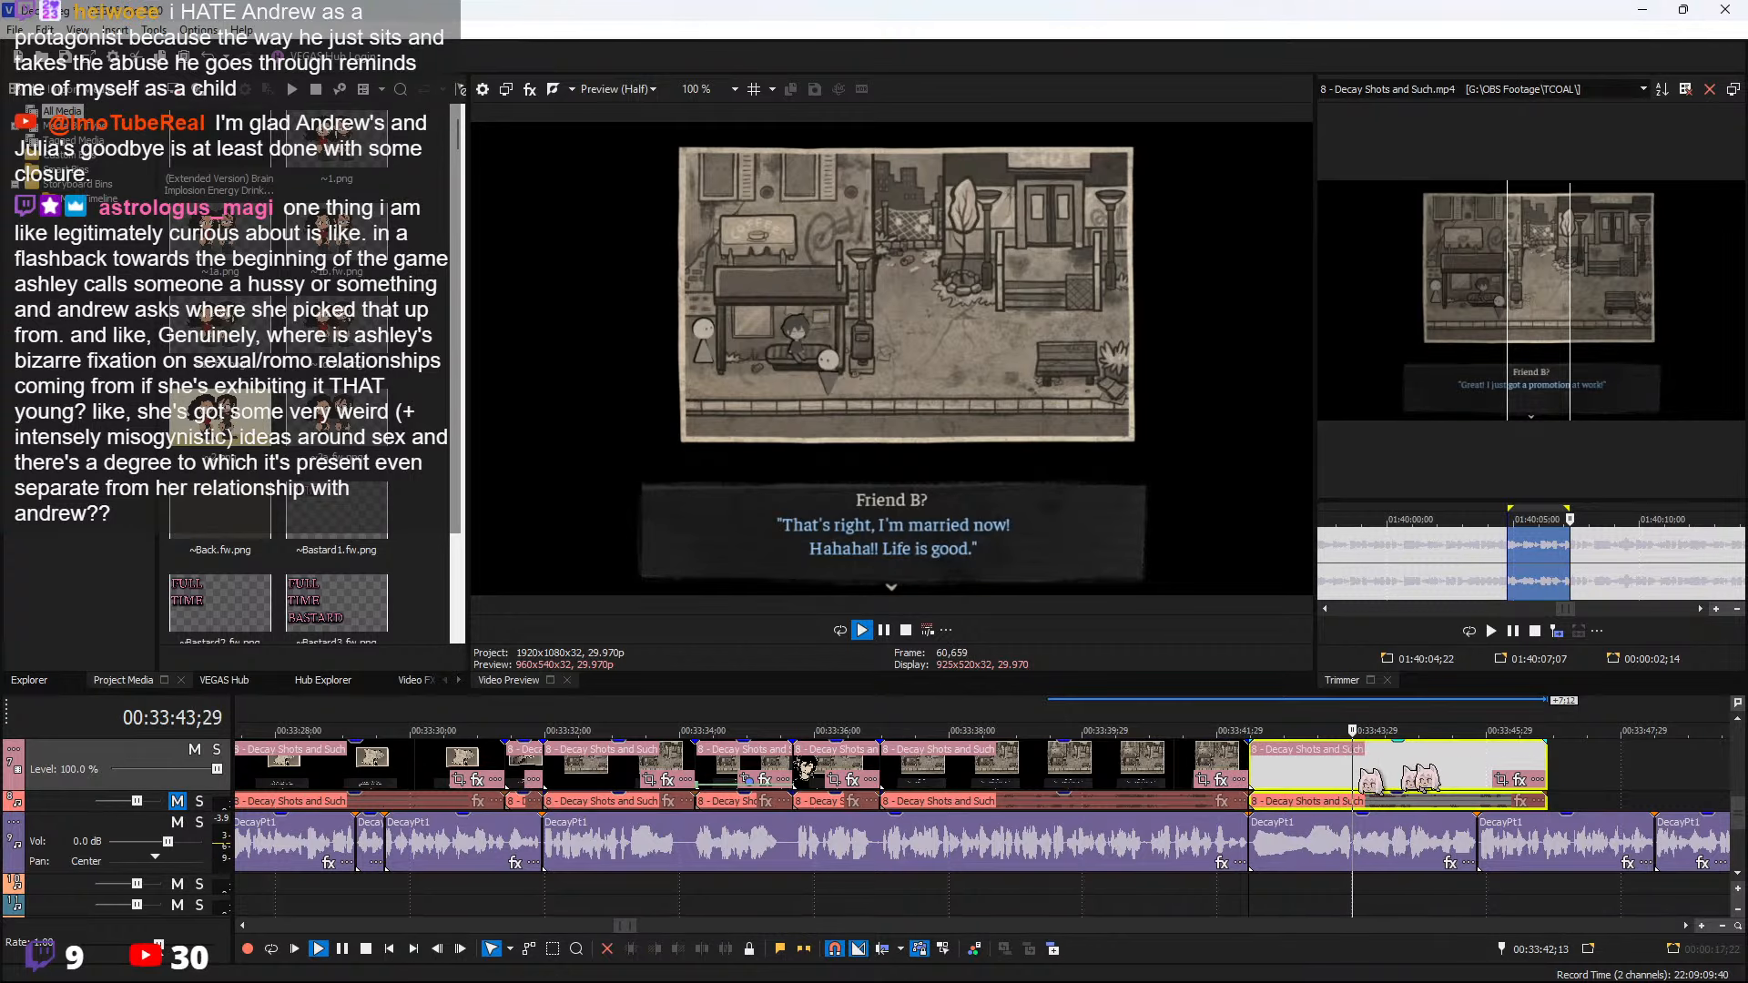
# Crop the clip after the split closely around the seated figure on the bench, to a frame about 268 by 151 pixels
pyautogui.press('space')
pyautogui.click(1498, 780)
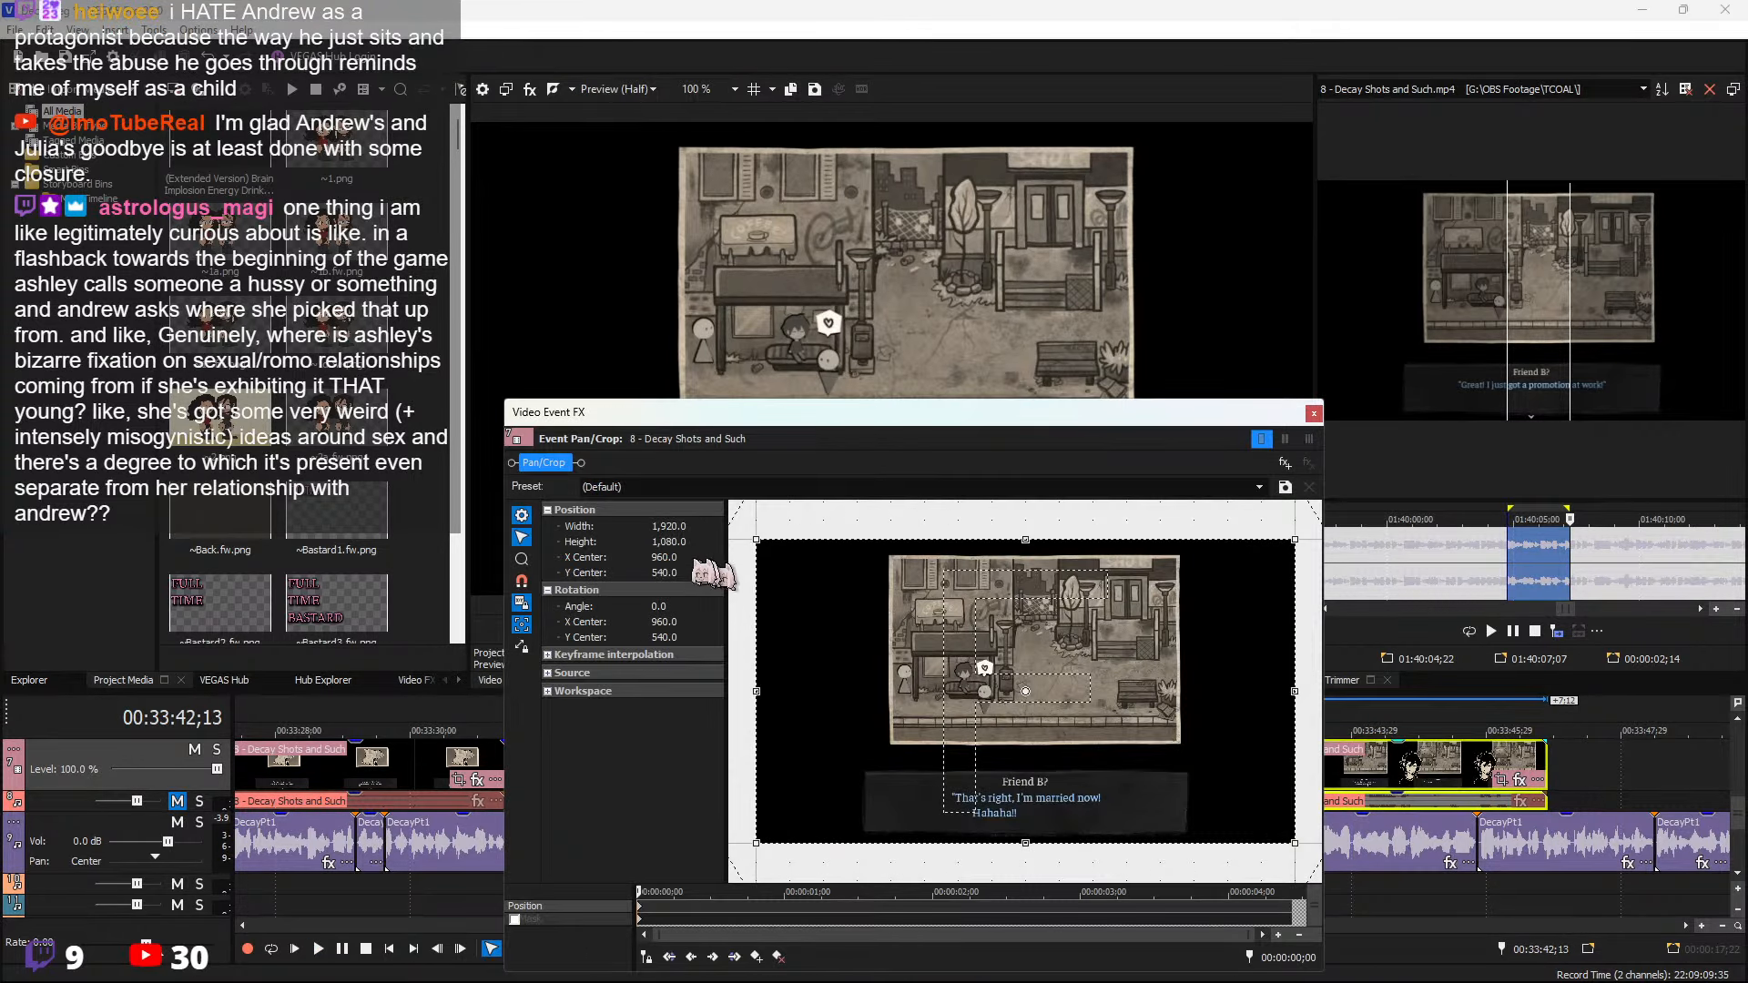
pyautogui.moveTo(758, 542); pyautogui.dragTo(993, 680)
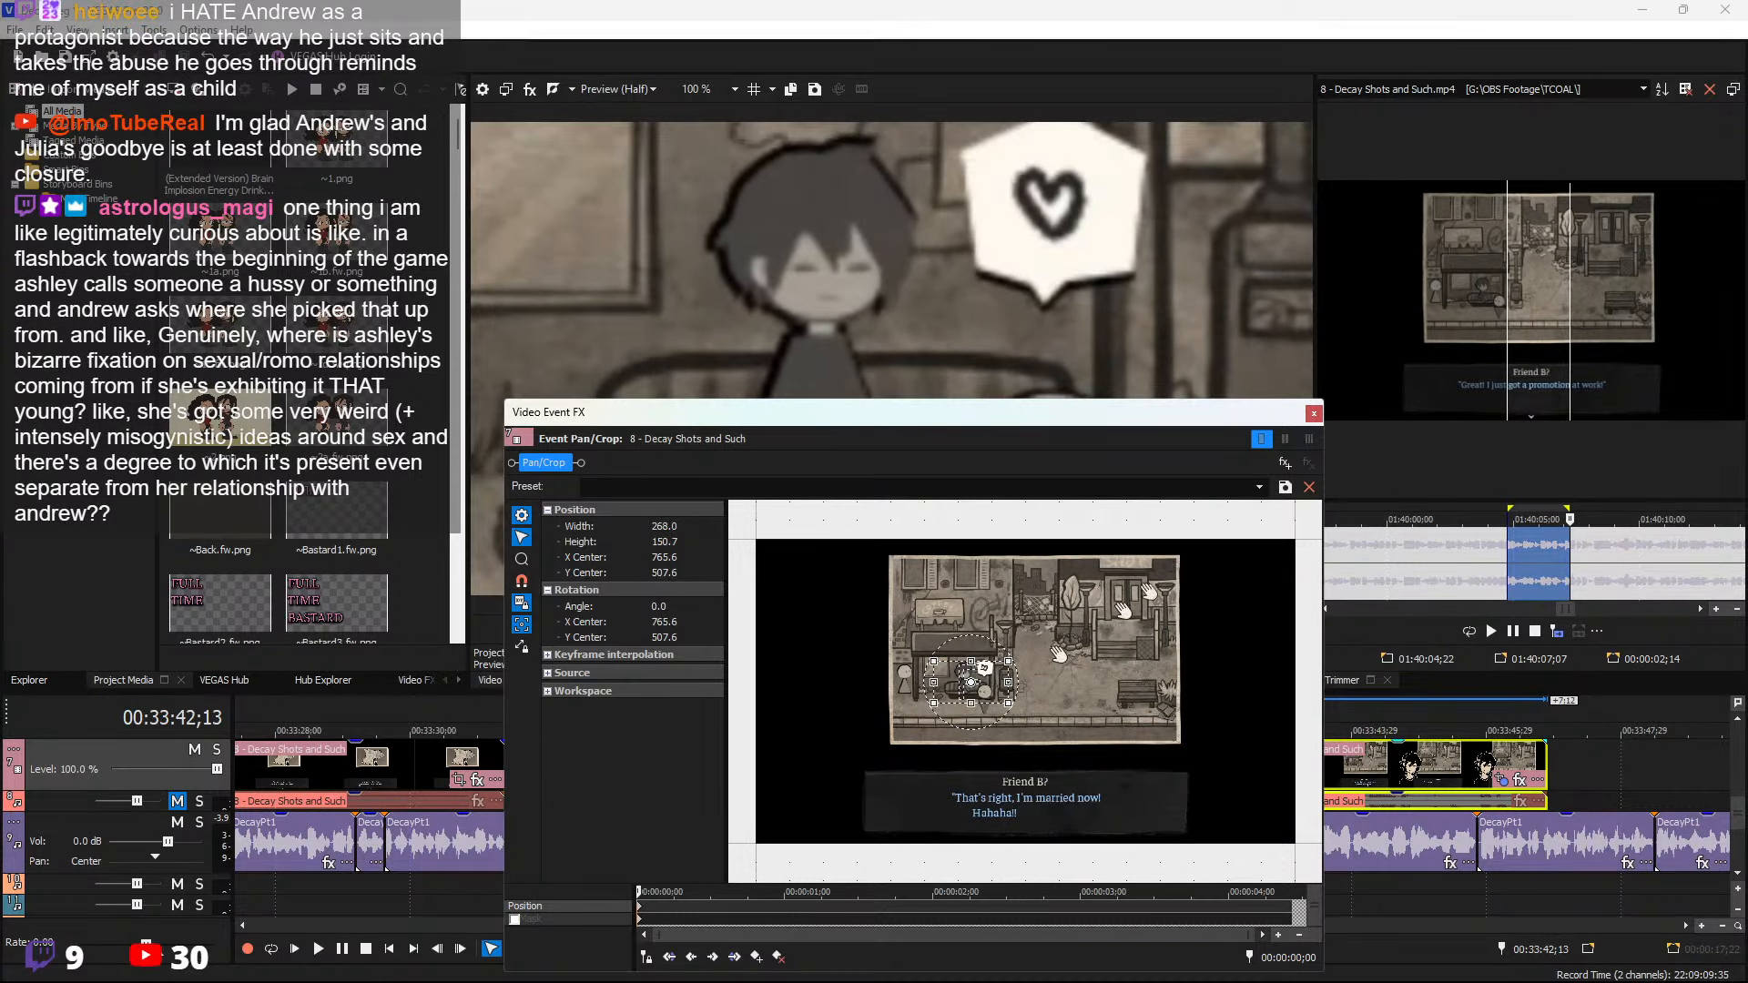
pyautogui.click(1314, 418)
# Play the cropped clip, split it at the next narration cut and delete the part after the split
pyautogui.press('space')
pyautogui.scroll(2, 1302, 798)
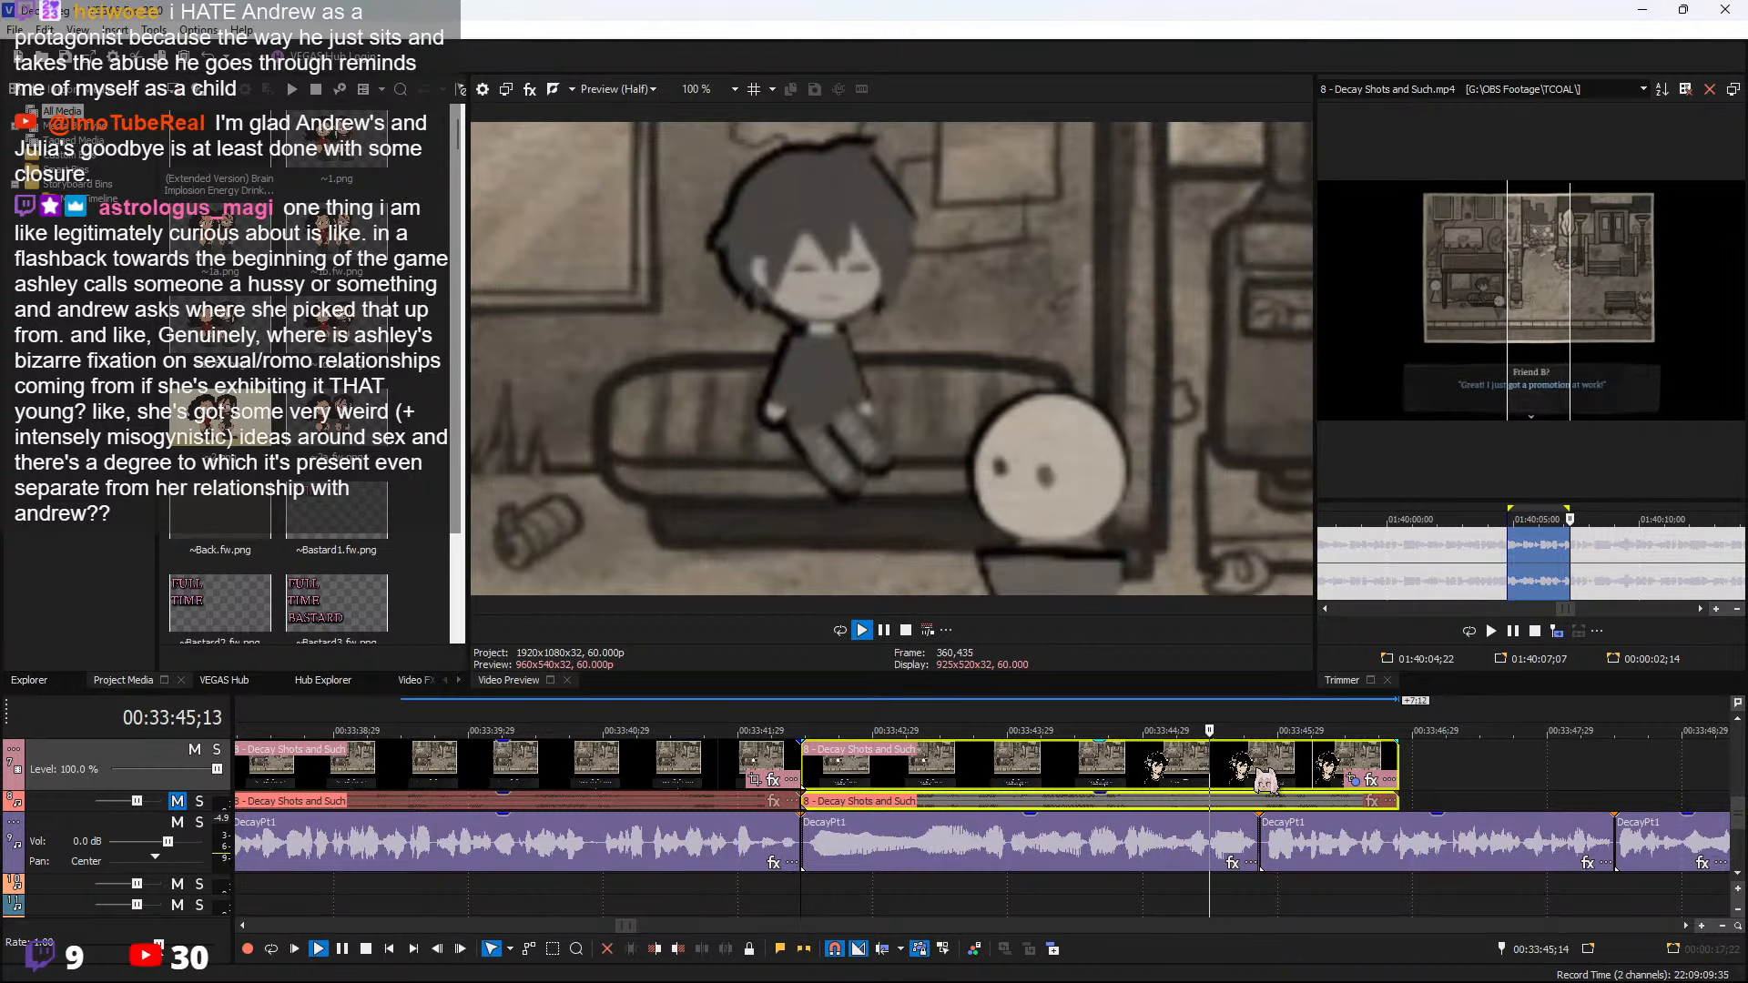
pyautogui.click(1266, 780)
pyautogui.press('s')
pyautogui.click(1295, 775)
pyautogui.press('Delete')
# Find the friend's line "I can't believe I'm about to be a dad!" and mark source range 01:40:36;07 to 01:40:37;29
pyautogui.scroll(-4, 1568, 580)
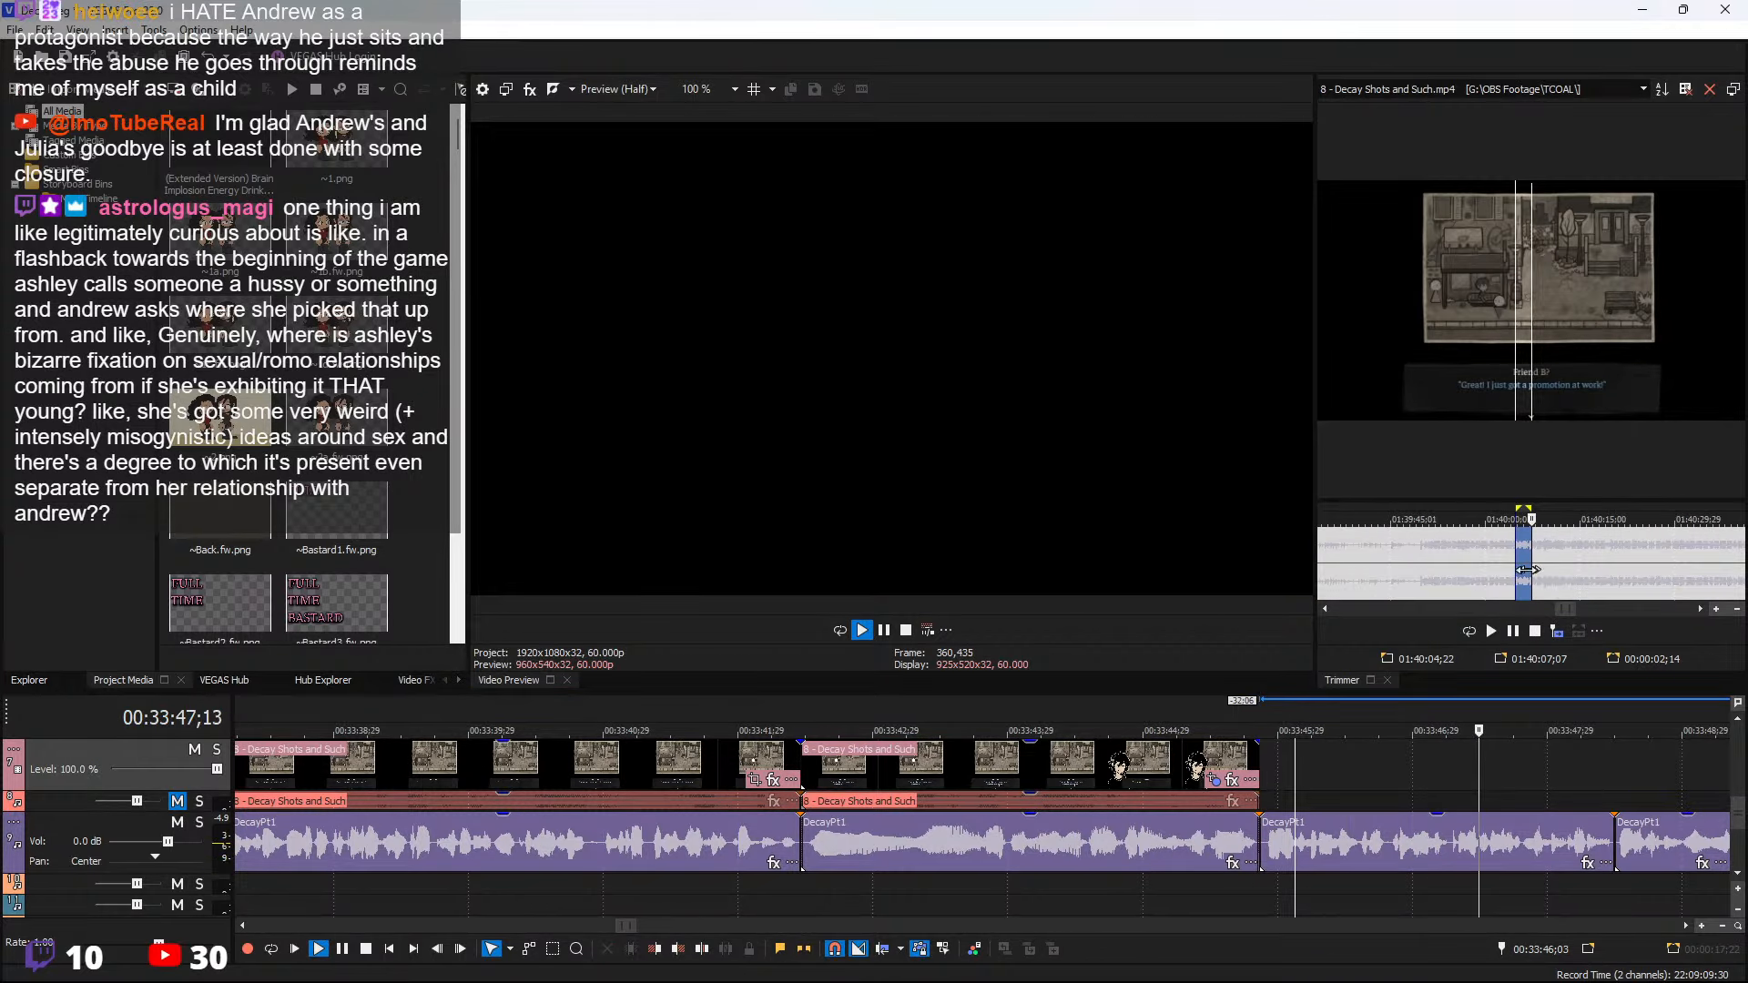
pyautogui.scroll(-2, 1616, 575)
pyautogui.press('space')
pyautogui.click(1594, 558)
pyautogui.press('space')
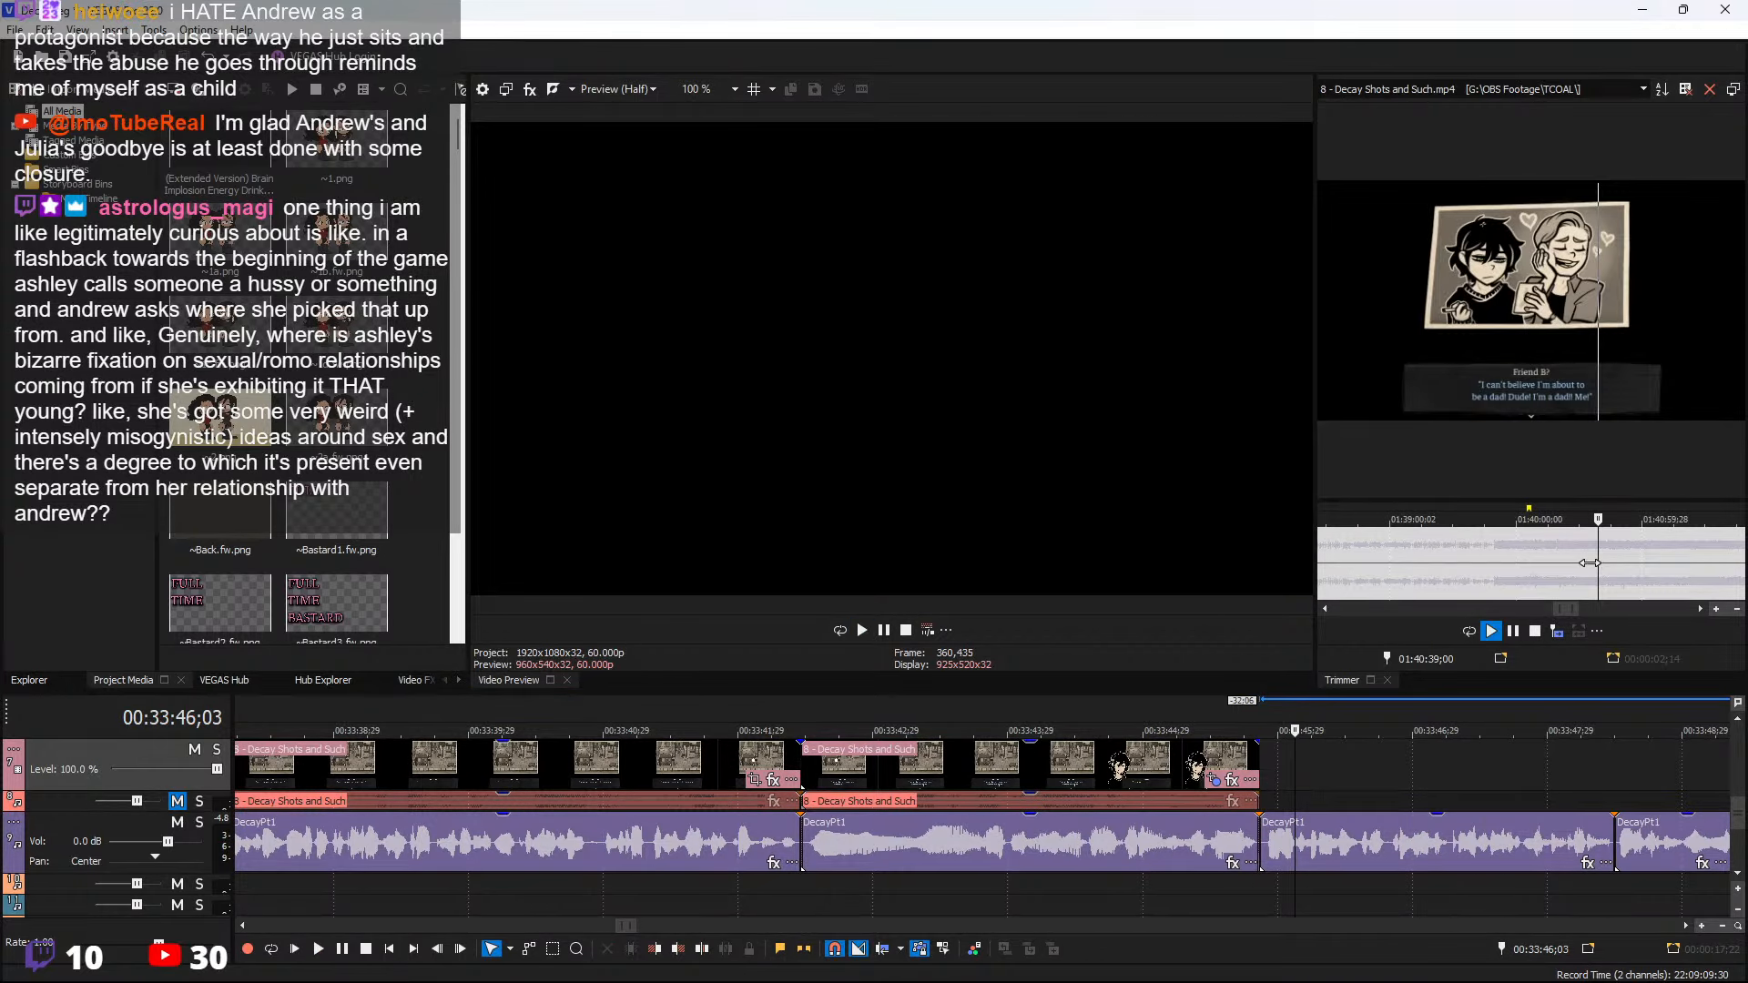
pyautogui.scroll(3, 1559, 558)
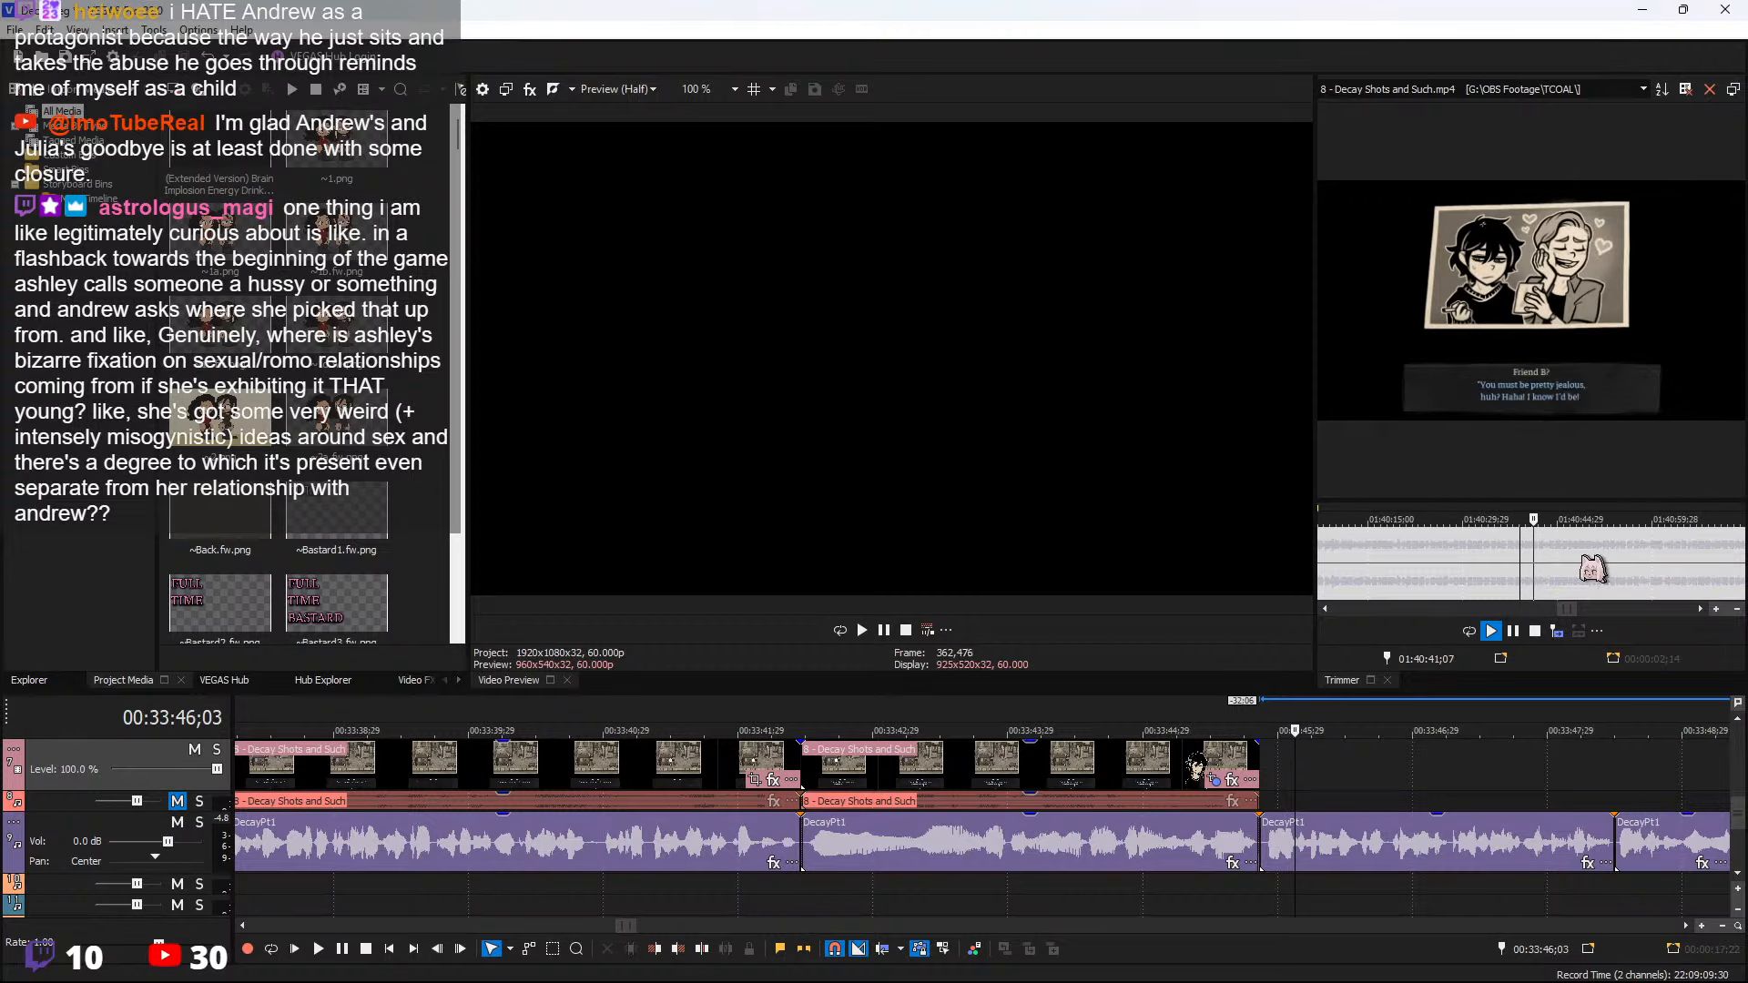
pyautogui.scroll(4, 1607, 568)
pyautogui.press('space')
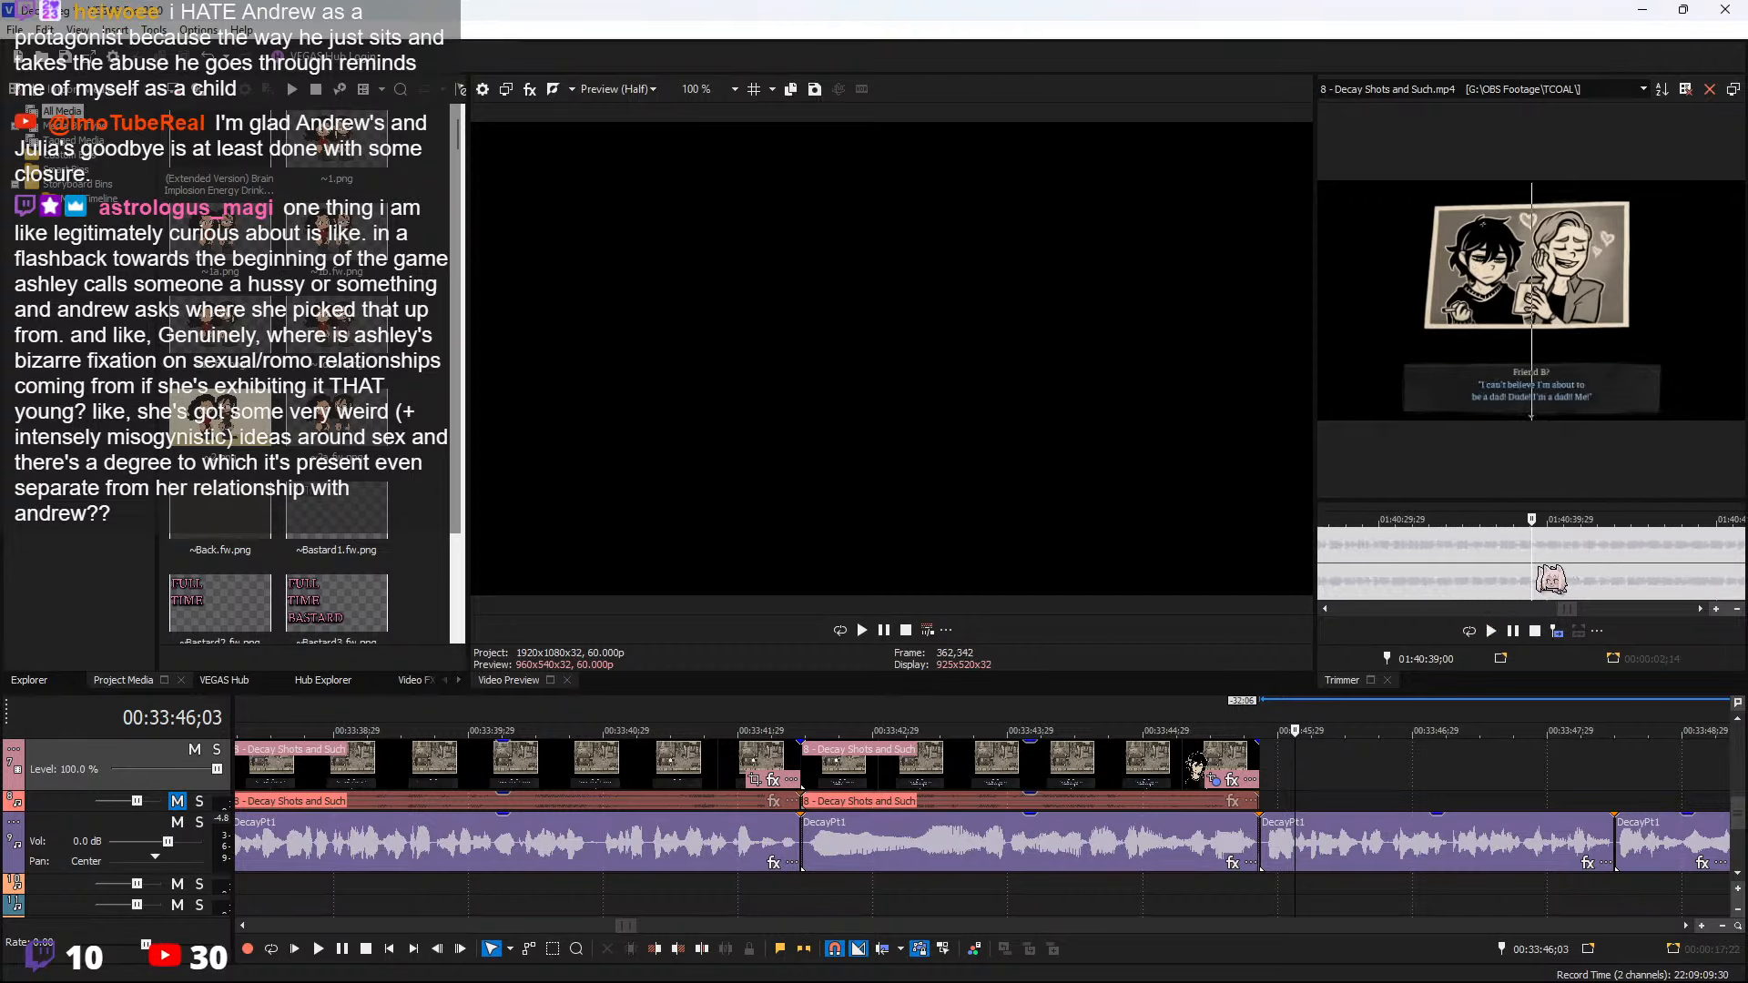
pyautogui.keyDown('shift'); pyautogui.click(1479, 576); pyautogui.keyUp('shift')
# Delete the cropped close-up clip and insert the marked dad-line range at 00:33:42;13, directly after the promotion clip
pyautogui.click(1011, 770)
pyautogui.press('Delete')
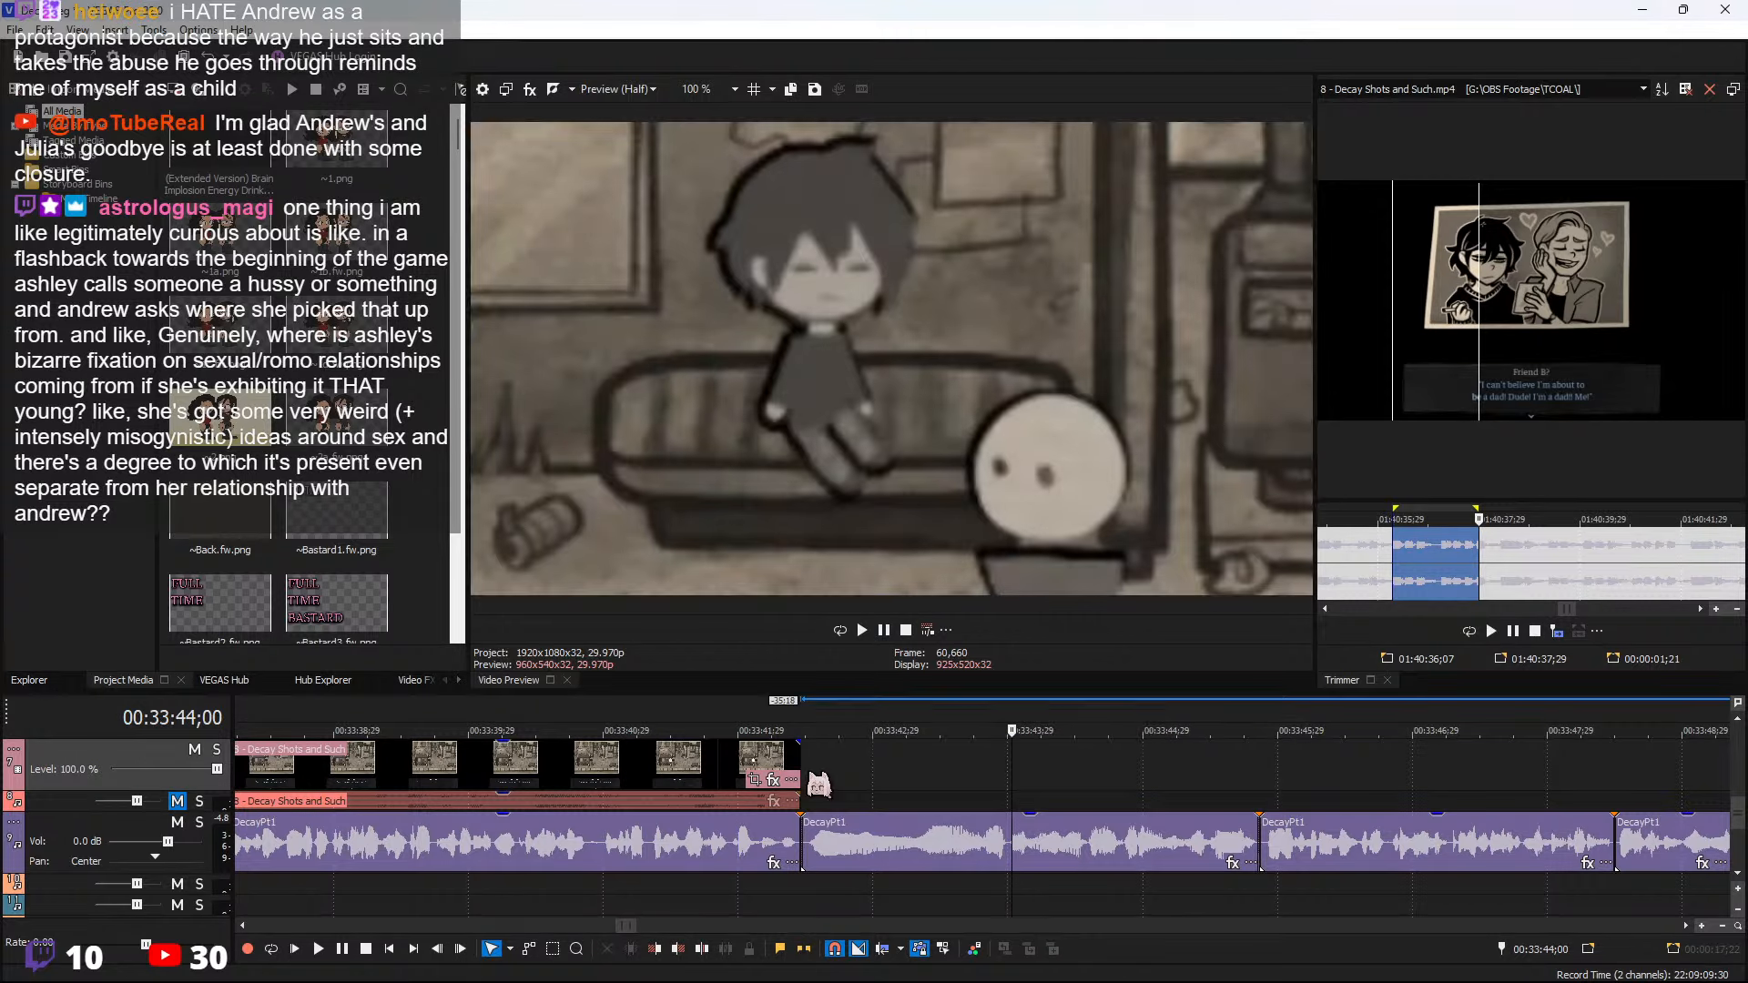
pyautogui.click(798, 769)
pyautogui.click(1557, 630)
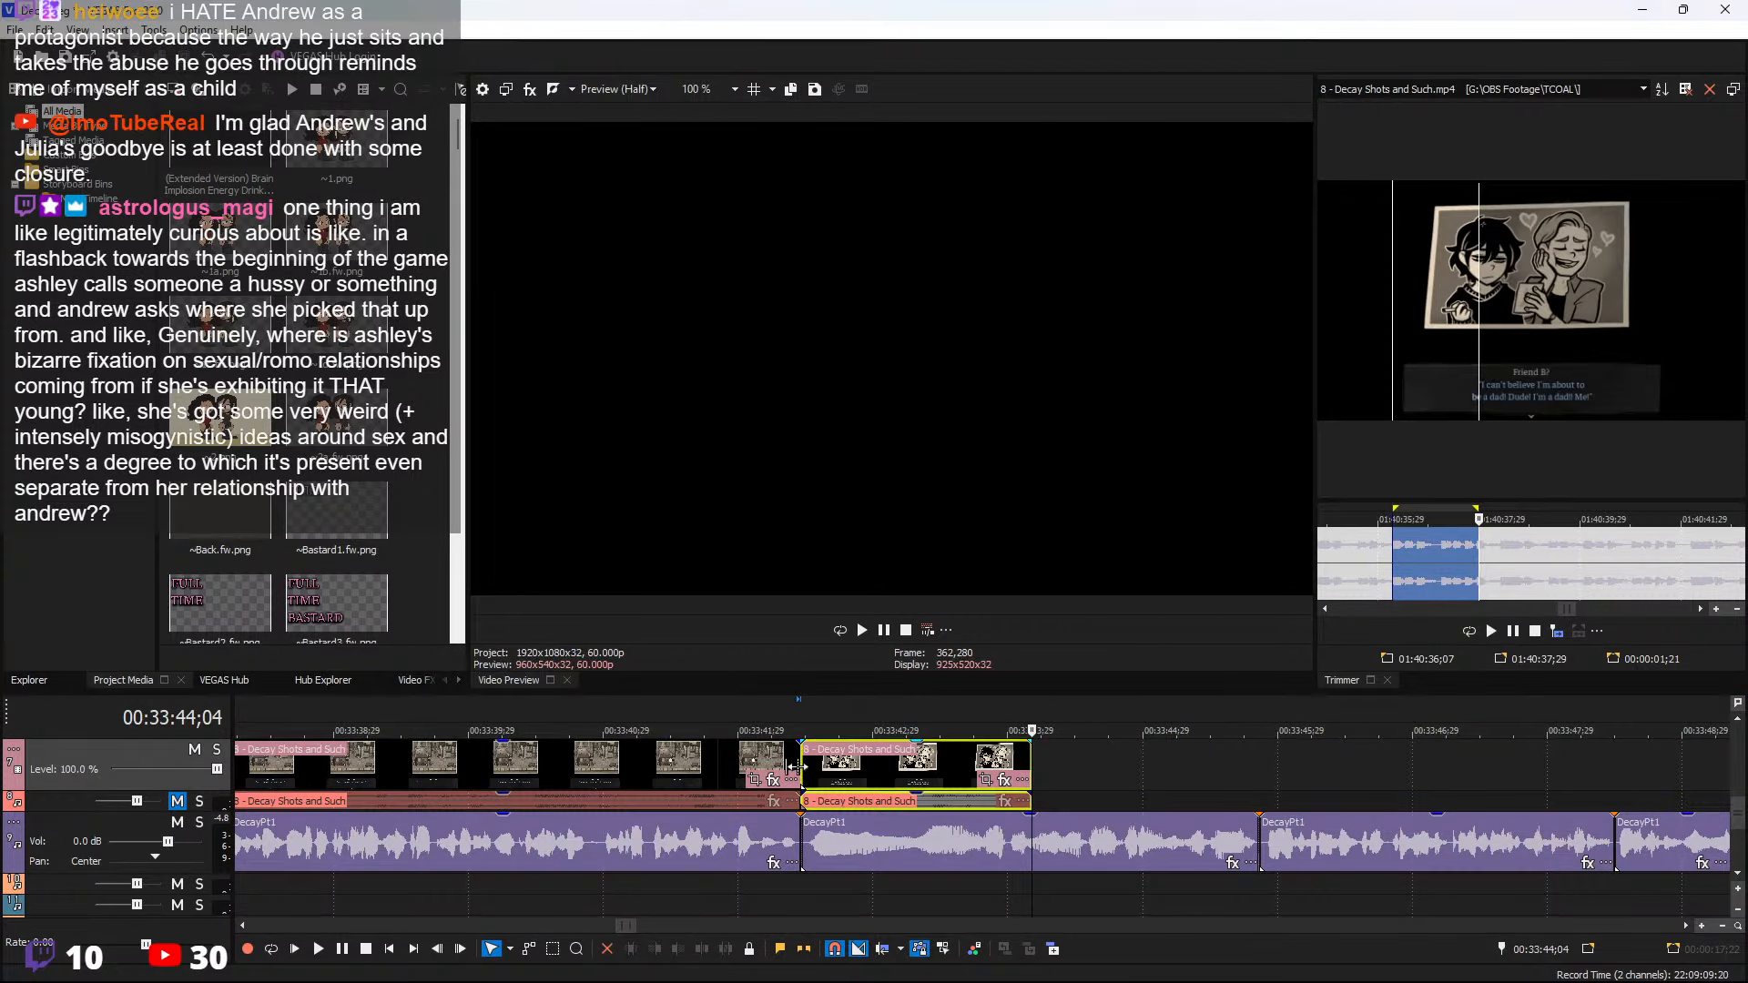
# Play the dad-line clip and extend its end by 1;20 to the next narration cut
pyautogui.press('space')
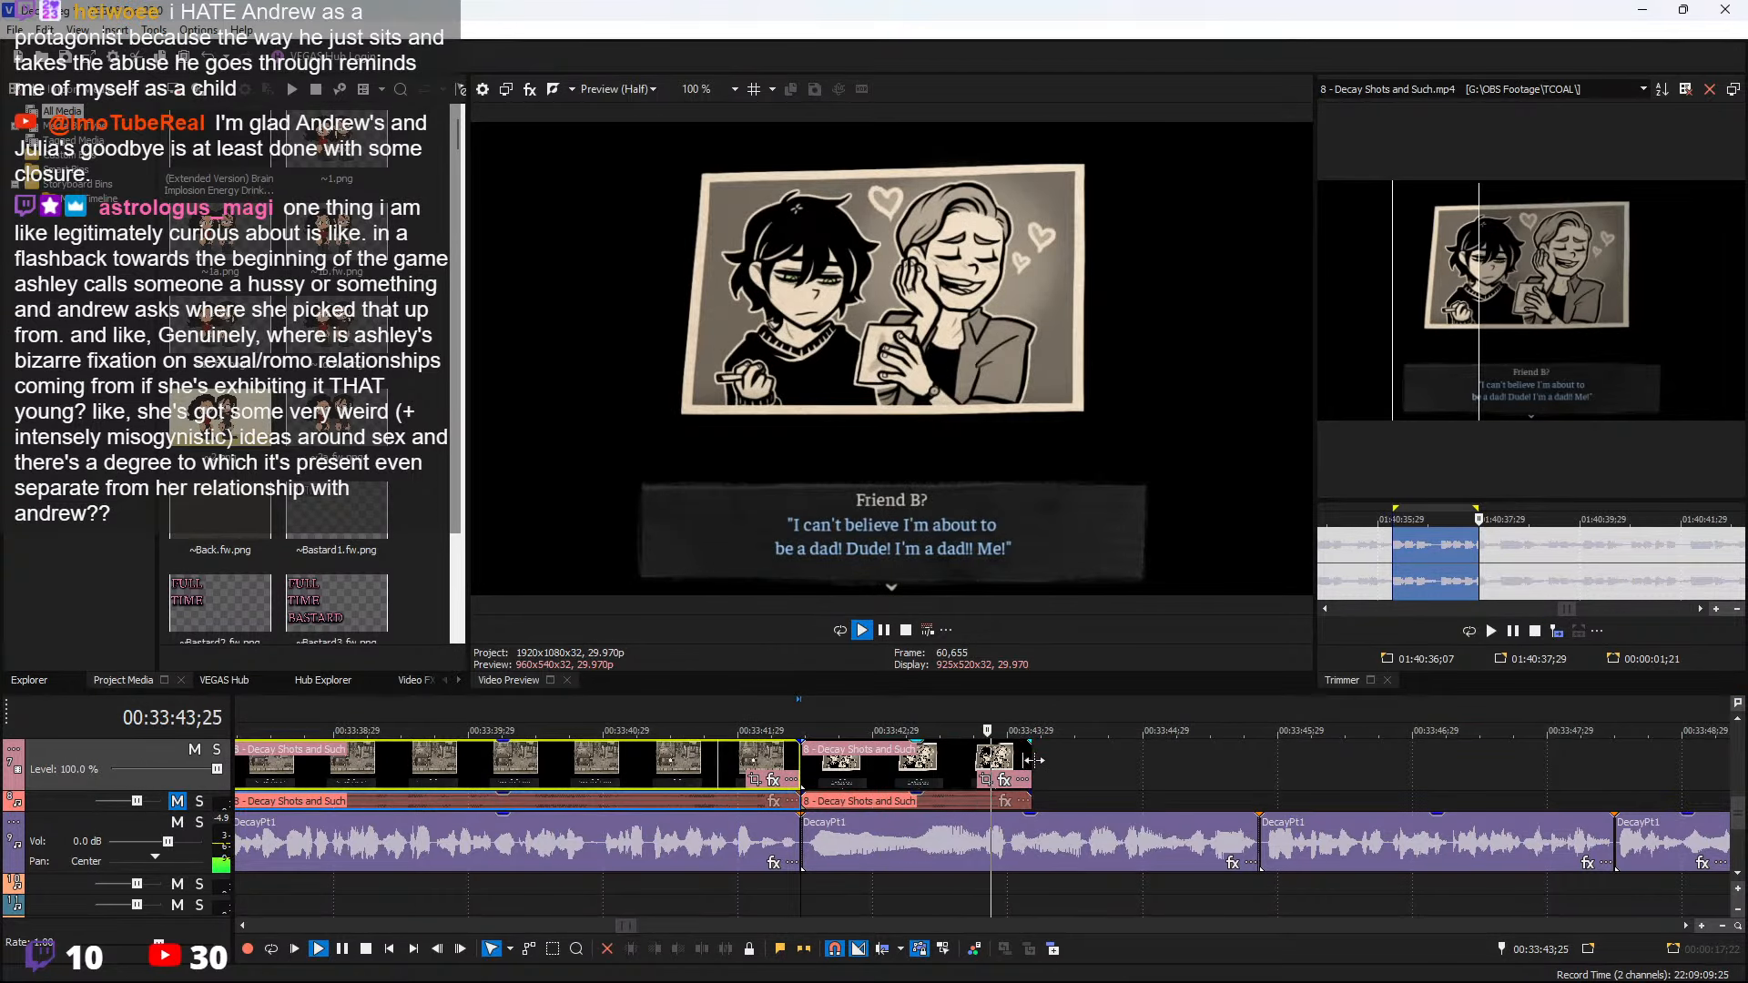
pyautogui.moveTo(1031, 771); pyautogui.dragTo(1258, 771)
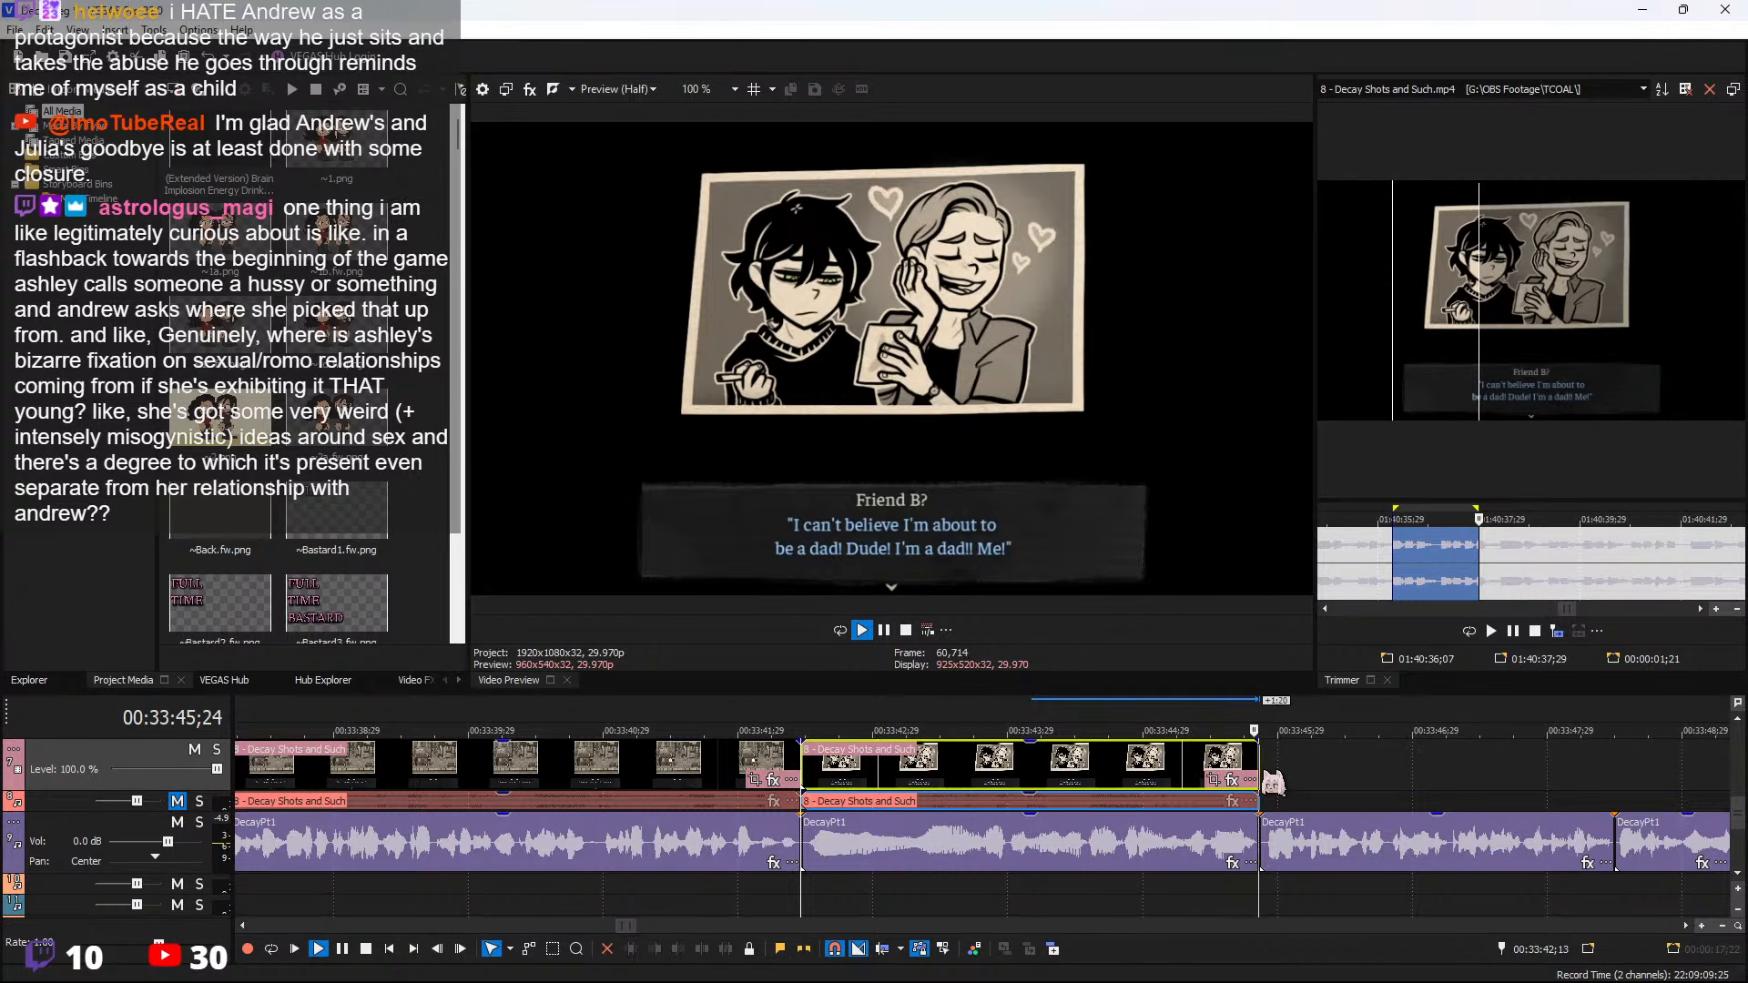
pyautogui.scroll(-3, 1597, 560)
pyautogui.press('space')
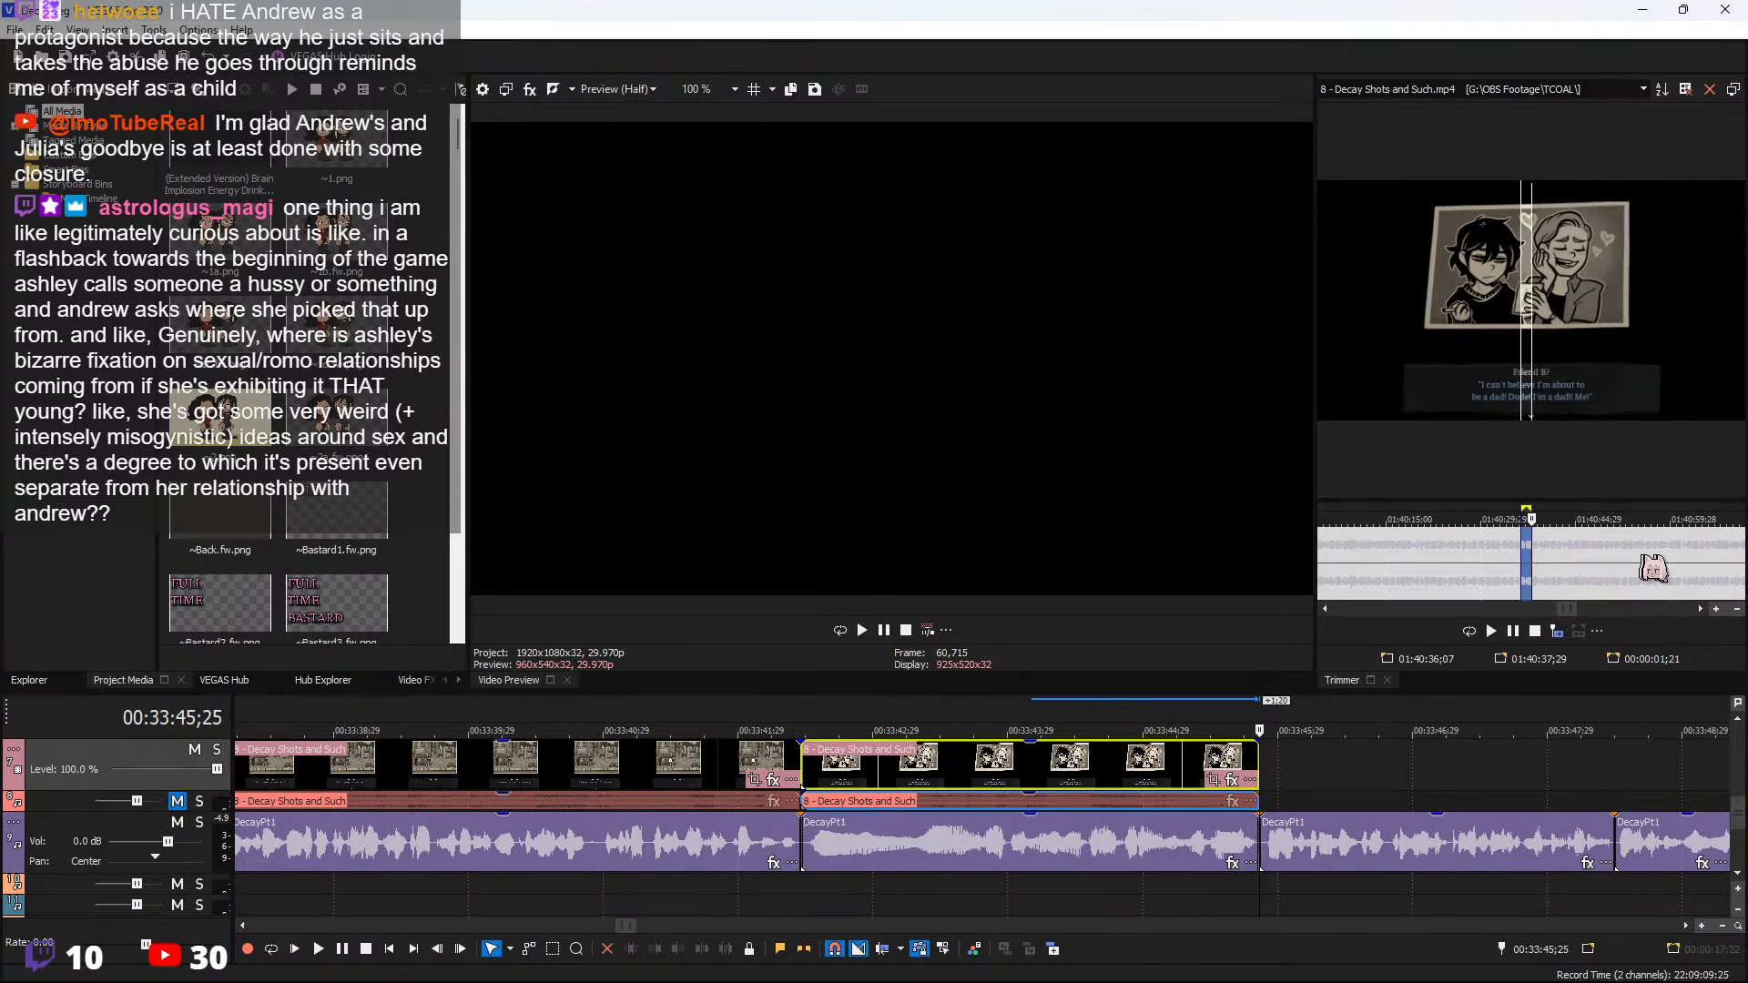
# Find the line "So anyway! What about you? What have you been up to?" and mark source range 01:41:02;08 to 01:41:04;26
pyautogui.click(1647, 553)
pyautogui.press('space')
pyautogui.scroll(-1, 1644, 553)
pyautogui.scroll(4, 1593, 566)
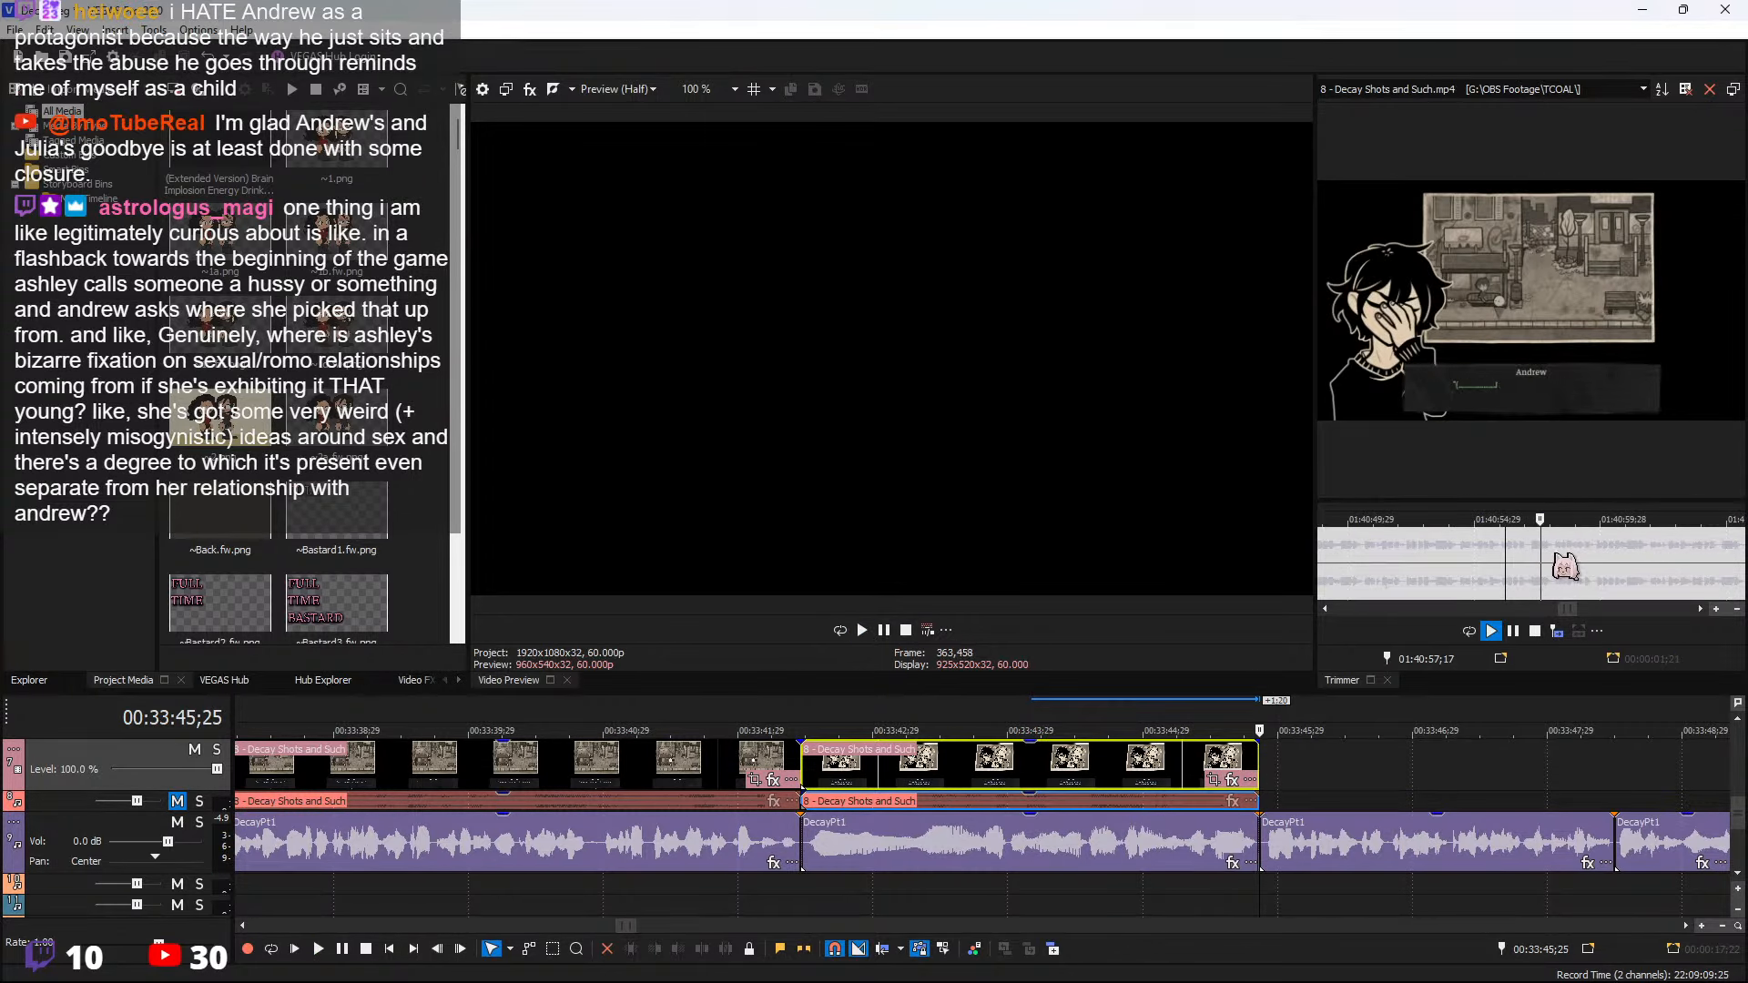
pyautogui.click(1624, 557)
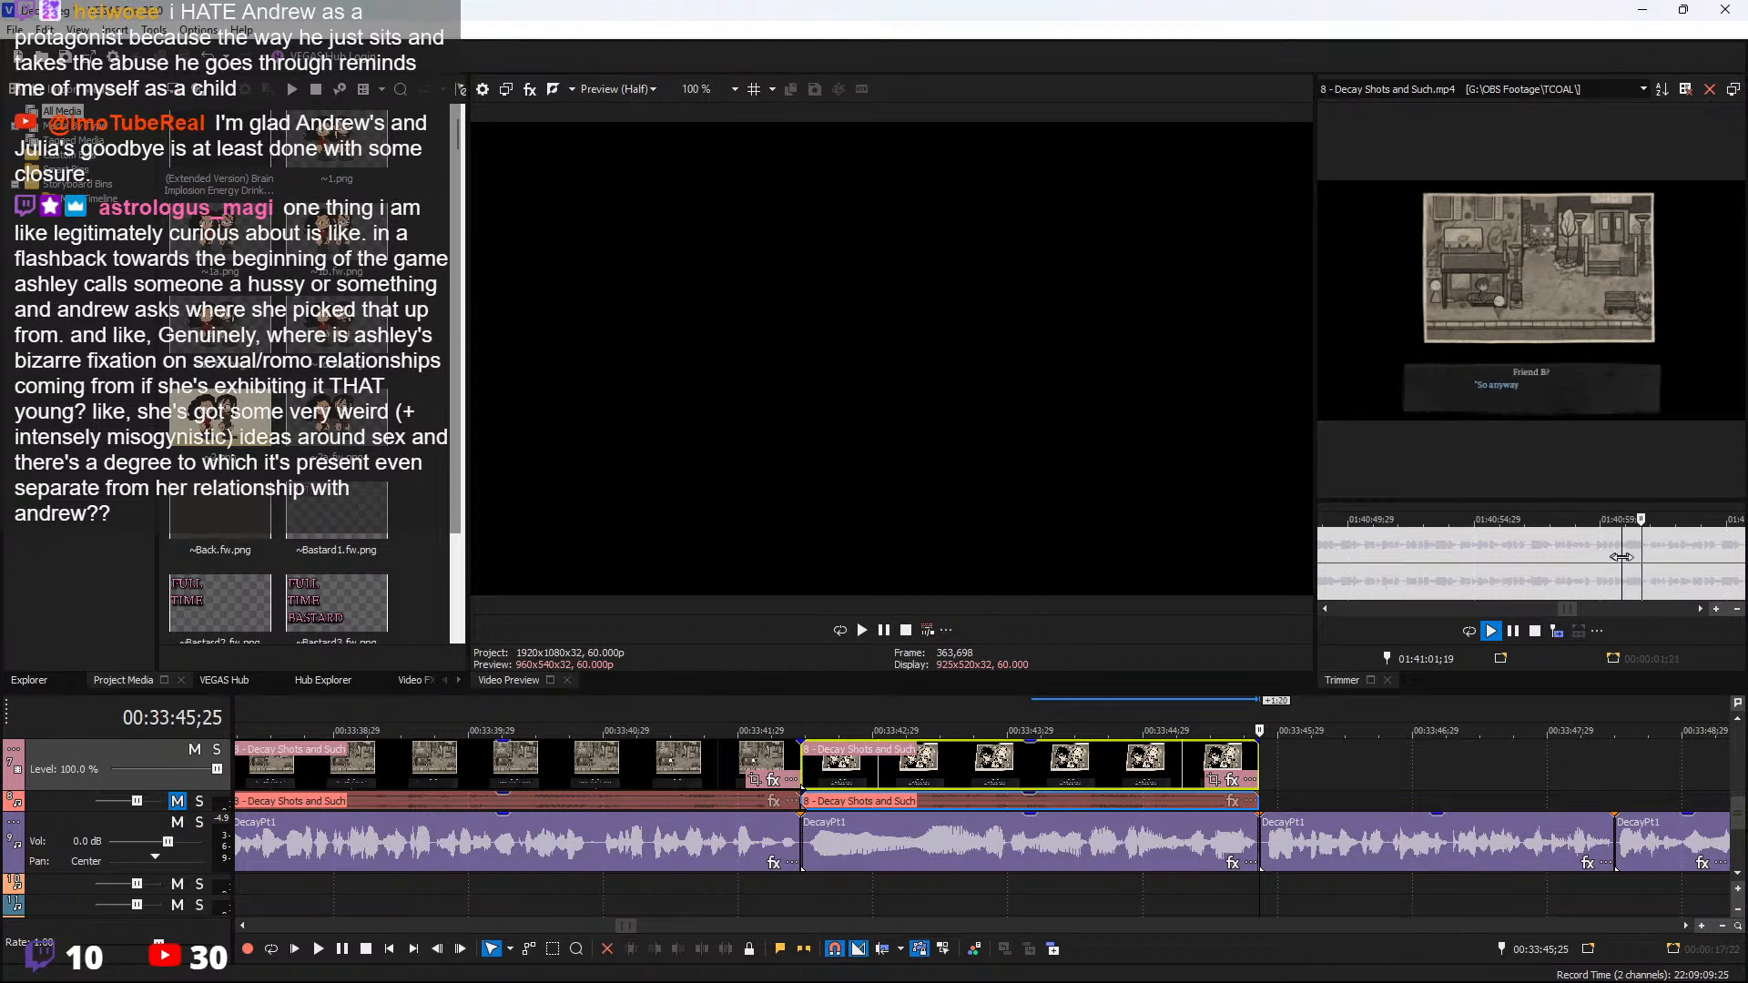
pyautogui.scroll(1, 1583, 577)
pyautogui.click(1639, 558)
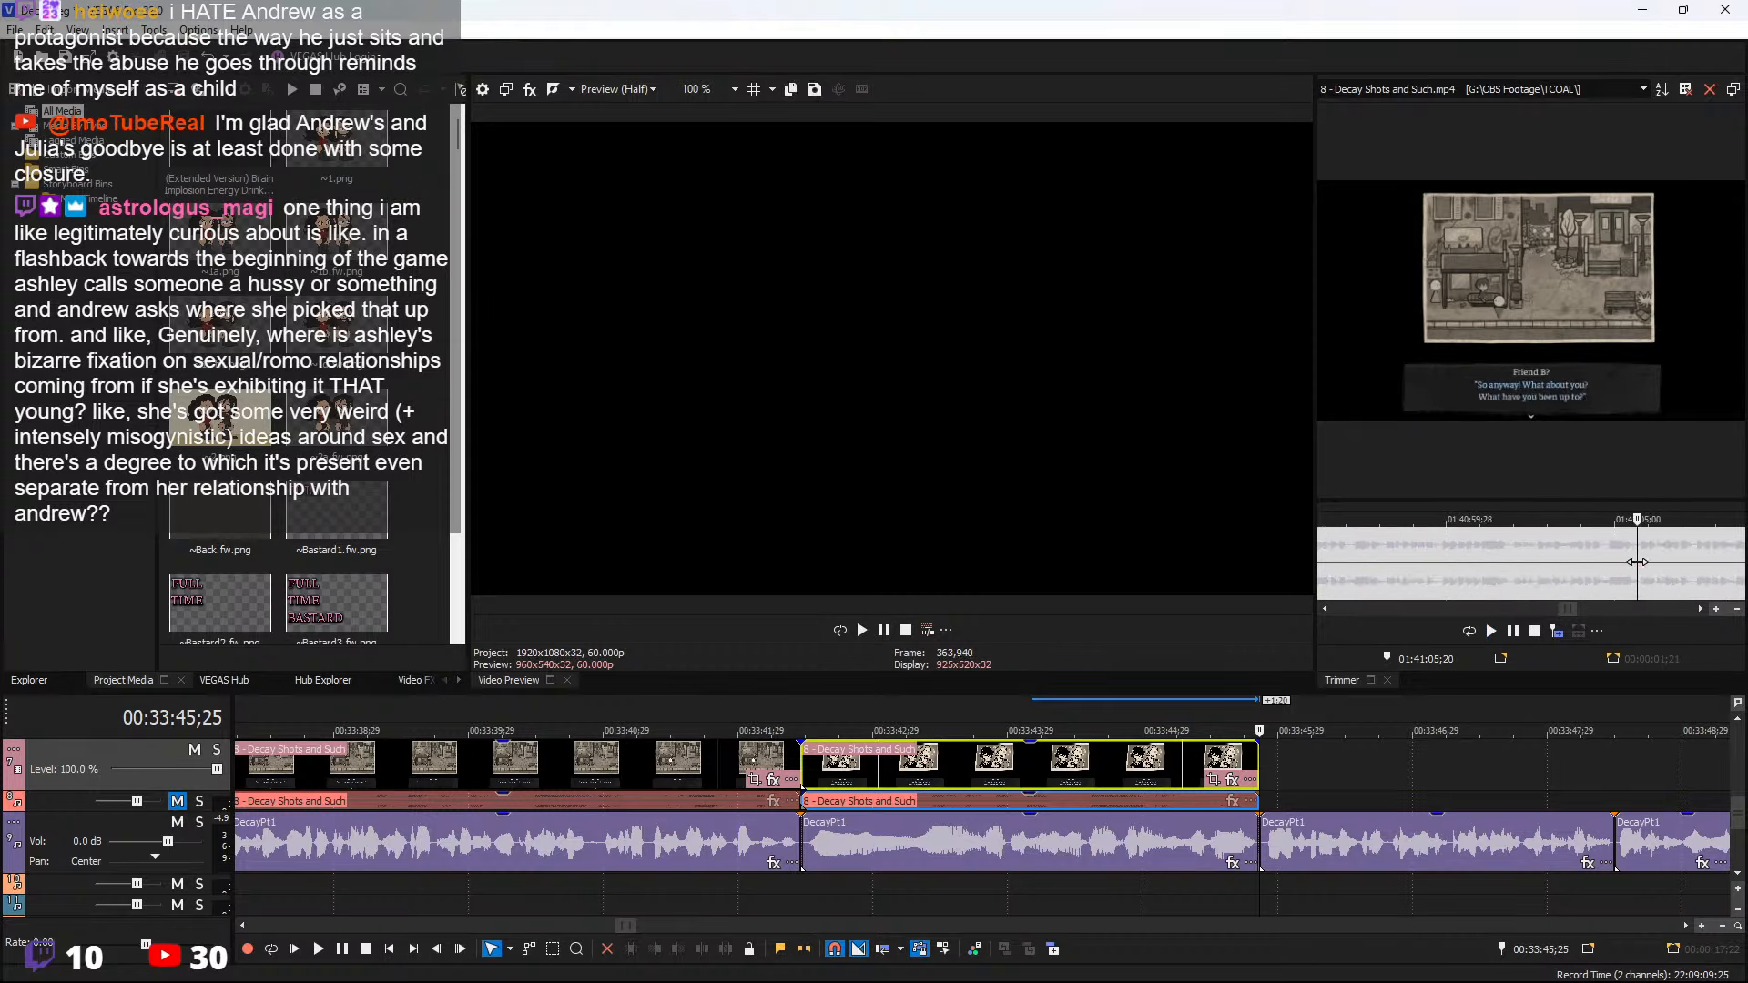
pyautogui.click(1523, 565)
pyautogui.press('space')
pyautogui.moveTo(1614, 580); pyautogui.dragTo(1523, 580)
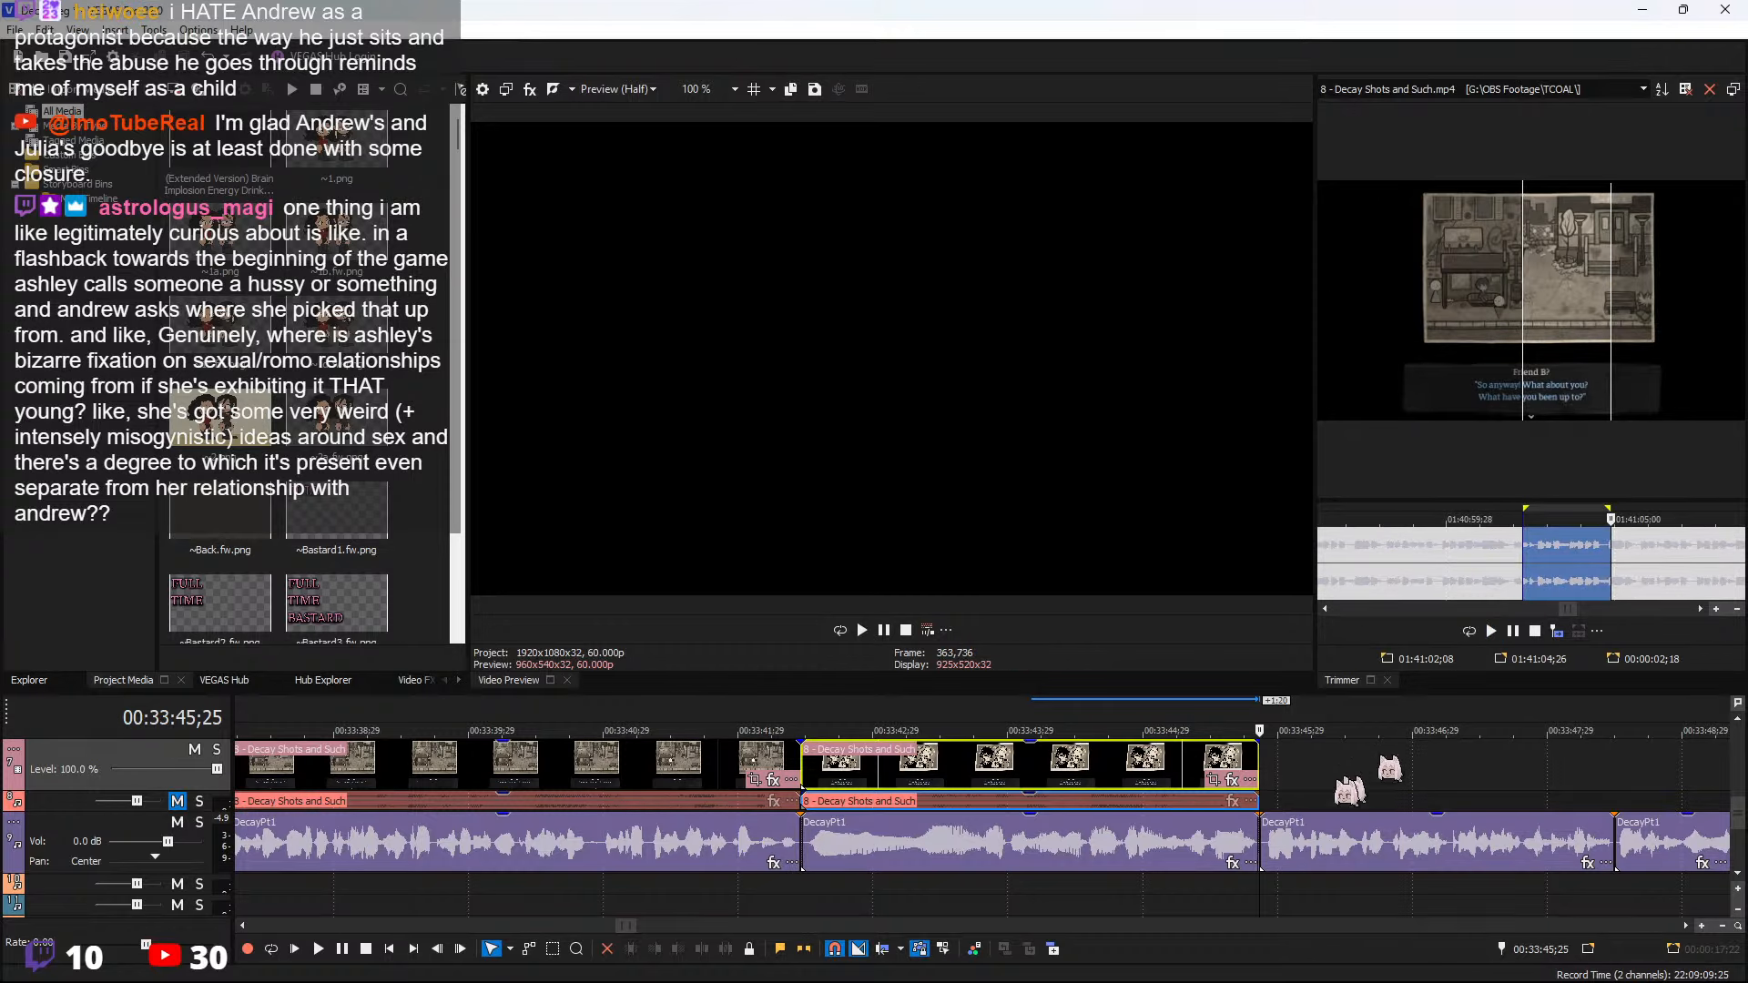
# Insert the marked "So anyway!" range directly after the dad-line clip and play it against the narration
pyautogui.click(1275, 785)
pyautogui.click(1559, 632)
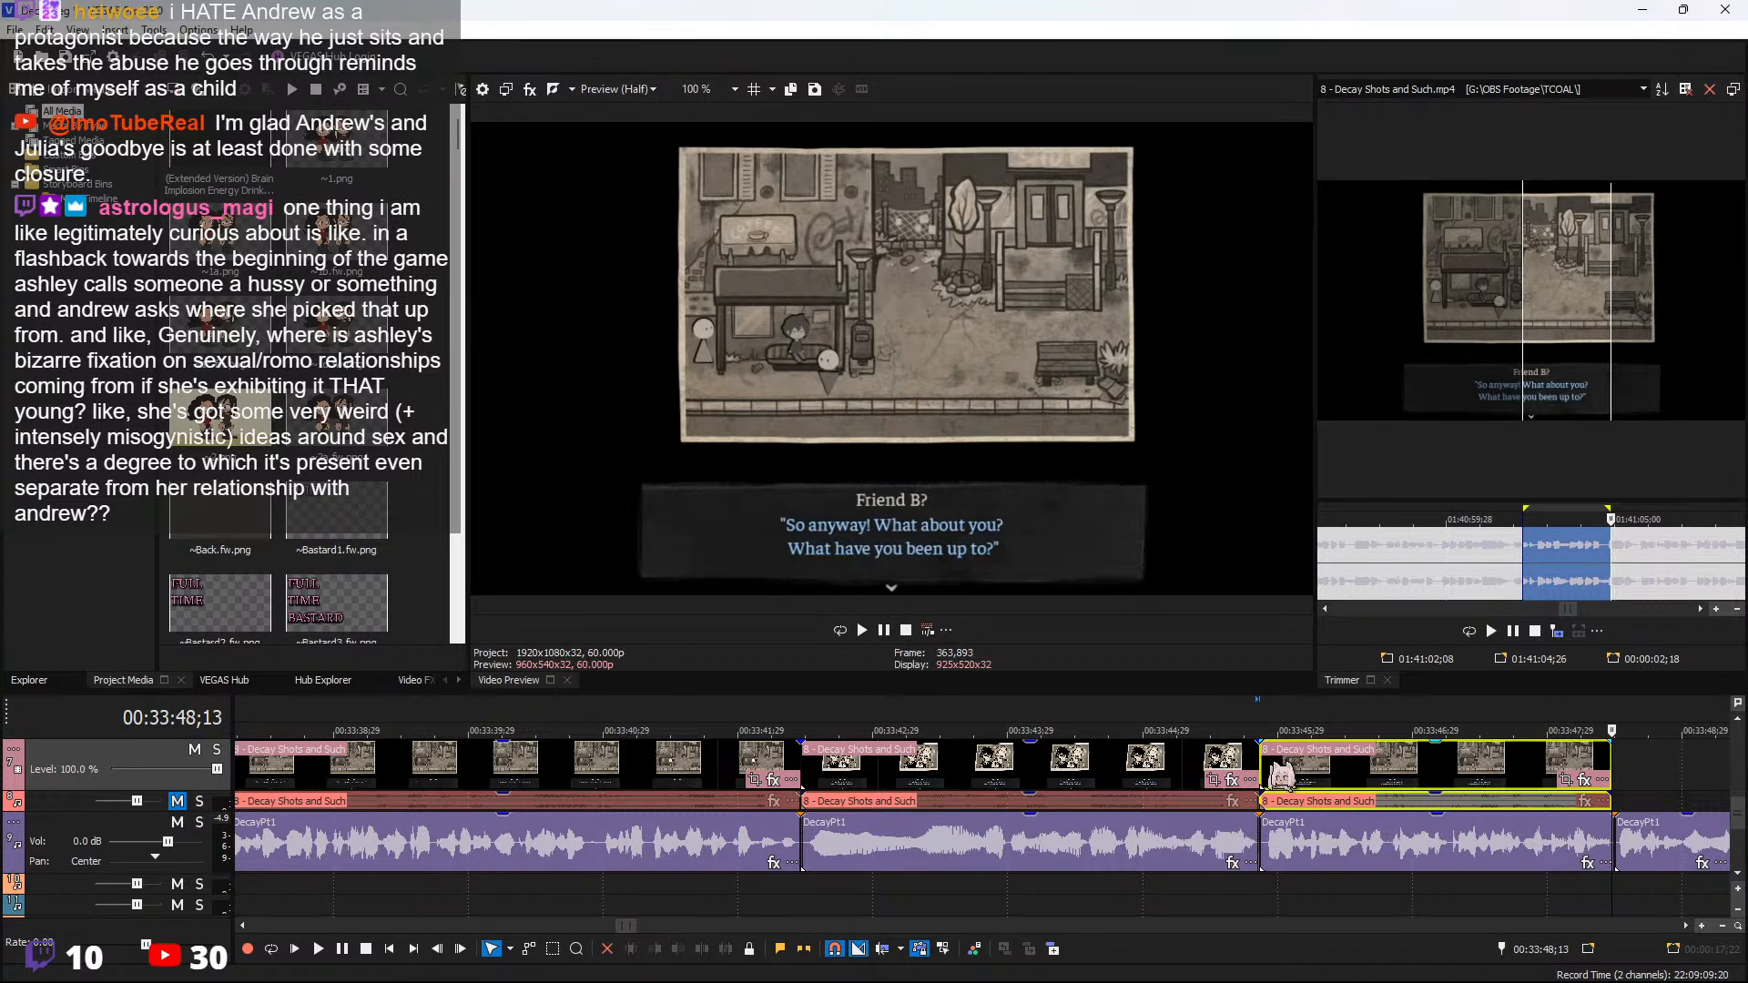
pyautogui.press('space')
# Find the friend's line "So uhh, how's Julia?" and mark source range 01:41:12;21 to 01:41:13;10
pyautogui.scroll(-2, 1165, 780)
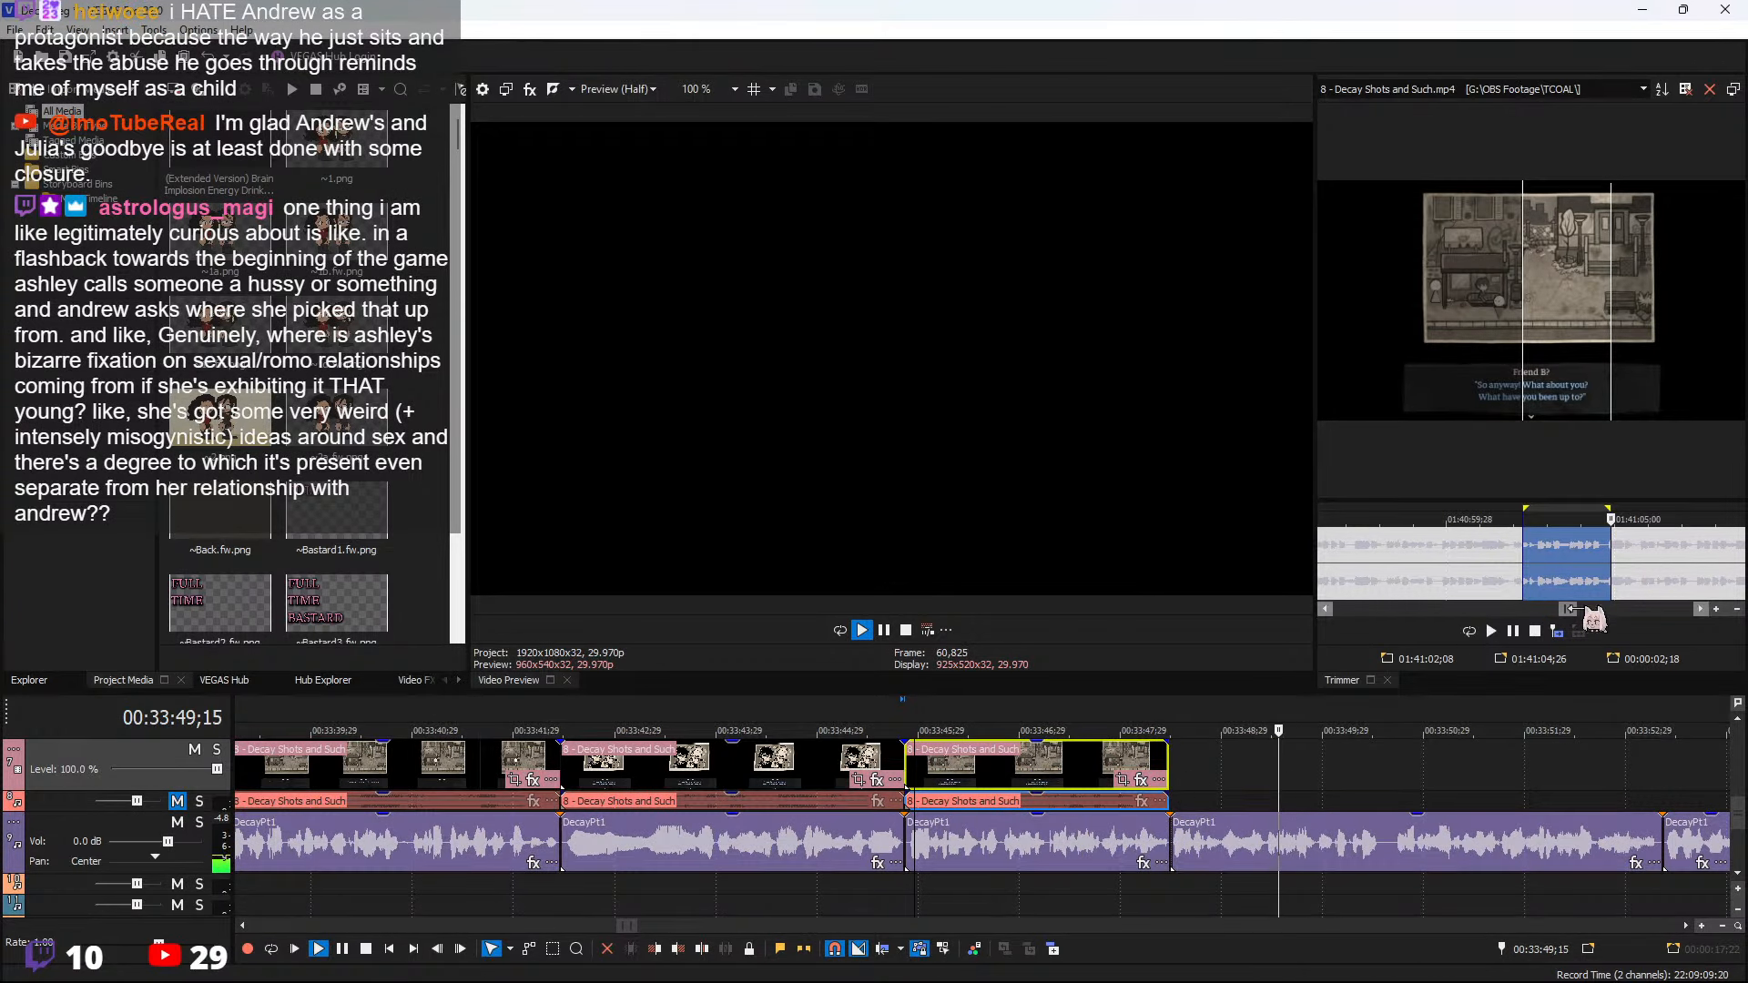
pyautogui.scroll(-2, 1645, 581)
pyautogui.press('space')
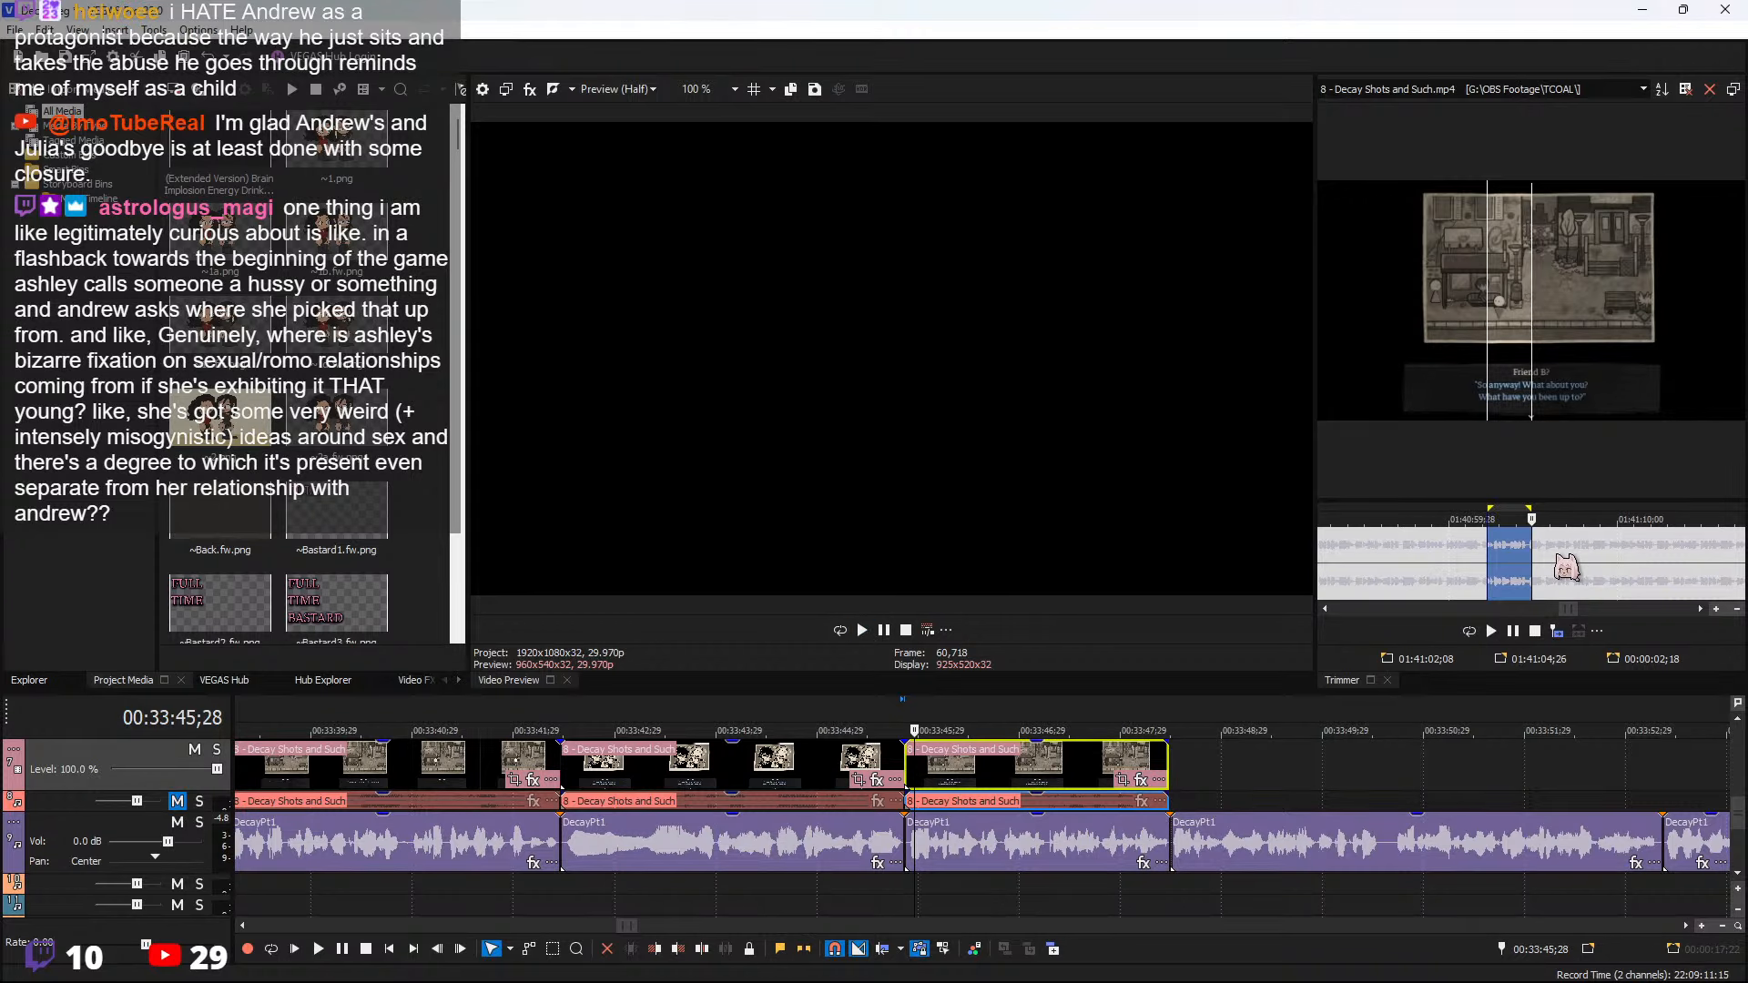
pyautogui.press('space')
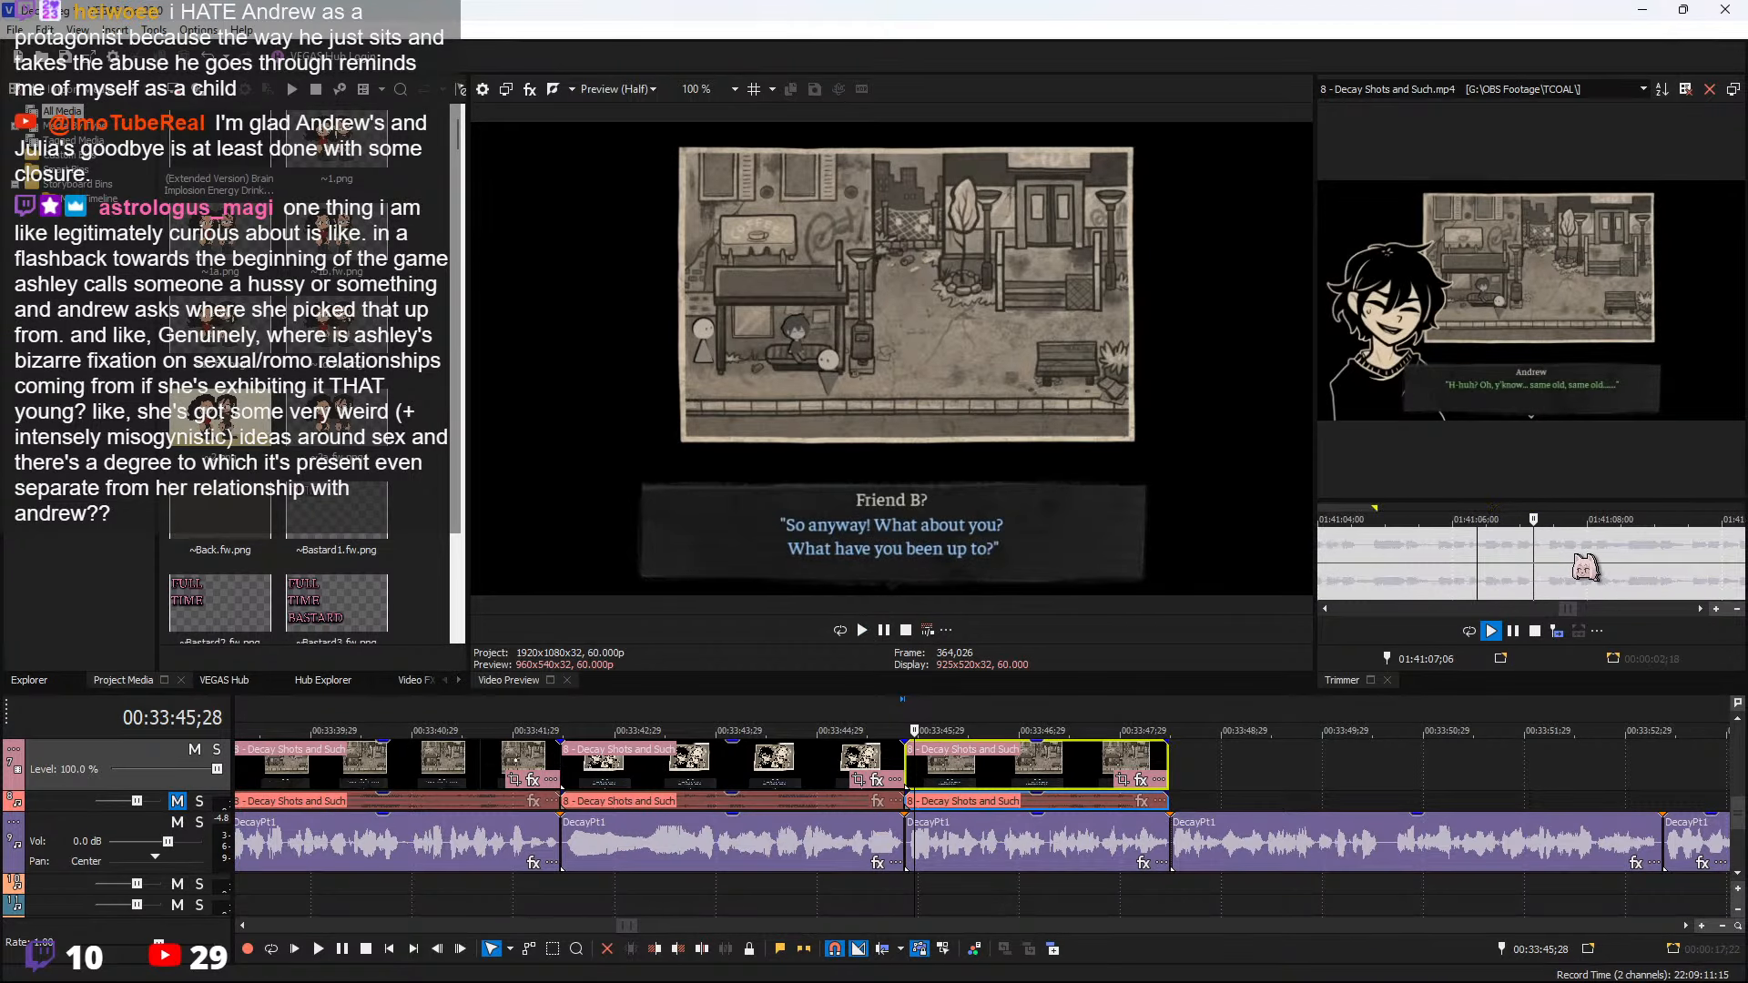
pyautogui.scroll(-2, 1620, 572)
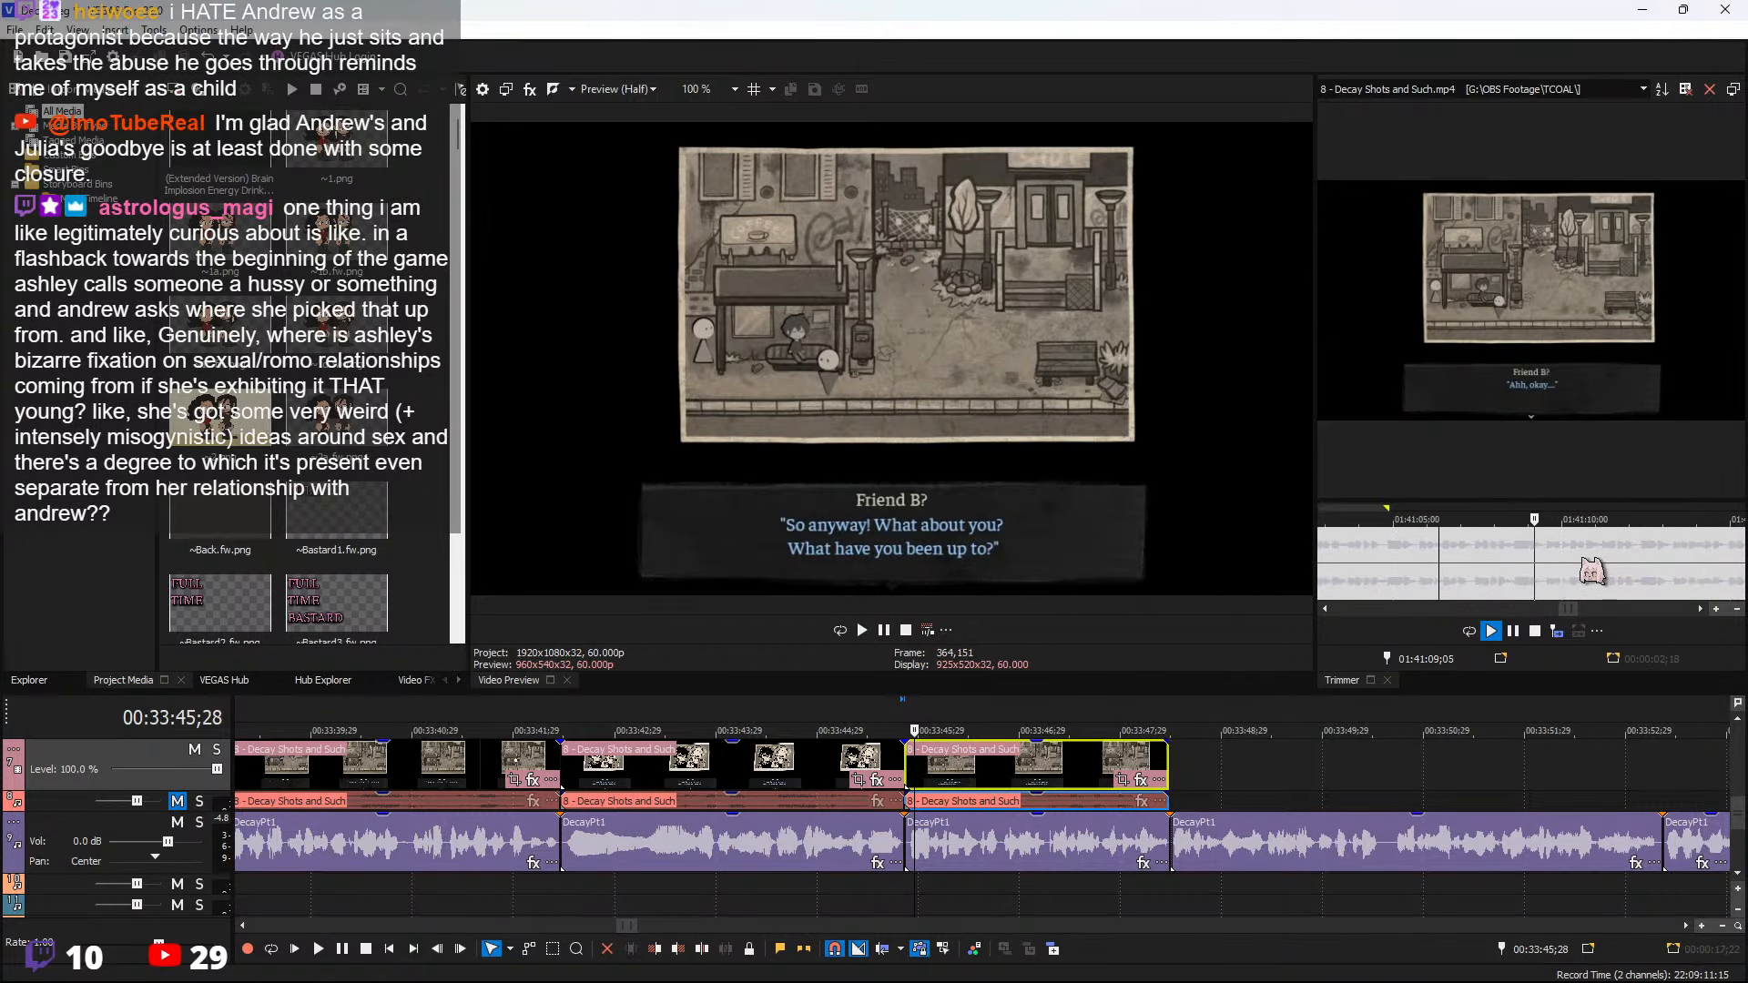
pyautogui.scroll(1, 1584, 570)
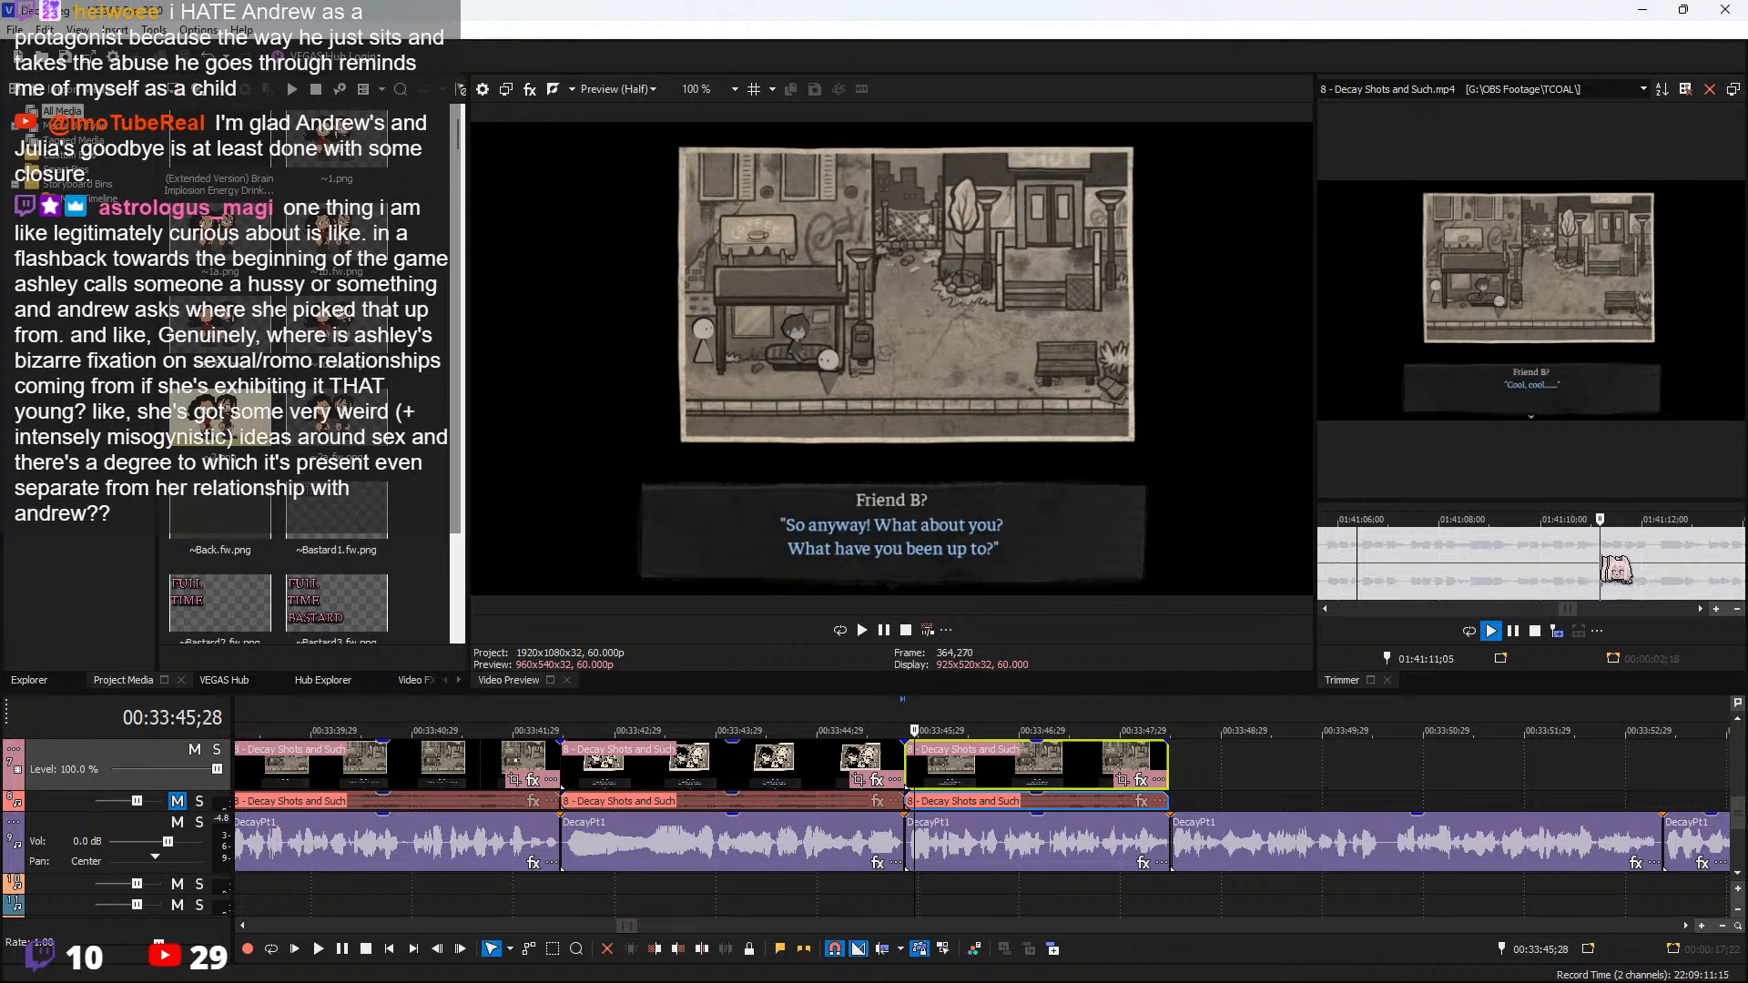
pyautogui.scroll(-1, 1610, 570)
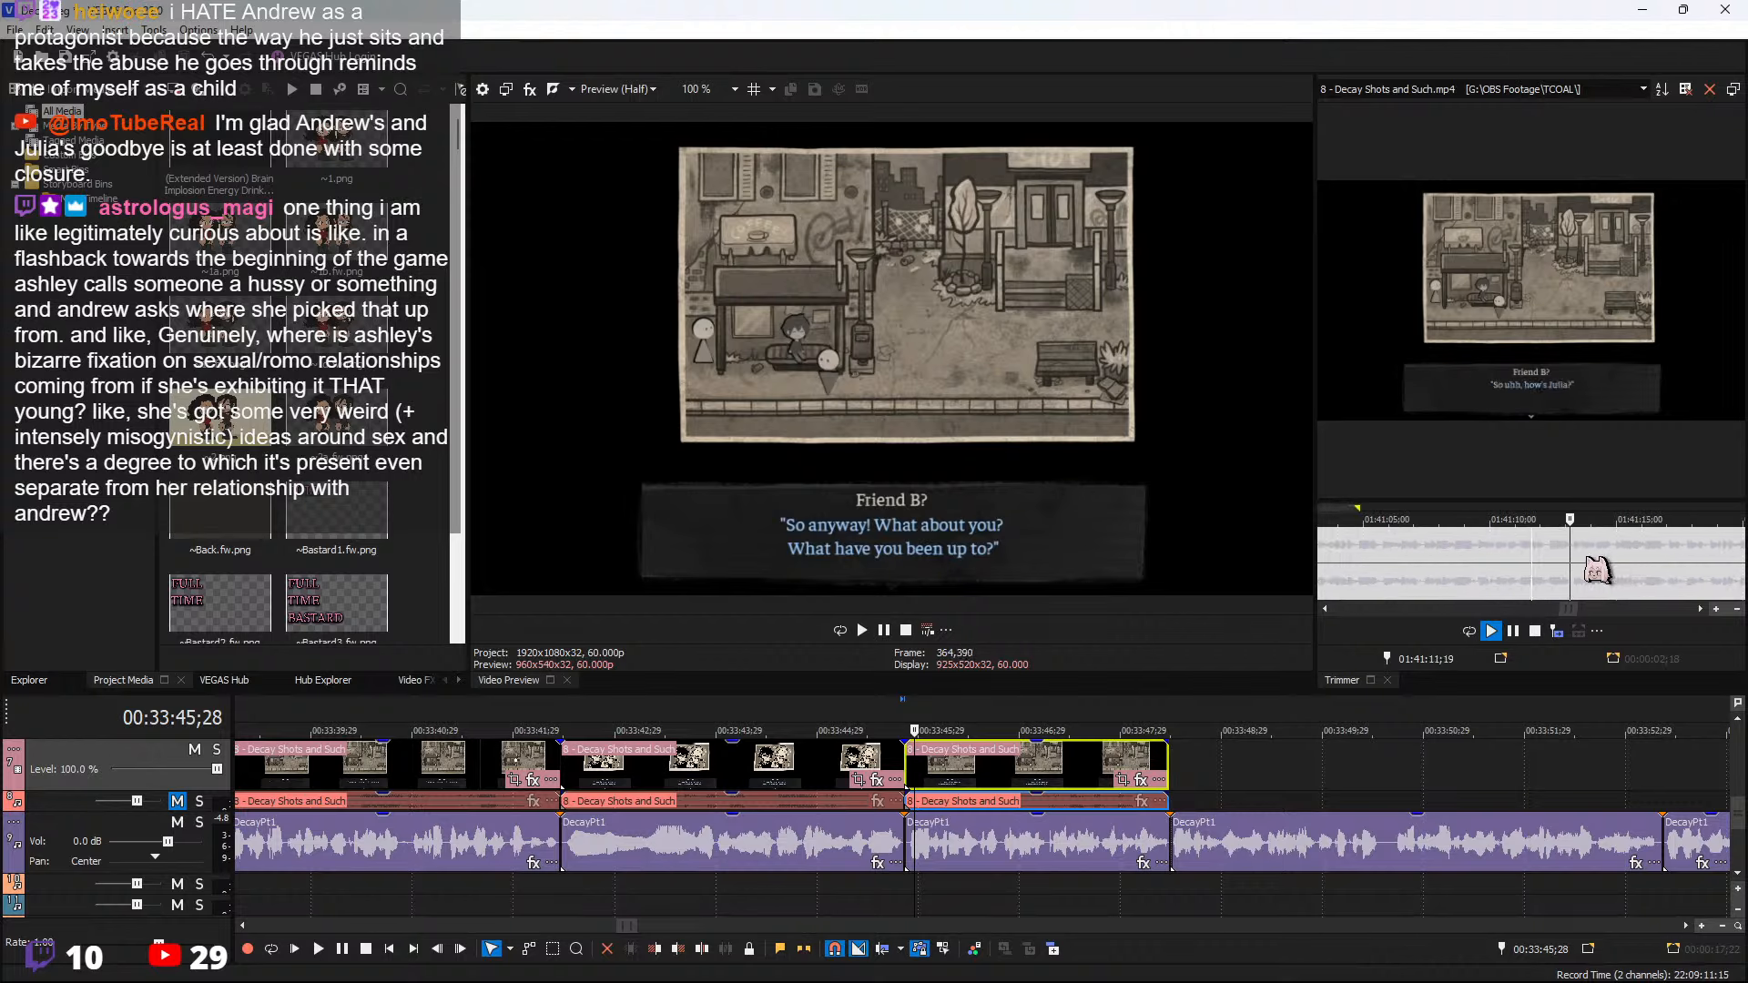
pyautogui.scroll(1, 1595, 570)
pyautogui.press('Return')
pyautogui.moveTo(1567, 548); pyautogui.dragTo(1589, 551)
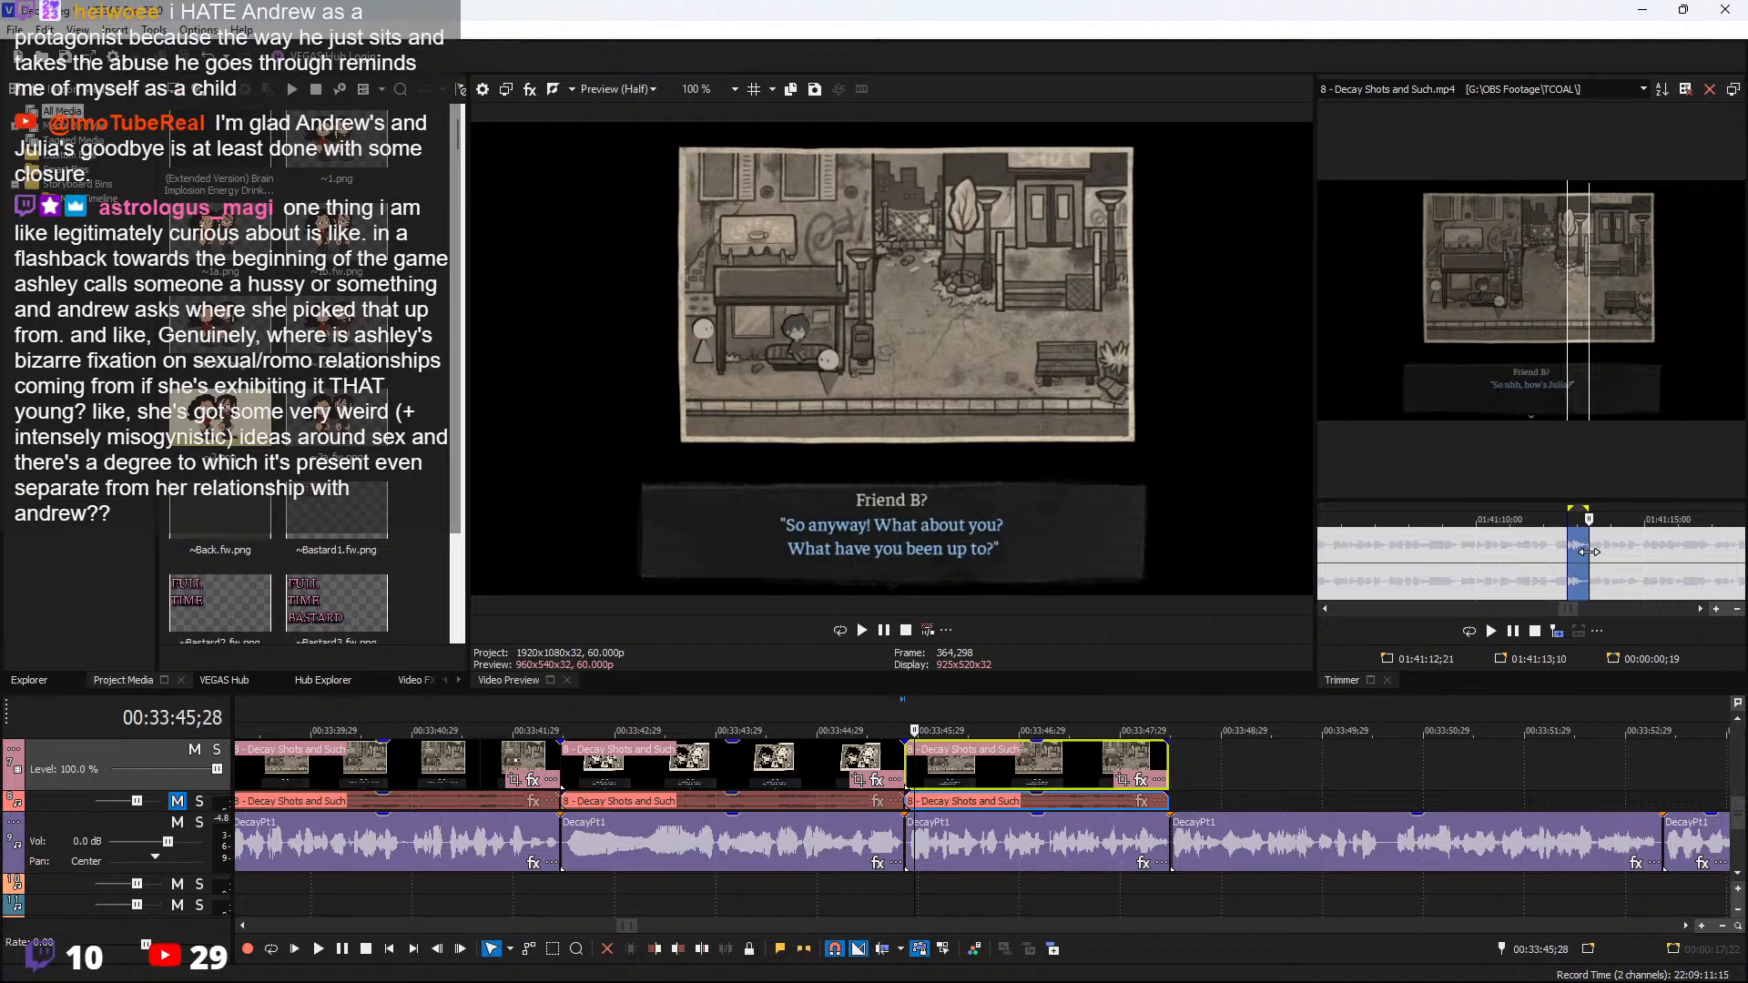
# Insert the marked Julia question directly after the "So anyway!" clip and extend its end by 0;06 to 00:33:49;10
pyautogui.moveTo(1184, 781); pyautogui.dragTo(1259, 764)
pyautogui.click(1177, 763)
pyautogui.press('space')
pyautogui.press('space')
pyautogui.click(1258, 764)
# Find Andrew's reply "Better than ever! She broke up with me" and insert source range 01:41:14;06 to 01:41:14;16 at 00:33:49;10
pyautogui.click(1618, 554)
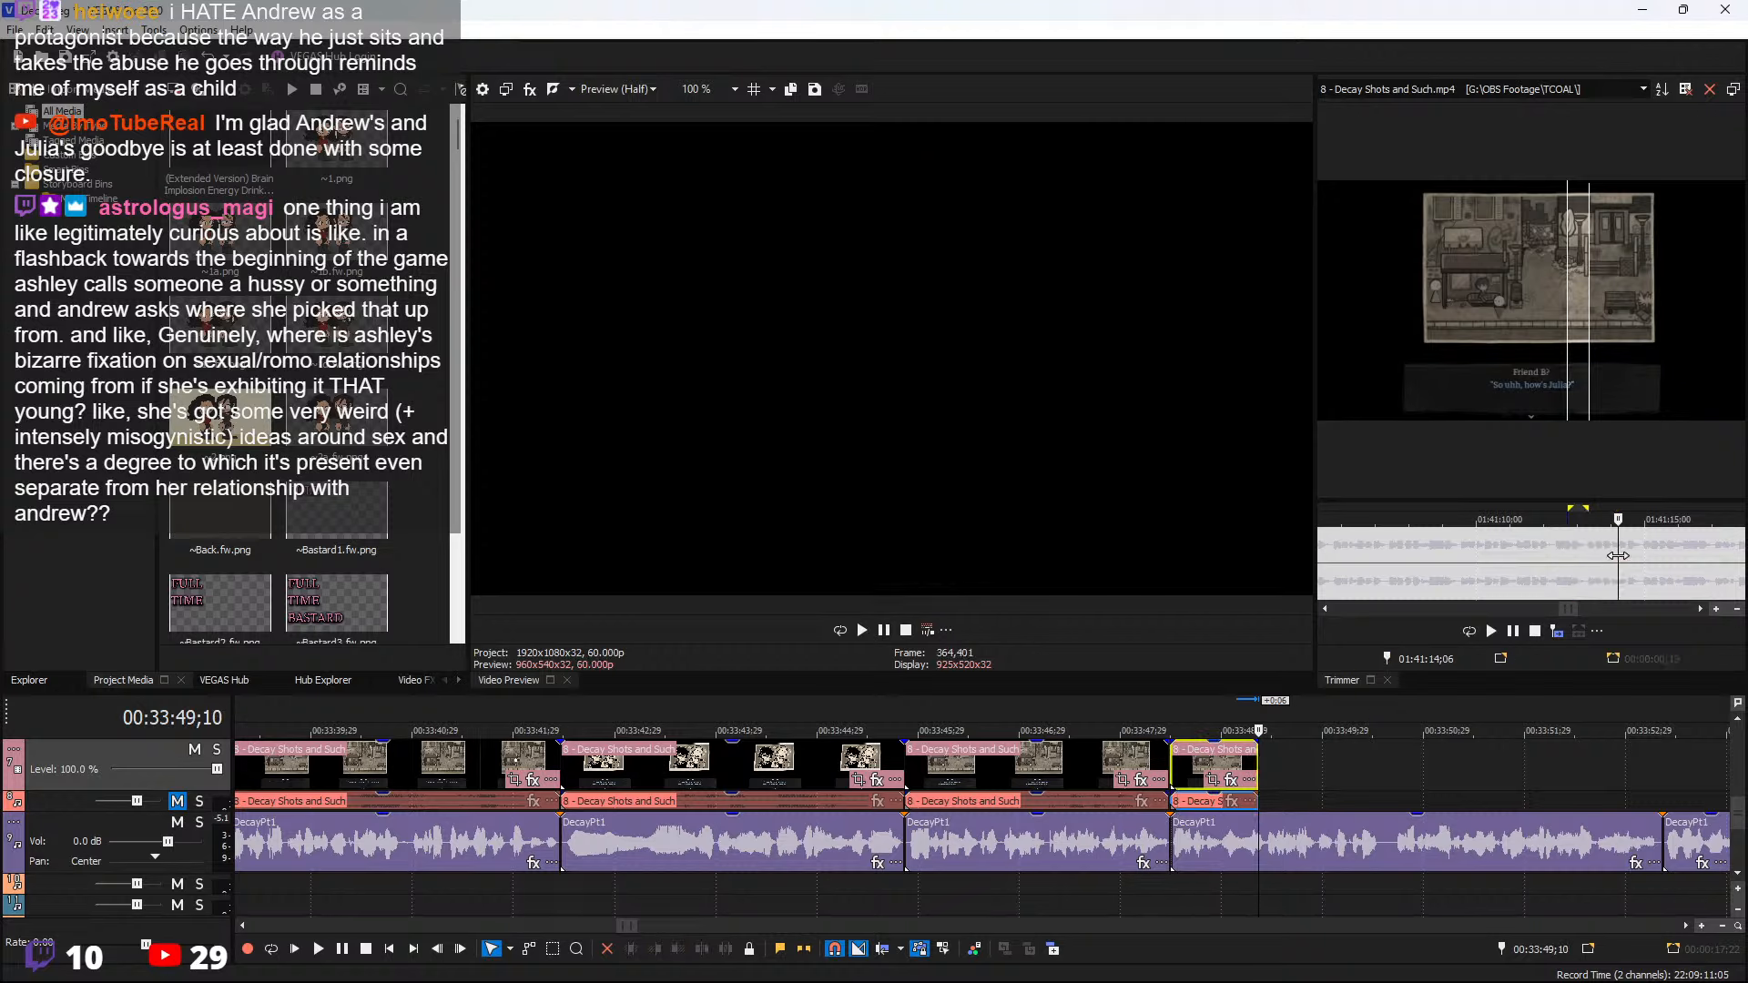
pyautogui.press('space')
pyautogui.moveTo(1525, 548); pyautogui.dragTo(1535, 548)
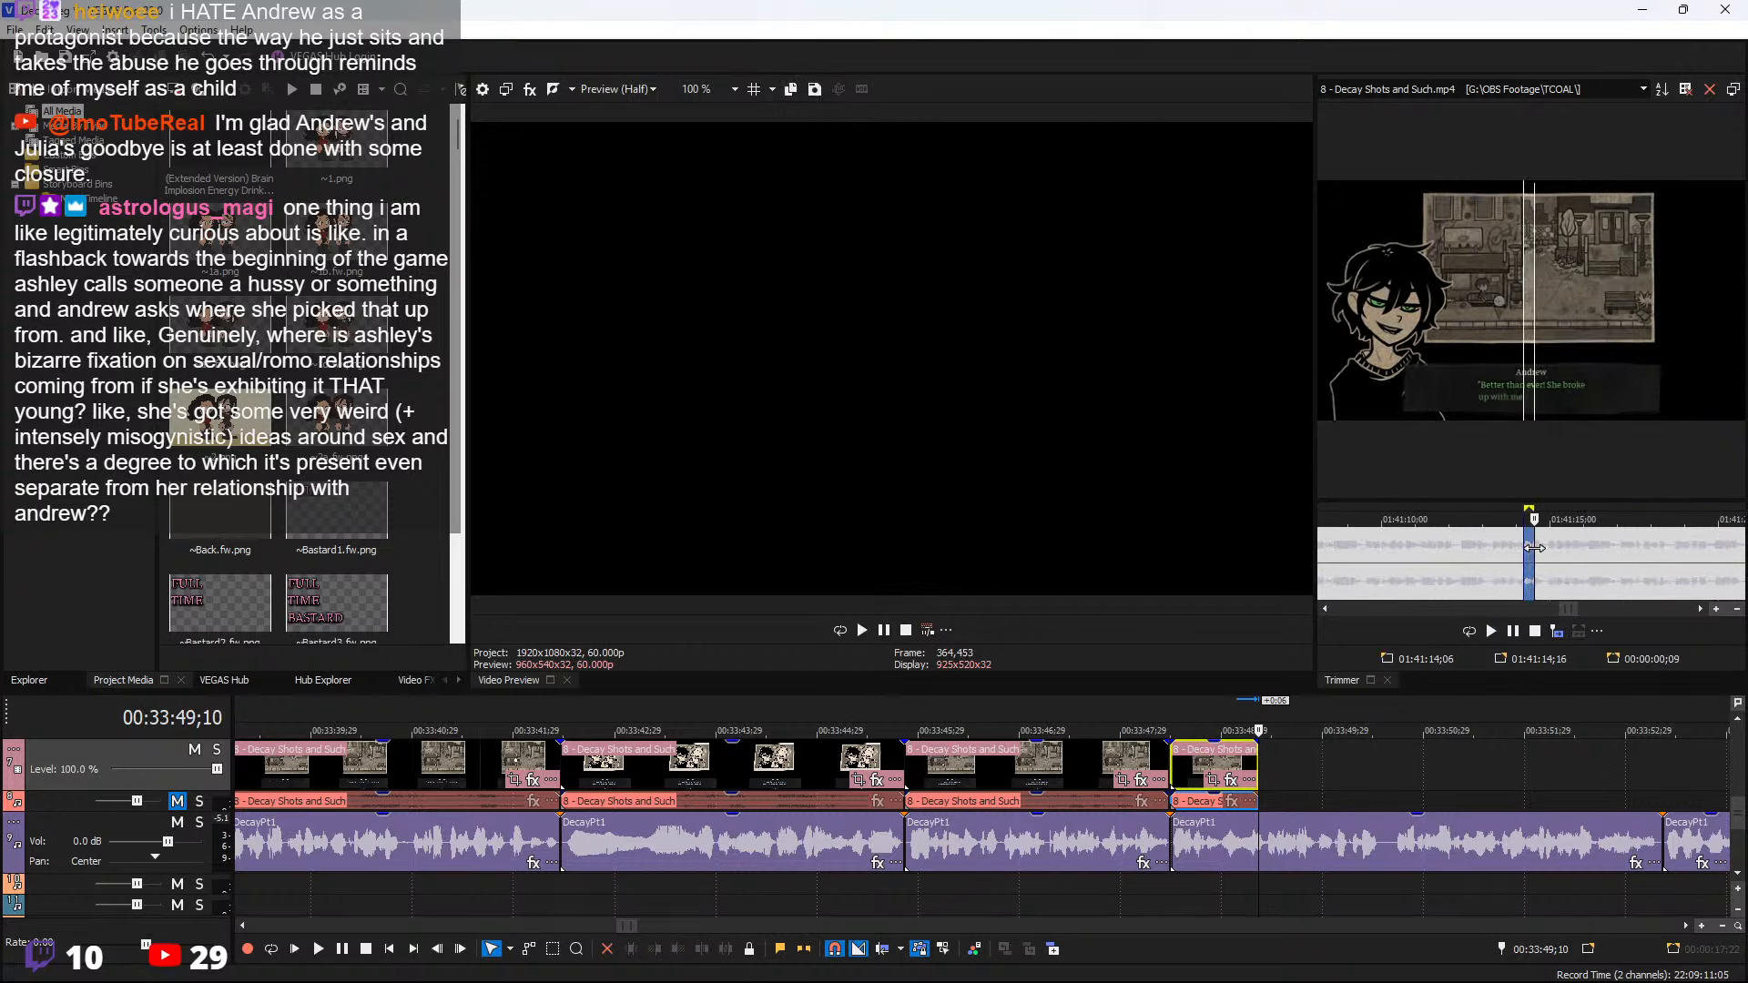
pyautogui.click(1557, 631)
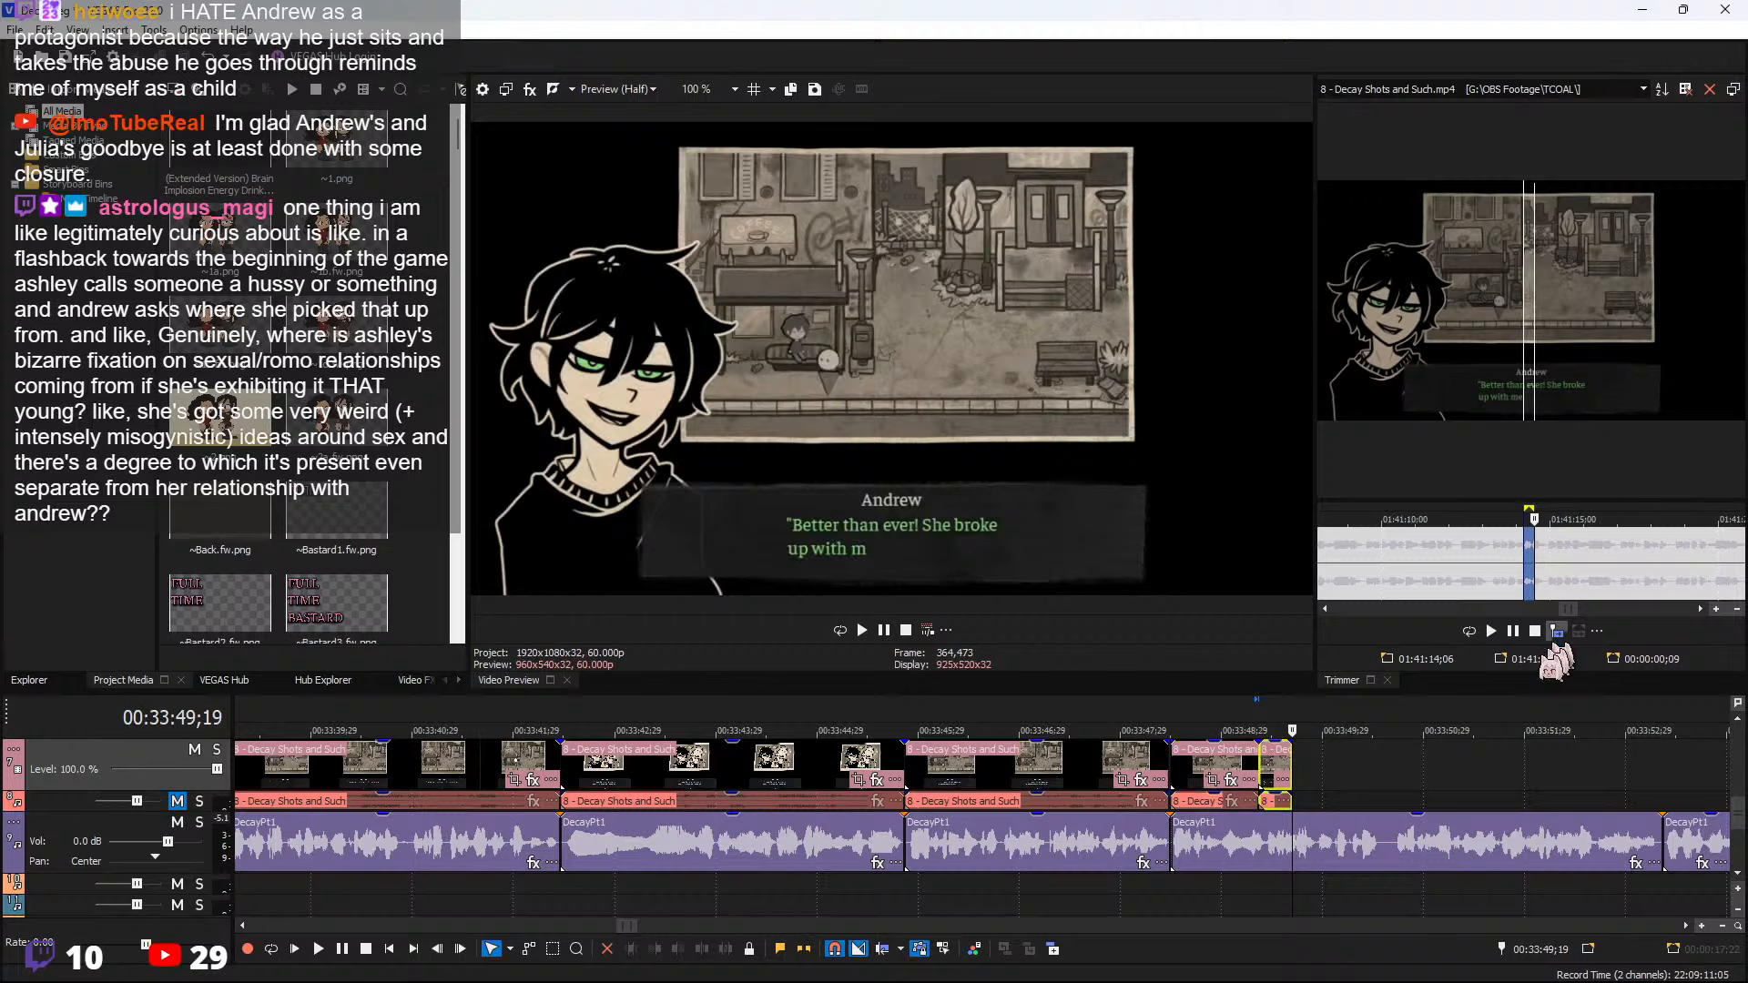
# Extend the end of Andrew's breakup reply clip by 0;29 and play it through to 00:33:50;19
pyautogui.moveTo(1292, 767); pyautogui.dragTo(1382, 763)
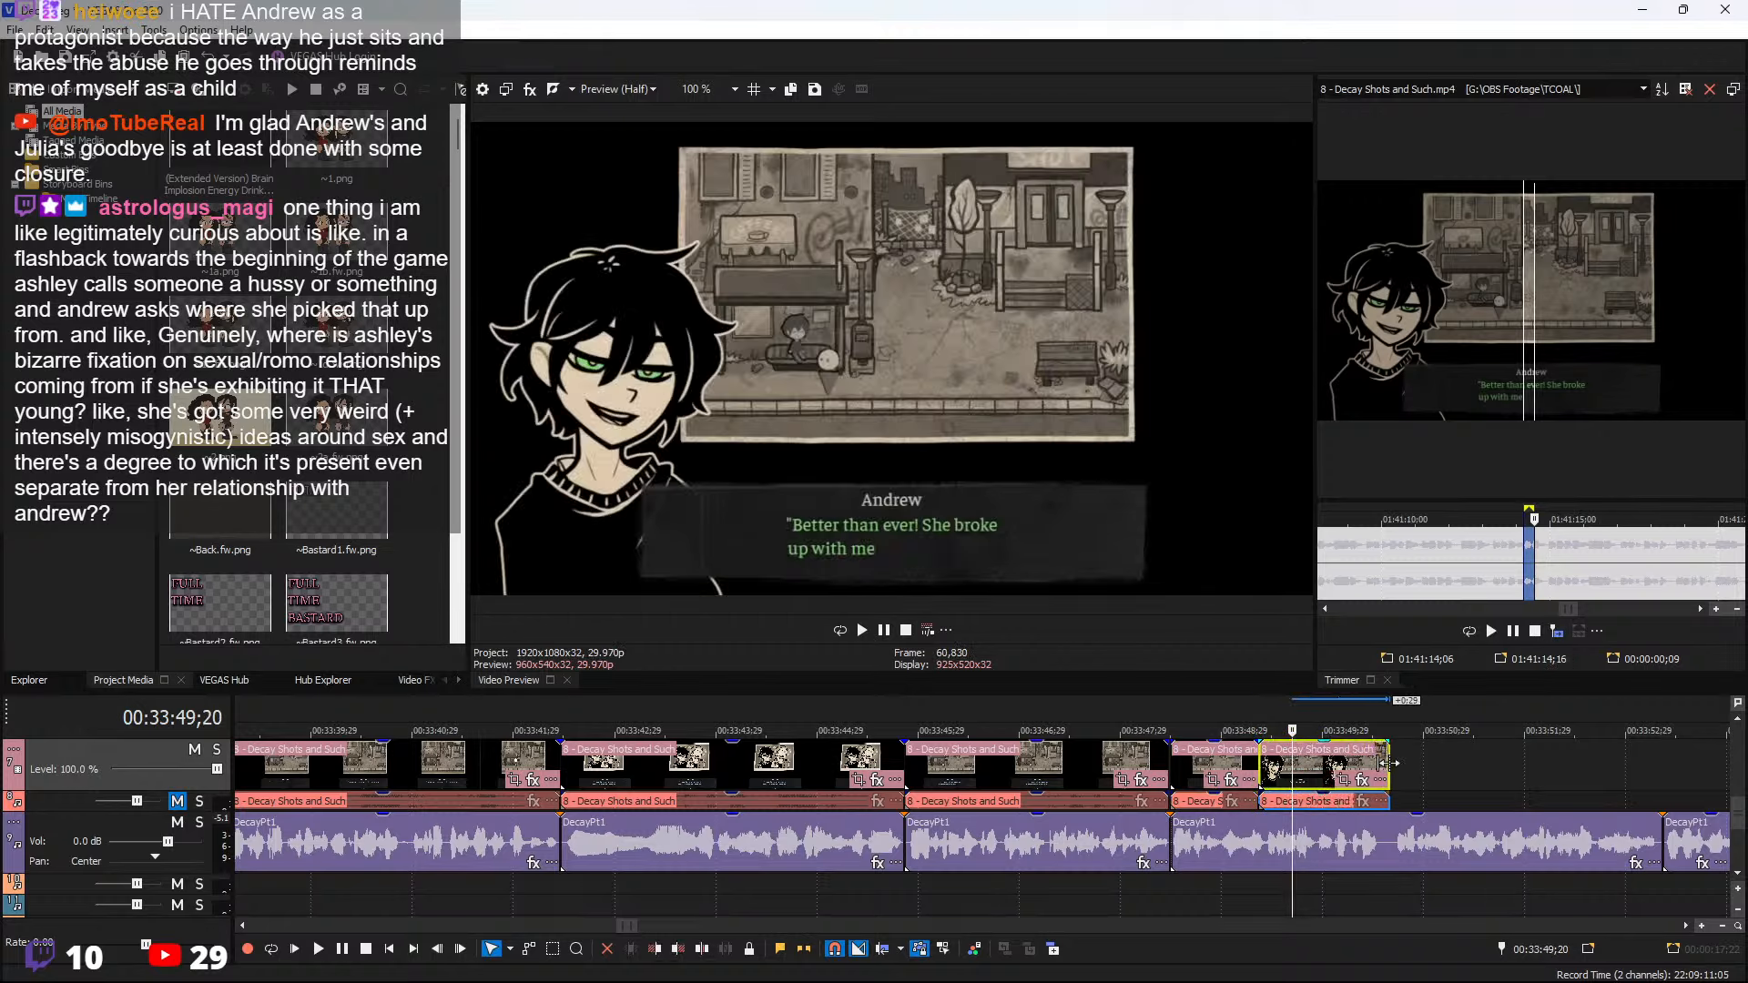
pyautogui.press('space')
pyautogui.press('space')
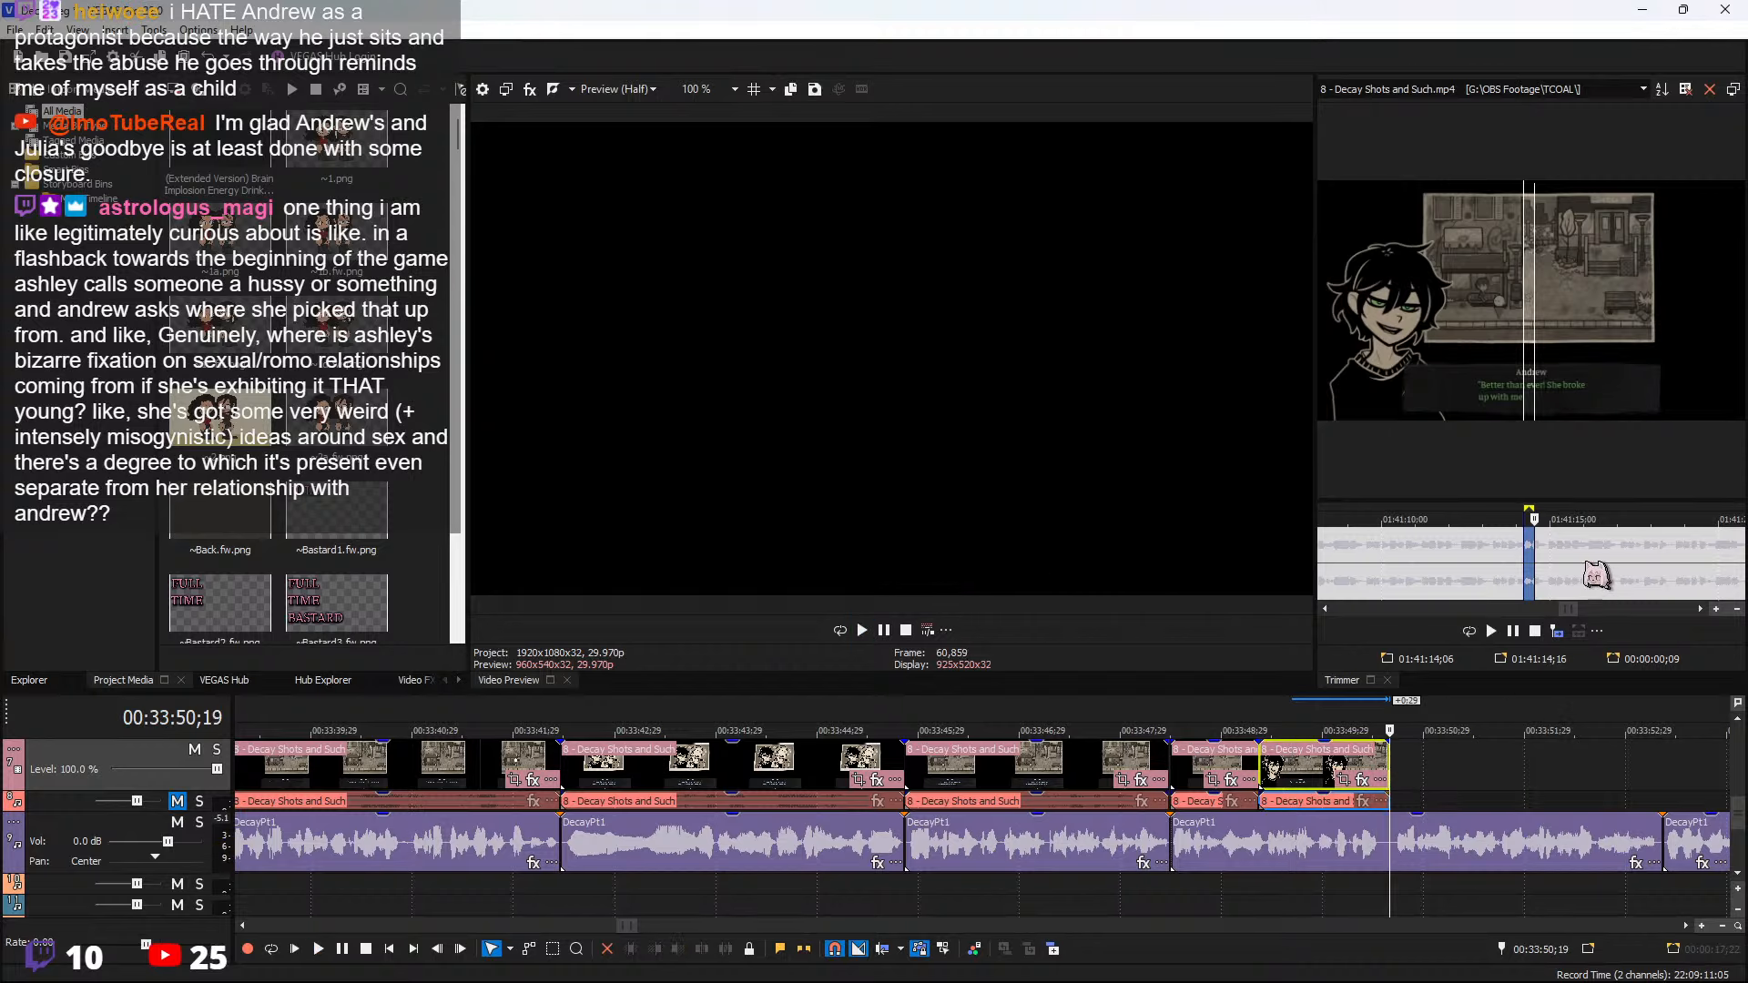
# Find the line "Err... How's Ashley? You guys still keep in touch?", insert source range 01:41:18;17 to 01:41:19;19 at 00:33:50;19, and play it
pyautogui.click(1585, 565)
pyautogui.press('space')
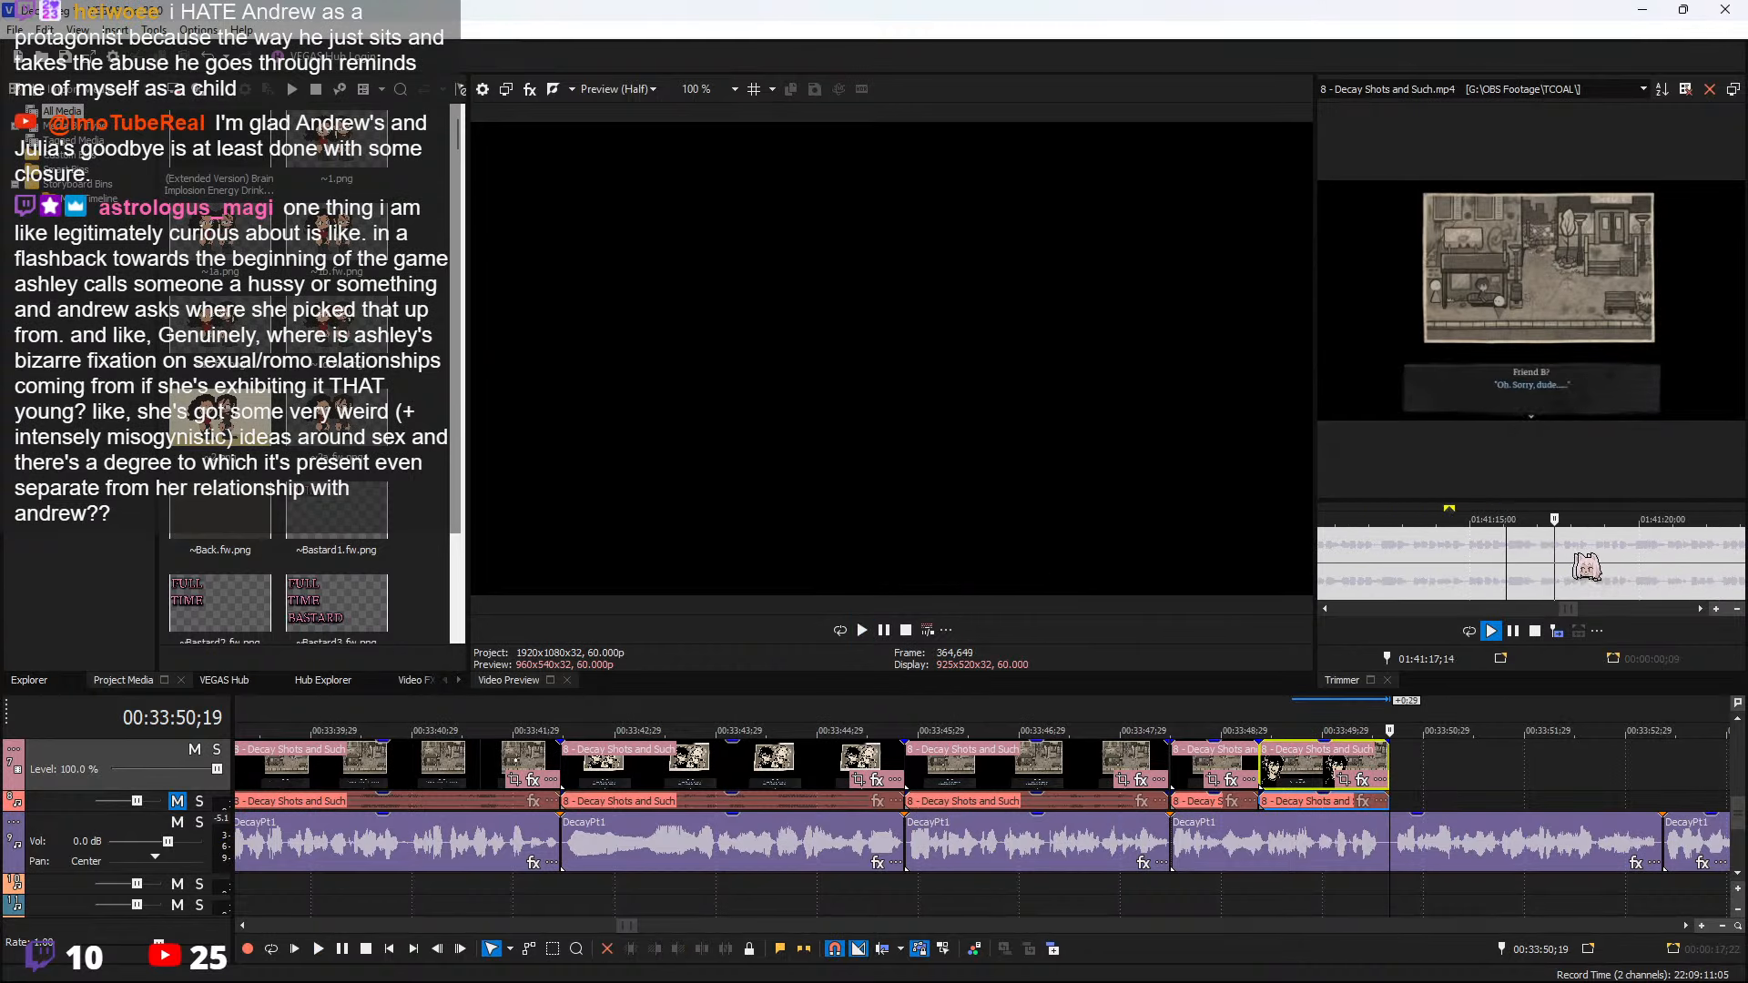
pyautogui.click(1598, 556)
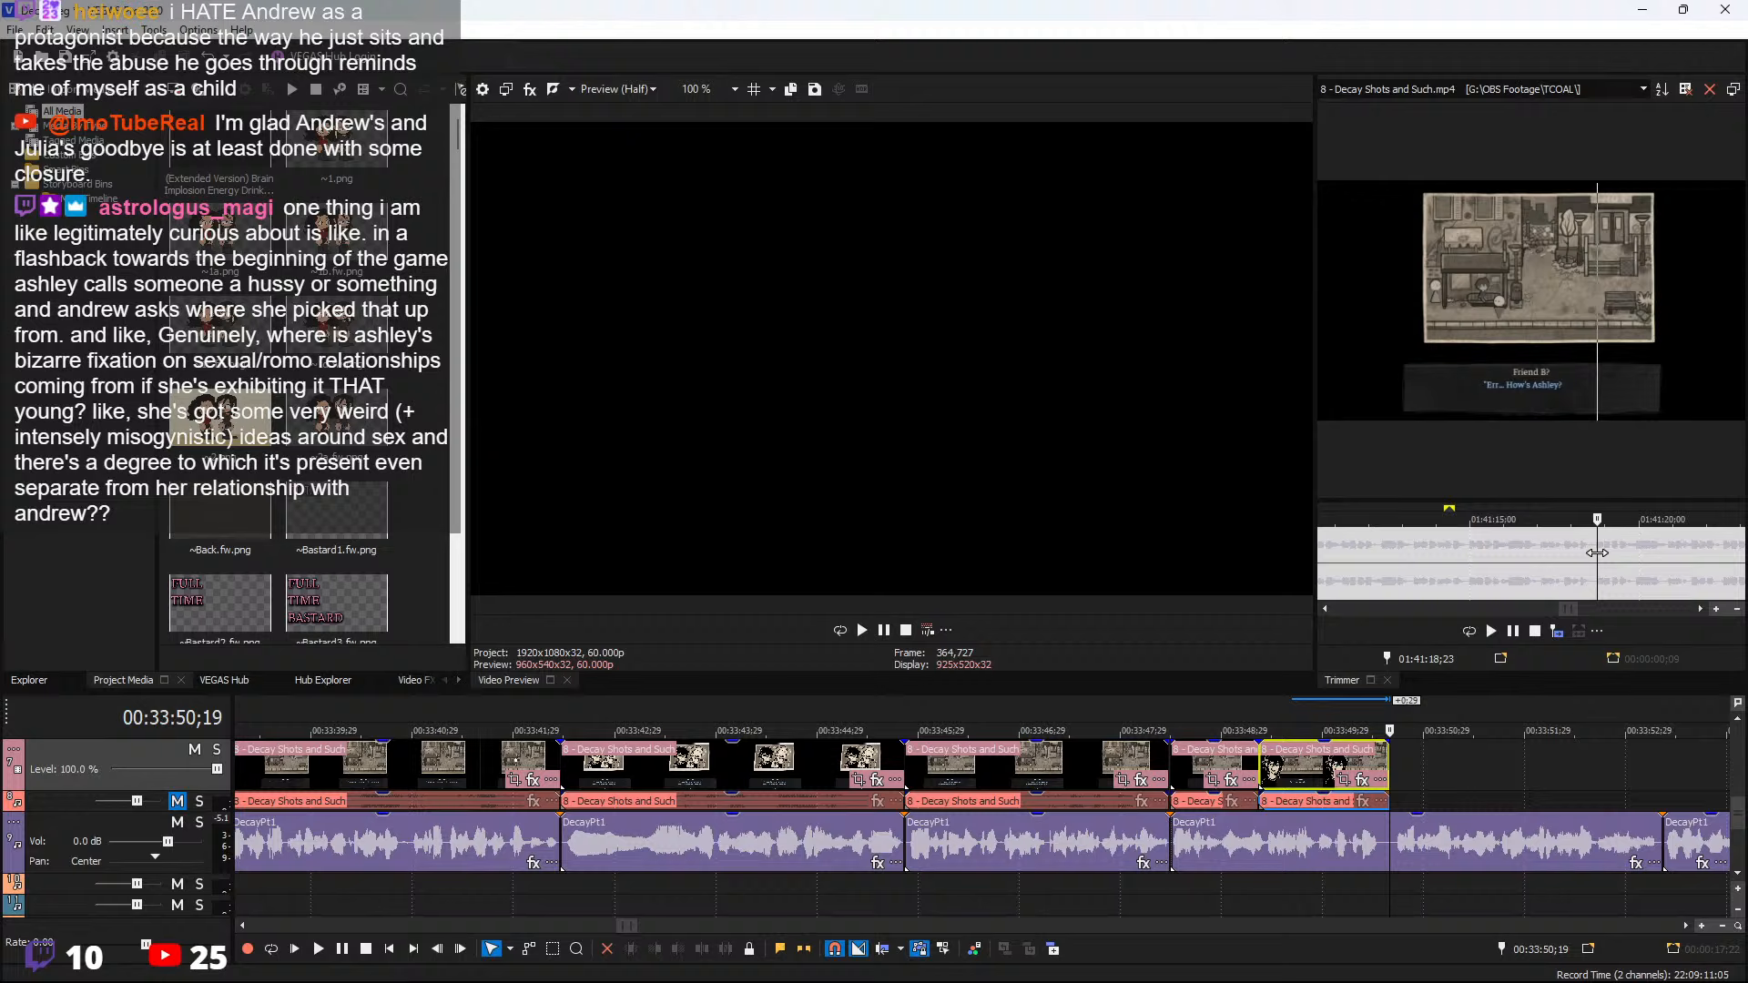
pyautogui.moveTo(1591, 558); pyautogui.dragTo(1416, 755)
pyautogui.click(1559, 633)
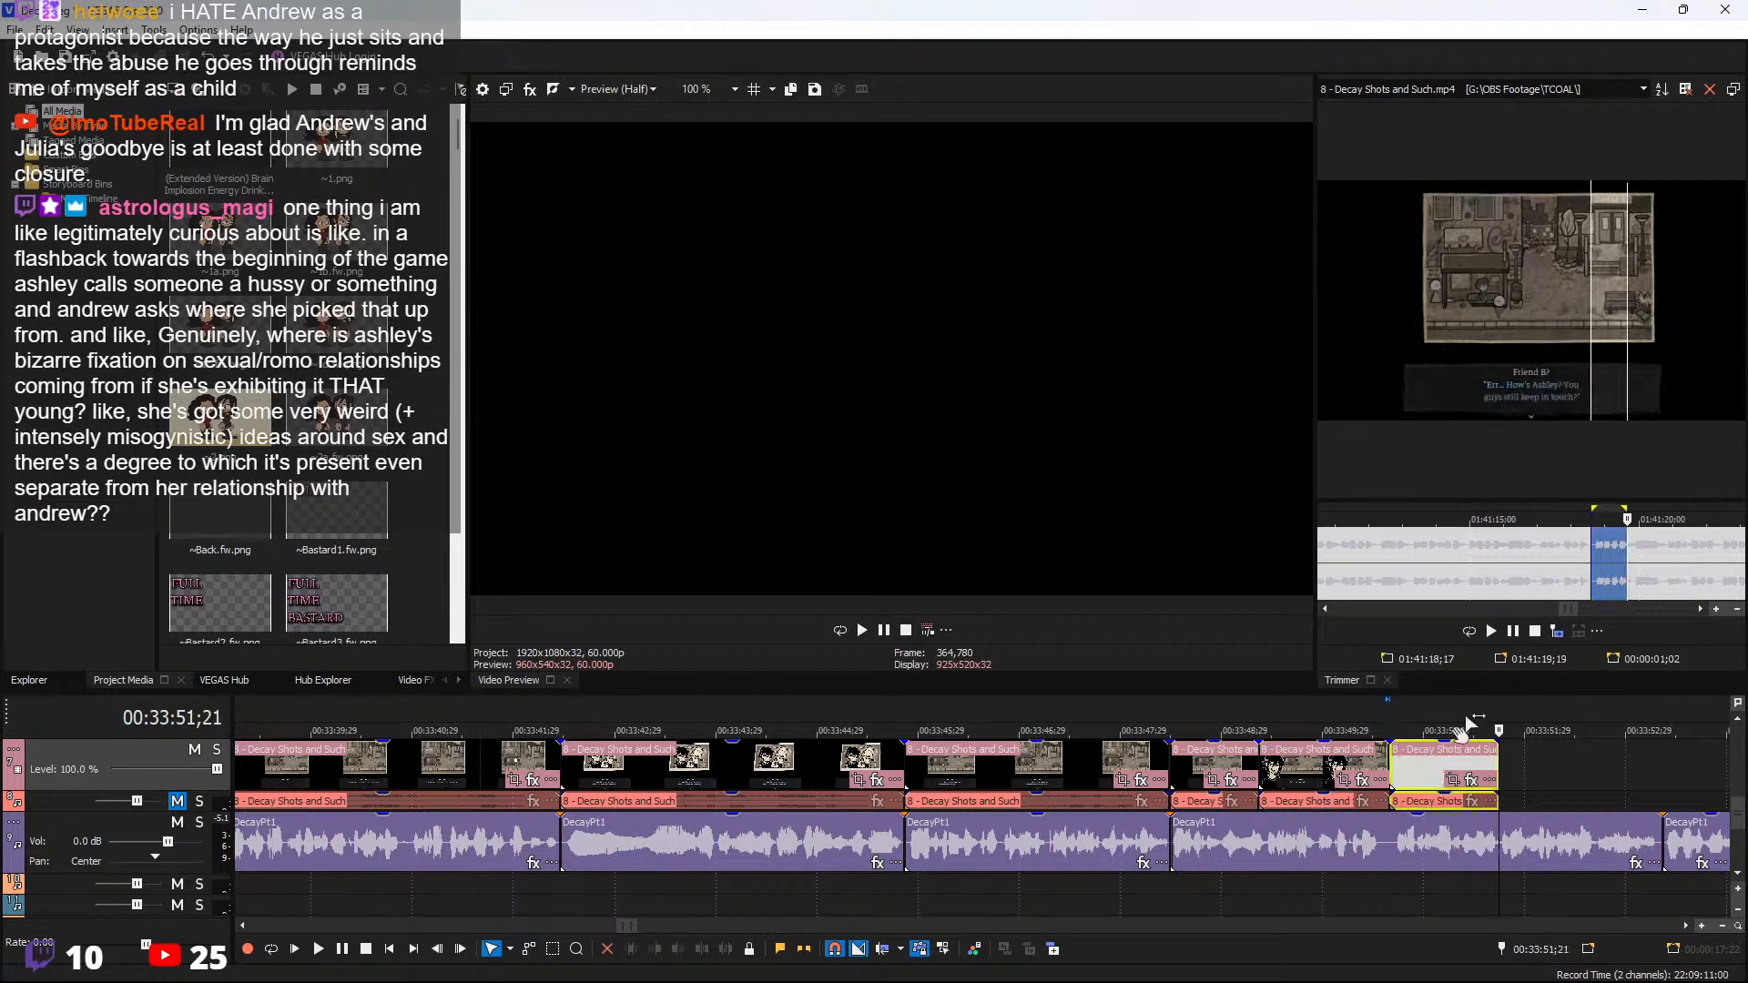
pyautogui.click(1396, 755)
pyautogui.scroll(-2, 1375, 772)
pyautogui.press('space')
pyautogui.scroll(3, 1220, 782)
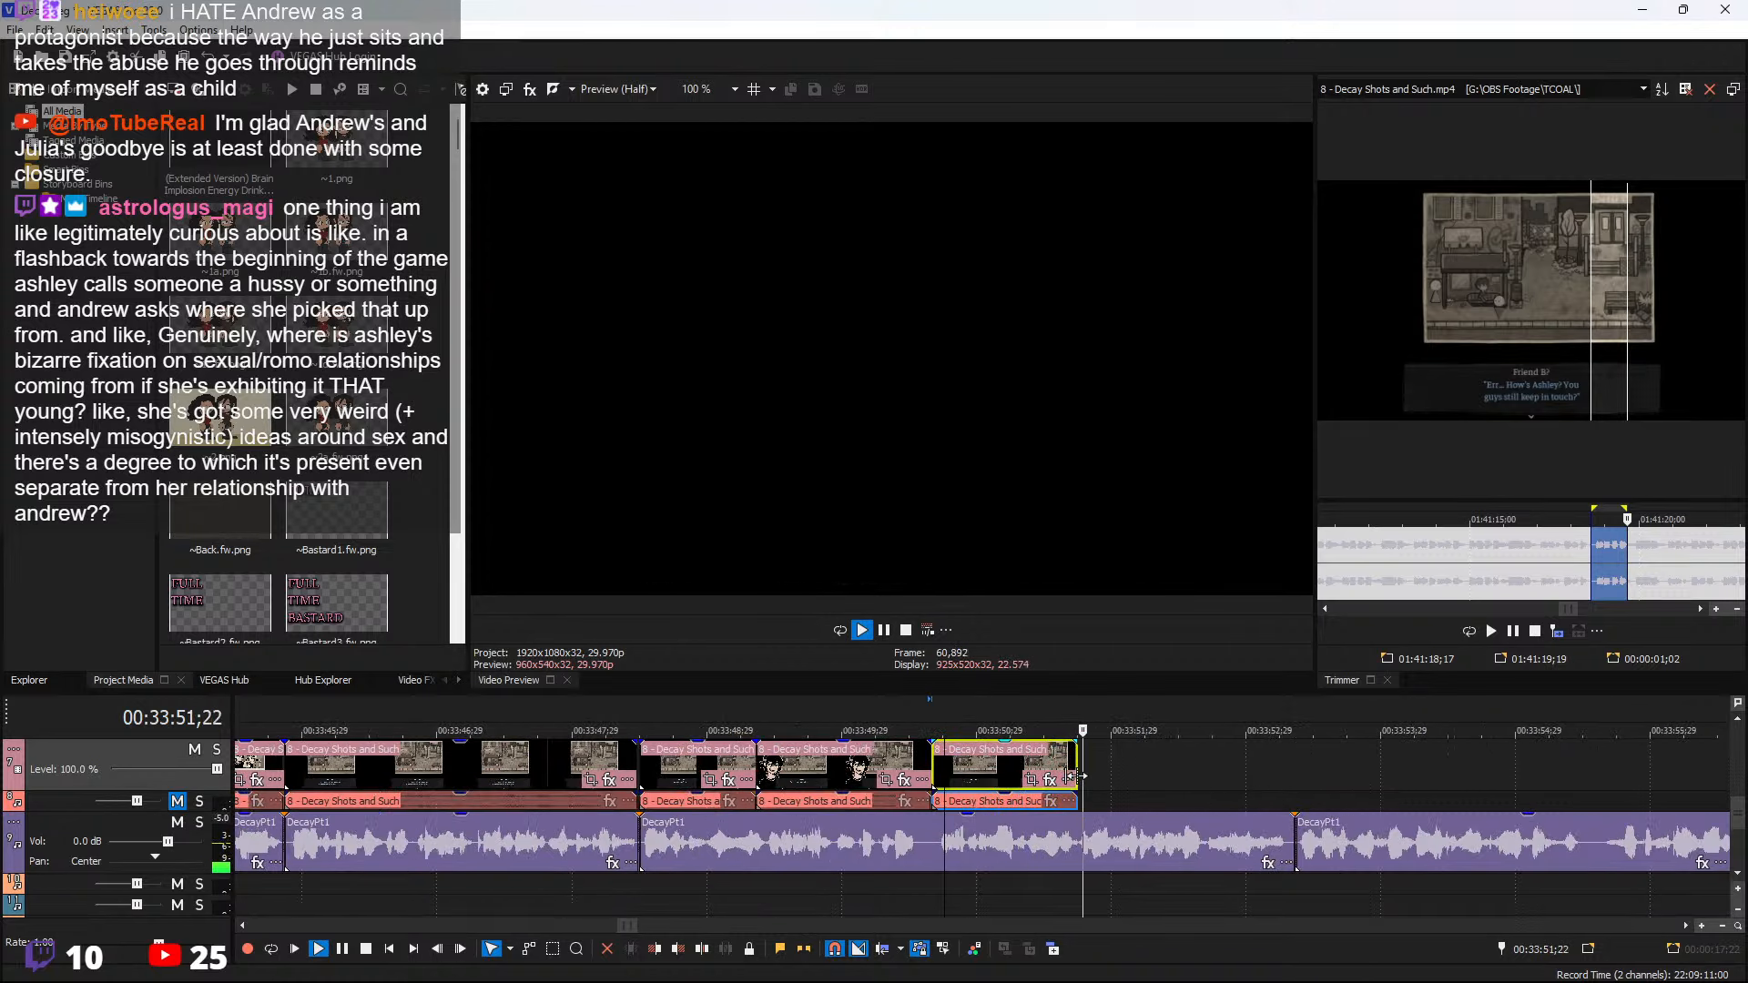
pyautogui.click(1076, 779)
# Find Andrew's line "...She's awful as usual." and insert a 0;29 source range of it at 00:33:51;21
pyautogui.scroll(-3, 1585, 570)
pyautogui.press('space')
pyautogui.click(1567, 556)
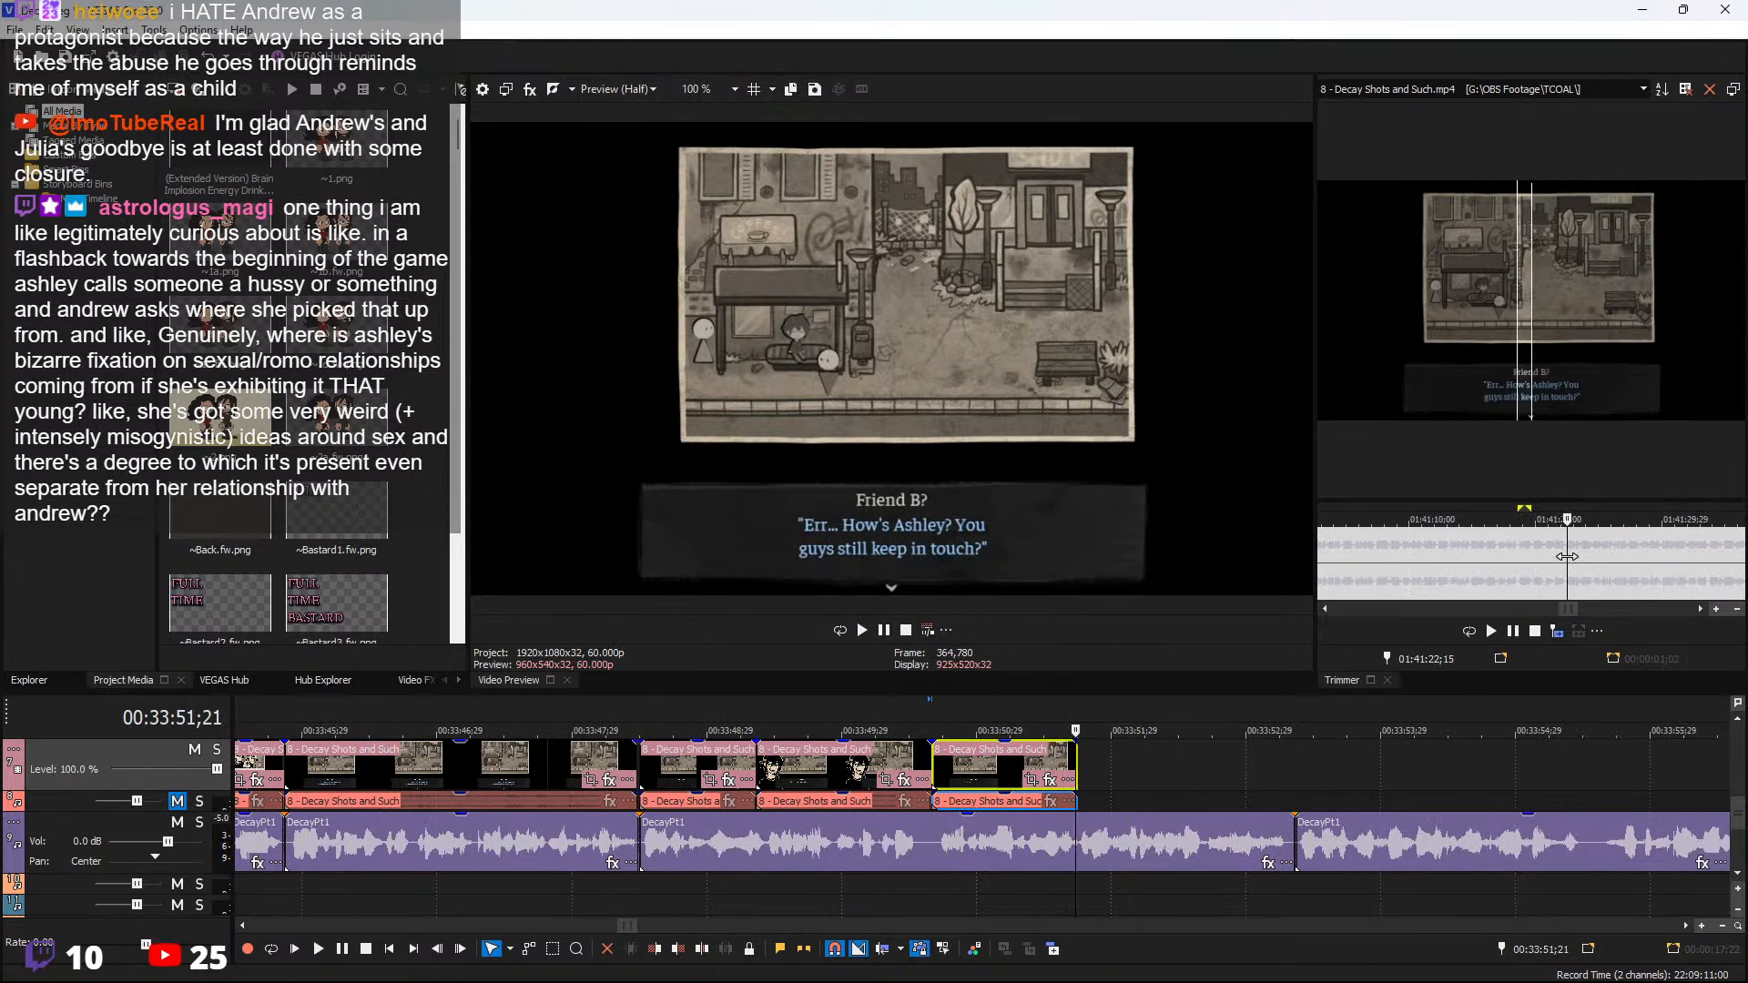
pyautogui.moveTo(1556, 559); pyautogui.dragTo(1563, 560)
pyautogui.click(1557, 631)
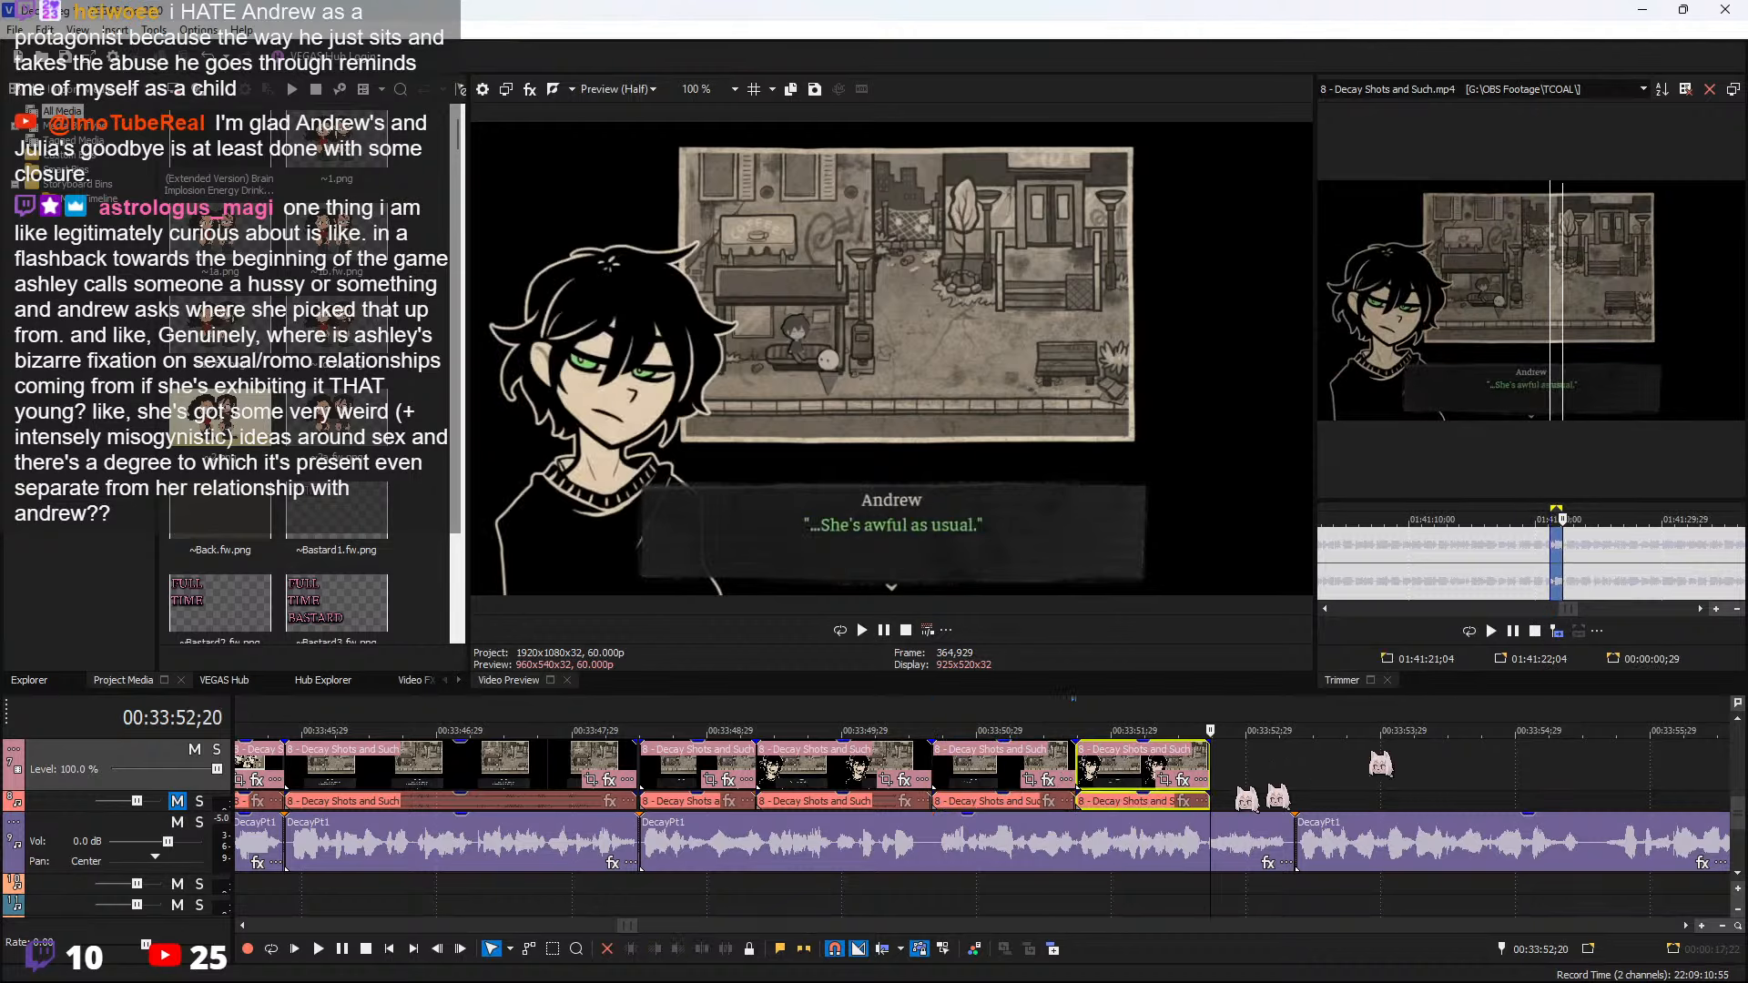
# Extend the end of Andrew's "...She's awful as usual." clip by 0;19 to 00:33:53;10 and play through it
pyautogui.press('space')
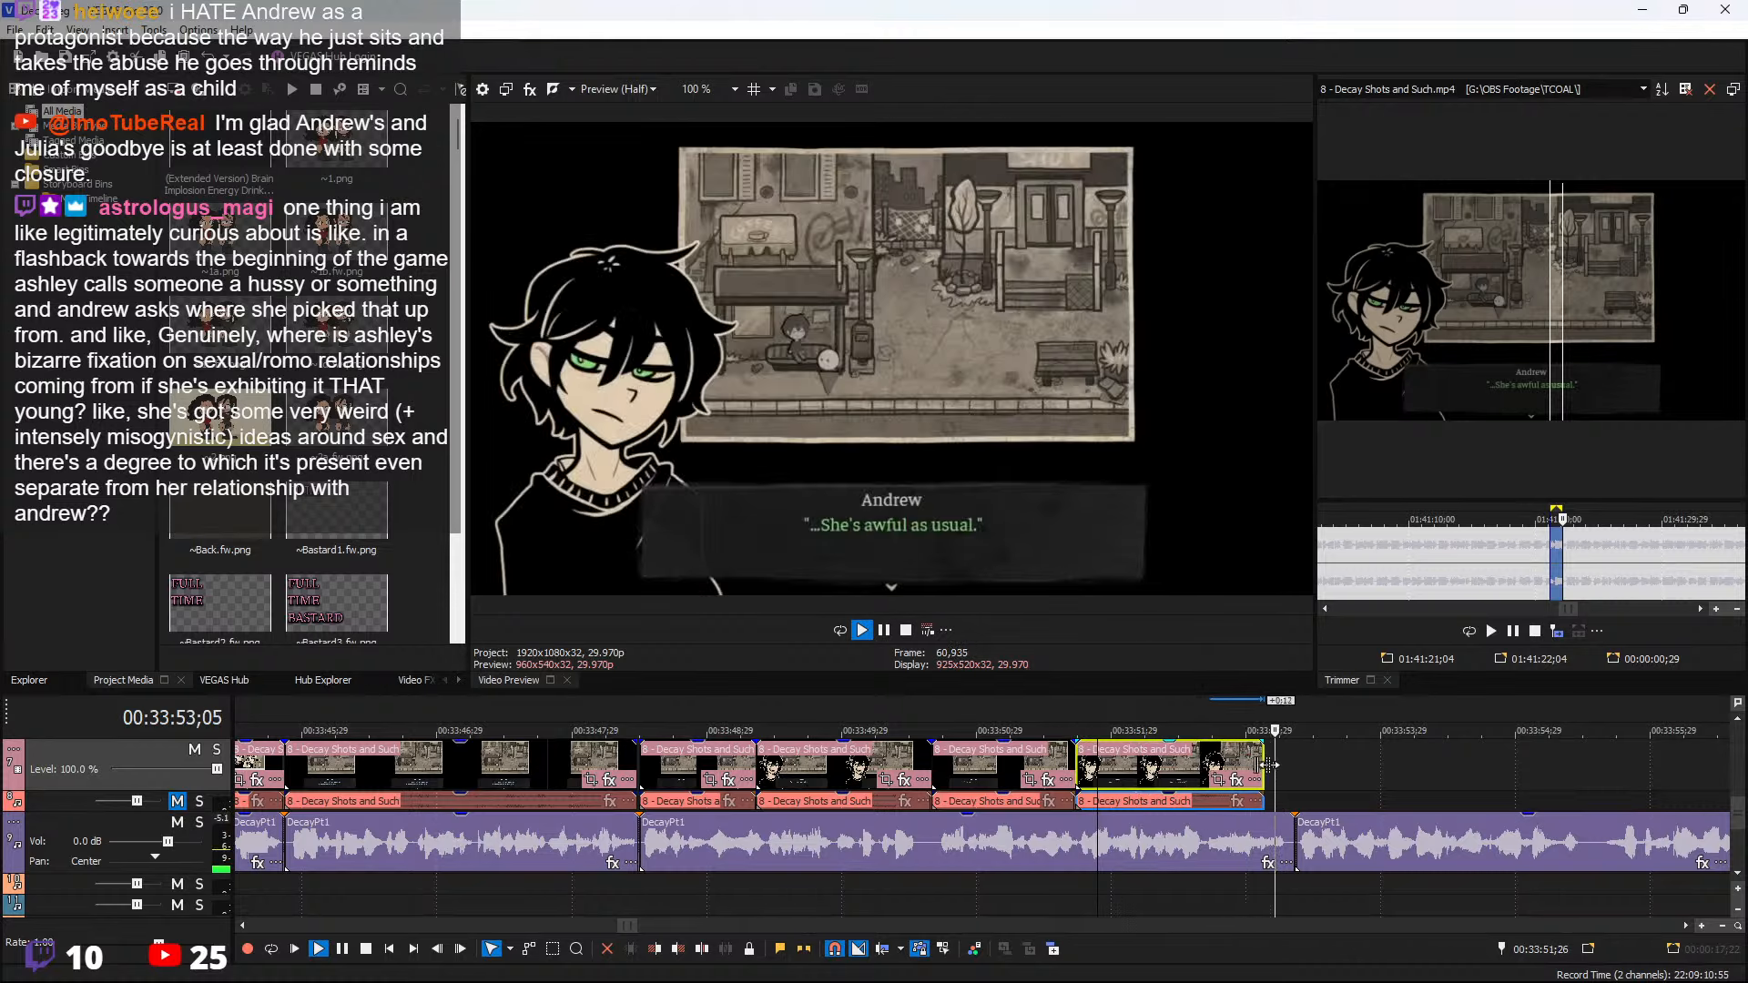
pyautogui.scroll(-3, 1225, 777)
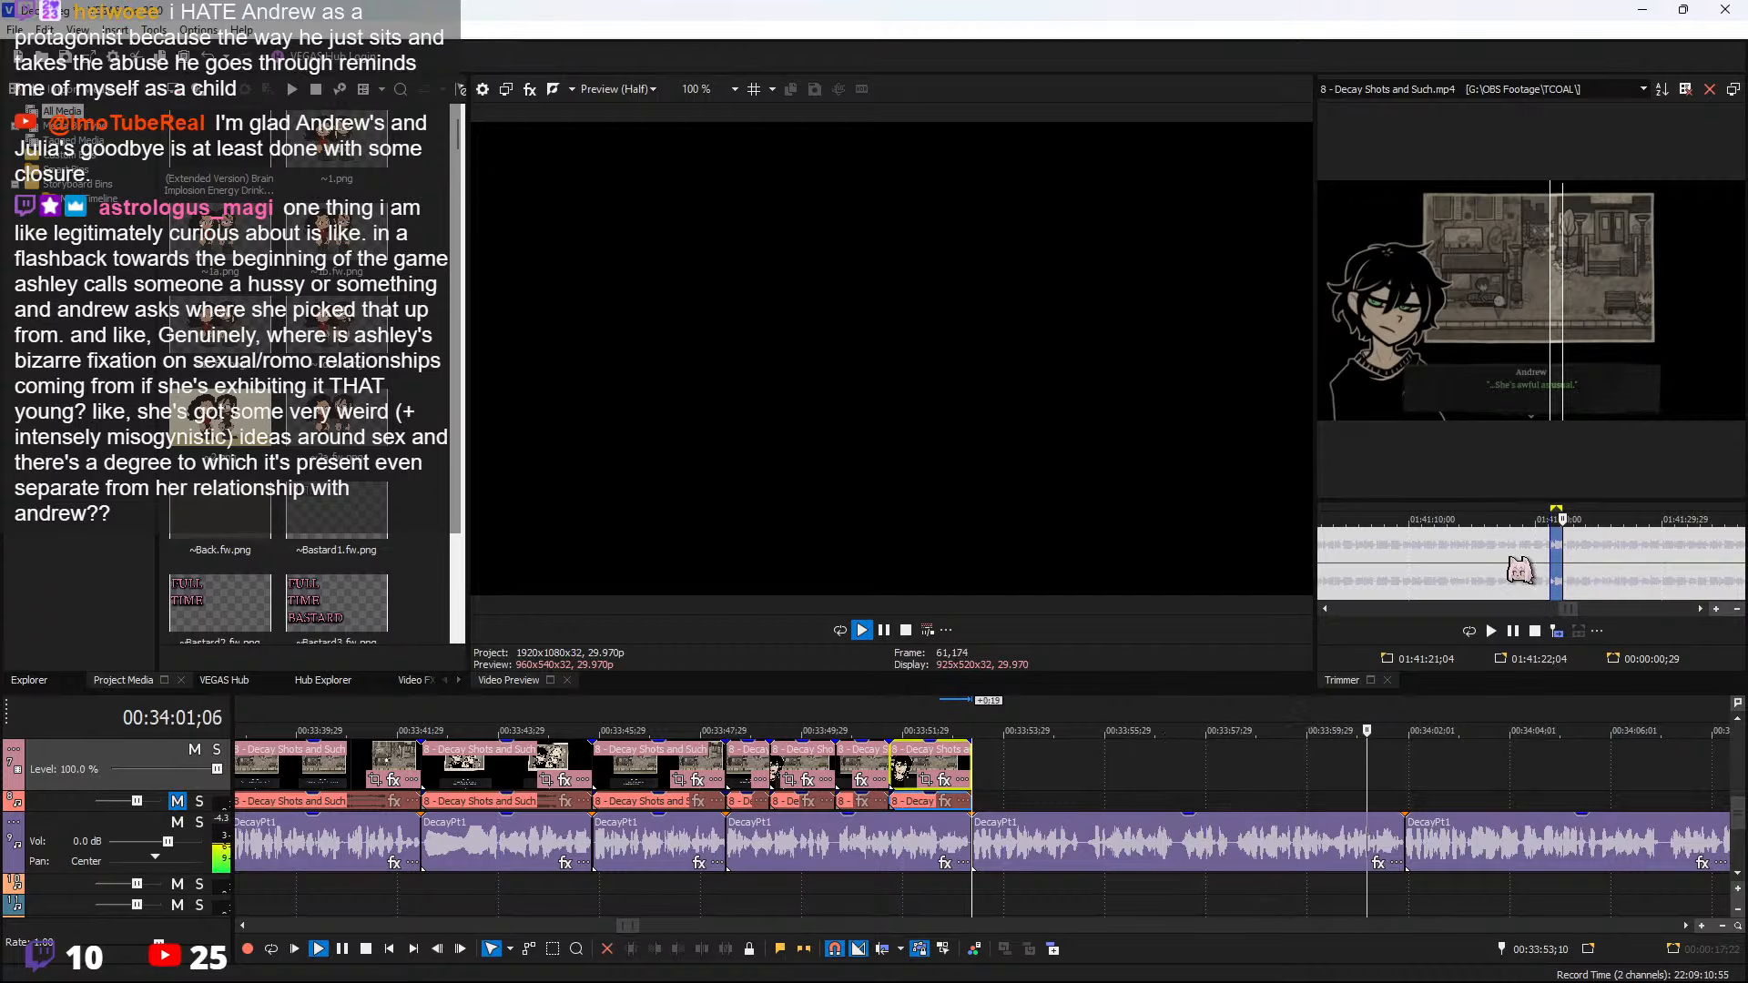
# Find Andrew's dotted silent line beside his standing friend and insert source range 01:41:26;20 to 01:41:28;27 at 00:33:53;10
pyautogui.moveTo(1519, 564); pyautogui.dragTo(1570, 547)
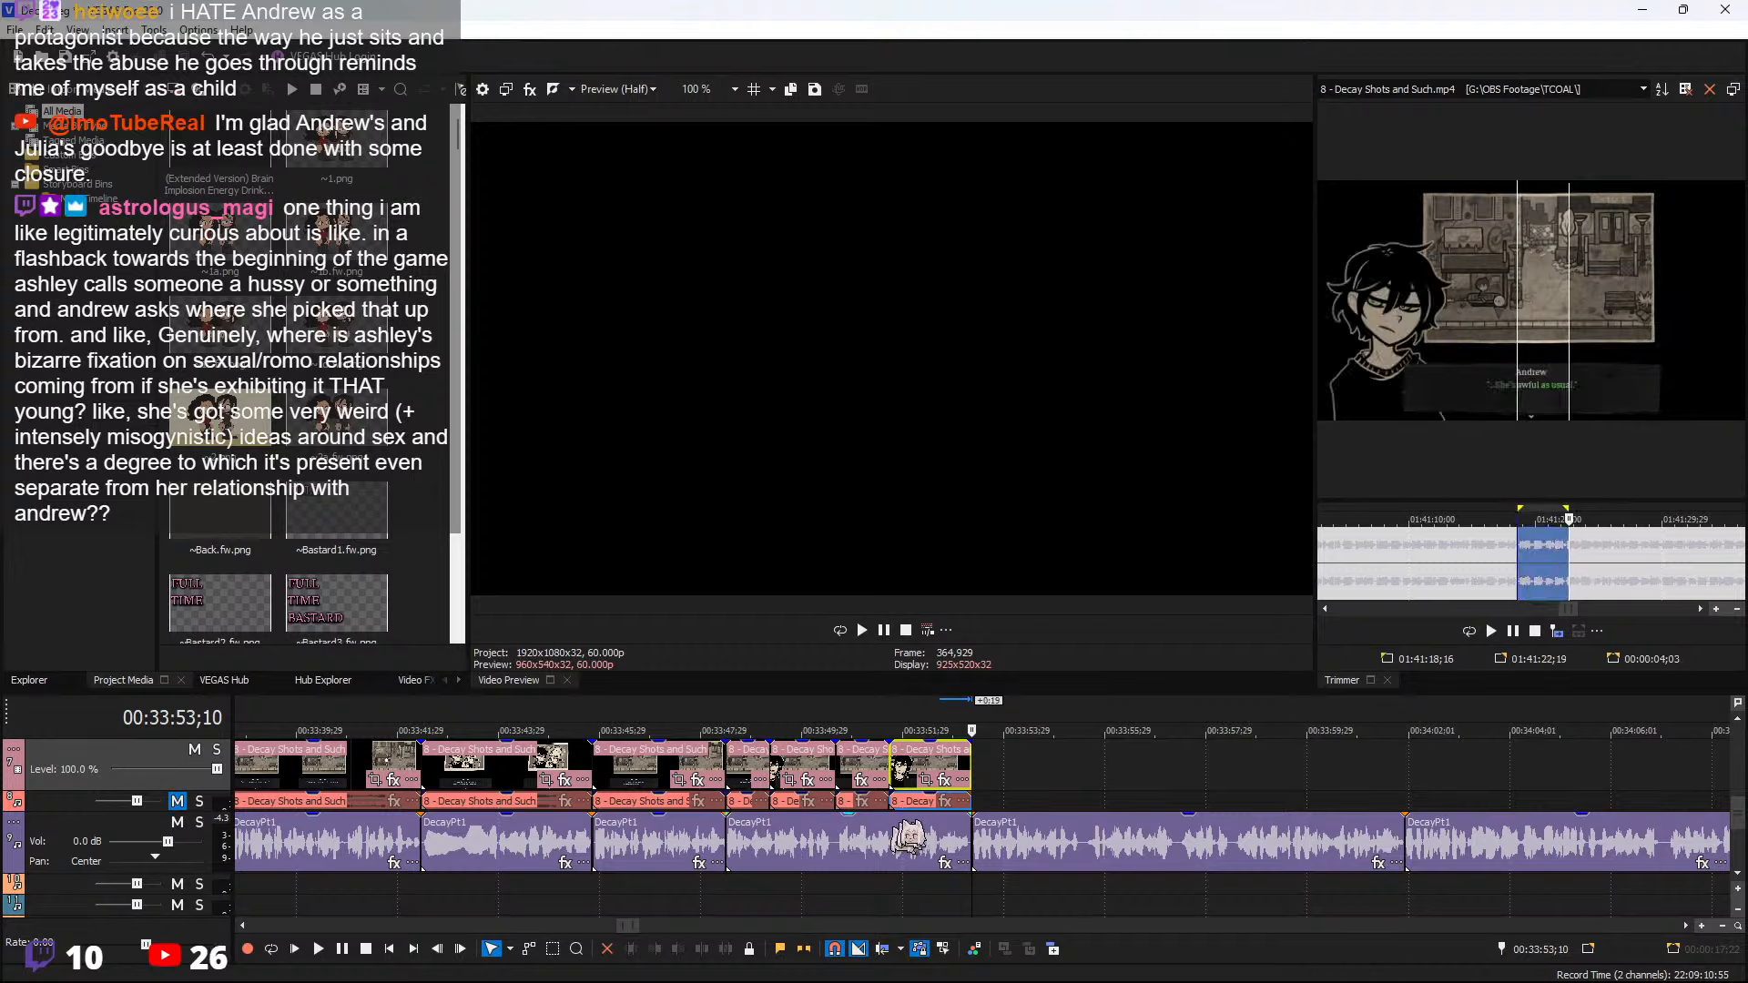
pyautogui.click(1621, 557)
pyautogui.scroll(-1, 1627, 567)
pyautogui.press('space')
pyautogui.scroll(2, 1599, 566)
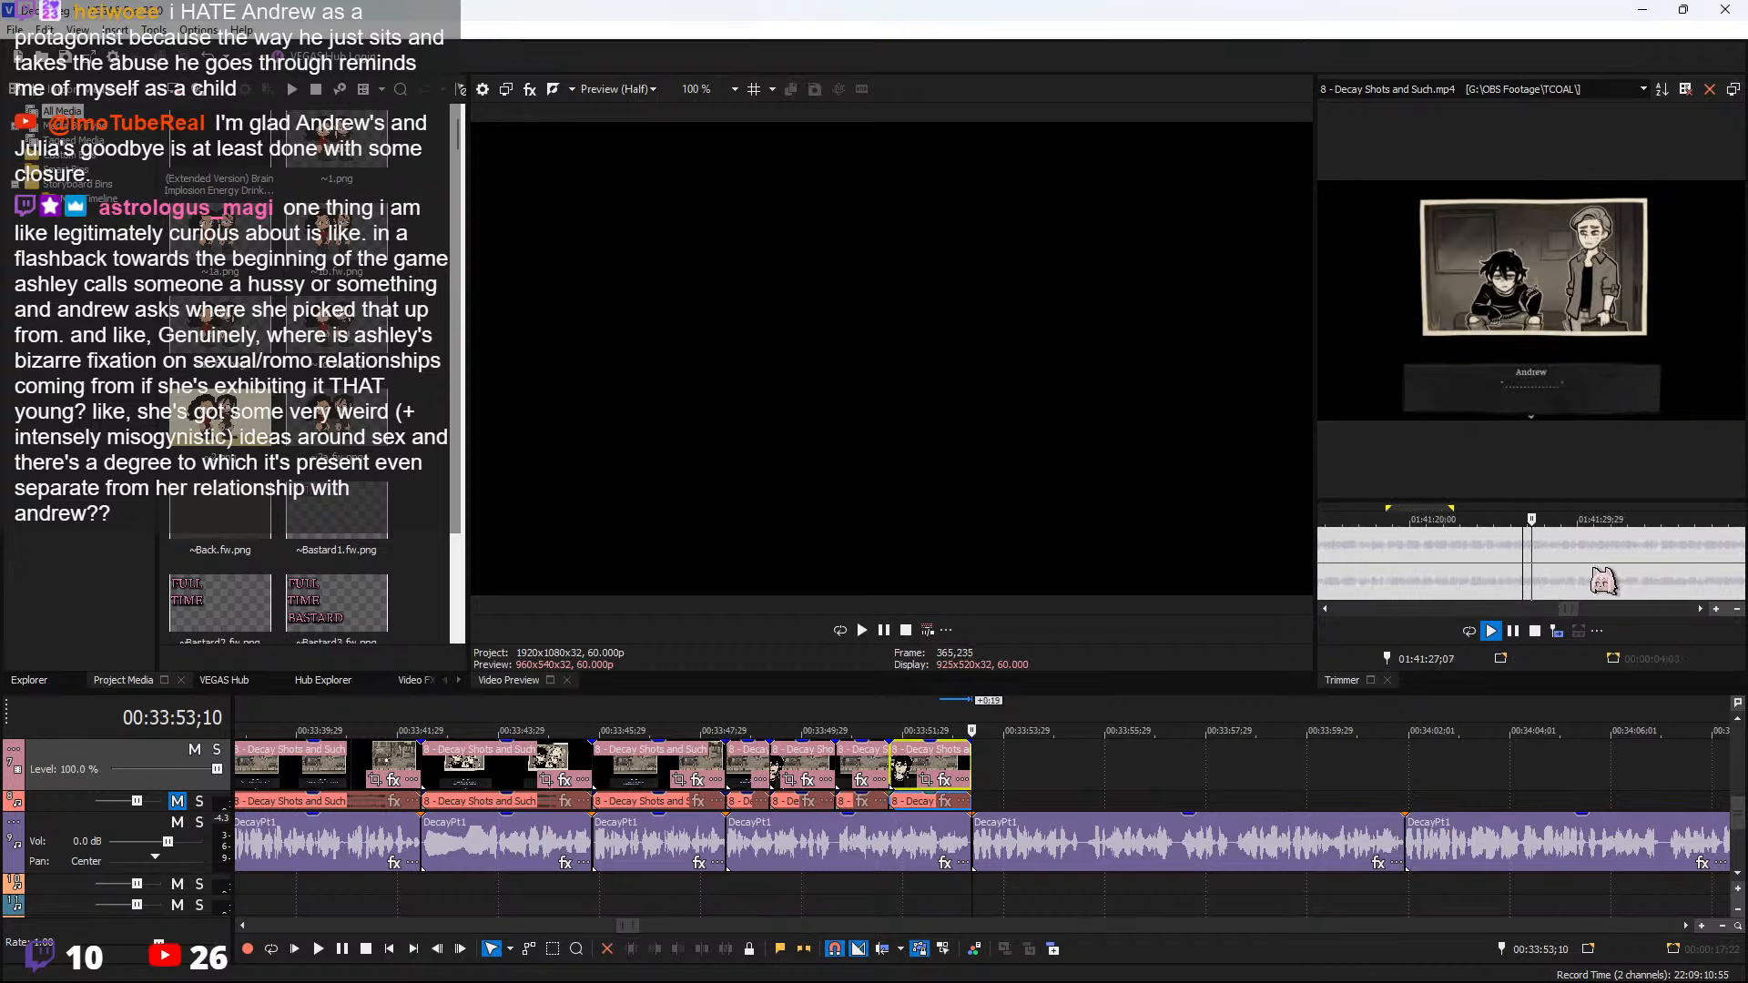
pyautogui.press('space')
pyautogui.keyDown('shift'); pyautogui.click(1560, 562); pyautogui.keyUp('shift')
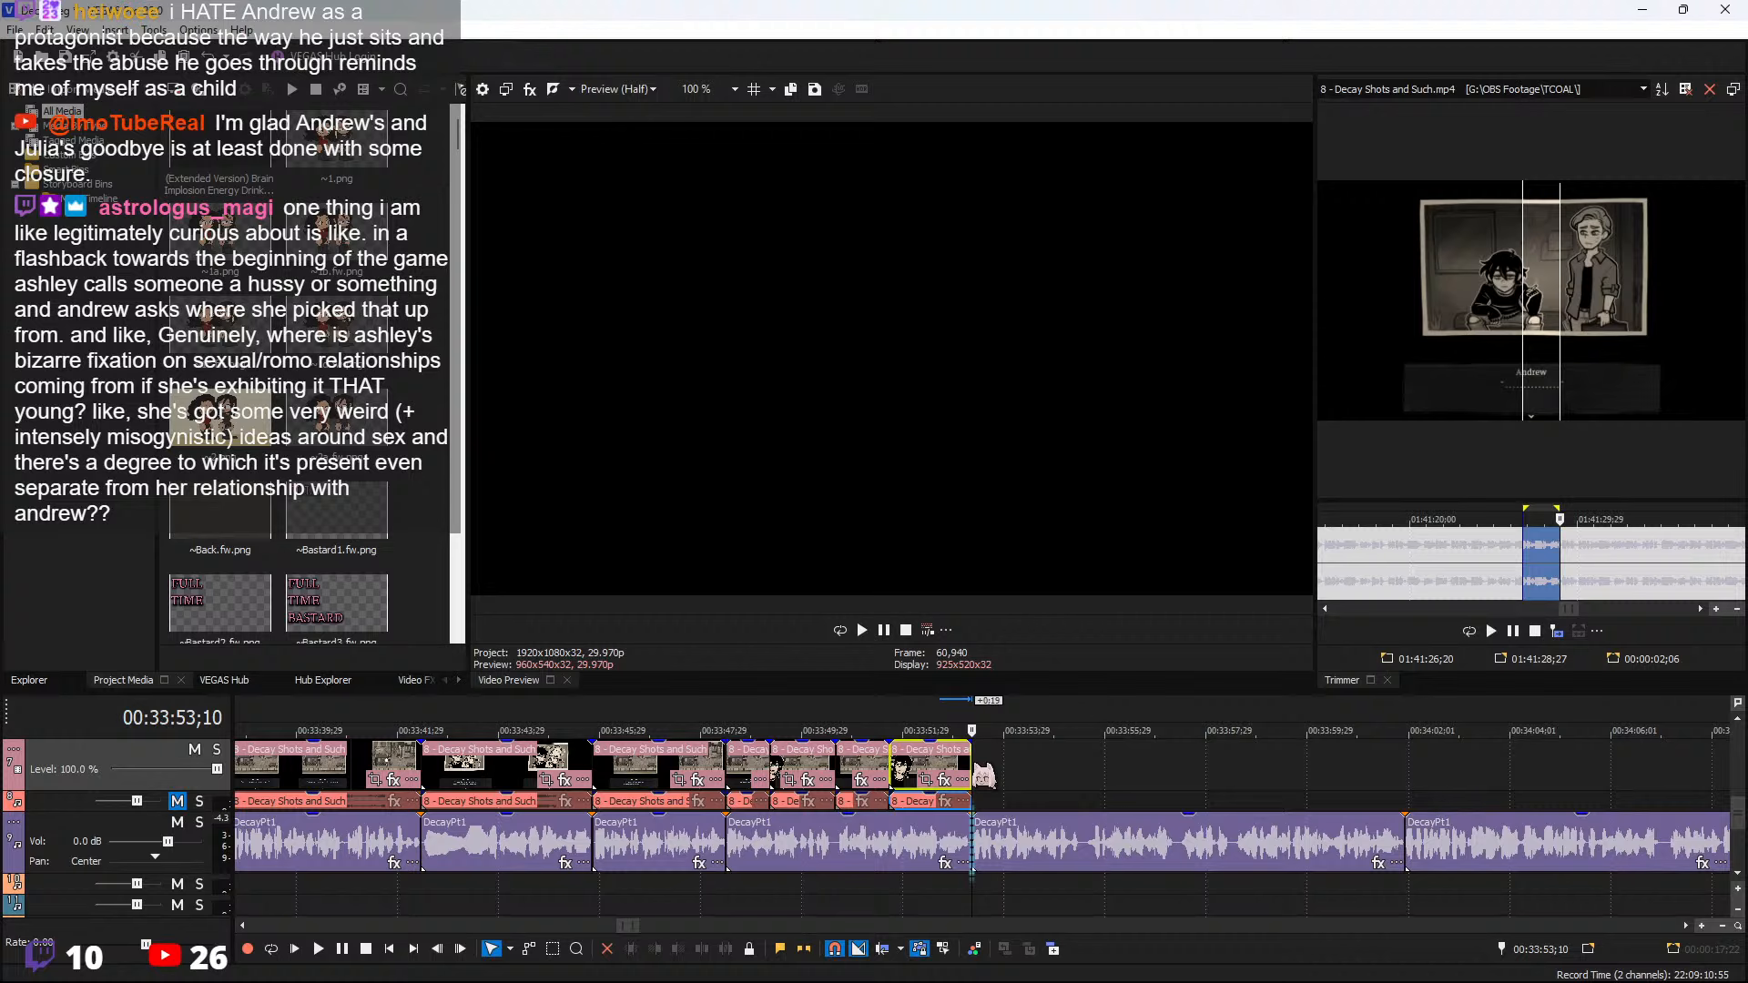
pyautogui.click(1557, 630)
pyautogui.click(969, 763)
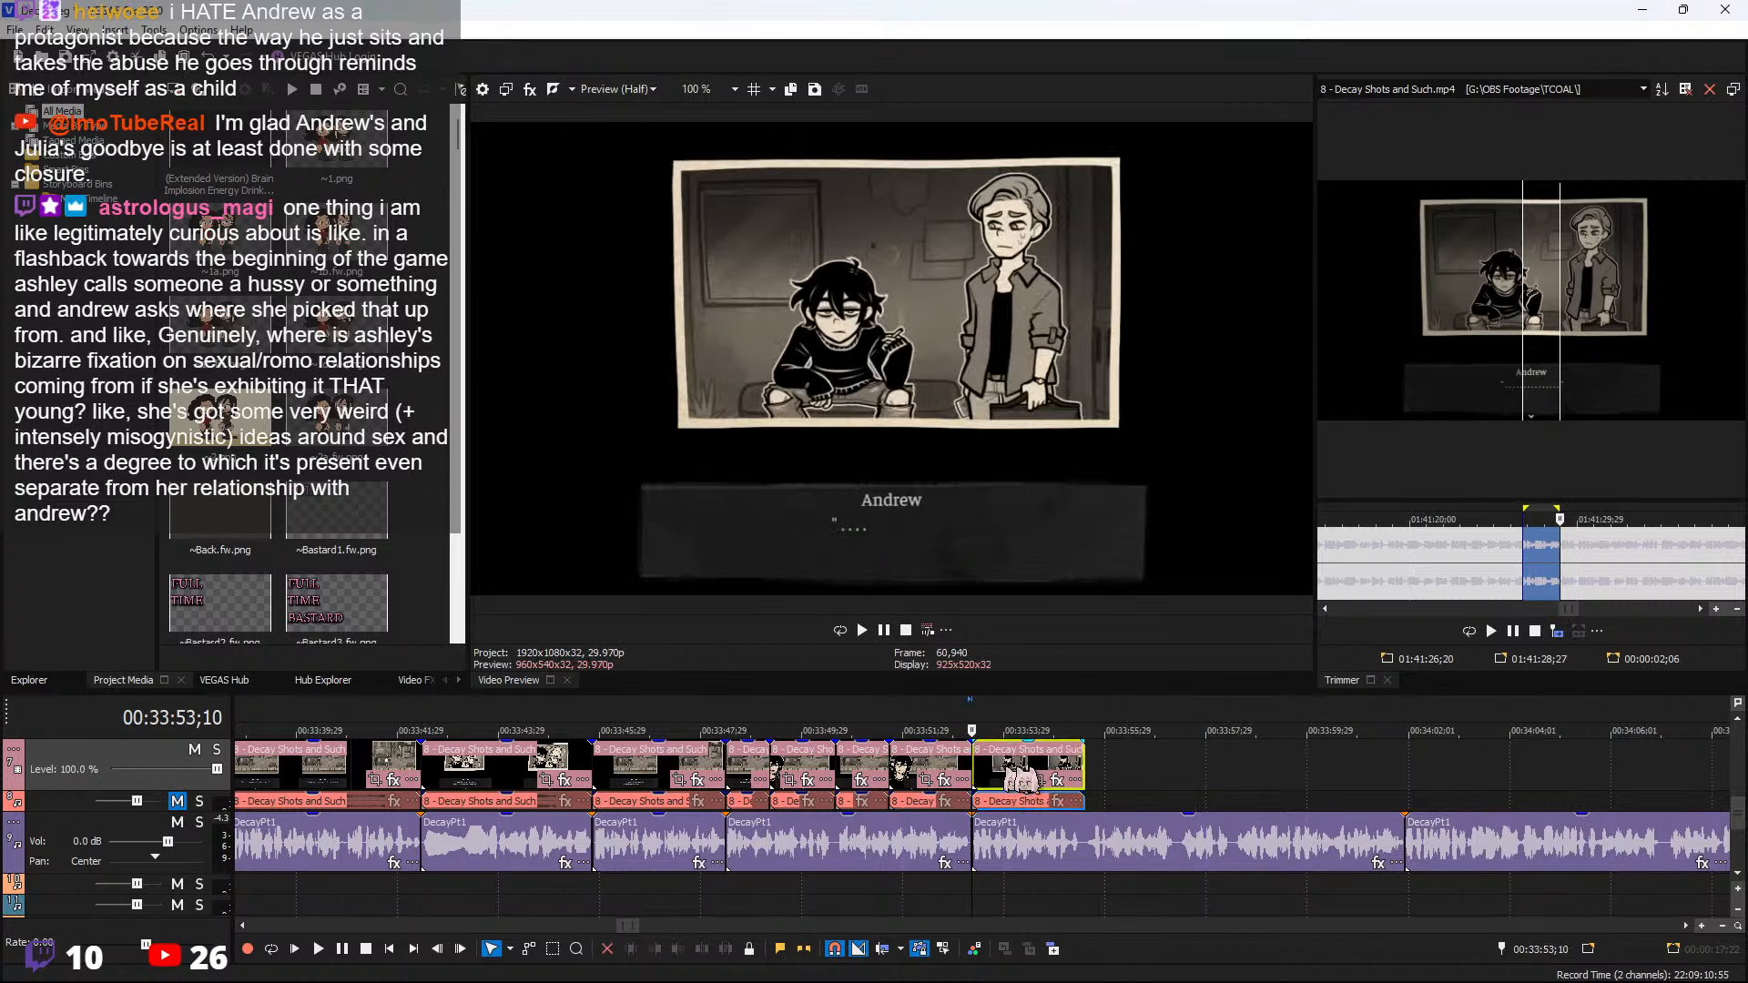
# Split the silent Andrew clip at 00:33:54;13 and freeze the frame of the part after the cut
pyautogui.scroll(2, 1020, 780)
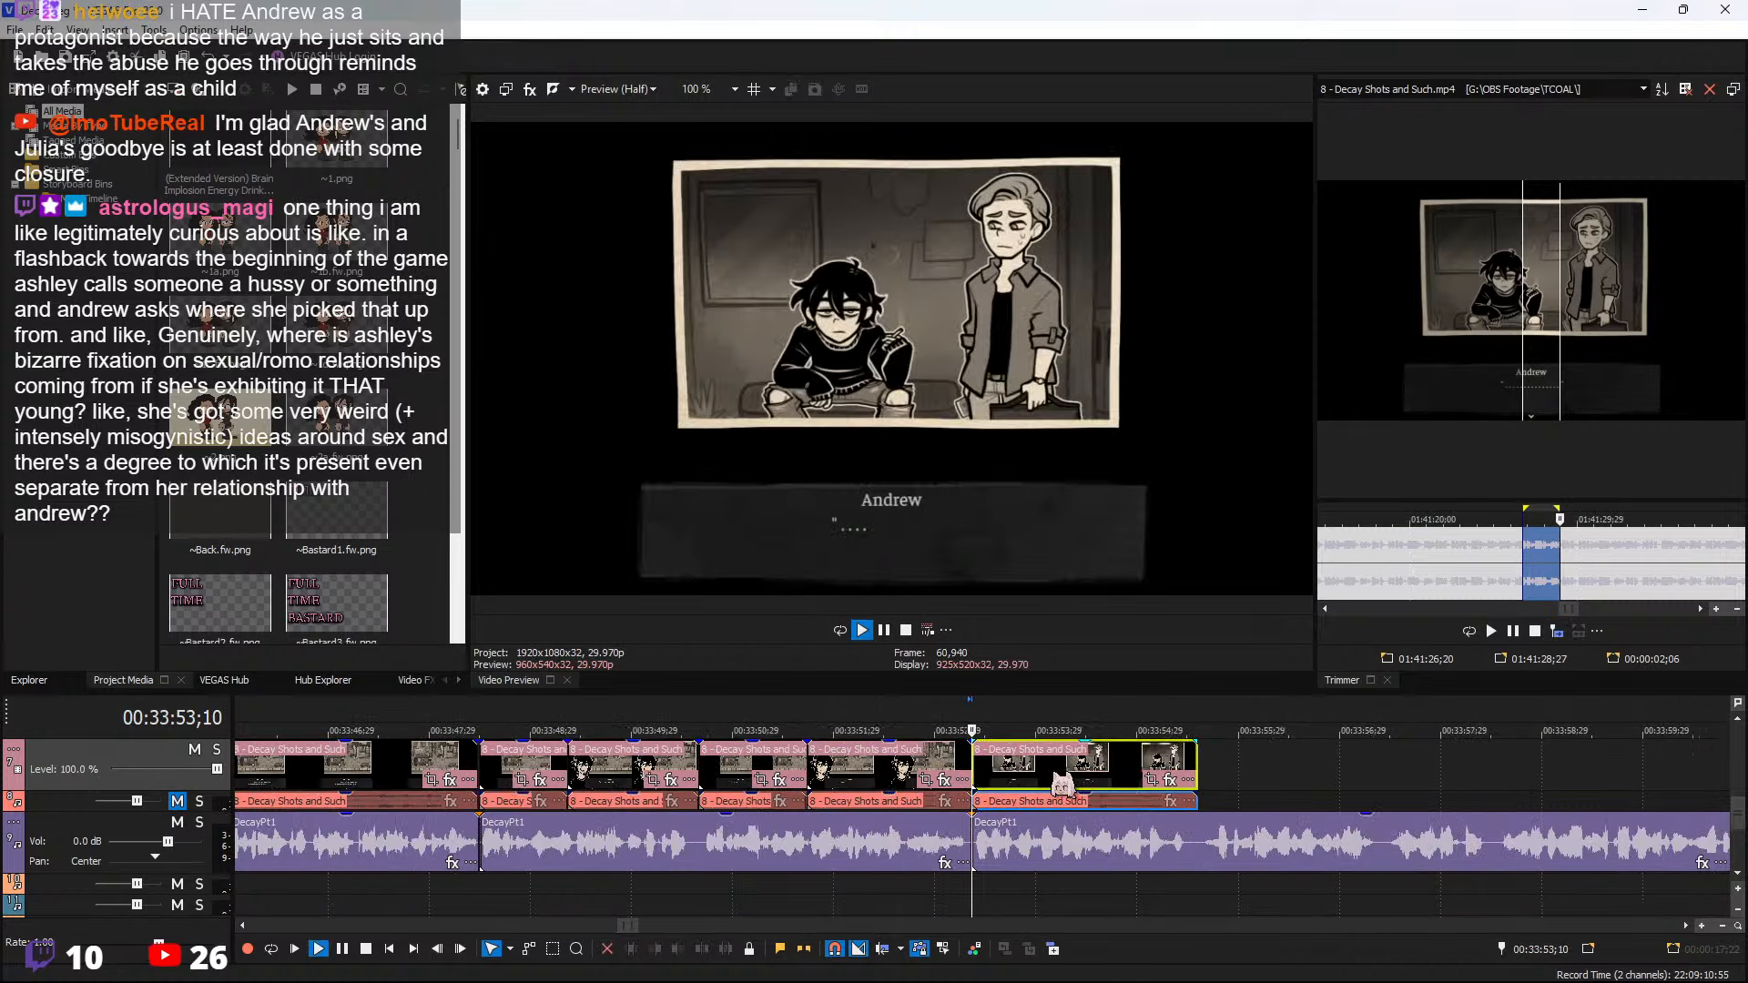
pyautogui.press('space')
pyautogui.press('Return')
pyautogui.press('s')
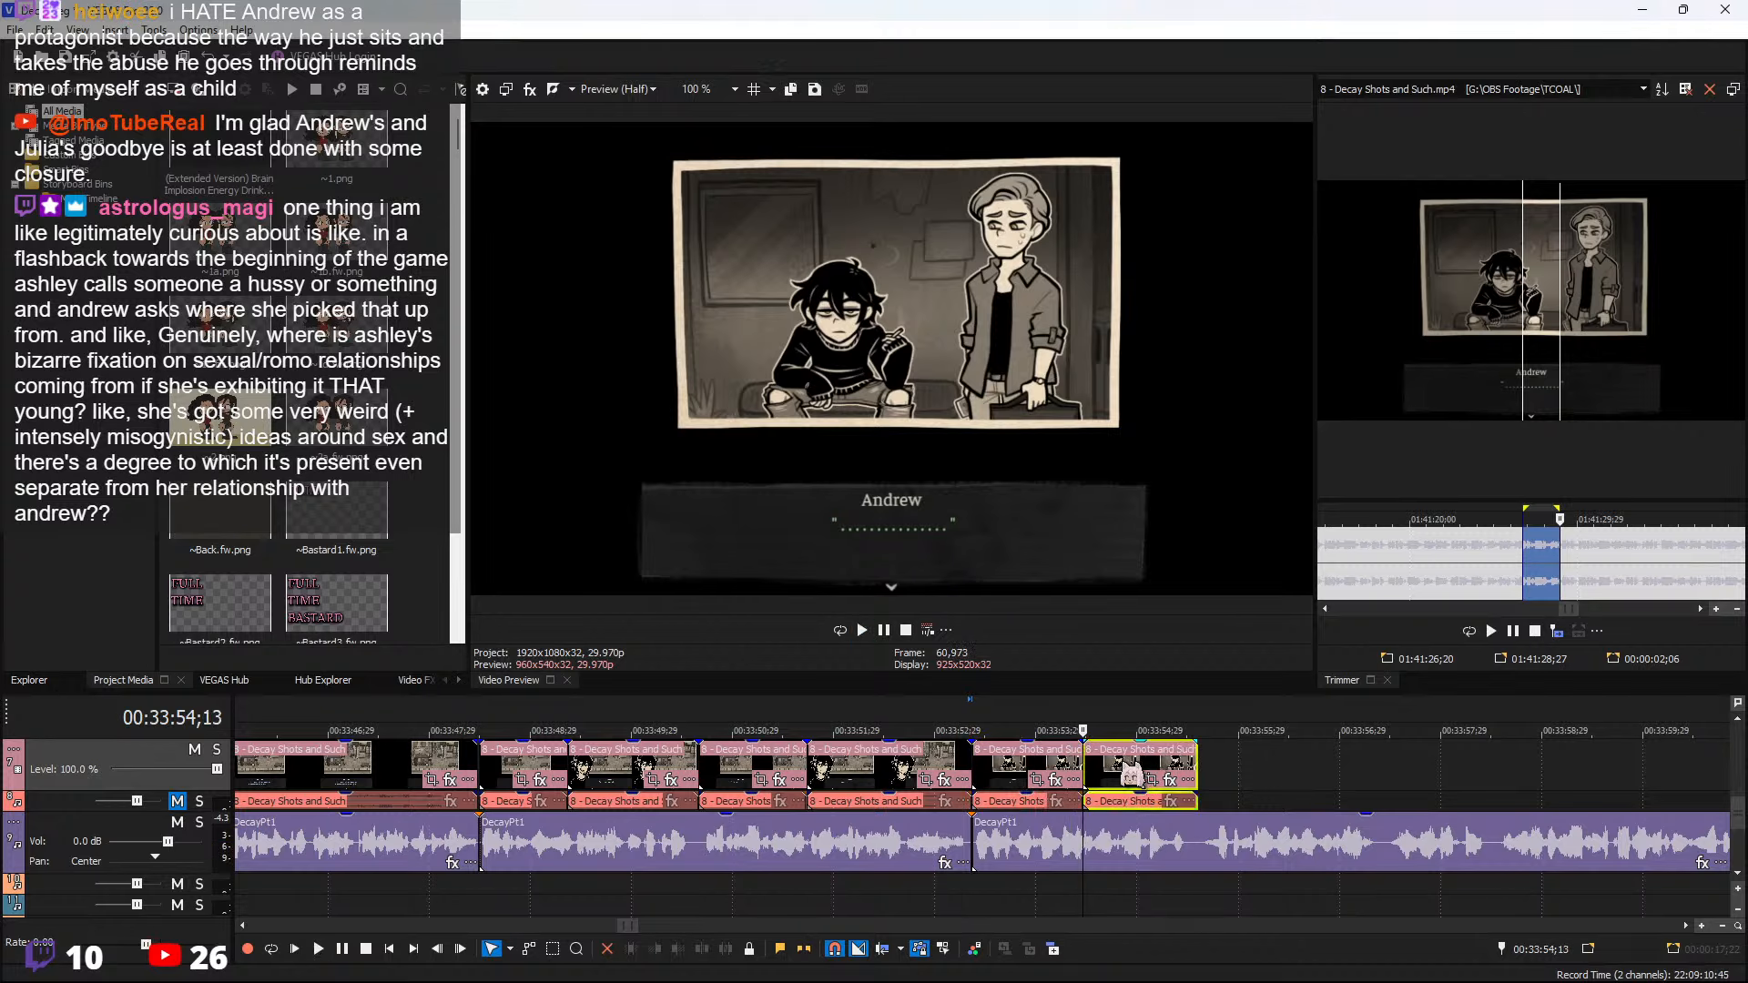
pyautogui.rightClick(1122, 765)
pyautogui.moveTo(1311, 791)
pyautogui.click(1434, 810)
# Extend the frozen Andrew clip by 6;10 to the end of the DecayPt1 segment and play it
pyautogui.scroll(-3, 1010, 782)
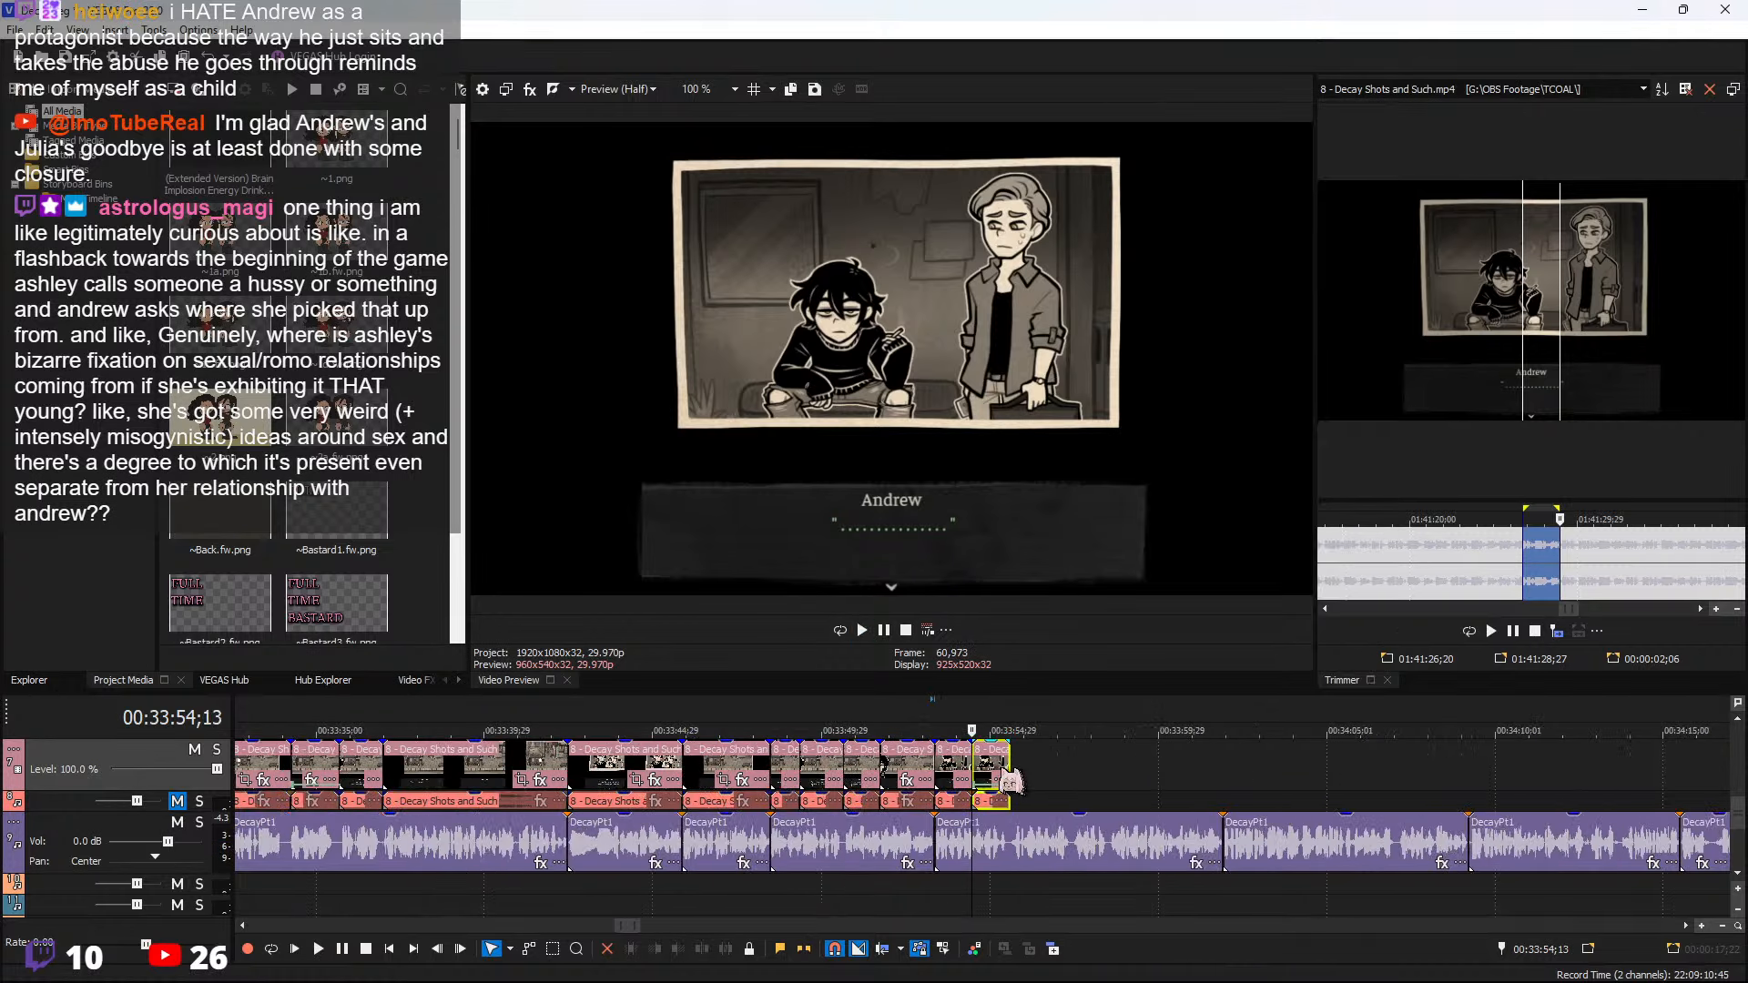
pyautogui.moveTo(1006, 761); pyautogui.dragTo(1254, 761)
pyautogui.press('space')
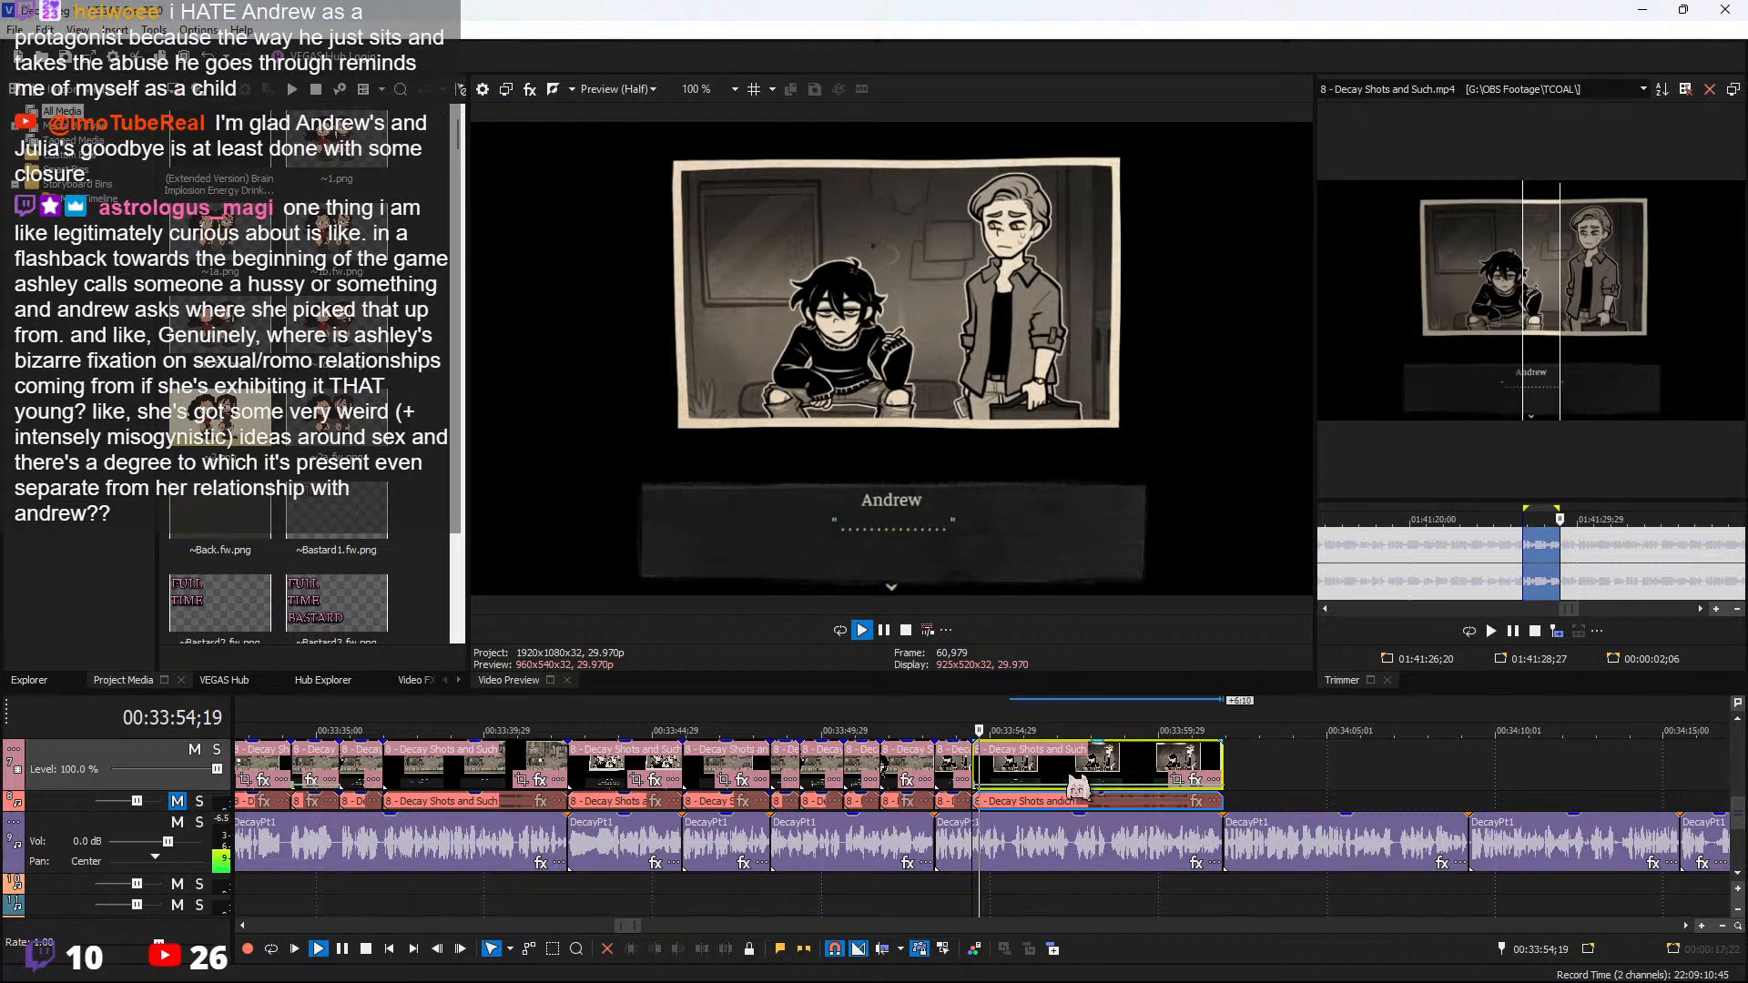
# Split the frozen clip at 00:33:55;18 and crop its latter part to 1,304.5 by 733.8 around the two characters
pyautogui.scroll(3, 1067, 788)
pyautogui.click(1058, 782)
pyautogui.press('s')
pyautogui.press('space')
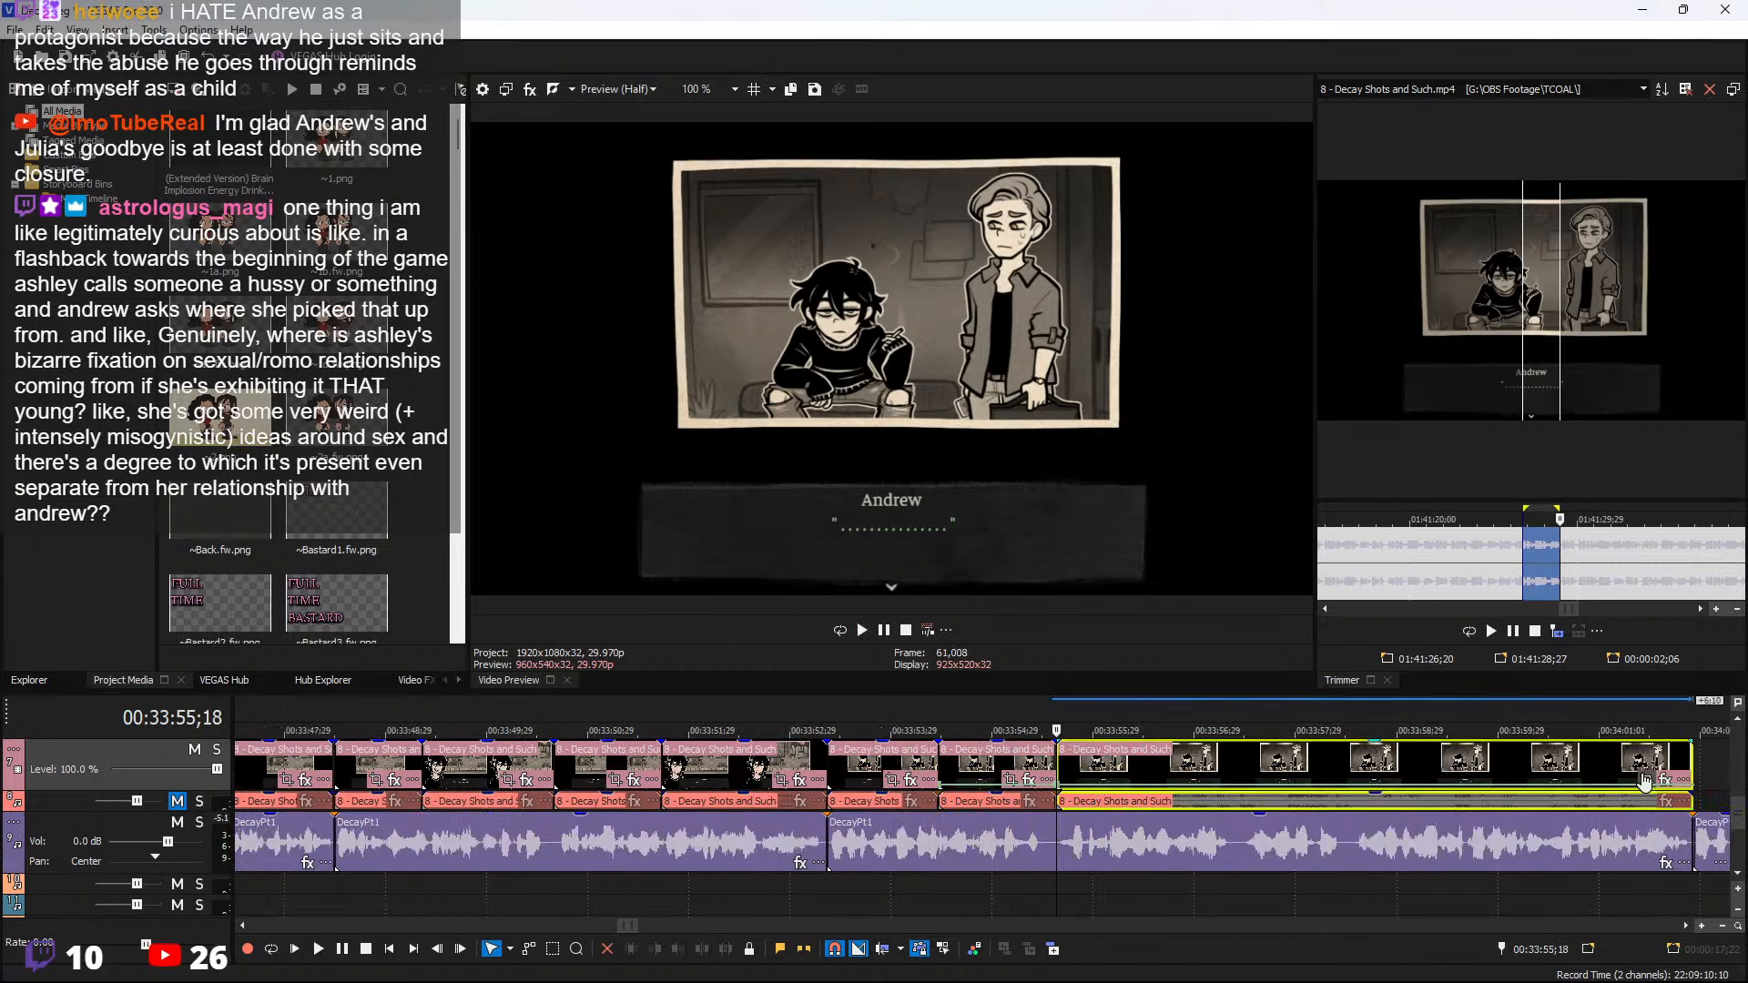
pyautogui.click(1643, 780)
pyautogui.moveTo(762, 551); pyautogui.dragTo(975, 632)
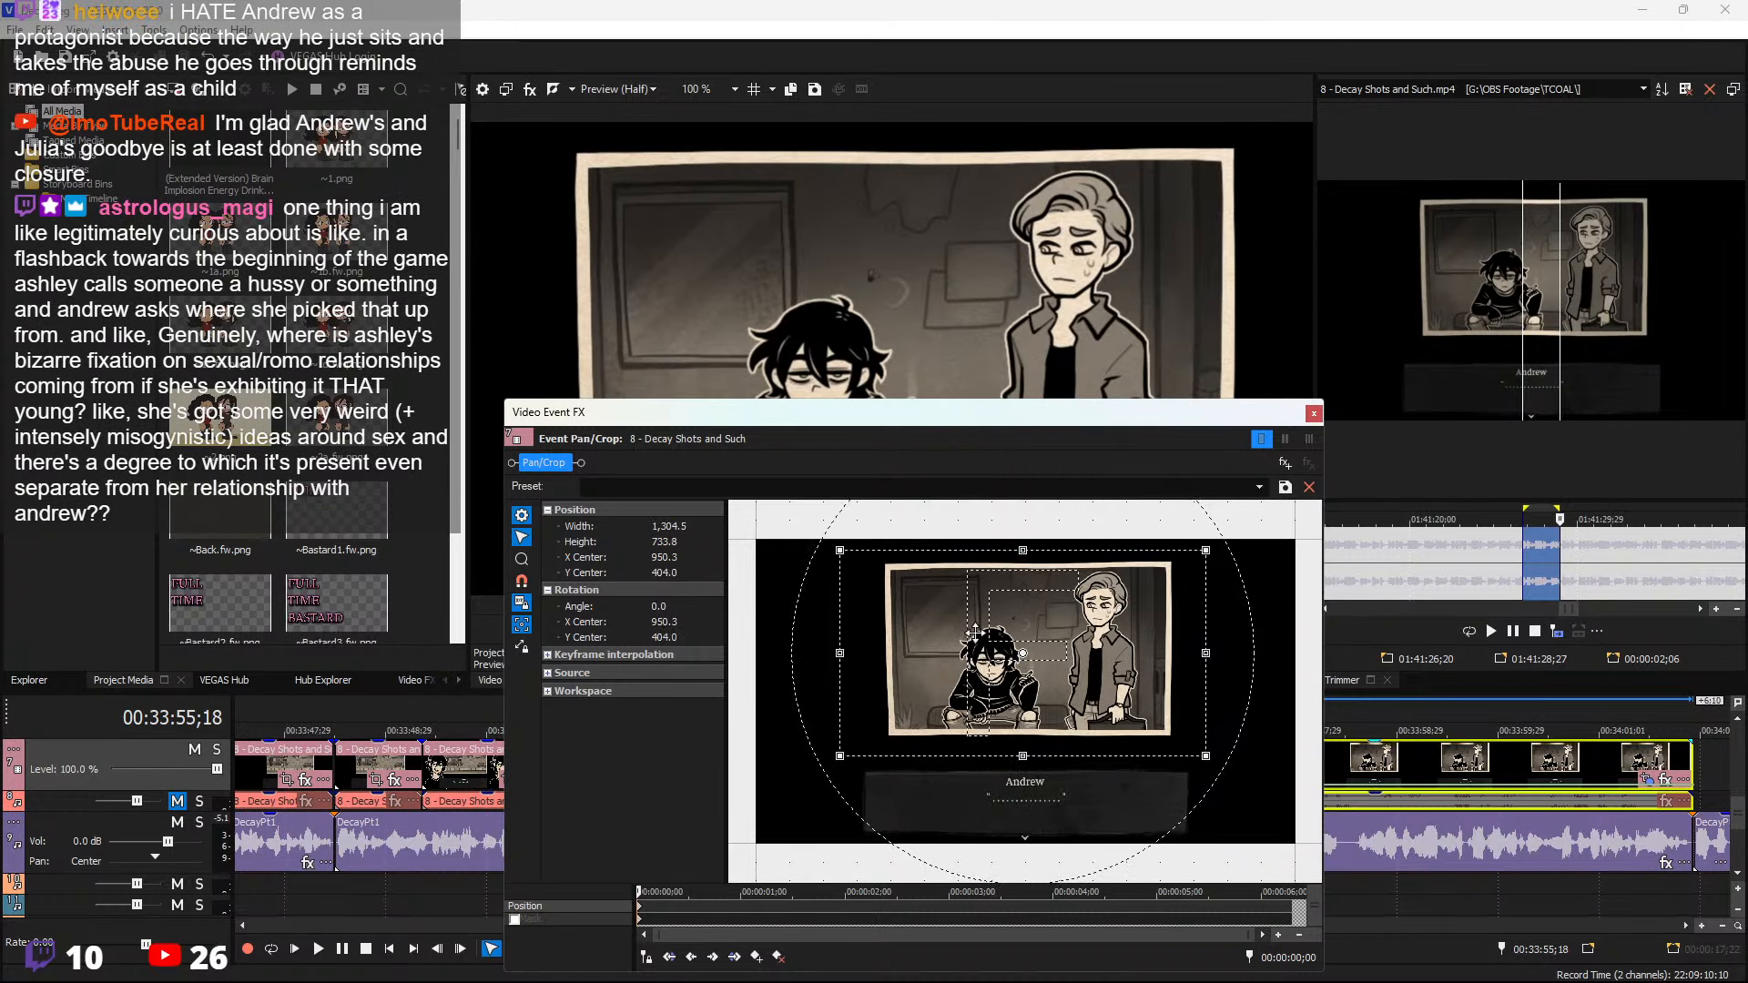
pyautogui.click(1313, 414)
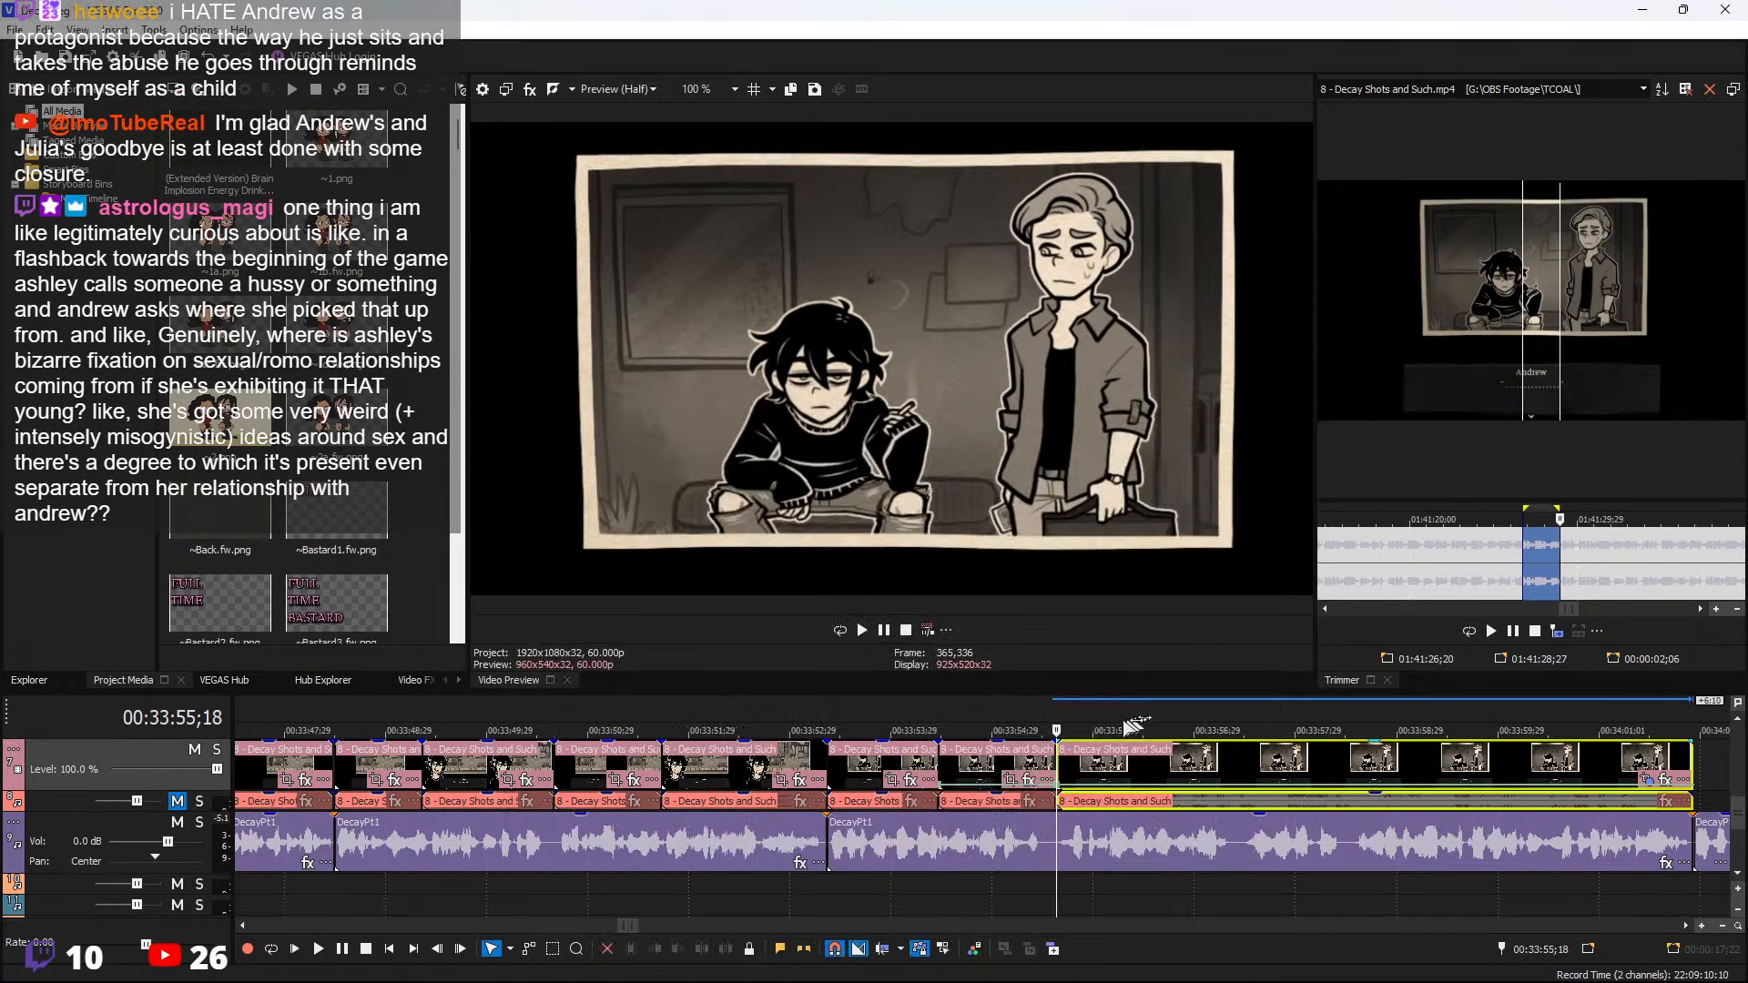
# Split the frozen clip again at 00:33:57;13 and tighten the latter part's crop to about 938 by 528
pyautogui.press('space')
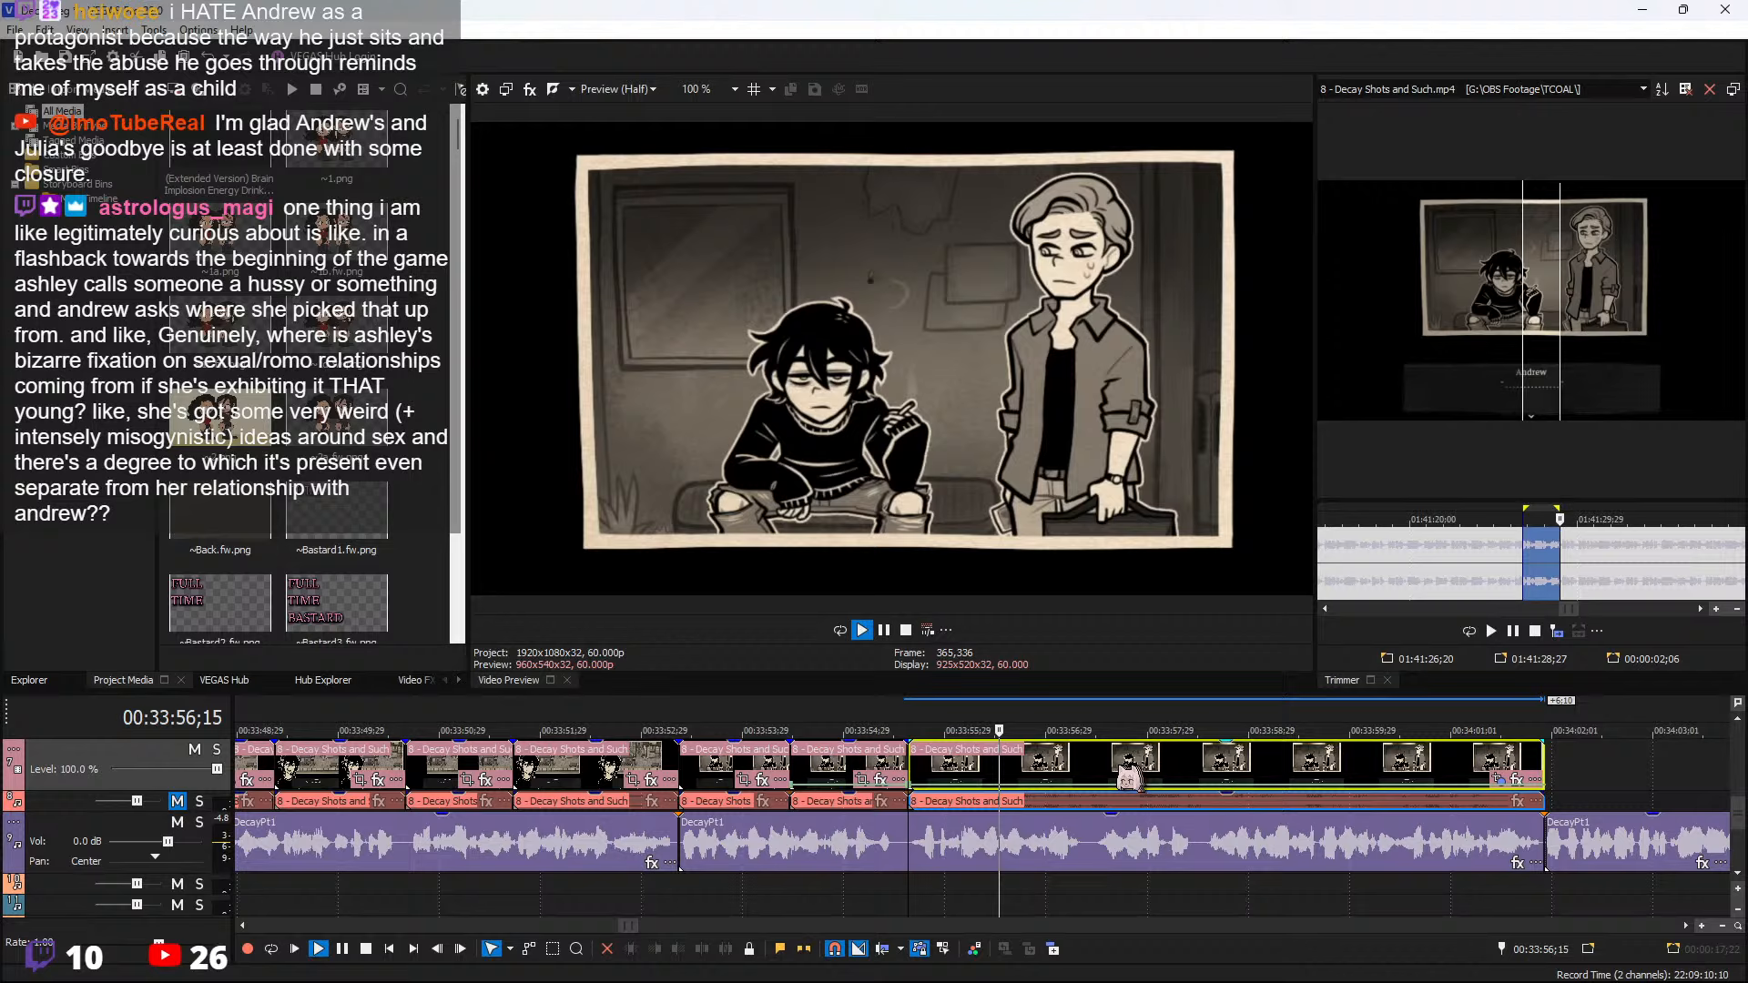
pyautogui.press('Return')
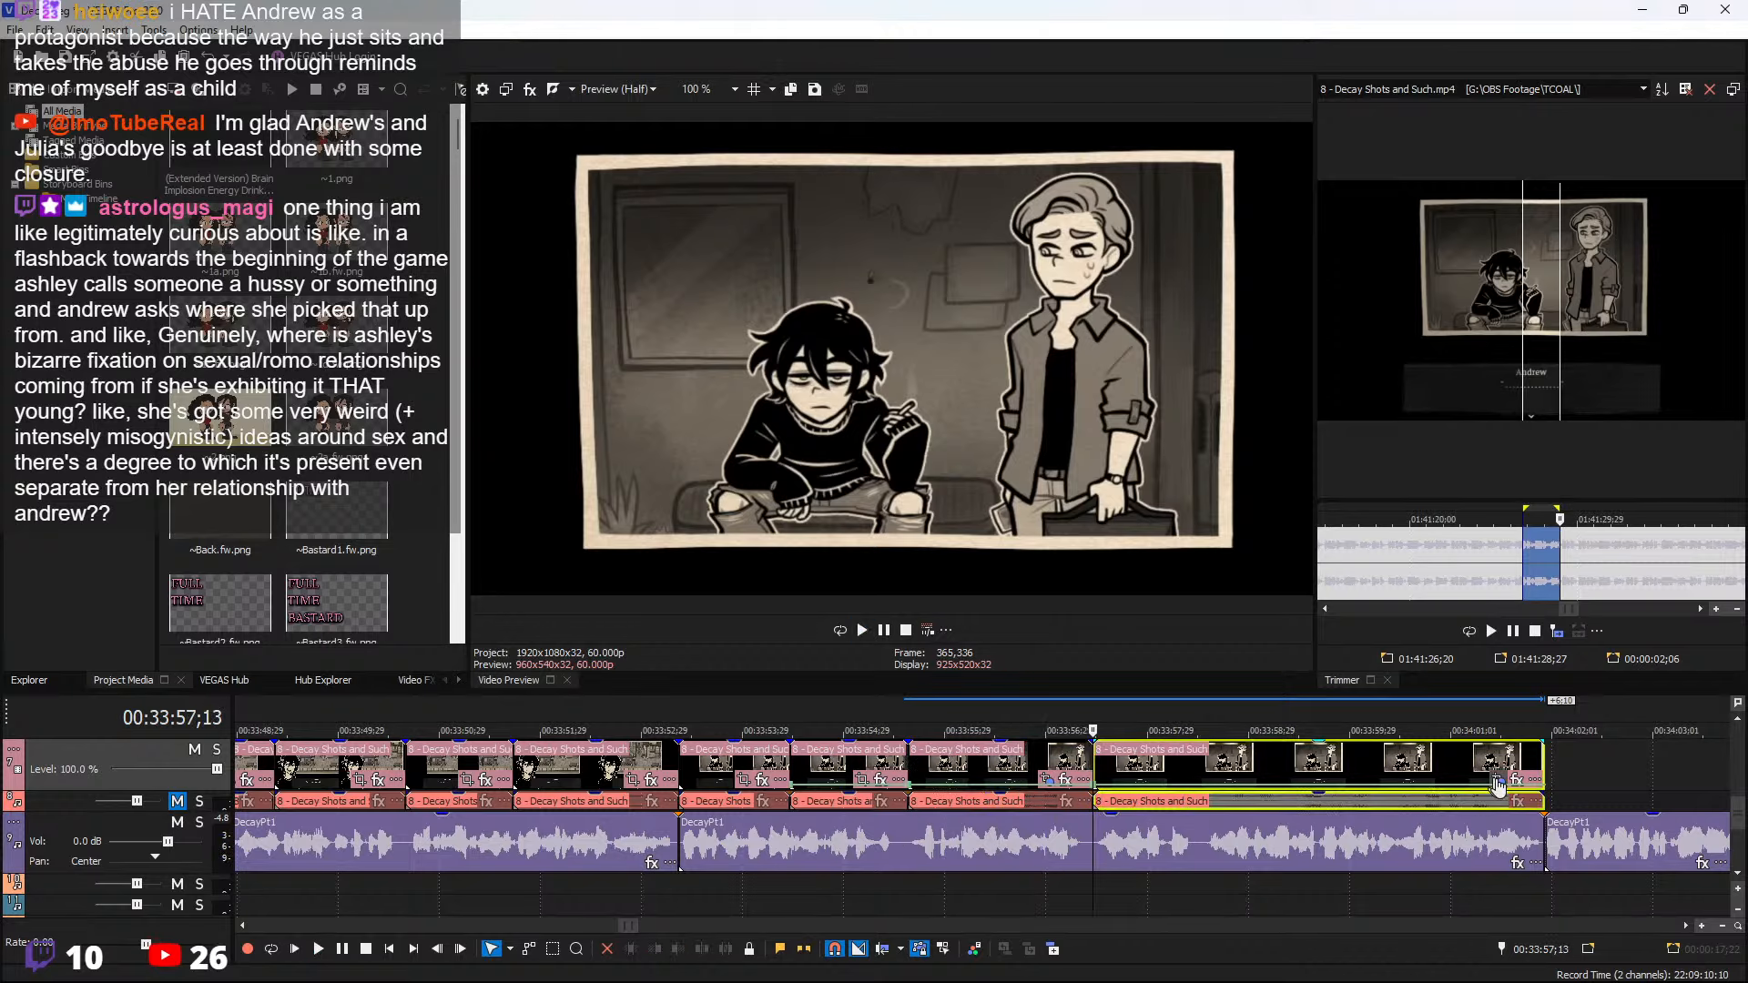
pyautogui.click(1498, 780)
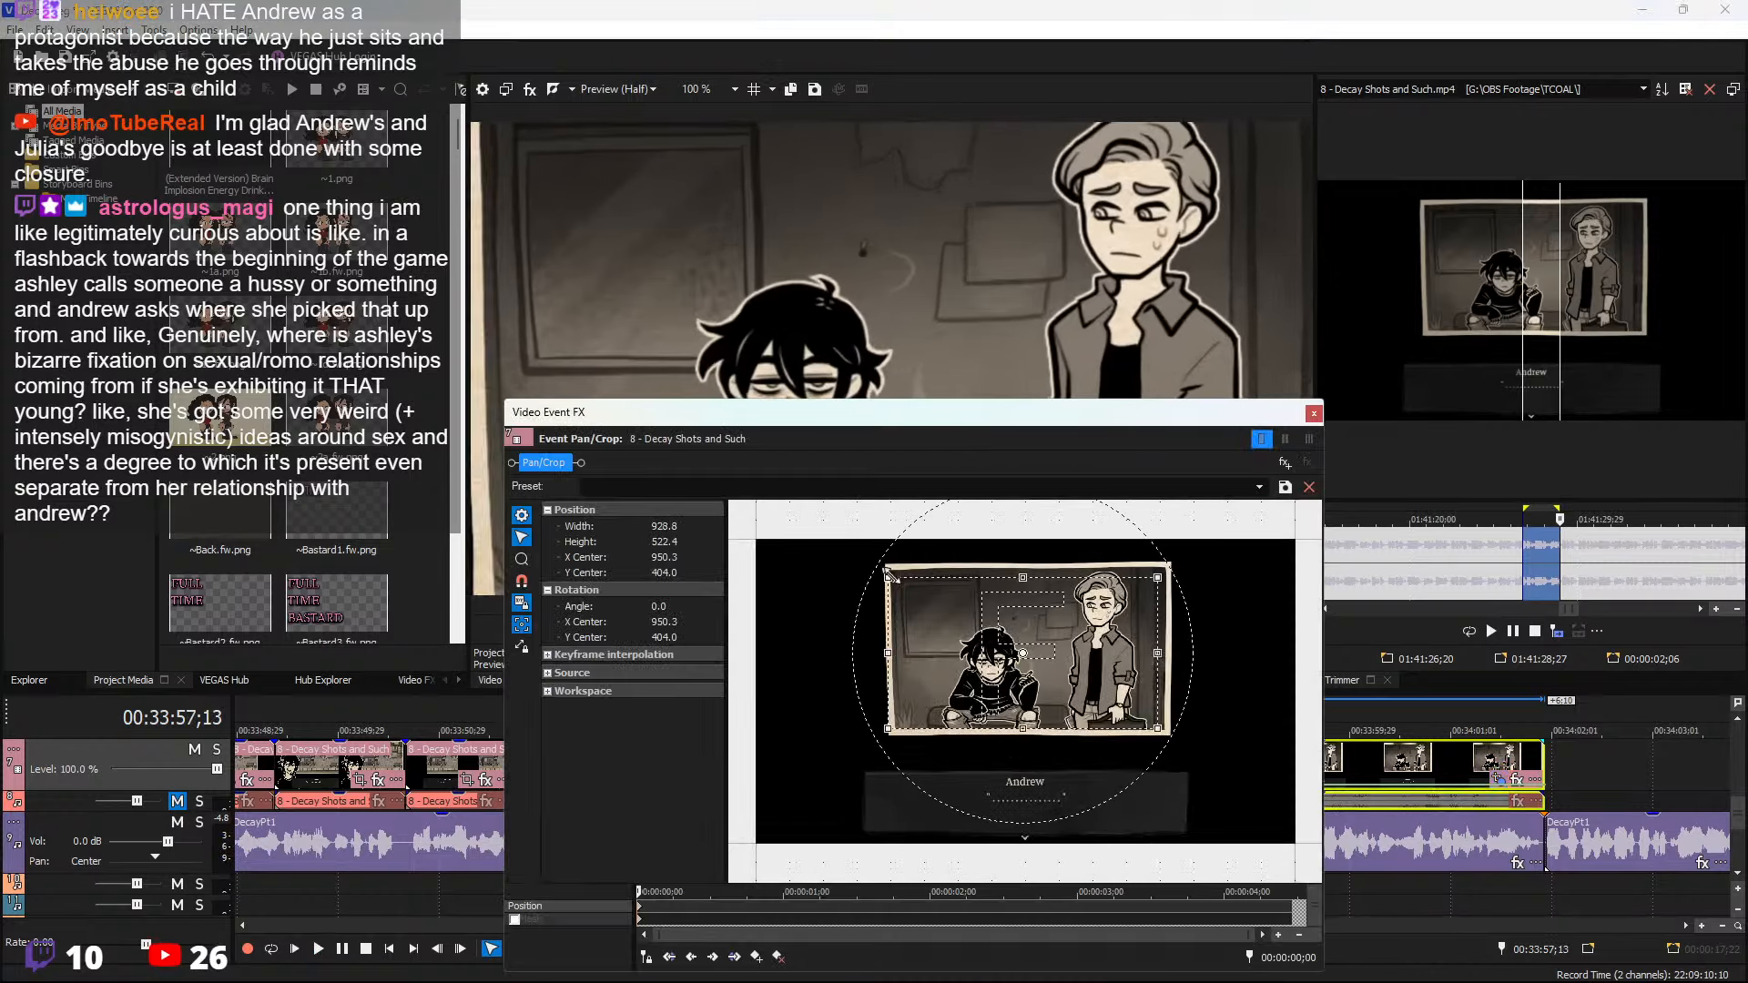
pyautogui.moveTo(840, 550); pyautogui.dragTo(897, 576)
pyautogui.moveTo(1083, 641); pyautogui.dragTo(1089, 635)
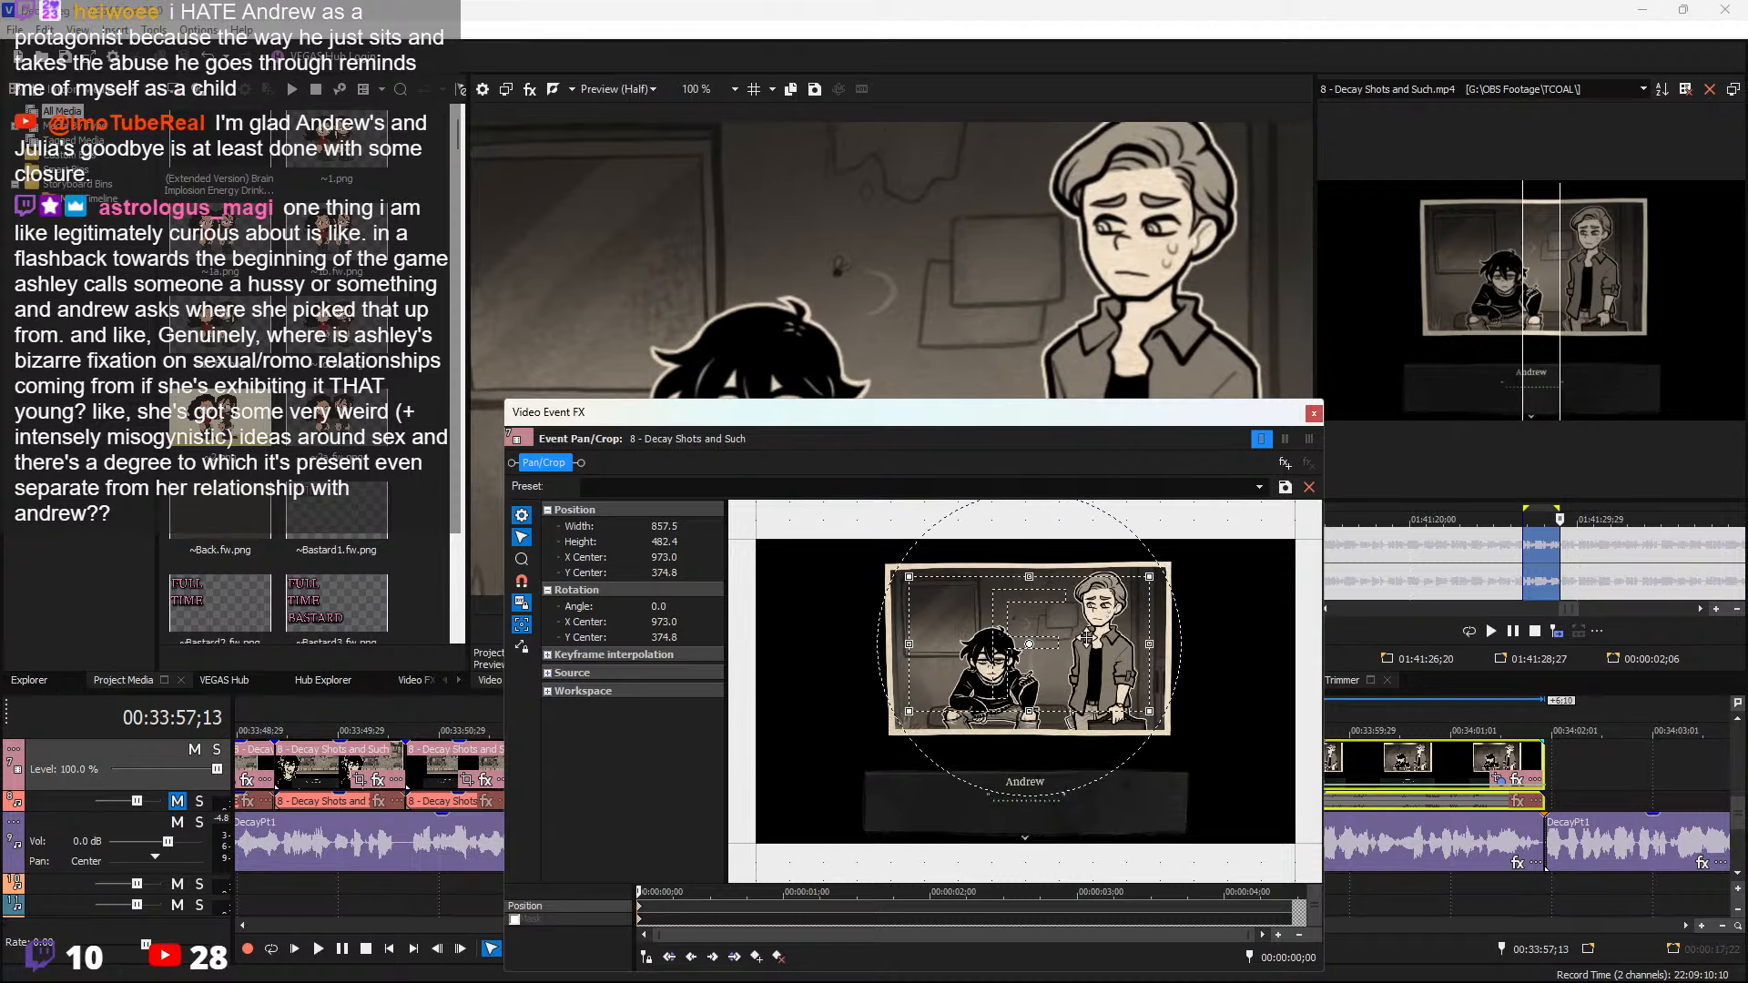
pyautogui.moveTo(1148, 717); pyautogui.dragTo(1160, 723)
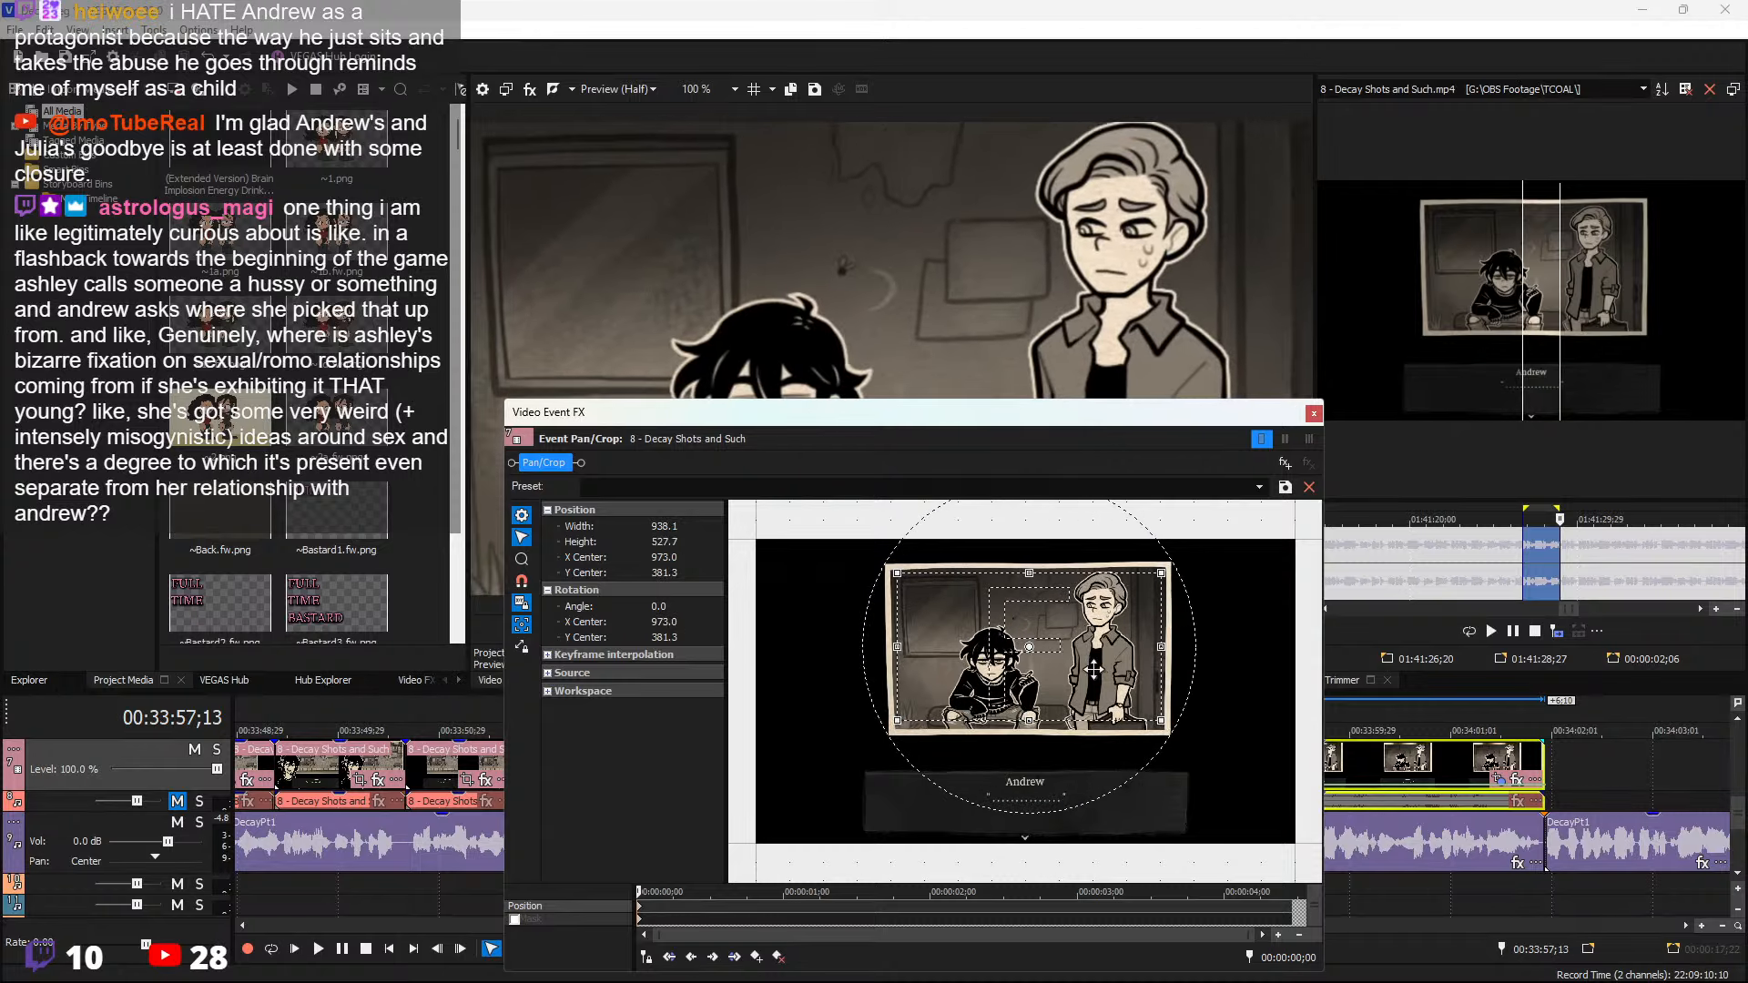
pyautogui.click(1314, 413)
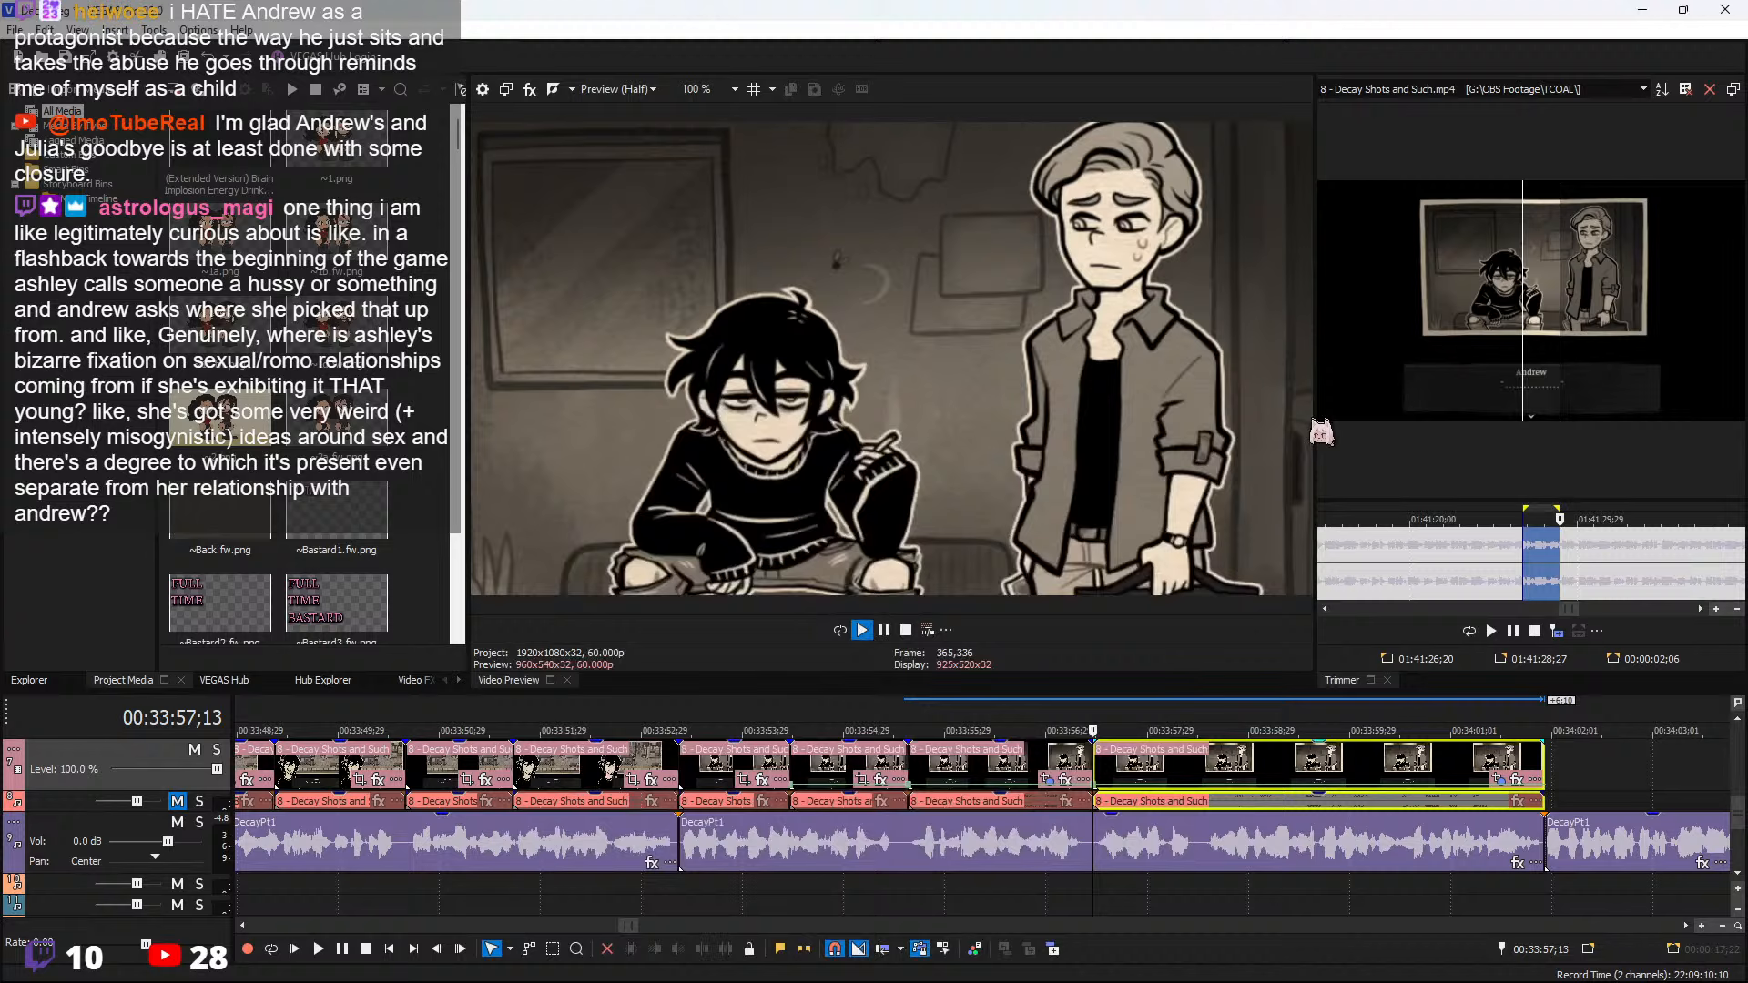
# Split the frozen clip at 00:33:58;16, crop its last part to 489 by 275 around Andrew's face, and play it
pyautogui.press('space')
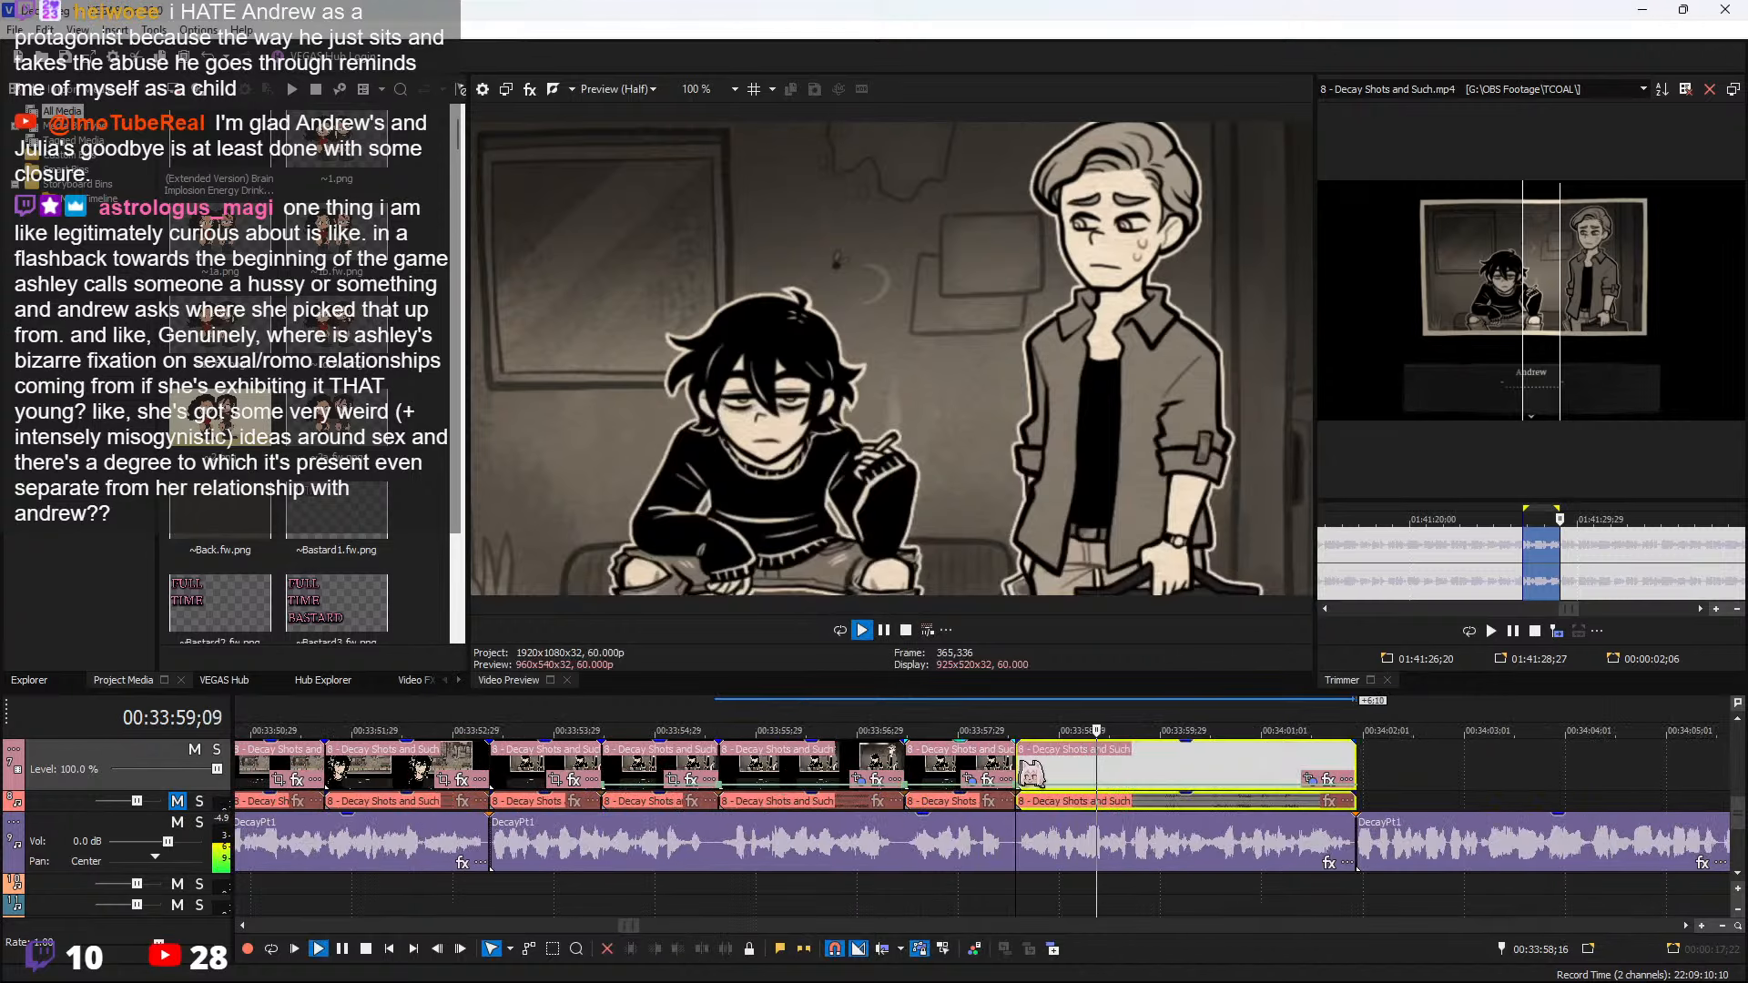
pyautogui.press('space')
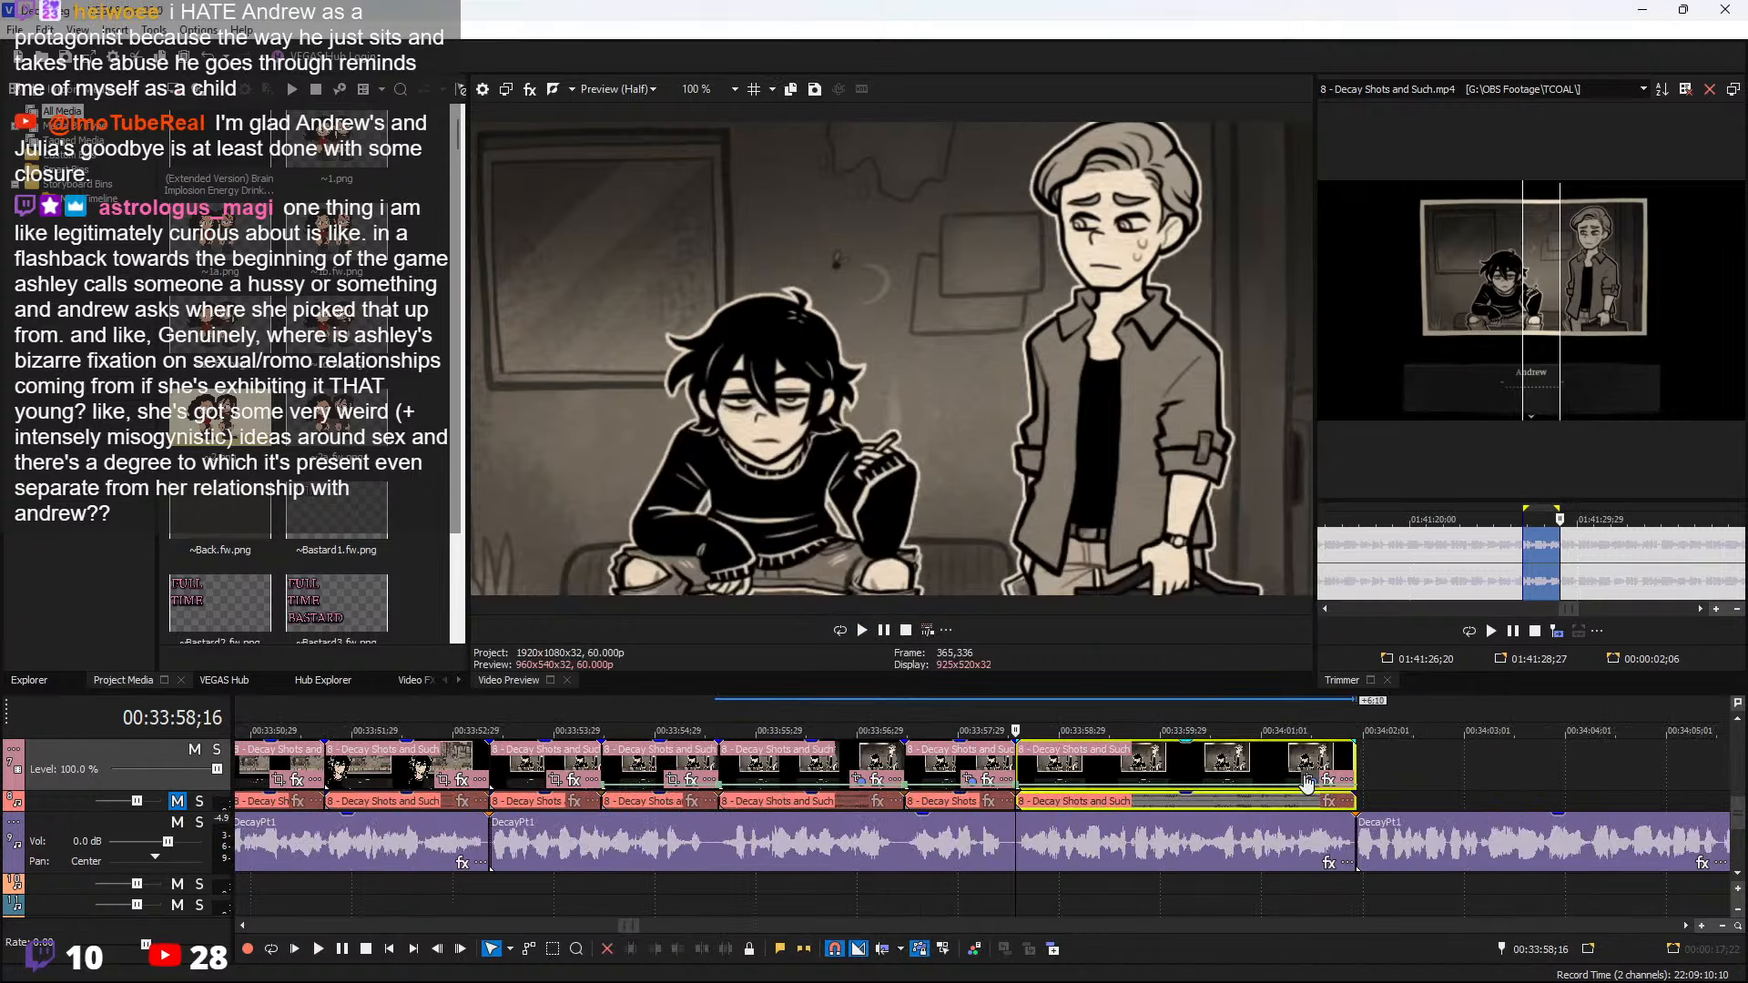
pyautogui.click(1309, 780)
pyautogui.moveTo(899, 575); pyautogui.dragTo(963, 651)
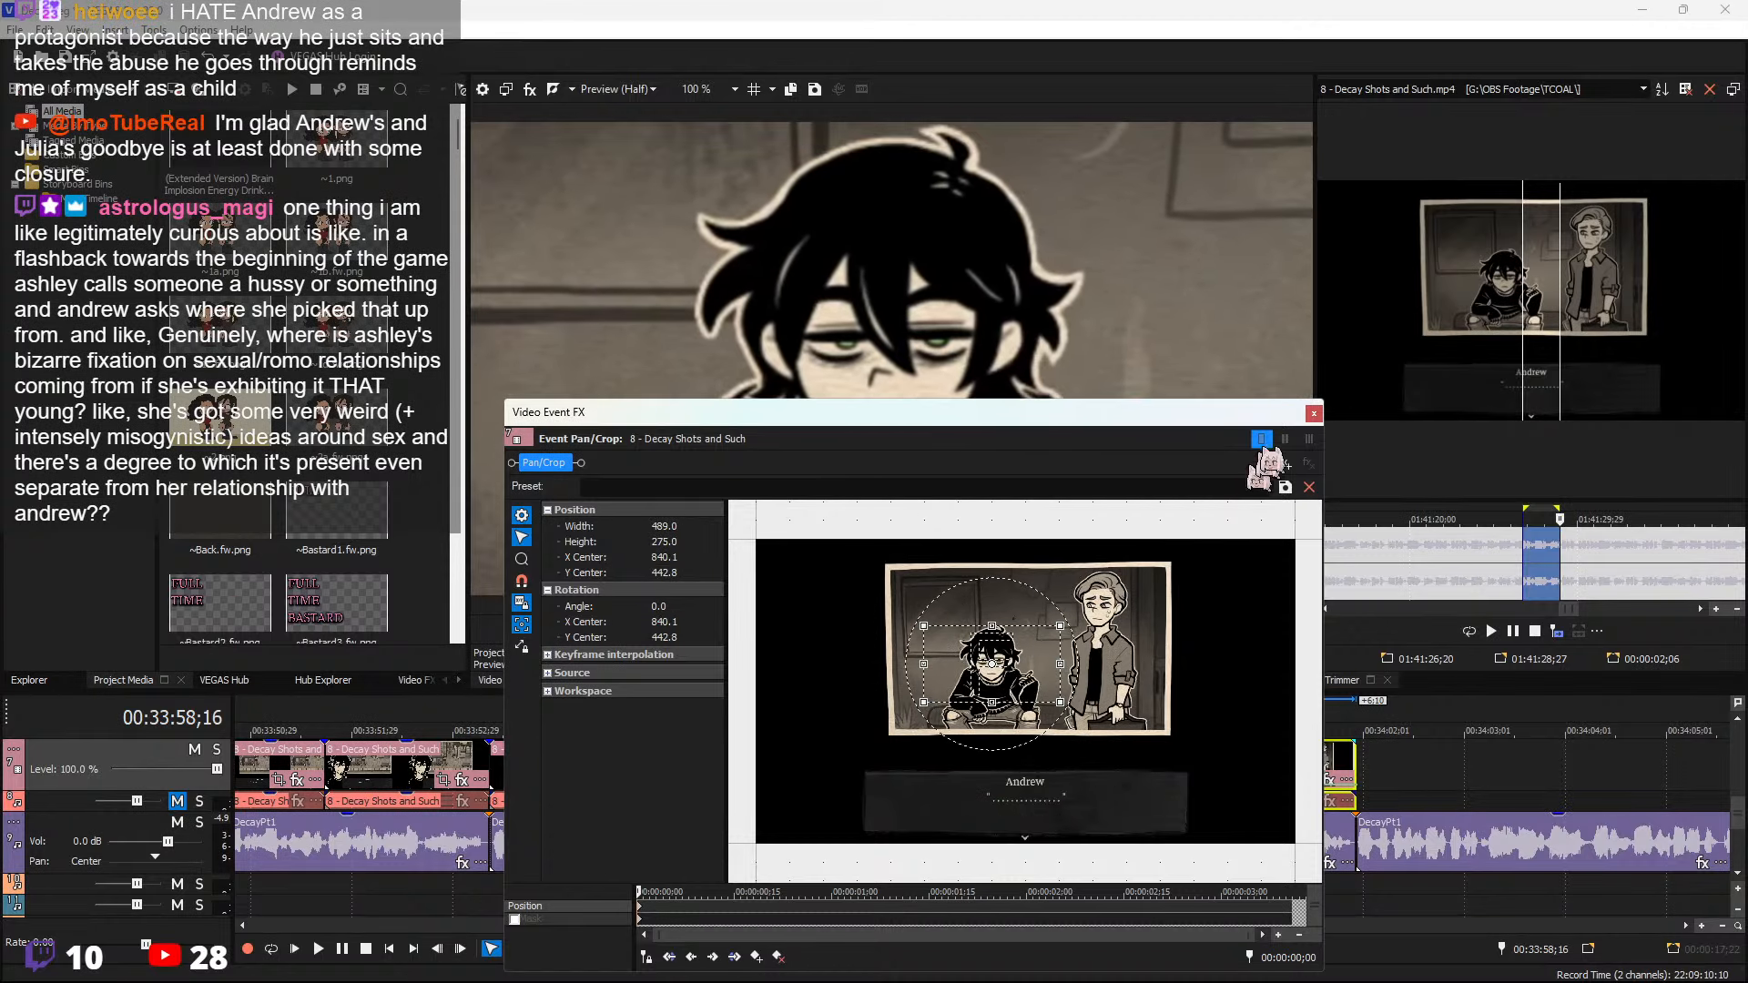
pyautogui.click(1314, 413)
pyautogui.press('space')
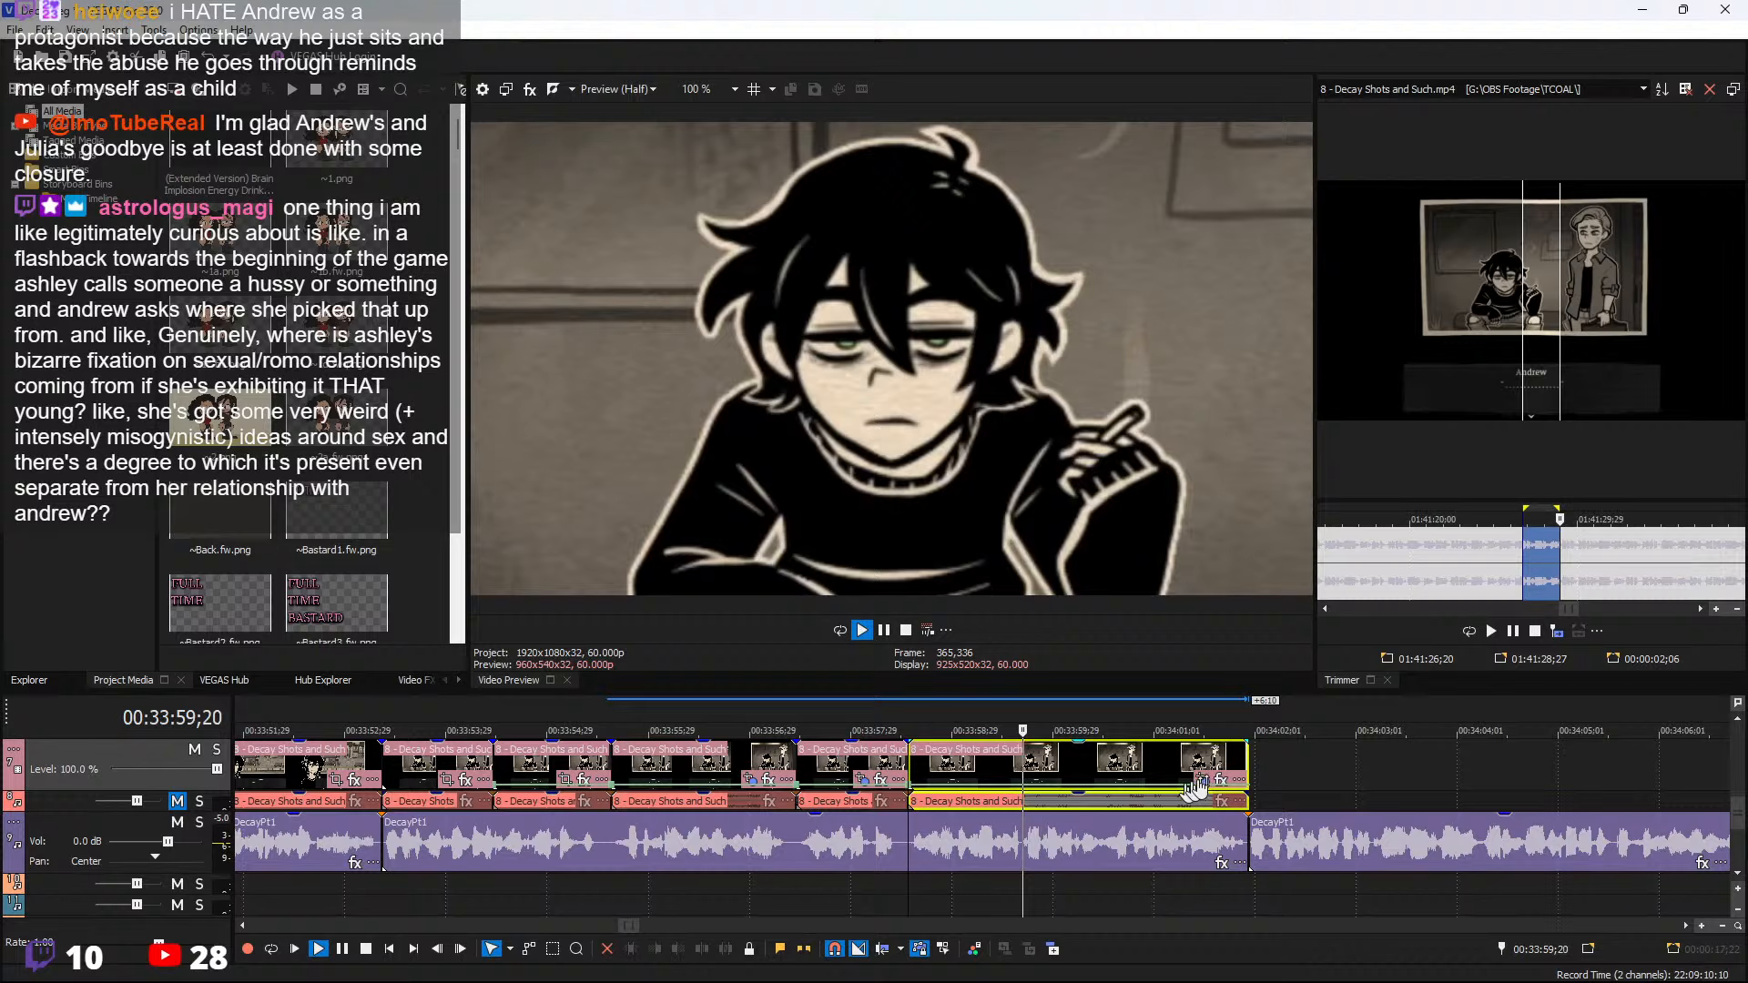
# Review the Andrew close-up and the DecayPt1 narration that has no footage after 00:34:01;29
pyautogui.click(1258, 779)
pyautogui.moveTo(1736, 823)
pyautogui.mouseDown()
pyautogui.moveTo(1736, 791)
pyautogui.moveTo(1735, 815)
pyautogui.mouseUp()
pyautogui.press('space')
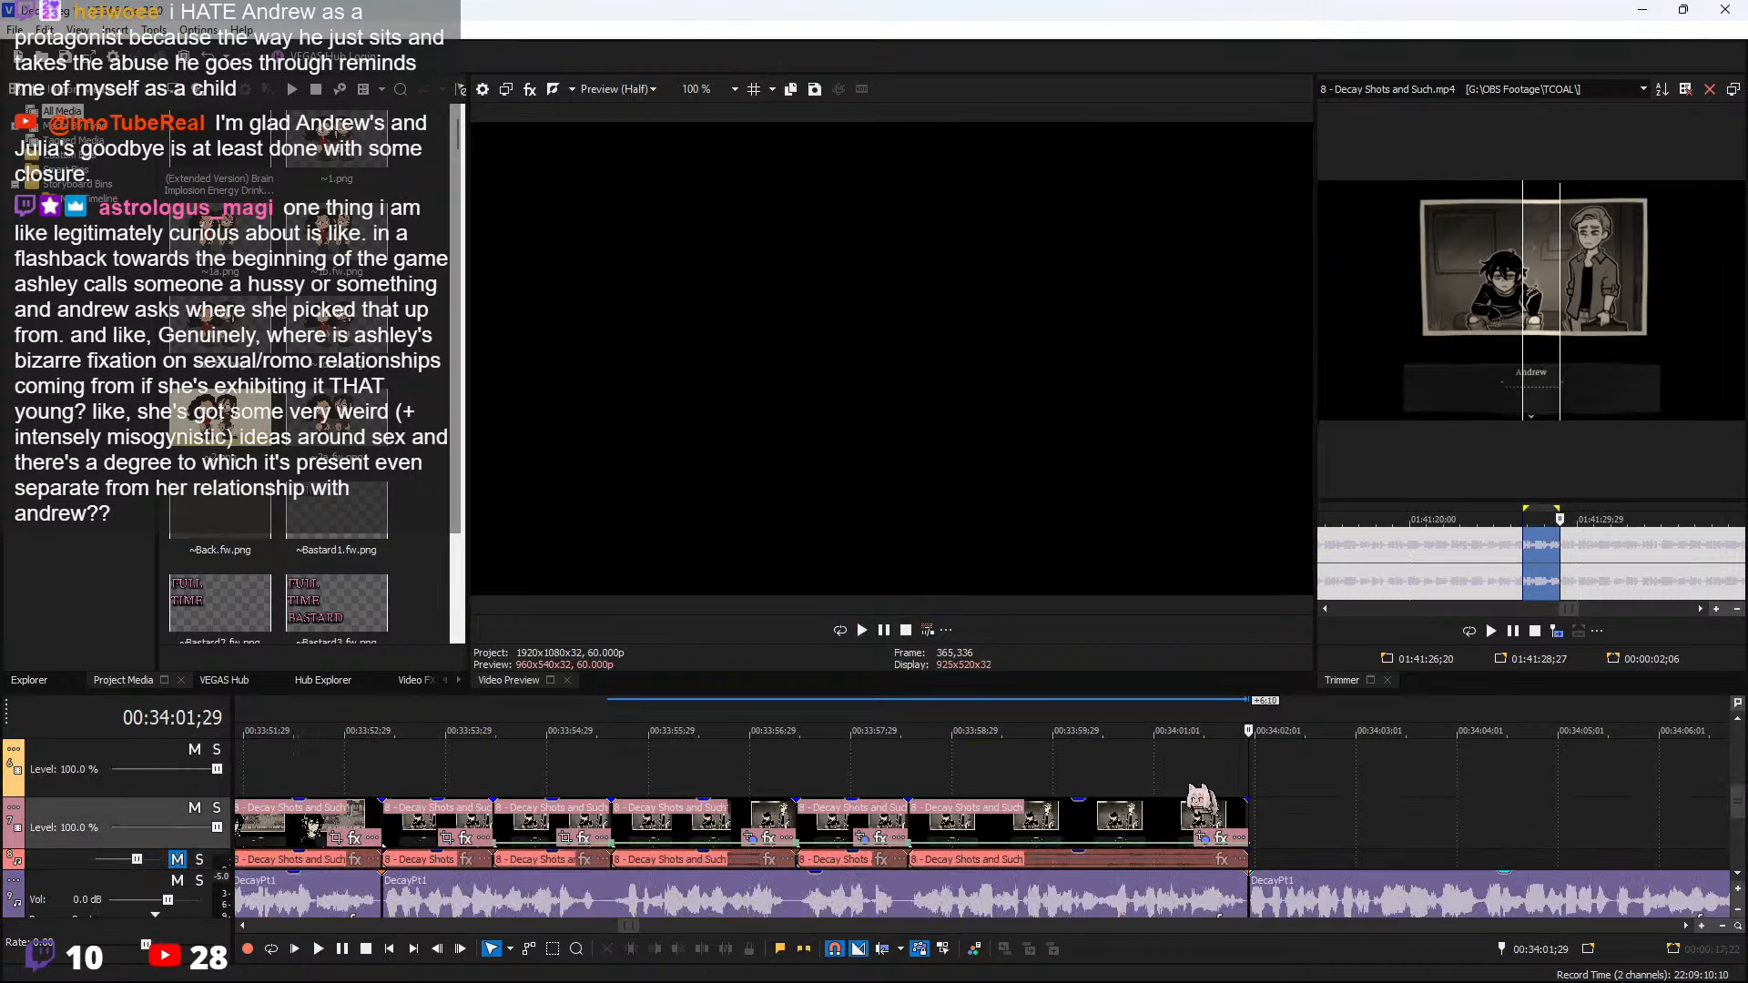
pyautogui.click(1110, 781)
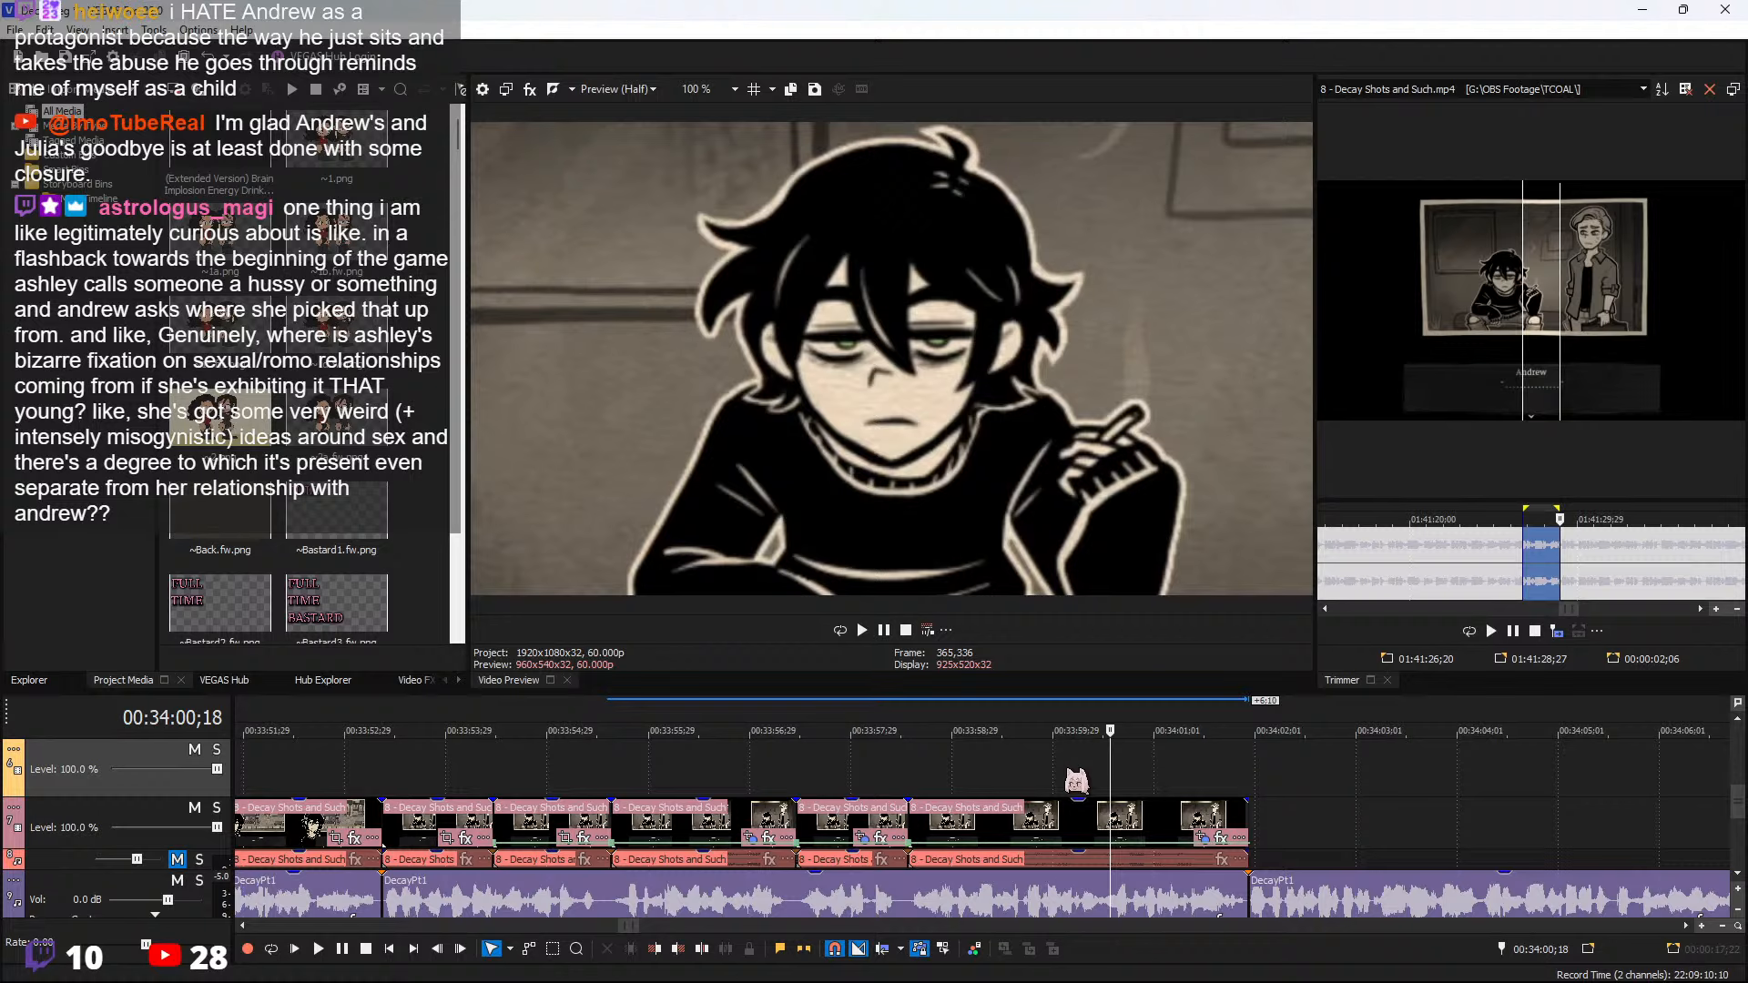
pyautogui.click(1255, 776)
pyautogui.click(1247, 776)
pyautogui.scroll(-2, 1302, 796)
pyautogui.scroll(2, 1258, 815)
pyautogui.scroll(-3, 1258, 817)
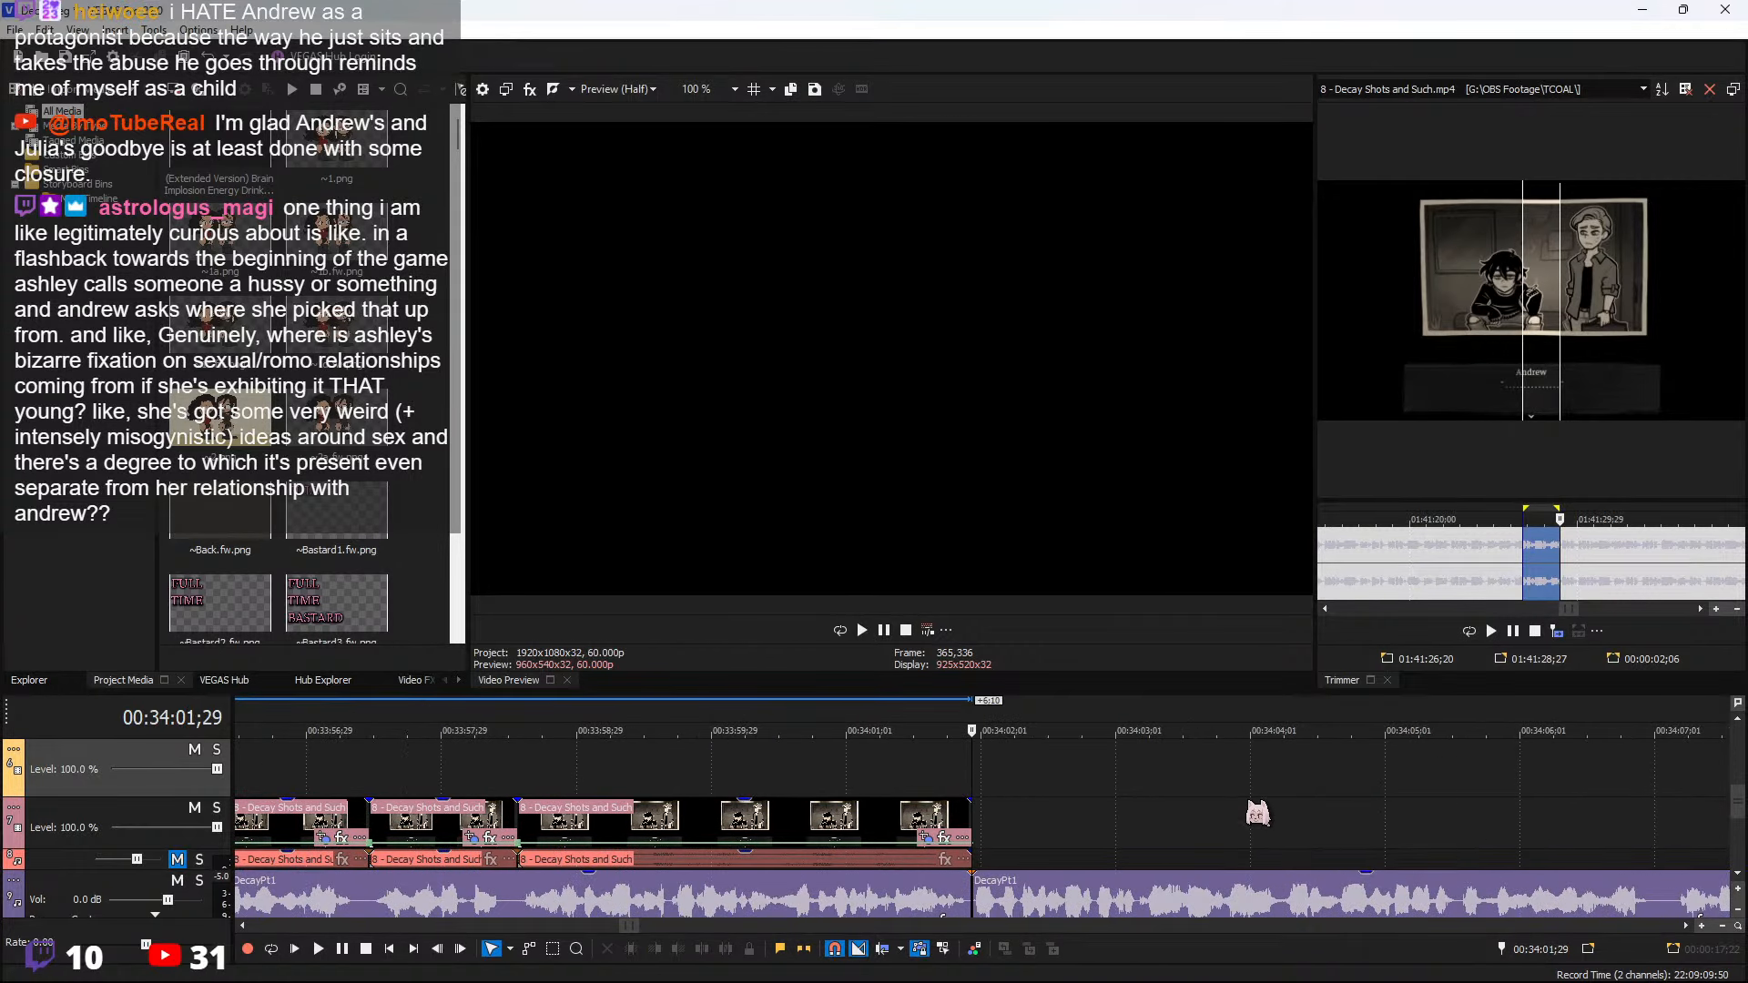
pyautogui.scroll(-3, 1259, 822)
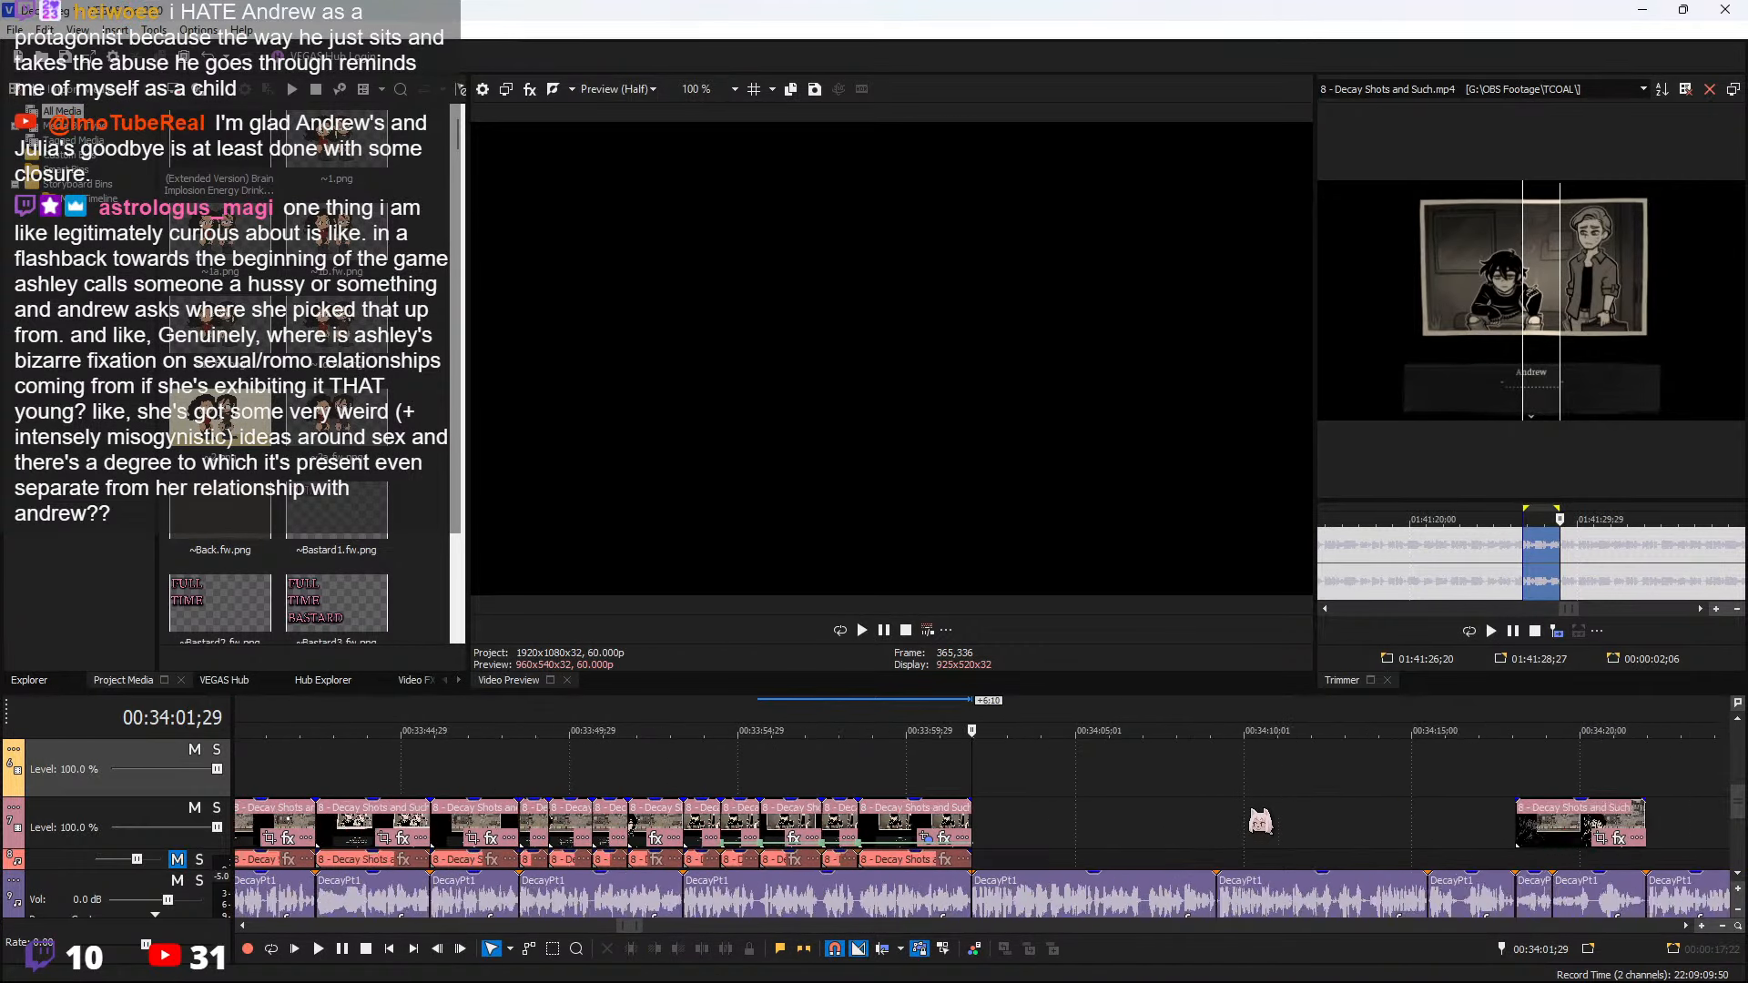
pyautogui.press('space')
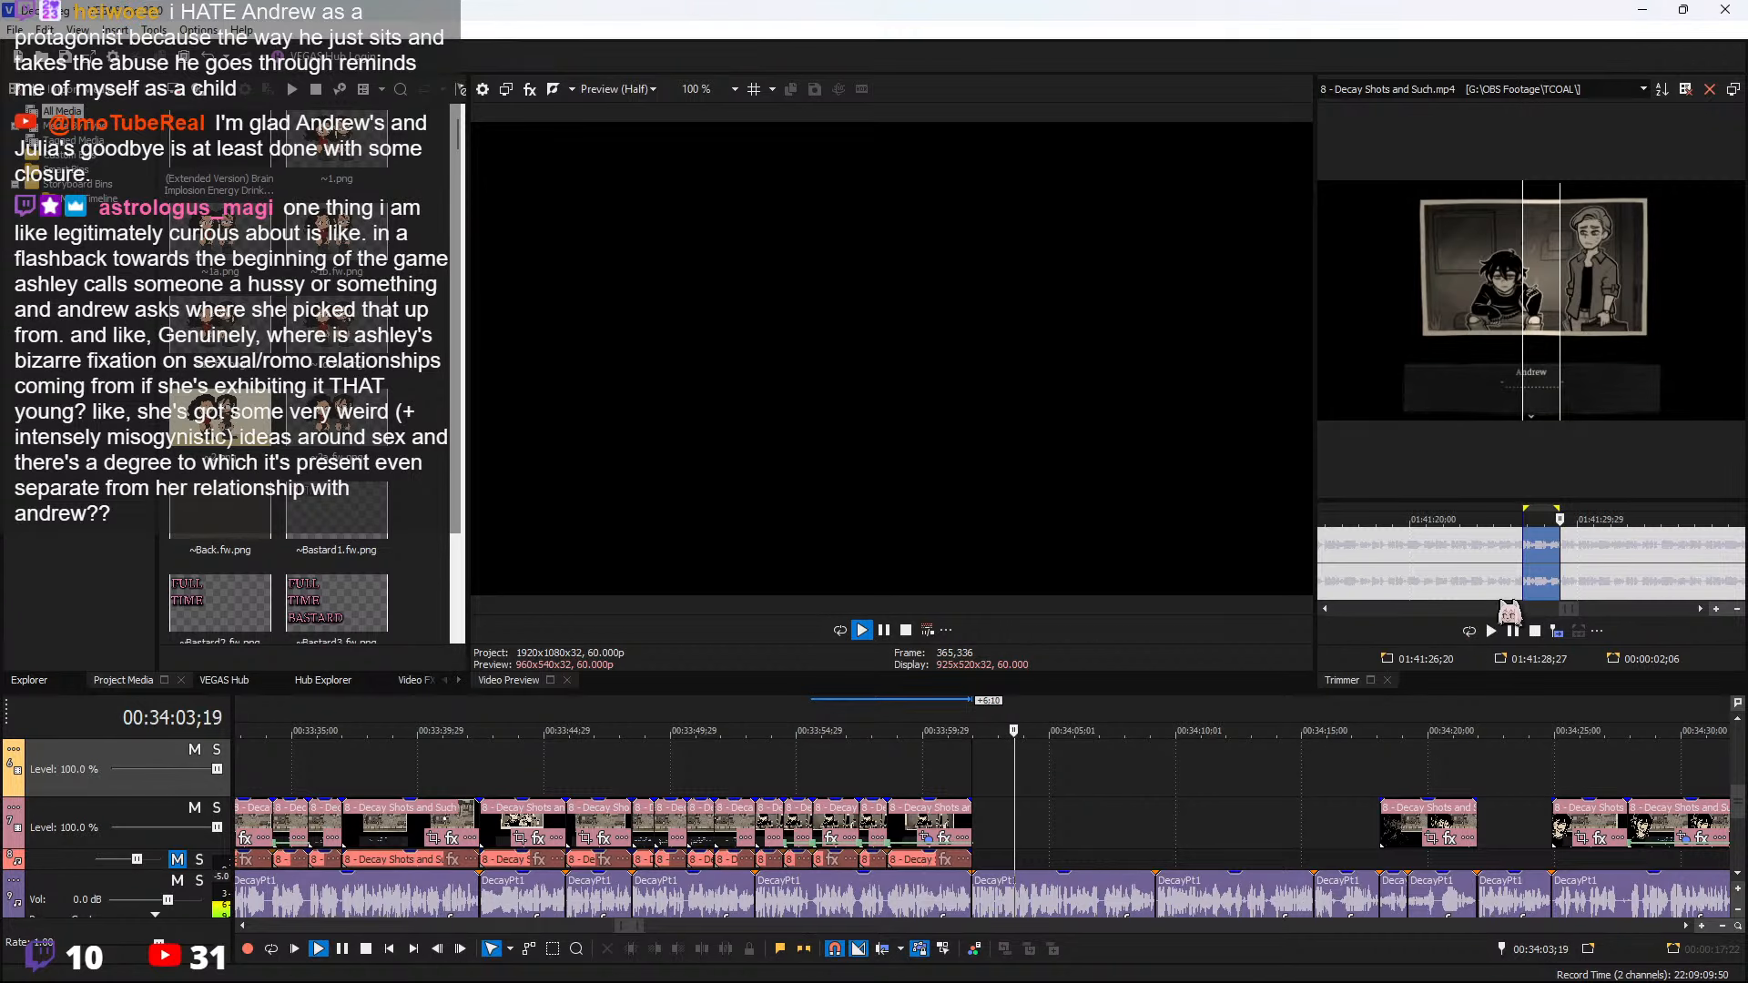
pyautogui.press('space')
pyautogui.scroll(4, 1026, 806)
pyautogui.press('space')
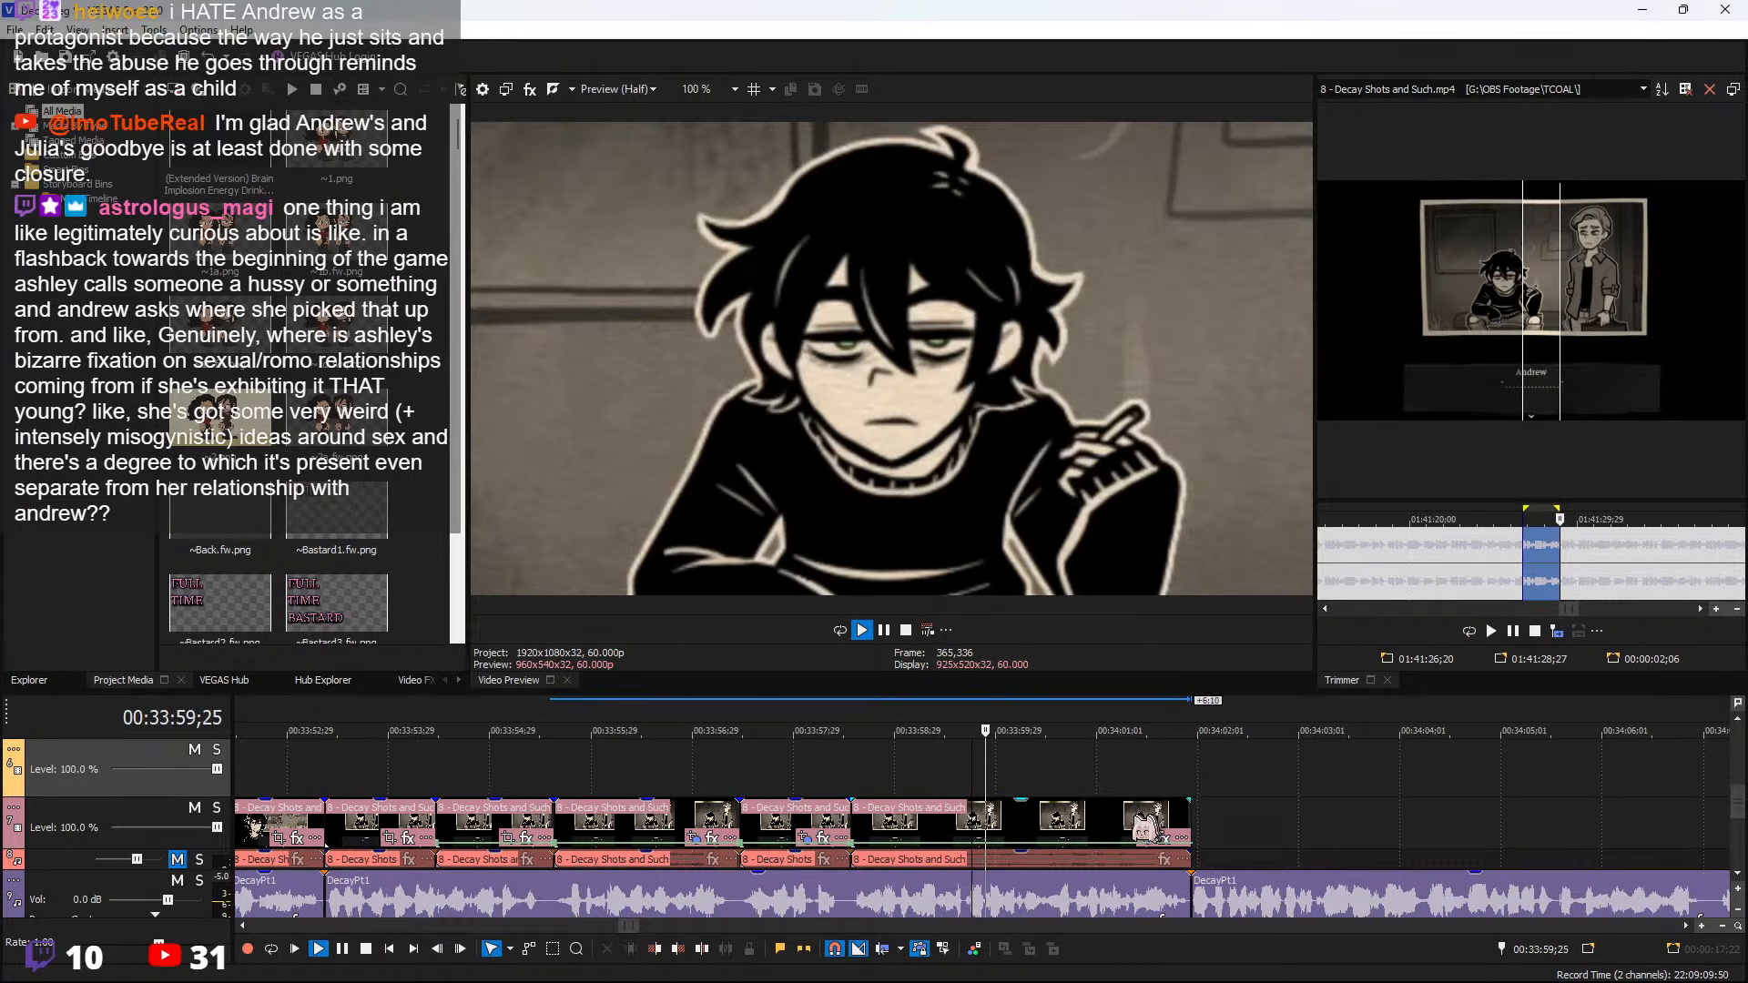
# Paste a copy of the Andrew close-up at 00:34:01;29, recentre its crop on the standing friend's face, and play it
pyautogui.click(1085, 824)
pyautogui.hotkey('ctrl', 'v')
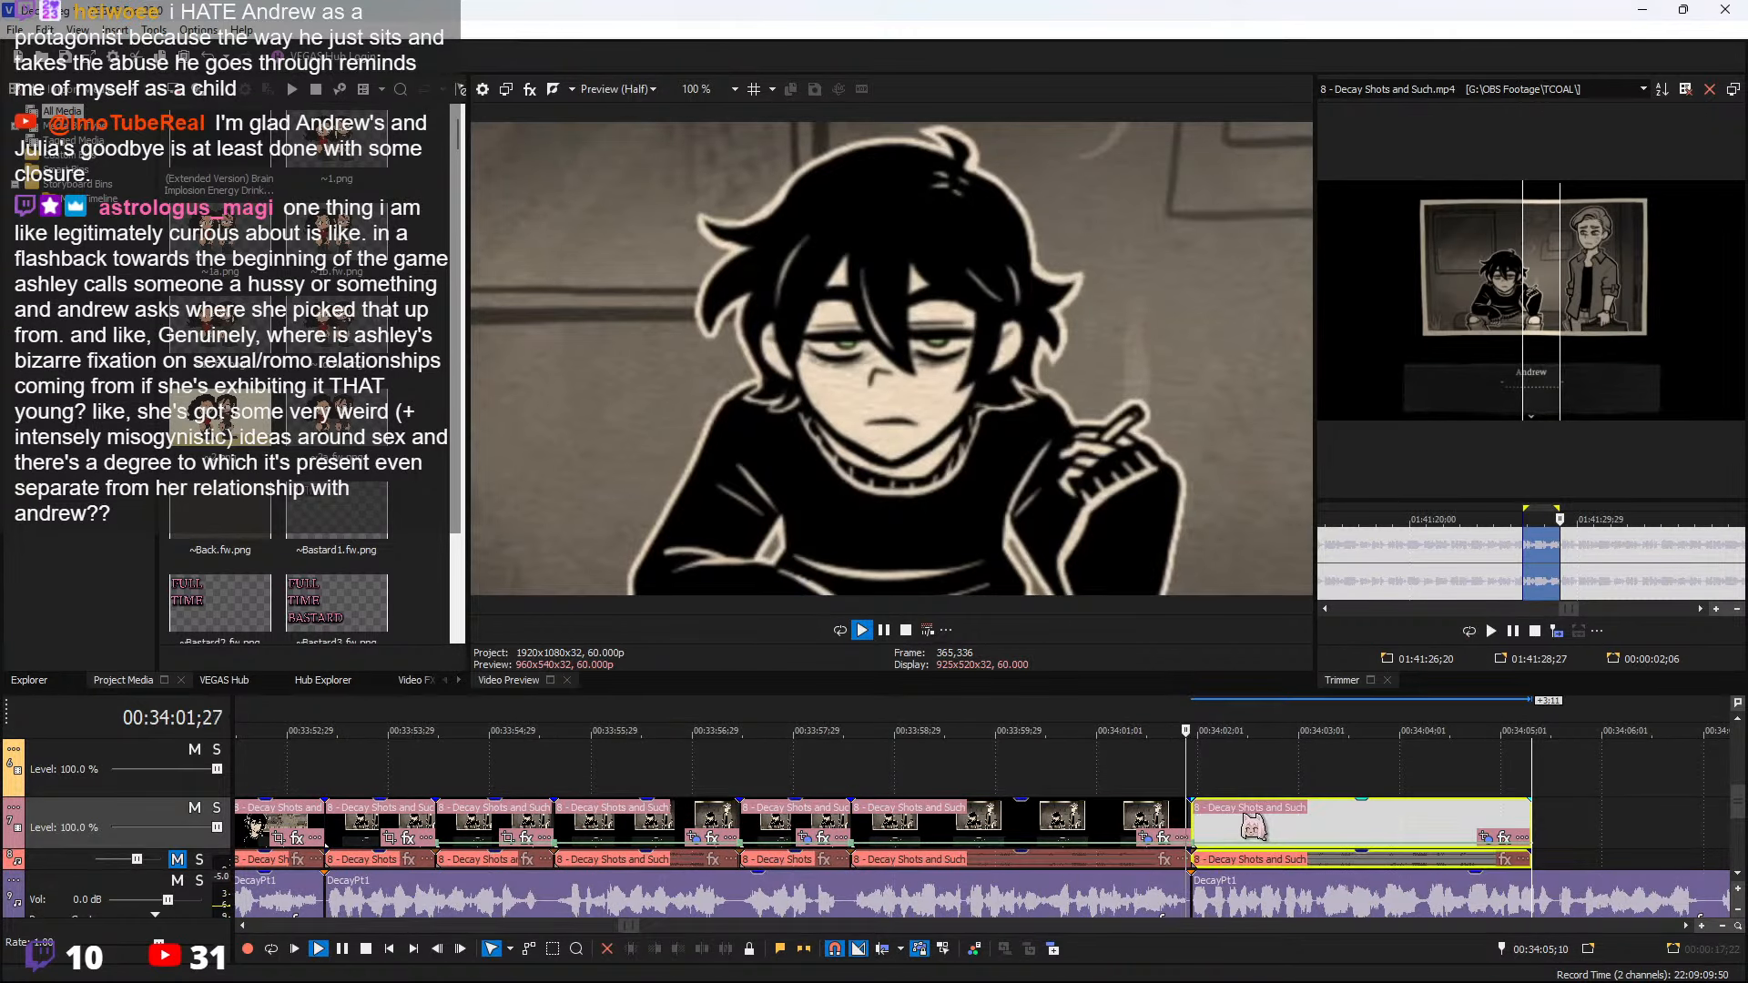
pyautogui.press('space')
pyautogui.click(1195, 826)
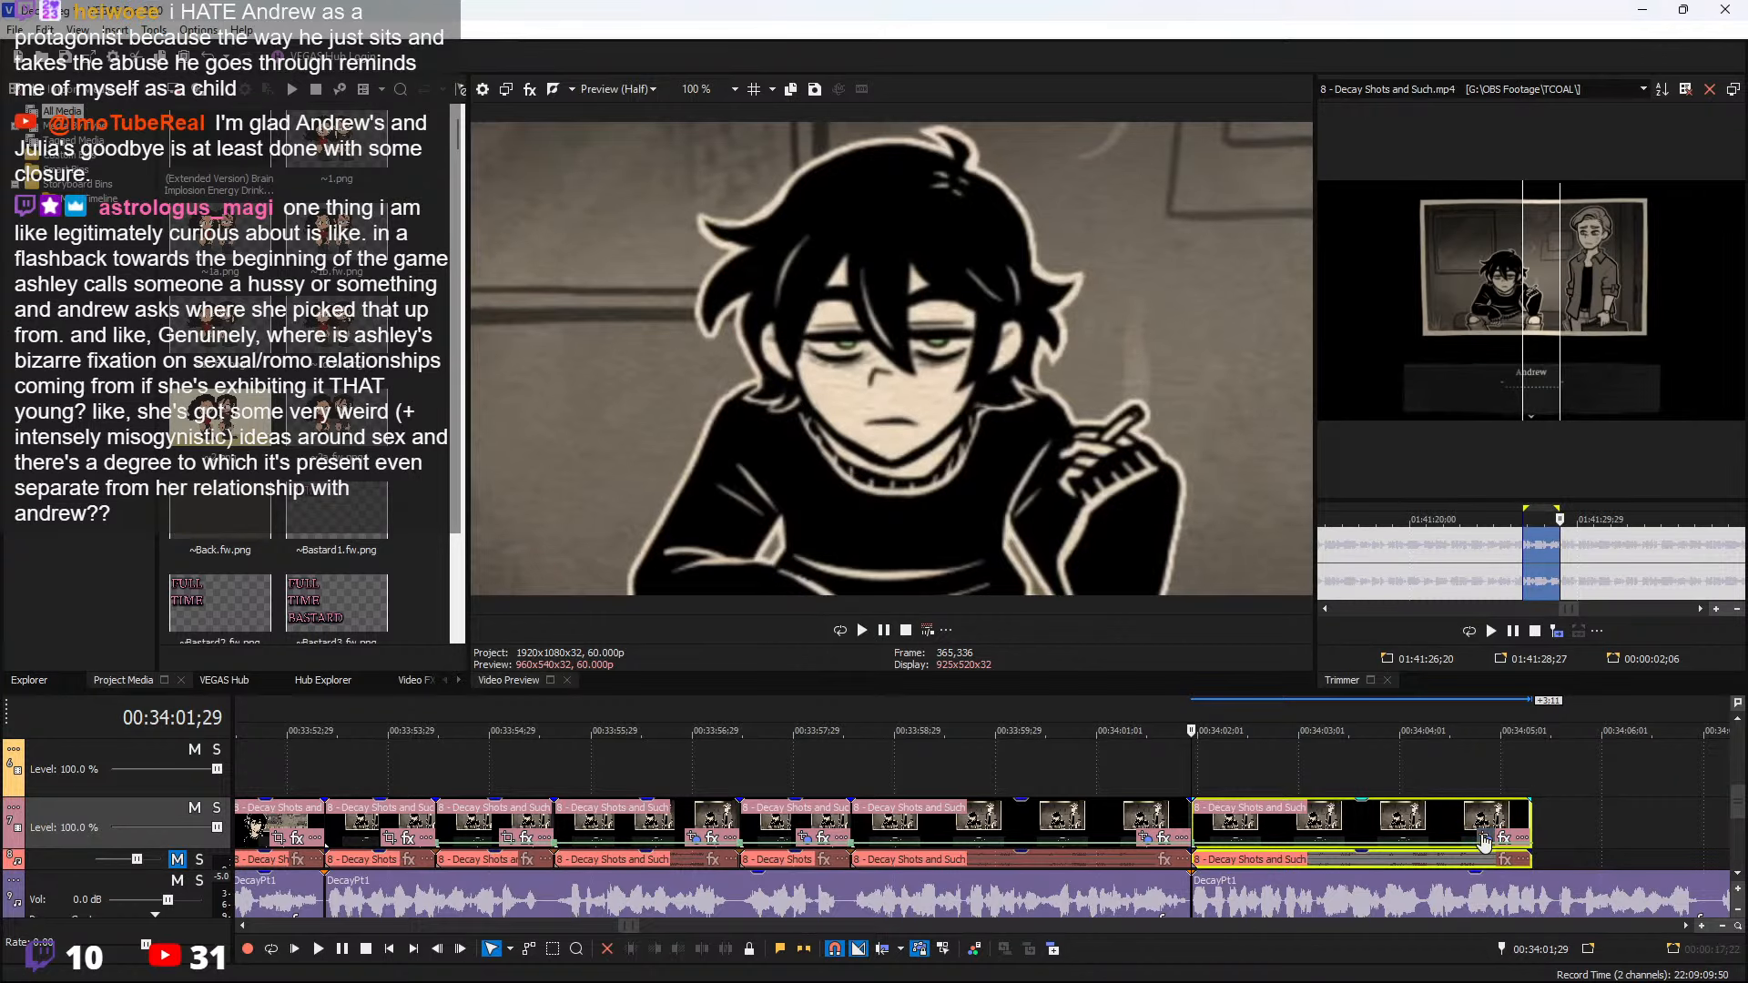
pyautogui.click(1484, 837)
pyautogui.moveTo(1067, 609); pyautogui.dragTo(1079, 606)
pyautogui.click(1313, 413)
pyautogui.press('space')
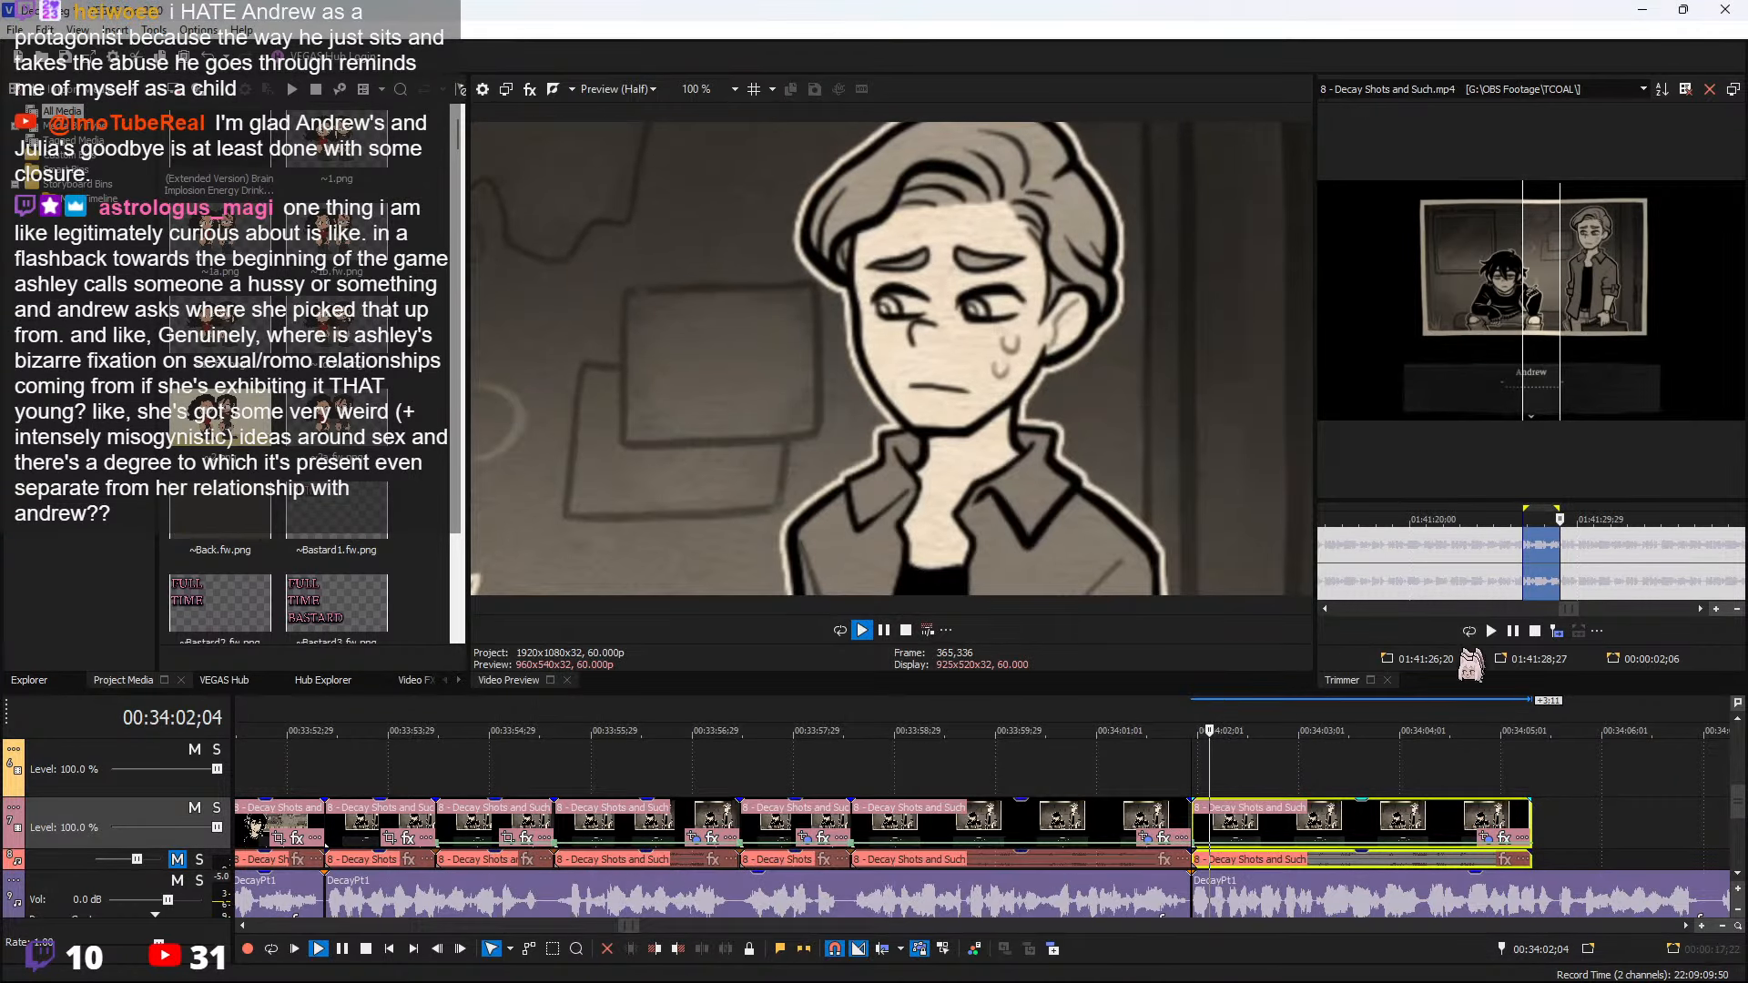
# Extend the friend's close-up to the end of the DecayPt1 segment at 00:34:09;09 and play through it
pyautogui.scroll(-3, 1335, 765)
pyautogui.scroll(3, 1231, 840)
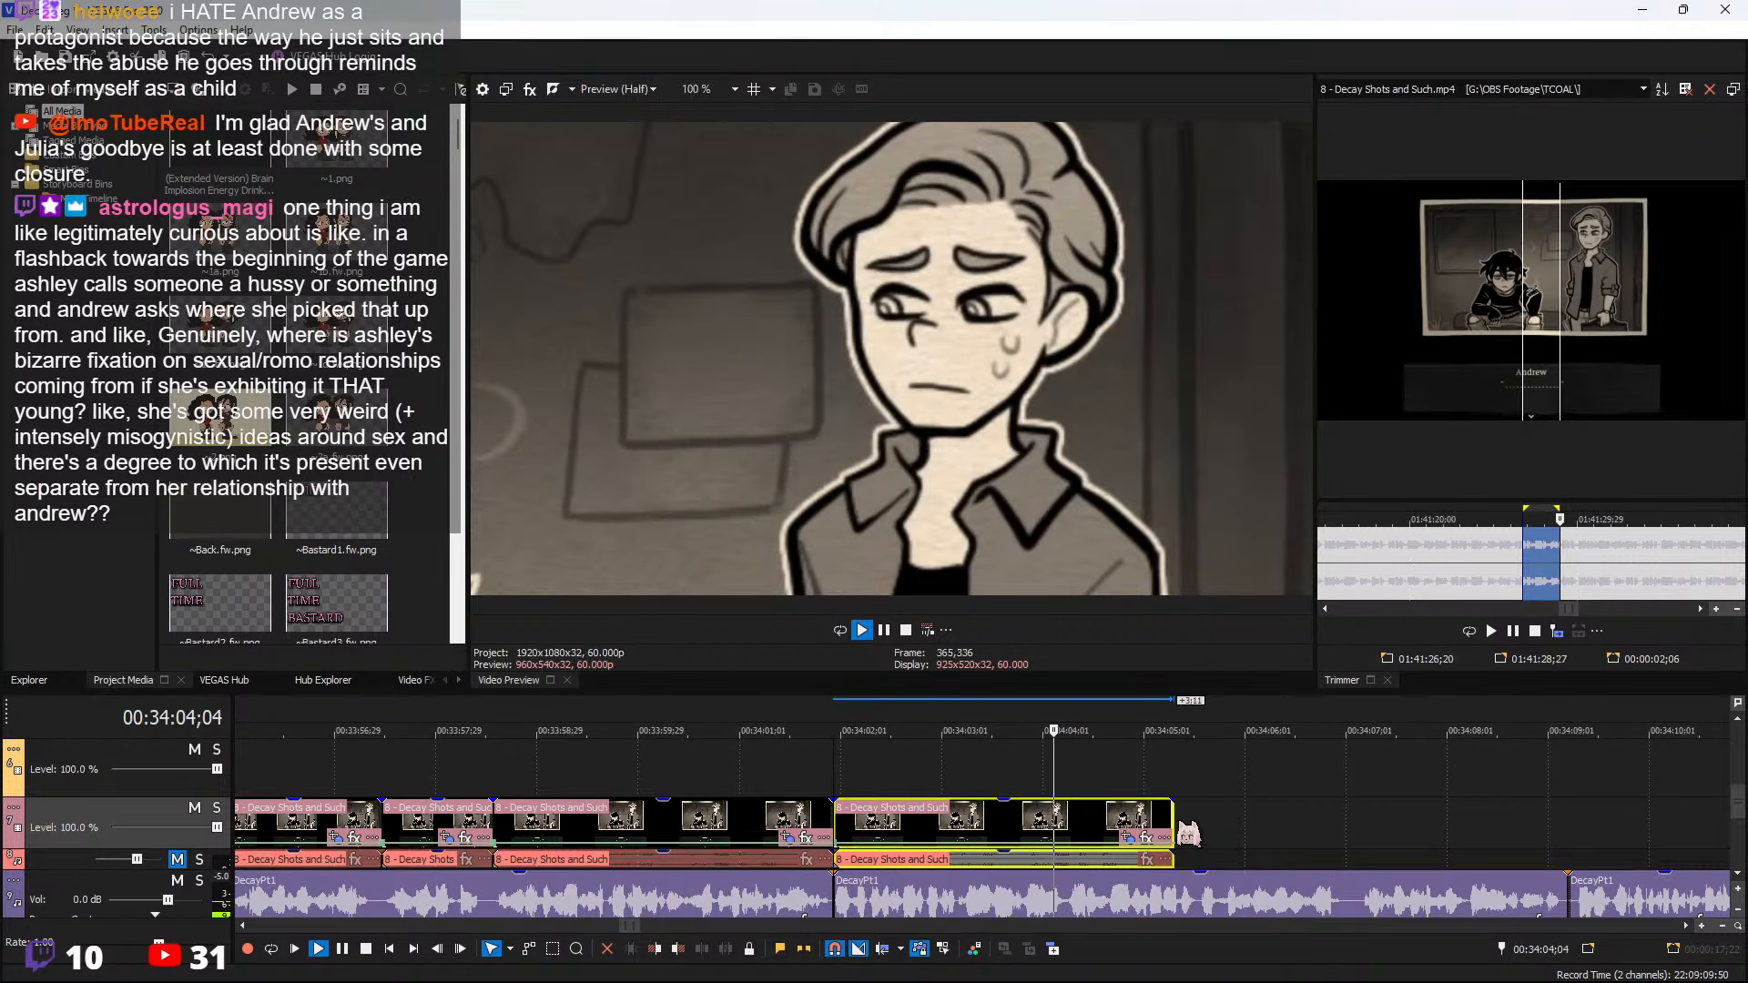
pyautogui.moveTo(1175, 819); pyautogui.dragTo(1586, 833)
pyautogui.scroll(-2, 1584, 833)
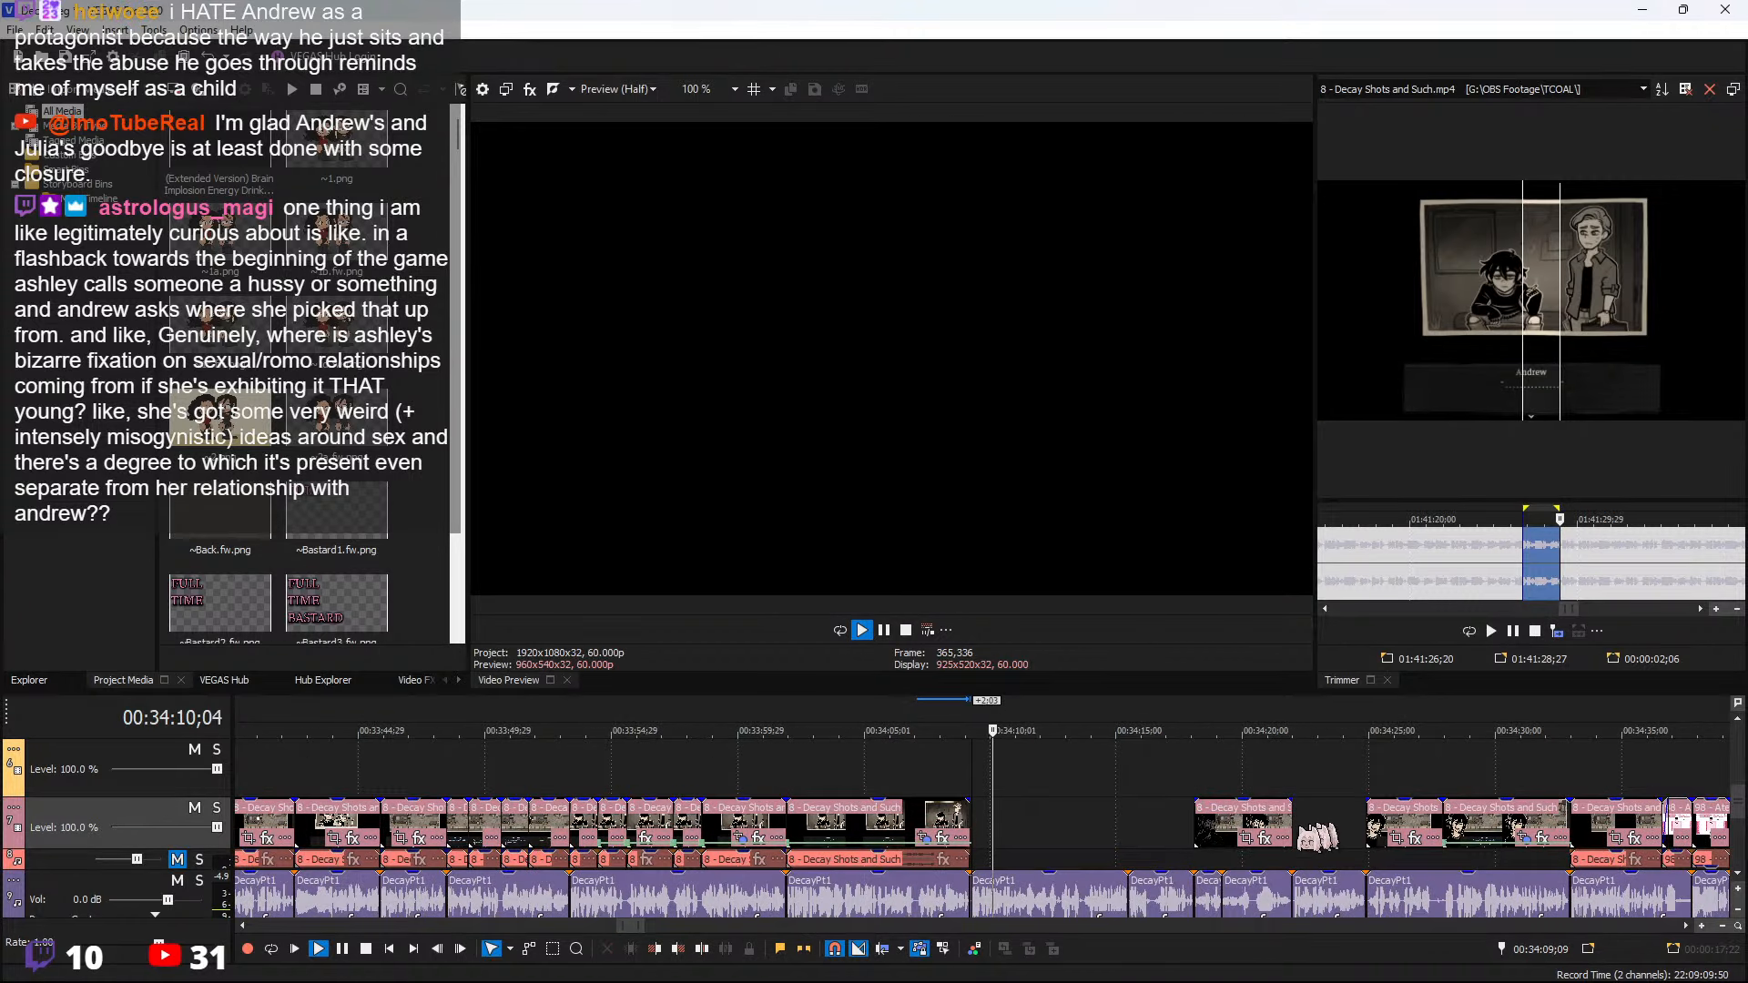
pyautogui.scroll(1, 1275, 838)
# Play the source footage from 01:41:37;03 and mark a range from there to the godfather line at 01:41:49;21
pyautogui.press('space')
pyautogui.click(1698, 547)
pyautogui.press('space')
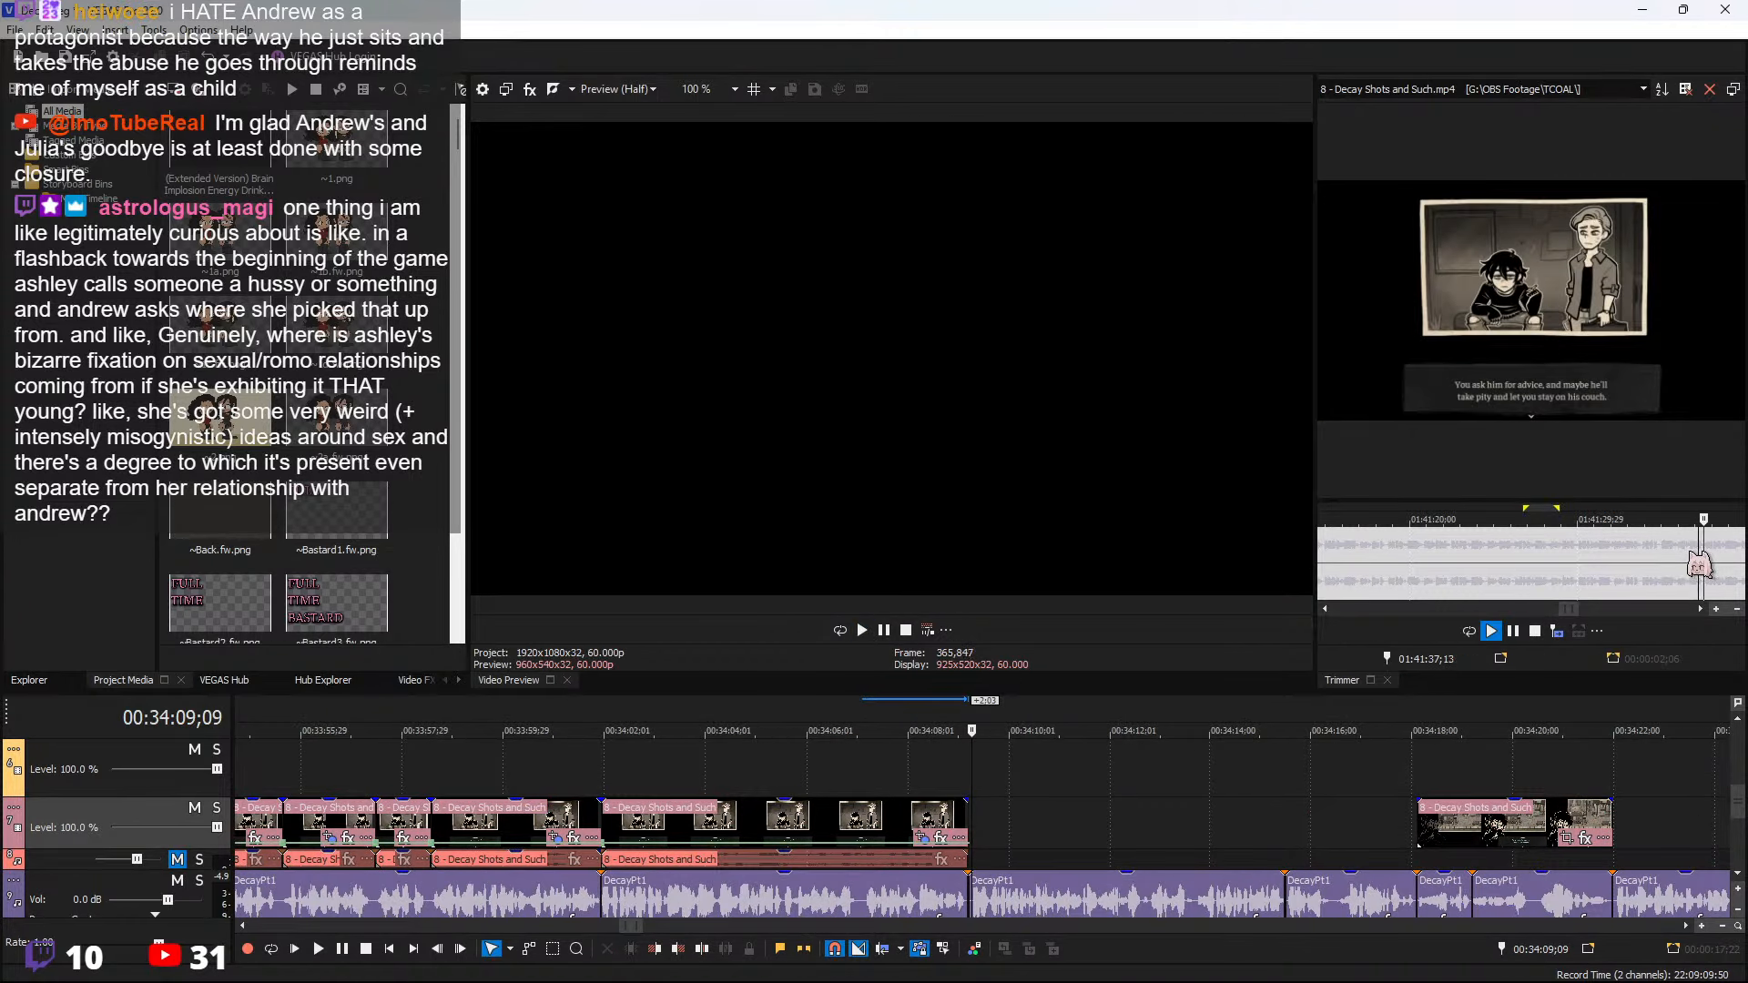
pyautogui.scroll(-2, 1595, 572)
pyautogui.scroll(3, 1594, 569)
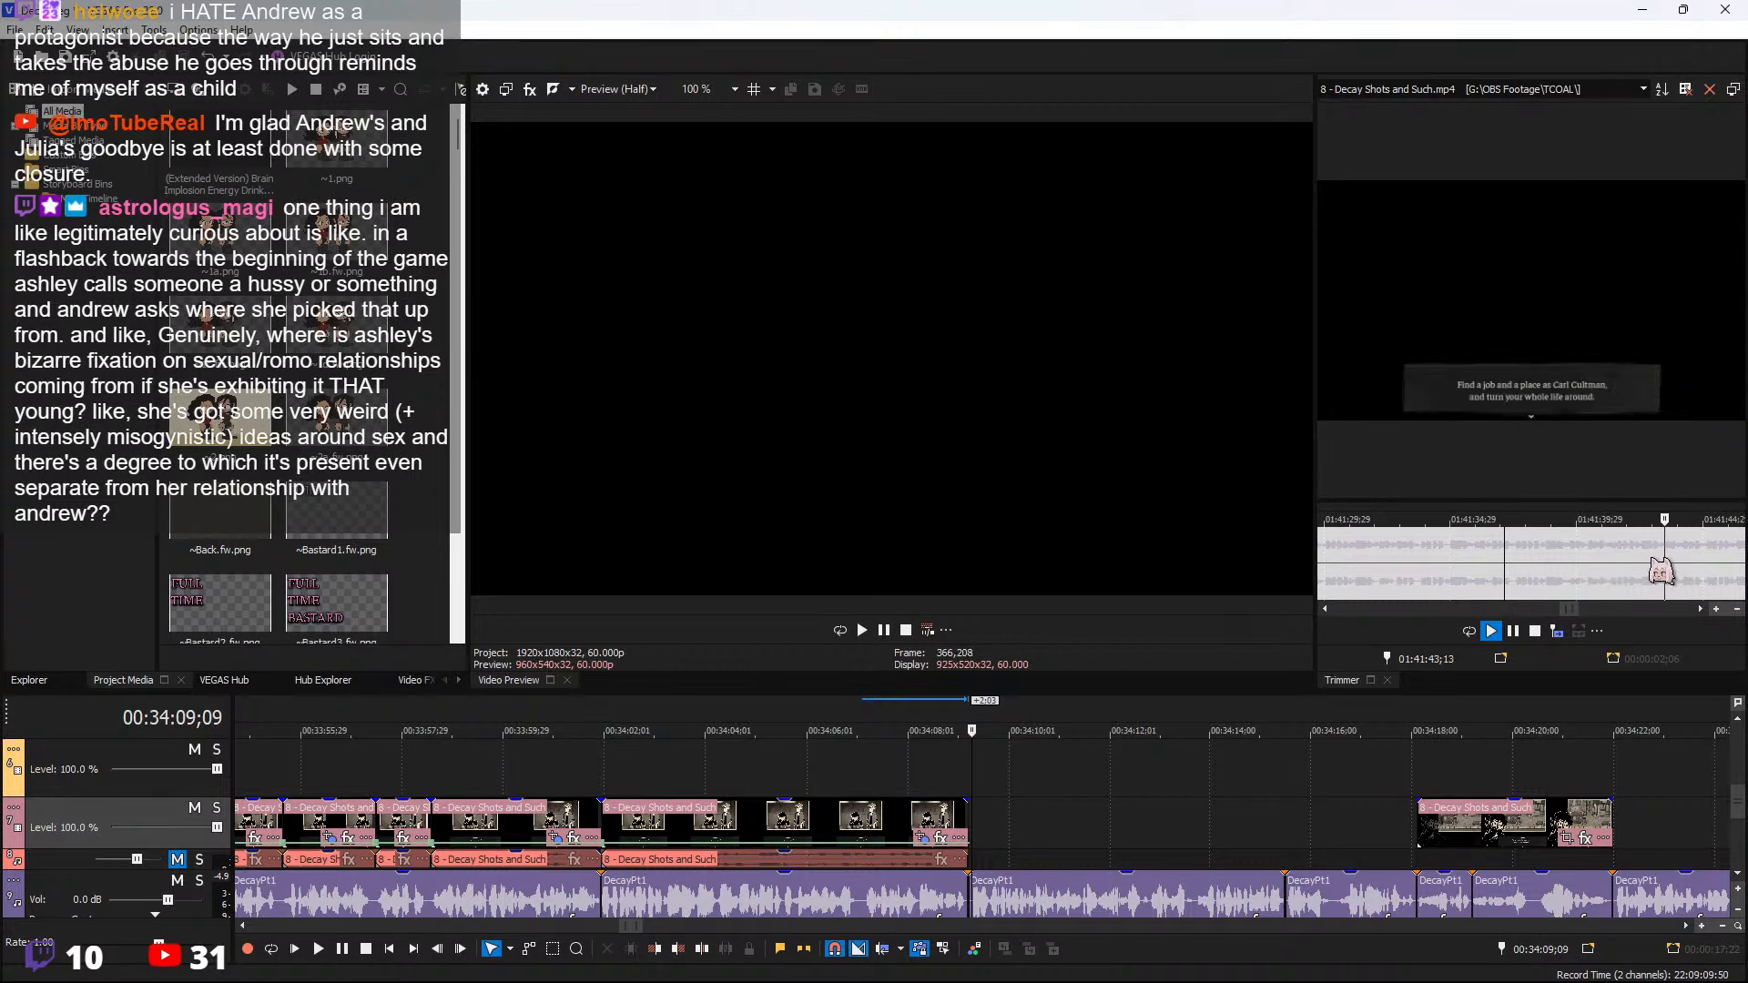
pyautogui.scroll(-1, 1657, 571)
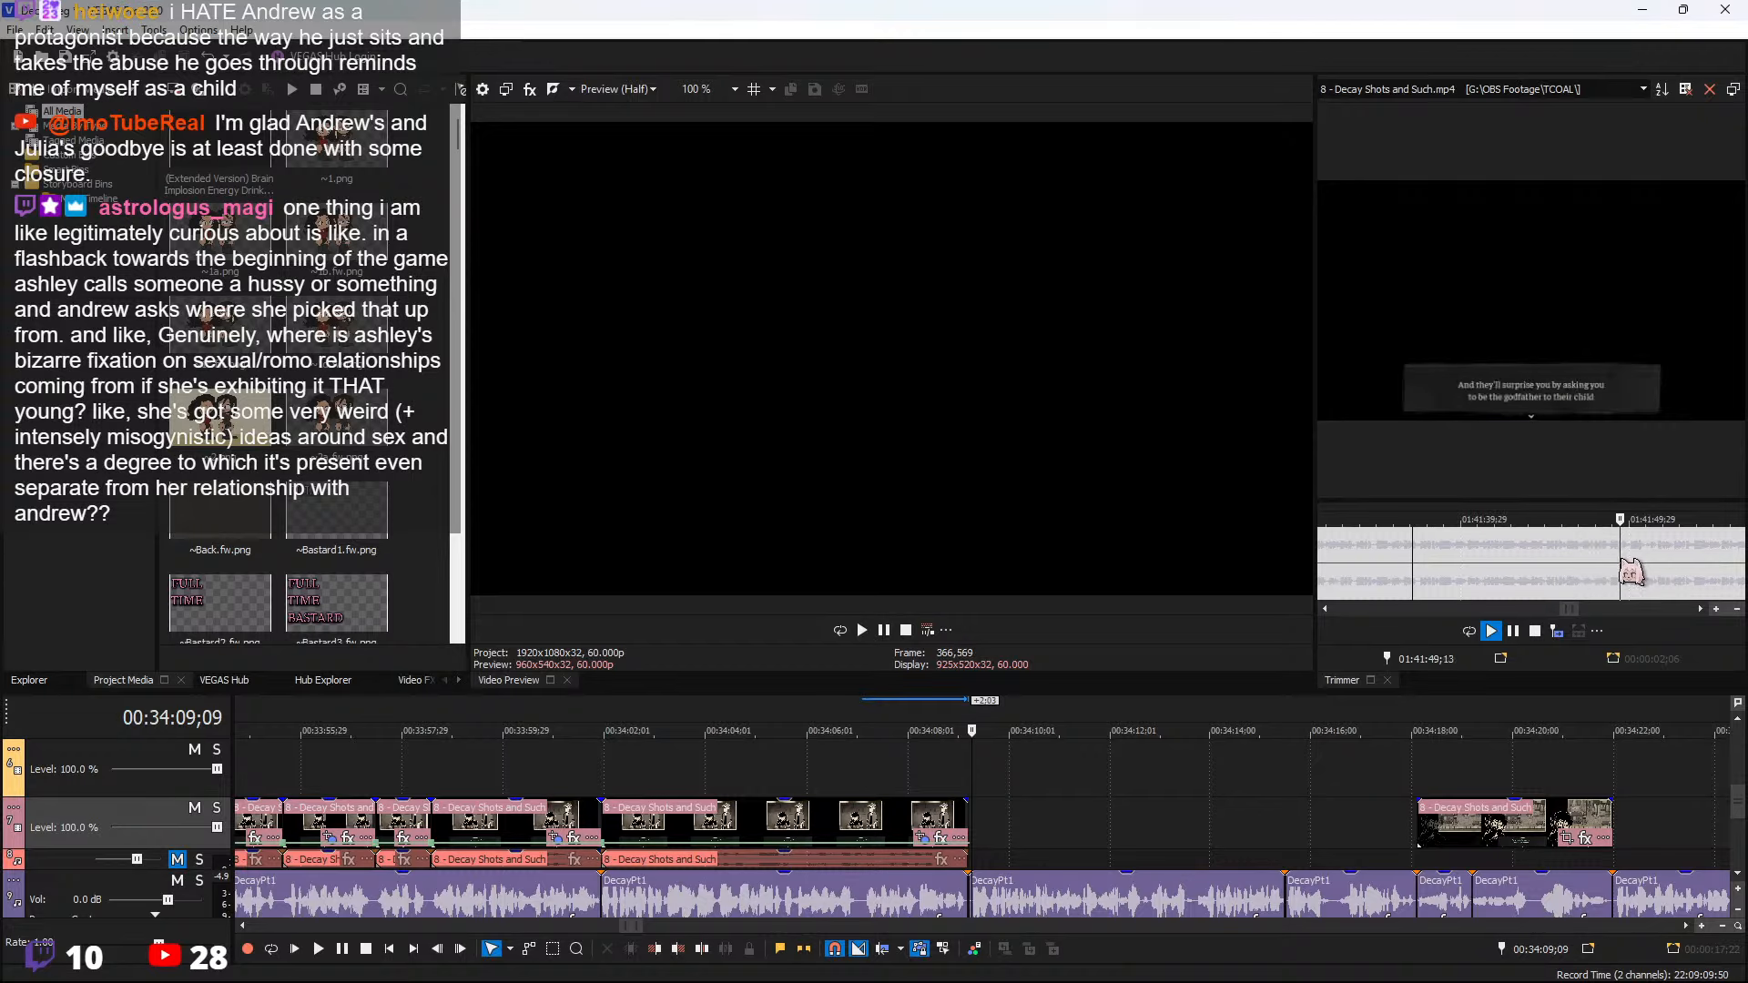
pyautogui.press('space')
pyautogui.keyDown('shift'); pyautogui.click(1625, 557); pyautogui.keyUp('shift')
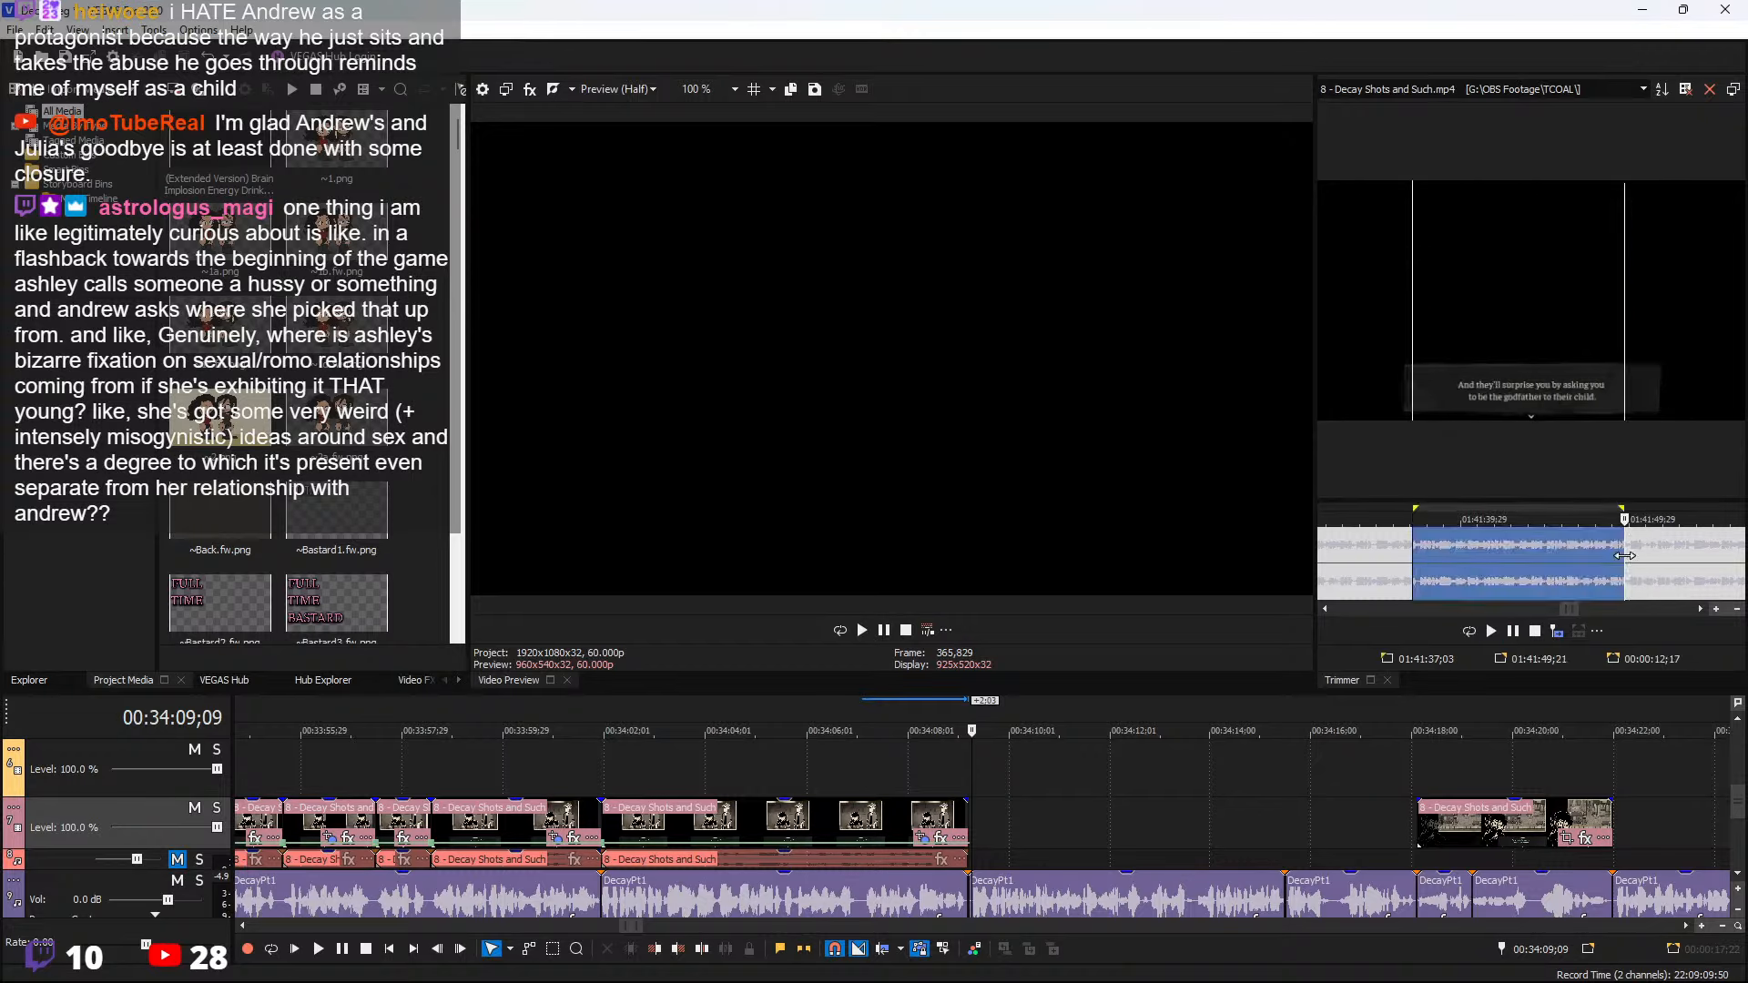
pyautogui.click(986, 842)
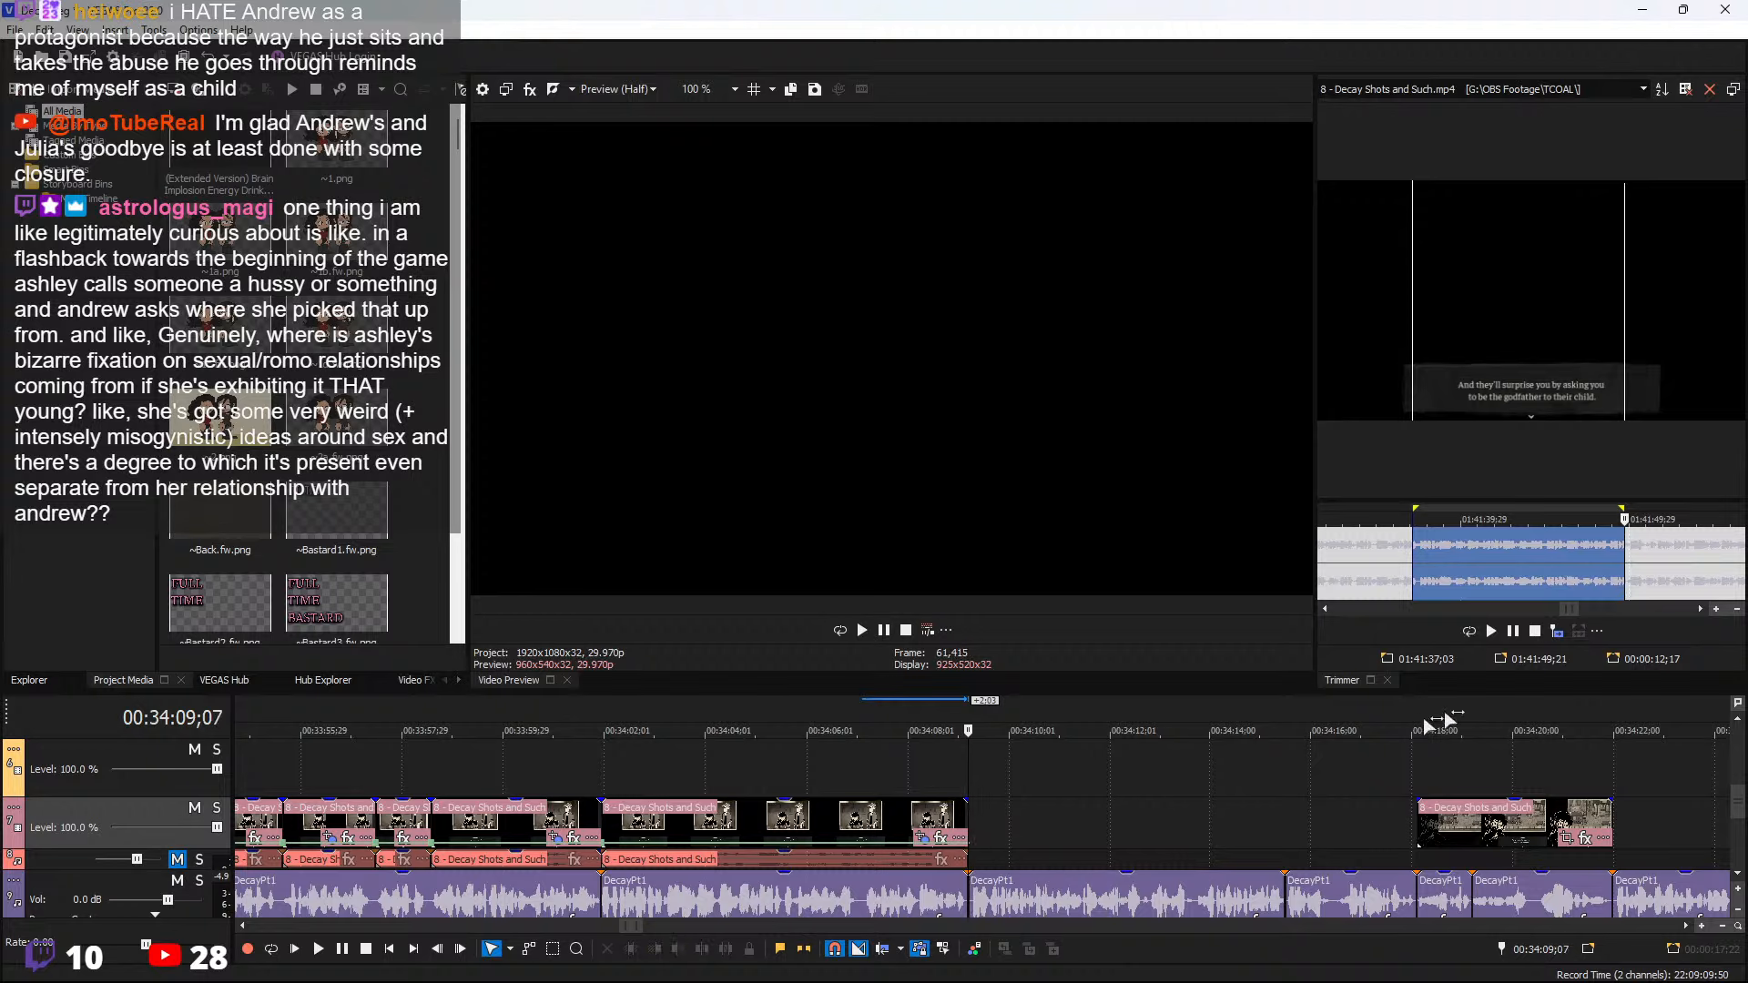
pyautogui.click(1582, 633)
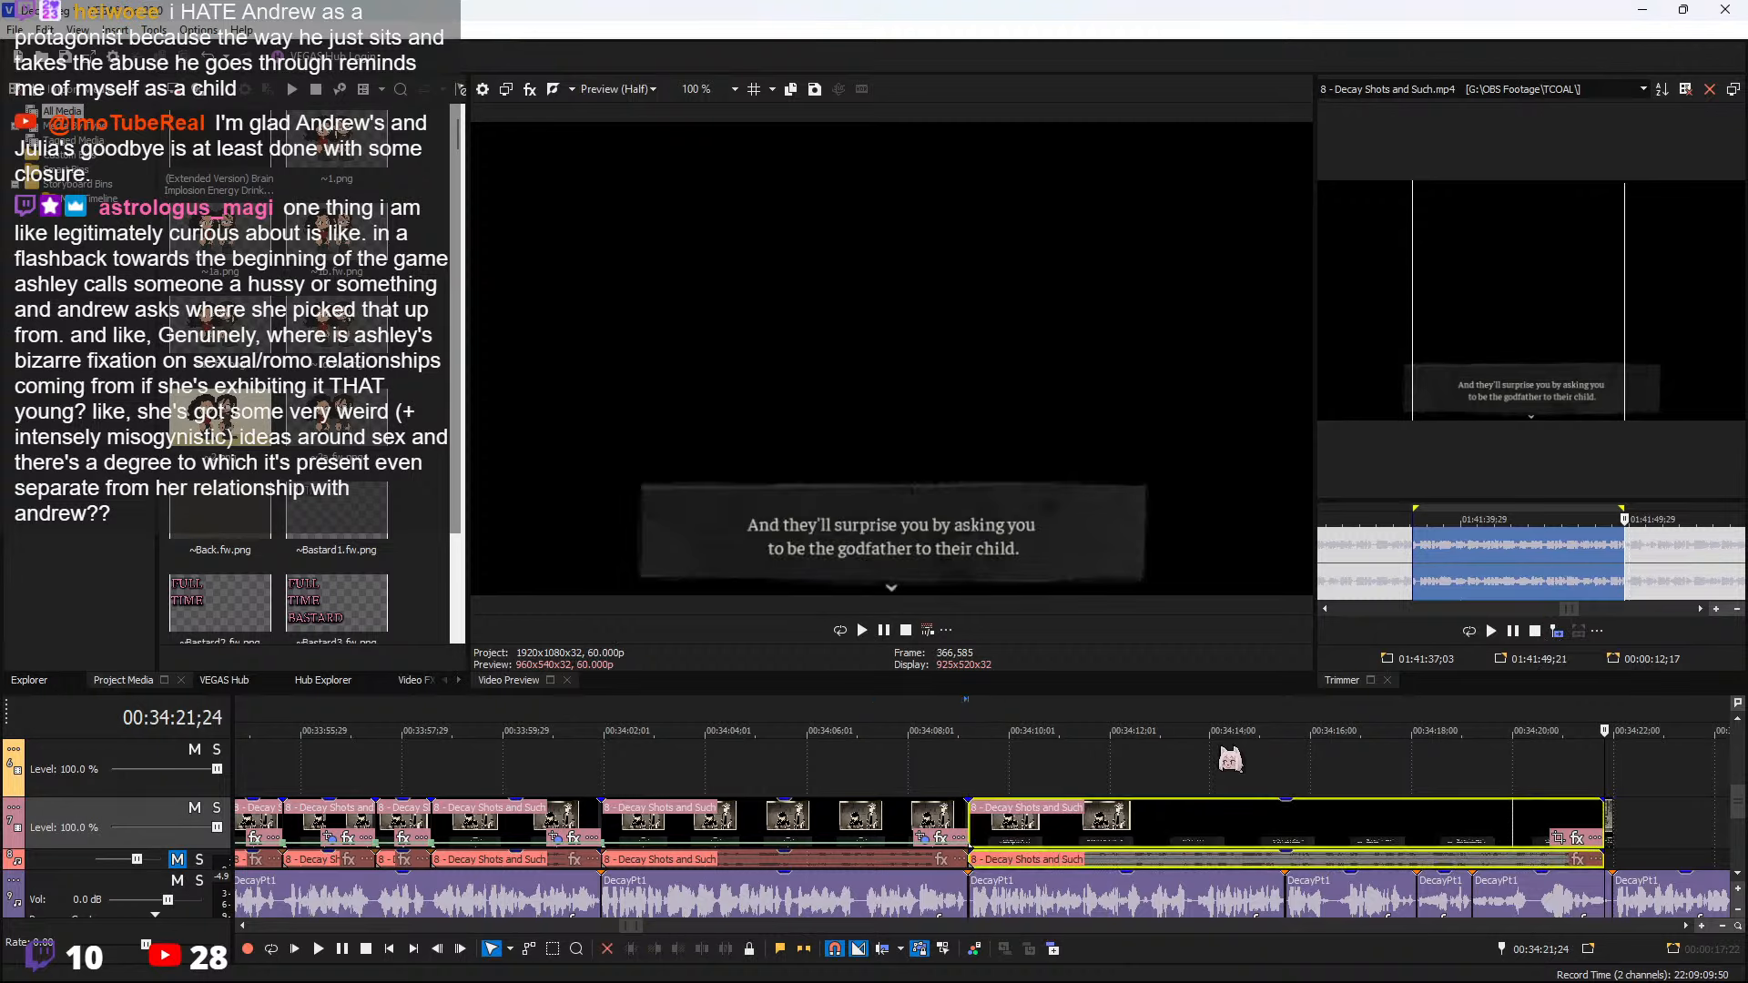
pyautogui.hotkey('ctrl', 'z')
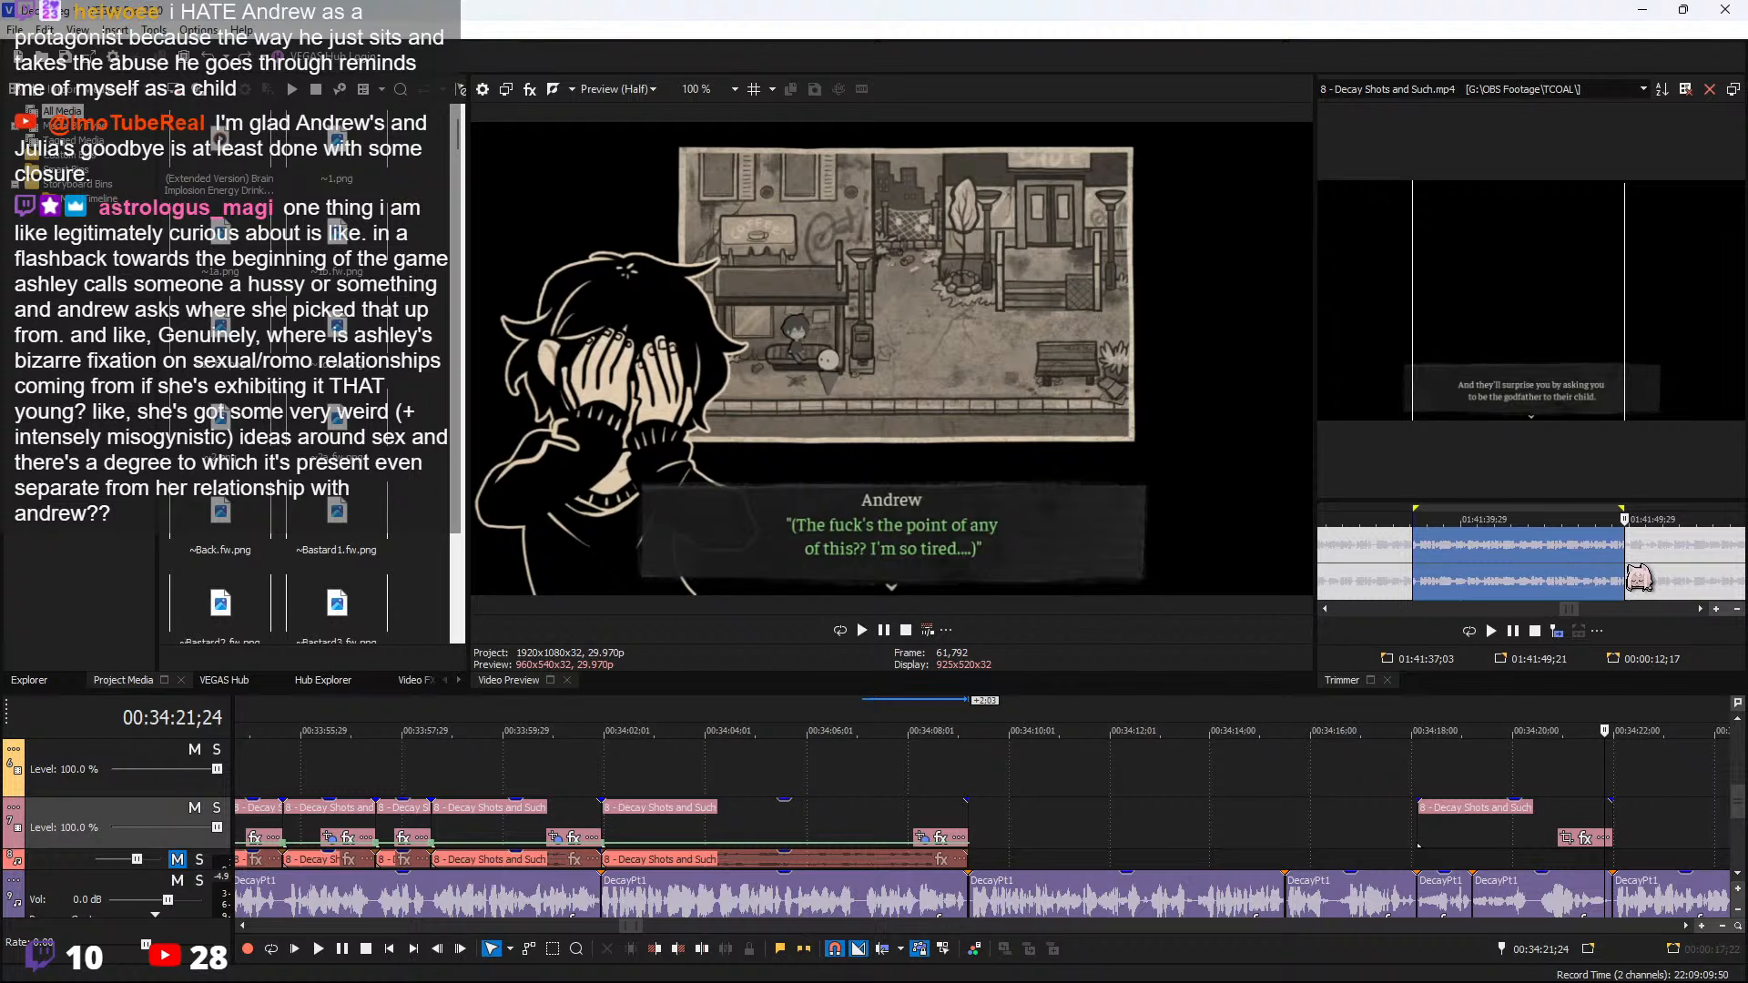
# Shorten the marked source range to end at 01:41:43;16 and insert it after the friend's close-up at 00:34:09;09
pyautogui.moveTo(1625, 559); pyautogui.dragTo(1520, 559)
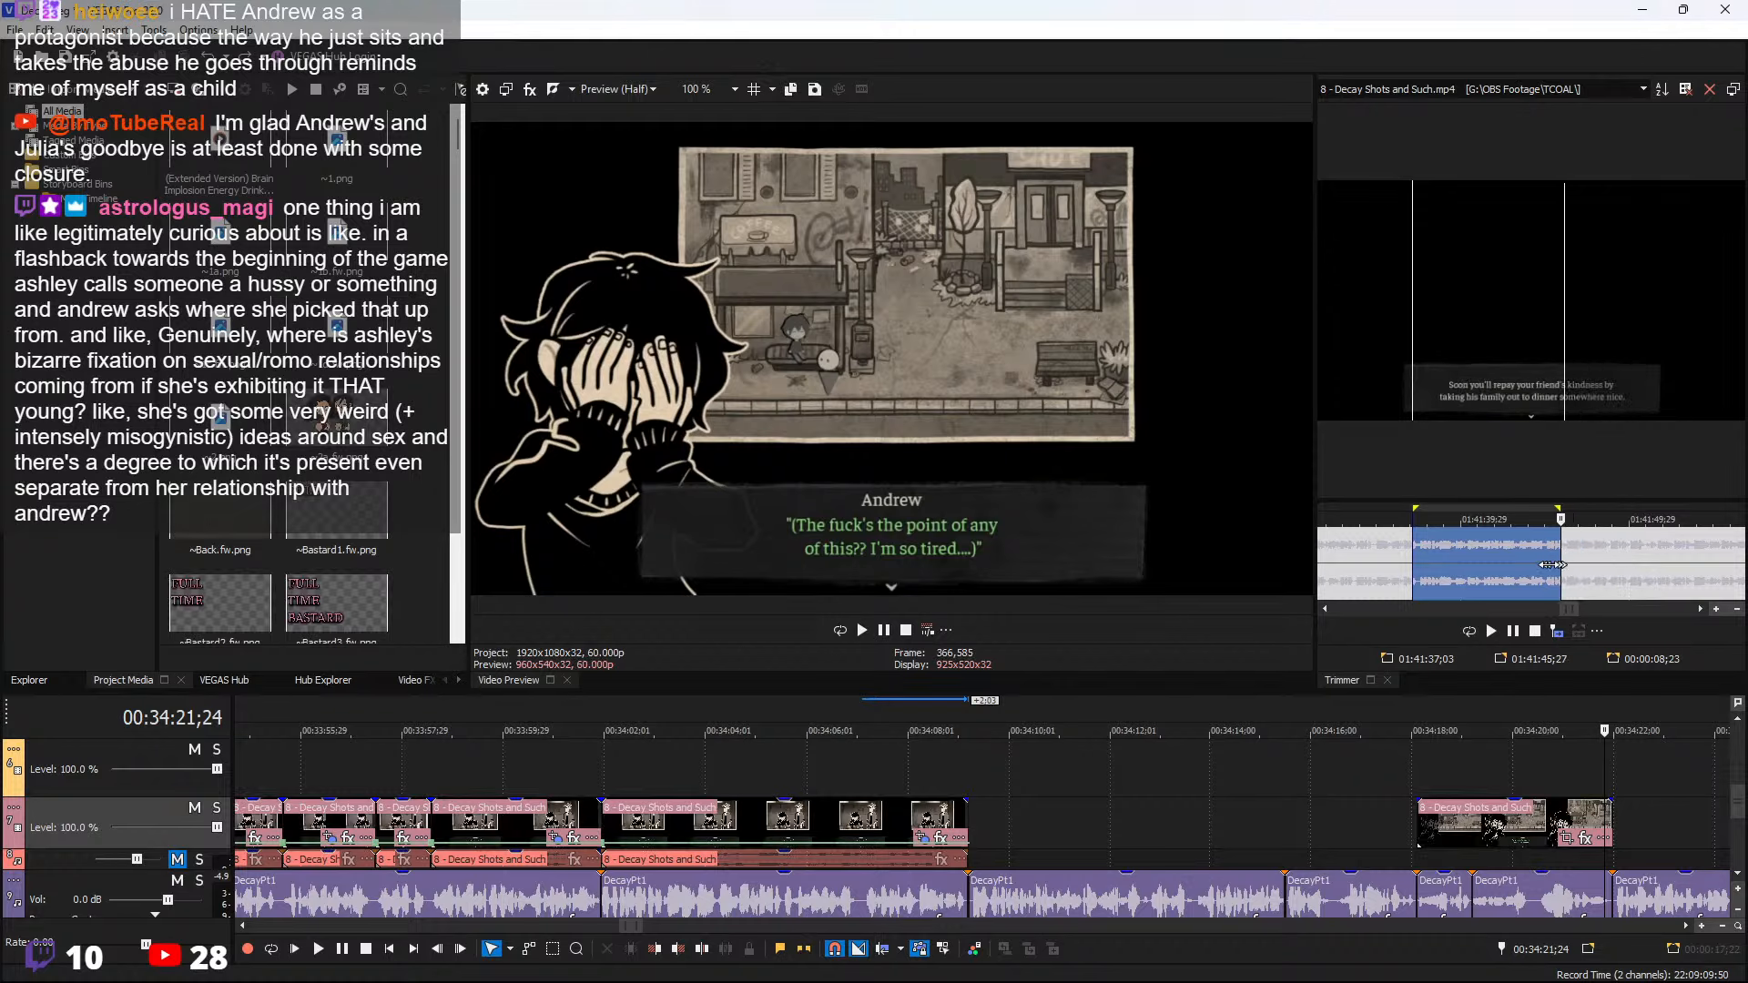
pyautogui.click(1559, 633)
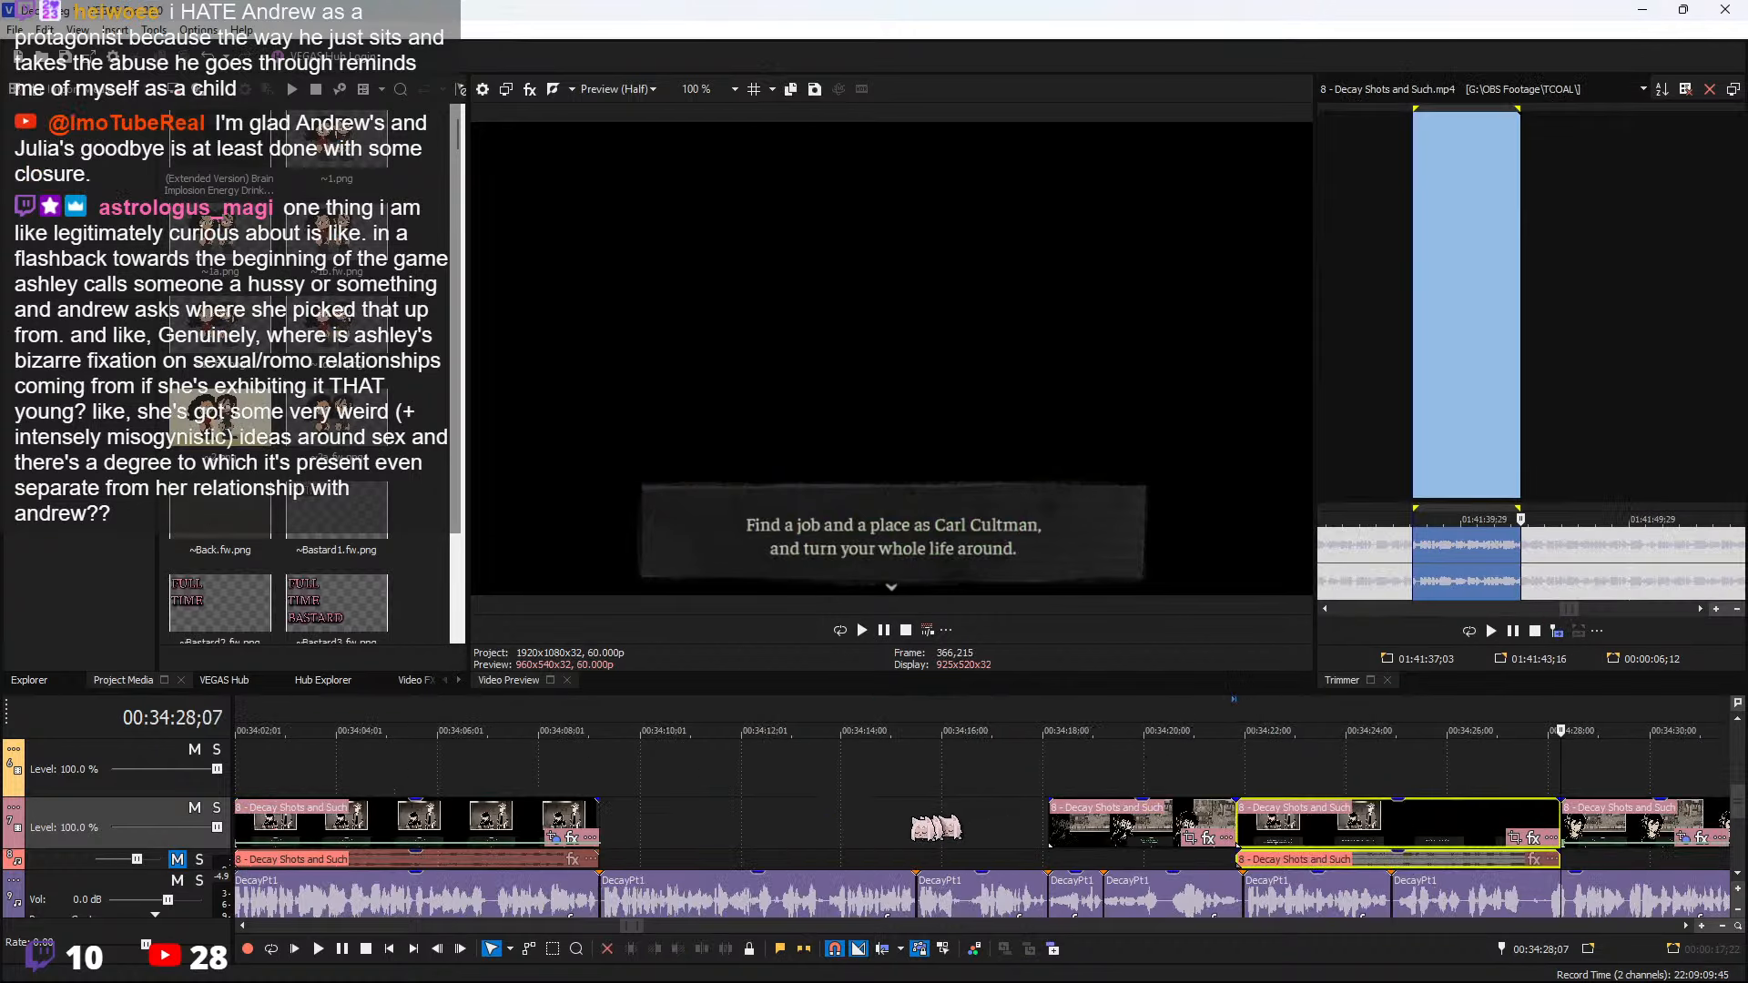
pyautogui.hotkey('ctrl', 'z')
pyautogui.click(594, 820)
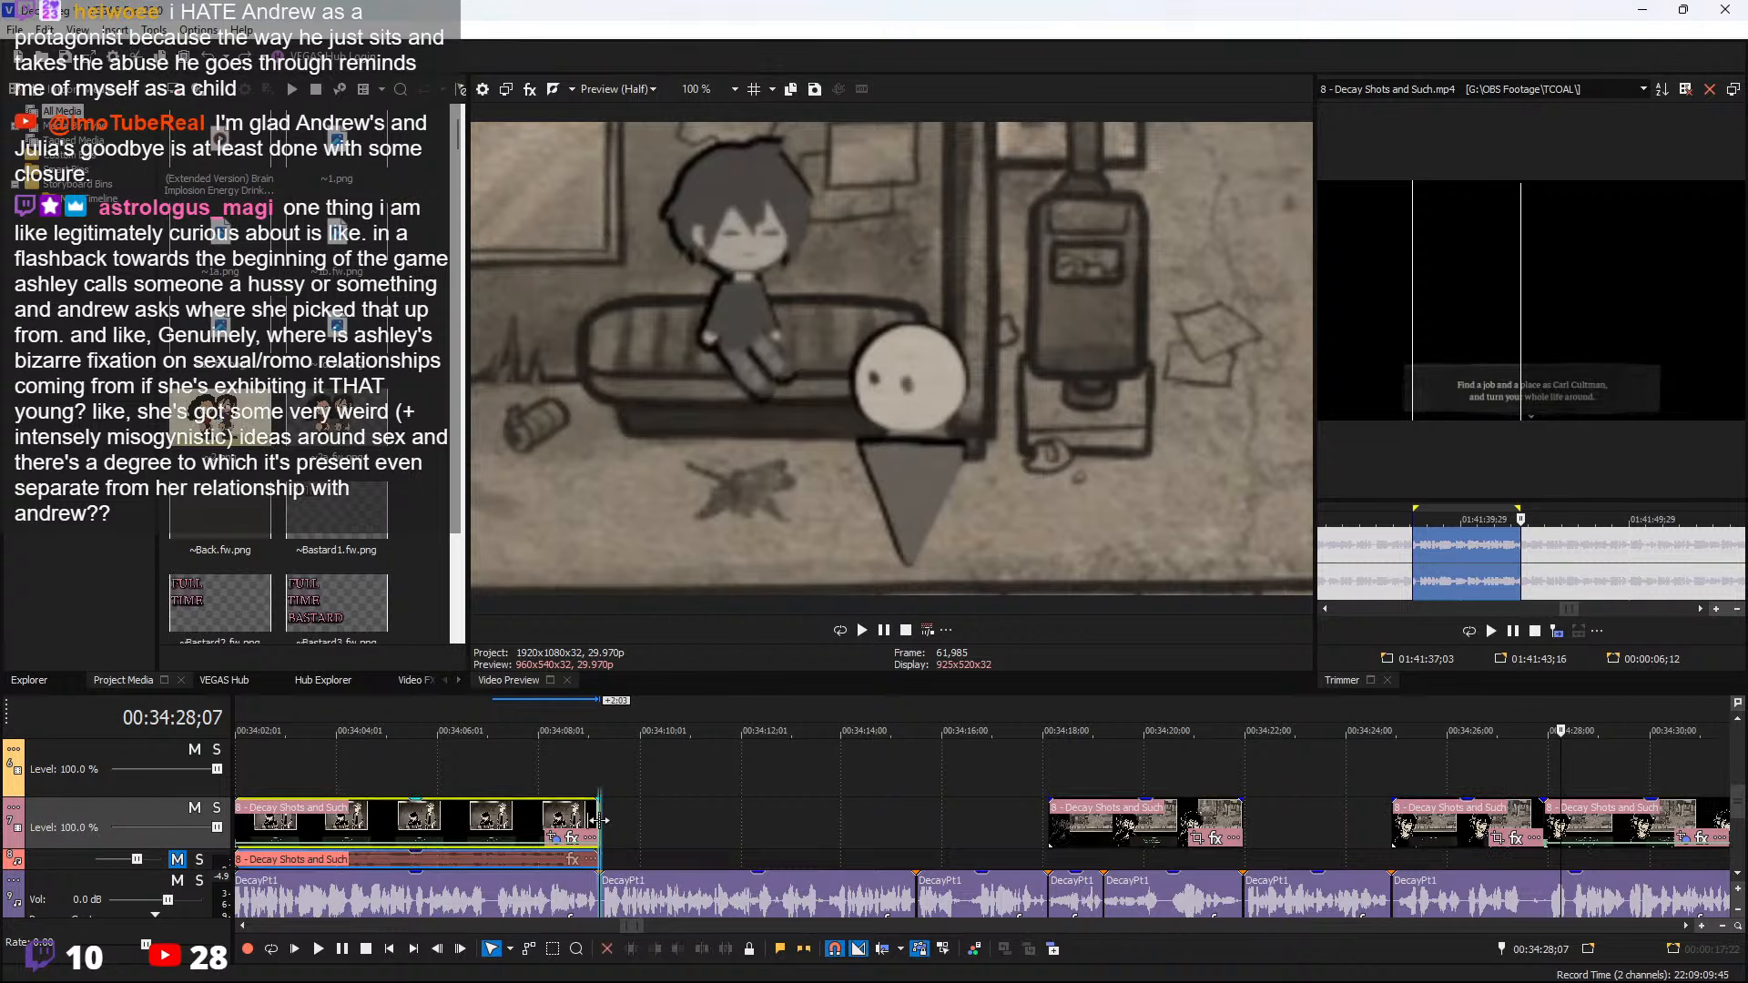
pyautogui.click(1556, 631)
# Play the source footage from 01:41:51;25 through the Andrew close-up and the following vomiting shot
pyautogui.click(1659, 554)
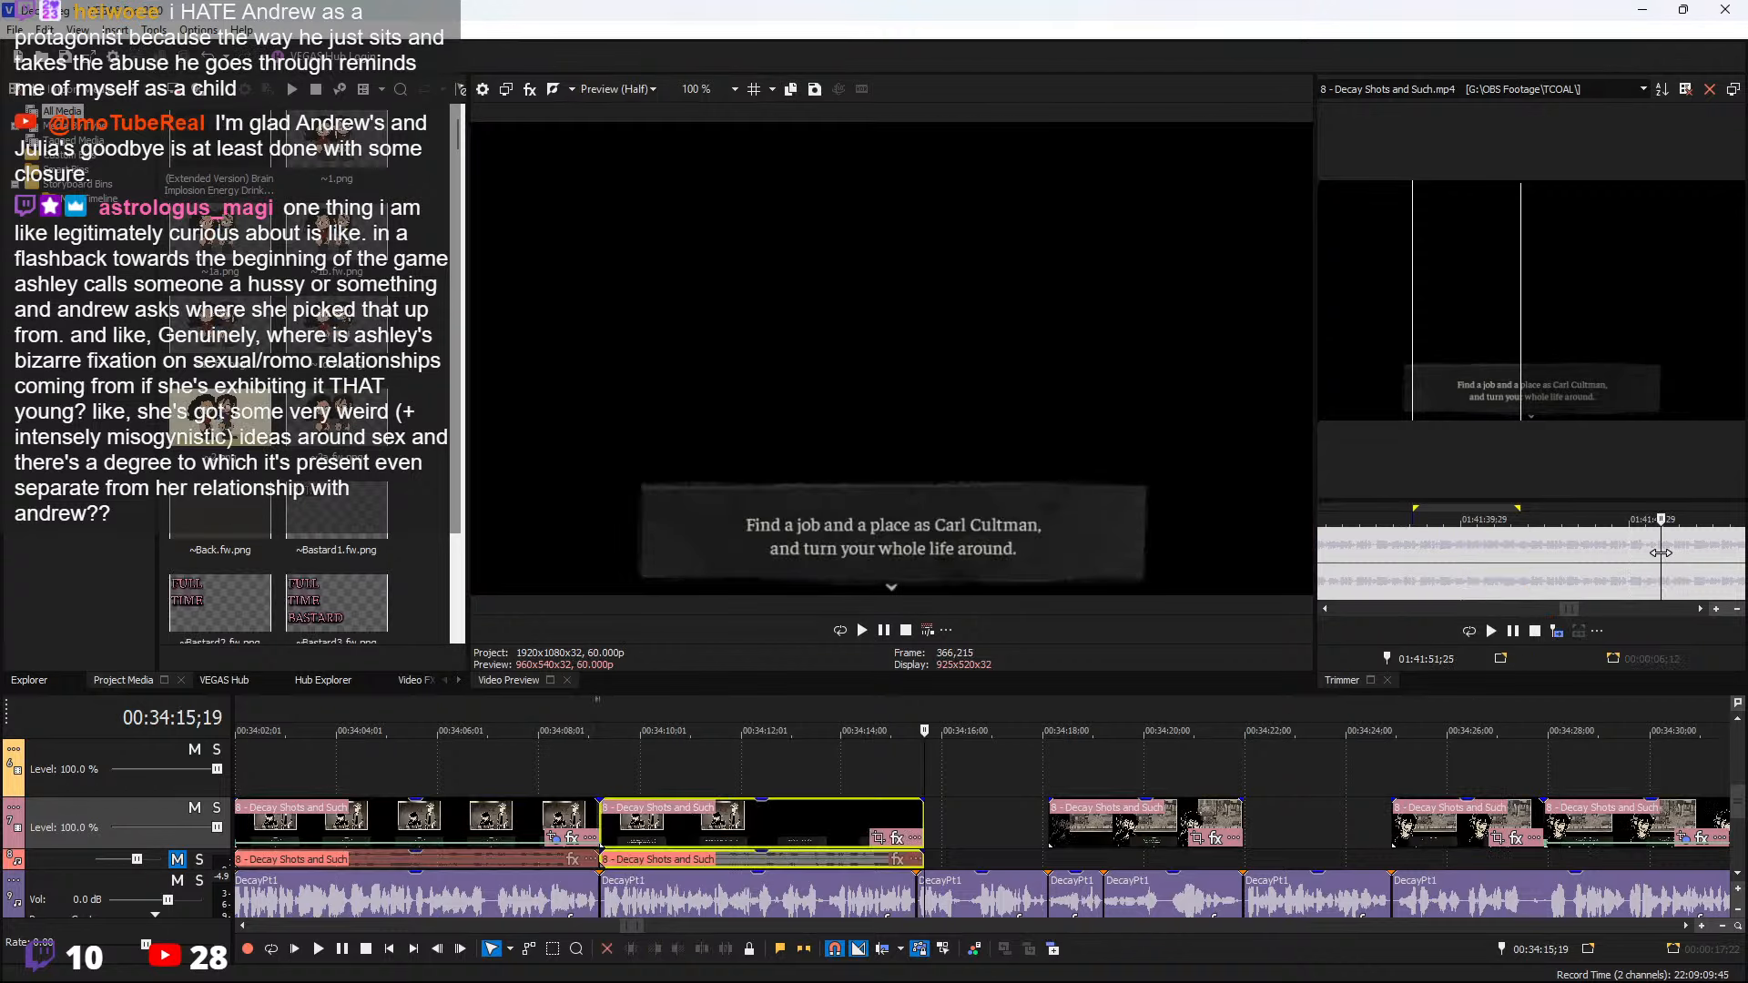
pyautogui.scroll(-1, 1659, 558)
pyautogui.press('space')
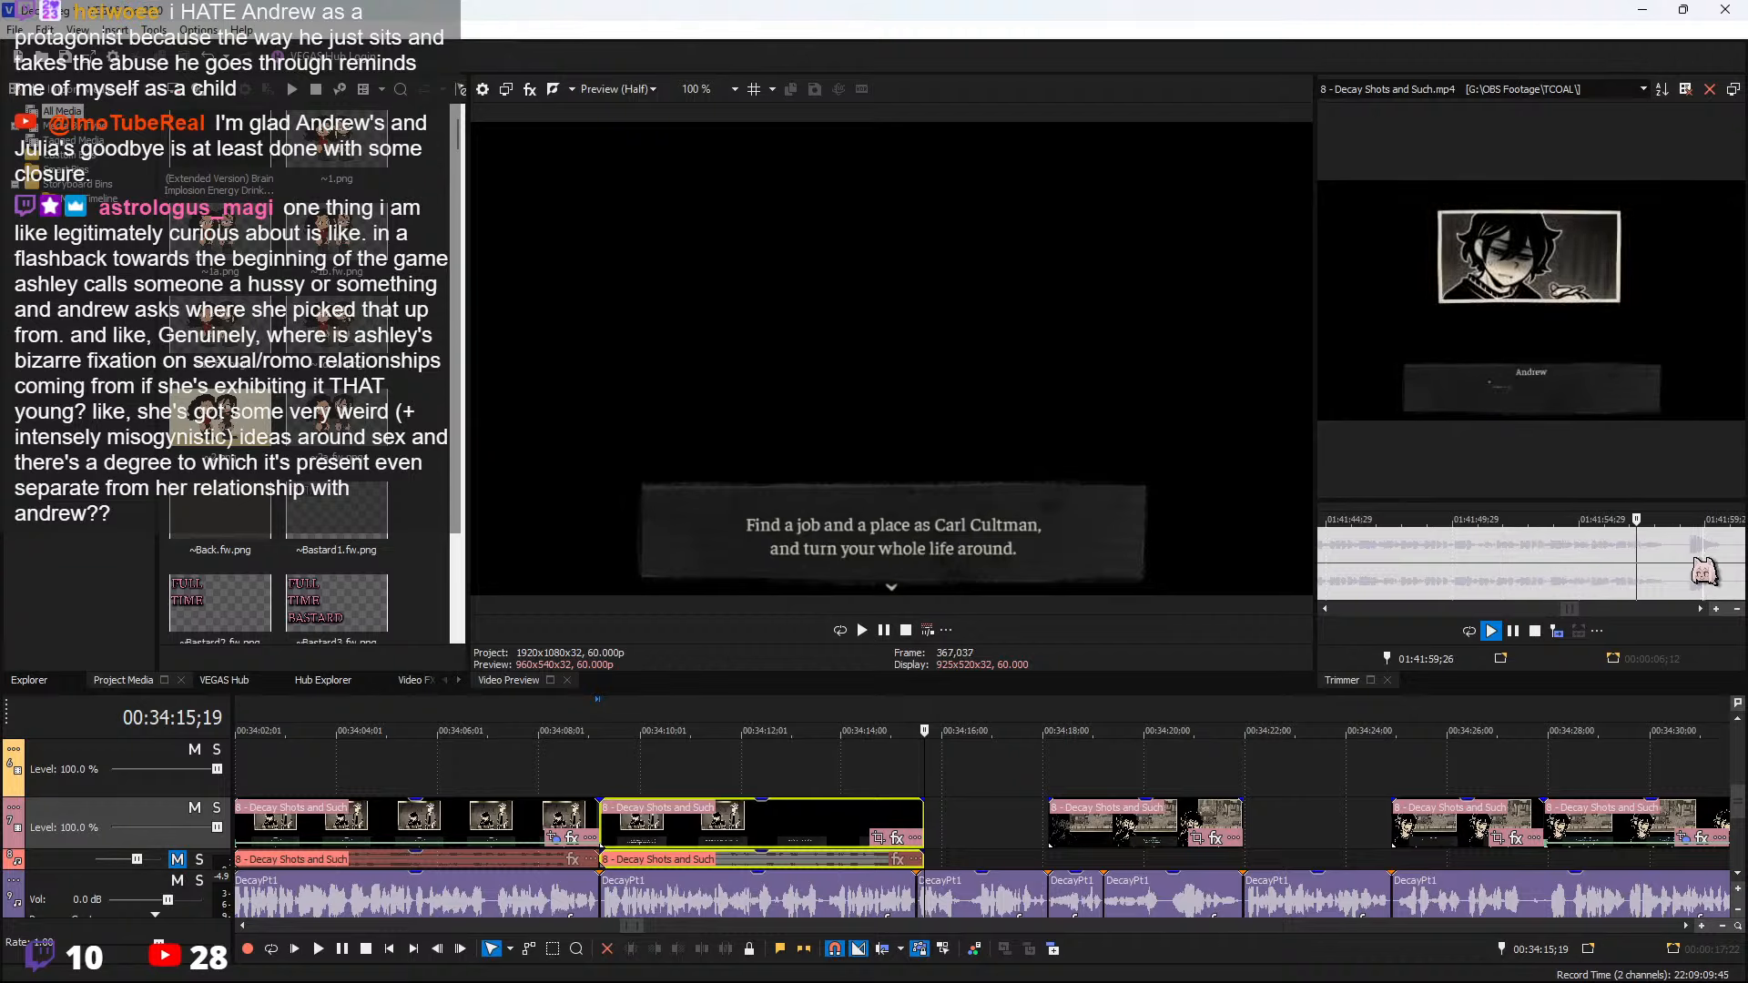
# Play the inserted advice clip with the narration and trim its end to the DecayPt1 cut near 00:34:15
pyautogui.click(632, 772)
pyautogui.press('space')
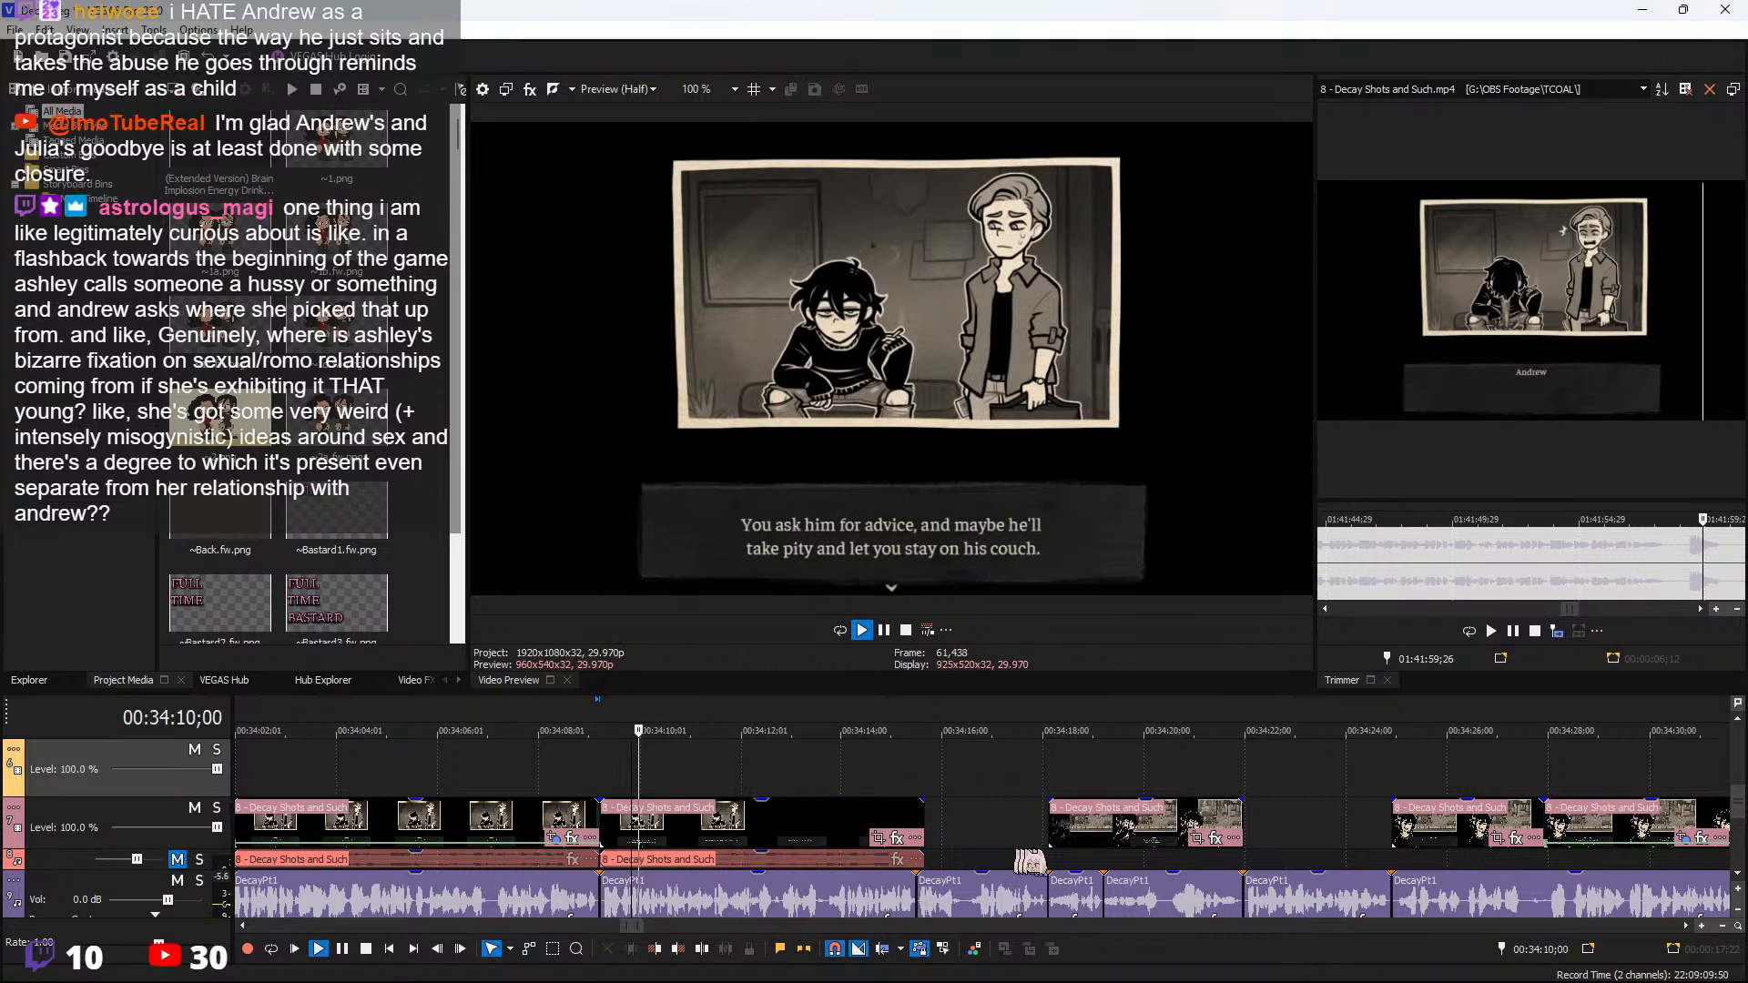
pyautogui.scroll(1, 1090, 856)
pyautogui.scroll(-1, 1138, 845)
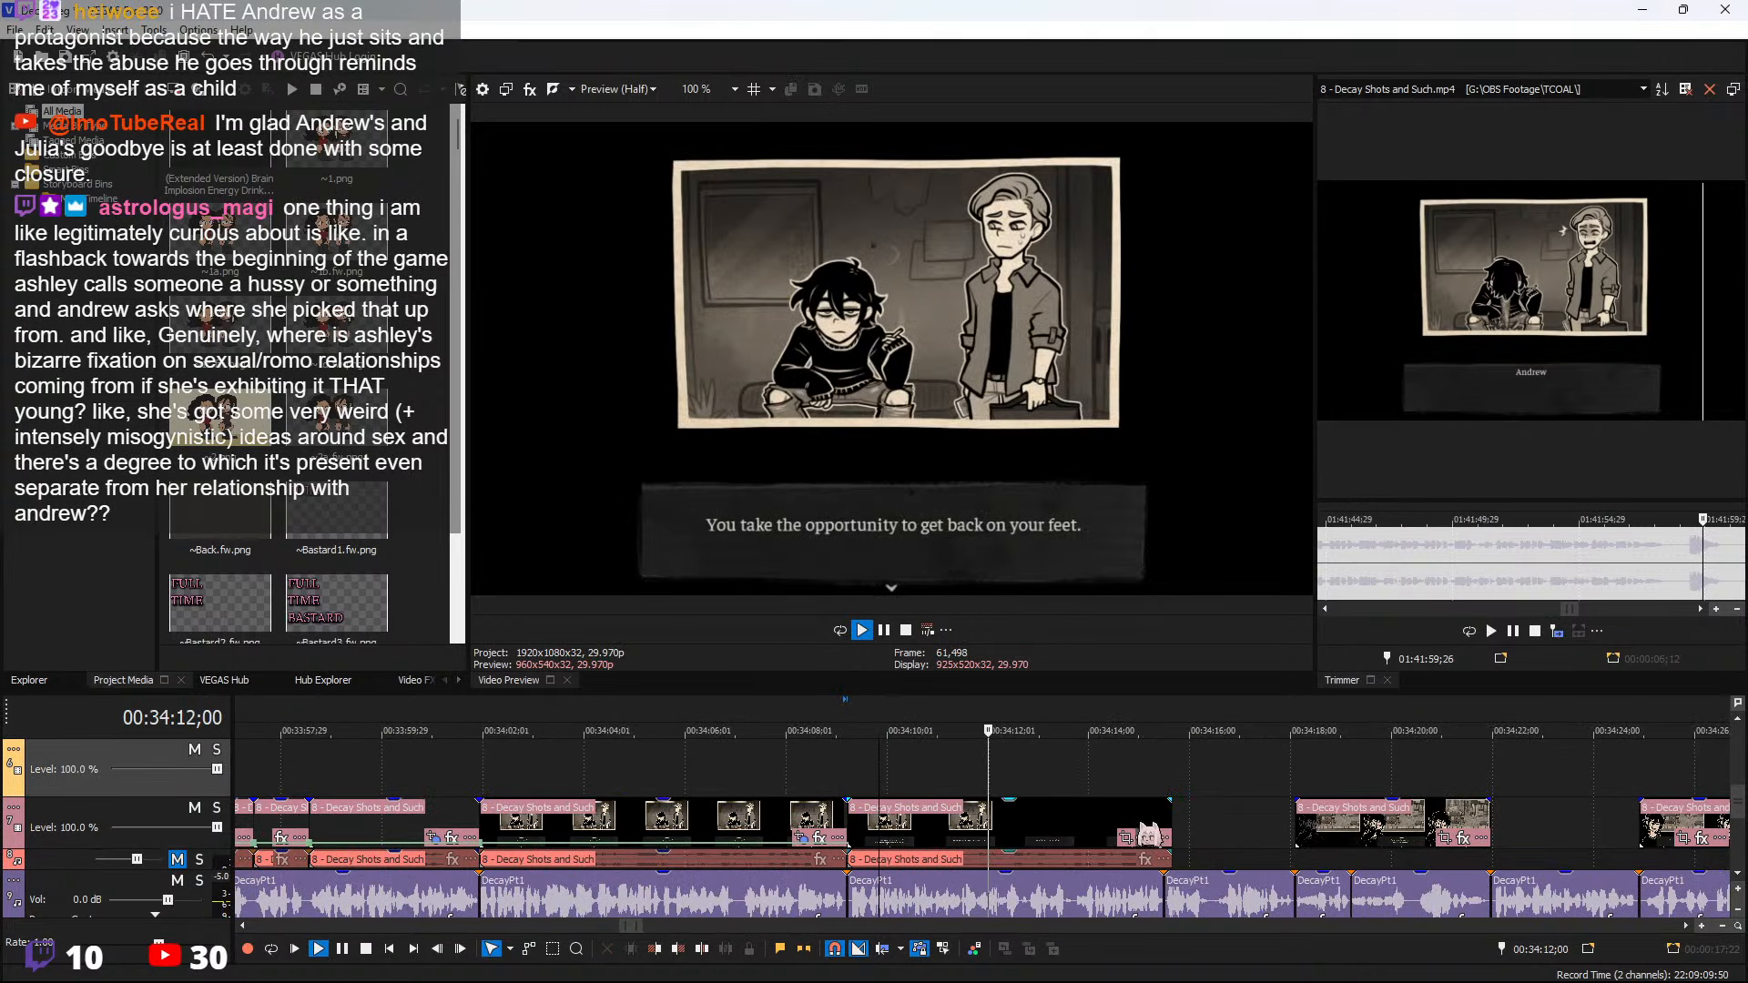
pyautogui.click(1127, 765)
pyautogui.scroll(1, 1142, 776)
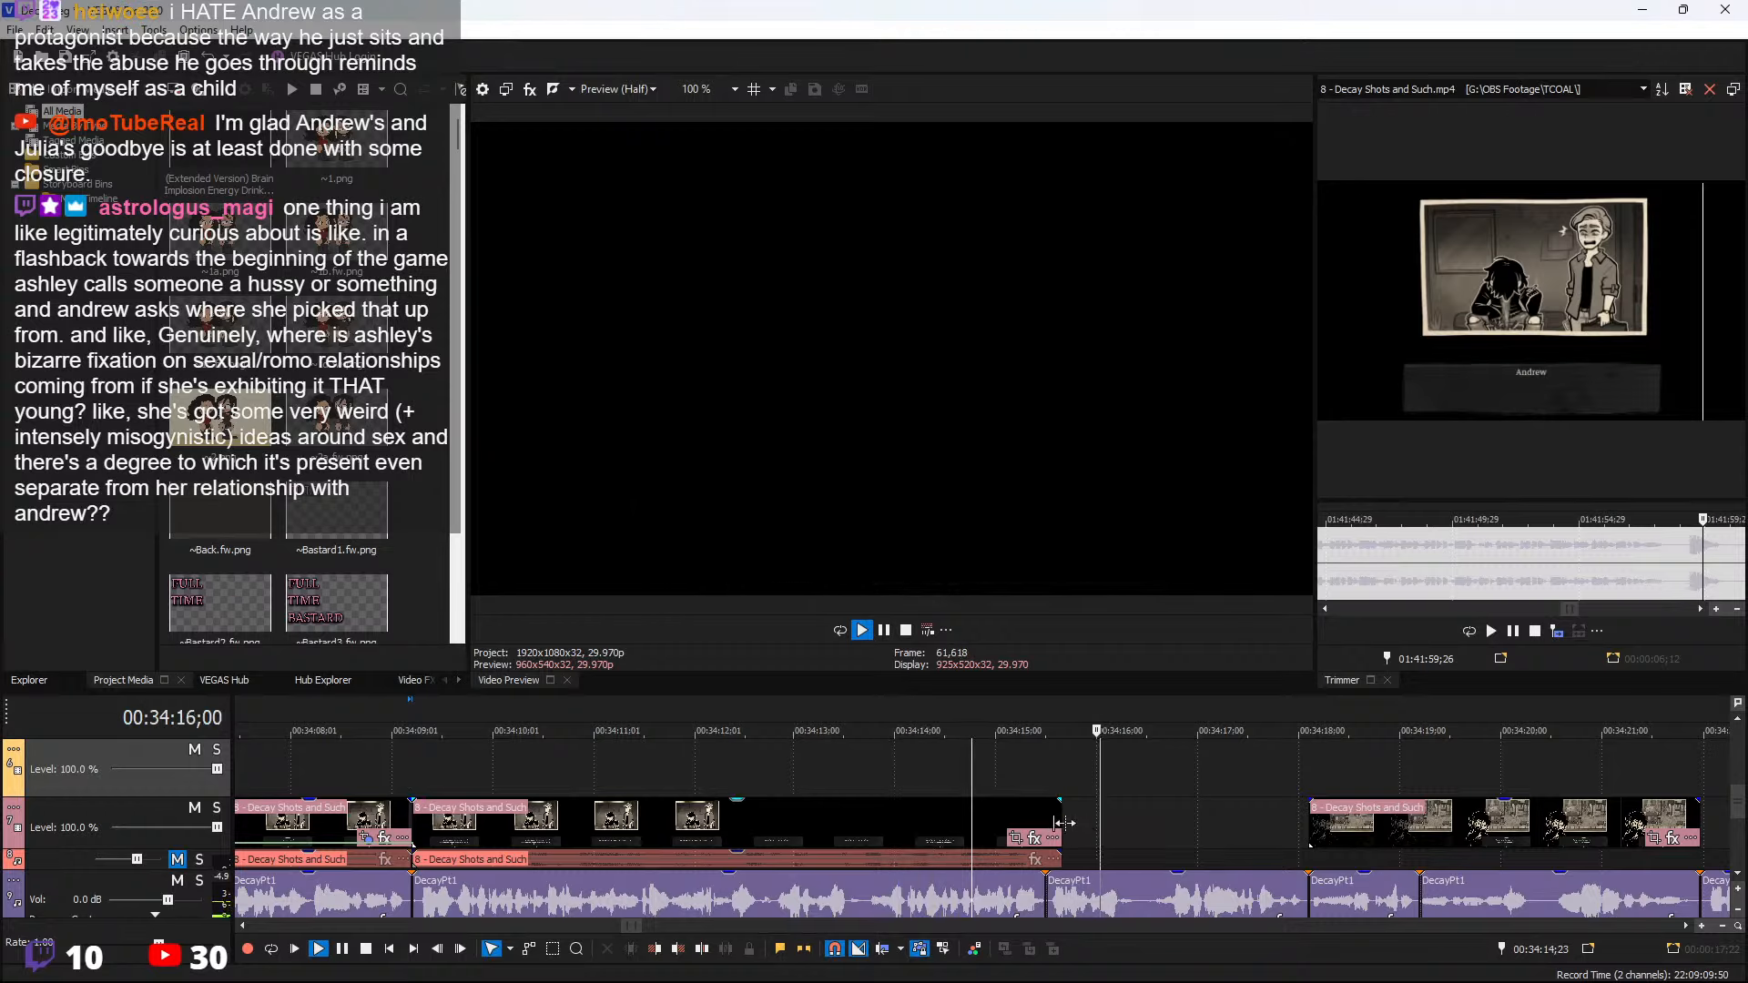
pyautogui.moveTo(1063, 823)
pyautogui.mouseDown()
pyautogui.moveTo(1106, 824)
pyautogui.moveTo(1011, 824)
pyautogui.moveTo(1045, 824)
pyautogui.mouseUp()
# Mark the source's dark Andrew close-up from 01:41:57;20 to 01:41:59;13 and insert it right after the advice clip
pyautogui.click(1688, 574)
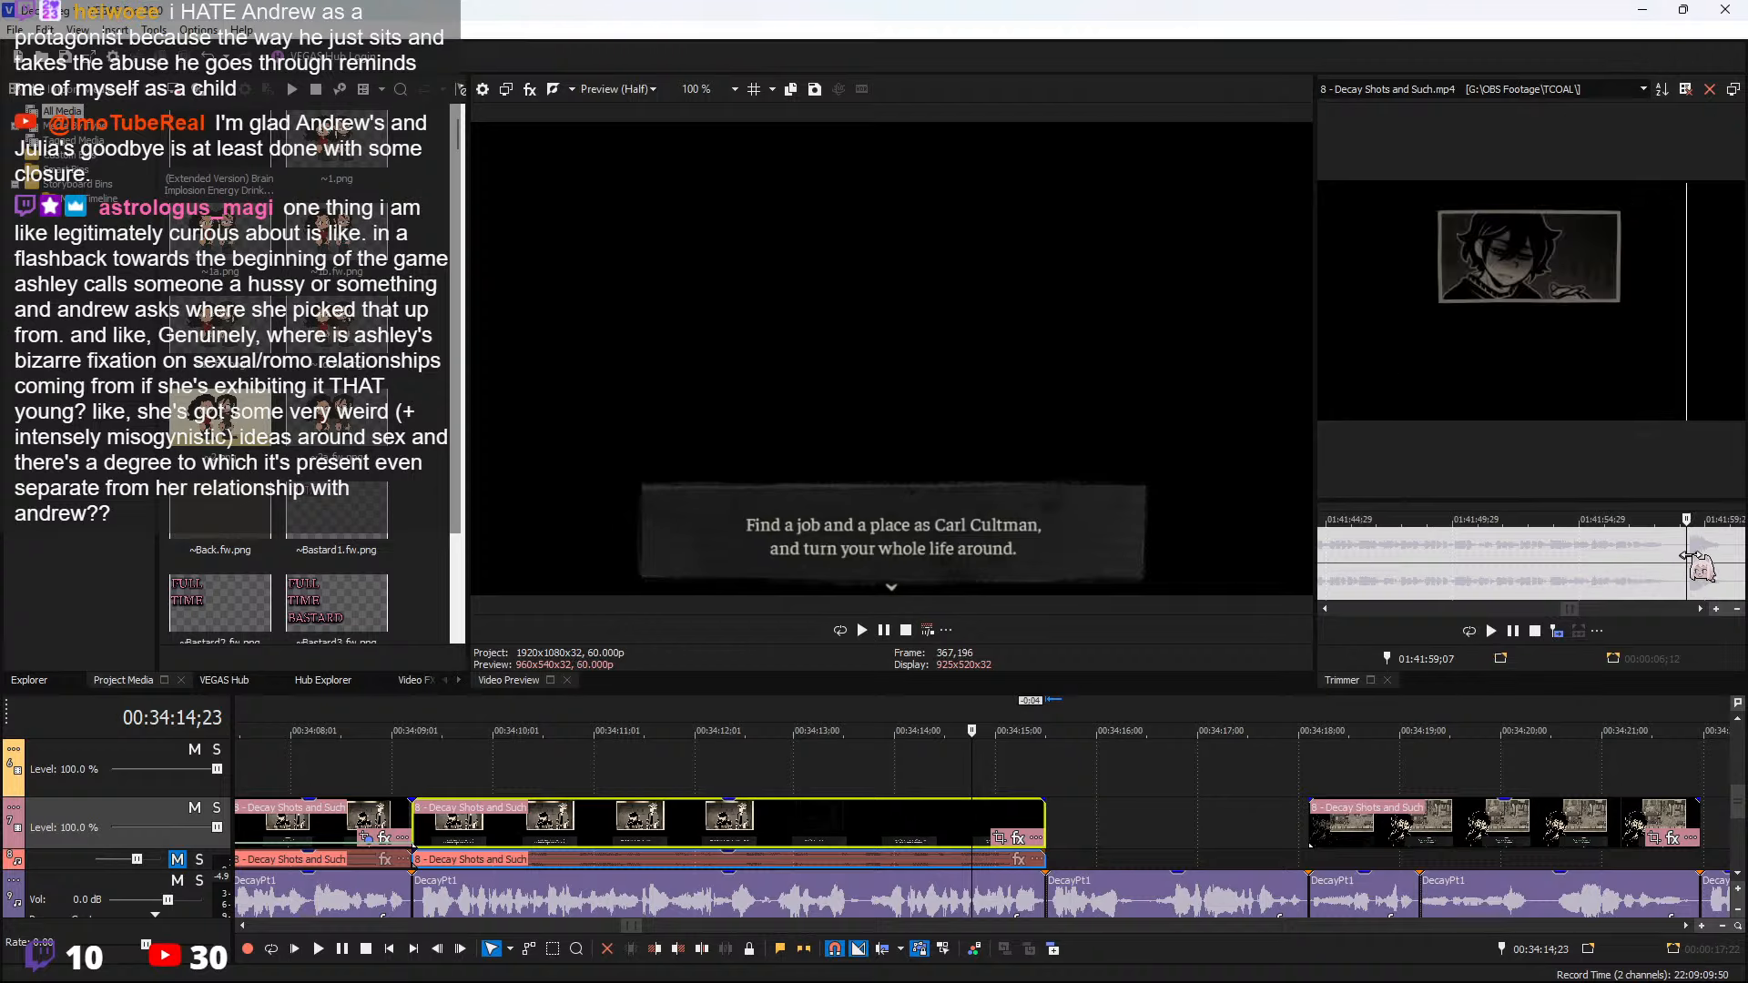
pyautogui.scroll(2, 1690, 577)
pyautogui.moveTo(1532, 569); pyautogui.dragTo(1610, 564)
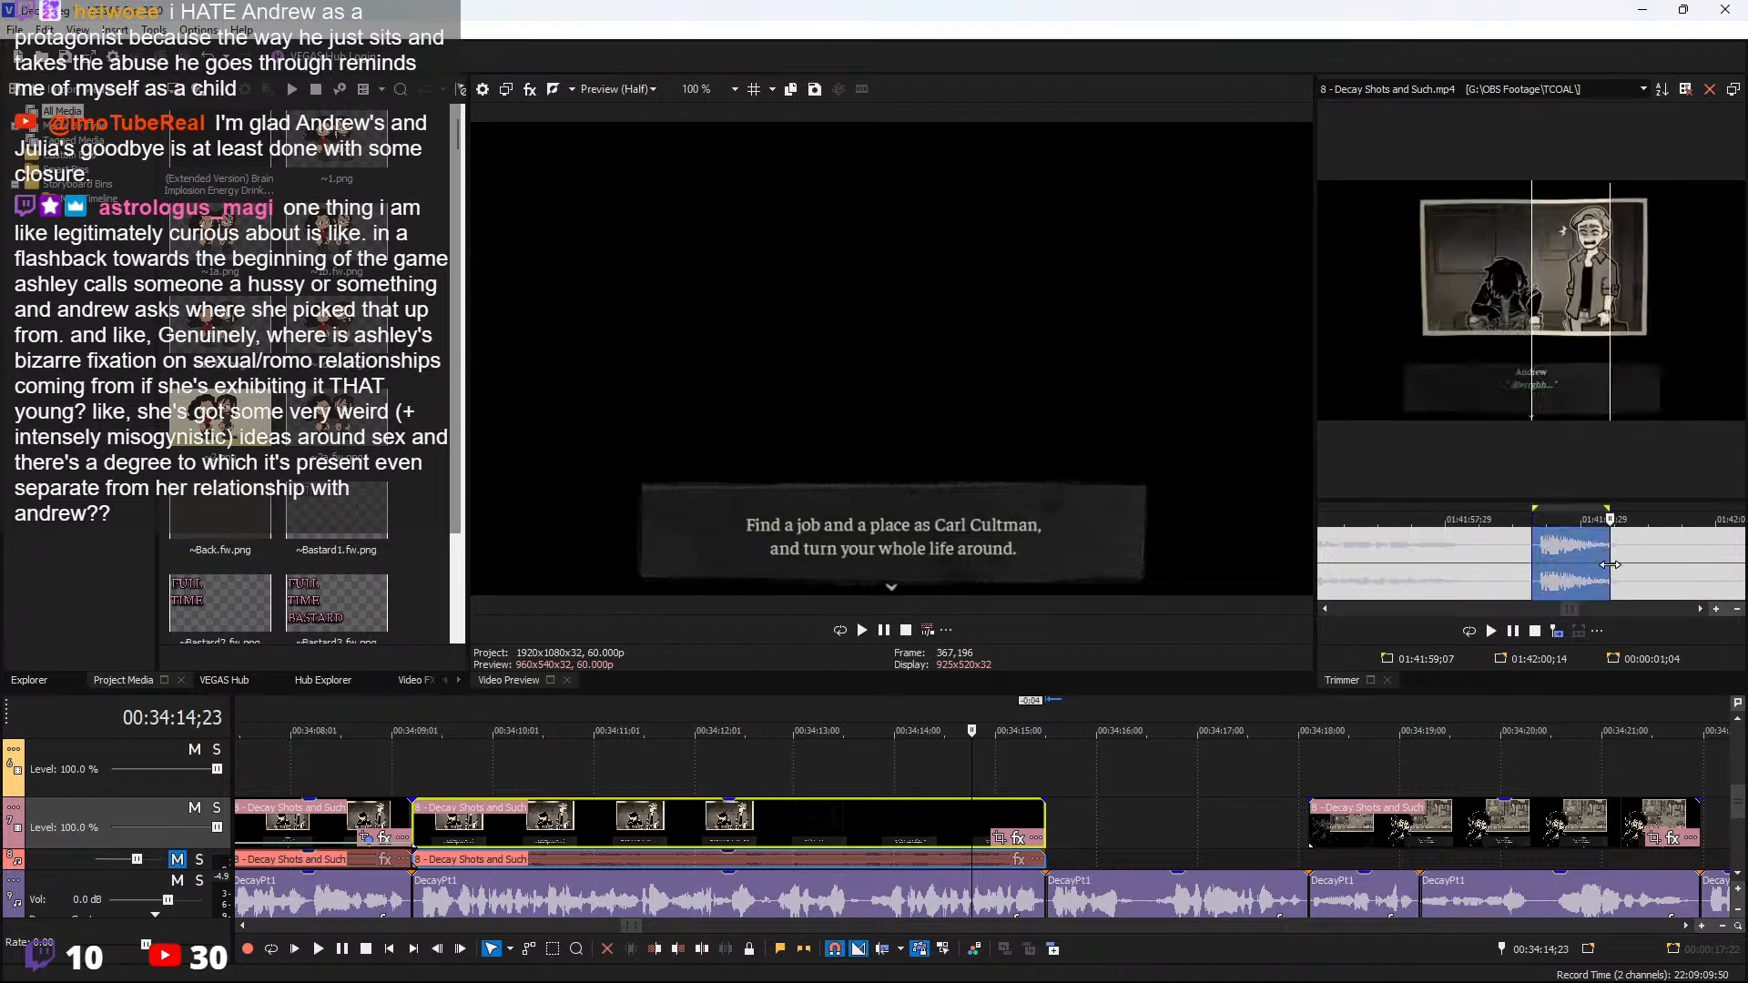
pyautogui.click(1483, 563)
pyautogui.click(1426, 568)
pyautogui.moveTo(1426, 569); pyautogui.dragTo(1545, 570)
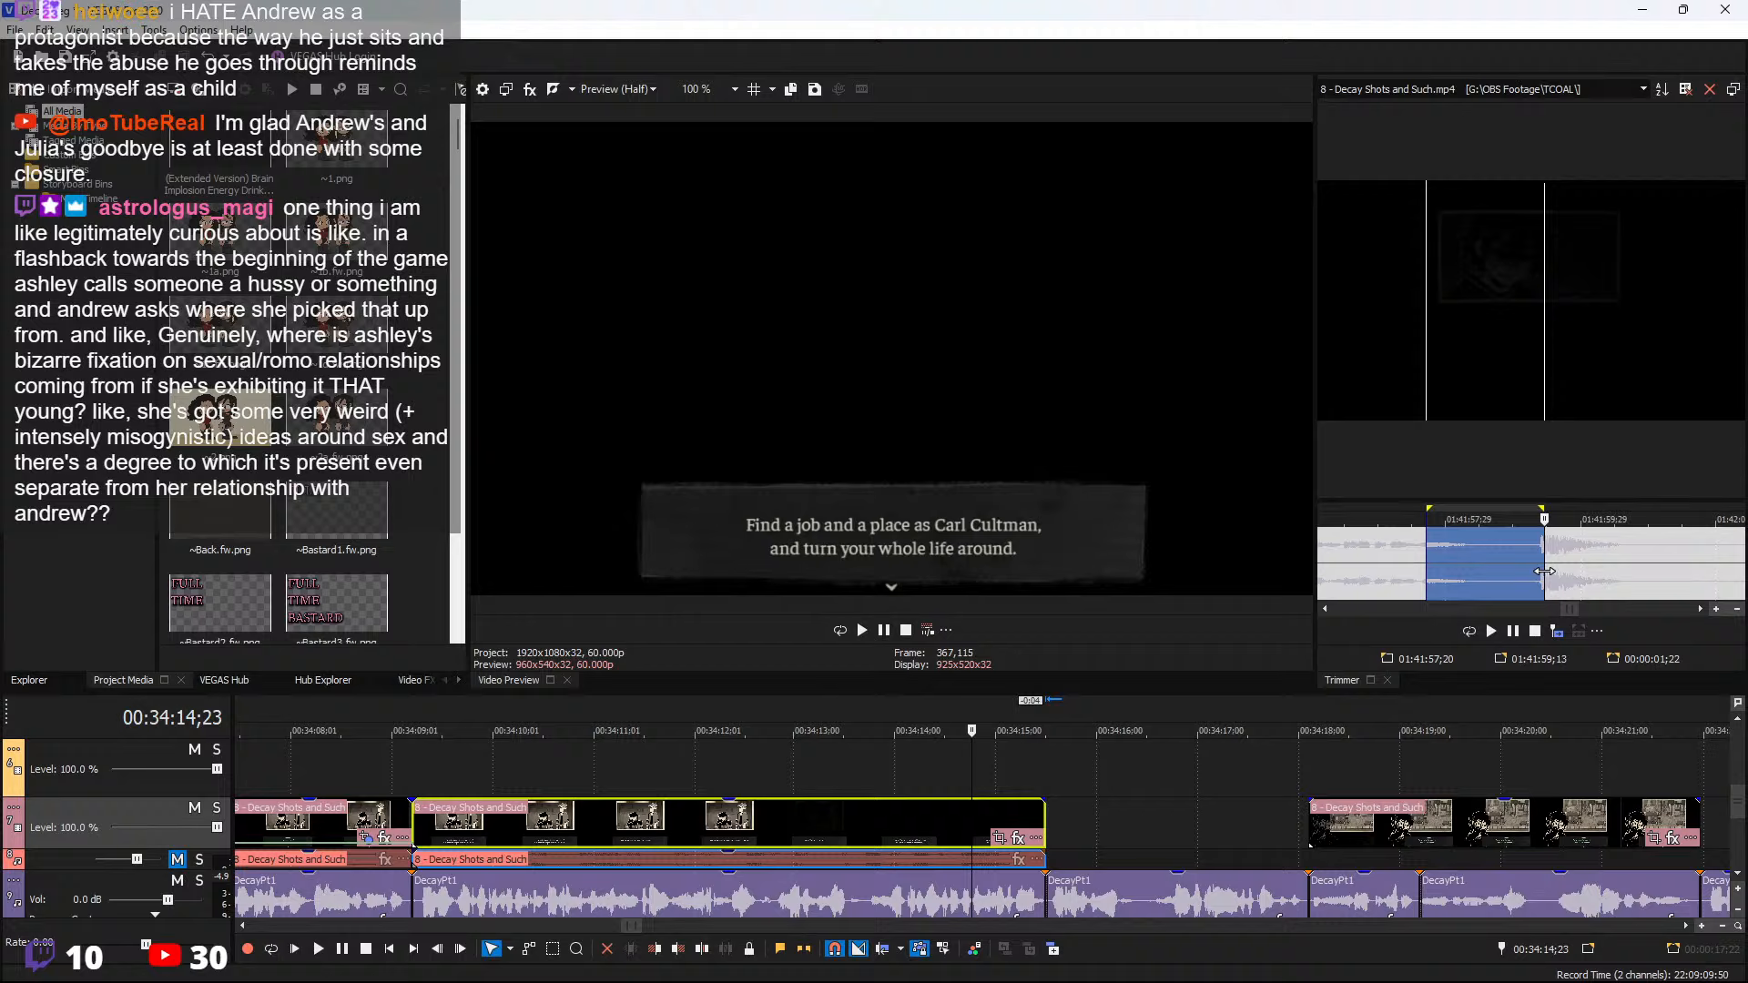
pyautogui.click(1053, 836)
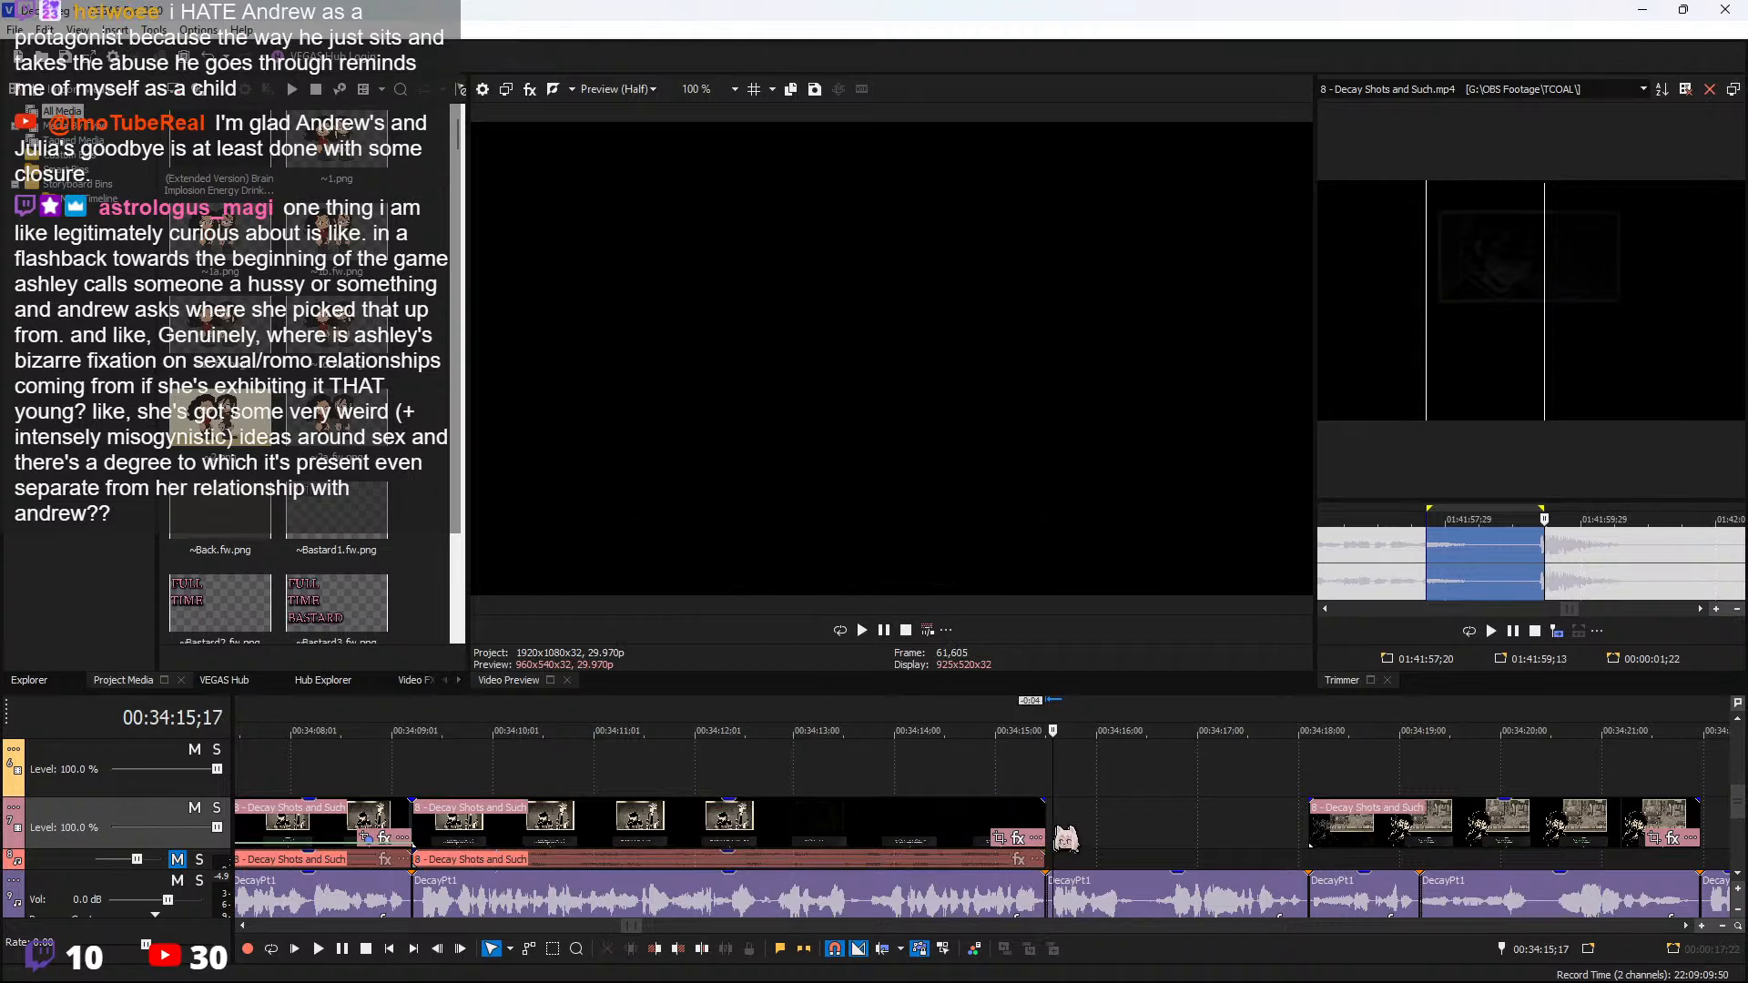
pyautogui.click(1557, 631)
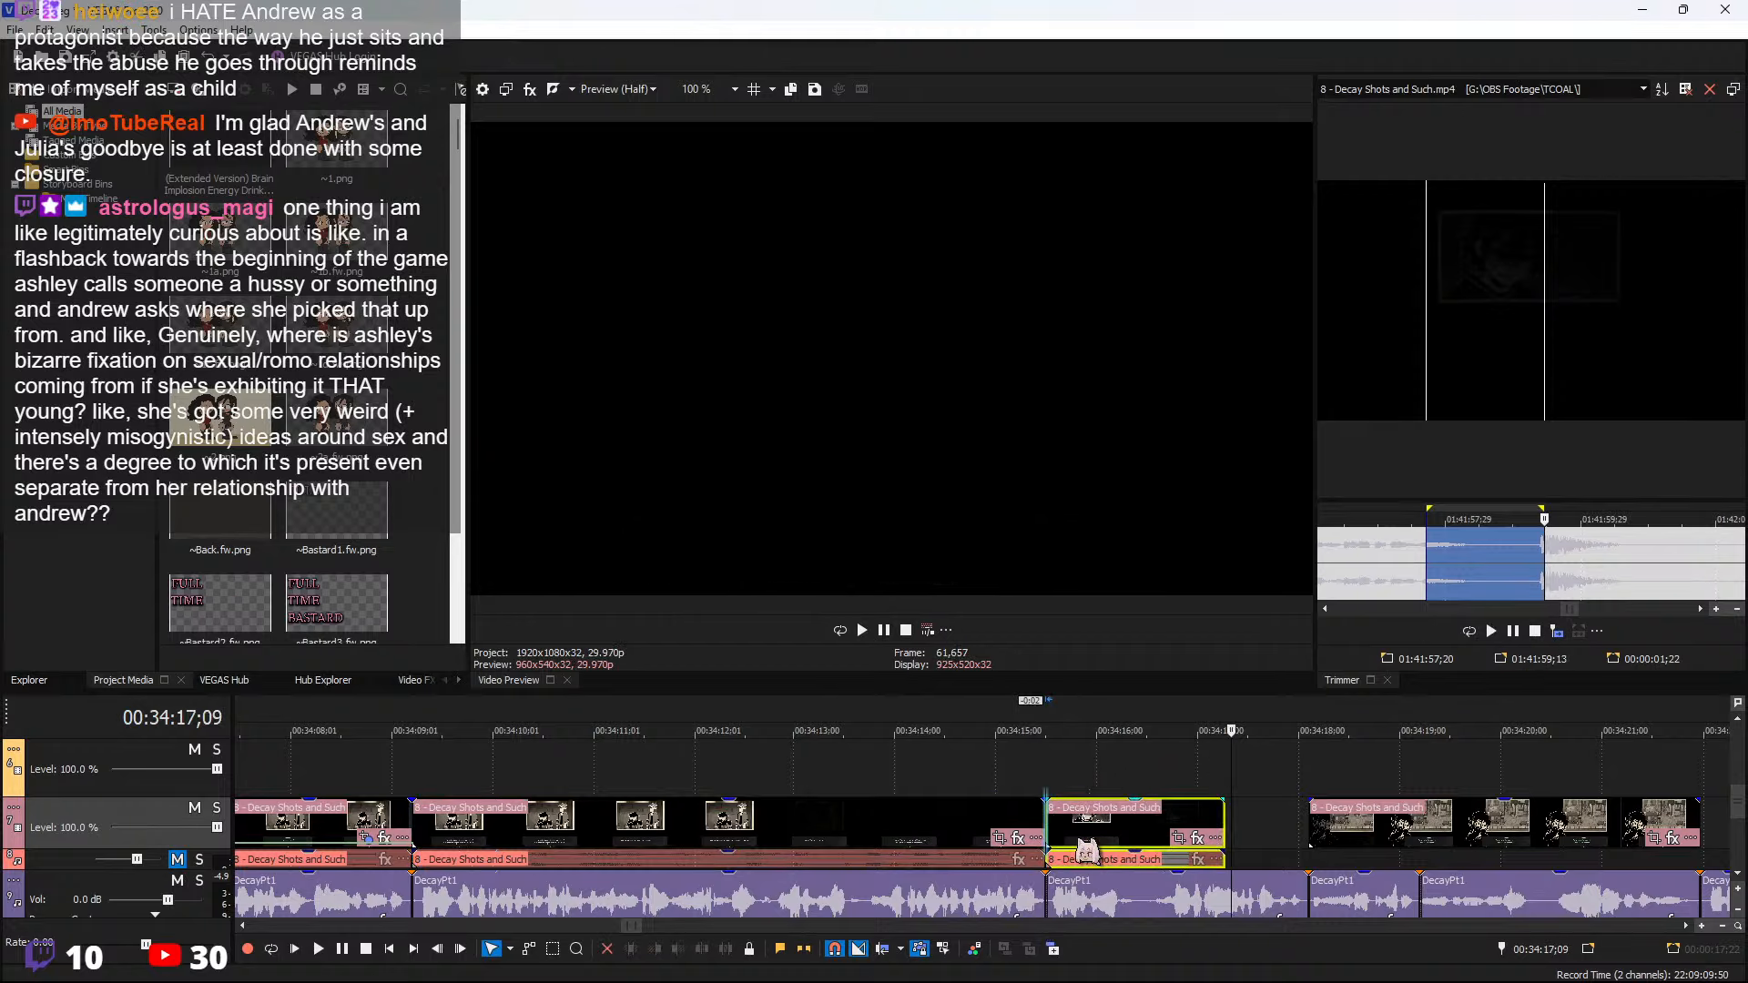
# Play the Andrew close-up, split it at 00:34:16;18 and delete its remainder
pyautogui.click(1036, 781)
pyautogui.press('space')
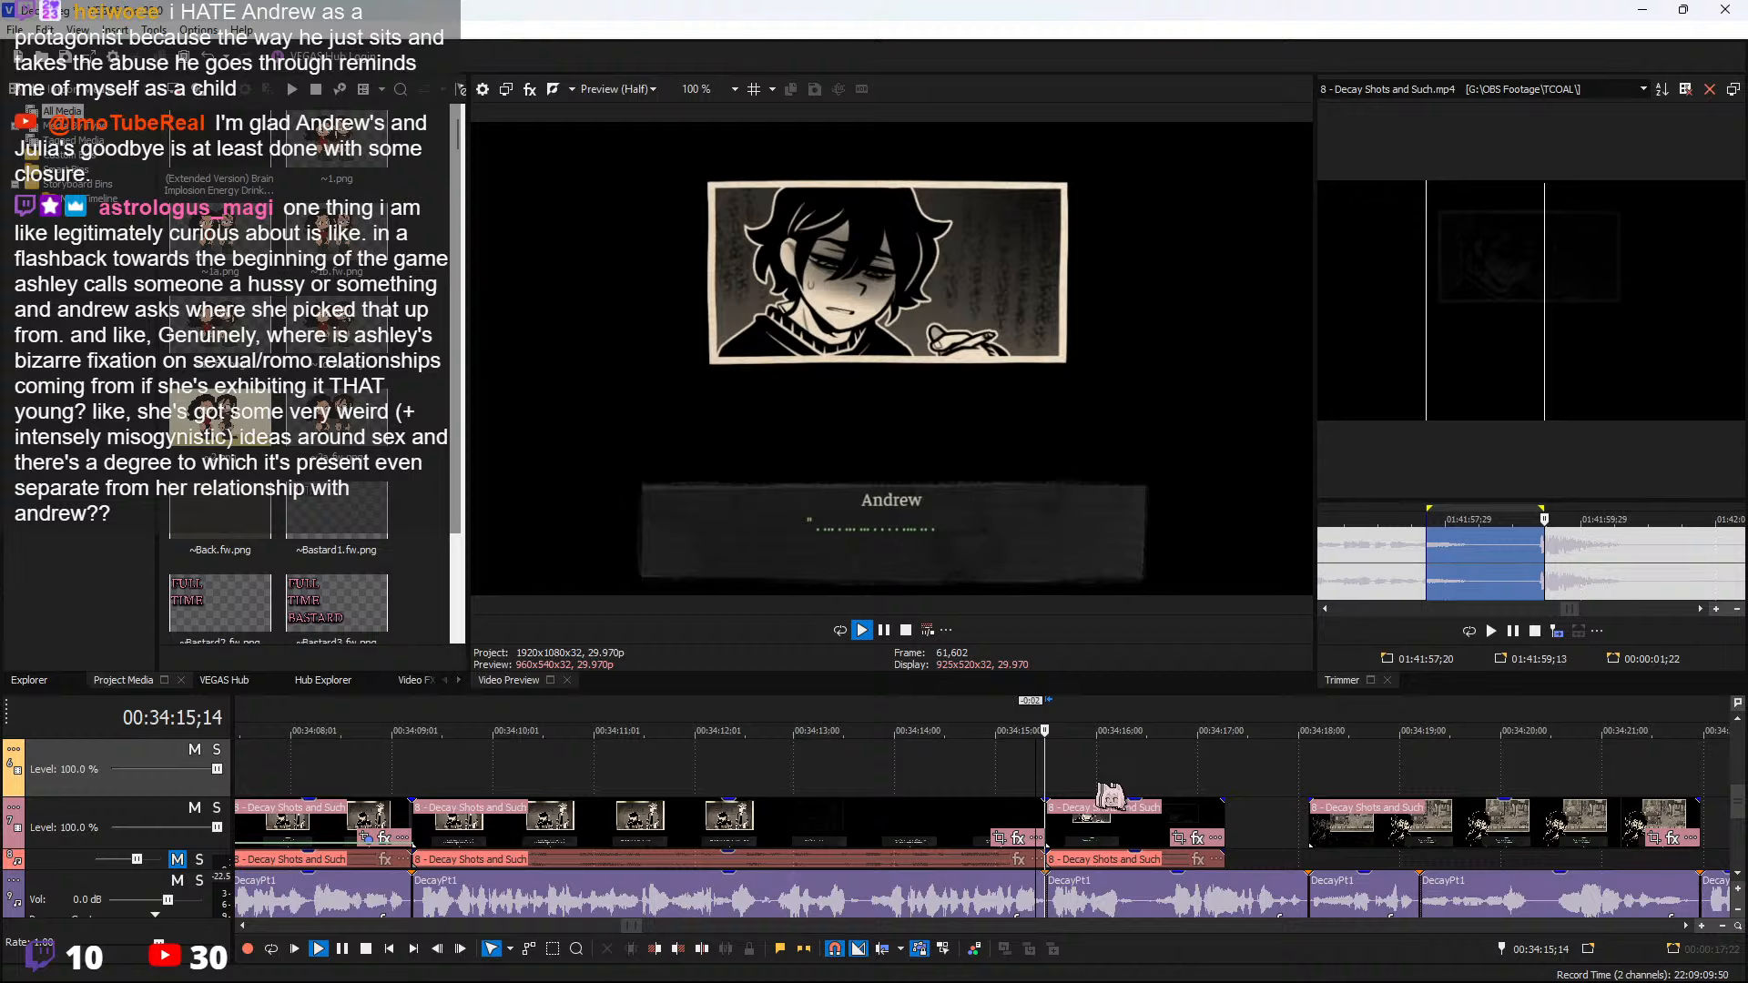
pyautogui.press('space')
pyautogui.click(1158, 825)
pyautogui.press('s')
pyautogui.press('Delete')
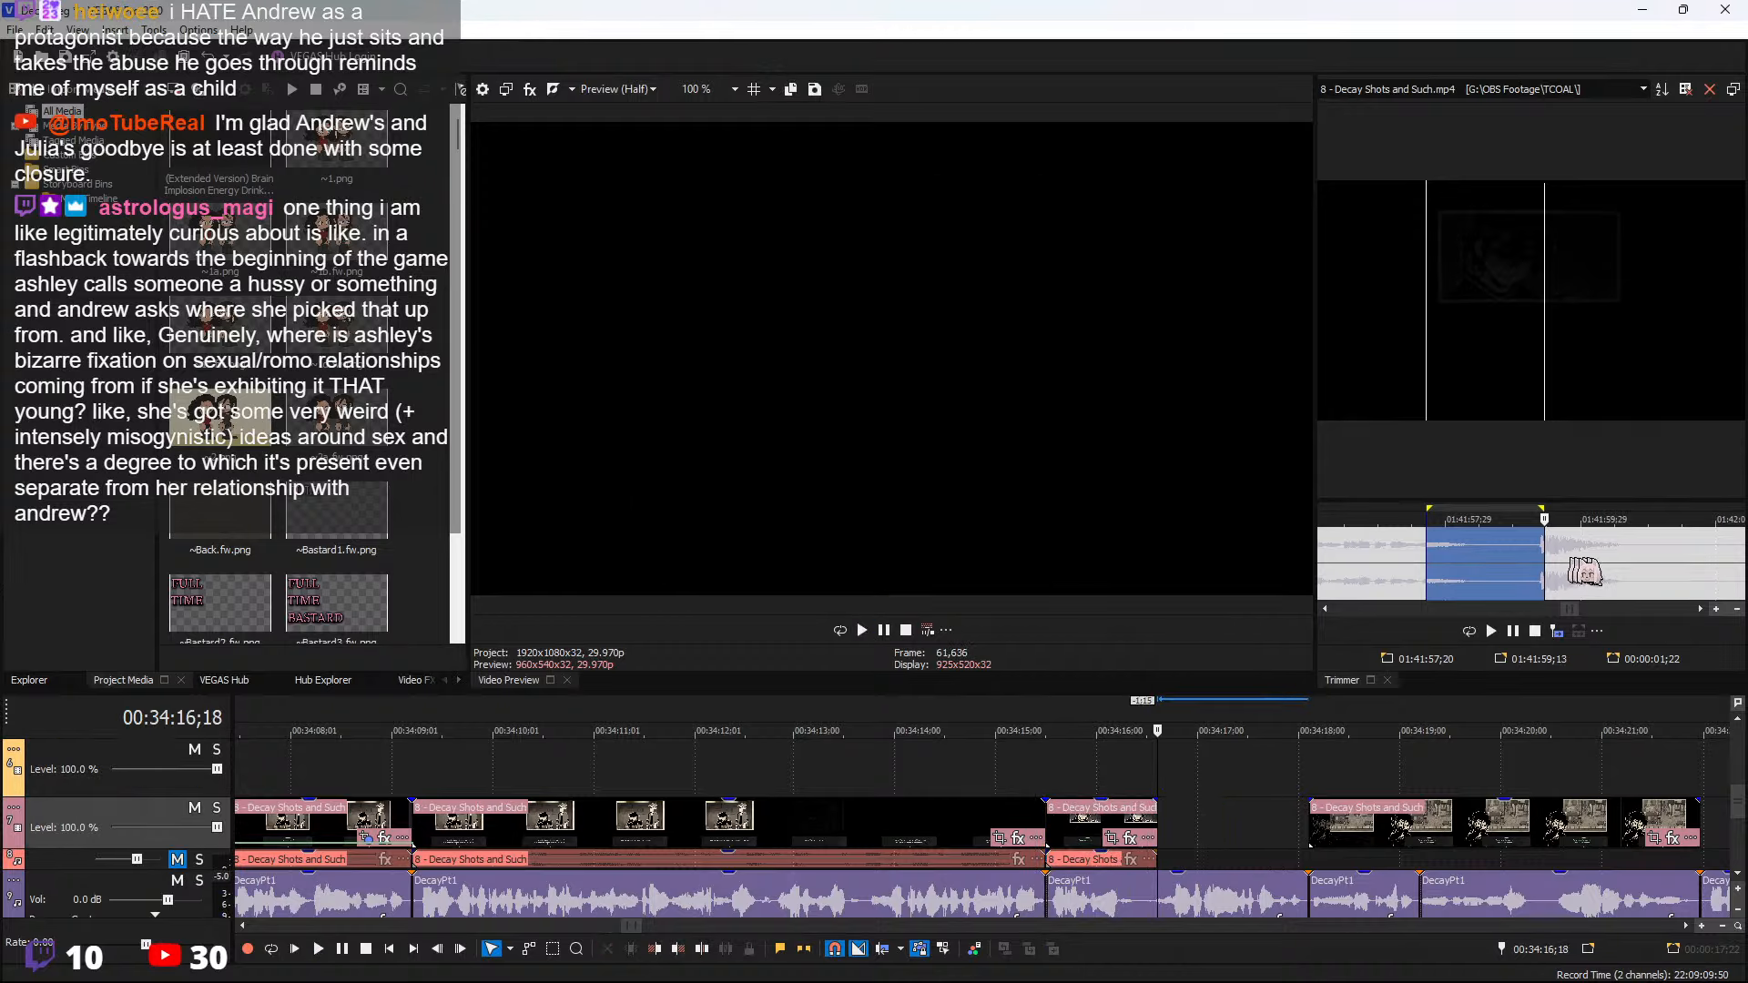
# Mark the source's vomiting shot from 01:41:59;29 to 01:42:01;09 and place it on the timeline at 00:34:16;18
pyautogui.click(1562, 567)
pyautogui.moveTo(1600, 565); pyautogui.dragTo(1633, 555)
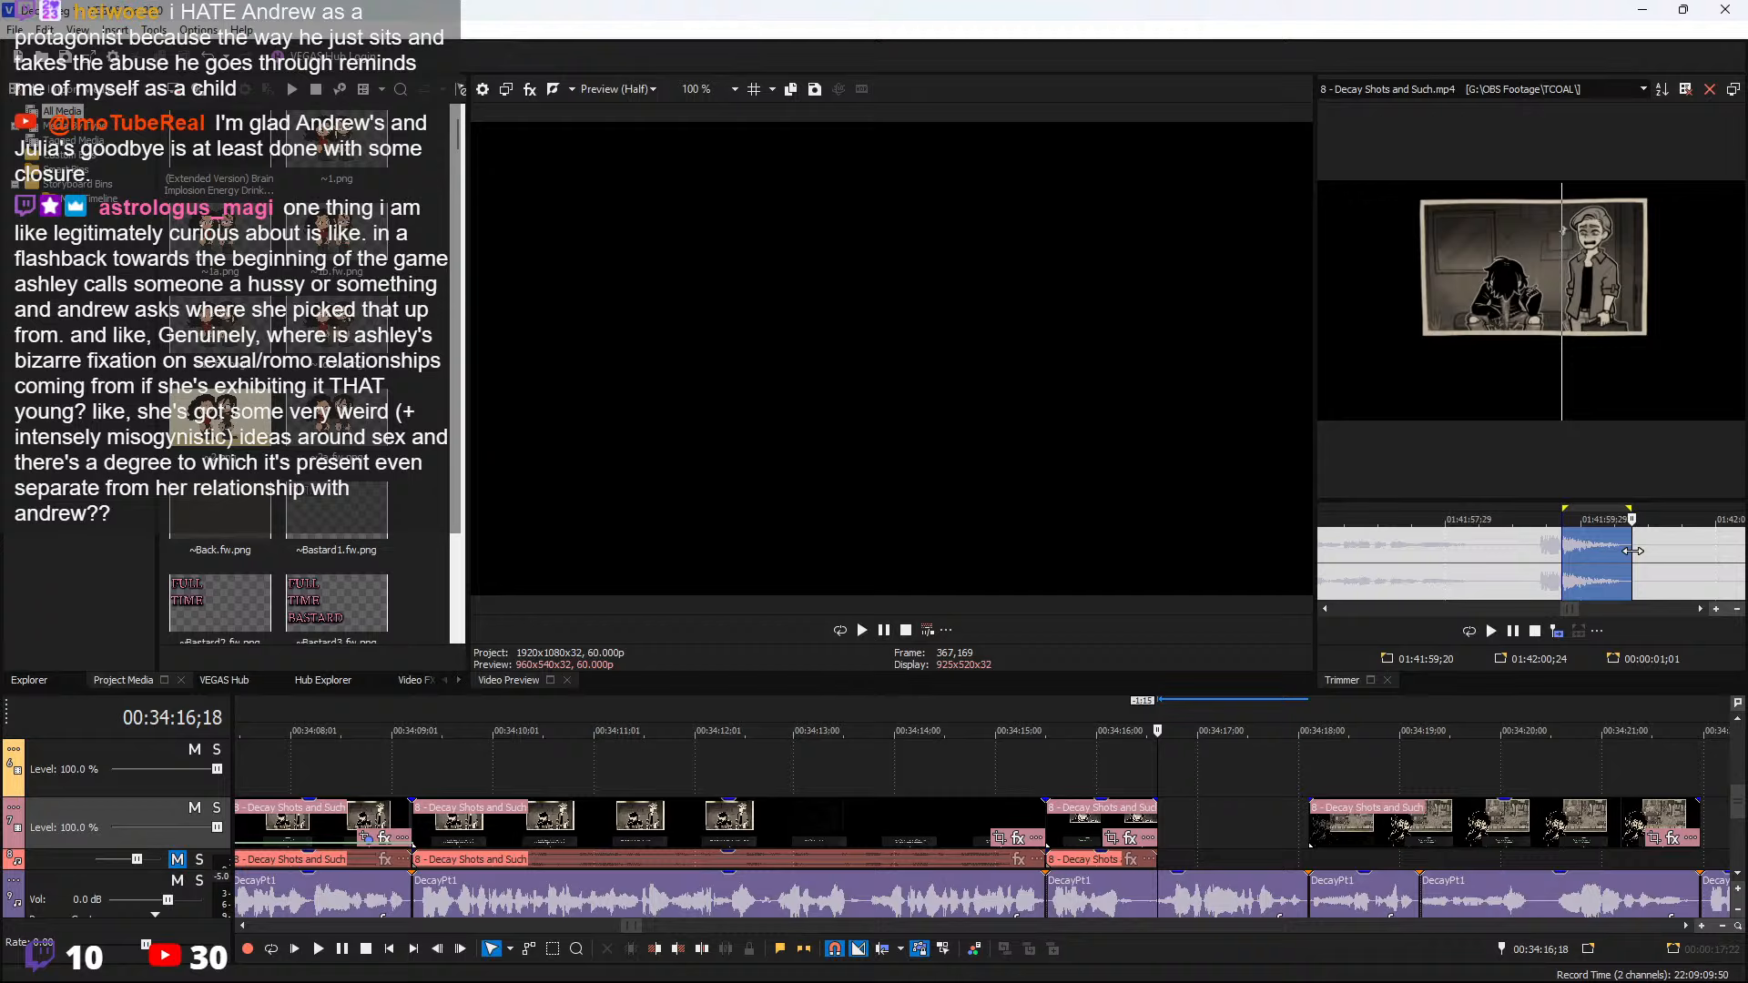
pyautogui.click(1626, 551)
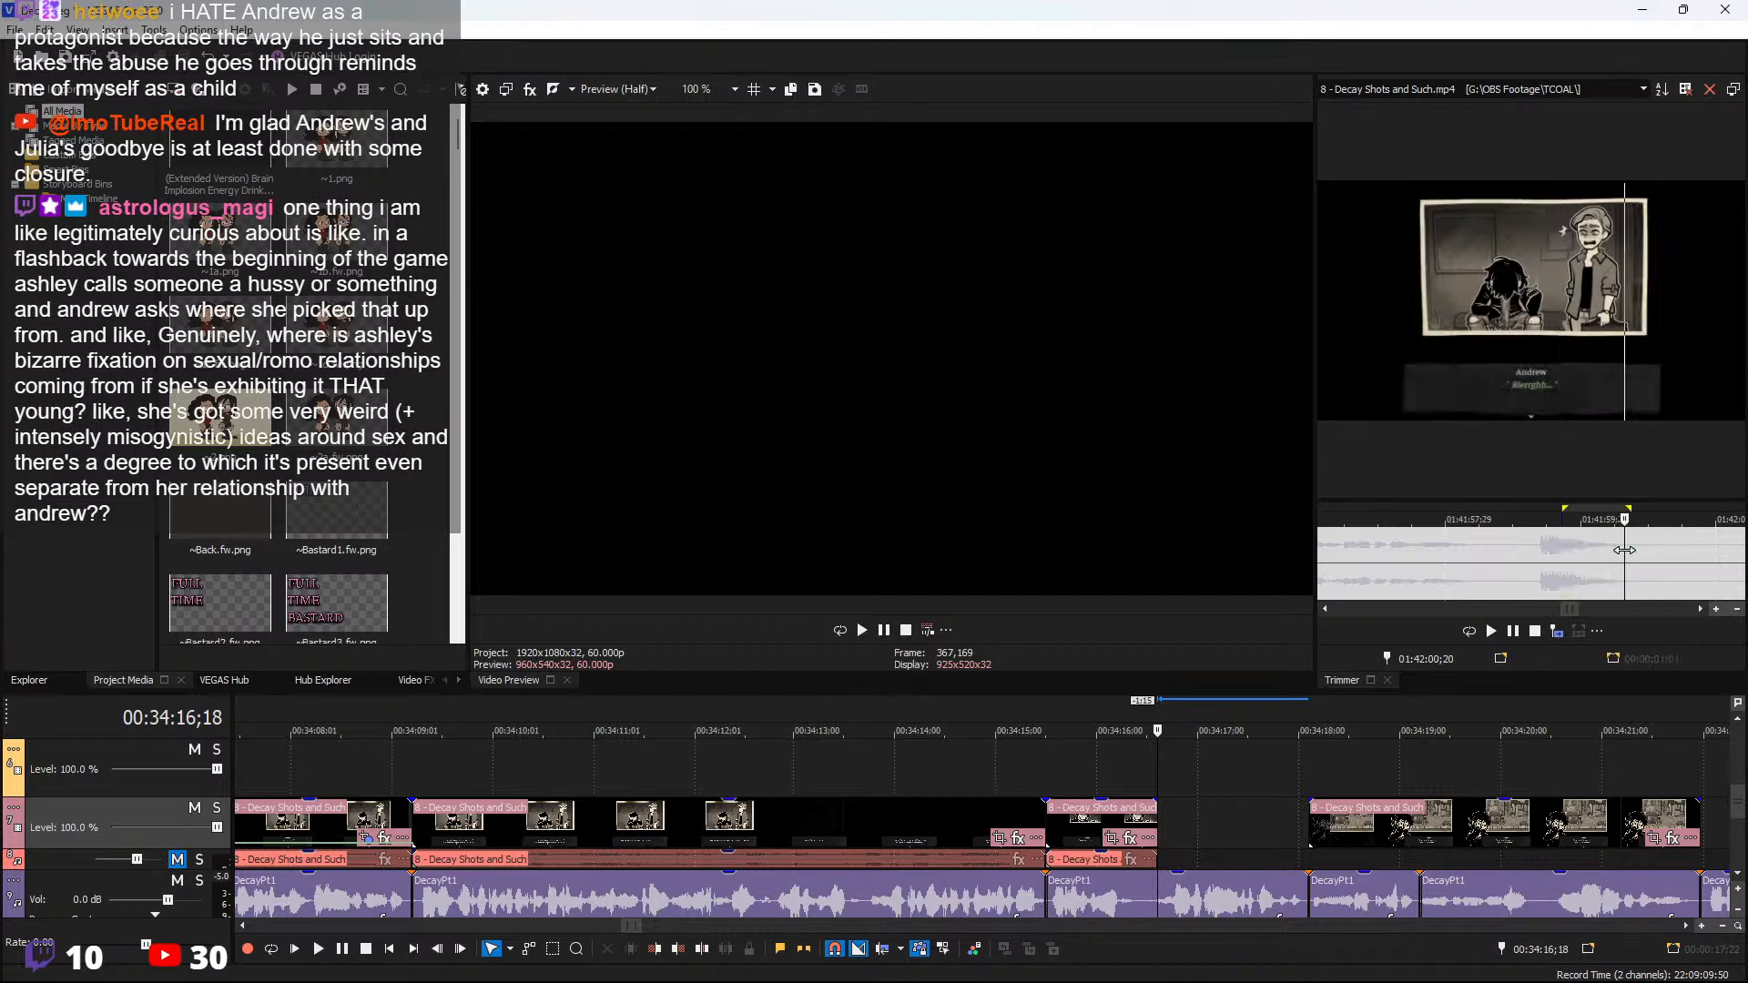
pyautogui.moveTo(1626, 549); pyautogui.dragTo(1666, 547)
pyautogui.moveTo(1202, 815); pyautogui.dragTo(1200, 817)
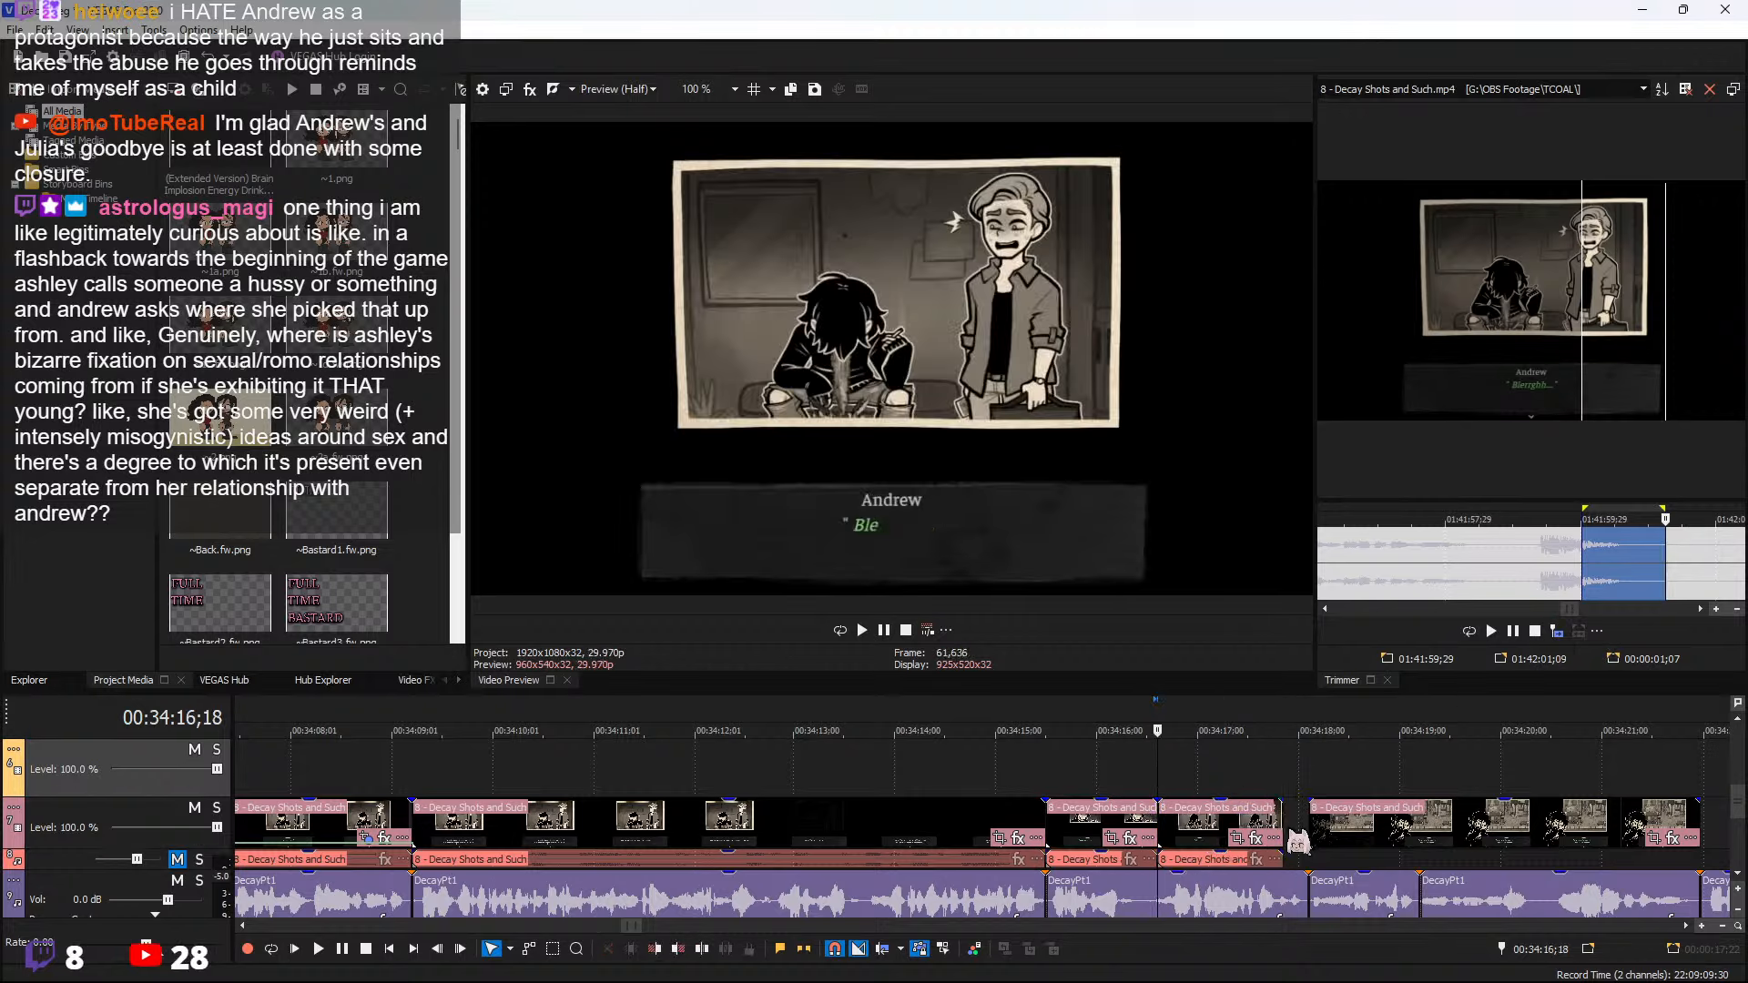
# Extend the vomiting shot to the start of the next clip and play through to the footage gap at 00:34:21;29
pyautogui.moveTo(1282, 824); pyautogui.dragTo(1300, 825)
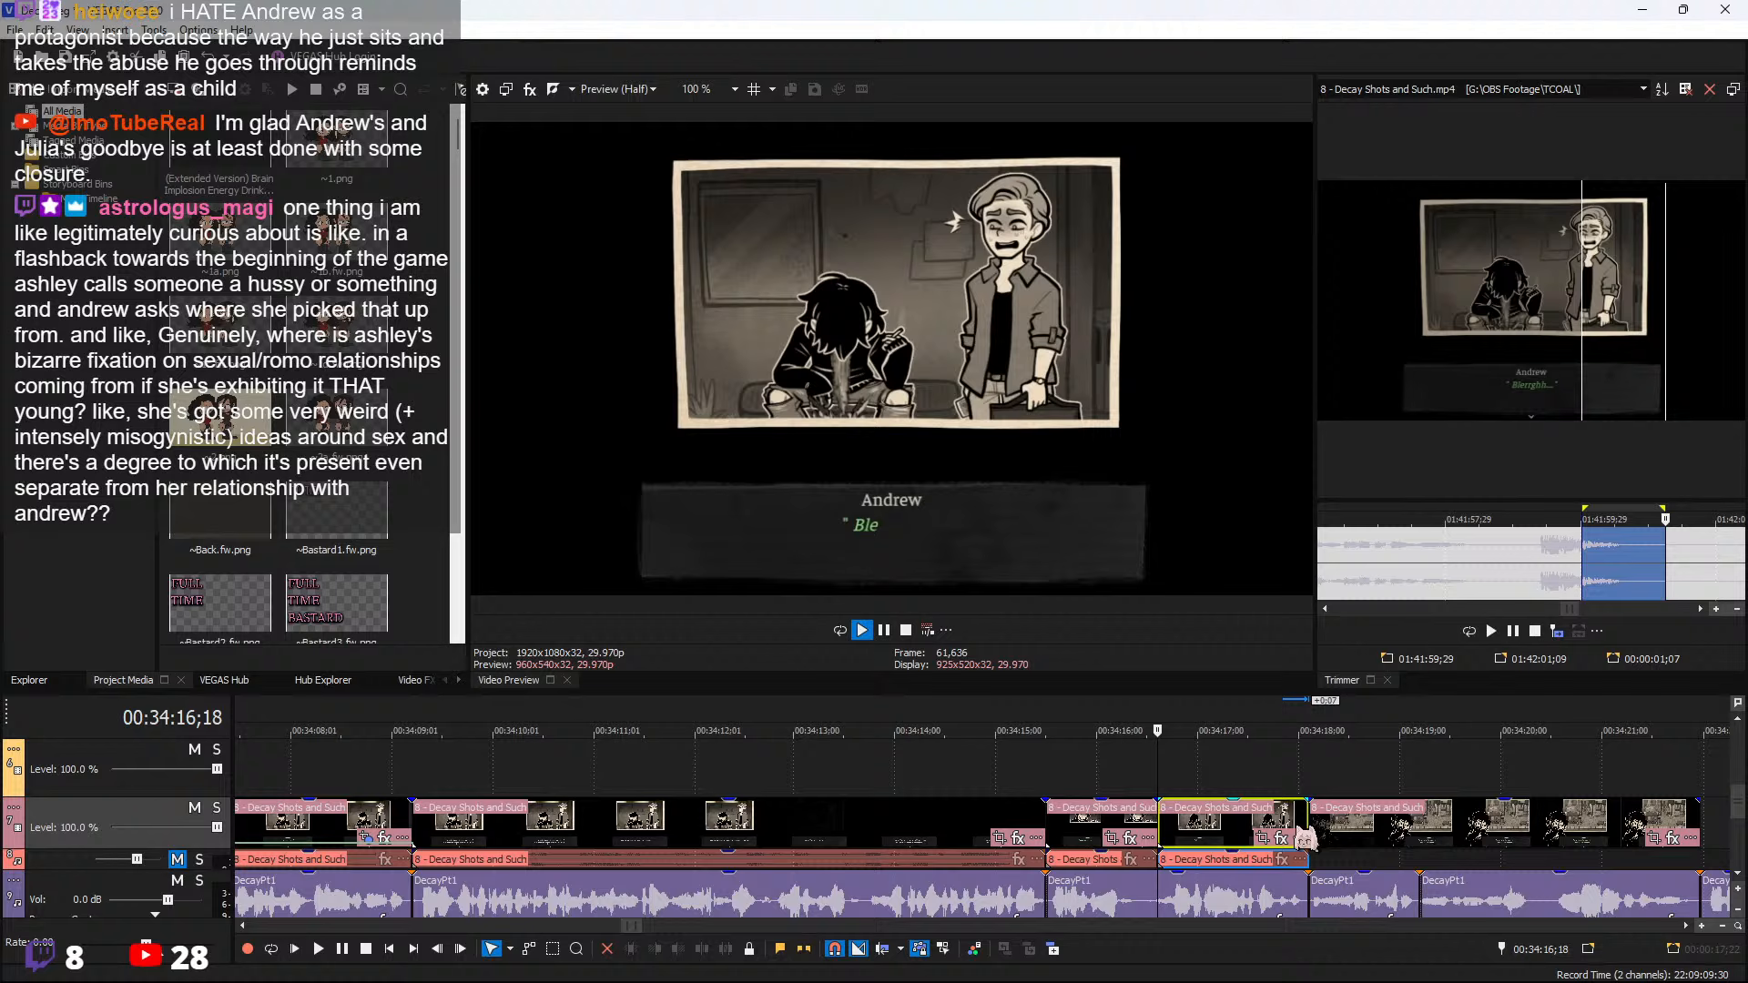
pyautogui.press('space')
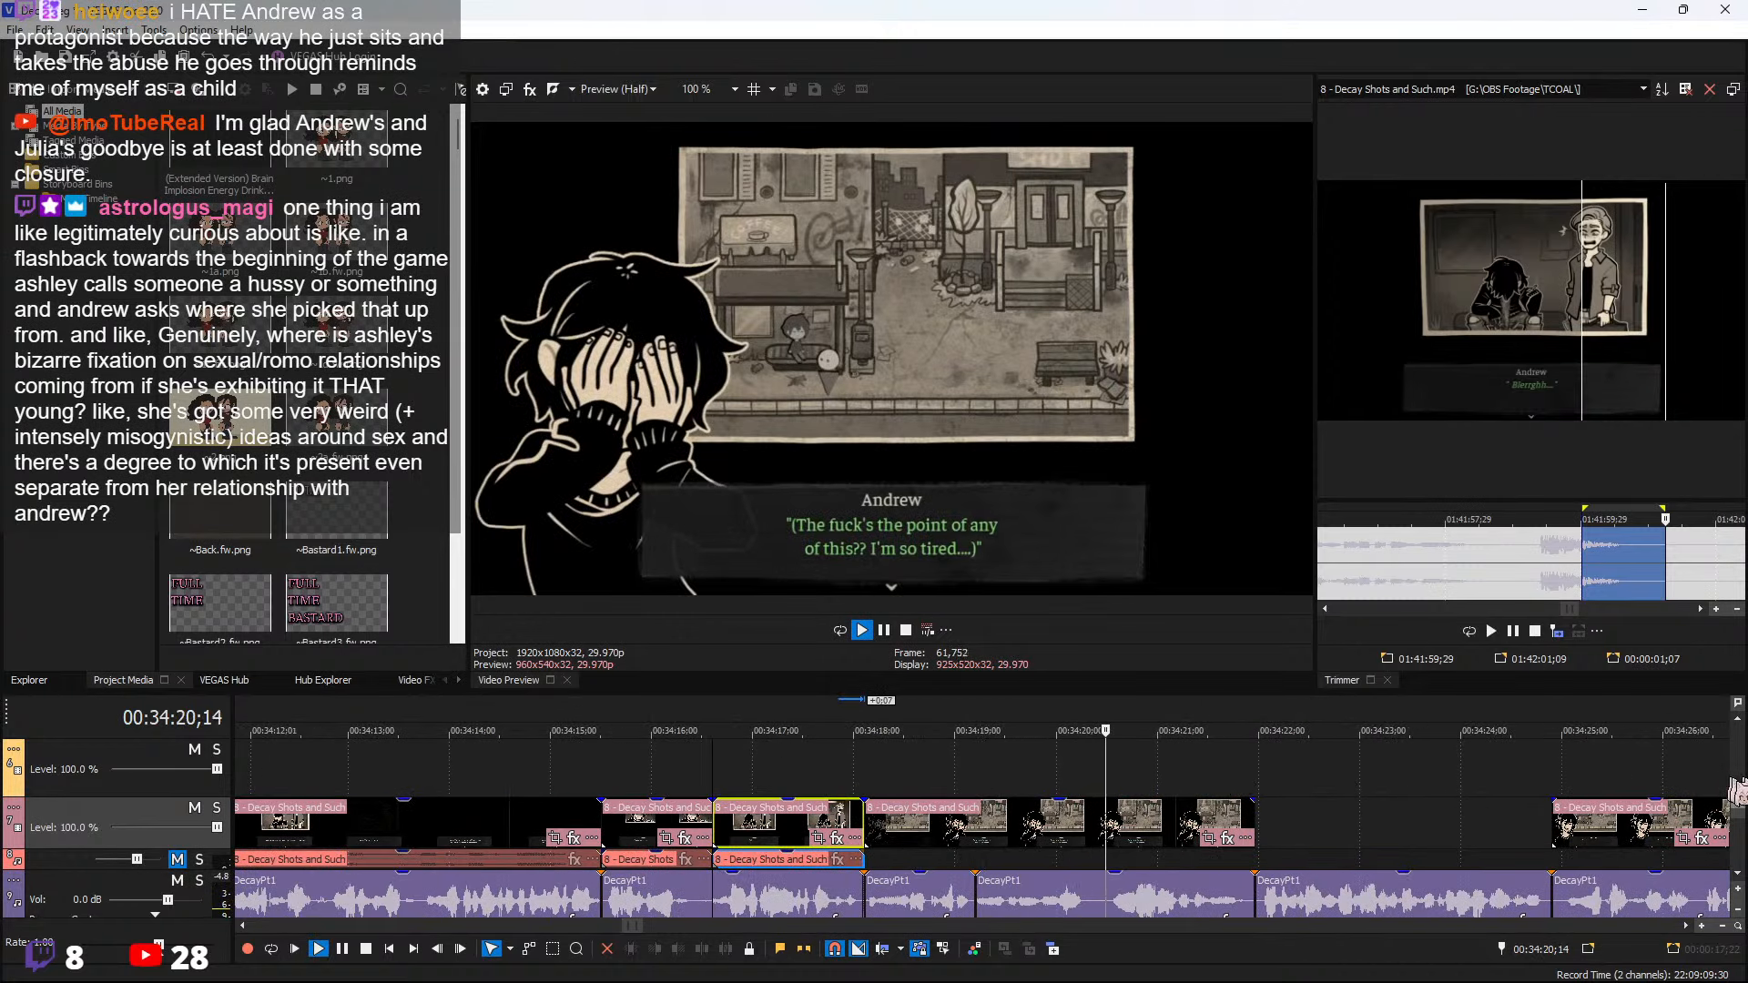
pyautogui.scroll(-2, 1740, 810)
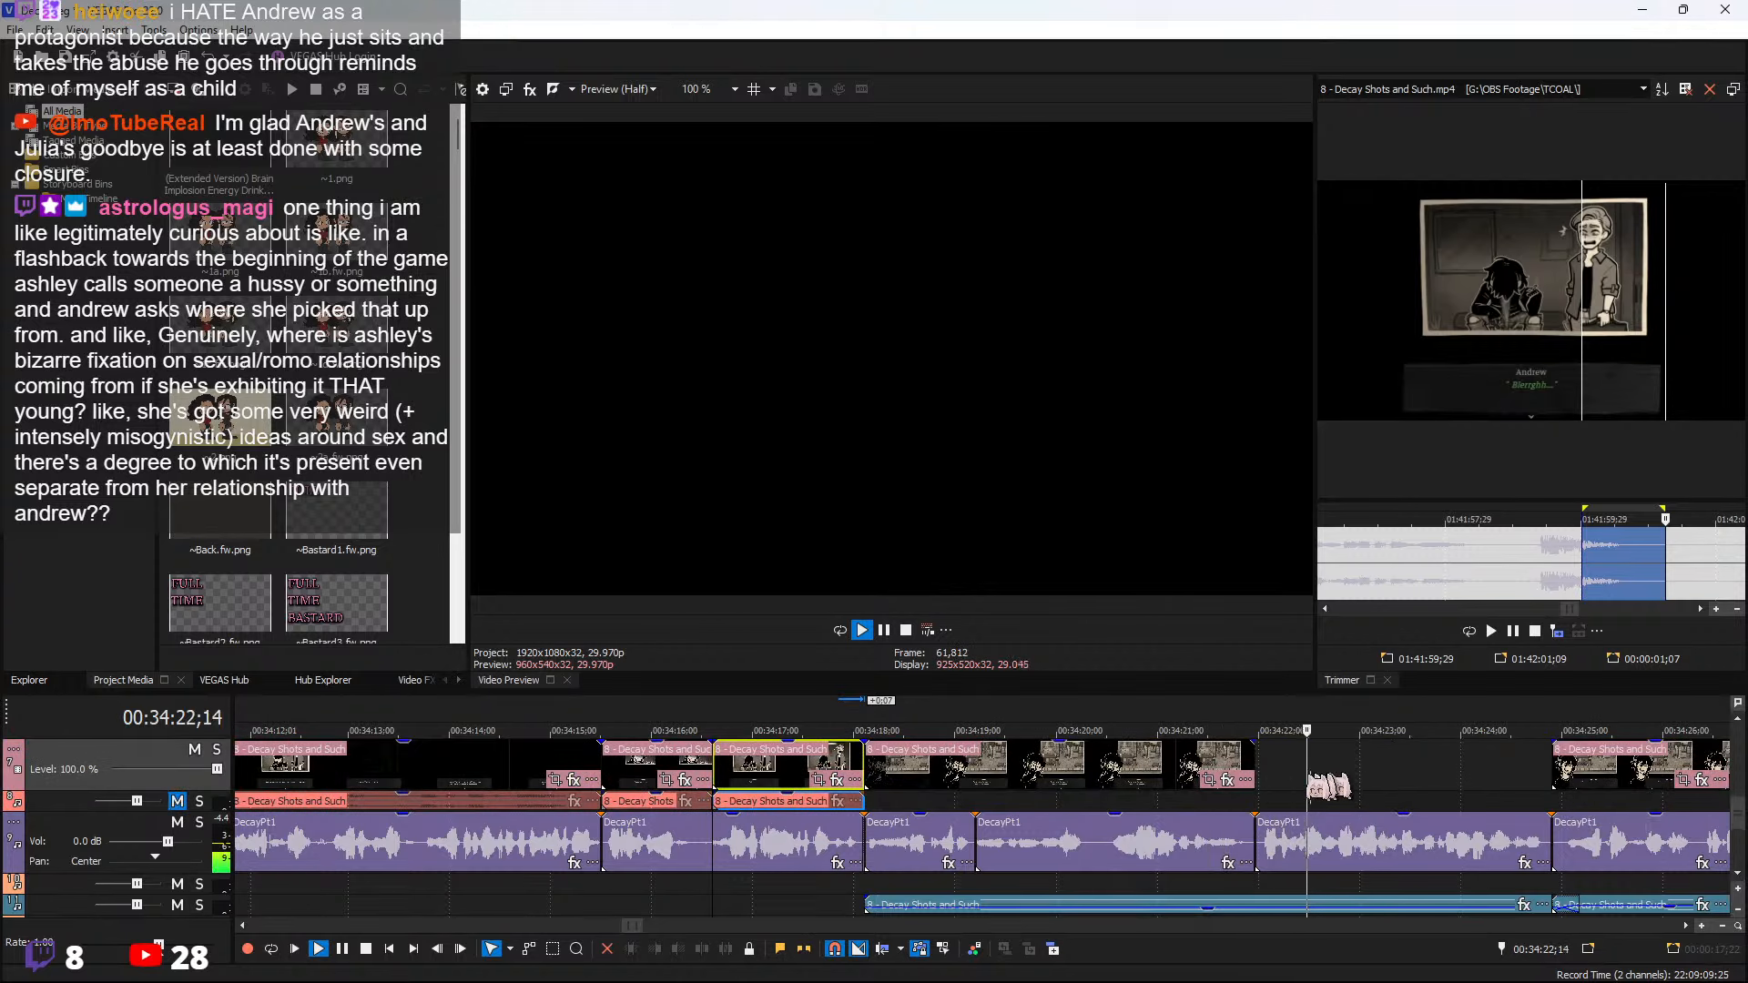
pyautogui.click(1253, 765)
# Skim the source footage after the vomiting shot for Andrew's street conversation with Friend B
pyautogui.scroll(-2, 1331, 763)
pyautogui.scroll(-4, 1633, 597)
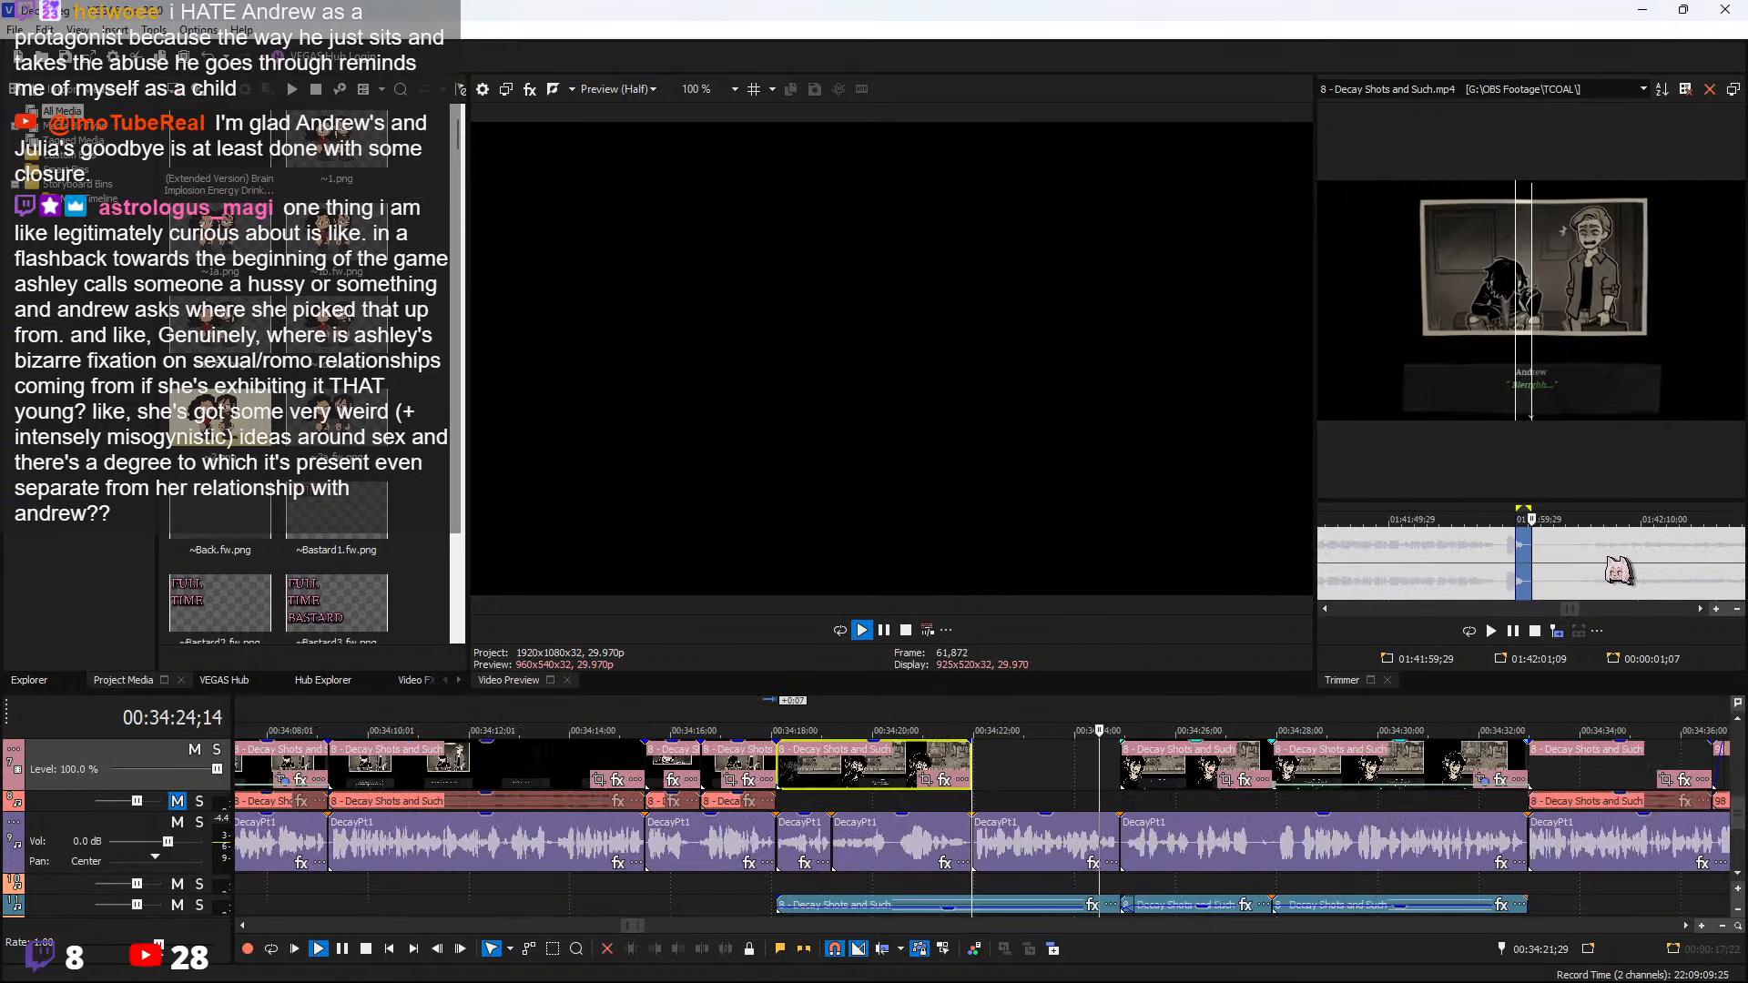
pyautogui.click(1600, 556)
pyautogui.scroll(-3, 1603, 557)
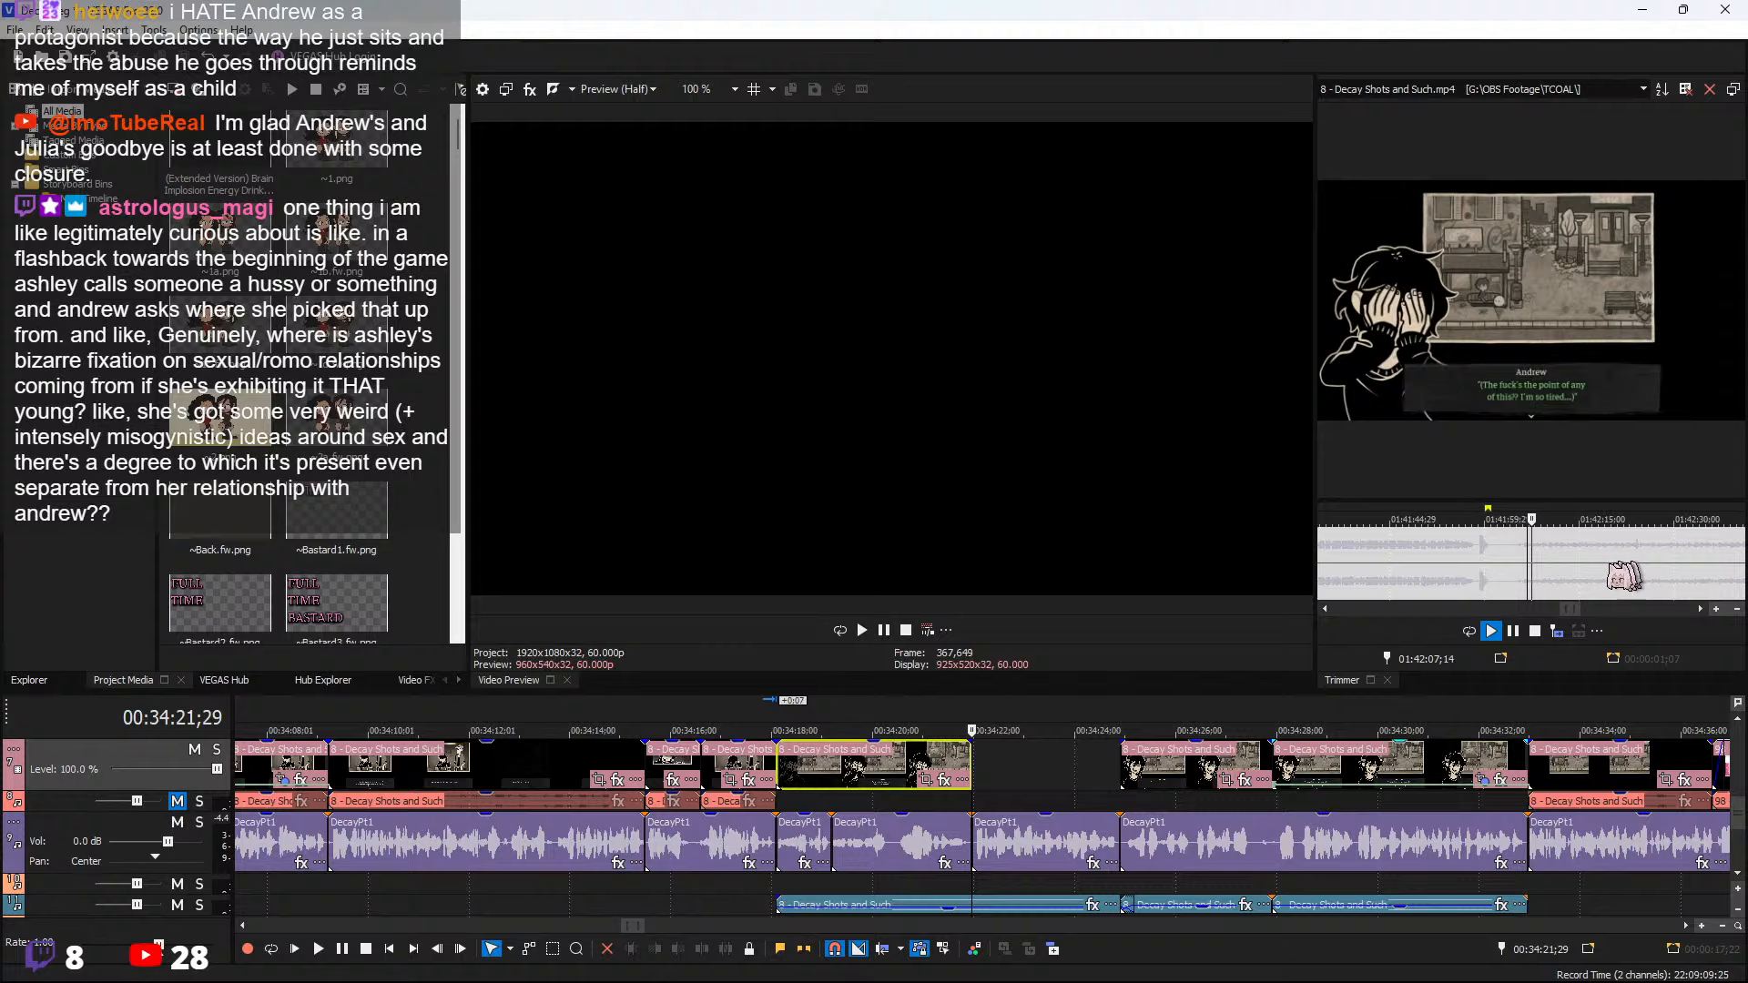
pyautogui.click(1665, 550)
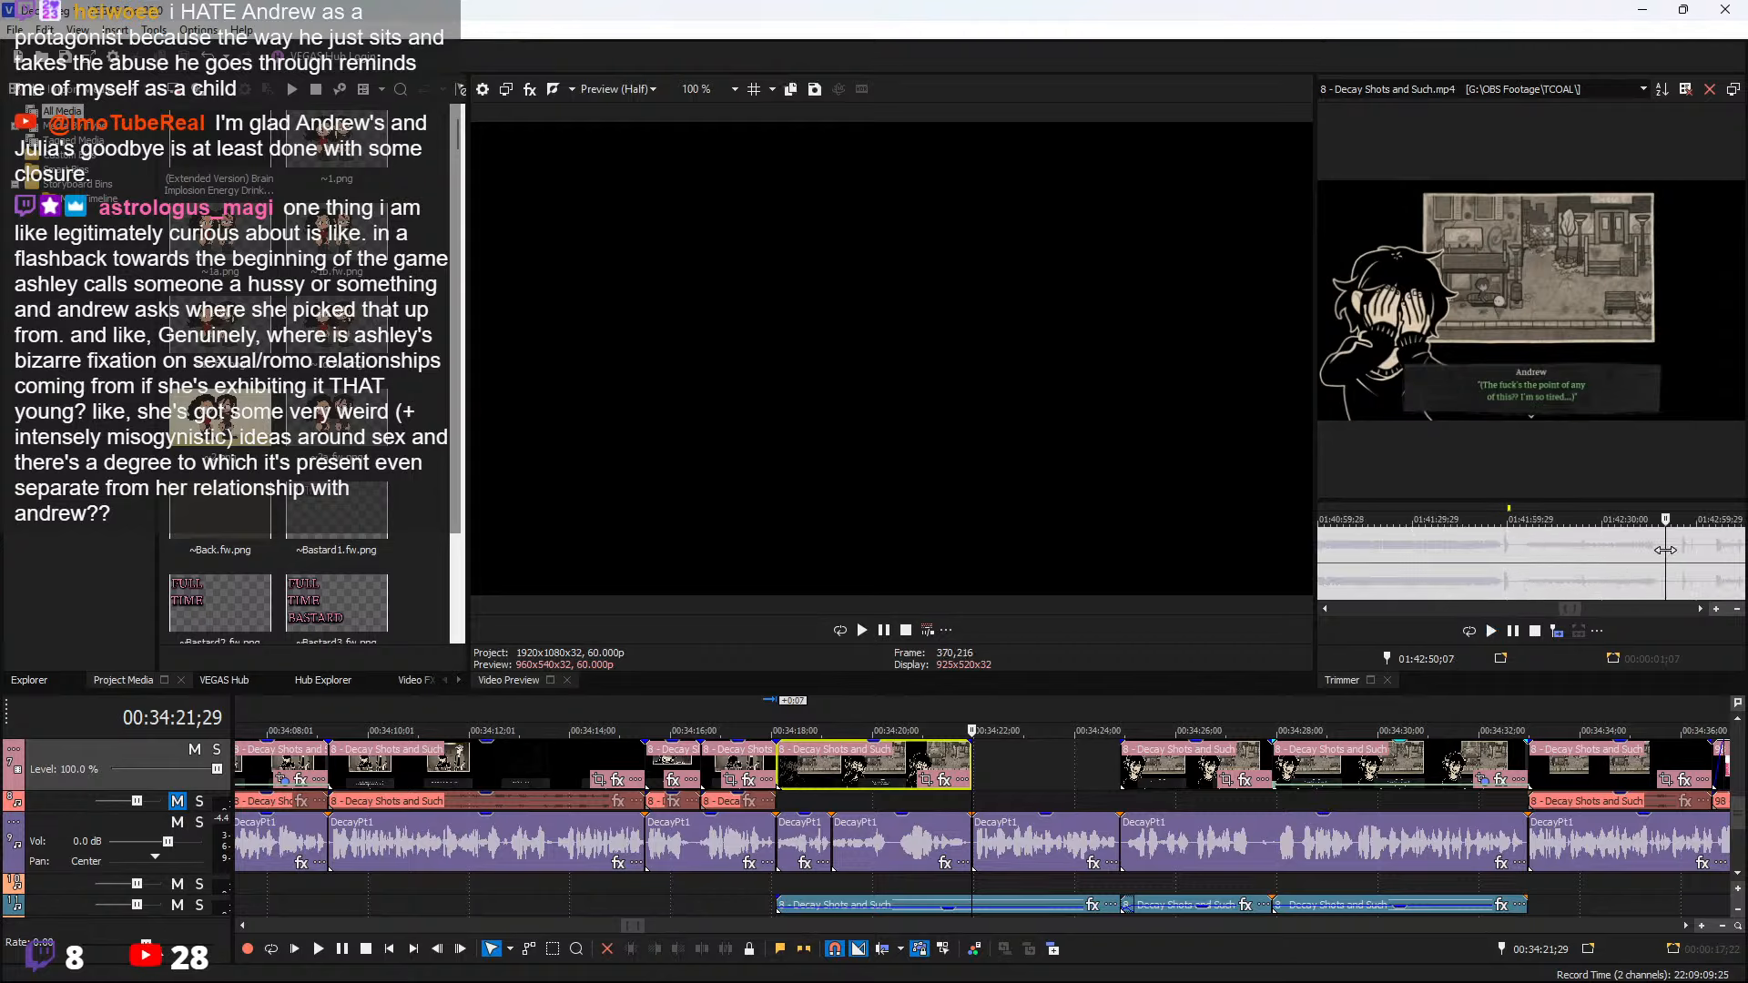
pyautogui.scroll(3, 1668, 553)
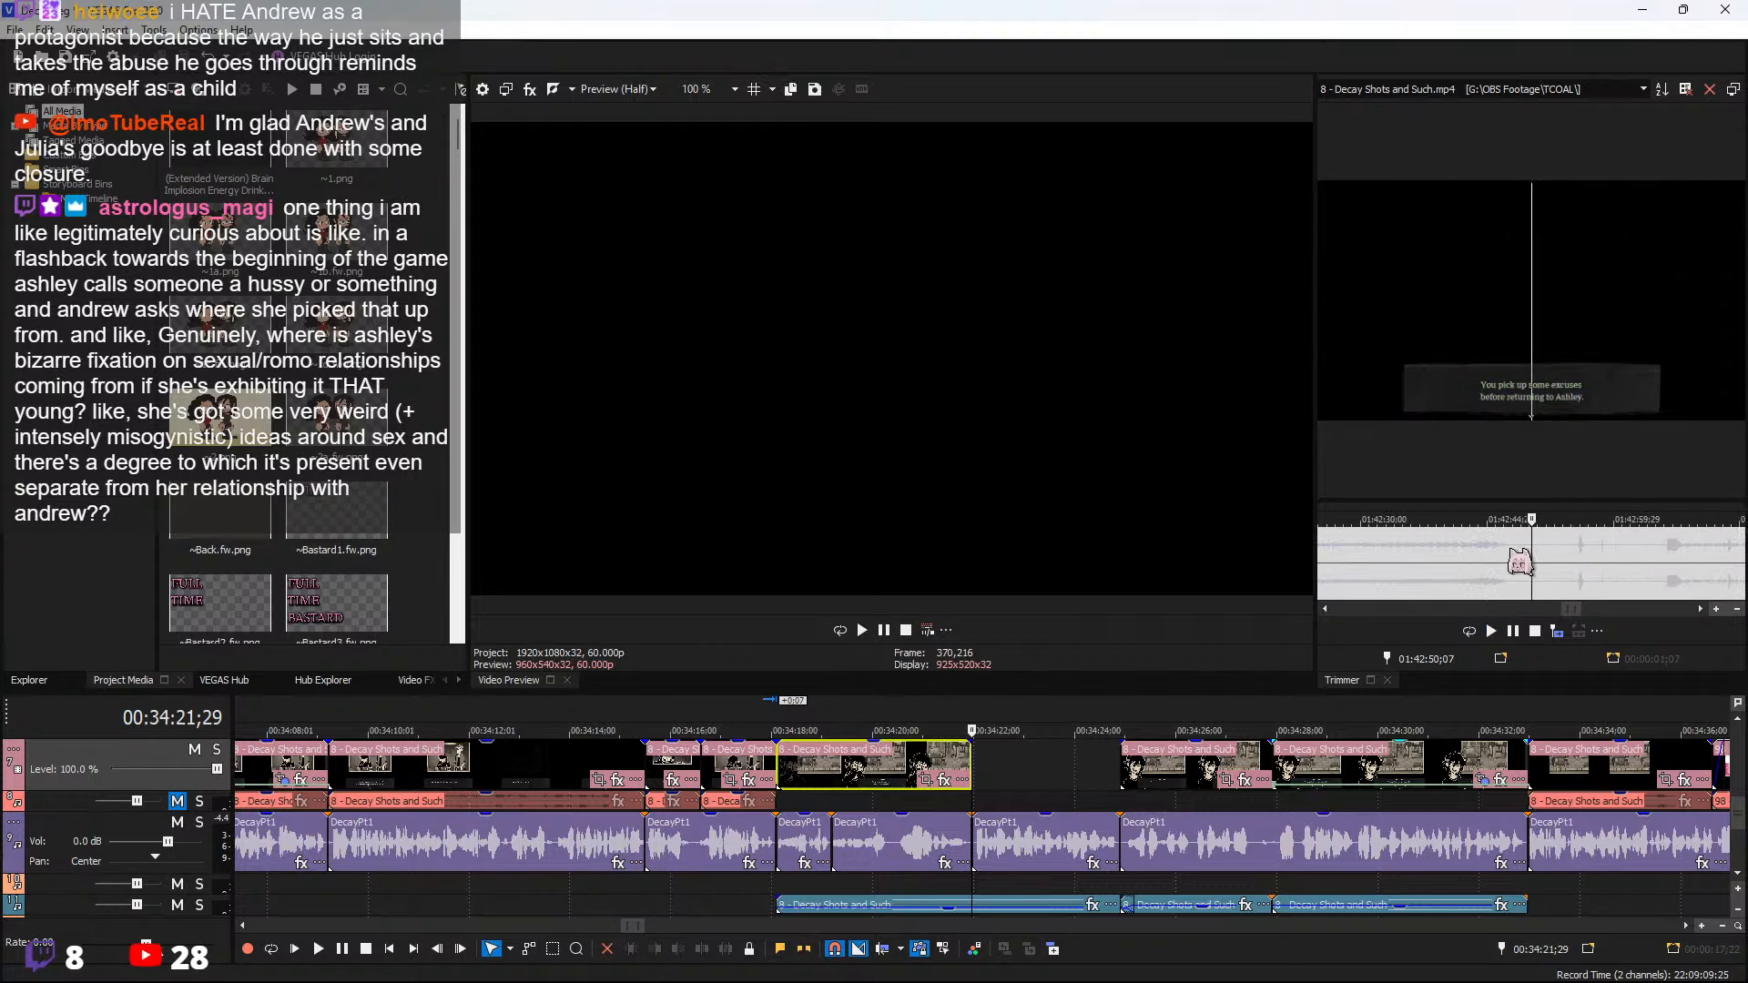
pyautogui.click(1446, 557)
pyautogui.press('space')
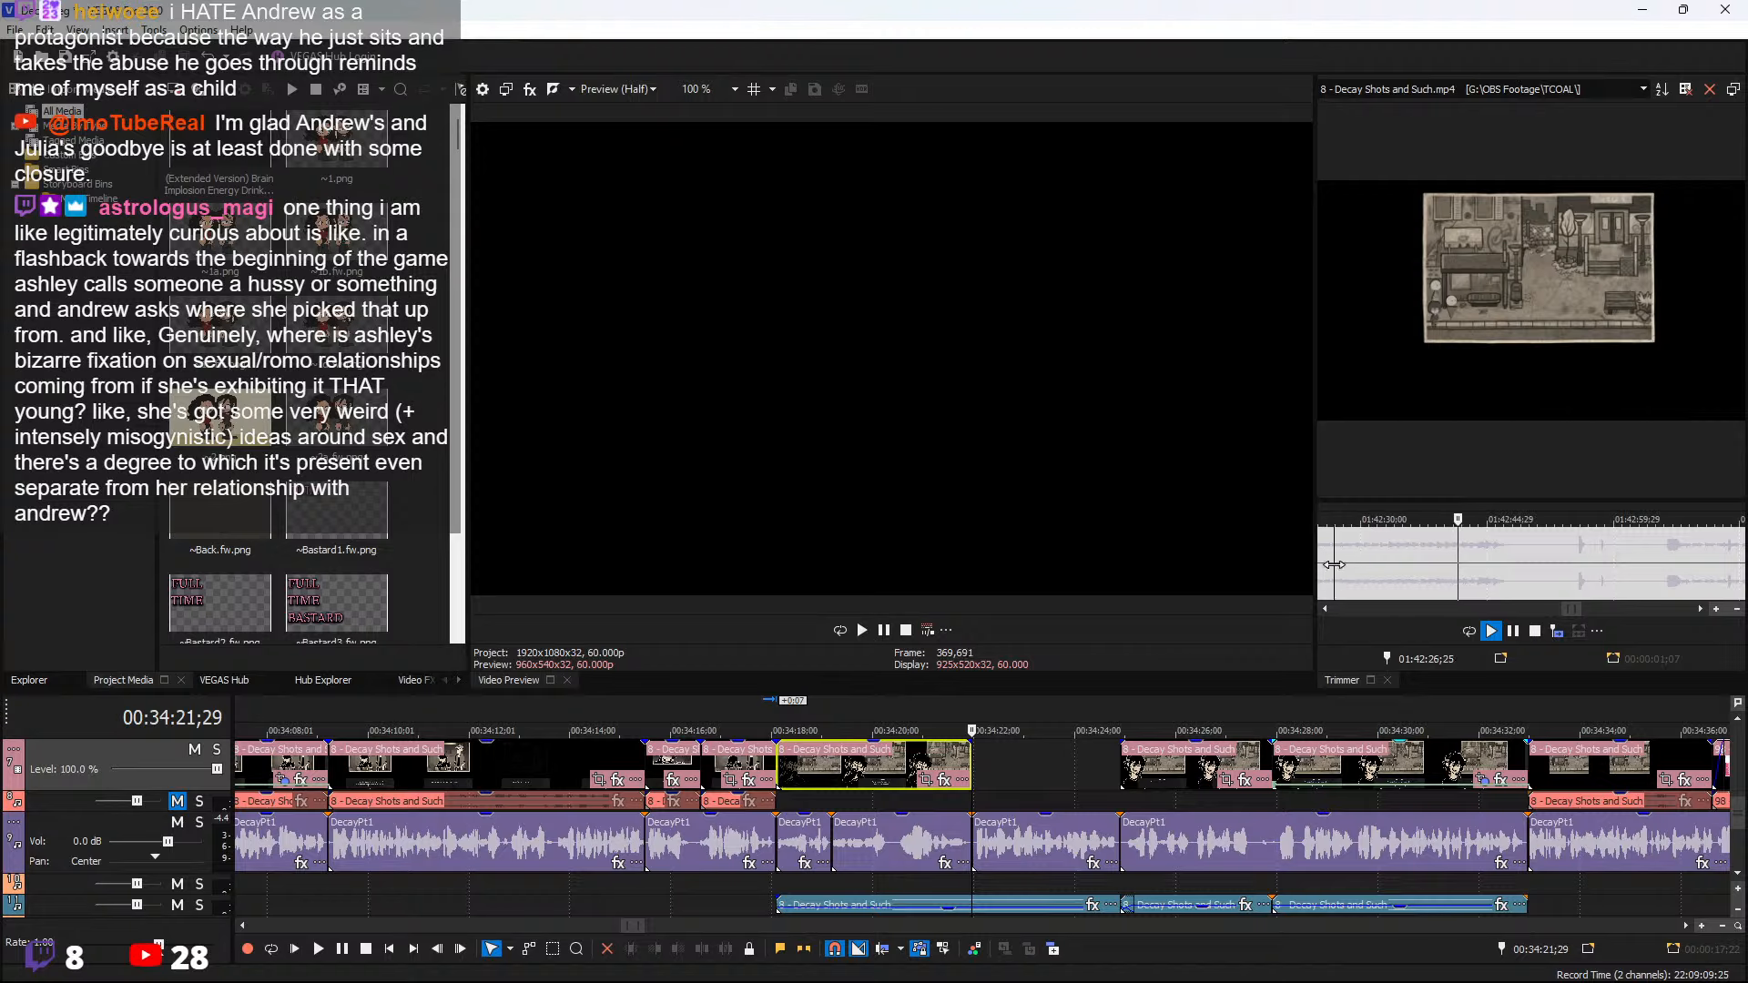
pyautogui.click(1334, 571)
pyautogui.scroll(-1, 1363, 574)
pyautogui.scroll(2, 1370, 565)
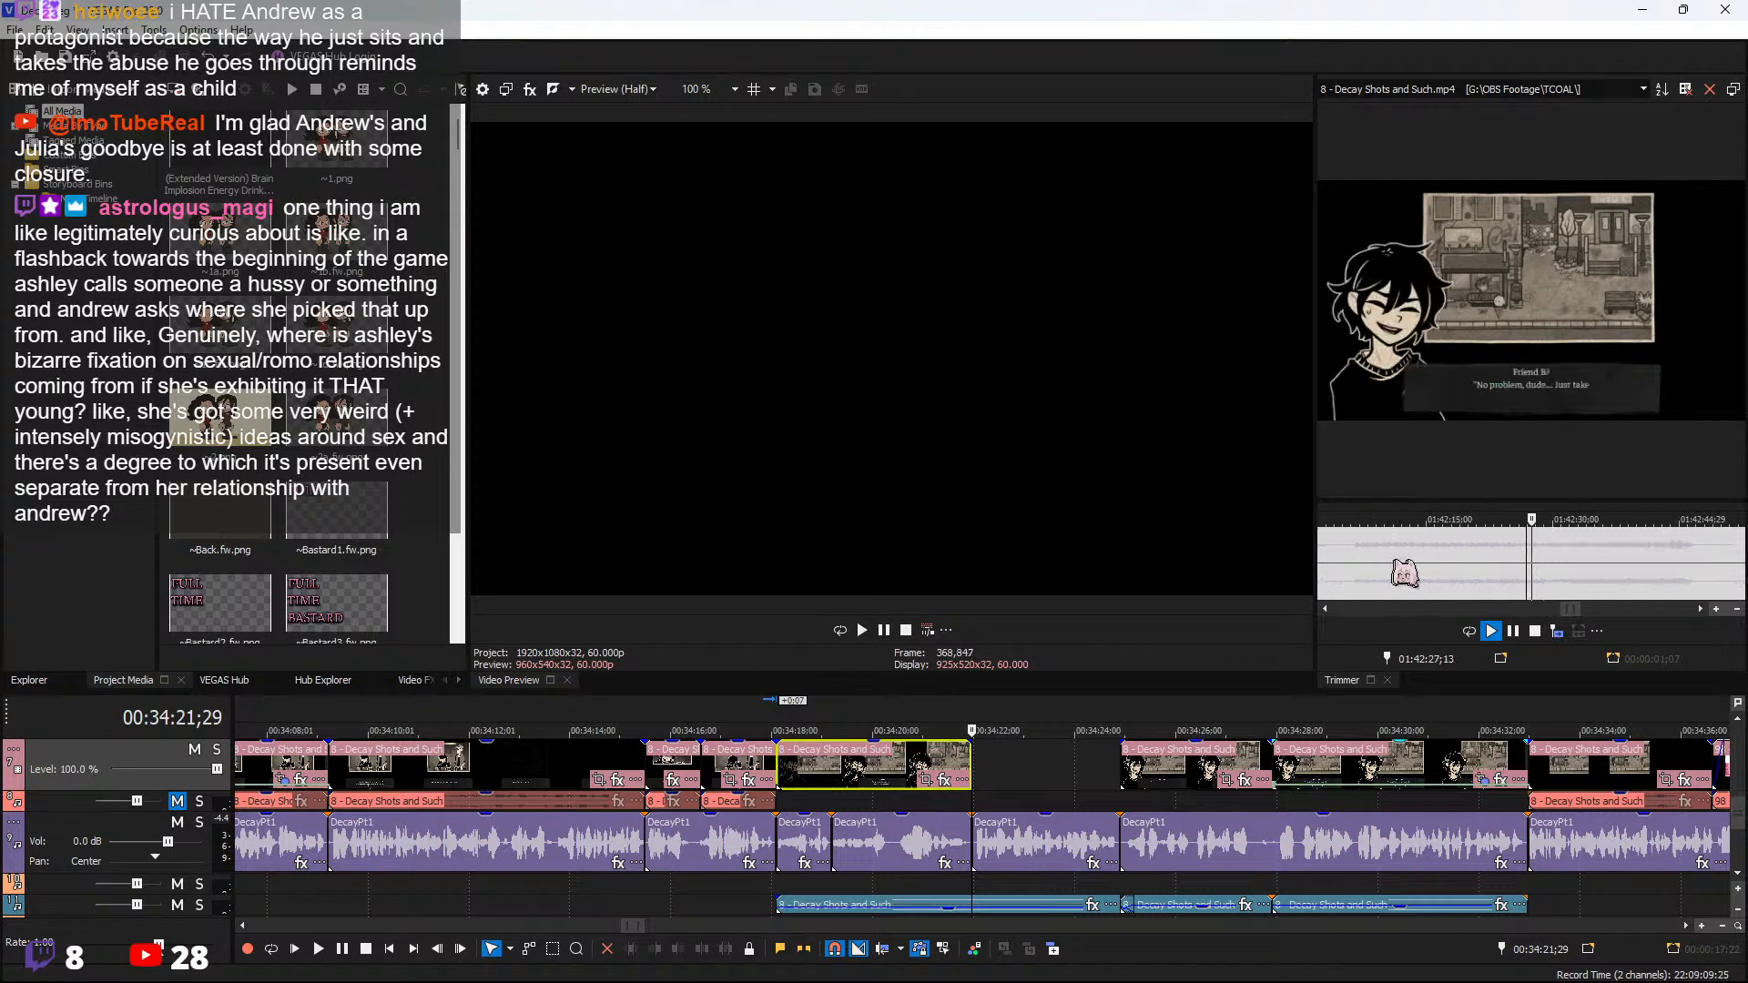
# Mark the source's shot of Andrew asking for a twenty from 01:42:19;24 to 01:42:20;26 and place it at 00:34:21;29
pyautogui.click(1491, 555)
pyautogui.press('space')
pyautogui.moveTo(1490, 555)
pyautogui.mouseDown()
pyautogui.moveTo(1404, 552)
pyautogui.moveTo(1467, 553)
pyautogui.mouseUp()
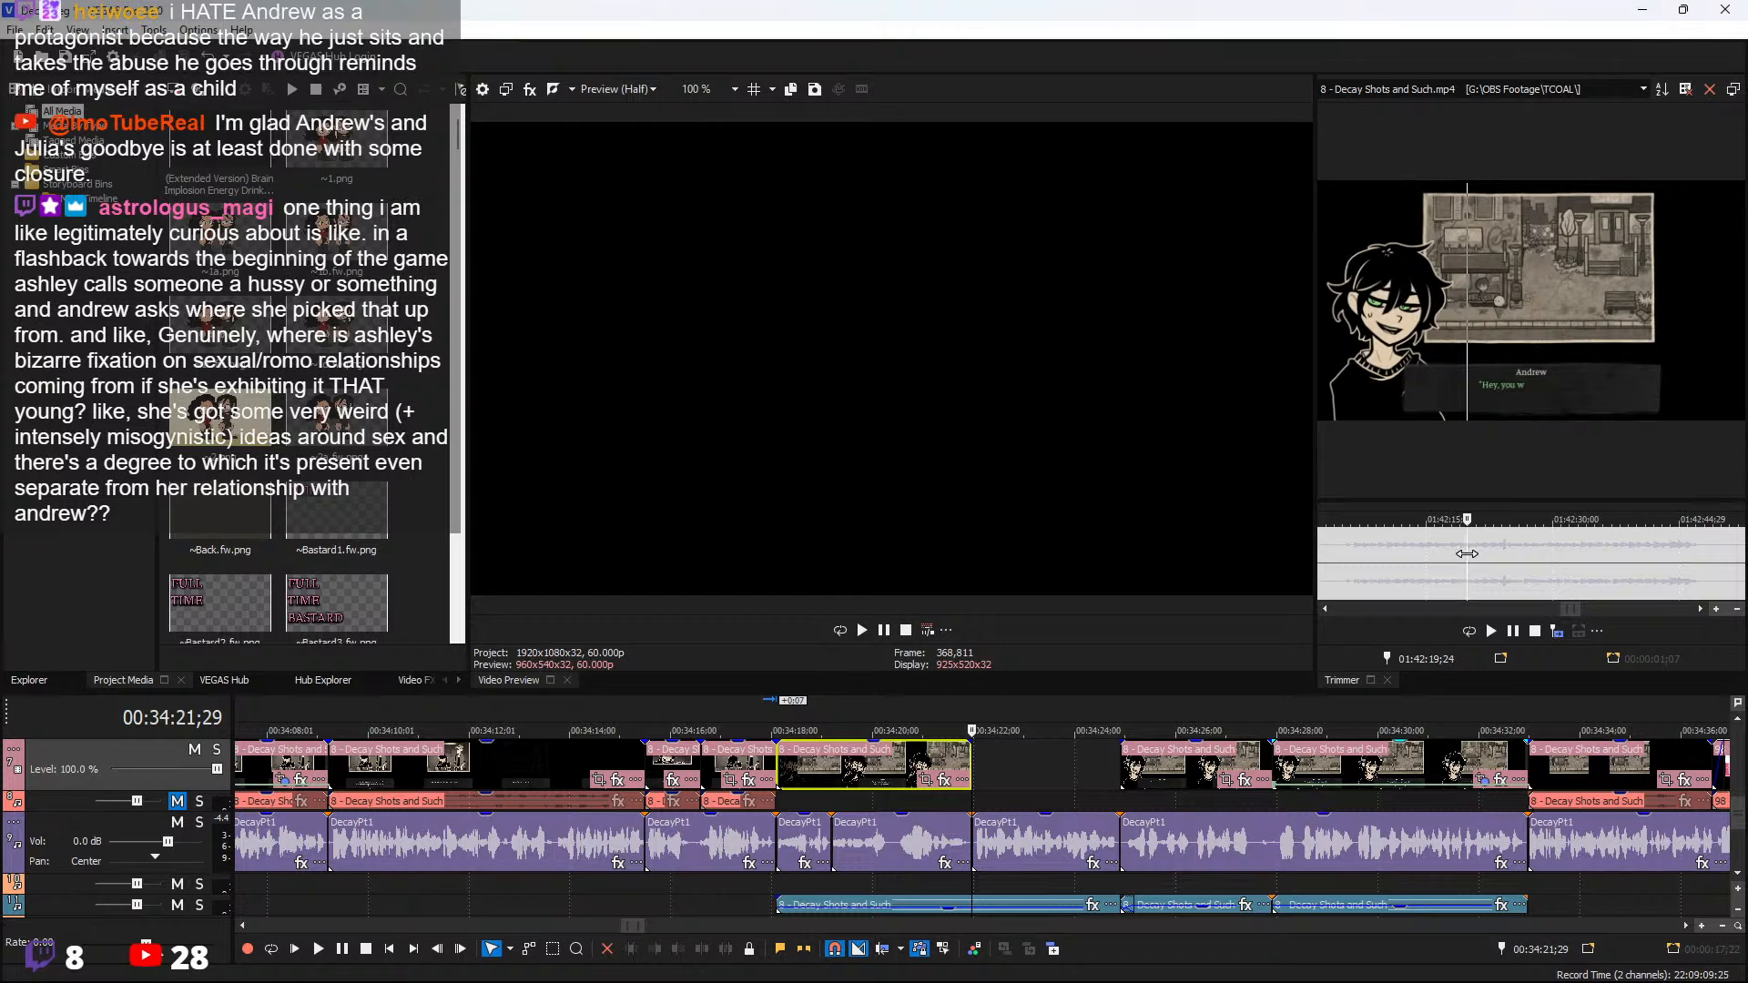
pyautogui.keyDown('shift'); pyautogui.click(1476, 554); pyautogui.keyUp('shift')
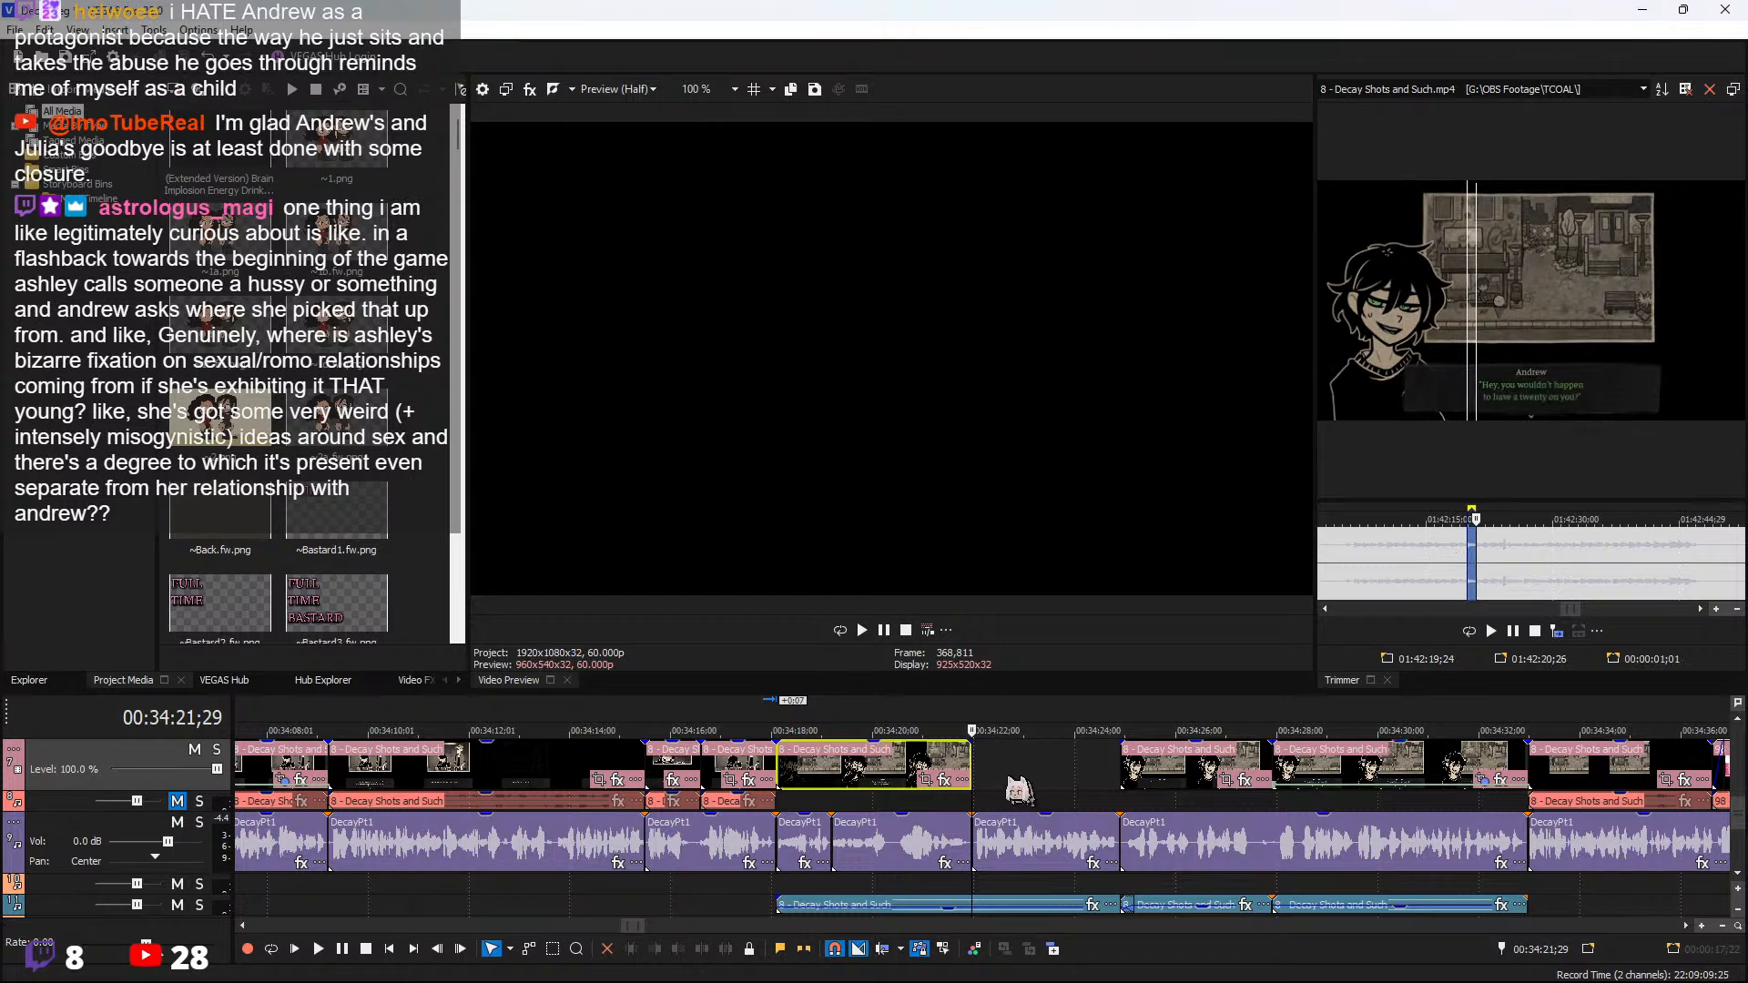
pyautogui.moveTo(1017, 790); pyautogui.dragTo(1020, 790)
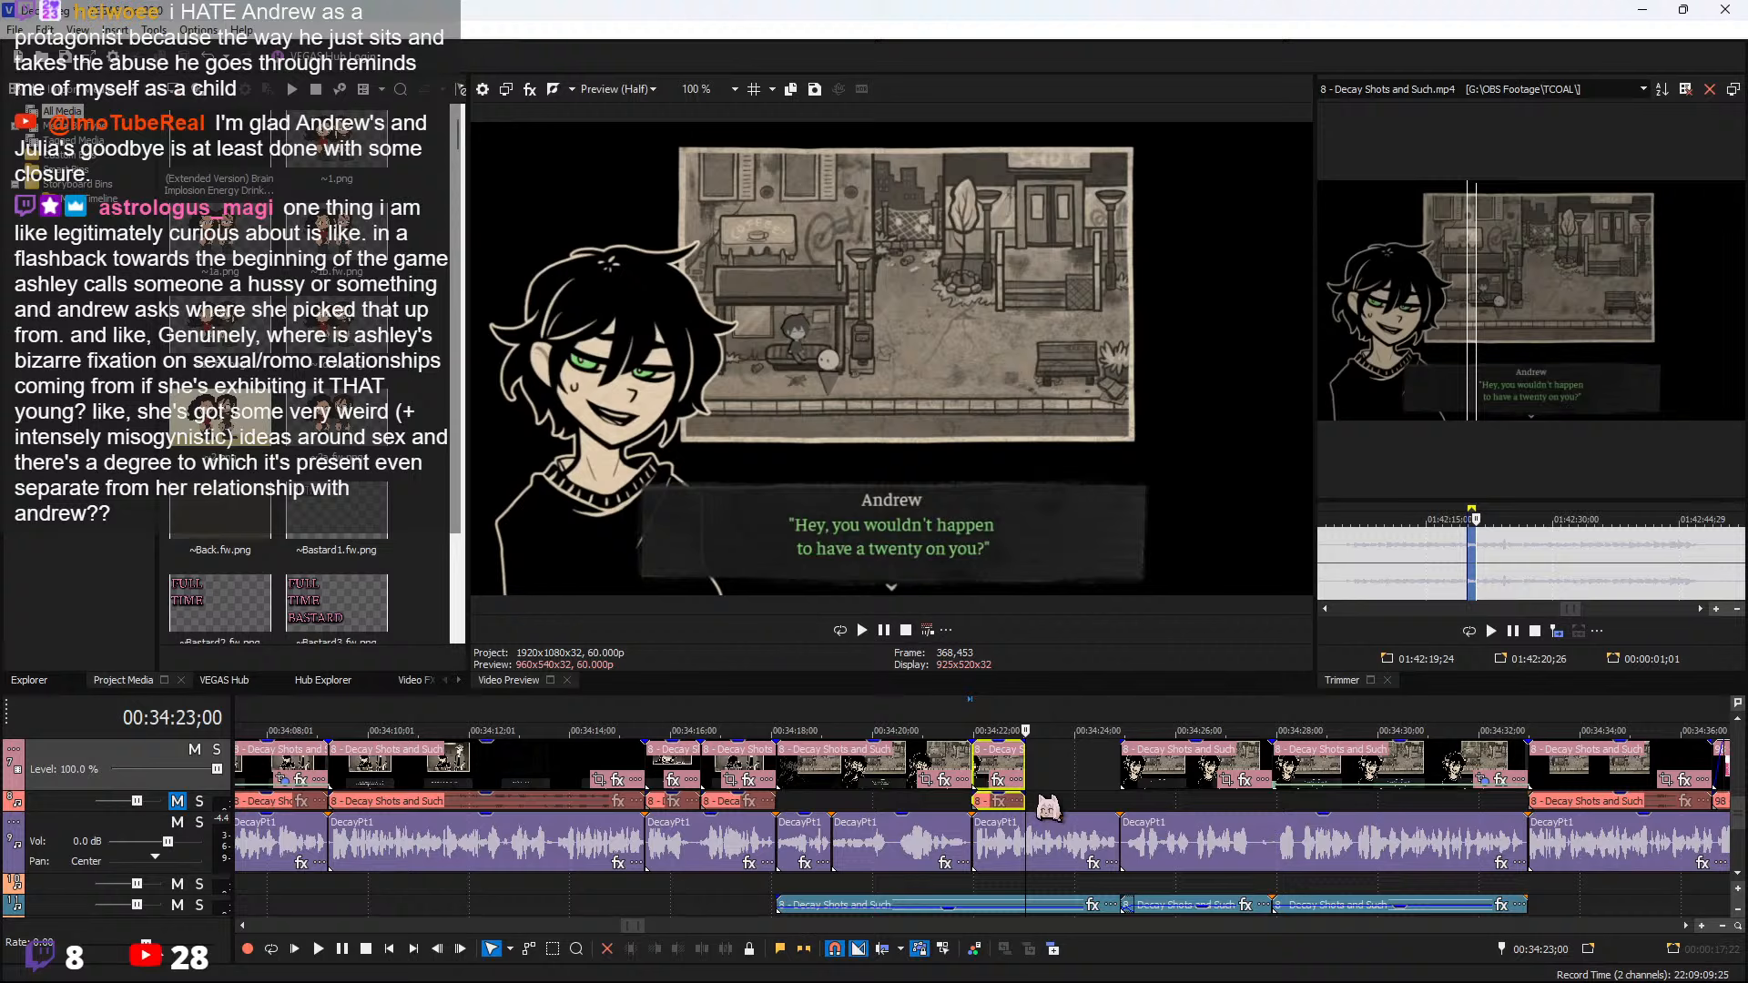
# Play the new clip and extend its end to the start of the next clip, closing the footage gap
pyautogui.click(985, 772)
pyautogui.press('space')
pyautogui.scroll(1, 1018, 783)
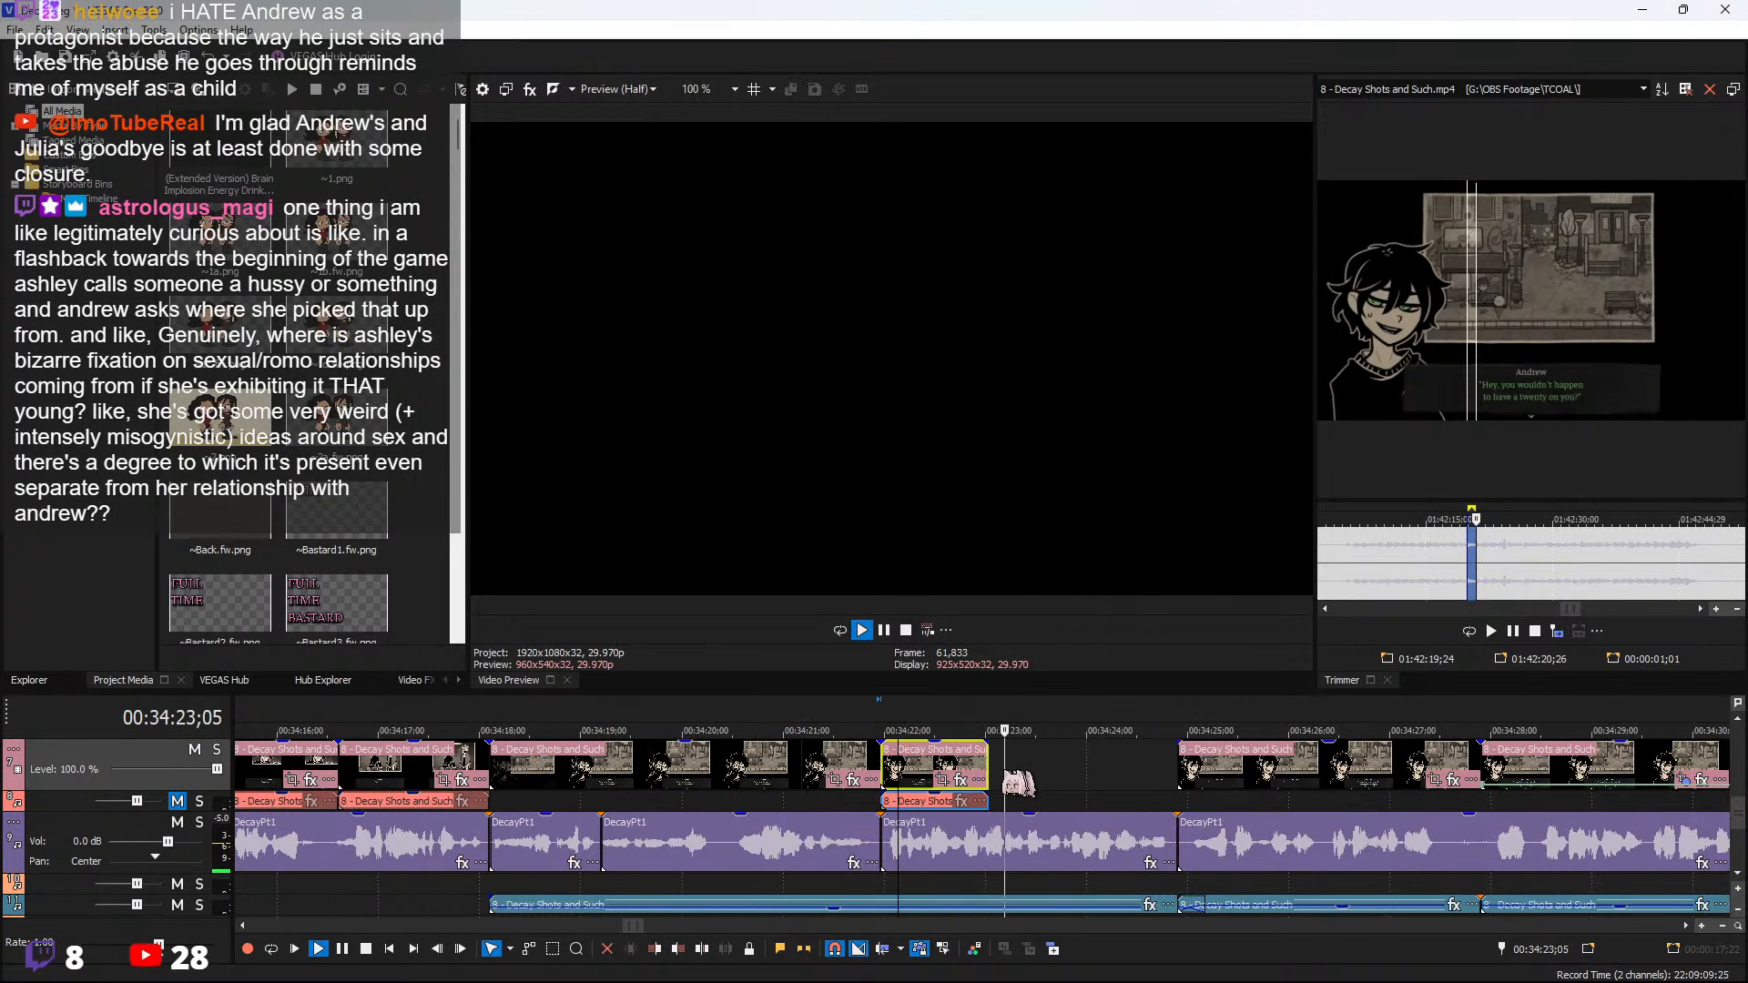
pyautogui.moveTo(989, 774); pyautogui.dragTo(1177, 765)
pyautogui.press('space')
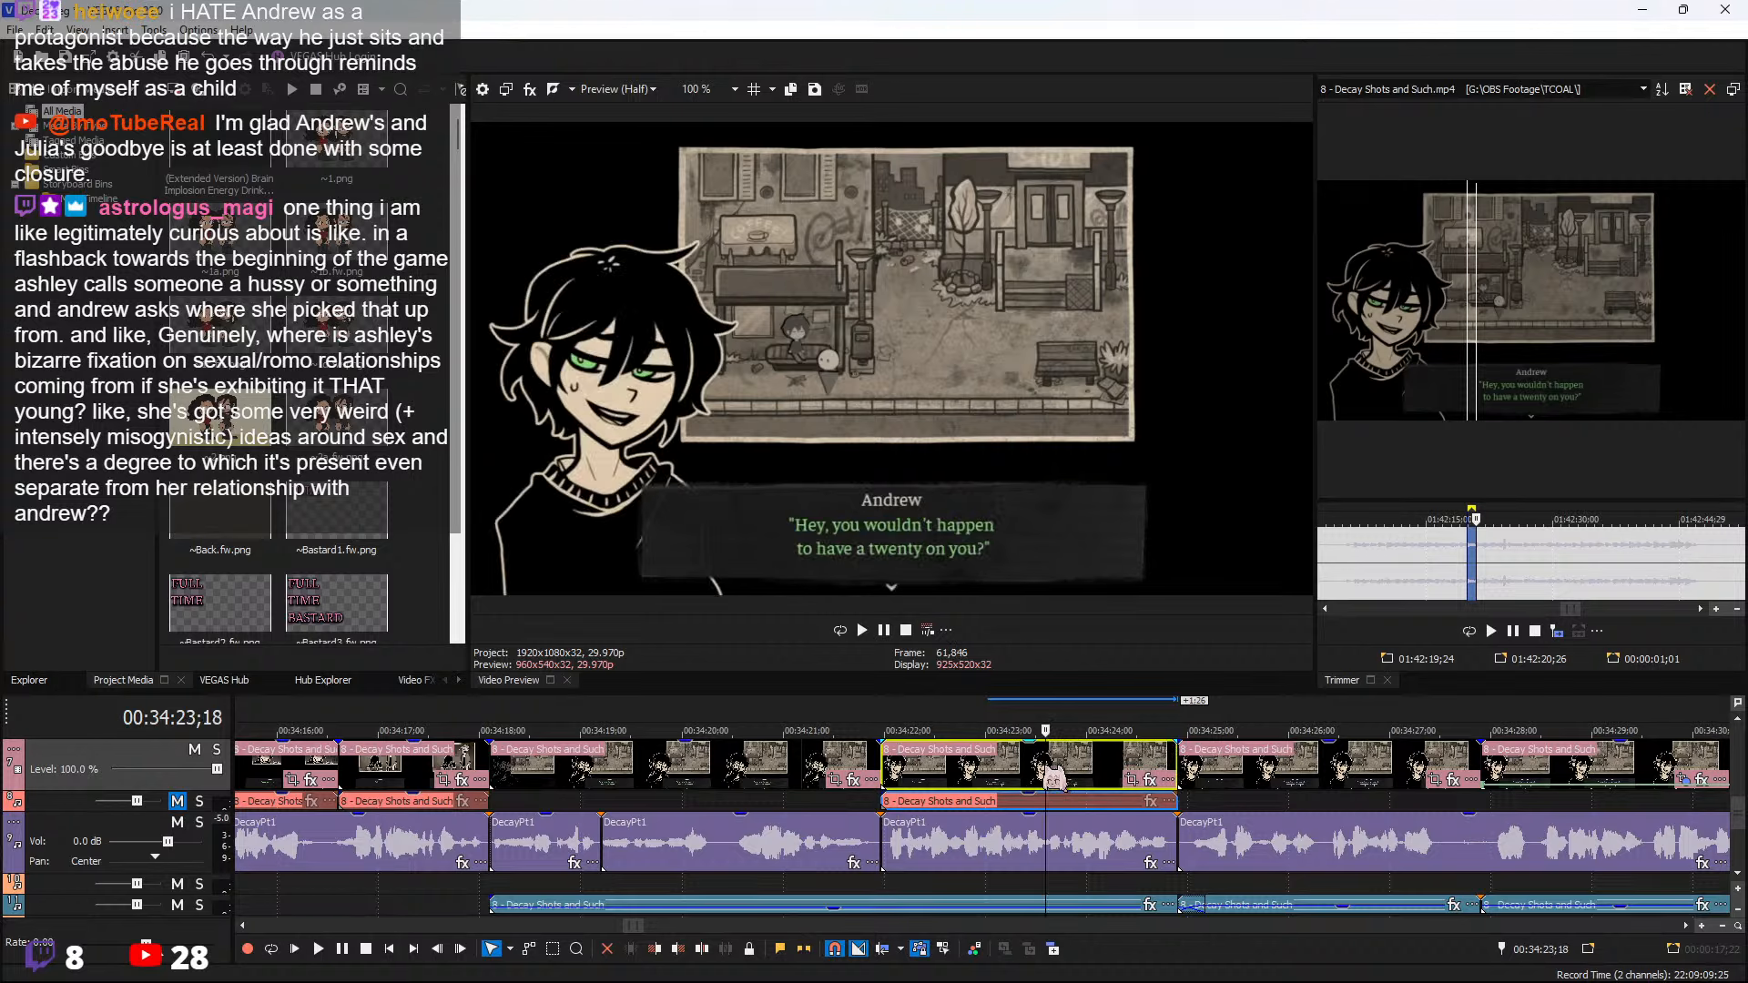
# Play through the timeline from the extended clip to the captioned Andrew close-up at about 00:35:09;29, checking footage against narration
pyautogui.press('space')
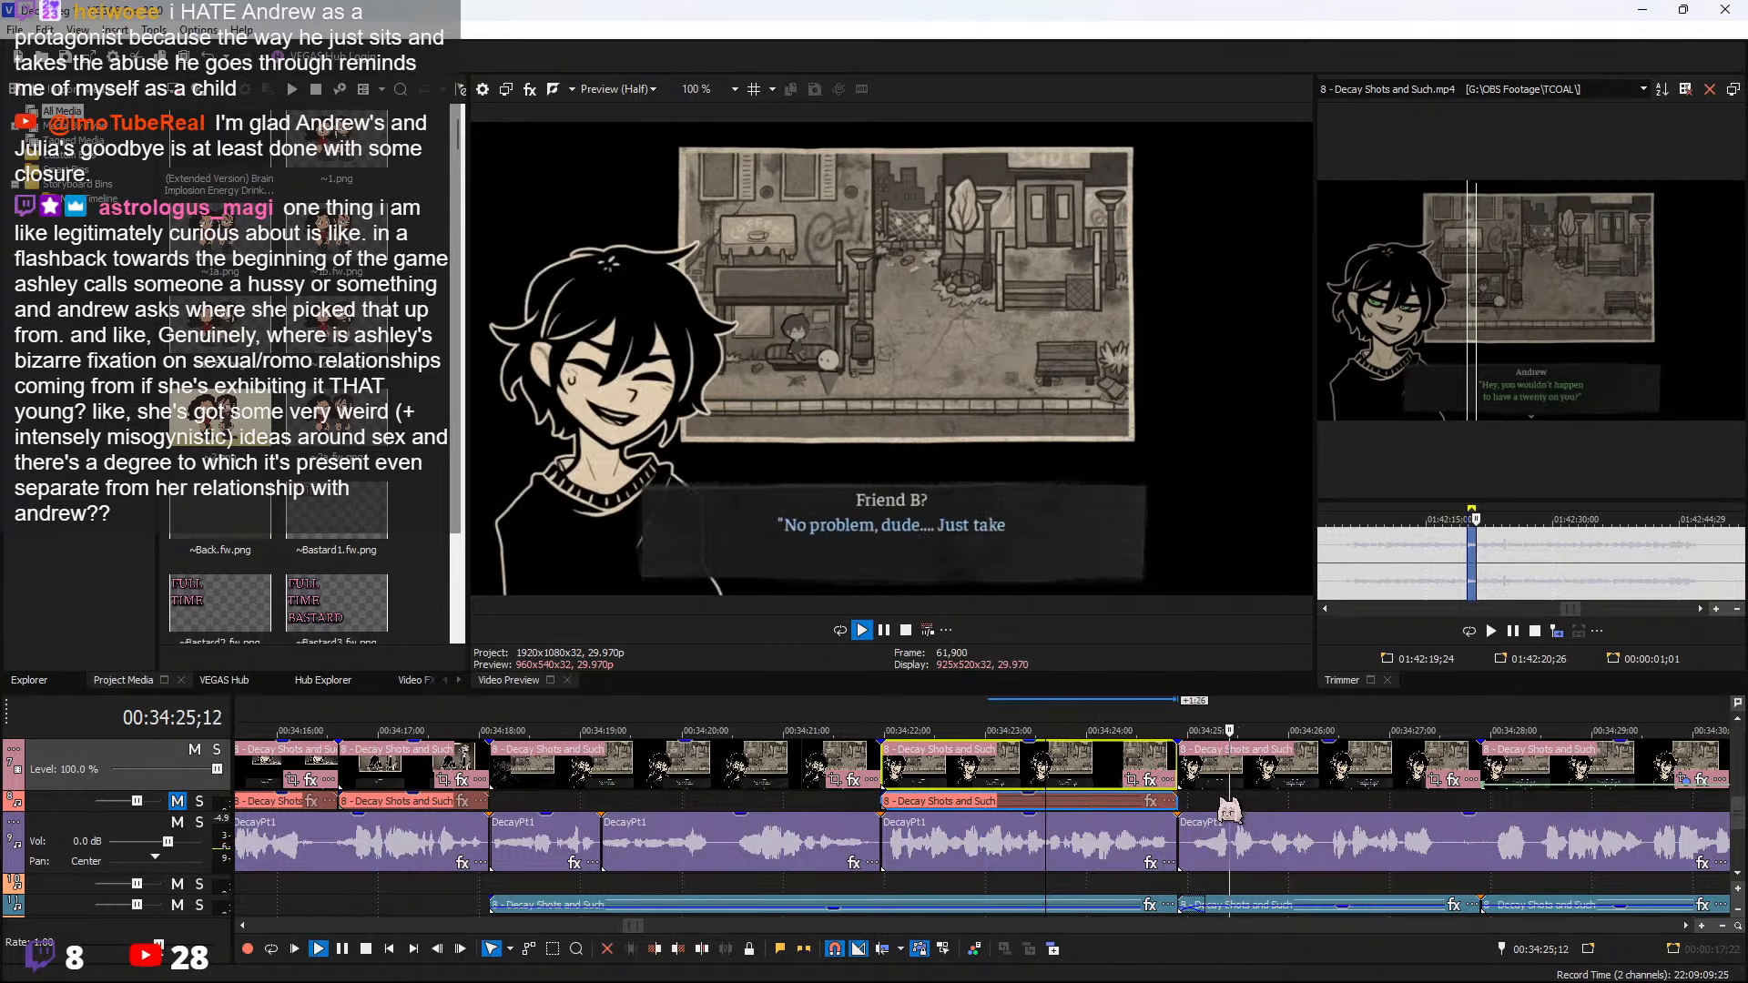
pyautogui.scroll(-2, 1224, 806)
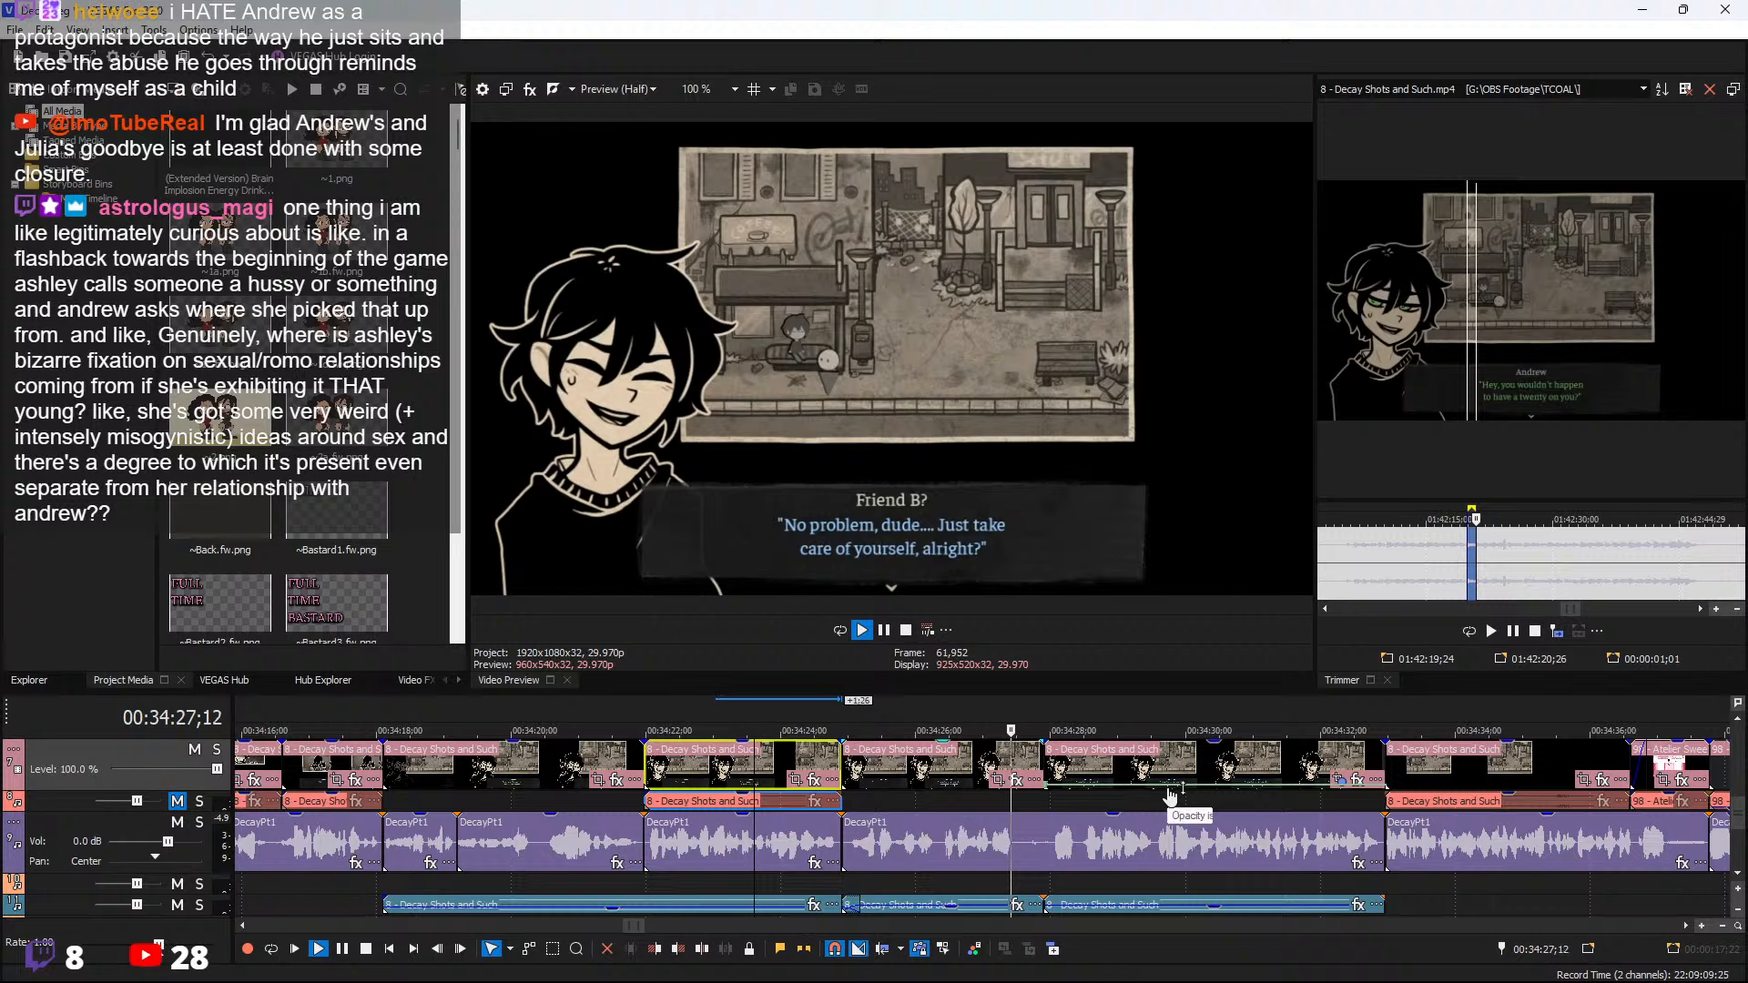
pyautogui.scroll(-3, 1257, 806)
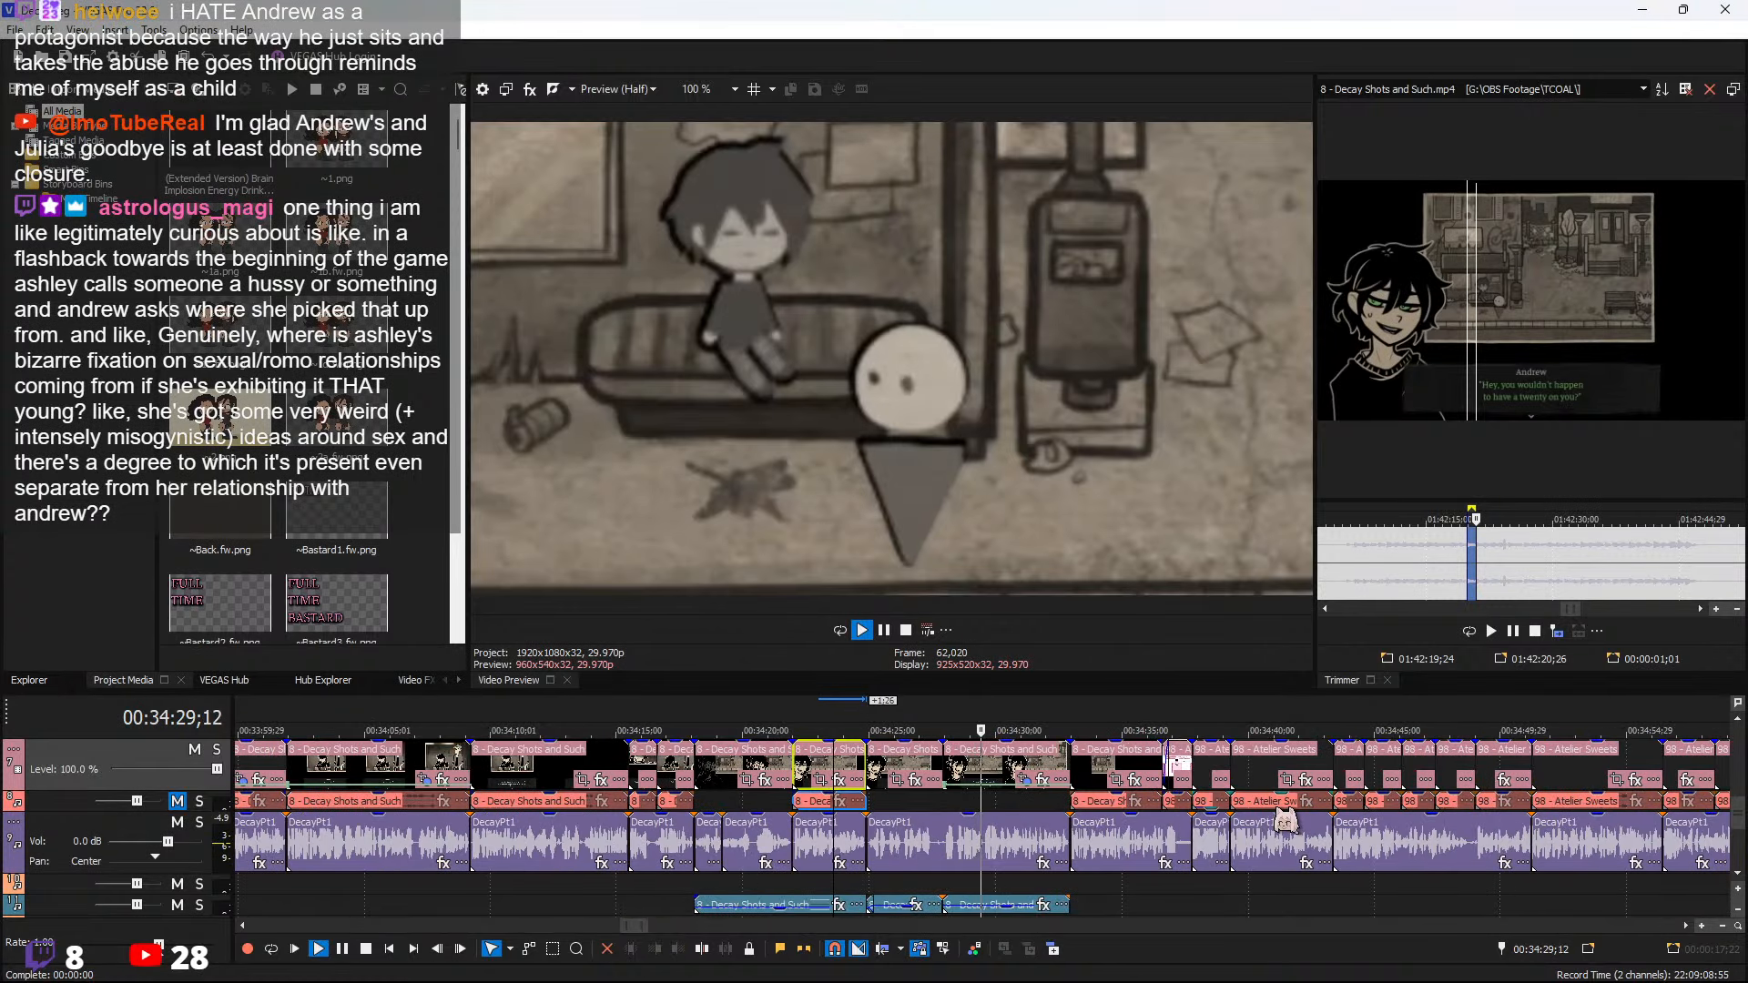
pyautogui.scroll(-2, 1275, 808)
pyautogui.press('space')
pyautogui.click(956, 773)
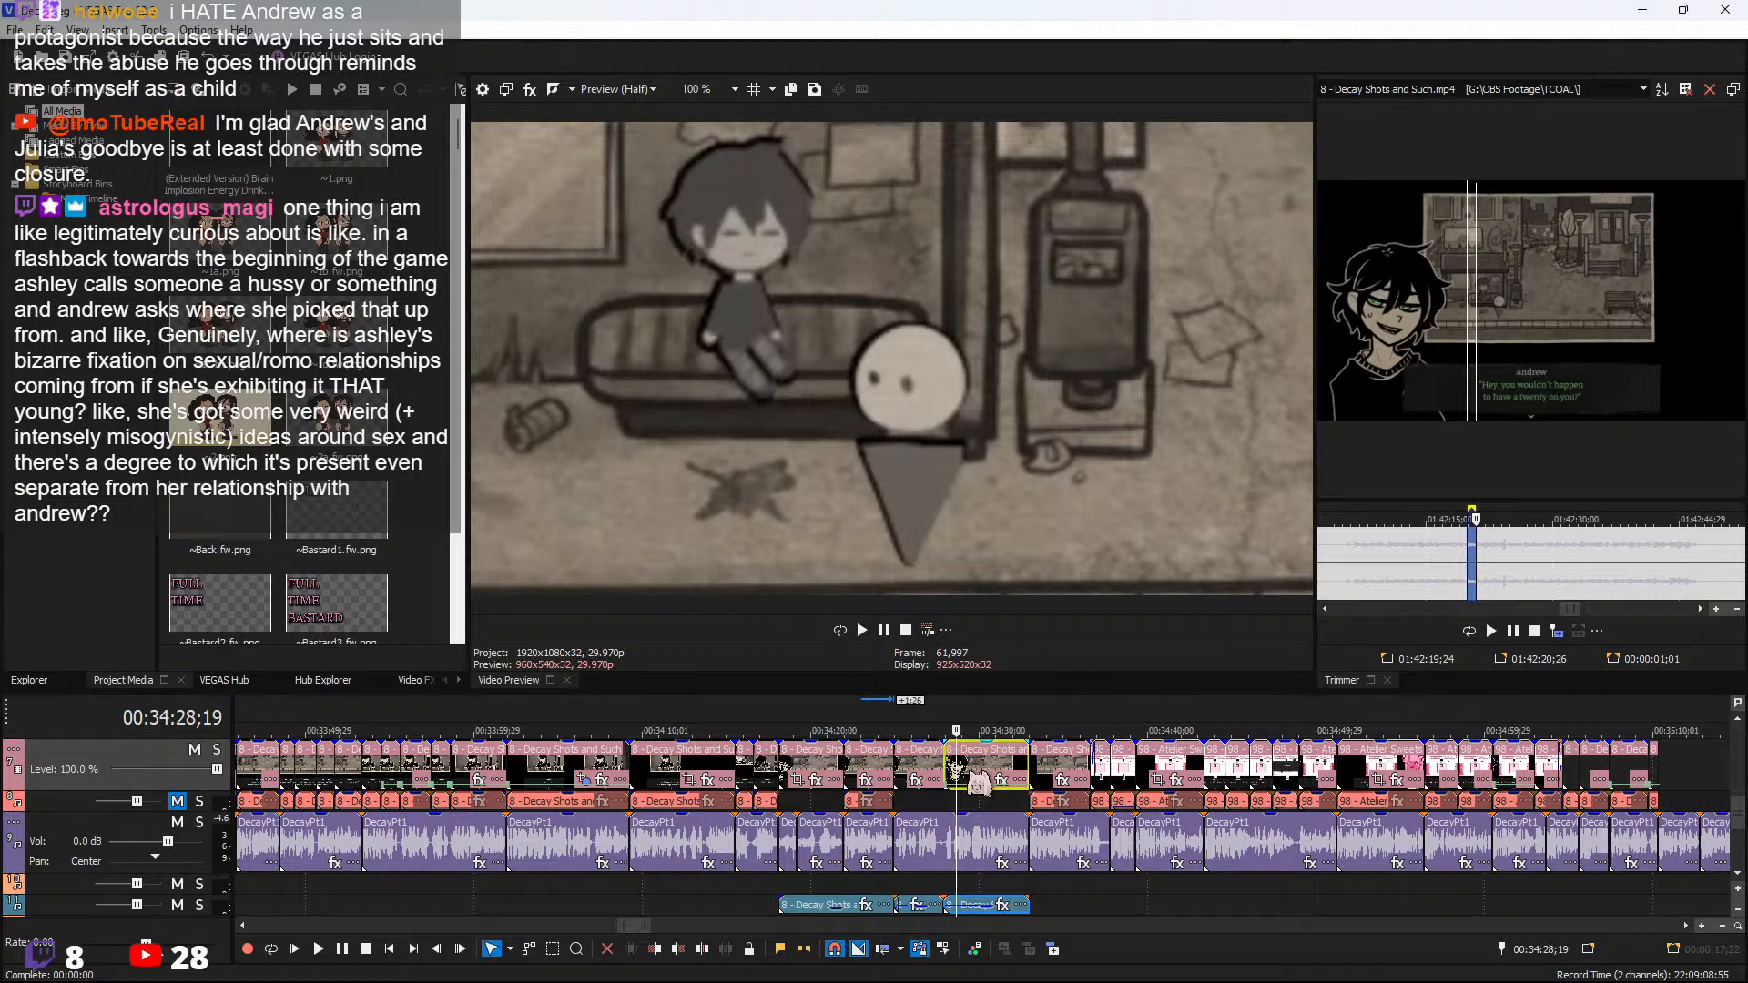
pyautogui.press('space')
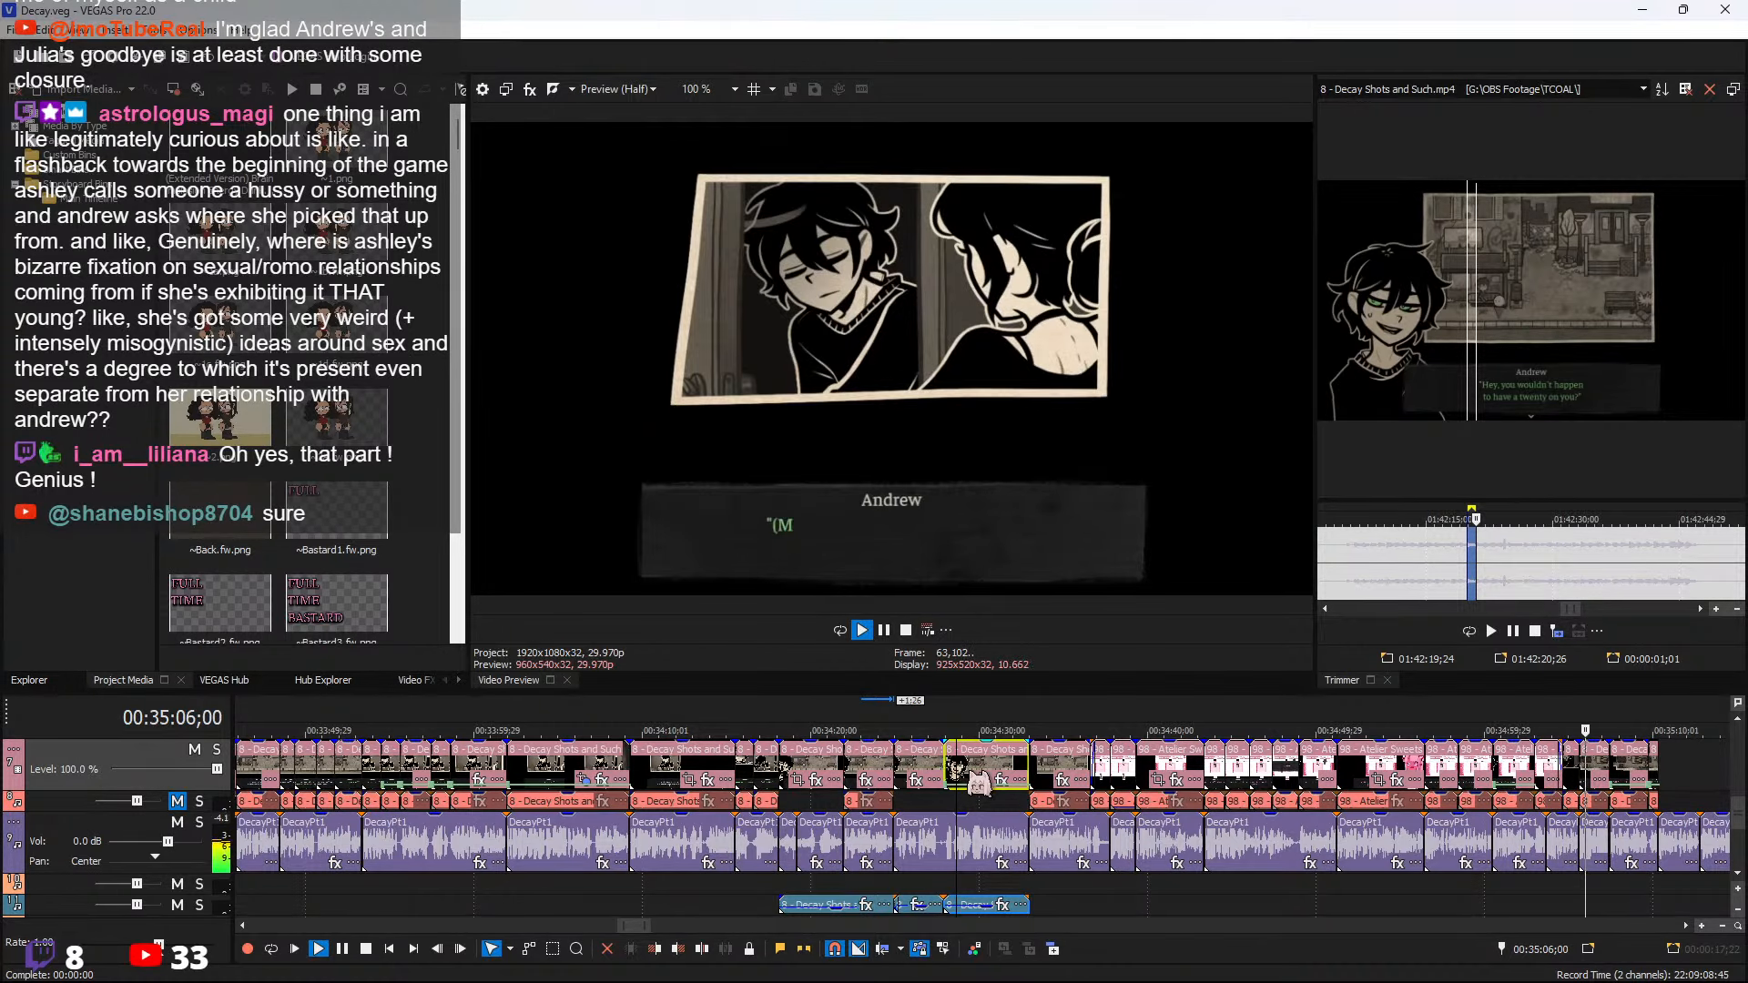
pyautogui.scroll(-3, 1393, 781)
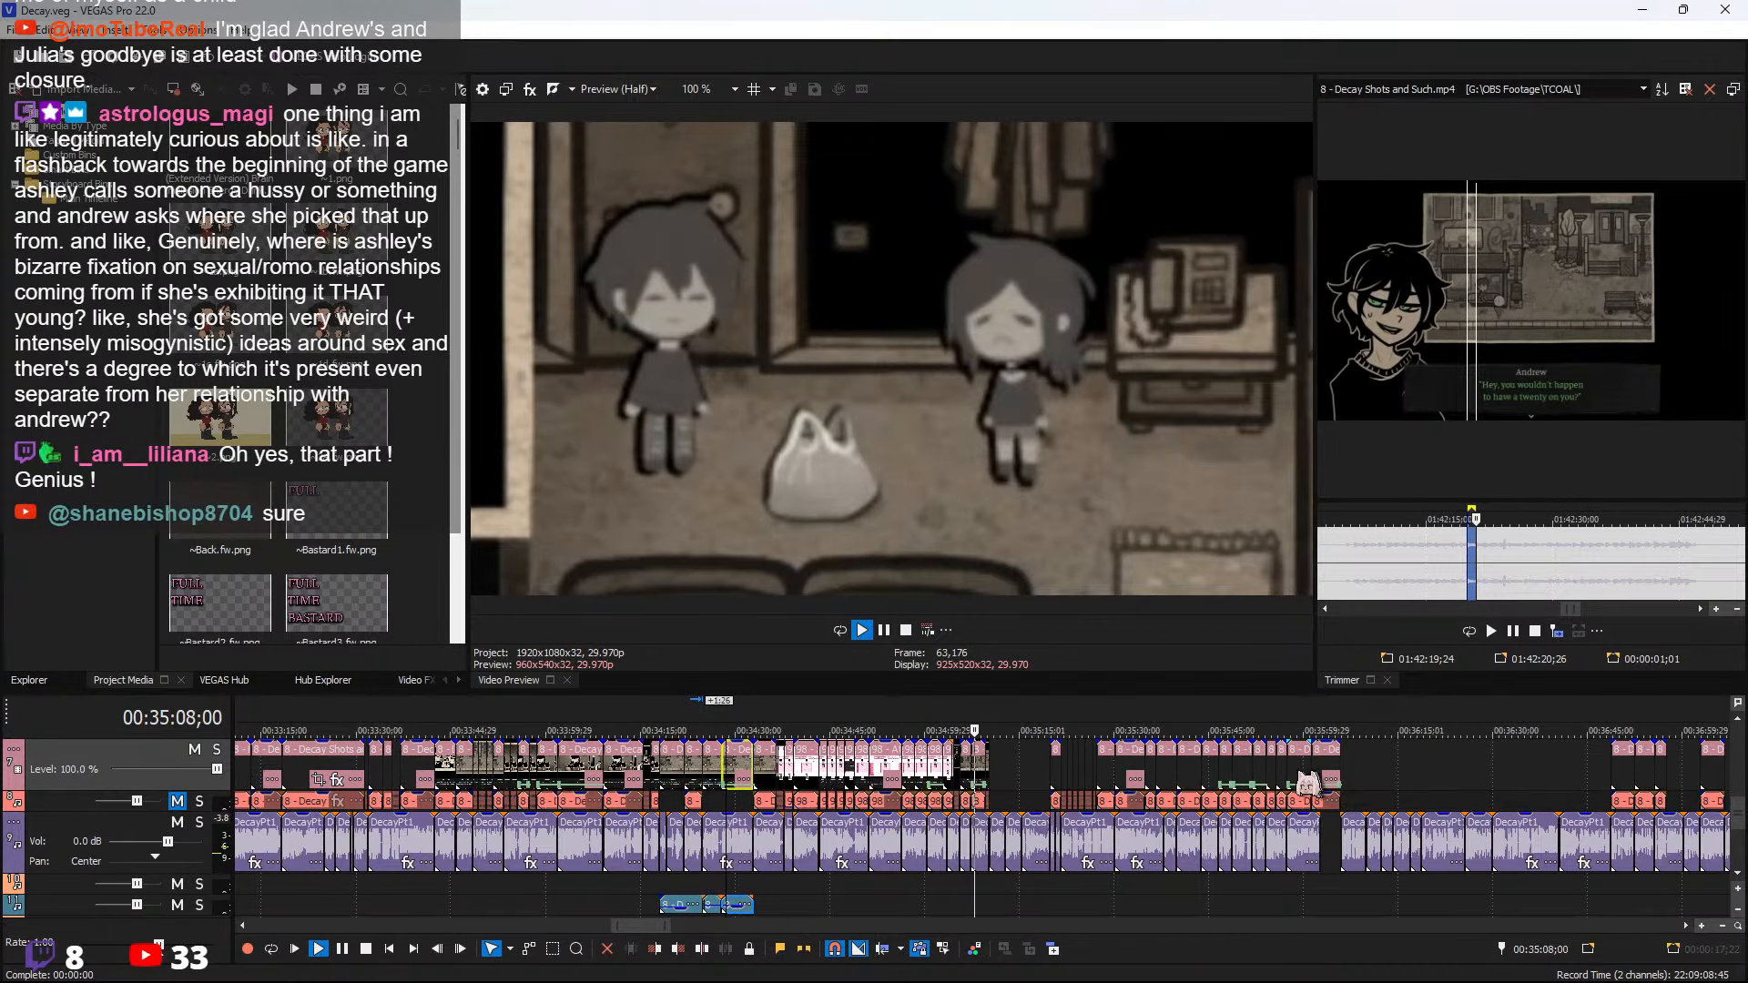
pyautogui.scroll(5, 1052, 791)
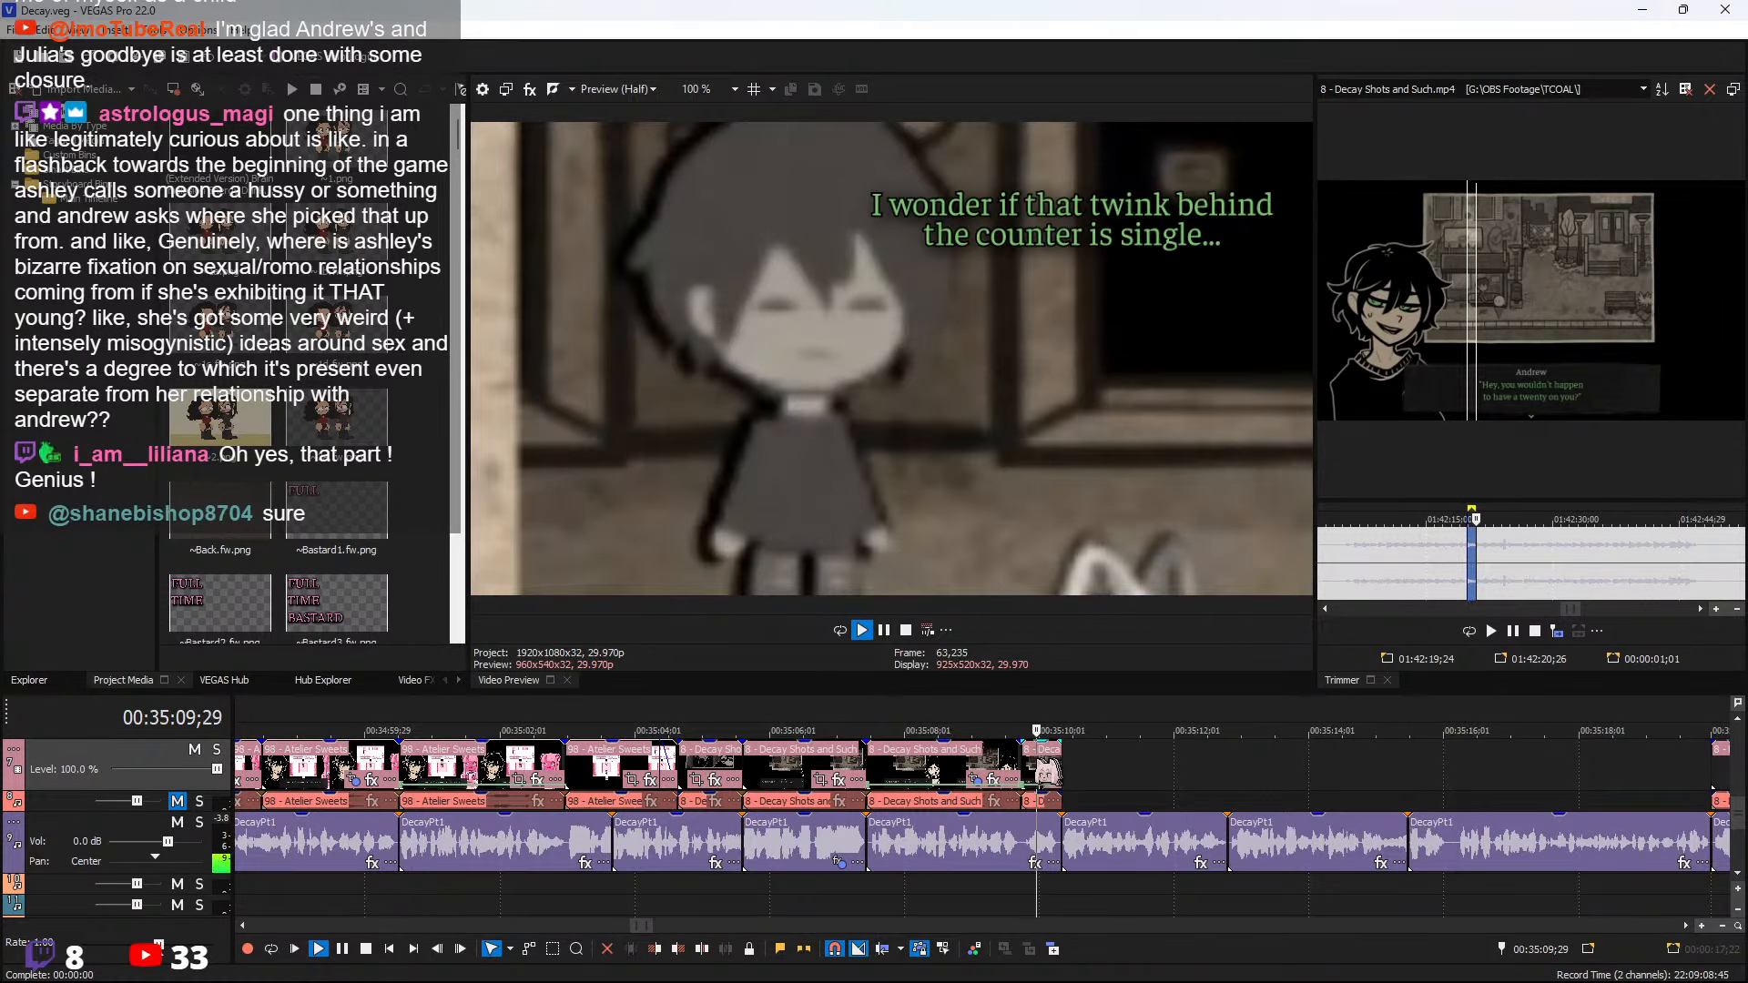
pyautogui.press('space')
# Replay the end of the Atelier Sweets footage and Ashley's outburst up to the captioned Andrew close-up
pyautogui.click(599, 770)
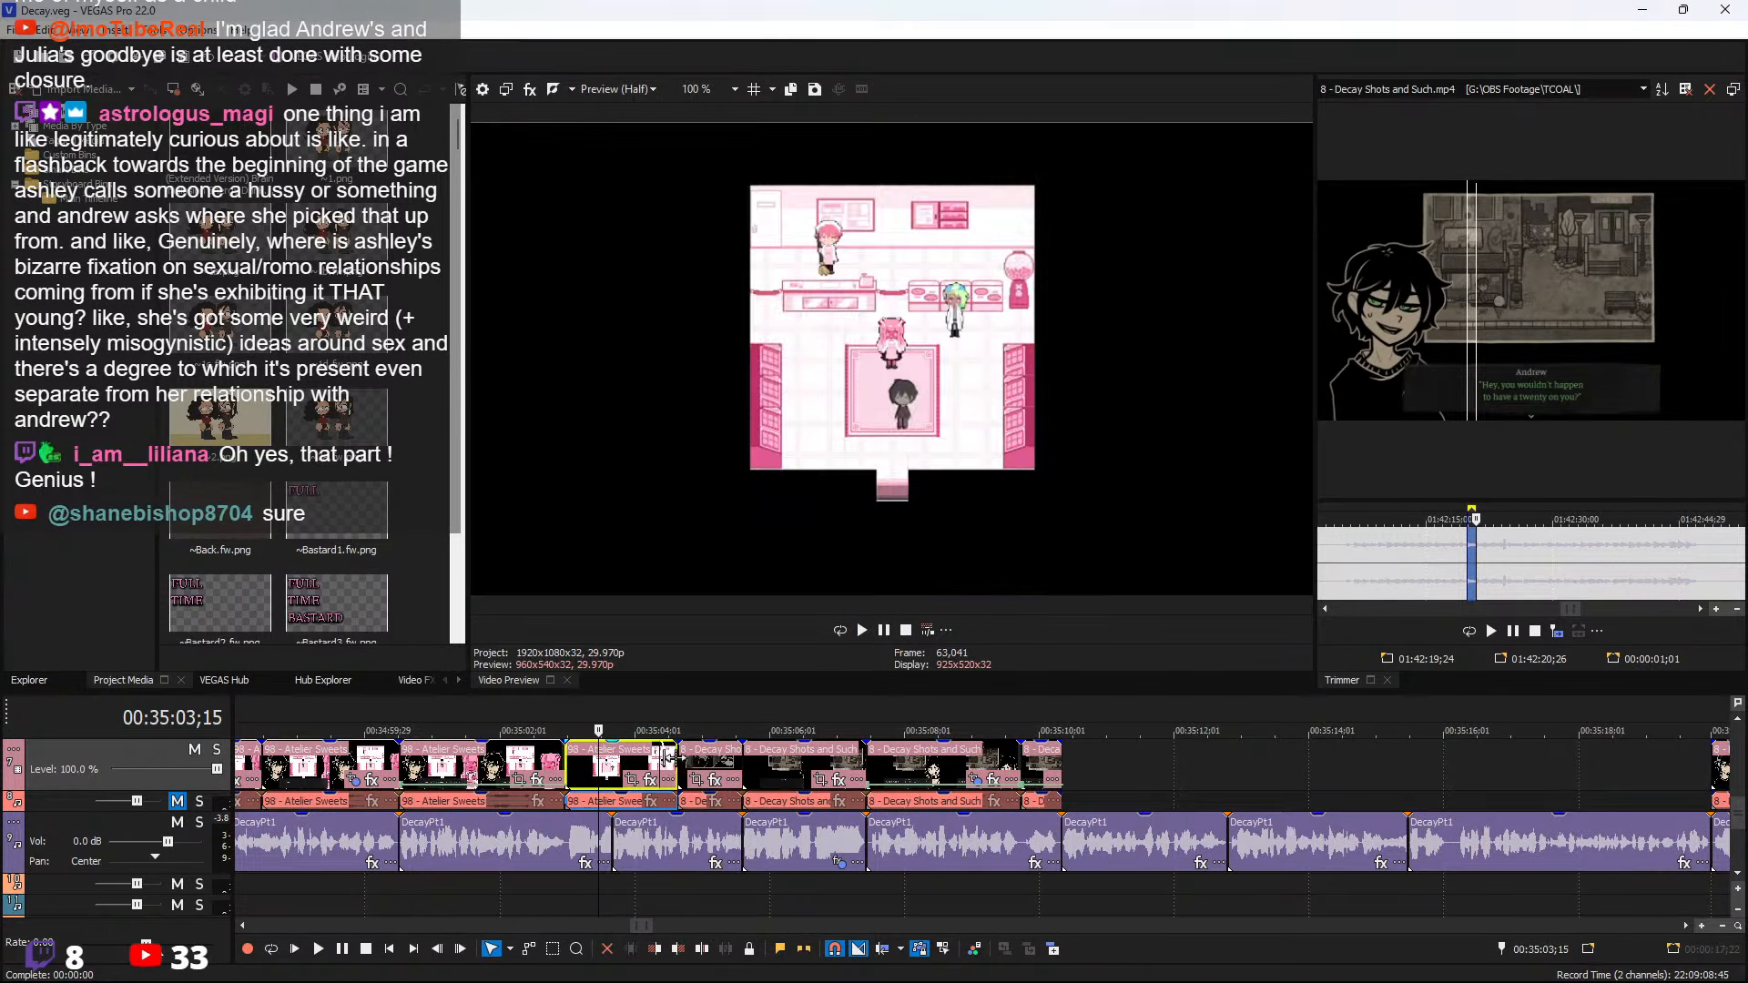
pyautogui.click(672, 755)
pyautogui.press('space')
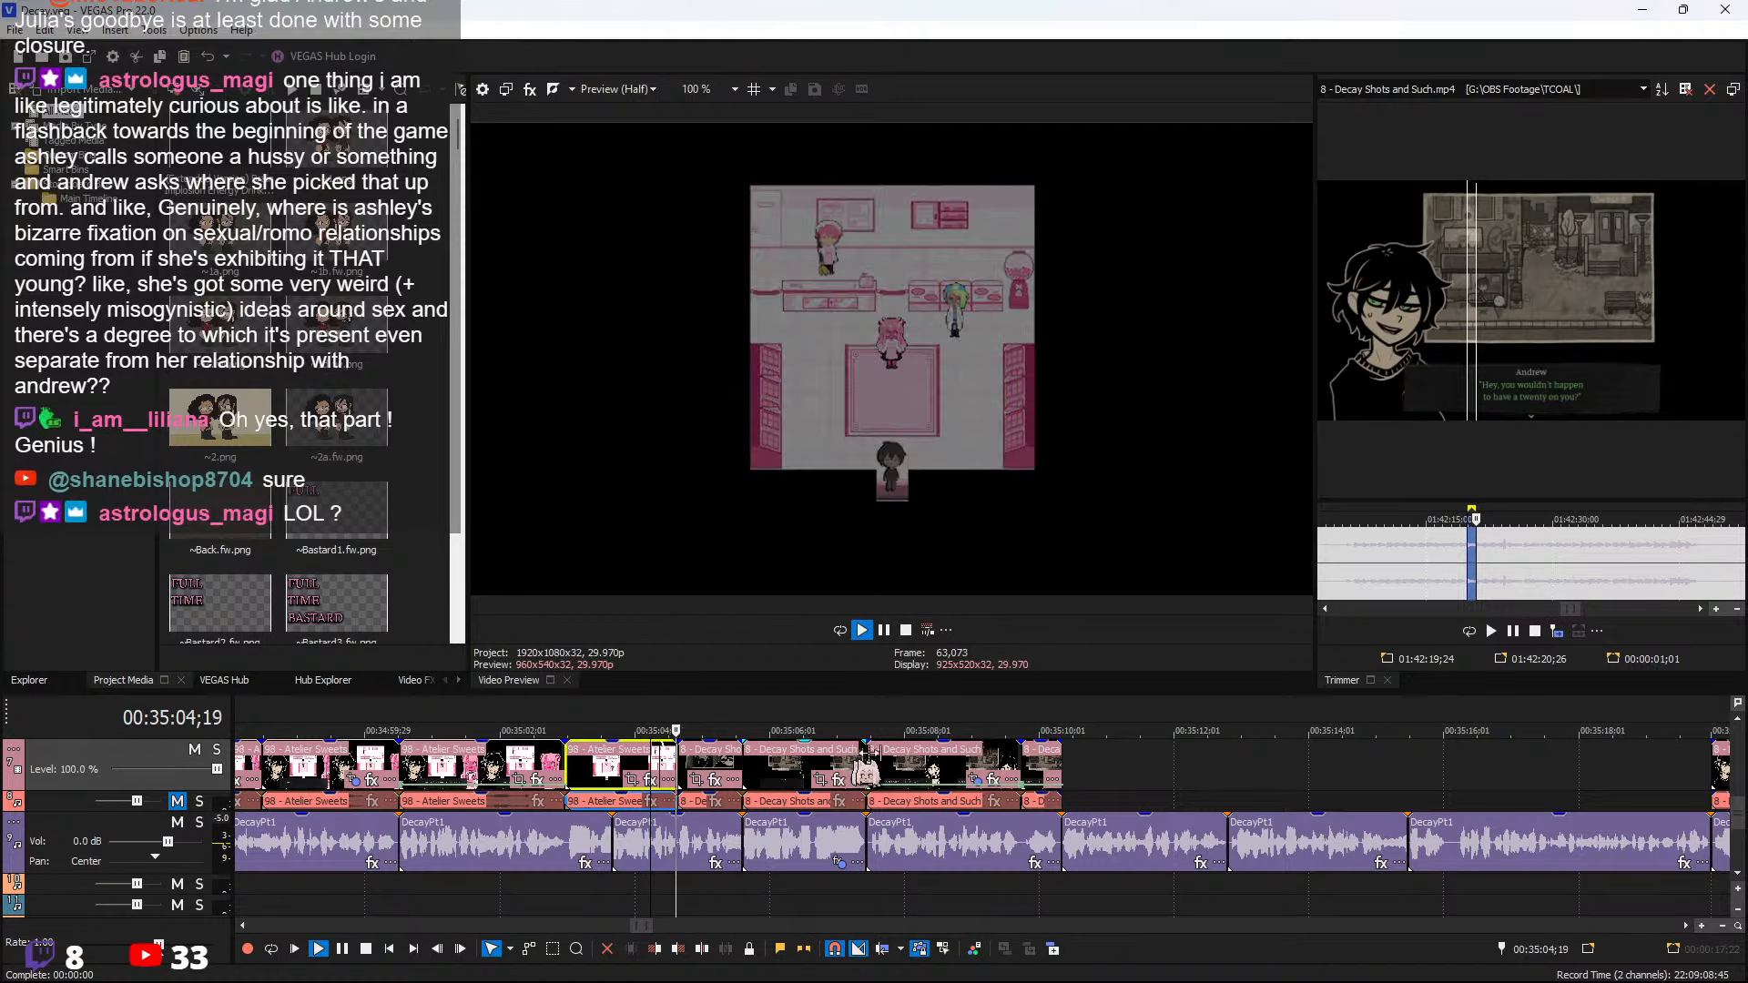
pyautogui.click(685, 758)
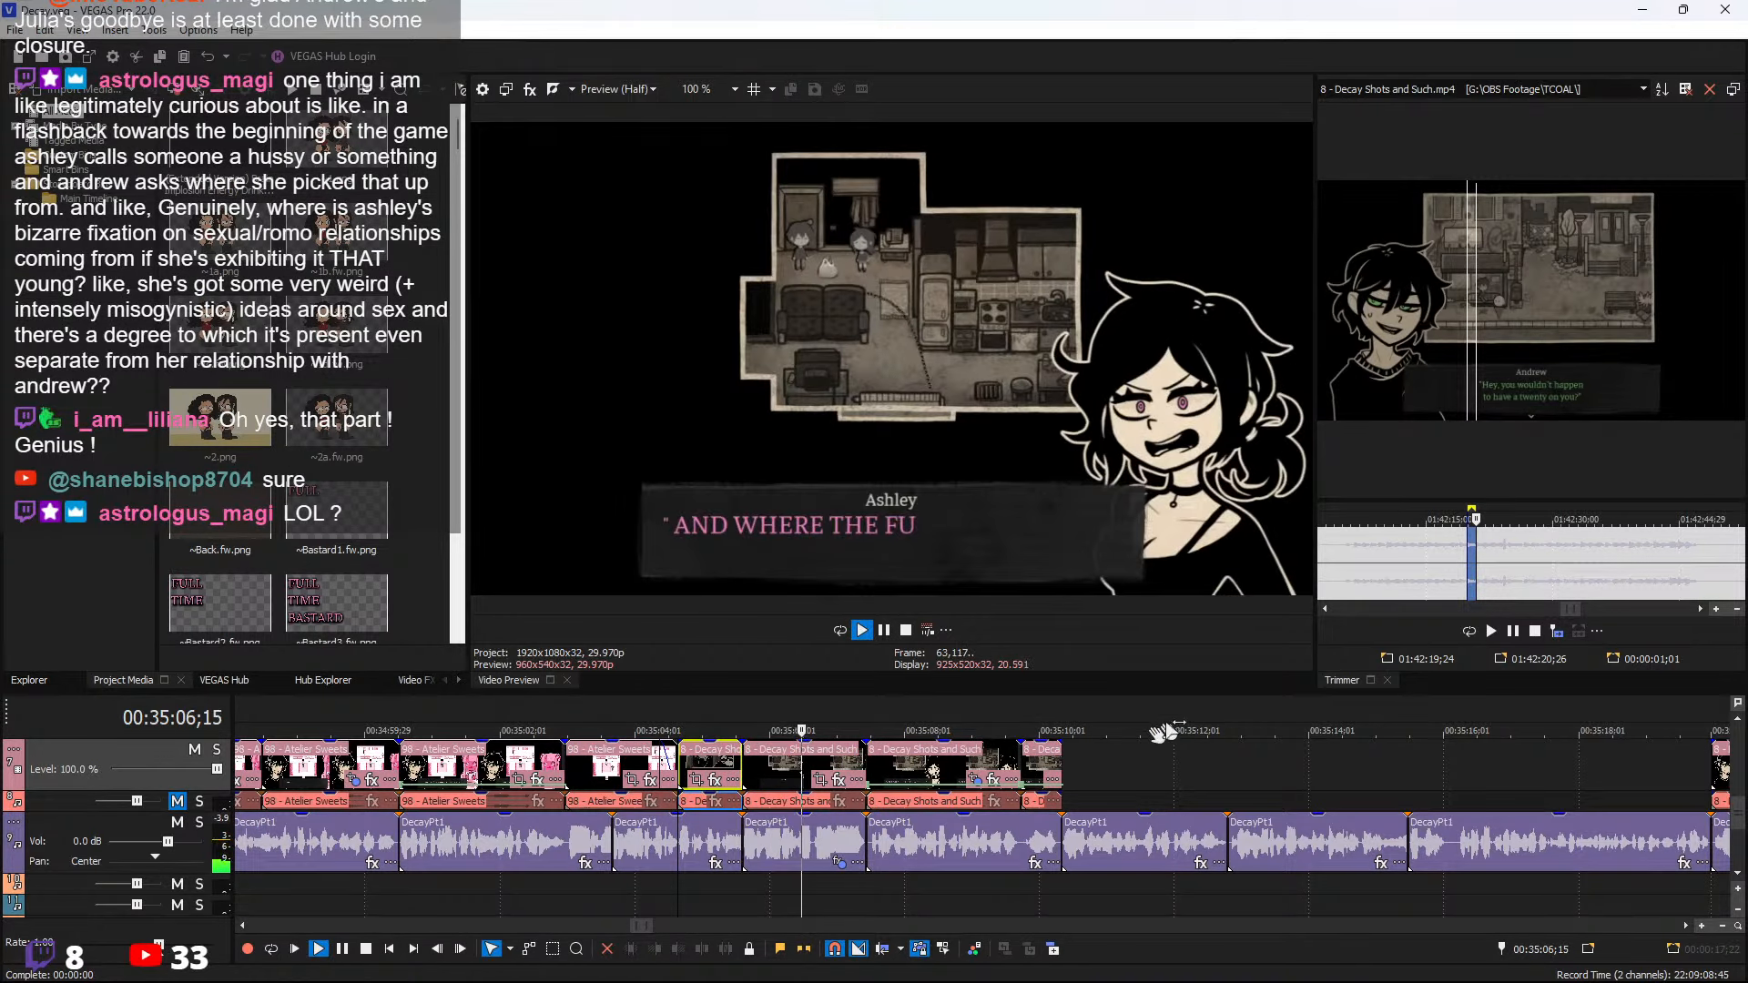
pyautogui.click(1045, 763)
pyautogui.press('space')
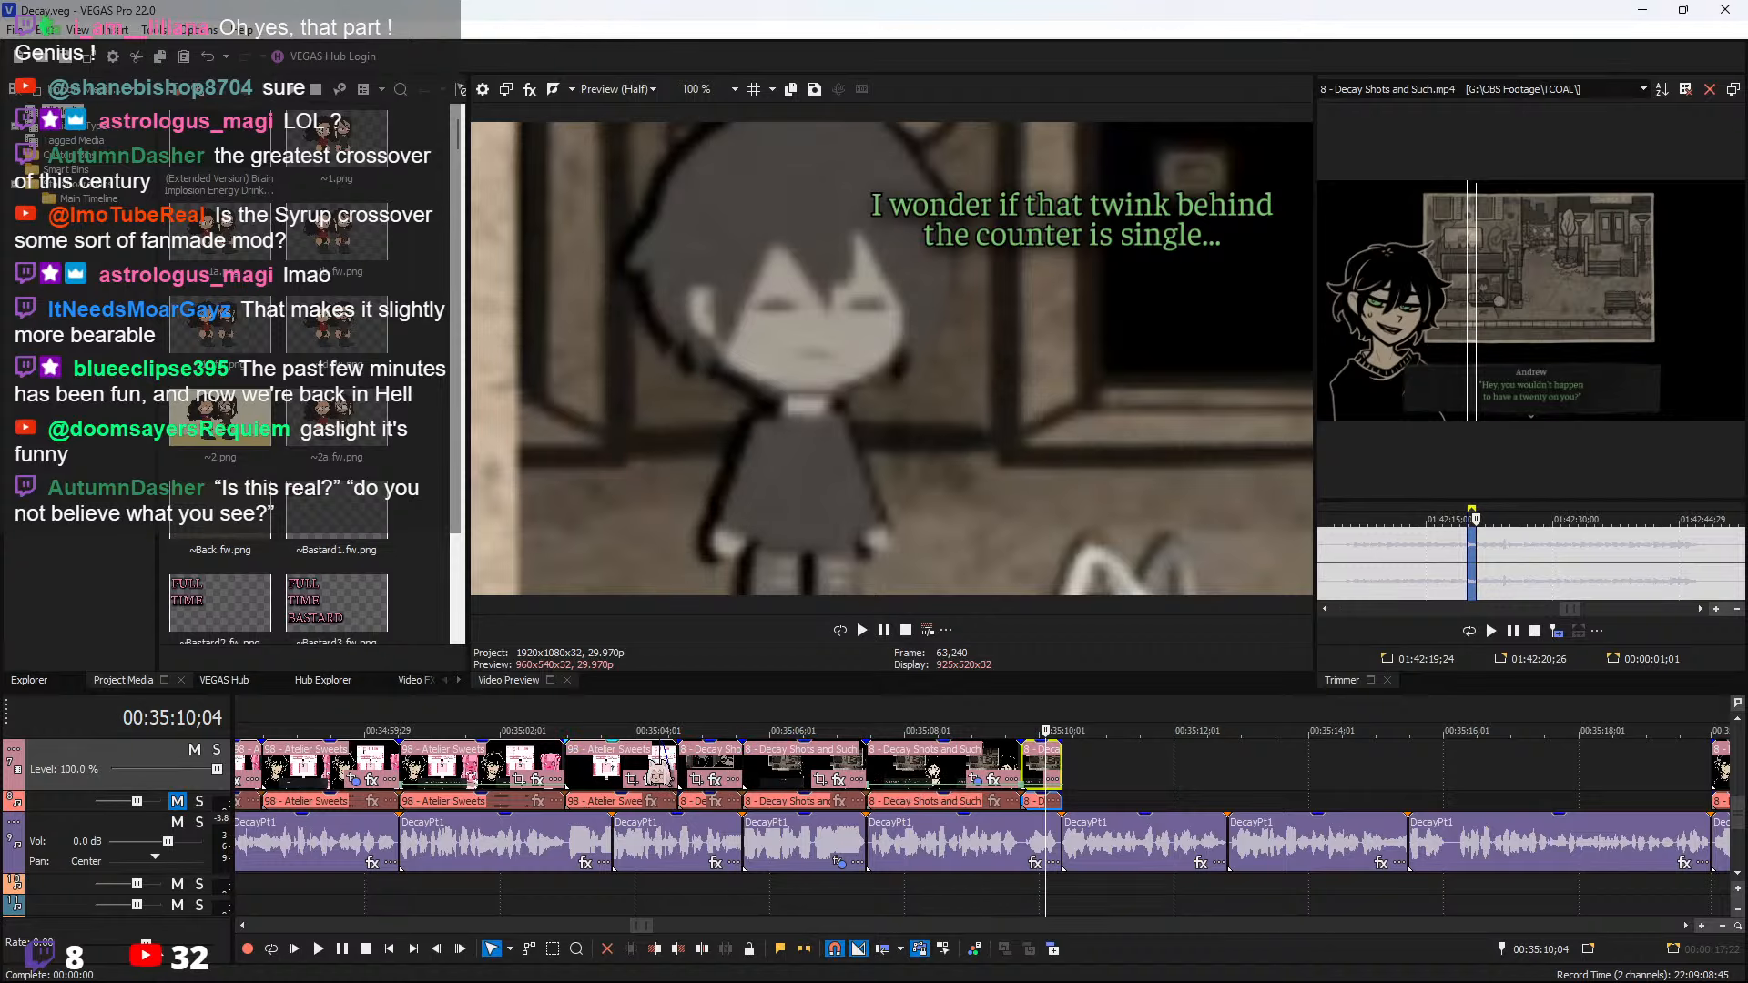
pyautogui.click(652, 772)
pyautogui.press('space')
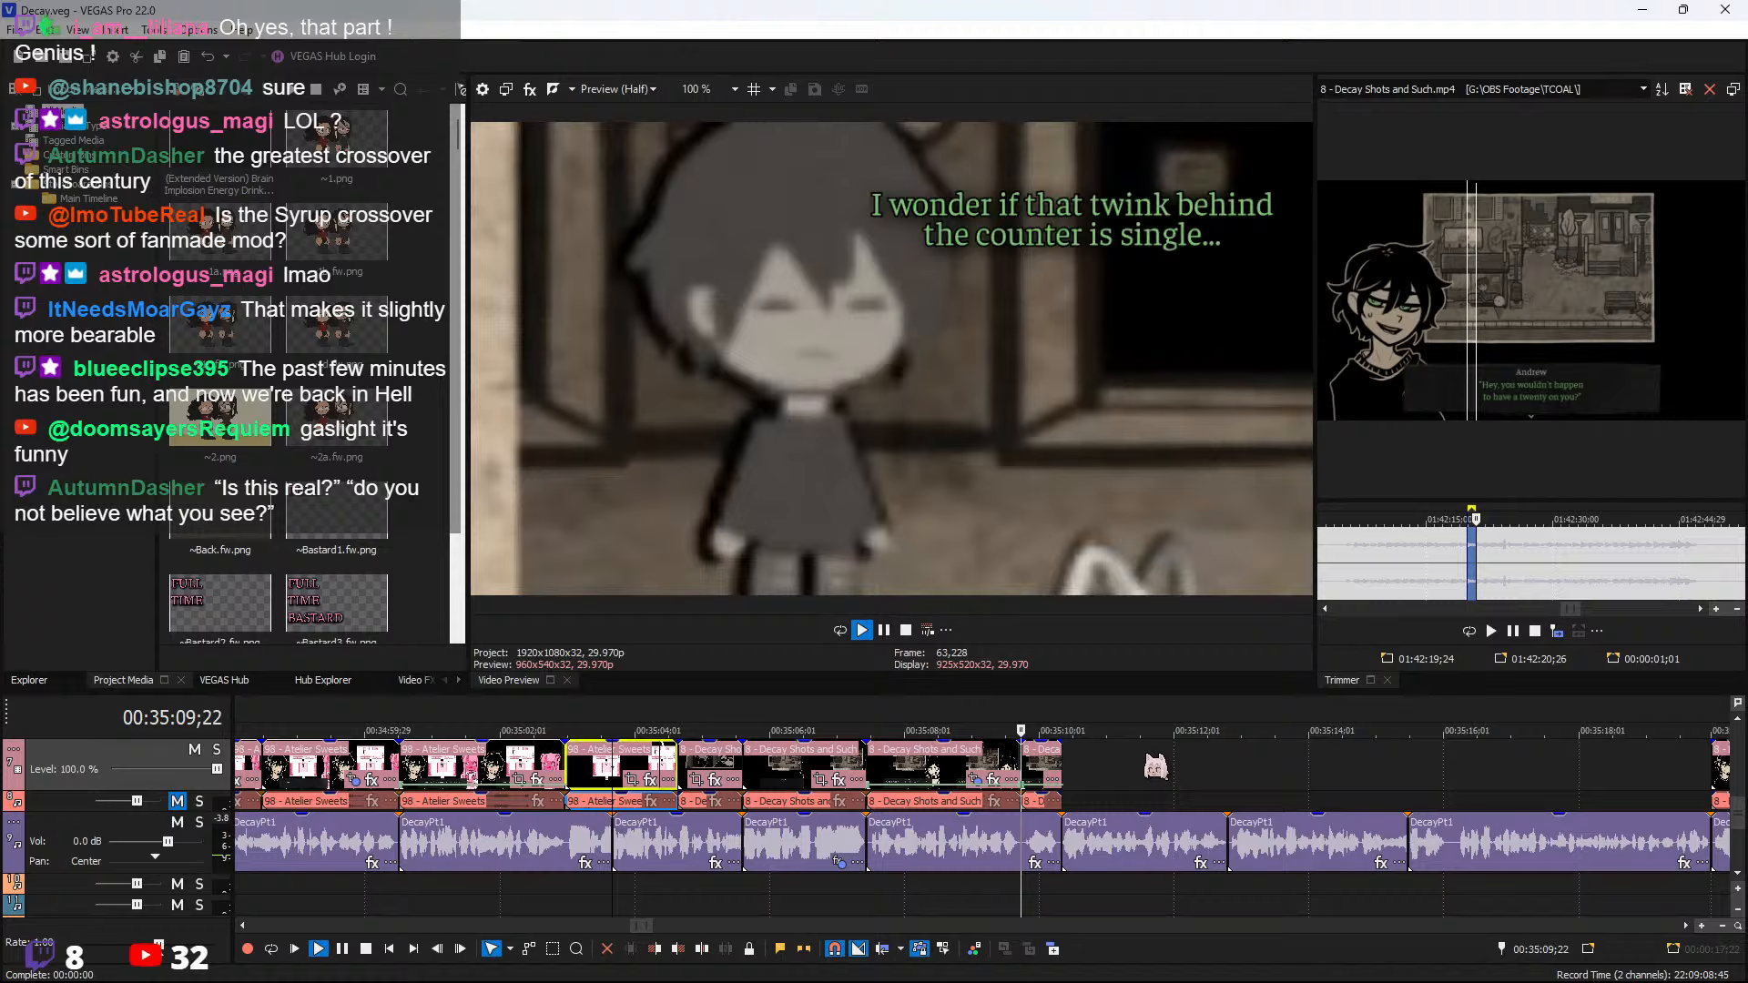
pyautogui.press('space')
# Go to the footage gap at 00:35:10;11 and listen to the narration there
pyautogui.click(1056, 770)
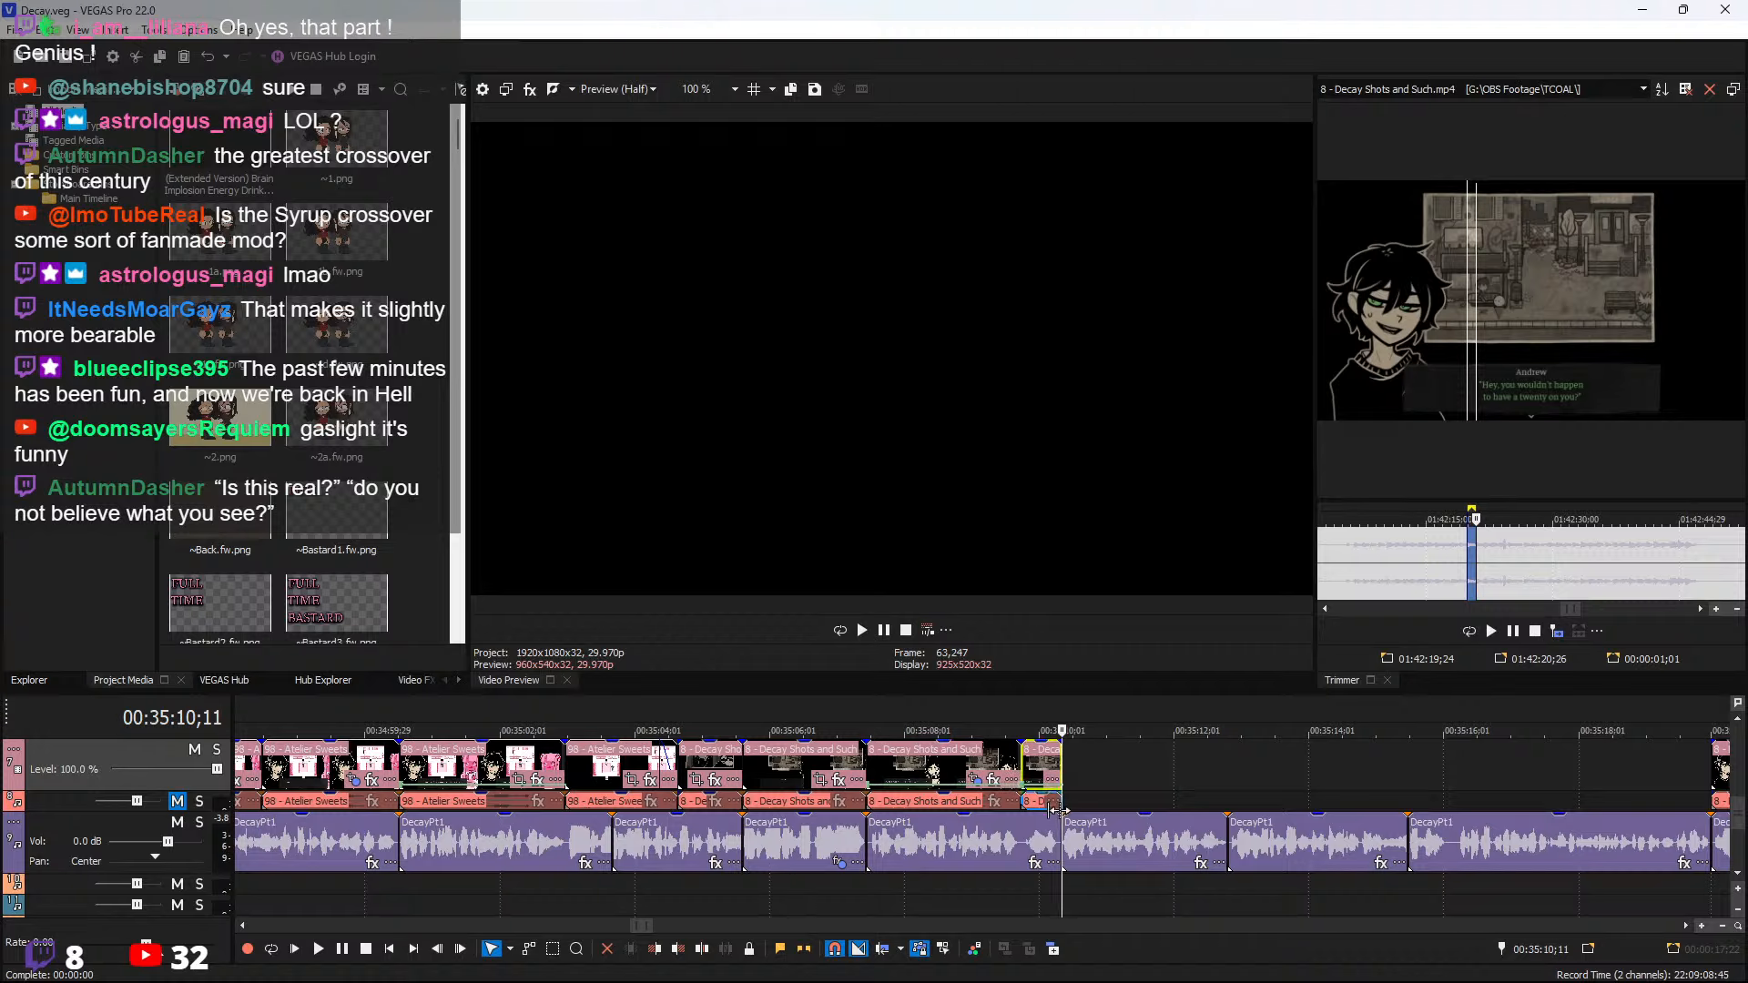
pyautogui.click(1073, 763)
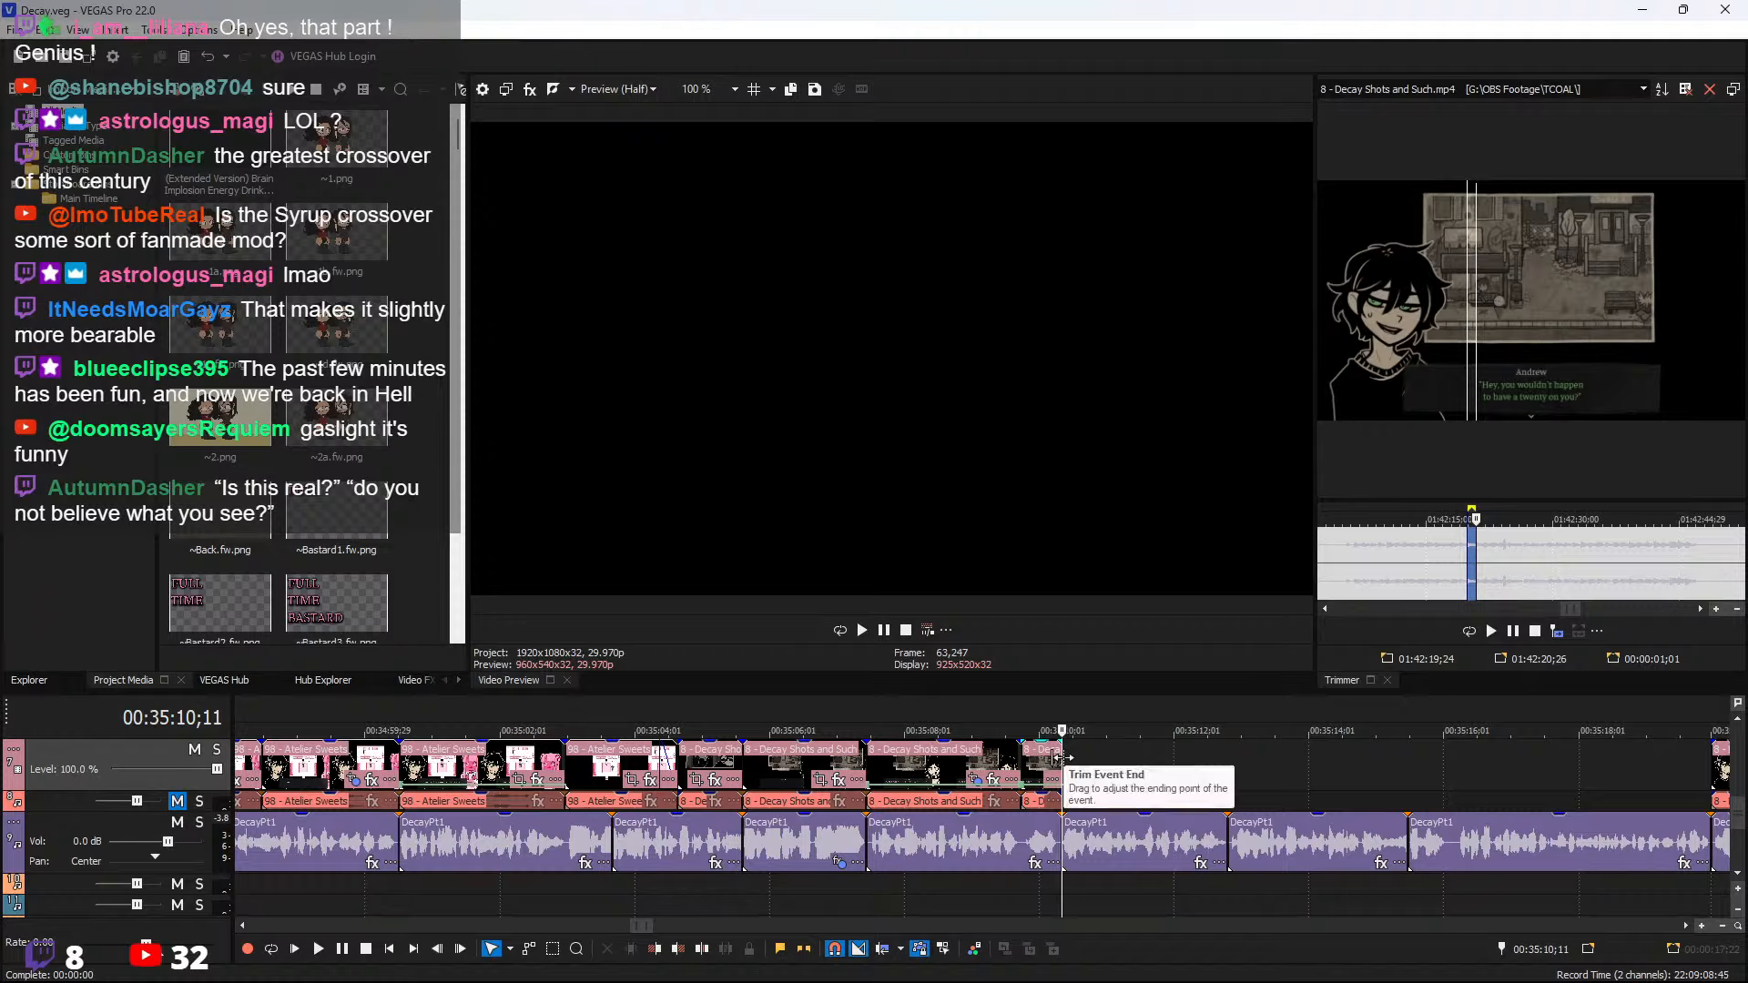
pyautogui.scroll(-3, 1200, 758)
pyautogui.scroll(1, 1200, 758)
pyautogui.press('space')
pyautogui.scroll(-4, 1225, 755)
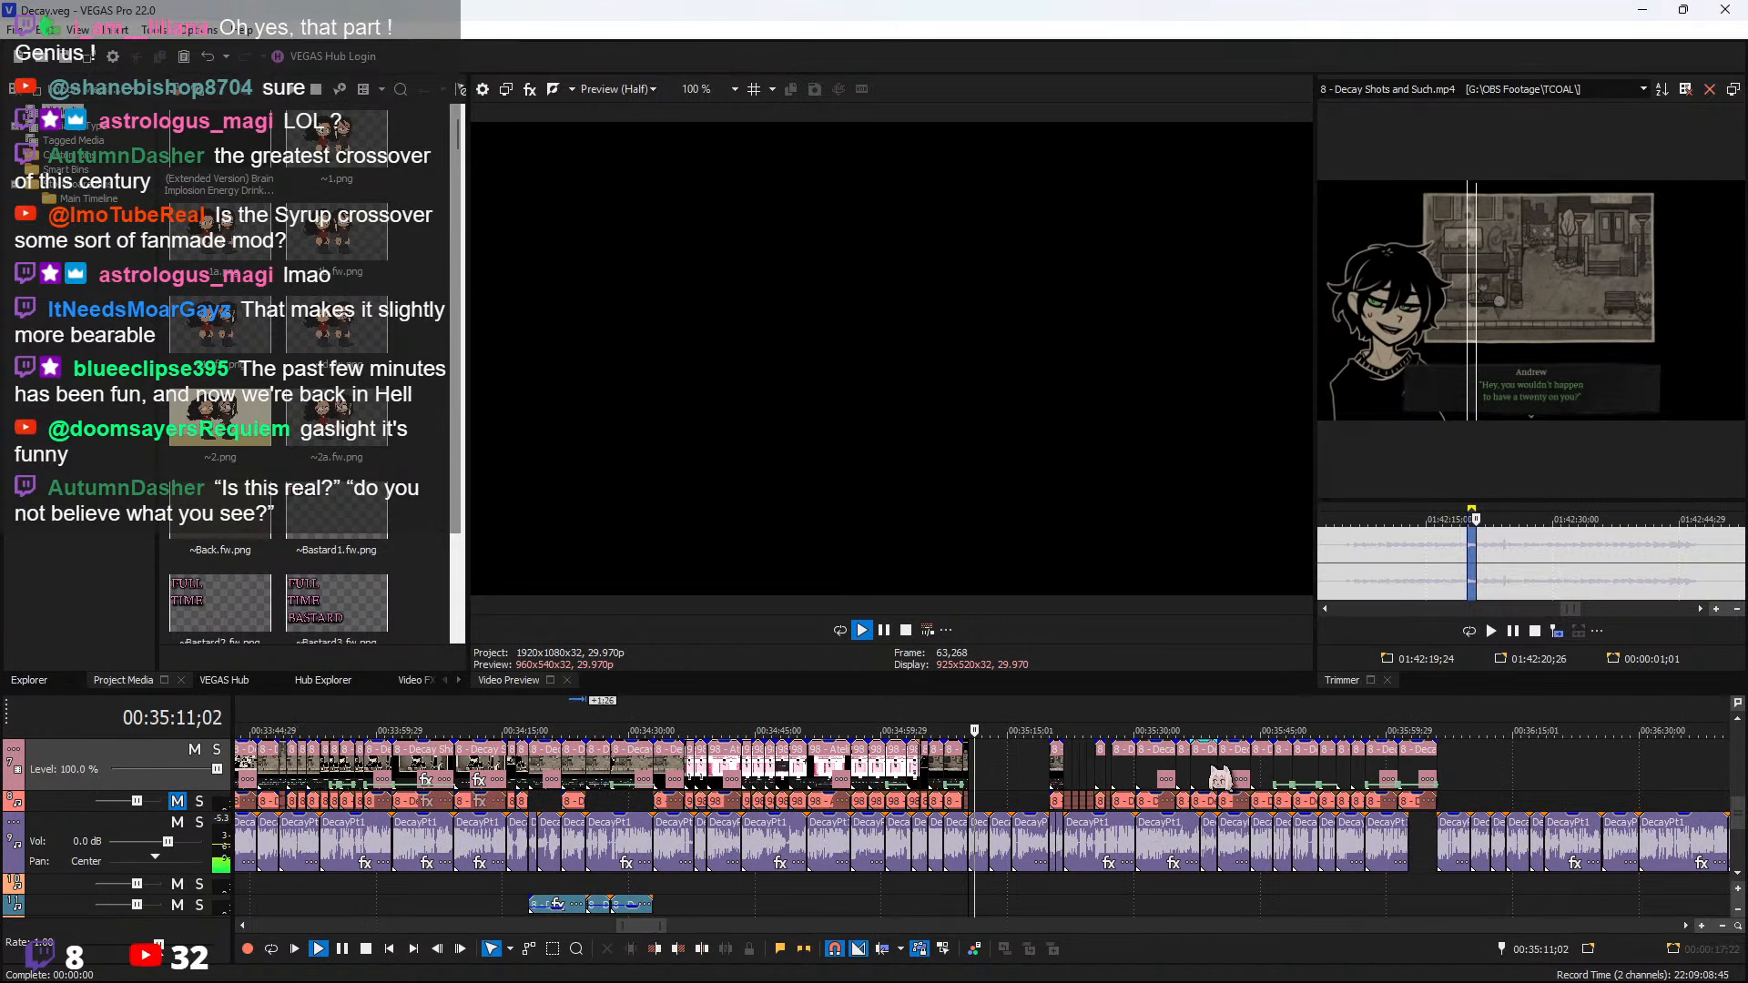
pyautogui.scroll(2, 1175, 773)
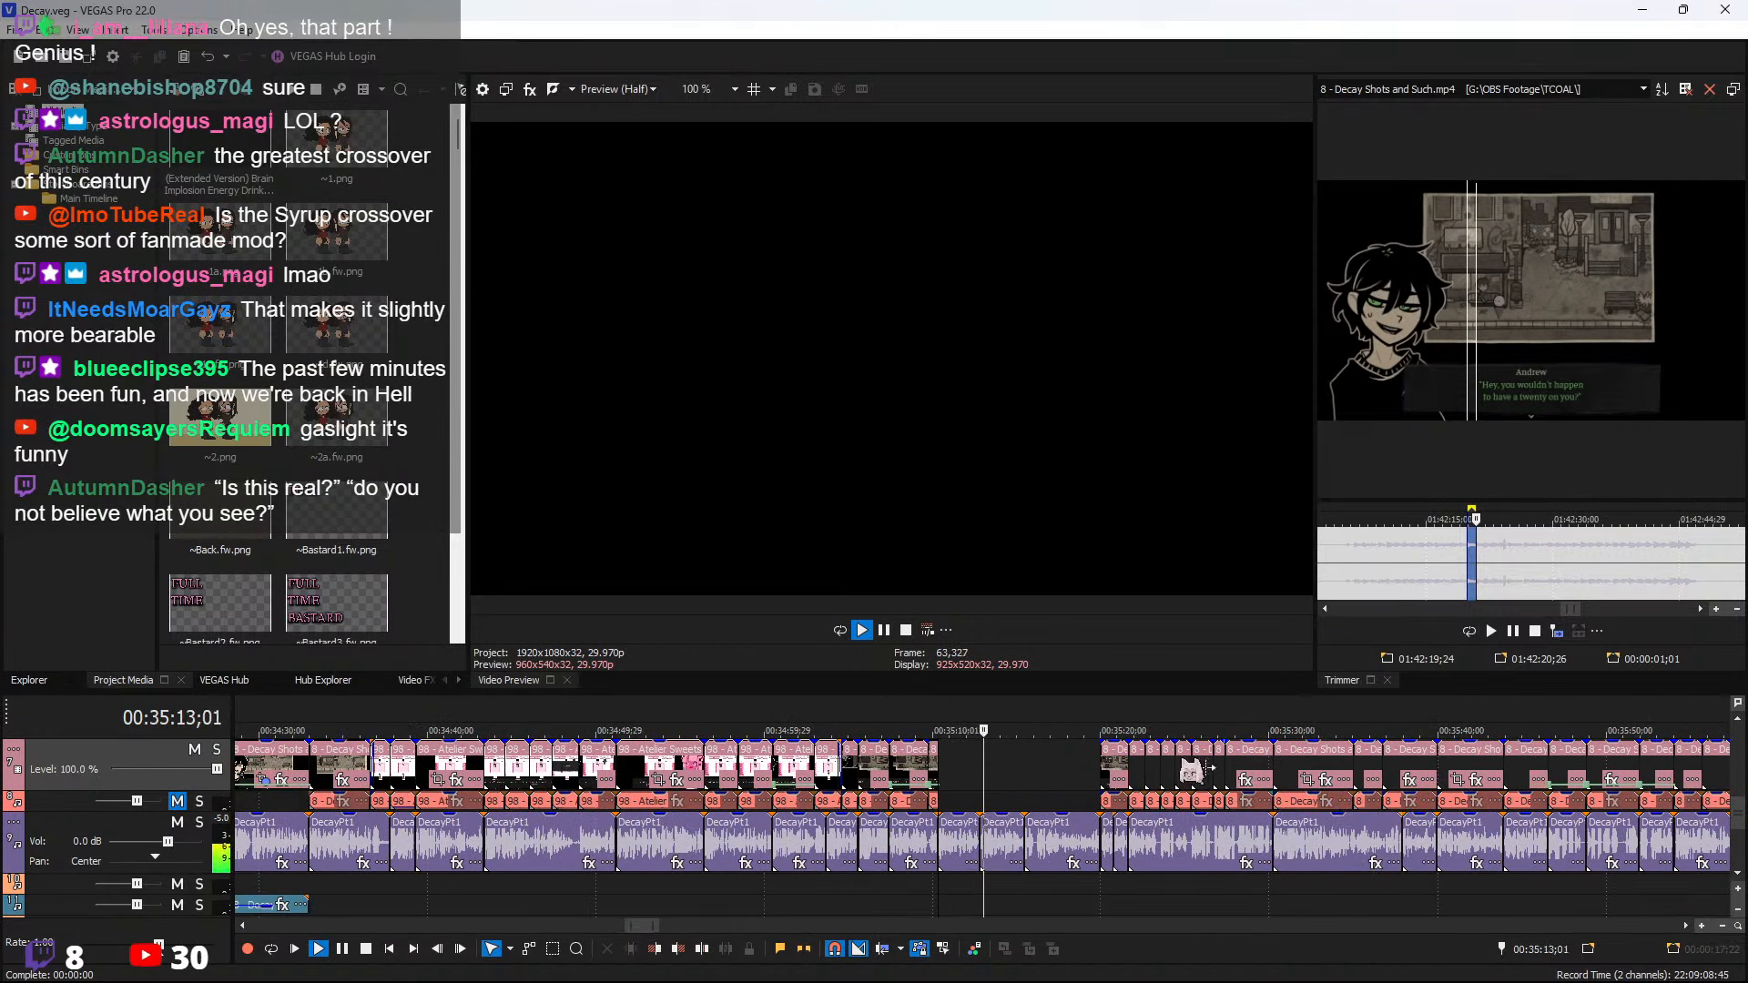
pyautogui.scroll(3, 1147, 766)
pyautogui.press('space')
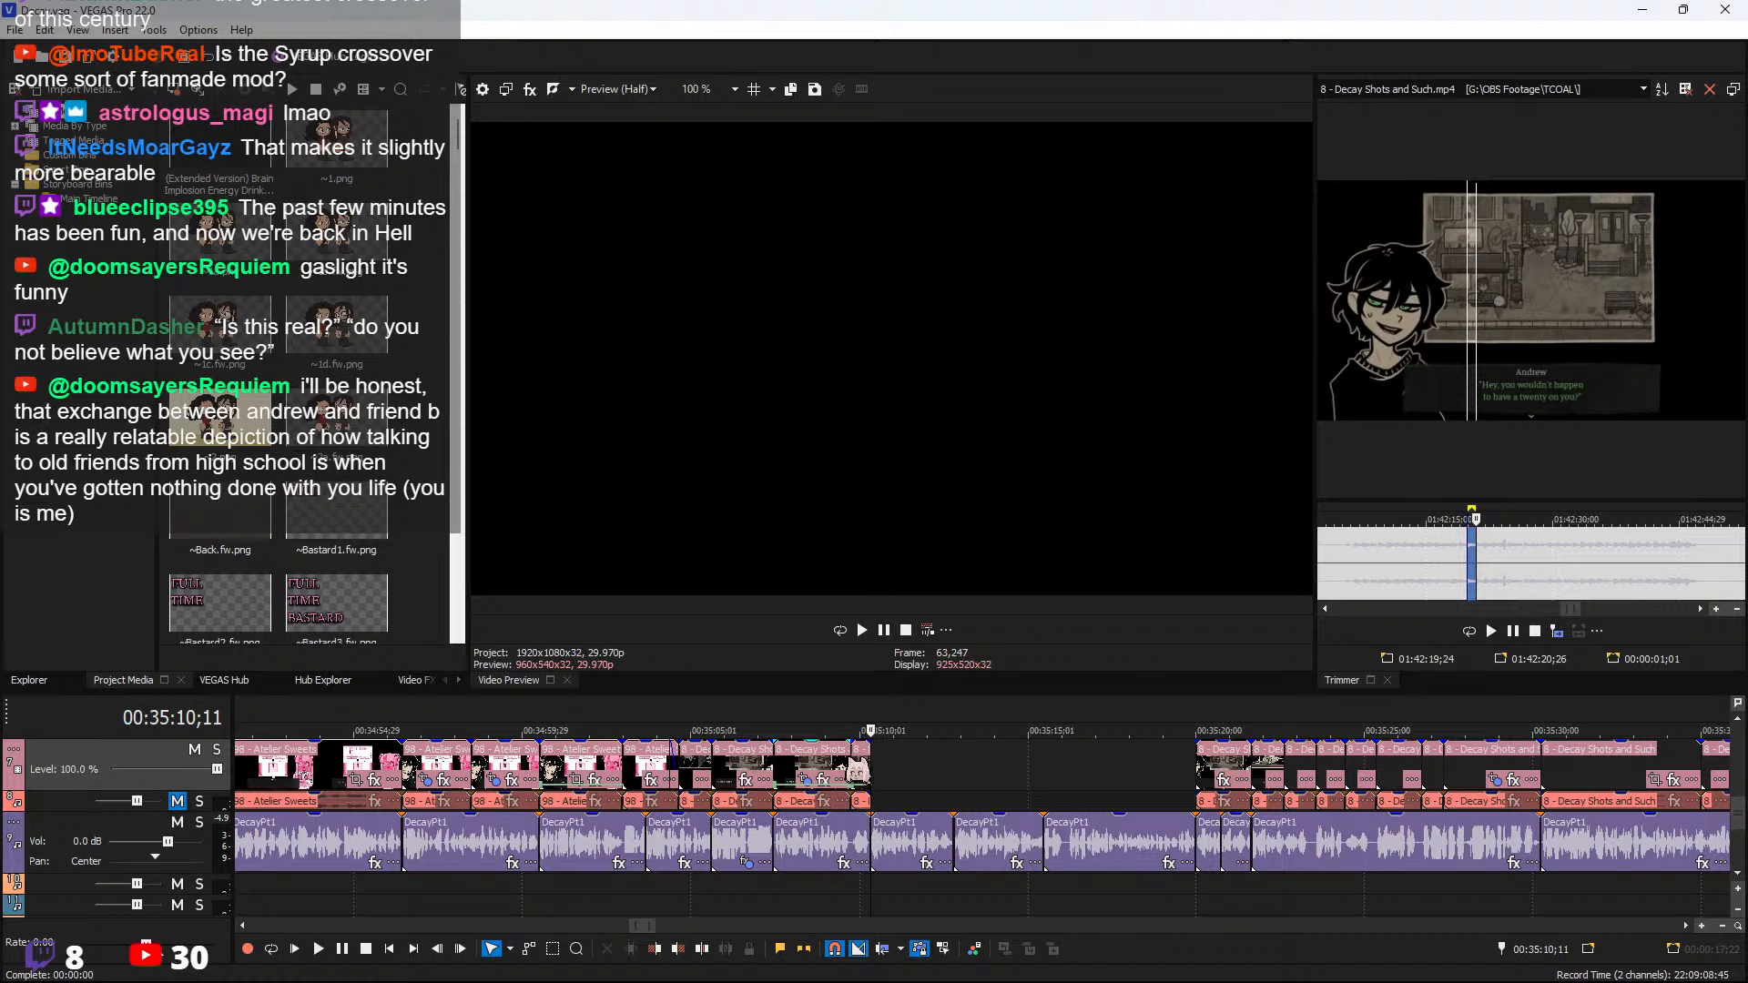
# Remove the velocity envelope from the captioned Andrew close-up before the gap and open the clip's source in the trimmer
pyautogui.click(845, 764)
pyautogui.rightClick(863, 768)
pyautogui.moveTo(1047, 792)
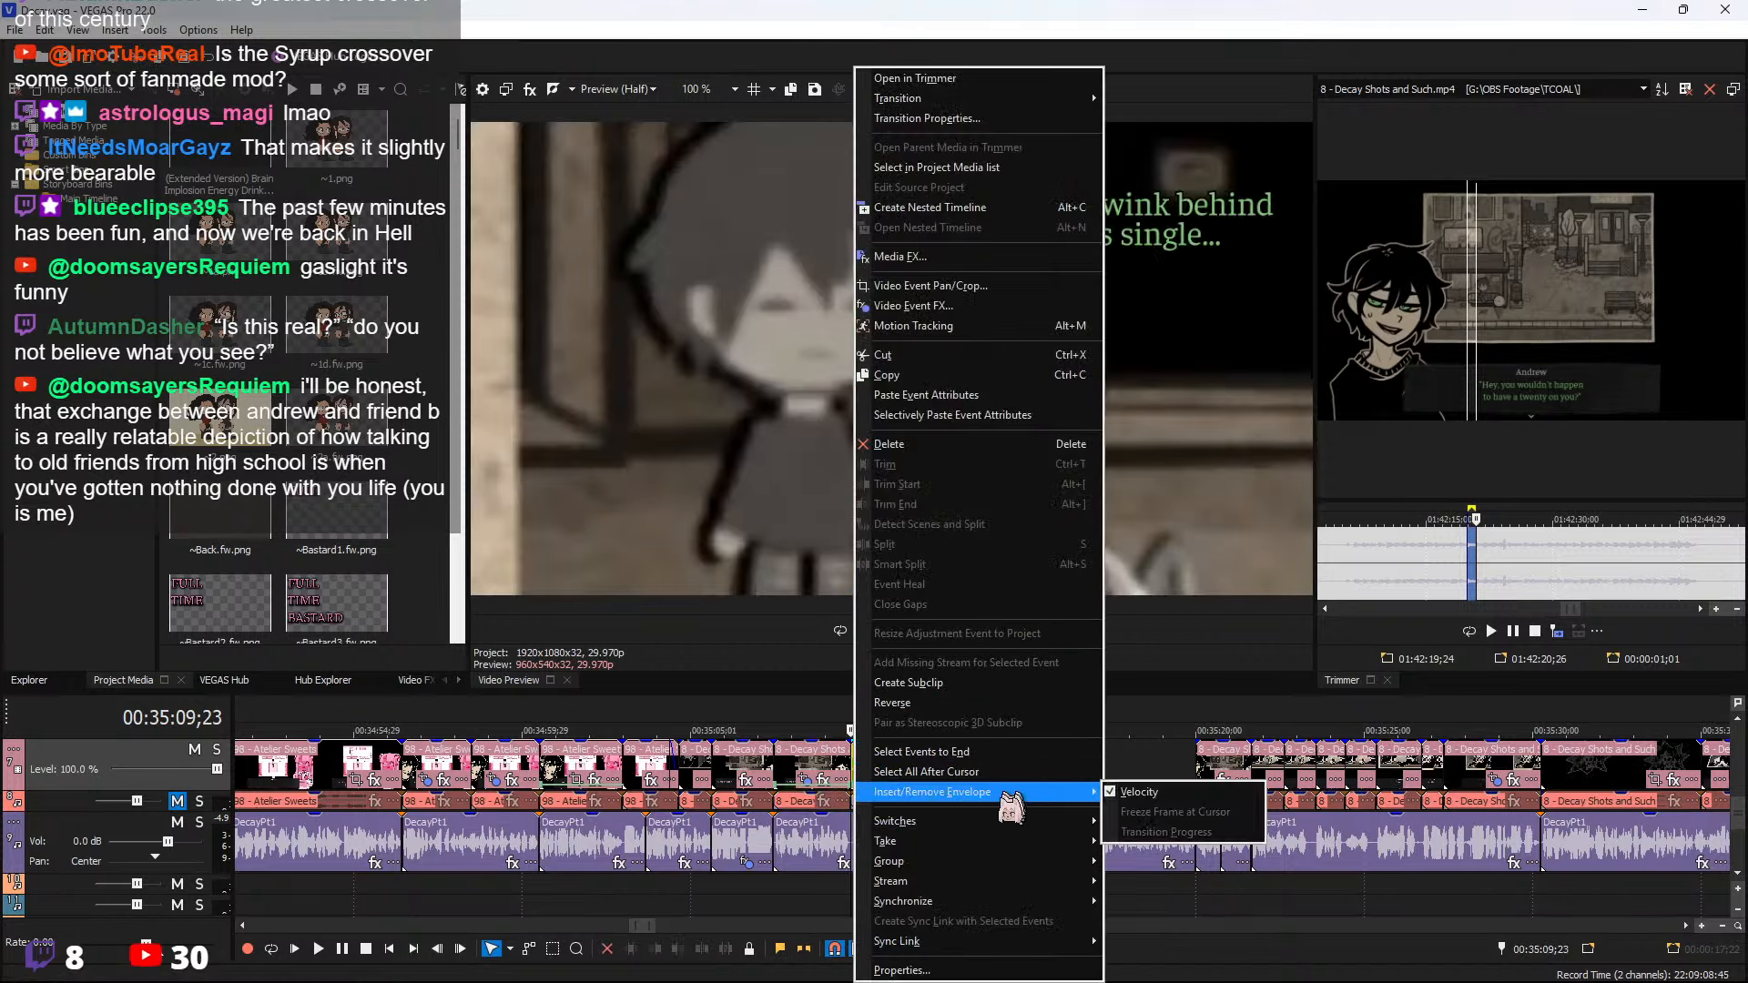
pyautogui.click(1129, 793)
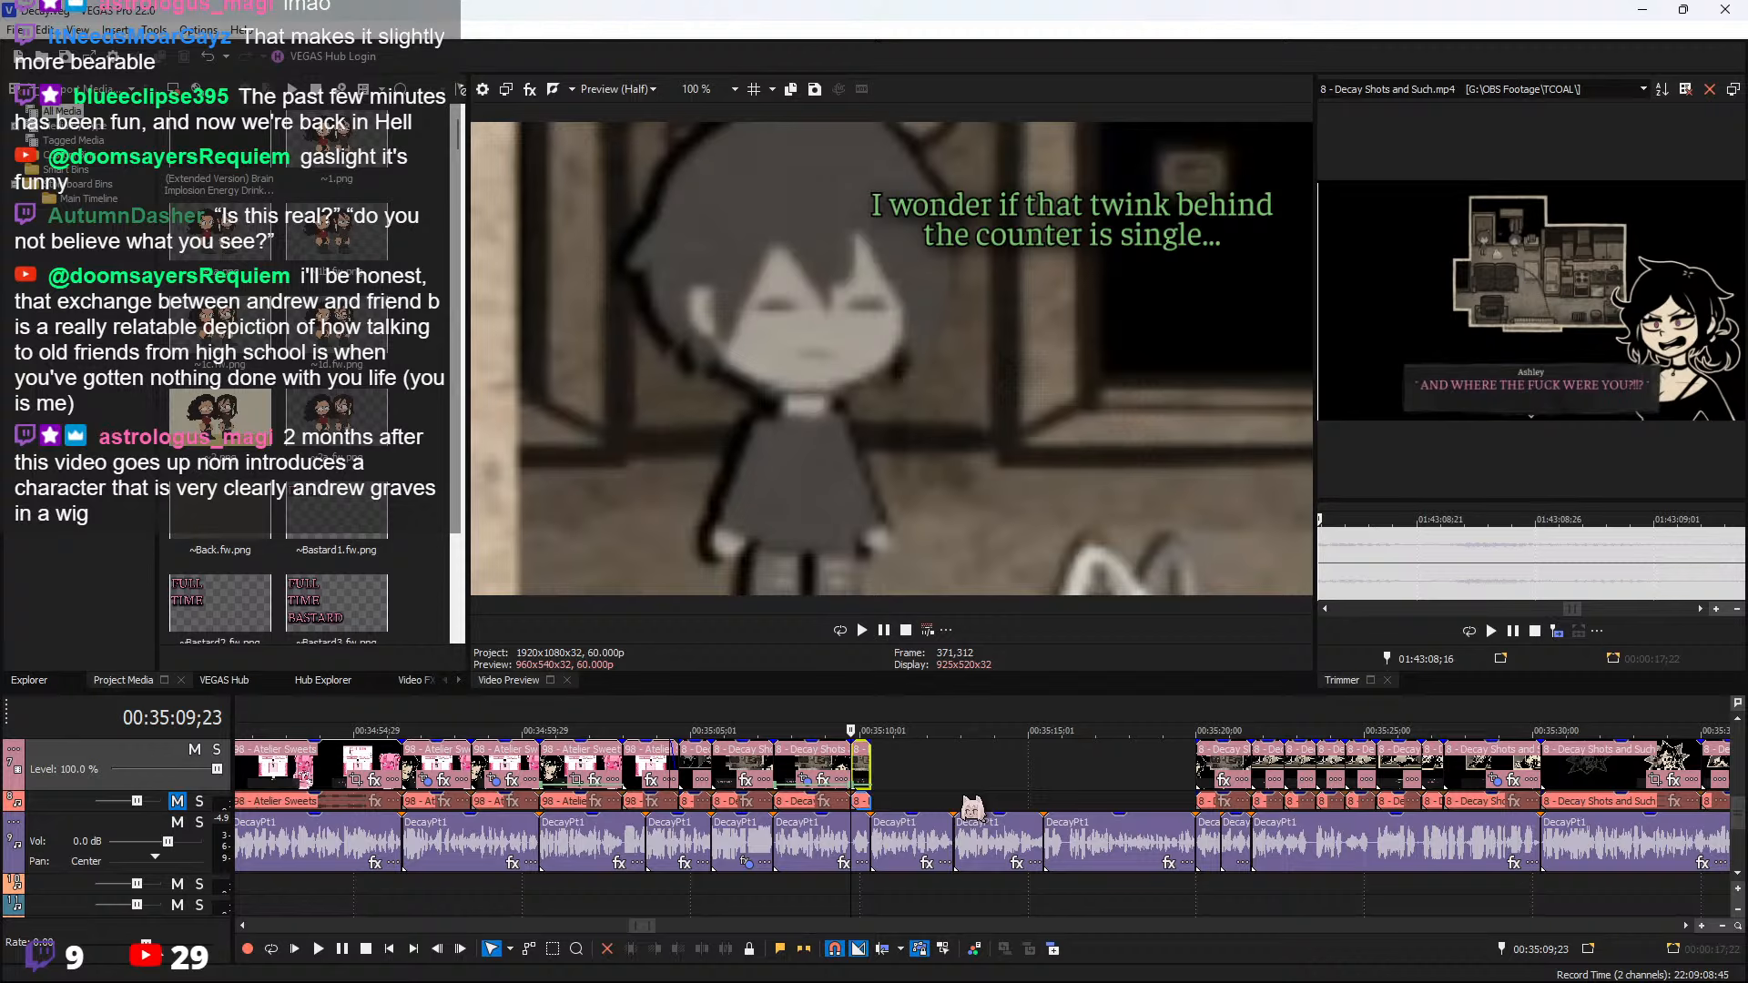
# Scan the Decay Shots and Such source from about 01:43:09 to 01:43:43 for dialogue footage to place after Ashley's outburst
pyautogui.click(1535, 574)
pyautogui.press('space')
pyautogui.scroll(-3, 1594, 570)
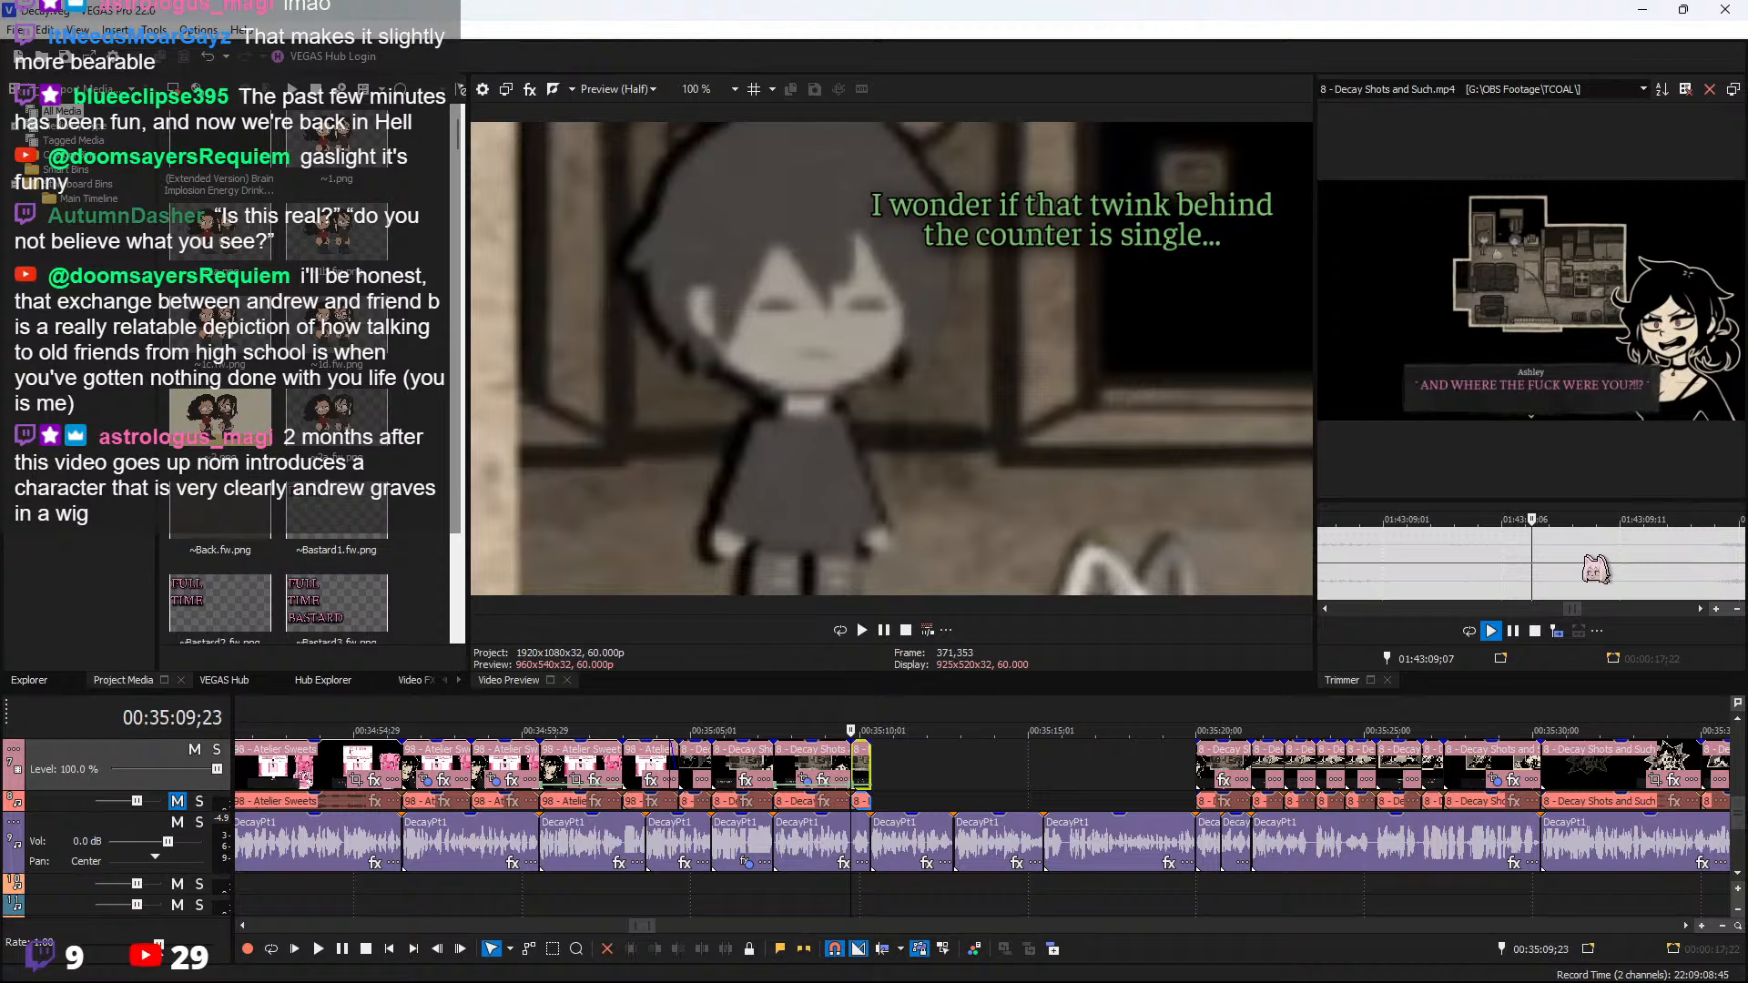
pyautogui.press('space')
pyautogui.scroll(-5, 1585, 569)
pyautogui.click(1631, 566)
pyautogui.press('space')
pyautogui.scroll(-3, 1621, 564)
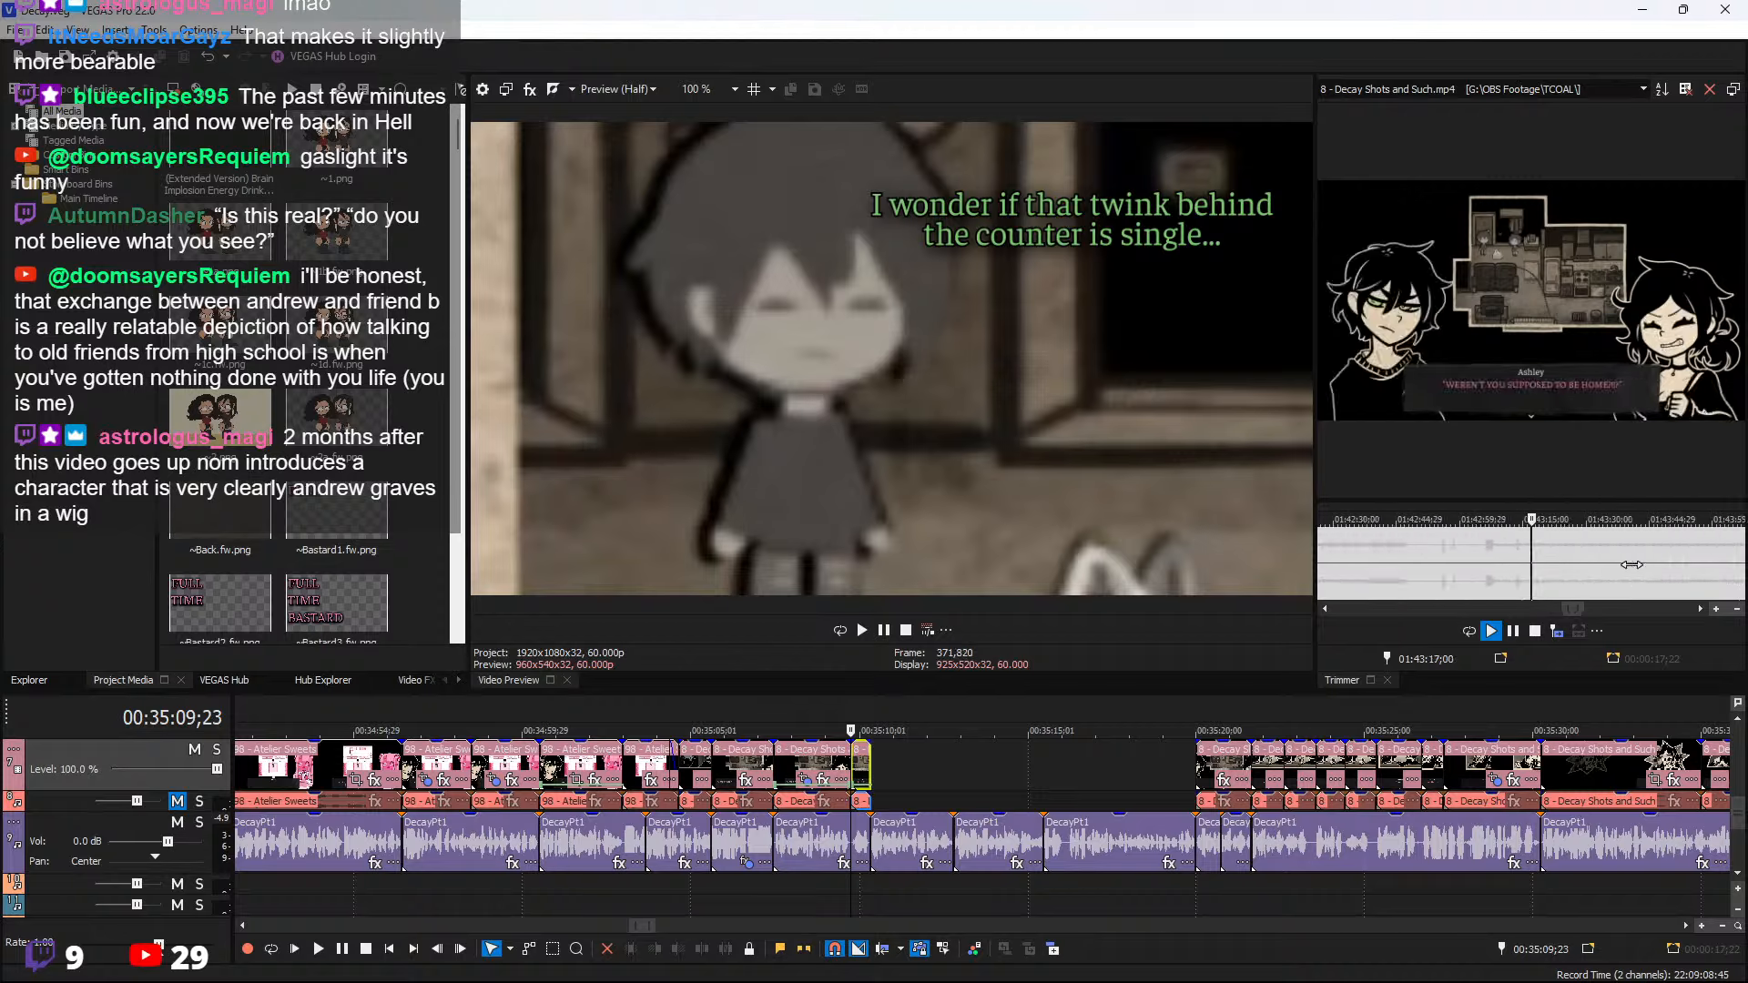
pyautogui.press('space')
pyautogui.scroll(3, 1593, 555)
pyautogui.click(1592, 554)
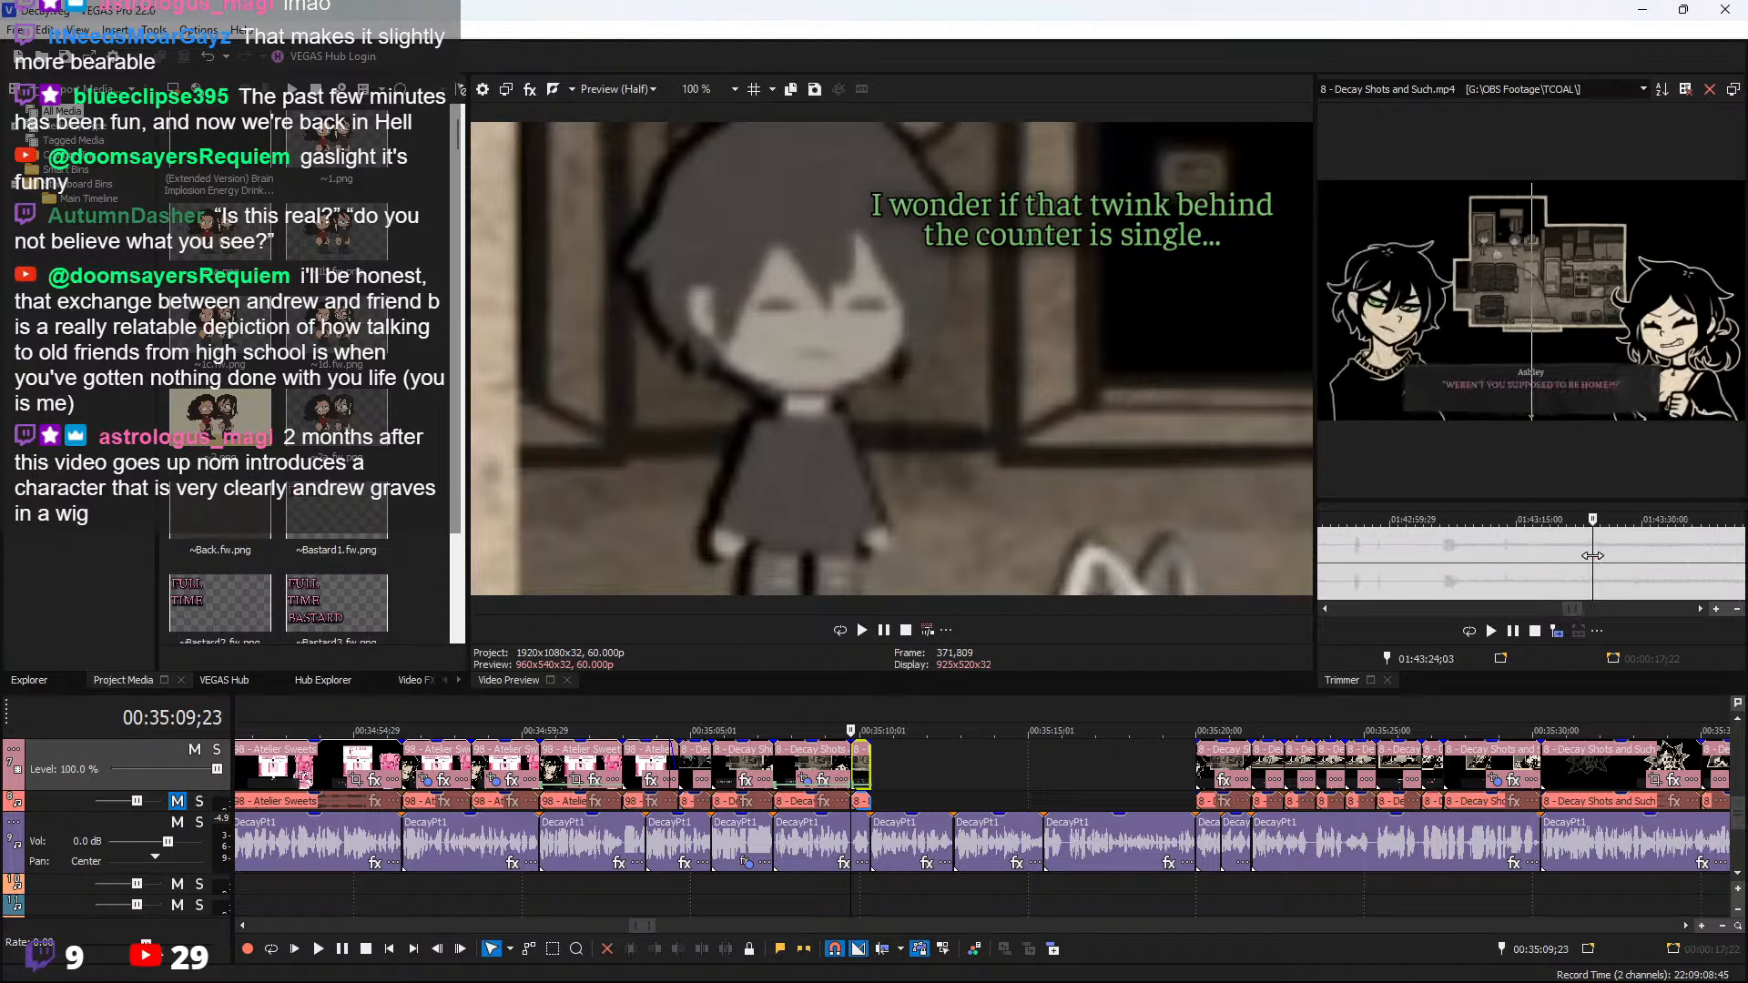
pyautogui.press('space')
pyautogui.click(1667, 553)
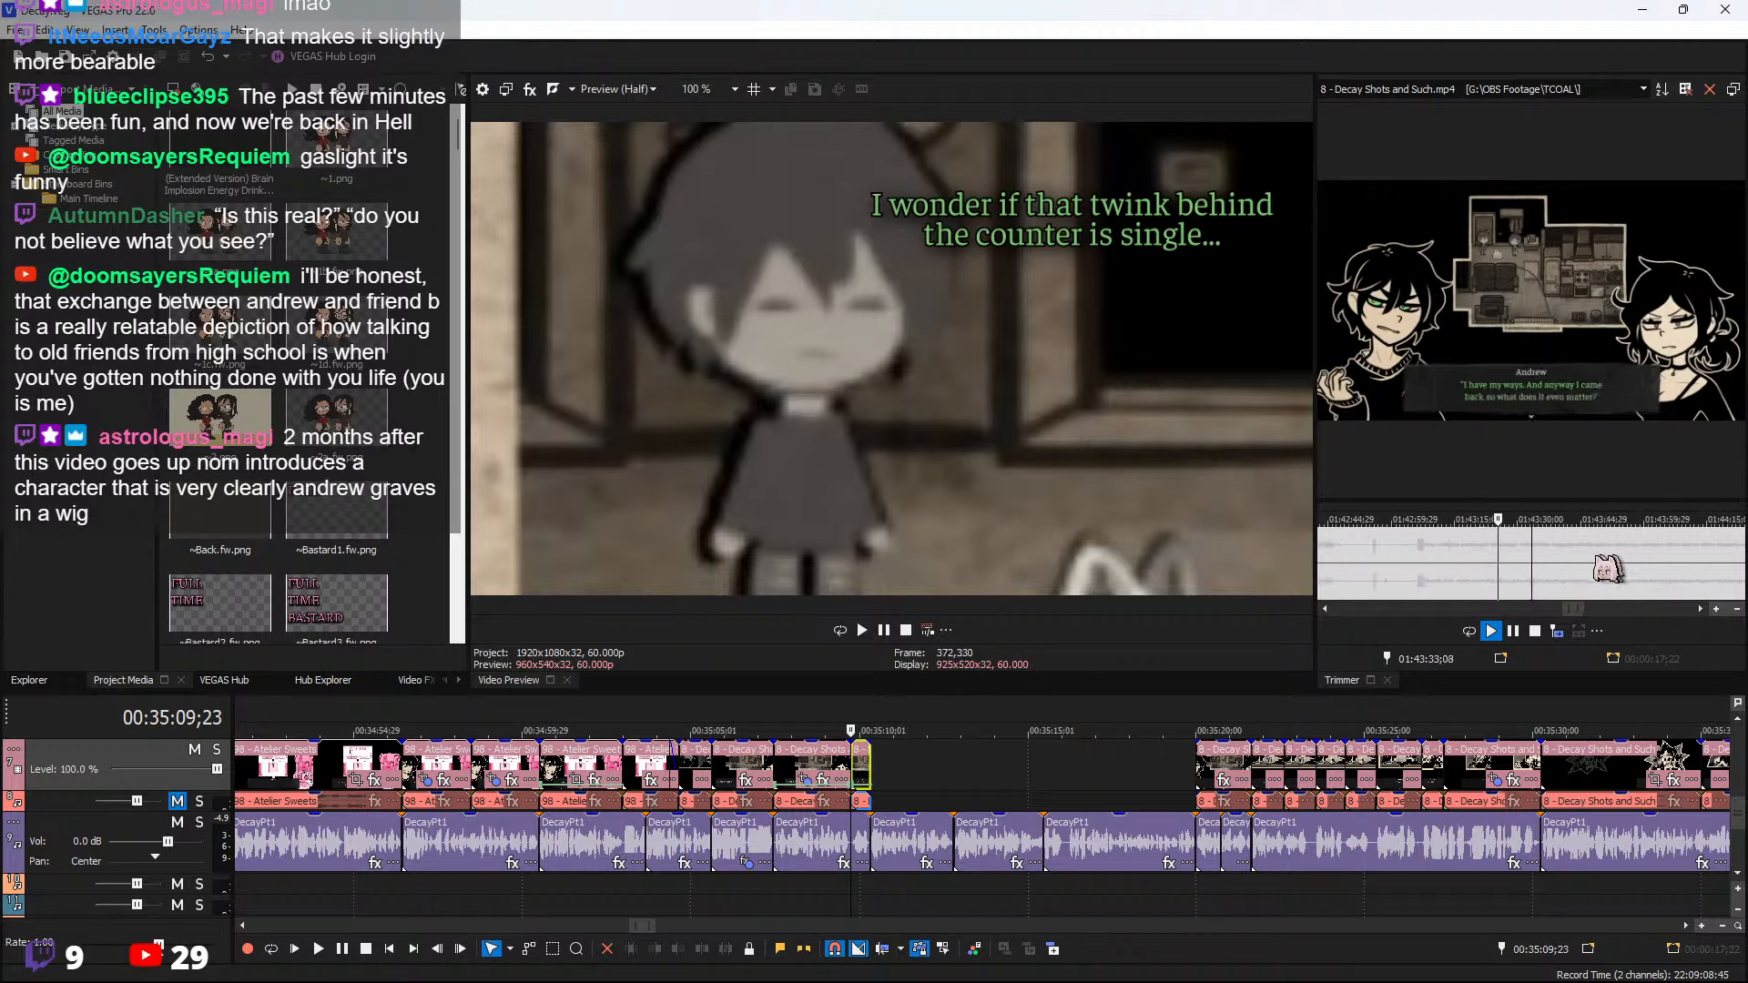
pyautogui.press('space')
pyautogui.click(1610, 555)
pyautogui.press('space')
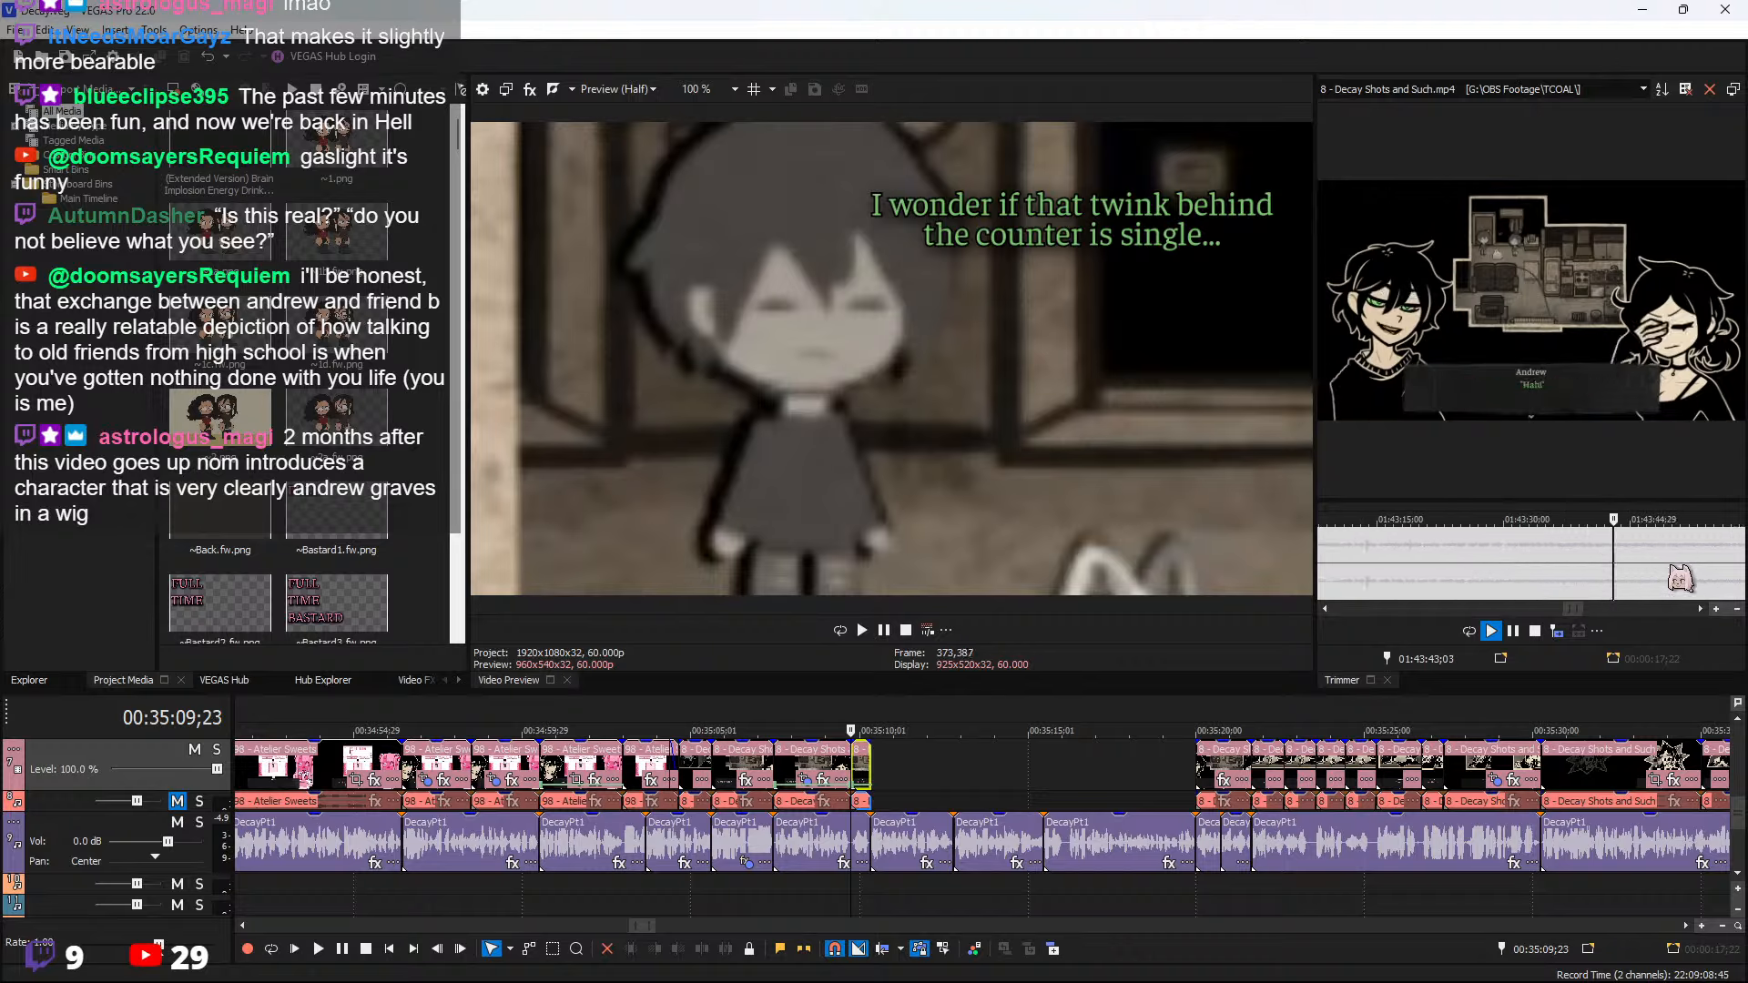
# Scan the source's indoor-smoking argument up to about 01:44:34, and return to the scene around 01:43:52 to find the insert's start
pyautogui.scroll(-3, 1619, 563)
pyautogui.press('space')
pyautogui.click(1693, 569)
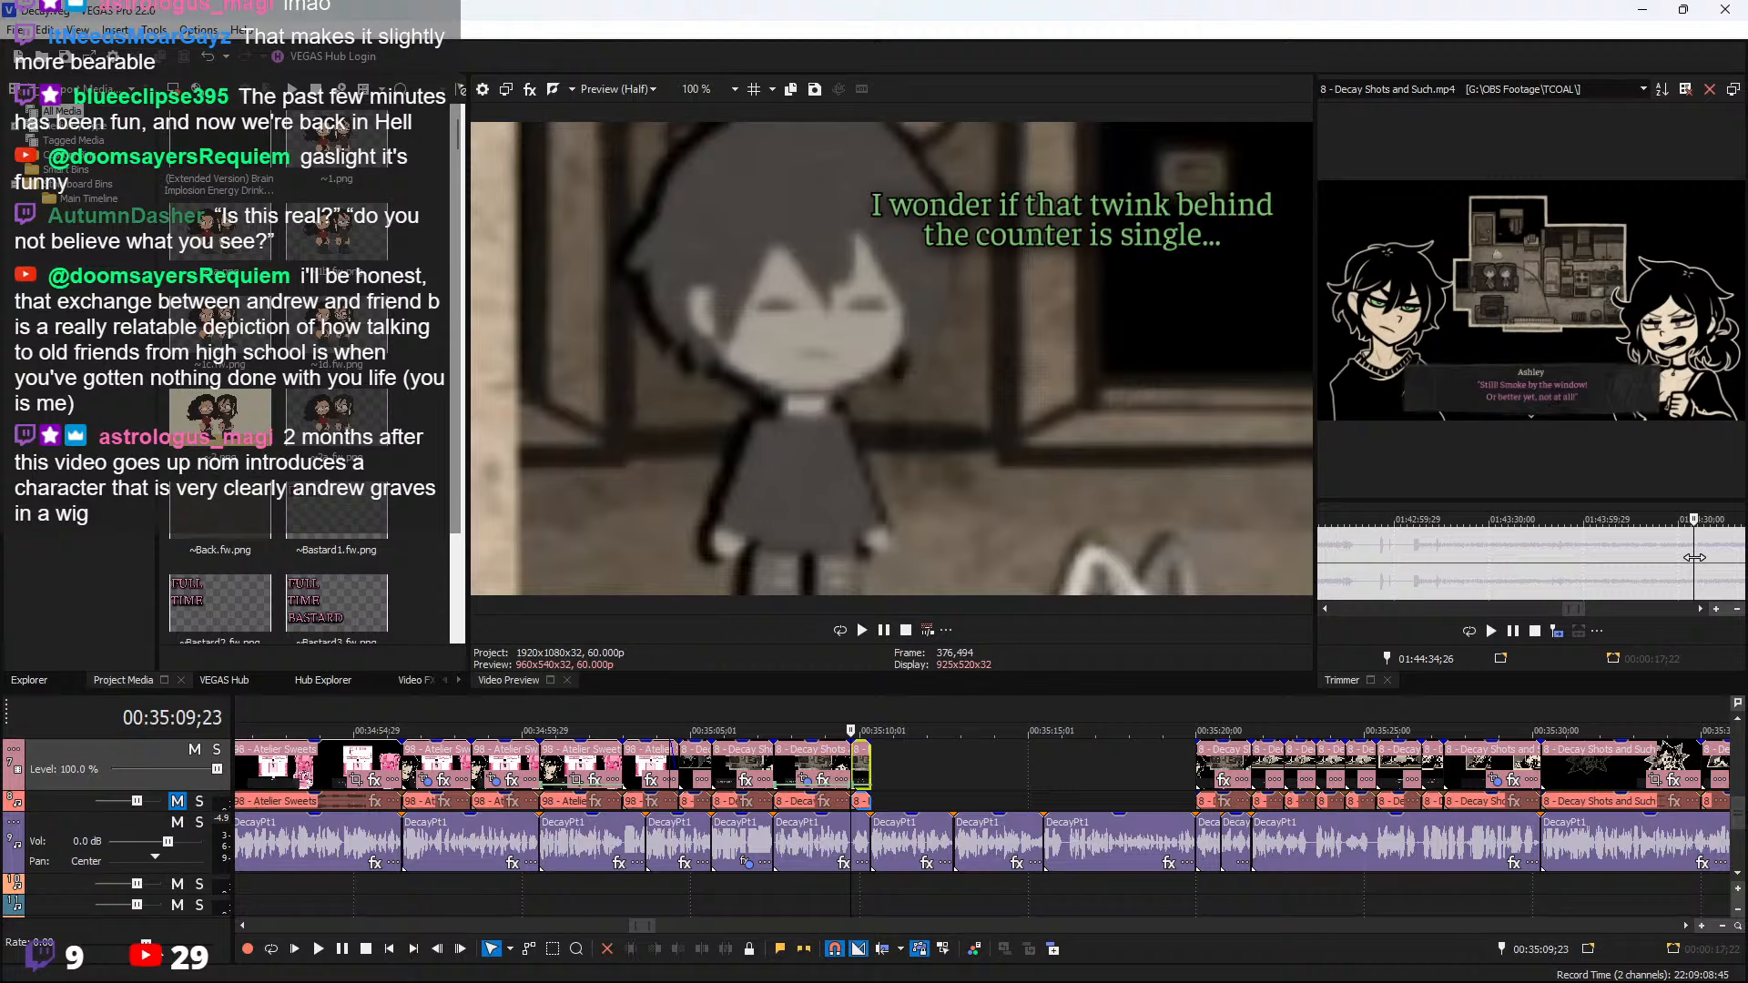
pyautogui.click(1627, 551)
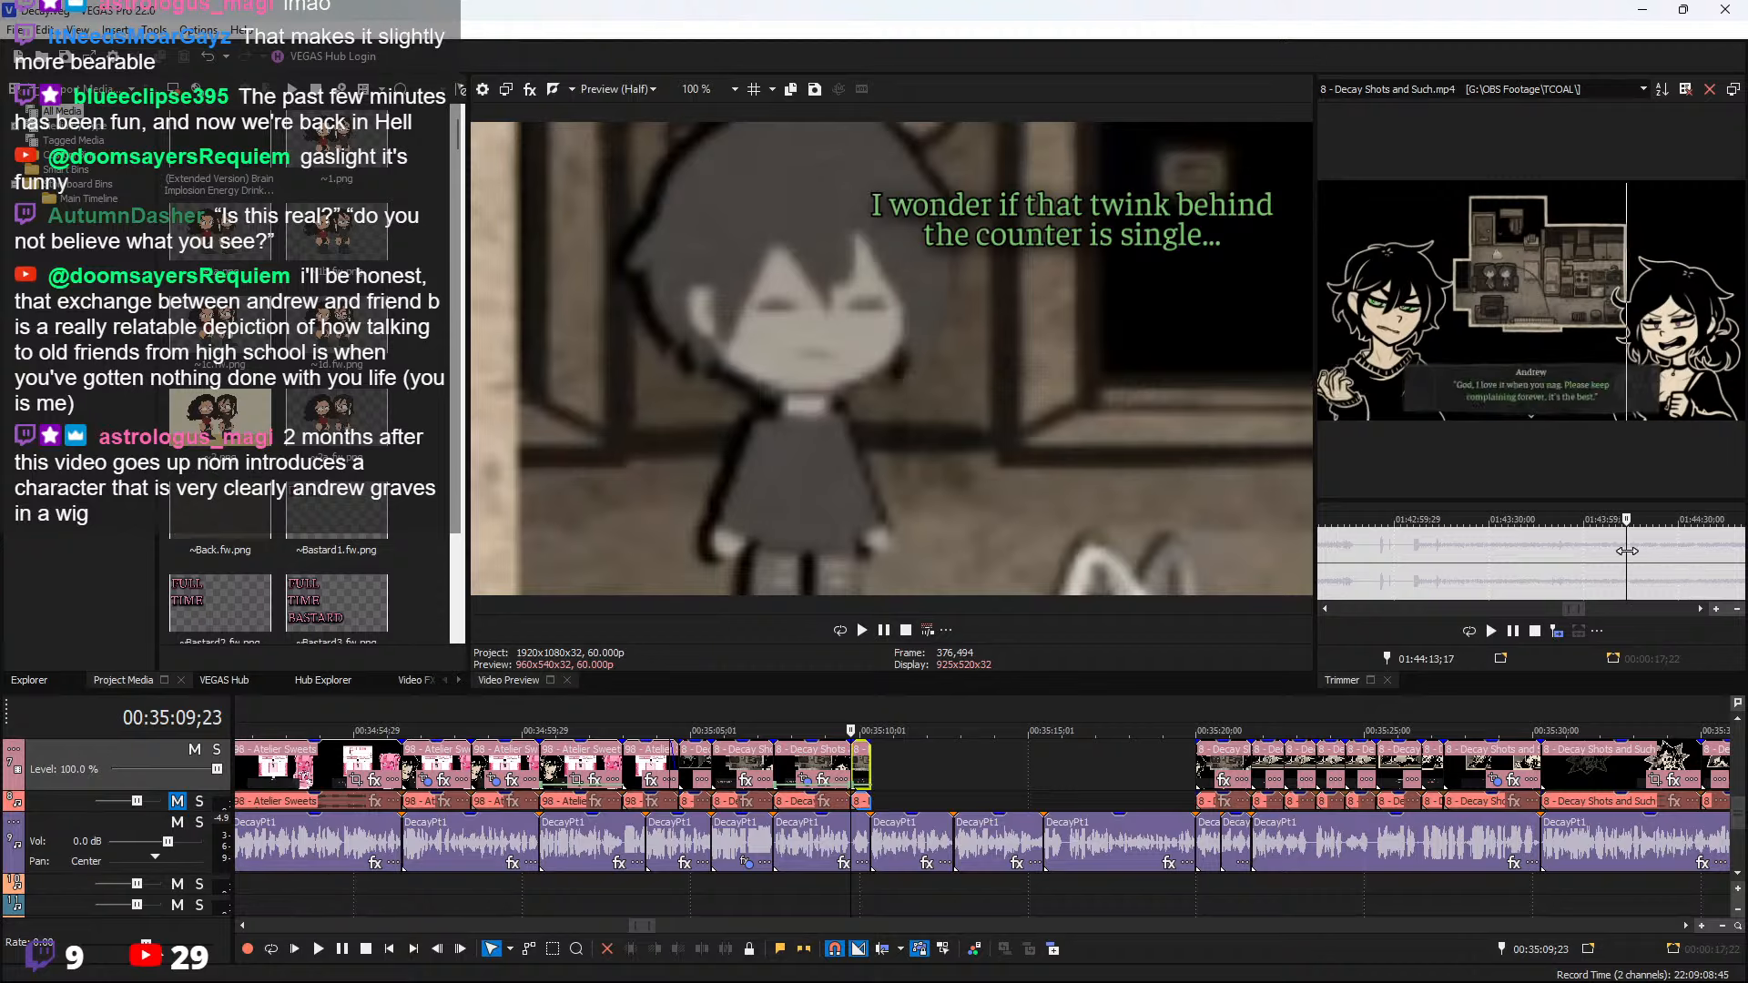
pyautogui.click(1671, 556)
pyautogui.scroll(-1, 1639, 557)
pyautogui.scroll(1, 1639, 557)
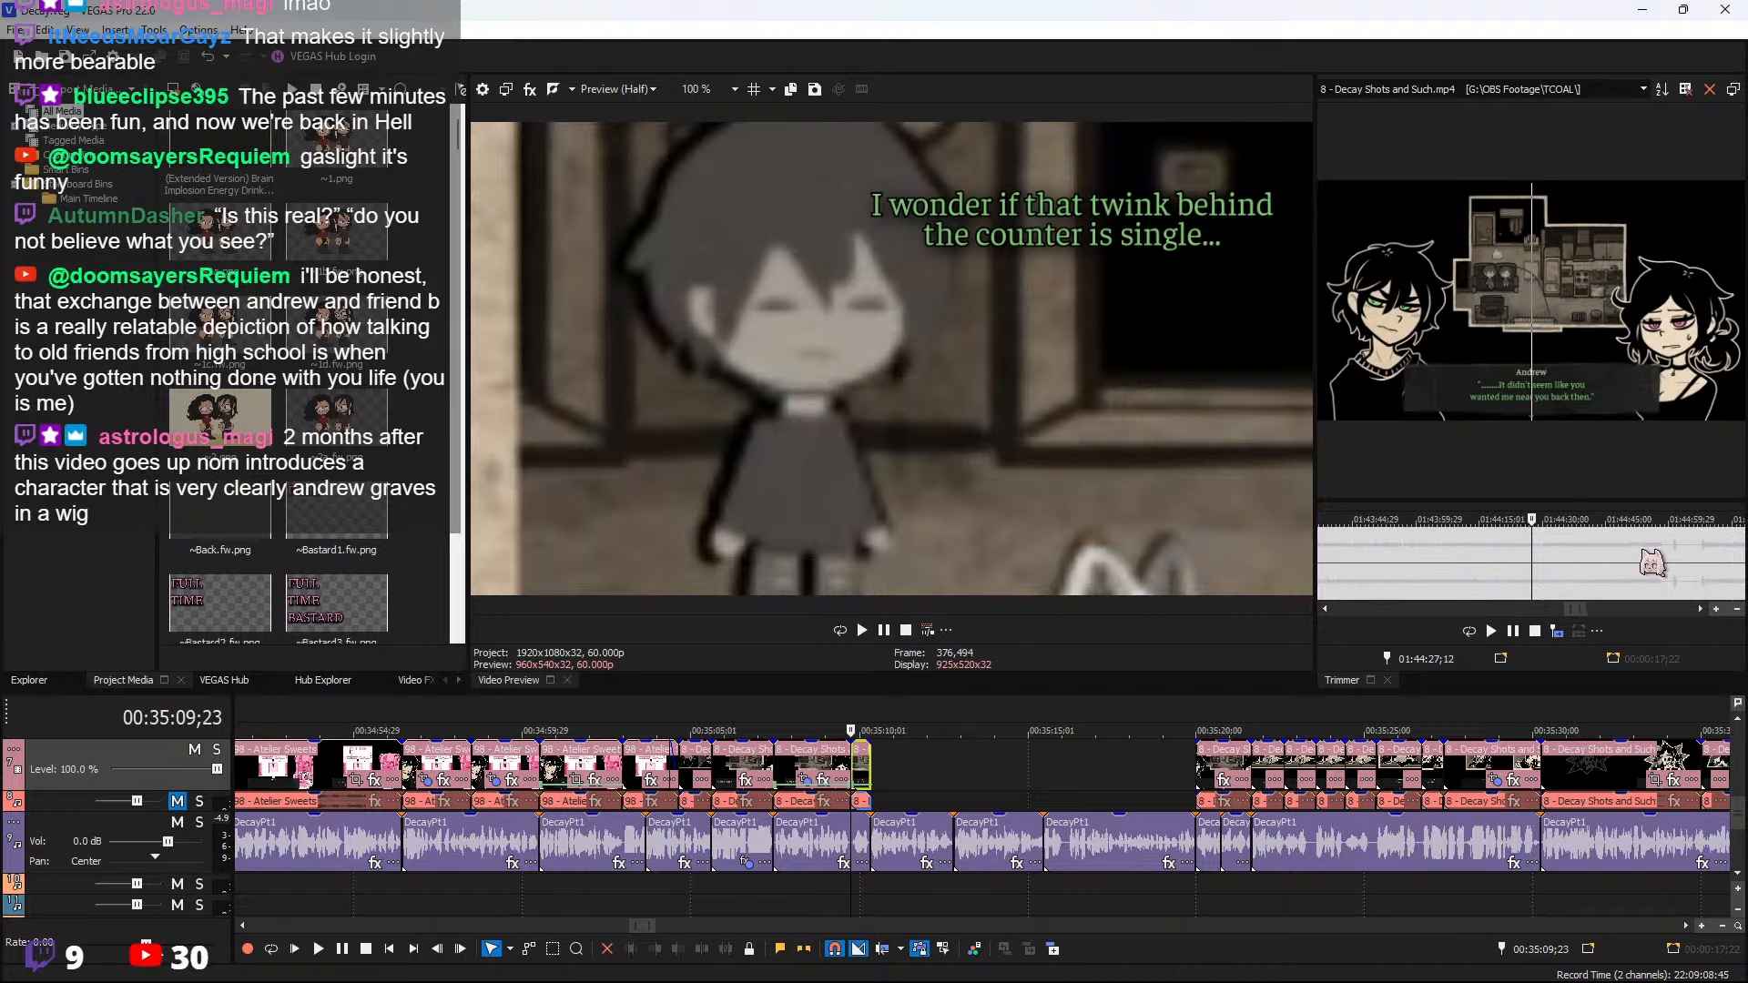
pyautogui.click(1641, 549)
pyautogui.moveTo(1641, 549); pyautogui.dragTo(1355, 547)
pyautogui.scroll(-1, 1393, 554)
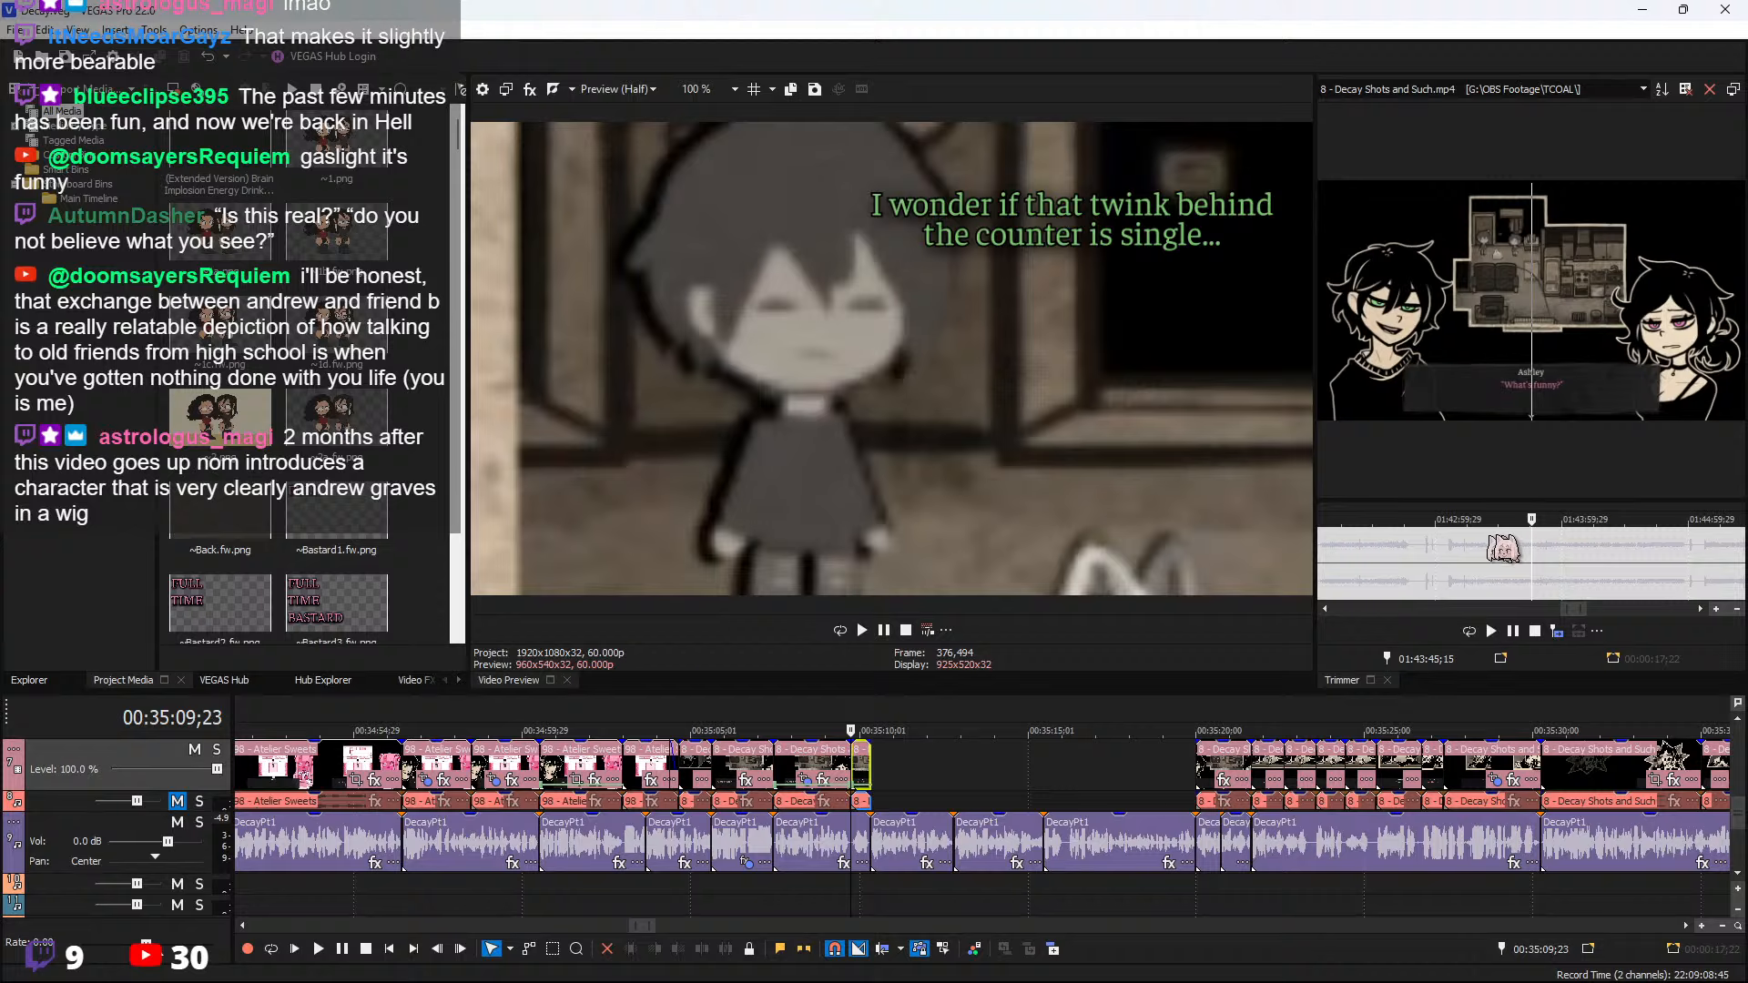
pyautogui.click(1496, 548)
pyautogui.moveTo(1503, 534); pyautogui.dragTo(1545, 535)
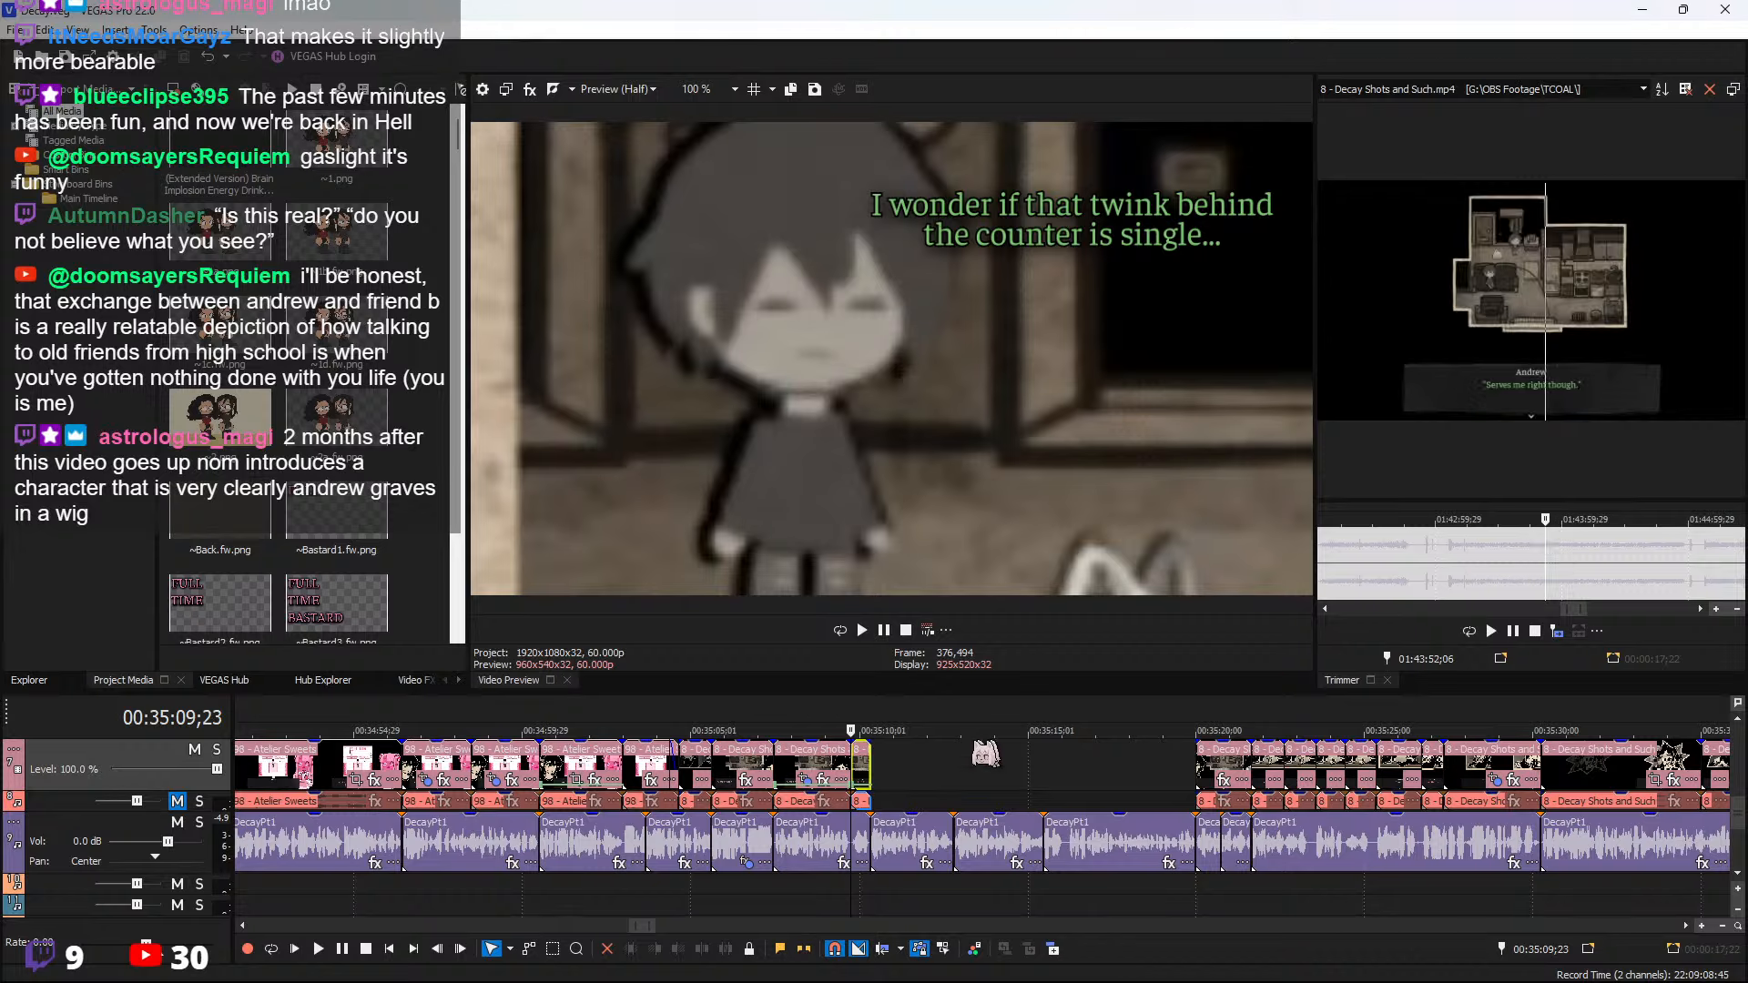
# Listen to the gap's narration and insert the source footage from 01:43:54;24 to 01:43:58;21 at the gap's start, 00:35:10;11
pyautogui.press('space')
pyautogui.scroll(3, 893, 775)
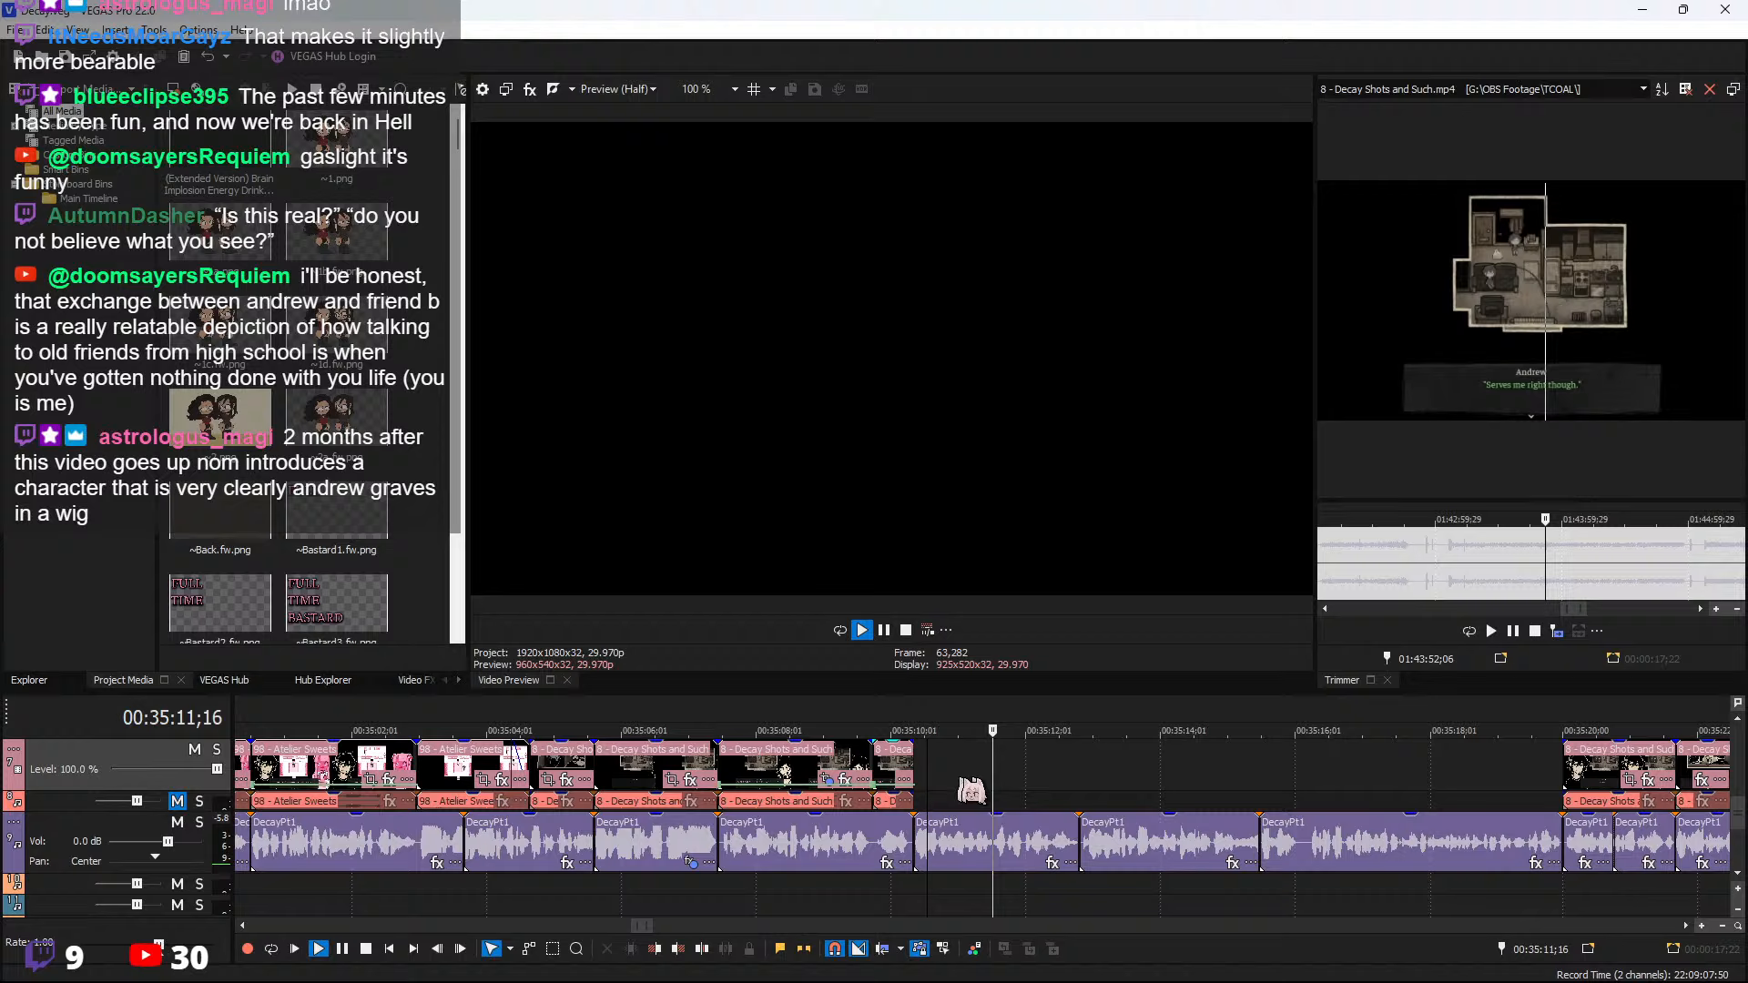
pyautogui.press('space')
pyautogui.moveTo(1575, 567)
pyautogui.mouseDown()
pyautogui.moveTo(1563, 551)
pyautogui.moveTo(1577, 547)
pyautogui.moveTo(1552, 546)
pyautogui.moveTo(1585, 547)
pyautogui.mouseUp()
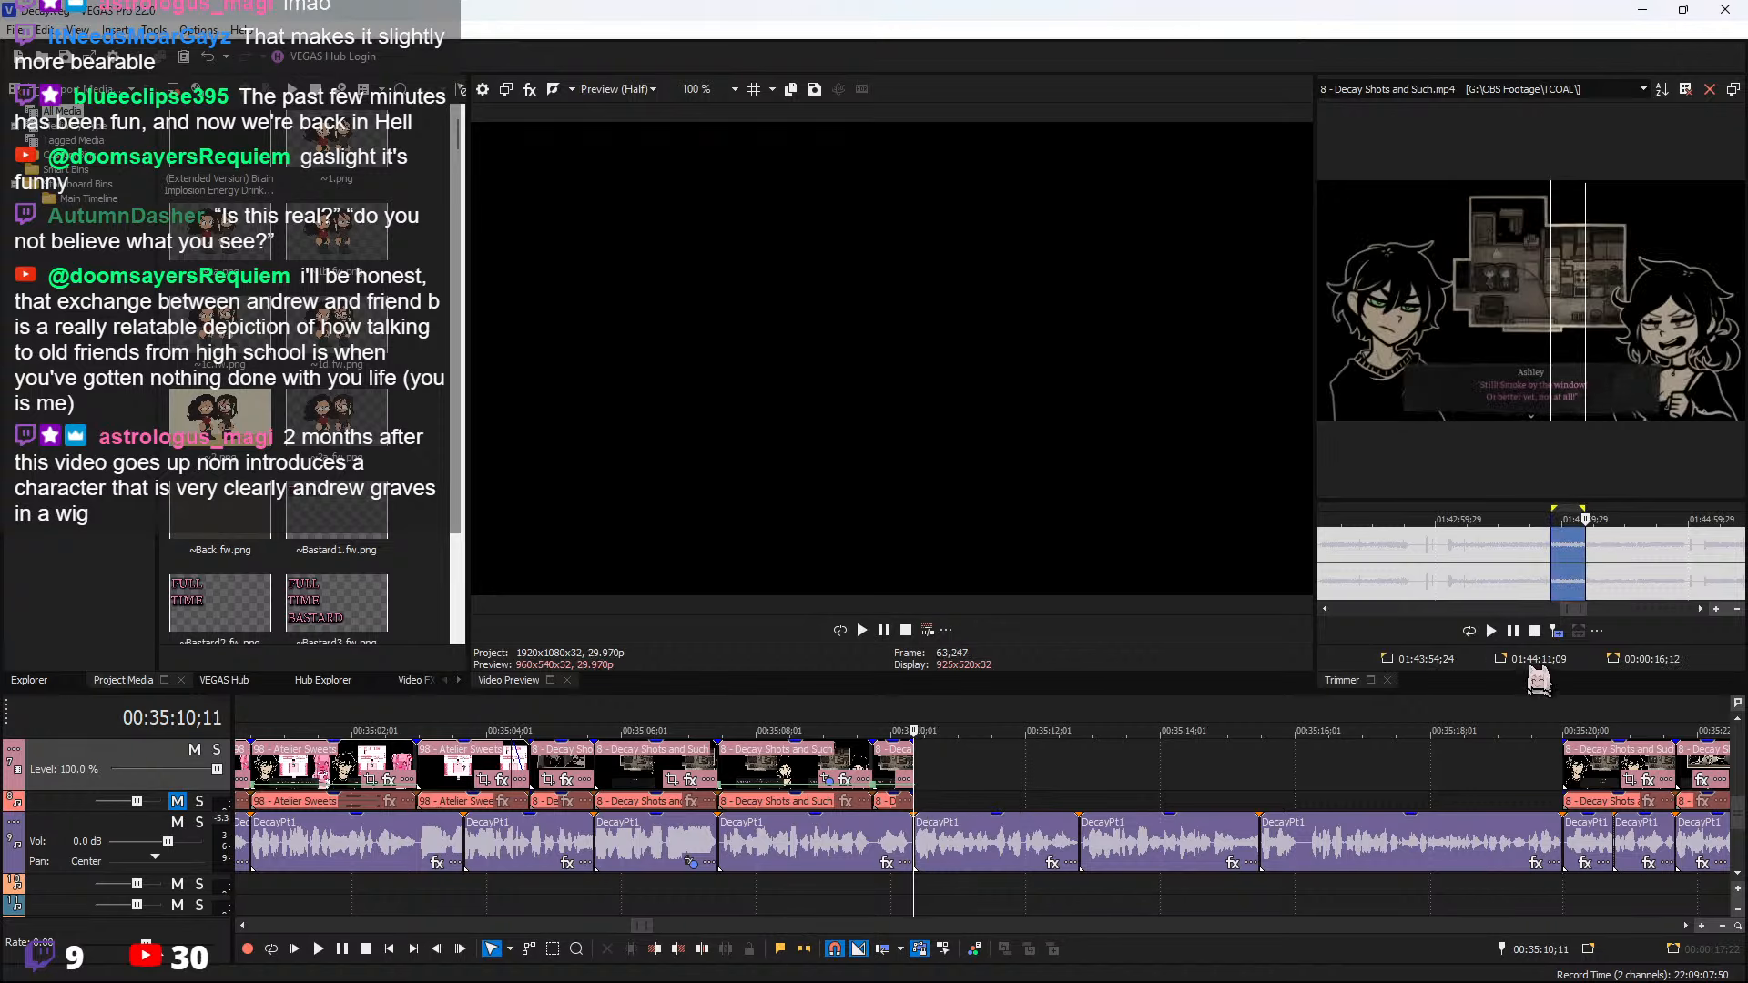
pyautogui.click(1557, 631)
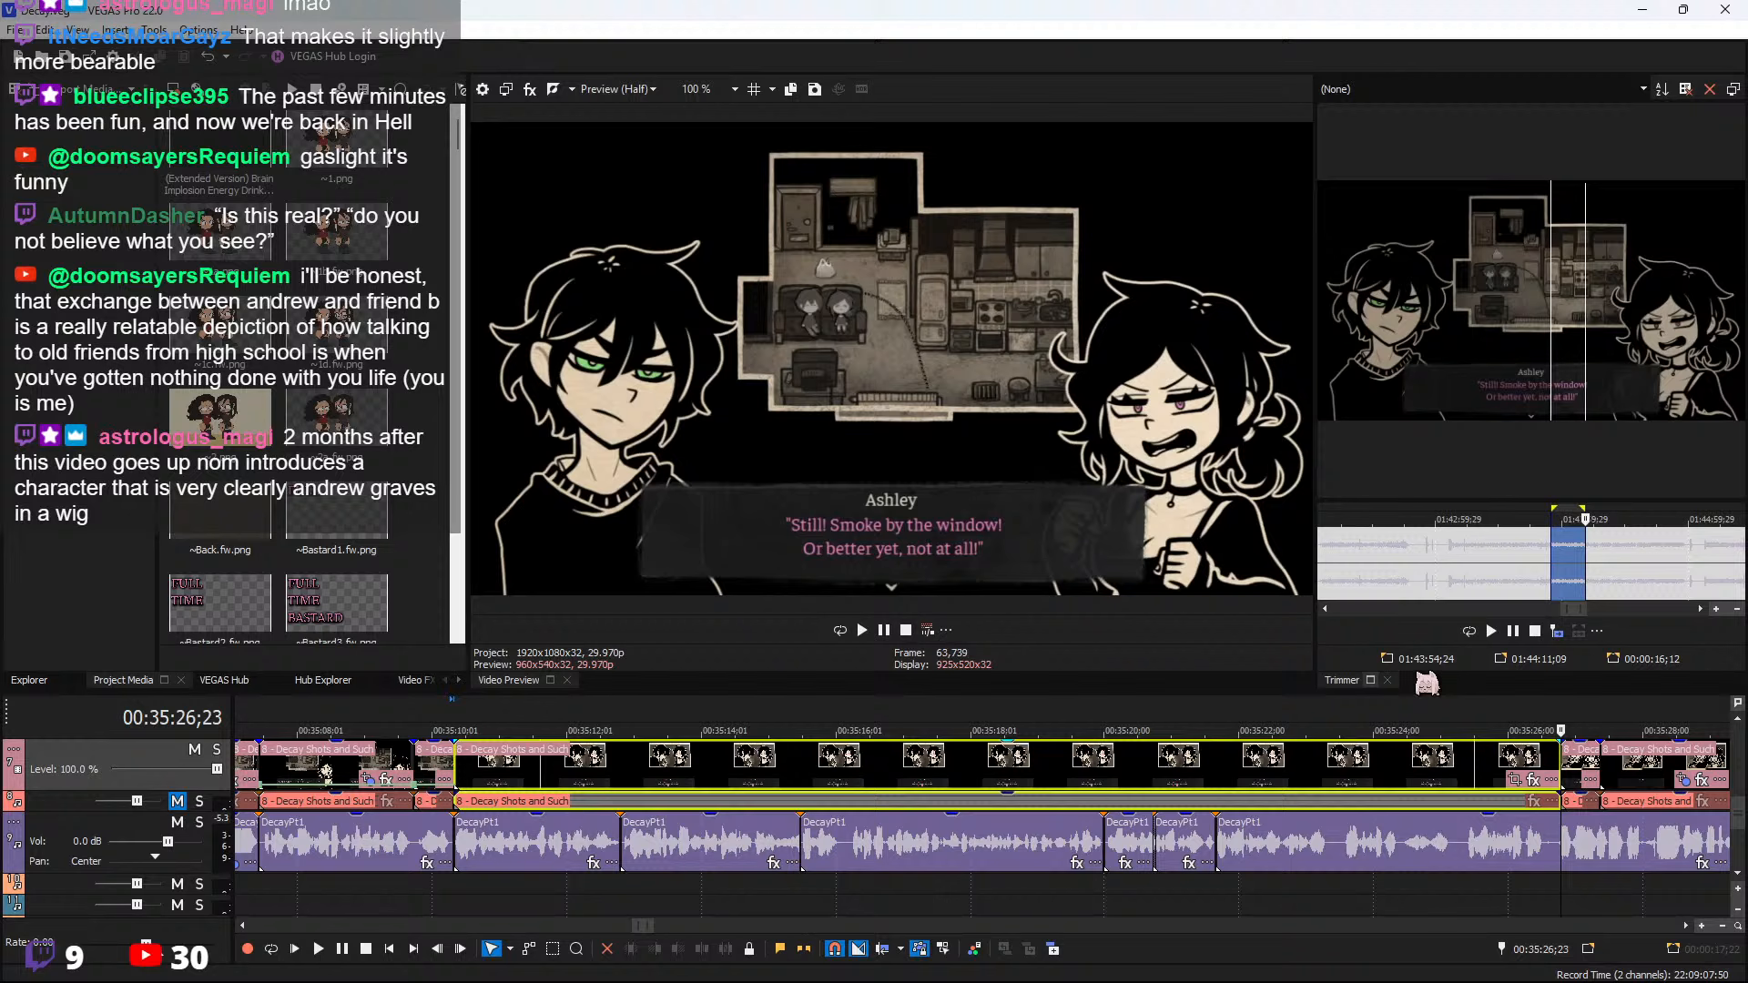
pyautogui.hotkey('ctrl', 'z')
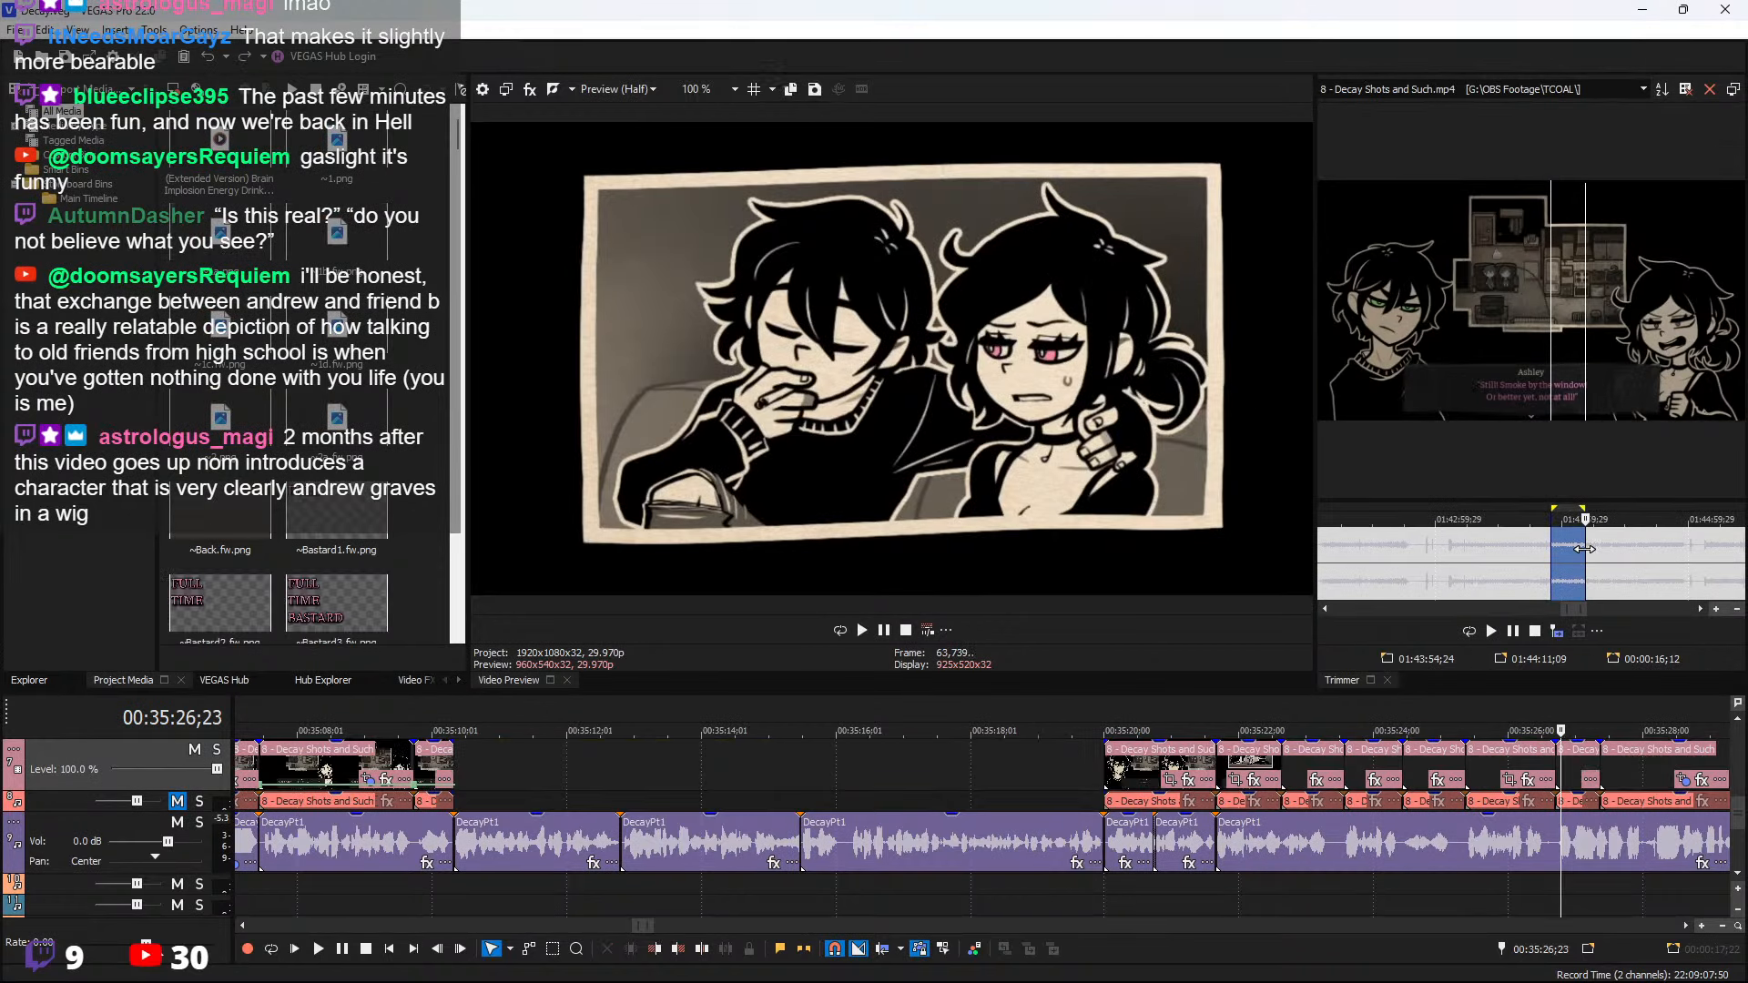
pyautogui.moveTo(1586, 549); pyautogui.dragTo(1558, 548)
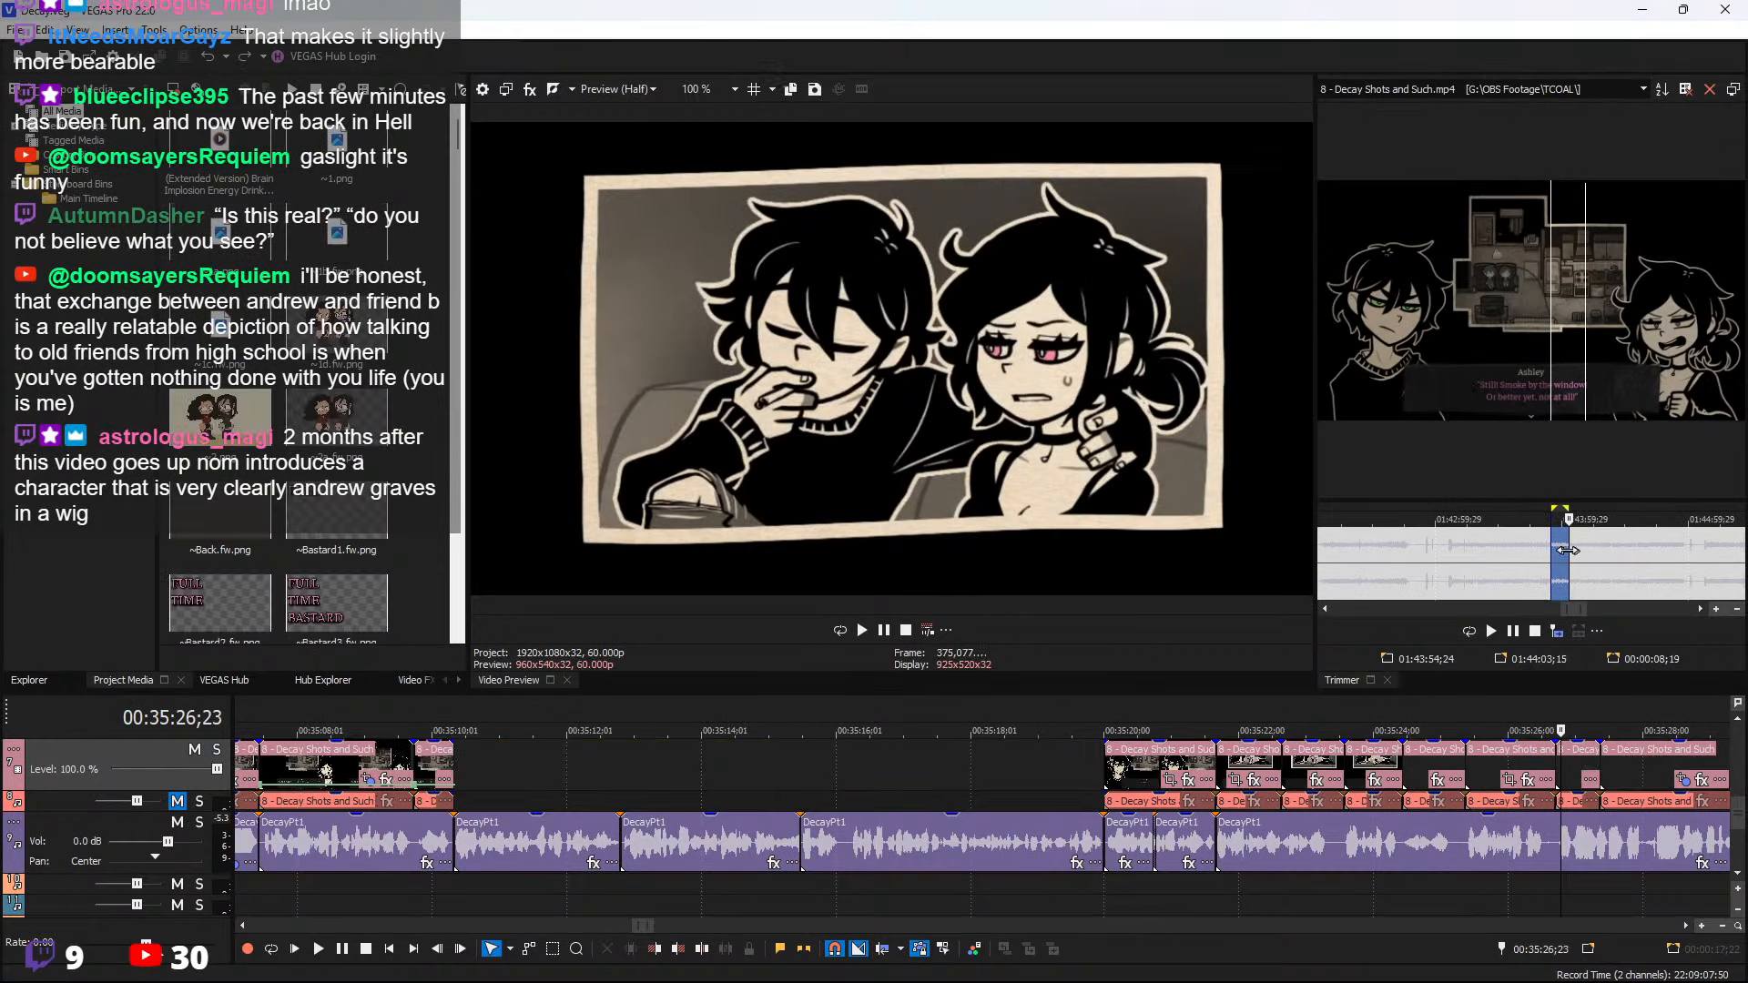
pyautogui.click(456, 765)
pyautogui.click(1557, 631)
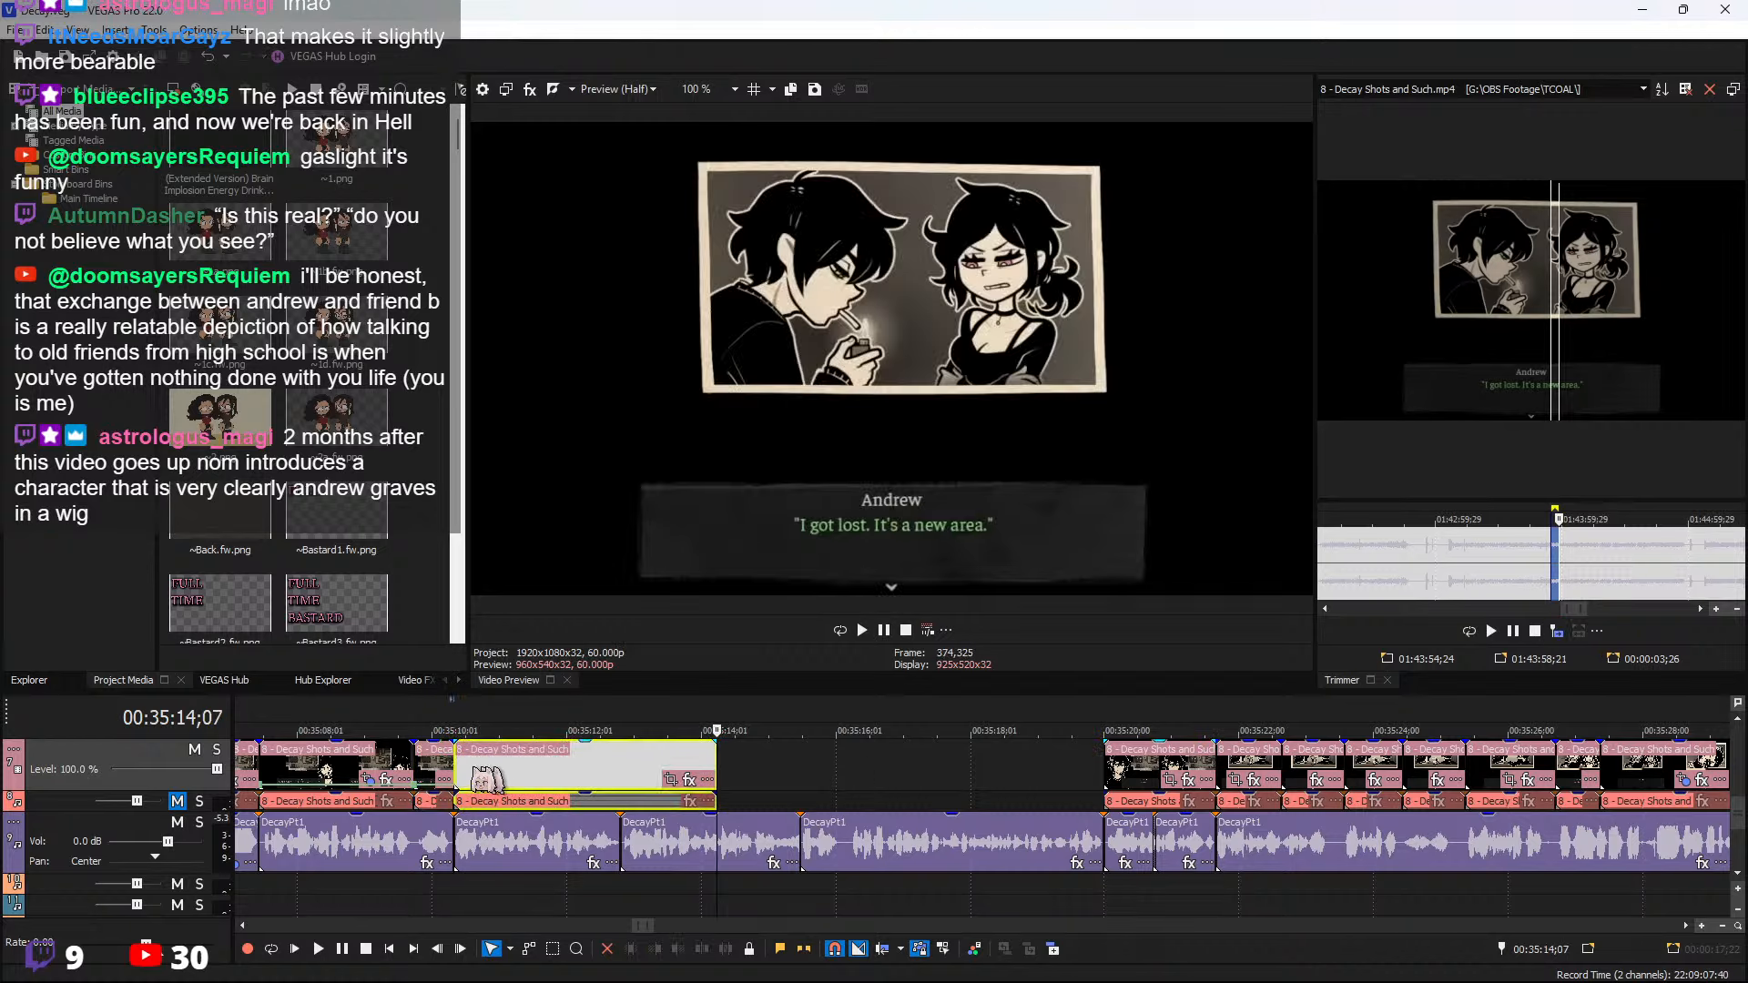
# Trim the inserted clip's start so it opens on Ashley's "You were gone way too long" line, and play it against the narration
pyautogui.press('space')
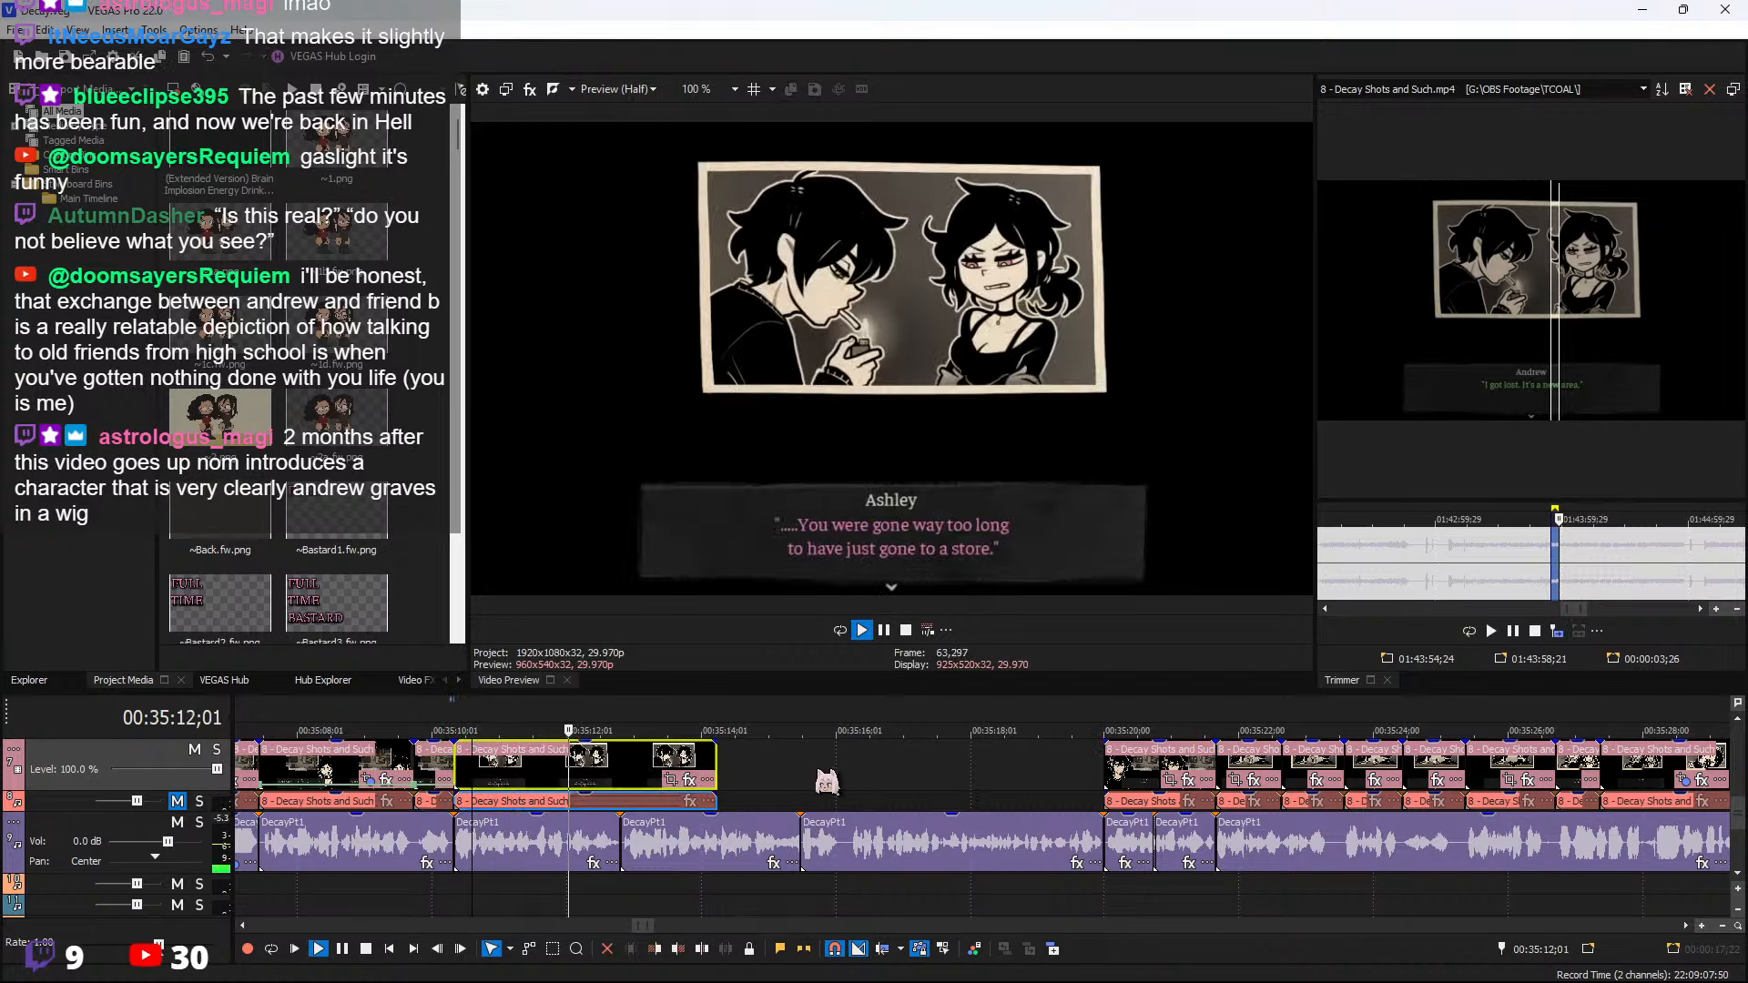
pyautogui.press('space')
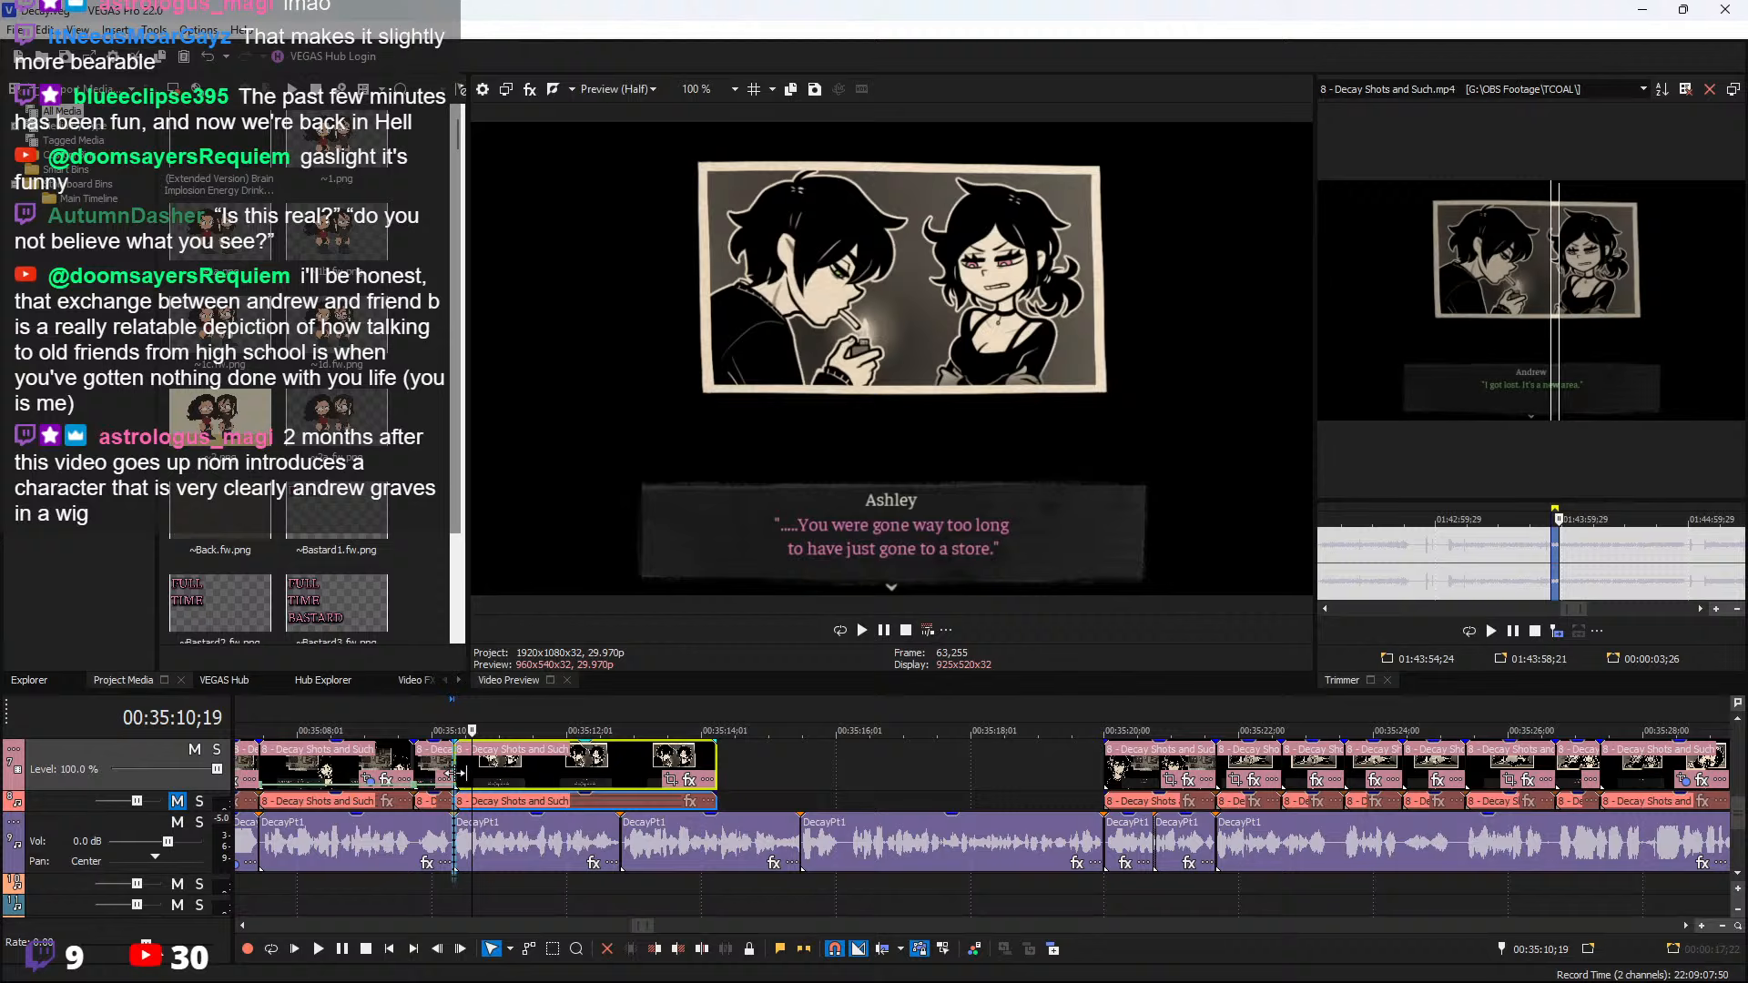
pyautogui.moveTo(459, 773); pyautogui.dragTo(558, 771)
pyautogui.press('space')
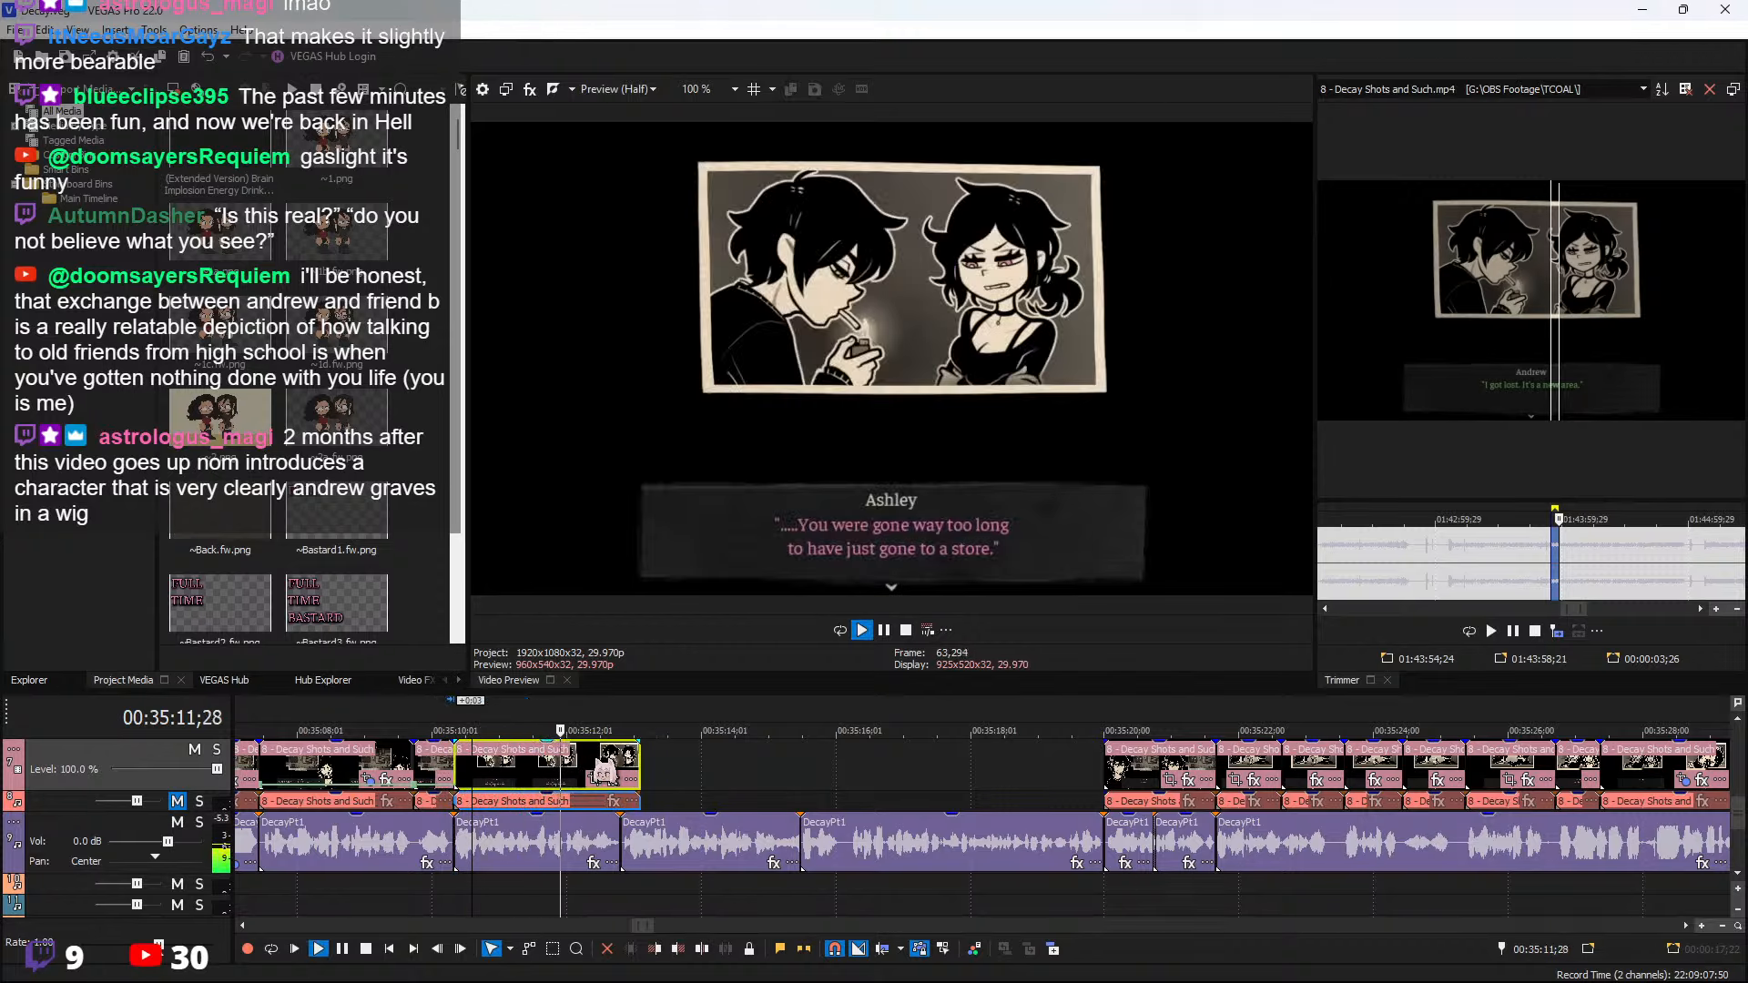
pyautogui.press('space')
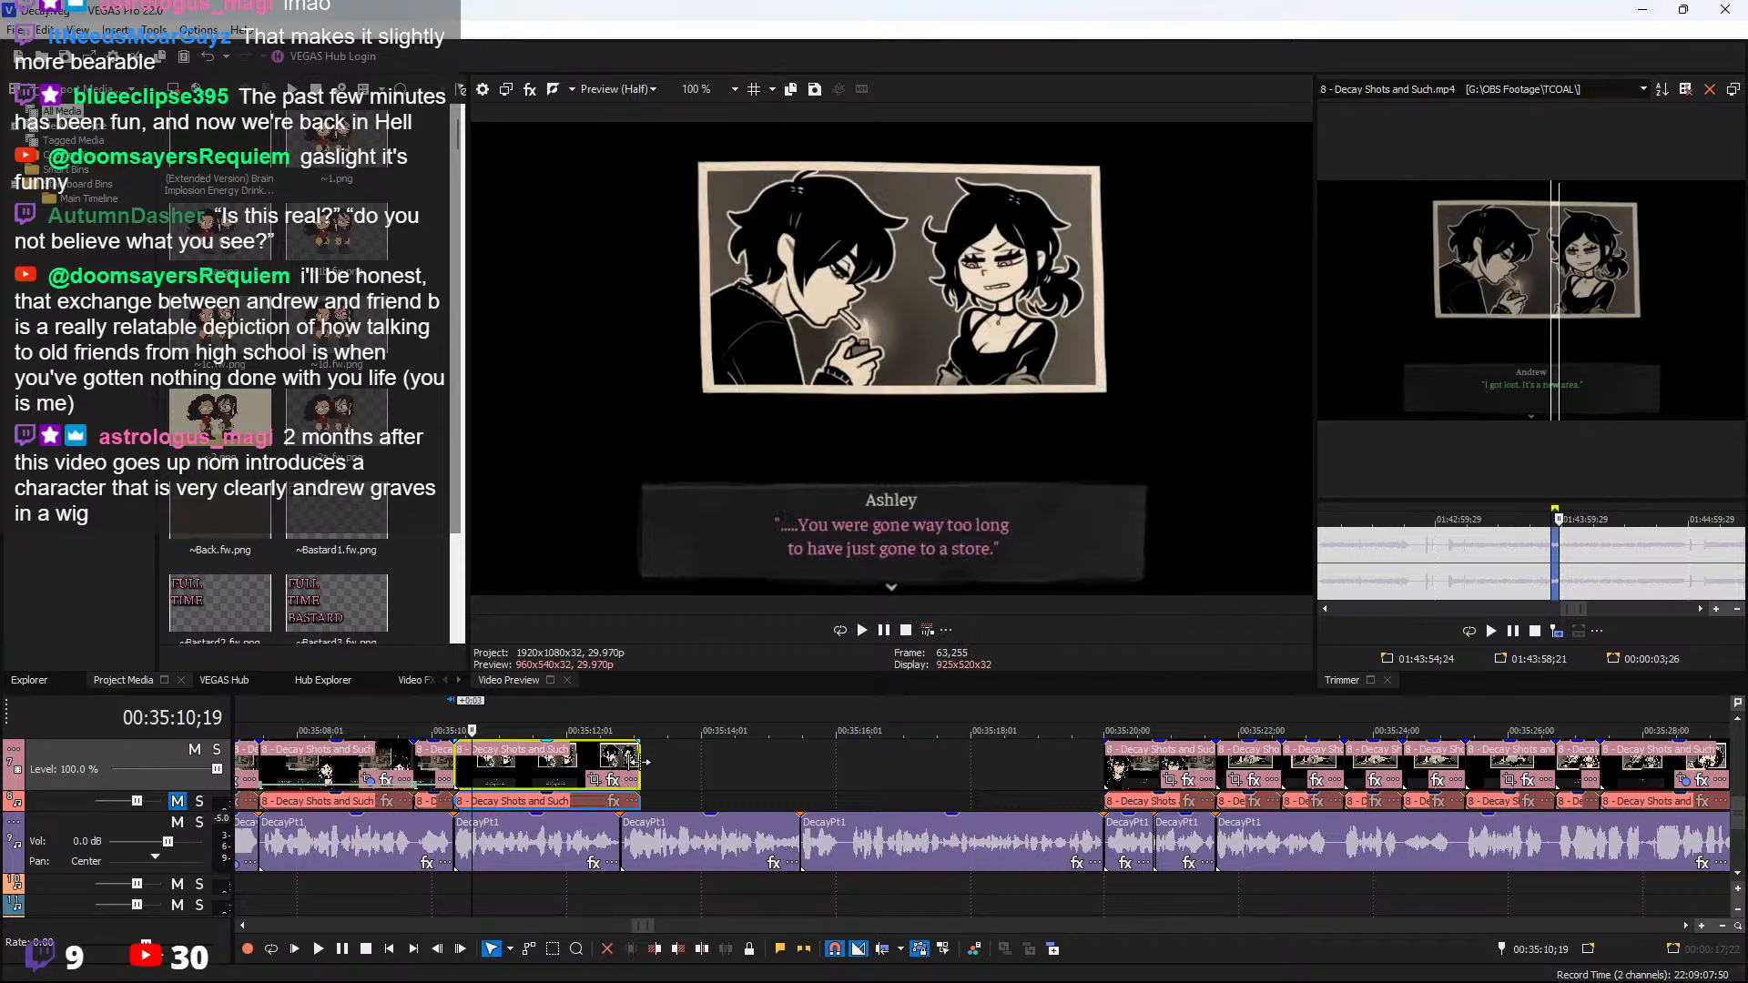
# Extend the inserted clip's end by 5;19 and split it at about 00:35:12, after checking the narration
pyautogui.moveTo(642, 762); pyautogui.dragTo(1019, 760)
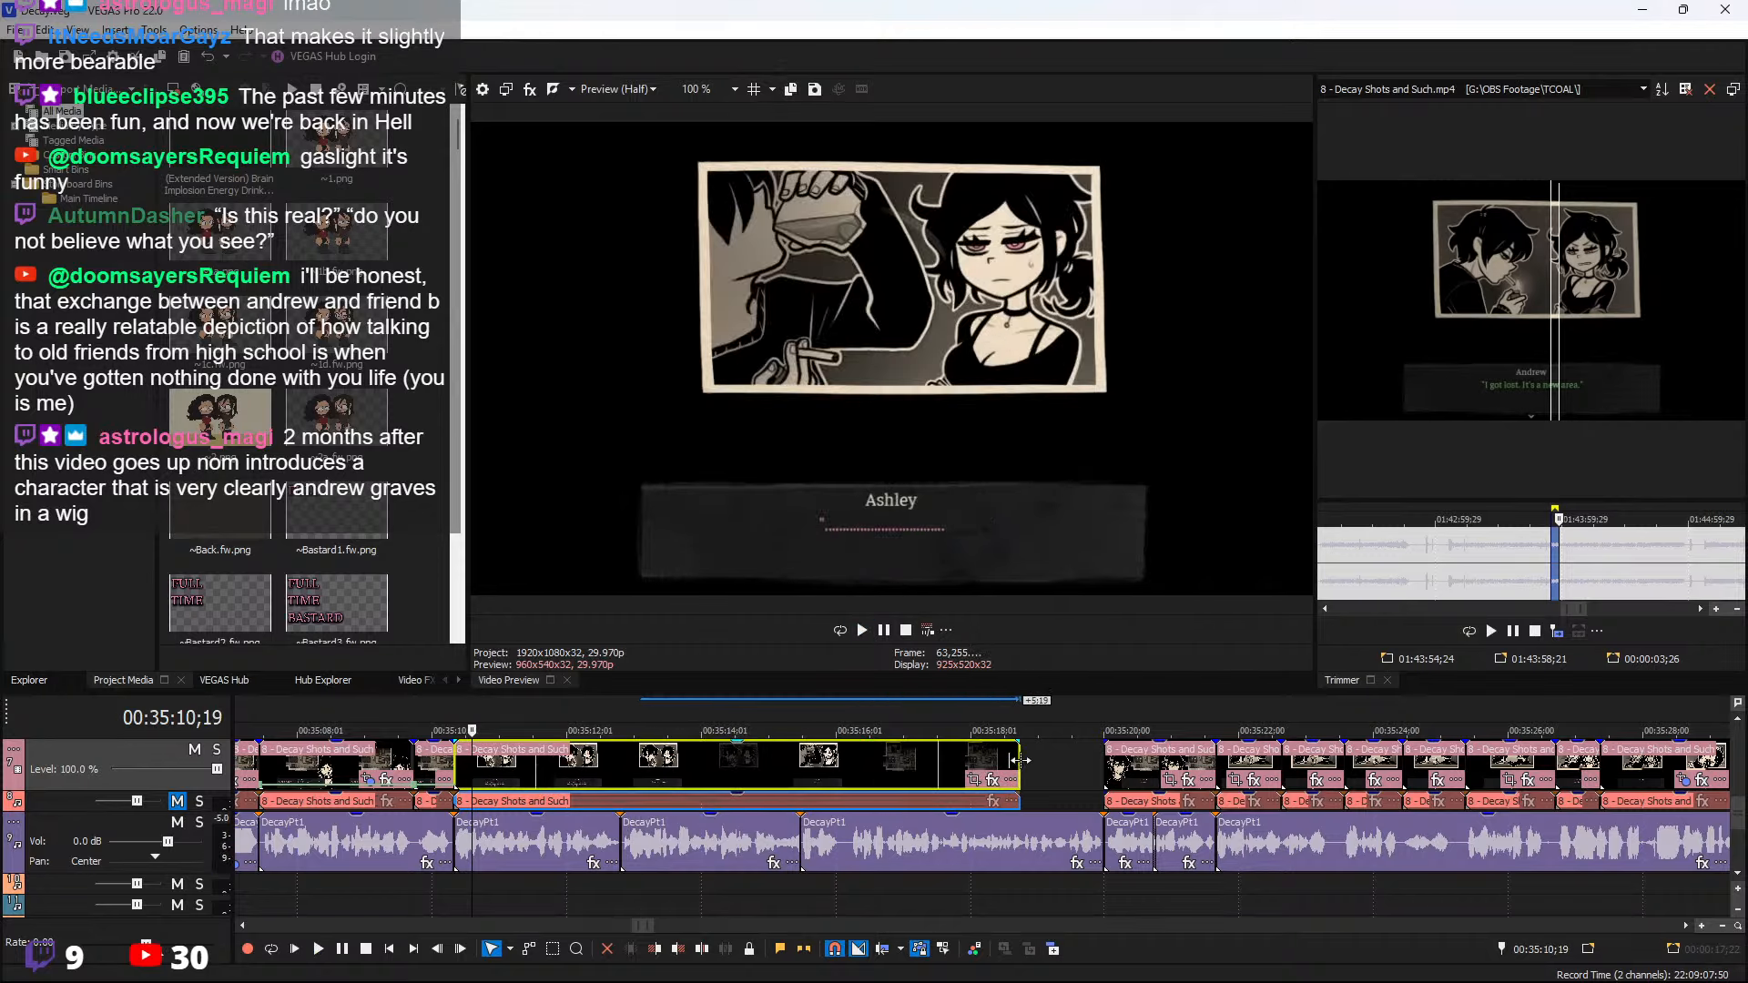
pyautogui.press('space')
pyautogui.scroll(3, 733, 799)
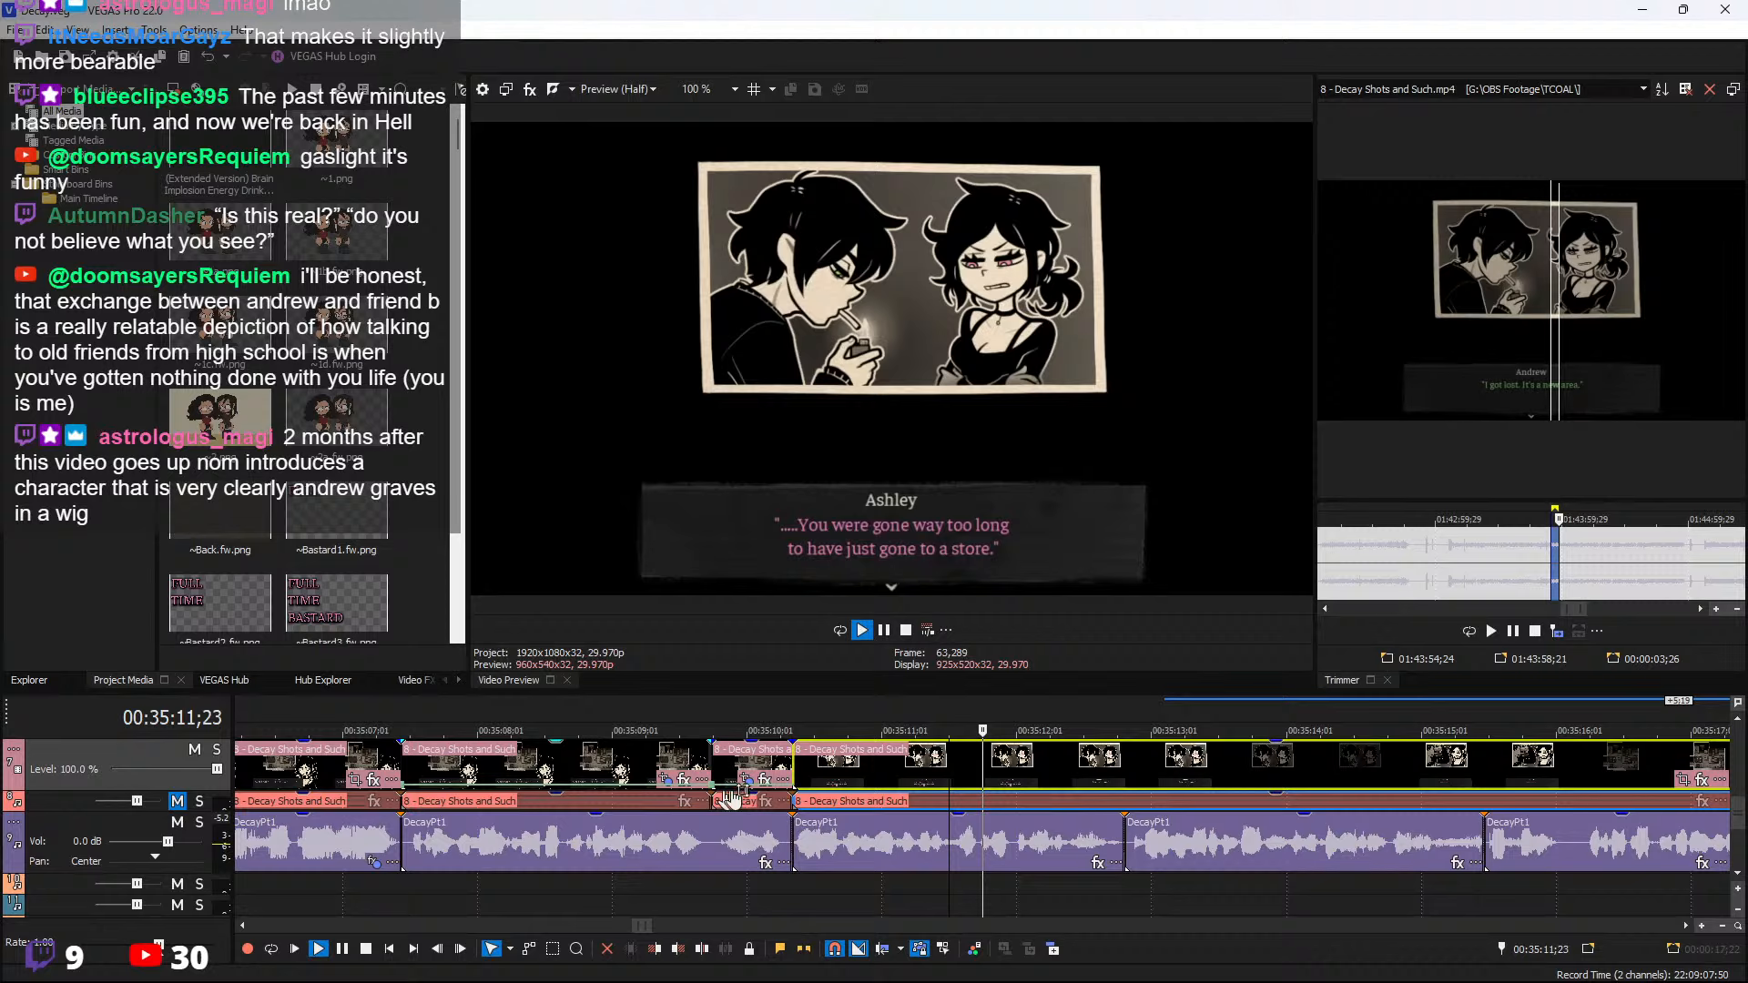
pyautogui.press('space')
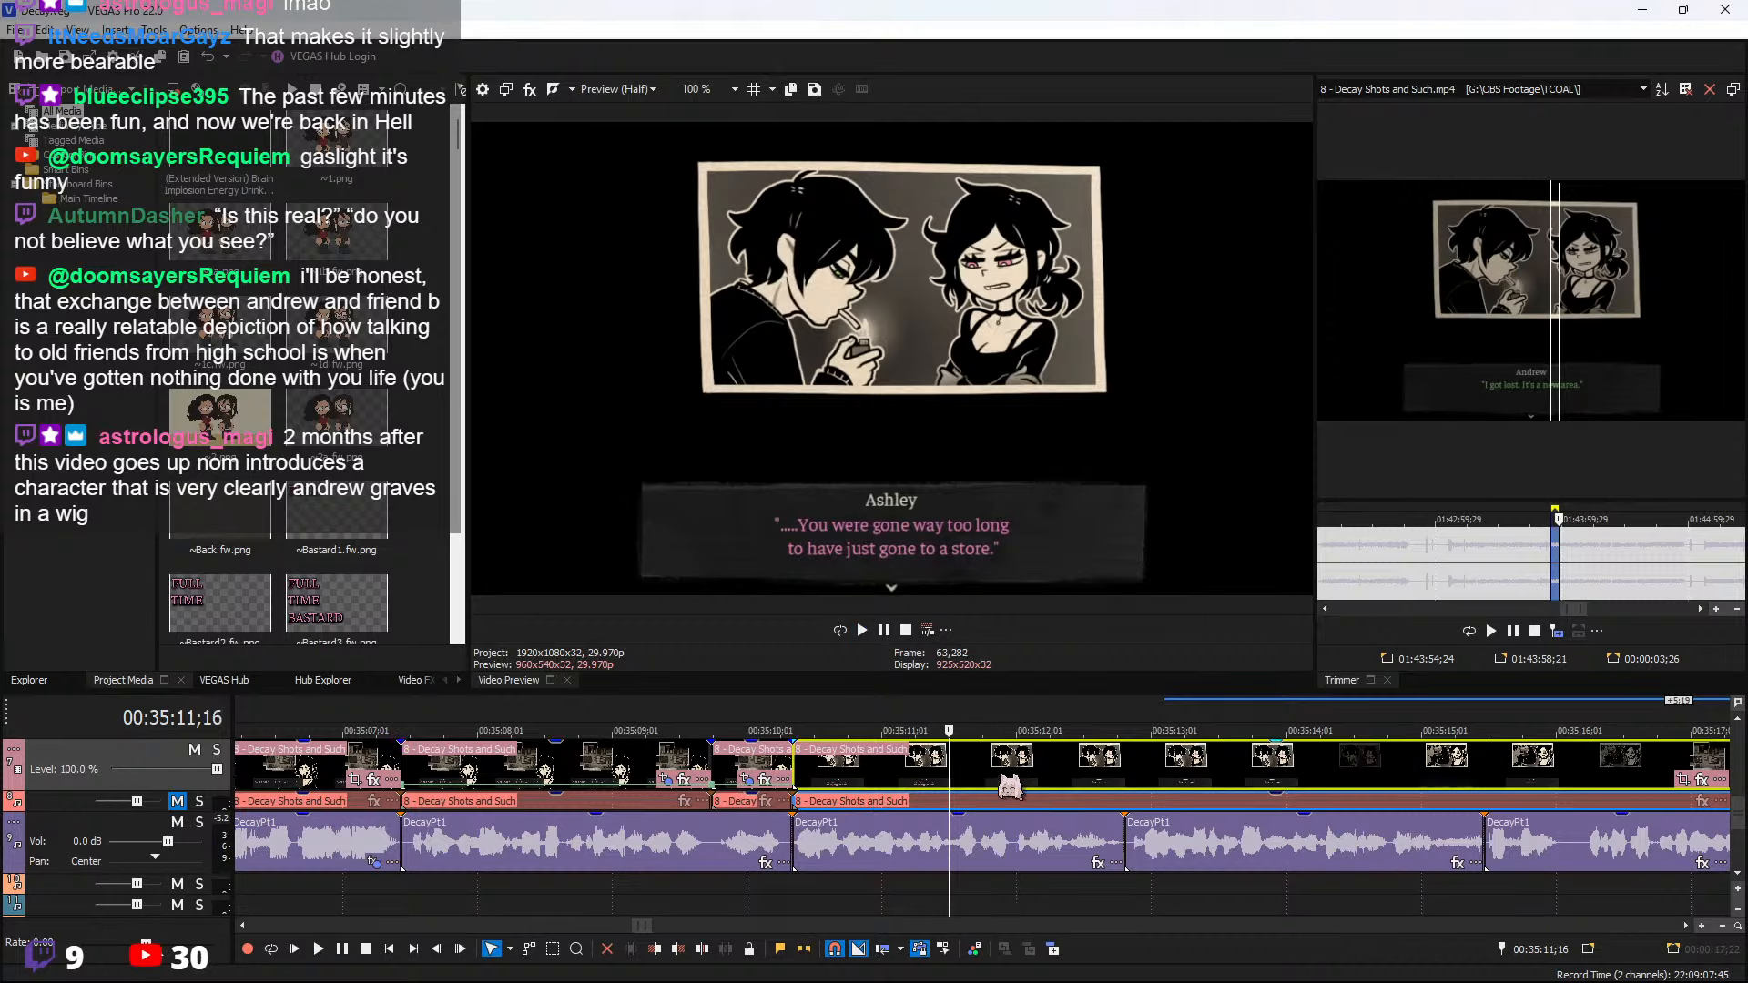
pyautogui.click(1000, 776)
pyautogui.click(1010, 772)
pyautogui.press('s')
# Cut the unneeded footage after the split so Ashley's smoking complaint comes sooner after her "gone way too long" line
pyautogui.scroll(-2, 1011, 772)
pyautogui.click(1376, 761)
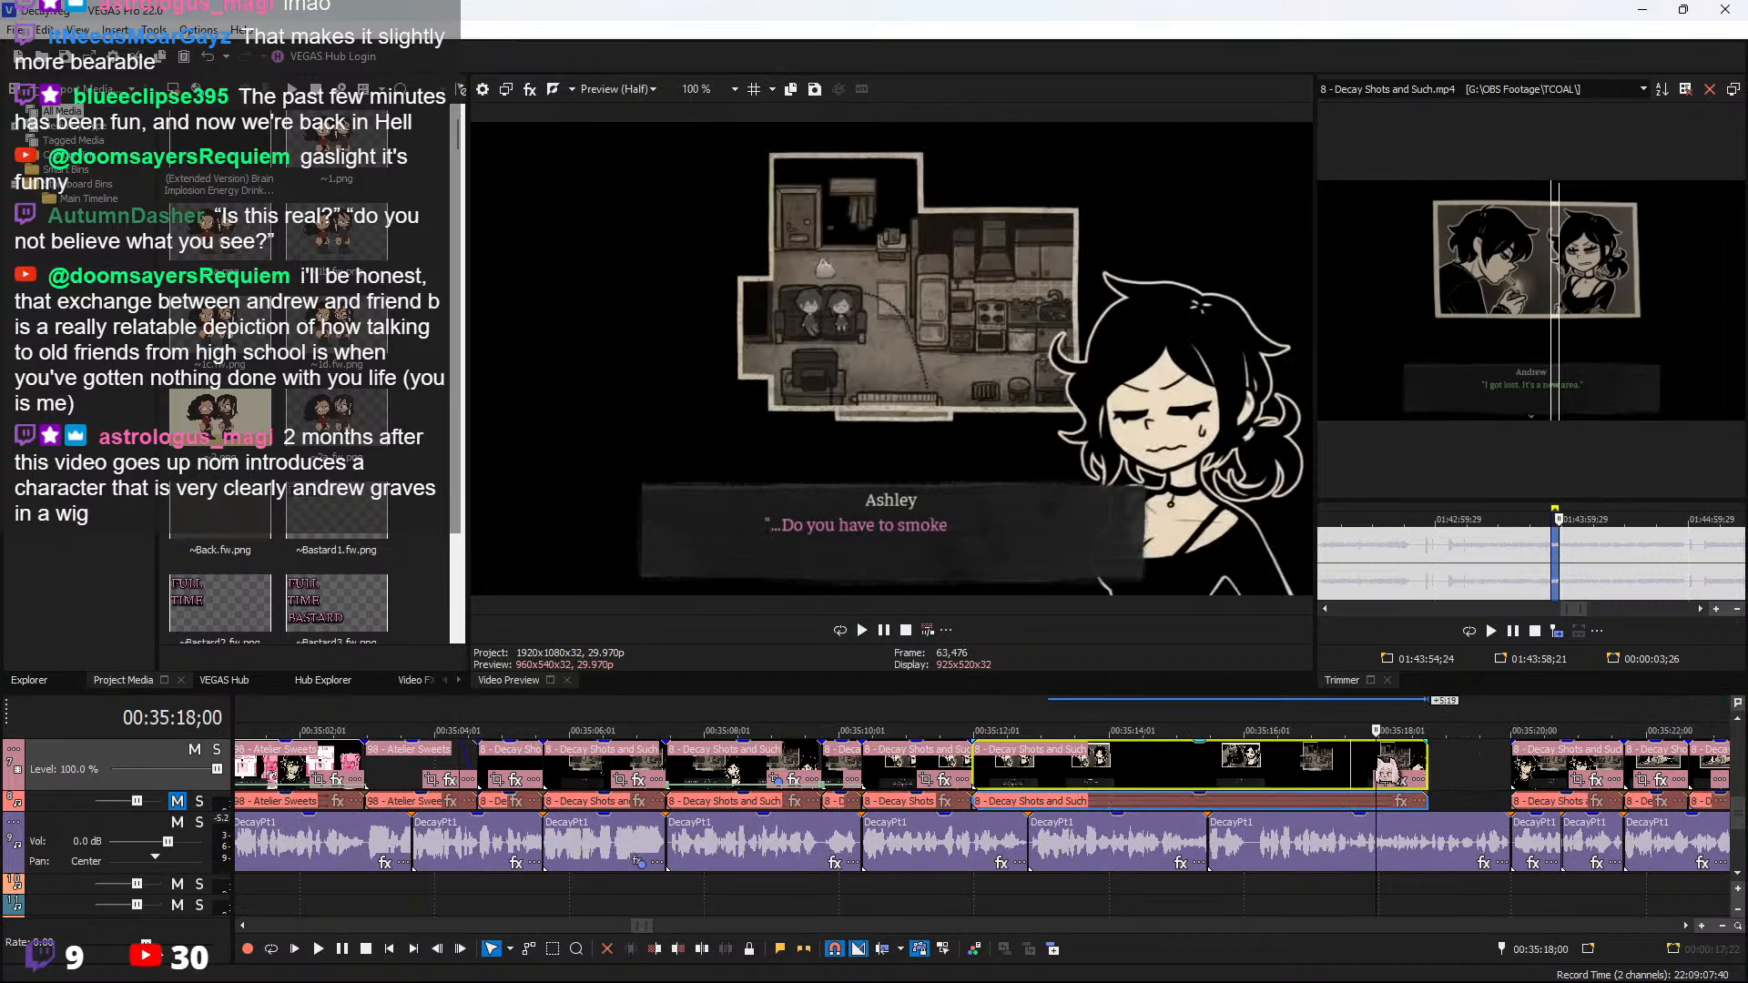
pyautogui.moveTo(1377, 748); pyautogui.dragTo(1018, 772)
pyautogui.press('s')
pyautogui.click(1070, 771)
pyautogui.press('Delete')
# Play the shortened smoking footage against the narration and extend its end to meet the next clip at about 00:35:20
pyautogui.click(996, 772)
pyautogui.press('space')
pyautogui.scroll(1, 1040, 779)
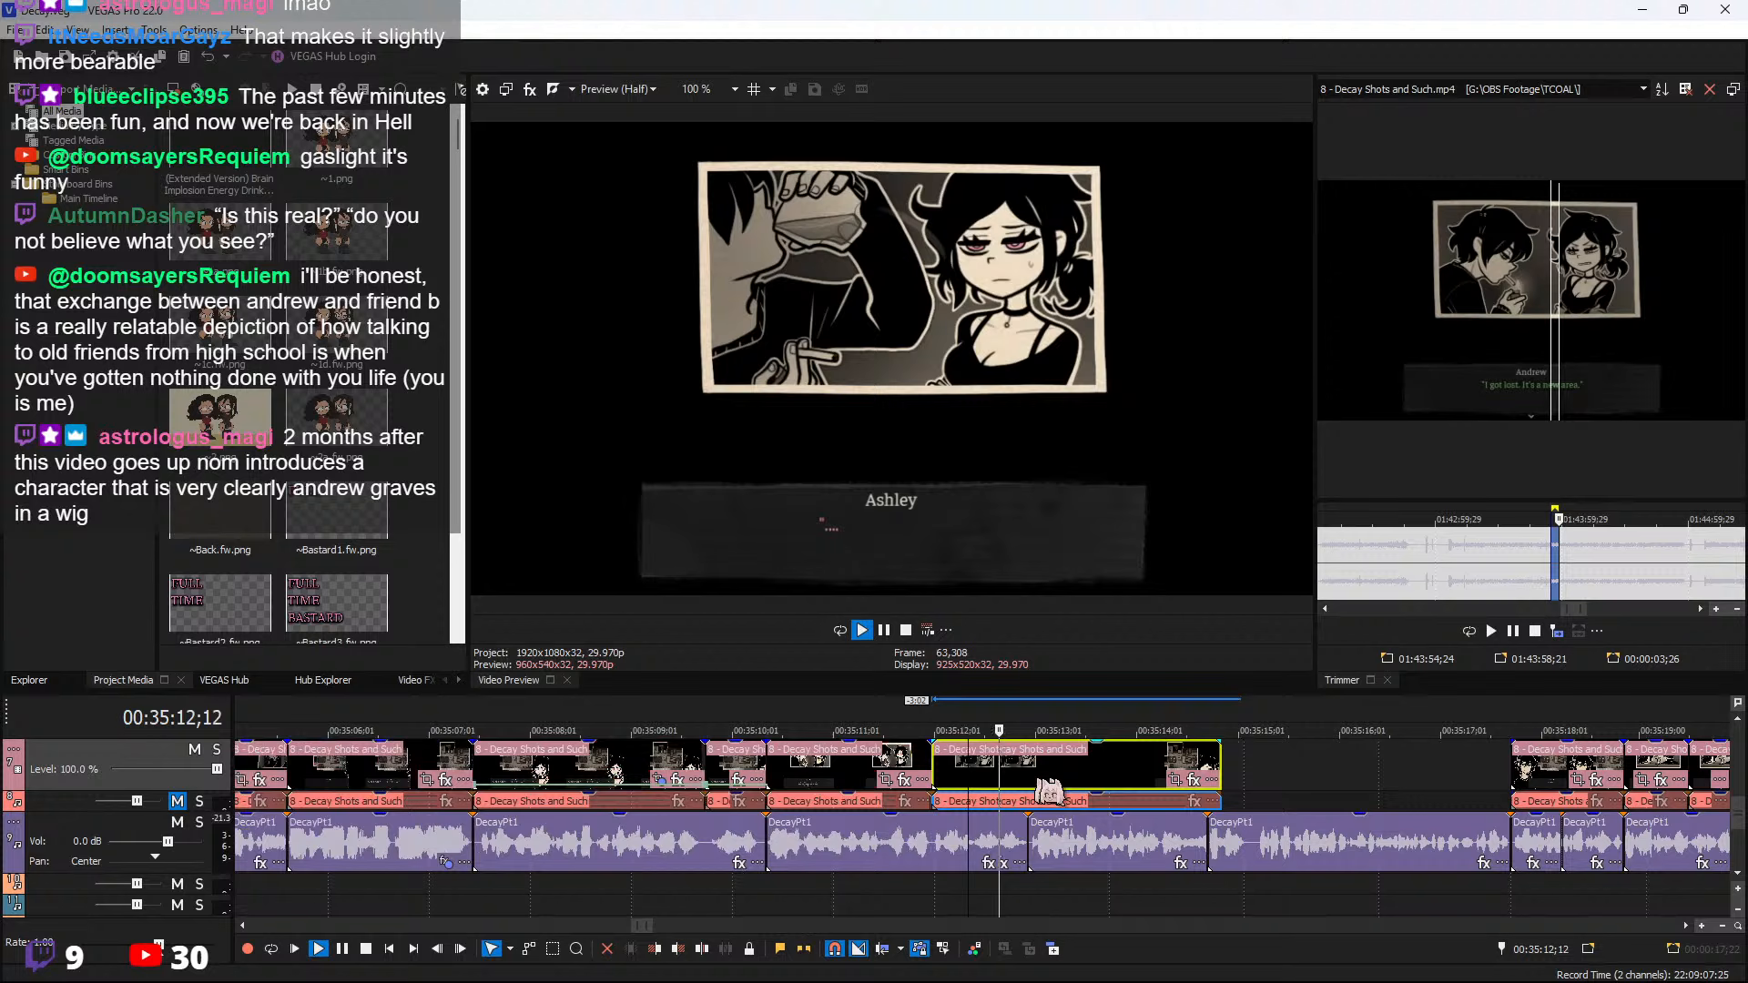
pyautogui.scroll(-1, 1049, 792)
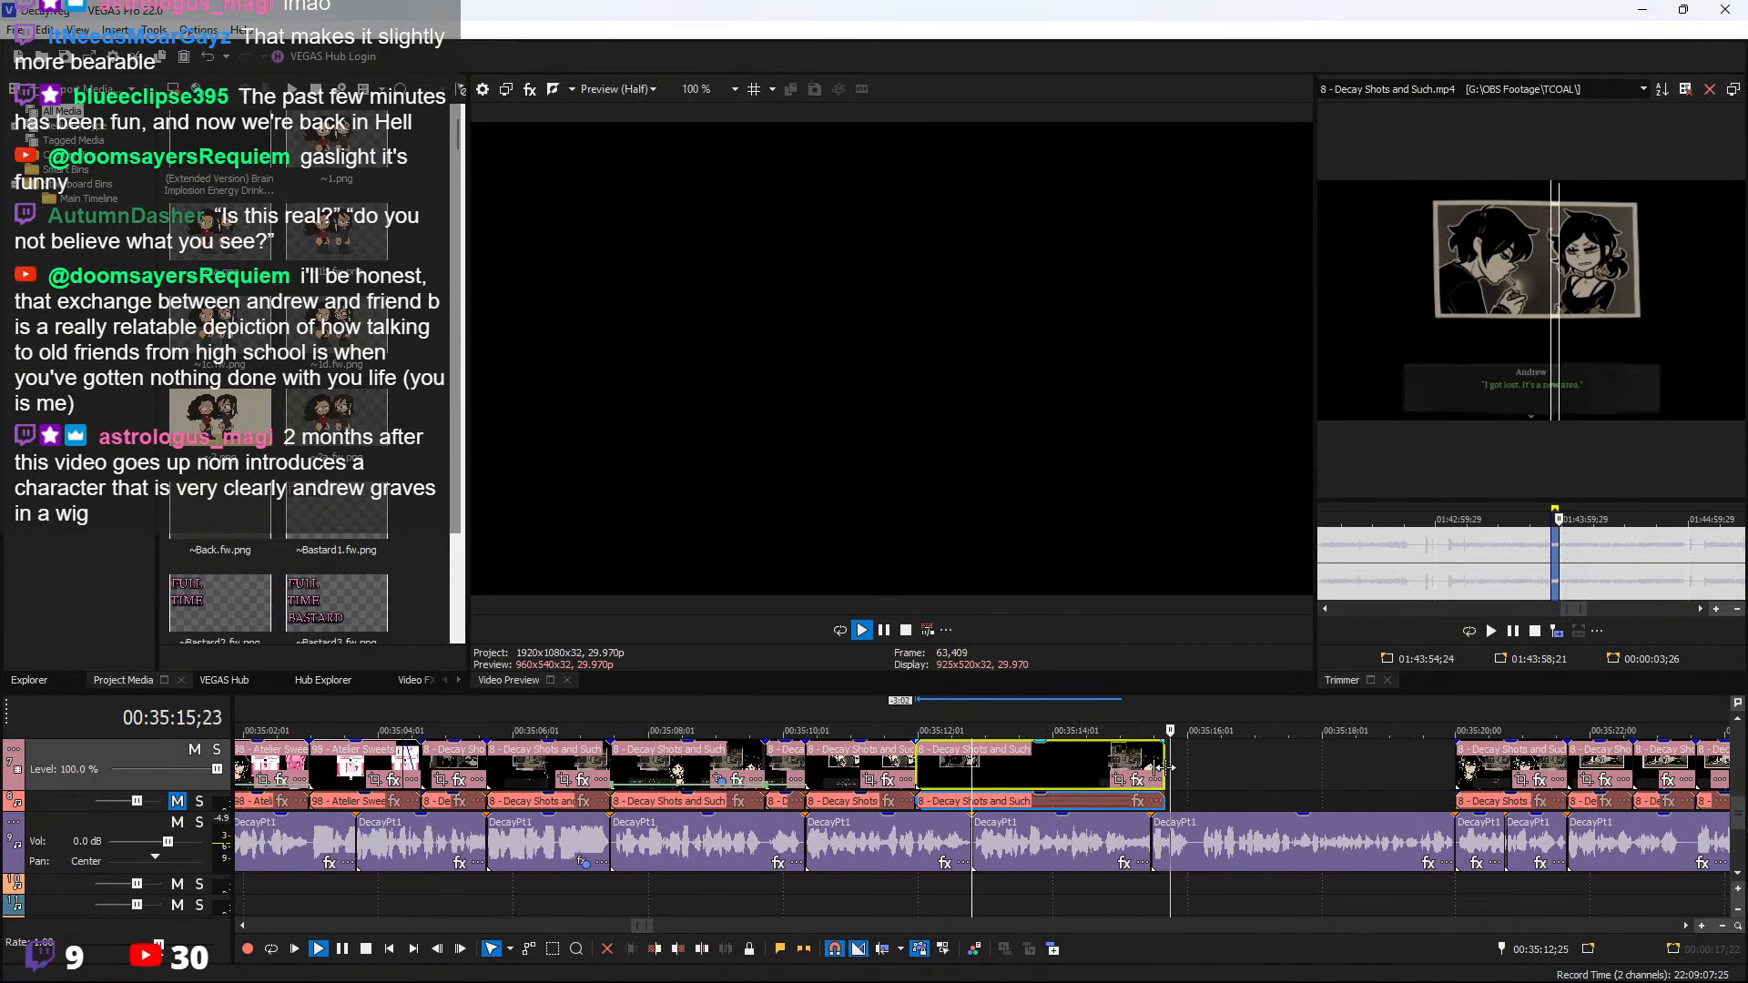
pyautogui.press('space')
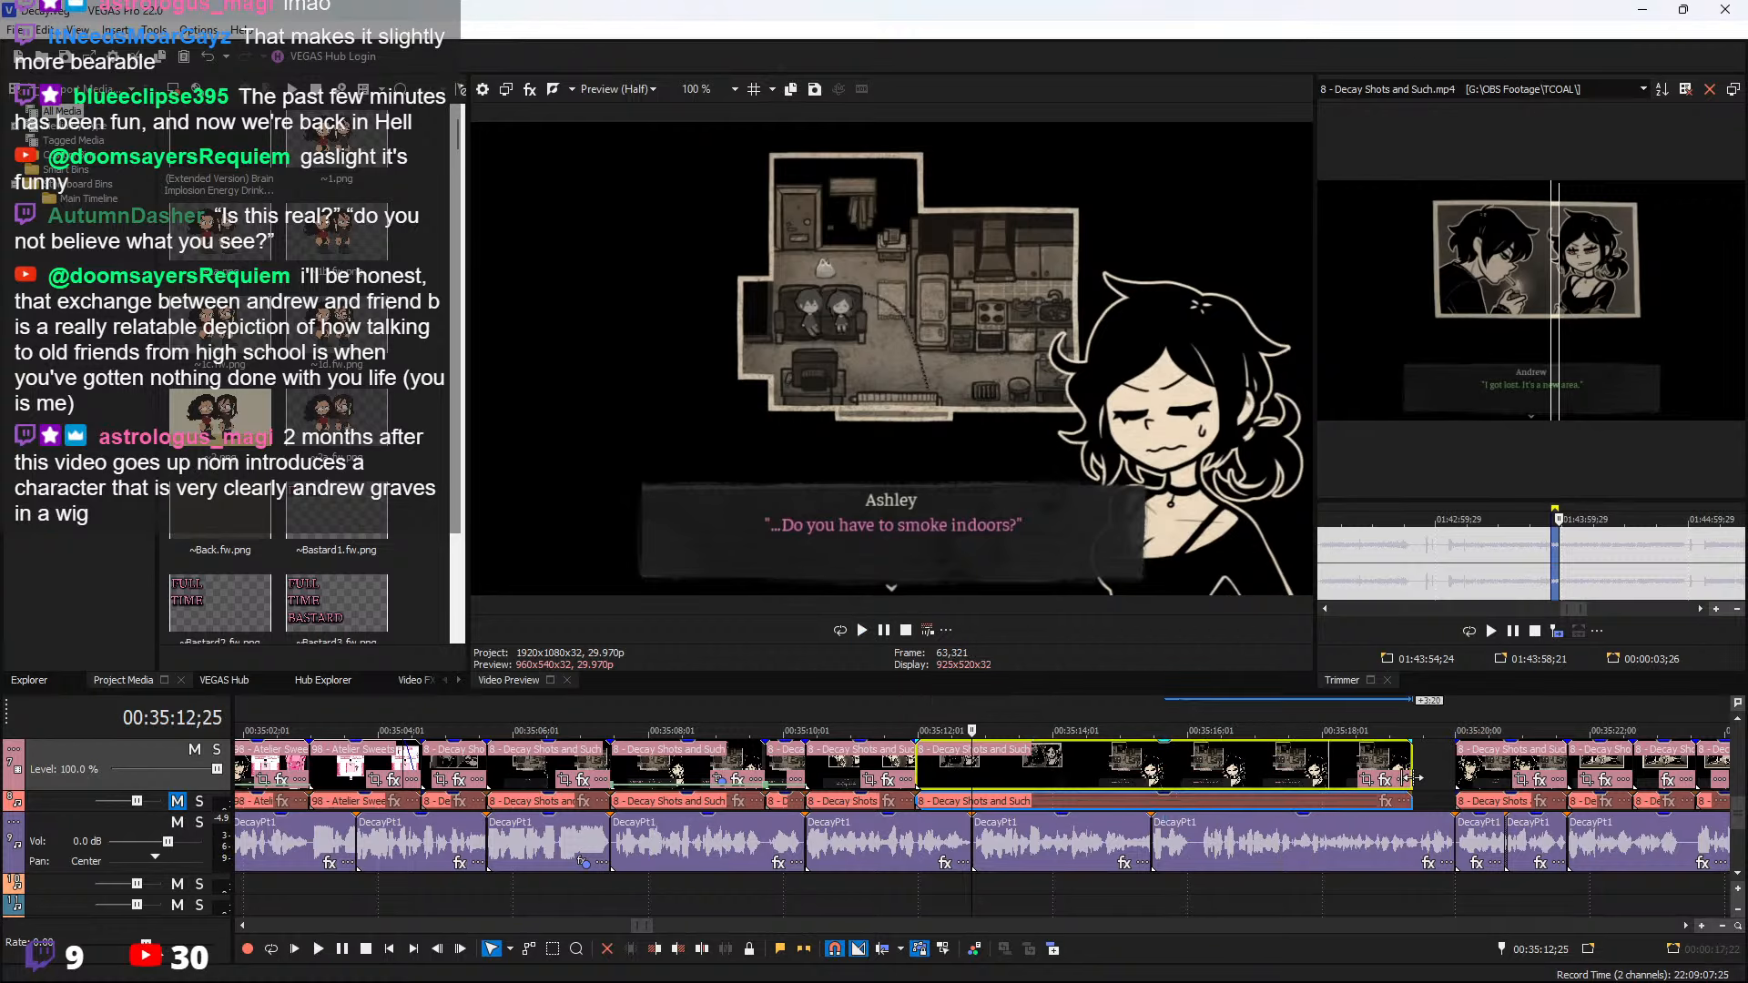
pyautogui.moveTo(1412, 779); pyautogui.dragTo(1455, 779)
# Split the smoking clip at 00:35:15;15 and crop the second part to 261.5 × 147.1 around the siblings on the couch
pyautogui.click(1152, 779)
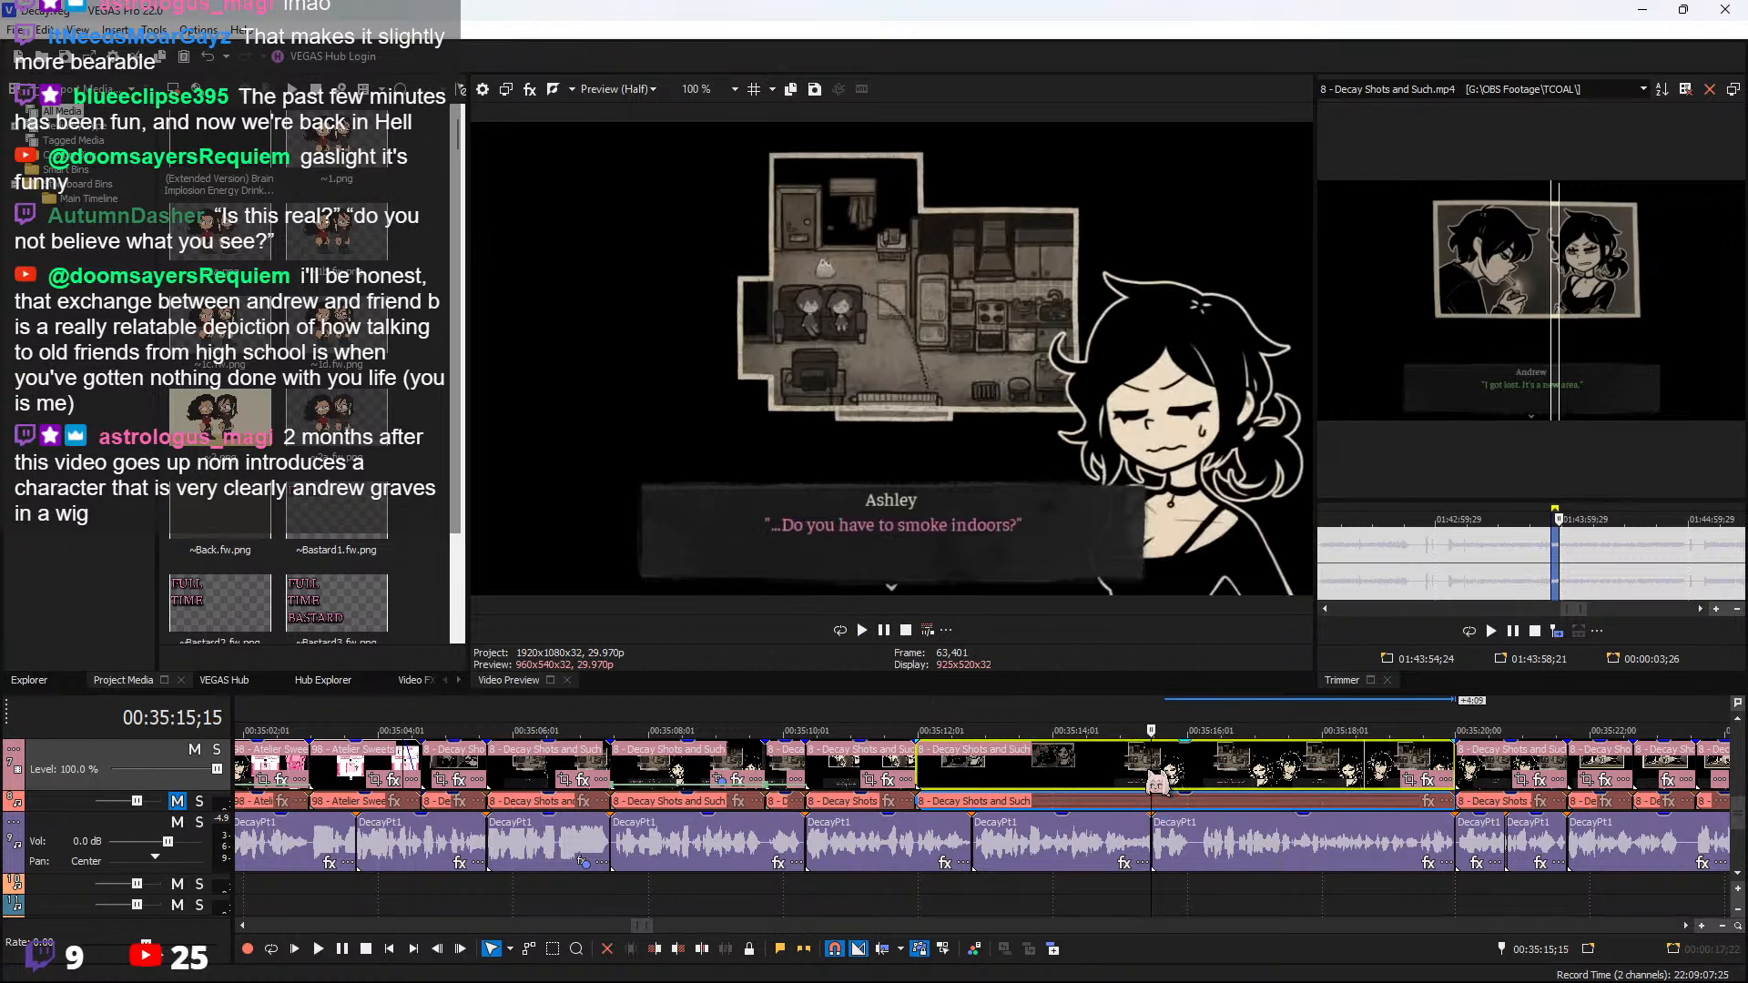
pyautogui.press('s')
pyautogui.click(1410, 781)
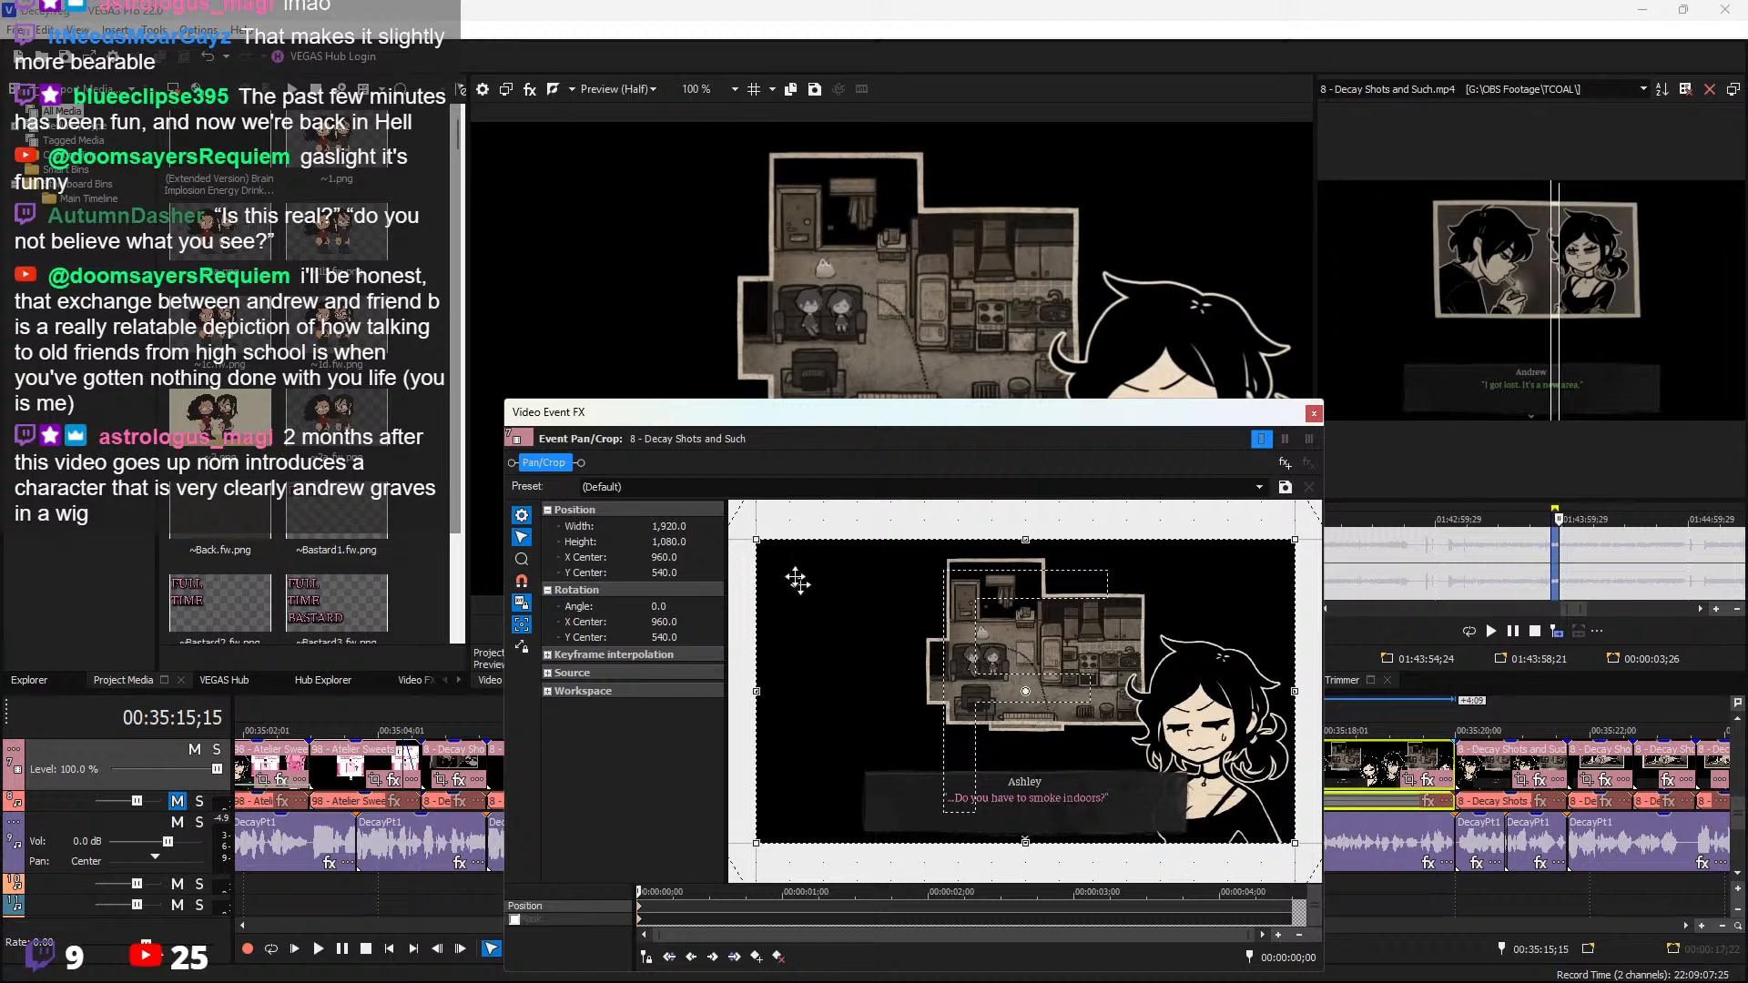
pyautogui.moveTo(745, 539); pyautogui.dragTo(998, 664)
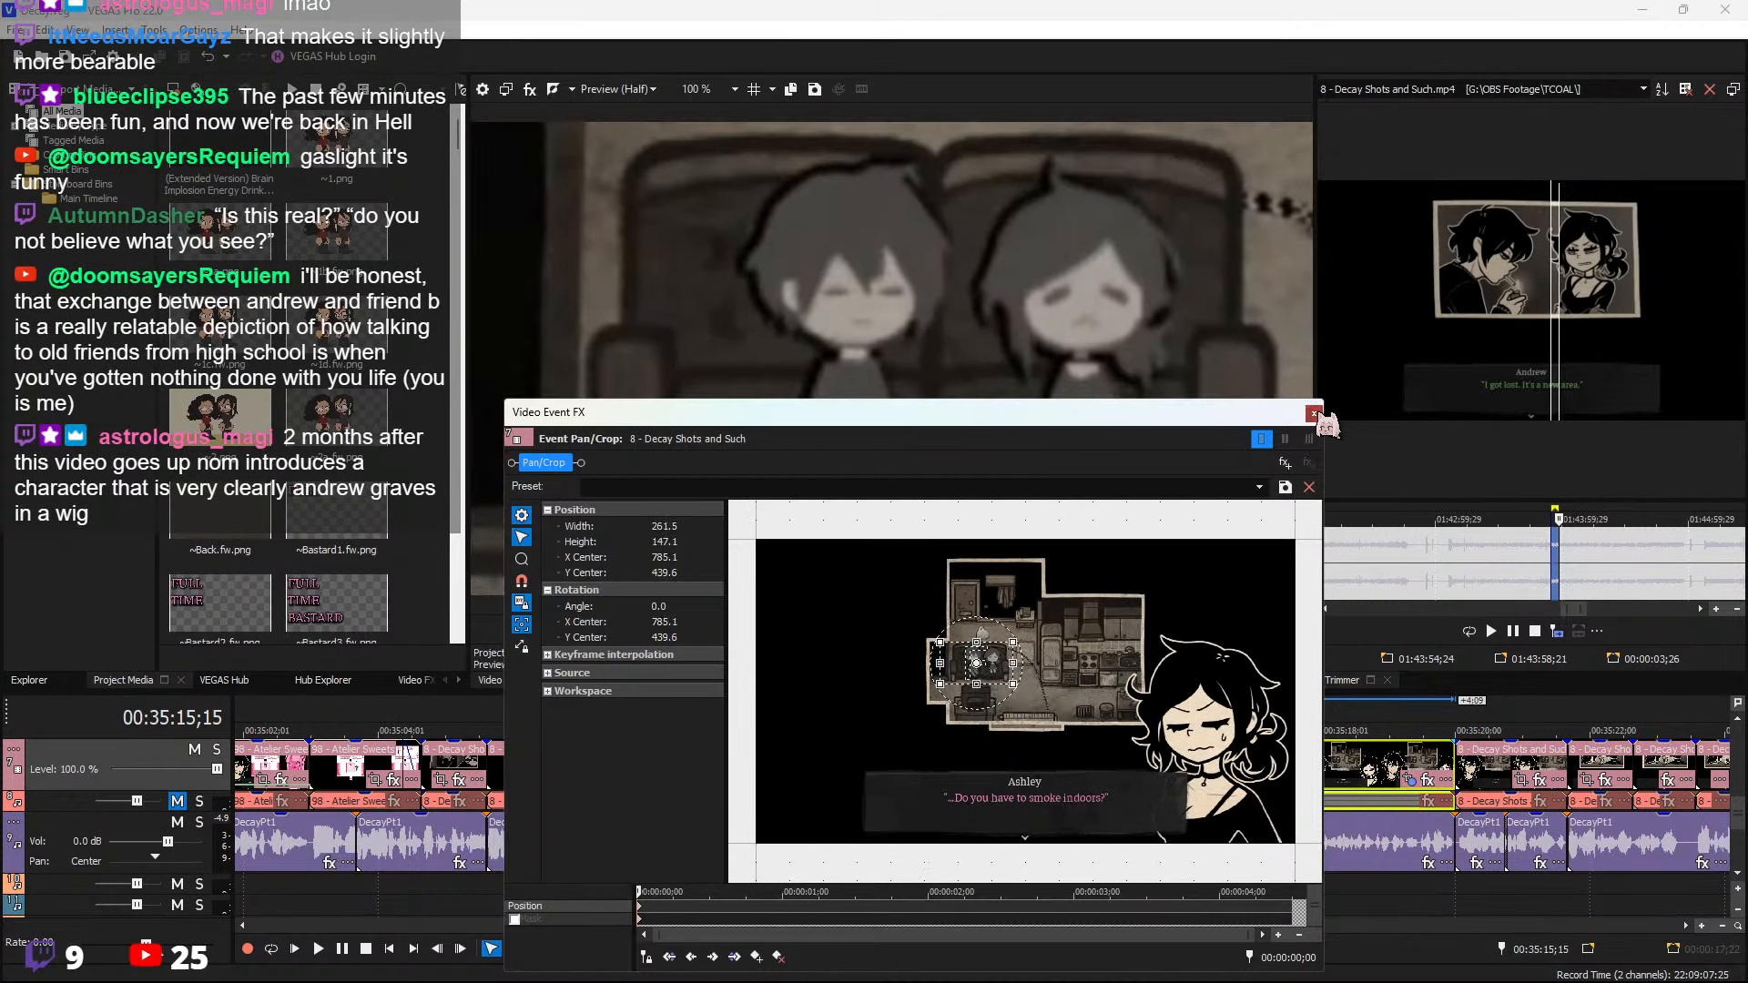
pyautogui.click(1314, 414)
# Play the couch close-up, keep only its opening to about 00:35:16, and delete the rest up to the next clip
pyautogui.press('space')
pyautogui.scroll(3, 1145, 782)
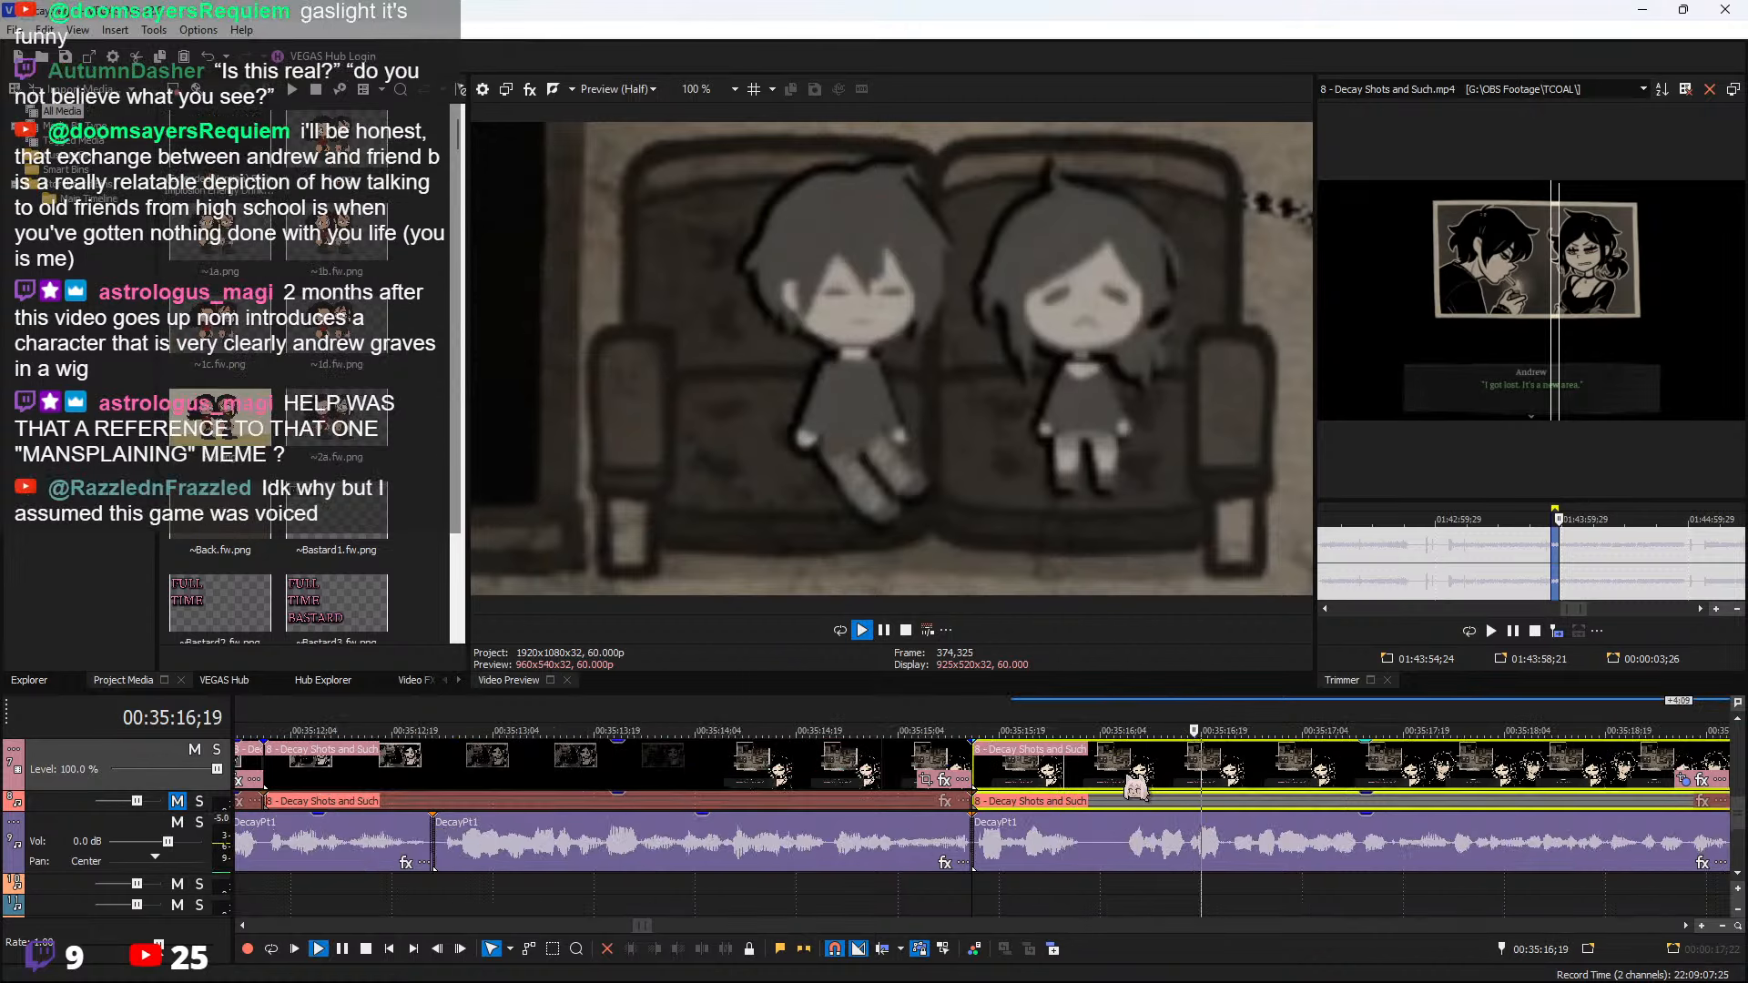
pyautogui.scroll(-3, 1134, 772)
pyautogui.press('space')
pyautogui.click(1074, 769)
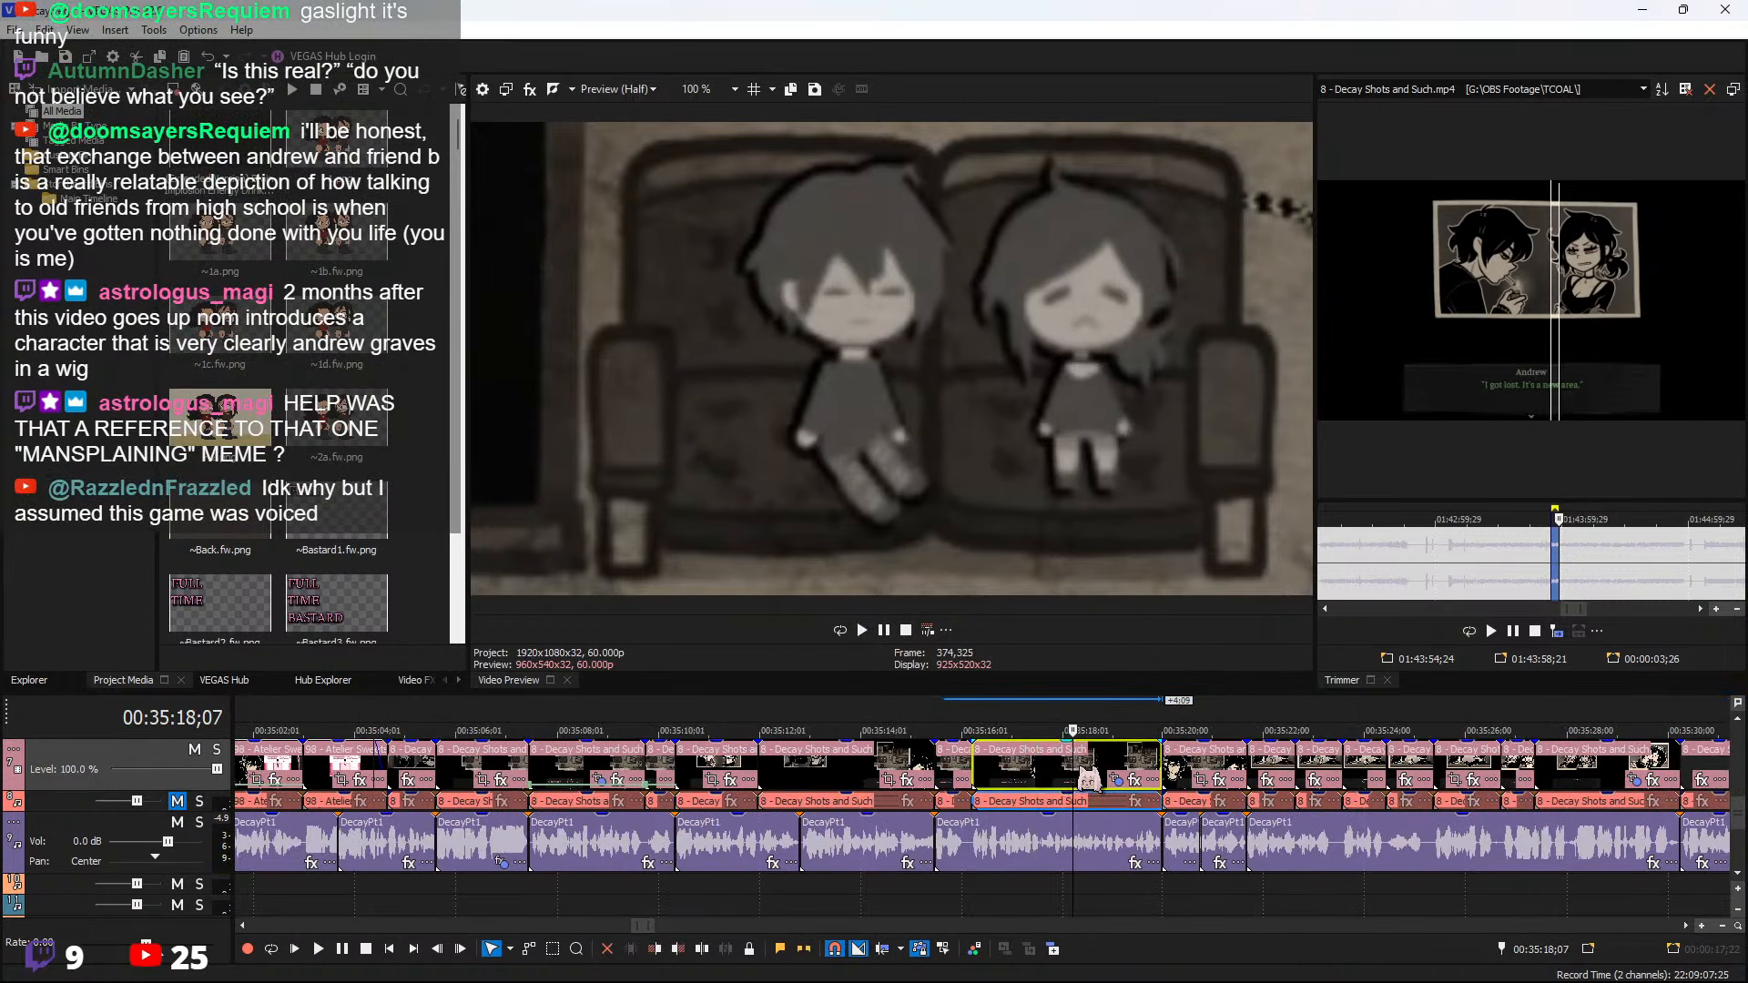
pyautogui.press('Delete')
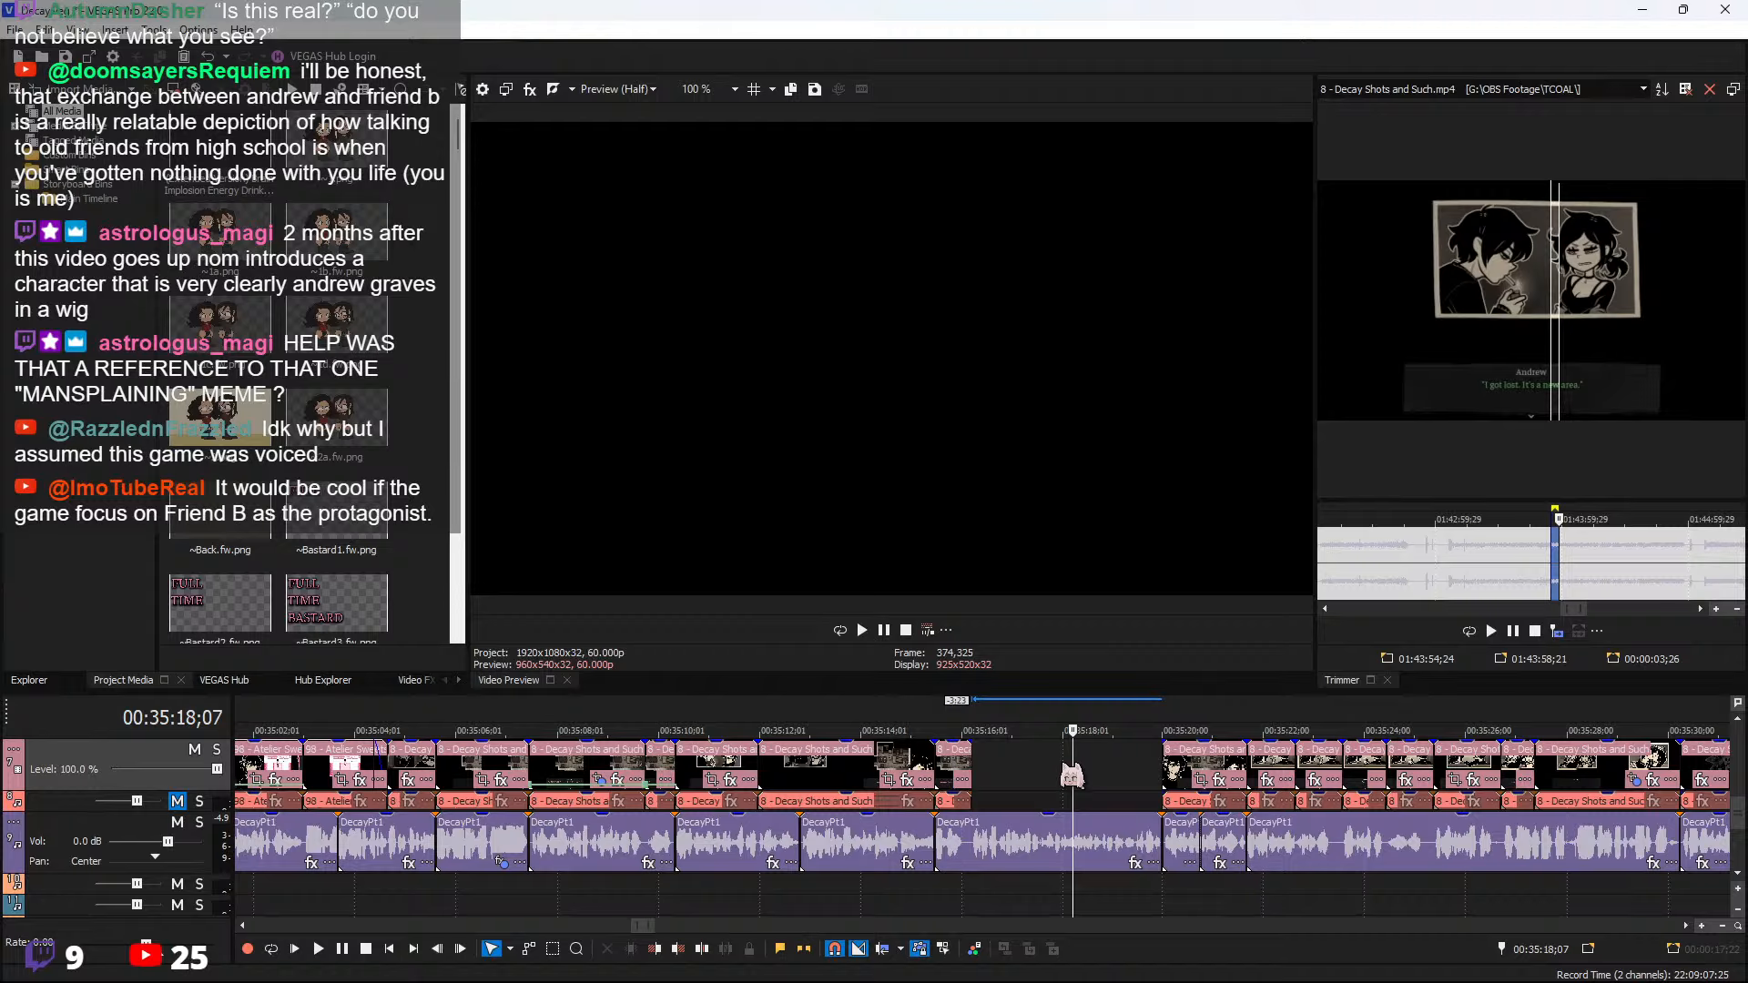
# Search the source around 01:44:24 to 01:44:42 for footage to fill the gap after the couch close-up
pyautogui.click(1653, 575)
pyautogui.scroll(-1, 1647, 574)
pyautogui.press('space')
pyautogui.press('space')
pyautogui.scroll(2, 1472, 555)
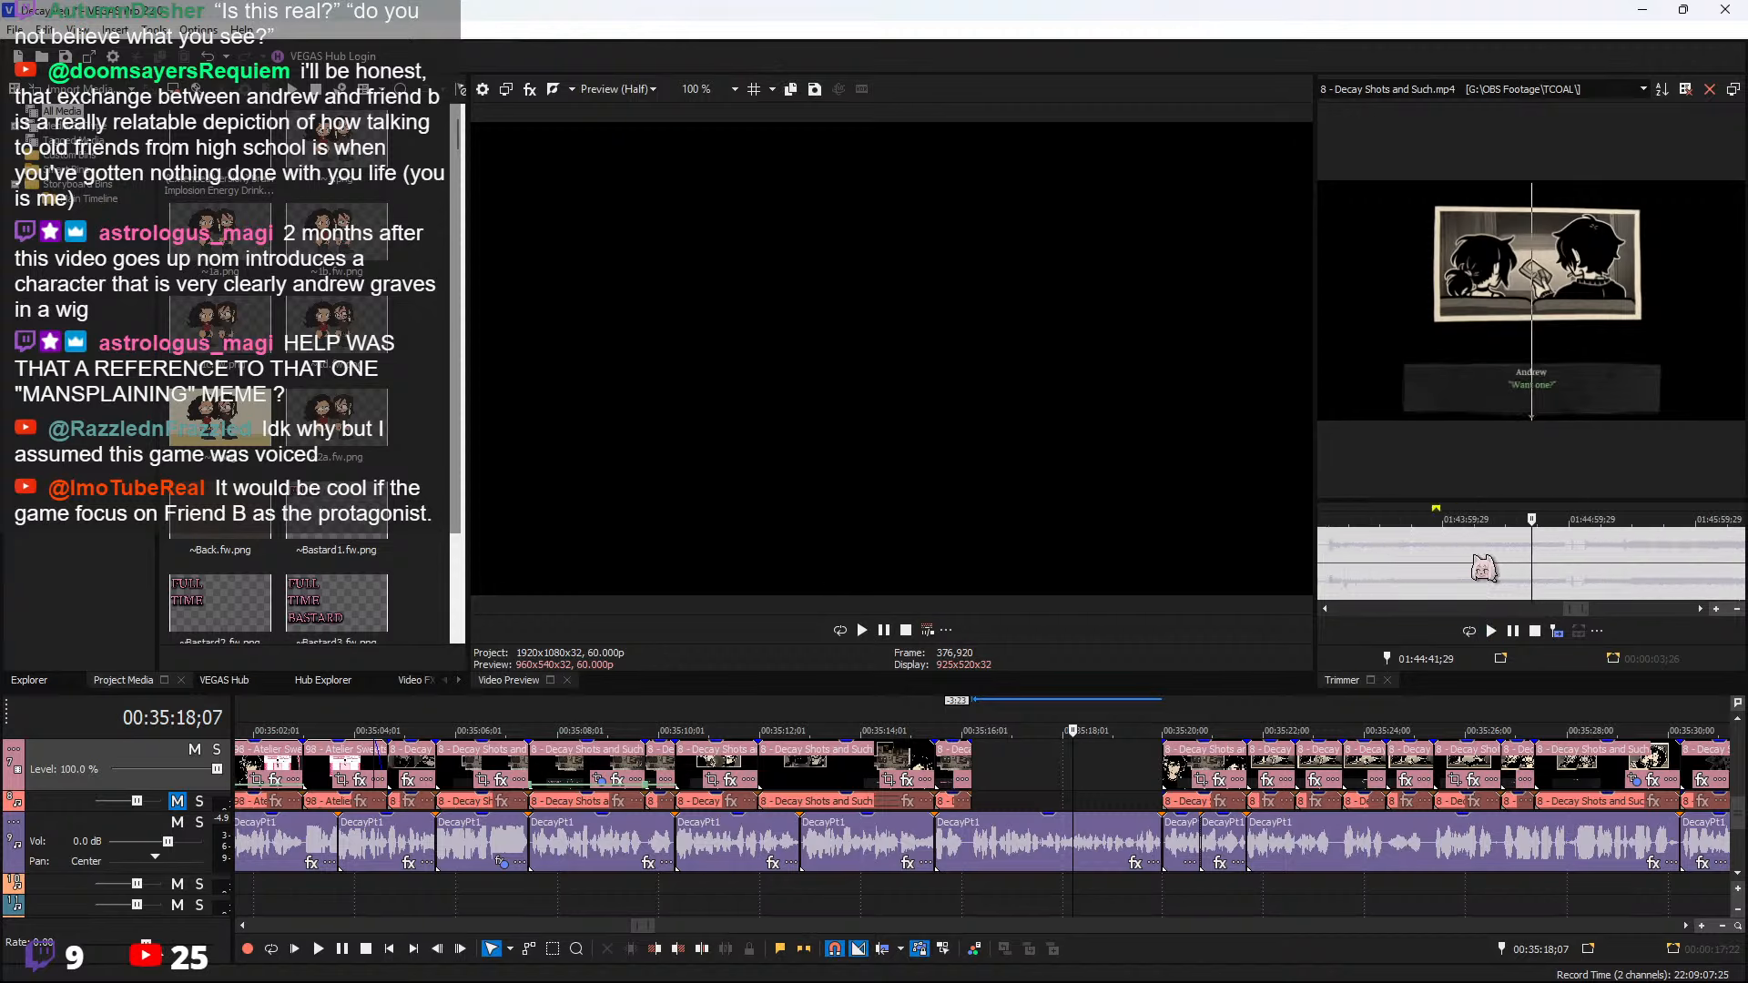
pyautogui.click(1454, 556)
pyautogui.press('space')
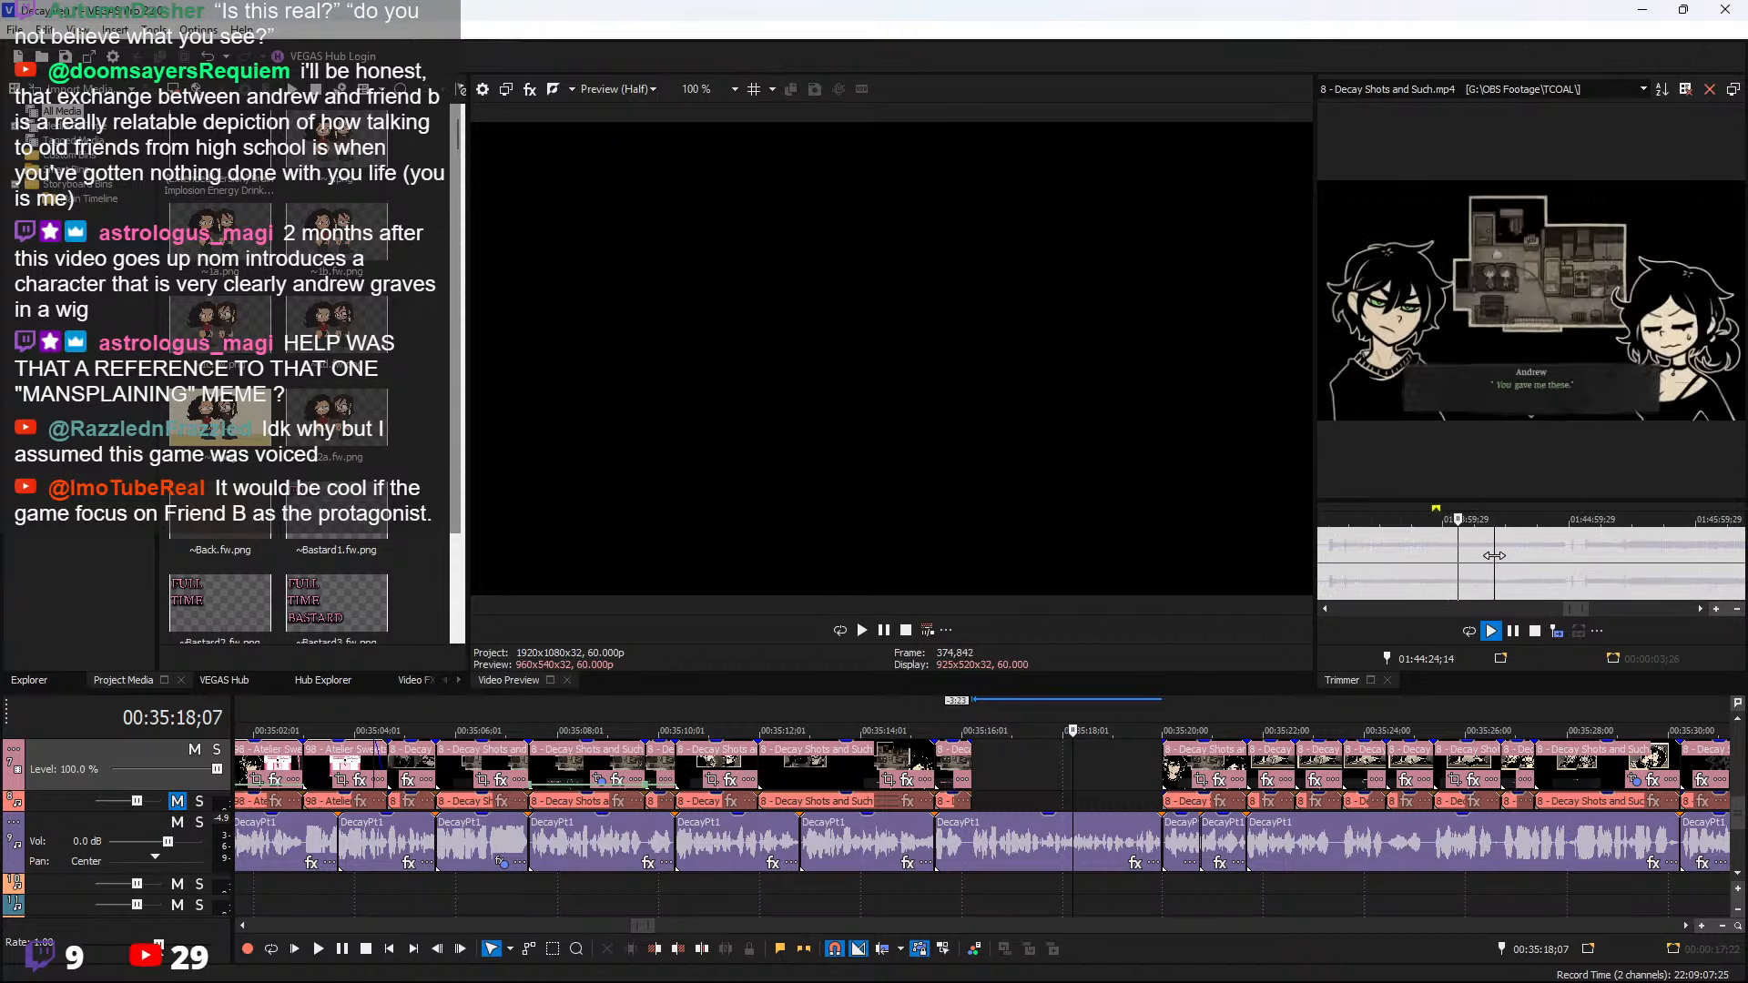
# Find the smoking exchange in the source footage, mark 01:44:17;27 to 01:44:20;22, and insert that range at the start of the timeline gap
pyautogui.scroll(2, 1494, 555)
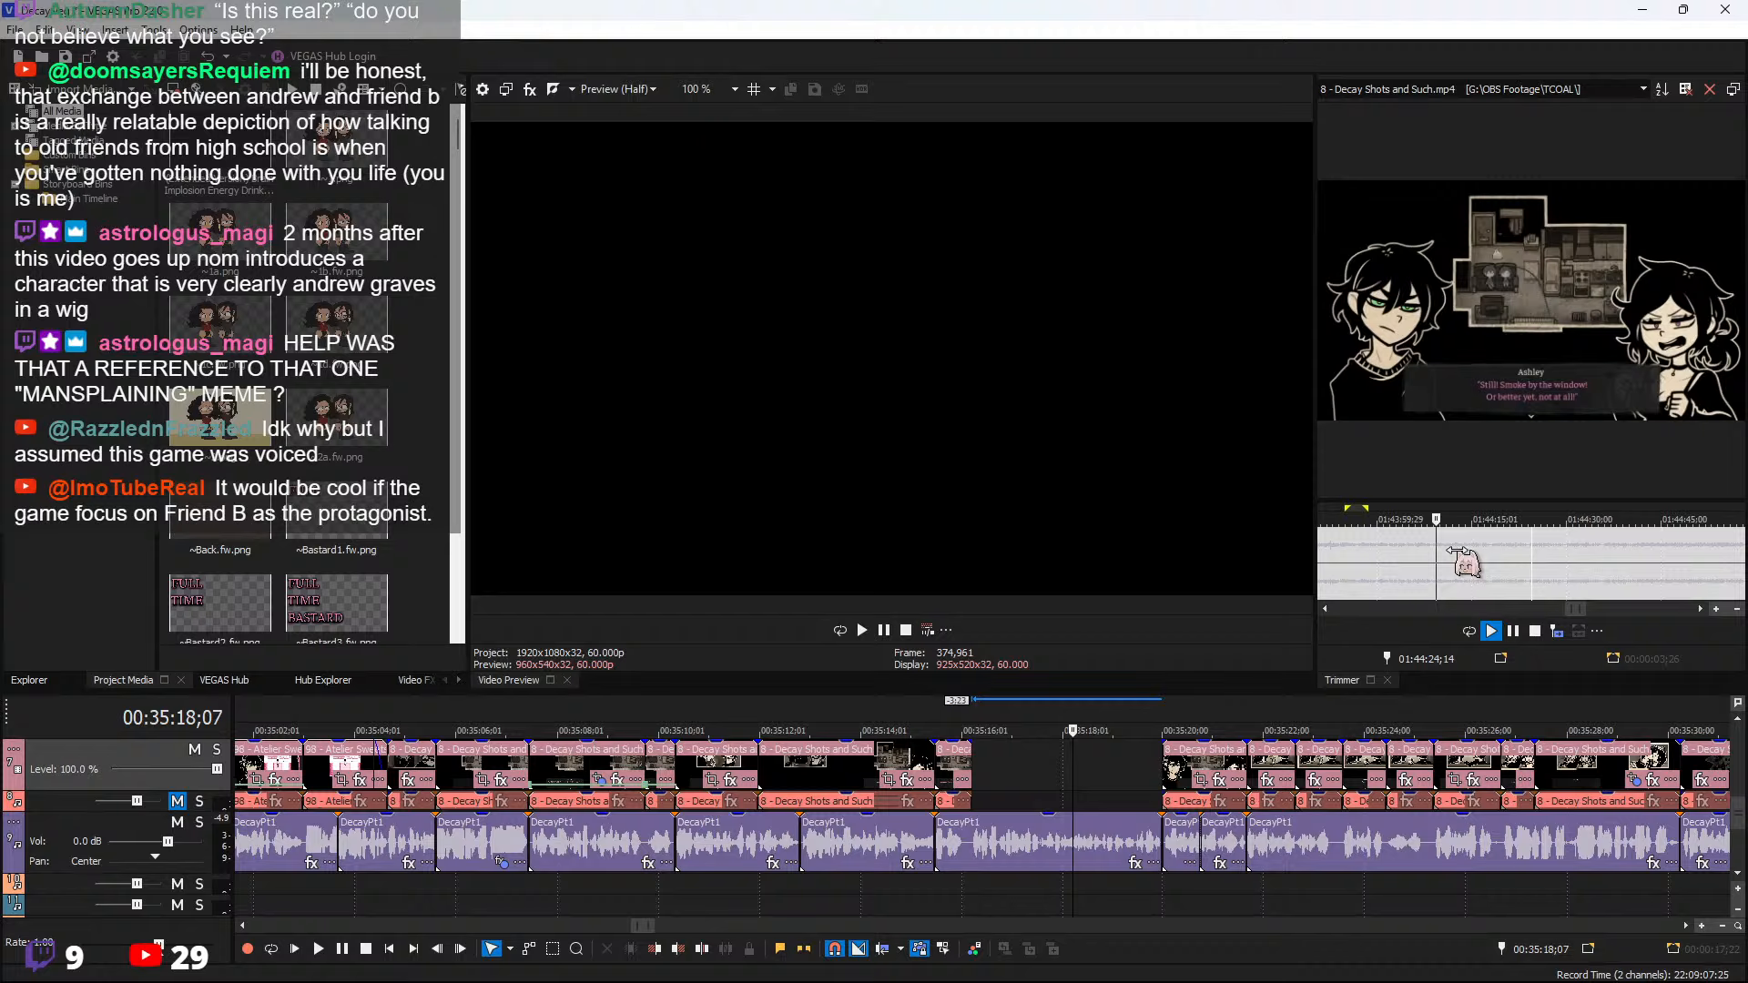
pyautogui.click(1457, 558)
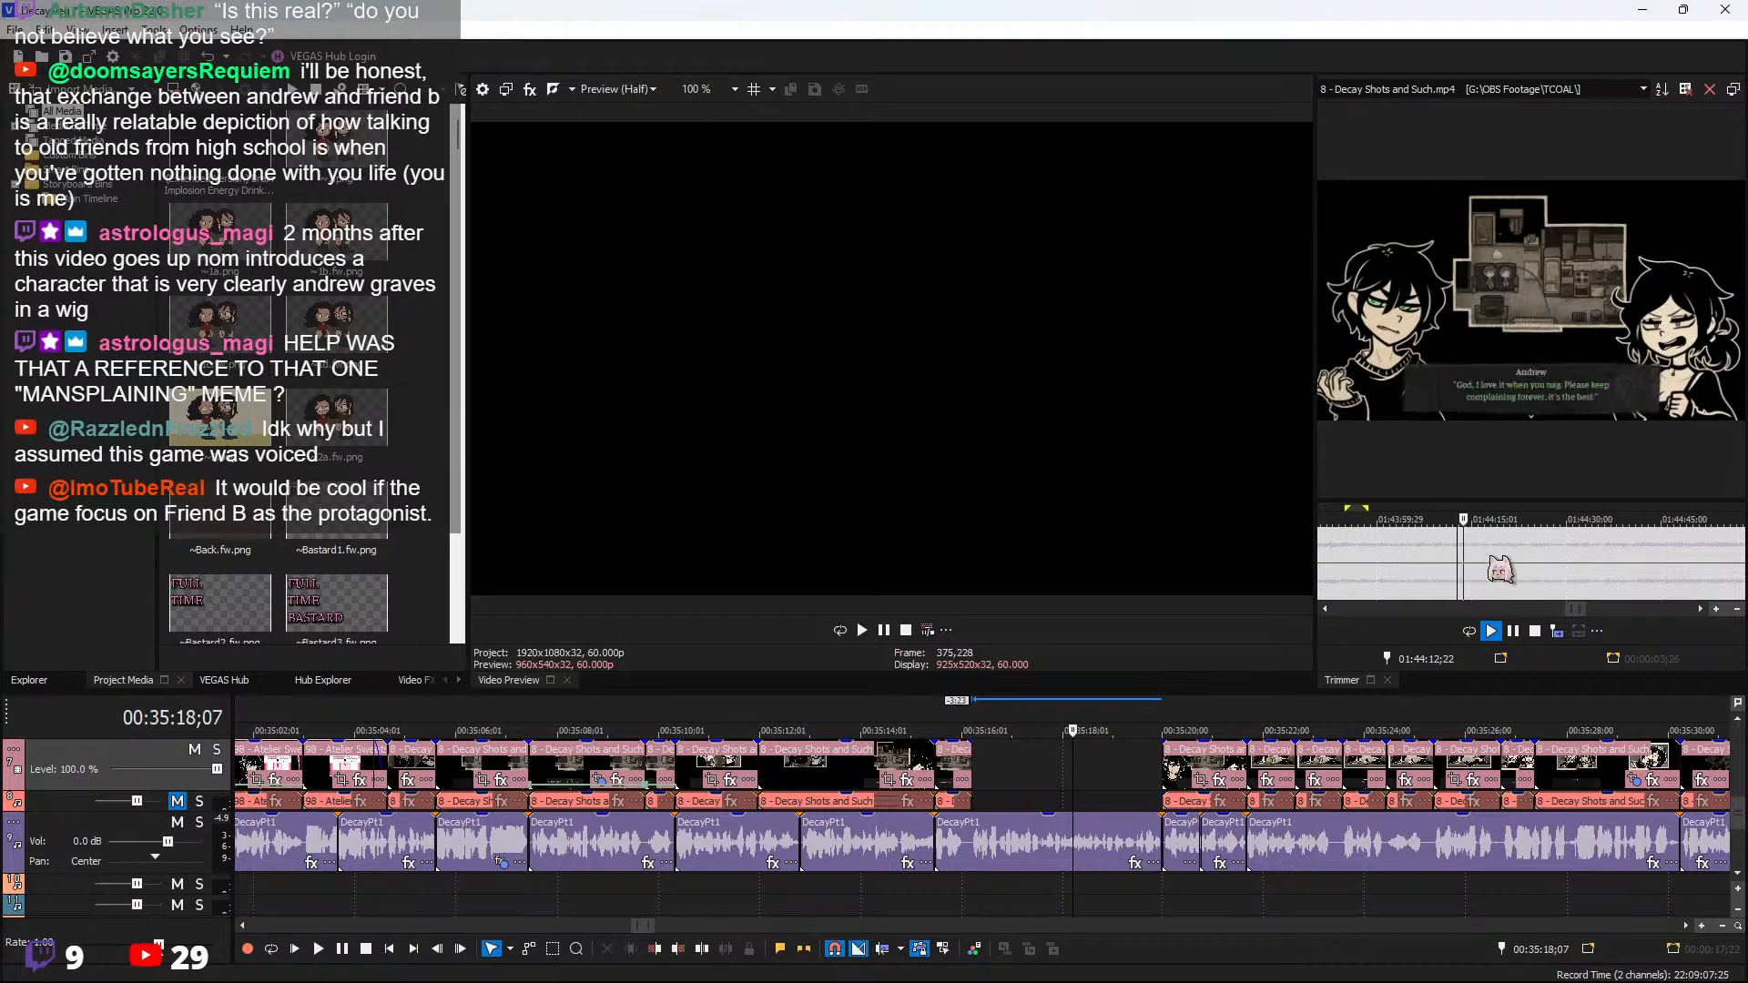
pyautogui.click(1497, 567)
pyautogui.scroll(2, 1526, 571)
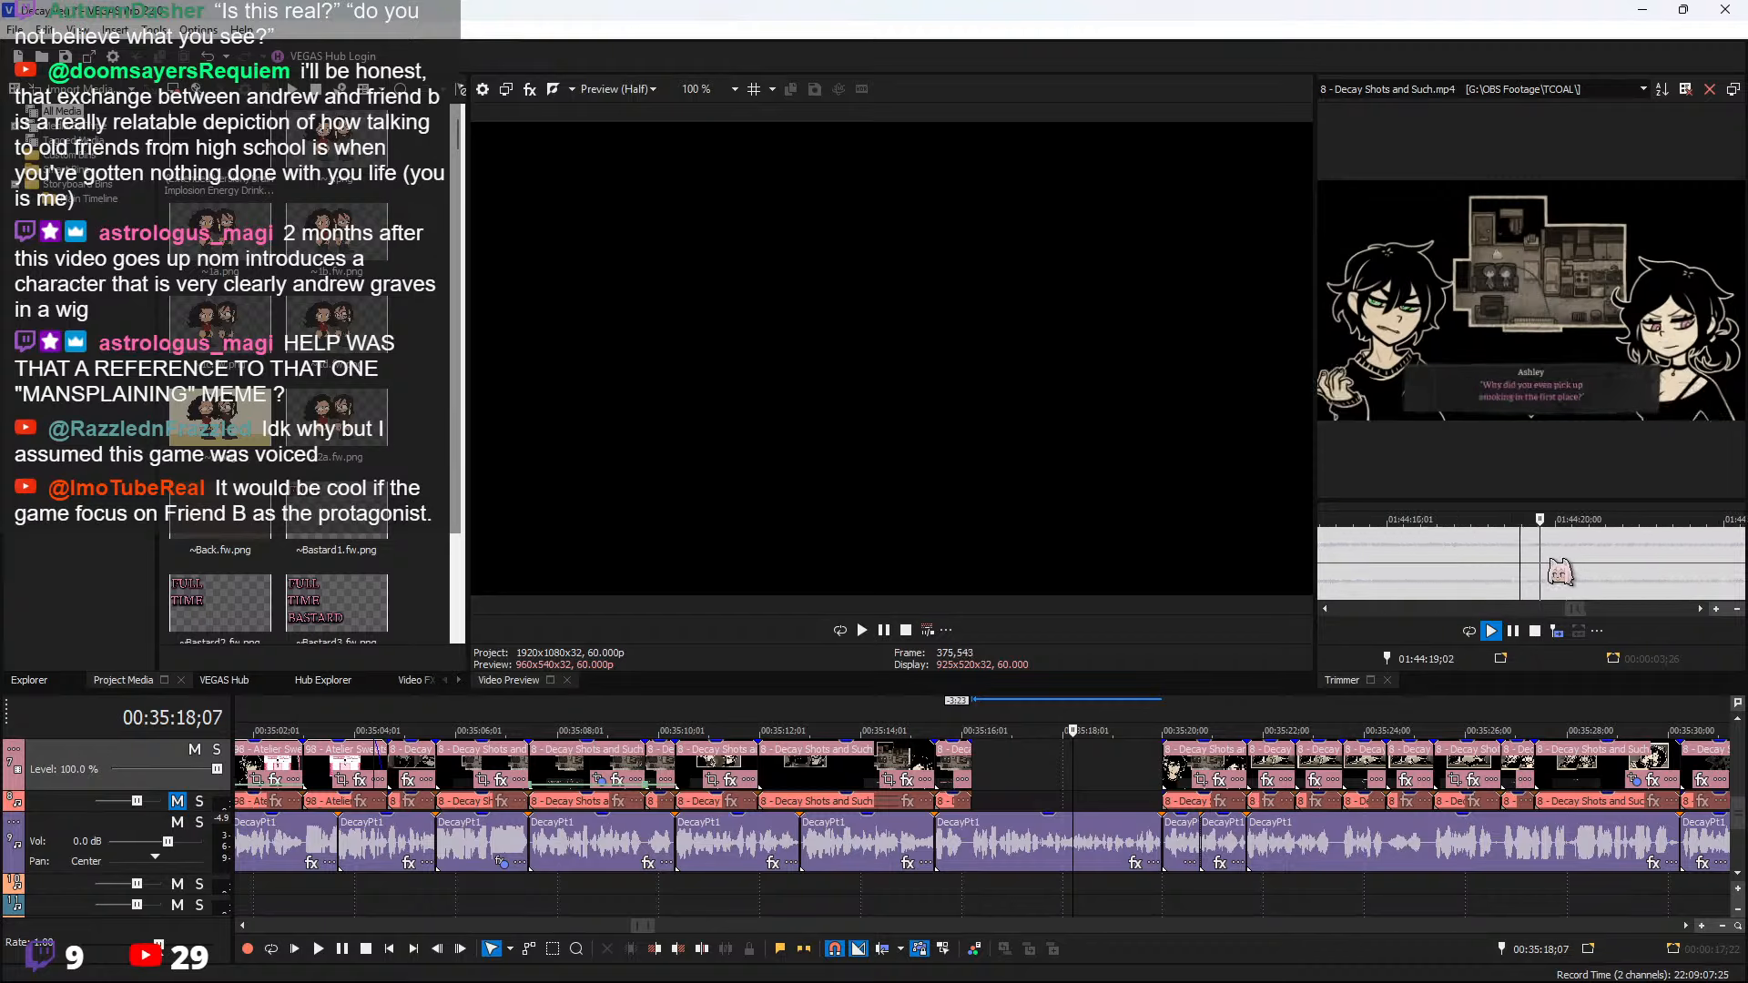
pyautogui.press('Return')
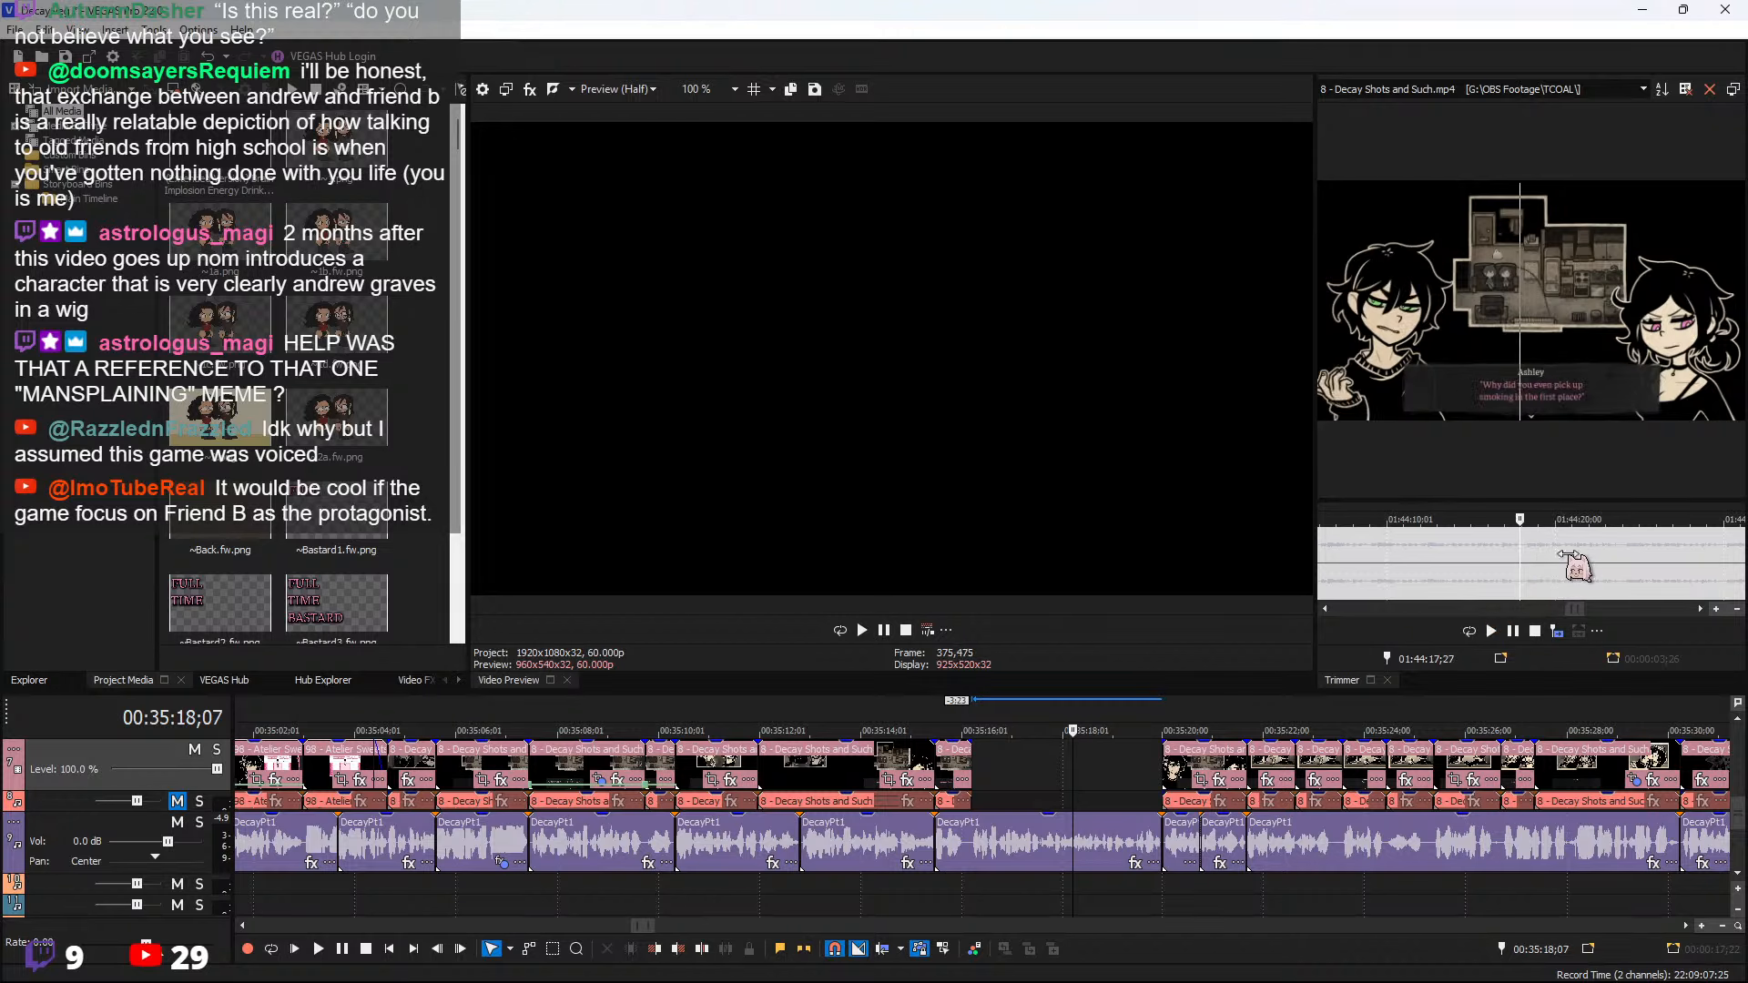
pyautogui.press('o')
pyautogui.click(973, 769)
pyautogui.click(1556, 631)
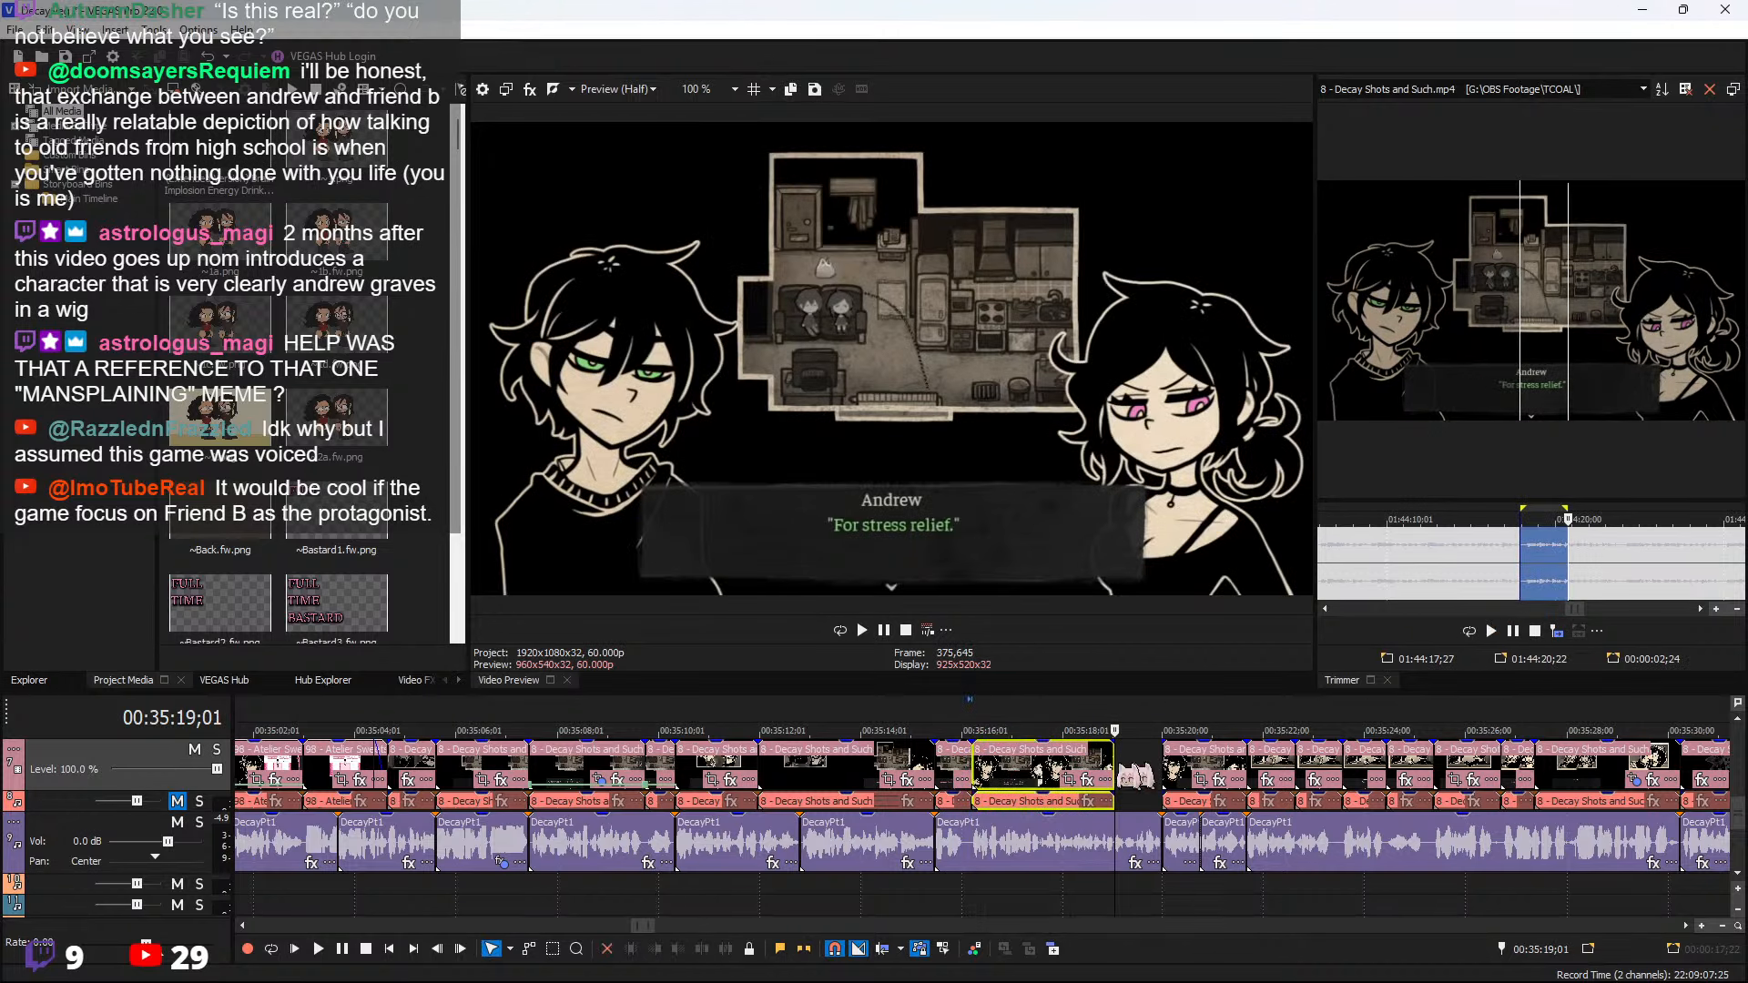
# Play the inserted stress relief clip and extend its end to meet the start of the following clip
pyautogui.click(1016, 774)
pyautogui.press('space')
pyautogui.scroll(2, 1017, 776)
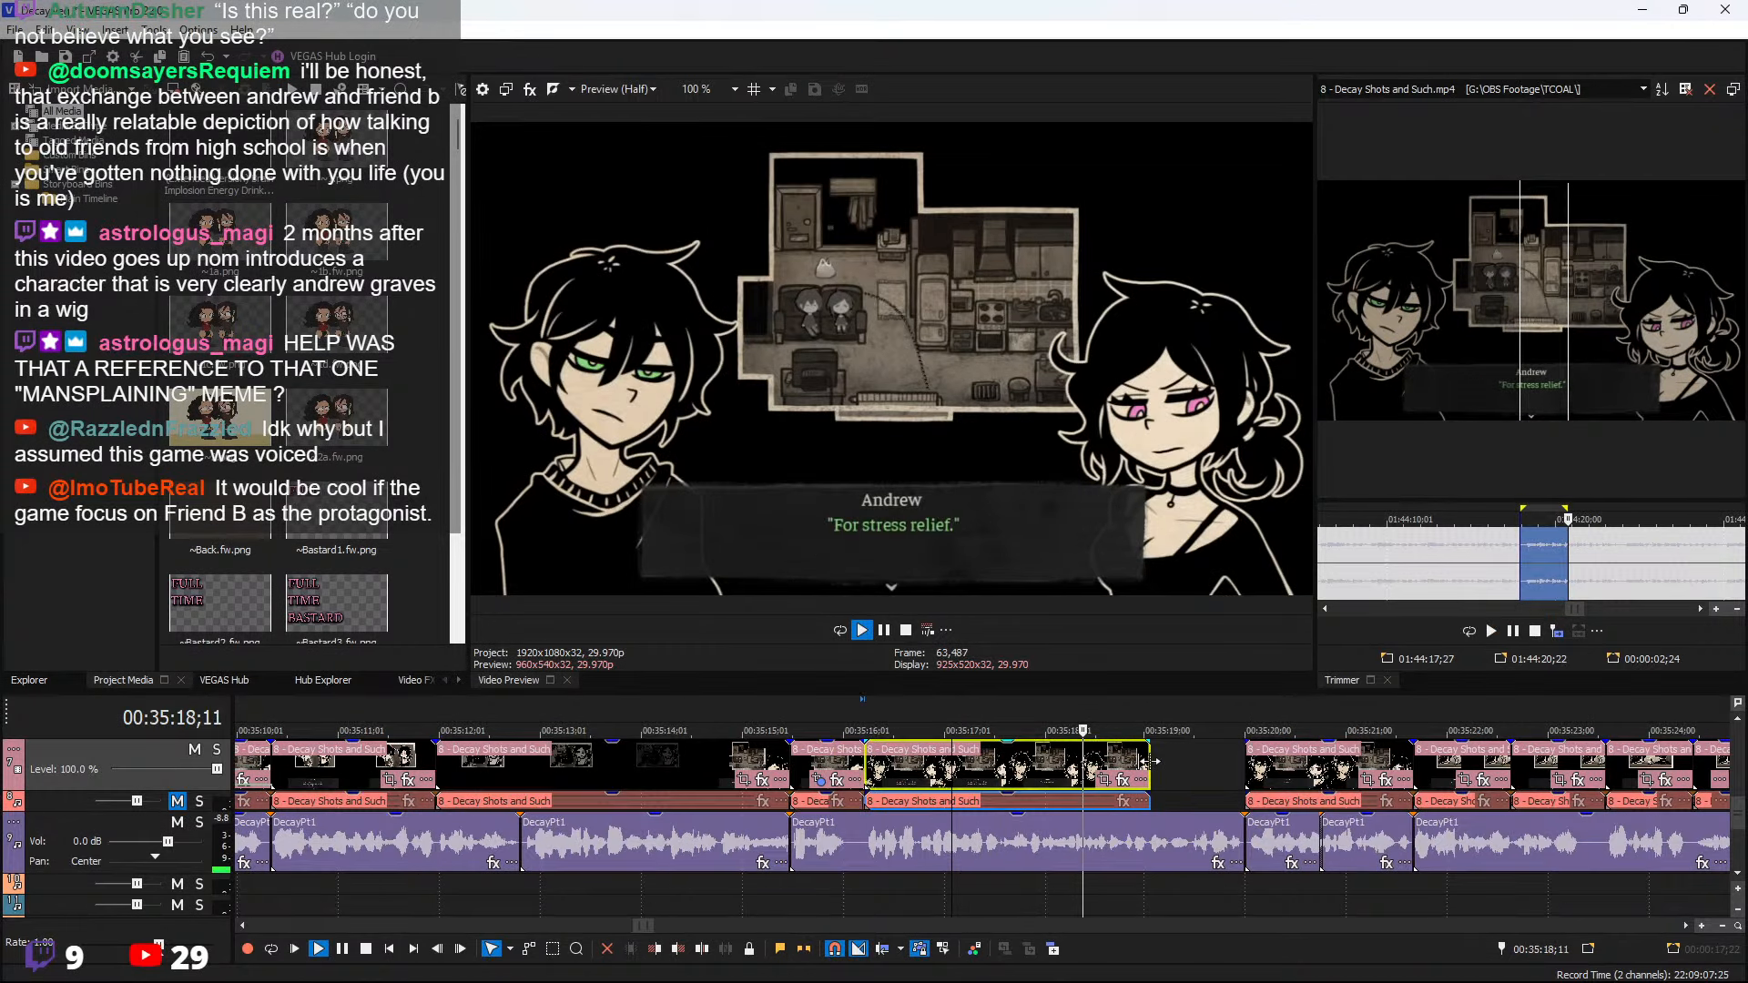
pyautogui.moveTo(1149, 779); pyautogui.dragTo(1237, 779)
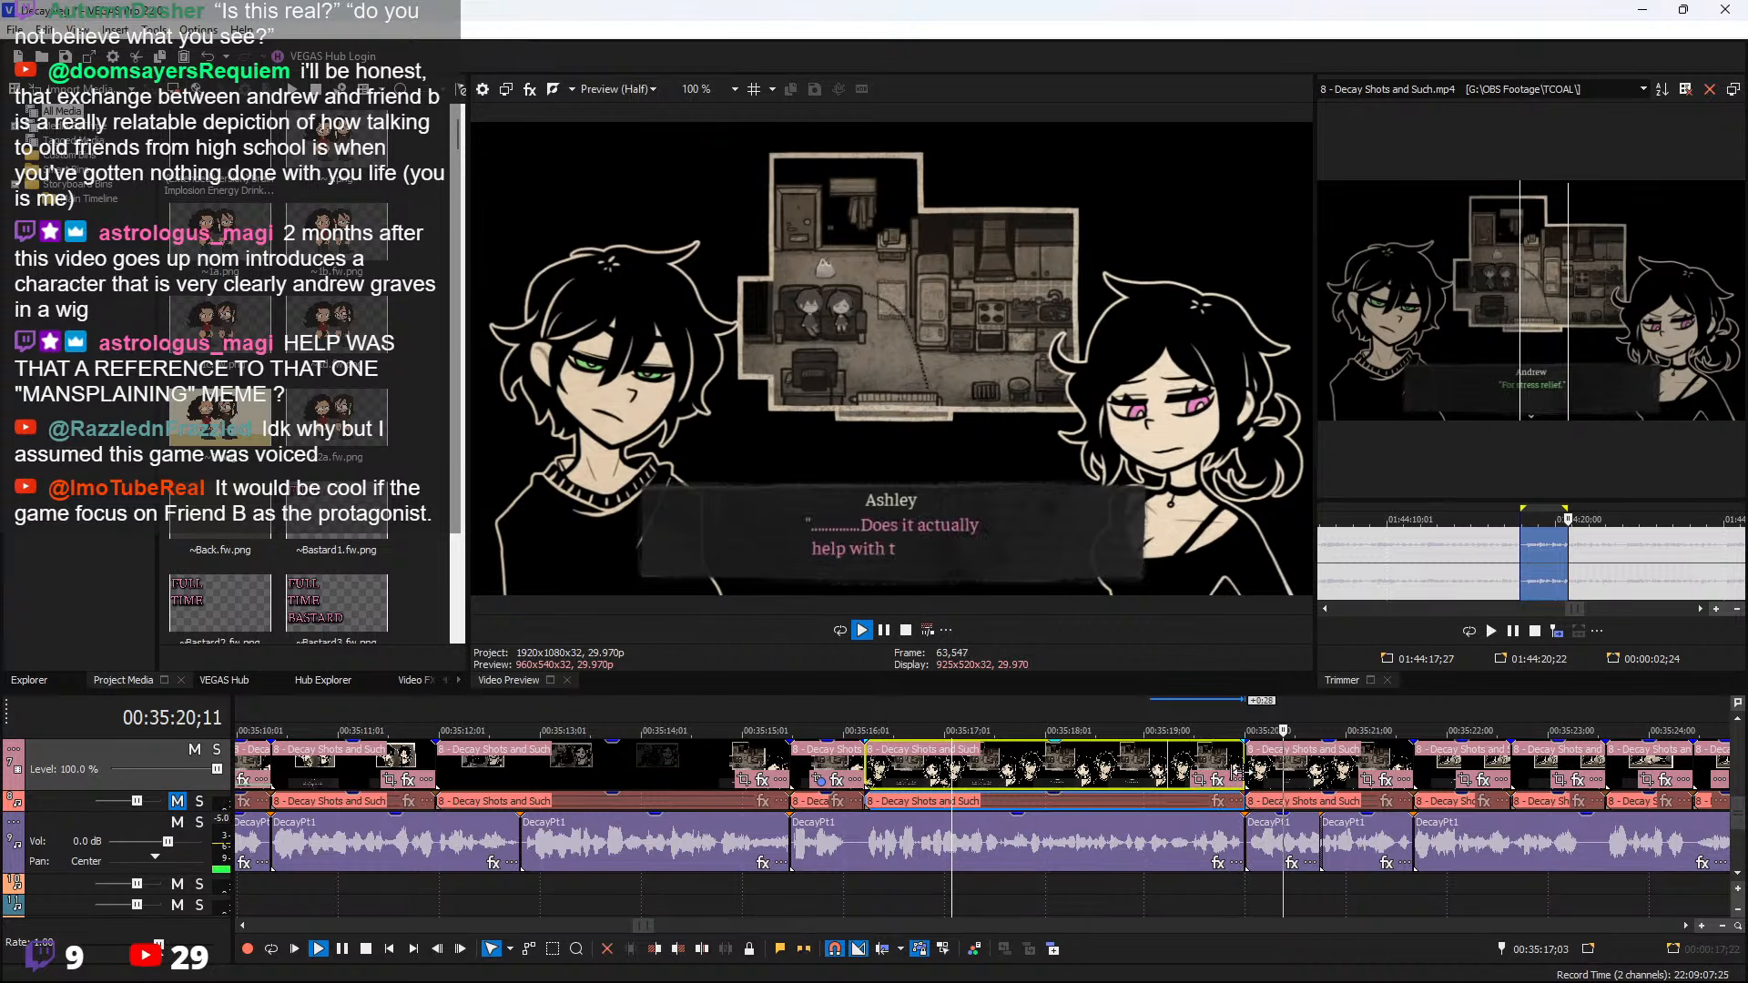
# Play the timeline through the smoking scene to review how the existing gameplay clips match the narration
pyautogui.scroll(-3, 1237, 776)
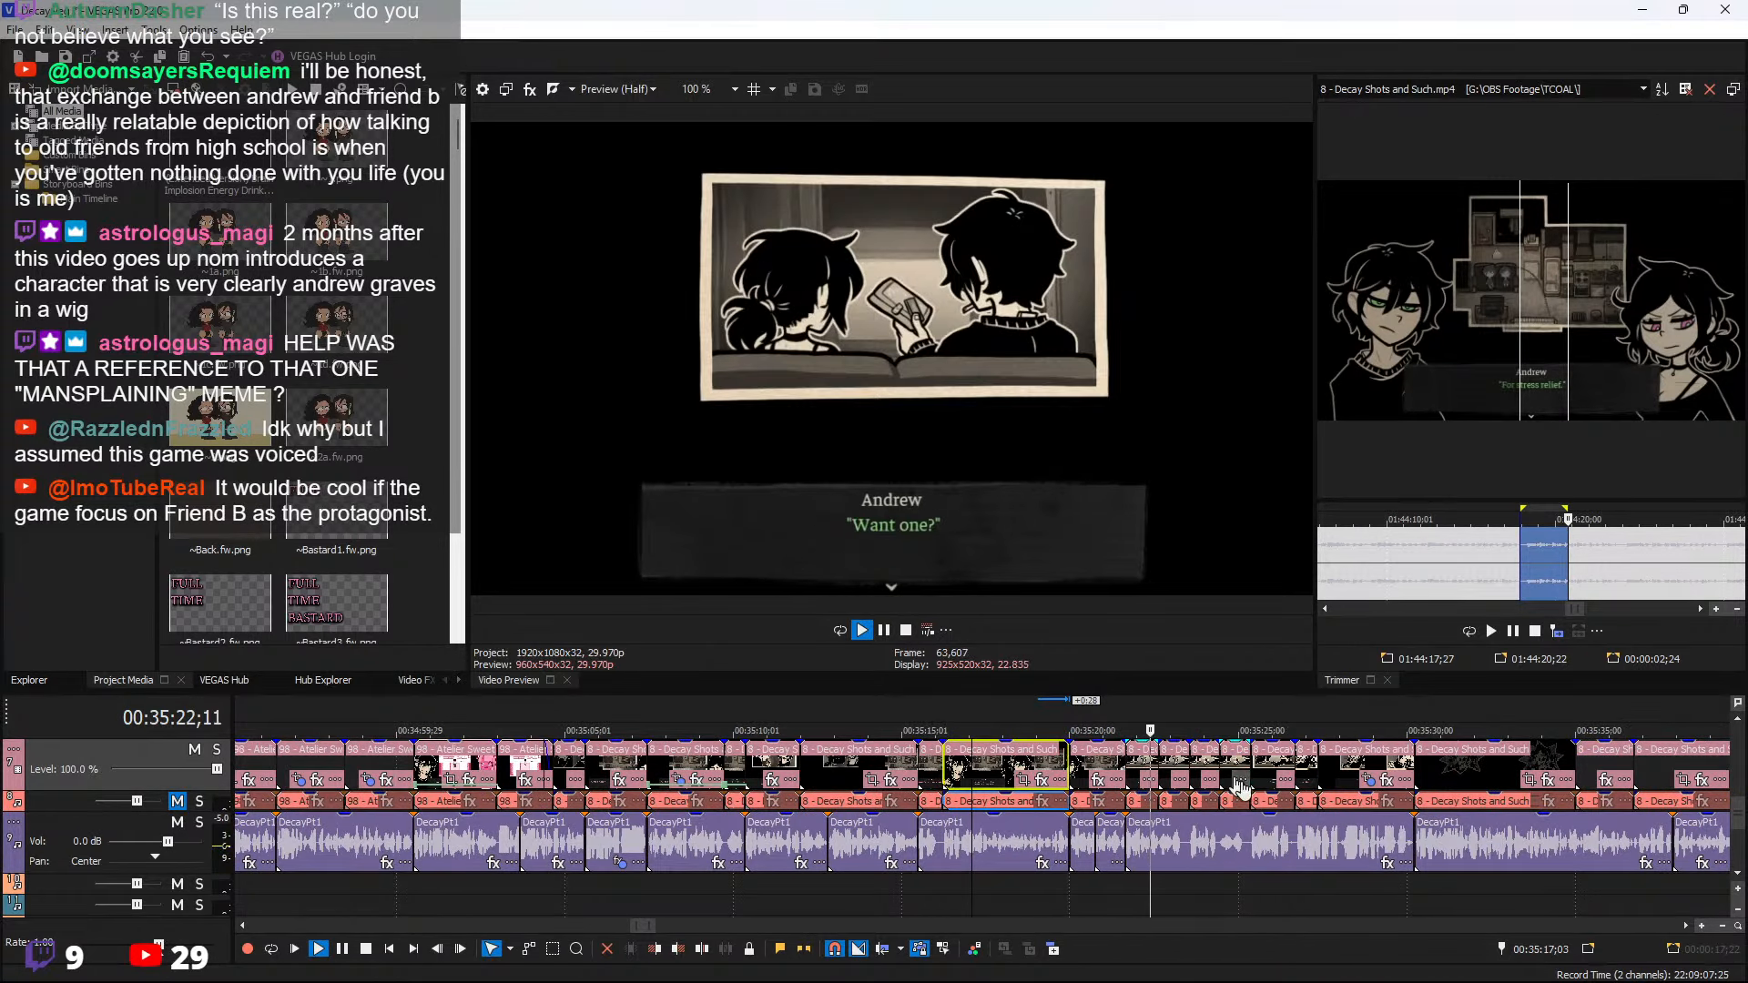
pyautogui.scroll(-2, 1227, 851)
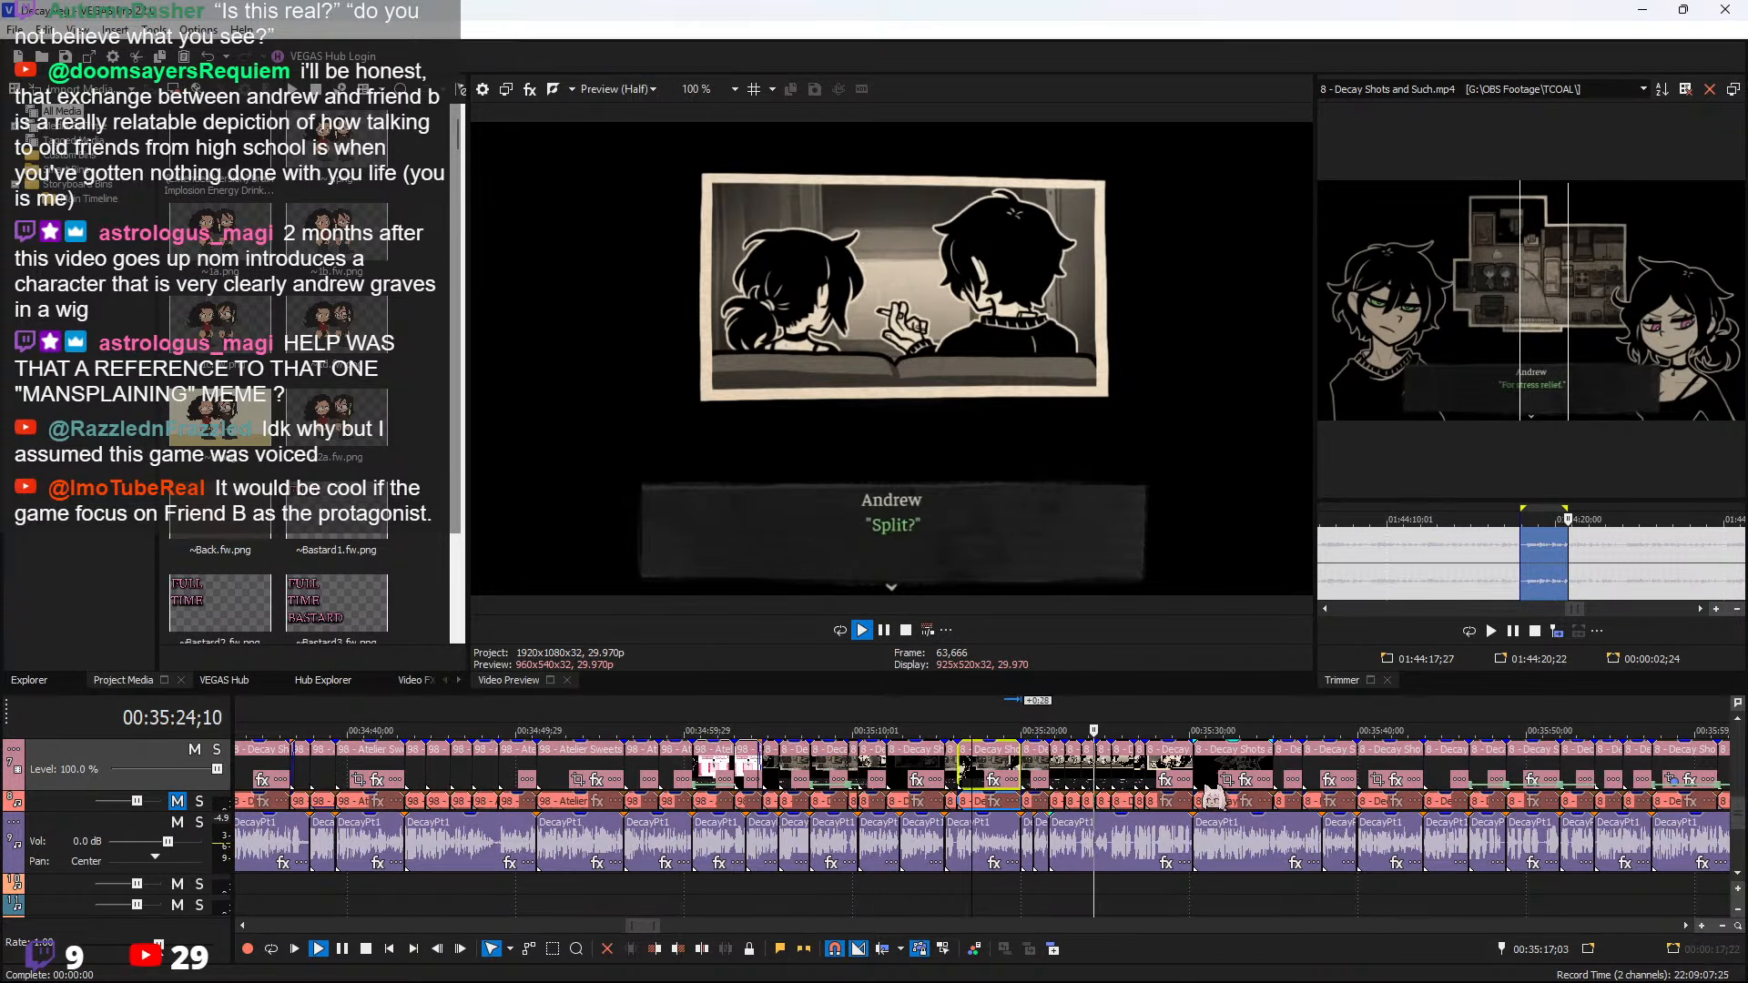
pyautogui.scroll(2, 1222, 774)
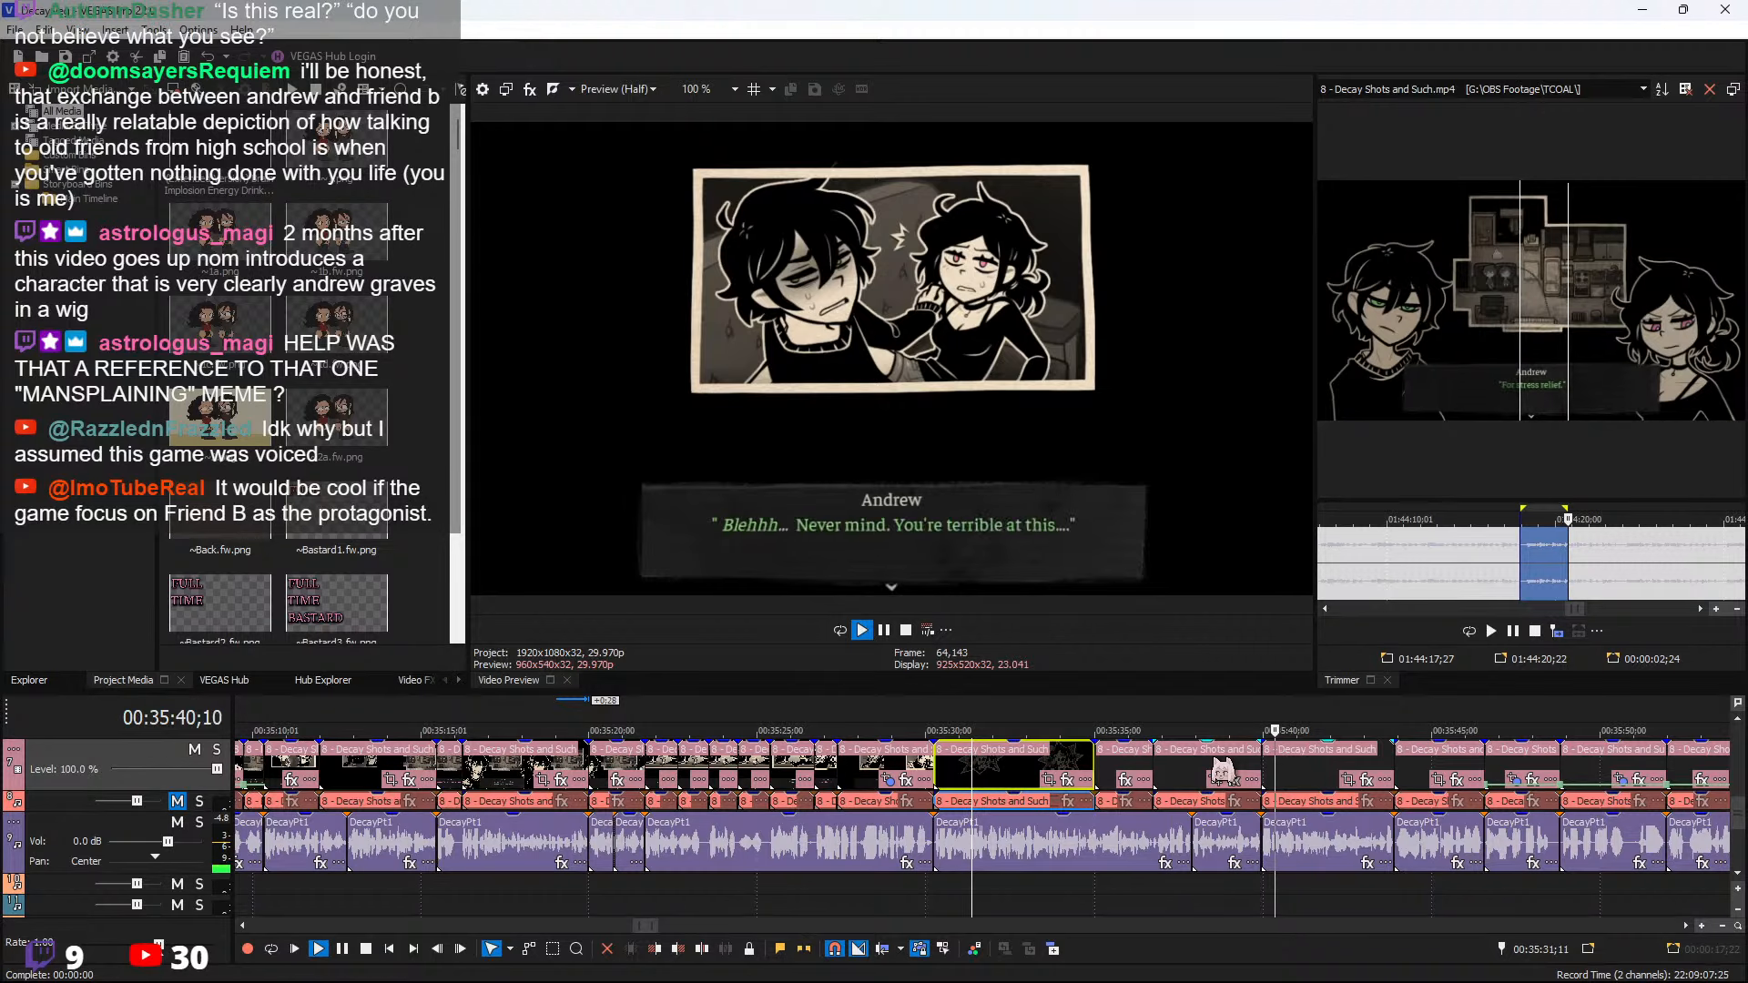
pyautogui.scroll(-2, 1214, 760)
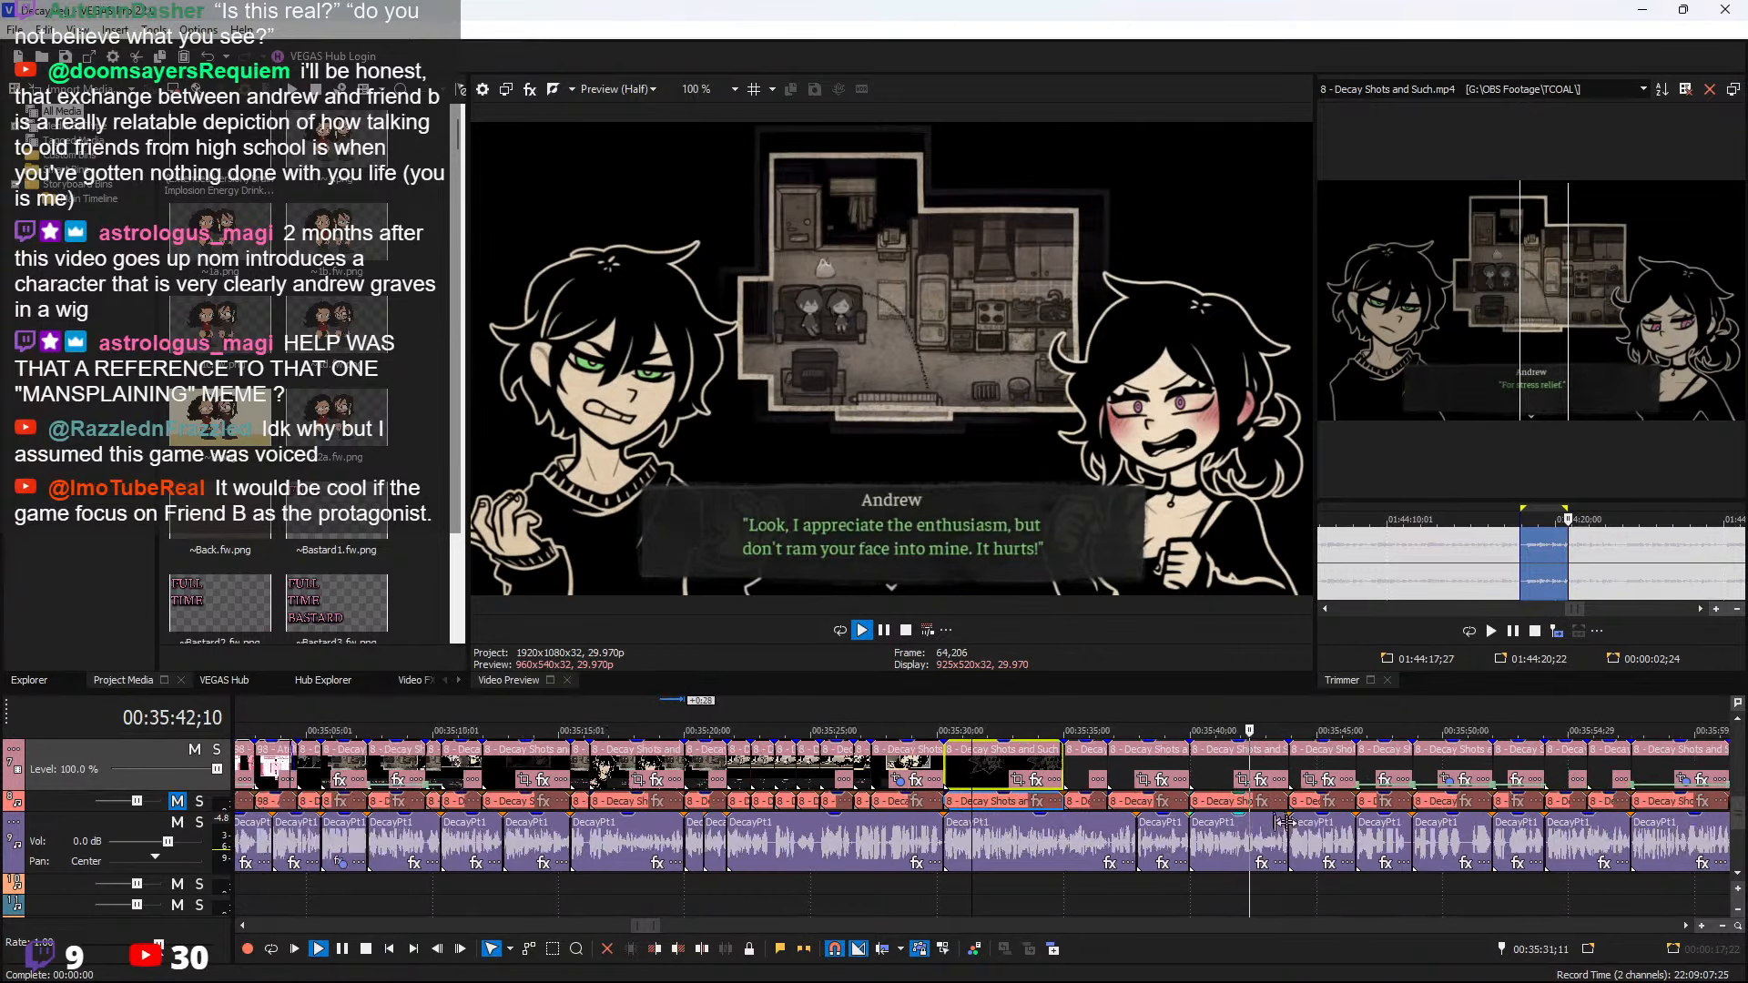
pyautogui.click(1736, 719)
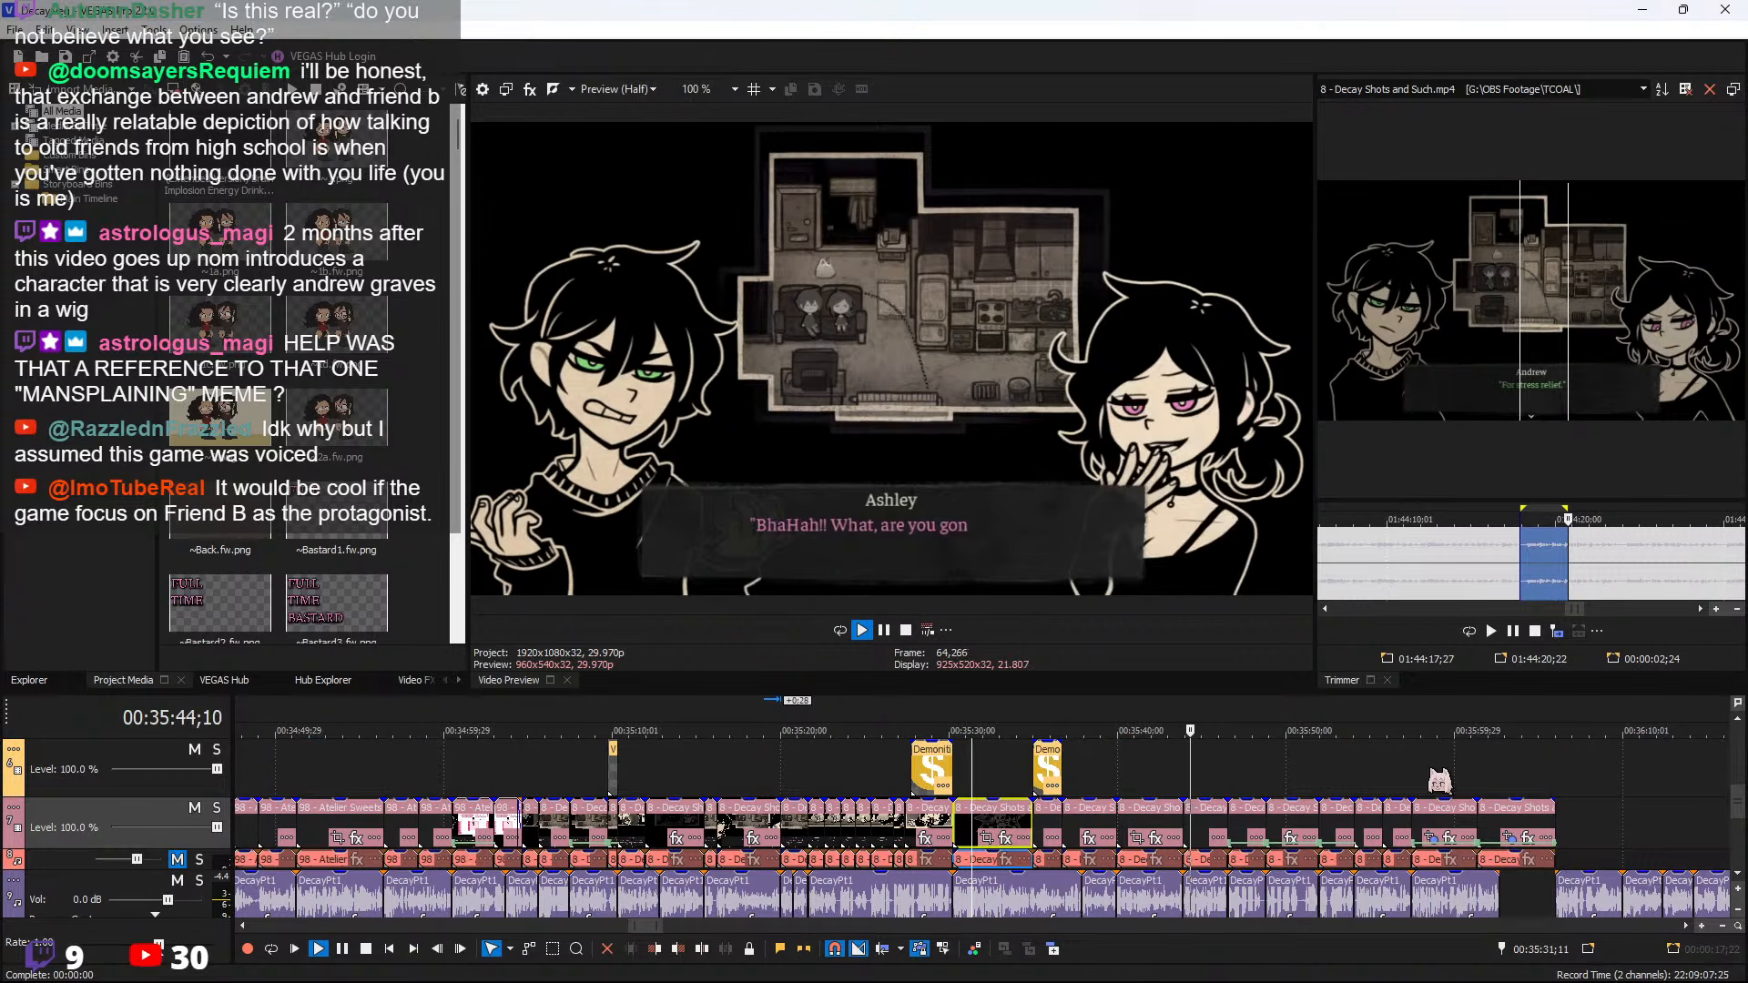
pyautogui.scroll(2, 1367, 793)
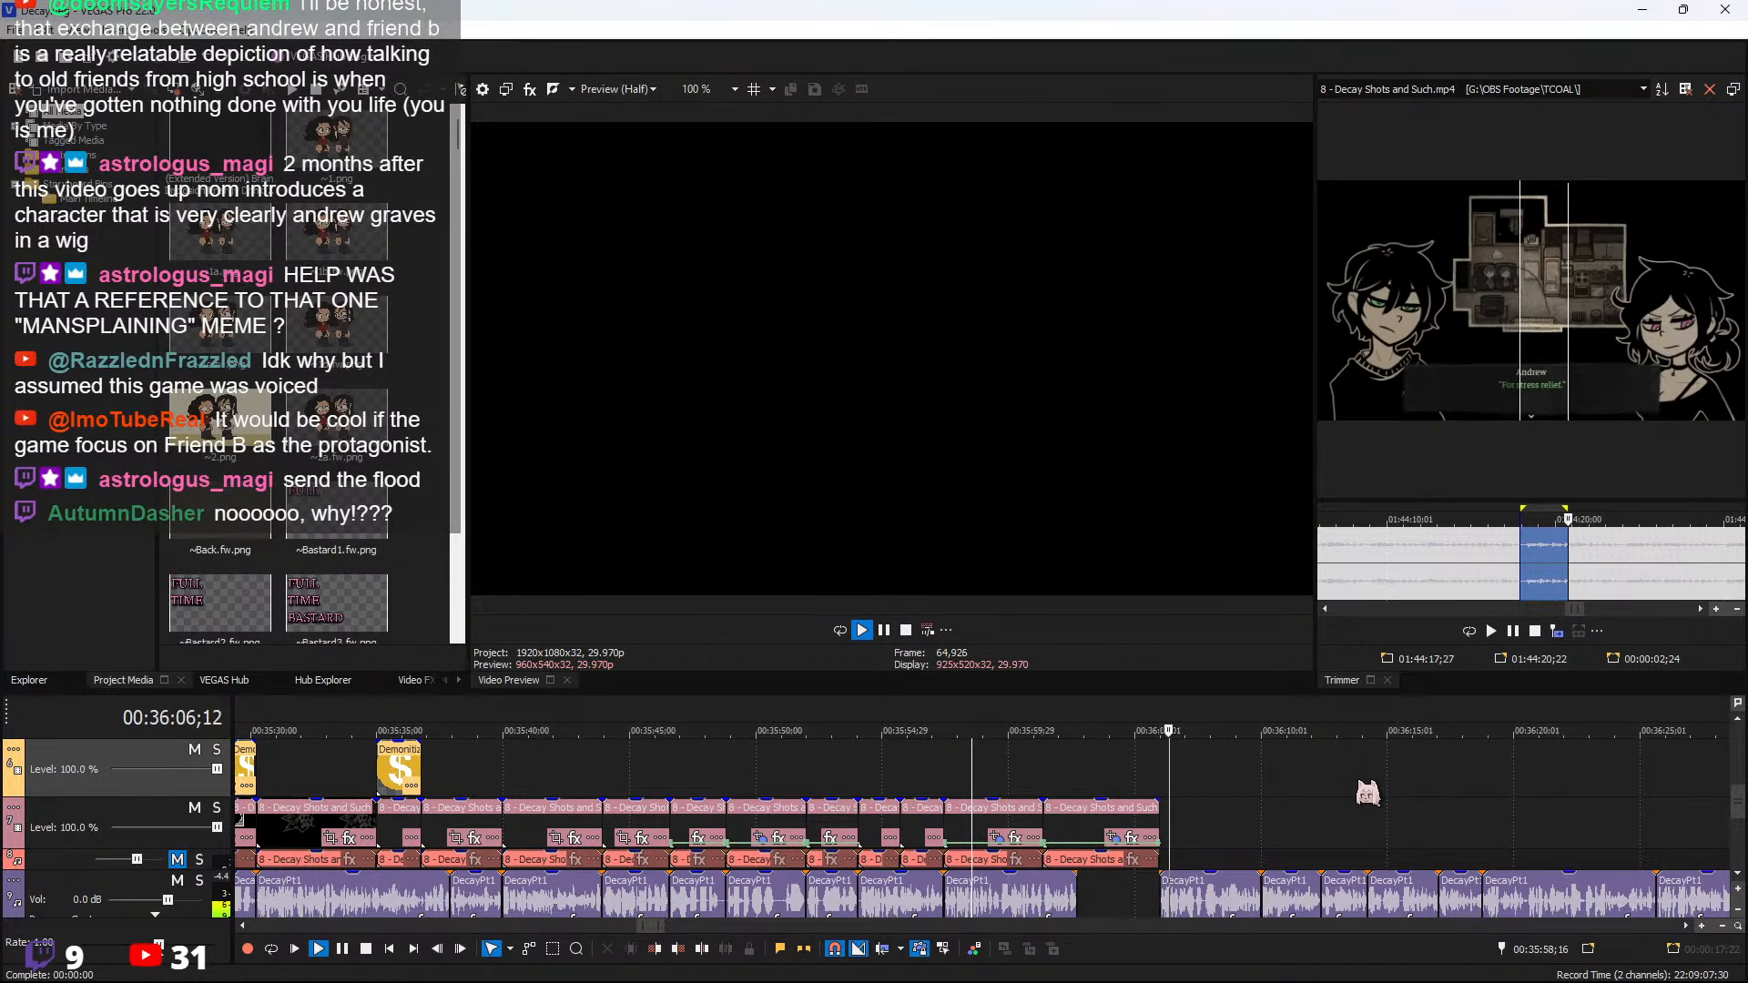
# Move the playhead to the end of the last gameplay clip at 00:36:06;01 and play the narration over the empty gap
pyautogui.click(1153, 825)
pyautogui.scroll(-3, 1206, 840)
pyautogui.scroll(3, 1229, 858)
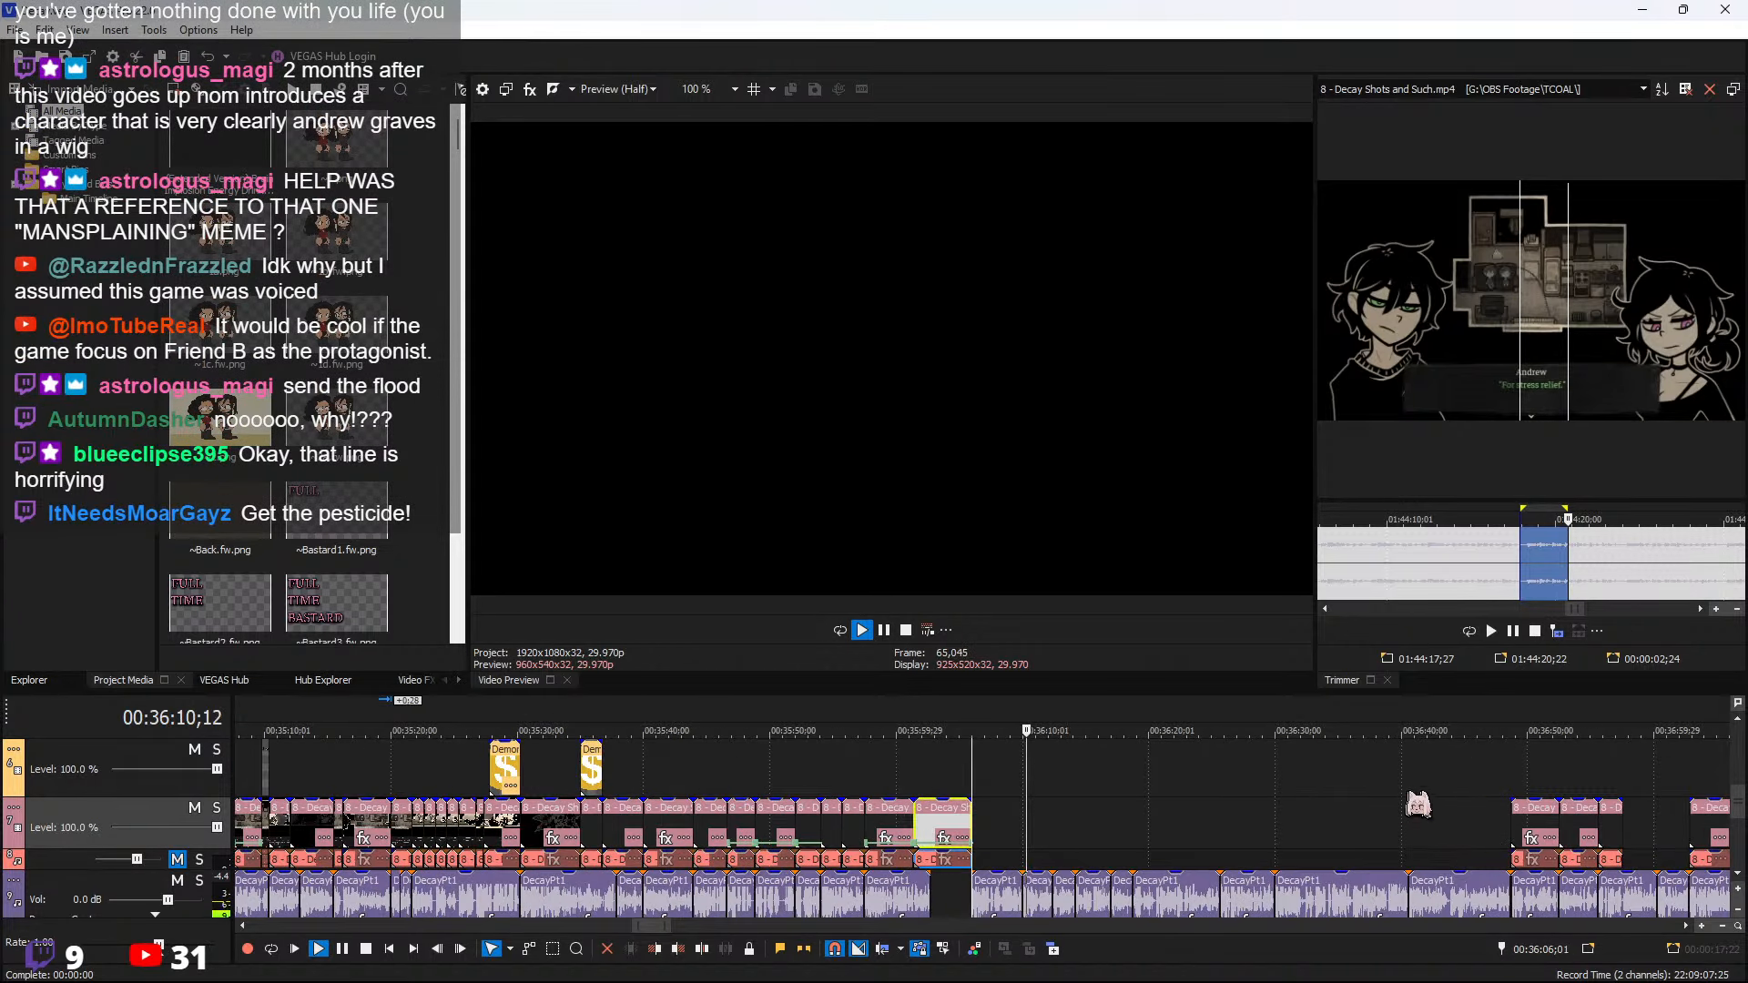
pyautogui.scroll(-2, 1558, 572)
pyautogui.scroll(-1, 1547, 560)
pyautogui.press('space')
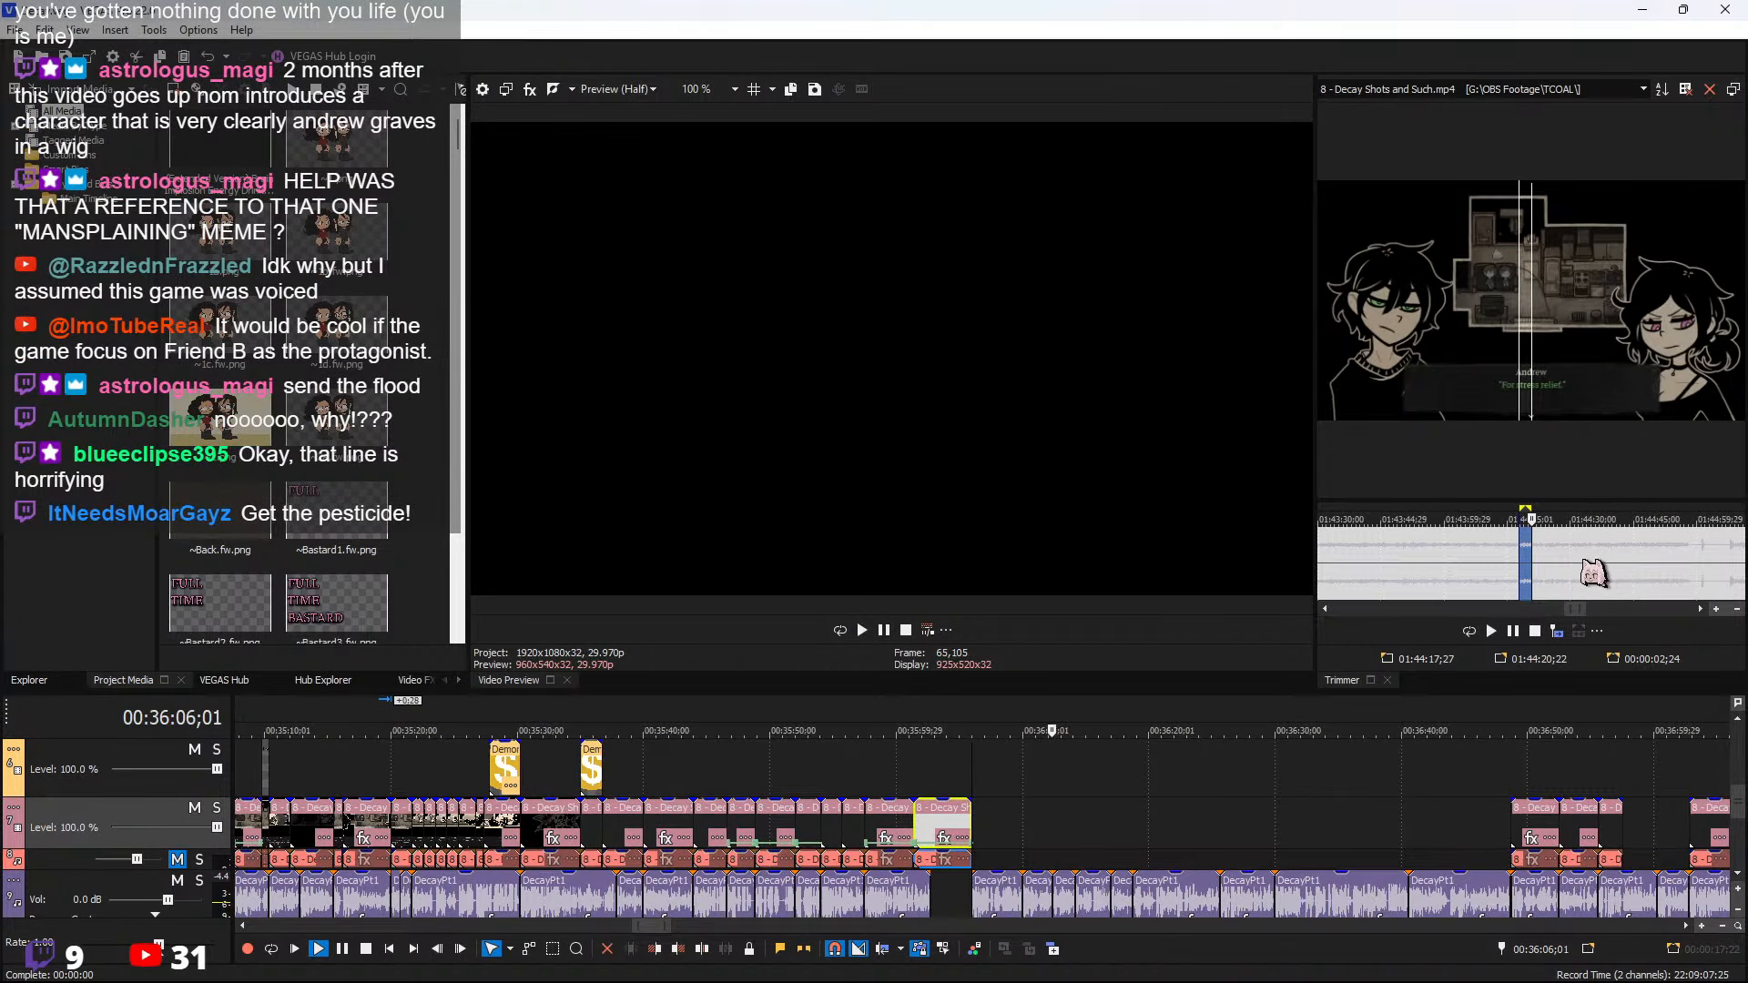
# Search forward through the source footage, past the smoking scene, to the start of the cleaver conversation near 01:48:11
pyautogui.click(1631, 561)
pyautogui.click(1699, 557)
pyautogui.scroll(-4, 1699, 560)
pyautogui.click(1662, 571)
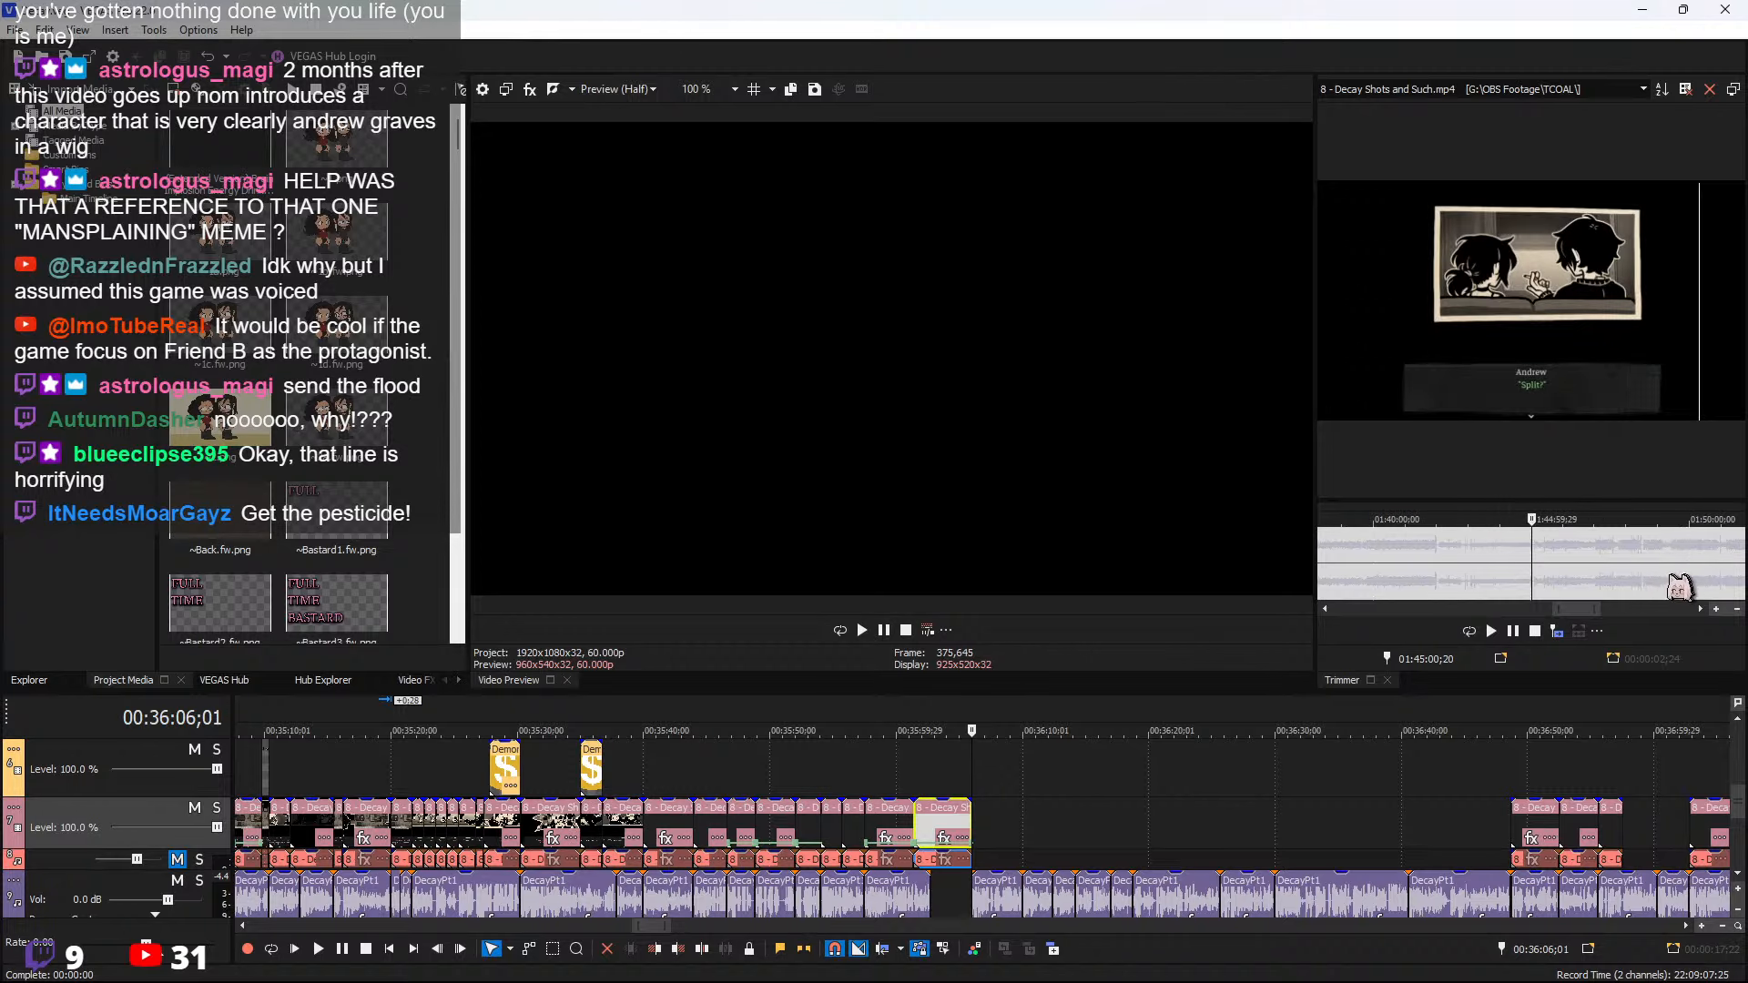
pyautogui.click(1586, 556)
pyautogui.click(1634, 556)
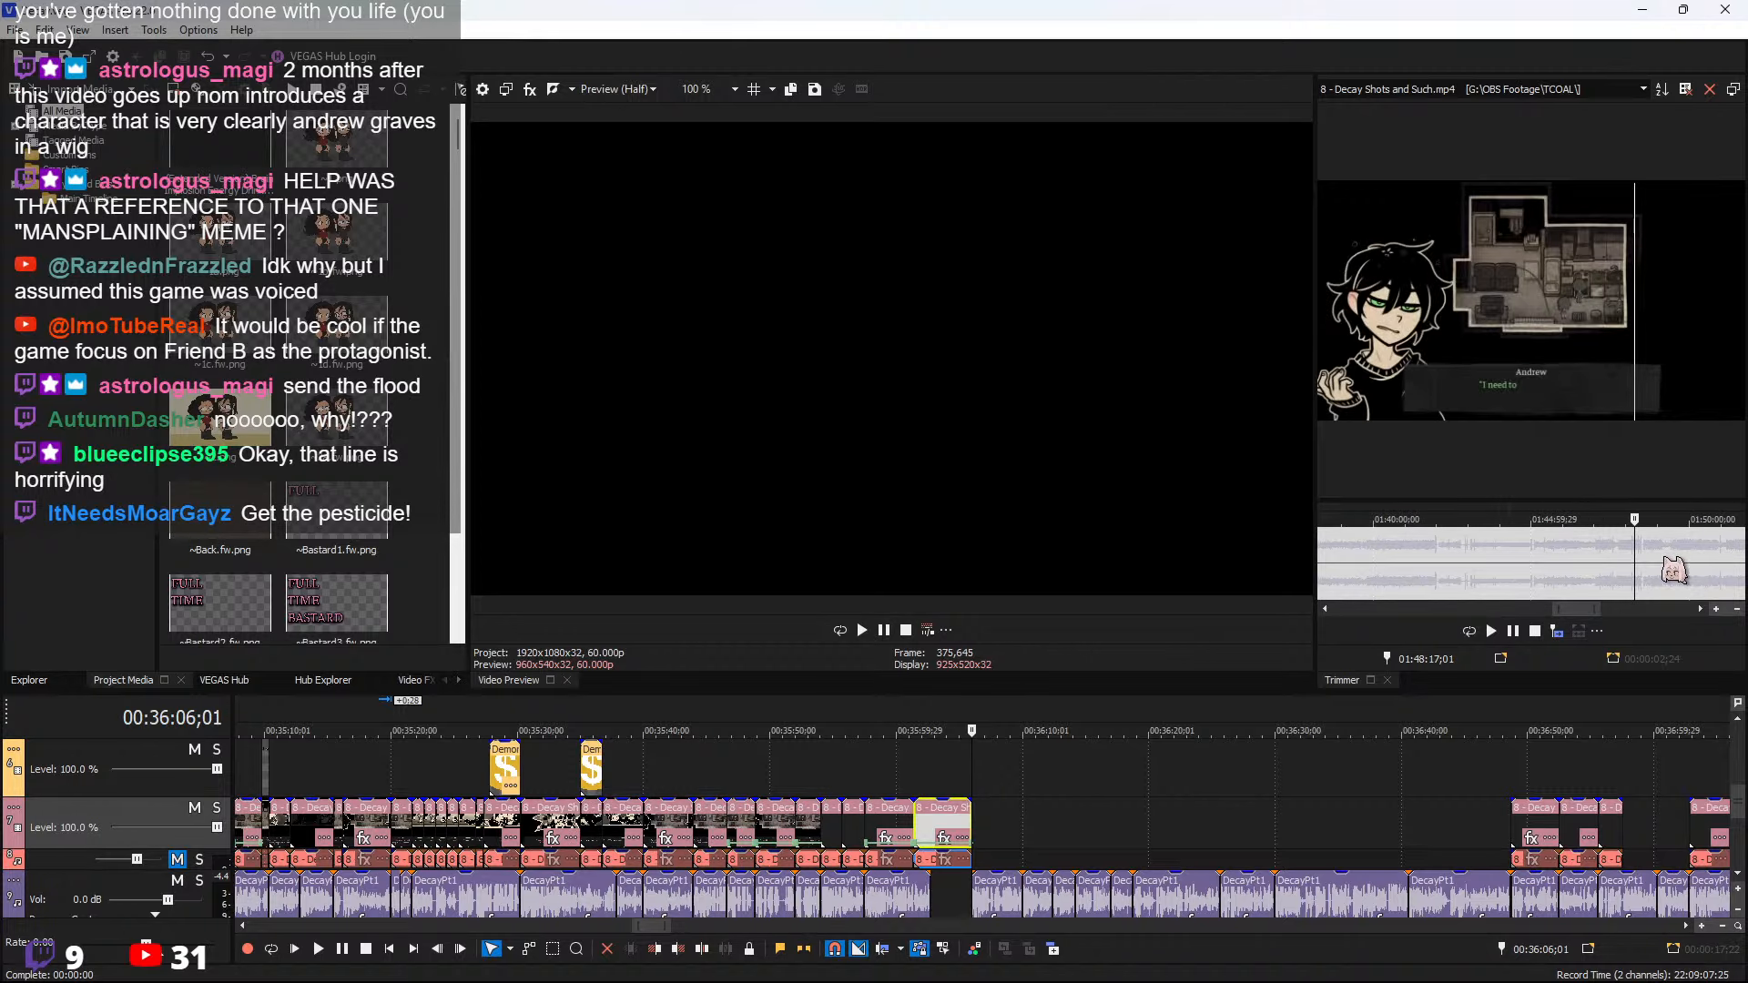
pyautogui.scroll(3, 1548, 559)
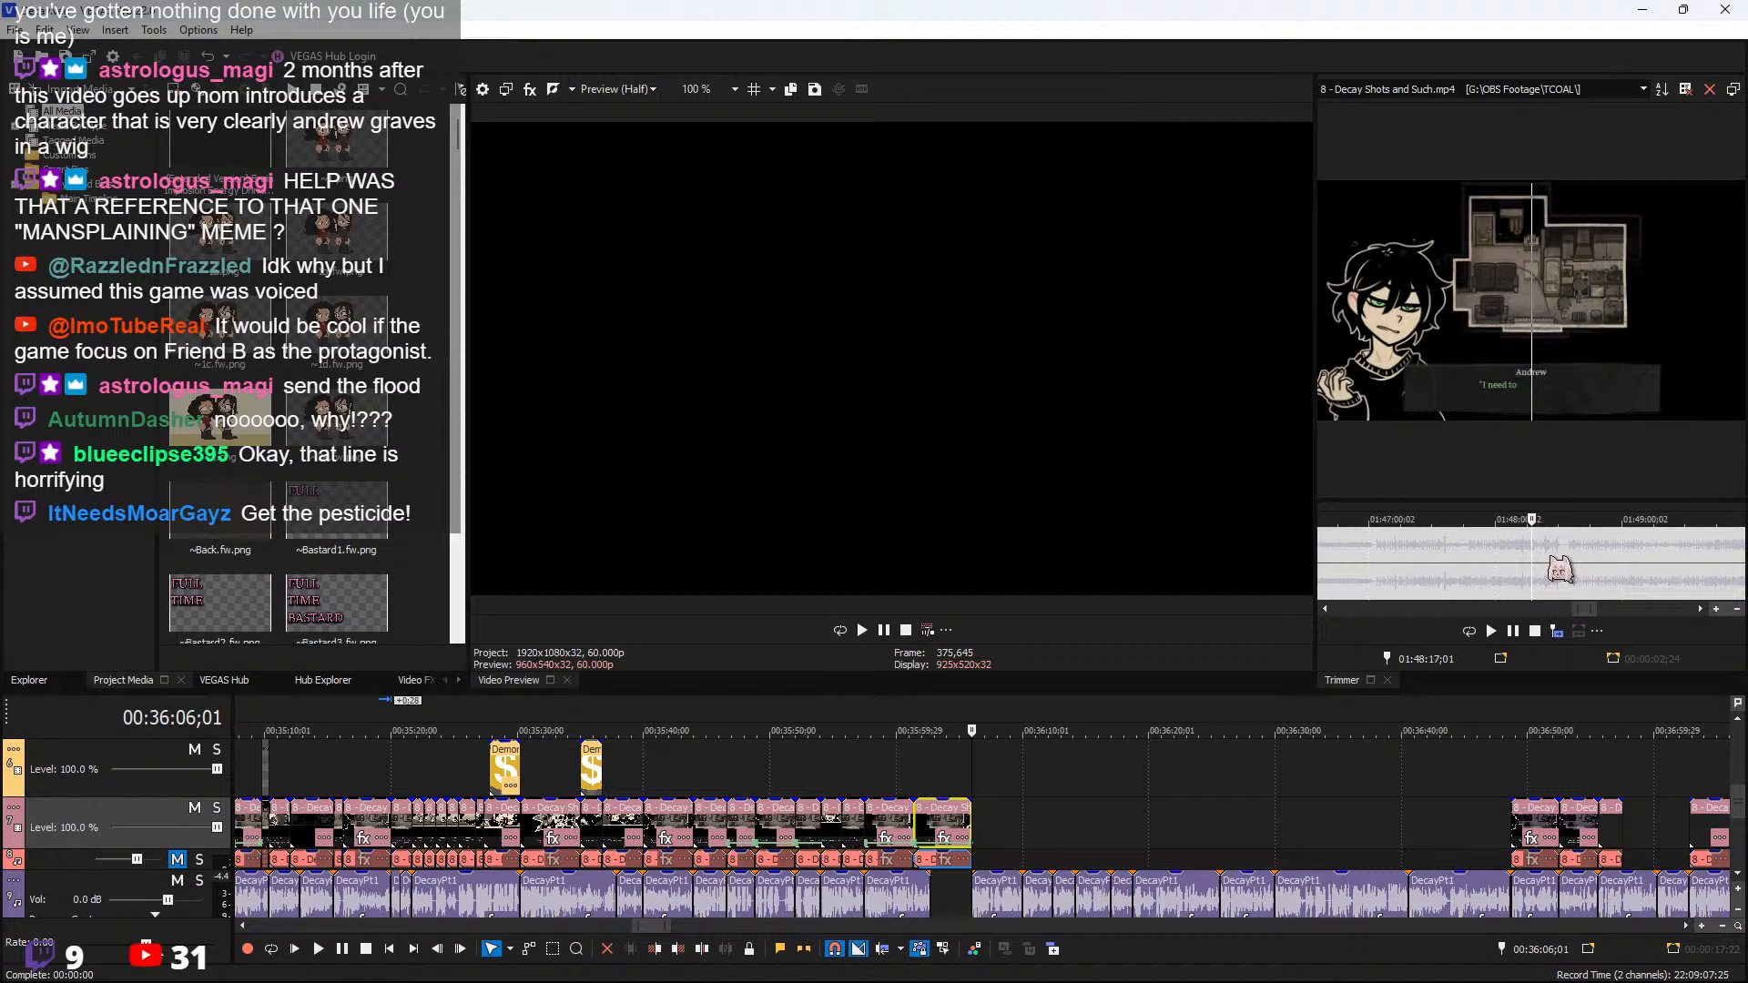
pyautogui.click(1549, 556)
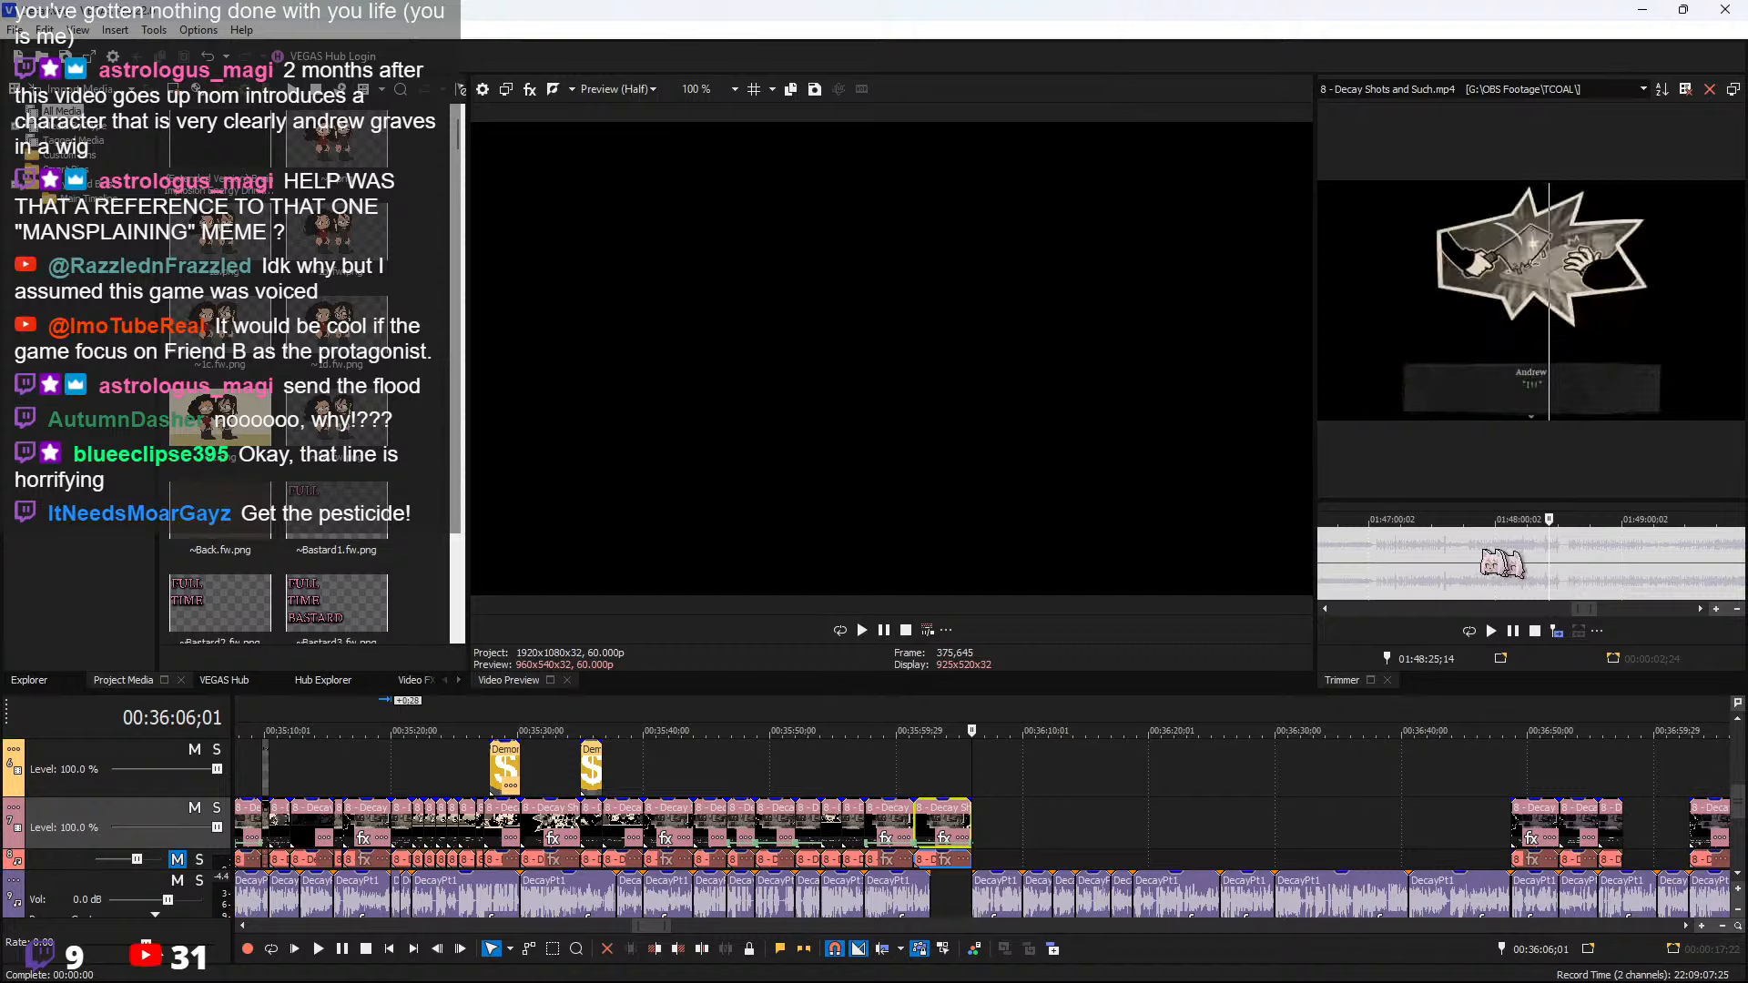
pyautogui.moveTo(1474, 548); pyautogui.dragTo(1507, 546)
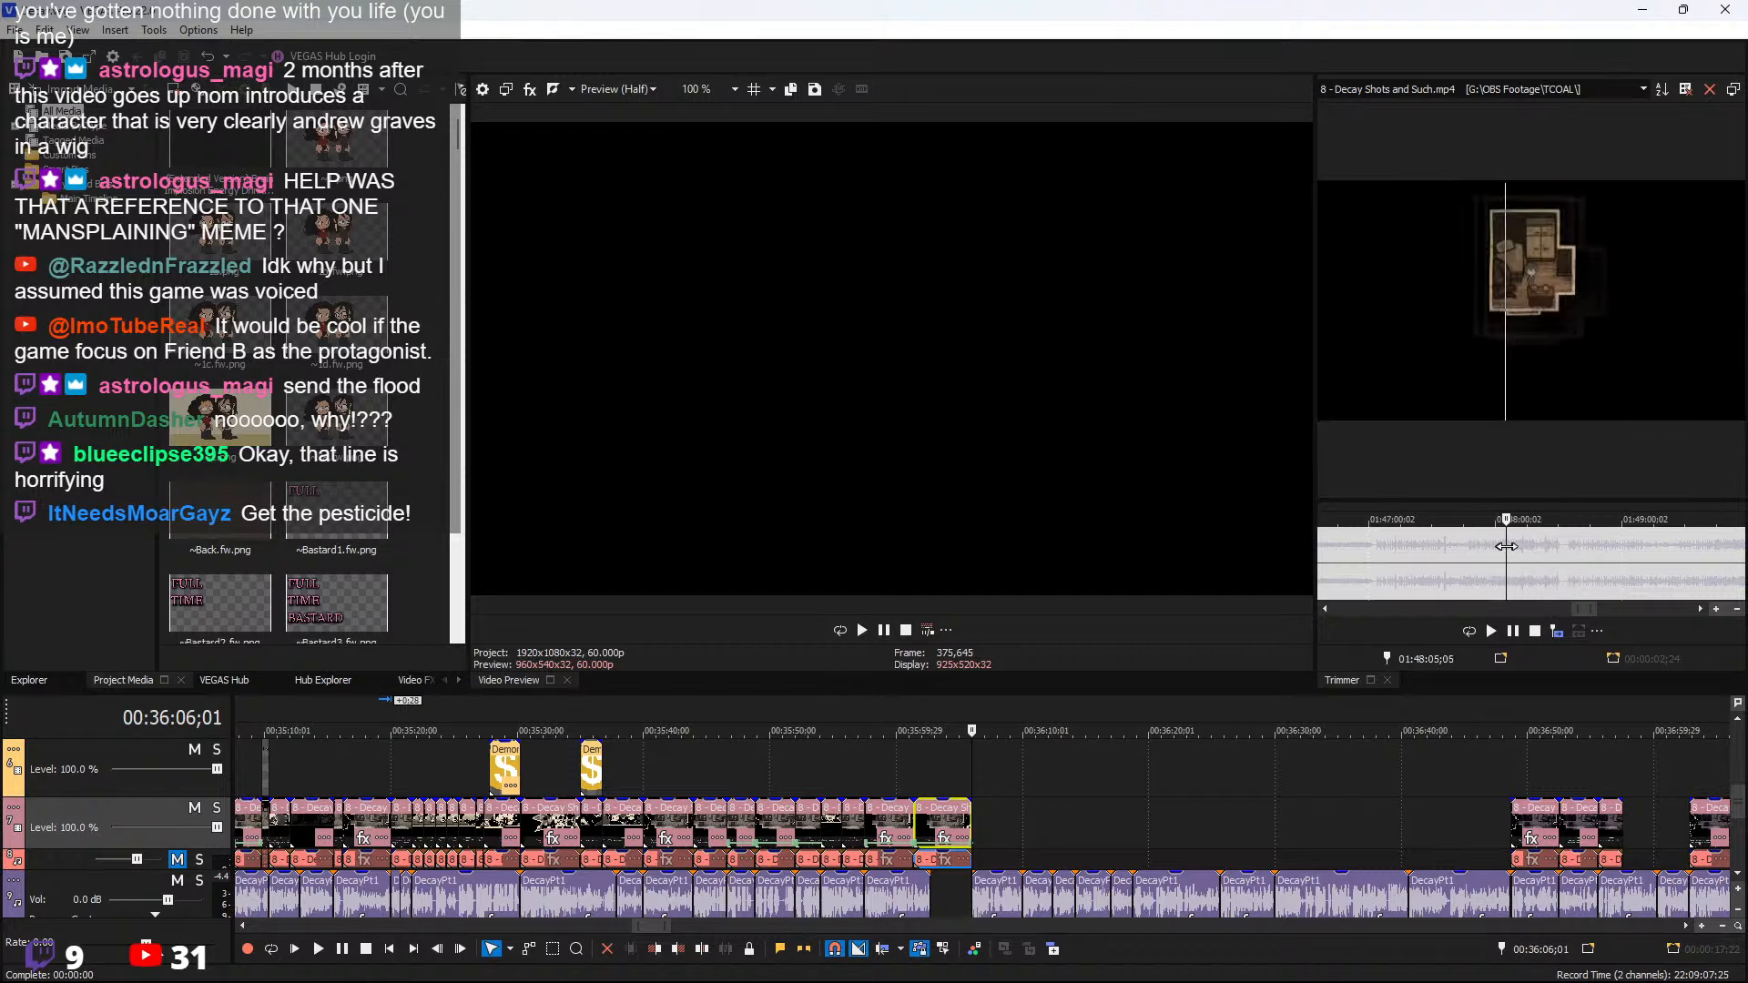
pyautogui.scroll(2, 1507, 547)
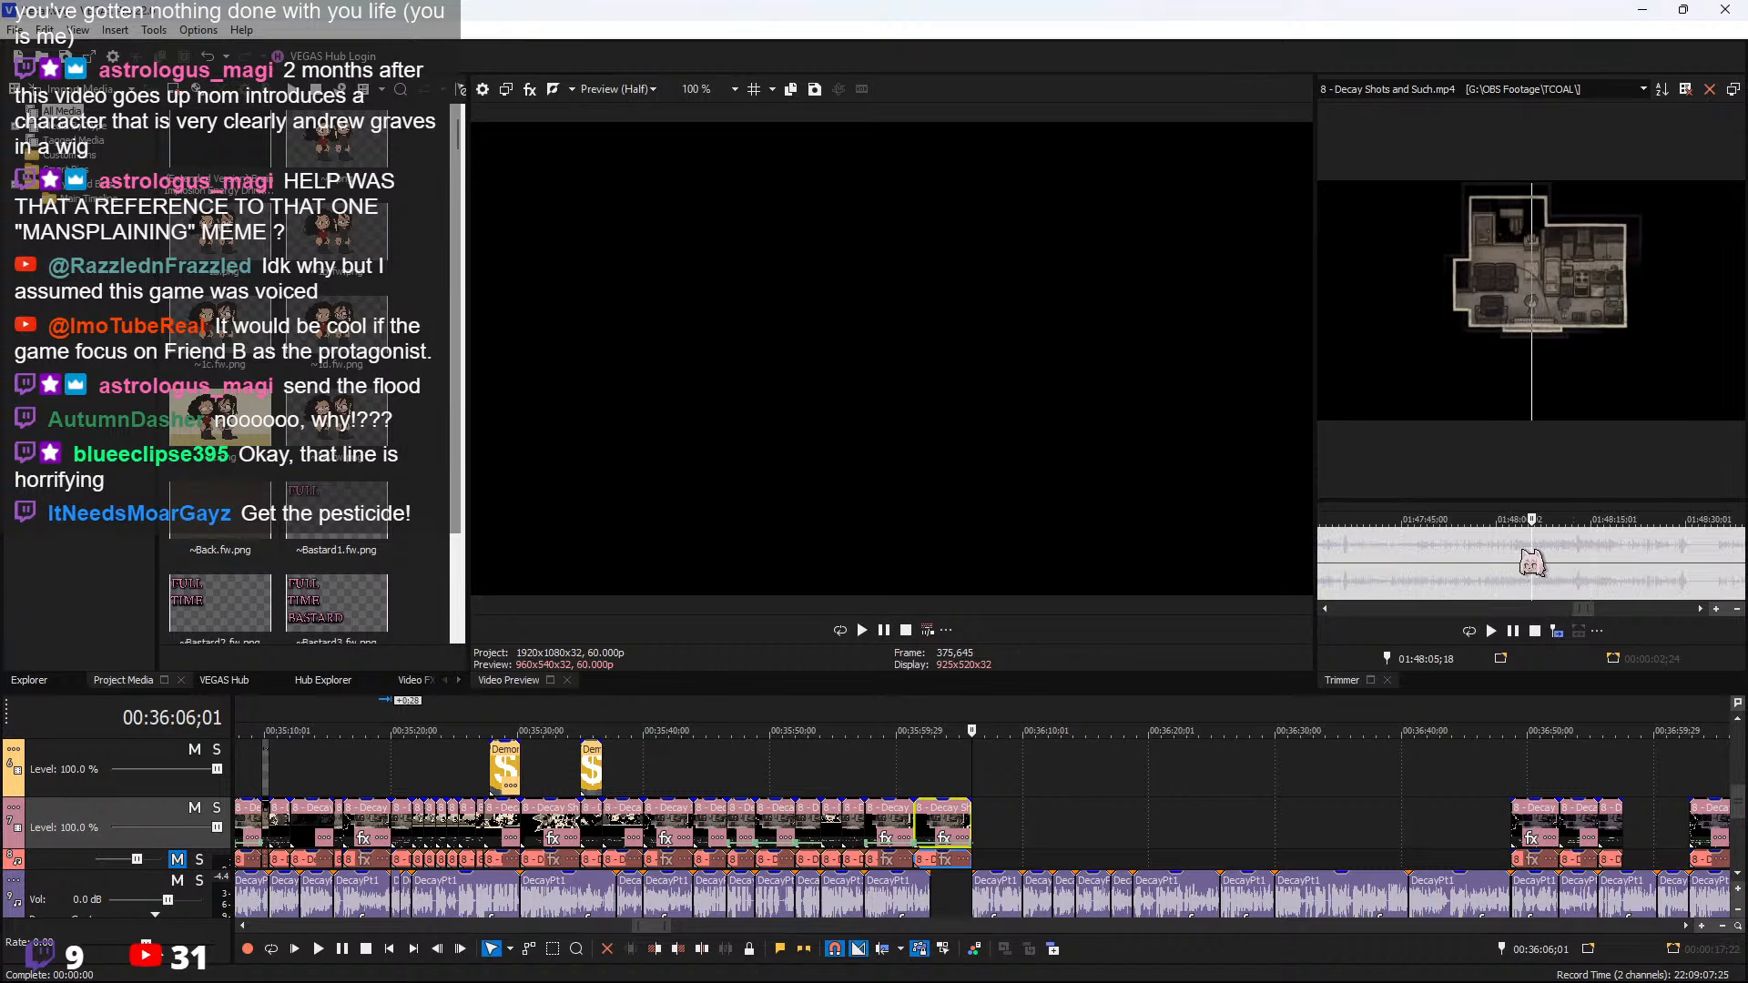
pyautogui.scroll(2, 1580, 570)
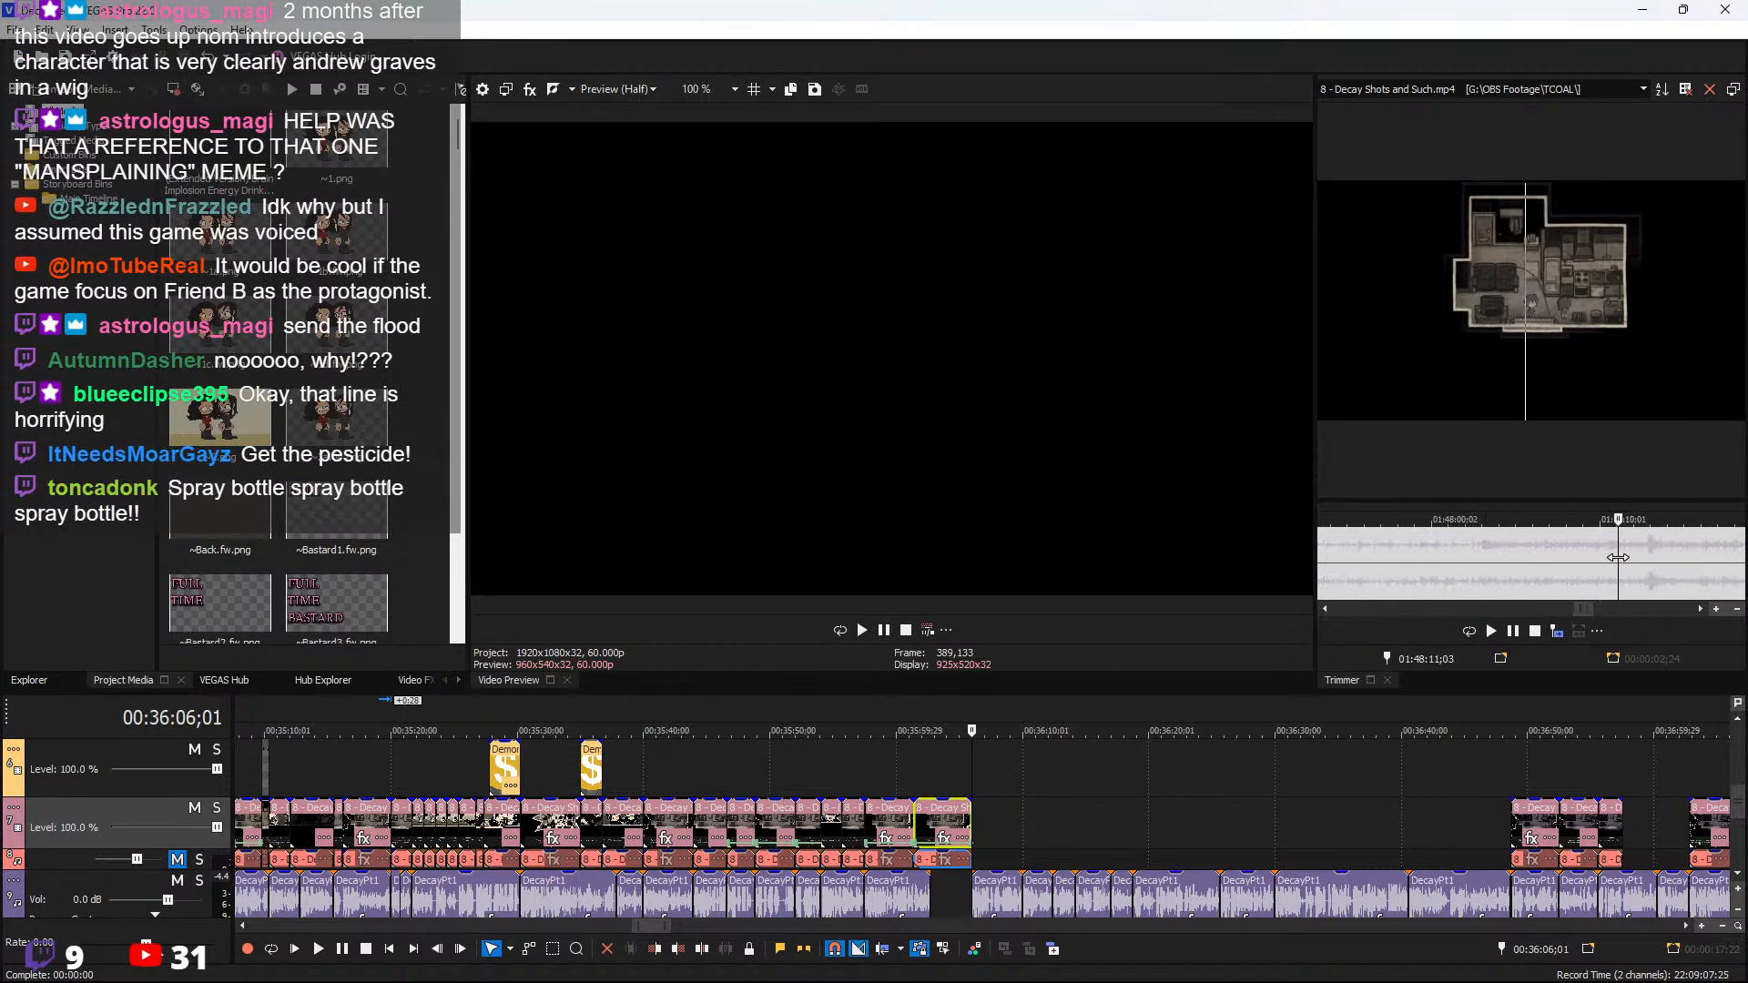
pyautogui.scroll(1, 1618, 565)
# Play the source footage from about 01:48:11 and skim the siblings' argument over the cleaver
pyautogui.press('space')
pyautogui.scroll(1, 1617, 573)
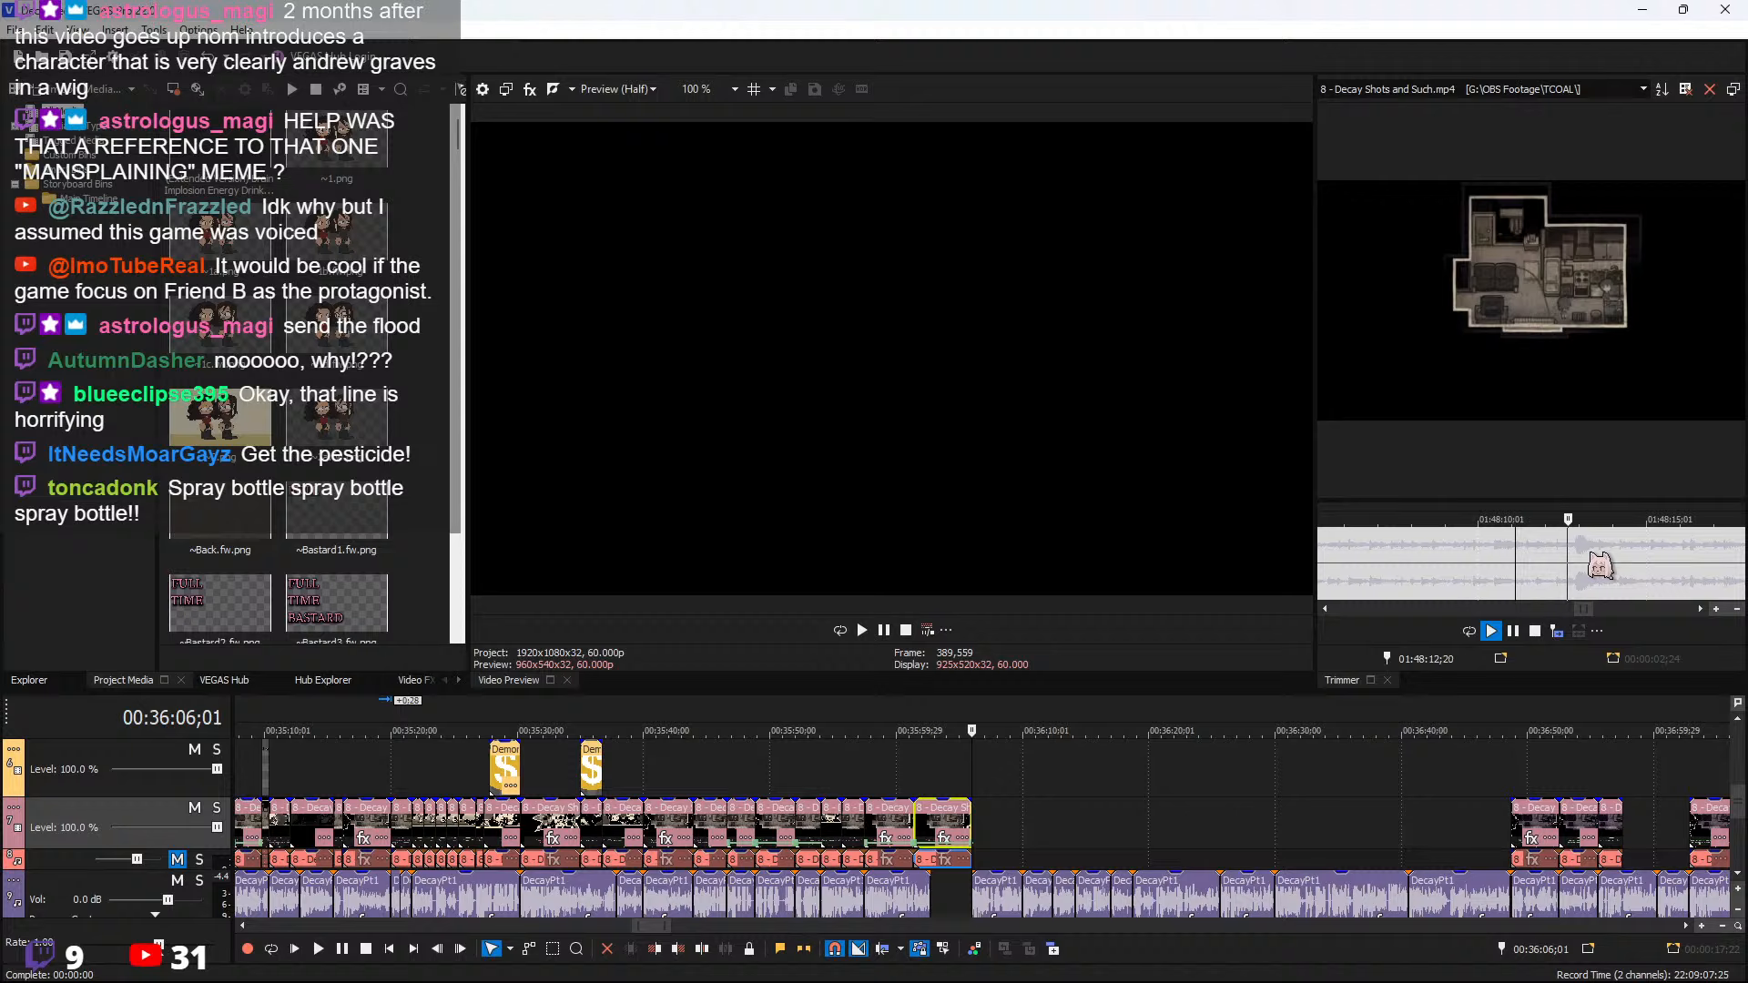
pyautogui.scroll(-2, 1591, 555)
pyautogui.click(1615, 559)
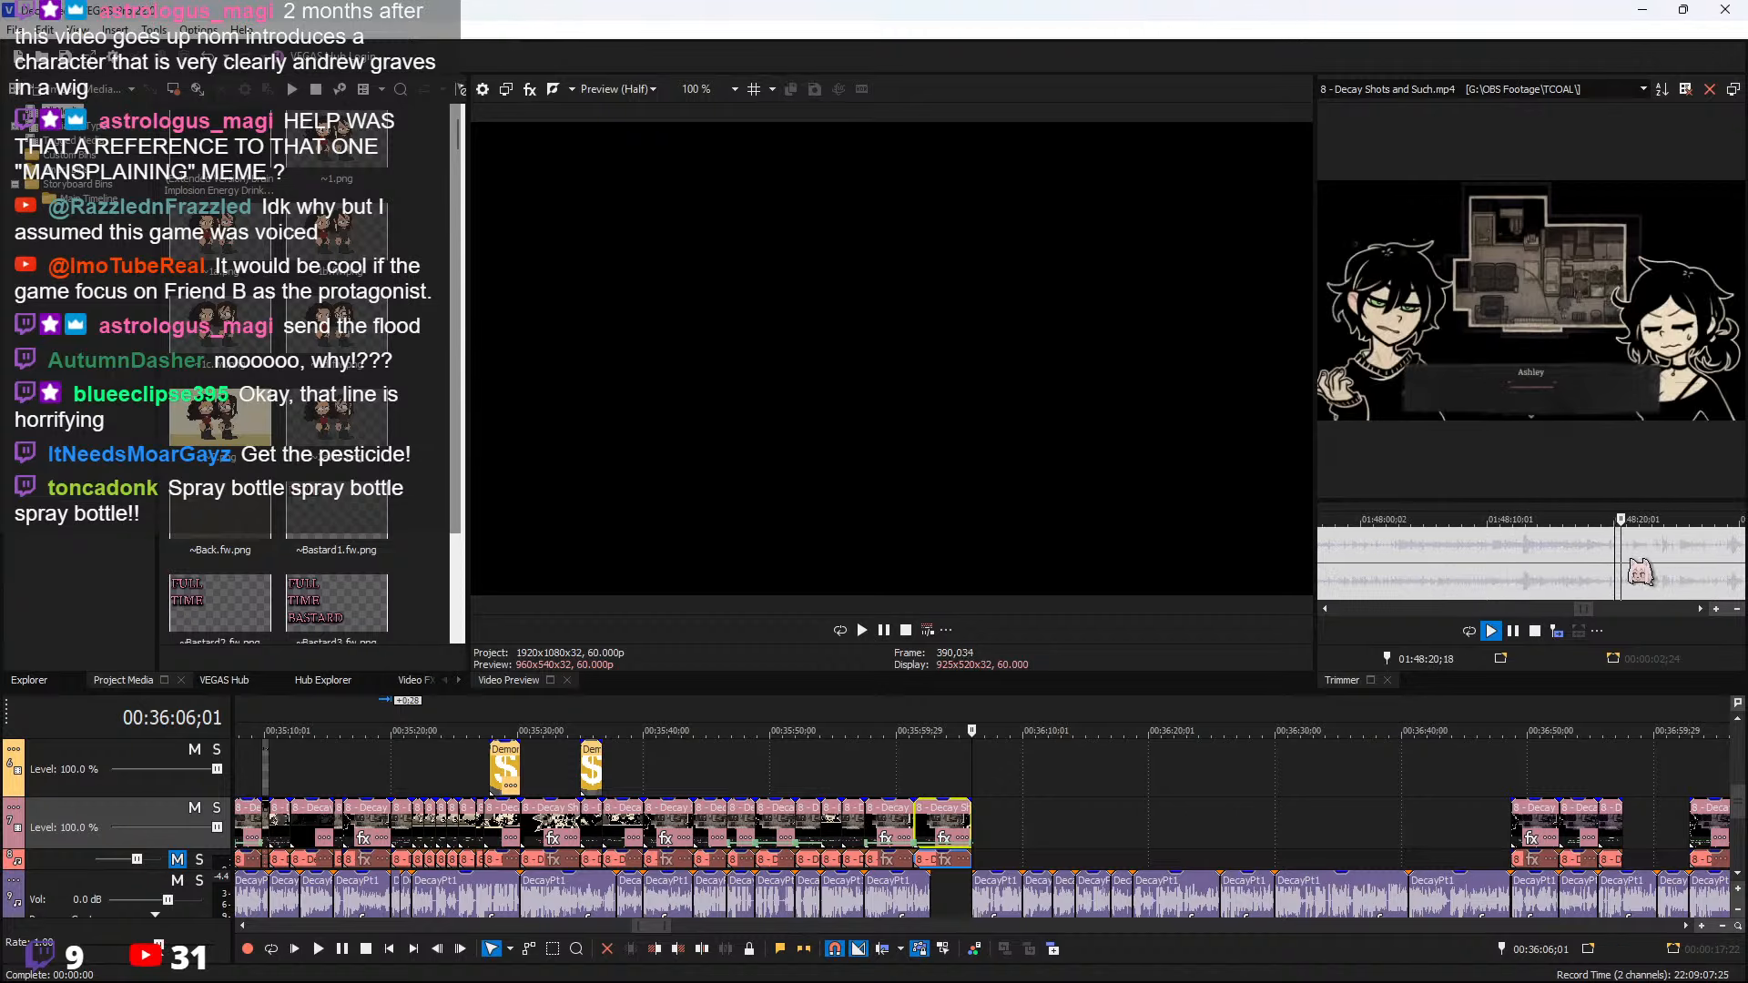
pyautogui.scroll(1, 1639, 572)
pyautogui.click(1436, 574)
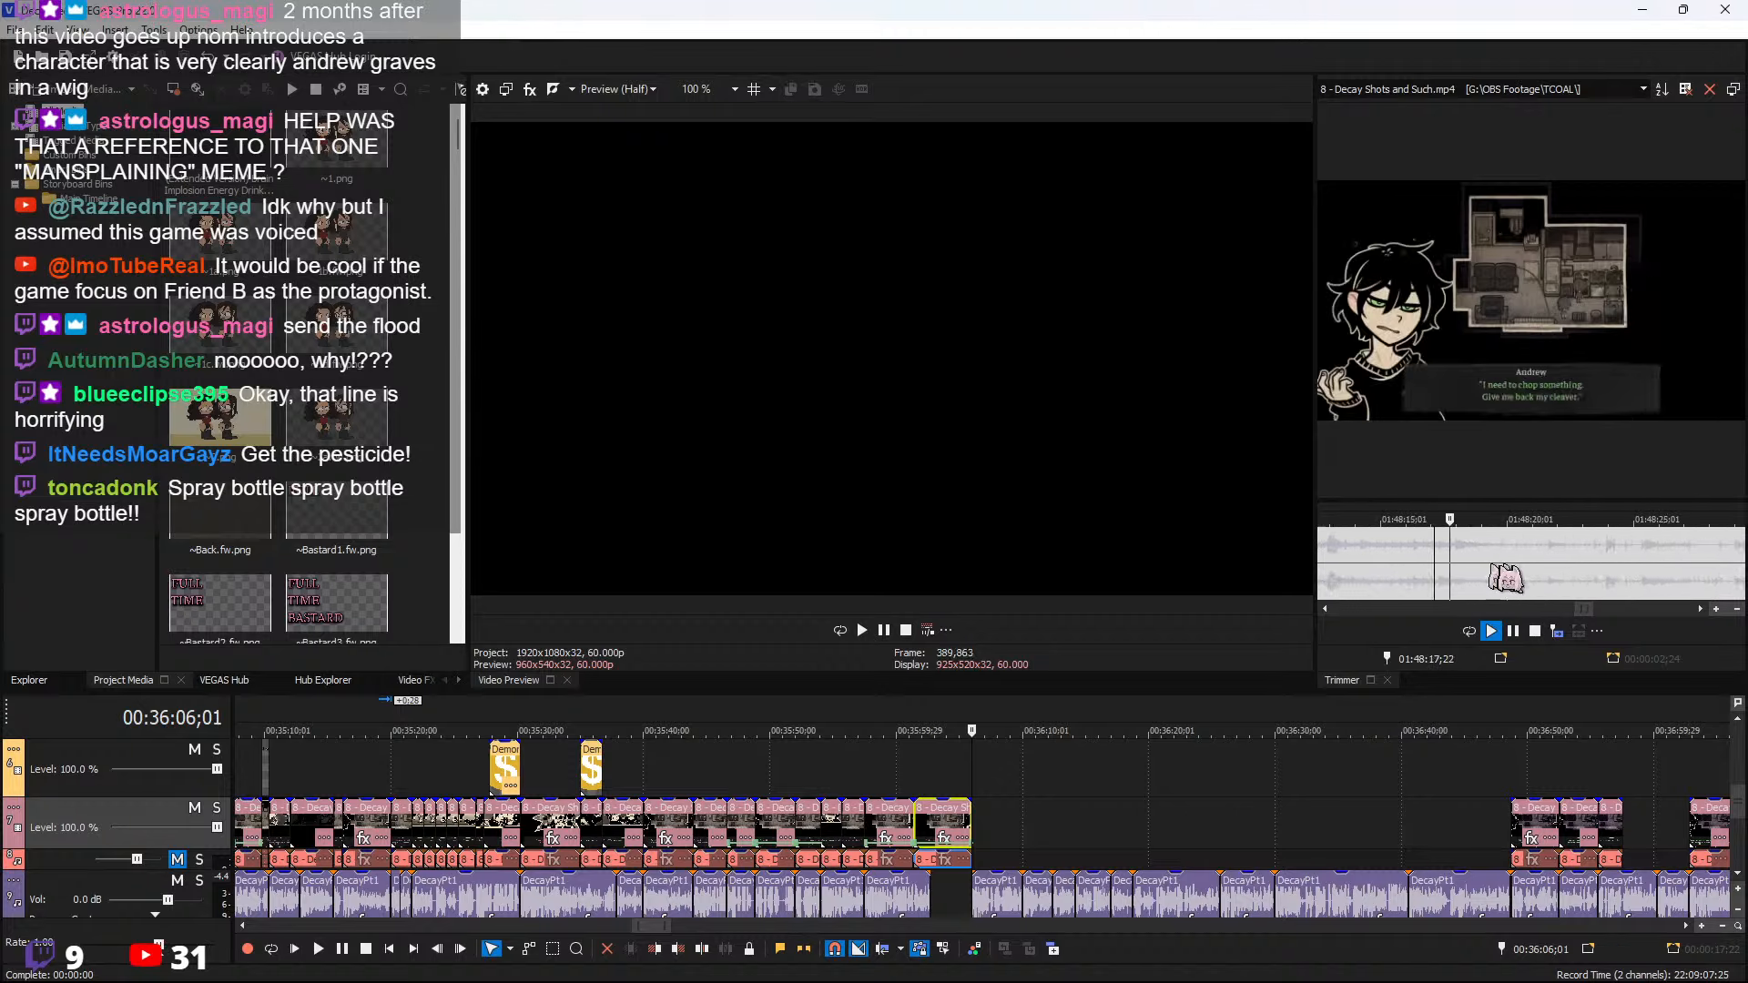
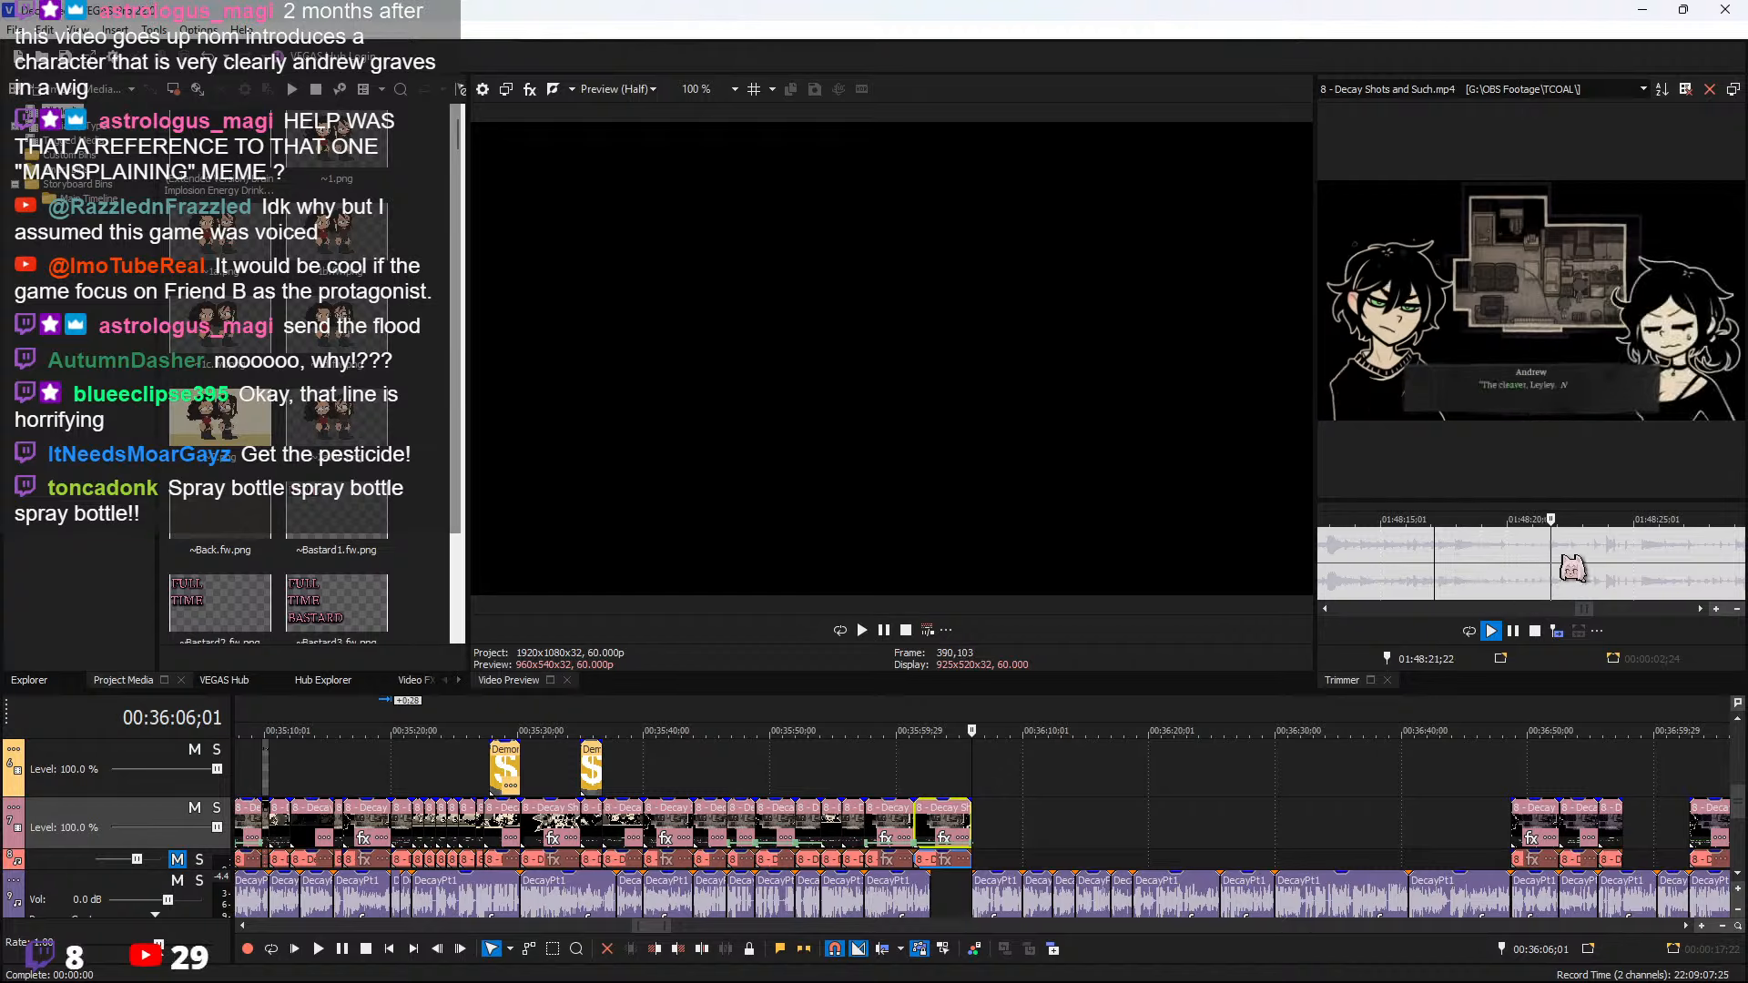
pyautogui.scroll(-1, 1637, 572)
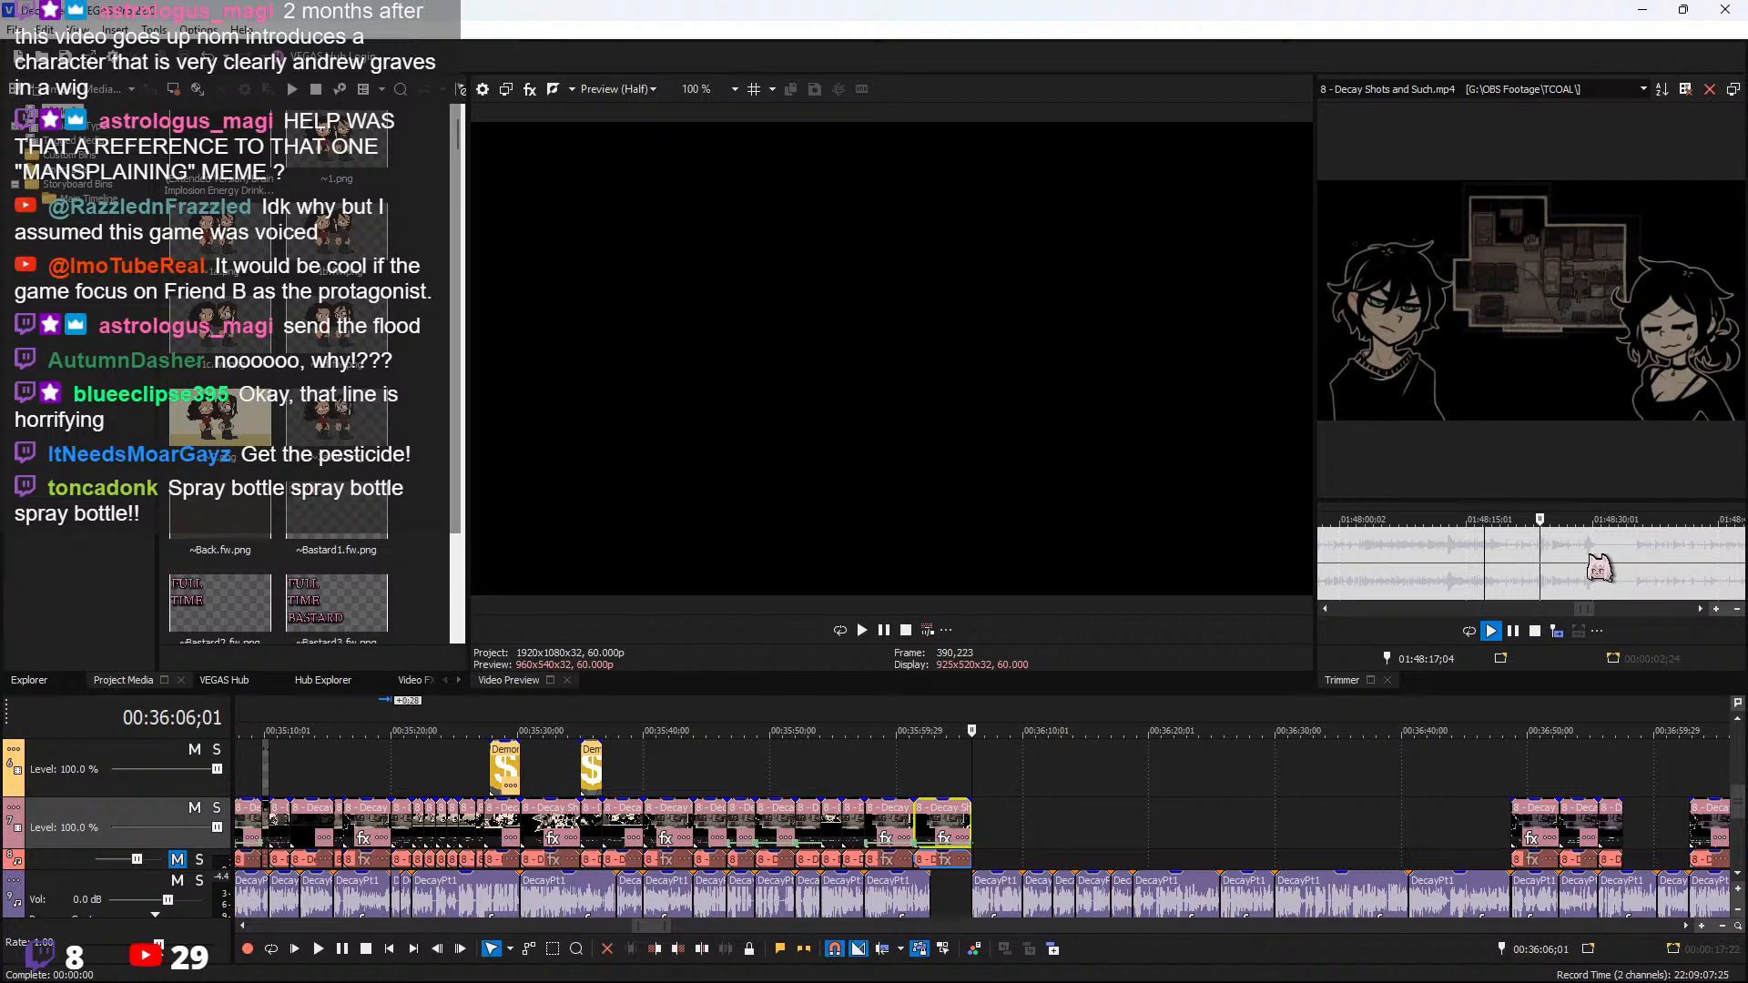
pyautogui.click(1589, 562)
pyautogui.scroll(1, 1589, 562)
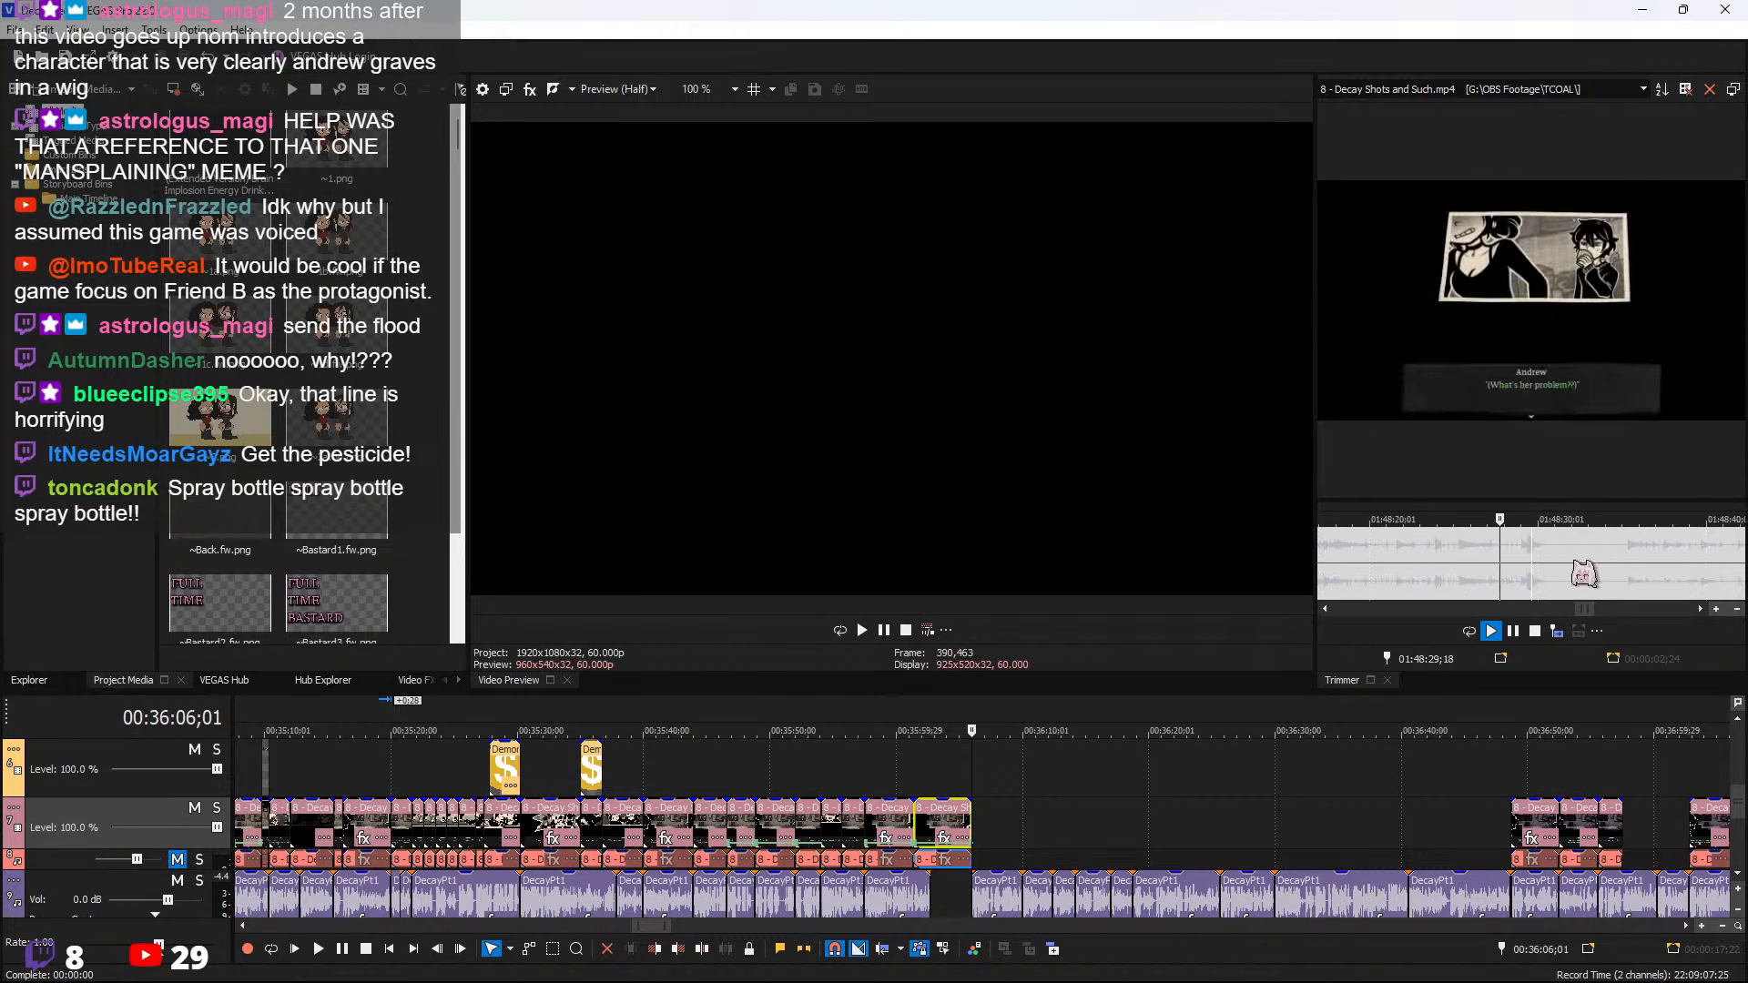
# Locate the "With its aid, you cook a simple meal" text in the source footage and select 01:48:32;12 to 01:48:34;06
pyautogui.scroll(-1, 1573, 561)
pyautogui.click(1593, 559)
pyautogui.click(1572, 557)
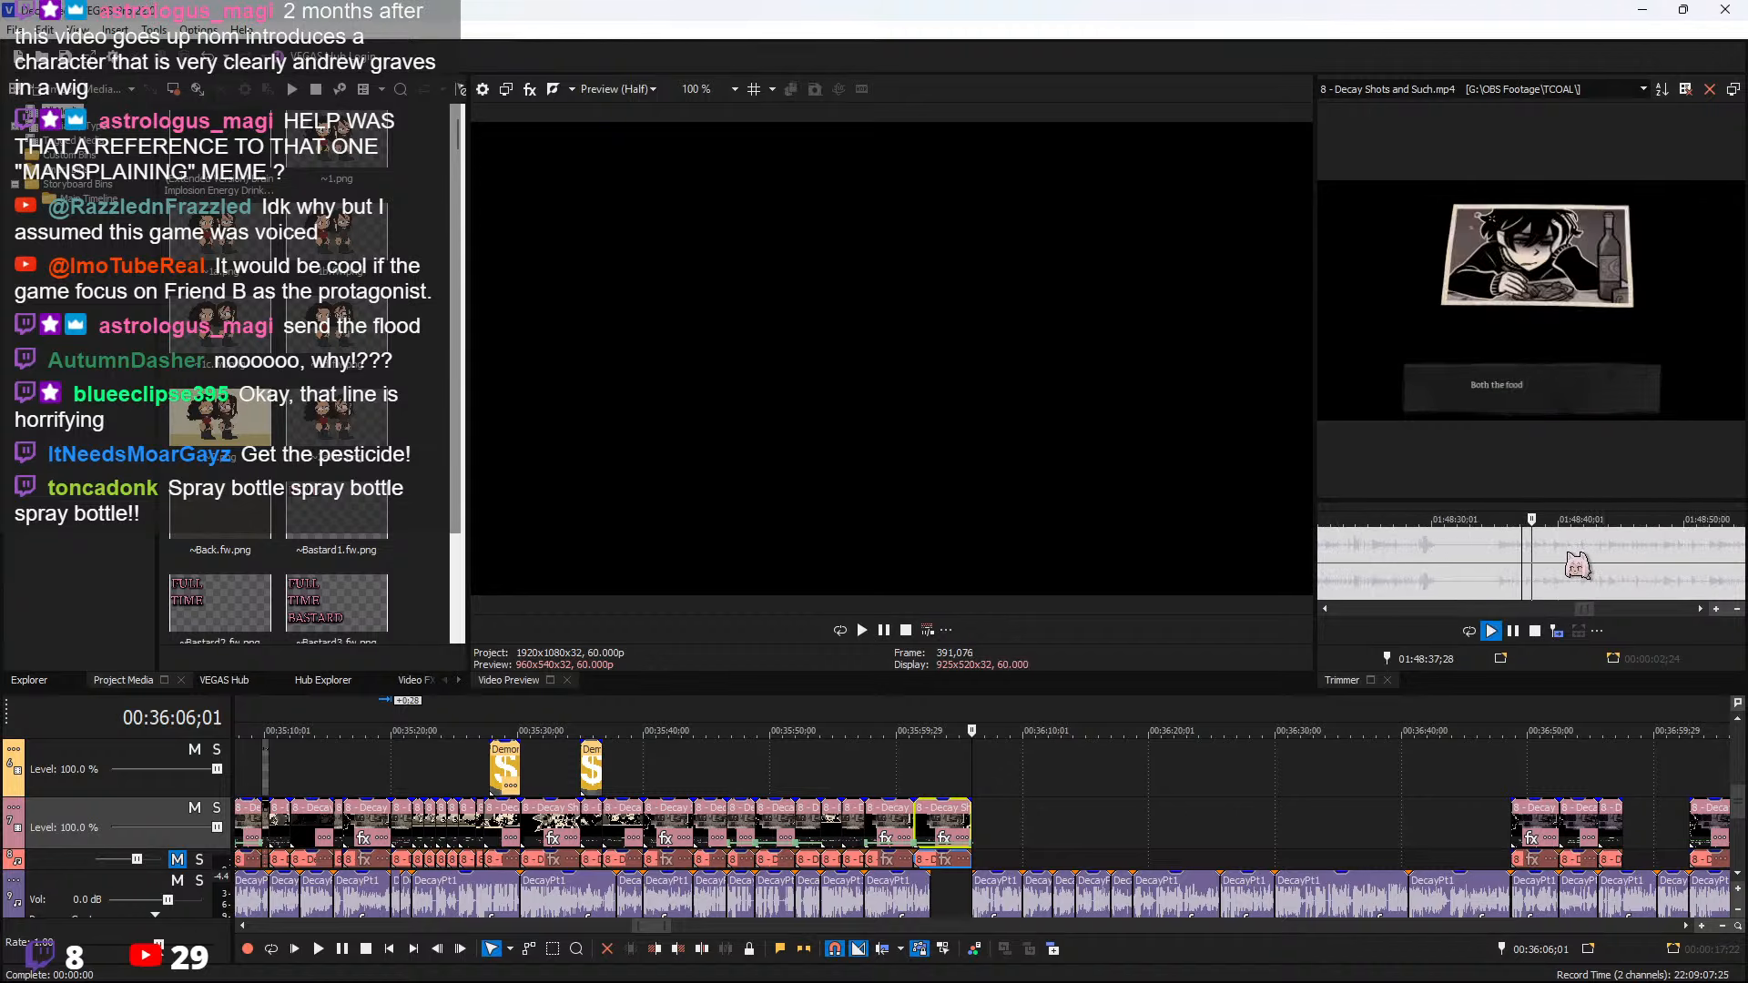
pyautogui.click(1403, 557)
pyautogui.scroll(1, 1519, 560)
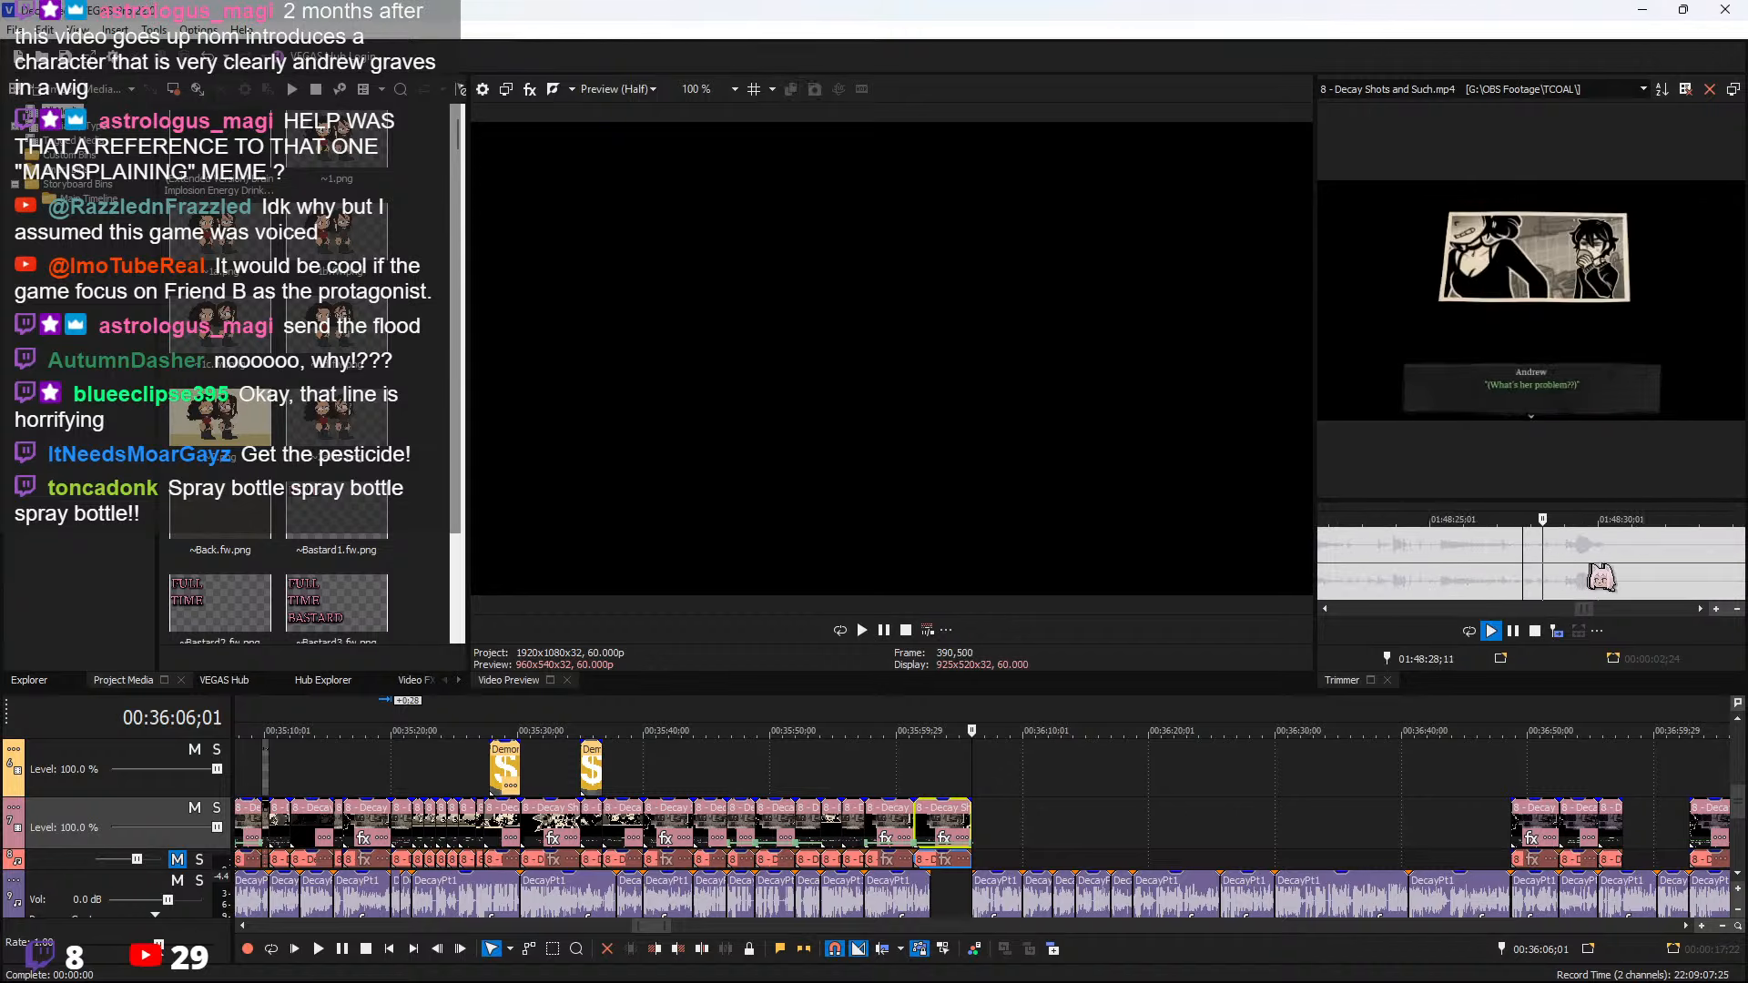
pyautogui.click(1577, 551)
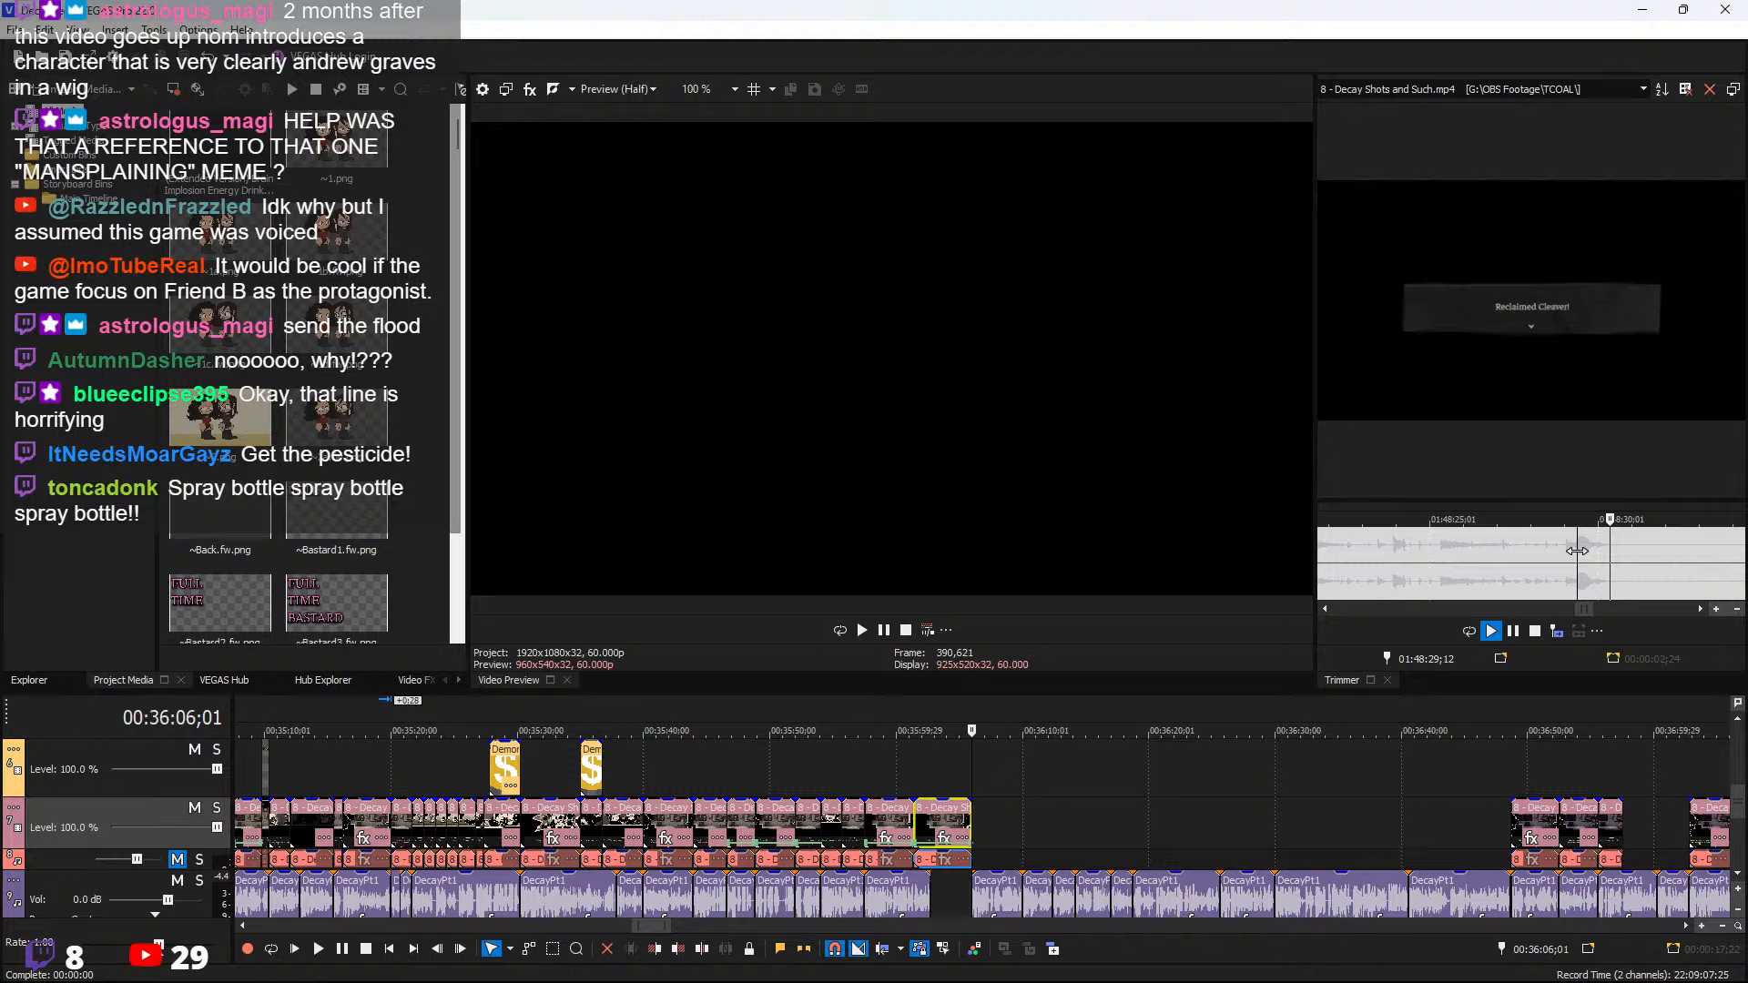
pyautogui.scroll(-1, 1577, 551)
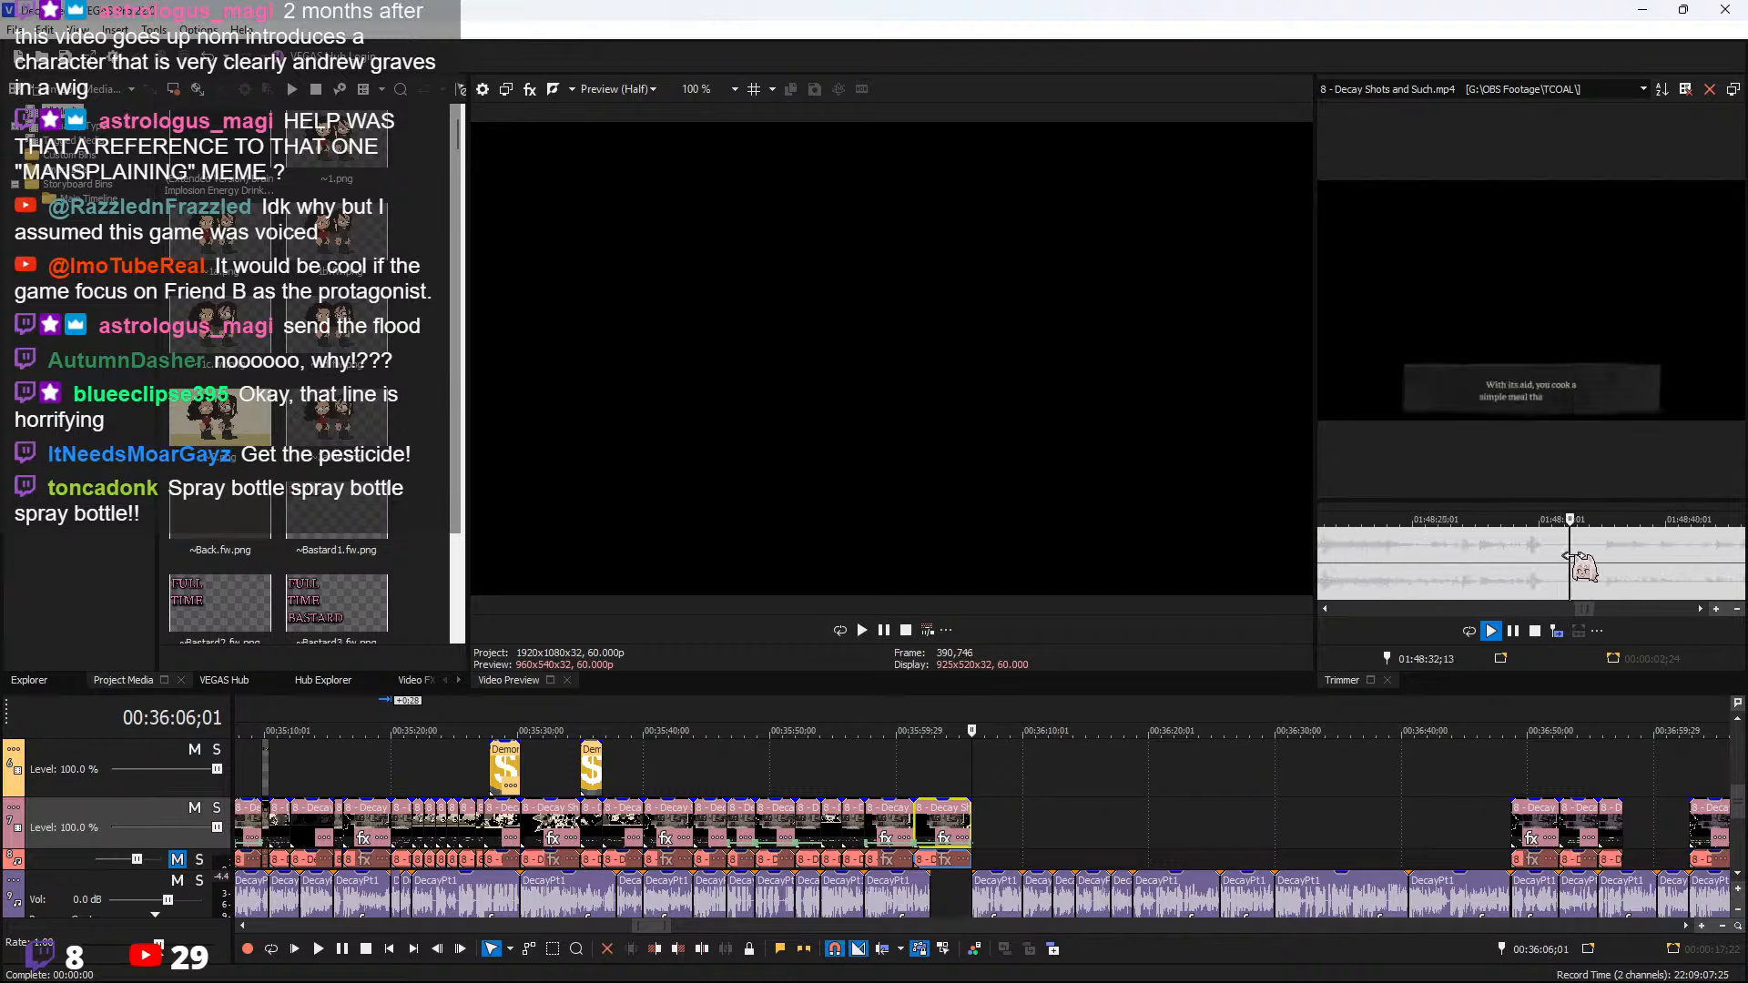
pyautogui.scroll(1, 1566, 556)
pyautogui.moveTo(1522, 566); pyautogui.dragTo(1567, 566)
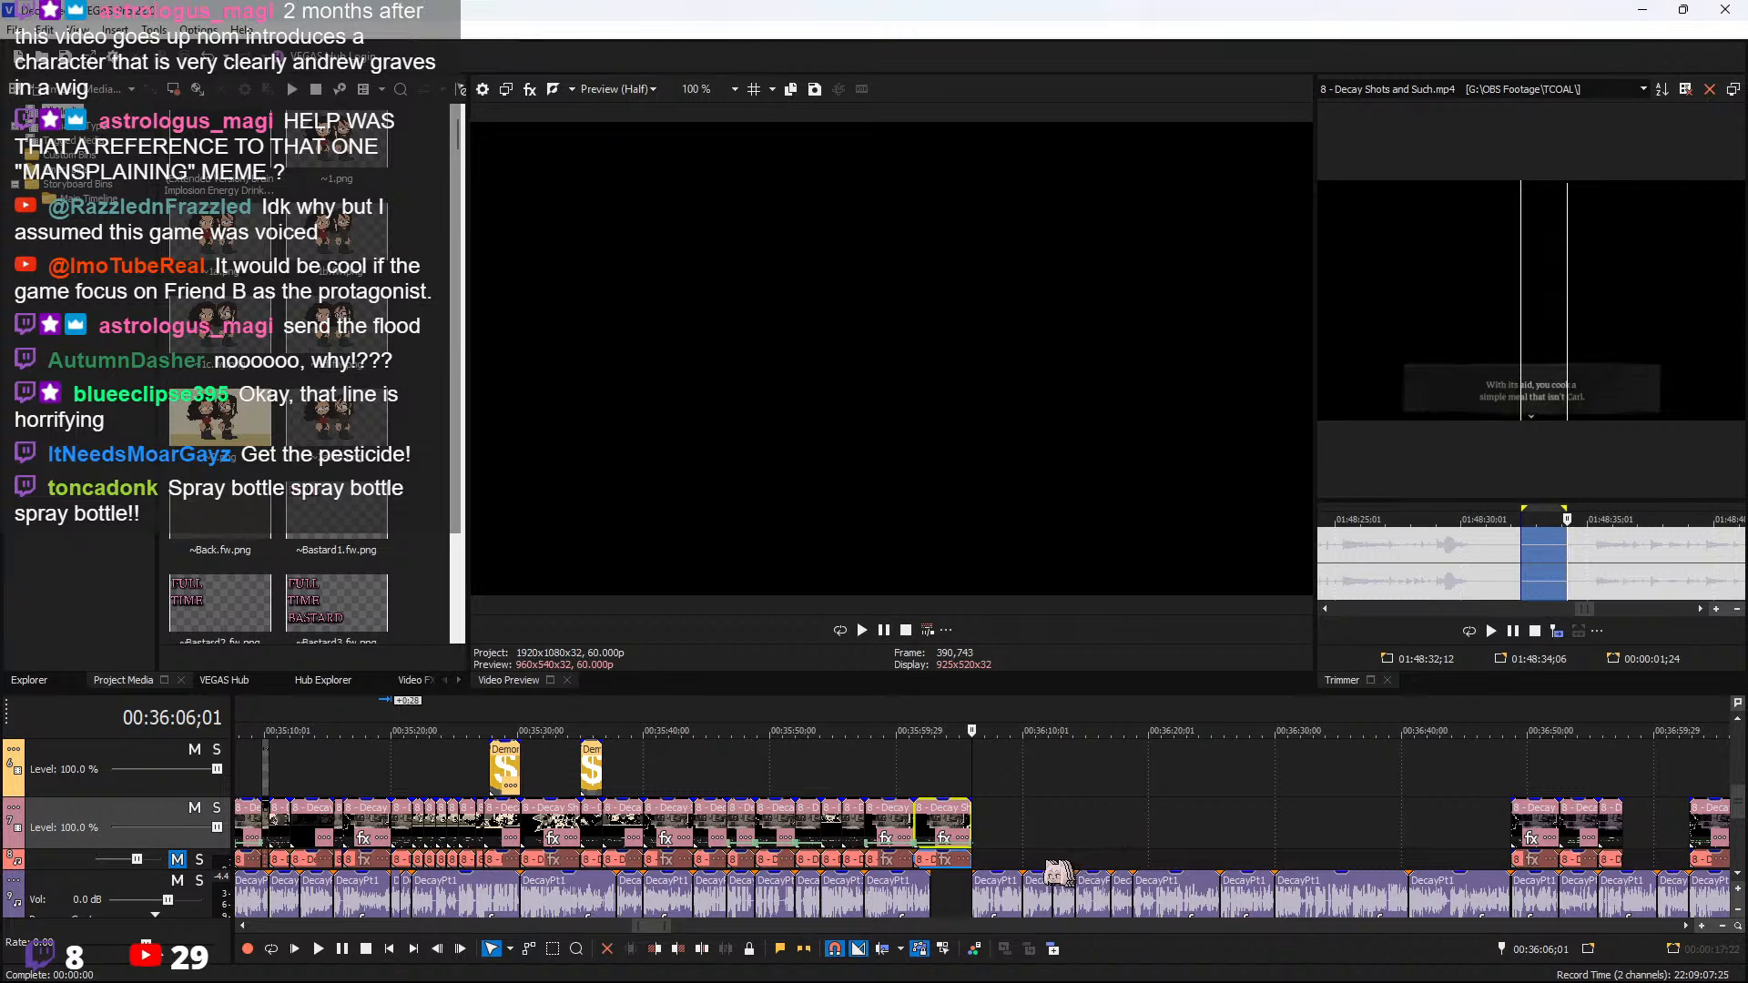
# Play the narration again from the end of the last gameplay clip, and examine the source footage around the marked range
pyautogui.click(968, 824)
pyautogui.scroll(3, 1448, 758)
pyautogui.press('space')
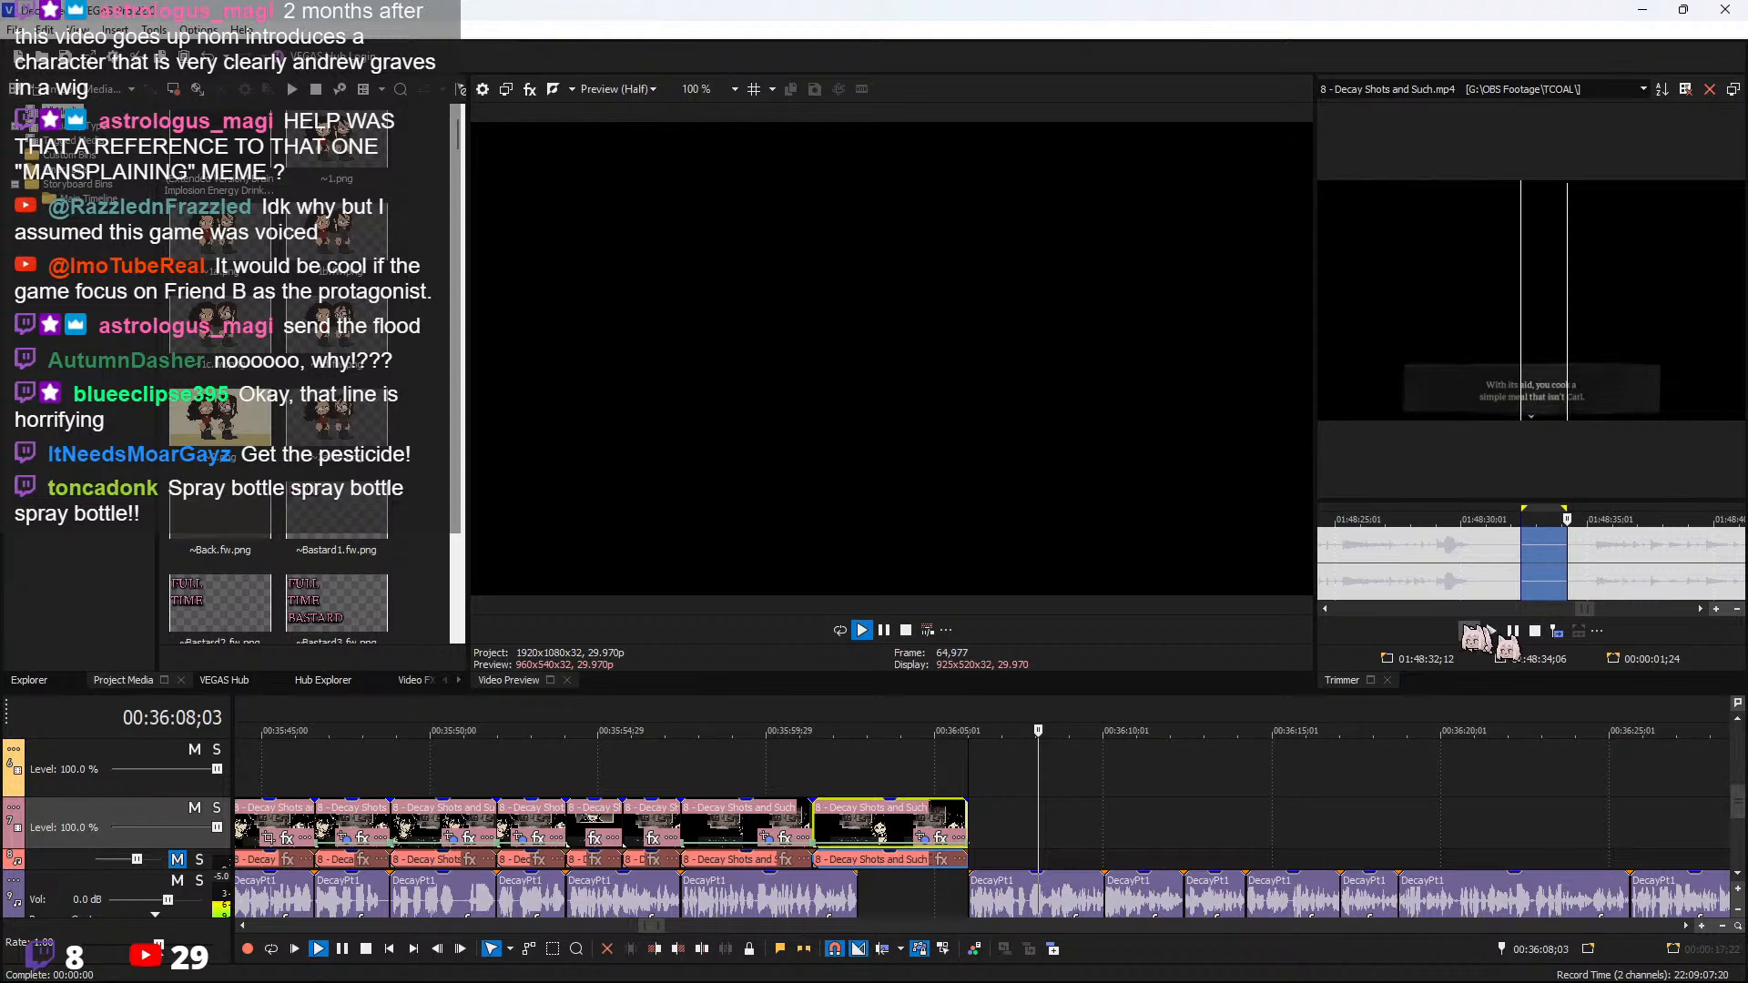
pyautogui.scroll(-2, 1468, 628)
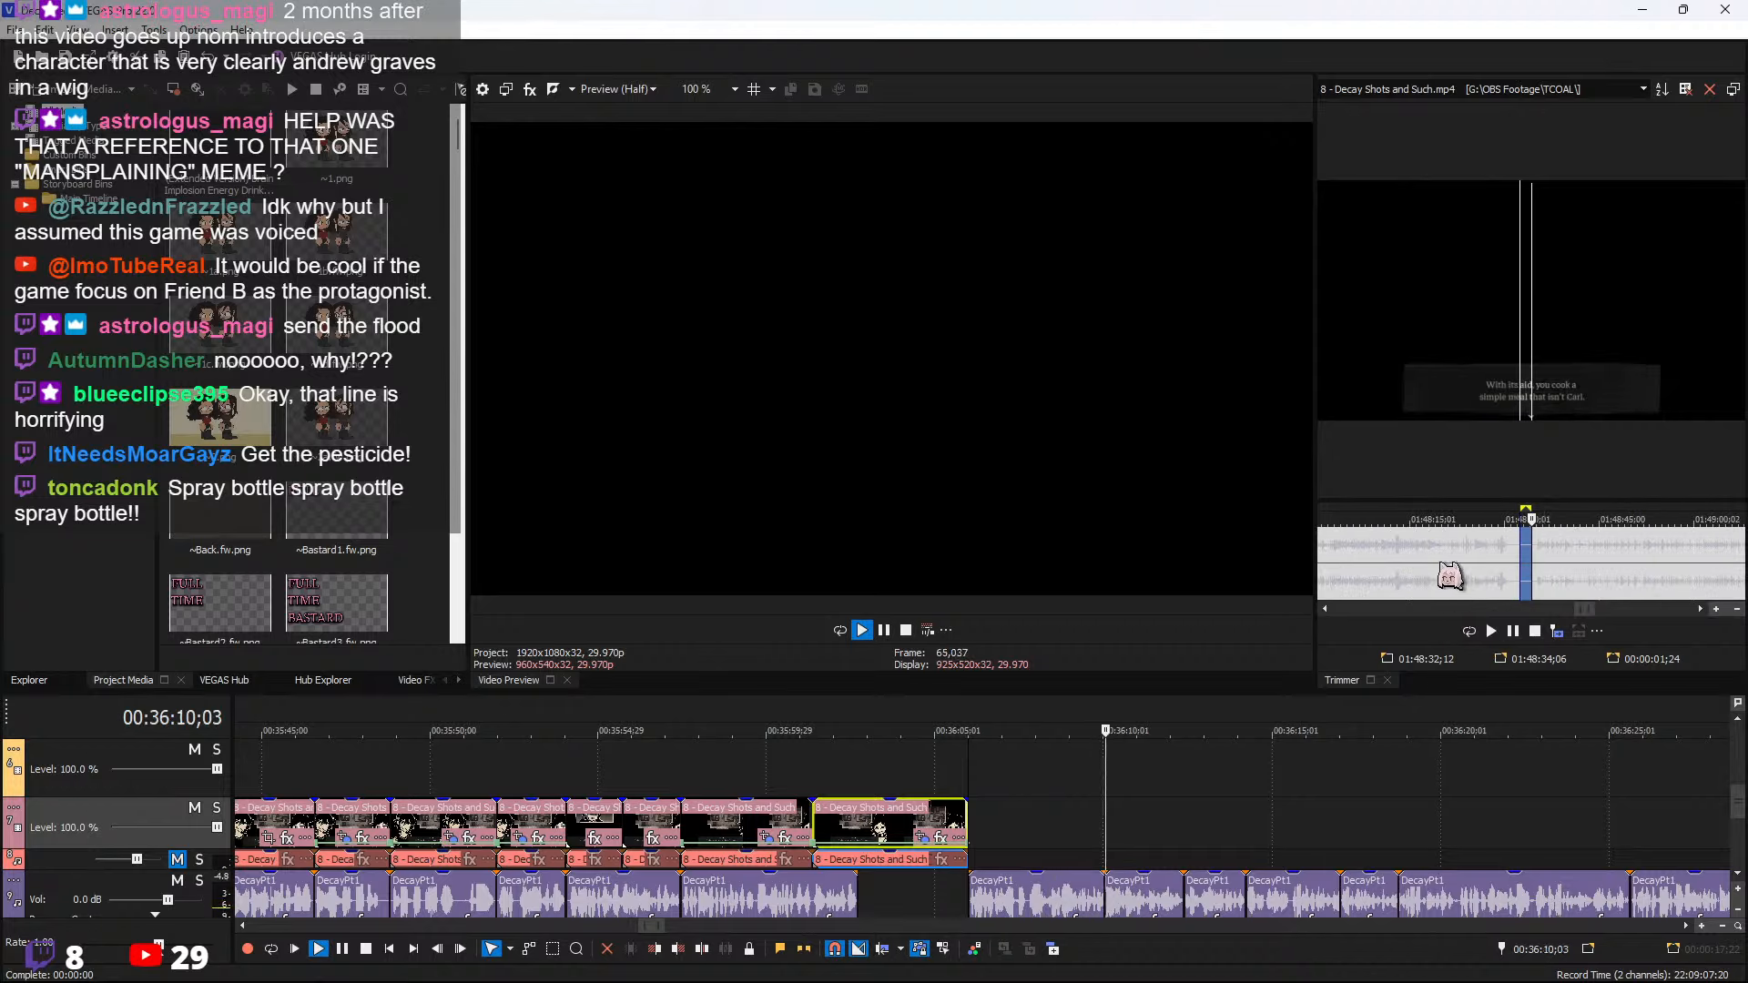
# Select 01:48:11;24 to 01:48:16;00 in the source footage and insert it on the video track at 00:36:06;01
pyautogui.moveTo(1457, 559); pyautogui.dragTo(1472, 558)
pyautogui.click(1389, 567)
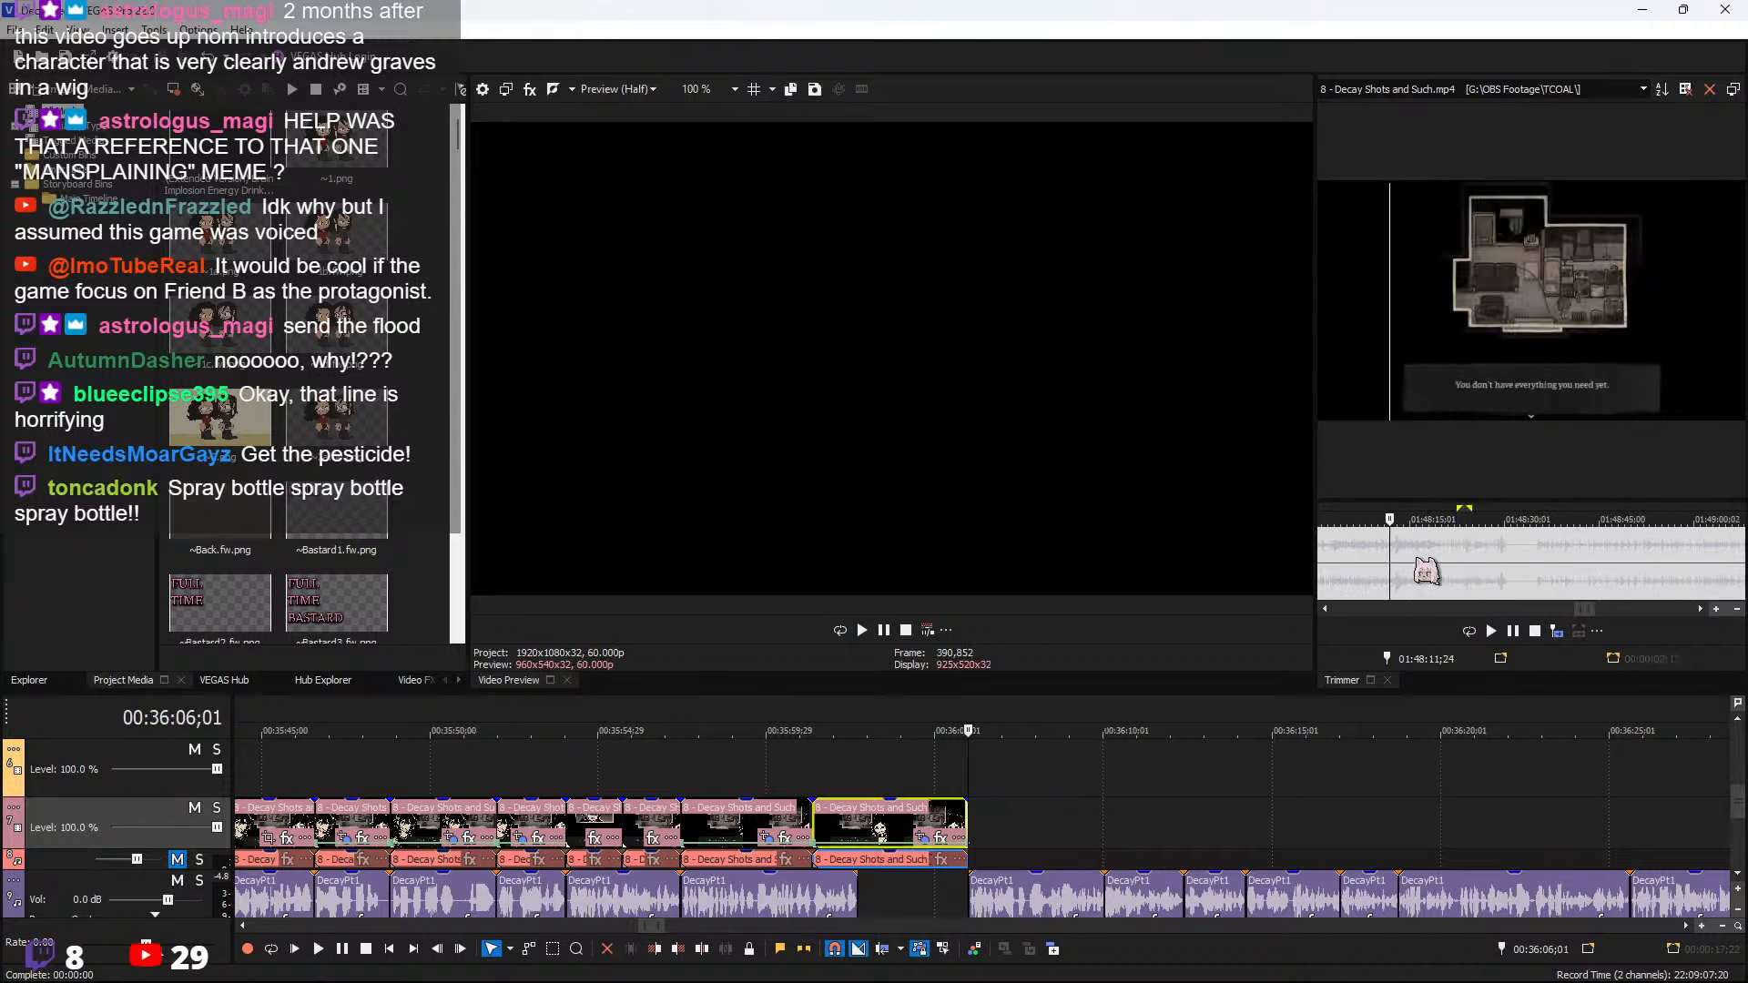
pyautogui.keyDown('shift'); pyautogui.click(1416, 559); pyautogui.keyUp('shift')
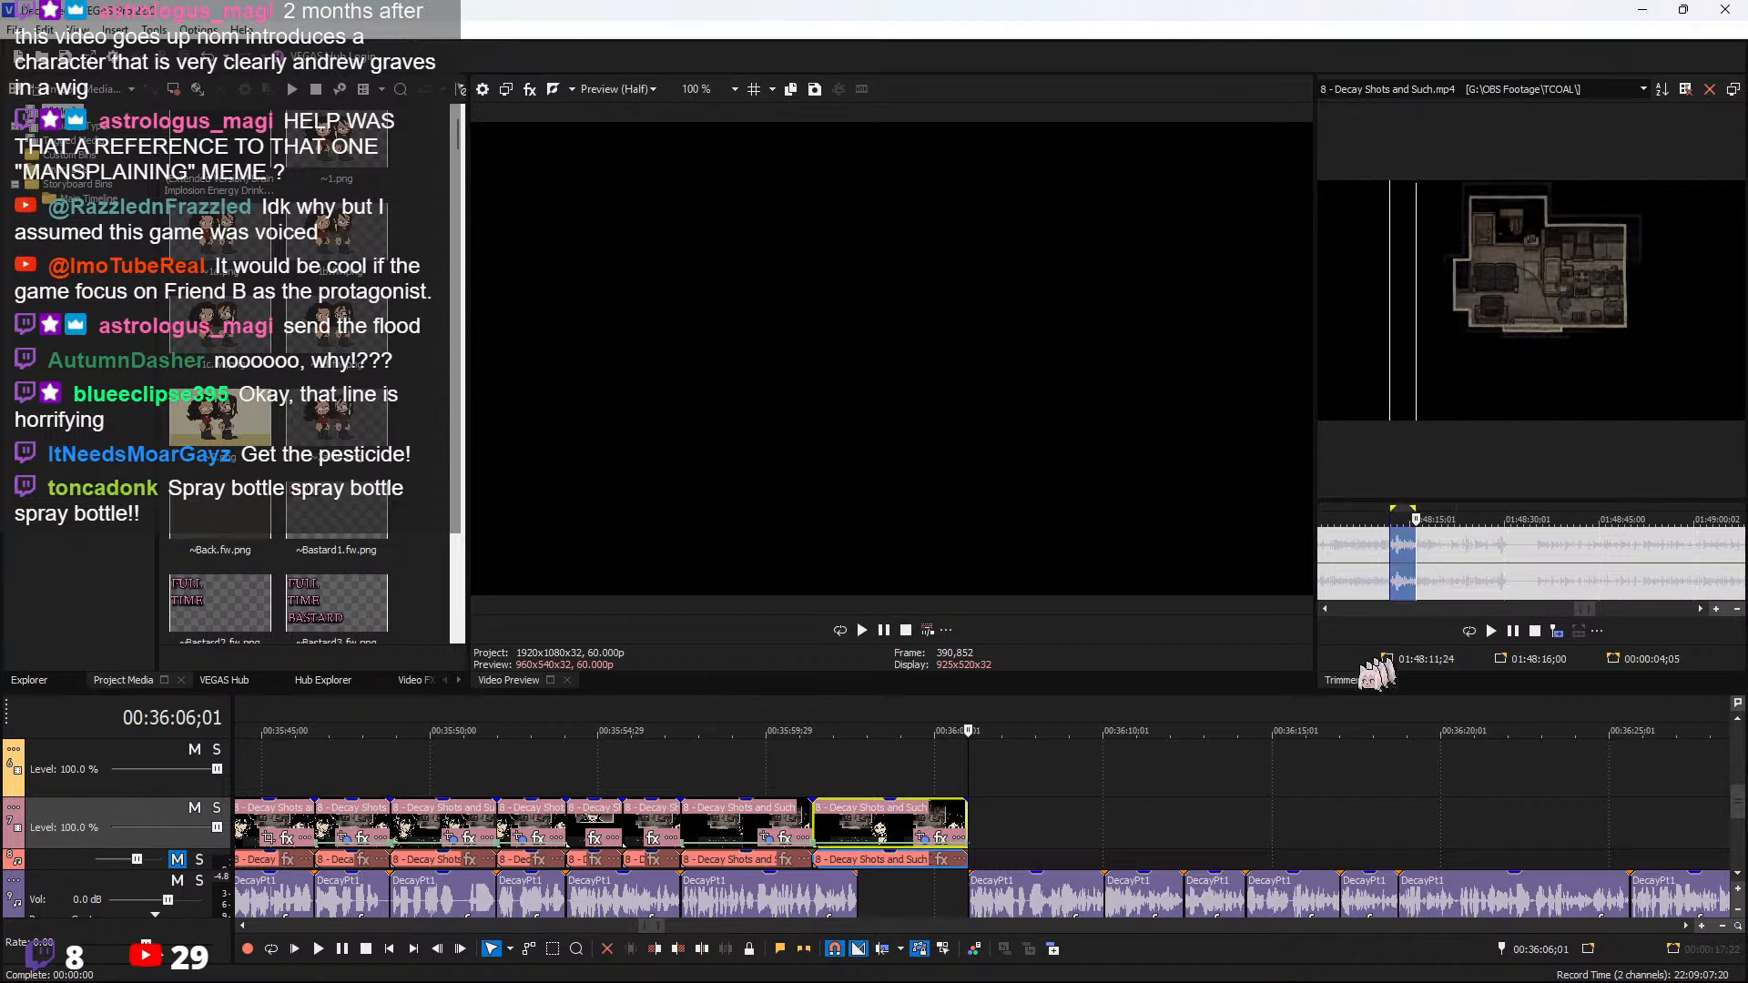
pyautogui.click(1557, 631)
# Play the new apartment clip against the narration and trim its end to the narration cut at 00:36:10;02
pyautogui.scroll(2, 1043, 797)
pyautogui.press('space')
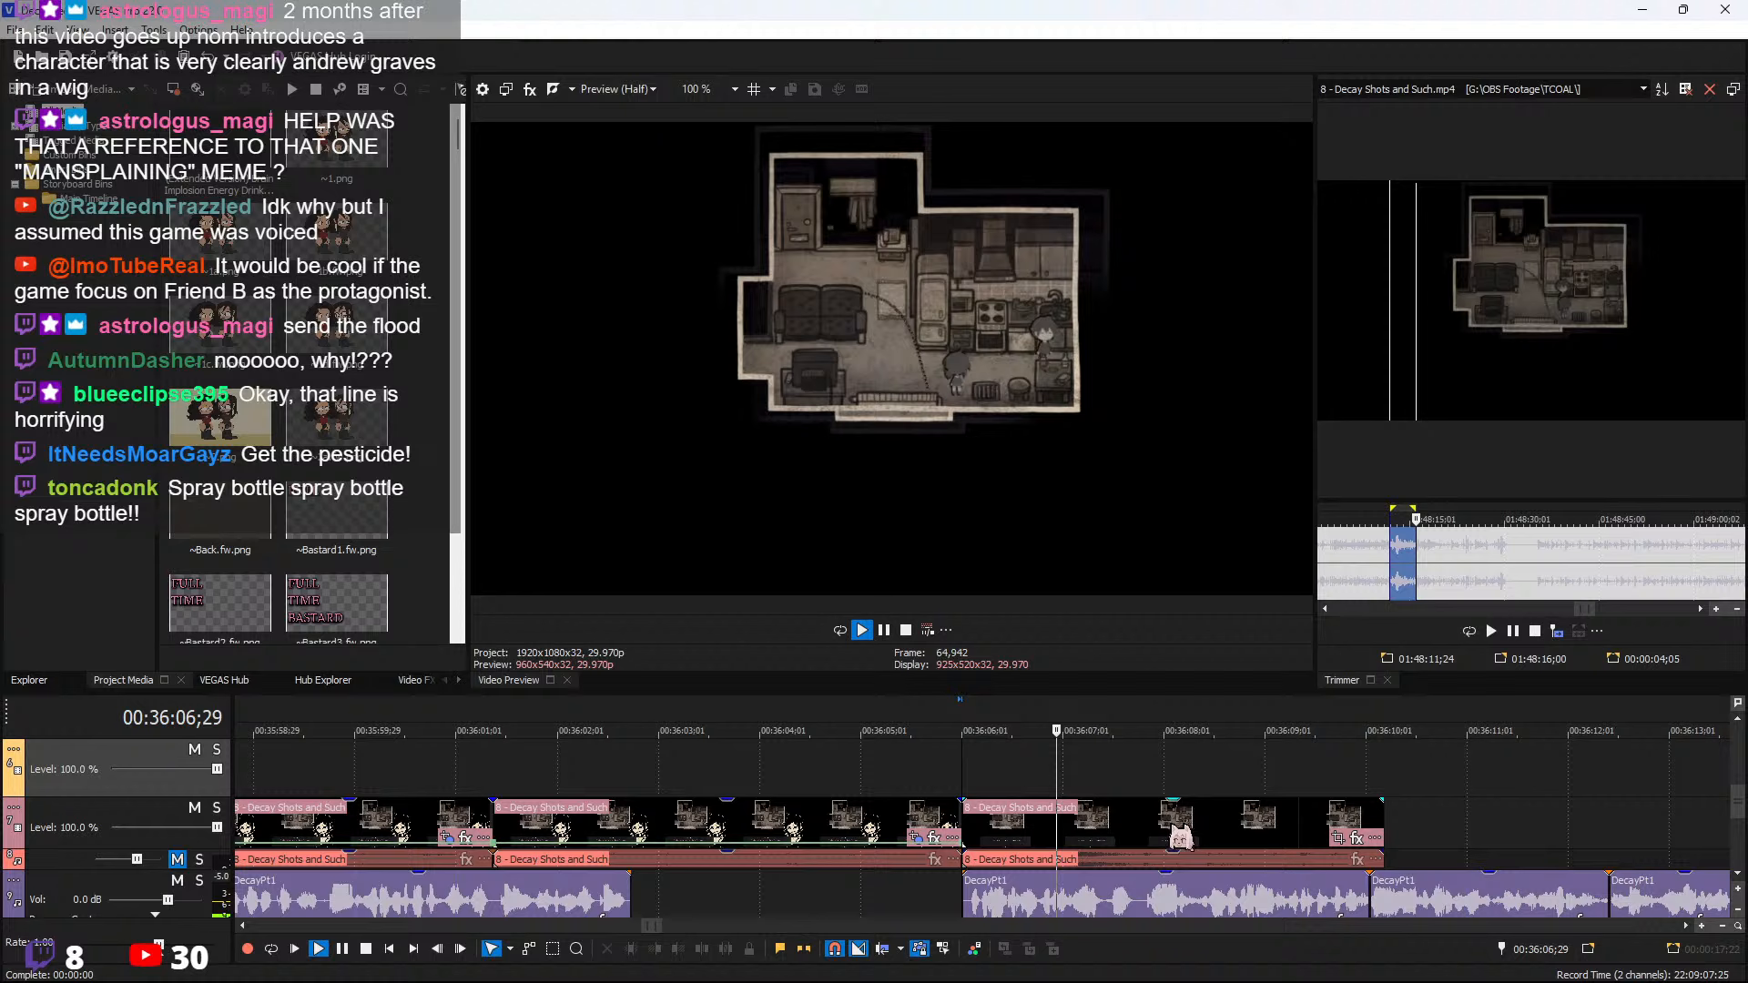
pyautogui.scroll(2, 1178, 856)
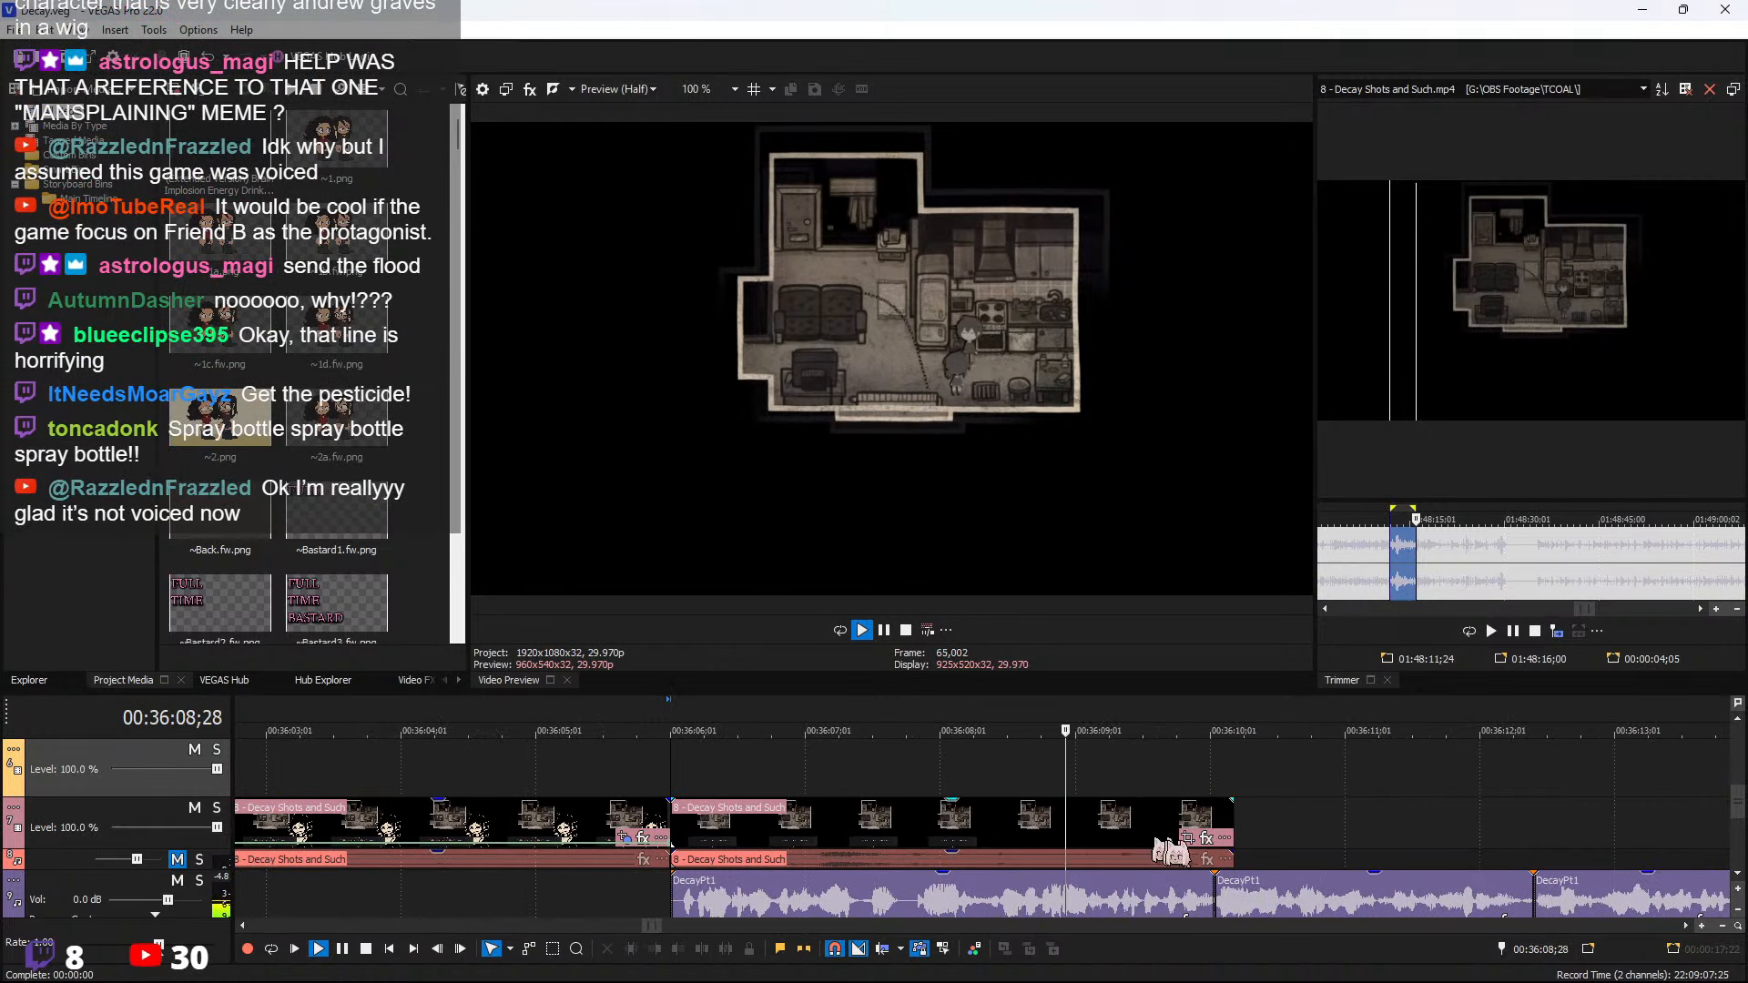
pyautogui.click(1202, 829)
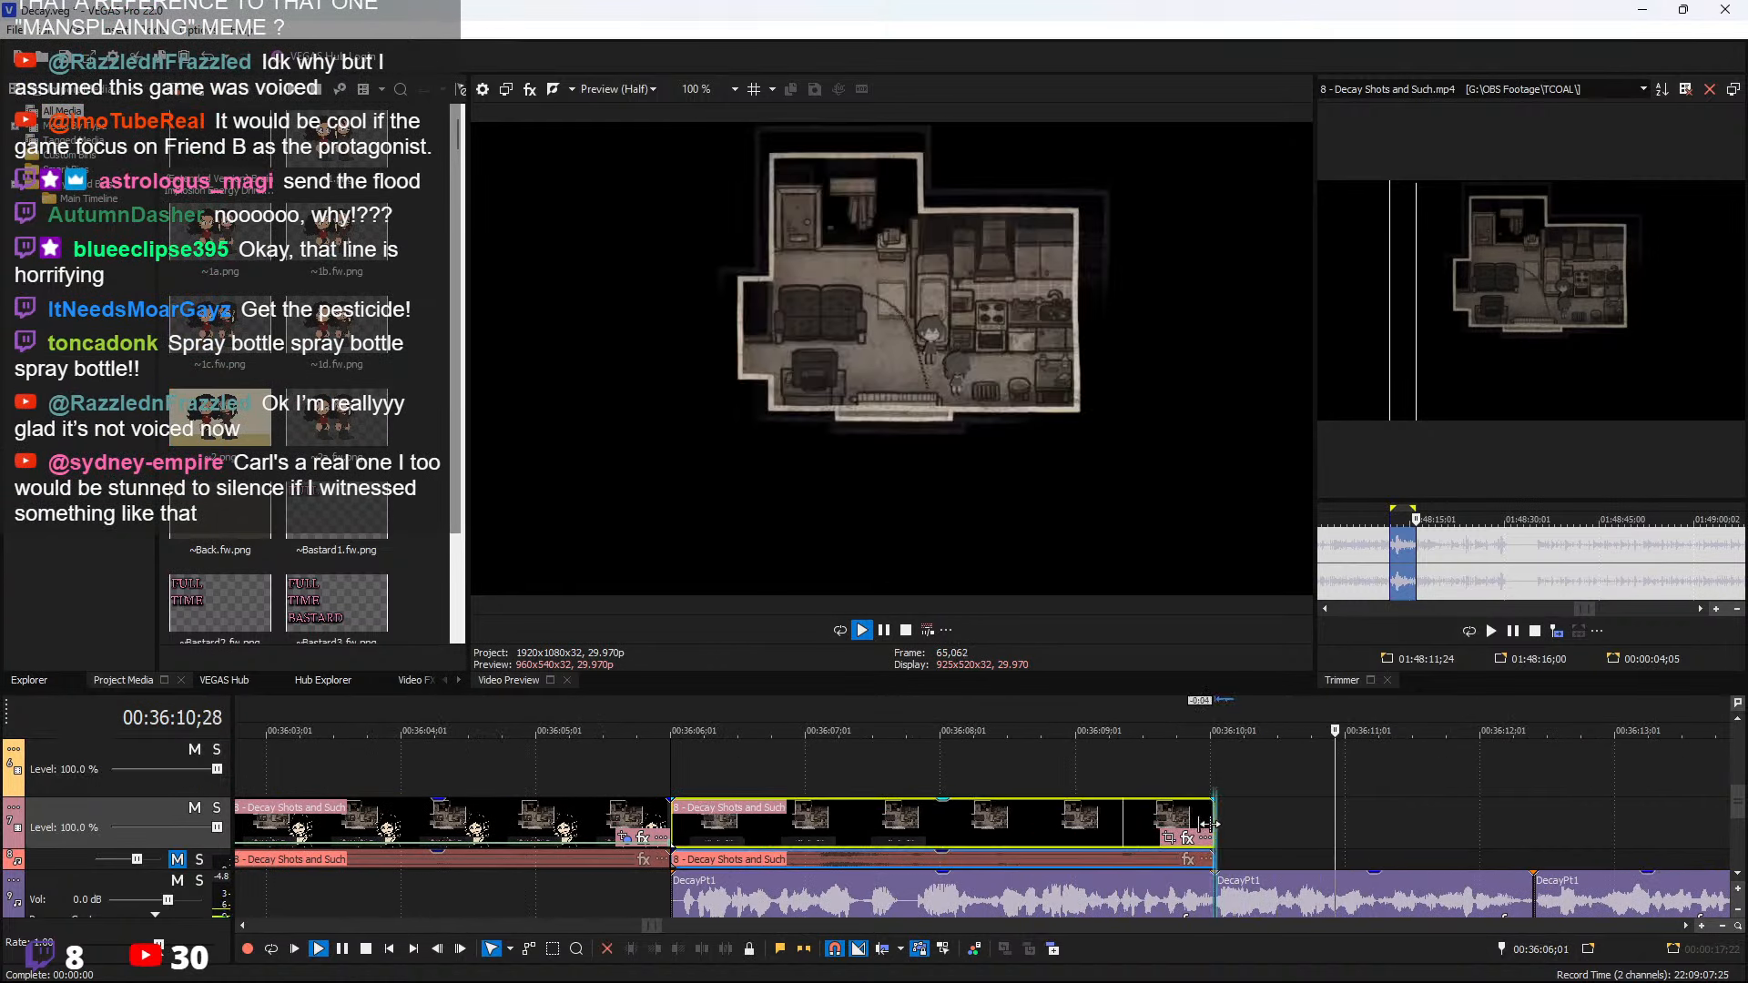
pyautogui.scroll(-3, 1200, 845)
pyautogui.click(1175, 821)
pyautogui.press('space')
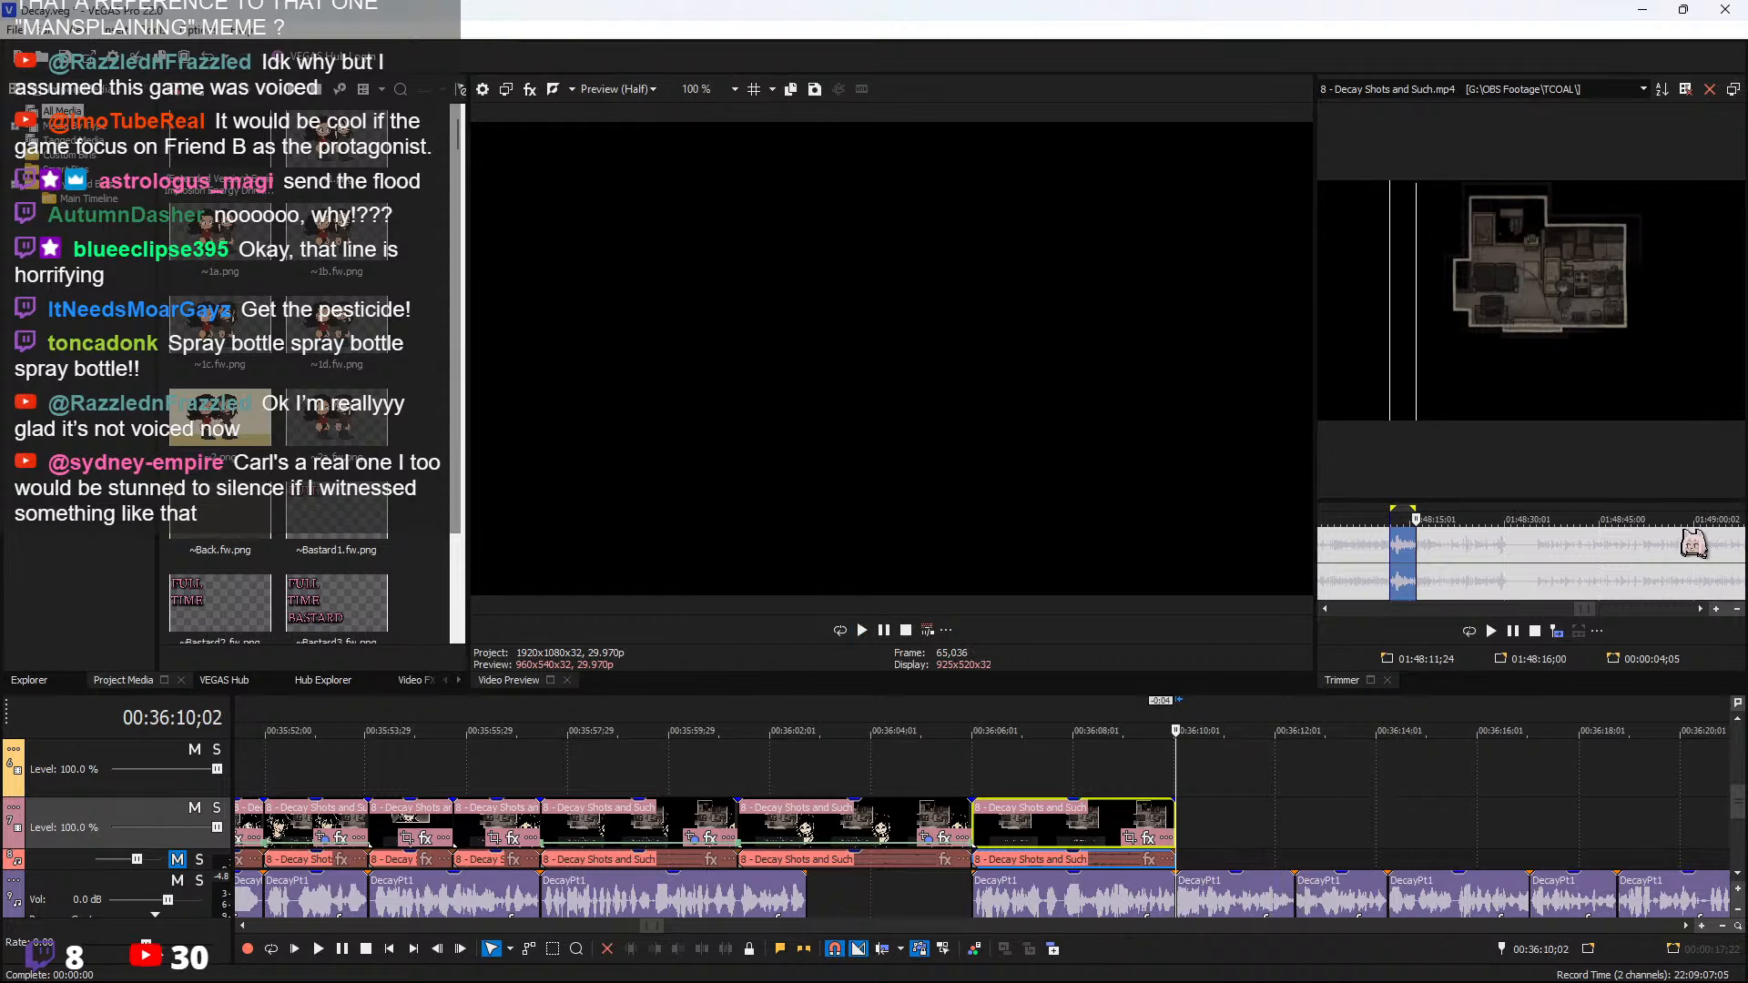
# Select the shot of Andrew eating from 01:48:35;25 to 01:48:38;22 in the source footage and insert it at 00:36:10;02
pyautogui.scroll(-2, 1667, 552)
pyautogui.click(1587, 544)
pyautogui.scroll(2, 1588, 546)
pyautogui.press('space')
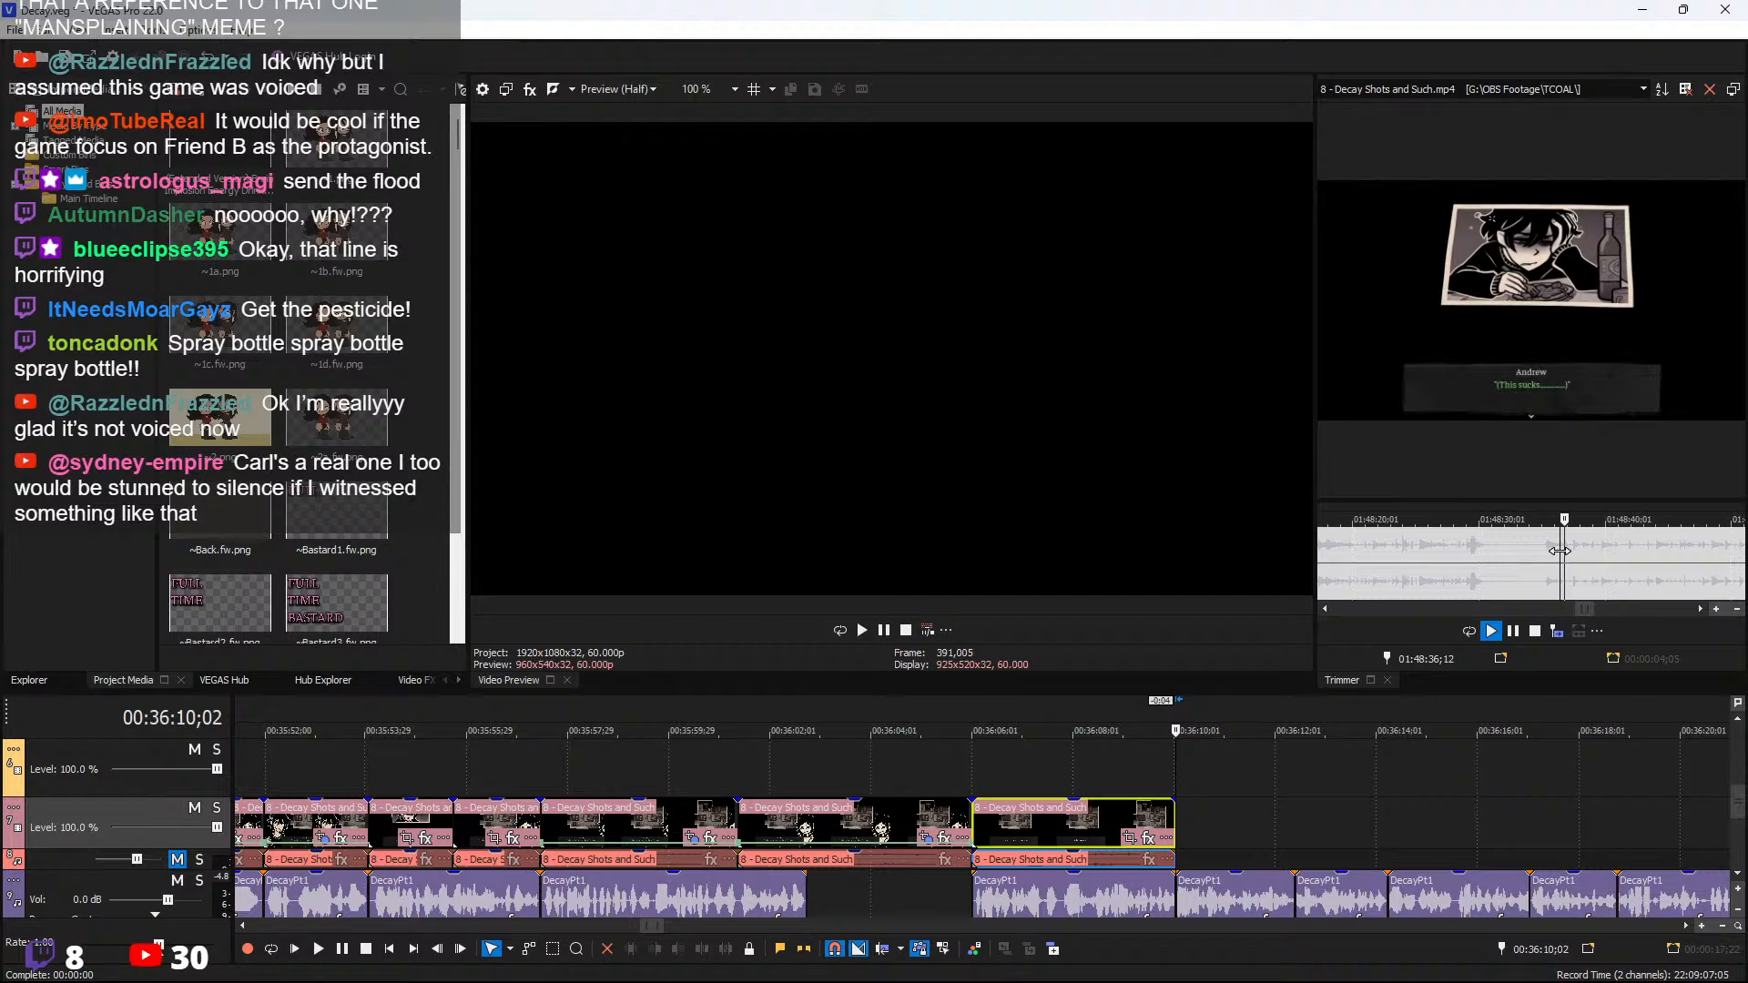
pyautogui.click(1561, 550)
pyautogui.moveTo(1564, 564); pyautogui.dragTo(1552, 549)
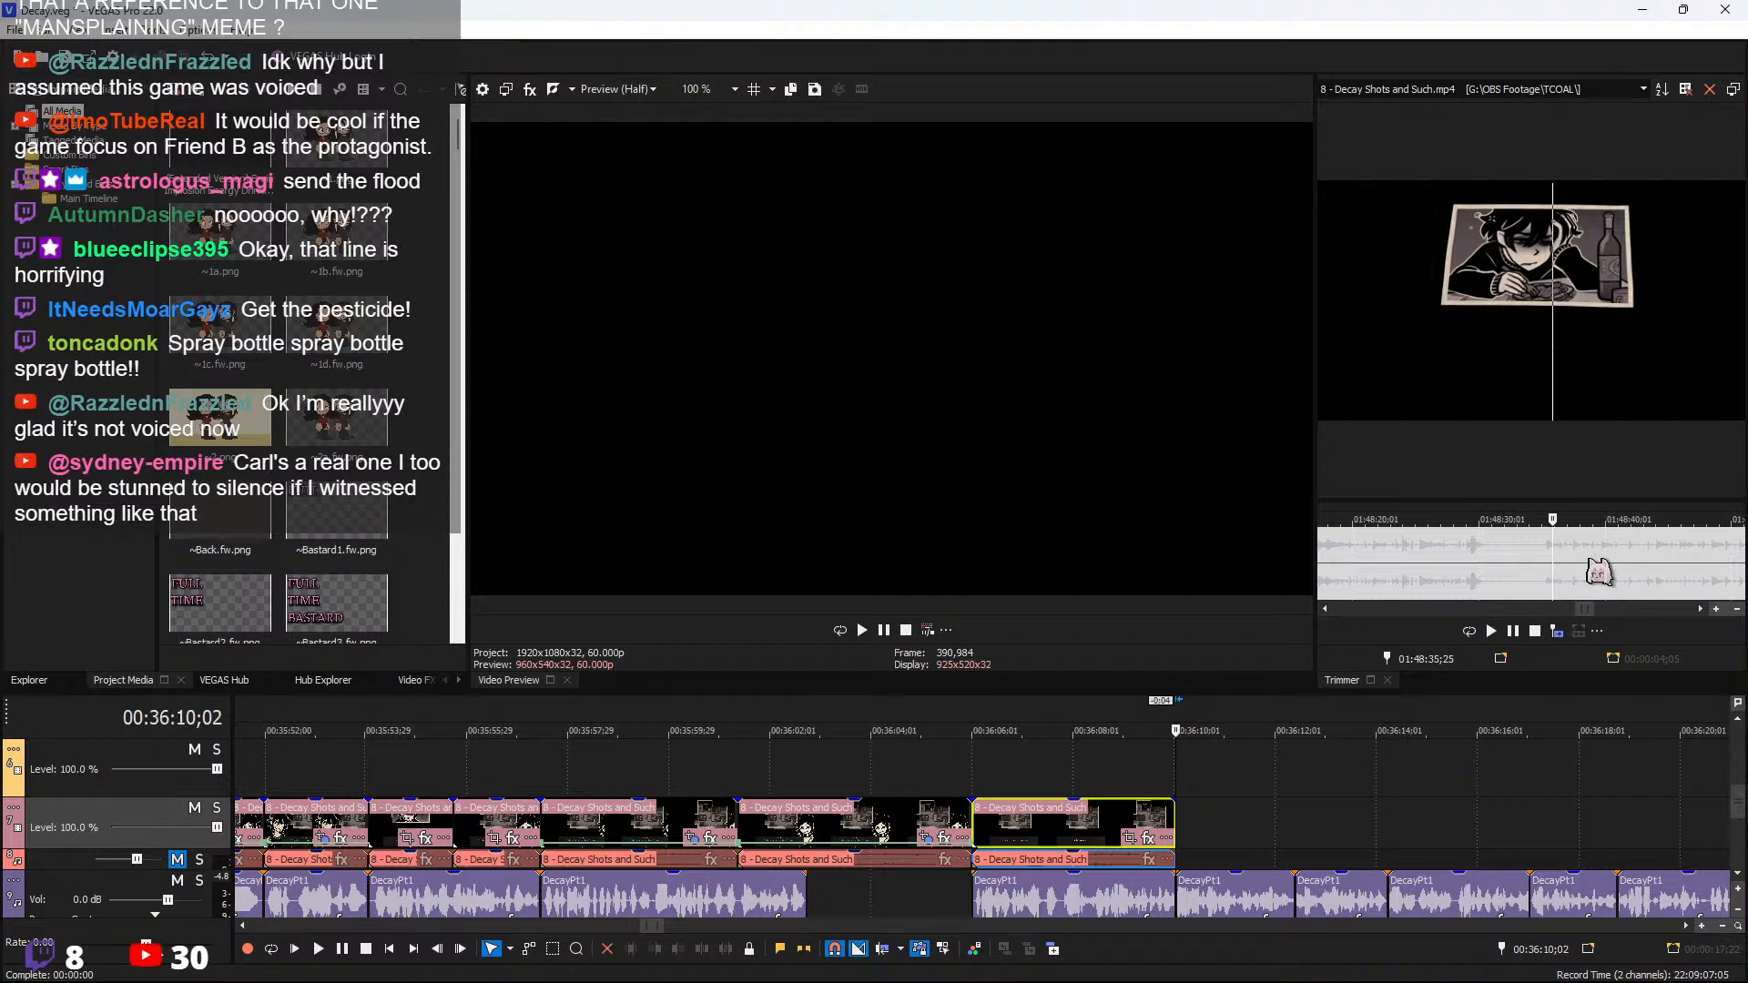
pyautogui.keyDown('shift'); pyautogui.click(1588, 558); pyautogui.keyUp('shift')
pyautogui.click(1182, 816)
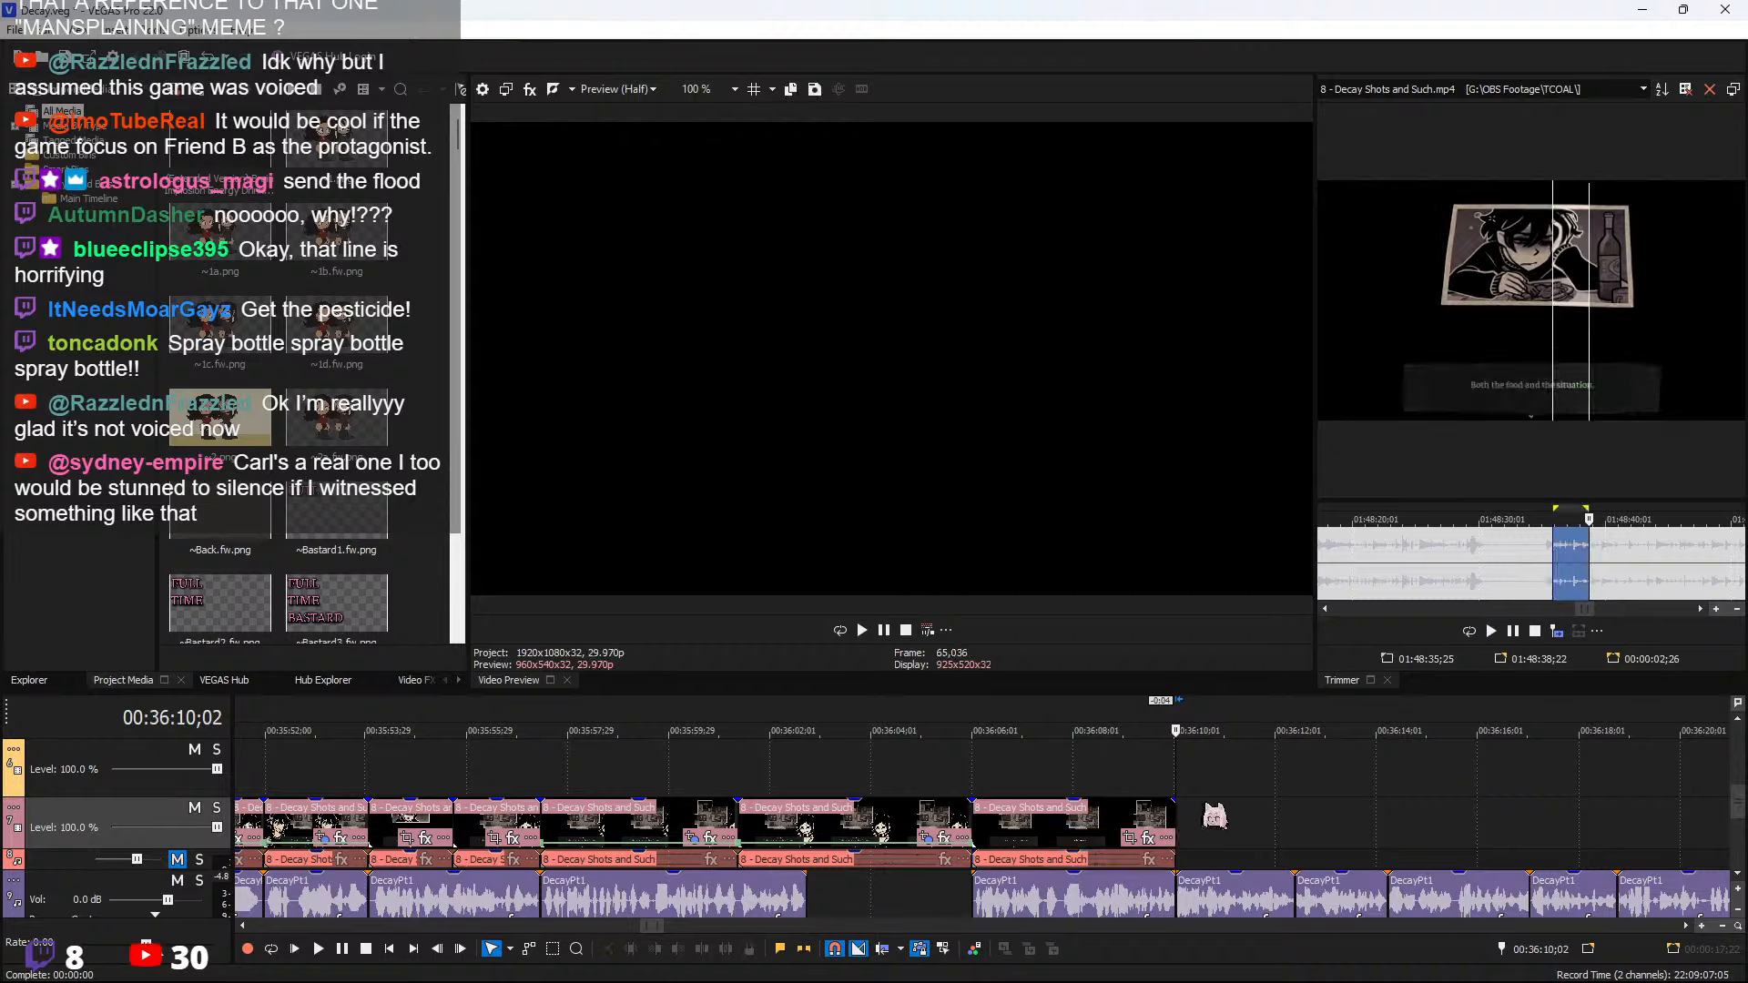
pyautogui.click(1557, 631)
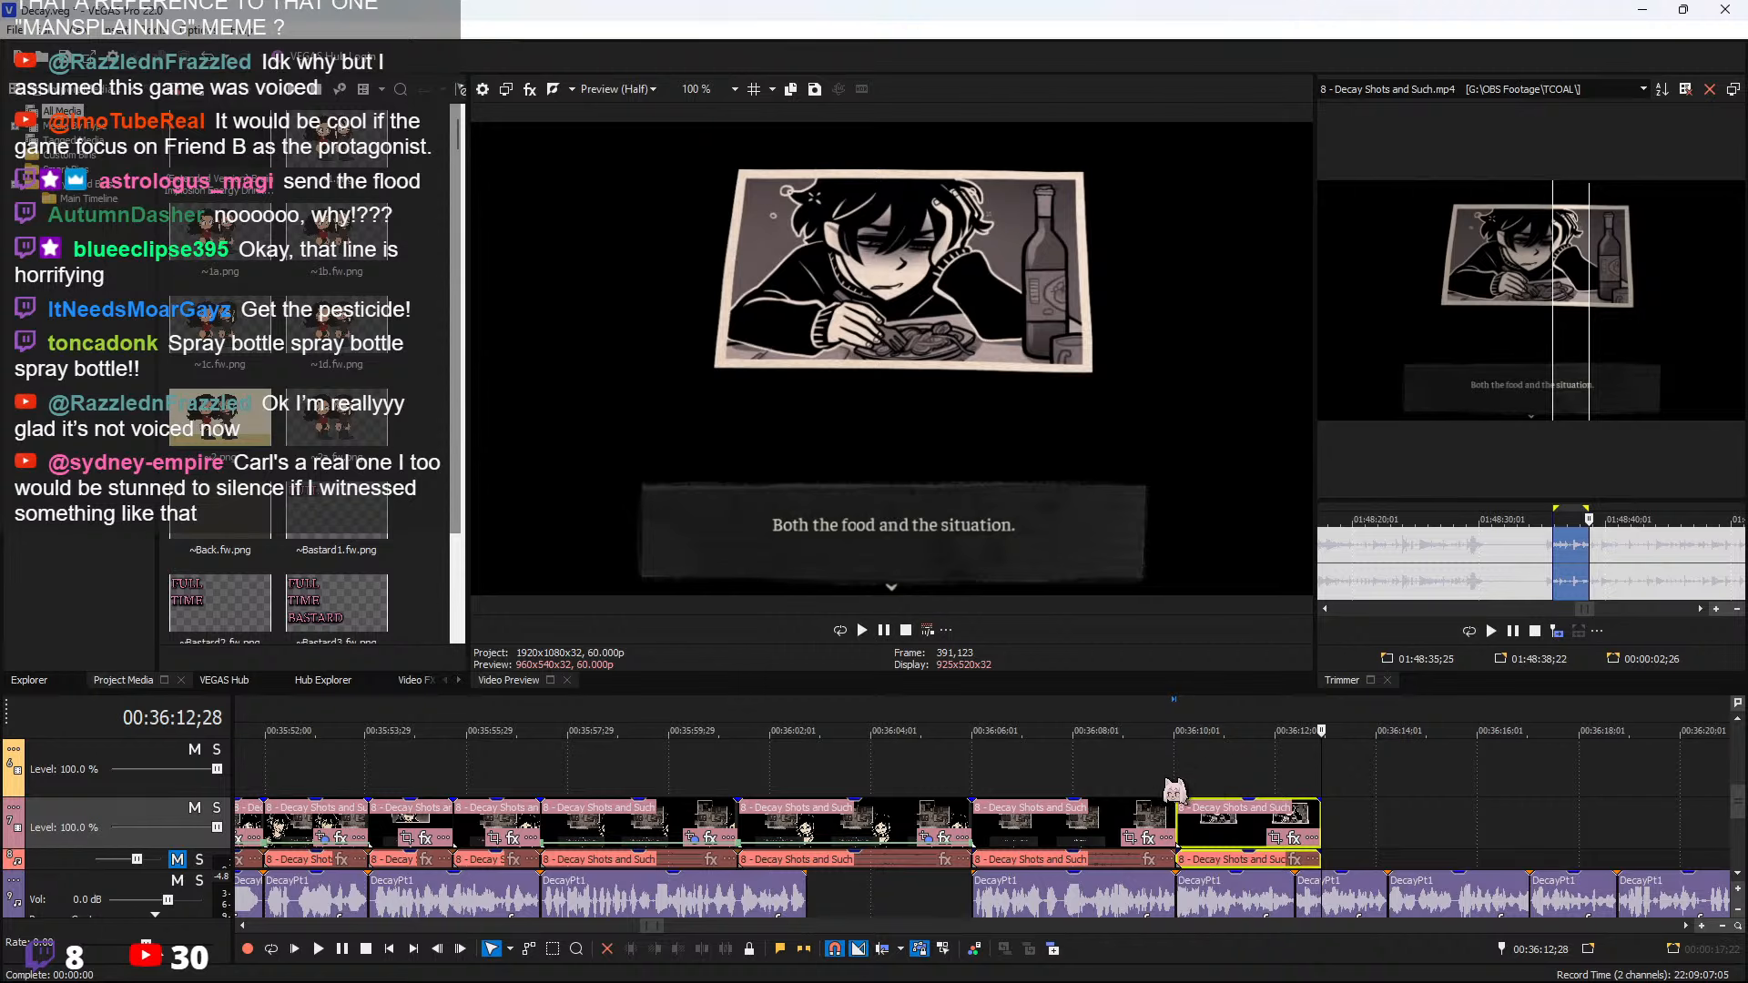
# Play the narration under the eating shot and split the clip at the narration cut near 00:36:12;13
pyautogui.press('space')
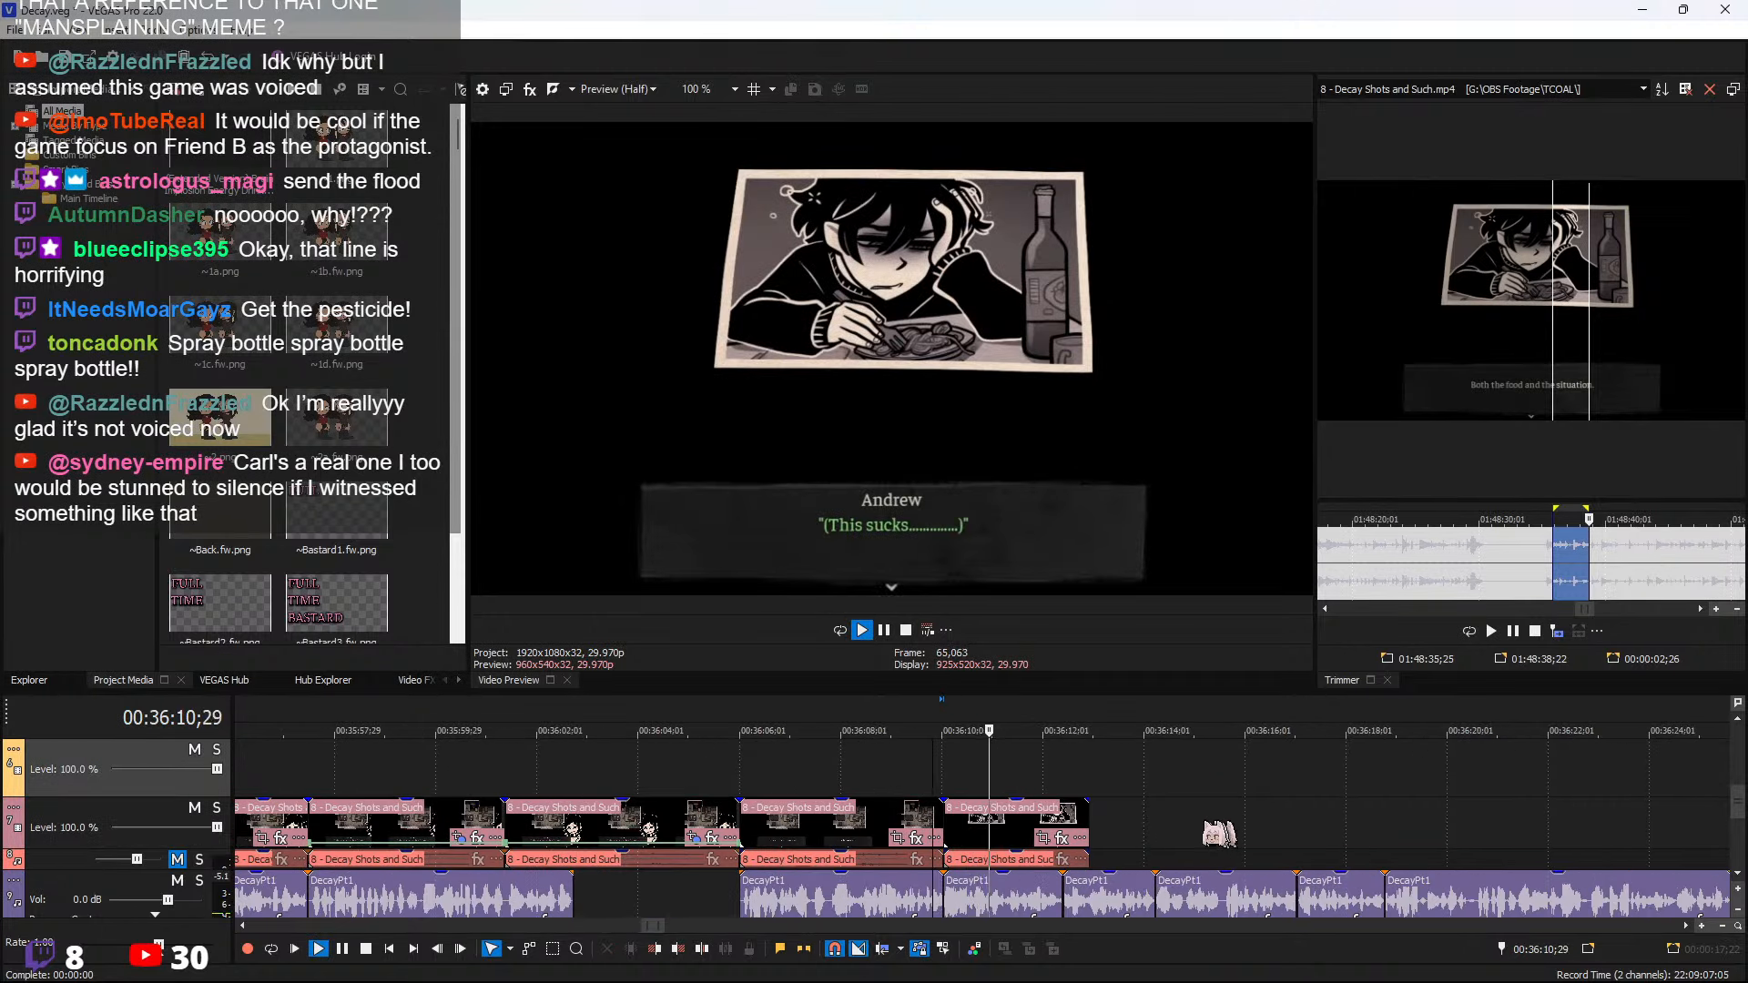
pyautogui.scroll(-2, 1083, 836)
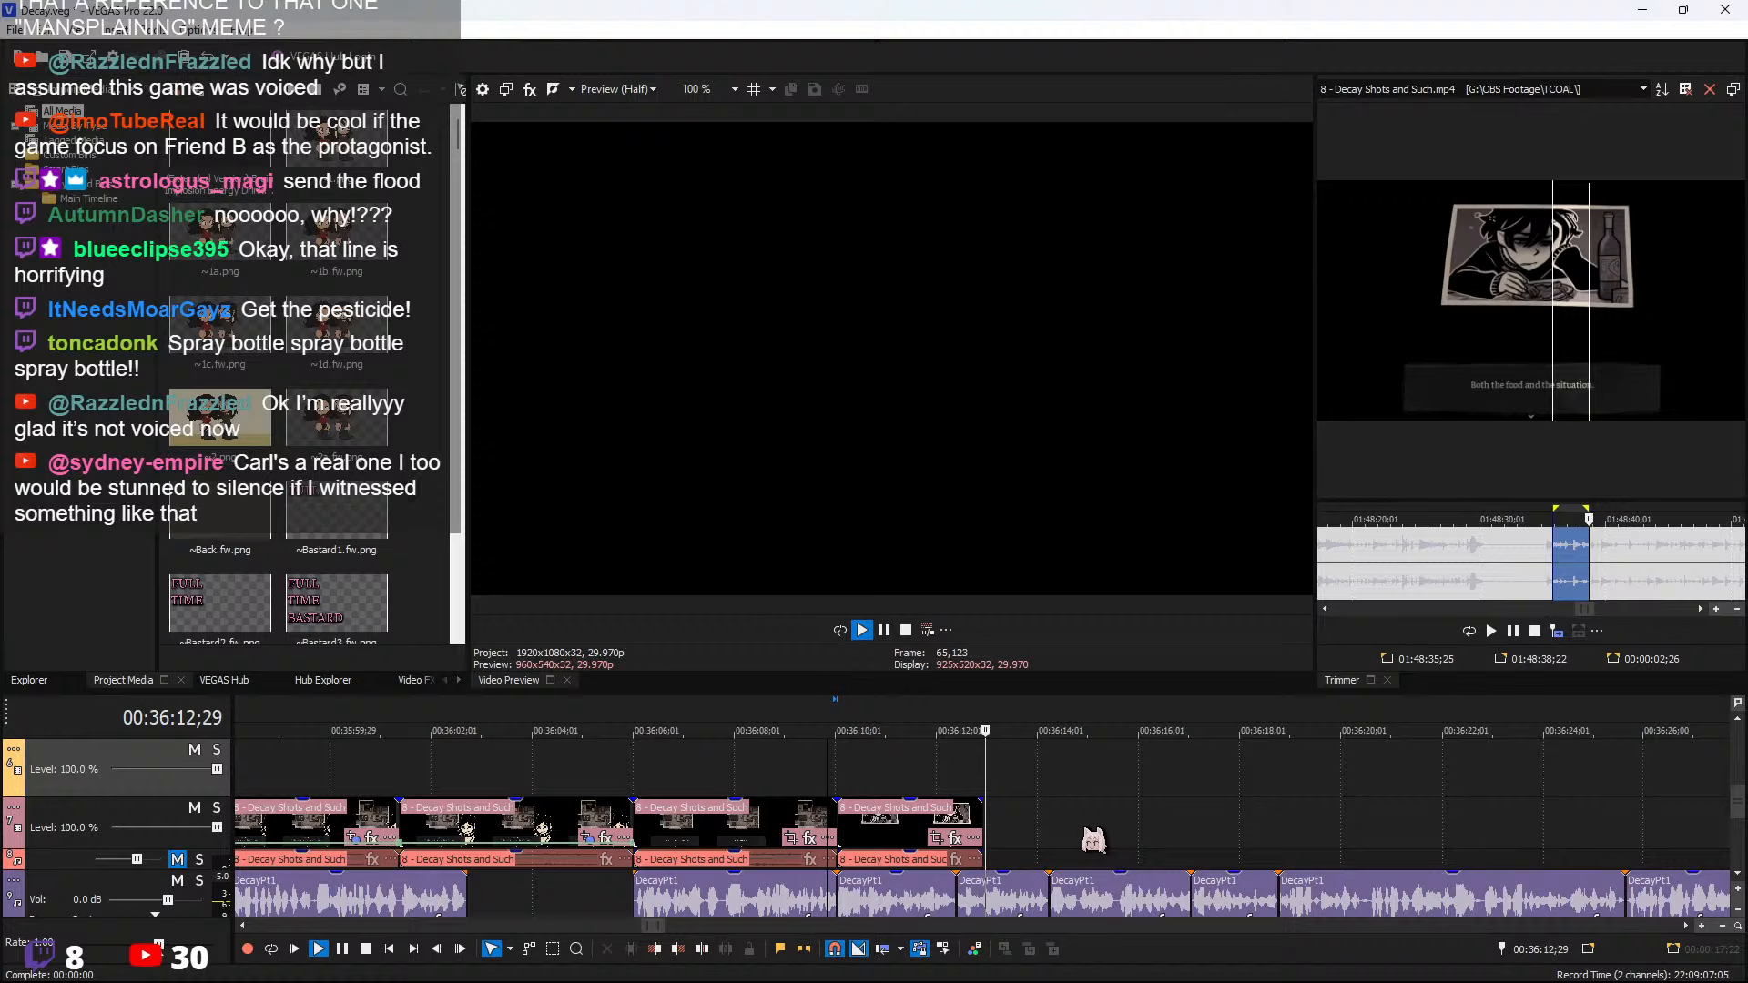
pyautogui.click(957, 820)
pyautogui.press('space')
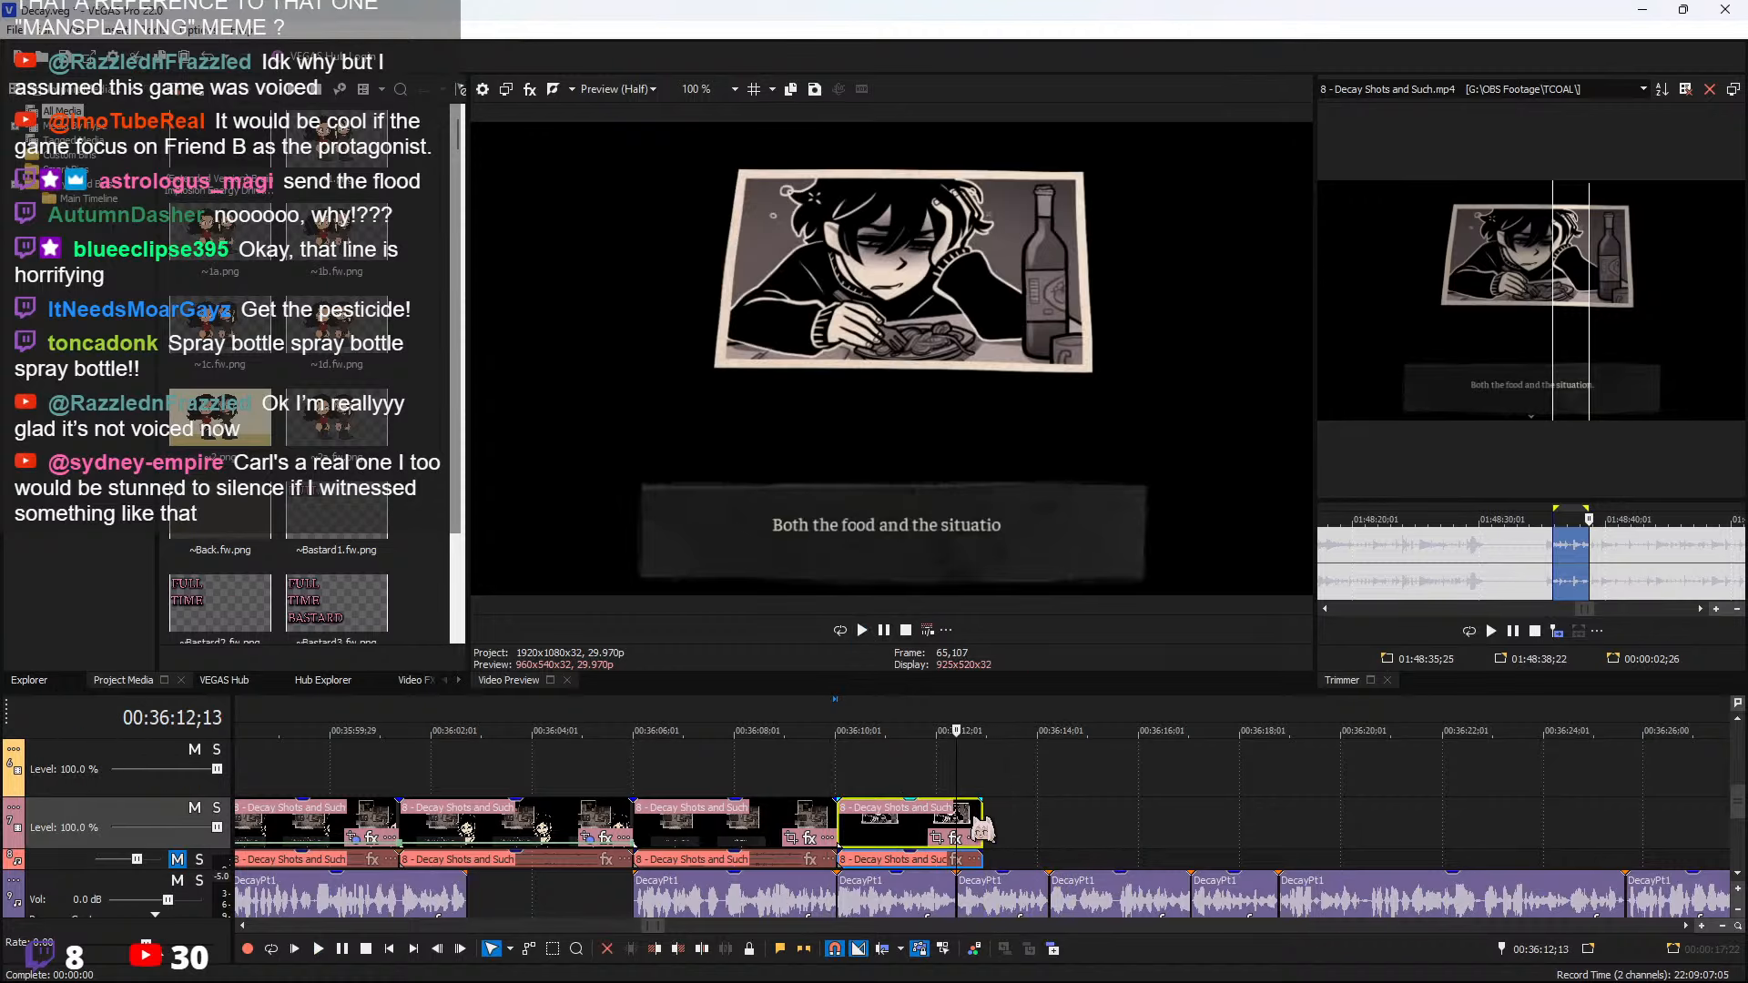
pyautogui.press('s')
# Extend the split-off part to about 00:36:27 and split it at 00:36:24;04, where the shot of Ashley eating begins
pyautogui.moveTo(983, 817); pyautogui.dragTo(1695, 807)
pyautogui.click(1451, 832)
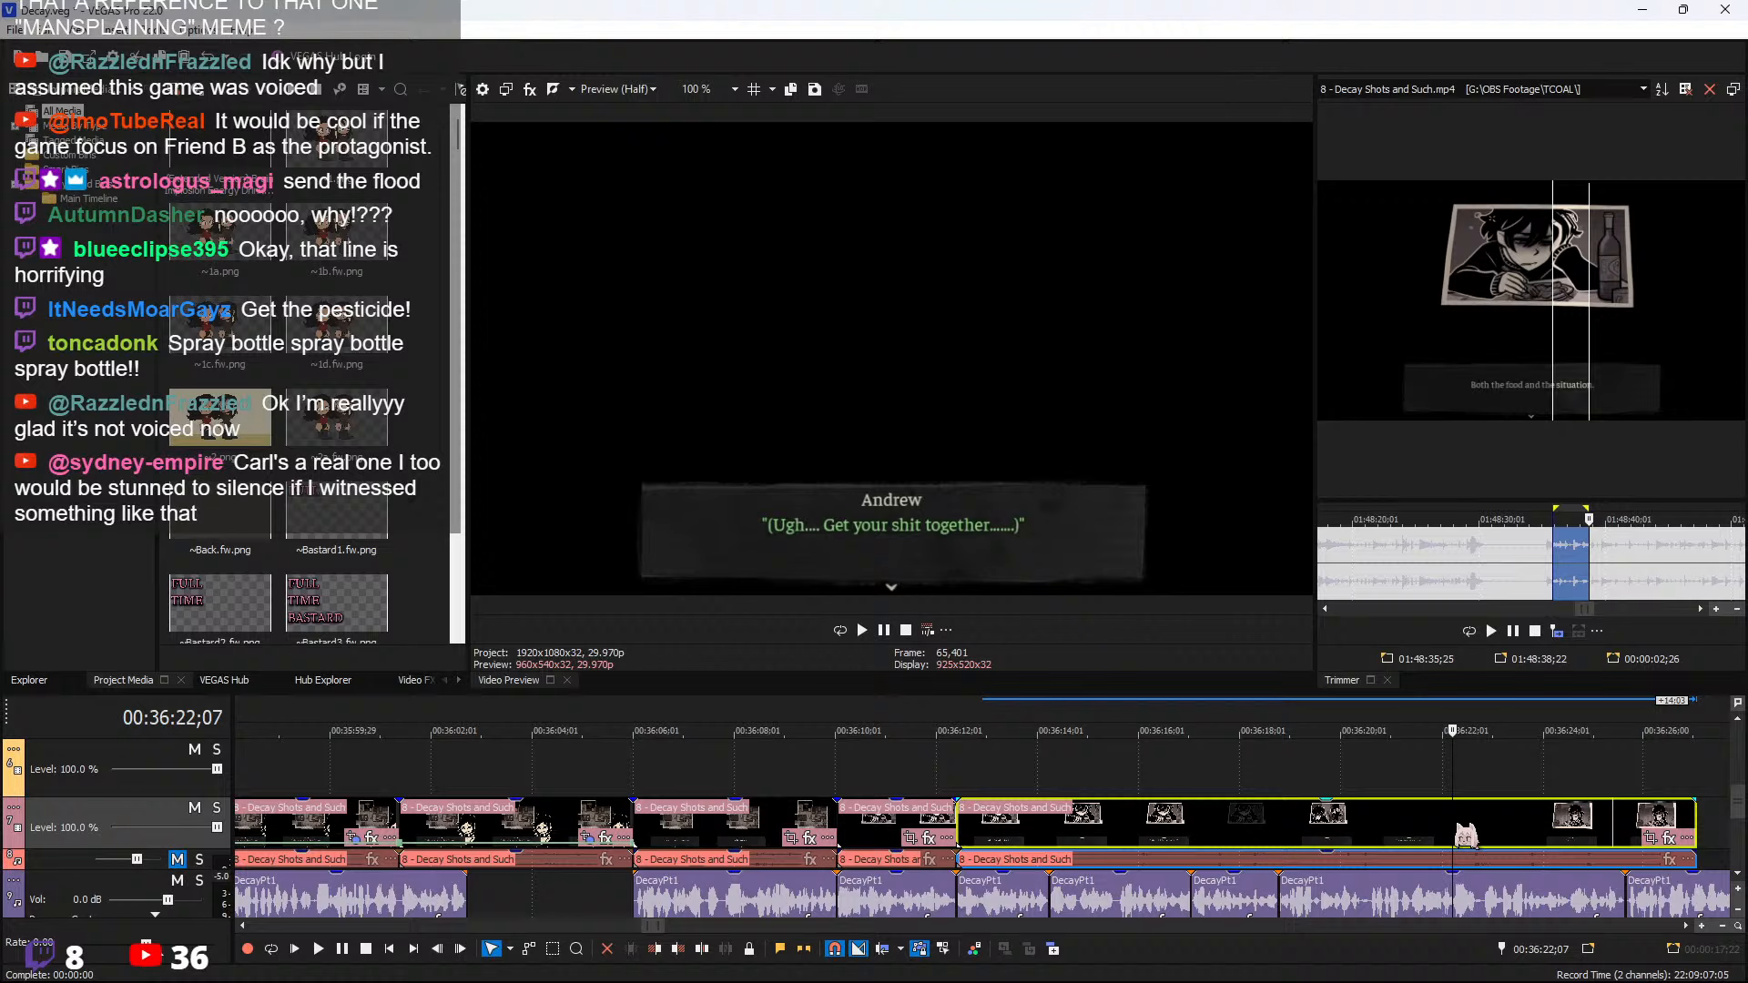
pyautogui.press('space')
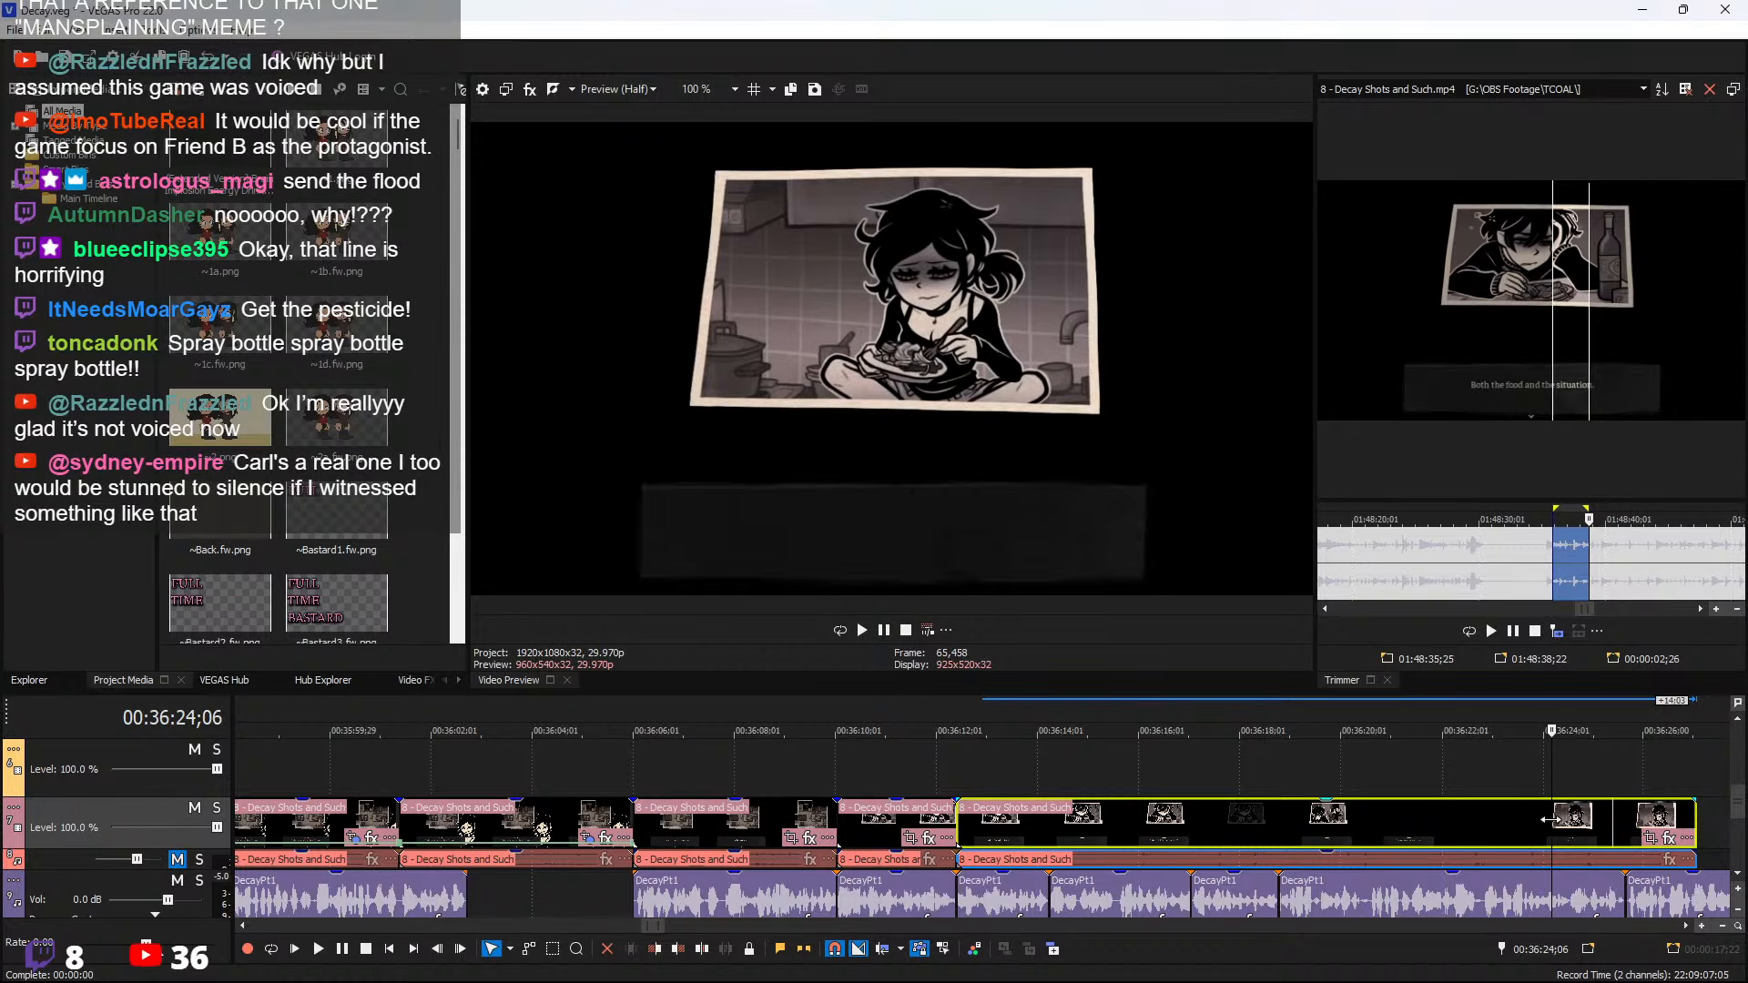
pyautogui.press('Left')
pyautogui.press('s')
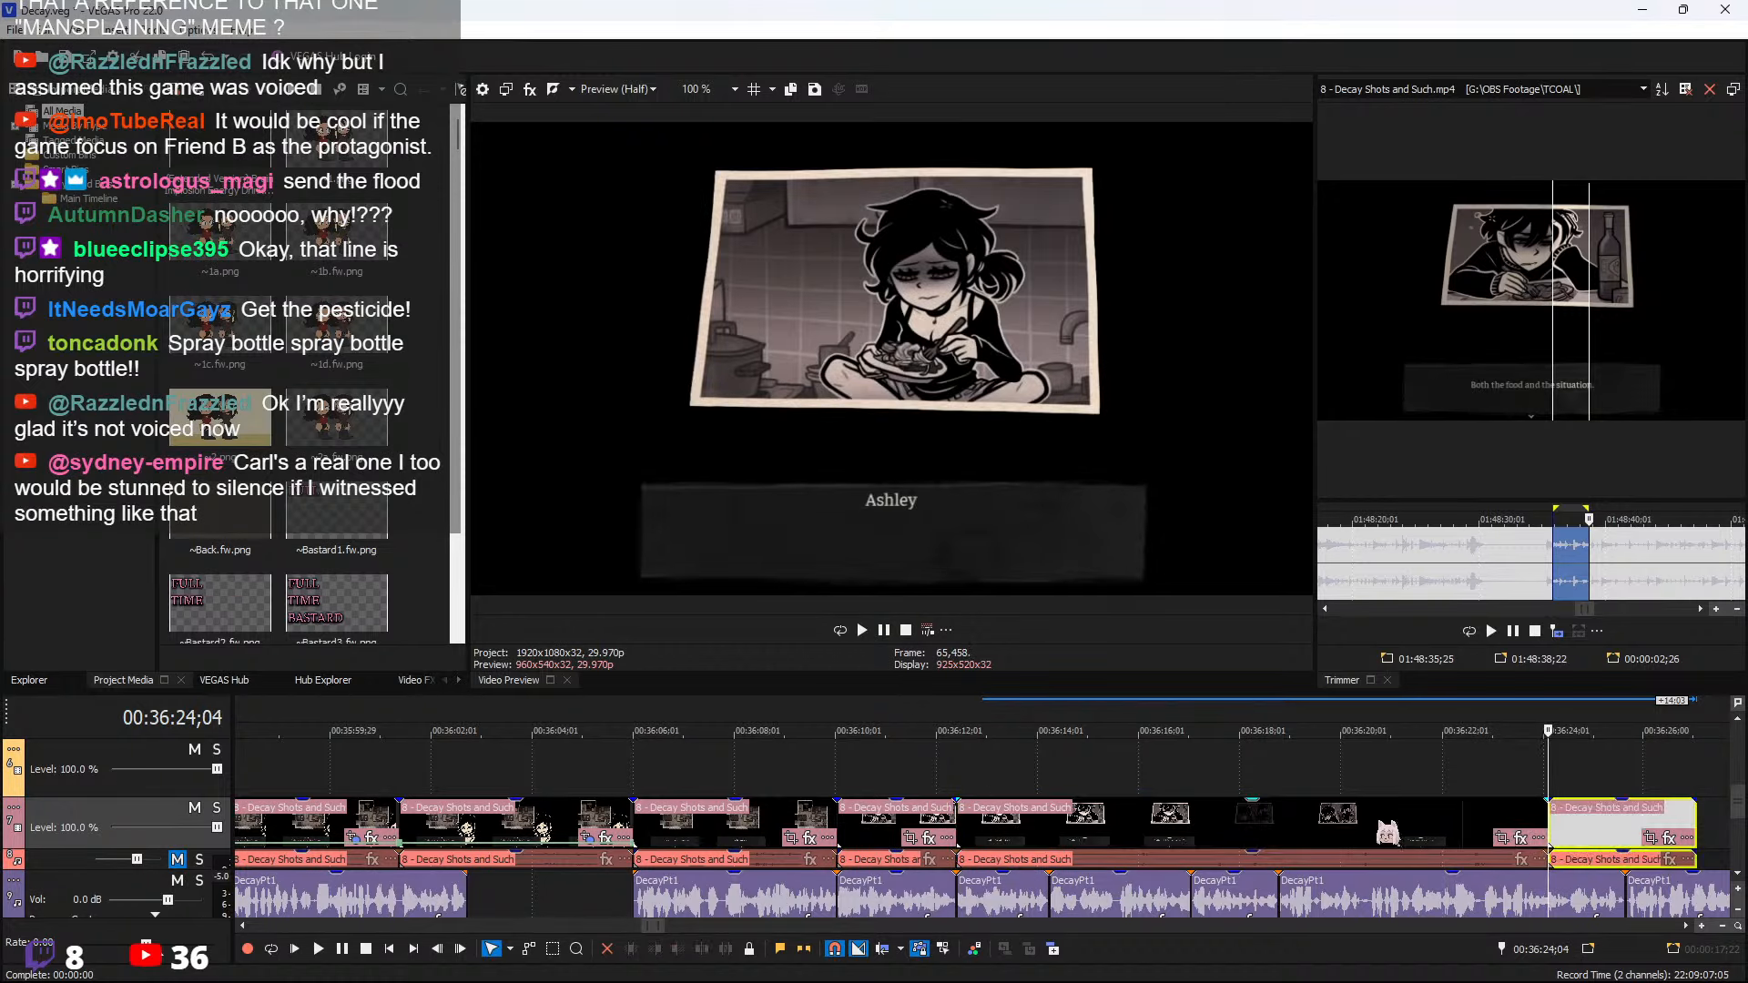
# Delete the middle segment before the Ashley shot and move the Ashley piece up against the clip of Andrew eating
pyautogui.click(1378, 824)
pyautogui.press('Delete')
pyautogui.moveTo(1599, 837); pyautogui.dragTo(1002, 842)
# Play the narration over the Ashley shot and trim the clip's end back to the narration cut just after 00:36:14
pyautogui.click(958, 769)
pyautogui.press('space')
pyautogui.scroll(1, 1097, 823)
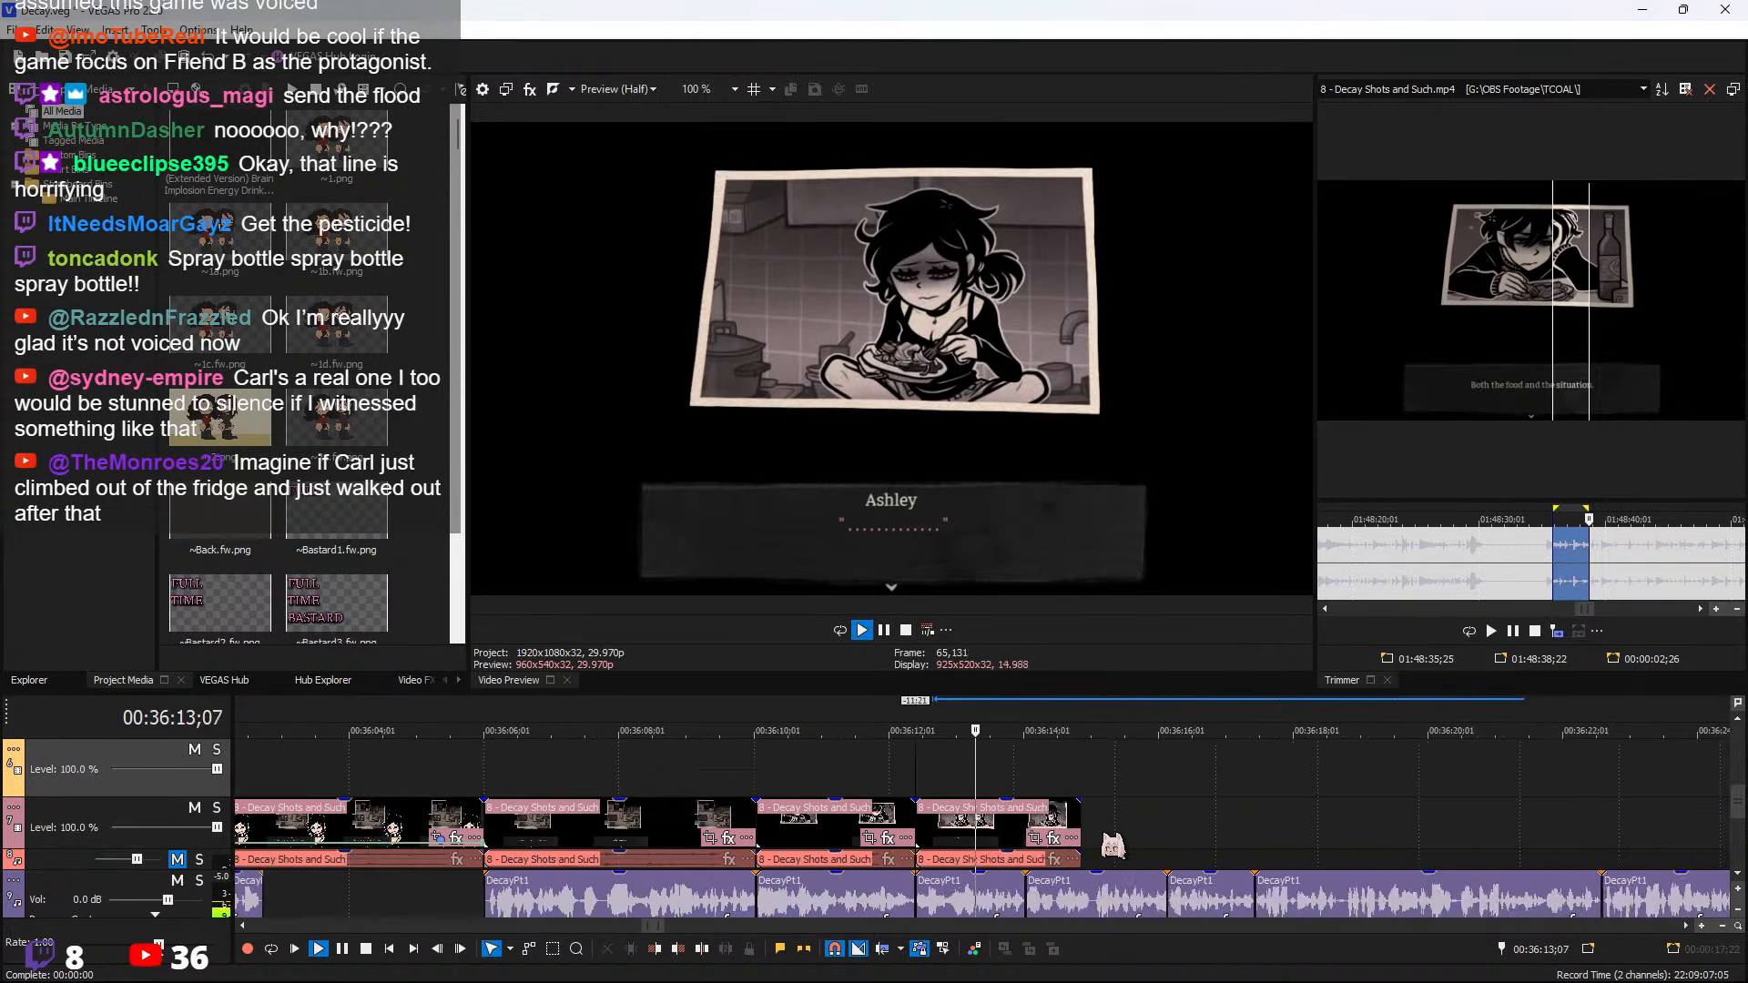
pyautogui.scroll(-3, 1037, 802)
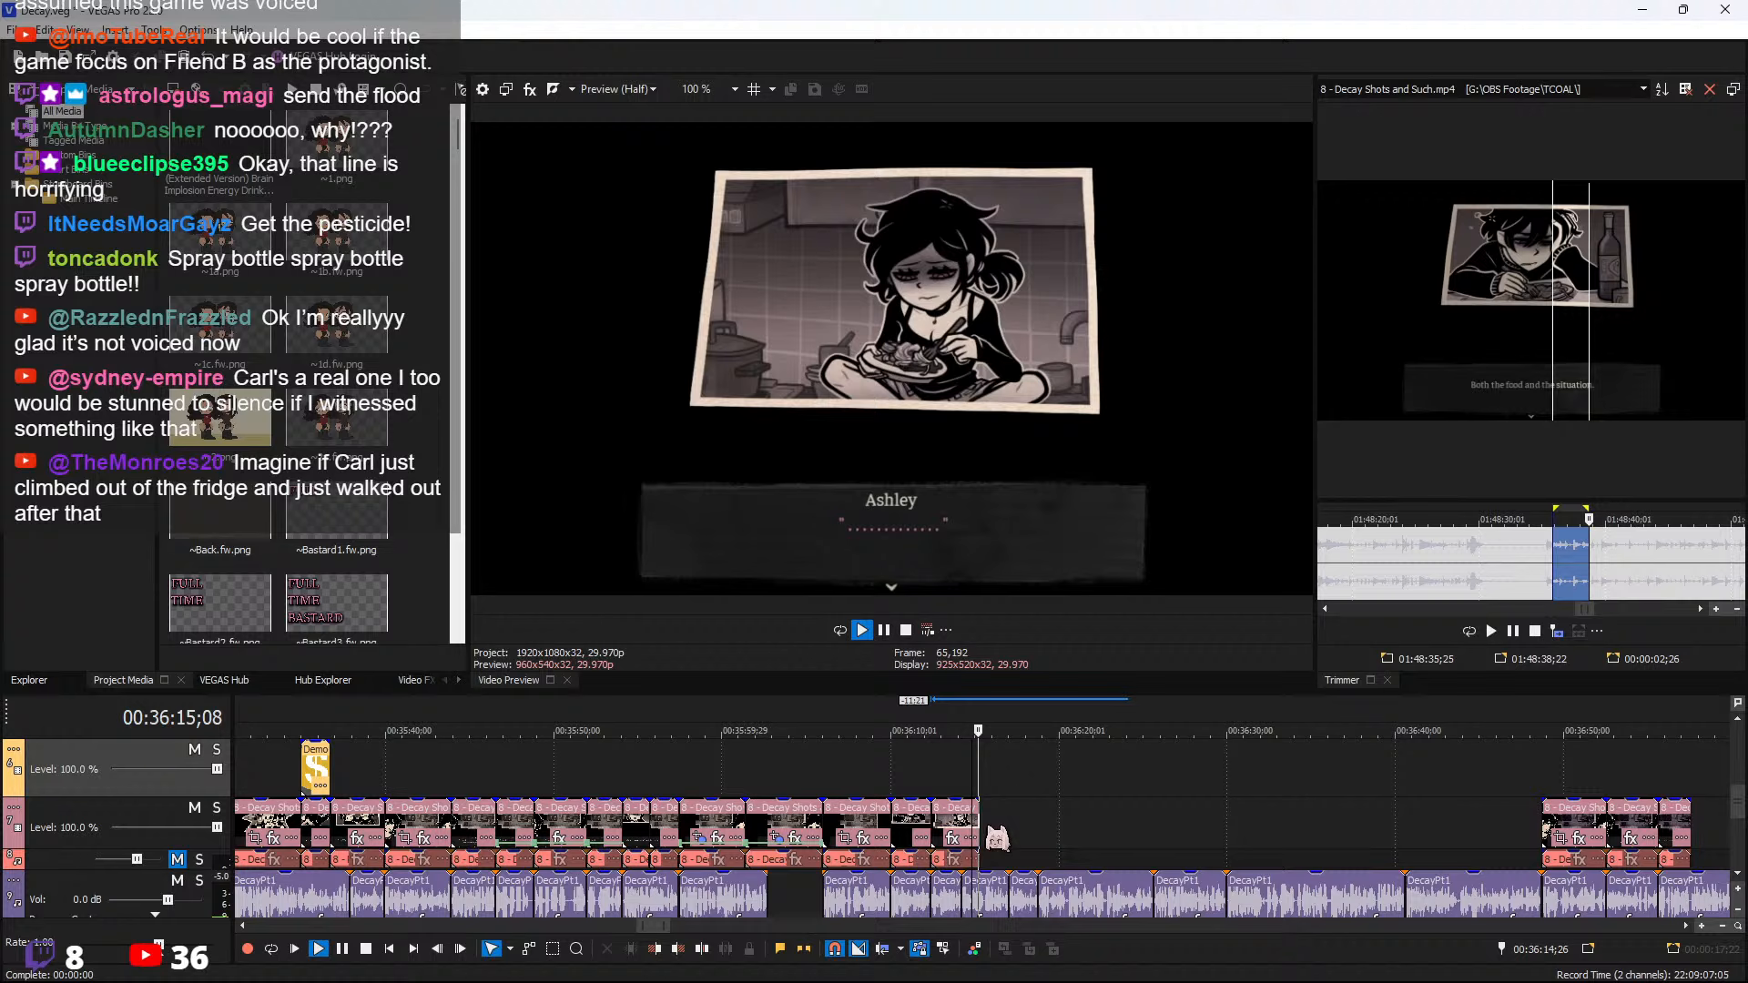
pyautogui.moveTo(988, 821); pyautogui.dragTo(956, 822)
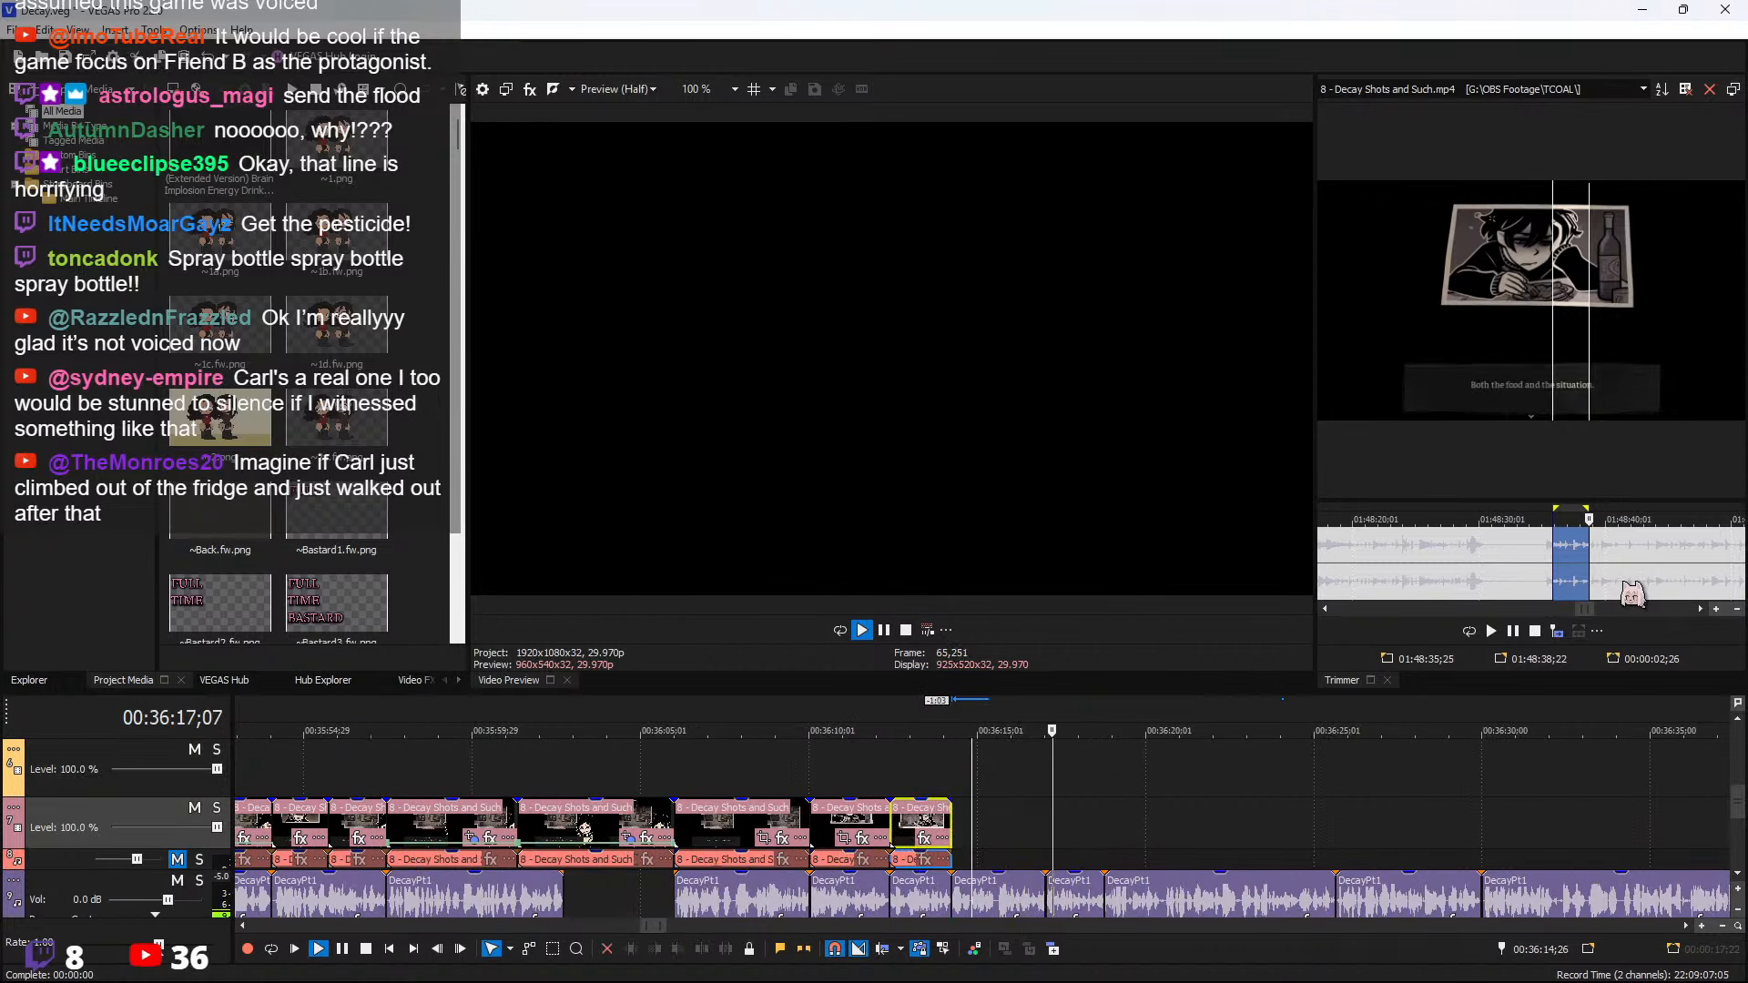
# Select the siblings' dialogue from 01:49:15;26 to 01:49:23;02 in the source footage and insert it after the Ashley shot
pyautogui.scroll(-4, 1616, 580)
pyautogui.press('space')
pyautogui.click(1612, 565)
pyautogui.press('space')
pyautogui.scroll(3, 1612, 564)
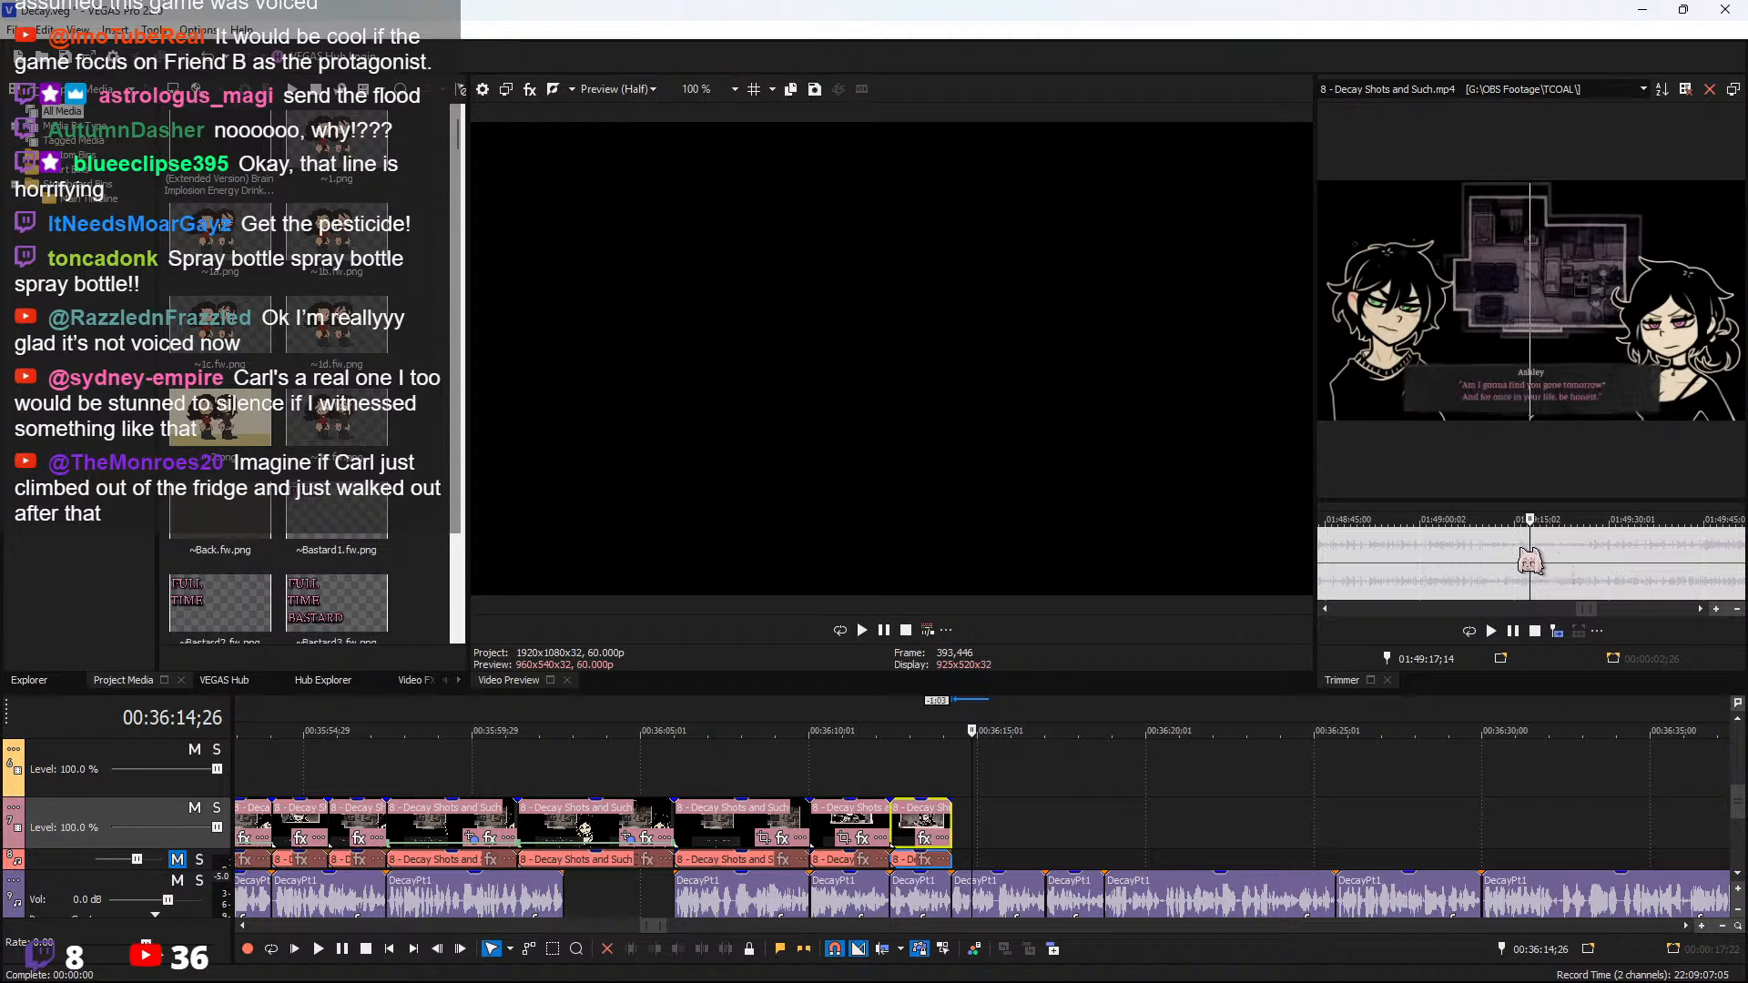
pyautogui.moveTo(1530, 562); pyautogui.dragTo(1519, 547)
pyautogui.keyDown('shift'); pyautogui.click(1565, 555); pyautogui.keyUp('shift')
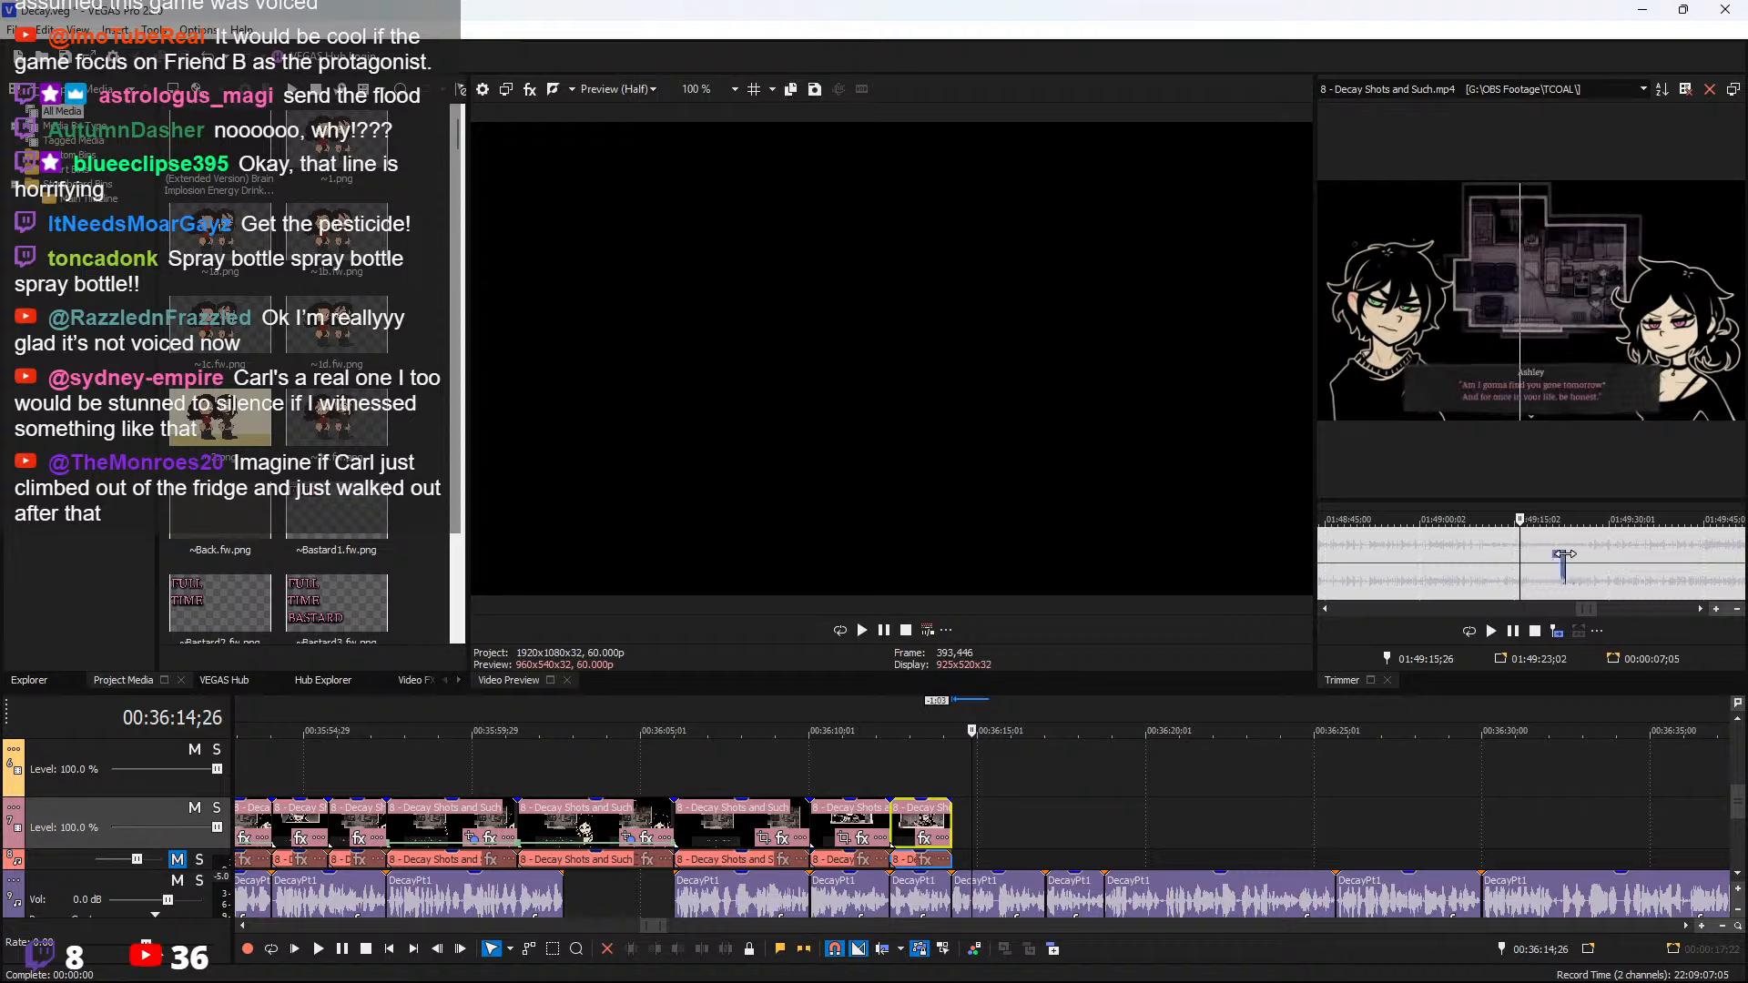
pyautogui.click(967, 836)
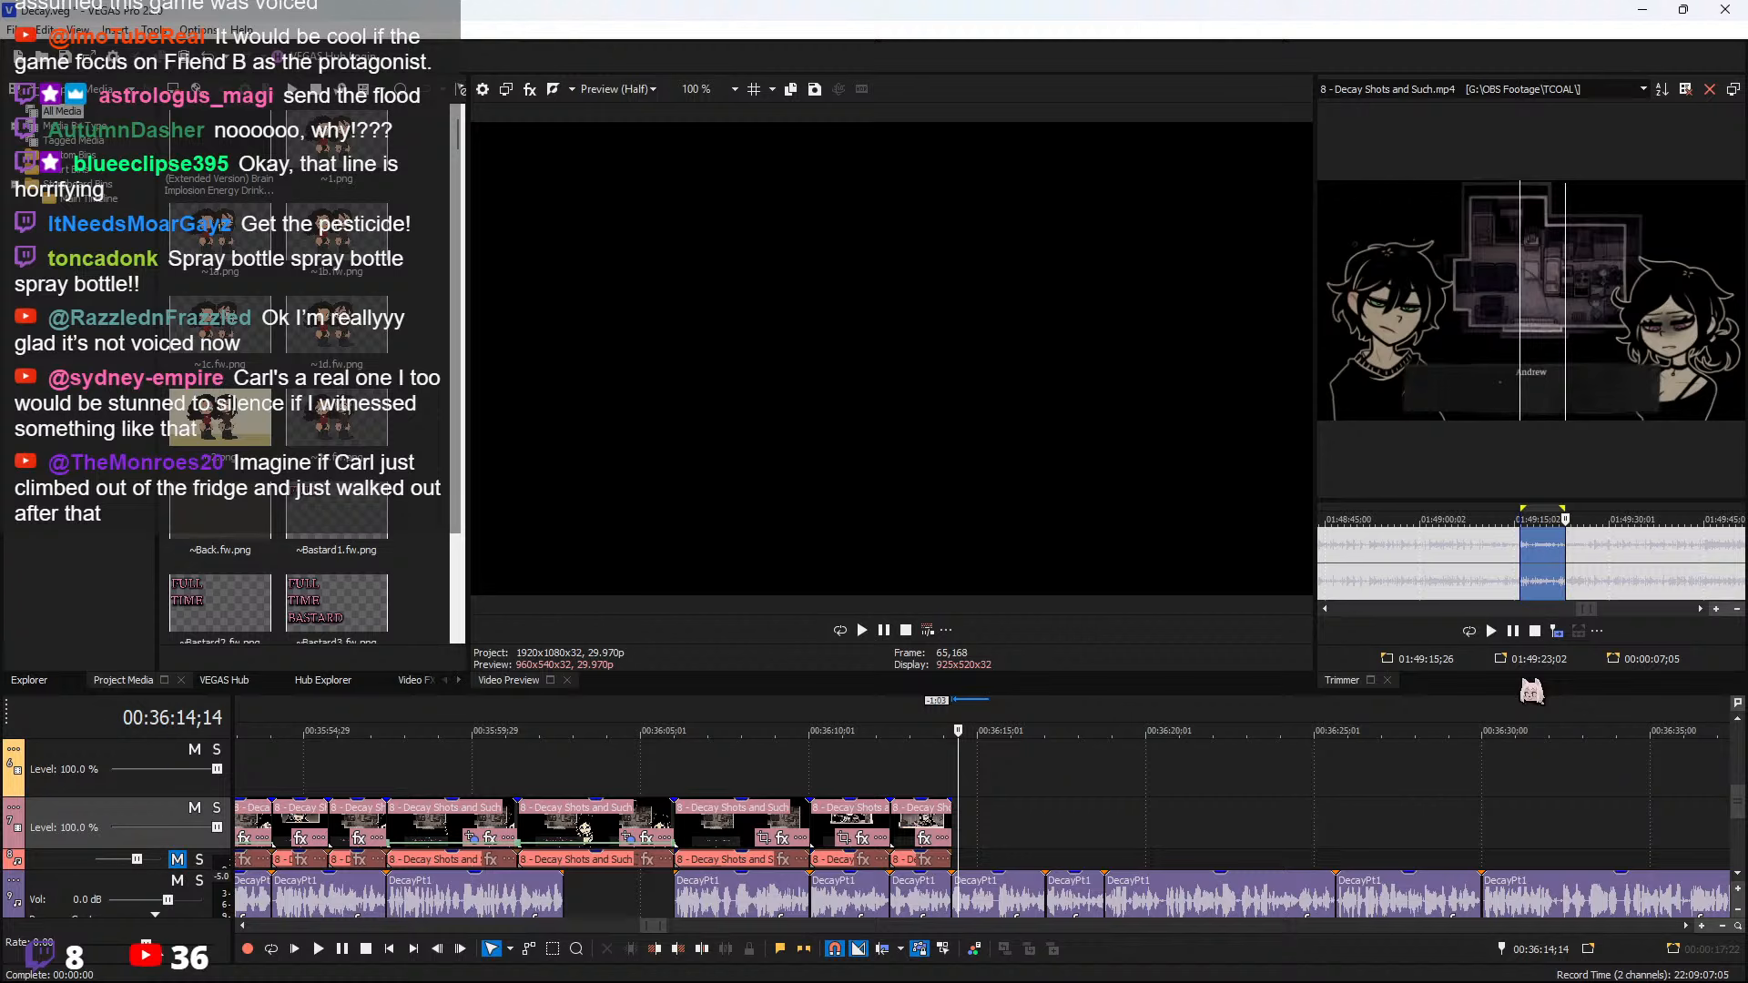
pyautogui.click(1557, 631)
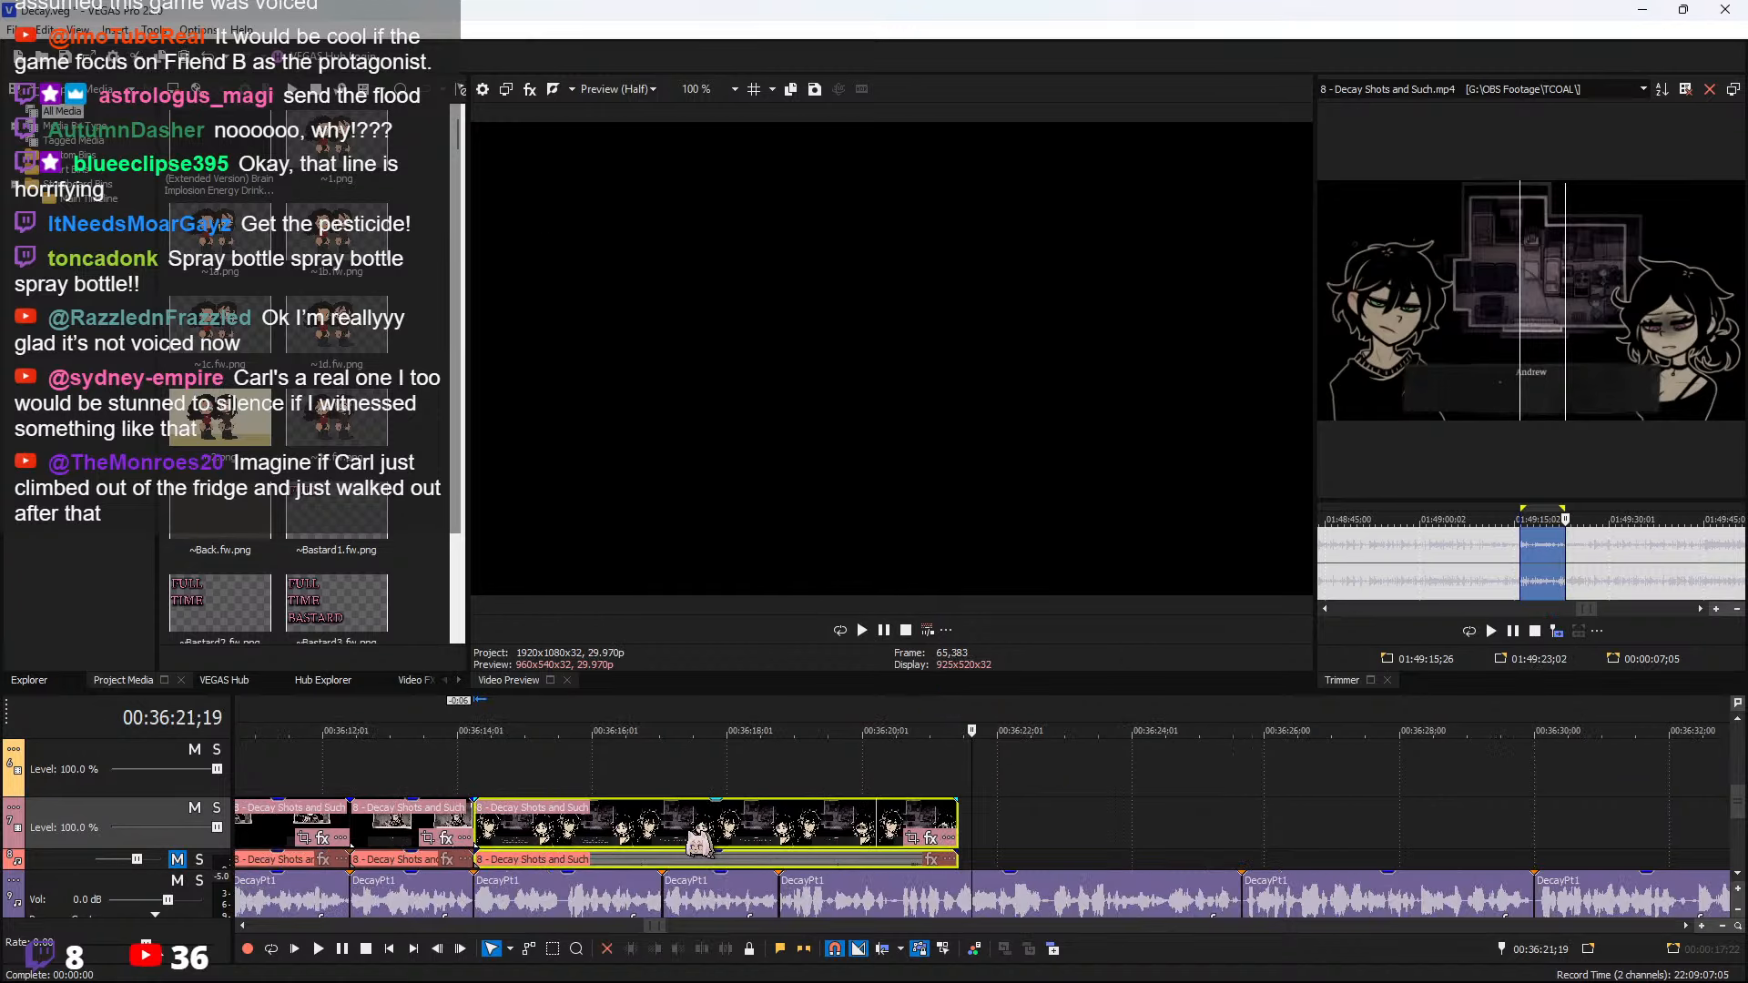
# Play the dialogue clip against the narration and extend its end to about 00:36:32
pyautogui.click(689, 832)
pyautogui.press('space')
pyautogui.scroll(-2, 870, 842)
pyautogui.scroll(-1, 1107, 838)
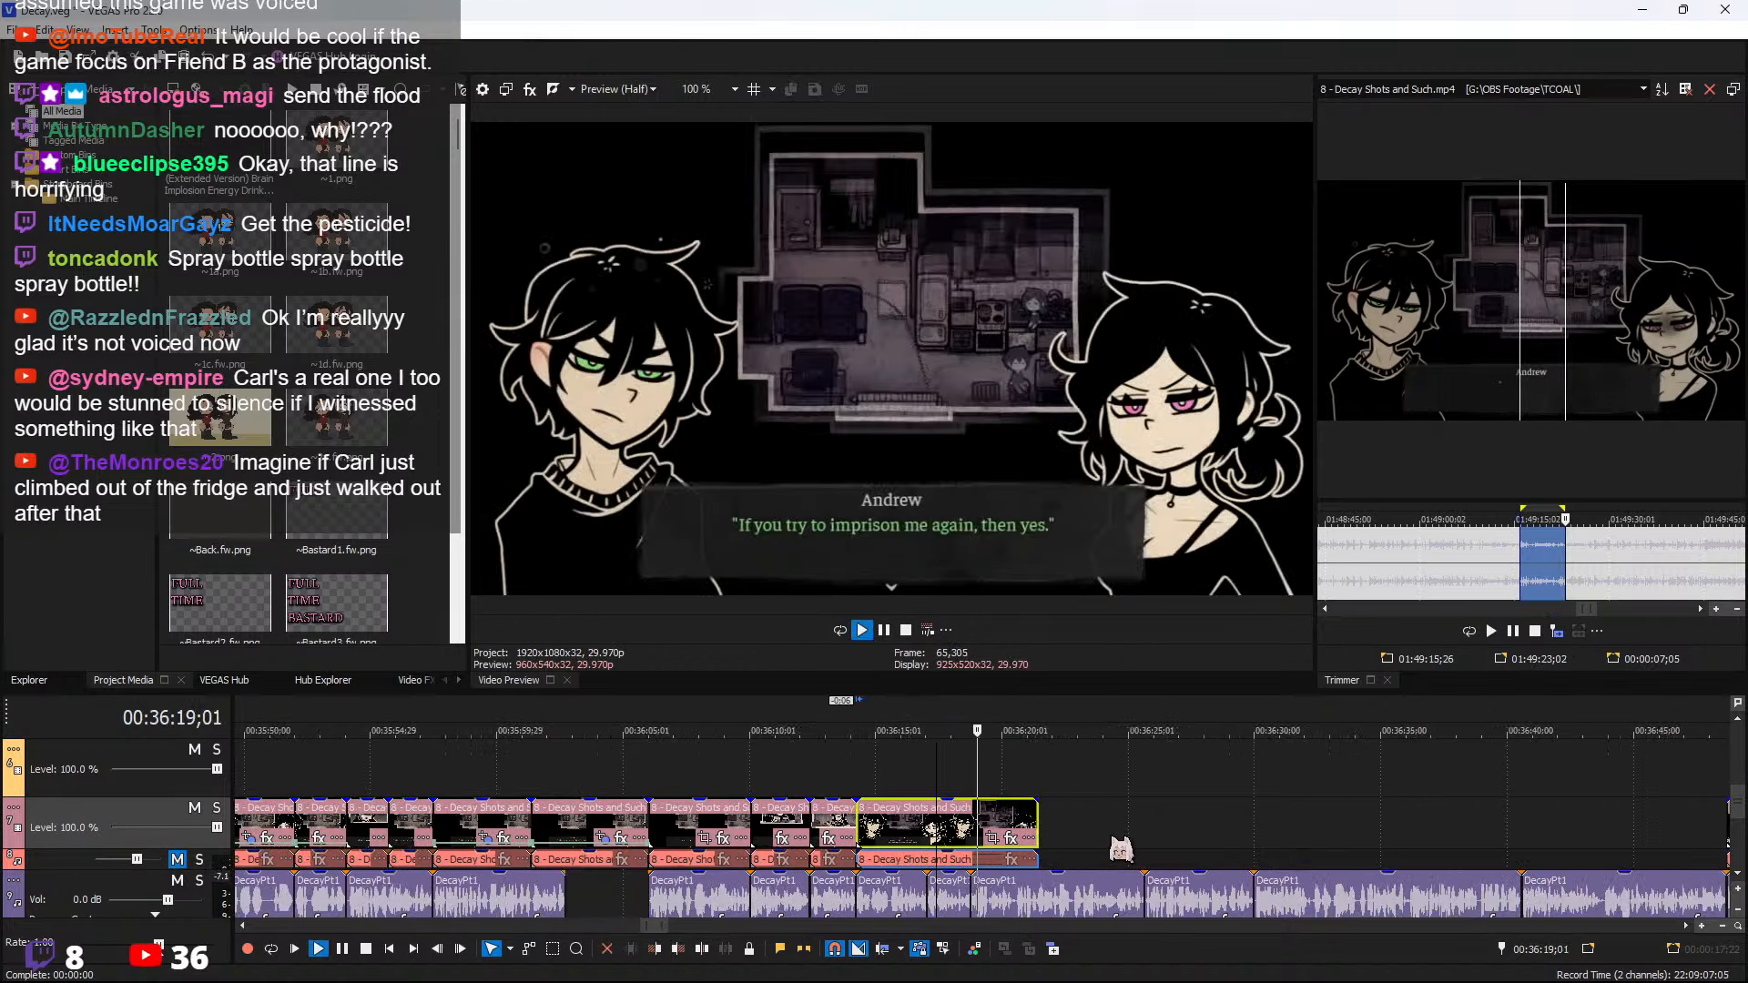
pyautogui.scroll(2, 1111, 847)
pyautogui.moveTo(1074, 826); pyautogui.dragTo(1522, 825)
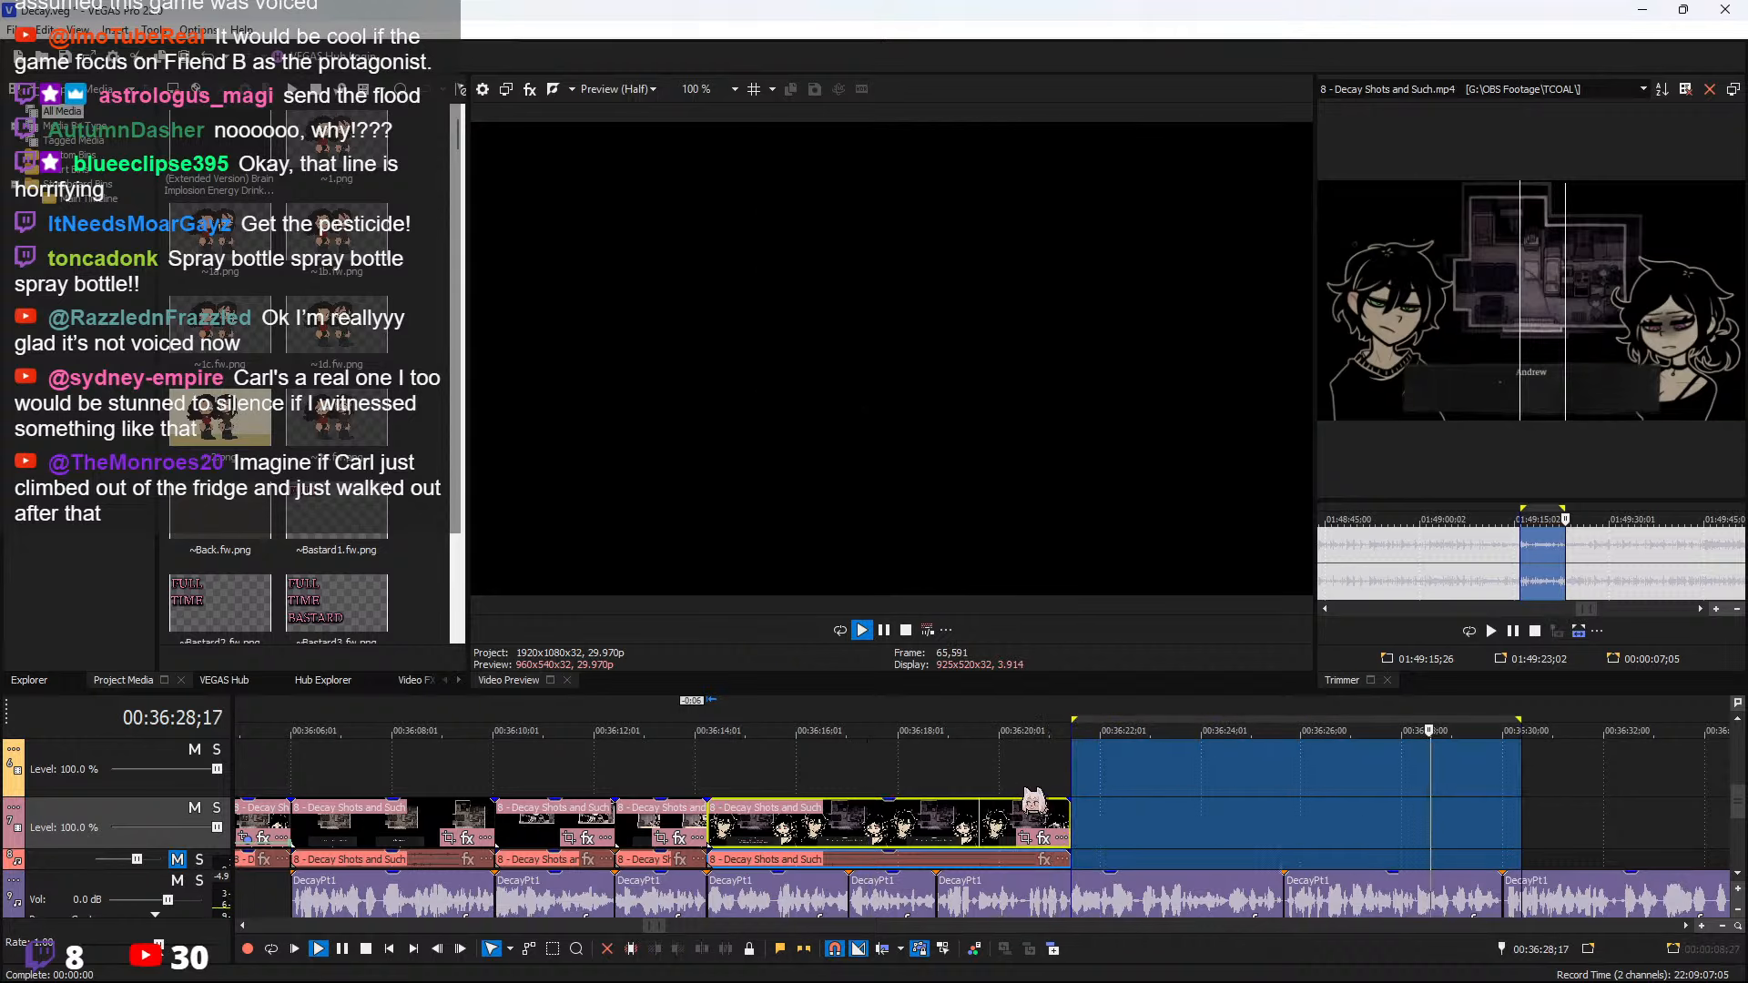
pyautogui.click(1017, 781)
pyautogui.moveTo(1071, 832); pyautogui.dragTo(1616, 834)
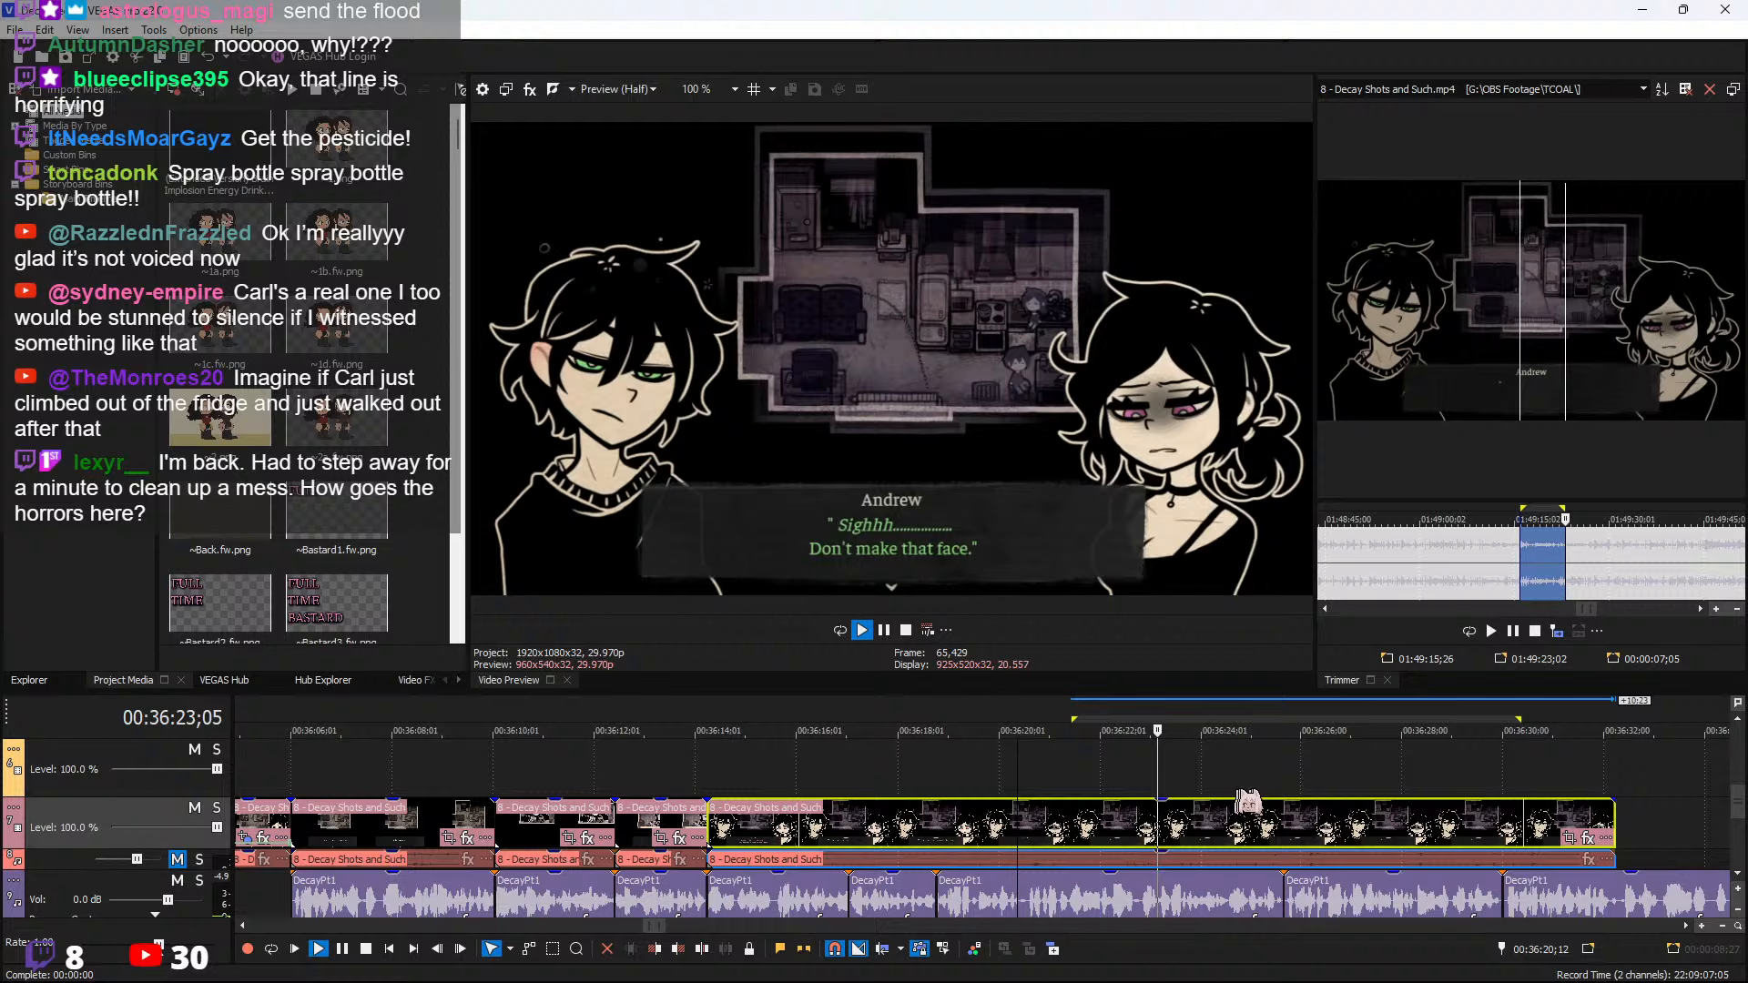
# Play the narration under the extended dialogue clip, split it at the narration cut near 00:36:30 and delete the remainder
pyautogui.click(1263, 782)
pyautogui.scroll(2, 1211, 819)
pyautogui.scroll(-2, 1148, 836)
pyautogui.scroll(1, 1126, 840)
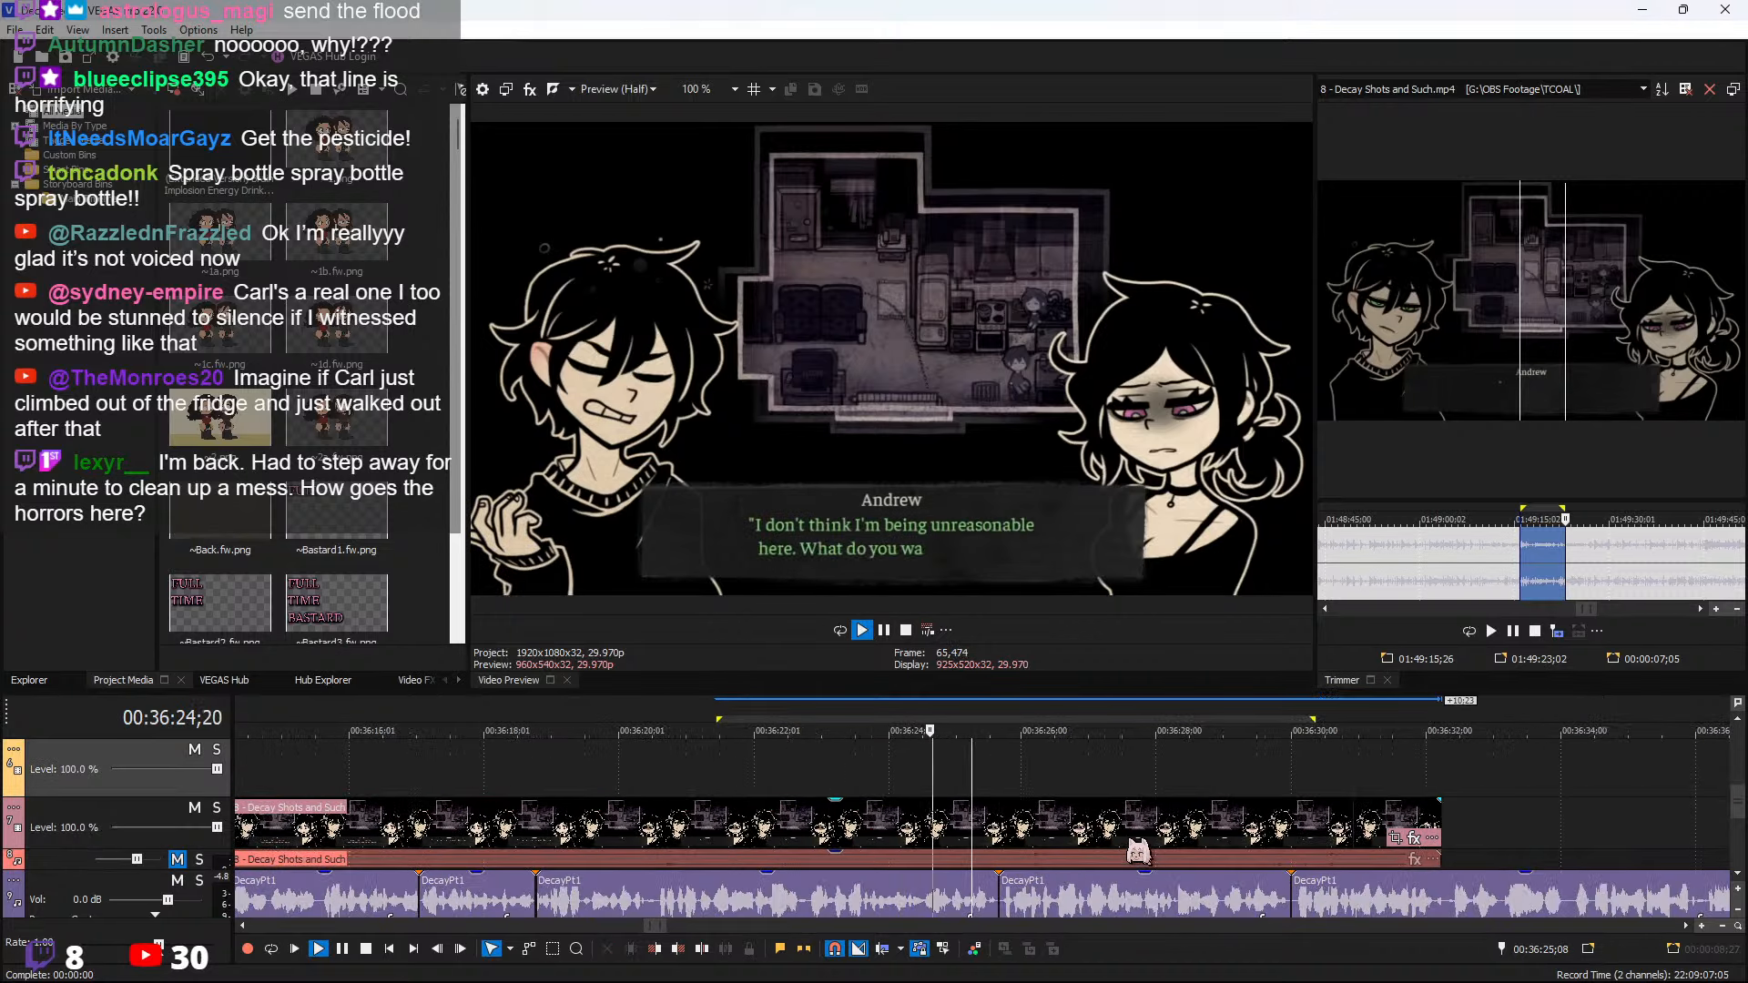
pyautogui.click(1000, 838)
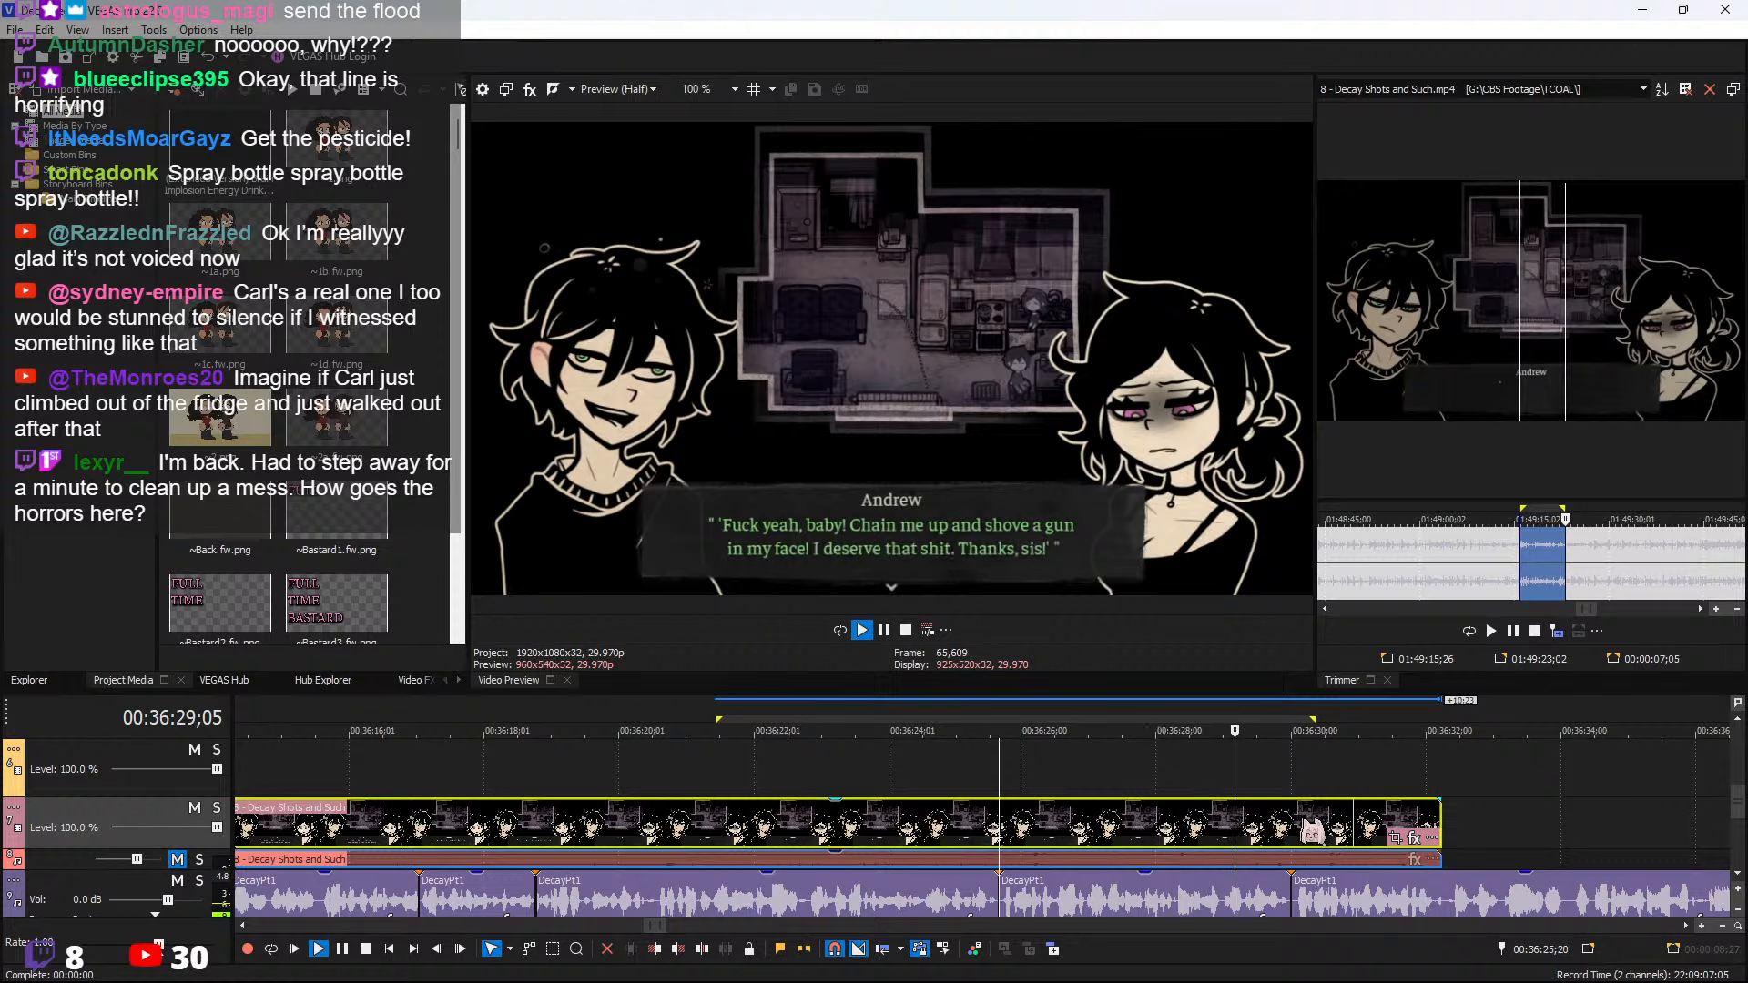
pyautogui.scroll(-2, 1389, 843)
pyautogui.scroll(2, 1267, 843)
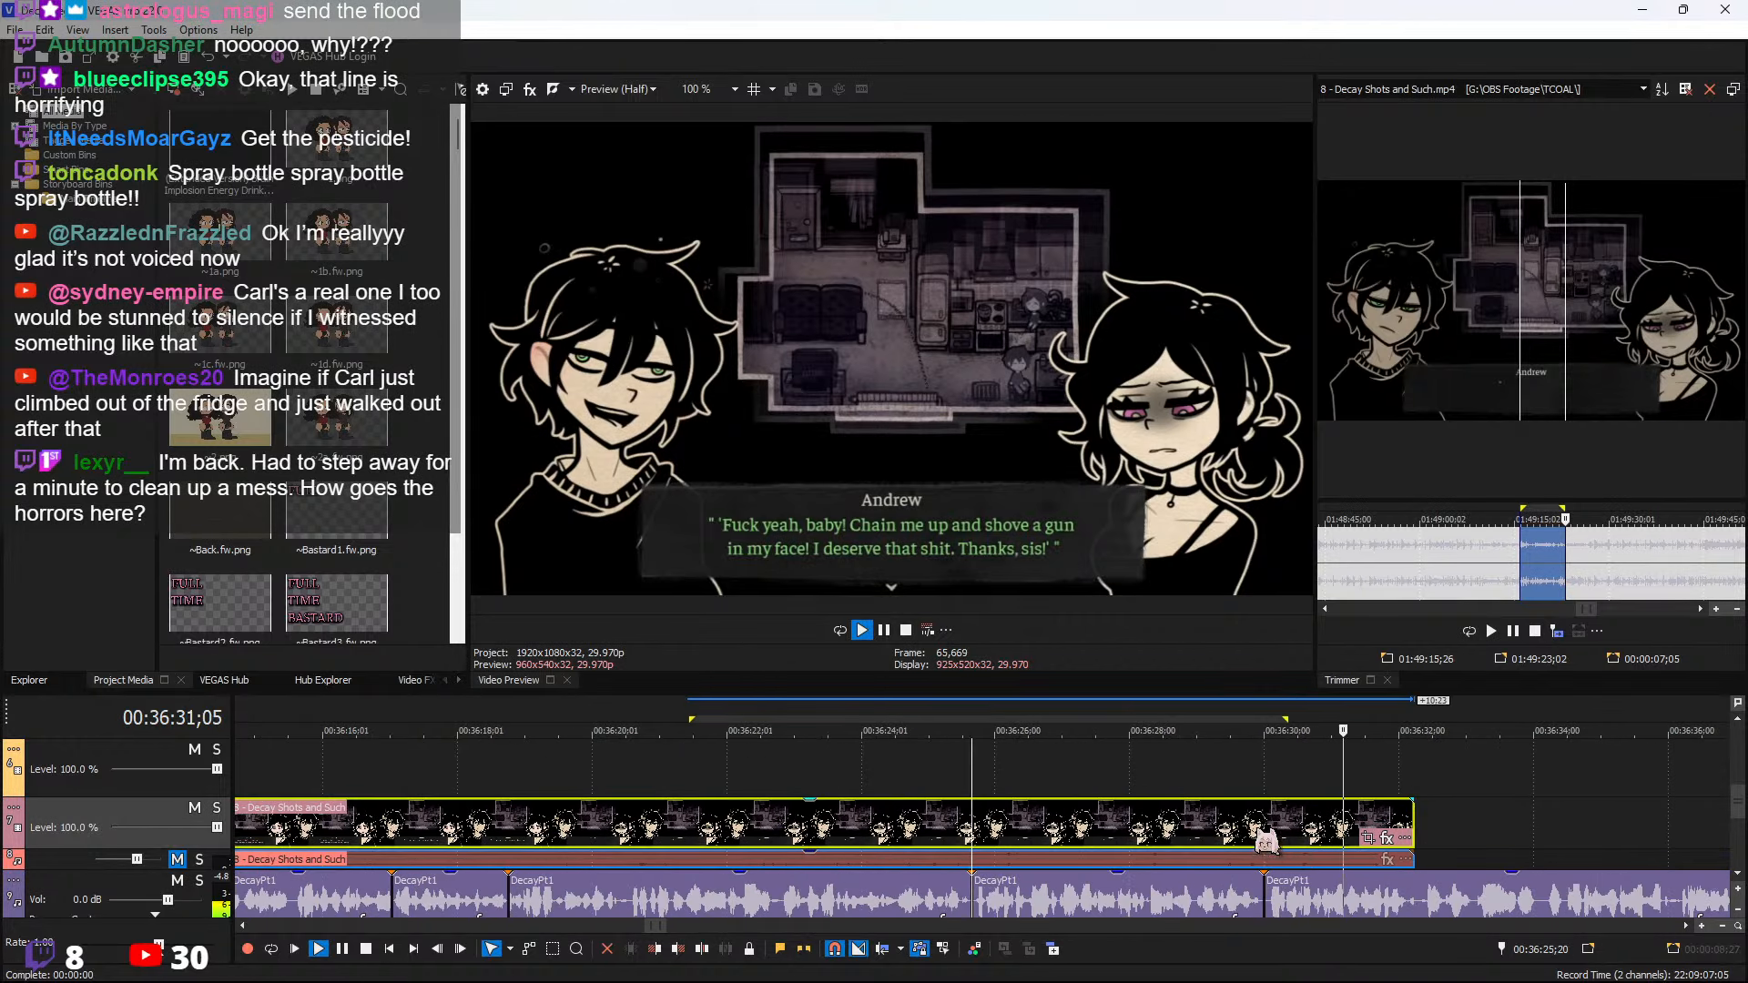
pyautogui.click(1265, 842)
pyautogui.press('s')
pyautogui.click(1293, 808)
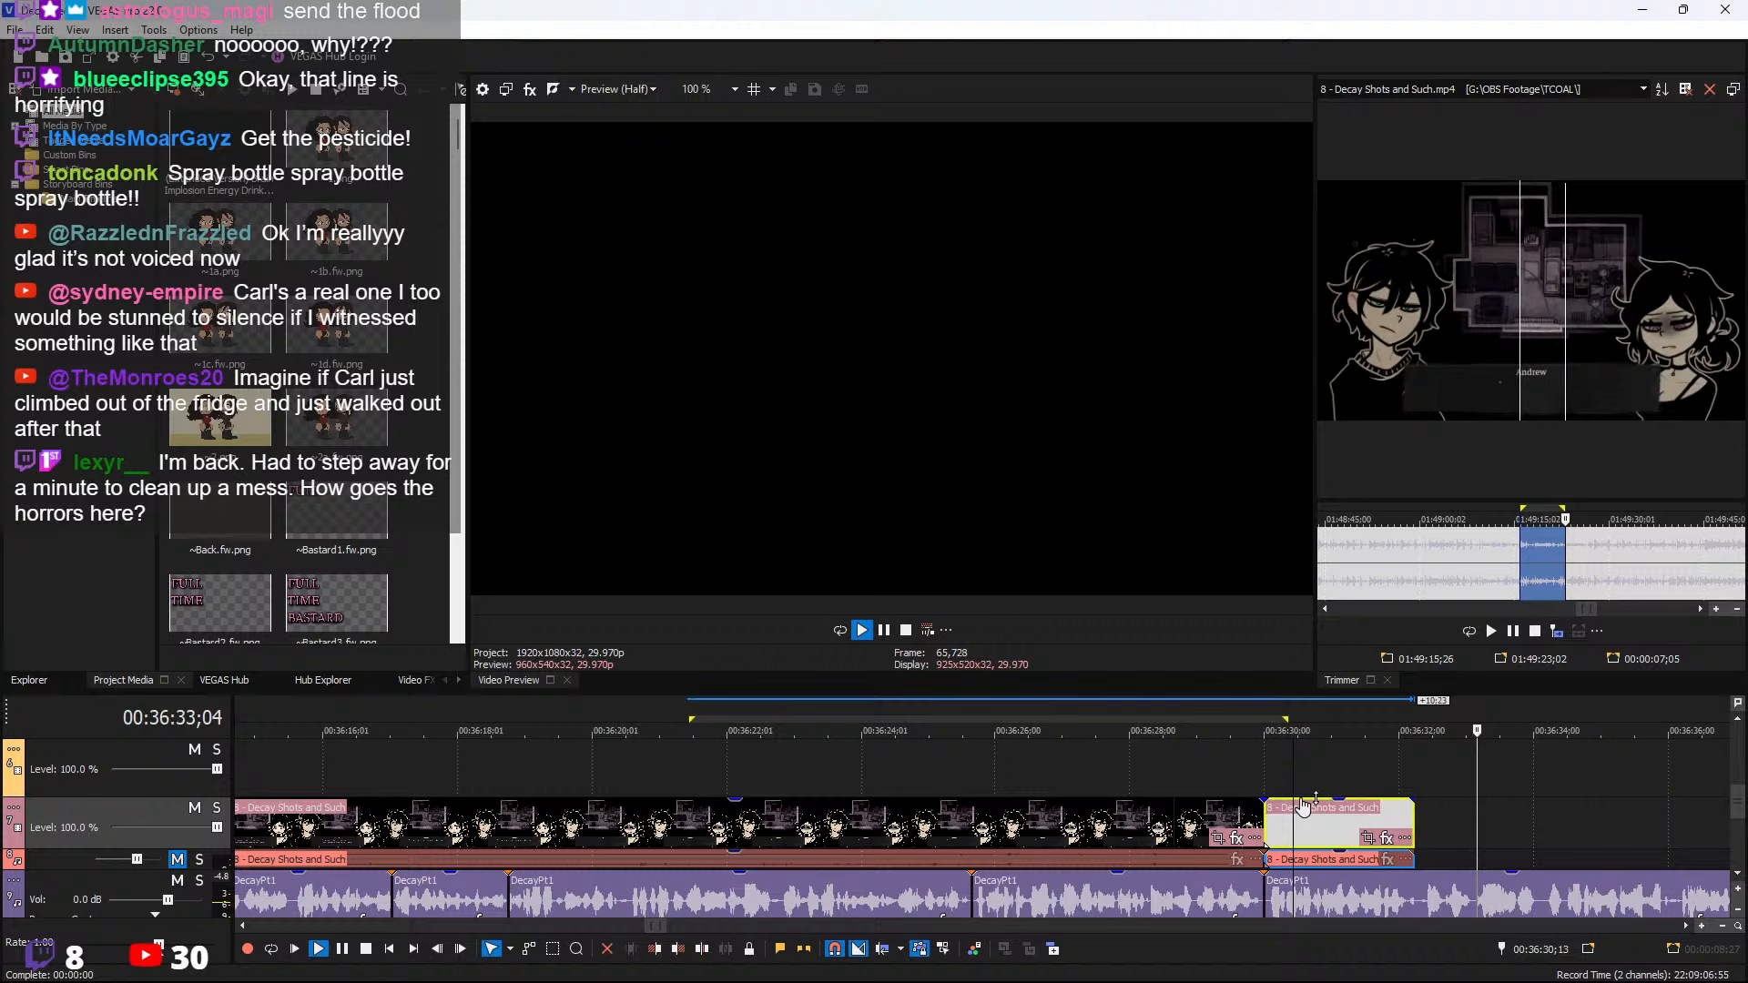
pyautogui.press('Delete')
# Play through the siblings' dialogue in the source footage from about 01:49:44 to 01:50:22, looking for lines that match the narration
pyautogui.click(1686, 566)
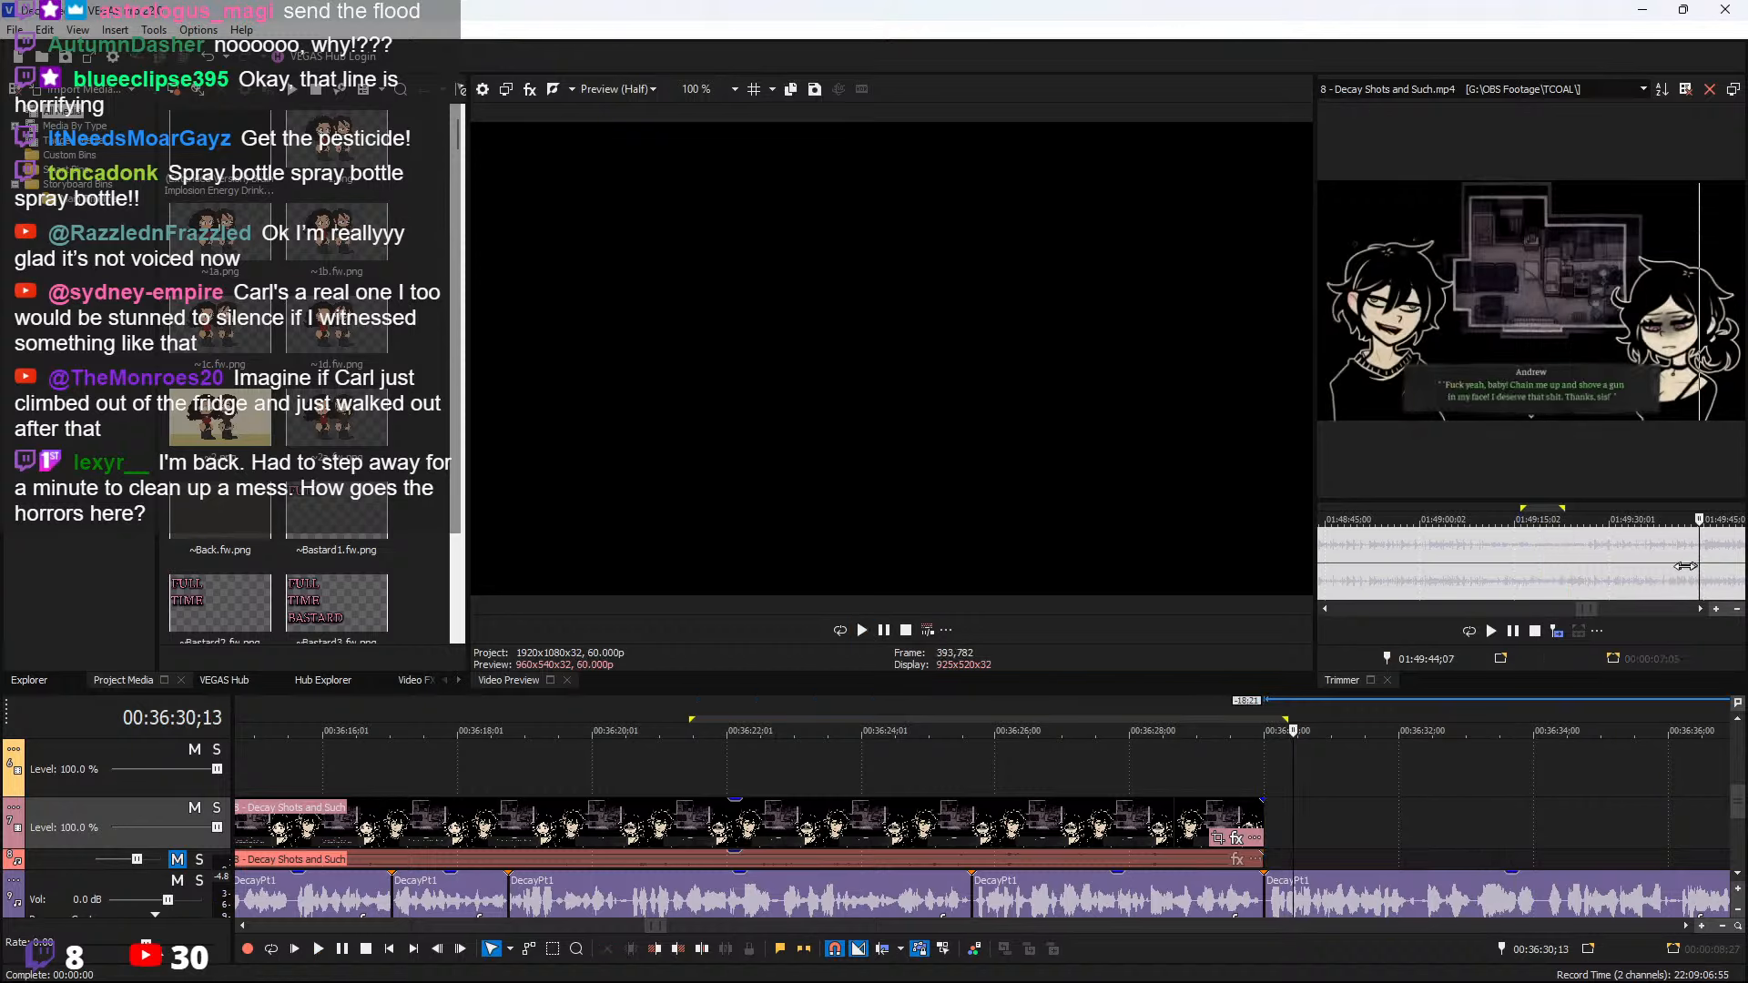
pyautogui.press('space')
pyautogui.scroll(-3, 1646, 576)
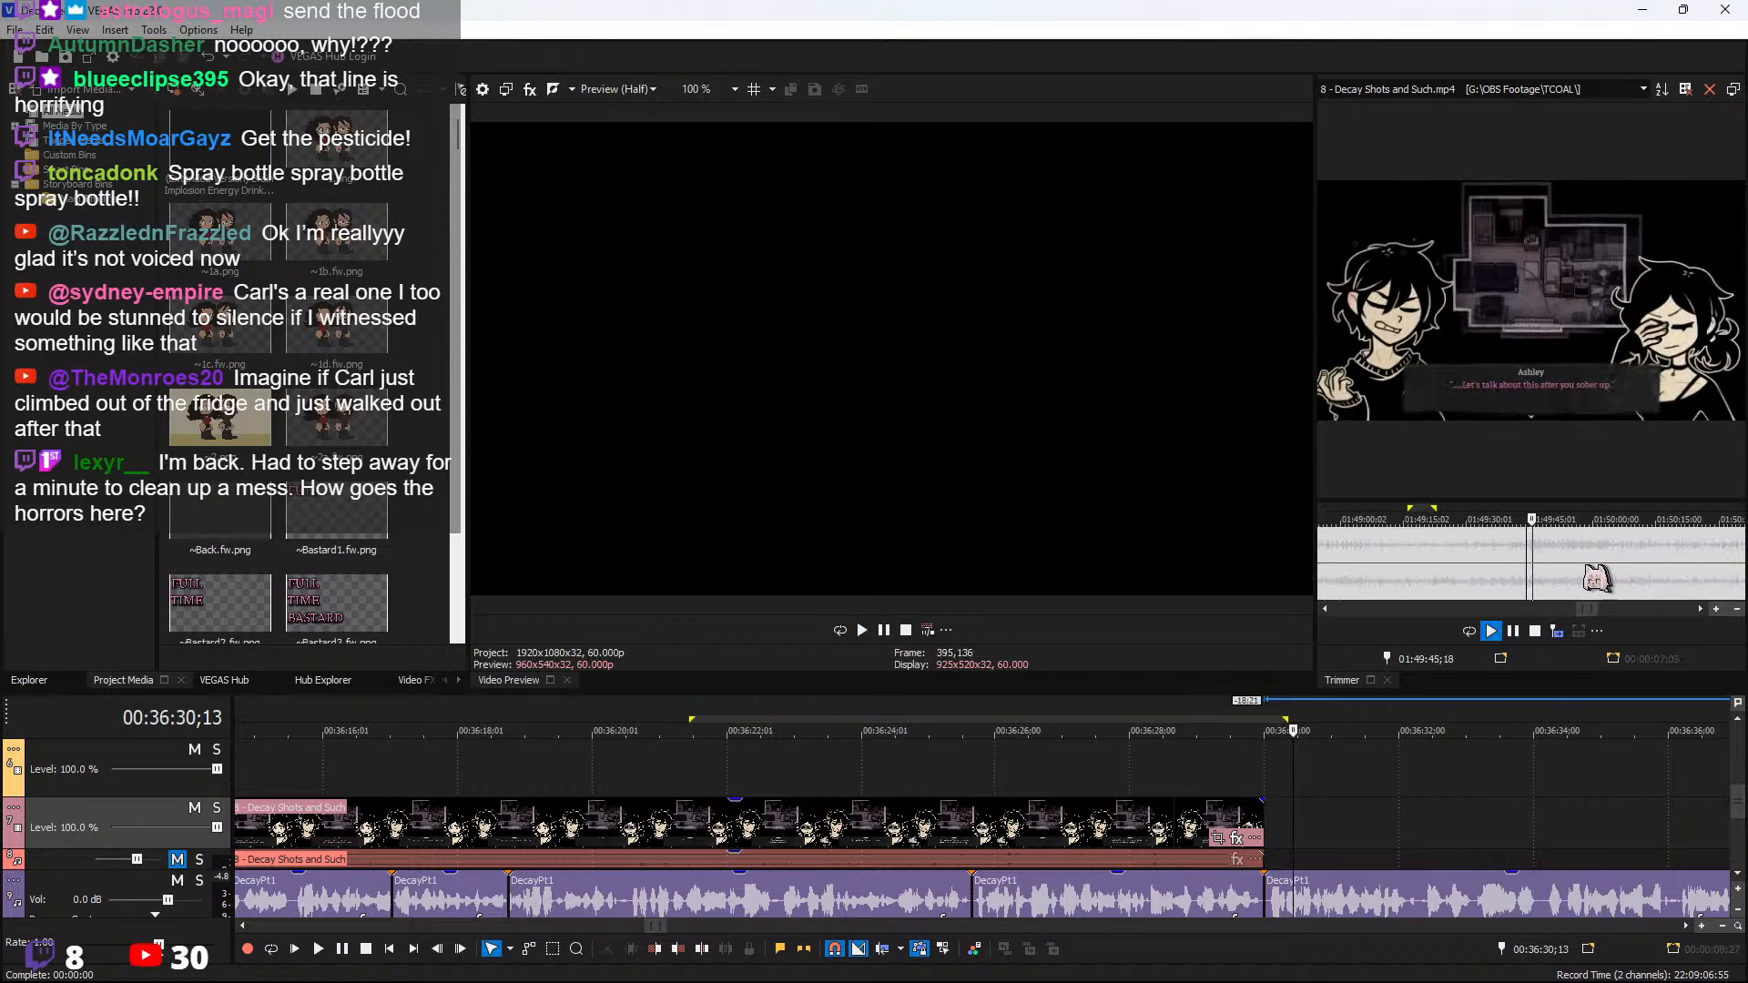
pyautogui.click(1572, 554)
pyautogui.press('space')
pyautogui.scroll(2, 1610, 572)
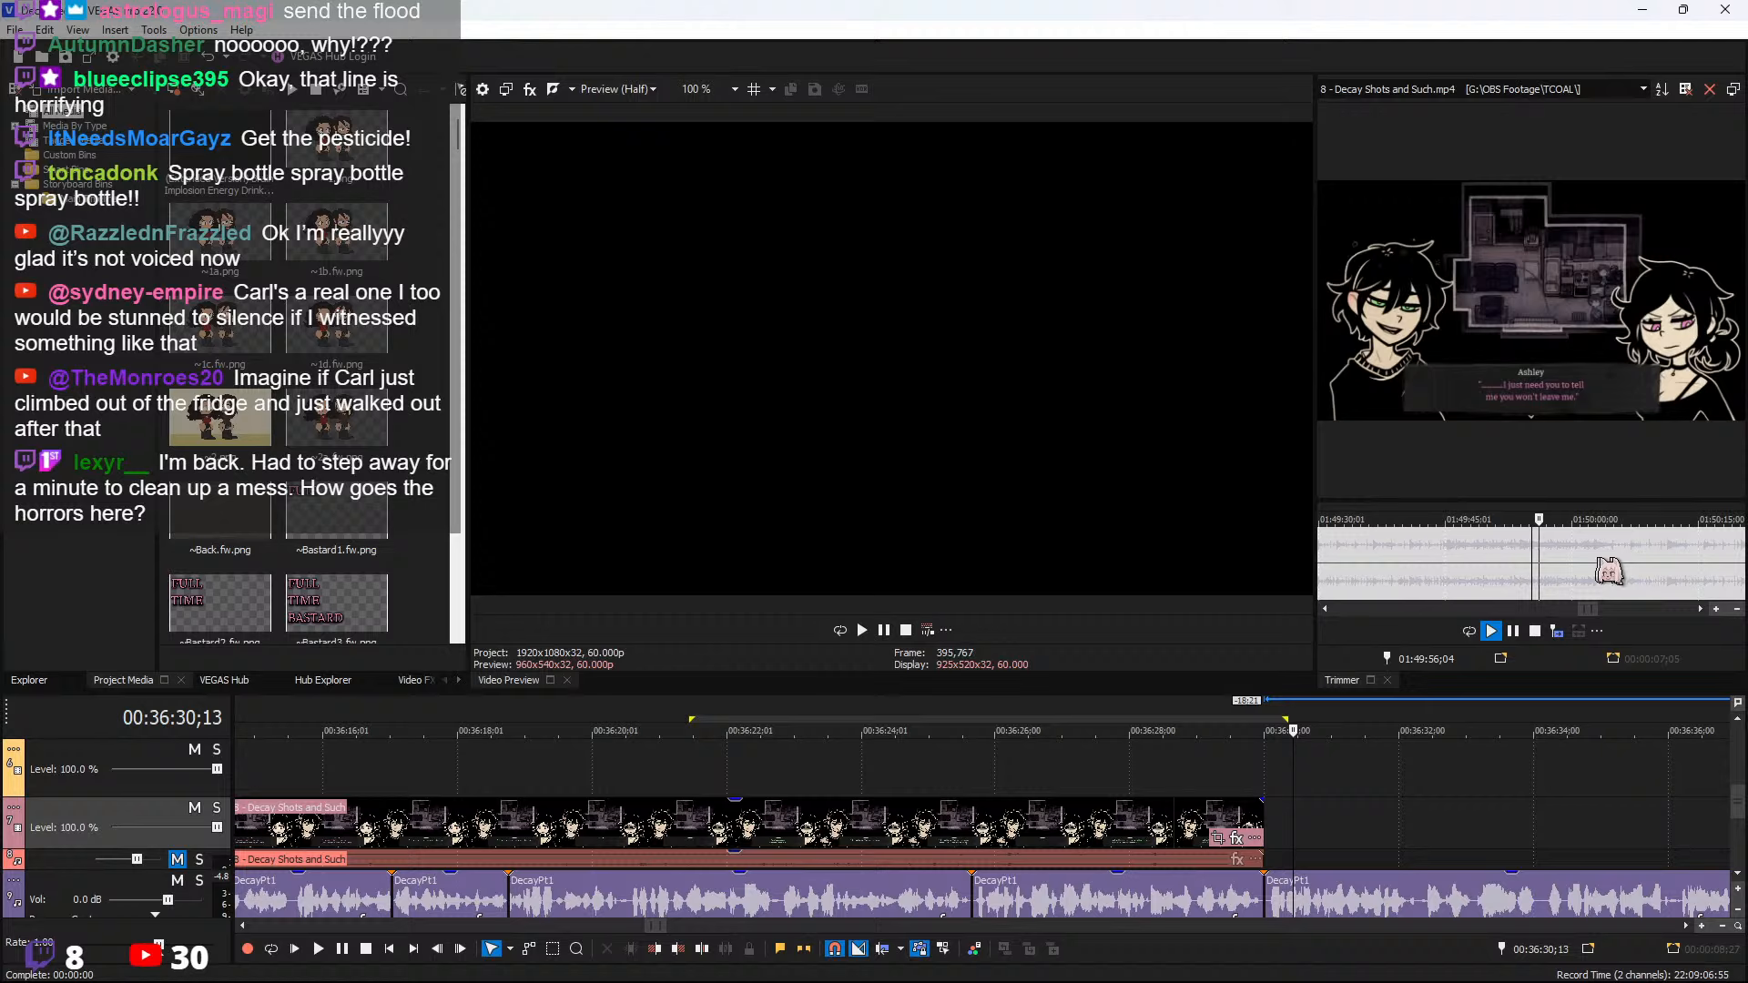
pyautogui.scroll(2, 1661, 572)
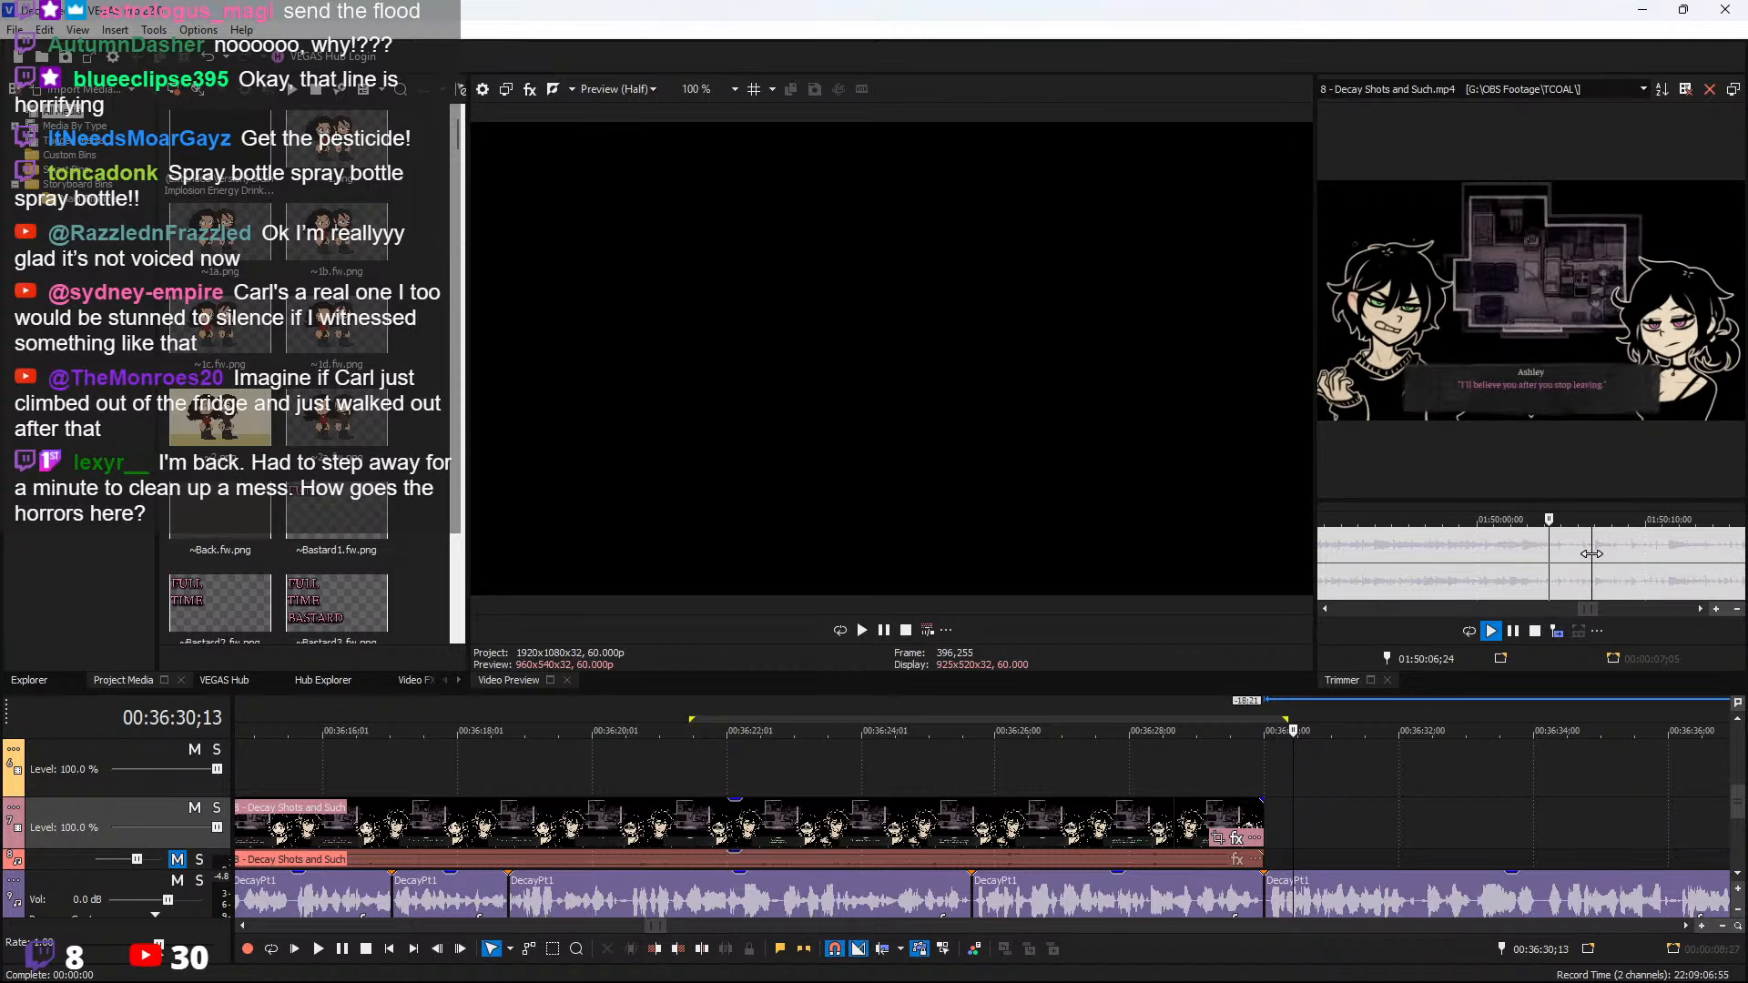
pyautogui.press('space')
pyautogui.press('space')
pyautogui.scroll(-2, 1626, 576)
pyautogui.press('space')
pyautogui.click(1594, 560)
pyautogui.press('space')
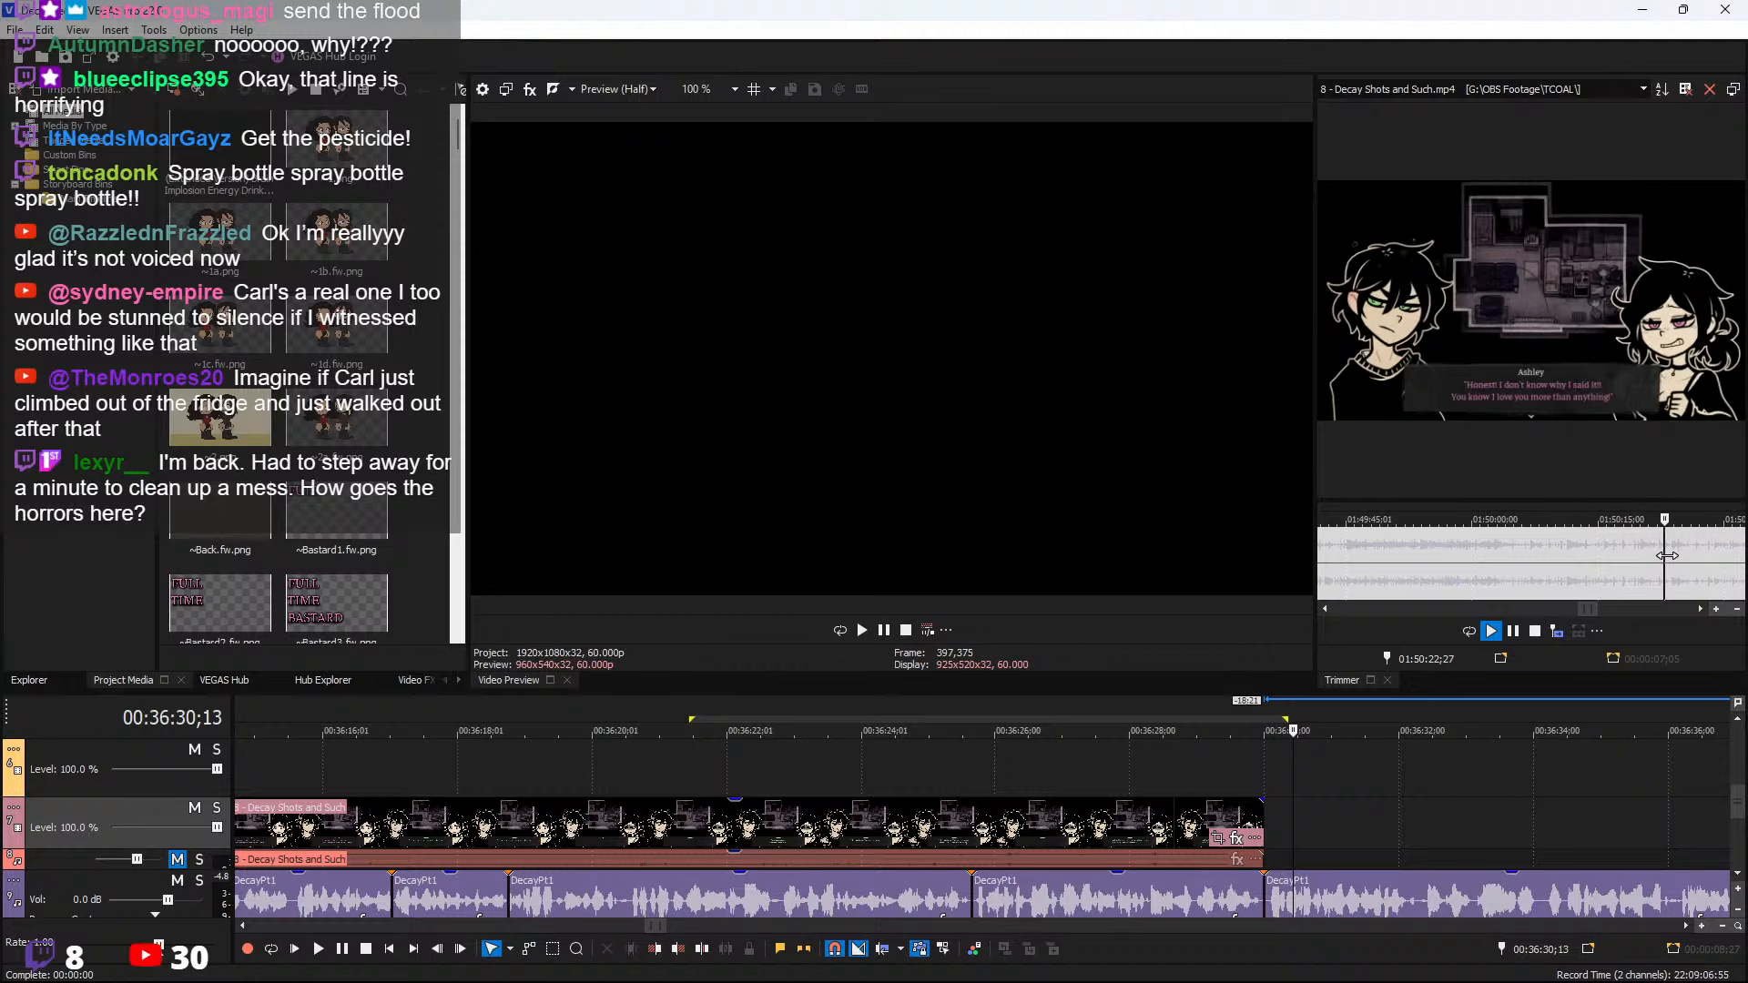
# Select Ashley's "Honest! I don't know why I said it!!" line from 01:50:19;28 to 01:50:23;01 and insert it at the narration cut near 00:36:30
pyautogui.scroll(1, 1619, 573)
pyautogui.click(1578, 549)
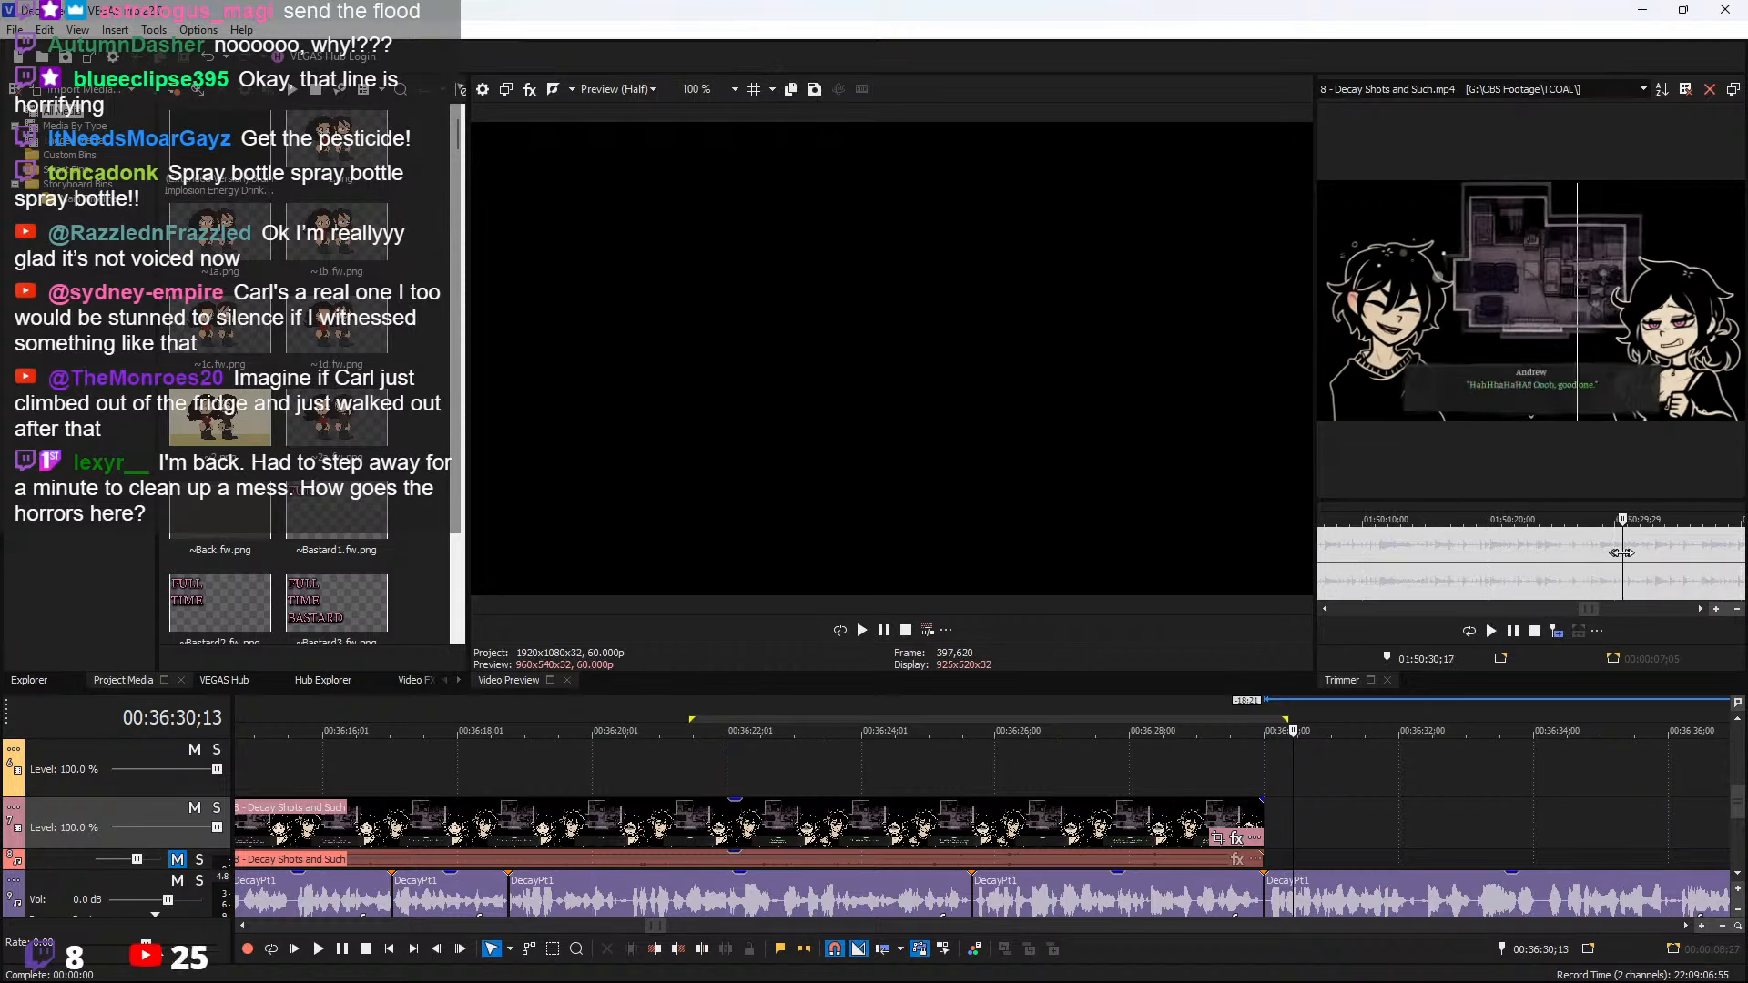
pyautogui.moveTo(1622, 552); pyautogui.dragTo(1527, 550)
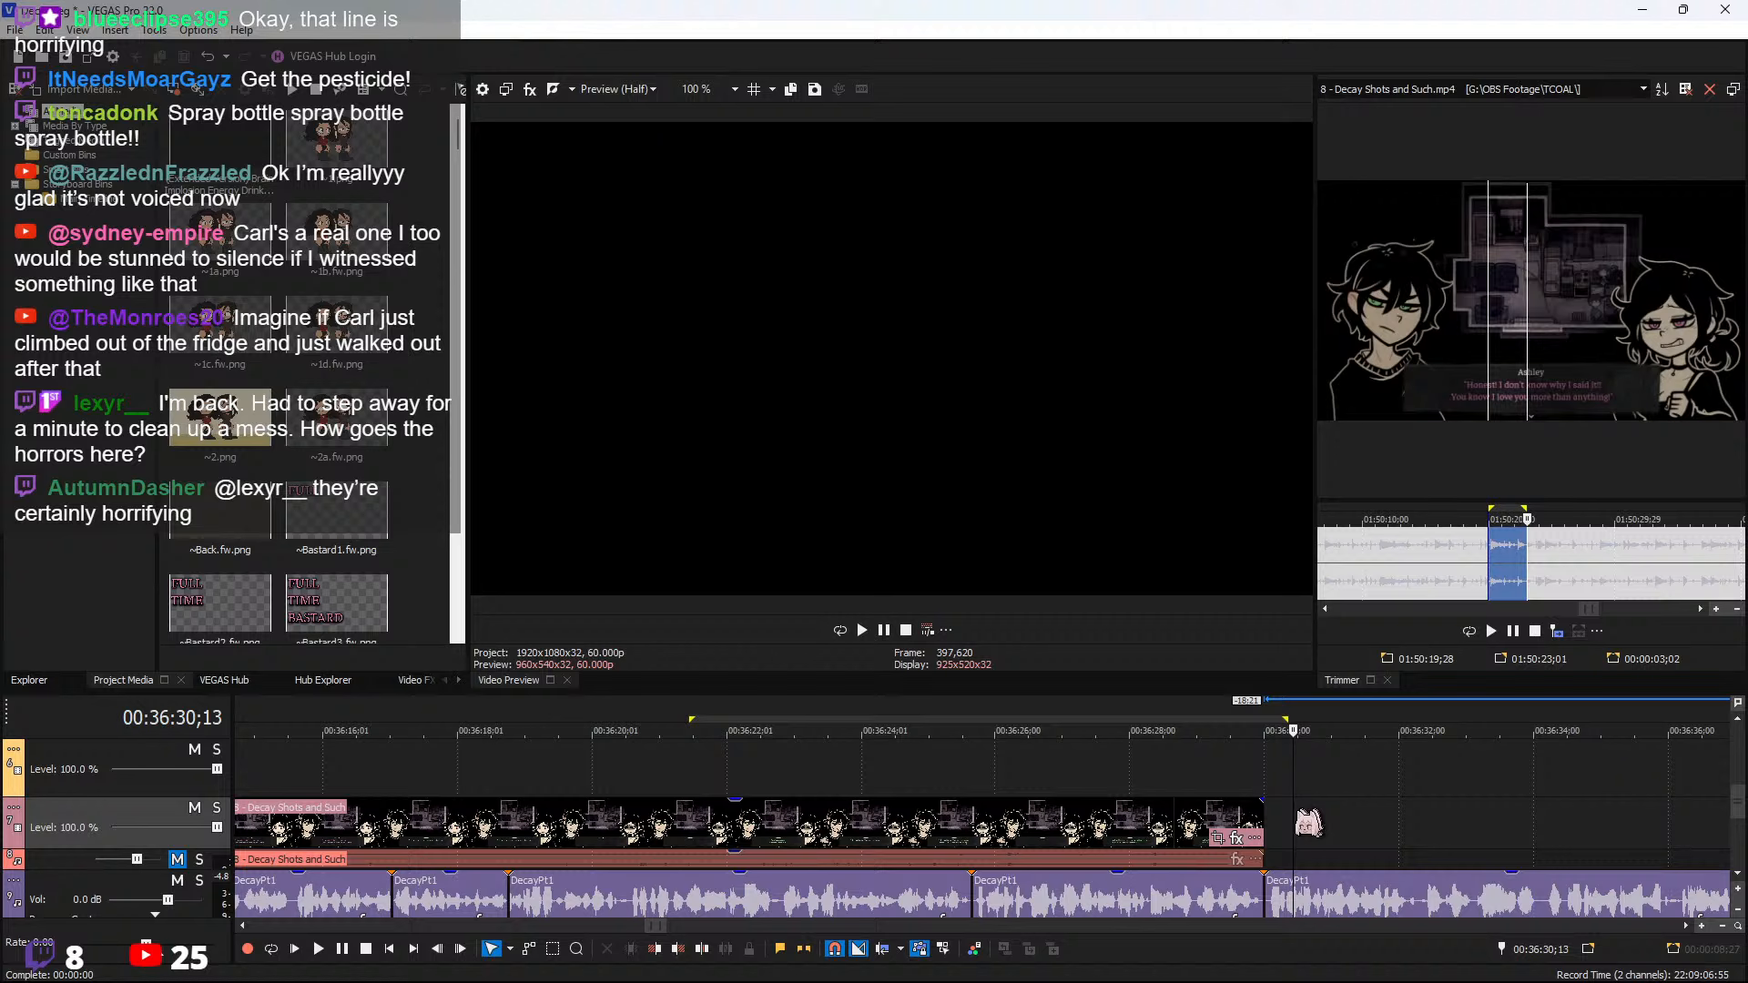
pyautogui.click(1261, 824)
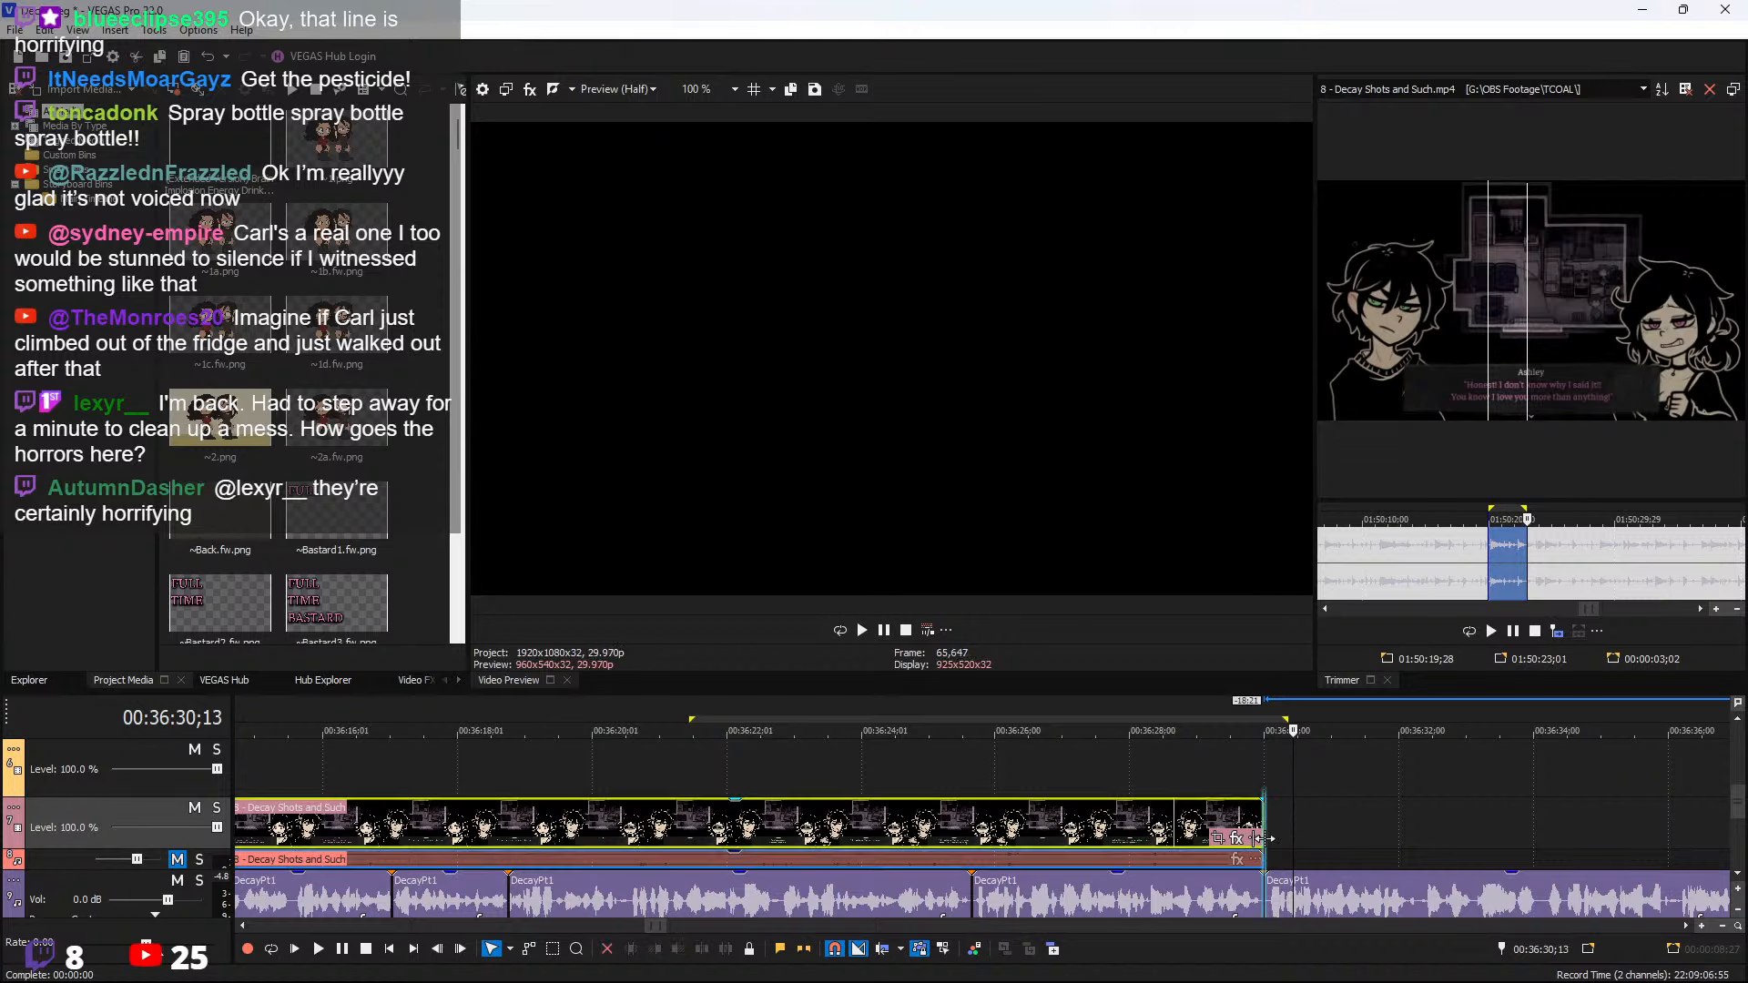
pyautogui.click(1557, 630)
pyautogui.press('space')
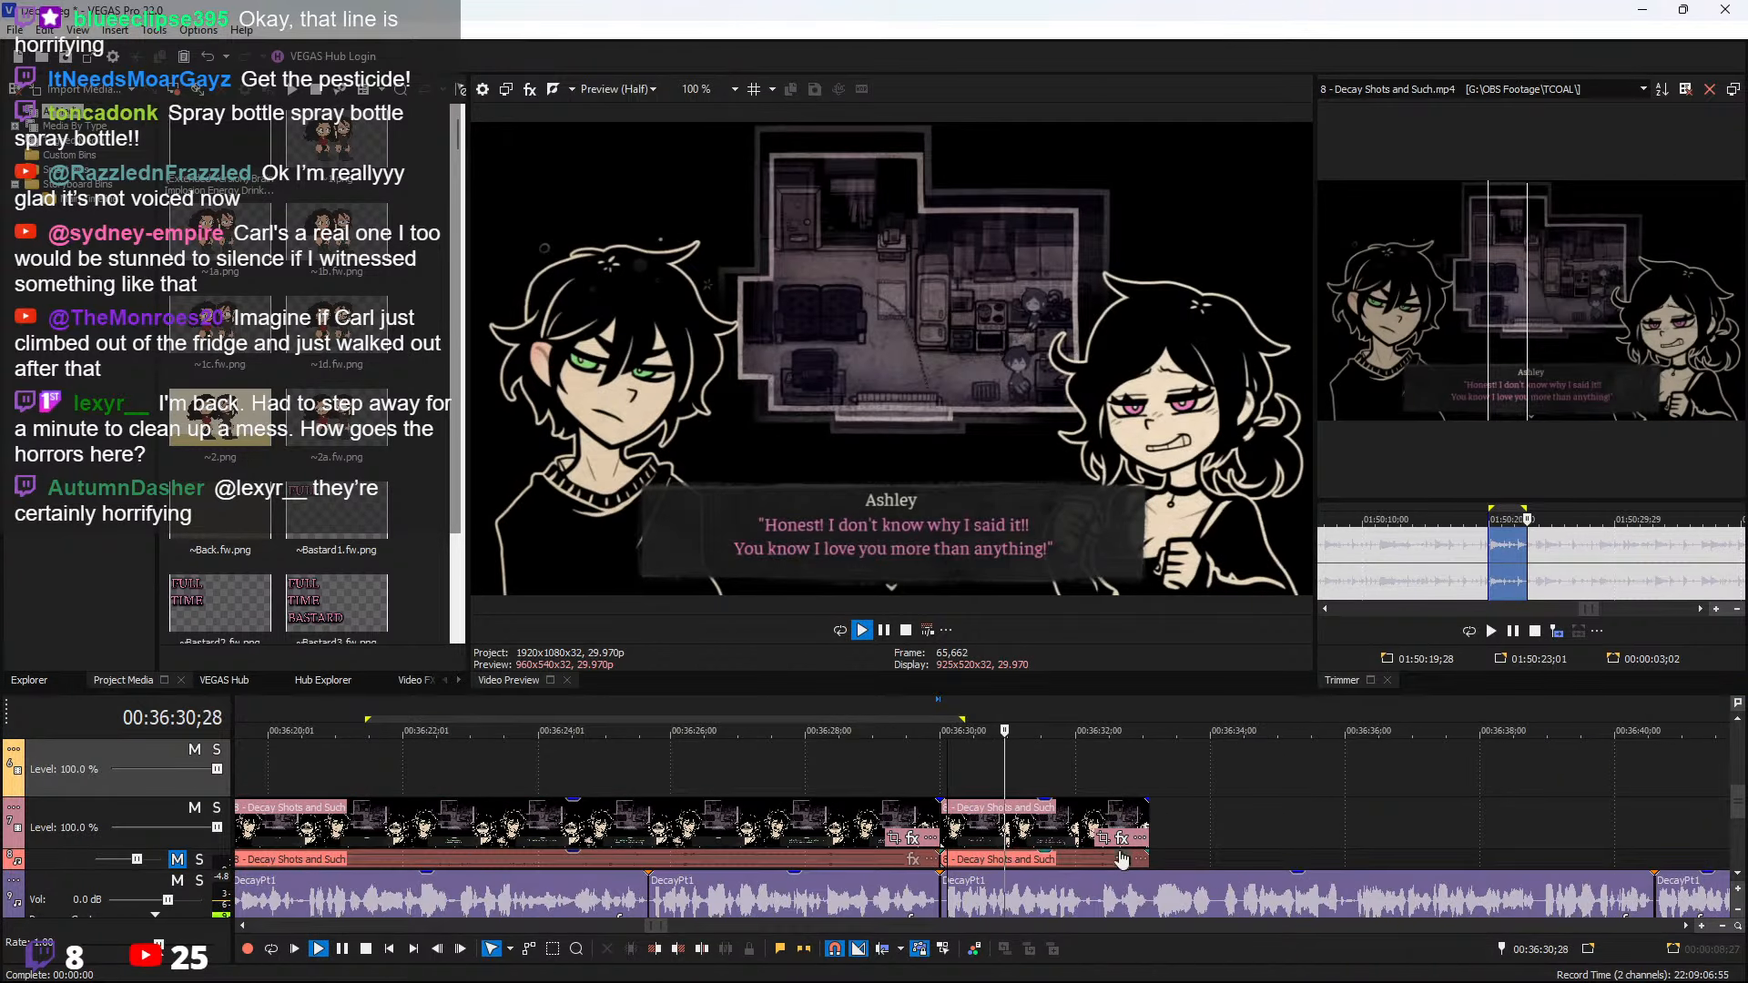
# Split the inserted dialogue clip at 00:36:32;09 and add a freeze frame at the start of its second part
pyautogui.click(1104, 827)
pyautogui.press('s')
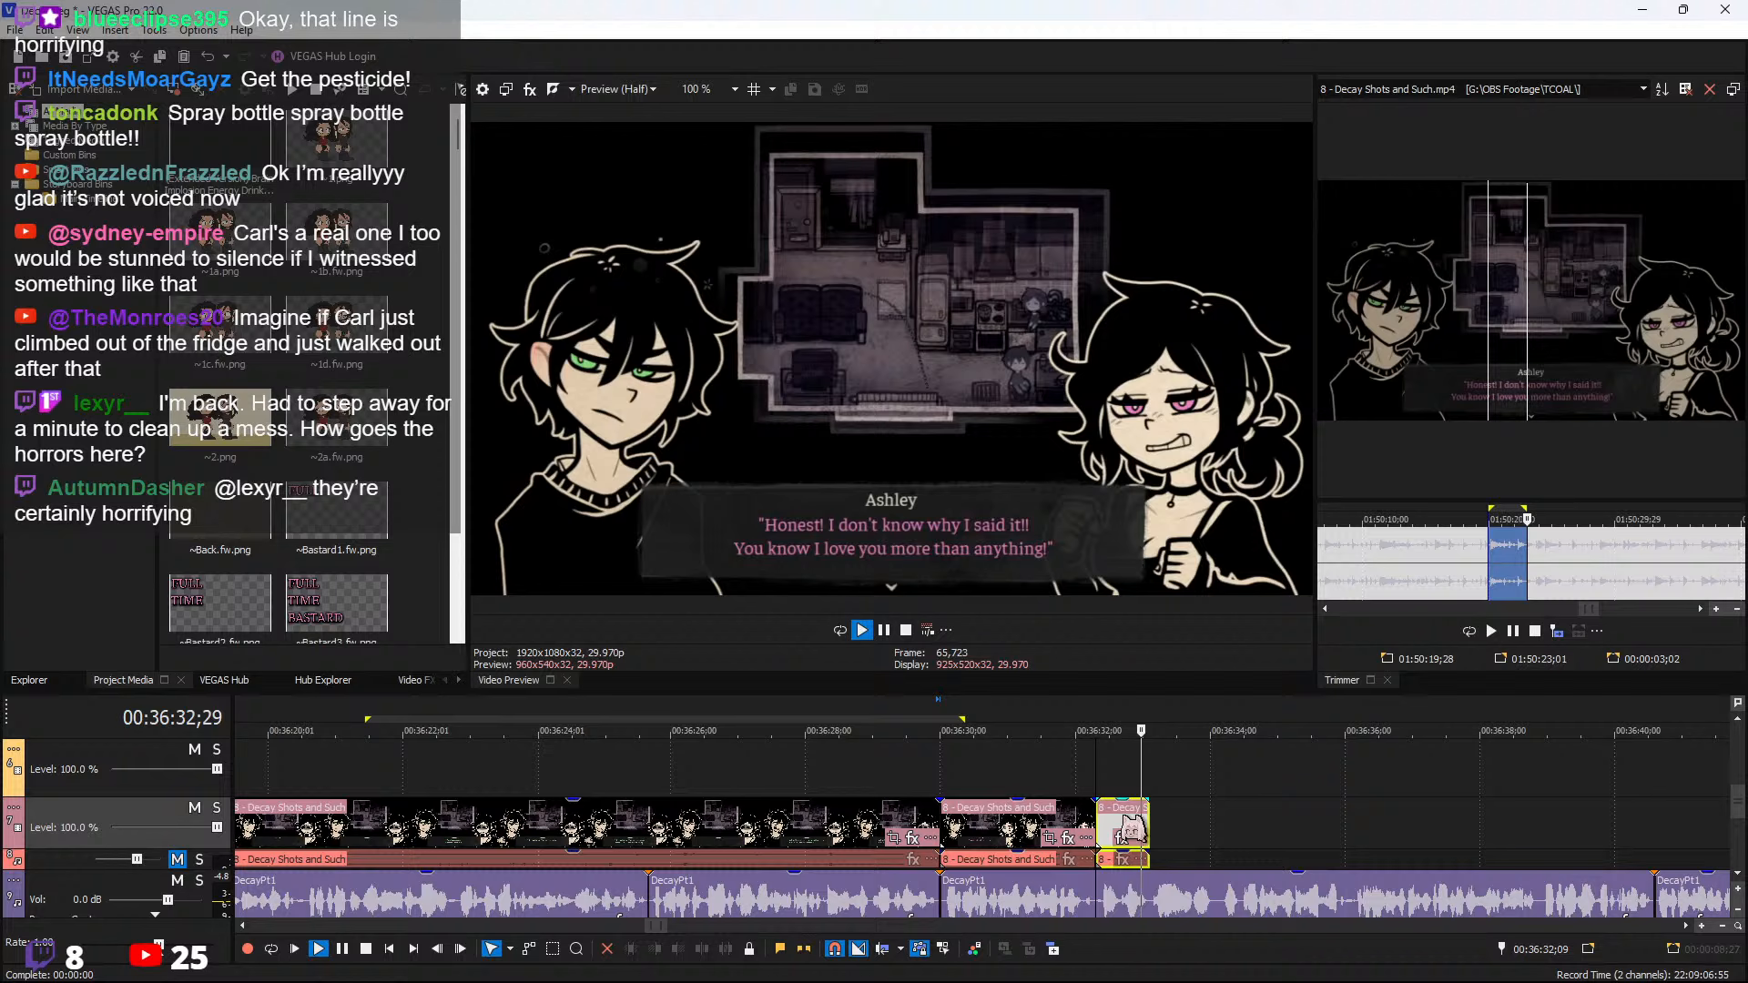
pyautogui.press('space')
pyautogui.rightClick(1120, 822)
pyautogui.moveTo(1320, 792)
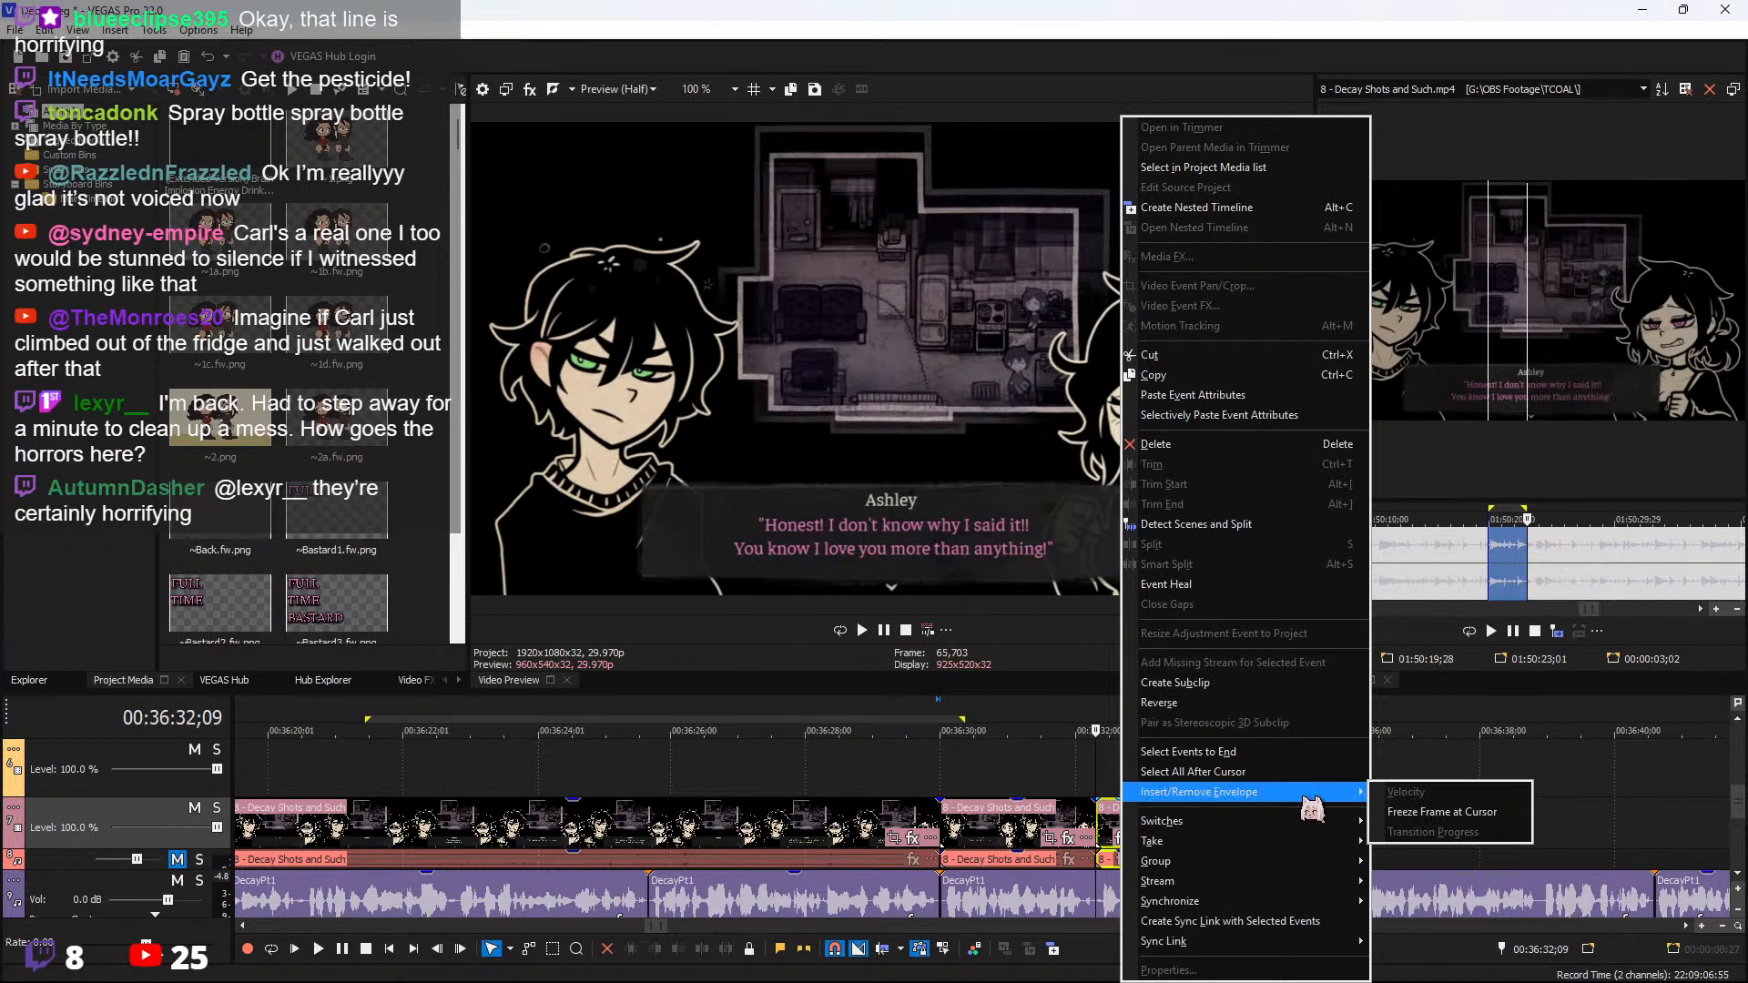
pyautogui.click(1442, 813)
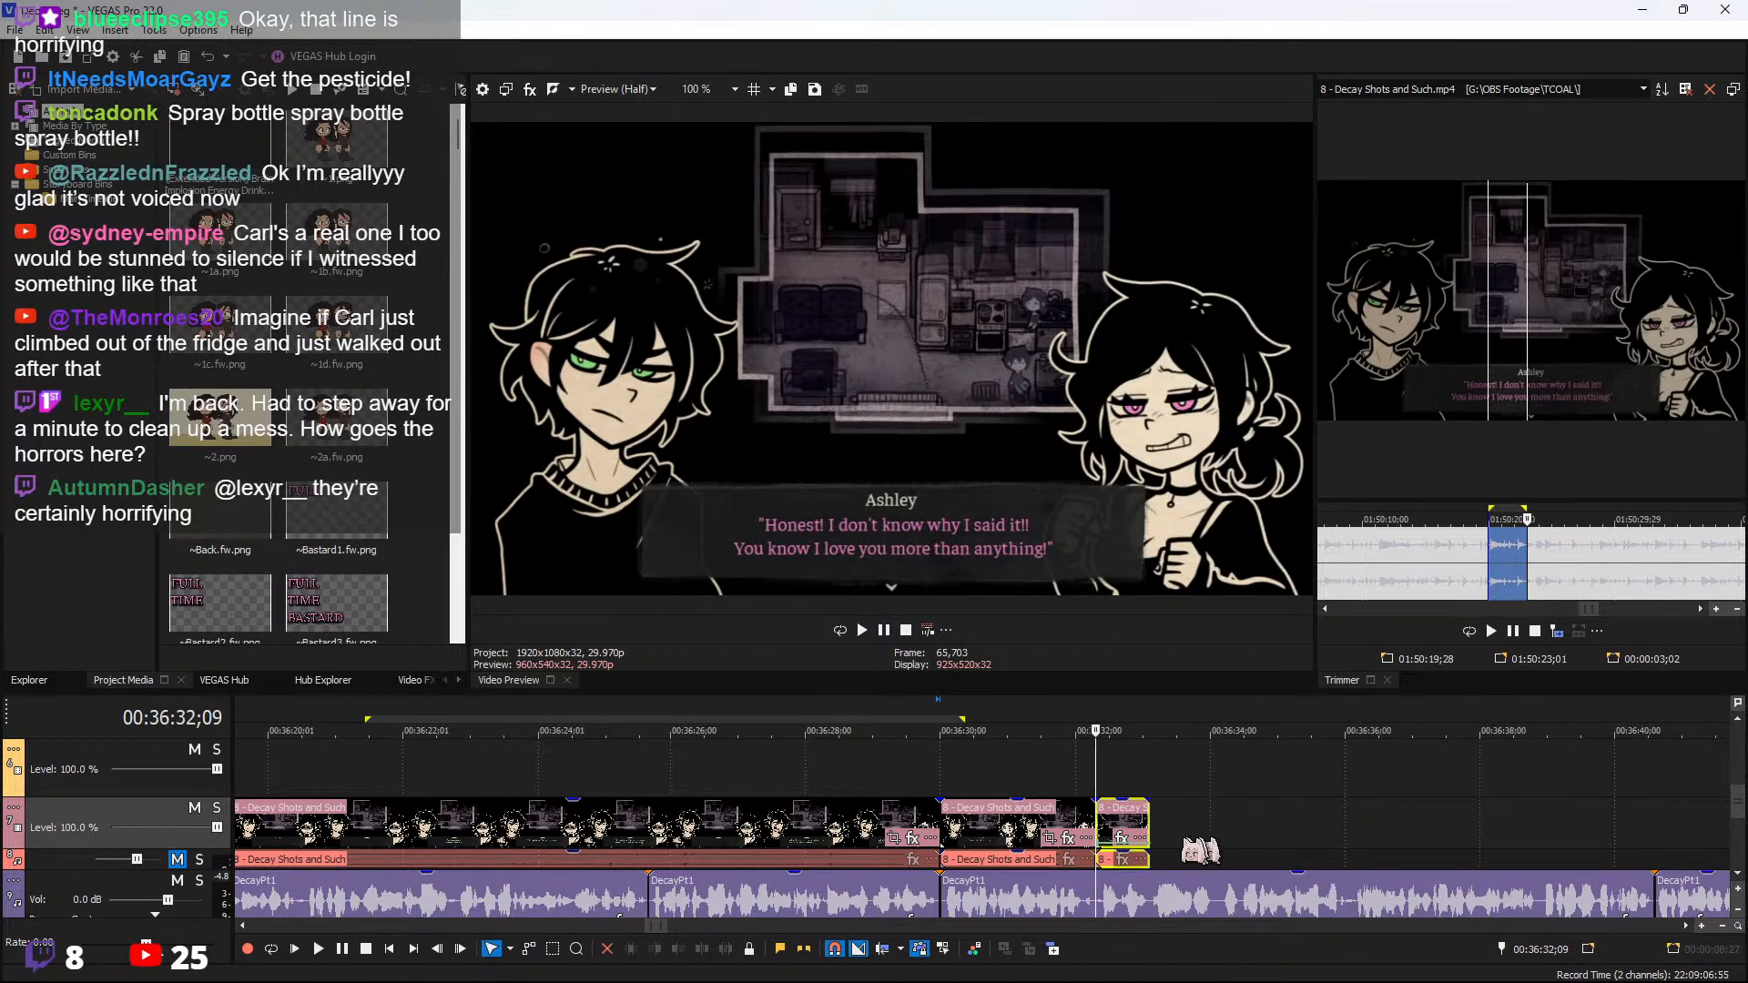
# Extend the frozen part to the narration cut near 00:36:40 and crop it to about 216 x 122 around the small figure beside the stove
pyautogui.moveTo(1143, 823); pyautogui.dragTo(1653, 822)
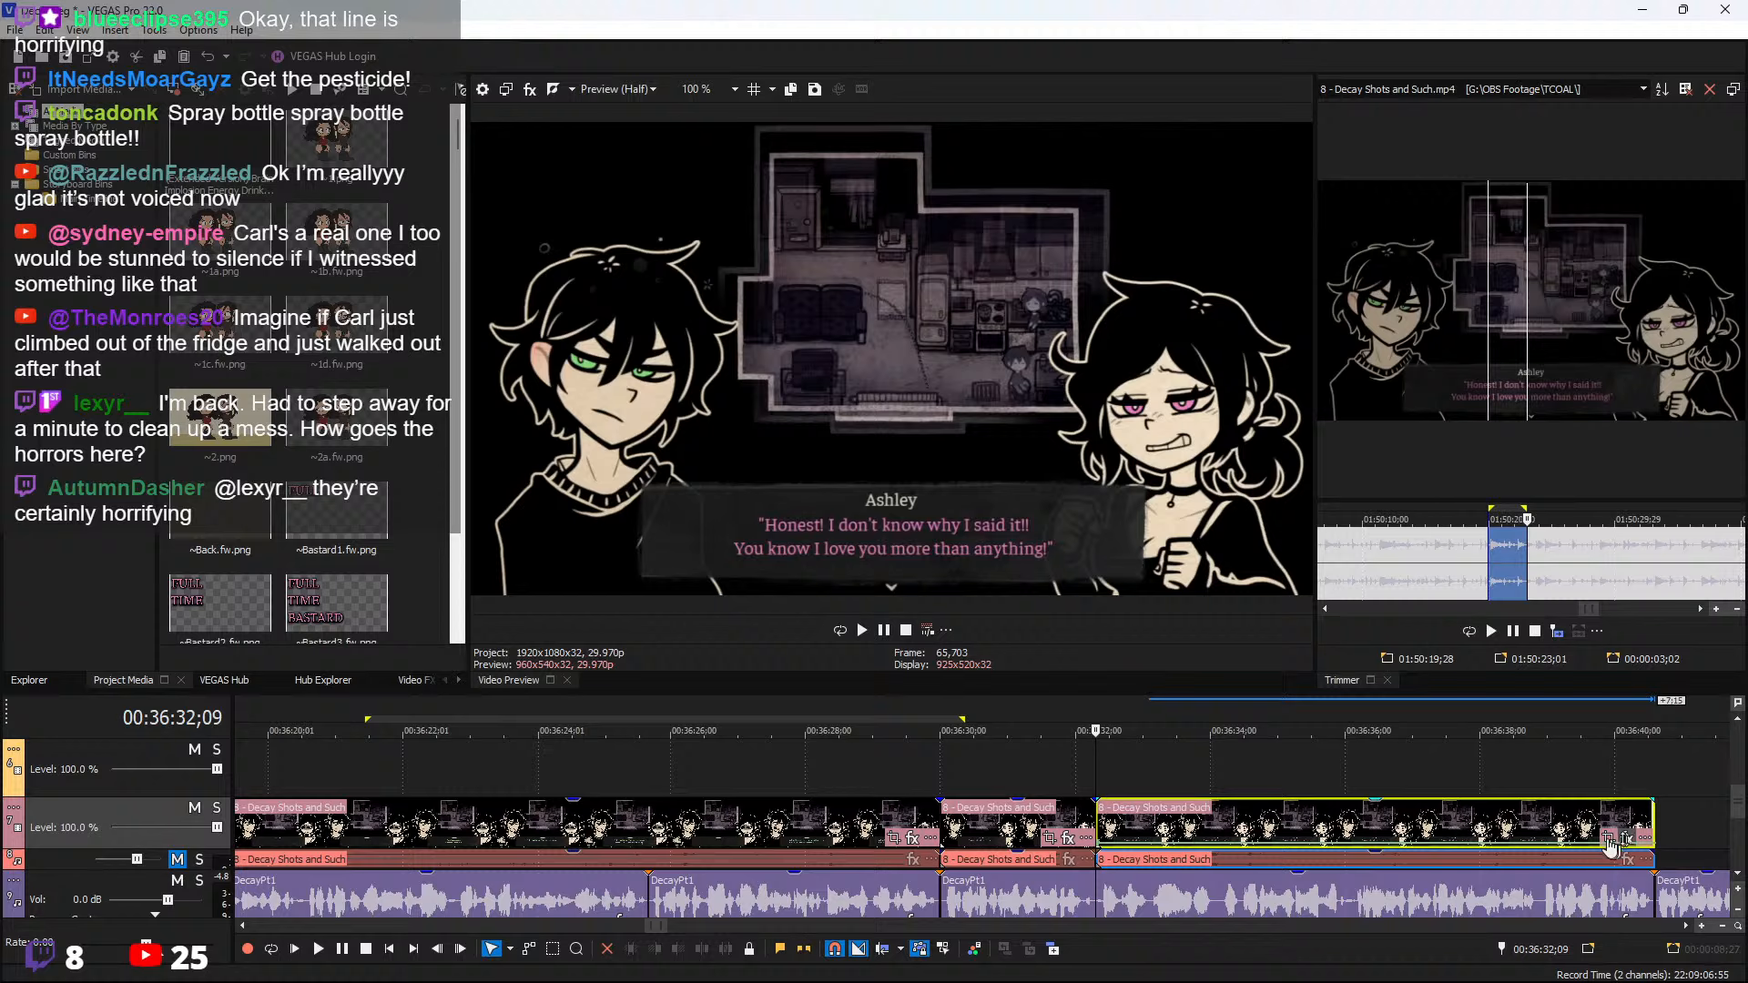
pyautogui.click(1605, 836)
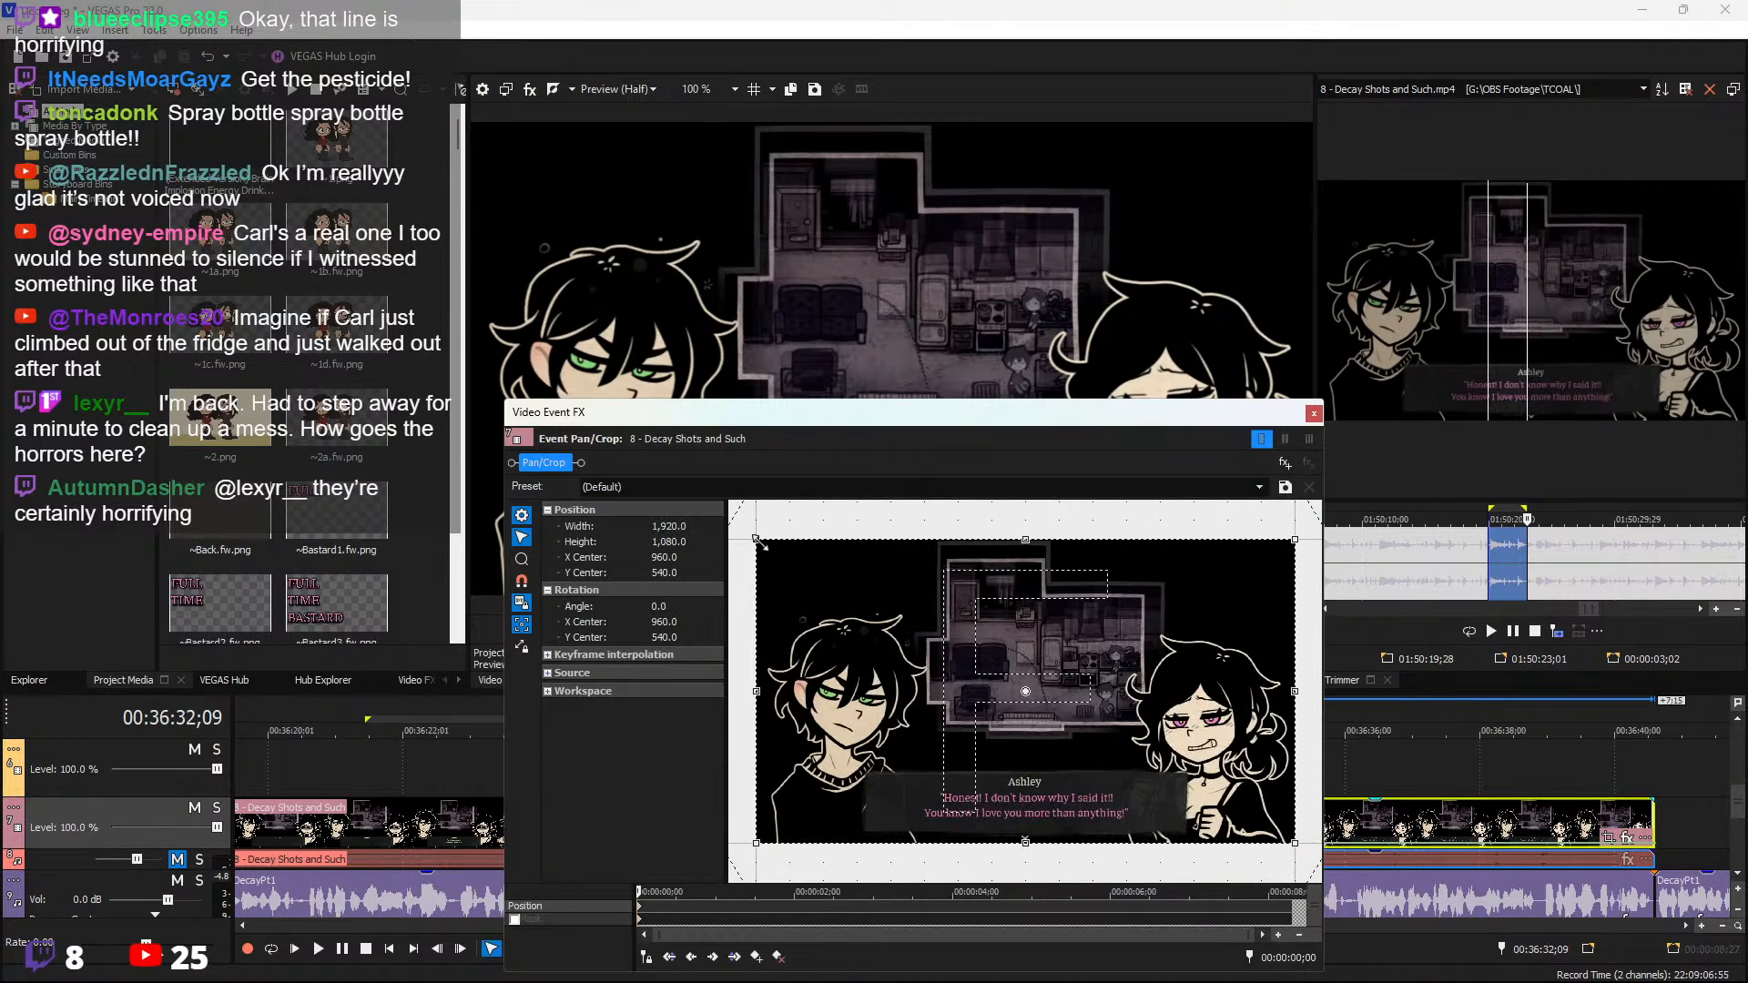
pyautogui.moveTo(761, 544); pyautogui.dragTo(1127, 663)
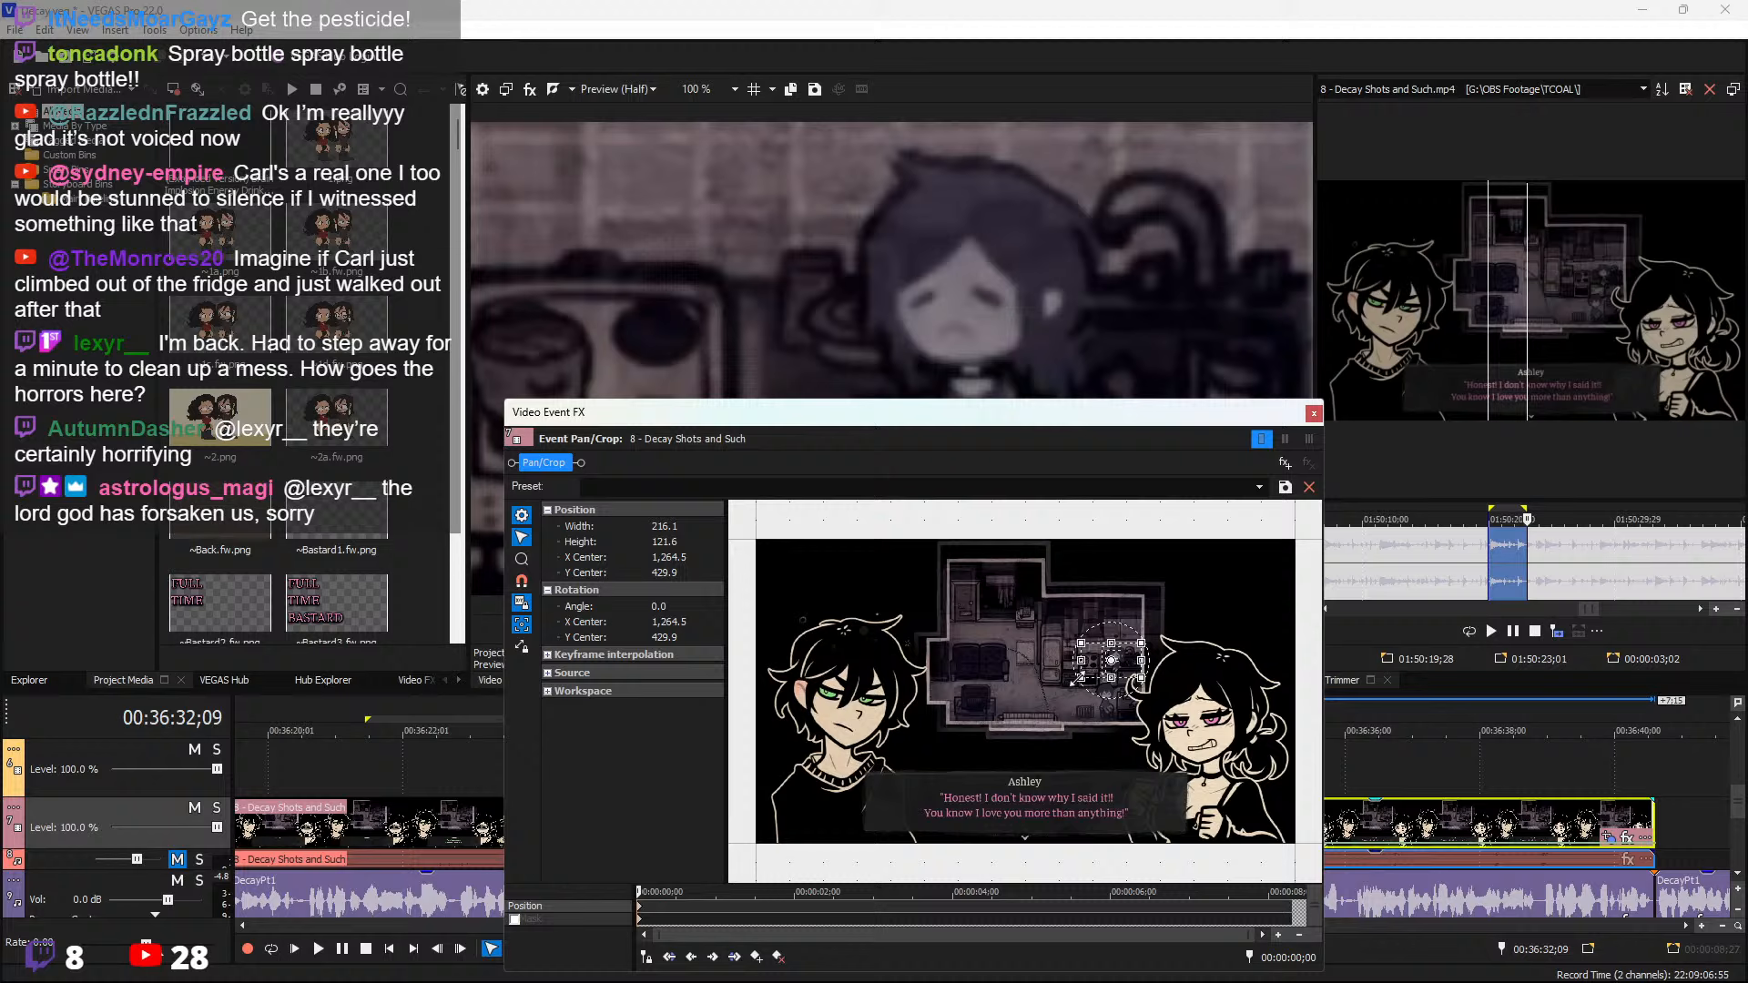
pyautogui.click(1314, 413)
# Play the narration under the zoomed freeze frame, split it at 00:36:34;03 and delete the remainder
pyautogui.press('space')
pyautogui.scroll(-3, 1327, 765)
pyautogui.scroll(2, 1272, 785)
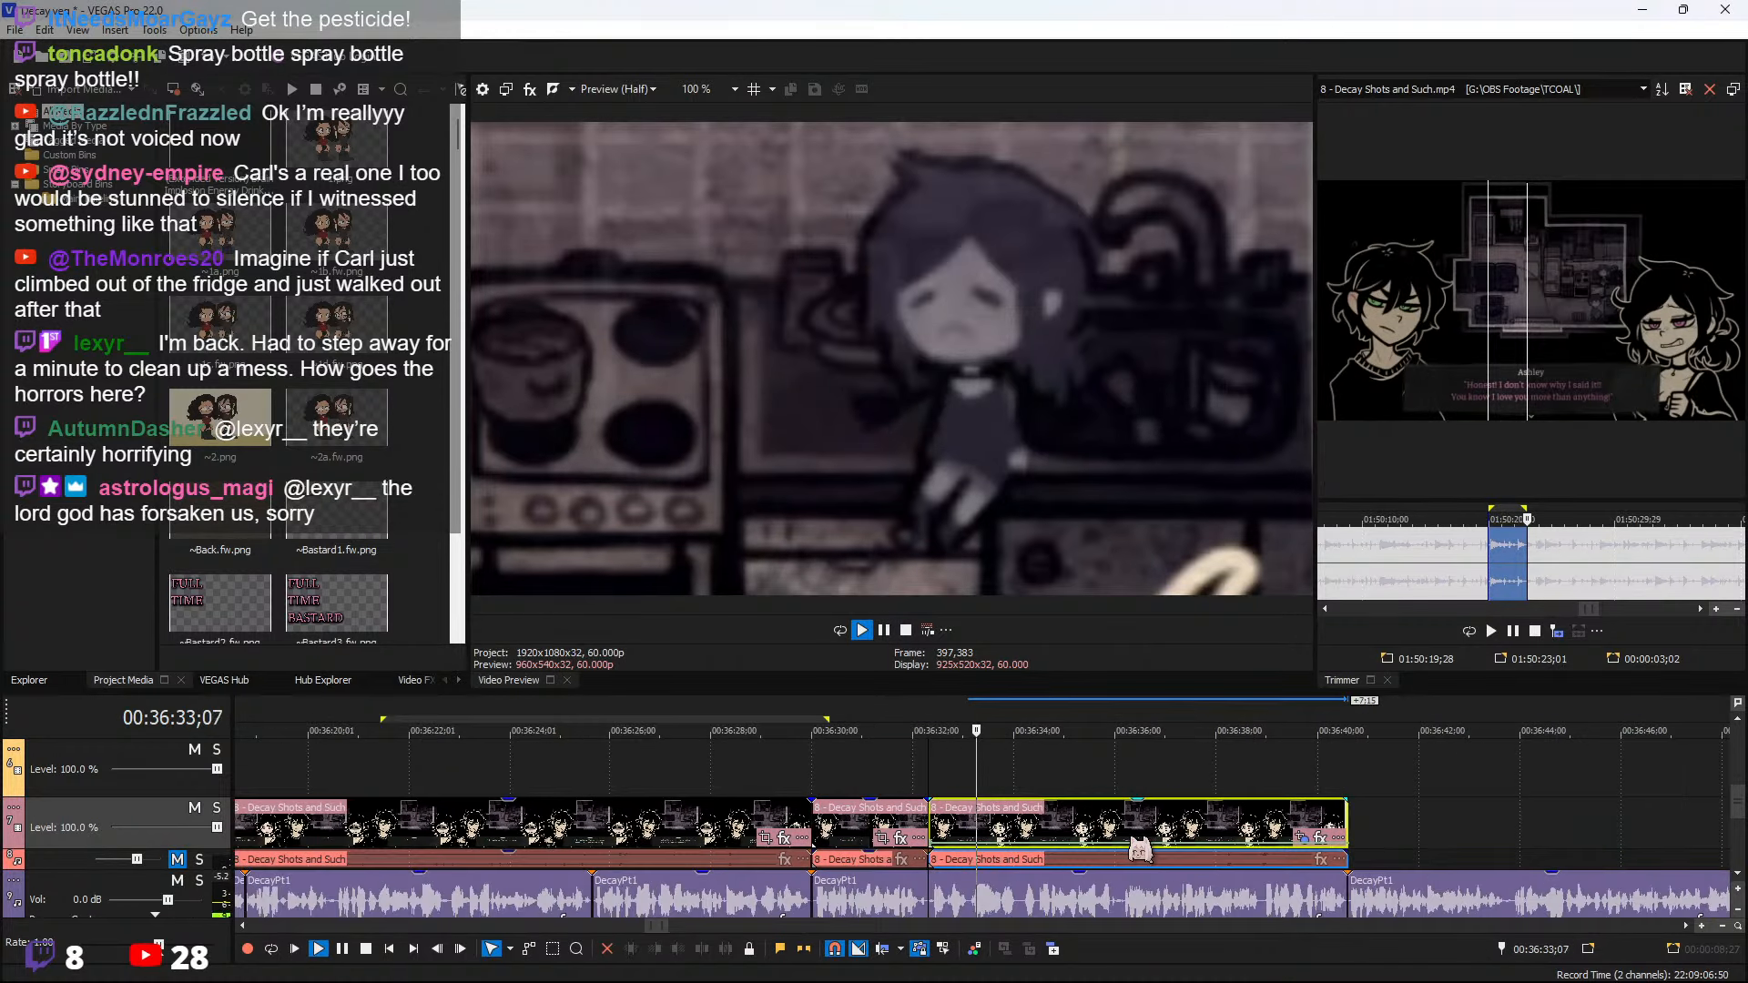
pyautogui.scroll(1, 1130, 845)
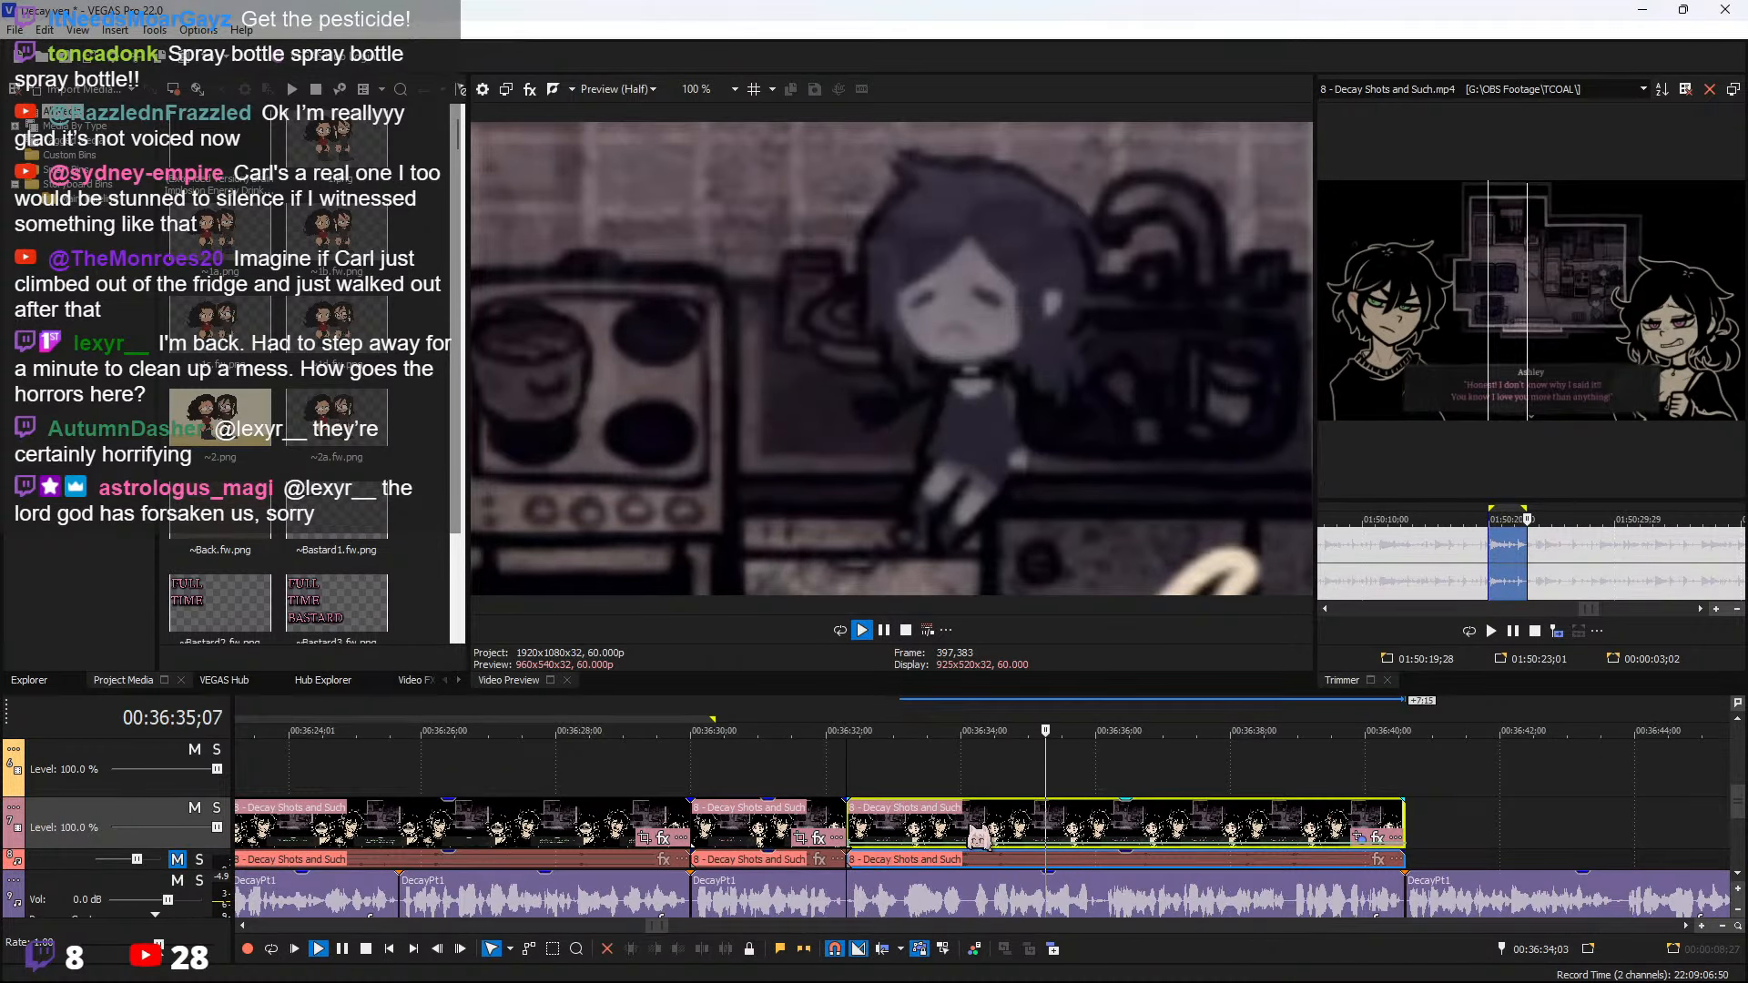
pyautogui.rightClick(1125, 836)
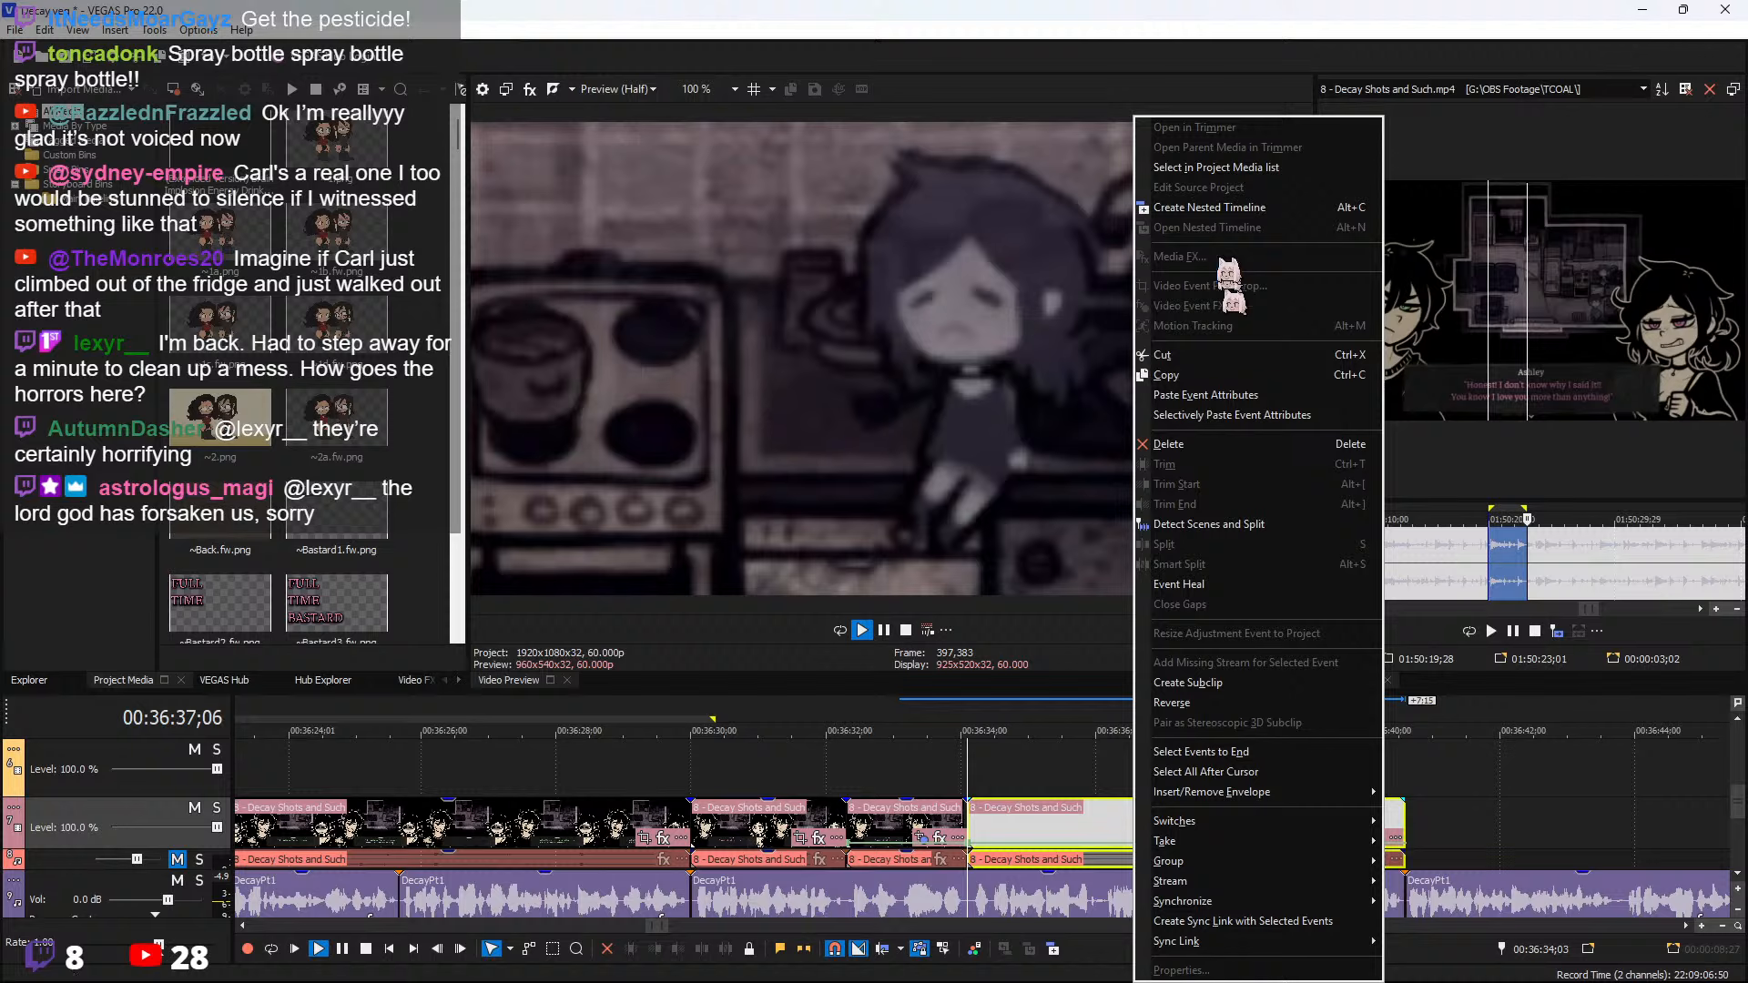
pyautogui.click(999, 827)
pyautogui.click(954, 824)
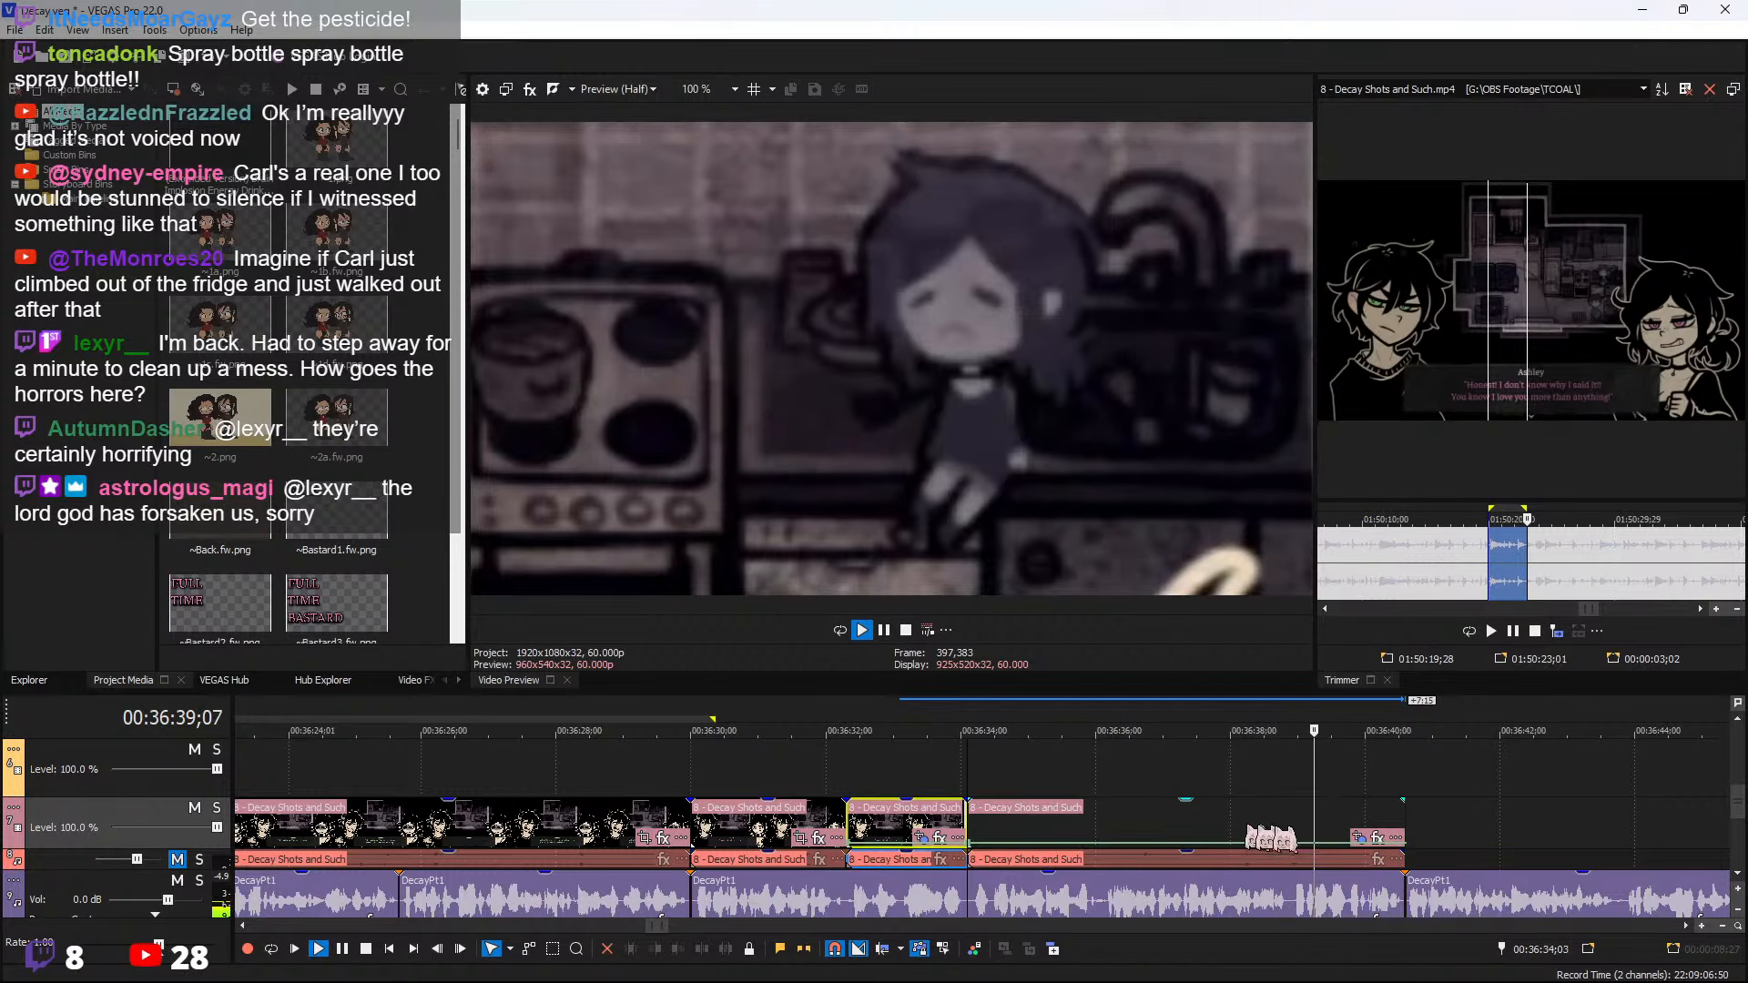
pyautogui.press('space')
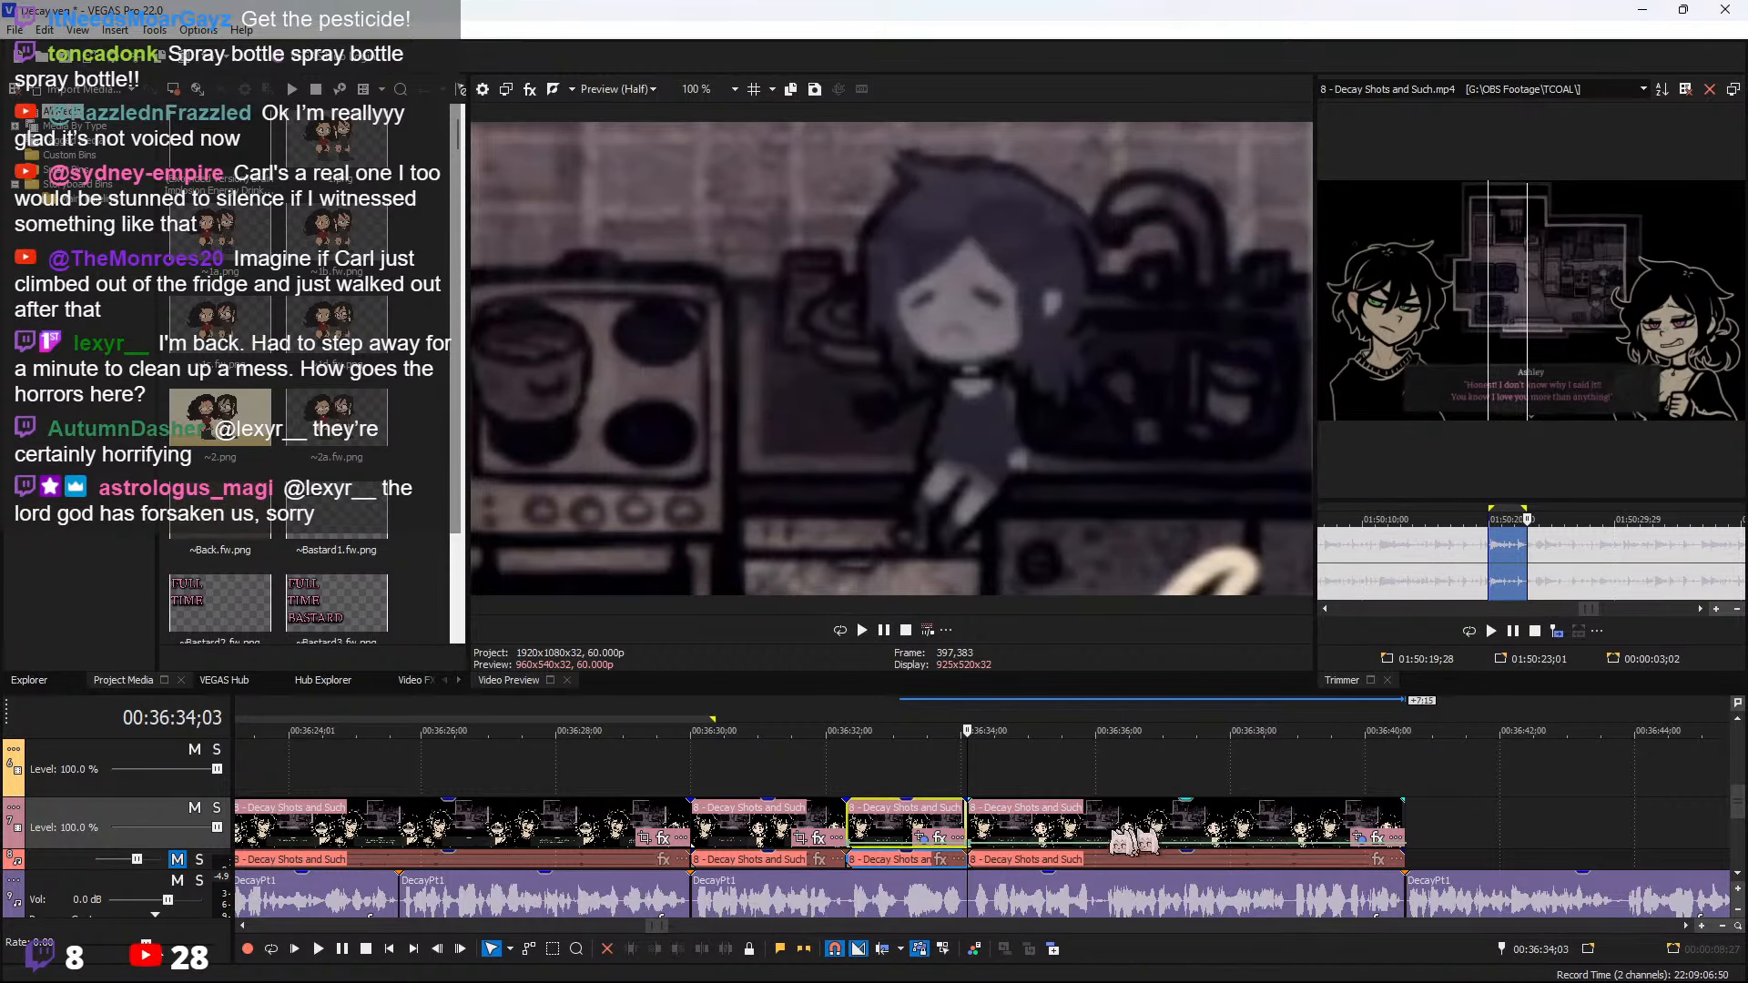
pyautogui.click(1100, 835)
pyautogui.press('Delete')
# Select Ashley's angry dialogue from 01:50:28;12 to 01:50:32;03 in the source footage and insert it right after the zoomed freeze frame
pyautogui.click(1534, 556)
pyautogui.press('space')
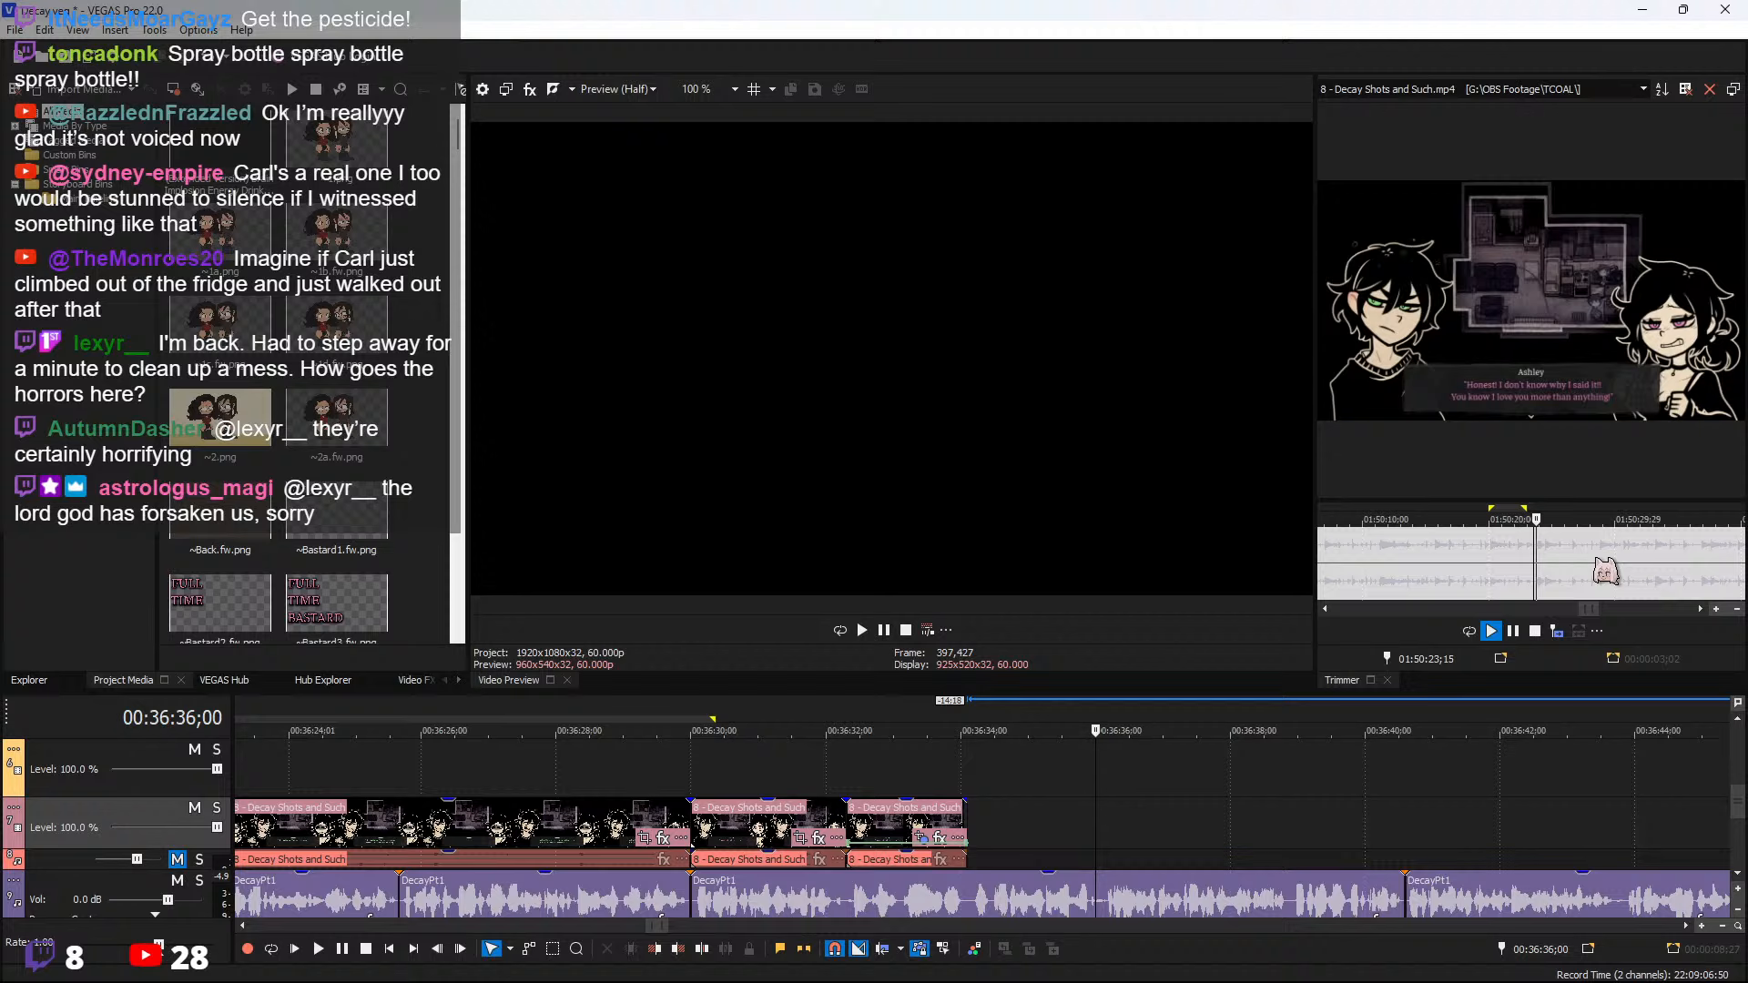
pyautogui.click(1594, 555)
pyautogui.press('space')
pyautogui.keyDown('shift'); pyautogui.click(1641, 556); pyautogui.keyUp('shift')
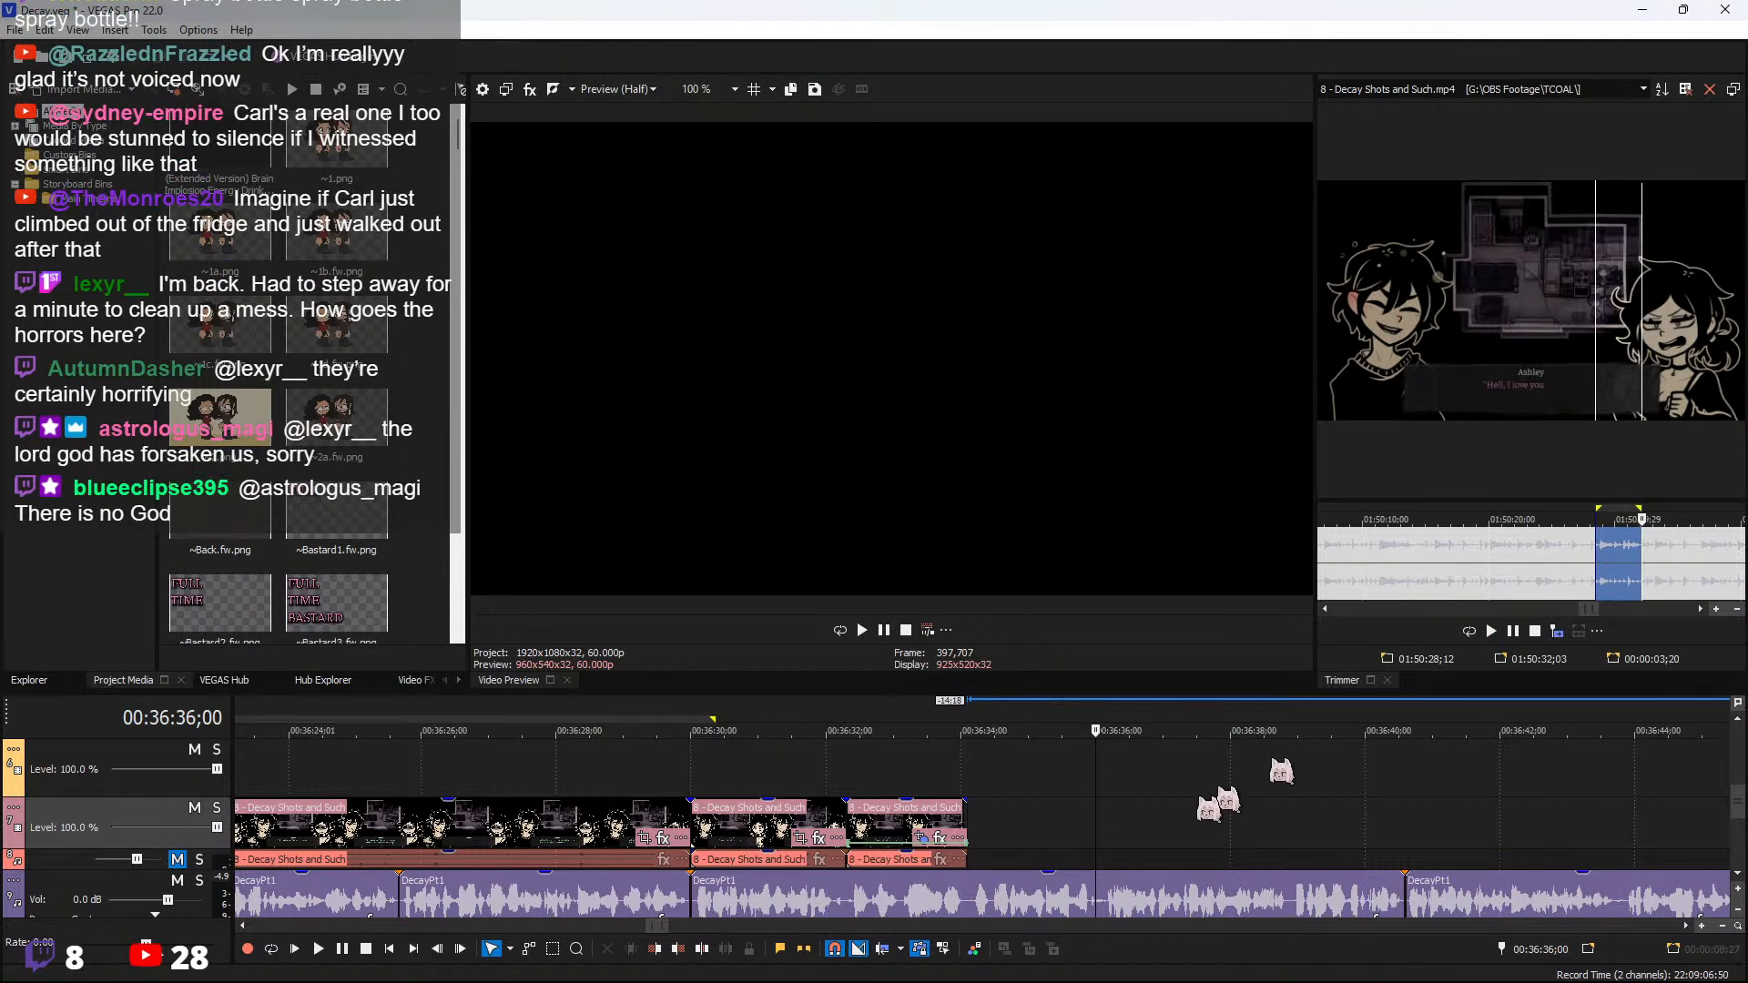
pyautogui.click(964, 826)
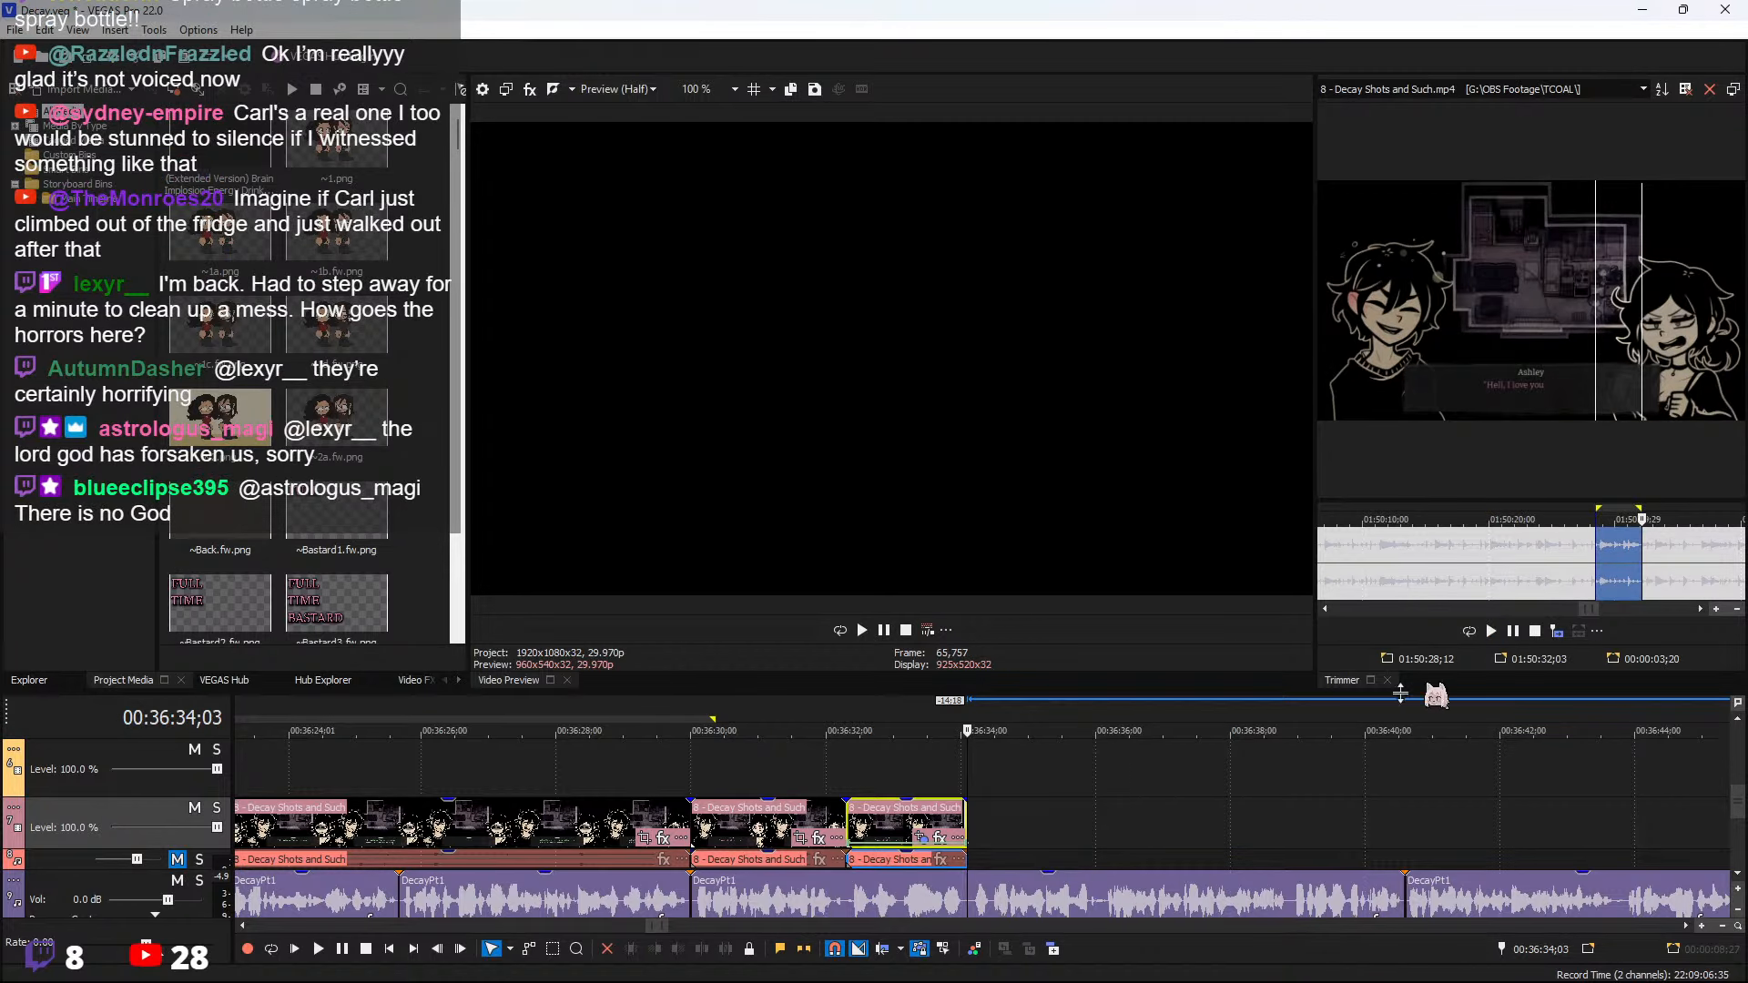
pyautogui.click(1556, 630)
# Play the new clip, extend its end to about 00:36:44, split it at the narration cut near 00:36:40 and delete the remainder
pyautogui.click(979, 765)
pyautogui.press('space')
pyautogui.scroll(-2, 1011, 776)
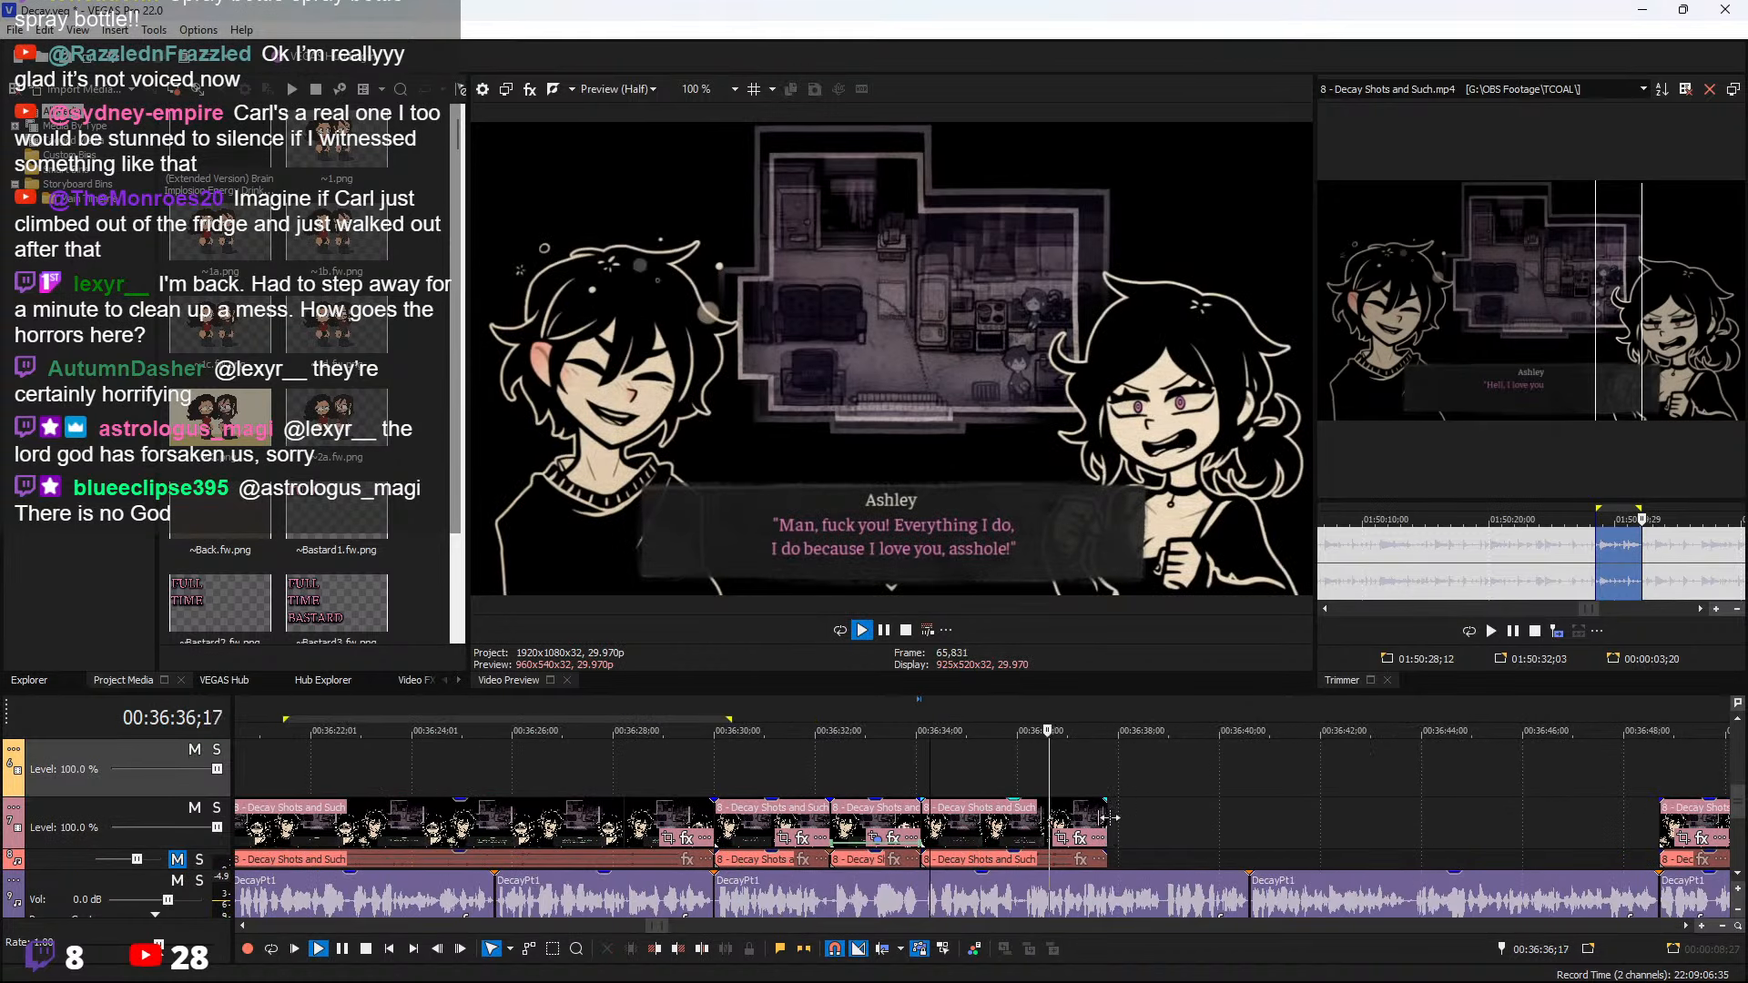
pyautogui.moveTo(1108, 834); pyautogui.dragTo(1447, 836)
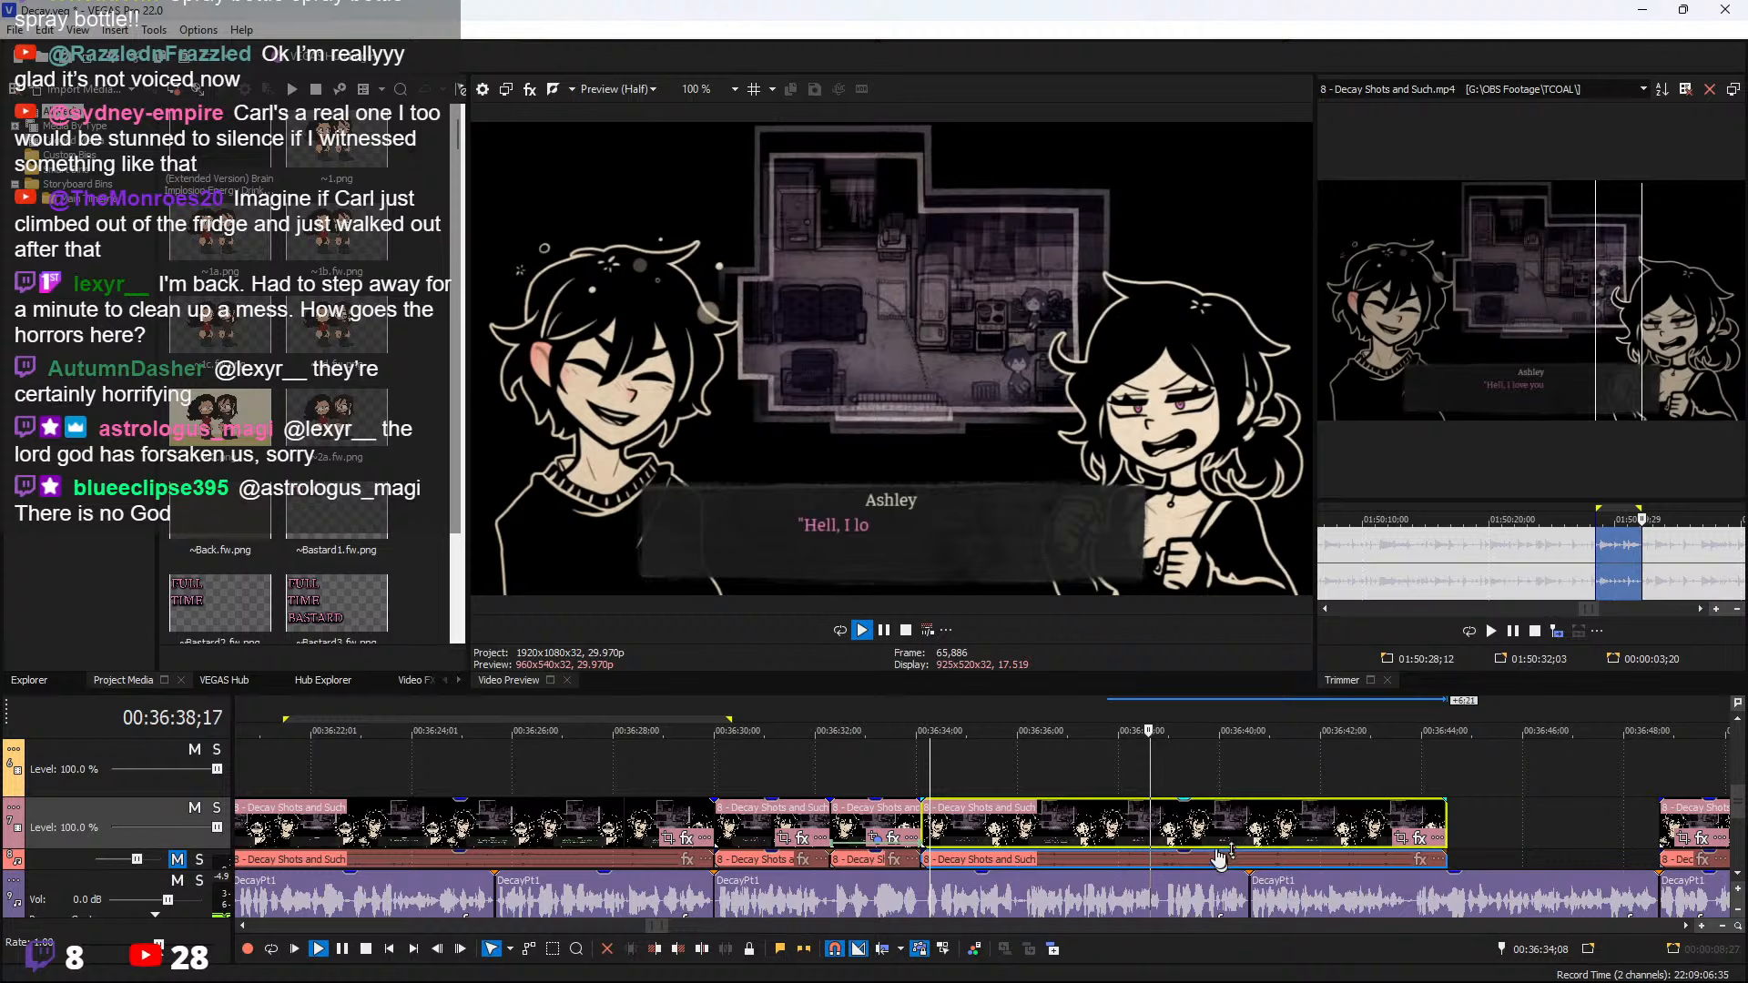
pyautogui.scroll(2, 1220, 856)
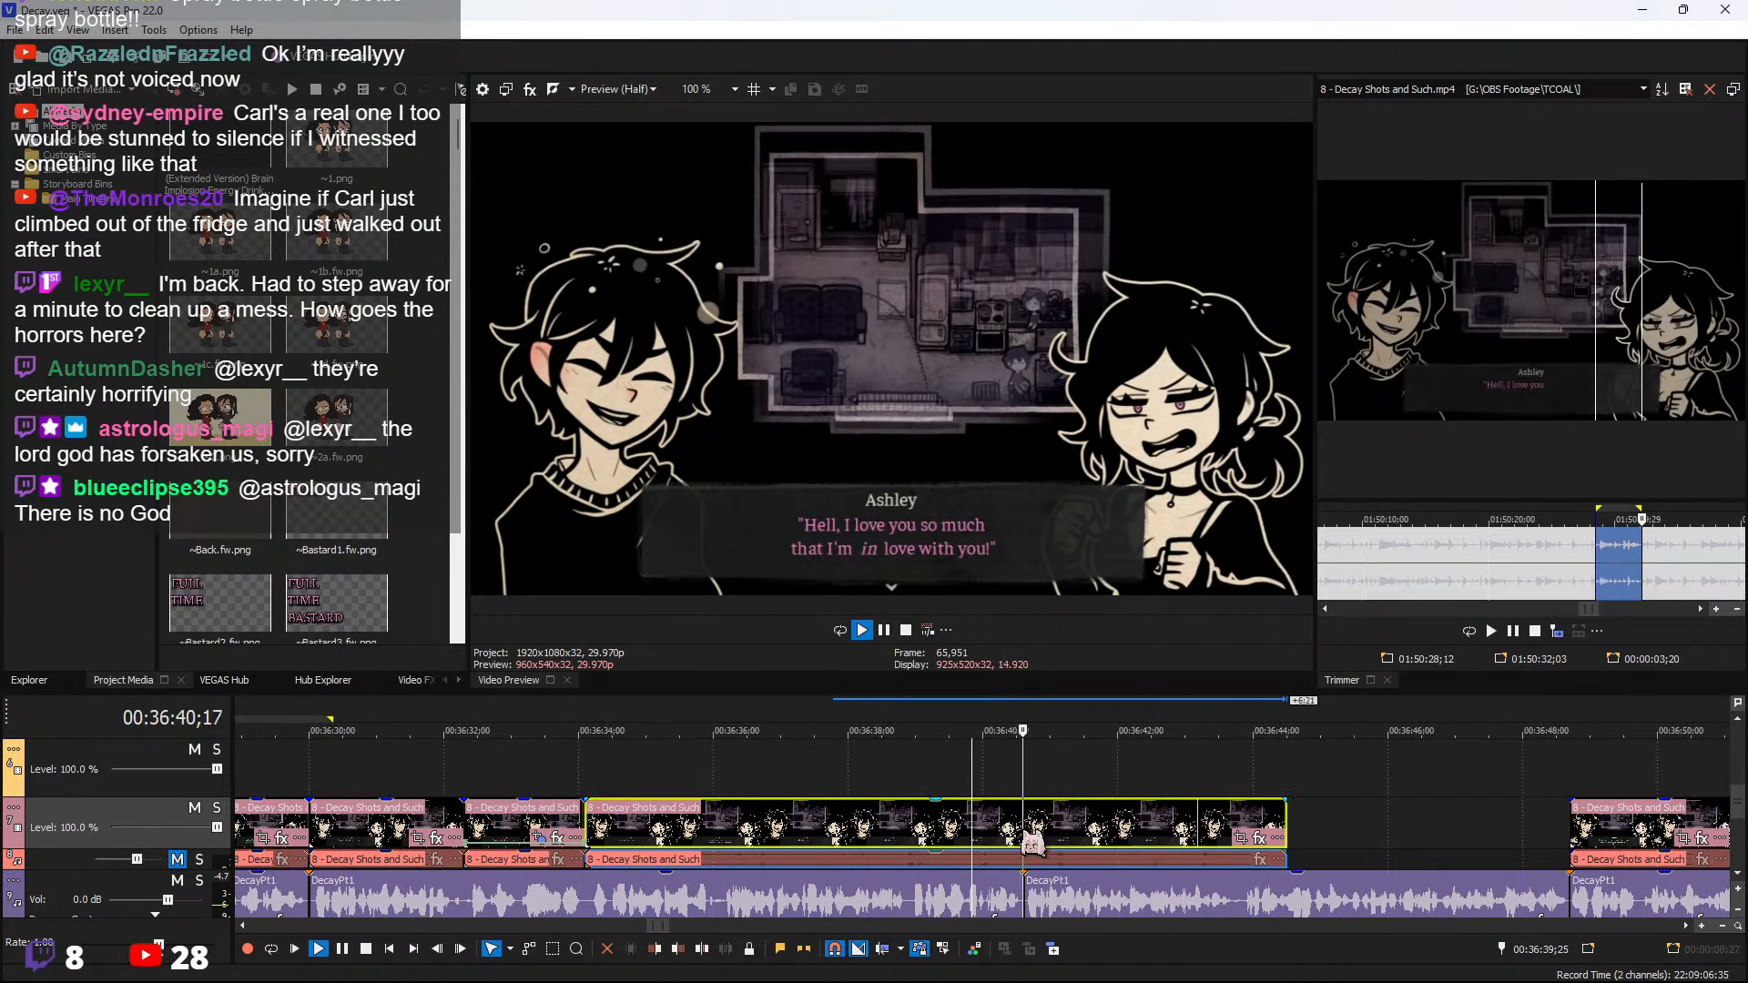
pyautogui.press('s')
pyautogui.press('Delete')
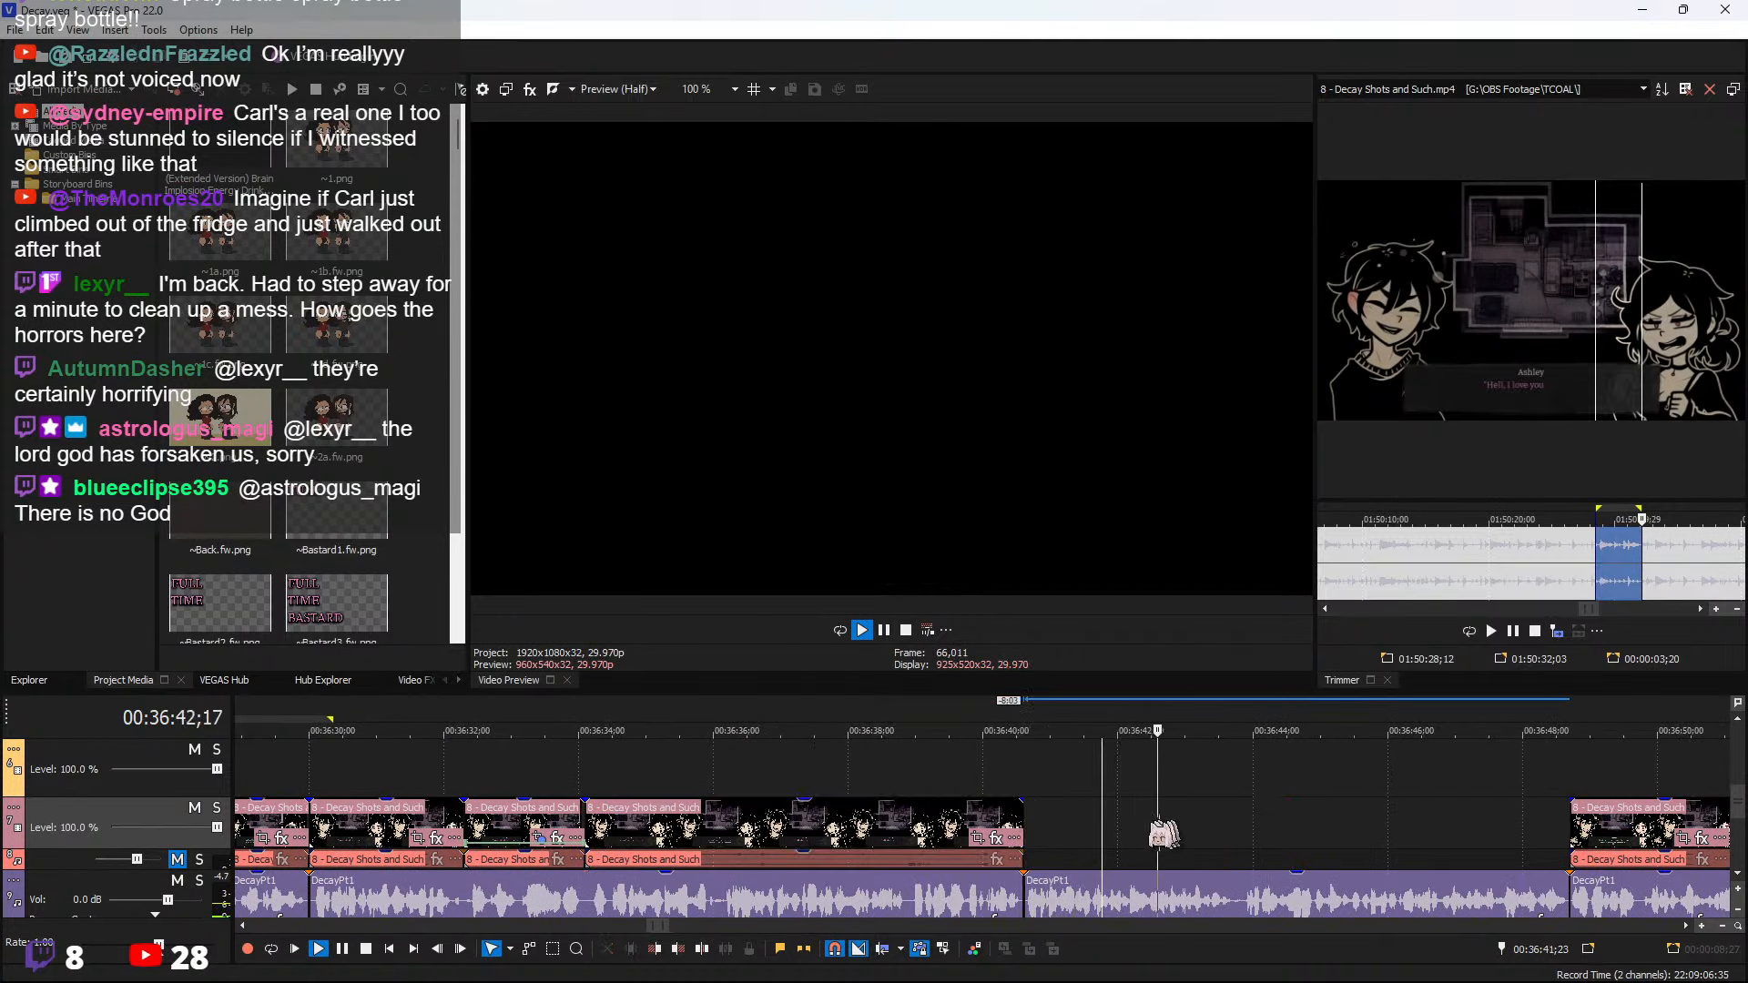
# Listen to the narration over the empty gap starting at 00:36:40;18 to judge which footage it needs
pyautogui.click(1011, 829)
pyautogui.scroll(-2, 1302, 810)
pyautogui.scroll(1, 1300, 810)
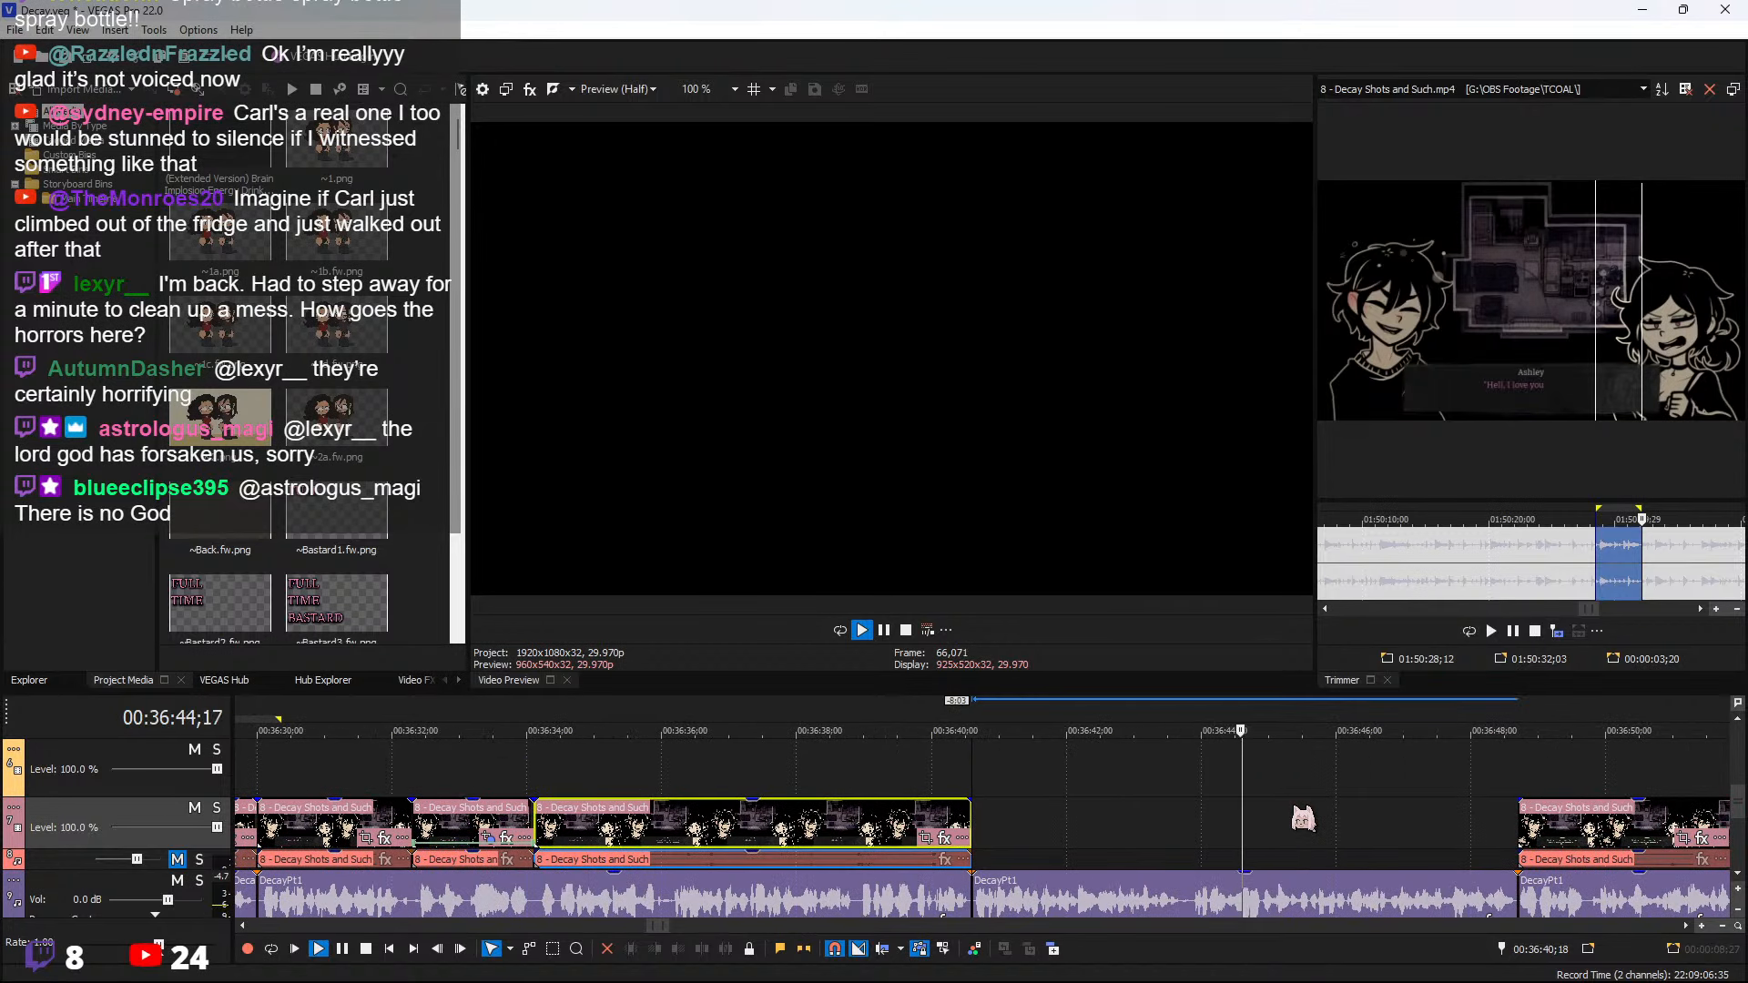
pyautogui.scroll(1, 1288, 801)
pyautogui.press('space')
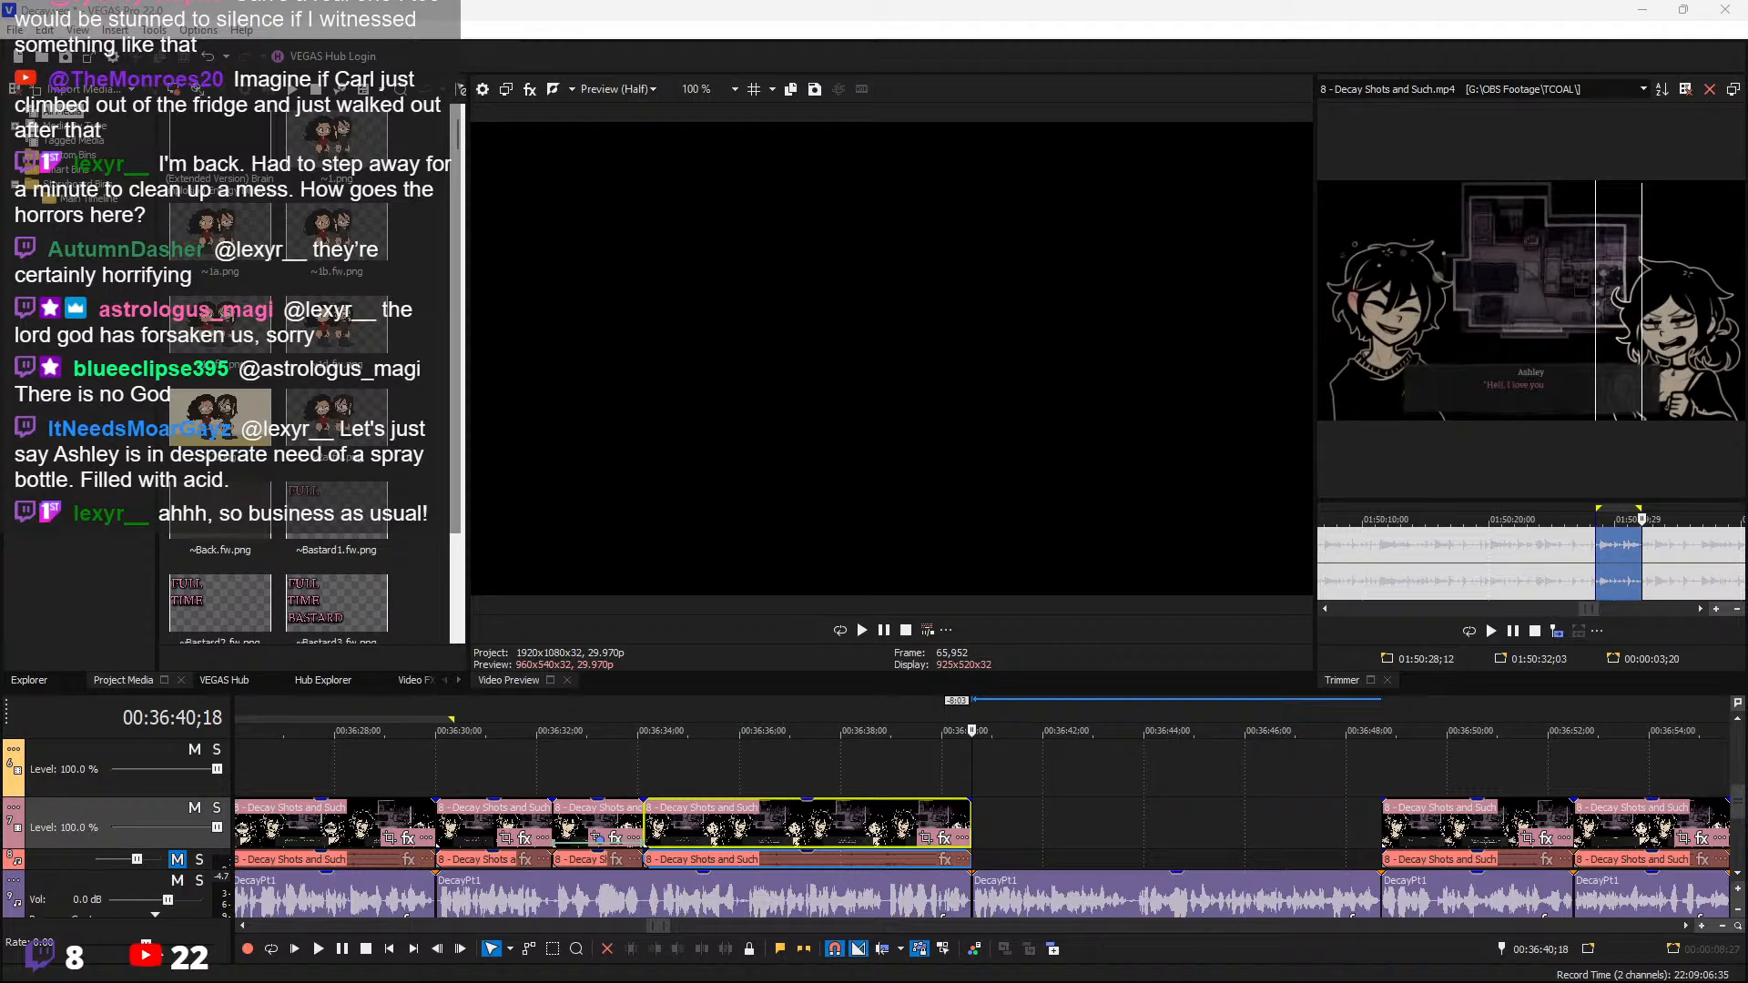
pyautogui.click(971, 792)
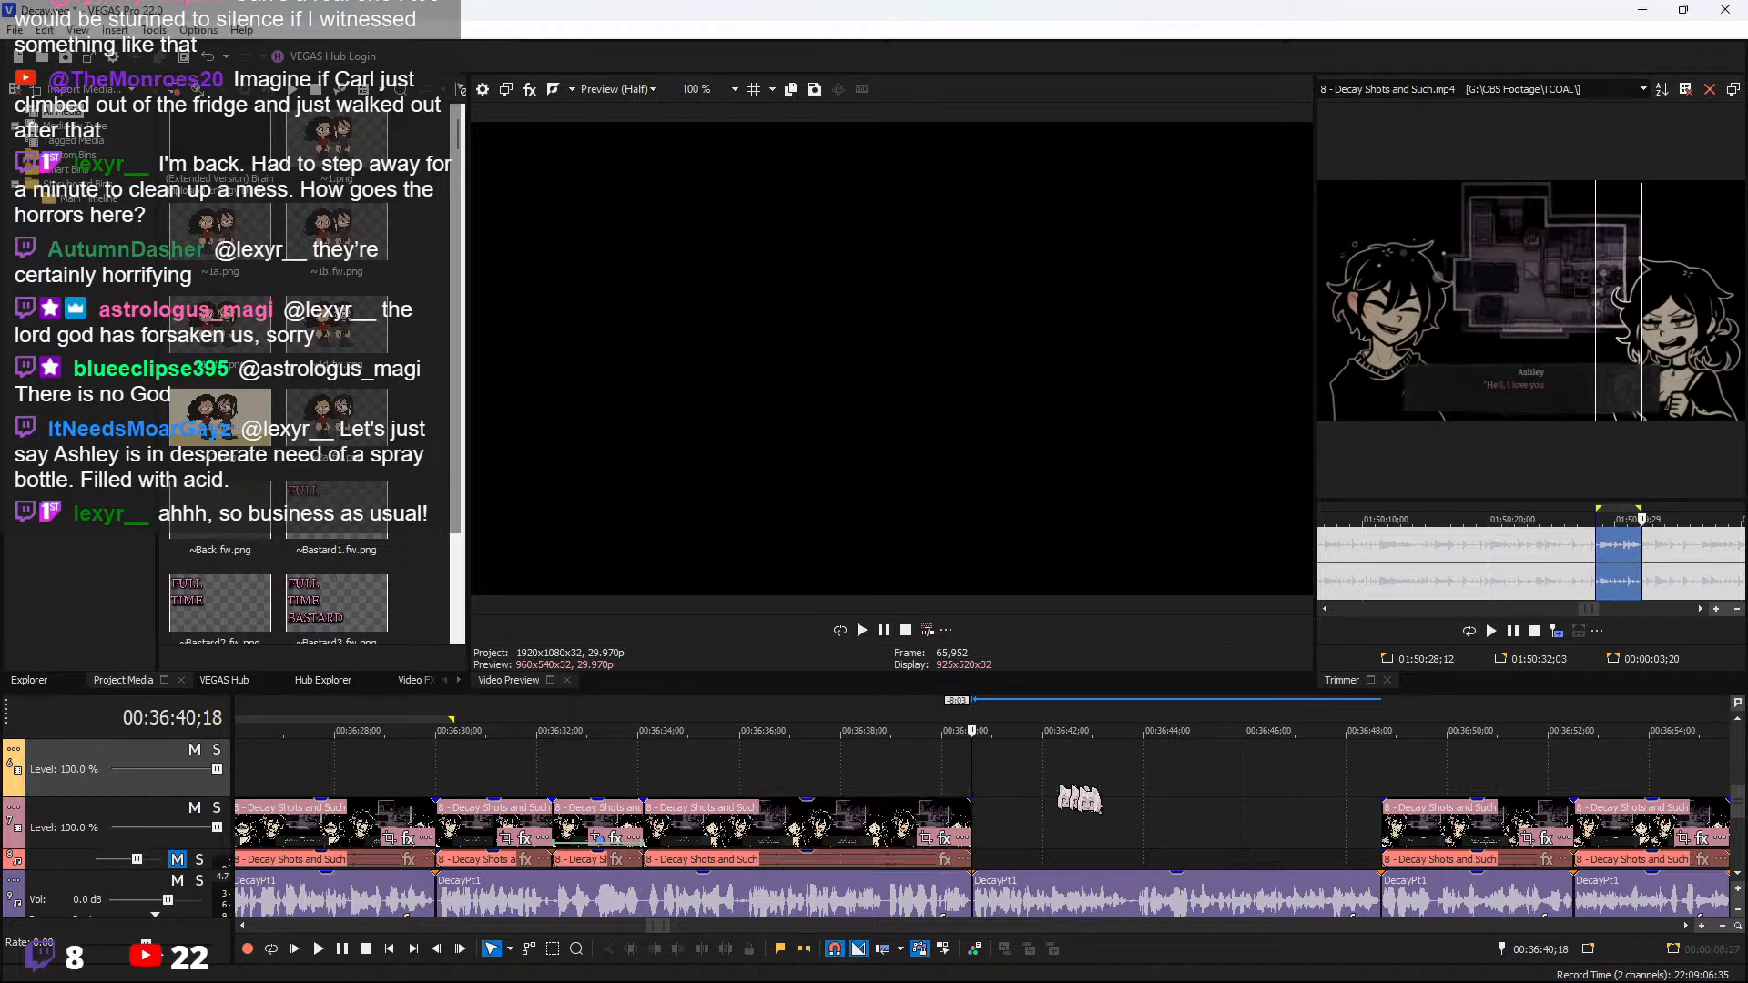
pyautogui.press('space')
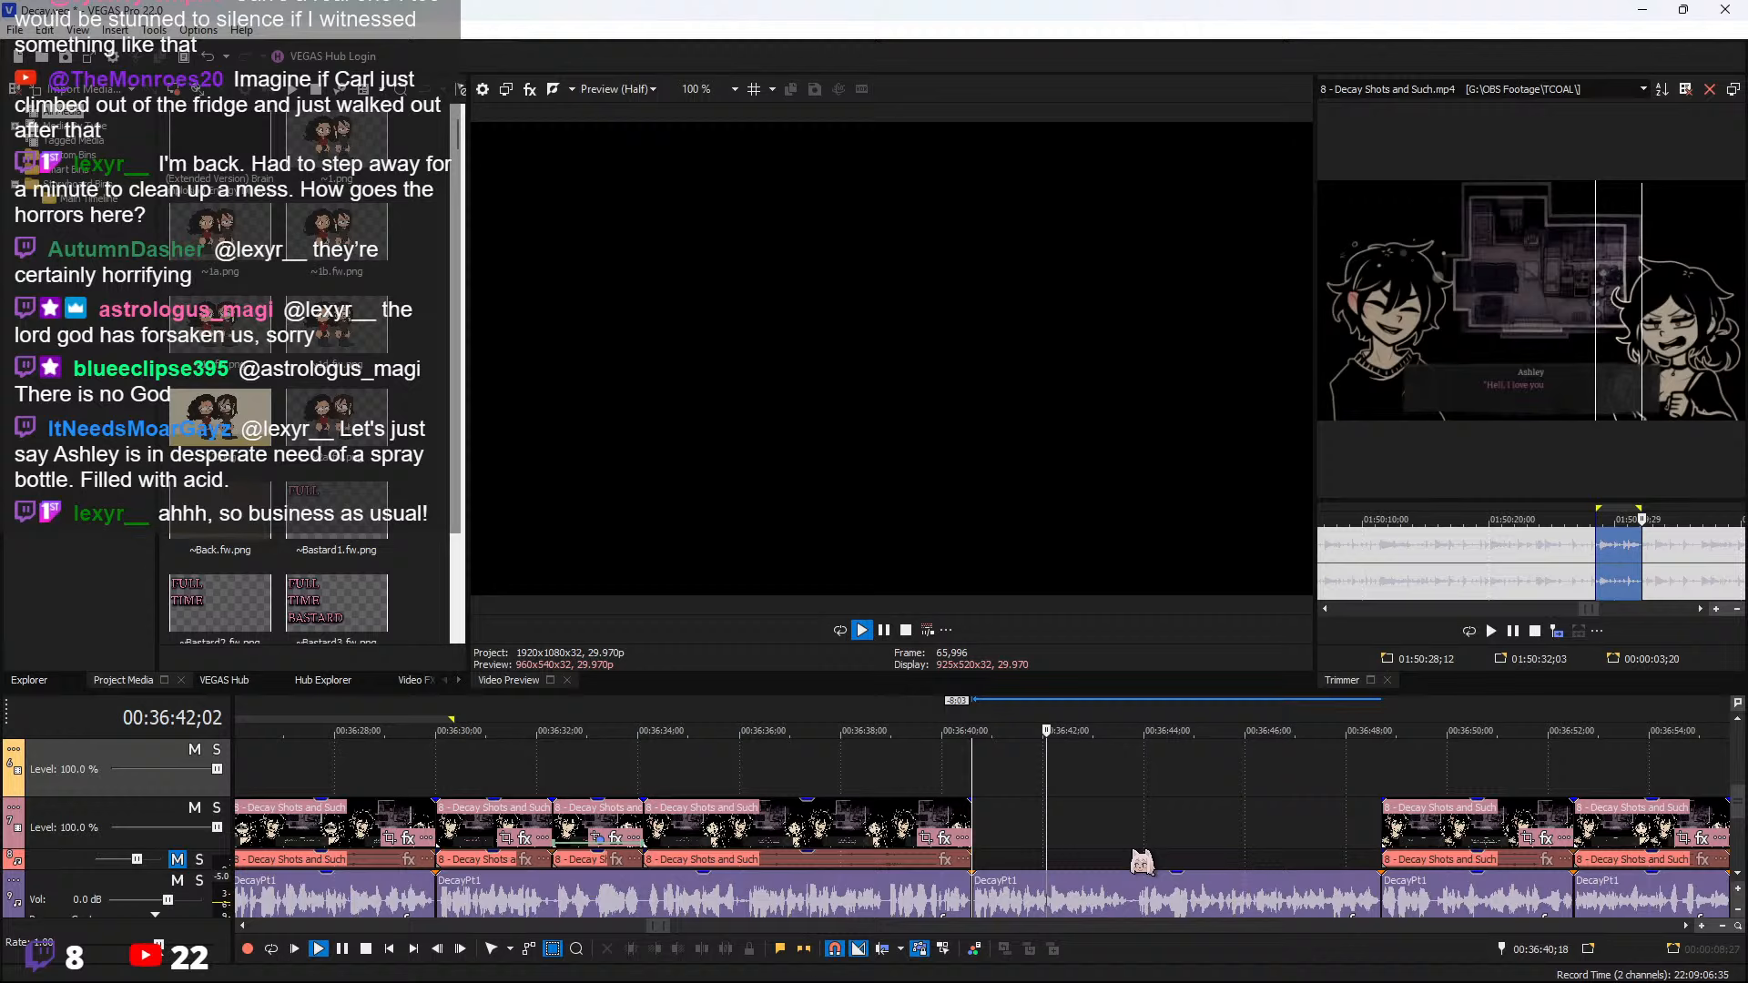
pyautogui.click(1132, 852)
pyautogui.press('space')
# Select Andrew's "Name one thing that you love about me" line from 01:50:36;00 to 01:50:37;12, insert it near 00:36:40 and play it
pyautogui.scroll(-1, 1645, 554)
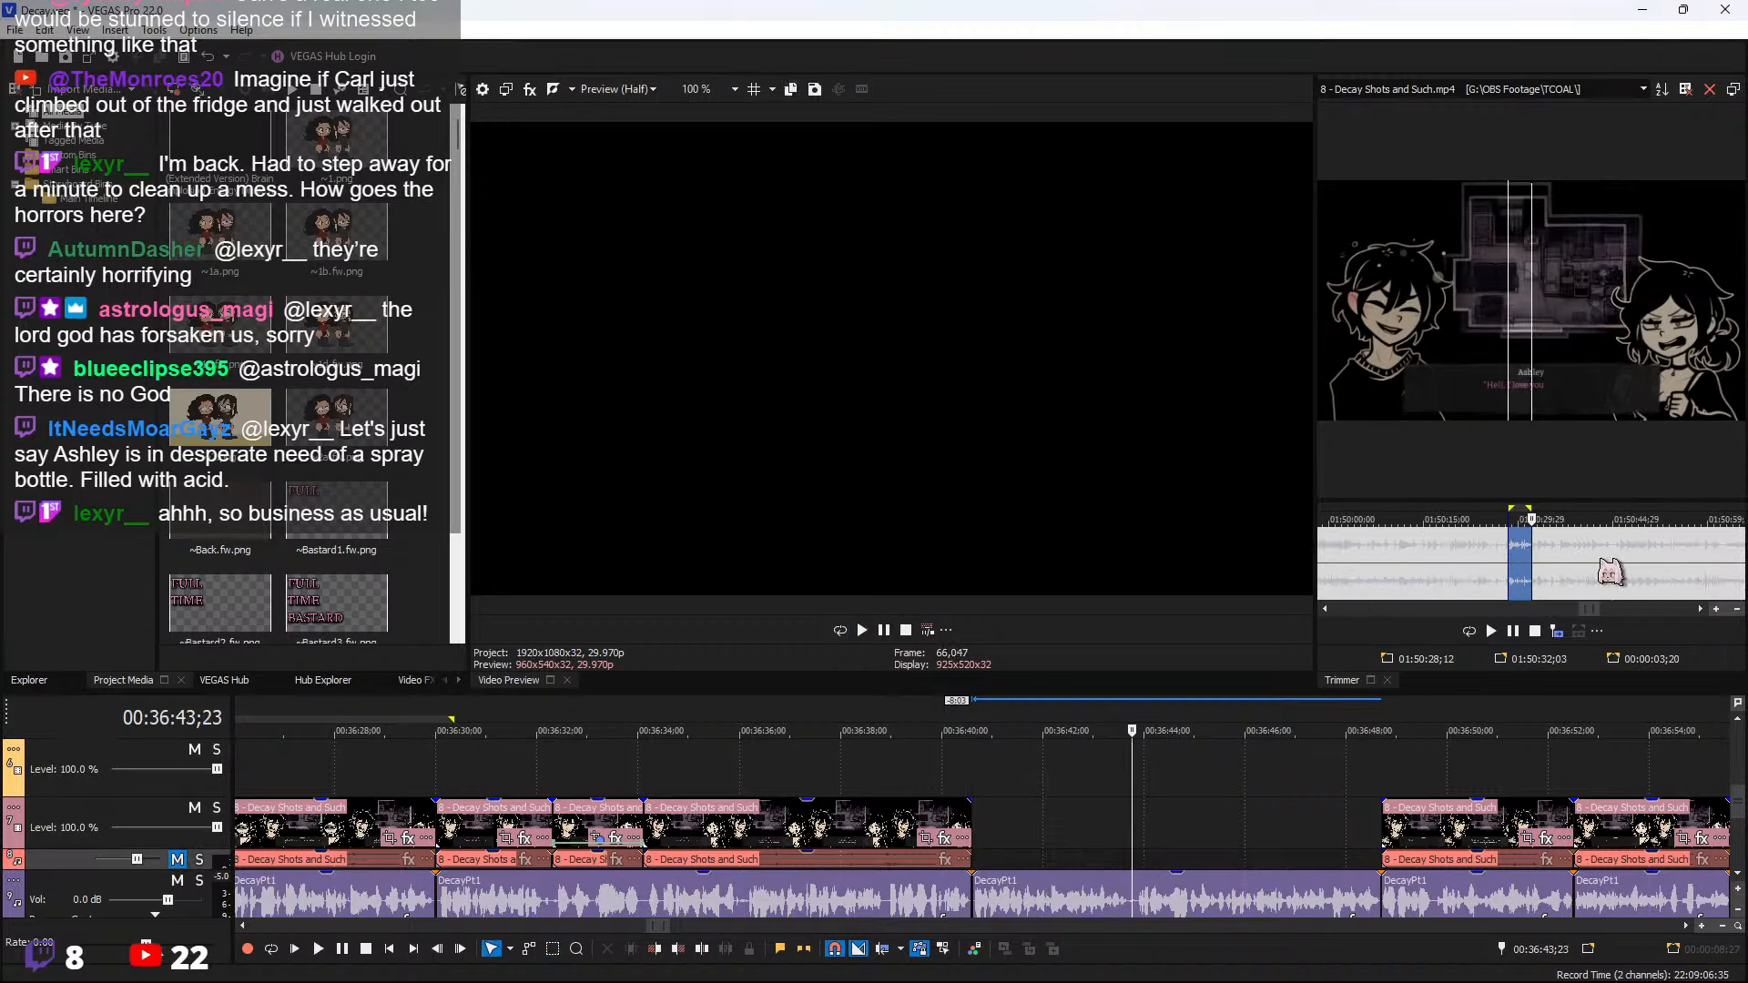
pyautogui.click(1599, 558)
pyautogui.click(1531, 567)
pyautogui.scroll(2, 1555, 564)
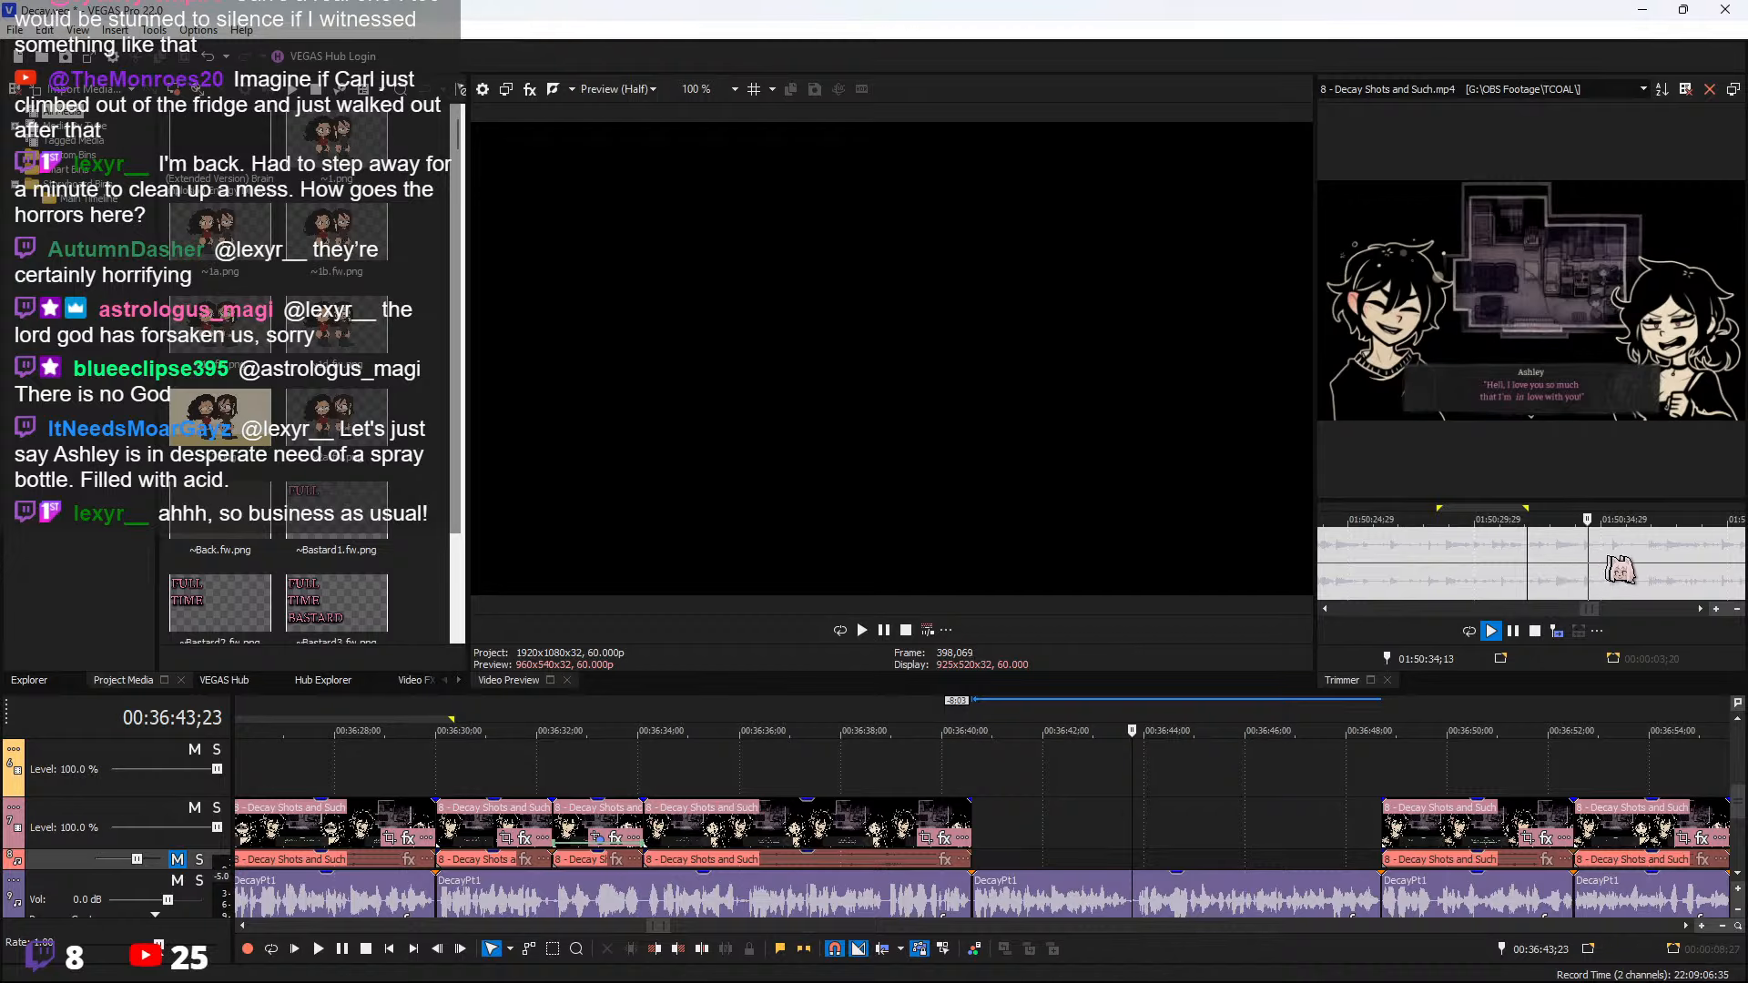
pyautogui.click(1622, 558)
pyautogui.moveTo(1625, 559)
pyautogui.mouseDown()
pyautogui.moveTo(1647, 562)
pyautogui.moveTo(1634, 569)
pyautogui.mouseUp()
pyautogui.click(1557, 631)
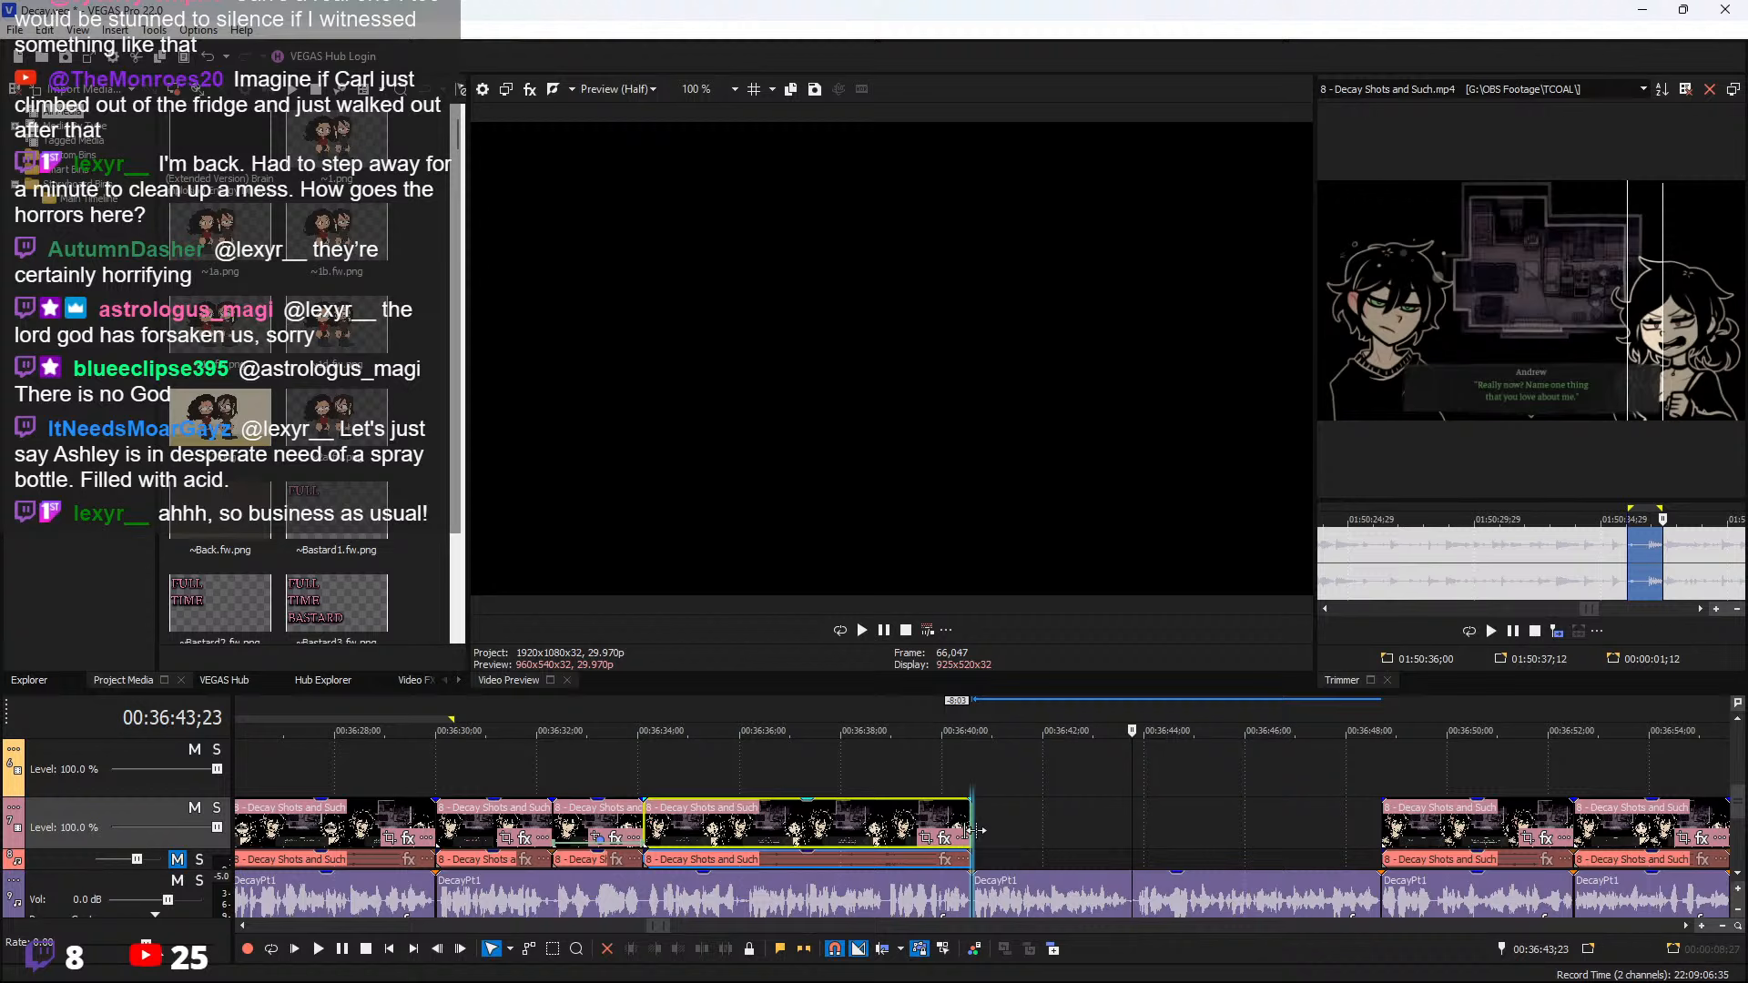
pyautogui.press('space')
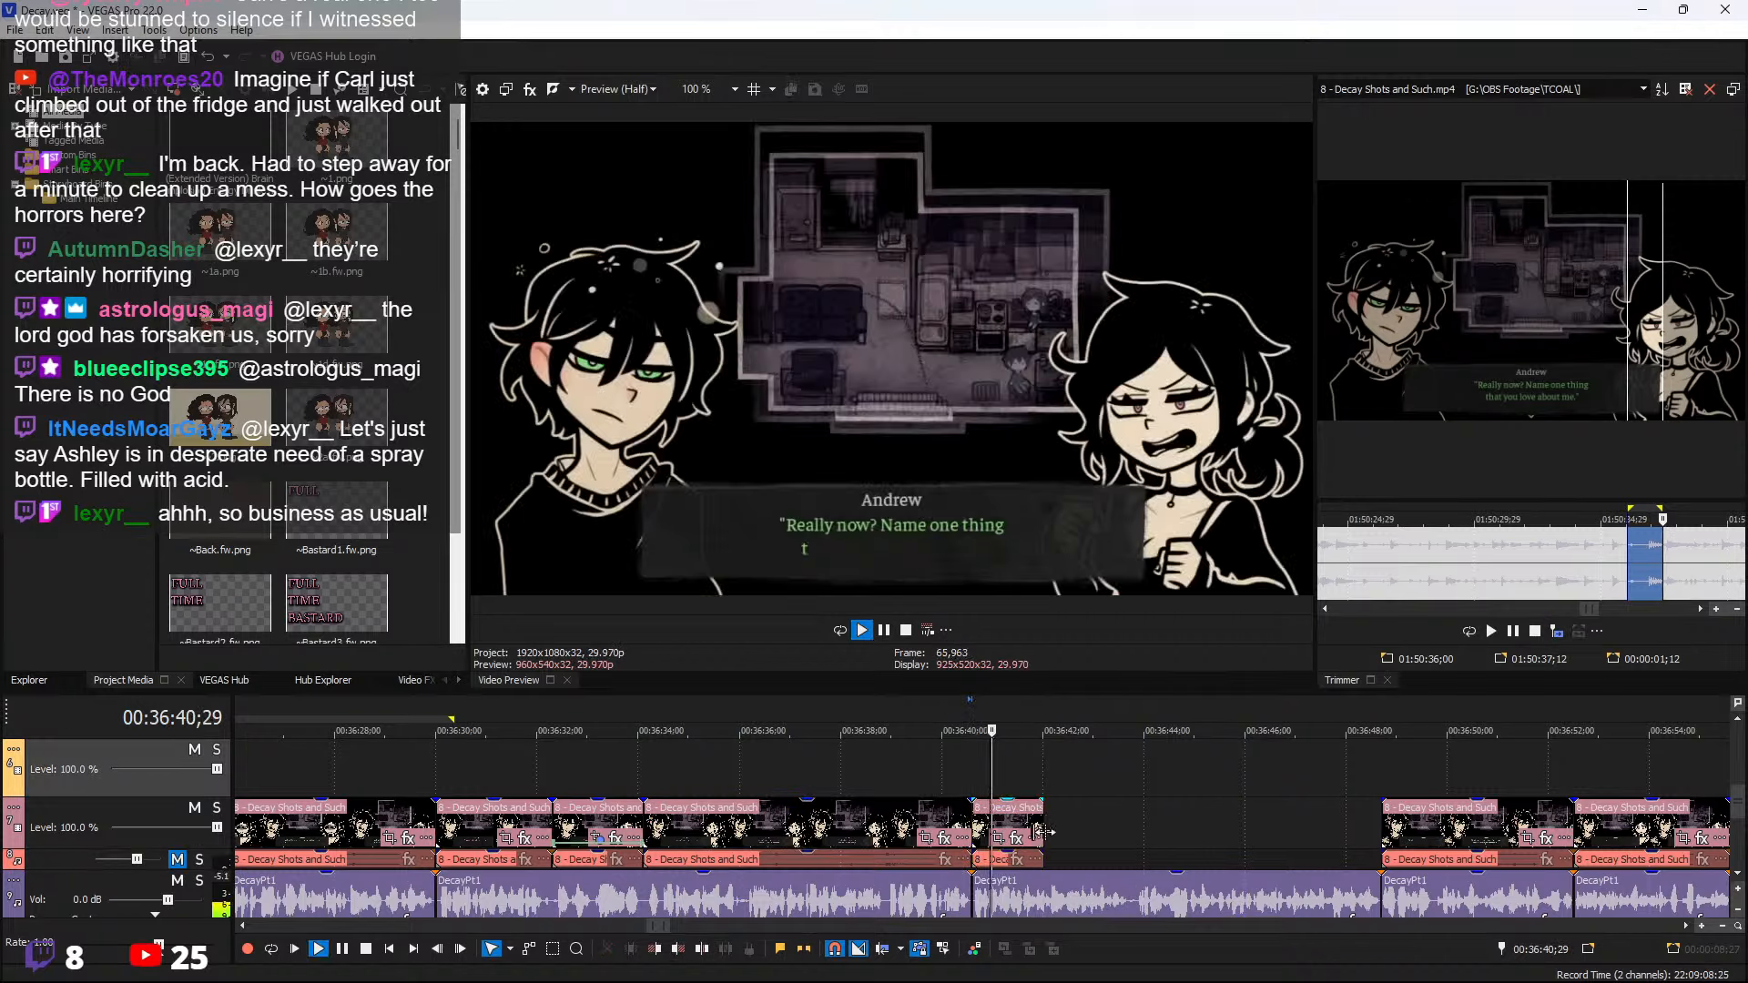
# Extend the "Name one thing that you love about me" clip to about 00:36:47, split it at 00:36:45;13 and delete the remainder
pyautogui.moveTo(1044, 838); pyautogui.dragTo(1284, 842)
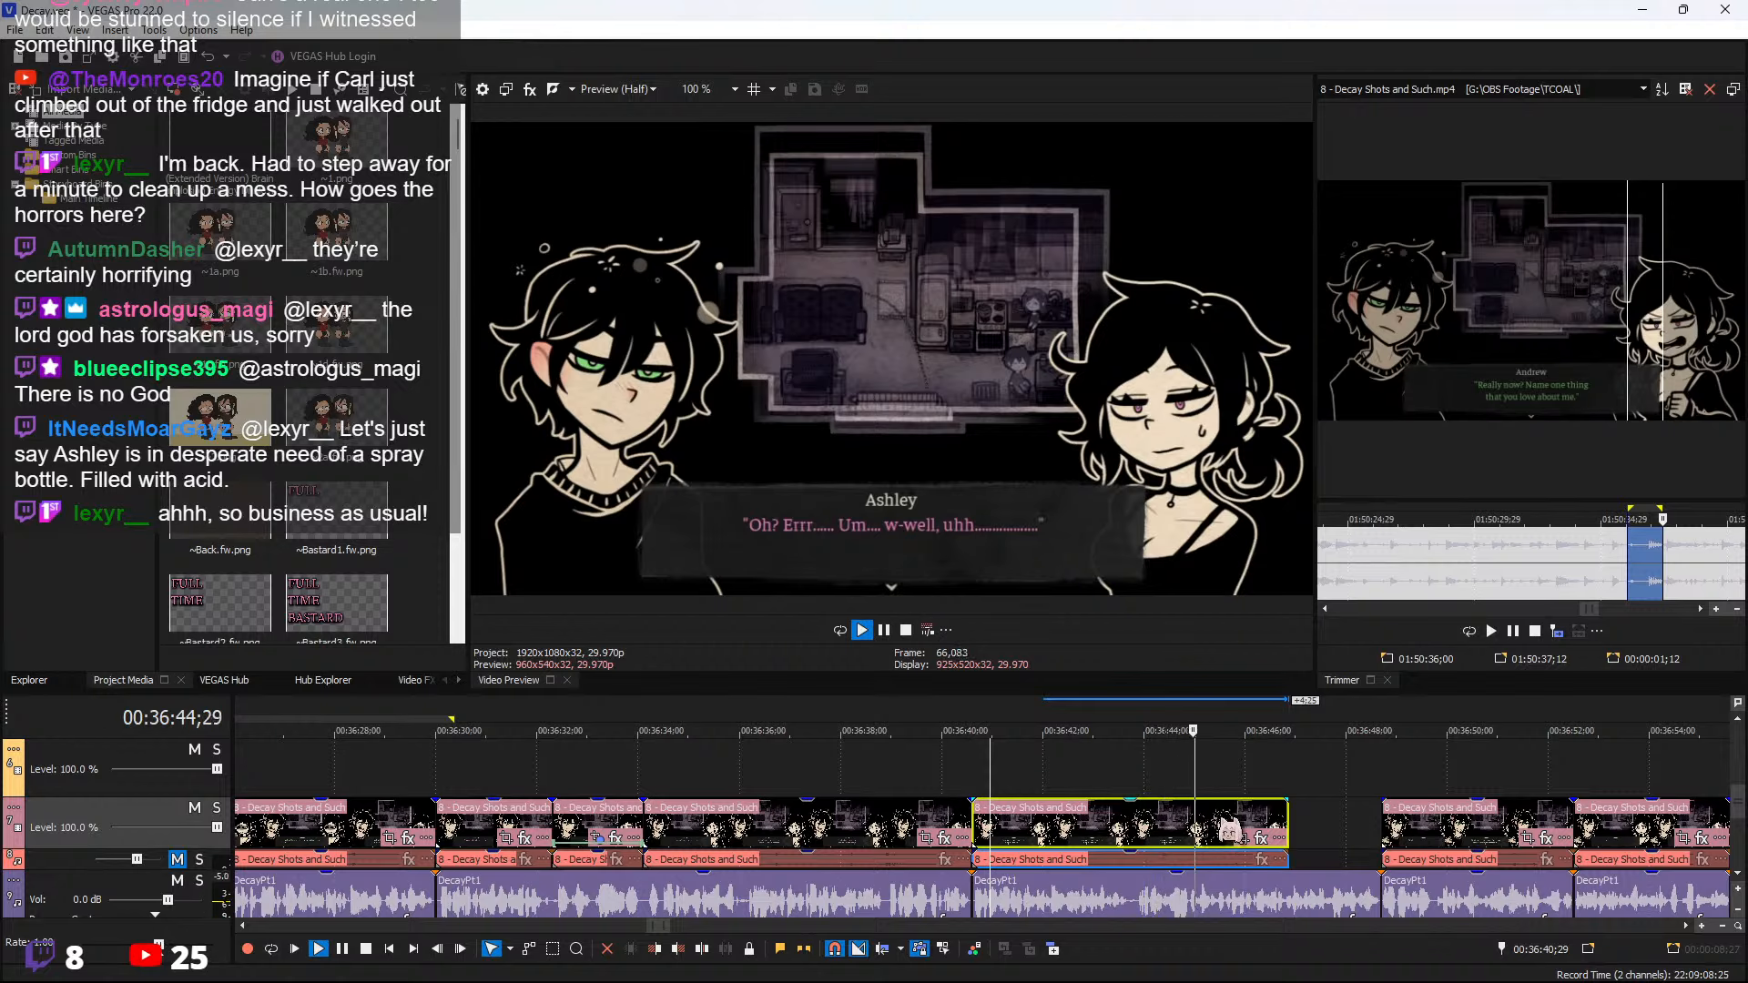
pyautogui.scroll(2, 1166, 838)
pyautogui.press('space')
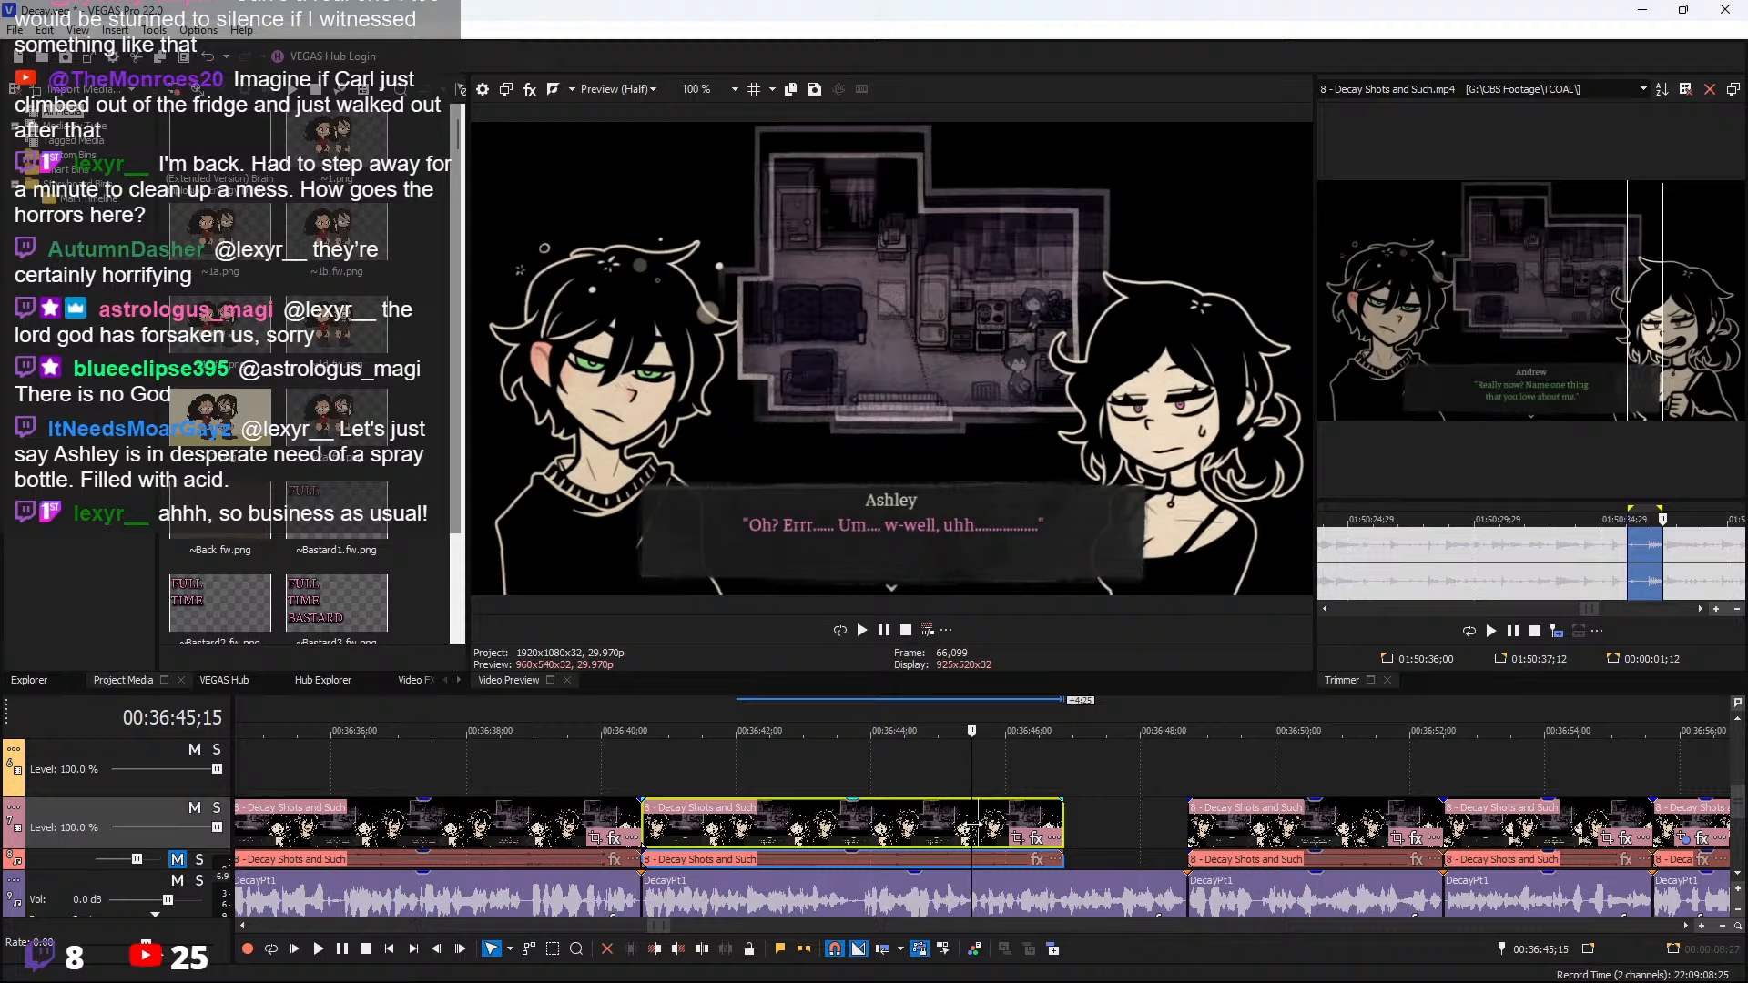
pyautogui.press('s')
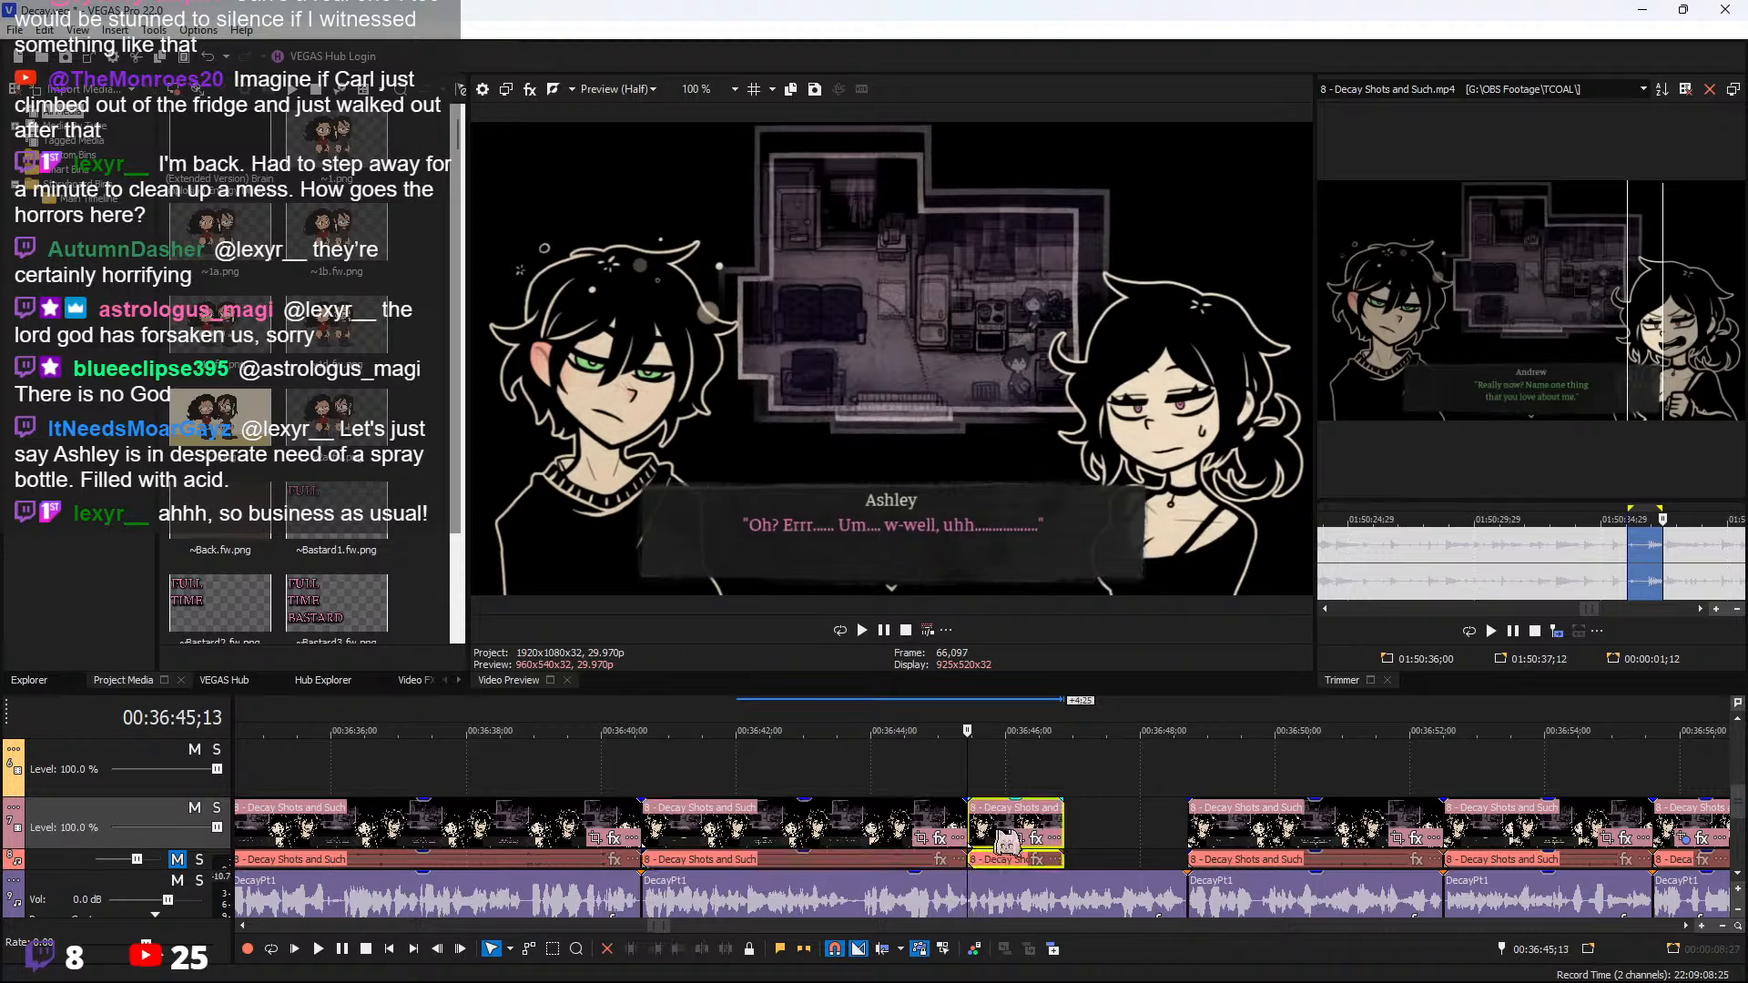
pyautogui.click(1004, 831)
pyautogui.press('Delete')
# Scan the source footage from about 01:50:40 to 01:50:52 for dialogue that suits the gap after 00:36:45;13
pyautogui.click(1731, 567)
pyautogui.press('space')
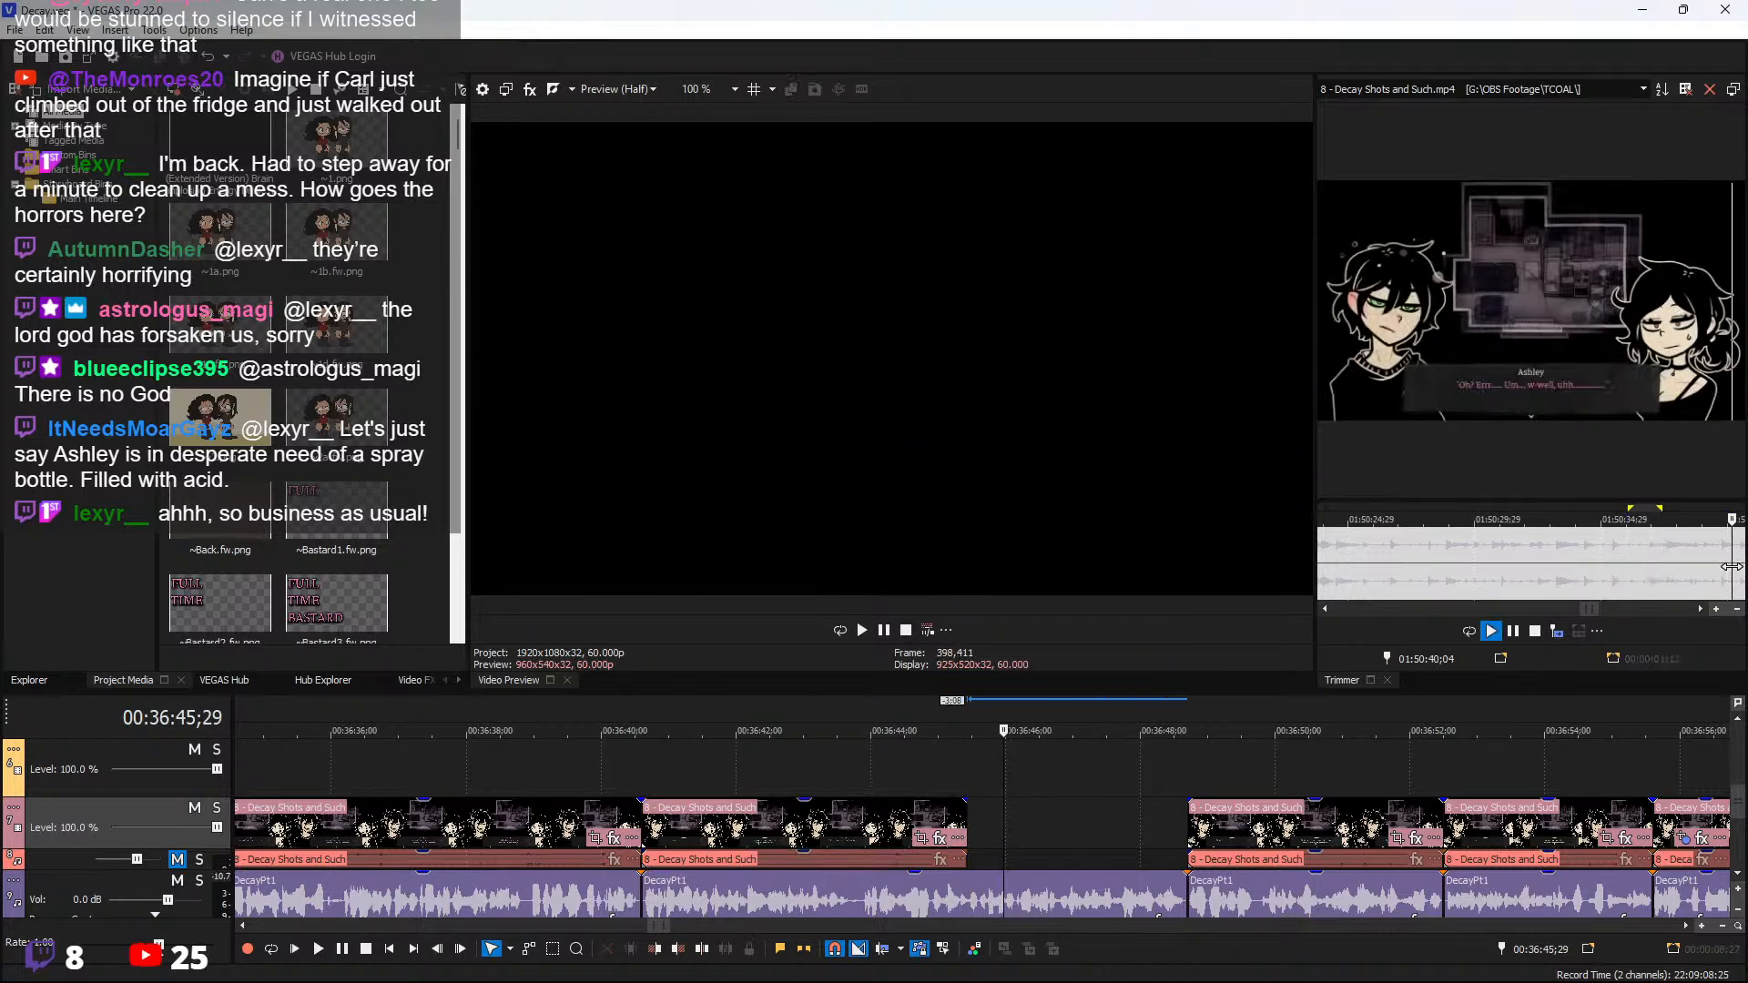
pyautogui.click(1667, 562)
pyautogui.press('space')
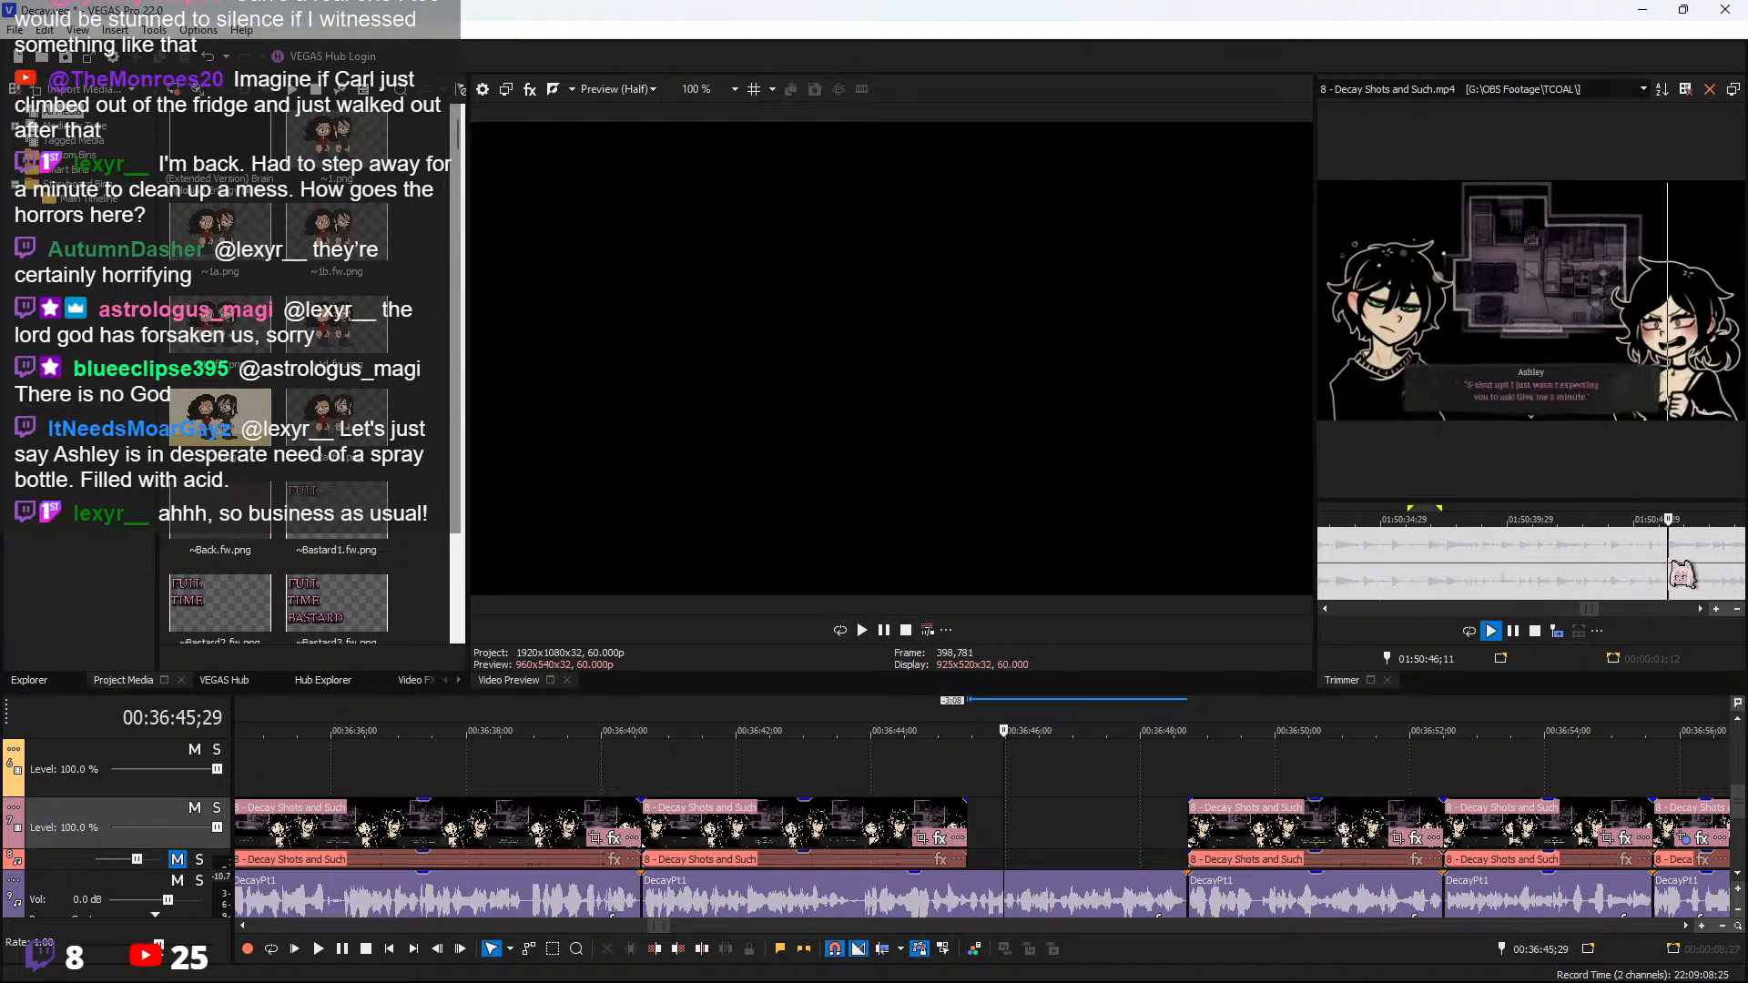
pyautogui.click(1654, 556)
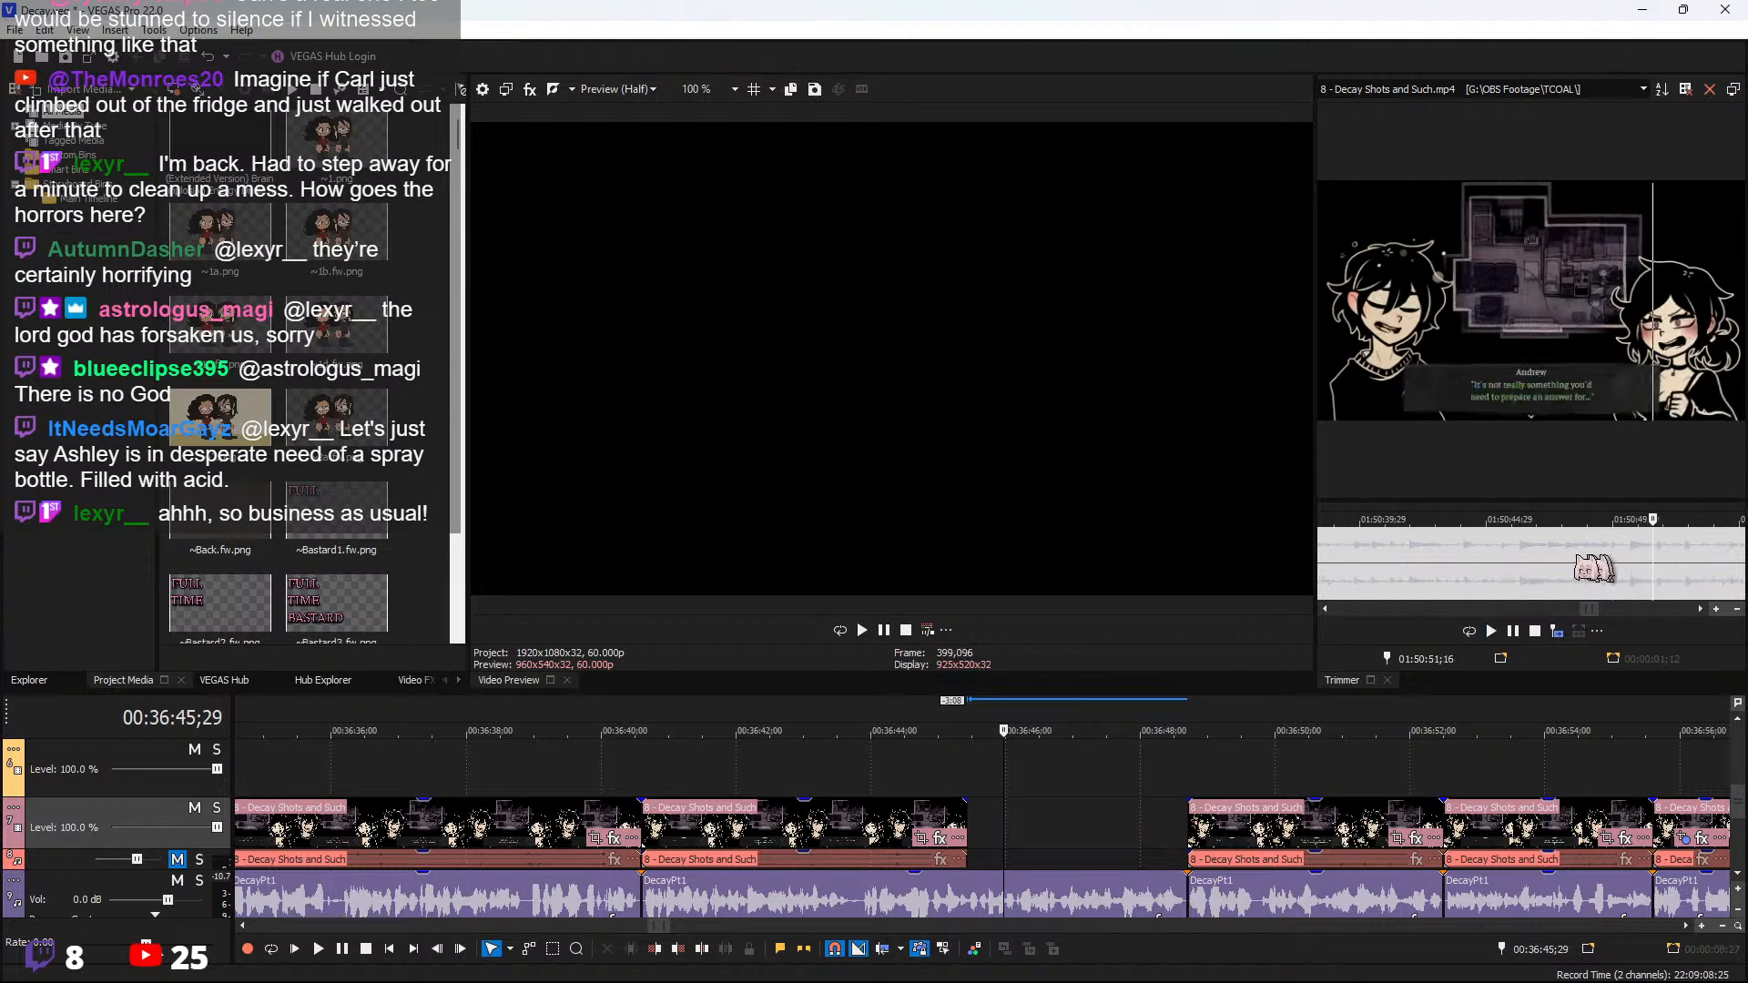
pyautogui.click(1451, 559)
pyautogui.press('space')
pyautogui.click(1483, 559)
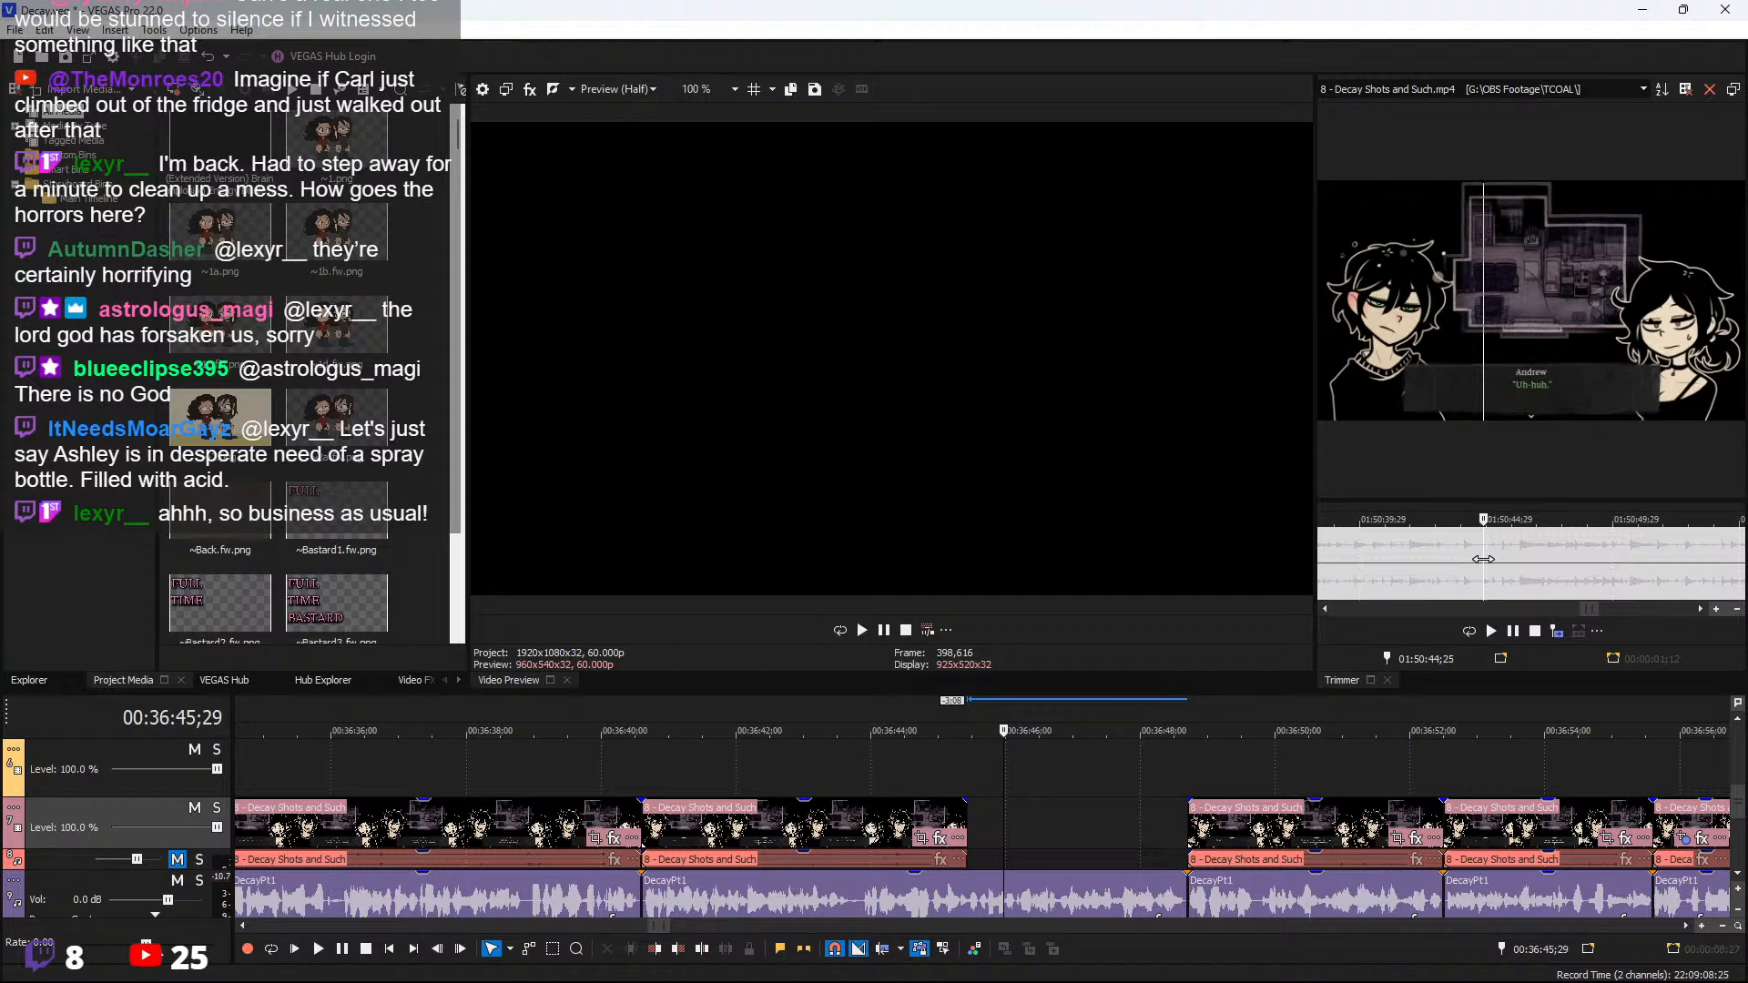
pyautogui.click(1538, 564)
pyautogui.click(1668, 560)
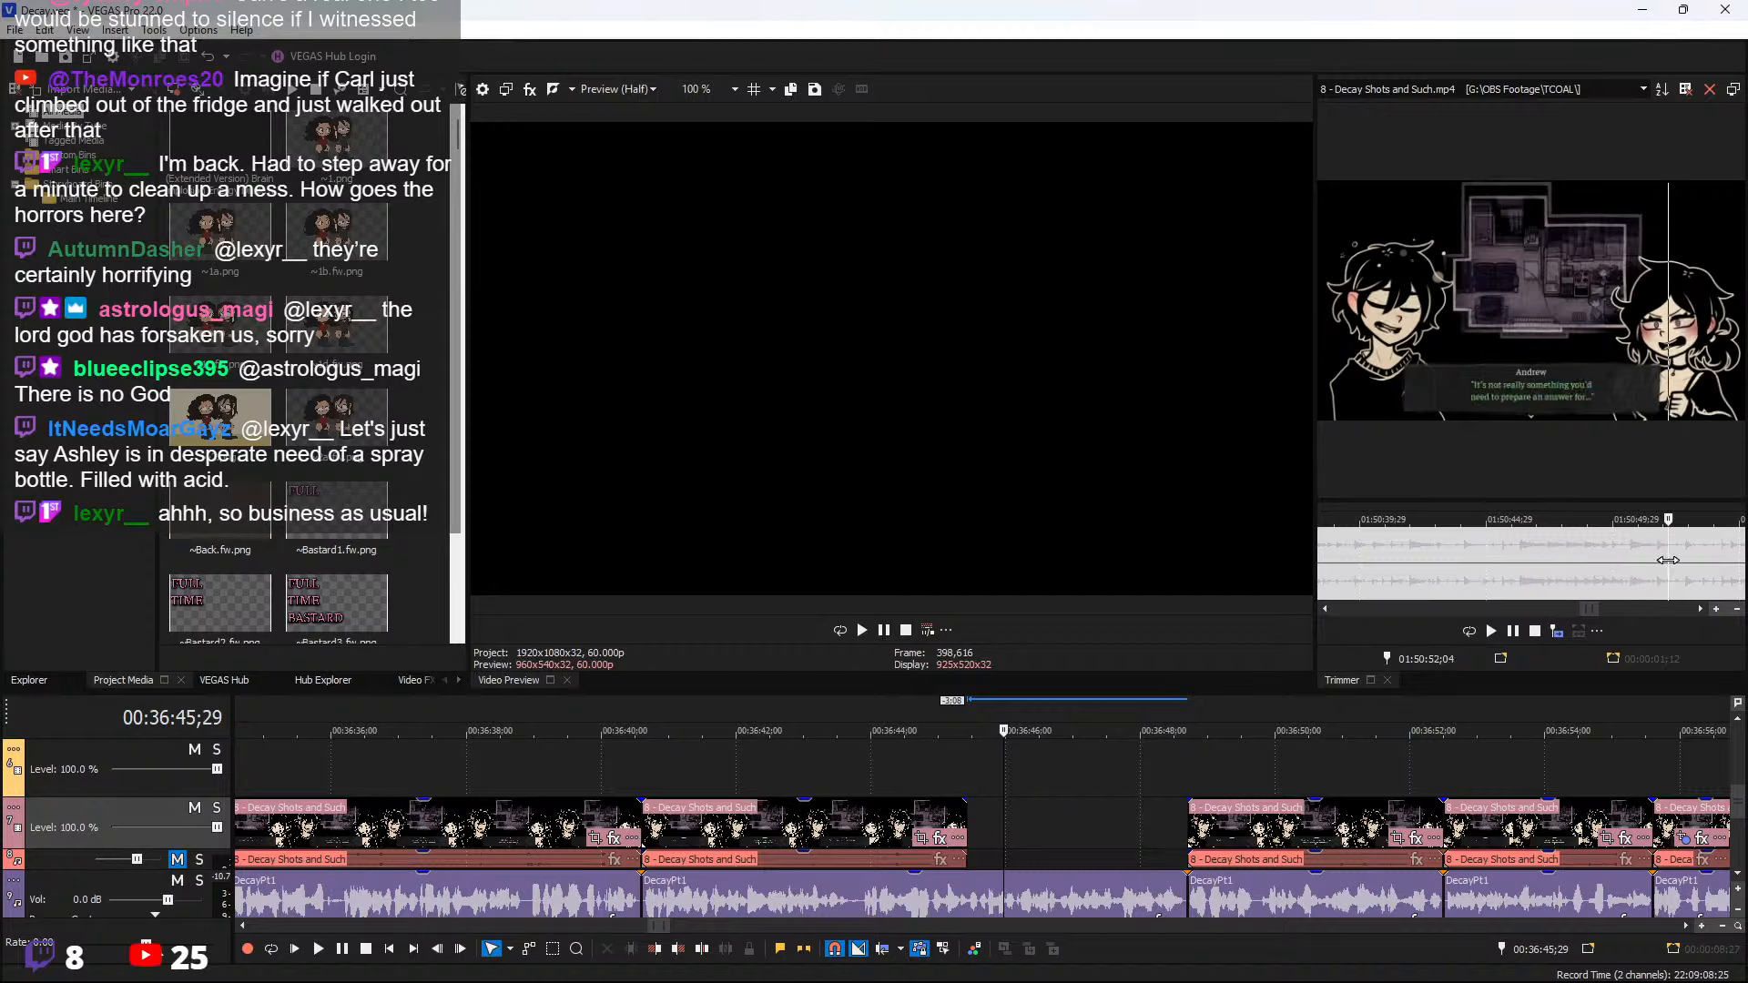
pyautogui.moveTo(1668, 561); pyautogui.dragTo(1612, 559)
# Listen to the narration over the empty gap from 00:36:45;28 to judge which footage it needs
pyautogui.press('space')
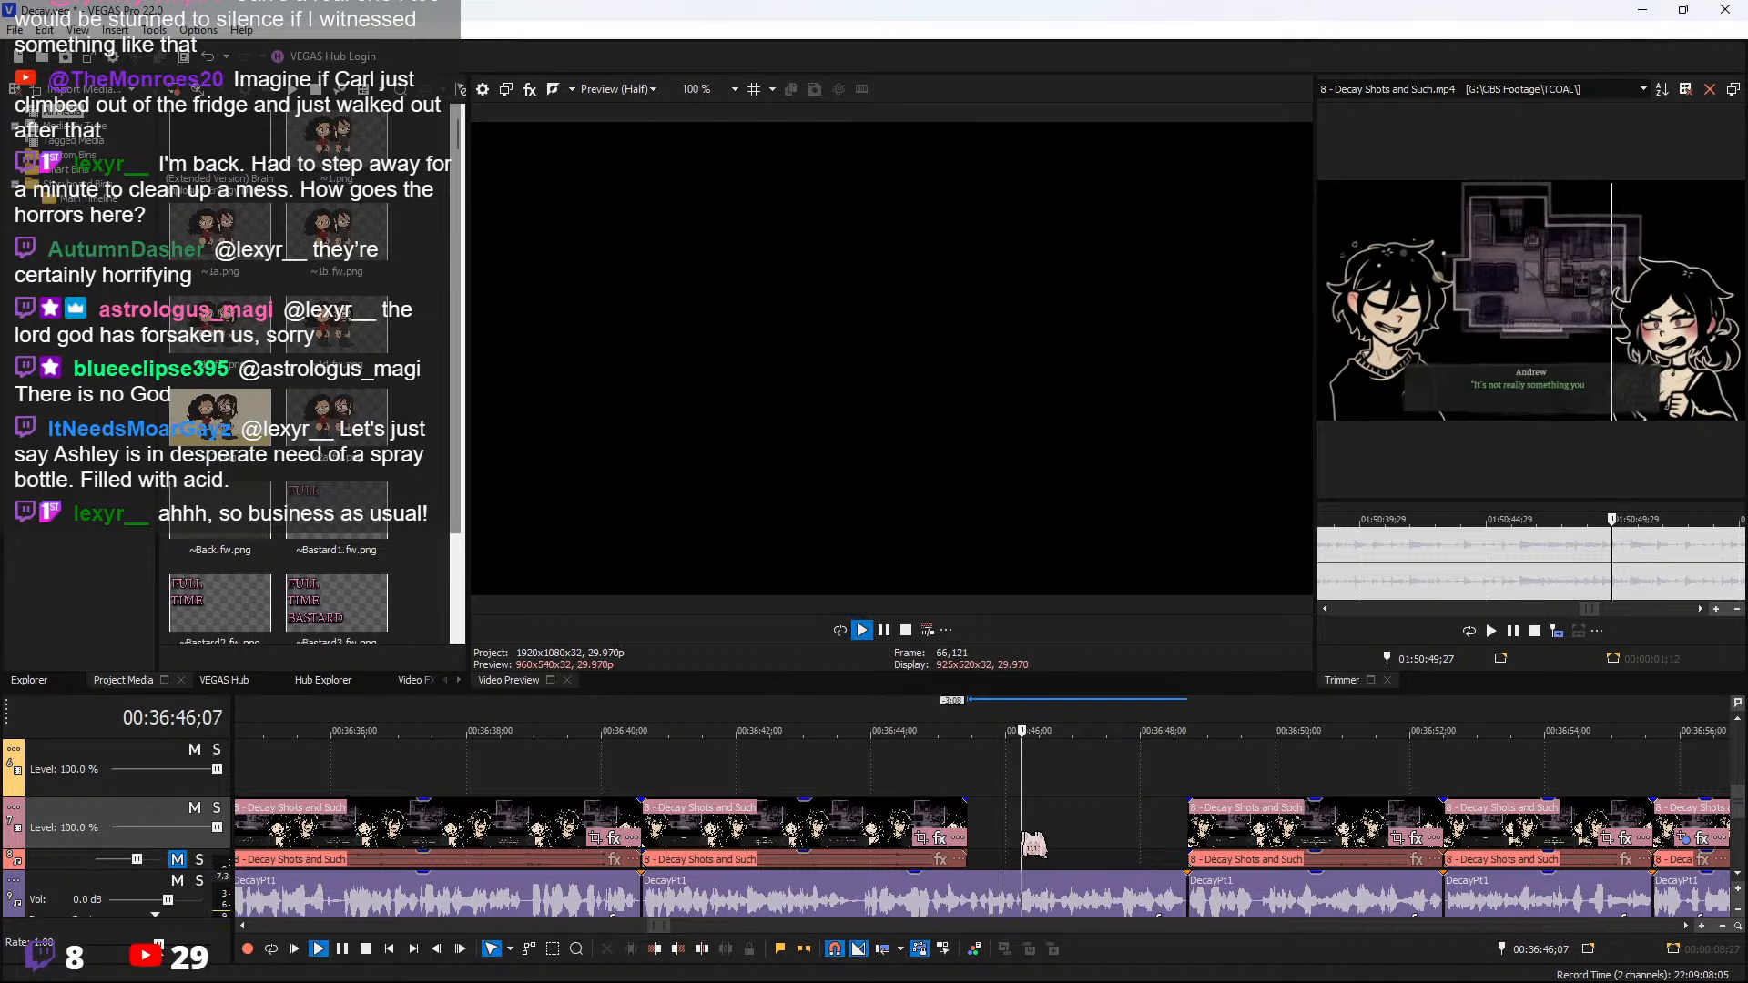
pyautogui.scroll(-3, 1000, 838)
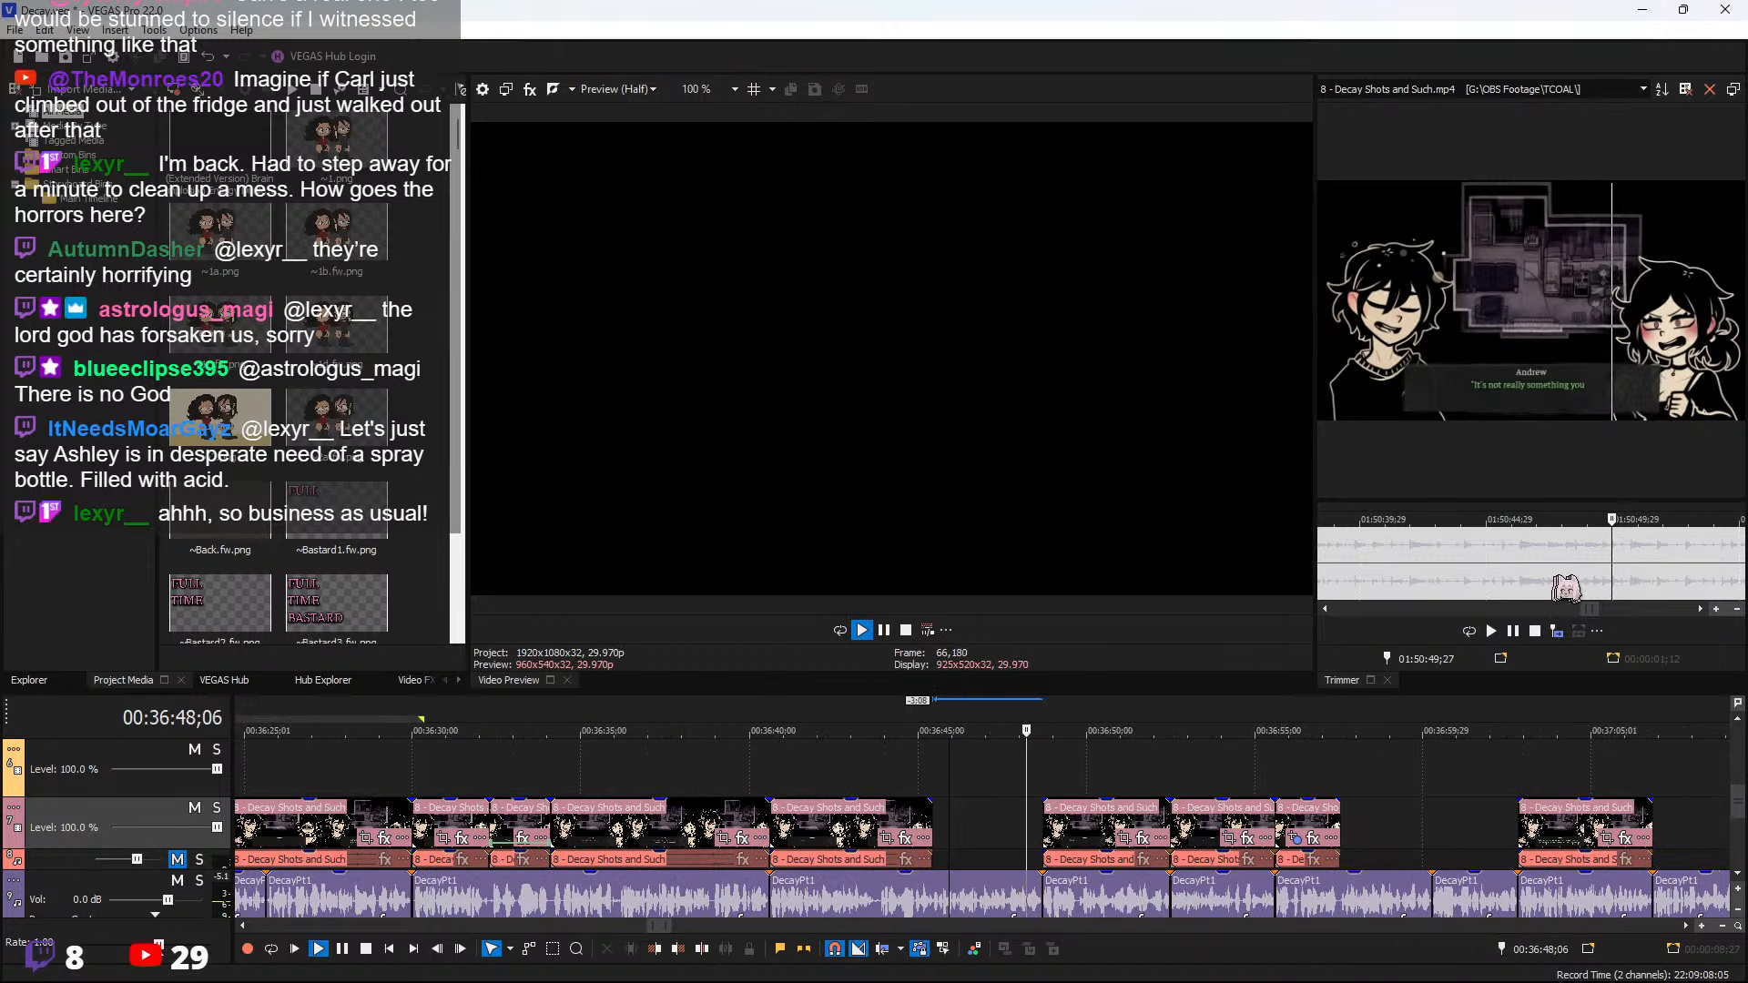
pyautogui.press('space')
# Find Andrew's "I'm so sorry I like nothing about you" moment in the source footage and select 01:51:08;22 to 01:51:11;13
pyautogui.click(1709, 548)
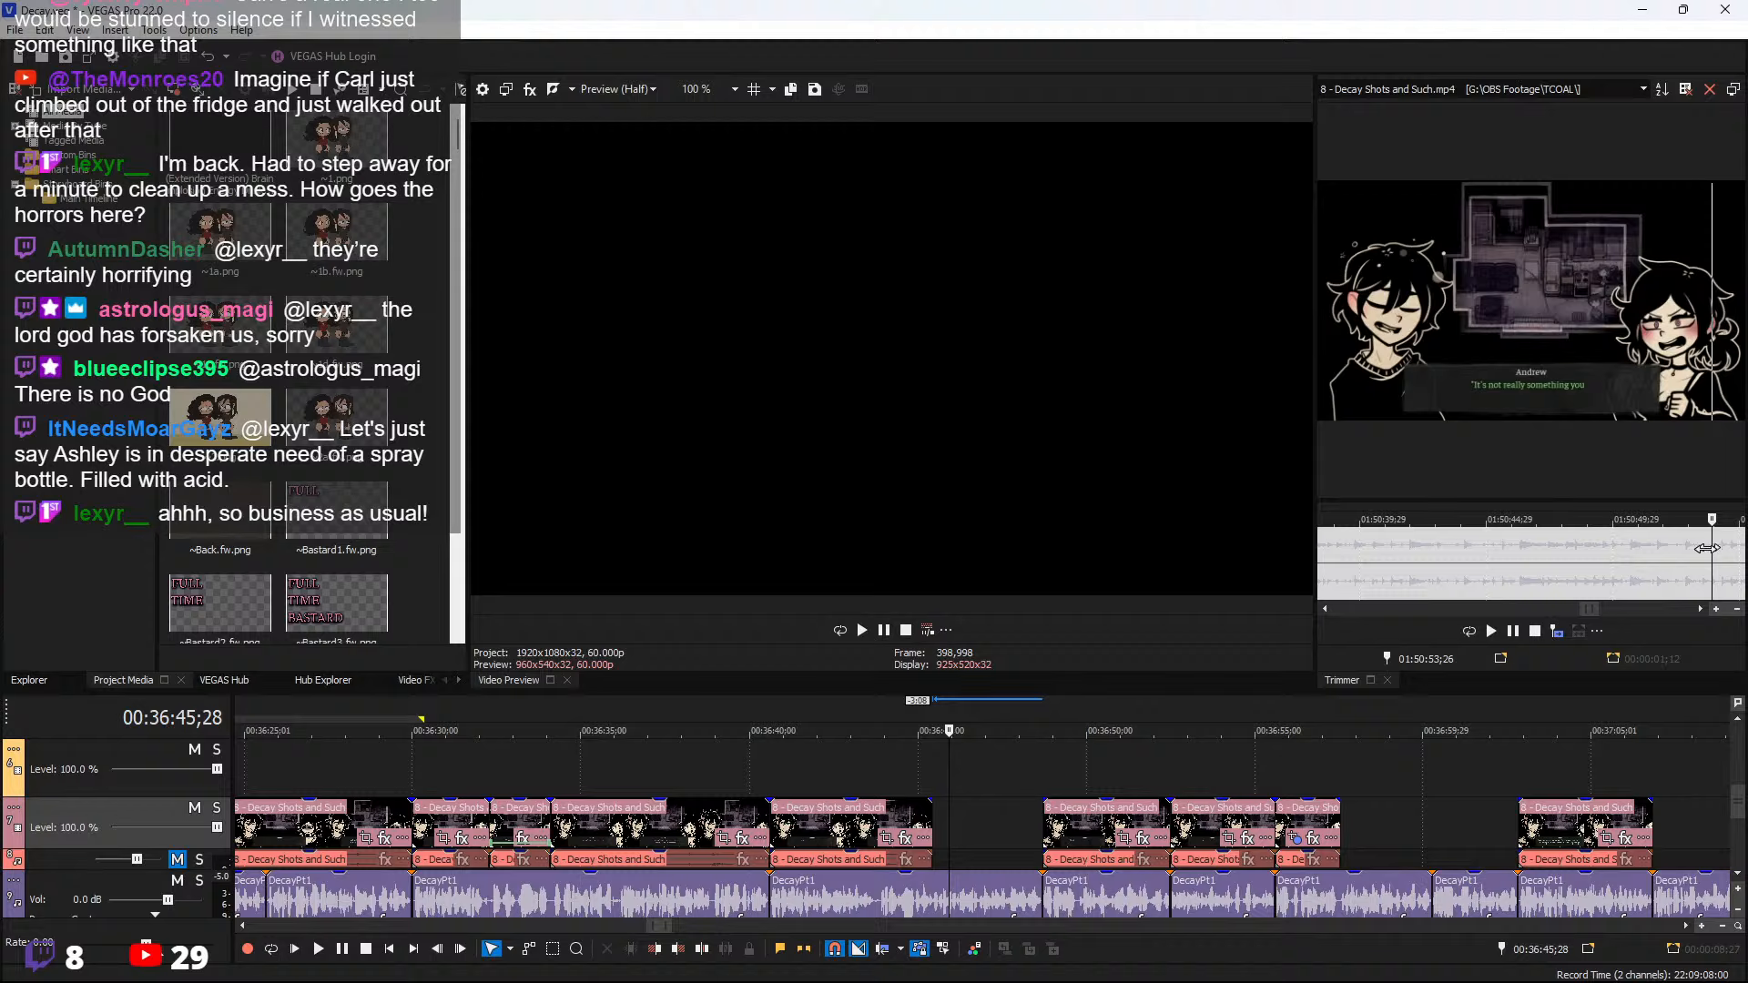
pyautogui.press('space')
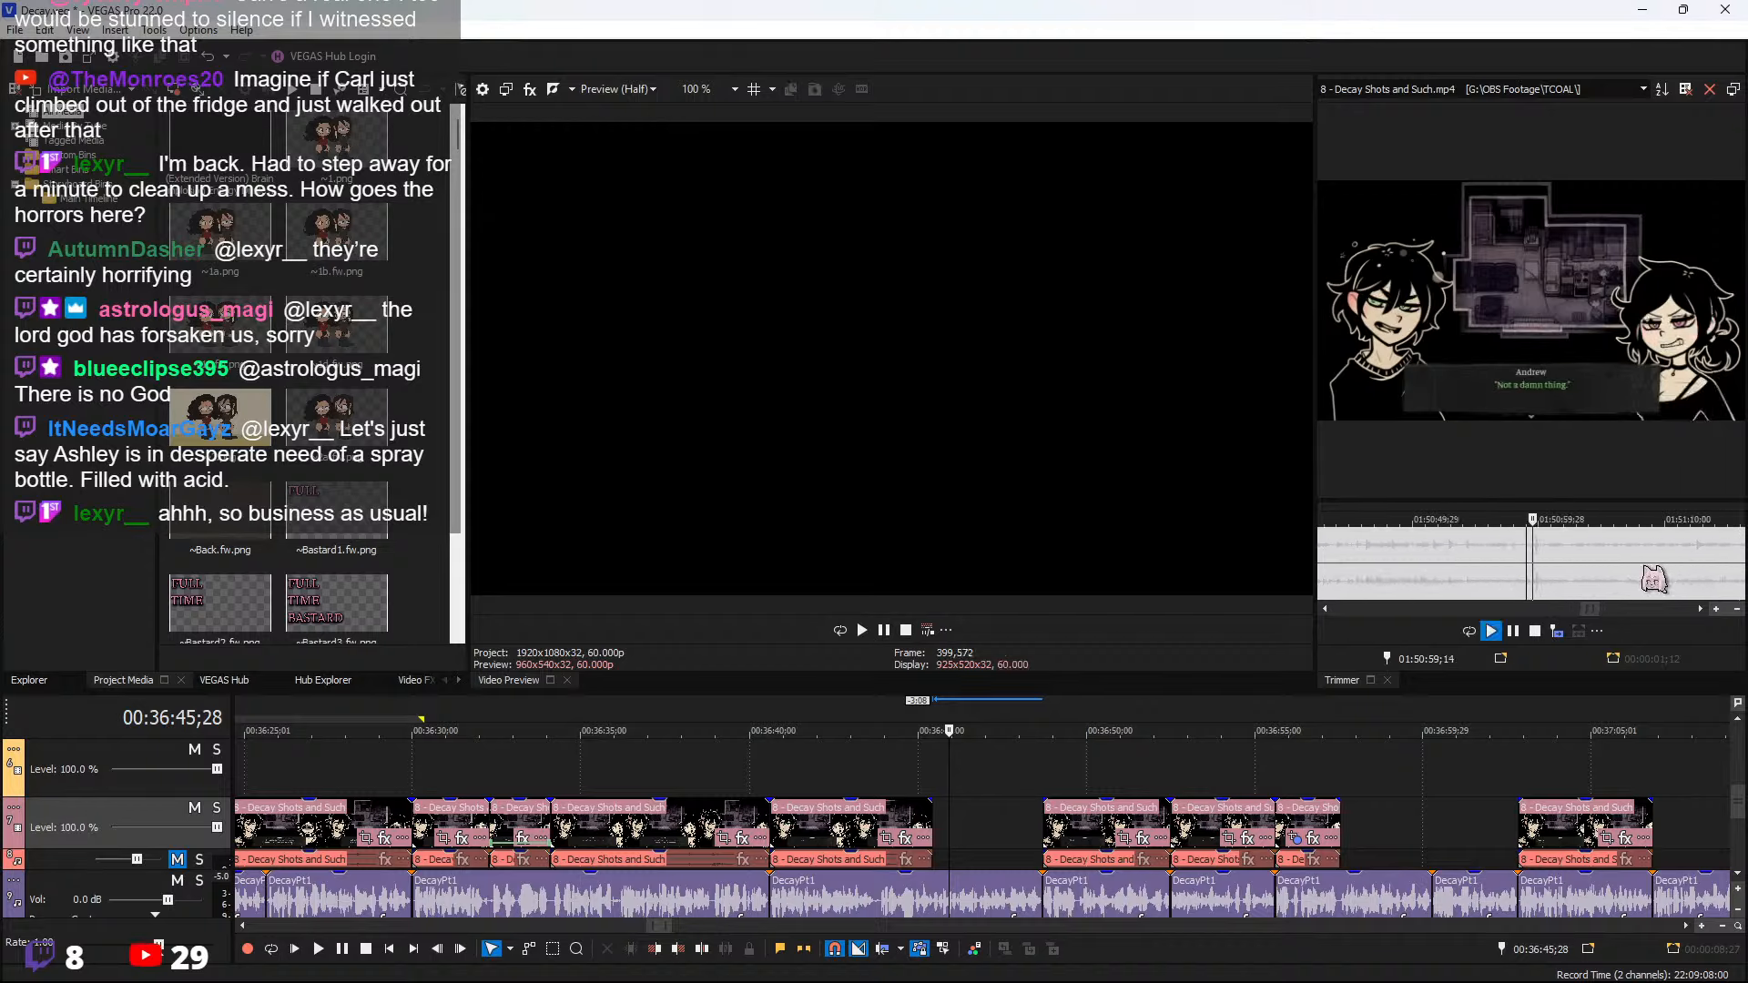
pyautogui.scroll(-1, 1559, 572)
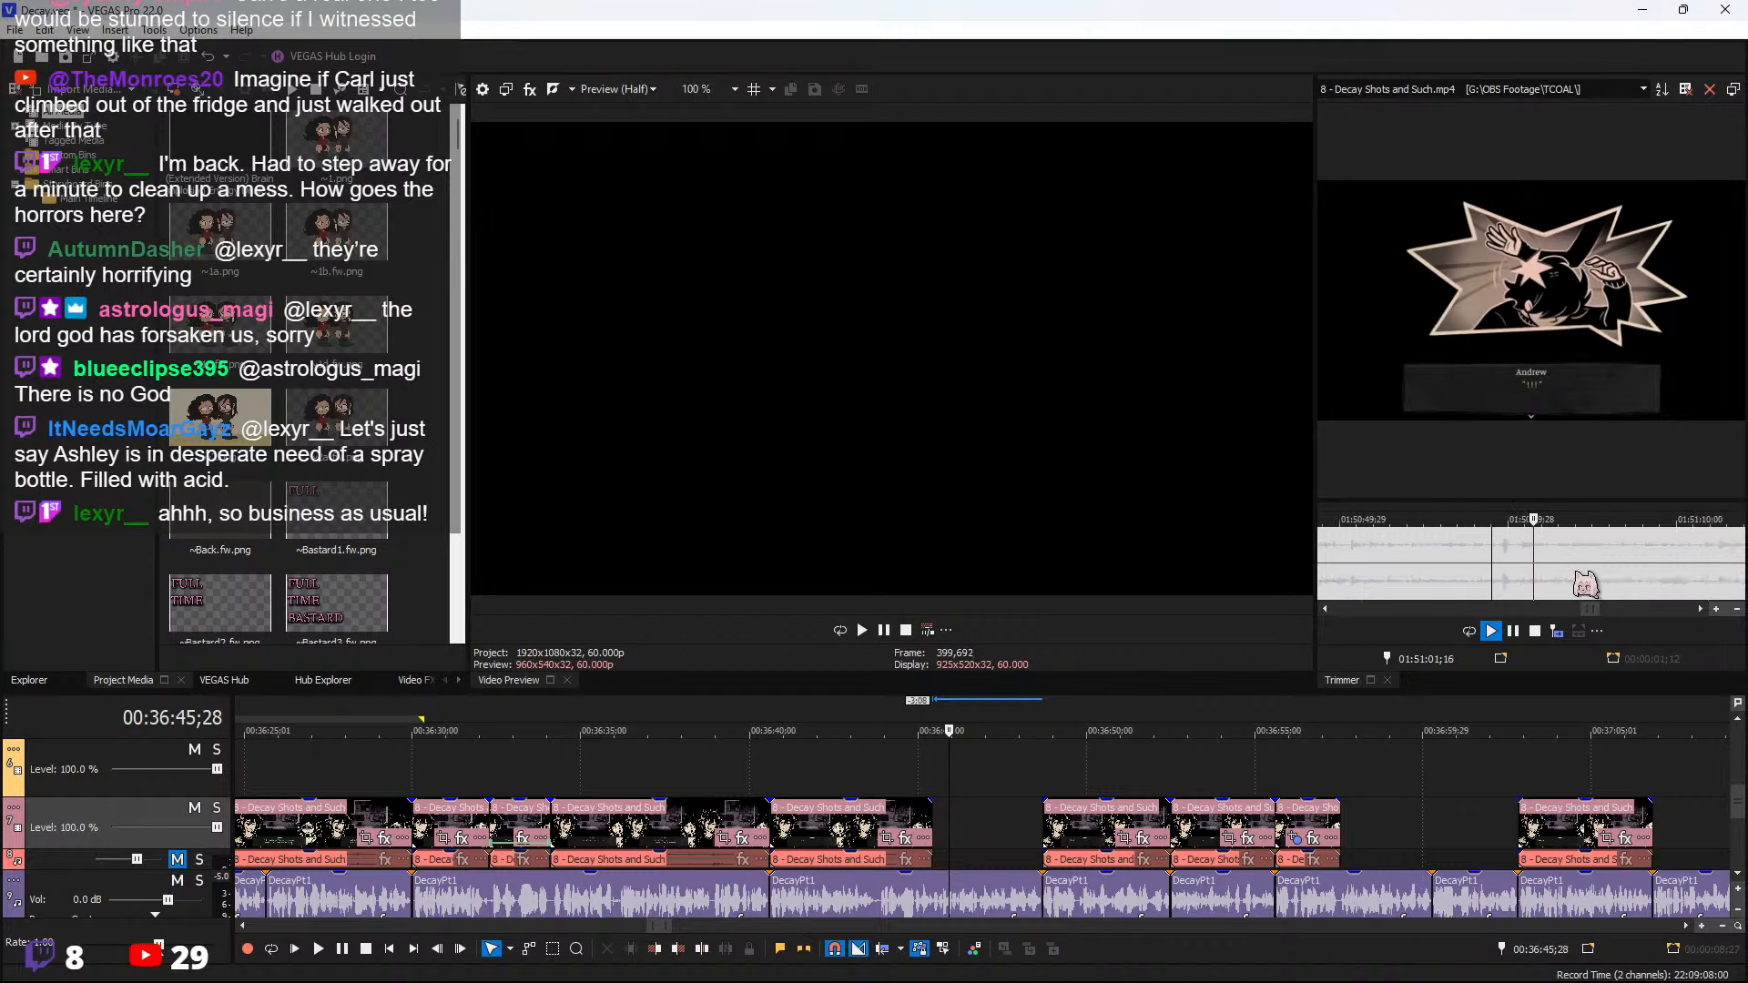
pyautogui.click(1589, 566)
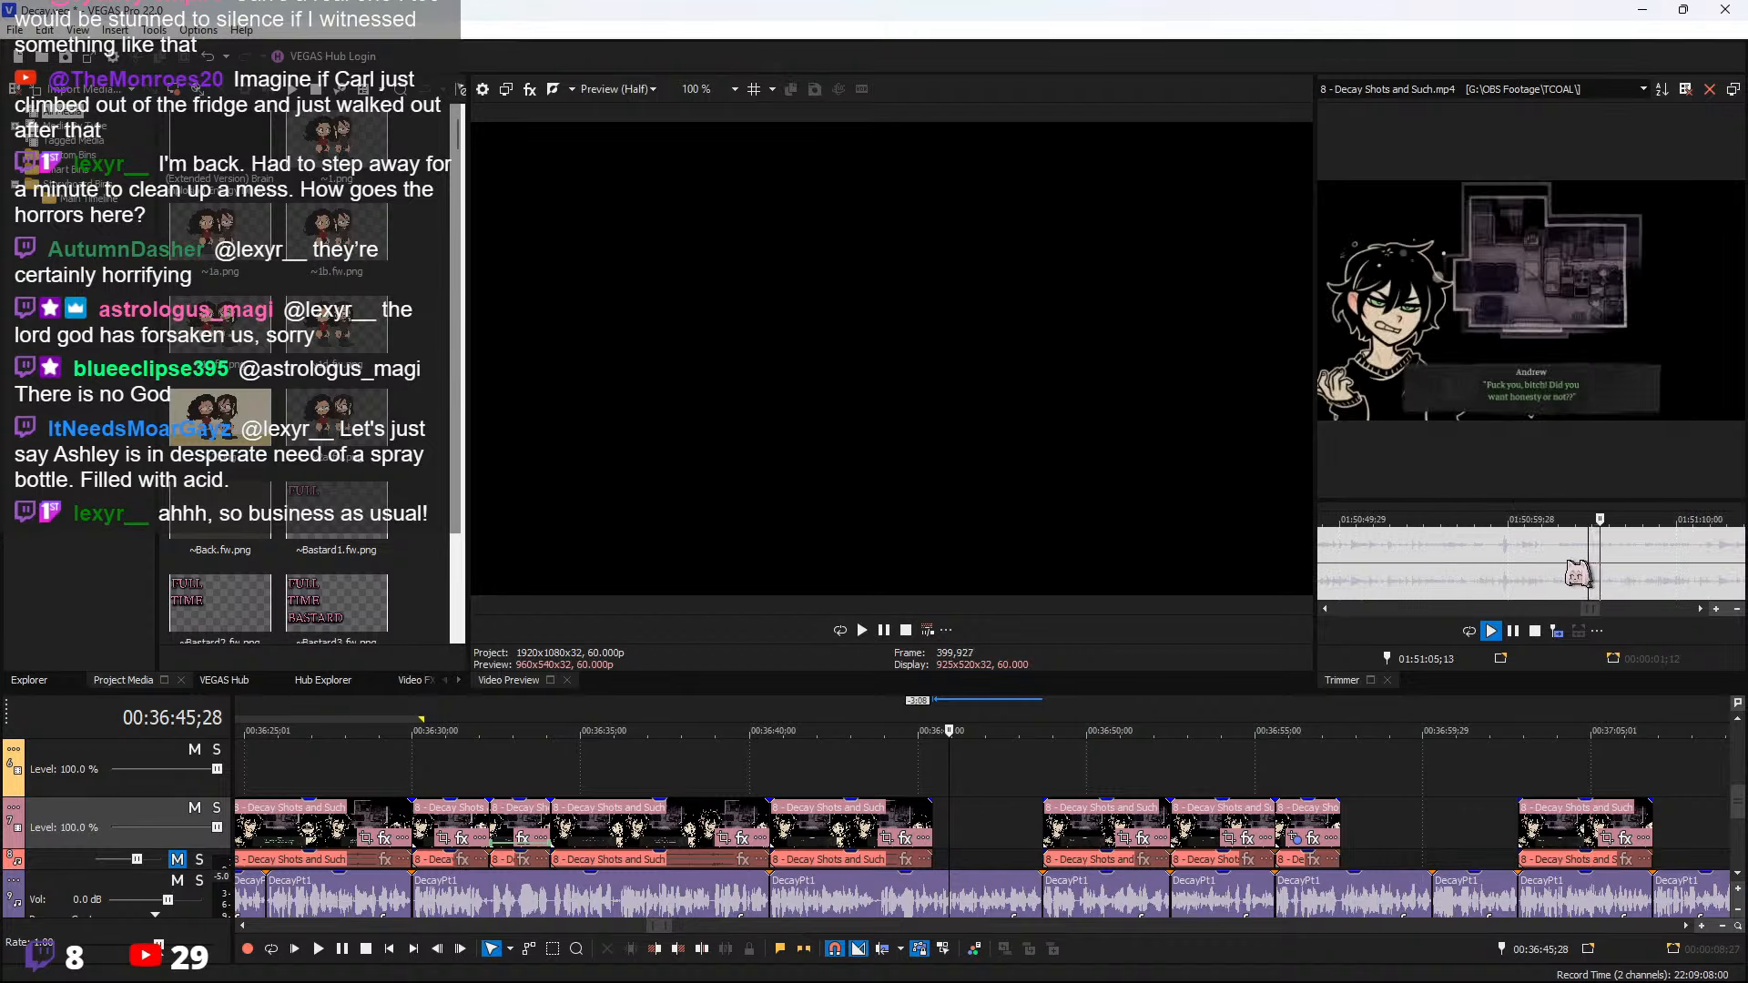
pyautogui.click(1640, 564)
pyautogui.press('space')
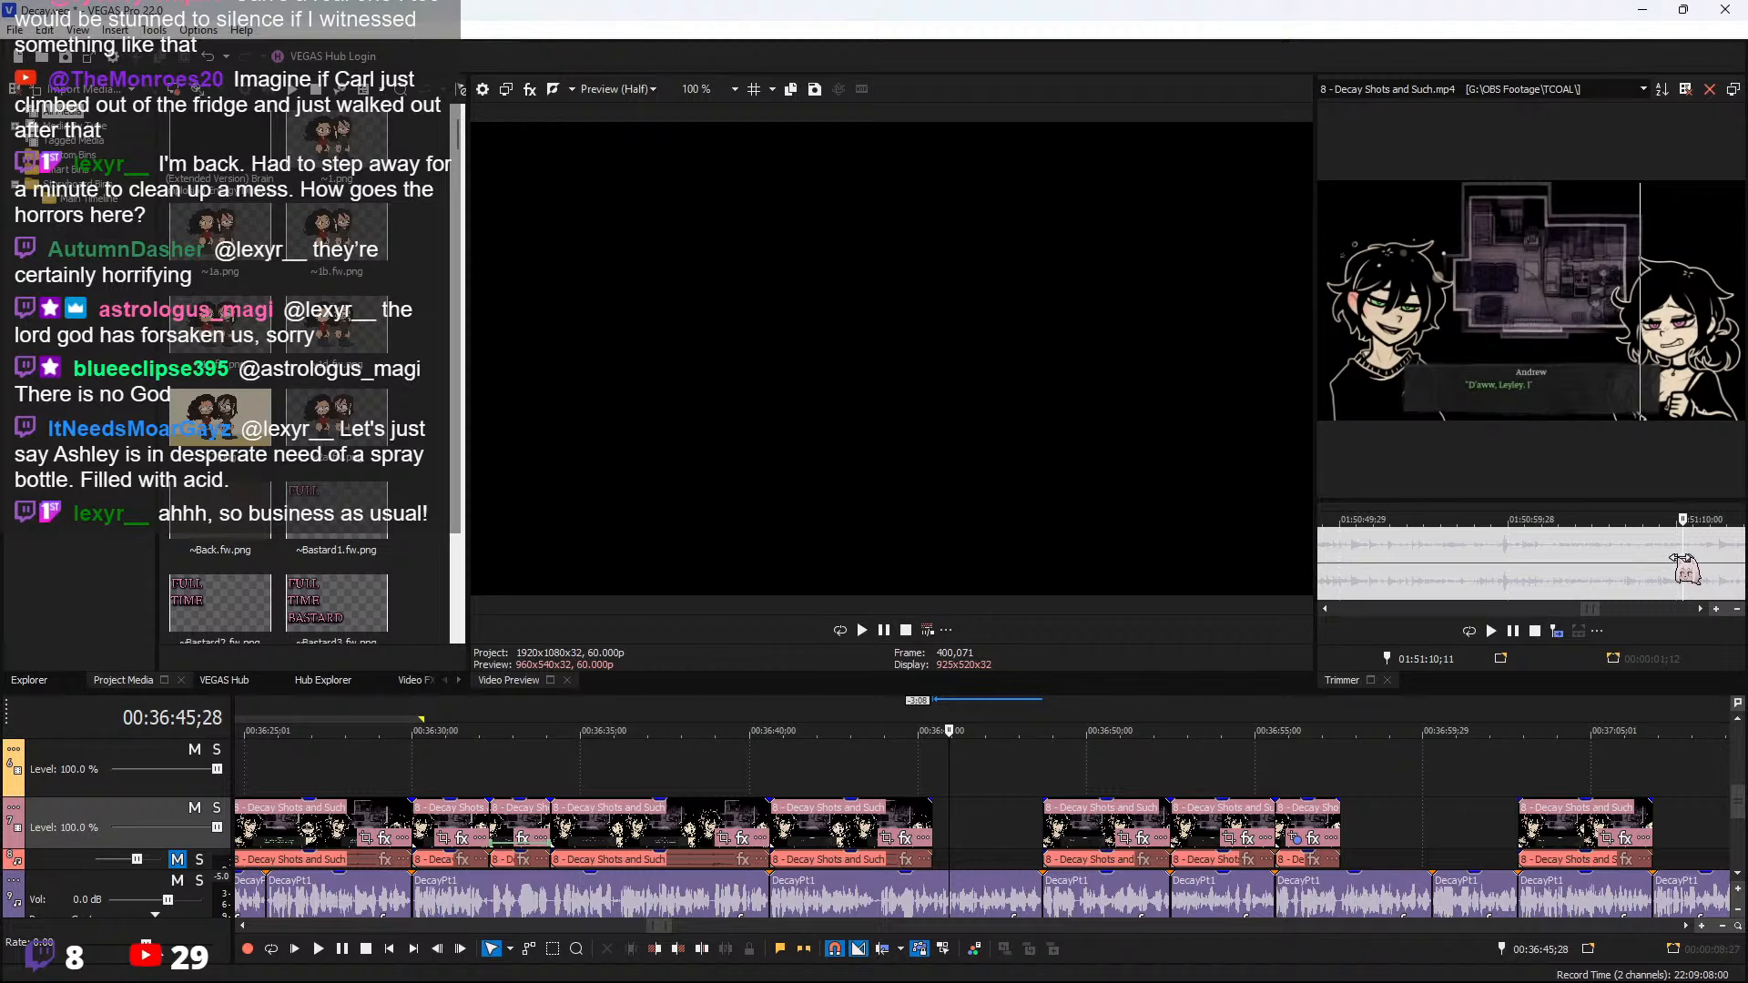
pyautogui.press('space')
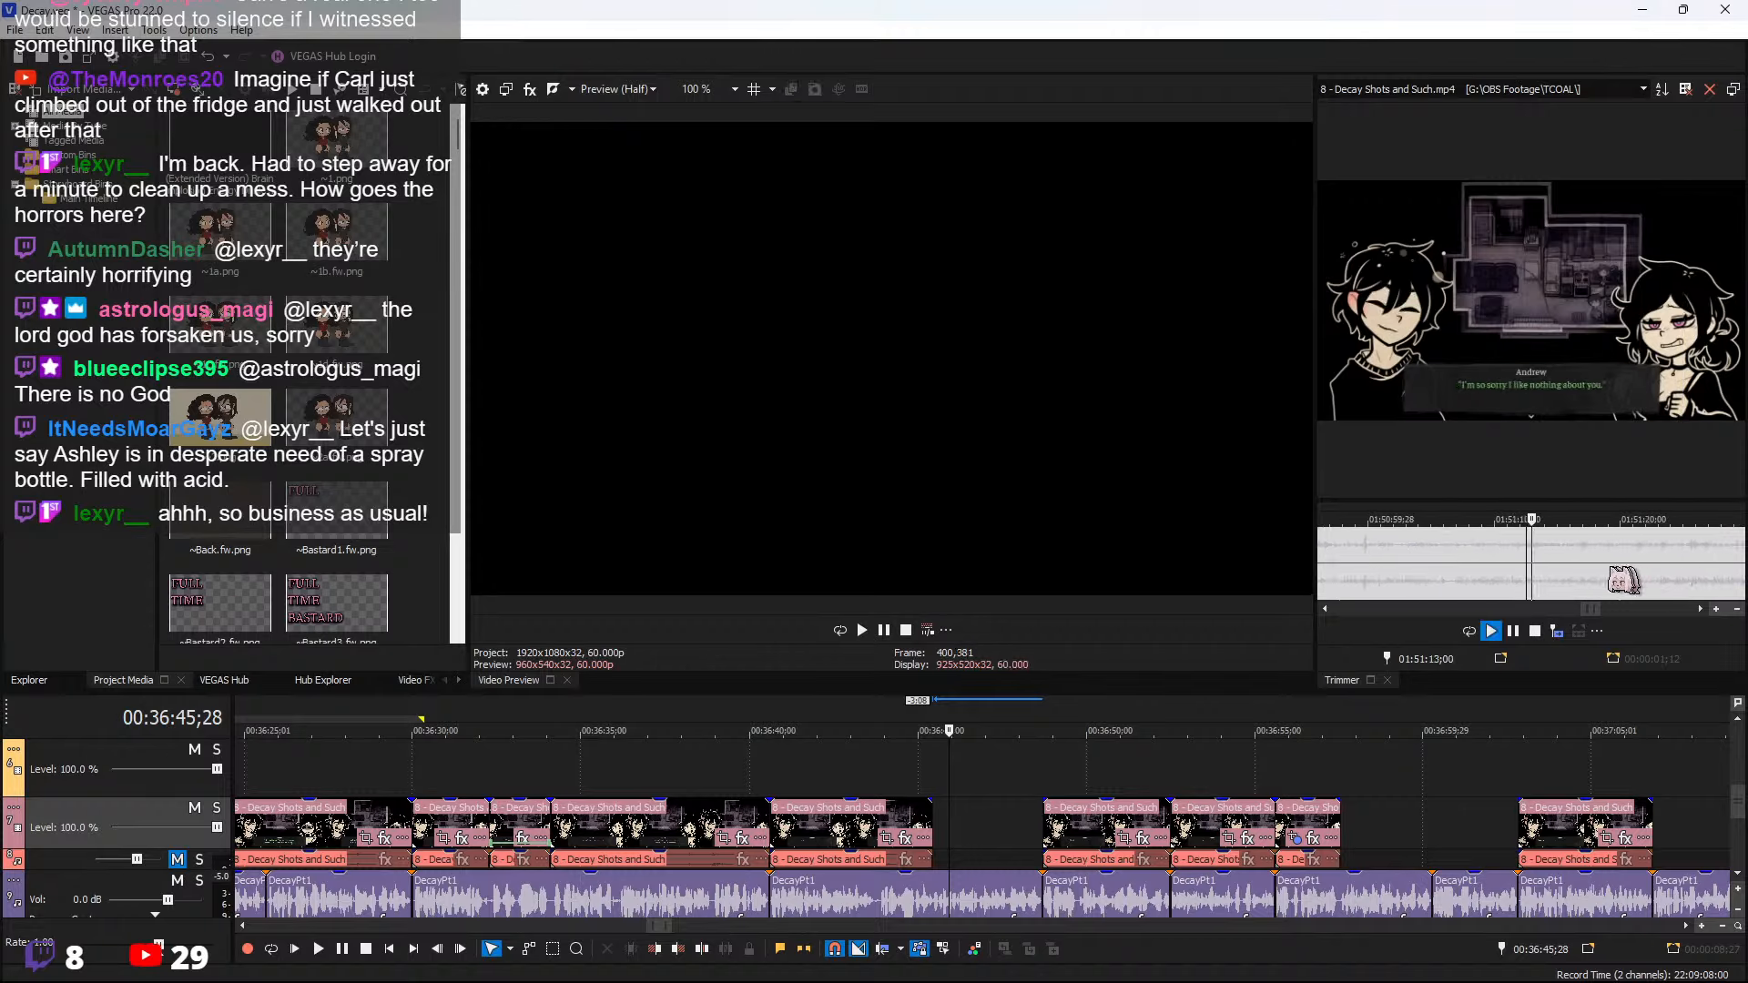
pyautogui.scroll(2, 1539, 574)
pyautogui.moveTo(1420, 566); pyautogui.dragTo(1489, 566)
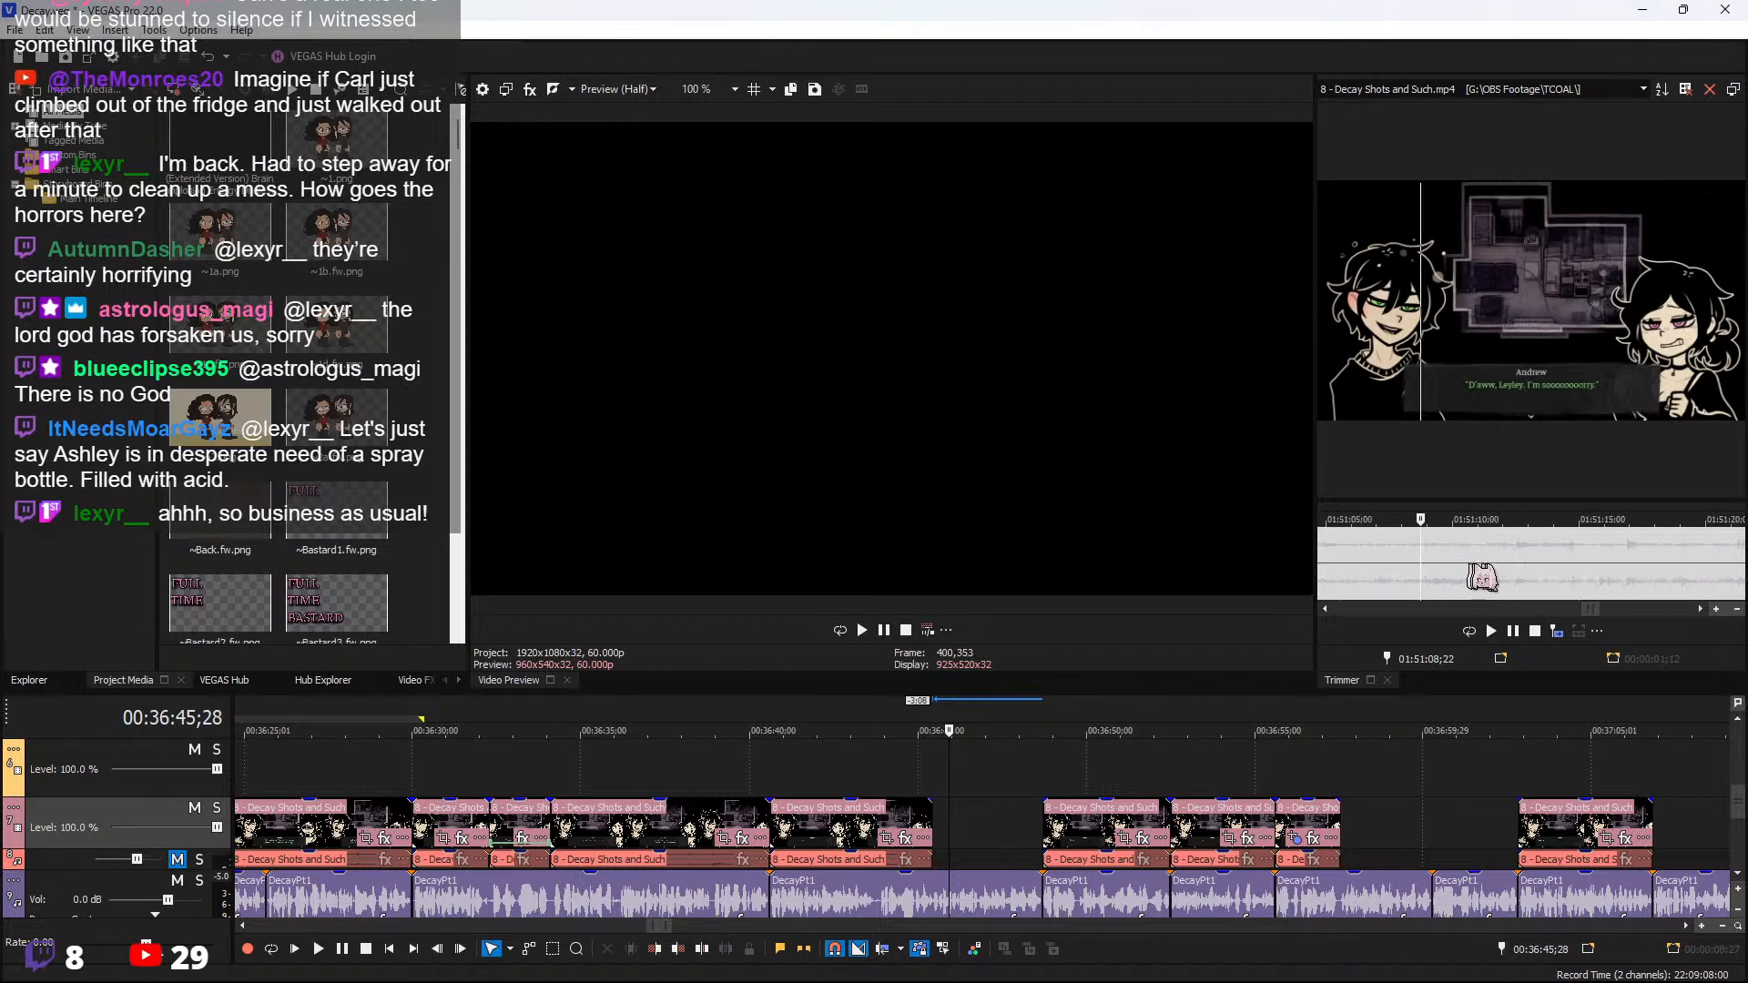
# Insert the selected footage at 00:36:45;13 and extend its end to meet the next clip
pyautogui.click(926, 825)
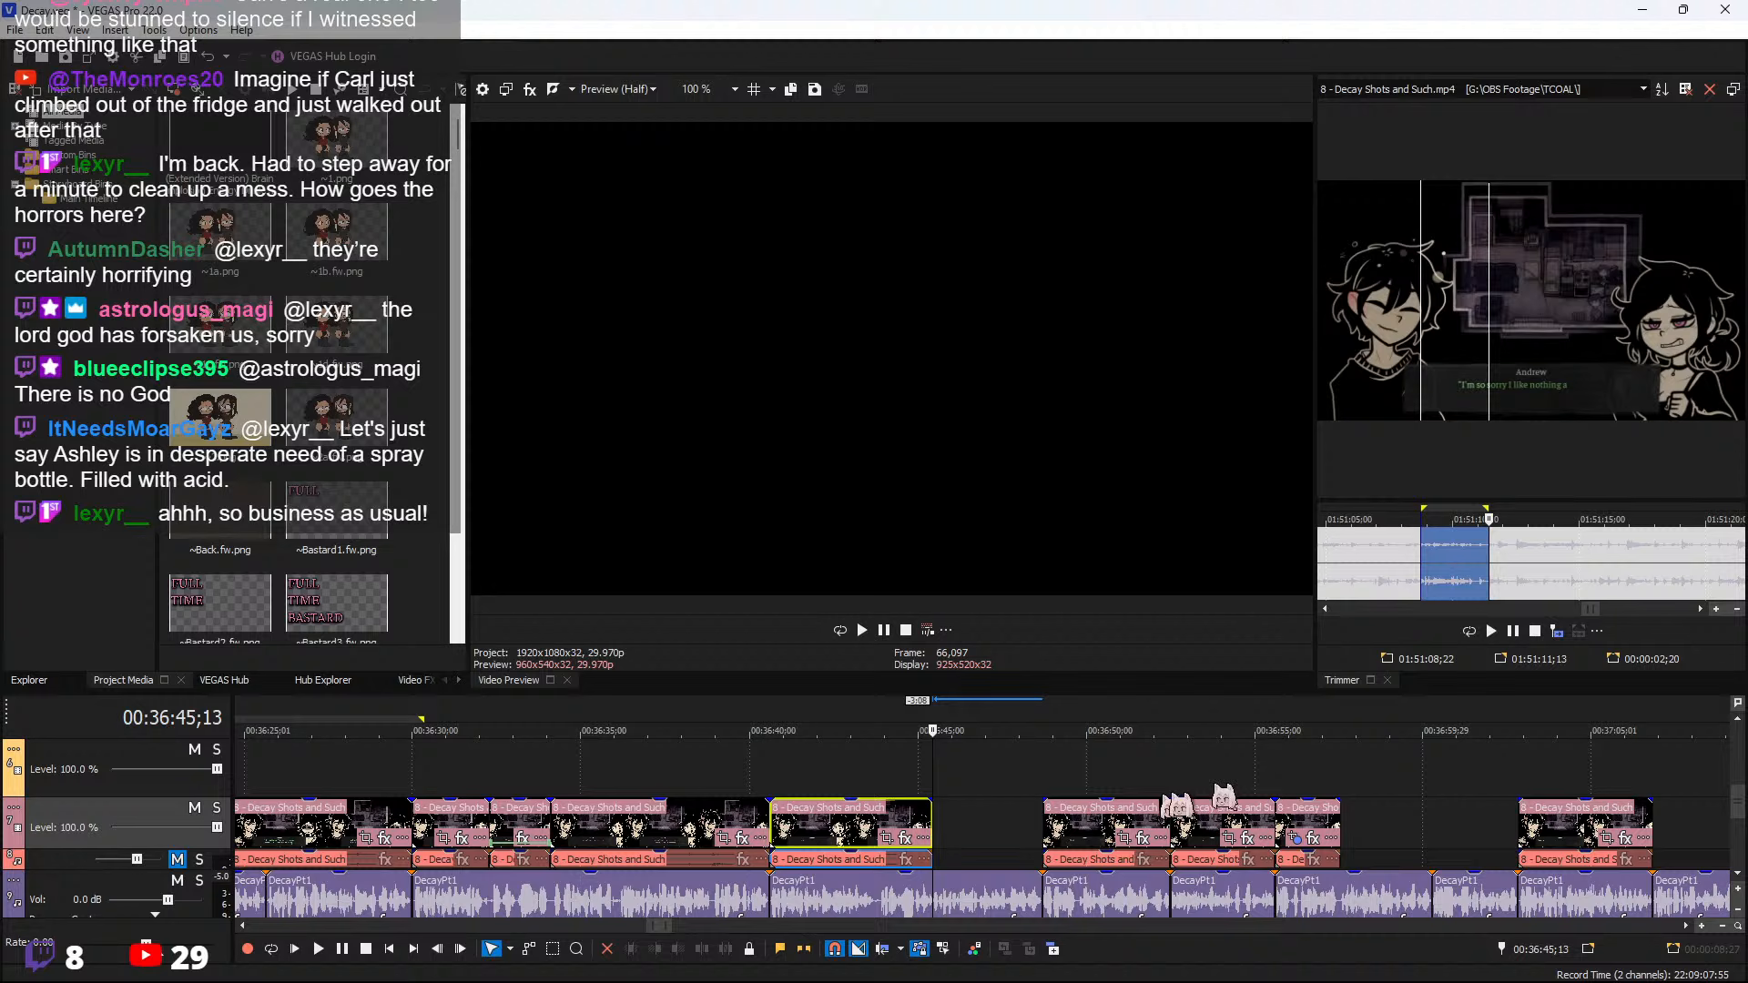
pyautogui.click(1556, 631)
pyautogui.moveTo(1023, 823); pyautogui.dragTo(1038, 822)
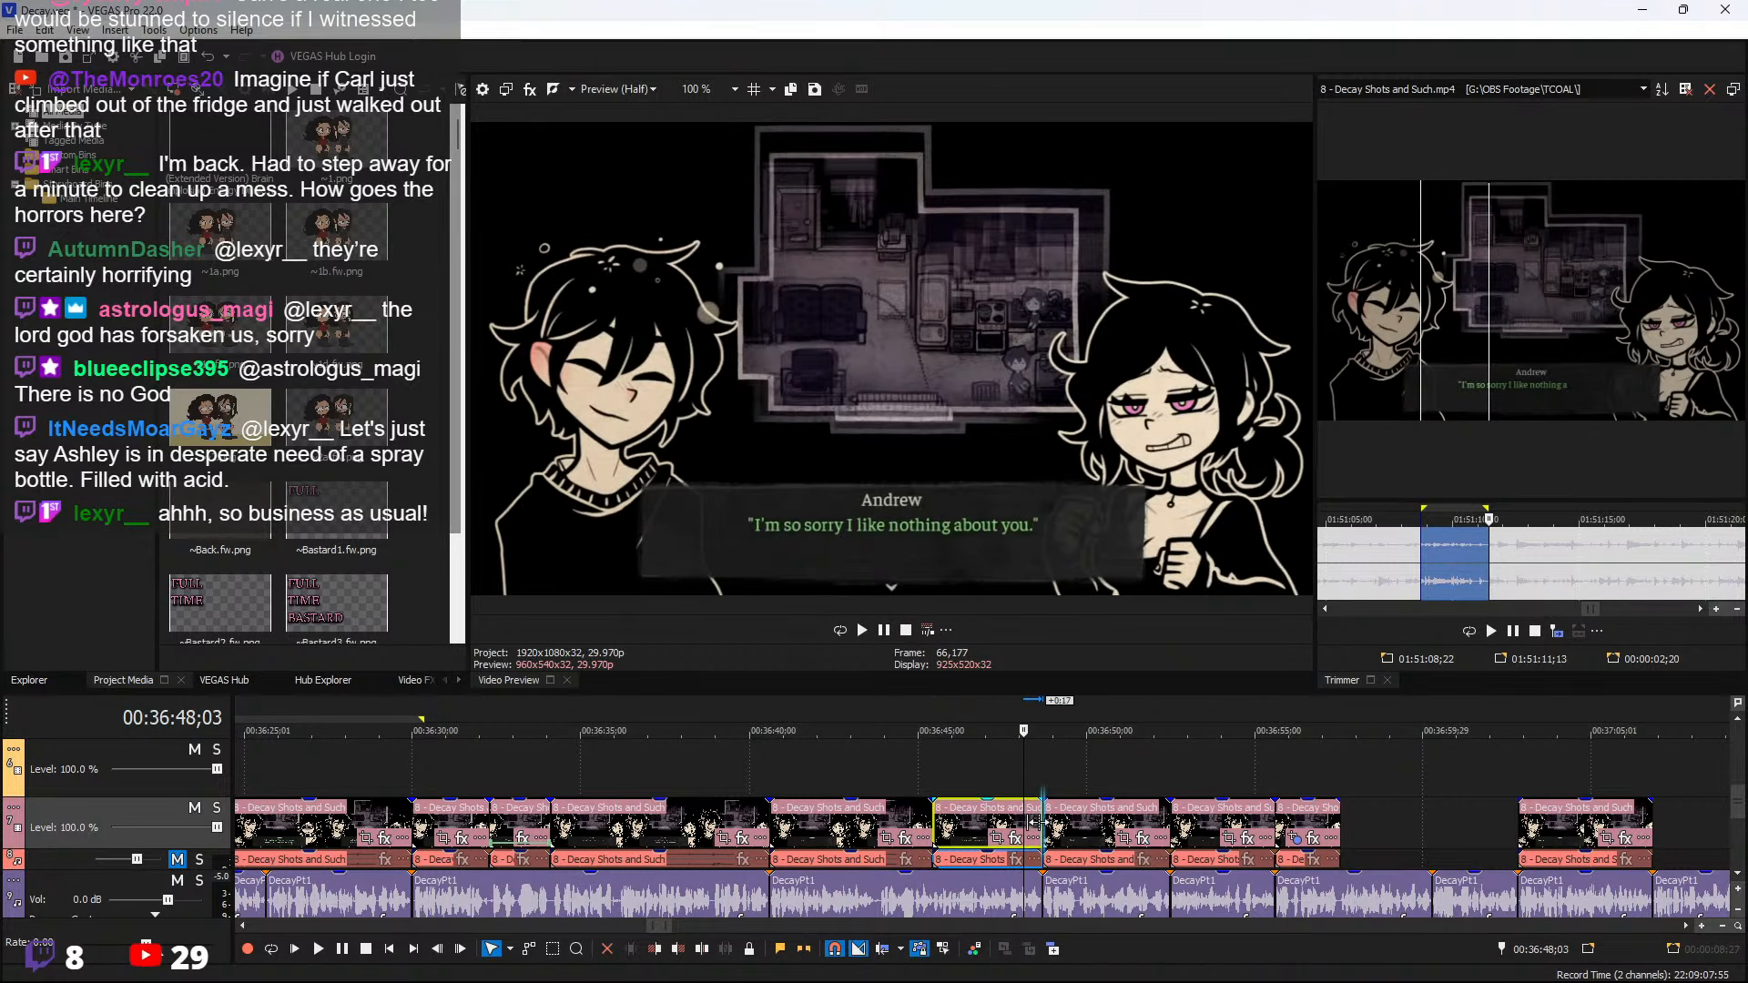
# Play the timeline from the new clip through the empty gap starting at 00:36:57;16 to review the footage against the narration
pyautogui.press('space')
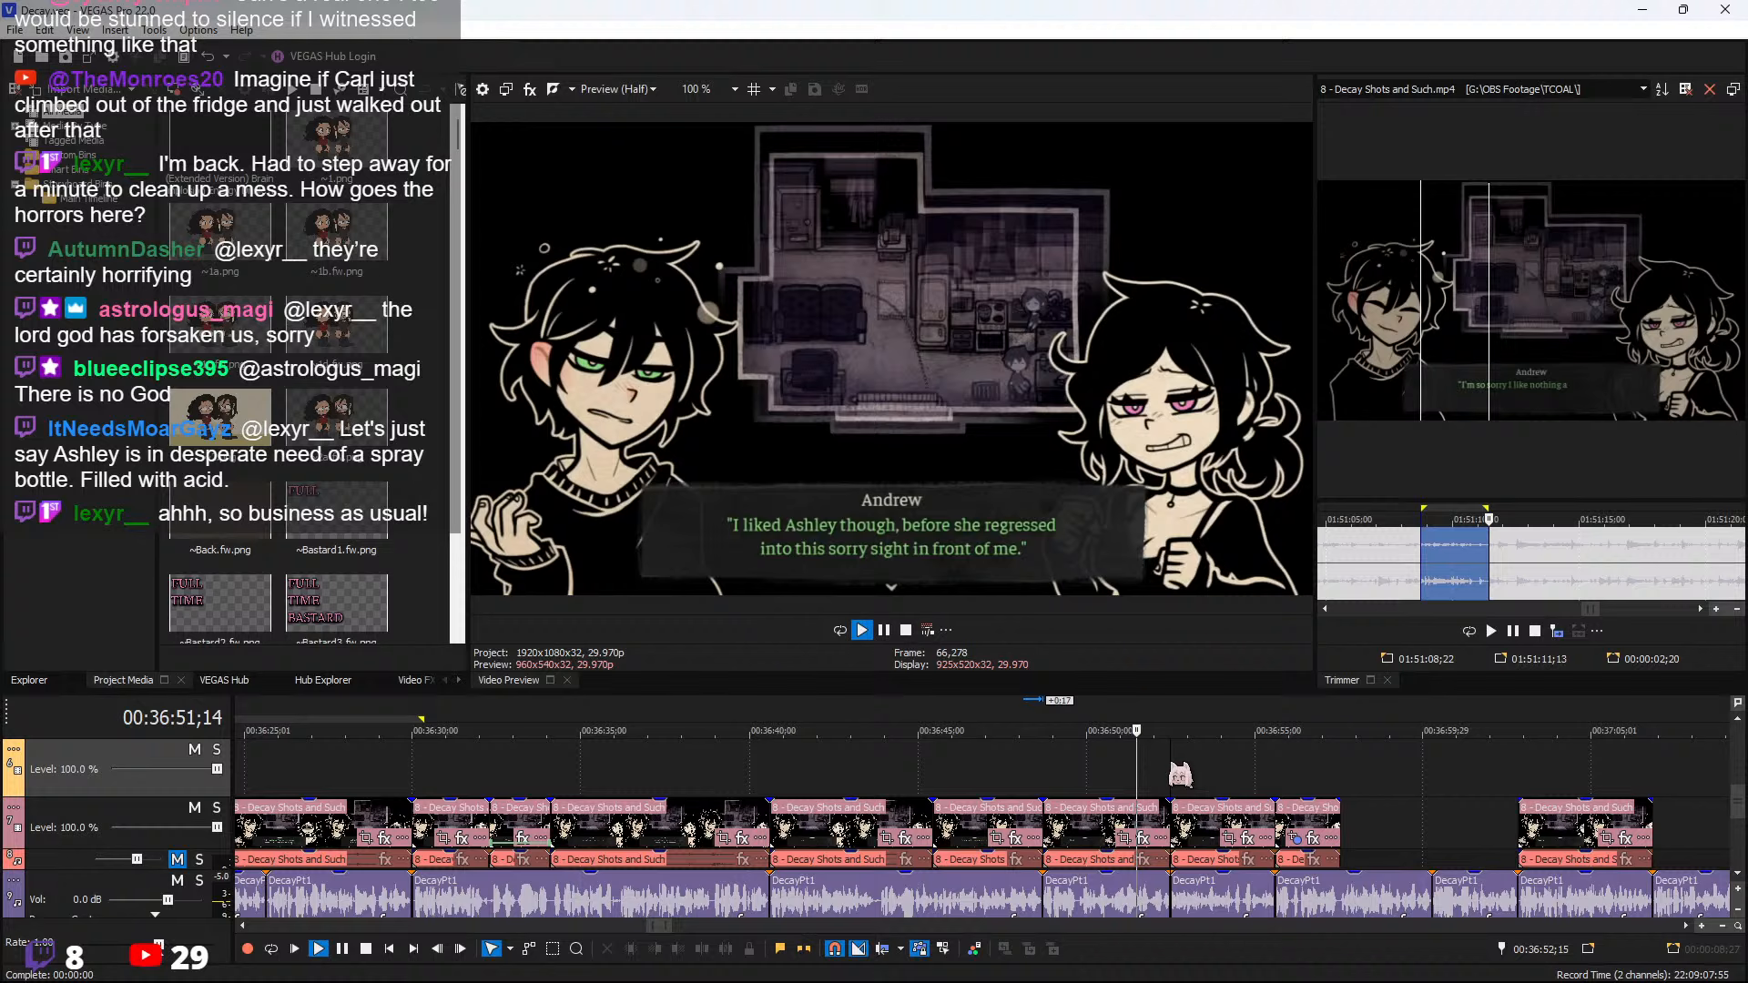
pyautogui.scroll(-3, 1333, 763)
pyautogui.scroll(4, 1332, 763)
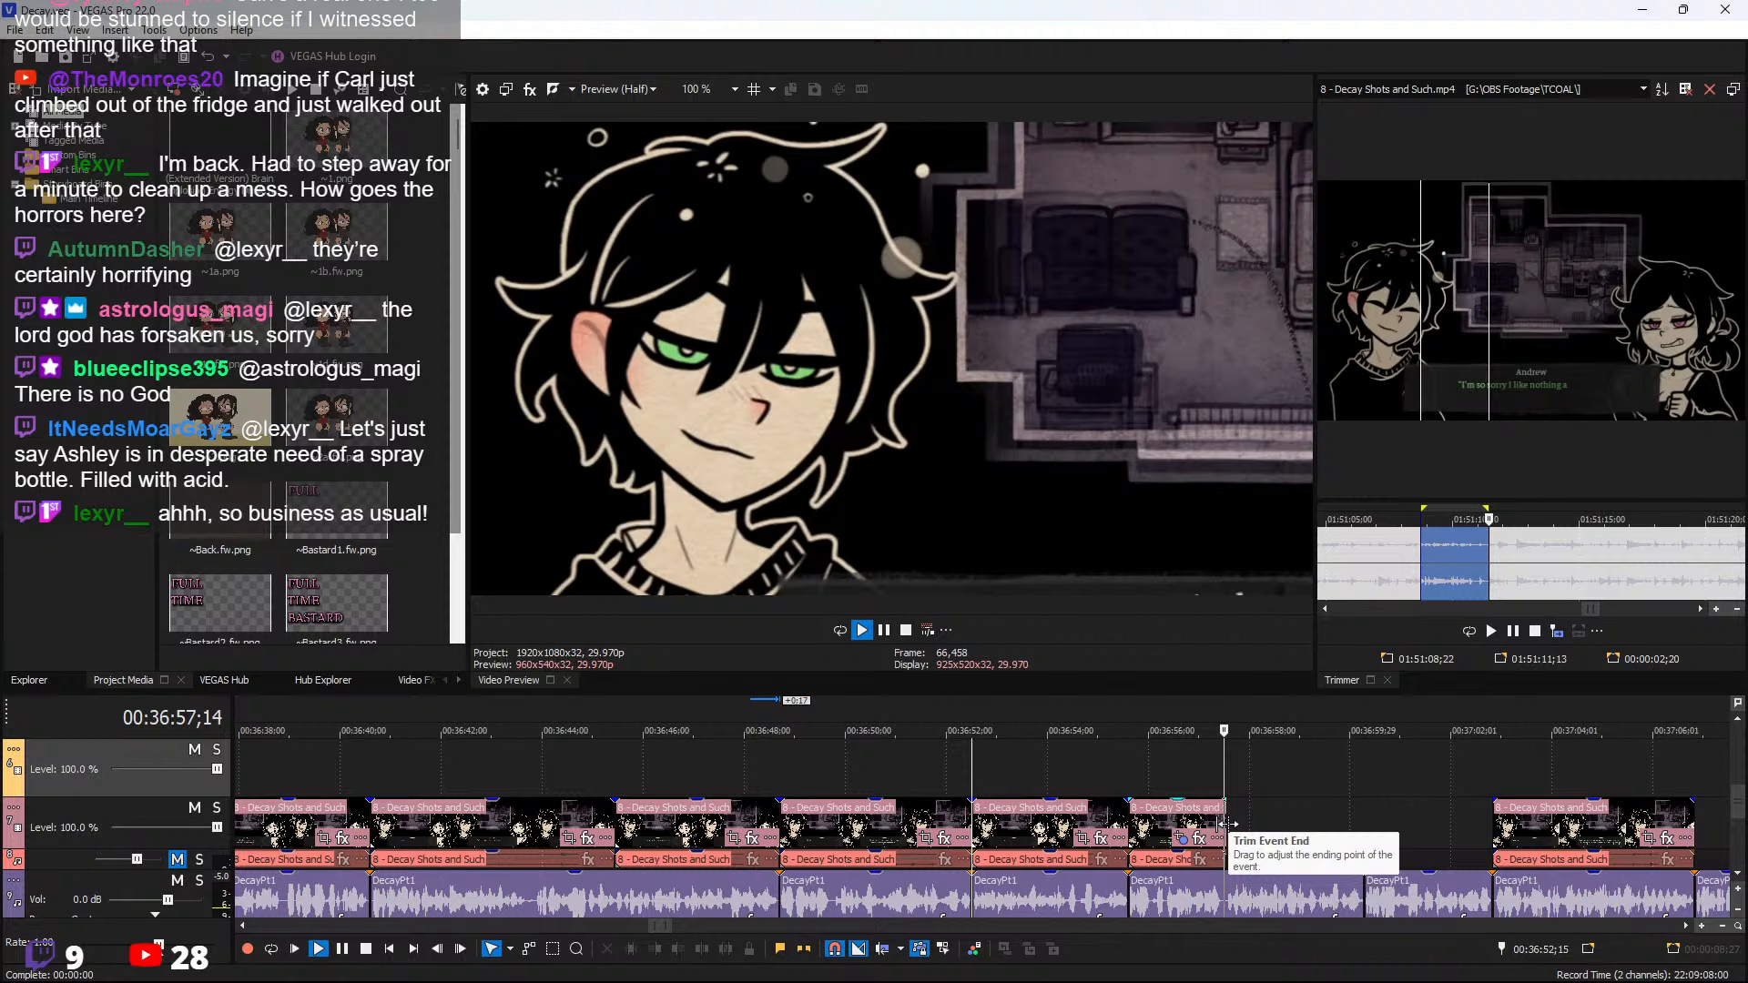
pyautogui.scroll(-4, 1220, 824)
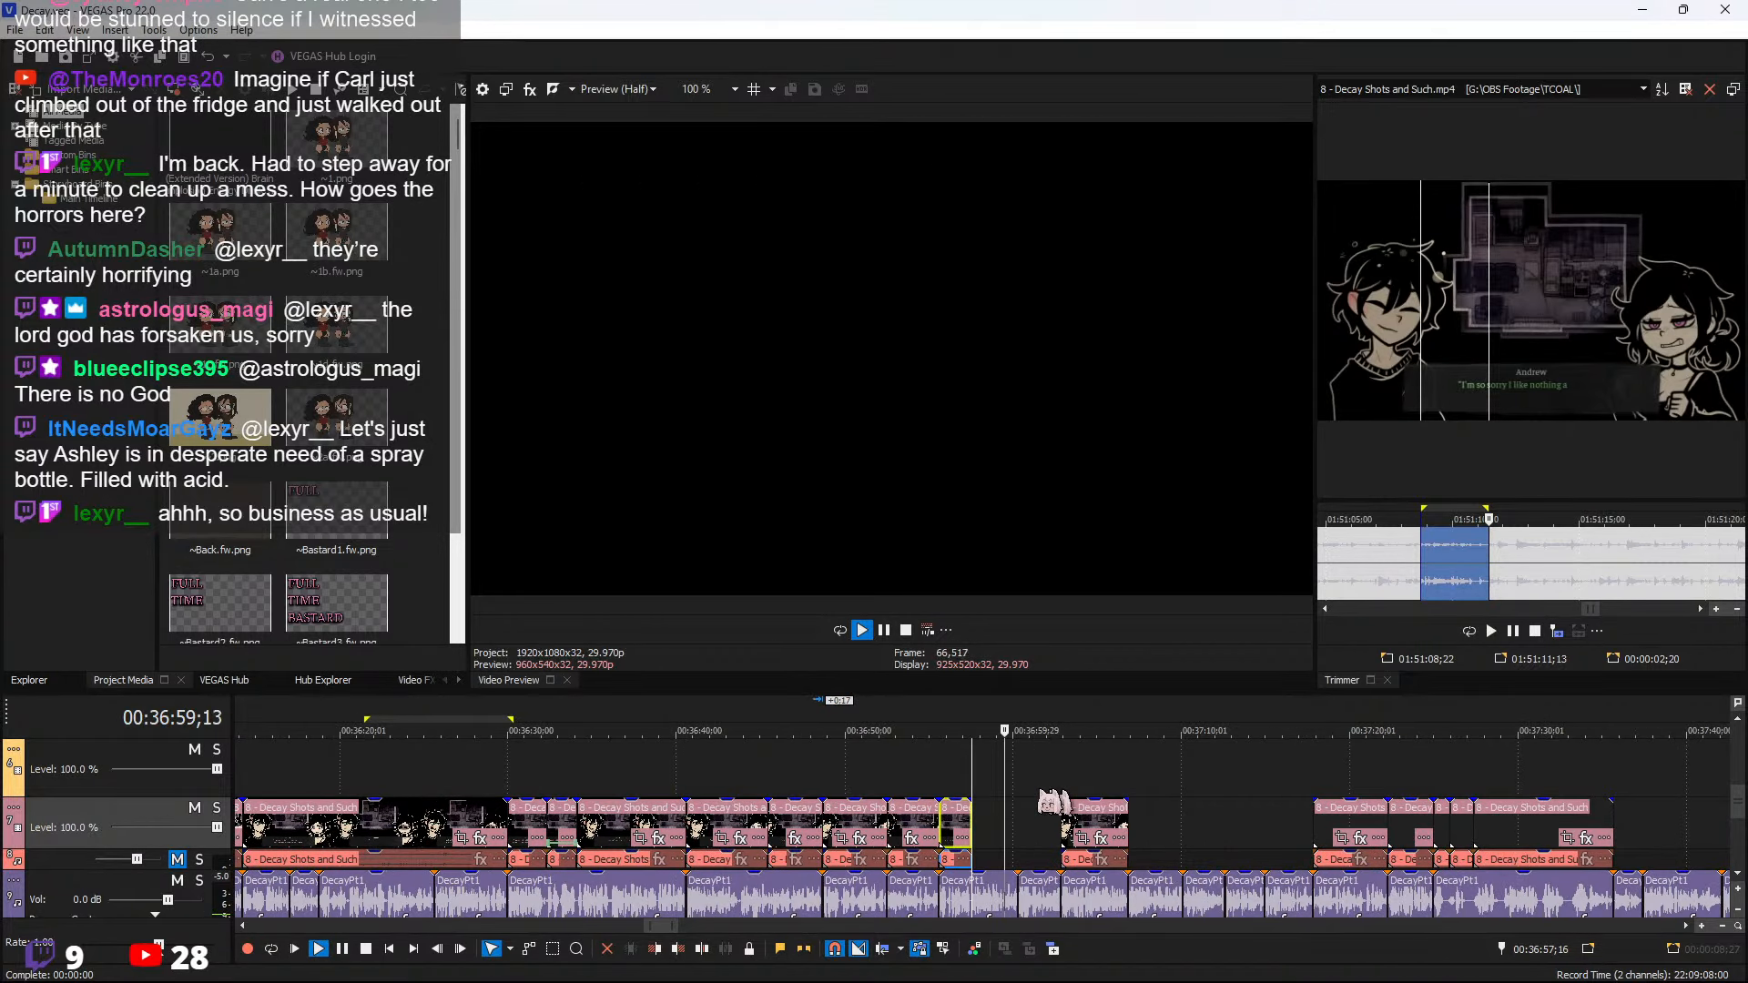
pyautogui.scroll(2, 847, 853)
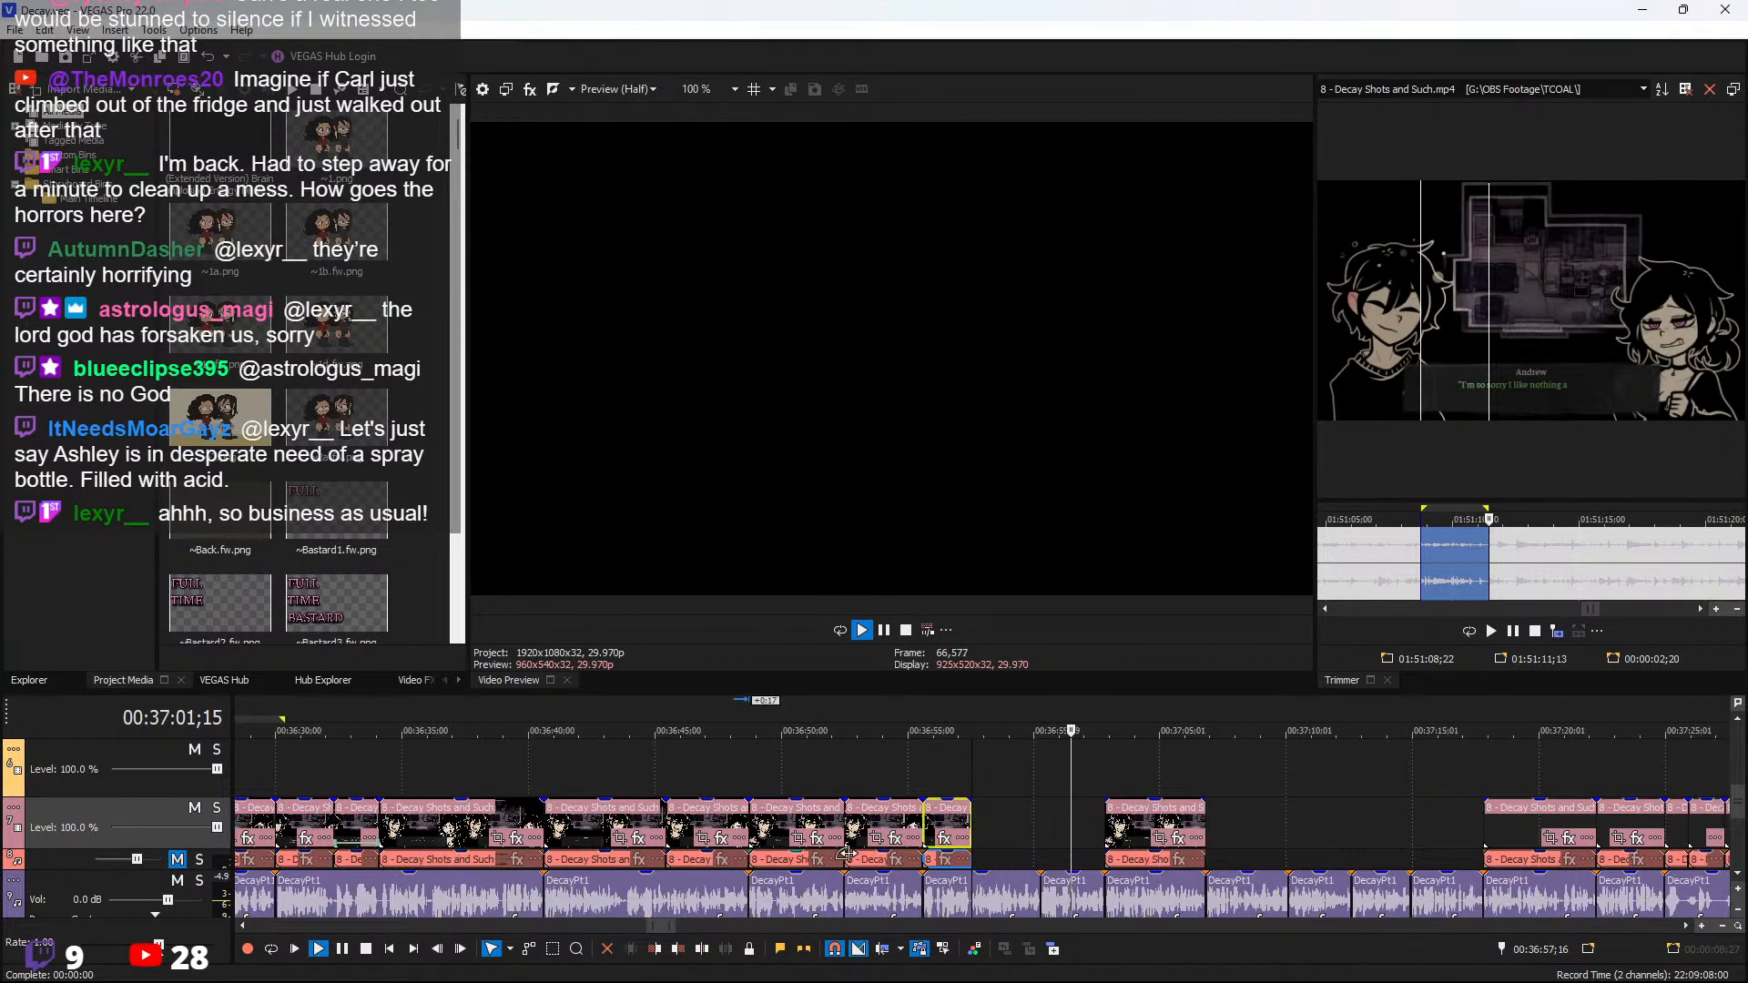
# Extend Andrew's zoomed close-up to about 00:37:02;20, split it at the narration cut near 00:37:00, delete the remainder and play on
pyautogui.scroll(5, 969, 836)
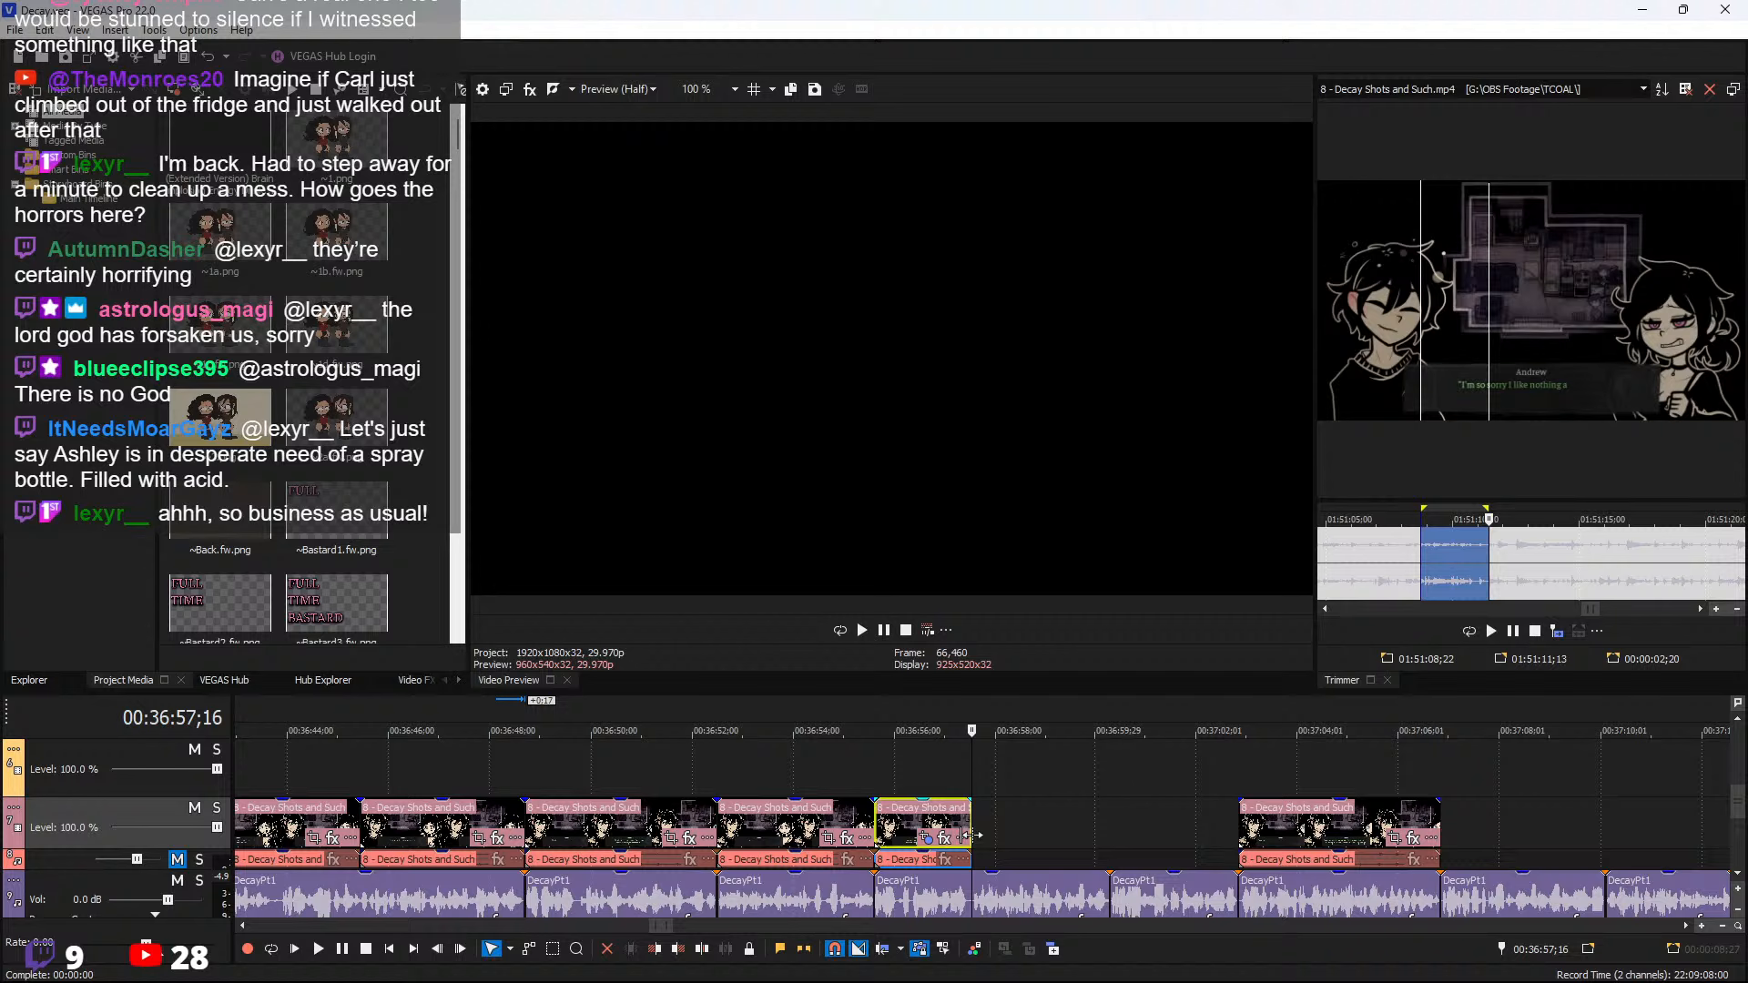
pyautogui.moveTo(970, 836); pyautogui.dragTo(1229, 836)
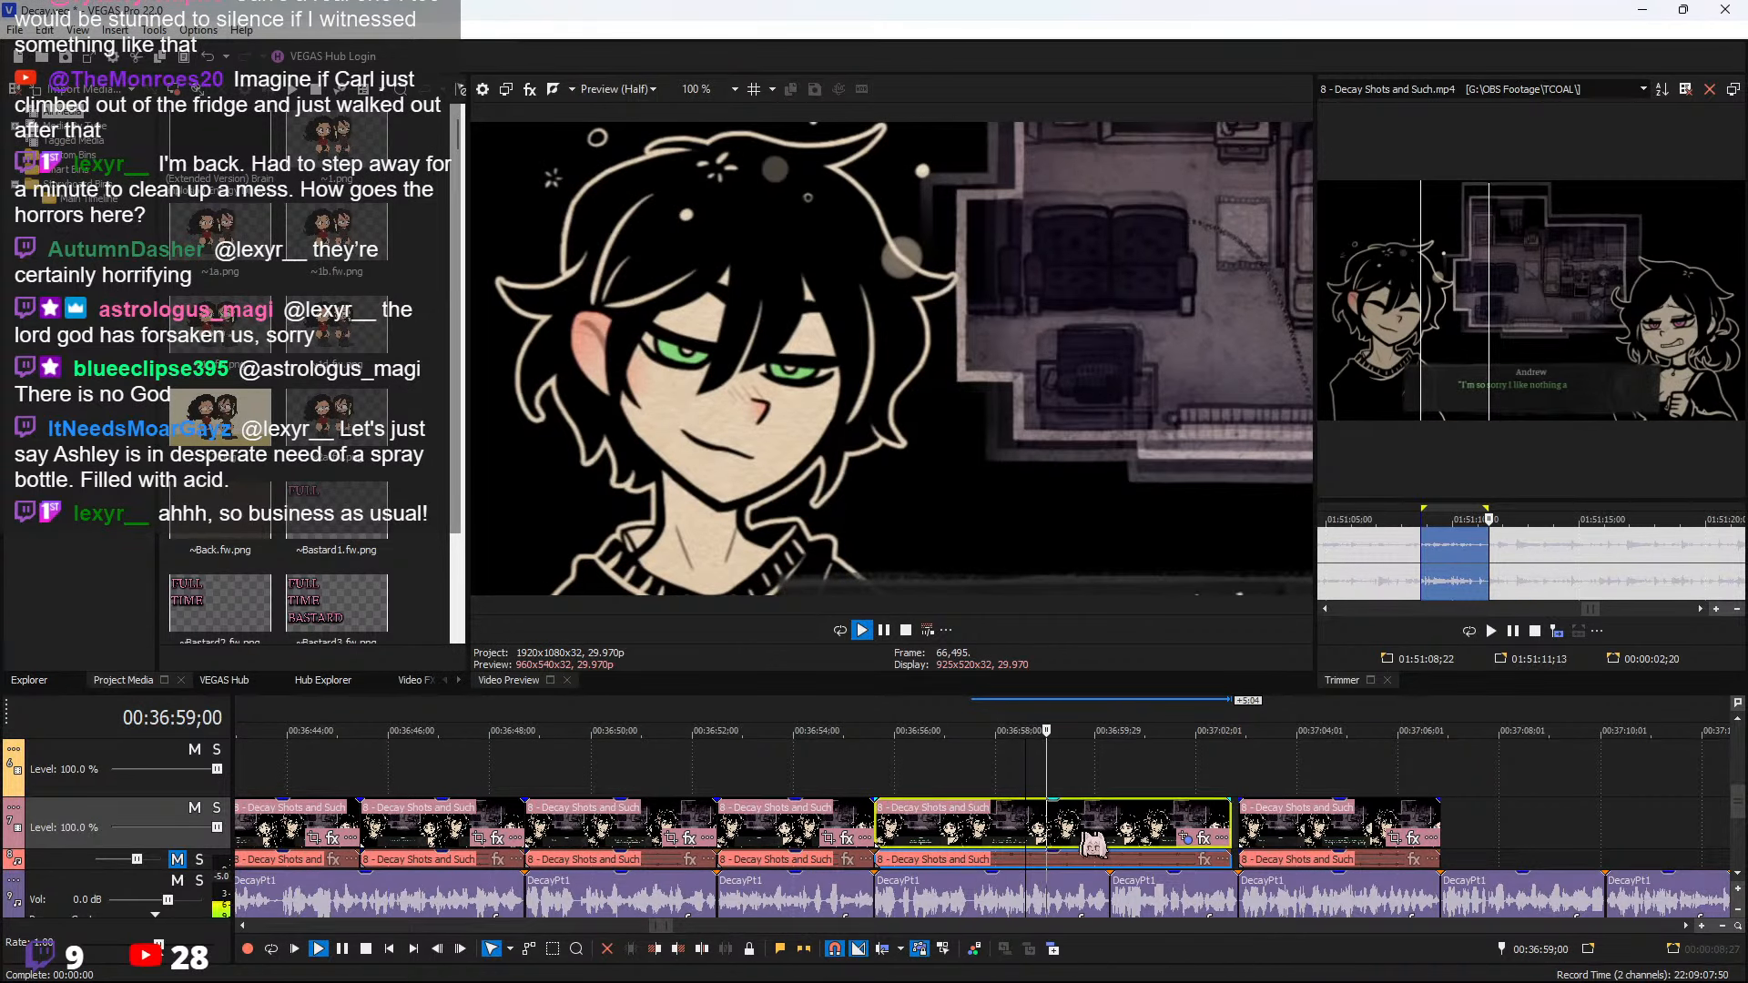
pyautogui.press('s')
pyautogui.press('Delete')
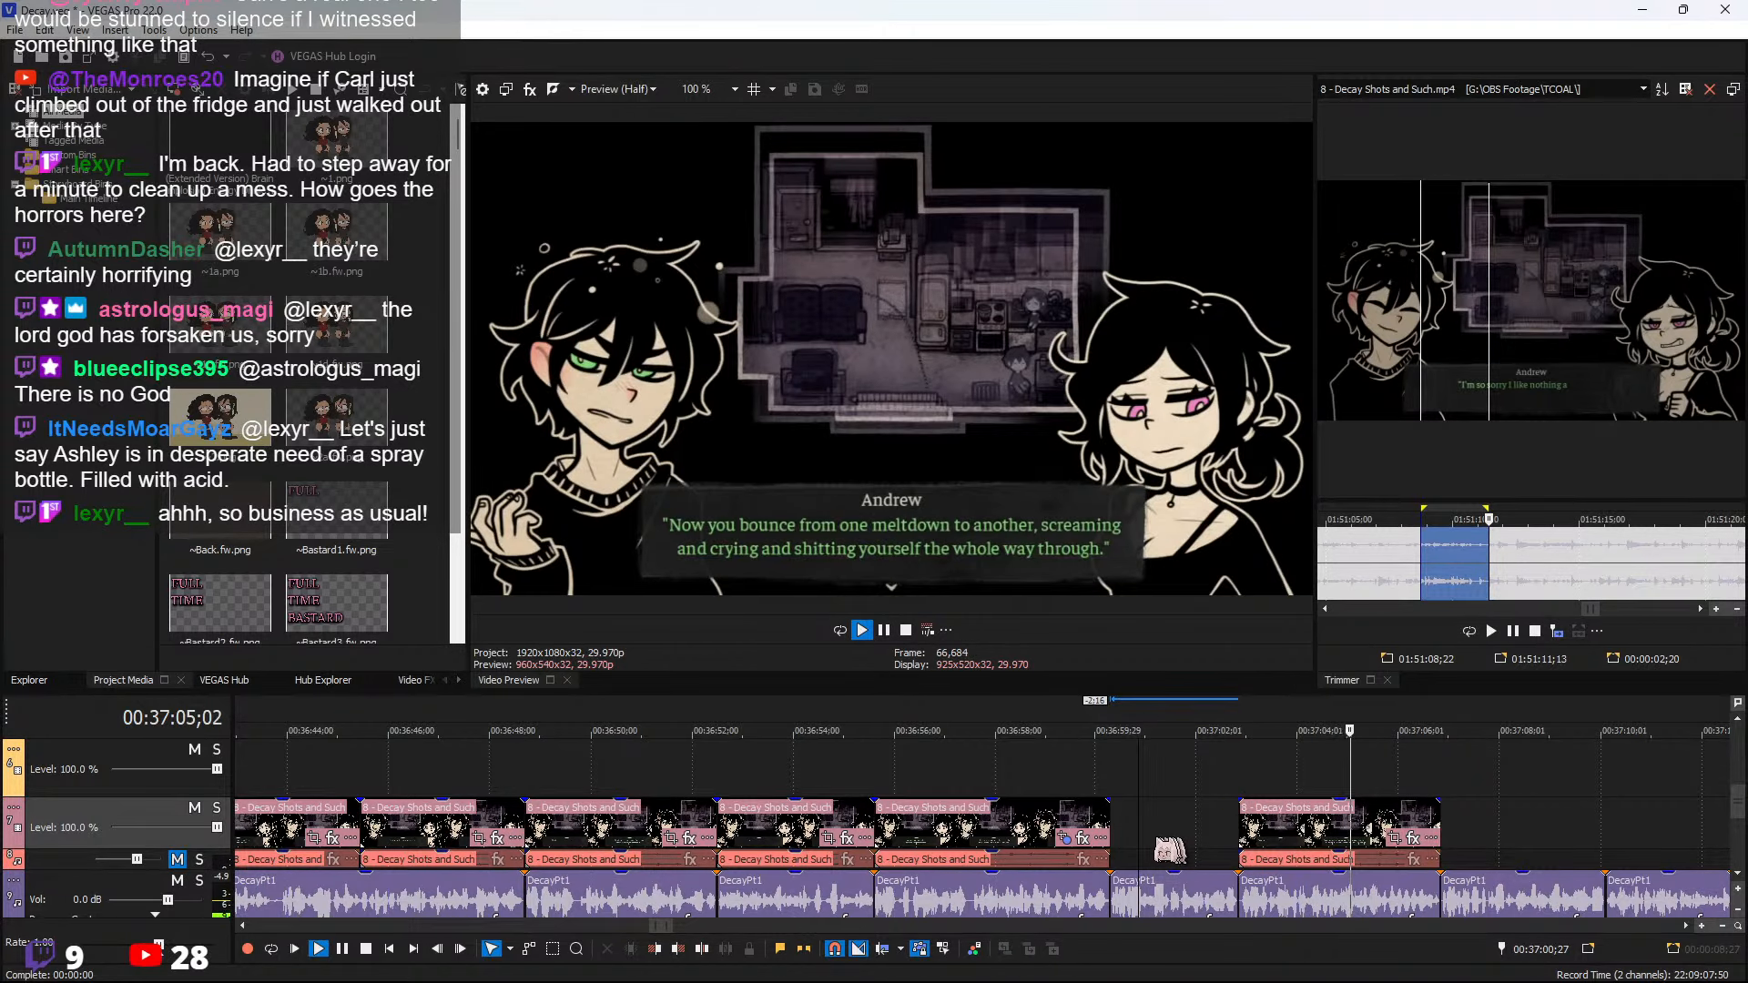
pyautogui.press('space')
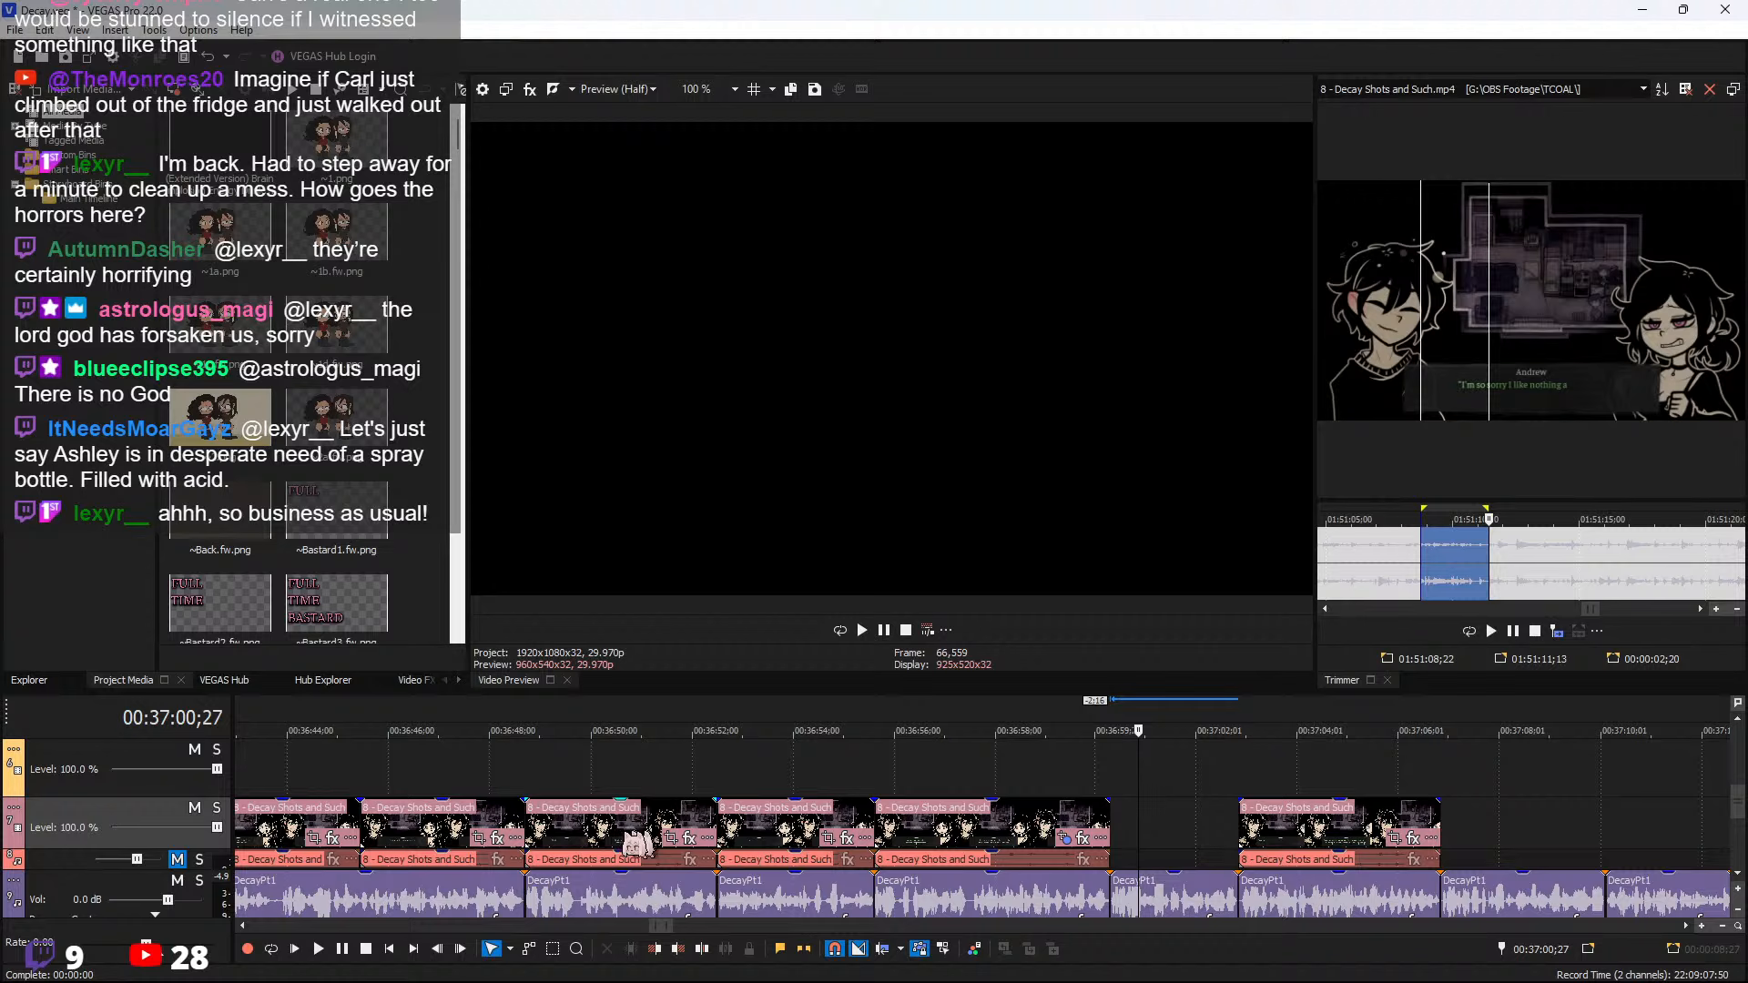
# Switch to the file window and load 1 - Coffin.mp4 from the TCOAL footage folder into the VEGAS Pro trimmer
pyautogui.press('super')
pyautogui.click(151, 959)
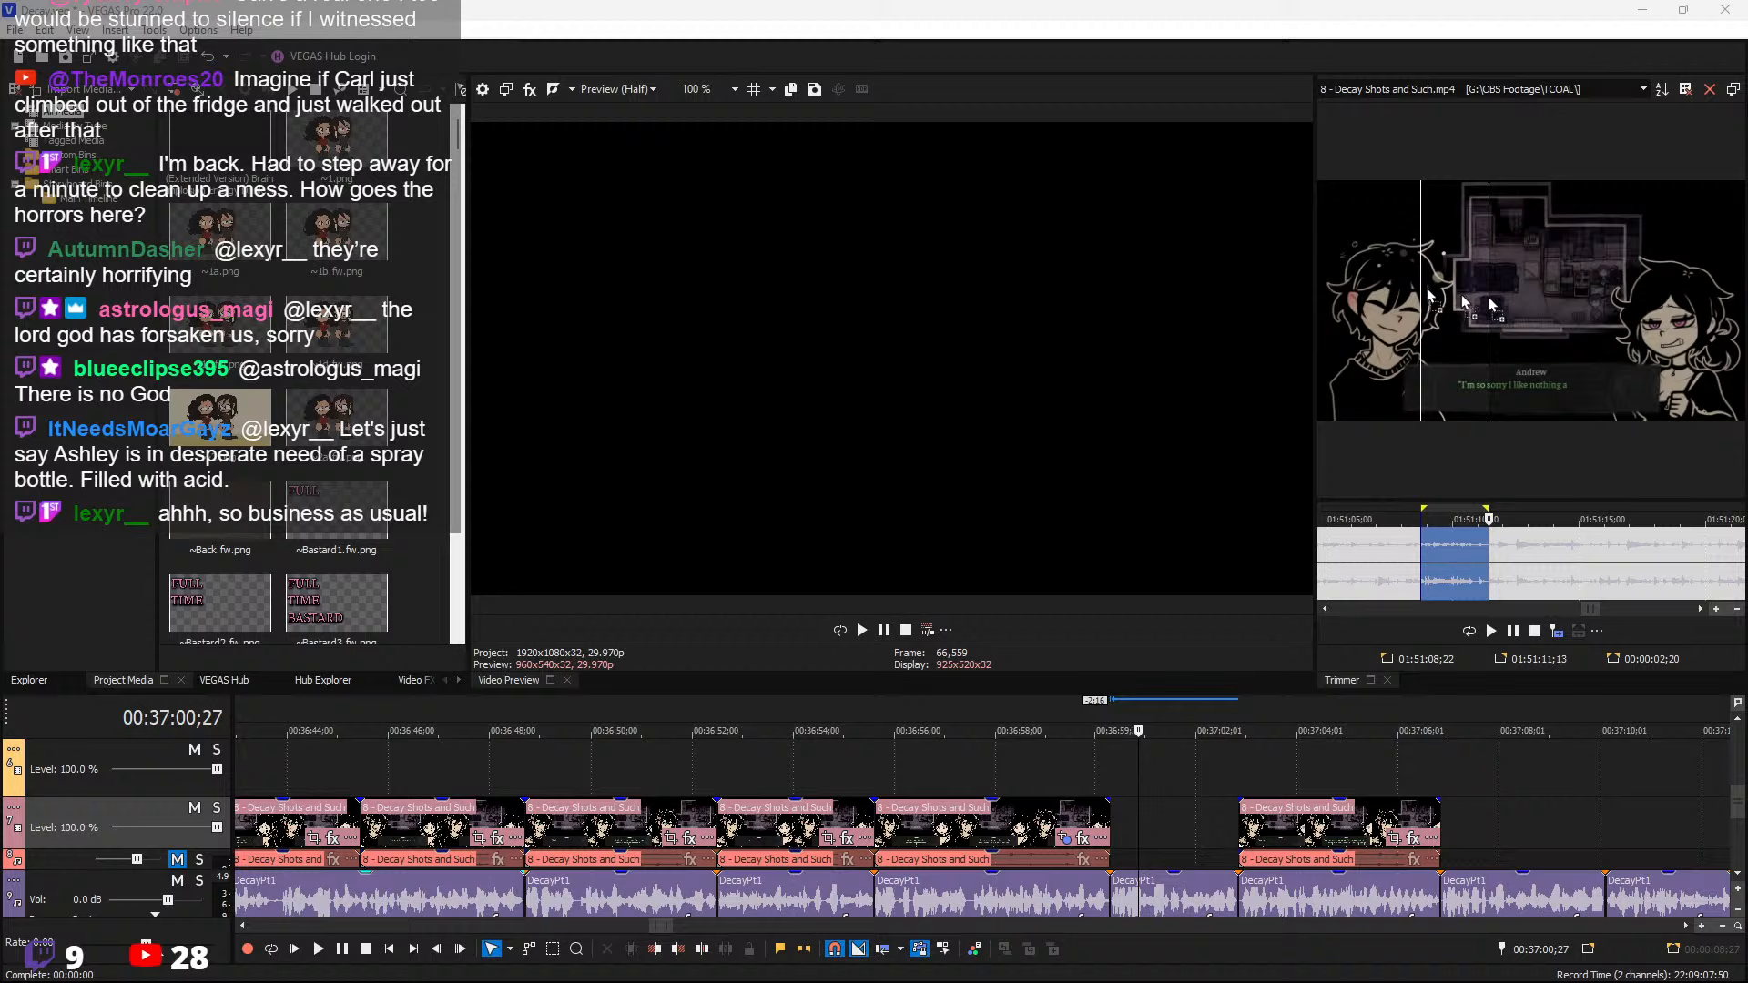
pyautogui.moveTo(1462, 296); pyautogui.dragTo(1568, 315)
# Skim the opening minutes of 1 - Coffin.mp4 in the trimmer for a shot matching the narration, sampling around 00:04:55, 00:03:51 and 00:01:33
pyautogui.click(1345, 555)
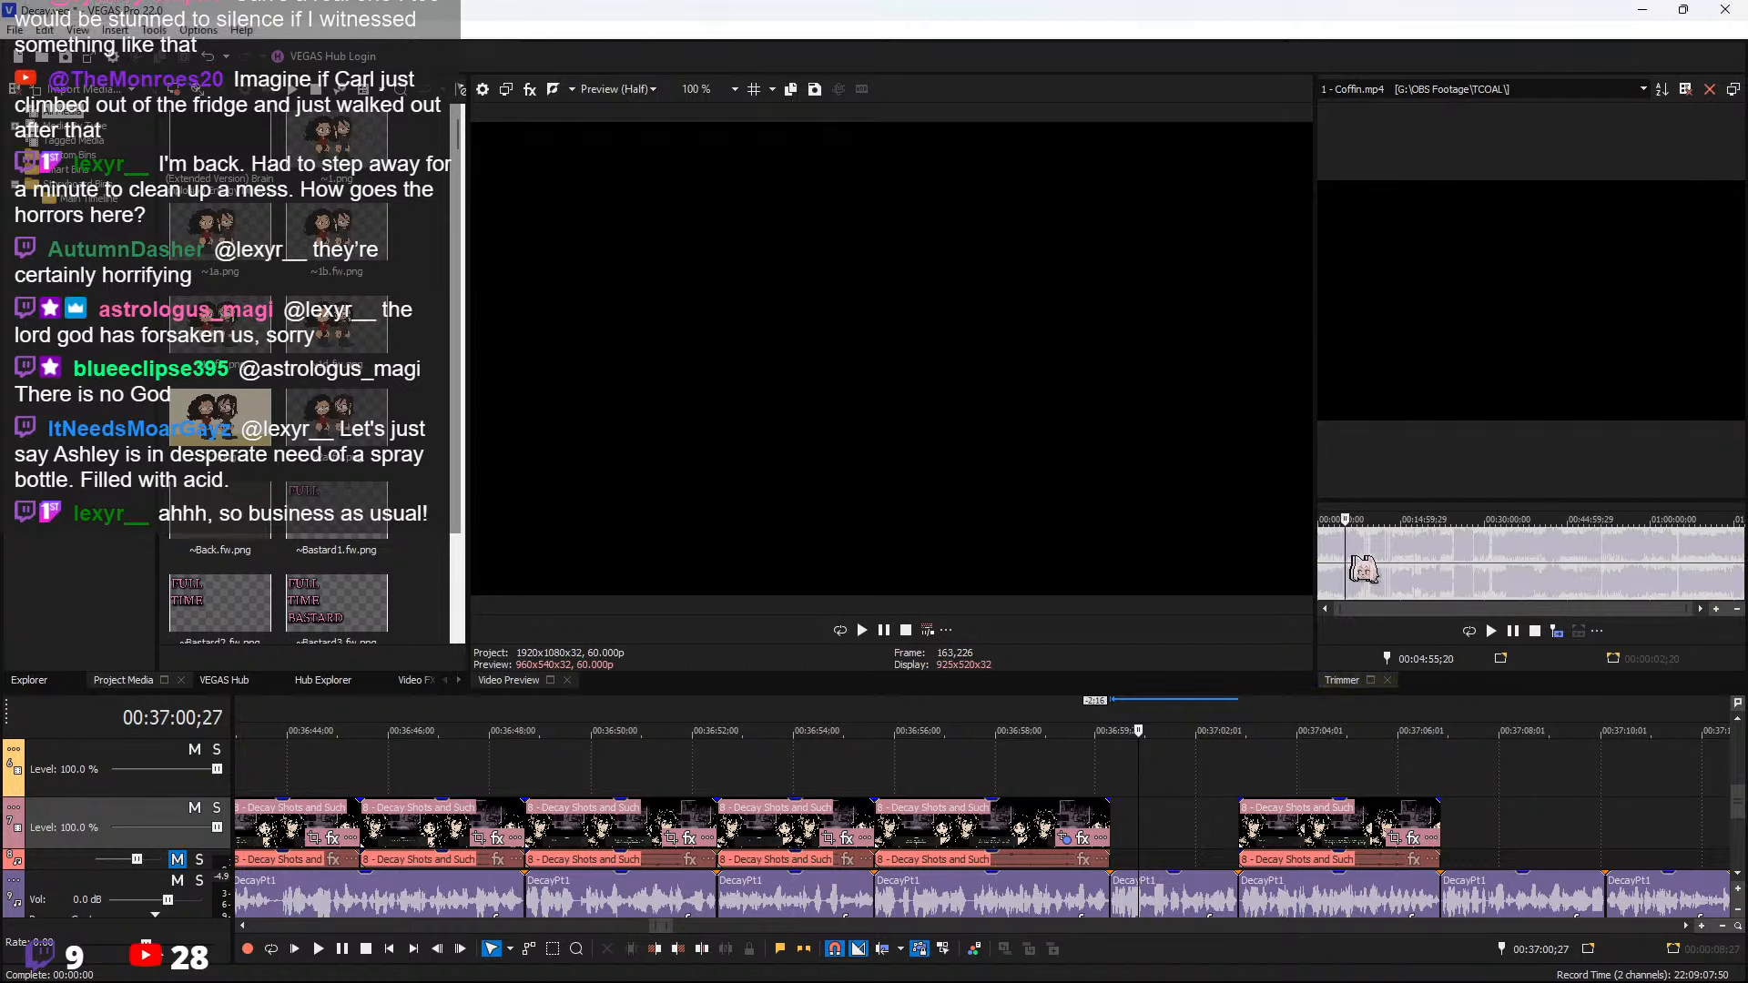
pyautogui.scroll(6, 1448, 564)
pyautogui.press('space')
pyautogui.scroll(3, 1499, 564)
pyautogui.press('space')
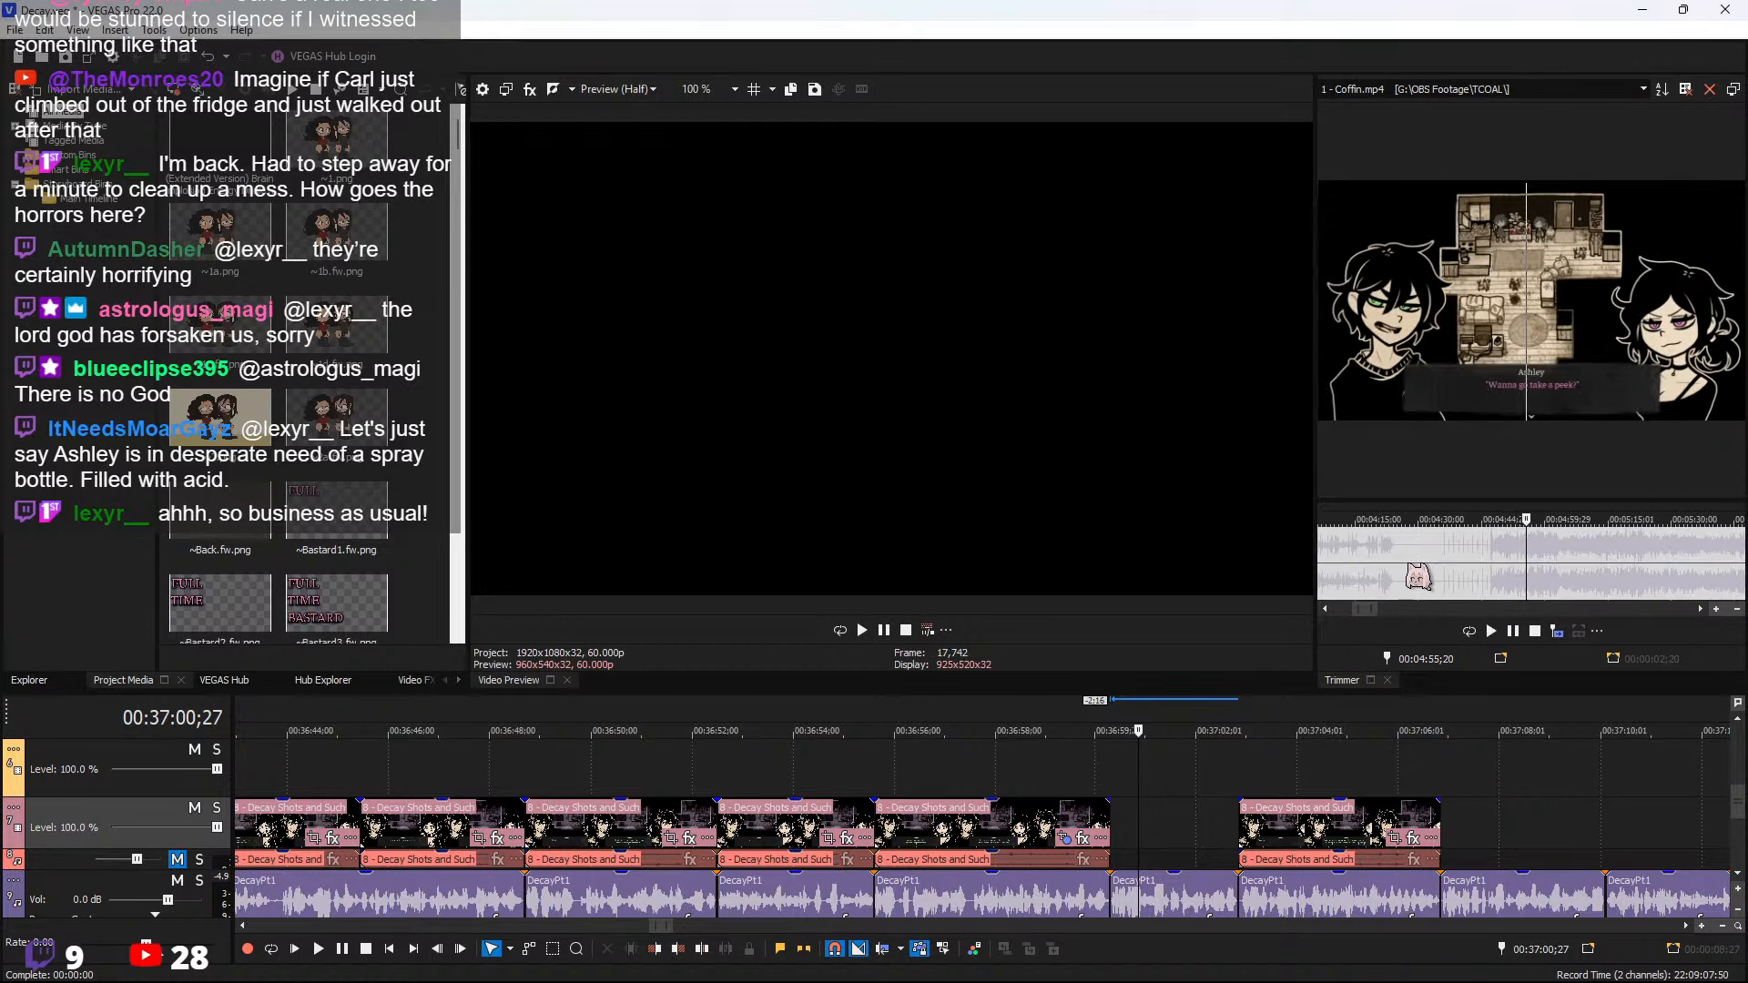
pyautogui.scroll(-3, 1412, 575)
pyautogui.click(1431, 554)
pyautogui.press('space')
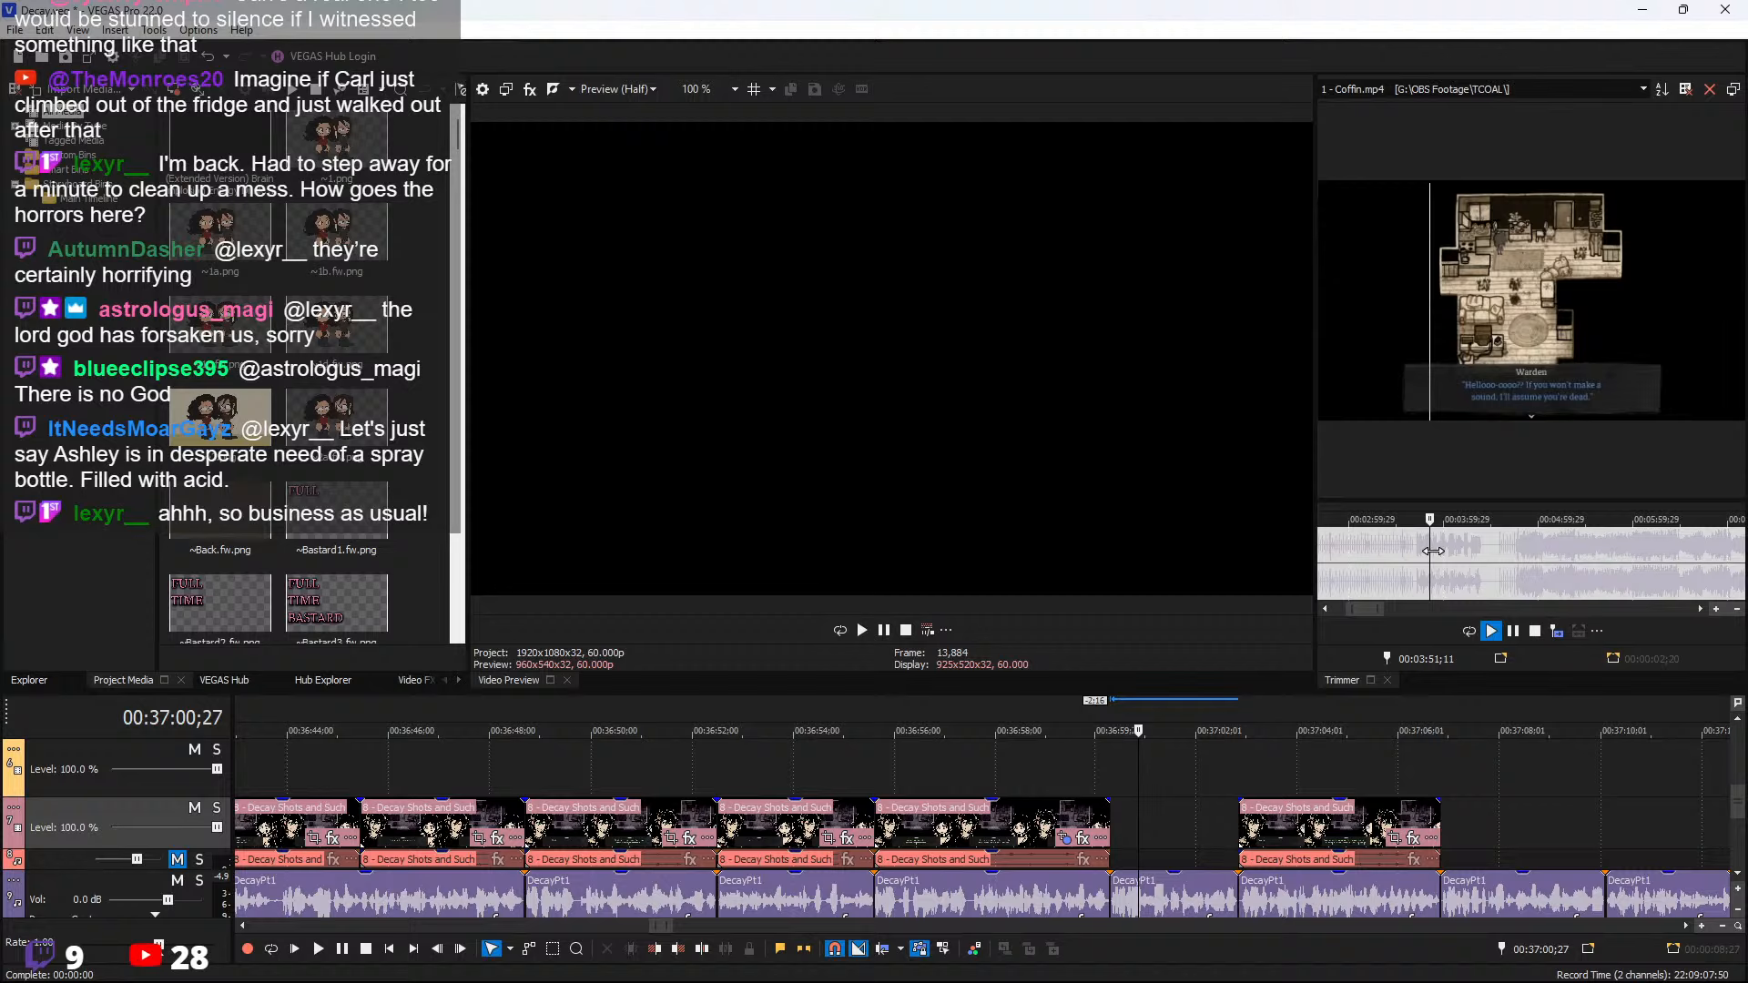
pyautogui.scroll(-3, 1440, 556)
pyautogui.click(1365, 557)
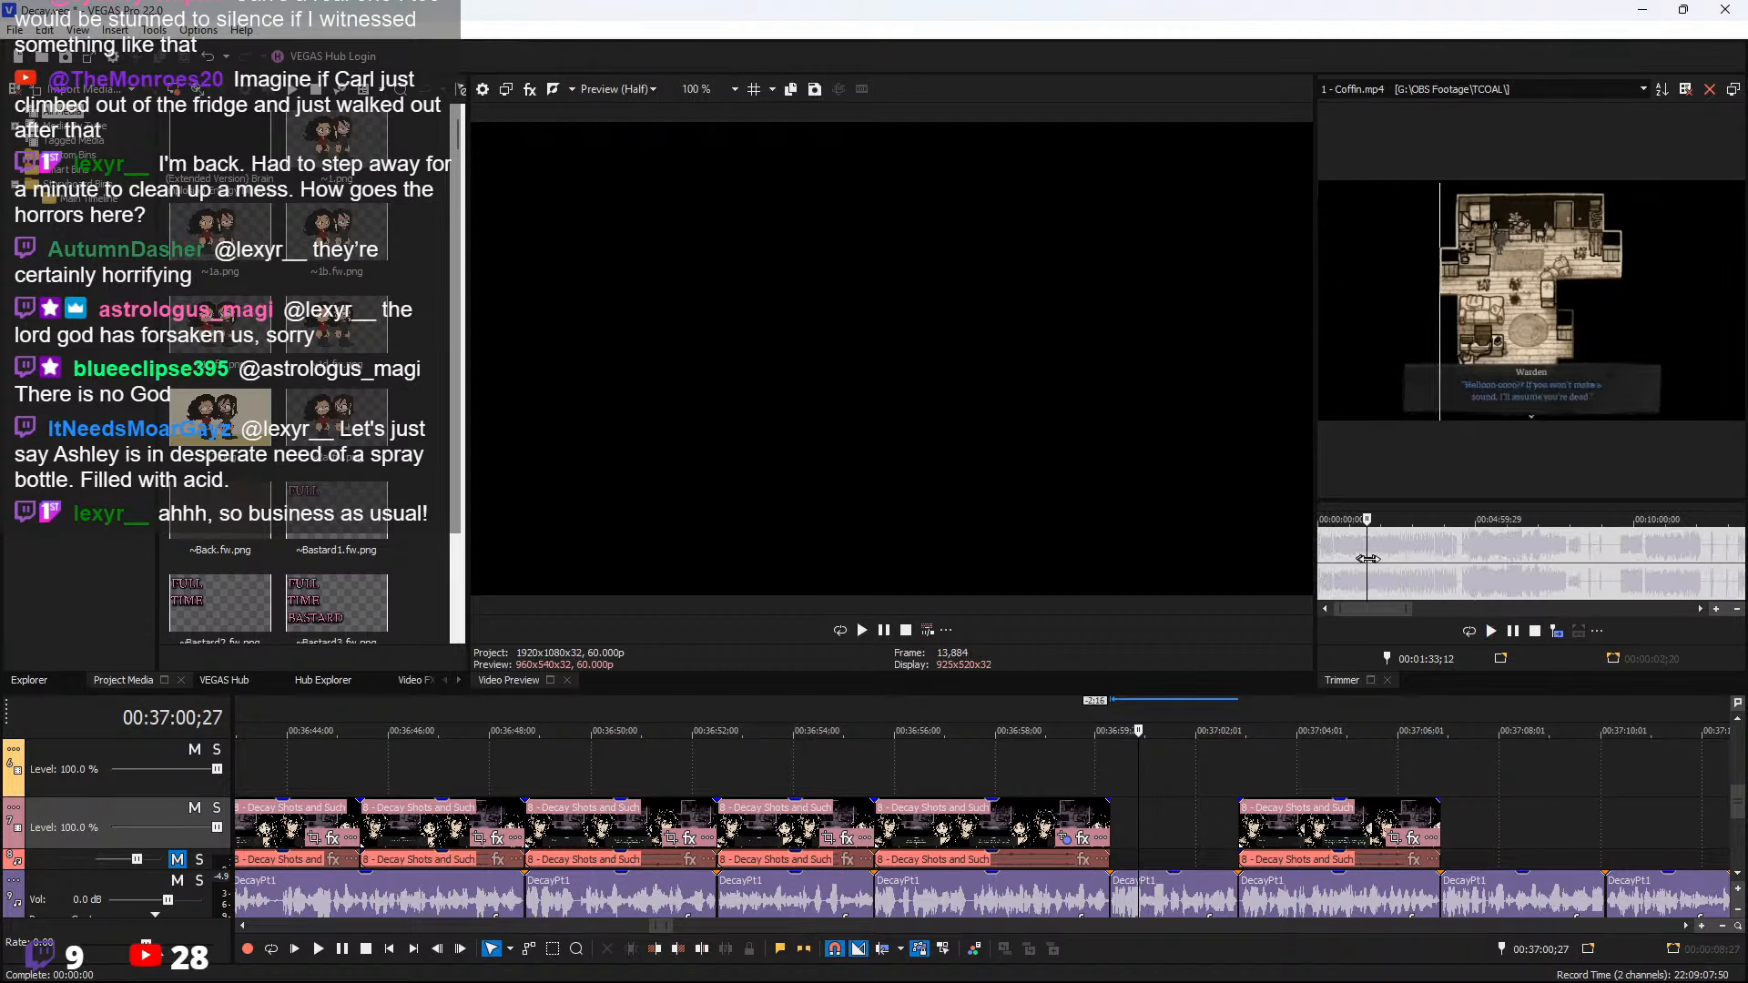
pyautogui.scroll(3, 1425, 563)
pyautogui.scroll(2, 1584, 574)
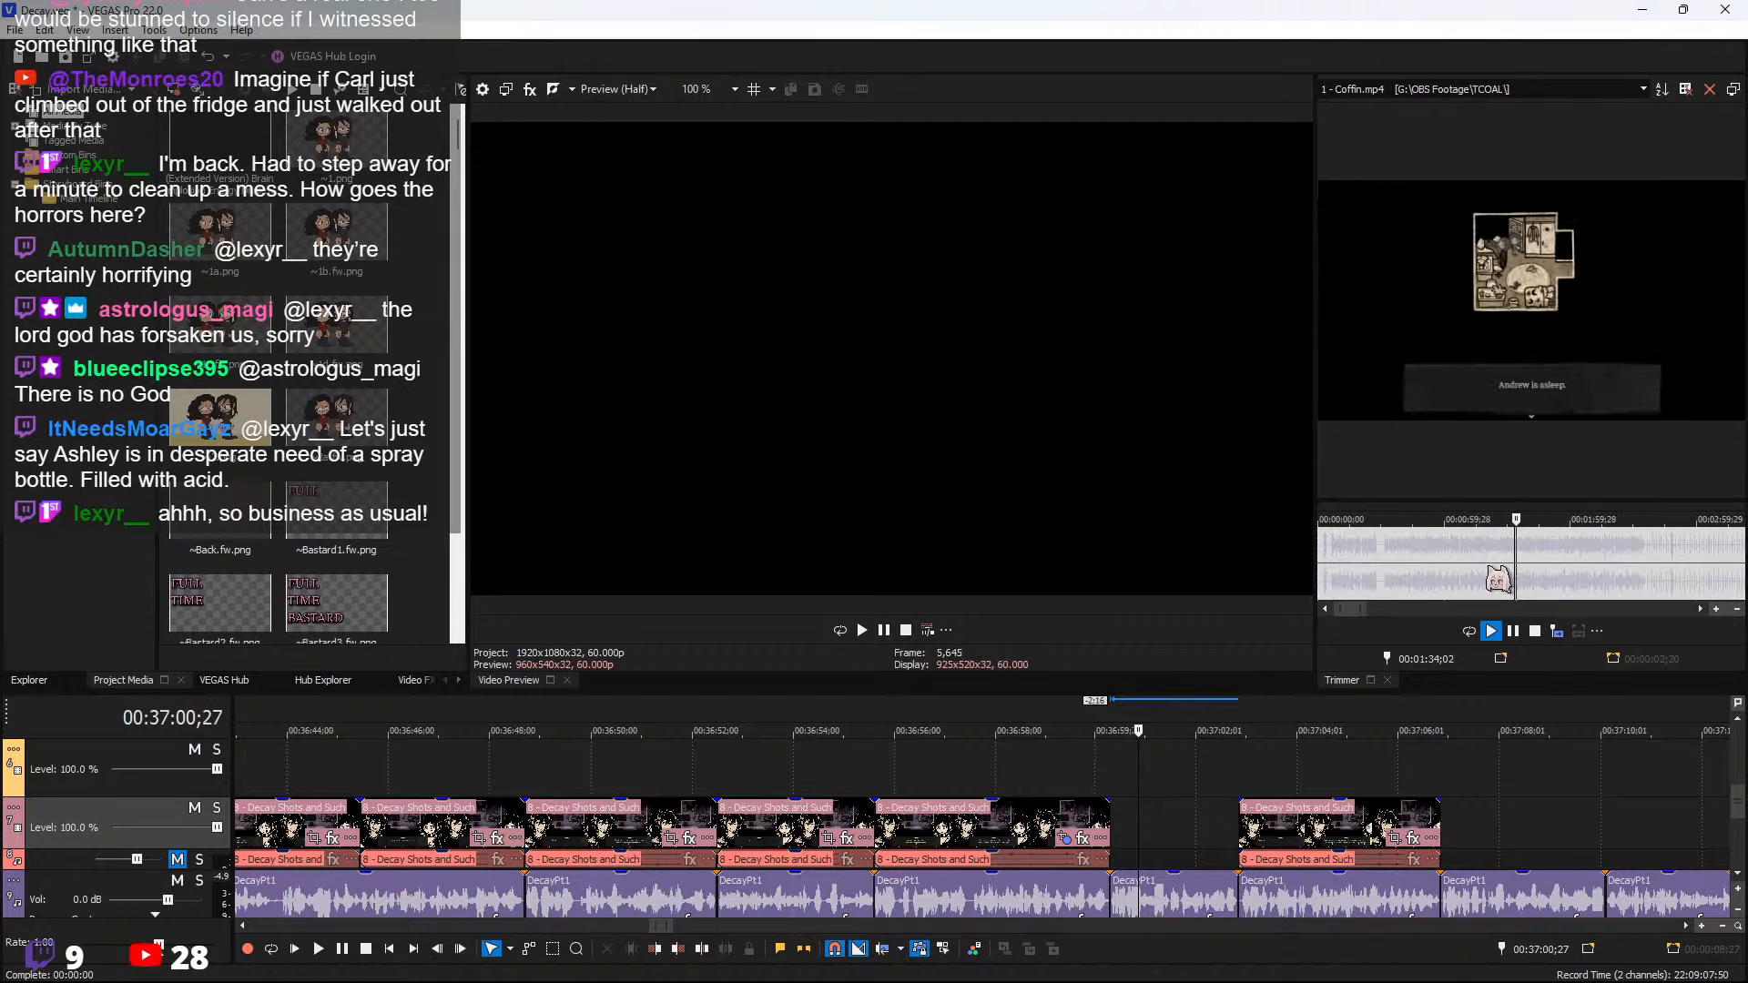
# Scan forward in 1 - Coffin.mp4 to the bedroom dialogue and select the footage from 00:02:40;10 to 00:02:43;14
pyautogui.click(1604, 561)
pyautogui.scroll(-2, 1644, 571)
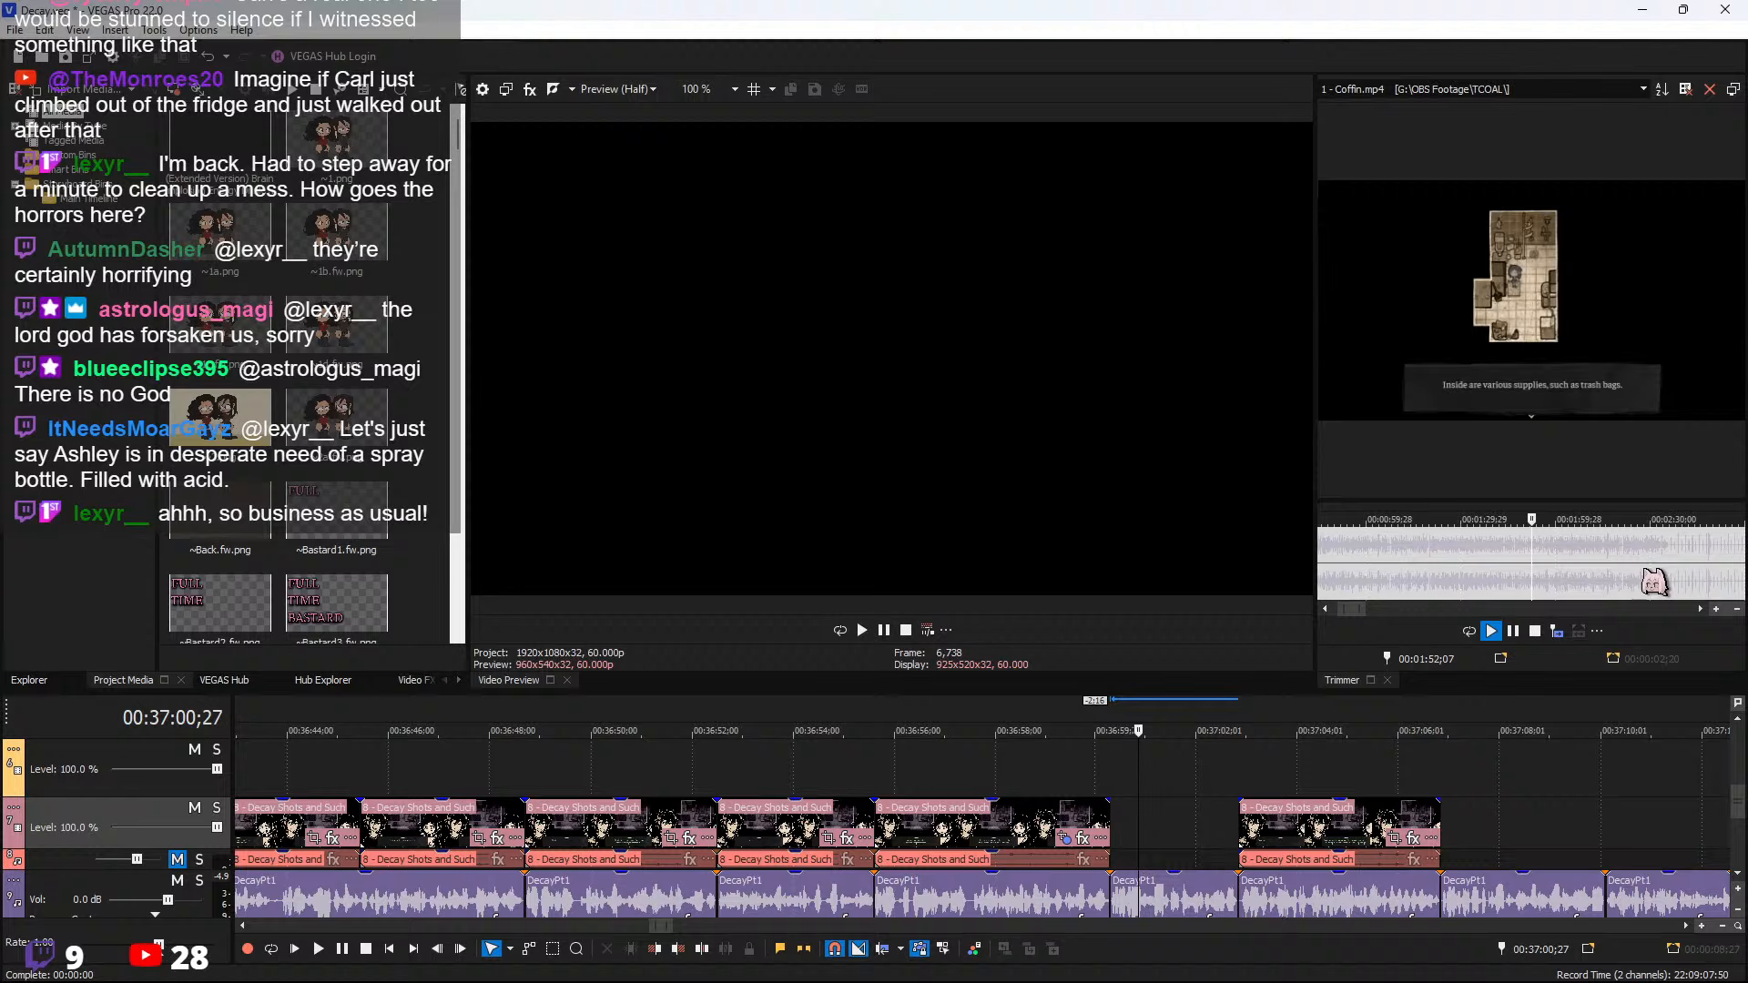
pyautogui.scroll(2, 1575, 561)
pyautogui.click(1583, 561)
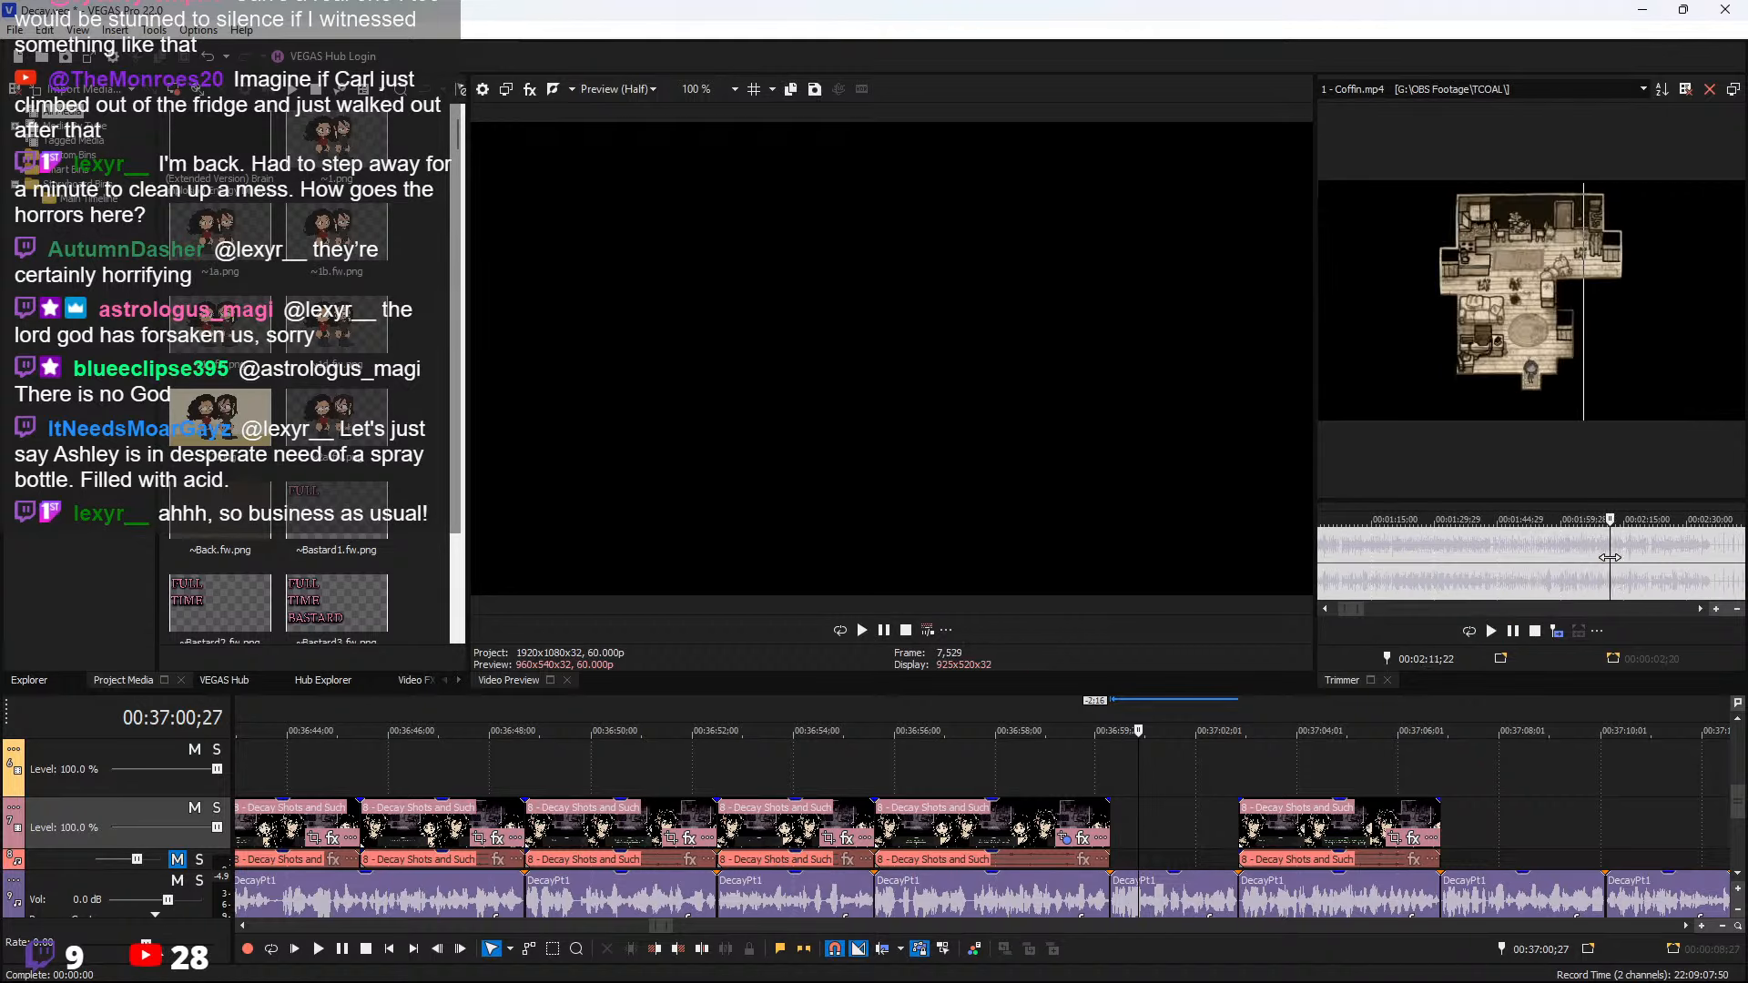
pyautogui.press('space')
pyautogui.click(1662, 569)
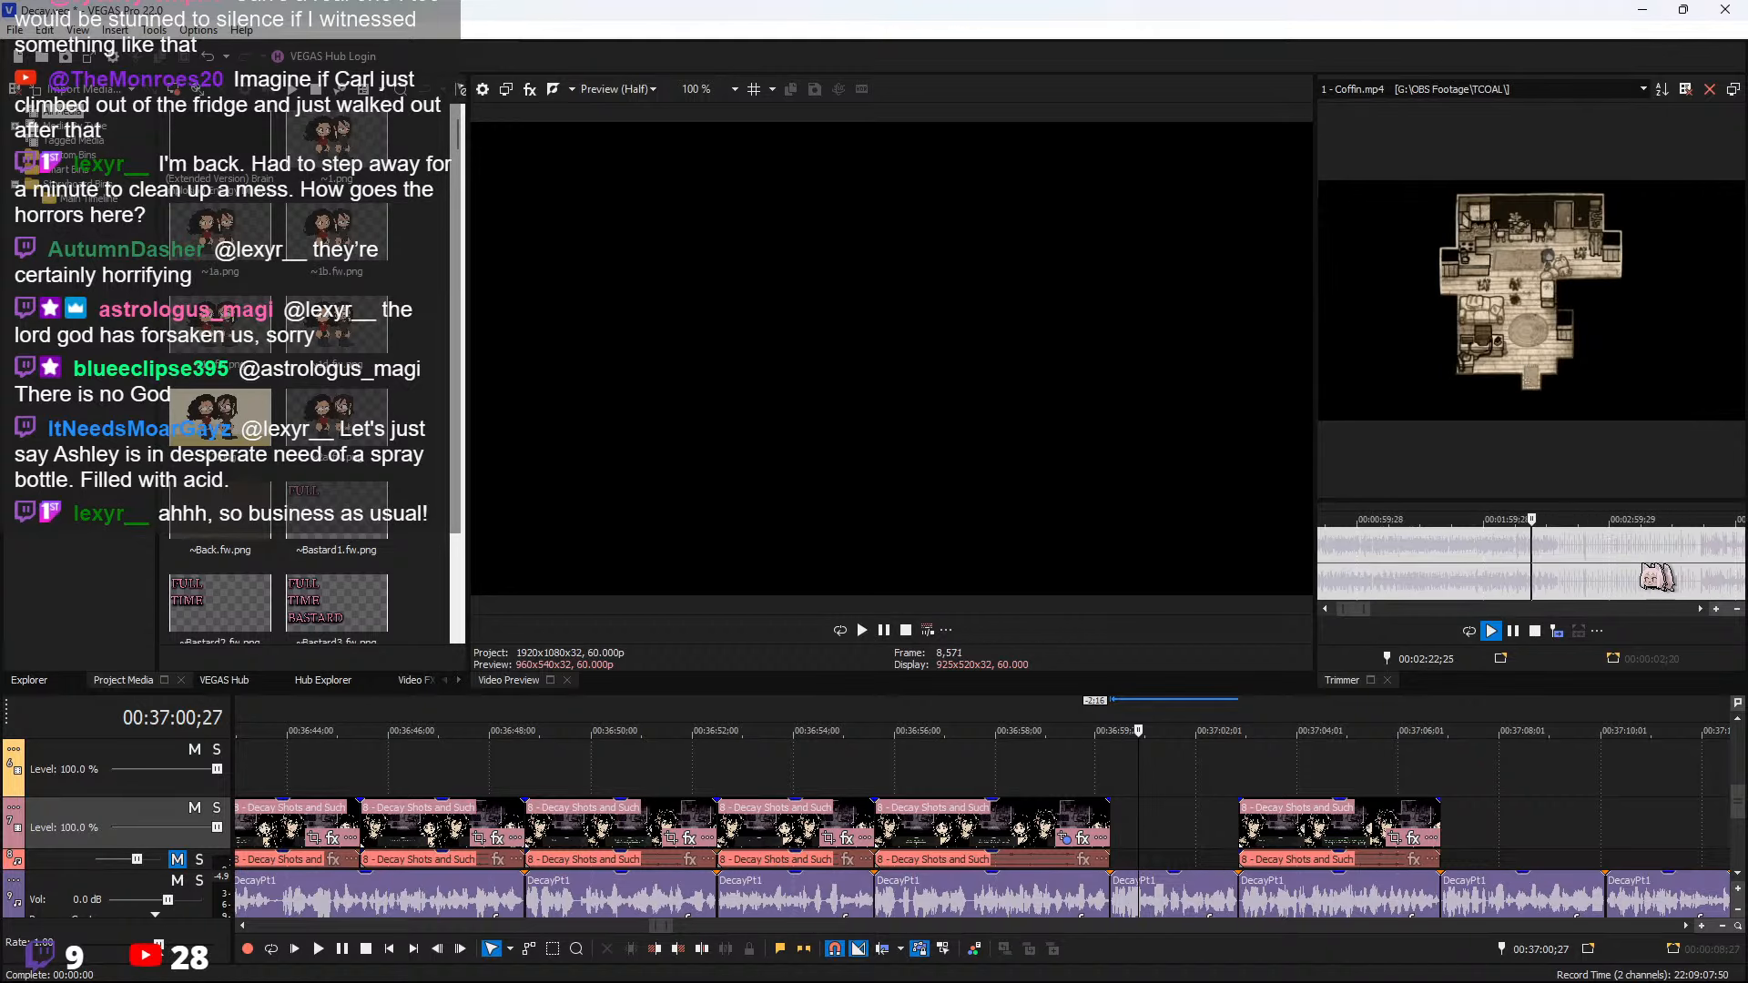
pyautogui.moveTo(1591, 553); pyautogui.dragTo(1603, 552)
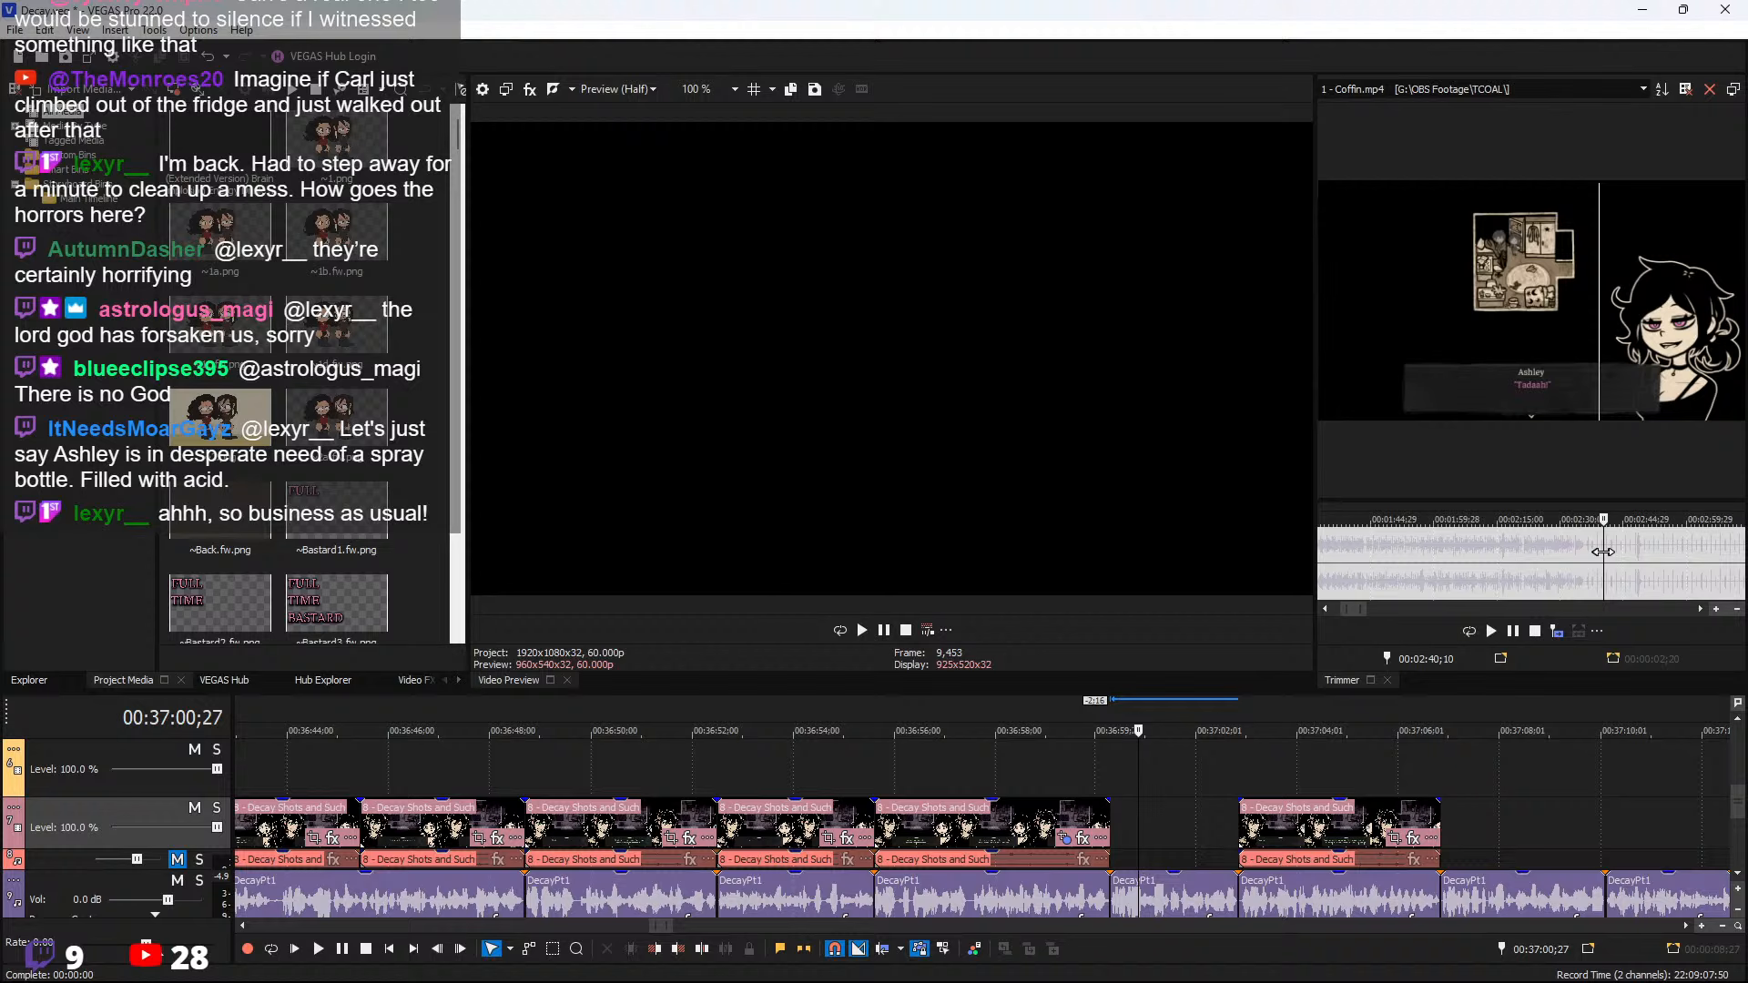
pyautogui.scroll(2, 1615, 567)
pyautogui.keyDown('shift'); pyautogui.click(1571, 555); pyautogui.keyUp('shift')
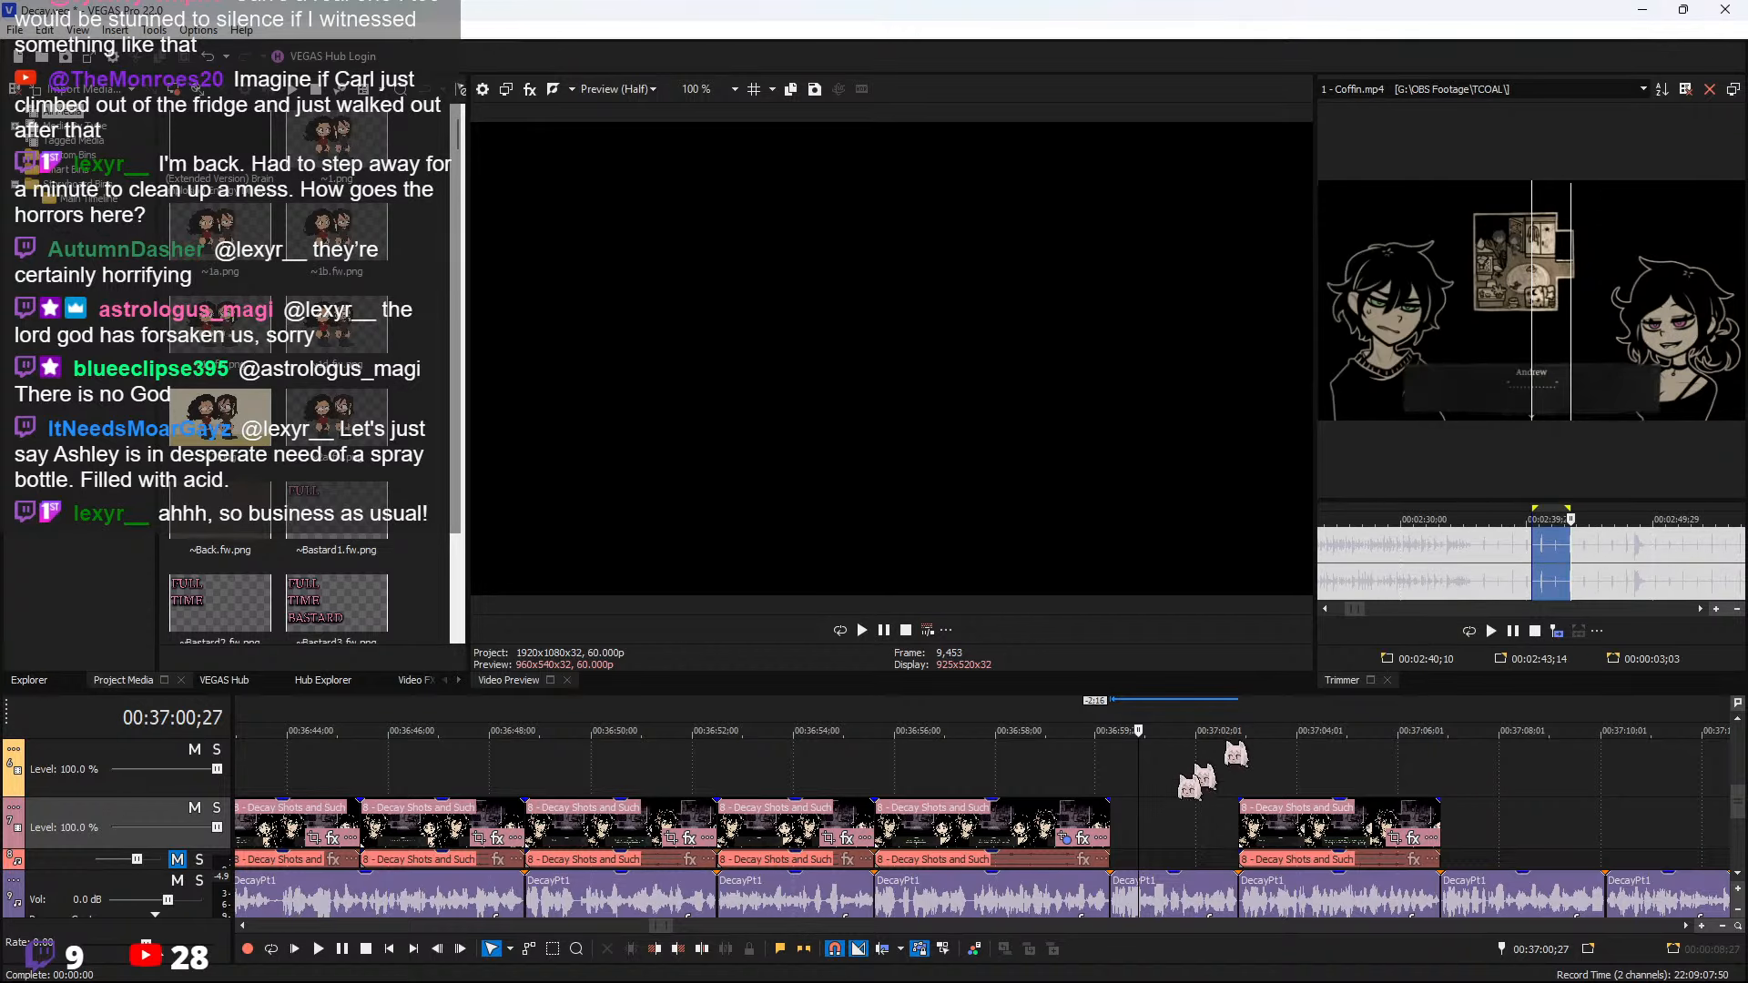
# Split Andrew's zoomed close-up at 00:36:57;14 and delete the part after the cut
pyautogui.click(969, 824)
pyautogui.click(869, 833)
pyautogui.click(898, 831)
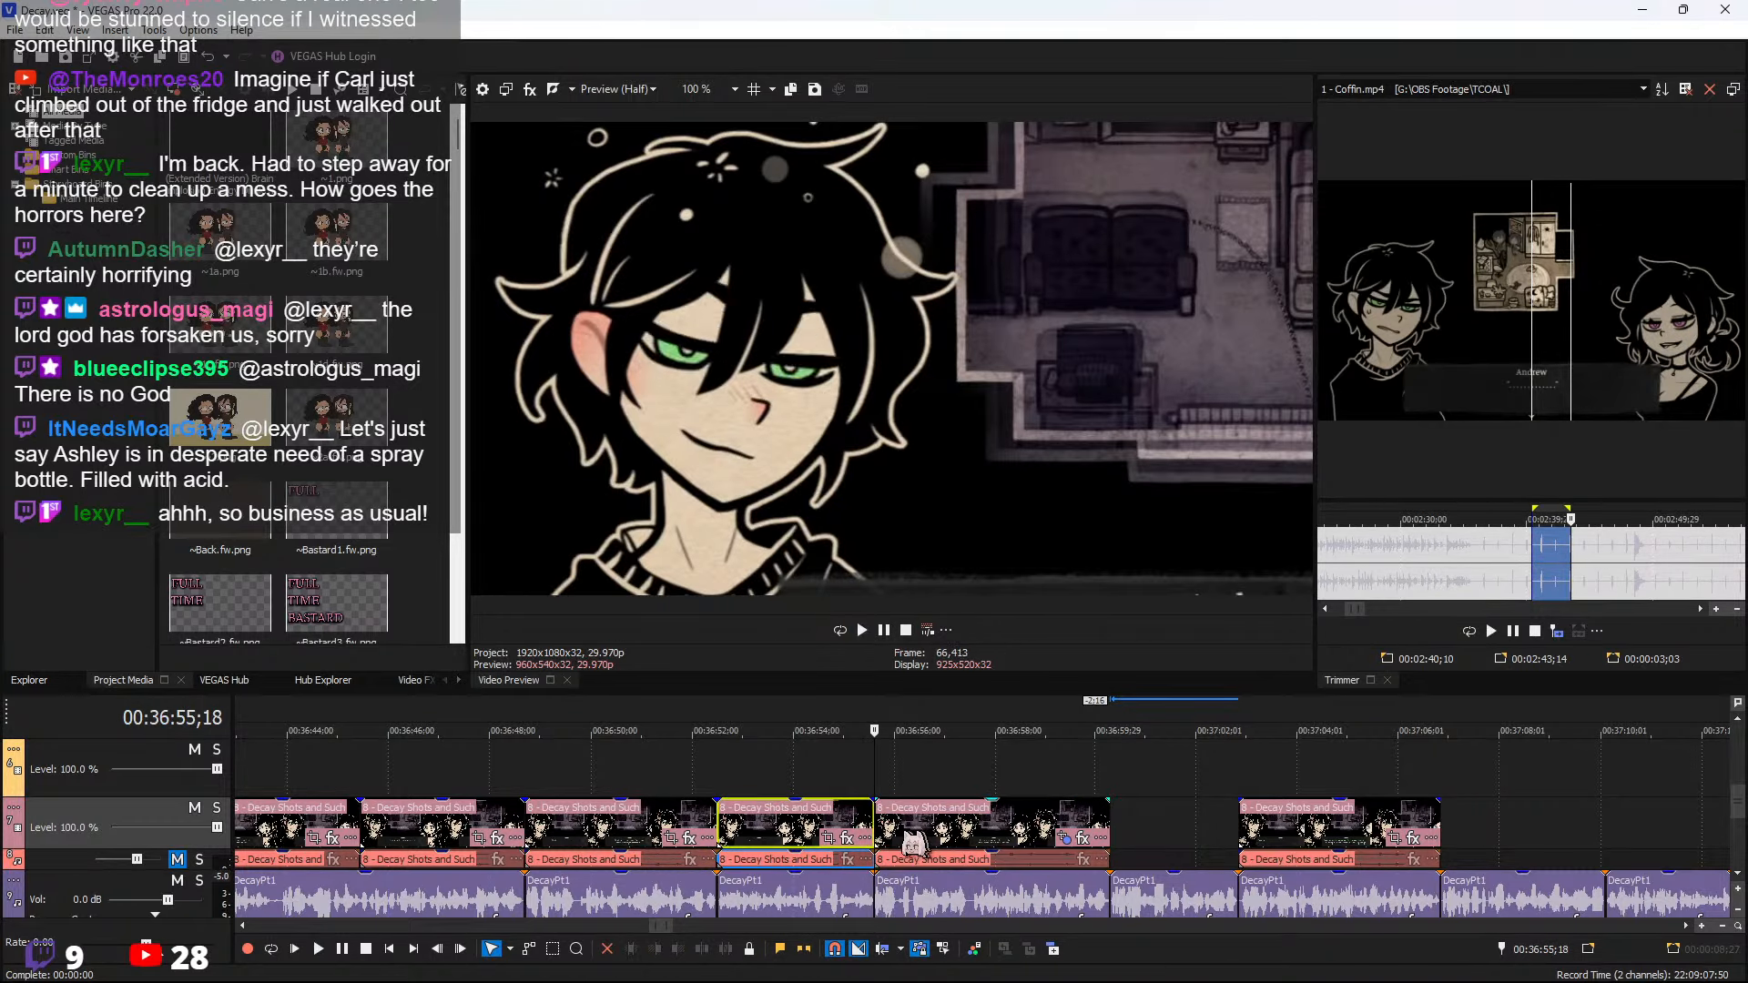
pyautogui.click(947, 833)
pyautogui.press('space')
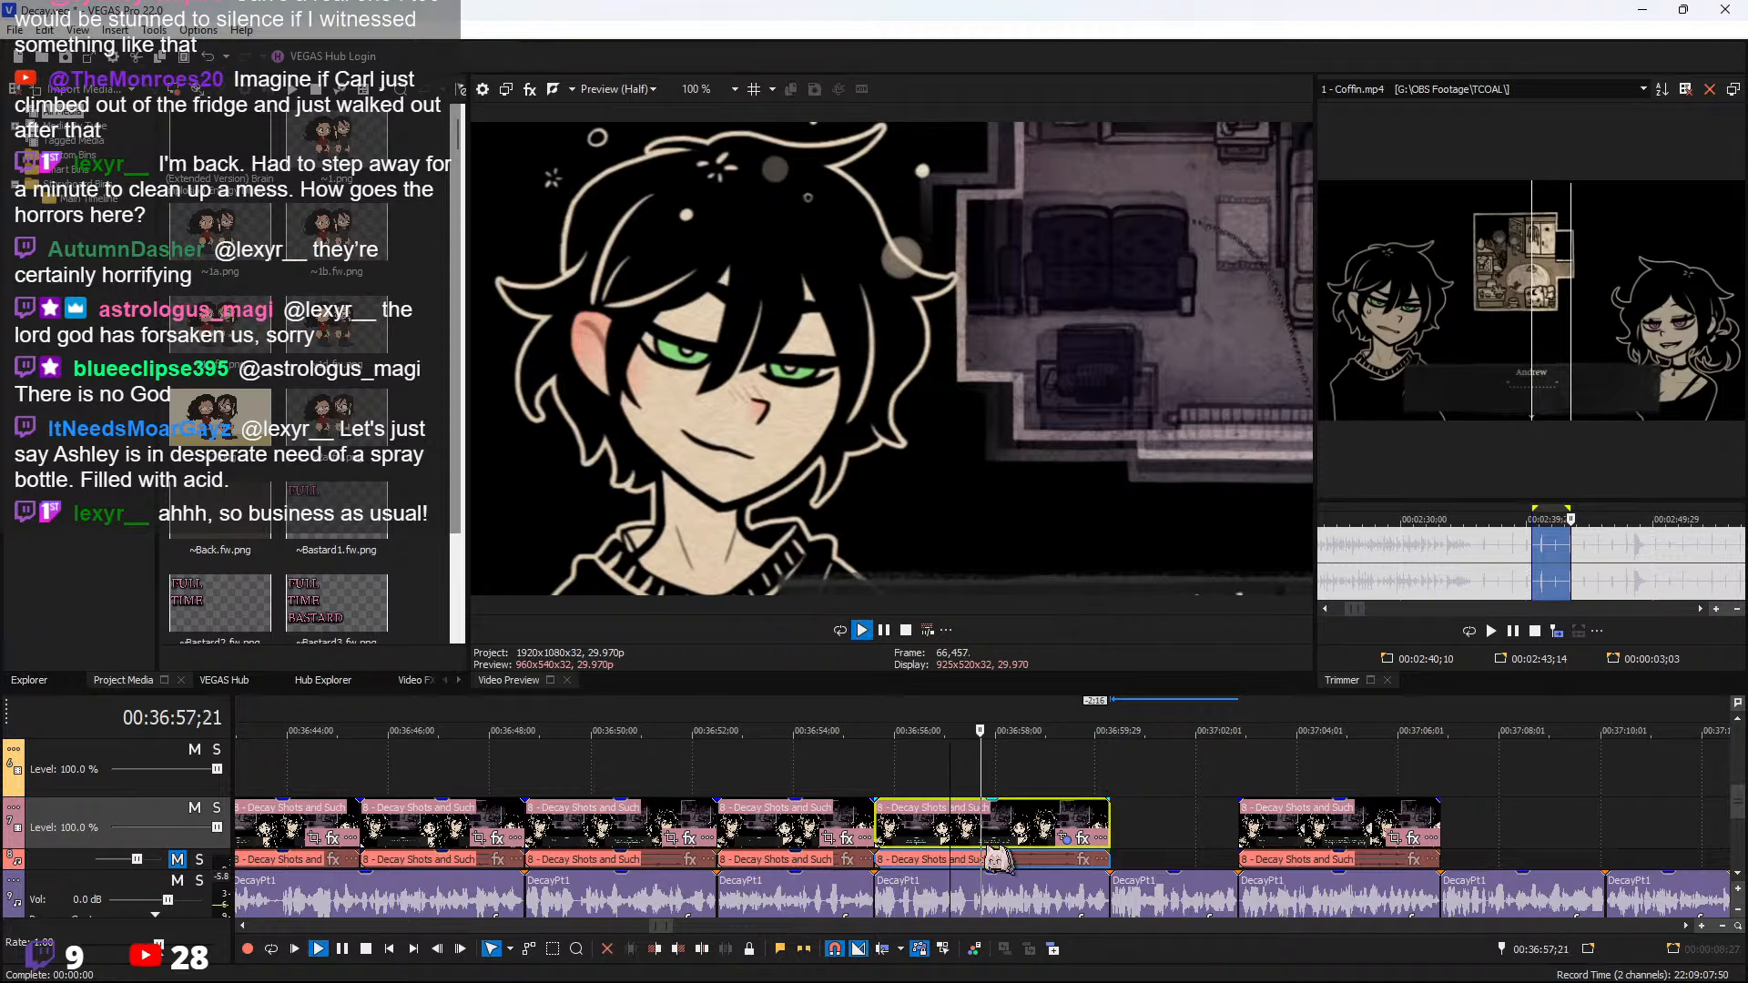
pyautogui.click(967, 831)
pyautogui.press('s')
pyautogui.press('Delete')
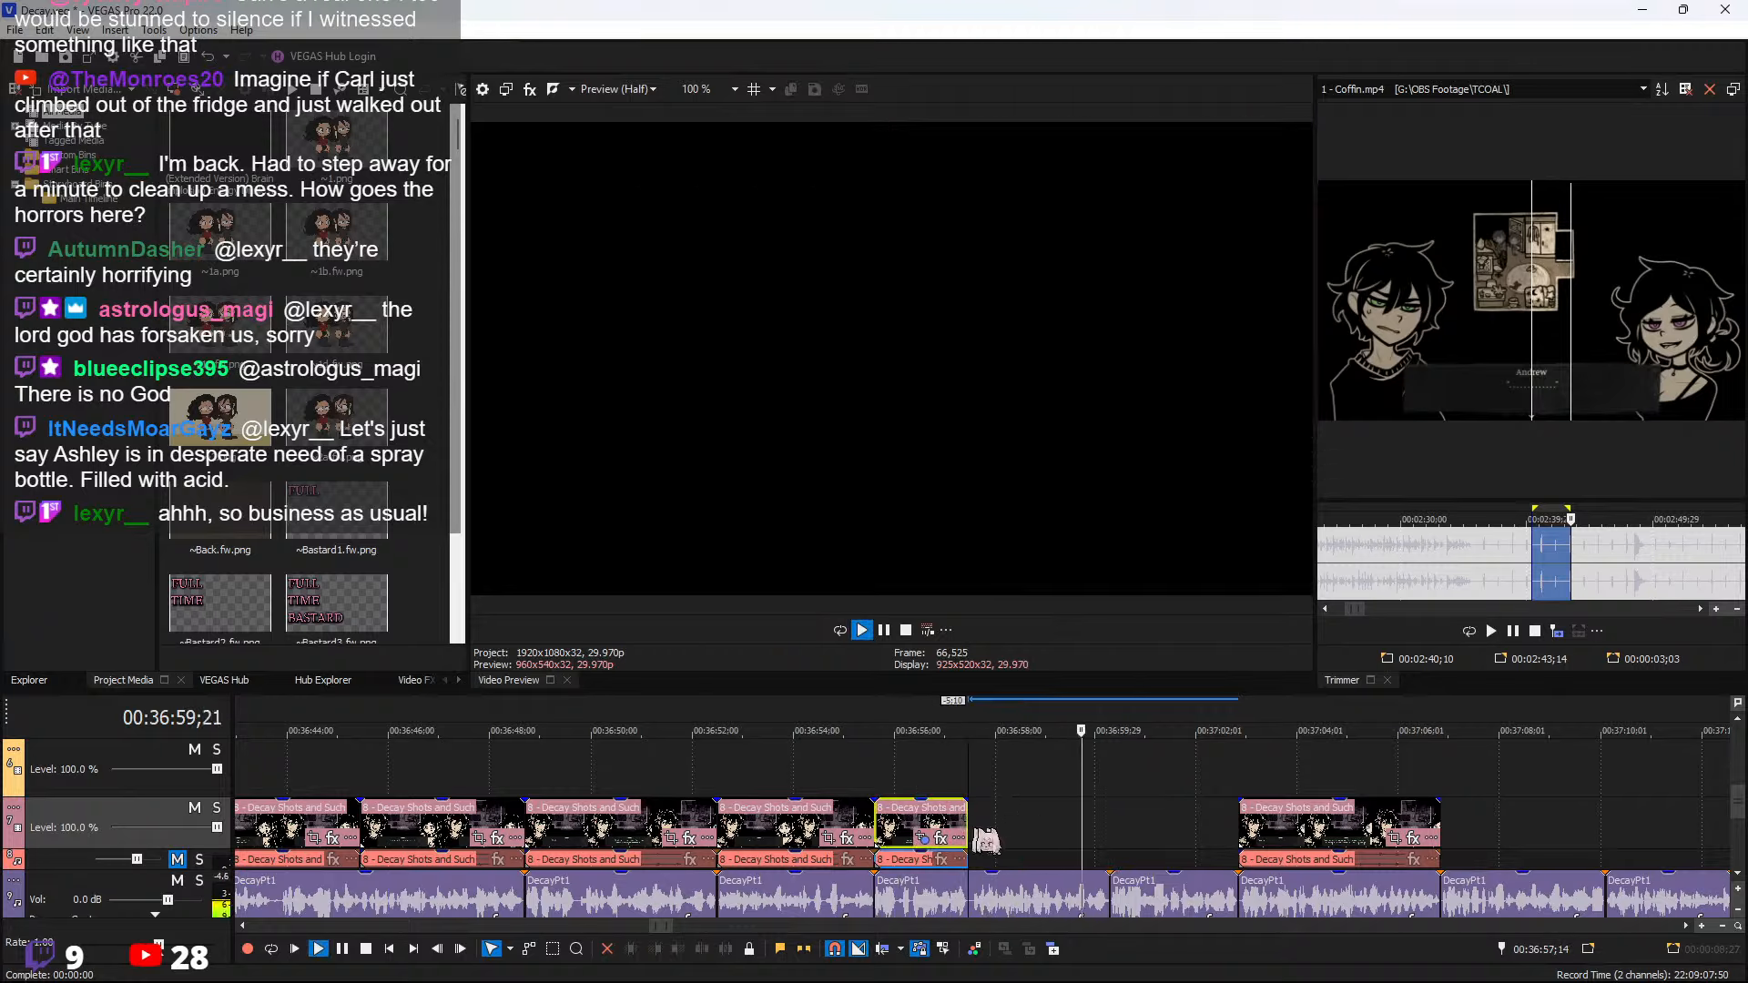
pyautogui.press('space')
# Insert the selected Coffin footage at 00:36:57;14, extend its end to meet the next clip at 00:37:02;26 and play it back
pyautogui.click(1562, 610)
pyautogui.click(1556, 630)
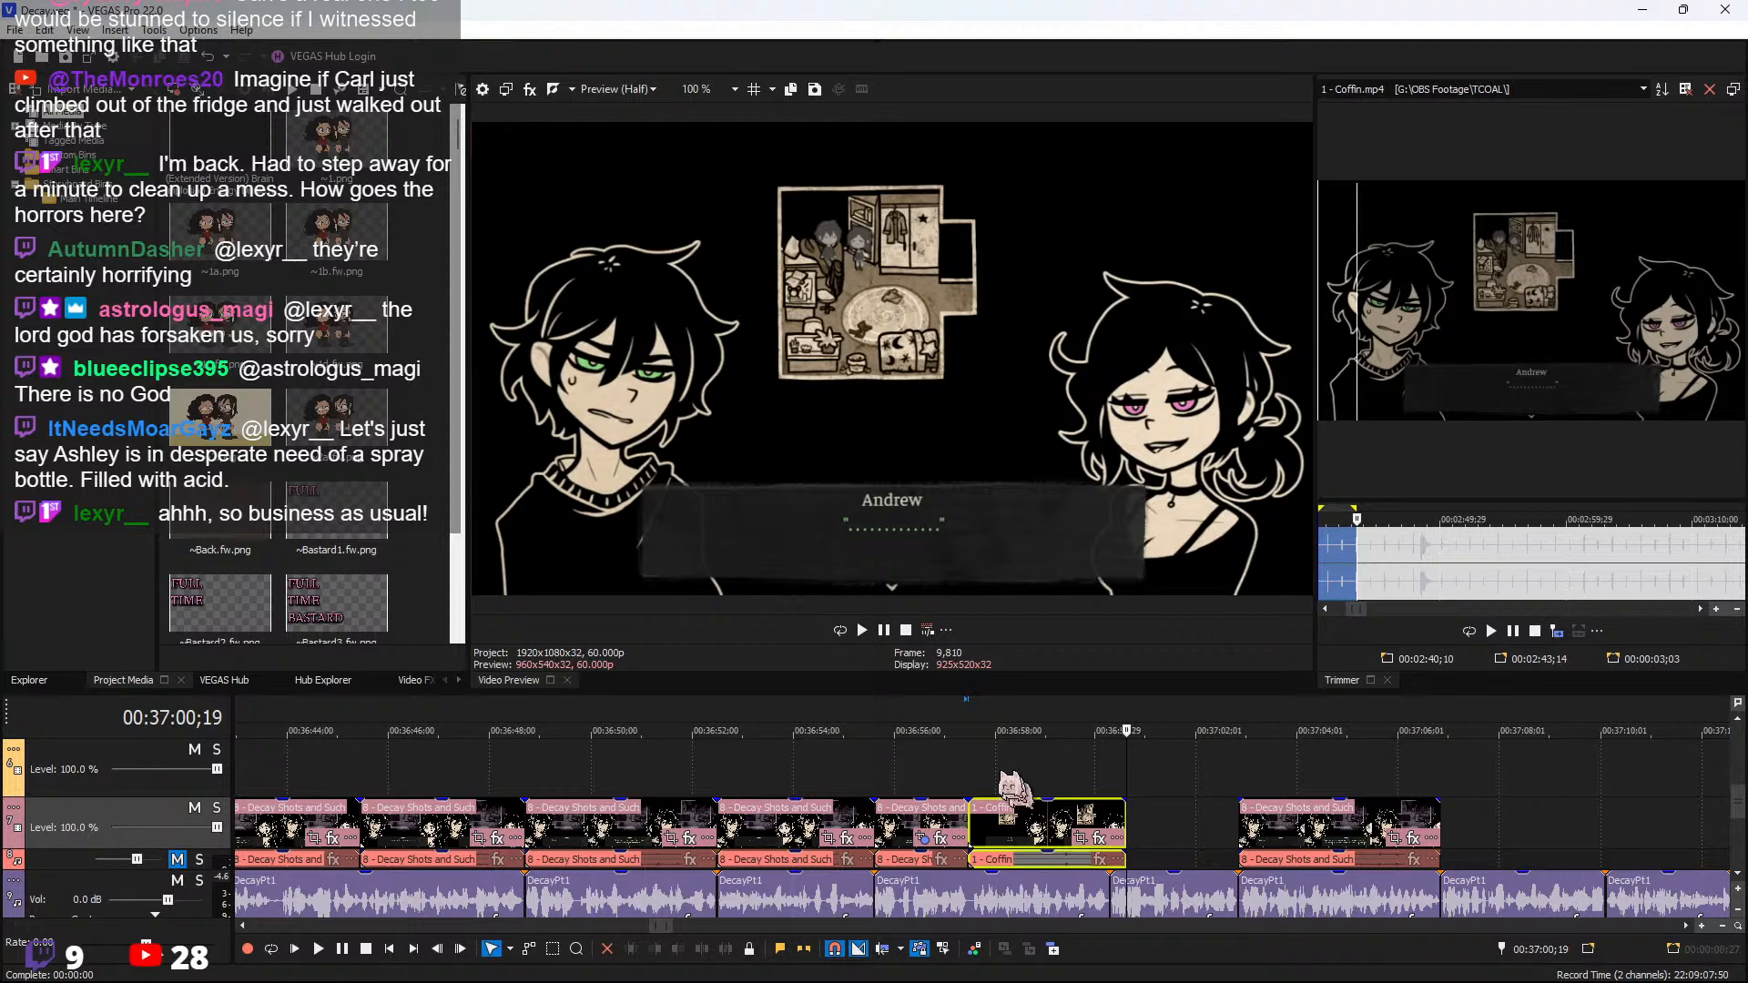
pyautogui.click(993, 763)
pyautogui.press('space')
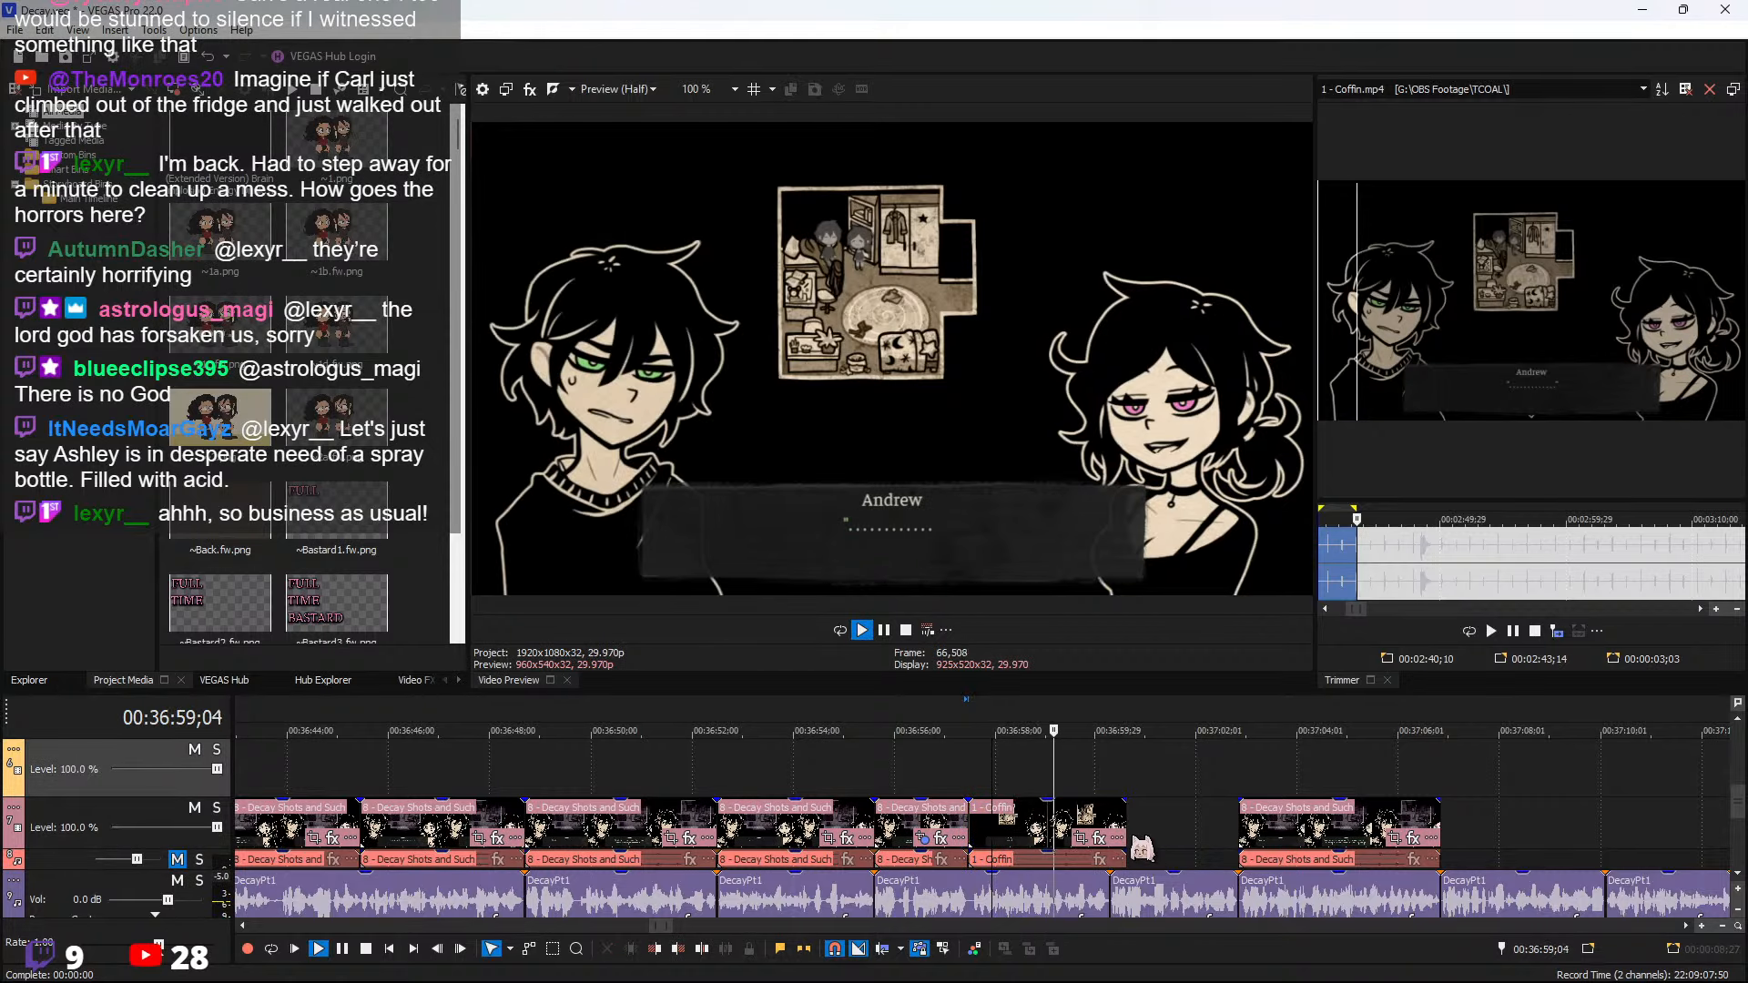
pyautogui.moveTo(1125, 827); pyautogui.dragTo(1249, 806)
pyautogui.click(1240, 785)
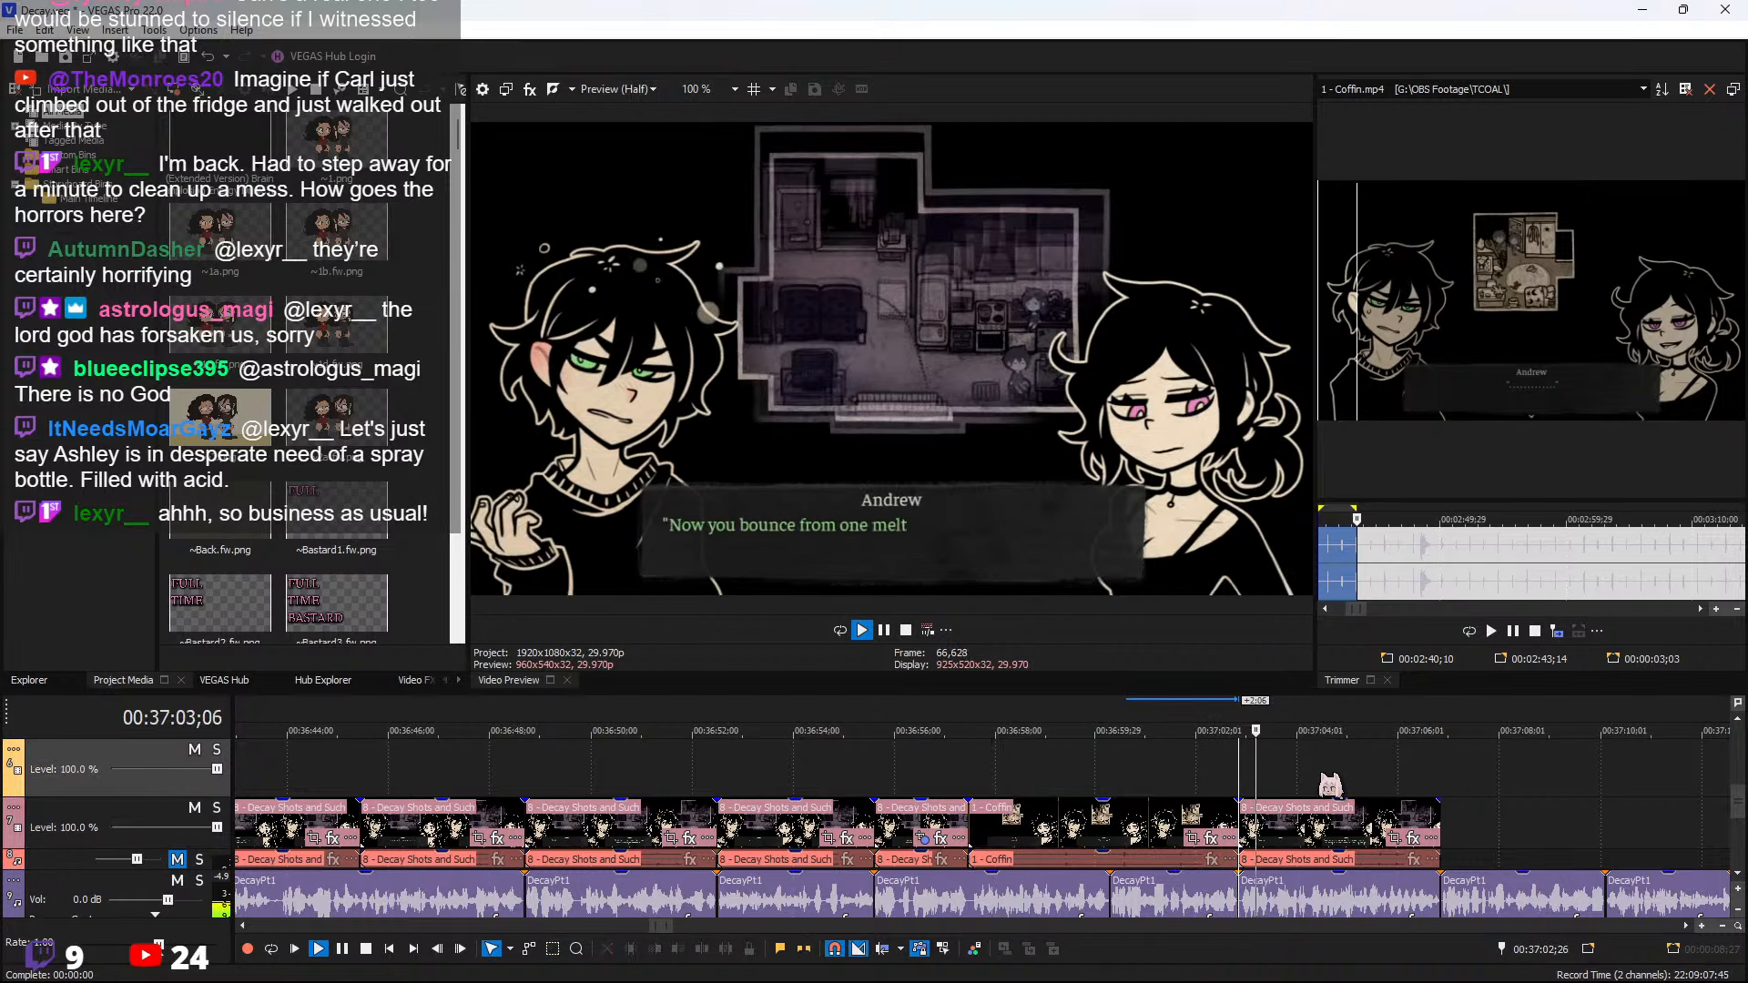
# Split the Coffin clip at the narration cut near 00:37:00;10 and crop in on its second part with Pan/Crop
pyautogui.scroll(-4, 1233, 783)
pyautogui.scroll(4, 1231, 784)
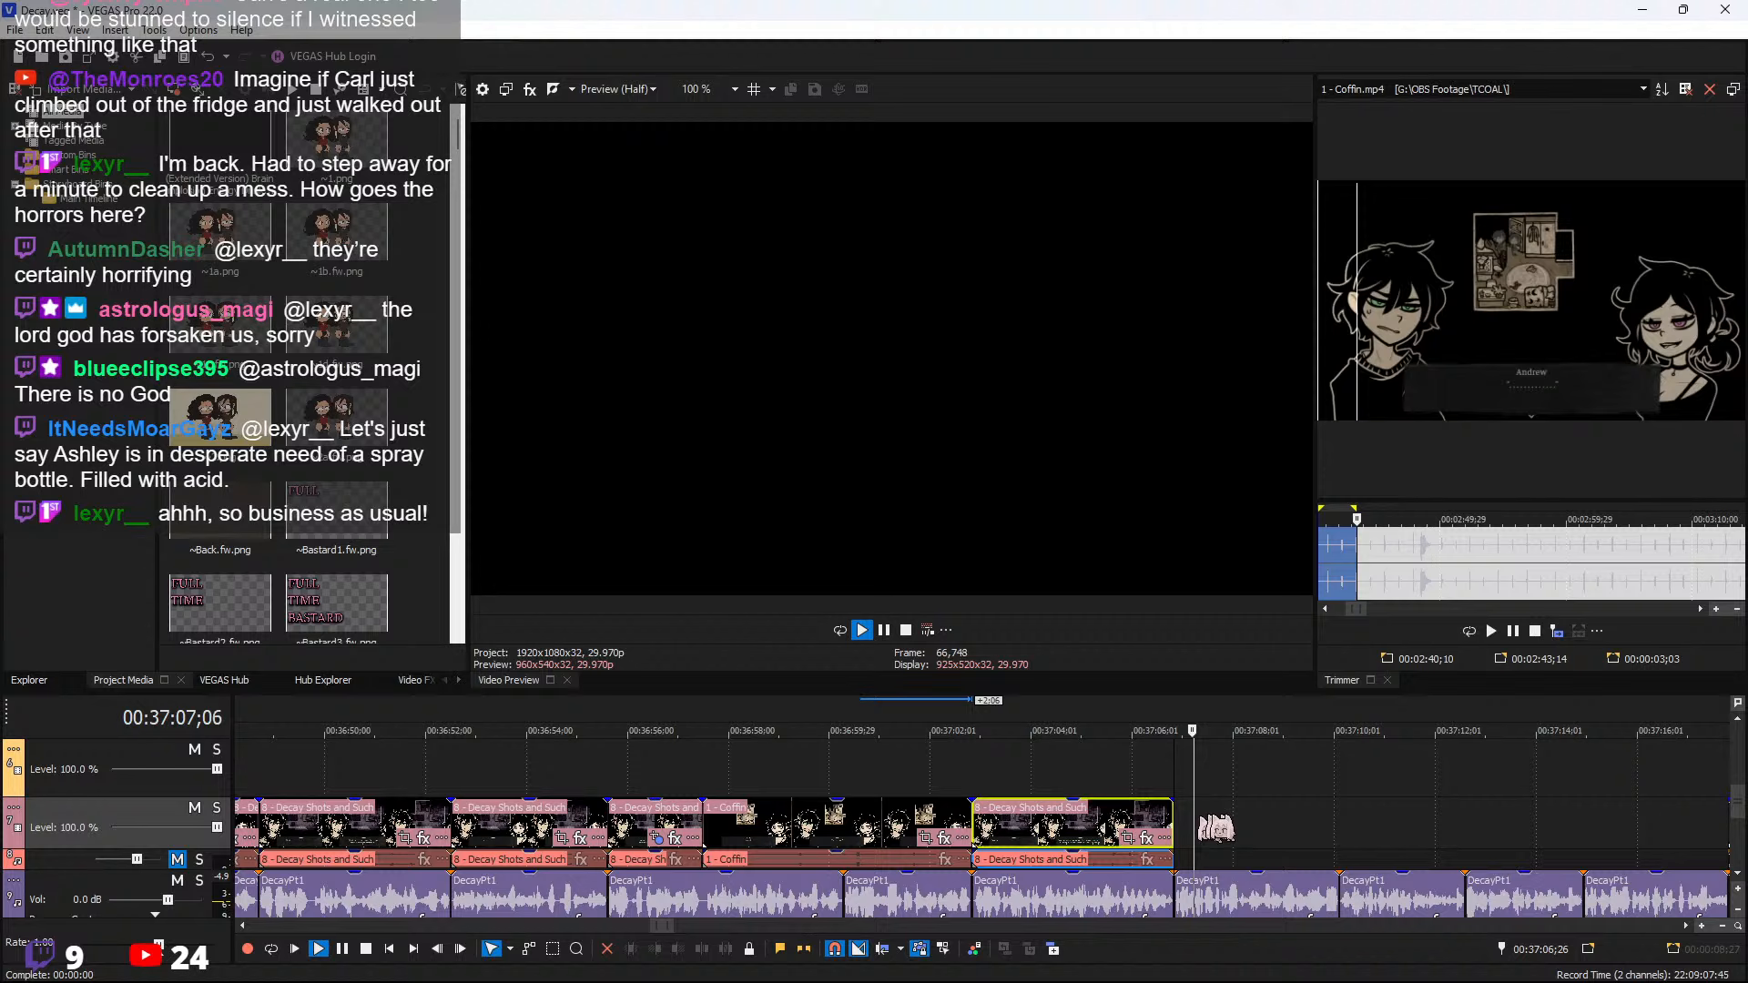
pyautogui.scroll(-3, 1277, 825)
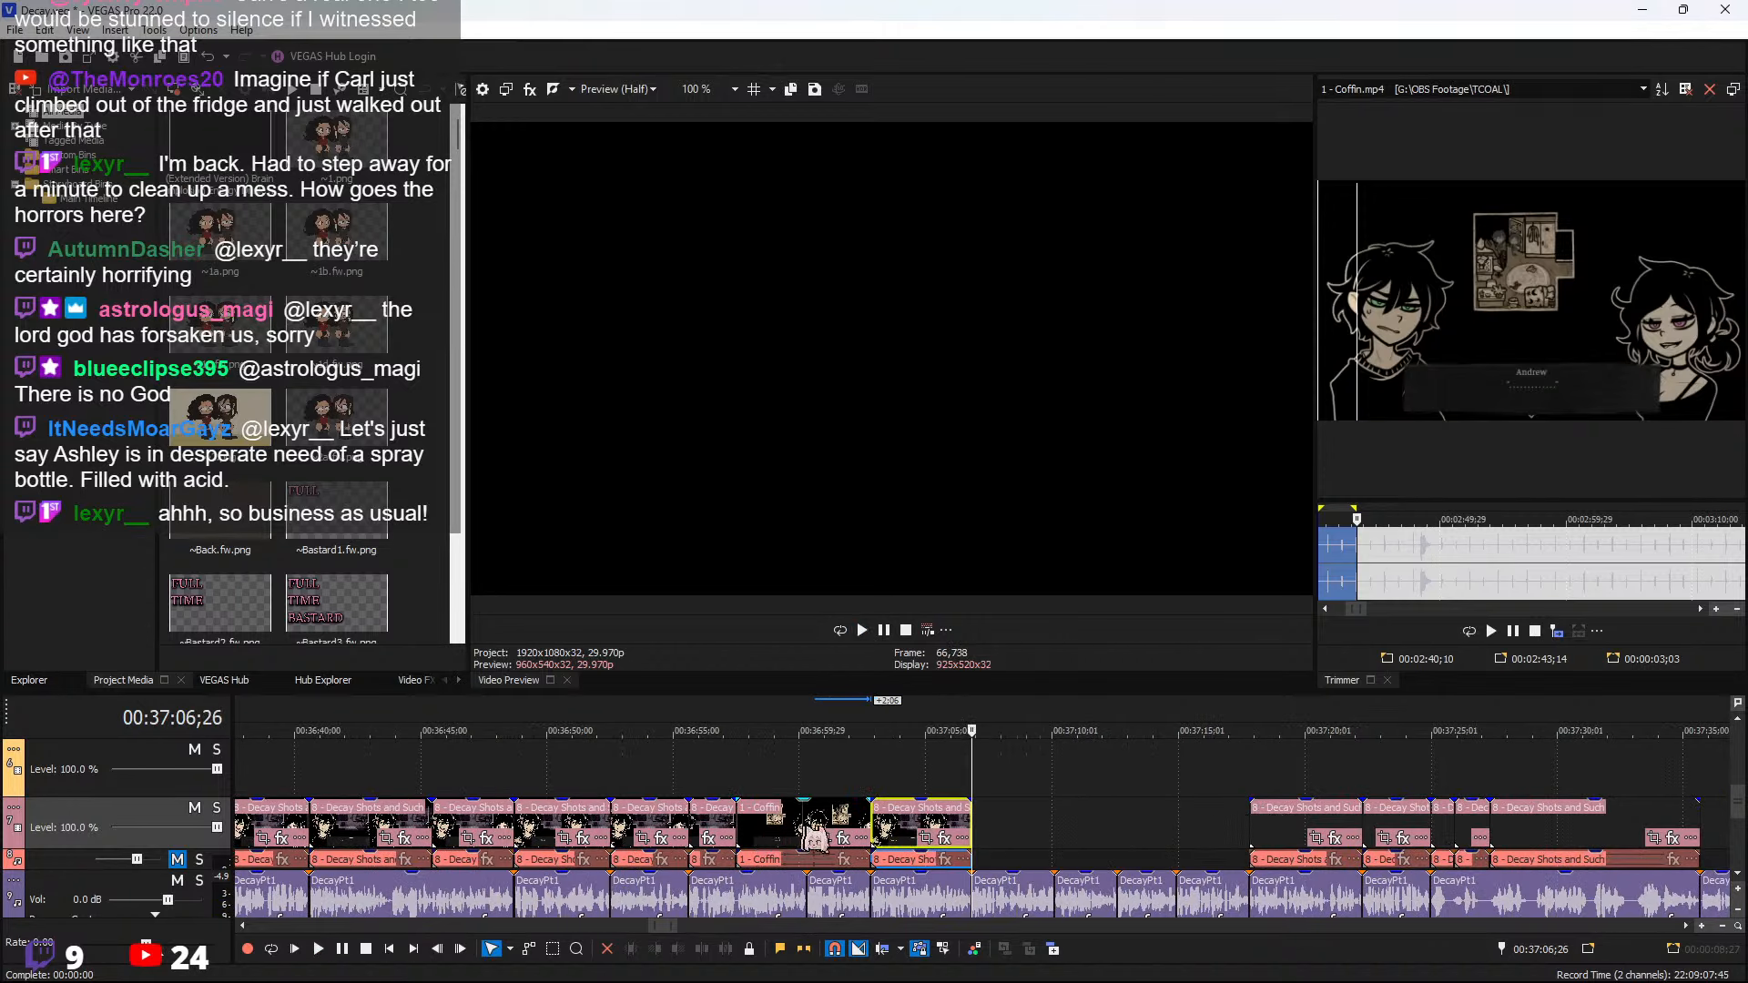
pyautogui.click(807, 831)
pyautogui.scroll(3, 869, 831)
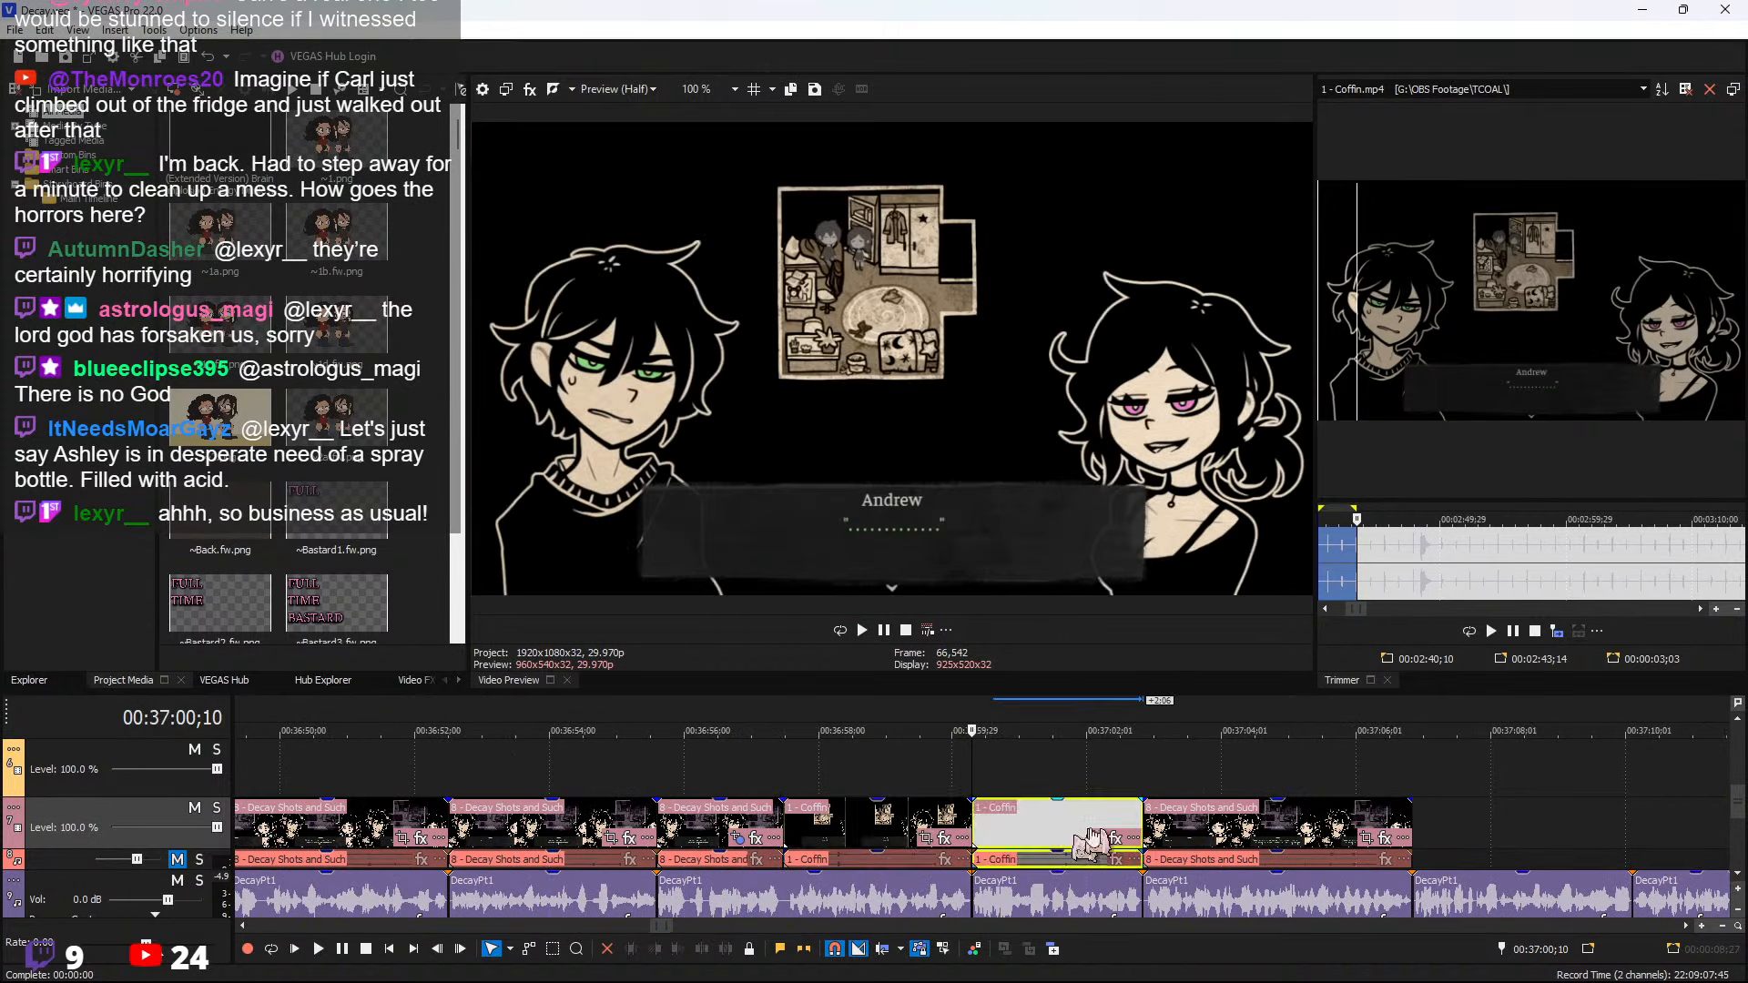
pyautogui.click(1091, 840)
pyautogui.click(1113, 838)
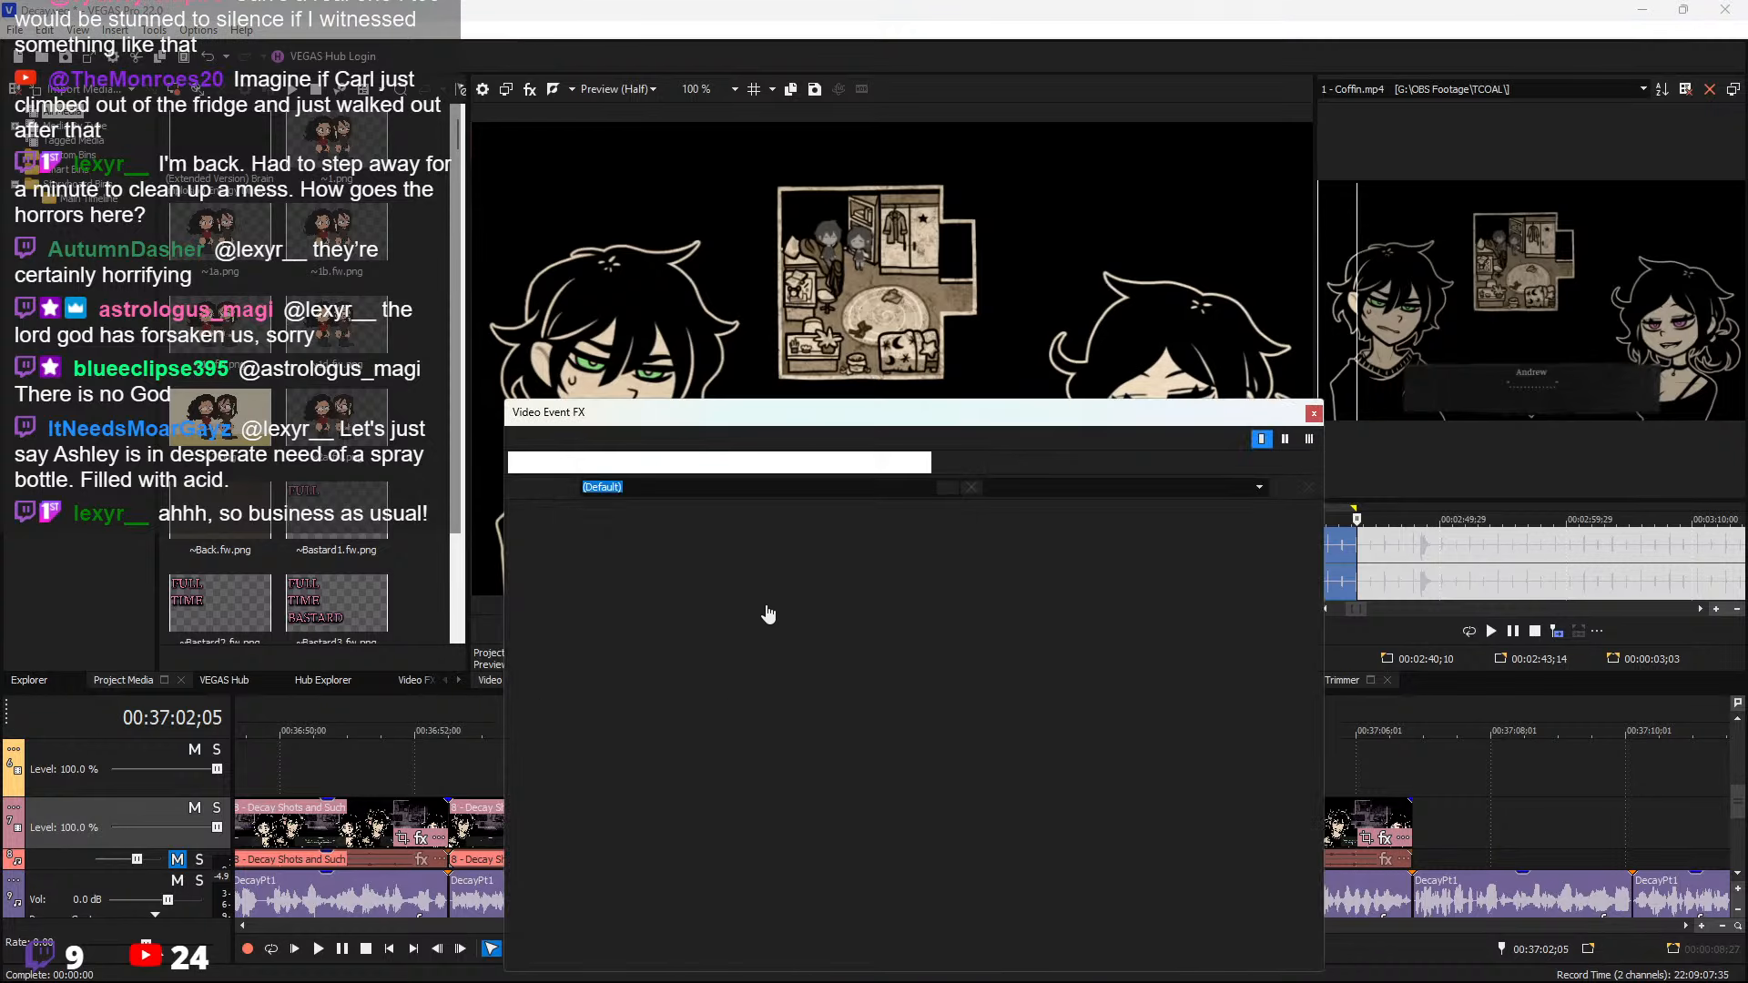
pyautogui.moveTo(761, 532); pyautogui.dragTo(998, 617)
pyautogui.click(1314, 414)
# Play the timeline through the empty gap starting at 00:37:06;26 to review the narration that needs footage
pyautogui.scroll(-3, 1161, 762)
pyautogui.press('space')
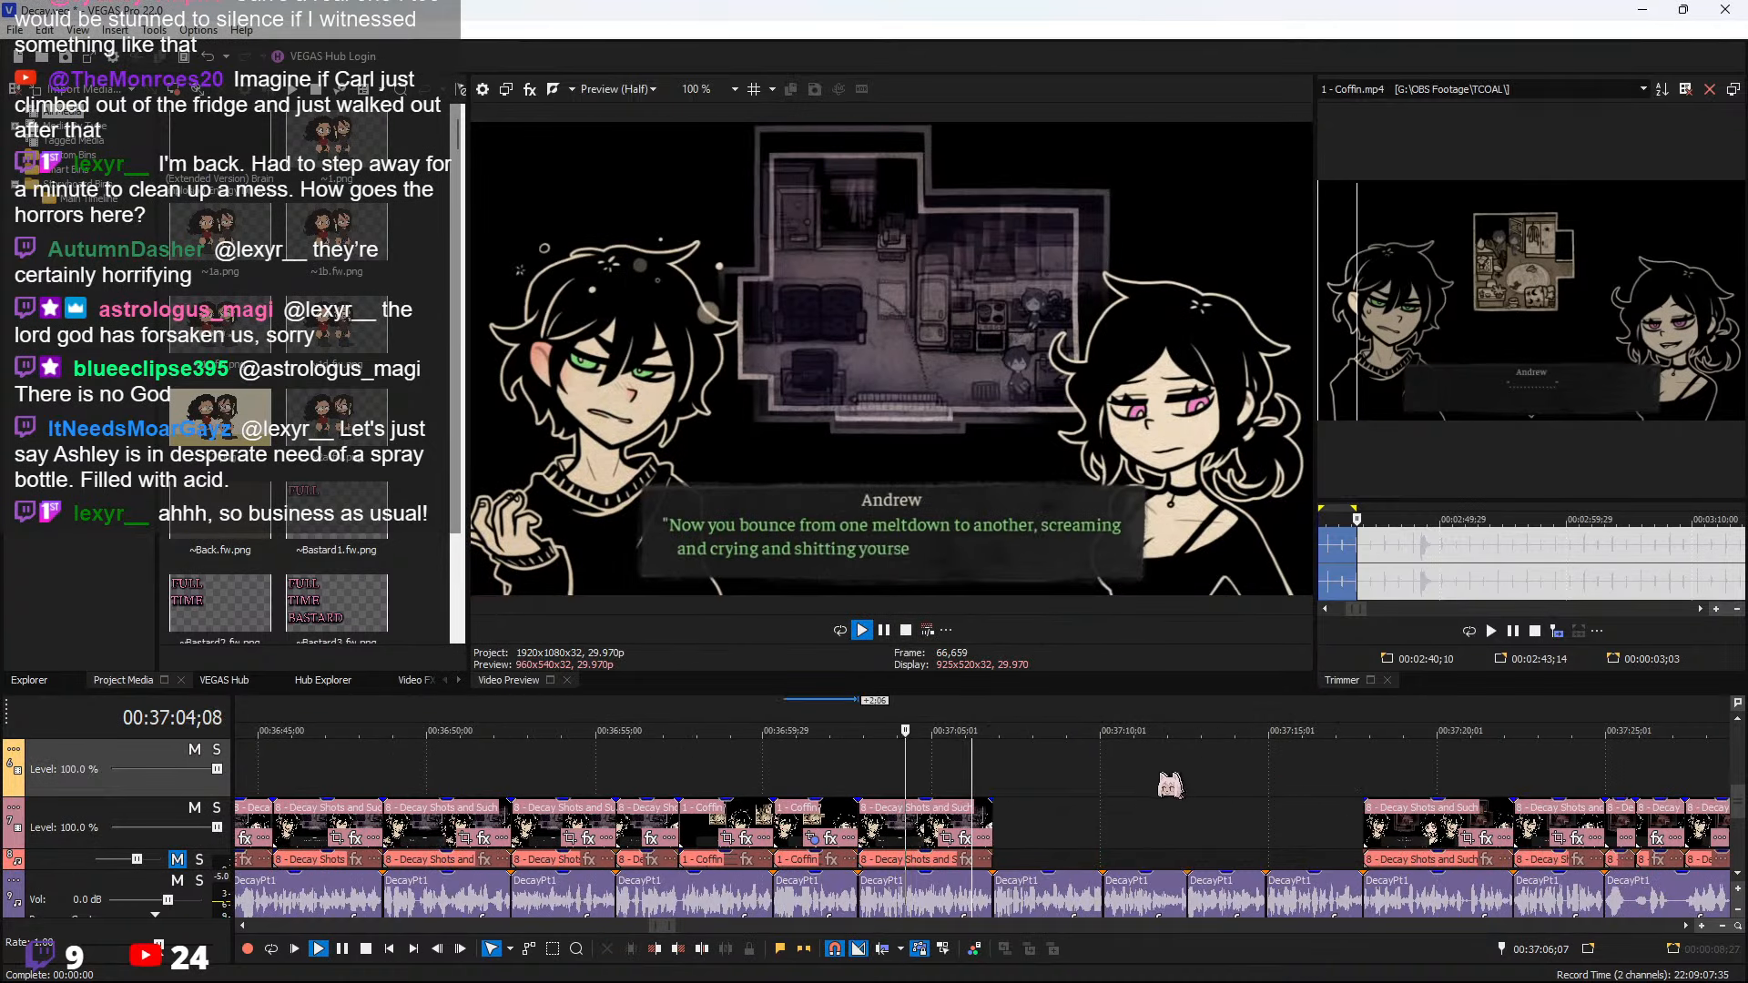
pyautogui.click(983, 833)
pyautogui.scroll(2, 1141, 842)
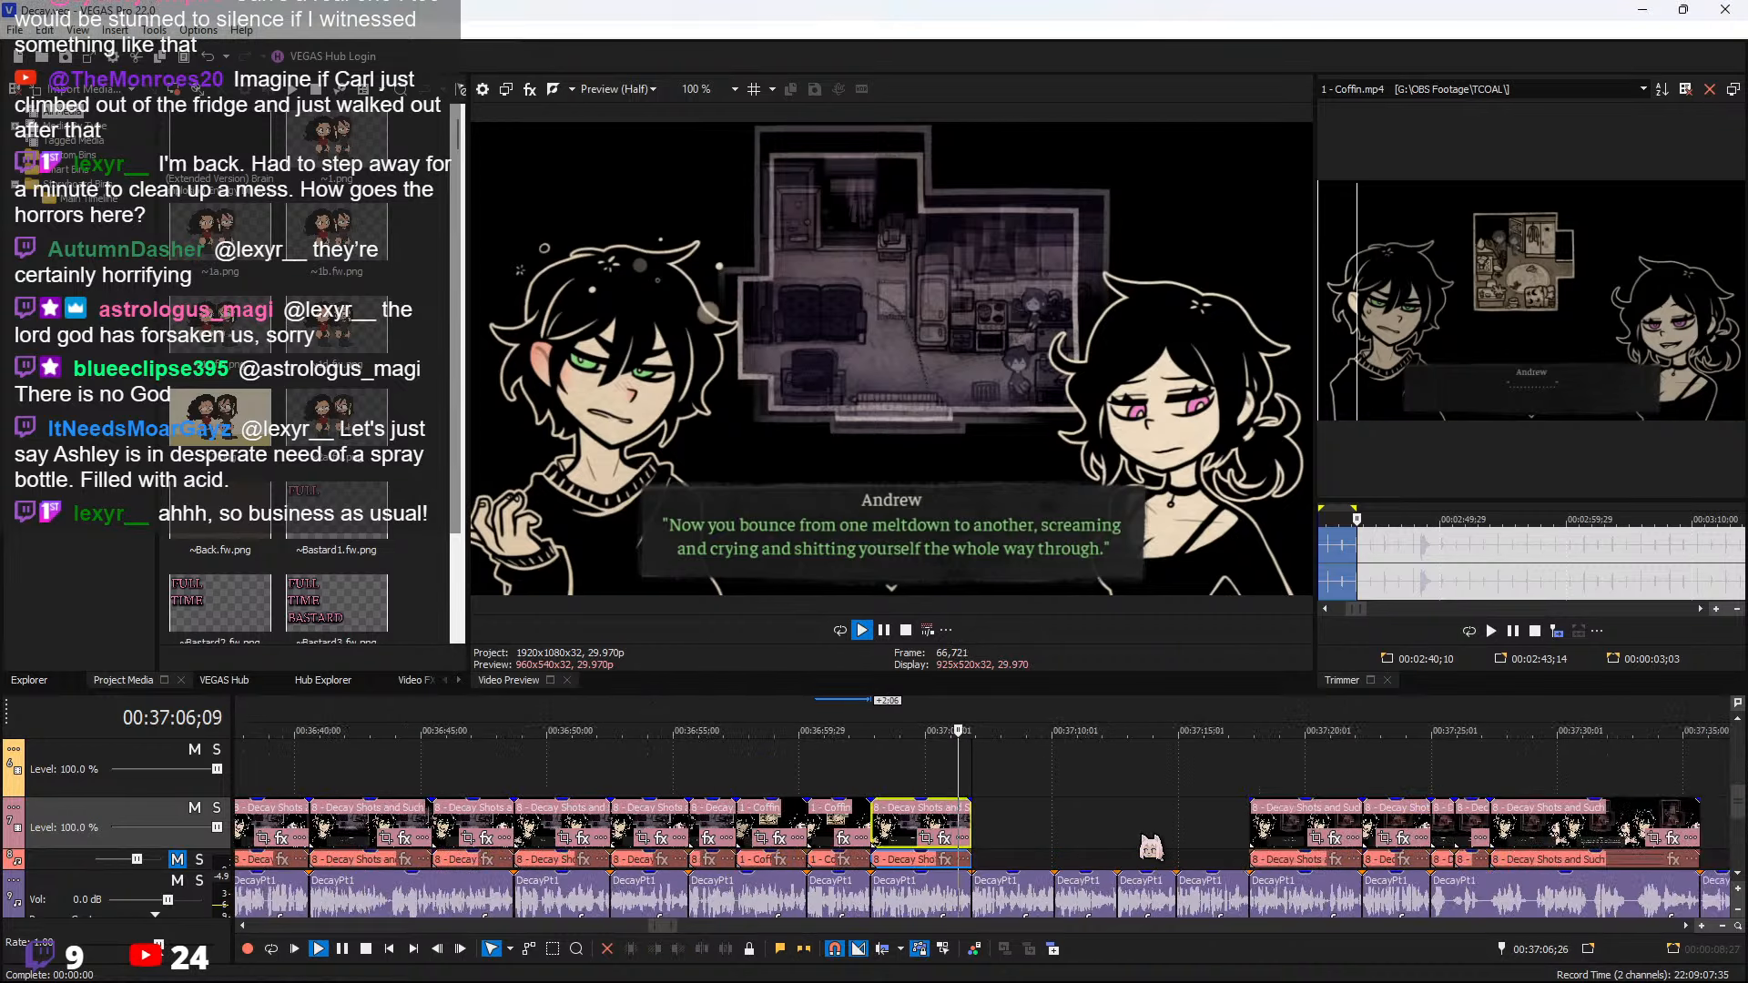
pyautogui.scroll(-3, 1140, 842)
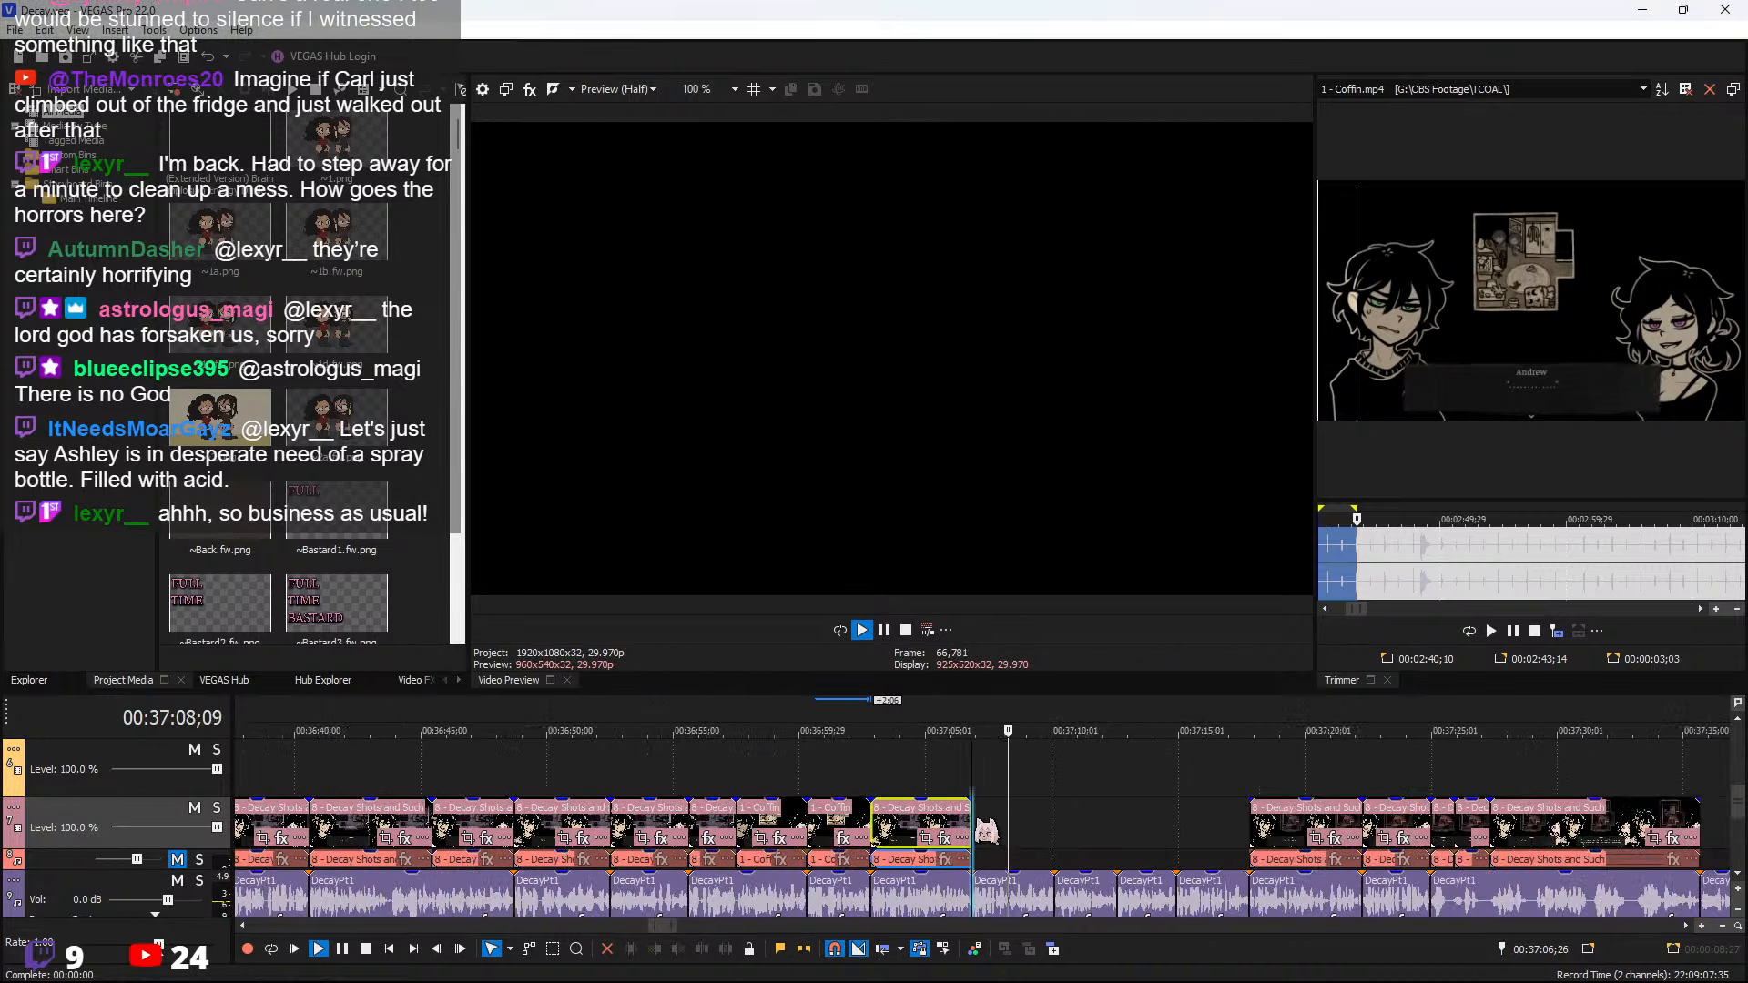
pyautogui.click(988, 830)
pyautogui.scroll(-4, 1577, 580)
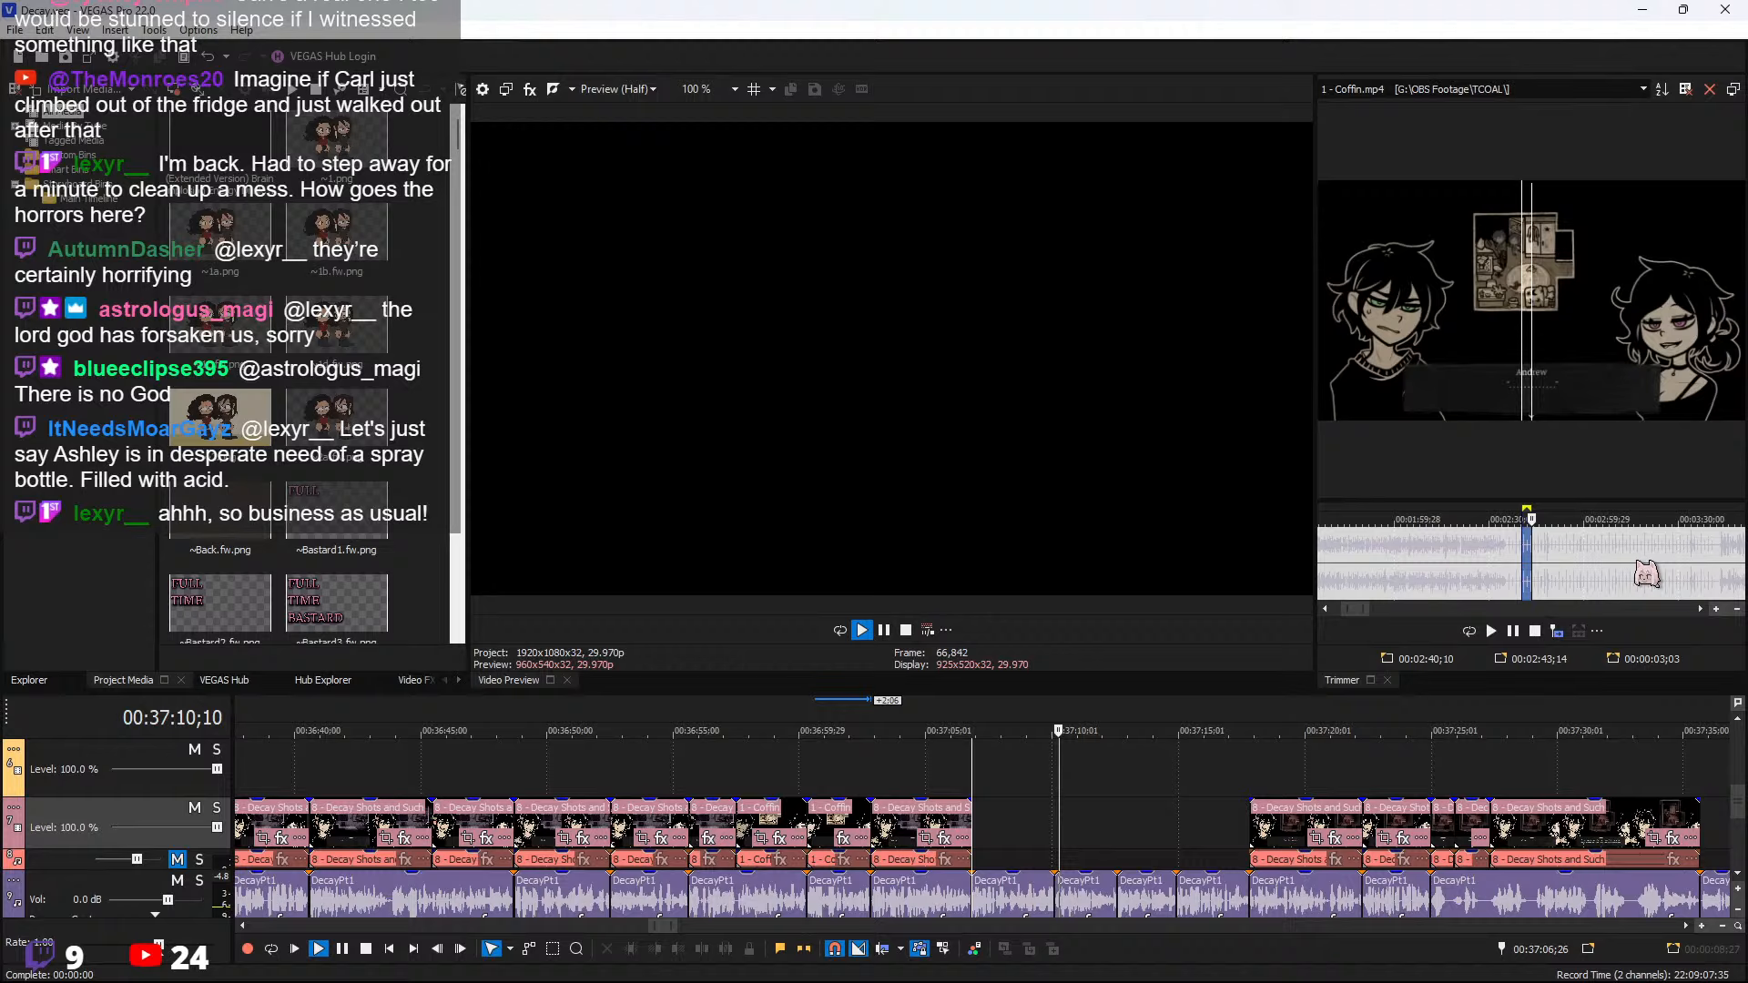
pyautogui.press('space')
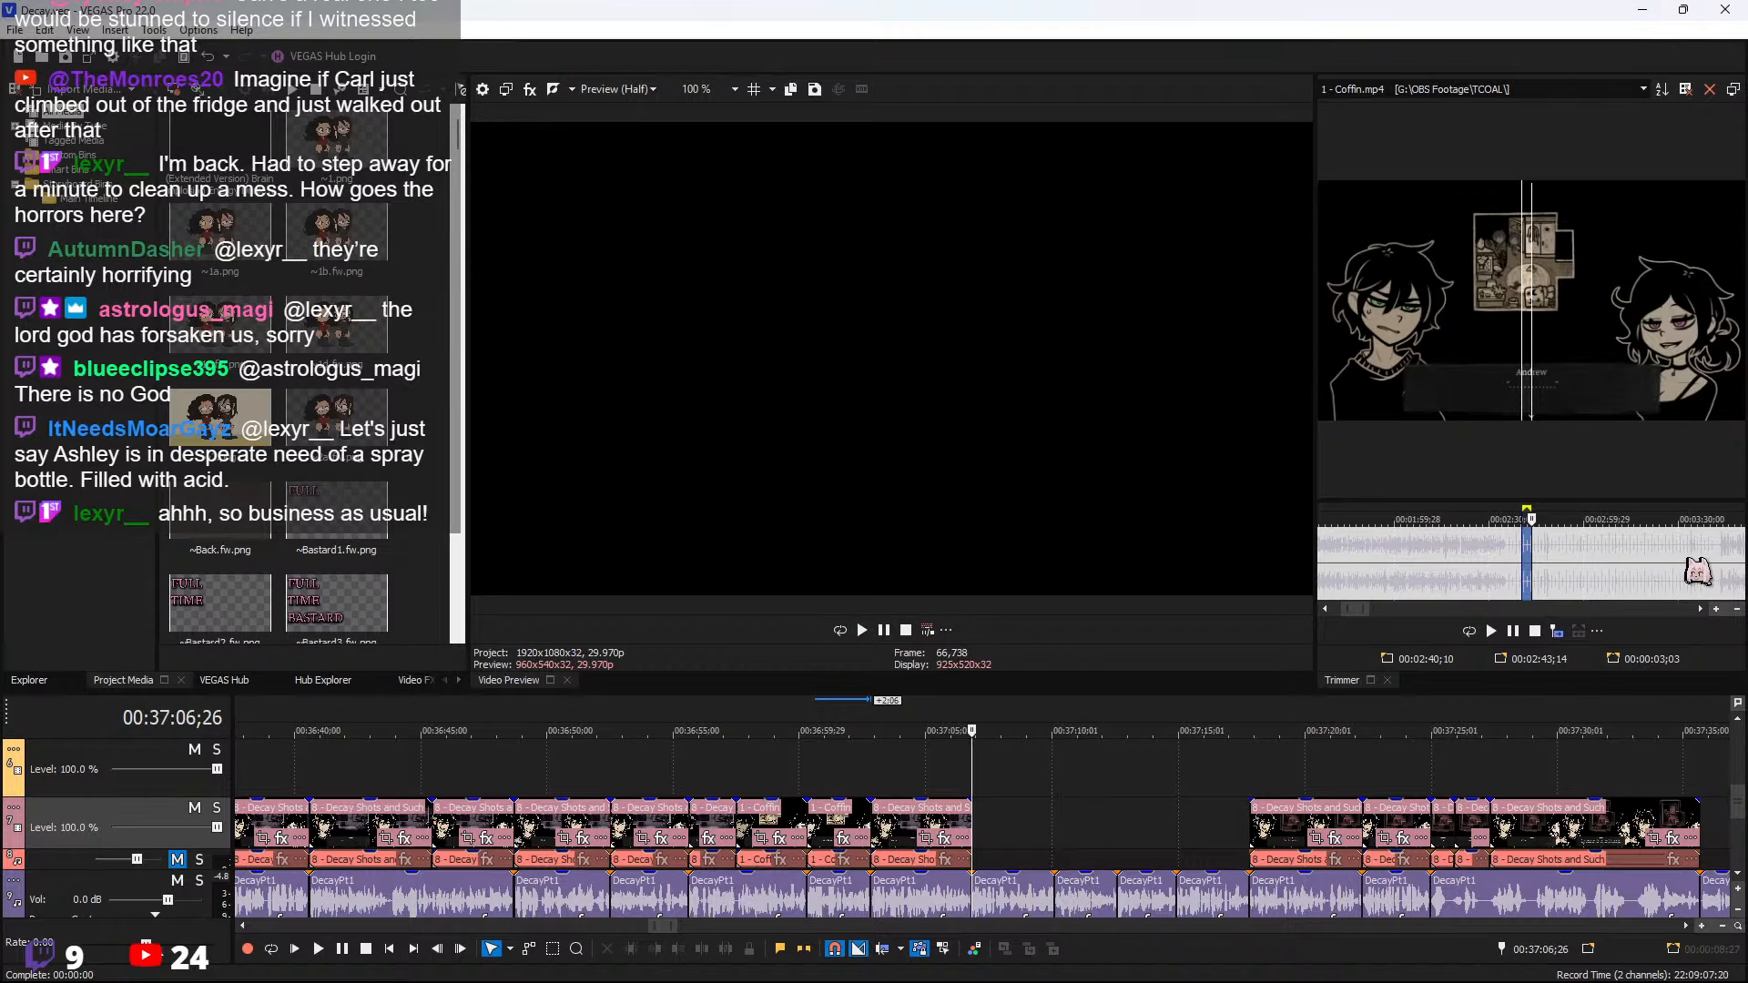
# Sample 1 - Coffin.mp4 near 00:03:43;00 and reopen the clip ending at 00:37:06;26 in the trimmer to return to the Decay footage
pyautogui.click(1719, 571)
pyautogui.scroll(-1, 1715, 577)
pyautogui.press('space')
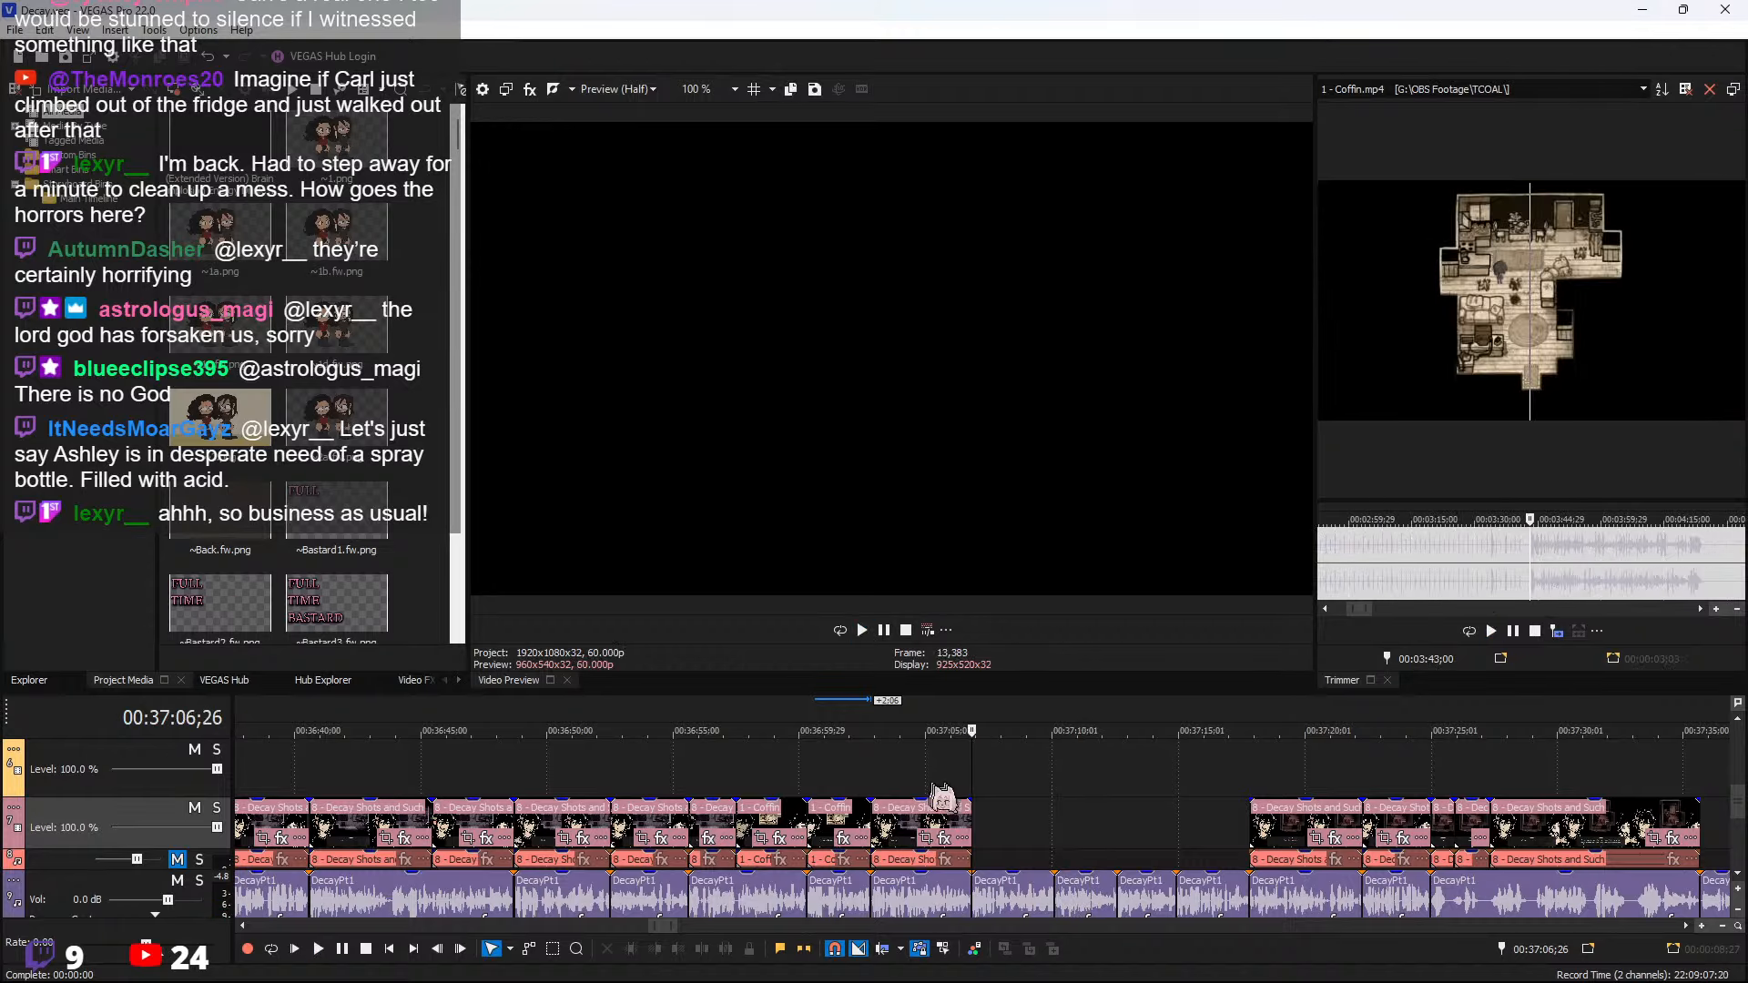
pyautogui.rightClick(891, 830)
pyautogui.click(998, 132)
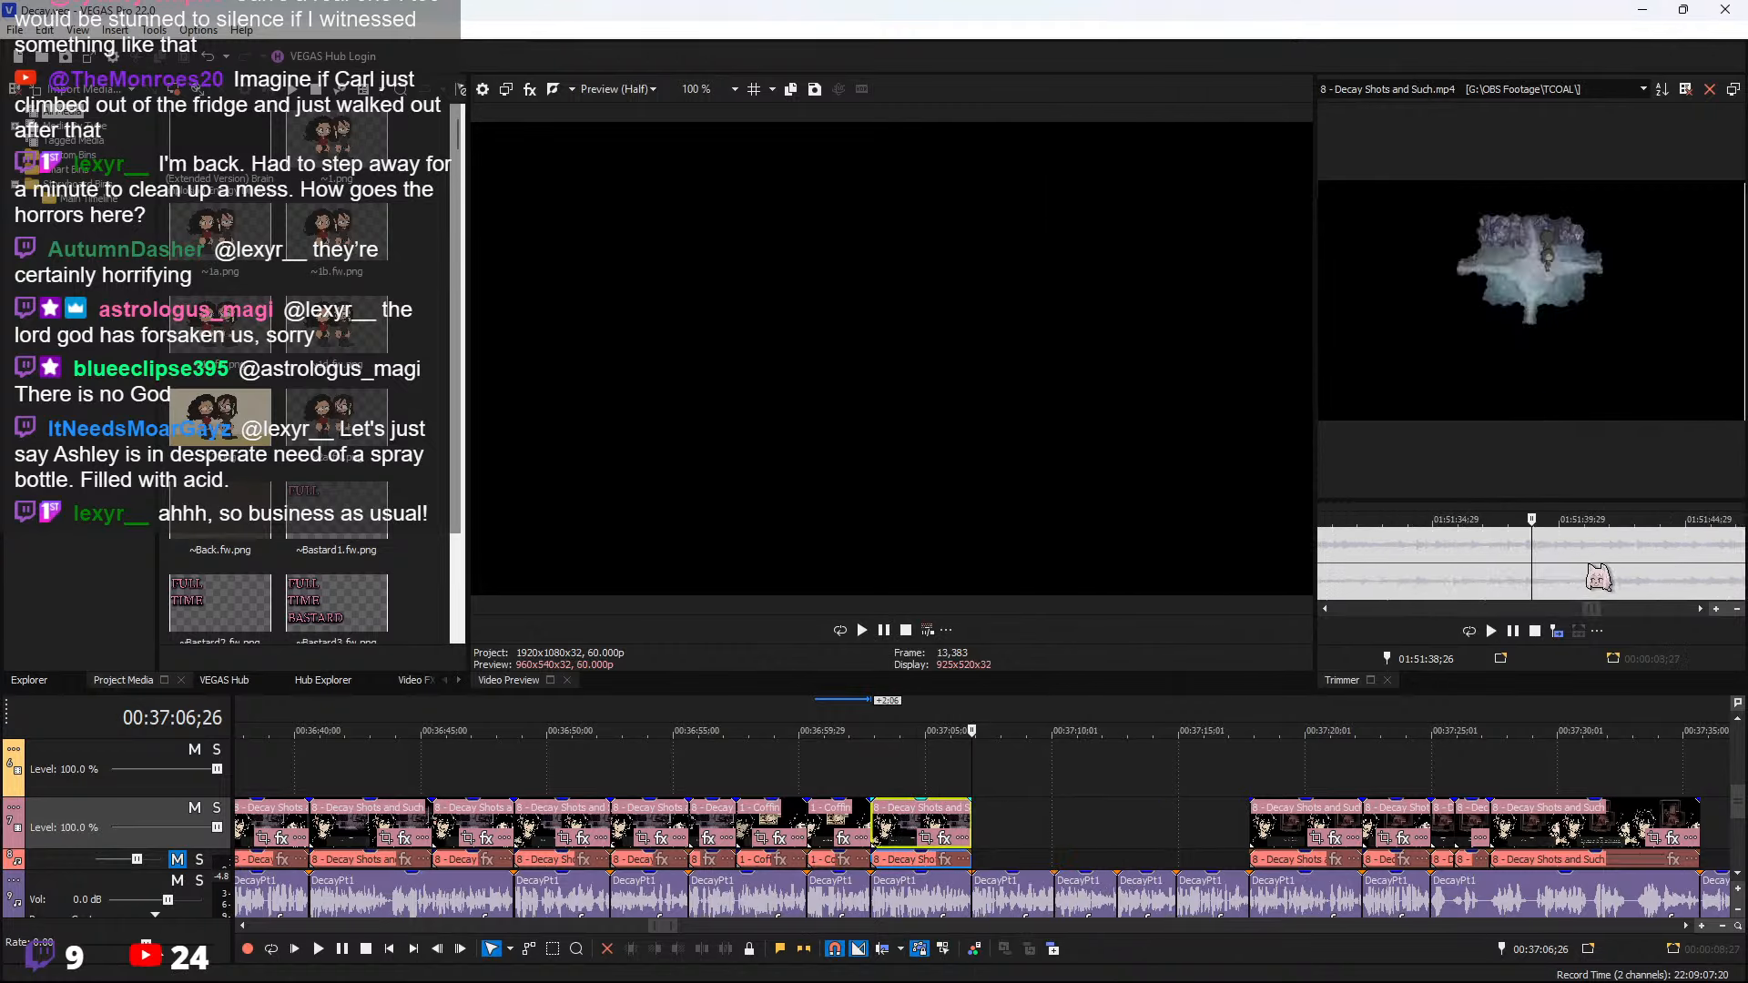
# Scan 8 - Decay Shots and Such.mp4 from about 01:51:38 to 01:52:17 for a shot suited to the gap
pyautogui.press('space')
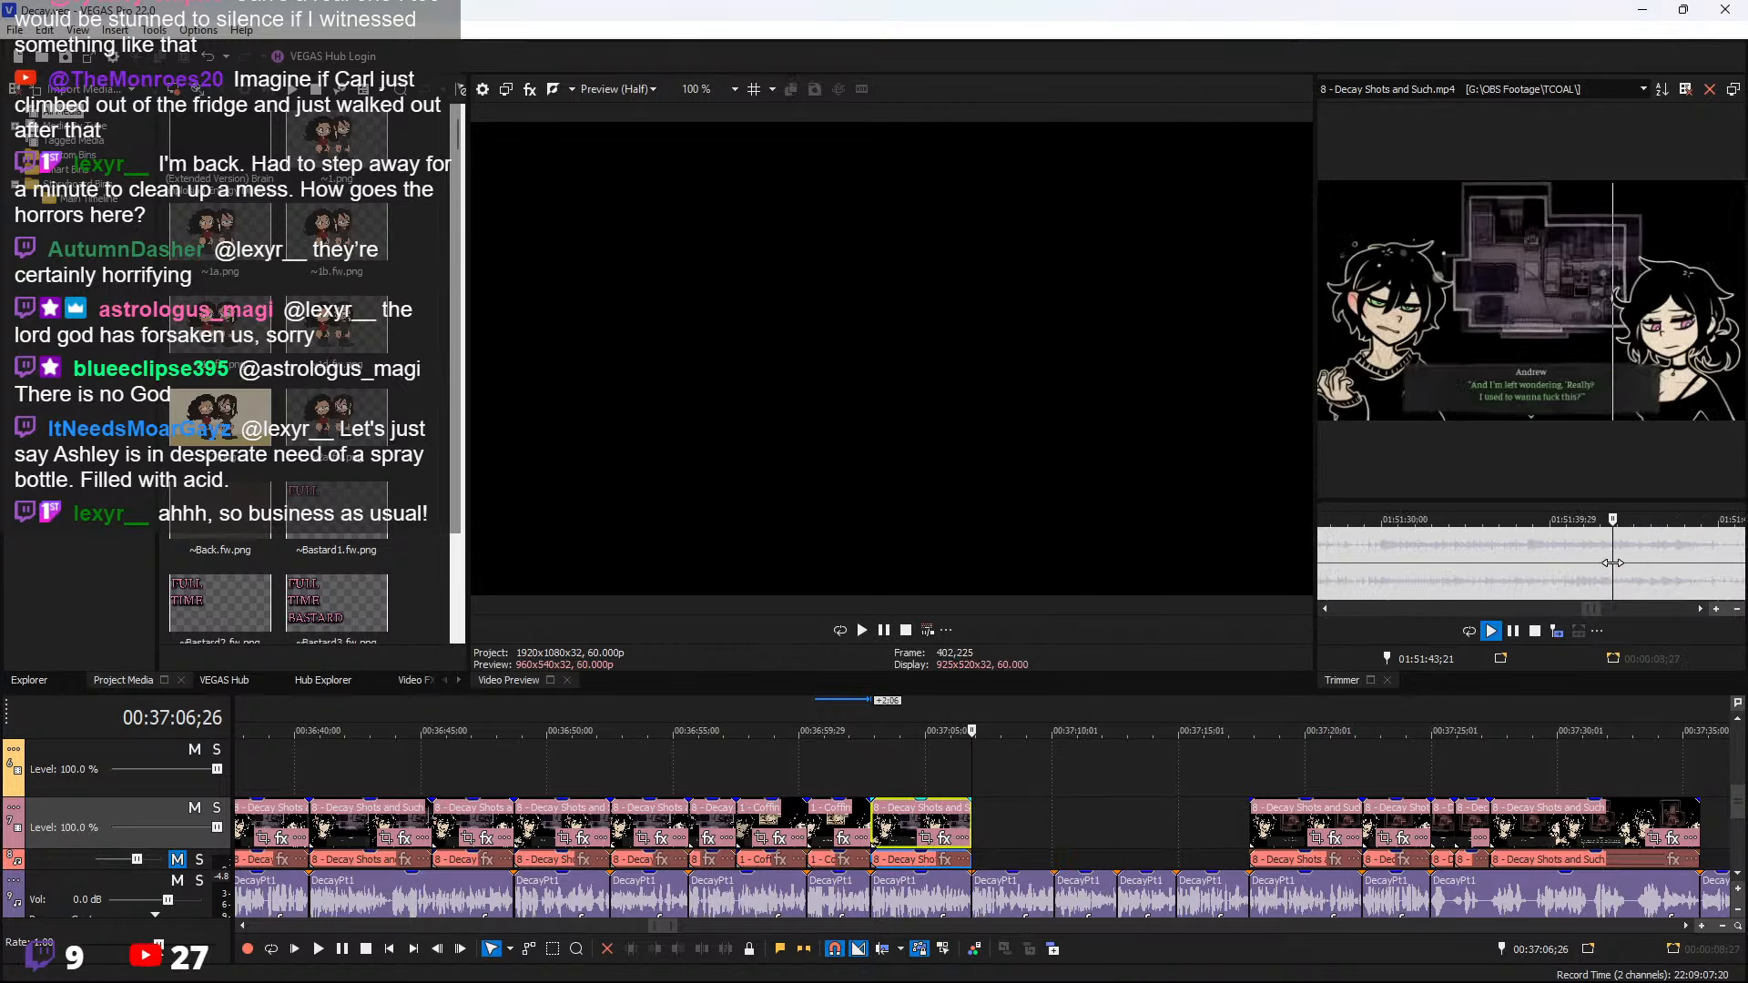
pyautogui.scroll(-2, 1690, 576)
pyautogui.click(1672, 558)
pyautogui.moveTo(1671, 558); pyautogui.dragTo(1719, 562)
pyautogui.press('space')
pyautogui.scroll(1, 1718, 558)
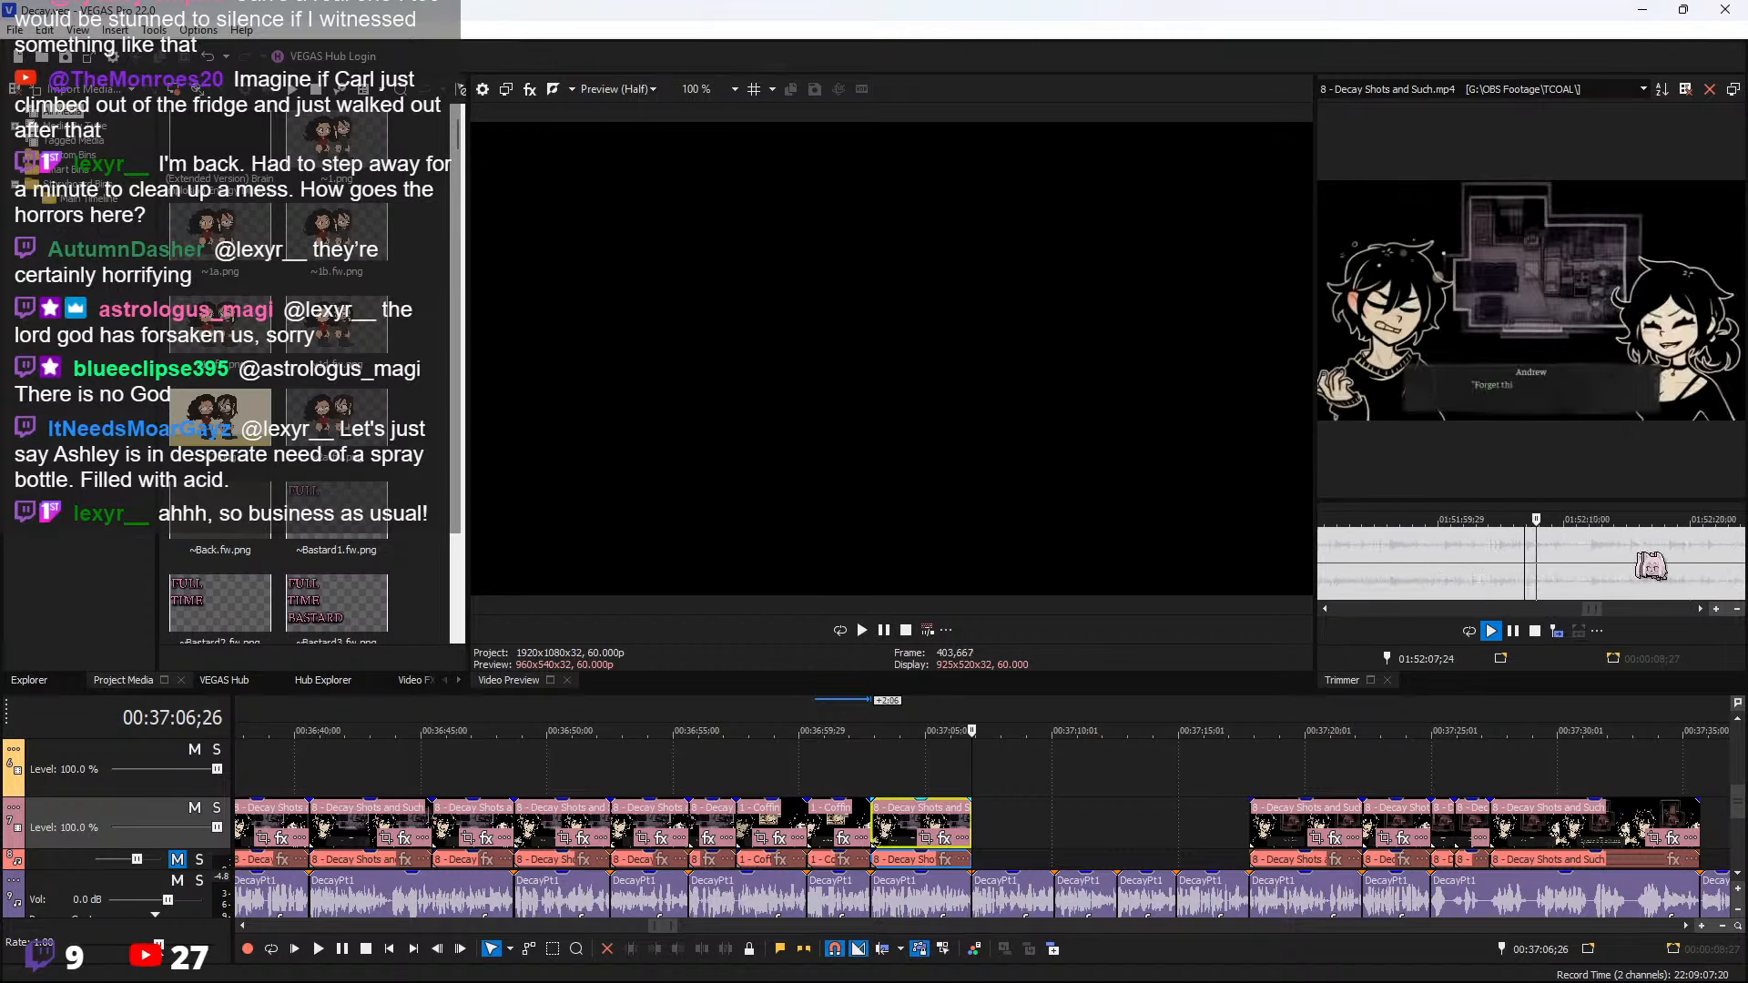
pyautogui.click(1646, 553)
pyautogui.press('space')
pyautogui.press('space')
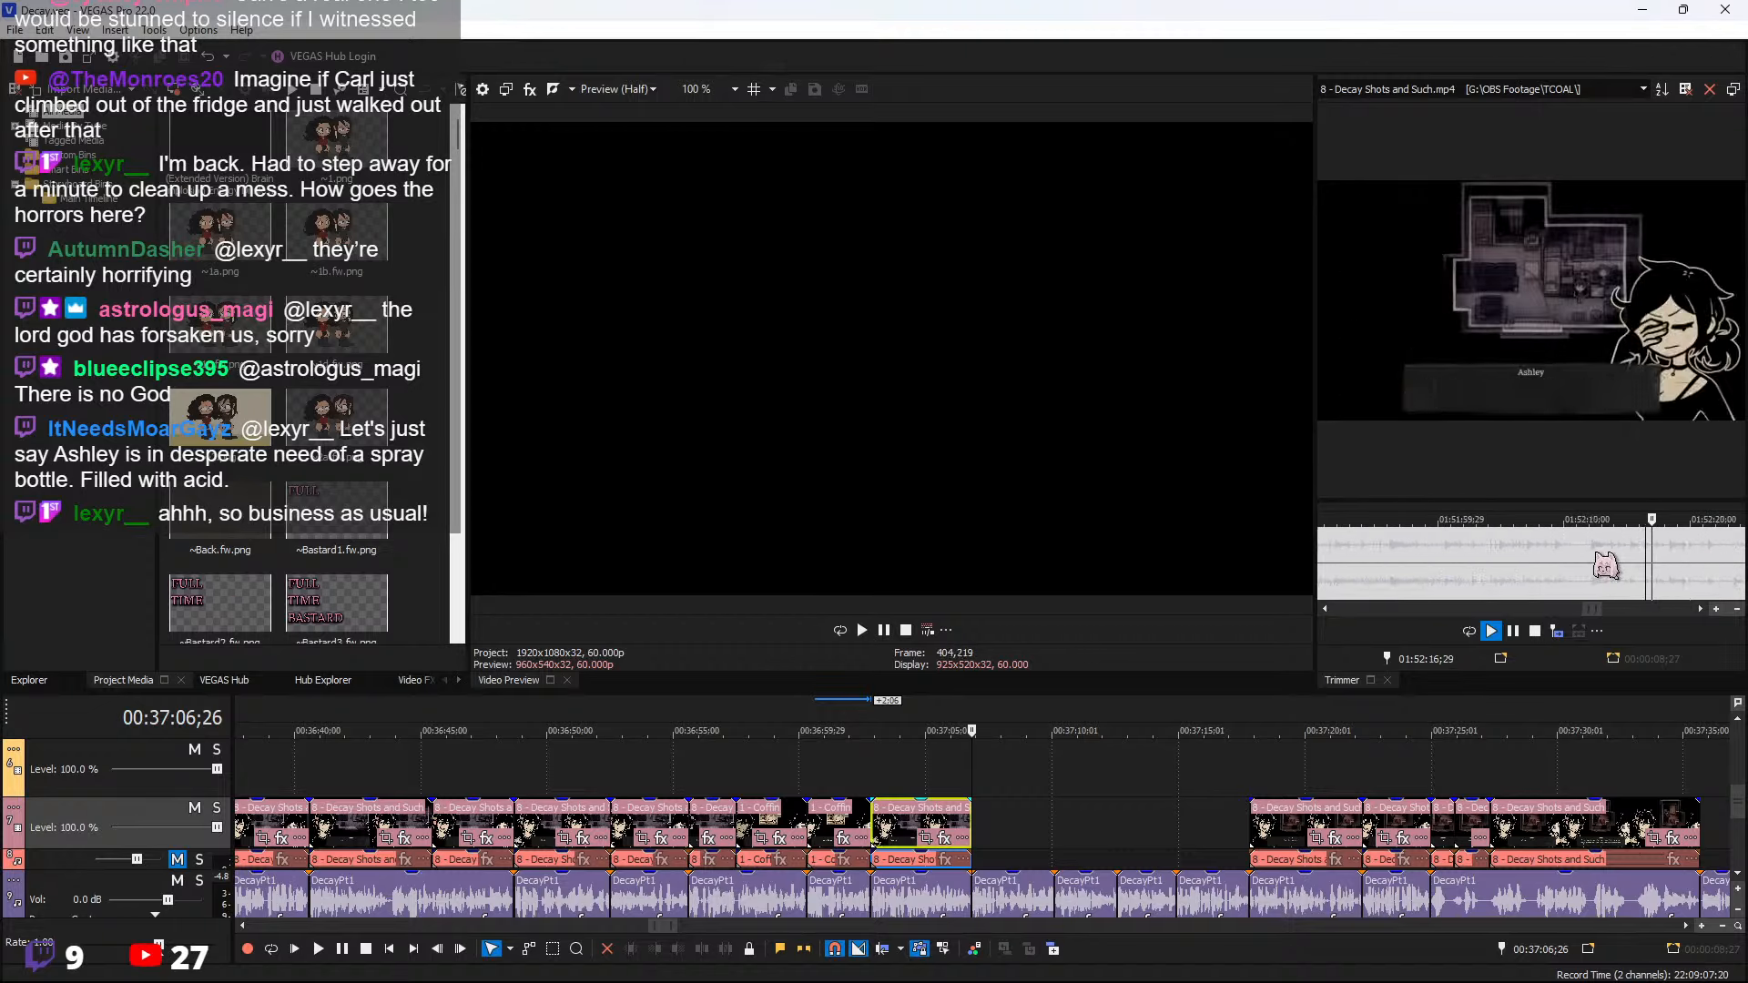
# Select the Decay footage from 01:52:17;03 to 01:52:19;27 in the trimmer
pyautogui.scroll(1, 1625, 578)
pyautogui.press('space')
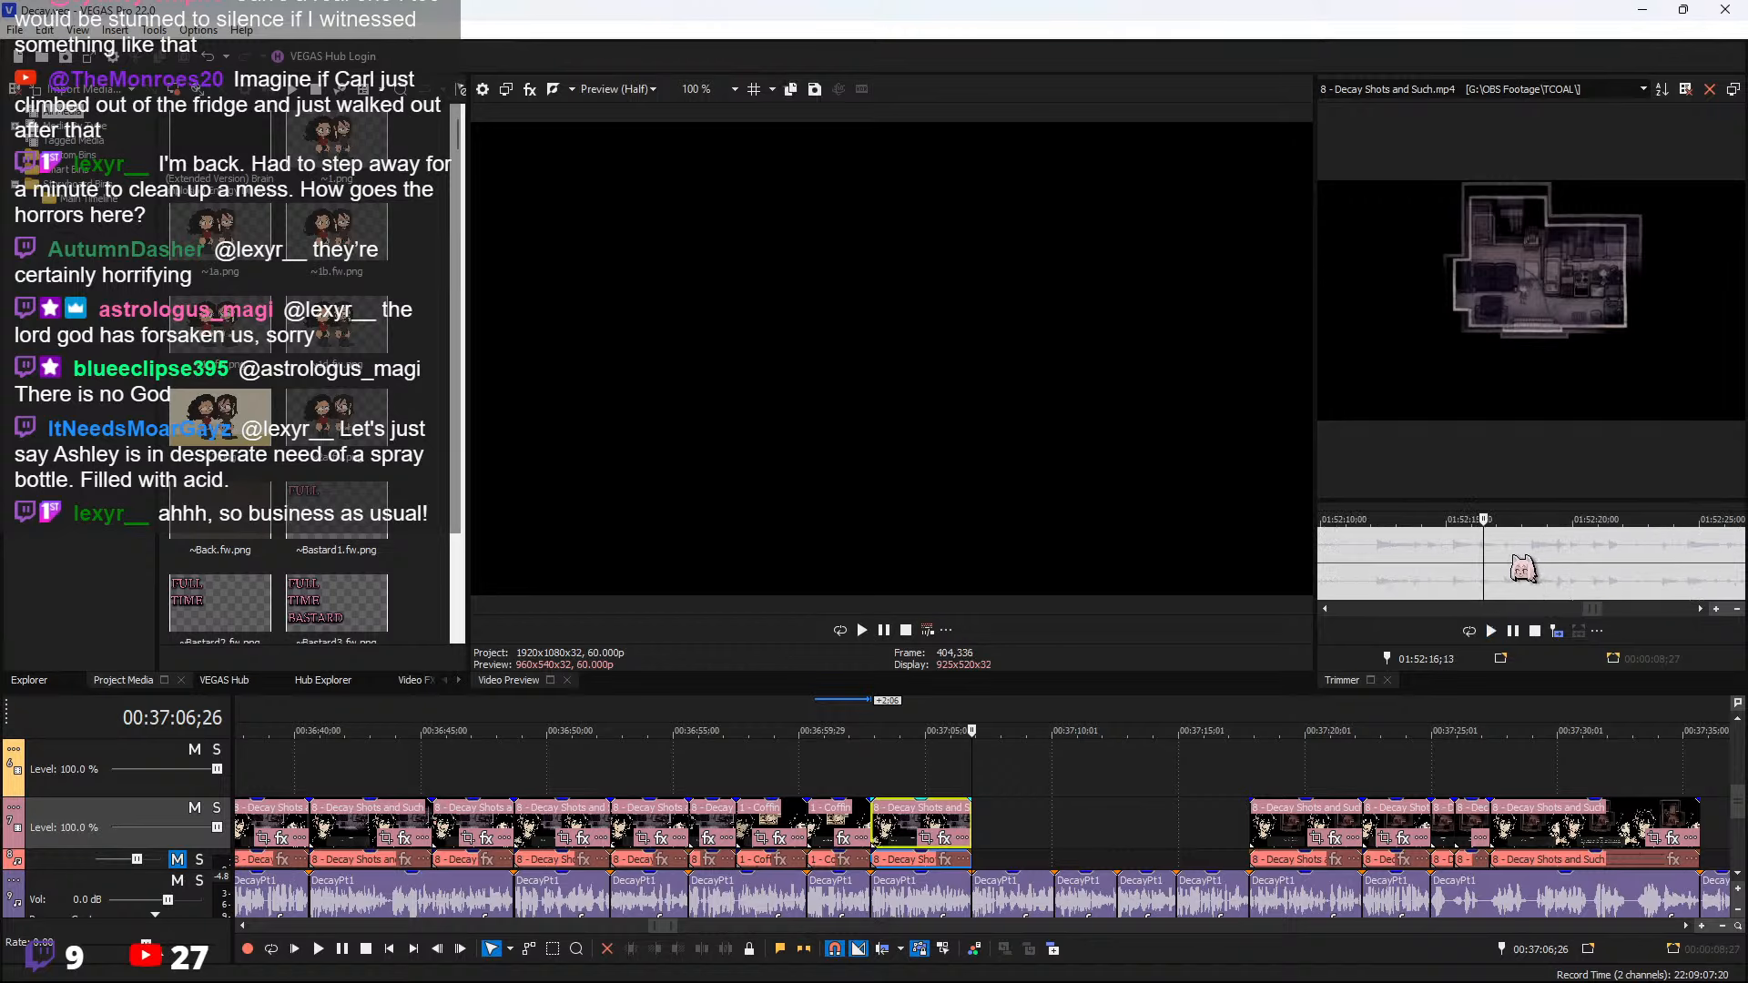
pyautogui.click(1500, 555)
pyautogui.moveTo(1501, 556); pyautogui.dragTo(1571, 563)
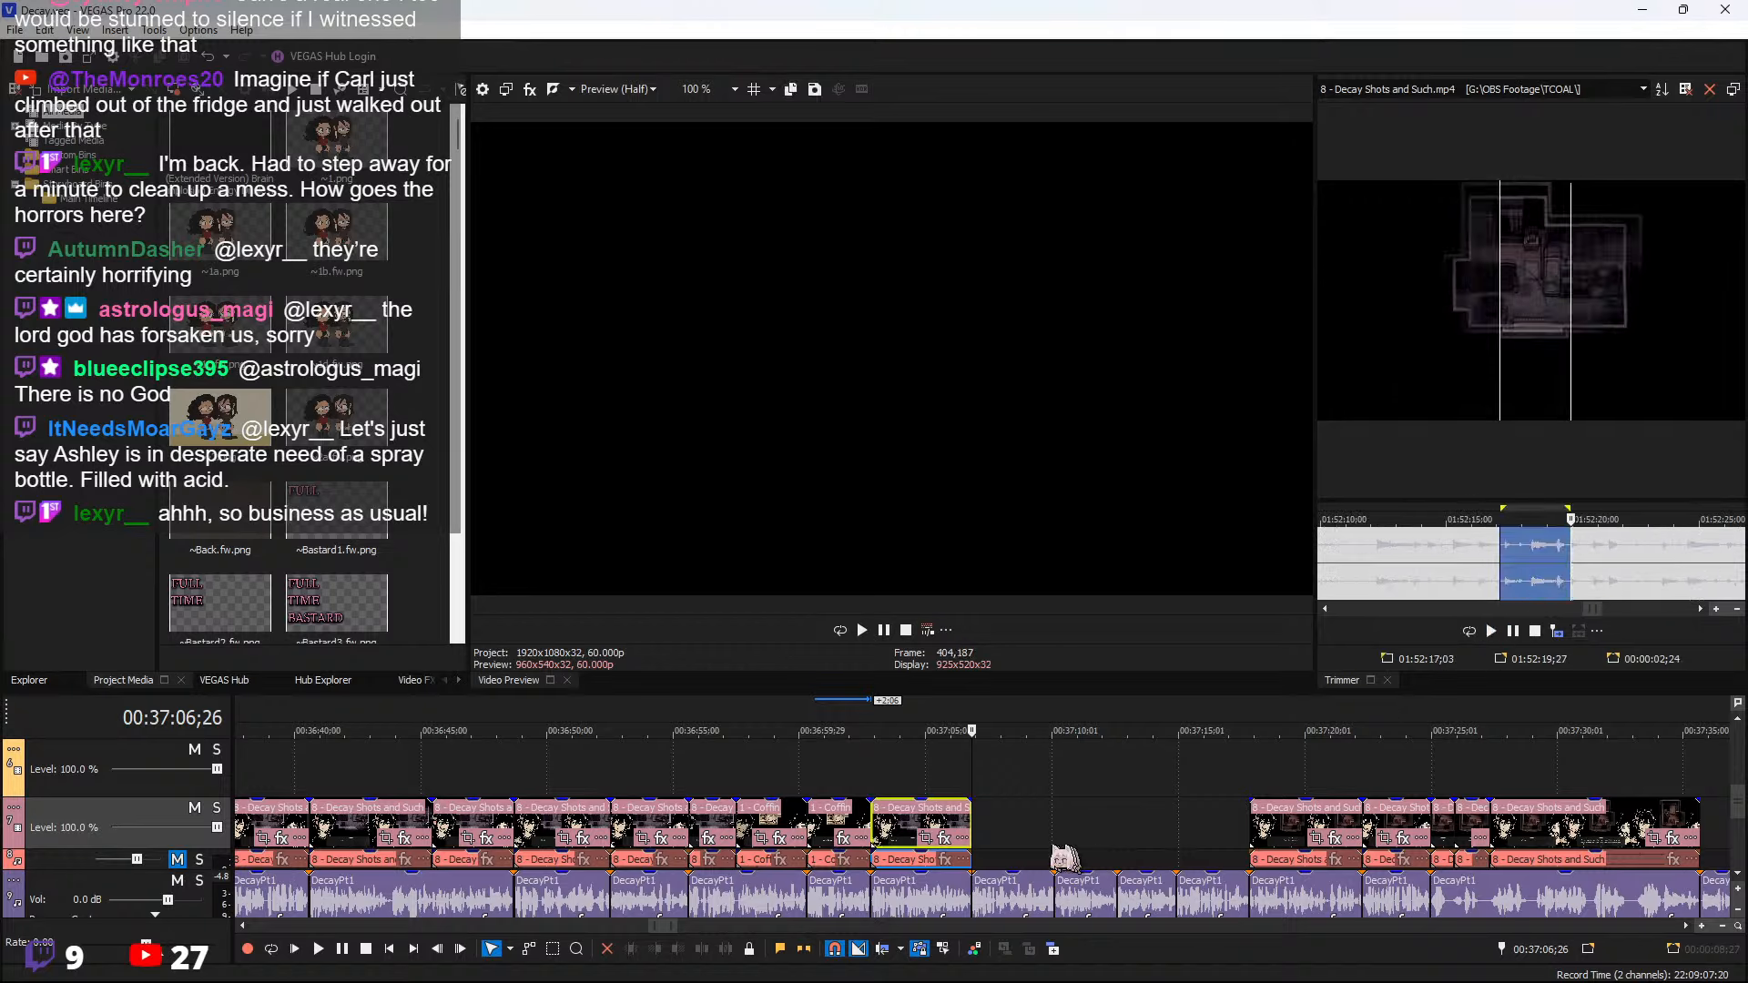
# Insert the selected Decay footage into the gap at 00:37:06;26 and return to the new clip for checking
pyautogui.click(964, 825)
pyautogui.click(971, 825)
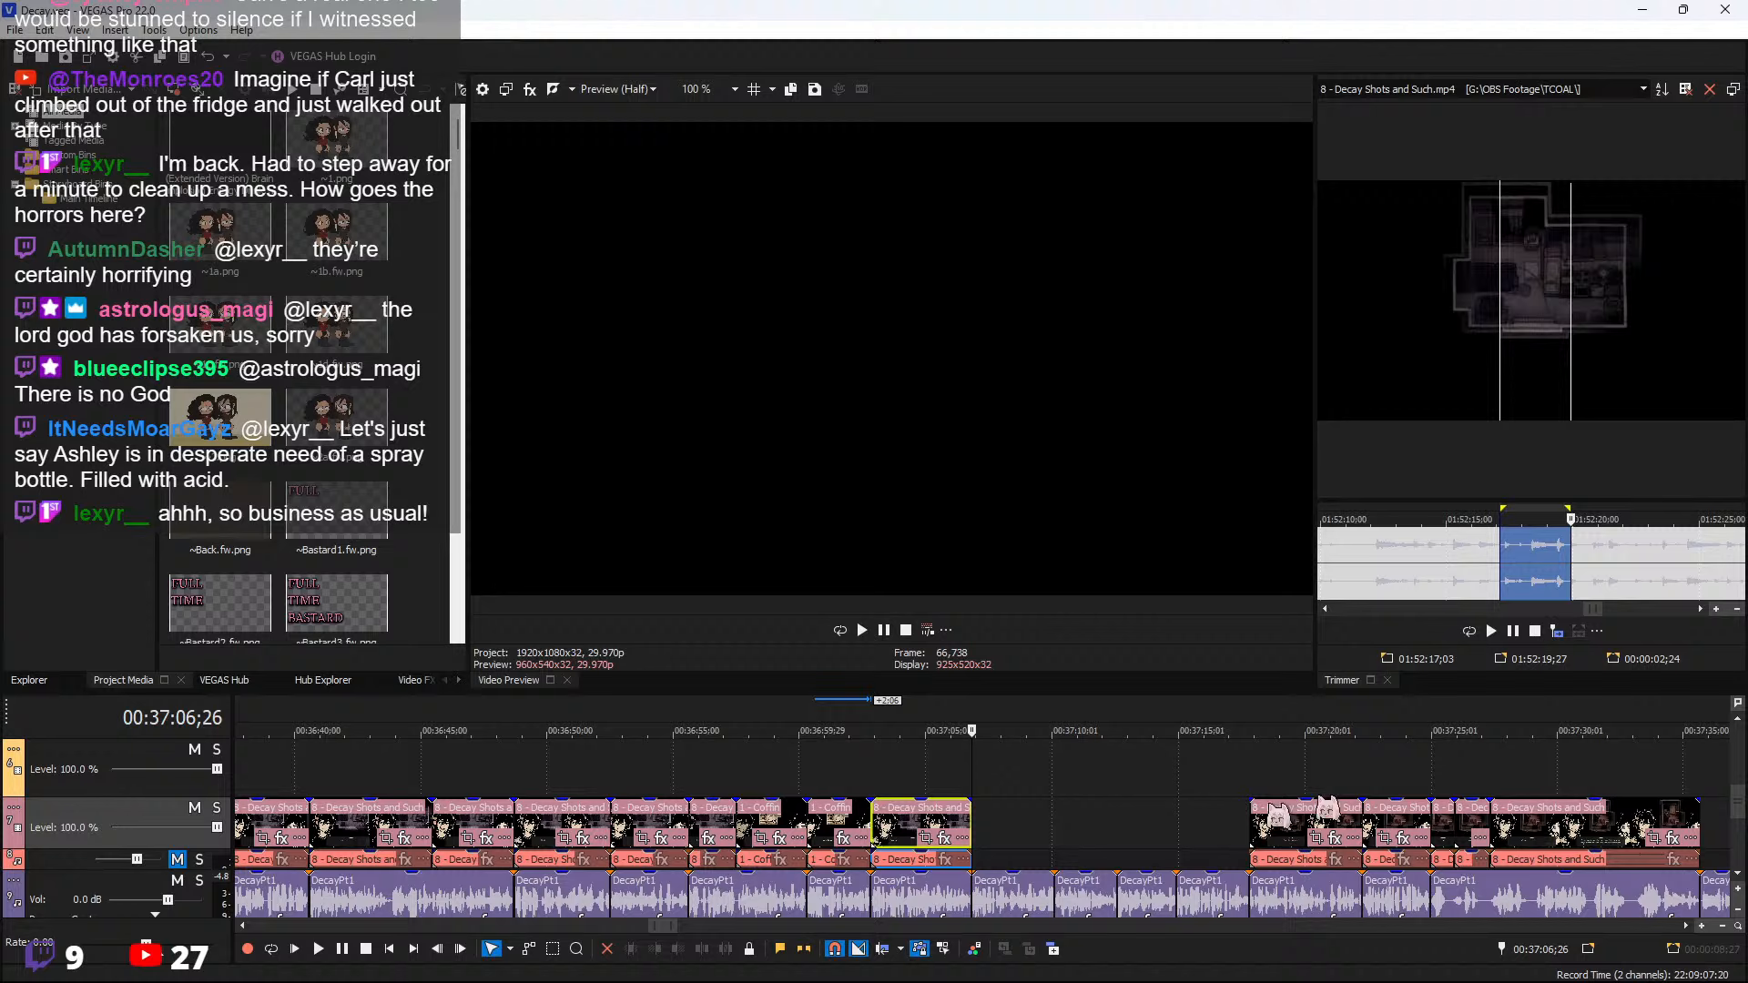
pyautogui.click(1559, 632)
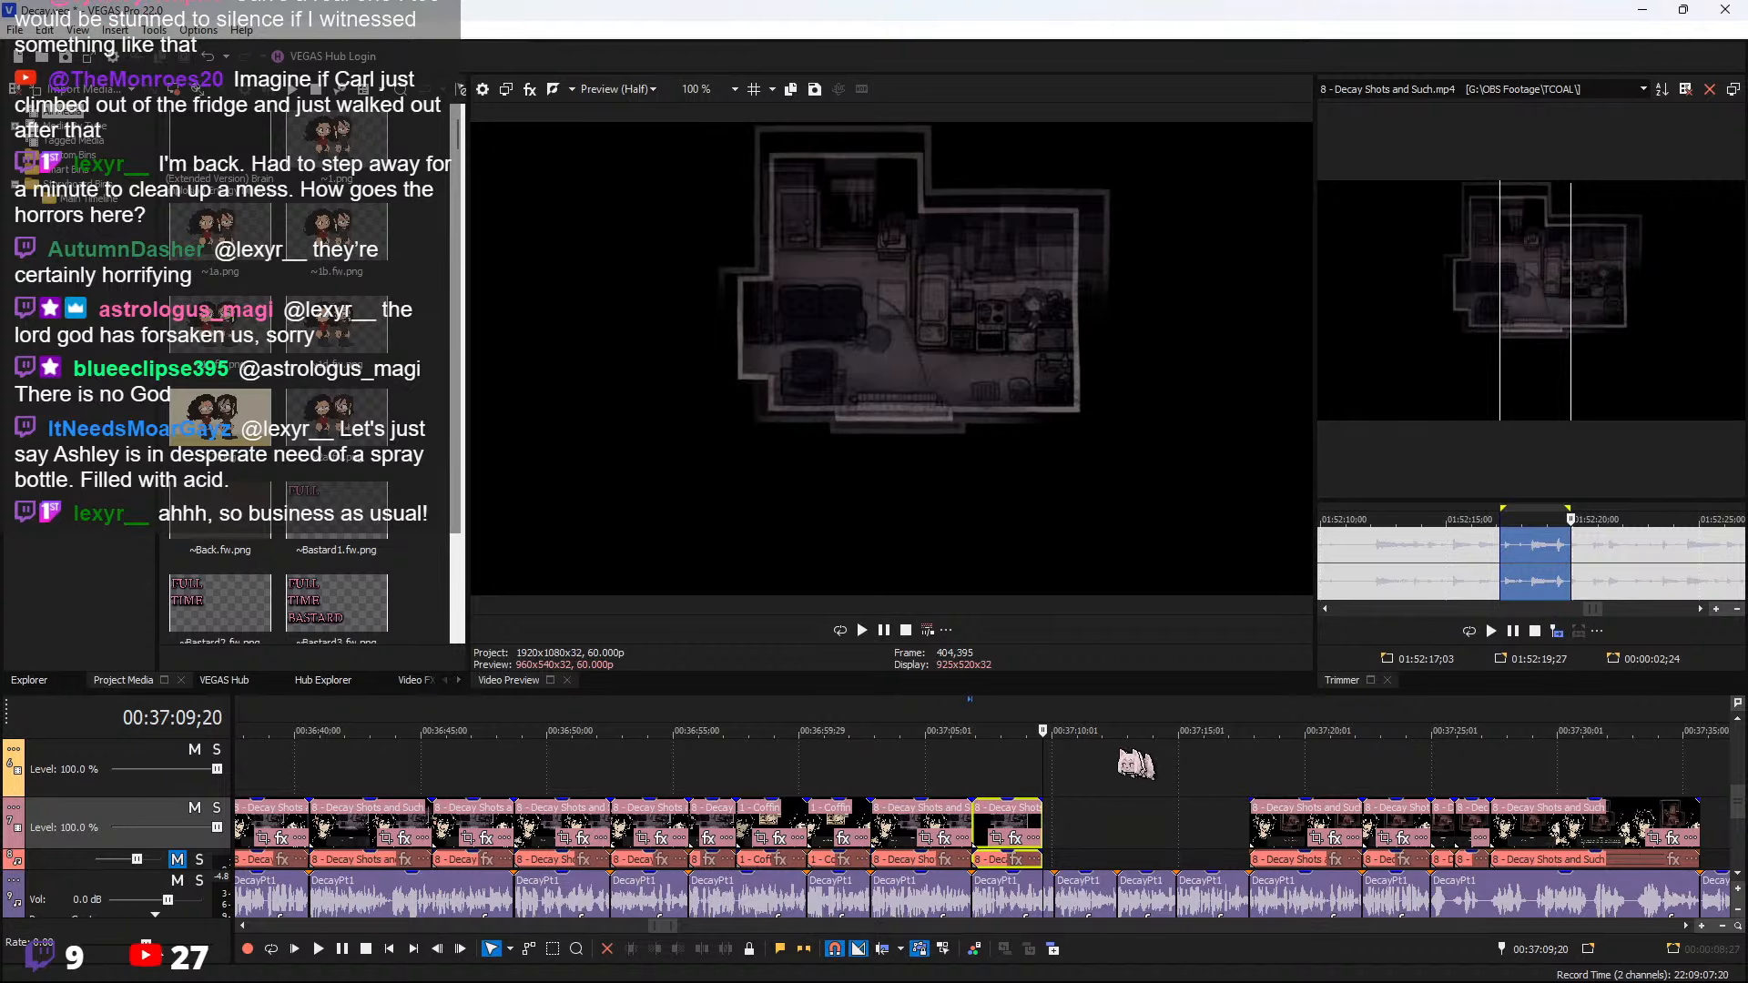
pyautogui.click(995, 772)
pyautogui.scroll(3, 1078, 816)
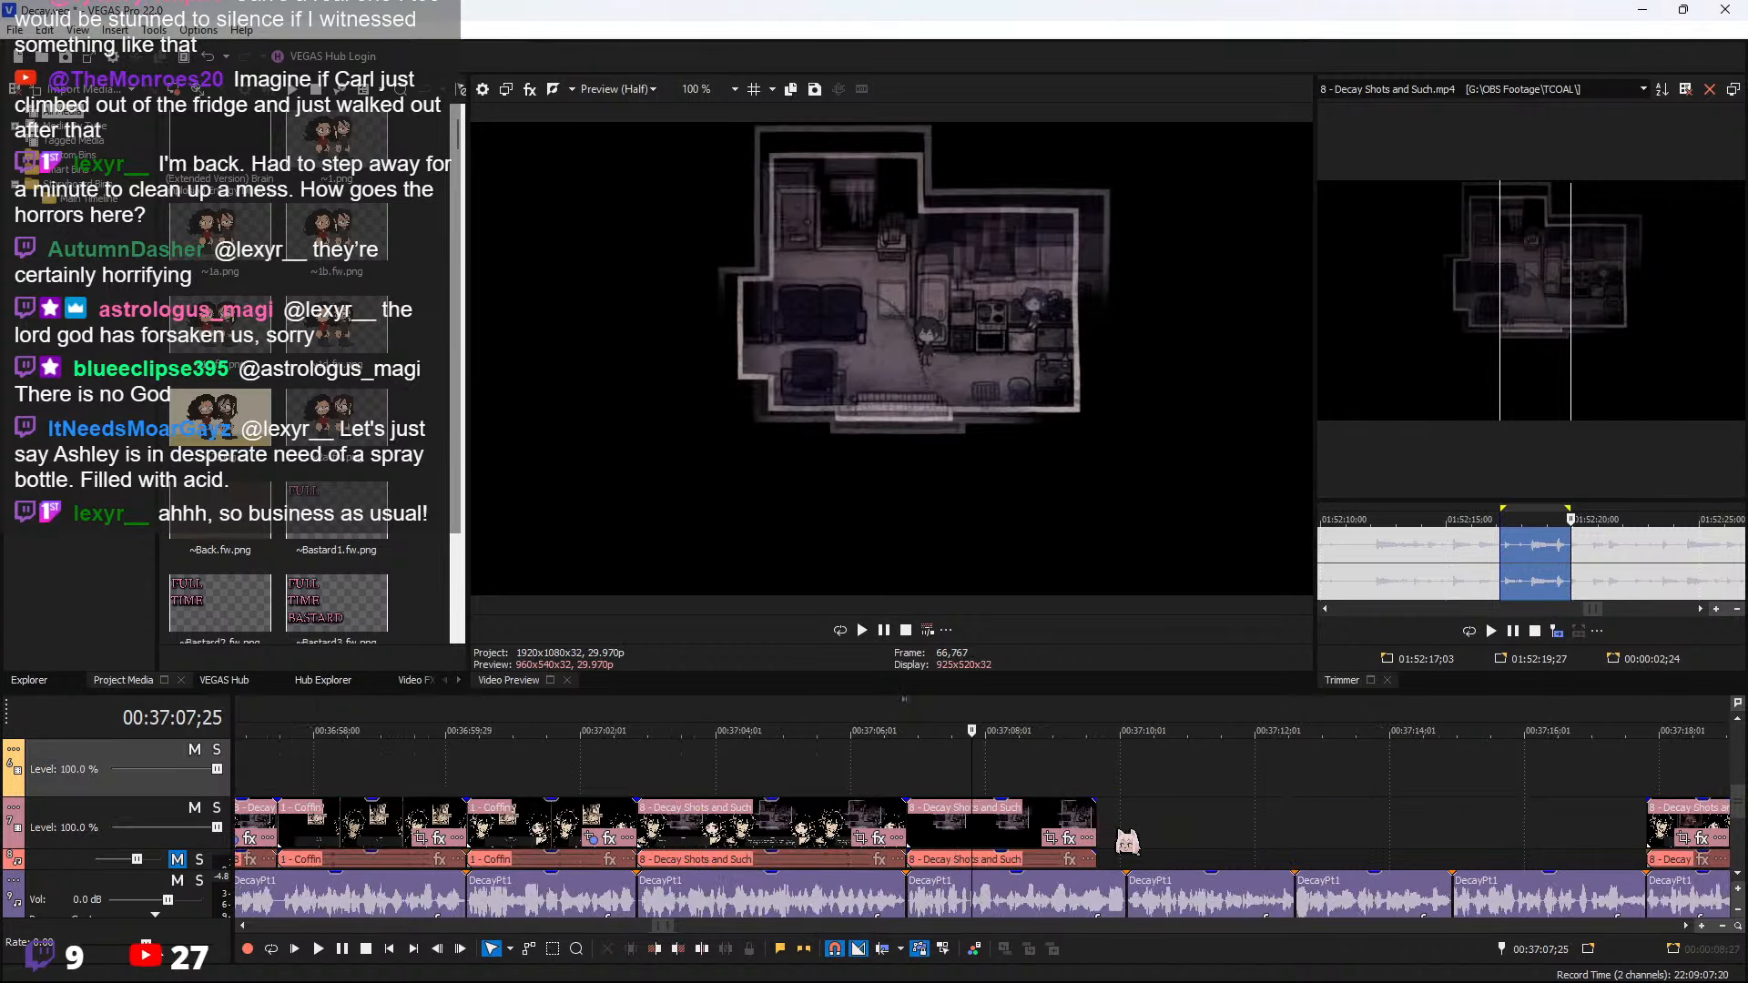
# Play back the newly inserted Decay clip and cut its end back to 00:37:08;14, removing the remainder
pyautogui.press('space')
pyautogui.press('space')
pyautogui.moveTo(909, 824); pyautogui.dragTo(1013, 838)
pyautogui.press('space')
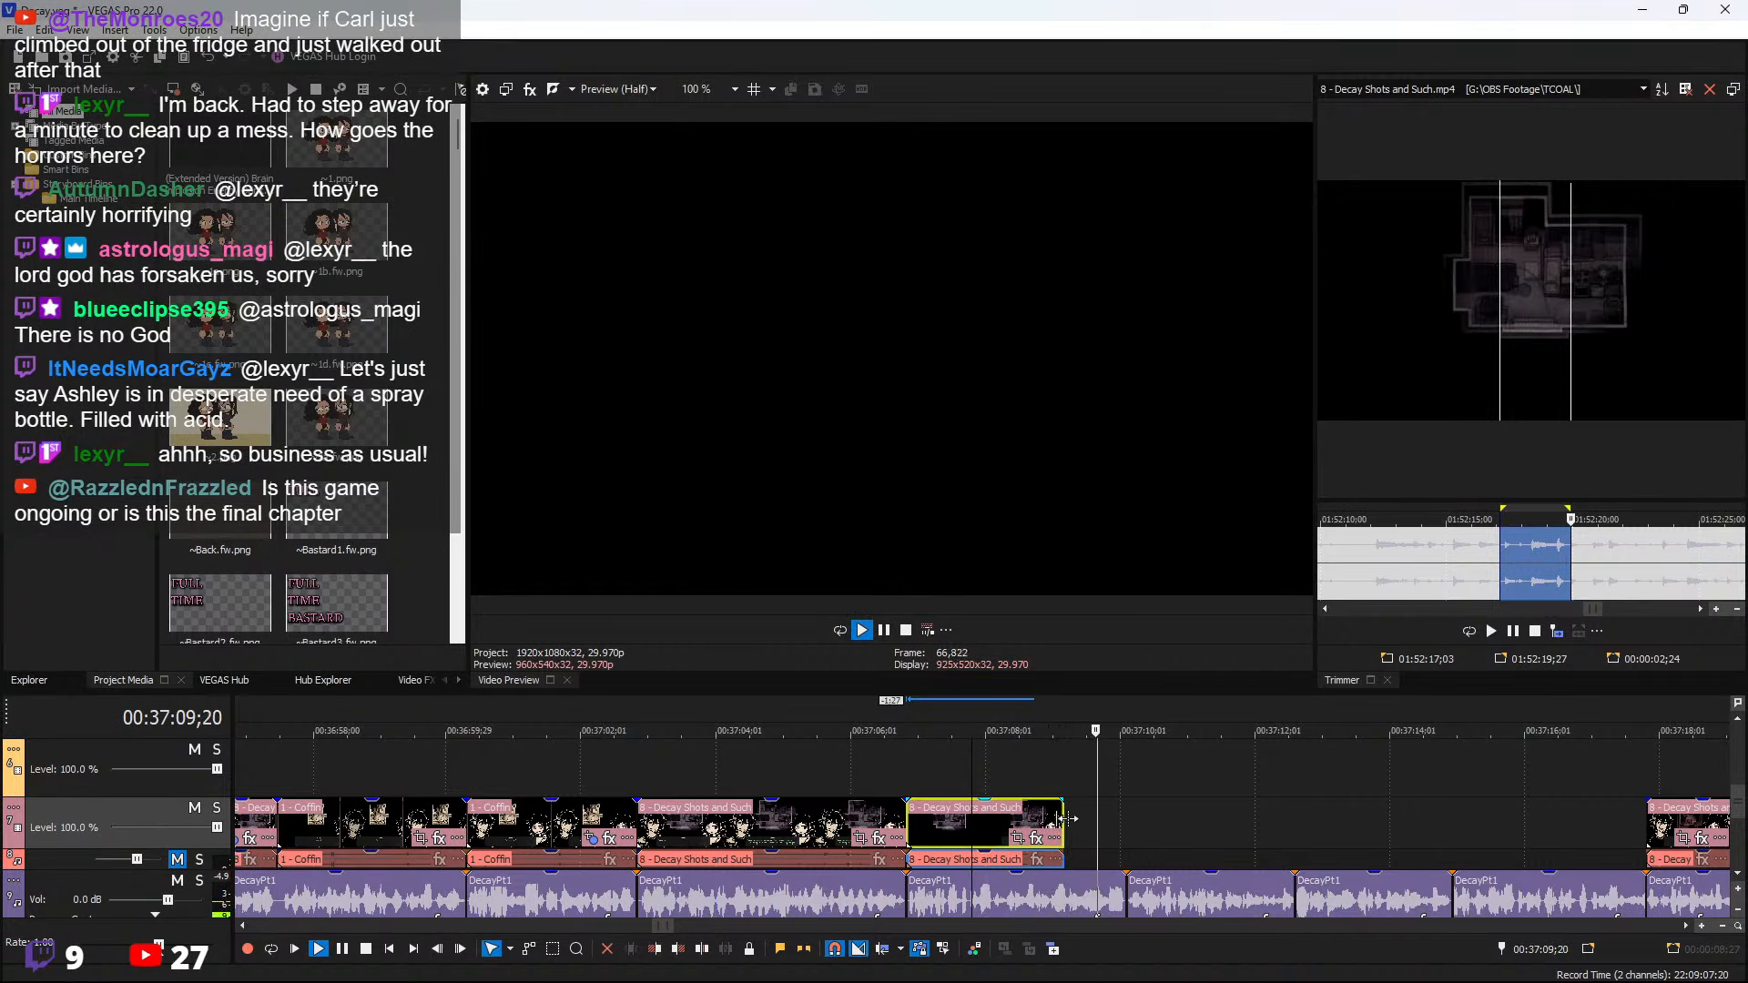
pyautogui.press('space')
pyautogui.click(915, 830)
pyautogui.press('space')
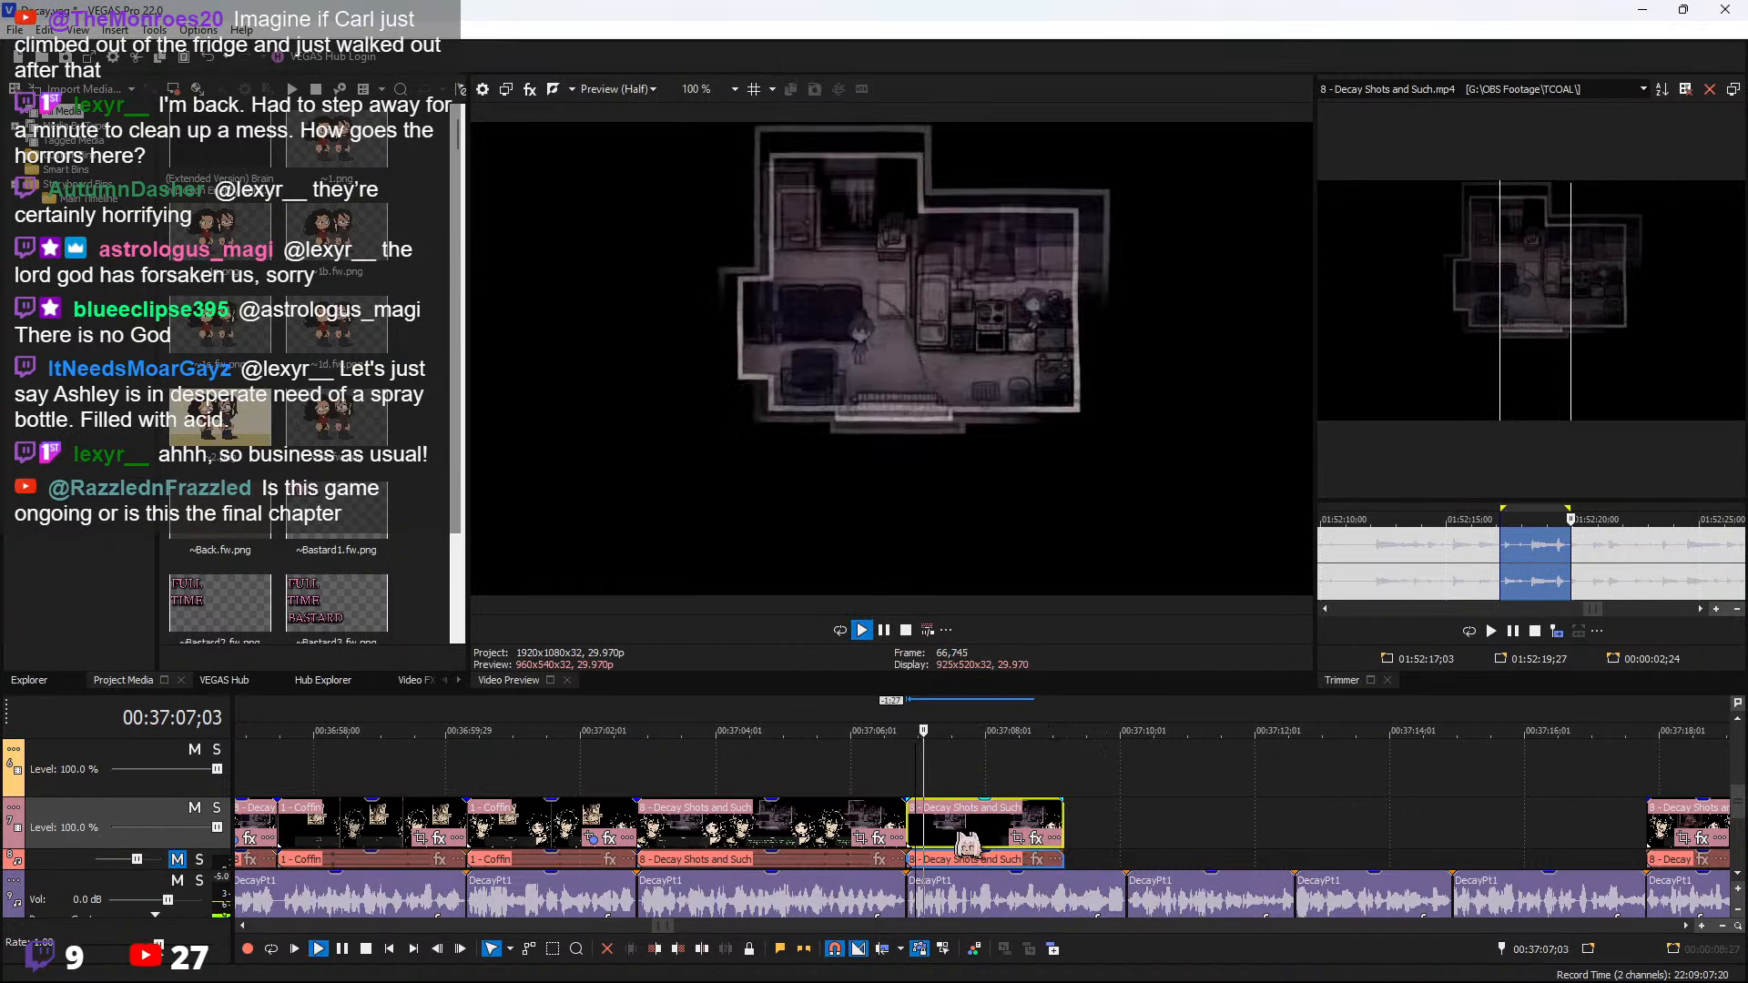
pyautogui.press('space')
pyautogui.click(1015, 822)
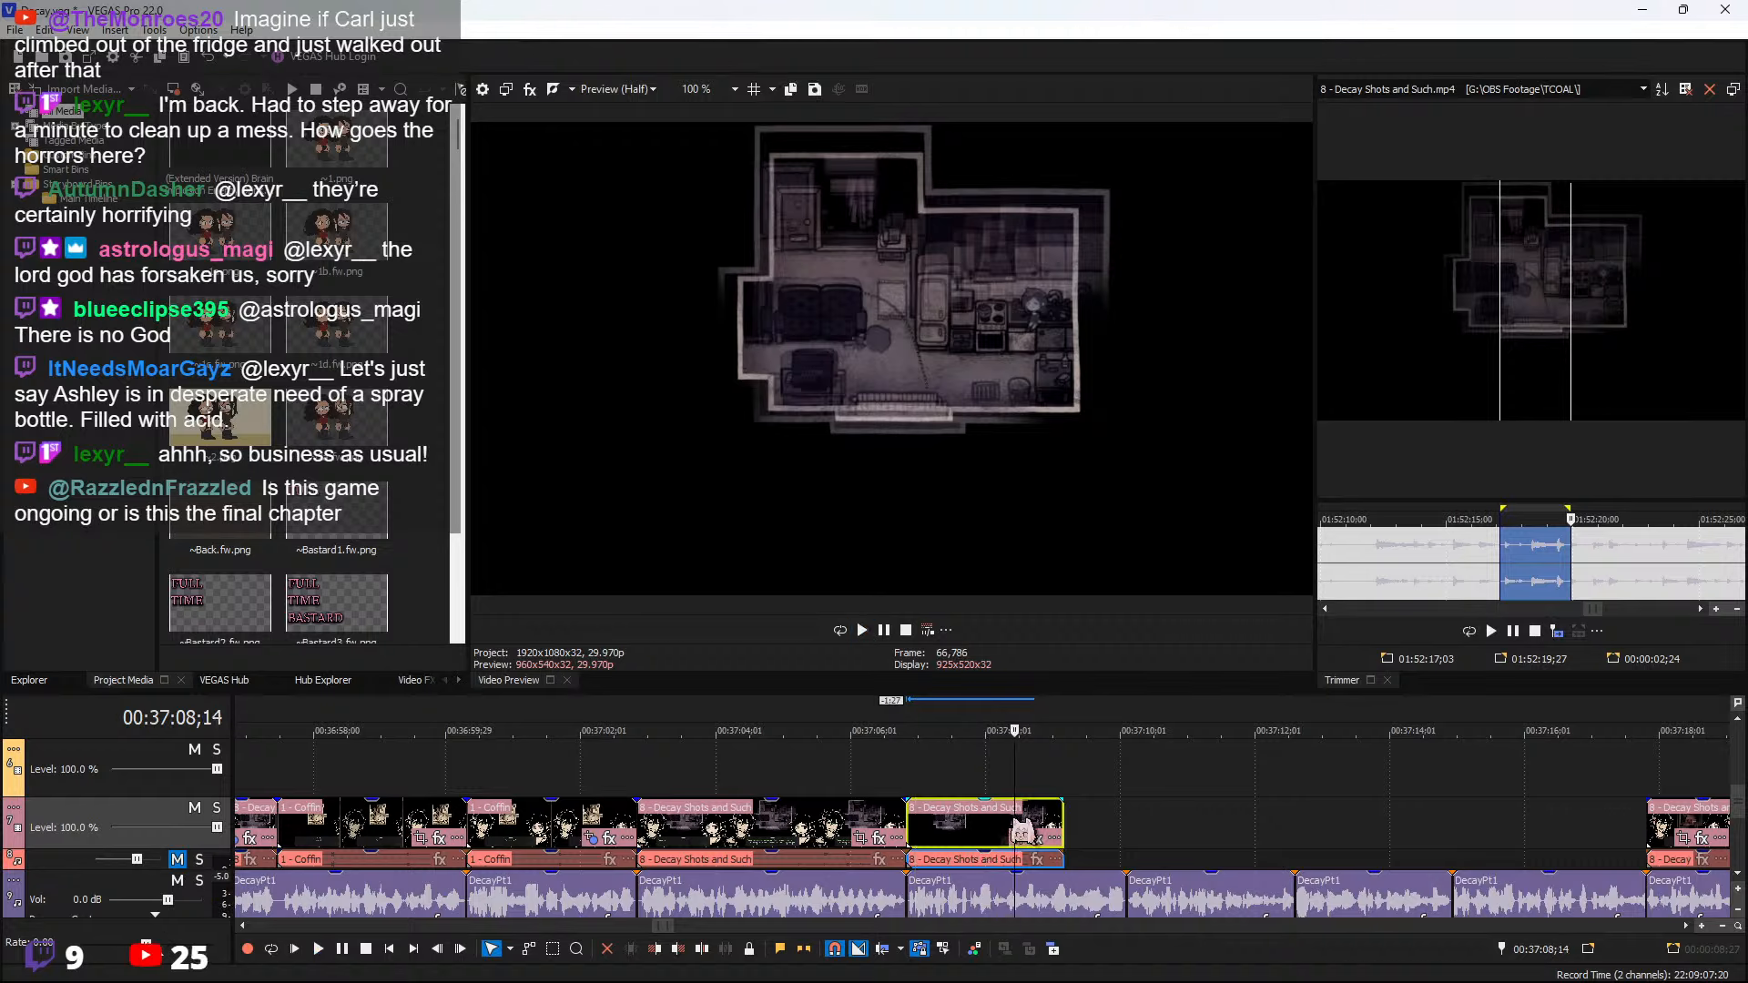
pyautogui.press('s')
pyautogui.click(1027, 812)
pyautogui.press('Delete')
# Find the shot of Ashley's dialogue in the Decay footage and select 01:52:39;09 to 01:52:40;08 in the trimmer
pyautogui.scroll(-3, 1656, 564)
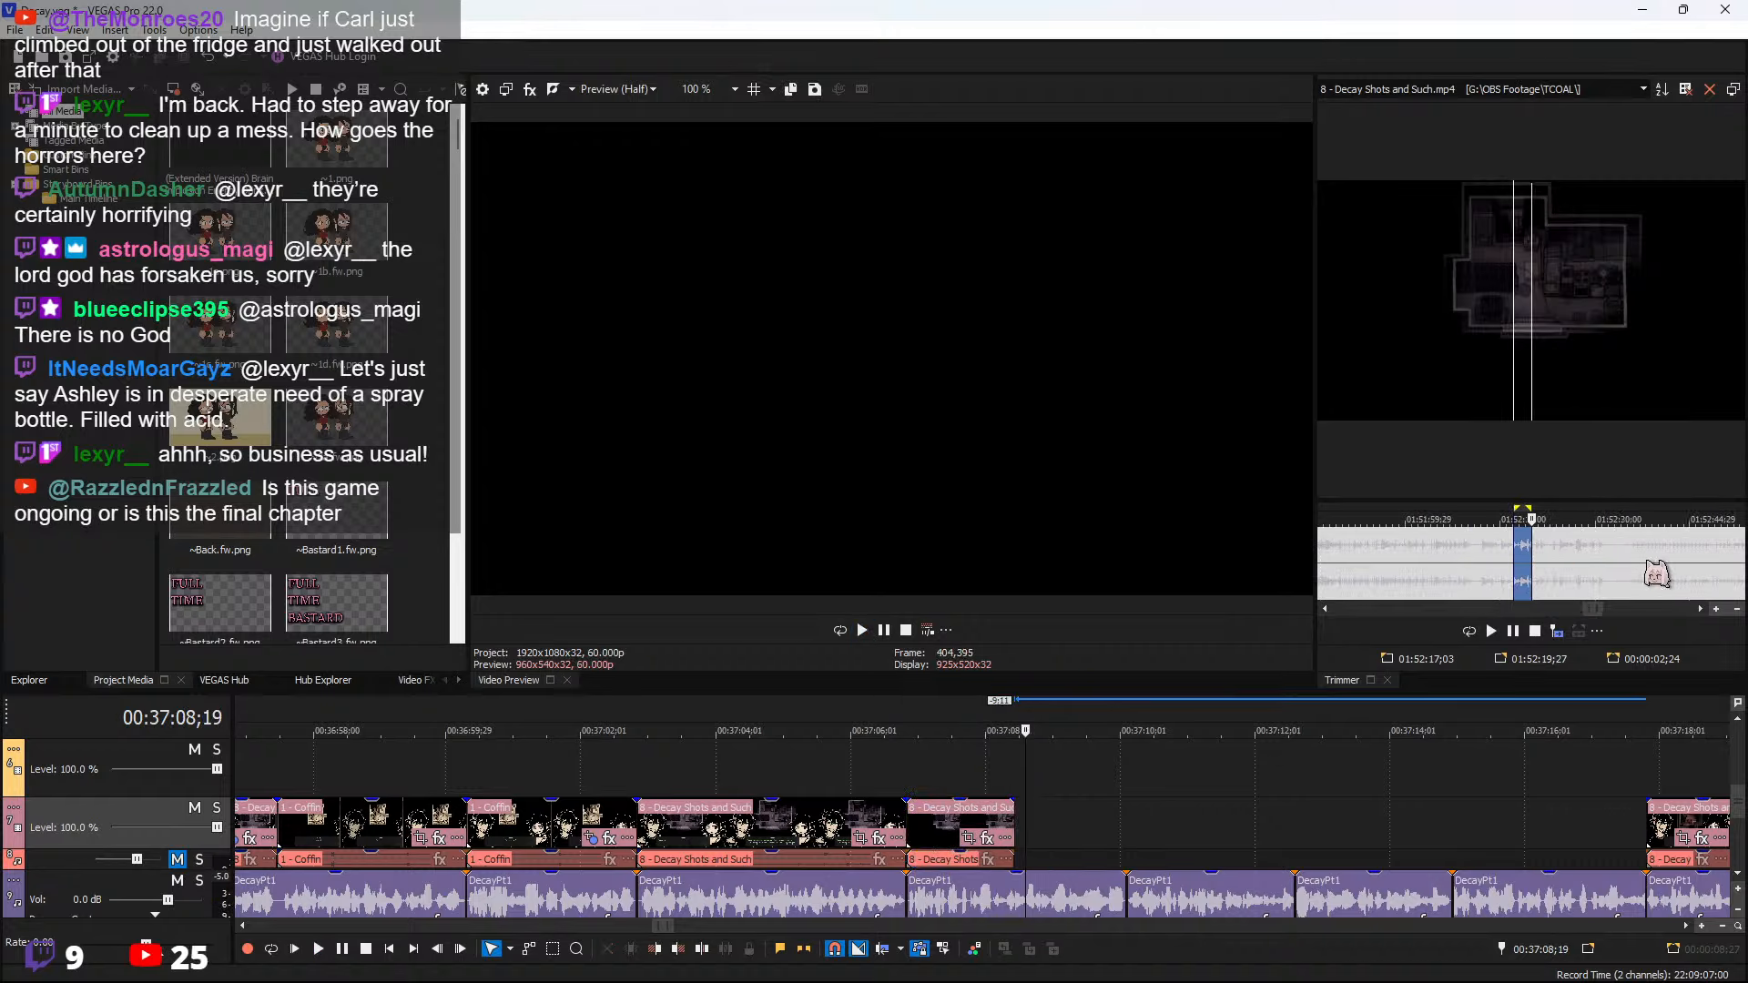
pyautogui.click(1646, 560)
pyautogui.press('space')
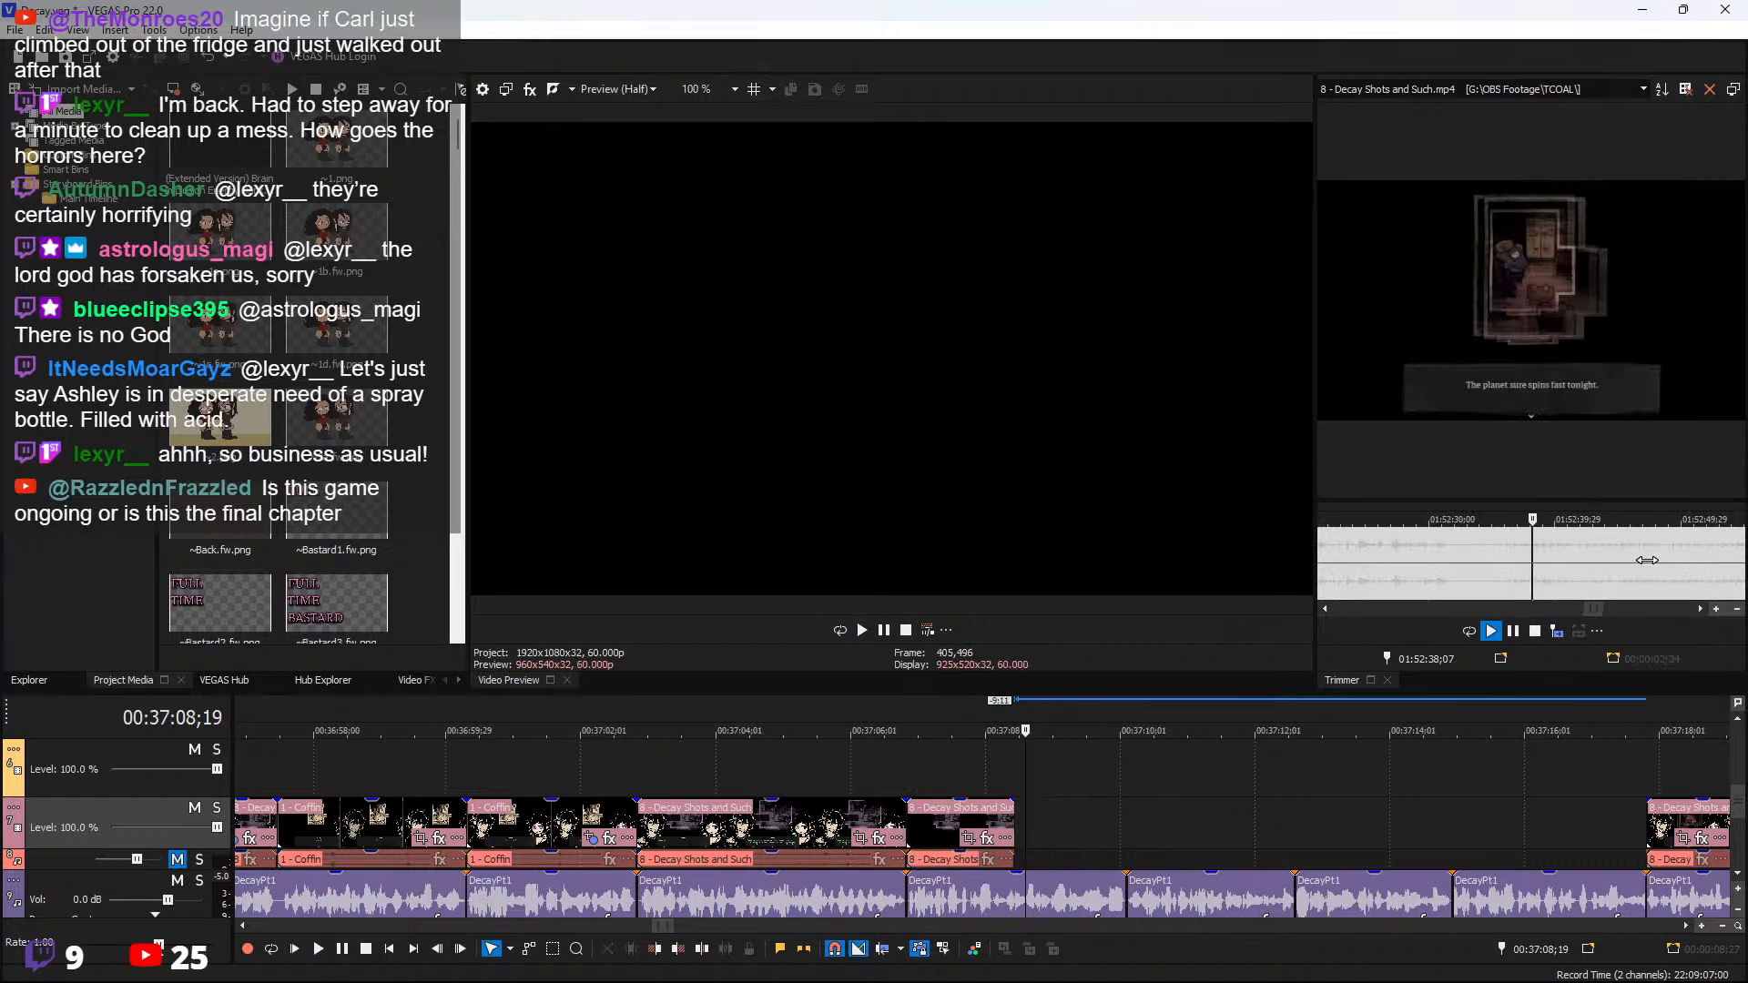
pyautogui.press('space')
pyautogui.scroll(3, 1558, 569)
pyautogui.click(1589, 556)
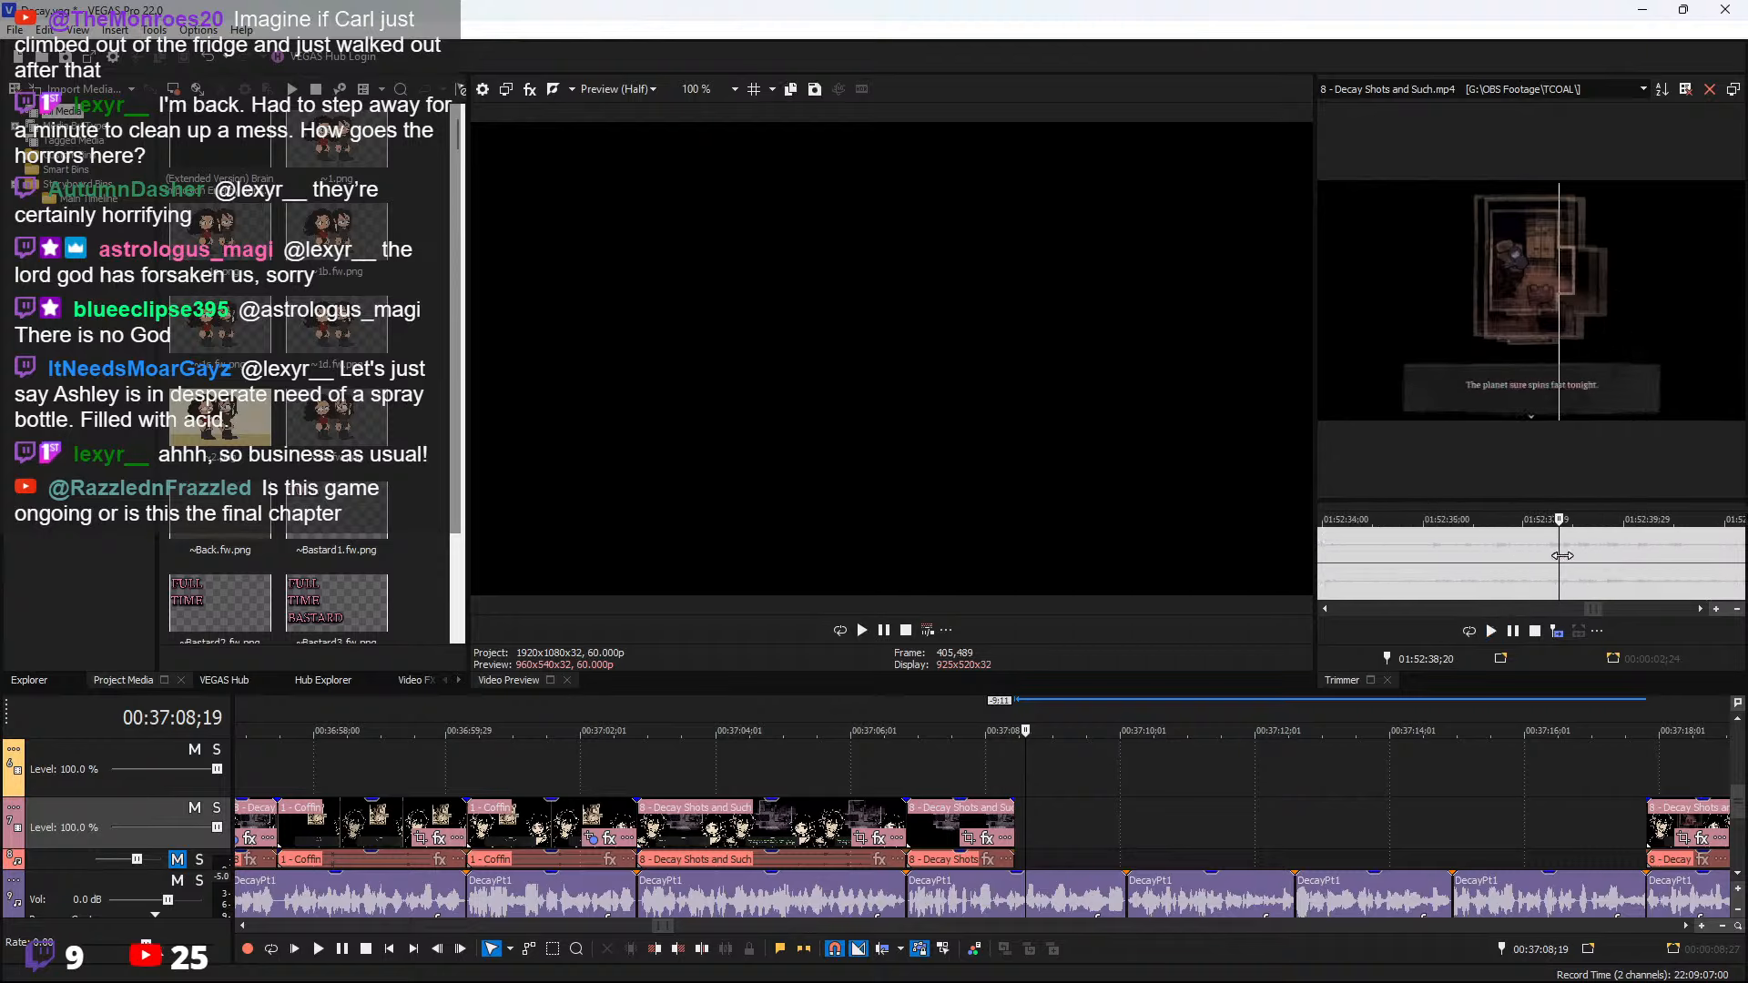
pyautogui.keyDown('shift'); pyautogui.click(1642, 560); pyautogui.keyUp('shift')
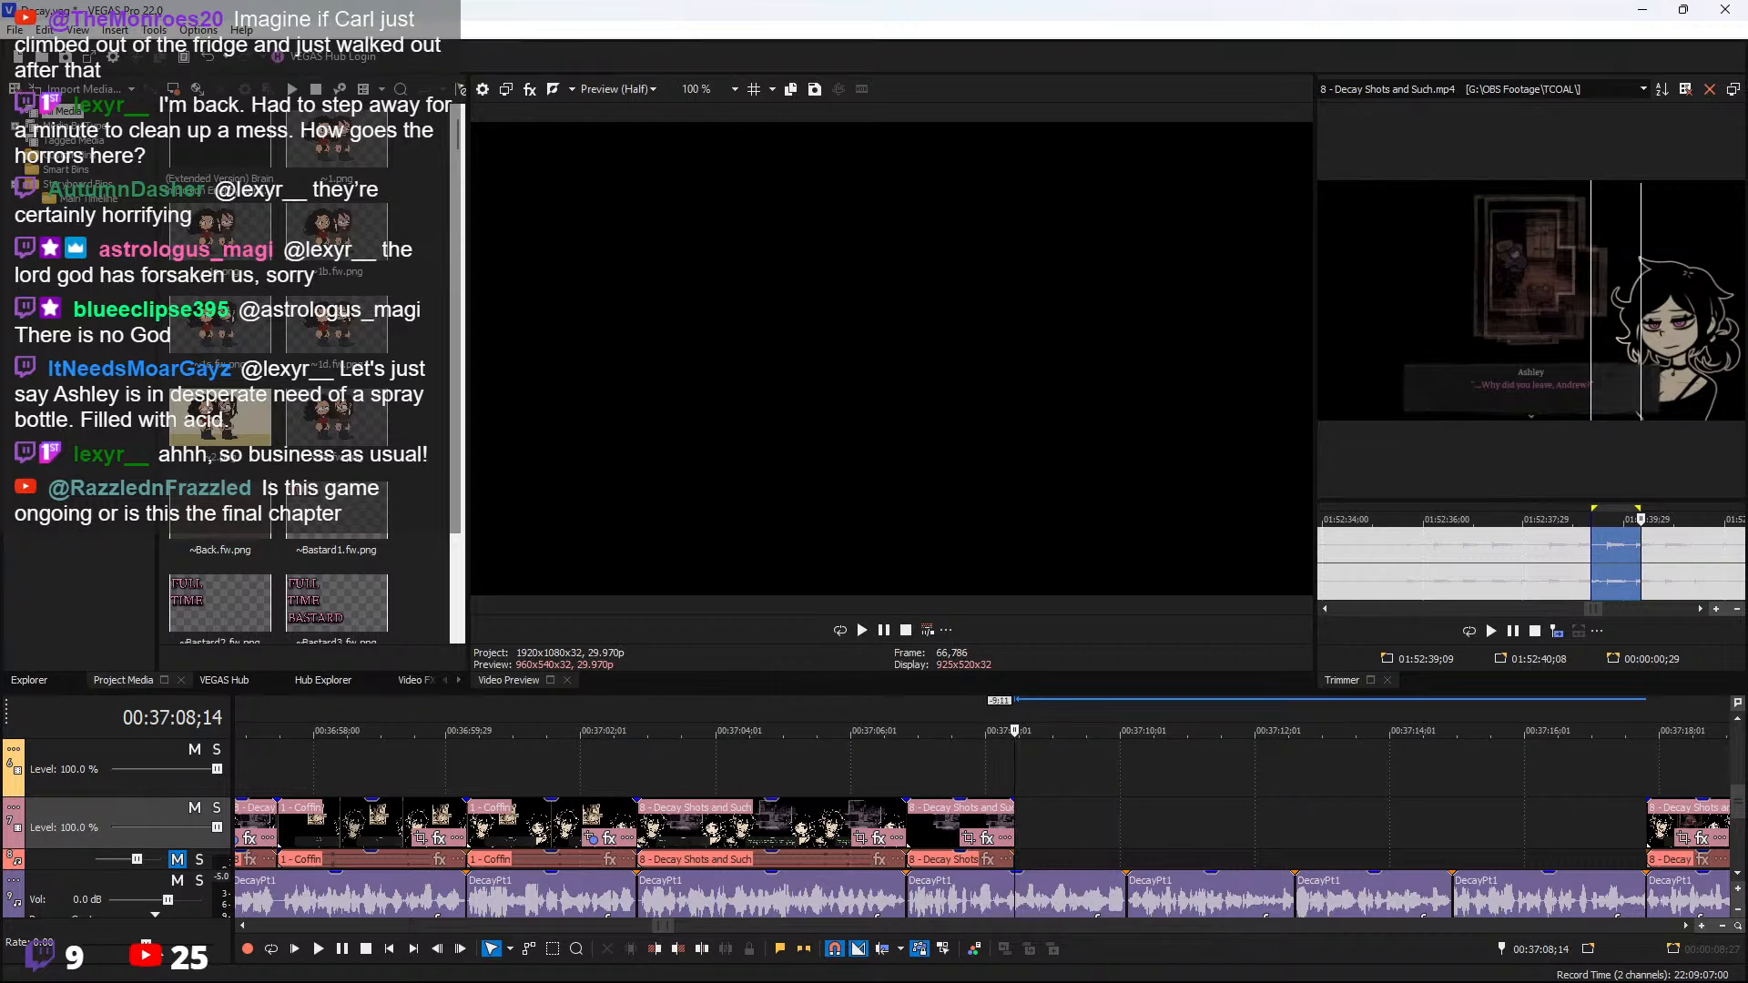
# Insert the selected footage at 00:37:08;14 and extend the new clip's end to about 00:37:11;26 against the narration
pyautogui.click(1557, 631)
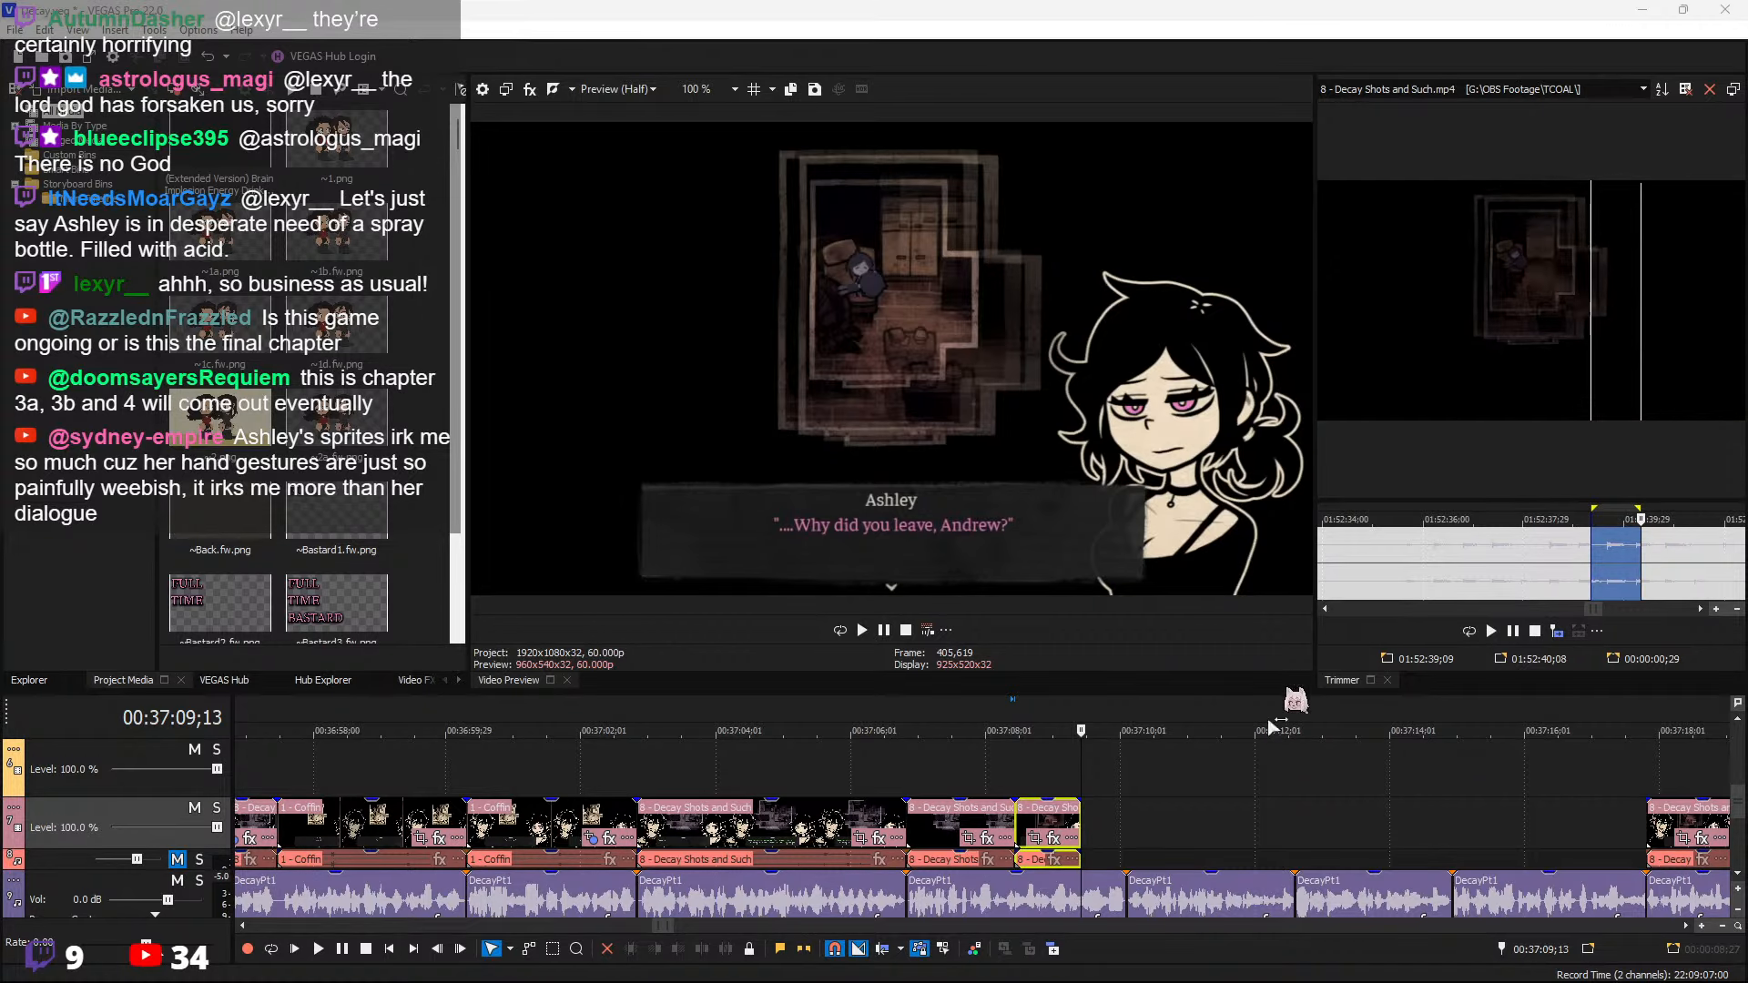
pyautogui.press('space')
pyautogui.scroll(2, 1159, 799)
pyautogui.scroll(1, 1159, 800)
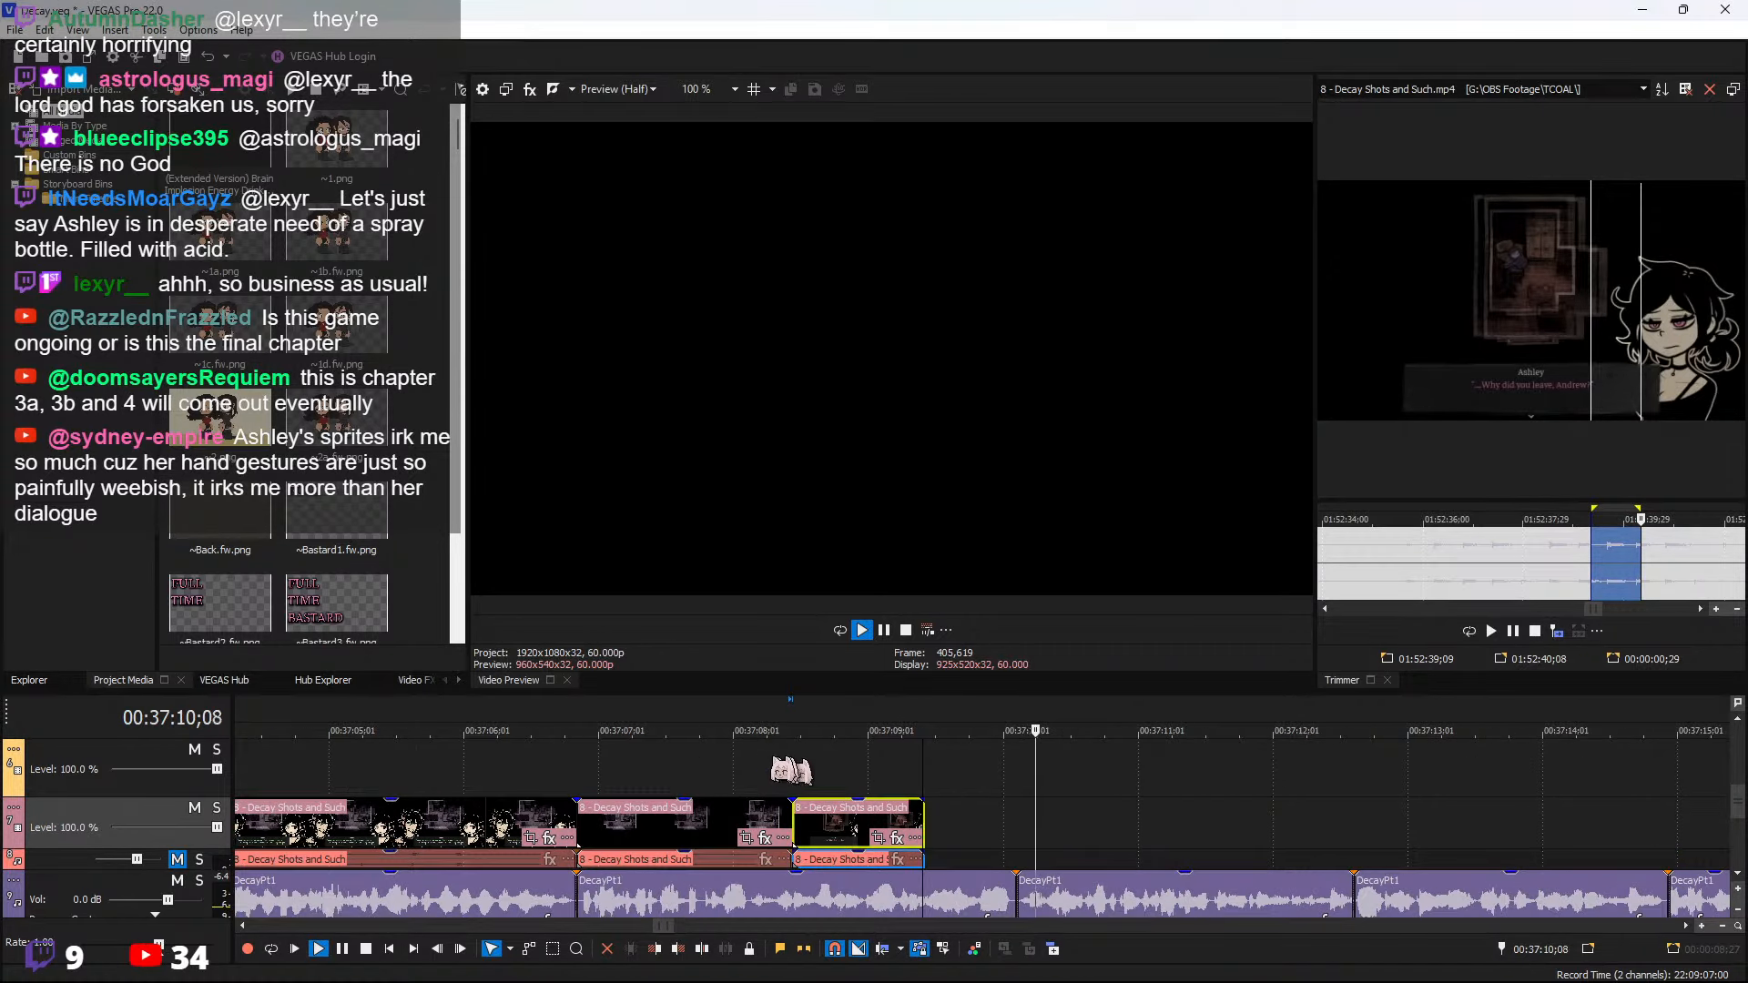
pyautogui.click(766, 761)
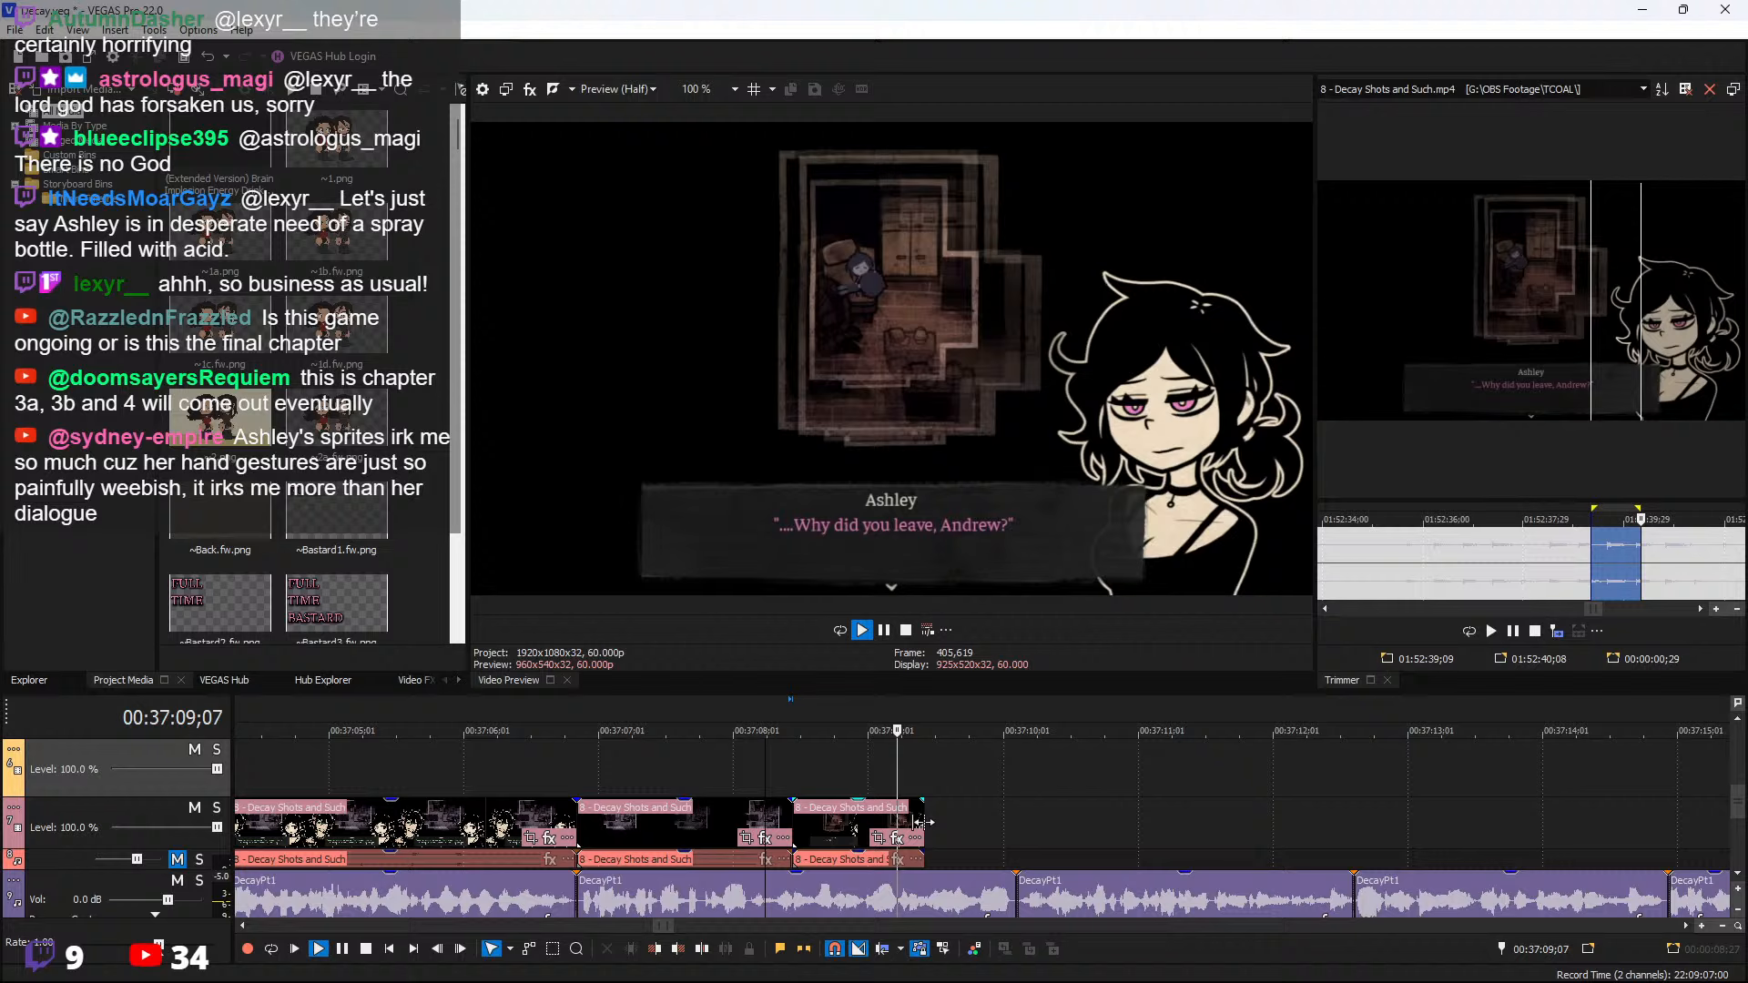
pyautogui.moveTo(925, 826); pyautogui.dragTo(1255, 835)
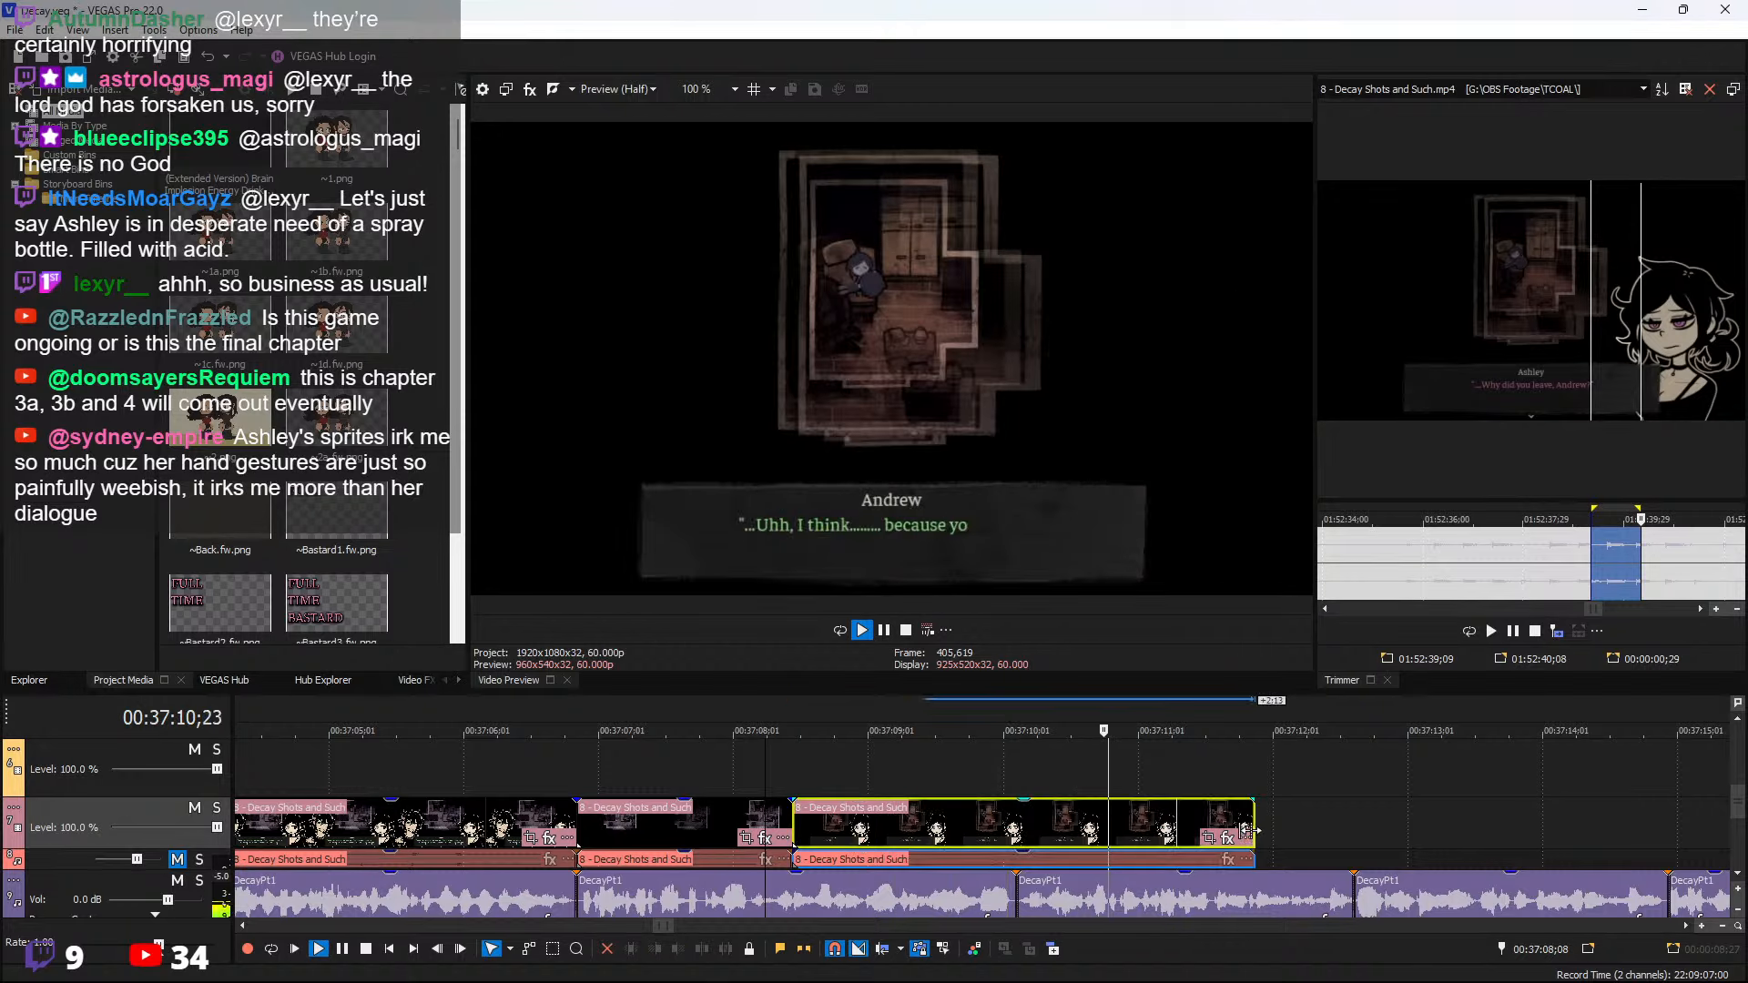
pyautogui.press('space')
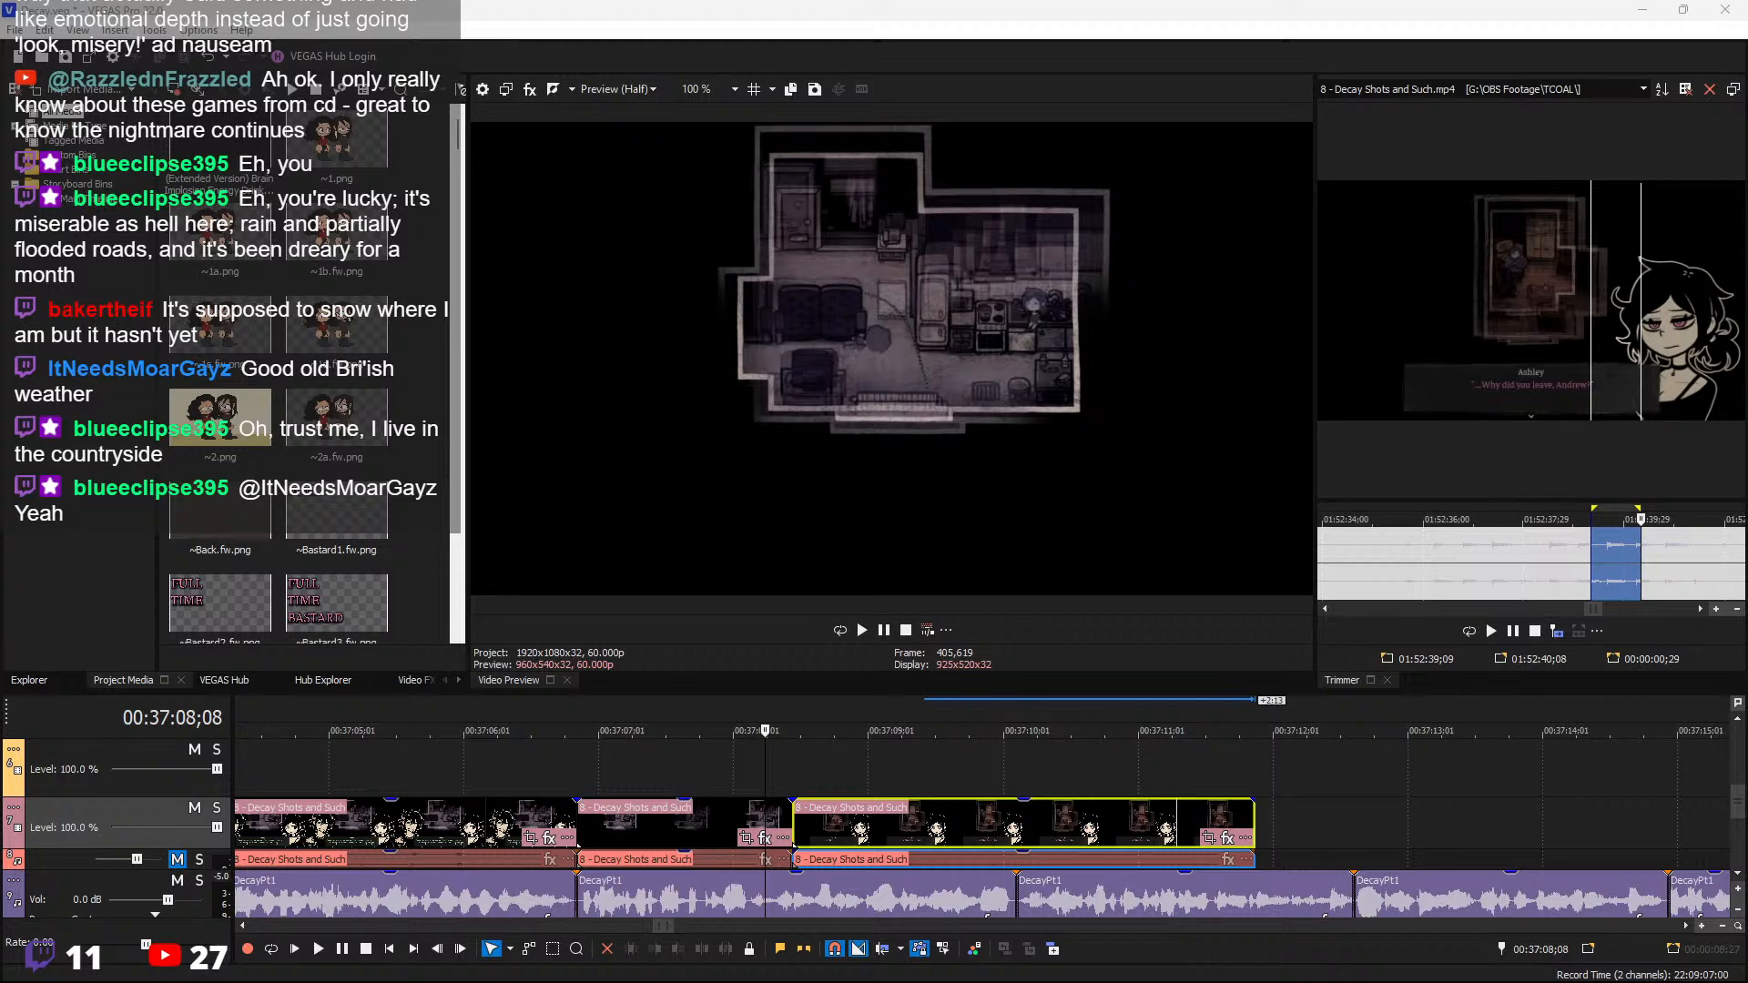
# Extend the Ashley dialogue clip further into the gap and cut its end at the narration break at 00:37:12;19
pyautogui.click(927, 781)
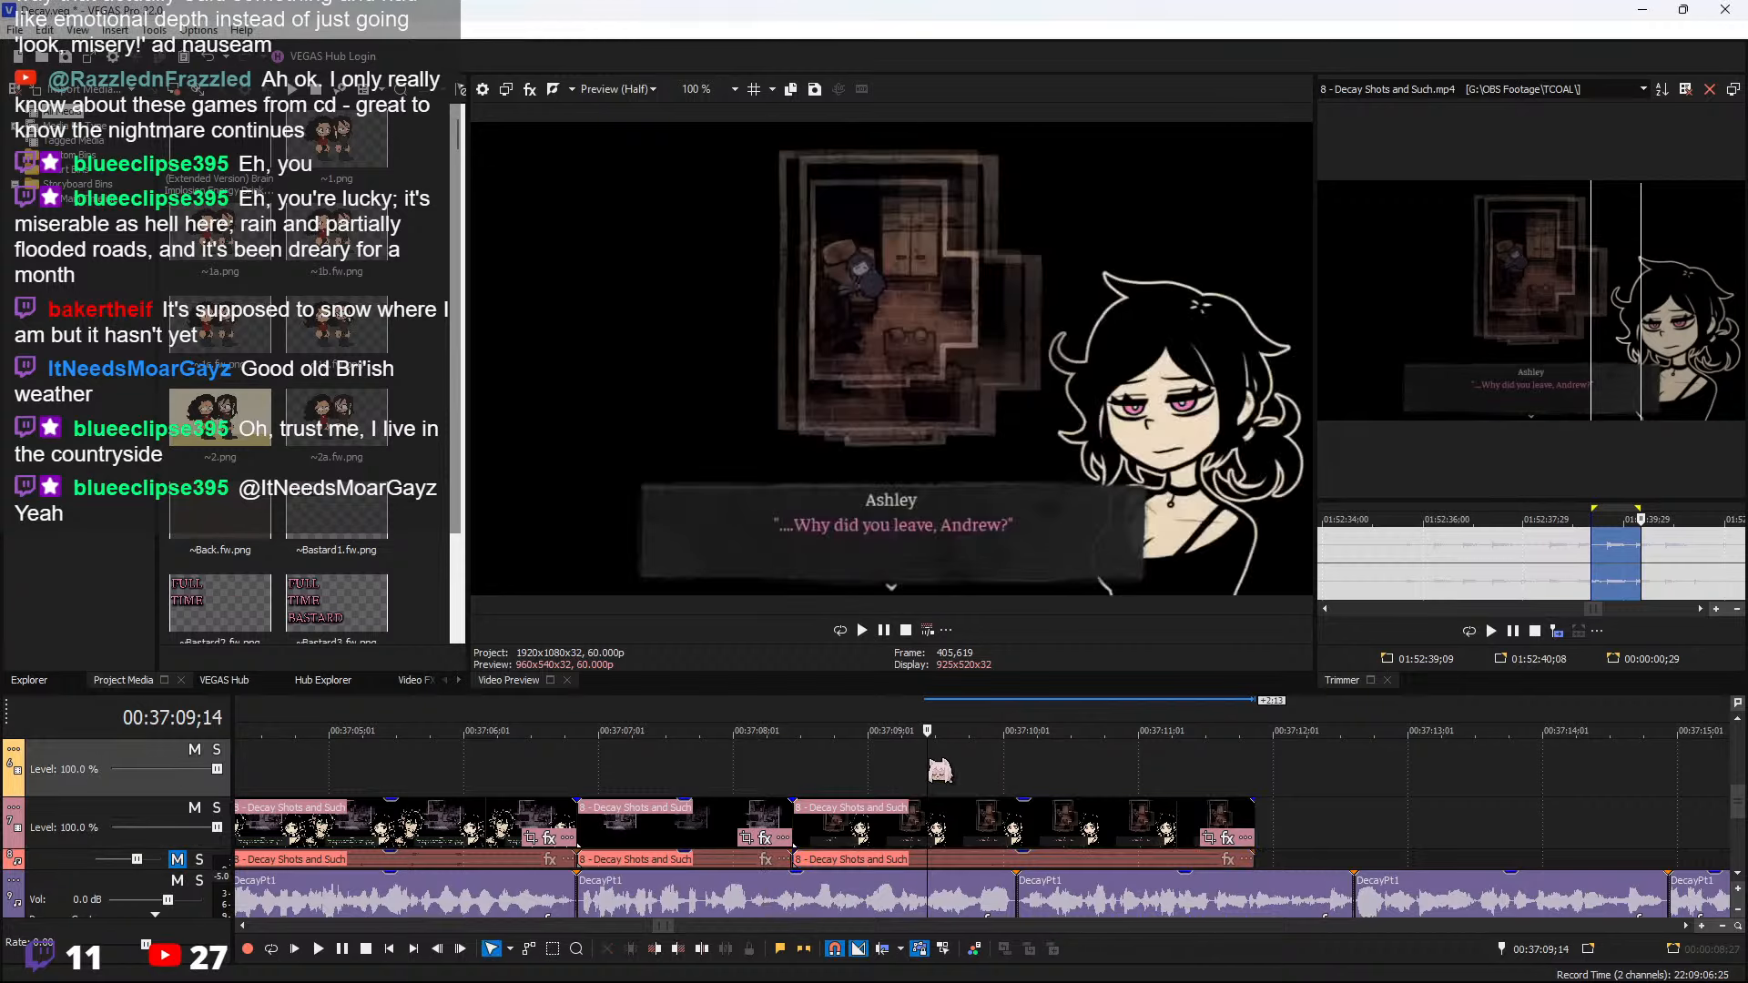
pyautogui.press('space')
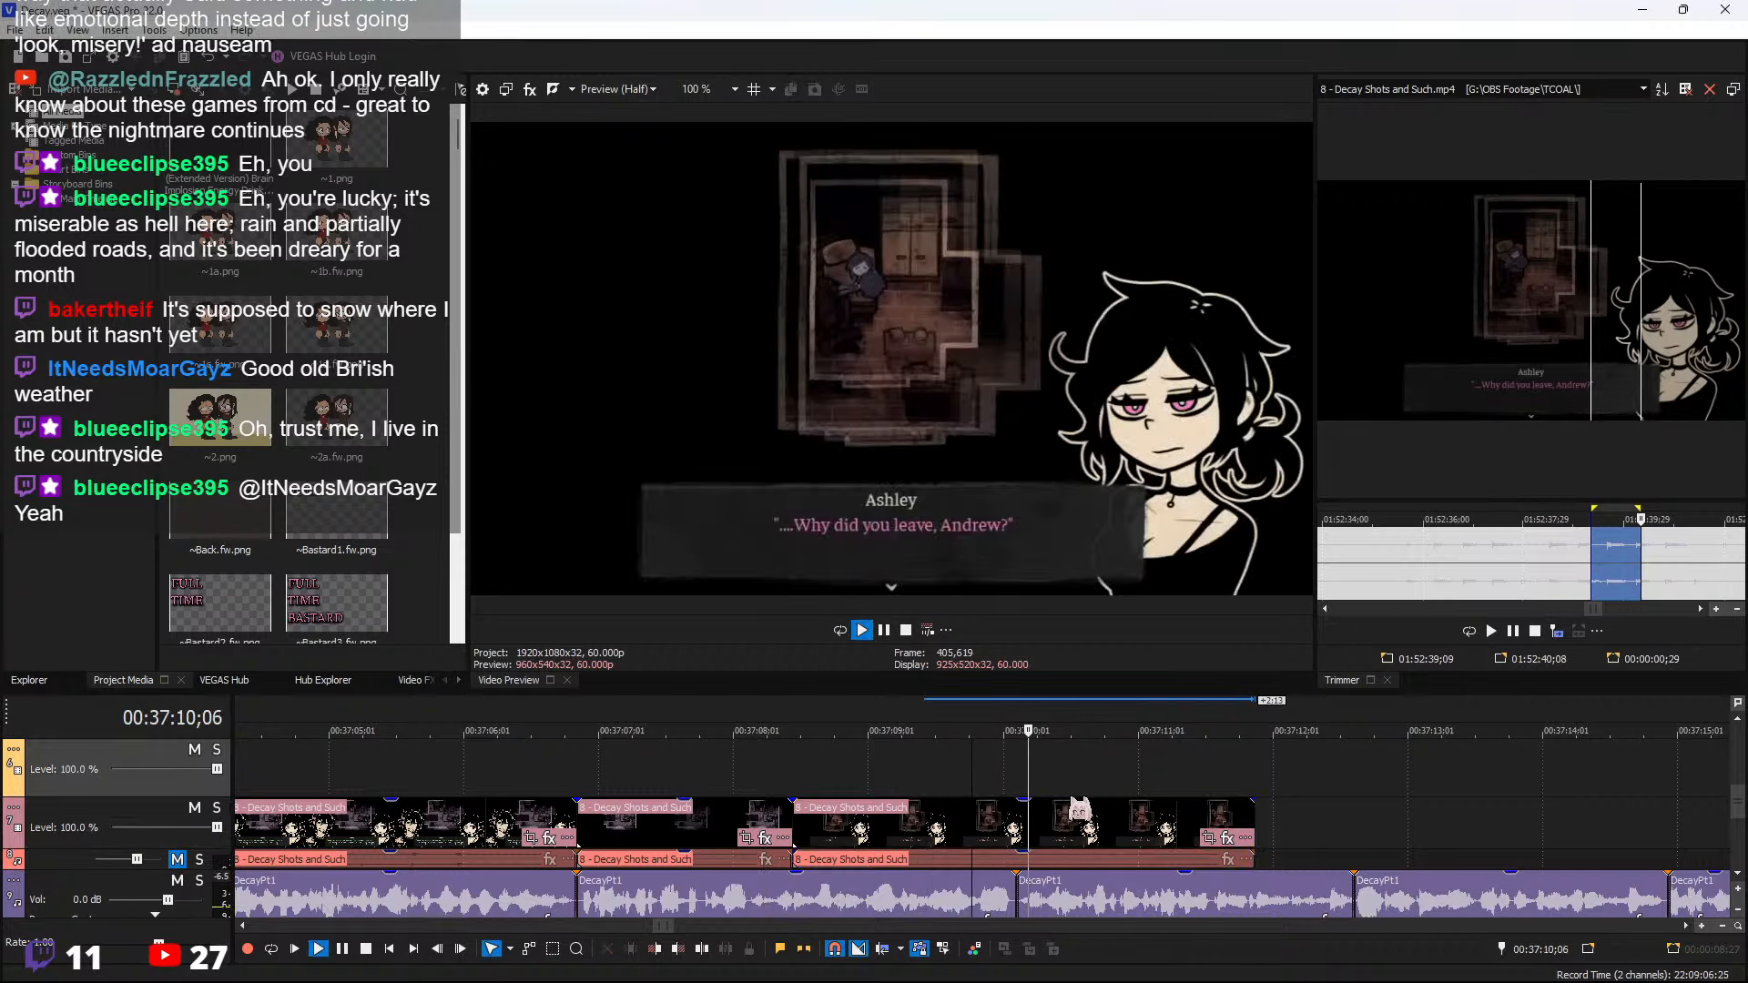
pyautogui.moveTo(1082, 838); pyautogui.dragTo(1421, 846)
pyautogui.scroll(-1, 1129, 852)
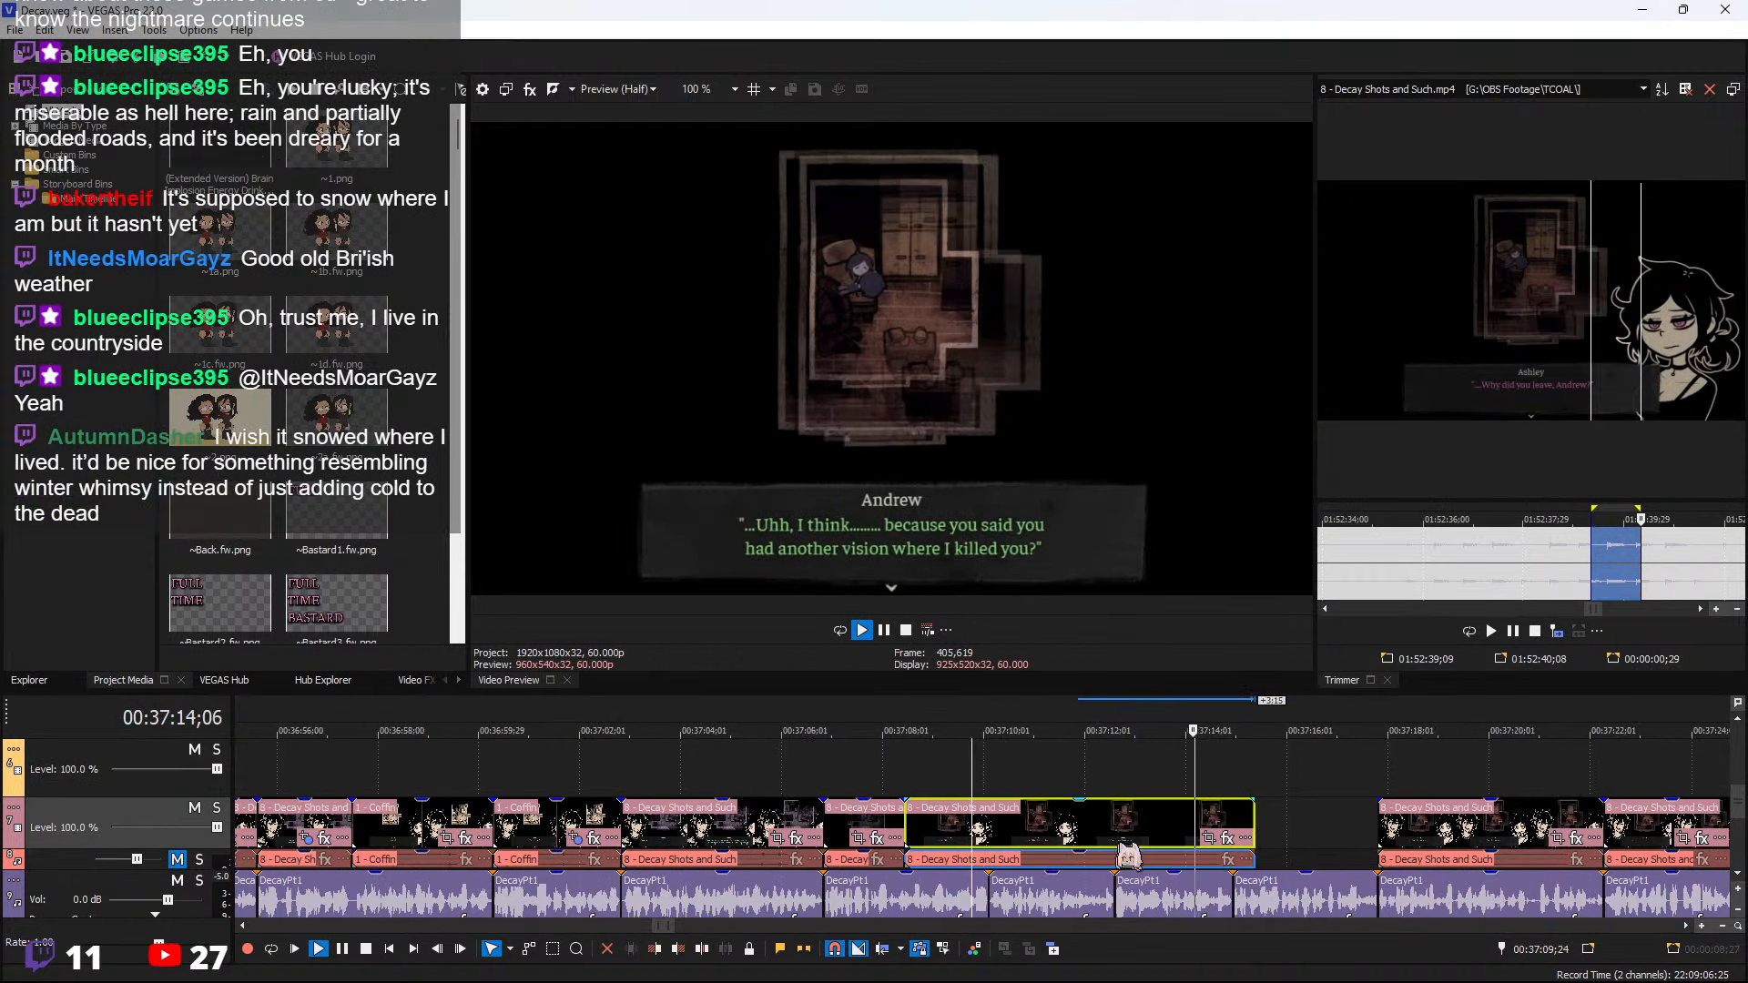
pyautogui.click(1123, 839)
pyautogui.press('s')
pyautogui.press('Delete')
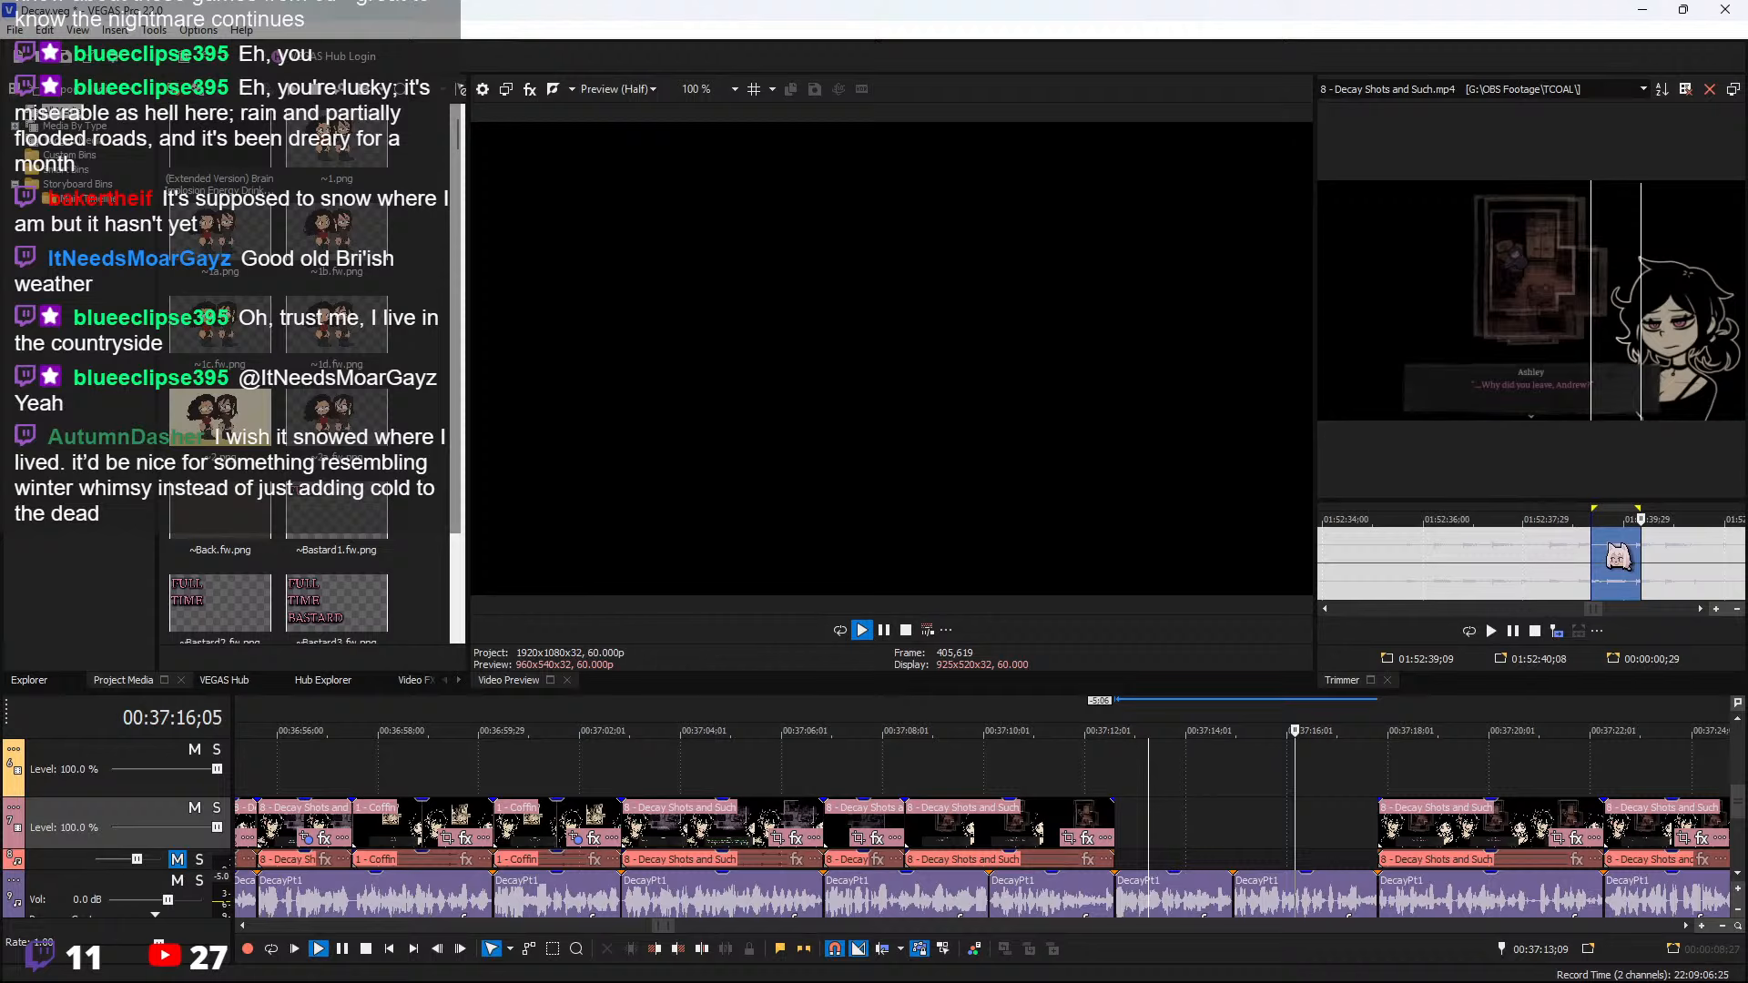
# Scan the Decay footage onward from about 01:52:52 and select the hug picture from 01:53:19;02 to 01:53:20;19 in the trimmer
pyautogui.scroll(-2, 1639, 569)
pyautogui.press('space')
pyautogui.click(1645, 569)
pyautogui.press('space')
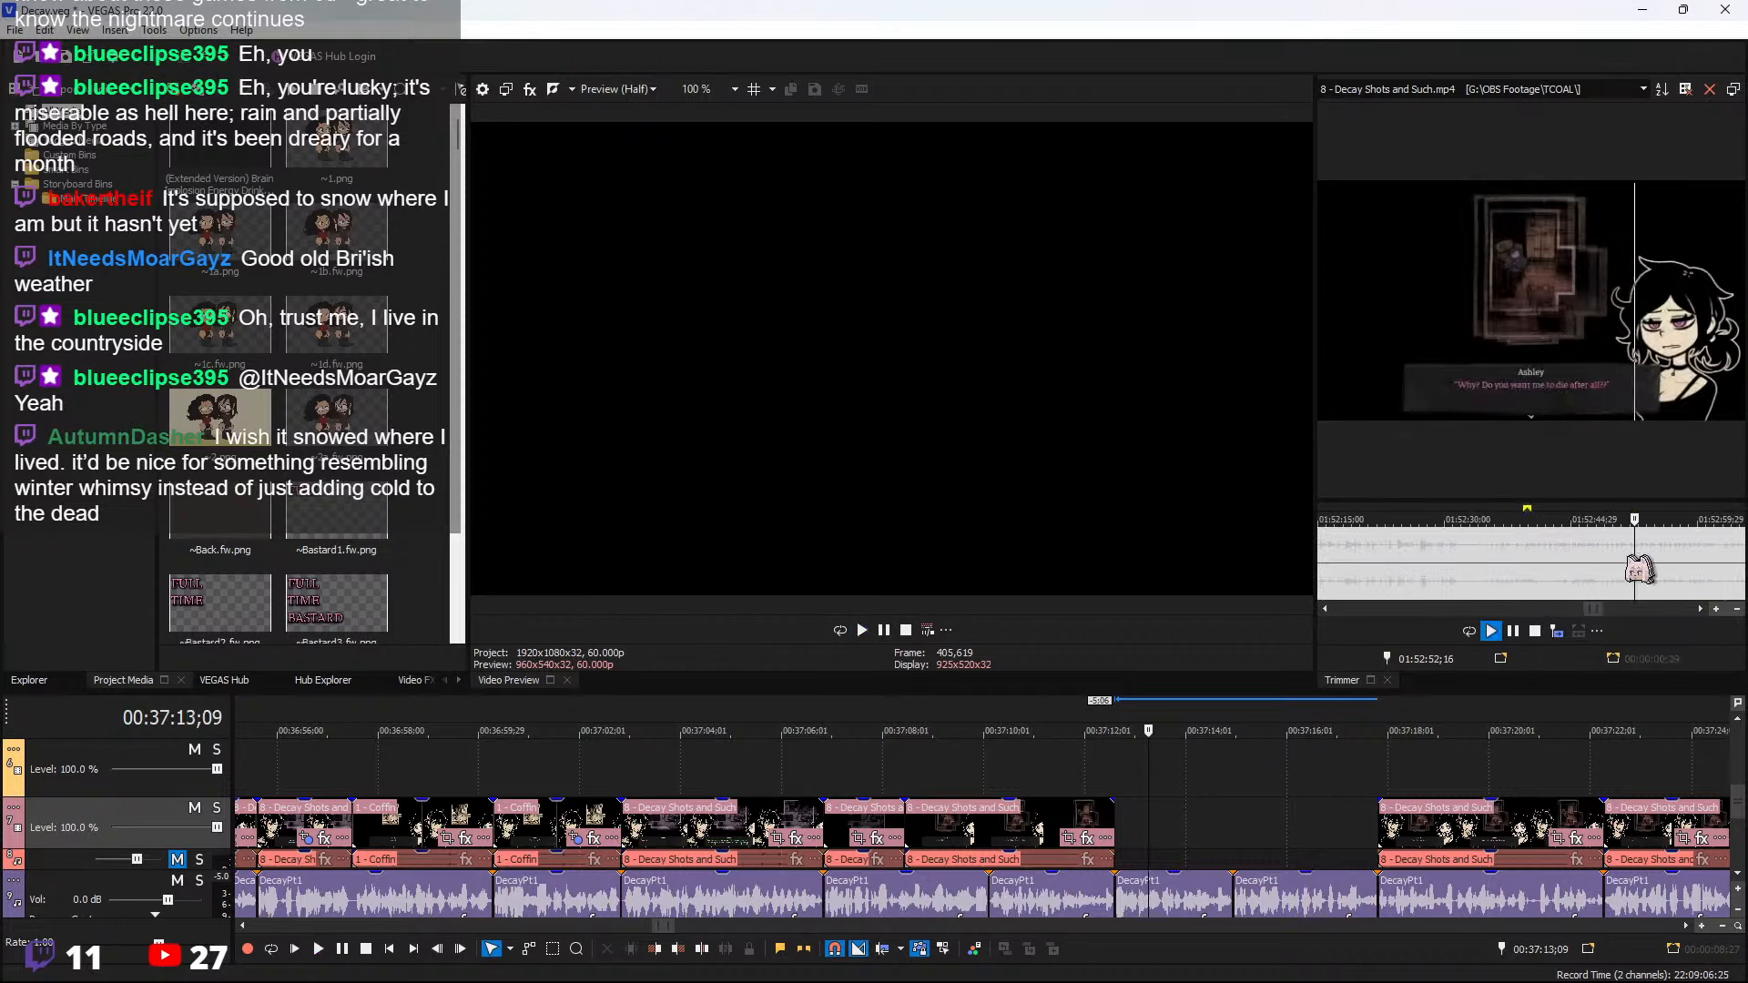
pyautogui.scroll(1, 1629, 566)
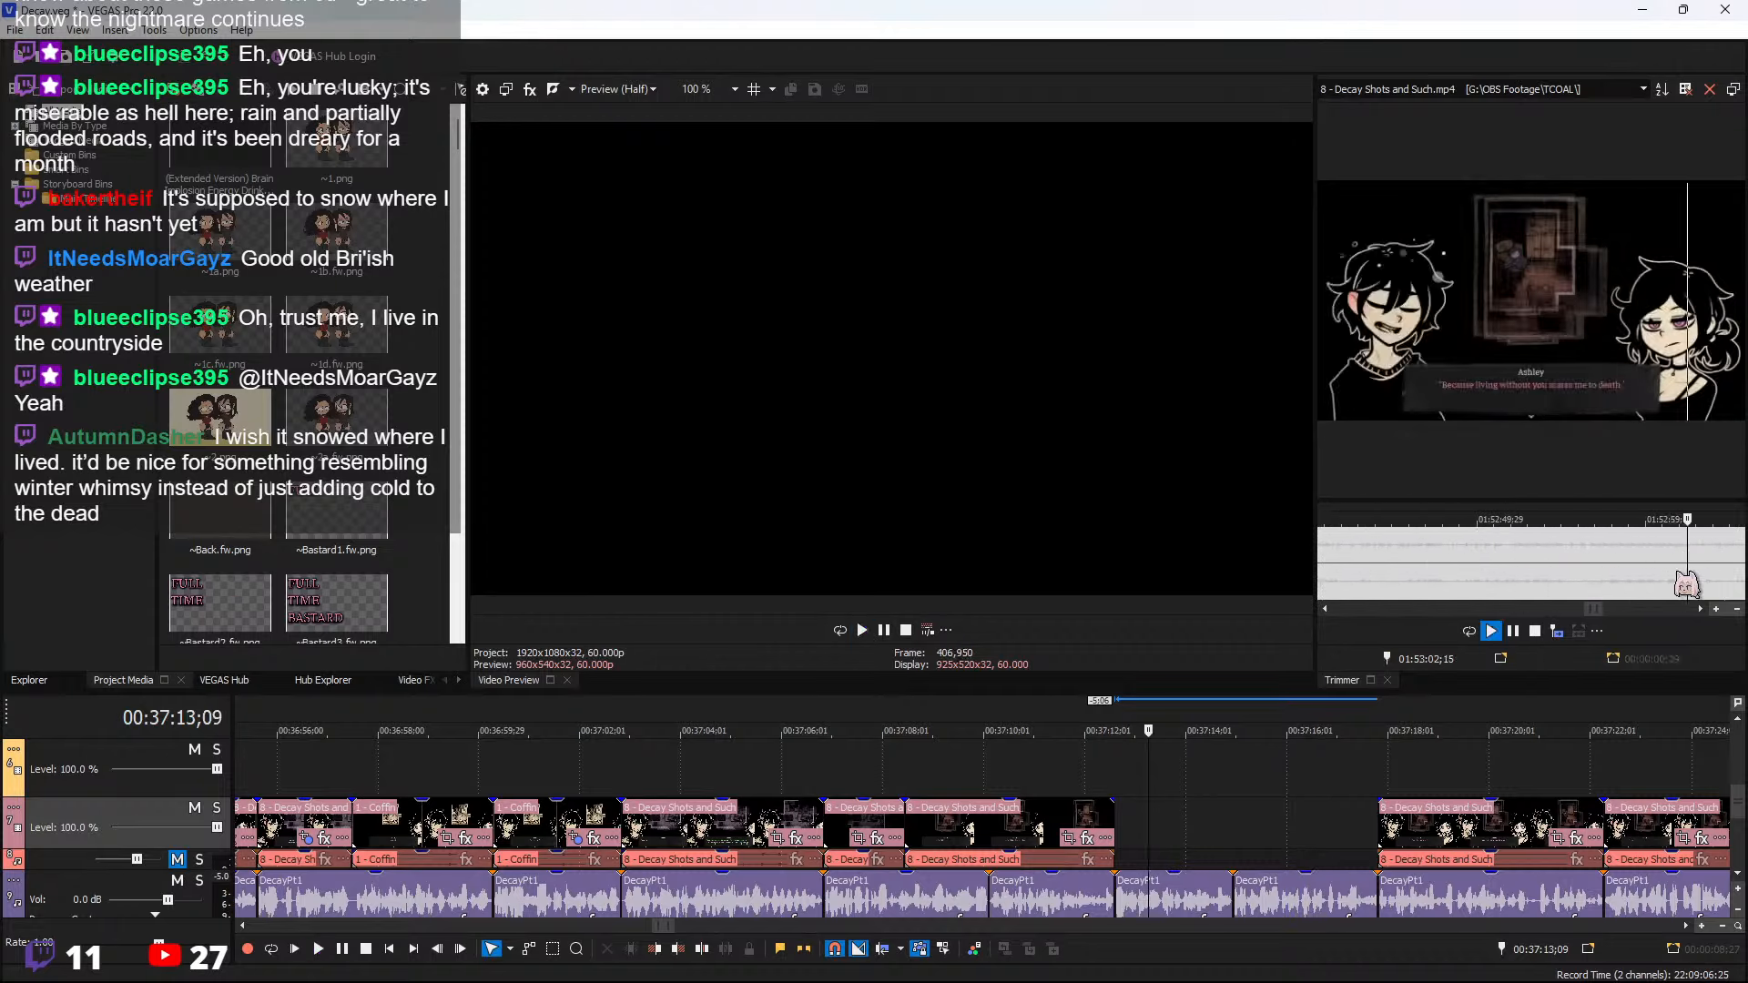
pyautogui.scroll(-2, 1594, 578)
pyautogui.scroll(2, 1589, 583)
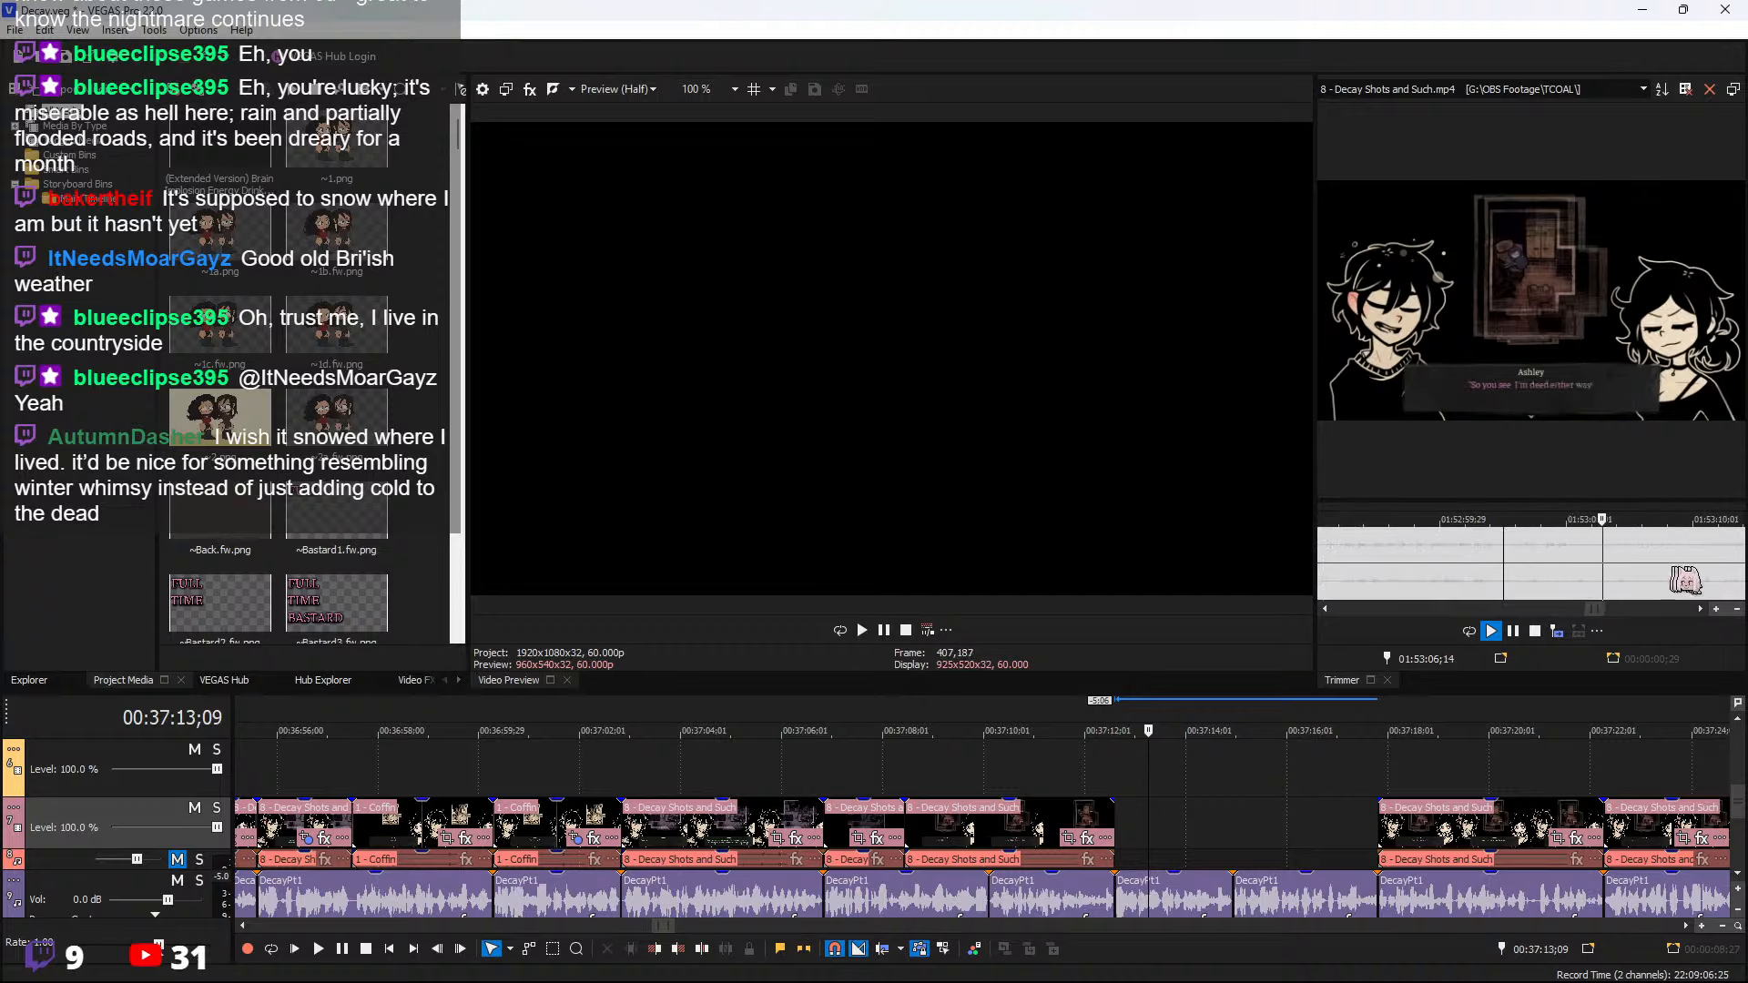
pyautogui.scroll(-2, 1678, 578)
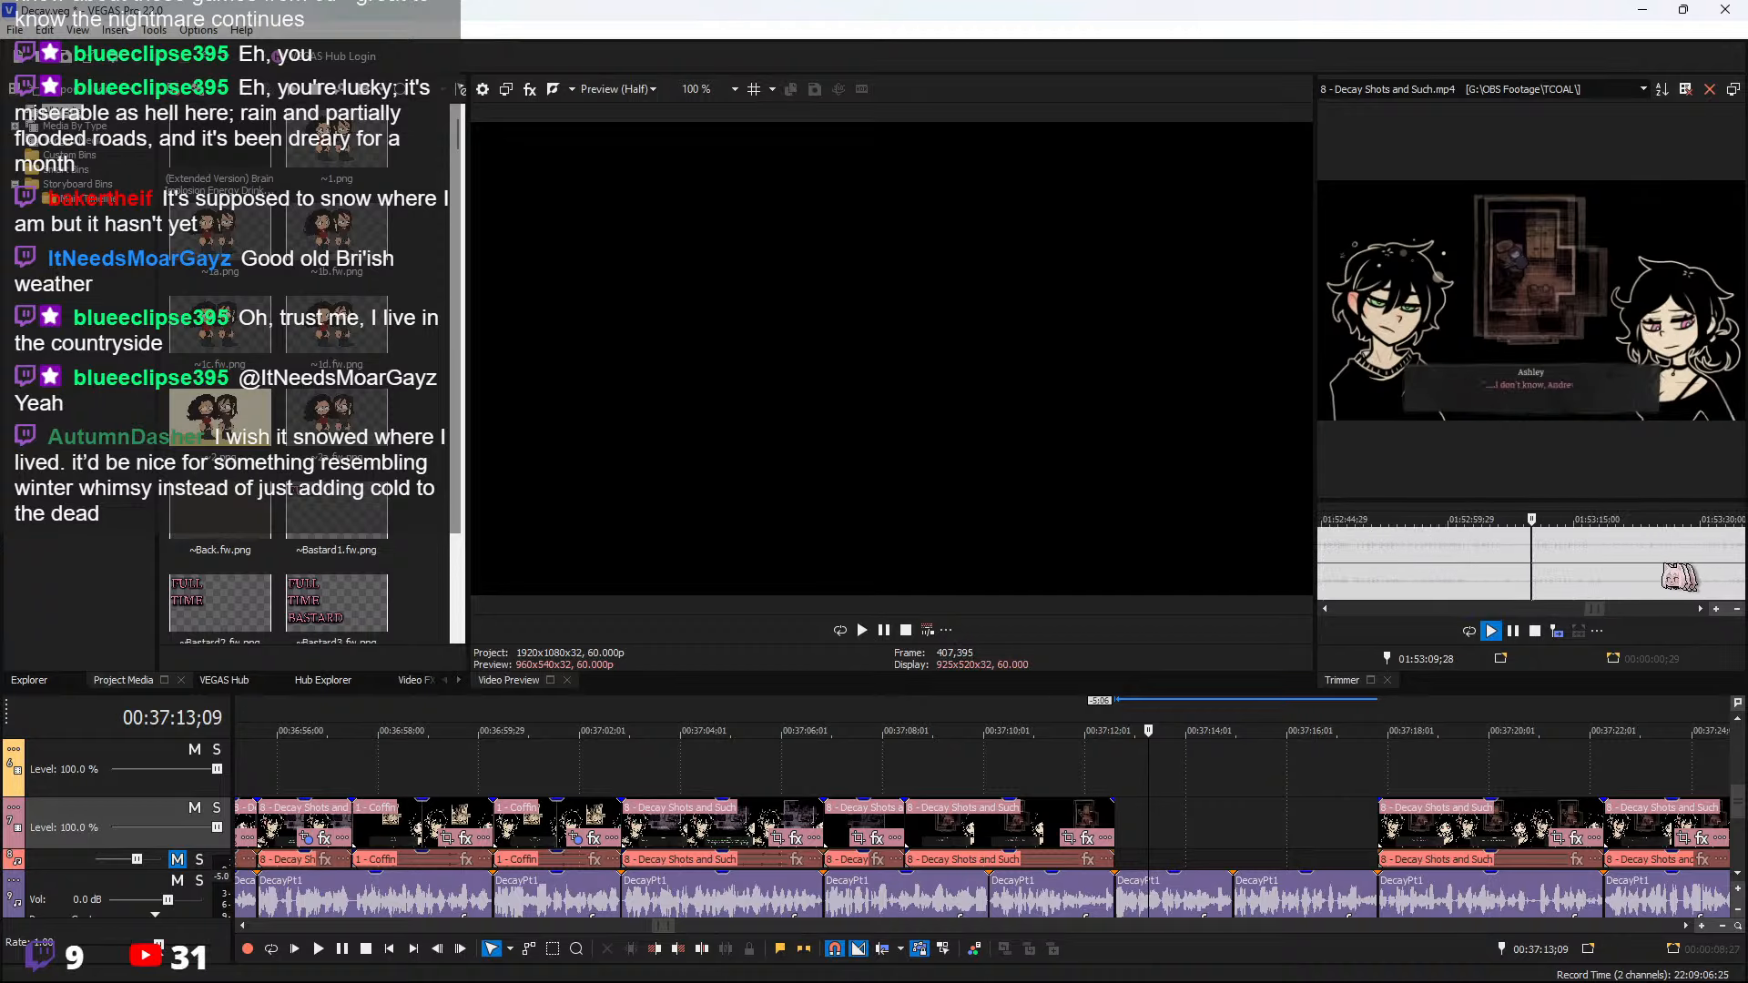
pyautogui.click(1607, 557)
pyautogui.scroll(1, 1609, 555)
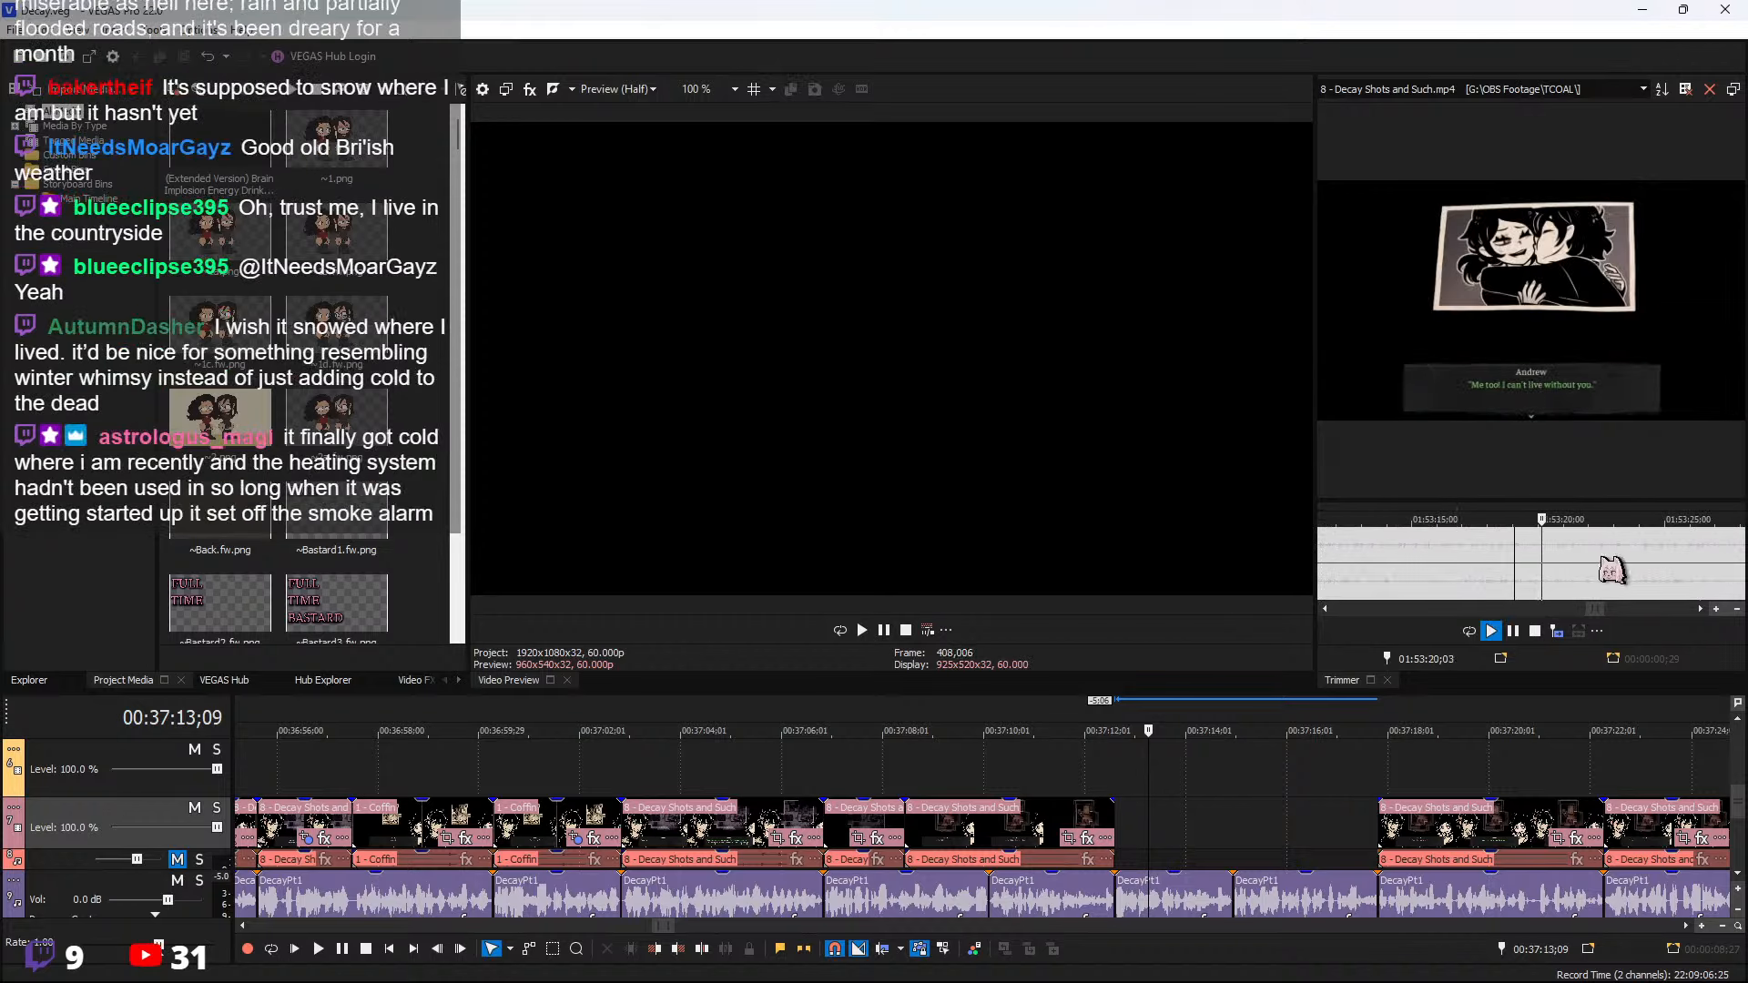
pyautogui.keyDown('shift'); pyautogui.click(1554, 554); pyautogui.keyUp('shift')
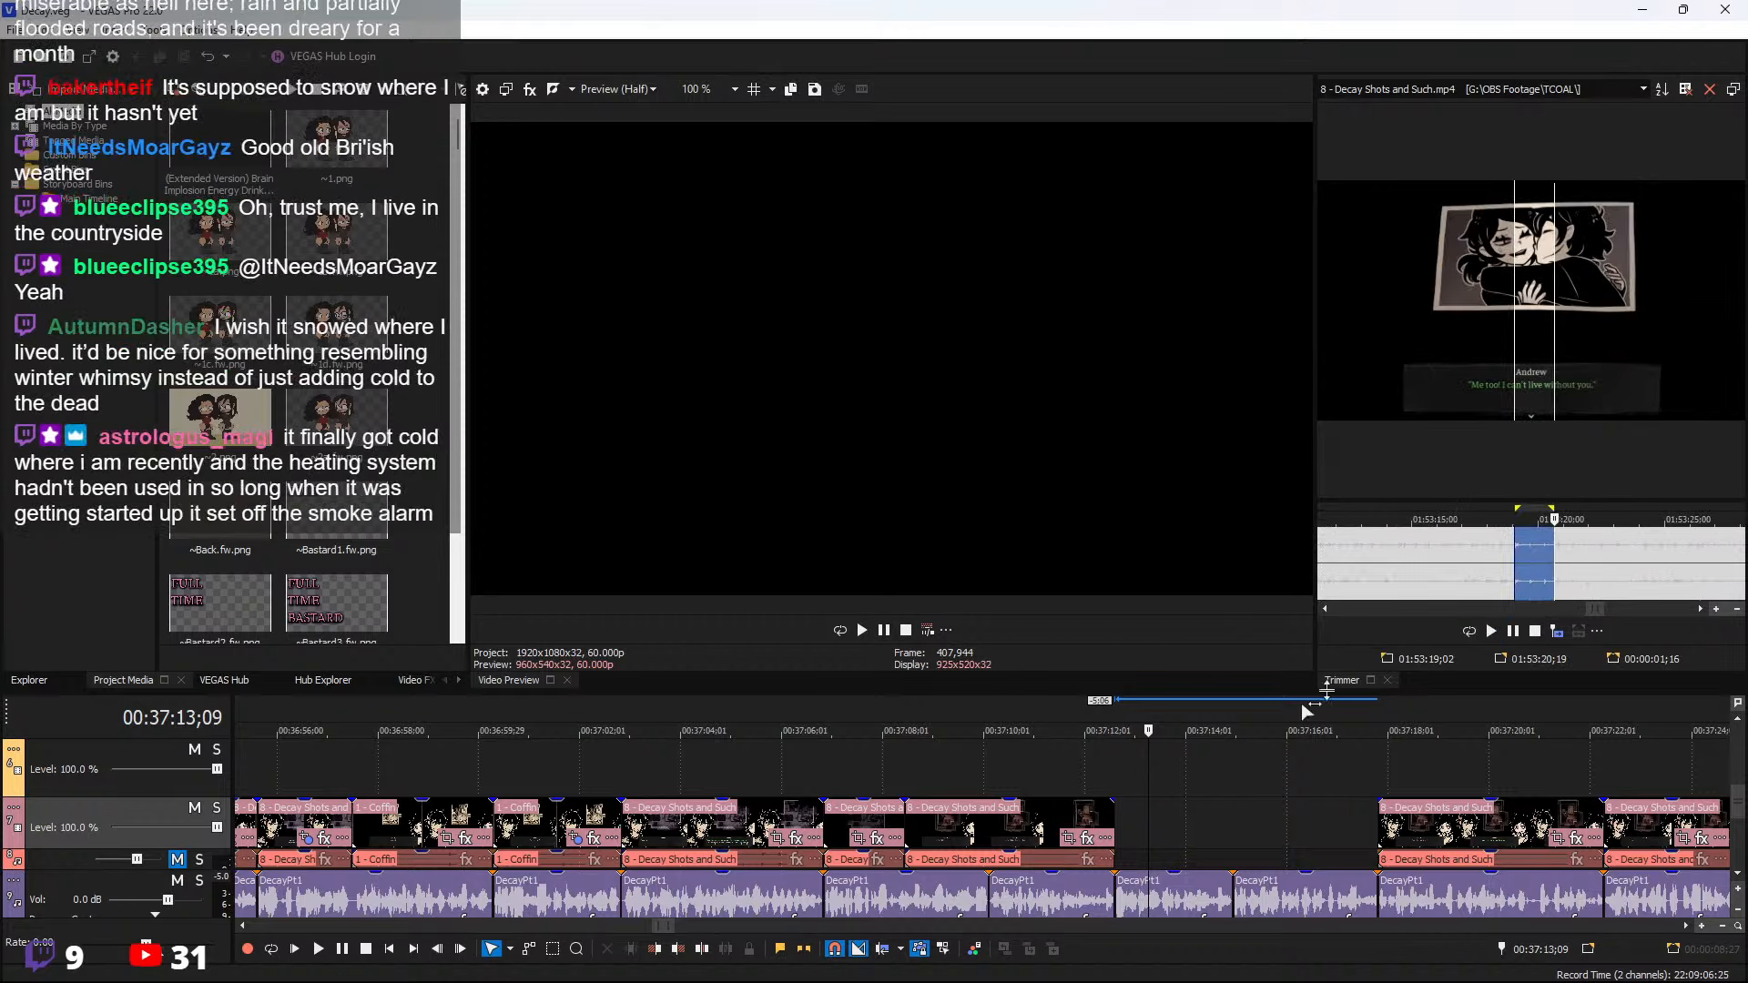
# Insert the selected hug footage at 00:37:12;19 and extend its end to meet the next Decay clip
pyautogui.click(1106, 837)
pyautogui.click(1125, 838)
pyautogui.click(1106, 830)
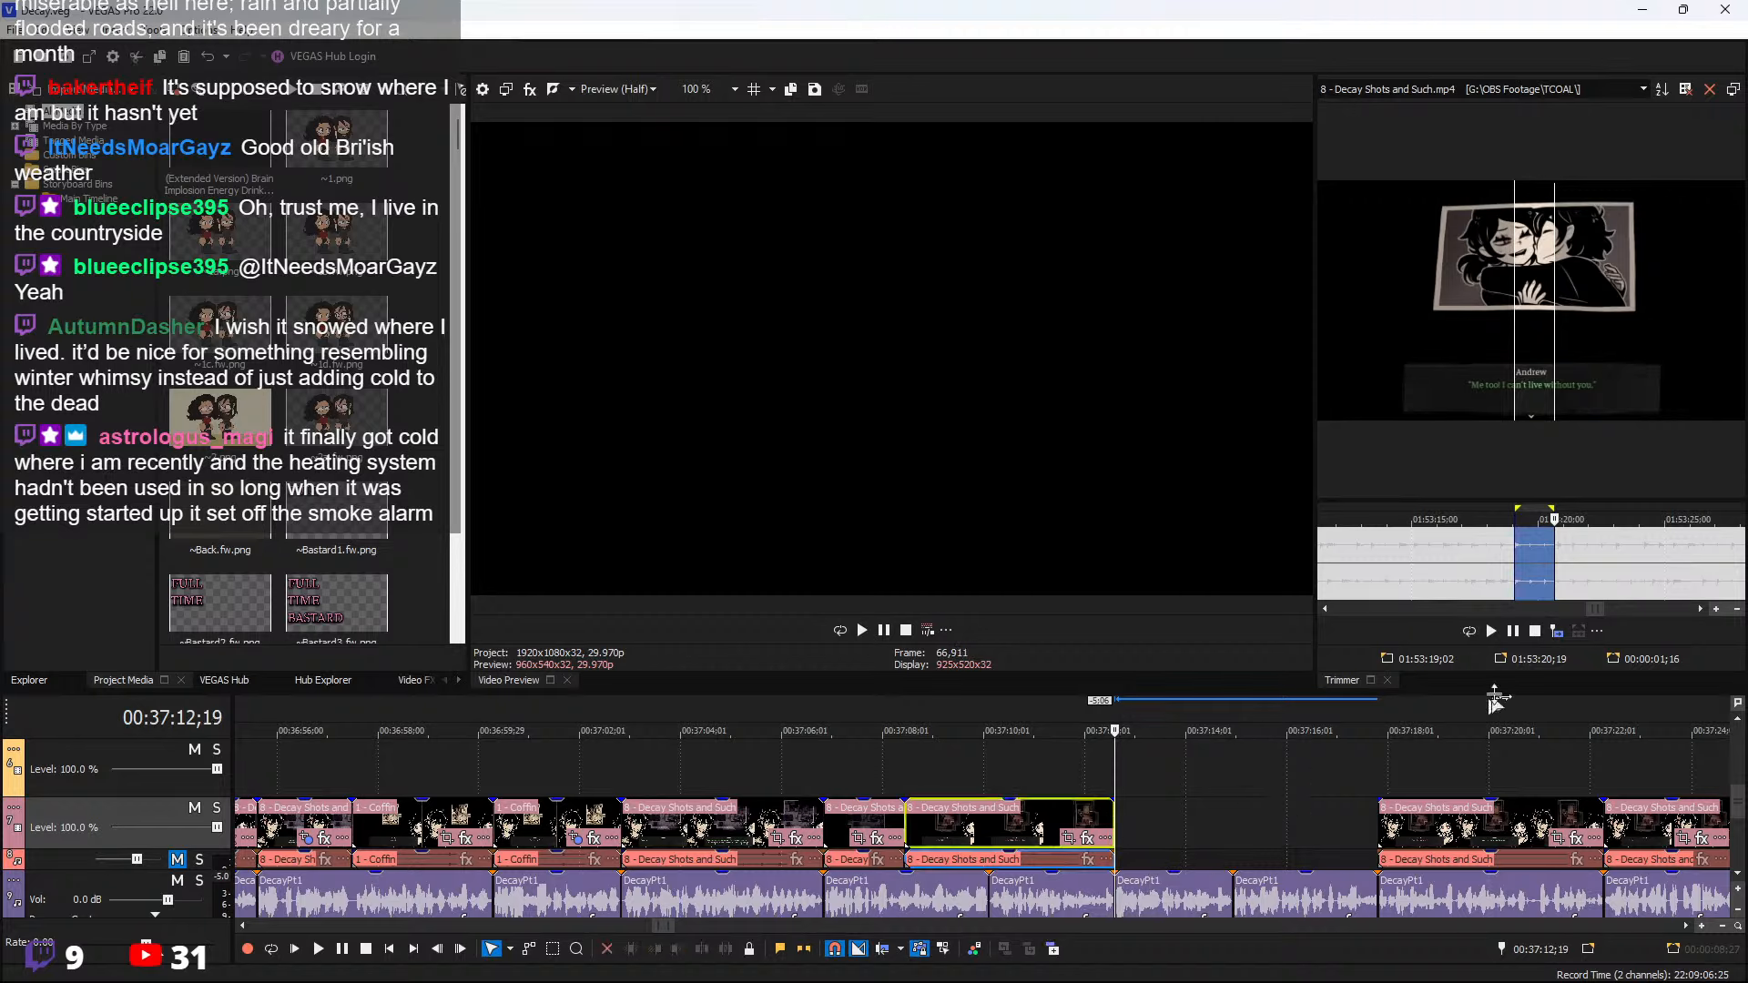
pyautogui.click(1556, 631)
pyautogui.click(1098, 765)
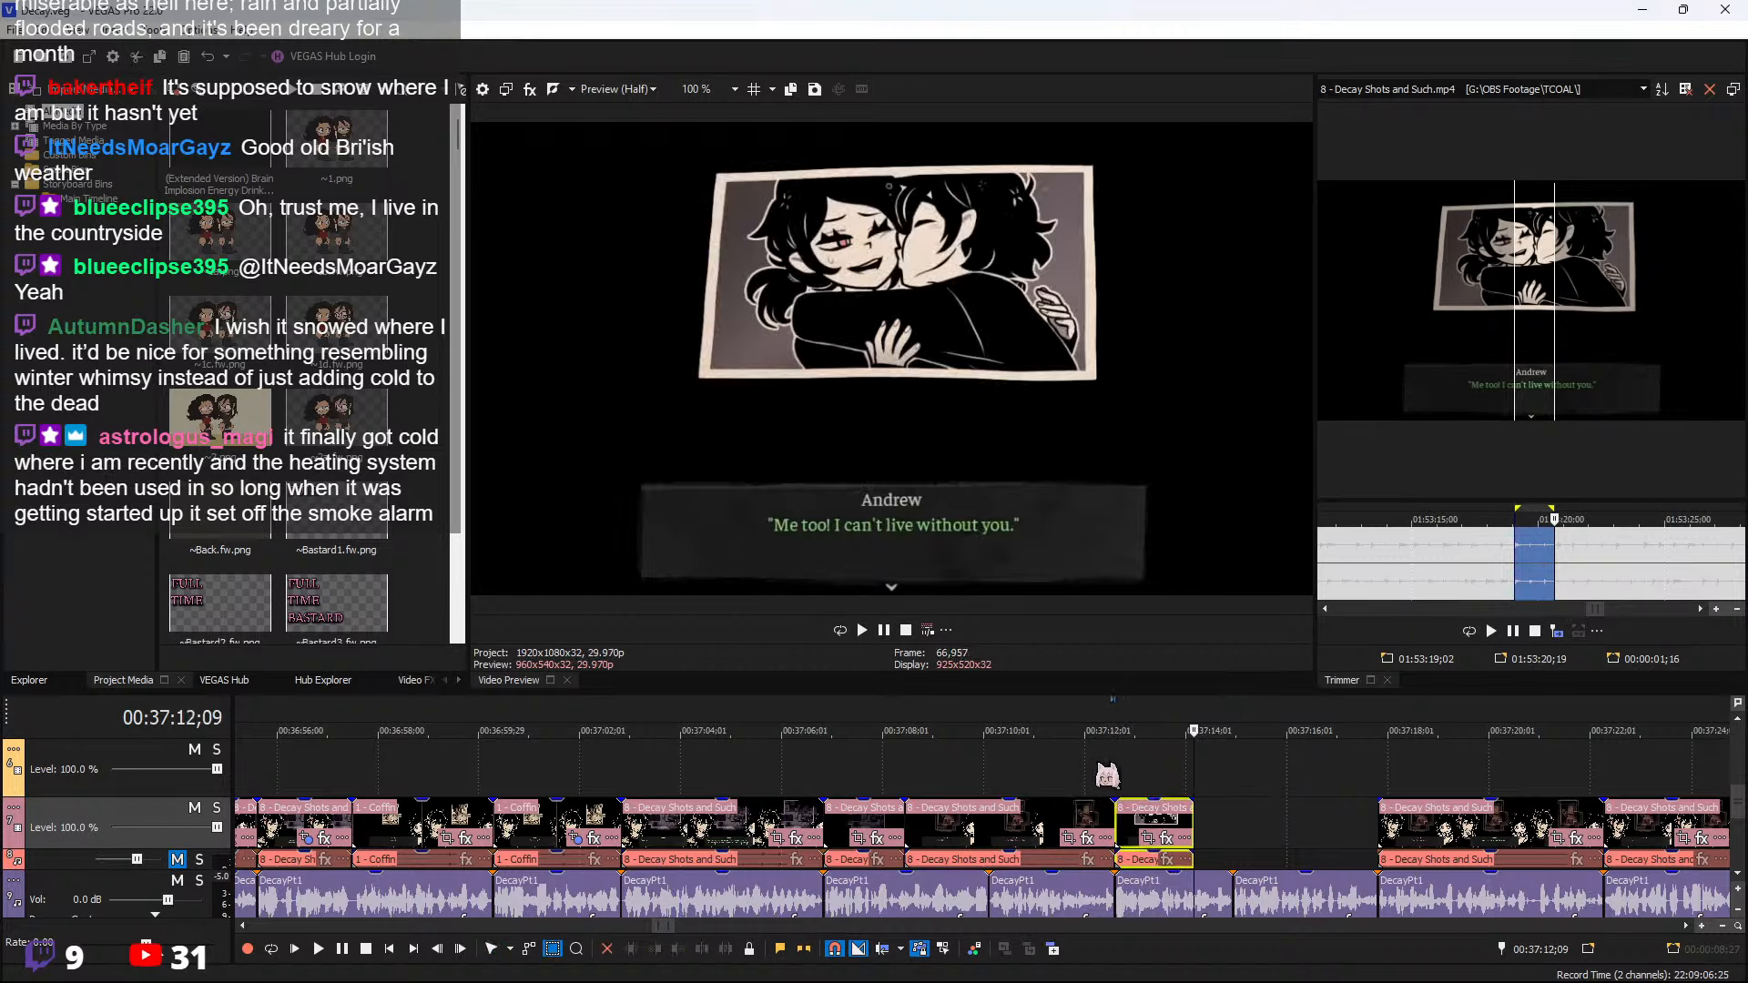
pyautogui.press('space')
pyautogui.scroll(1, 1265, 841)
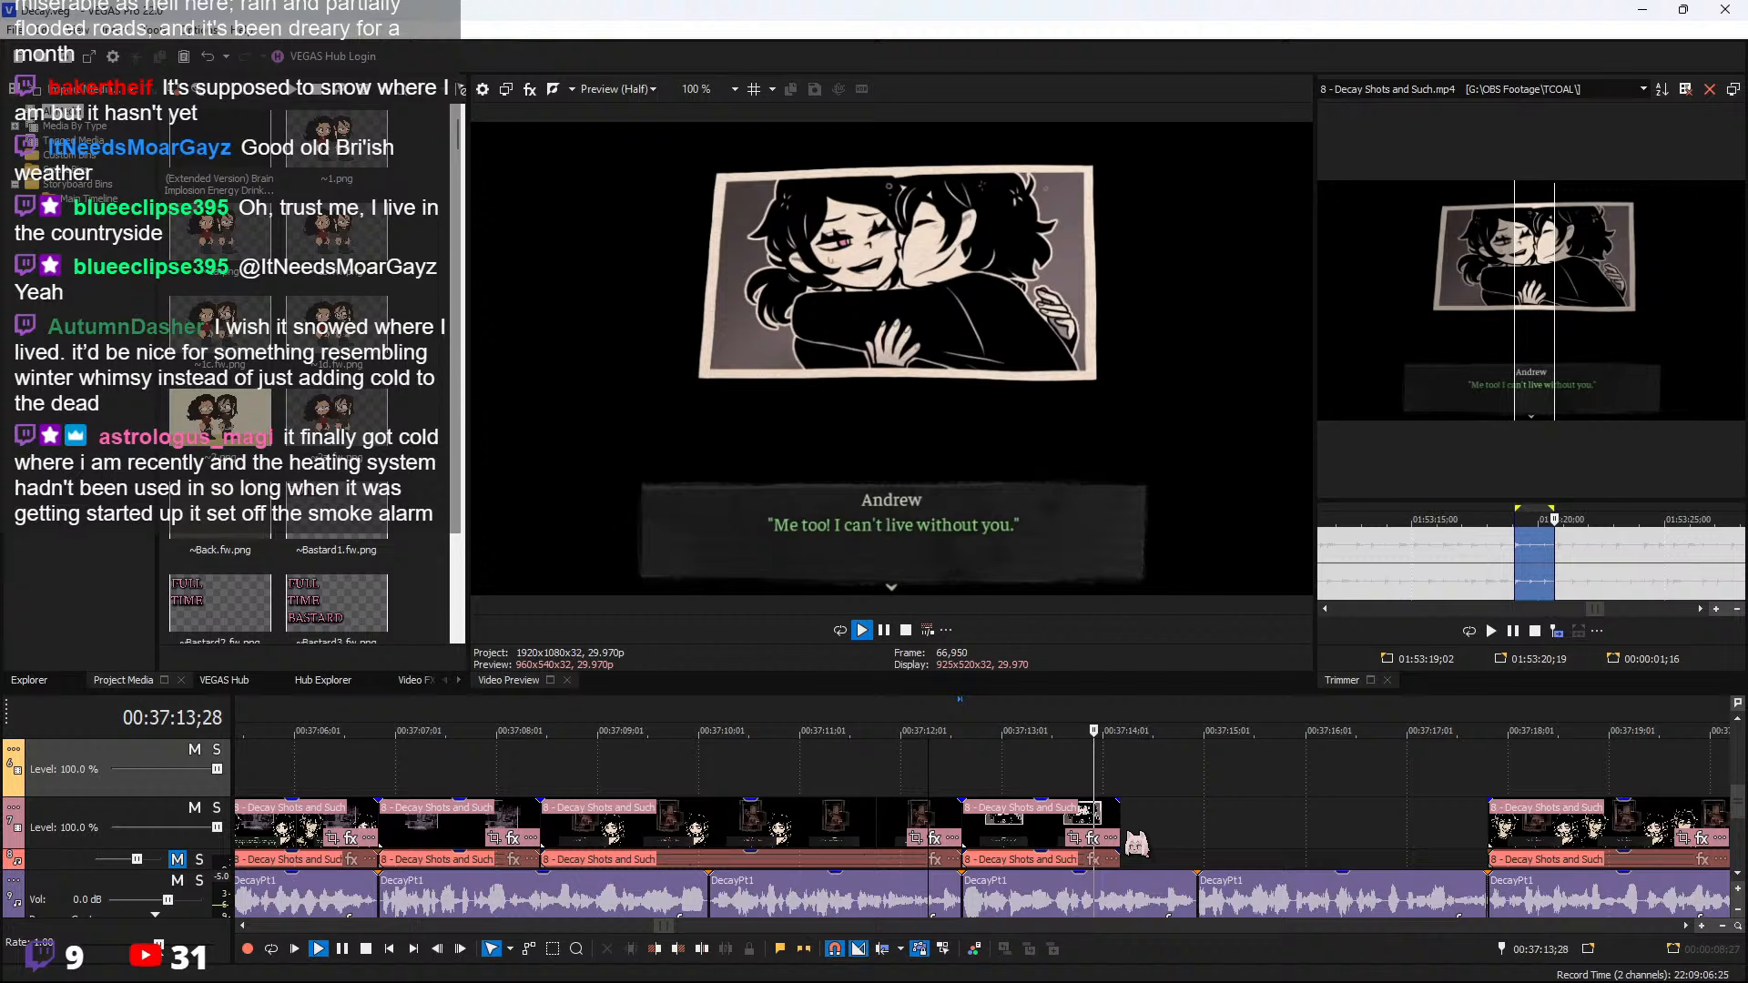
pyautogui.moveTo(1118, 830); pyautogui.dragTo(1489, 824)
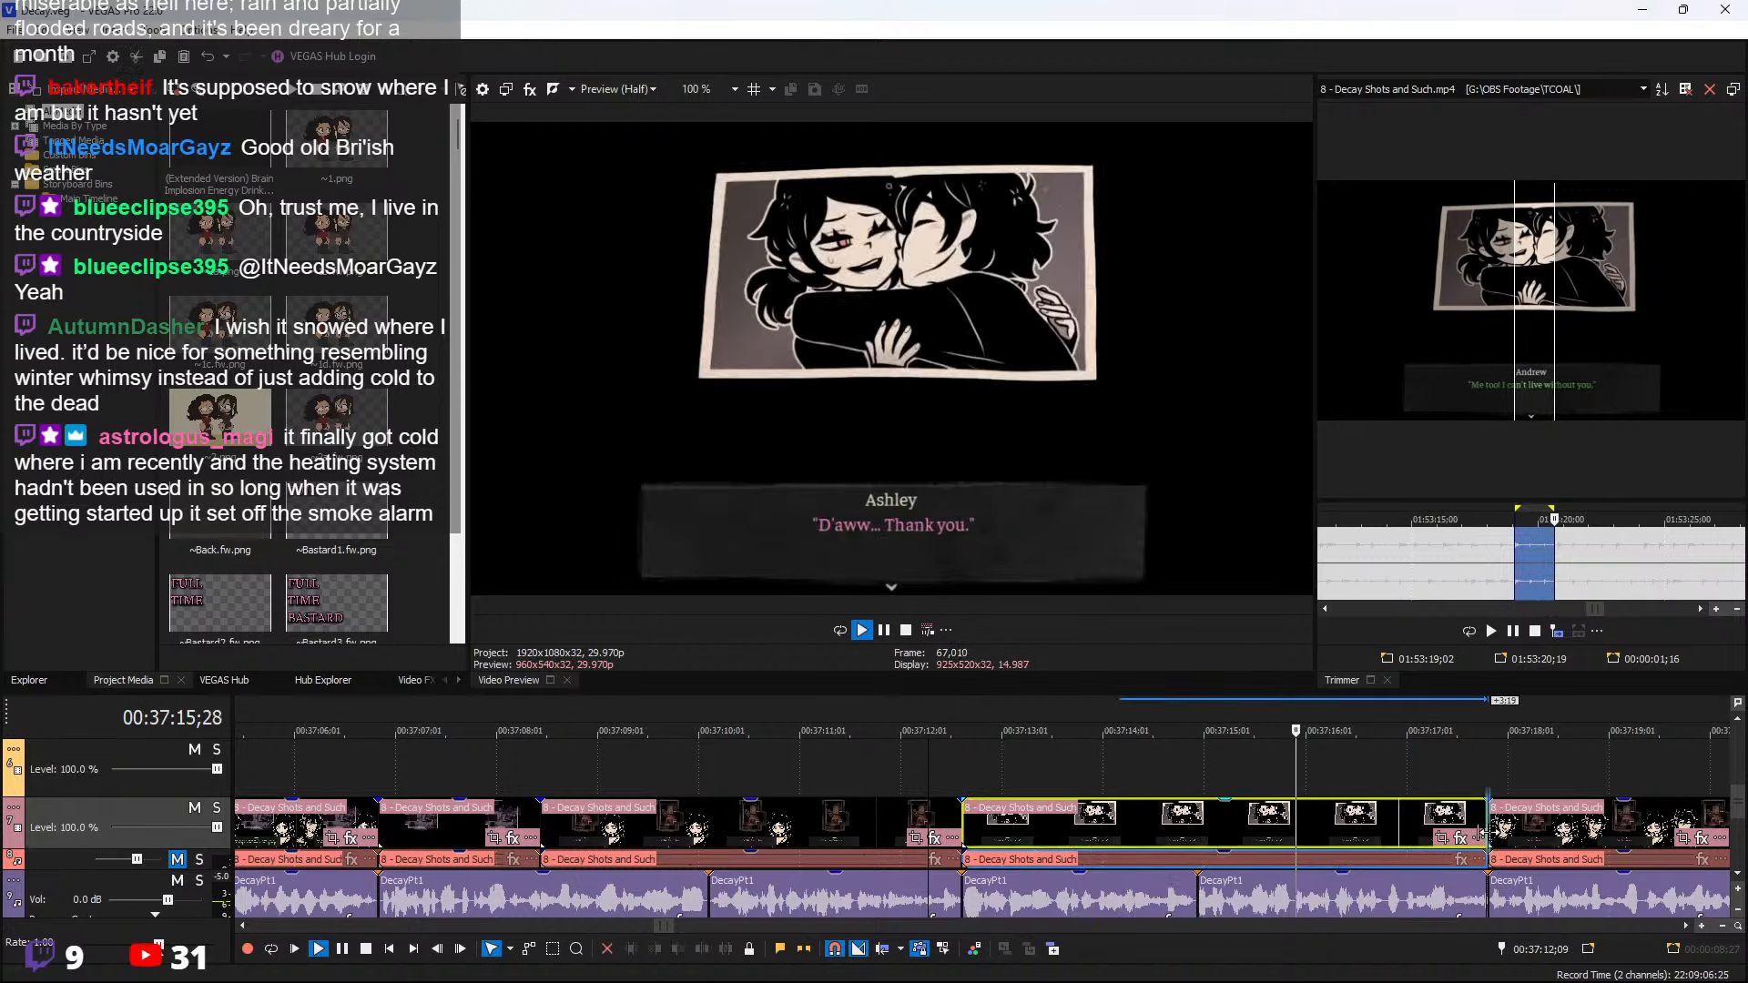
# Extend the last Decay clip before the next gap to about 00:37:46;22 and split it at 00:37:35;20
pyautogui.scroll(-2, 1484, 788)
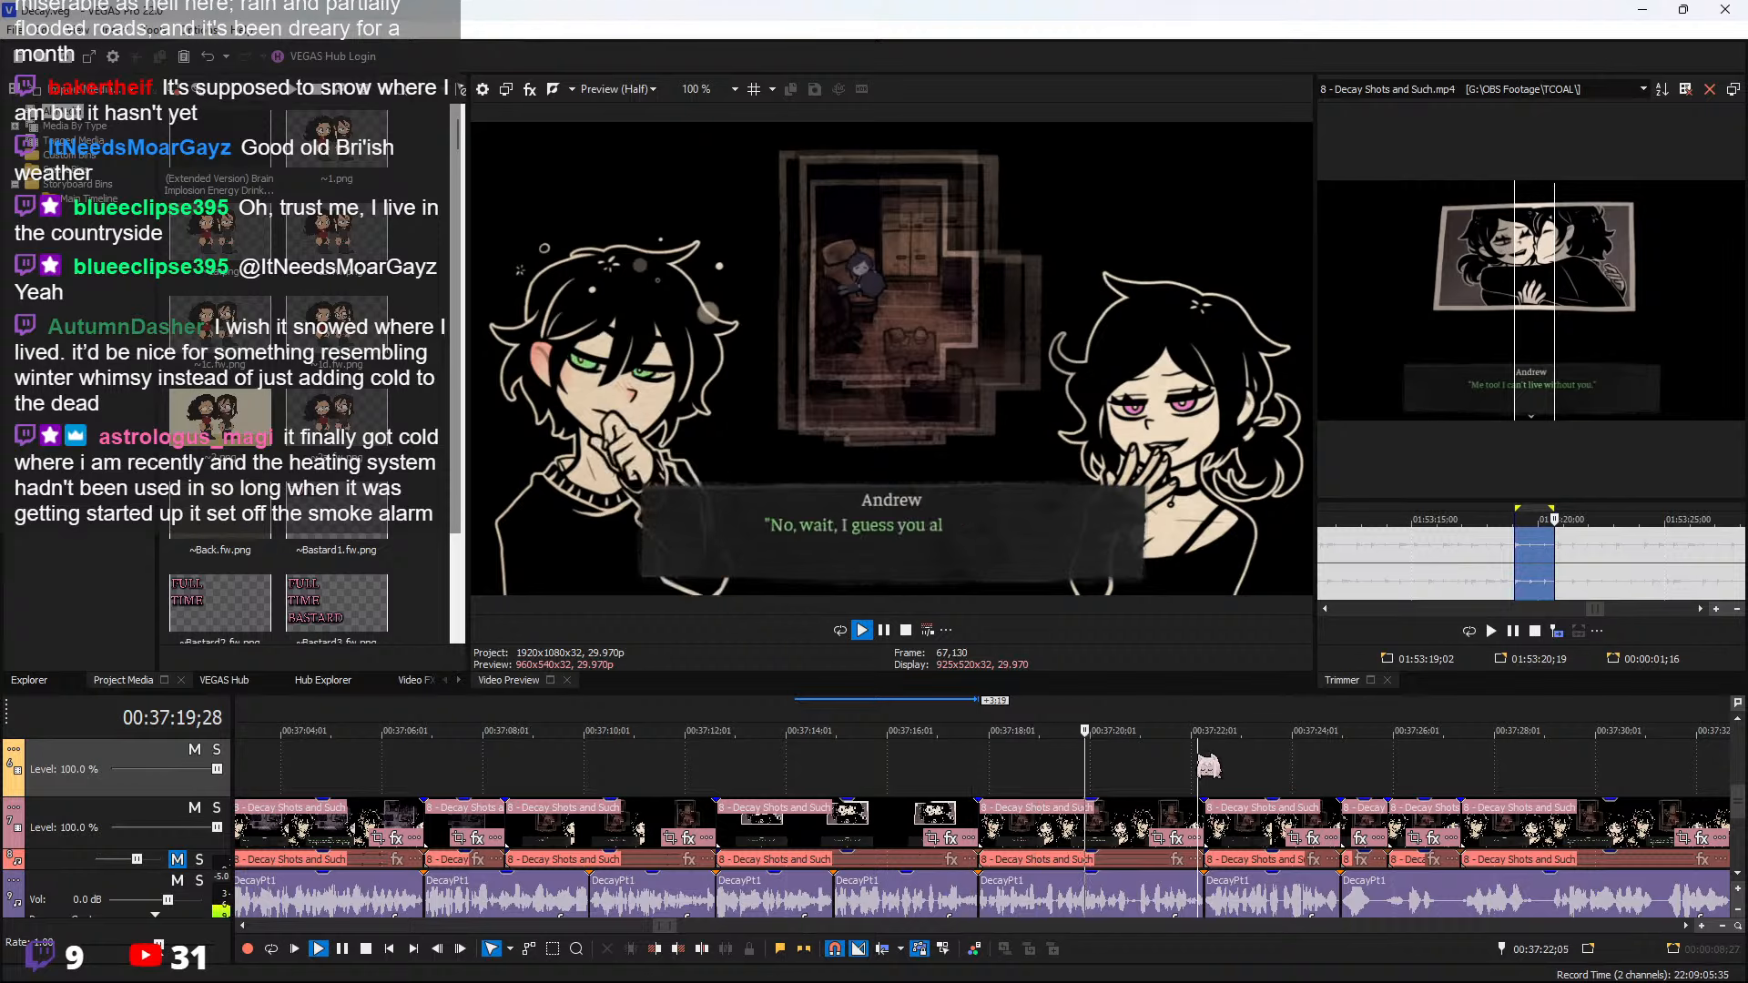
pyautogui.scroll(-1, 1207, 768)
pyautogui.scroll(-1, 1207, 768)
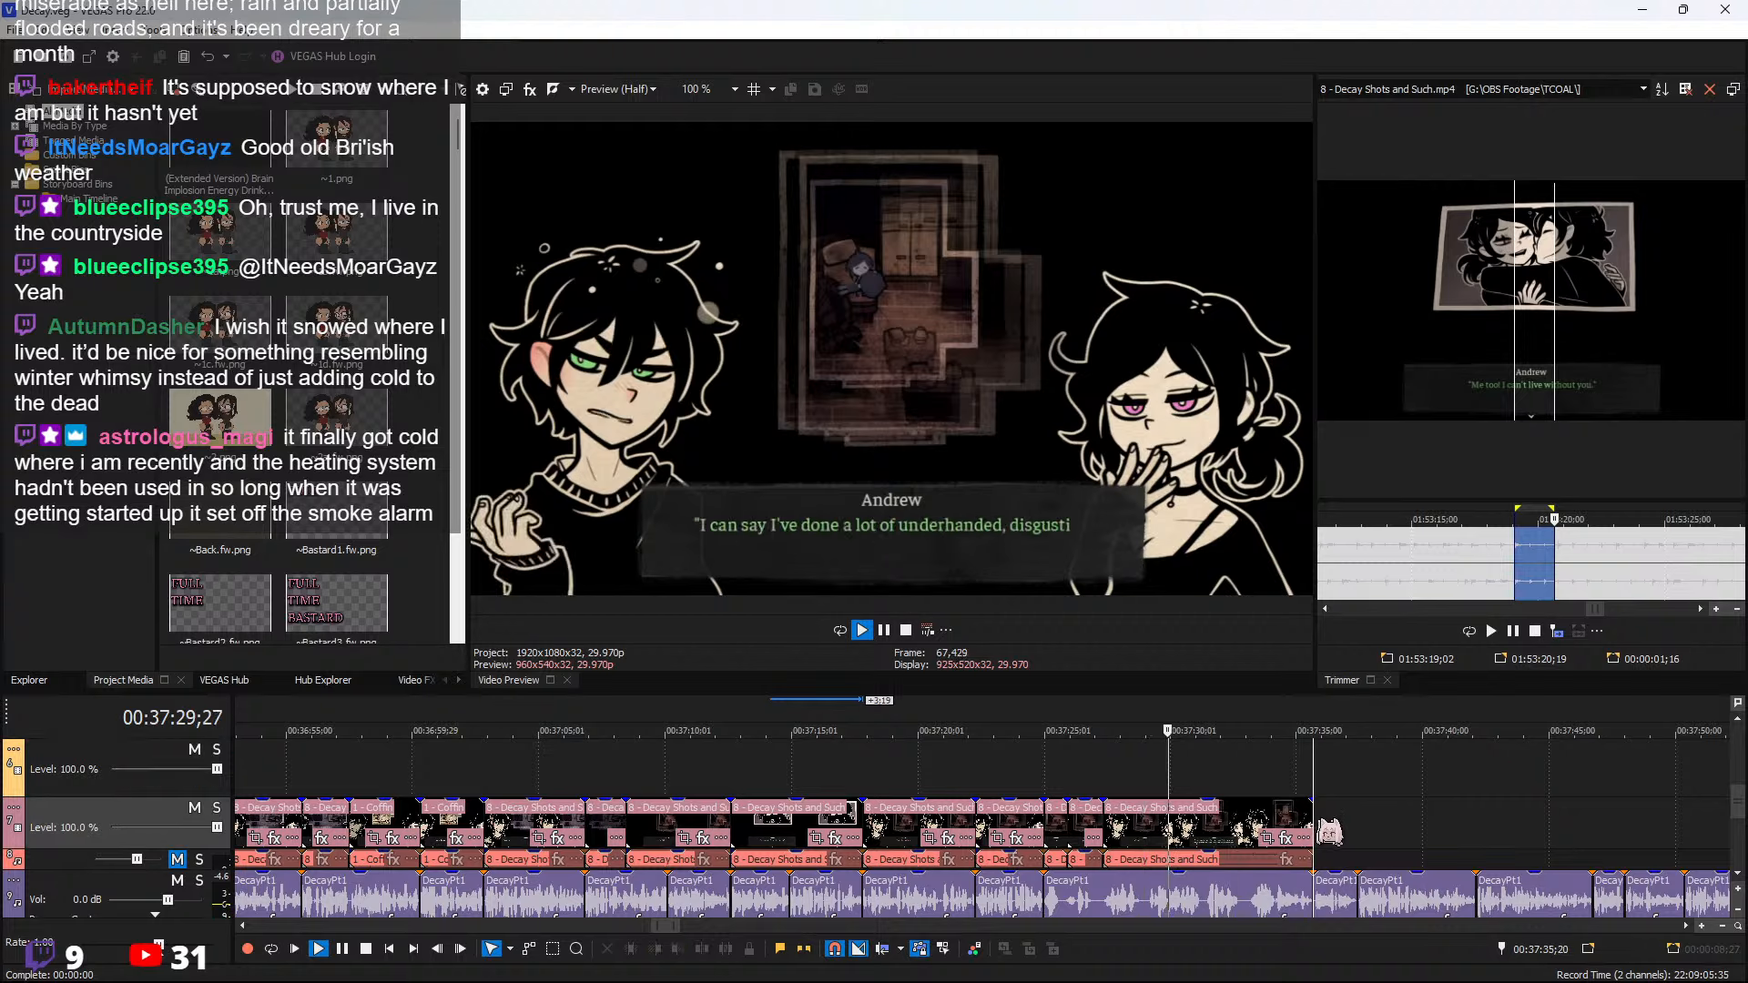
pyautogui.scroll(1, 1188, 847)
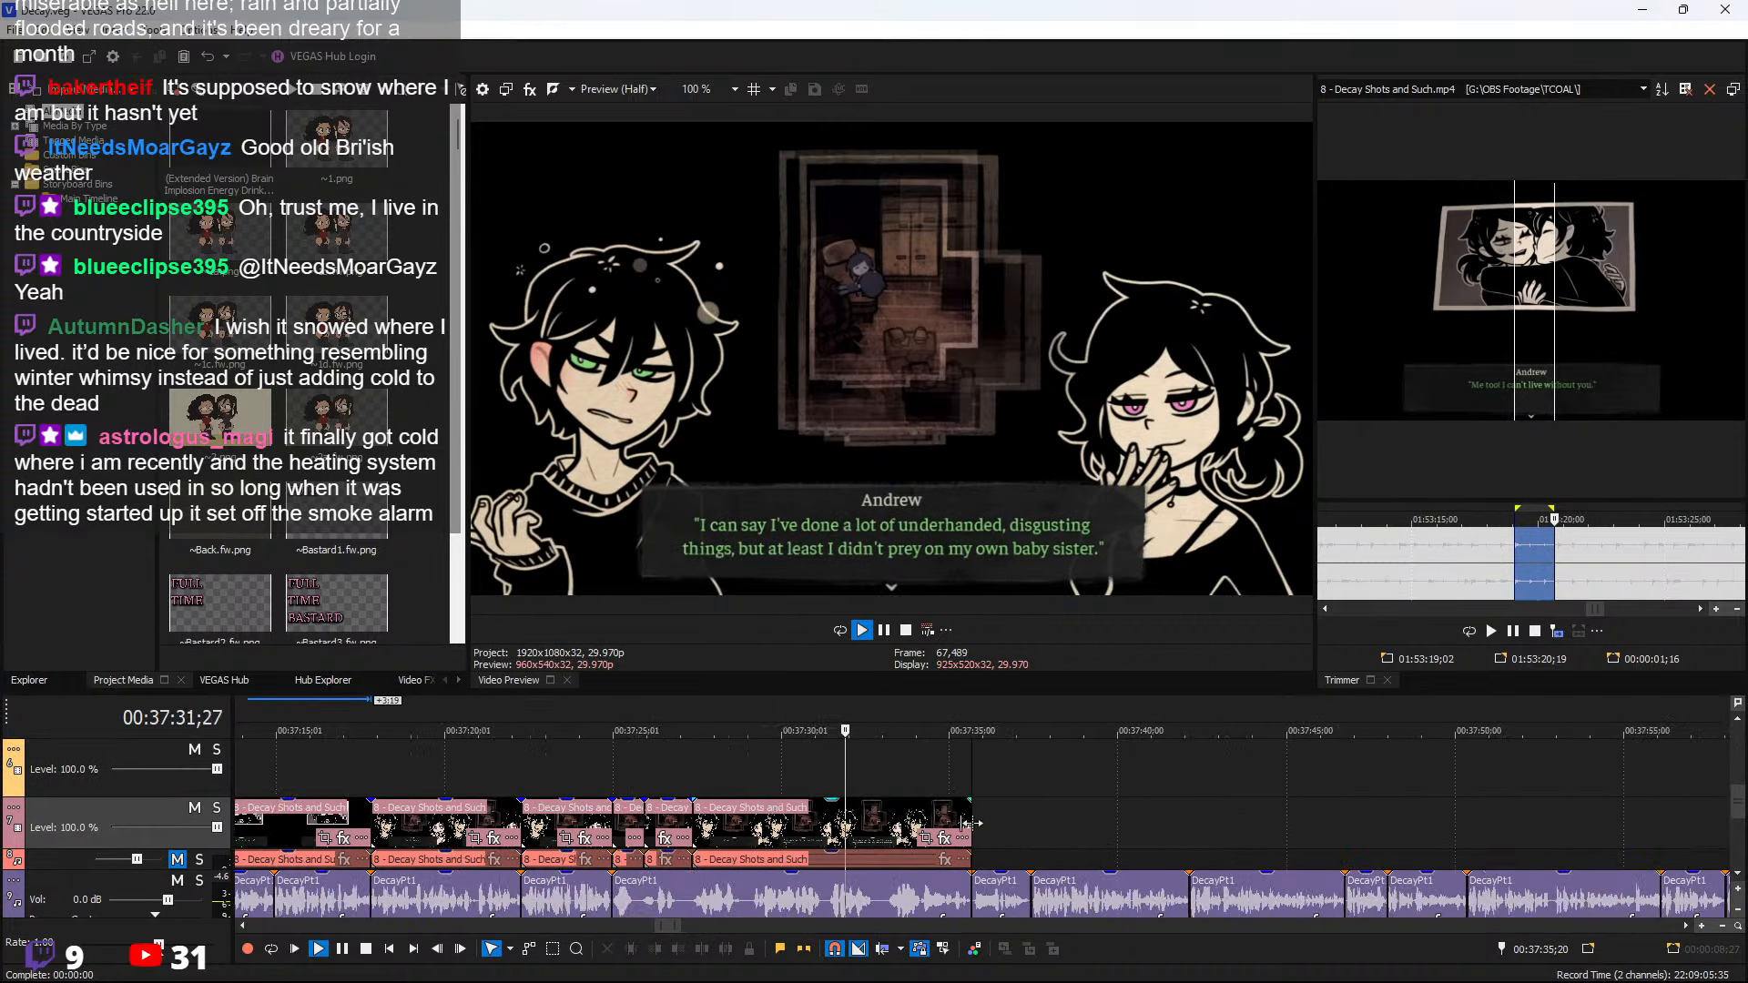
pyautogui.click(968, 839)
pyautogui.moveTo(1040, 847); pyautogui.dragTo(1345, 847)
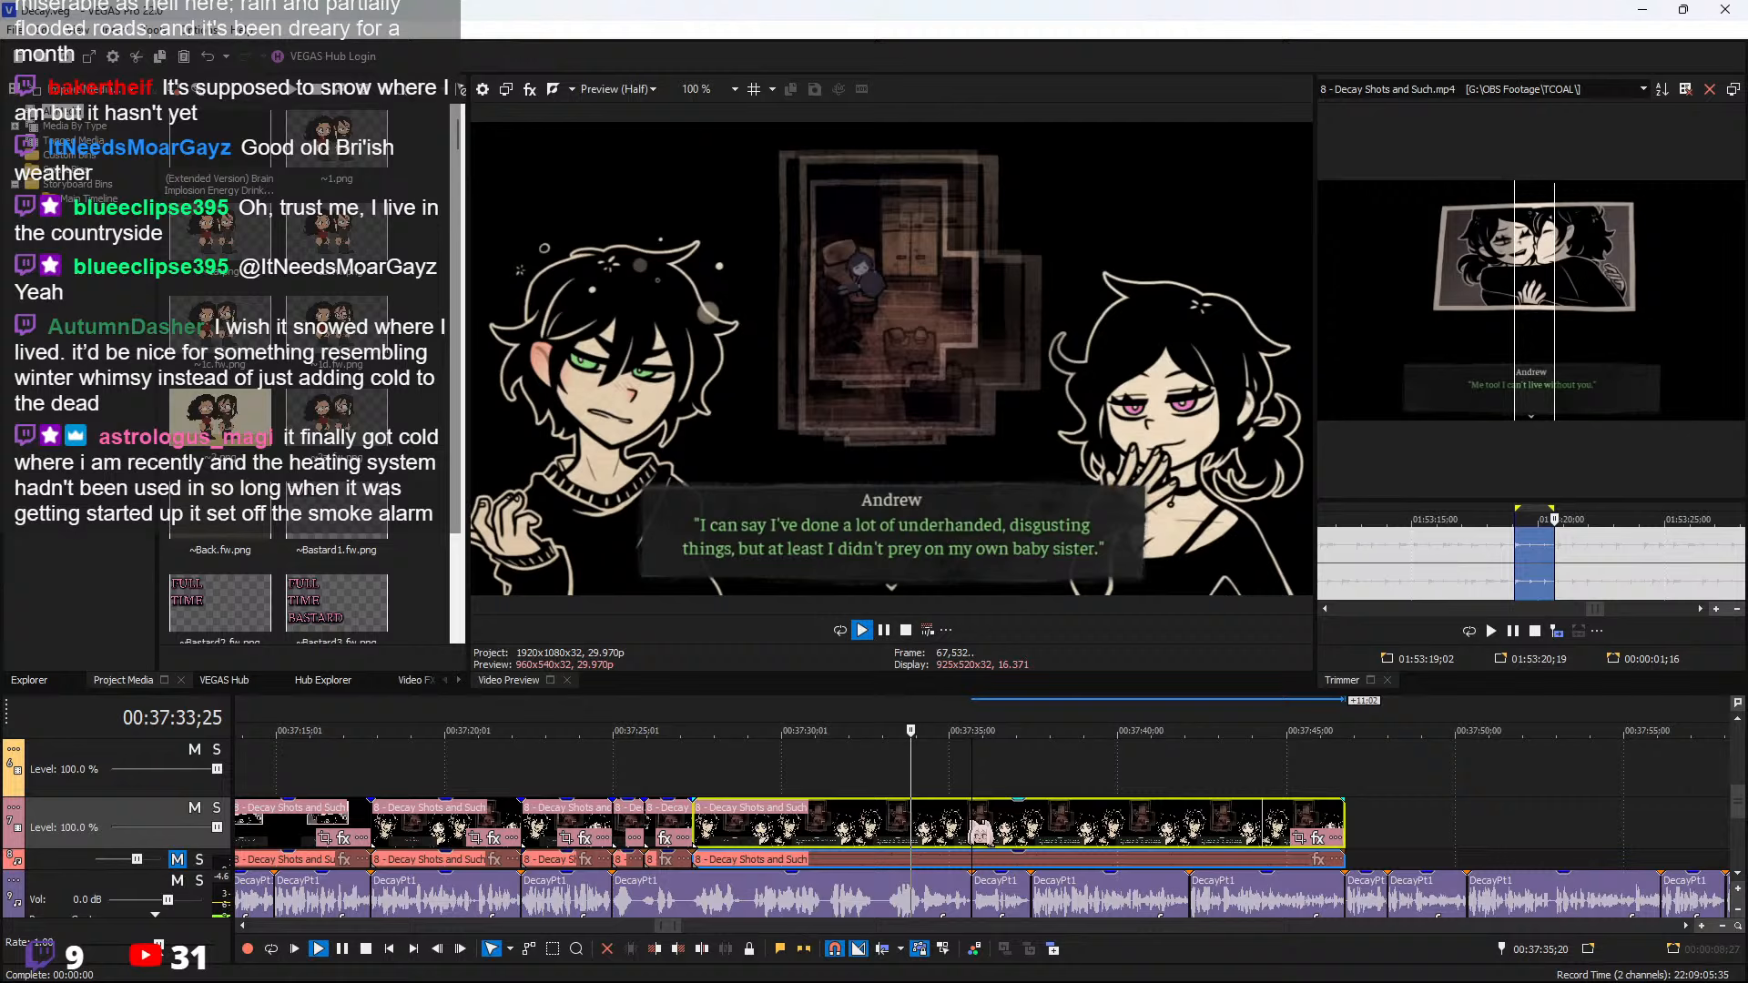
pyautogui.press('s')
pyautogui.press('space')
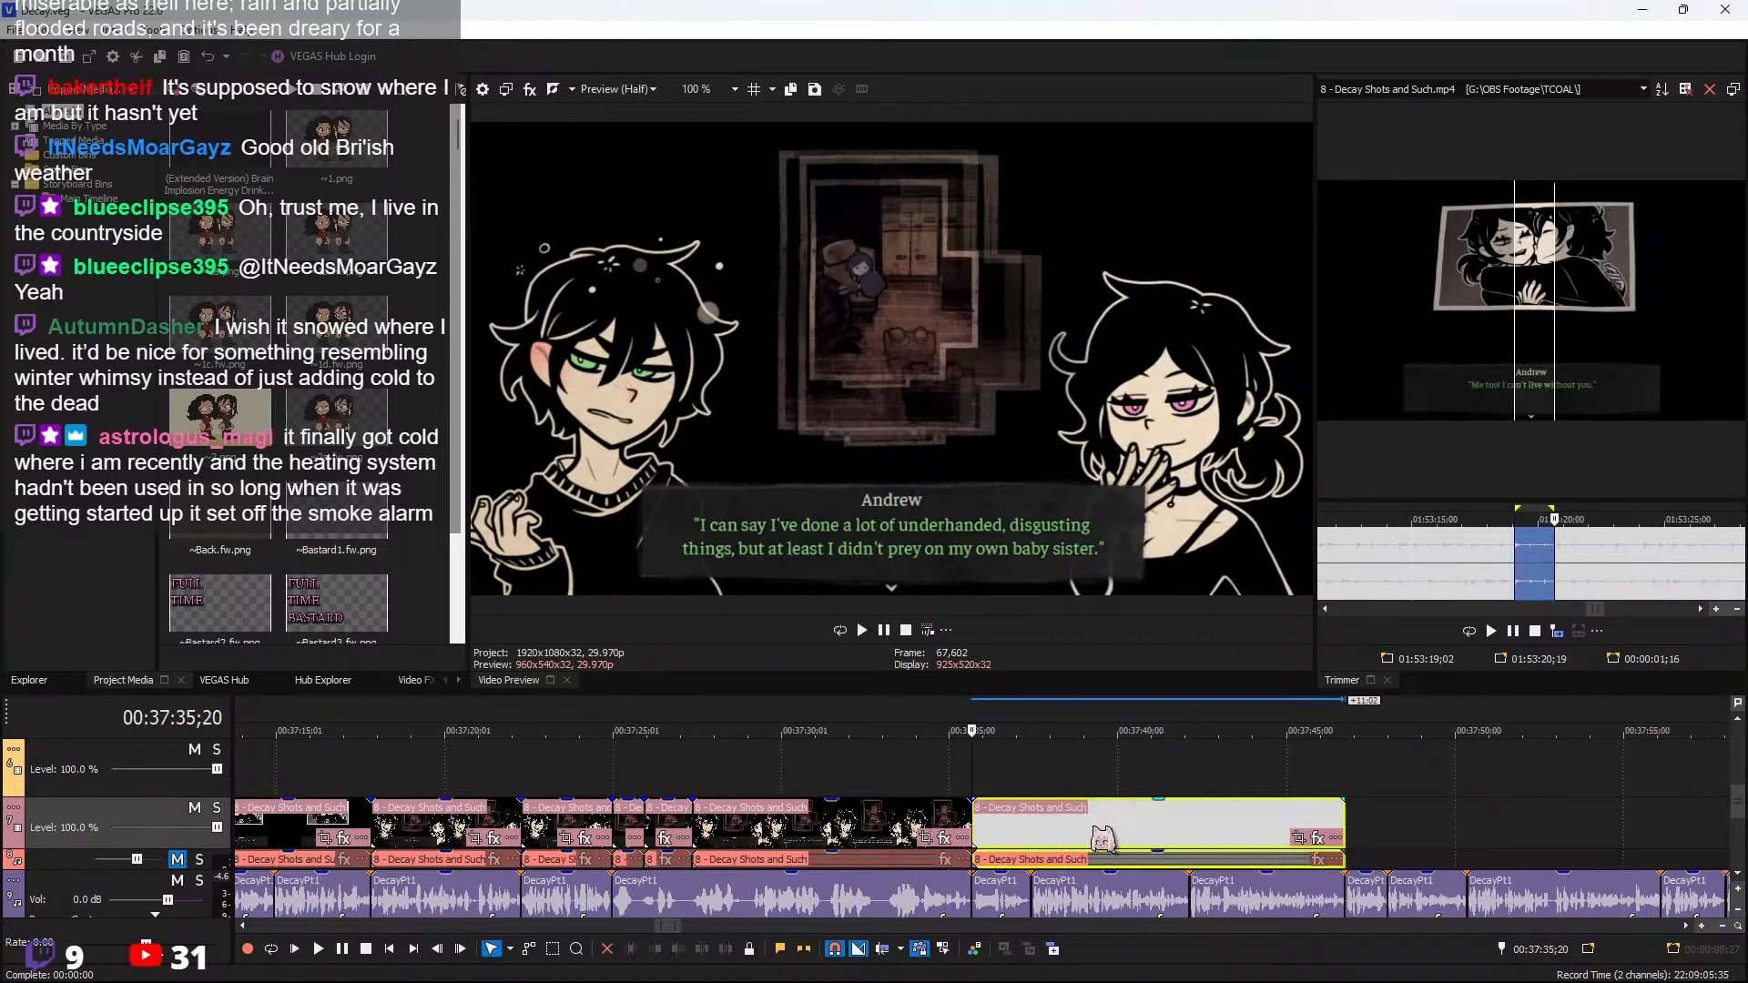
# Add a freeze frame at 00:37:35;20 to the split-off Decay clip
pyautogui.rightClick(1095, 833)
pyautogui.moveTo(1293, 797)
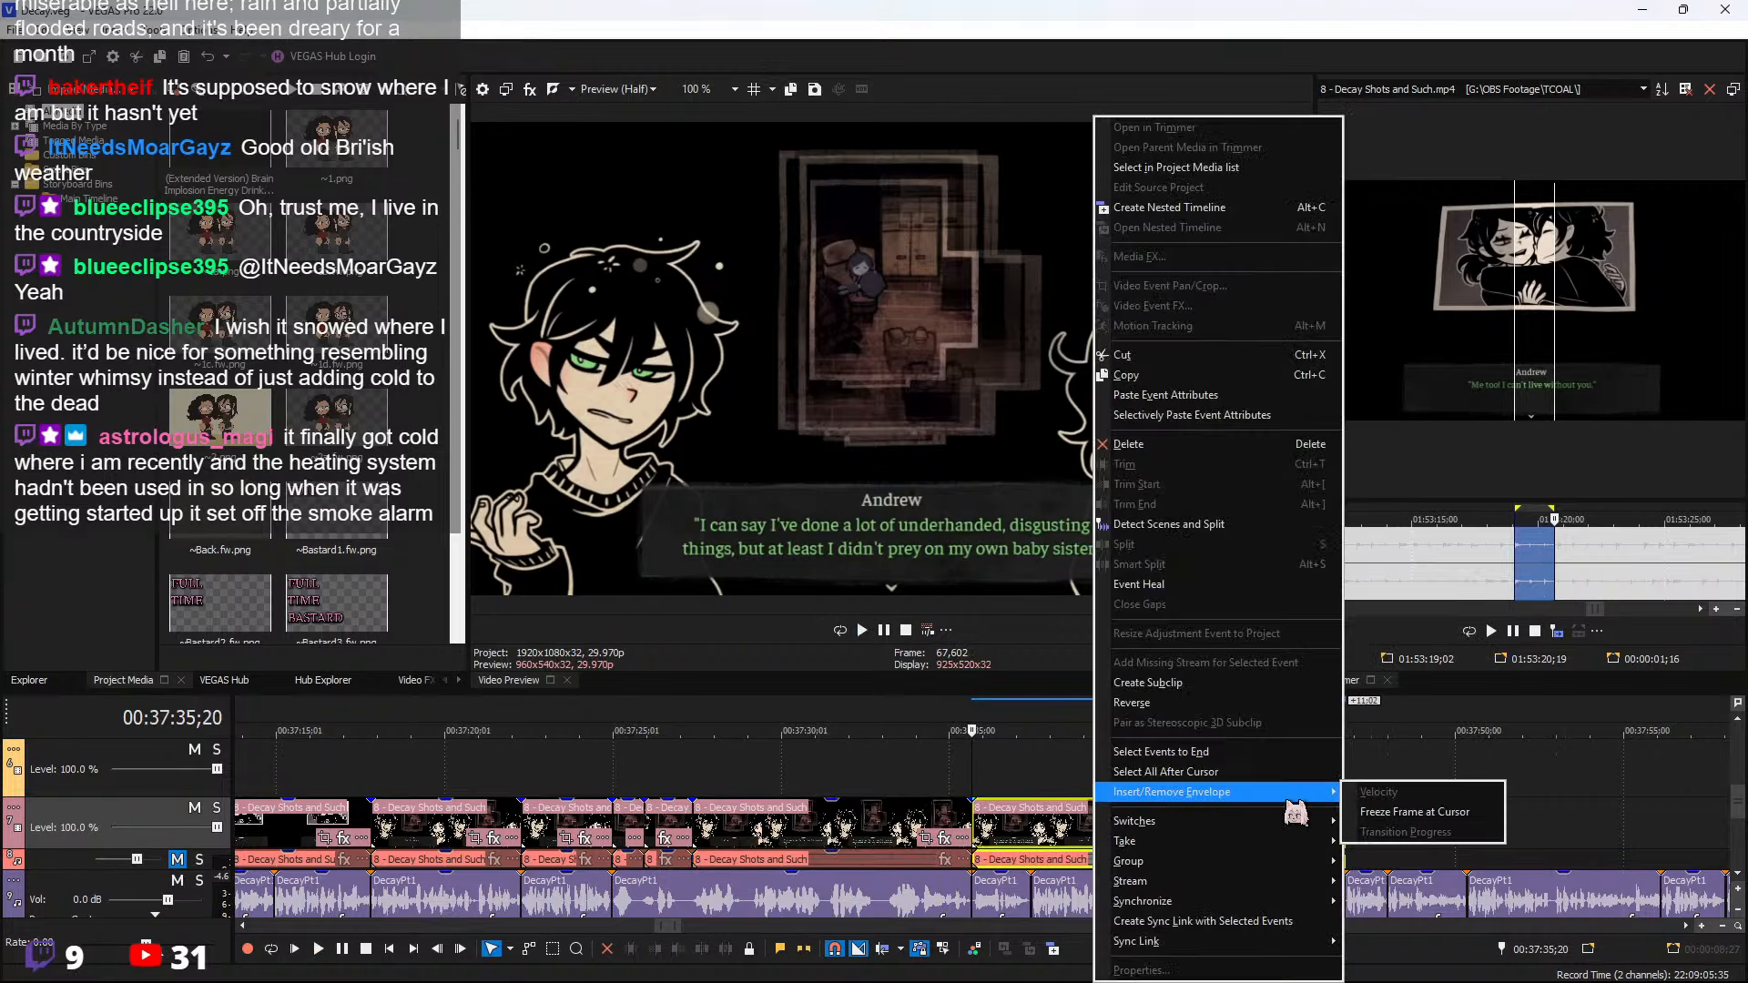
pyautogui.click(1403, 813)
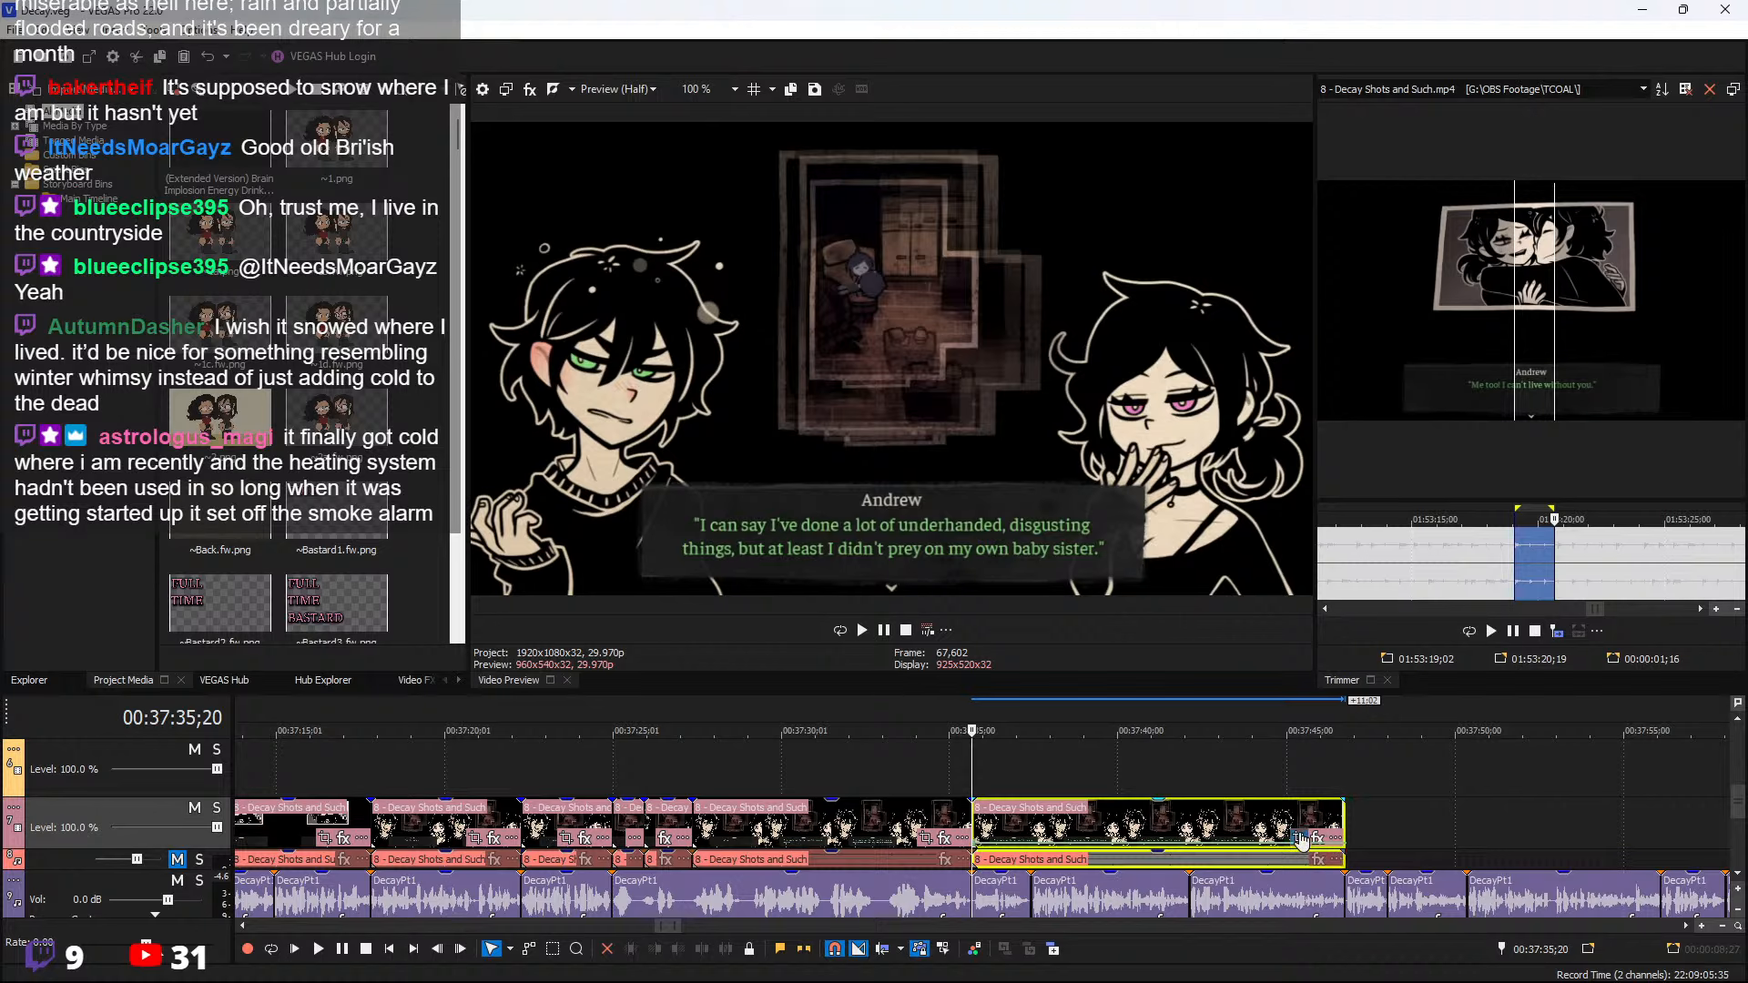
# Crop the frozen Decay clip at 00:37:35;20 to the seated blue figure, about 384.6 wide by 216.3 high
pyautogui.click(1300, 838)
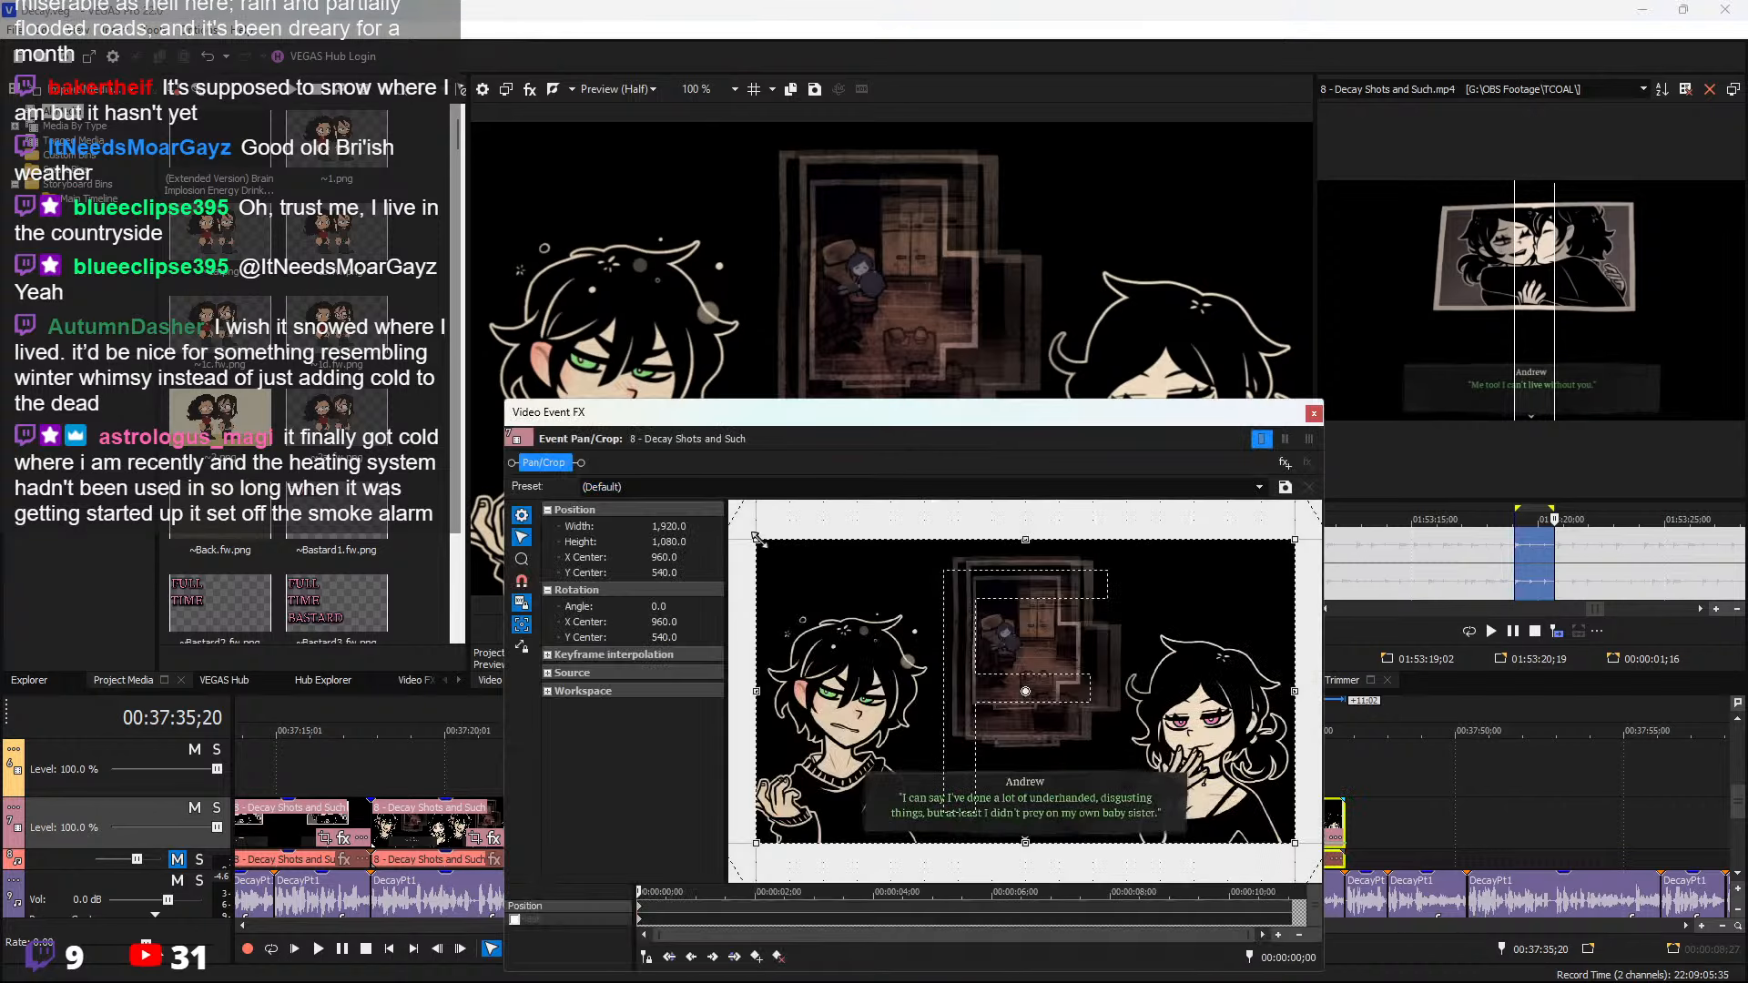
pyautogui.moveTo(756, 539); pyautogui.dragTo(1033, 645)
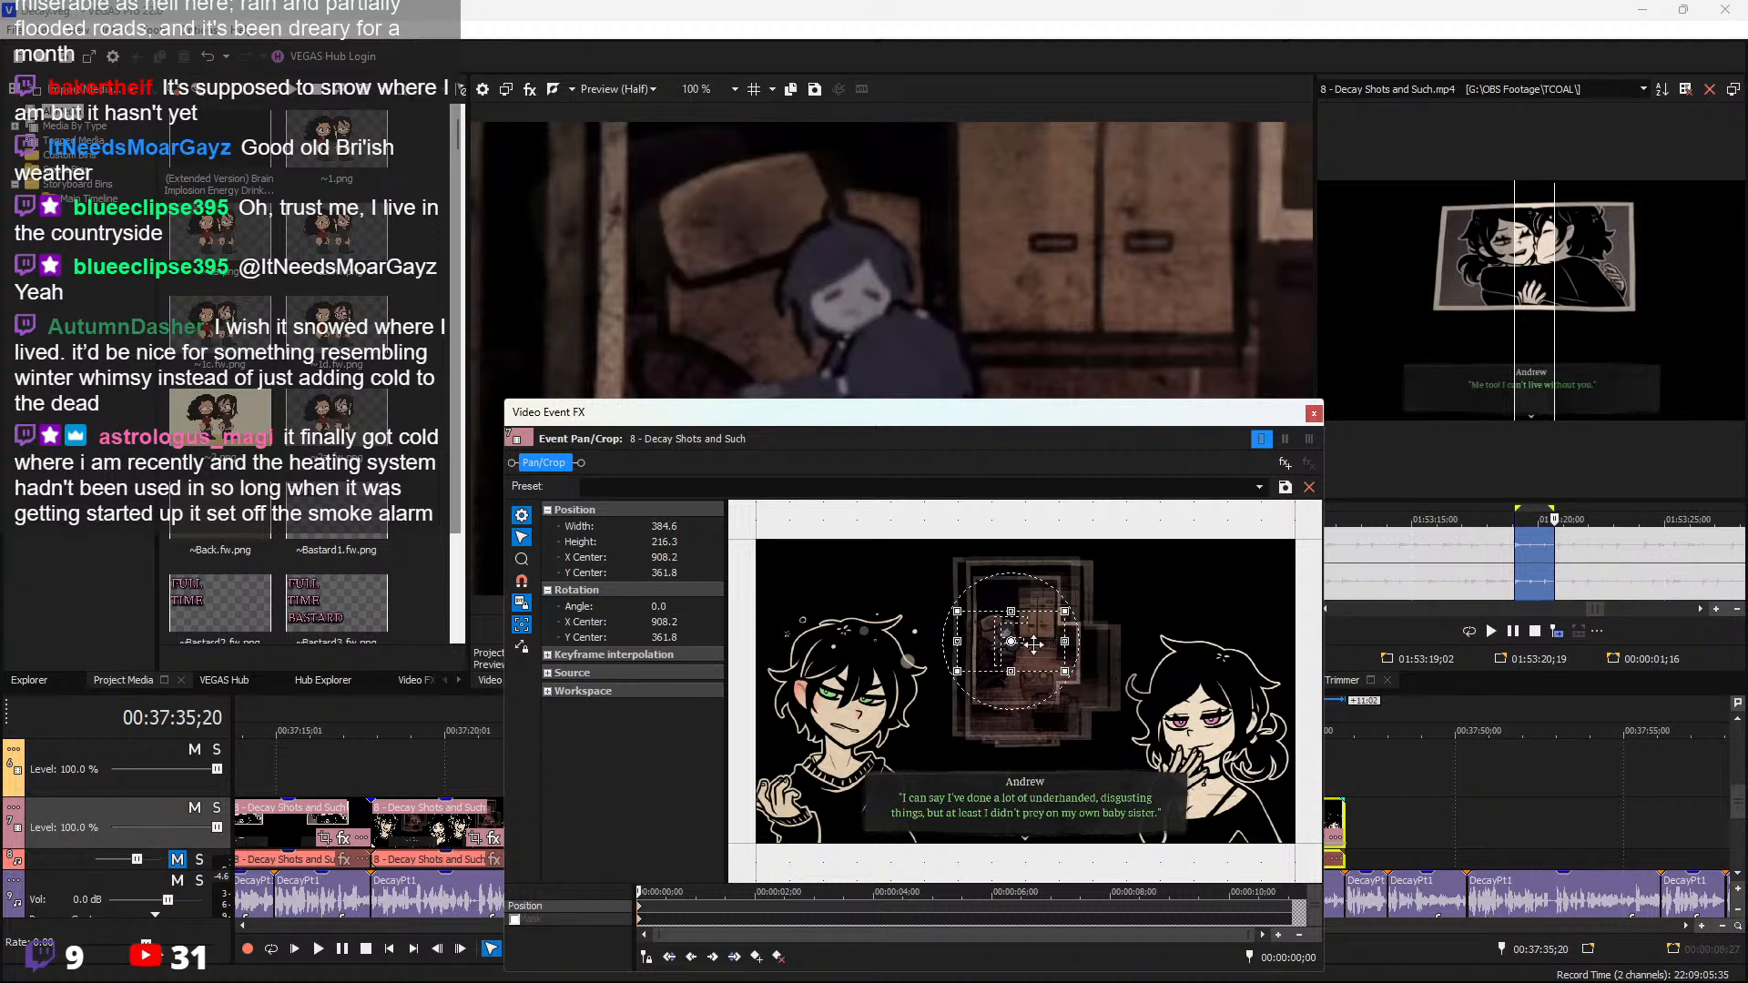
pyautogui.click(1313, 414)
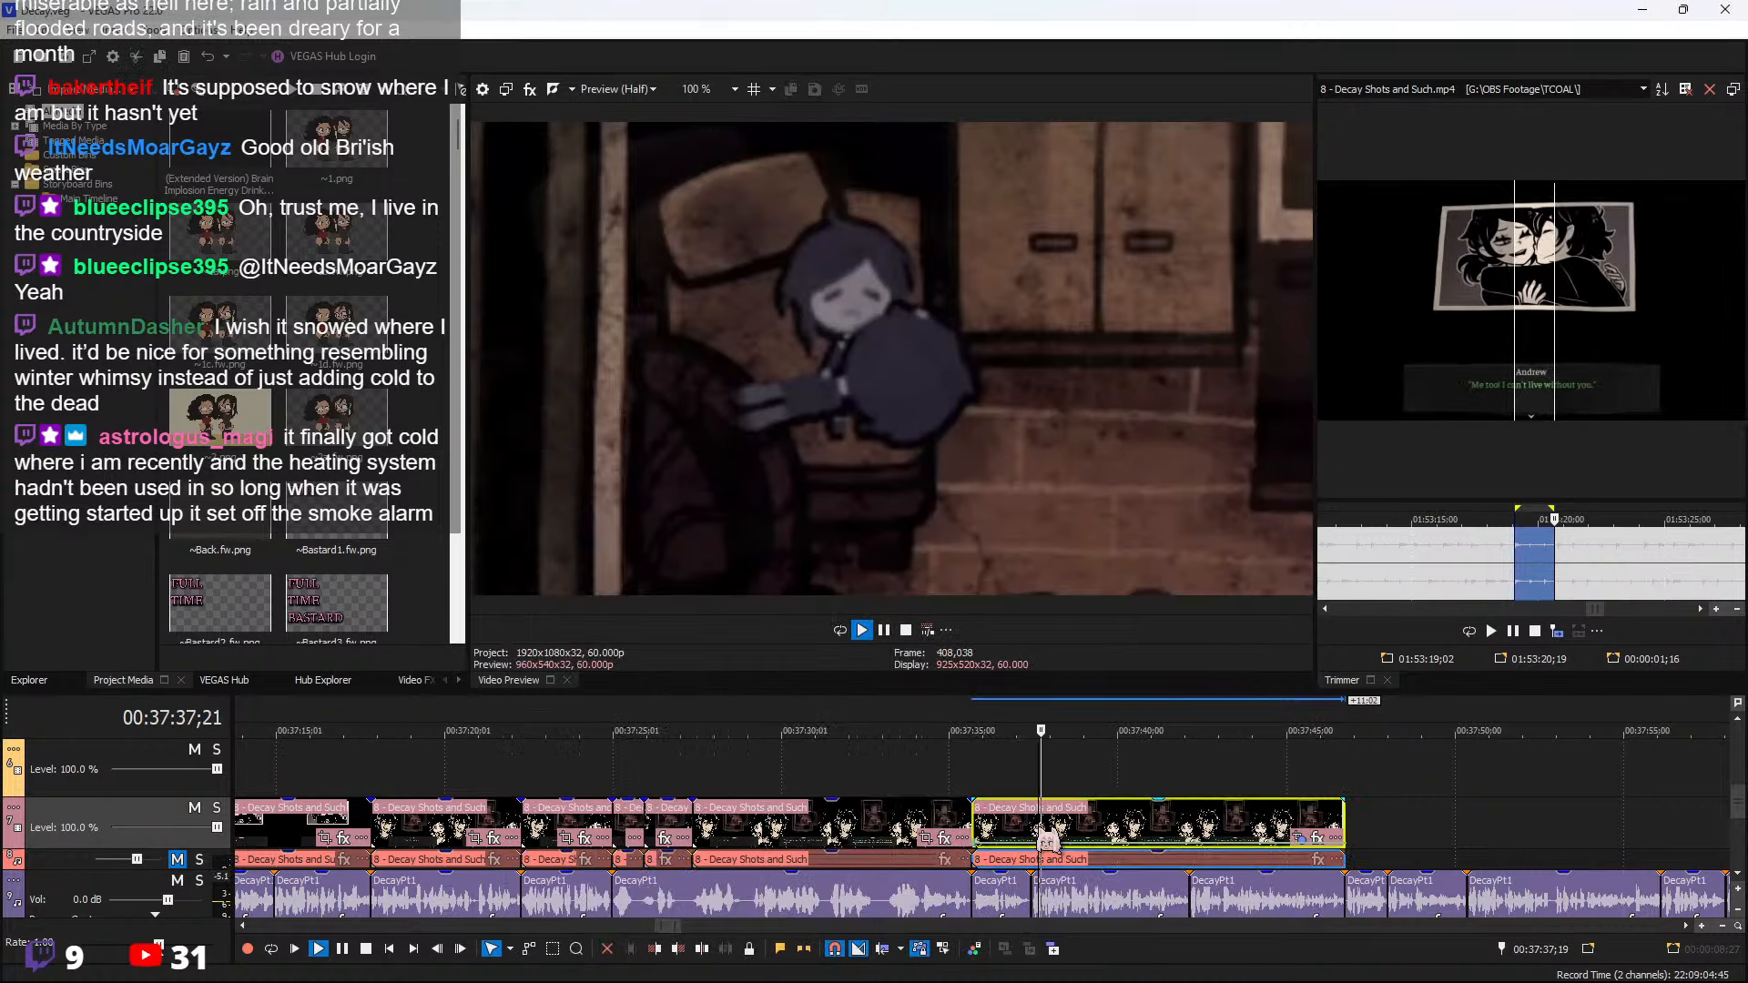
# Split the cropped freeze-frame clip, delete the remainder and trim its end to 00:37:37;13
pyautogui.press('s')
pyautogui.scroll(2, 1065, 833)
pyautogui.press('Delete')
pyautogui.moveTo(897, 821); pyautogui.dragTo(881, 821)
pyautogui.scroll(-2, 954, 831)
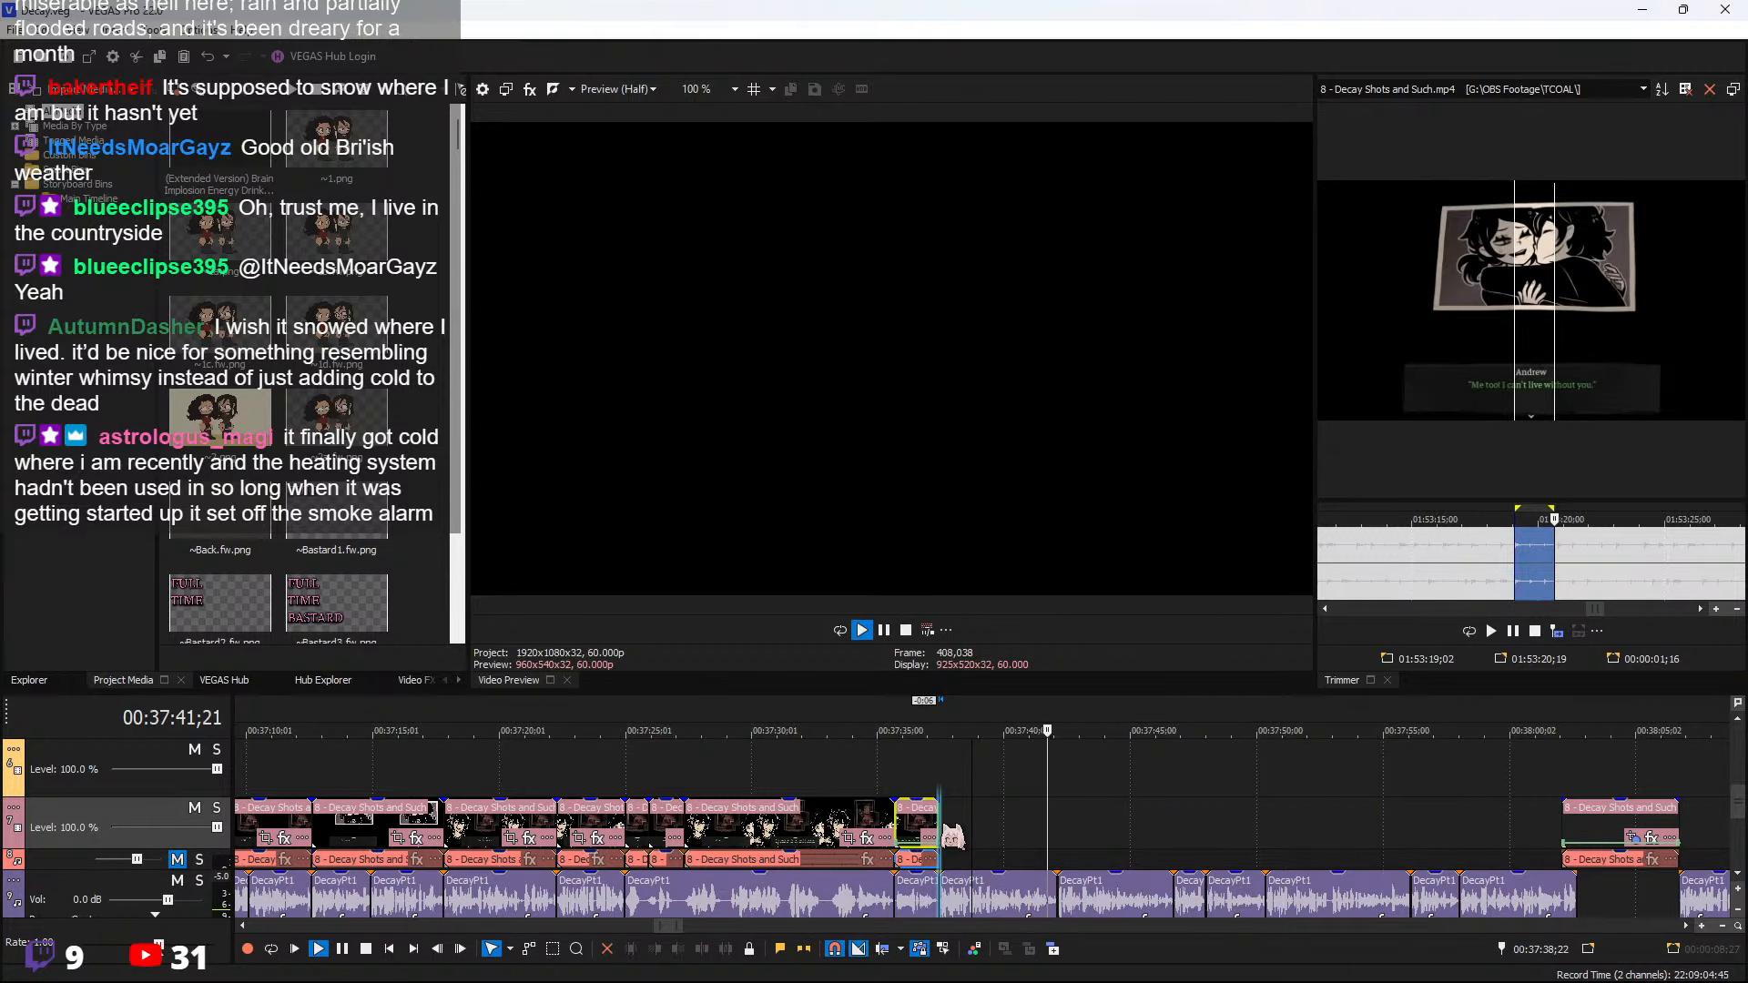
# Find the dialogue further on in the Decay footage and select 01:54:10;24 to 01:54:17;25 in the trimmer
pyautogui.scroll(-6, 1552, 576)
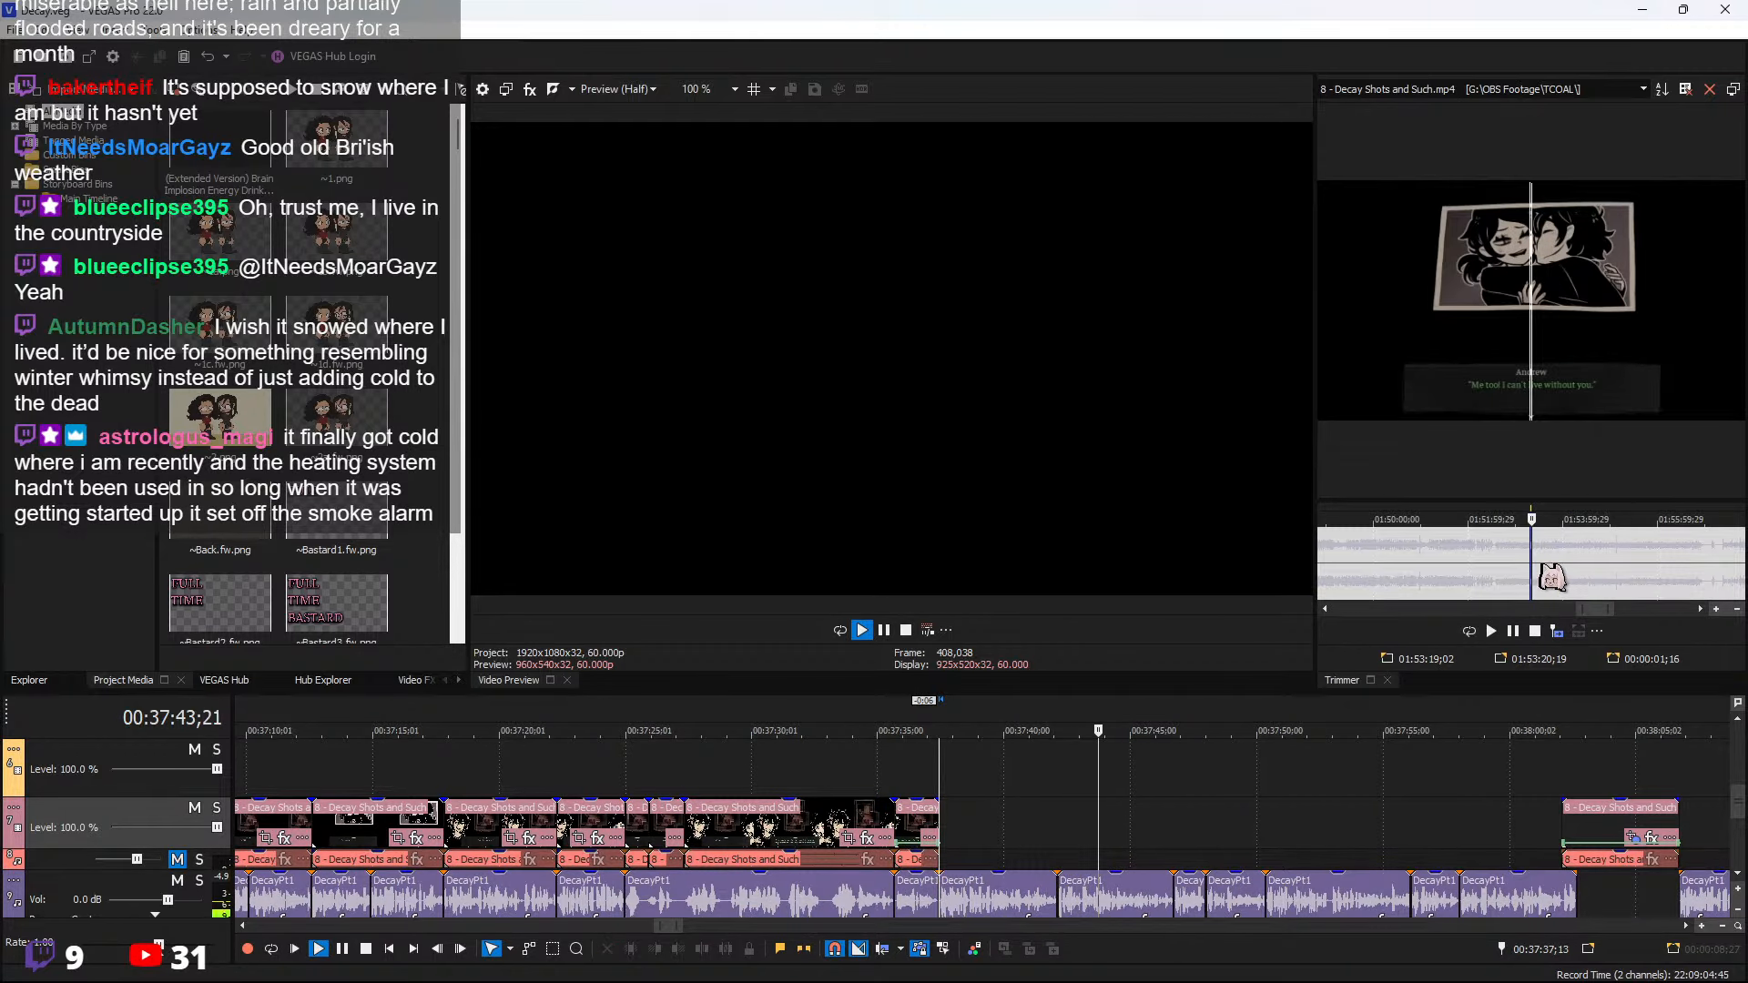
pyautogui.press('space')
pyautogui.click(1570, 569)
pyautogui.press('space')
pyautogui.scroll(1, 1568, 574)
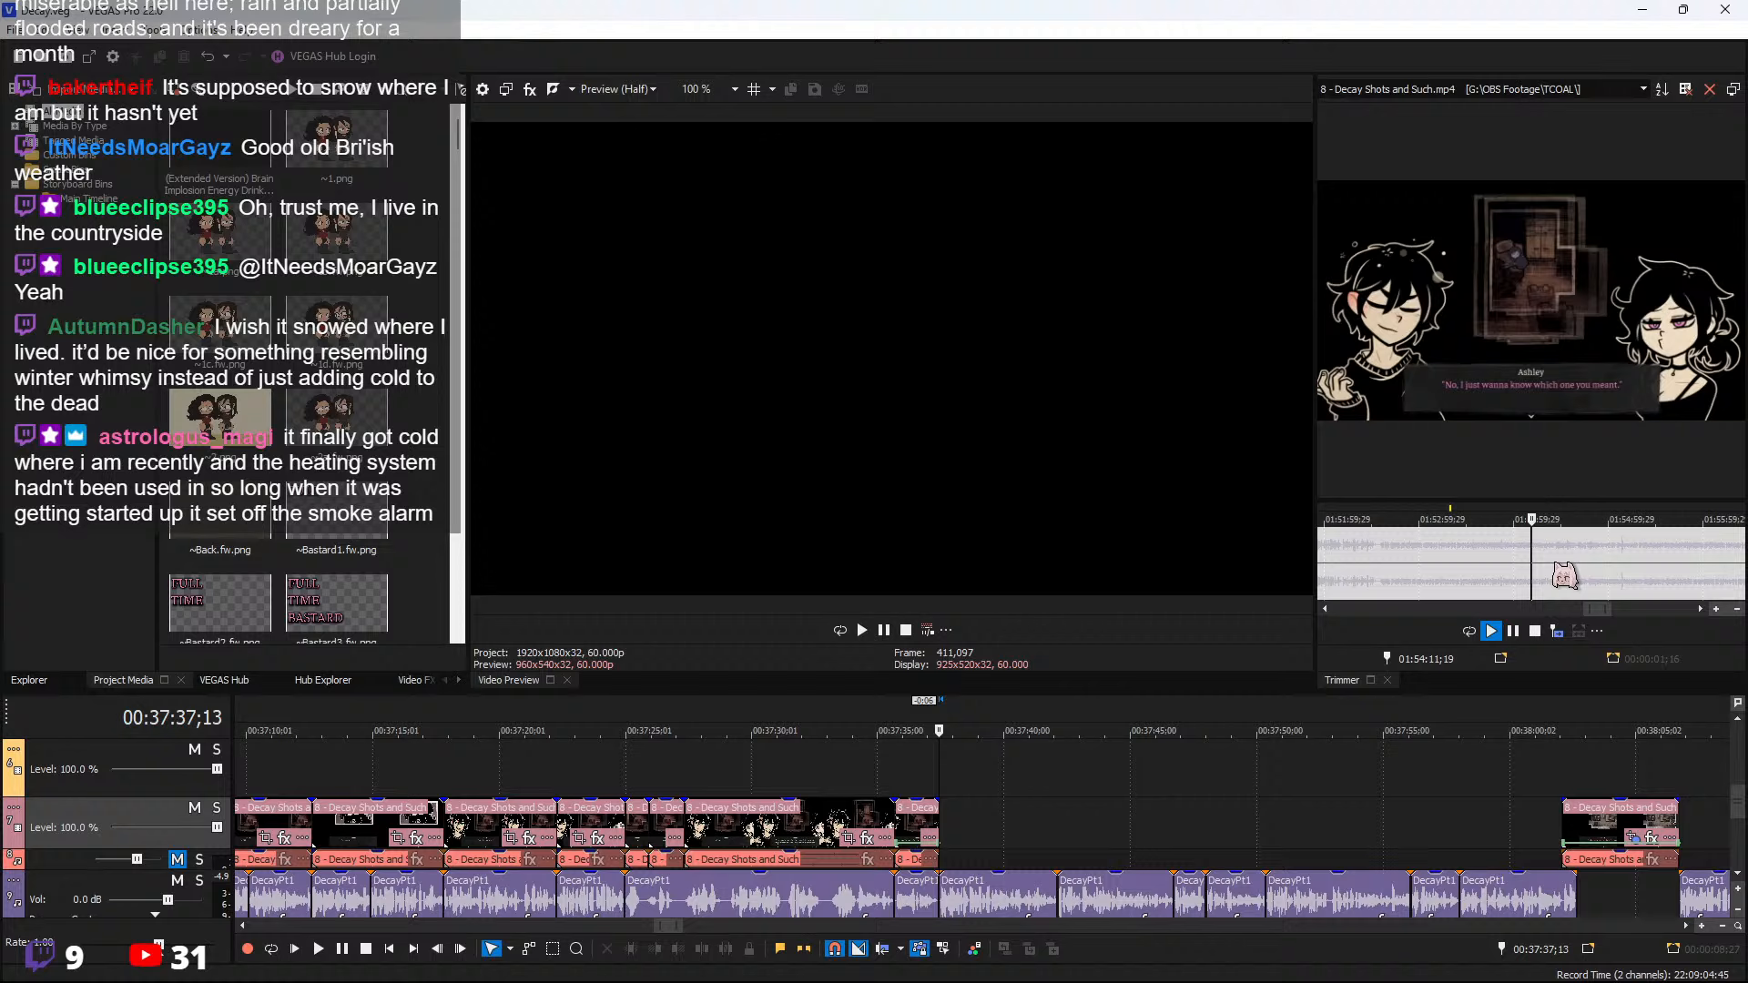
pyautogui.scroll(3, 1565, 574)
pyautogui.press('space')
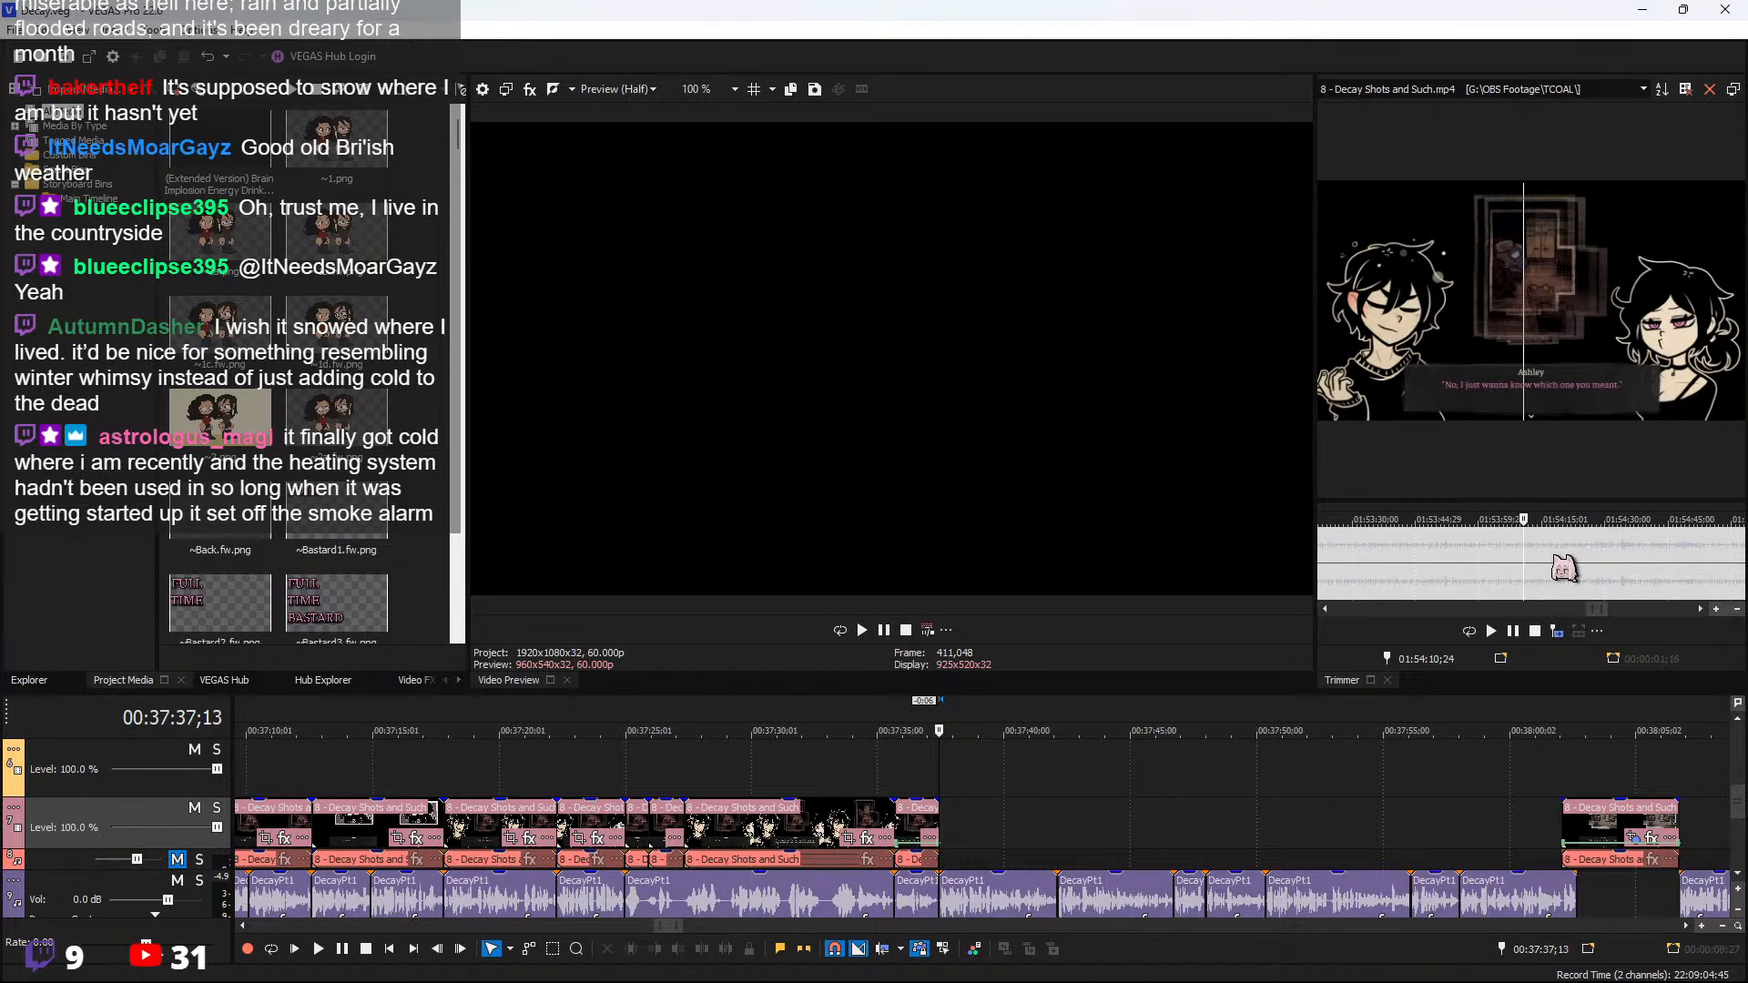
pyautogui.keyDown('shift'); pyautogui.click(1553, 556); pyautogui.keyUp('shift')
pyautogui.click(946, 819)
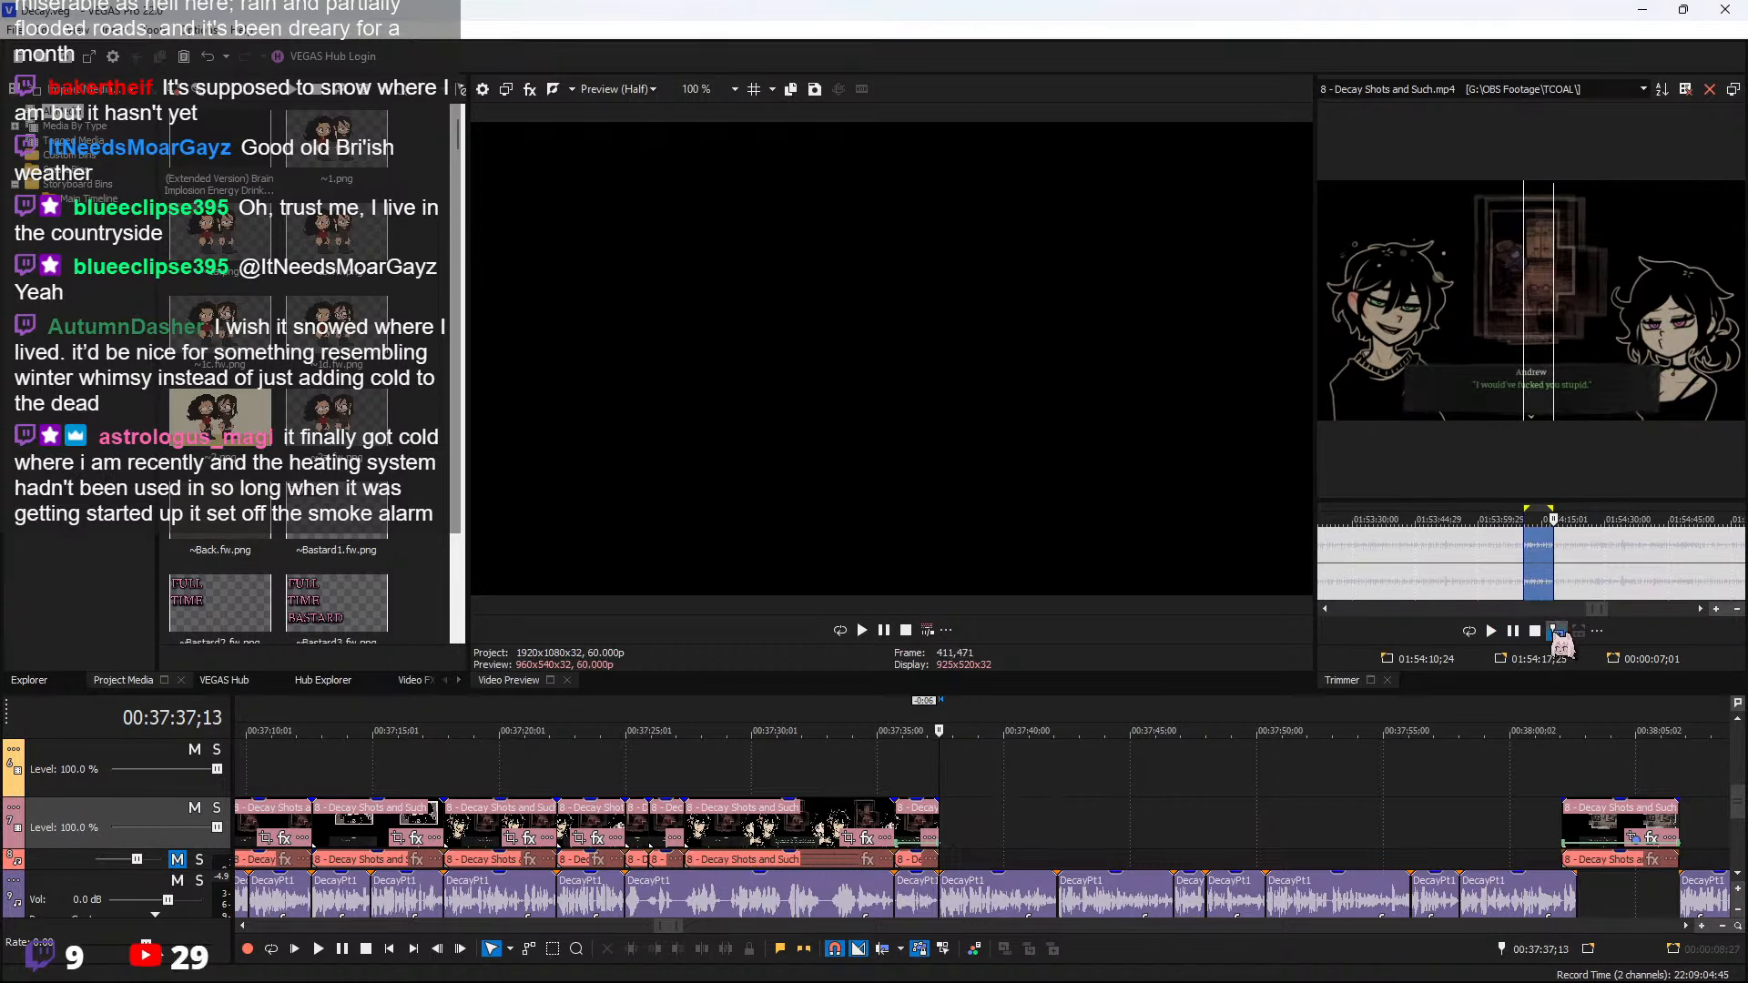
# Insert the selected Decay footage at 00:37:37;13 and extend its end by about 15:05
pyautogui.click(1558, 632)
pyautogui.press('space')
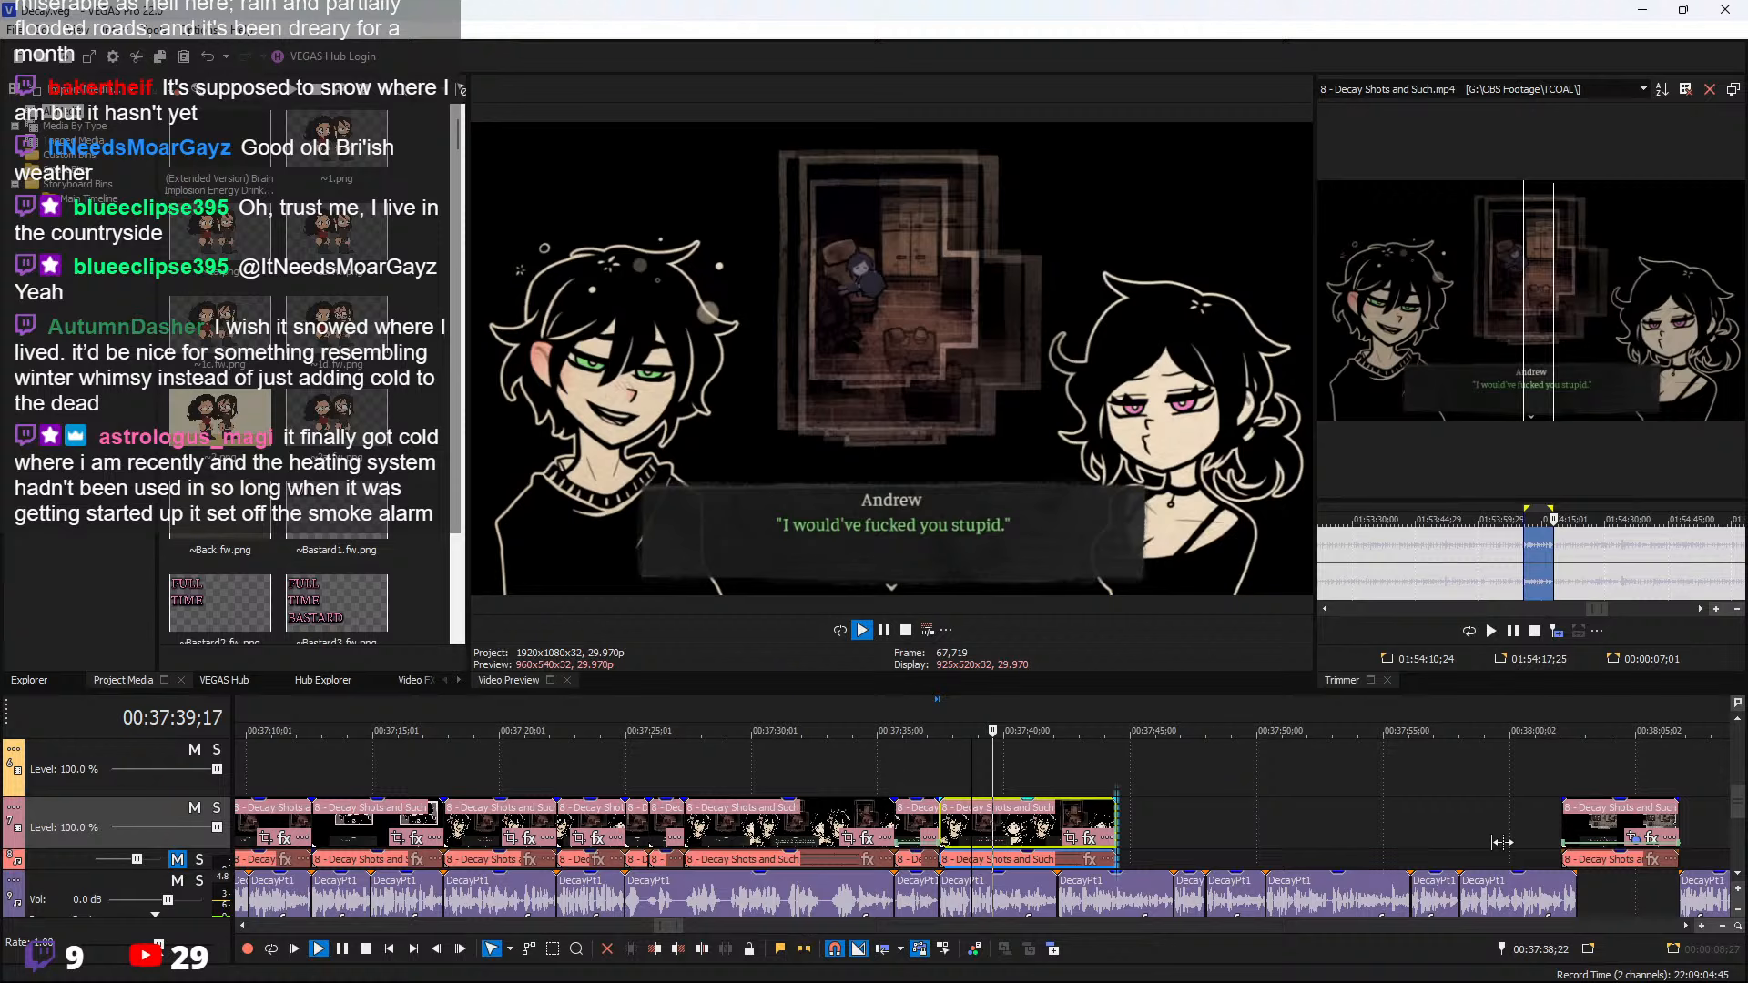
pyautogui.moveTo(1117, 843); pyautogui.dragTo(1503, 843)
# Check the inserted dialogue against the narration and extend its end by about 2:12 to meet the next Decay clip
pyautogui.click(1360, 756)
pyautogui.scroll(-2, 1311, 755)
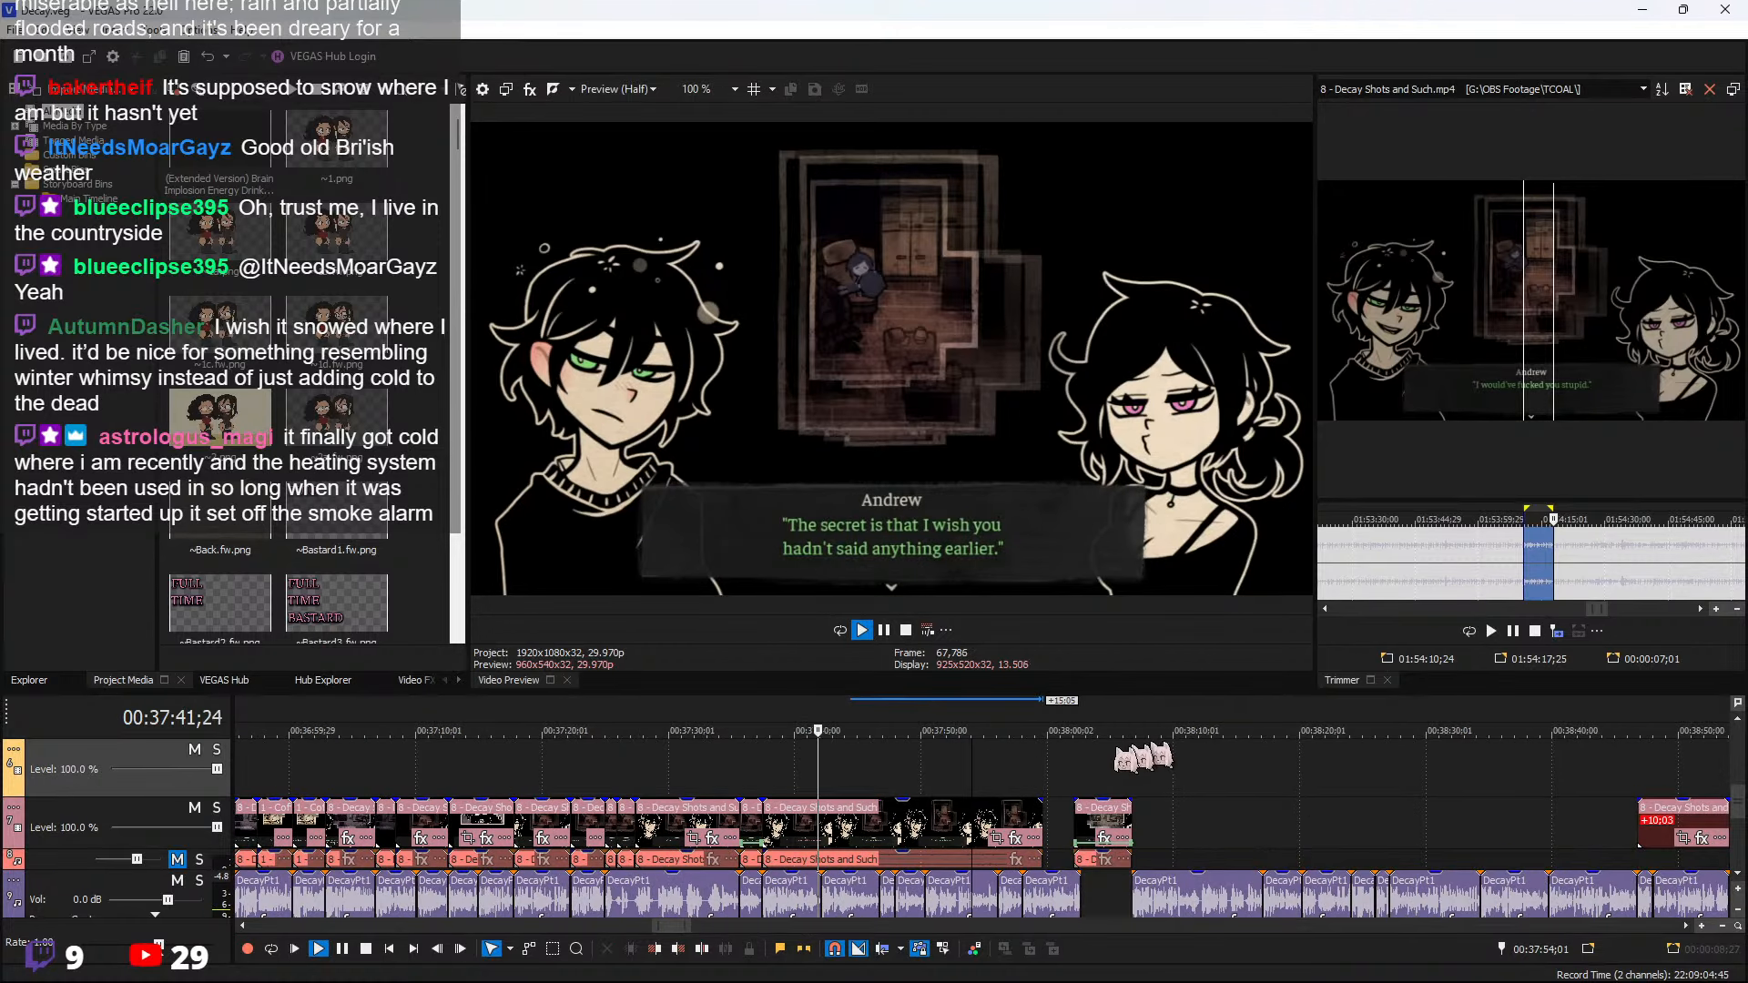
pyautogui.scroll(3, 911, 783)
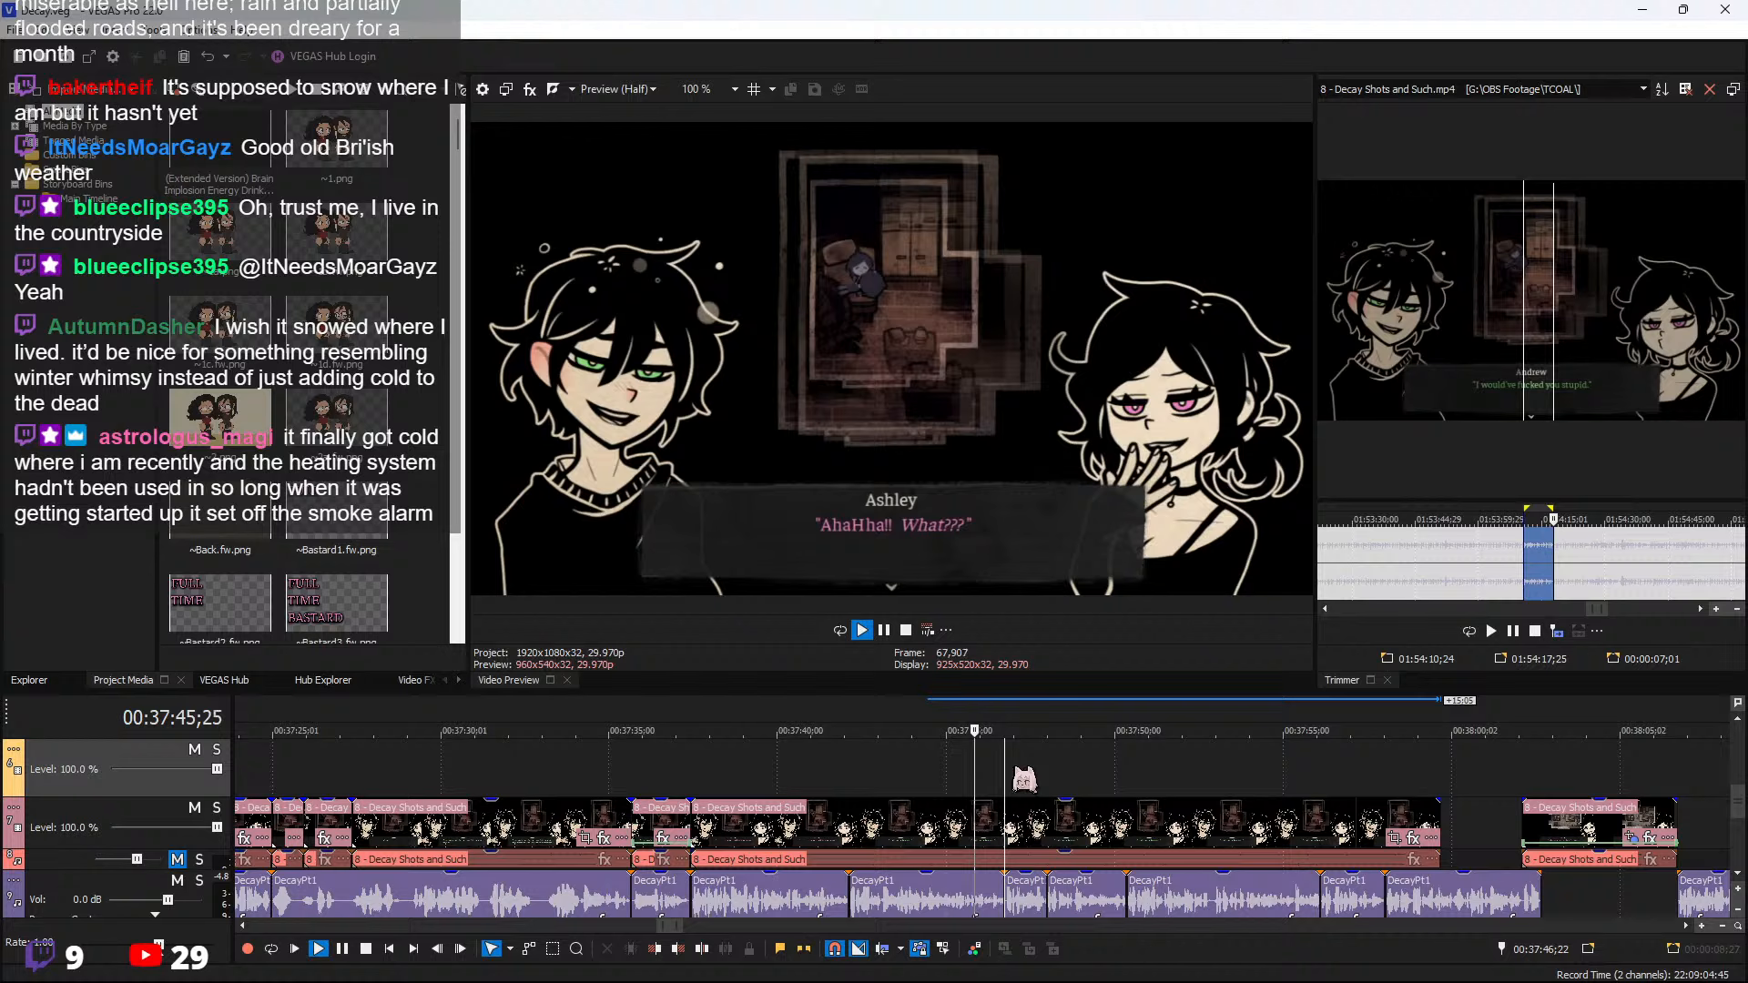
pyautogui.scroll(2, 1024, 778)
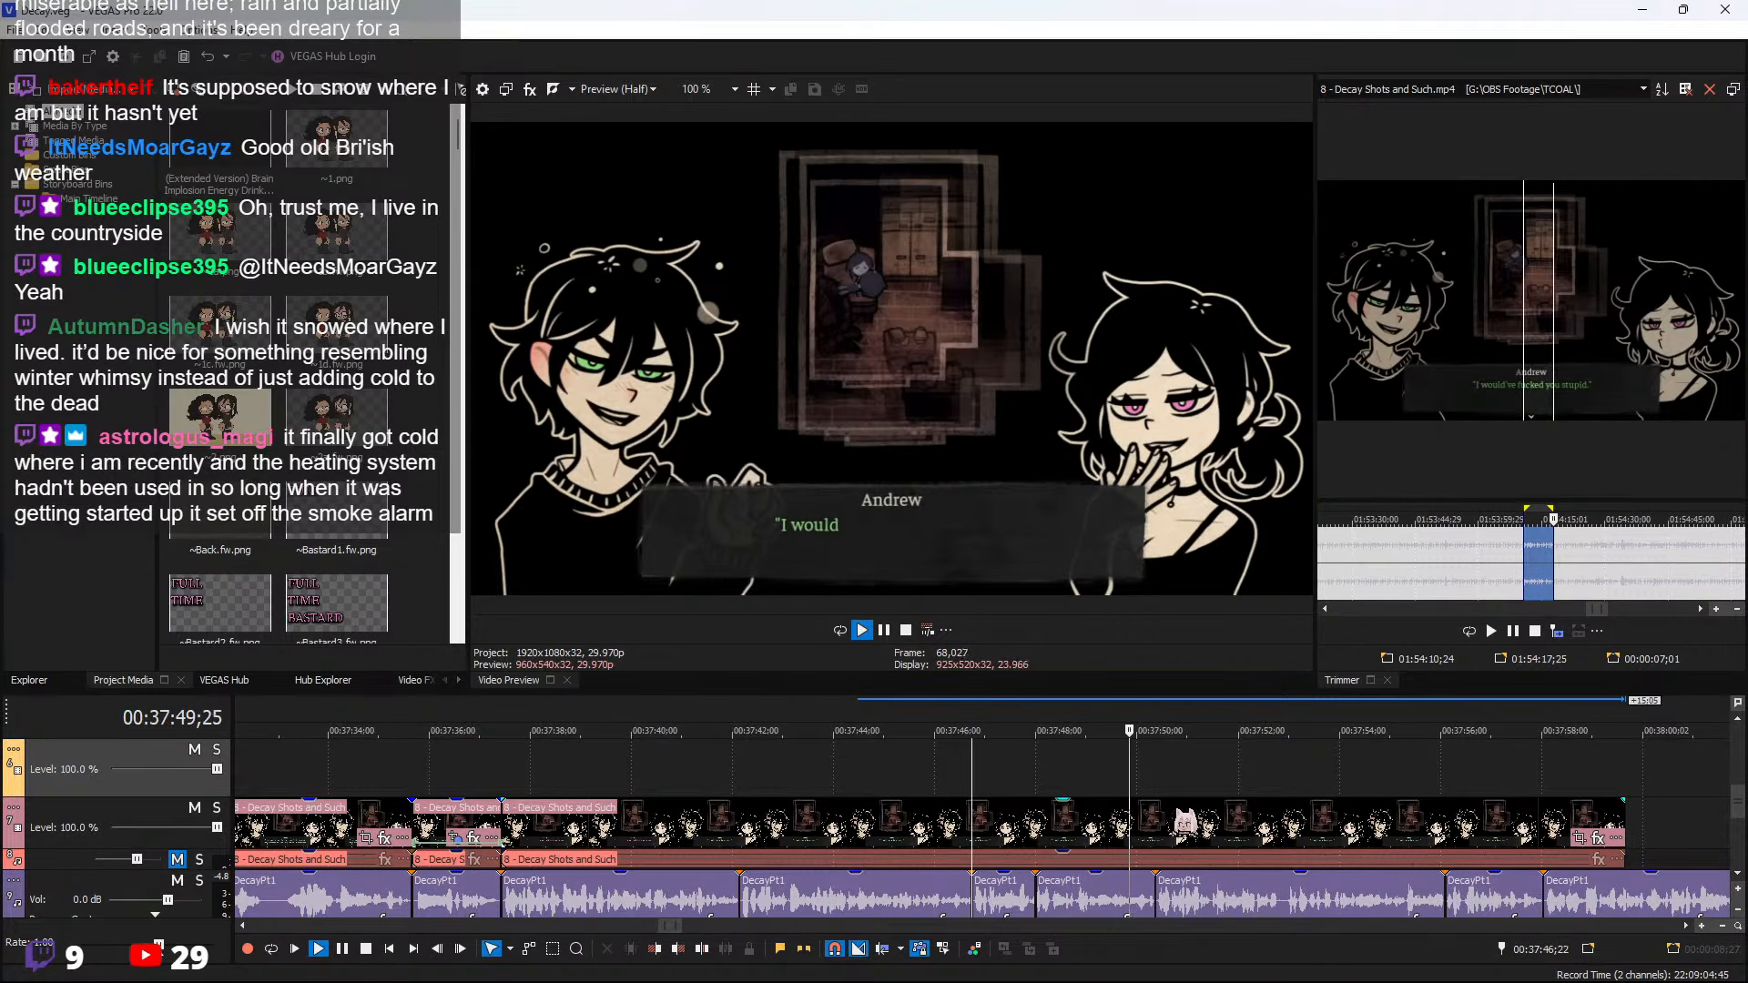
pyautogui.scroll(-4, 983, 819)
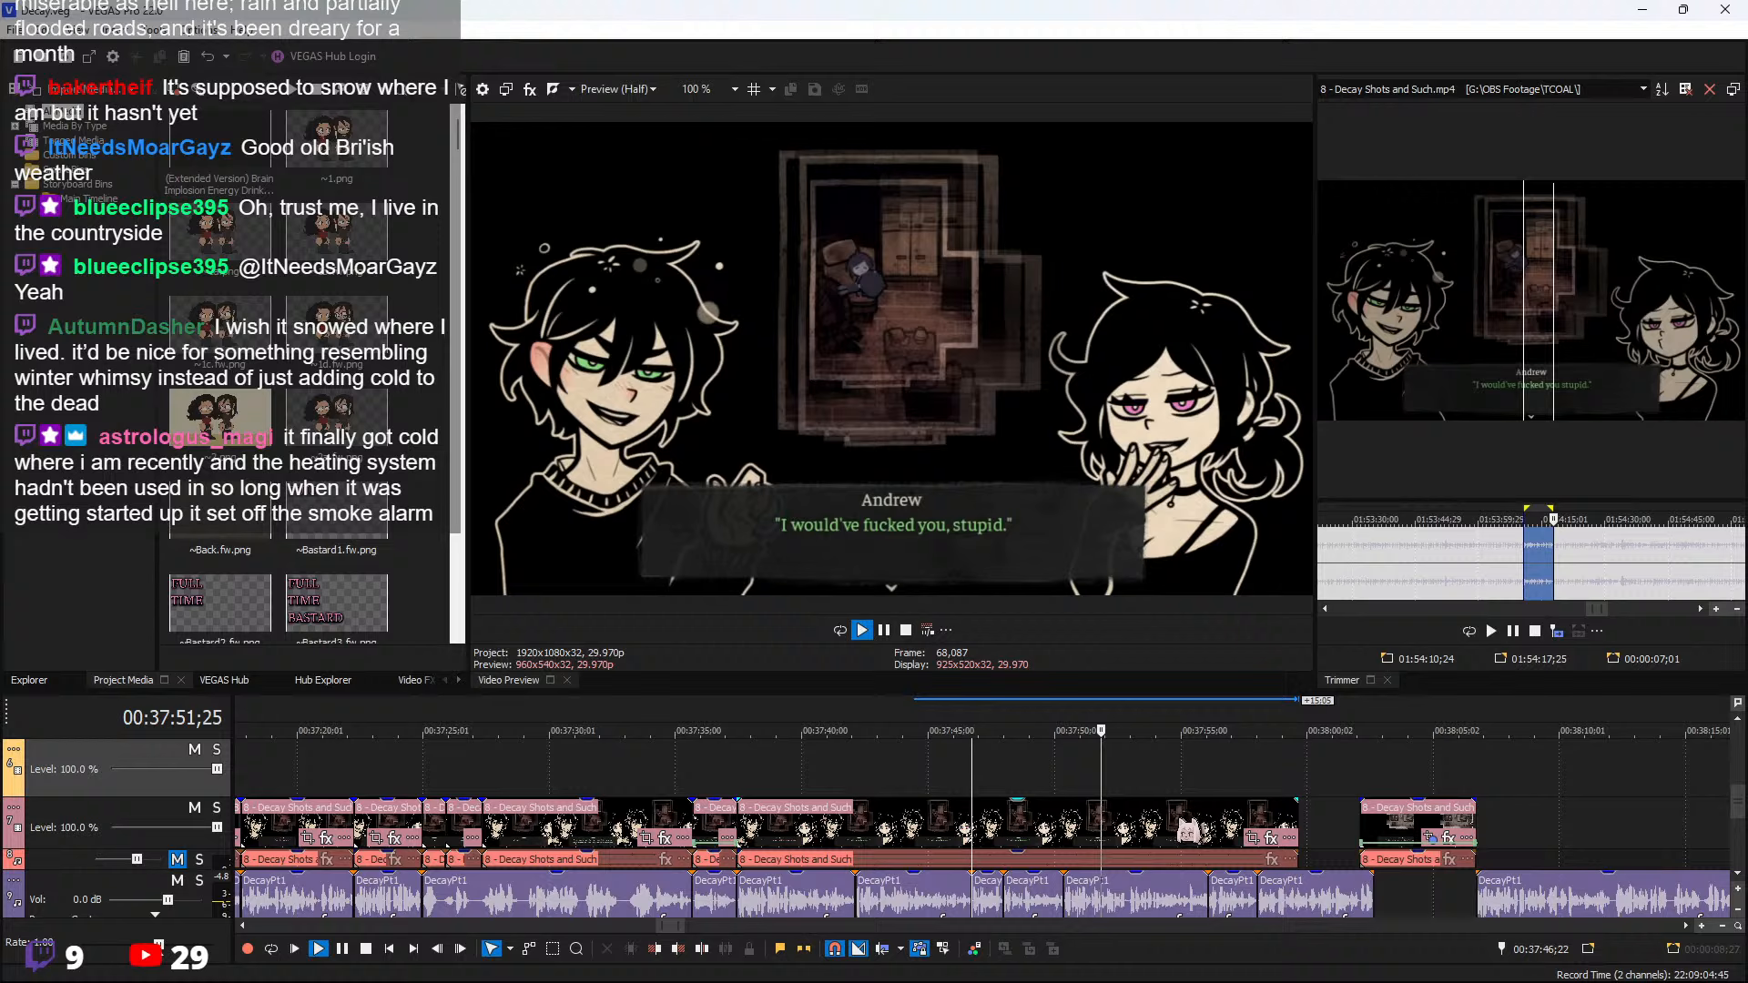
pyautogui.click(1188, 830)
pyautogui.scroll(3, 1189, 830)
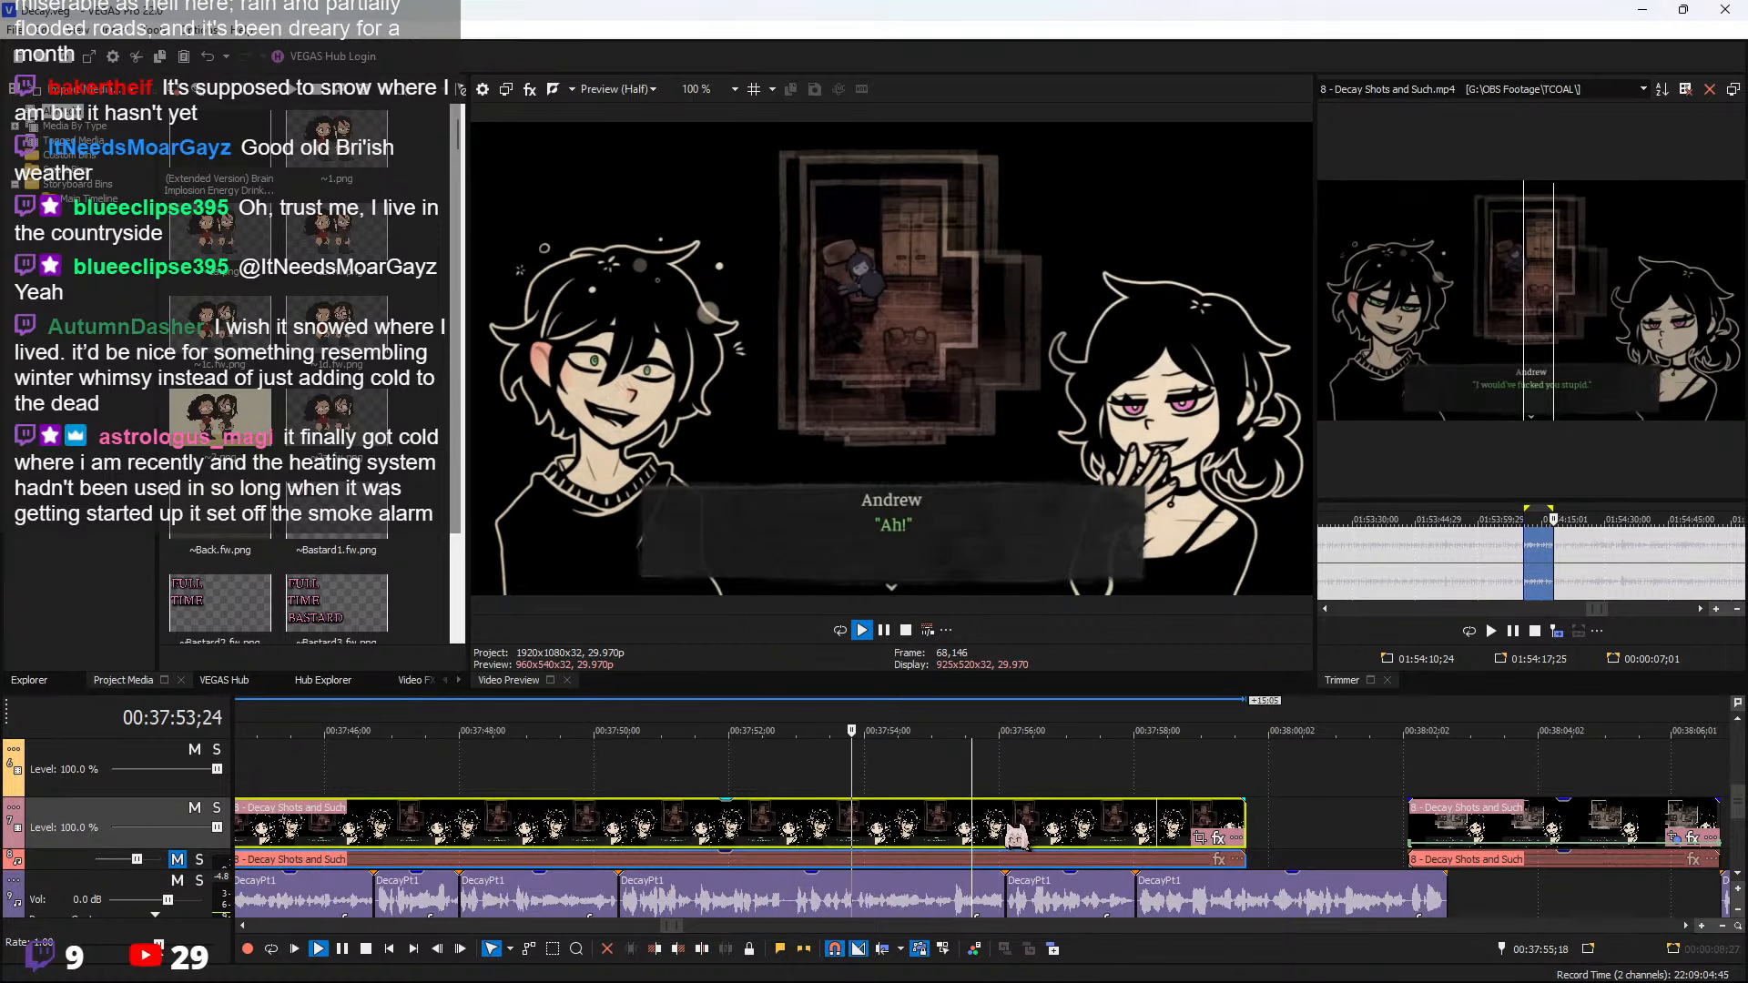
pyautogui.scroll(-2, 1141, 852)
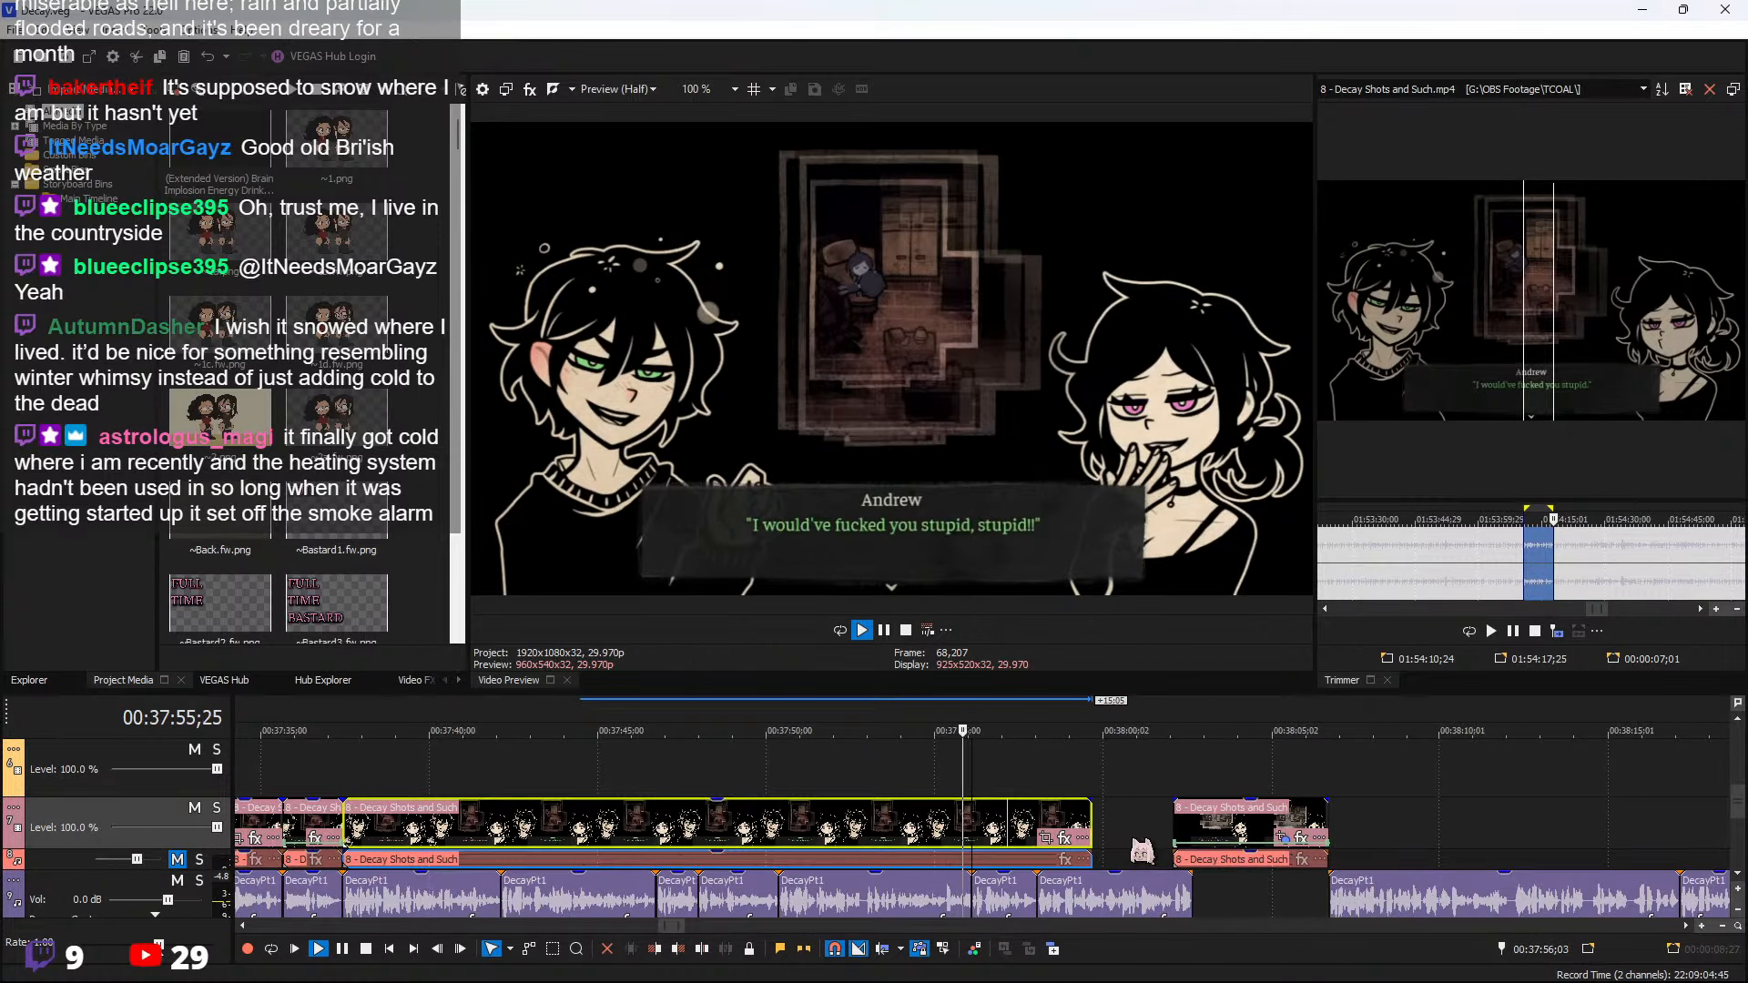
pyautogui.scroll(4, 1141, 852)
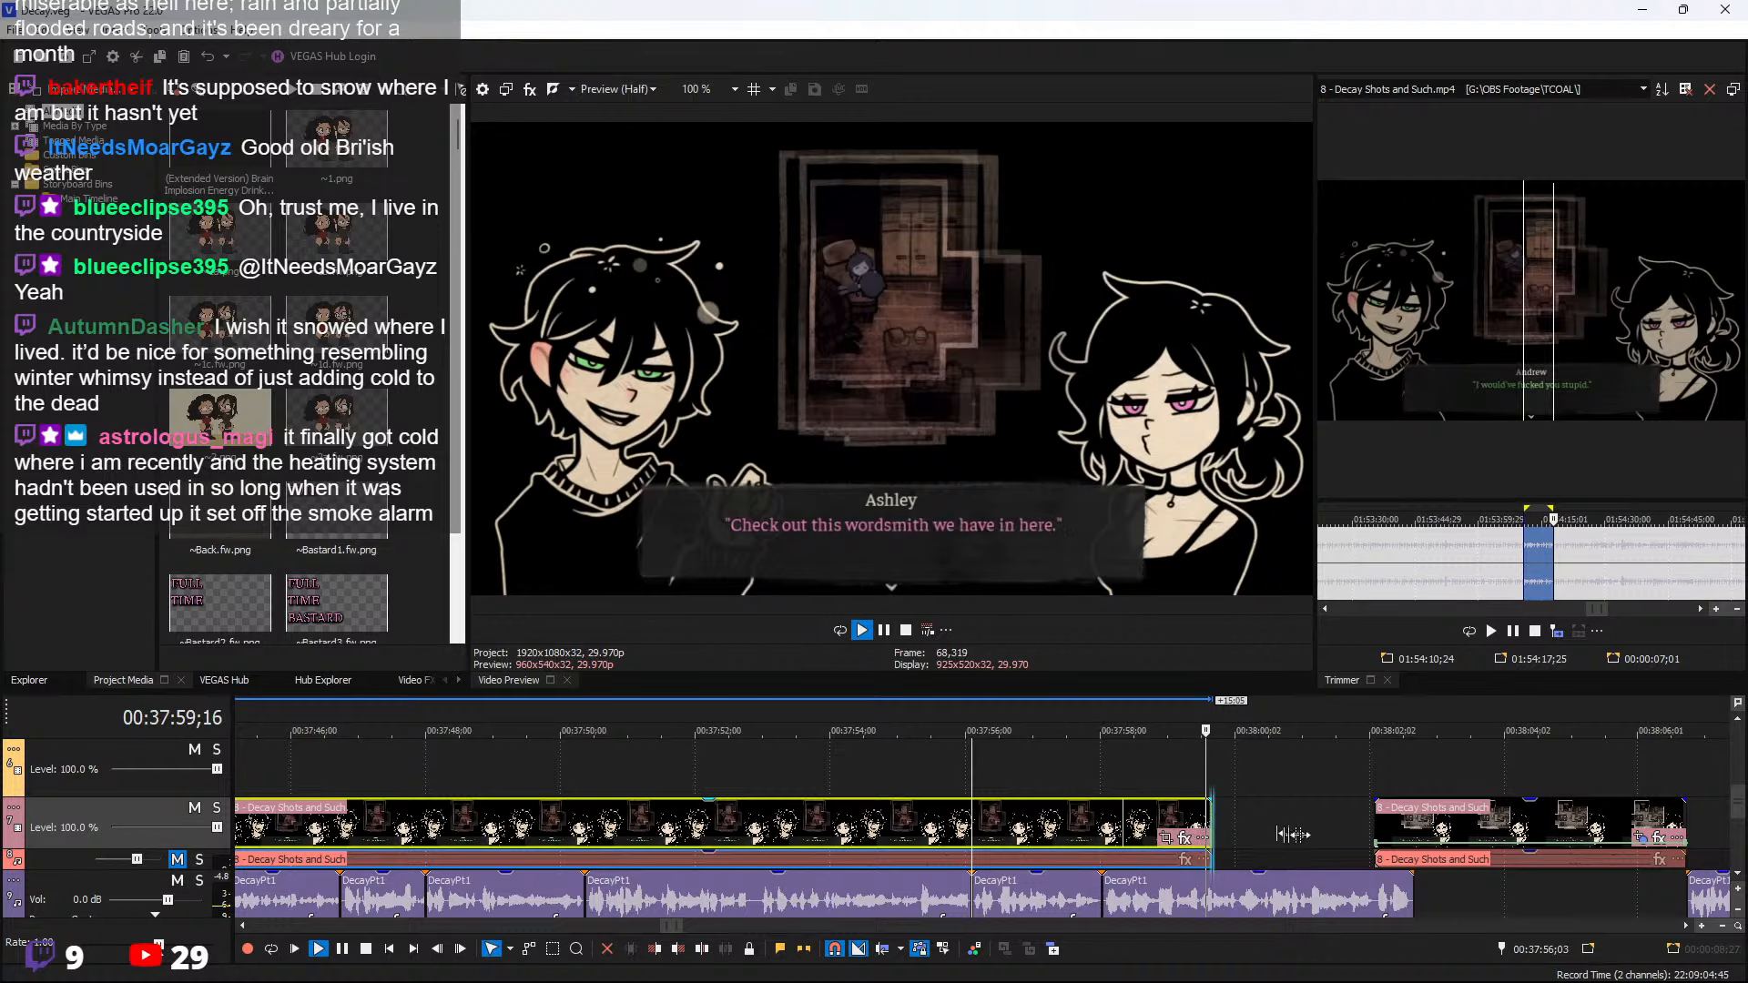
pyautogui.moveTo(1293, 835); pyautogui.dragTo(1371, 832)
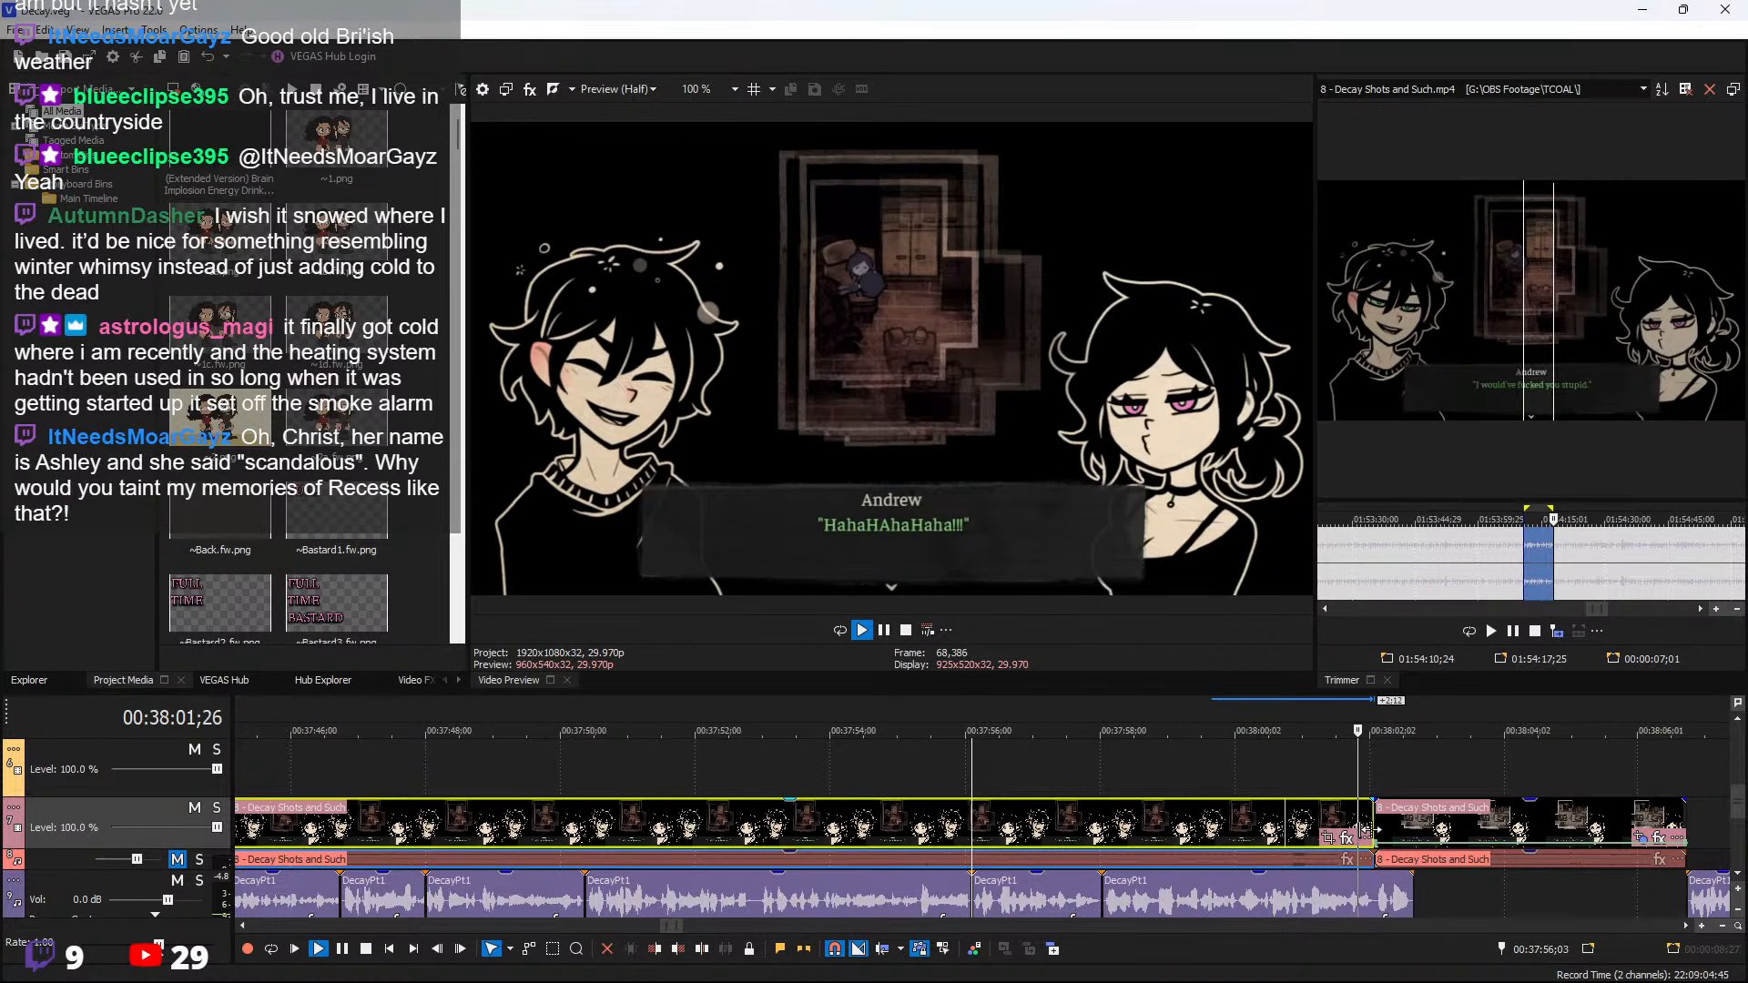
pyautogui.press('space')
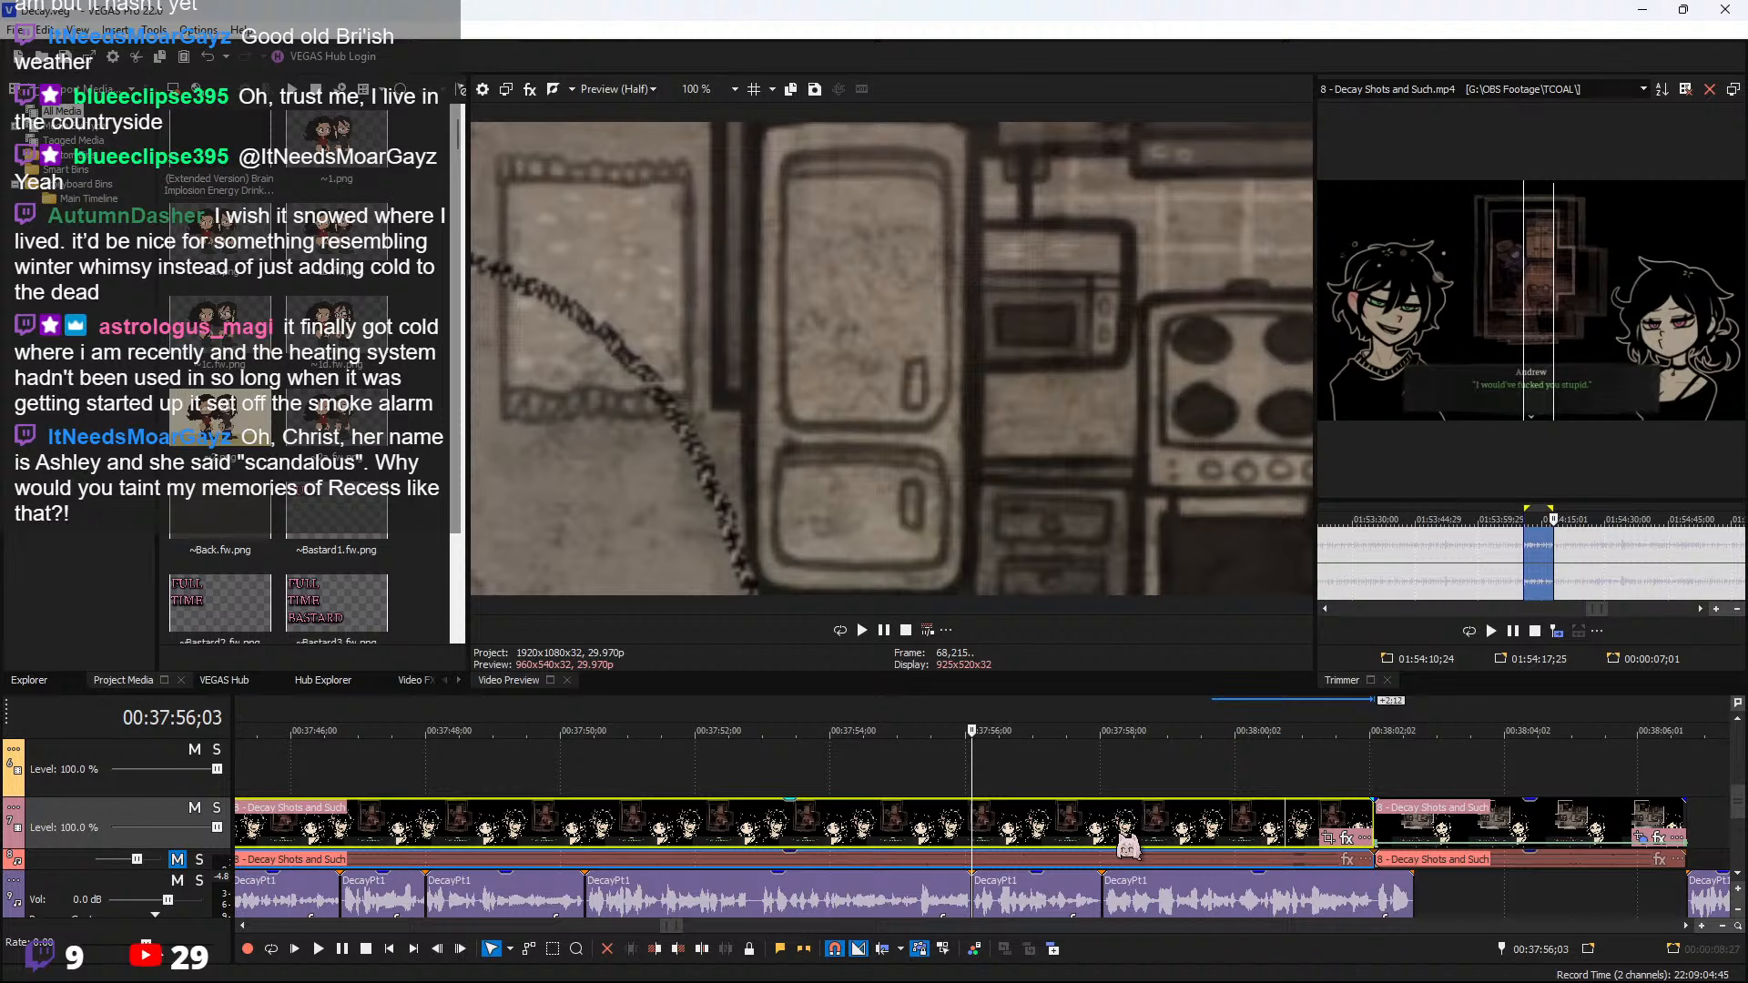
# Play back the timeline from 00:37:56;03 across the following Decay clip and close the video editor
pyautogui.press('space')
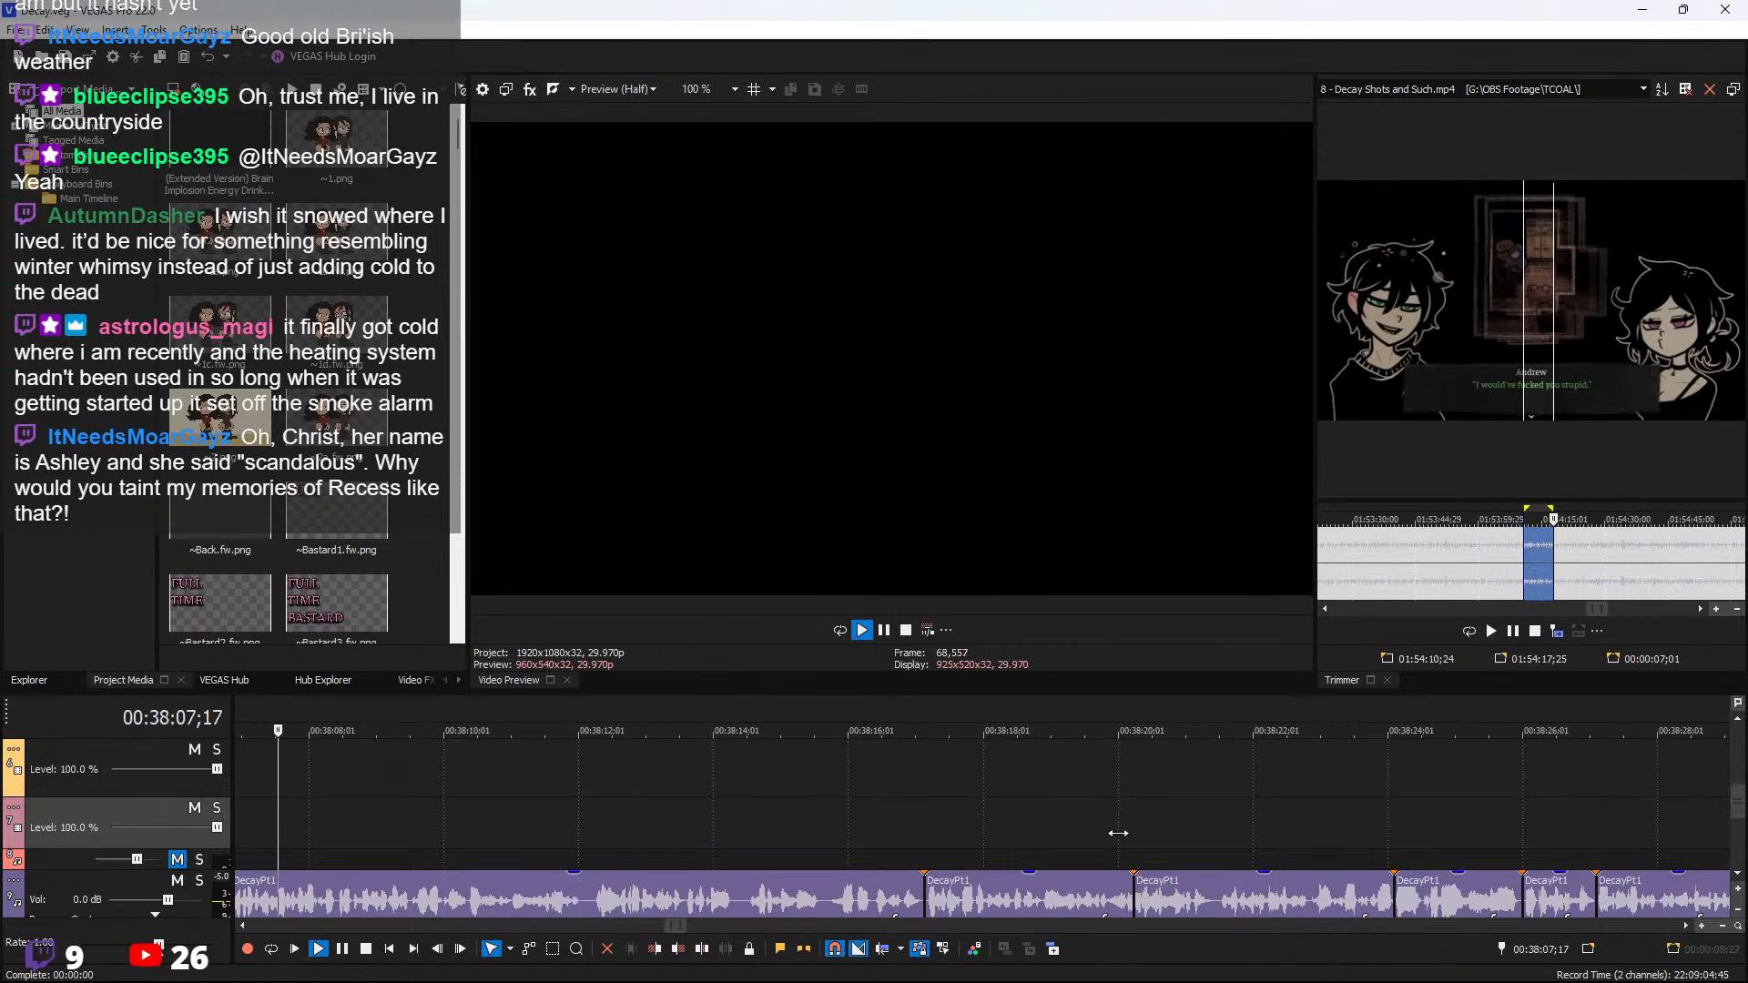
pyautogui.press('space')
pyautogui.scroll(-5, 941, 849)
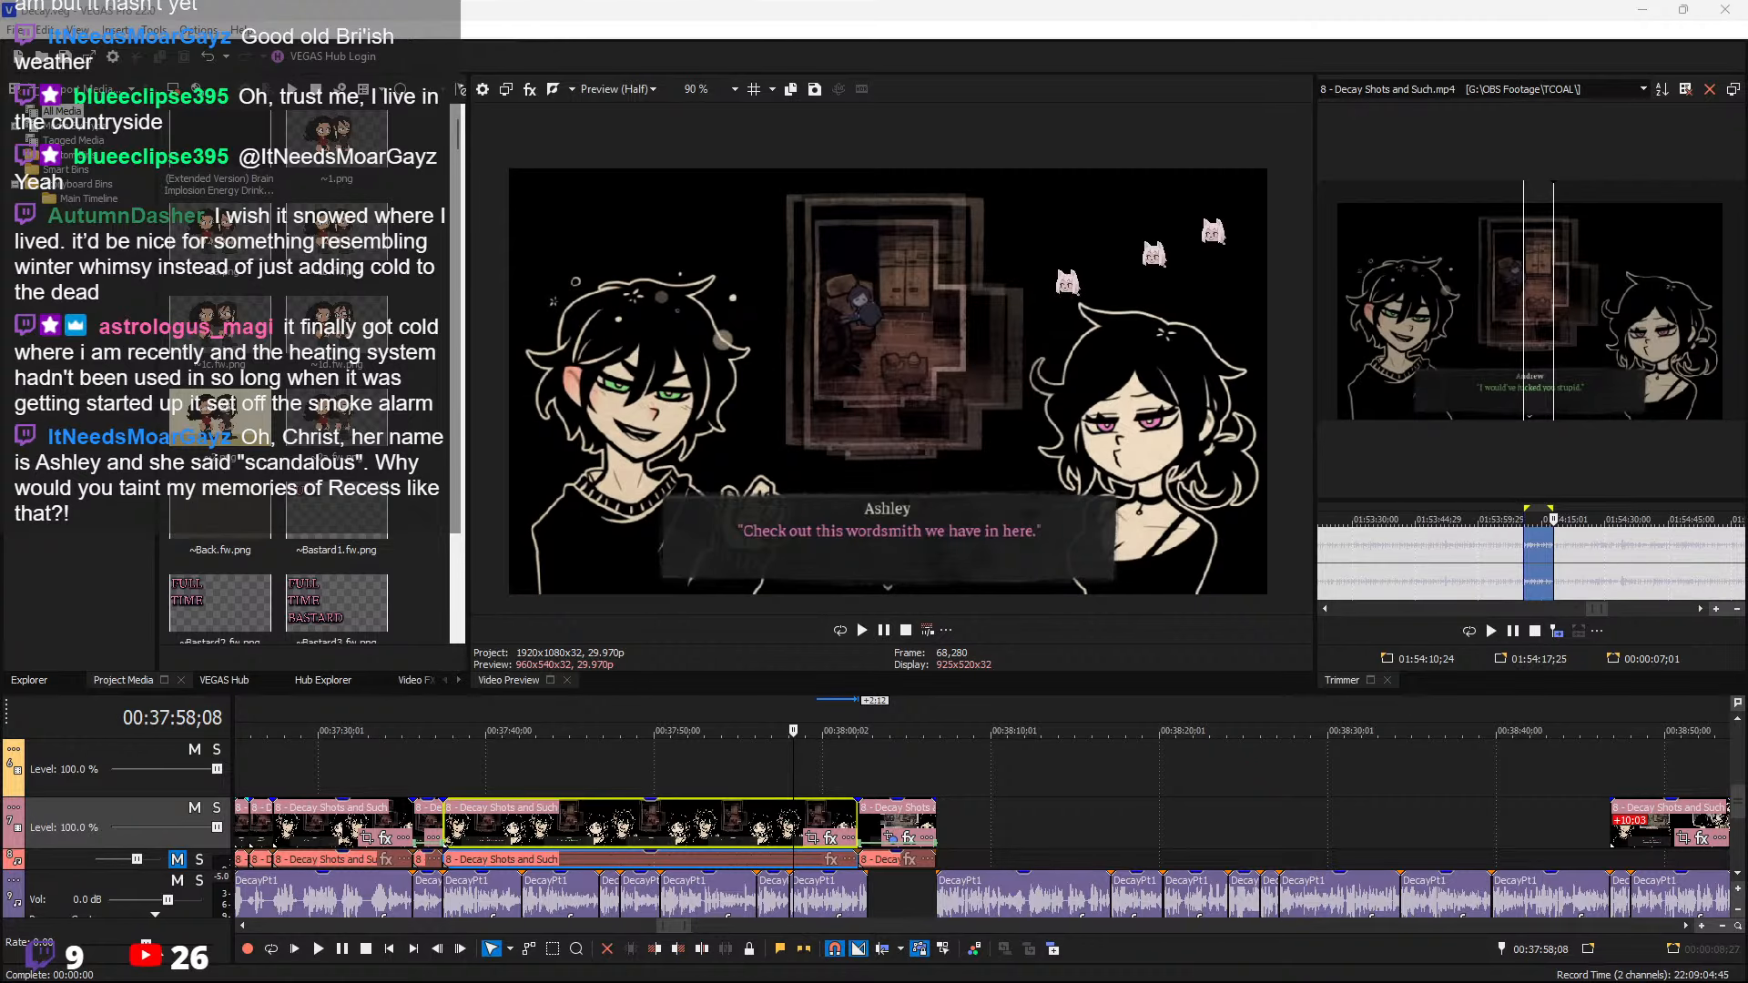
pyautogui.click(933, 824)
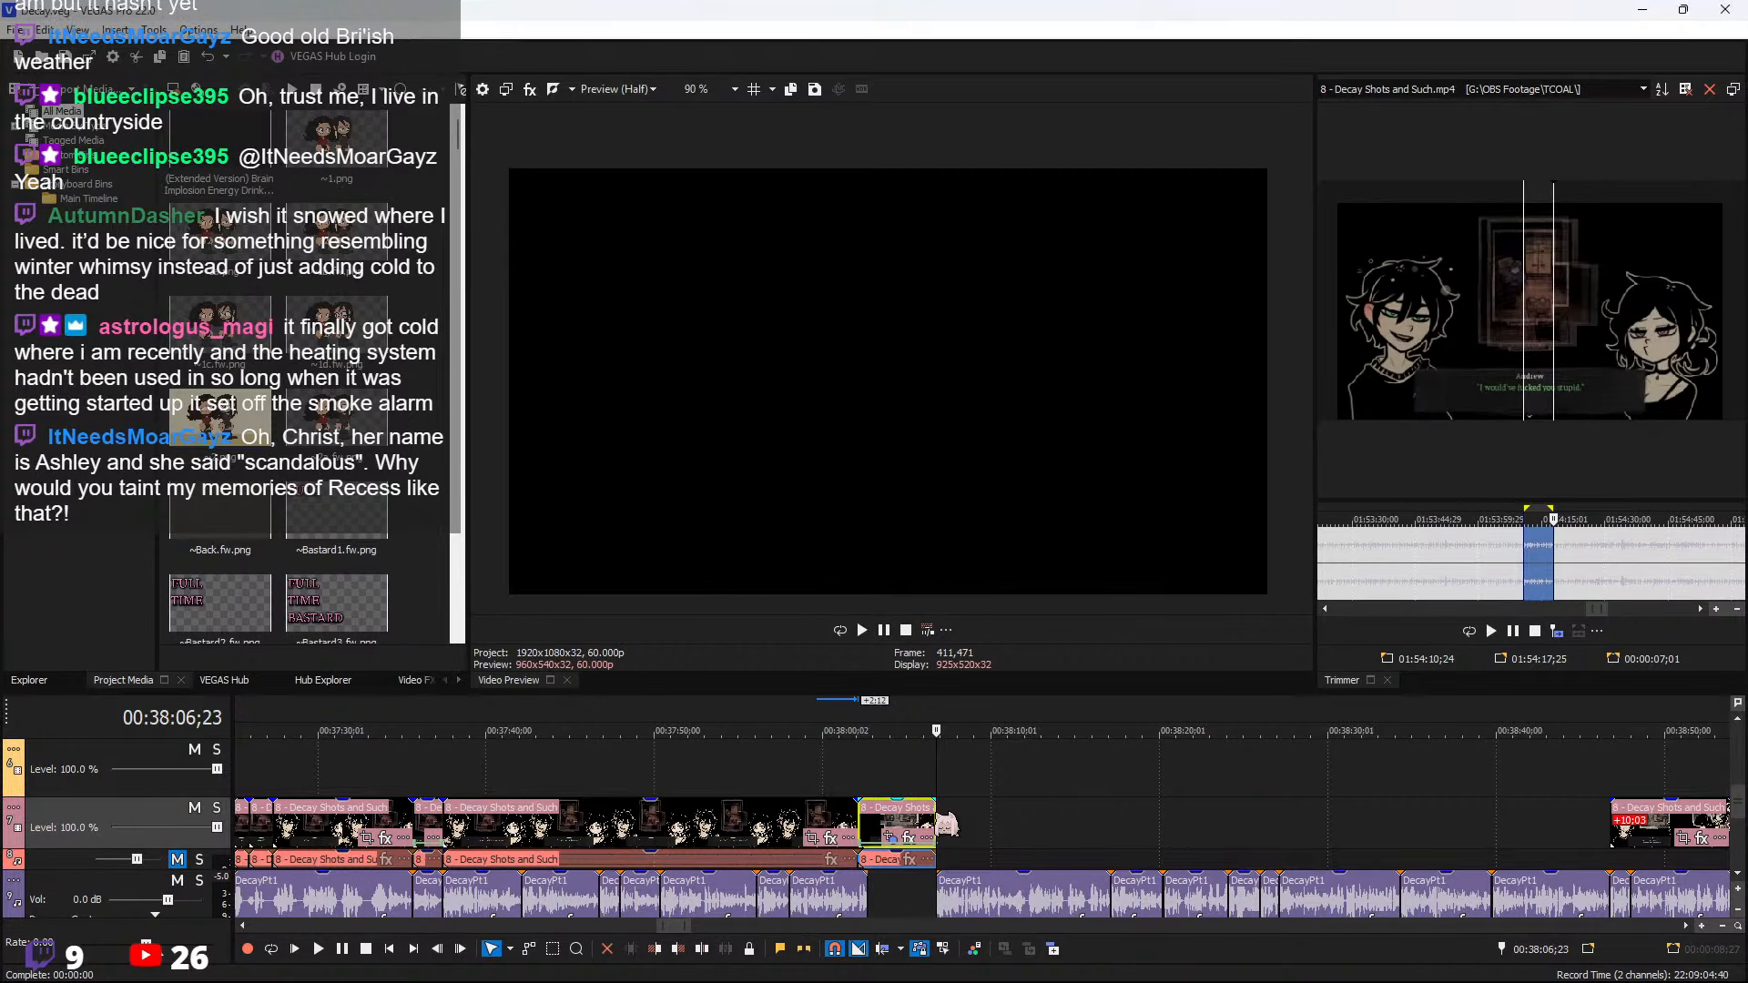
pyautogui.click(1724, 11)
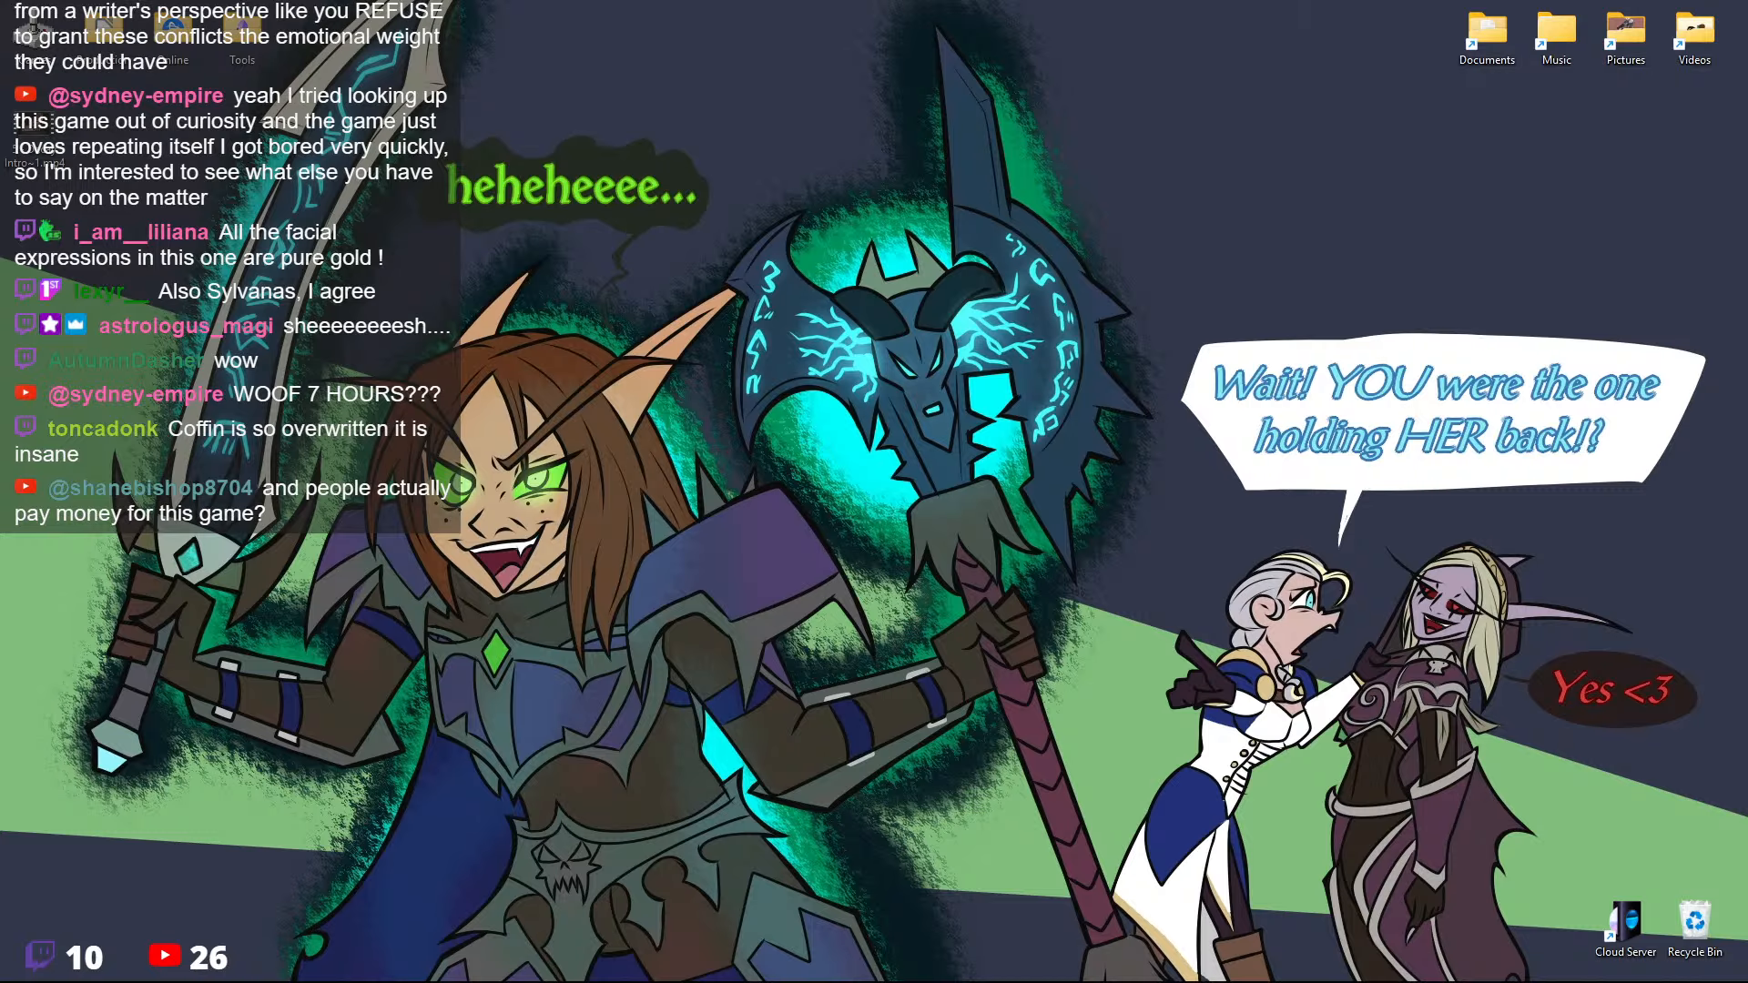
# In the web browser, read the track lists on the BAD END THEATER 1xLP Vinyl Soundtrack page and close it
pyautogui.moveTo(153, 947)
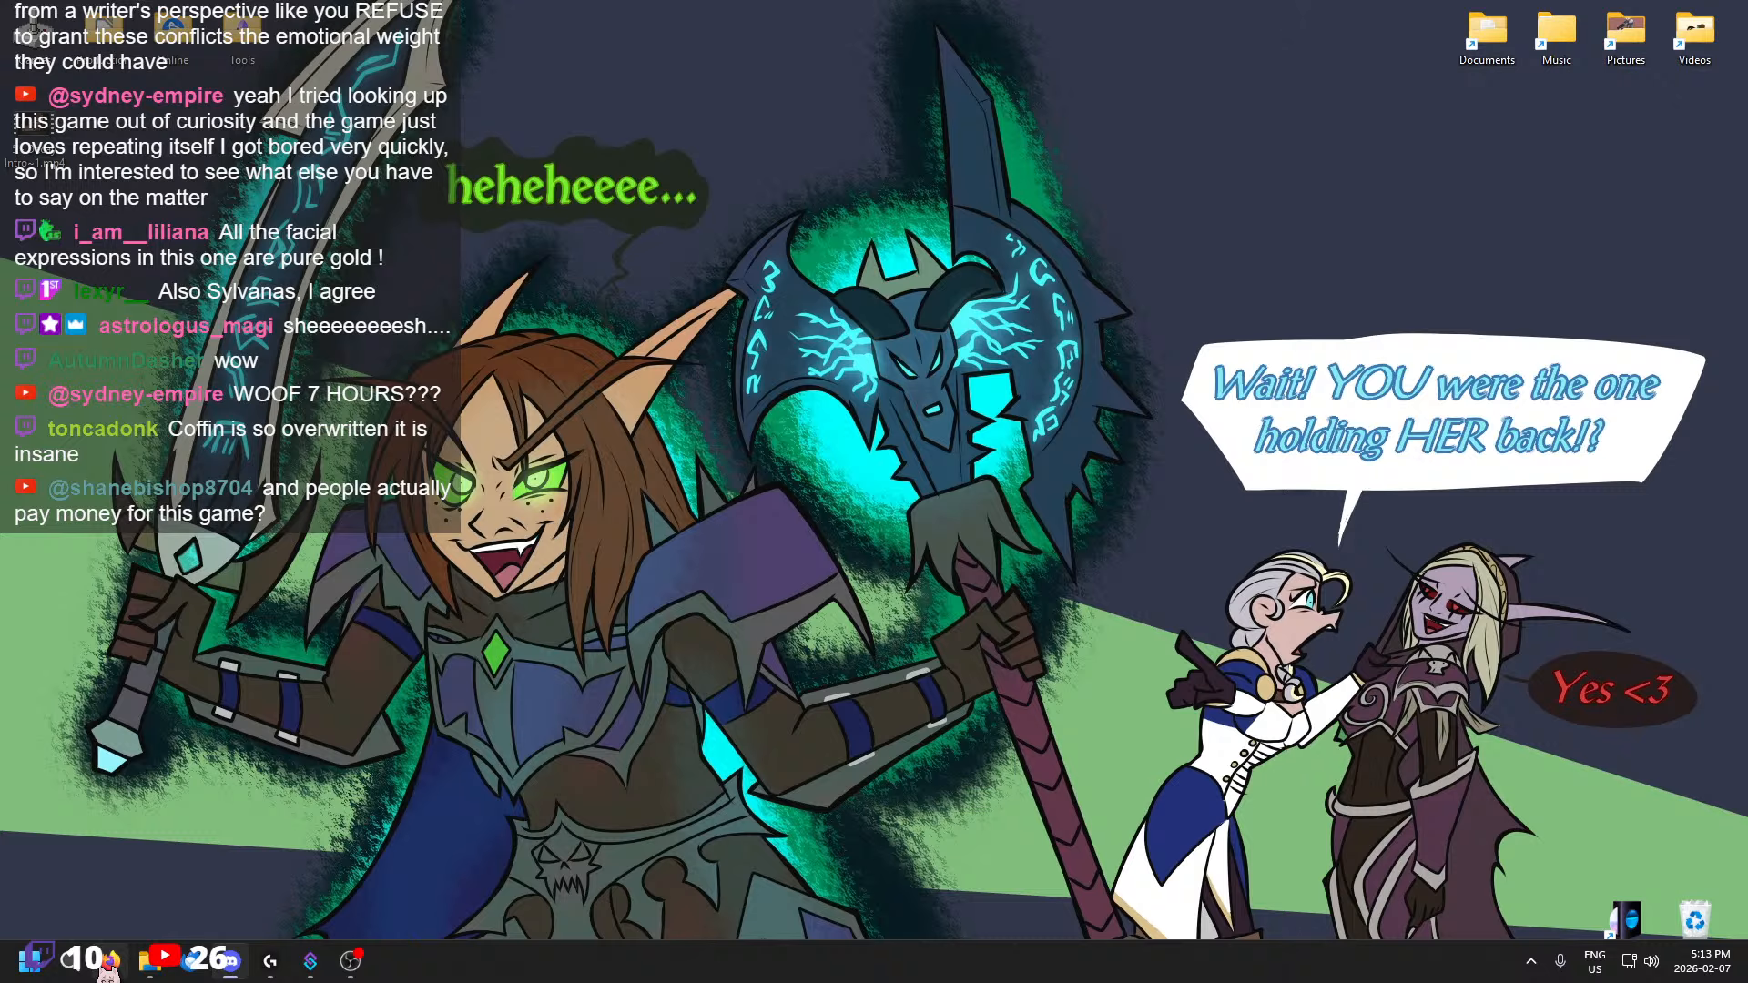
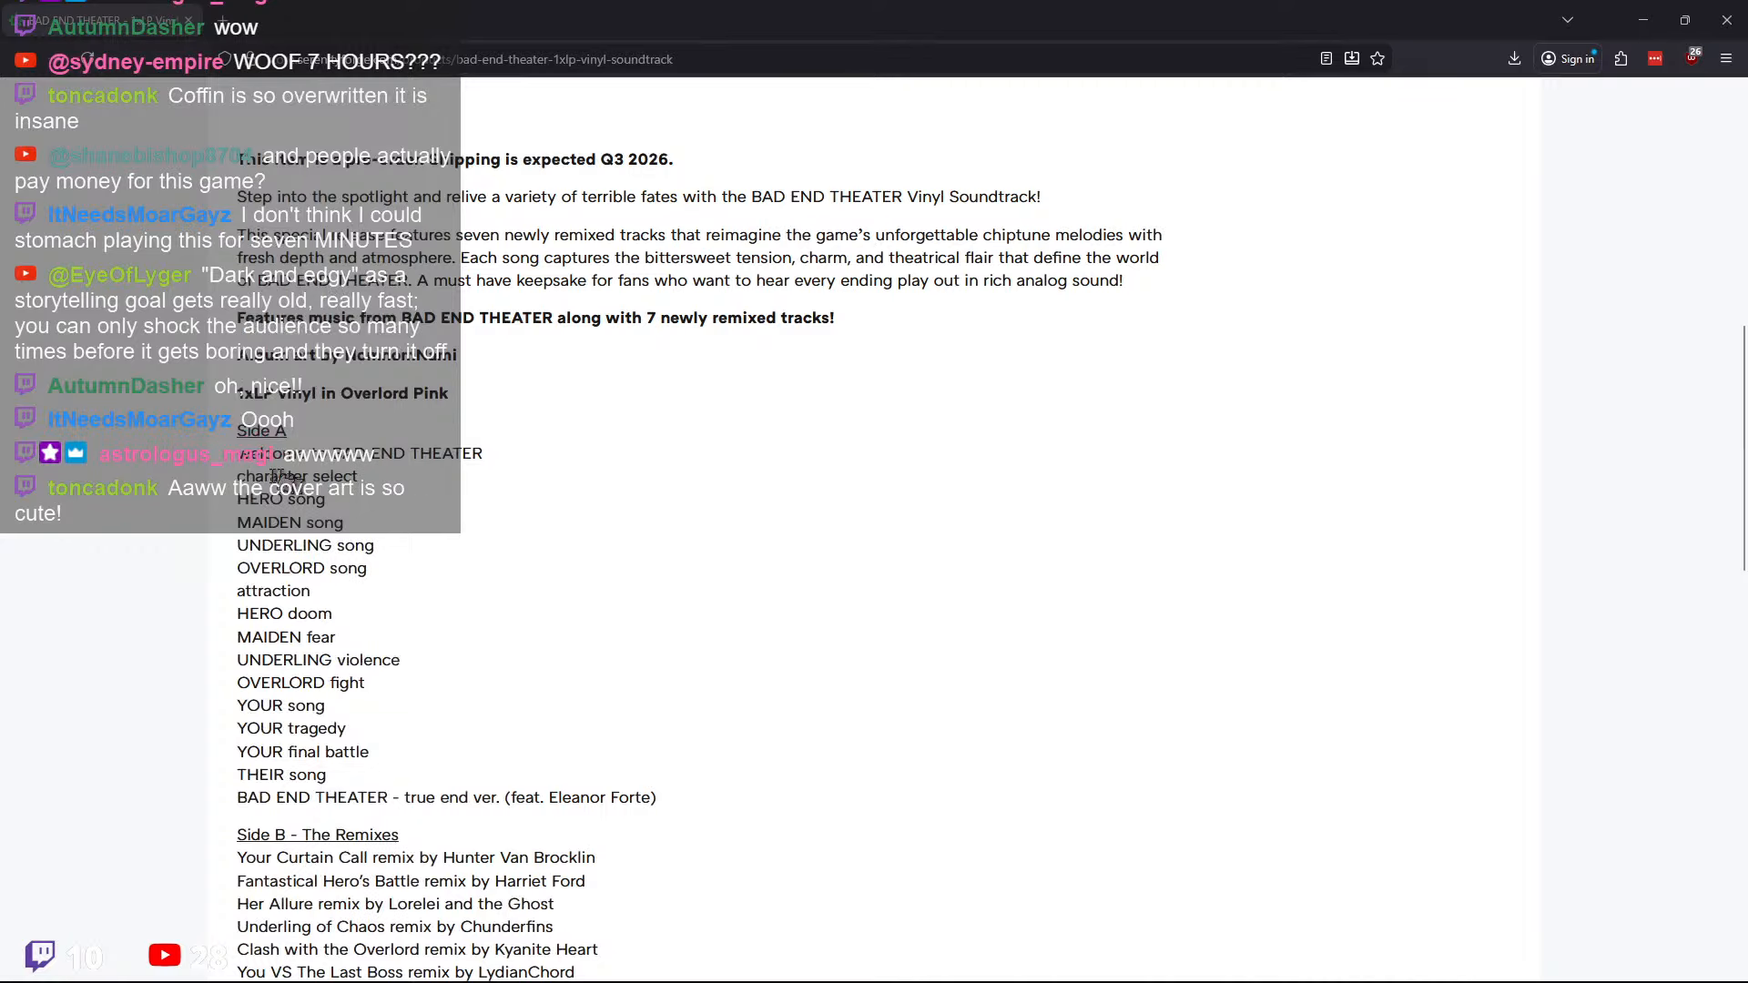
pyautogui.moveTo(279, 475); pyautogui.dragTo(348, 783)
pyautogui.scroll(-3, 364, 796)
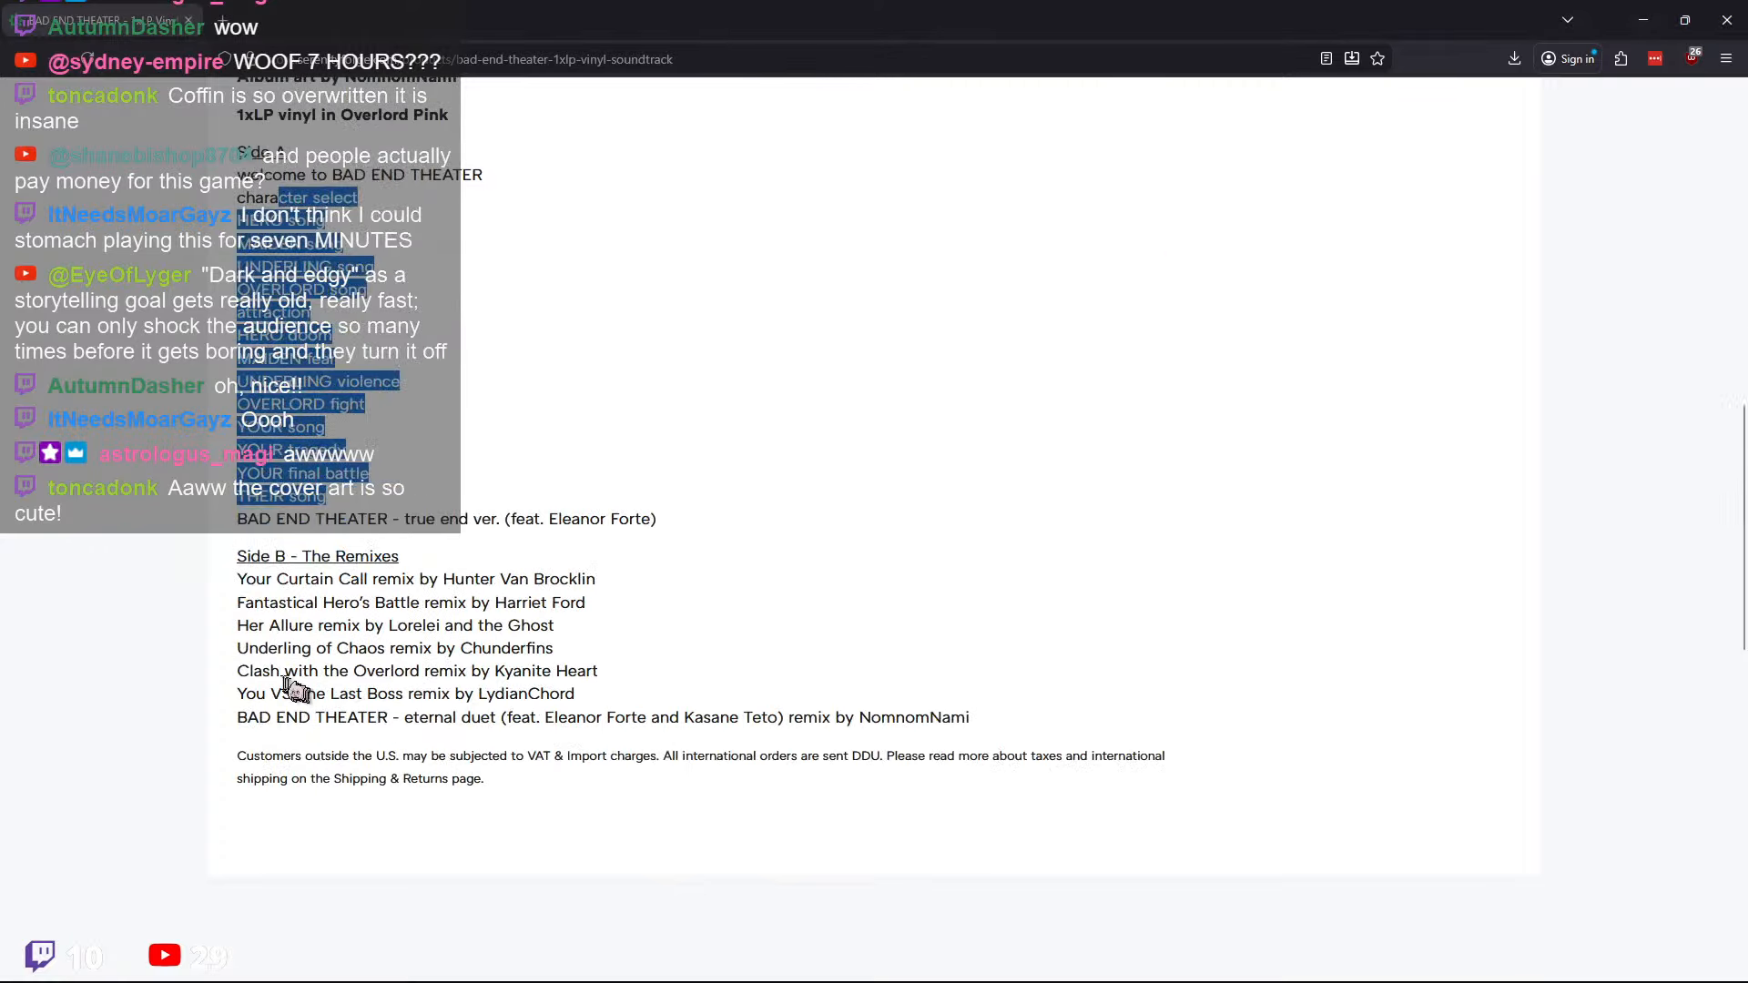
pyautogui.moveTo(238, 575); pyautogui.dragTo(1055, 728)
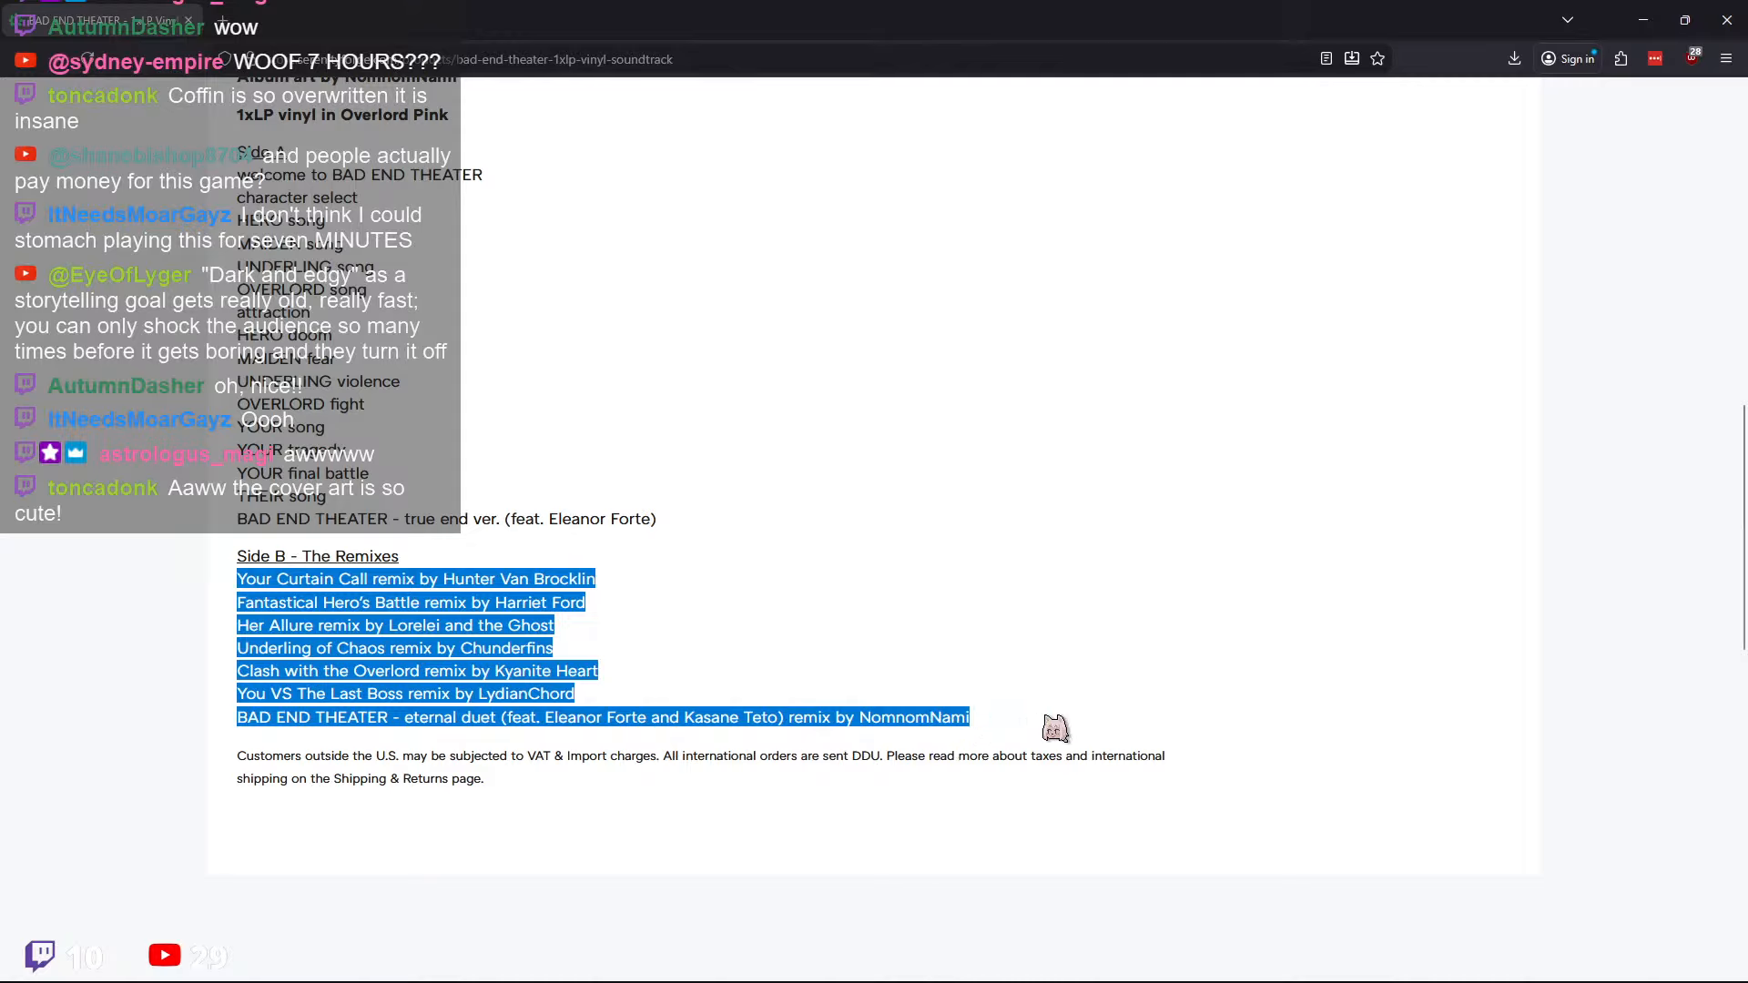
pyautogui.click(963, 490)
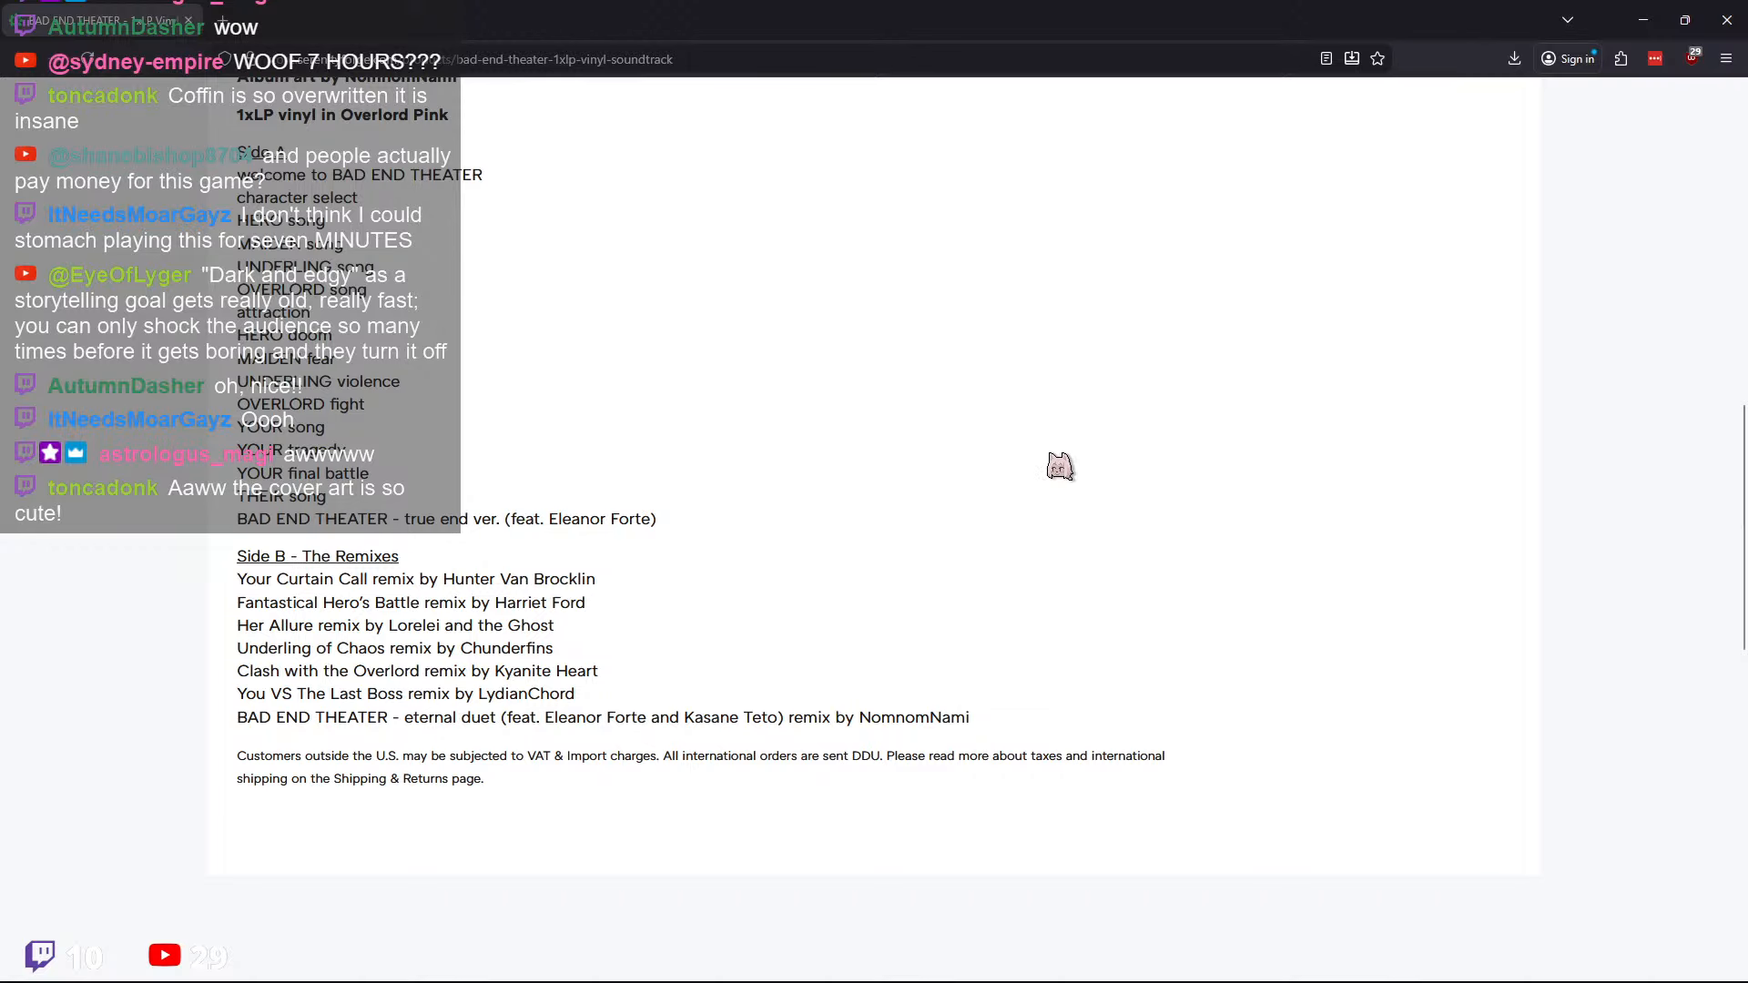
pyautogui.scroll(10, 1092, 364)
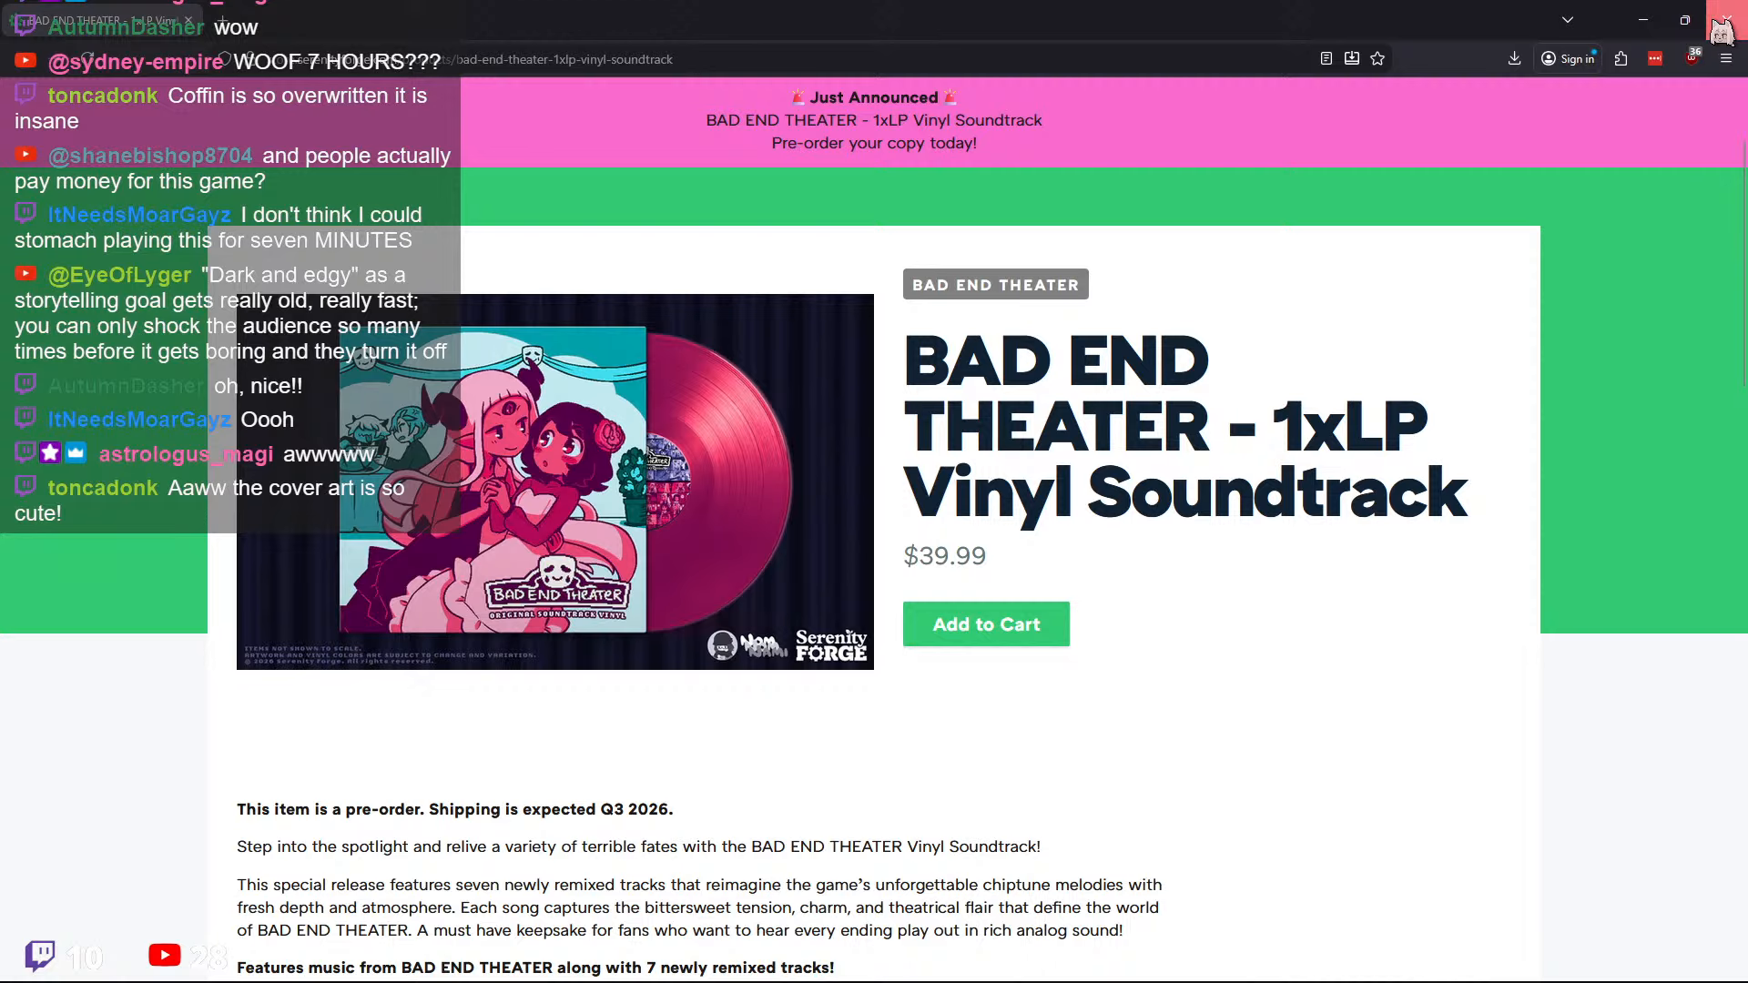
pyautogui.click(1724, 20)
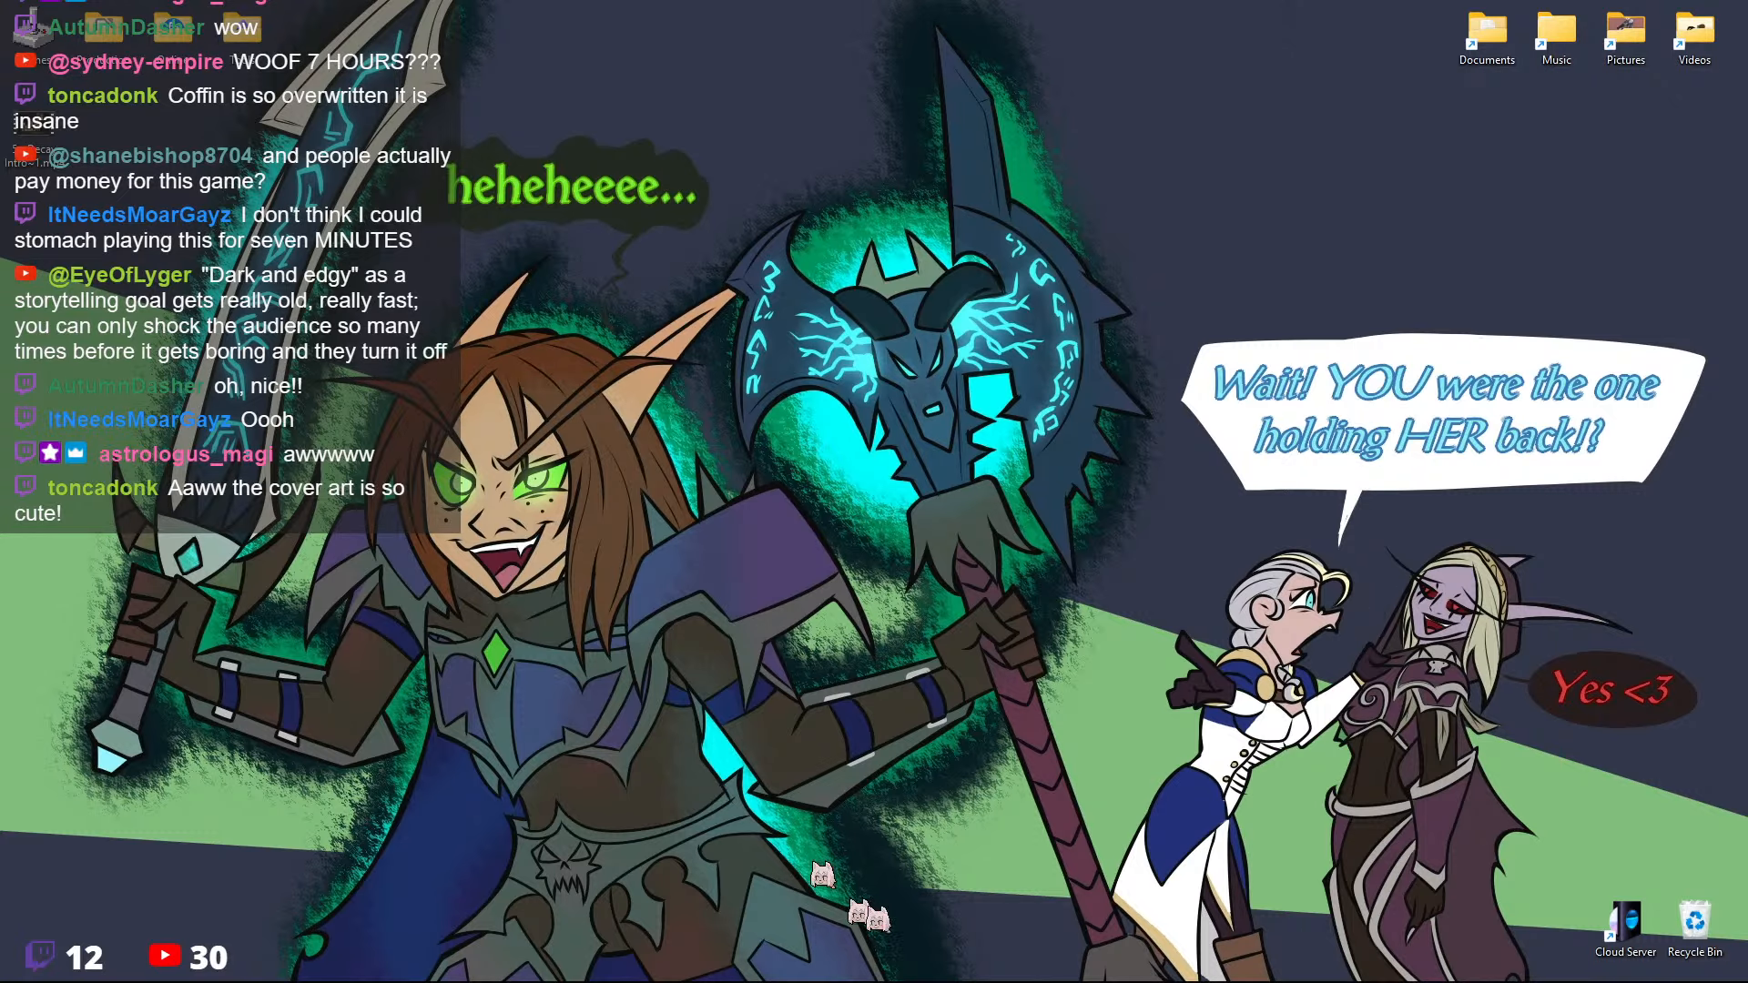
# In AkelPad, extend the farmer sentence with "and return to his shitty aunt because while she may be terrible, it's better than starving out in the wilderness."
pyautogui.moveTo(273, 974)
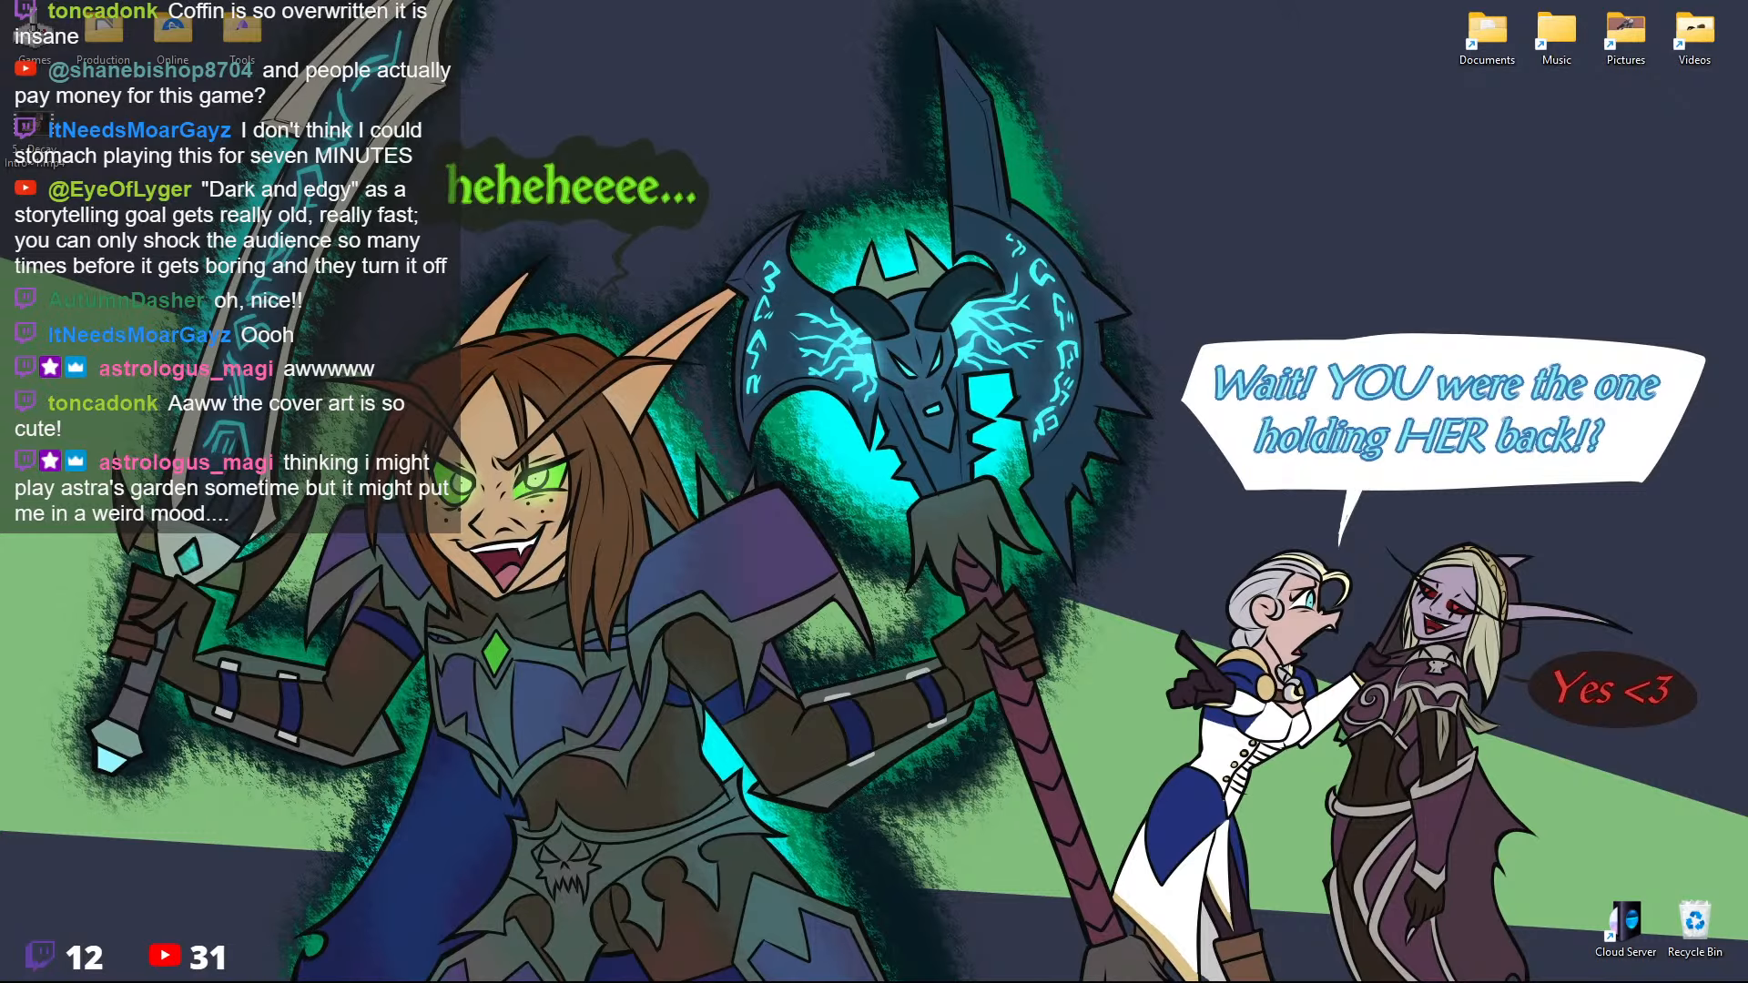
pyautogui.moveTo(790, 104); pyautogui.dragTo(827, 100)
pyautogui.scroll(-19, 893, 402)
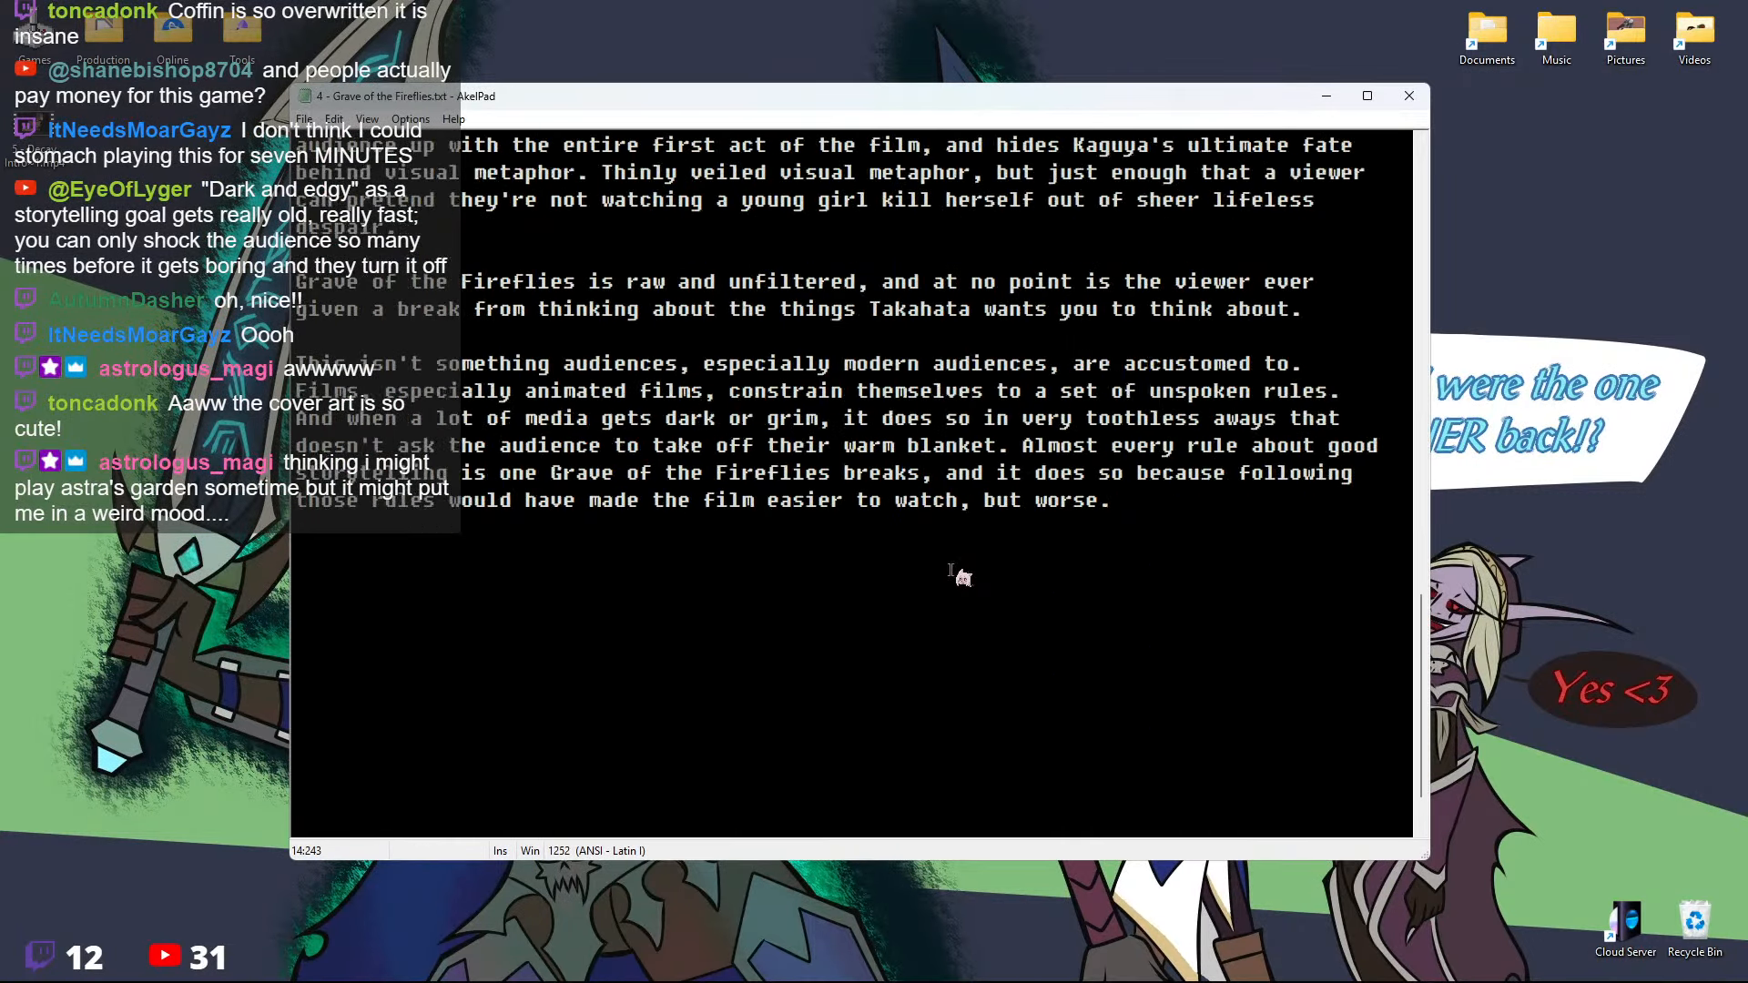
pyautogui.scroll(10, 910, 565)
pyautogui.click(763, 442)
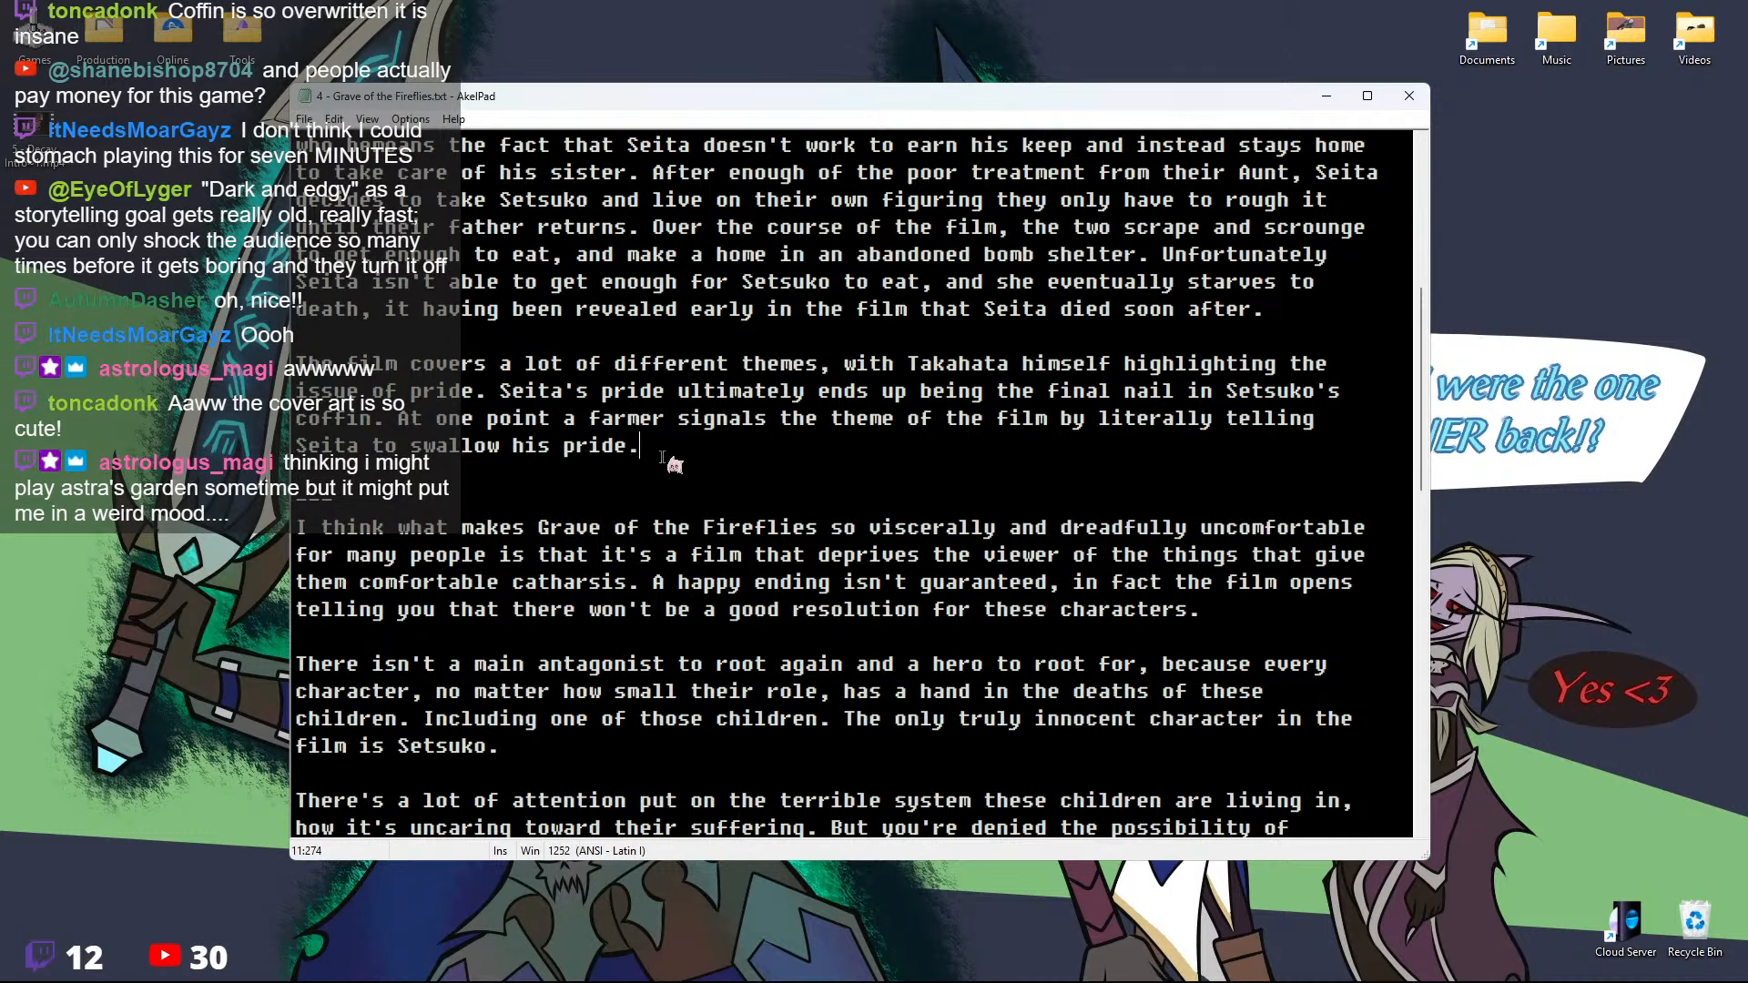
pyautogui.press('BackSpace')
pyautogui.write('and return to his shitty')
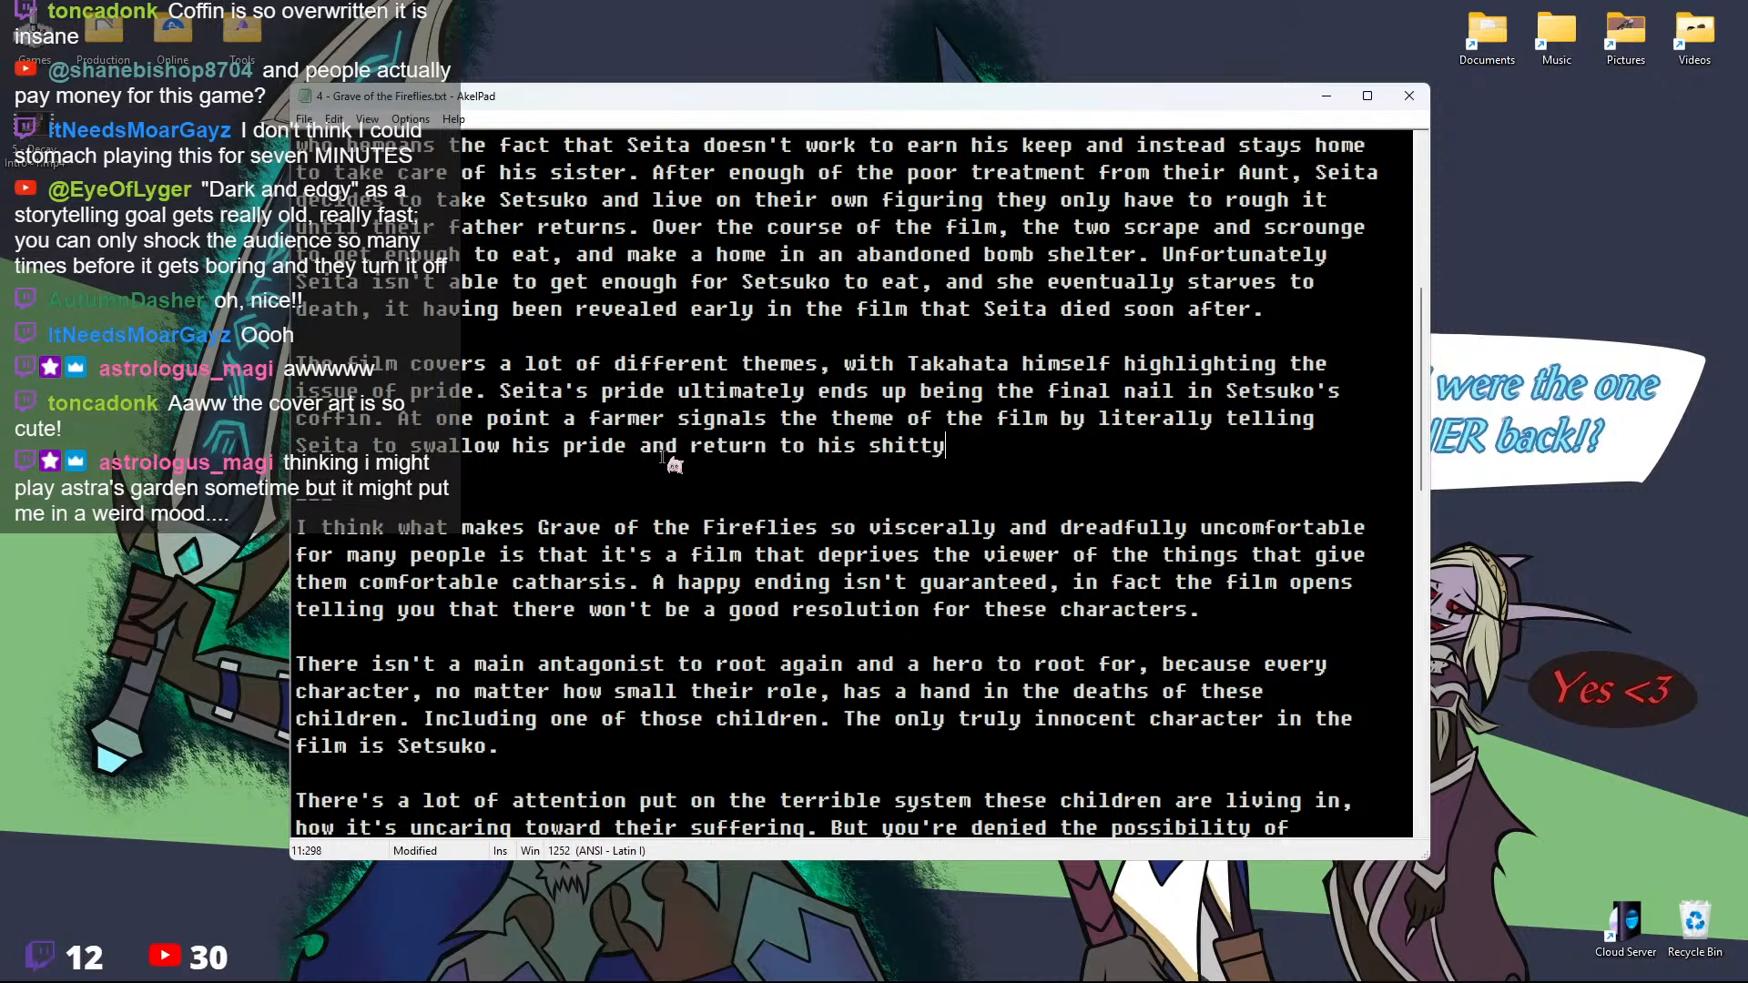
pyautogui.write(' aunt because while ')
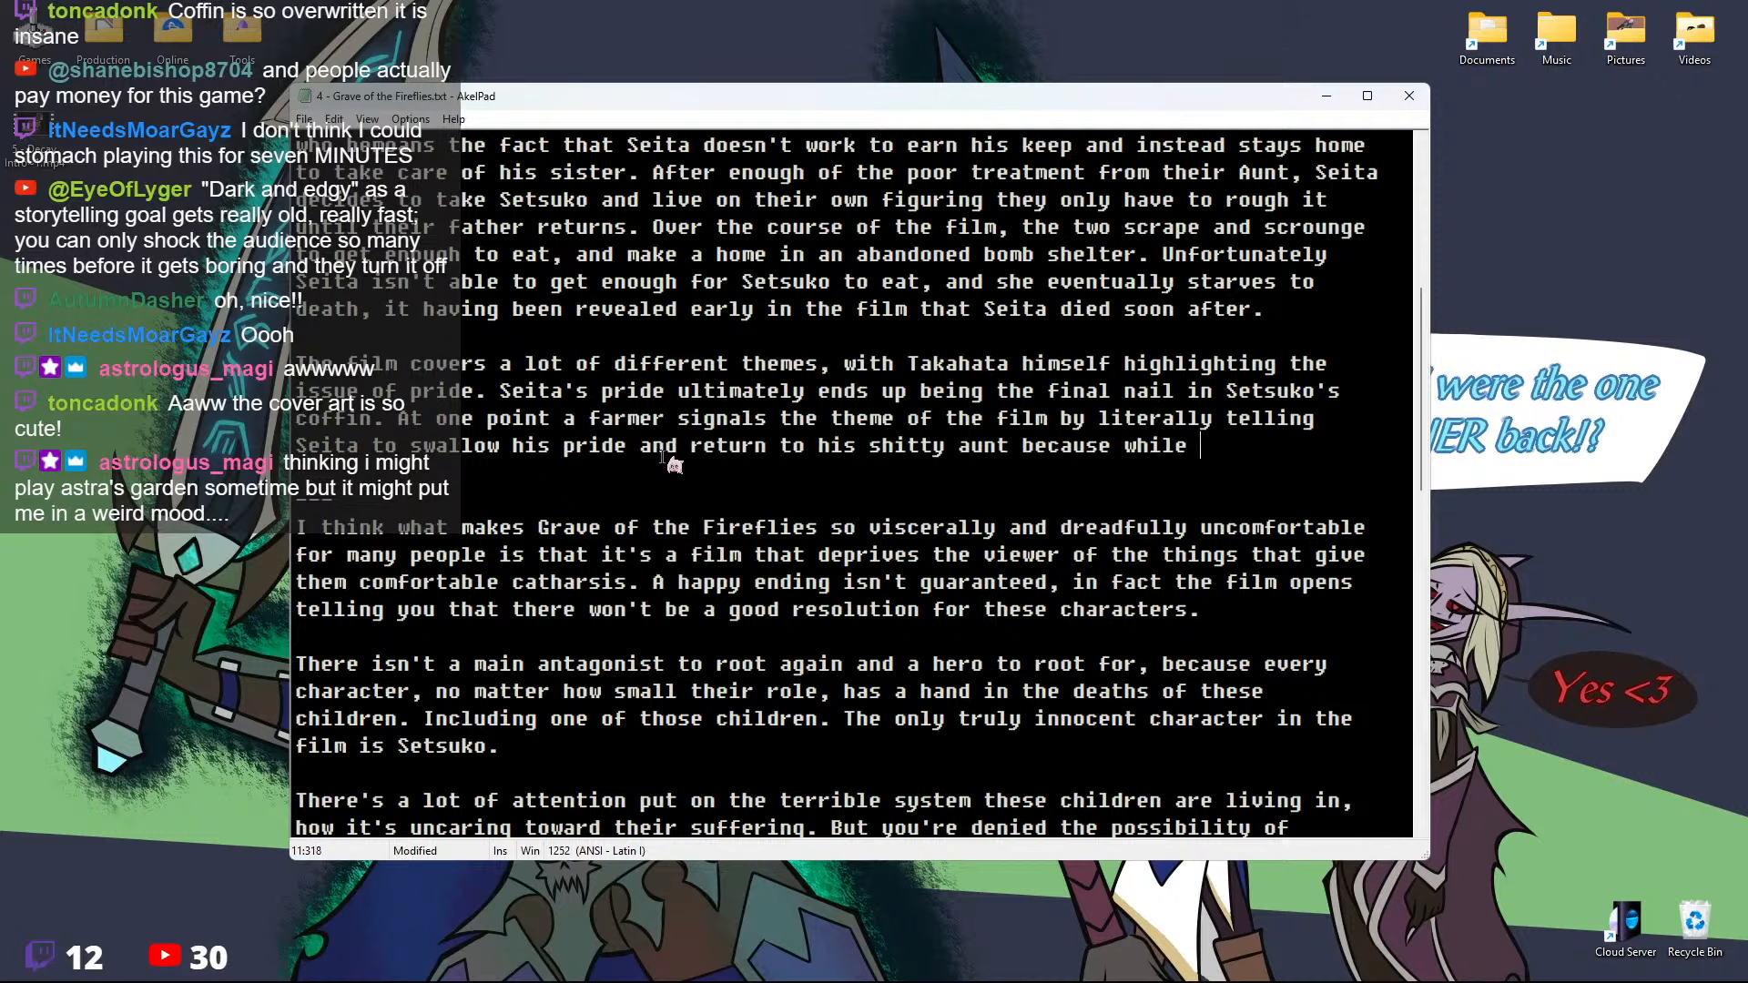
pyautogui.write('she may be terrible,')
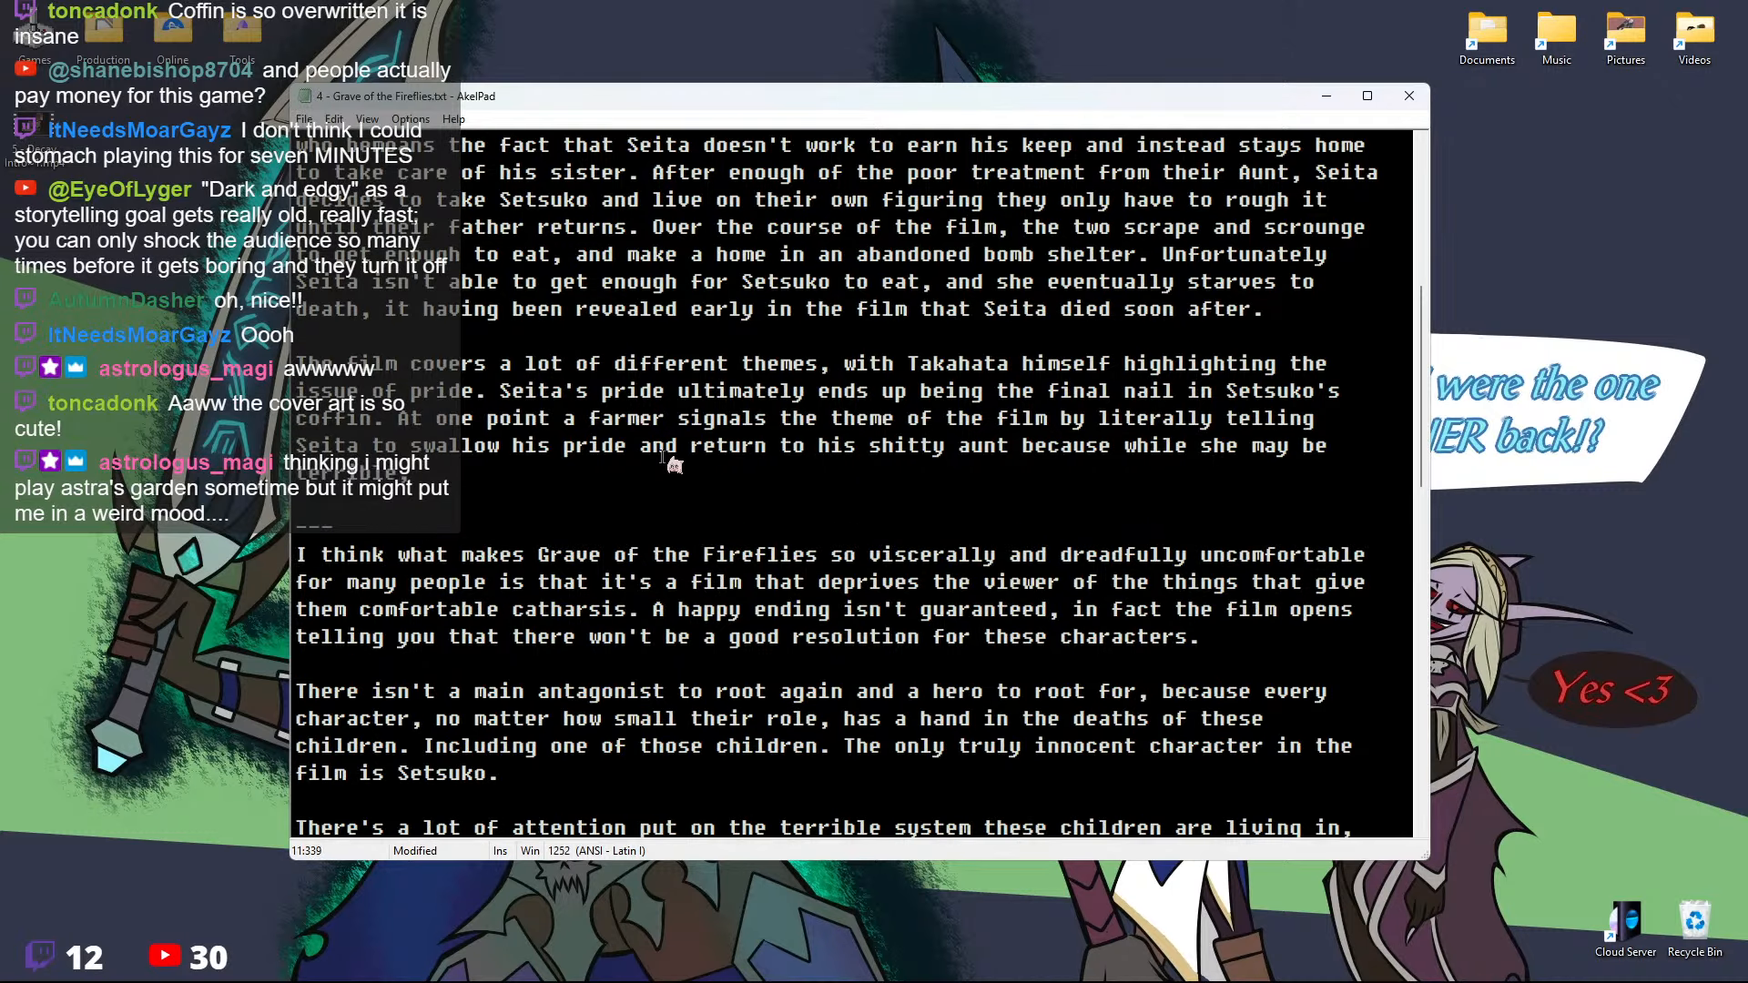
pyautogui.write(" it's bette")
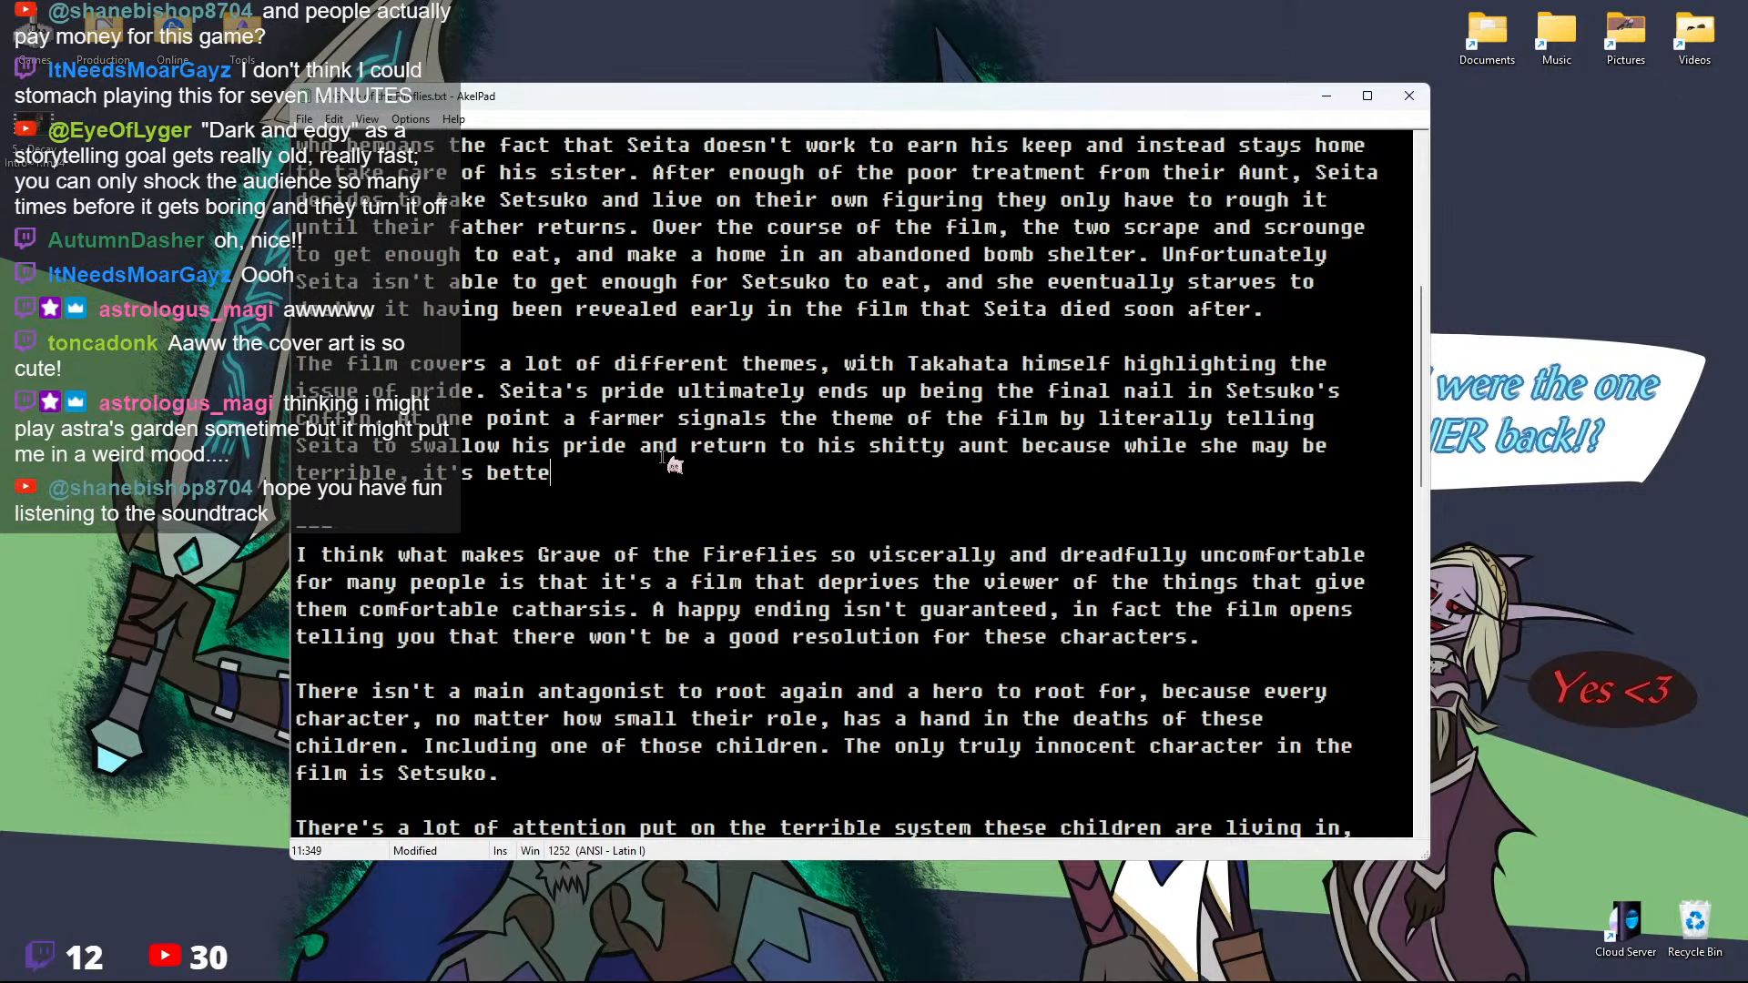
pyautogui.write('r than starving out ')
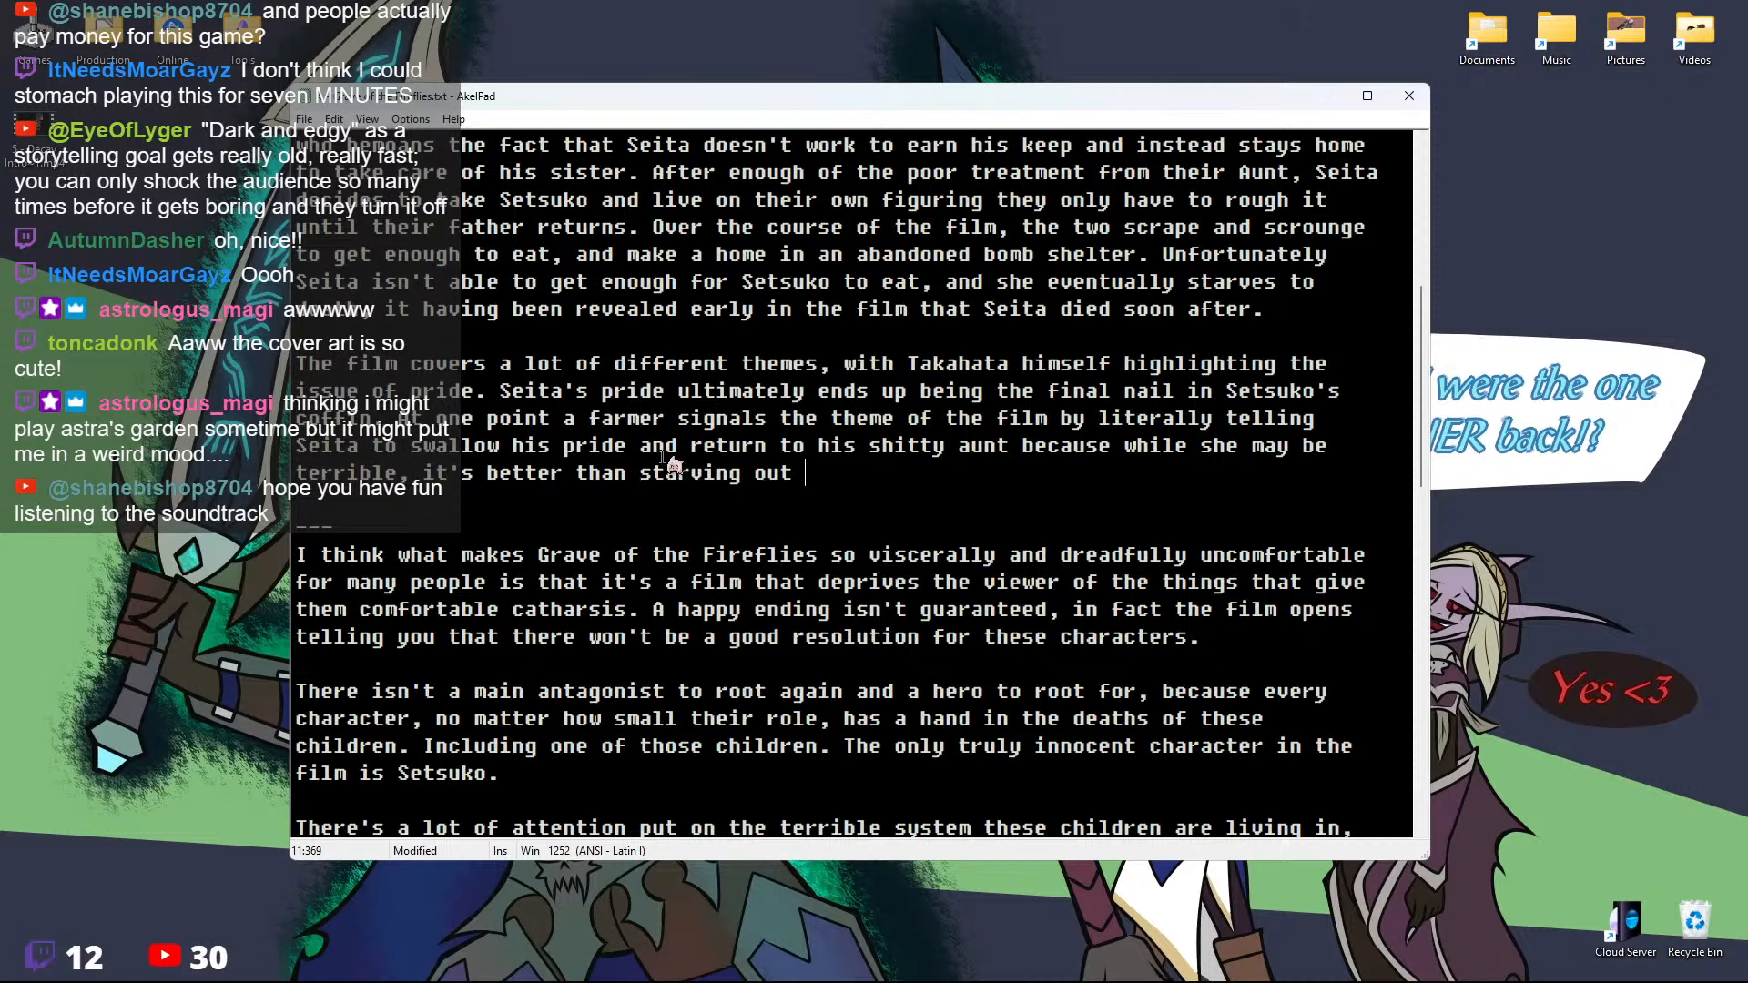
pyautogui.write('in the wilderness.')
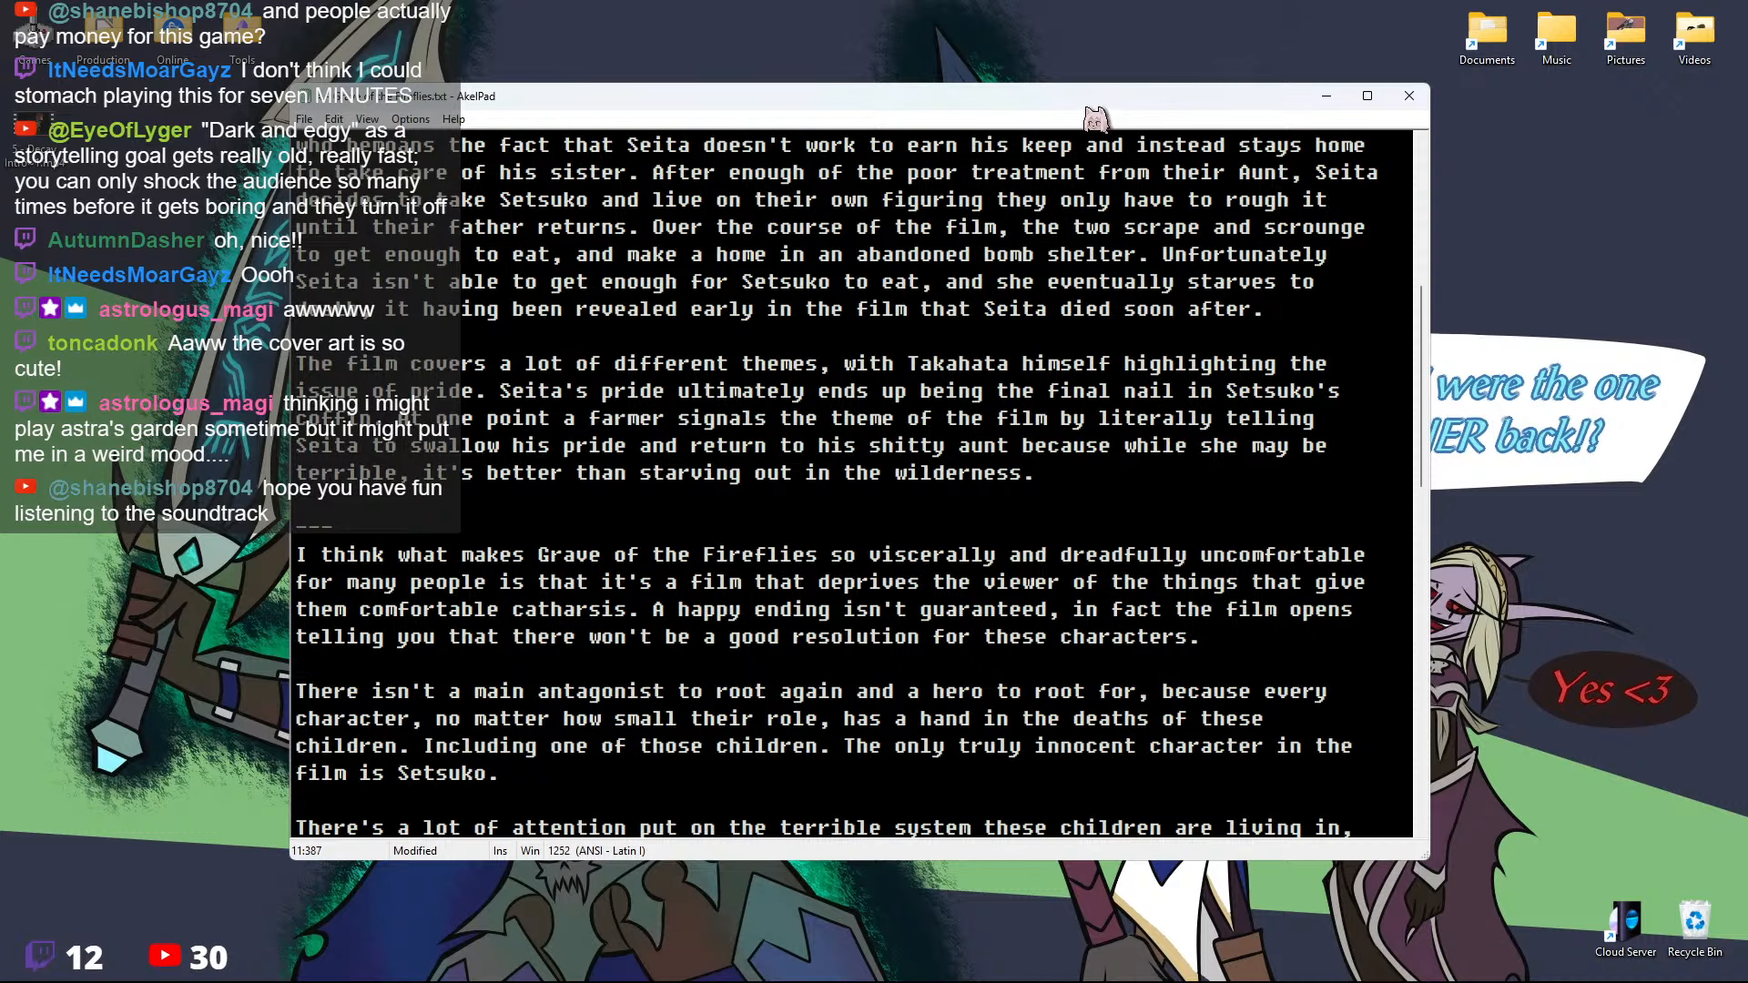
# Start a new paragraph below it with "Sieta never takes this option, trying to still take care of Setsuko himself,"
pyautogui.moveTo(1097, 111); pyautogui.dragTo(1230, 127)
pyautogui.press('Return')
pyautogui.press('Return')
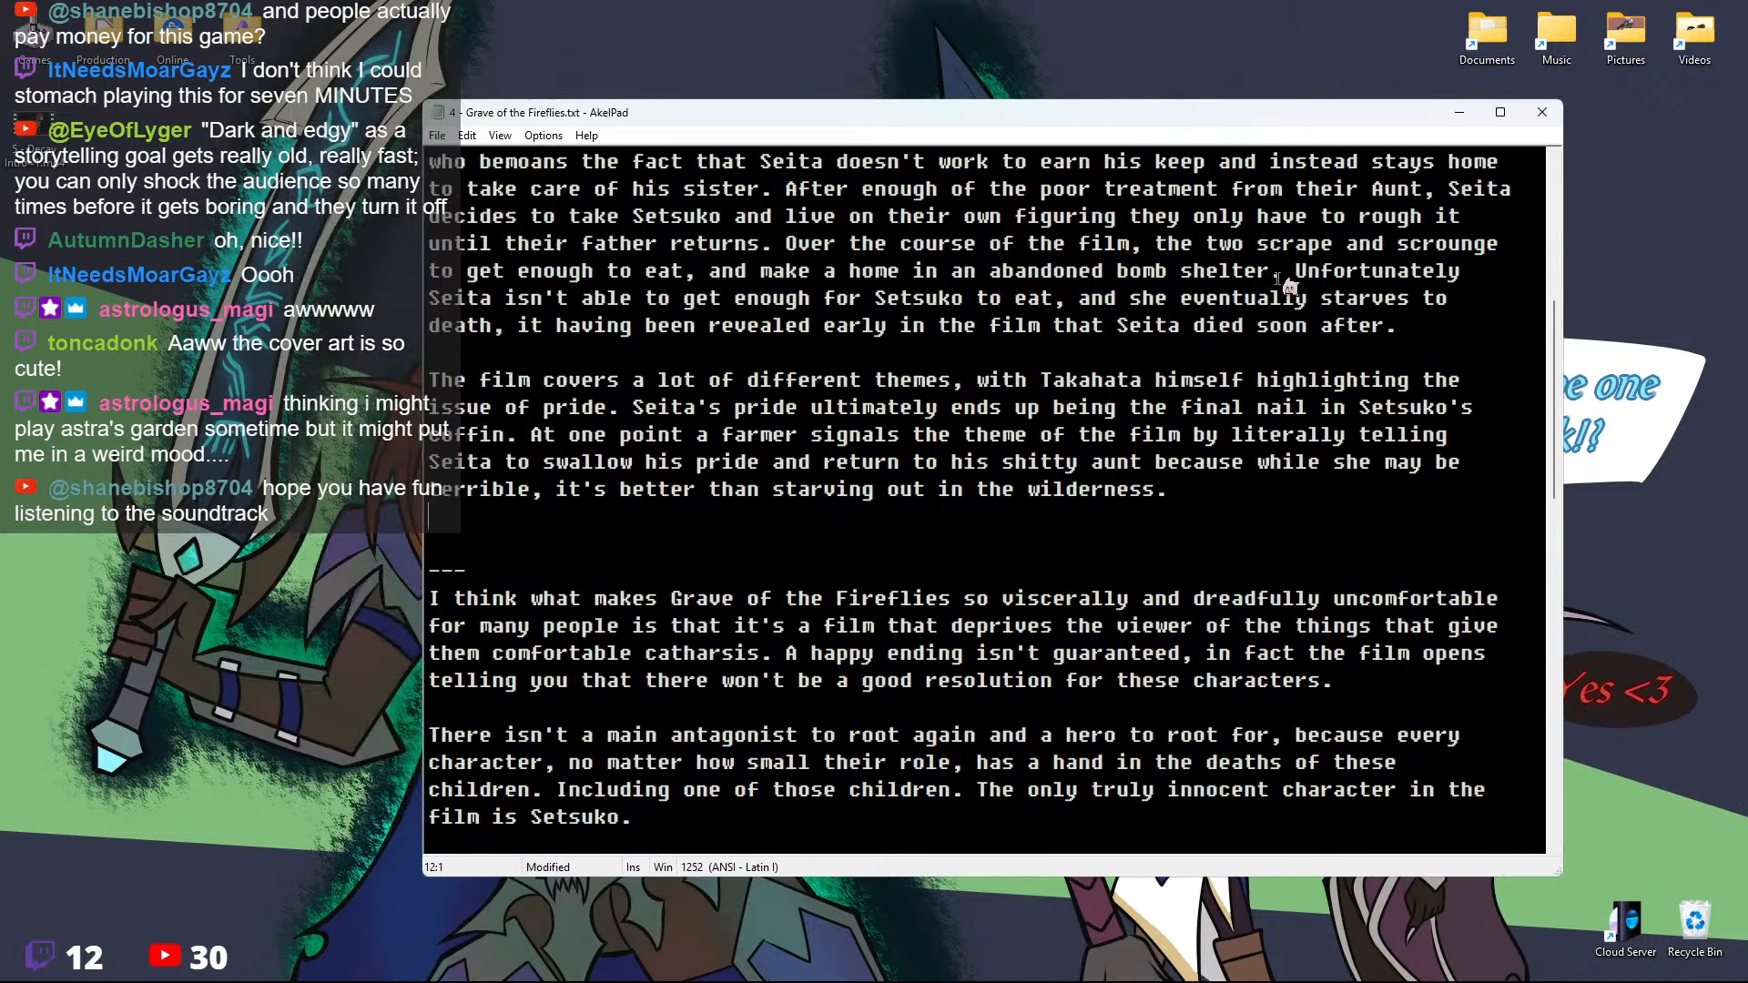
pyautogui.write('Sieta nev')
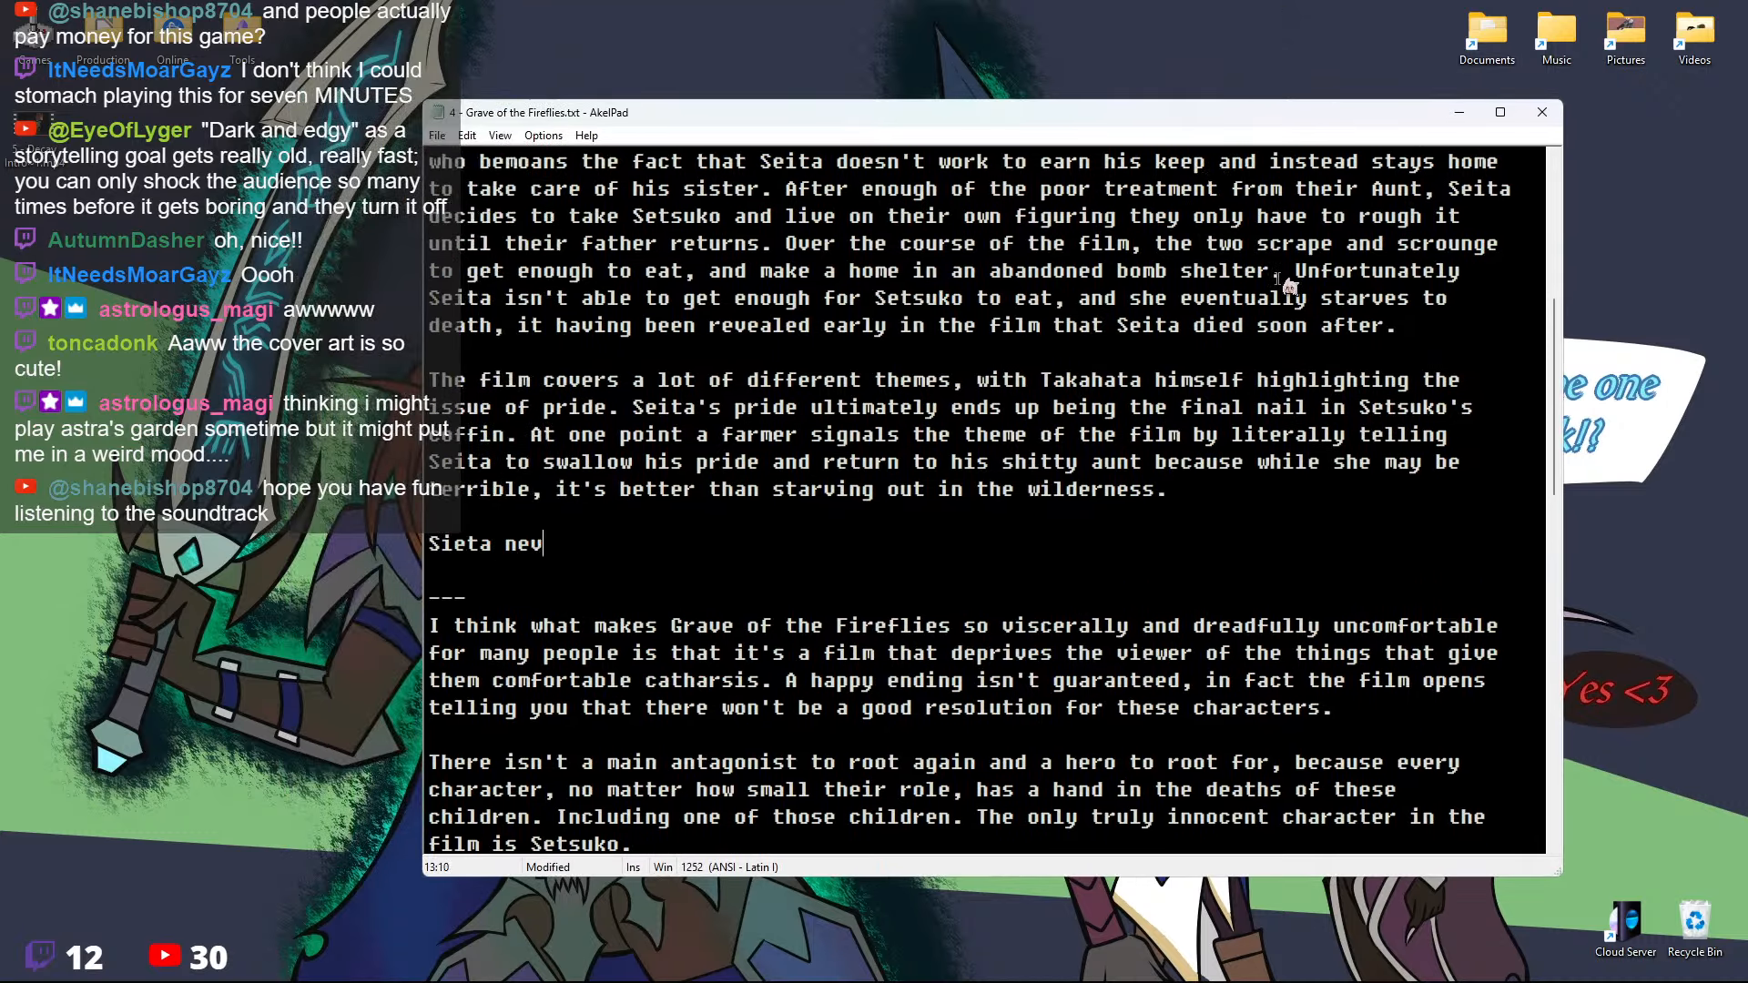
pyautogui.write('er takes this ')
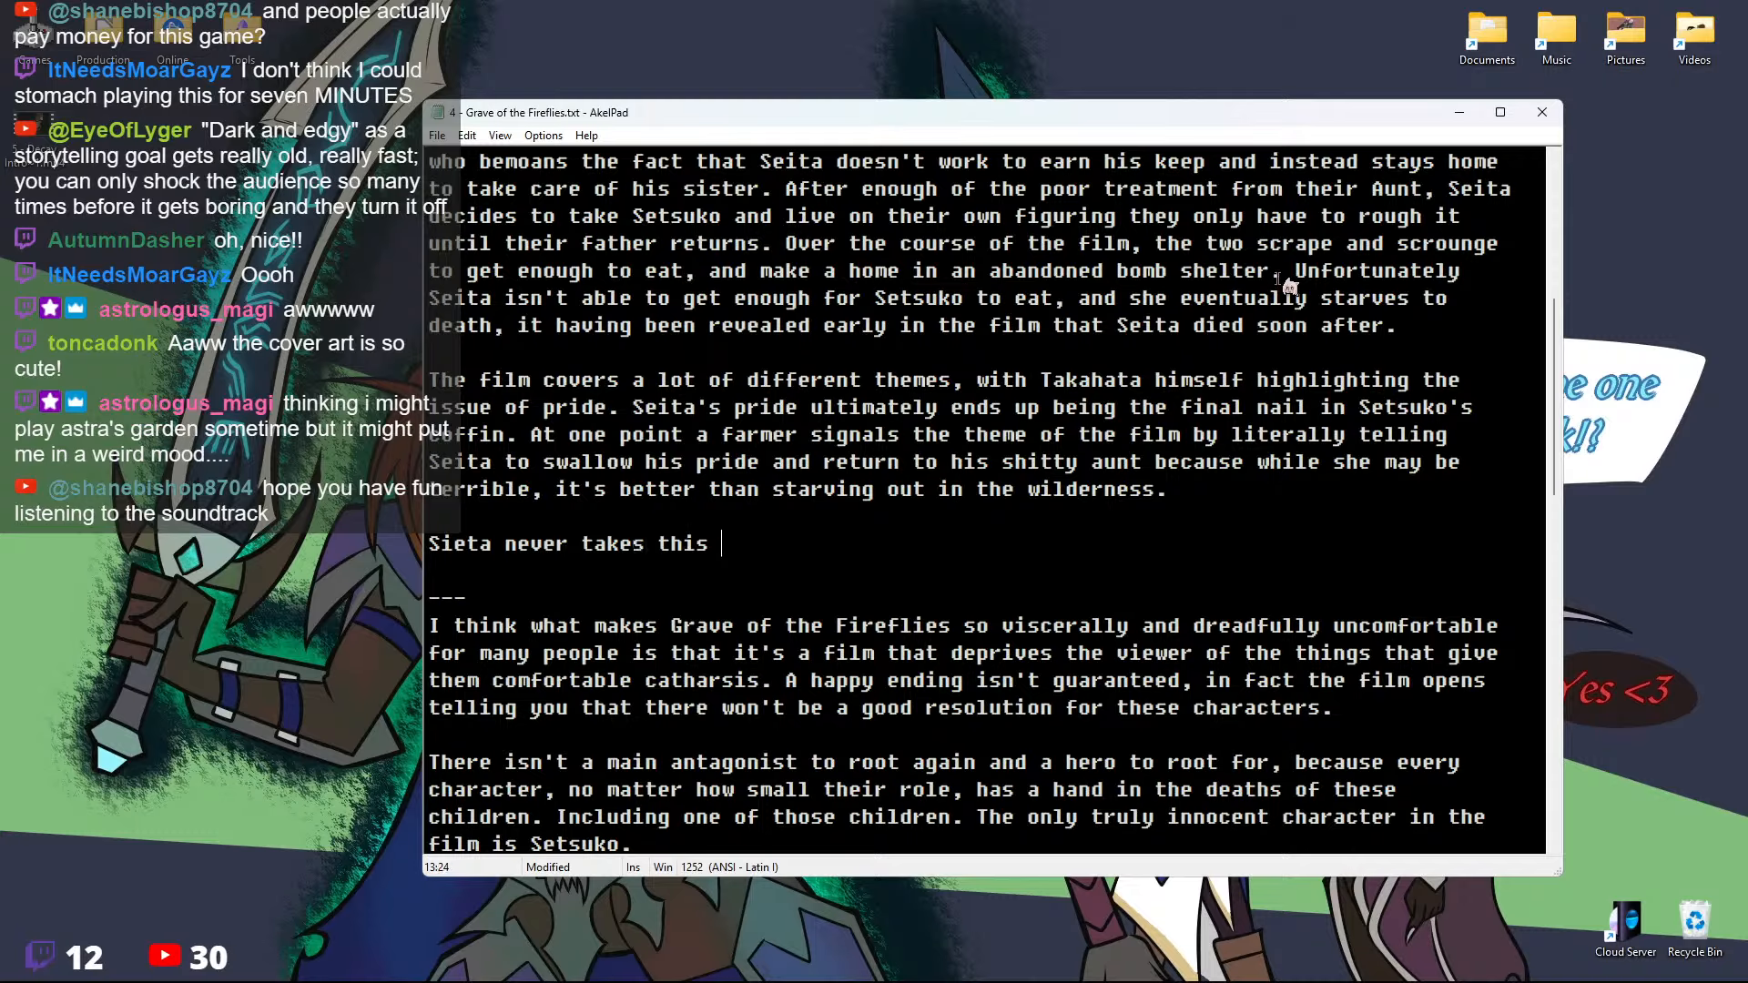
pyautogui.write('option,f')
pyautogui.press('BackSpace')
pyautogui.write('trying to')
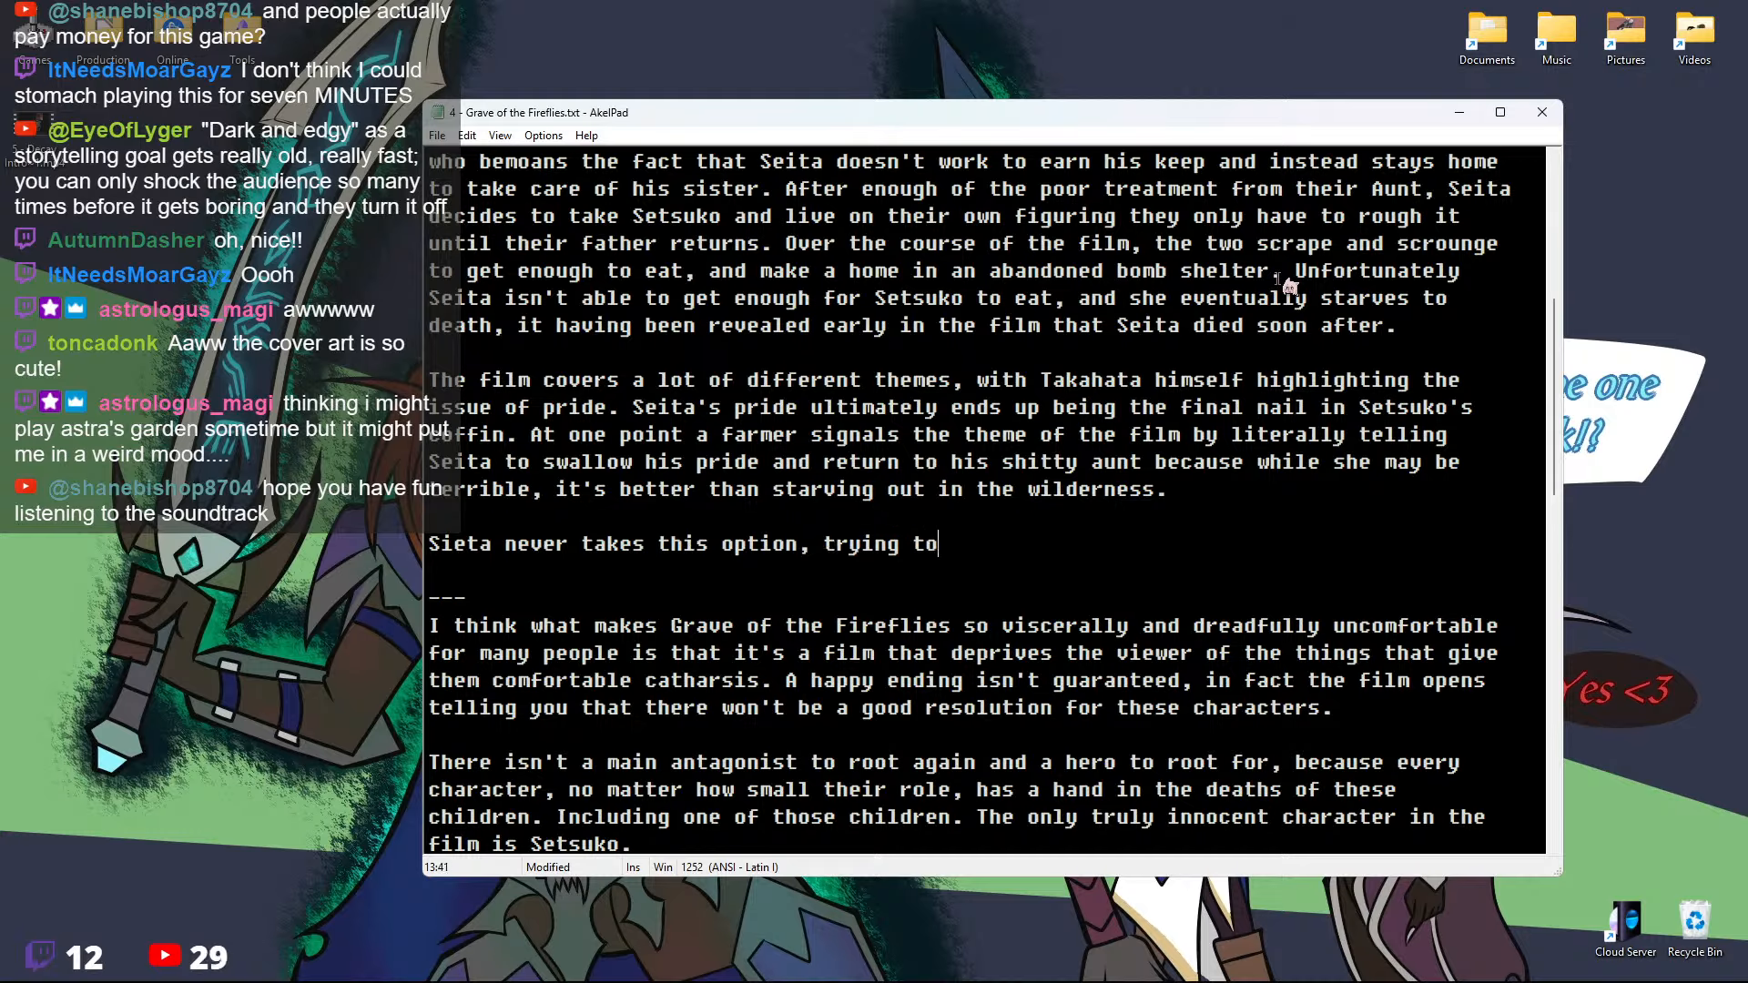
pyautogui.write(' still take care of S')
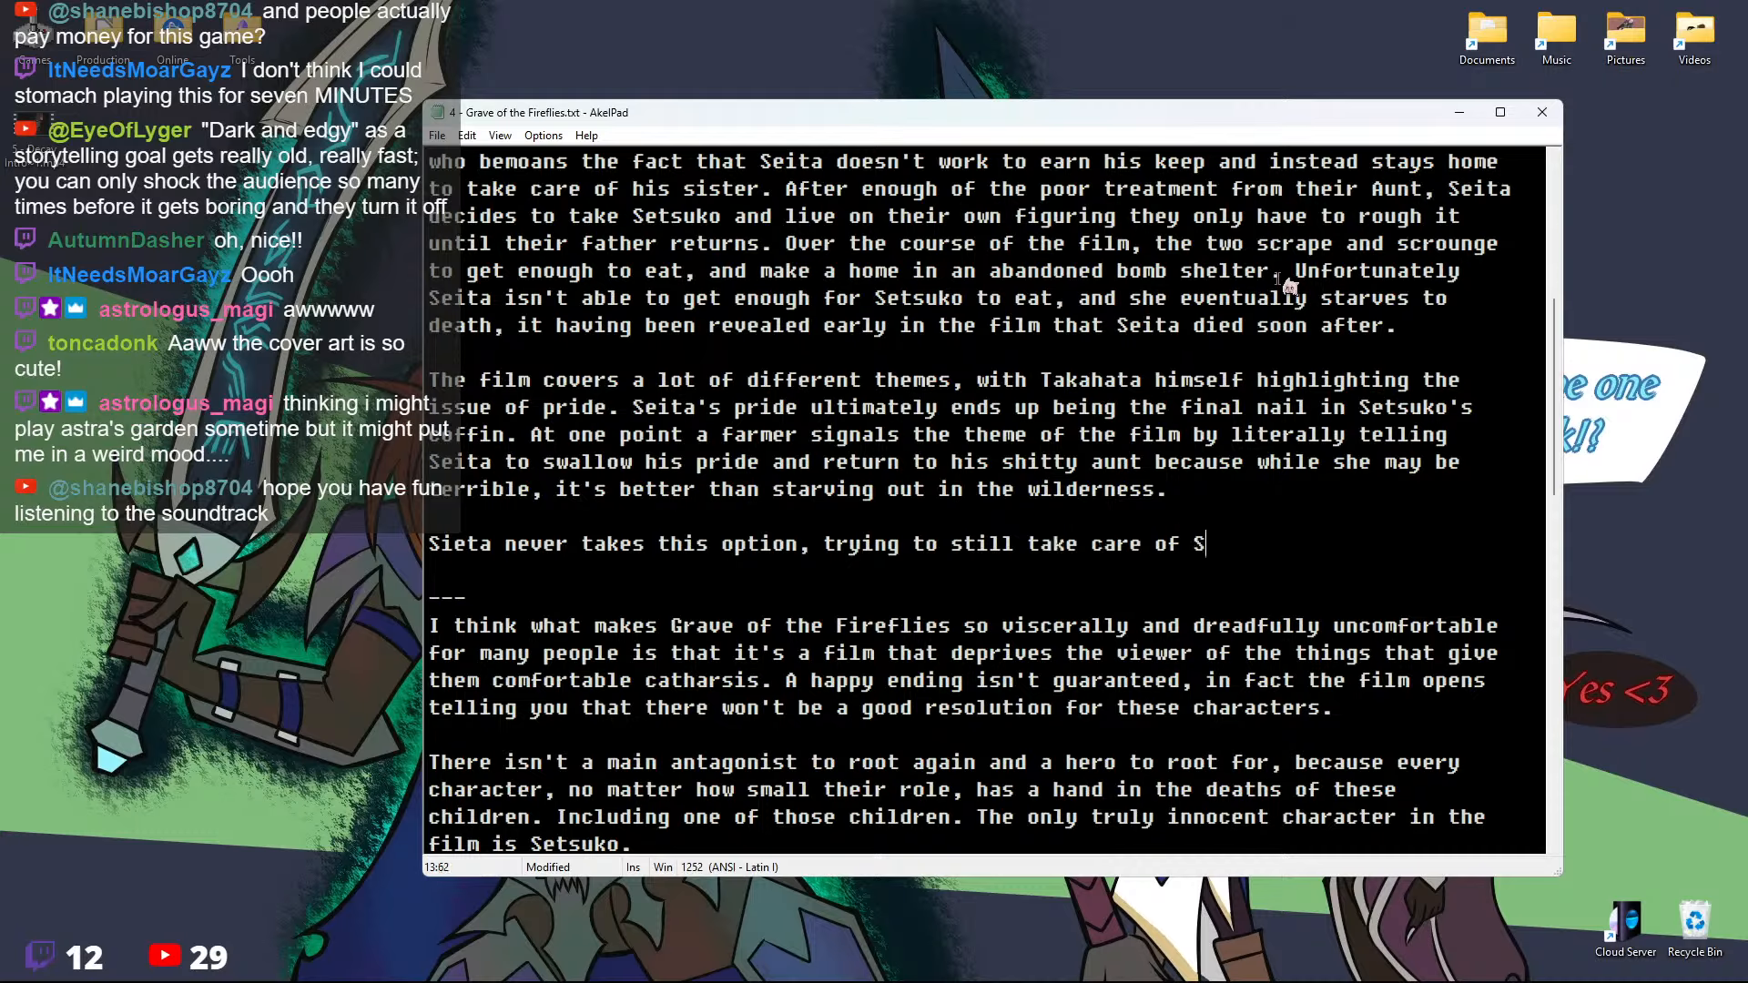
pyautogui.write('etsuko himself,')
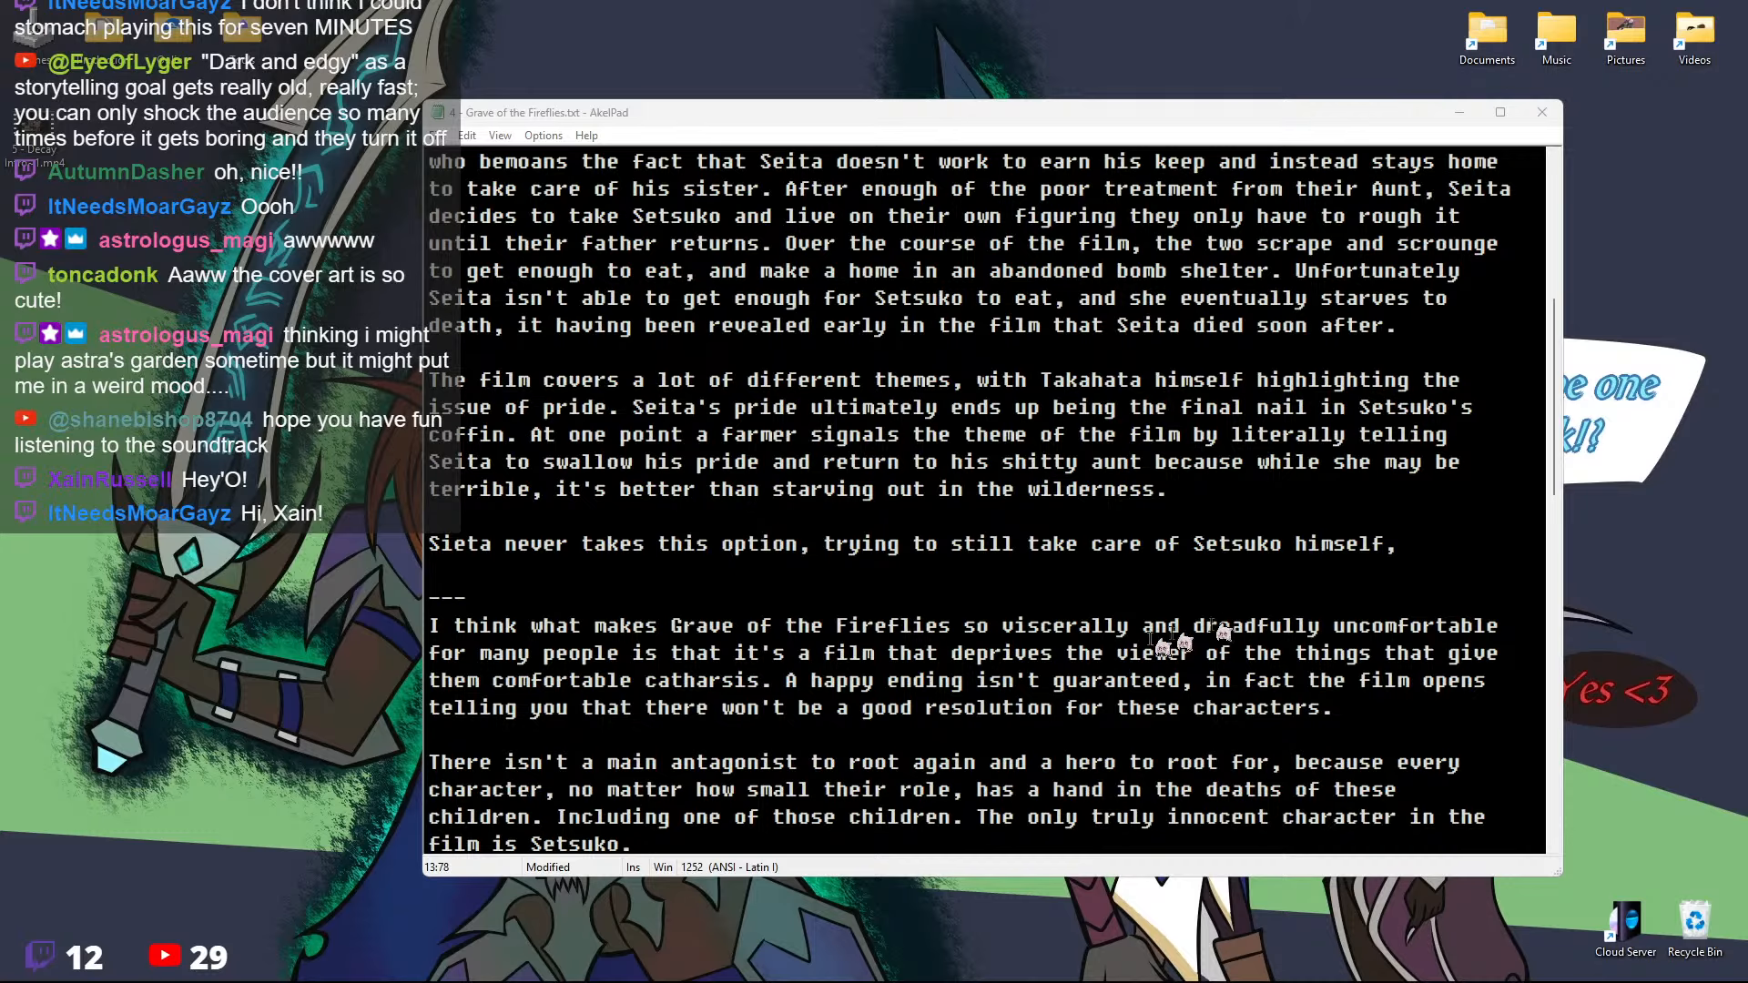
# Finish the sentence about Setsuko's care with "something he ultimately fails to do." and begin another paragraph
pyautogui.click(1420, 543)
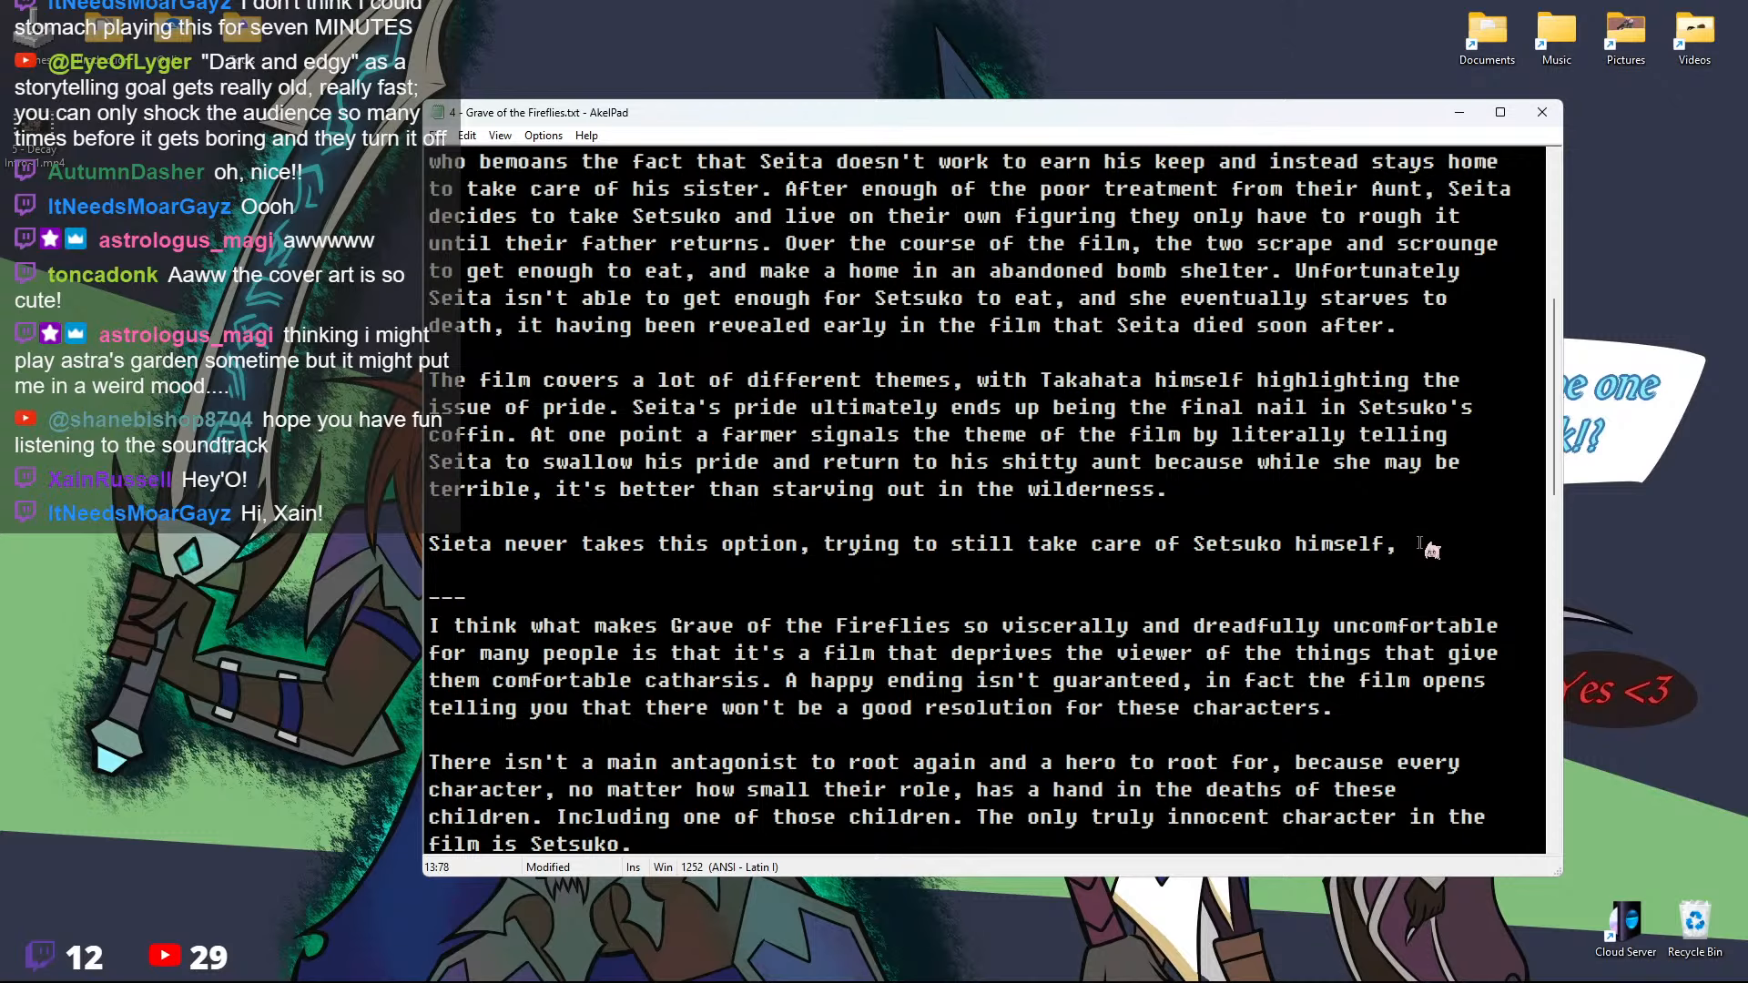
pyautogui.write('something he ultima')
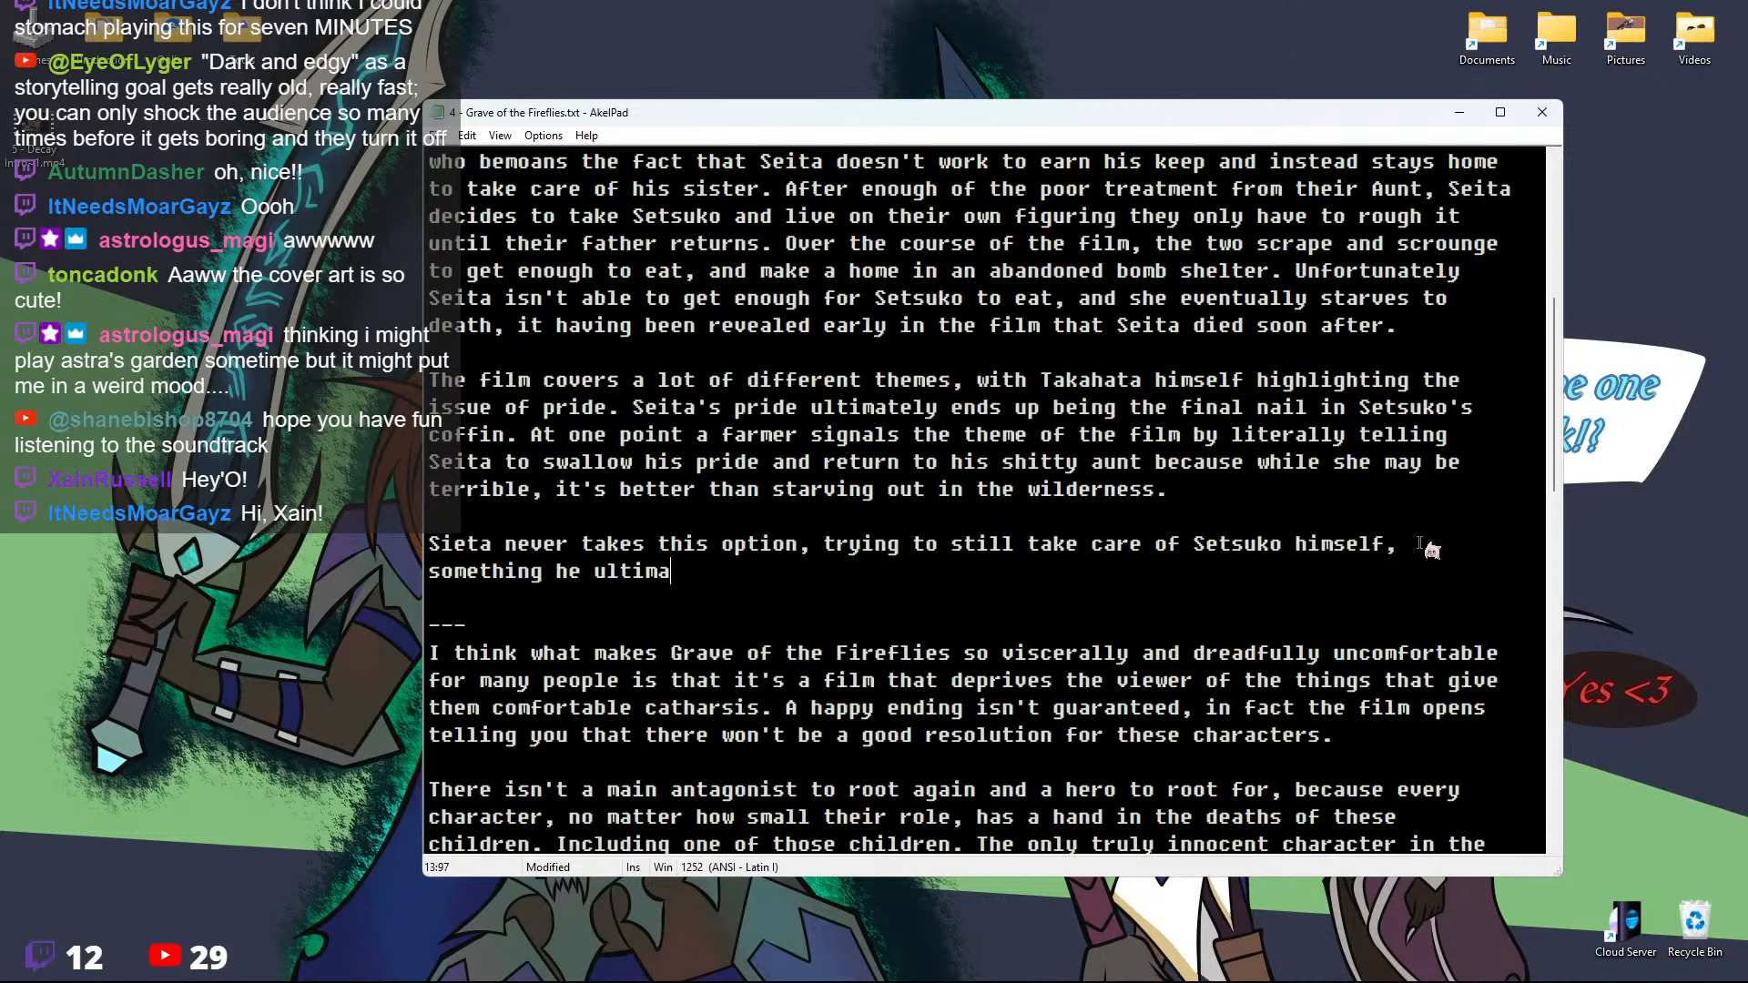
pyautogui.write('tely fails to')
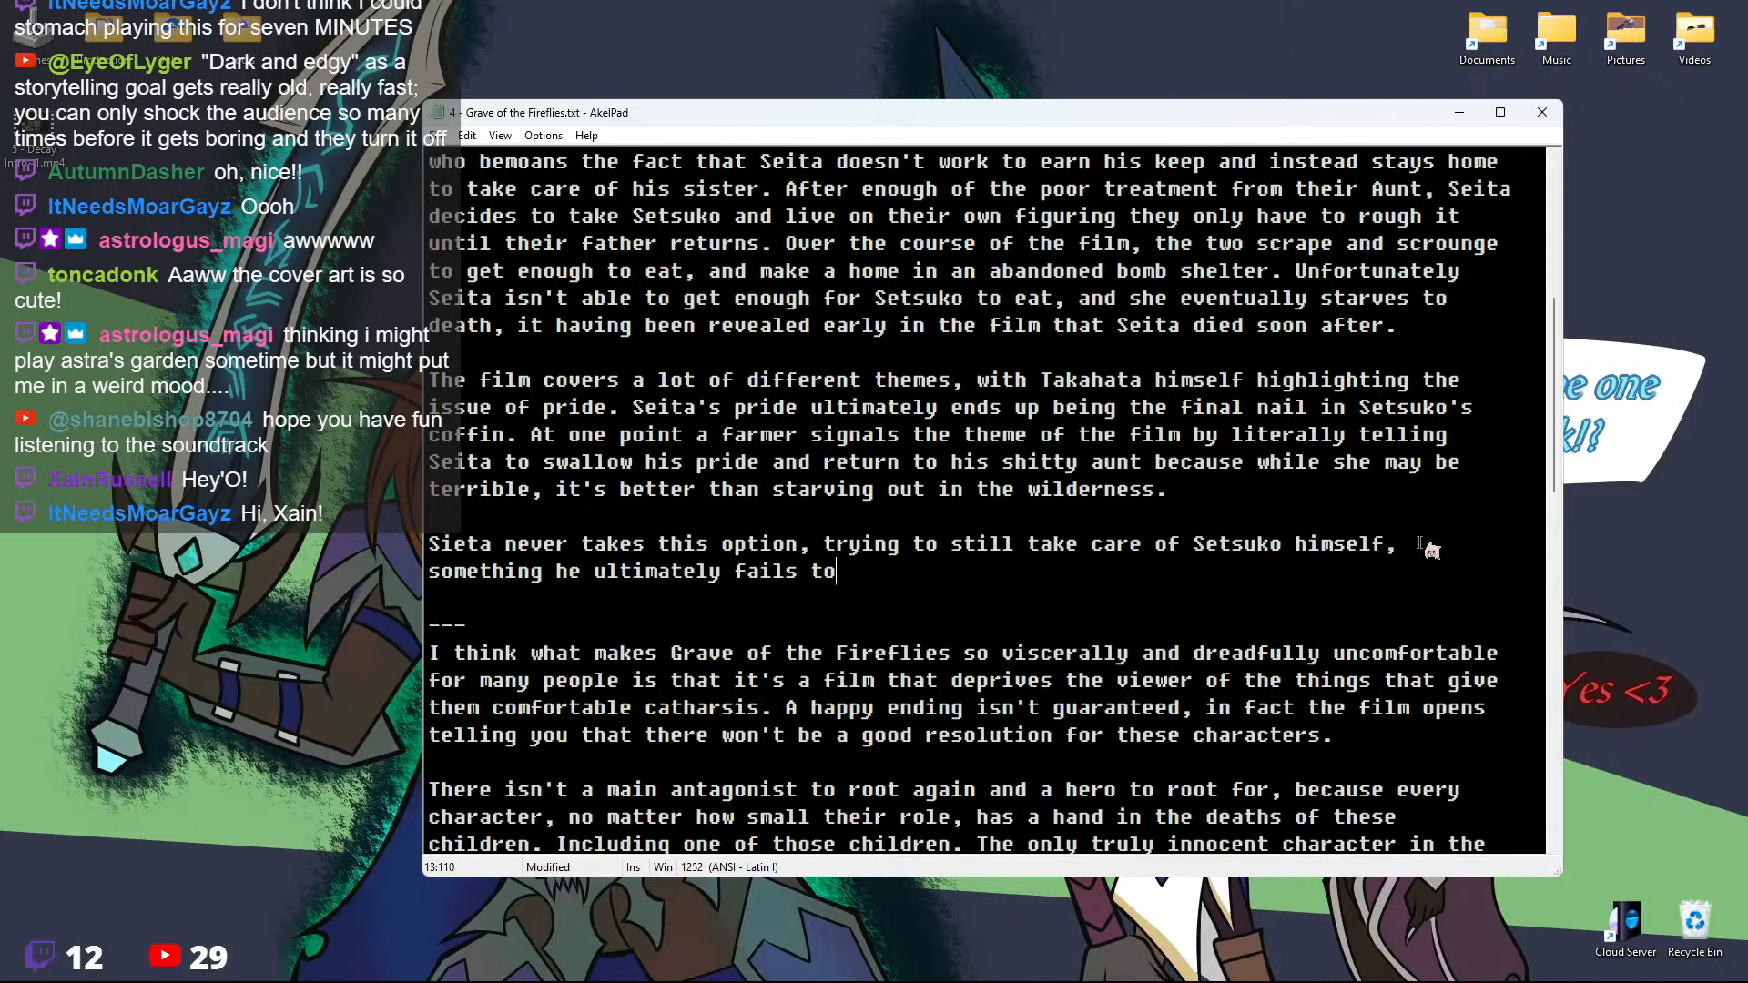
pyautogui.write(' do.')
pyautogui.press('Return')
pyautogui.press('Return')
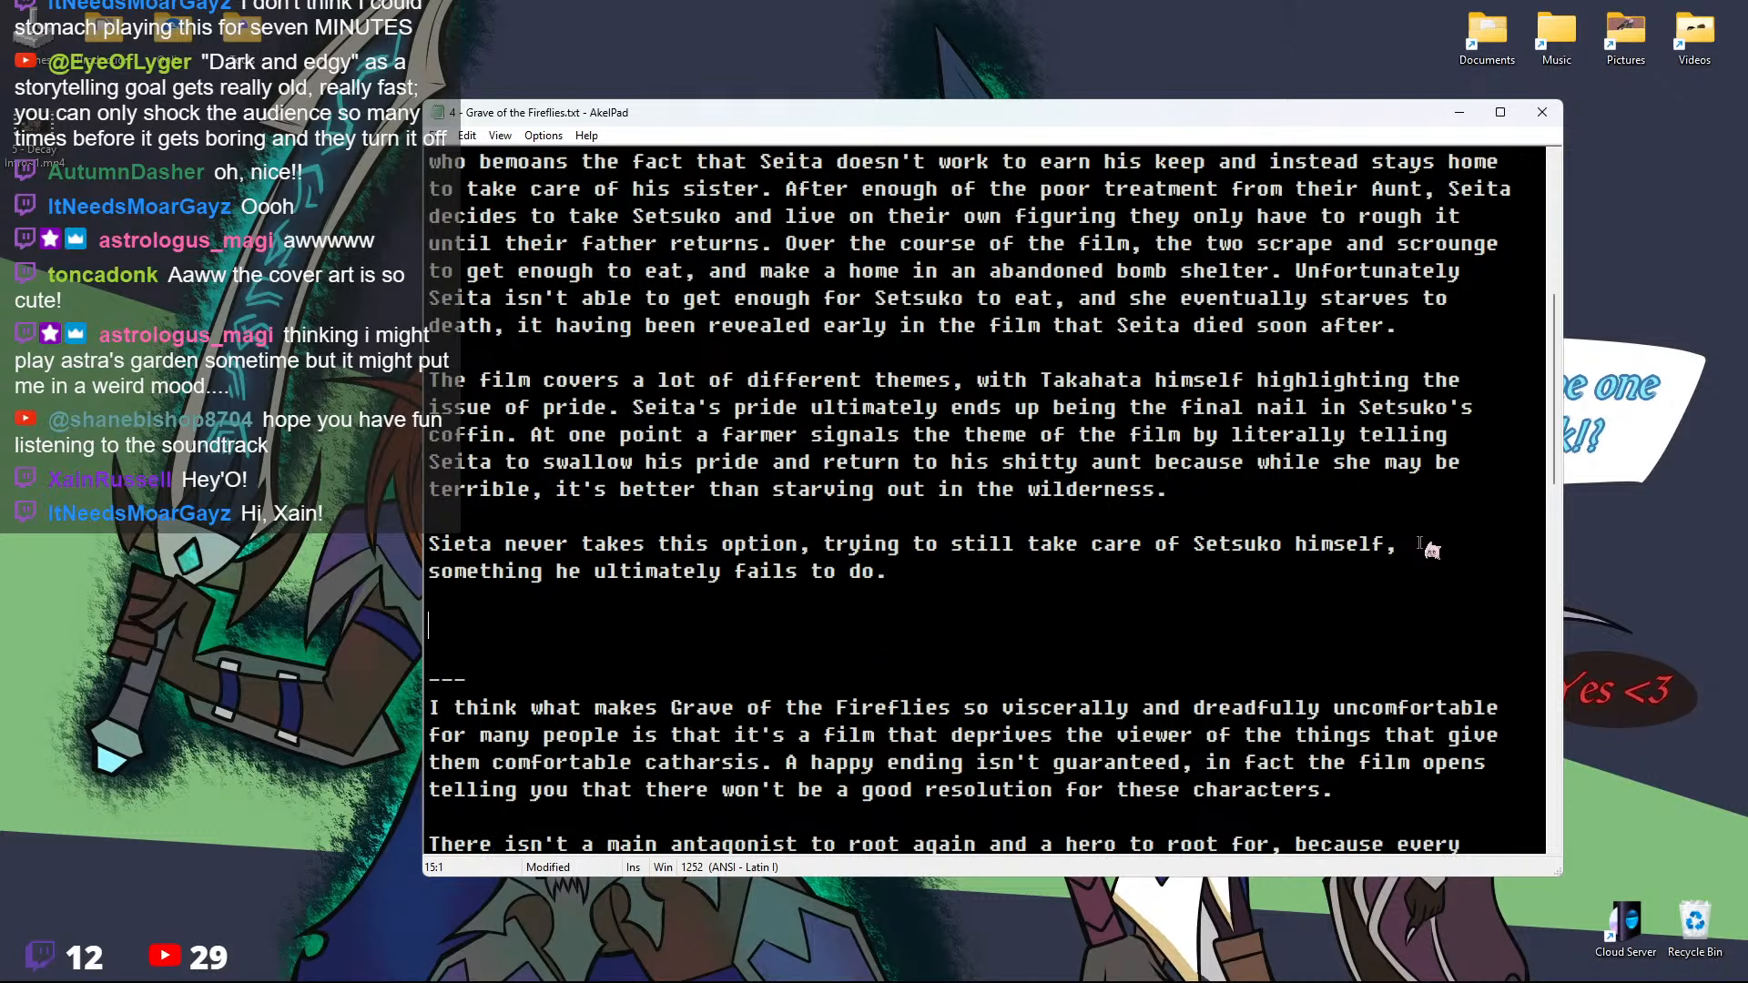
pyautogui.write("There's a profou")
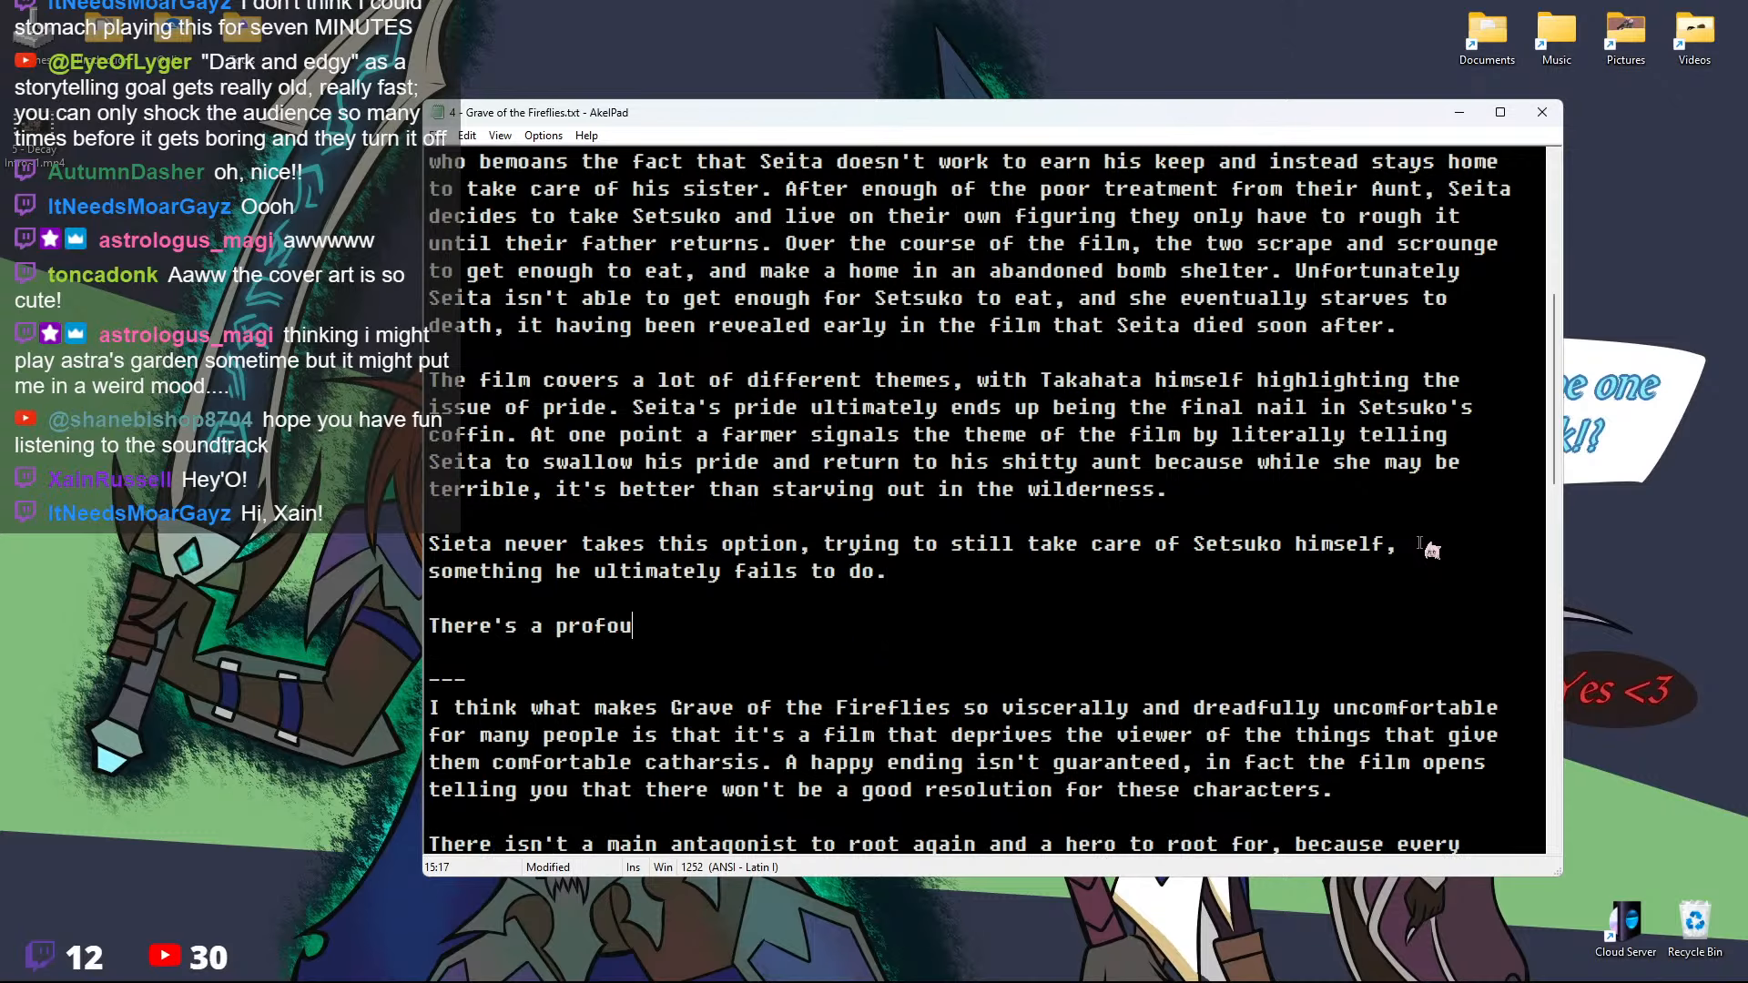
pyautogui.write('nd apathy toward')
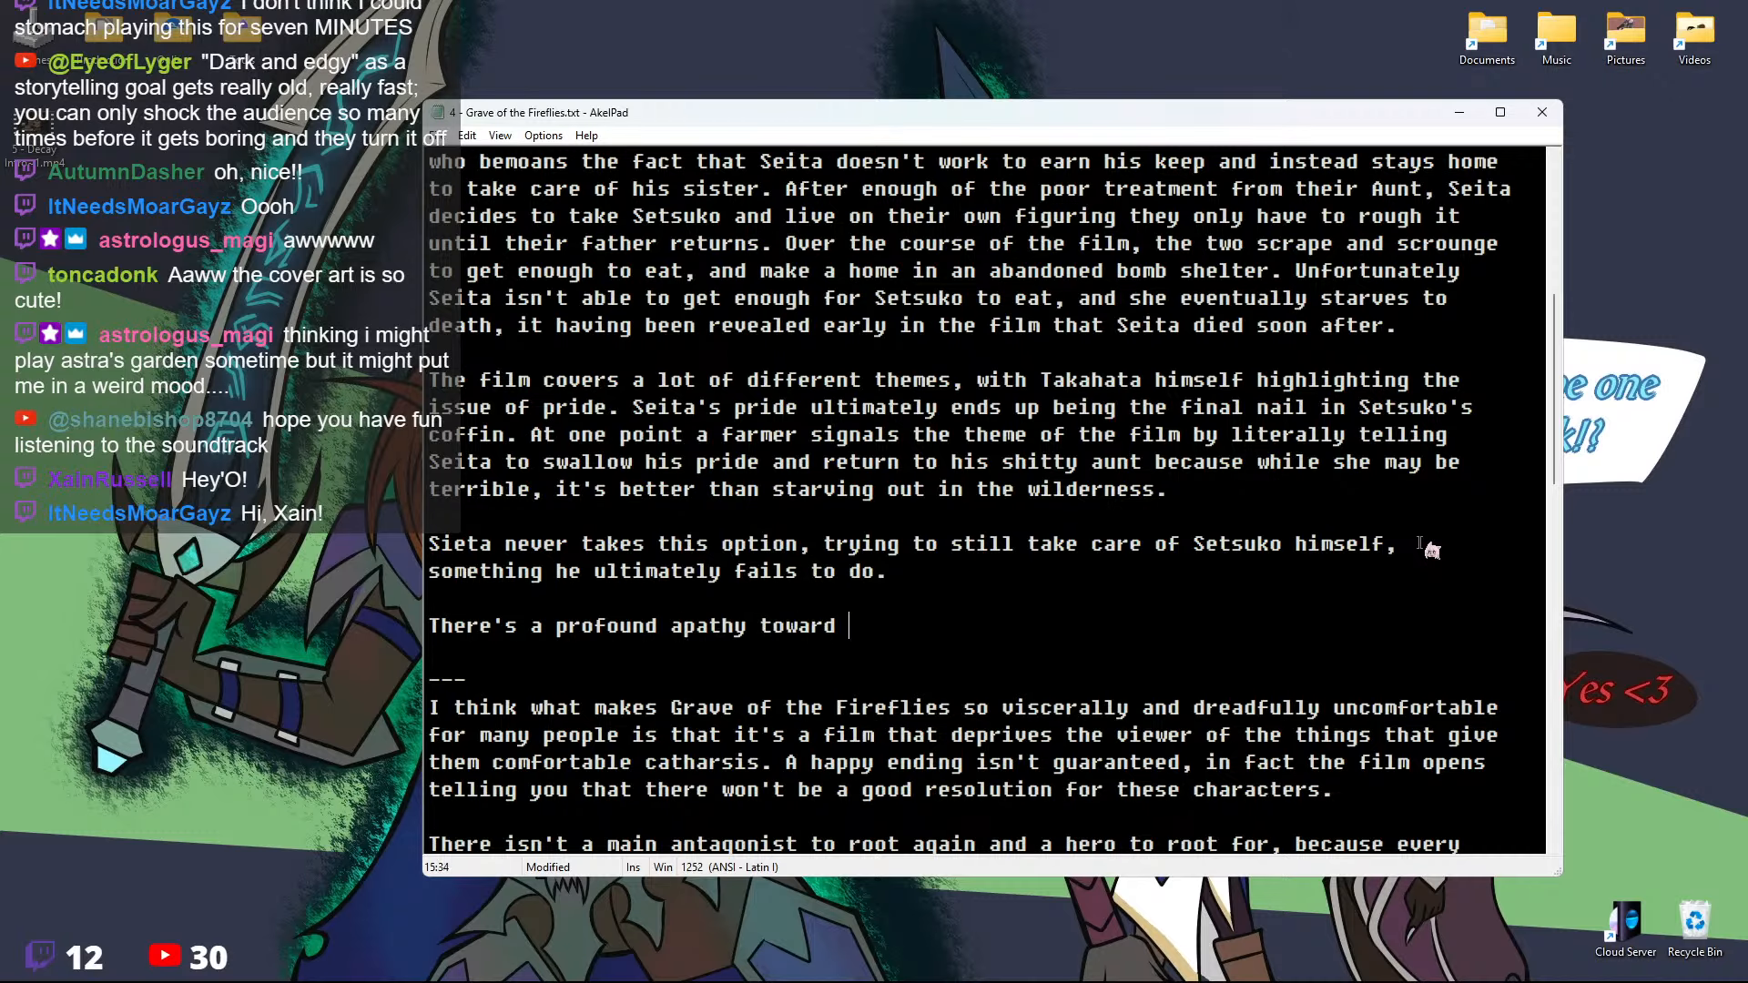
pyautogui.press('BackSpace')
pyautogui.press('BackSpace')
pyautogui.press('BackSpace')
pyautogui.press('BackSpace')
pyautogui.press('BackSpace')
pyautogui.press('BackSpace')
pyautogui.press('BackSpace')
pyautogui.press('BackSpace')
pyautogui.press('BackSpace')
pyautogui.press('BackSpace')
pyautogui.press('BackSpace')
pyautogui.press('BackSpace')
pyautogui.press('BackSpace')
pyautogui.press('BackSpace')
pyautogui.press('BackSpace')
pyautogui.press('BackSpace')
pyautogui.press('BackSpace')
pyautogui.press('BackSpace')
pyautogui.press('BackSpace')
pyautogui.press('BackSpace')
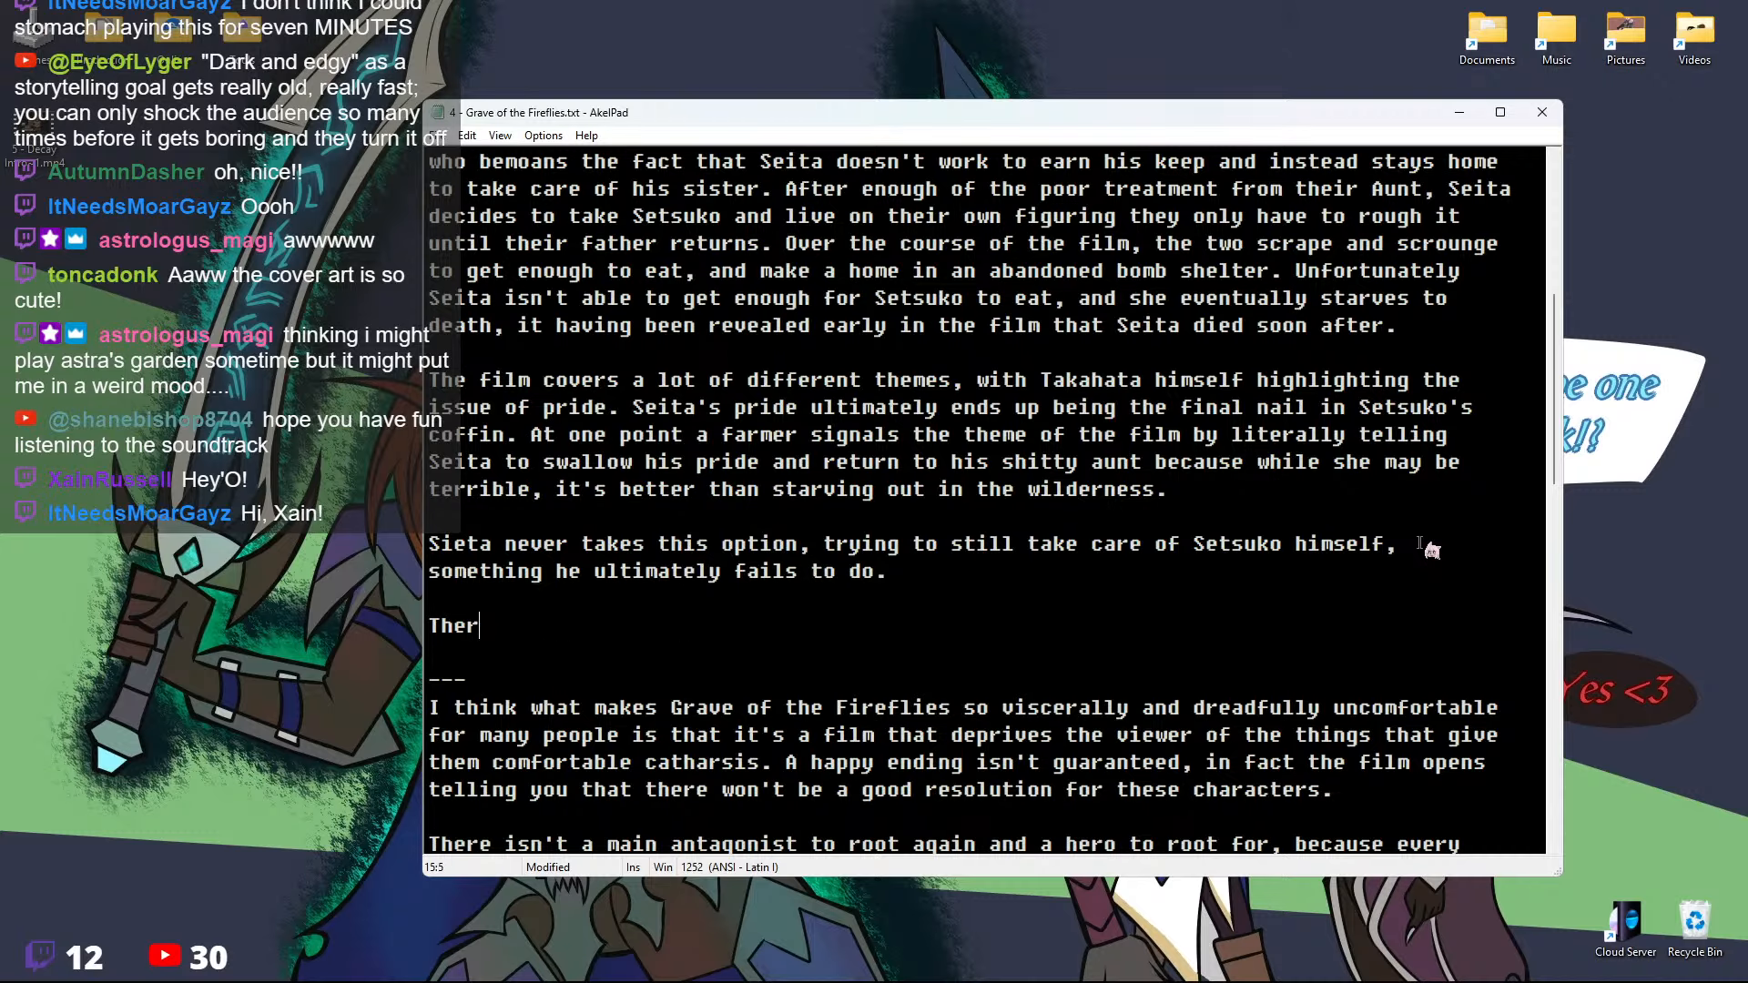
# Write the sentence "Despite how much the film manages to make you care about Seita and Setsuko, there's a profound apathy toward death all over the film."
pyautogui.write('Despite how much the film ')
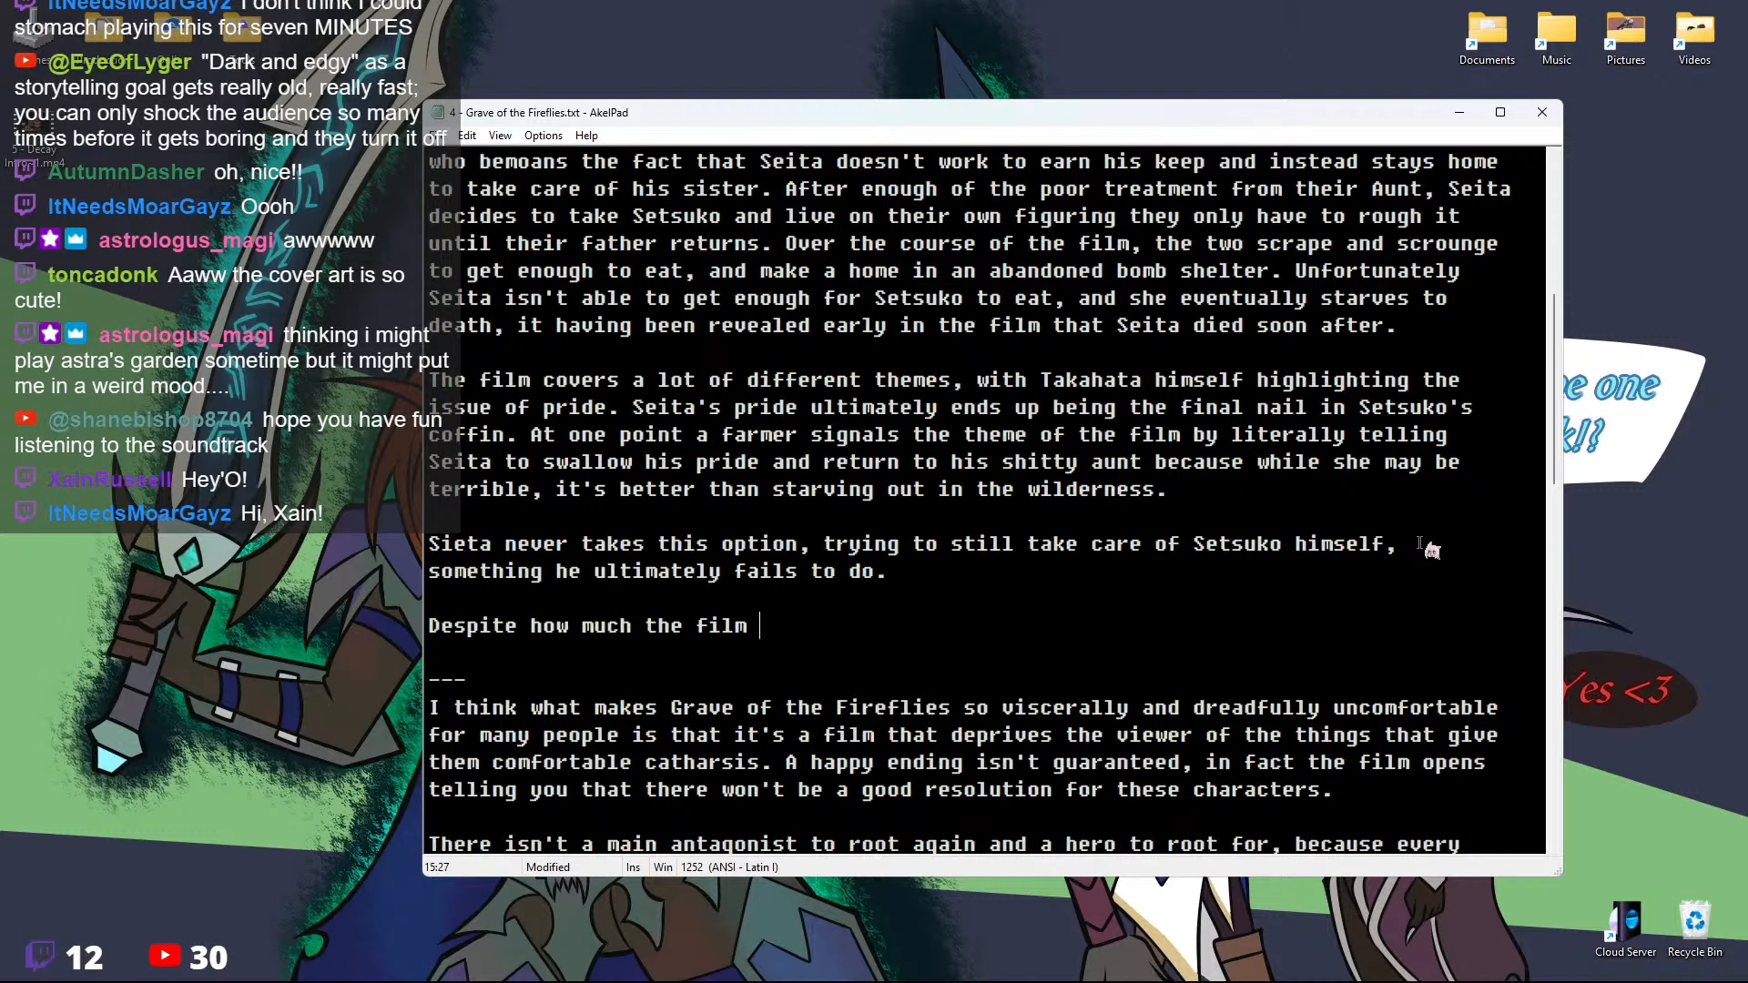
pyautogui.write('manages to mak')
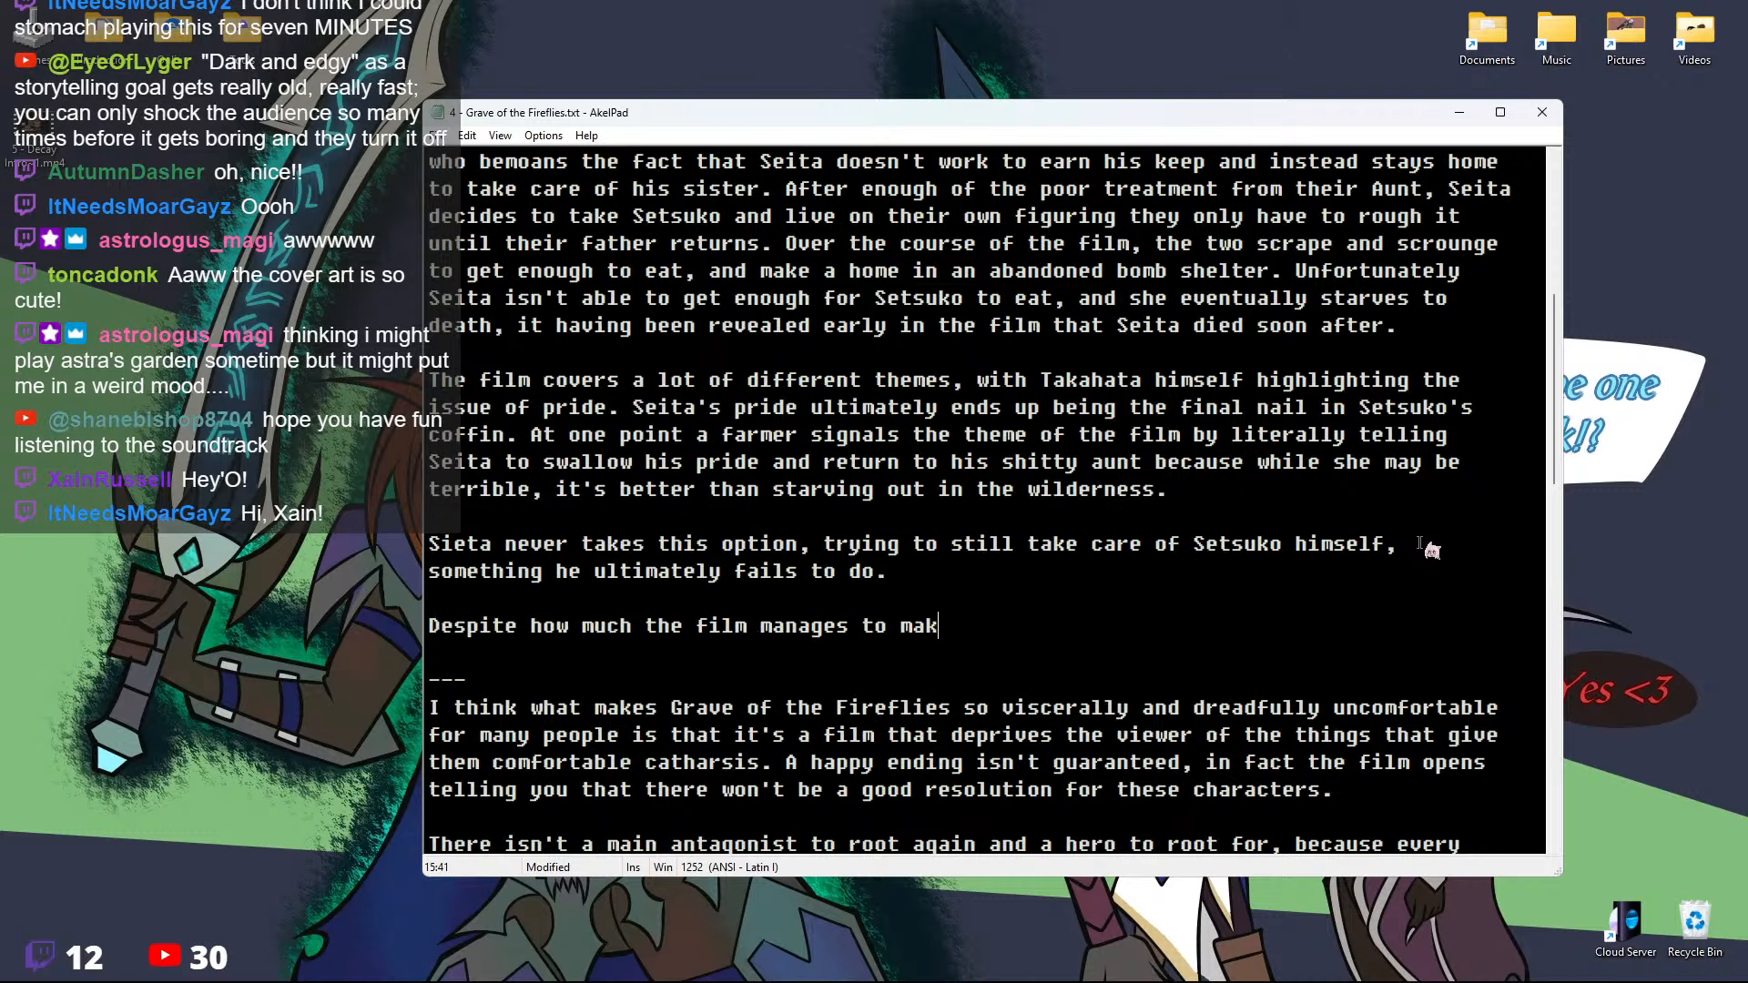
pyautogui.write('e you care about Seita,')
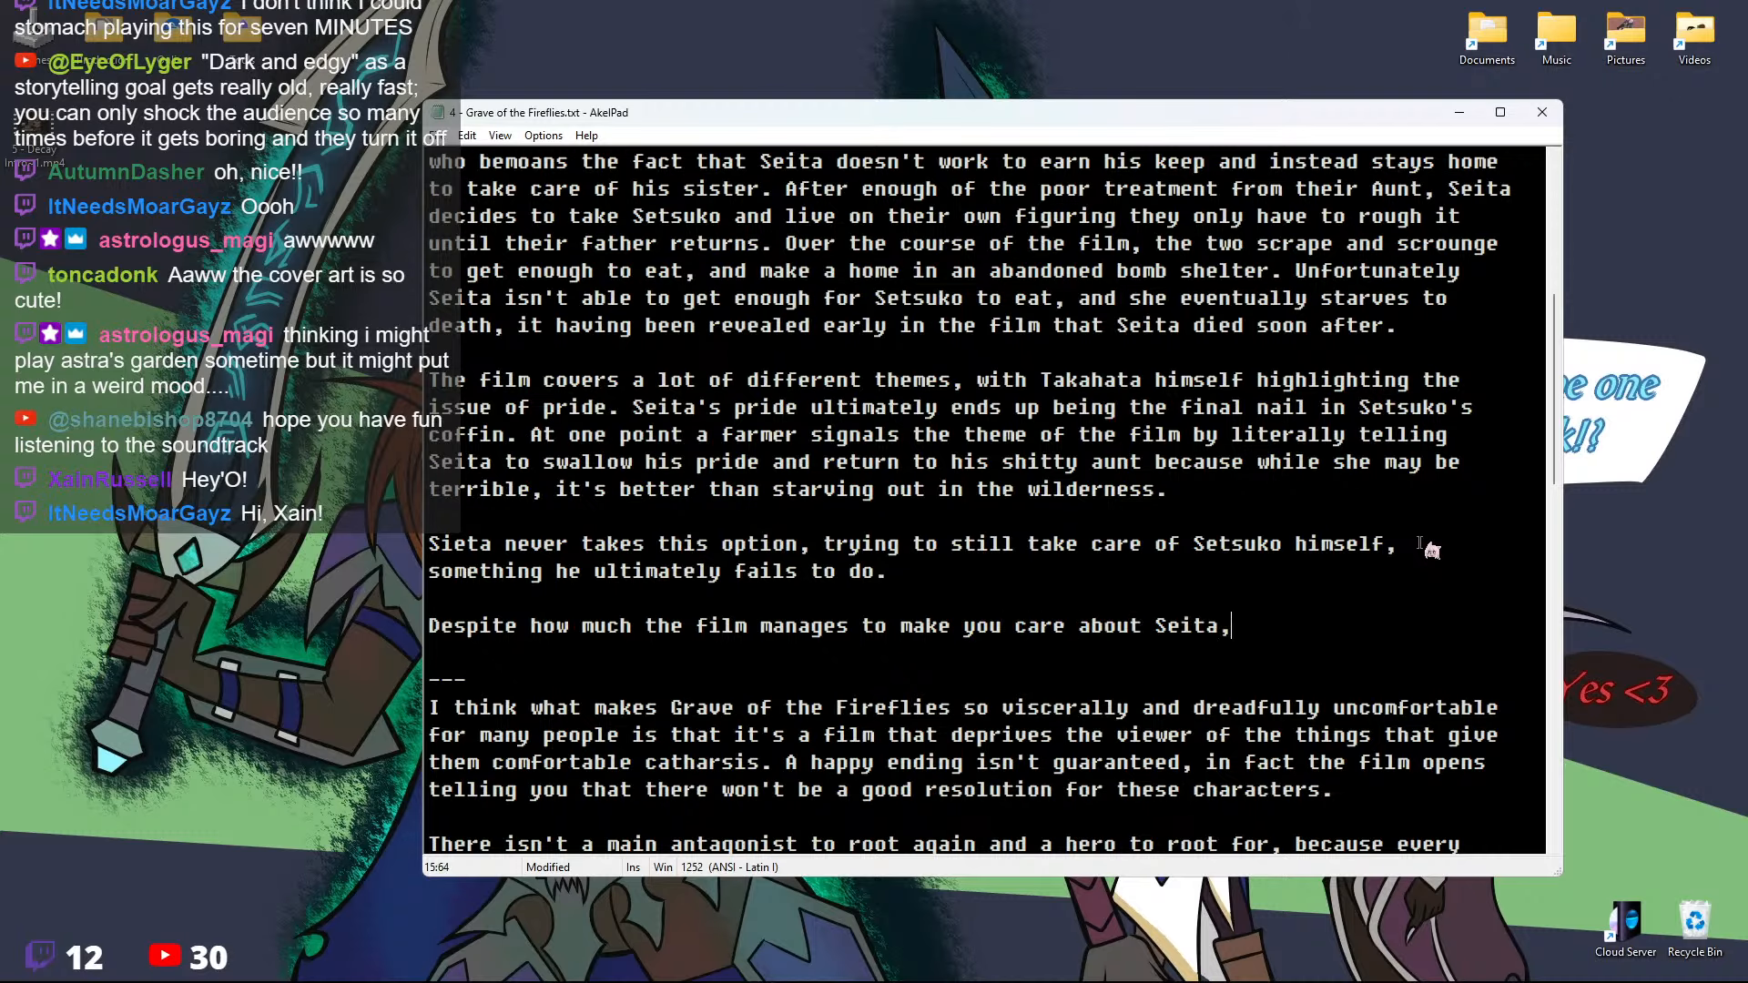
pyautogui.press('BackSpace')
pyautogui.write("and Setsuko, there's a prof")
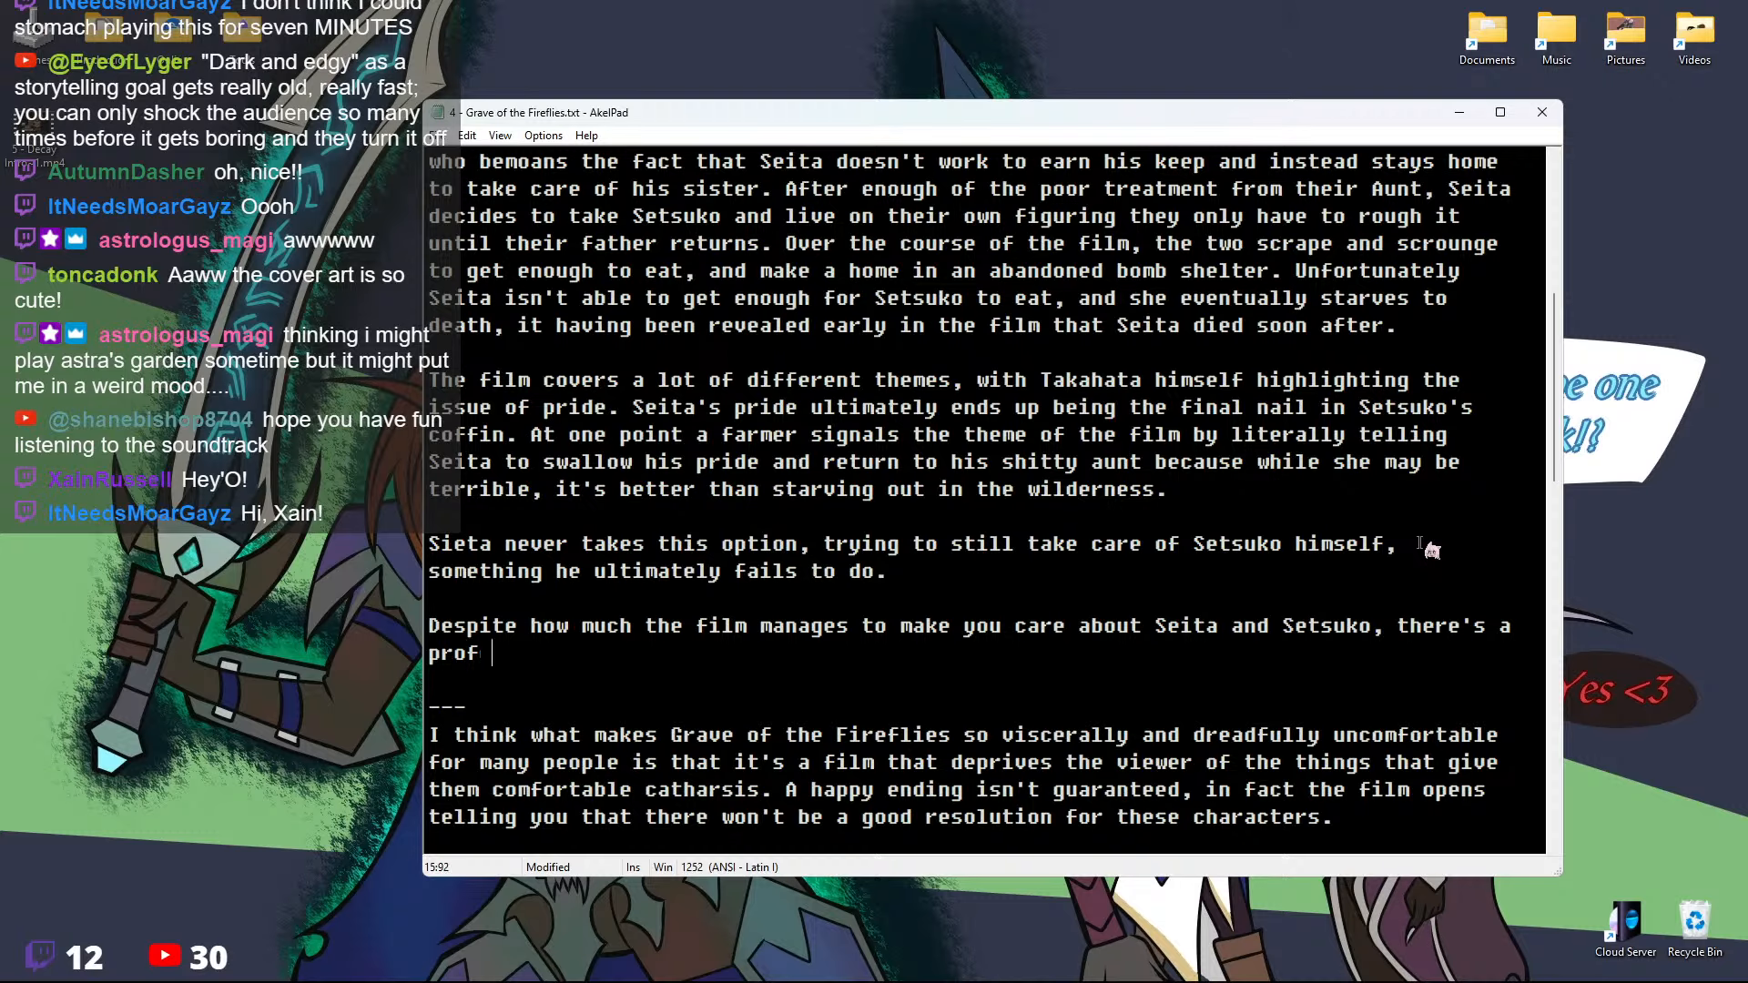
pyautogui.press('BackSpace')
pyautogui.write('ound apathy toward death')
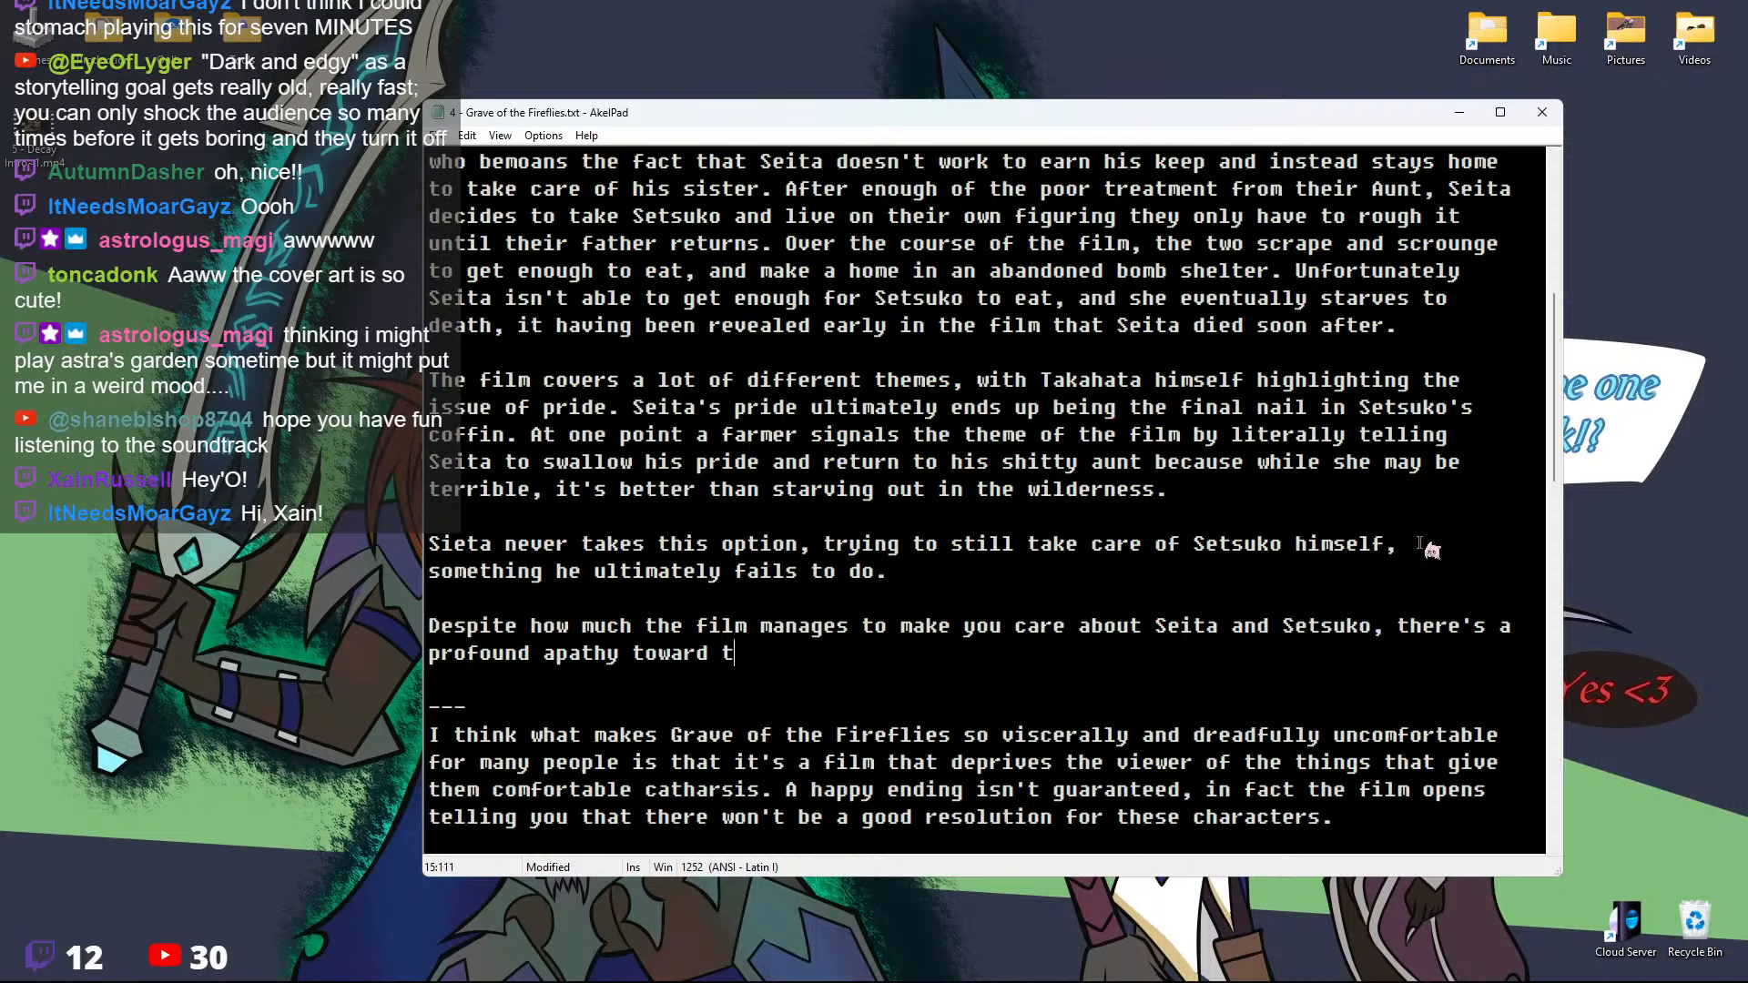
pyautogui.write(' in')
pyautogui.press('BackSpace')
pyautogui.press('BackSpace')
pyautogui.press('BackSpace')
pyautogui.write('all over the')
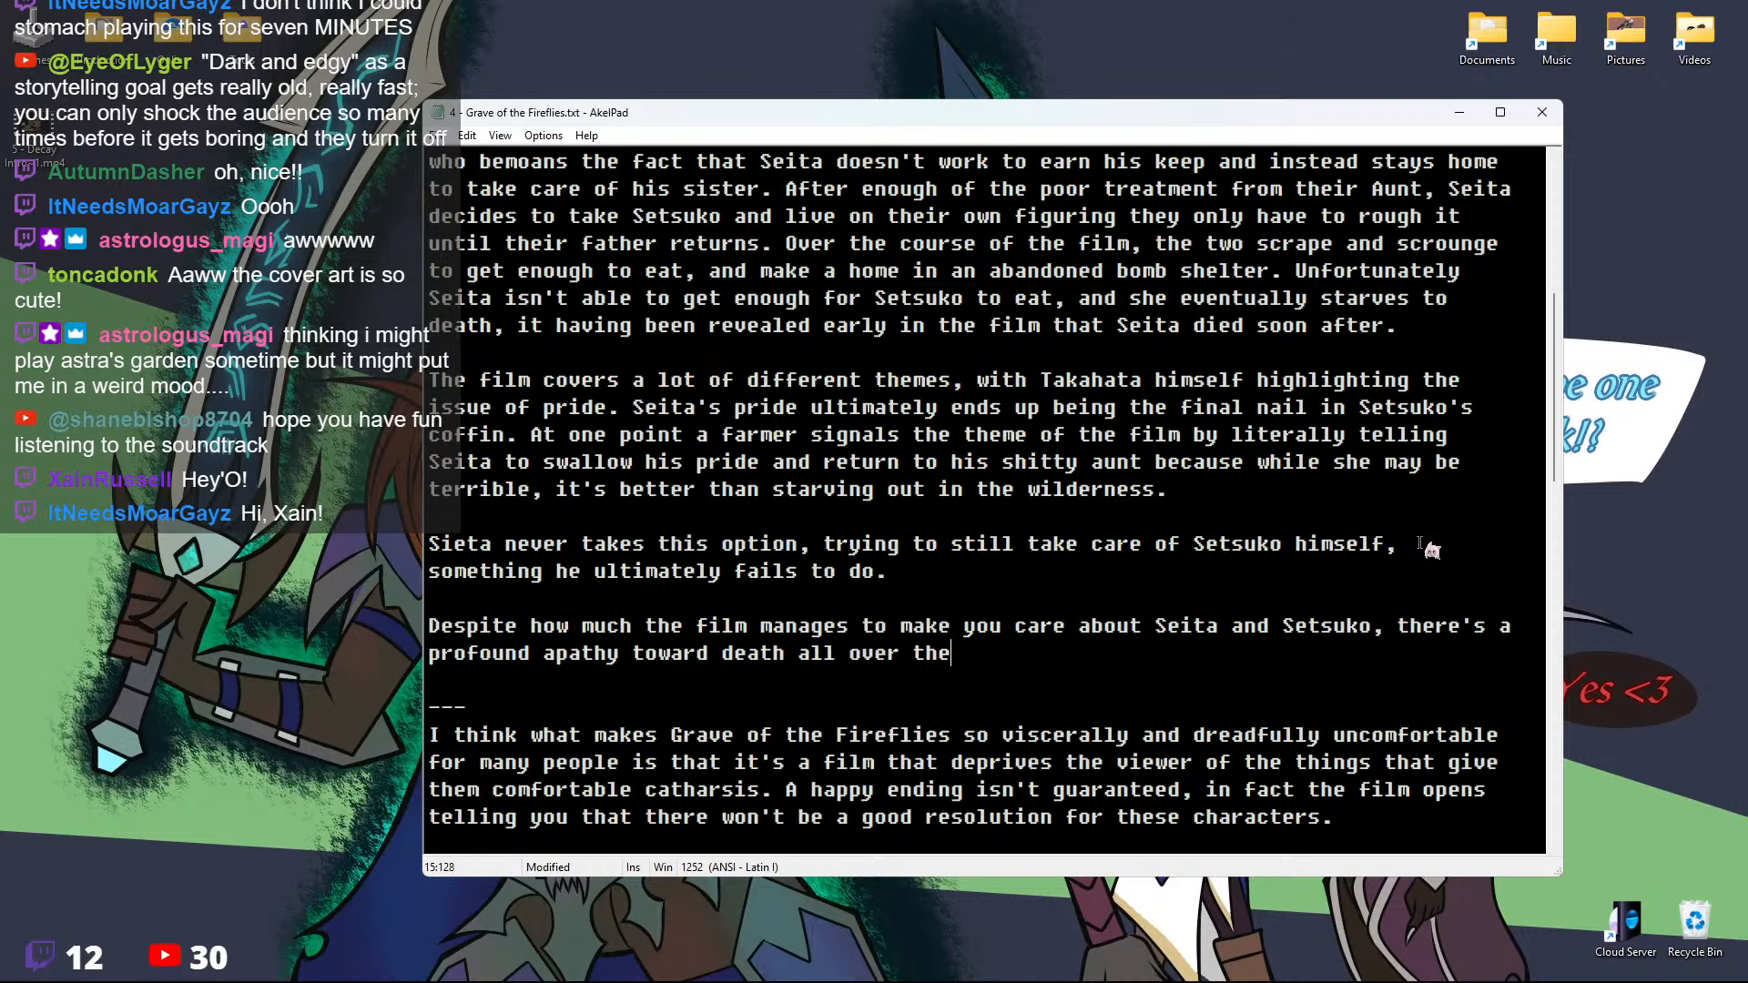
pyautogui.write(' film.')
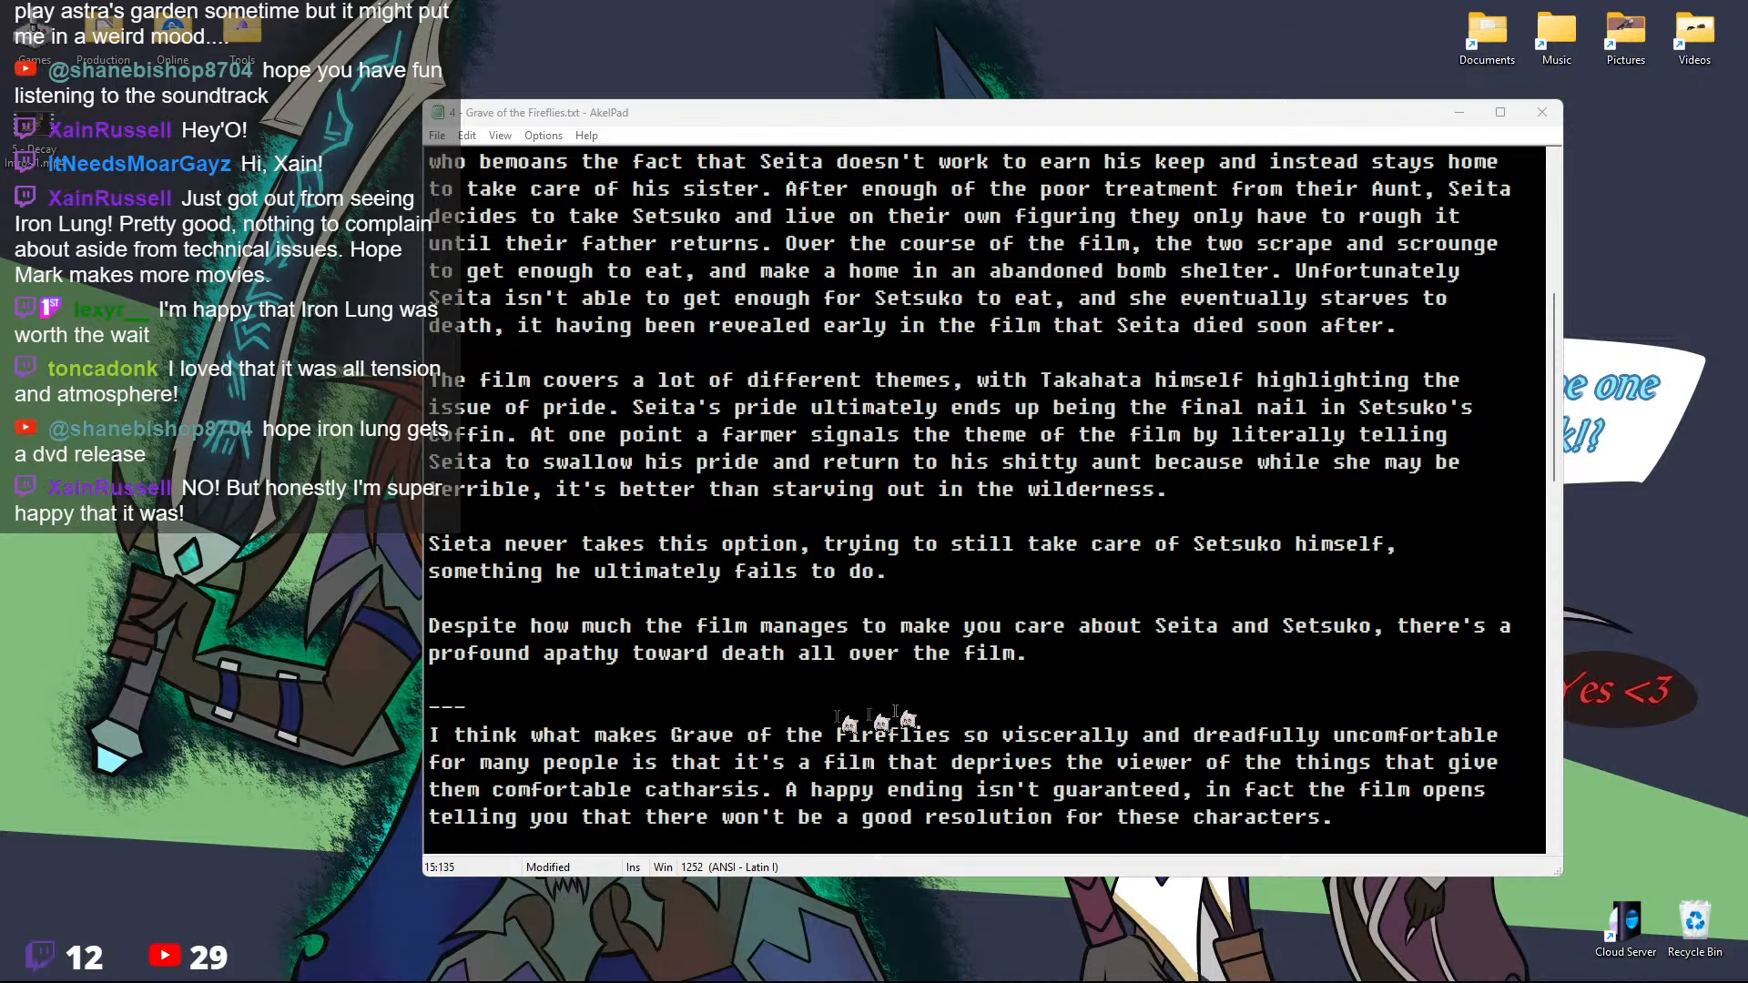
# Append the sentence "At the very start of the film, people are walking around Seita's corpse with a level of disgust you'd hold for a dead cockroach"
pyautogui.click(1079, 662)
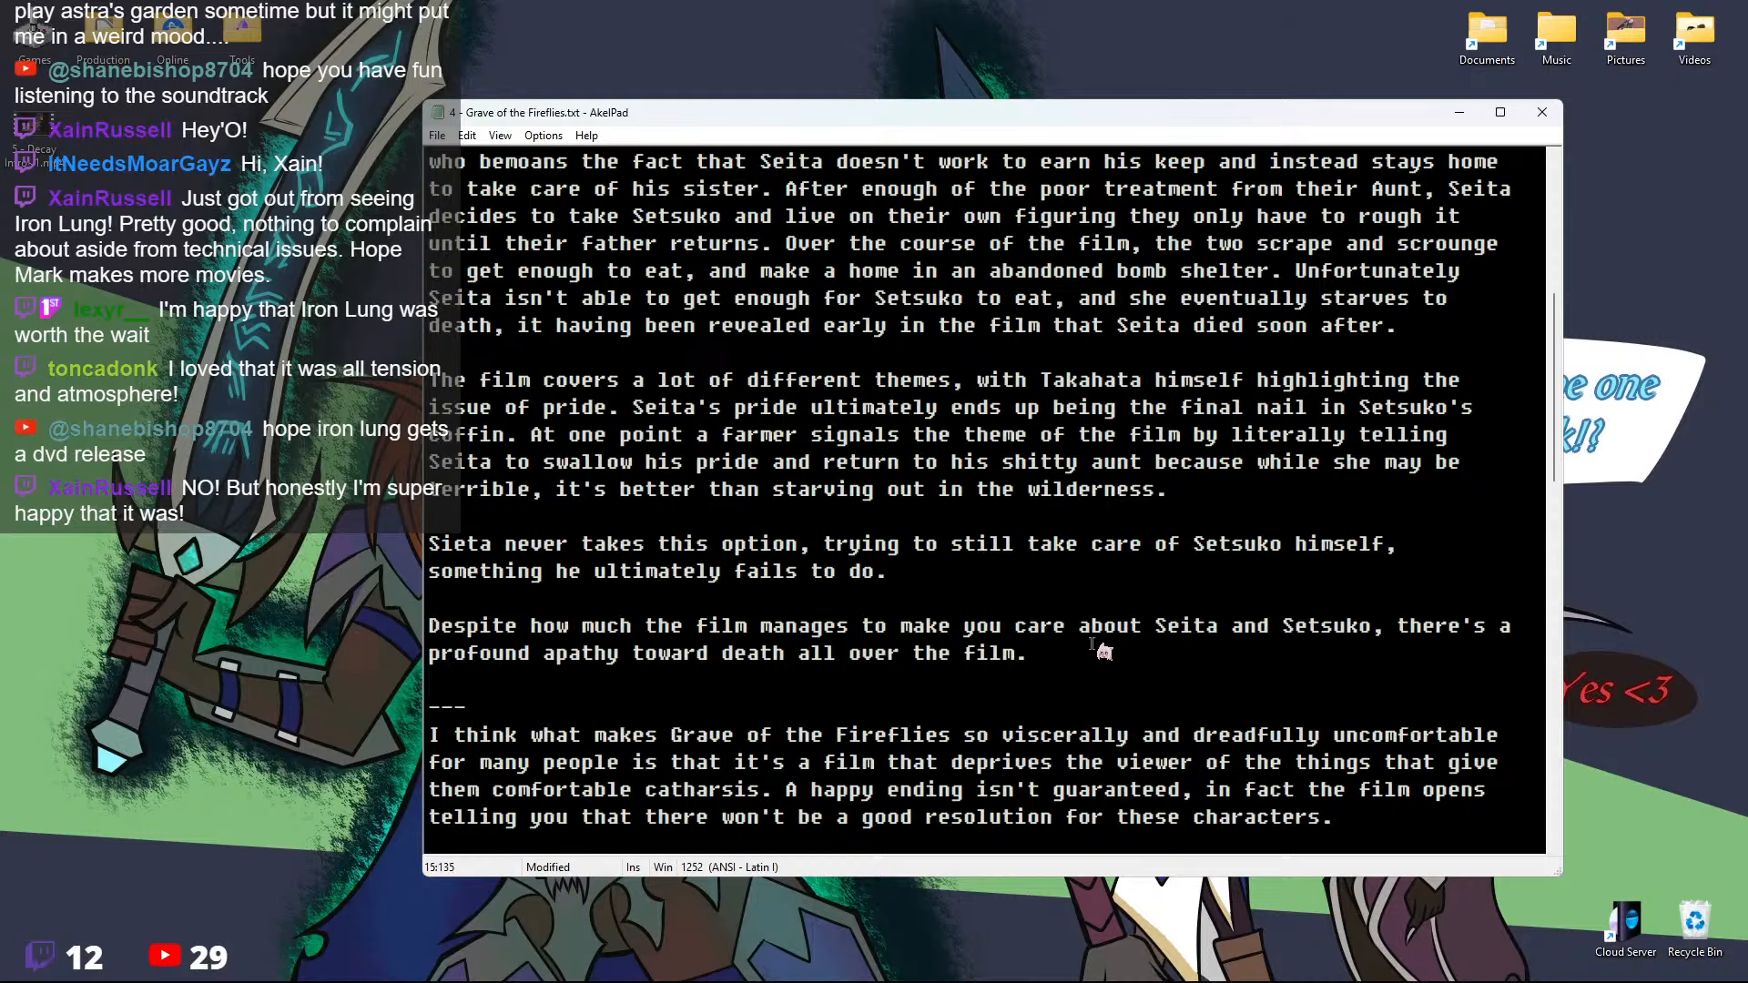
pyautogui.write('Righ')
pyautogui.press('BackSpace')
pyautogui.press('BackSpace')
pyautogui.press('BackSpace')
pyautogui.press('BackSpace')
pyautogui.write('At the very start')
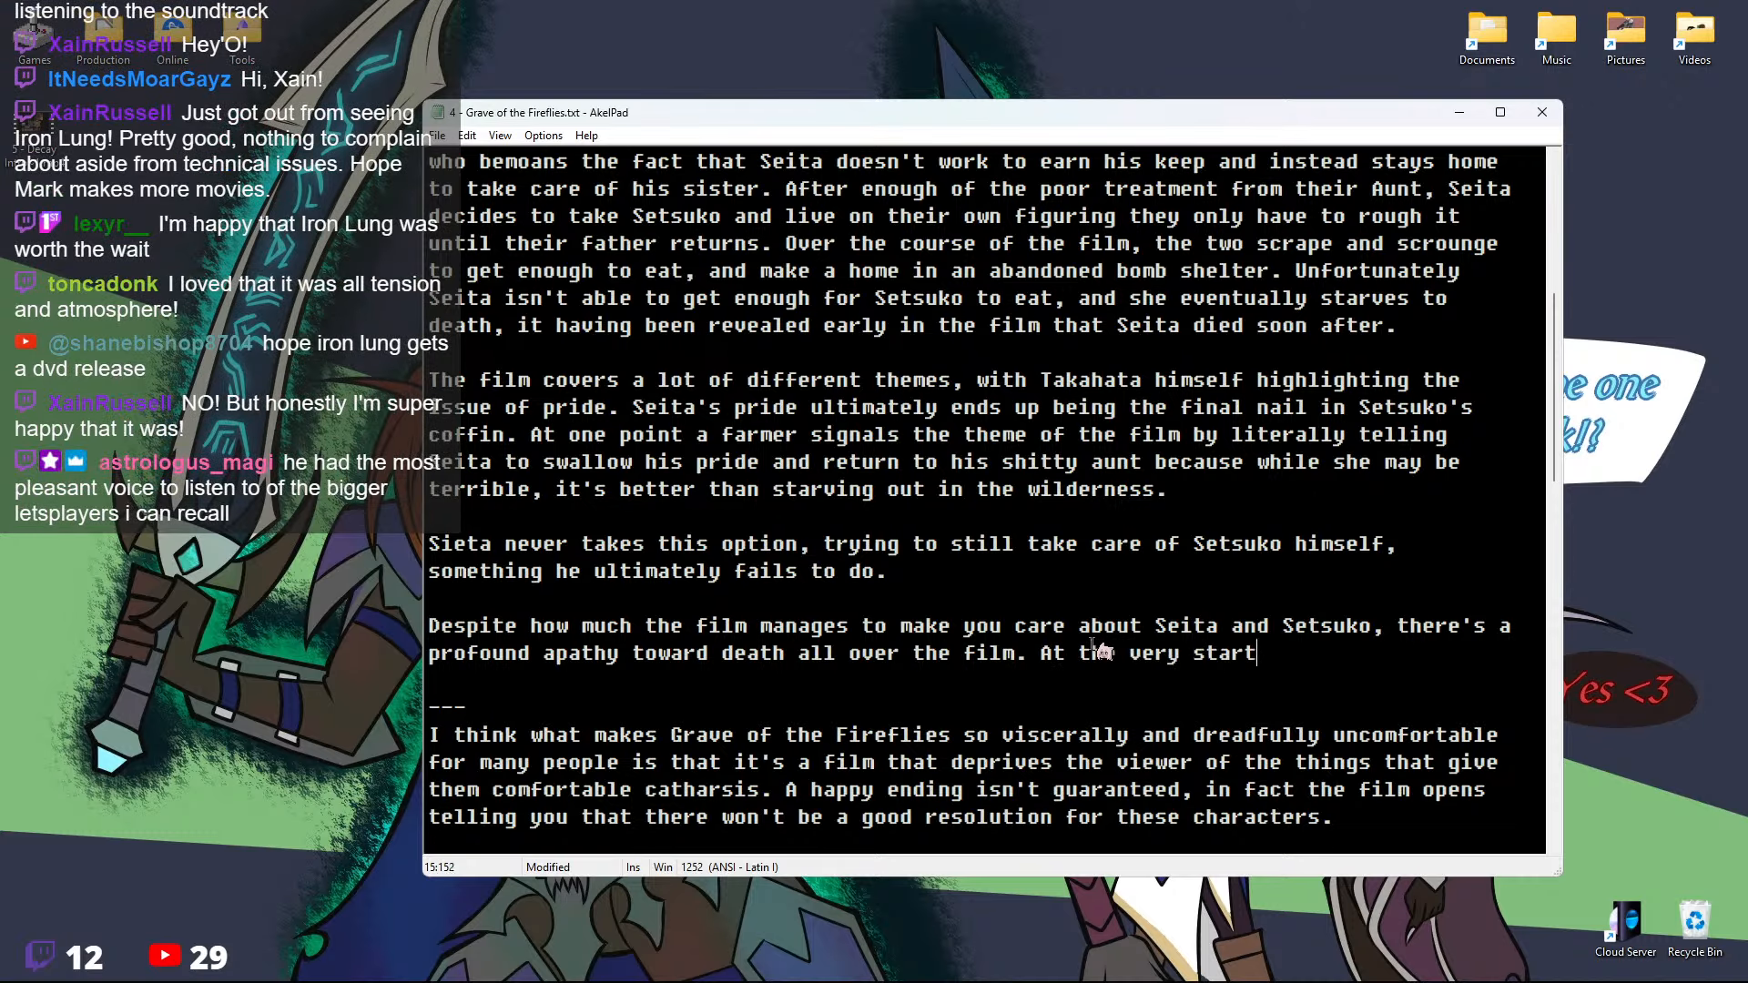
pyautogui.write(' of the film, people')
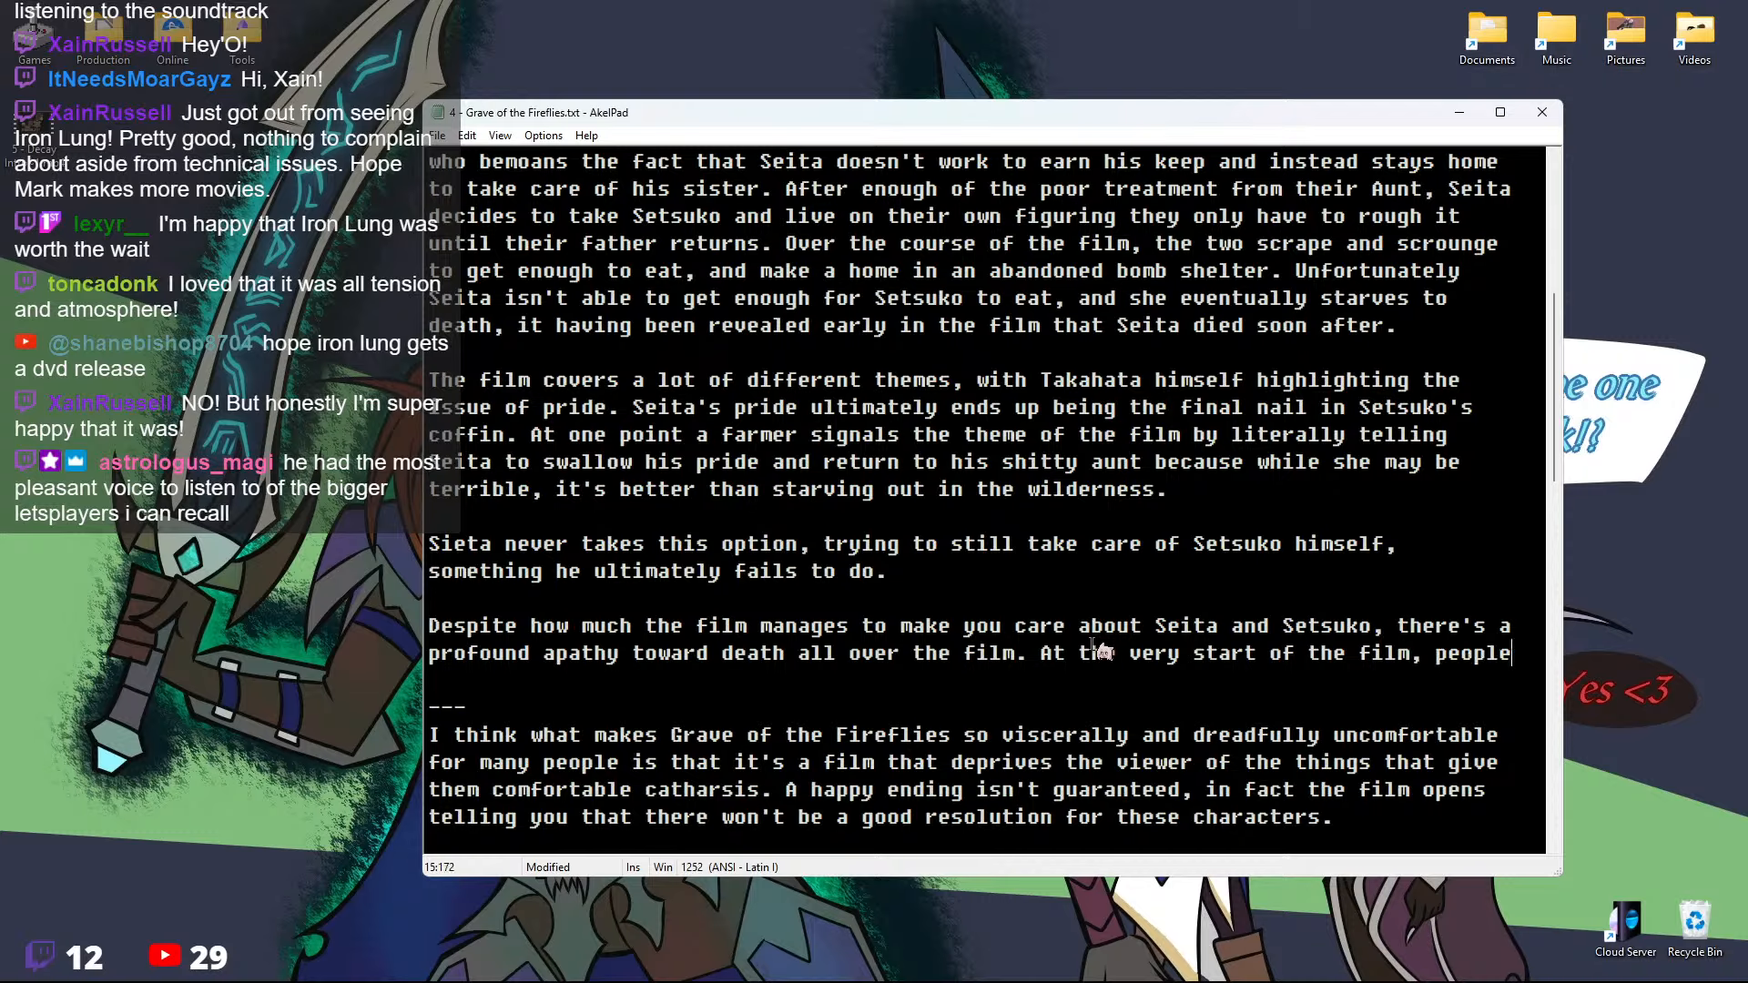
pyautogui.write(" are walking around Seita's cor")
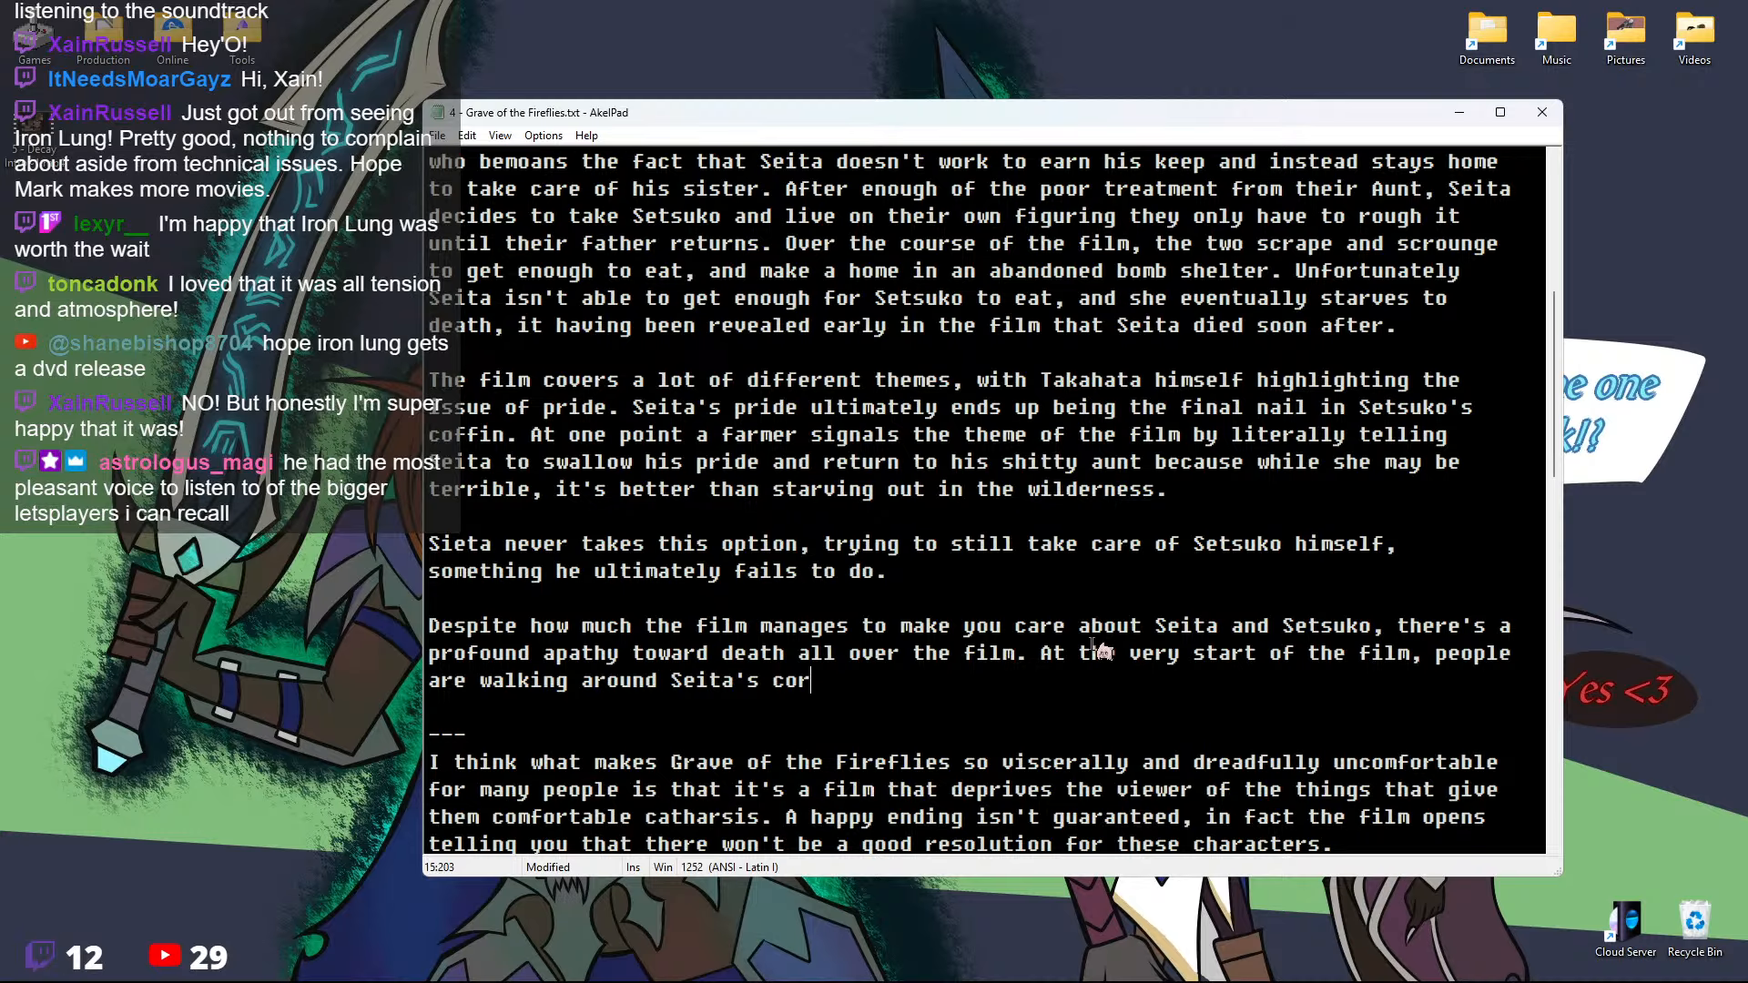
pyautogui.write('pse with a level of disgu')
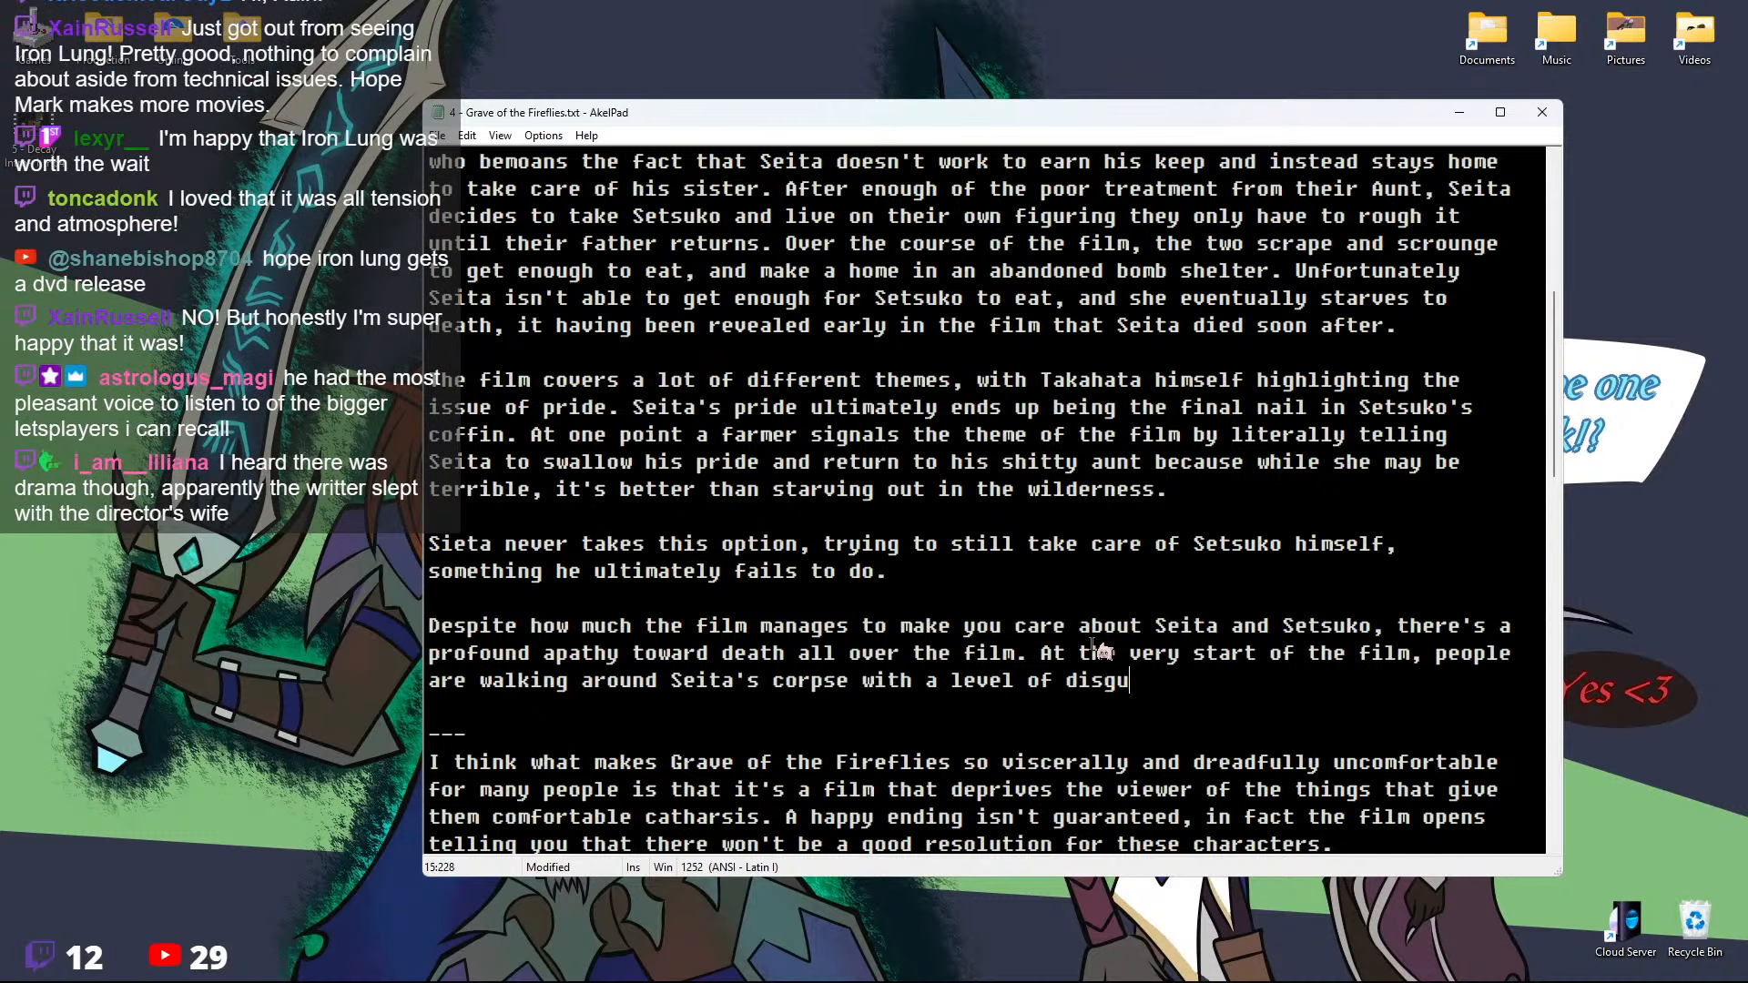
pyautogui.write('st s')
pyautogui.press('BackSpace')
pyautogui.write("you'd hold for")
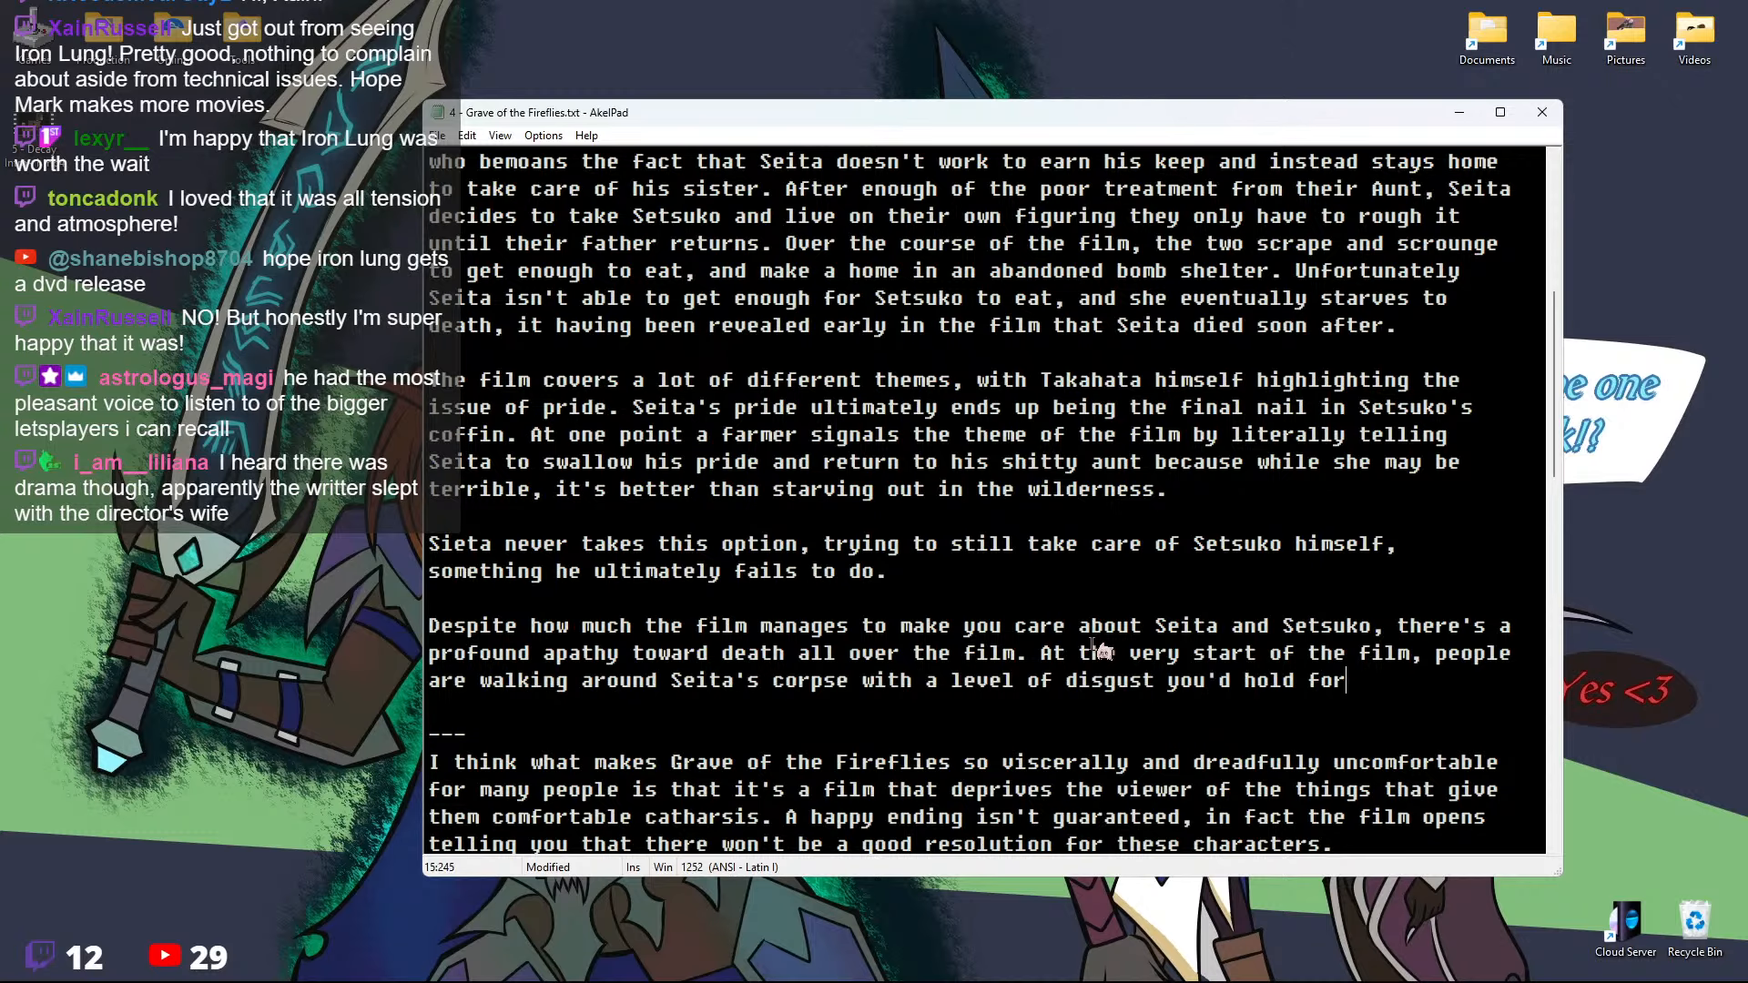
pyautogui.write(' a dead cockroach')
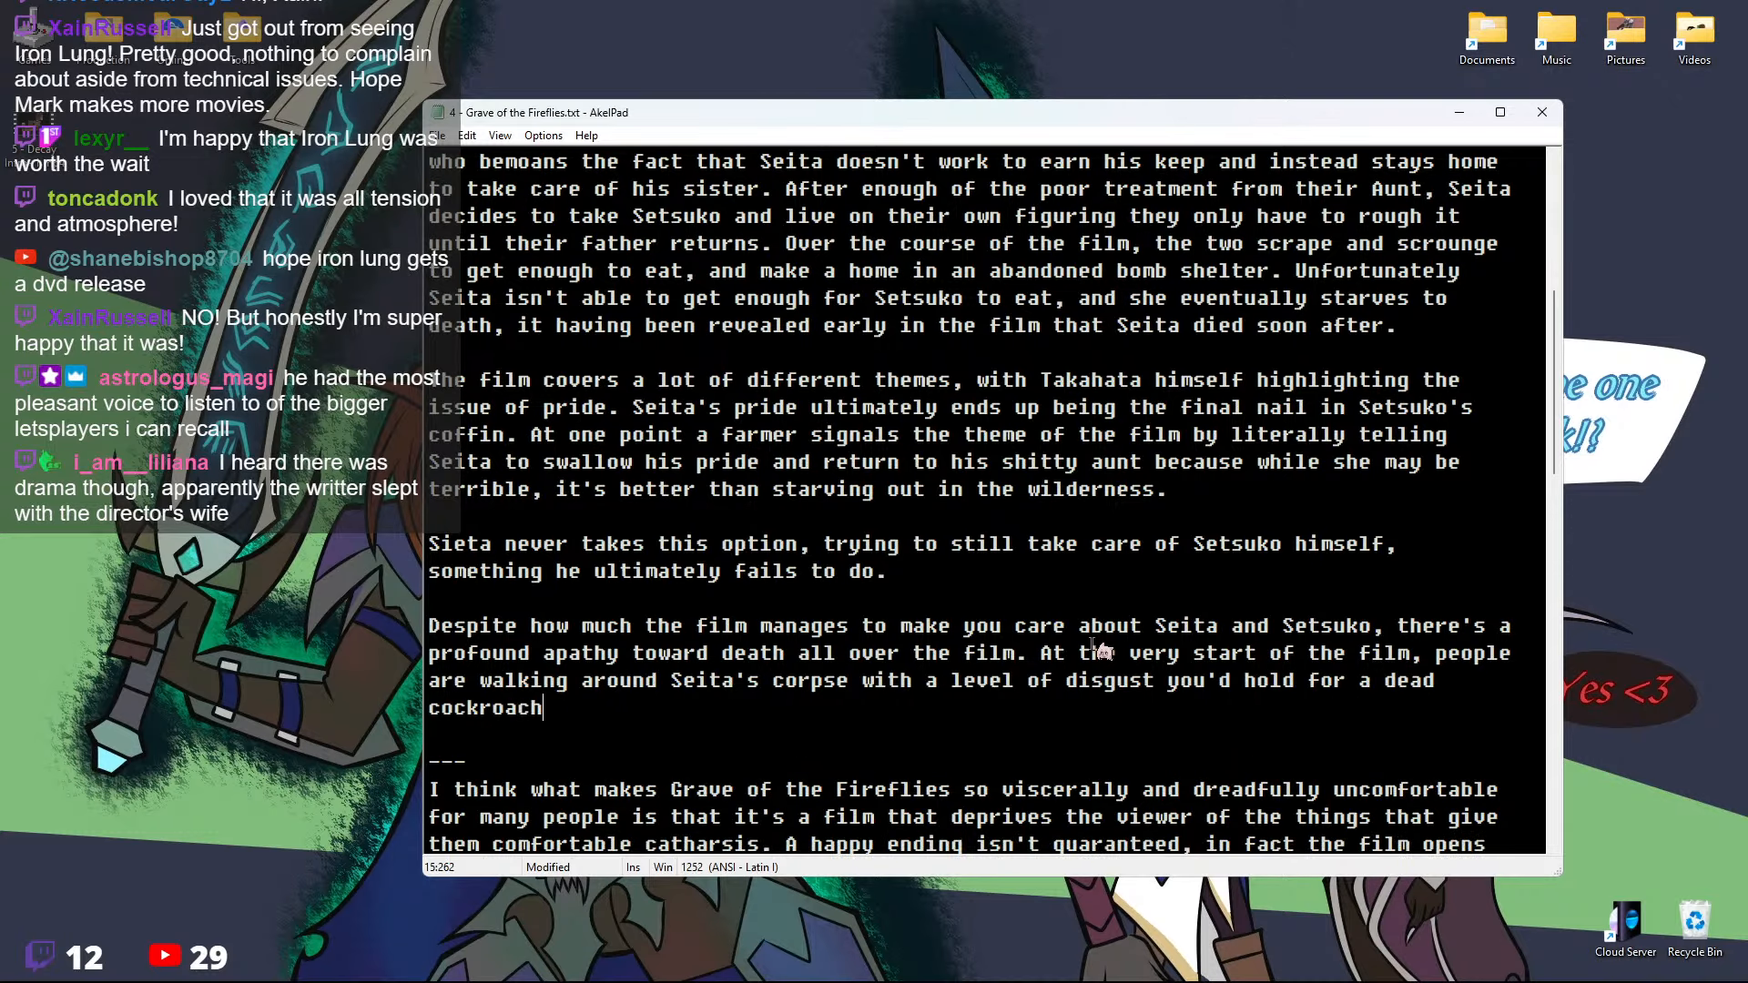
# Continue the apathy paragraph with "And the bodies of other children are strewn about the place, lying there under the indifference of everyone around them."
pyautogui.write('. And the bodi')
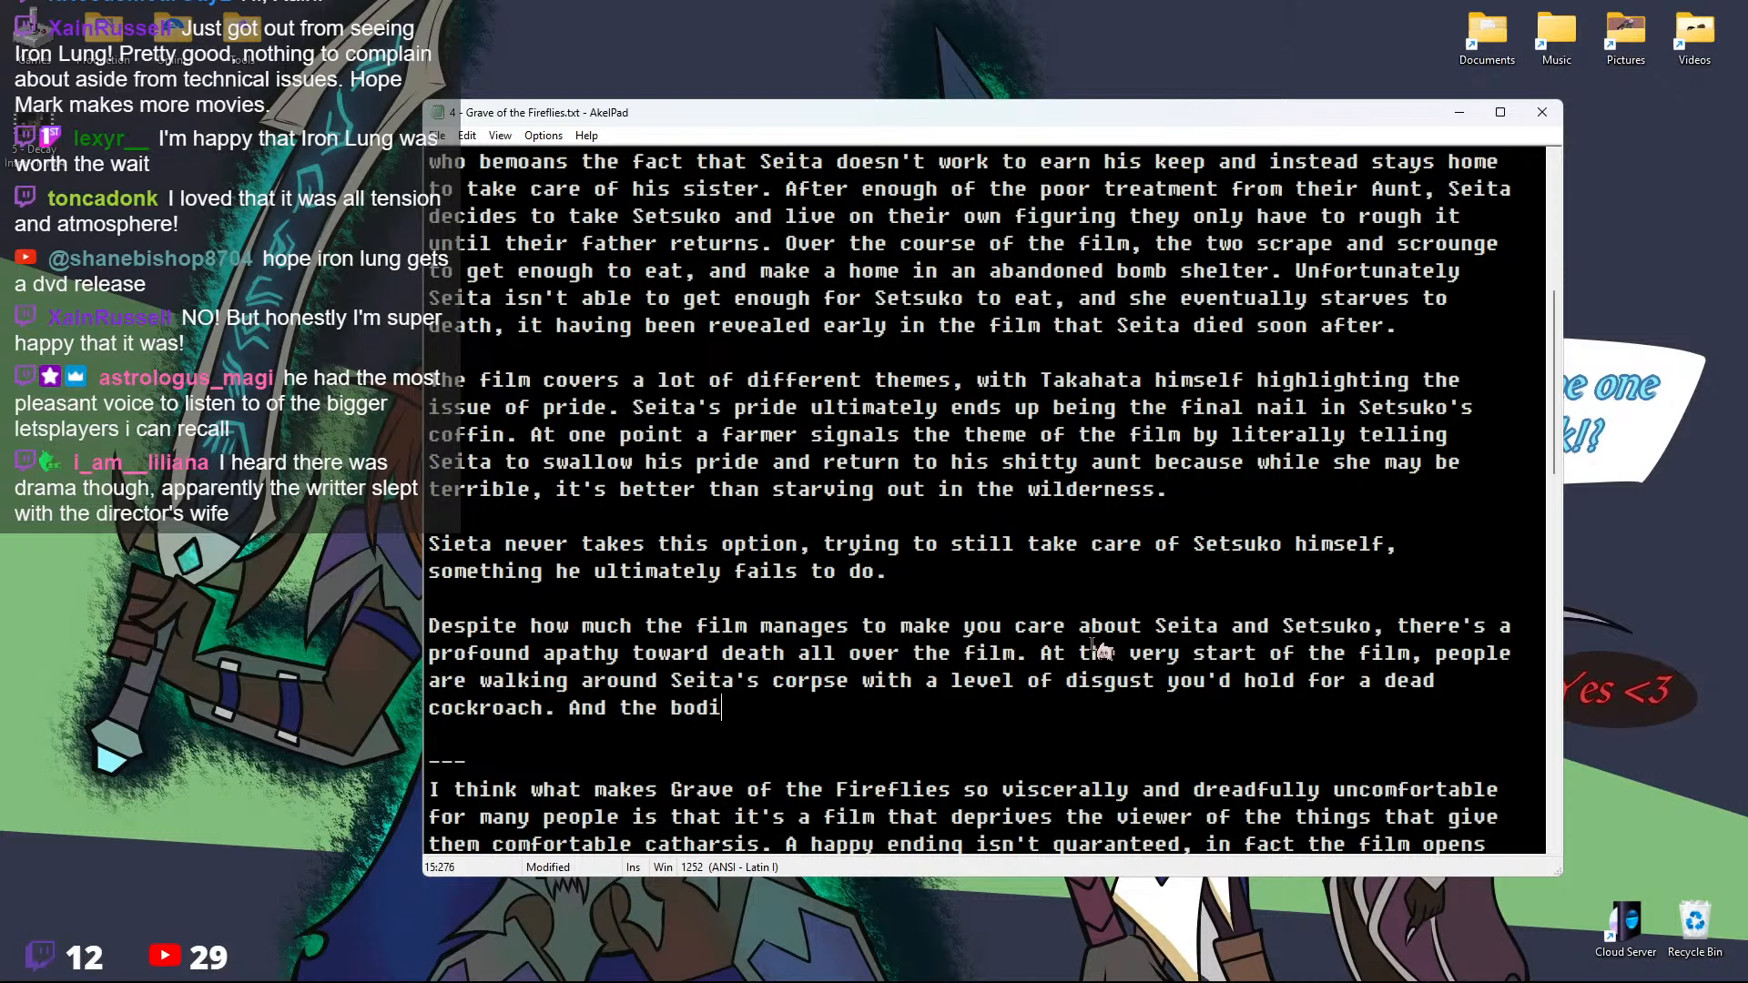
pyautogui.write('es of other childr')
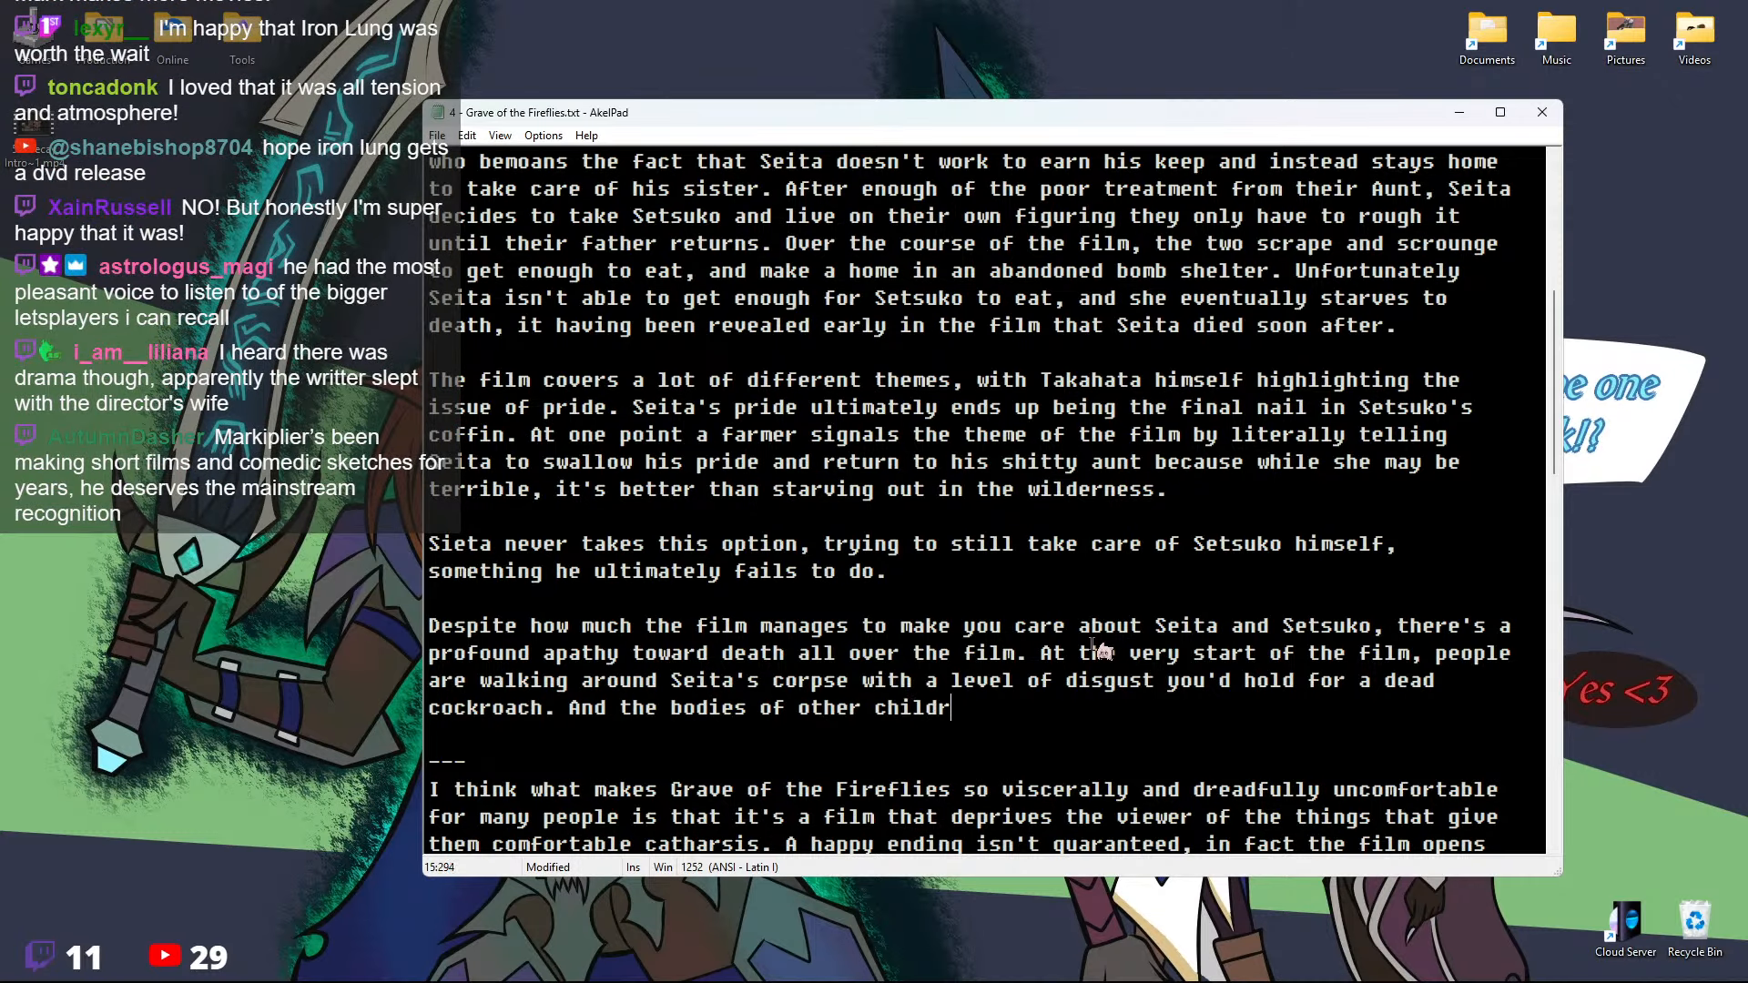
pyautogui.write('en are strewn about the place')
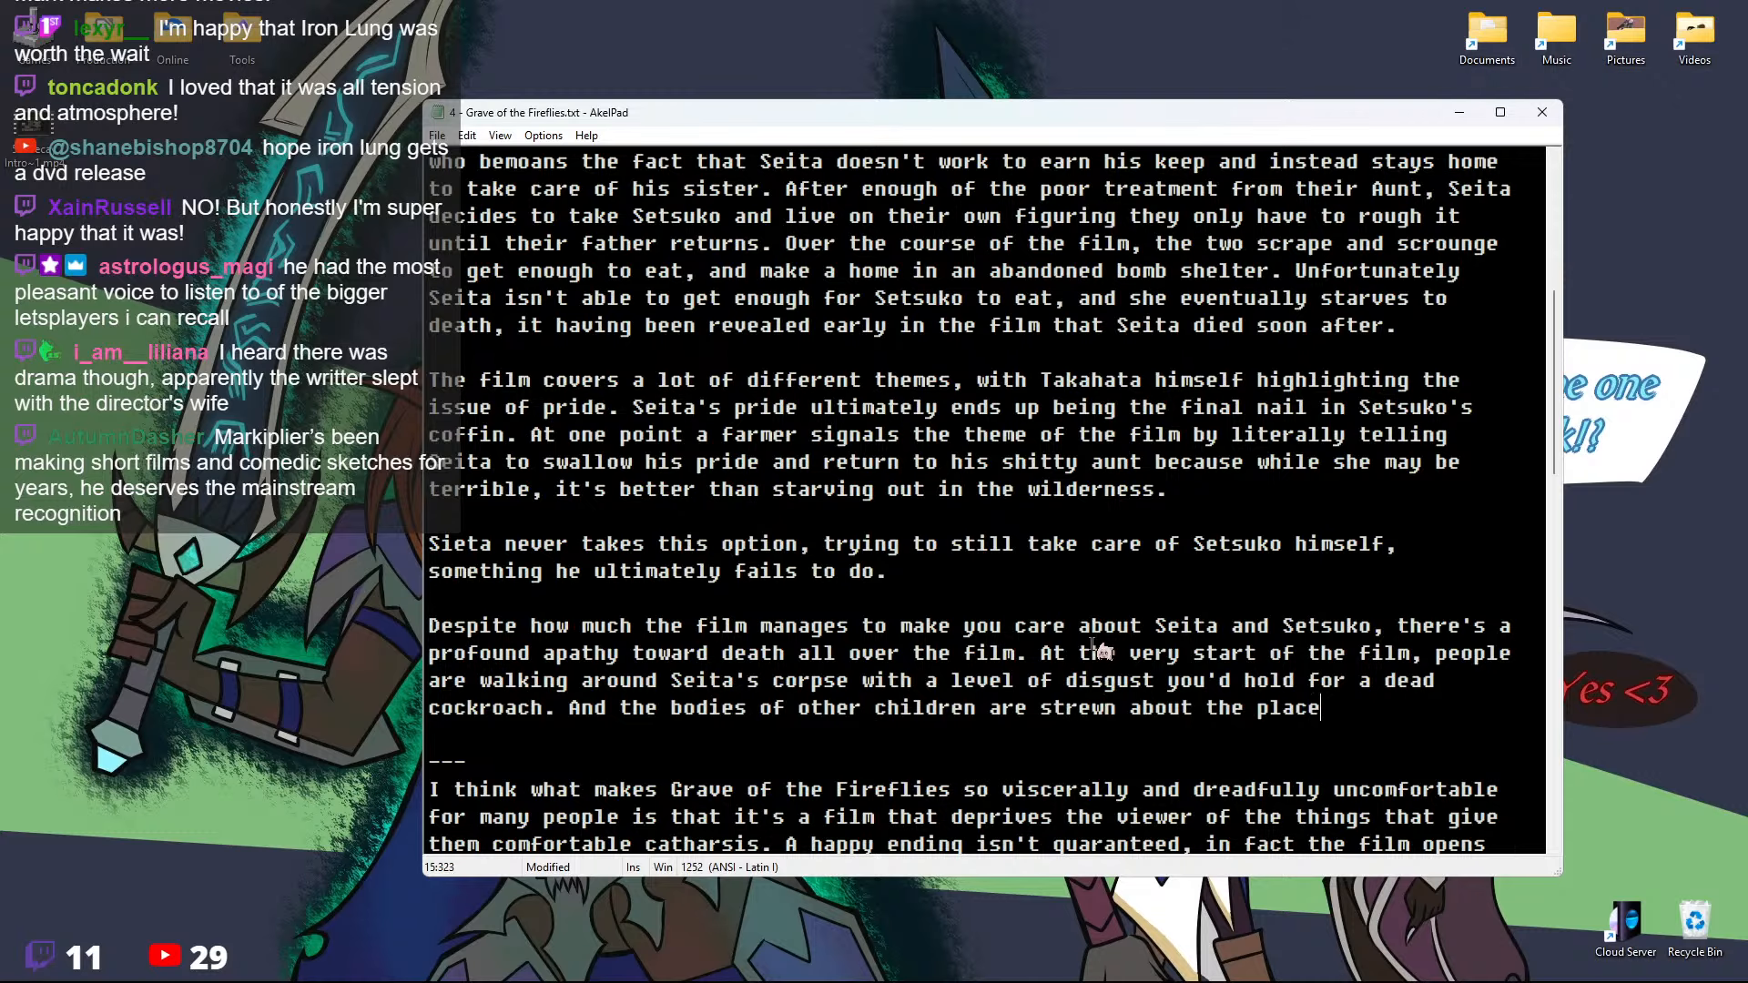
pyautogui.write(', lying there und')
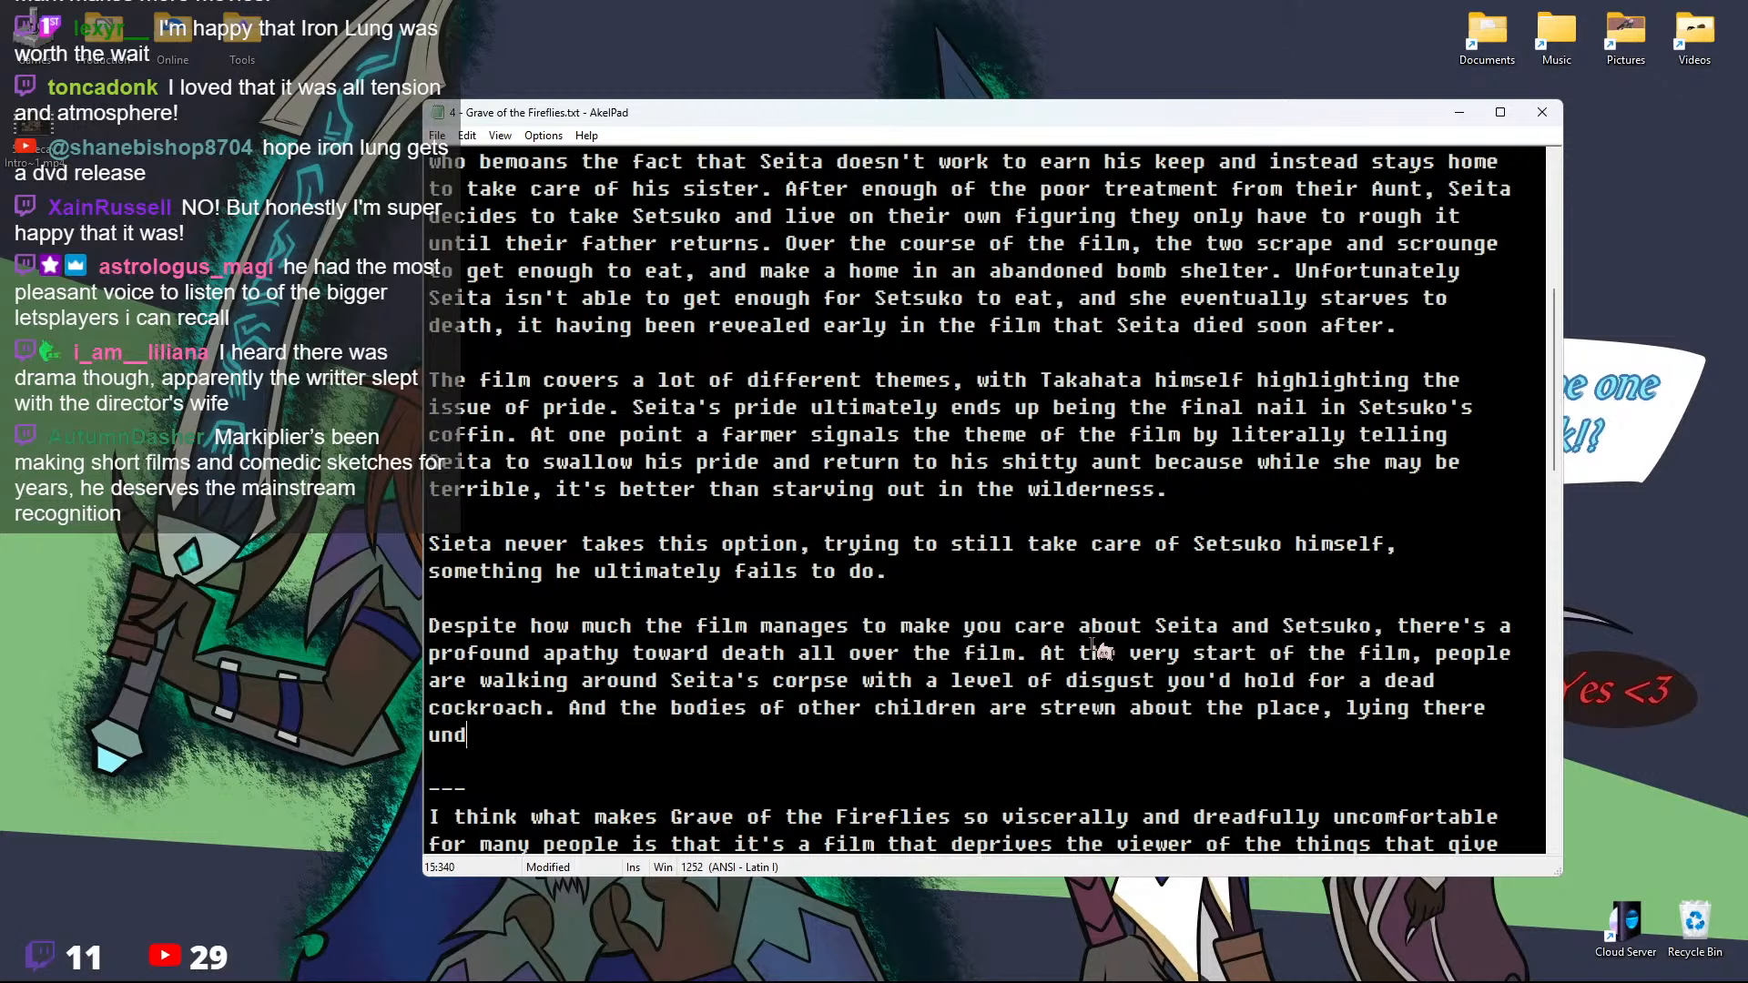
pyautogui.write('er the indiffi')
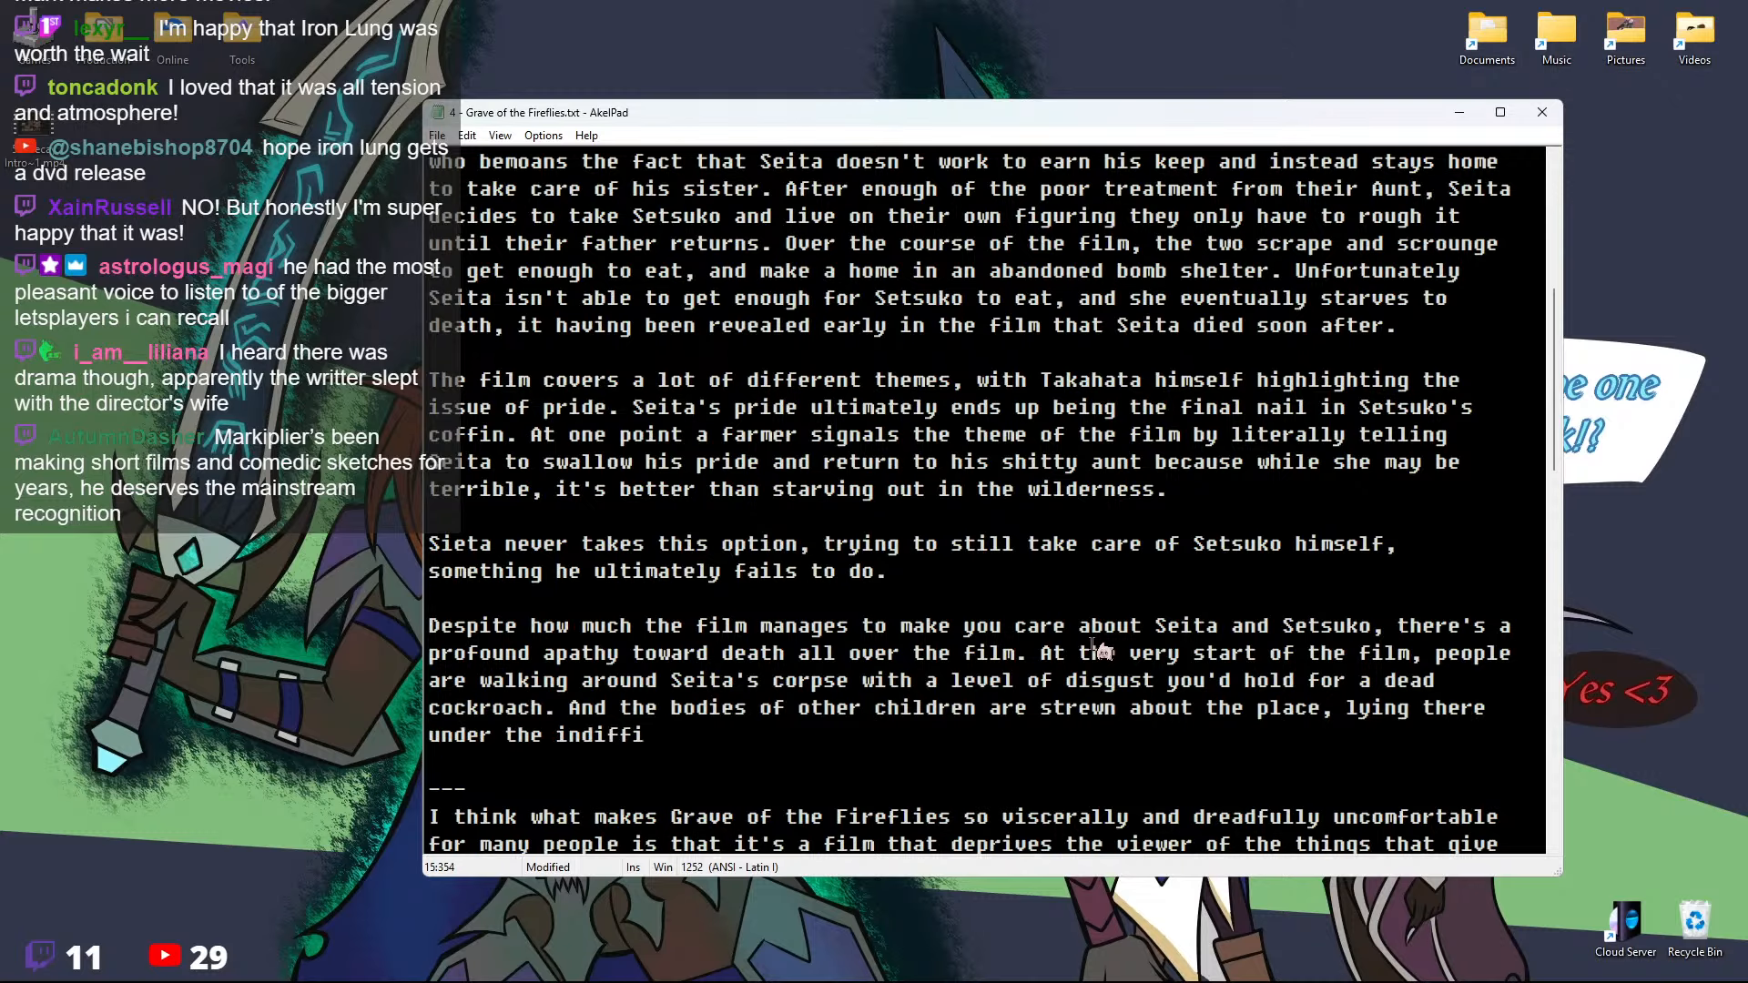
pyautogui.press('BackSpace')
pyautogui.write('erence of every')
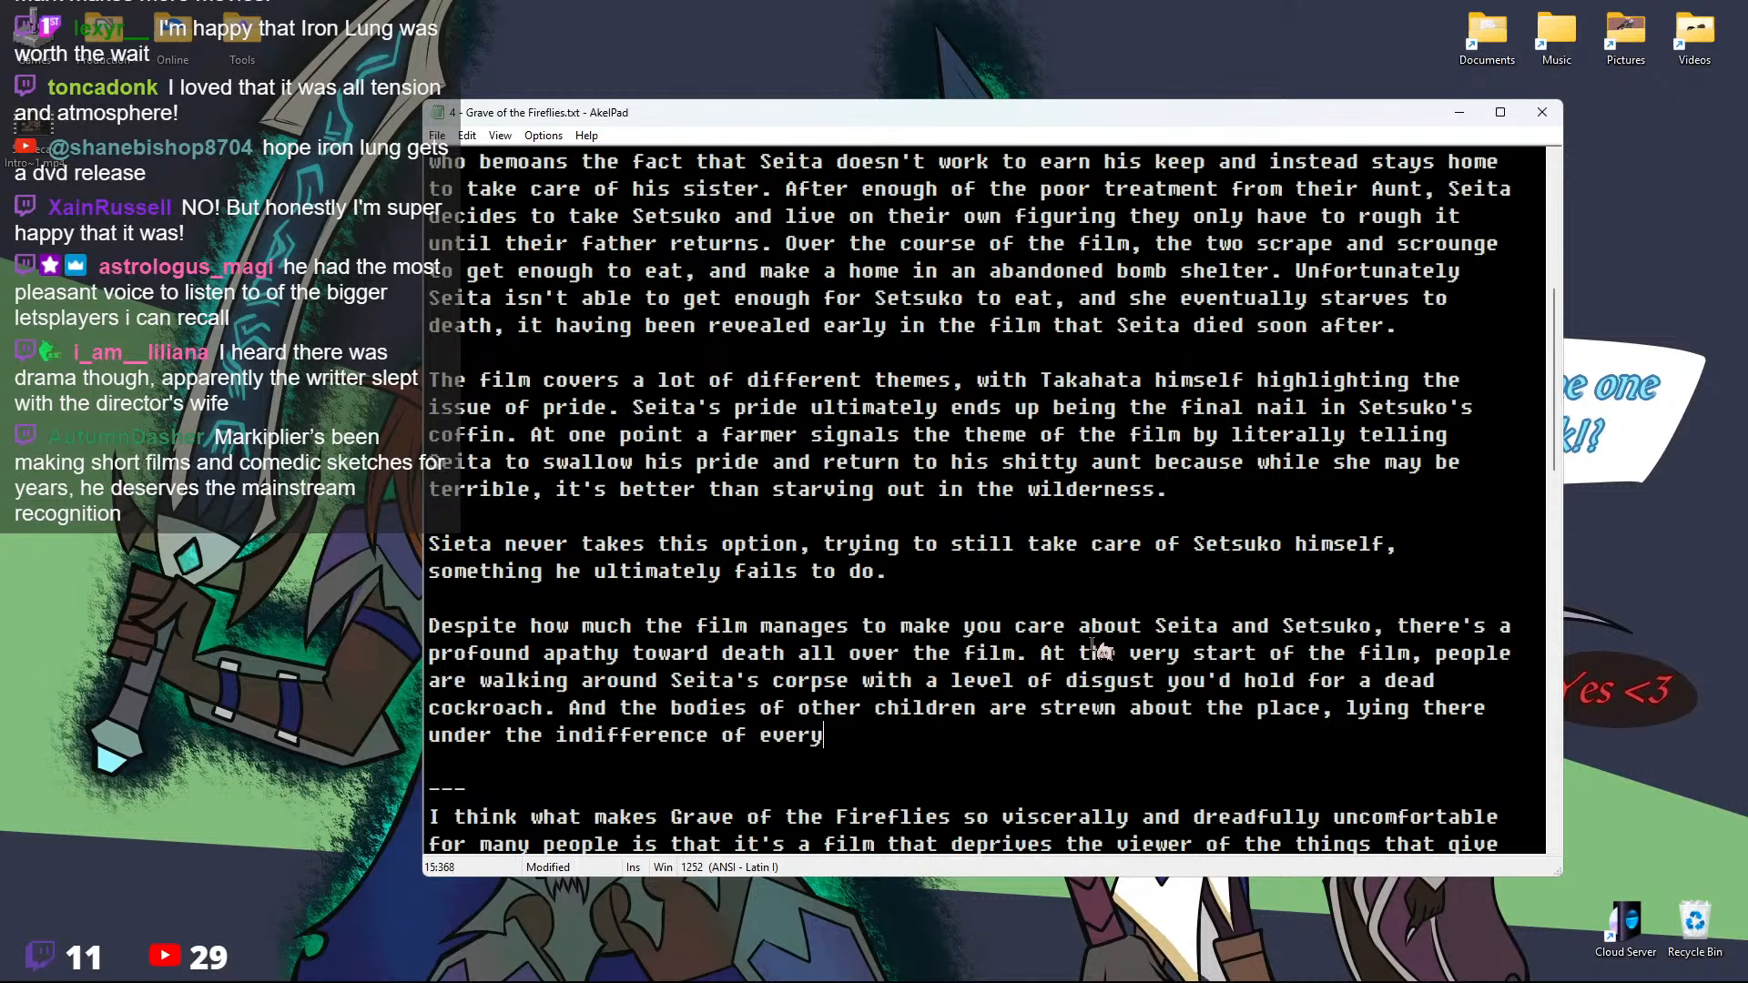
pyautogui.write('one around them.')
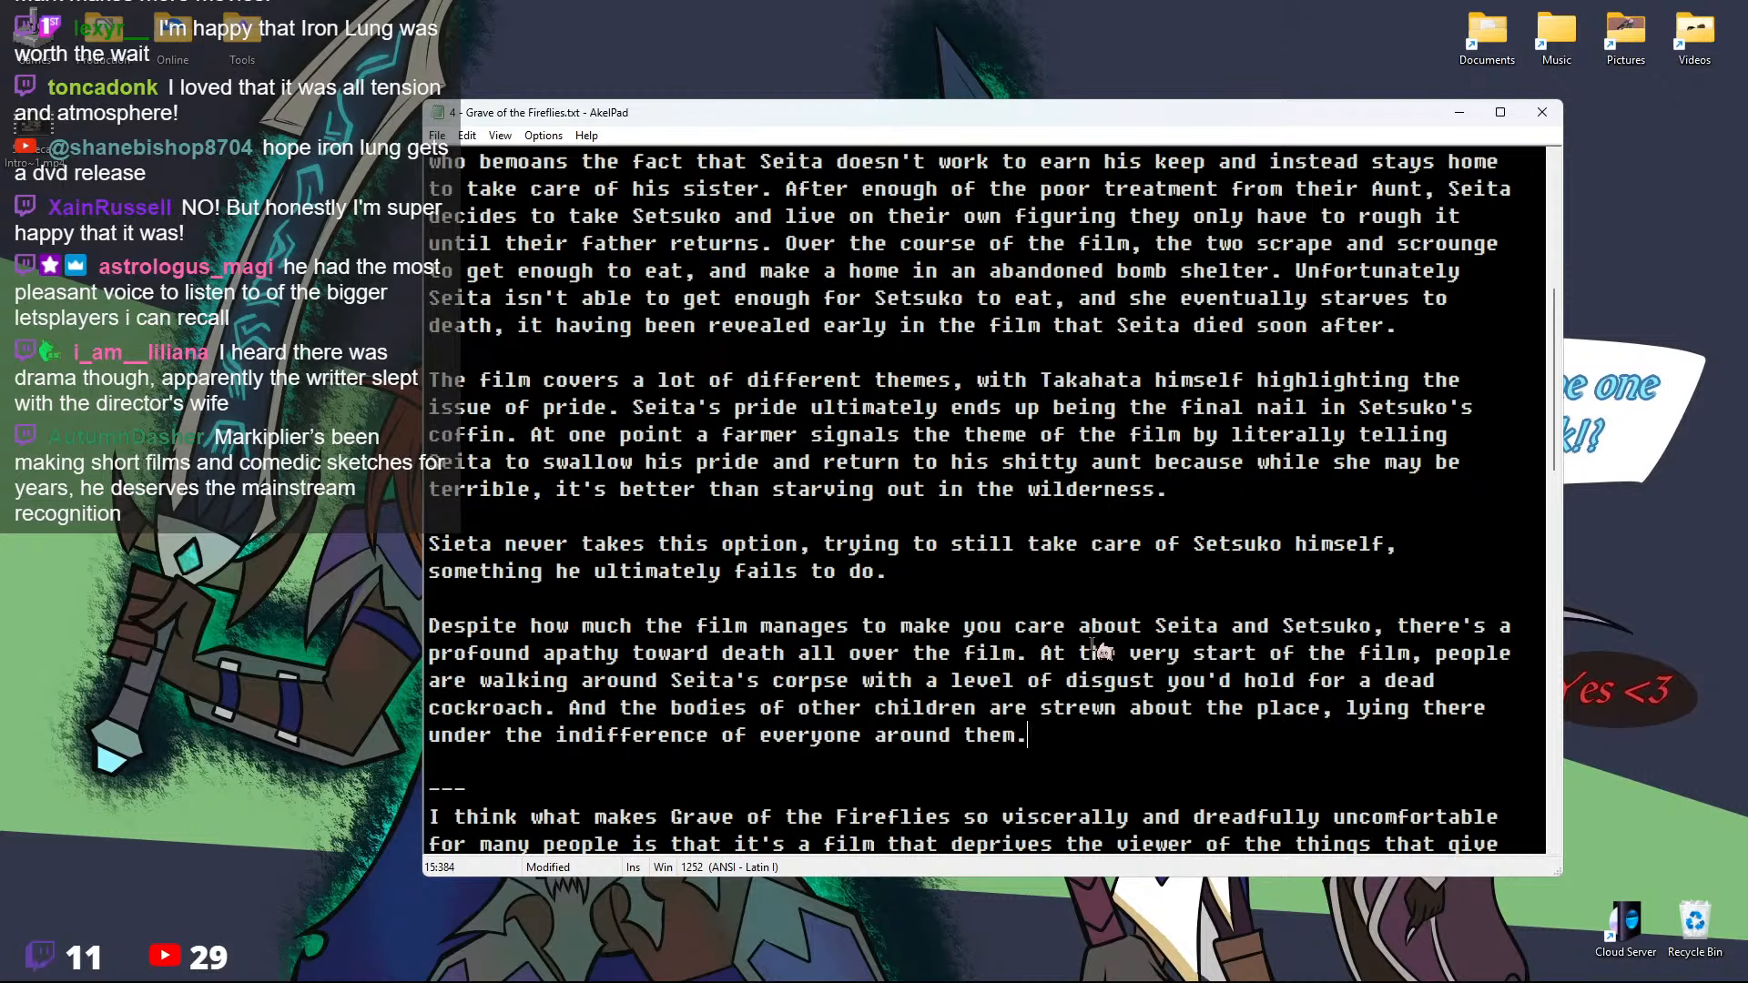
# Start a new paragraph with "The Fruit Drop tin, which we later learn is filled with some of Setsuko's ashes, just gets thrown away like it's garbage."
pyautogui.press('Return')
pyautogui.press('Return')
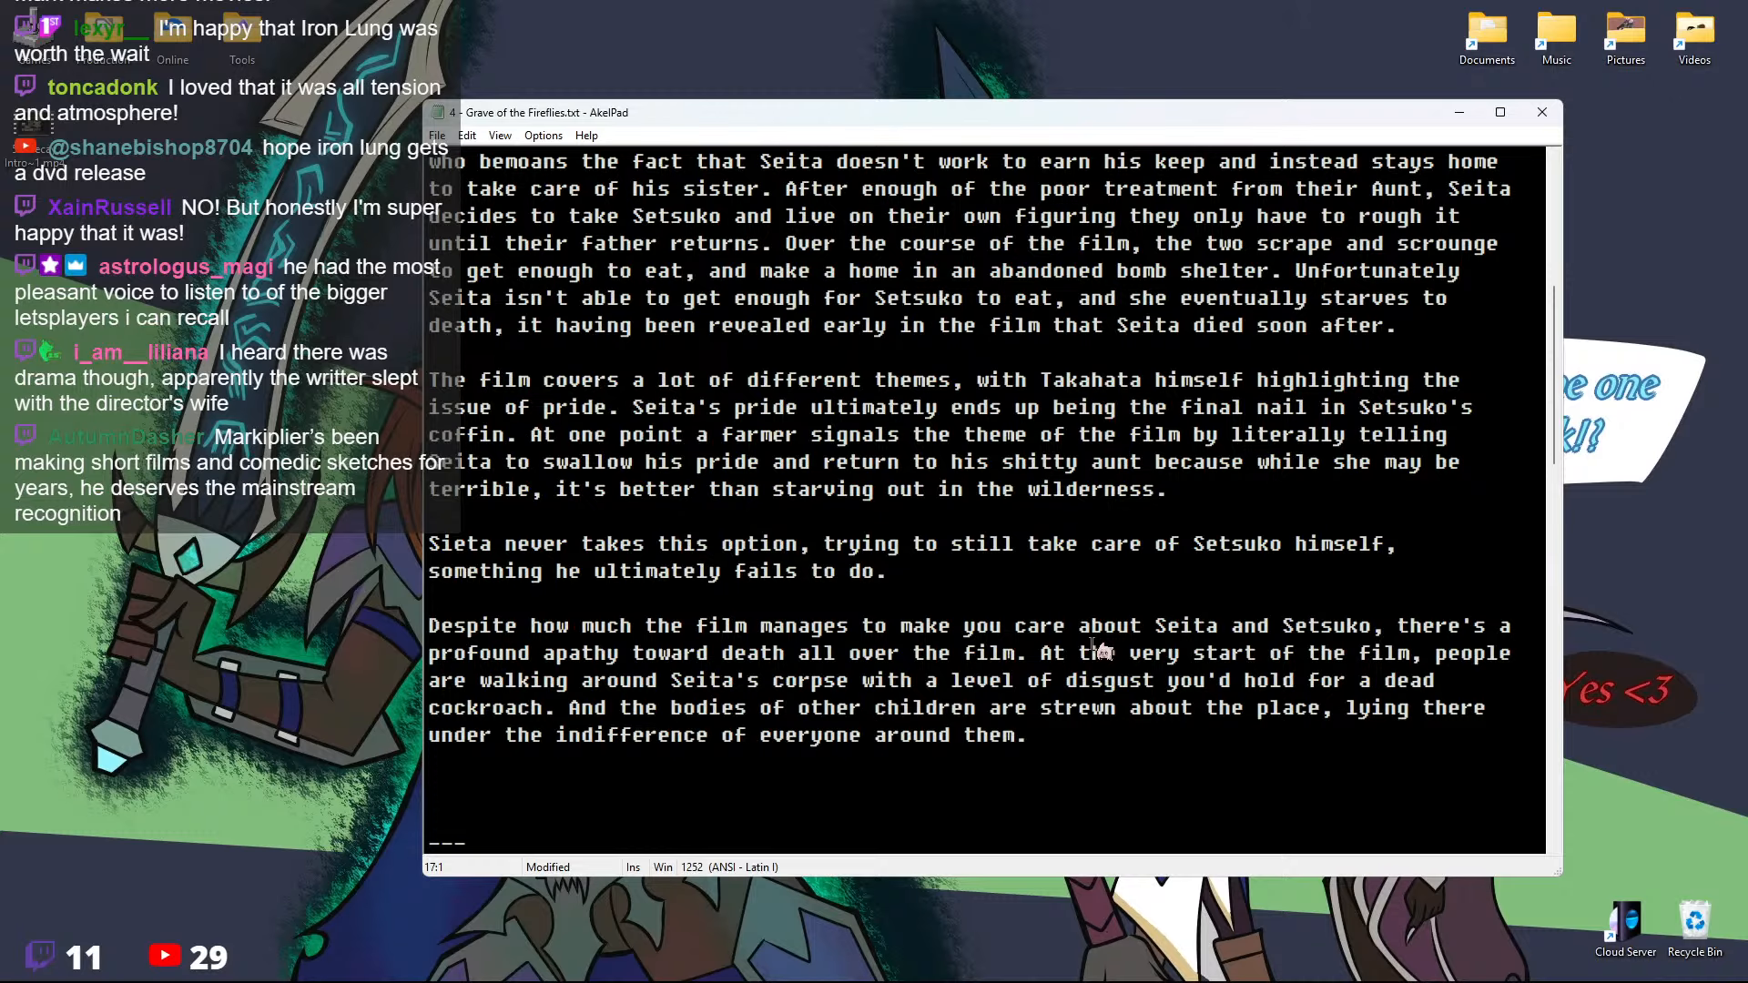
pyautogui.write('The Fruit Drop')
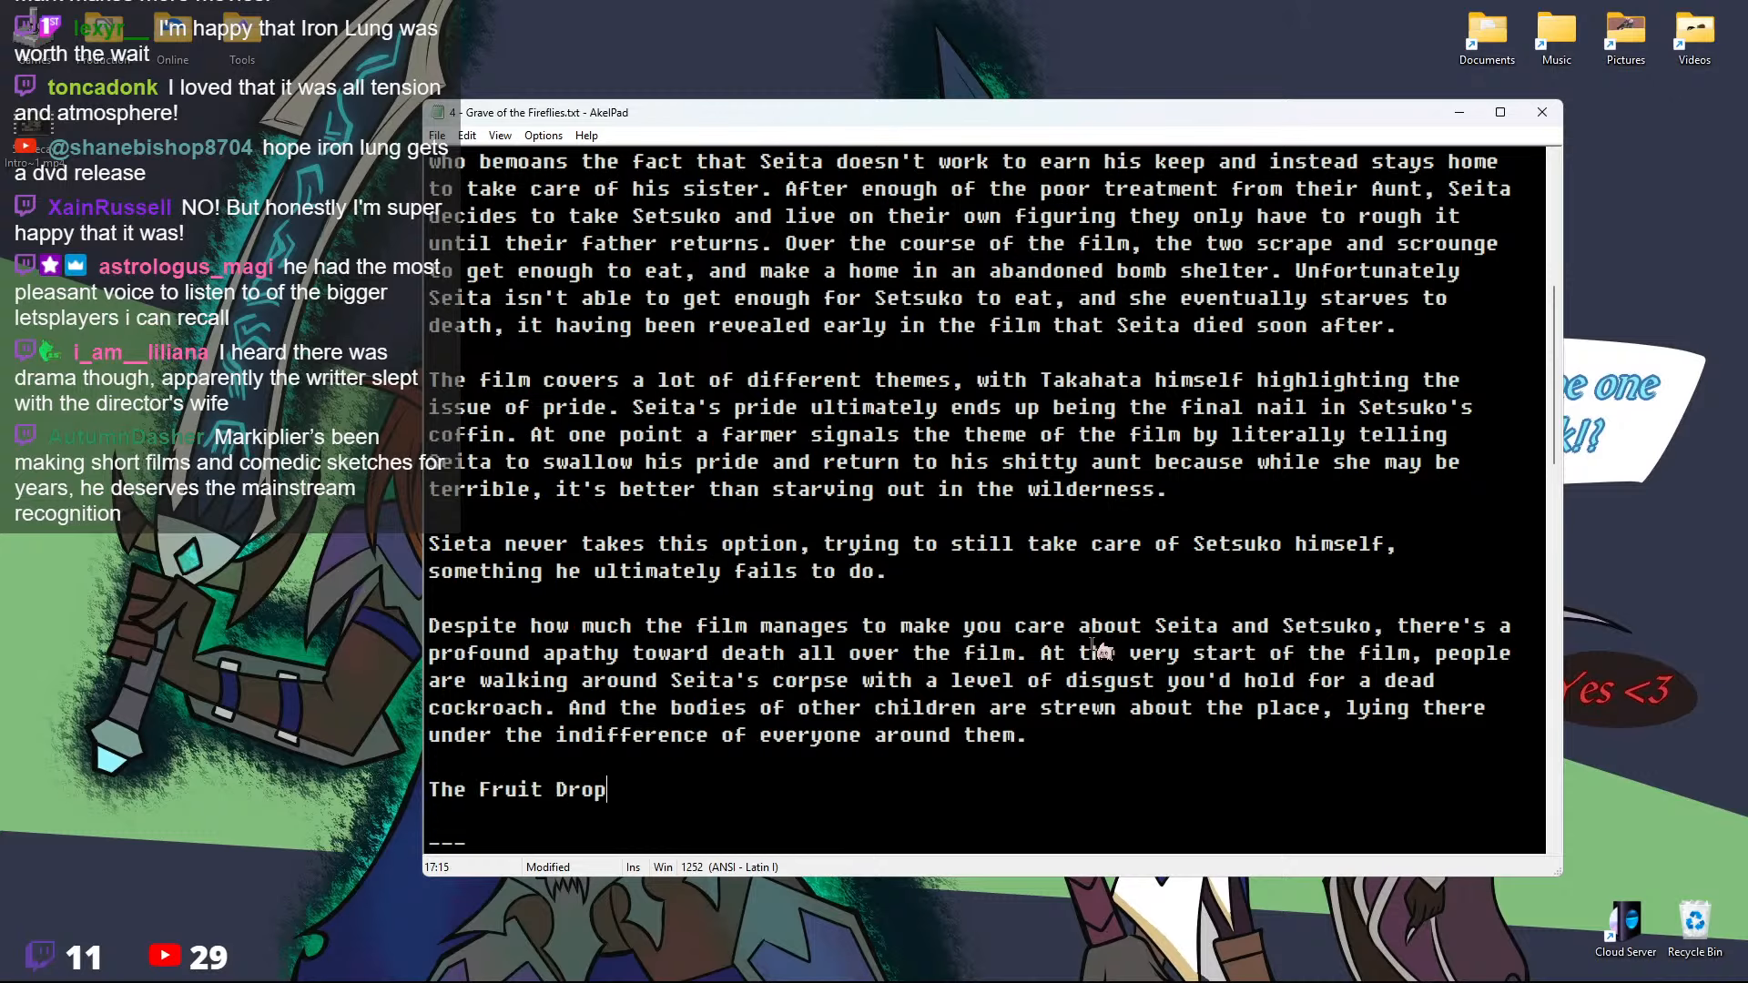
pyautogui.write(' tin, which')
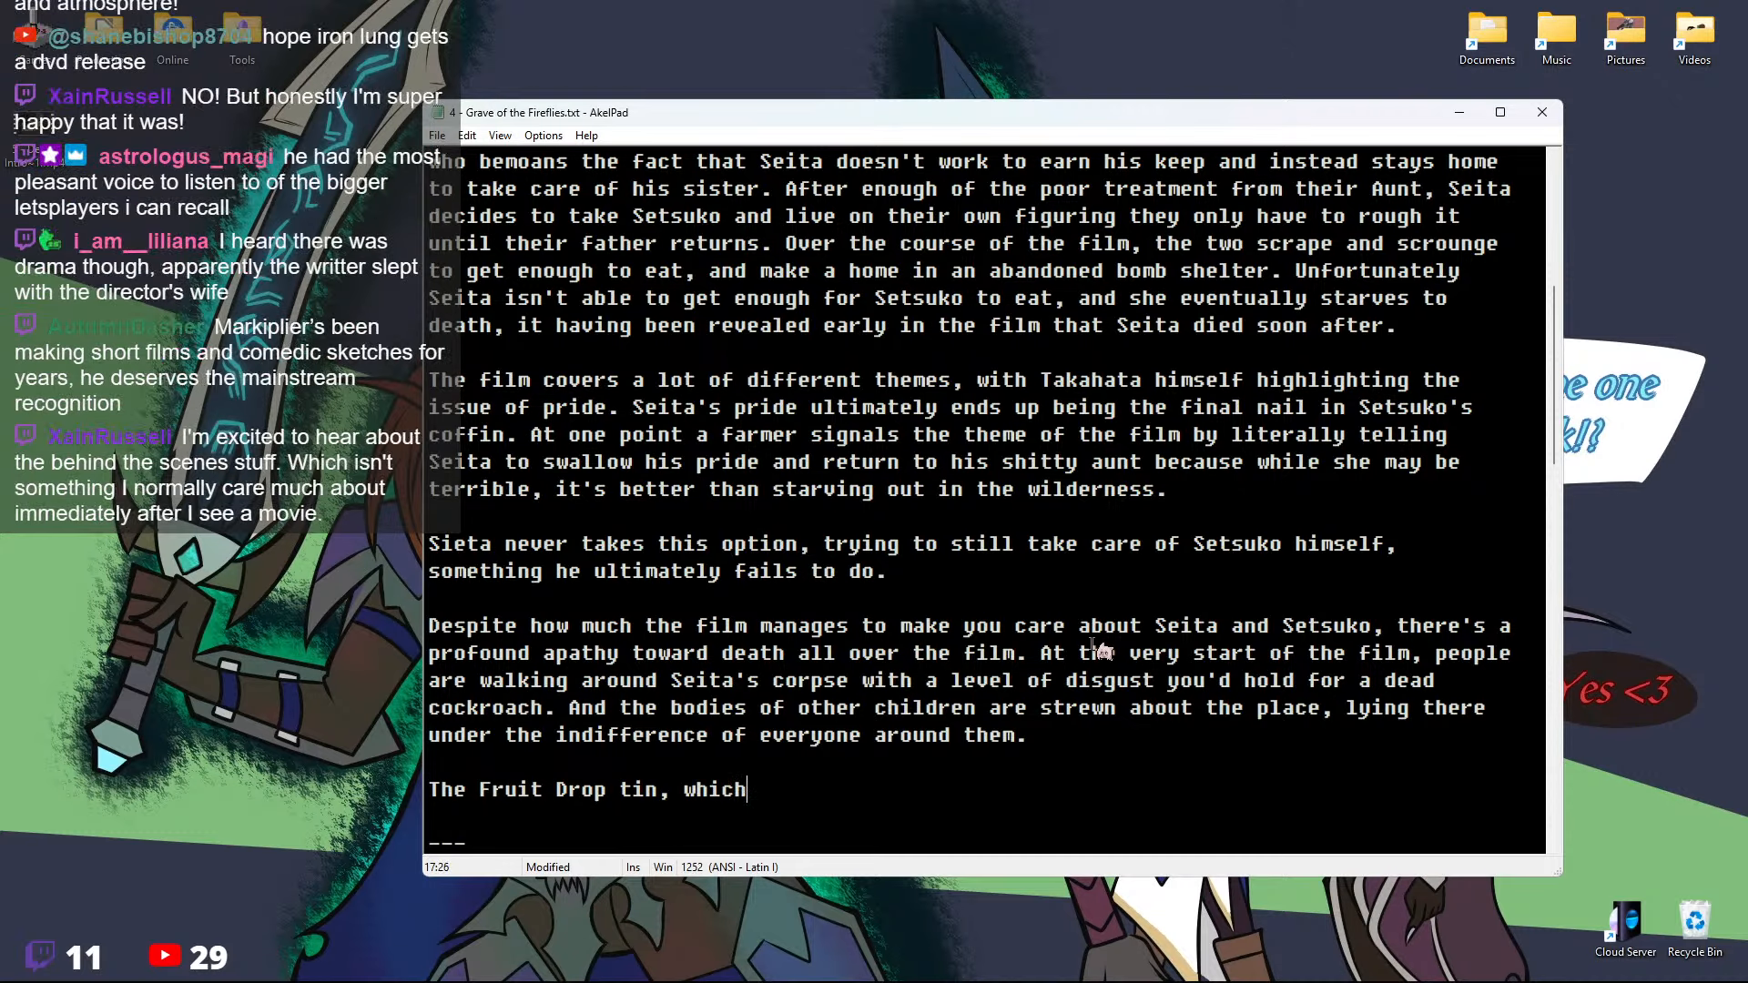
pyautogui.write(' we later learn is')
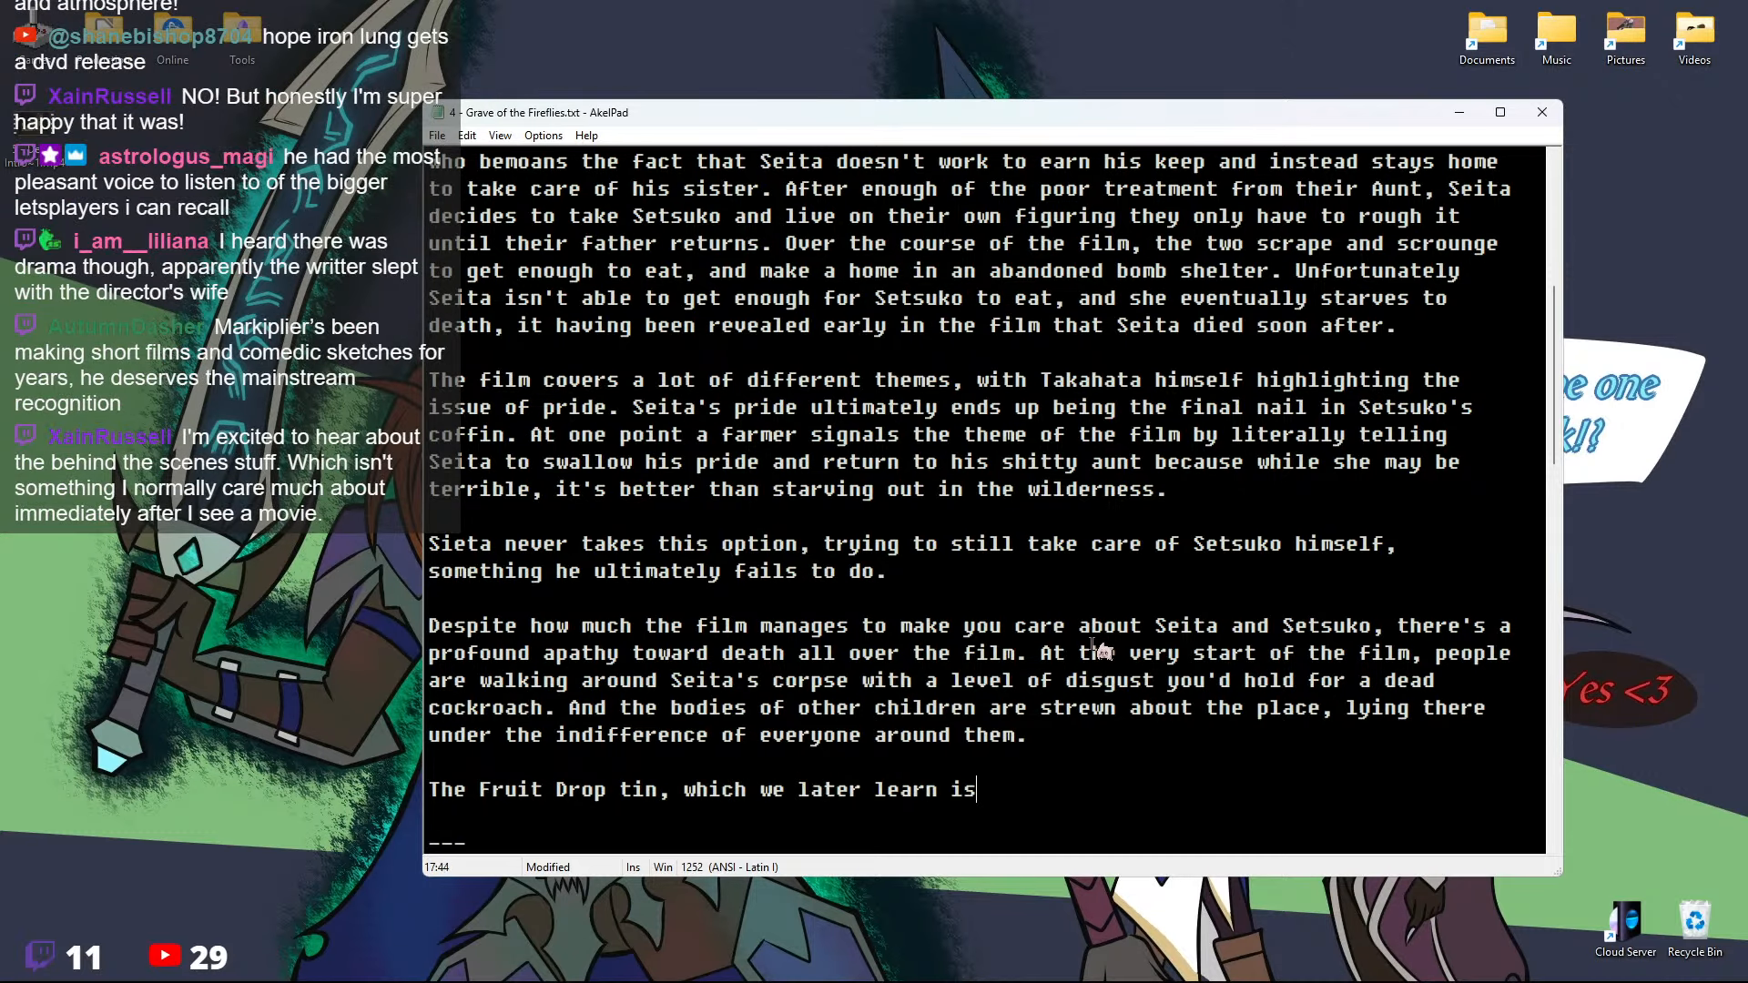
pyautogui.write(' filled with some of Setsuko')
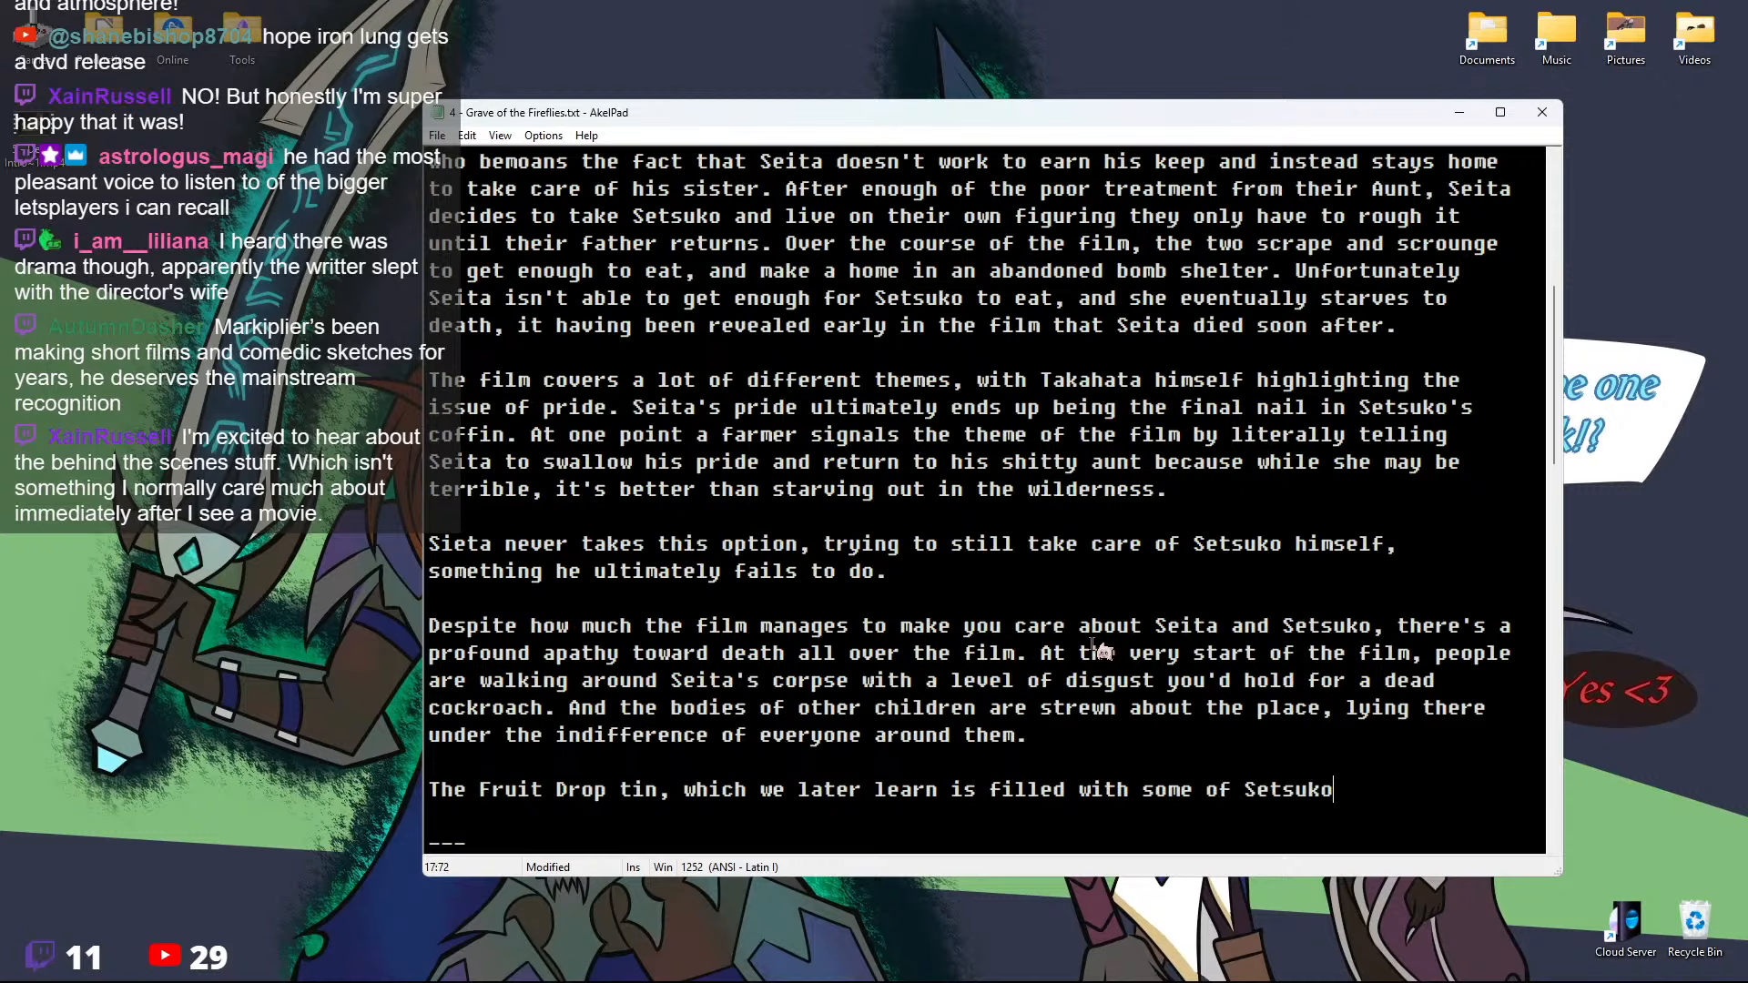
pyautogui.write("'s ashes, just ge")
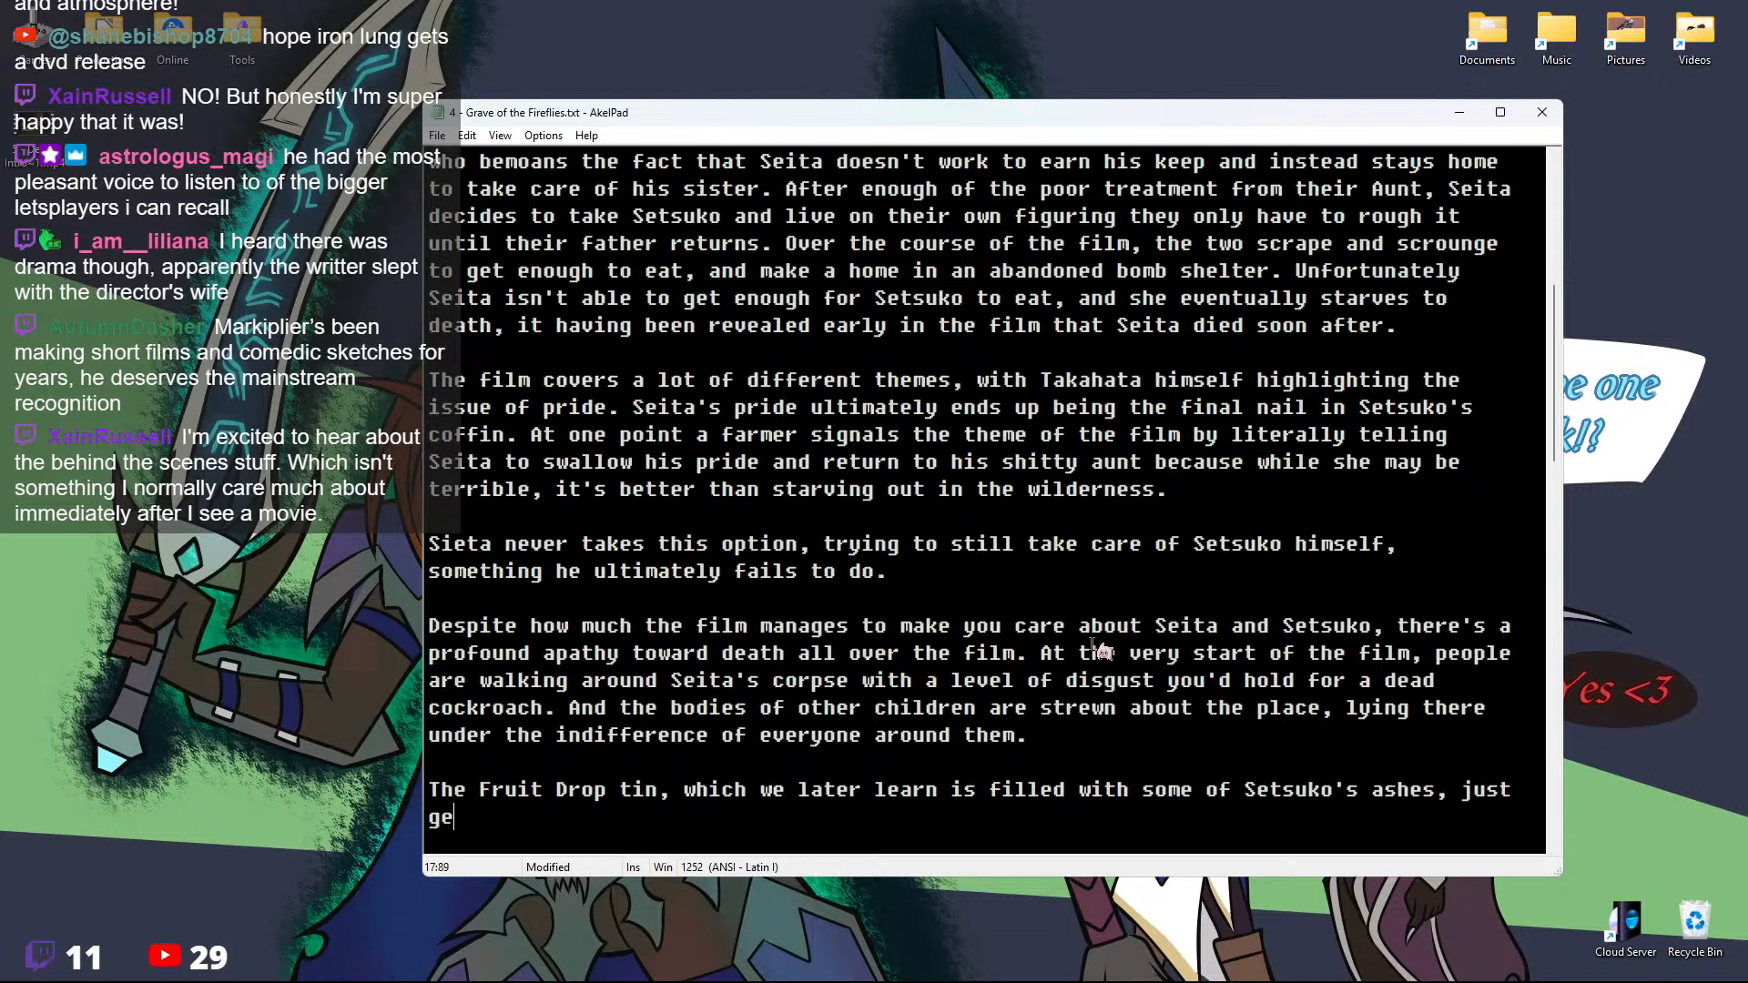
pyautogui.write('ts thrown away like')
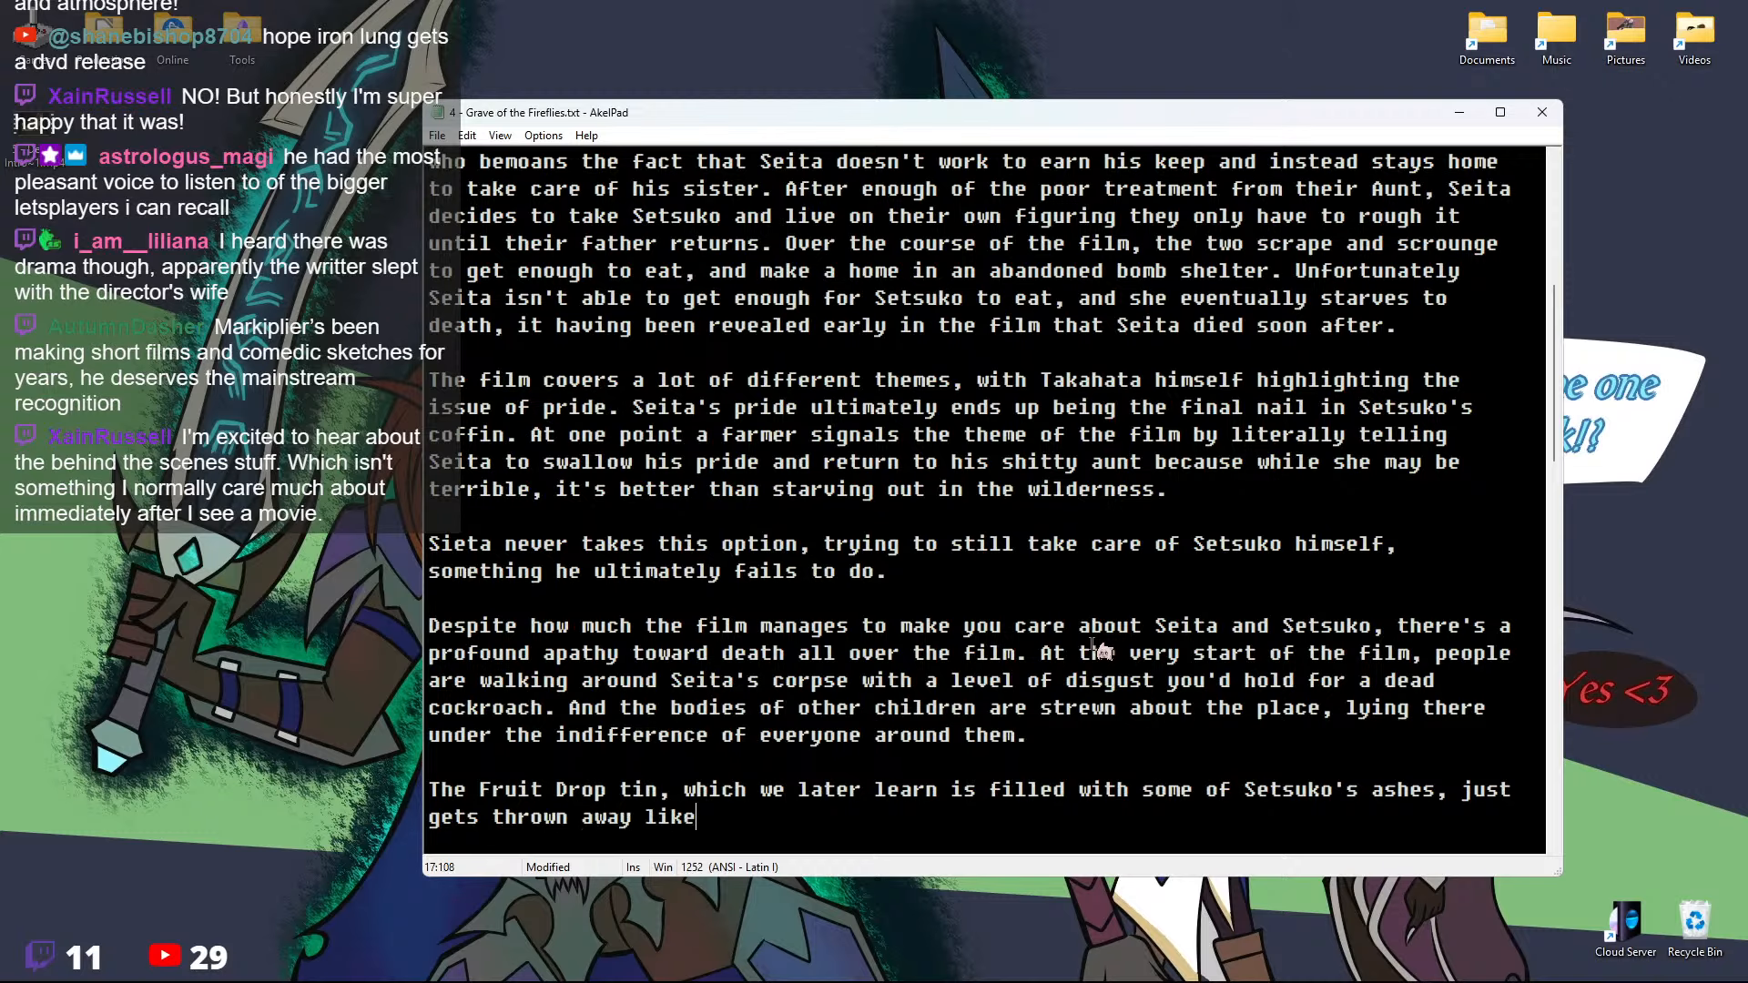
pyautogui.write(" it's garbage.")
# After the garbage sentence, begin another with "And even later in the film Seita casually pulls Setsuko away from a"
pyautogui.scroll(-4, 1098, 646)
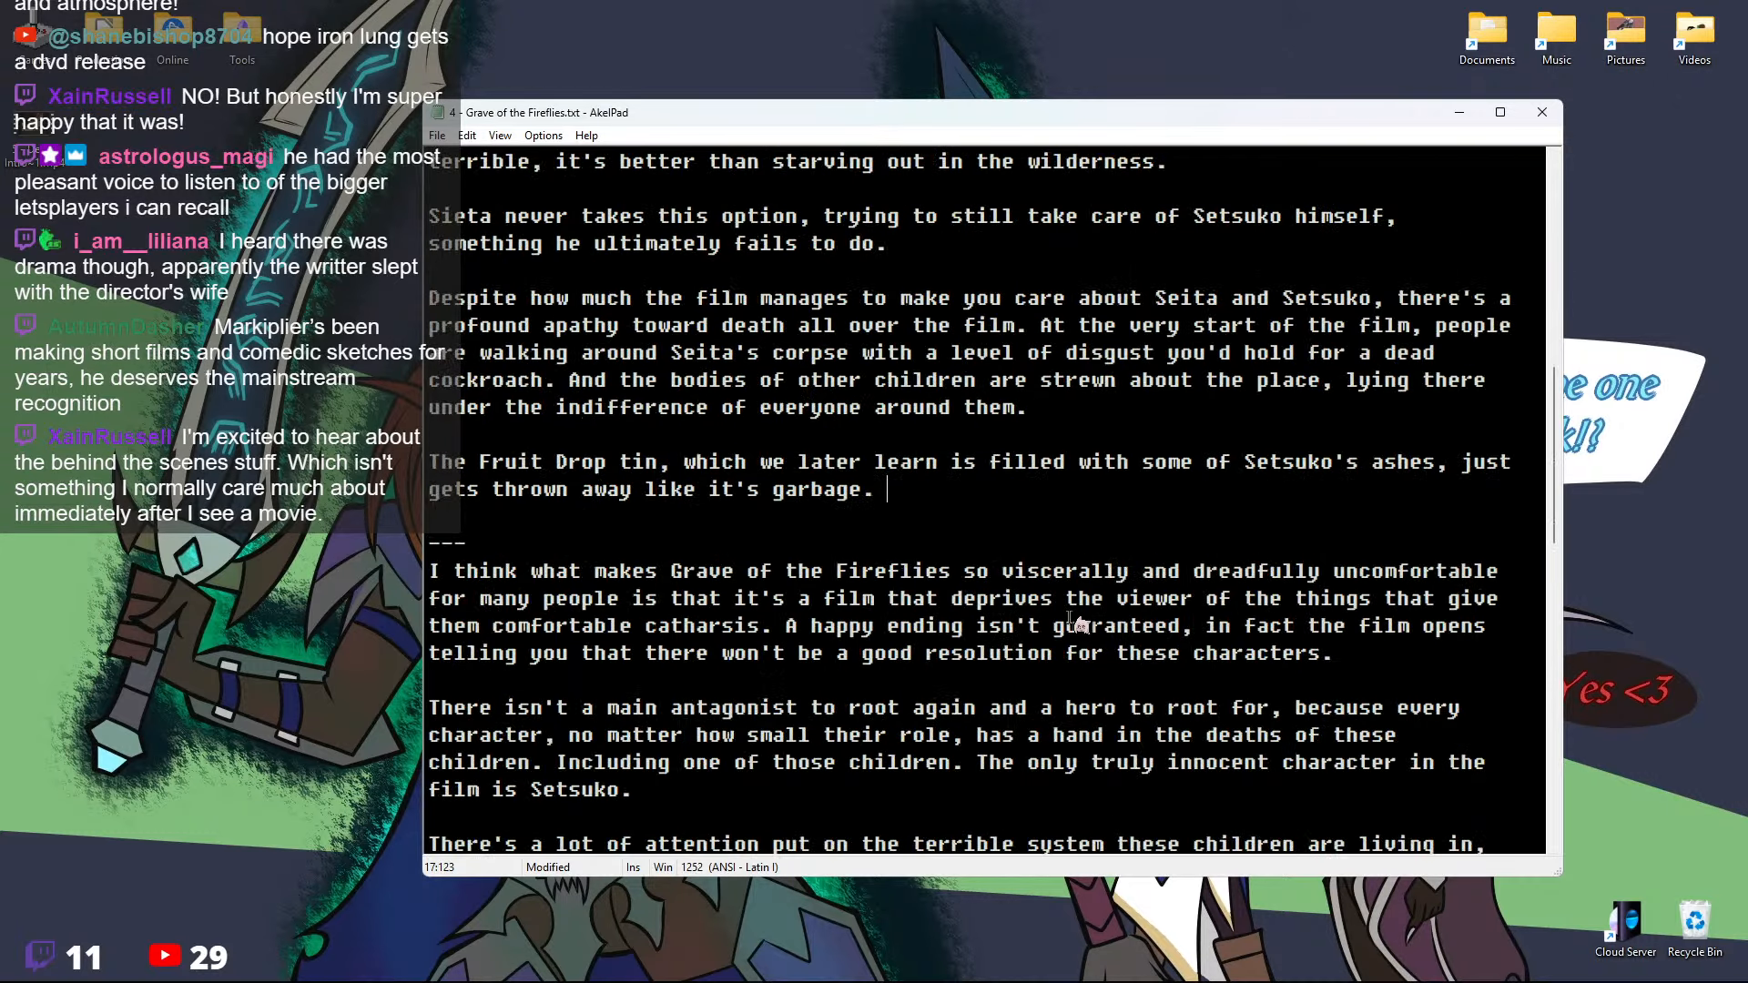
pyautogui.write('. And even later in')
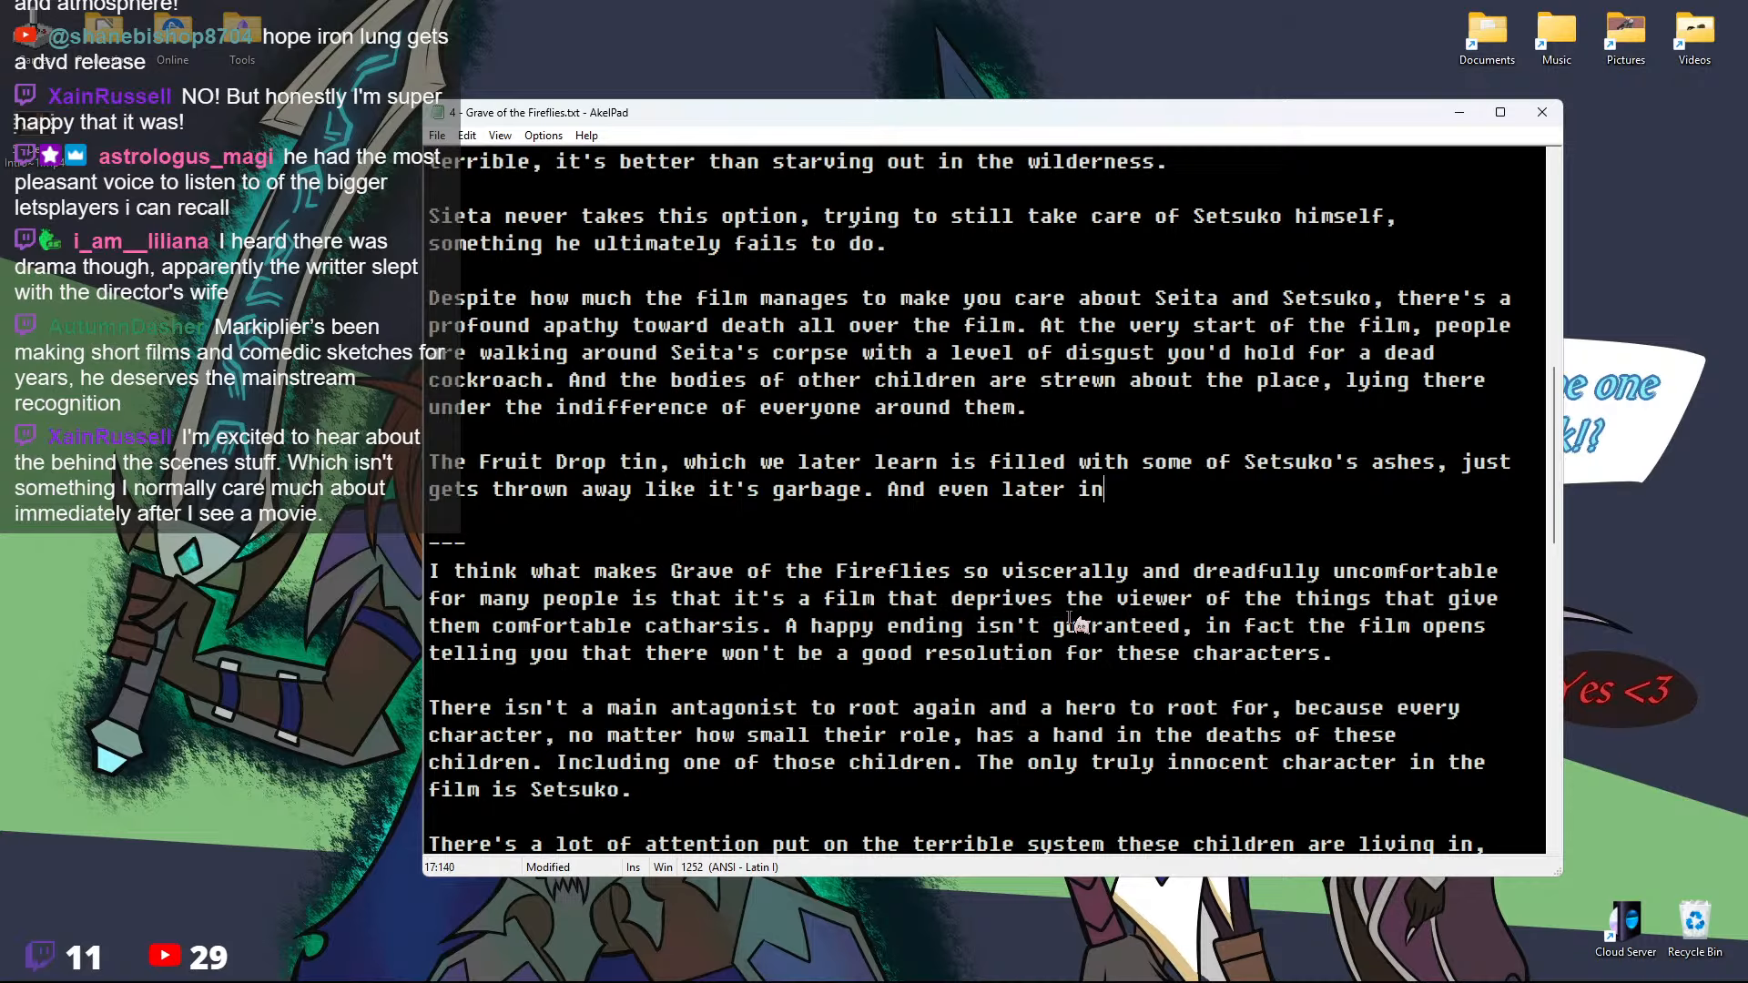
pyautogui.write(' the film Seita')
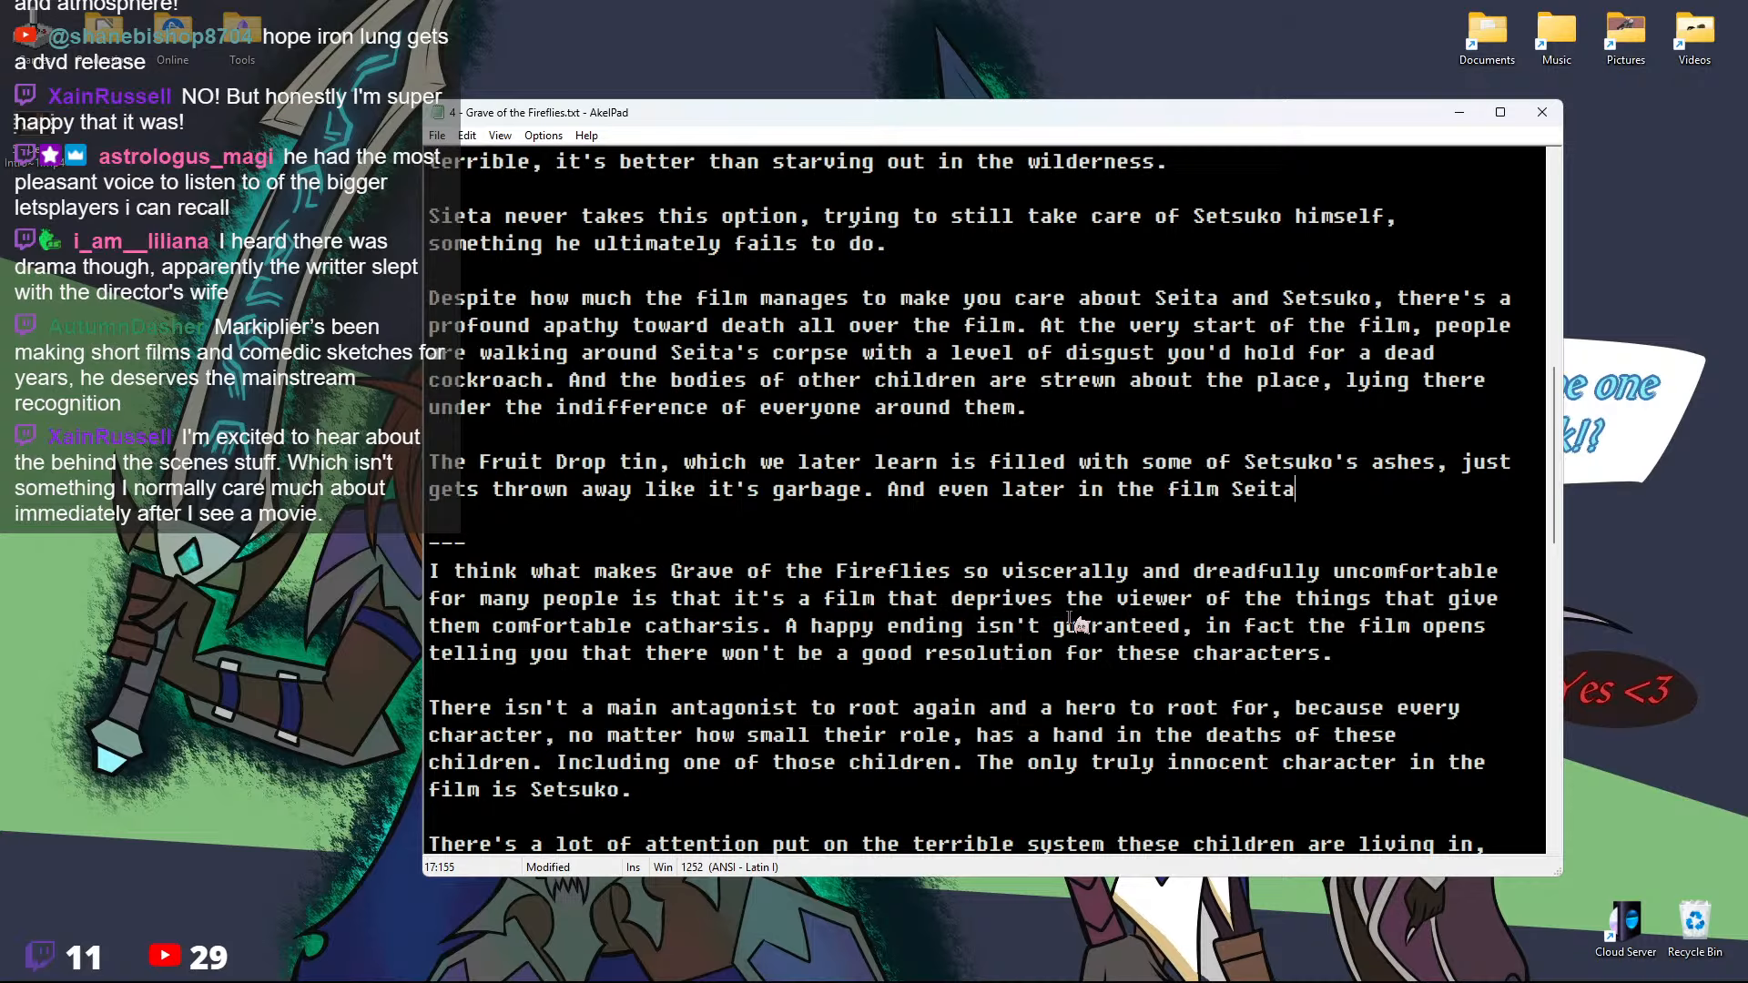
pyautogui.write(' casually pulls Setsukjo')
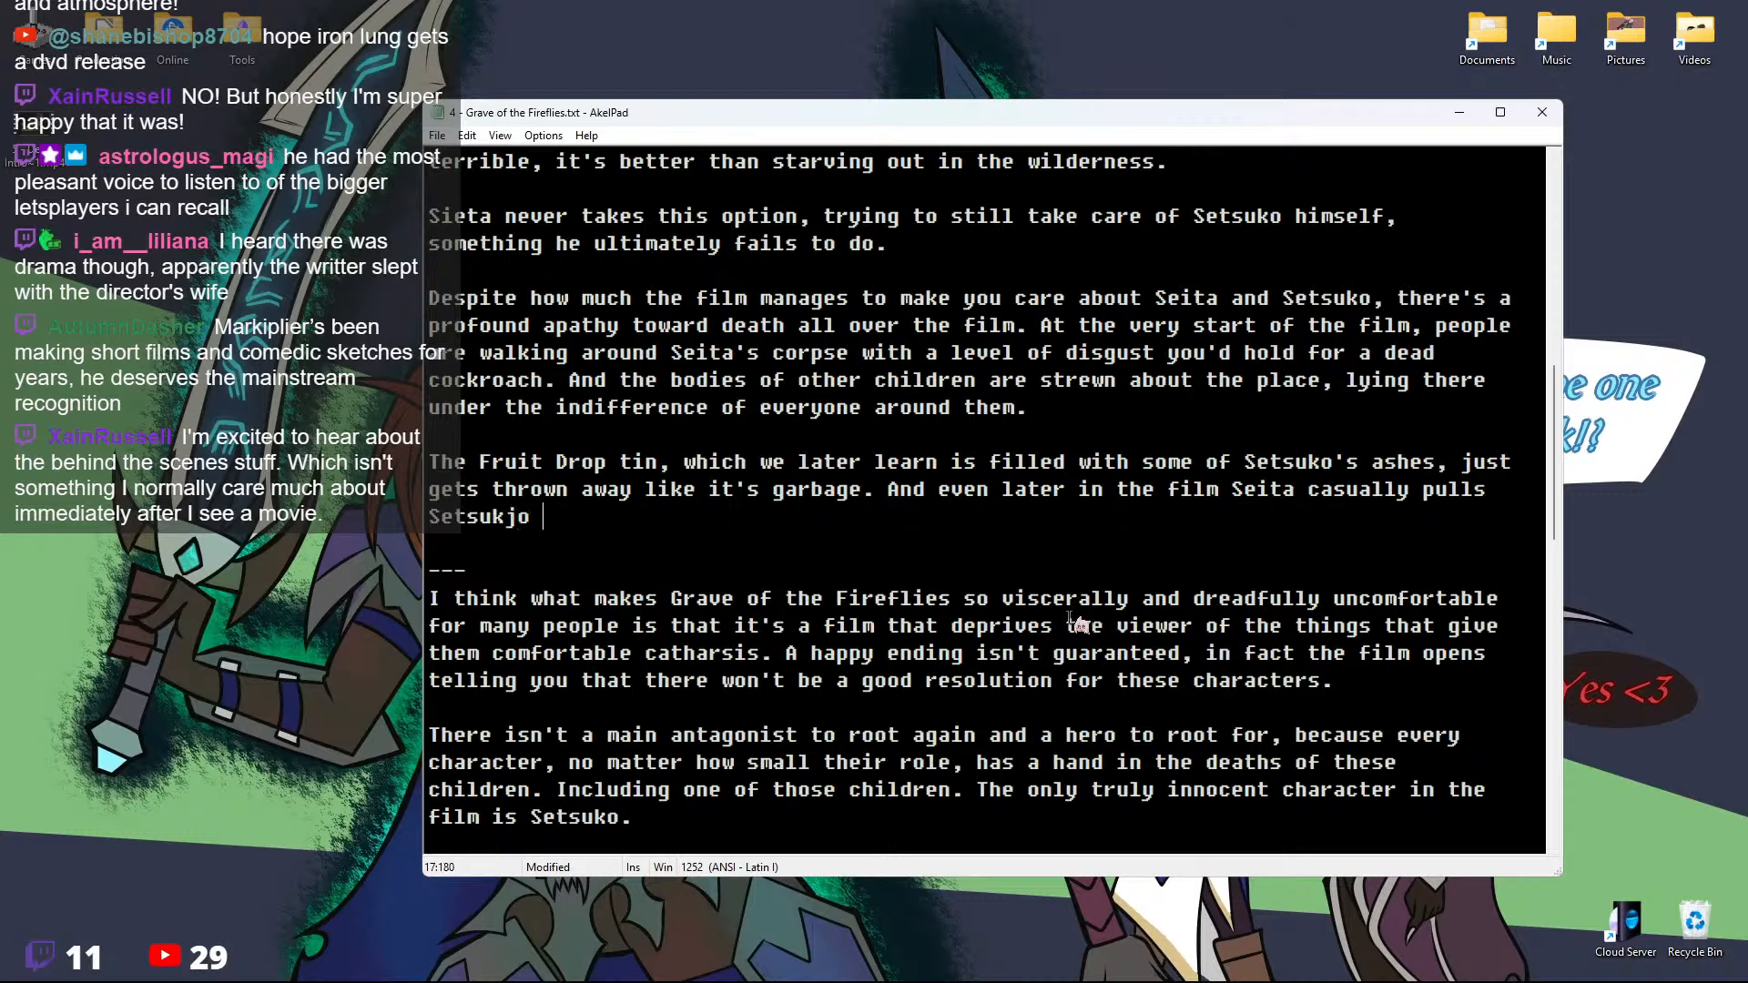
pyautogui.press('BackSpace')
pyautogui.press('BackSpace')
pyautogui.press('BackSpace')
pyautogui.write('o away freom')
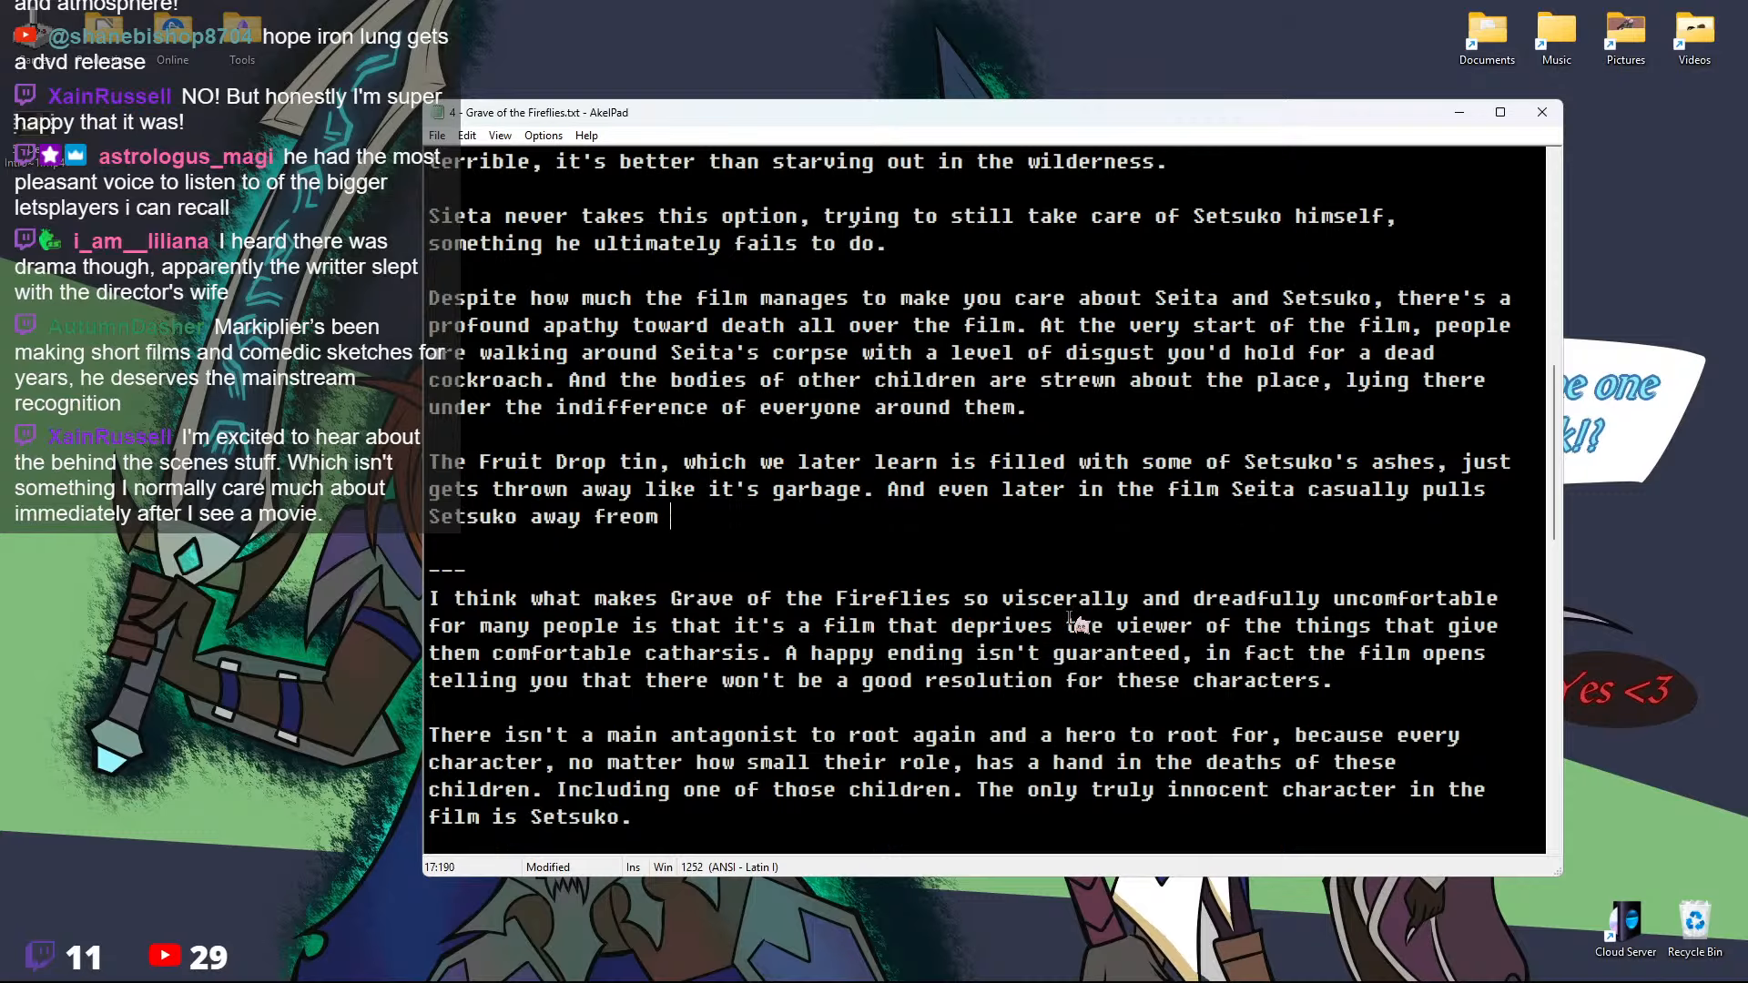
pyautogui.press('BackSpace')
pyautogui.press('BackSpace')
pyautogui.press('BackSpace')
pyautogui.press('BackSpace')
pyautogui.write('om a edea')
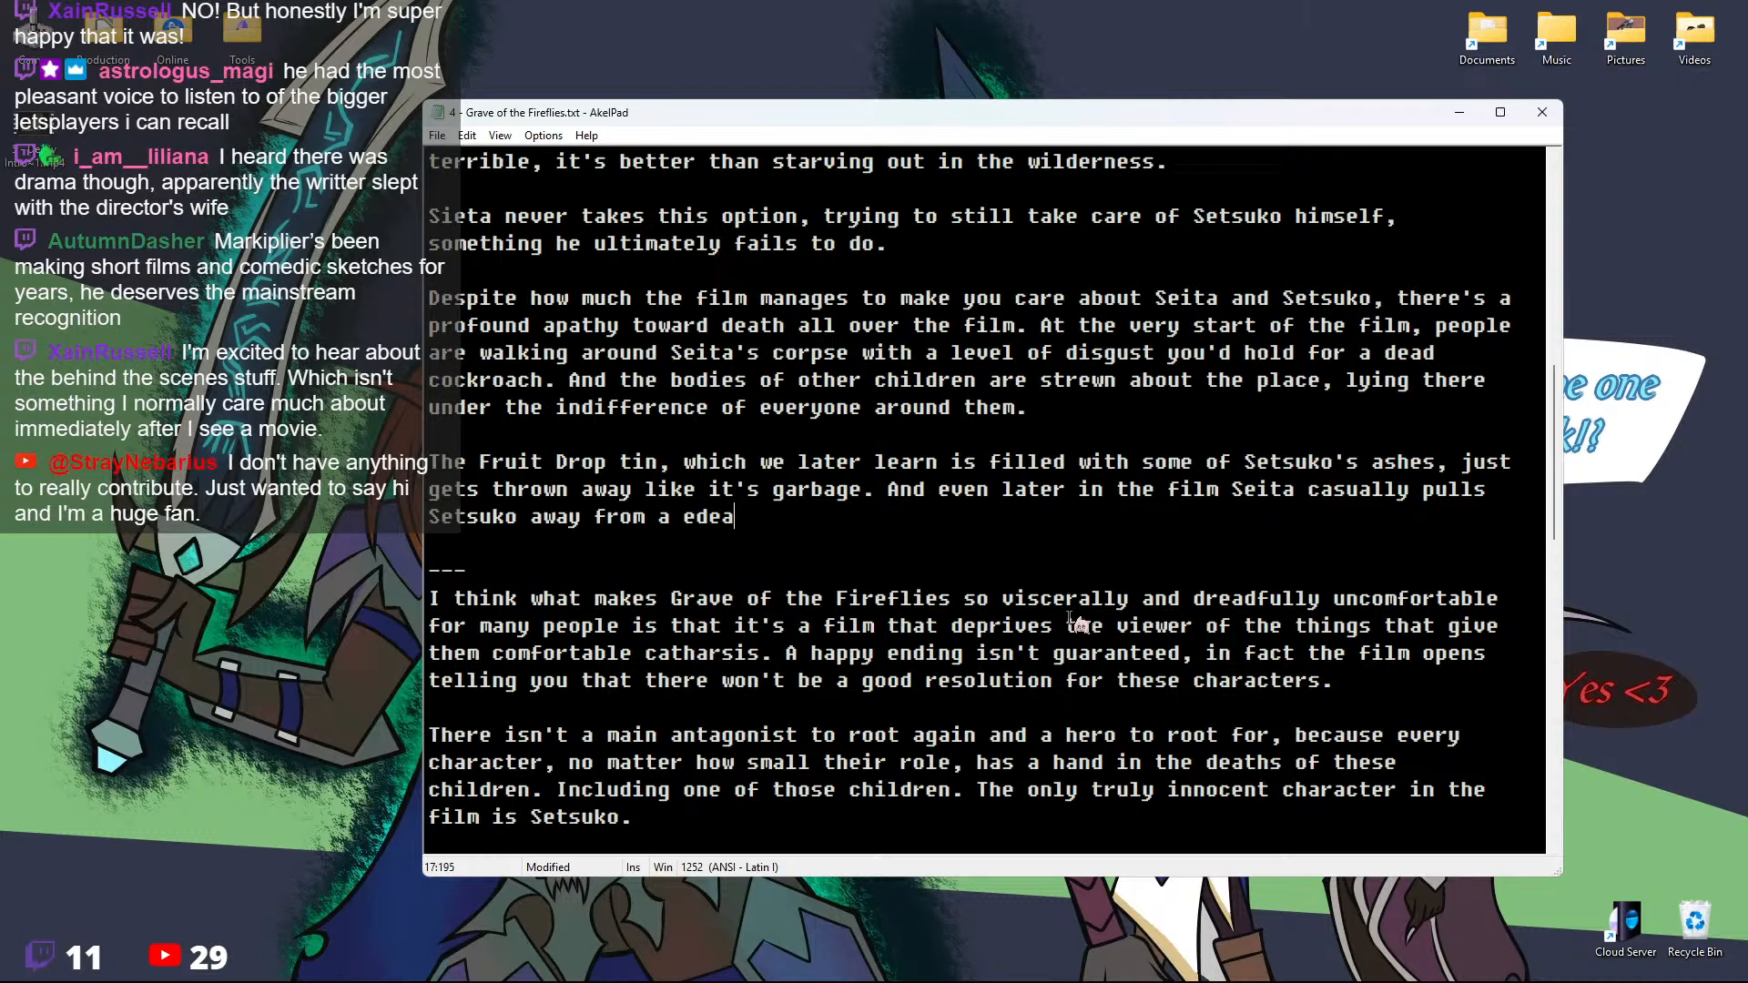
pyautogui.press('BackSpace')
pyautogui.press('BackSpace')
pyautogui.press('BackSpace')
pyautogui.press('BackSpace')
# Complete the sentence about Seita pulling Setsuko away with "corpse like it's not worth acknowledging."
pyautogui.write('corpse l')
pyautogui.press('BackSpace')
pyautogui.write("ike it's not")
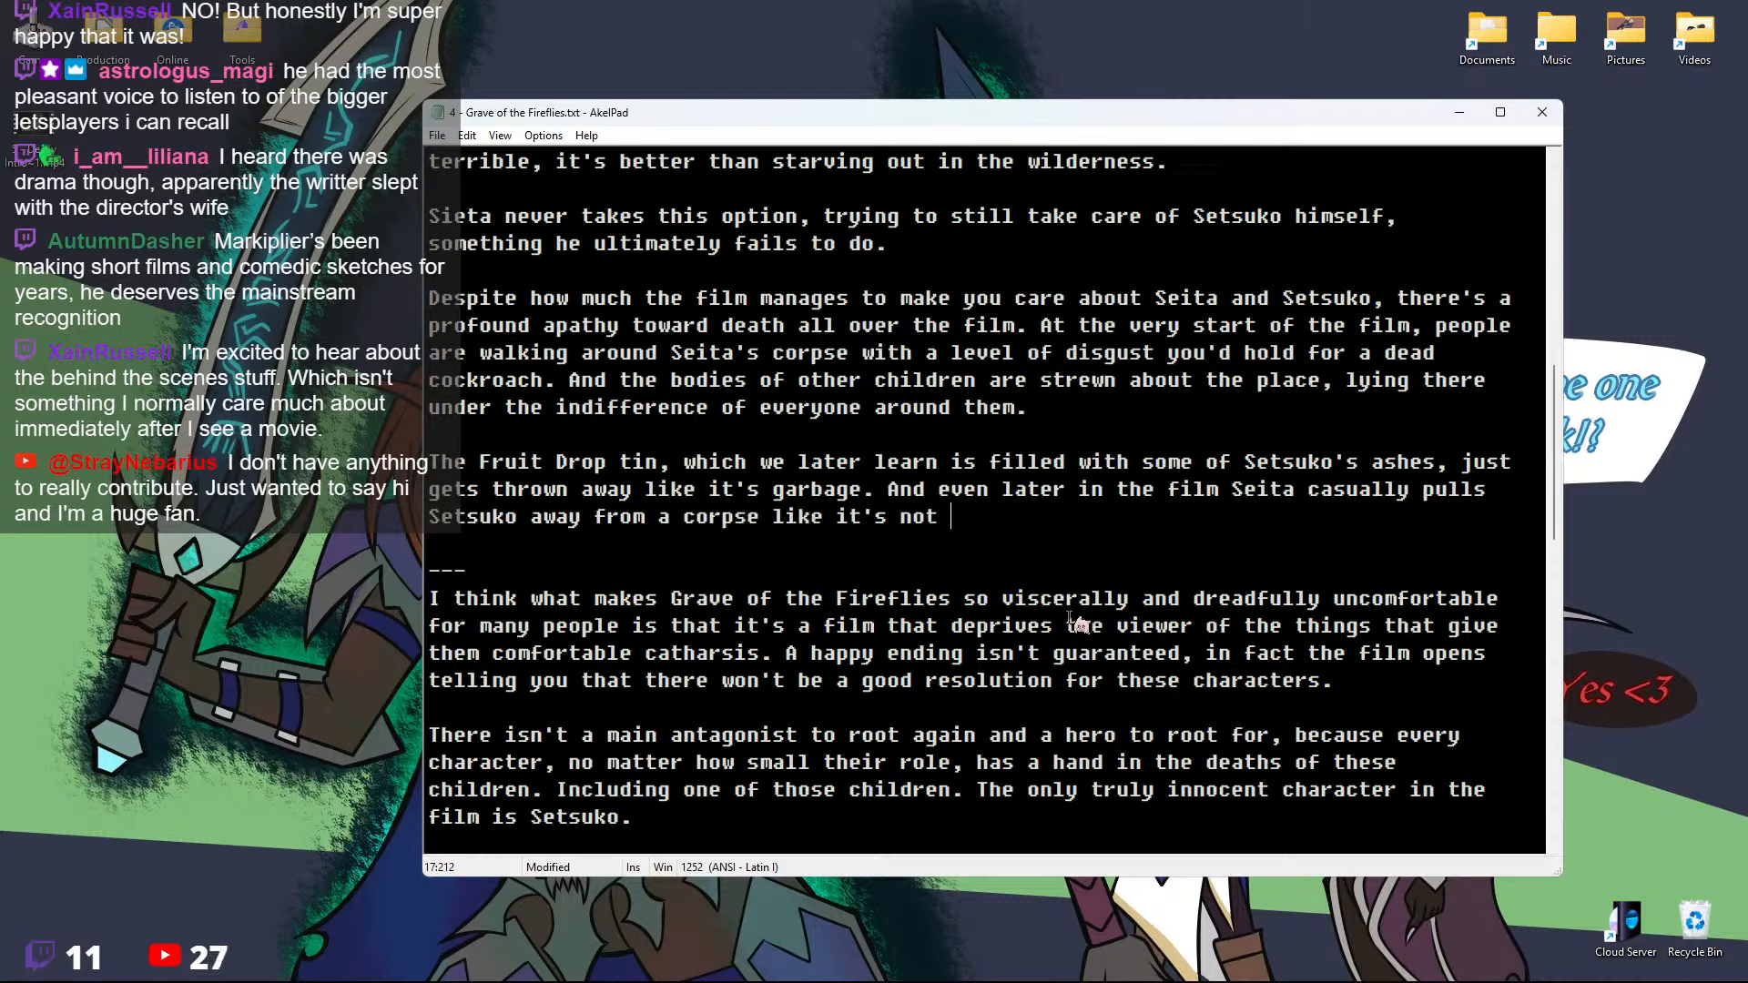
pyautogui.write(' wirth')
pyautogui.press('BackSpace')
pyautogui.press('BackSpace')
pyautogui.press('BackSpace')
pyautogui.press('BackSpace')
pyautogui.press('BackSpace')
pyautogui.press('BackSpace')
pyautogui.write('worth acknowledging.')
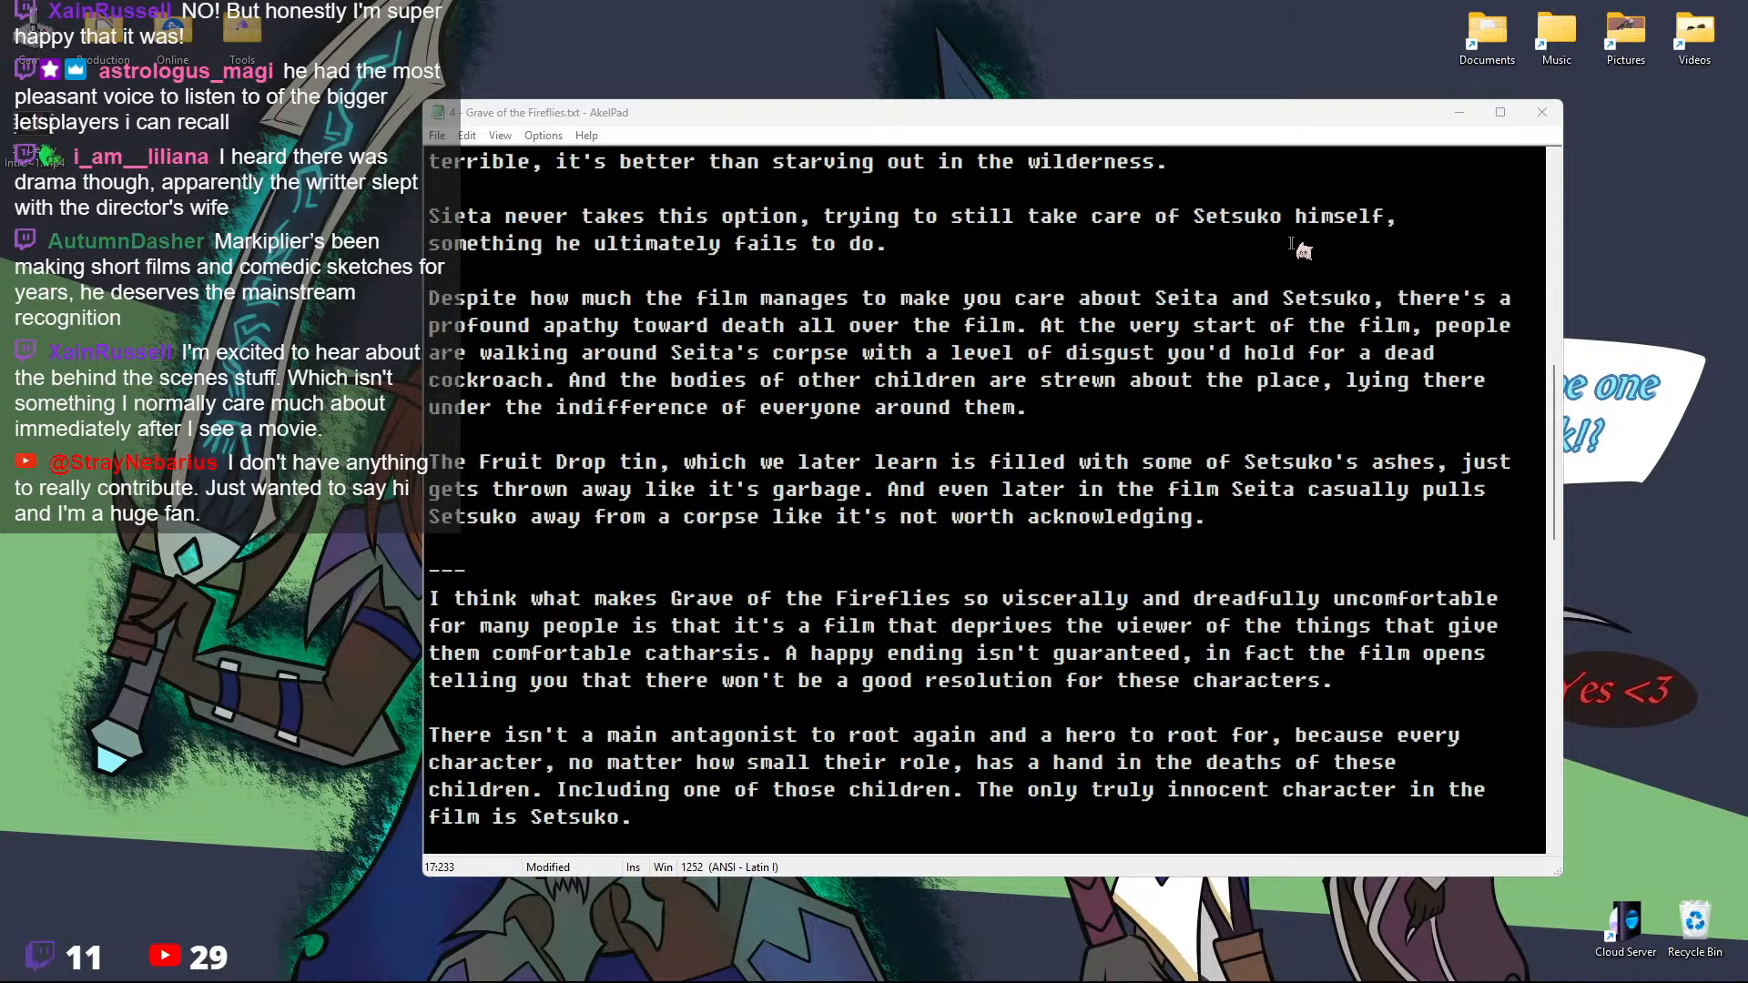
# After the corpse sentence, add "All over the place people who could help them choose not too, too indifferent to their suffering to bother."
pyautogui.moveTo(1084, 113); pyautogui.dragTo(1078, 659)
pyautogui.moveTo(1120, 521); pyautogui.dragTo(1149, 113)
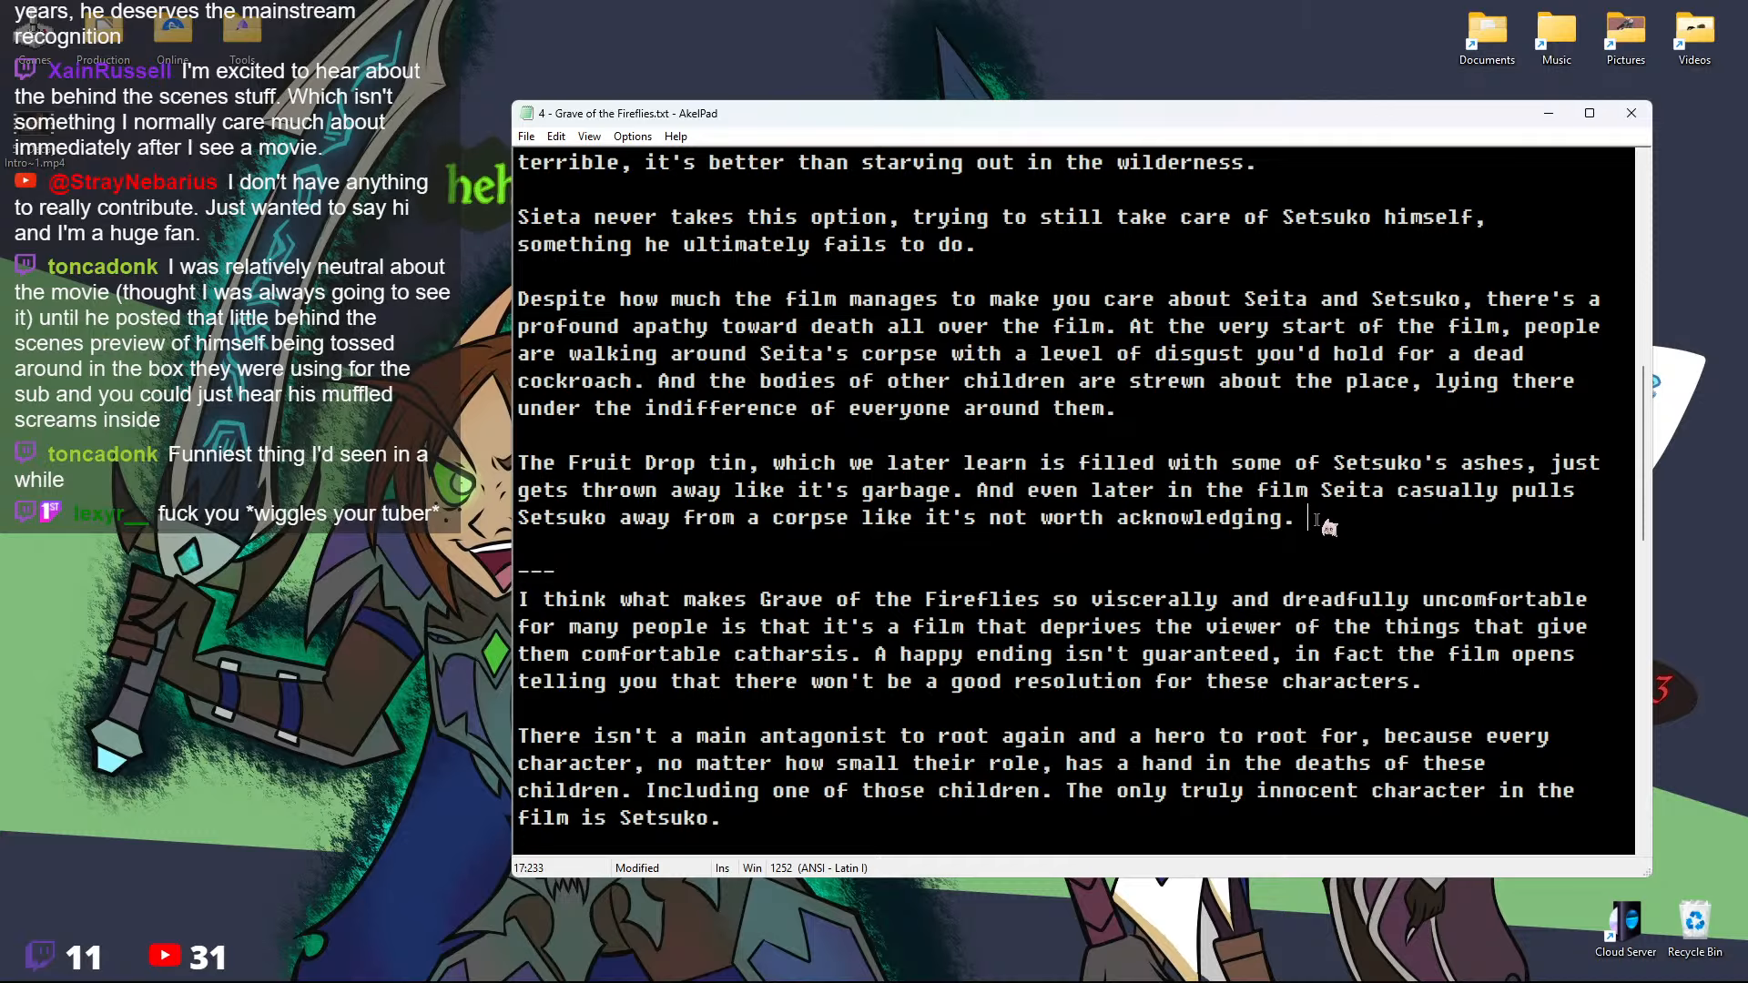
pyautogui.write('All over the place ')
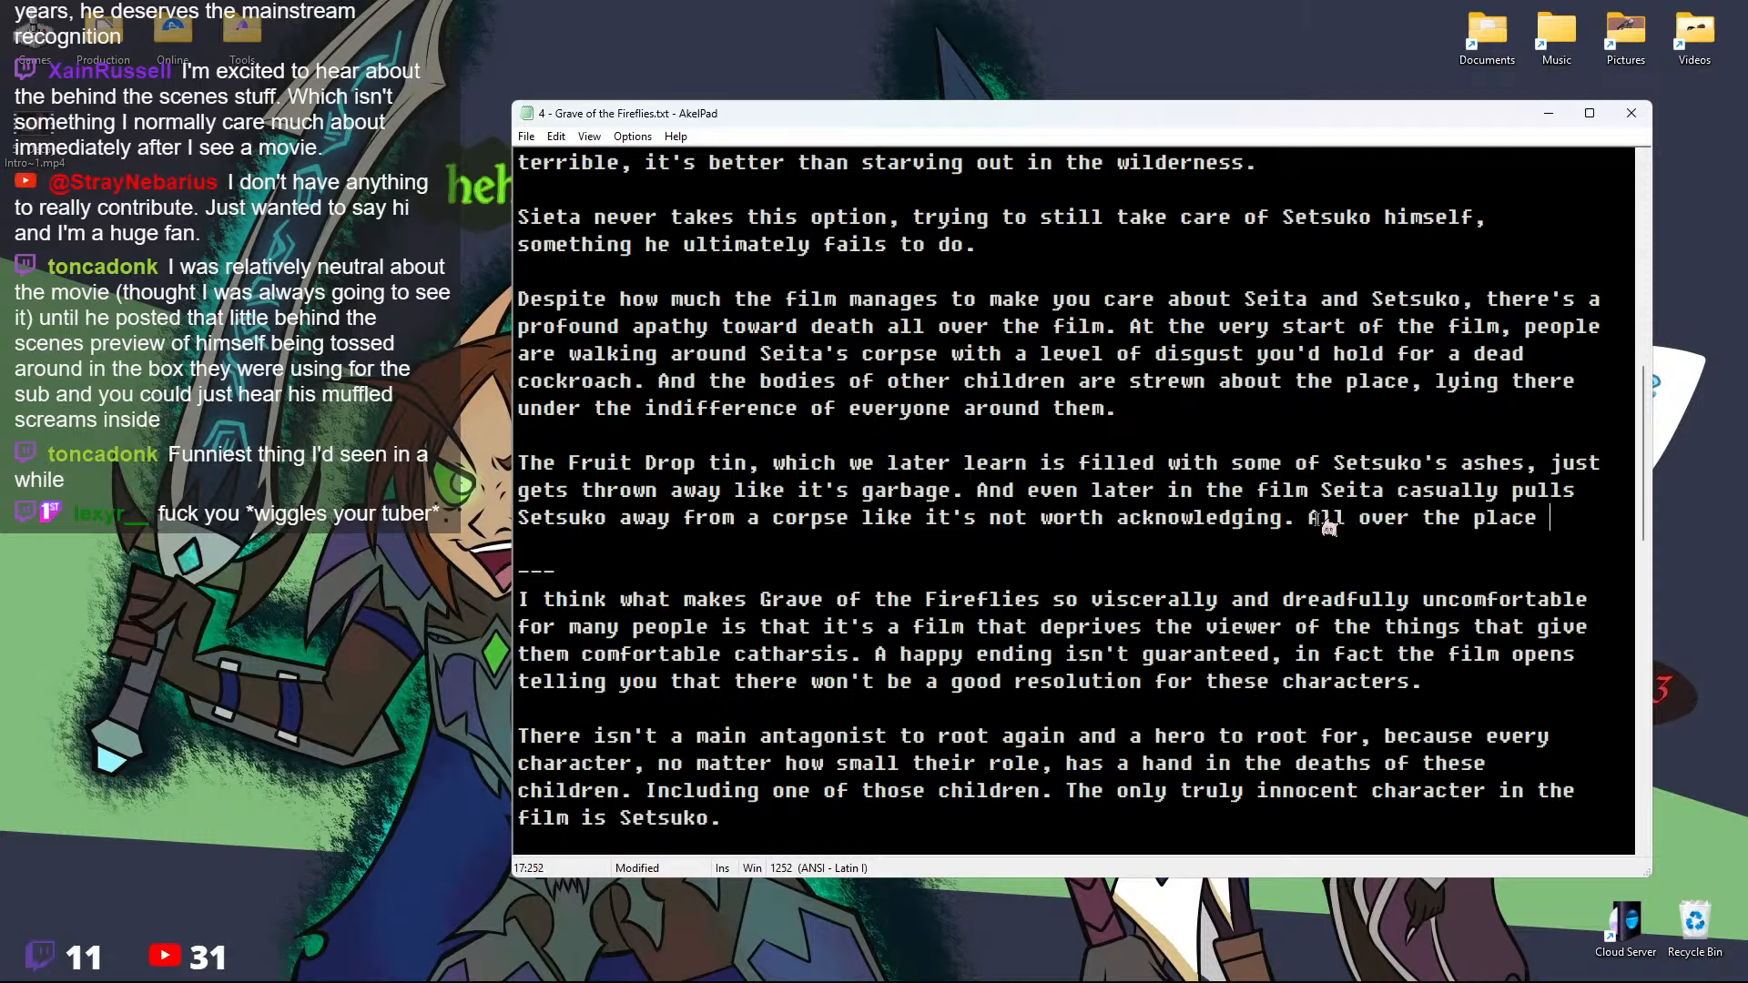
pyautogui.write('people who could ')
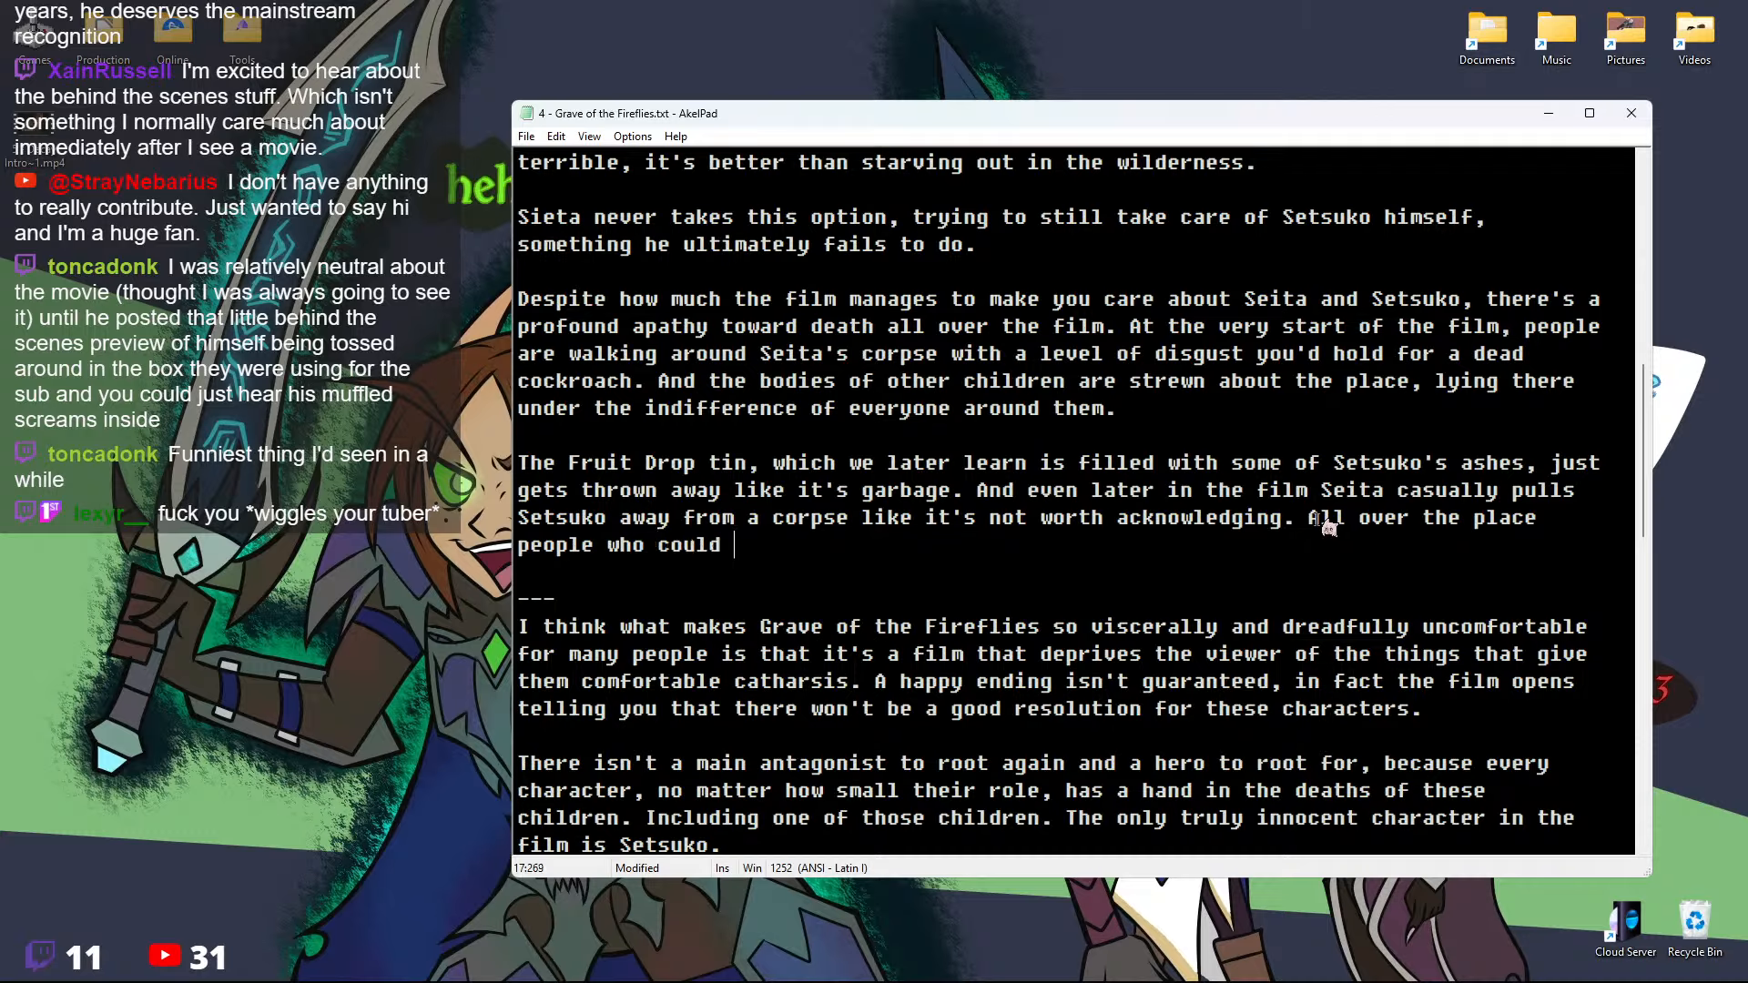
pyautogui.write('help them ch')
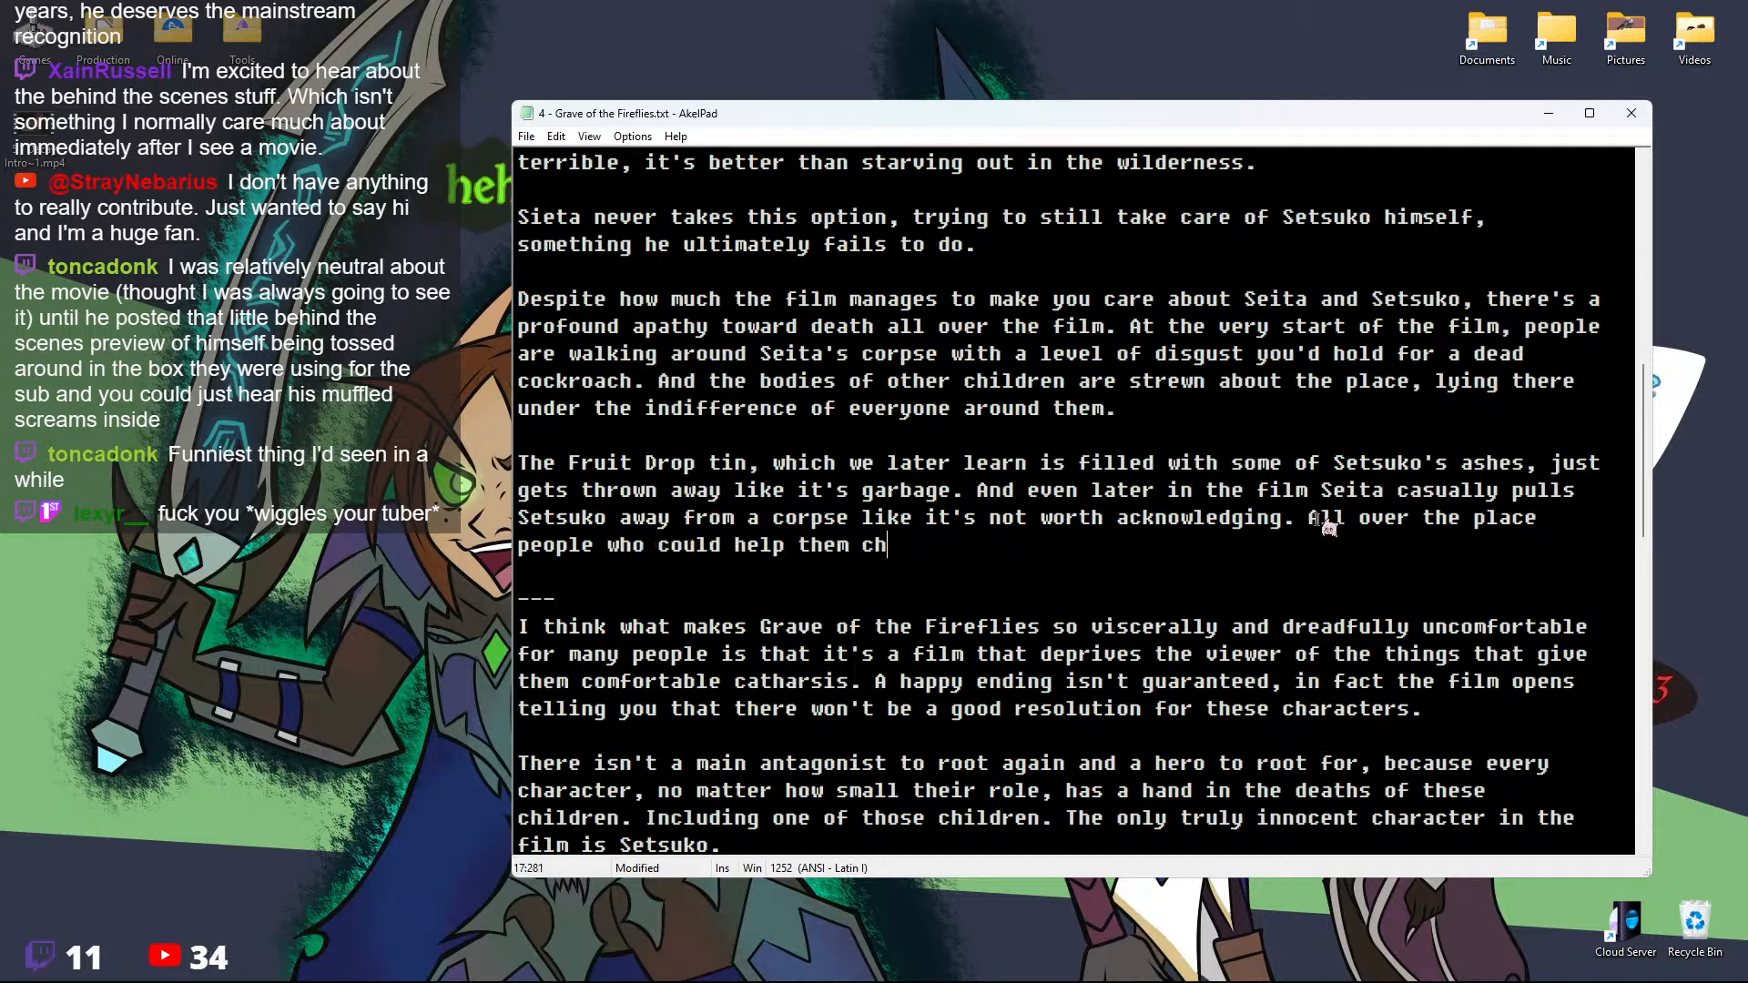
pyautogui.write('oose not too, too indifferent ')
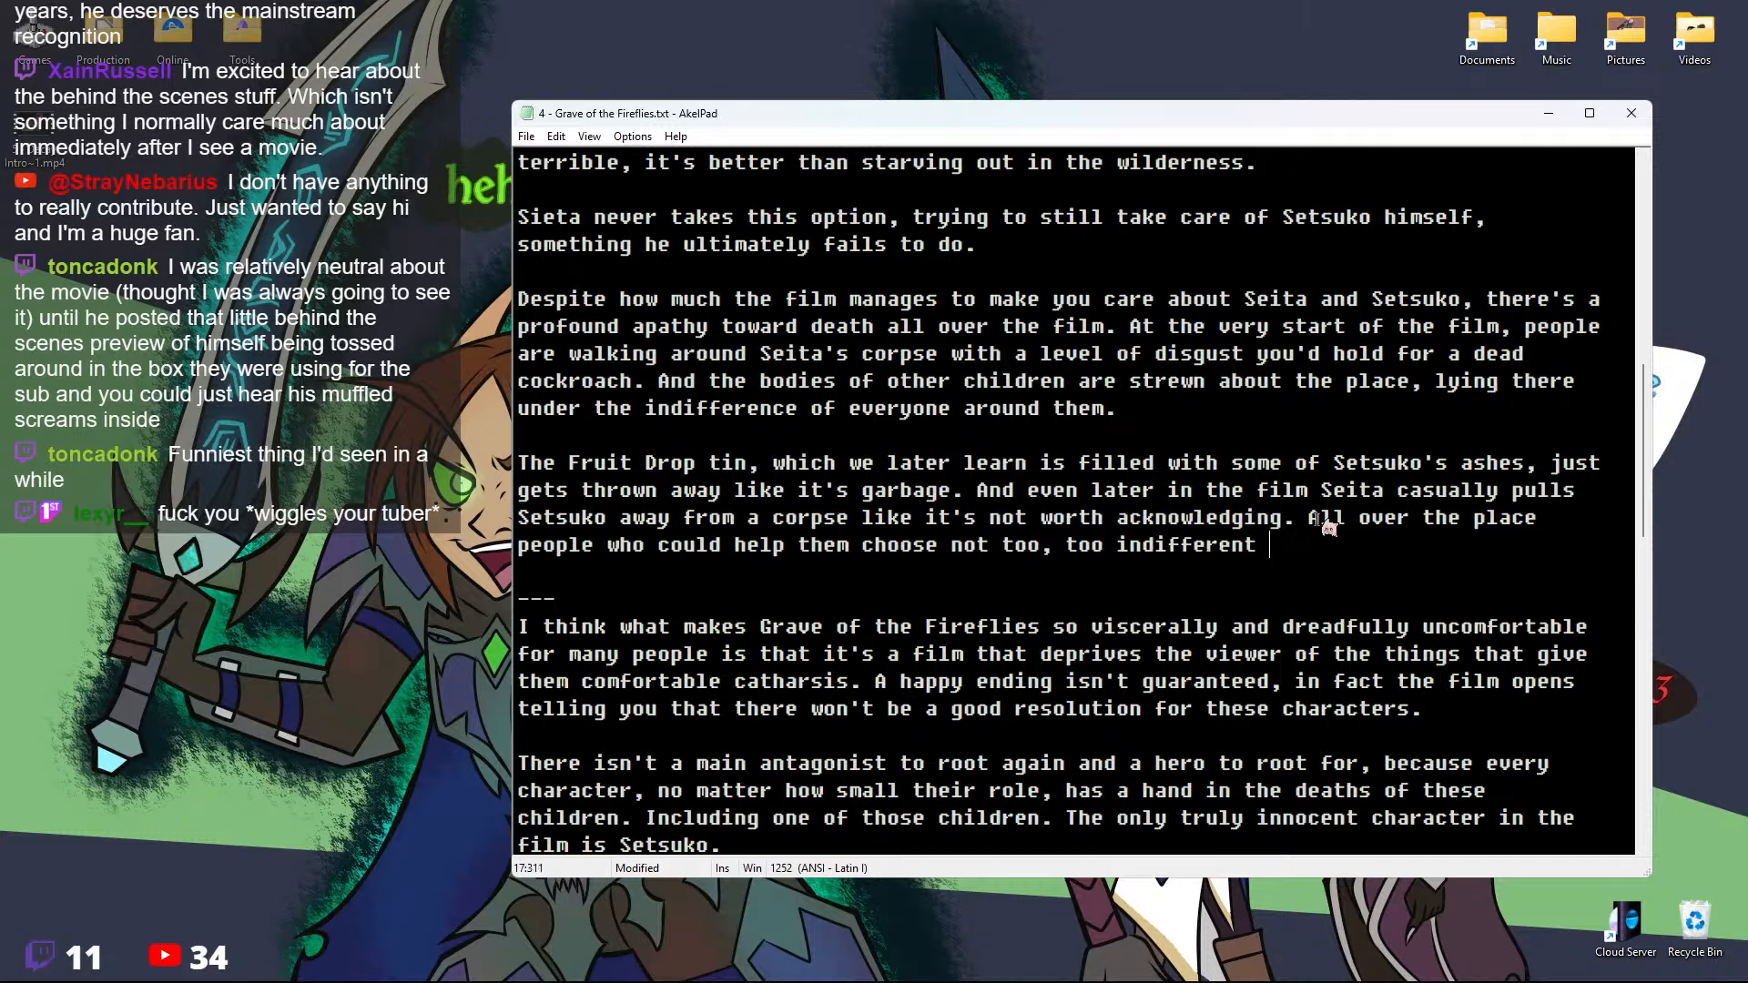
pyautogui.write('to their suffe')
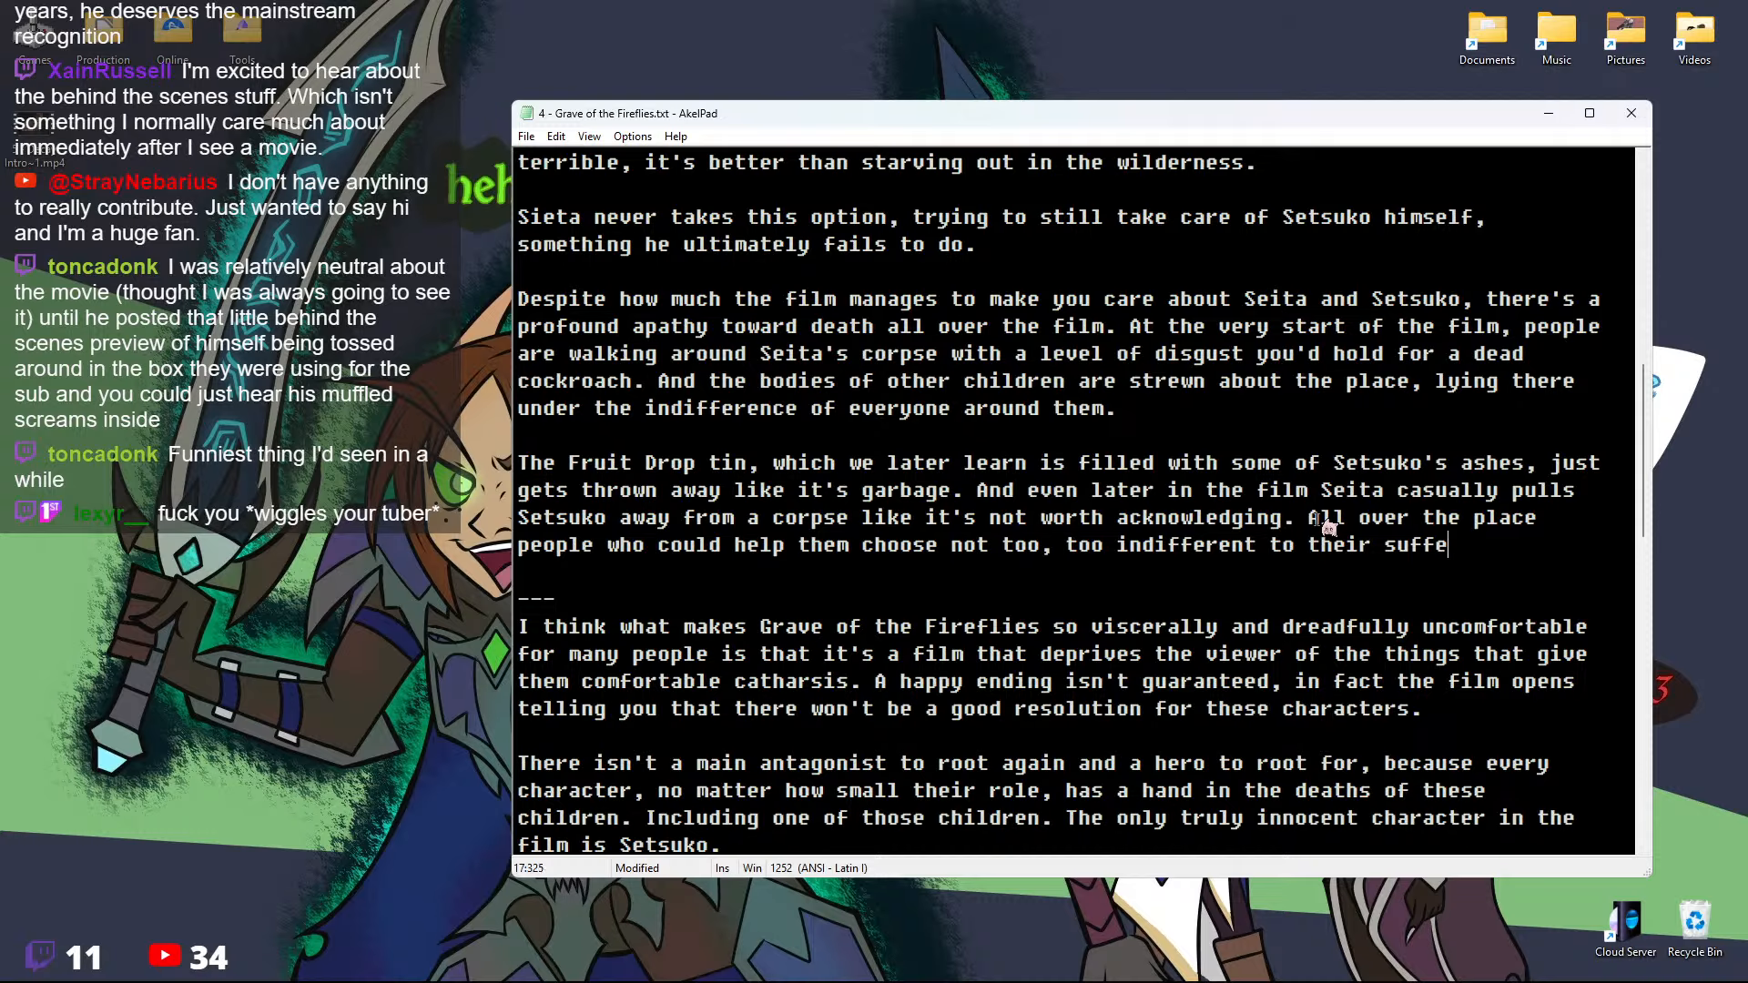
pyautogui.write('ring to bother')
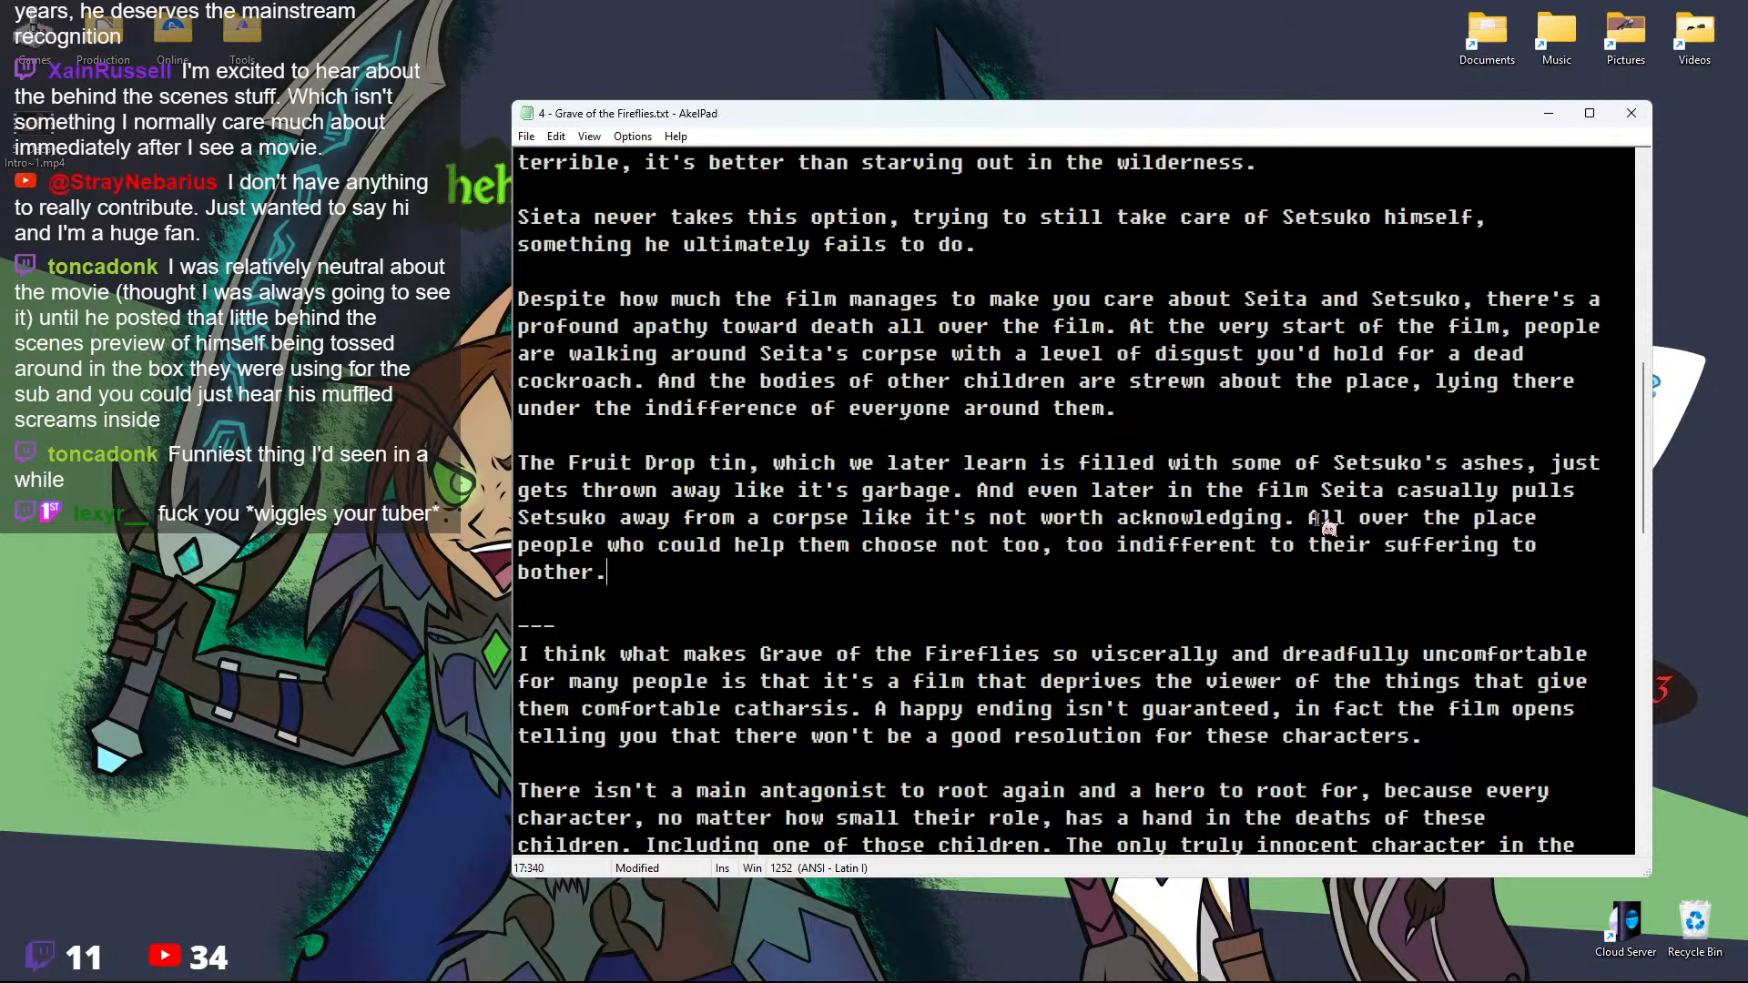
# Continue the Fruit Drop paragraph with "And it's not hard to see why, because people are dying all over the place."
pyautogui.write(". And it's not hard to see why")
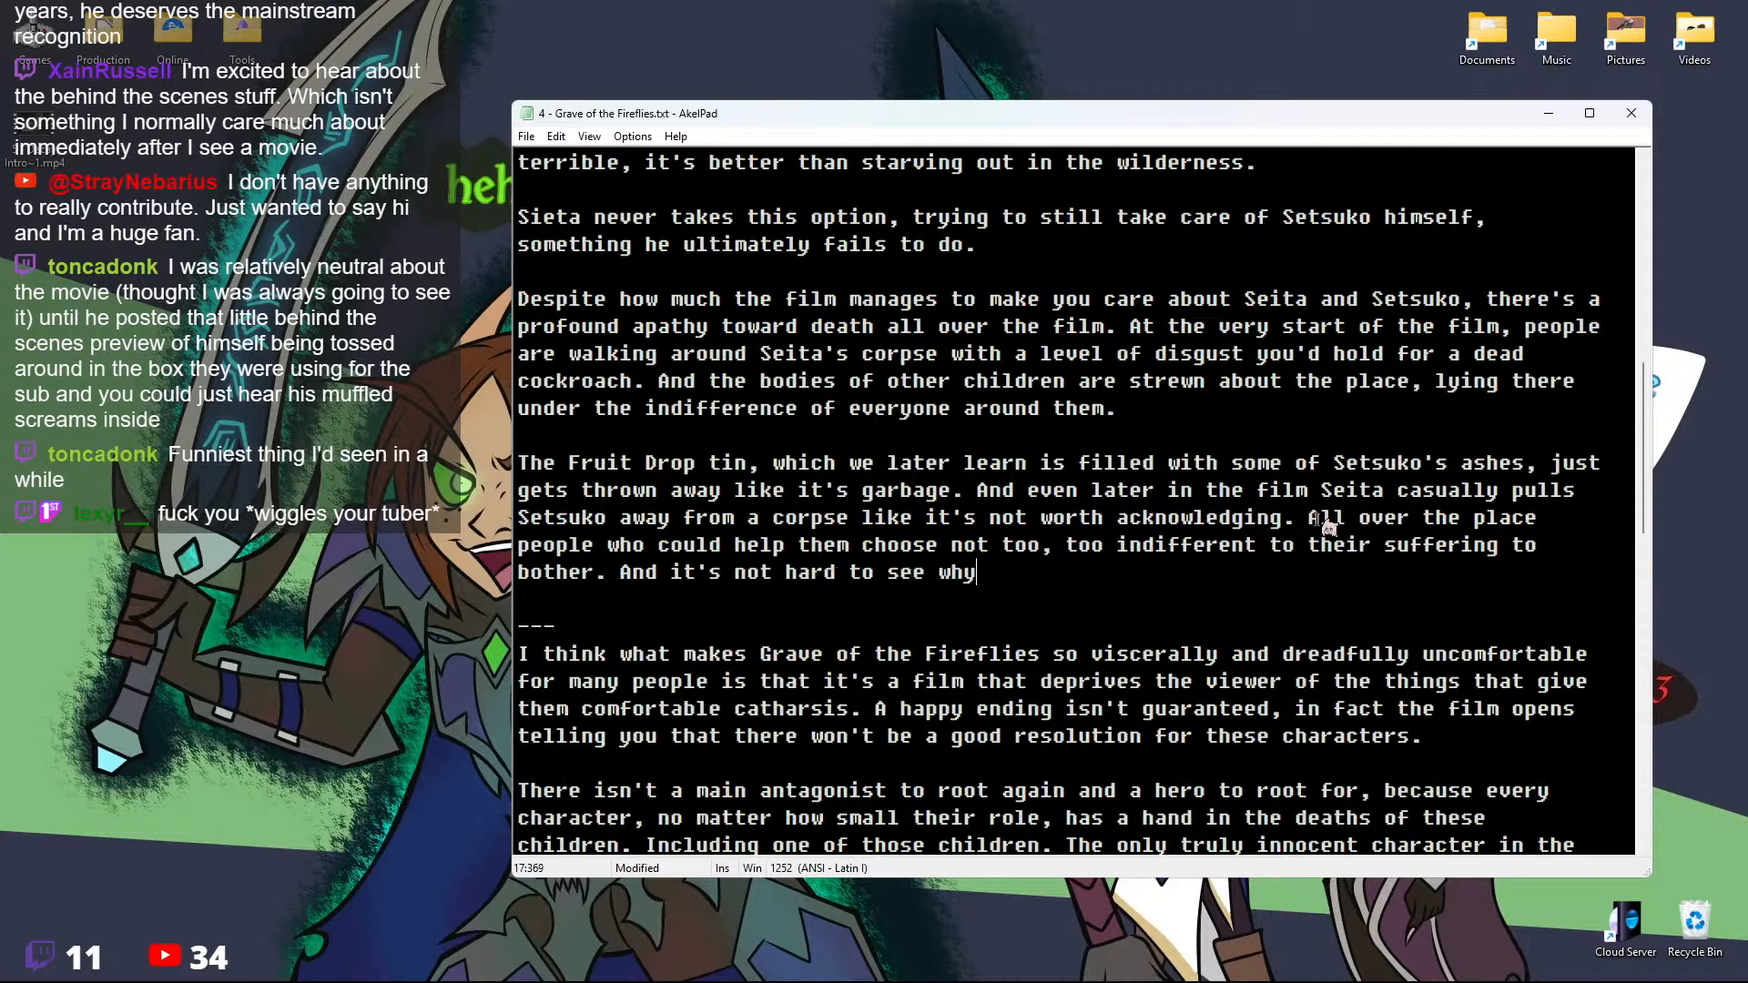
pyautogui.write(', because people are dyi')
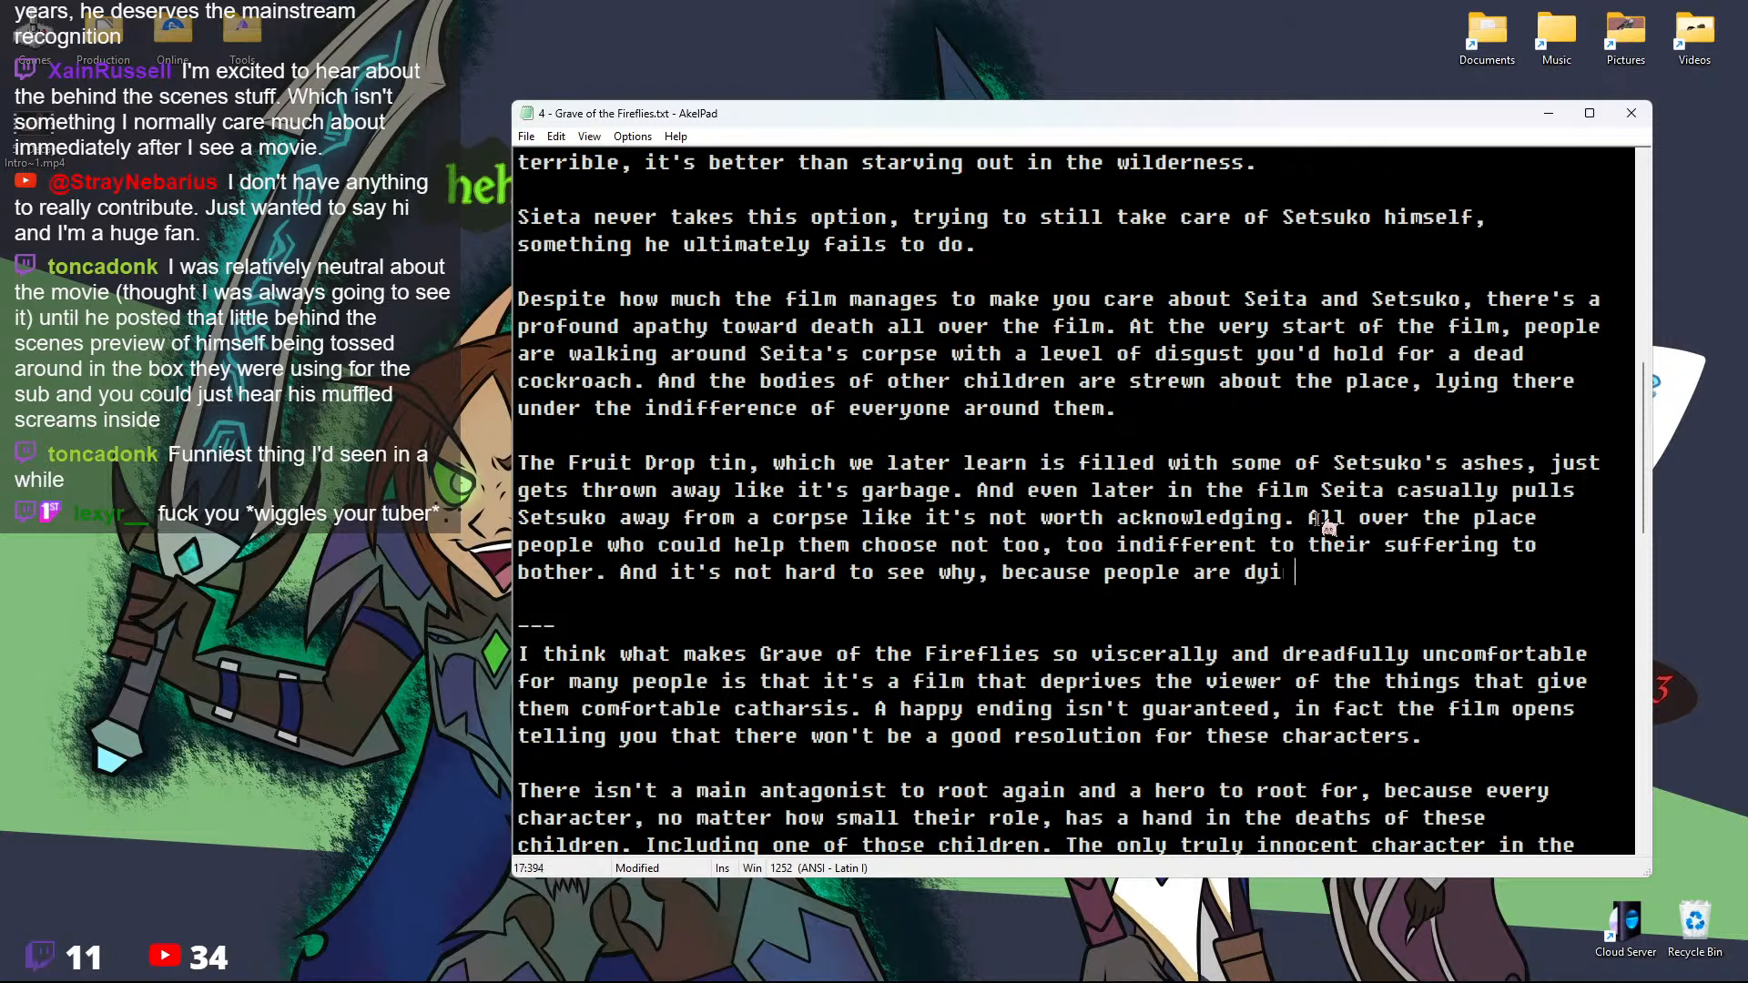
pyautogui.write('ng all over the place.')
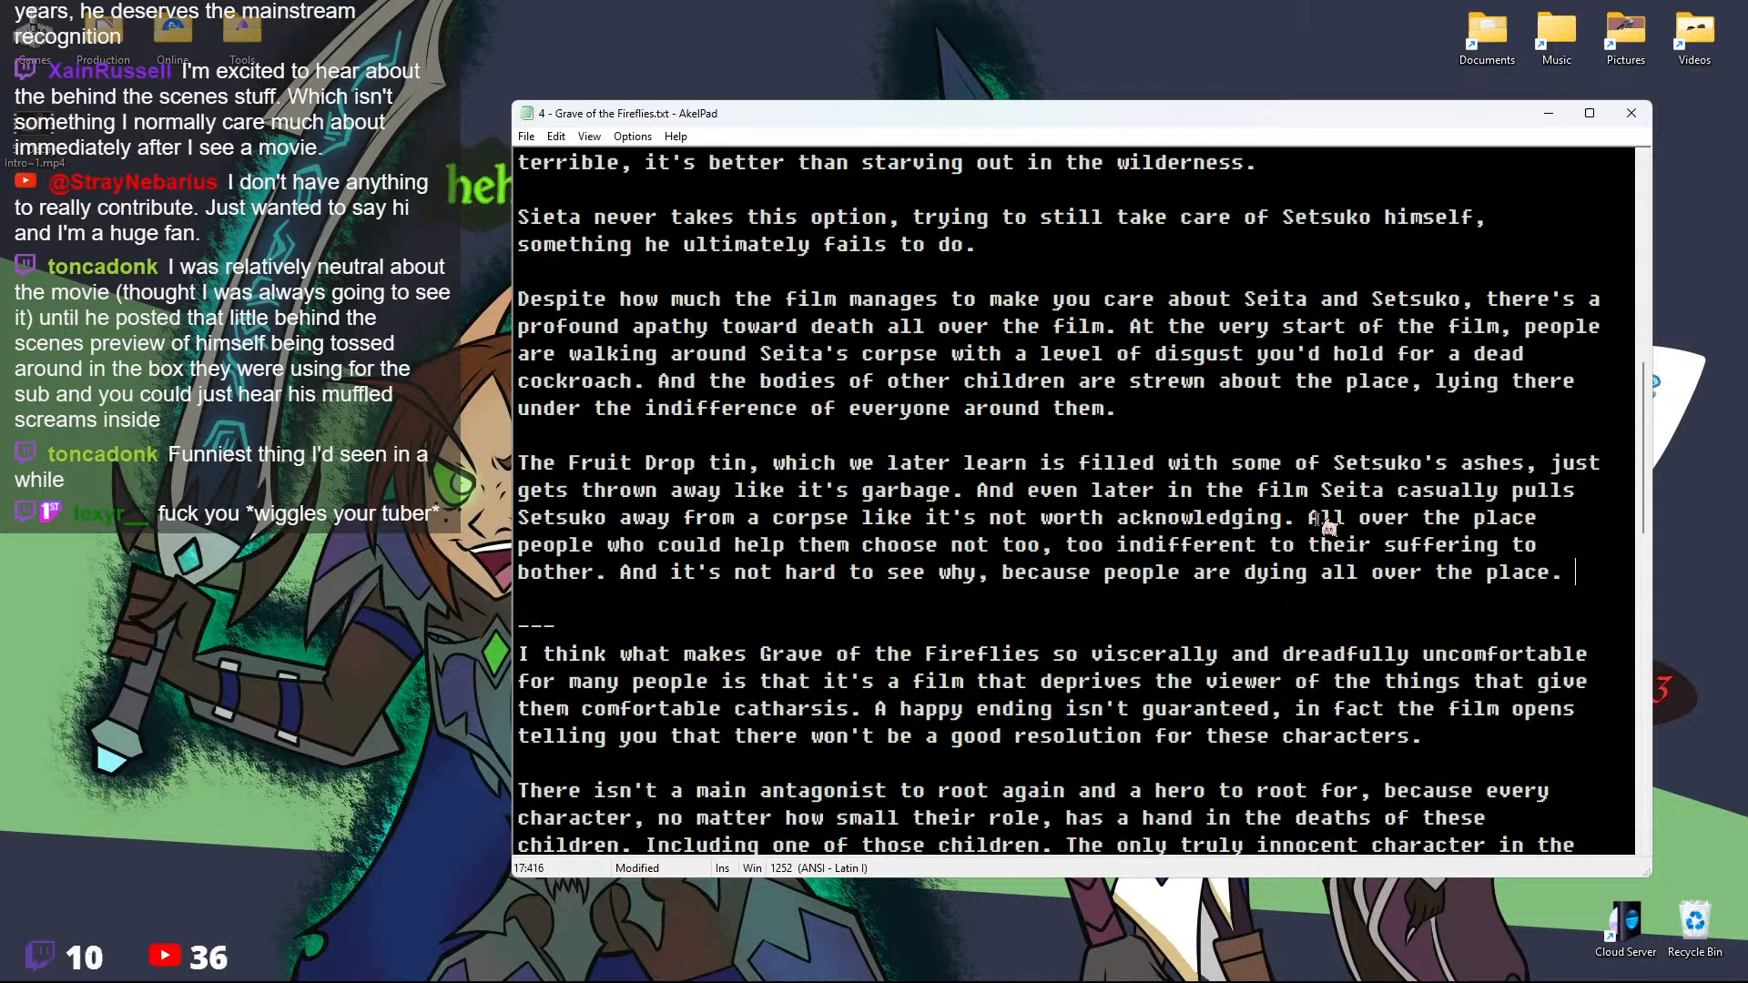
# End the paragraph with "Seita and Setsuko may be the main characters, but they aren't uniquely special in that regard."
pyautogui.write('z')
pyautogui.press('BackSpace')
pyautogui.write('Seita and Set')
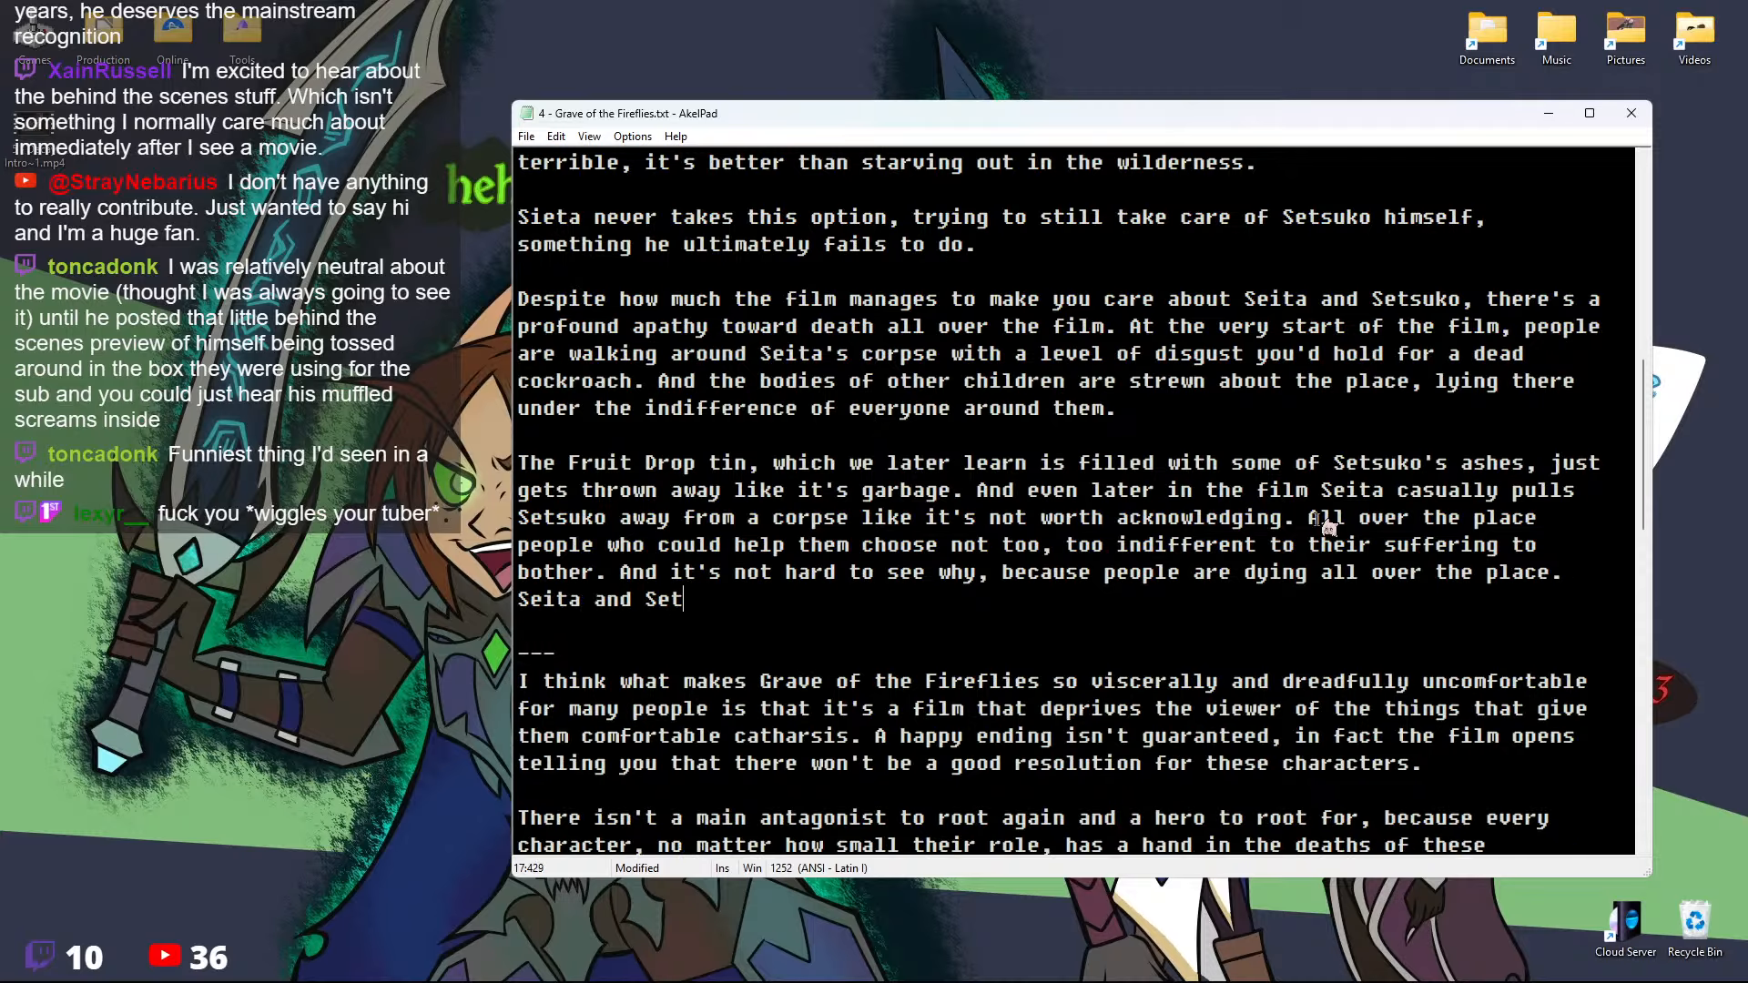
pyautogui.write('suko may be the main chara')
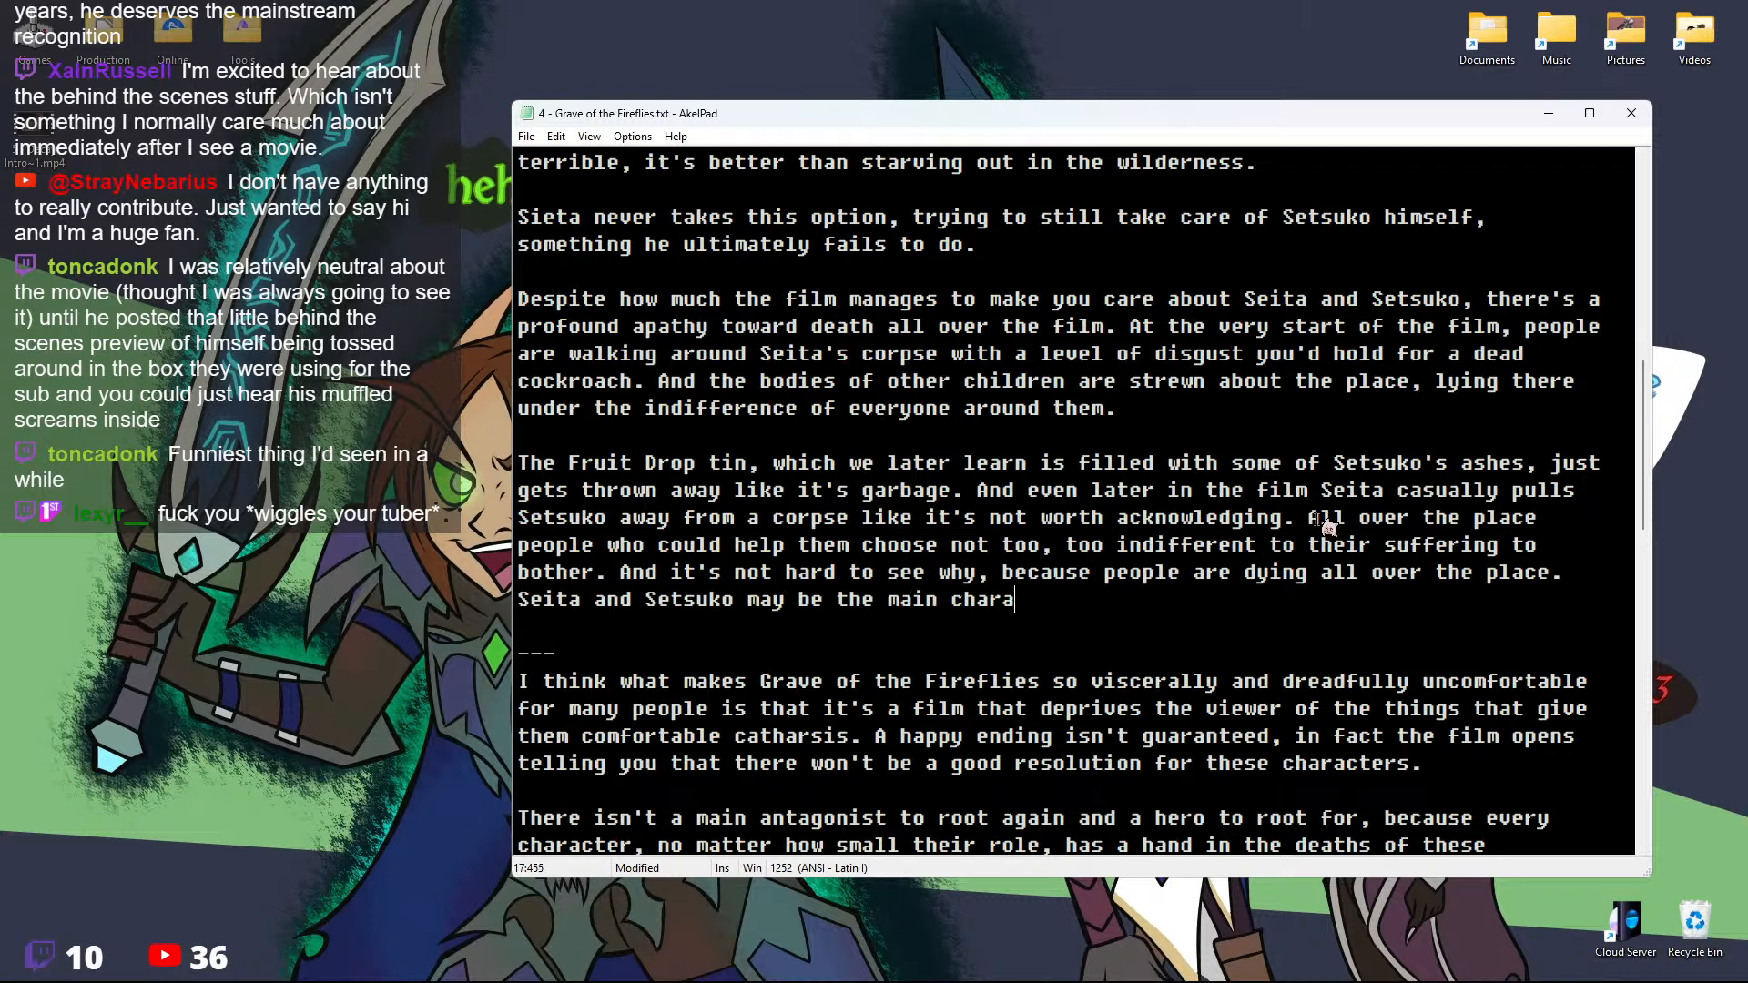
pyautogui.write('cters, but th')
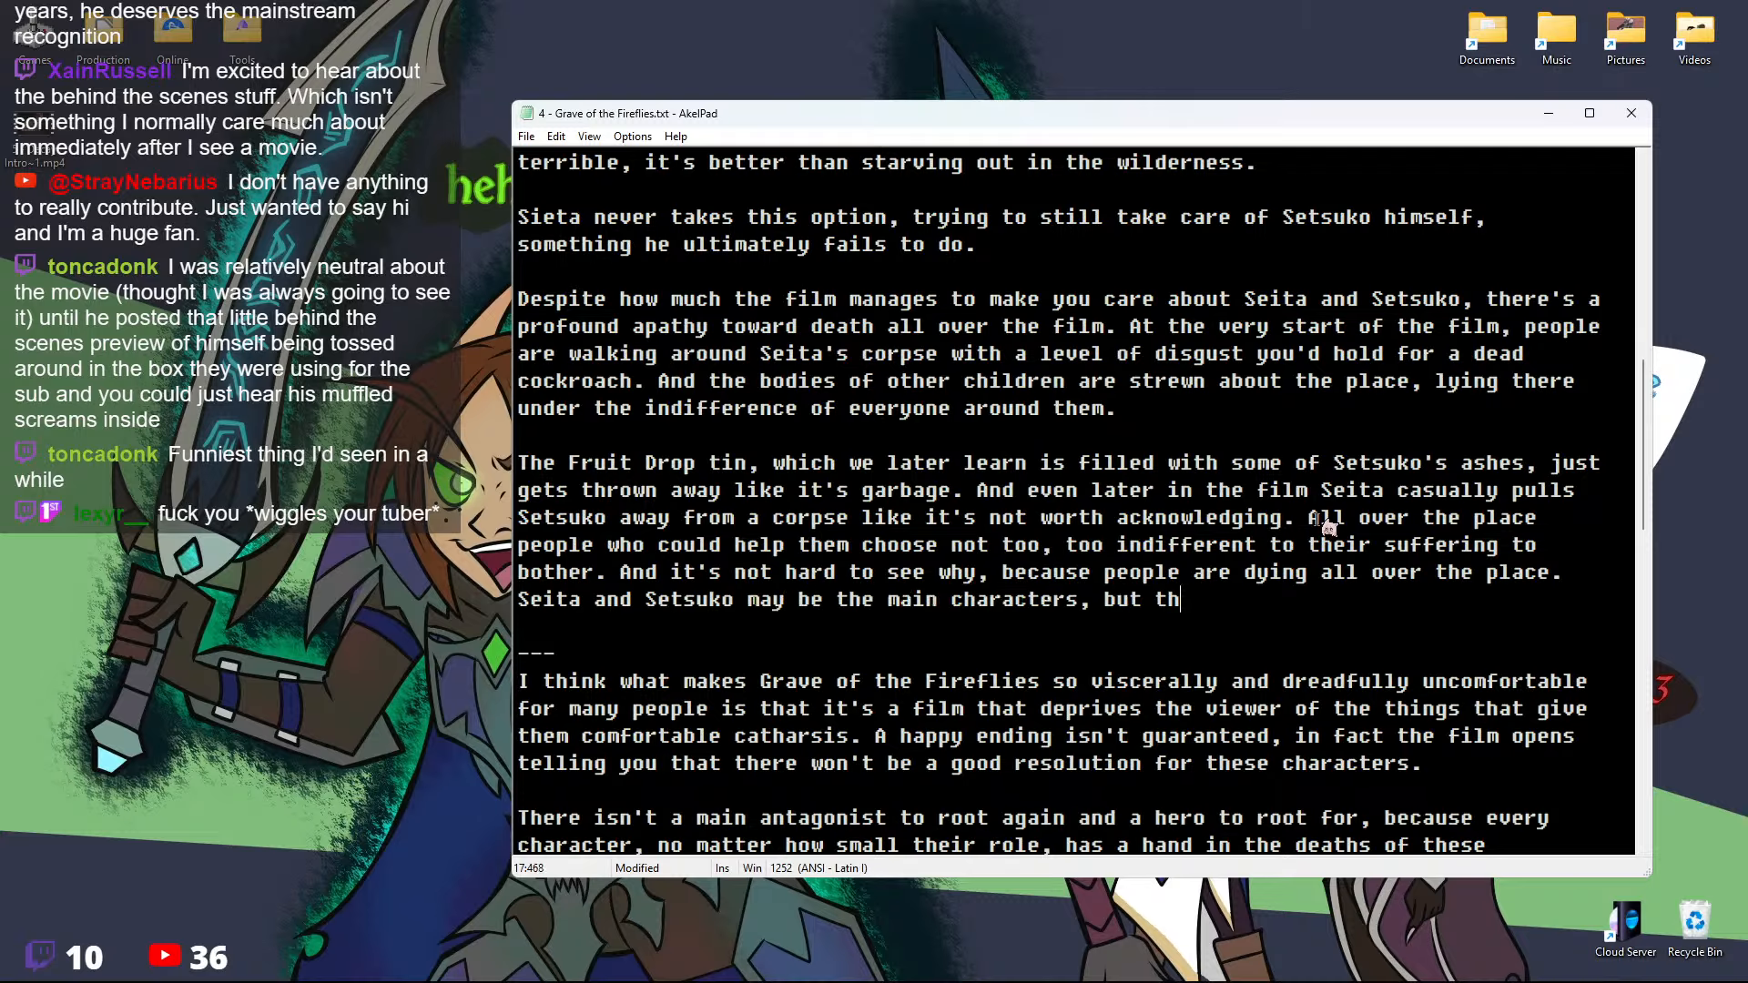
pyautogui.write("ey aren't uniquelyt")
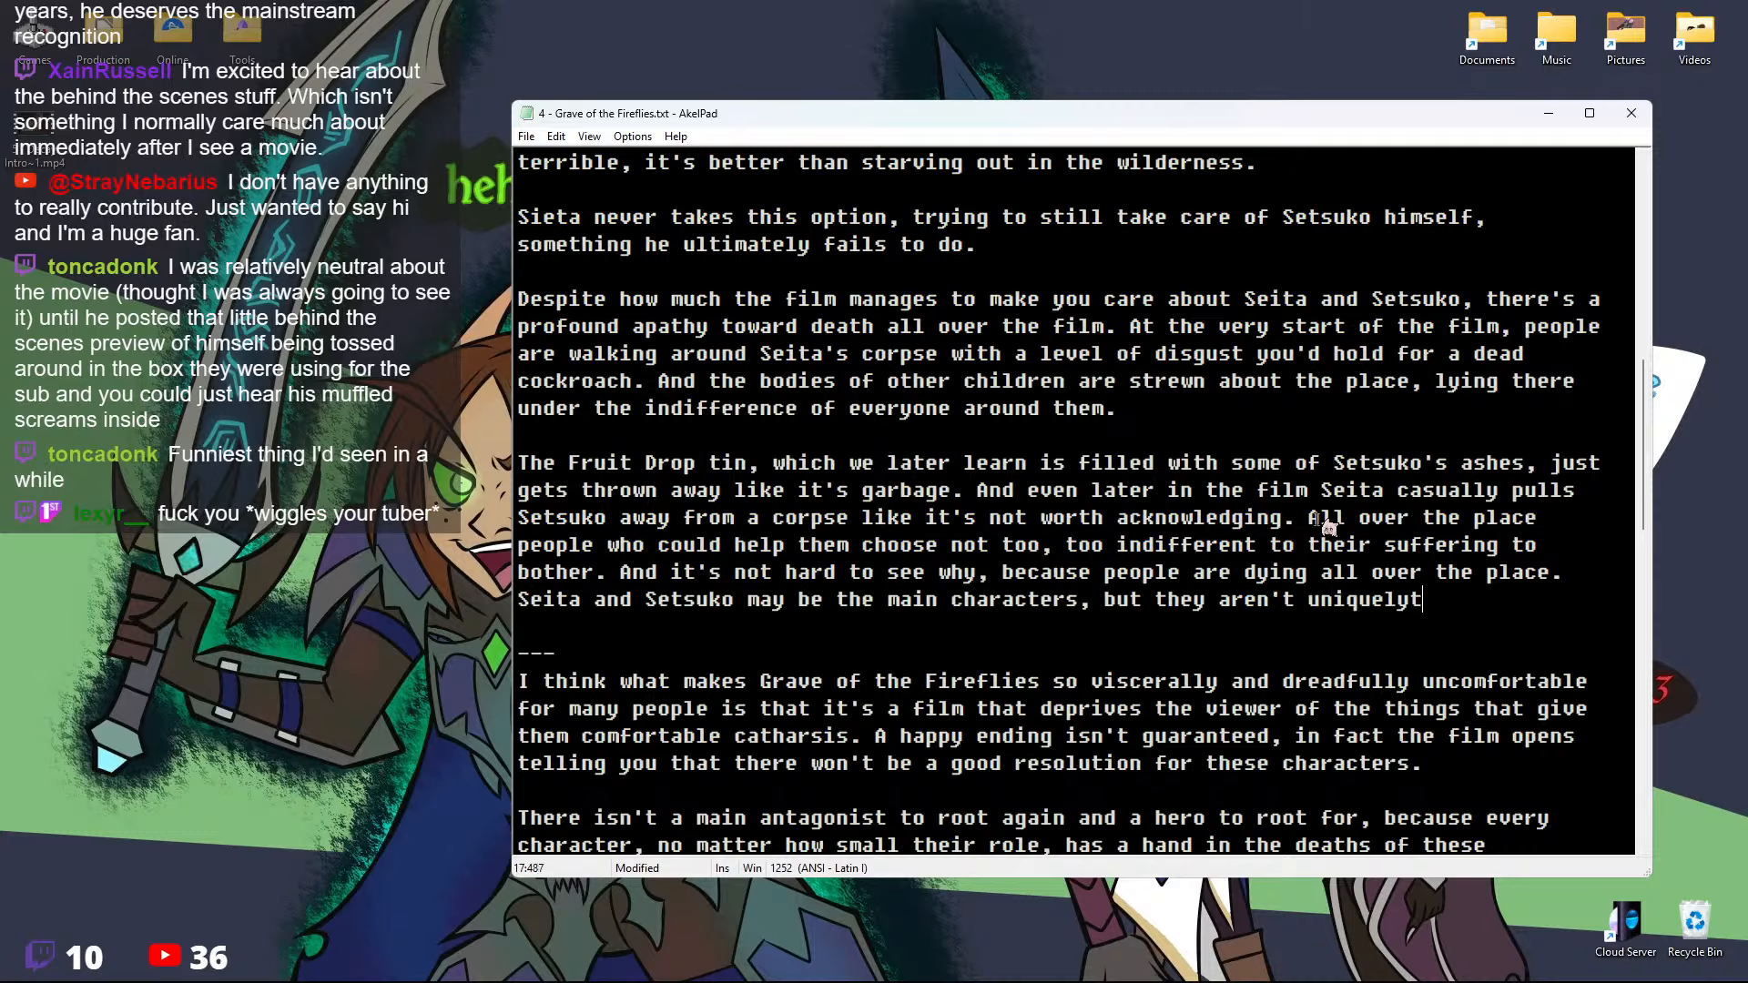
pyautogui.press('BackSpace')
pyautogui.write('specuia')
pyautogui.press('BackSpace')
pyautogui.press('BackSpace')
pyautogui.press('BackSpace')
pyautogui.write('in that regard.')
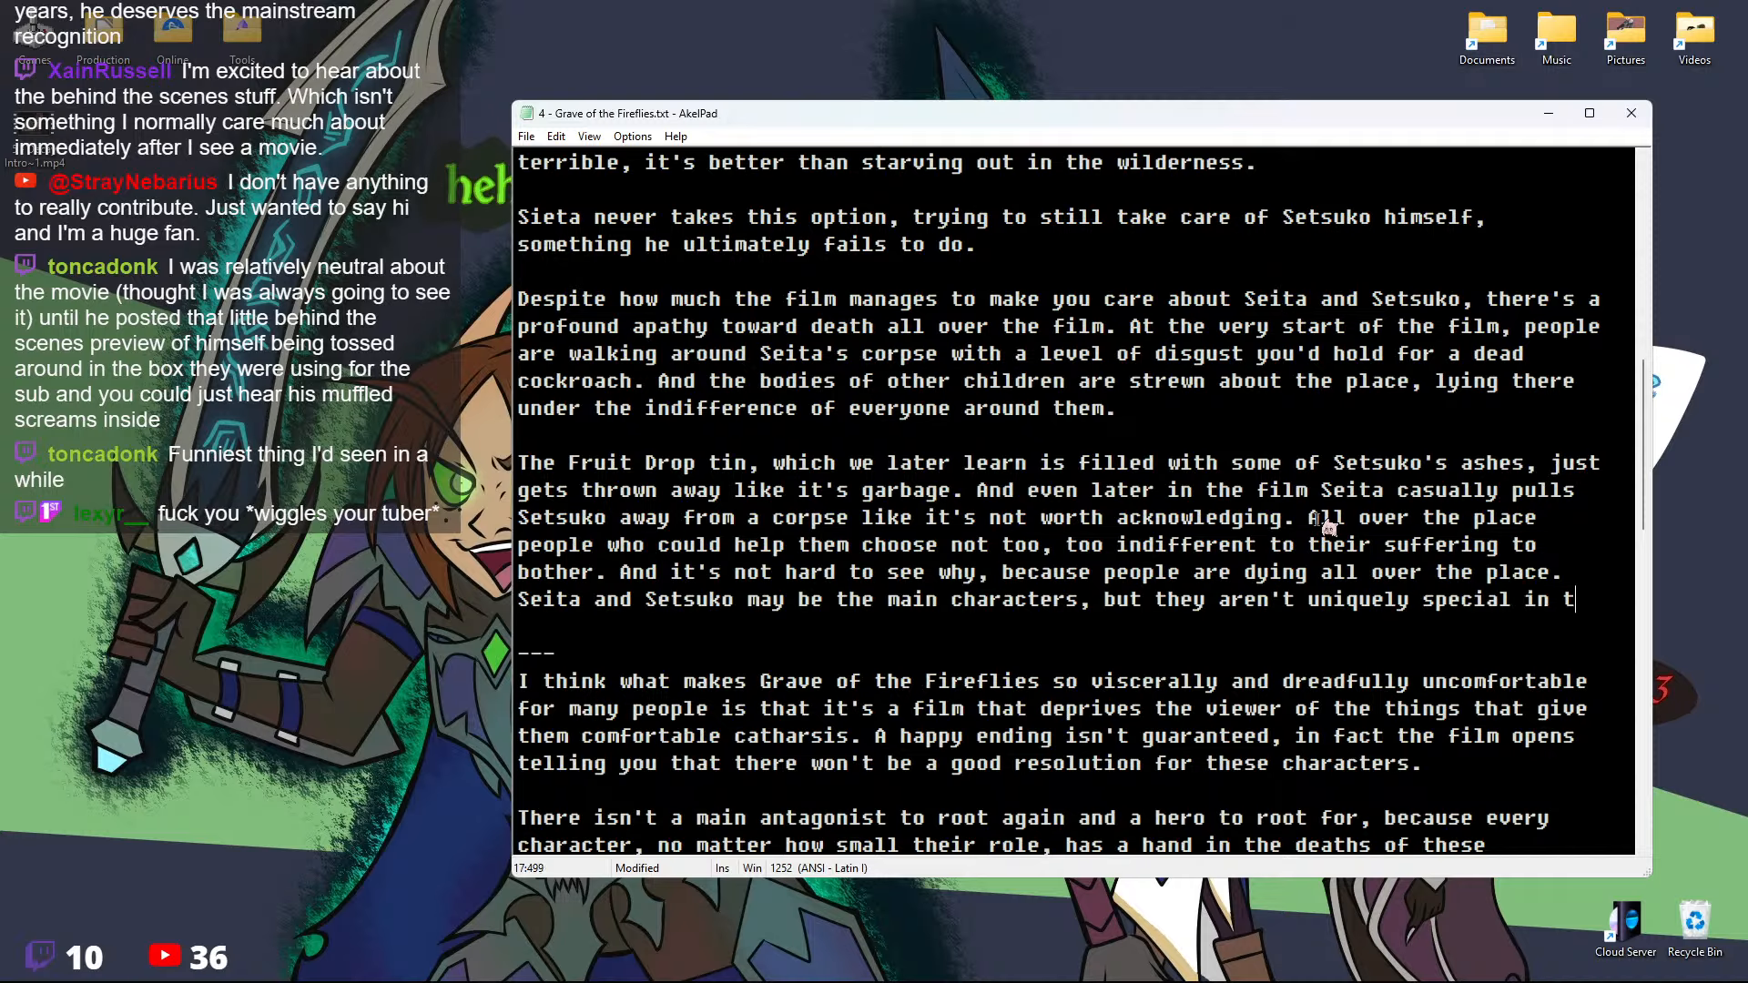
# Delete the "---" divider between the new paragraph and the one starting "I think what makes Grave of the Fireflies"
pyautogui.press('Right')
pyautogui.press('Right')
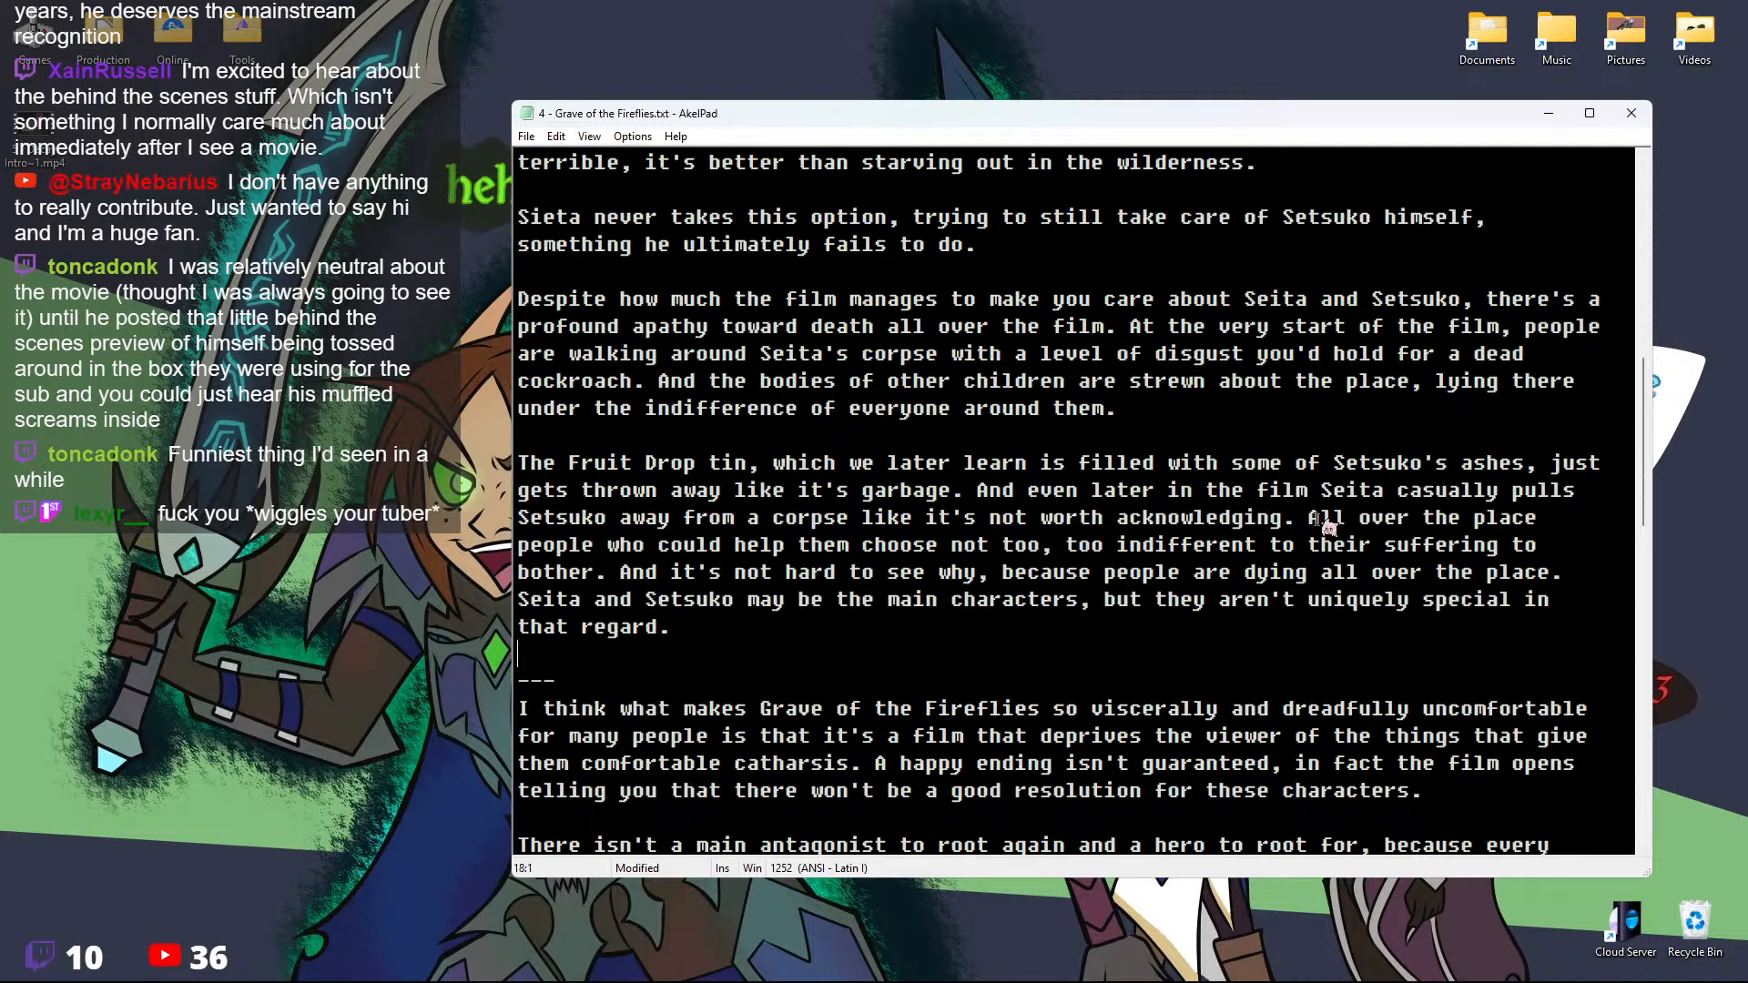
pyautogui.press('BackSpace')
pyautogui.press('Delete')
pyautogui.press('Delete')
pyautogui.press('BackSpace')
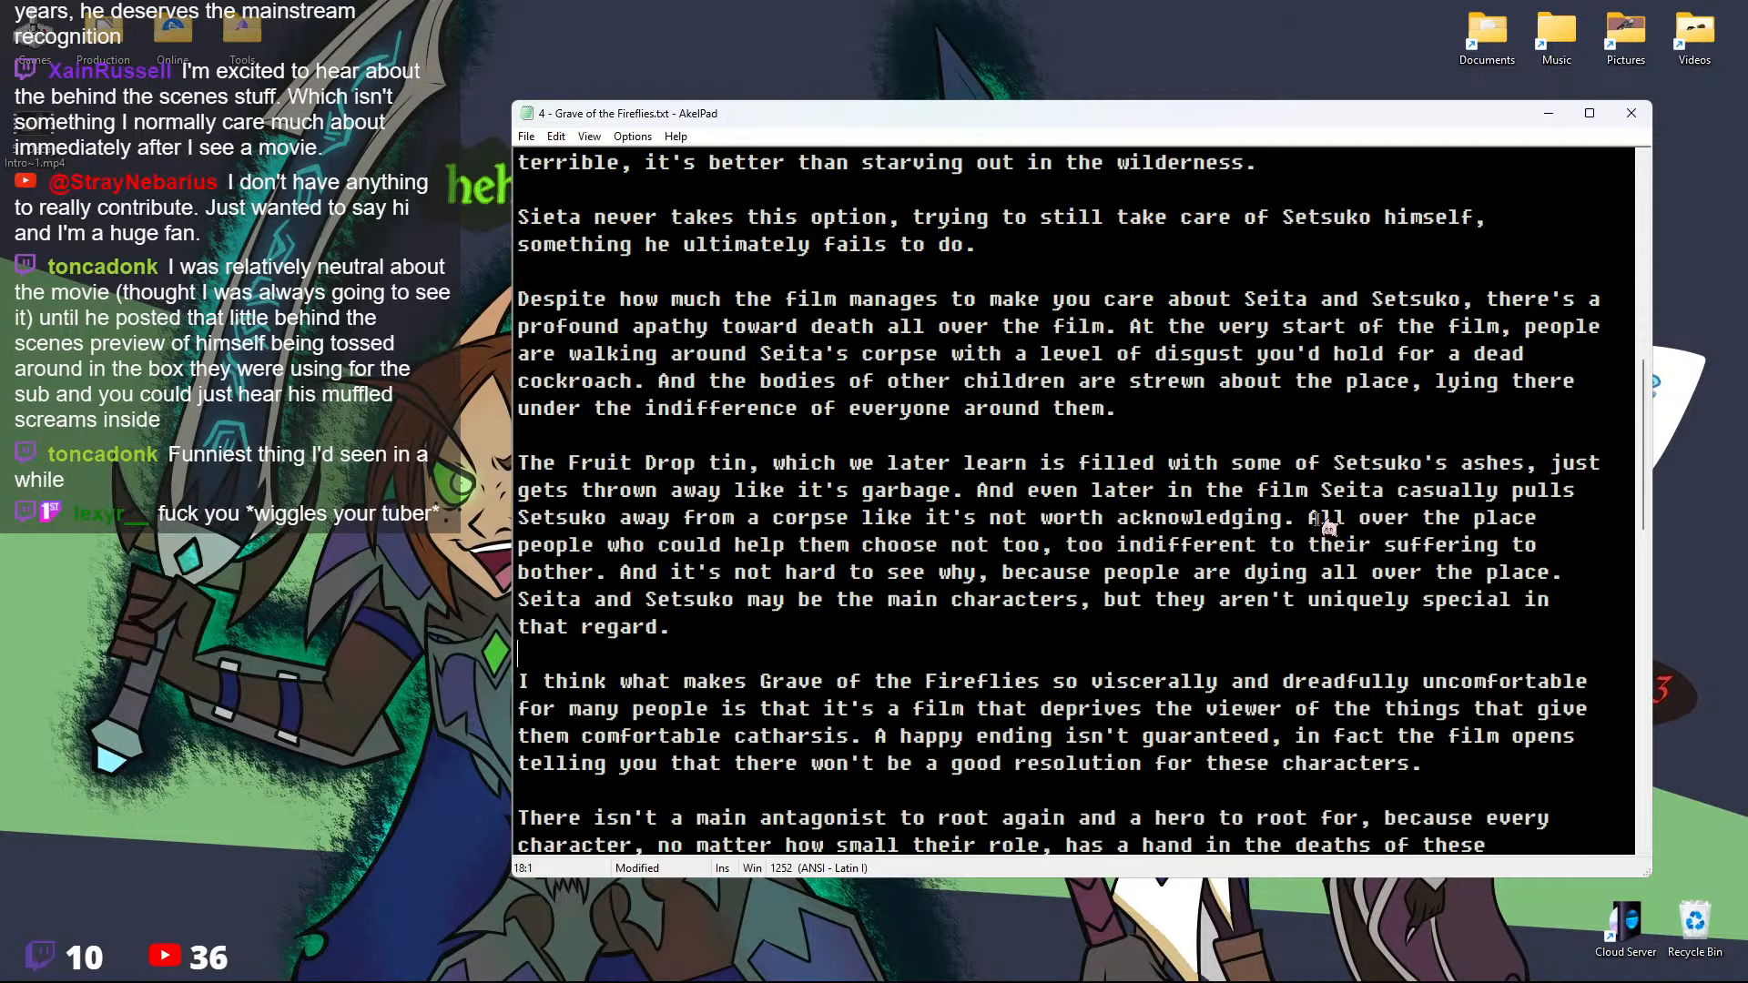
# Correct "root again" to "root against" in the paragraph about the film having no main antagonist
pyautogui.scroll(-3, 1323, 521)
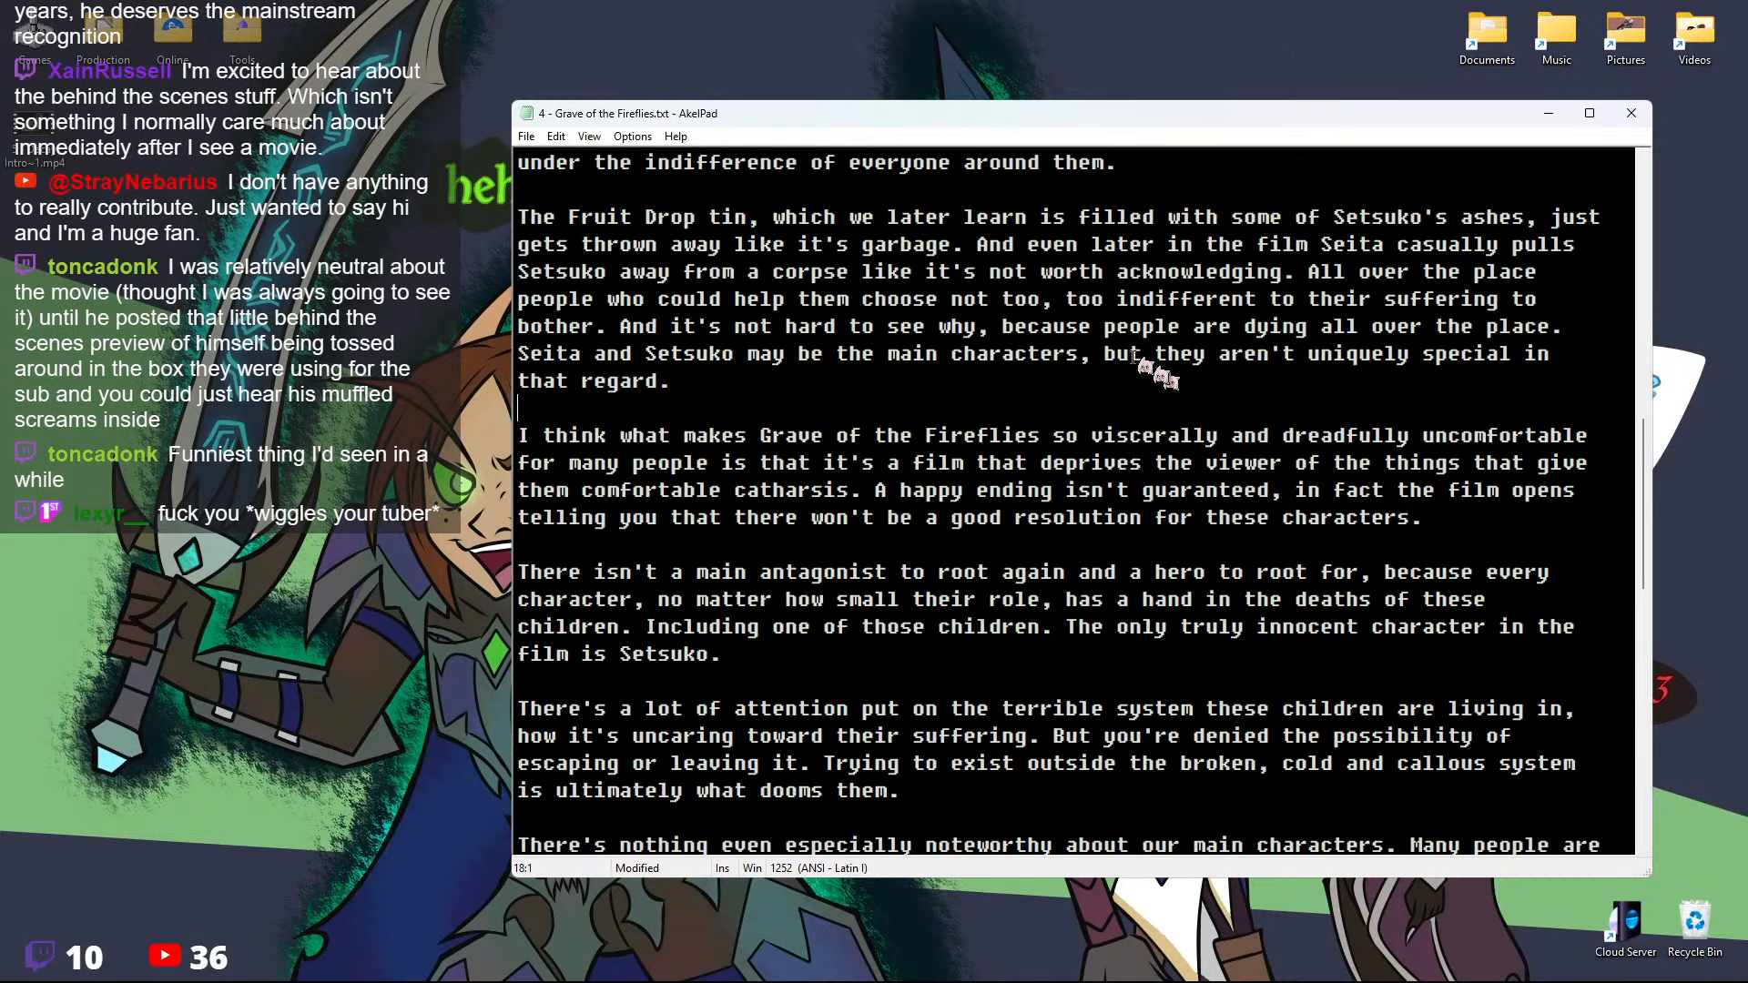
pyautogui.click(1475, 539)
pyautogui.click(1058, 572)
pyautogui.write('sy')
pyautogui.press('BackSpace')
pyautogui.write('\\t')
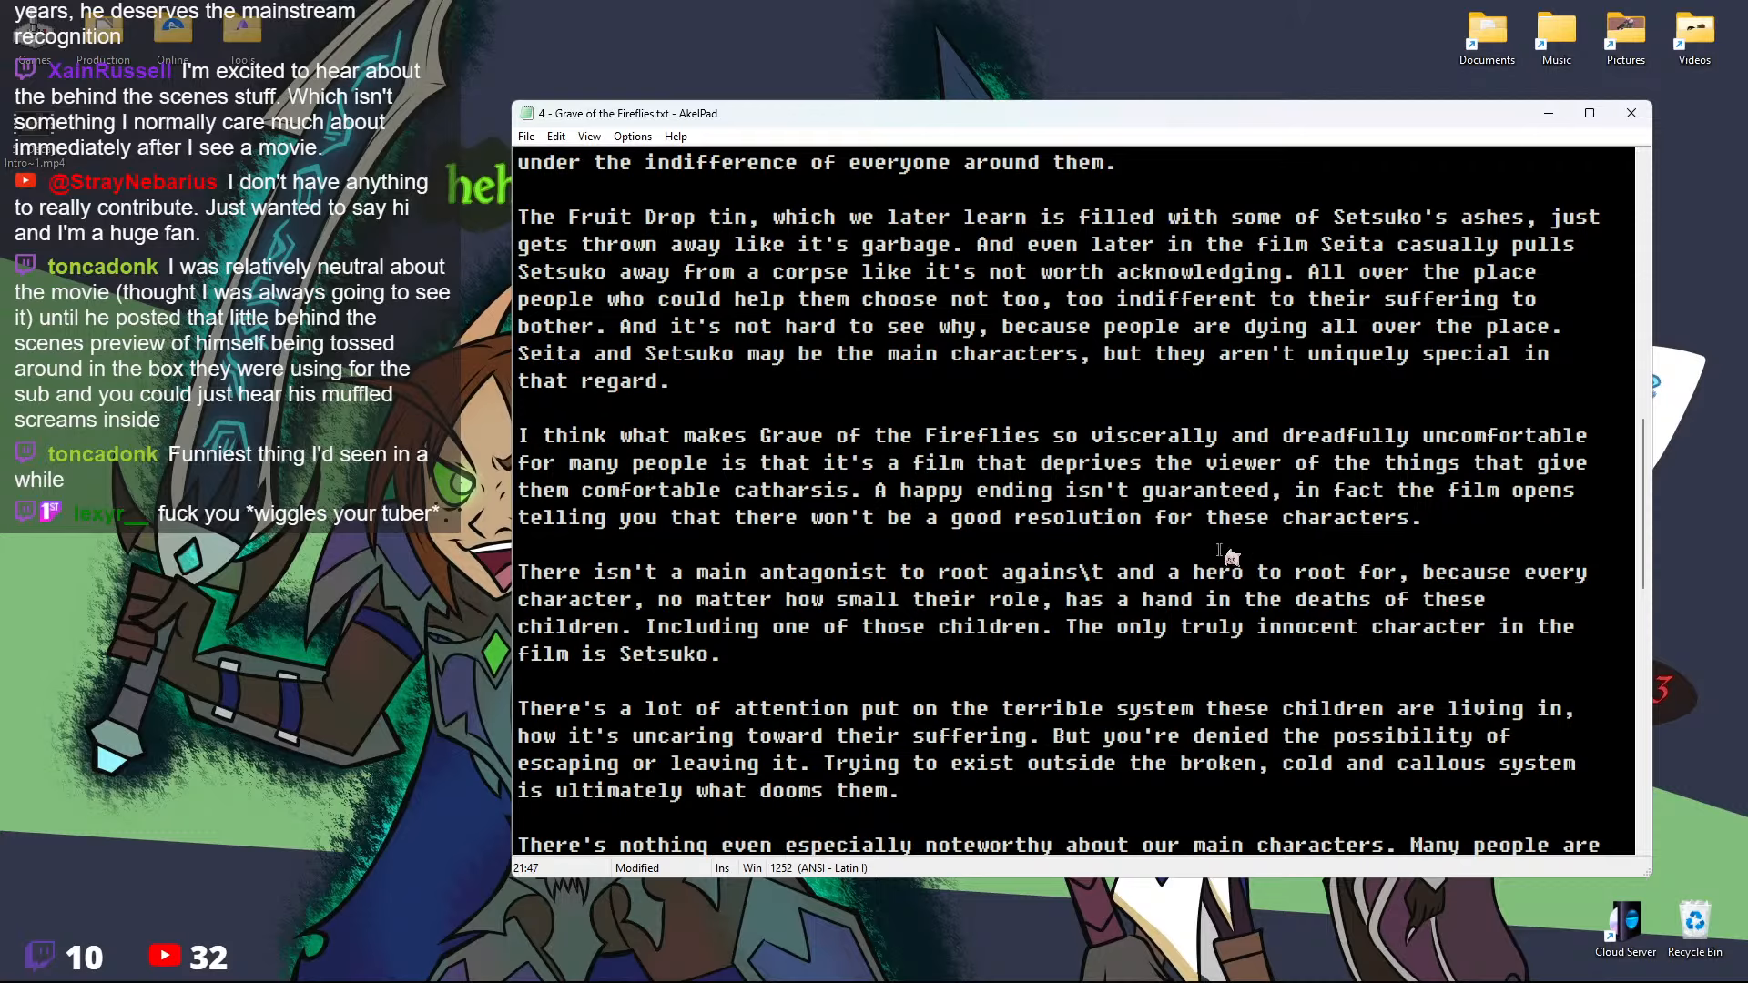
pyautogui.press('BackSpace')
pyautogui.press('BackSpace')
pyautogui.write('t')
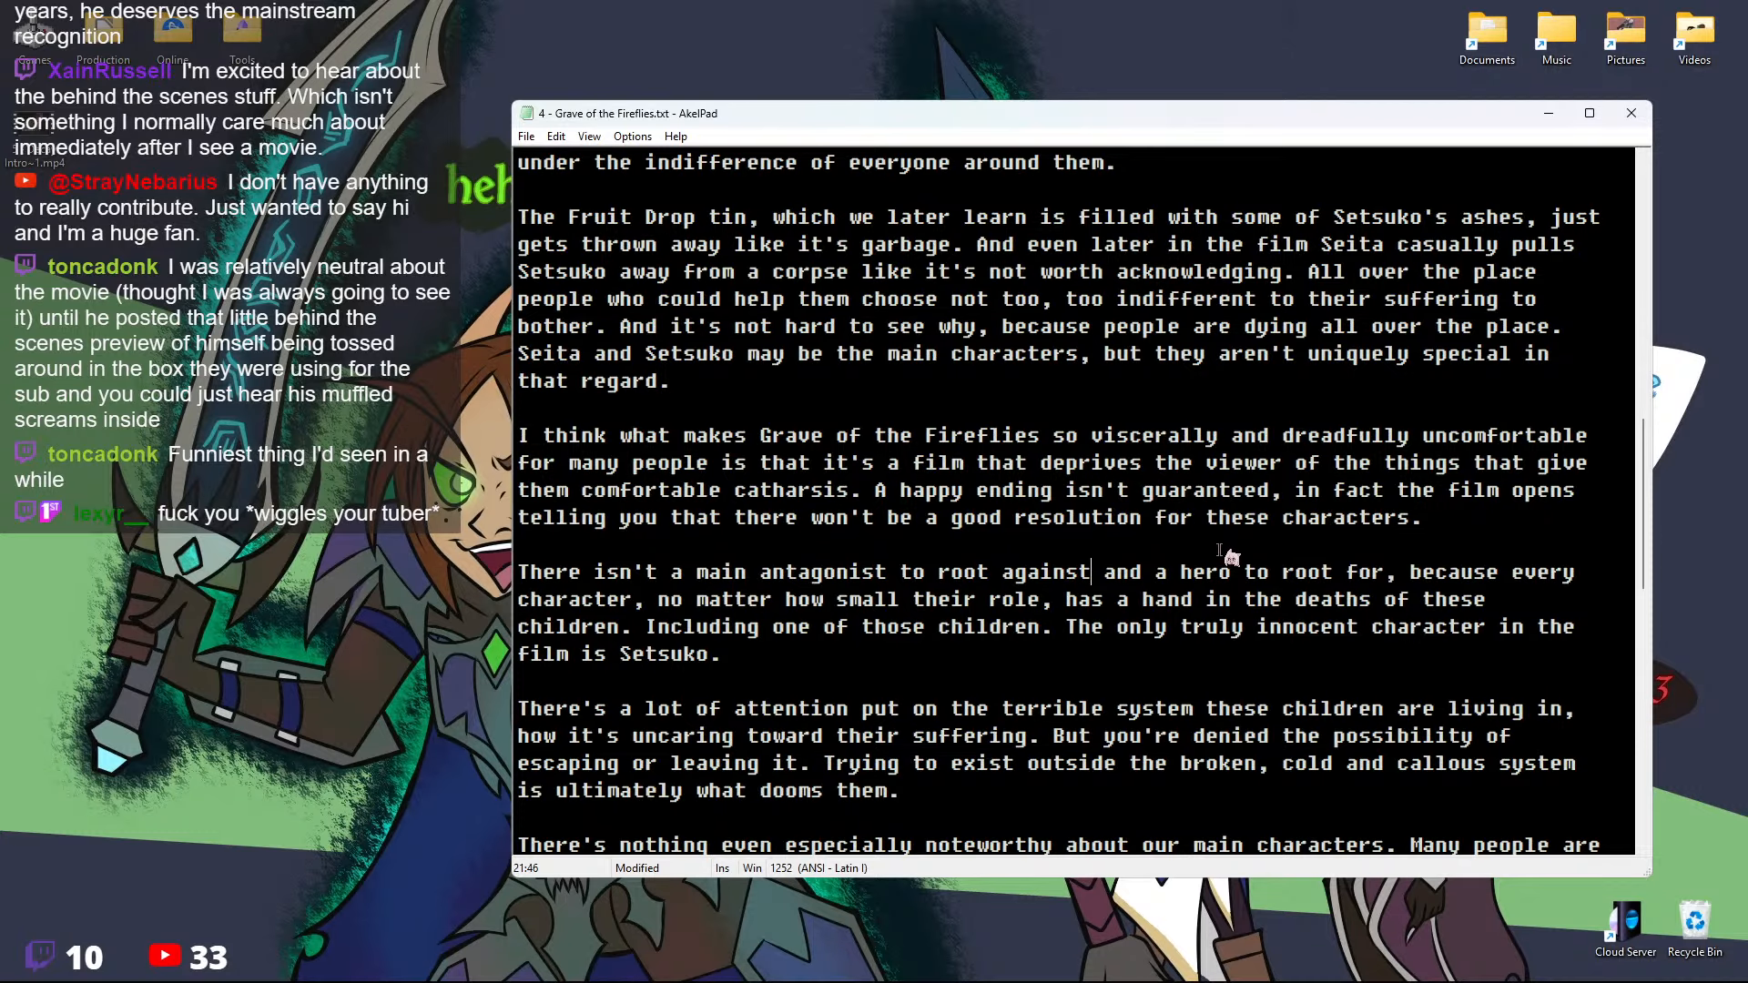
# Delete the sentence about the film never masking that it's about something, and split the paragraph before "Even The Tale of Princess Kaguya"
pyautogui.scroll(-3, 1220, 551)
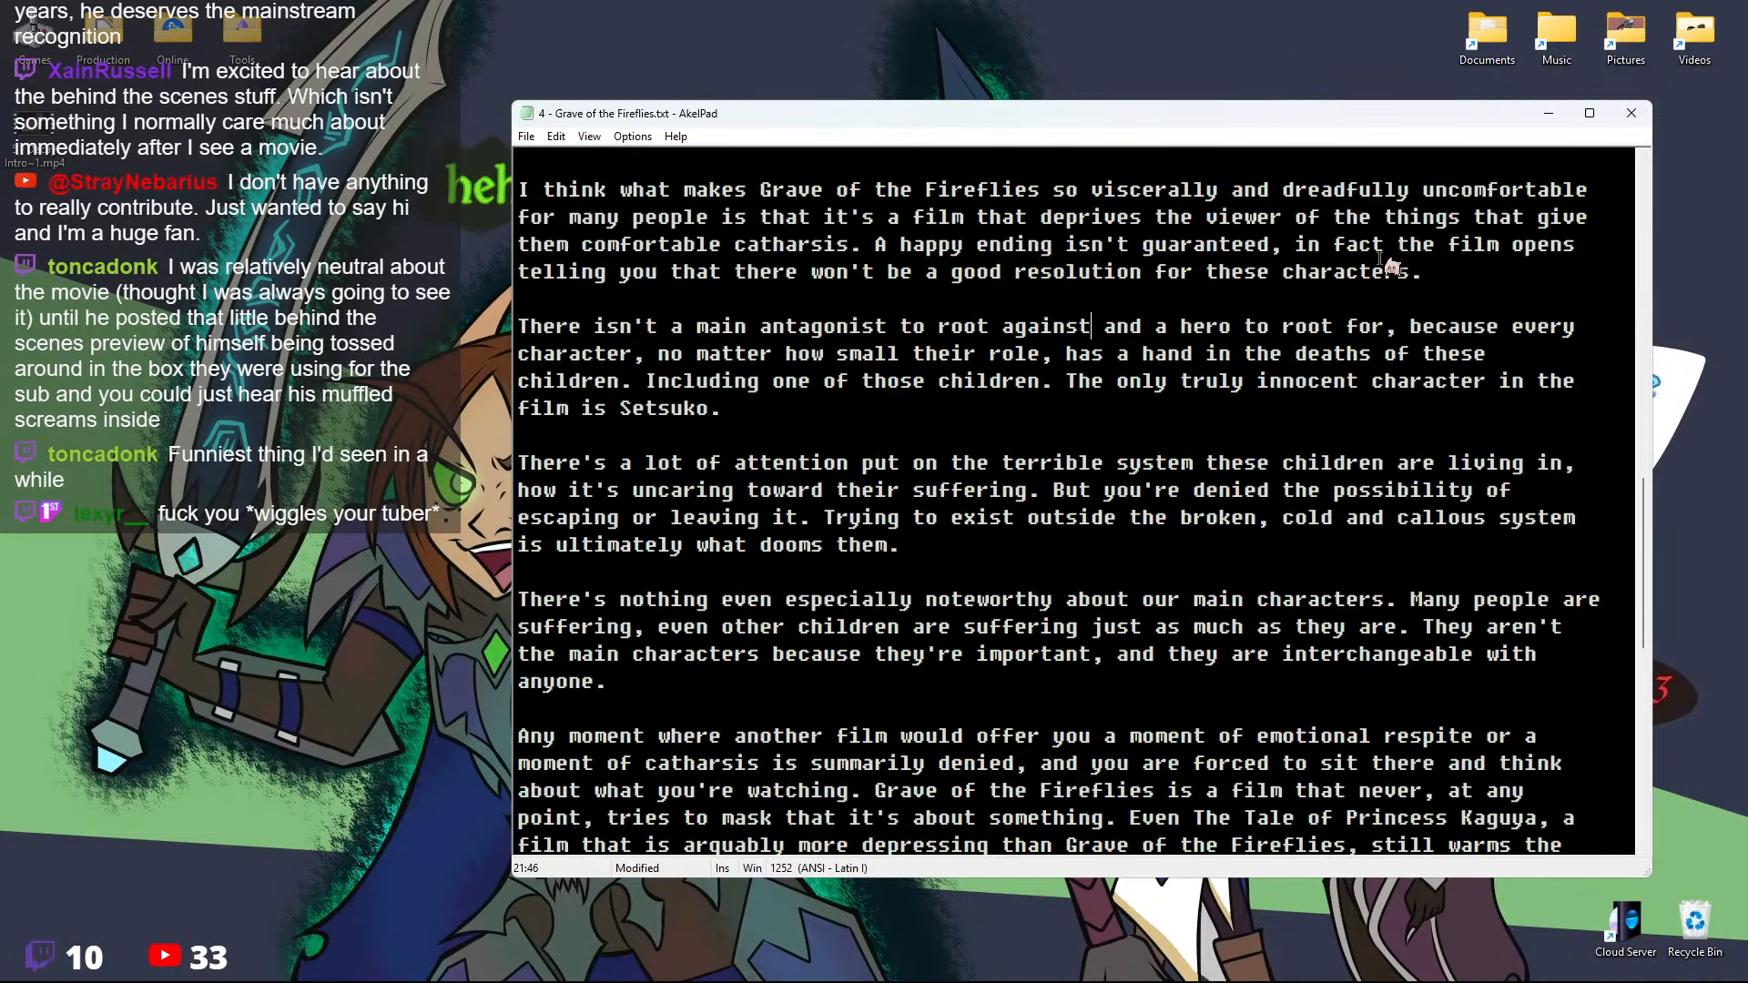
pyautogui.click(1169, 518)
pyautogui.click(866, 570)
pyautogui.scroll(-2, 866, 570)
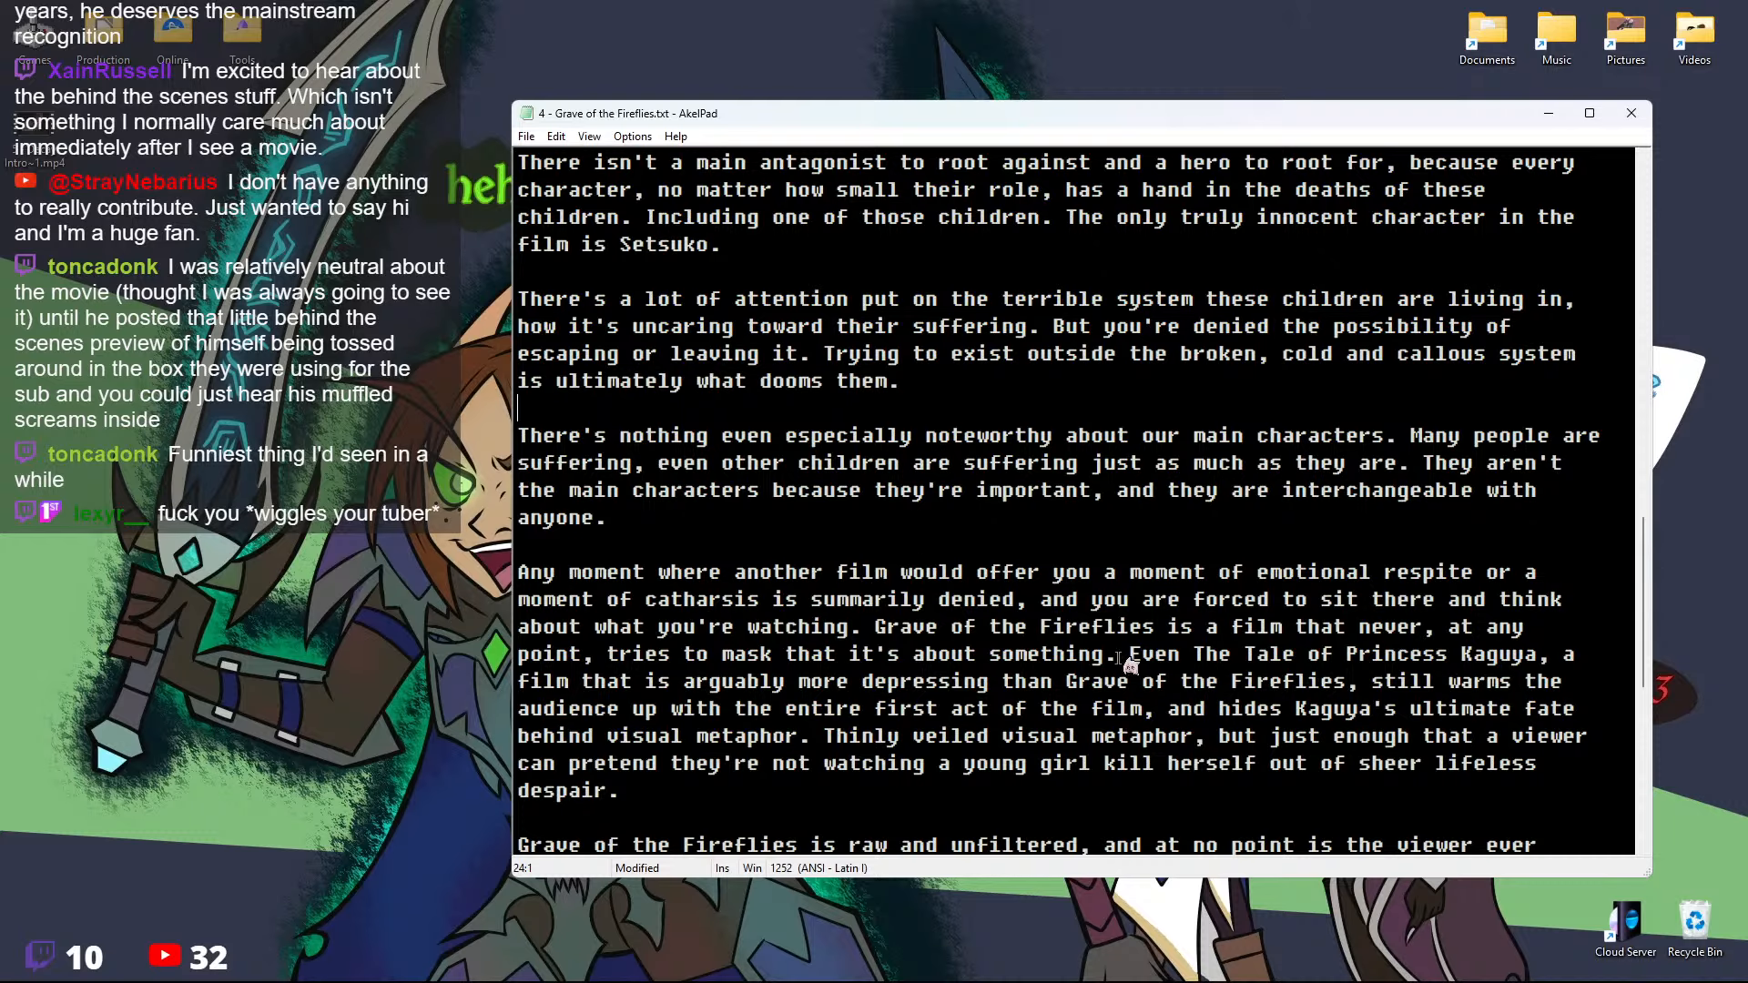
pyautogui.moveTo(1126, 656); pyautogui.dragTo(874, 630)
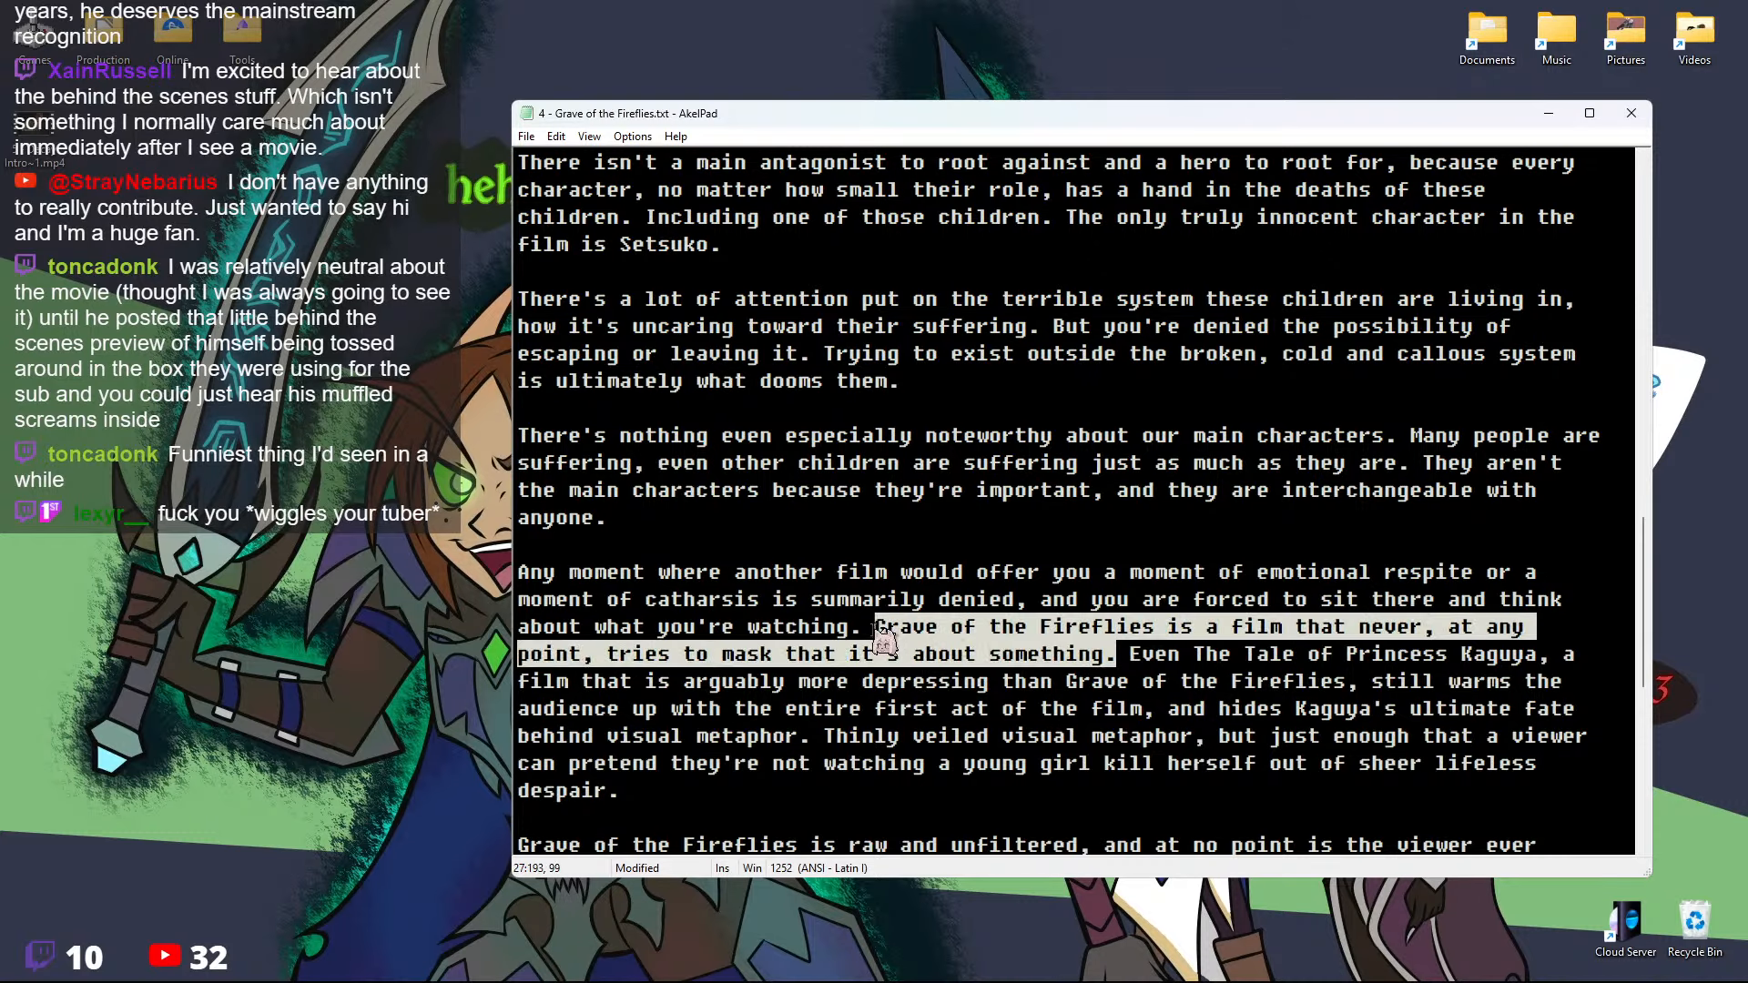
pyautogui.press('BackSpace')
pyautogui.press('Return')
# After "about what you're watching.", begin a sentence with "Grave of the Fireflies is so uncomfortable for so many people specifically"
pyautogui.click(922, 628)
pyautogui.write('Grave ')
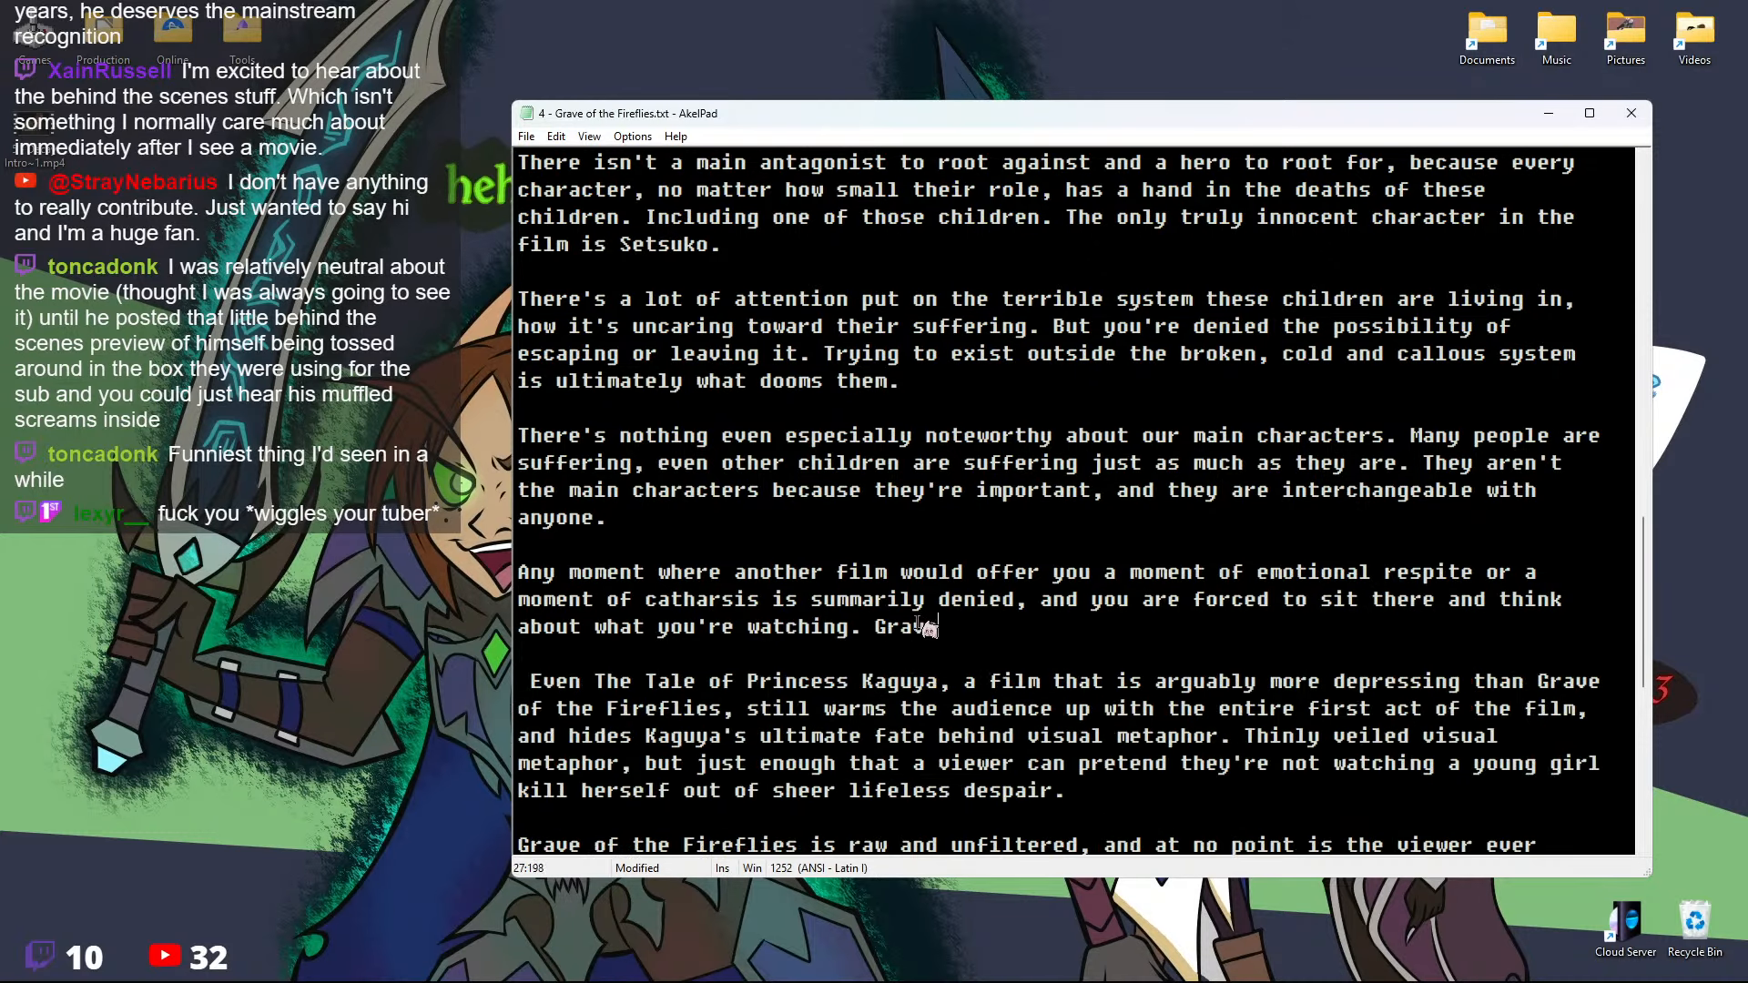
pyautogui.write('of the Fireflies i')
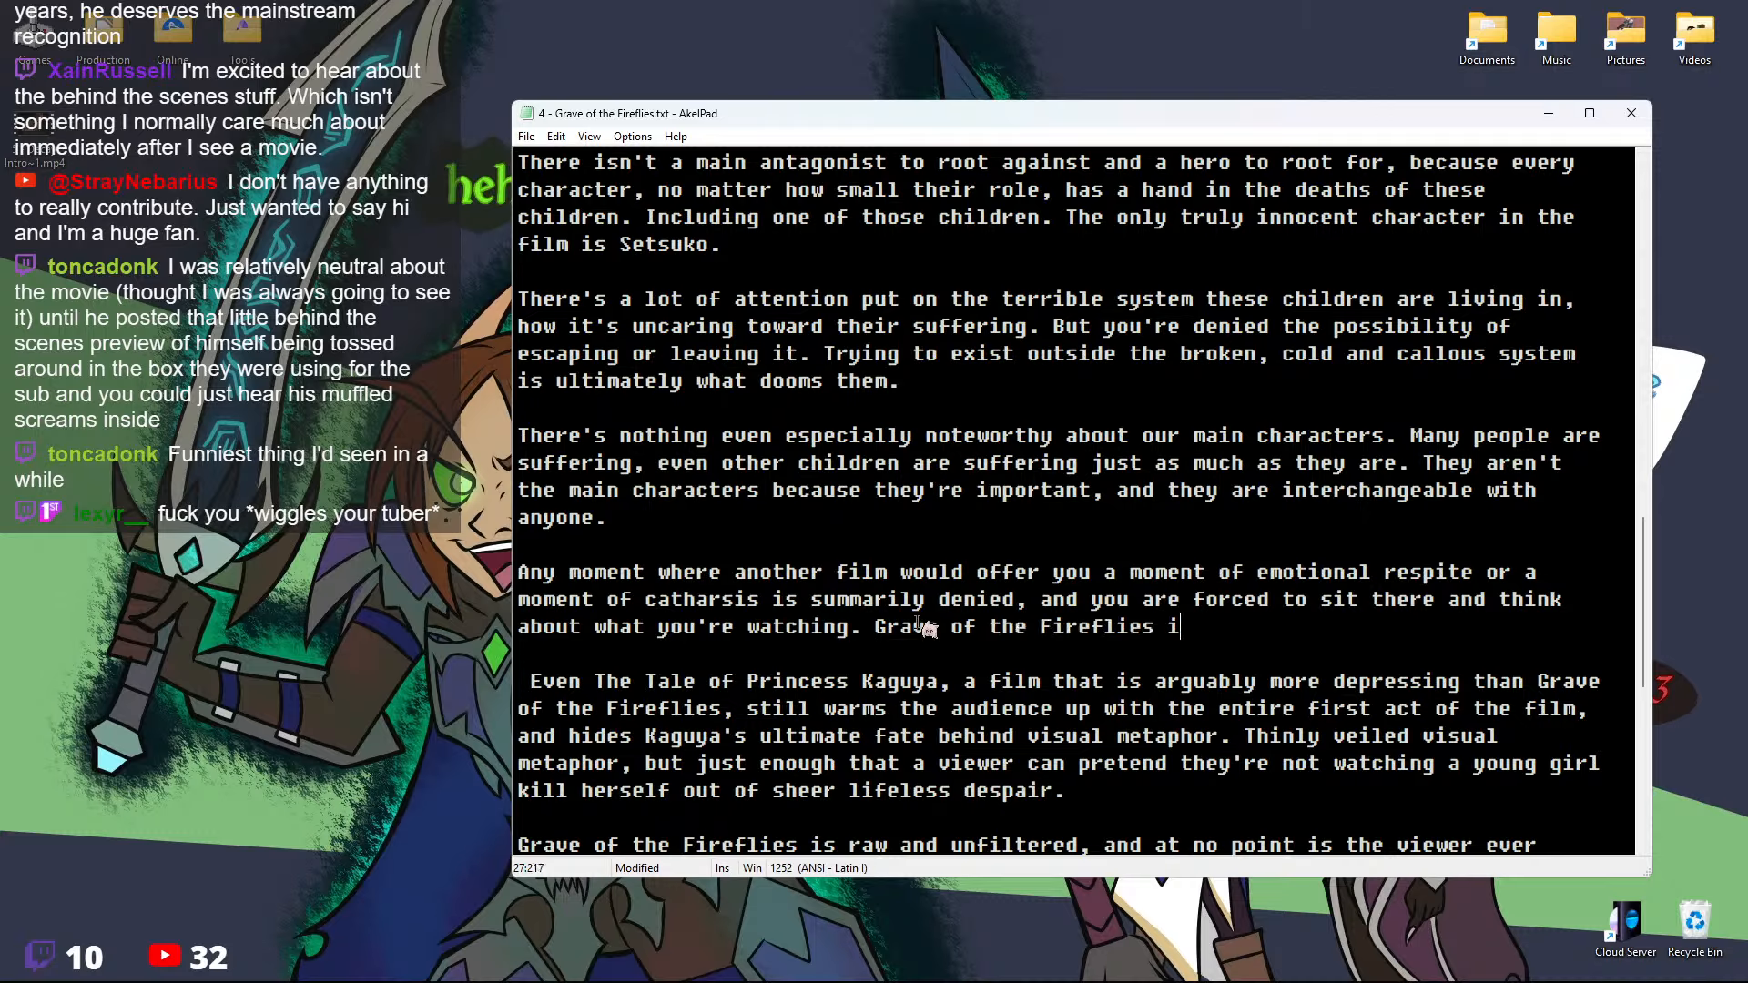
pyautogui.write('s so uncomfortable ')
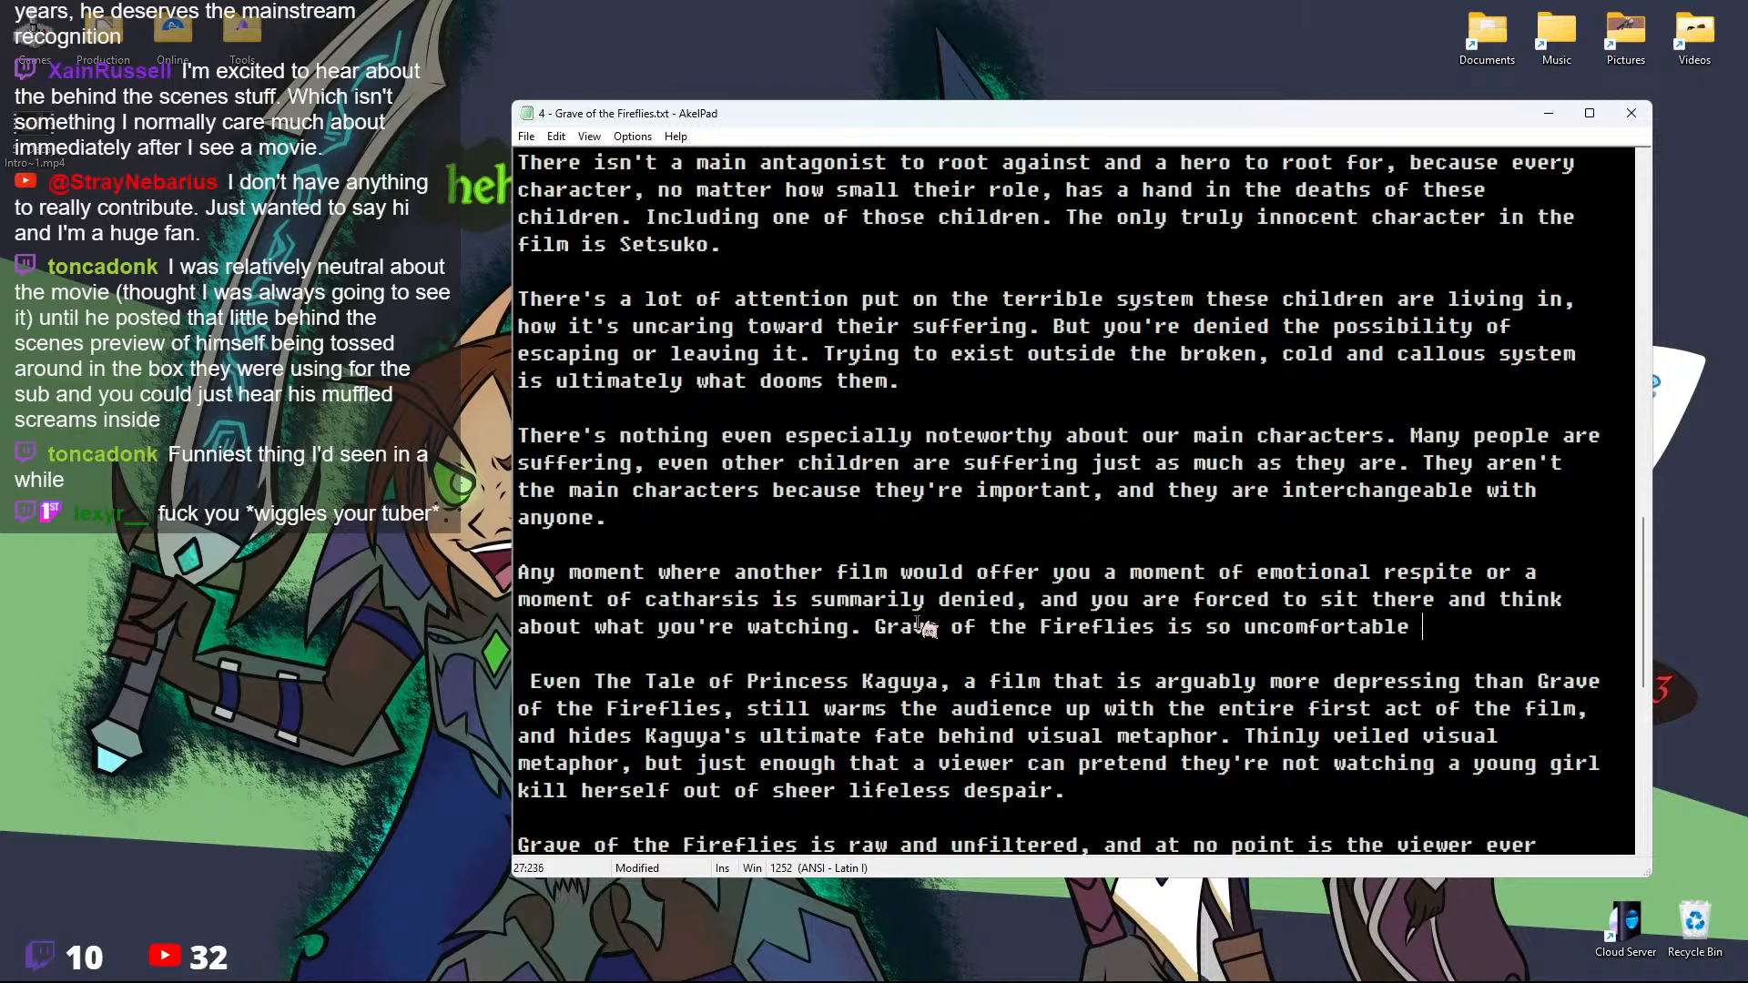
pyautogui.write('for so many people because')
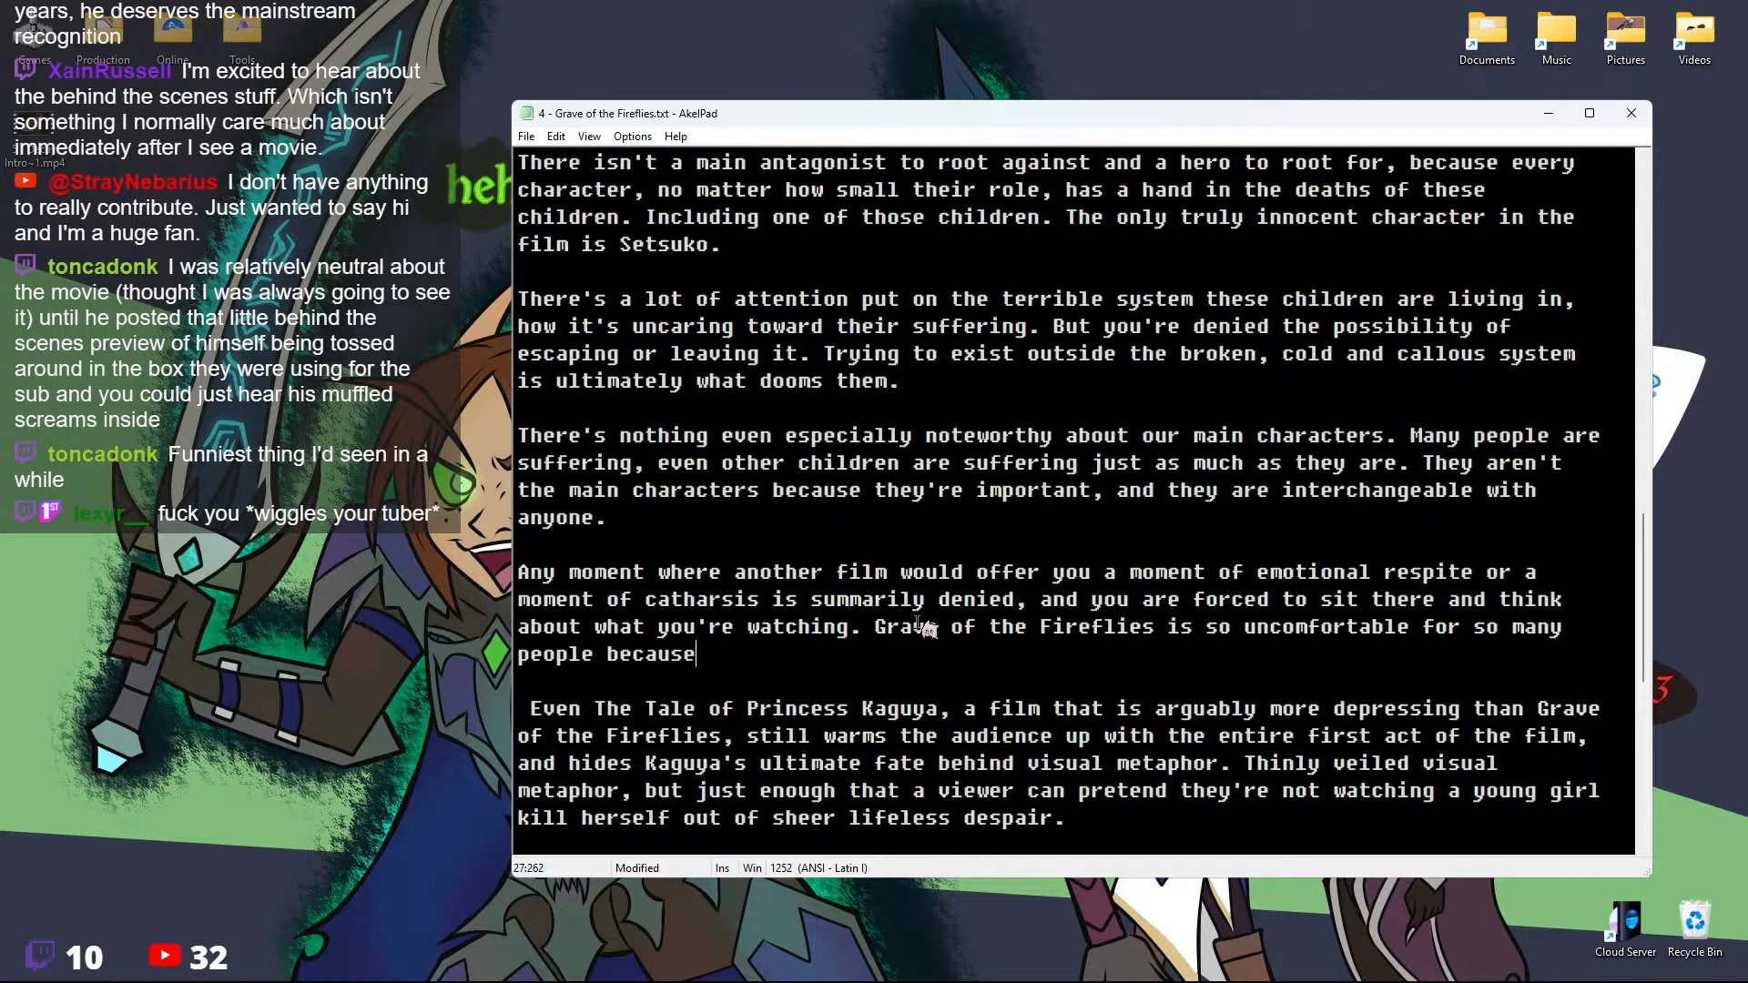
pyautogui.press('BackSpace')
pyautogui.press('BackSpace')
pyautogui.press('BackSpace')
pyautogui.press('BackSpace')
pyautogui.press('BackSpace')
pyautogui.press('BackSpace')
pyautogui.press('BackSpace')
pyautogui.write('specifically ')
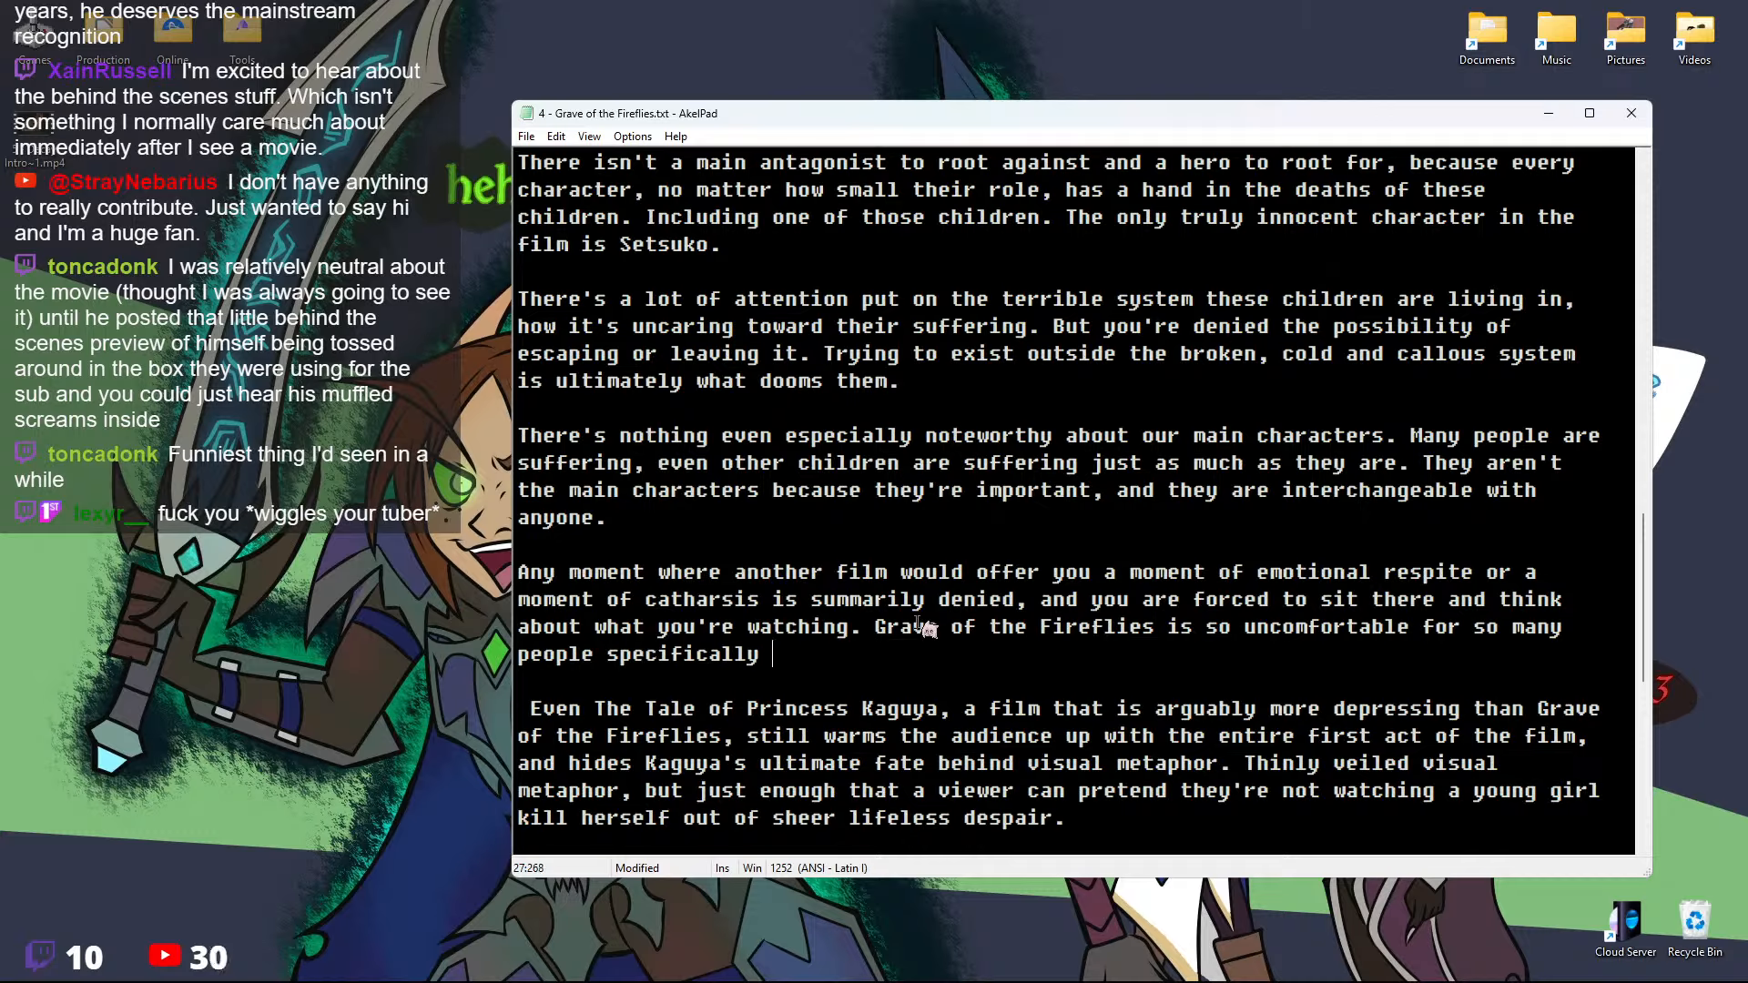
# Finish the sentence with "because it's too good at focusing on what it wants to be about that you can't just ignore it and focus on something else."
pyautogui.write("because it's too go")
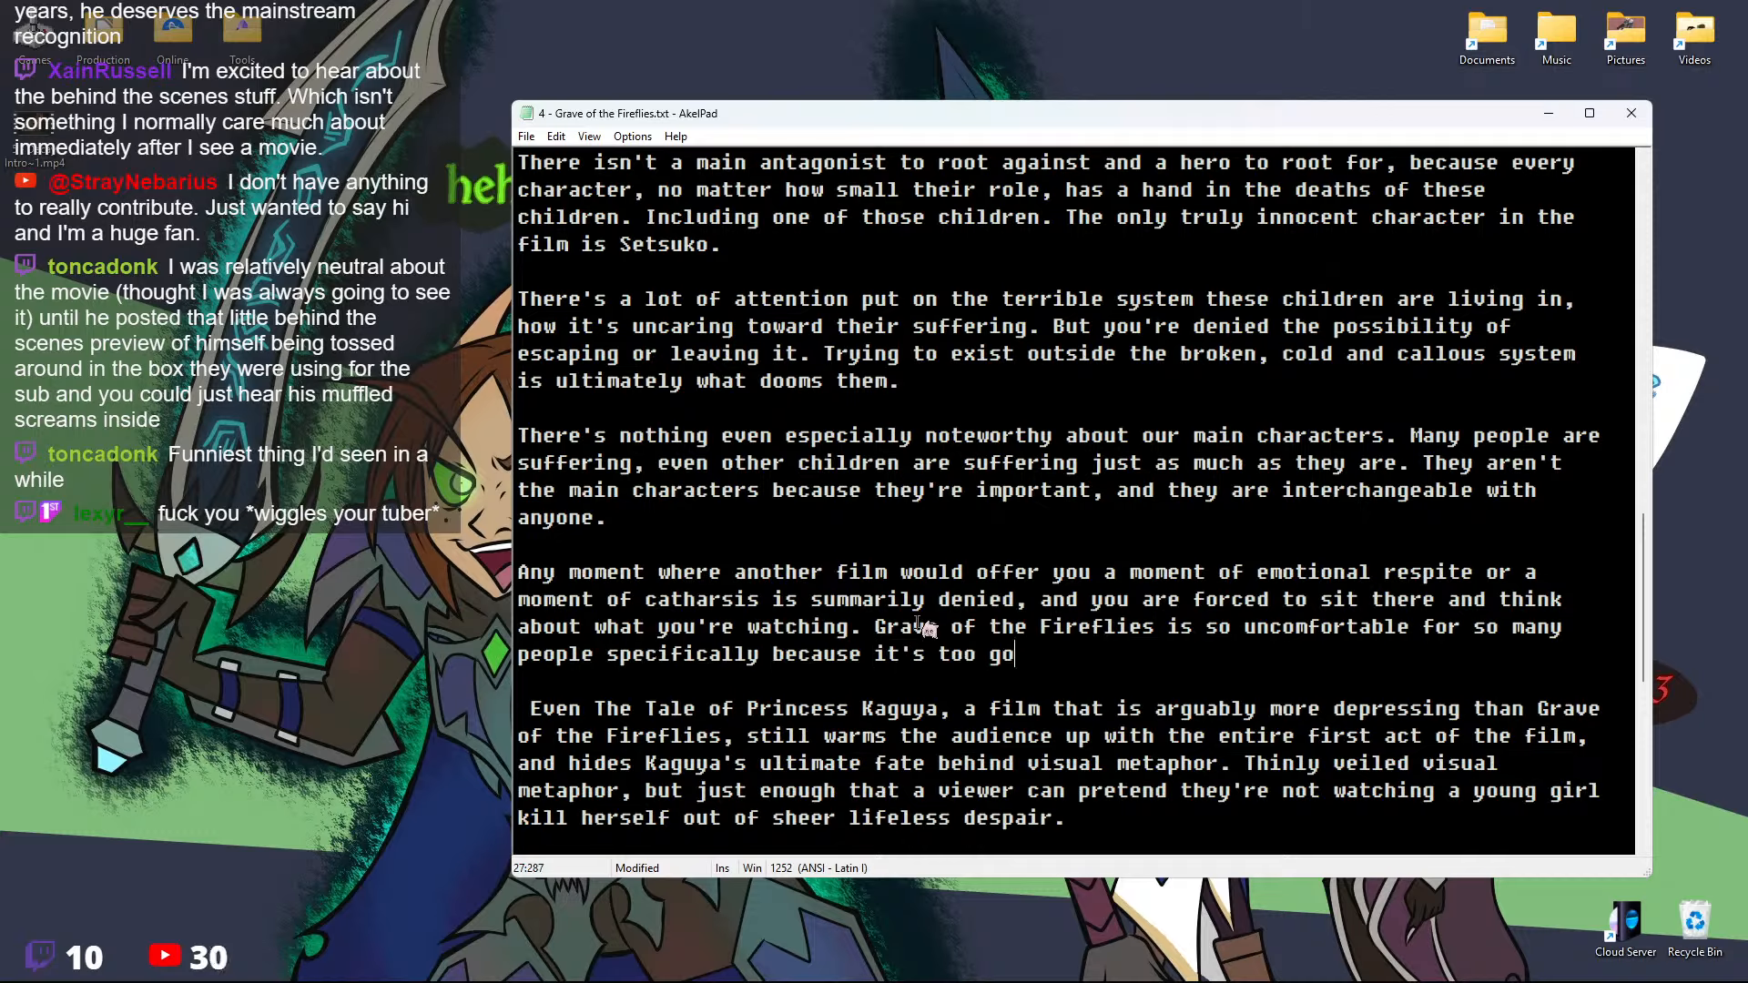
pyautogui.write('od at focusin')
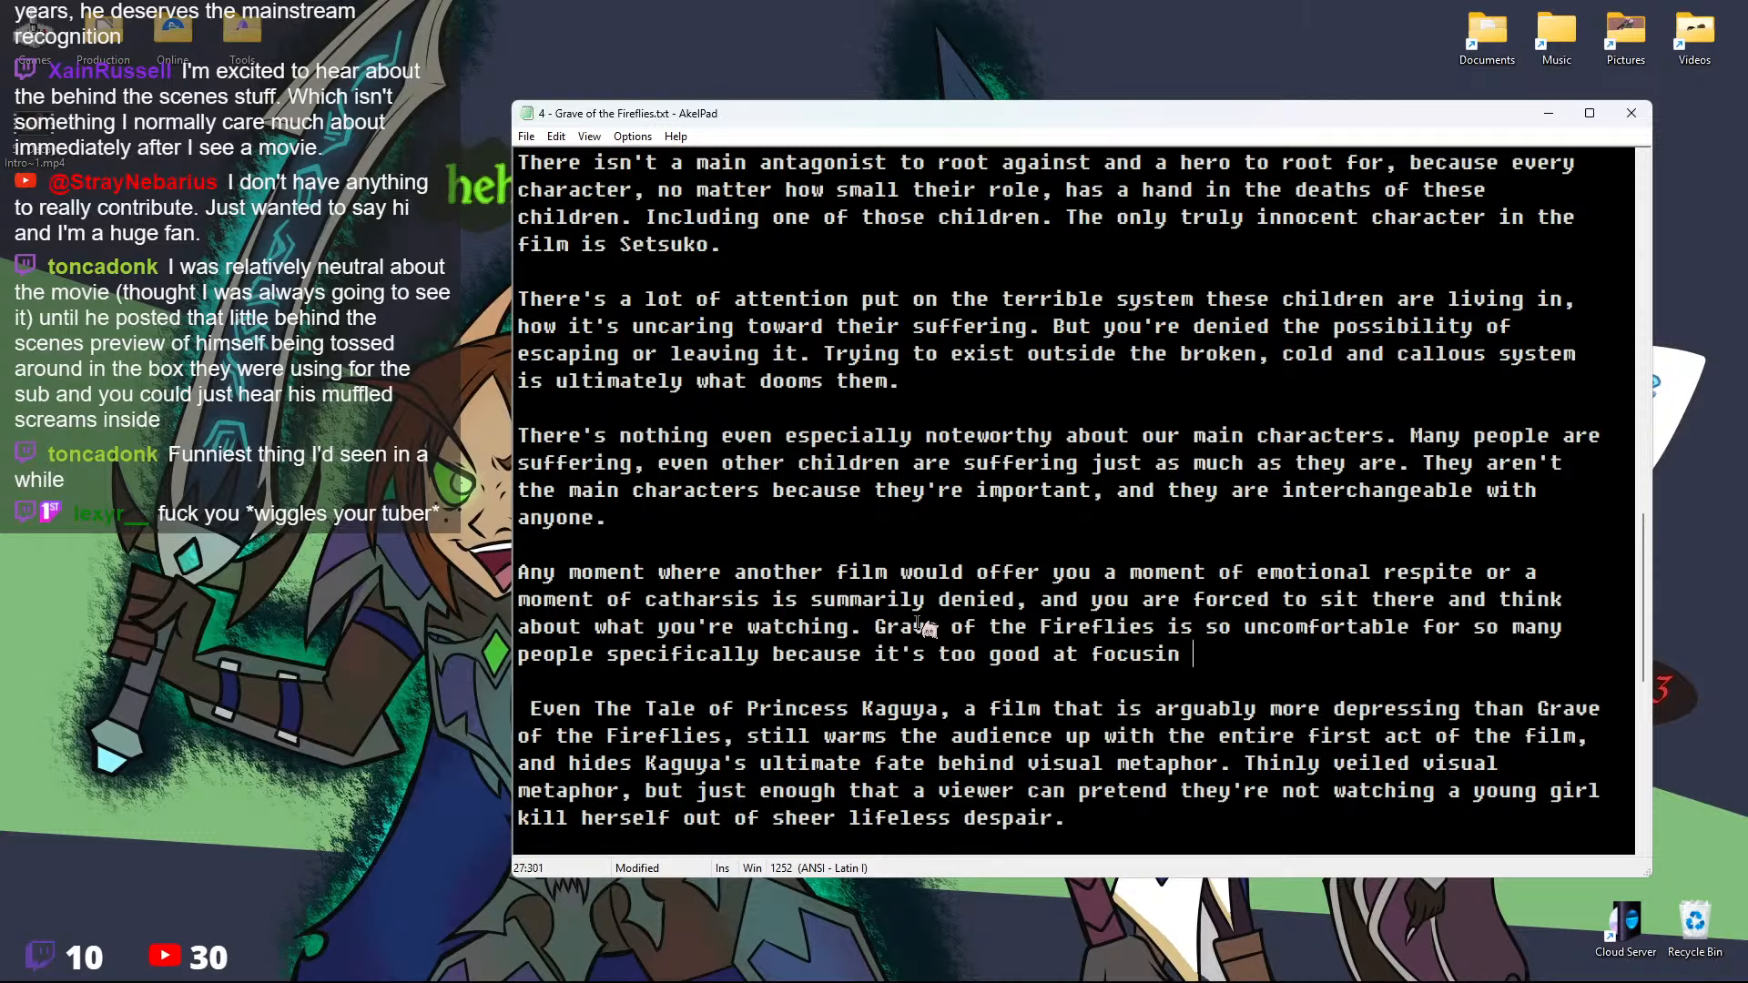
pyautogui.press('BackSpace')
pyautogui.write('g on what it wants to be abo')
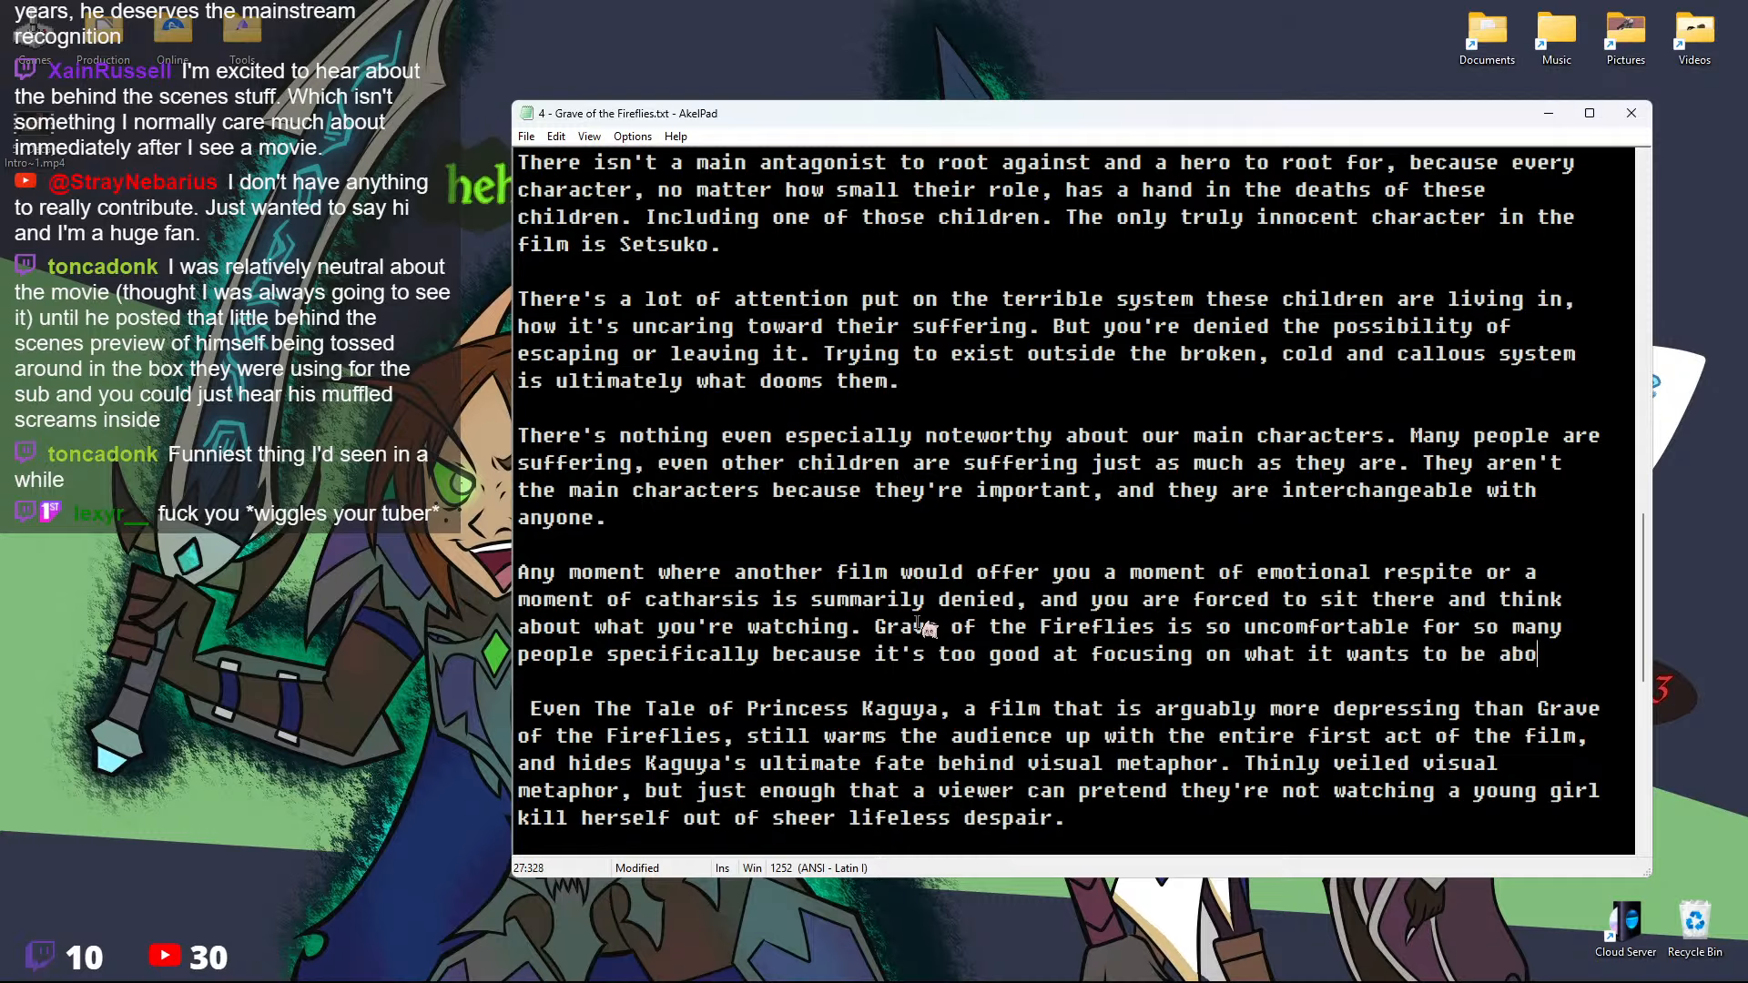
pyautogui.write("ut that you can't j")
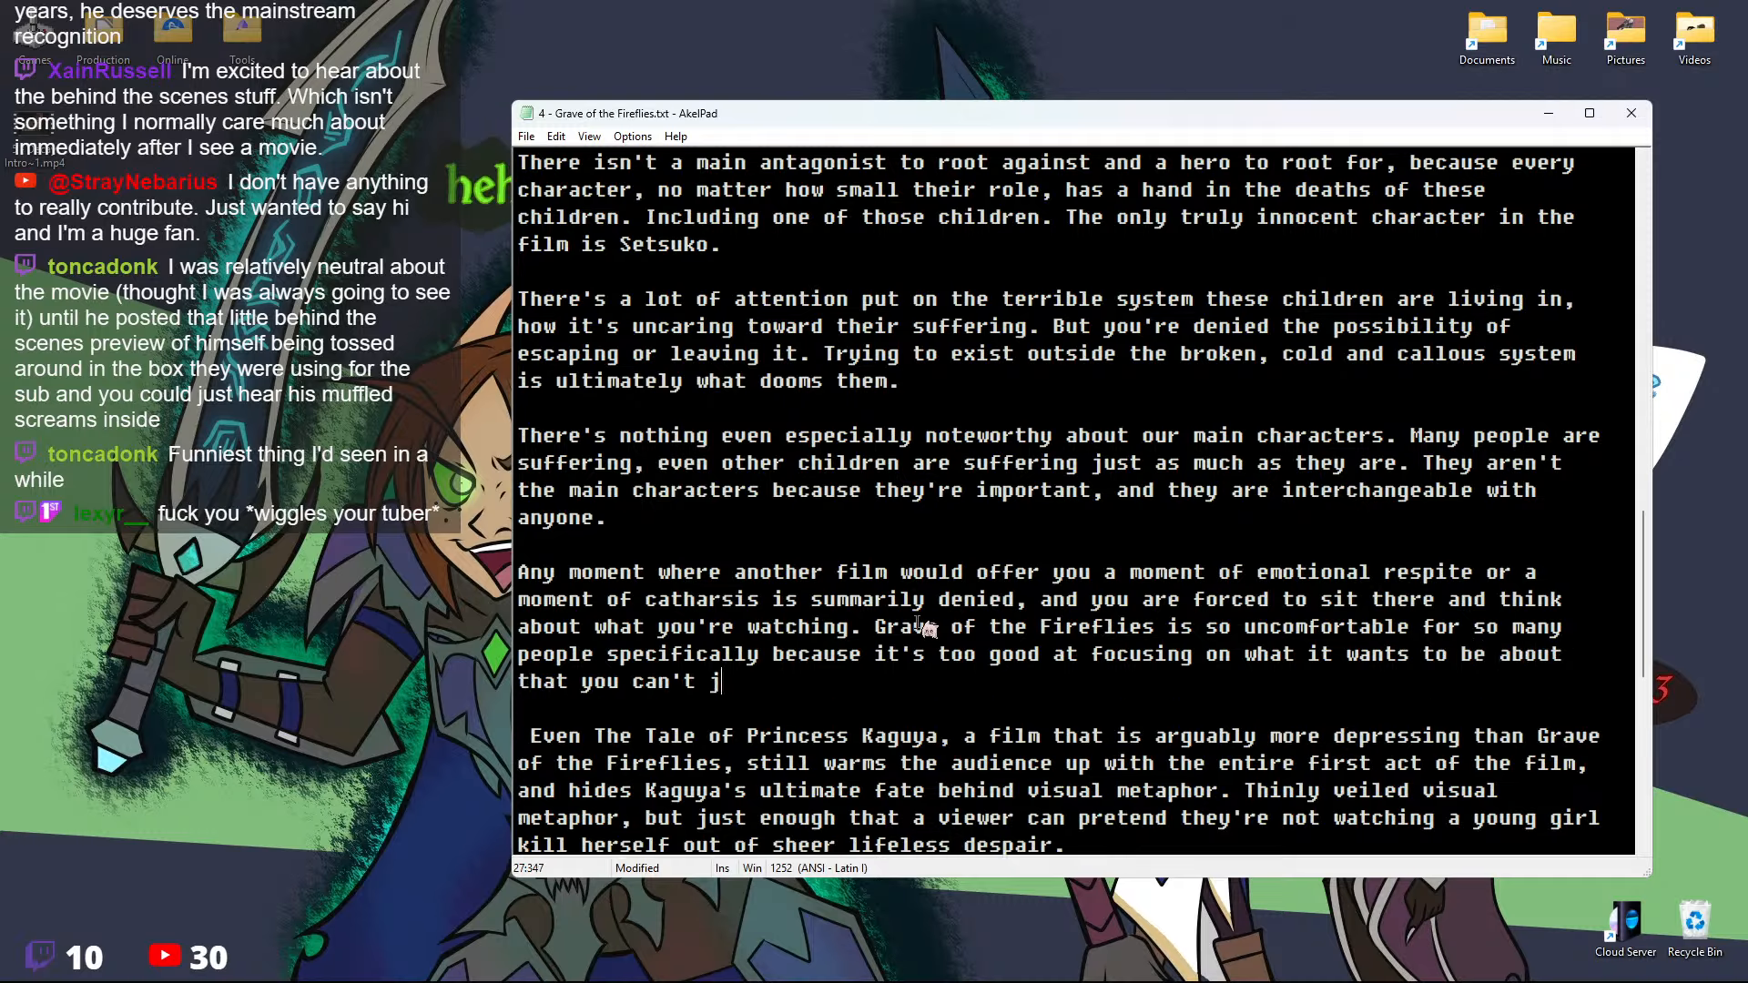
pyautogui.write('ust ignore it and')
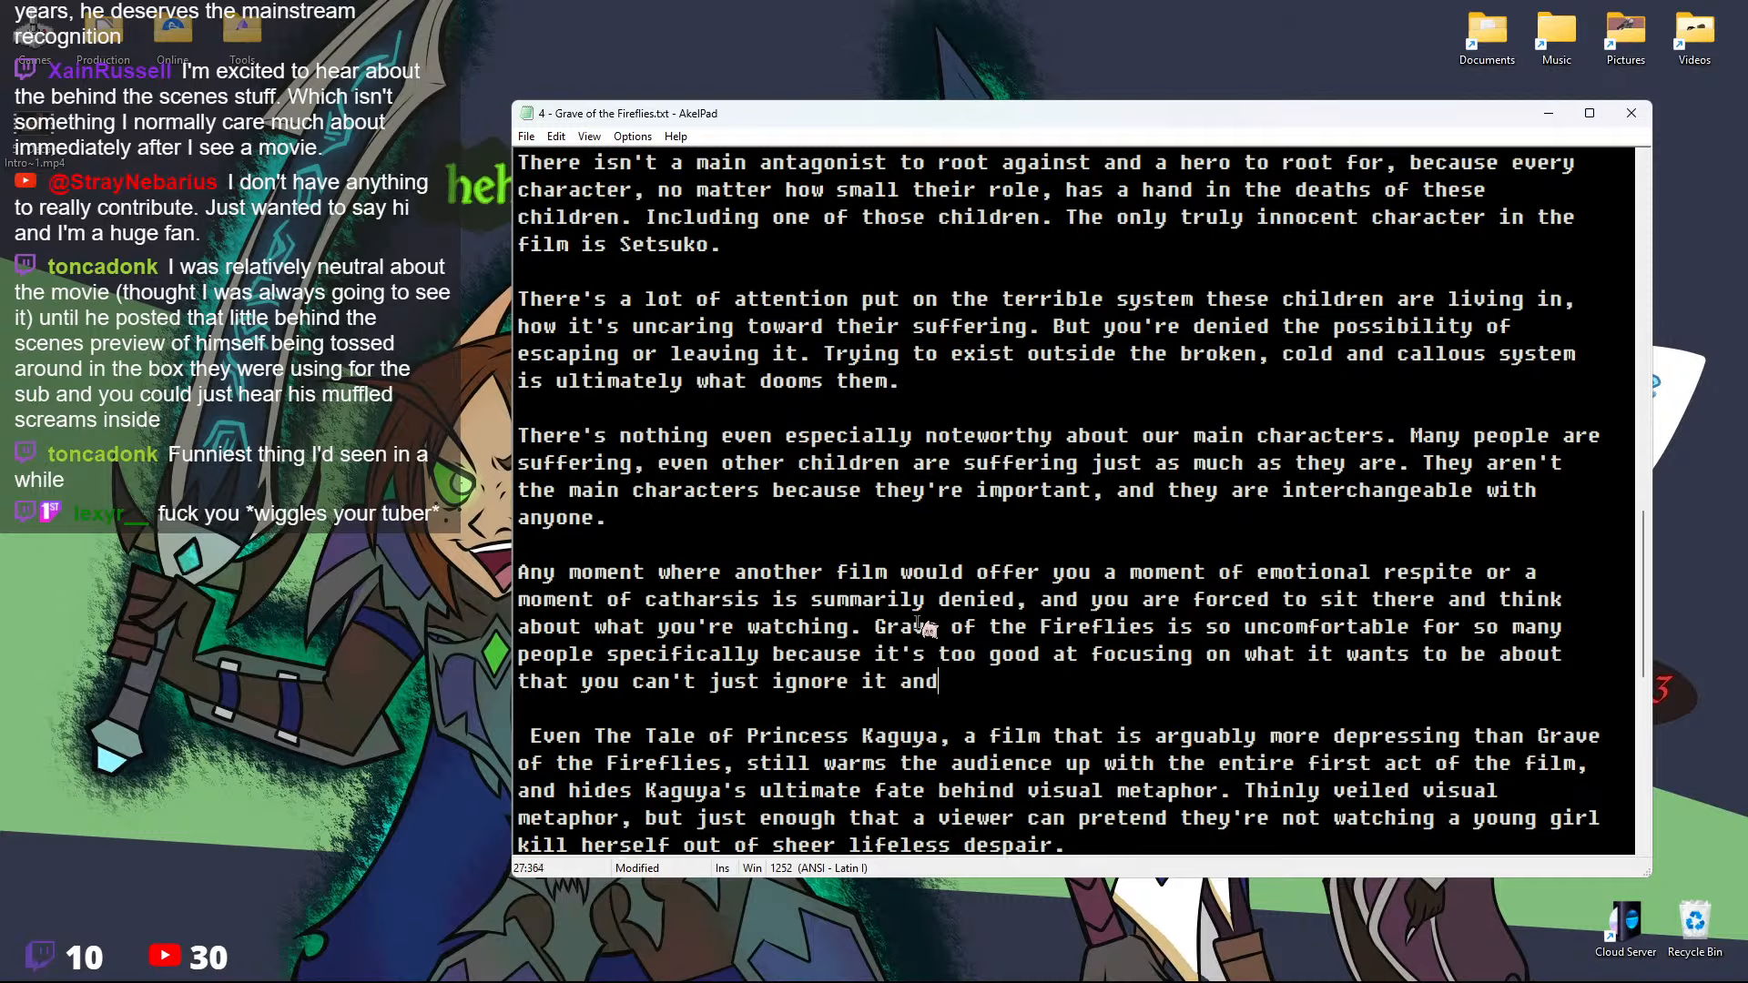
pyautogui.write(' focus on something')
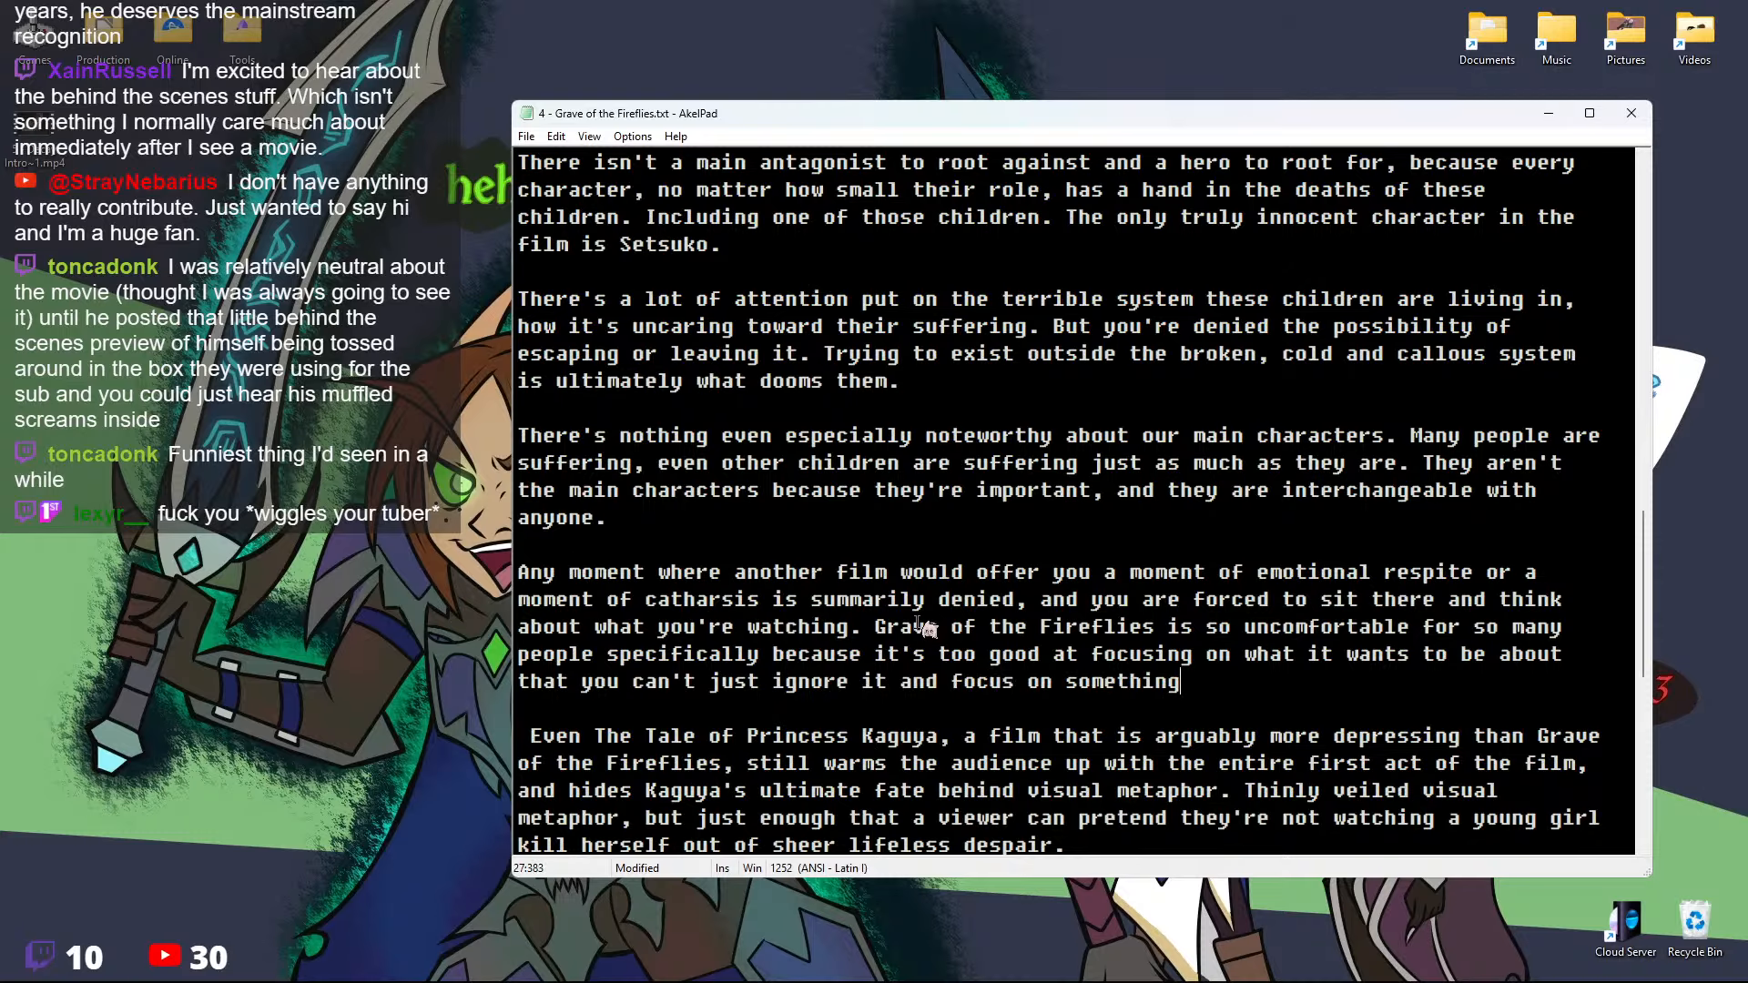
pyautogui.write(' else.')
# Remove the stray space at the start of the paragraph beginning "Even The Tale of Princess Kaguya"
pyautogui.click(530, 734)
pyautogui.press('BackSpace')
pyautogui.scroll(-3, 956, 719)
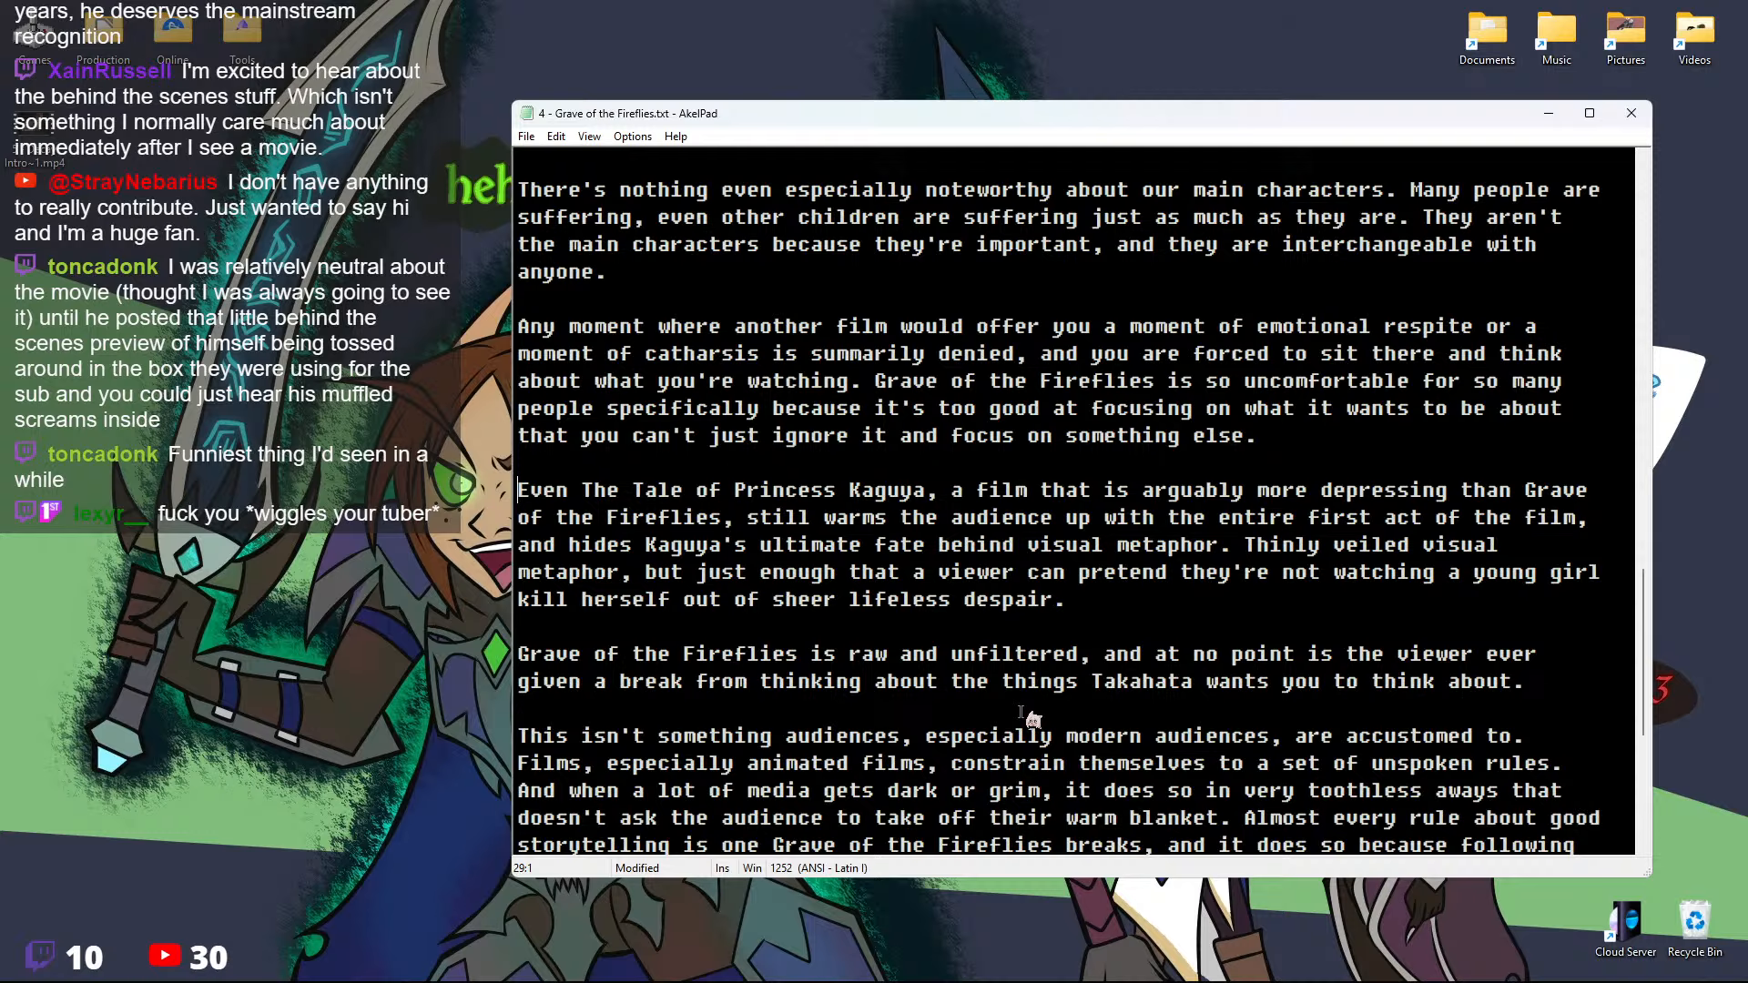
# Correct "aways" to "ways" in the paragraph about what modern audiences are accustomed to
pyautogui.click(1154, 611)
pyautogui.scroll(-1, 1211, 583)
pyautogui.click(947, 546)
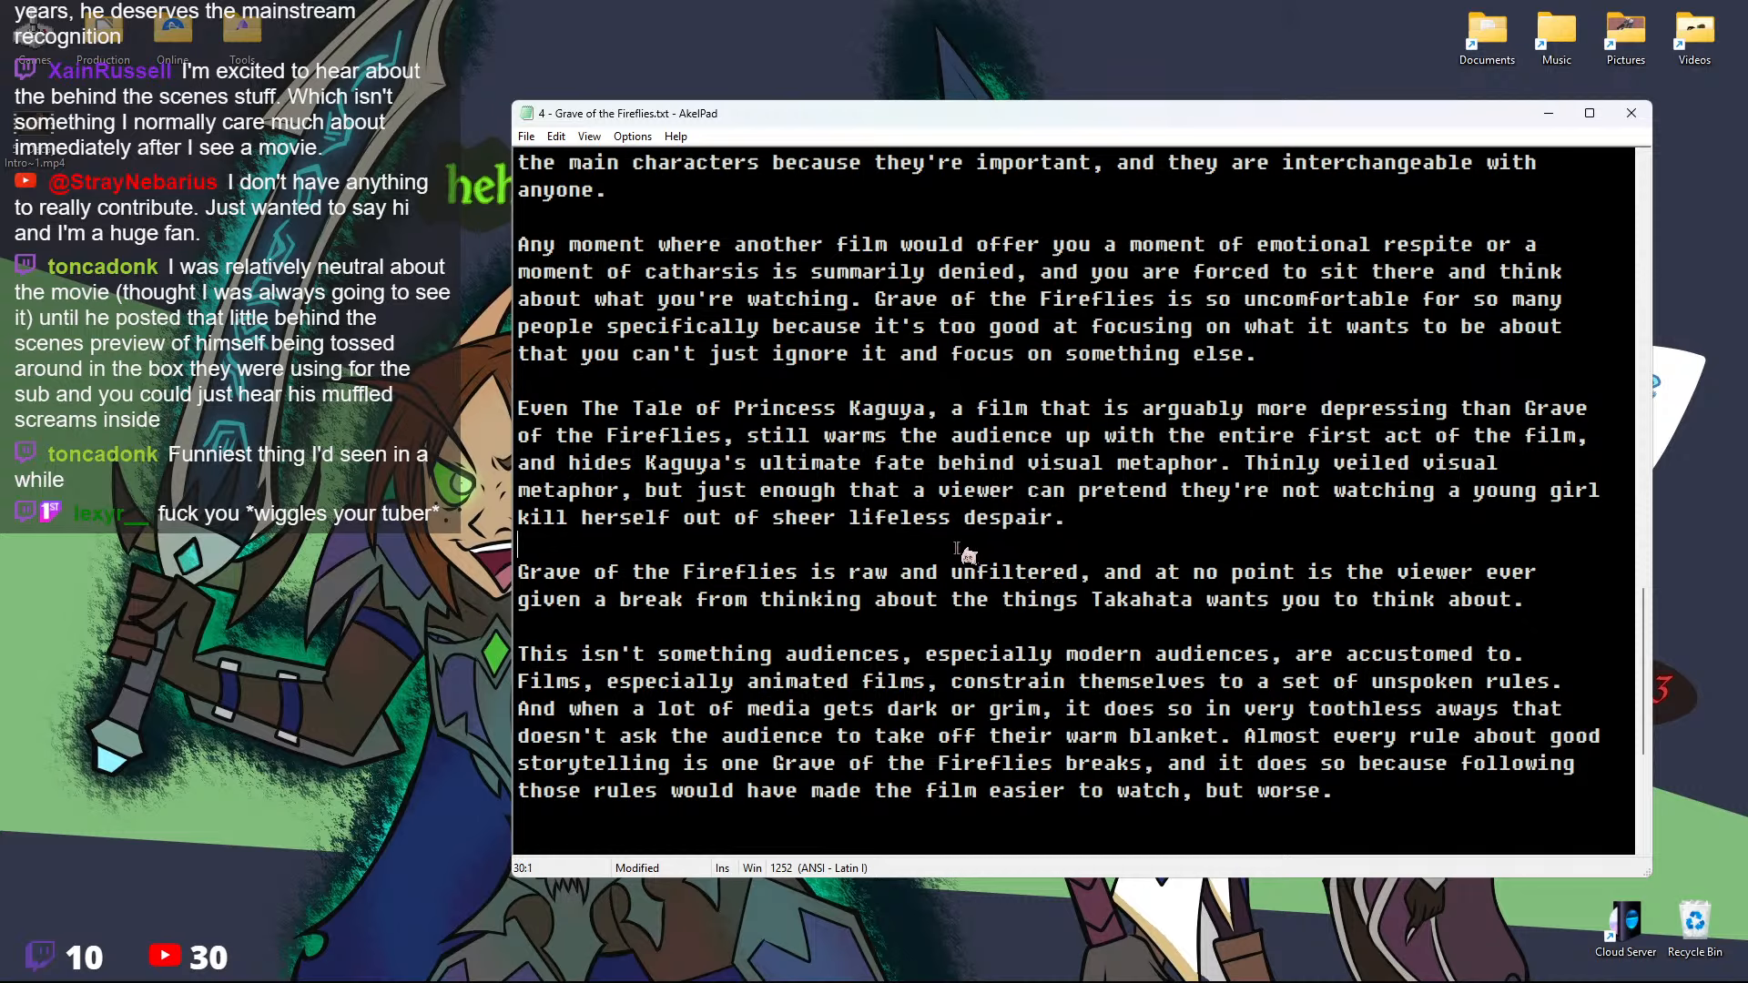
pyautogui.scroll(-1, 932, 545)
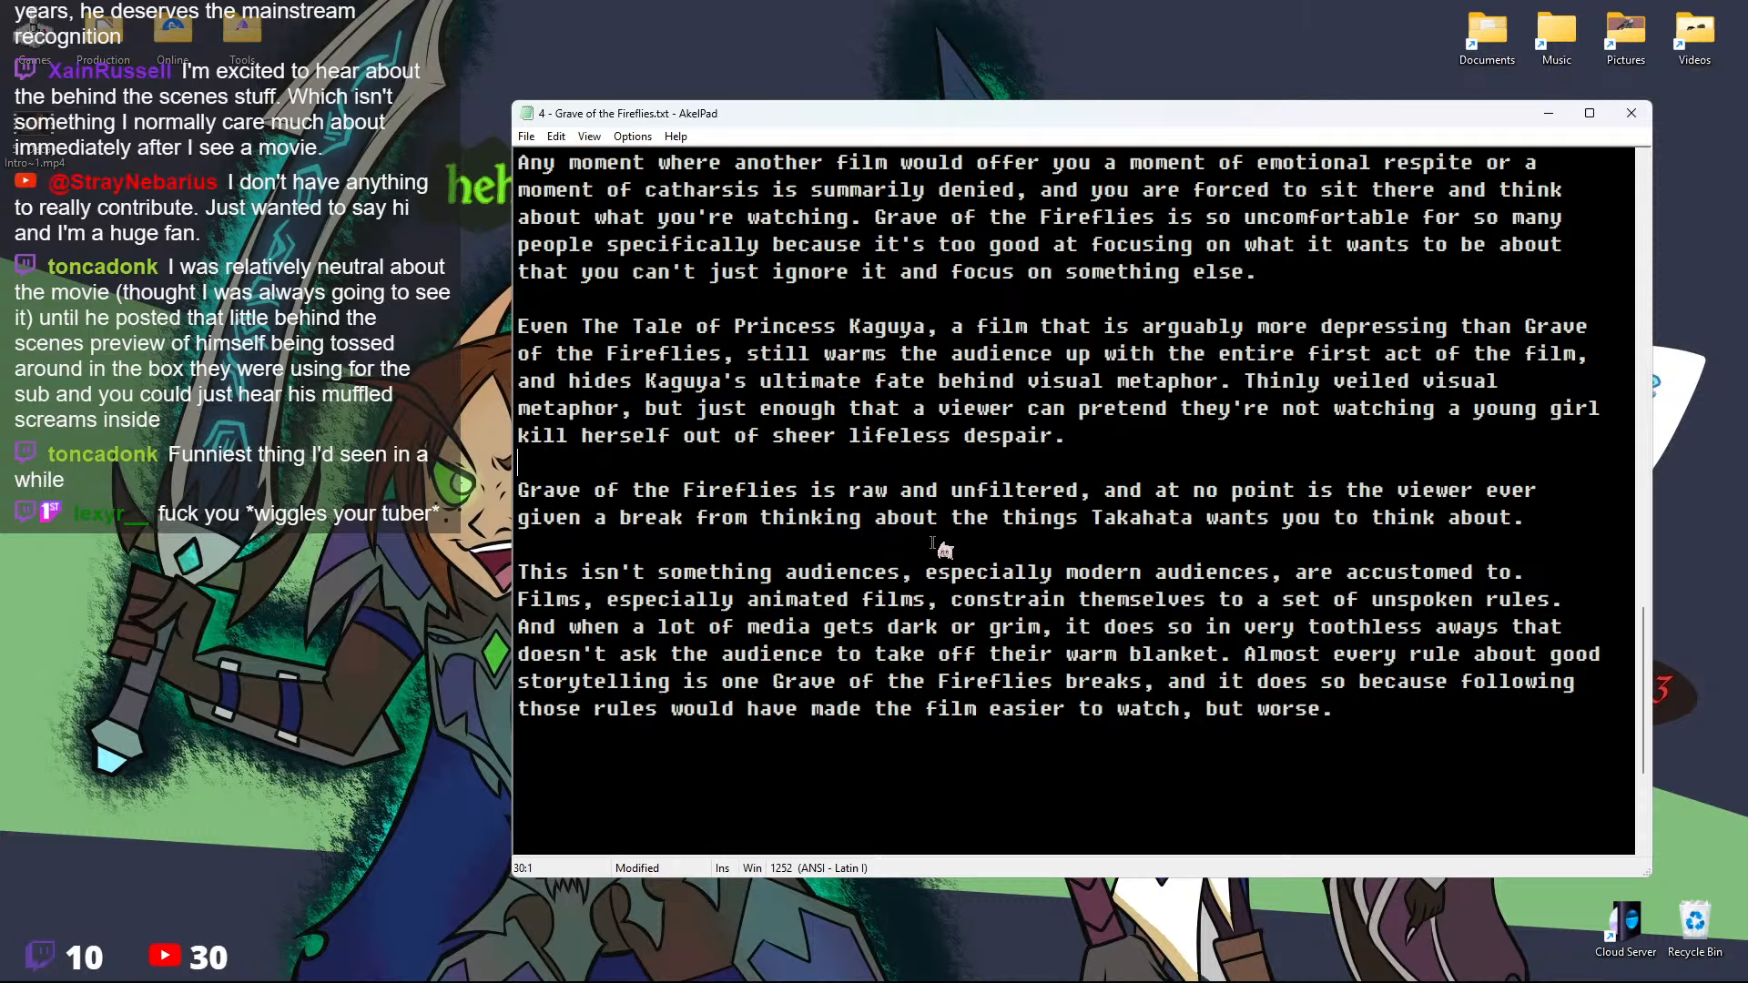
pyautogui.click(1446, 626)
pyautogui.press('BackSpace')
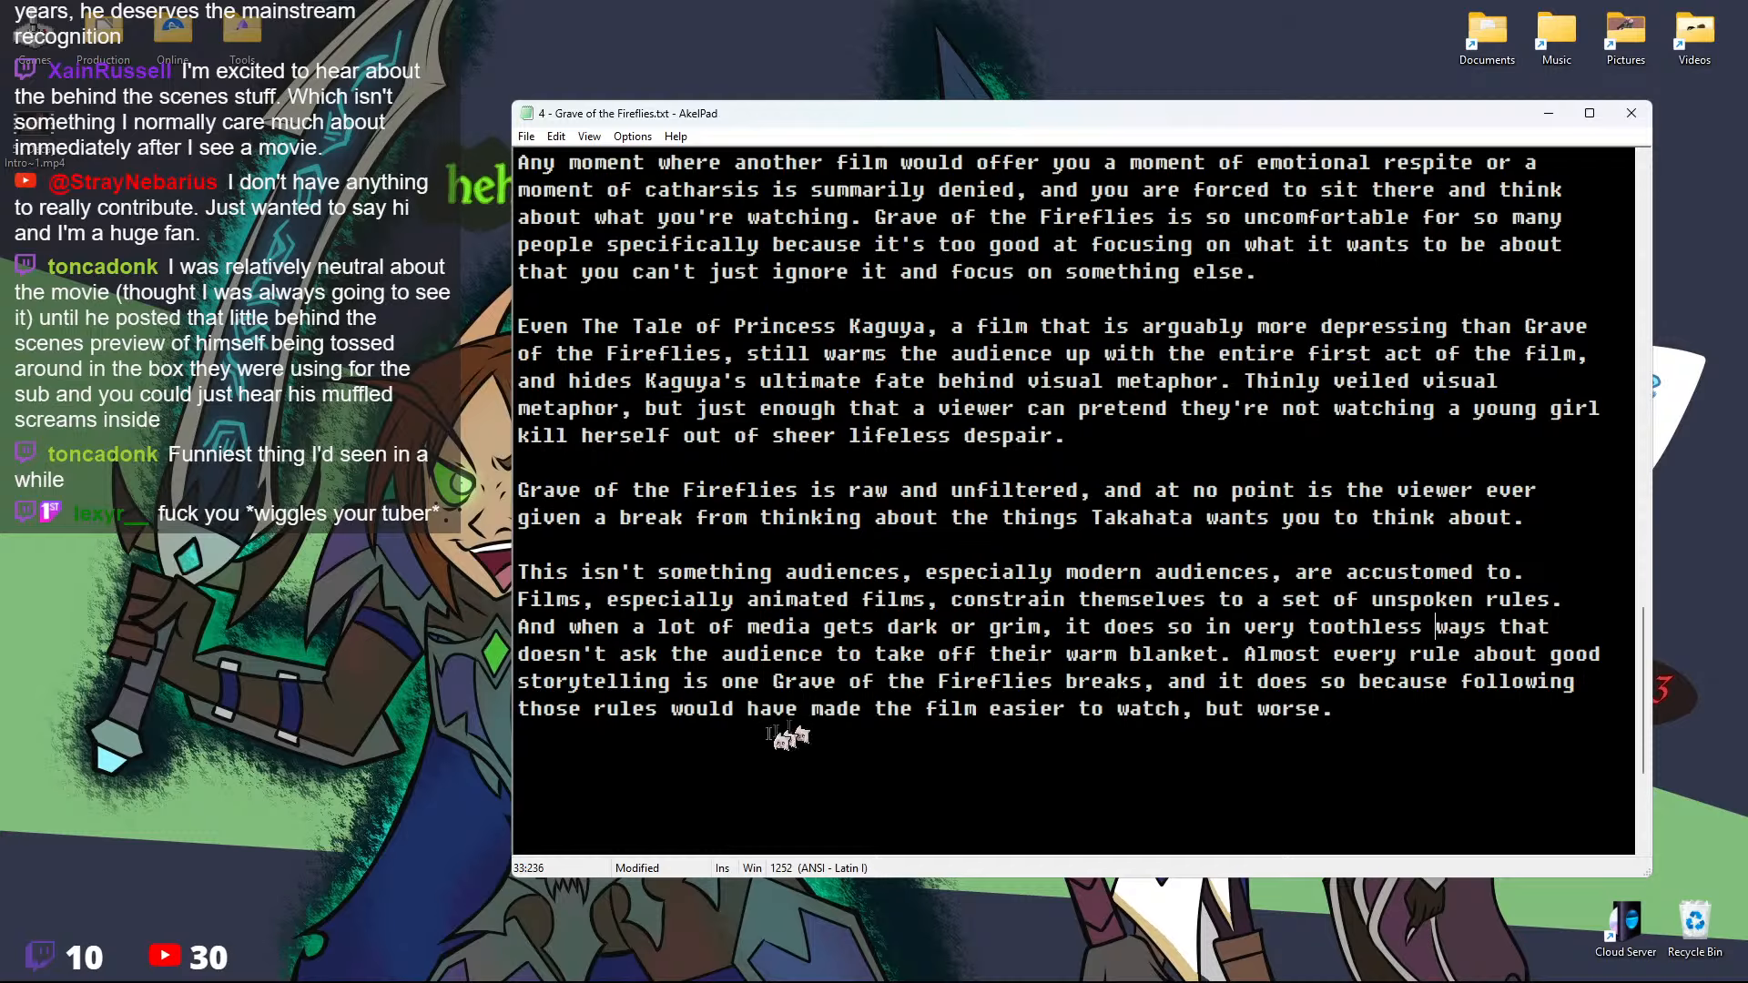
# Start a new closing paragraph with "A lot of people don't like thinking about anything when they sit down to watch a movie,"
pyautogui.click(761, 769)
pyautogui.write('A lot of people do')
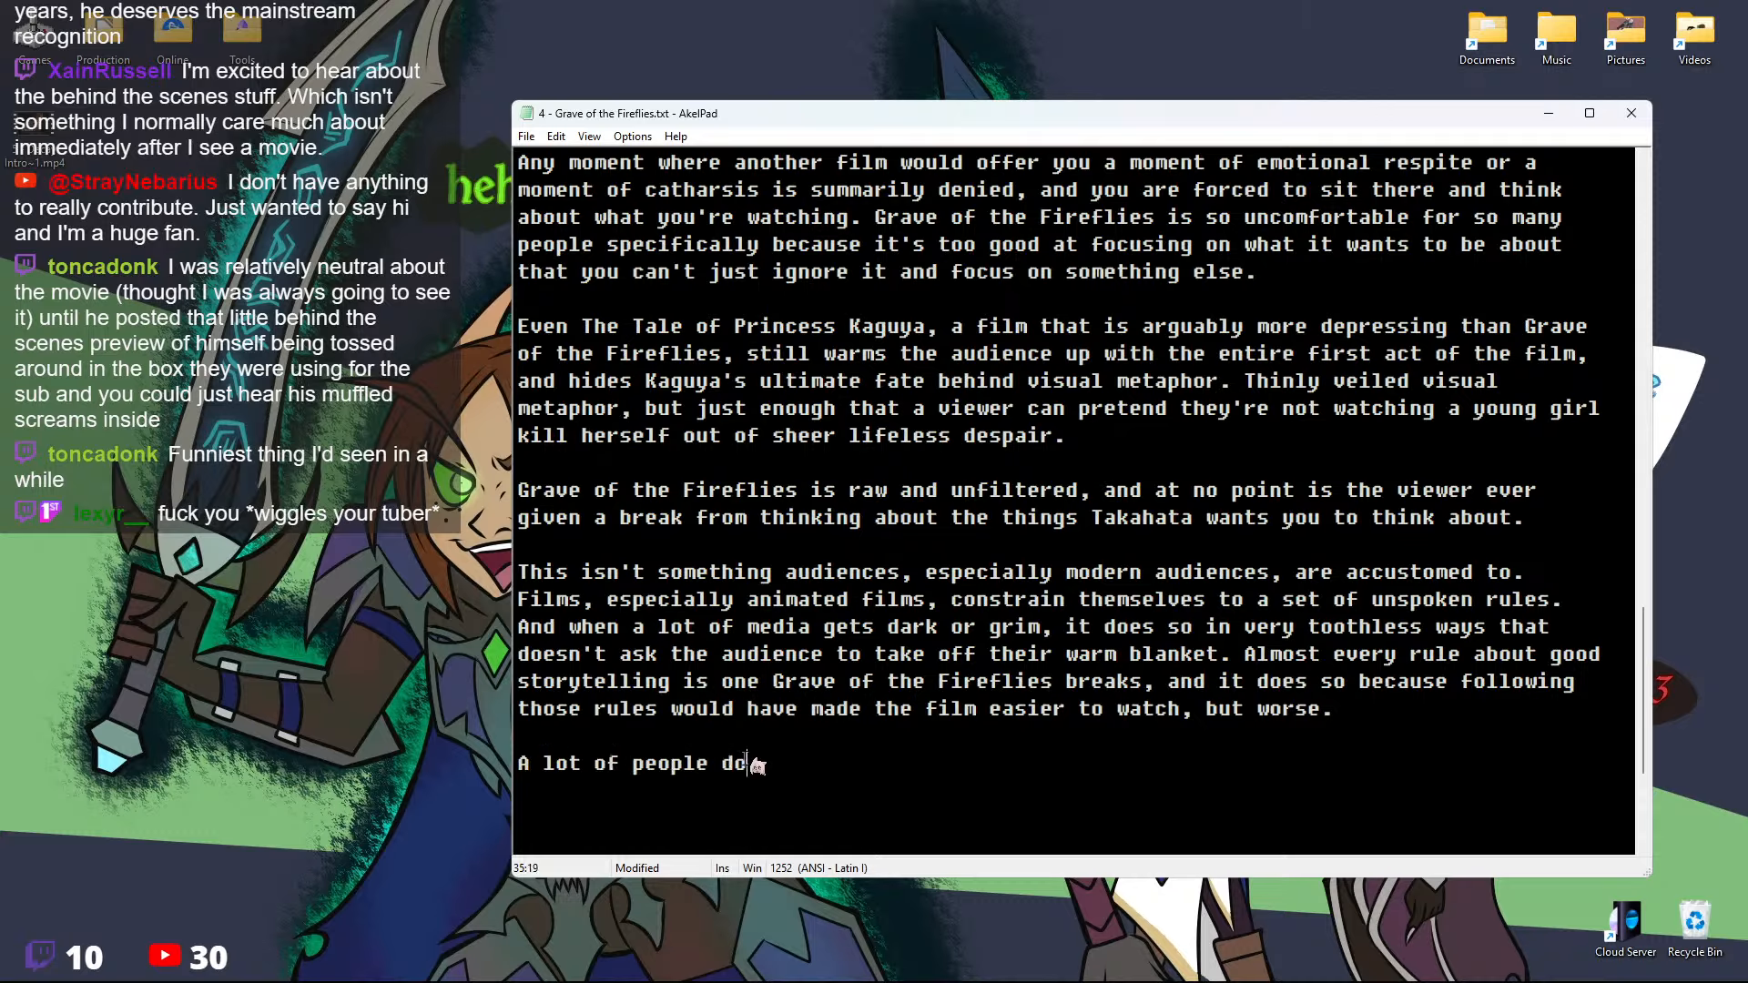
pyautogui.write("n't like thinking")
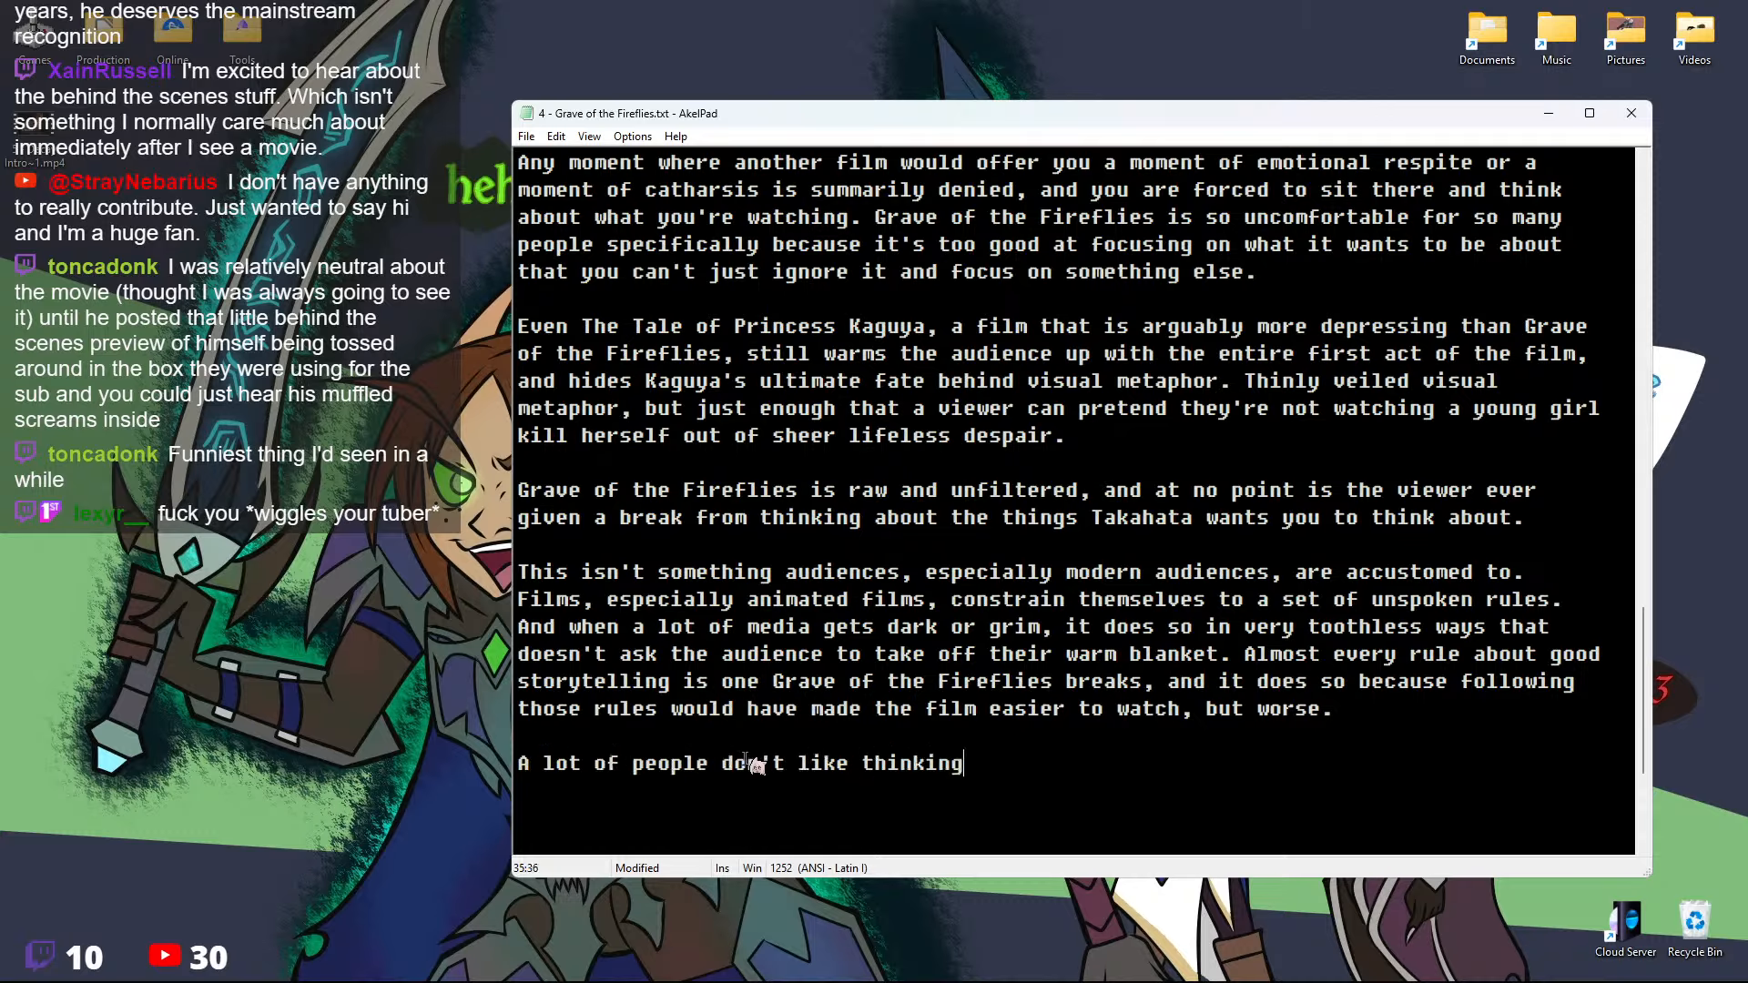
pyautogui.write(' abbout')
pyautogui.press('BackSpace')
pyautogui.press('BackSpace')
pyautogui.press('BackSpace')
pyautogui.press('BackSpace')
pyautogui.write('out')
pyautogui.press('BackSpace')
pyautogui.write('anything when the')
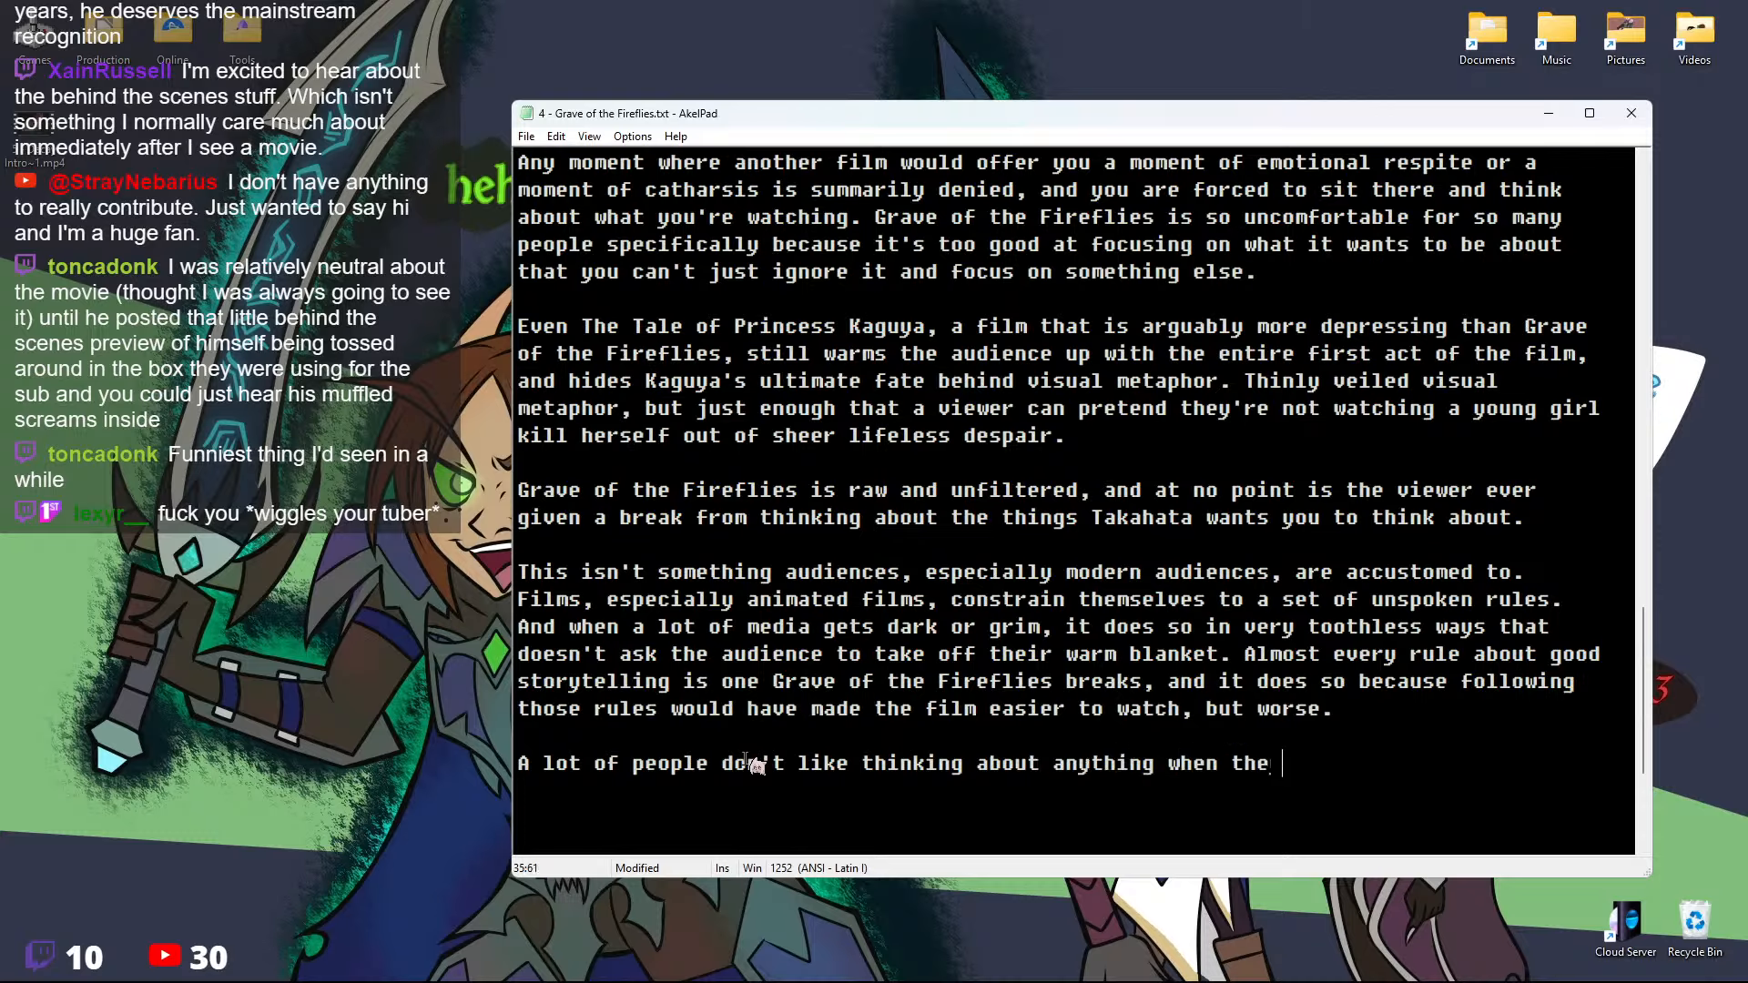
pyautogui.press('BackSpace')
pyautogui.write('y sit down to wat')
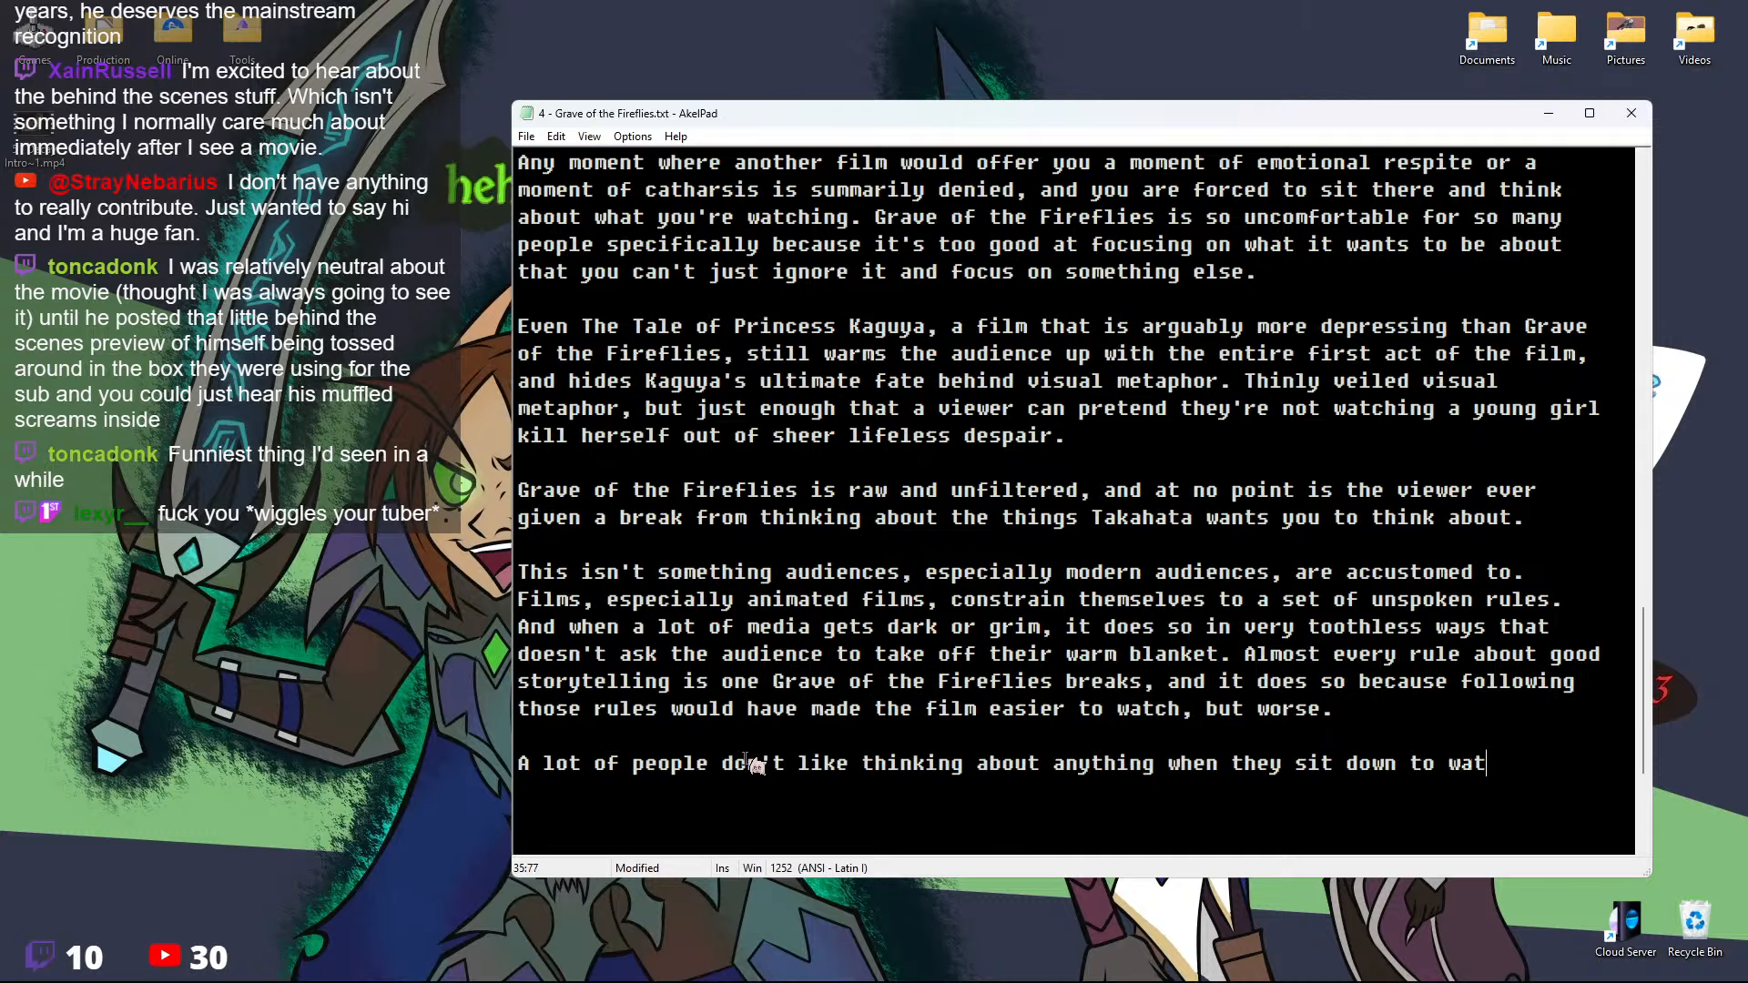
pyautogui.write('ch a movie.f')
pyautogui.press('BackSpace')
pyautogui.press('BackSpace')
pyautogui.write(',')
# Continue the sentence with "so Grave of the Fireflies is a particularly potent pain point"
pyautogui.write('fo')
pyautogui.press('BackSpace')
pyautogui.press('BackSpace')
pyautogui.write('s')
pyautogui.press('BackSpace')
pyautogui.write('so Grave of the ')
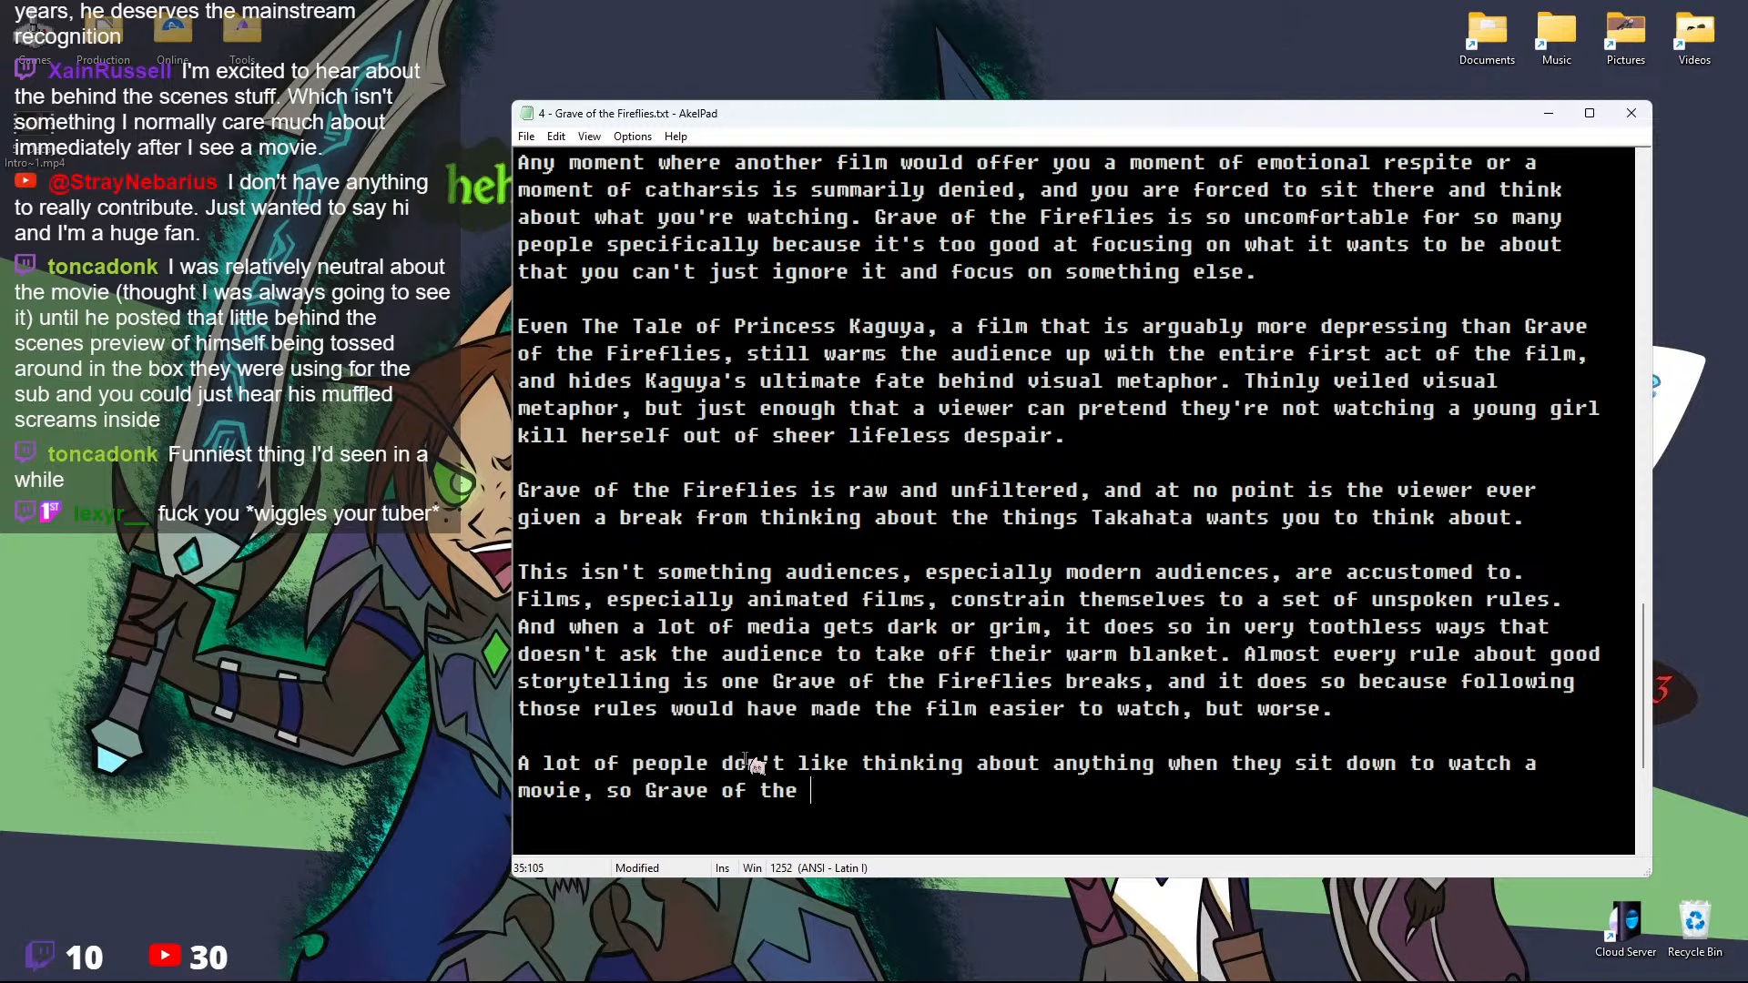
pyautogui.write('Fireflies is a p')
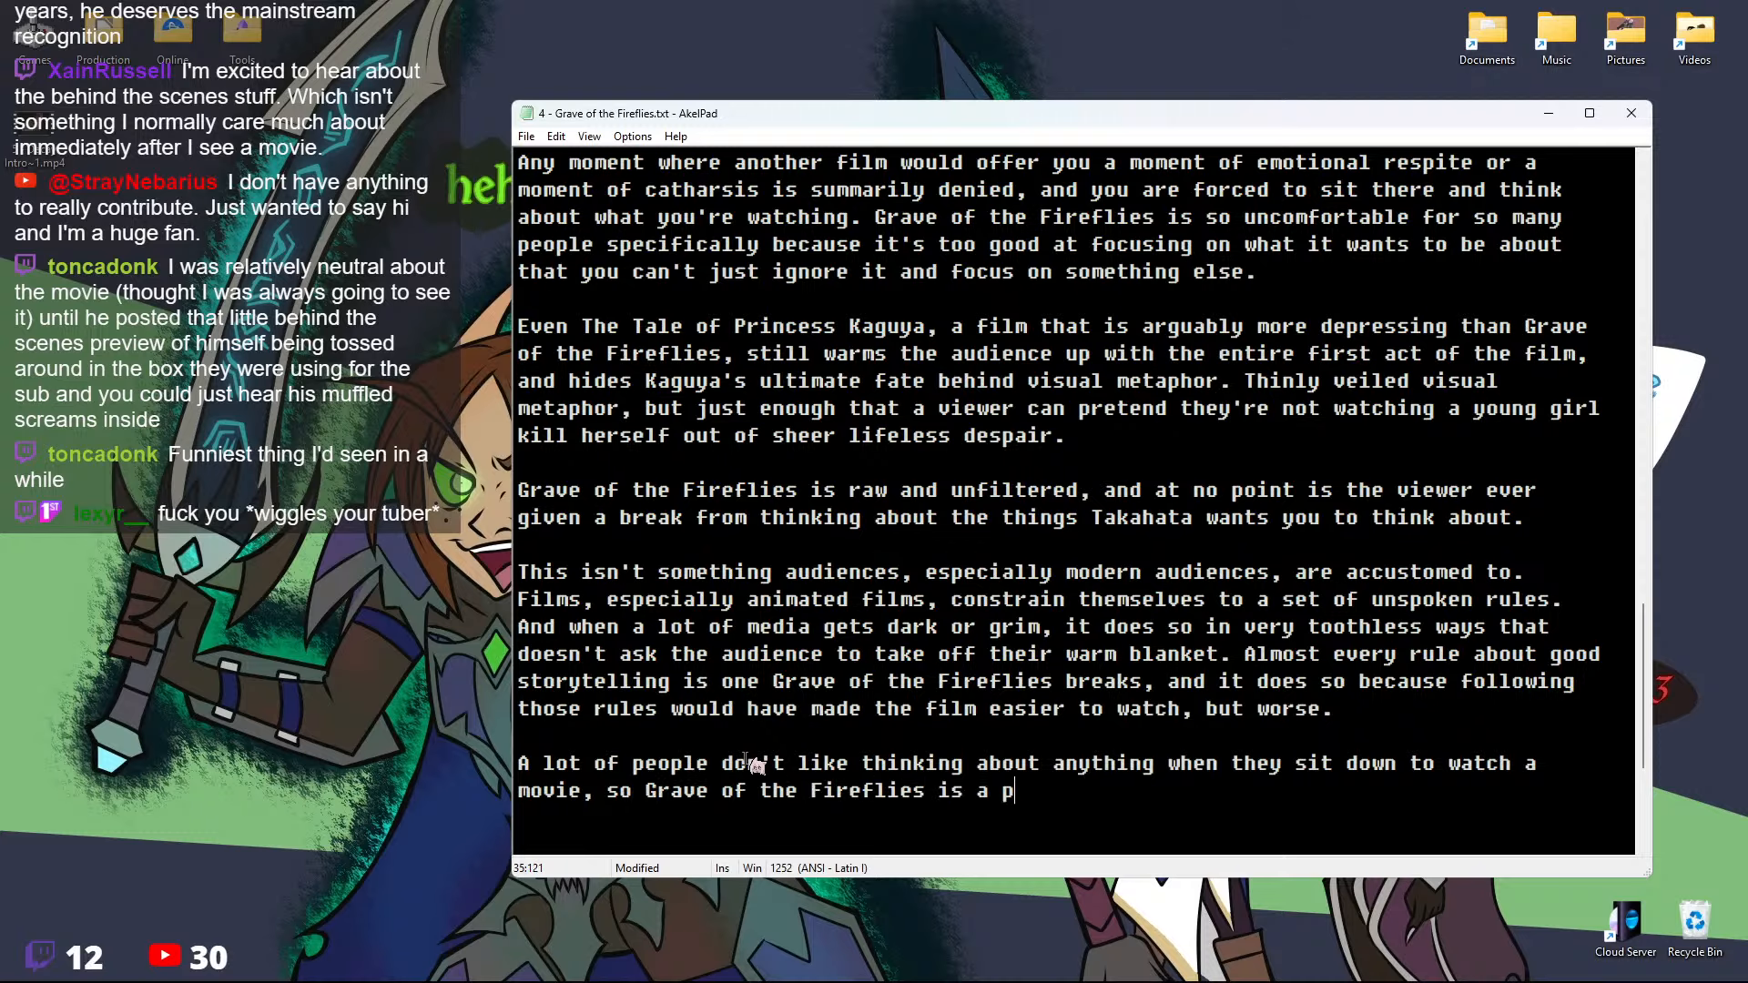
pyautogui.write('articularly ')
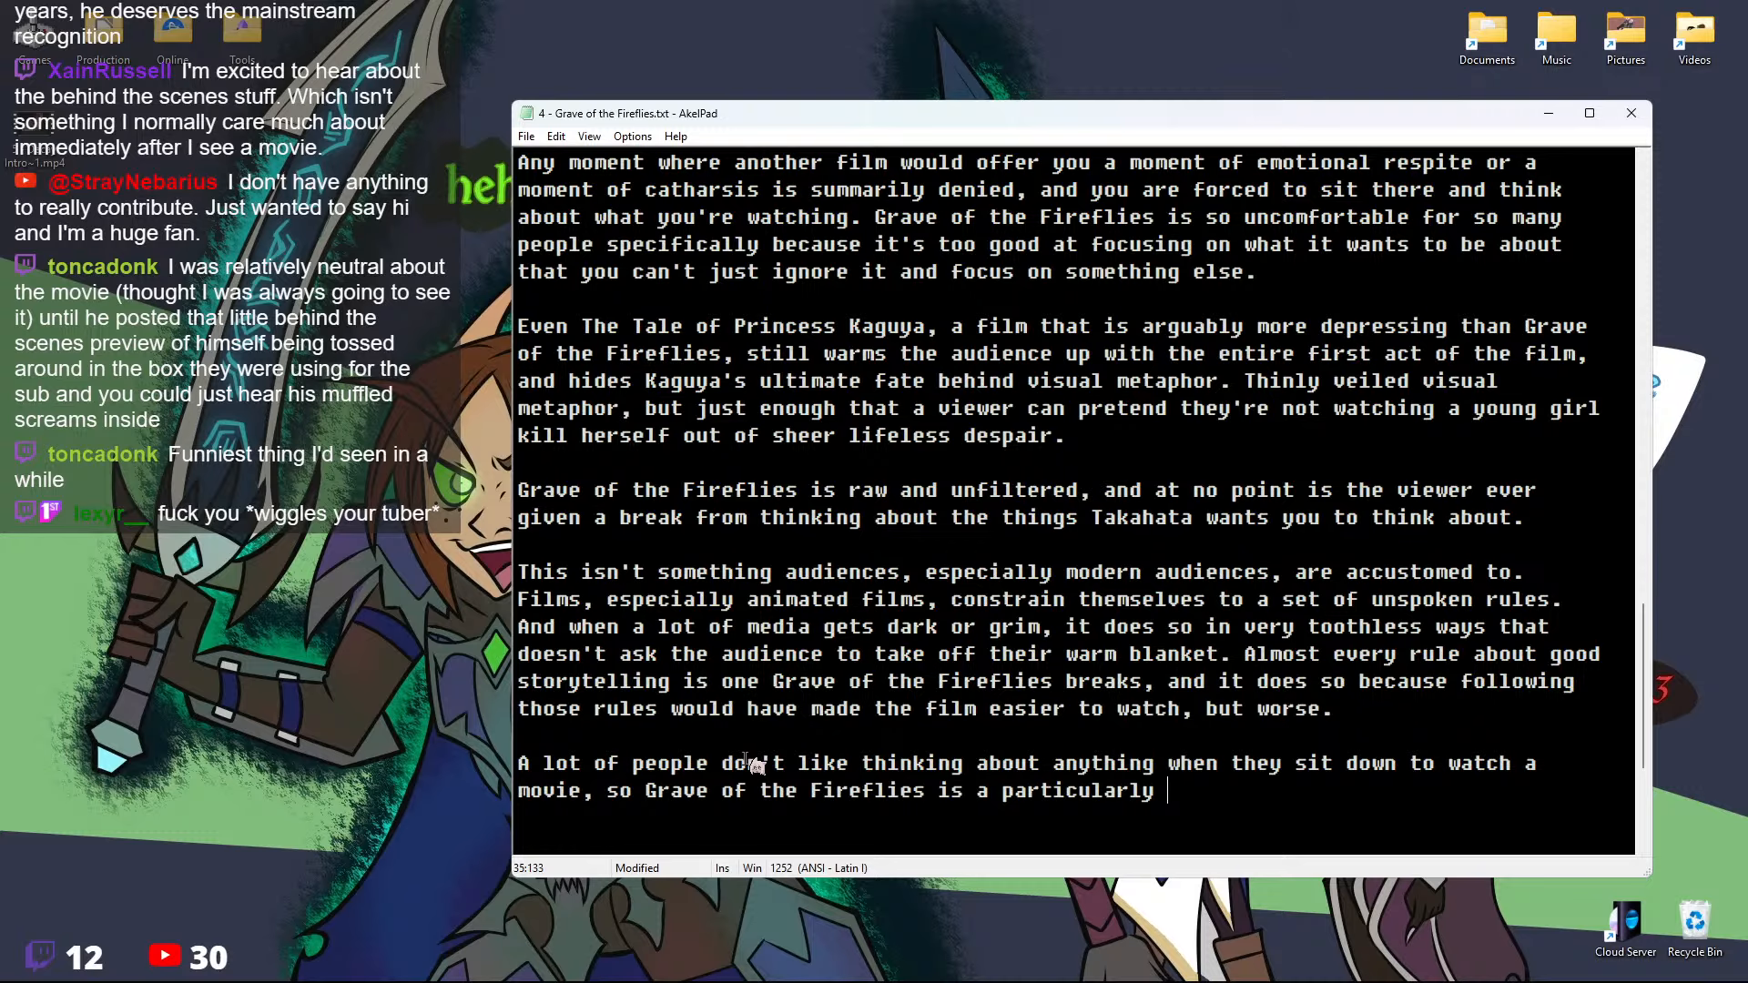
pyautogui.write('potent paint po')
pyautogui.press('BackSpace')
pyautogui.press('BackSpace')
pyautogui.press('BackSpace')
pyautogui.press('BackSpace')
pyautogui.write('point ')
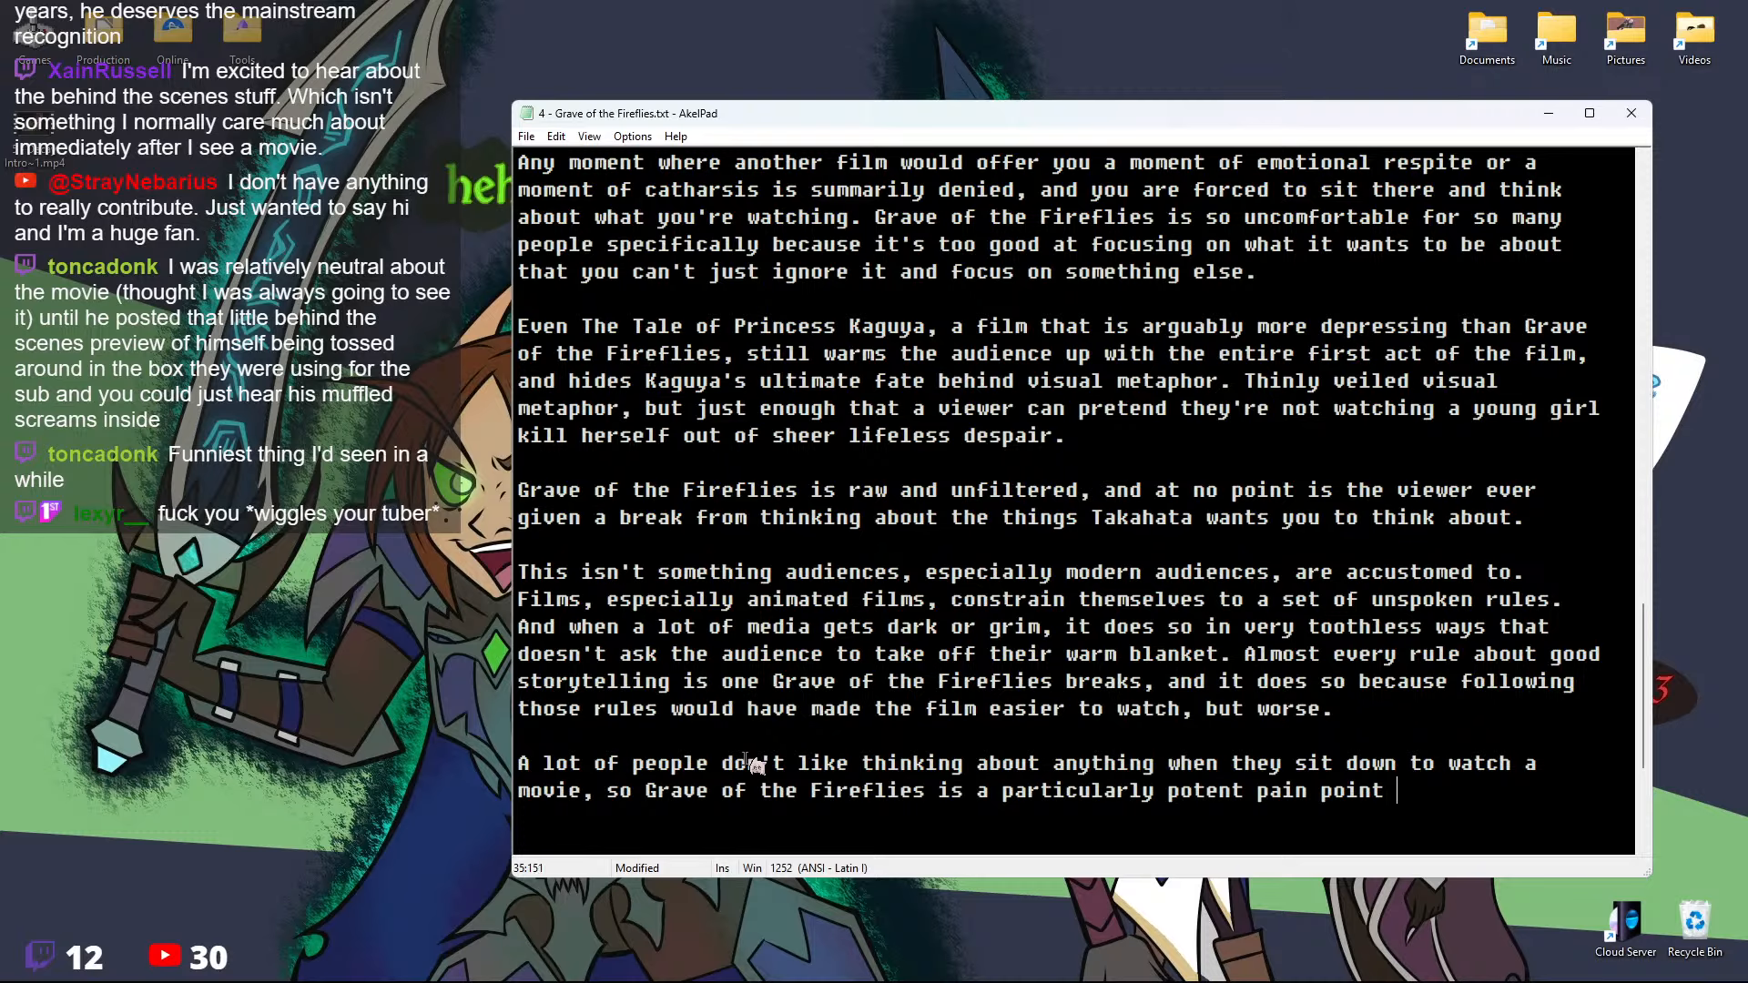
# Extend the sentence with "because not only does it force you to do that, it especially highlights"
pyautogui.write('because not only ')
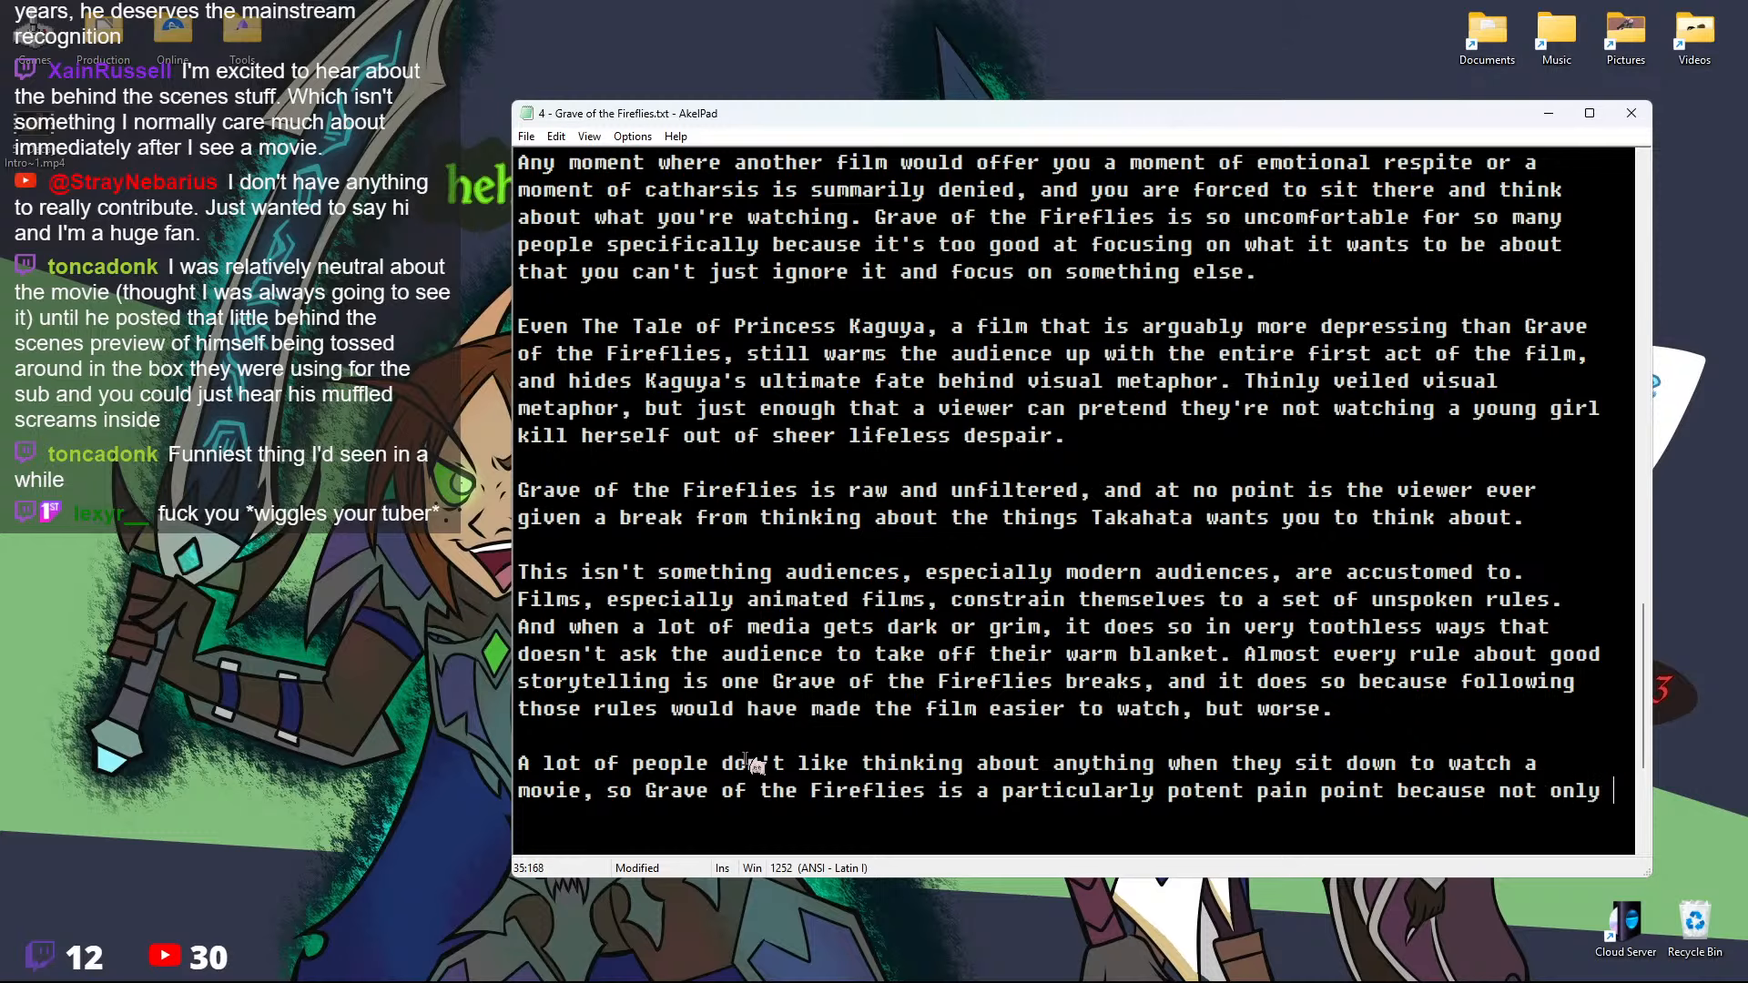
pyautogui.write('does it force you')
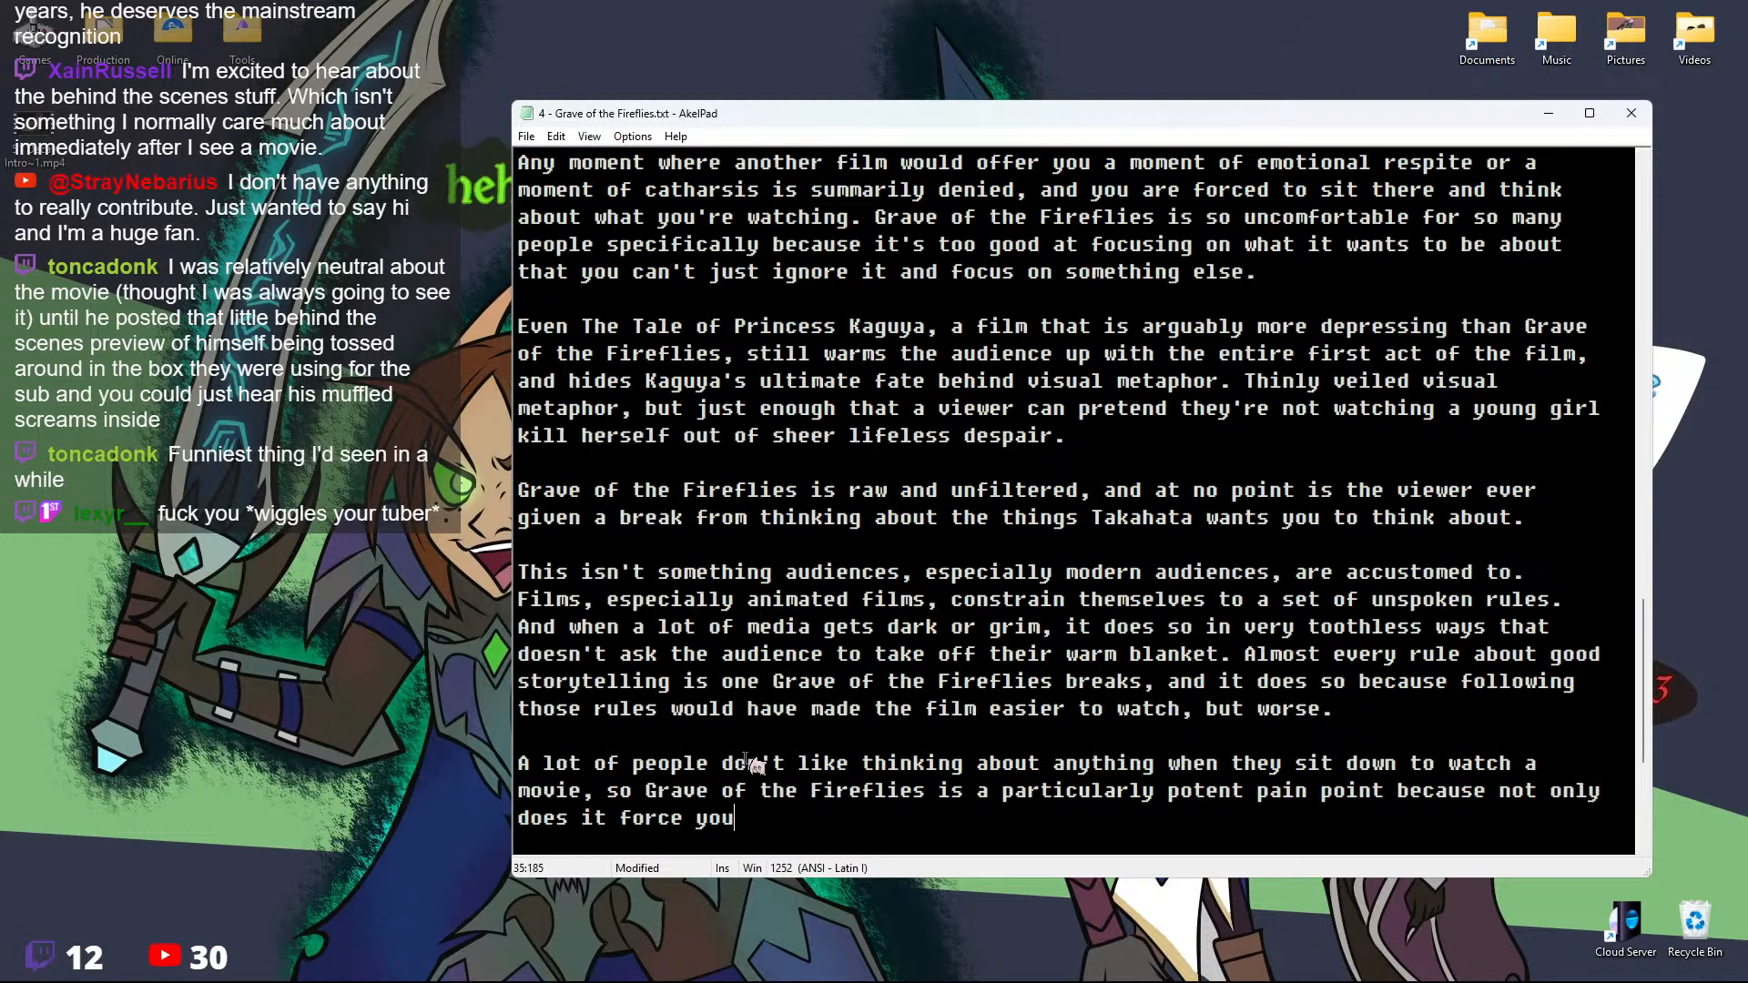
pyautogui.write(' to do that, it e')
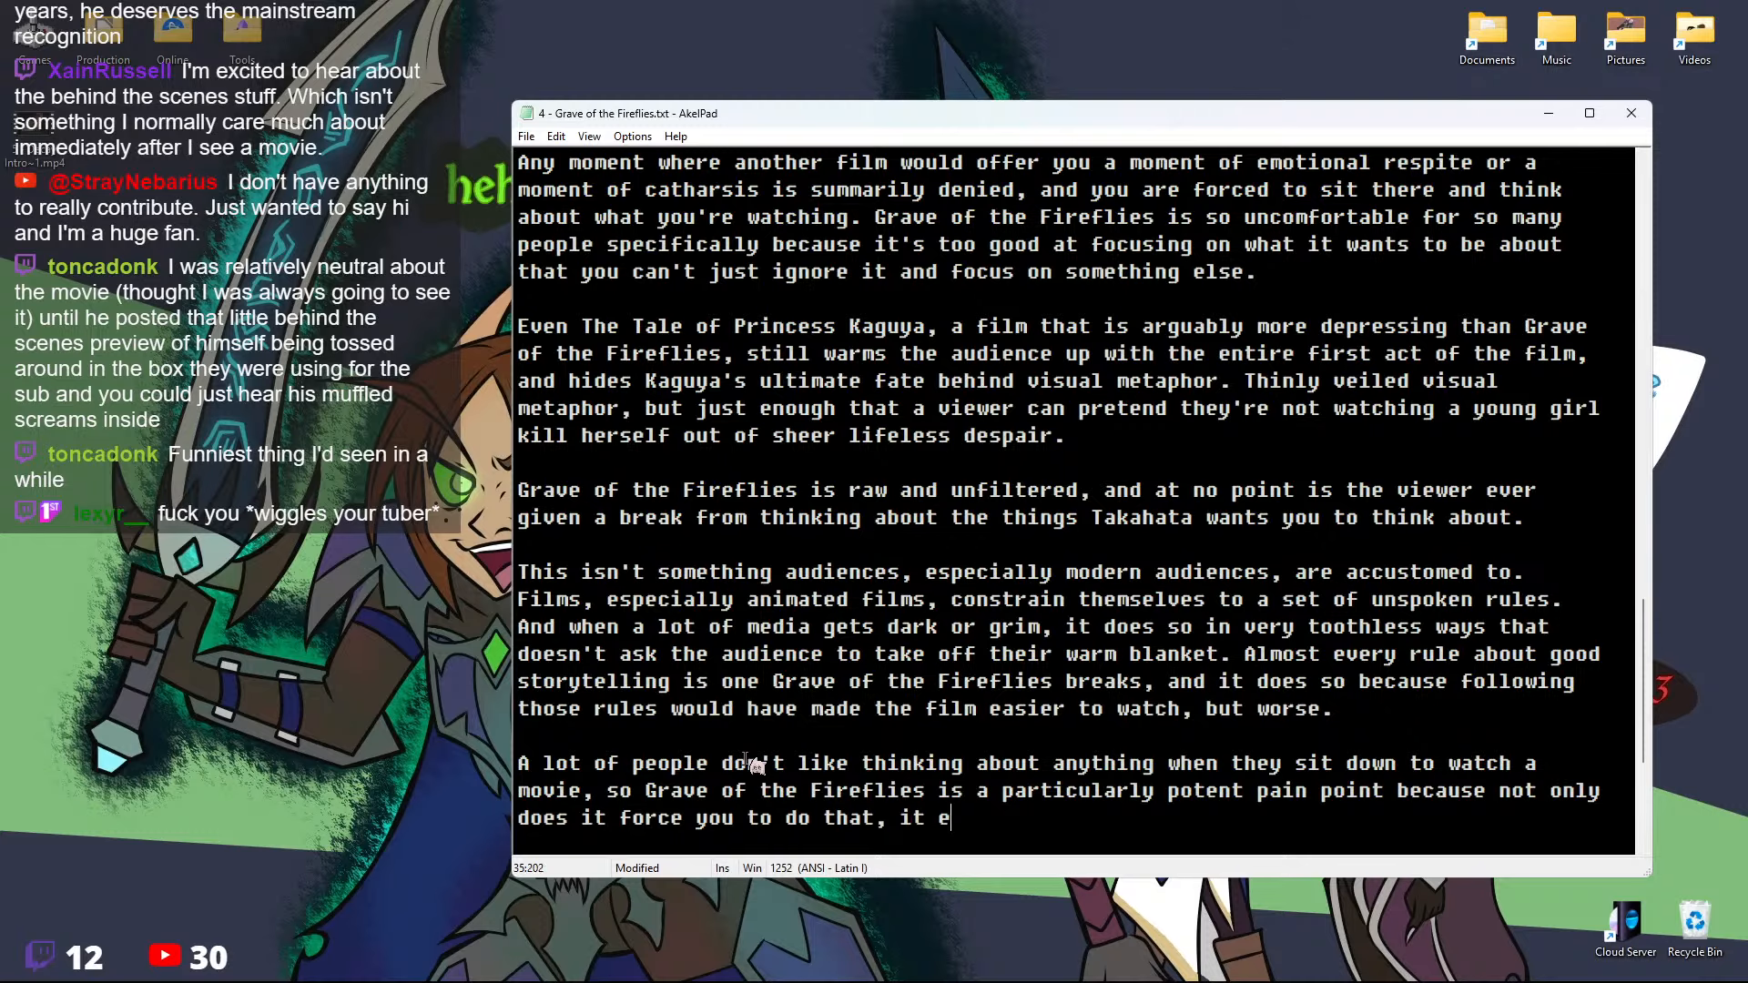
pyautogui.write('specially hihg')
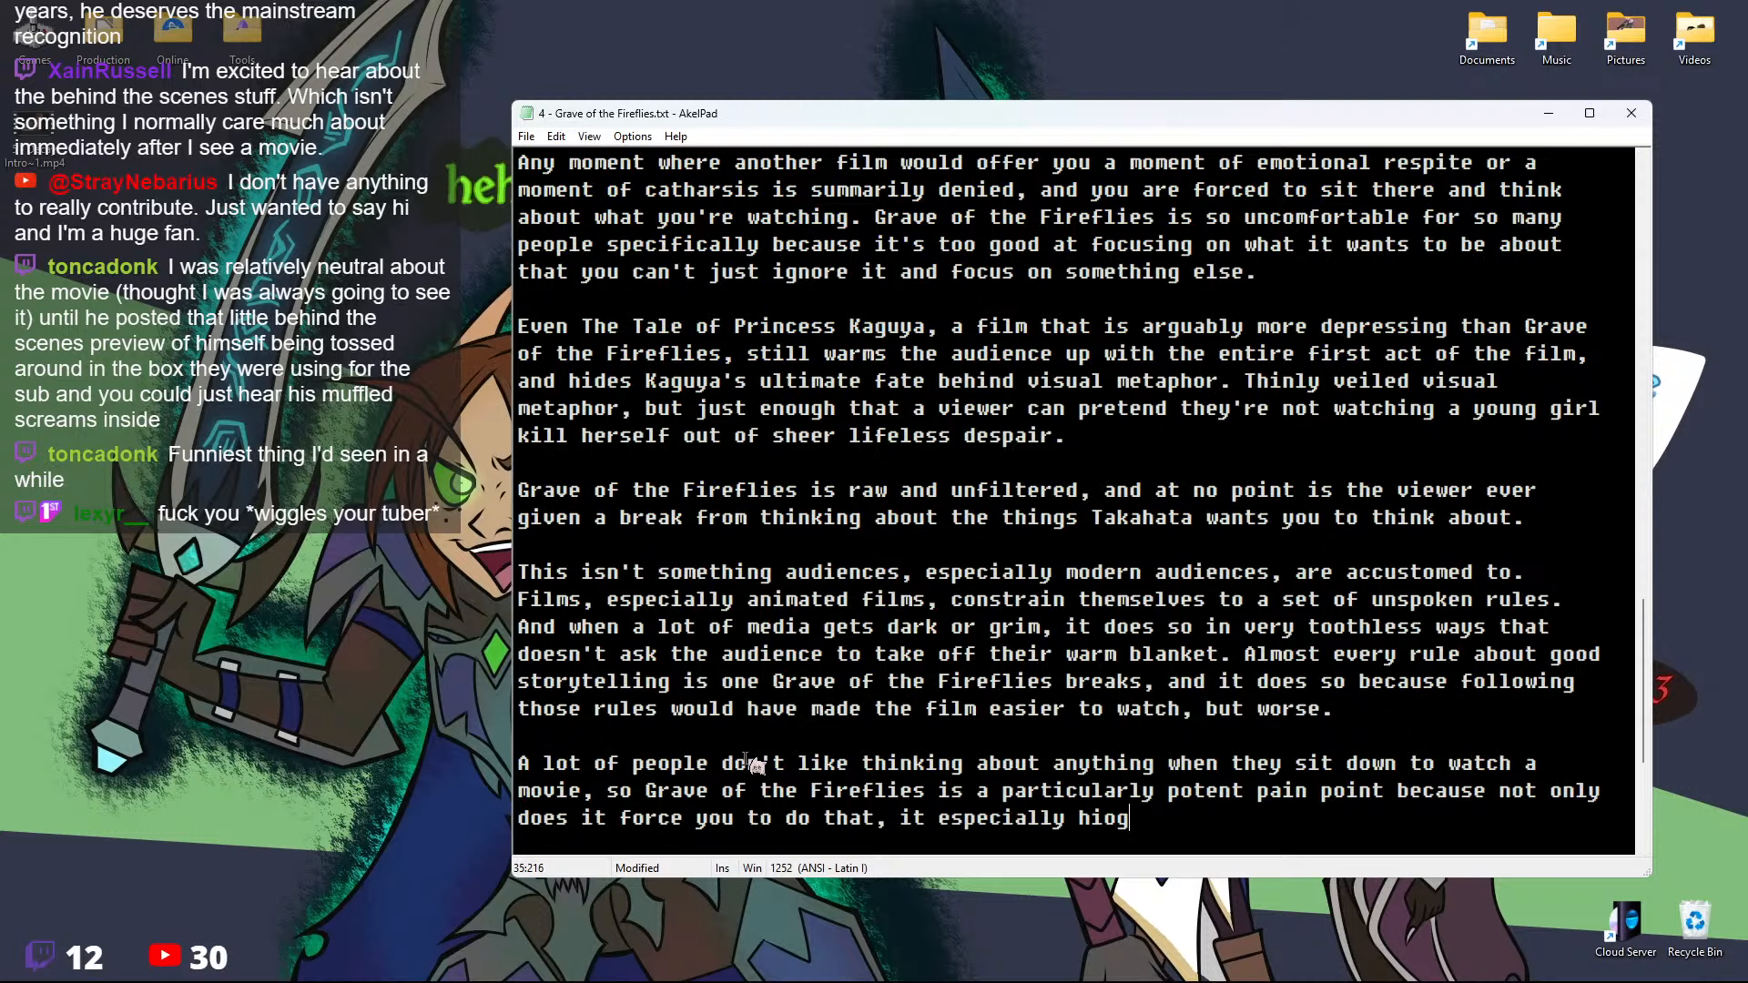
pyautogui.press('BackSpace')
pyautogui.press('BackSpace')
pyautogui.write('ghlights th')
pyautogui.press('BackSpace')
pyautogui.press('BackSpace')
# Finish the sentence with "how the apathy and indifference of the other characters is mirrored by... you." and add "Watching these children slowly dying."
pyautogui.write('how the apaa')
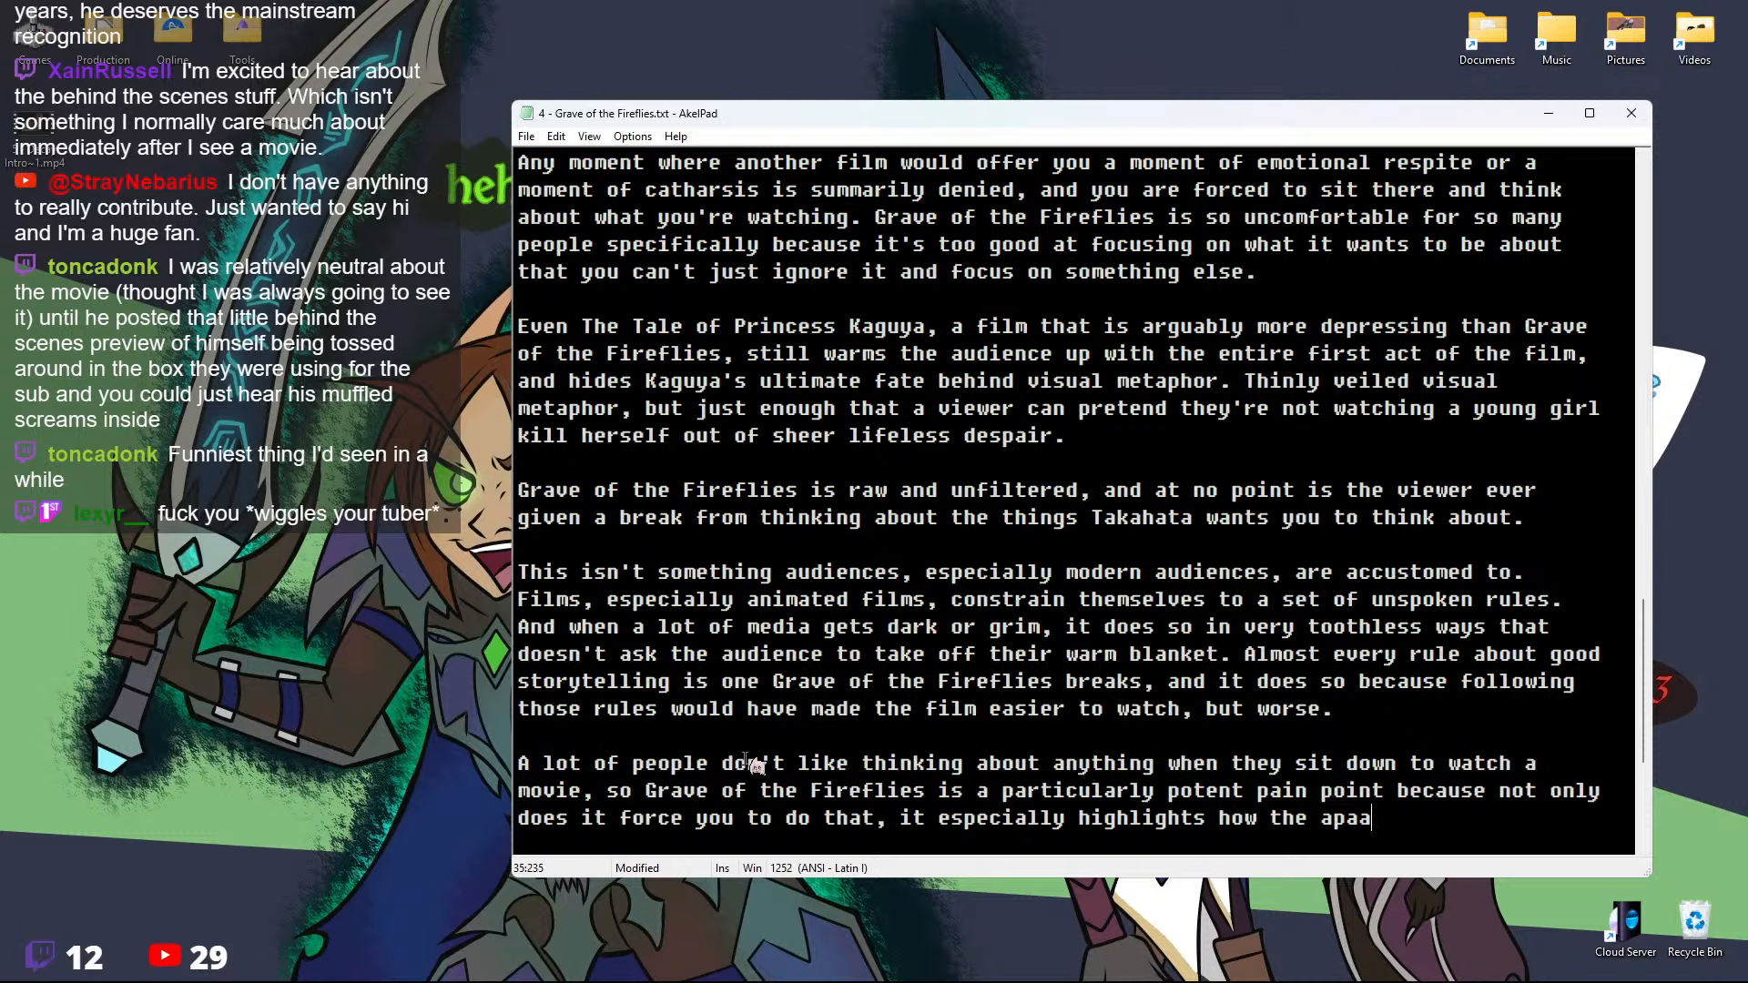
pyautogui.press('BackSpace')
pyautogui.write('thy and indifference ')
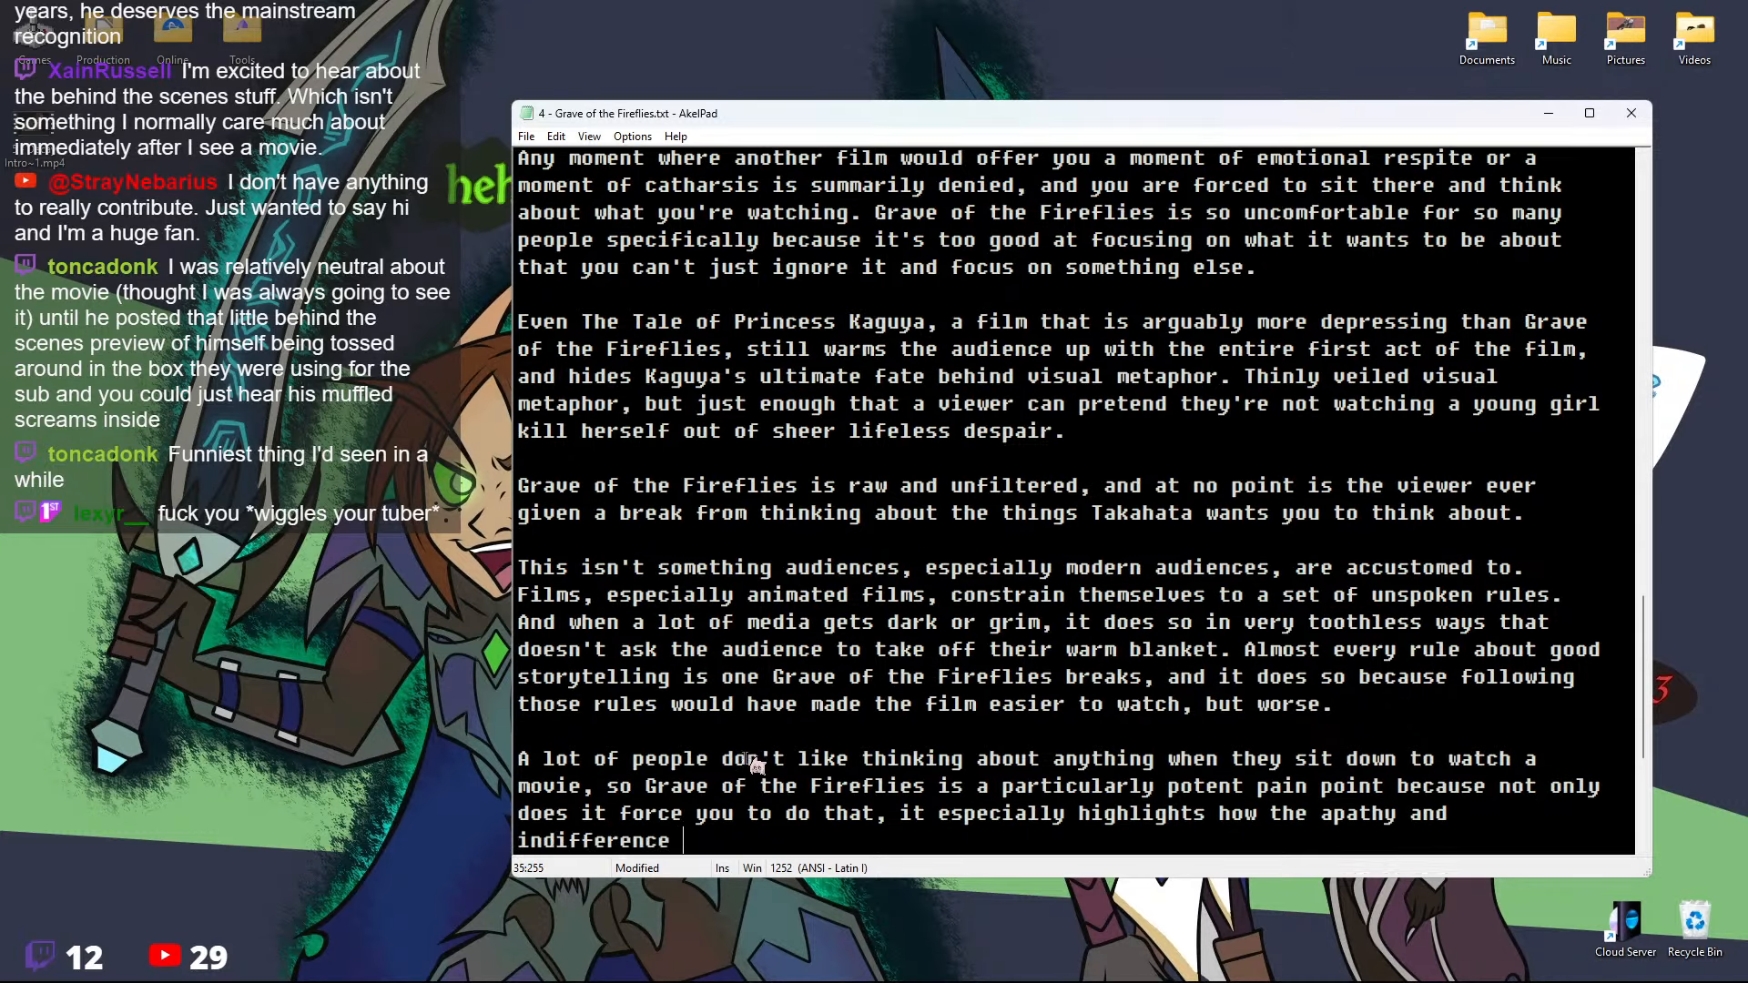
pyautogui.write('of the other charact')
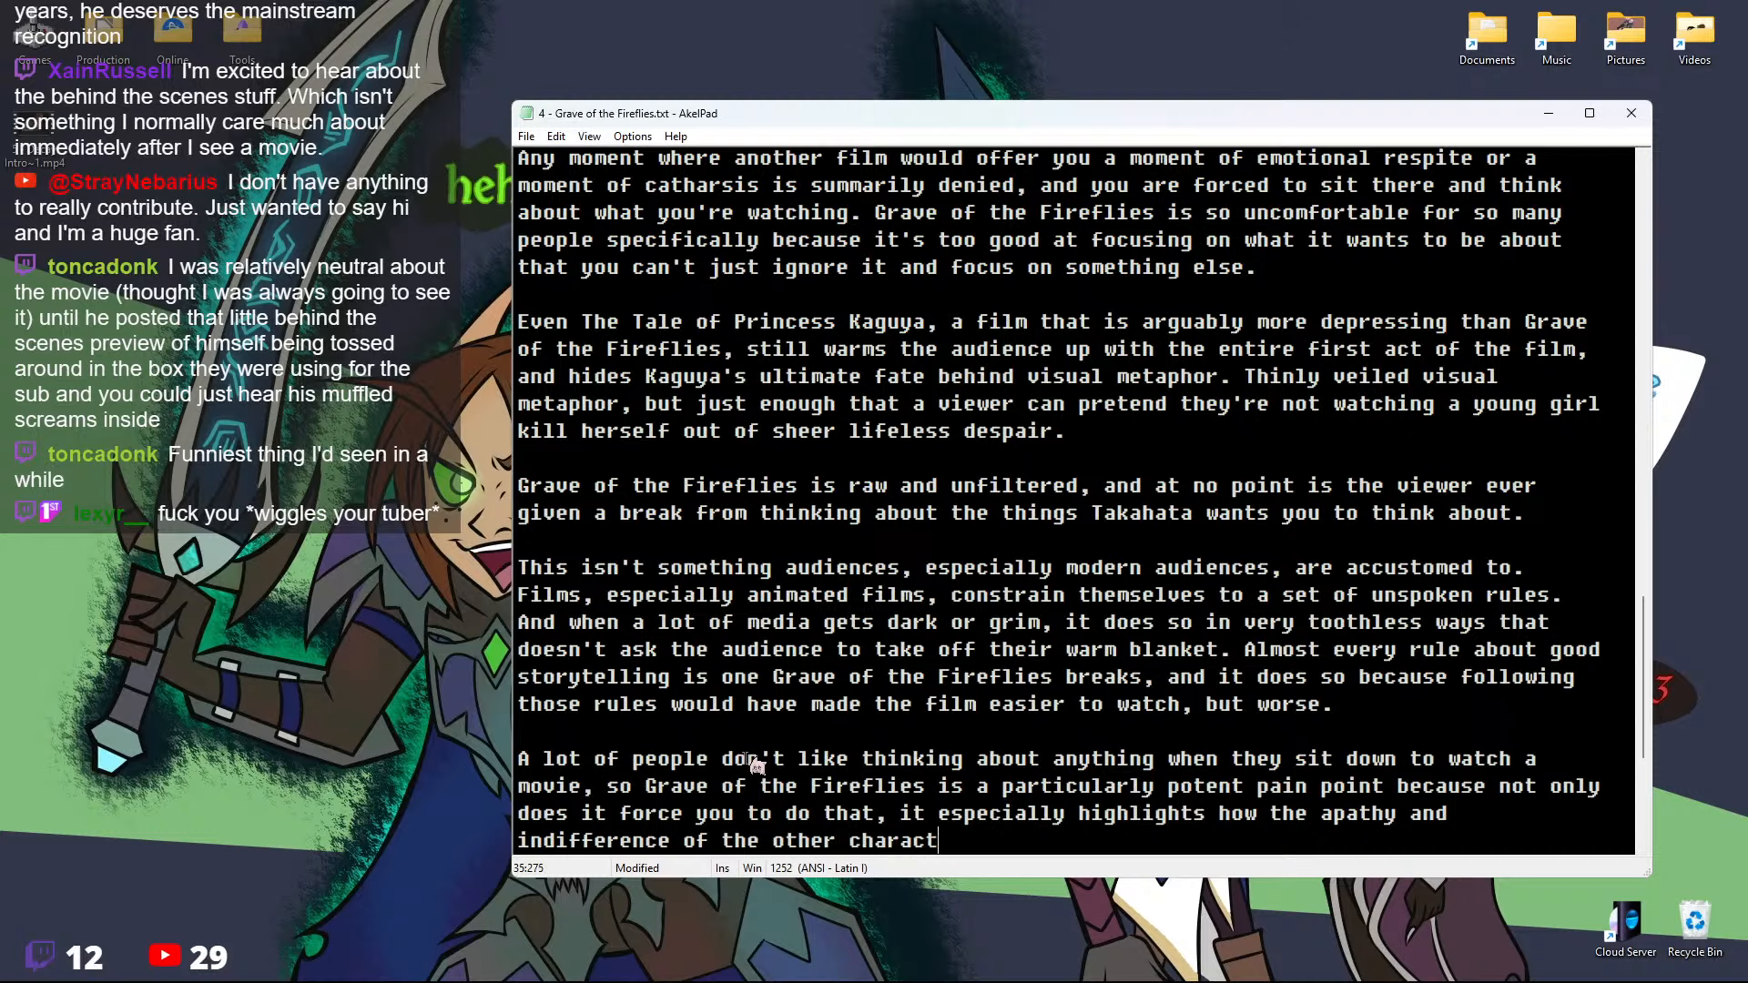
pyautogui.write('ers is mirrored b')
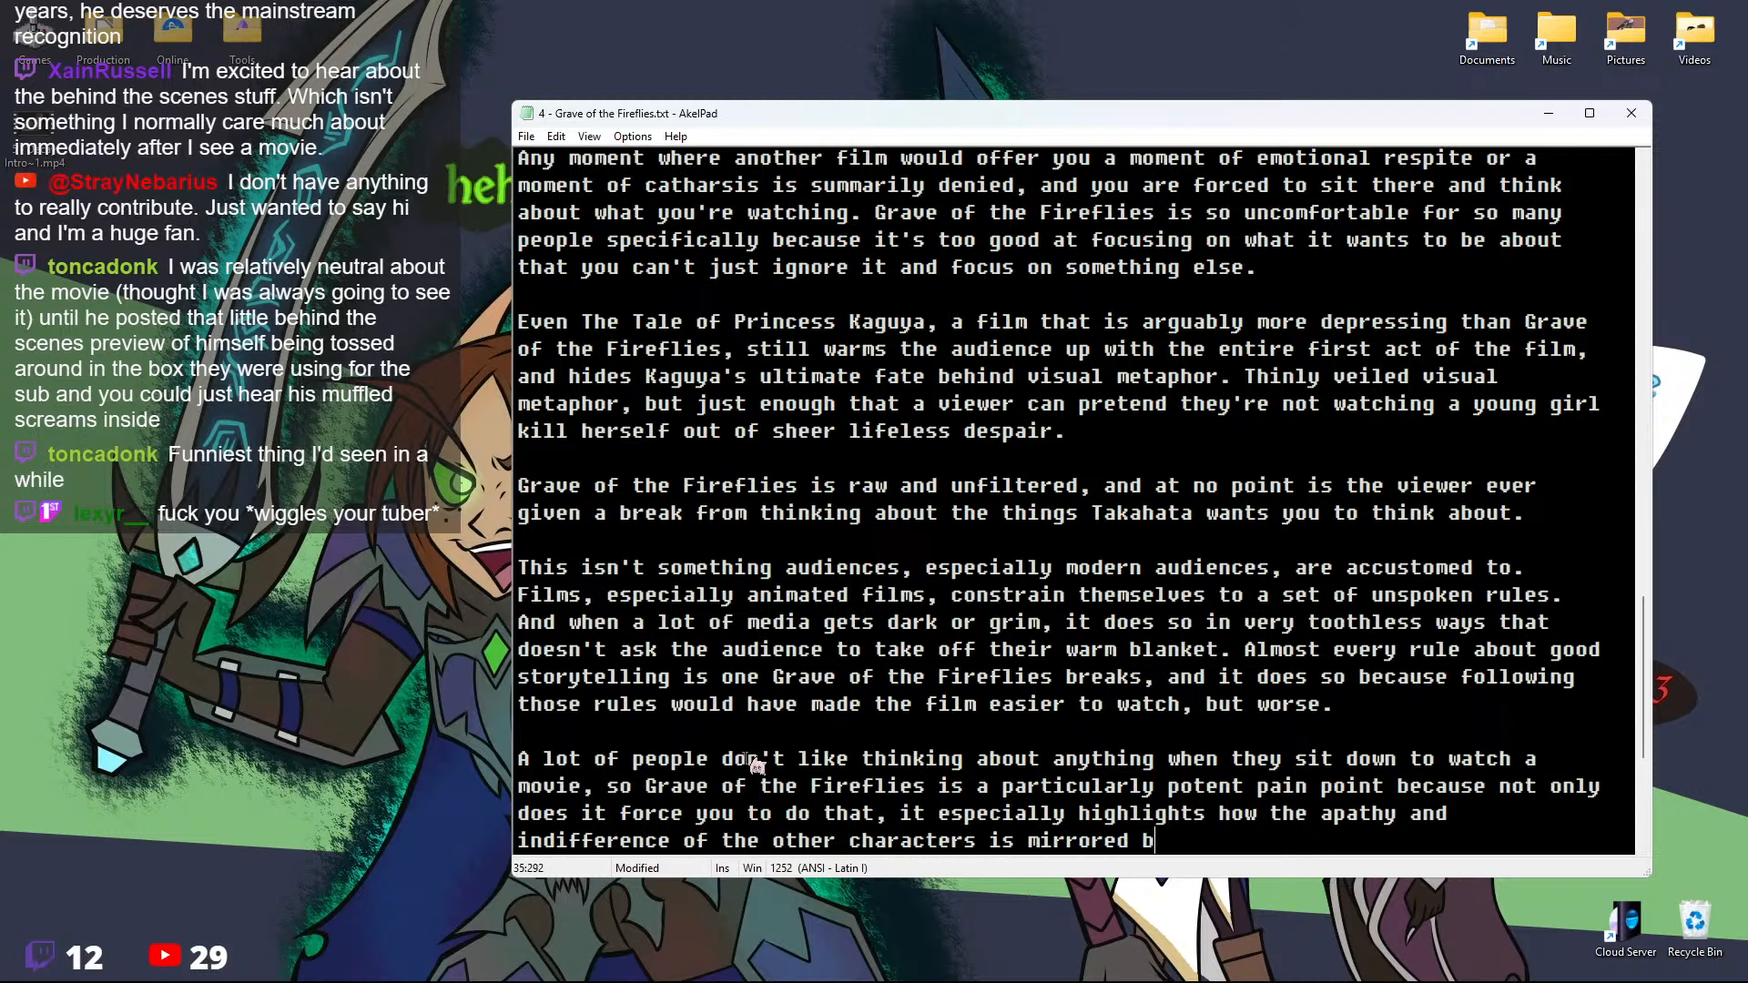
pyautogui.write('y ... you. Watching ')
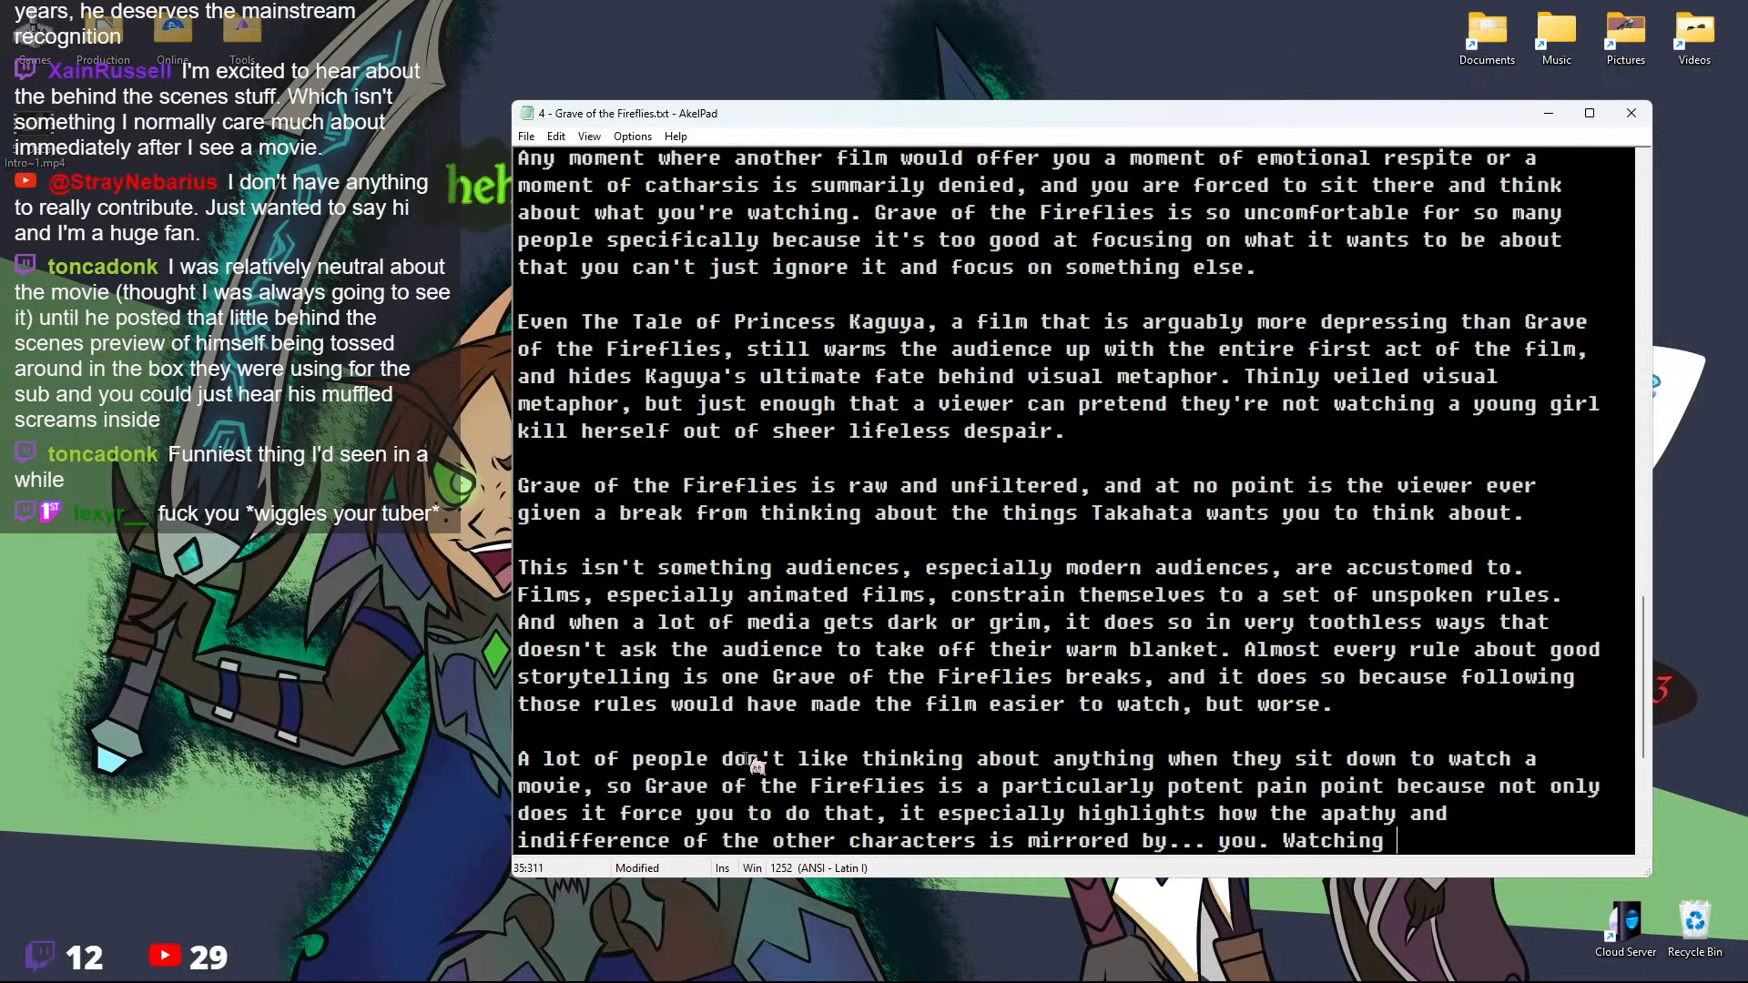
pyautogui.write('these children slowly dy')
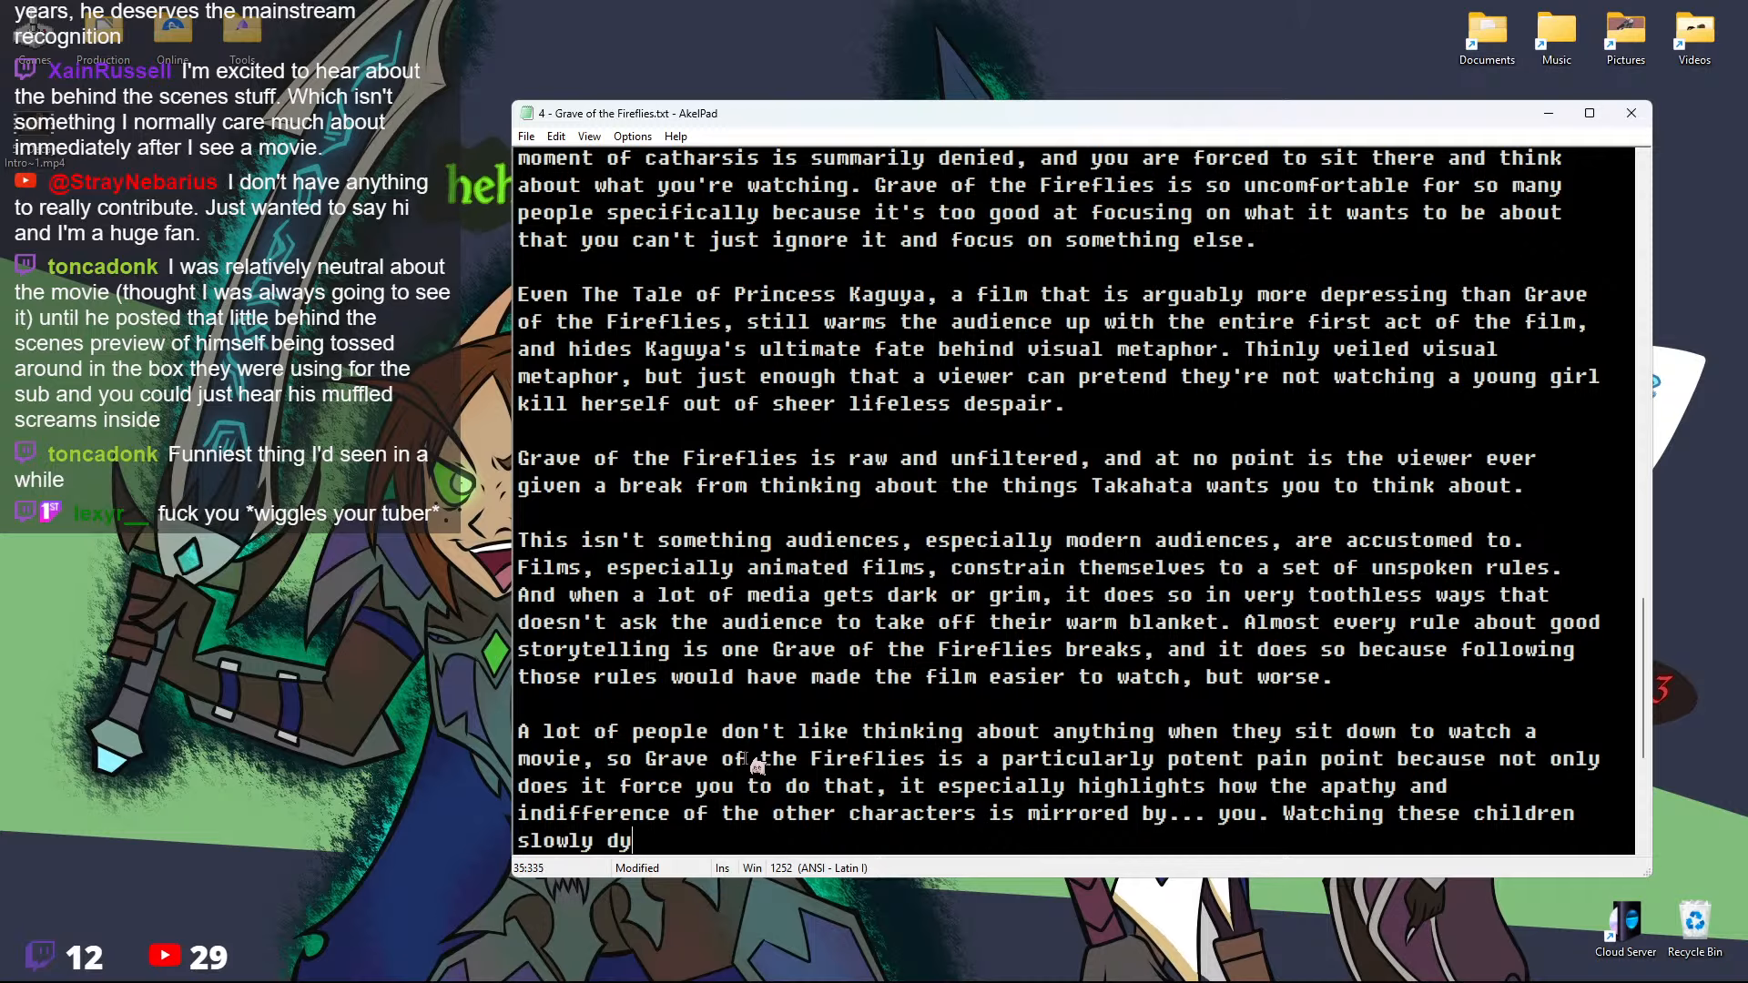
pyautogui.write('ing.')
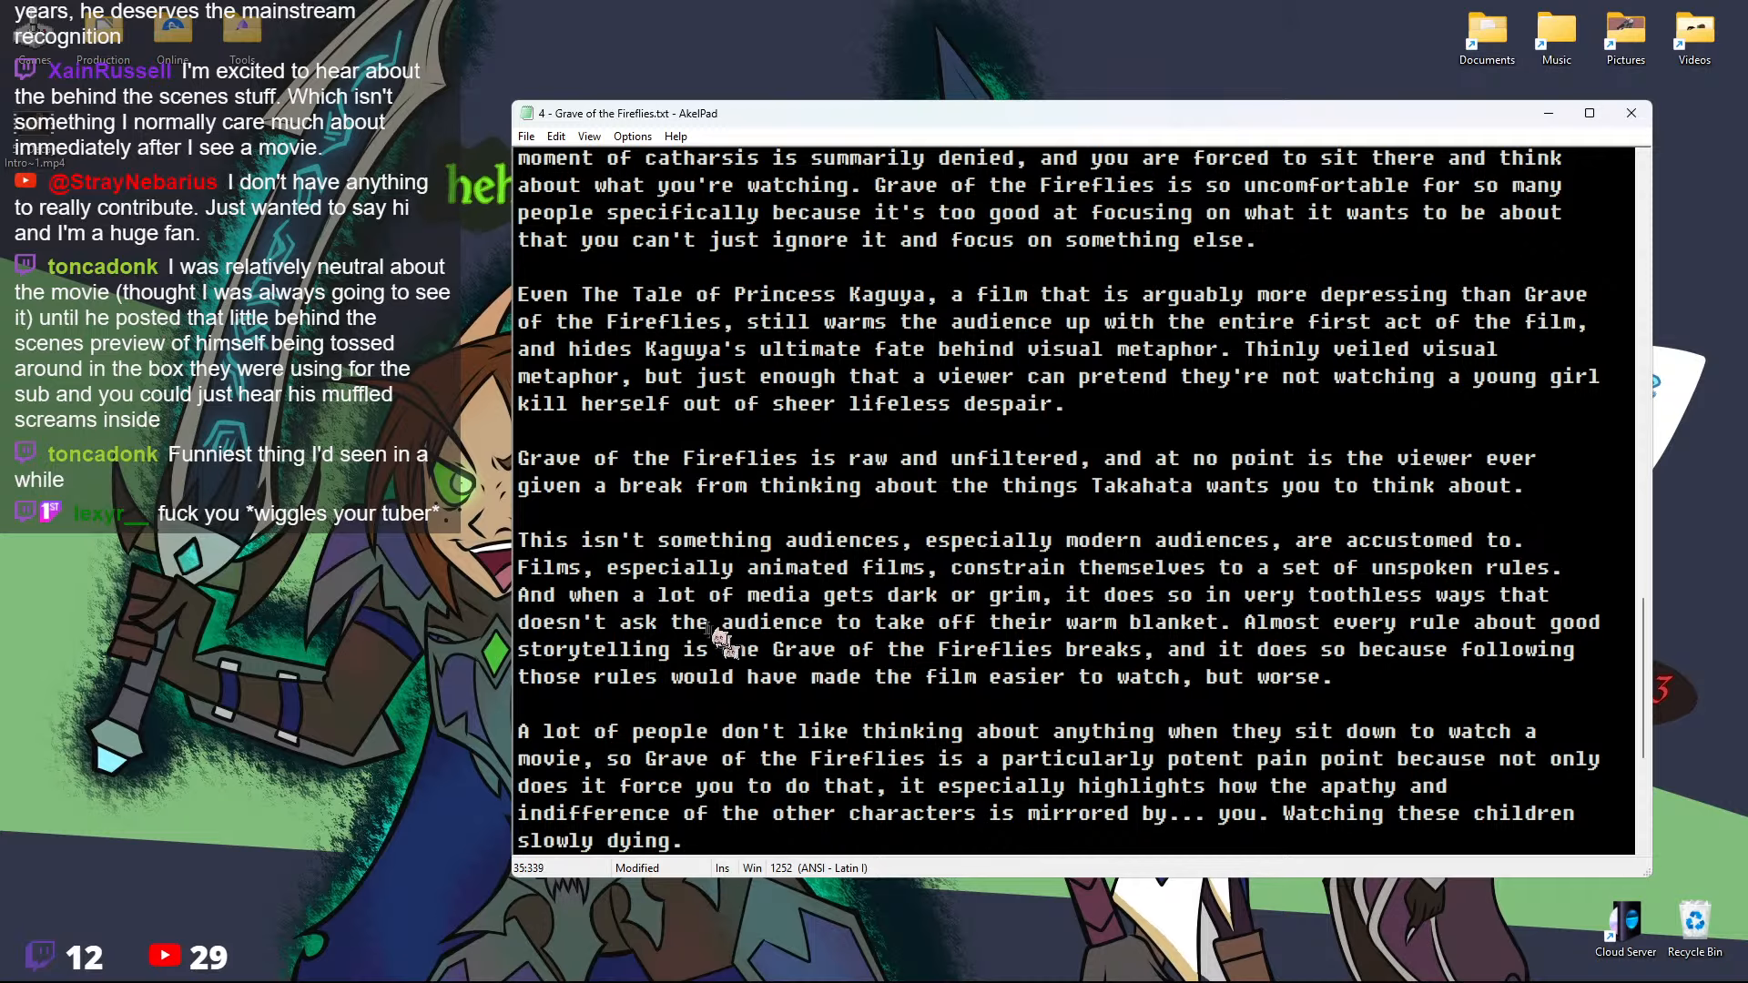
# Begin a new paragraph at the end of the script with "Of course it's not going to be entertaining in the traditional sense."
pyautogui.scroll(-4, 738, 637)
pyautogui.click(914, 491)
pyautogui.click(867, 526)
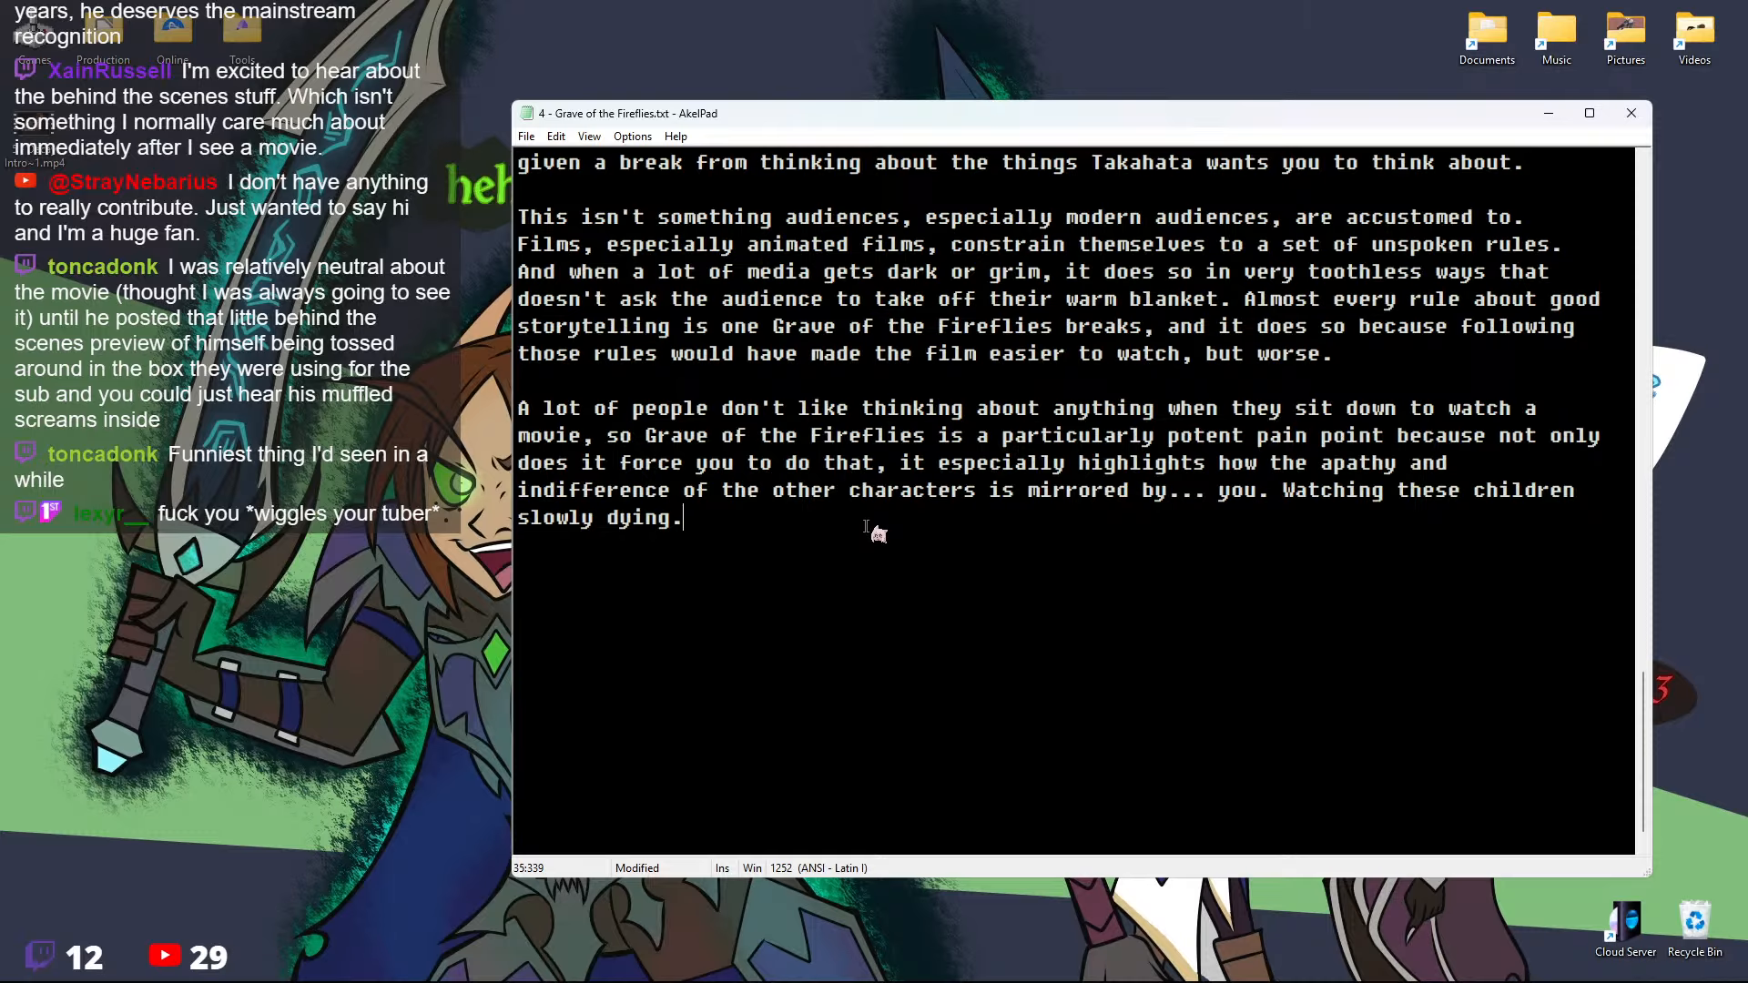
pyautogui.write('f')
pyautogui.press('BackSpace')
pyautogui.press('Return')
pyautogui.press('Return')
pyautogui.write("Of course it's not g")
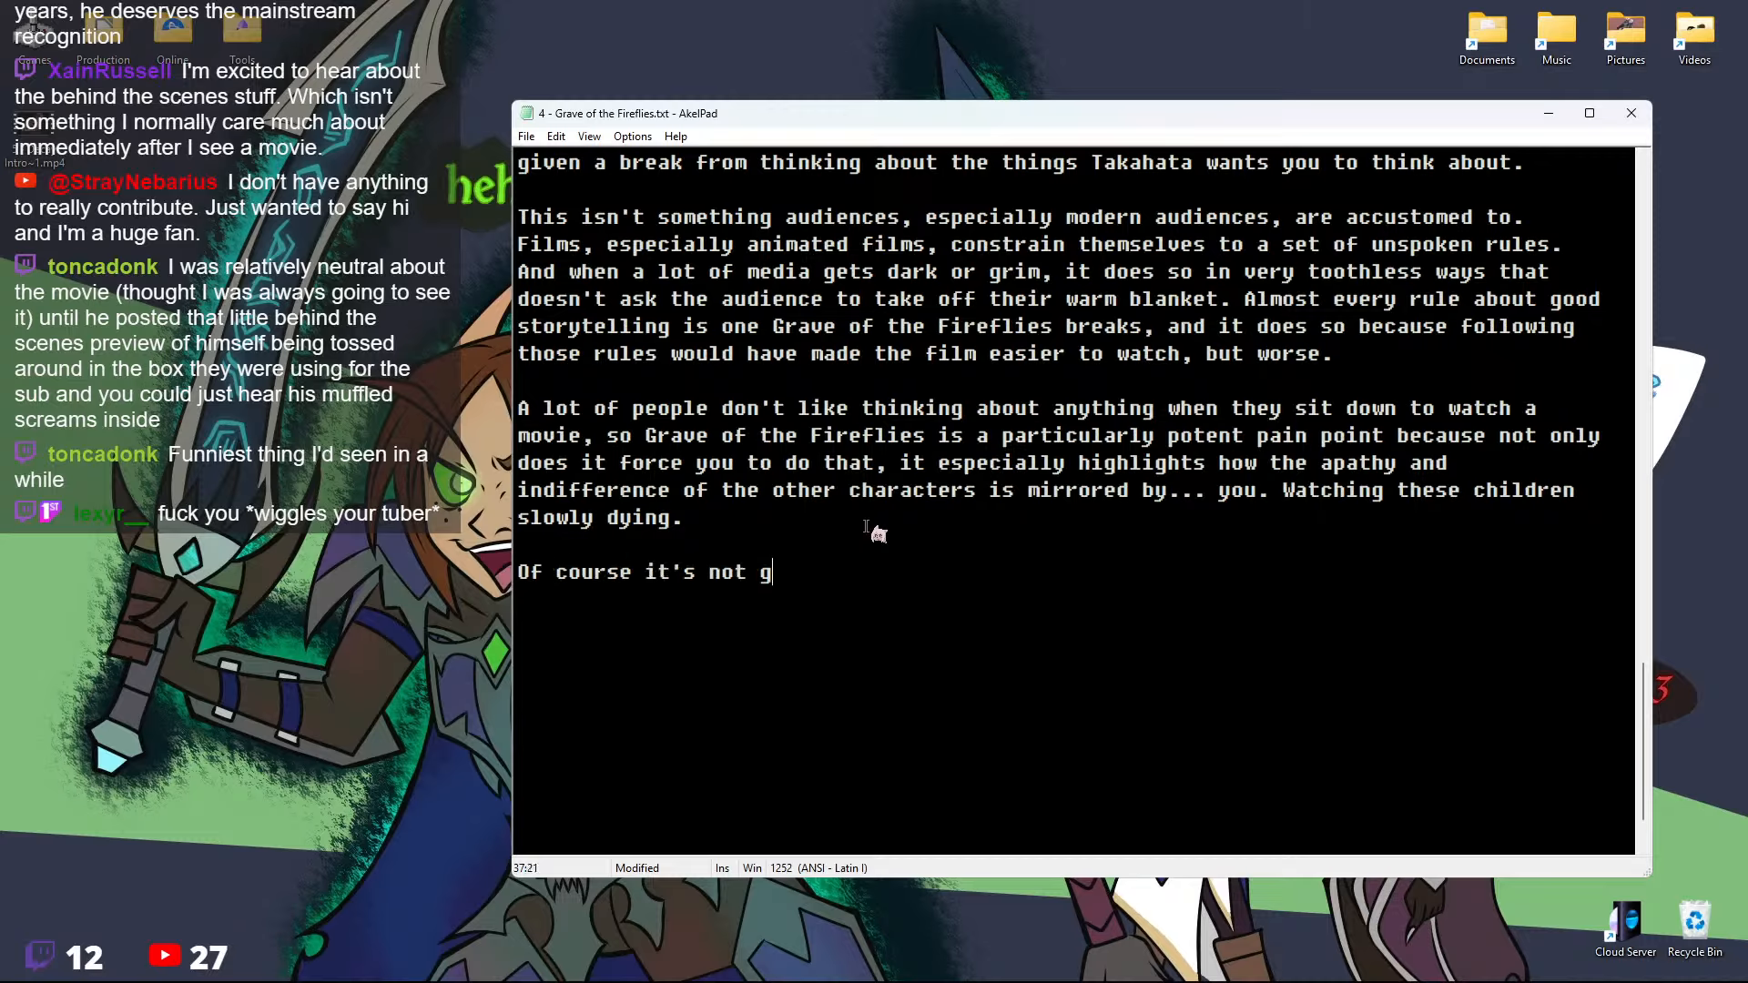
pyautogui.write('oing to be entertaining in the t')
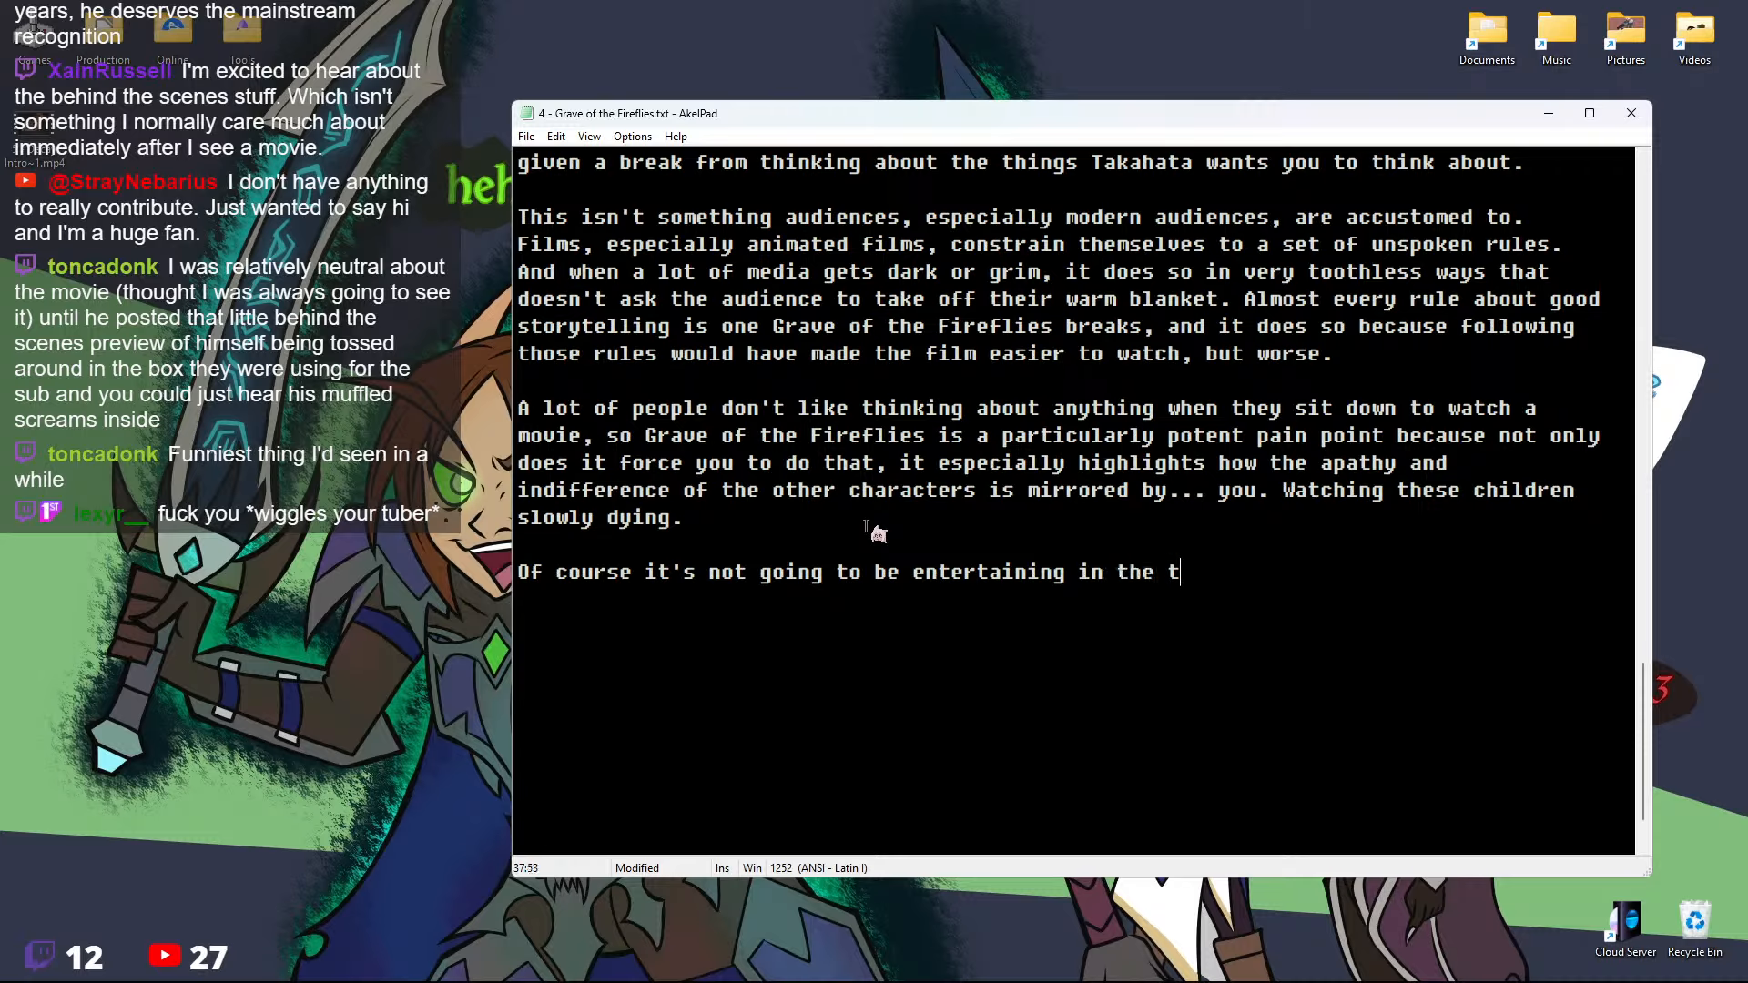
pyautogui.write('raditional sense. ')
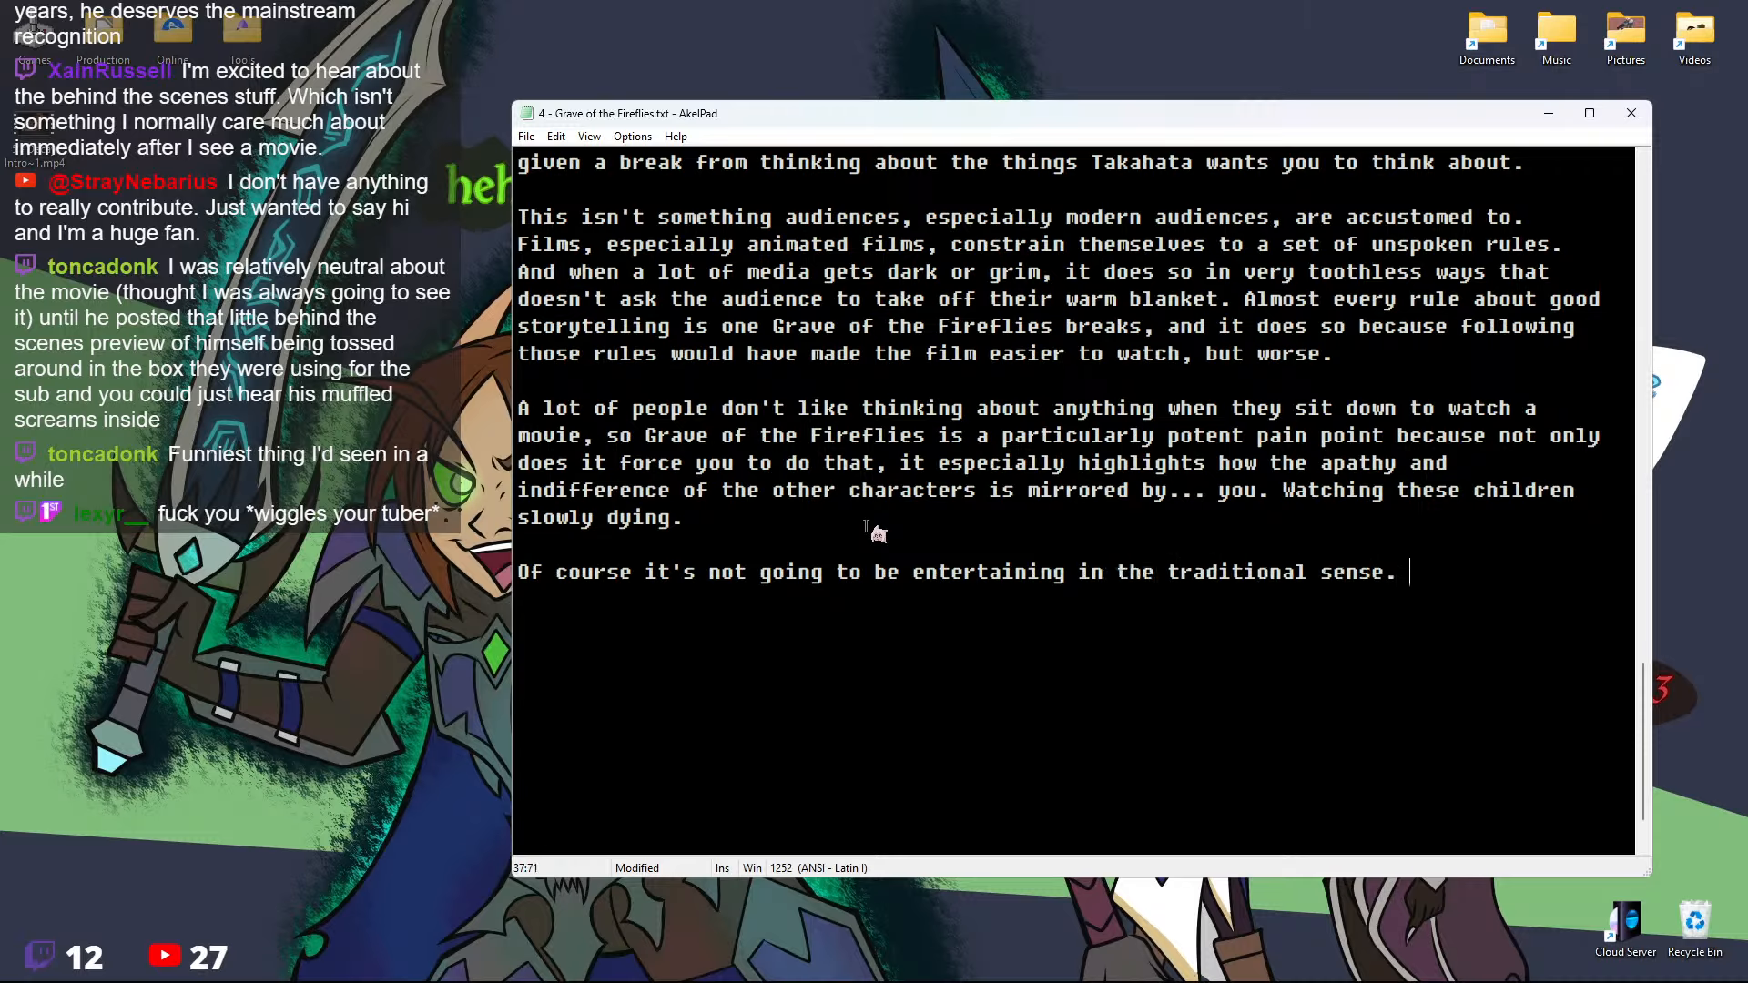
# Add the question "Because... why would watching children die ever be entertaining?" to the last paragraph
pyautogui.write('Because... why would wa')
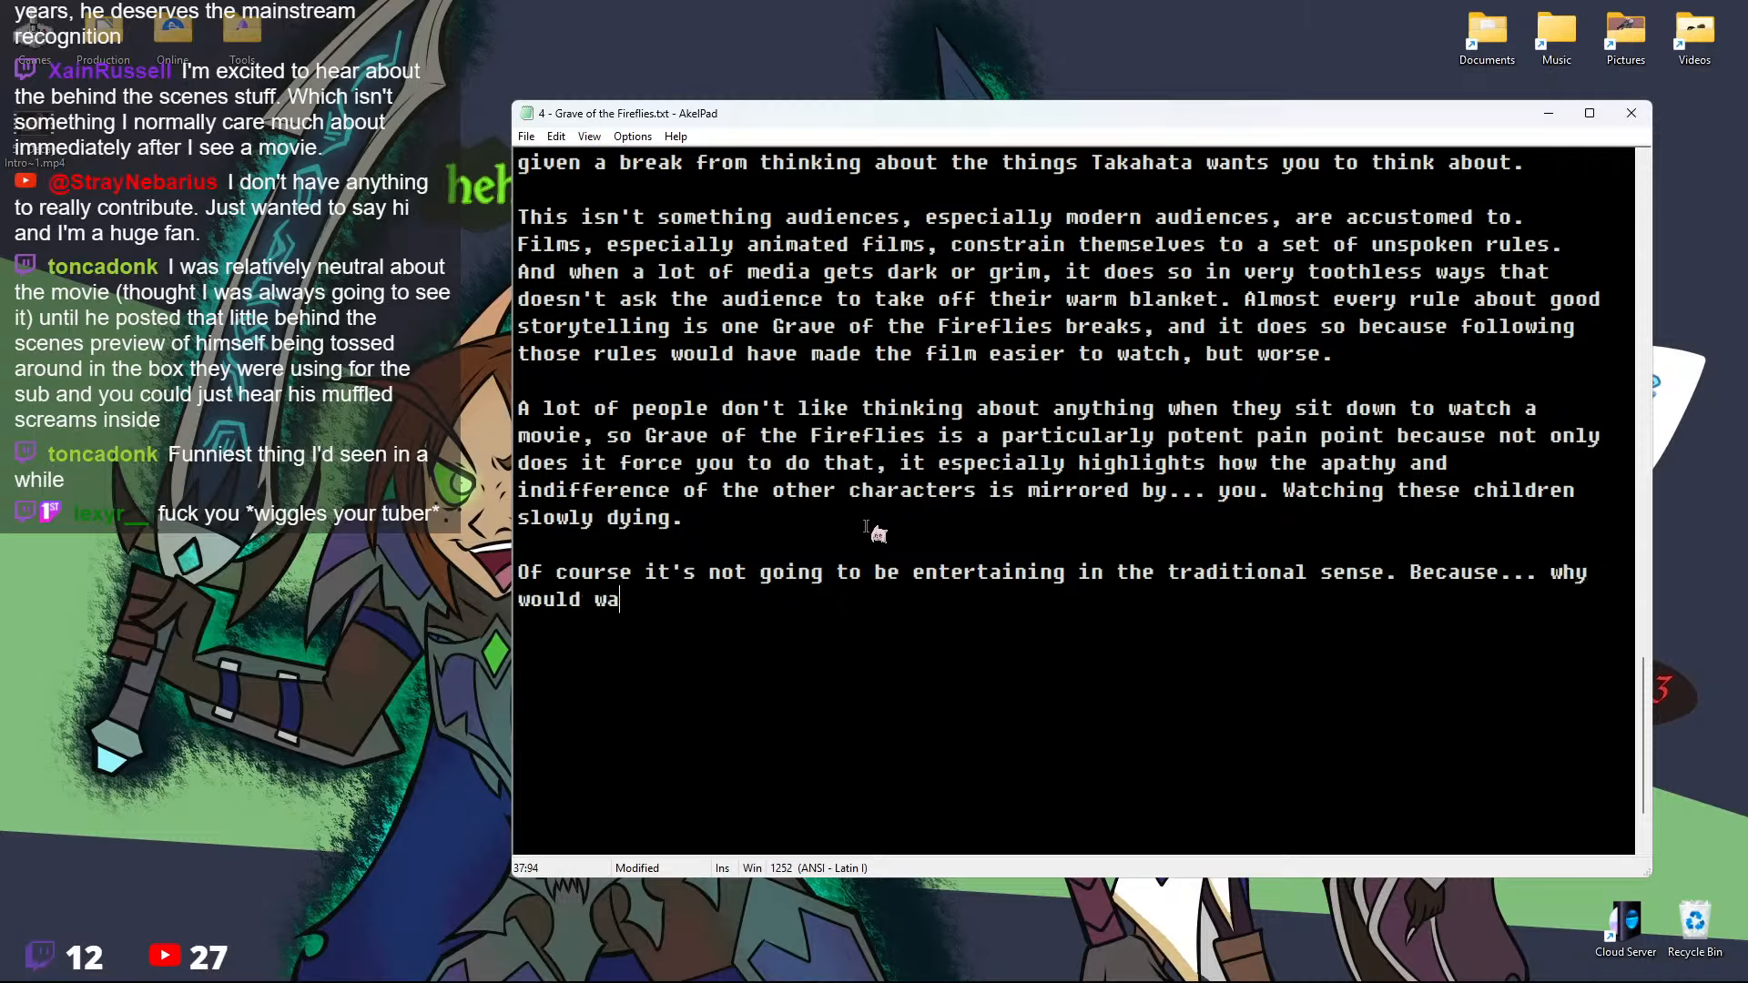
pyautogui.write('tching childre')
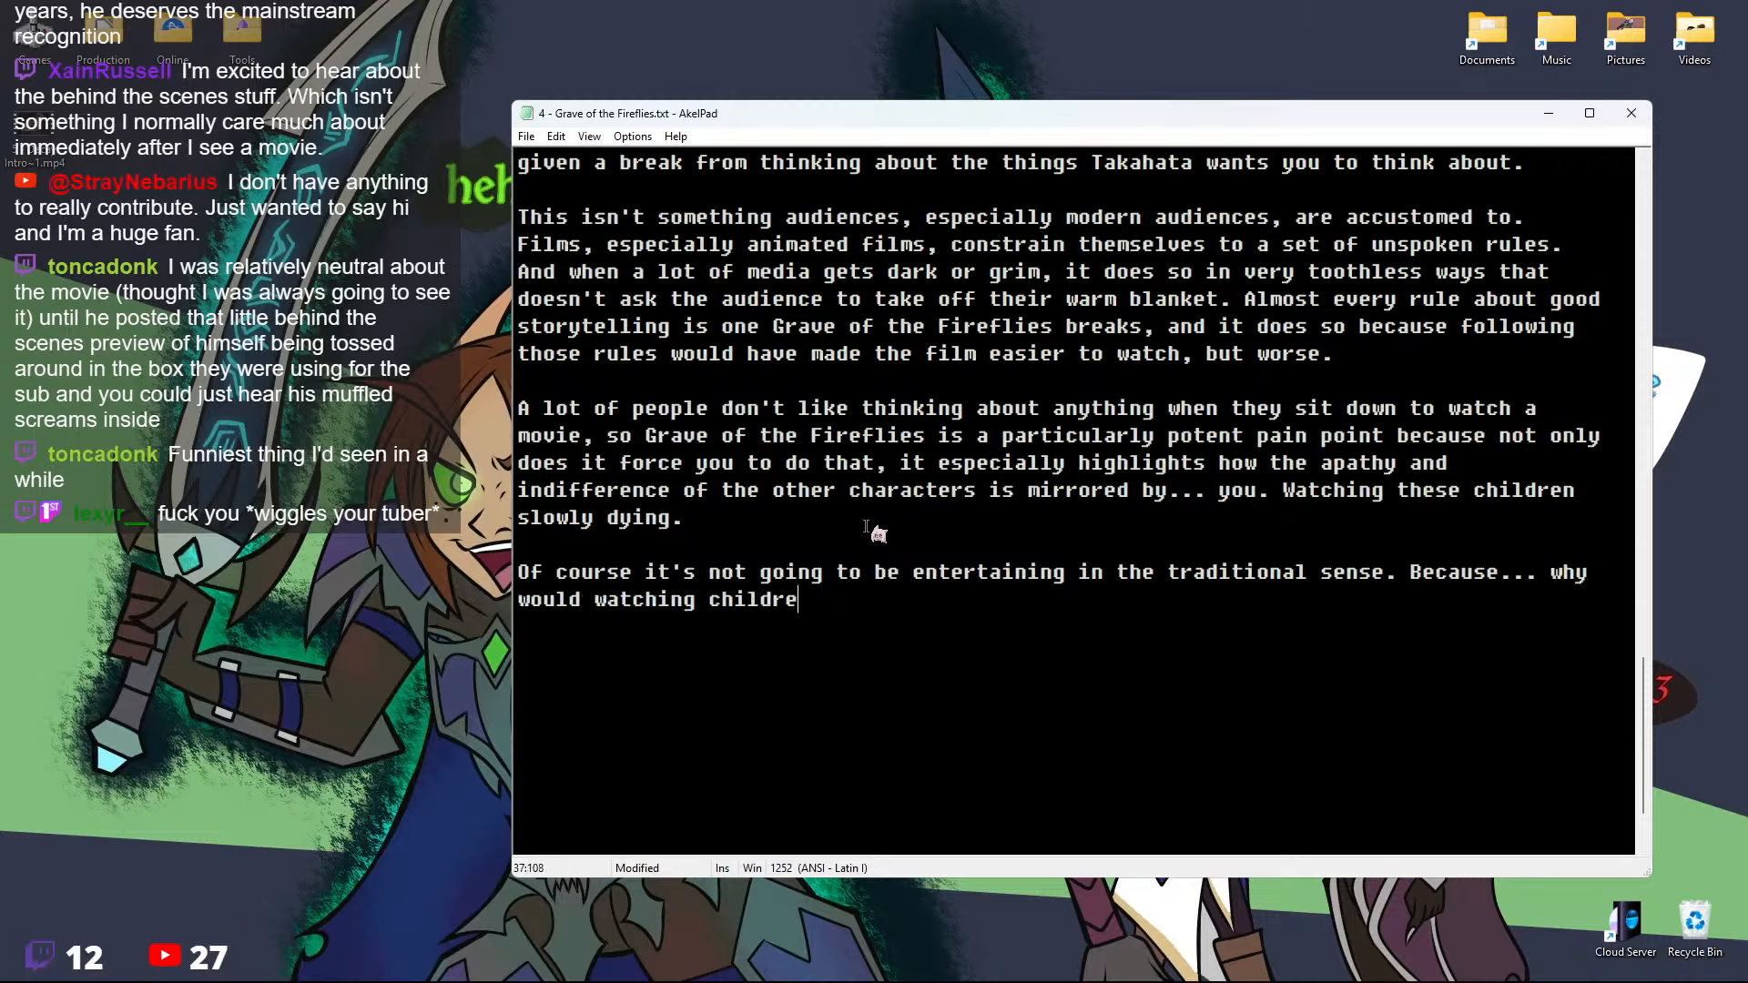
pyautogui.write('n die ever be entertaining')
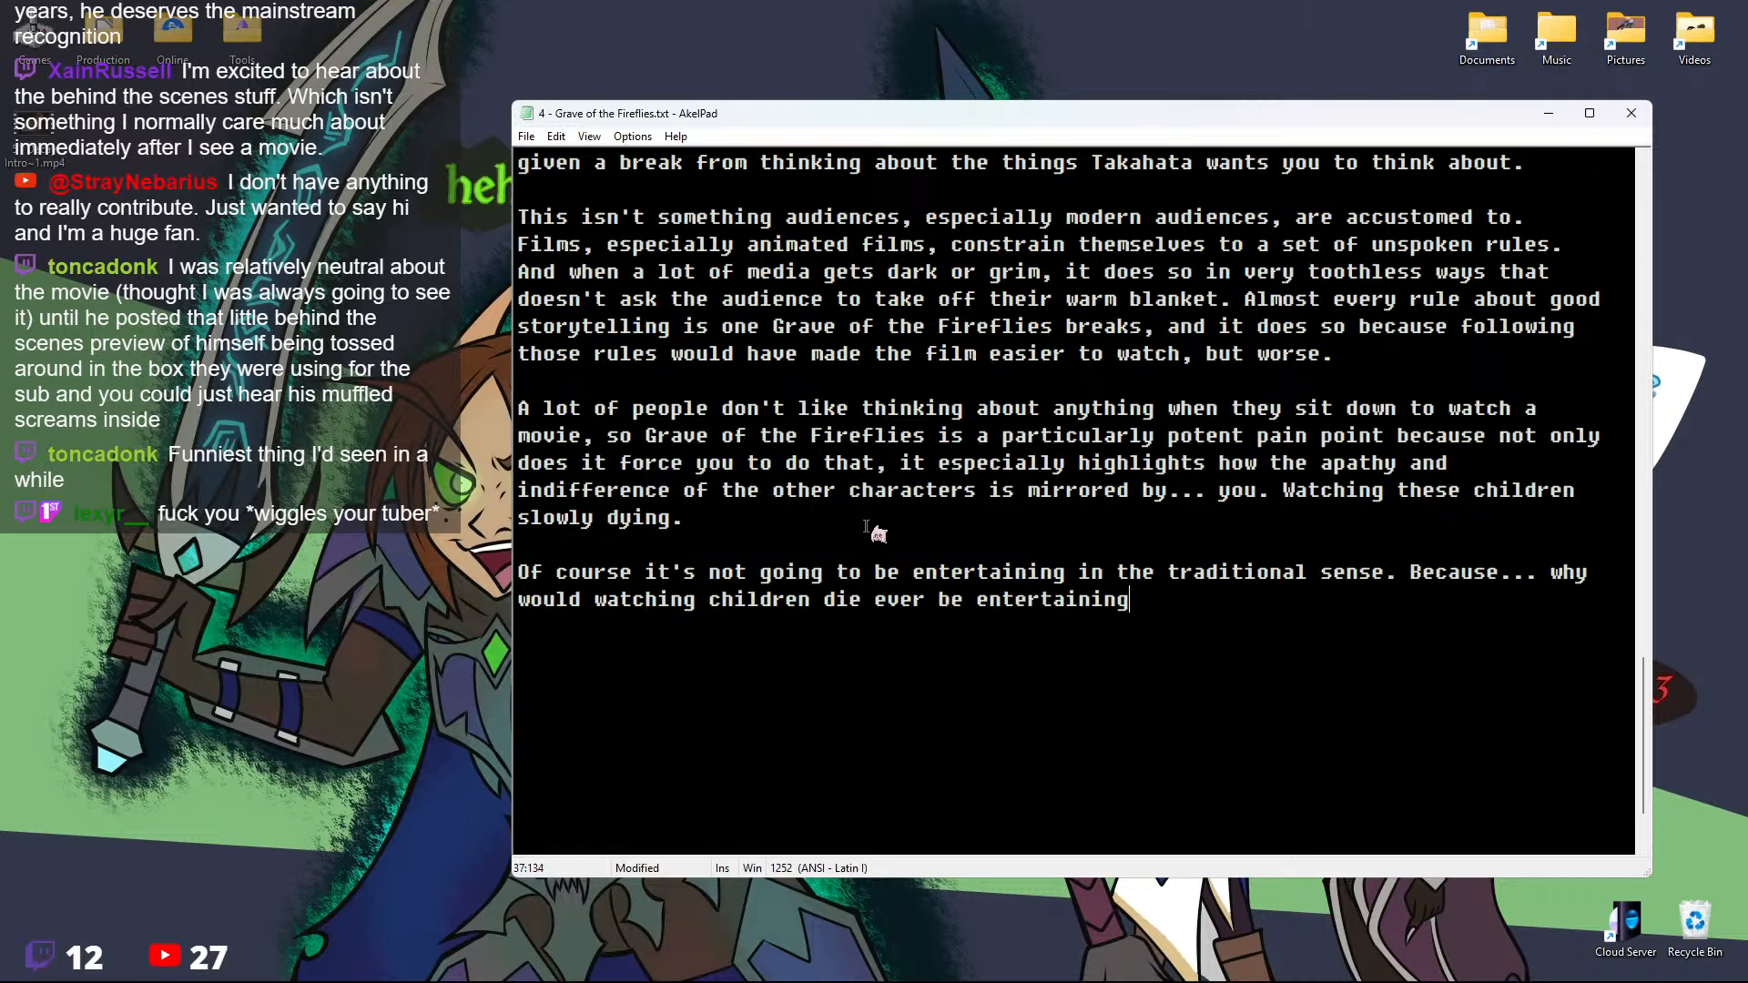
pyautogui.write('?')
# Begin a new paragraph at the end with "It's actually not hard to think of the kind of person who would love this movie,"
pyautogui.press('Return')
pyautogui.press('Return')
pyautogui.write("It's actuall")
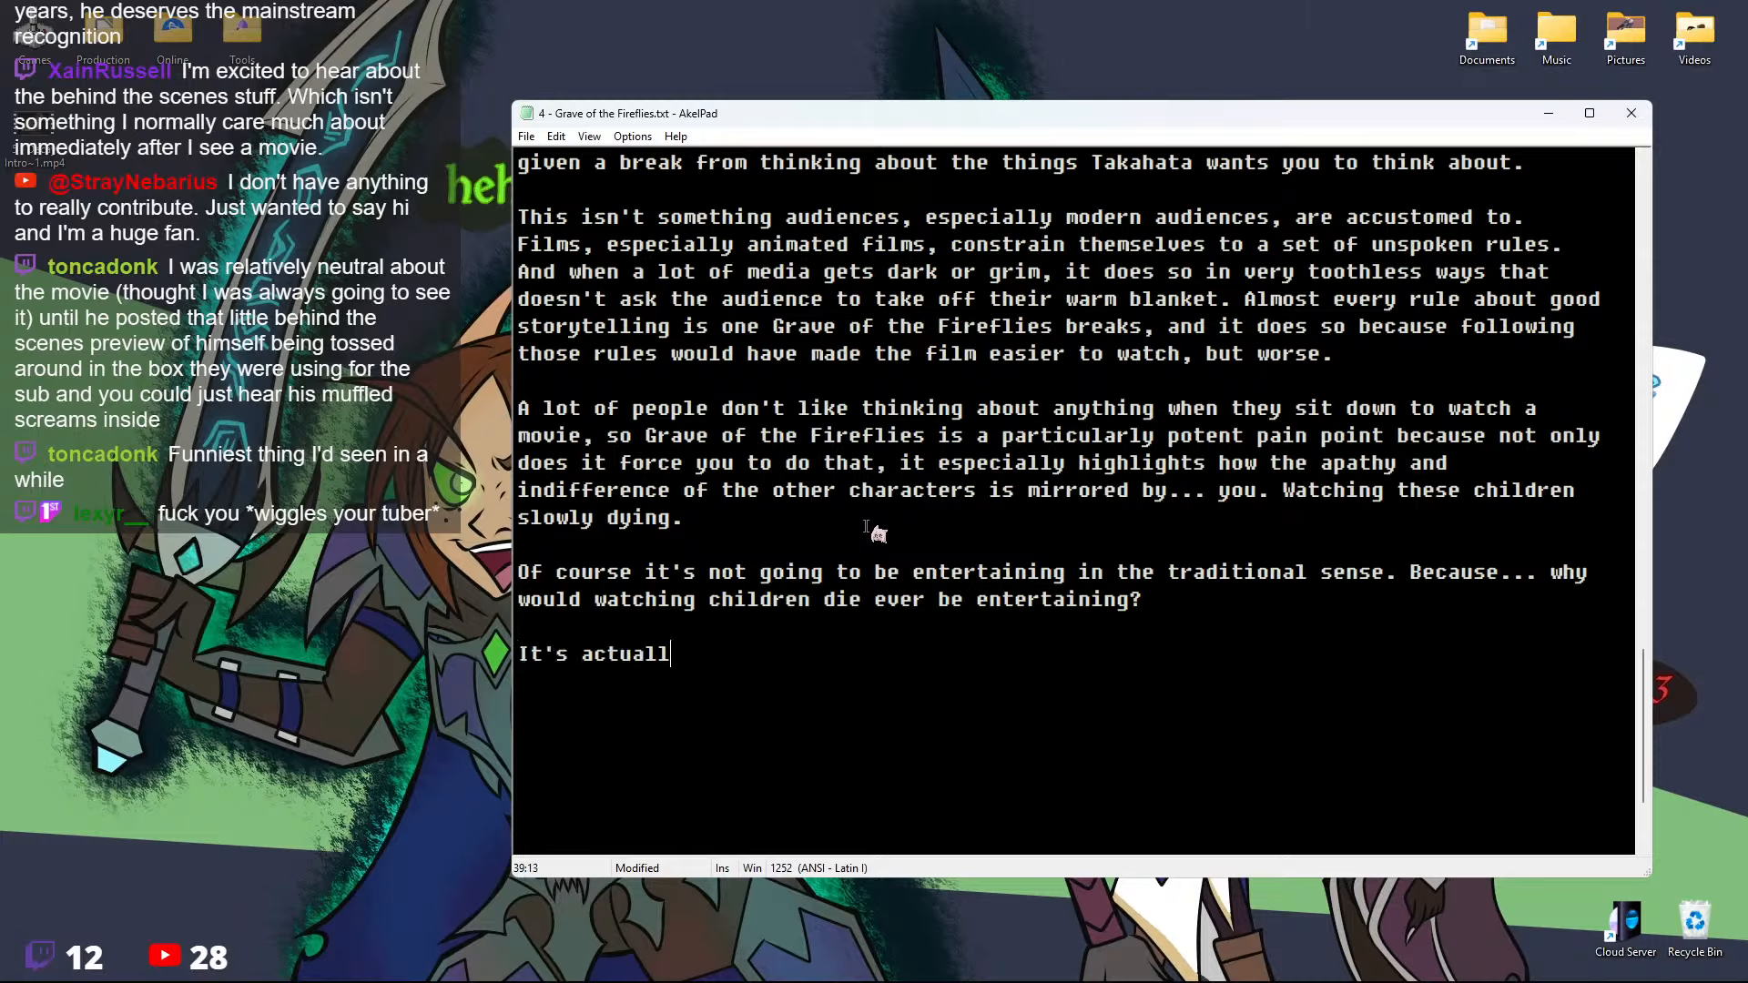
pyautogui.write('y not hard to thin')
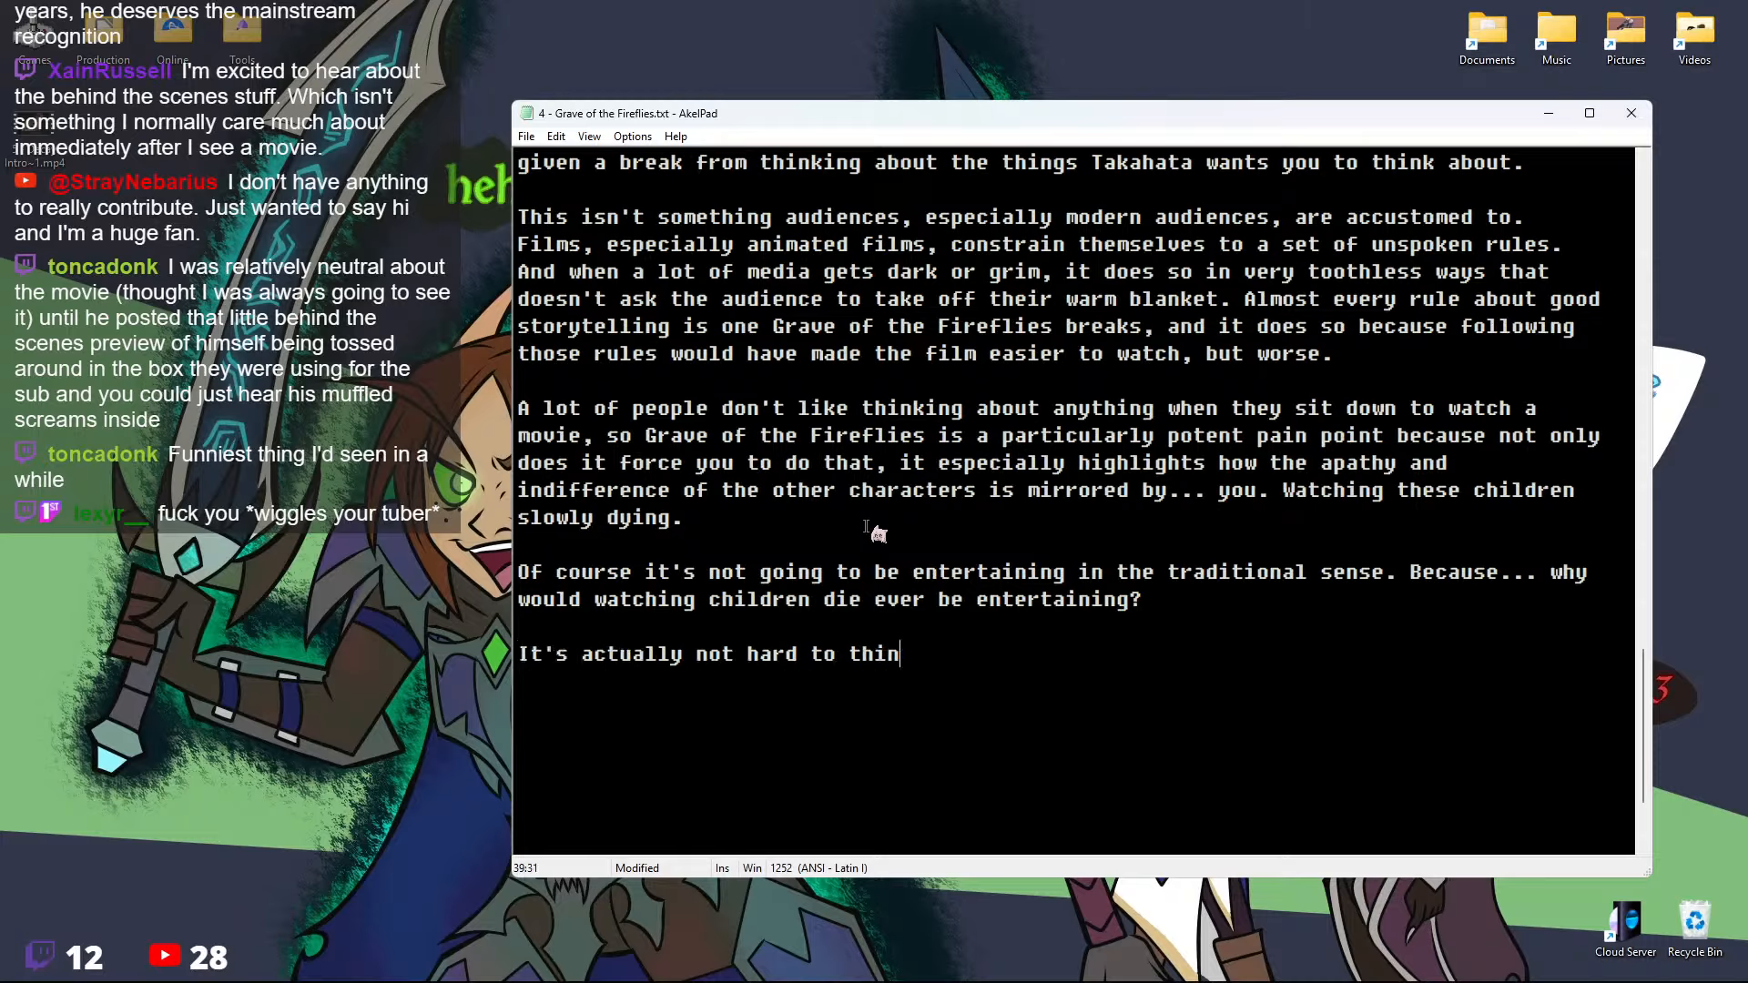
pyautogui.write('k of the kind of ')
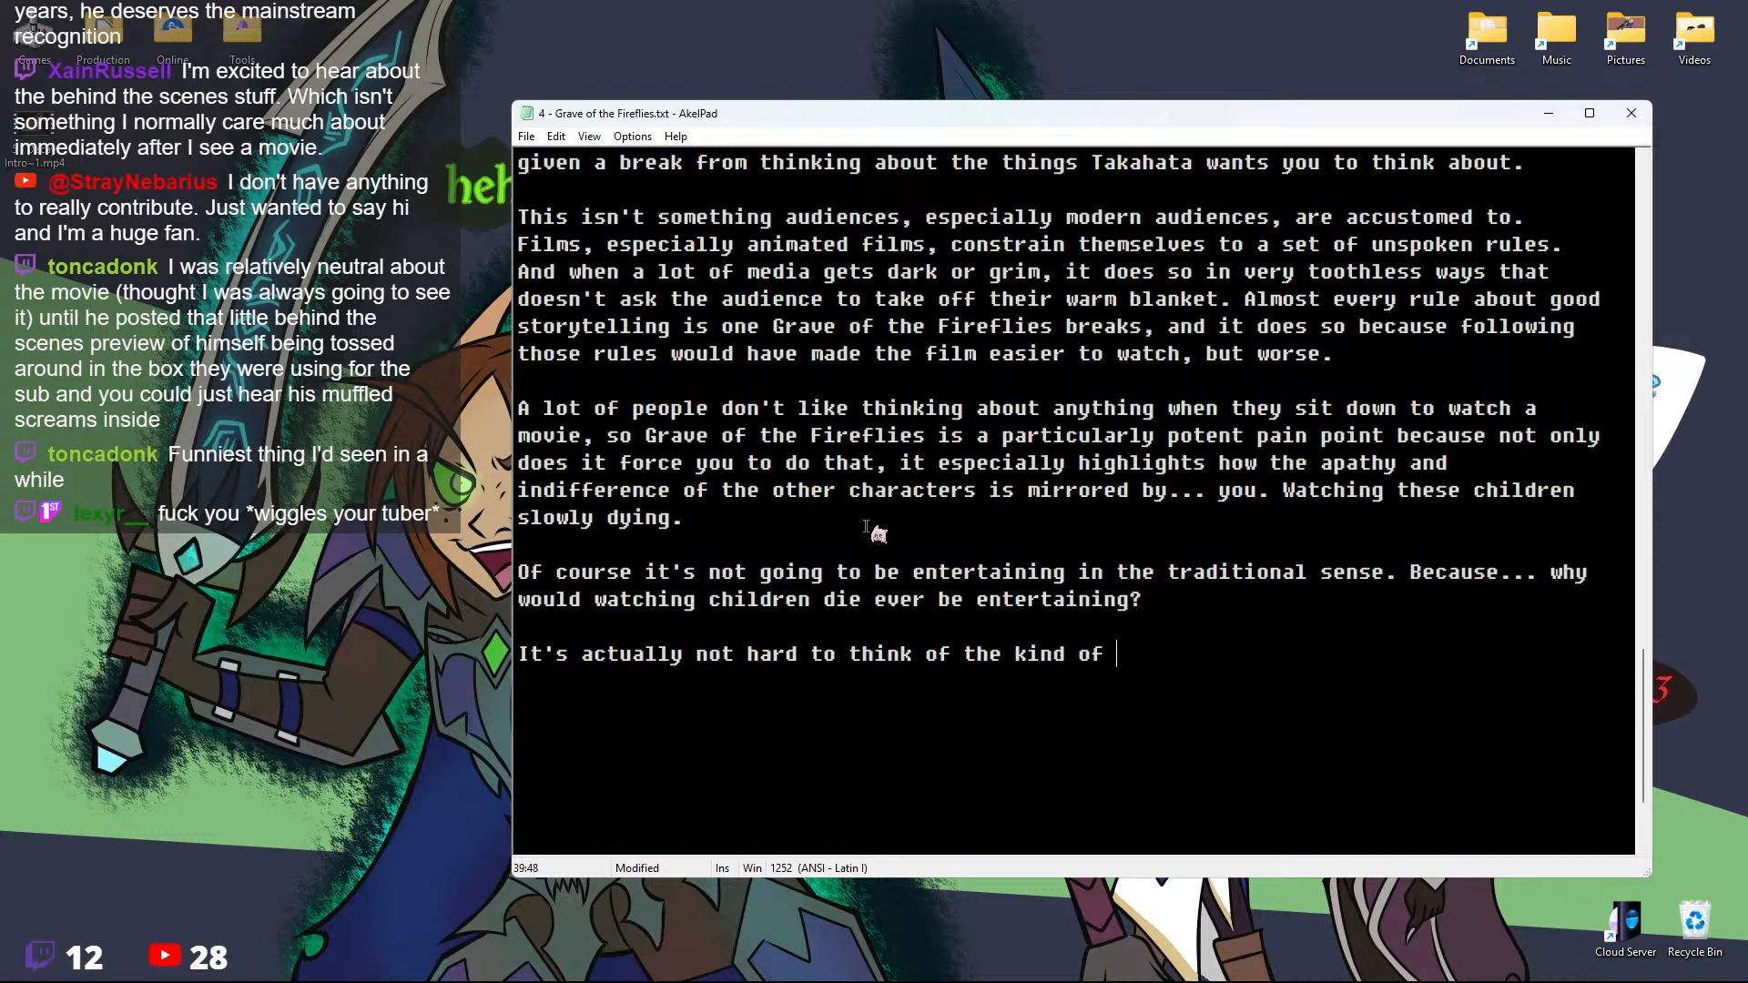
pyautogui.write('person who want')
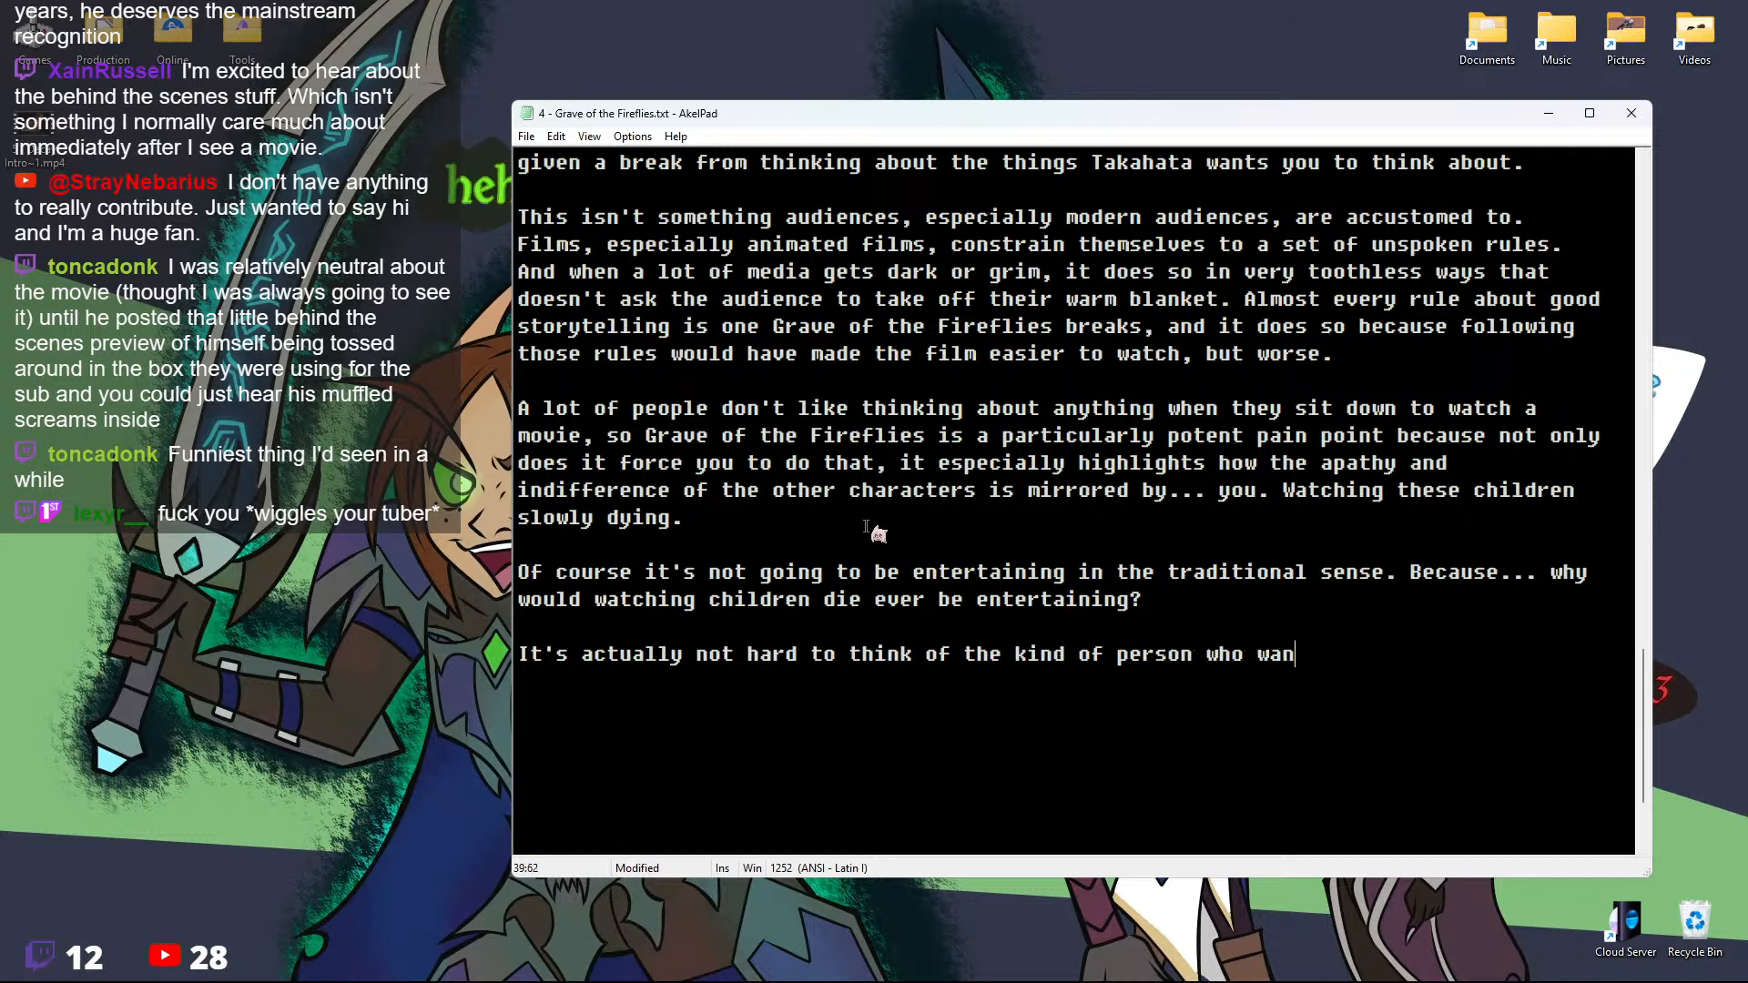
pyautogui.press('BackSpace')
pyautogui.press('BackSpace')
pyautogui.press('BackSpace')
pyautogui.press('BackSpace')
pyautogui.write('w')
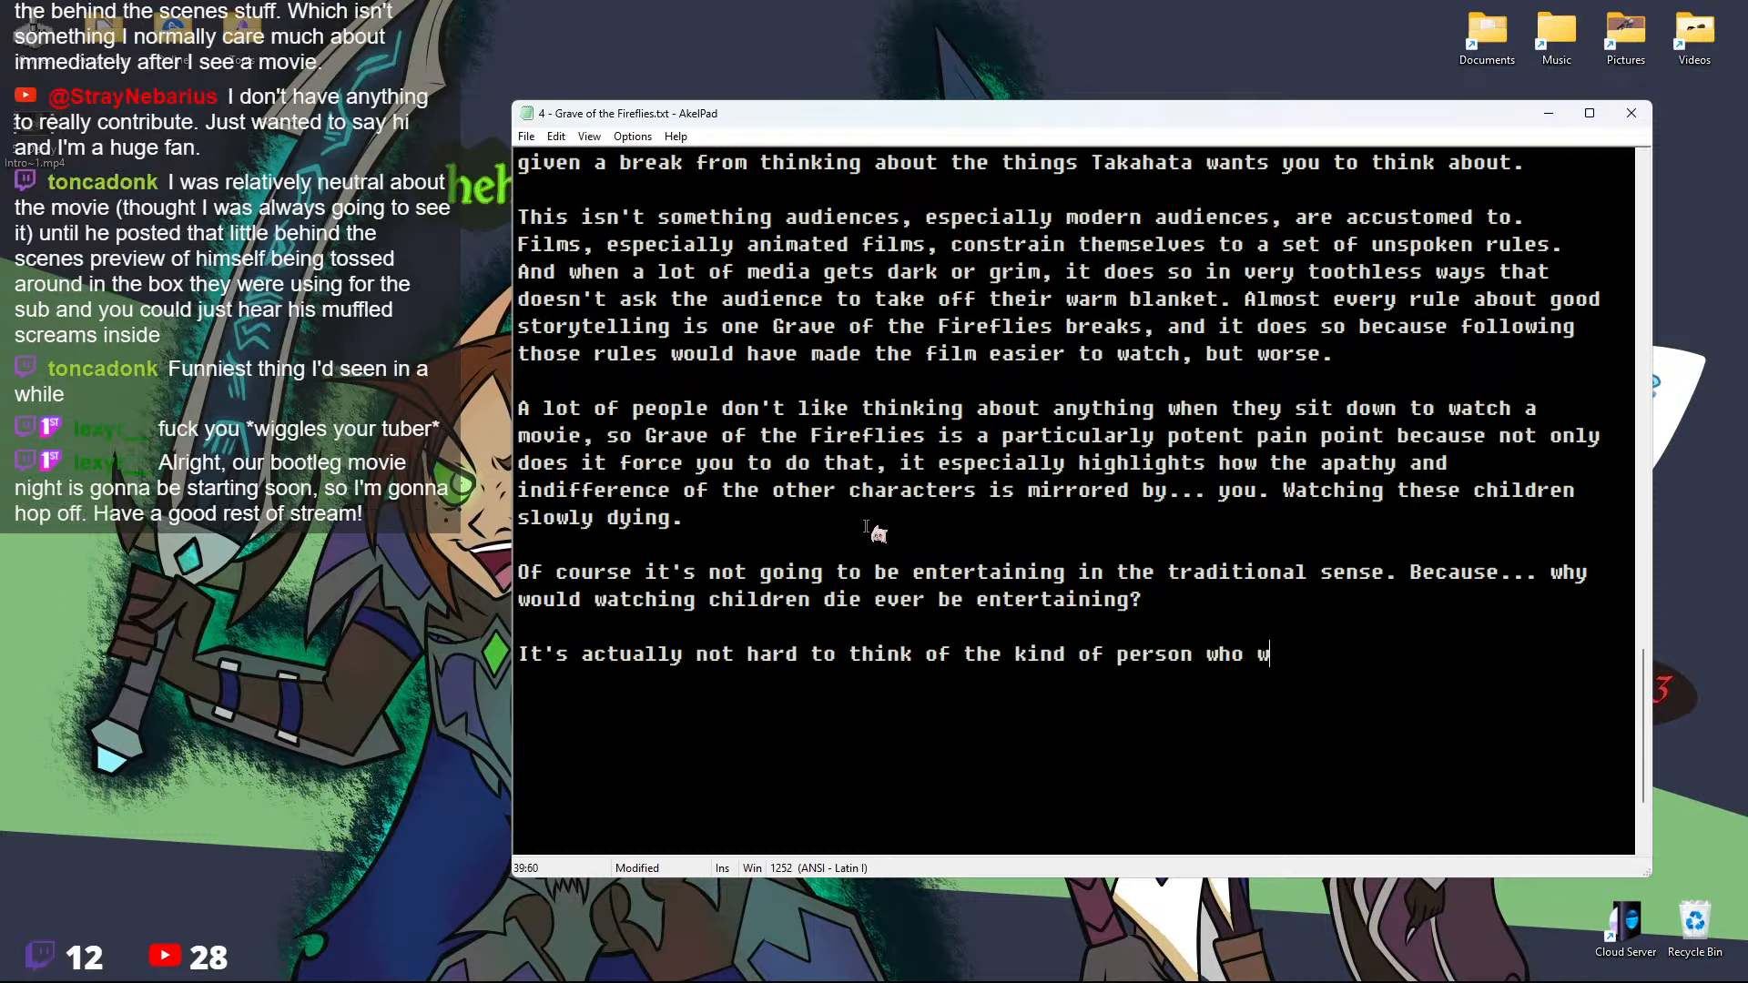
pyautogui.write('ould love this movie, t')
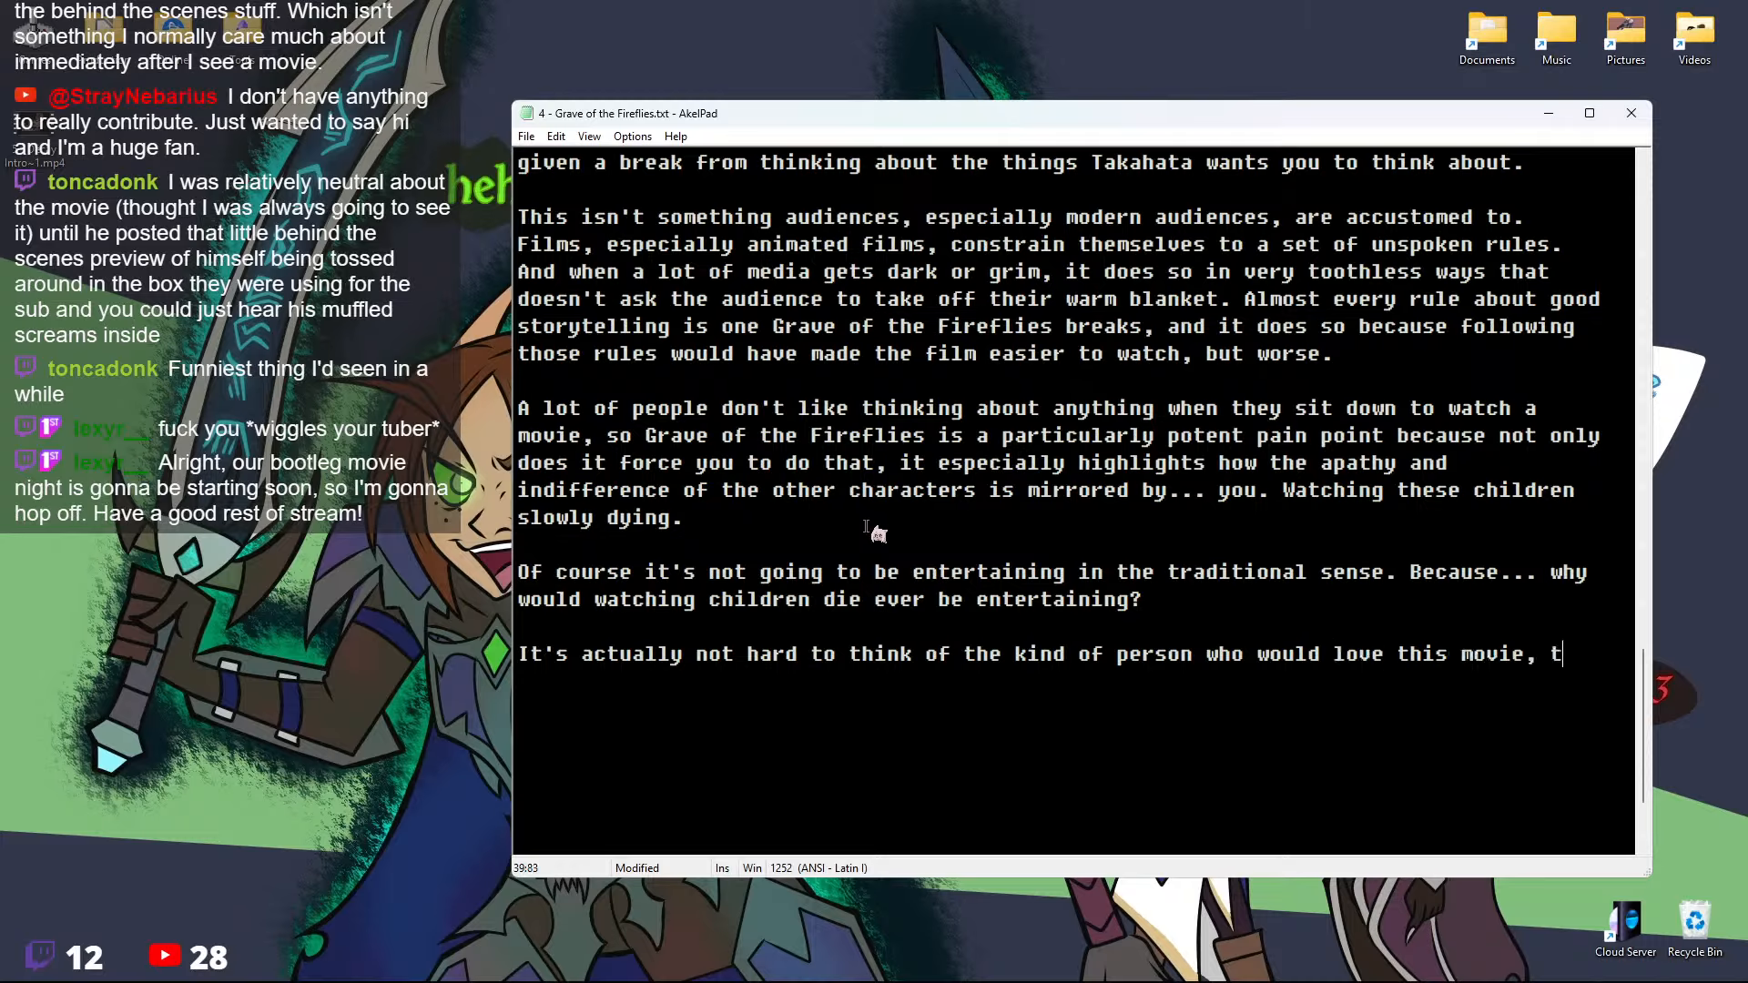
pyautogui.press('BackSpace')
# Continue the sentence with "and that's someone who likes films that make them think"
pyautogui.write("and that's")
pyautogui.write('someone who liik')
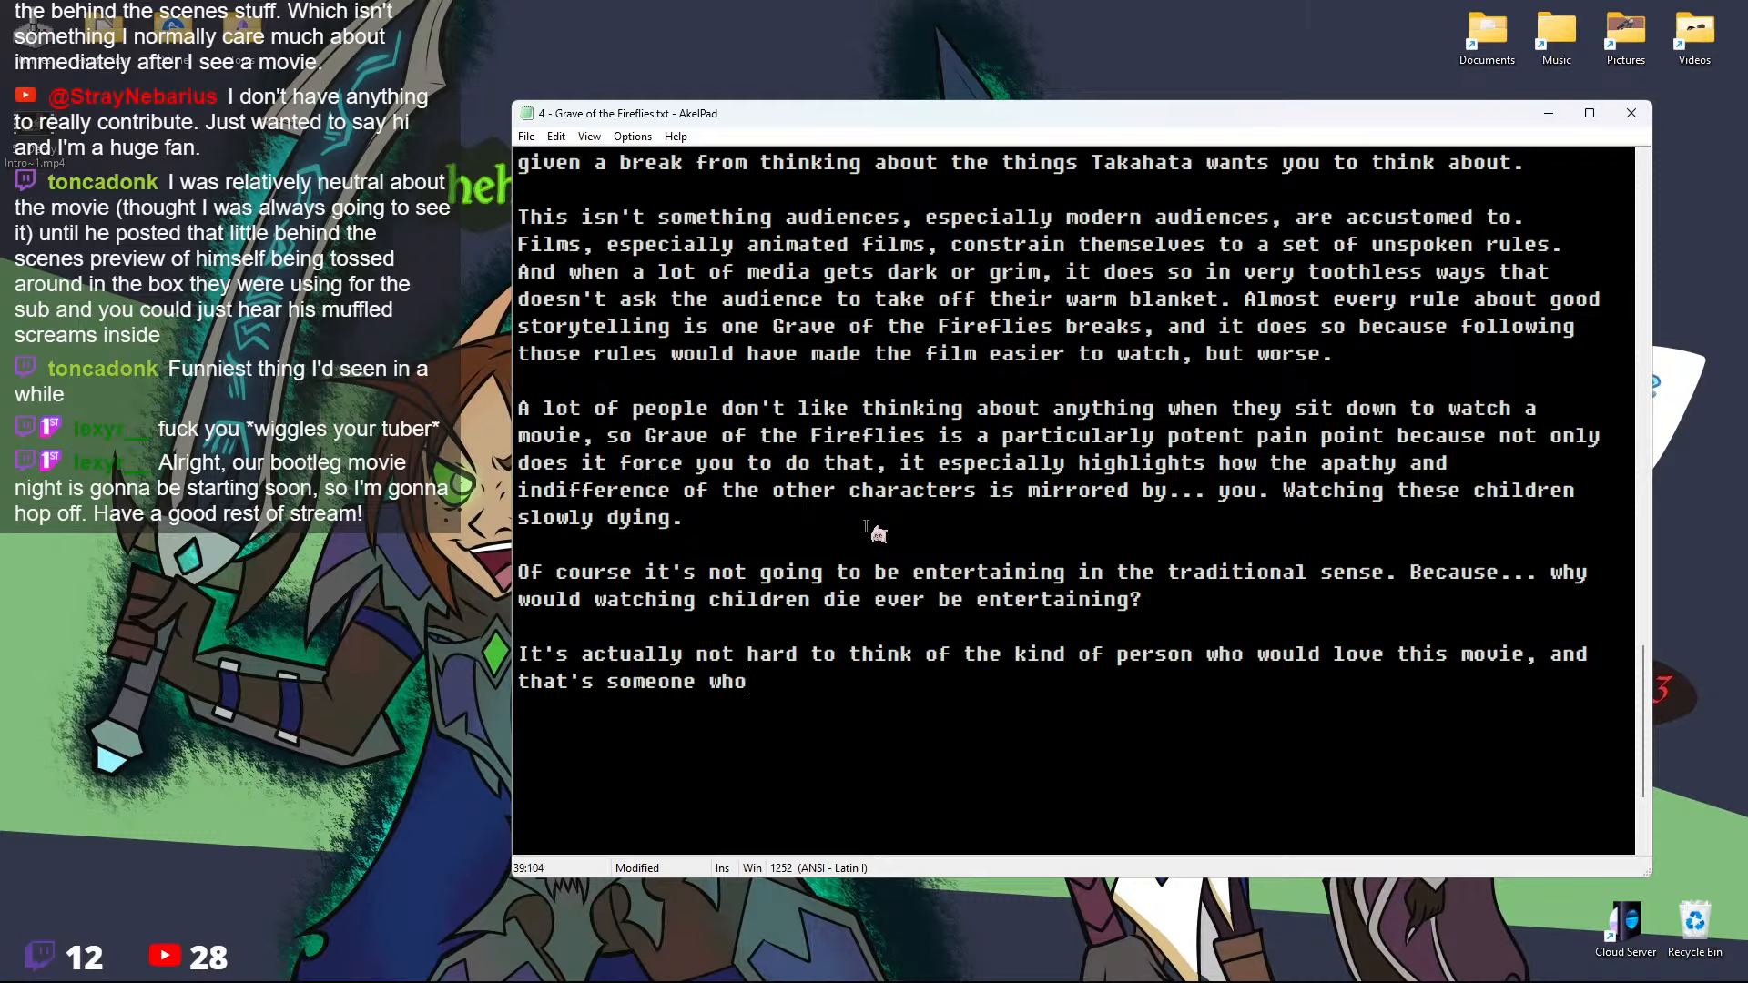
pyautogui.press('BackSpace')
pyautogui.press('BackSpace')
pyautogui.write('kes films tha')
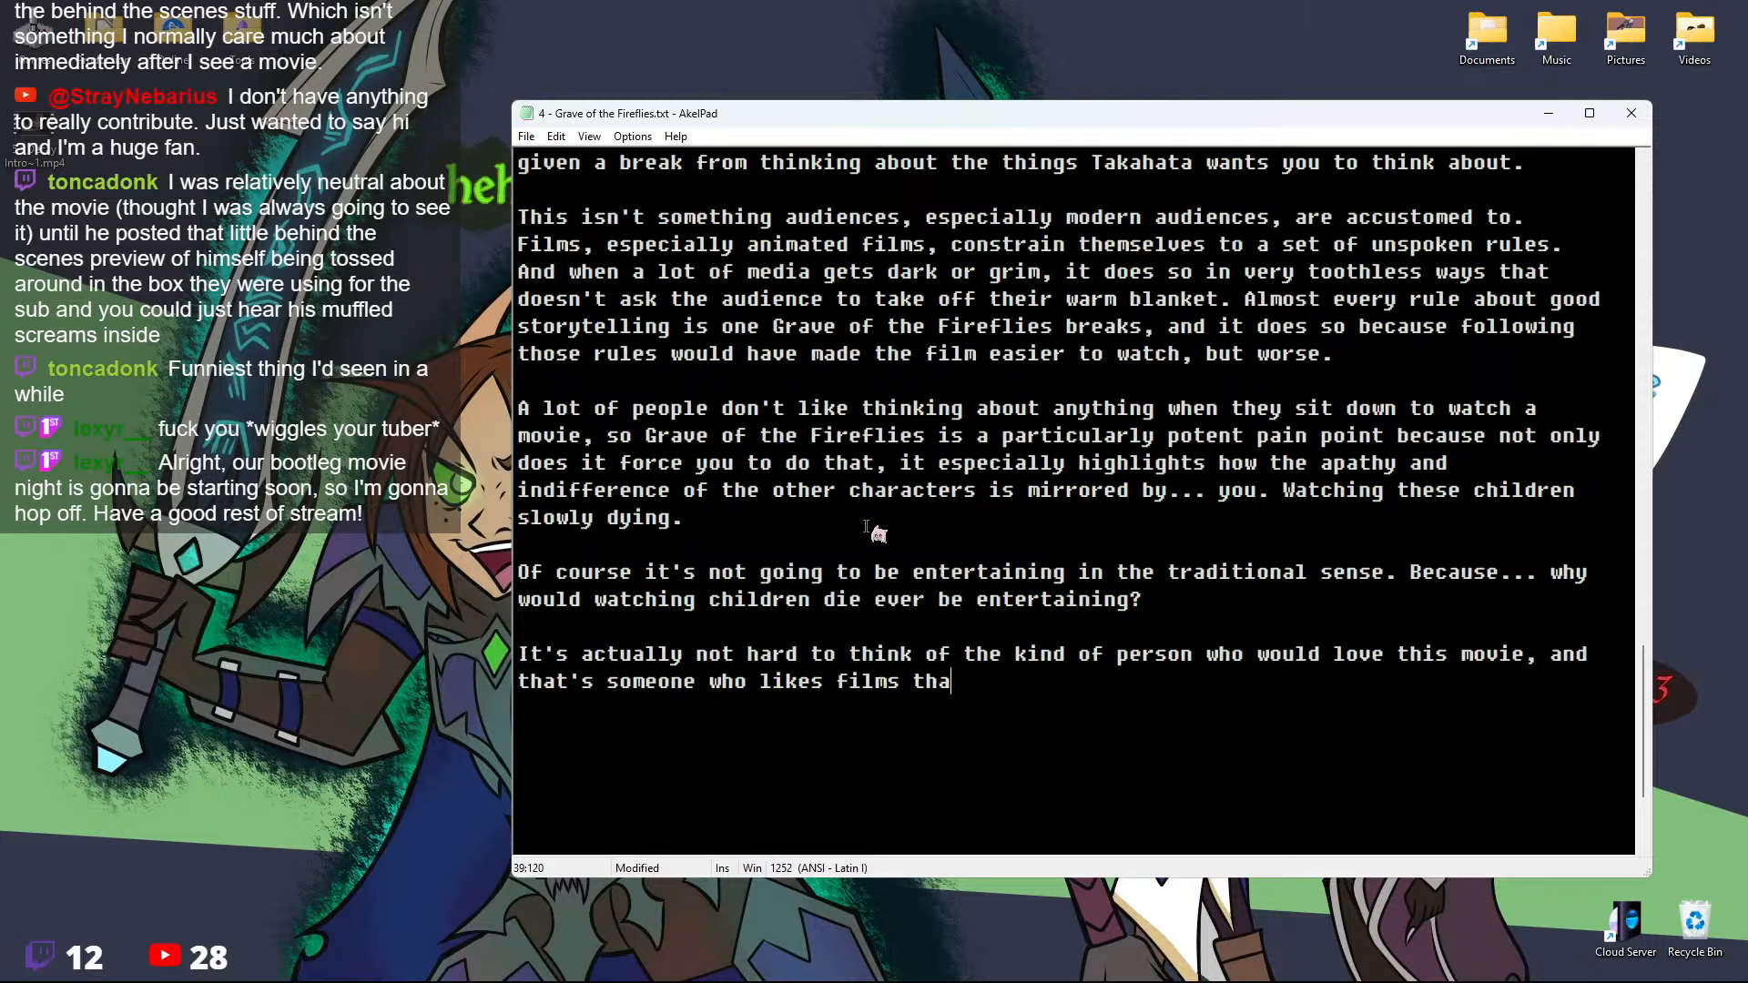
pyautogui.write('t make them think')
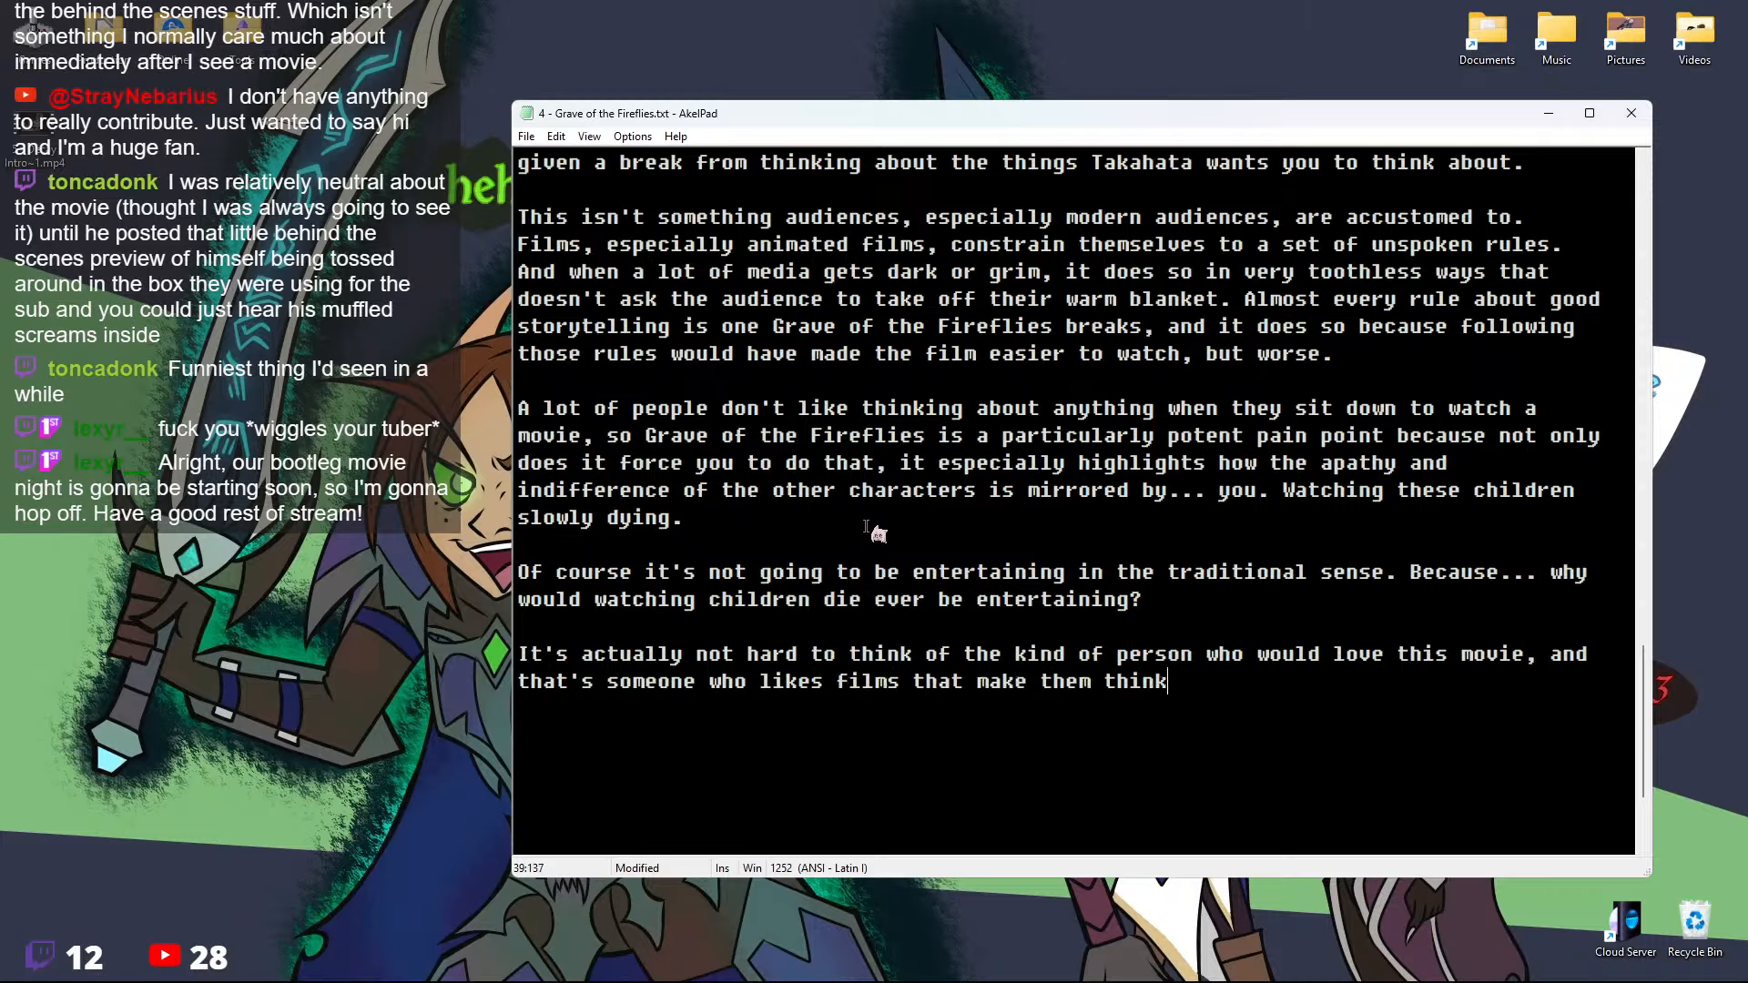
# End that sentence and add "Someone who loves films with a core central theme." after it
pyautogui.write('. Who loves films with ')
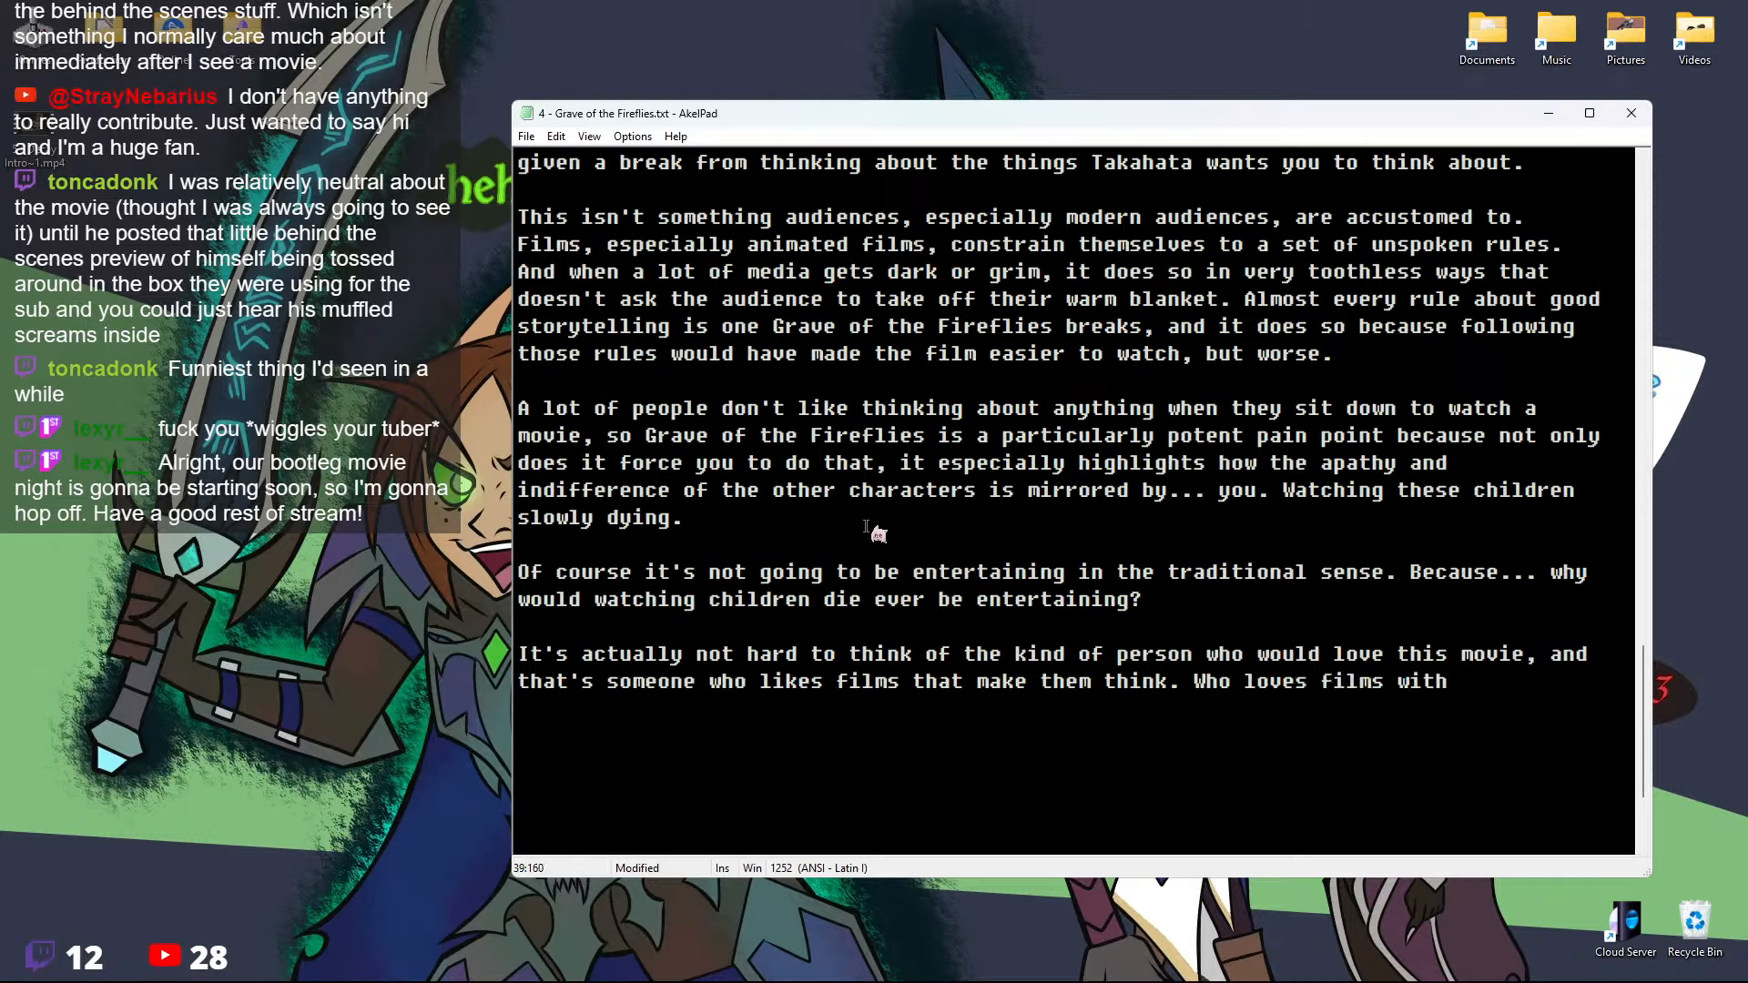
pyautogui.write('a core central theme.')
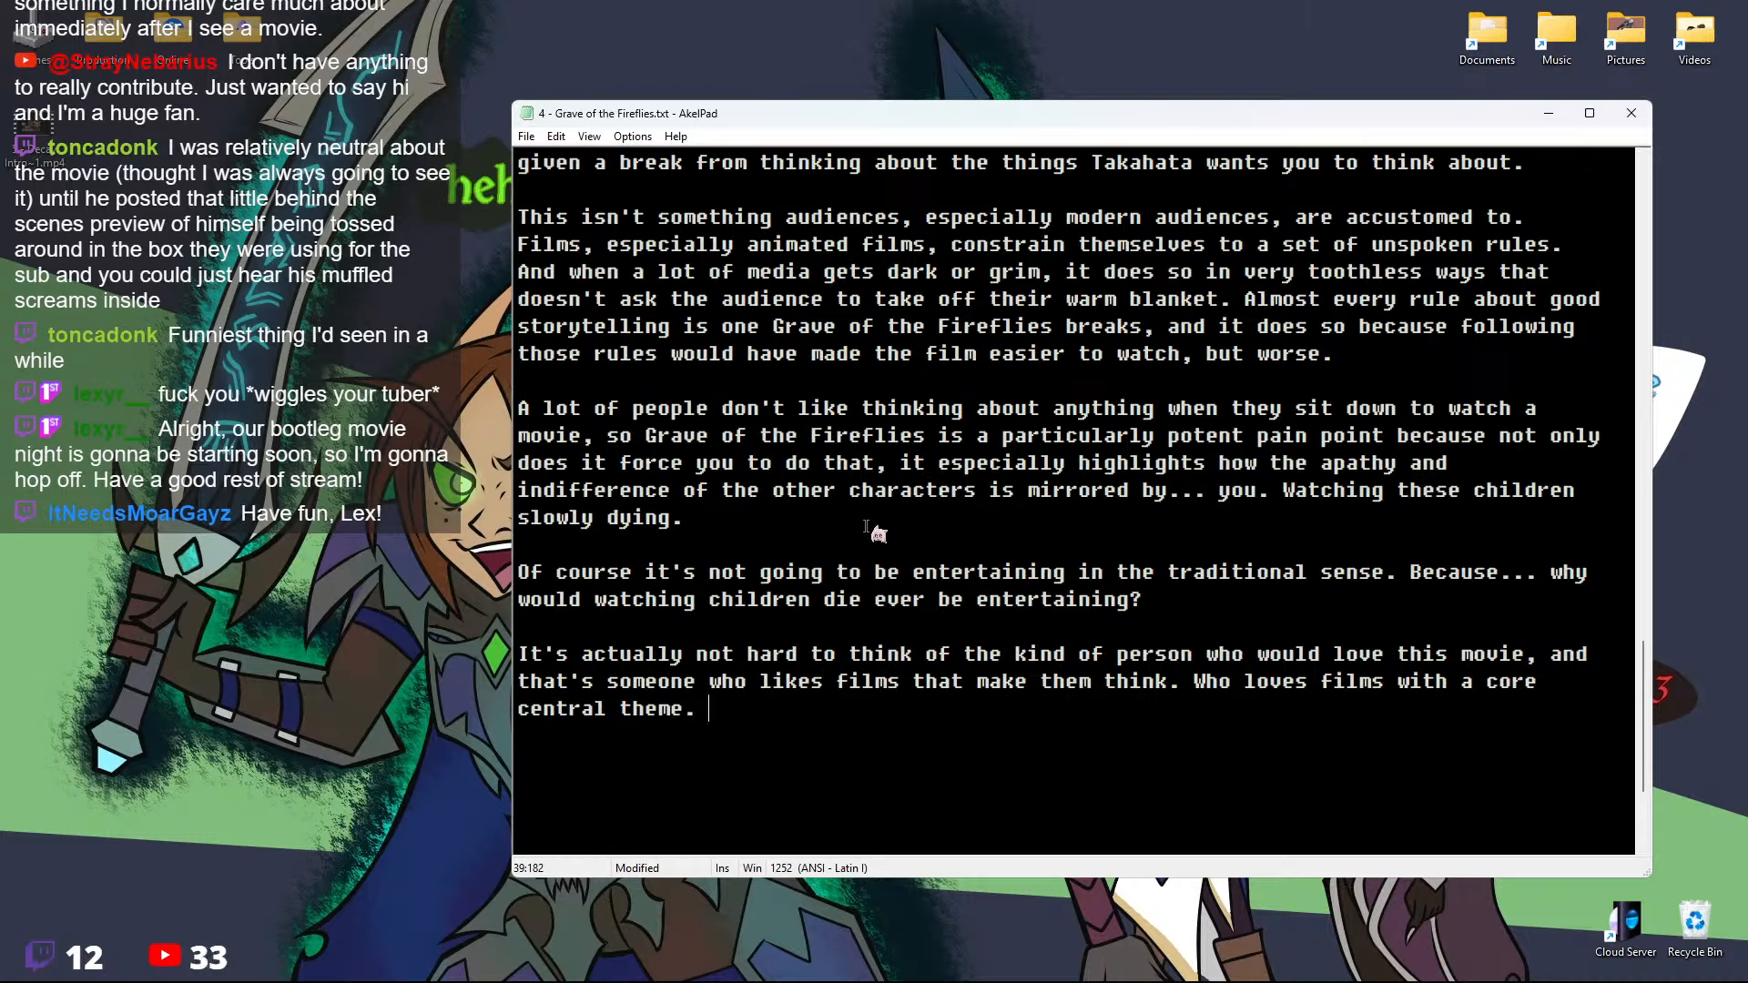
pyautogui.click(1207, 683)
pyautogui.press('BackSpace')
pyautogui.write('Someone w')
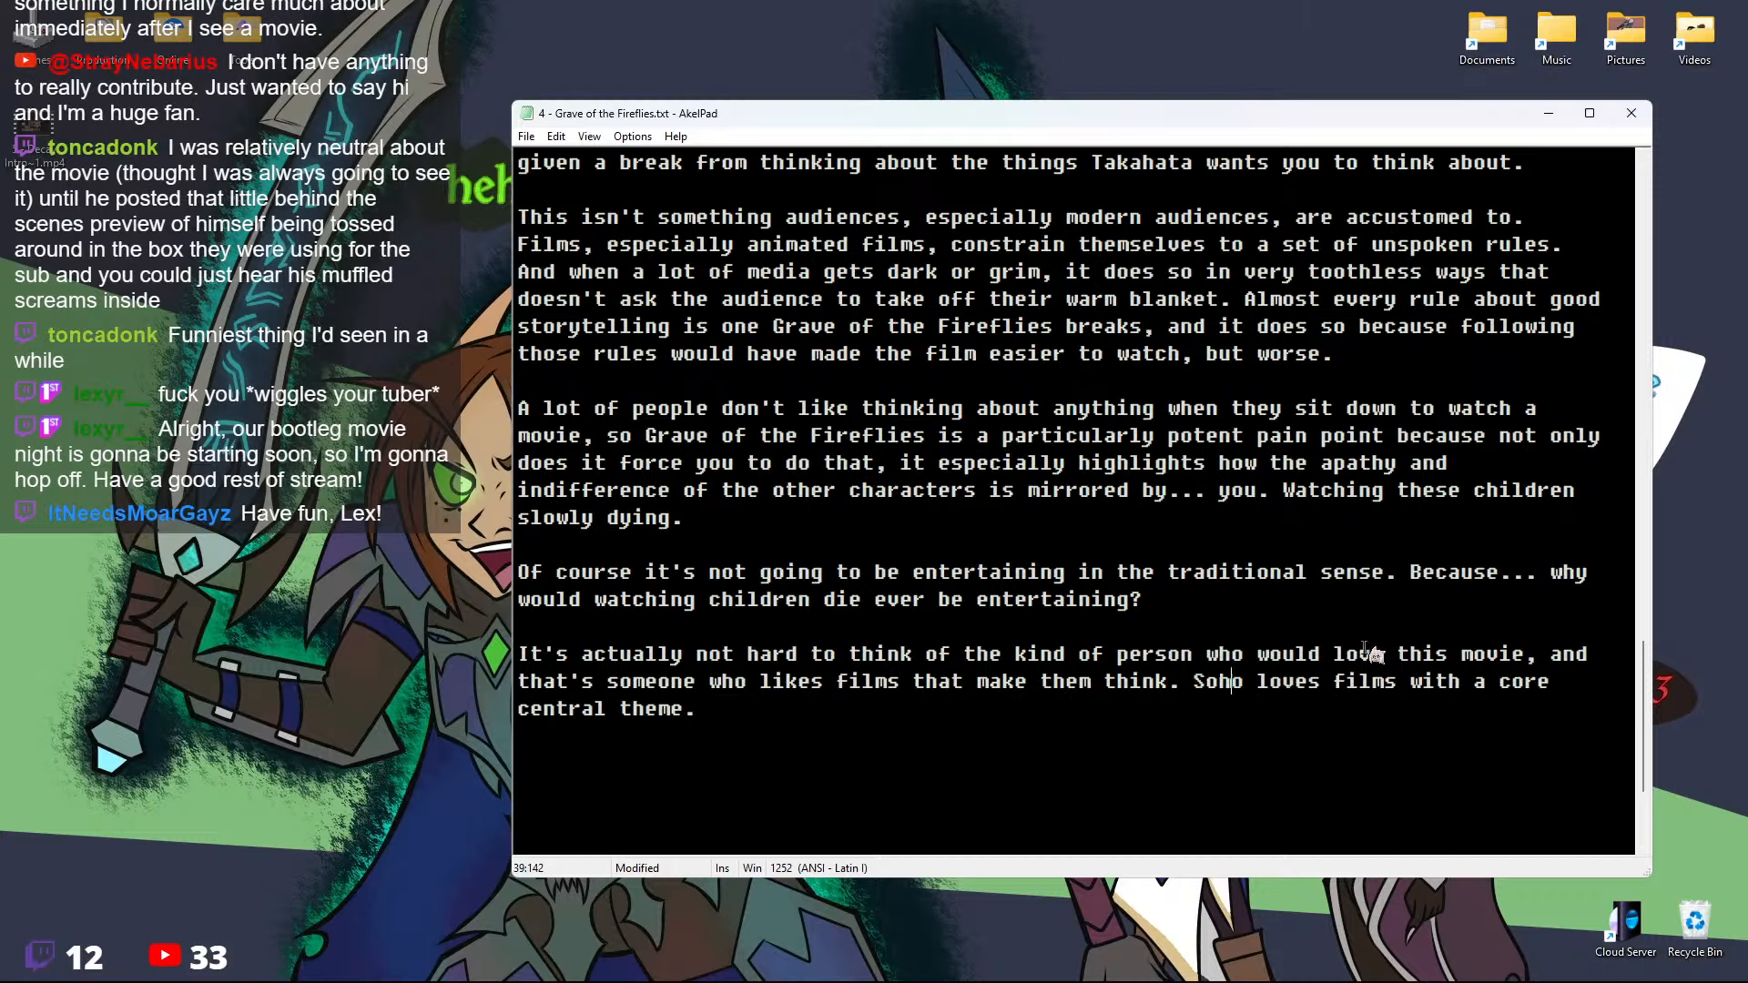
# Extend the last sentence after "core central theme" with "that delivers that theme so well, regardless of how sad it is."
pyautogui.click(874, 716)
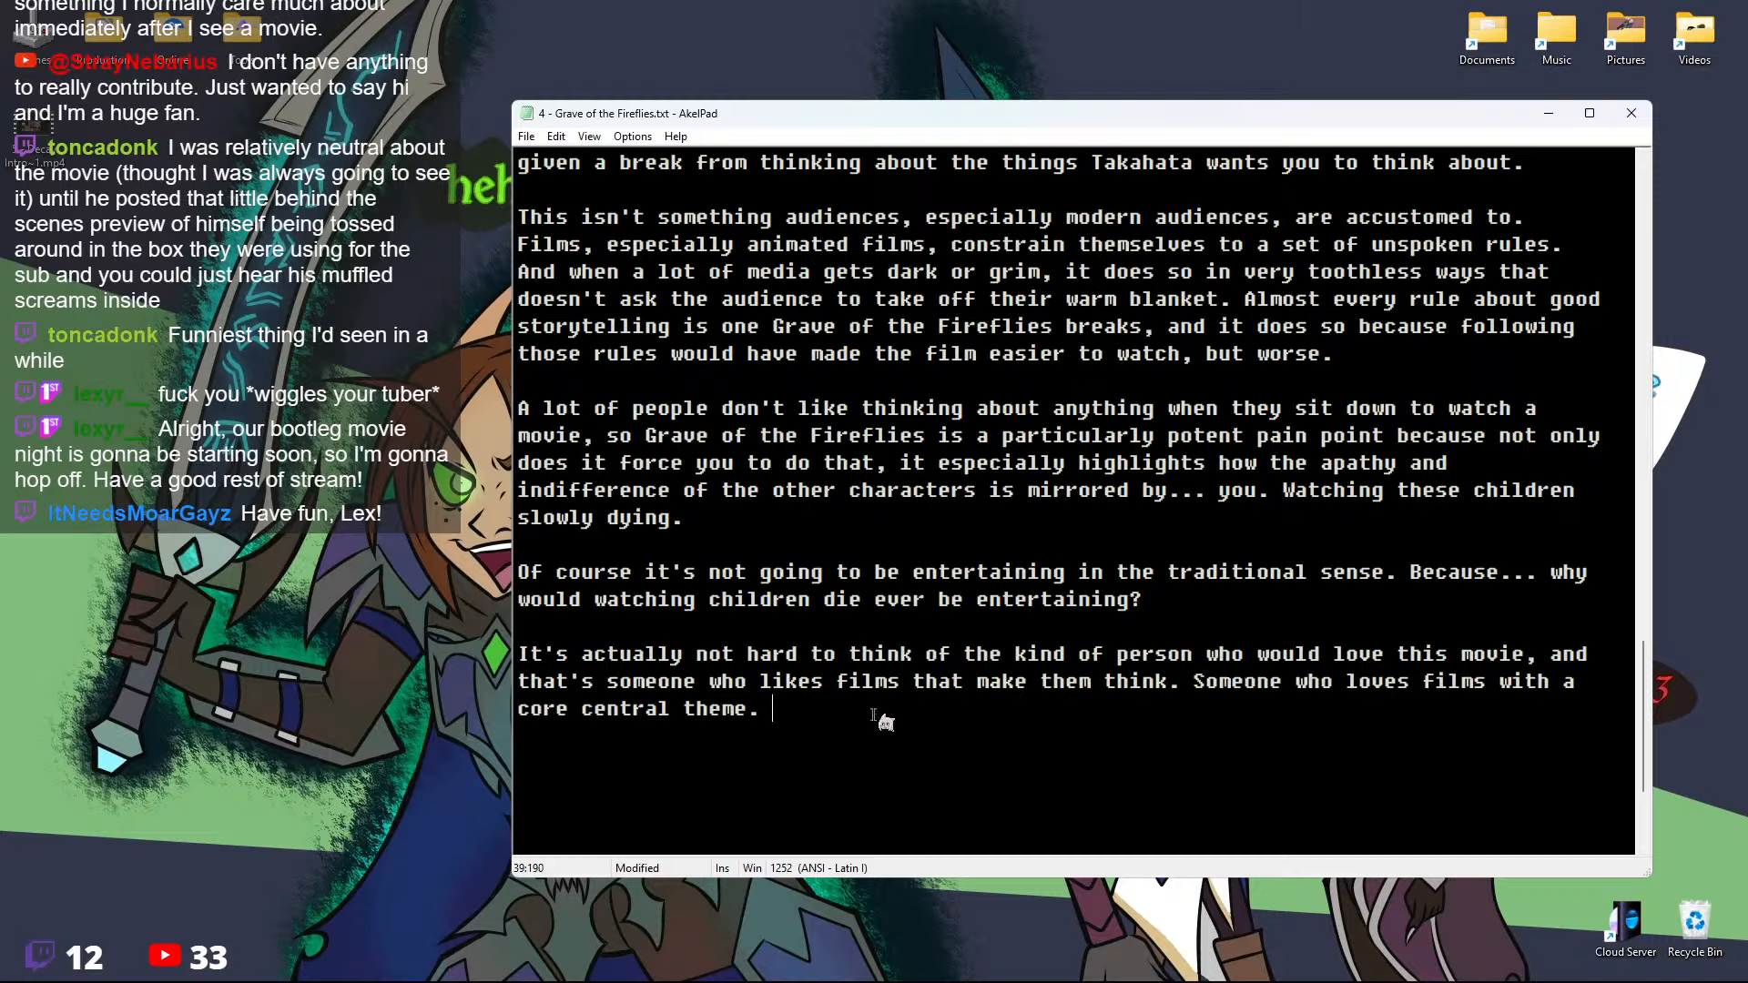
pyautogui.write('that delivers that th')
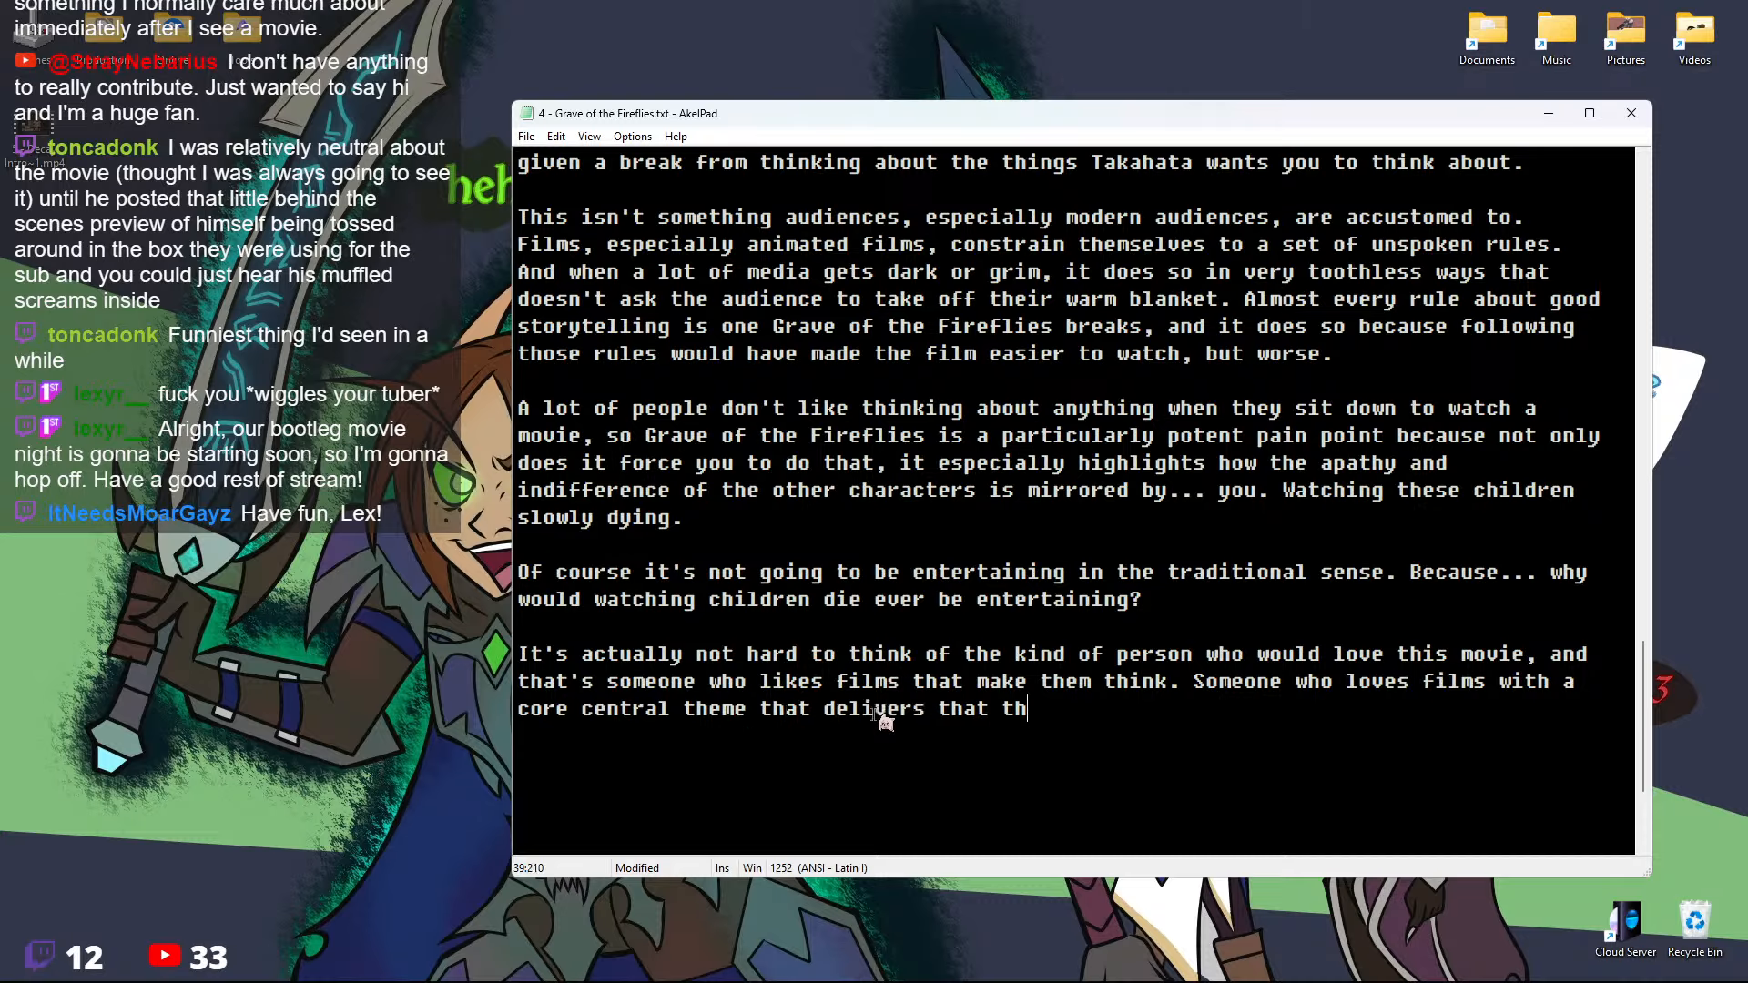
pyautogui.write('eme so well, regar')
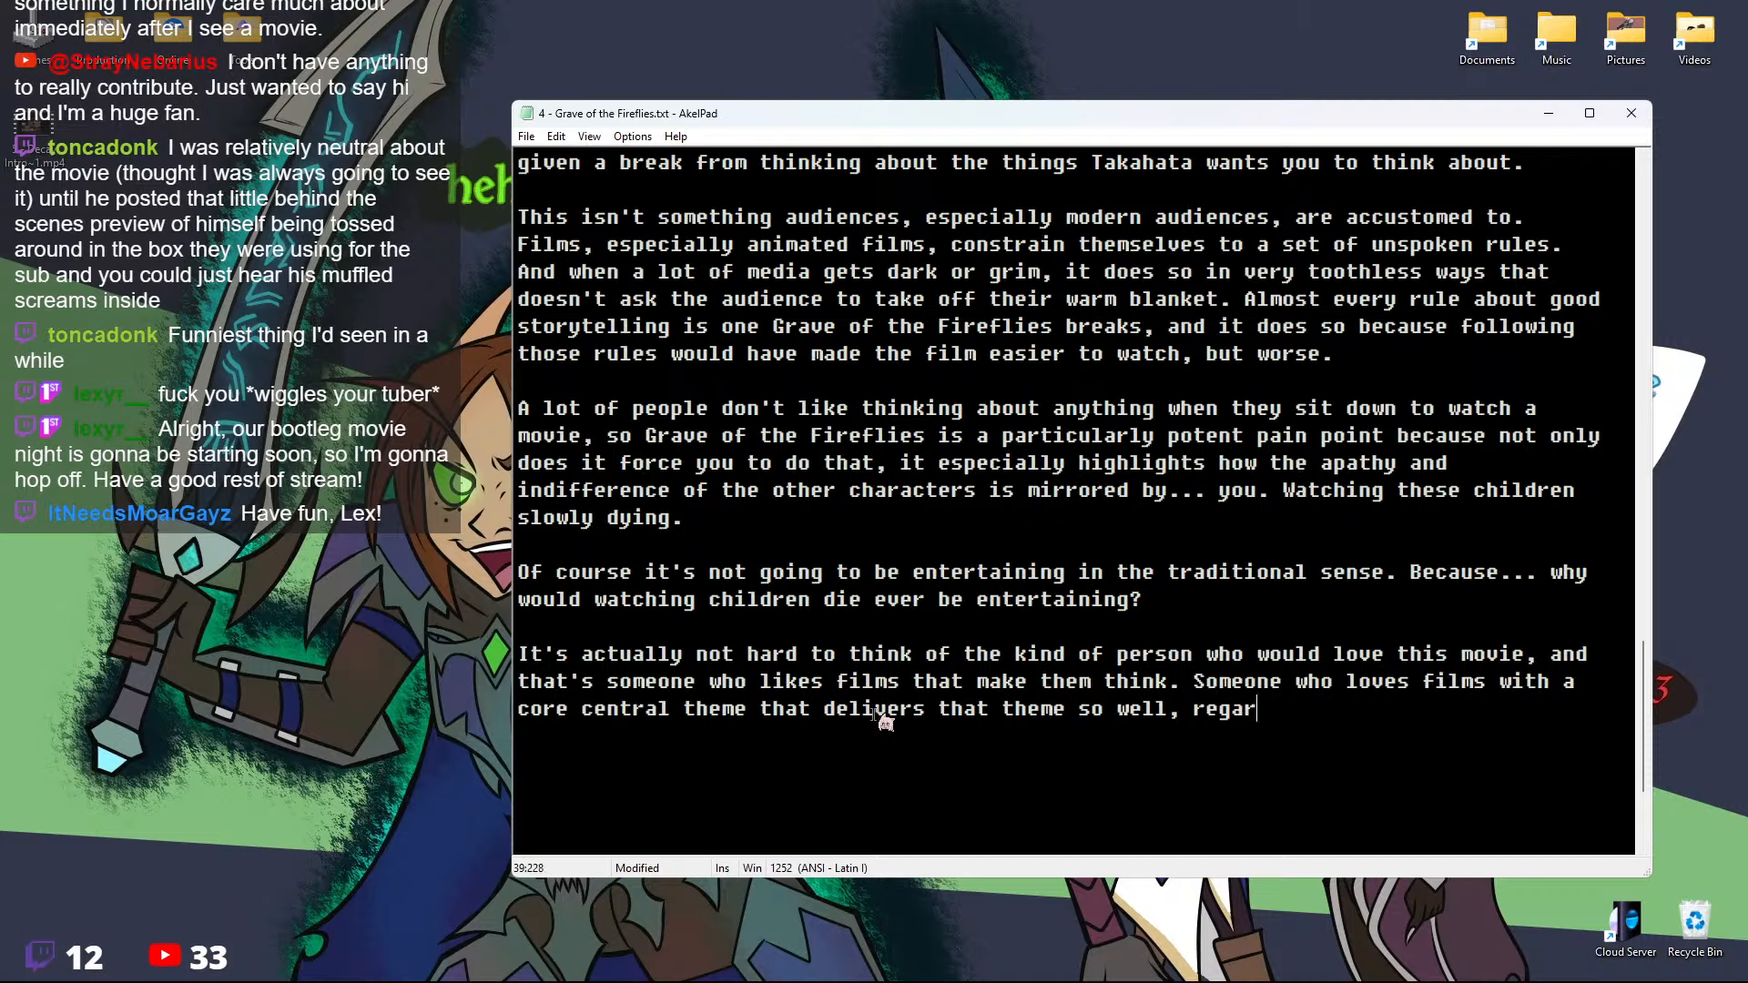
pyautogui.write('dless of how sad it')
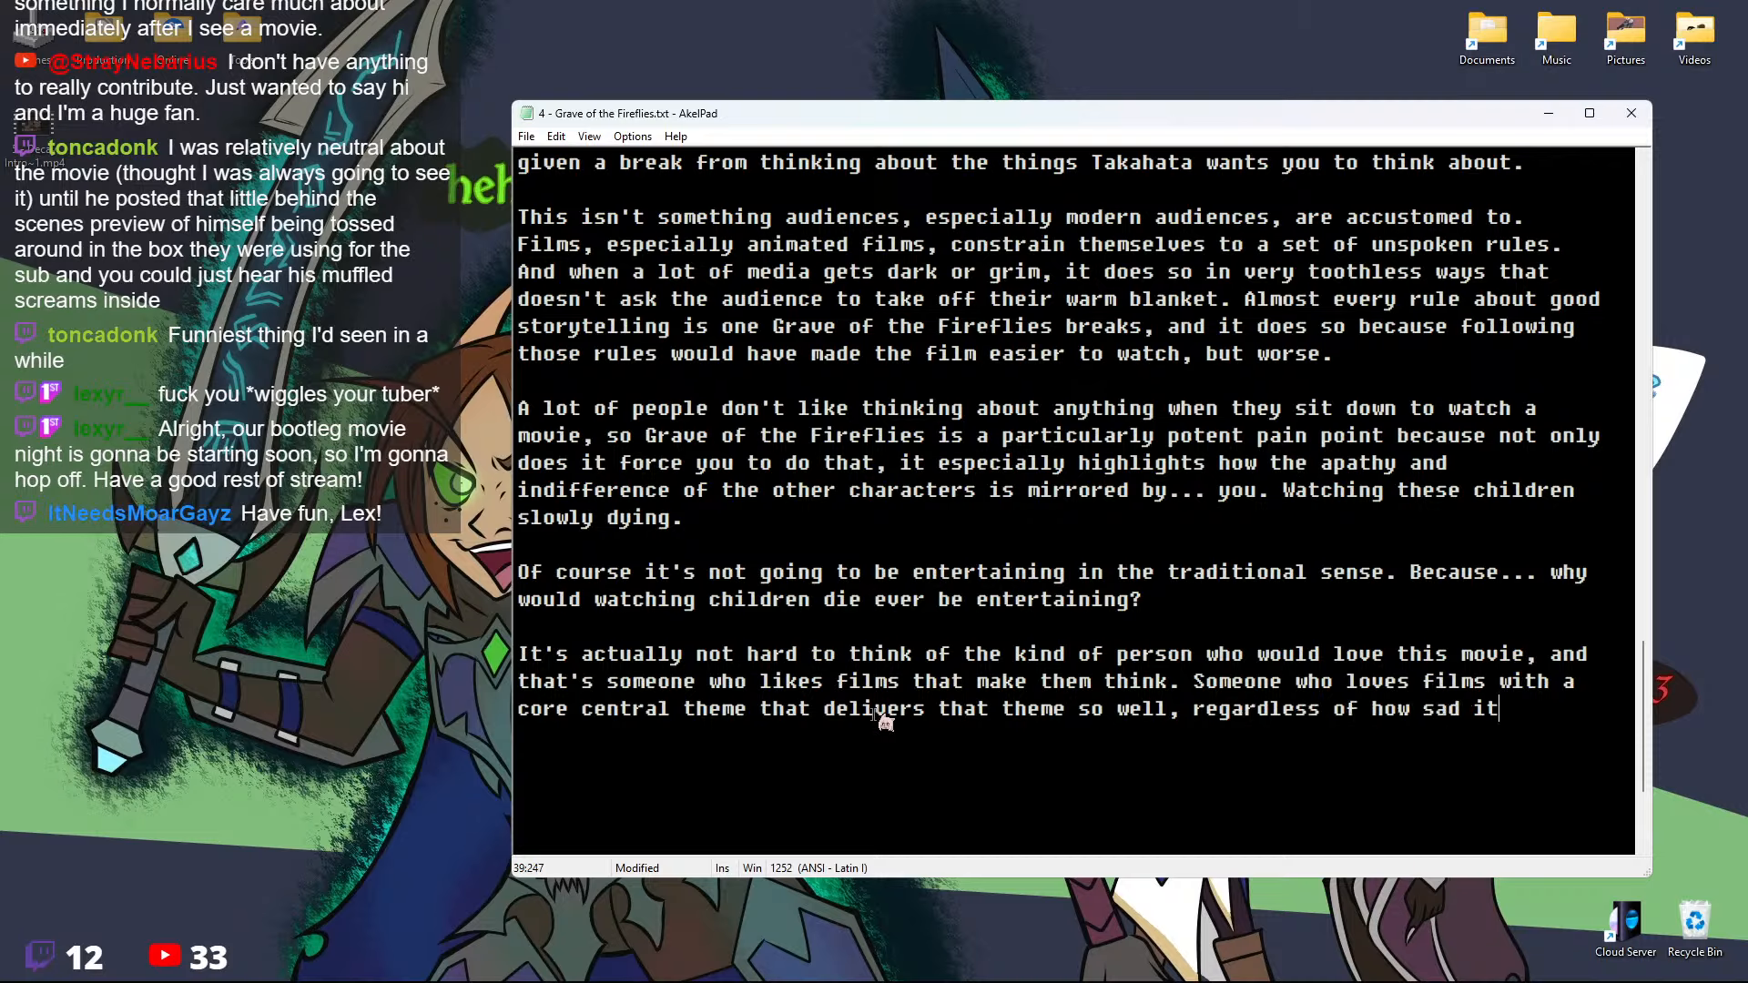
pyautogui.write(' is.')
# Add "It's me, I'm someone." as a separate closing paragraph, then save and close the script
pyautogui.press('Return')
pyautogui.press('Return')
pyautogui.write("It's me, I'm someone.")
pyautogui.hotkey('ctrl', 's')
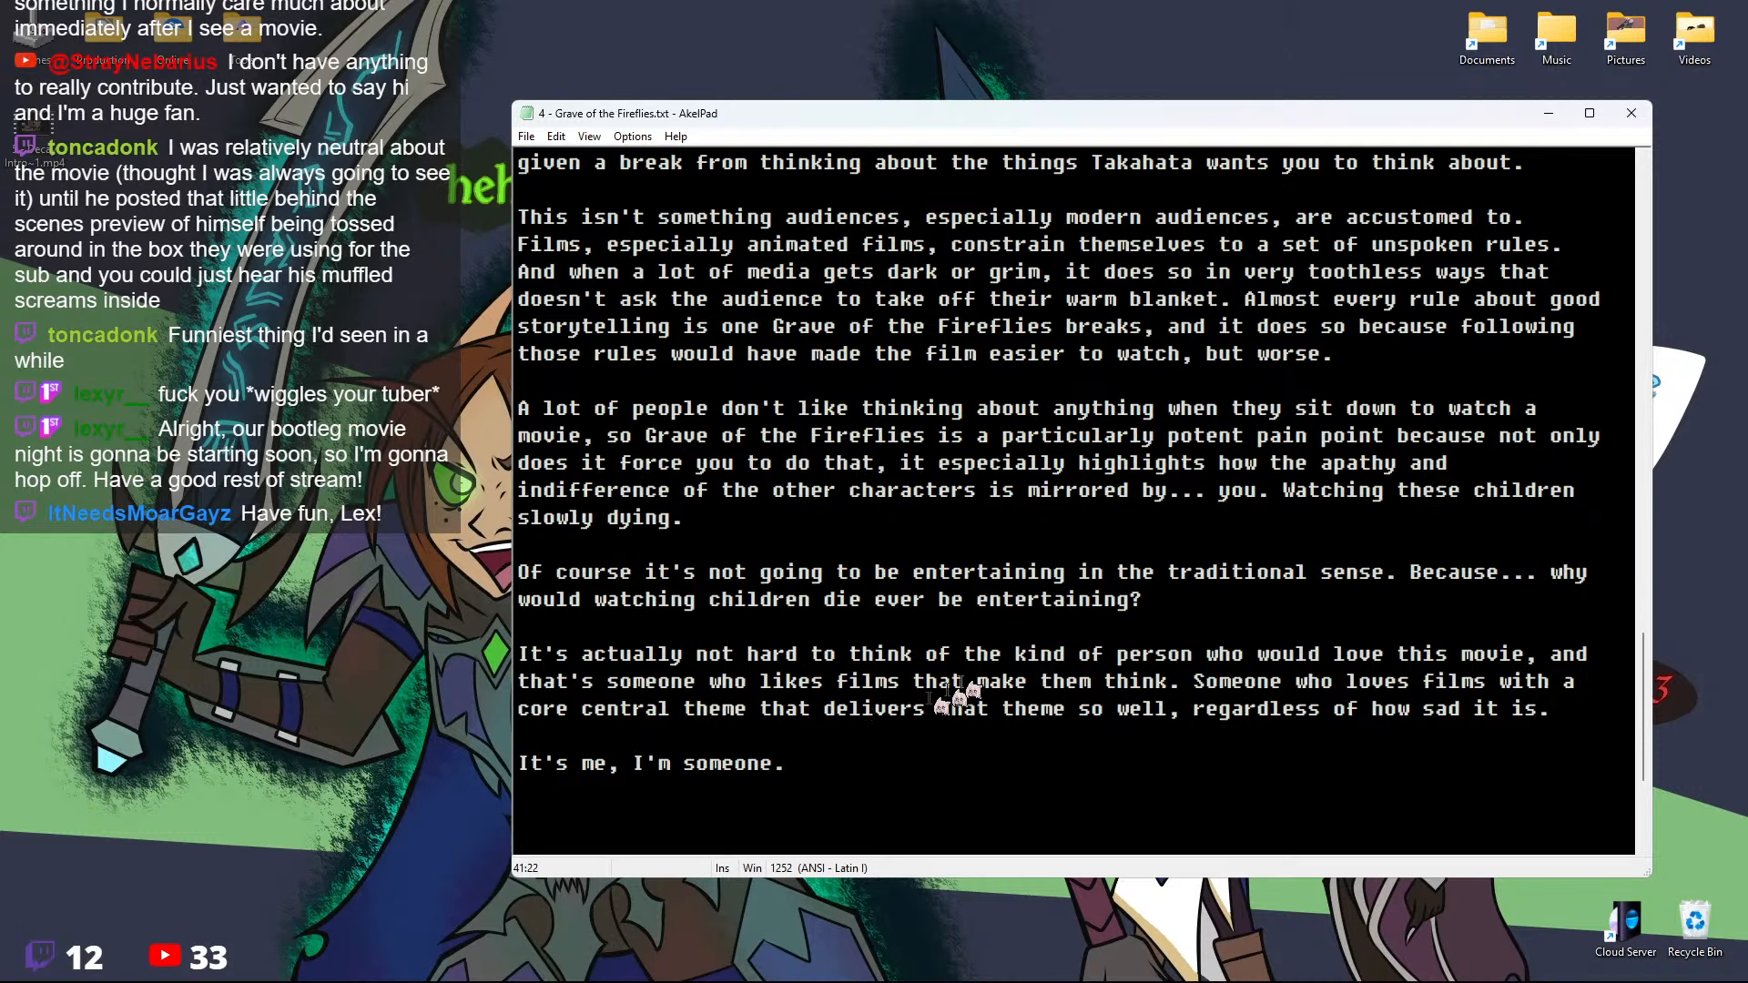
pyautogui.click(1630, 113)
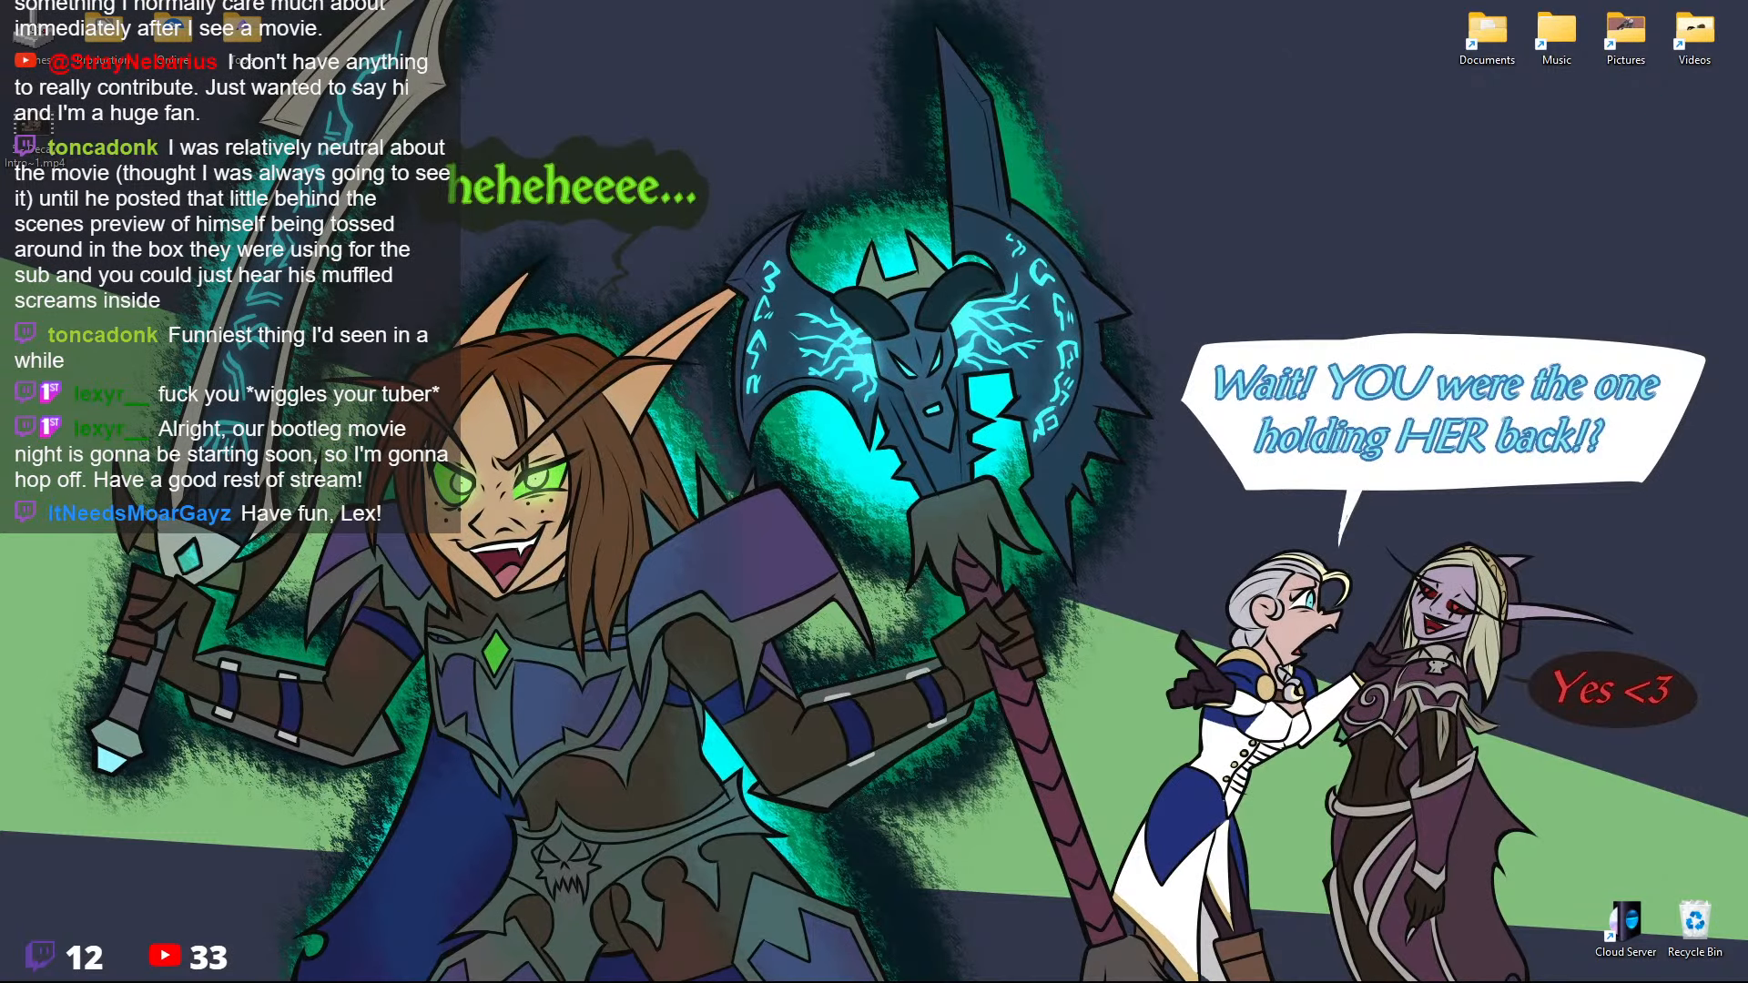